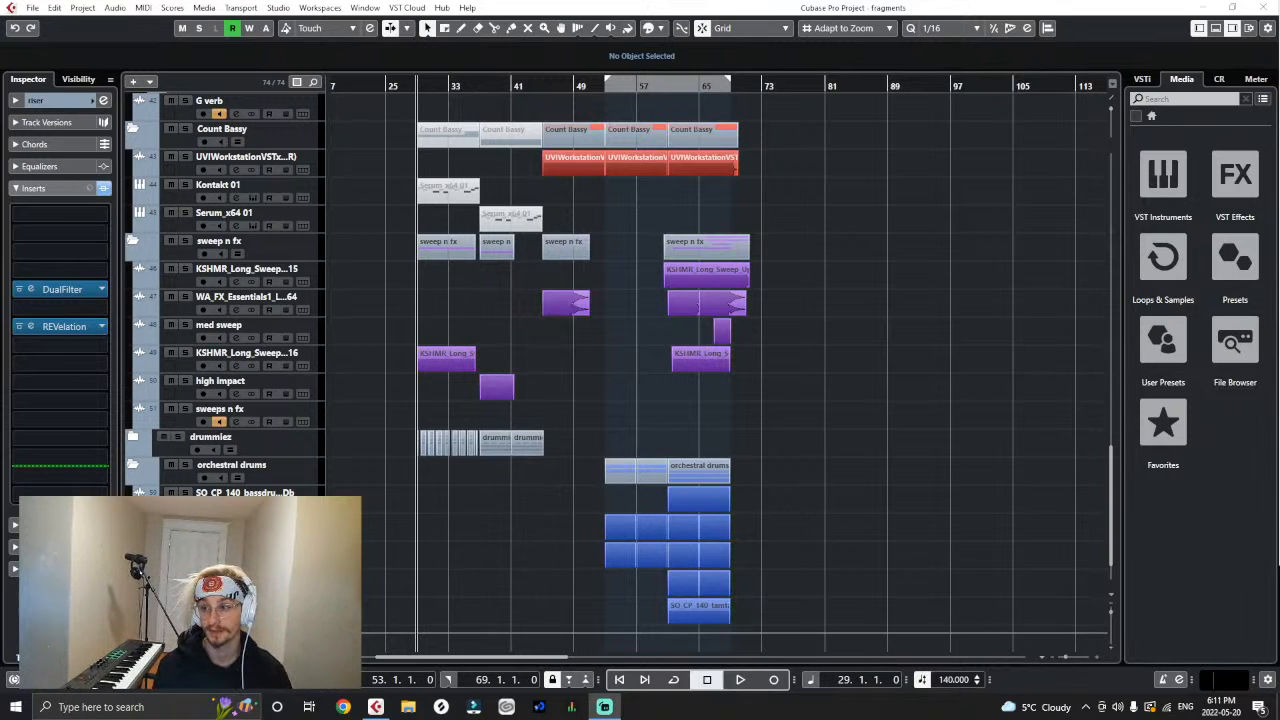
- Select the Stereo Out track and place the playhead at the start of the intro section at bar 5
{"action": "scroll", "coordinate": [905, 282], "scroll_direction": "up", "scroll_amount": 15}
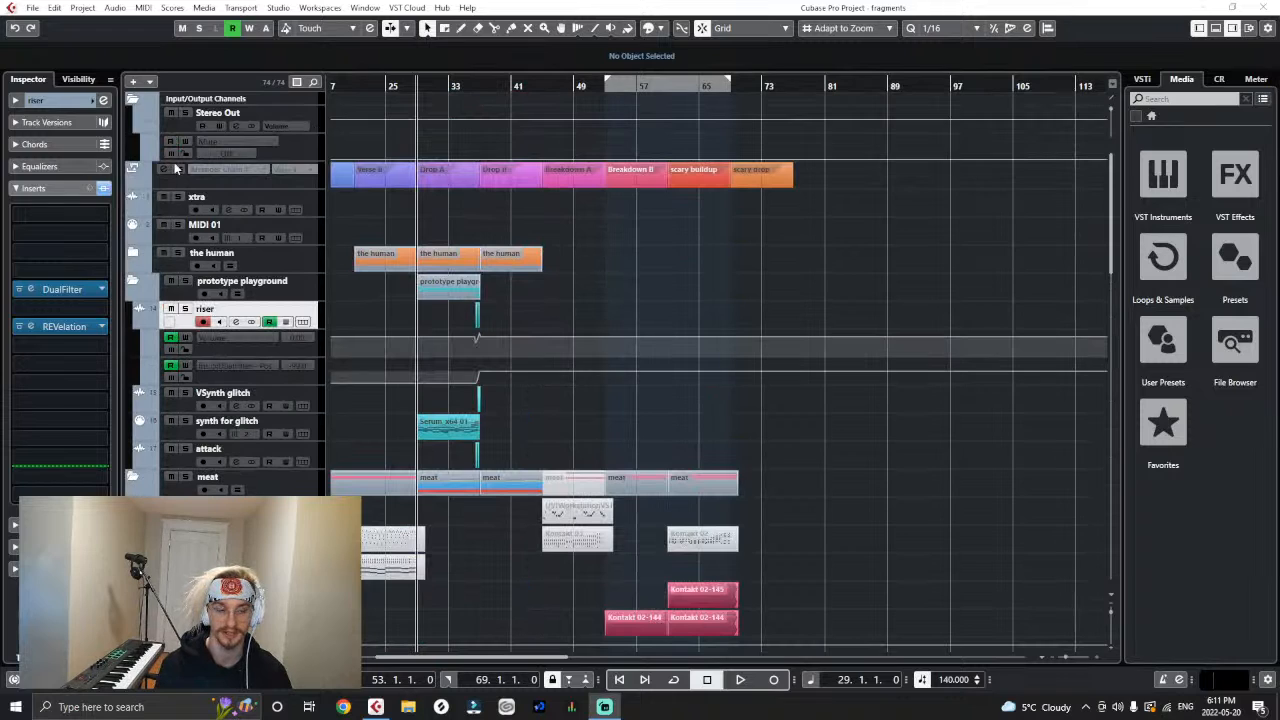
{"action": "left_click", "coordinate": [314, 121]}
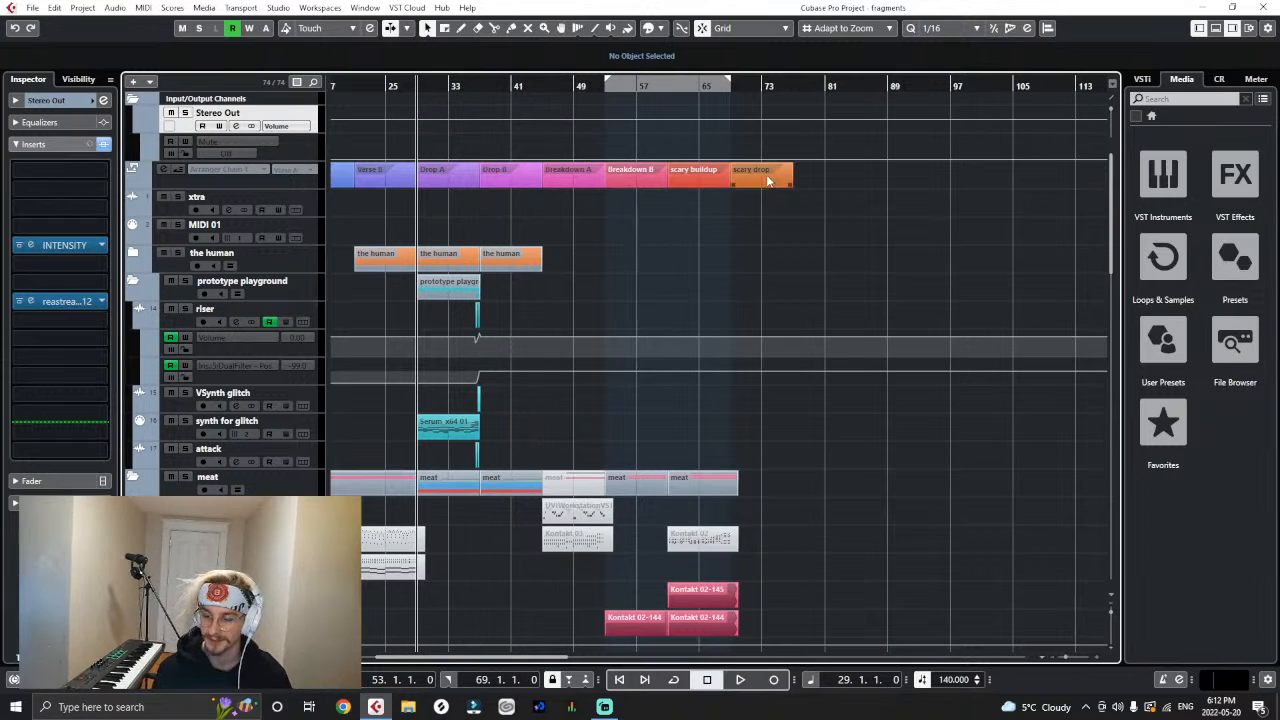
{"action": "key", "text": "g"}
{"action": "key", "text": "g"}
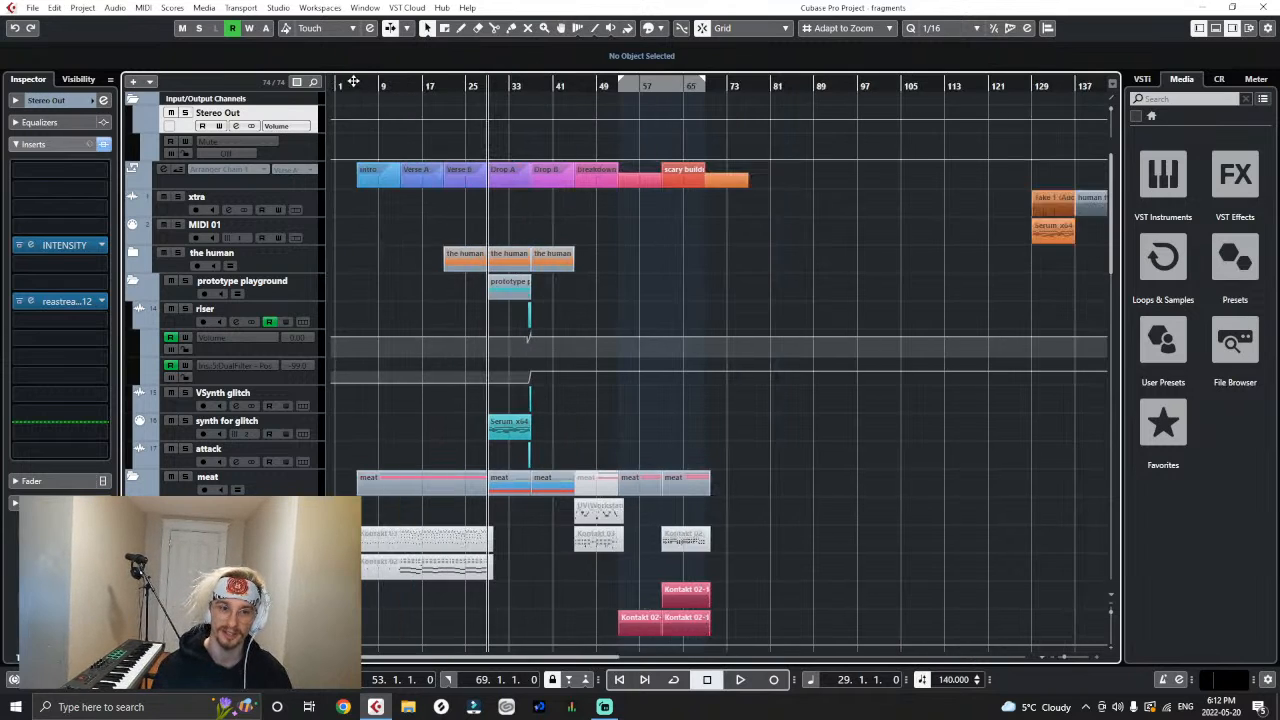
{"action": "left_click_drag", "start_coordinate": [354, 84], "coordinate": [369, 109]}
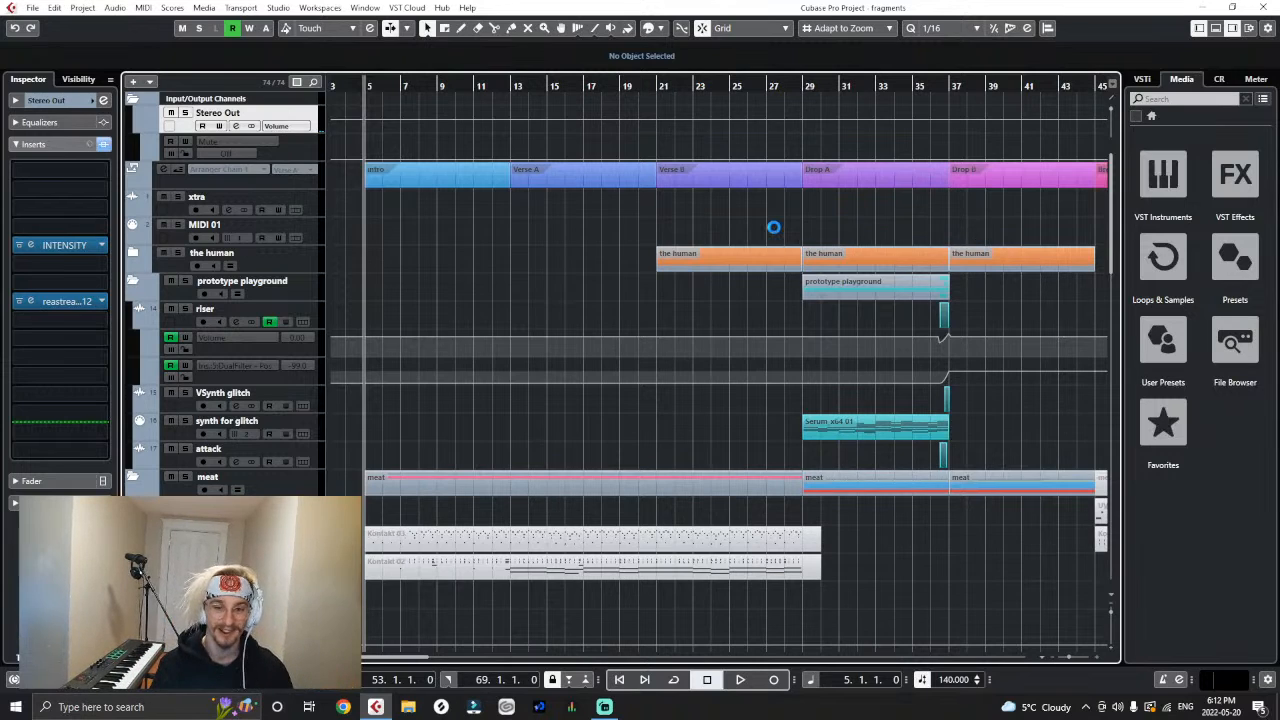
- Look over the project's tracks and sections, from the arranger track down to the effects and orchestral drums
{"action": "key", "text": "g"}
{"action": "key", "text": "g"}
{"action": "key", "text": "g"}
{"action": "key", "text": "g"}
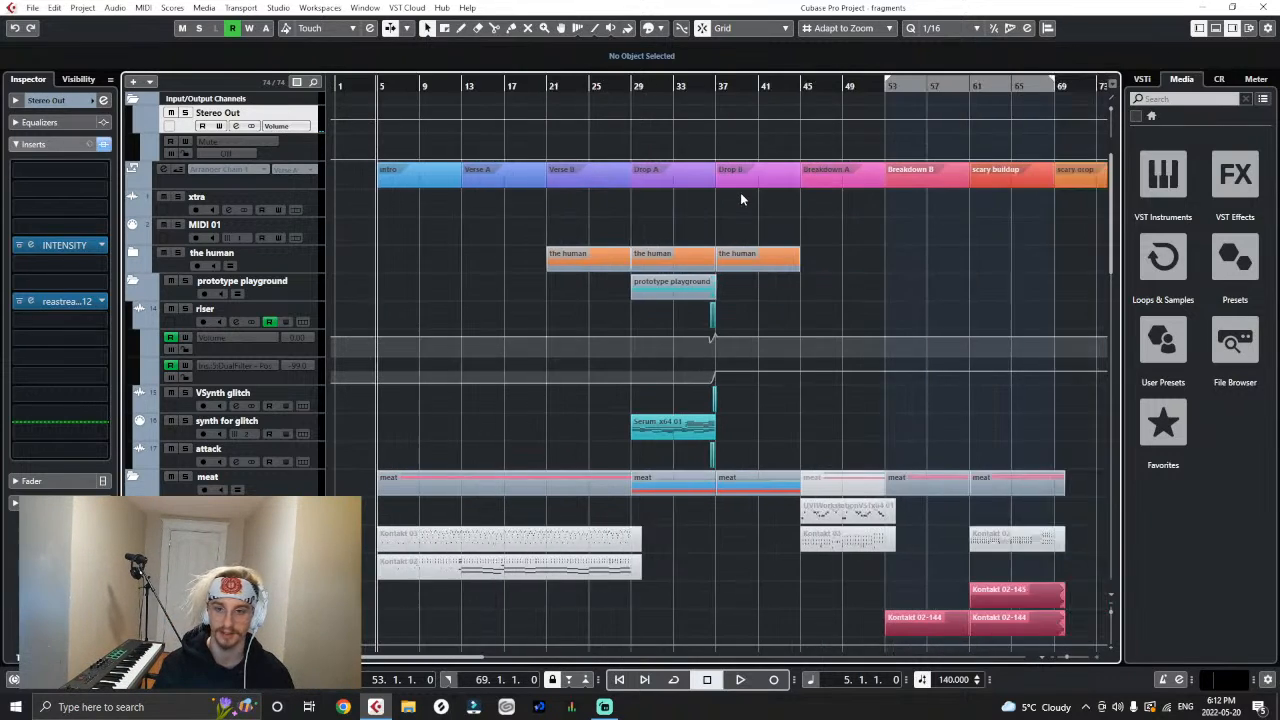
{"action": "scroll", "coordinate": [428, 350], "scroll_direction": "down", "scroll_amount": 10}
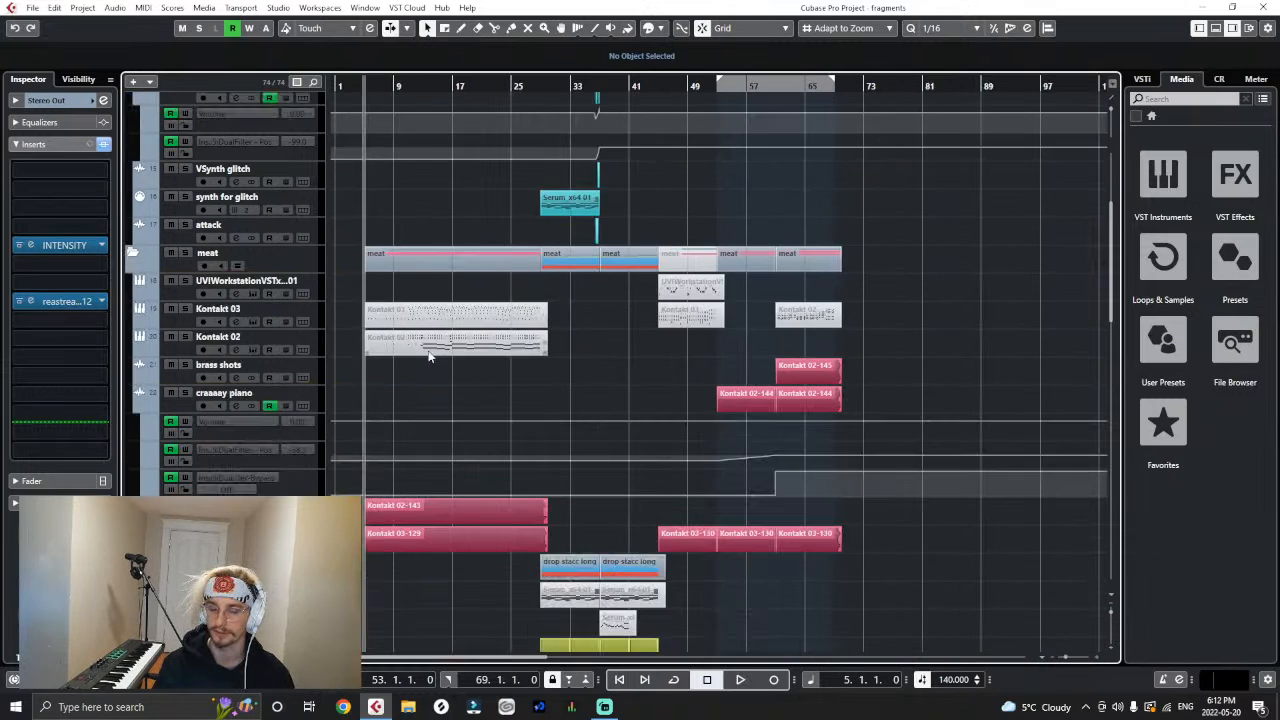
{"action": "scroll", "coordinate": [428, 355], "scroll_direction": "up", "scroll_amount": 12}
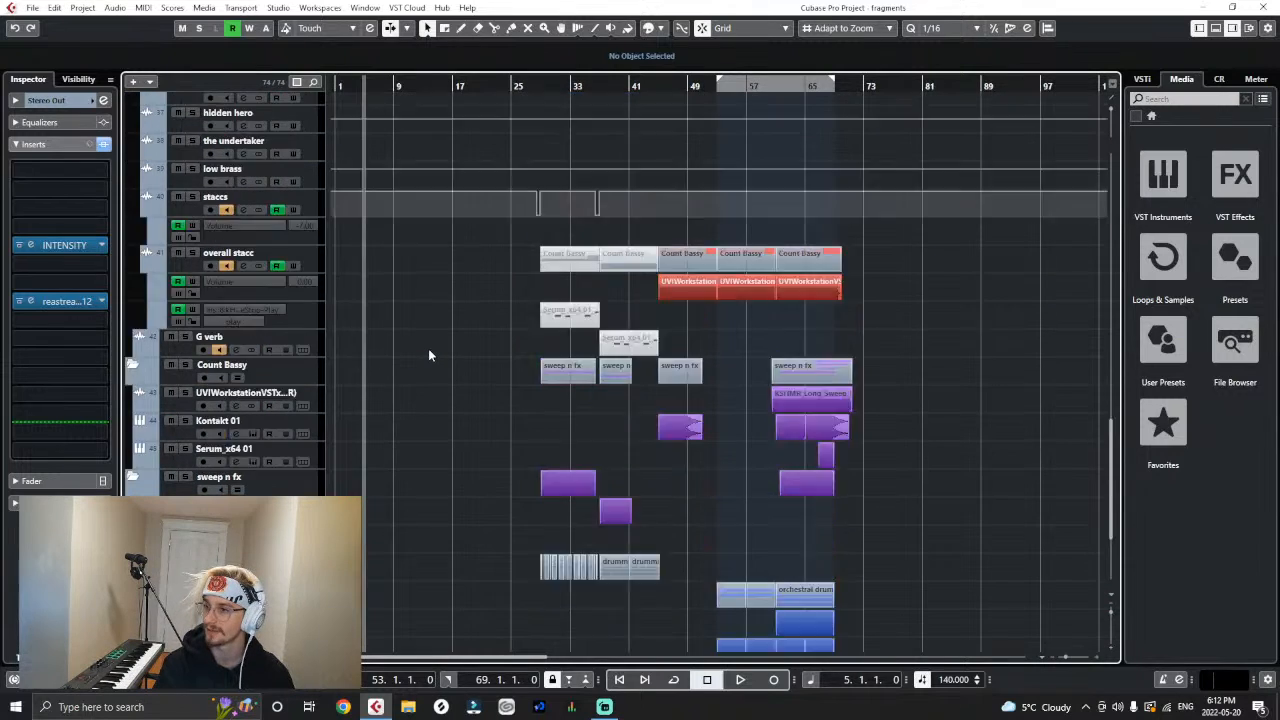
{"action": "scroll", "coordinate": [430, 350], "scroll_direction": "up", "scroll_amount": 3}
{"action": "scroll", "coordinate": [425, 365], "scroll_direction": "down", "scroll_amount": 12}
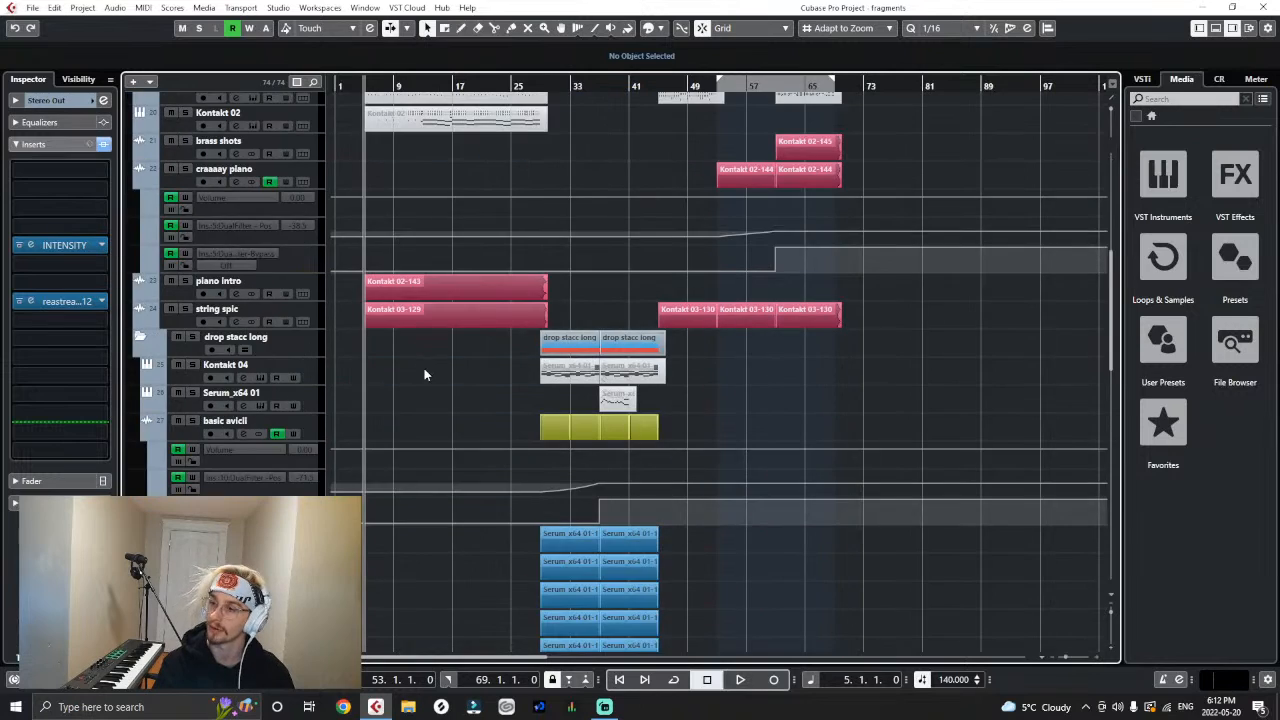
{"action": "scroll", "coordinate": [430, 380], "scroll_direction": "down", "scroll_amount": 2}
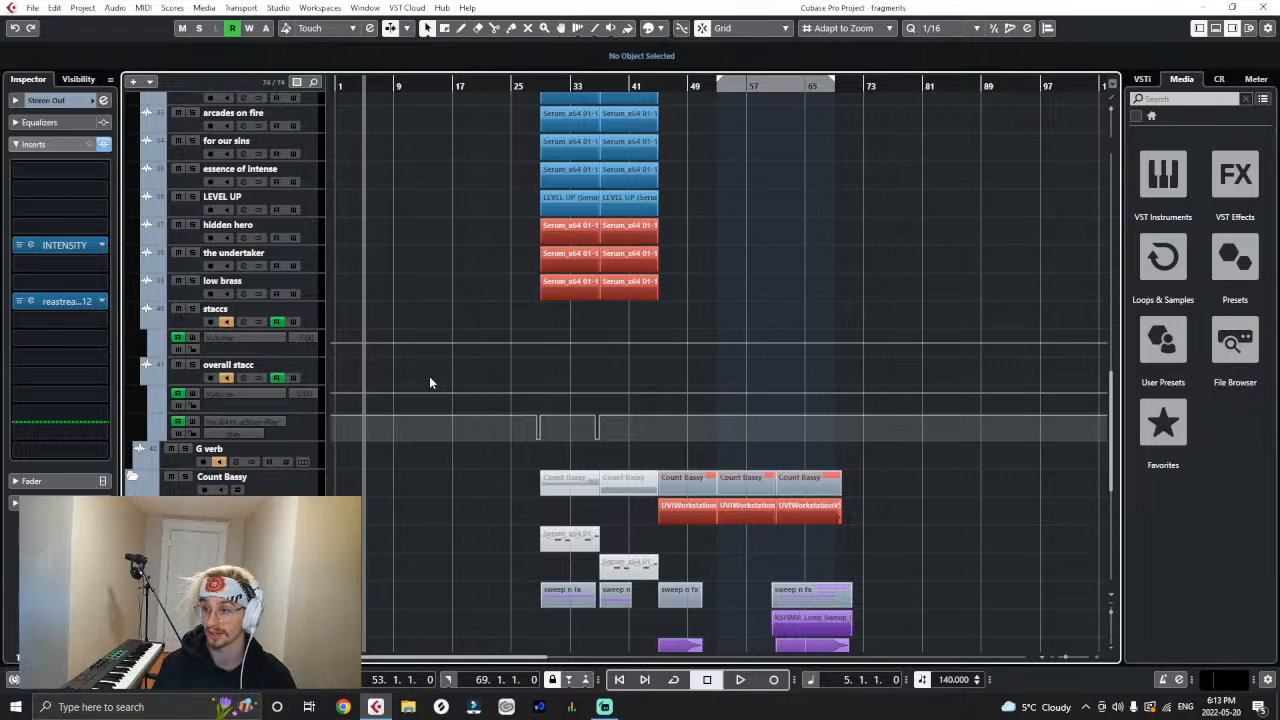
{"action": "scroll", "coordinate": [428, 378], "scroll_direction": "up", "scroll_amount": 12}
{"action": "key", "text": "h"}
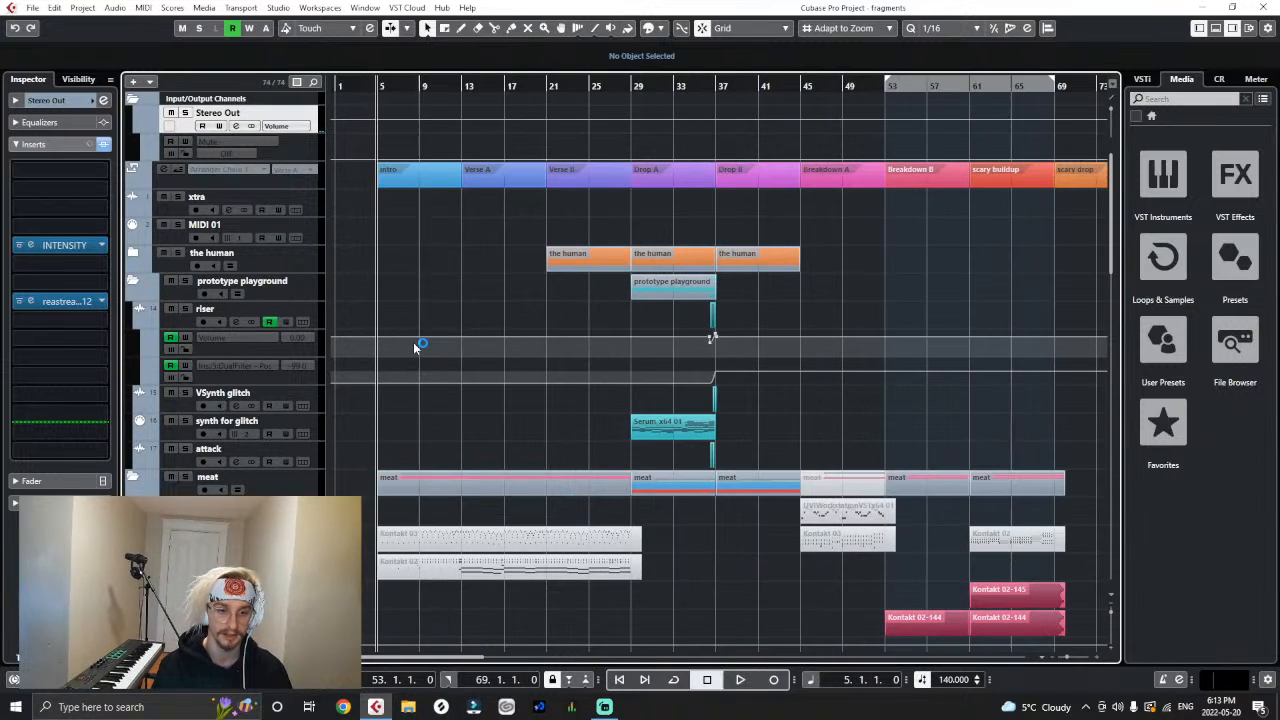
- Play the arrangement from bar 5, dismiss the Windows Update notification and follow the intro, verse and drop tracks
{"action": "key", "text": "space"}
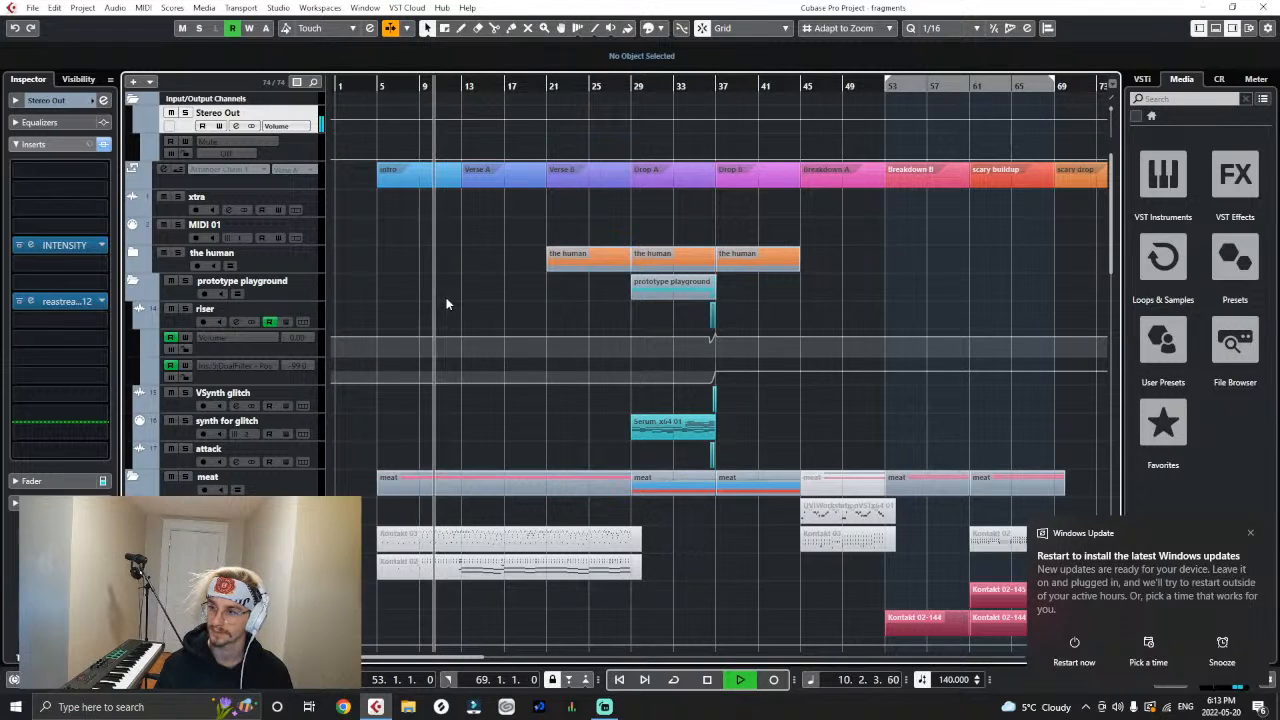
{"action": "left_click", "coordinate": [1249, 531]}
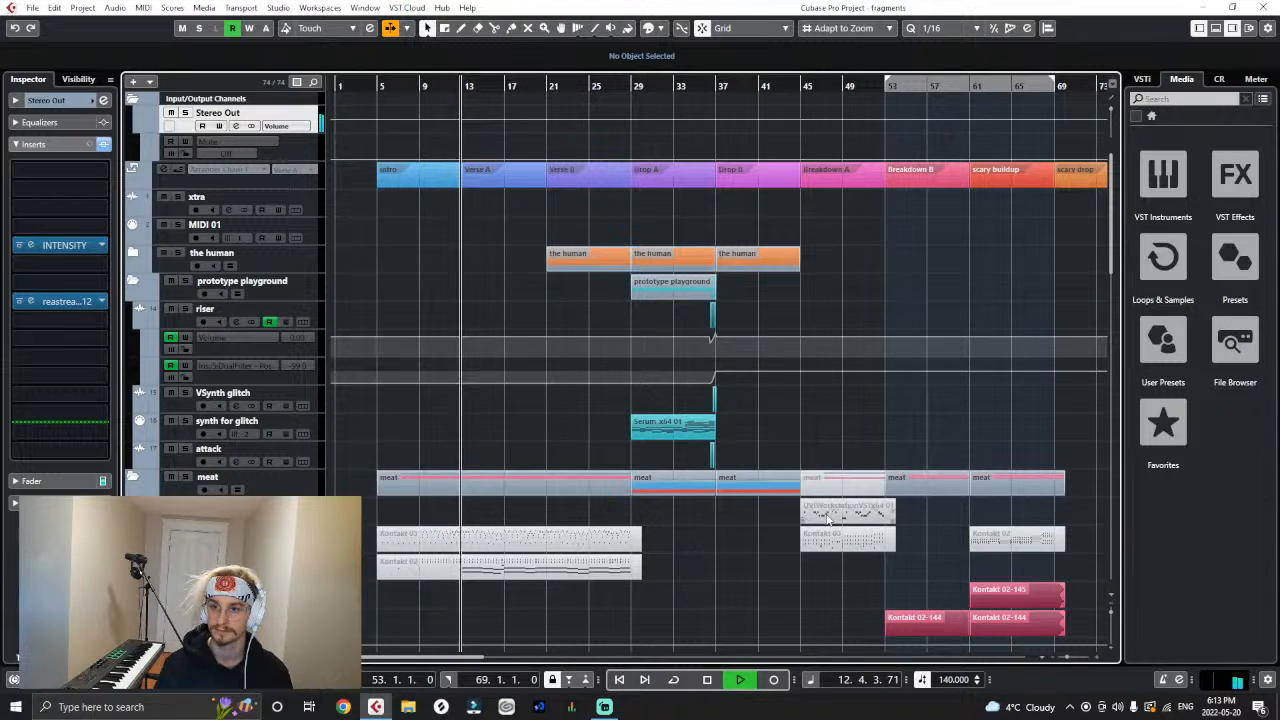
{"action": "scroll", "coordinate": [828, 518], "scroll_direction": "down", "scroll_amount": 3}
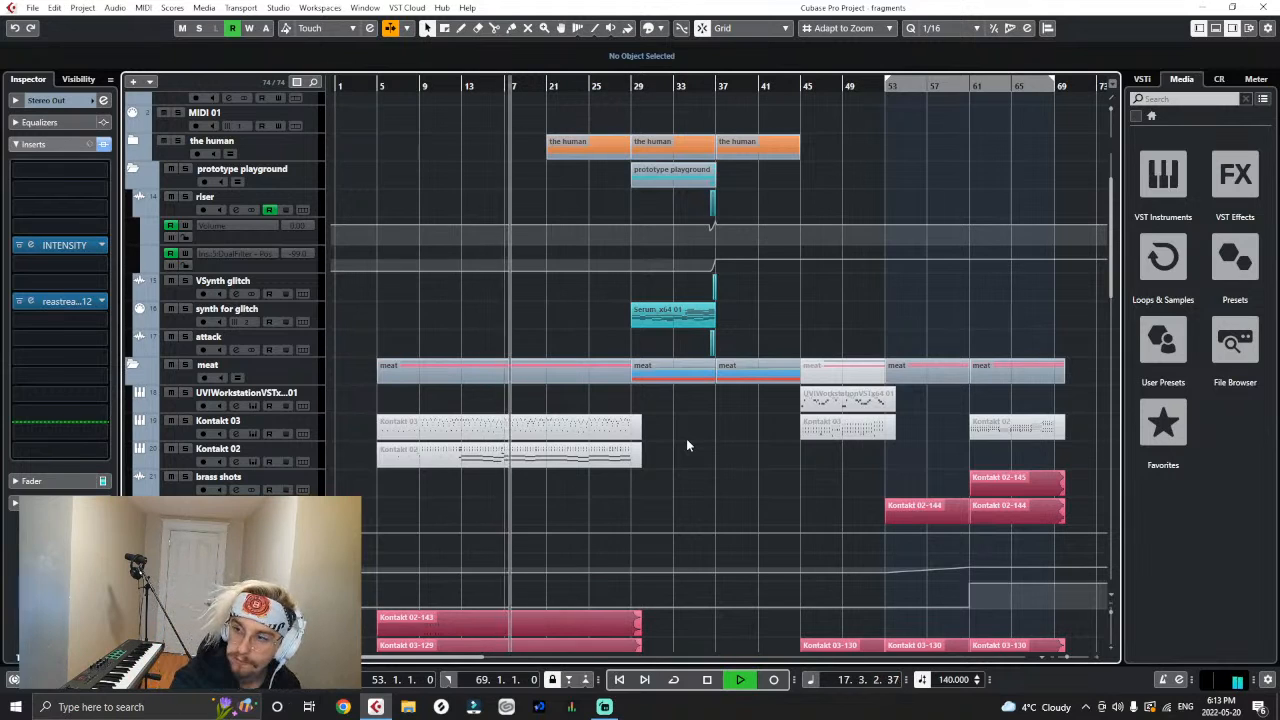
{"action": "scroll", "coordinate": [686, 438], "scroll_direction": "down", "scroll_amount": 5}
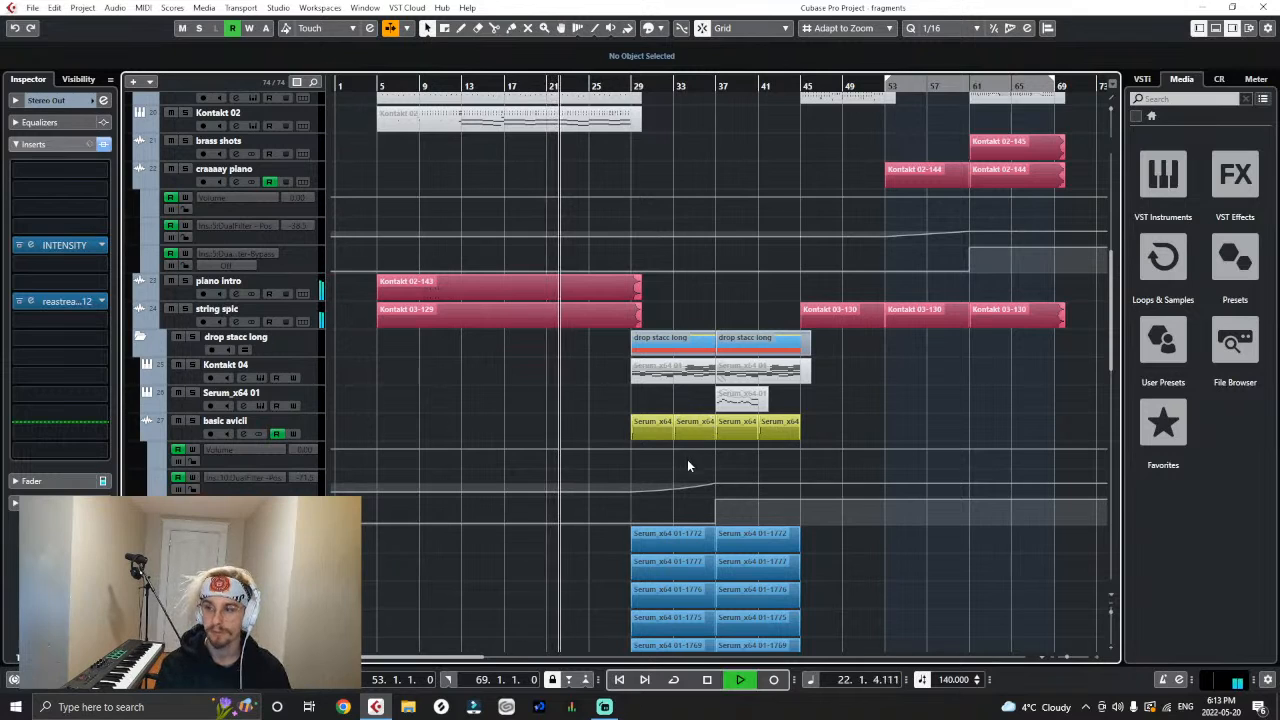
{"action": "scroll", "coordinate": [688, 468], "scroll_direction": "up", "scroll_amount": 2}
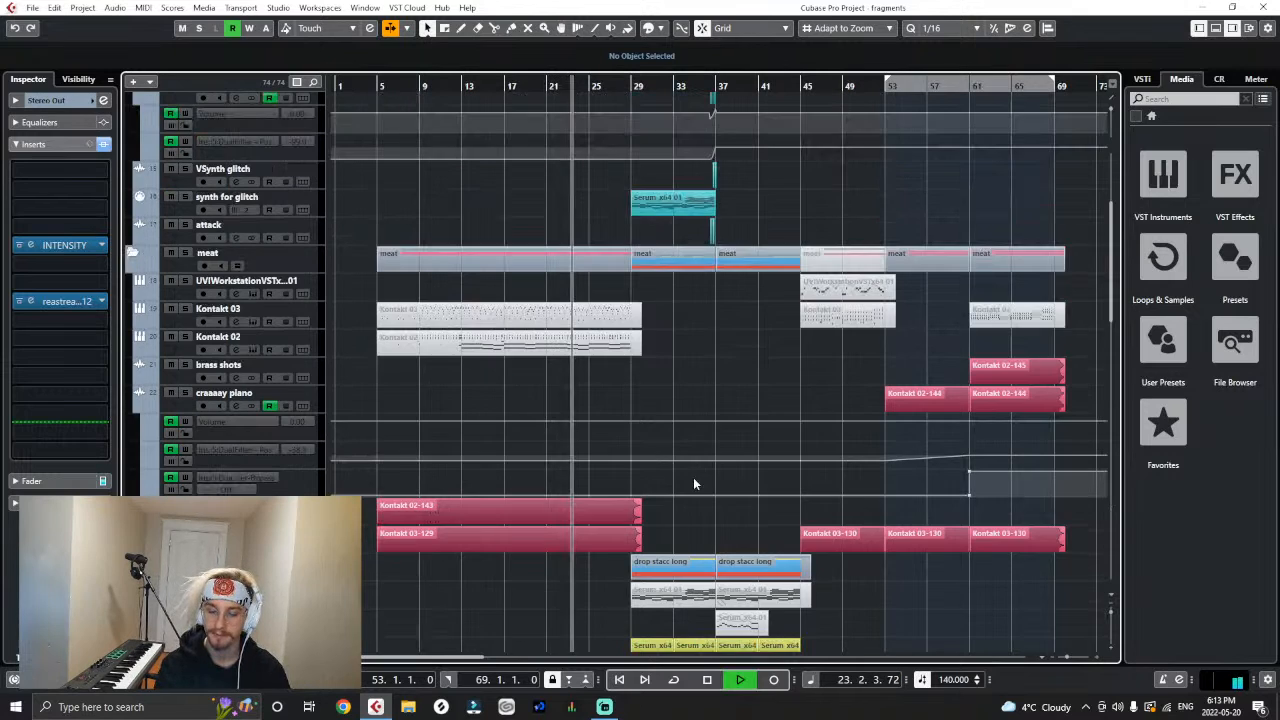
{"action": "scroll", "coordinate": [693, 482], "scroll_direction": "up", "scroll_amount": 3}
{"action": "scroll", "coordinate": [693, 482], "scroll_direction": "down", "scroll_amount": 6}
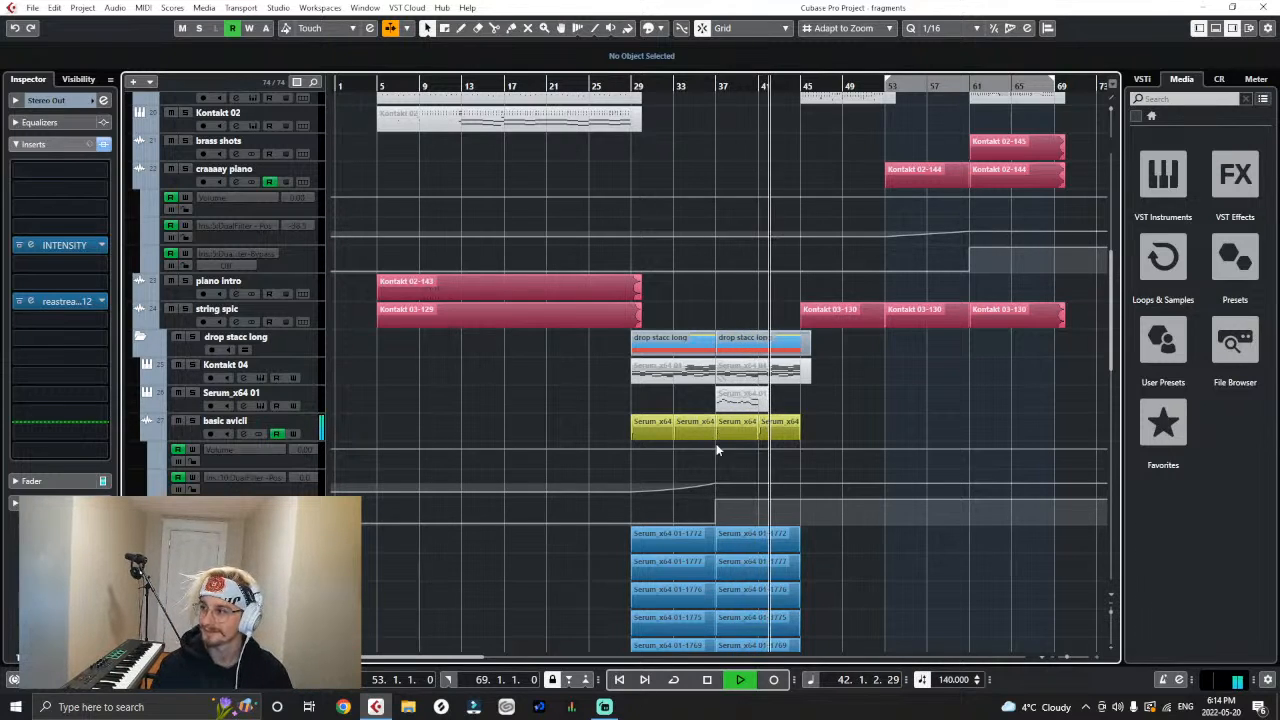
- Follow the playback through Breakdown A, Breakdown B and the scary buildup, and stop it in the scary drop section
{"action": "key", "text": "g"}
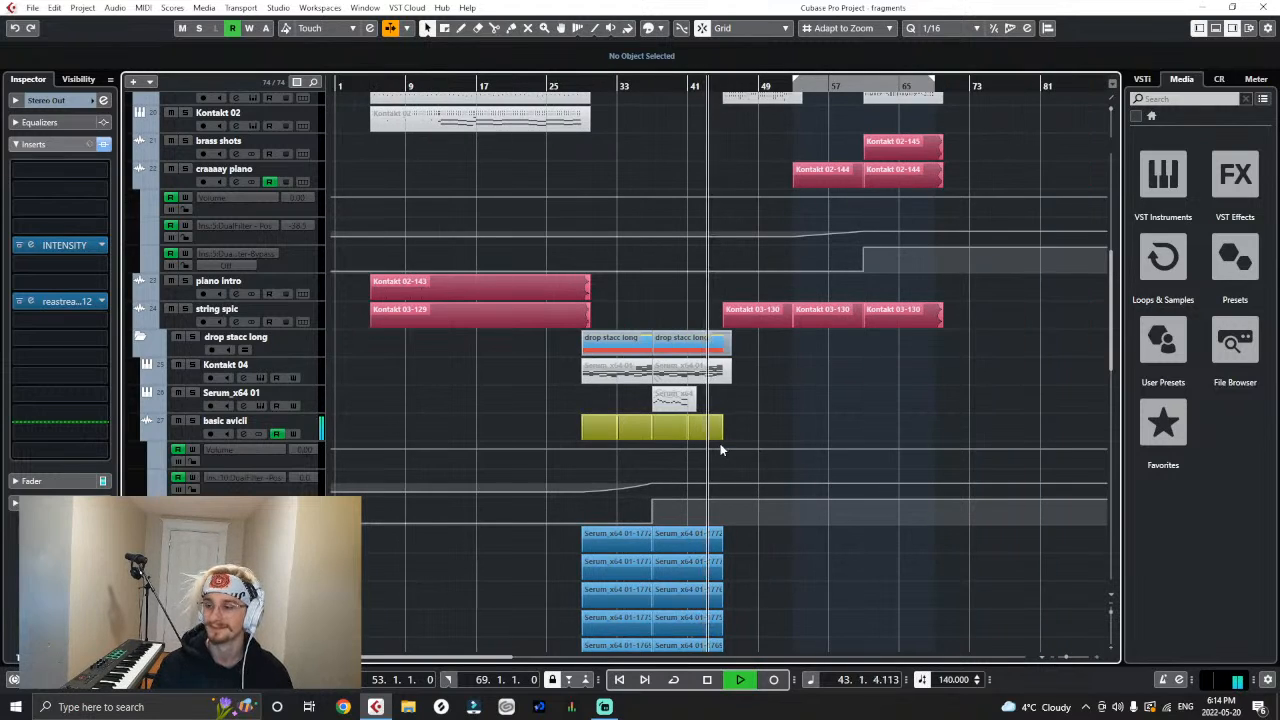
{"action": "key", "text": "h"}
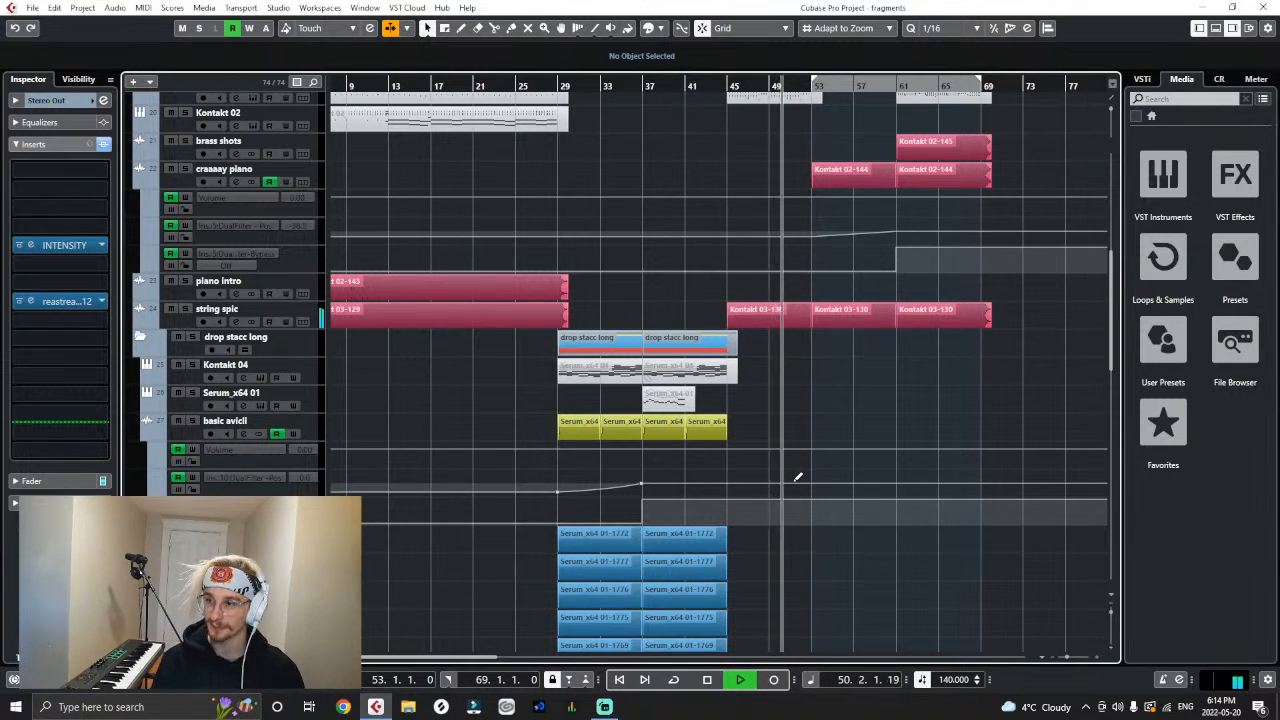
{"action": "key", "text": "h"}
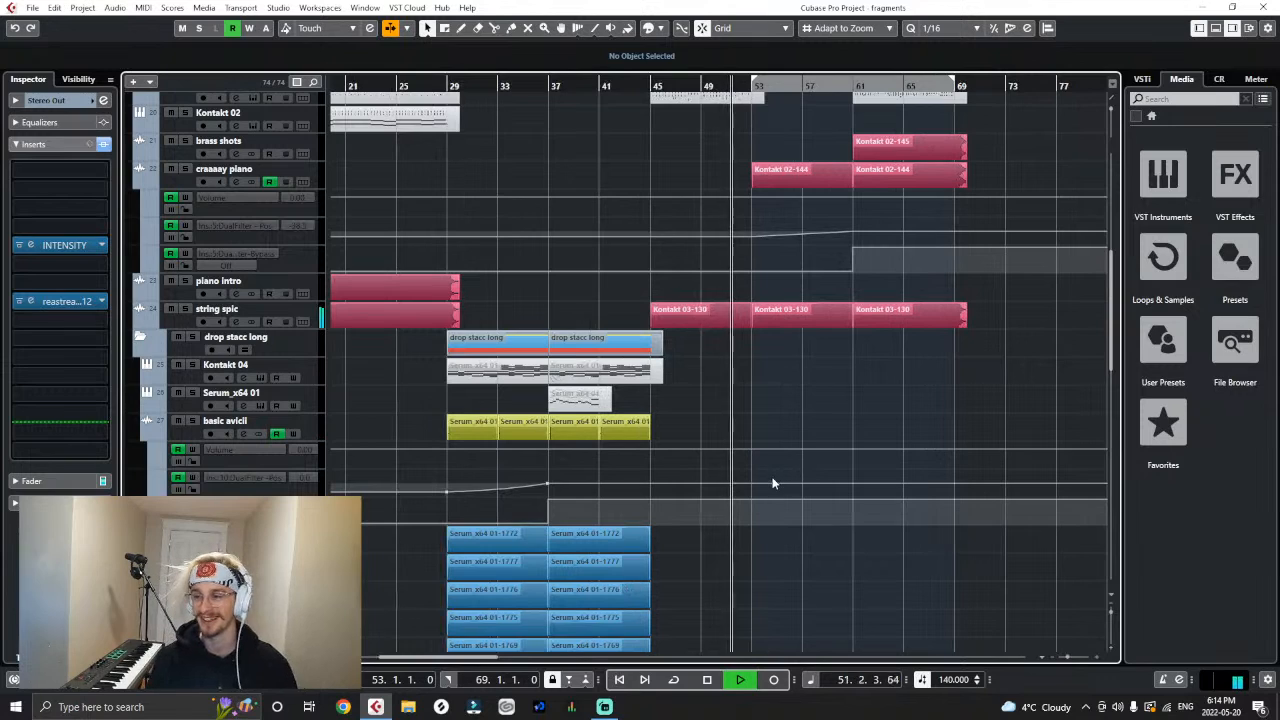
{"action": "key", "text": "h"}
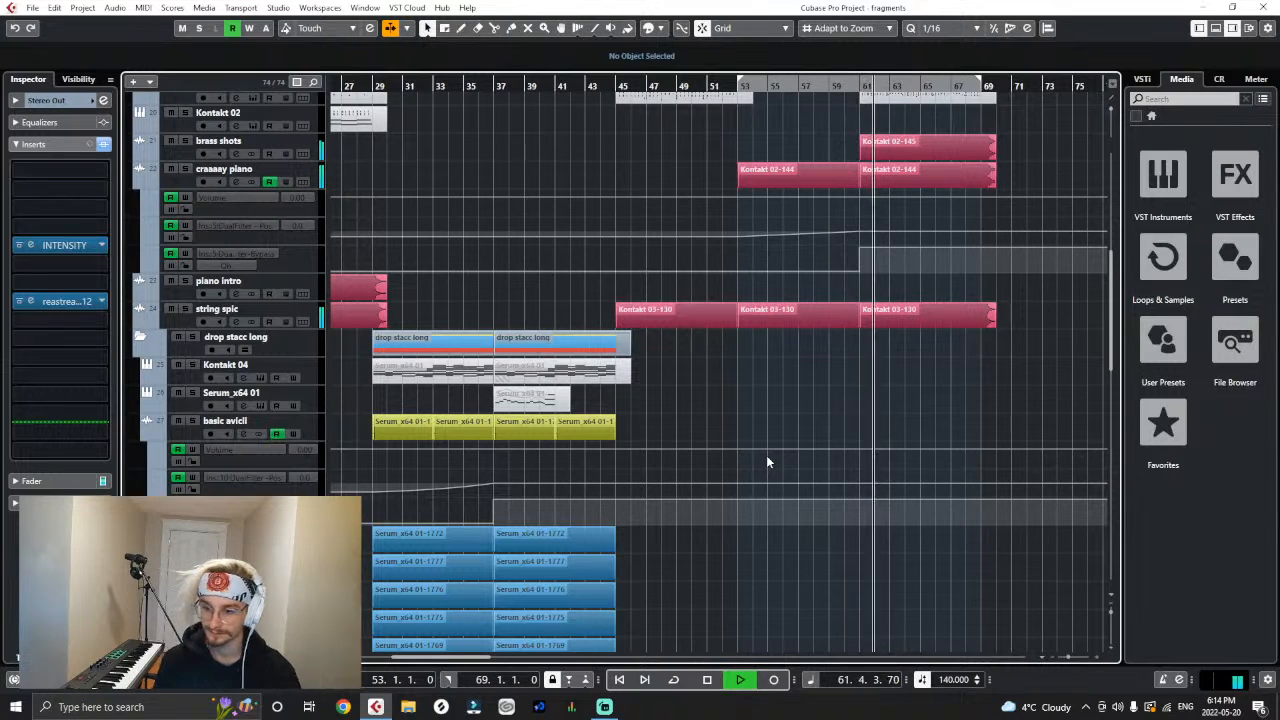
{"action": "scroll", "coordinate": [766, 455], "scroll_direction": "down", "scroll_amount": 10}
{"action": "scroll", "coordinate": [776, 468], "scroll_direction": "down", "scroll_amount": 3}
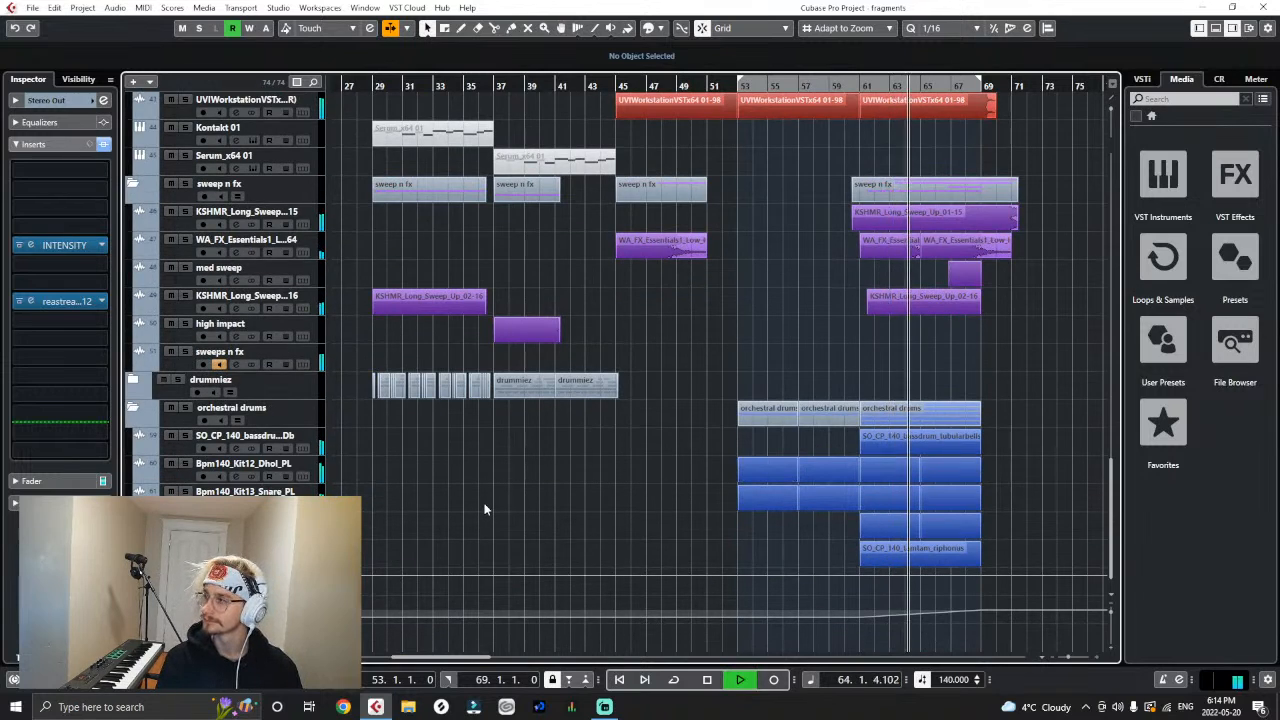
{"action": "key", "text": "g"}
{"action": "key", "text": "g"}
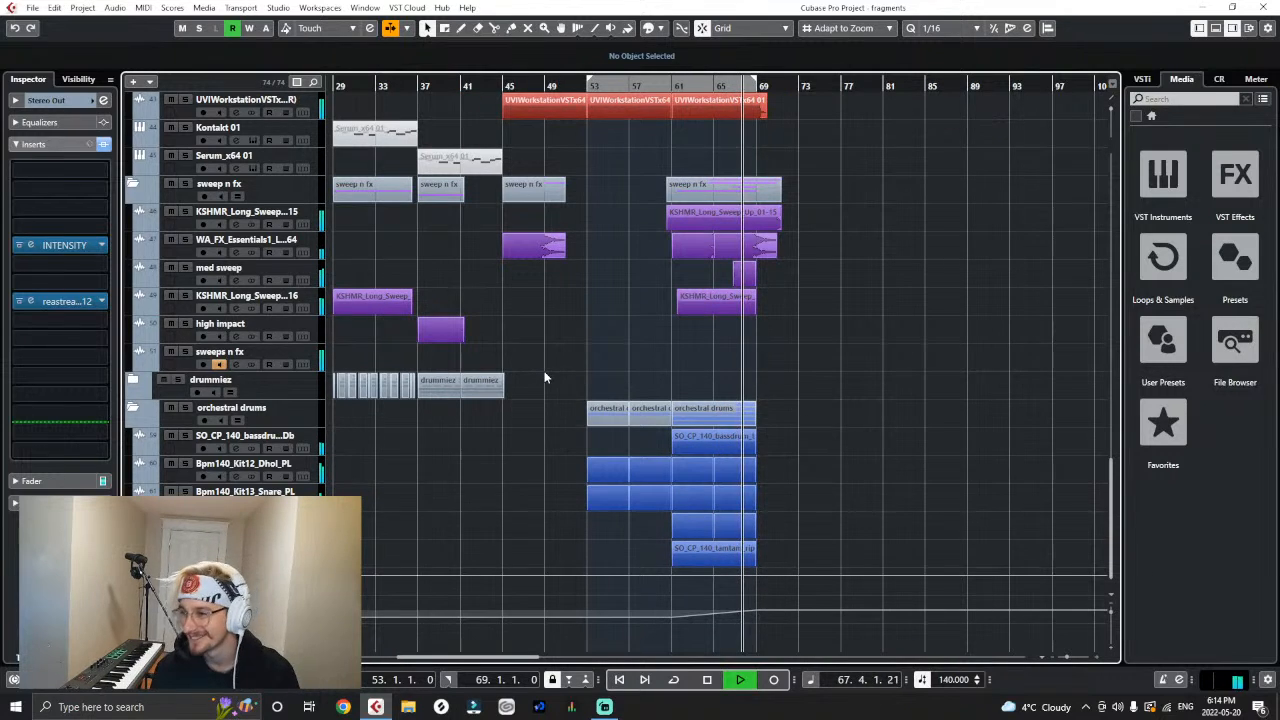
{"action": "scroll", "coordinate": [506, 575], "scroll_direction": "up", "scroll_amount": 4}
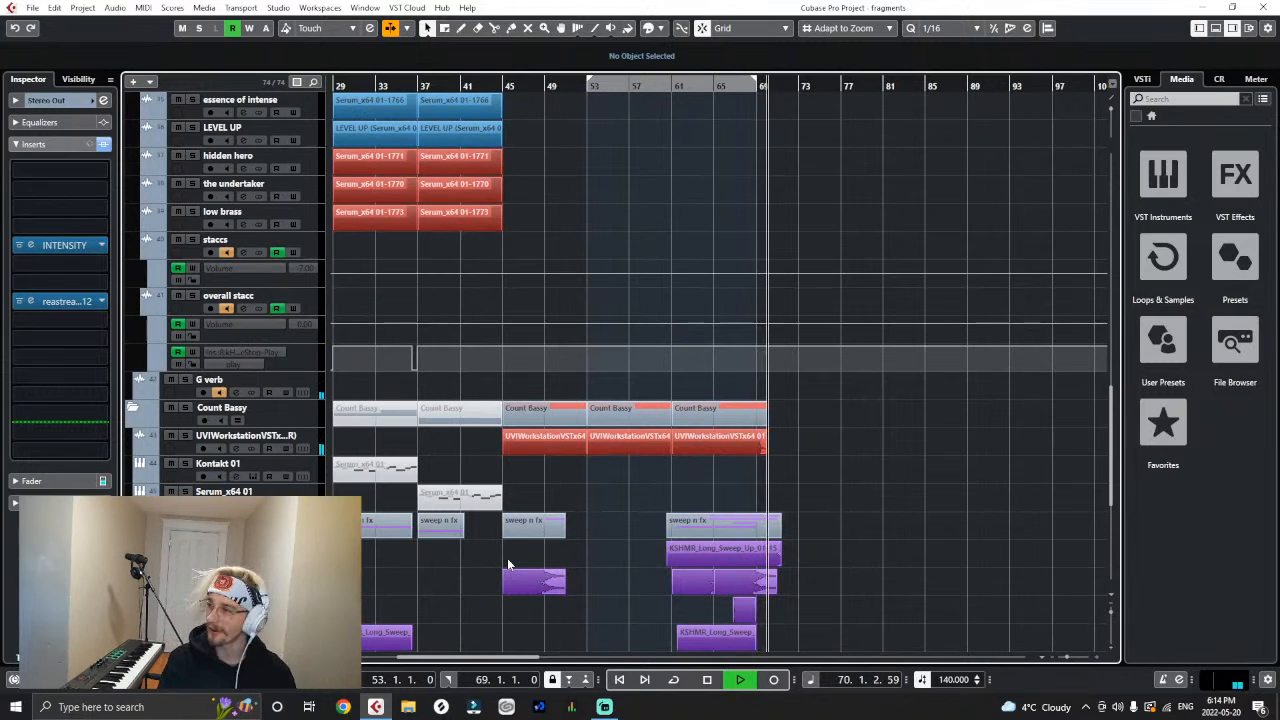
{"action": "key", "text": "space"}
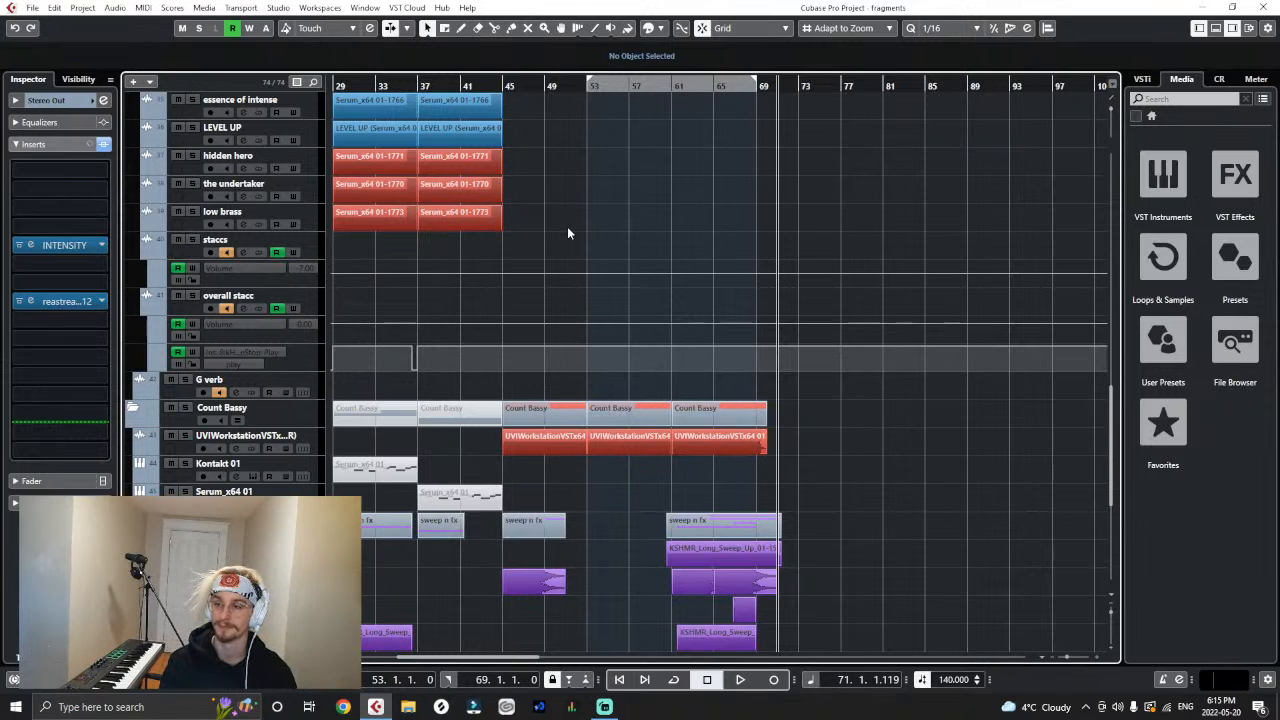
- Return to the arranger track and examine the scary drop section that follows the scary buildup
{"action": "scroll", "coordinate": [706, 228], "scroll_direction": "up", "scroll_amount": 10}
{"action": "scroll", "coordinate": [702, 253], "scroll_direction": "up", "scroll_amount": 2}
{"action": "scroll", "coordinate": [702, 253], "scroll_direction": "down", "scroll_amount": 2}
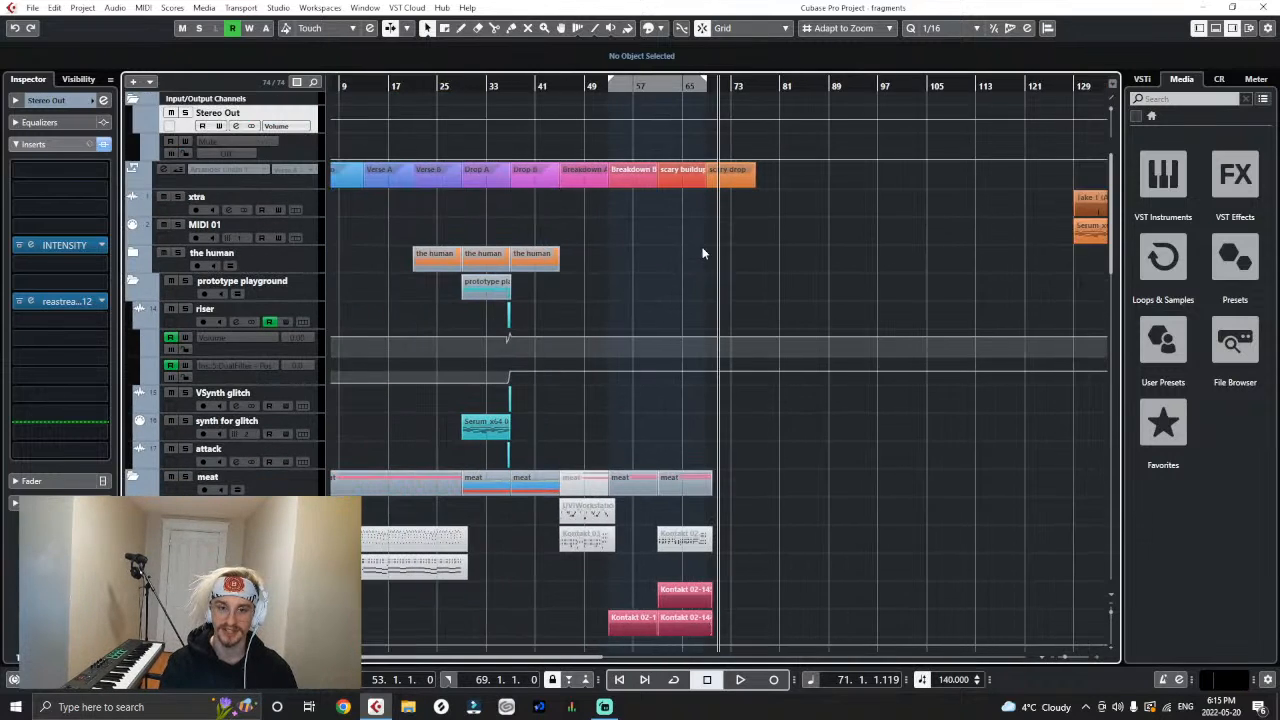
{"action": "scroll", "coordinate": [428, 361], "scroll_direction": "down", "scroll_amount": 2}
{"action": "scroll", "coordinate": [566, 214], "scroll_direction": "up", "scroll_amount": 3}
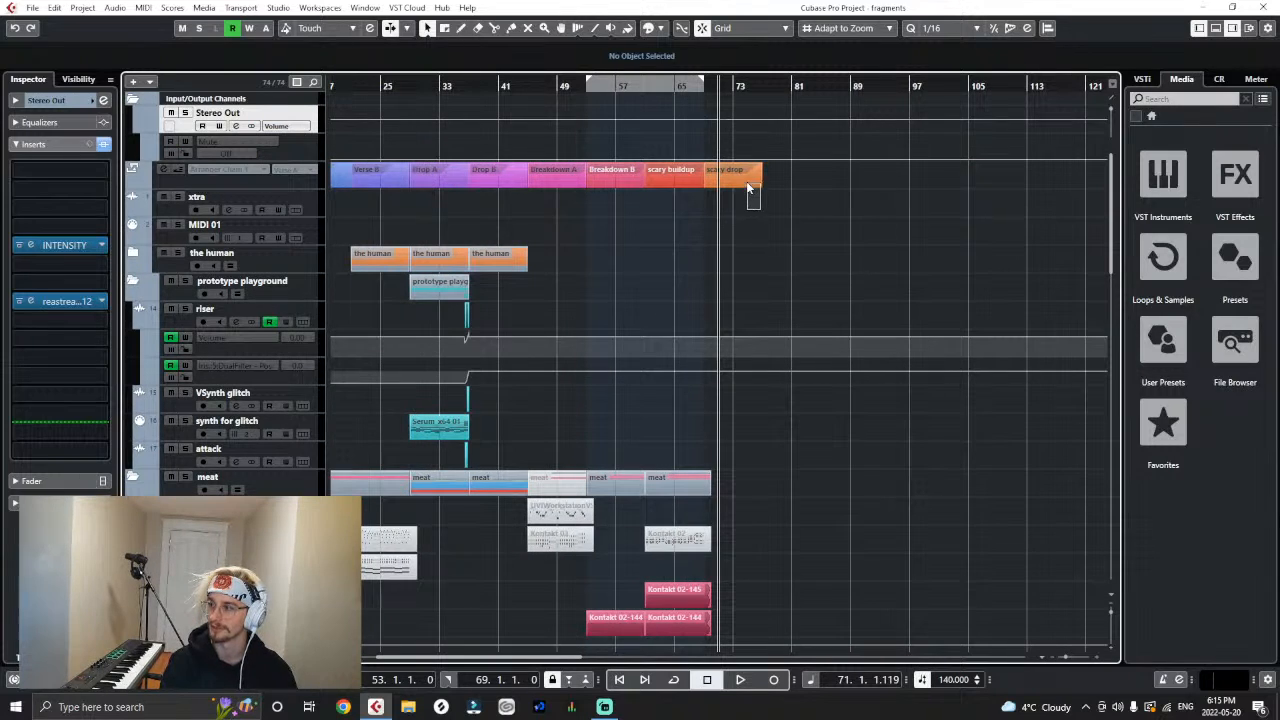
{"action": "left_click_drag", "start_coordinate": [760, 212], "coordinate": [698, 260]}
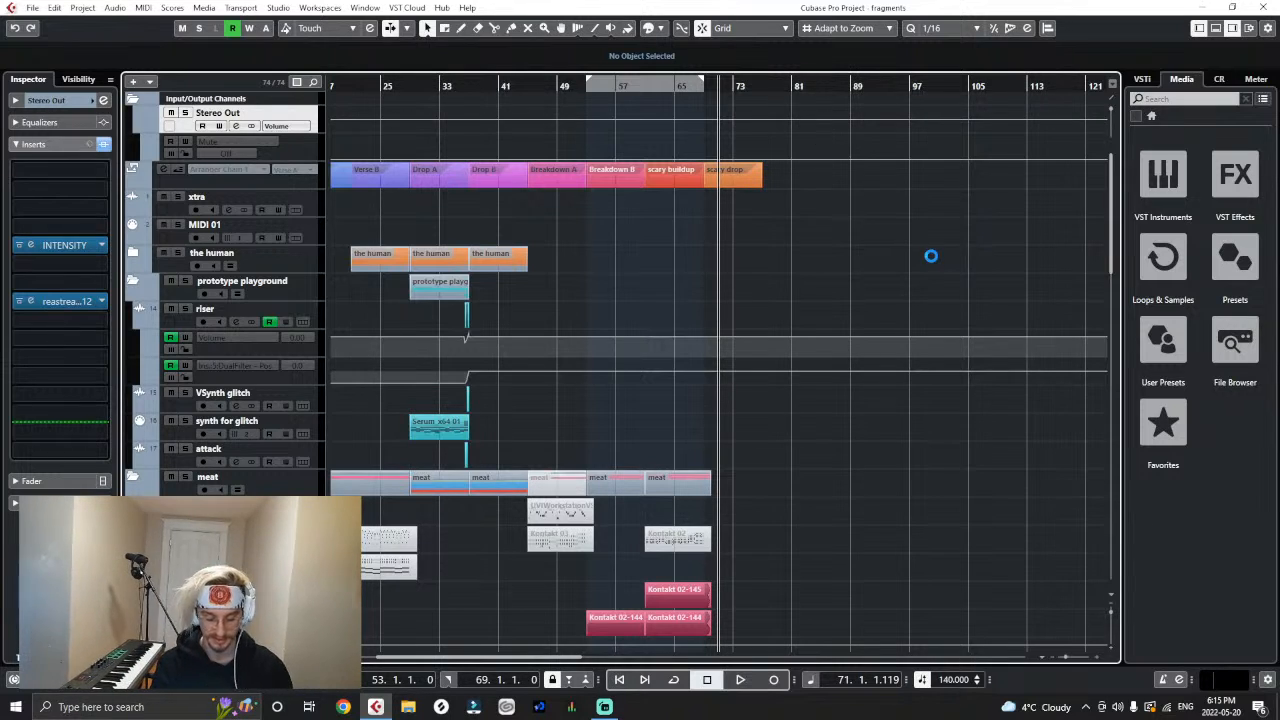
- Place the playhead at the start of the scary buildup at bar 61 and view the meat tracks there
{"action": "key", "text": "h"}
{"action": "key", "text": "h"}
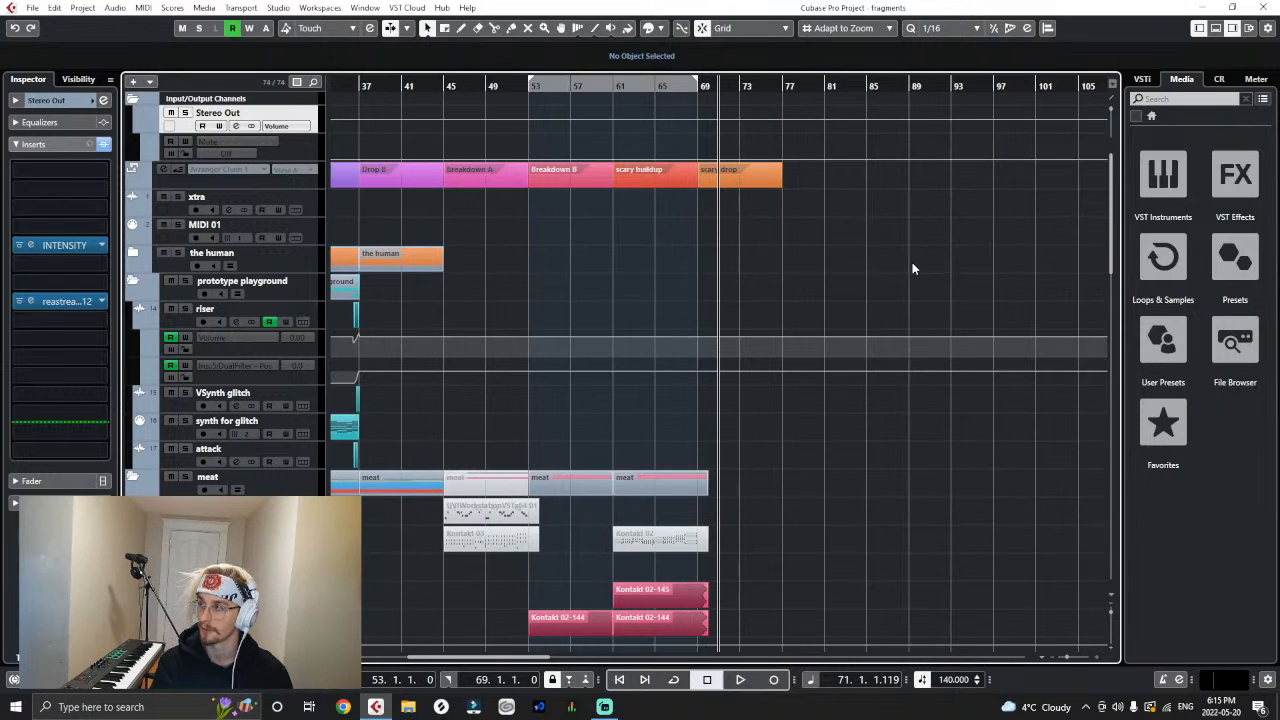
{"action": "key", "text": "g"}
{"action": "key", "text": "g"}
{"action": "key", "text": "g"}
{"action": "key", "text": "h"}
{"action": "key", "text": "h"}
{"action": "left_click_drag", "start_coordinate": [569, 83], "coordinate": [634, 102]}
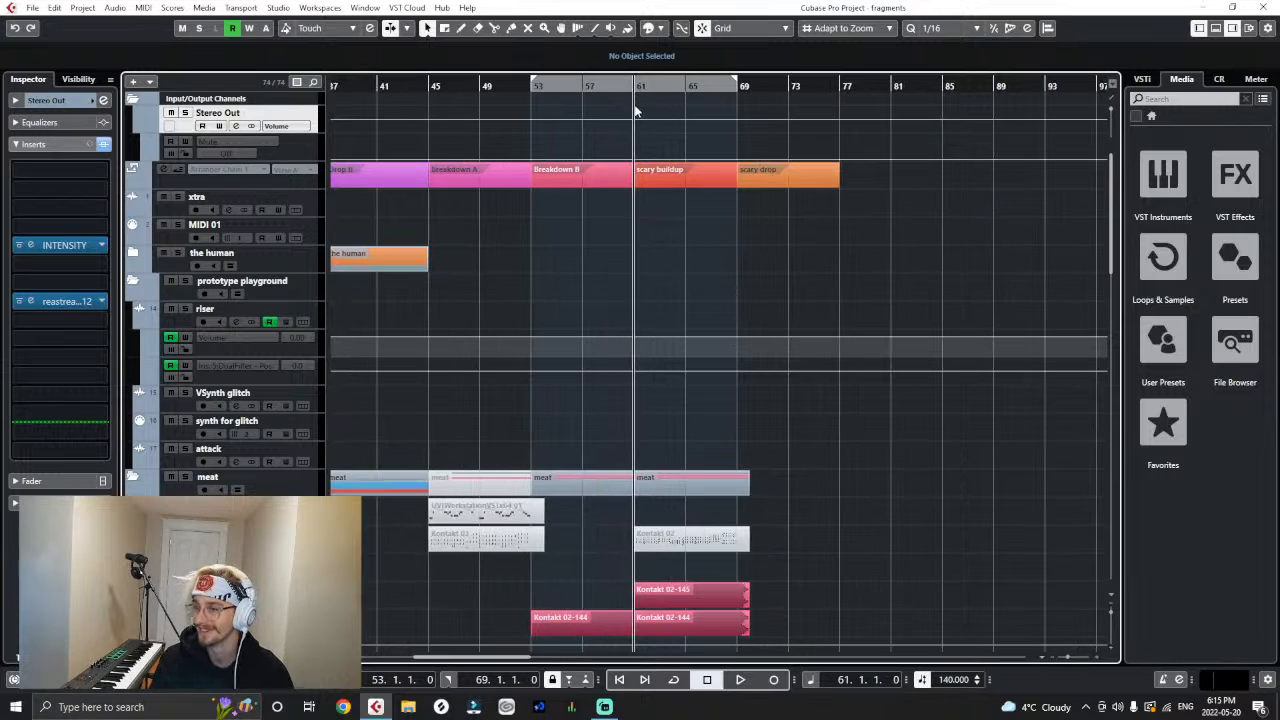
{"action": "scroll", "coordinate": [661, 250], "scroll_direction": "down", "scroll_amount": 4}
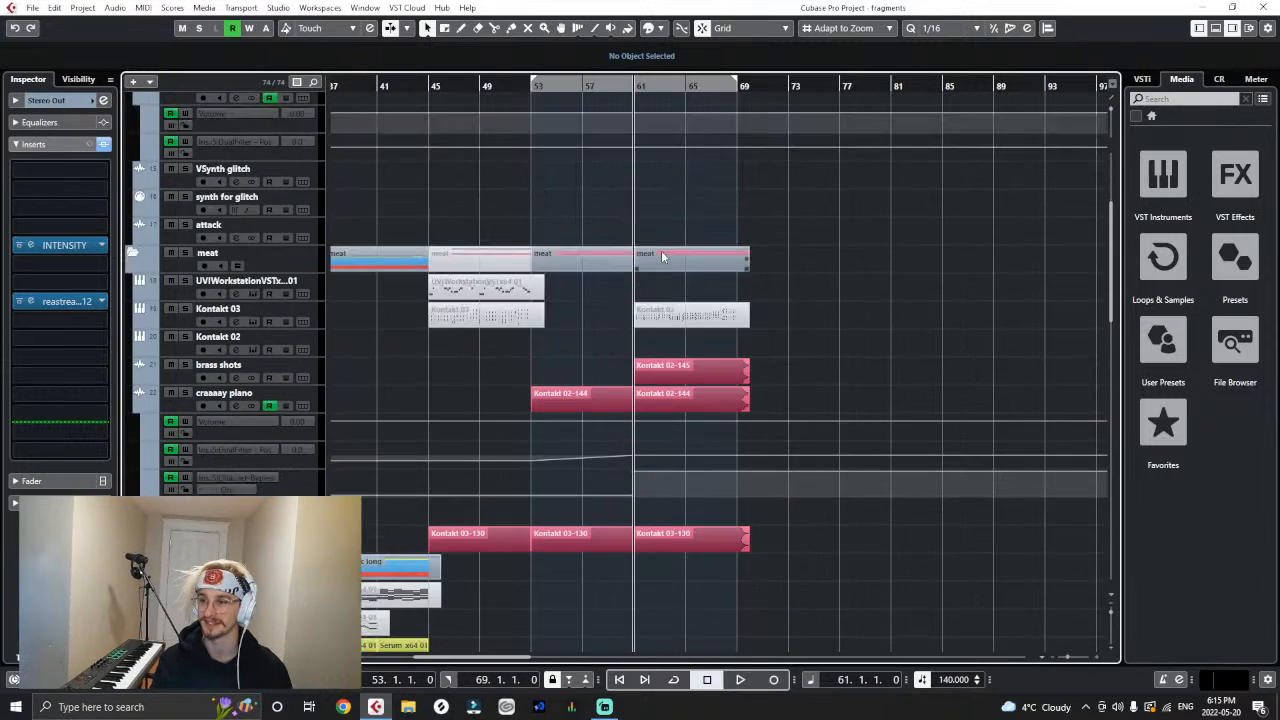
{"action": "scroll", "coordinate": [661, 257], "scroll_direction": "up", "scroll_amount": 4}
- Move the playhead to the start of Breakdown B at bar 53
{"action": "key", "text": "g"}
{"action": "key", "text": "g"}
{"action": "key", "text": "h"}
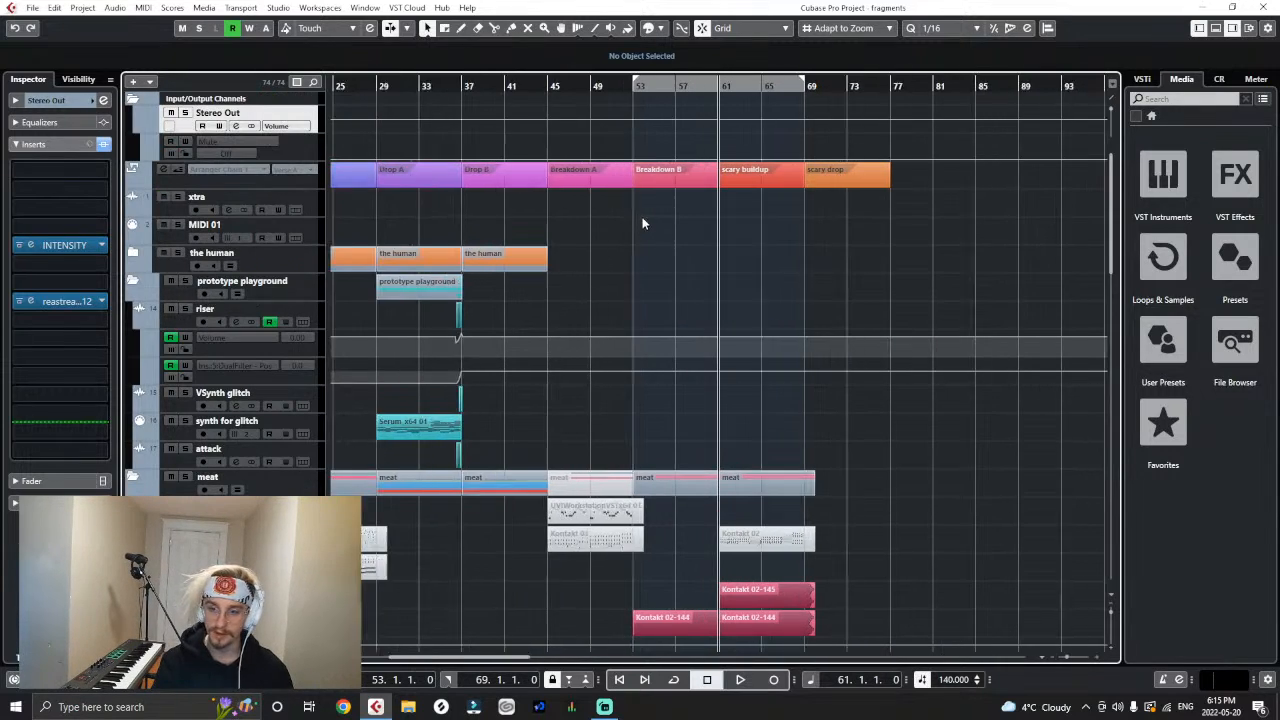
{"action": "left_click", "coordinate": [614, 88]}
{"action": "key", "text": "h"}
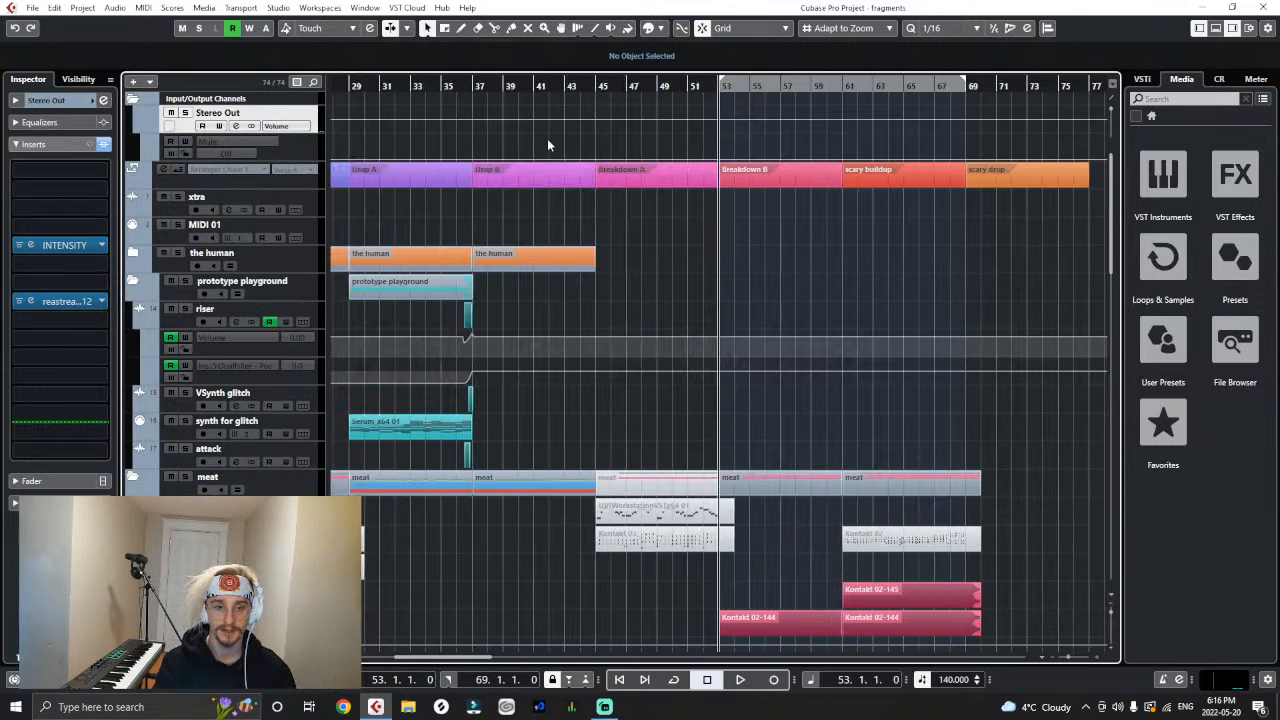
- Move the playhead to the start of Drop A at bar 29, with the drop stacc long tracks in view
{"action": "scroll", "coordinate": [650, 380], "scroll_direction": "down", "scroll_amount": 12}
{"action": "scroll", "coordinate": [655, 390], "scroll_direction": "up", "scroll_amount": 5}
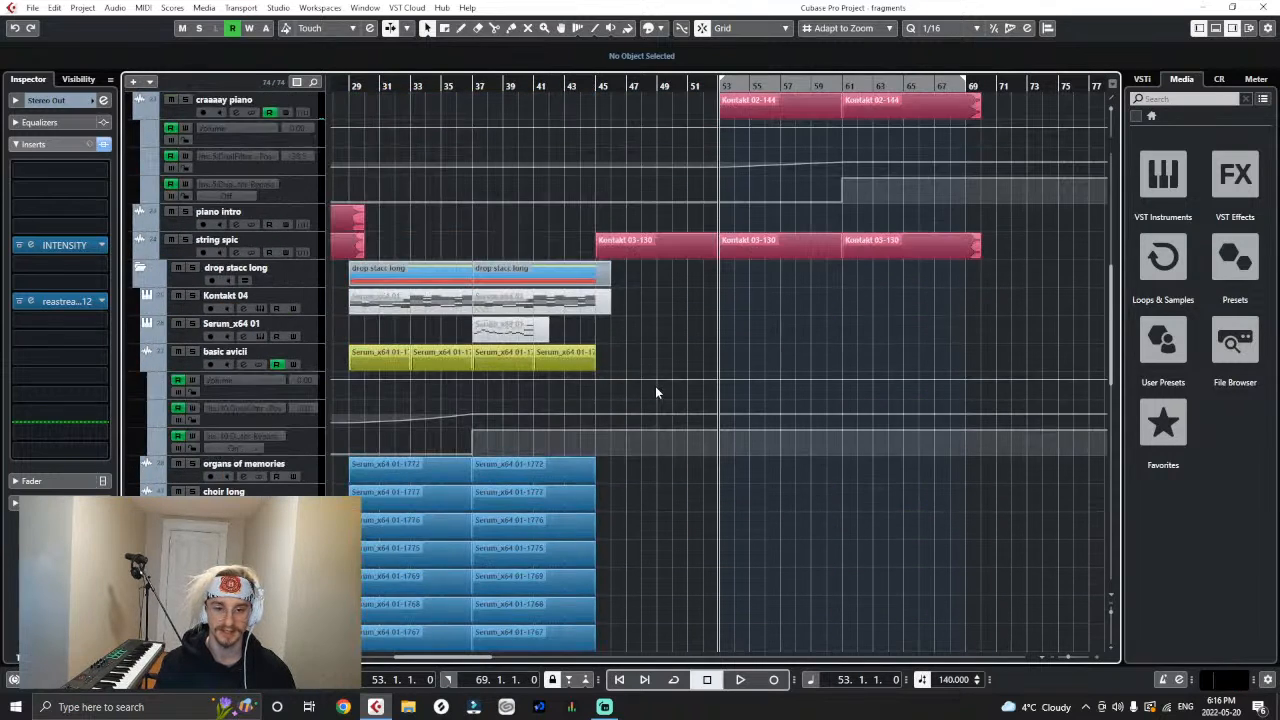
{"action": "key", "text": "g"}
{"action": "key", "text": "g"}
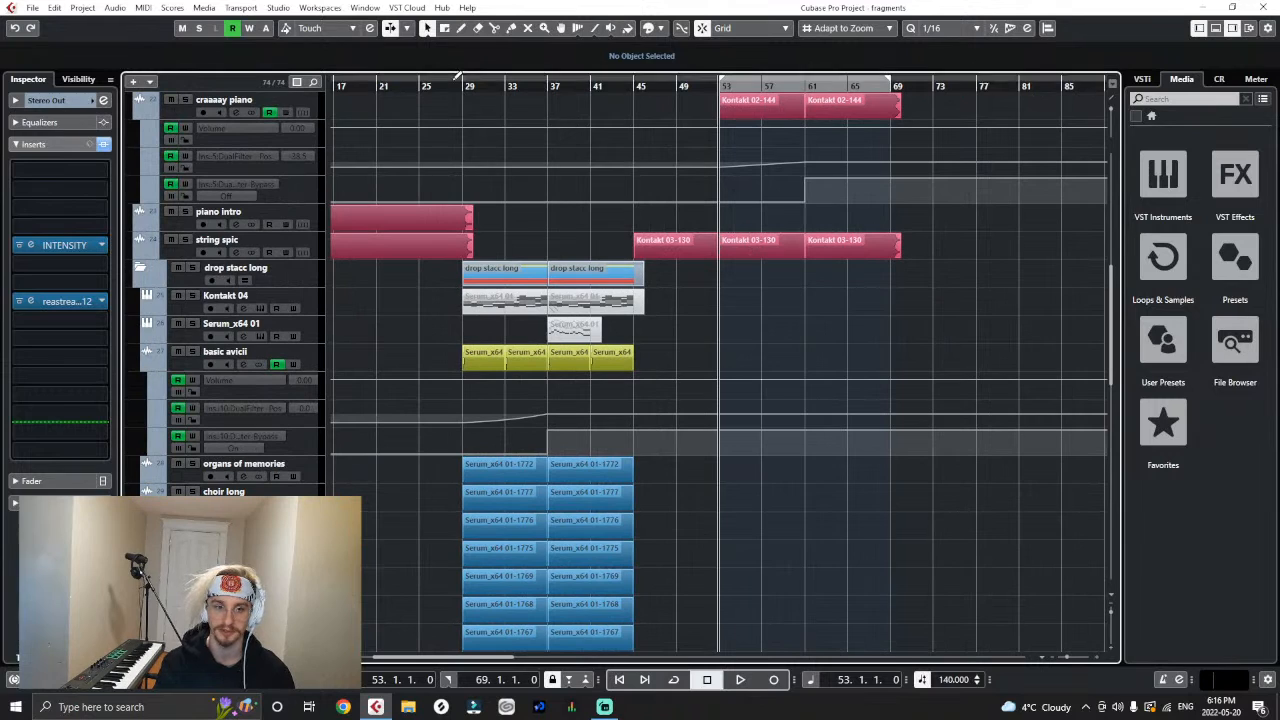
{"action": "left_click", "coordinate": [462, 83]}
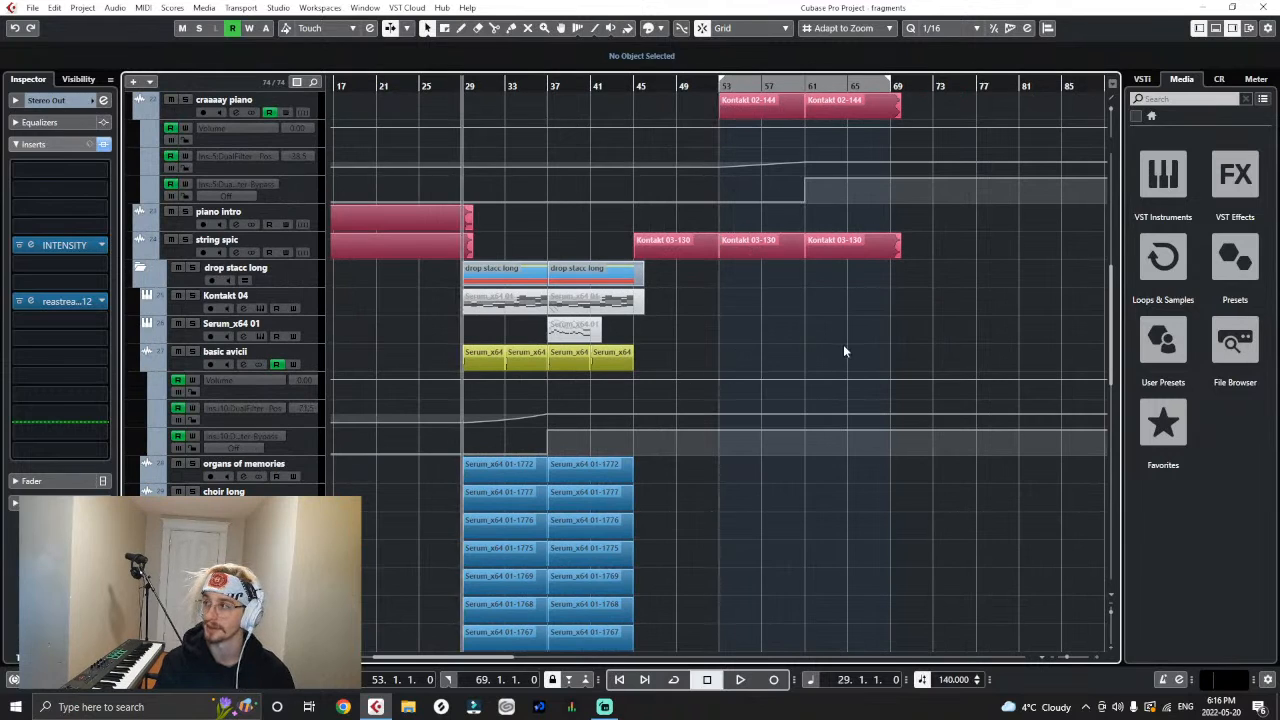
- Return to the arranger track and select the scary drop section at bars 69 to 77 to examine it, leaving nothing selected
{"action": "key", "text": "g"}
{"action": "key", "text": "g"}
{"action": "key", "text": "g"}
{"action": "key", "text": "g"}
{"action": "scroll", "coordinate": [650, 160], "scroll_direction": "up", "scroll_amount": 5}
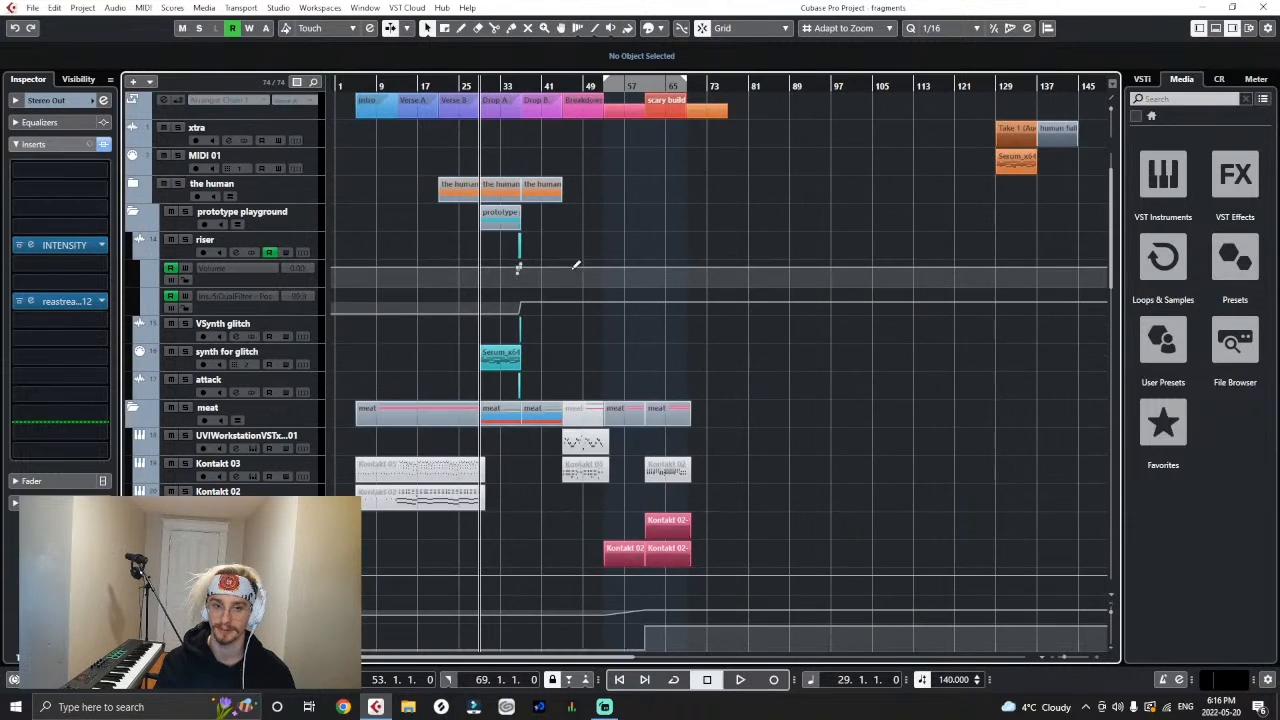
{"action": "scroll", "coordinate": [642, 310], "scroll_direction": "up", "scroll_amount": 2}
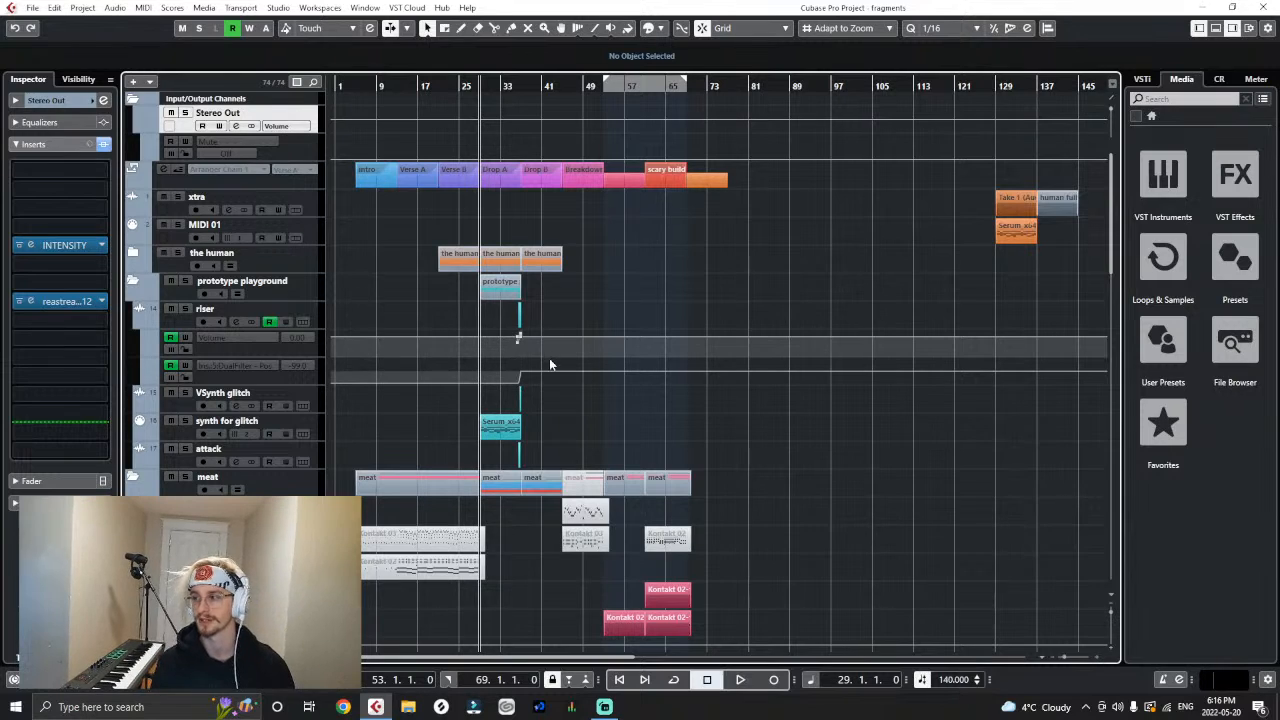
{"action": "key", "text": "h"}
{"action": "key", "text": "h"}
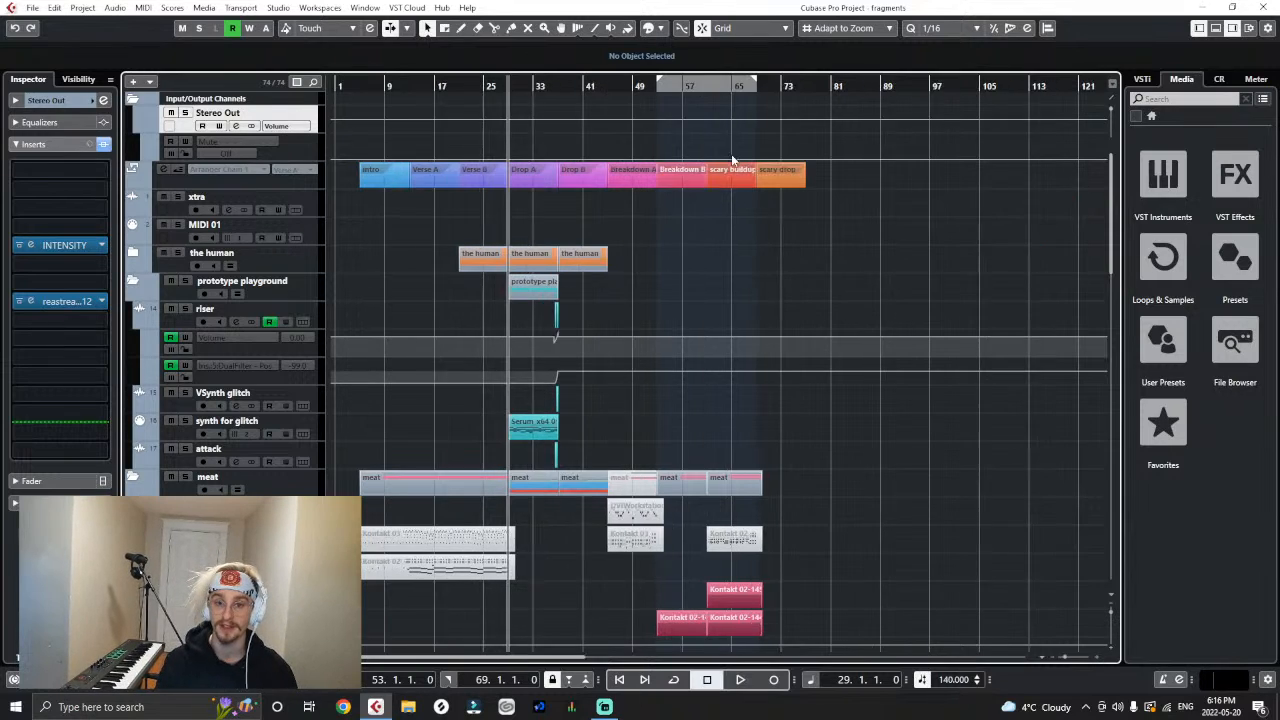
{"action": "left_click", "coordinate": [862, 170]}
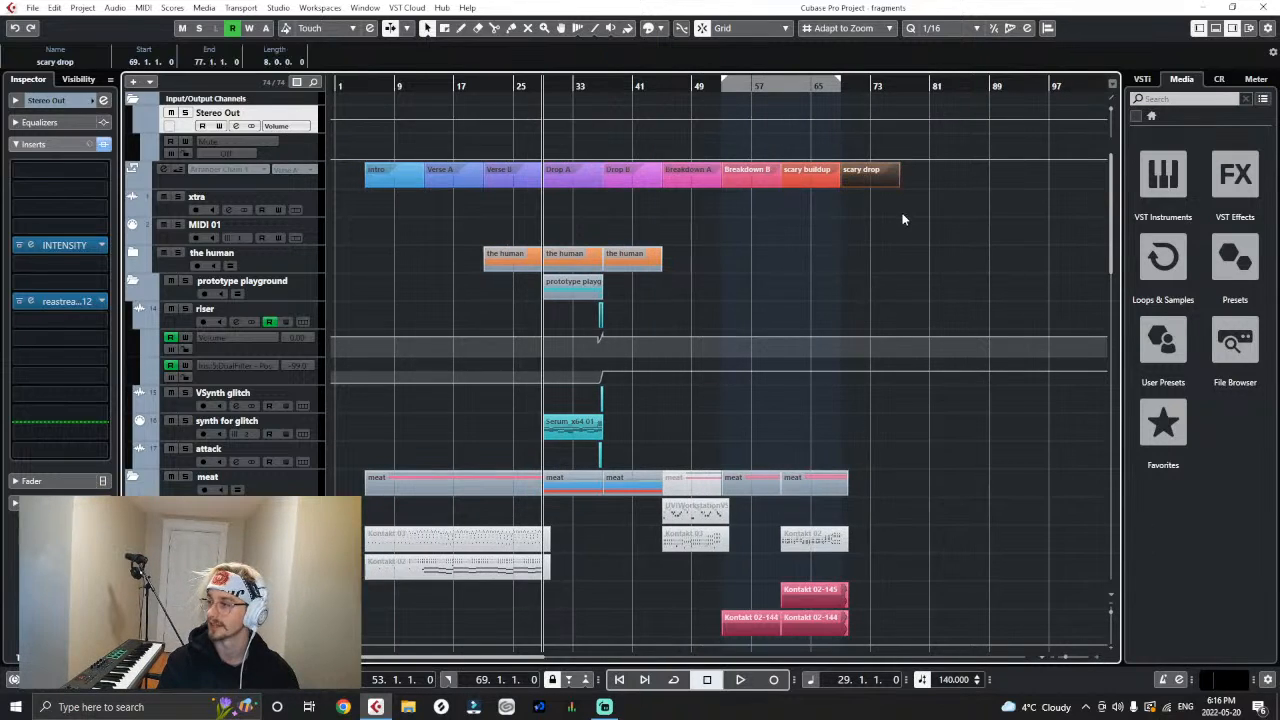
{"action": "left_click", "coordinate": [914, 195]}
{"action": "left_click", "coordinate": [868, 180]}
{"action": "left_click", "coordinate": [879, 256]}
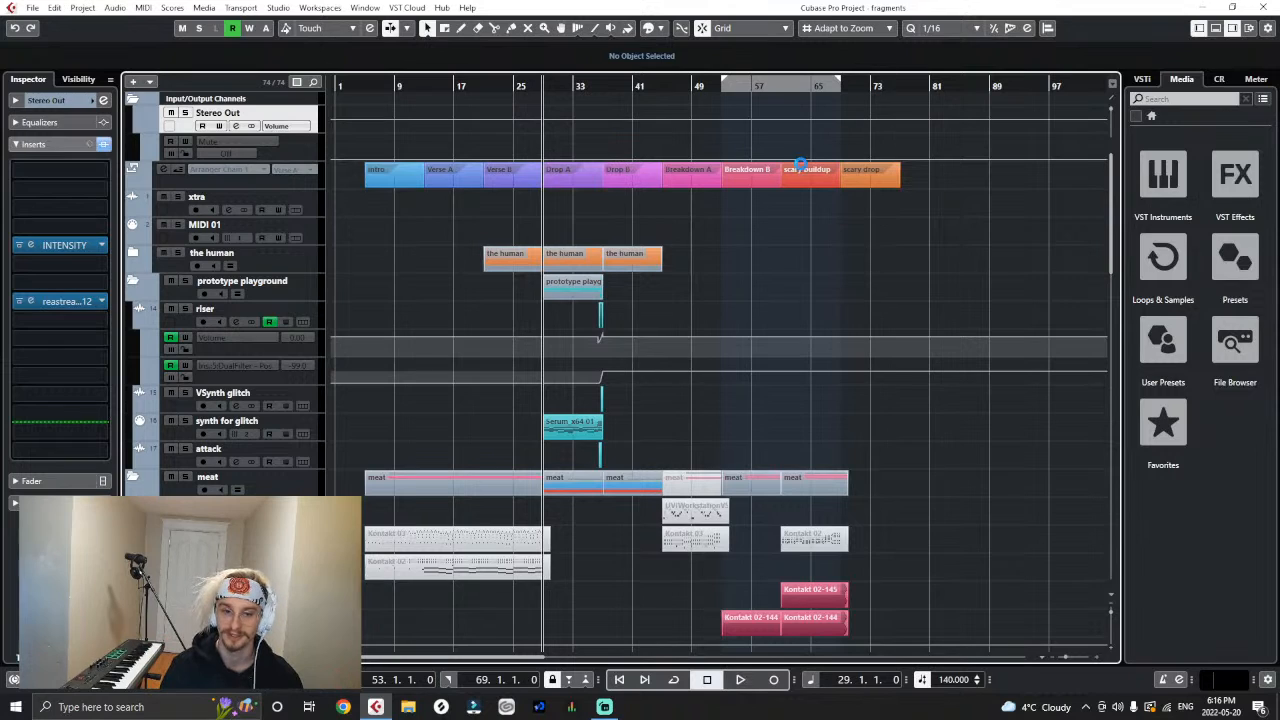
{"action": "key", "text": "h"}
{"action": "key", "text": "h"}
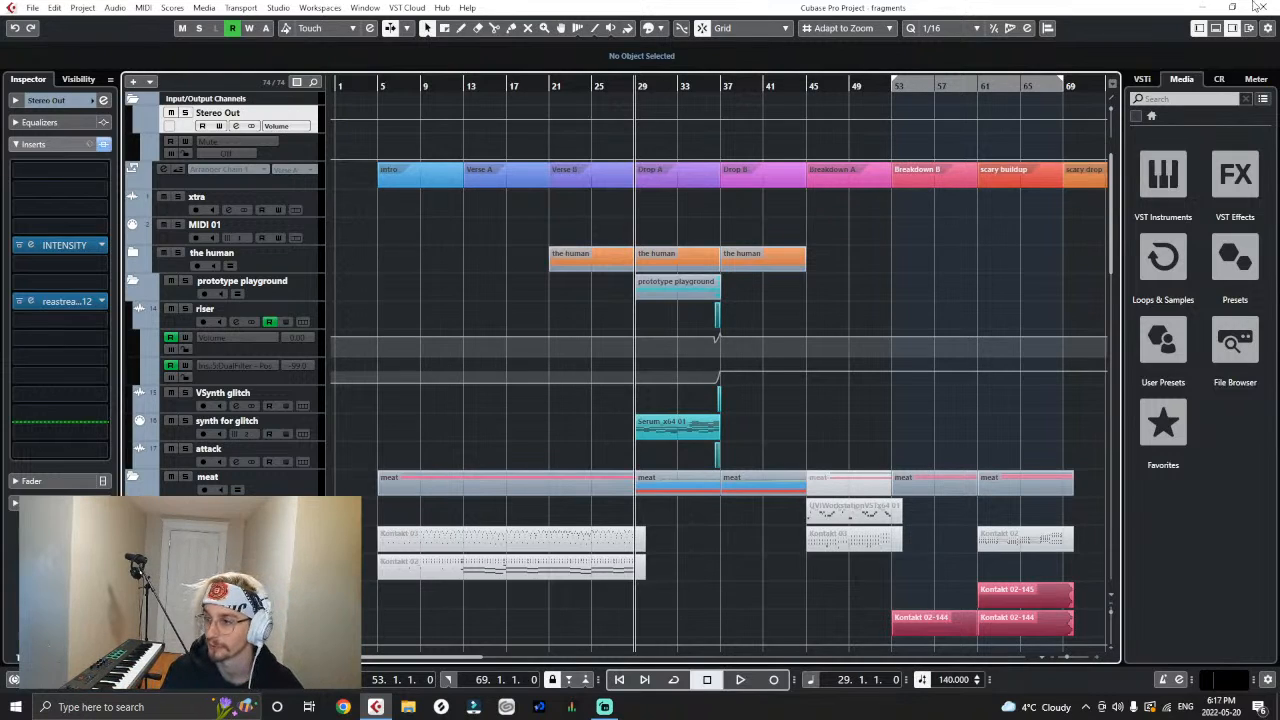
{"action": "key", "text": "g"}
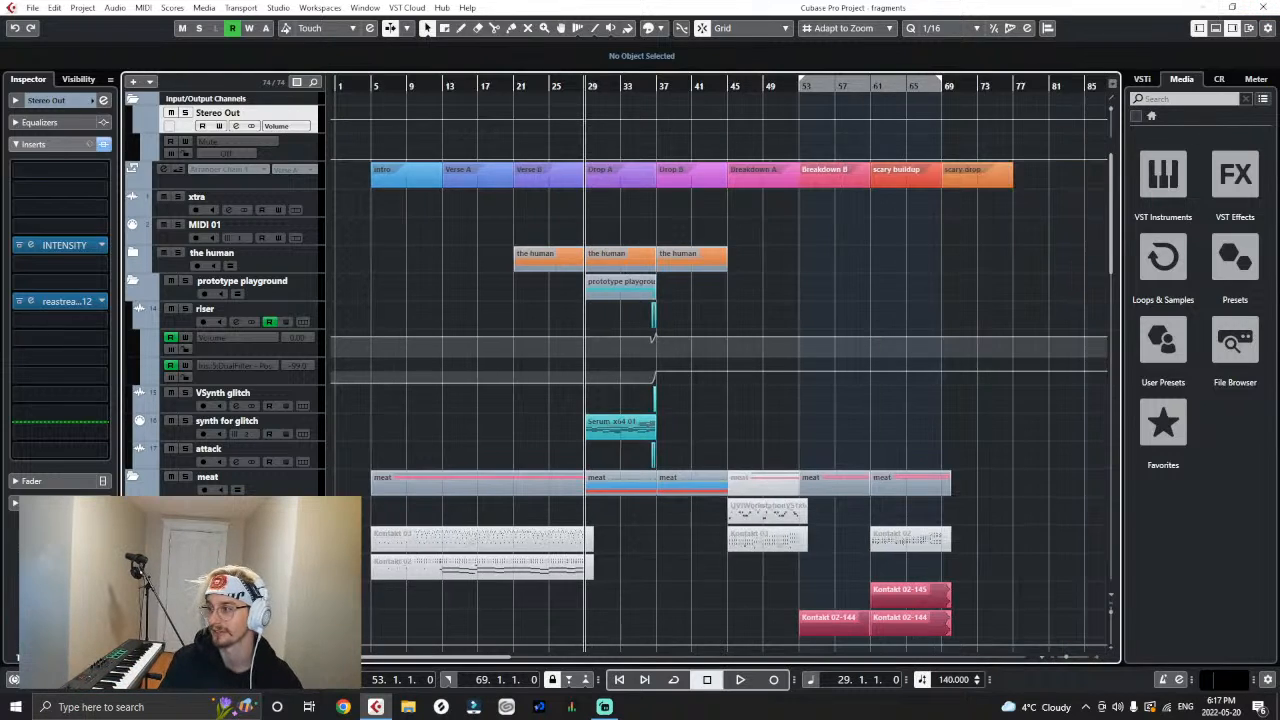
{"action": "key", "text": "h"}
{"action": "key", "text": "h"}
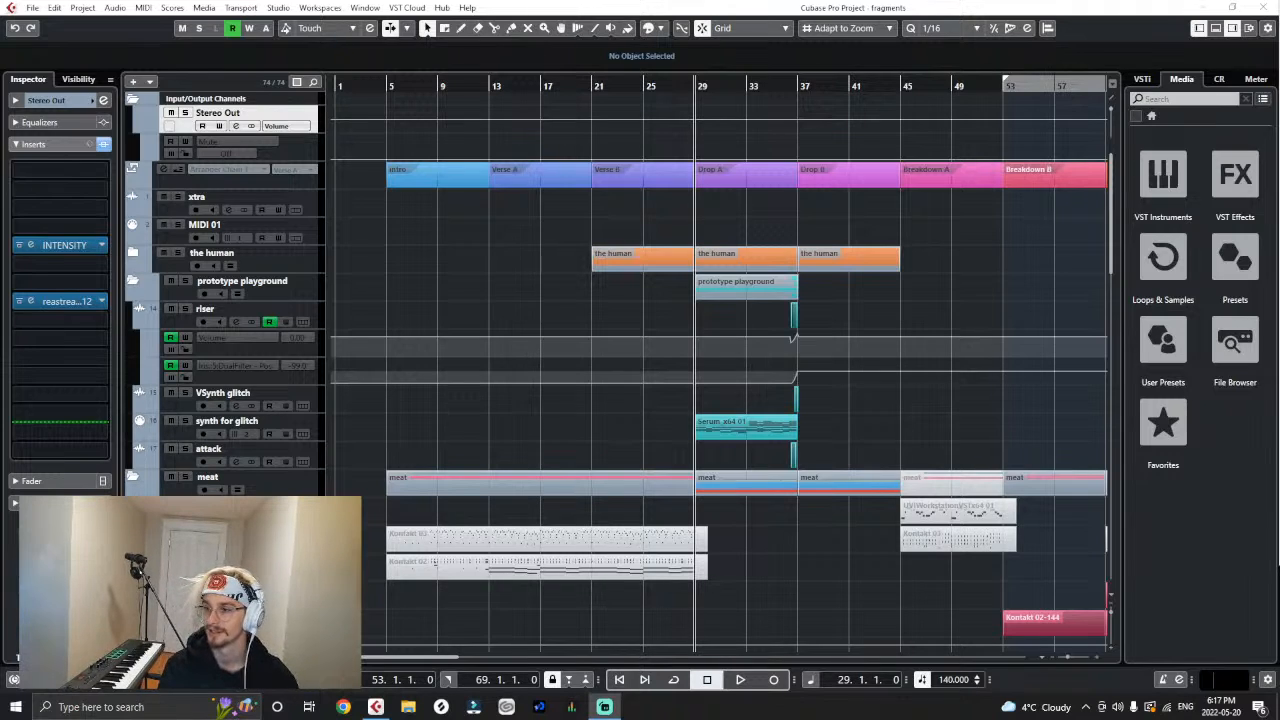
{"action": "left_click", "coordinate": [931, 291]}
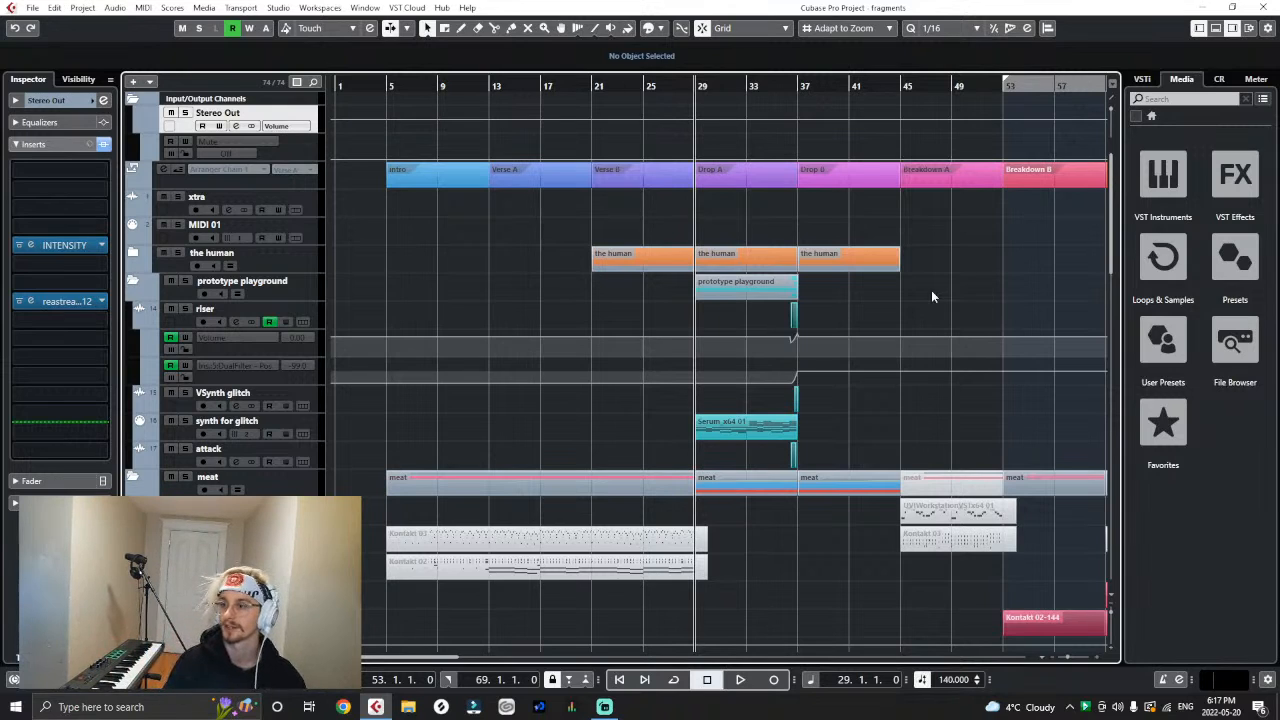
{"action": "key", "text": "h"}
{"action": "key", "text": "g"}
{"action": "key", "text": "g"}
{"action": "scroll", "coordinate": [1025, 372], "scroll_direction": "down", "scroll_amount": 3}
{"action": "scroll", "coordinate": [1025, 372], "scroll_direction": "up", "scroll_amount": 3}
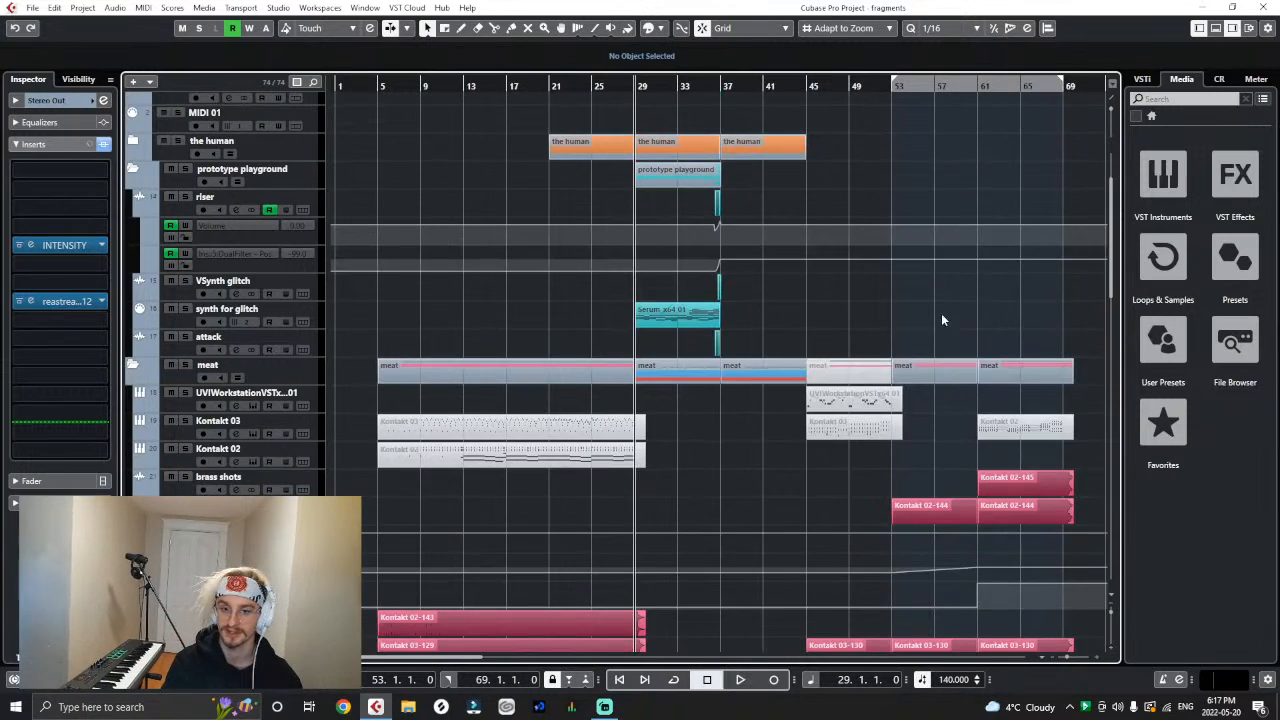
{"action": "key", "text": "h"}
{"action": "scroll", "coordinate": [452, 657], "scroll_direction": "right", "scroll_amount": 5}
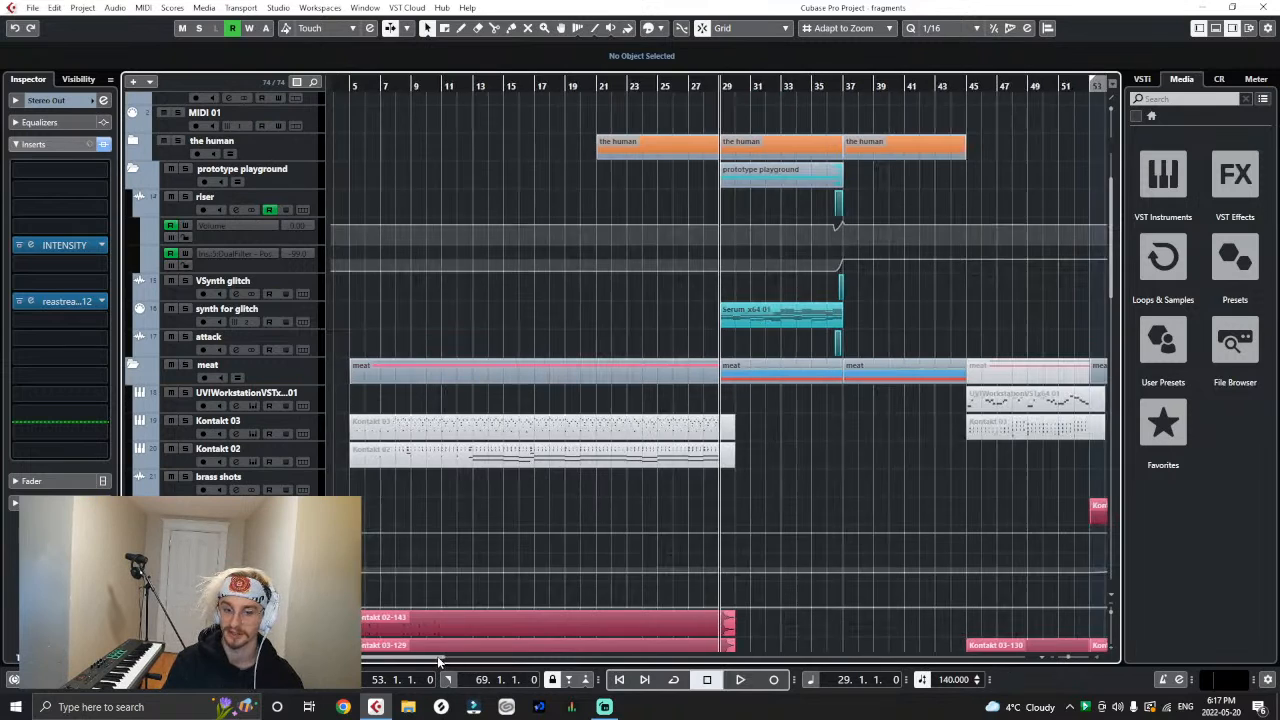
{"action": "scroll", "coordinate": [518, 424], "scroll_direction": "up", "scroll_amount": 4}
{"action": "key", "text": "g"}
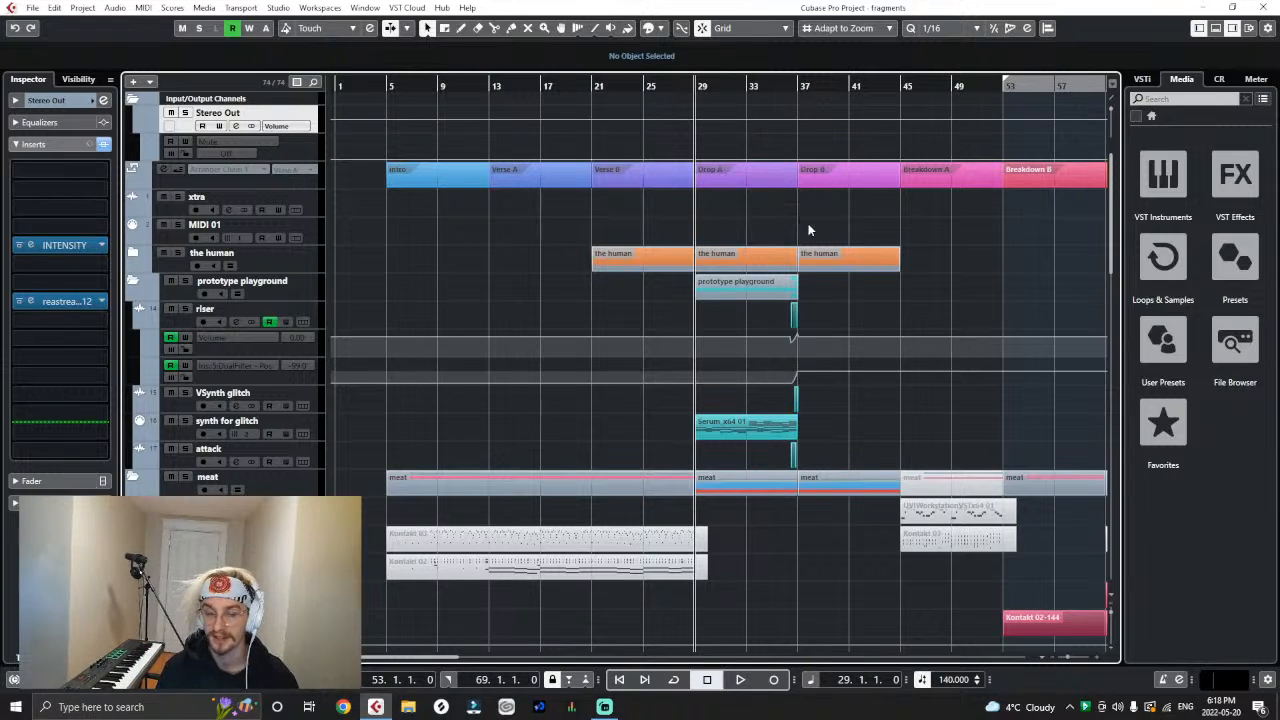
- Play the arrangement from bar 25 and follow it through the drops and breakdowns into the scary buildup, ending at the orchestral drums
{"action": "key", "text": "h"}
{"action": "left_click", "coordinate": [680, 88]}
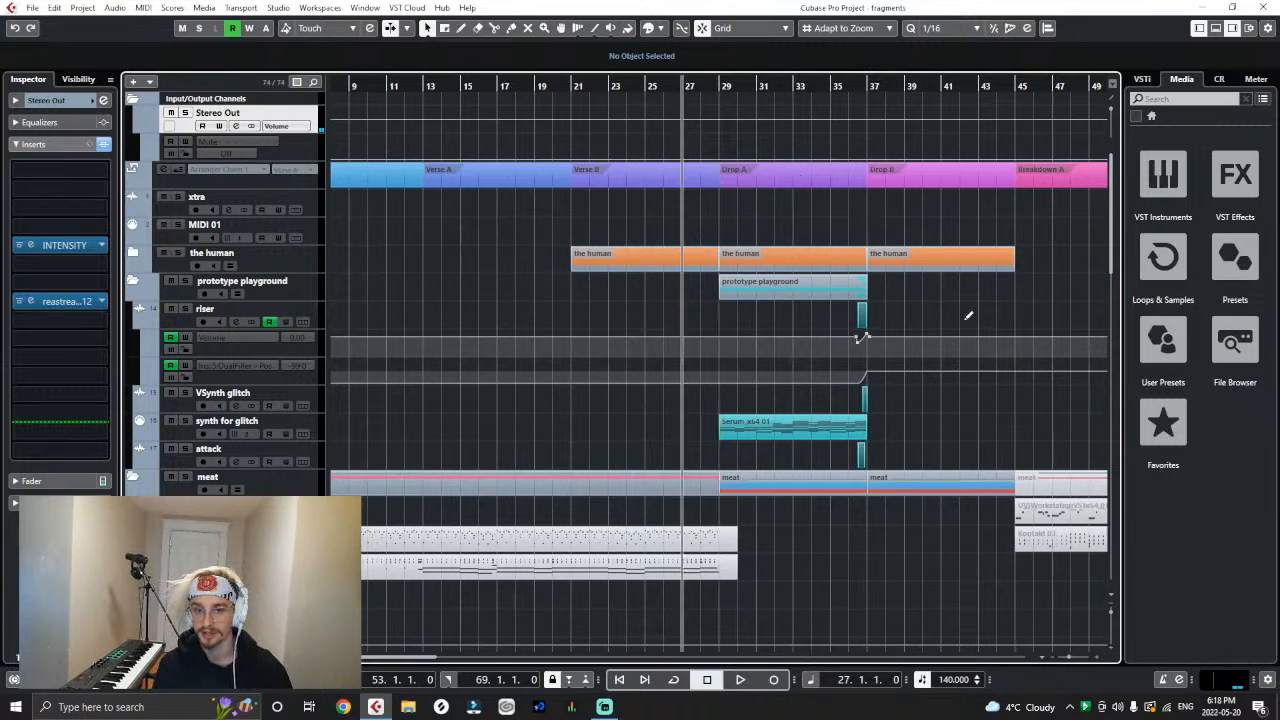
{"action": "left_click", "coordinate": [644, 86]}
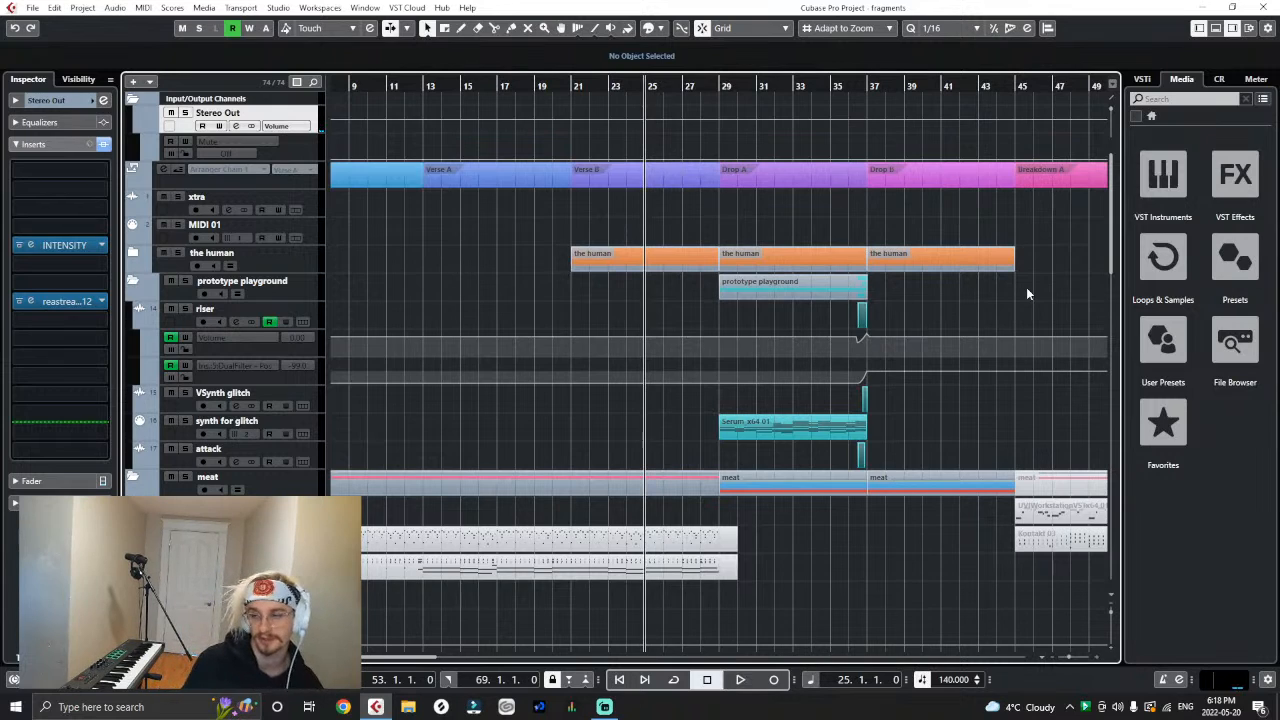
{"action": "key", "text": "space"}
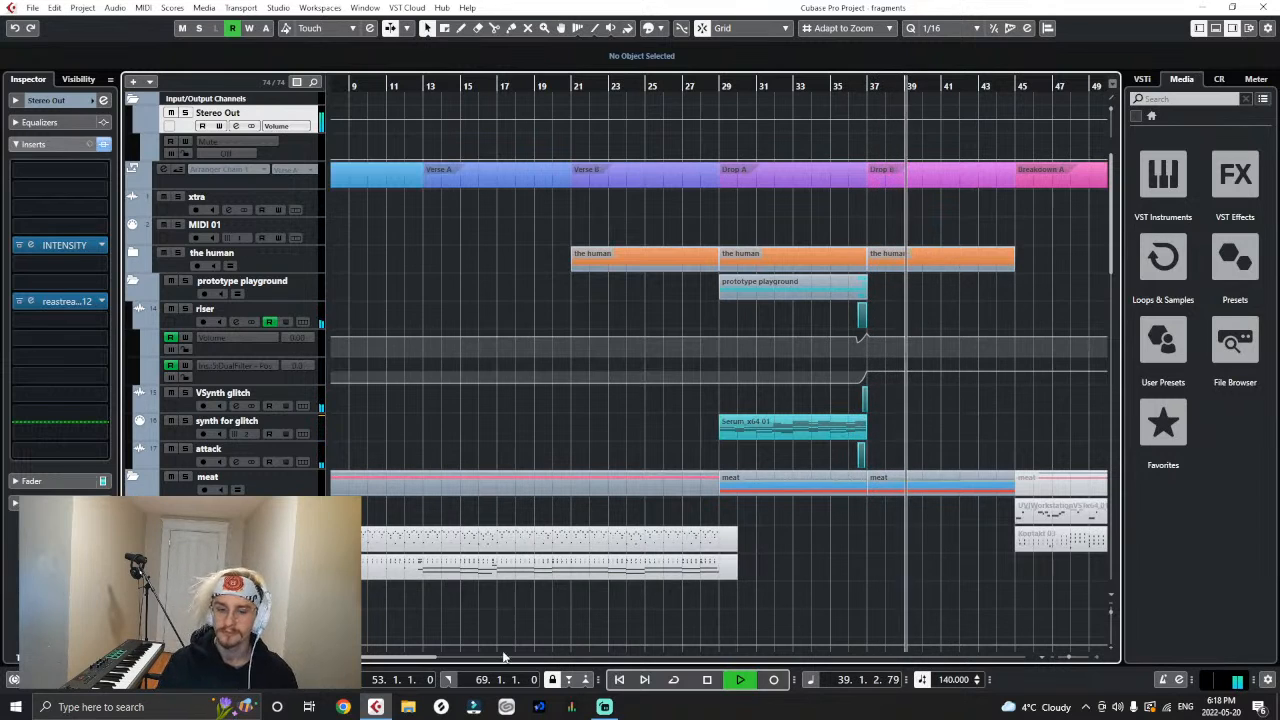
{"action": "left_click_drag", "start_coordinate": [397, 657], "coordinate": [425, 656]}
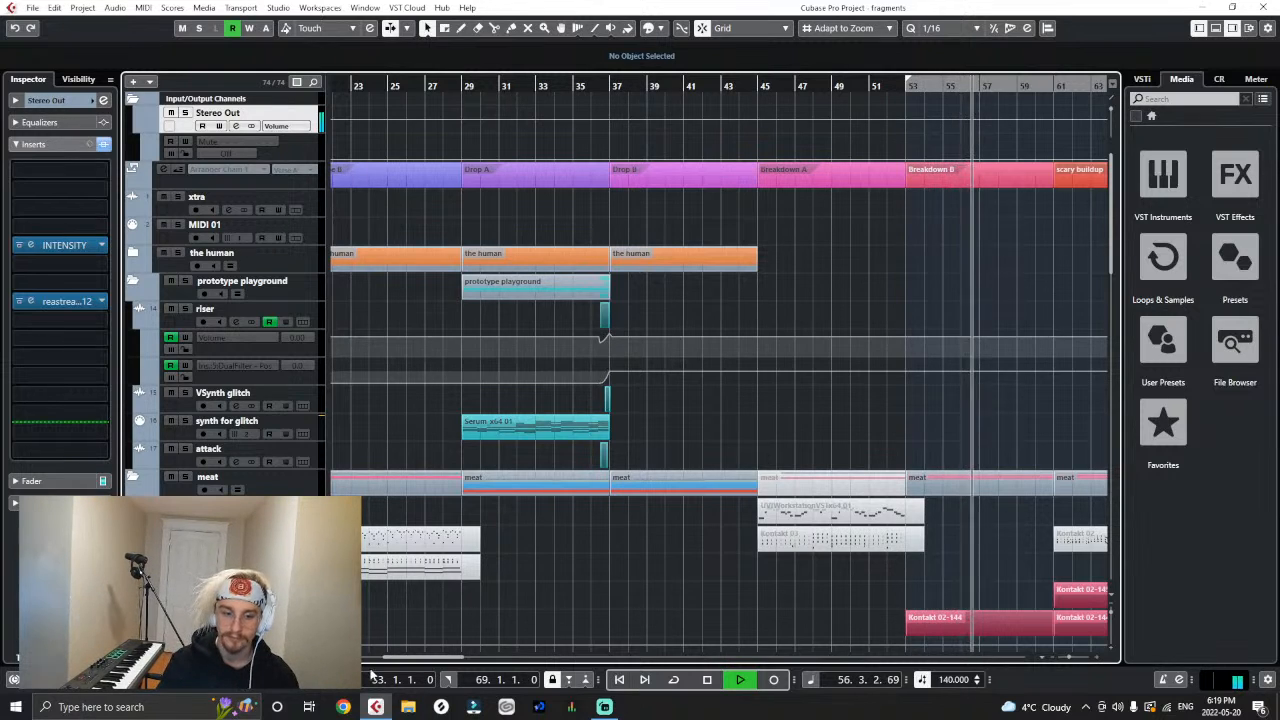
{"action": "left_click_drag", "start_coordinate": [409, 657], "coordinate": [447, 652]}
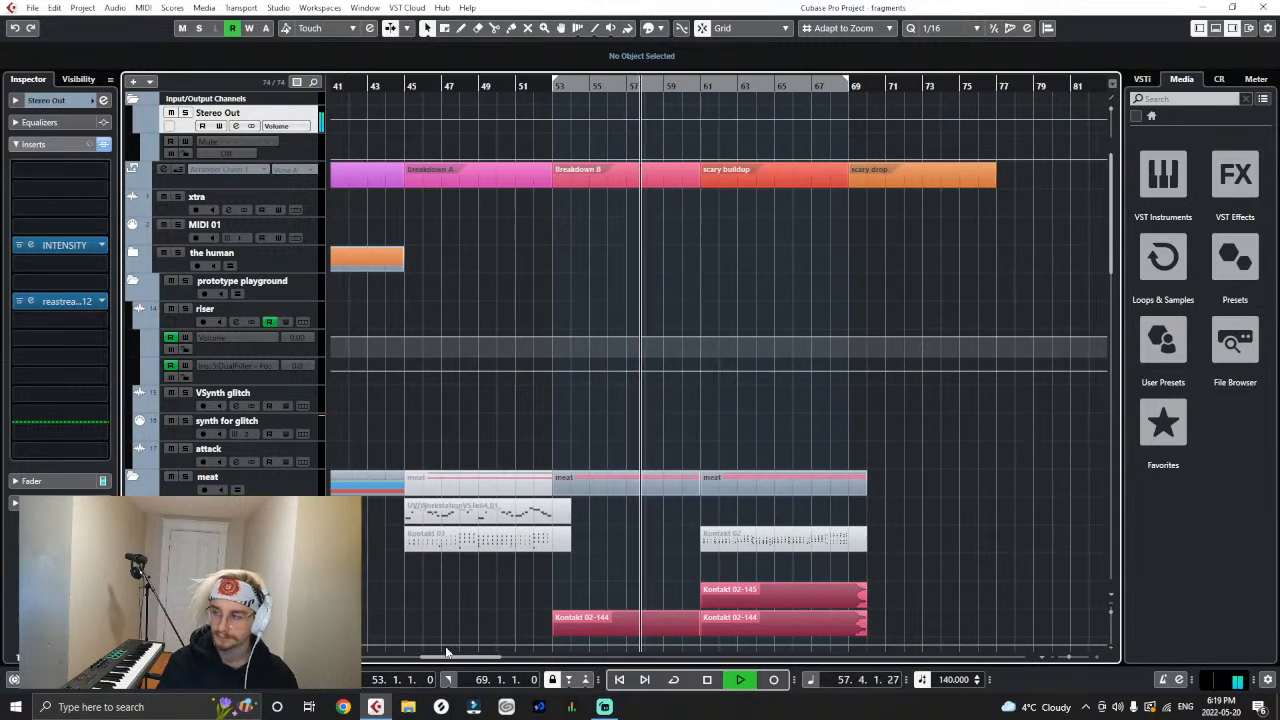
{"action": "scroll", "coordinate": [629, 501], "scroll_direction": "down", "scroll_amount": 6}
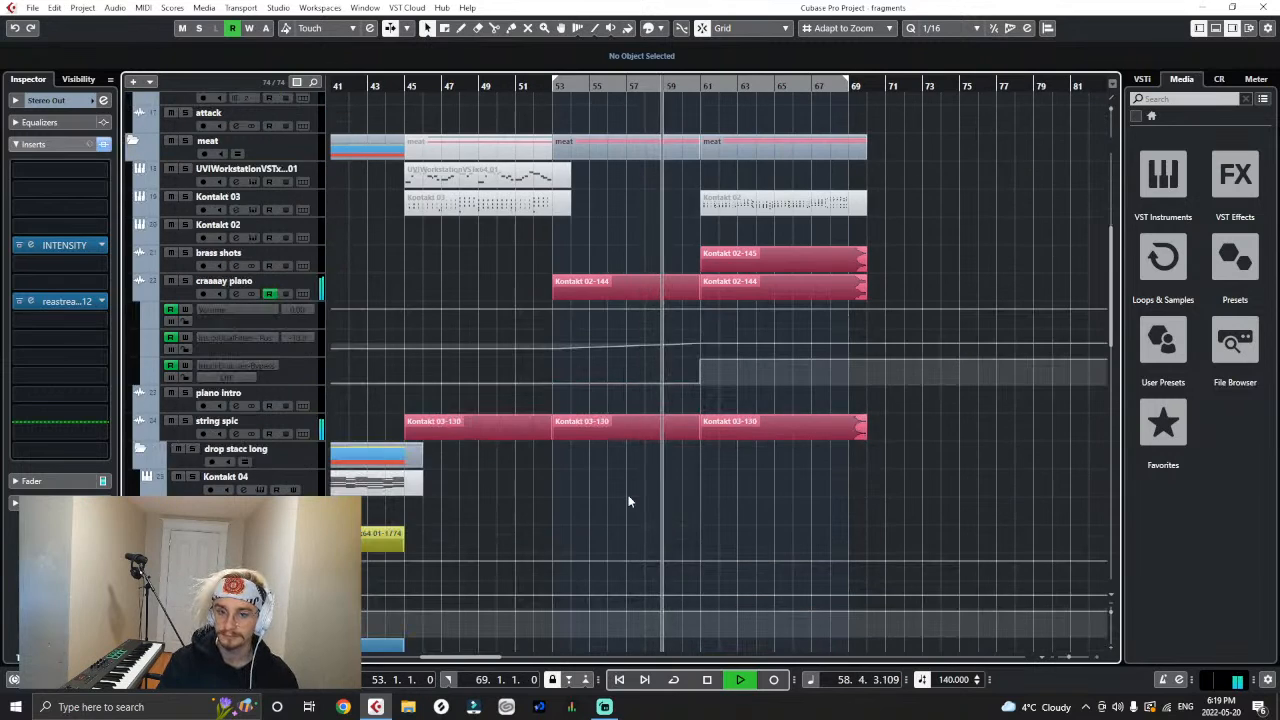
{"action": "scroll", "coordinate": [629, 501], "scroll_direction": "down", "scroll_amount": 8}
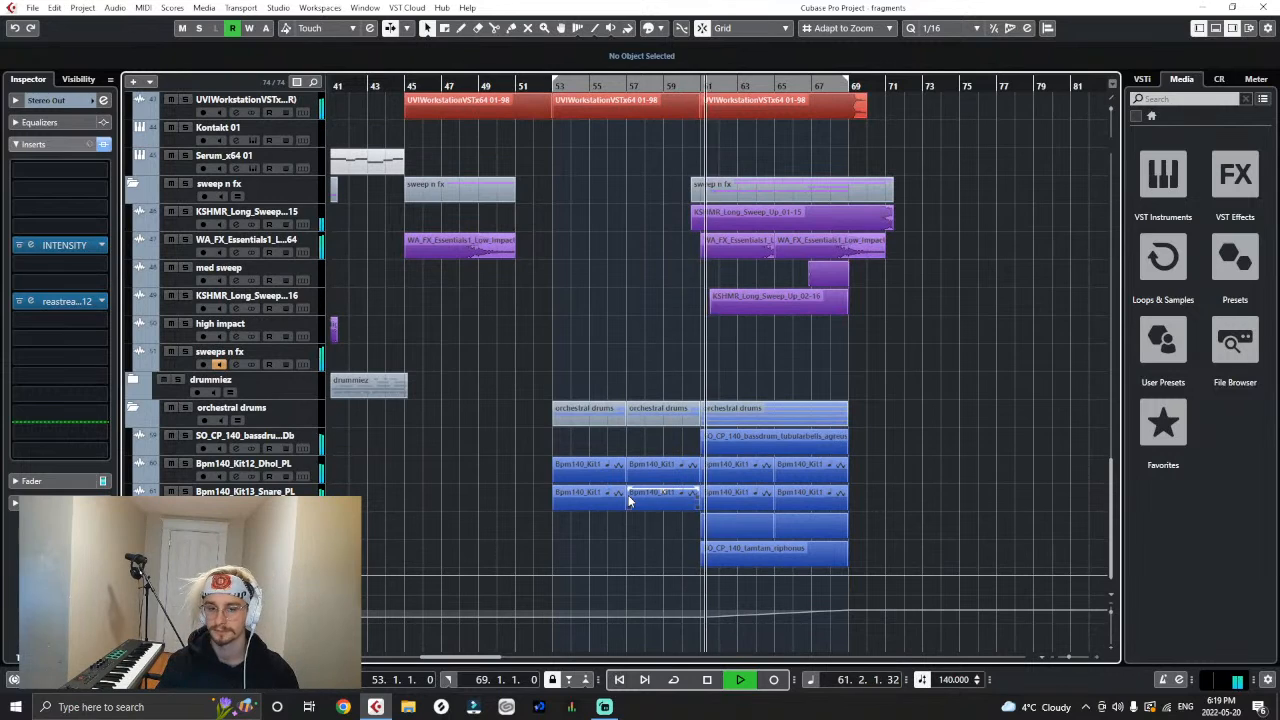
{"action": "left_click", "coordinate": [304, 252]}
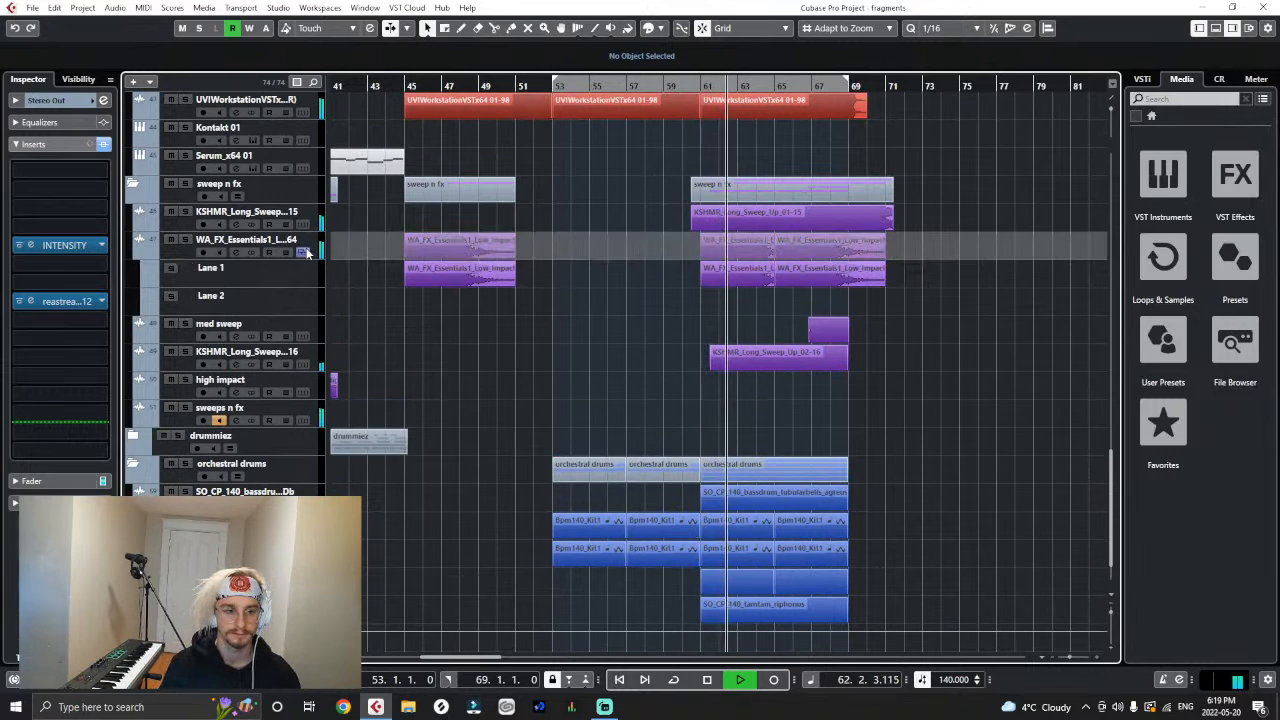
{"action": "left_click", "coordinate": [304, 252]}
{"action": "left_click", "coordinate": [45, 236]}
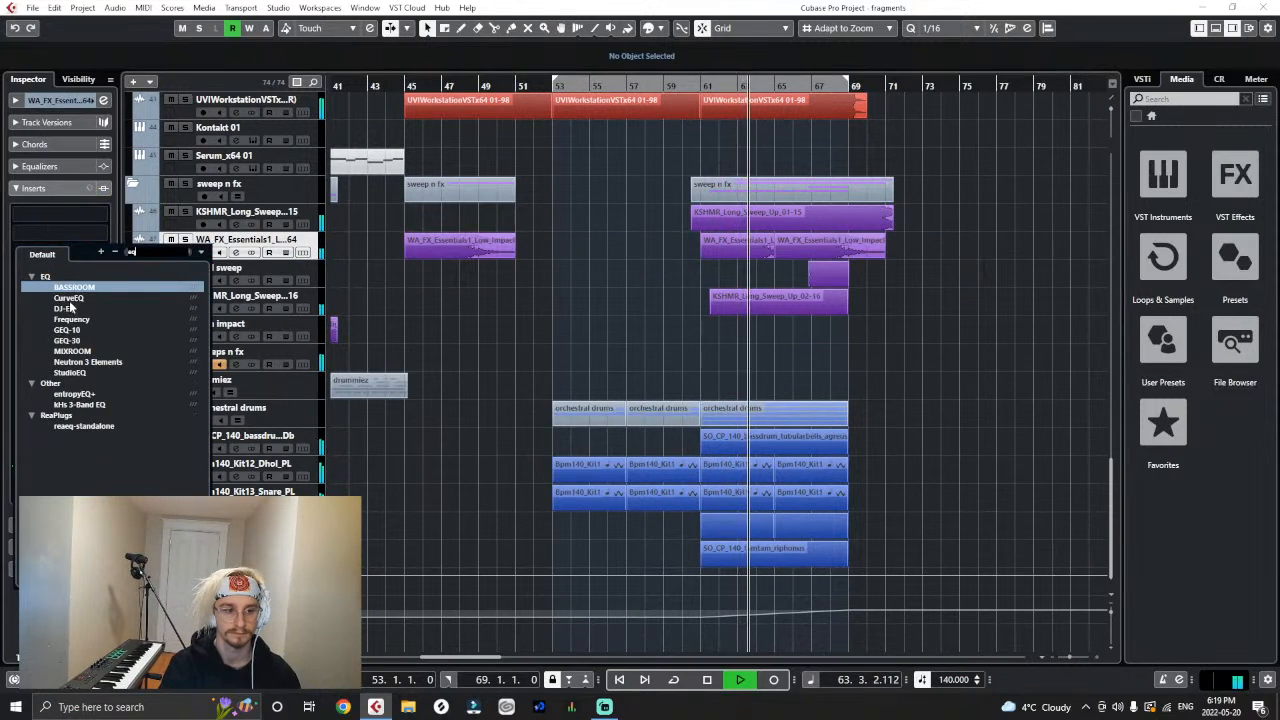
{"action": "left_click", "coordinate": [70, 287]}
{"action": "left_click", "coordinate": [62, 254]}
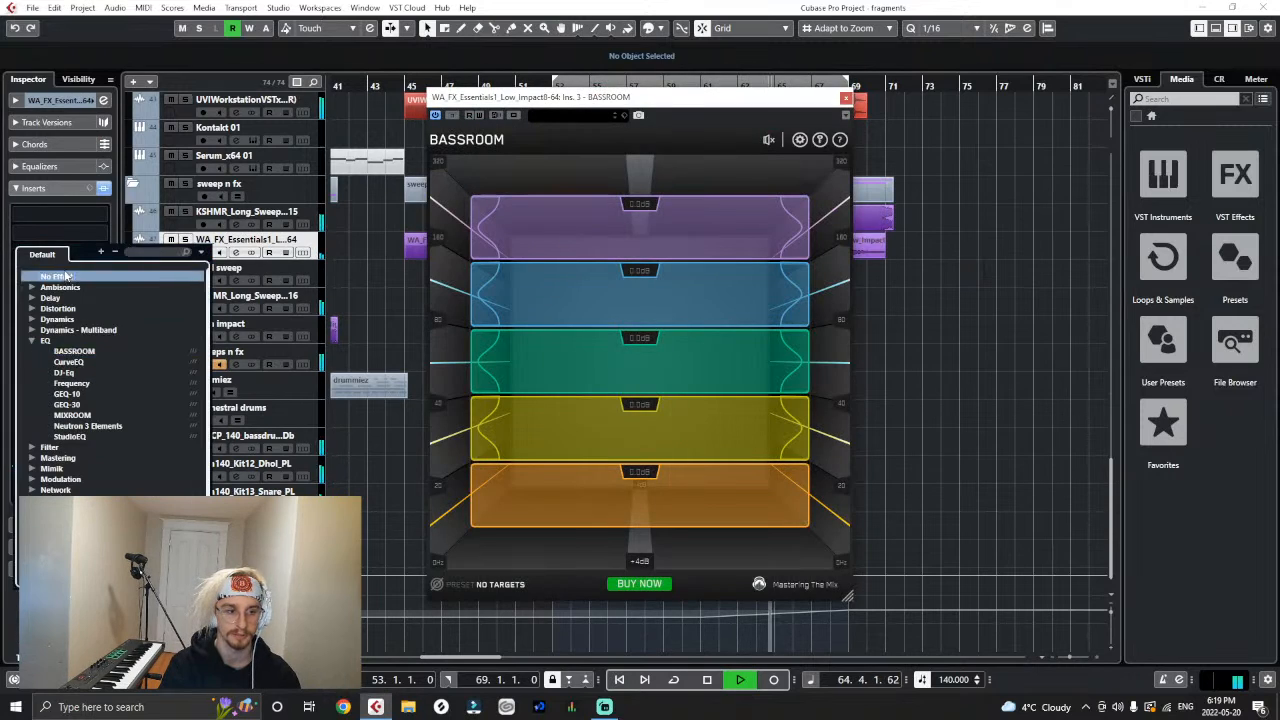
{"action": "left_click", "coordinate": [66, 275]}
- Insert CurveEQ on the WA_FX_Essentials1 low impact track and move its window clear of the buildup events
{"action": "left_click", "coordinate": [45, 256]}
{"action": "type", "text": "eq"}
{"action": "left_click", "coordinate": [50, 298]}
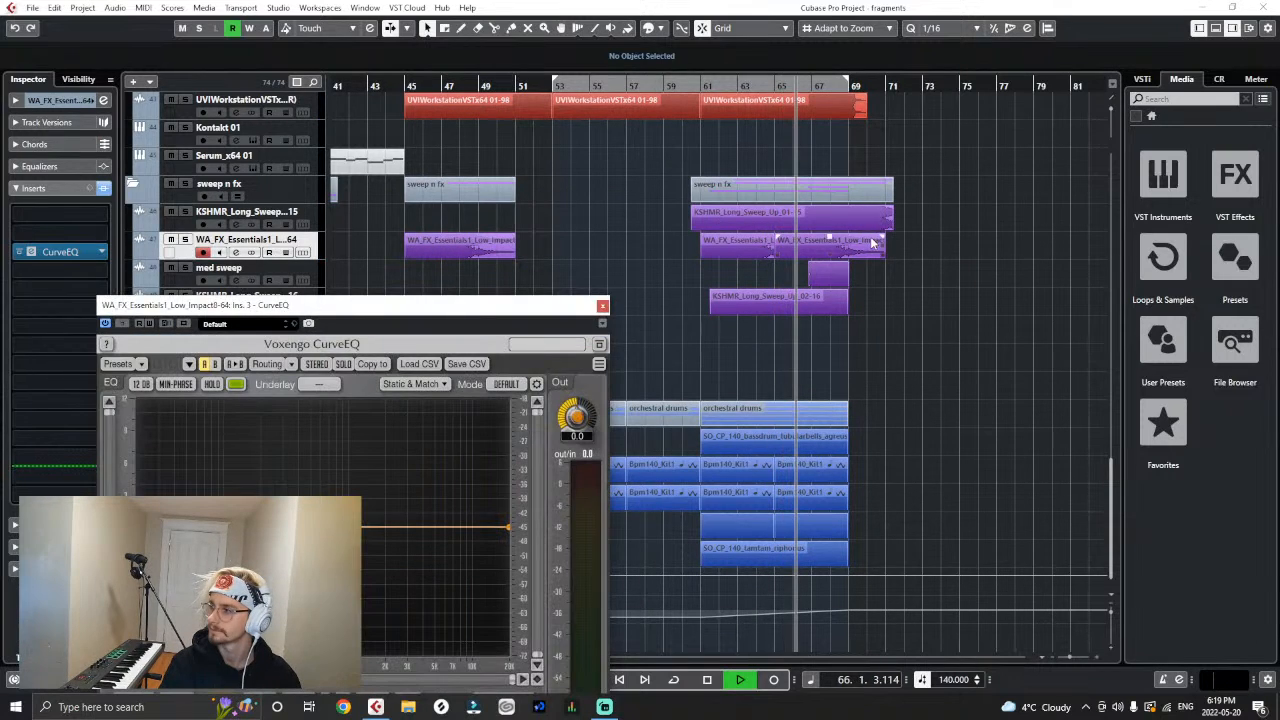
{"action": "left_click_drag", "start_coordinate": [455, 305], "coordinate": [592, 120]}
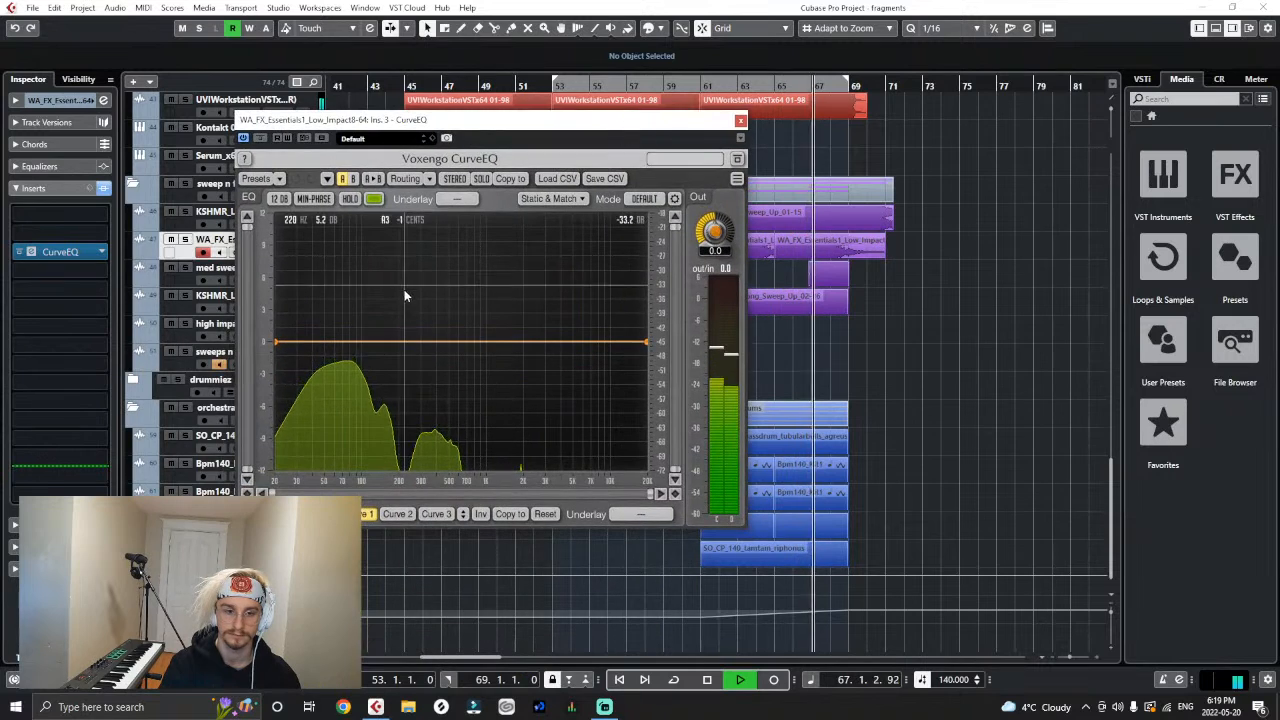
- Cut the impact's low end by about 3 dB in CurveEQ, anchor the curve at 0 dB near 200 Hz, and close the plugin
{"action": "double_click", "coordinate": [383, 339]}
{"action": "left_click_drag", "start_coordinate": [383, 339], "coordinate": [308, 375]}
{"action": "double_click", "coordinate": [338, 359]}
{"action": "left_click_drag", "start_coordinate": [391, 343], "coordinate": [400, 342]}
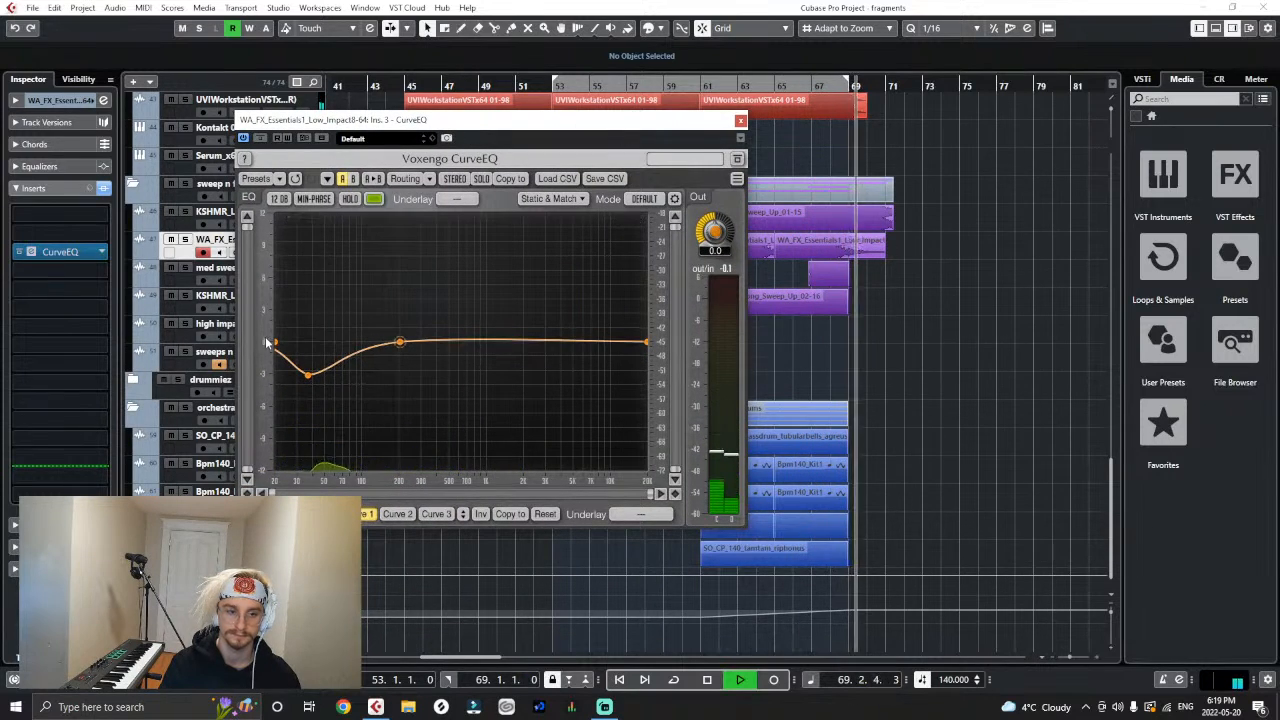
{"action": "left_click_drag", "start_coordinate": [268, 343], "coordinate": [276, 372]}
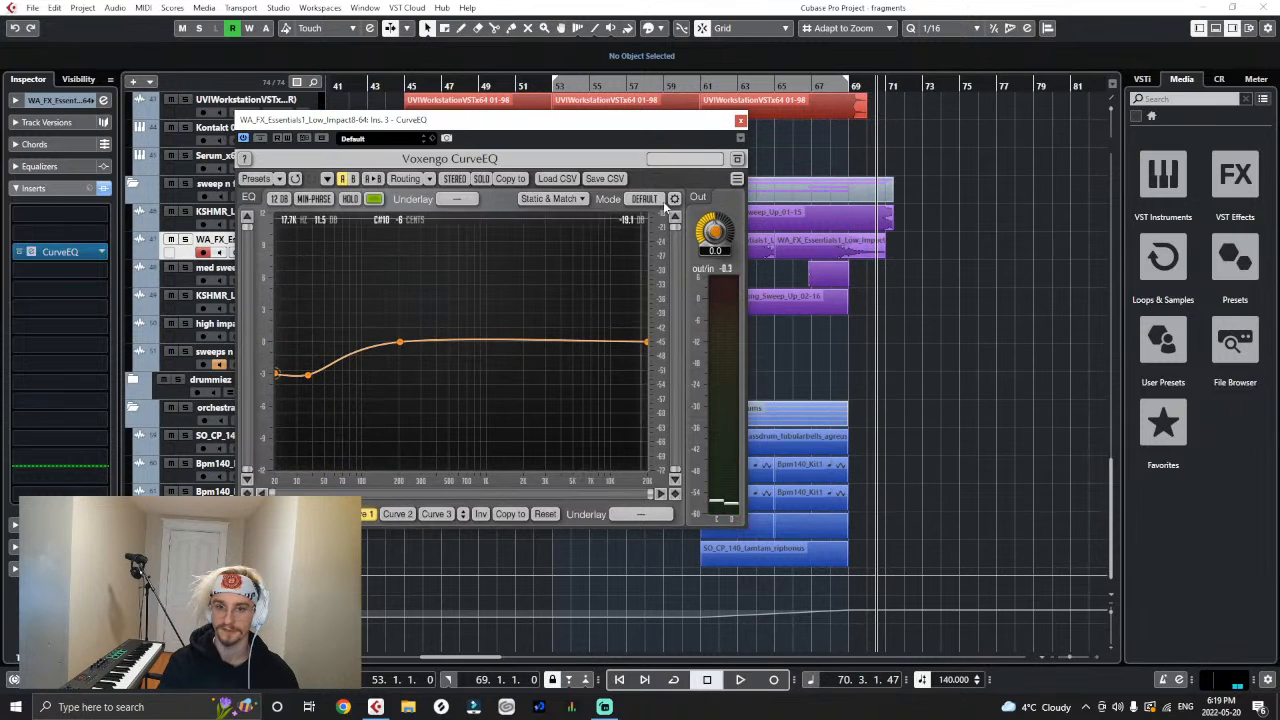
{"action": "left_click", "coordinate": [740, 121]}
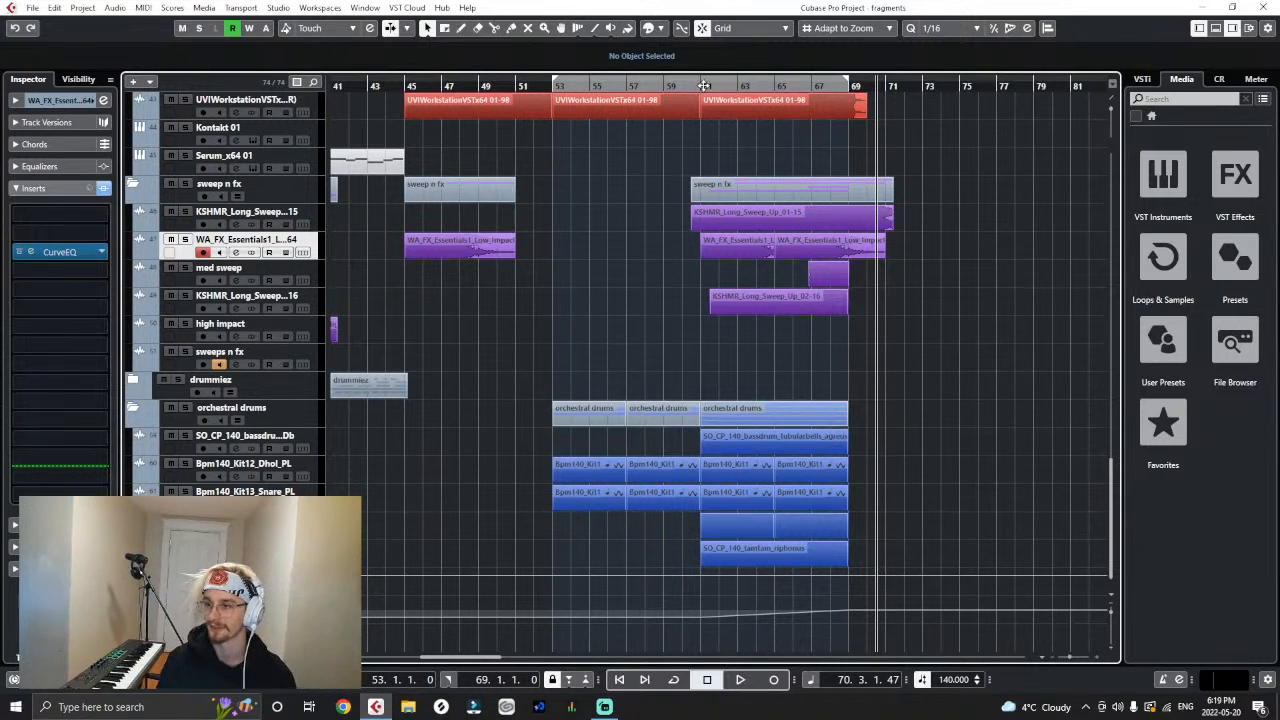
- Solo the orchestral drums folder and audition it from the start of the scary buildup at bar 61
{"action": "scroll", "coordinate": [700, 170], "scroll_direction": "up", "scroll_amount": 3}
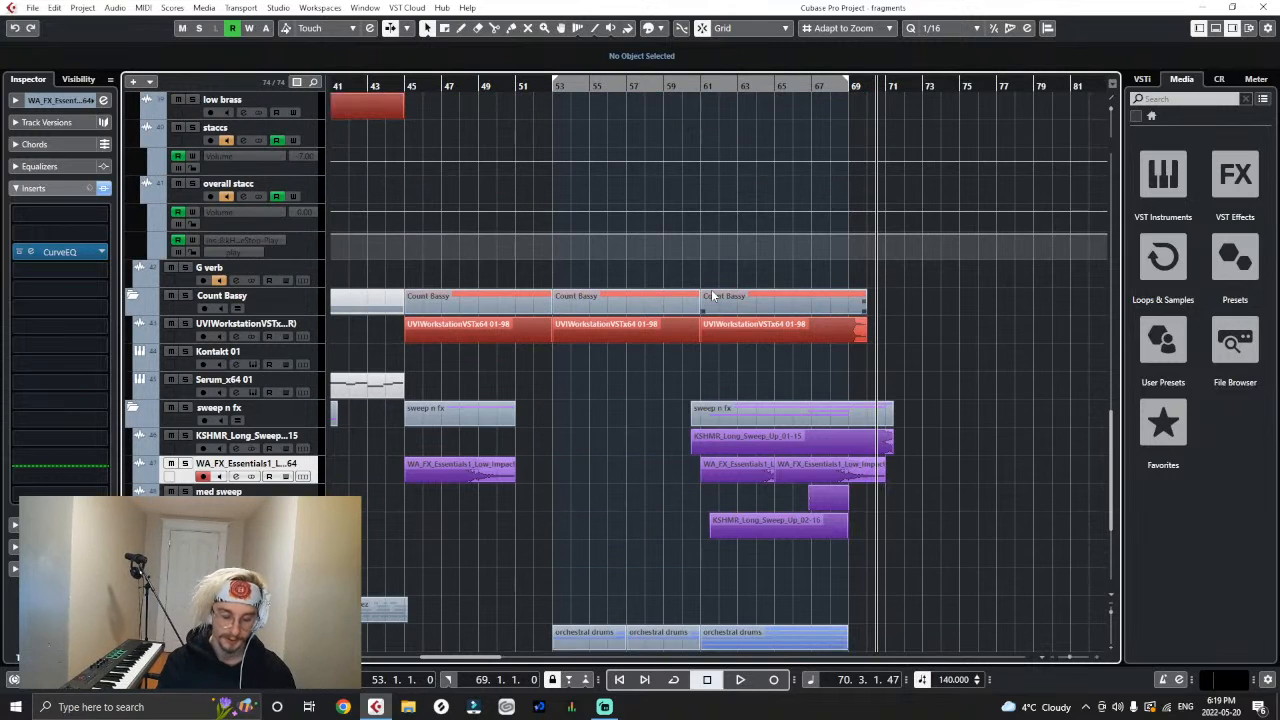
{"action": "scroll", "coordinate": [643, 186], "scroll_direction": "down", "scroll_amount": 3}
{"action": "left_click", "coordinate": [704, 85]}
{"action": "left_click", "coordinate": [704, 85]}
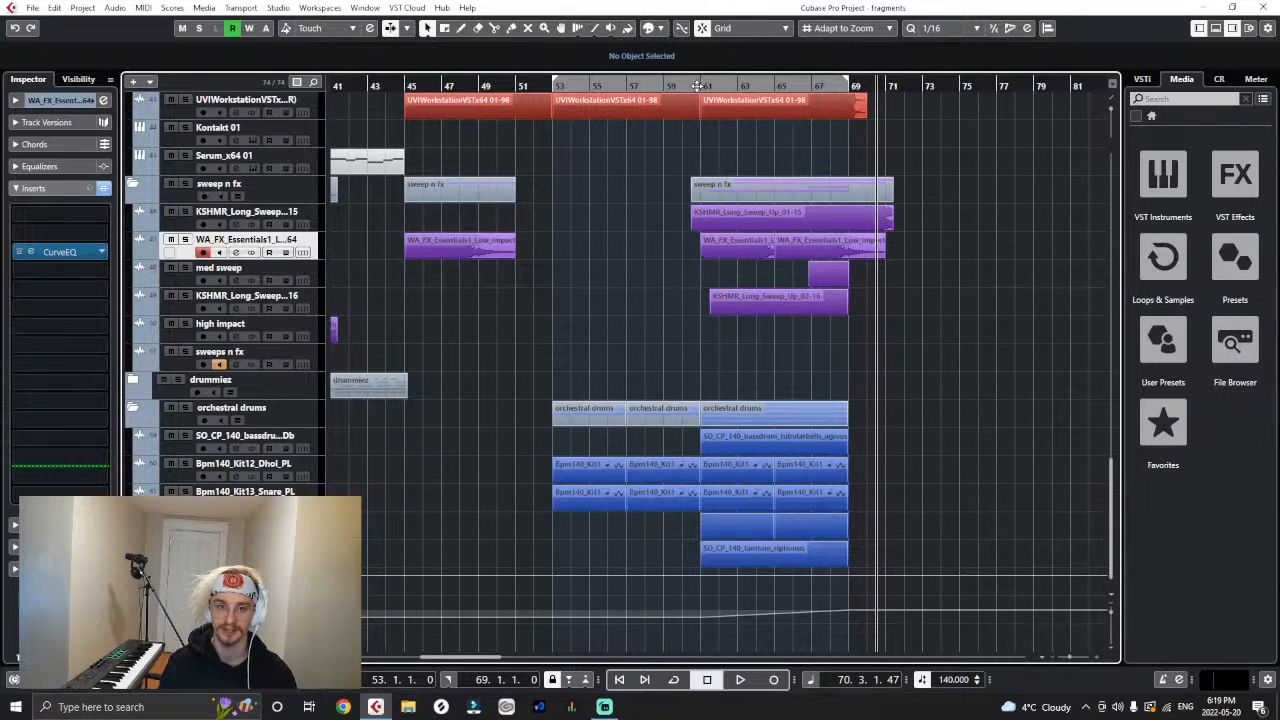
{"action": "left_click", "coordinate": [704, 90]}
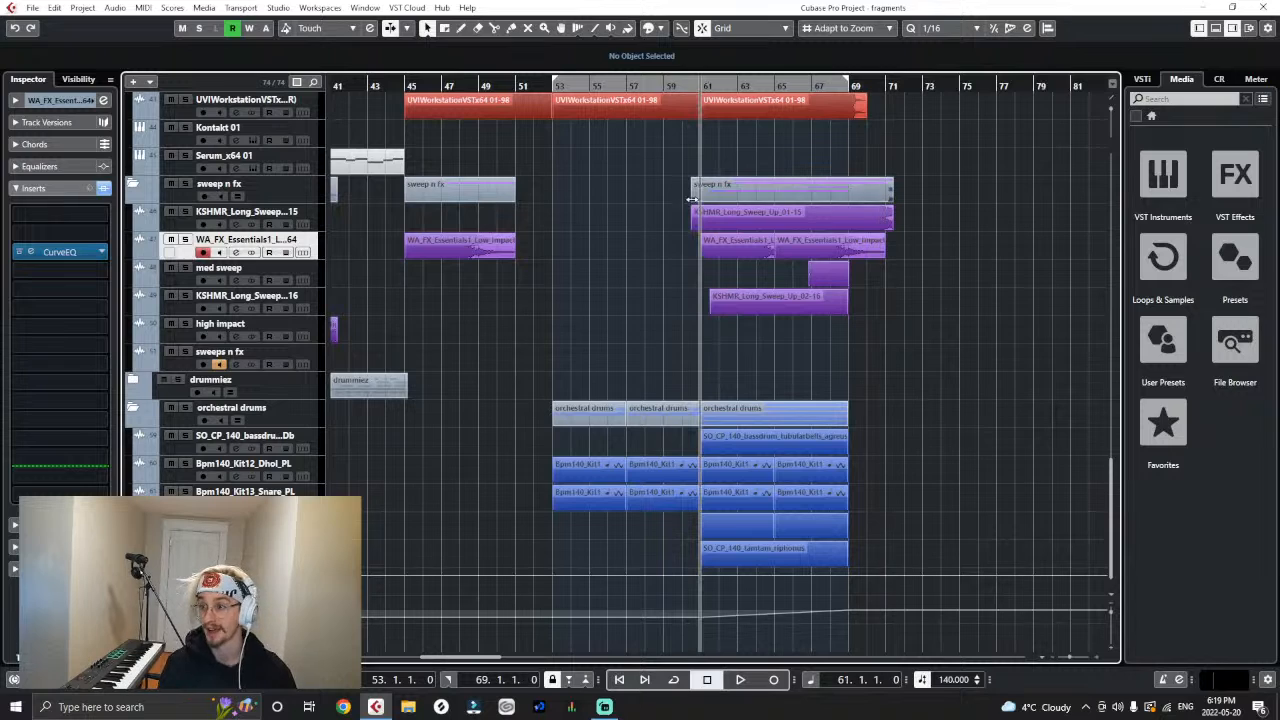
{"action": "left_click", "coordinate": [186, 408]}
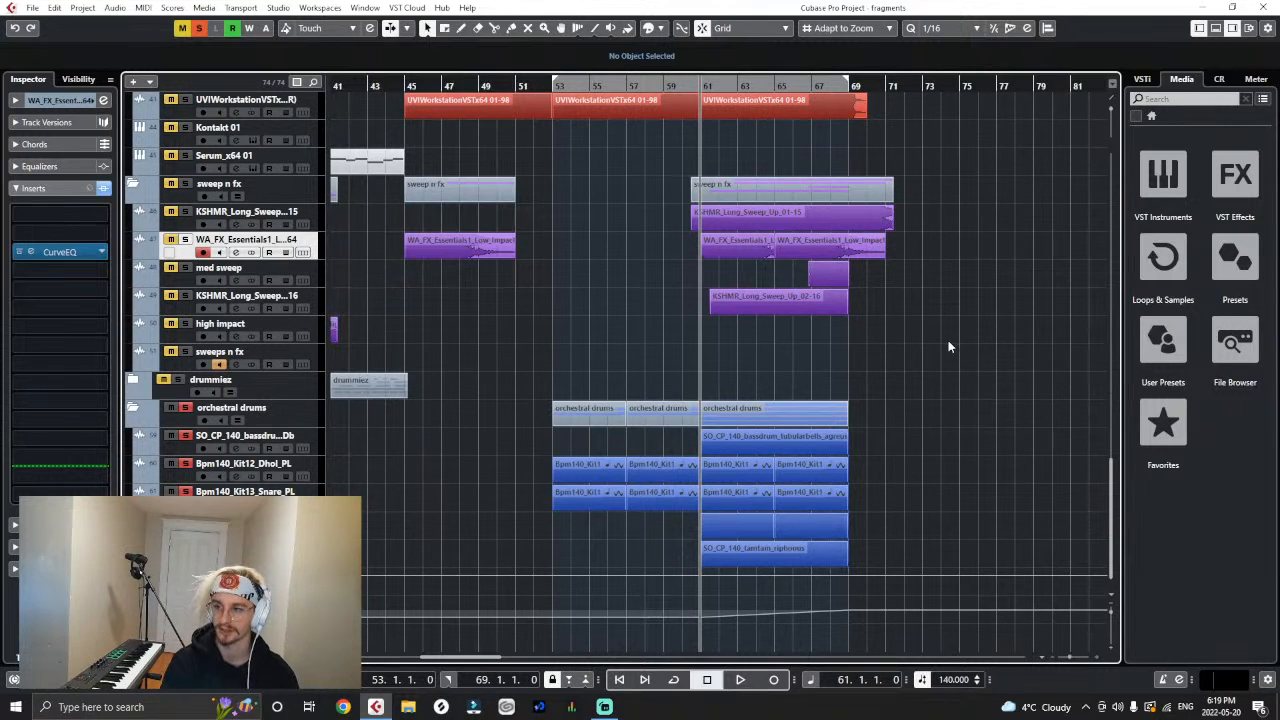
{"action": "key", "text": "space"}
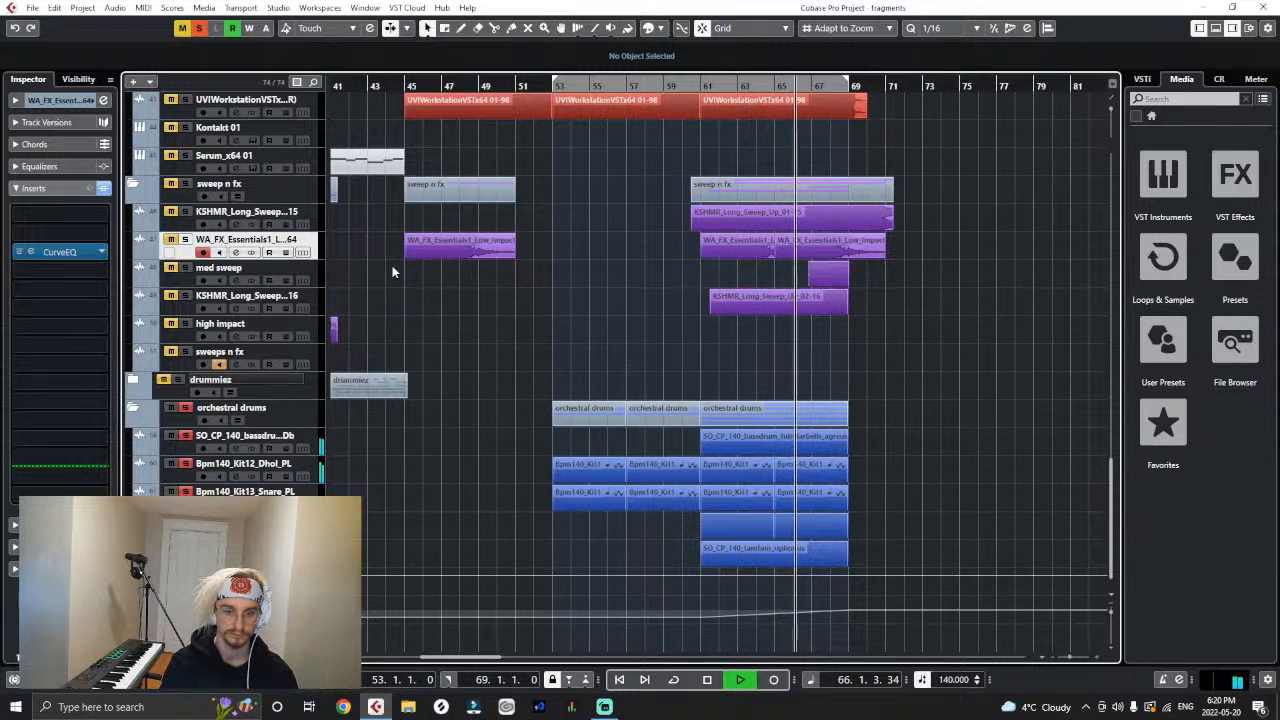
{"action": "key", "text": "space"}
- Solo the sweep n fx folder as well and select its WA_FX_Essentials1 low impact track, with the playhead back at bar 61
{"action": "left_click", "coordinate": [186, 196]}
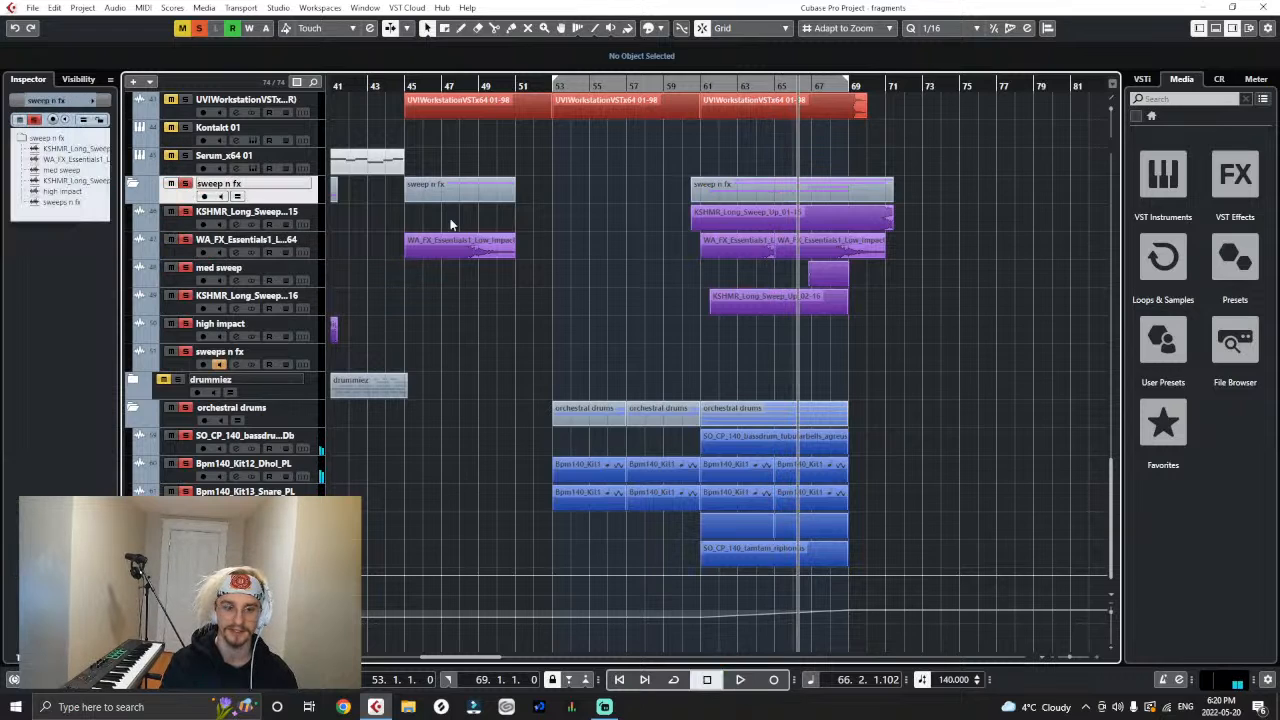
{"action": "left_click", "coordinate": [698, 85]}
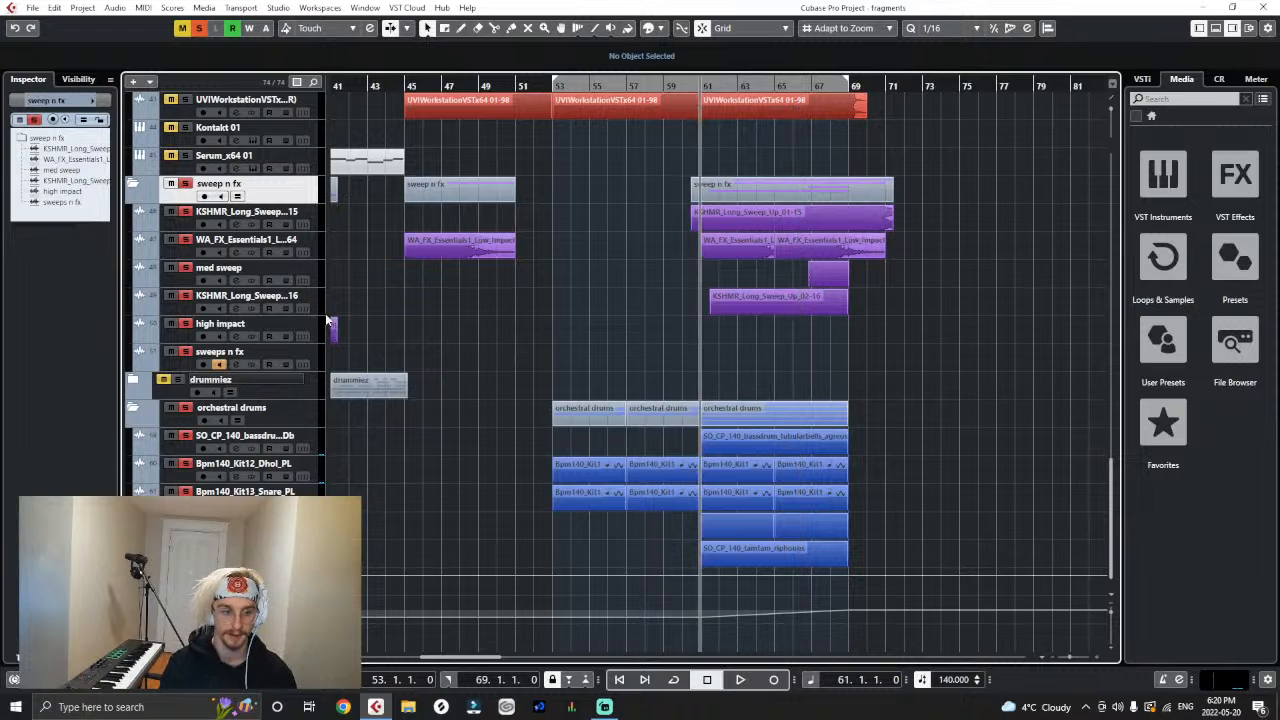
{"action": "left_click", "coordinate": [326, 252]}
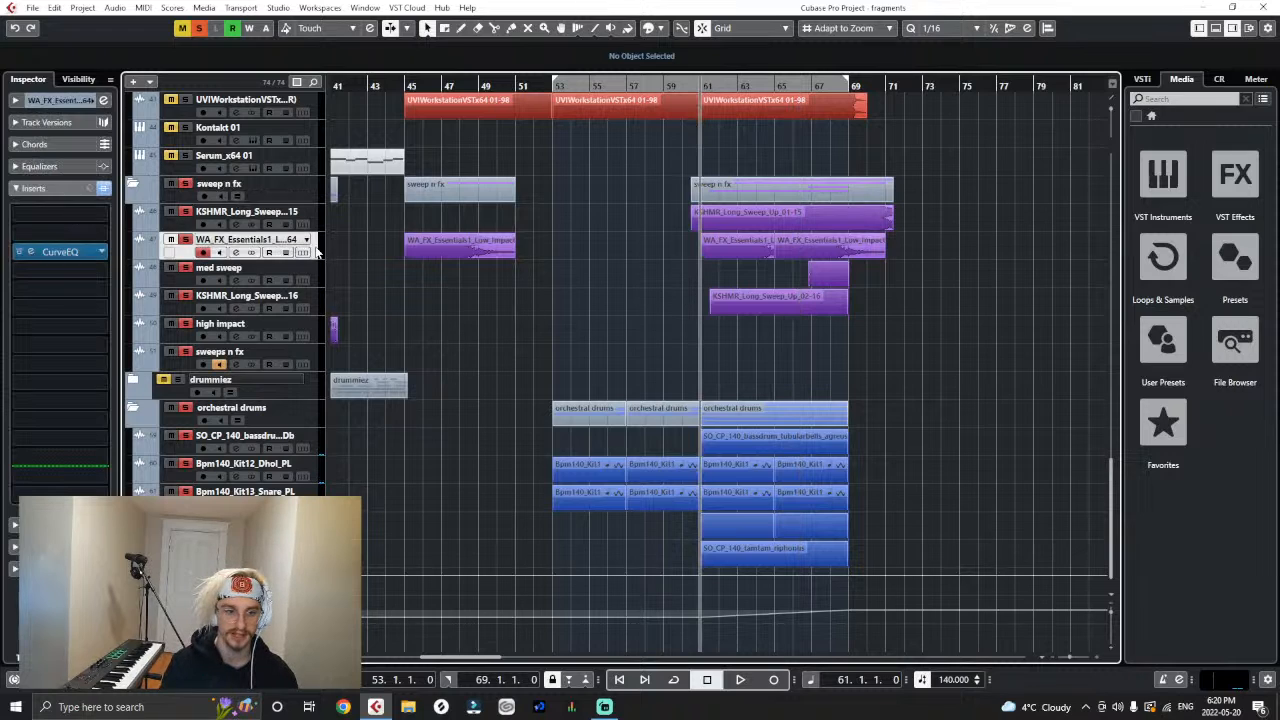
- Reopen CurveEQ on the low impact track, lower its low end to about -4 dB near 50 Hz, and start playback from bar 61
{"action": "left_click", "coordinate": [53, 251]}
{"action": "left_click_drag", "start_coordinate": [308, 375], "coordinate": [315, 386]}
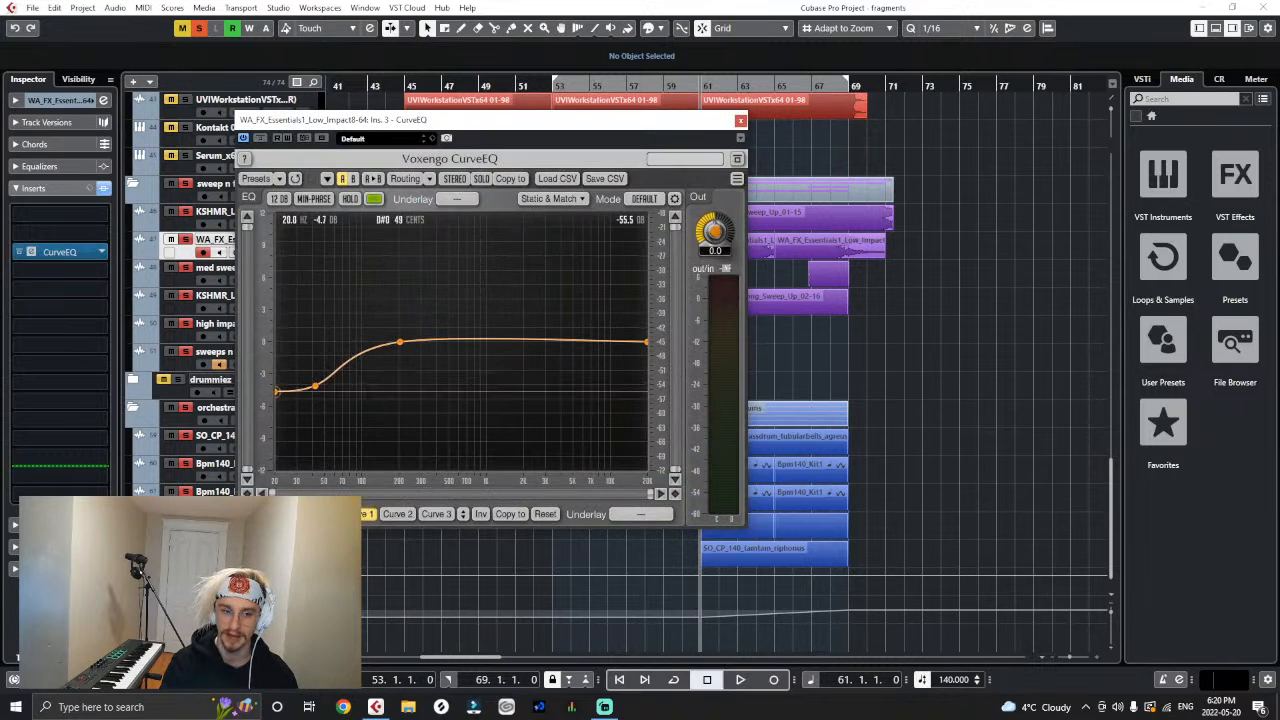
{"action": "left_click_drag", "start_coordinate": [533, 140], "coordinate": [591, 422]}
{"action": "key", "text": "space"}
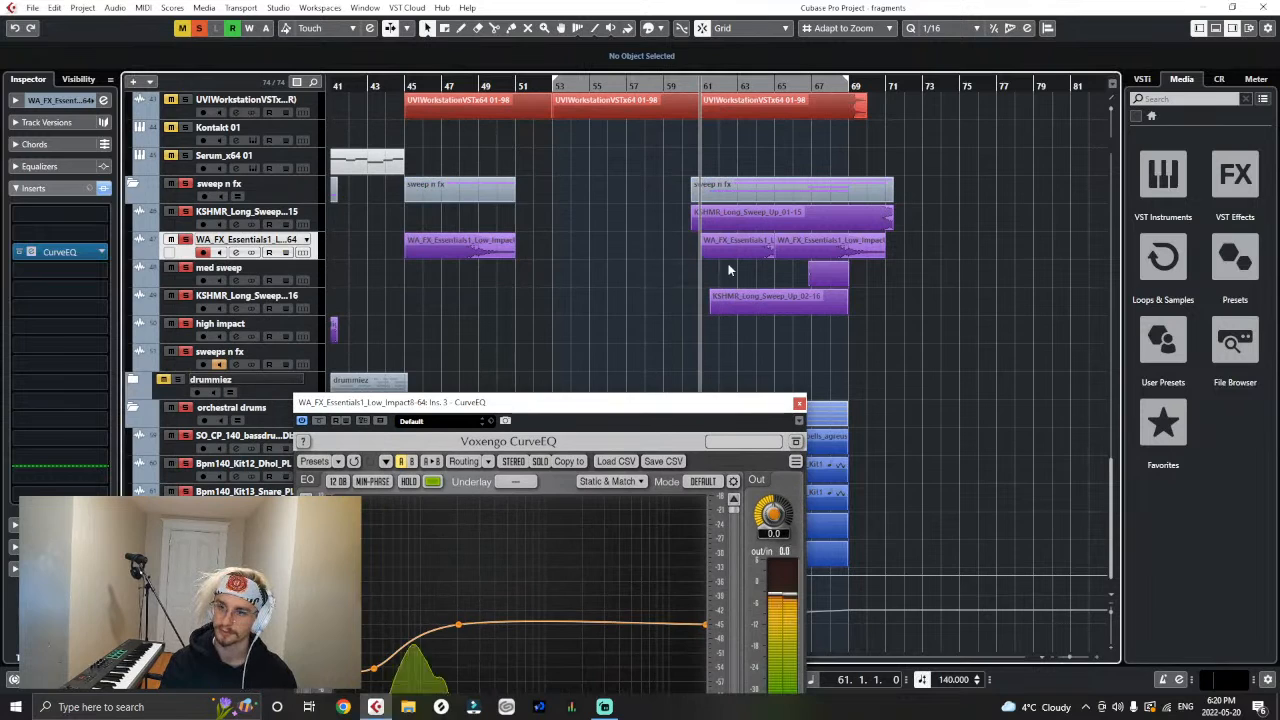
- Boost the impact's CurveEQ curve by about 2 dB near 200 Hz, ease the low cut to about -3 dB near 60 Hz, and close the plugin
{"action": "left_click_drag", "start_coordinate": [617, 397], "coordinate": [627, 236]}
{"action": "left_click_drag", "start_coordinate": [465, 464], "coordinate": [467, 439]}
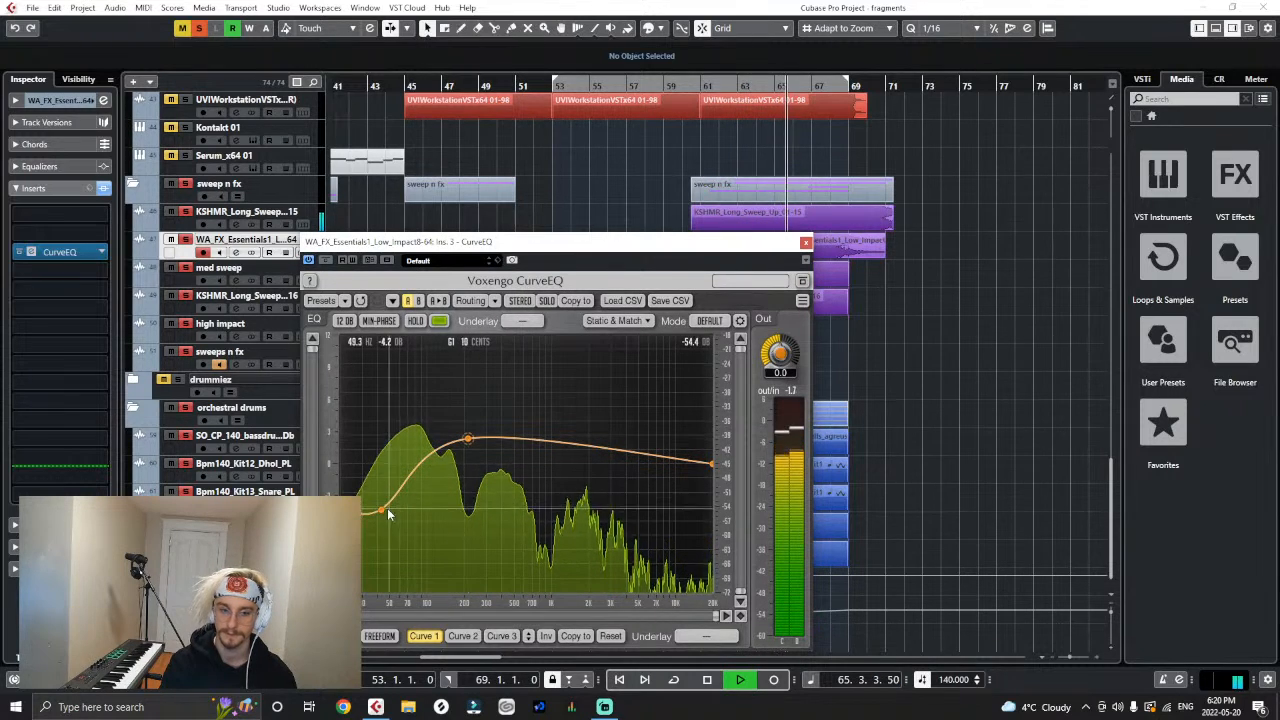
{"action": "left_click_drag", "start_coordinate": [387, 508], "coordinate": [399, 497]}
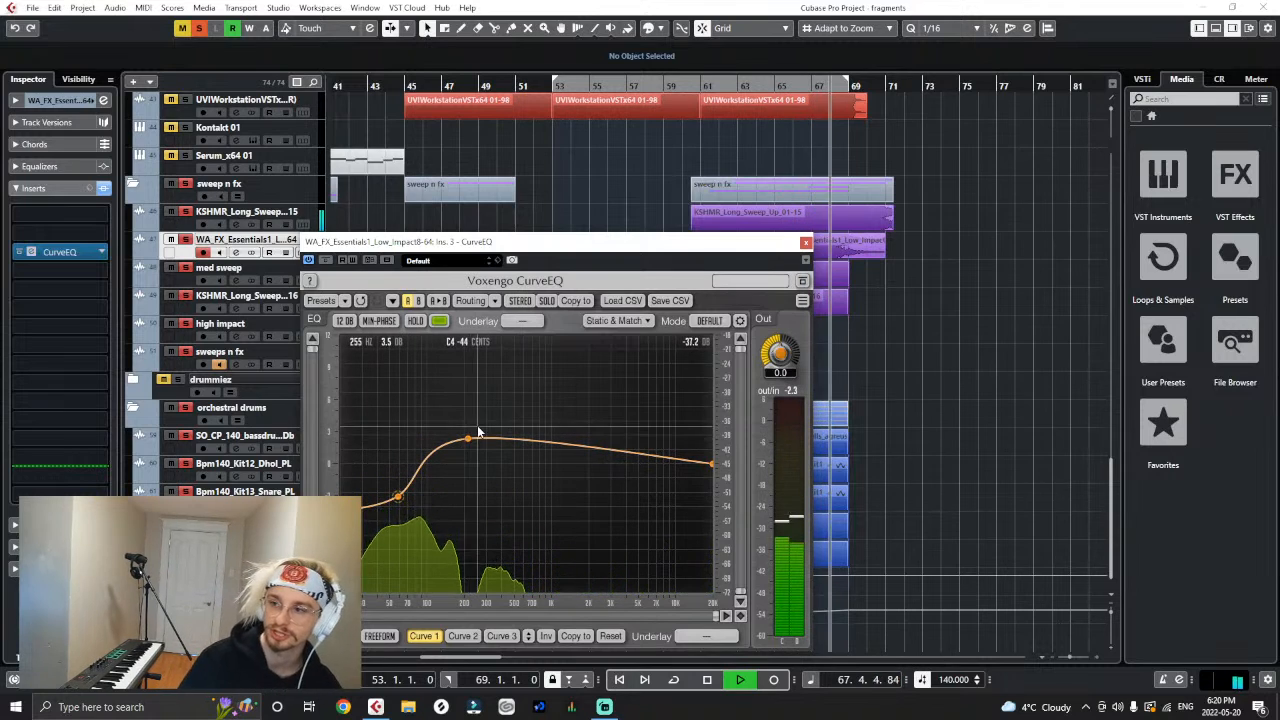
{"action": "left_click", "coordinate": [996, 291]}
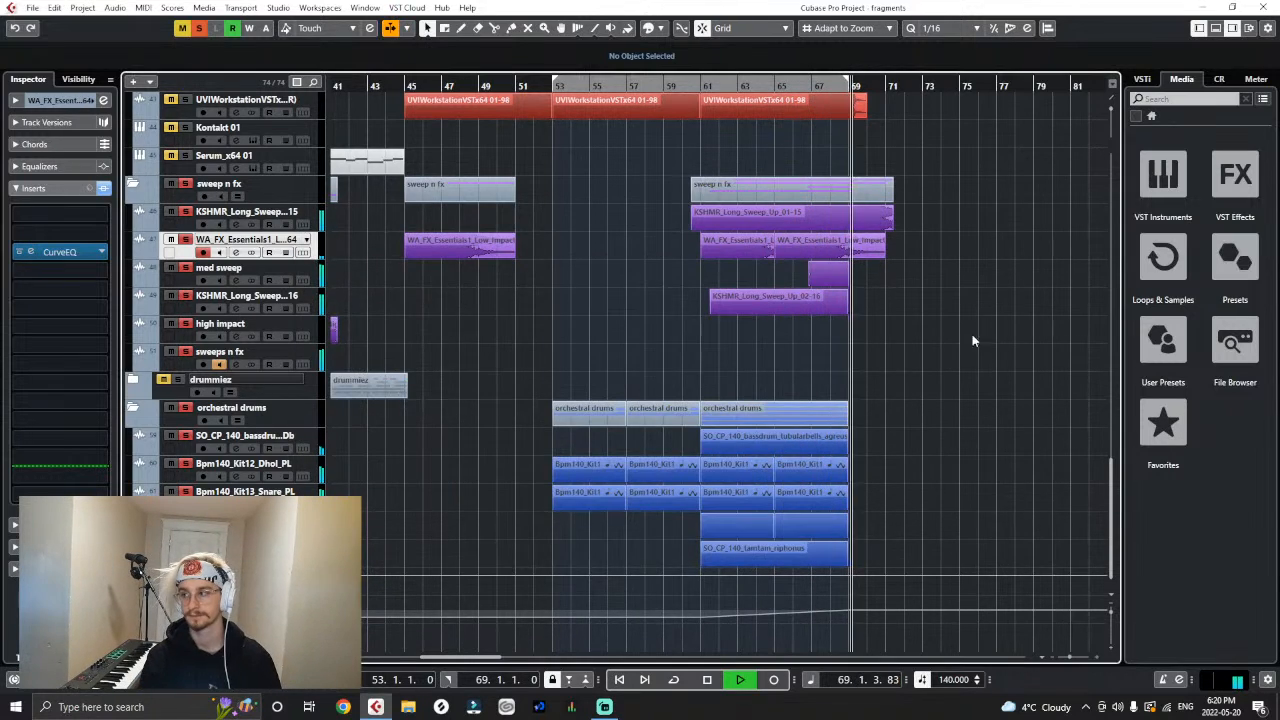
{"action": "key", "text": "space"}
- Audition the soloed bass, effects and orchestral drums from bar 61 into the start of the scary drop
{"action": "scroll", "coordinate": [952, 362], "scroll_direction": "up", "scroll_amount": 5}
{"action": "scroll", "coordinate": [936, 362], "scroll_direction": "down", "scroll_amount": 4}
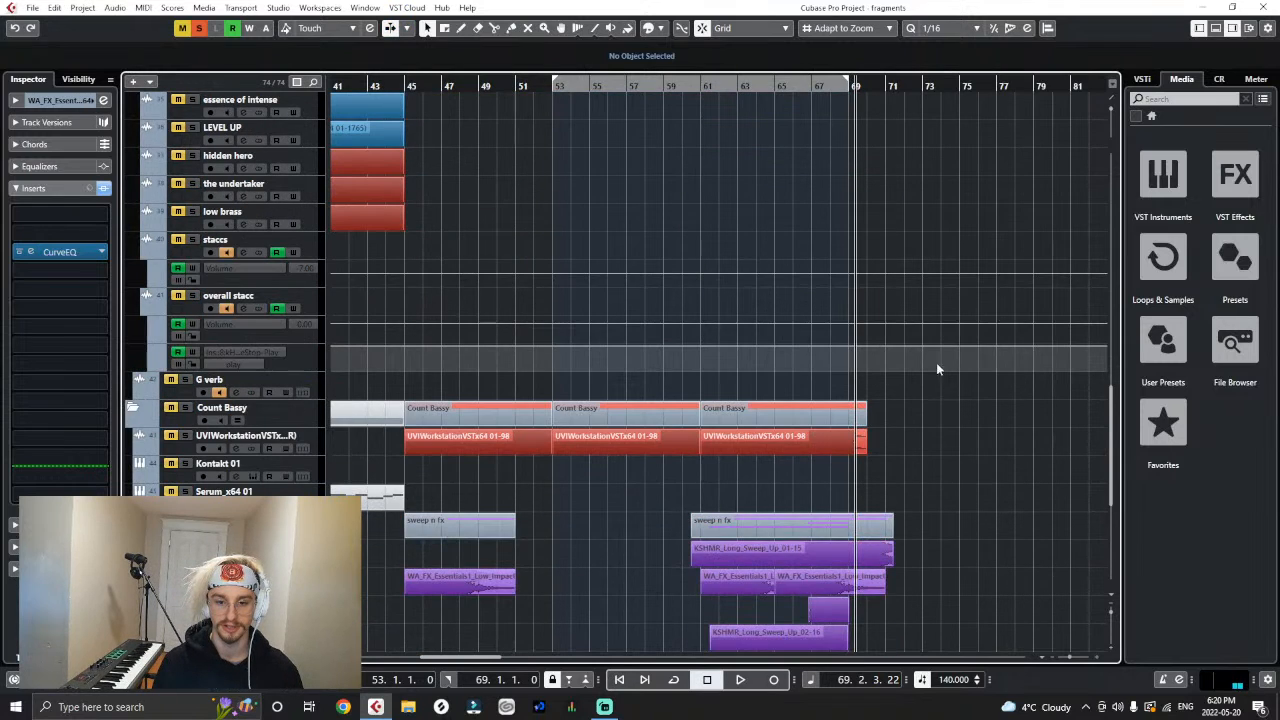
{"action": "left_click", "coordinate": [700, 88]}
{"action": "scroll", "coordinate": [912, 358], "scroll_direction": "up", "scroll_amount": 12}
{"action": "scroll", "coordinate": [792, 429], "scroll_direction": "down", "scroll_amount": 12}
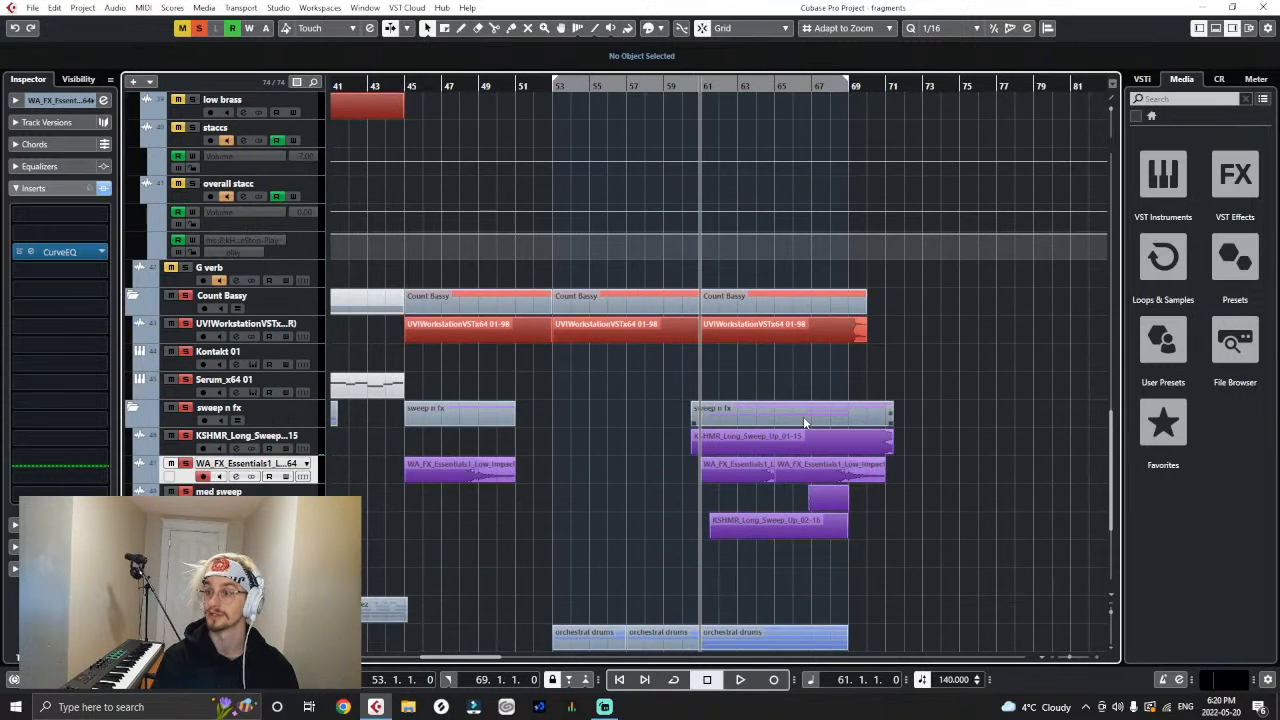
{"action": "key", "text": "space"}
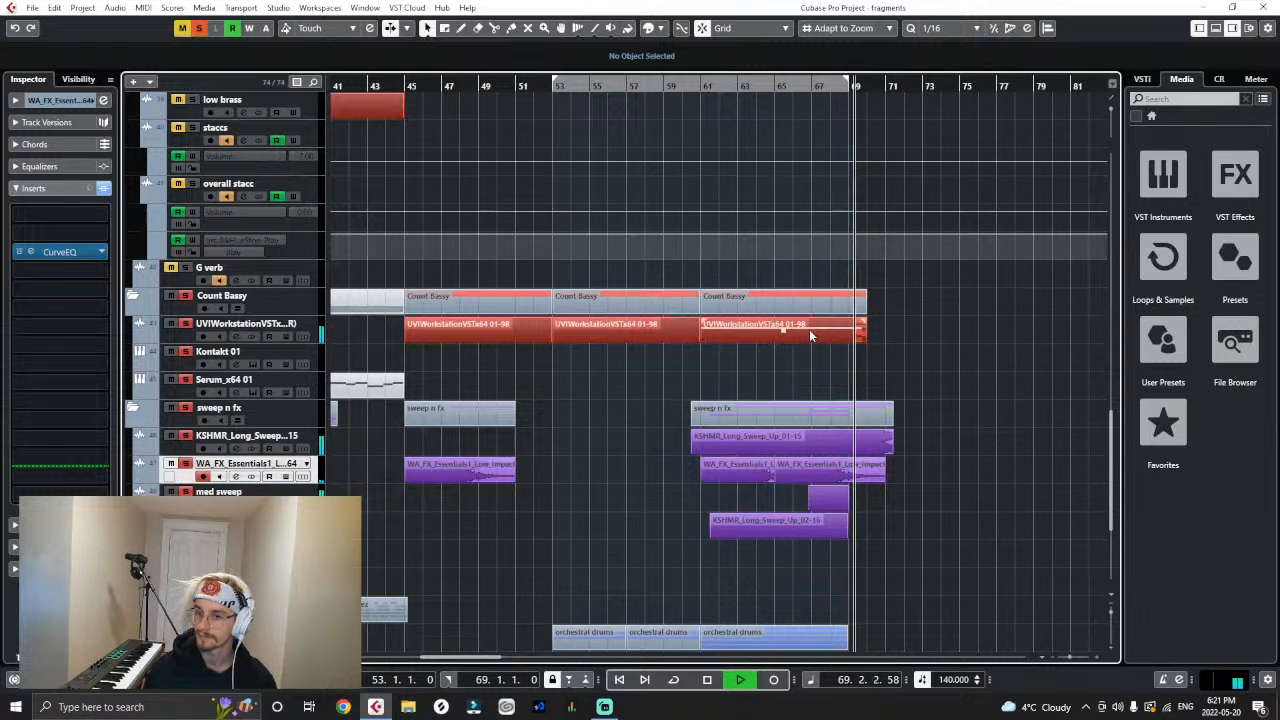
{"action": "key", "text": "space"}
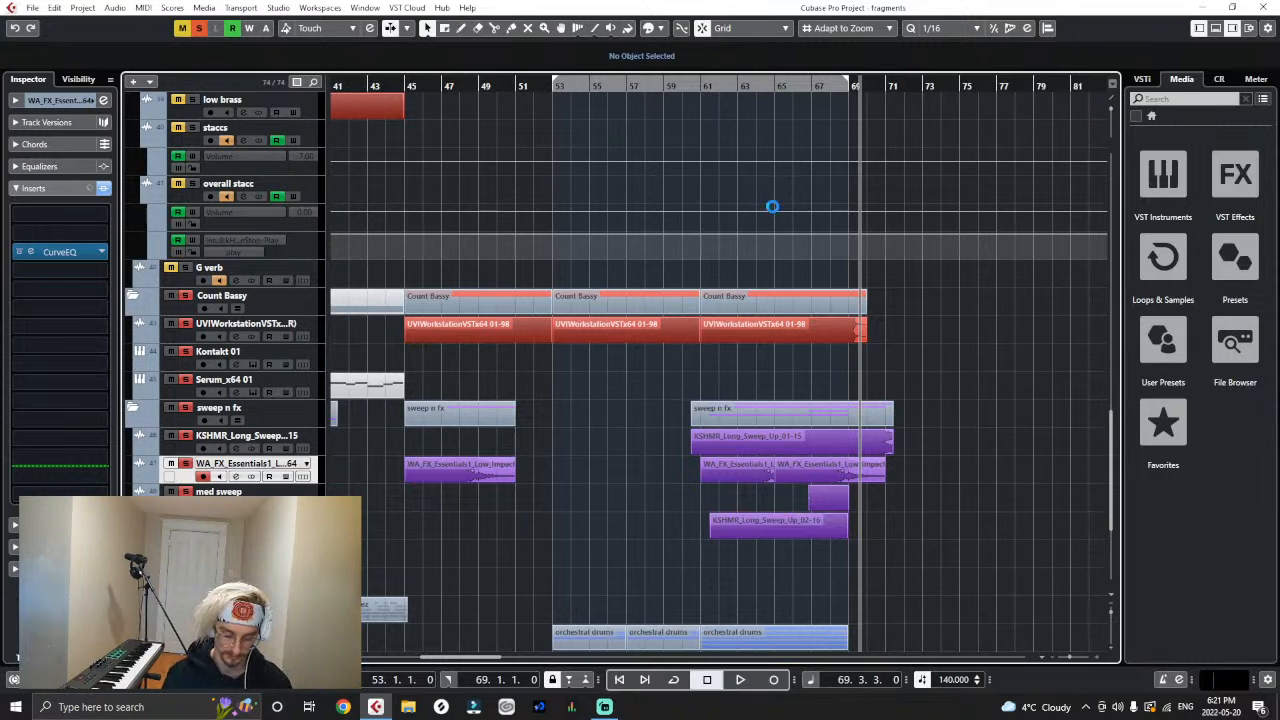
{"action": "scroll", "coordinate": [772, 206], "scroll_direction": "up", "scroll_amount": 5}
{"action": "scroll", "coordinate": [772, 208], "scroll_direction": "down", "scroll_amount": 5}
{"action": "scroll", "coordinate": [772, 213], "scroll_direction": "down", "scroll_amount": 2}
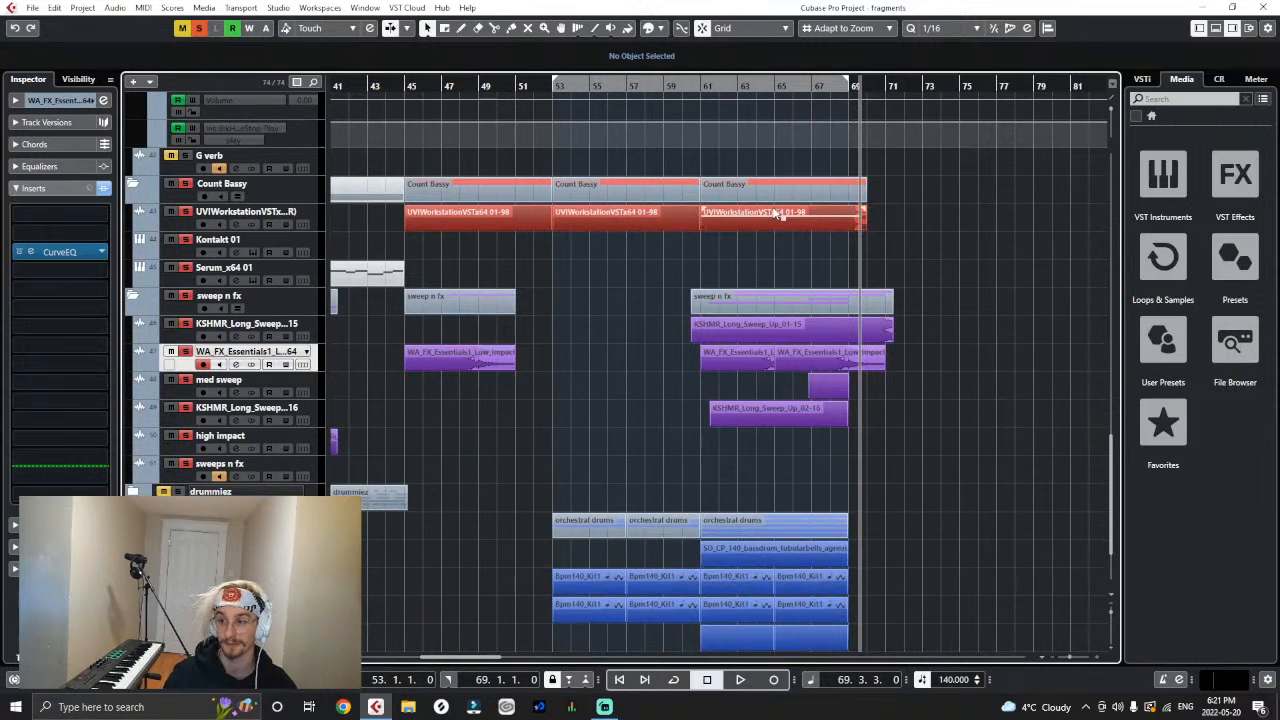
{"action": "scroll", "coordinate": [767, 217], "scroll_direction": "up", "scroll_amount": 2}
{"action": "scroll", "coordinate": [776, 224], "scroll_direction": "down", "scroll_amount": 4}
{"action": "scroll", "coordinate": [778, 231], "scroll_direction": "up", "scroll_amount": 4}
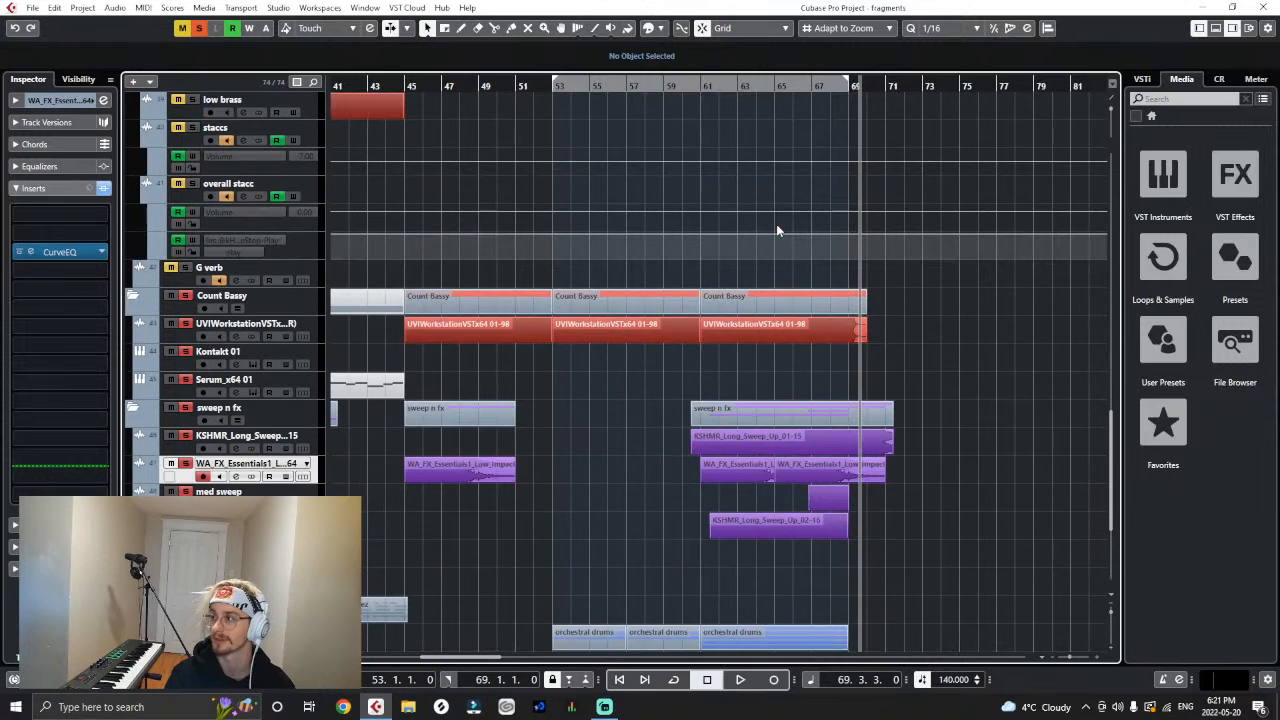
- Return the playhead to the scary buildup at bar 61 and deactivate all solos in the project
{"action": "key", "text": "g"}
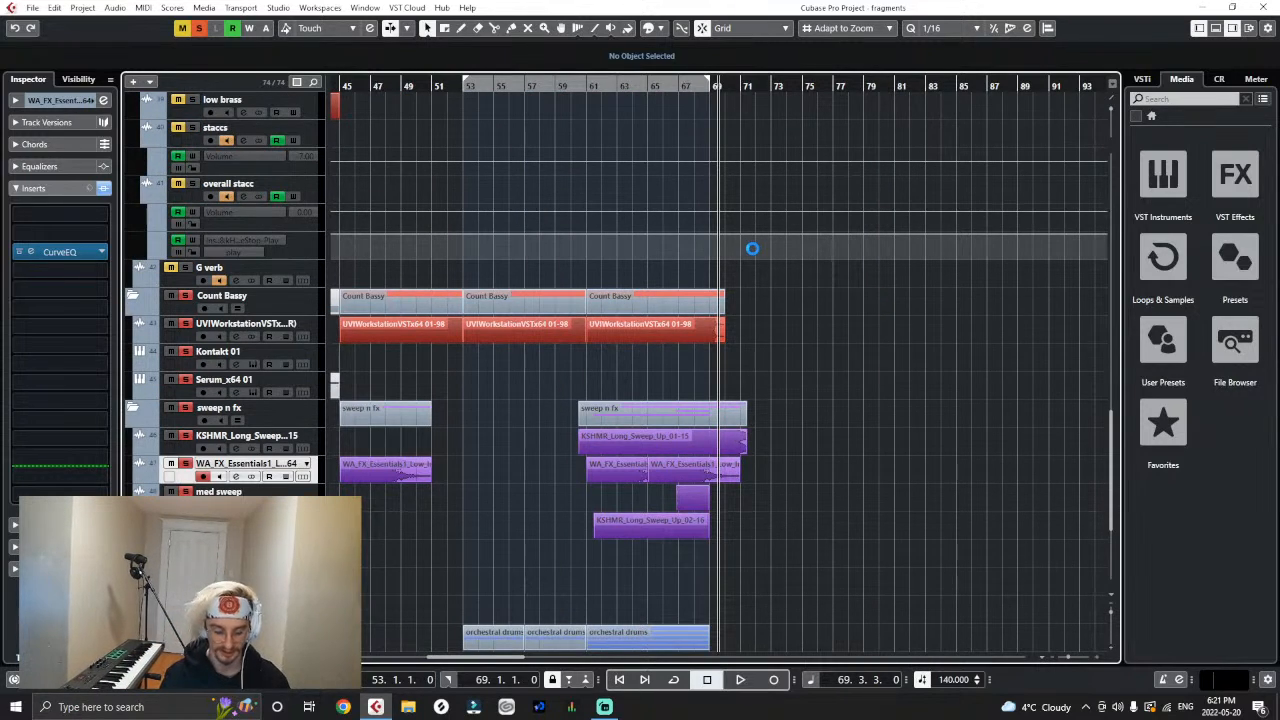
{"action": "left_click", "coordinate": [583, 85]}
{"action": "scroll", "coordinate": [663, 357], "scroll_direction": "up", "scroll_amount": 4}
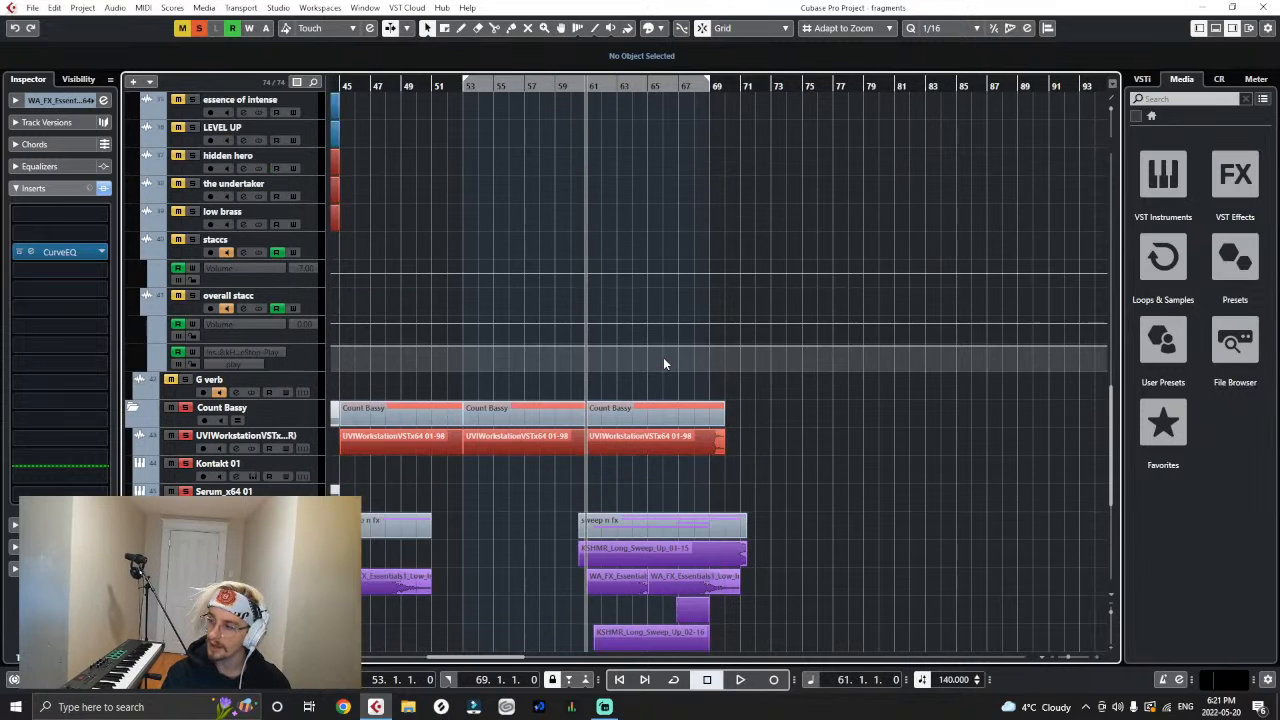
{"action": "scroll", "coordinate": [663, 357], "scroll_direction": "down", "scroll_amount": 2}
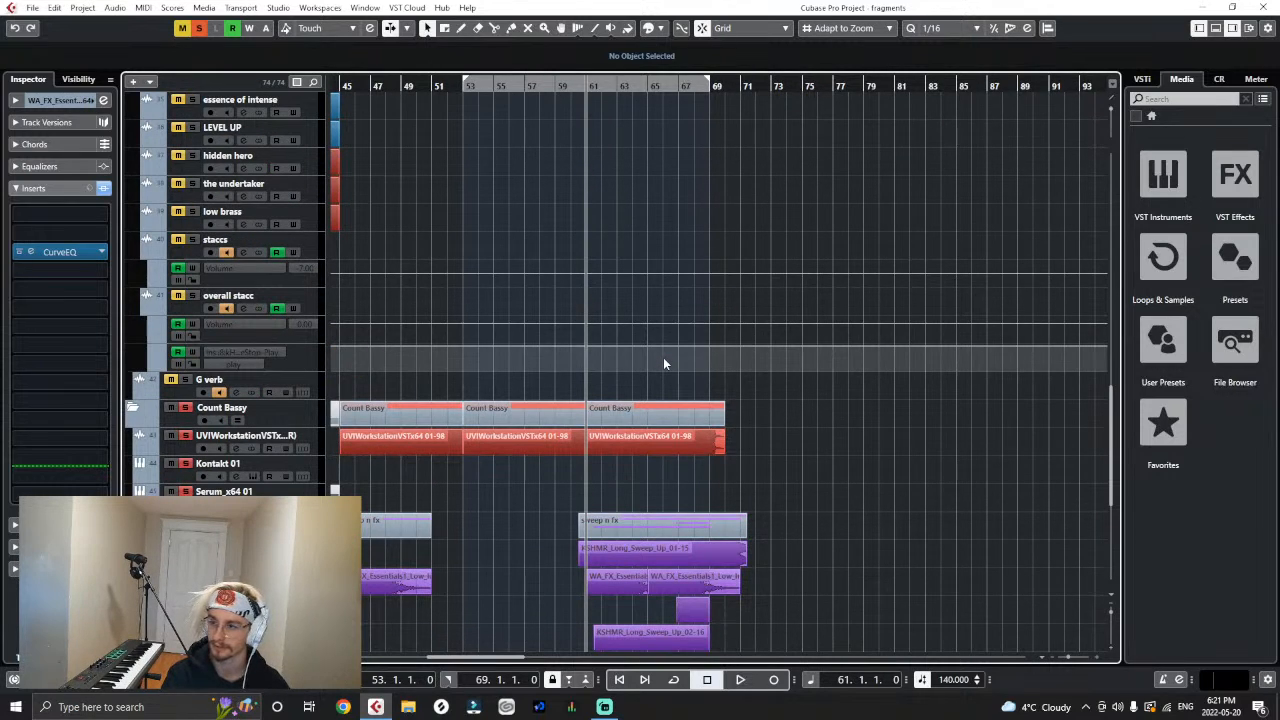
{"action": "scroll", "coordinate": [663, 357], "scroll_direction": "up", "scroll_amount": 4}
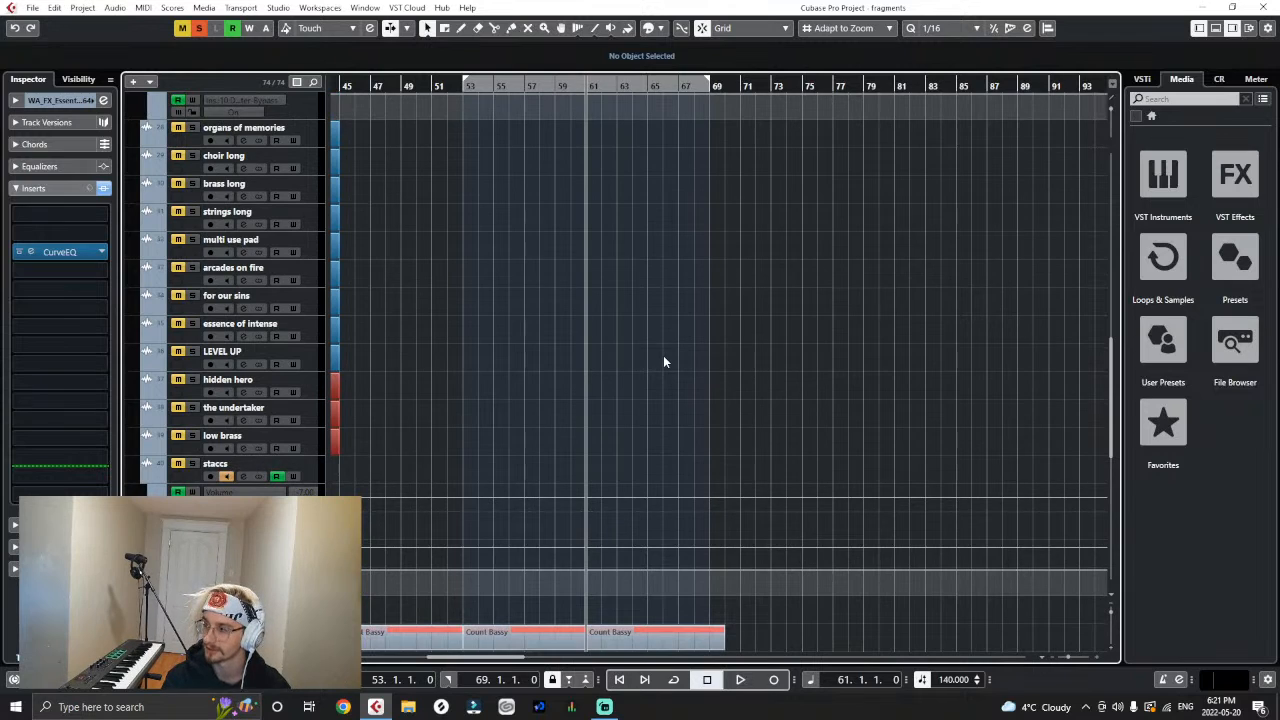
{"action": "scroll", "coordinate": [663, 361], "scroll_direction": "down", "scroll_amount": 3}
{"action": "scroll", "coordinate": [663, 361], "scroll_direction": "up", "scroll_amount": 8}
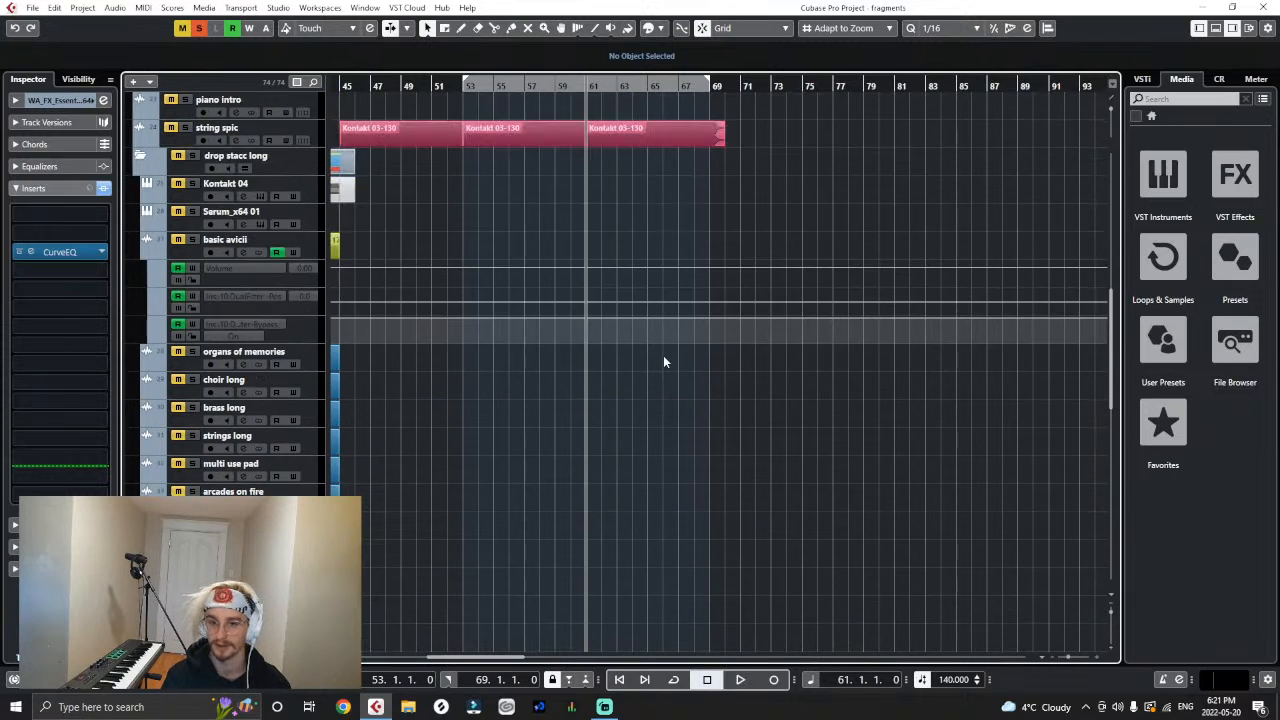
{"action": "scroll", "coordinate": [663, 356], "scroll_direction": "up", "scroll_amount": 6}
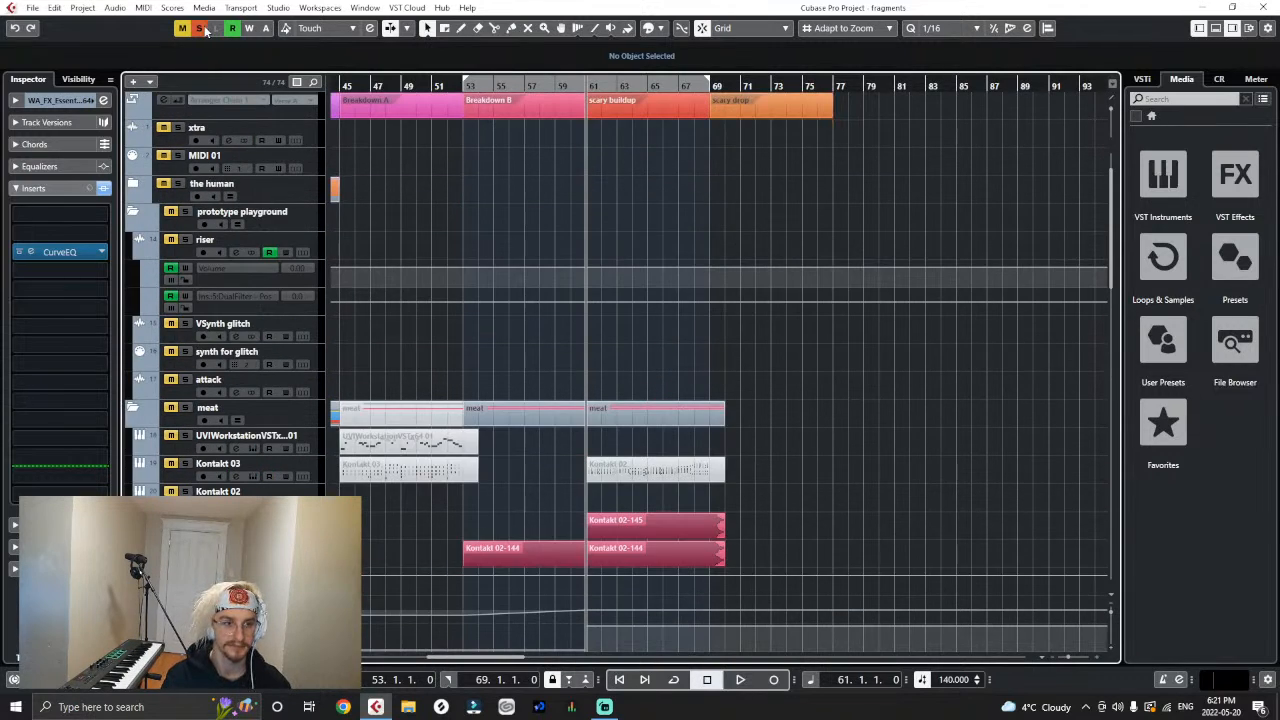
{"action": "left_click", "coordinate": [201, 28]}
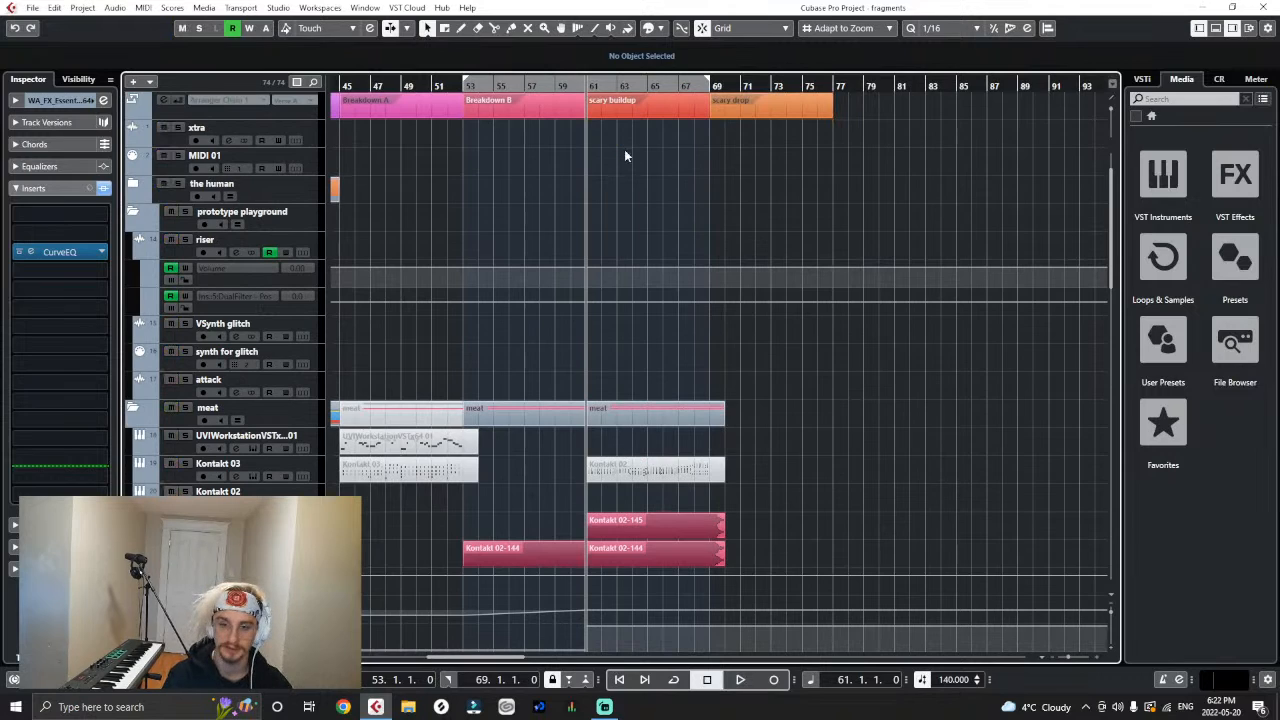
- Play the full mix from the start of the scary buildup at bar 61
{"action": "key", "text": "h"}
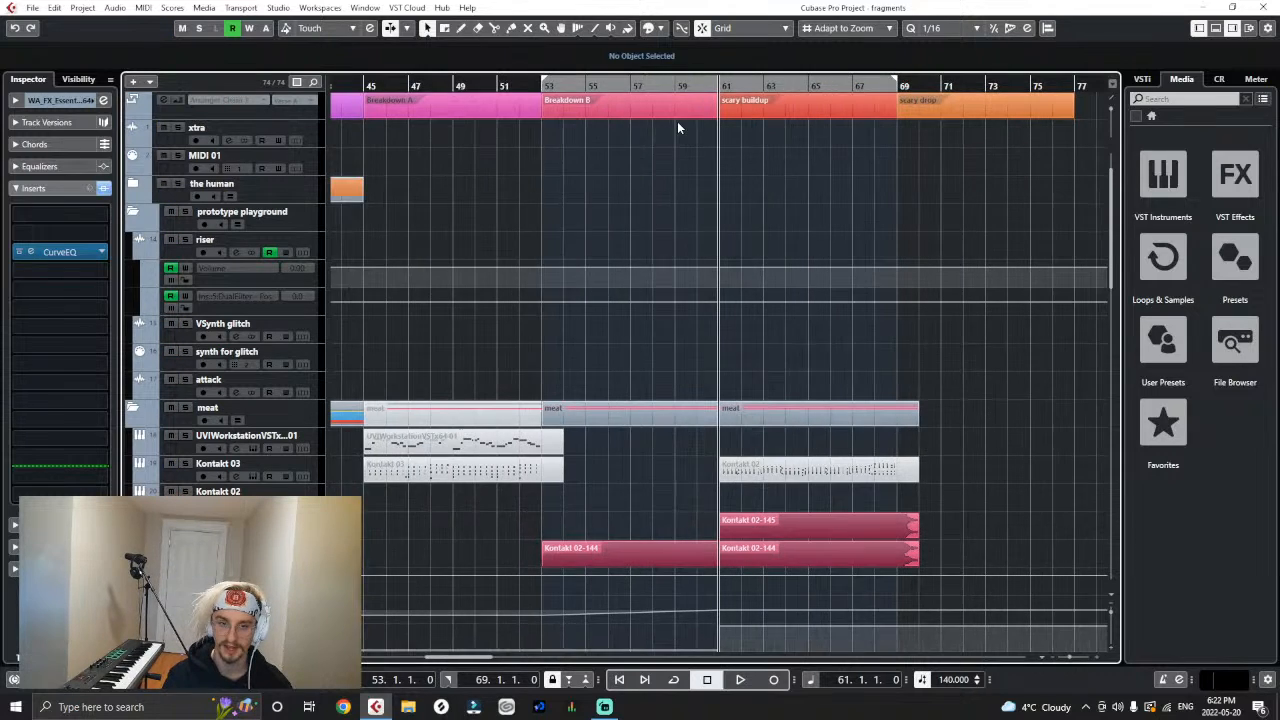
{"action": "key", "text": "h"}
{"action": "key", "text": "space"}
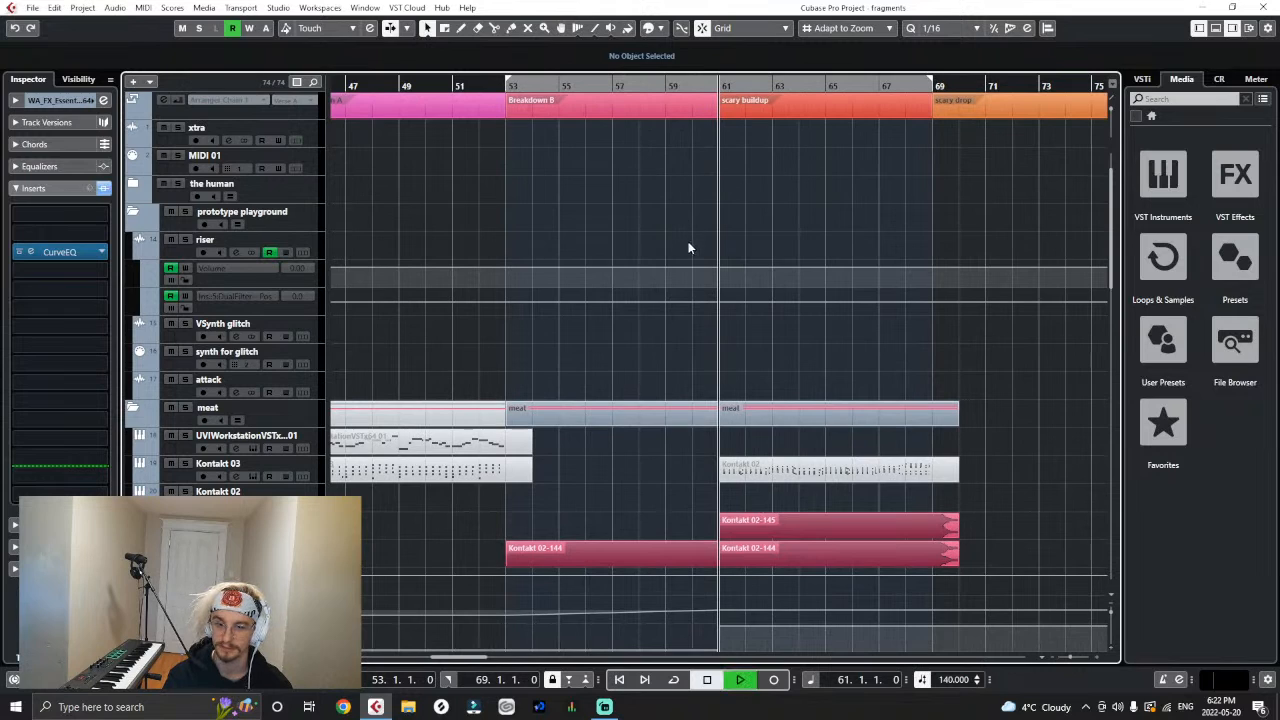
{"action": "scroll", "coordinate": [730, 262], "scroll_direction": "down", "scroll_amount": 10}
{"action": "scroll", "coordinate": [643, 297], "scroll_direction": "up", "scroll_amount": 15}
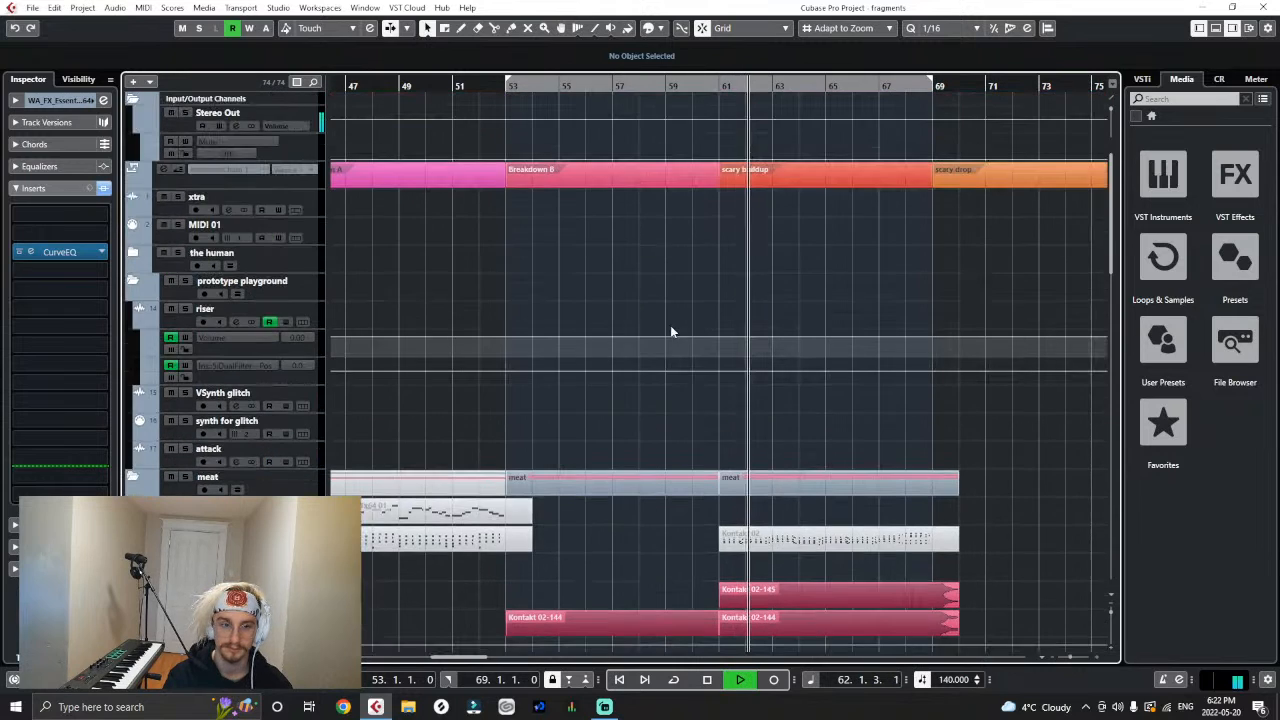
- Audition the scary buildup from bar 61 with the Stereo Out's INTENSITY insert bypassed, and re-enable the insert
{"action": "left_click", "coordinate": [298, 116]}
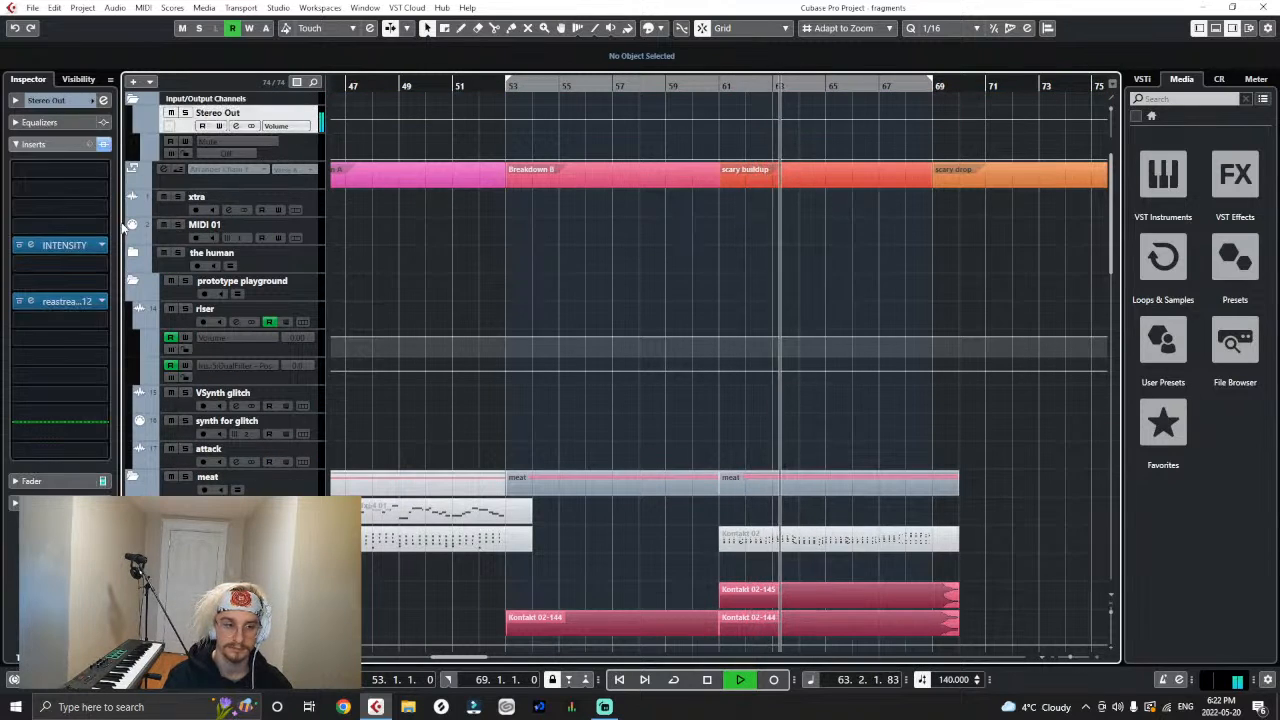
{"action": "key", "text": "space"}
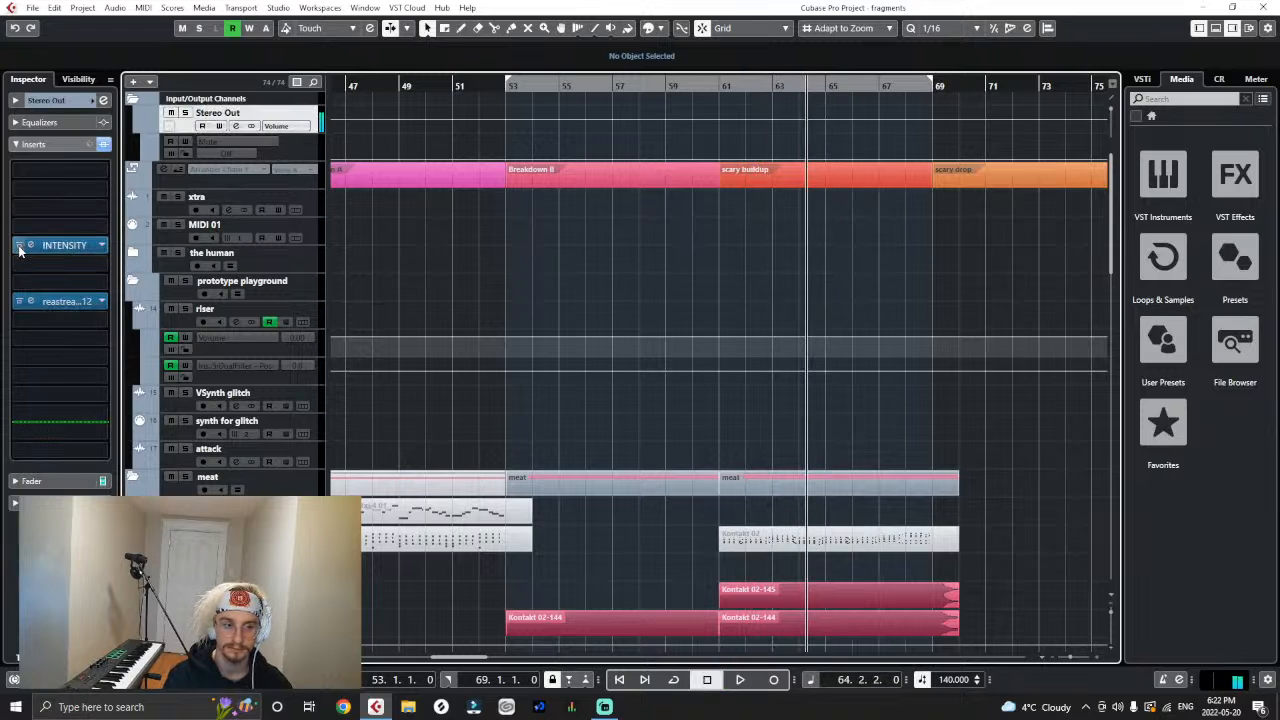
{"action": "left_click", "coordinate": [19, 245]}
{"action": "left_click", "coordinate": [725, 89]}
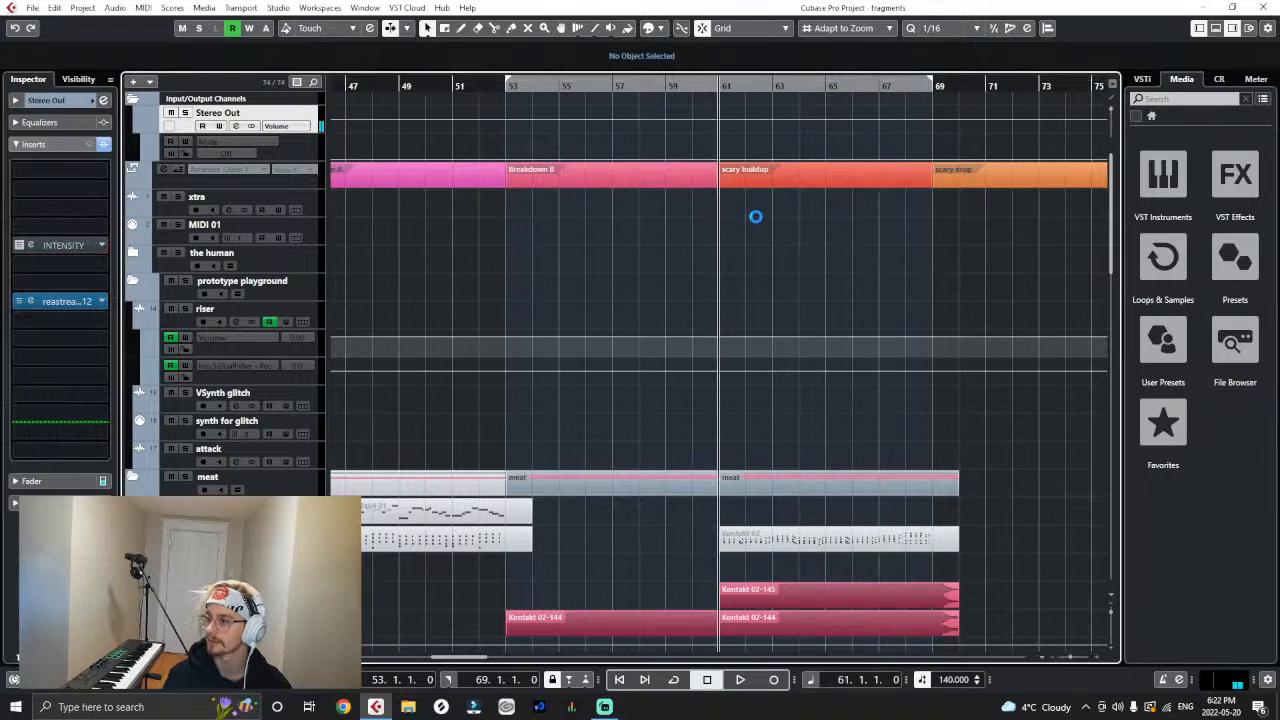
{"action": "scroll", "coordinate": [756, 222], "scroll_direction": "down", "scroll_amount": 8}
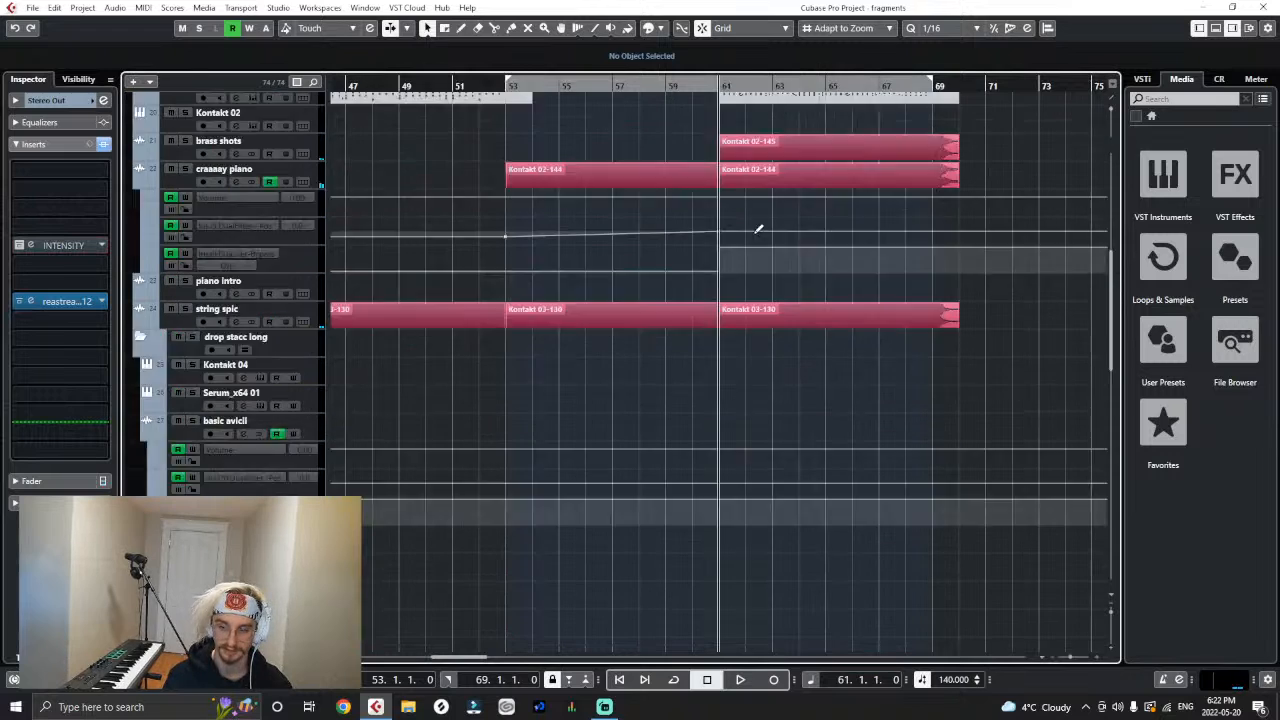
{"action": "scroll", "coordinate": [756, 230], "scroll_direction": "up", "scroll_amount": 4}
{"action": "key", "text": "space"}
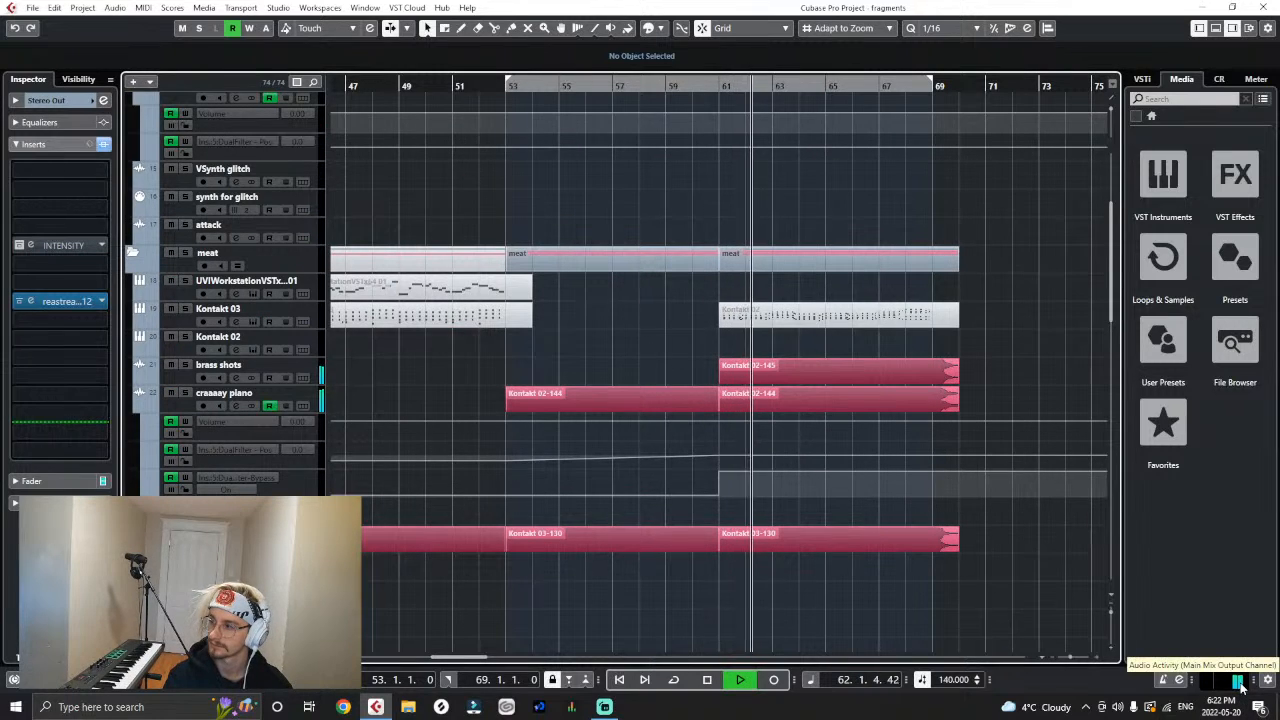
{"action": "scroll", "coordinate": [1030, 565], "scroll_direction": "down", "scroll_amount": 4}
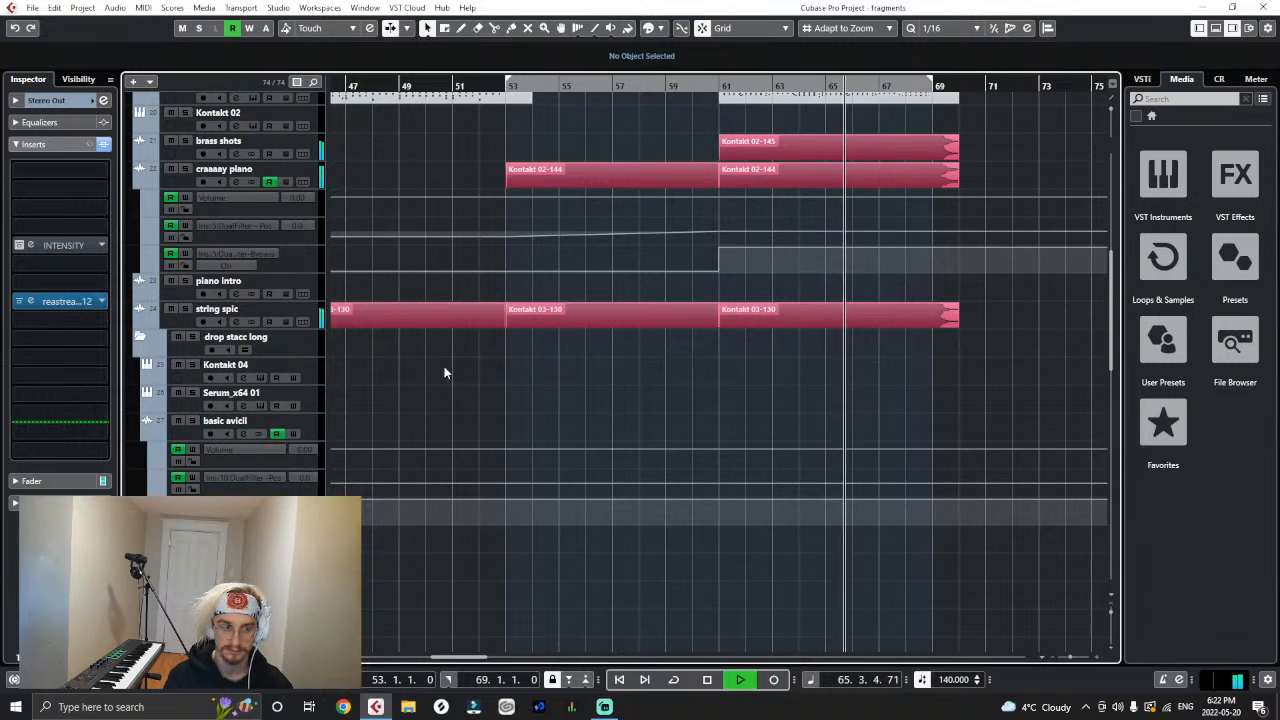
{"action": "scroll", "coordinate": [630, 268], "scroll_direction": "up", "scroll_amount": 4}
{"action": "key", "text": "space"}
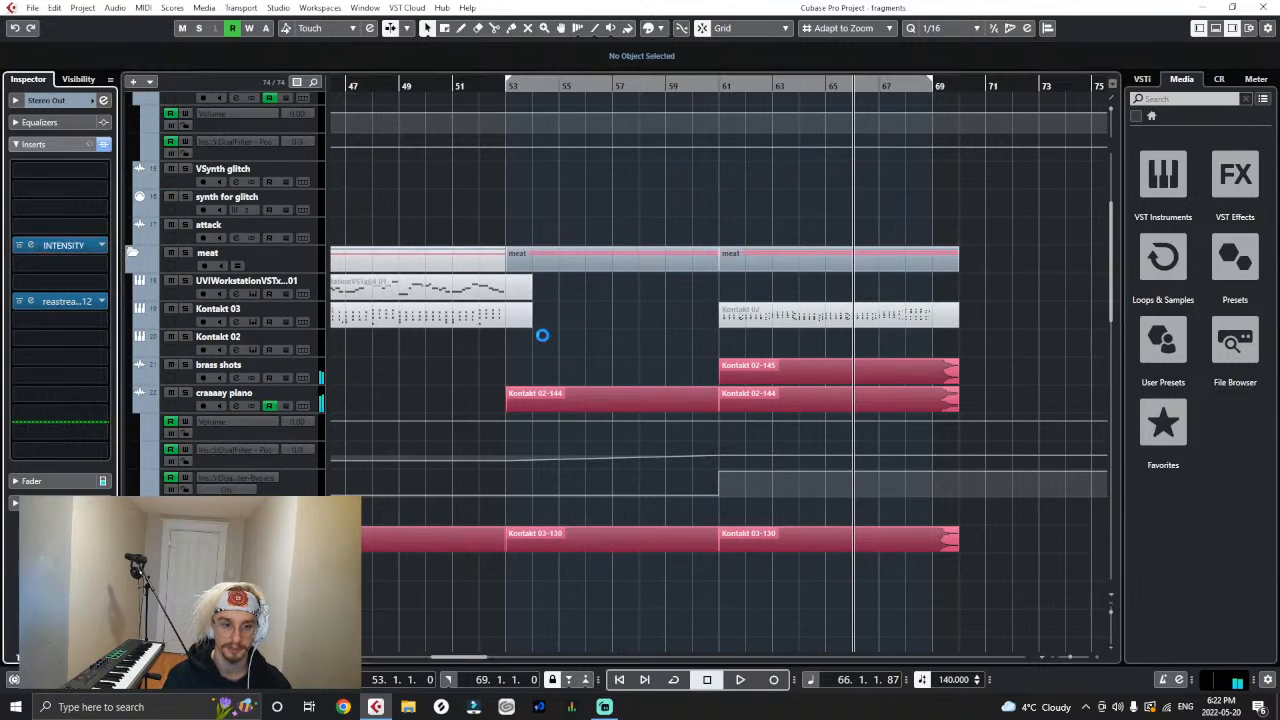
- Insert MultibandCompressor after CurveEQ on the WA_FX_Essentials1 low impact track and audition the full mix from bar 61
{"action": "scroll", "coordinate": [560, 348], "scroll_direction": "down", "scroll_amount": 12}
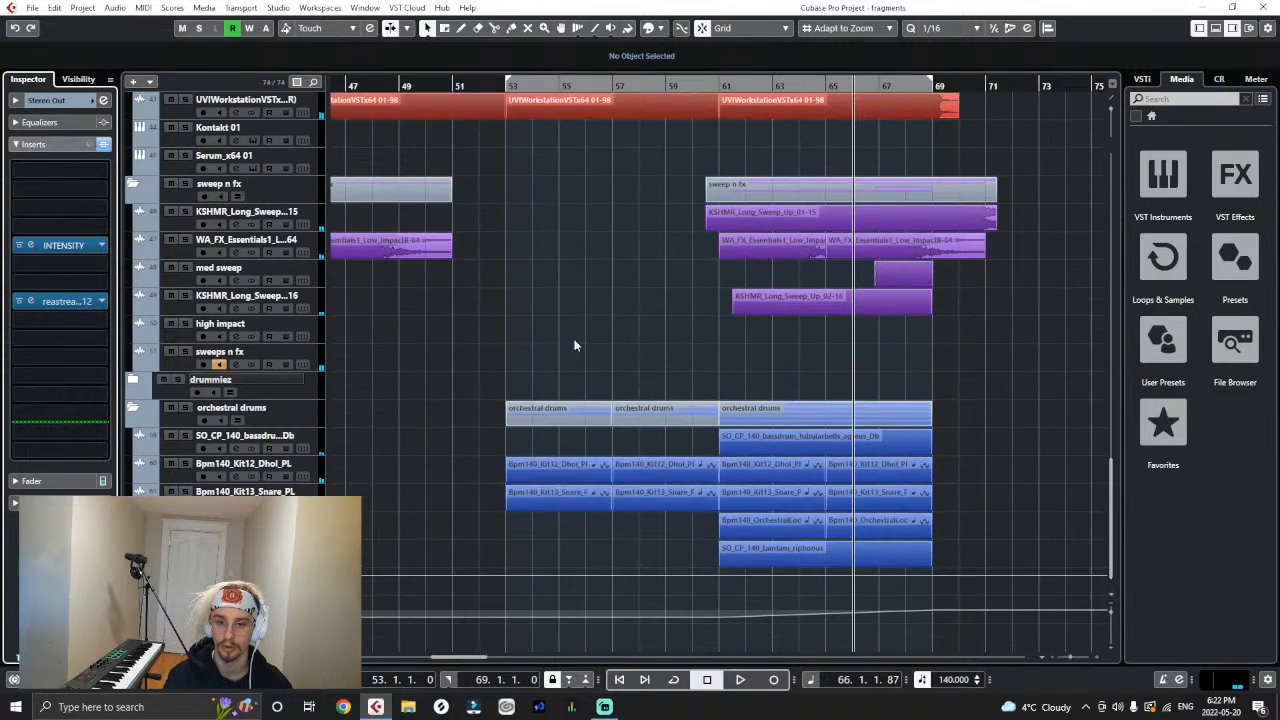
{"action": "left_click", "coordinate": [714, 86]}
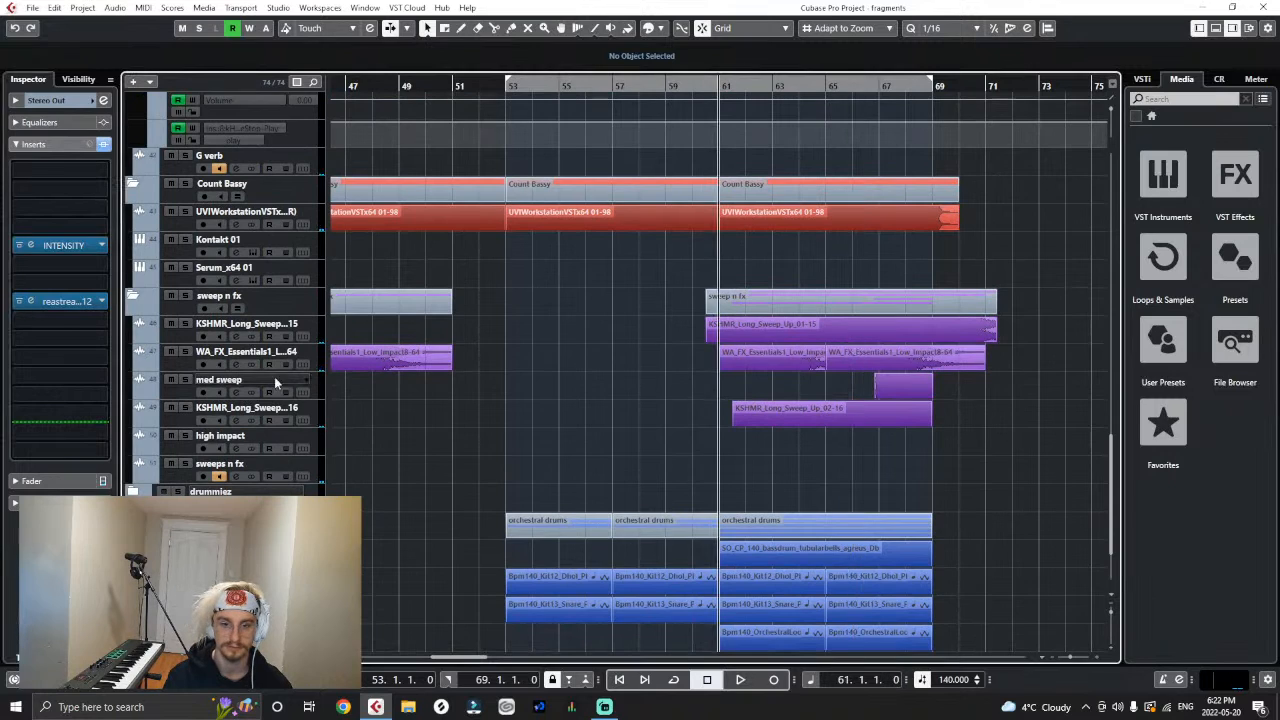
{"action": "left_click", "coordinate": [313, 358]}
{"action": "left_click", "coordinate": [82, 277]}
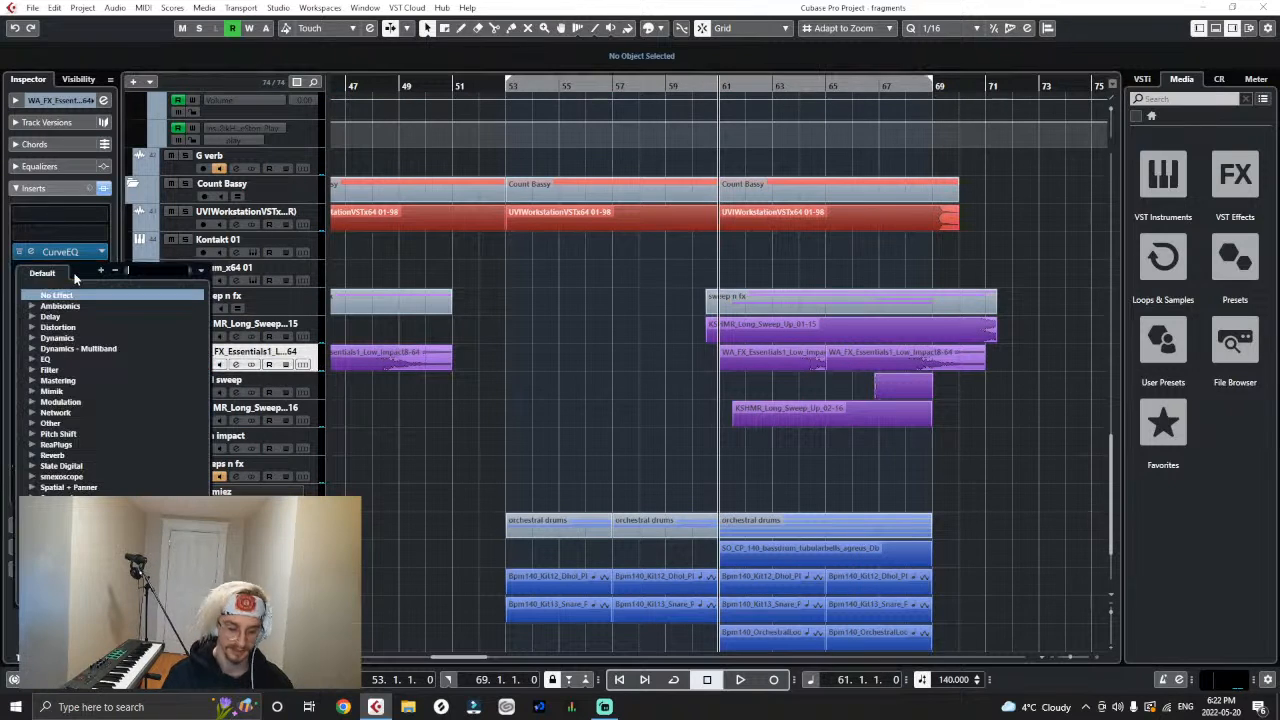
{"action": "type", "text": "multi"}
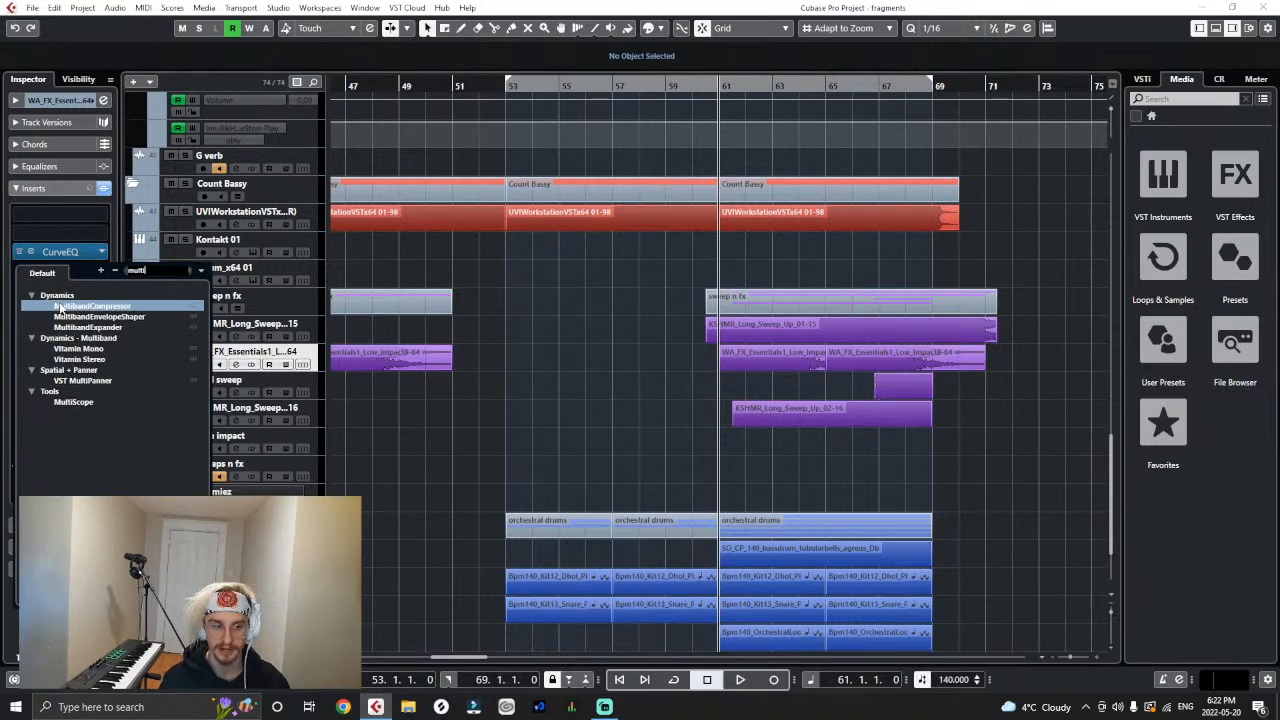
{"action": "double_click", "coordinate": [60, 305]}
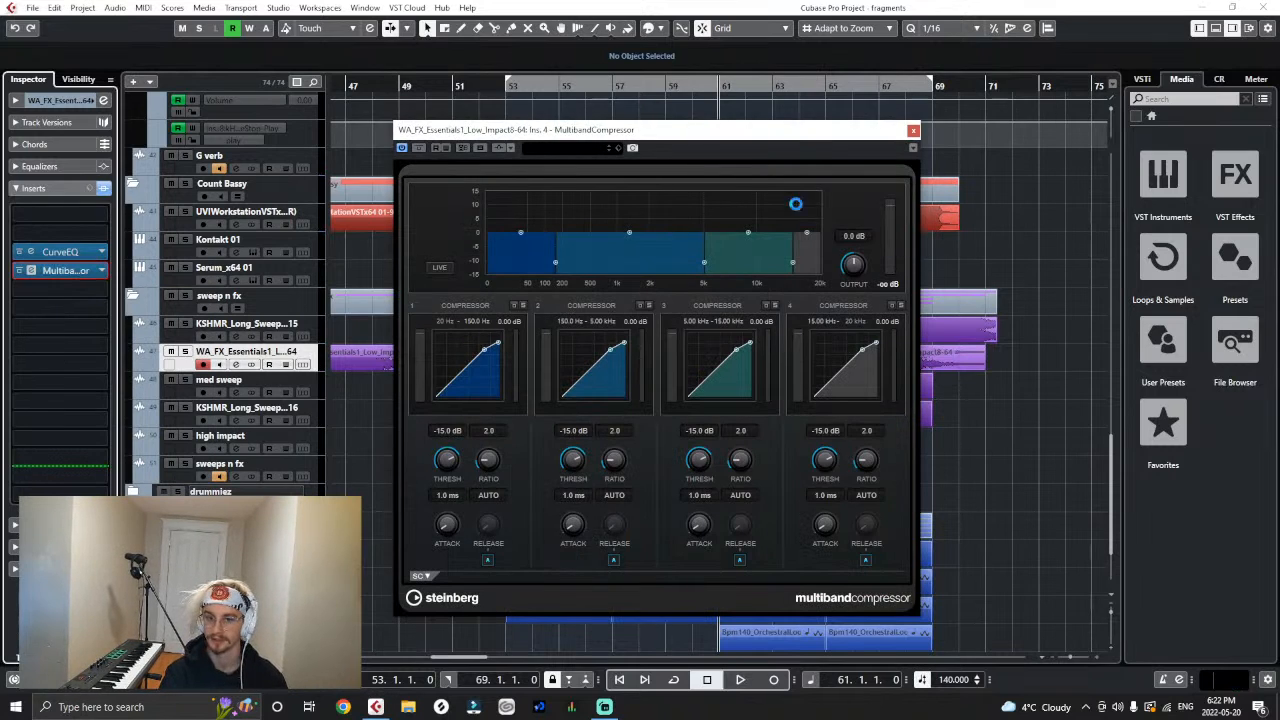
{"action": "left_click_drag", "start_coordinate": [746, 133], "coordinate": [472, 162]}
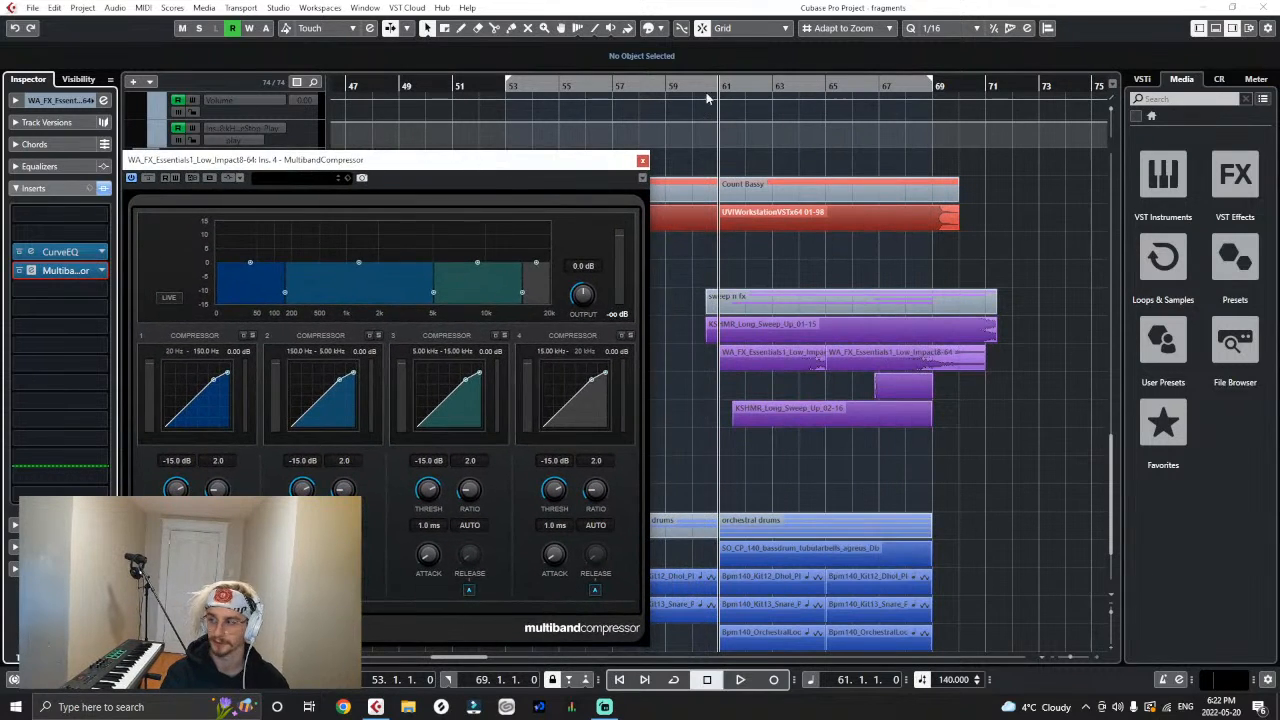
{"action": "key", "text": "space"}
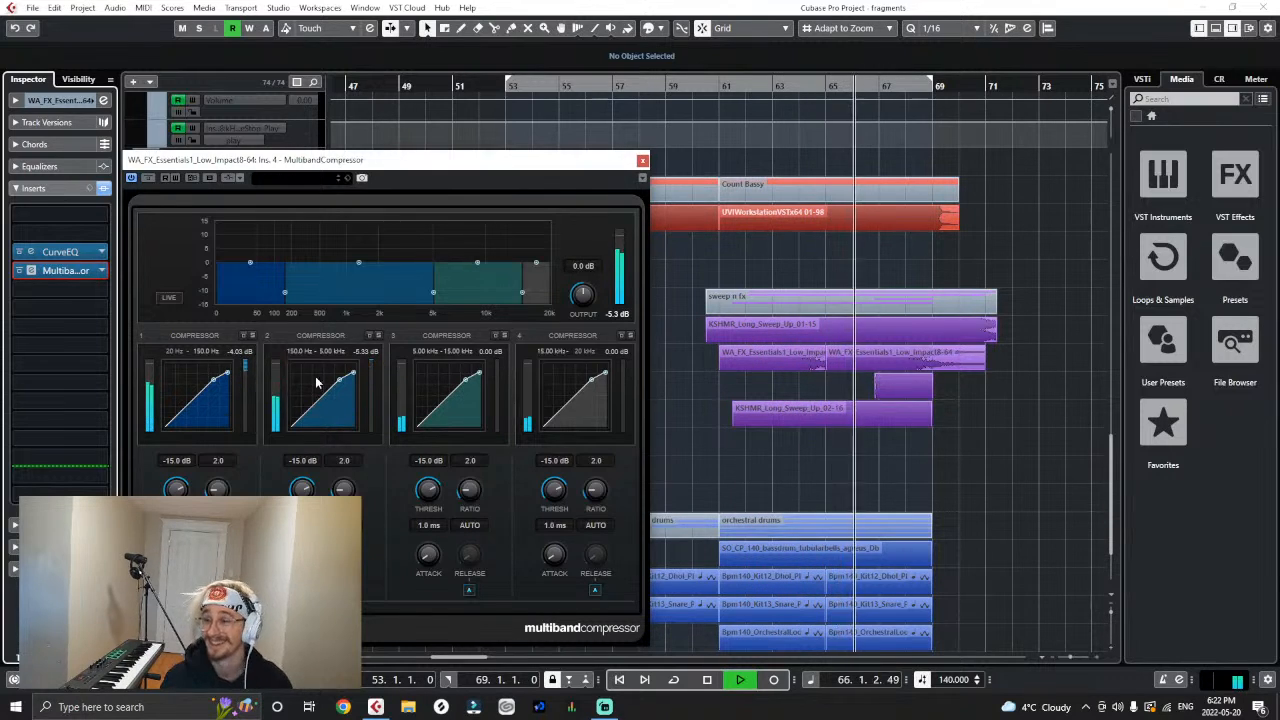
- Close the low impact track's MultibandCompressor window and stop playback past the end of the scary buildup
{"action": "left_click", "coordinate": [642, 160]}
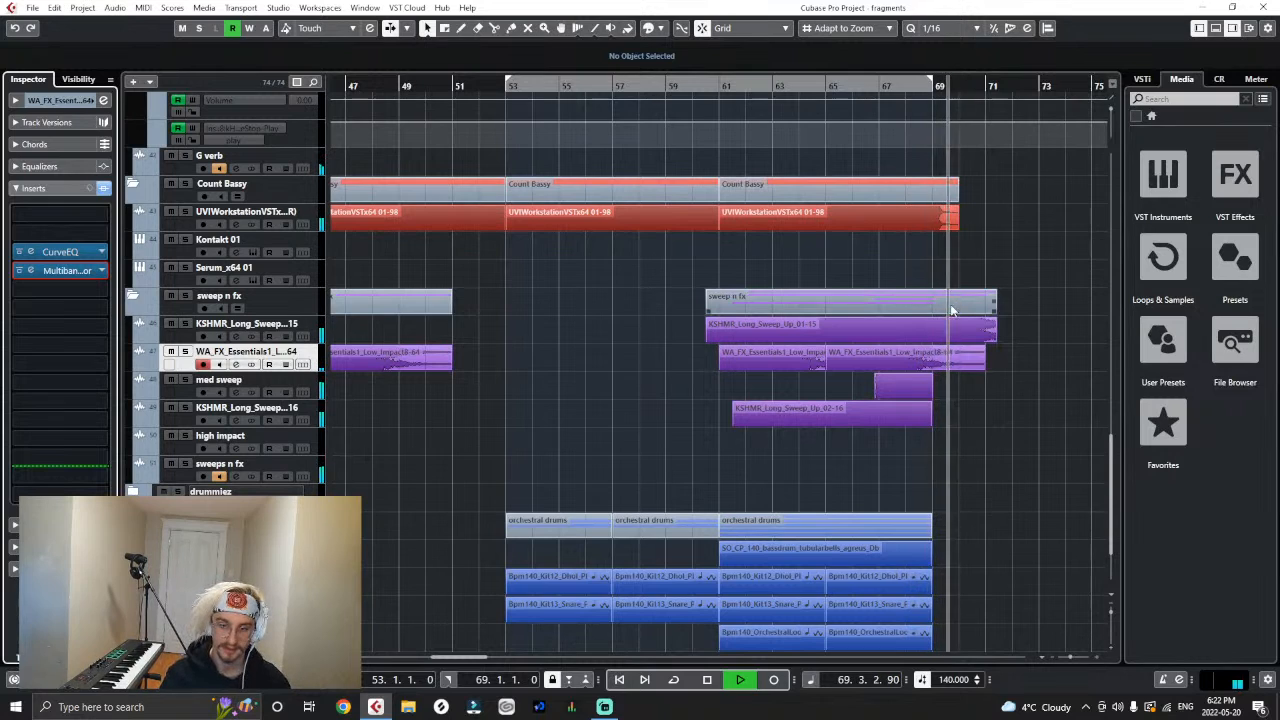
{"action": "key", "text": "g"}
{"action": "key", "text": "g"}
{"action": "key", "text": "g"}
{"action": "scroll", "coordinate": [794, 382], "scroll_direction": "up", "scroll_amount": 4}
{"action": "key", "text": "g"}
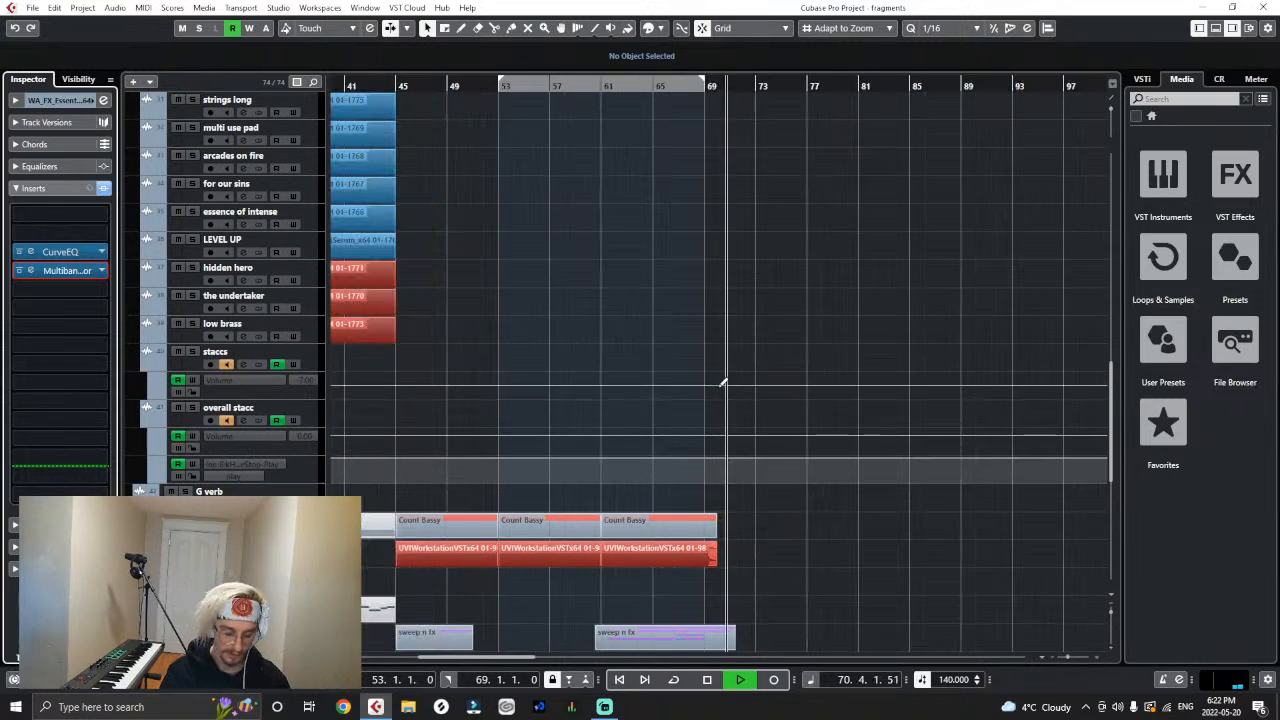
{"action": "key", "text": "space"}
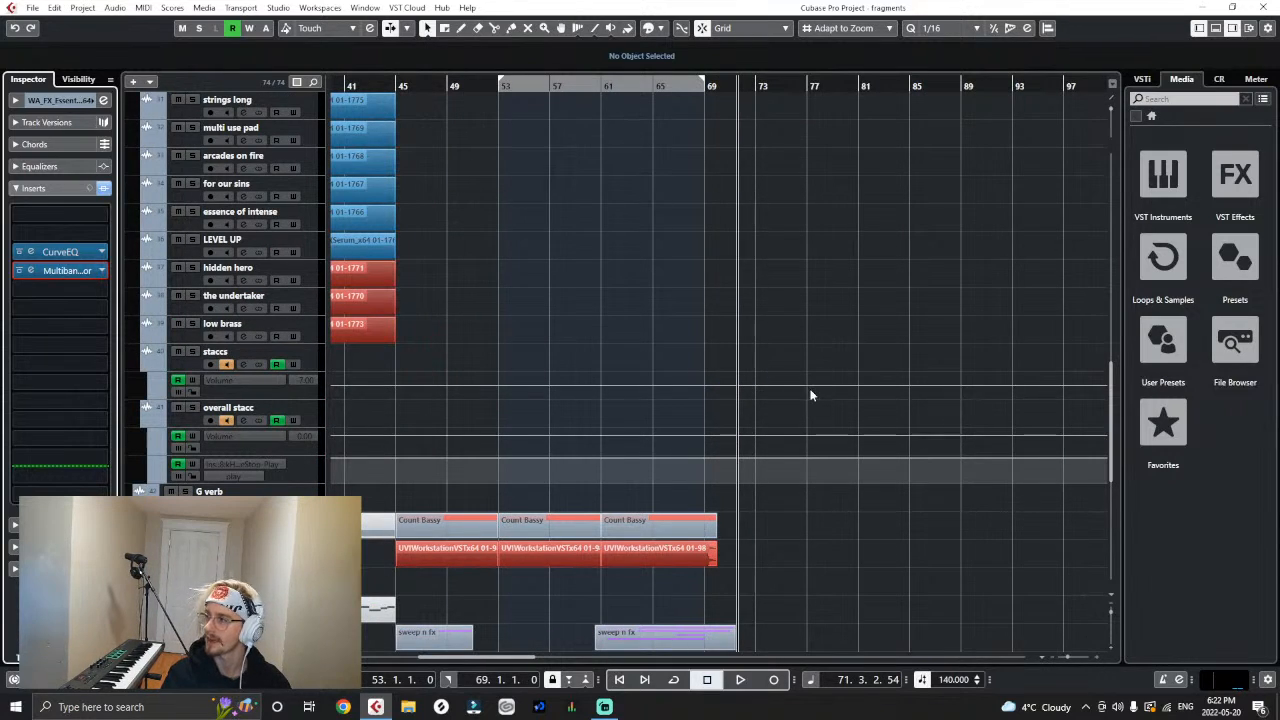
- Collapse the meat, Count Bassy, sweep n fx and orchestral drums folder tracks
{"action": "scroll", "coordinate": [800, 400], "scroll_direction": "up", "scroll_amount": 3}
{"action": "scroll", "coordinate": [430, 255], "scroll_direction": "up", "scroll_amount": 5}
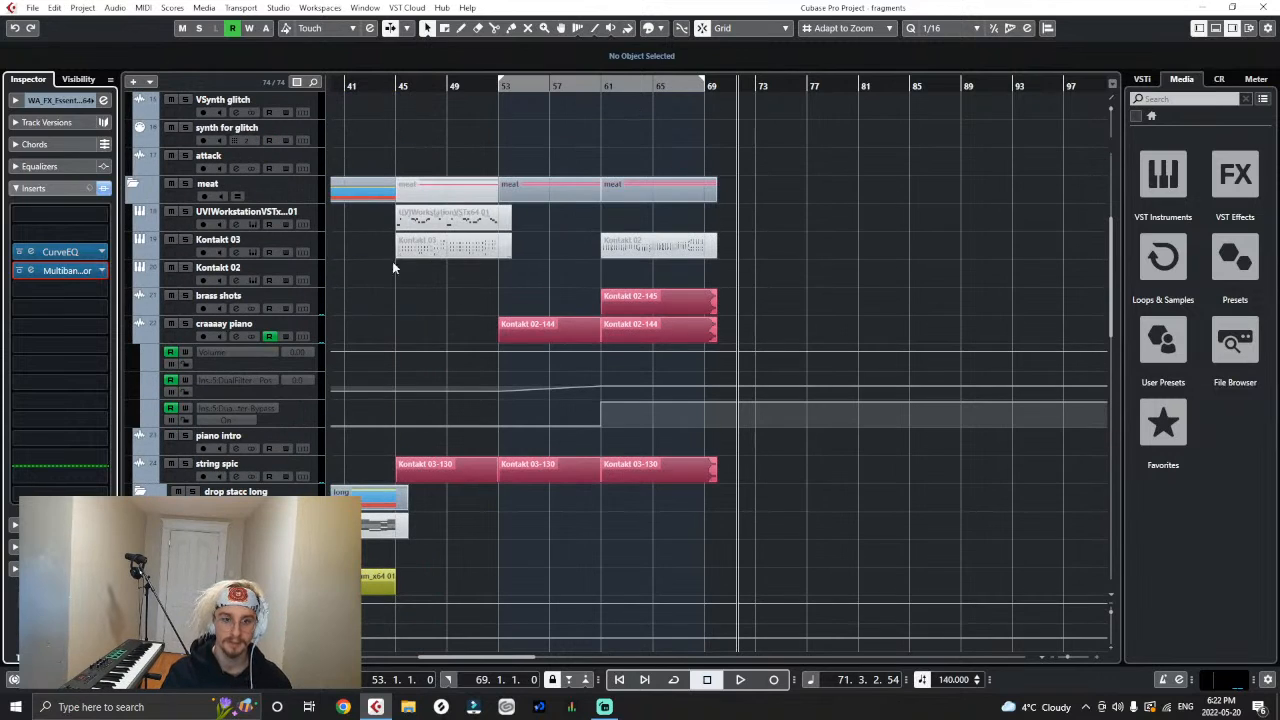
{"action": "left_click", "coordinate": [132, 185]}
{"action": "left_click", "coordinate": [133, 212]}
{"action": "left_click", "coordinate": [132, 242]}
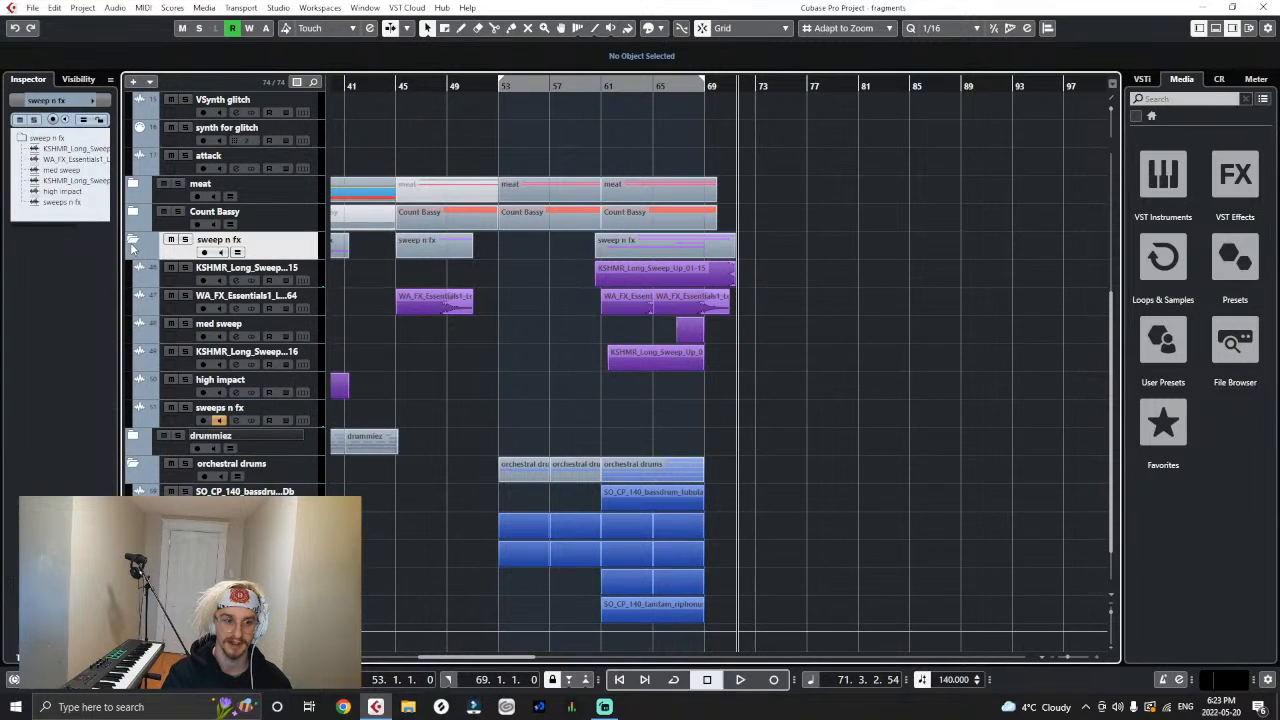
{"action": "scroll", "coordinate": [140, 410], "scroll_direction": "up", "scroll_amount": 3}
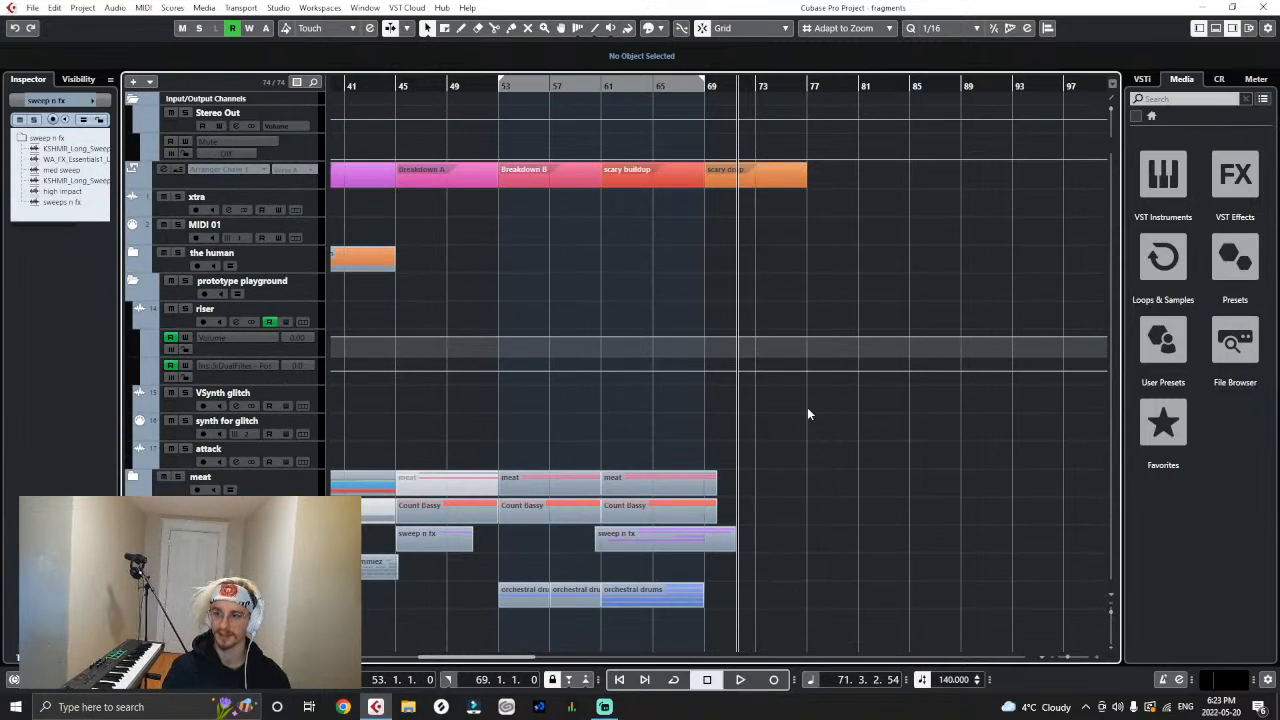
{"action": "key", "text": "h"}
{"action": "key", "text": "h"}
{"action": "key", "text": "h"}
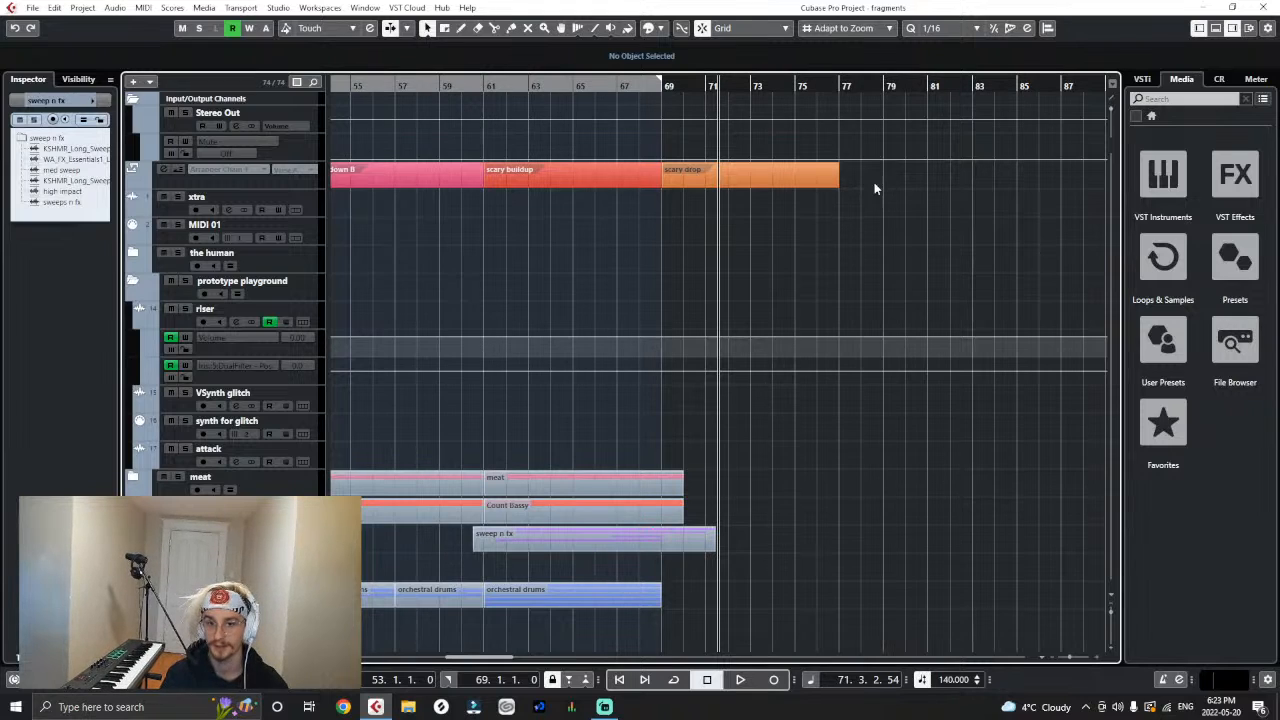
{"action": "left_click", "coordinate": [707, 160]}
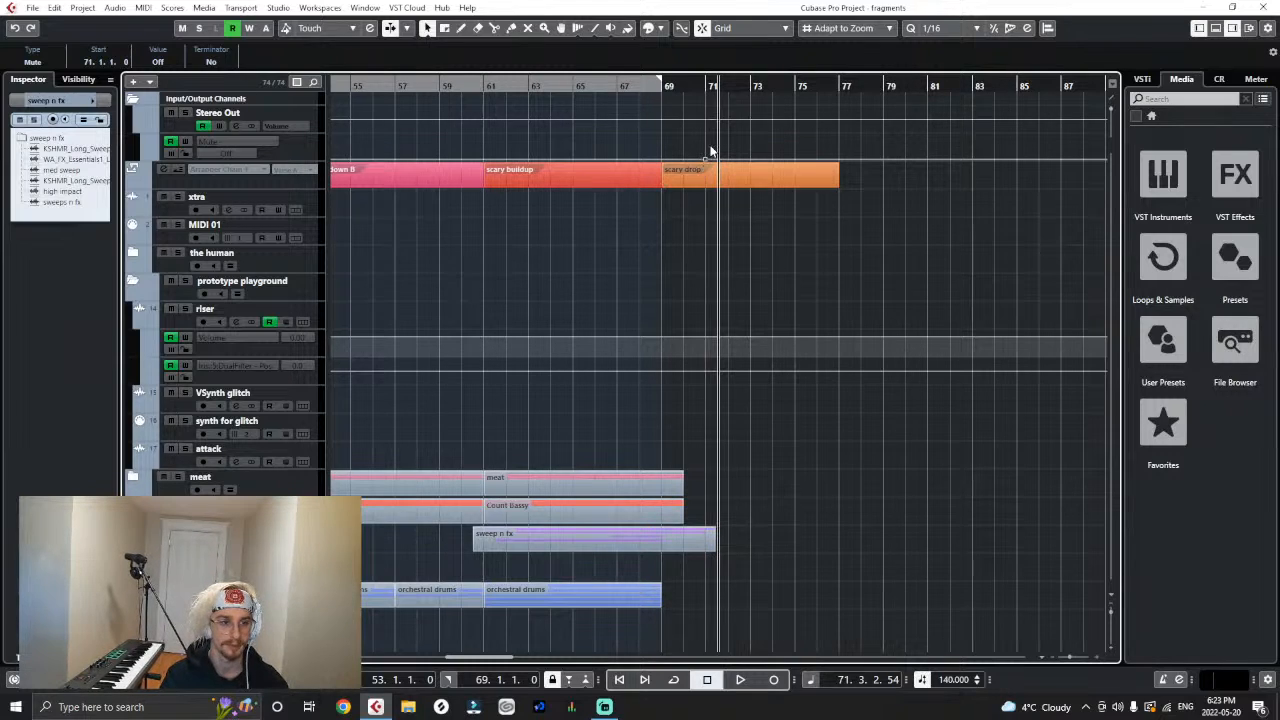
{"action": "left_click", "coordinate": [710, 150]}
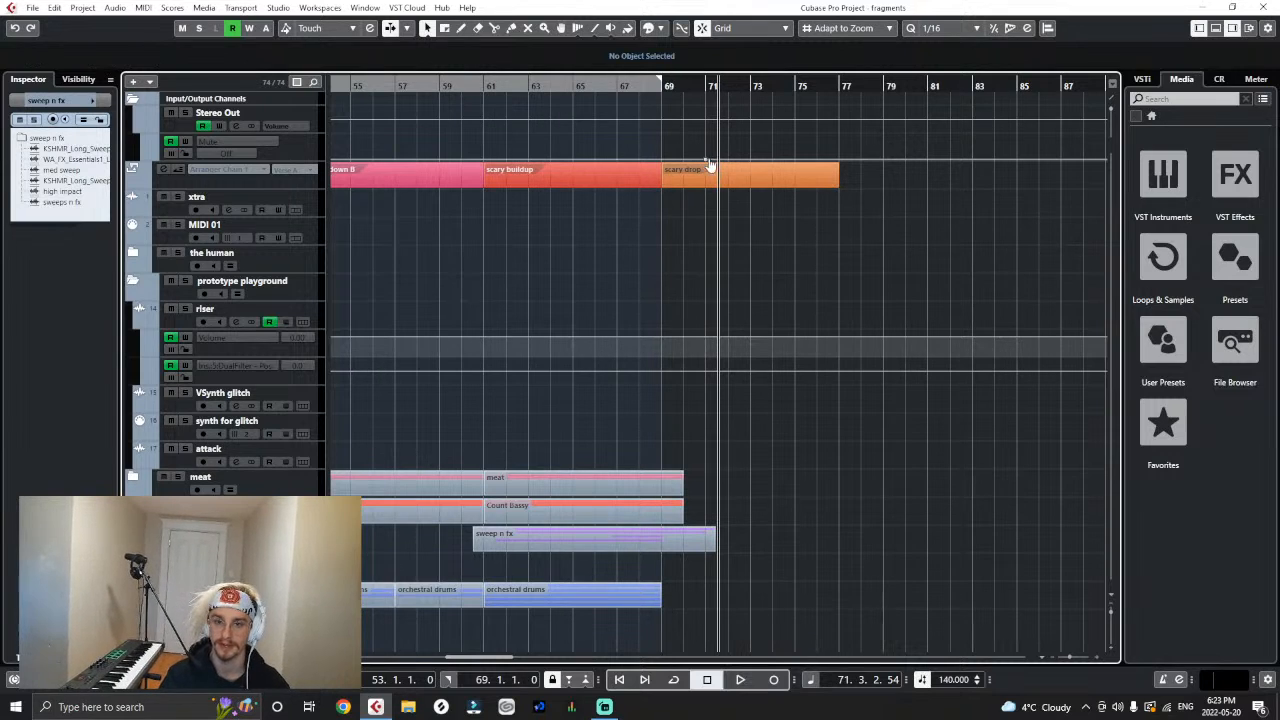
{"action": "left_click", "coordinate": [708, 163]}
{"action": "key", "text": "ctrl+z"}
- Move the scary drop arranger event to bar 71 and draw a two-bar arranger event from bar 69 to 71
{"action": "left_click_drag", "start_coordinate": [734, 183], "coordinate": [765, 193]}
{"action": "right_click", "coordinate": [680, 183]}
{"action": "left_click", "coordinate": [712, 181]}
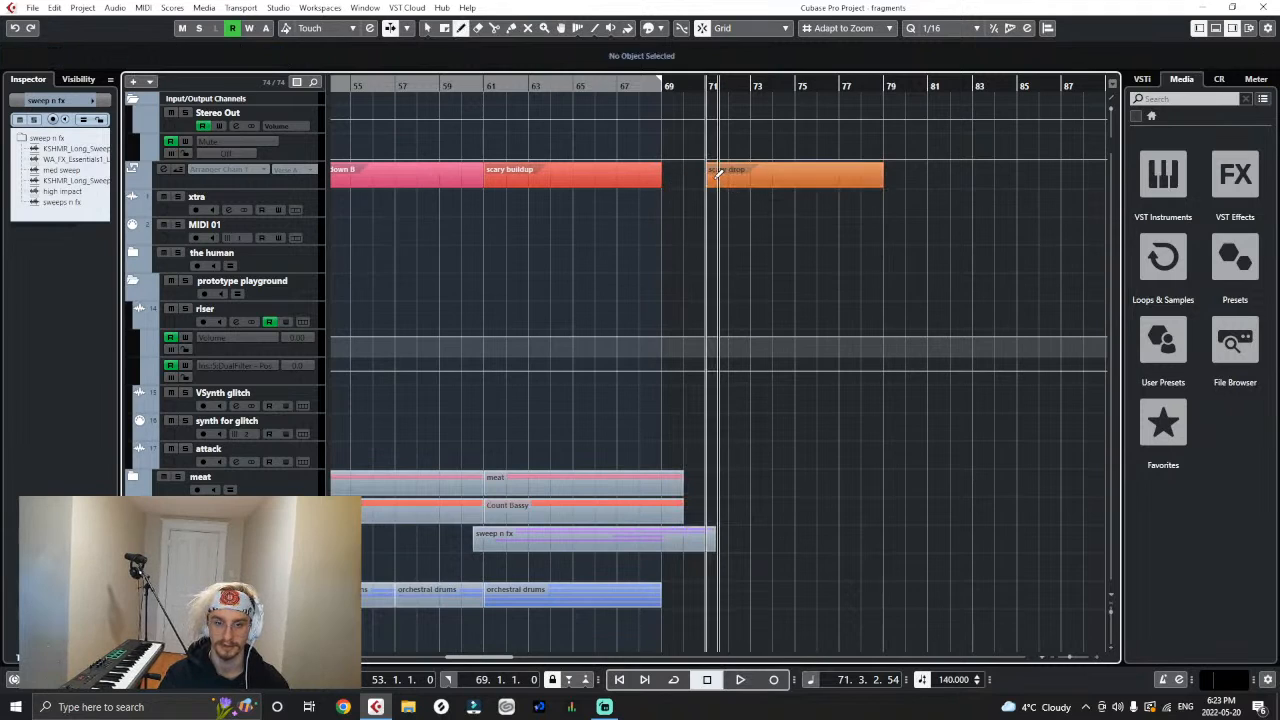
{"action": "left_click_drag", "start_coordinate": [664, 182], "coordinate": [698, 187]}
- Rename the new two-bar arranger event at bar 69 to "Pre-Drop"
{"action": "left_click", "coordinate": [692, 182]}
{"action": "key", "text": "1"}
{"action": "key", "text": "Delete"}
{"action": "left_click", "coordinate": [54, 61]}
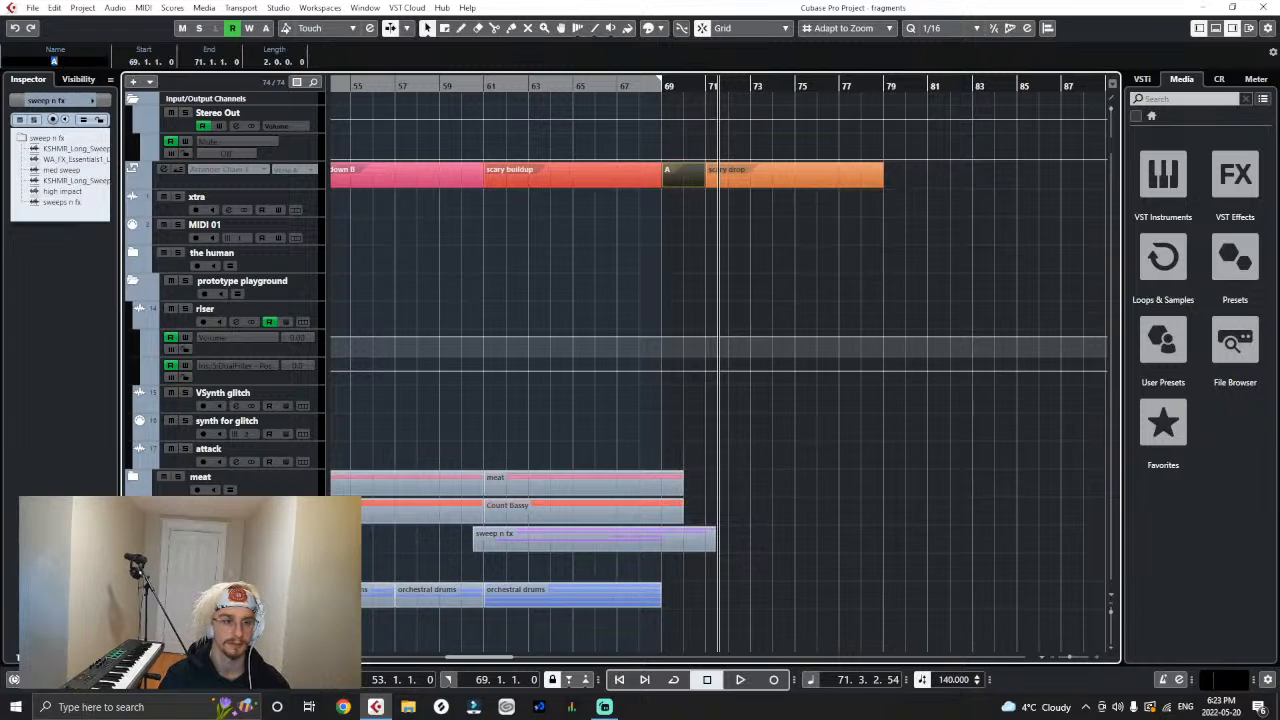
{"action": "type", "text": "Pre-Dro"}
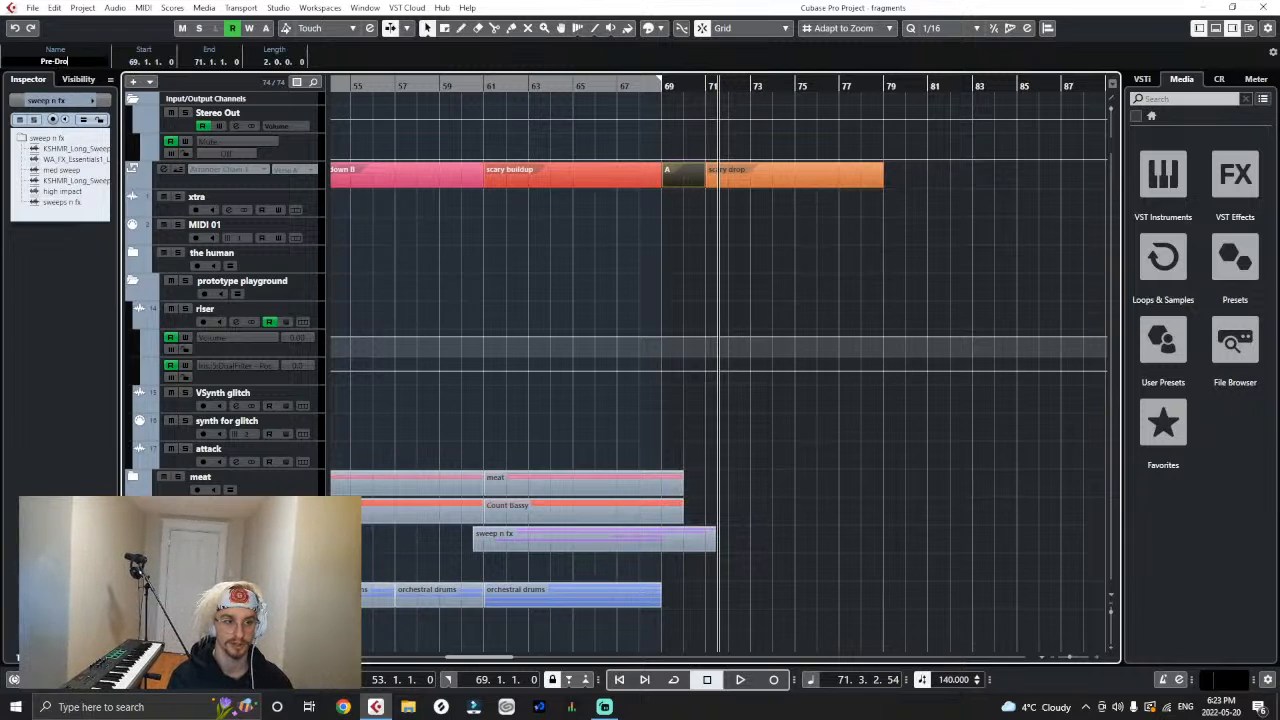
{"action": "type", "text": "p"}
{"action": "key", "text": "Return"}
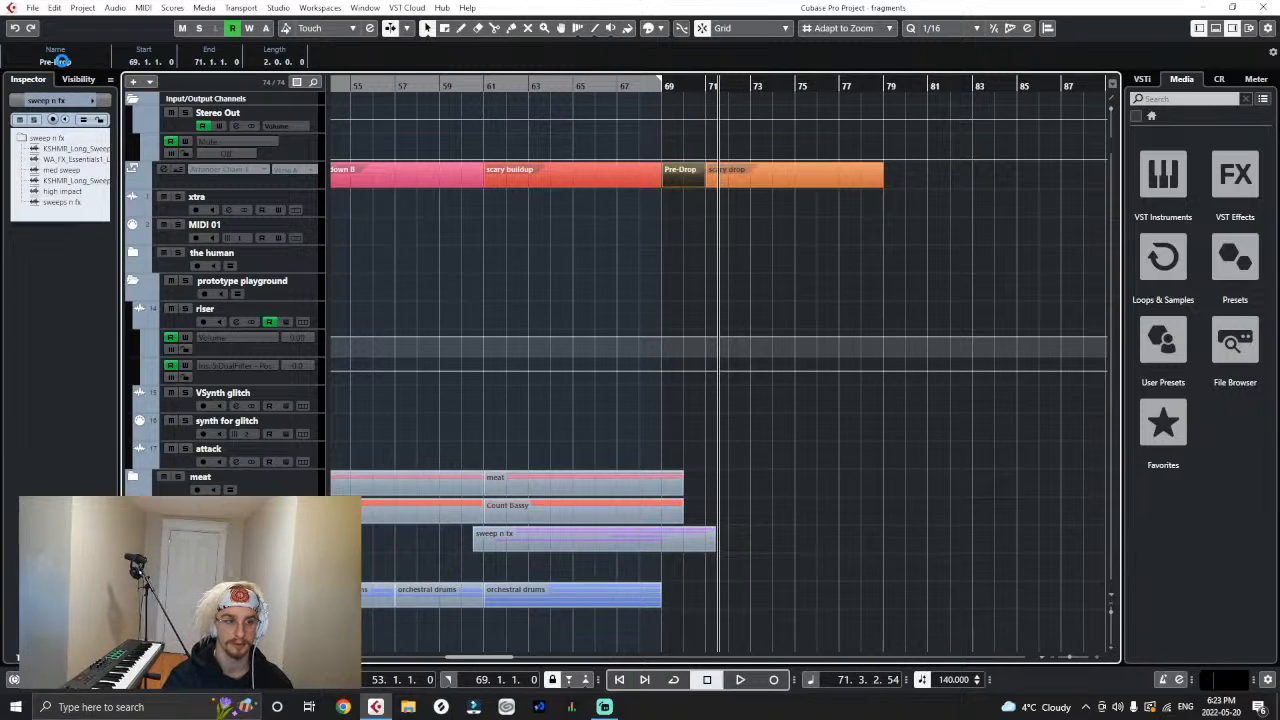
- Audition the arrangement from bar 65 through the Pre-Drop section and stop at the scary drop
{"action": "left_click", "coordinate": [622, 85]}
{"action": "left_click", "coordinate": [572, 87]}
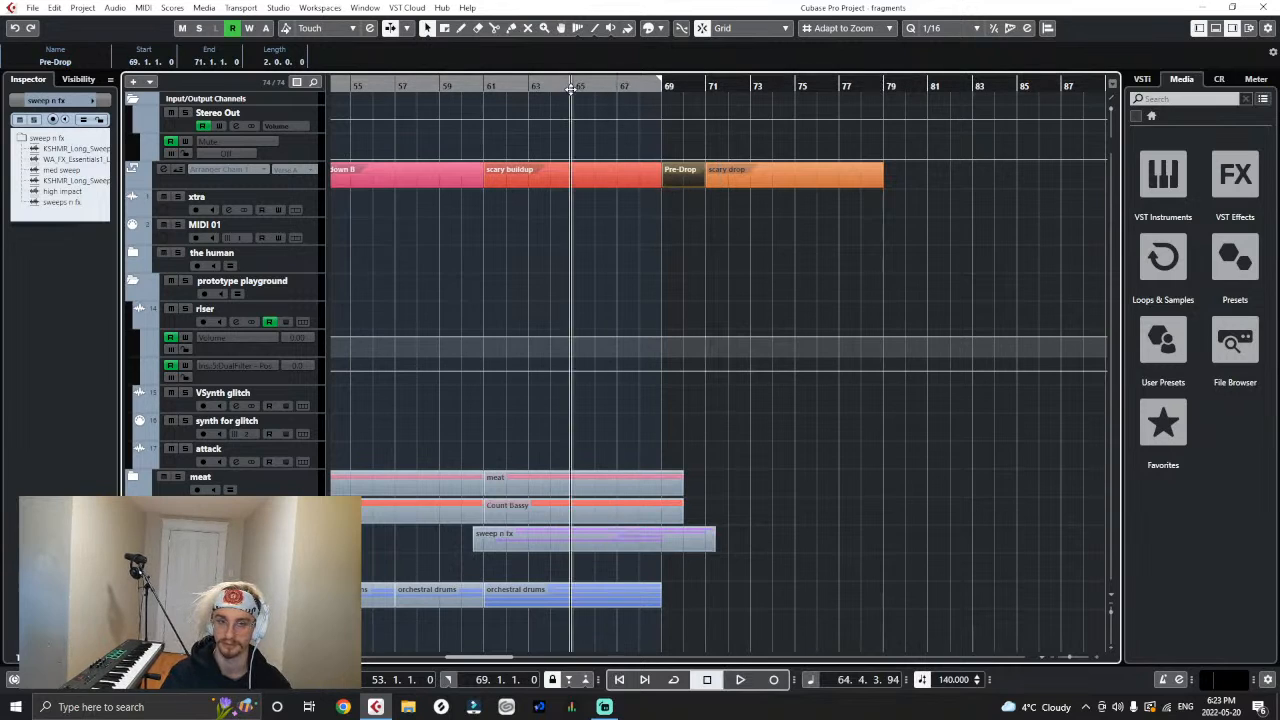
{"action": "key", "text": "space"}
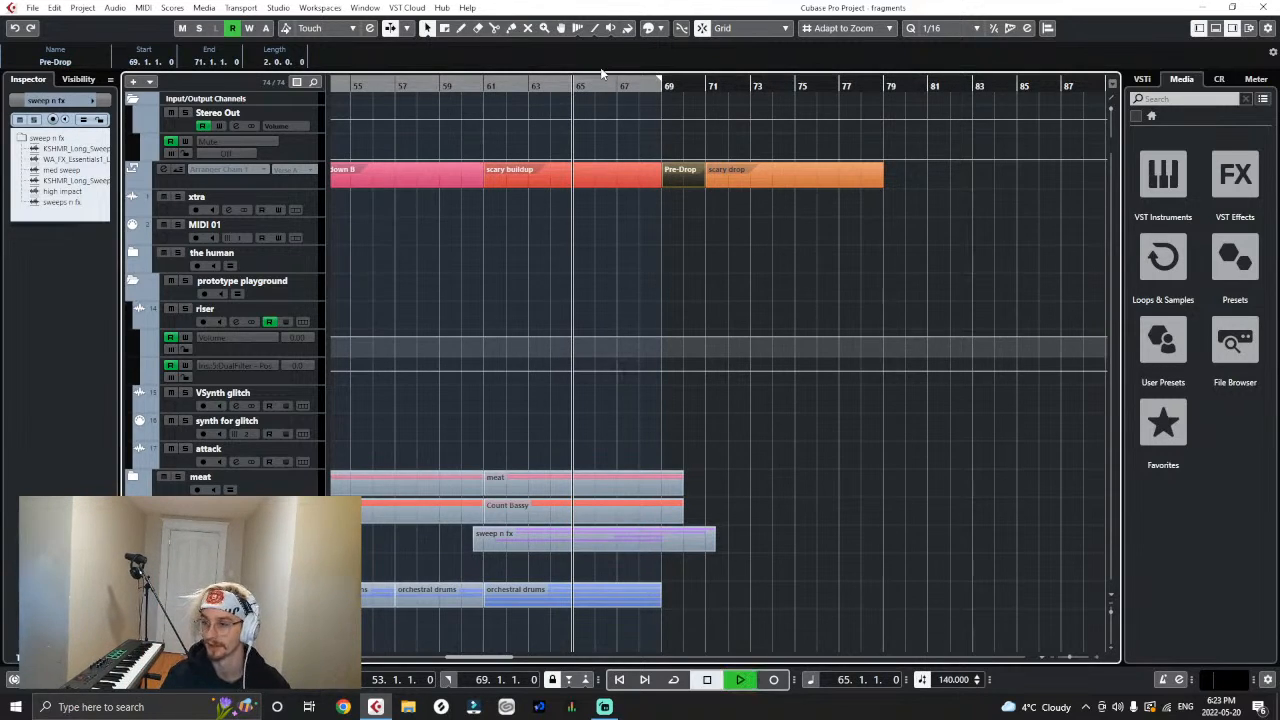
{"action": "left_click", "coordinate": [732, 278]}
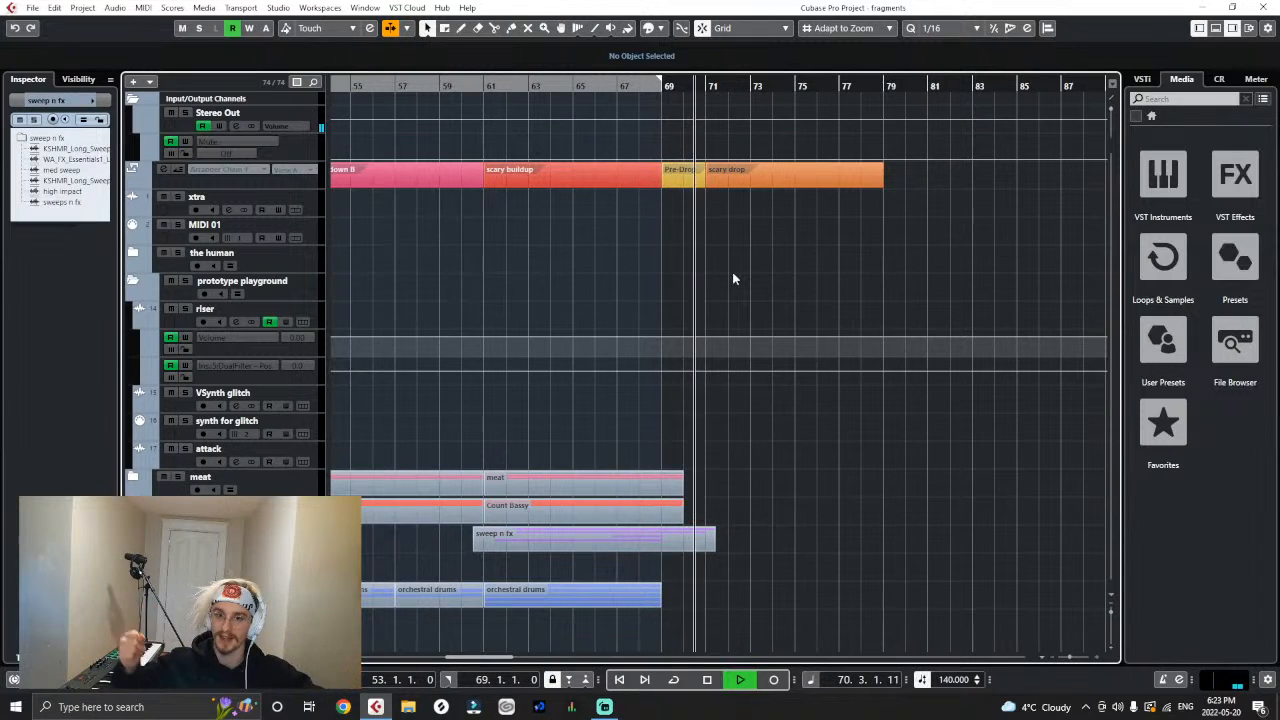
{"action": "key", "text": "space"}
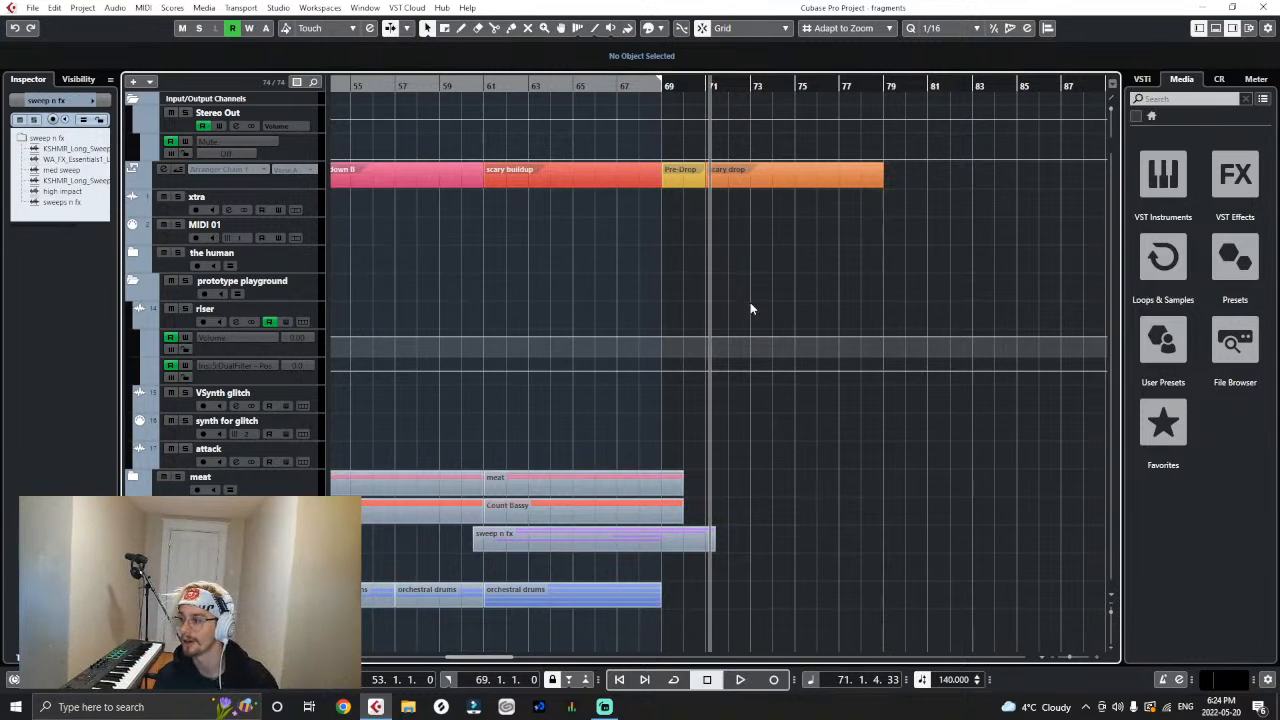
- Place the playhead at the start of the scary drop at bar 71
{"action": "right_click", "coordinate": [783, 351]}
{"action": "left_click", "coordinate": [817, 312]}
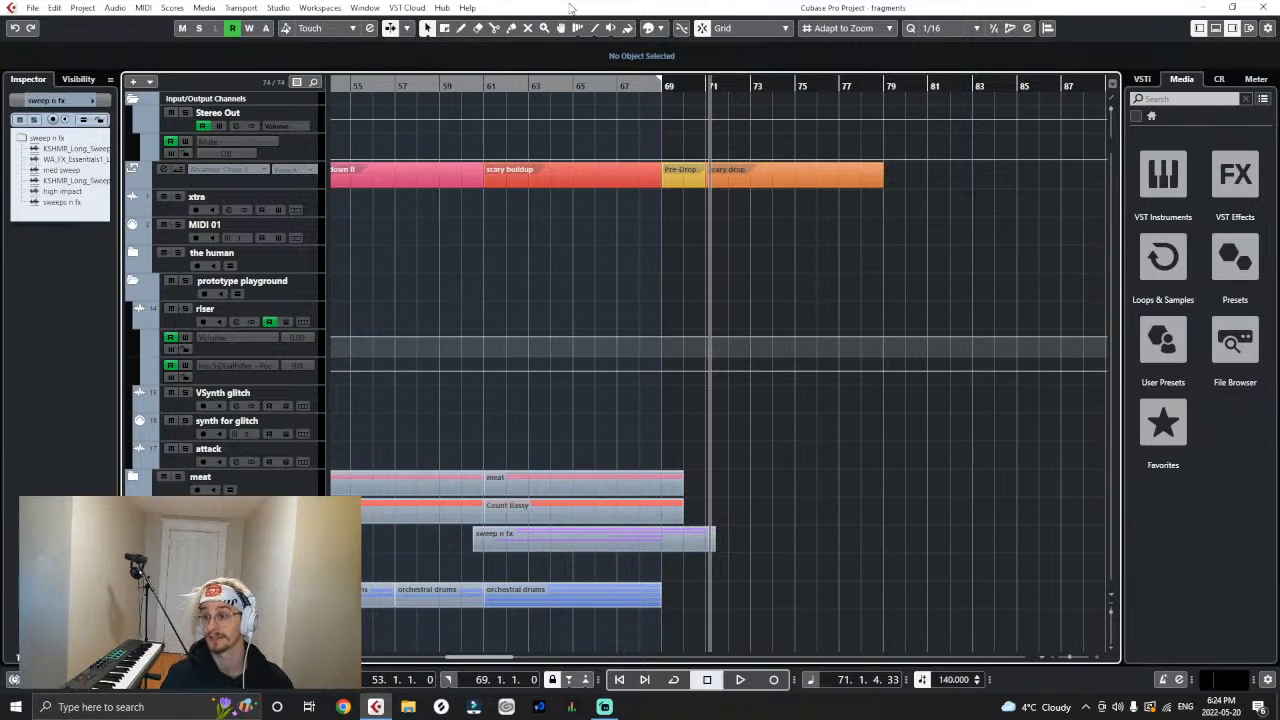
{"action": "key", "text": "h"}
{"action": "key", "text": "h"}
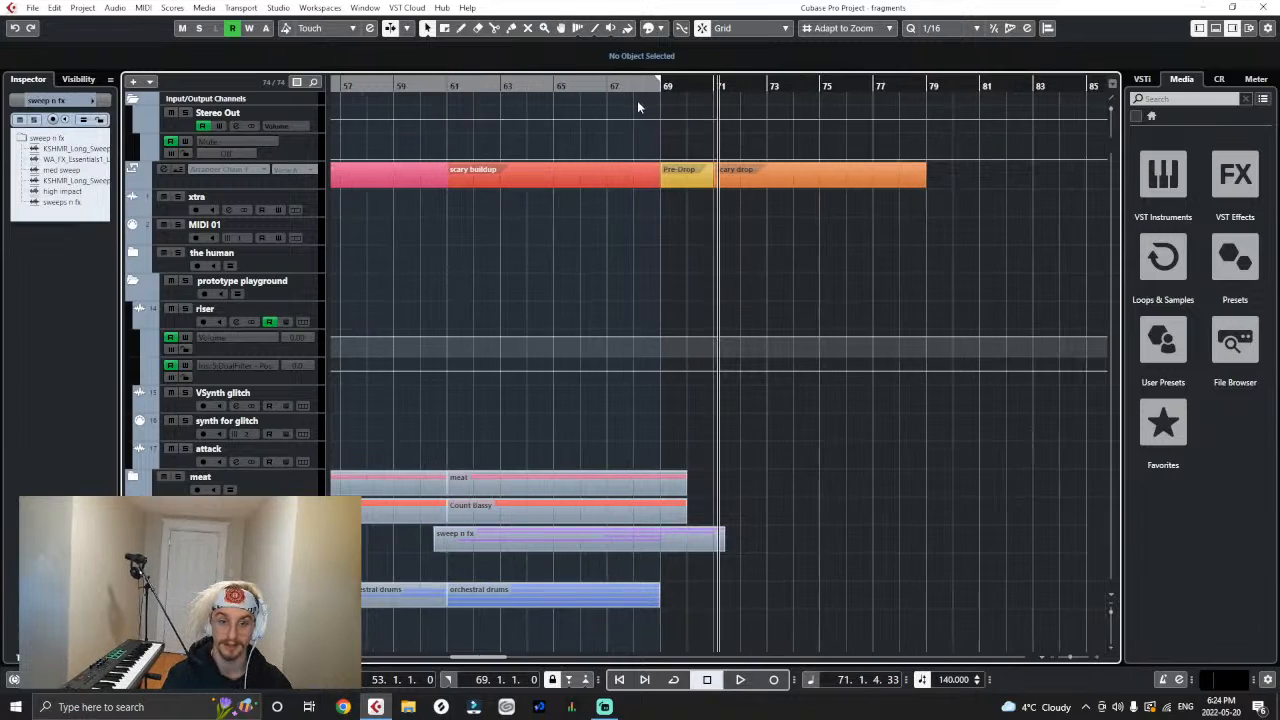
{"action": "left_click", "coordinate": [641, 85]}
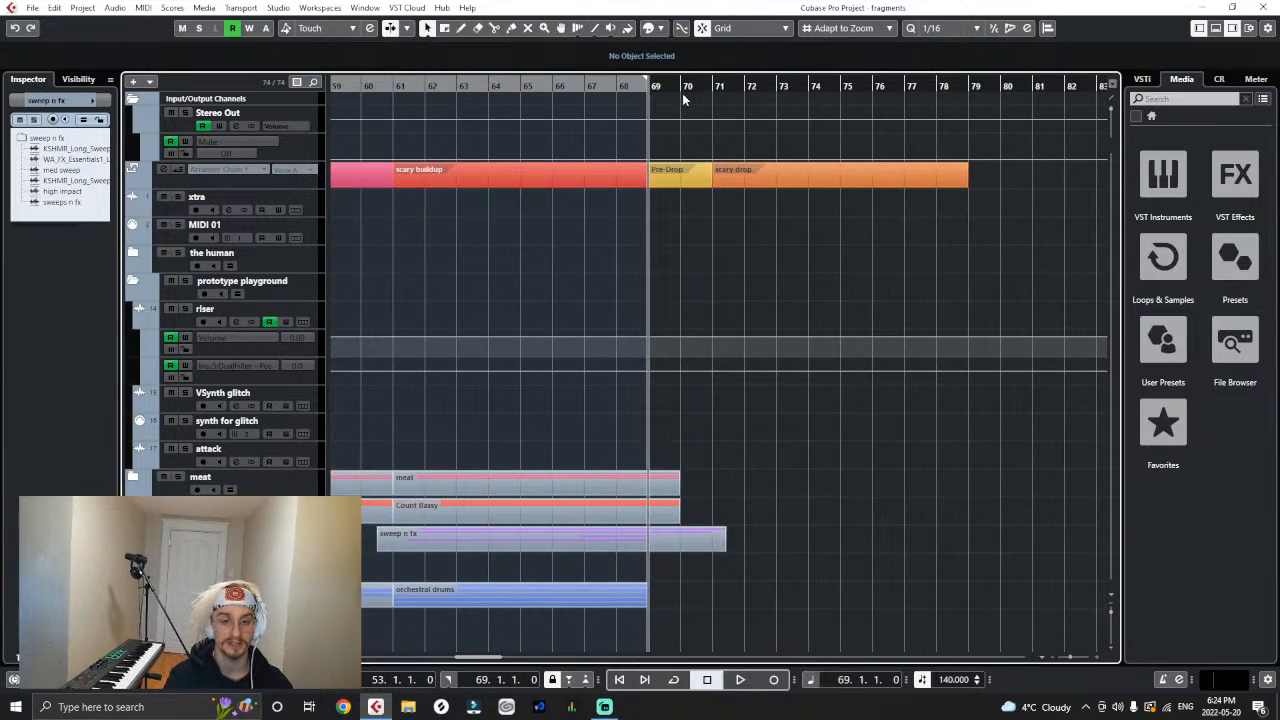
{"action": "left_click", "coordinate": [711, 86]}
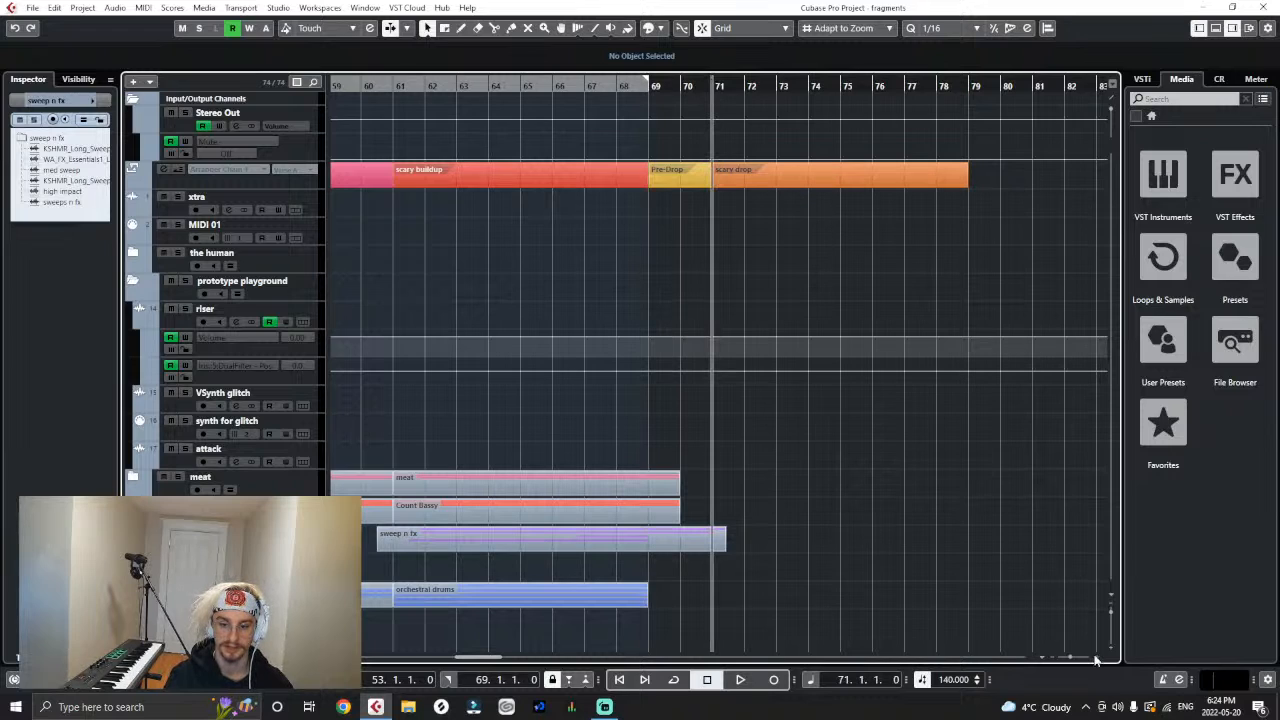
{"action": "key", "text": "g"}
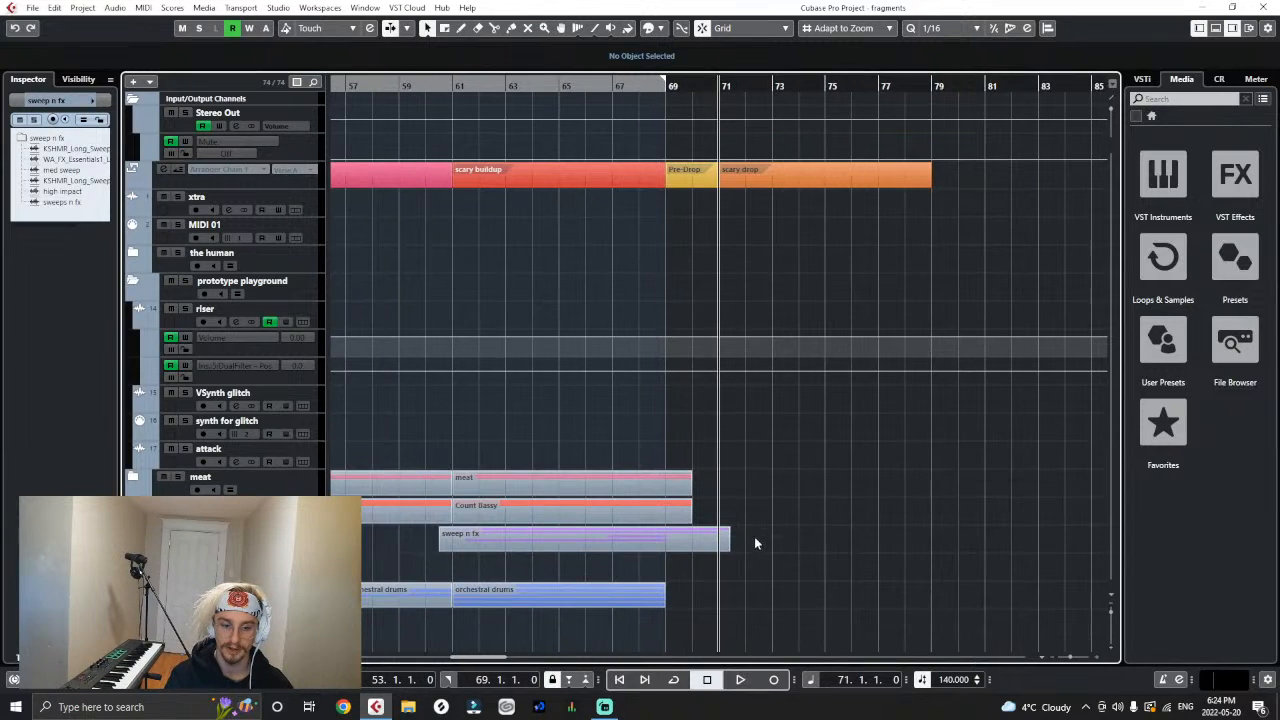
{"action": "key", "text": "g"}
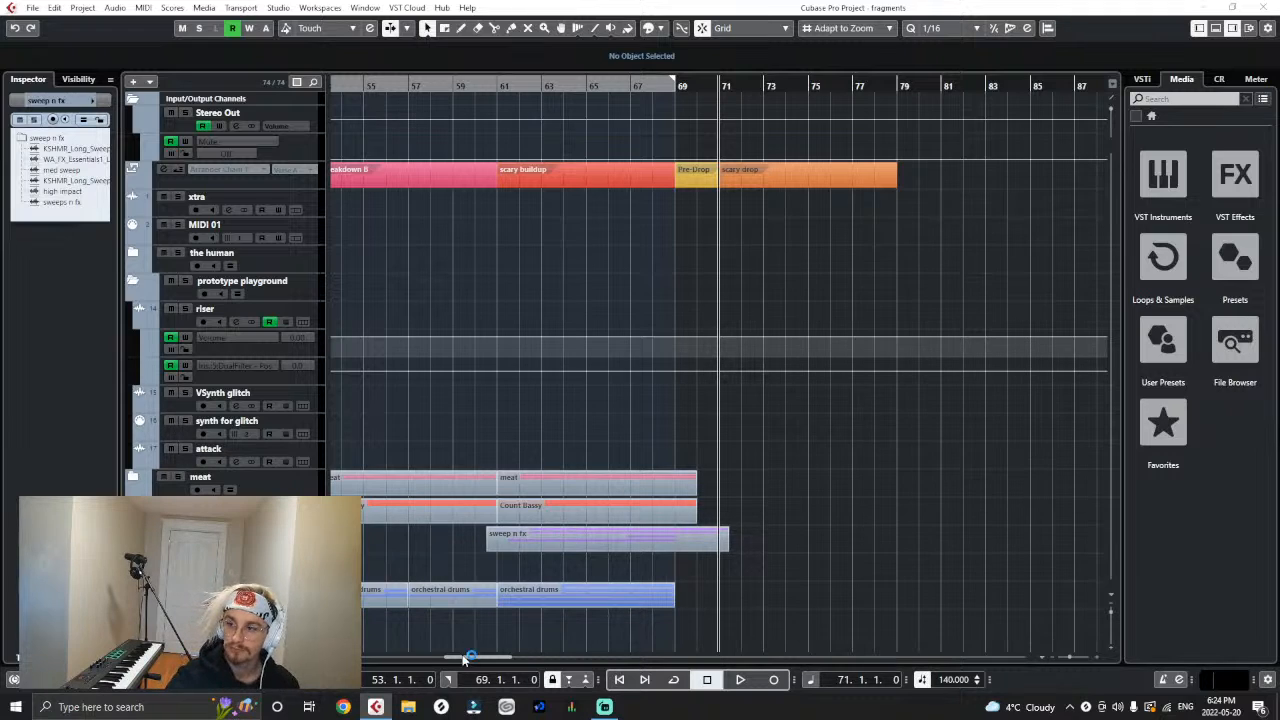
- Switch to Splice and search all samples for "virtual riot"
{"action": "left_click", "coordinate": [442, 707]}
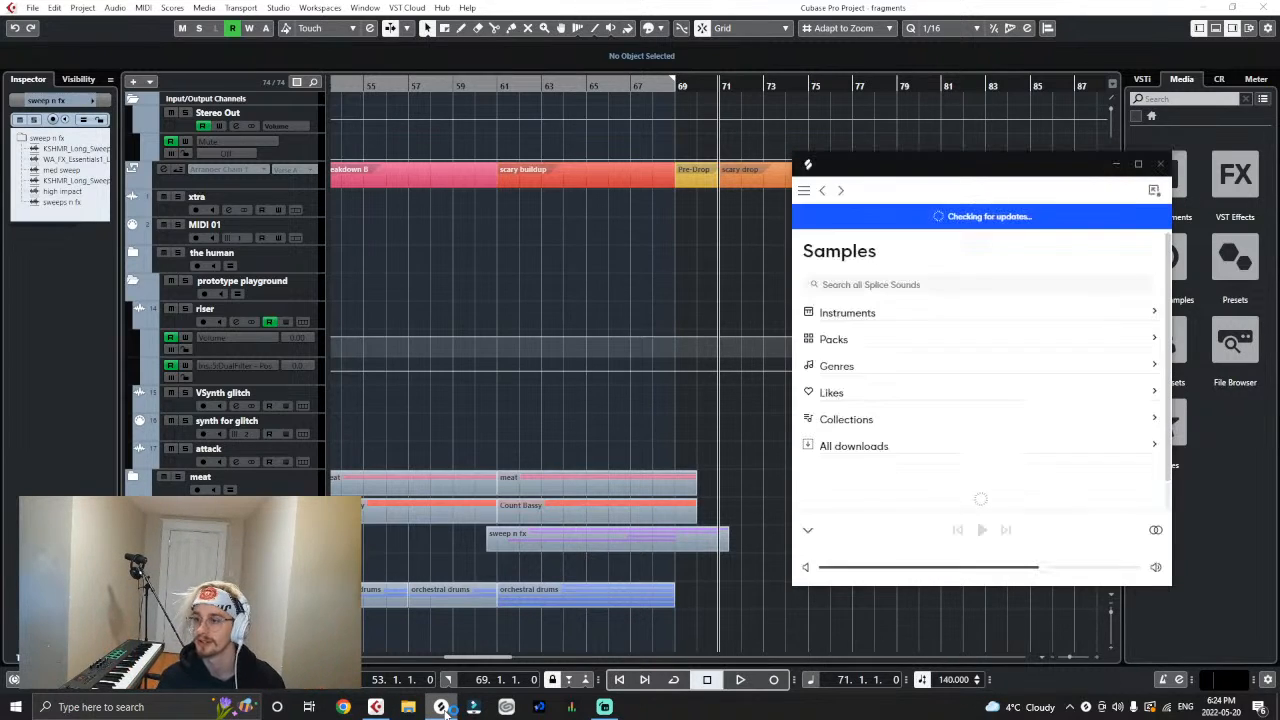
{"action": "left_click", "coordinate": [892, 286]}
{"action": "type", "text": "vi"}
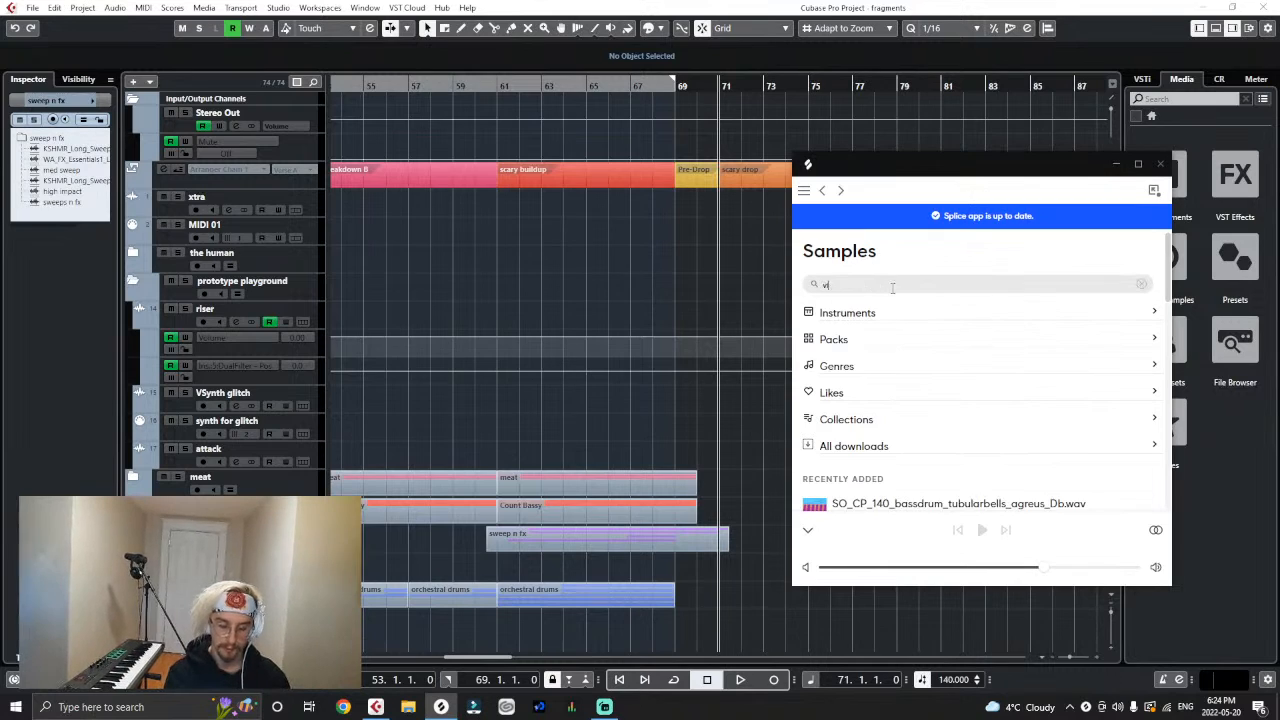
{"action": "type", "text": "rtual t"}
{"action": "key", "text": "BackSpace"}
{"action": "type", "text": "rtual "}
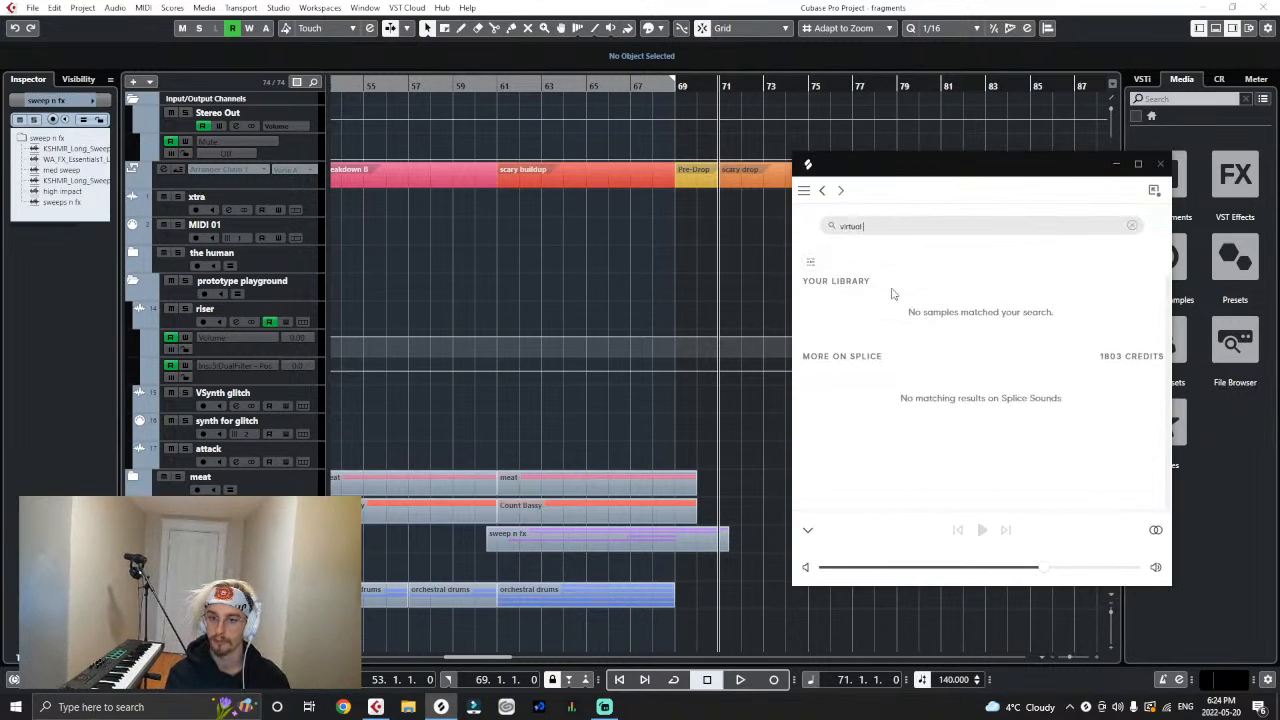
{"action": "type", "text": "riot"}
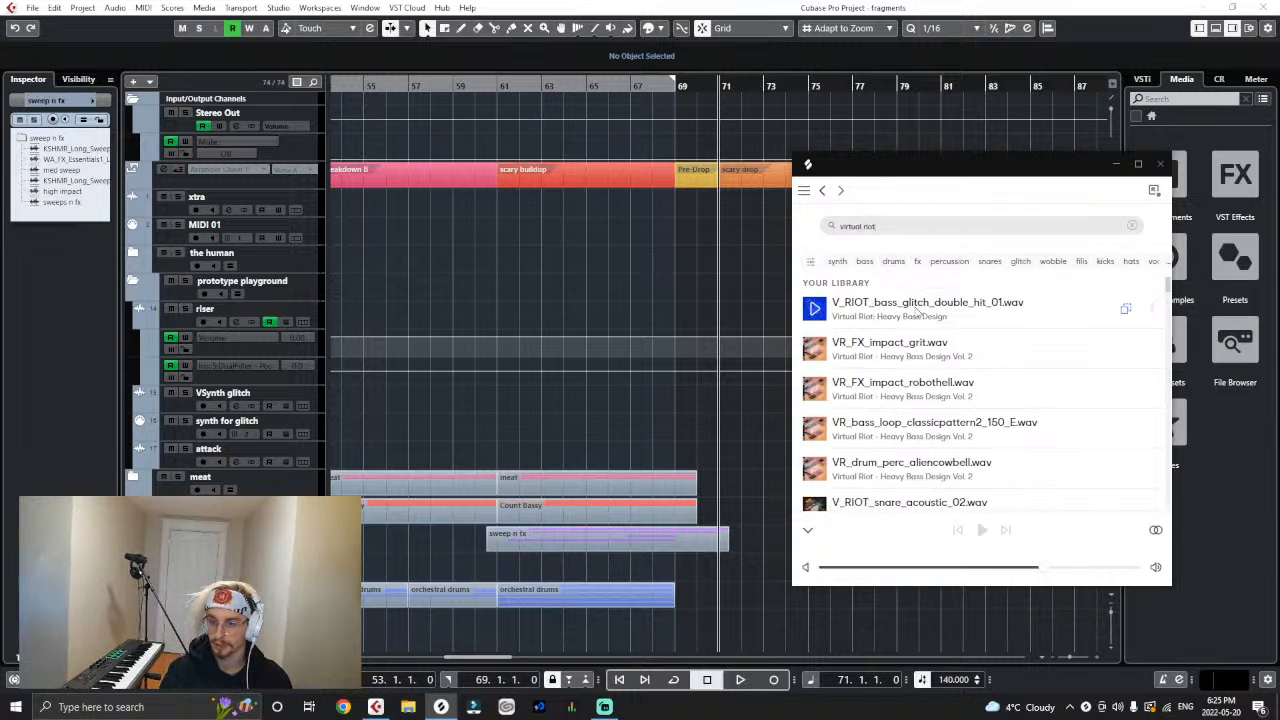
- Filter the Splice search results to the key of D minor
{"action": "left_click", "coordinate": [812, 263]}
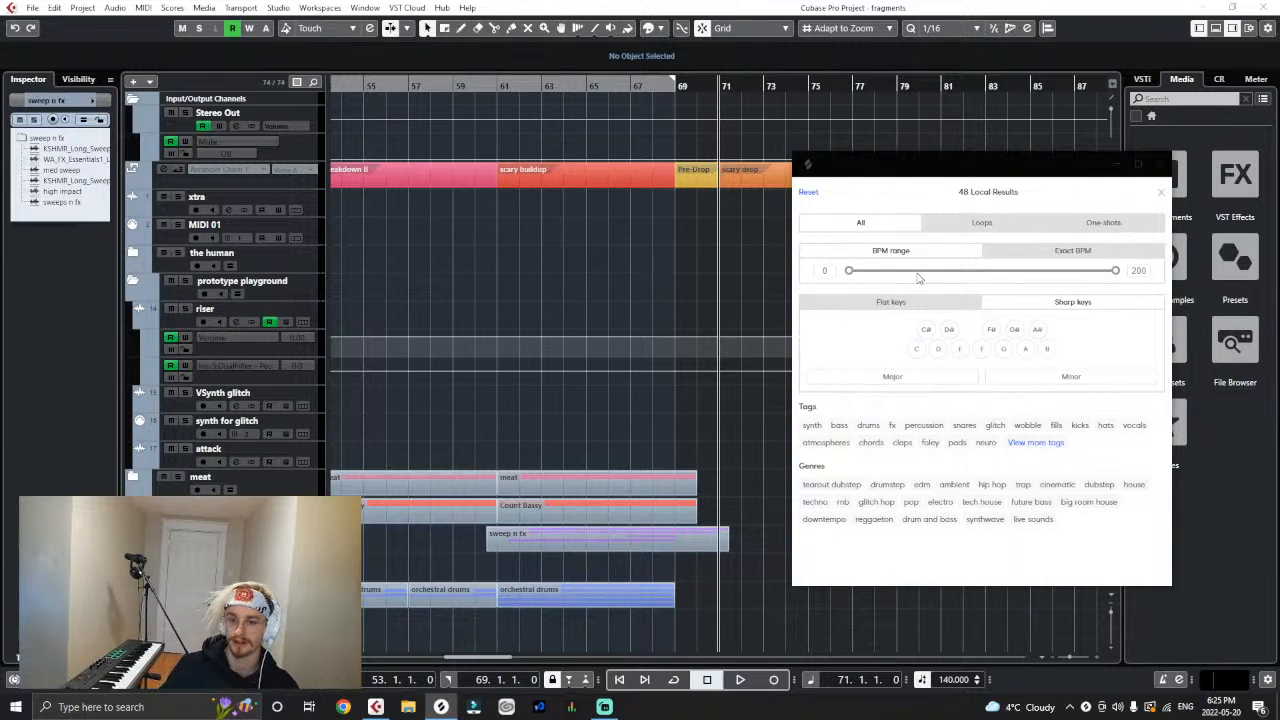
{"action": "left_click", "coordinate": [938, 348]}
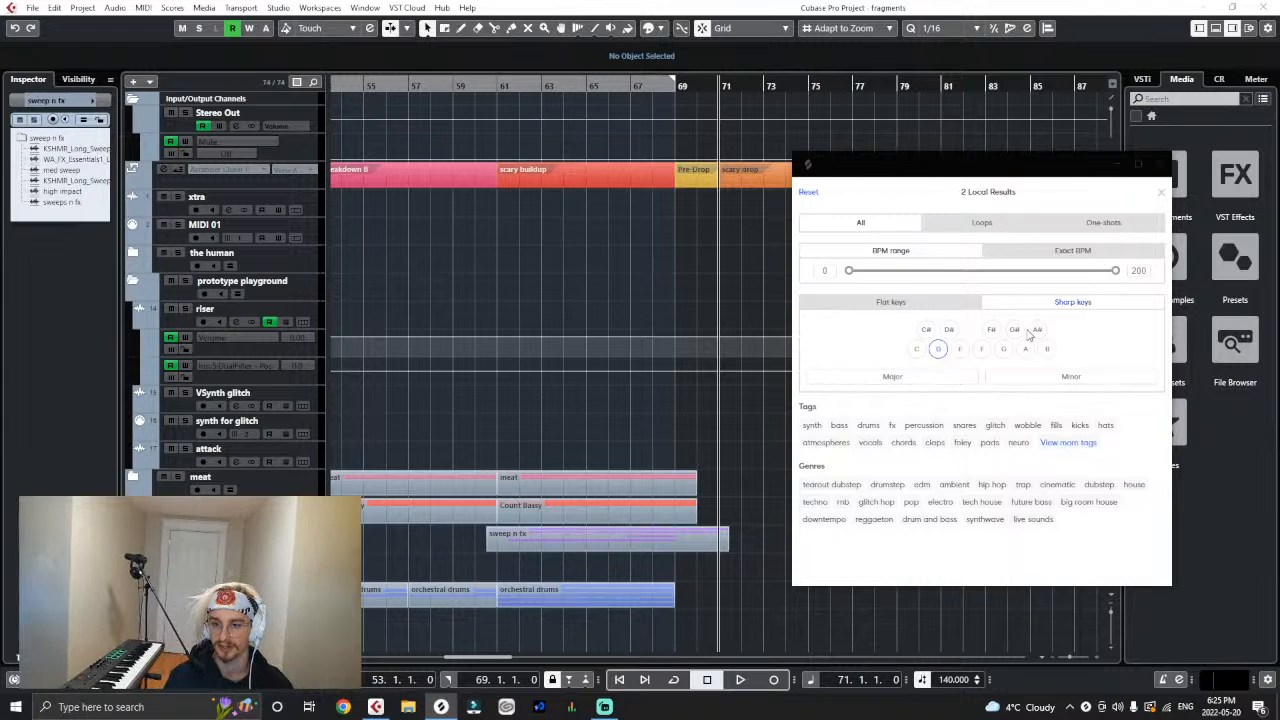
{"action": "left_click", "coordinate": [945, 304]}
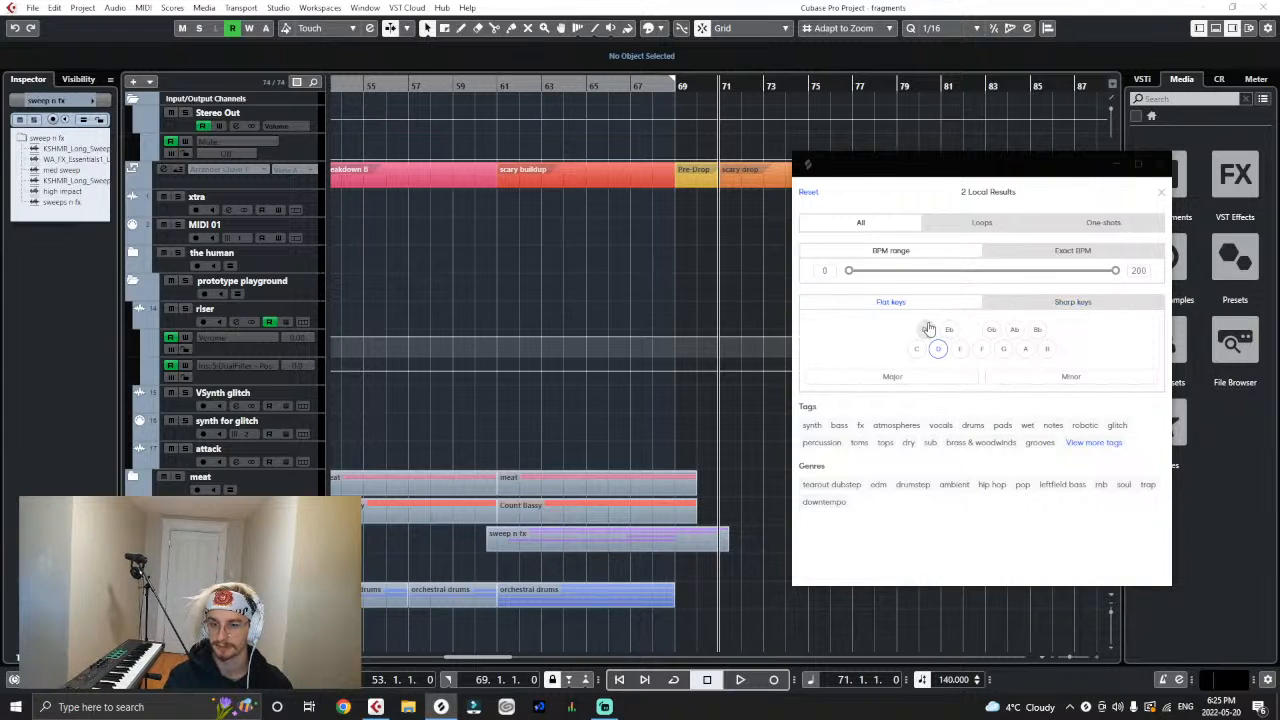
{"action": "left_click", "coordinate": [1030, 380]}
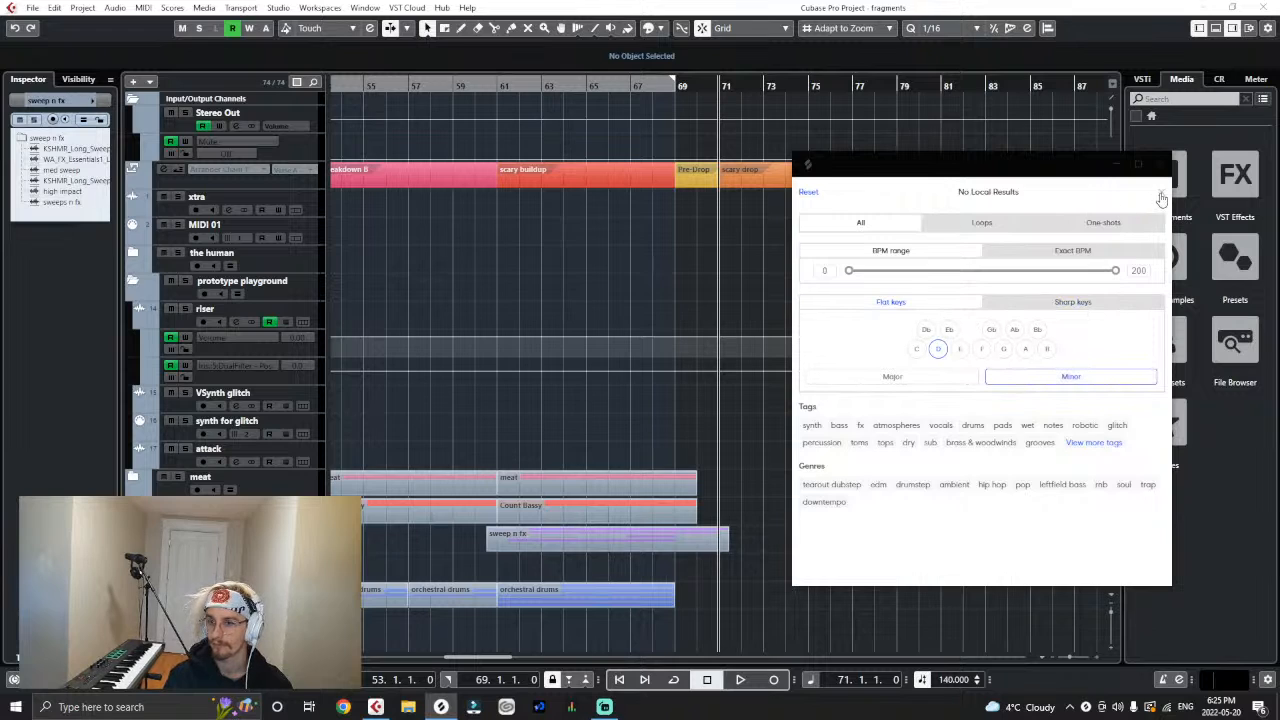
{"action": "left_click", "coordinate": [1161, 196]}
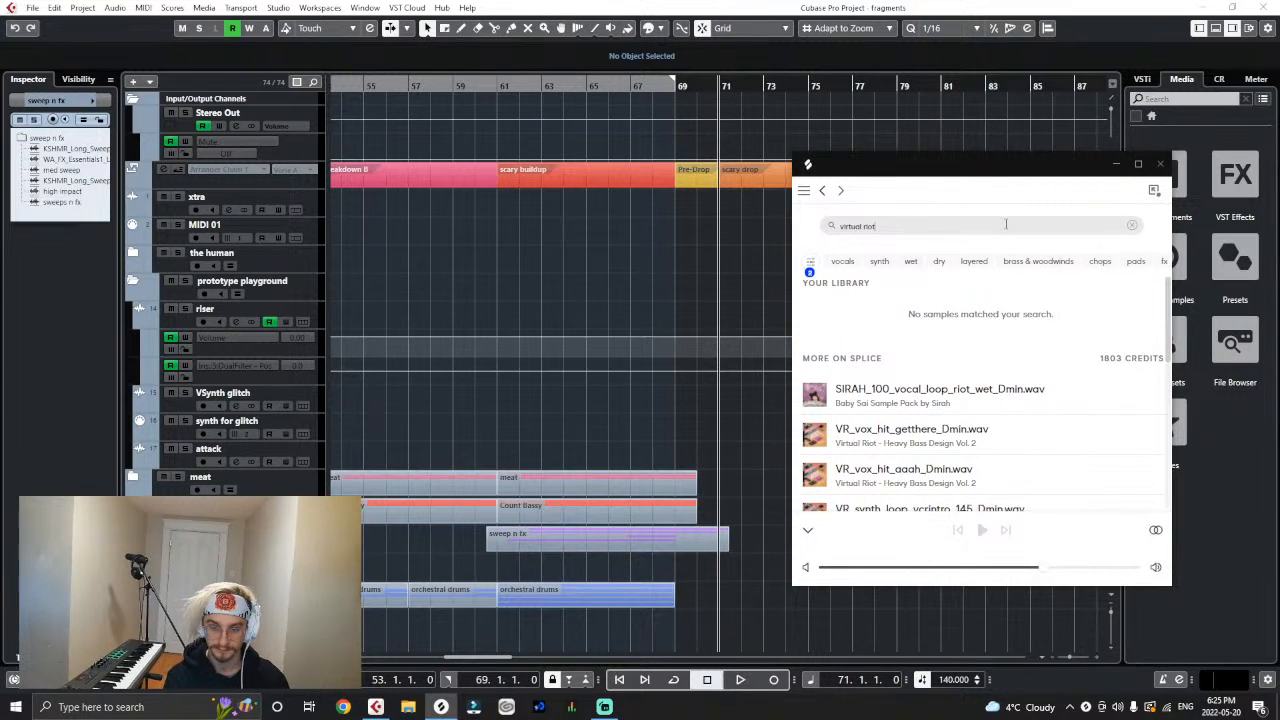
- Move the Splice window aside and review the D minor sample results and the applied filters
{"action": "left_click_drag", "start_coordinate": [1002, 158], "coordinate": [1067, 135]}
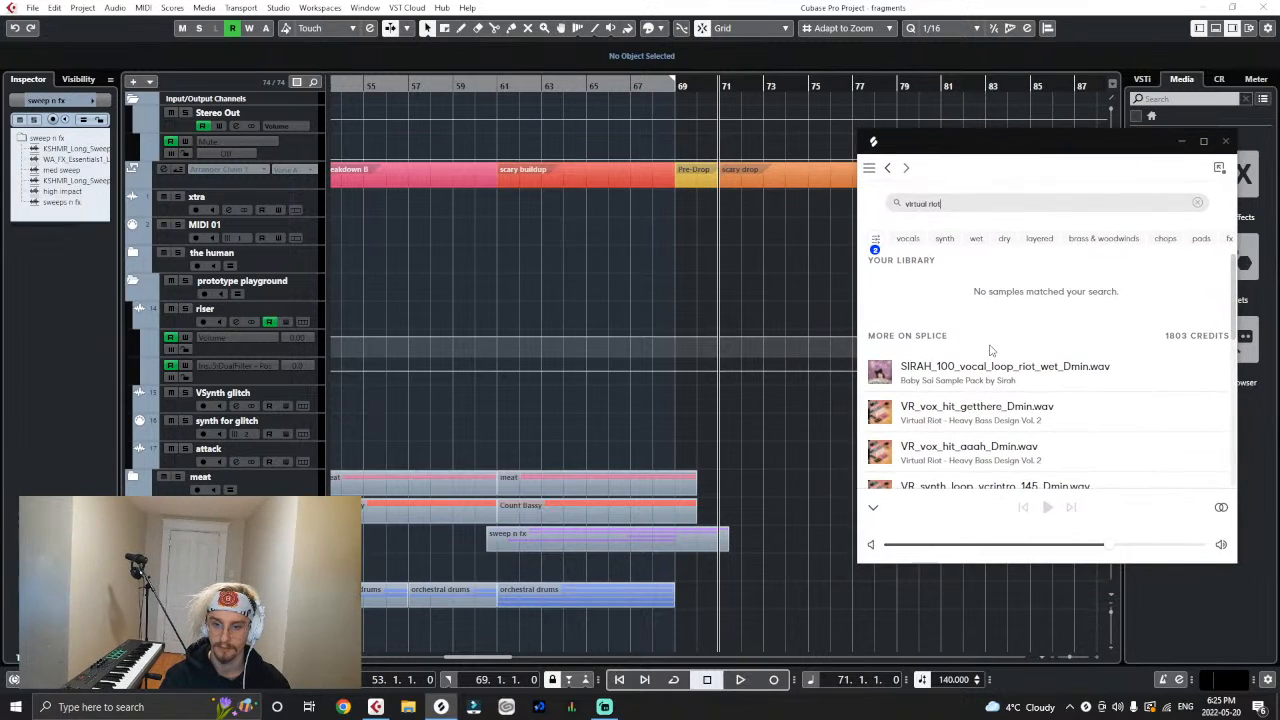
{"action": "scroll", "coordinate": [985, 404], "scroll_direction": "down", "scroll_amount": 1}
{"action": "scroll", "coordinate": [985, 404], "scroll_direction": "up", "scroll_amount": 1}
{"action": "left_click", "coordinate": [875, 240]}
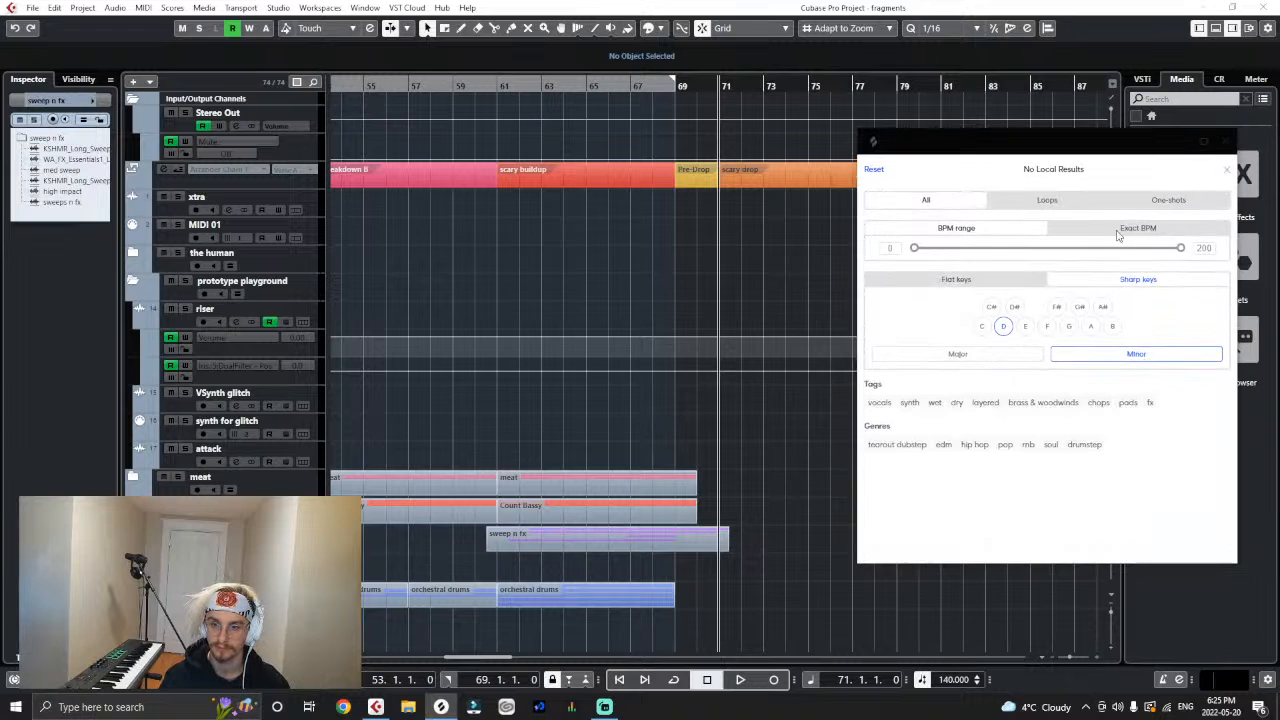
{"action": "left_click", "coordinate": [1226, 171]}
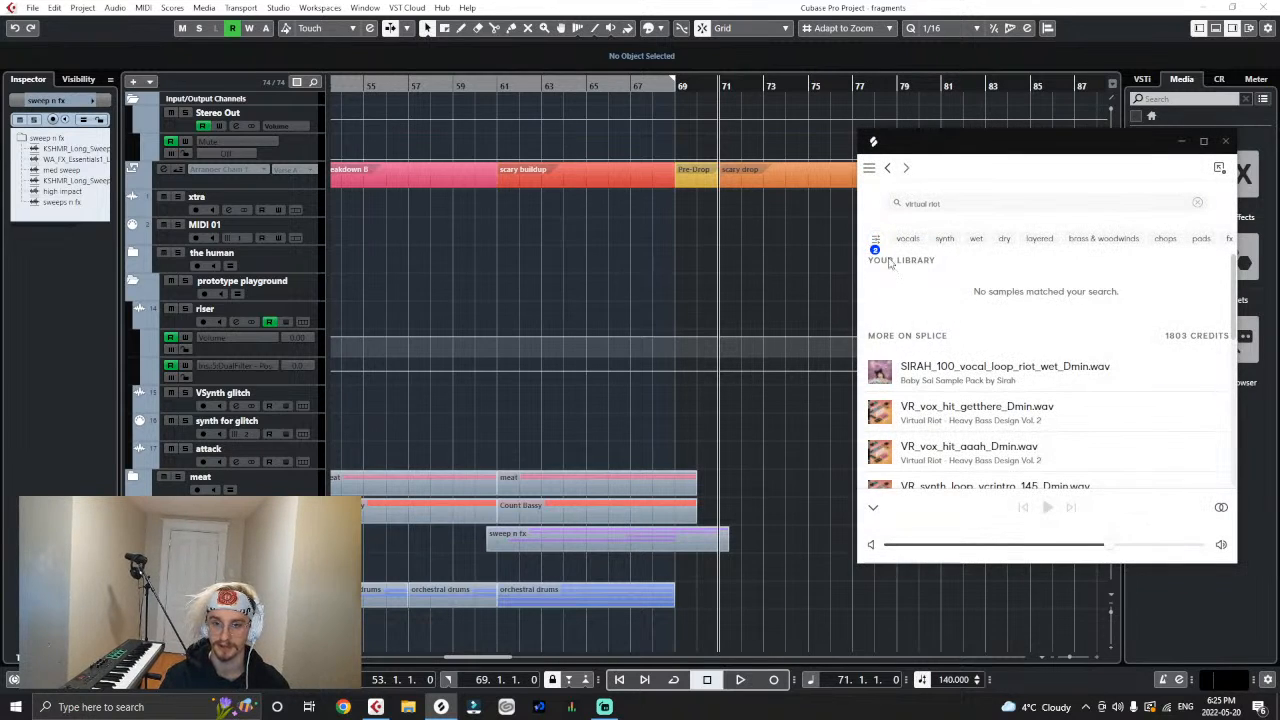
- Reset the Splice filters to remove the D minor key restriction and browse the owned "virtual riot" samples
{"action": "left_click", "coordinate": [876, 239]}
{"action": "left_click", "coordinate": [873, 170]}
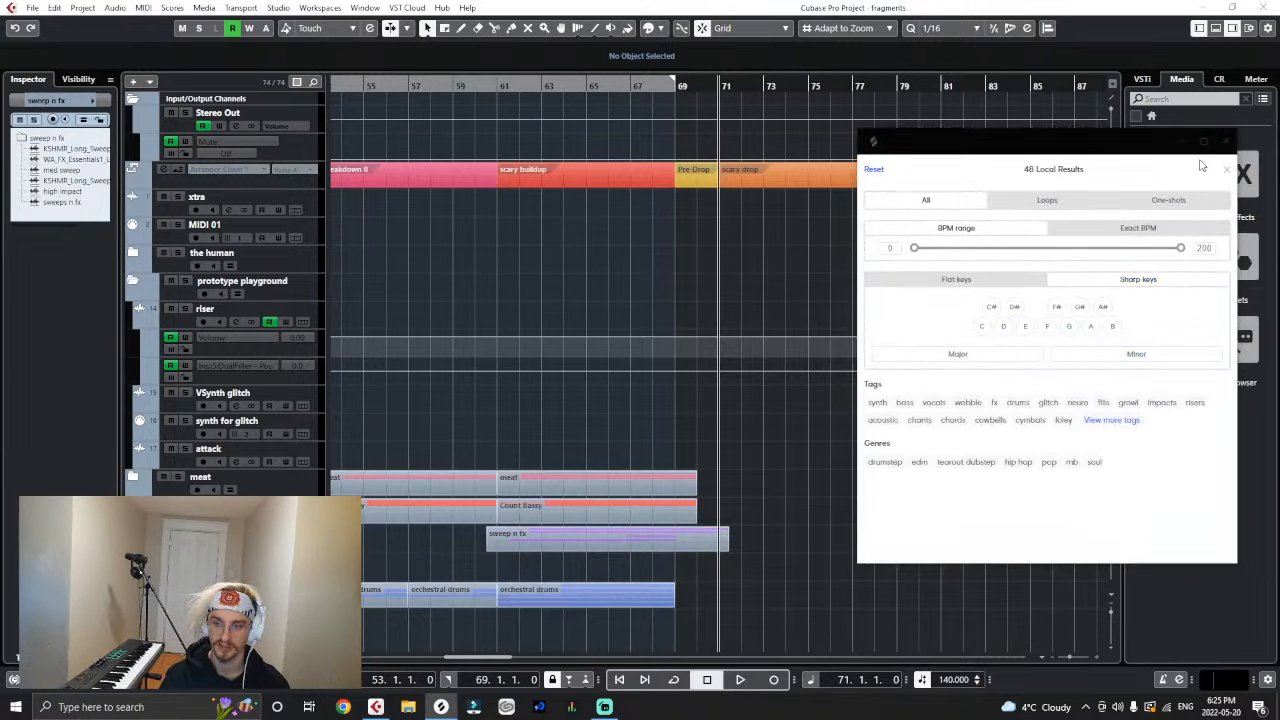
{"action": "left_click", "coordinate": [1227, 175]}
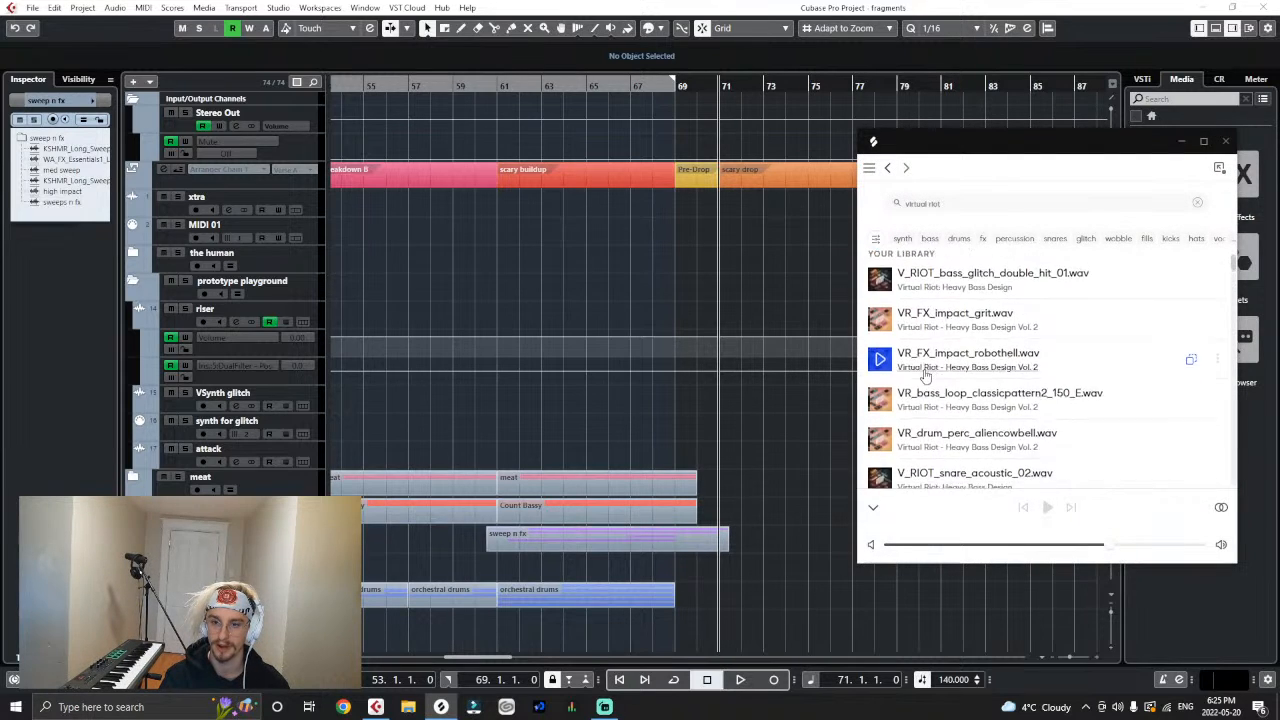
{"action": "scroll", "coordinate": [926, 374], "scroll_direction": "down", "scroll_amount": 5}
{"action": "scroll", "coordinate": [915, 370], "scroll_direction": "up", "scroll_amount": 3}
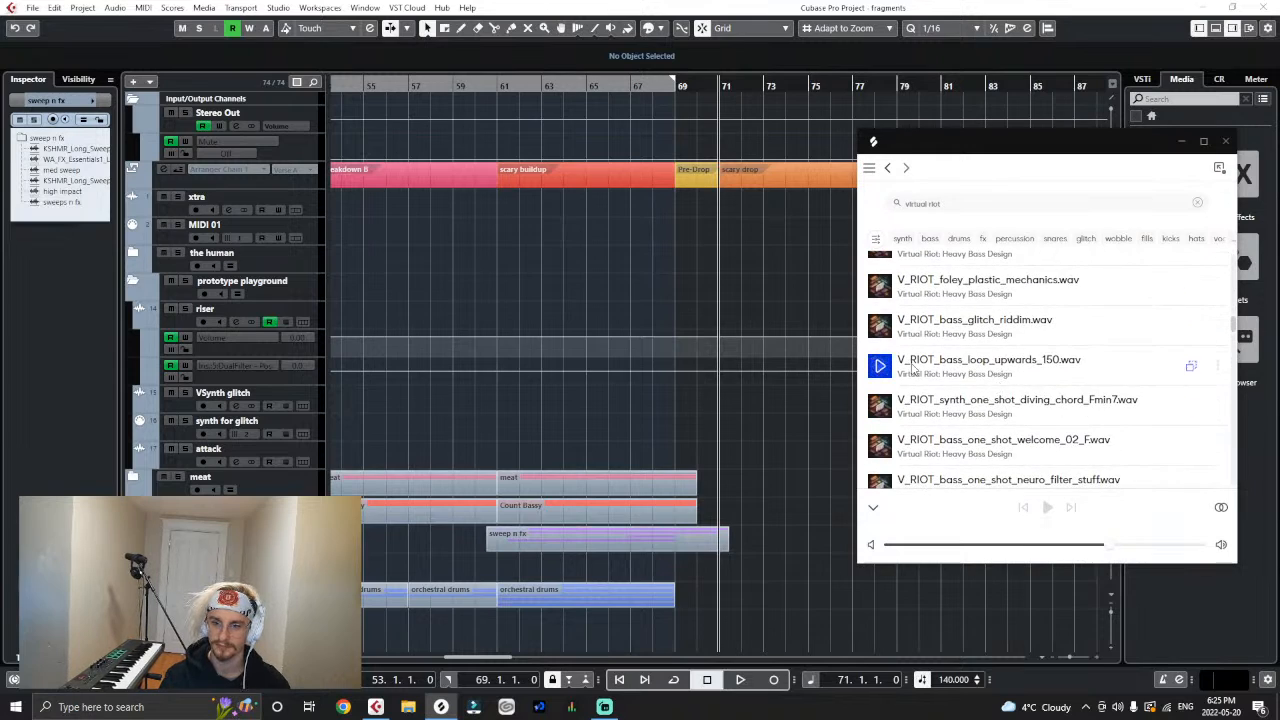
- Collapse the prototype playground folder and import V_RIOT_bass_loop_upwards_150.wav from Splice as a new track below it, copied to the working directory
{"action": "left_click", "coordinate": [129, 287]}
{"action": "left_click", "coordinate": [128, 286]}
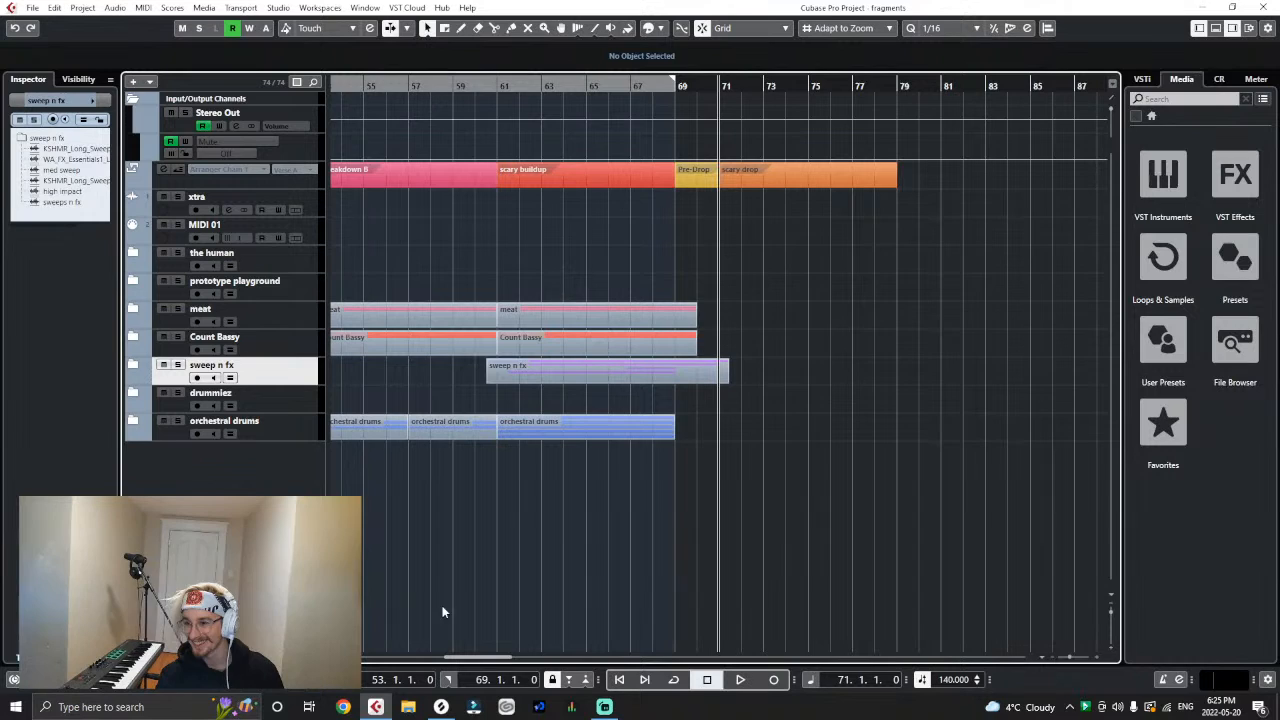
{"action": "left_click", "coordinate": [441, 706]}
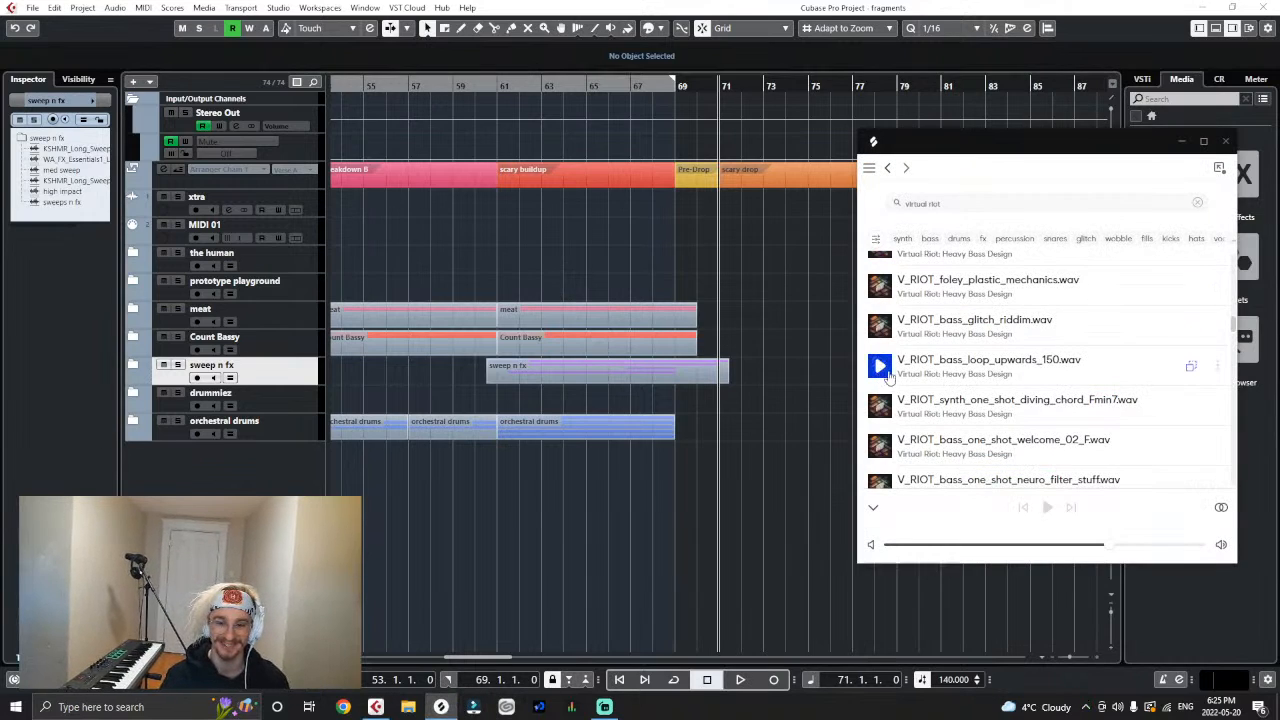
{"action": "left_click_drag", "start_coordinate": [885, 368], "coordinate": [211, 318]}
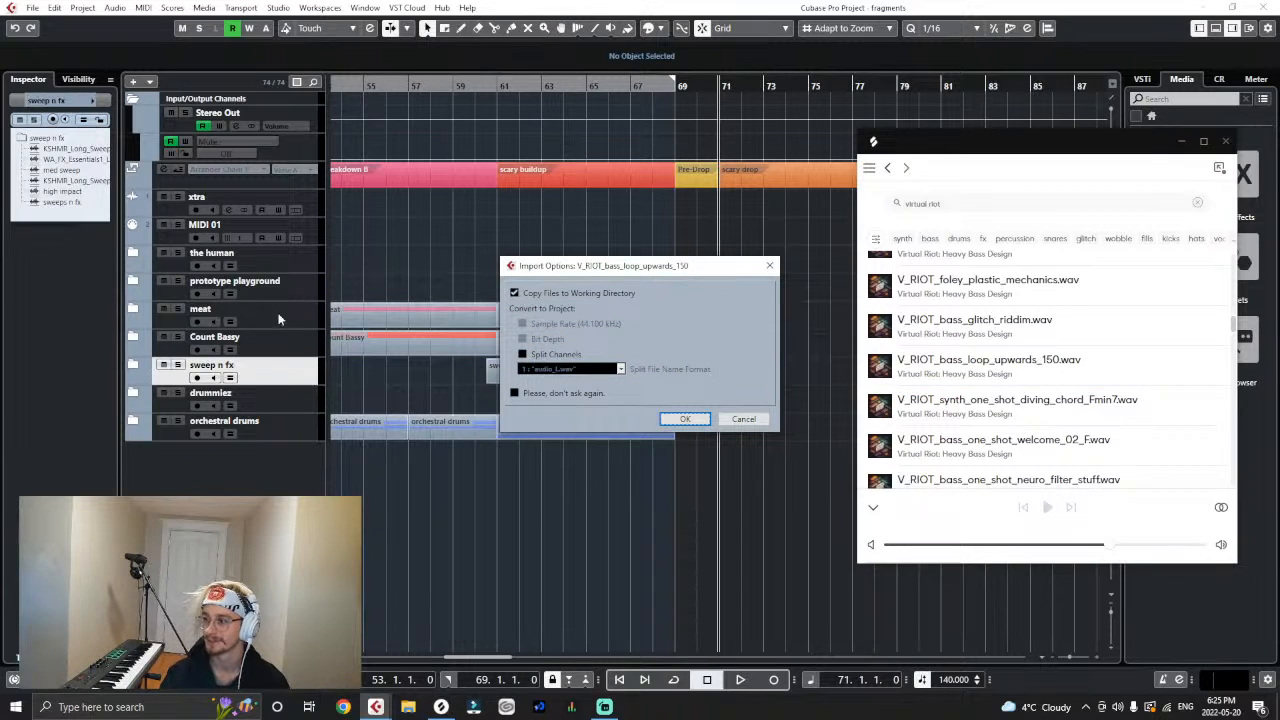
{"action": "left_click", "coordinate": [693, 421]}
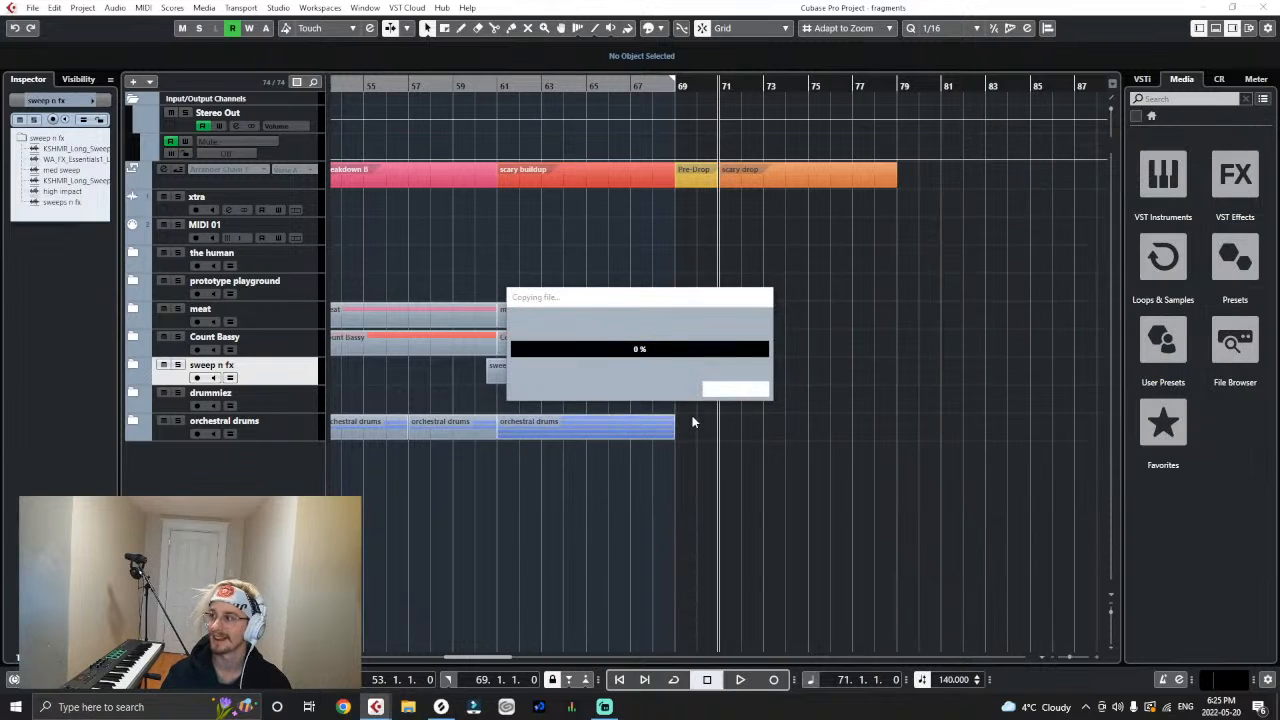
{"action": "left_click", "coordinate": [694, 422]}
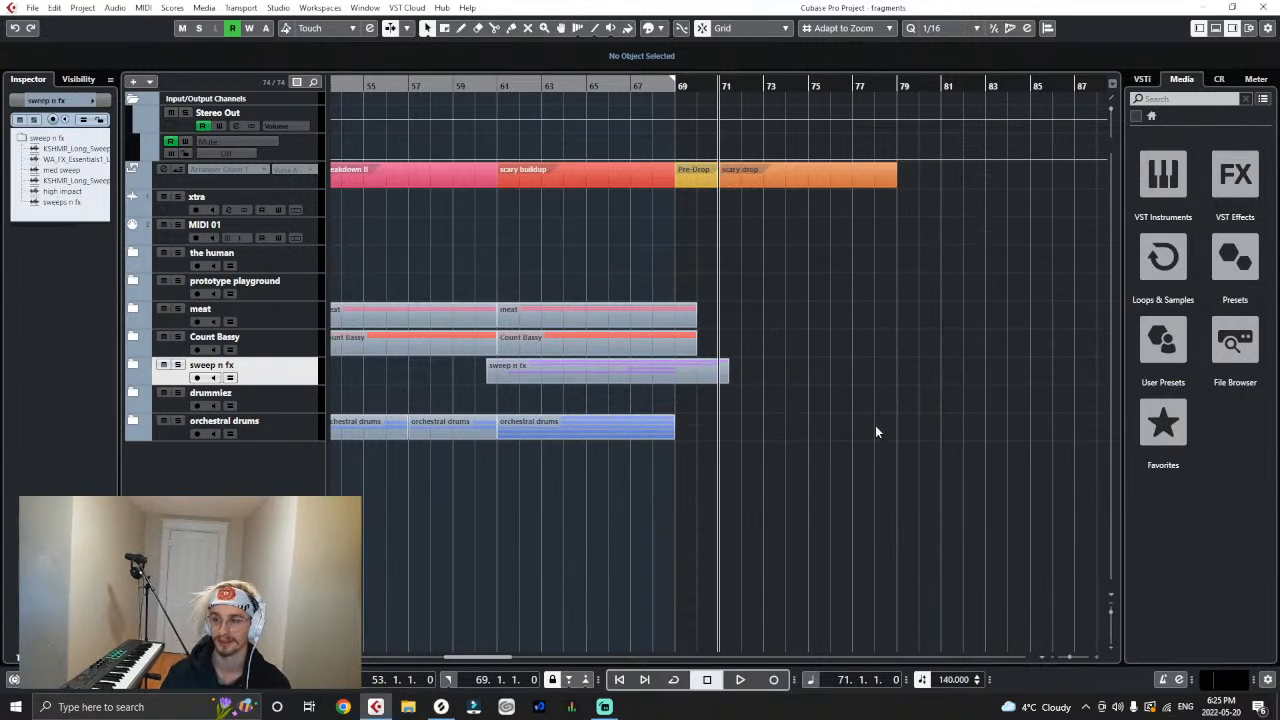
- Import V_RIOT_bass_one_shot_welcome_02_F.wav from Splice as a new track below the bass loop, copying it to the working directory
{"action": "left_click", "coordinate": [441, 707]}
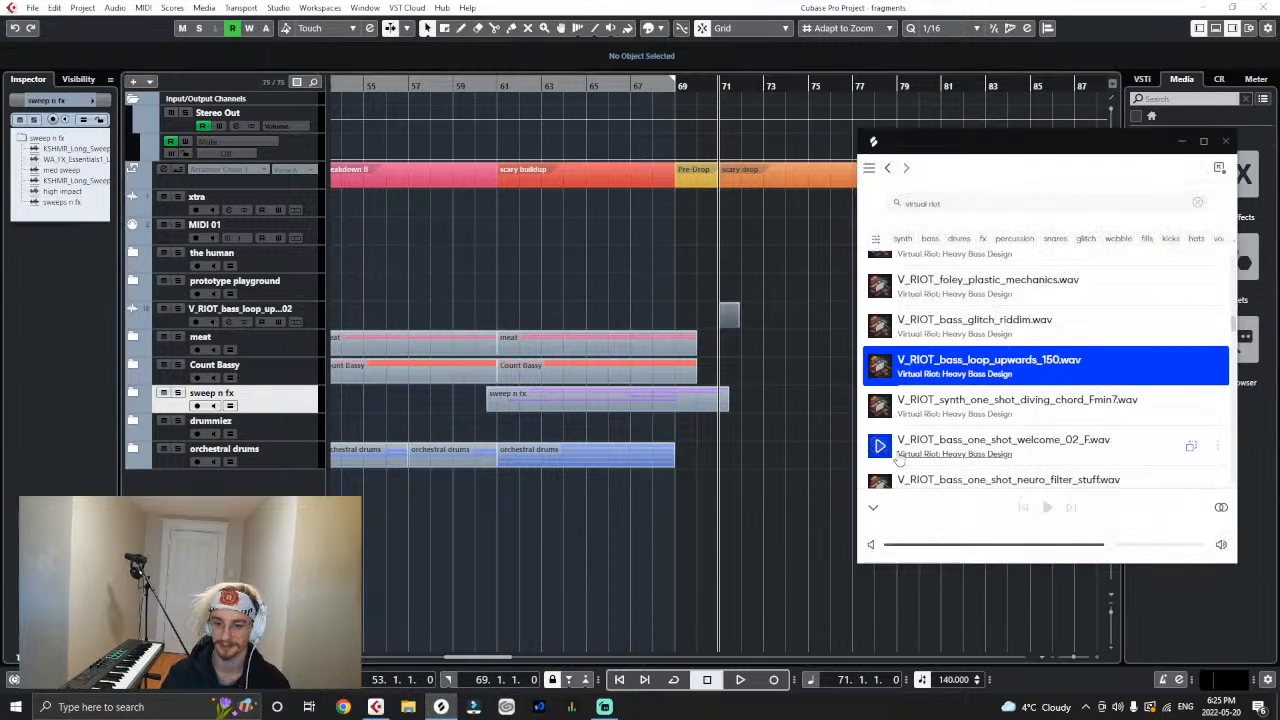
{"action": "scroll", "coordinate": [898, 457], "scroll_direction": "down", "scroll_amount": 2}
{"action": "left_click_drag", "start_coordinate": [900, 378], "coordinate": [294, 332]}
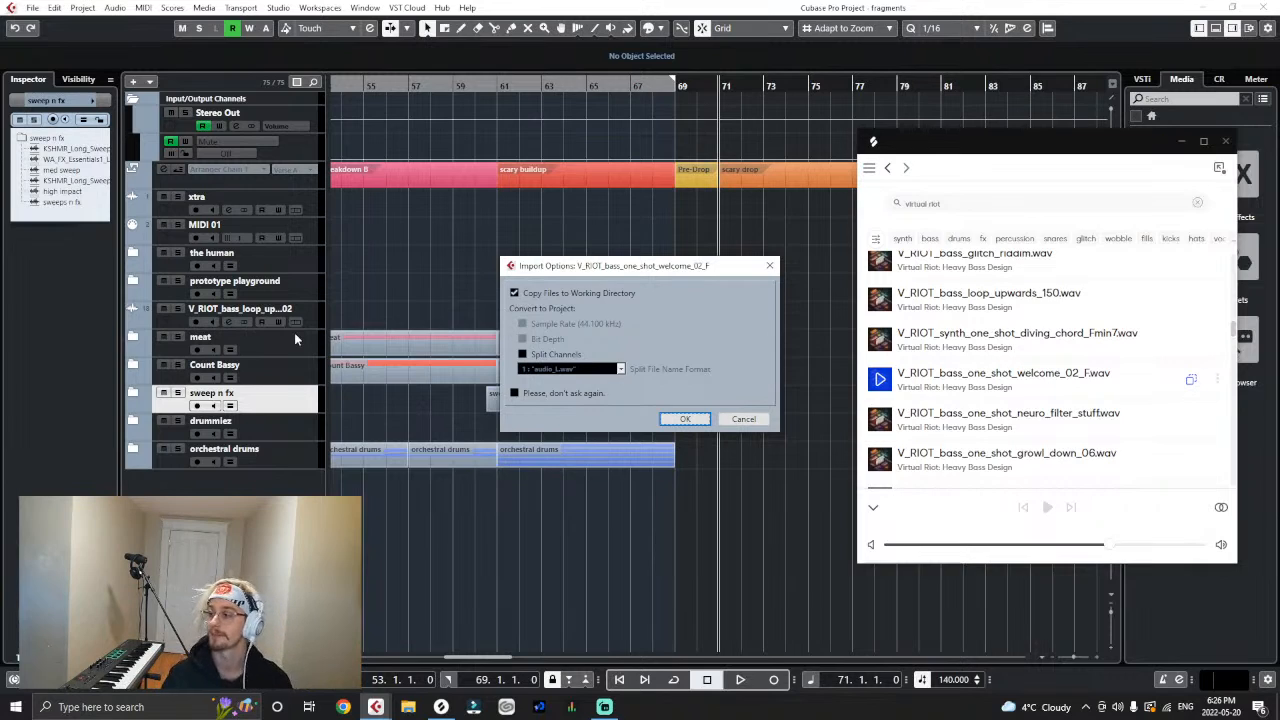
{"action": "left_click", "coordinate": [686, 418]}
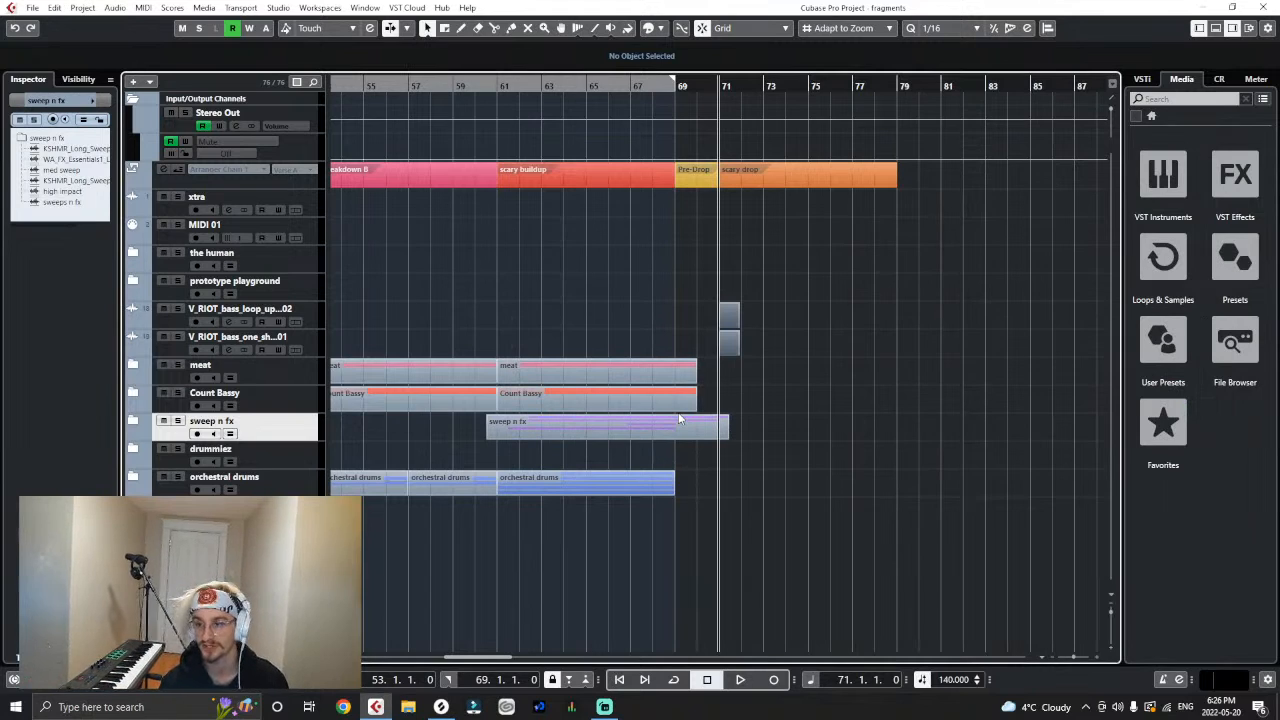
- Import V_RIOT_bass_glitch_rewind.wav from Splice as a new track above the meat folder, copying it to the working directory
{"action": "left_click", "coordinate": [438, 708]}
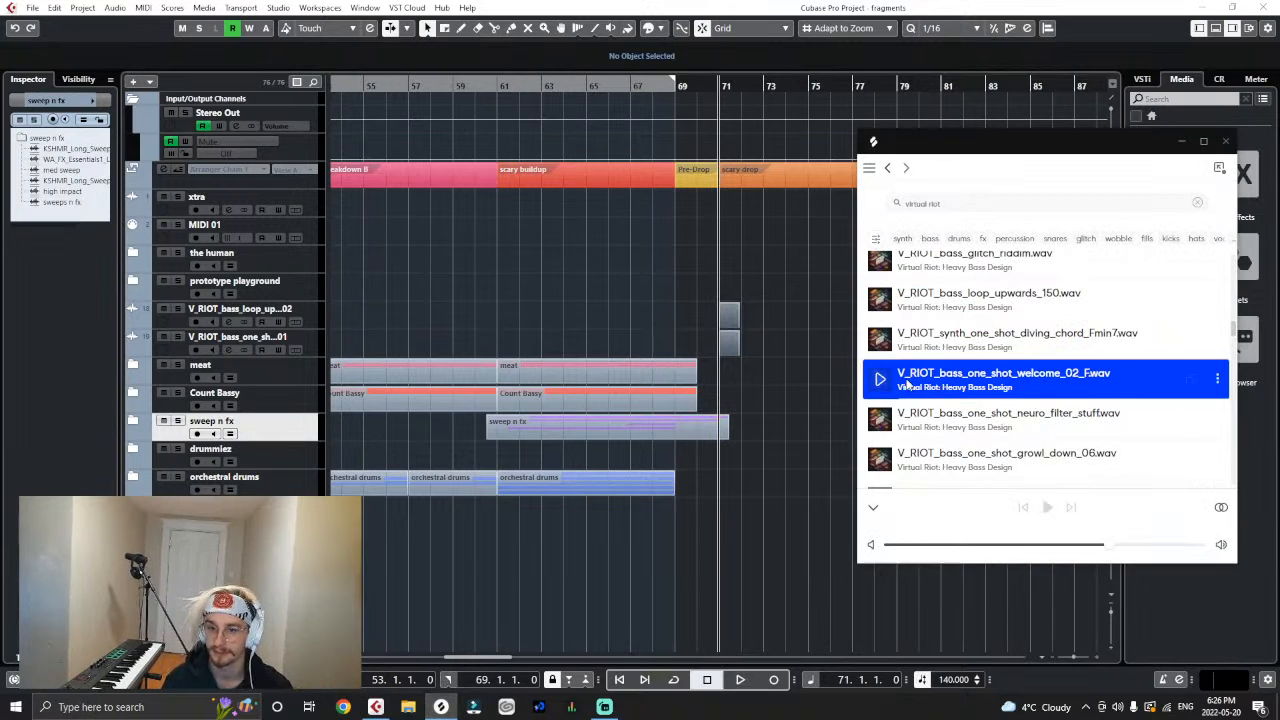
{"action": "scroll", "coordinate": [908, 386], "scroll_direction": "down", "scroll_amount": 3}
{"action": "left_click_drag", "start_coordinate": [905, 340], "coordinate": [303, 356]}
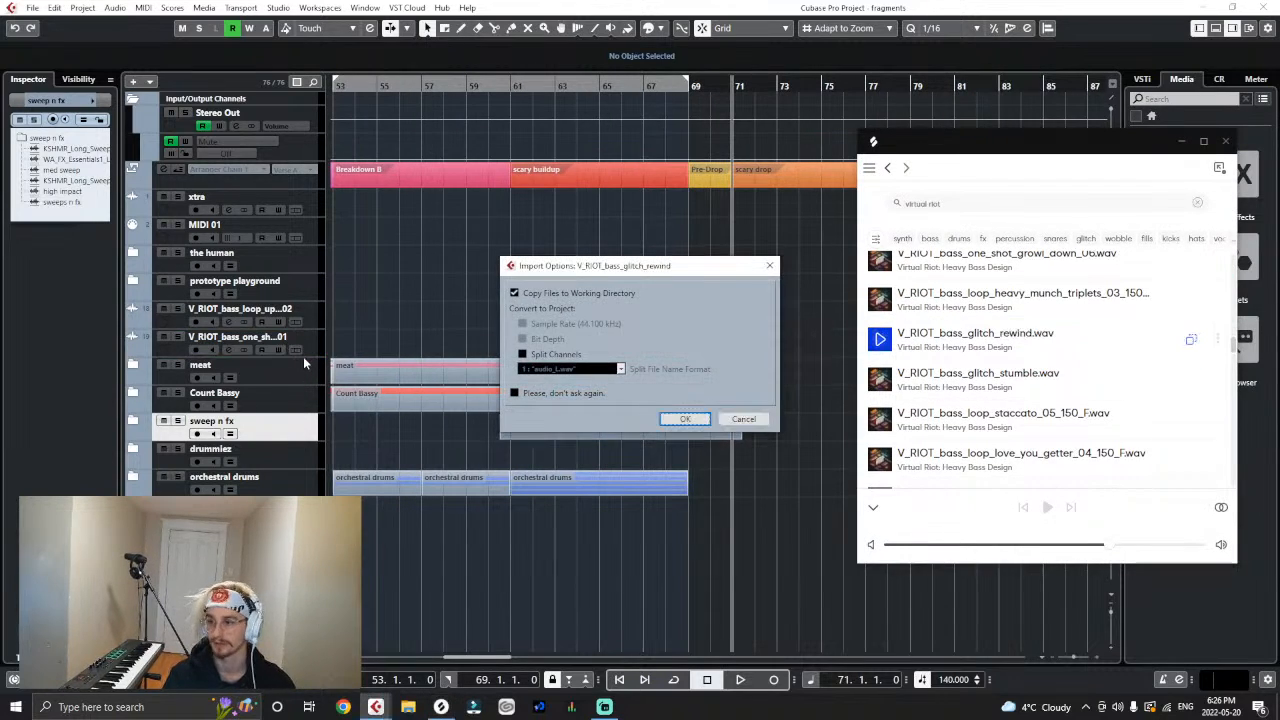
{"action": "left_click", "coordinate": [670, 421]}
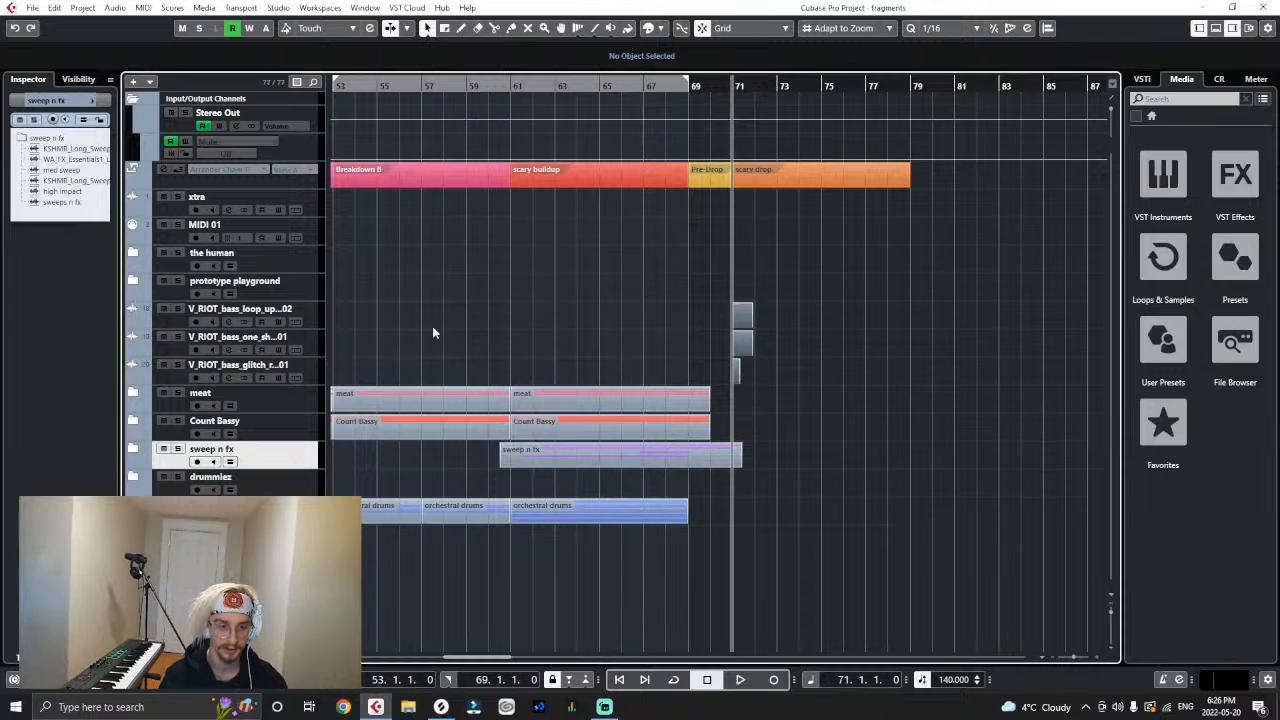
- Move the three imported V_RIOT tracks into the prototype playground folder and expand that folder
{"action": "left_click_drag", "start_coordinate": [309, 319], "coordinate": [311, 303]}
{"action": "left_click_drag", "start_coordinate": [311, 312], "coordinate": [311, 302]}
{"action": "left_click", "coordinate": [133, 281]}
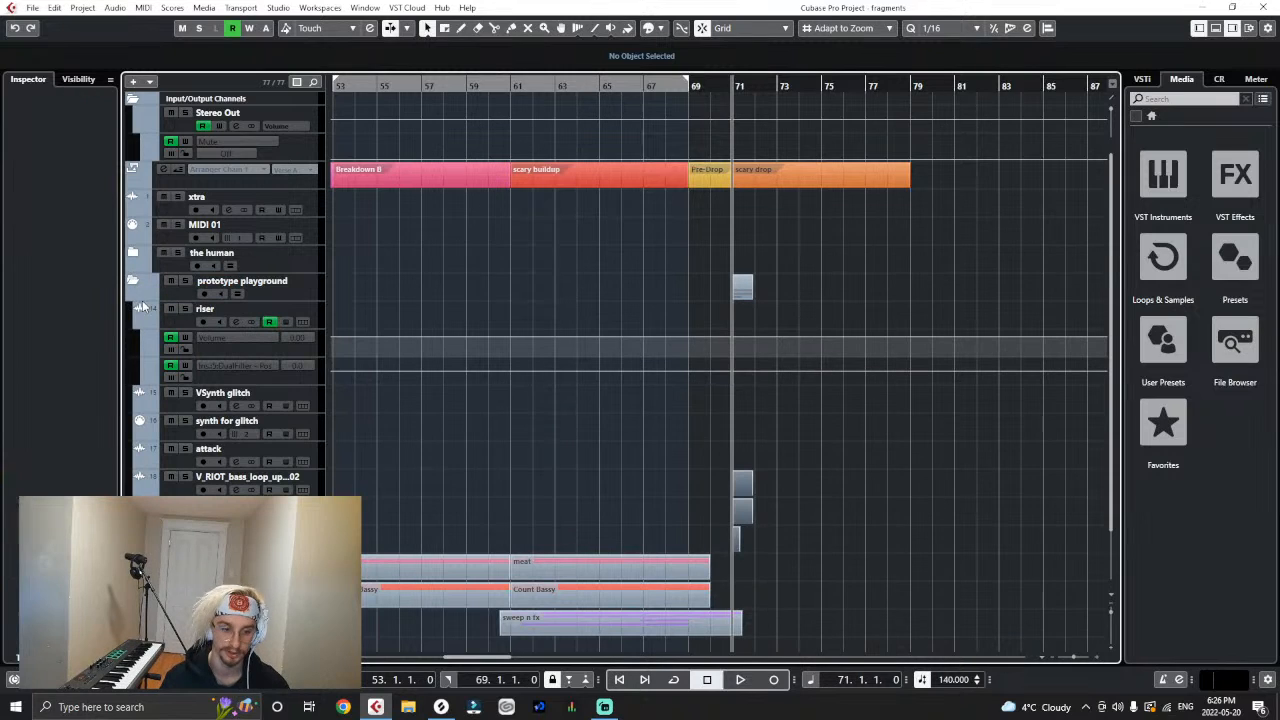
- Add one folder track below the attack track inside the prototype playground folder
{"action": "key", "text": "g"}
{"action": "key", "text": "g"}
{"action": "key", "text": "g"}
{"action": "key", "text": "h"}
{"action": "key", "text": "h"}
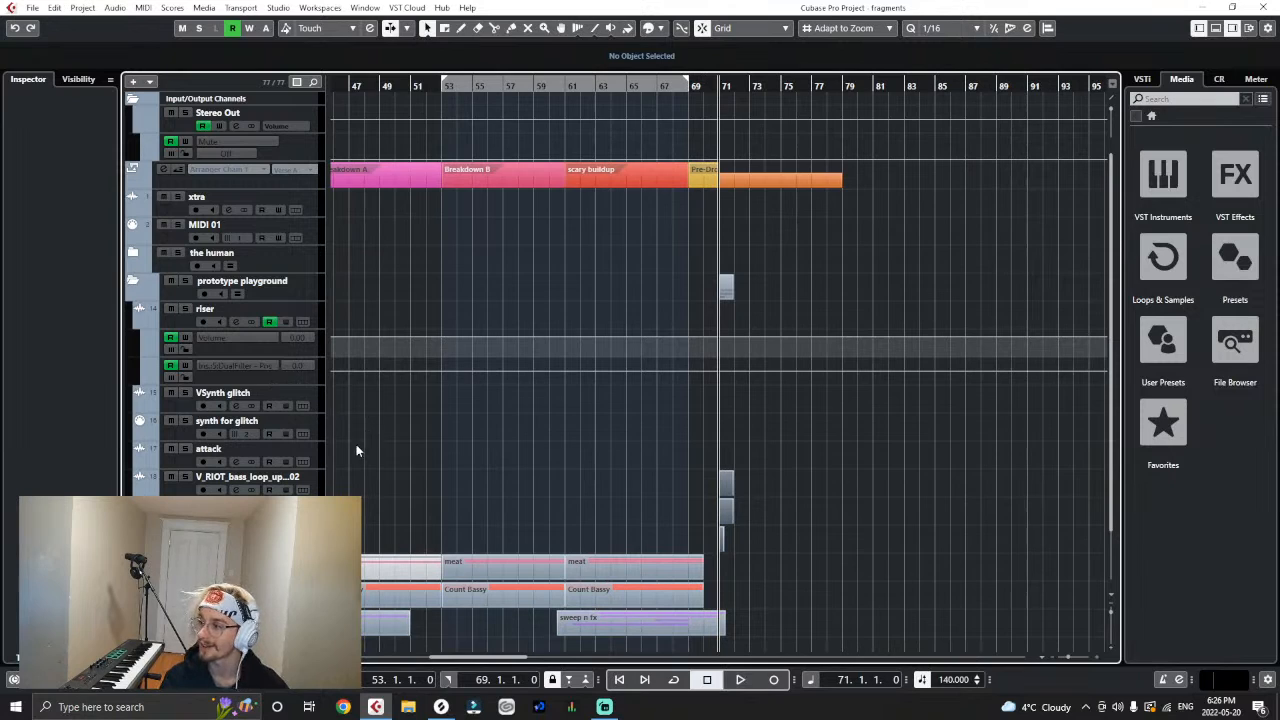
{"action": "key", "text": "h"}
{"action": "right_click", "coordinate": [316, 455]}
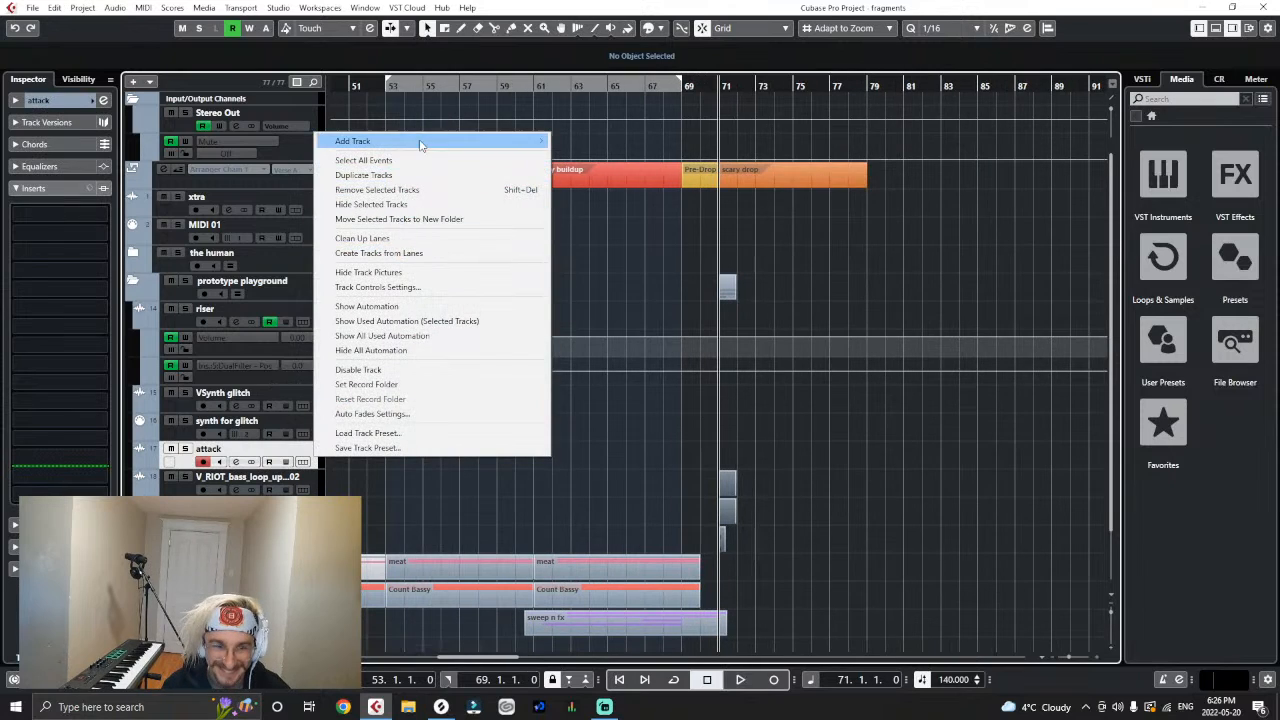
{"action": "mouse_move", "coordinate": [500, 143]}
{"action": "left_click", "coordinate": [579, 301]}
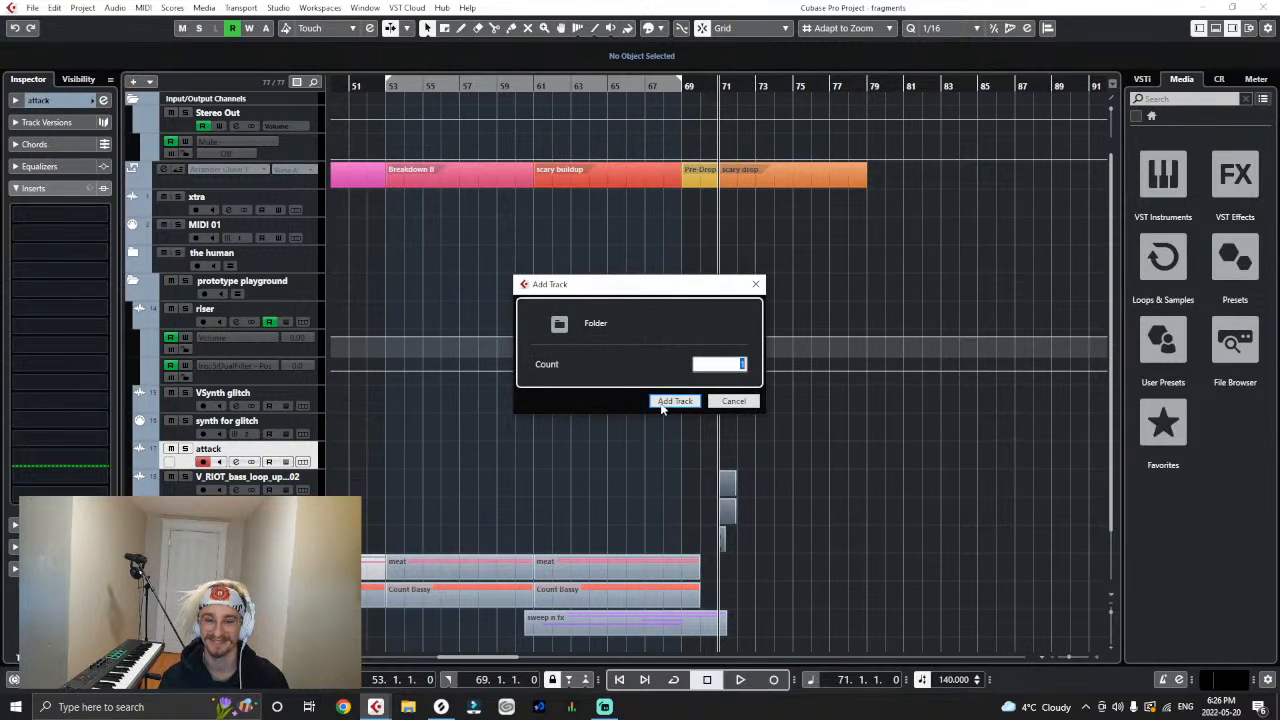
{"action": "left_click", "coordinate": [675, 404]}
- Move the three V_RIOT tracks into the new folder track and rename it "second drop"
{"action": "left_click_drag", "start_coordinate": [317, 512], "coordinate": [317, 490]}
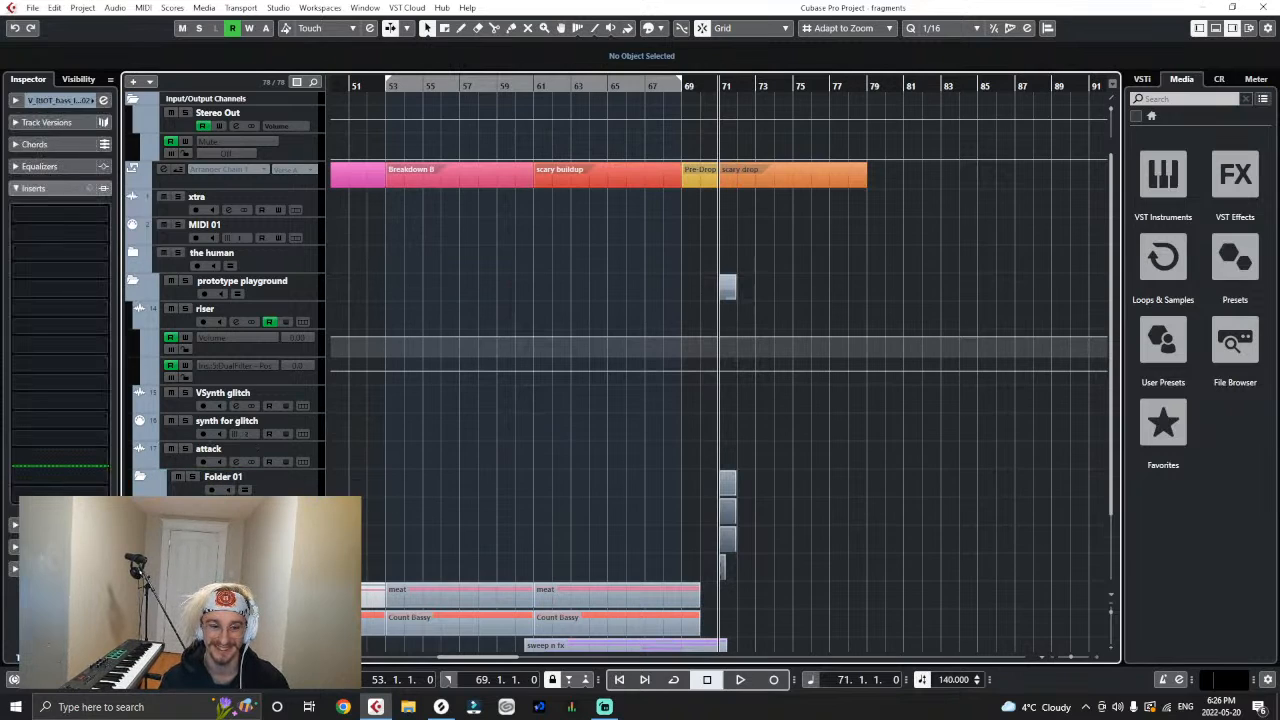
{"action": "left_click_drag", "start_coordinate": [321, 540], "coordinate": [321, 491]}
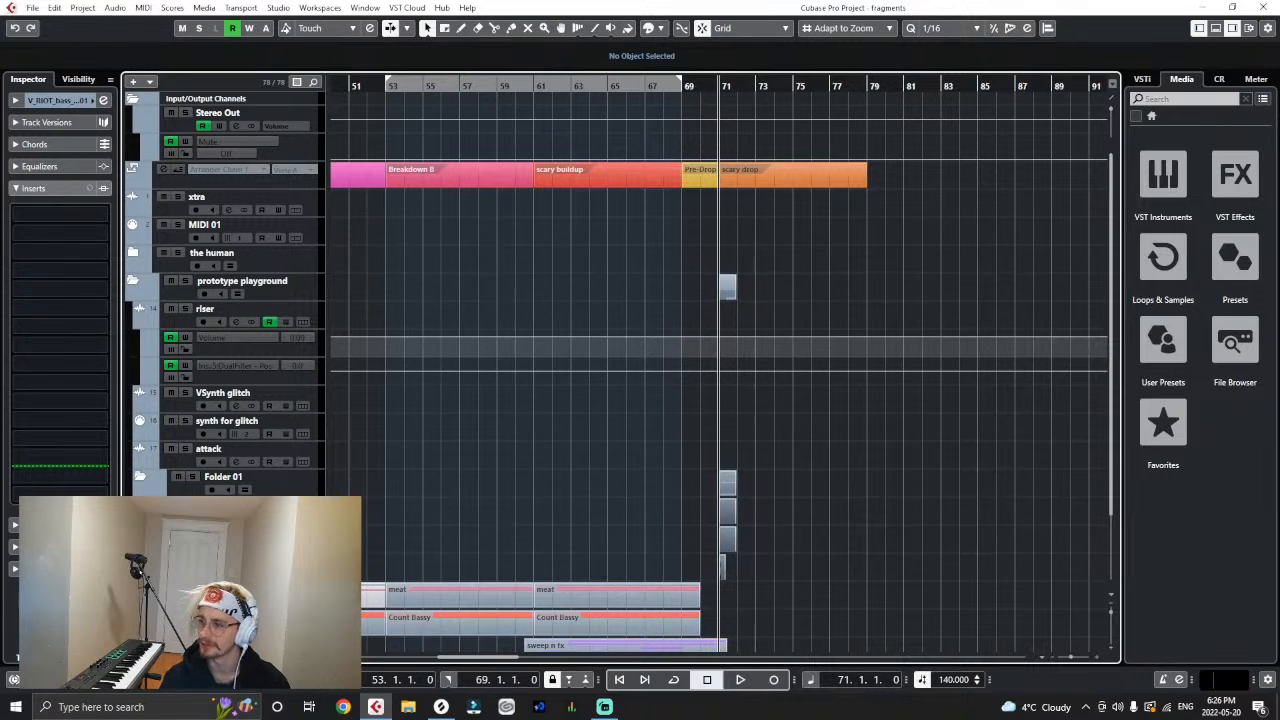
{"action": "double_click", "coordinate": [279, 477]}
{"action": "type", "text": "secon"}
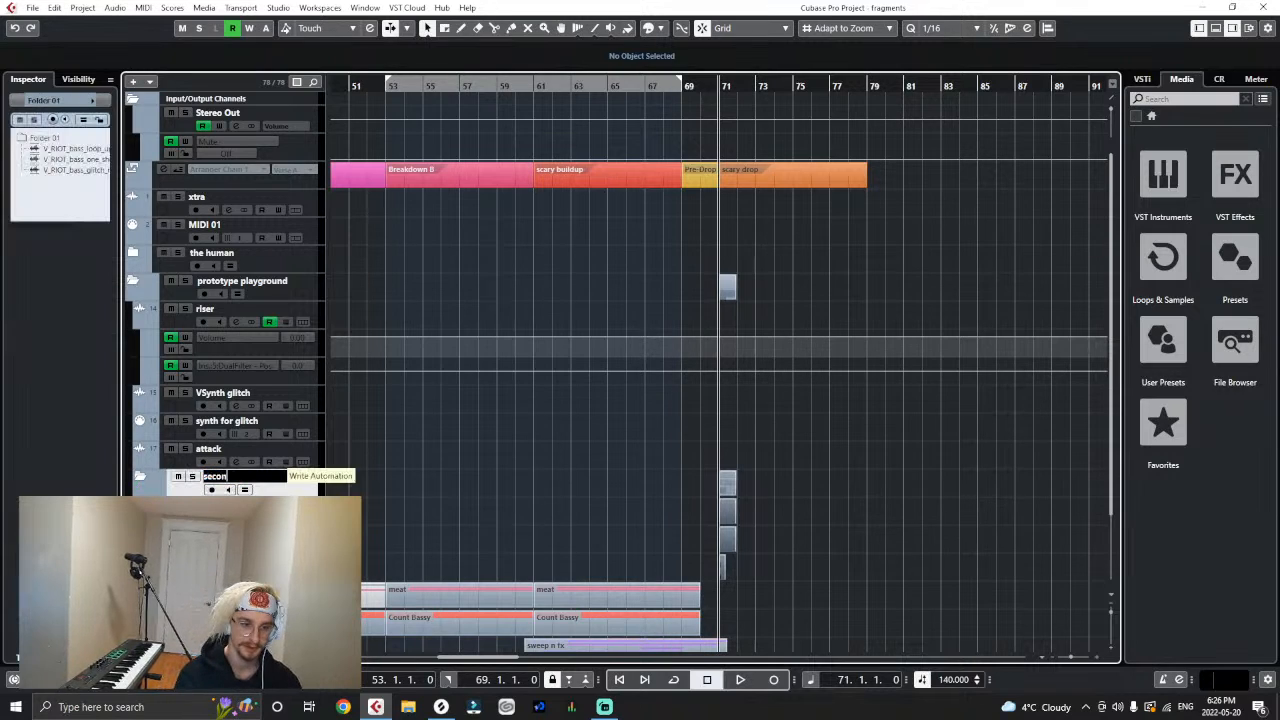
{"action": "type", "text": "d drop"}
{"action": "key", "text": "Return"}
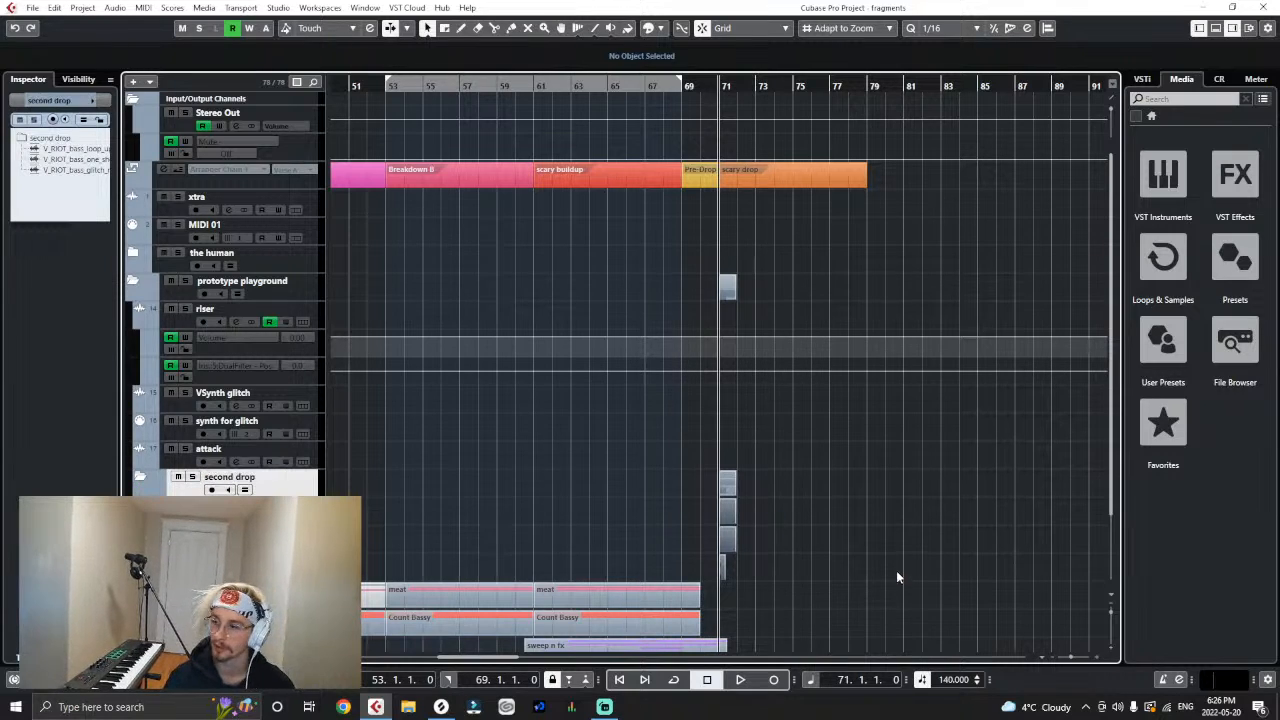
- Import V_RIOT_bass_loop_love_you_getter_02_150_F.wav from Splice as the first track in the second drop folder, copying it to the working directory
{"action": "scroll", "coordinate": [896, 577], "scroll_direction": "down", "scroll_amount": 2}
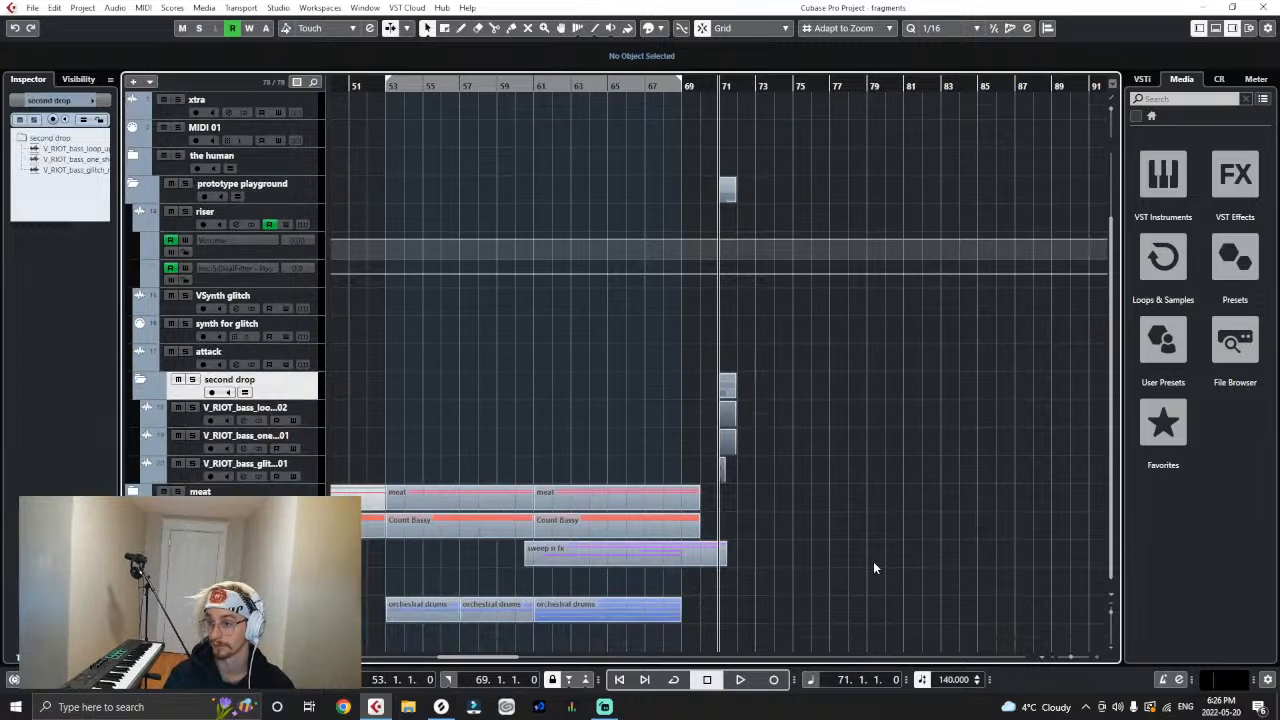
{"action": "left_click", "coordinate": [441, 706]}
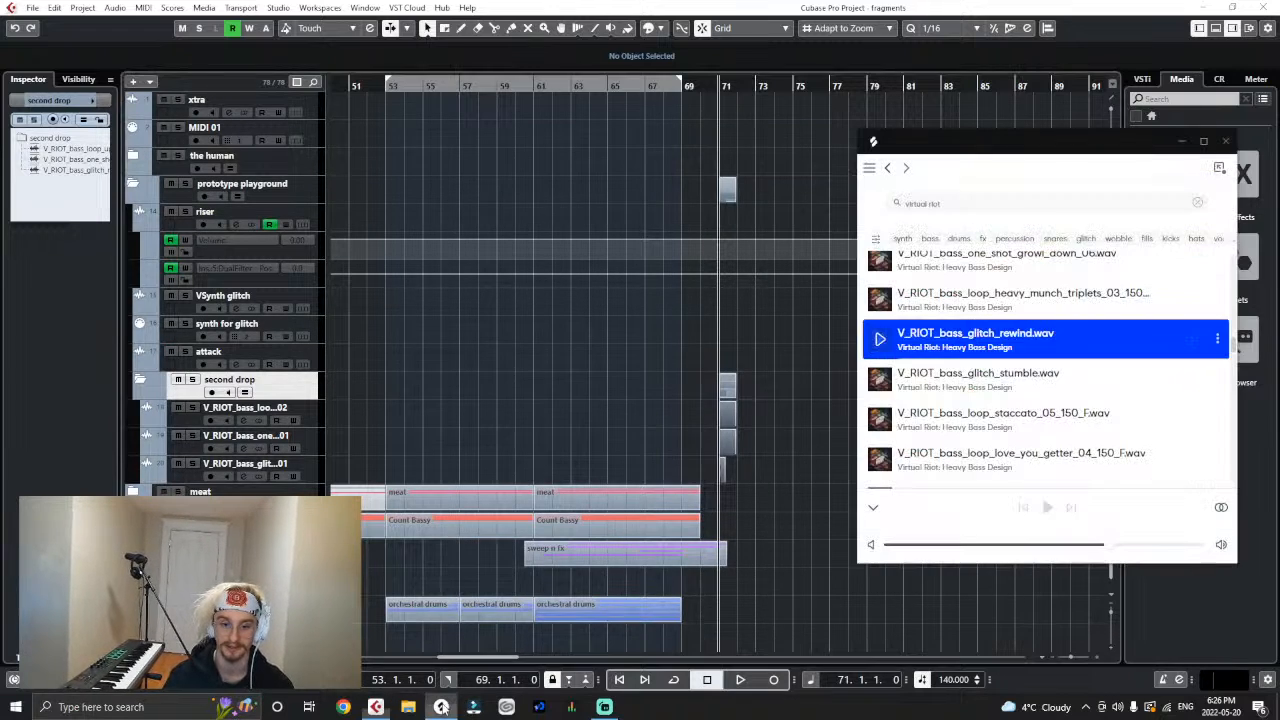
{"action": "scroll", "coordinate": [980, 374], "scroll_direction": "down", "scroll_amount": 3}
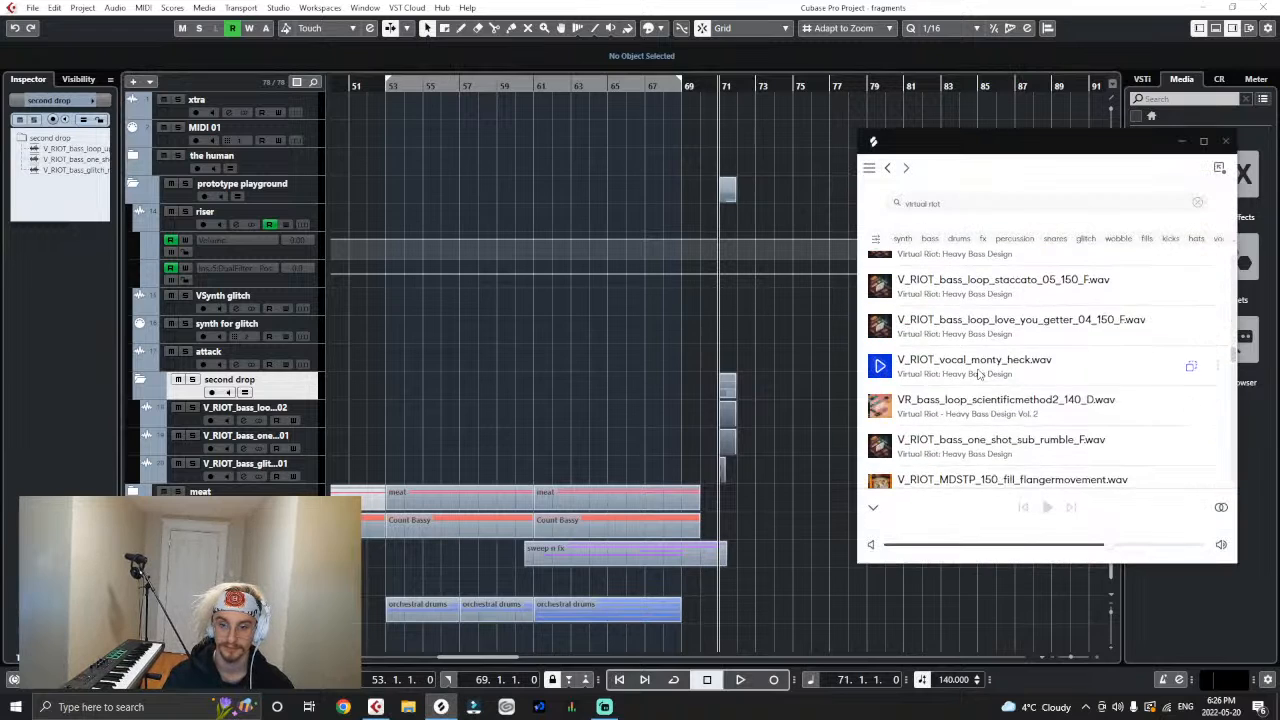
{"action": "left_click_drag", "start_coordinate": [980, 364], "coordinate": [1000, 392]}
{"action": "scroll", "coordinate": [1000, 392], "scroll_direction": "down", "scroll_amount": 1}
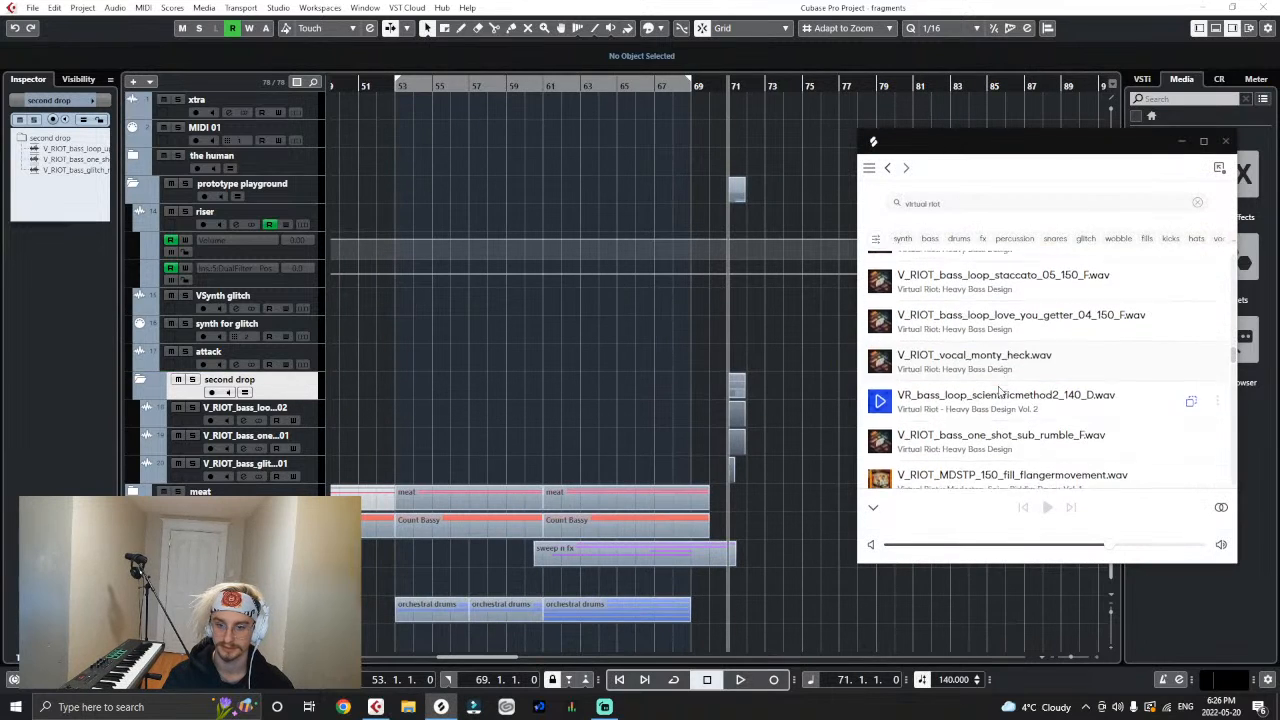
{"action": "scroll", "coordinate": [1000, 392], "scroll_direction": "down", "scroll_amount": 6}
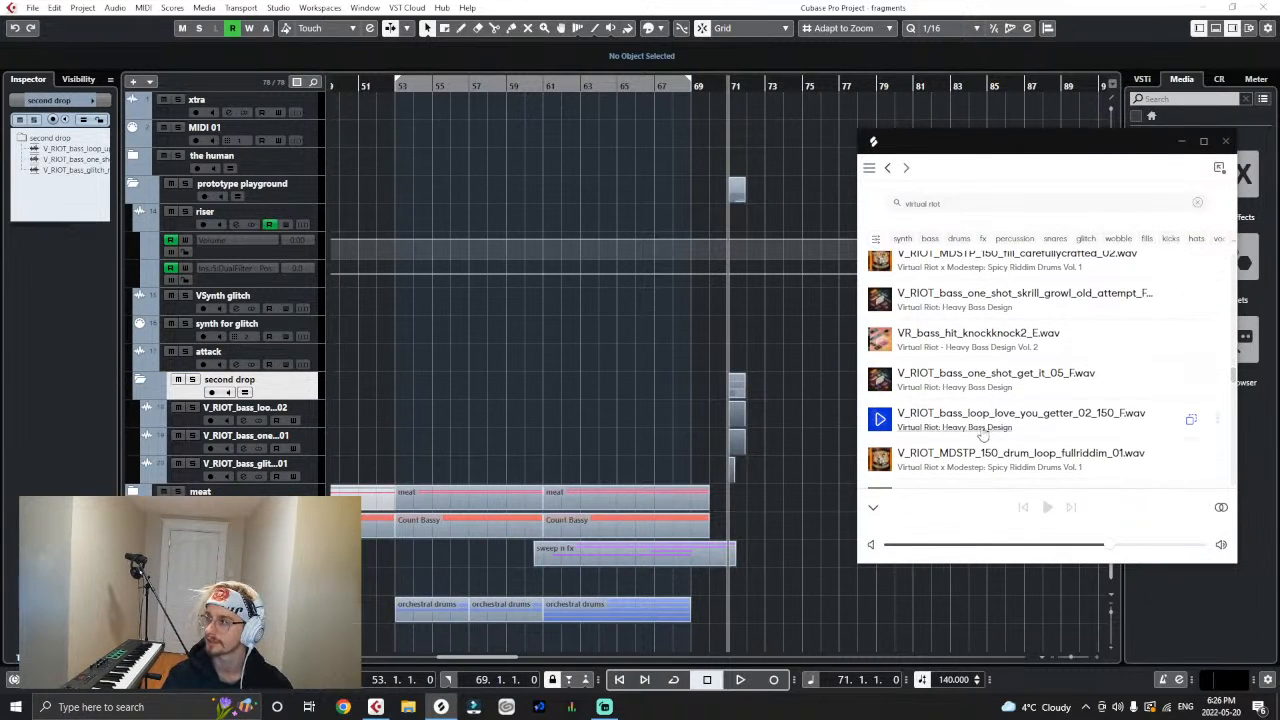
{"action": "left_click_drag", "start_coordinate": [985, 428], "coordinate": [262, 422]}
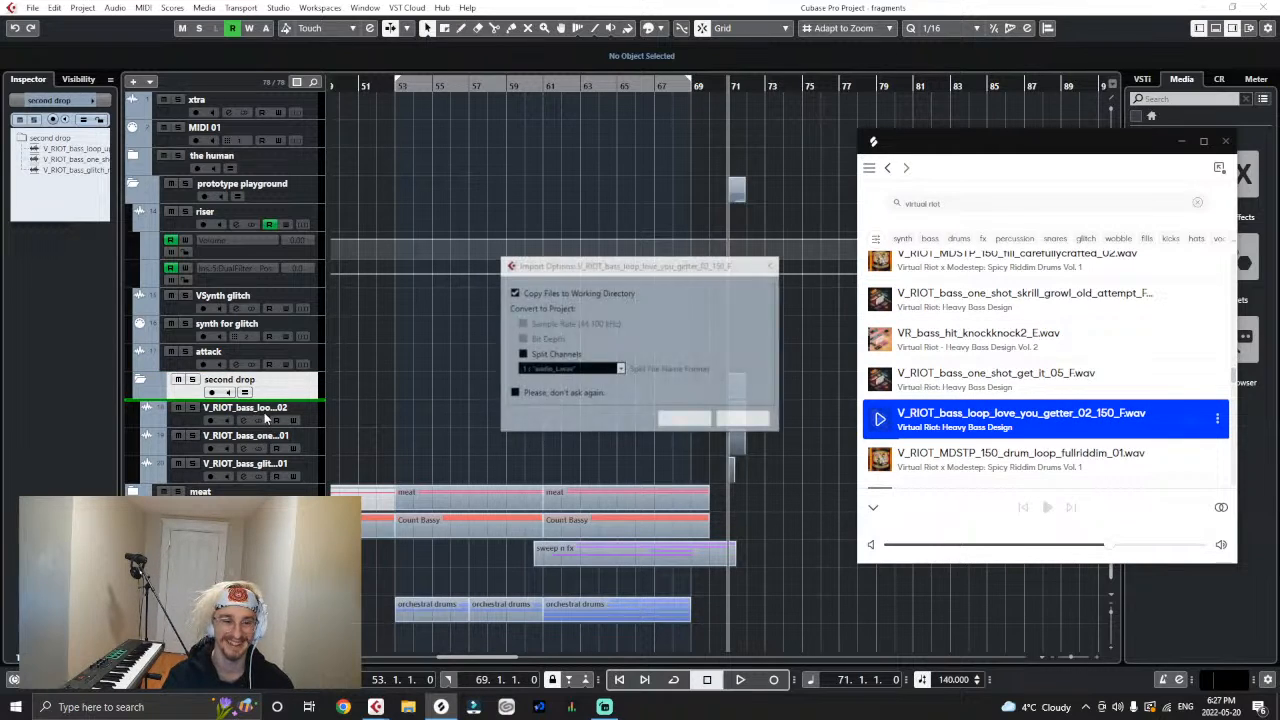
{"action": "left_click", "coordinate": [675, 425]}
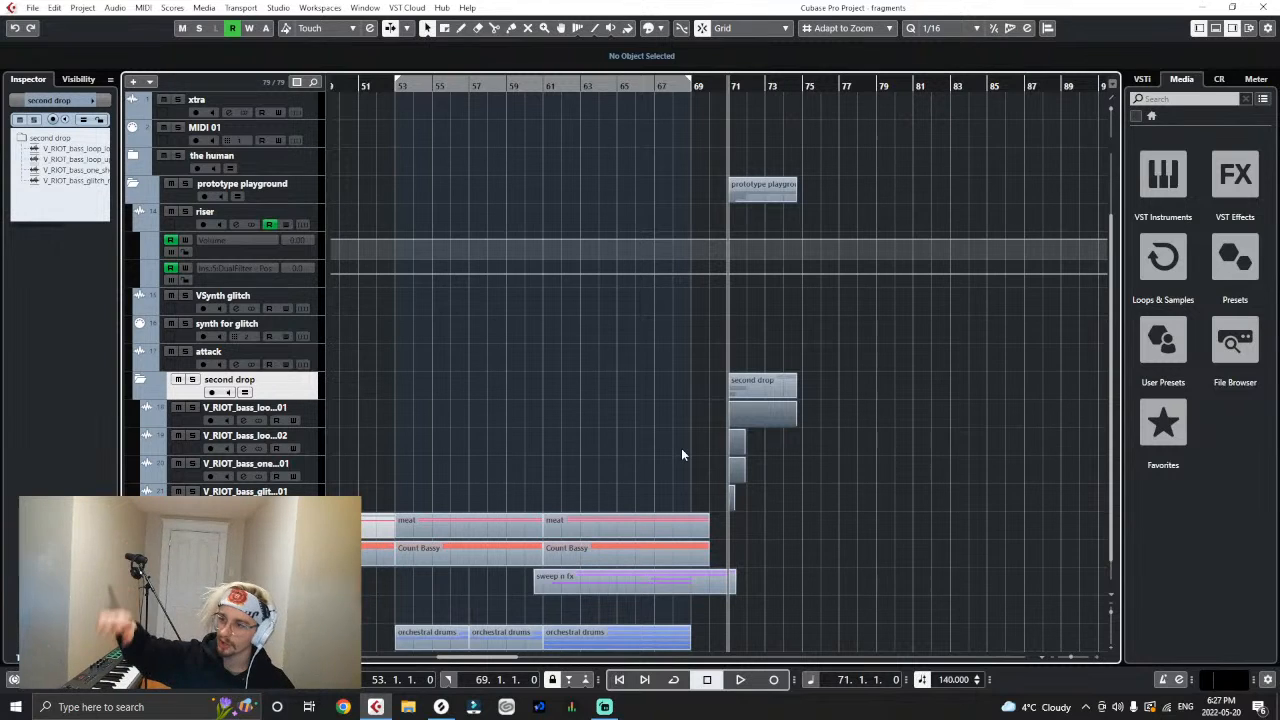
- Move the upwards, welcome and glitch rewind clips from bar 71 to bar 75, after the love_you_getter loop
{"action": "key", "text": "h"}
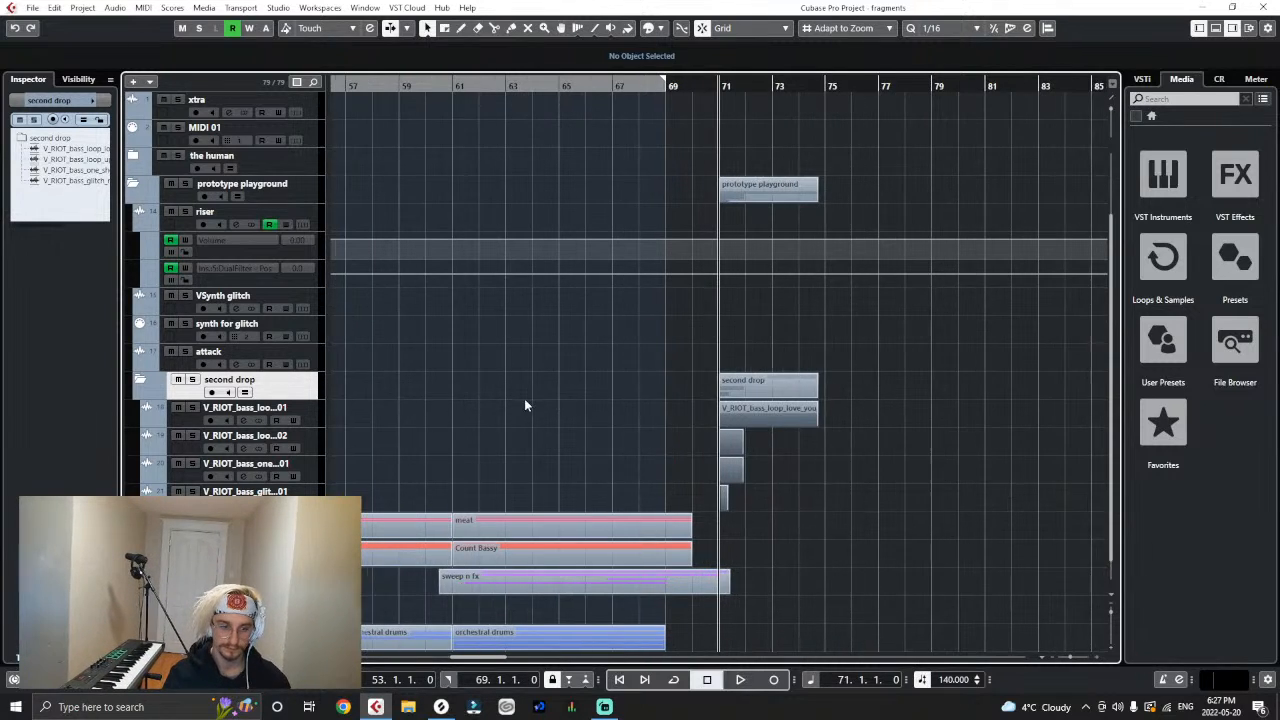
{"action": "key", "text": "h"}
{"action": "key", "text": "h"}
{"action": "left_click", "coordinate": [747, 467]}
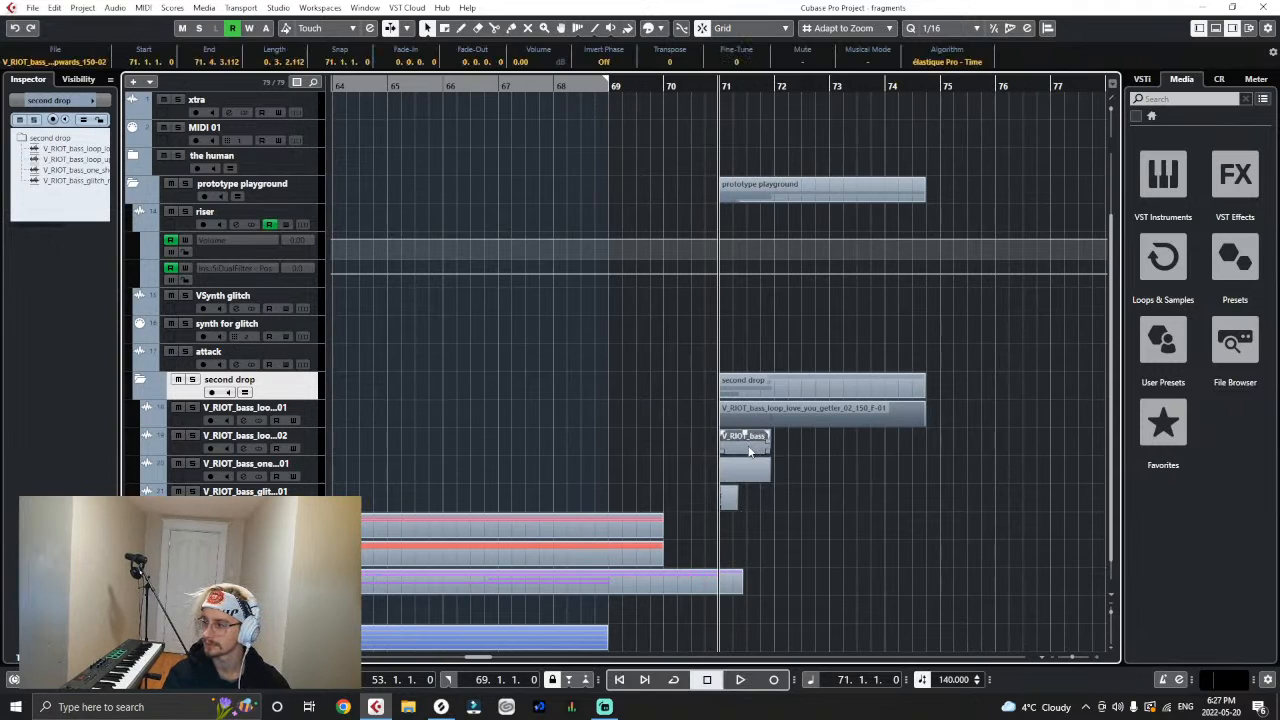
{"action": "left_click_drag", "start_coordinate": [749, 452], "coordinate": [965, 456]}
{"action": "key", "text": "g"}
{"action": "key", "text": "g"}
{"action": "key", "text": "g"}
{"action": "key", "text": "g"}
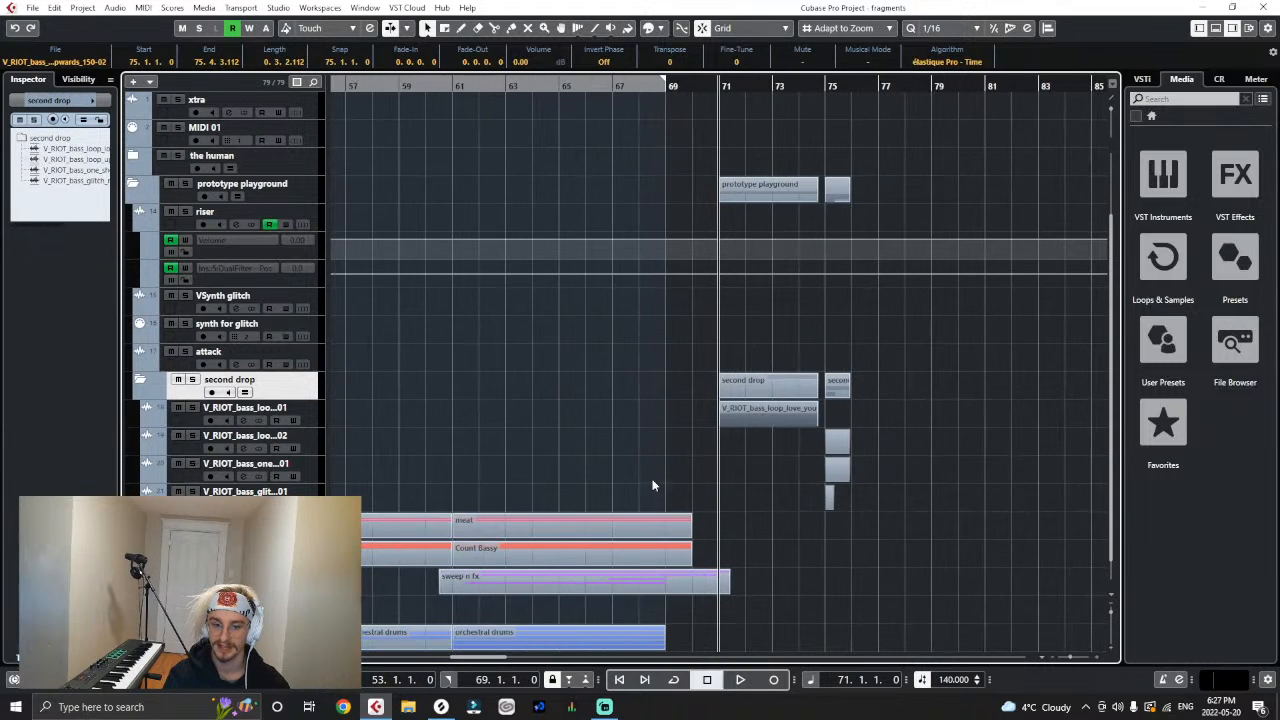
{"action": "left_click", "coordinate": [652, 486]}
- Switch to Splice, find V_RIOT_bass_glitch_falling.wav among the samples not yet owned, and download it for 1 credit
{"action": "key", "text": "g"}
{"action": "key", "text": "g"}
{"action": "key", "text": "g"}
{"action": "left_click", "coordinate": [441, 710]}
{"action": "scroll", "coordinate": [900, 382], "scroll_direction": "down", "scroll_amount": 3}
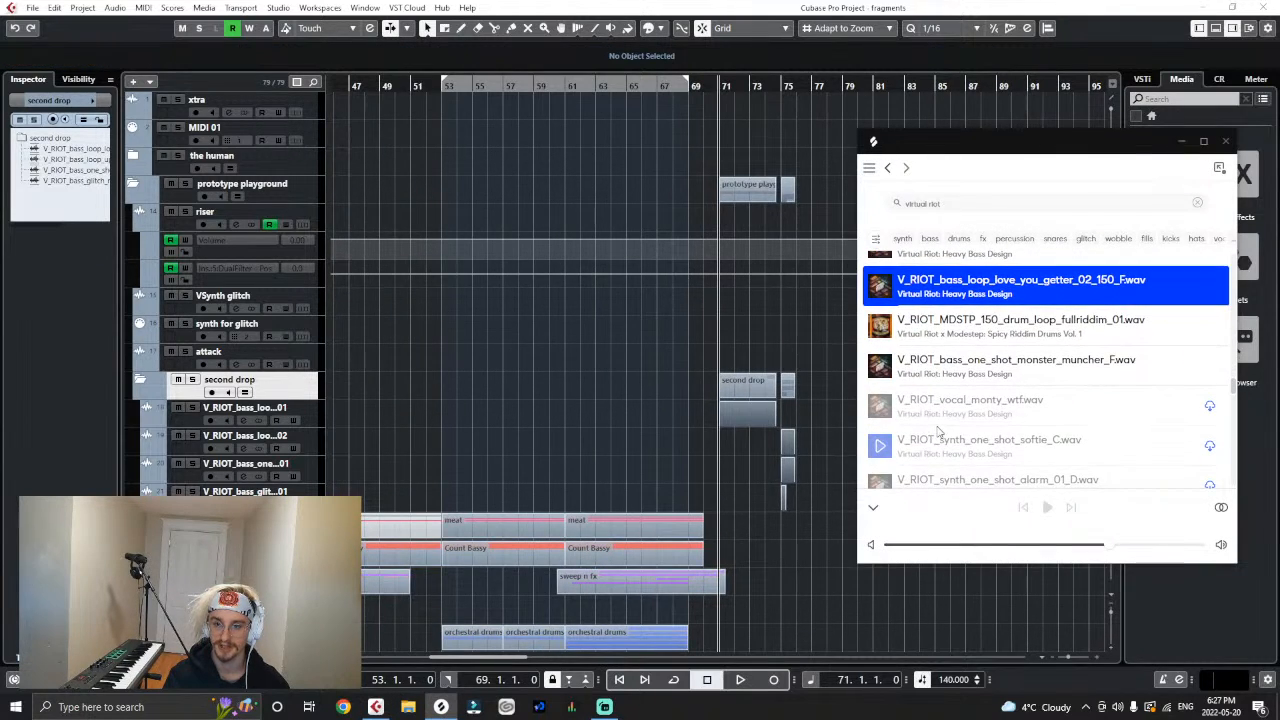
{"action": "scroll", "coordinate": [902, 400], "scroll_direction": "down", "scroll_amount": 3}
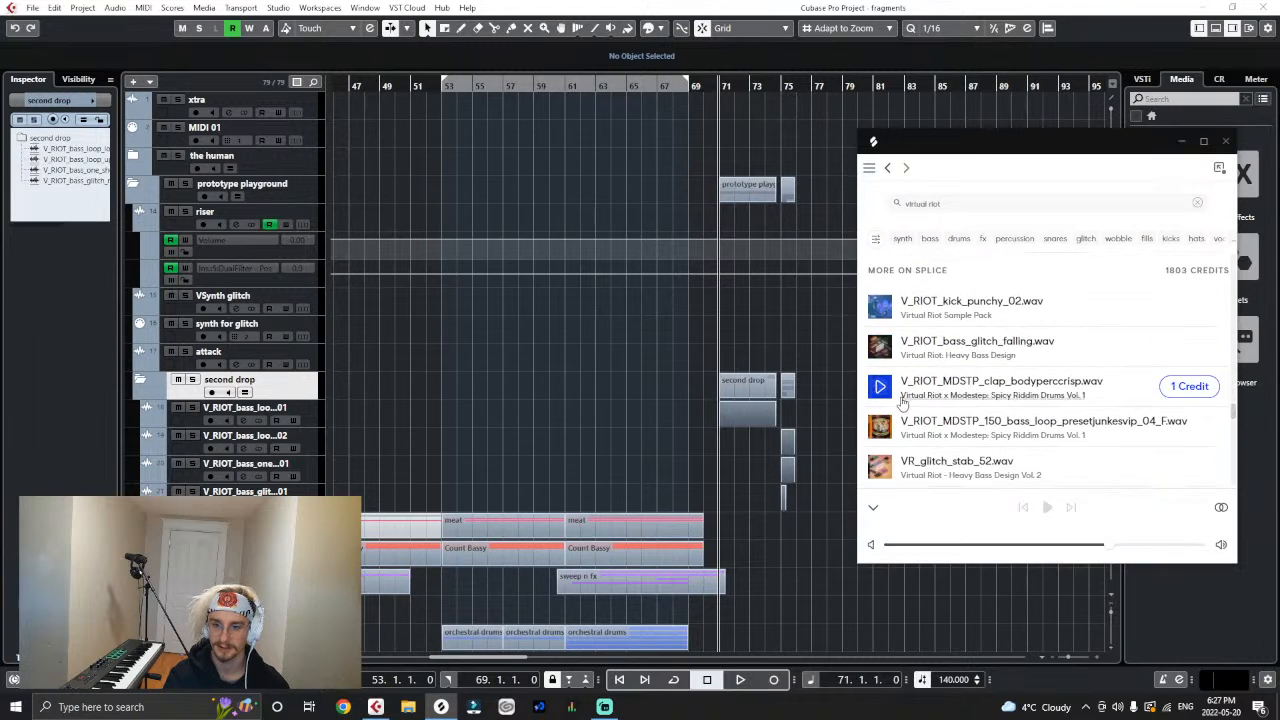
{"action": "left_click", "coordinate": [1168, 345]}
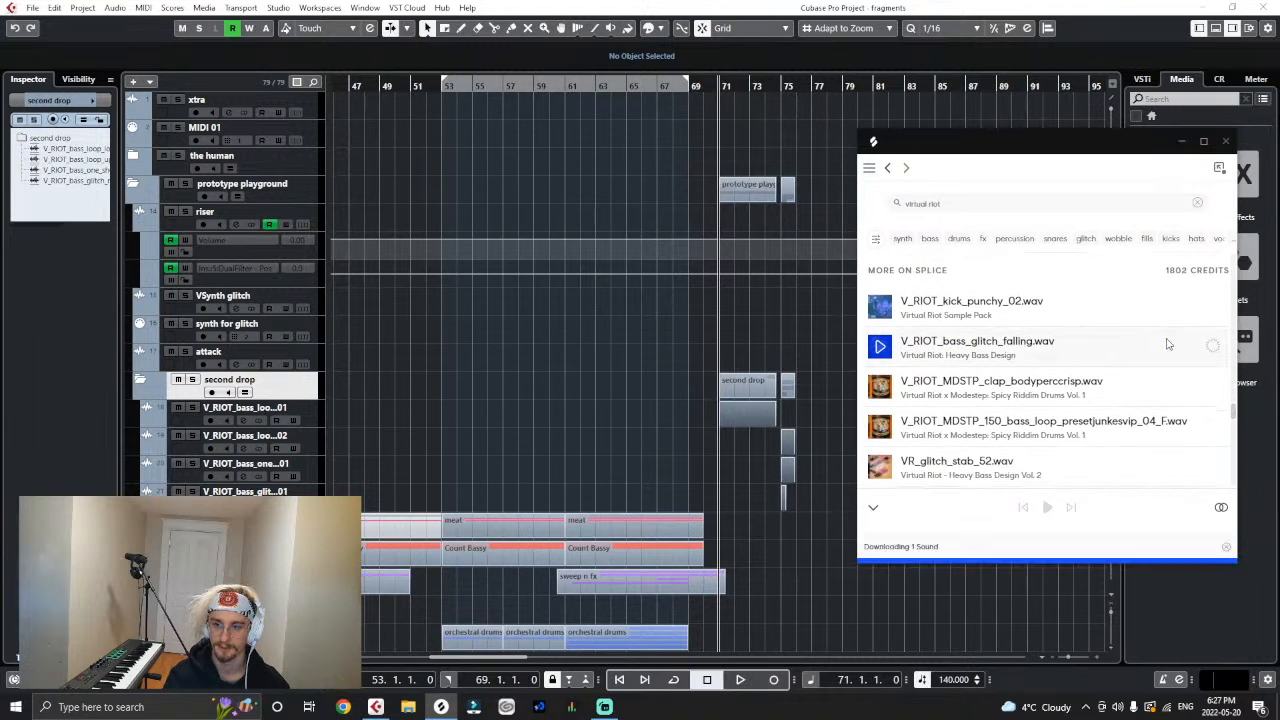
- Import V_RIOT_bass_glitch_falling.wav from Splice as the first track in the second drop folder, copying it to the working directory
{"action": "left_click_drag", "start_coordinate": [1170, 347], "coordinate": [352, 418]}
{"action": "left_click", "coordinate": [693, 417]}
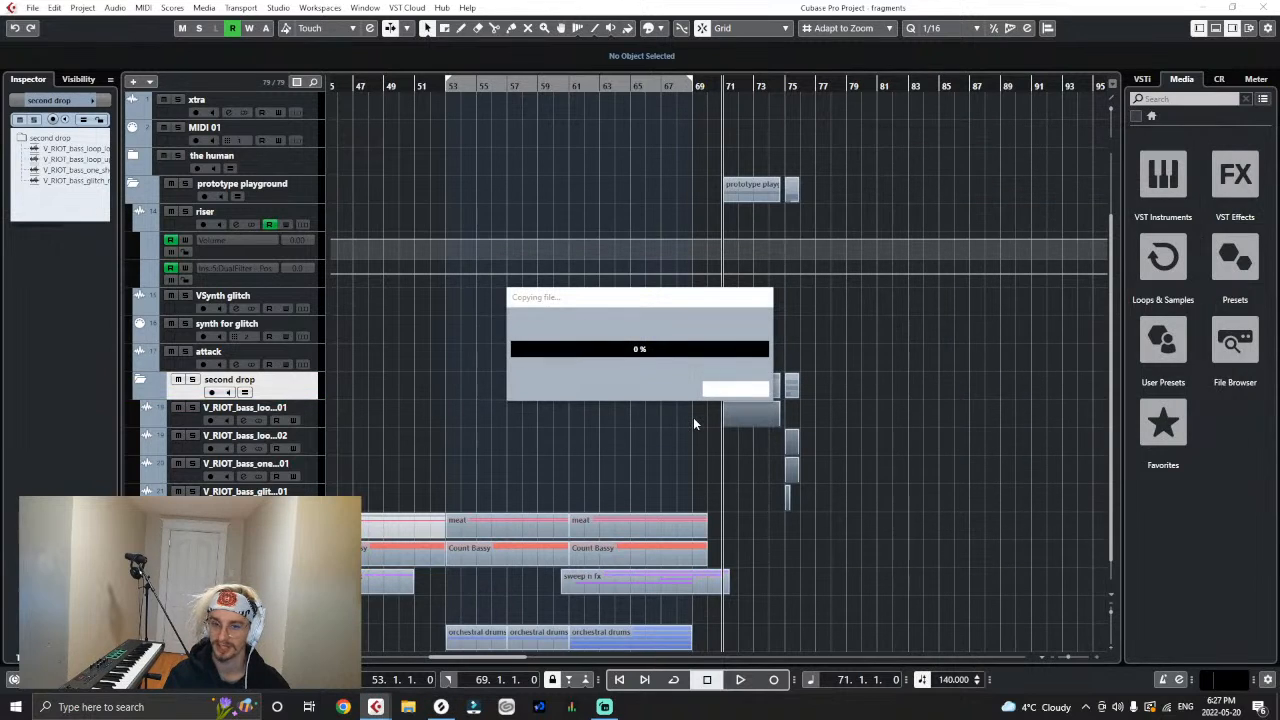
{"action": "left_click", "coordinate": [695, 420]}
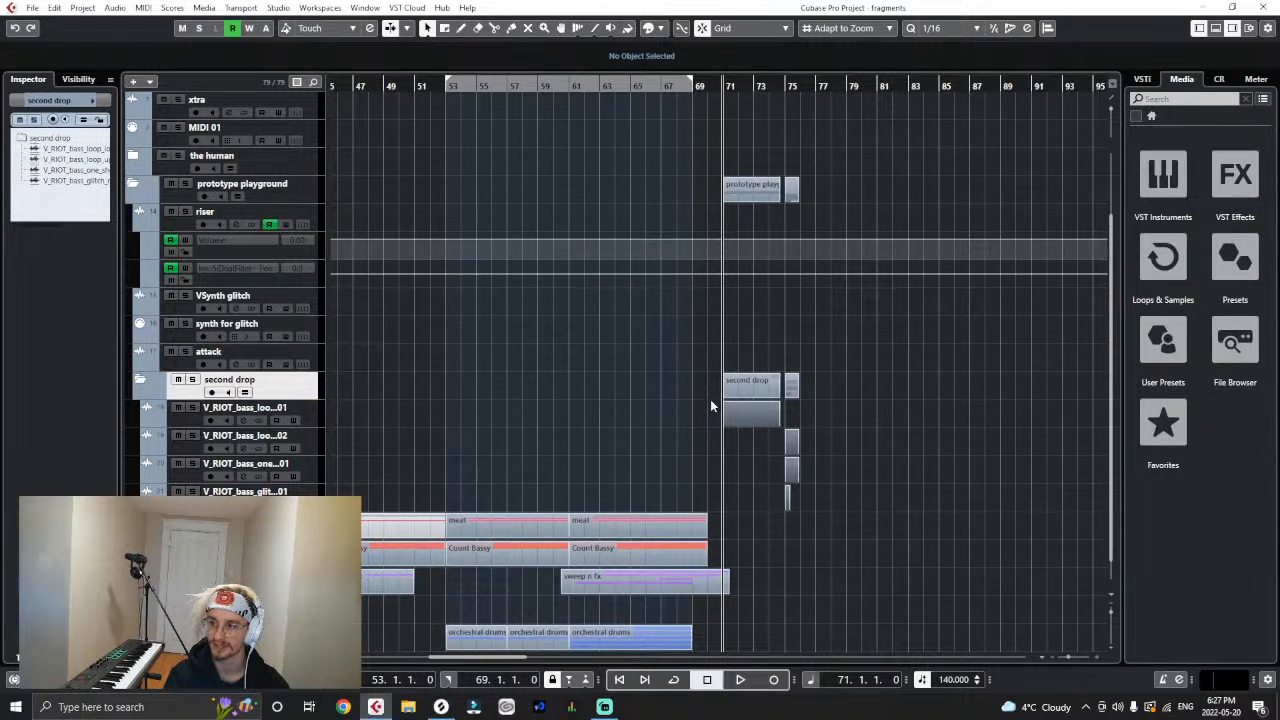
- Find V_RIOT_bass_one_shot_emperor_02_F.wav in Splice and import it as the second drop folder's first track, copying it to the working directory
{"action": "left_click", "coordinate": [441, 707]}
{"action": "scroll", "coordinate": [999, 403], "scroll_direction": "down", "scroll_amount": 2}
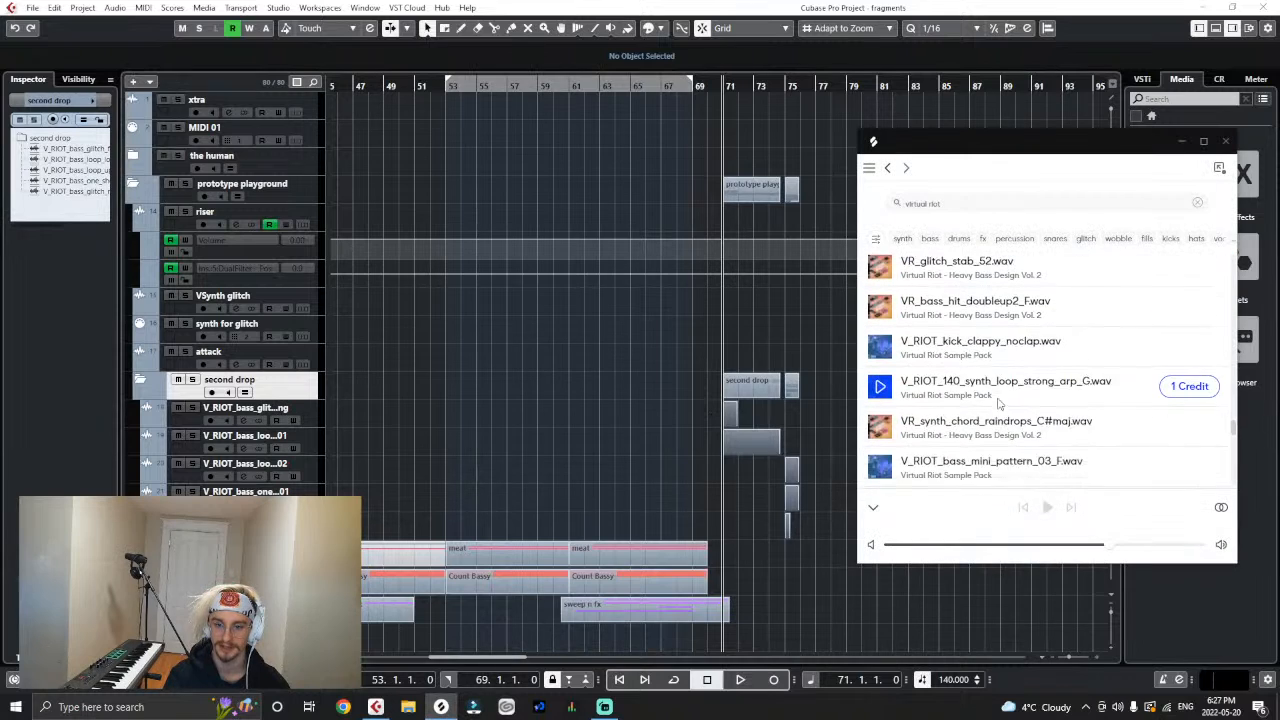
{"action": "scroll", "coordinate": [998, 403], "scroll_direction": "down", "scroll_amount": 5}
{"action": "scroll", "coordinate": [970, 397], "scroll_direction": "up", "scroll_amount": 2}
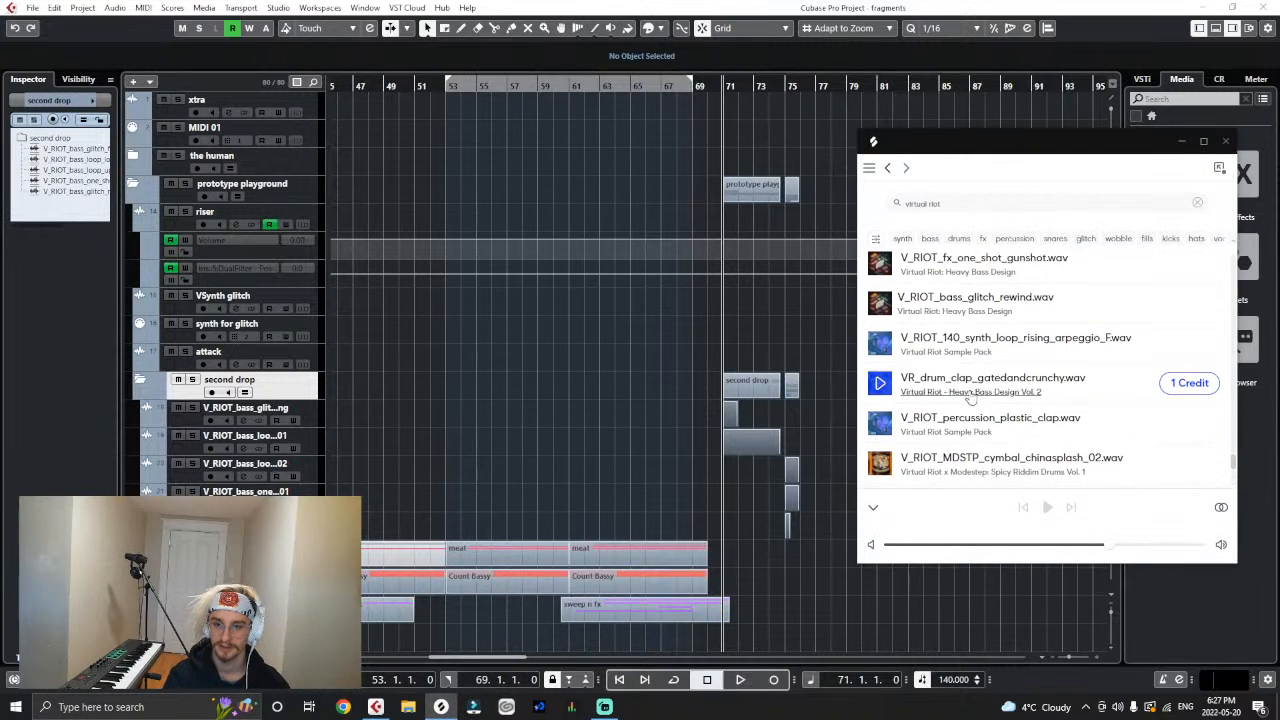
{"action": "scroll", "coordinate": [970, 397], "scroll_direction": "down", "scroll_amount": 5}
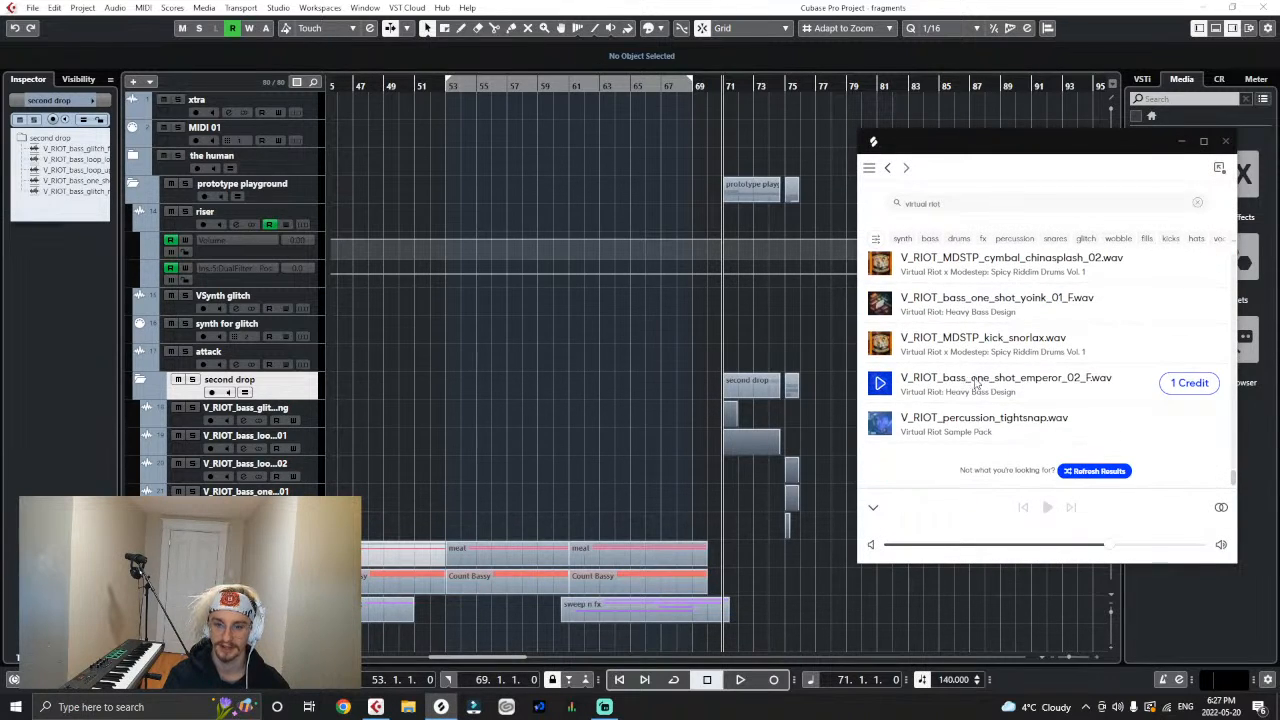
{"action": "left_click", "coordinate": [975, 385]}
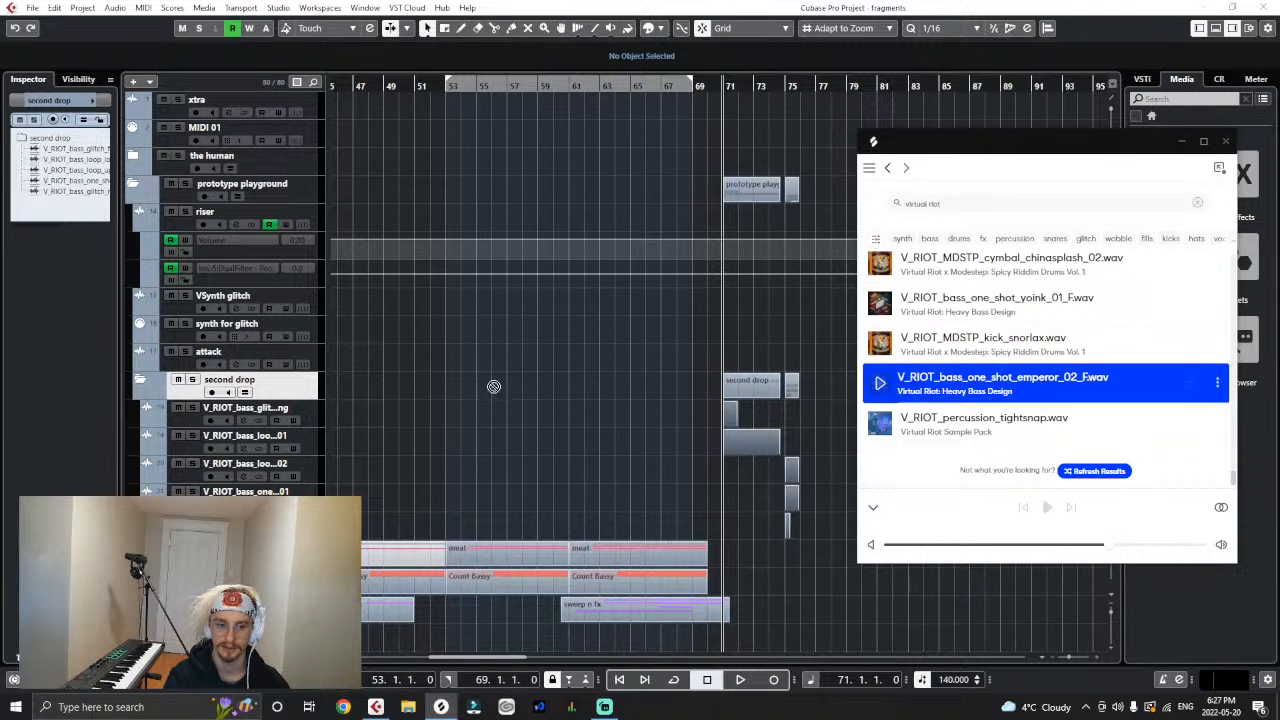
{"action": "left_click_drag", "start_coordinate": [973, 398], "coordinate": [290, 417]}
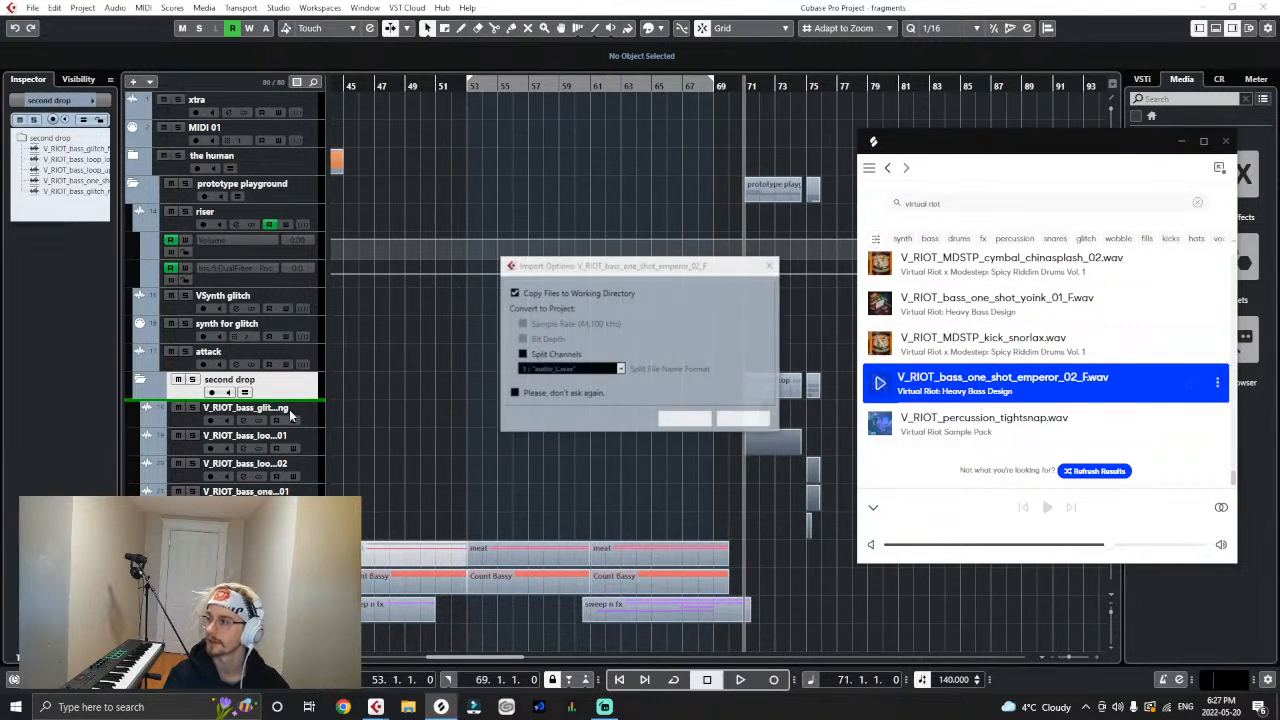
{"action": "left_click", "coordinate": [691, 416]}
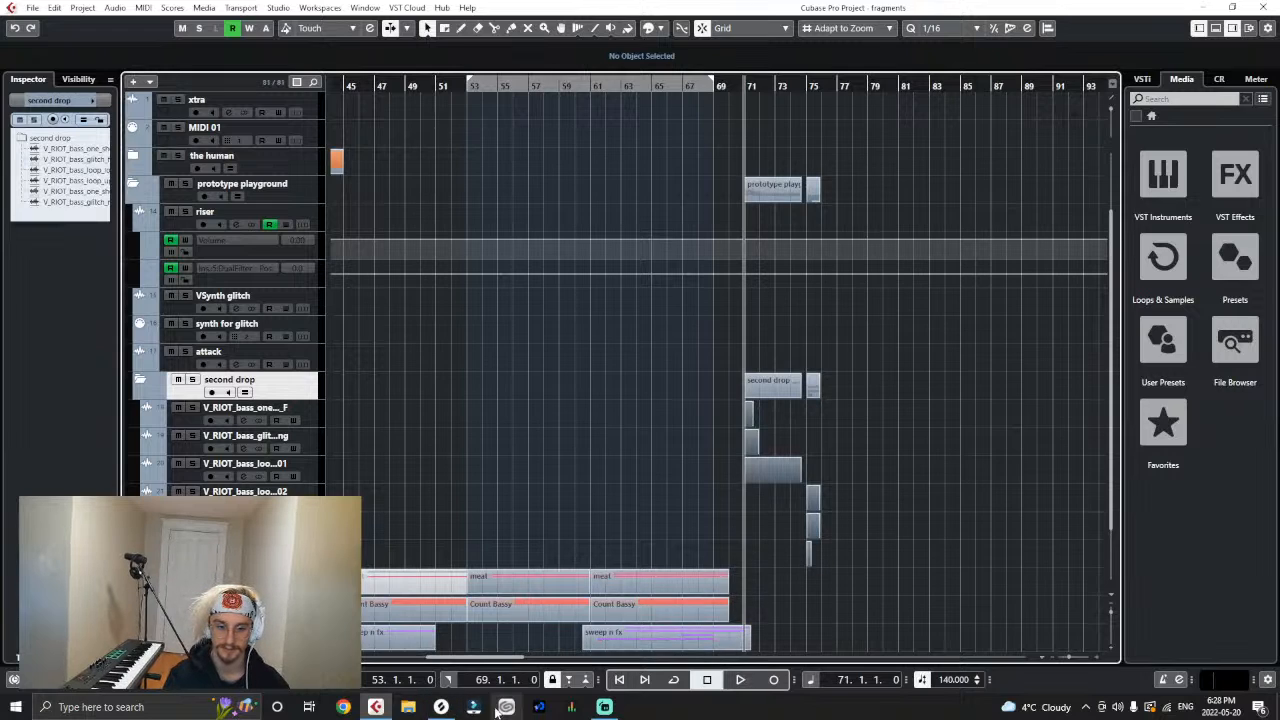
- Move all the V_RIOT clips in the second drop folder together so the earliest ones start at bar 84
{"action": "mouse_move", "coordinate": [441, 707]}
{"action": "left_click", "coordinate": [465, 606]}
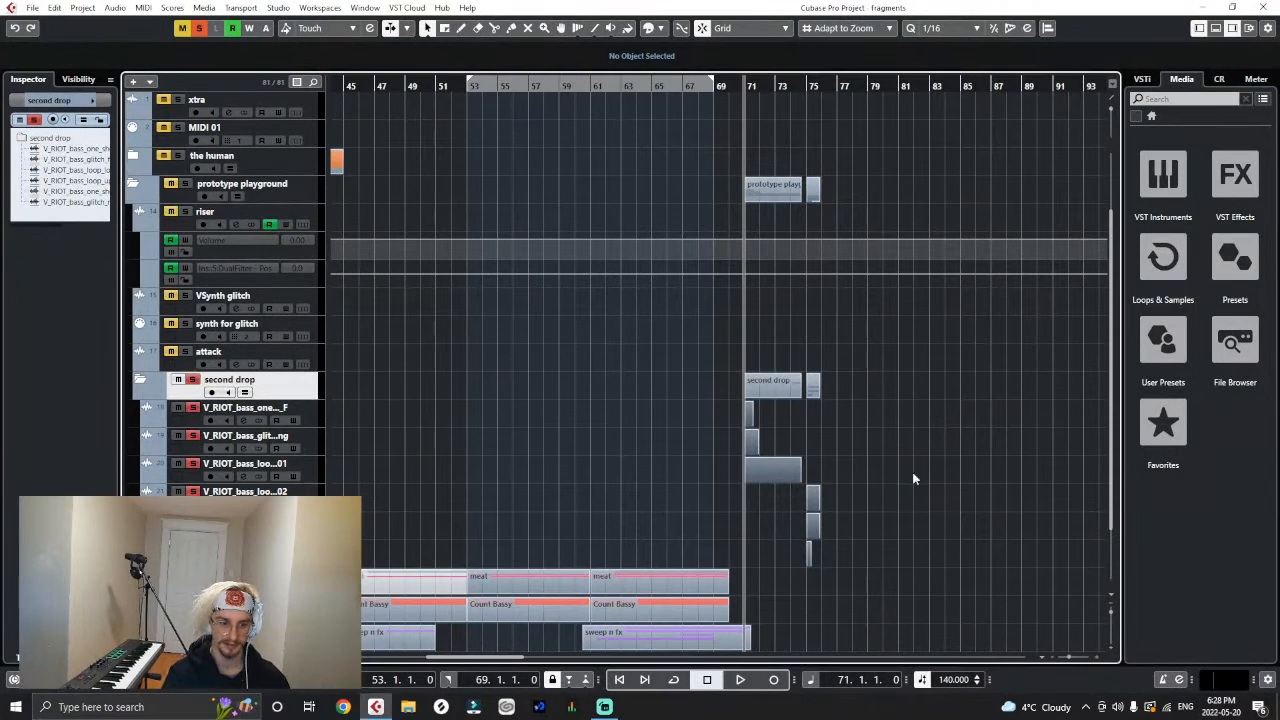
{"action": "key", "text": "s"}
{"action": "left_click_drag", "start_coordinate": [842, 427], "coordinate": [706, 552]}
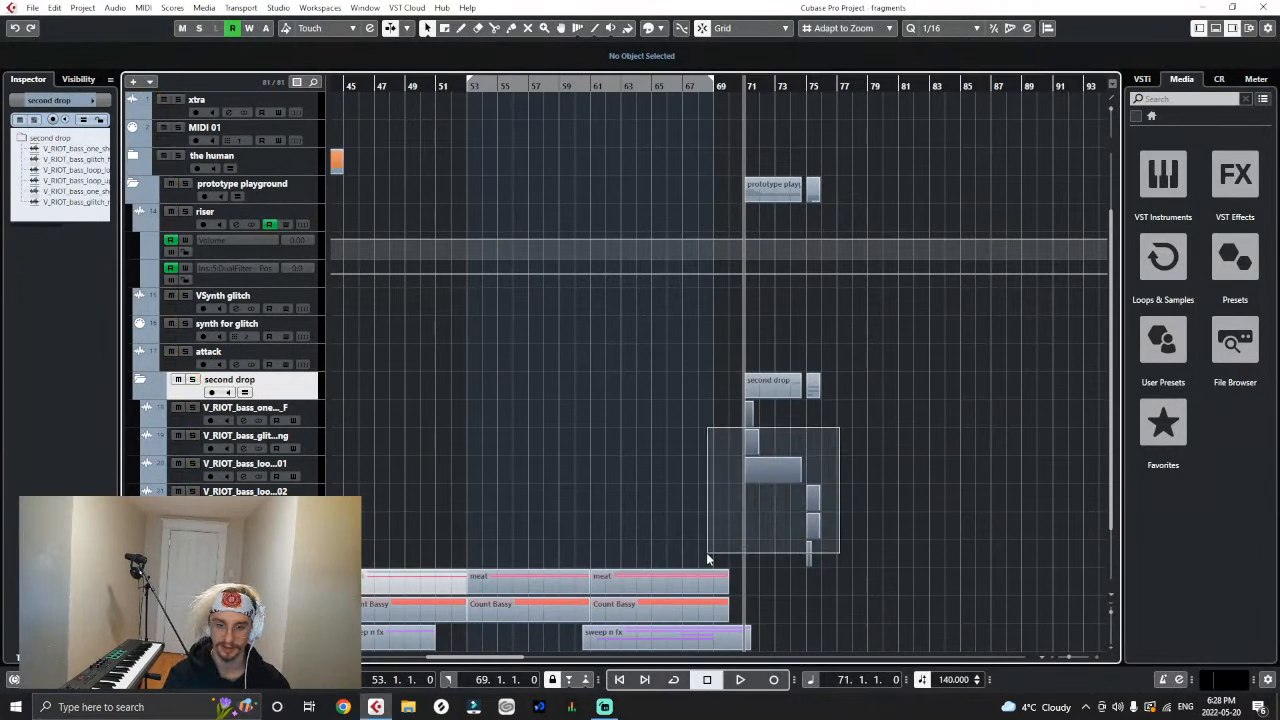
{"action": "left_click_drag", "start_coordinate": [880, 408], "coordinate": [712, 555]}
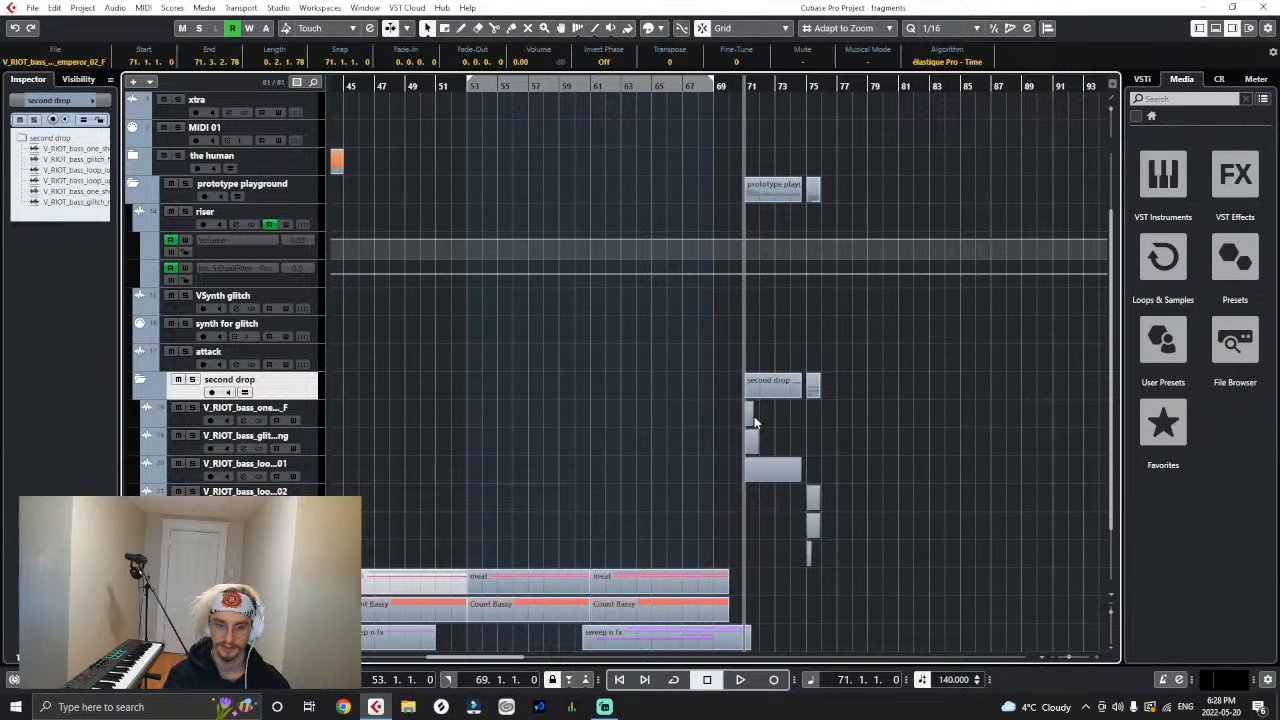
{"action": "left_click_drag", "start_coordinate": [751, 423], "coordinate": [952, 423]}
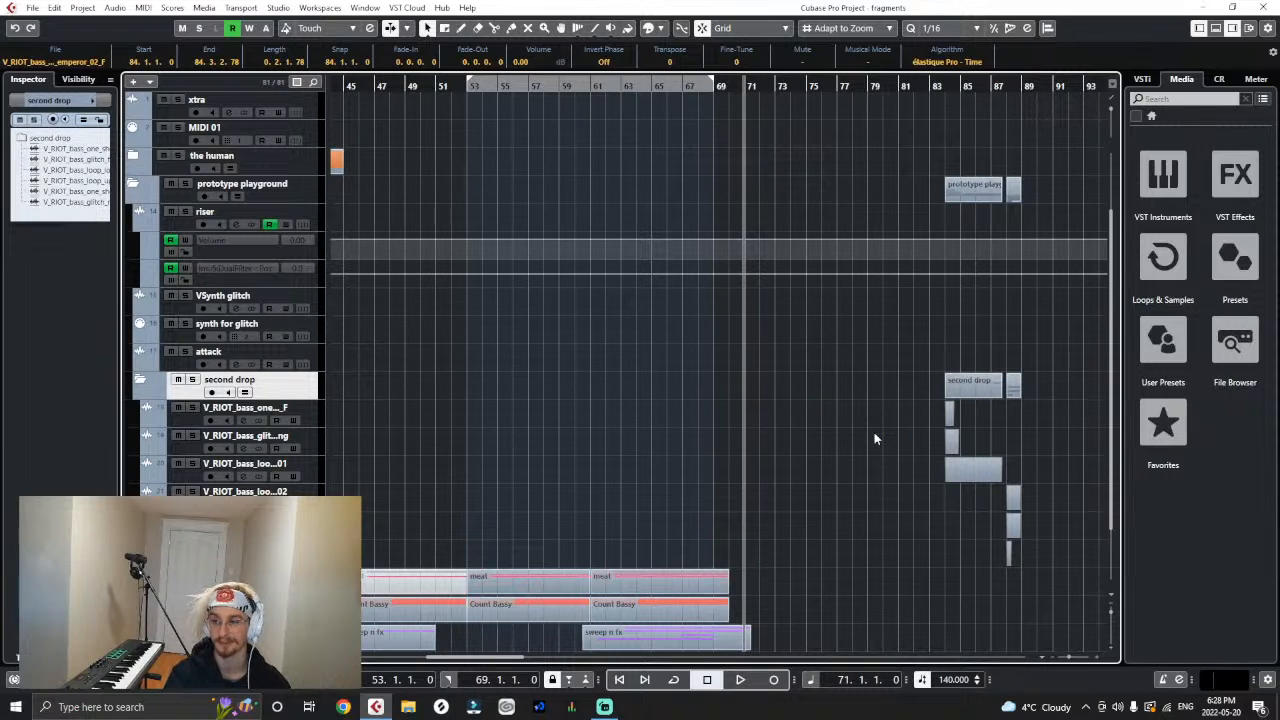
{"action": "left_click", "coordinate": [874, 438]}
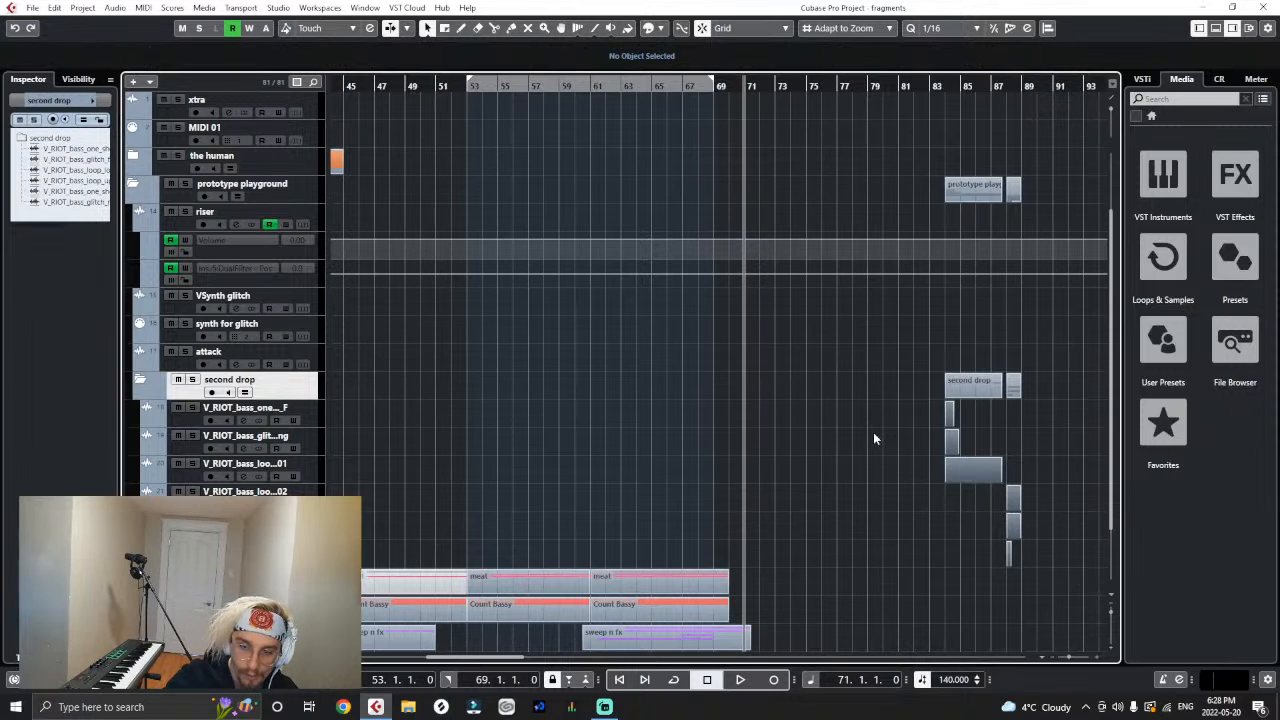
- Move the emperor one-shot clip back to bar 71 and lower its clip volume to -3.76 dB
{"action": "left_click_drag", "start_coordinate": [949, 421], "coordinate": [731, 412]}
{"action": "key", "text": "h"}
{"action": "key", "text": "h"}
{"action": "key", "text": "h"}
{"action": "key", "text": "h"}
{"action": "key", "text": "h"}
{"action": "left_click", "coordinate": [808, 418]}
{"action": "left_click", "coordinate": [732, 417]}
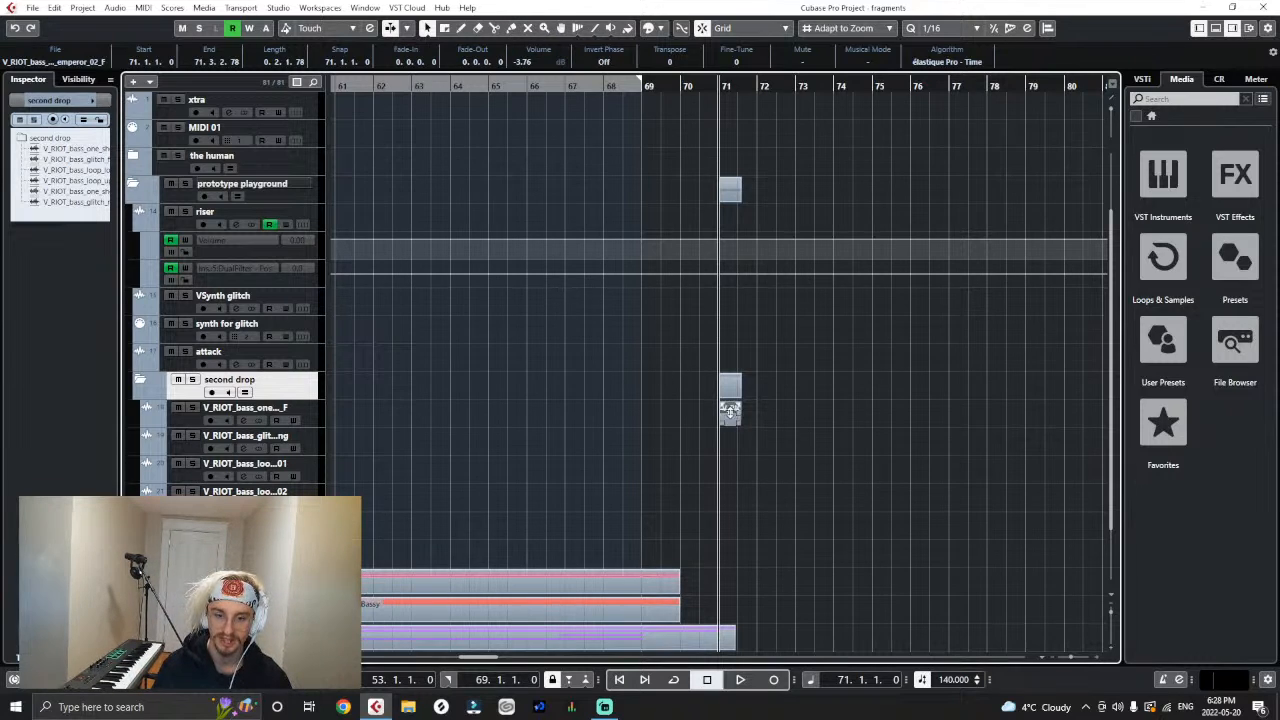
{"action": "left_click_drag", "start_coordinate": [738, 420], "coordinate": [763, 403]}
{"action": "scroll", "coordinate": [759, 382], "scroll_direction": "up", "scroll_amount": 2}
{"action": "scroll", "coordinate": [767, 442], "scroll_direction": "down", "scroll_amount": 2}
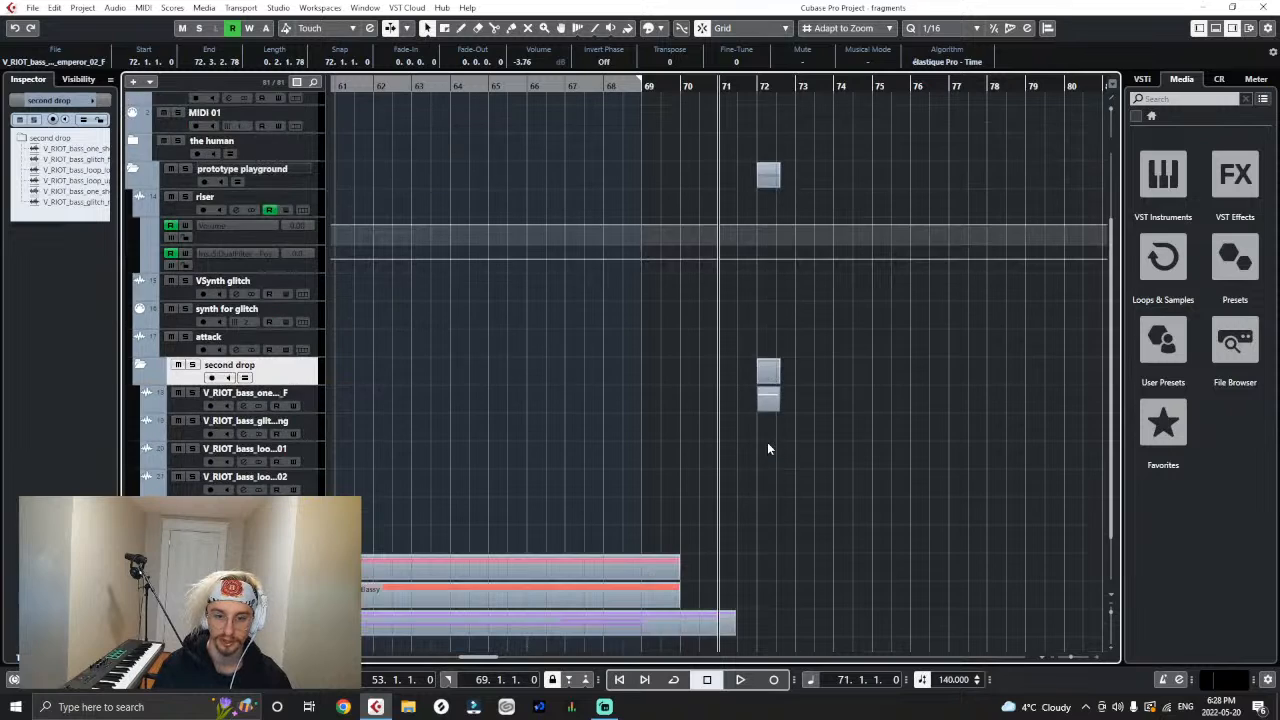
{"action": "left_click_drag", "start_coordinate": [766, 412], "coordinate": [726, 416]}
{"action": "left_click", "coordinate": [801, 425]}
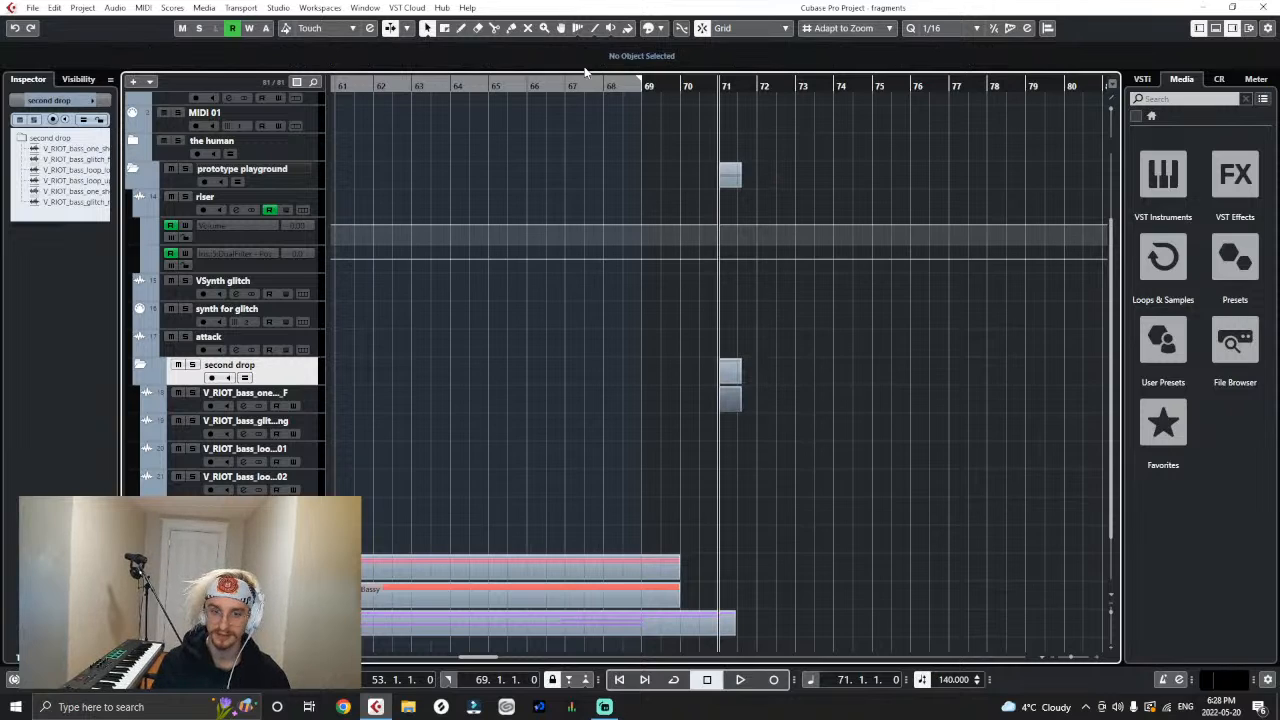
- Play the arrangement from bar 67 through the emperor one-shot at bar 71 to hear the transition
{"action": "left_click_drag", "start_coordinate": [601, 86], "coordinate": [565, 86]}
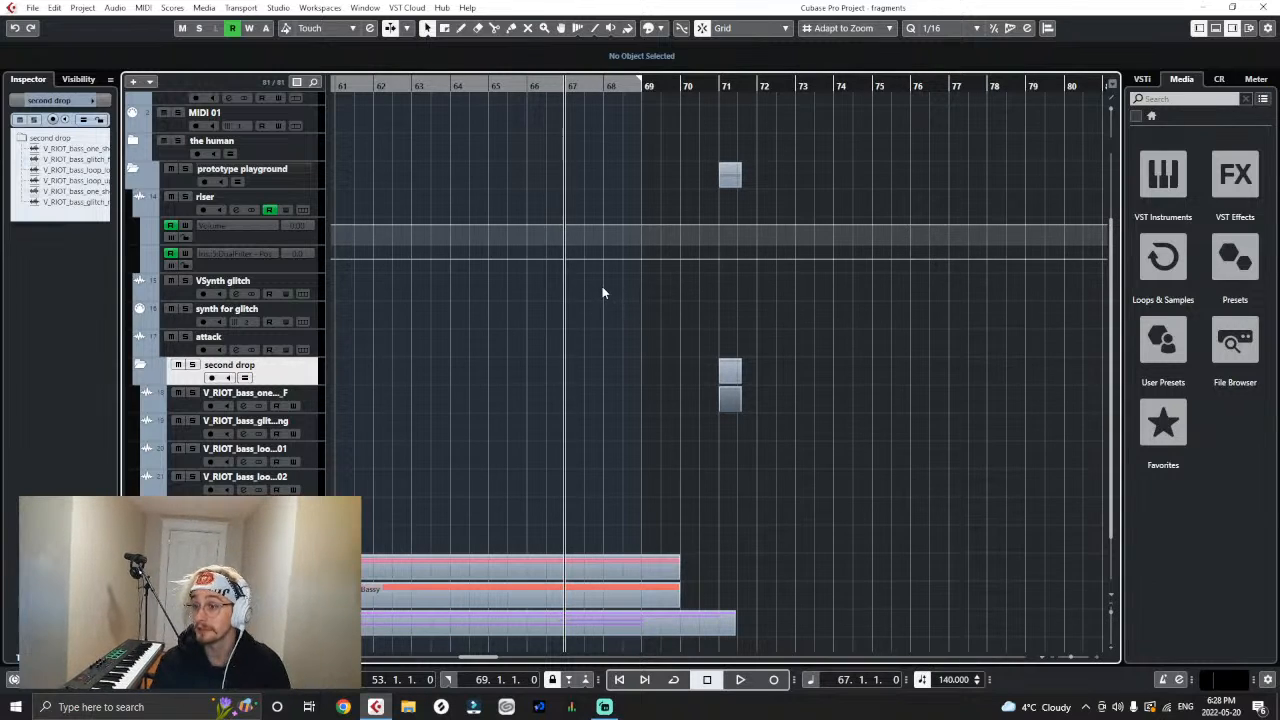
{"action": "key", "text": "space"}
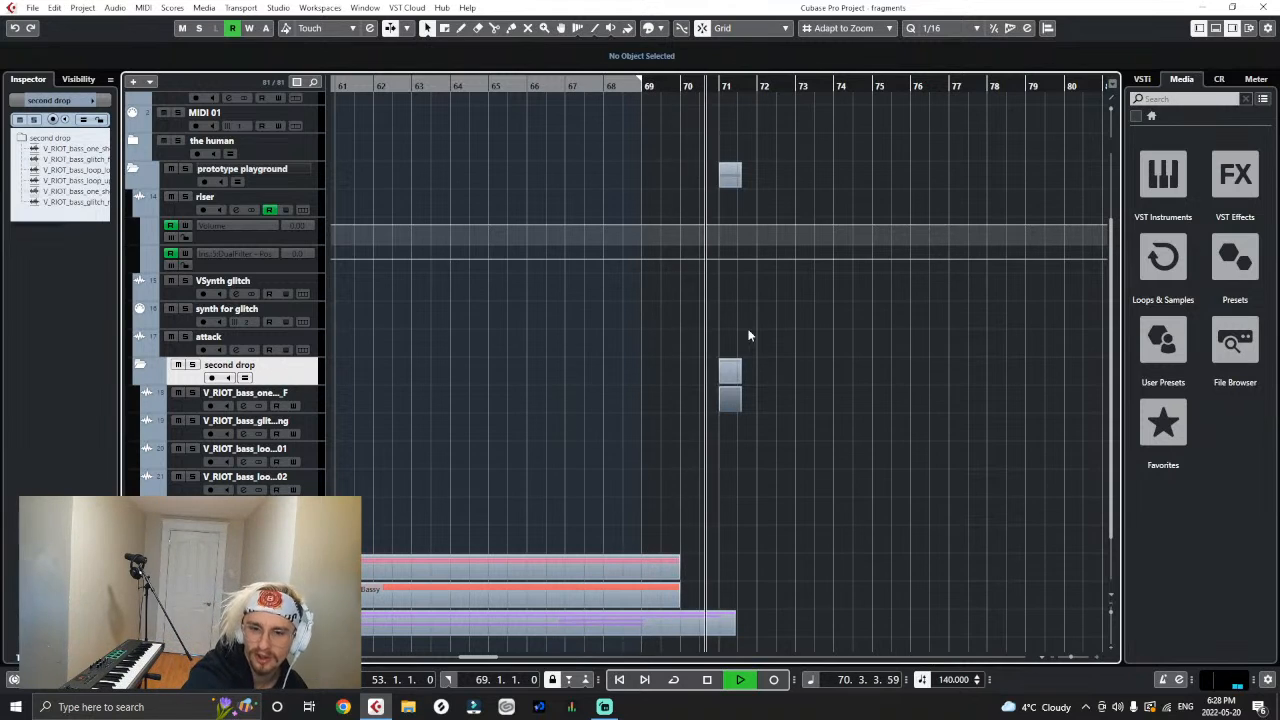
{"action": "key", "text": "space"}
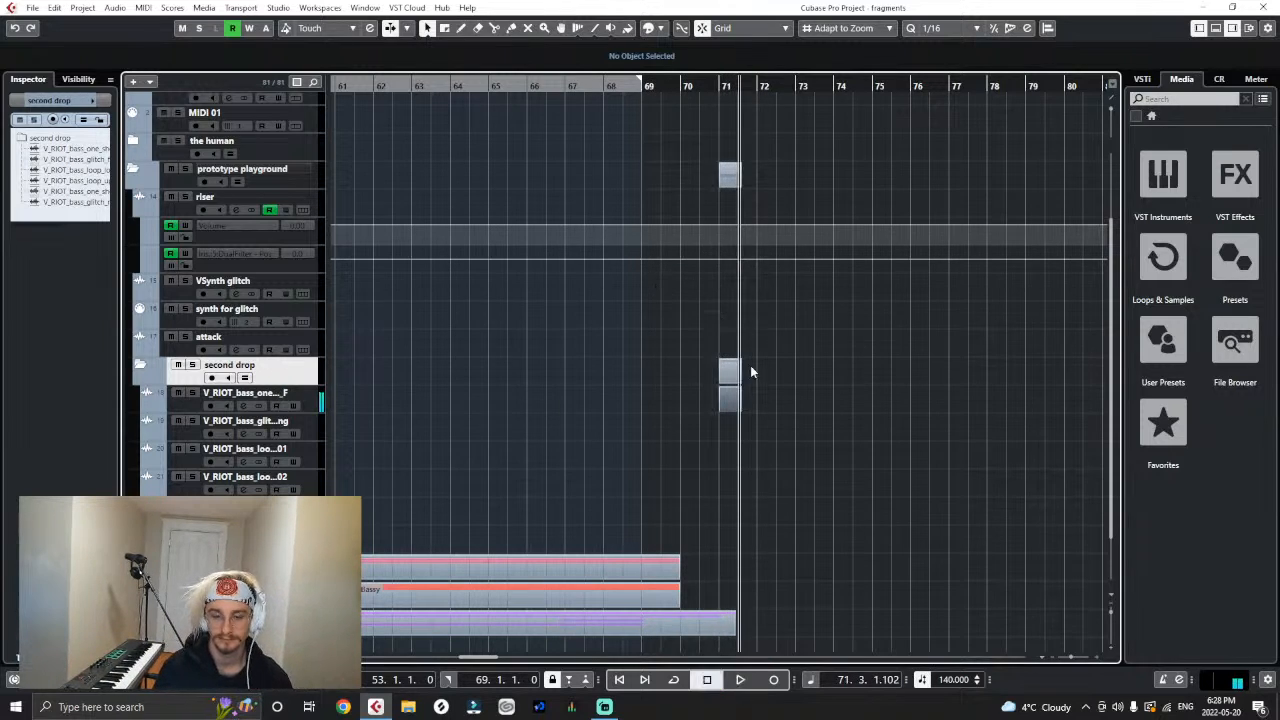
- Raise the clip volume of the emperor one-shot at bar 71 and place the playback position at 69.3
{"action": "scroll", "coordinate": [762, 387], "scroll_direction": "up", "scroll_amount": 4}
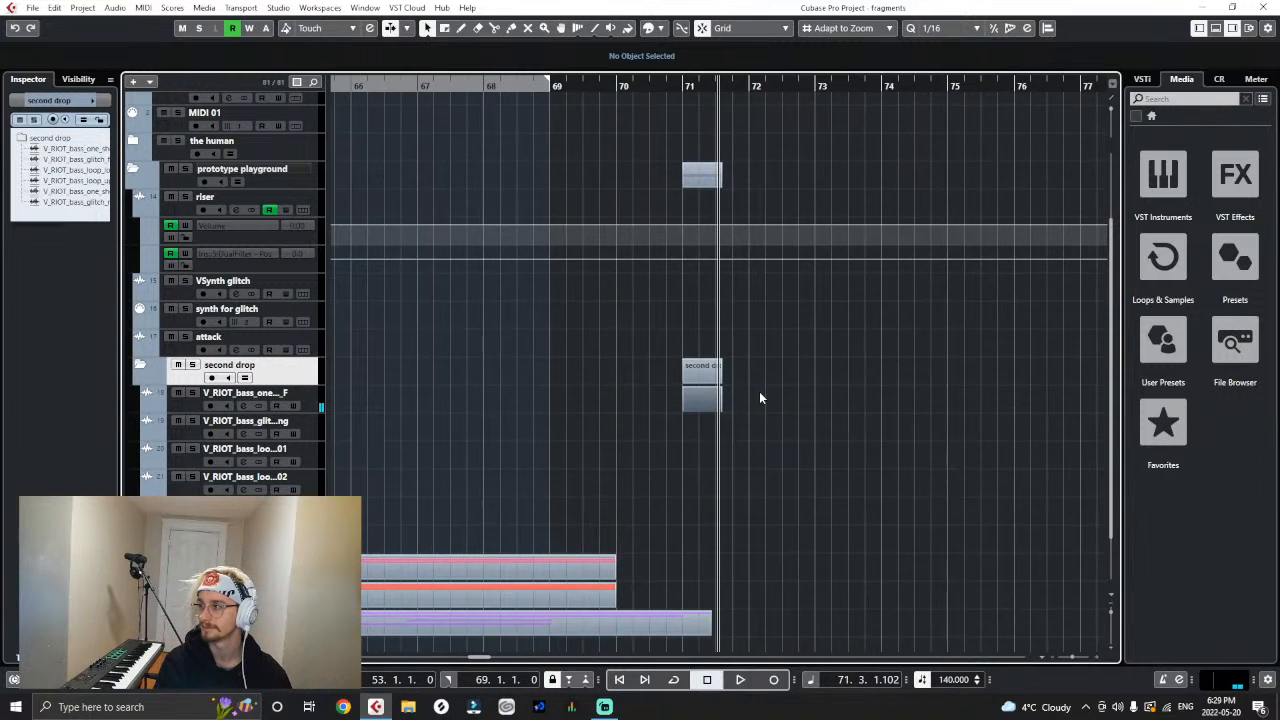
{"action": "key", "text": "h"}
{"action": "key", "text": "h"}
{"action": "key", "text": "h"}
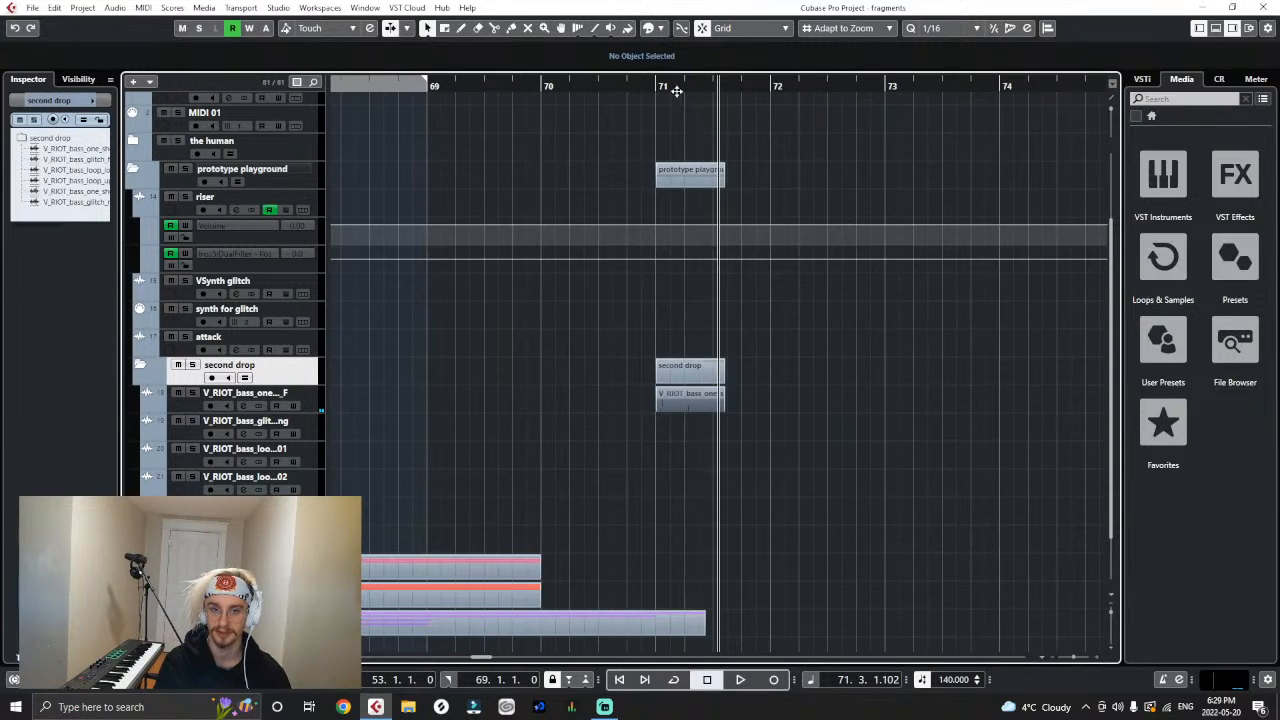
{"action": "left_click_drag", "start_coordinate": [519, 88], "coordinate": [484, 88]}
{"action": "left_click_drag", "start_coordinate": [688, 397], "coordinate": [705, 393]}
{"action": "left_click", "coordinate": [889, 402]}
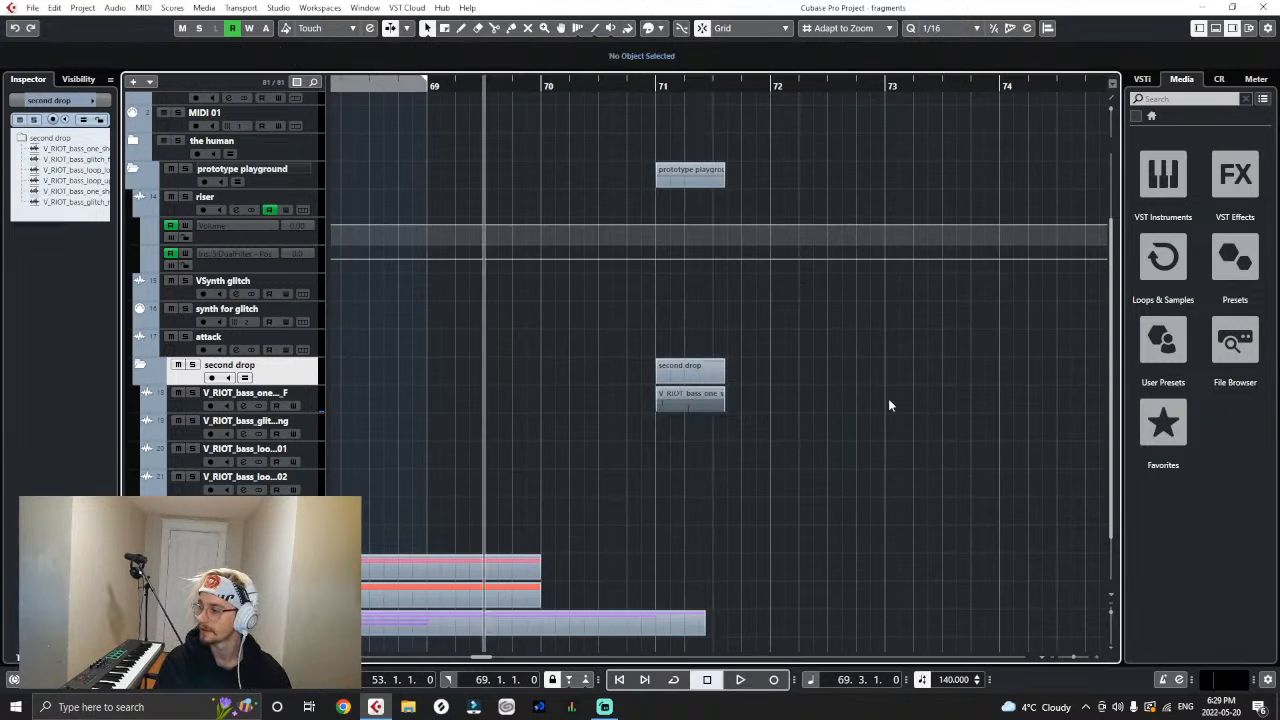
- Play the emperor one-shot from bar 71, raise its clip volume further, and replay it with the lead-in from before bar 69
{"action": "left_click", "coordinate": [648, 94]}
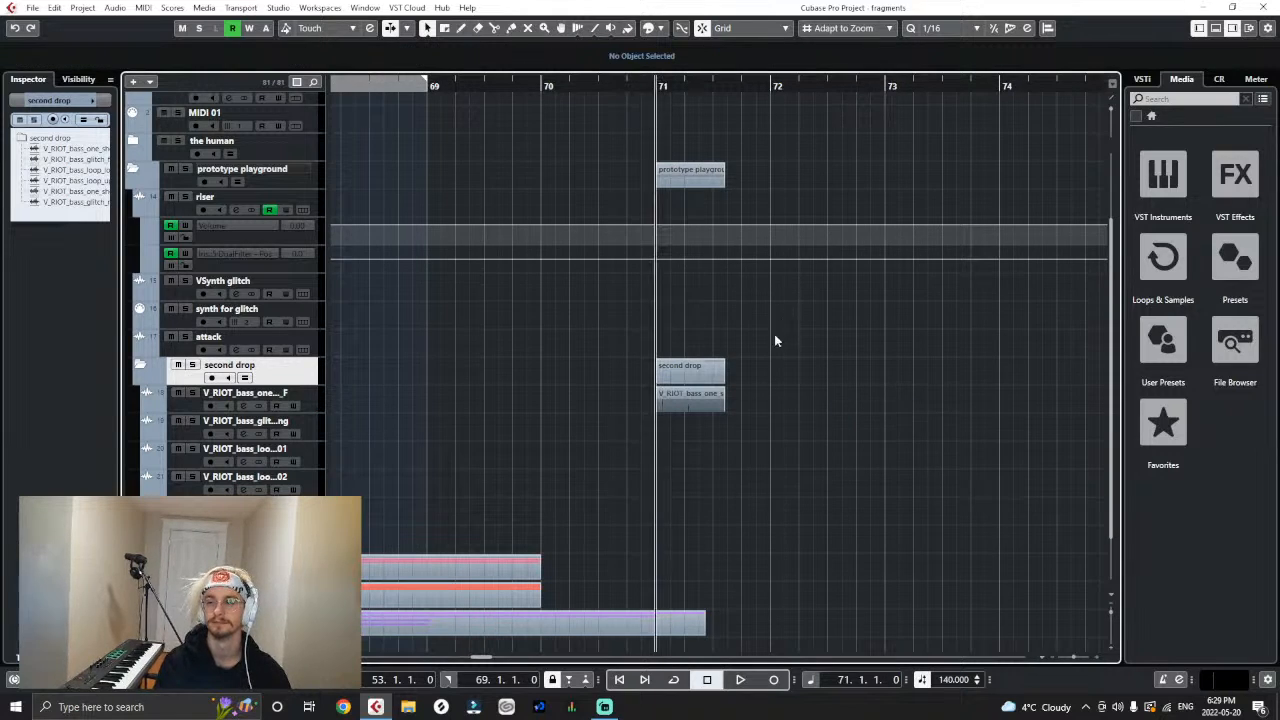
{"action": "left_click", "coordinate": [309, 402]}
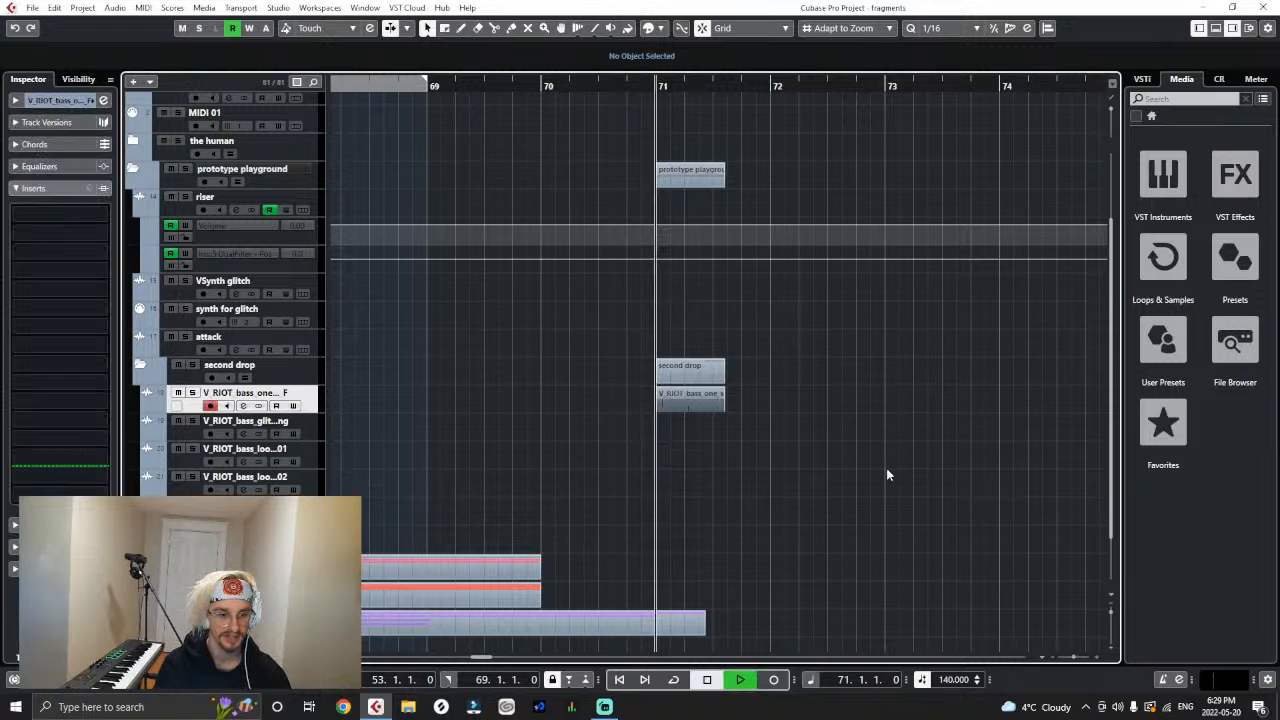
{"action": "key", "text": "space"}
{"action": "left_click_drag", "start_coordinate": [690, 391], "coordinate": [700, 388]}
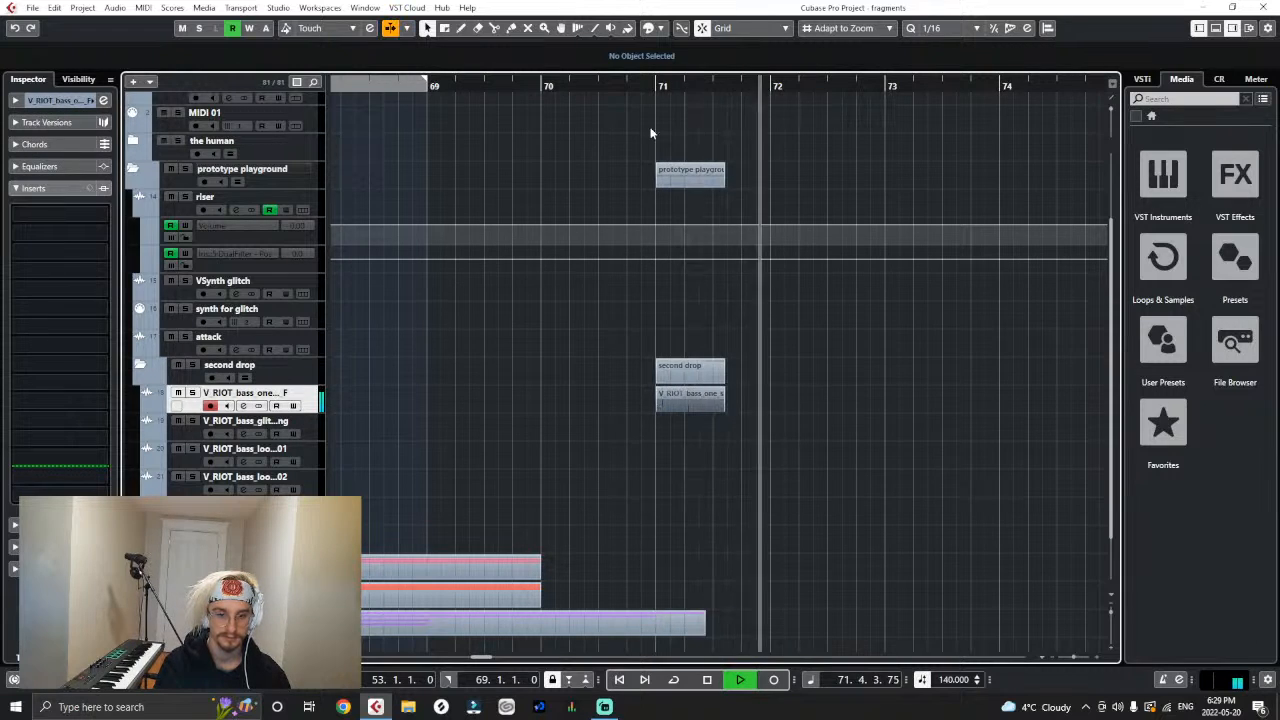
{"action": "left_click", "coordinate": [659, 86]}
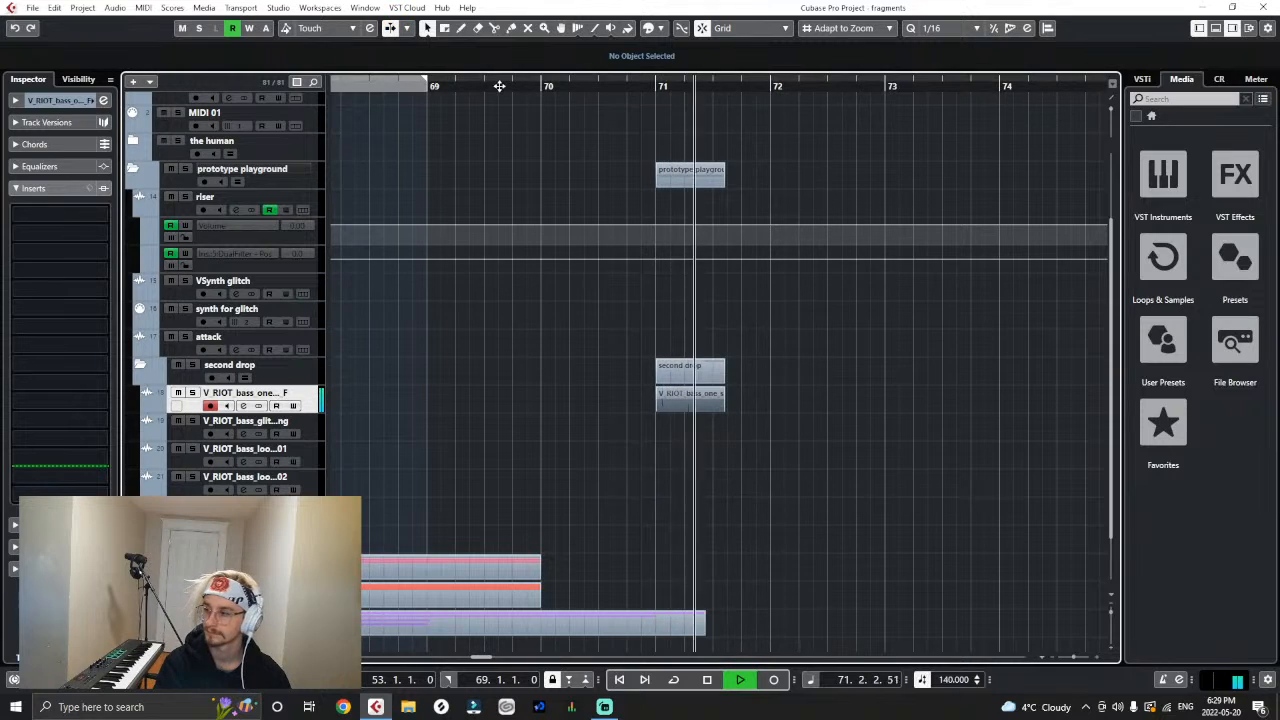
{"action": "left_click", "coordinate": [400, 88]}
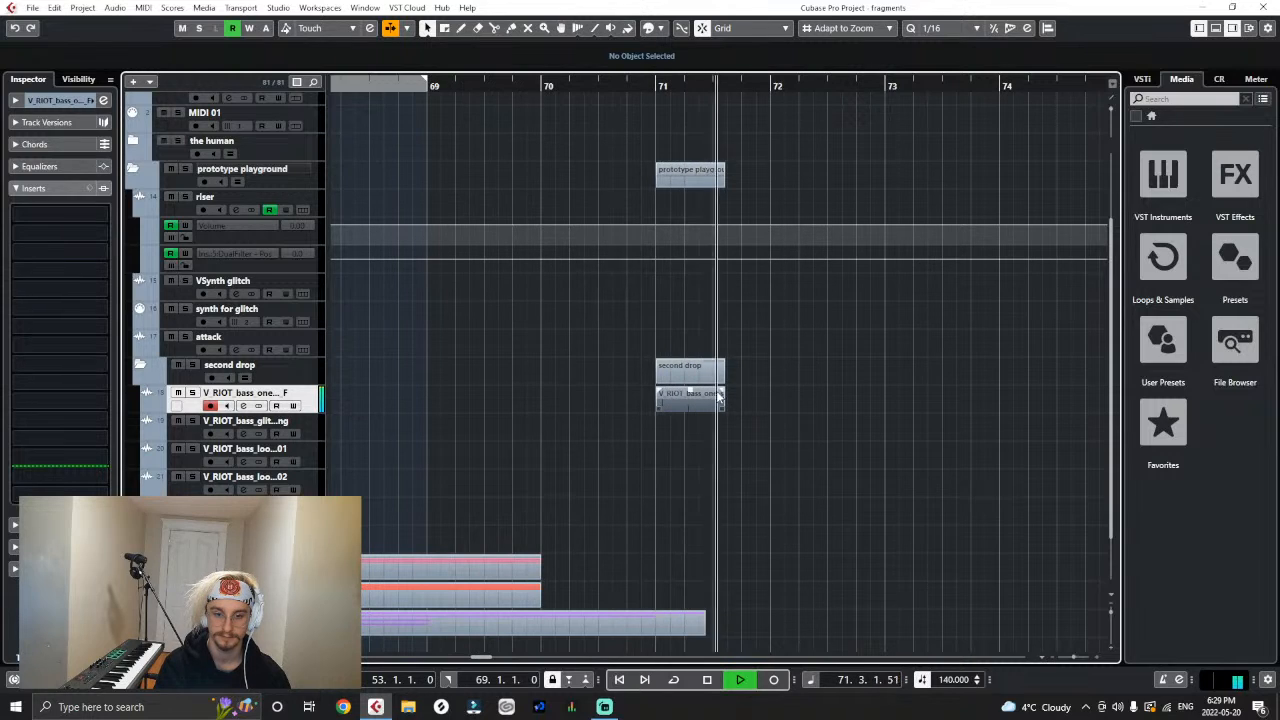
{"action": "key", "text": "space"}
- Add a MIDI track directly below the emperor one-shot track in the second drop folder
{"action": "key", "text": "g"}
{"action": "key", "text": "g"}
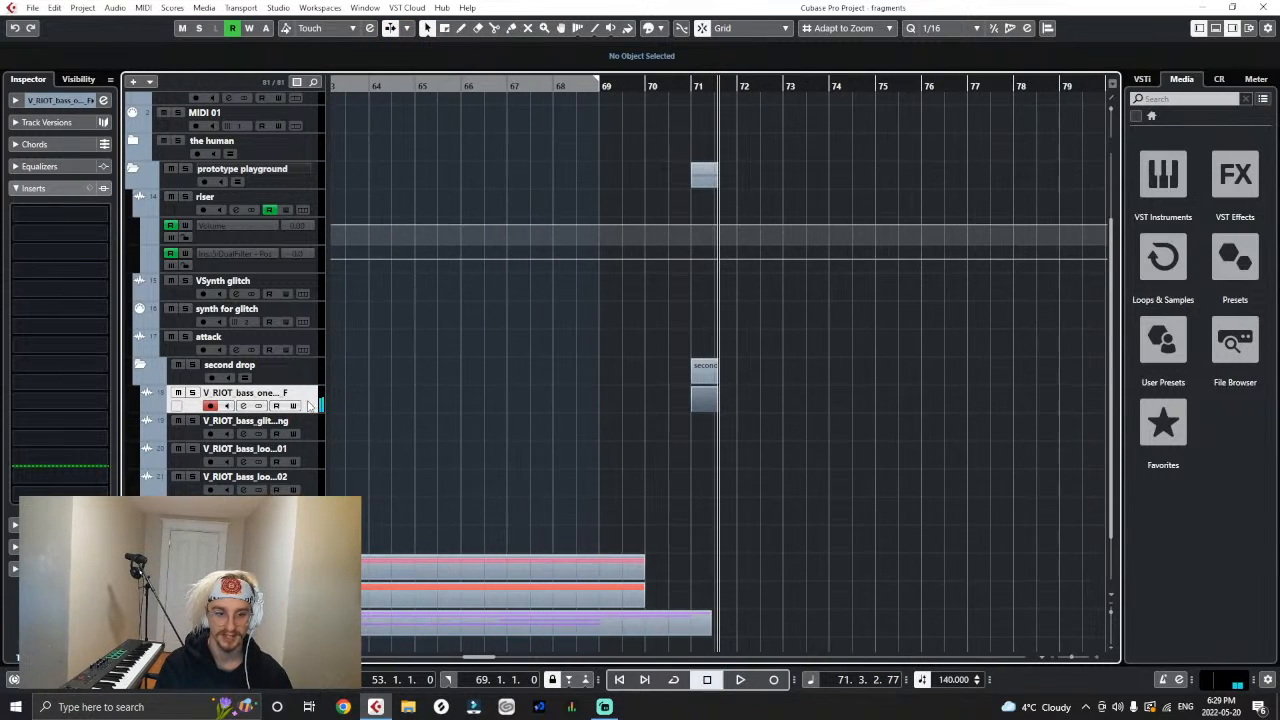
{"action": "right_click", "coordinate": [308, 400]}
{"action": "mouse_move", "coordinate": [445, 88]}
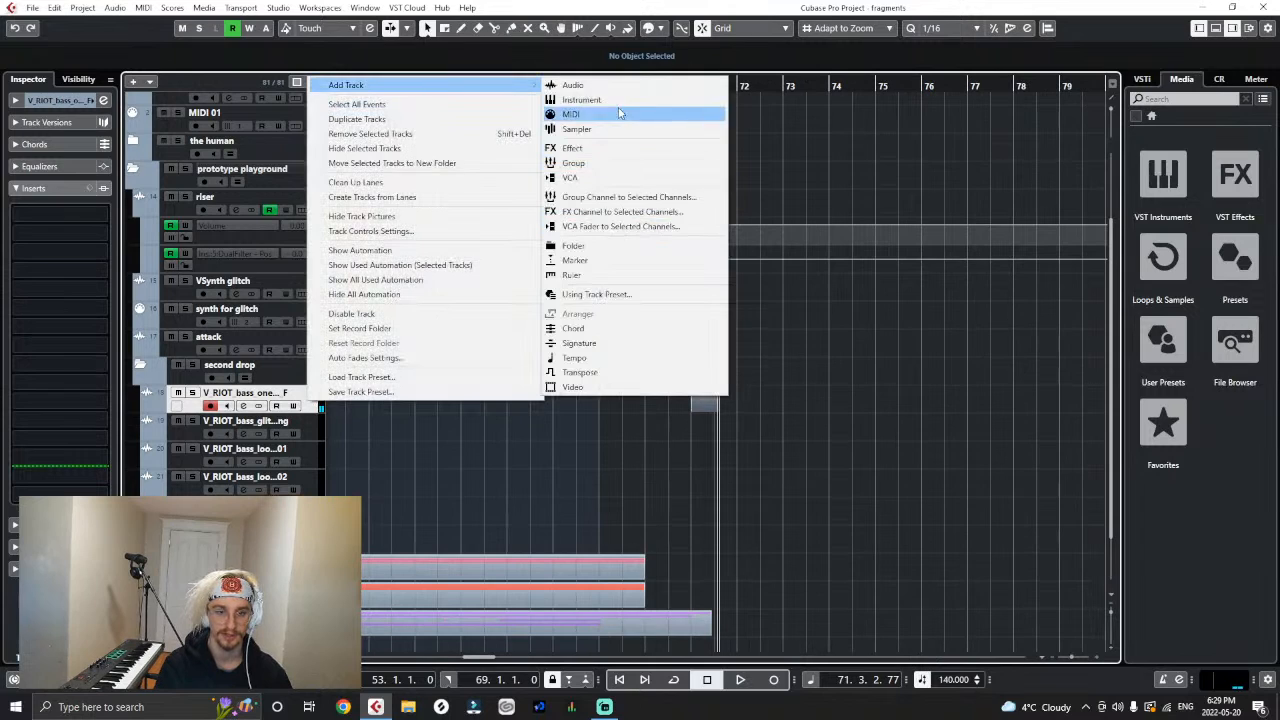
{"action": "left_click", "coordinate": [590, 114]}
{"action": "left_click", "coordinate": [675, 438]}
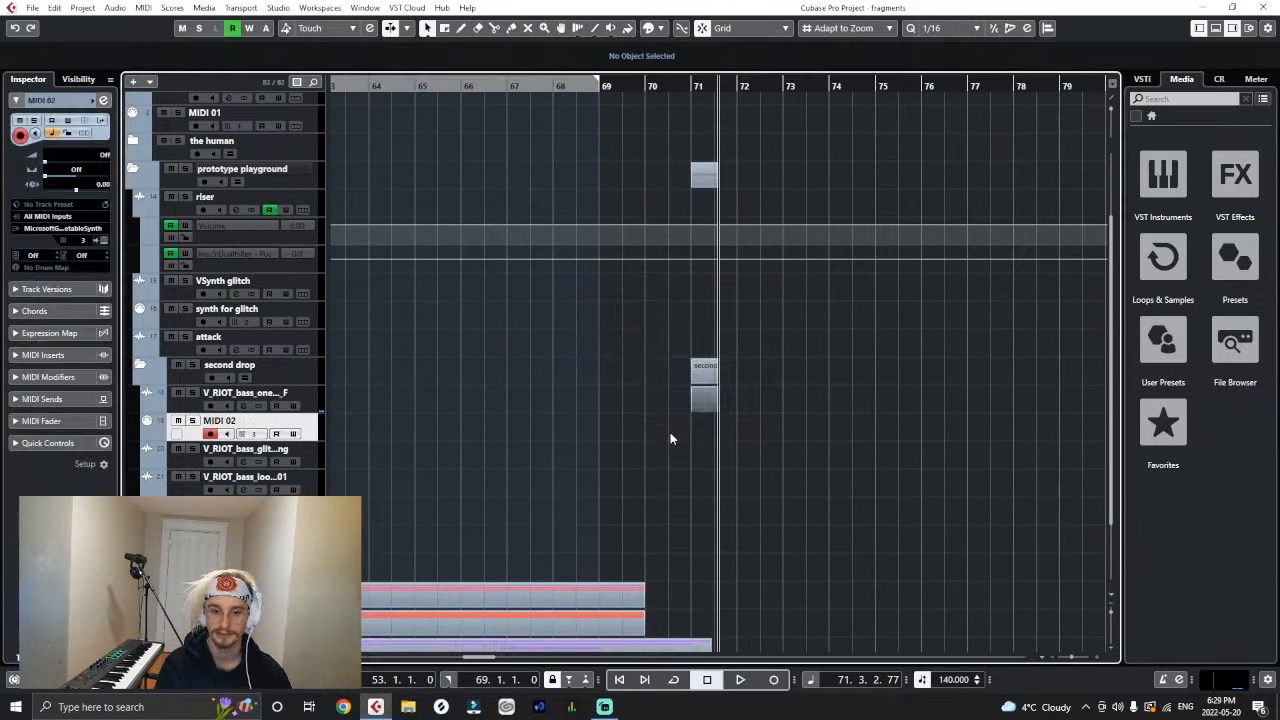
- Move the love_you_getter loop clip to bar 72 and place its track directly below the emperor one-shot track
{"action": "key", "text": "g"}
{"action": "key", "text": "g"}
{"action": "left_click_drag", "start_coordinate": [951, 482], "coordinate": [728, 484]}
{"action": "left_click_drag", "start_coordinate": [317, 484], "coordinate": [311, 436]}
{"action": "key", "text": "h"}
{"action": "key", "text": "h"}
{"action": "key", "text": "h"}
{"action": "key", "text": "h"}
{"action": "key", "text": "h"}
{"action": "key", "text": "h"}
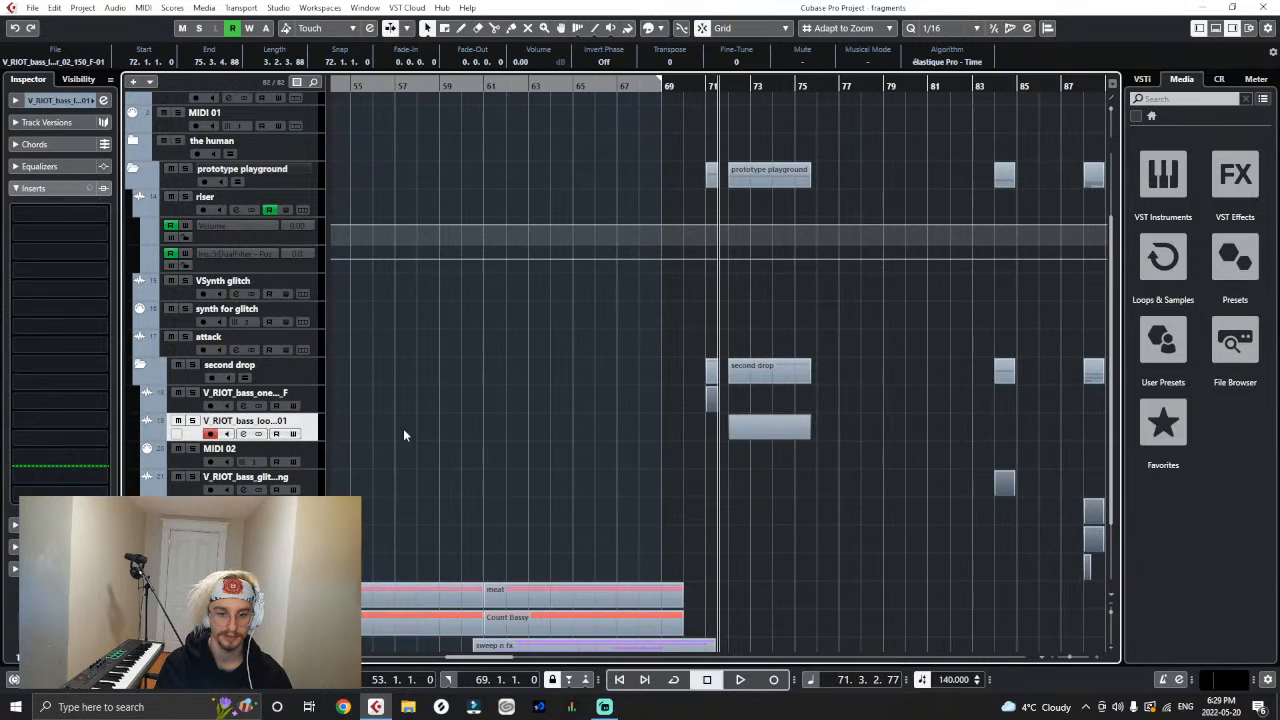
- Play the love_you_getter loop at bar 72 to hear how it follows the emperor one-shot
{"action": "mouse_move", "coordinate": [792, 434]}
{"action": "left_mouse_down"}
{"action": "mouse_move", "coordinate": [757, 436]}
{"action": "mouse_move", "coordinate": [790, 430]}
{"action": "left_mouse_up"}
{"action": "key", "text": "space"}
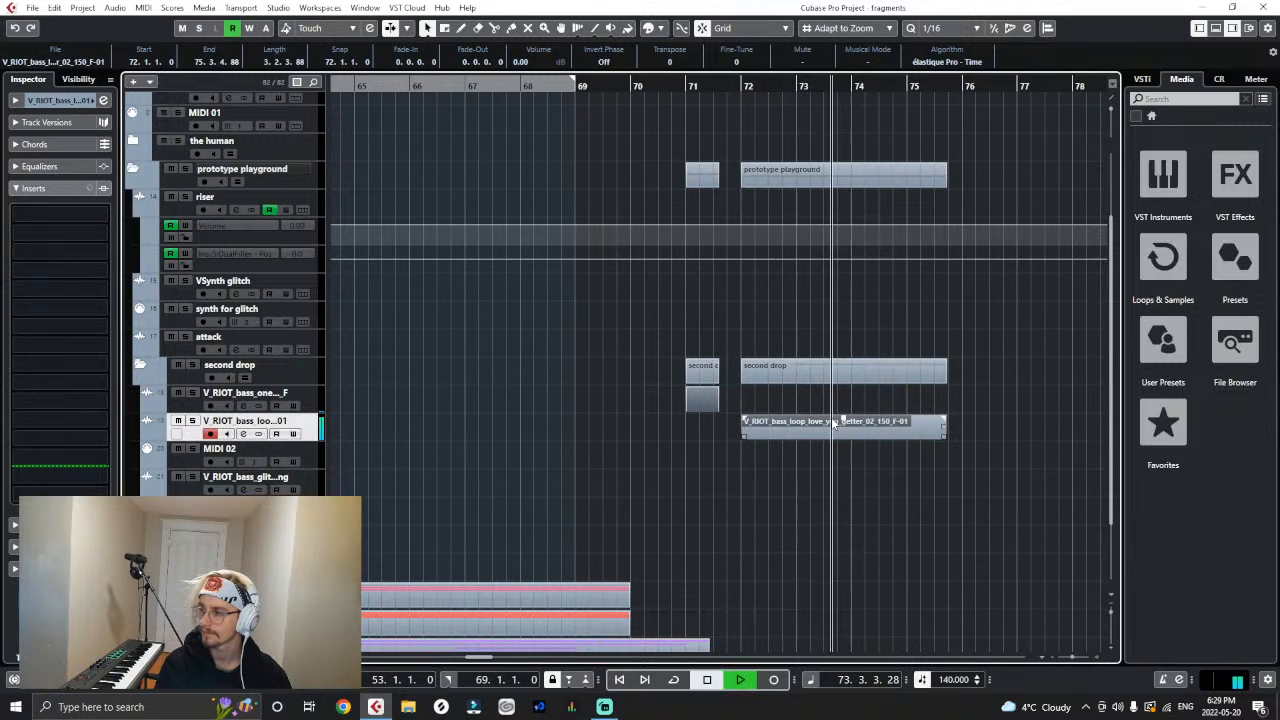
{"action": "key", "text": "space"}
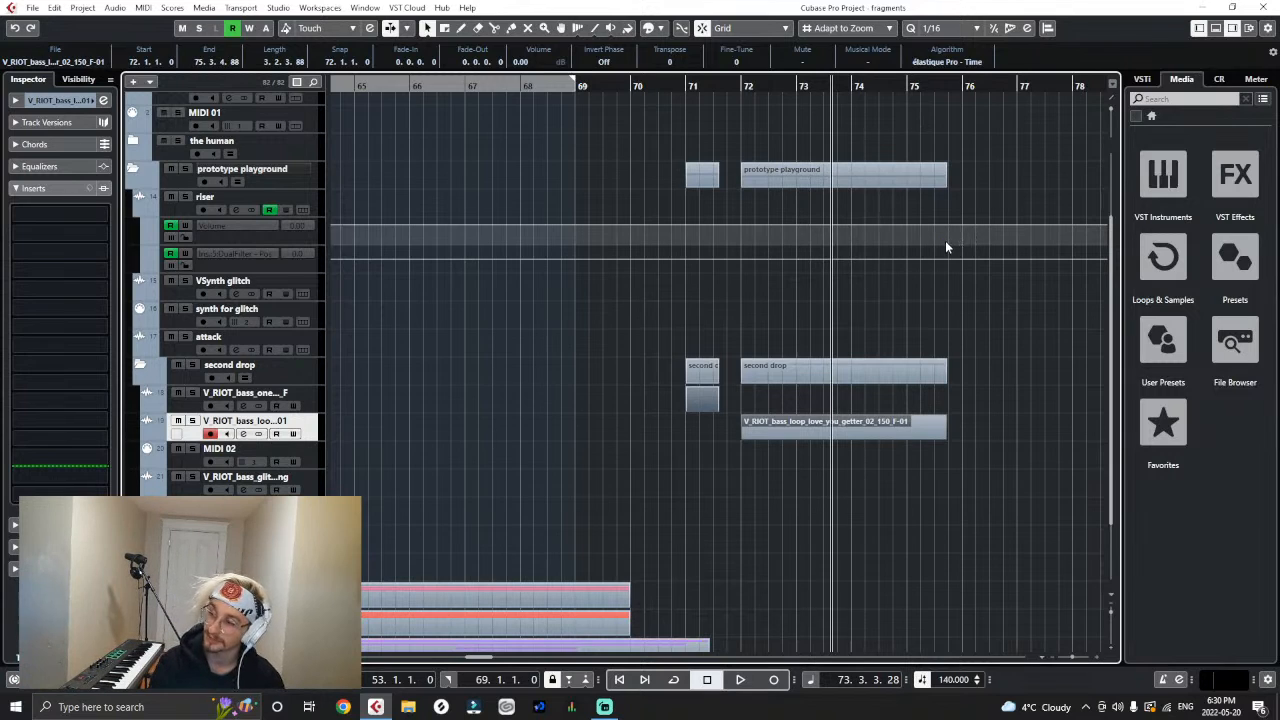
{"action": "key", "text": "g"}
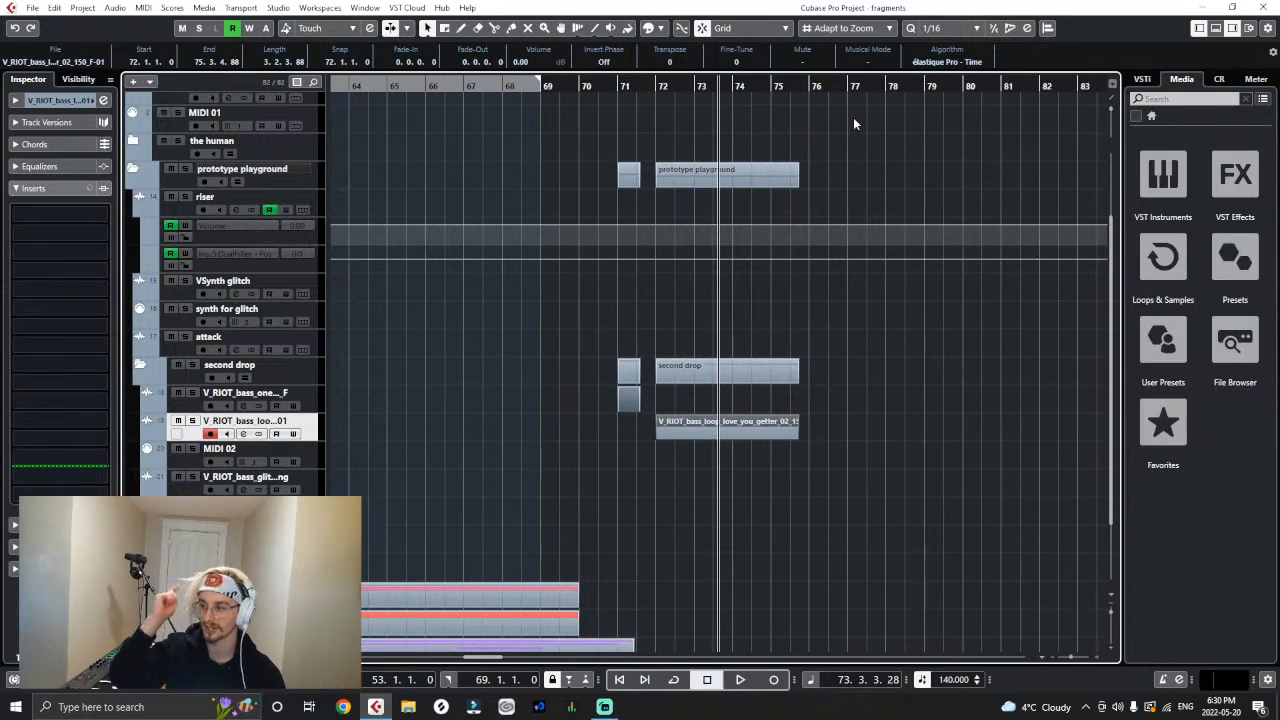
{"action": "key", "text": "h"}
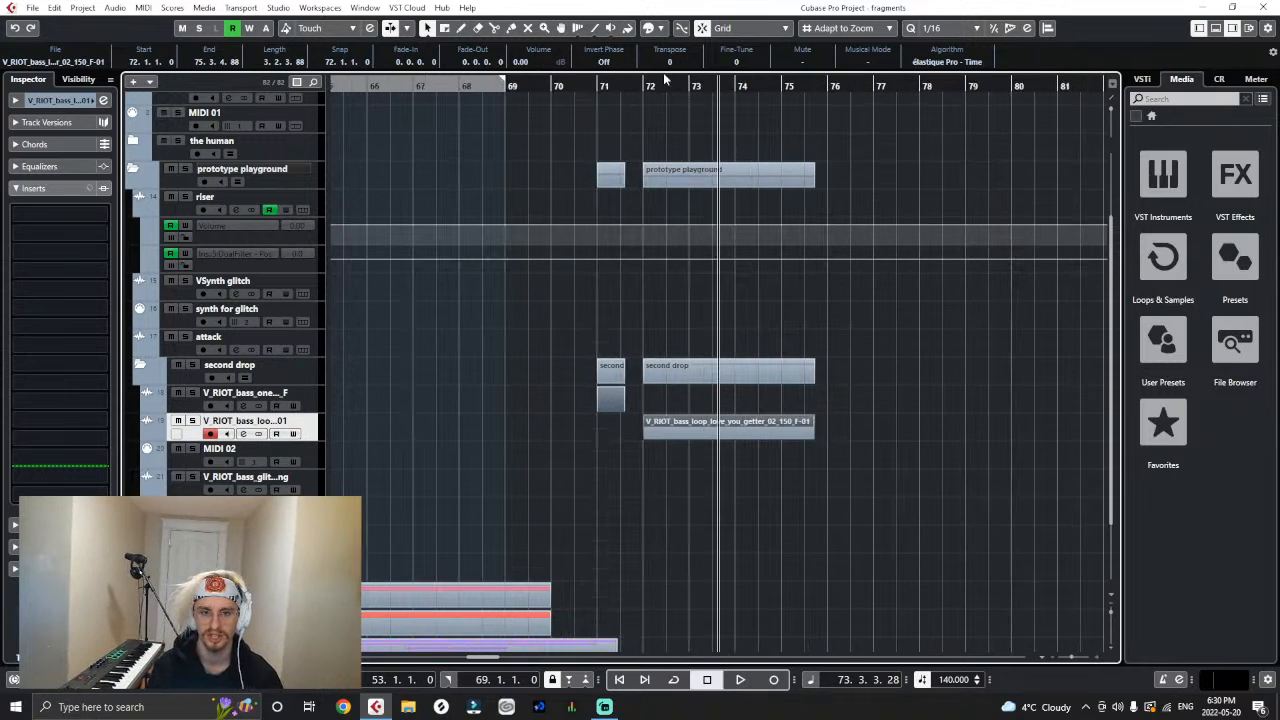
- Play from bar 71 to hear the emperor one-shot followed by the love_you_getter loop
{"action": "left_click", "coordinate": [656, 86]}
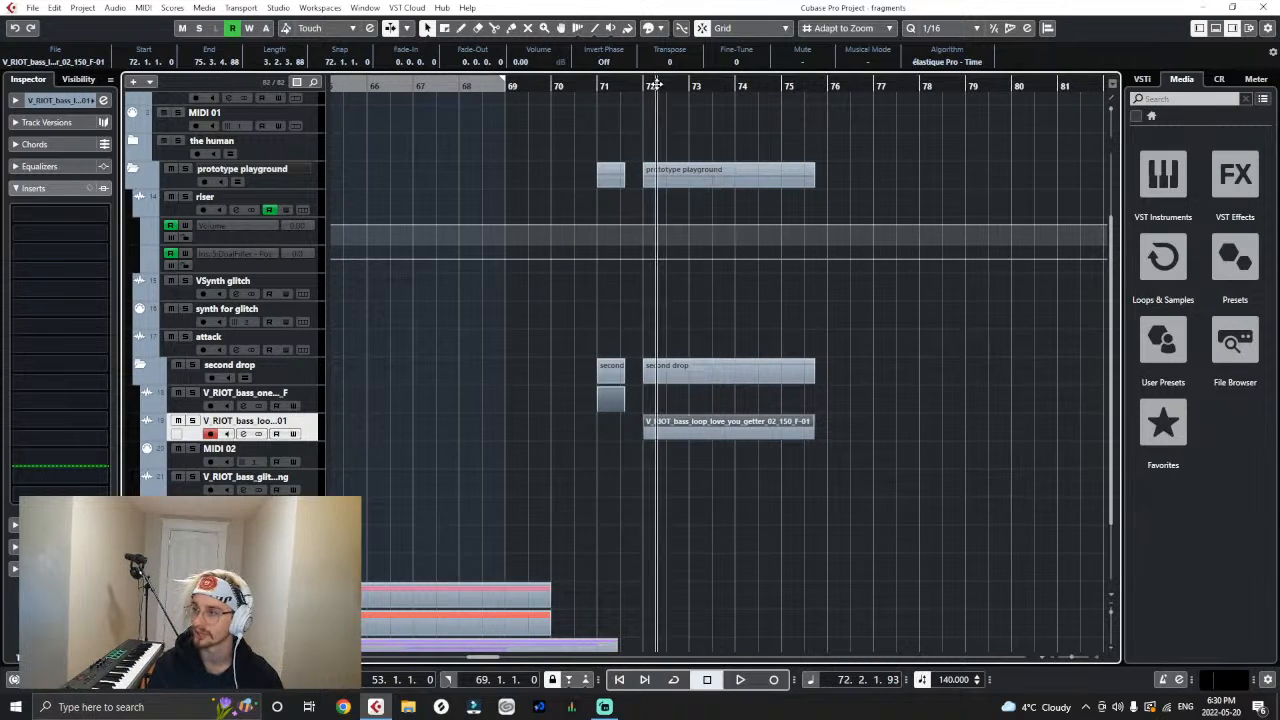
{"action": "left_click", "coordinate": [595, 87]}
{"action": "key", "text": "g"}
{"action": "left_click", "coordinate": [917, 388]}
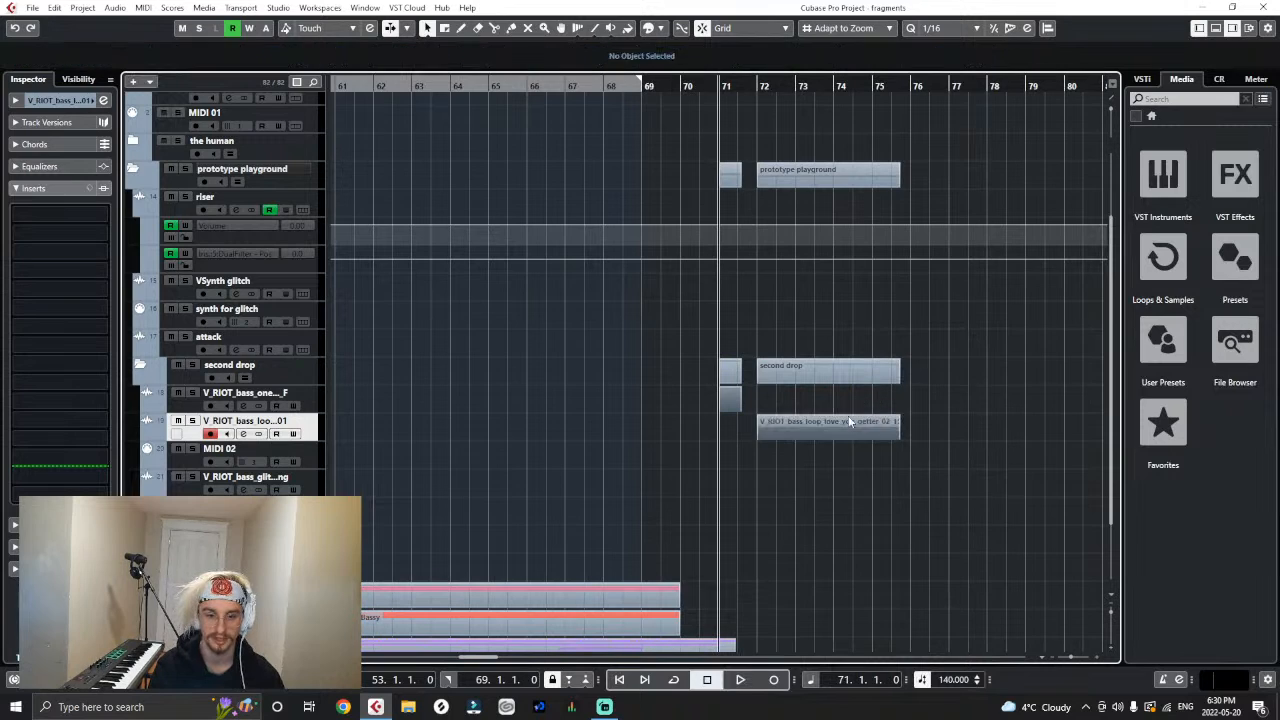
{"action": "key", "text": "space"}
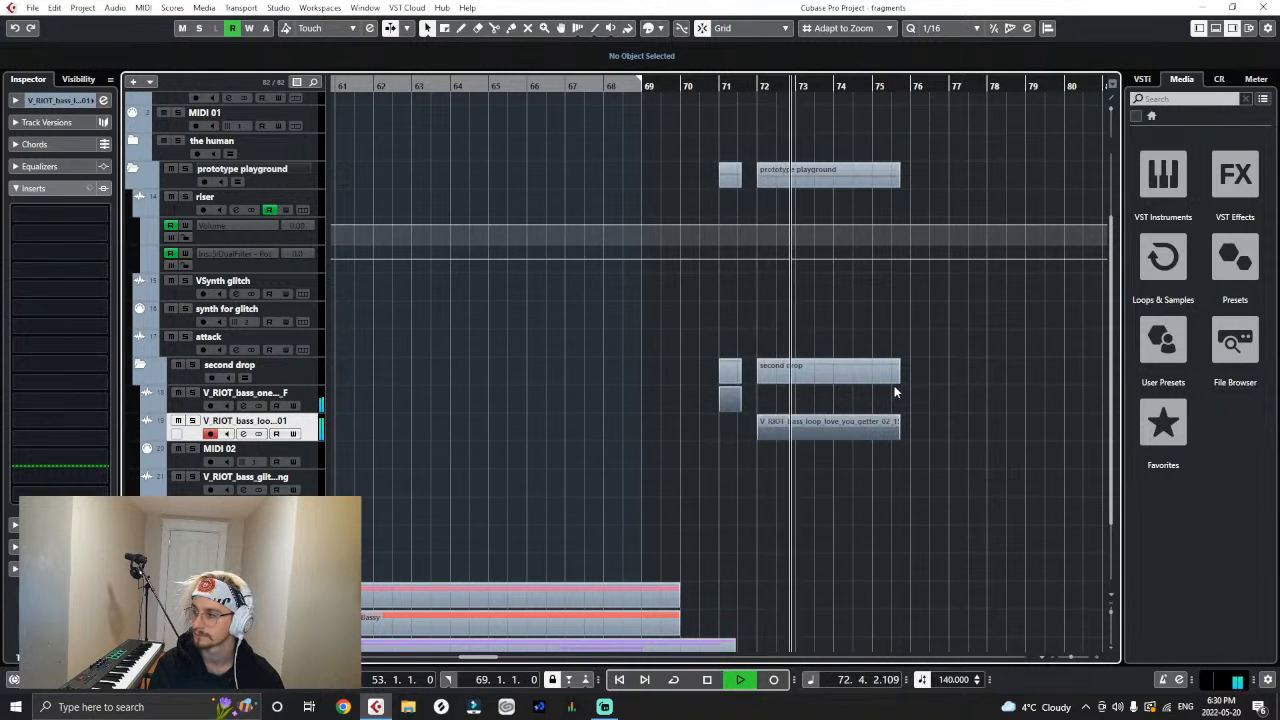
{"action": "key", "text": "space"}
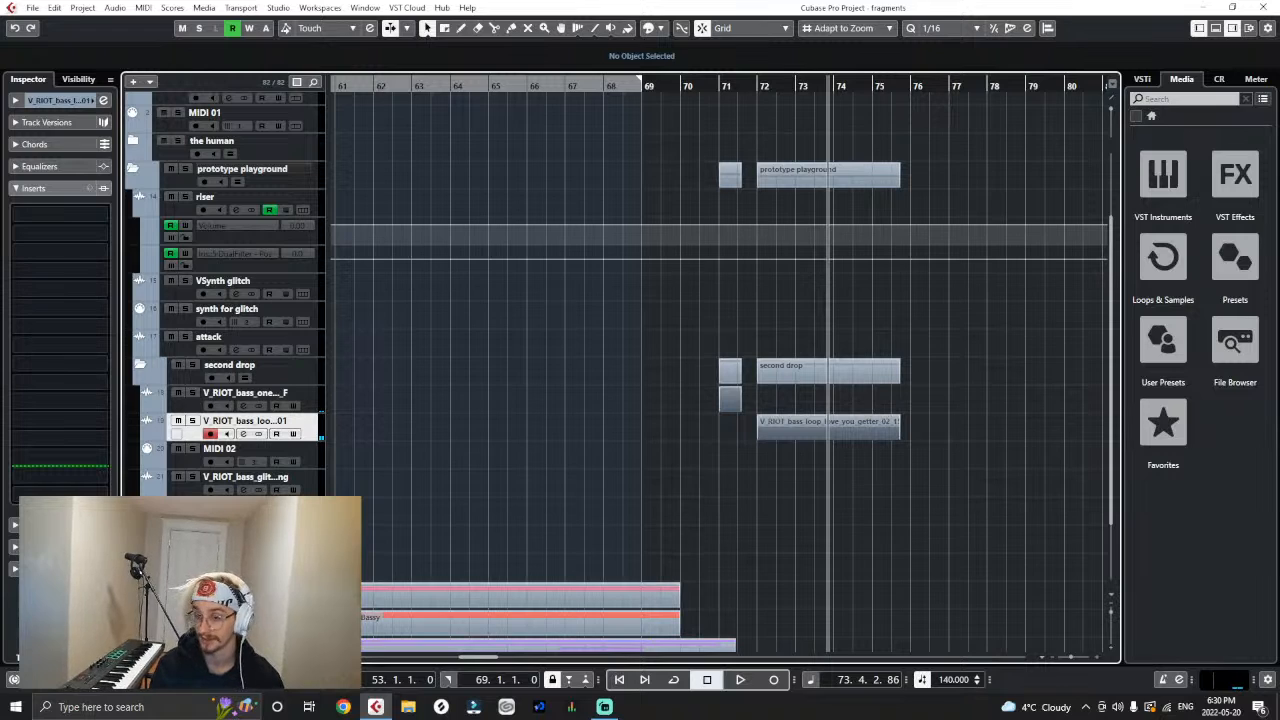
- Open Discord through the Windows search and return to the Cubase project
{"action": "left_click", "coordinate": [108, 707]}
{"action": "type", "text": "discord"}
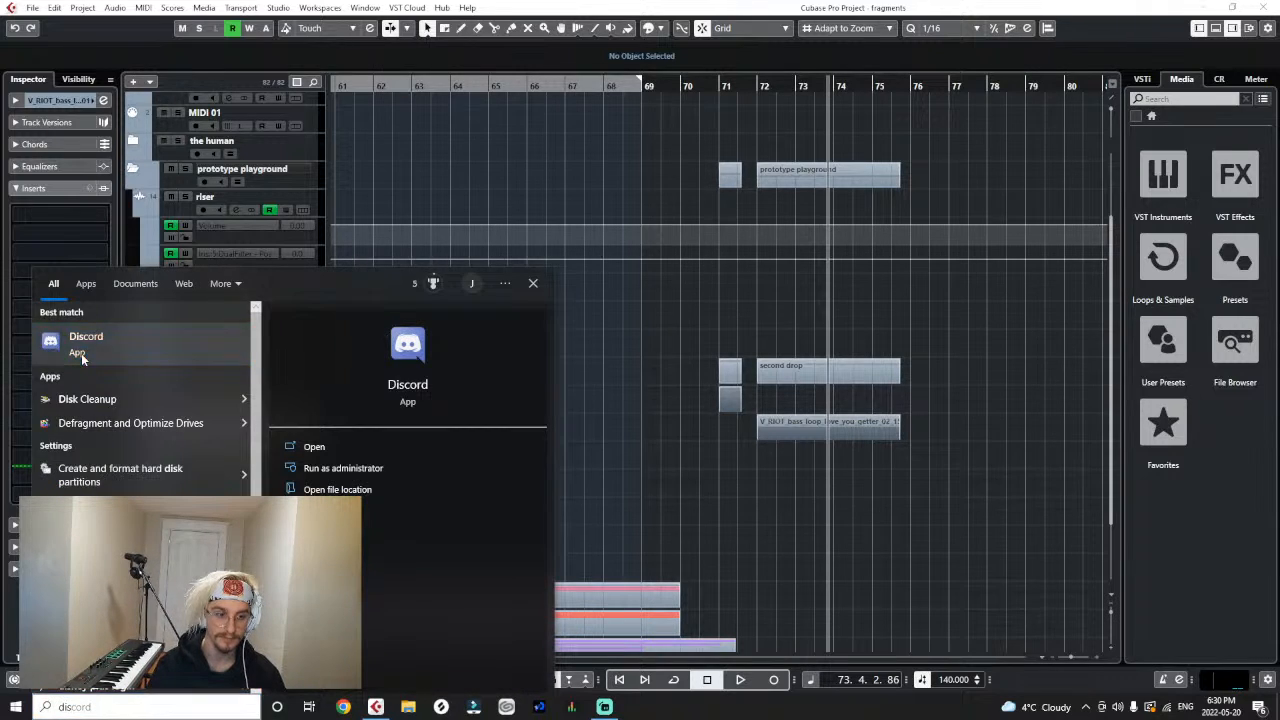
{"action": "left_click", "coordinate": [81, 354]}
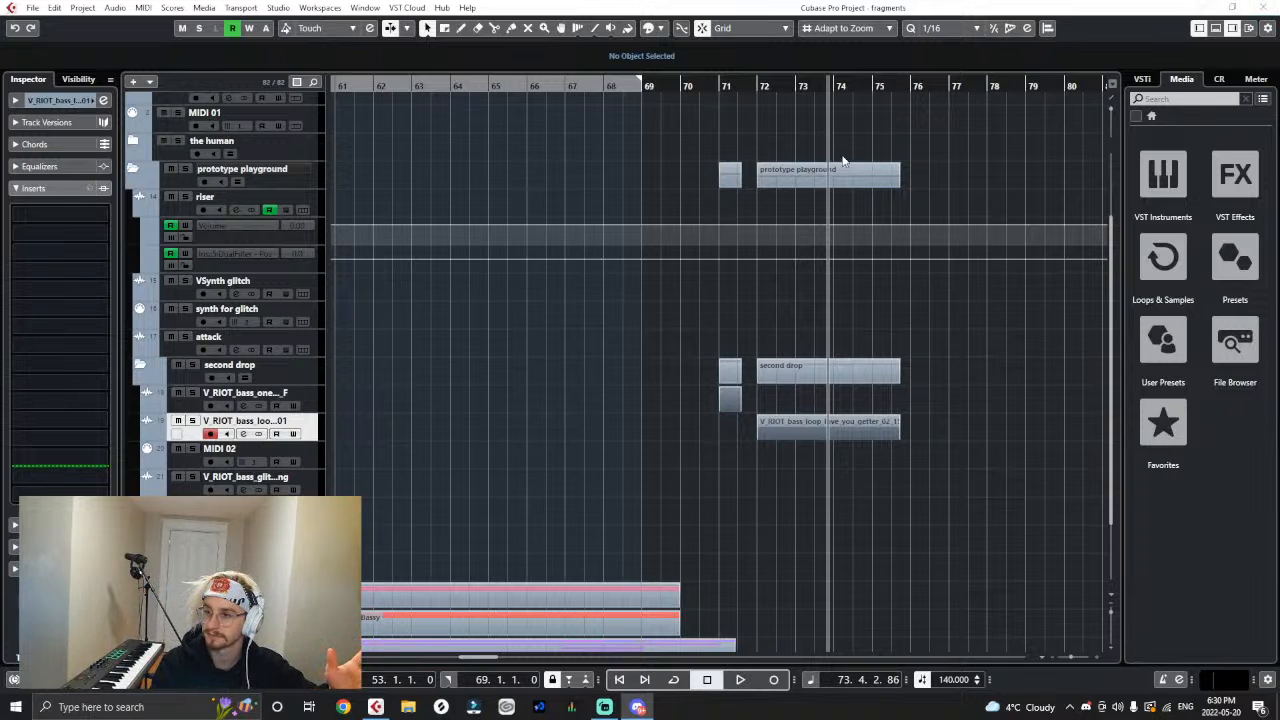
{"action": "left_click", "coordinate": [838, 209]}
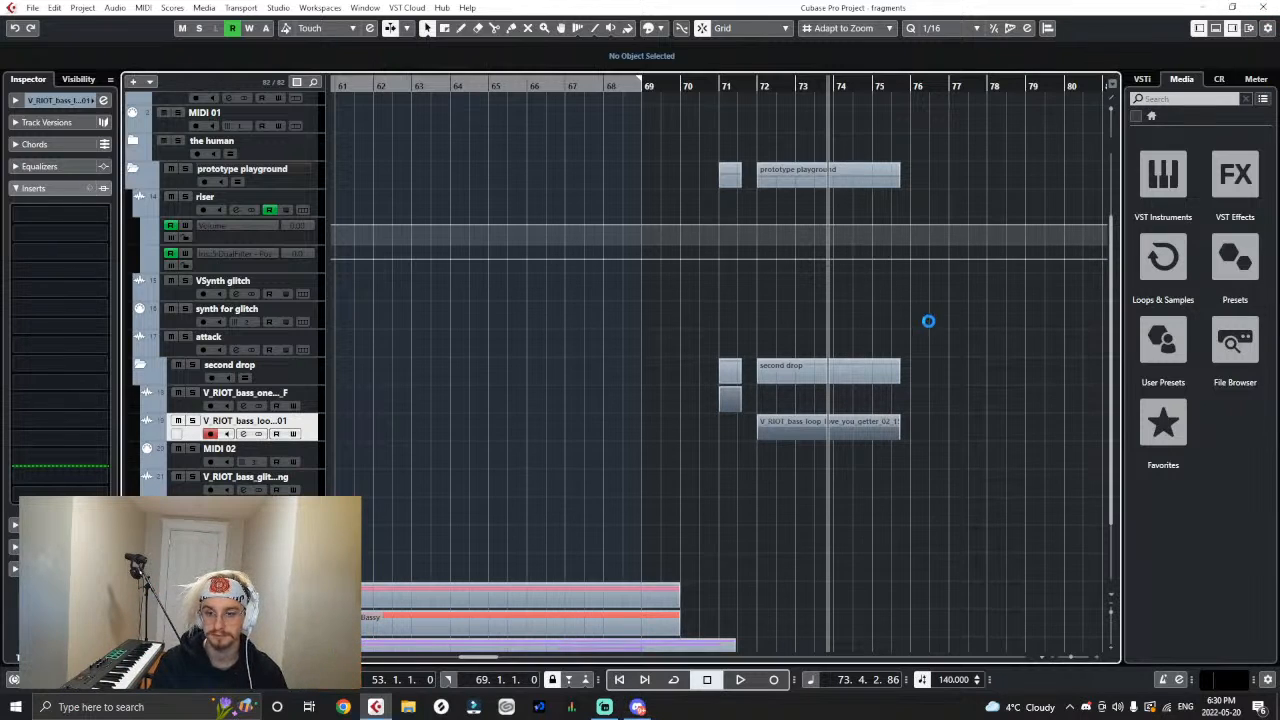
- Replay the drop from bar 71 and examine the opening of the love_you_getter loop for a cut point
{"action": "scroll", "coordinate": [928, 327], "scroll_direction": "right", "scroll_amount": 3}
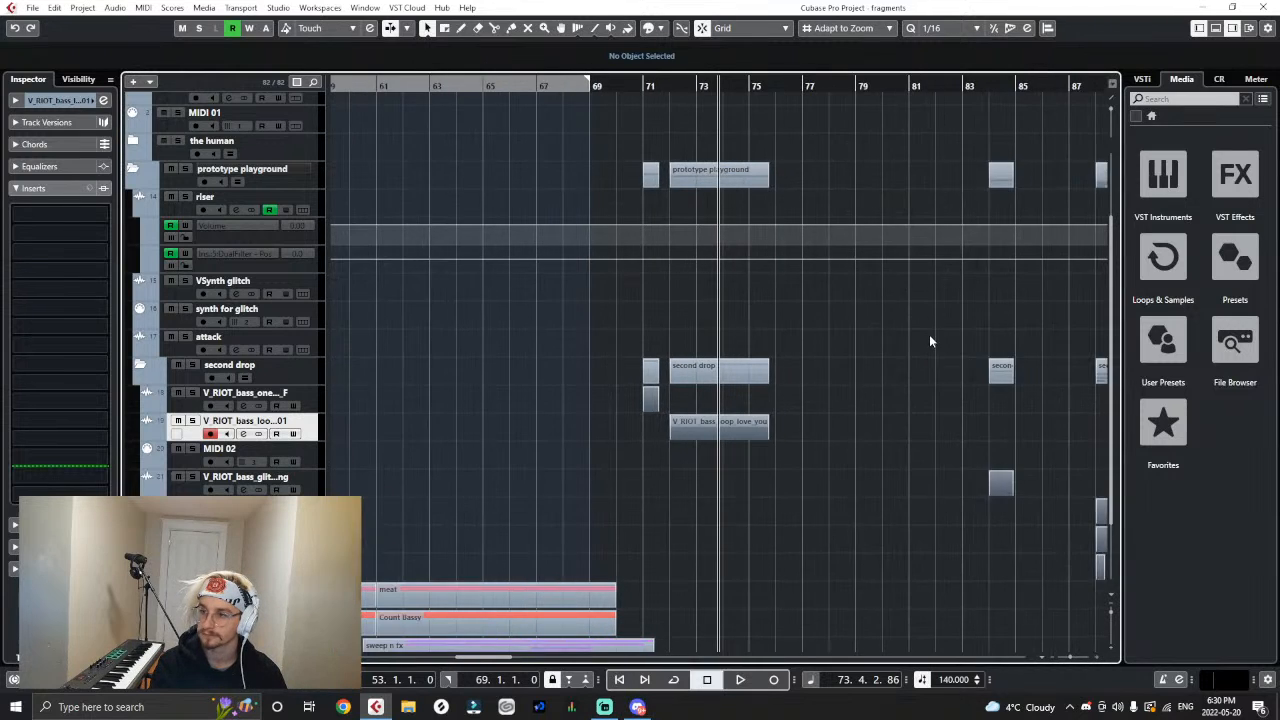
{"action": "key", "text": "h"}
{"action": "key", "text": "h"}
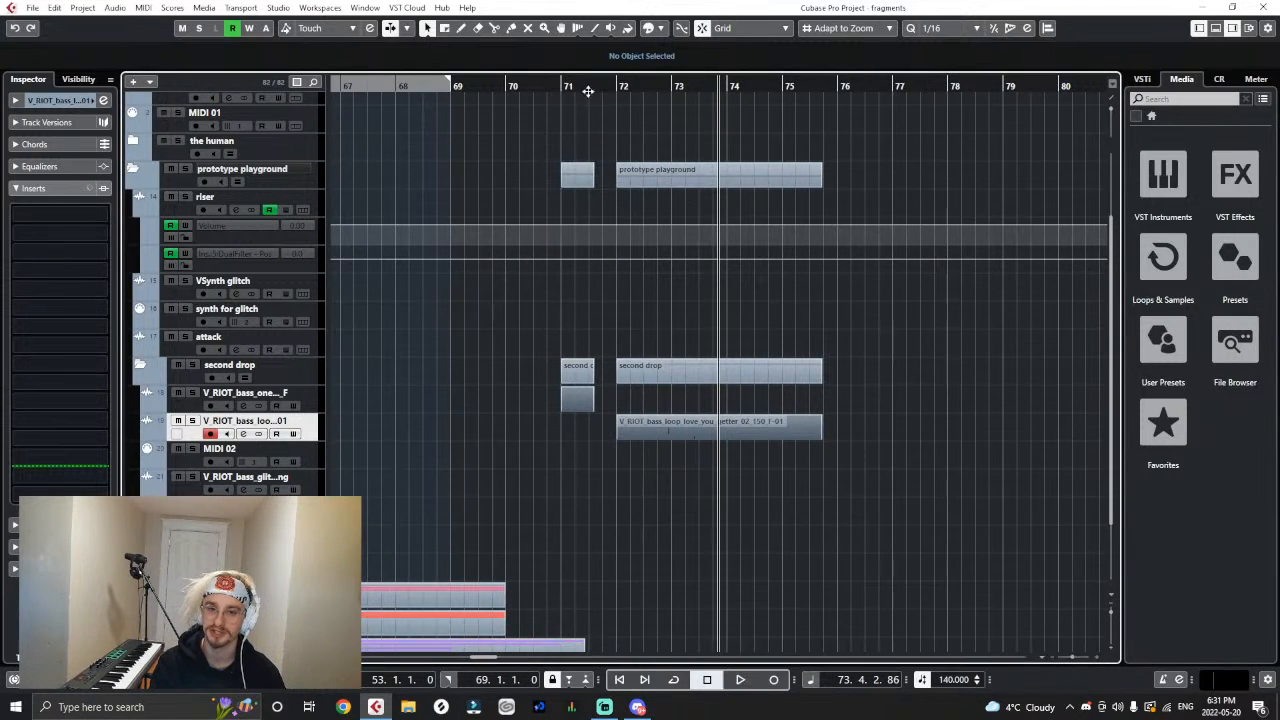
{"action": "left_click", "coordinate": [566, 86]}
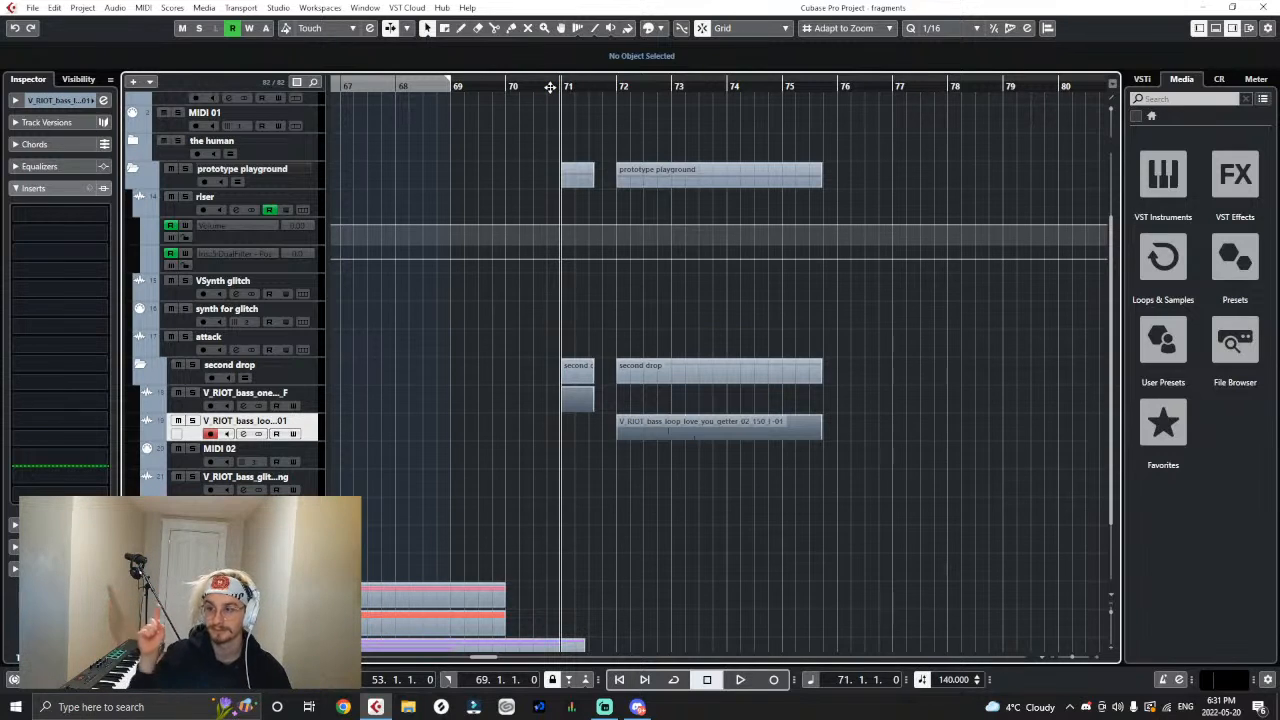
{"action": "key", "text": "g"}
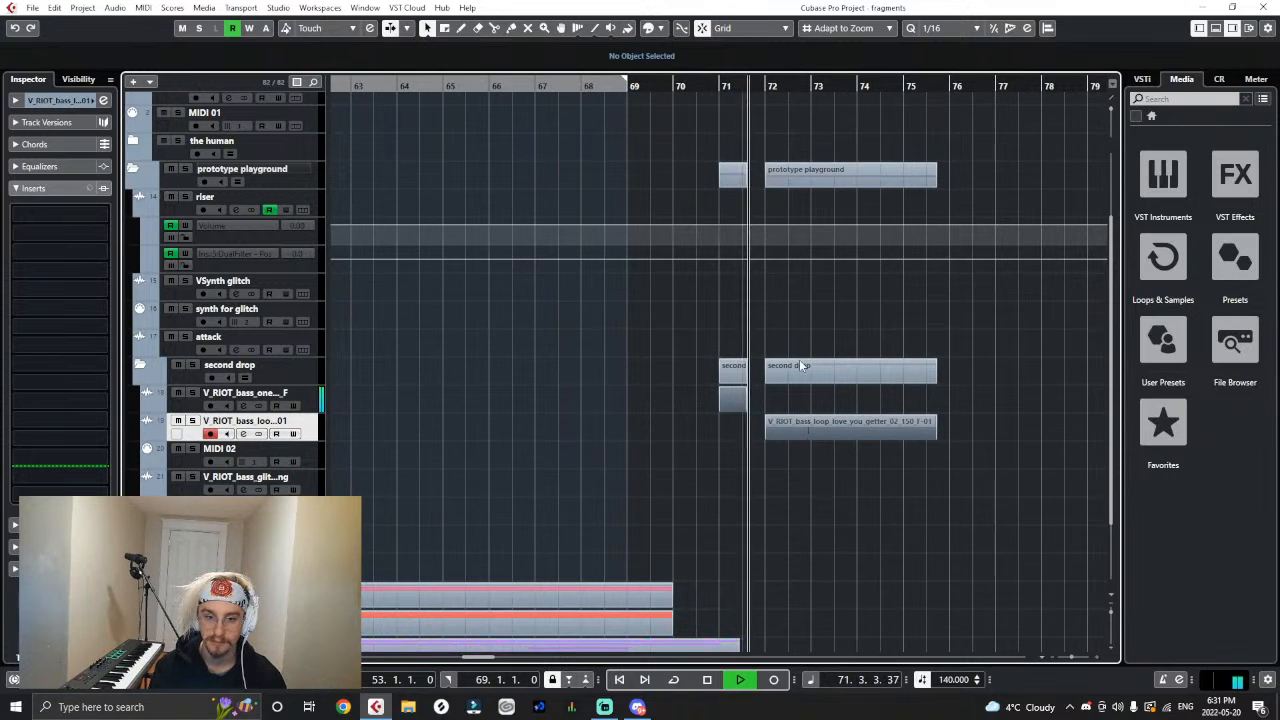
{"action": "key", "text": "h"}
{"action": "key", "text": "h"}
{"action": "key", "text": "h"}
{"action": "key", "text": "h"}
{"action": "key", "text": "h"}
{"action": "key", "text": "h"}
{"action": "key", "text": "h"}
{"action": "key", "text": "h"}
{"action": "key", "text": "h"}
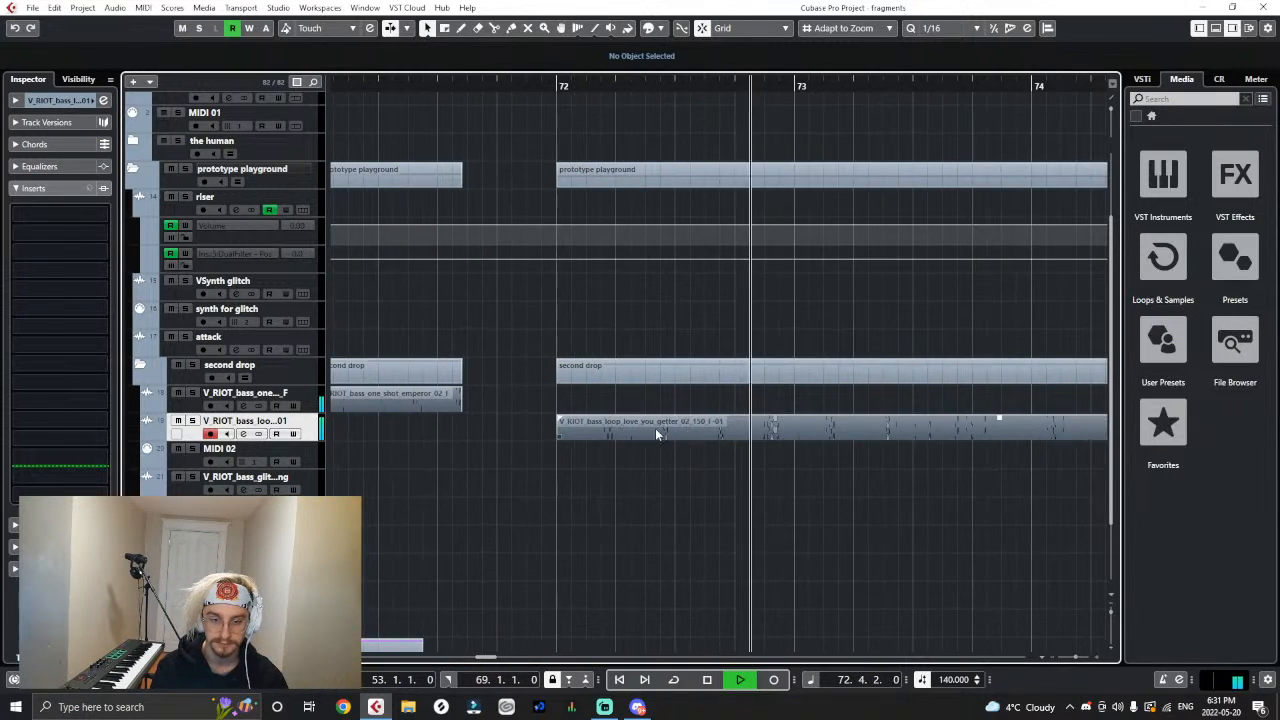
{"action": "key", "text": "g"}
{"action": "key", "text": "g"}
{"action": "key", "text": "g"}
{"action": "key", "text": "g"}
{"action": "key", "text": "g"}
{"action": "key", "text": "h"}
{"action": "key", "text": "space"}
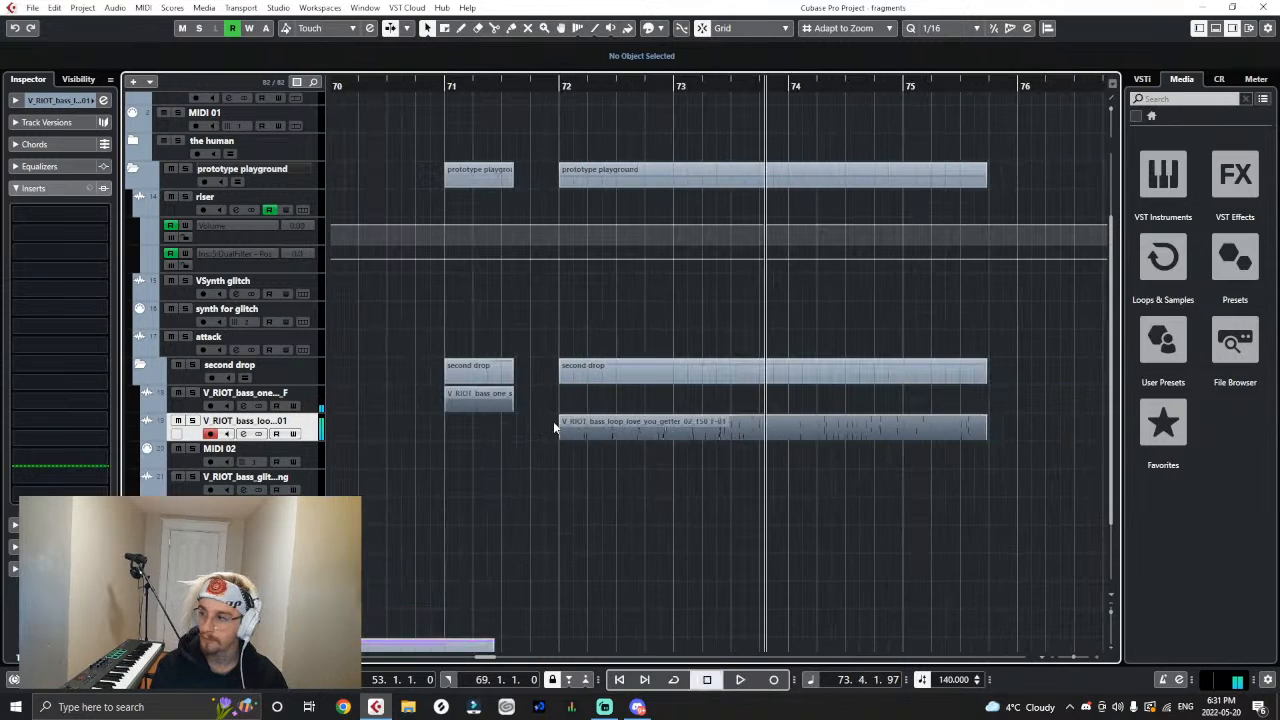
- Split the love_you_getter loop clip at 72.2.1.0 with the Split tool and return to object selection
{"action": "right_click", "coordinate": [553, 421]}
{"action": "left_click", "coordinate": [615, 421]}
{"action": "key", "text": "h"}
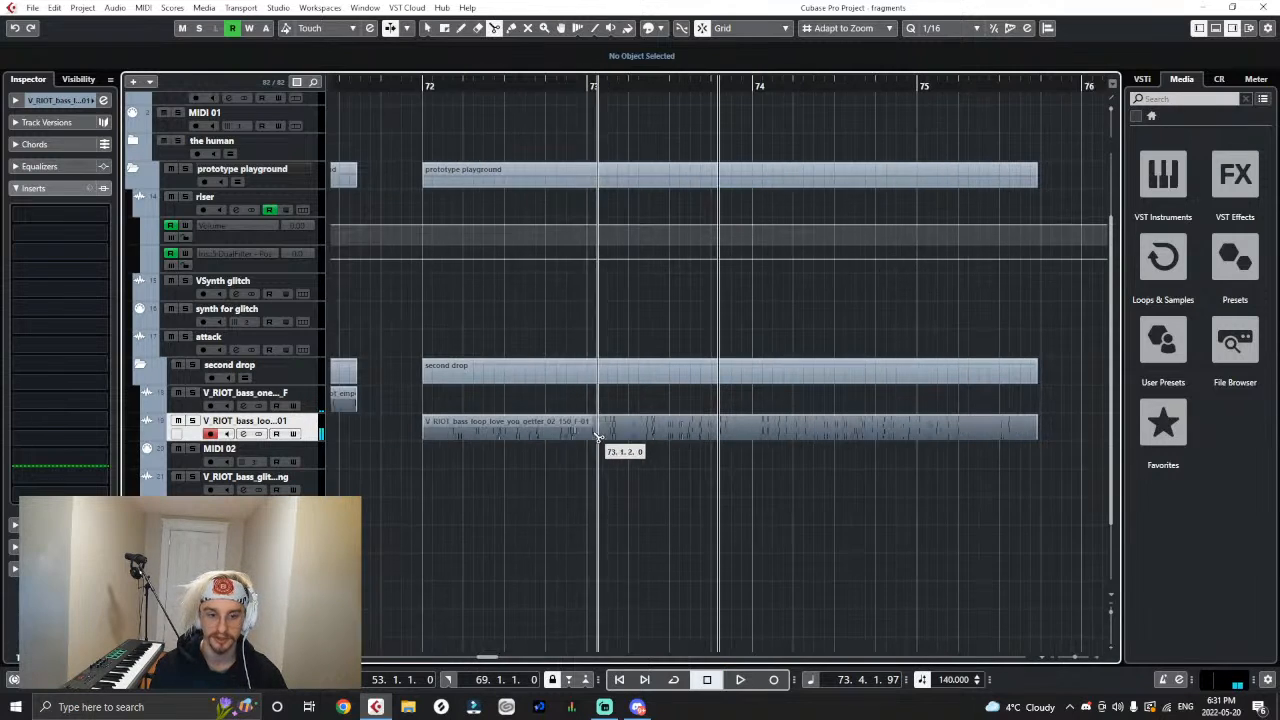
{"action": "left_click", "coordinate": [463, 432]}
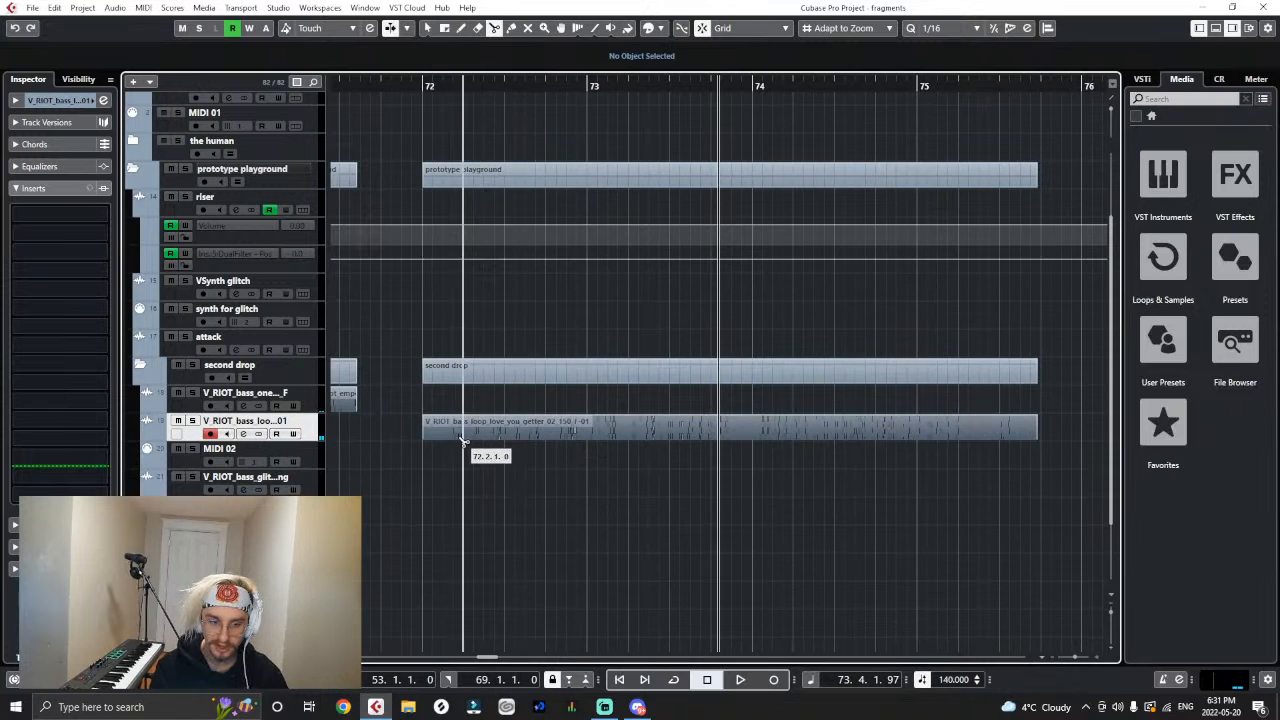
{"action": "key", "text": "1"}
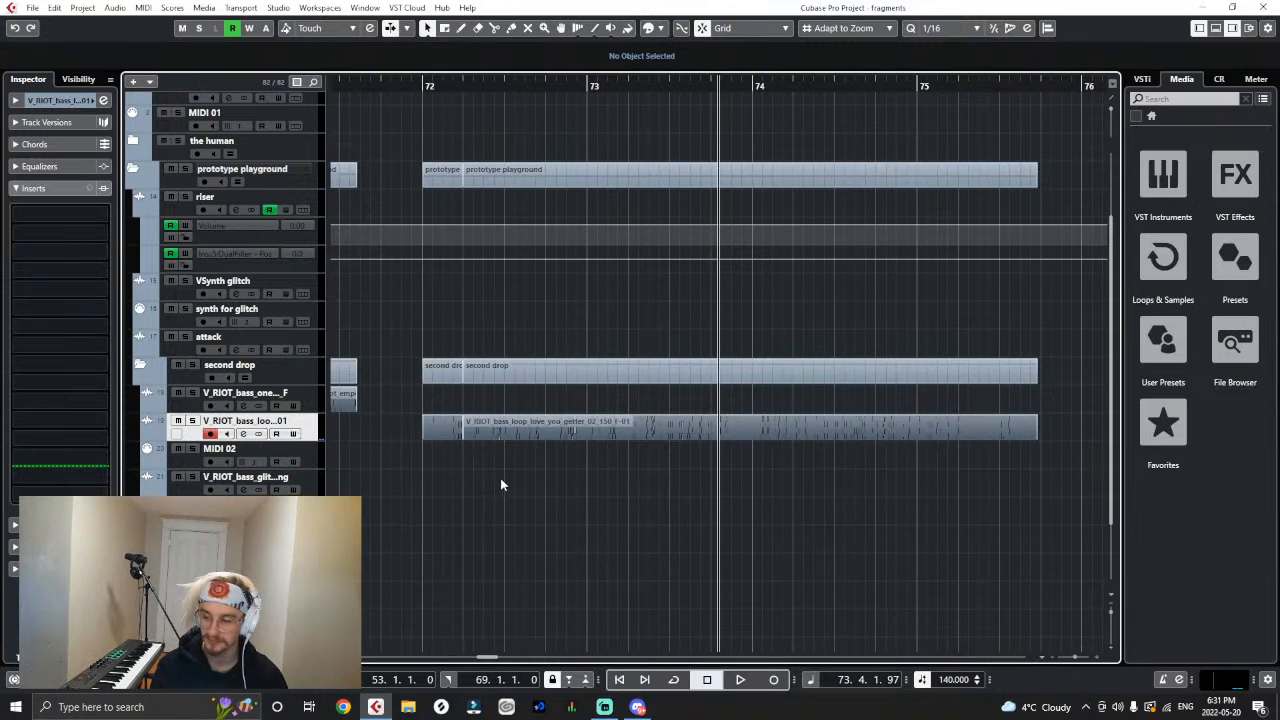
- Move the longer remaining part of the love_you_getter loop to bar 73
{"action": "key", "text": "g"}
{"action": "left_click", "coordinate": [563, 425]}
{"action": "left_click_drag", "start_coordinate": [563, 428], "coordinate": [657, 429]}
{"action": "key", "text": "g"}
{"action": "key", "text": "g"}
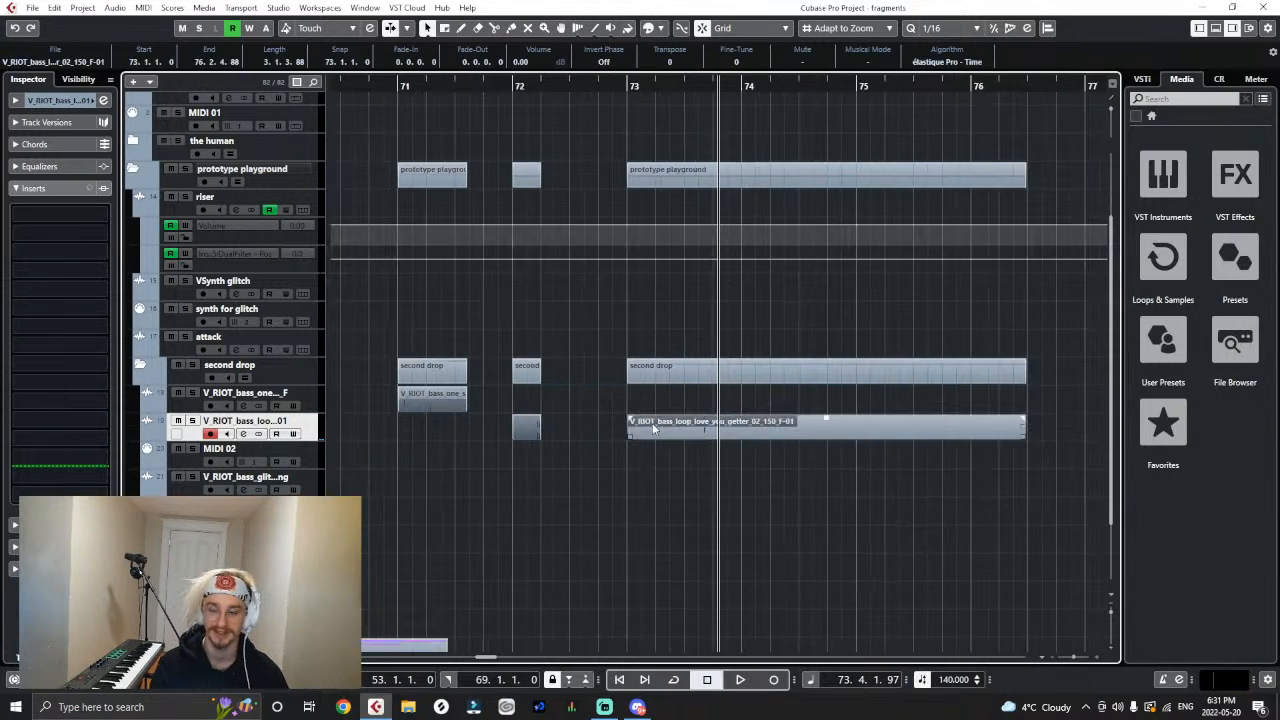
{"action": "left_click", "coordinate": [645, 455]}
- Move the short love_you_getter slice to 71.3.3, directly after the emperor one-shot, and play the transition from just before bar 71
{"action": "left_click", "coordinate": [444, 85]}
{"action": "key", "text": "h"}
{"action": "key", "text": "h"}
{"action": "key", "text": "h"}
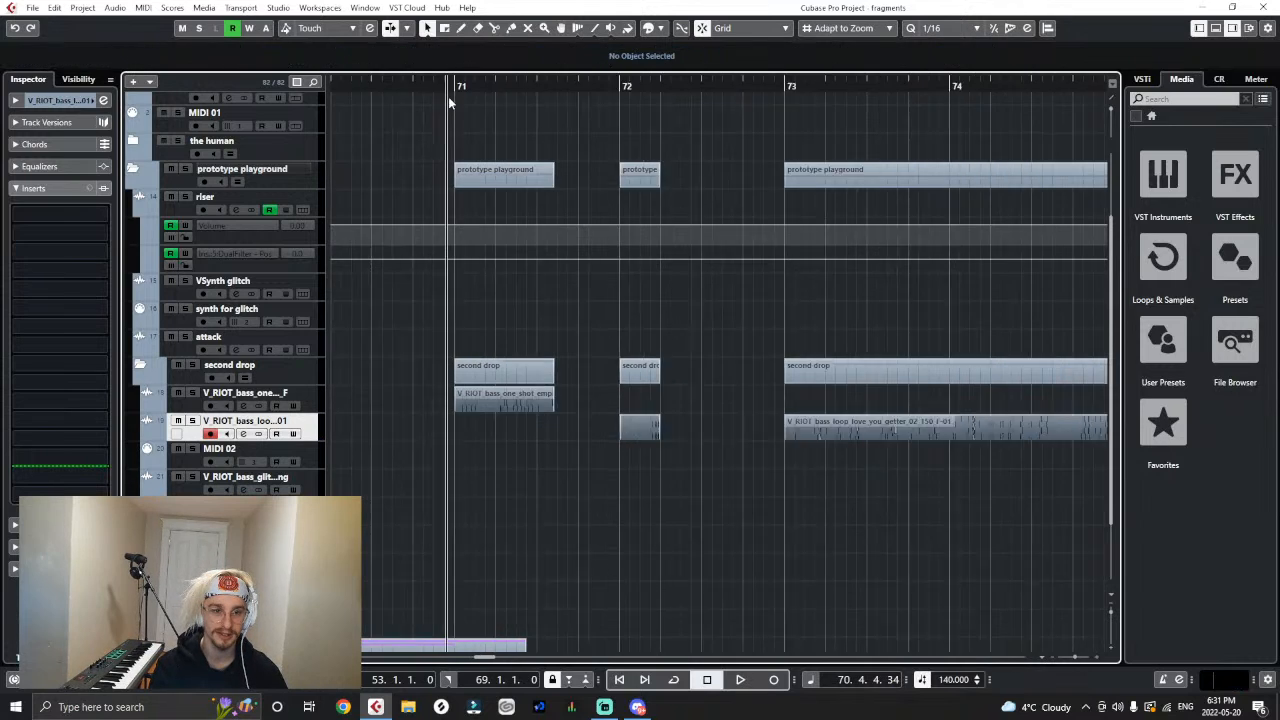
{"action": "left_click_drag", "start_coordinate": [700, 427], "coordinate": [612, 430]}
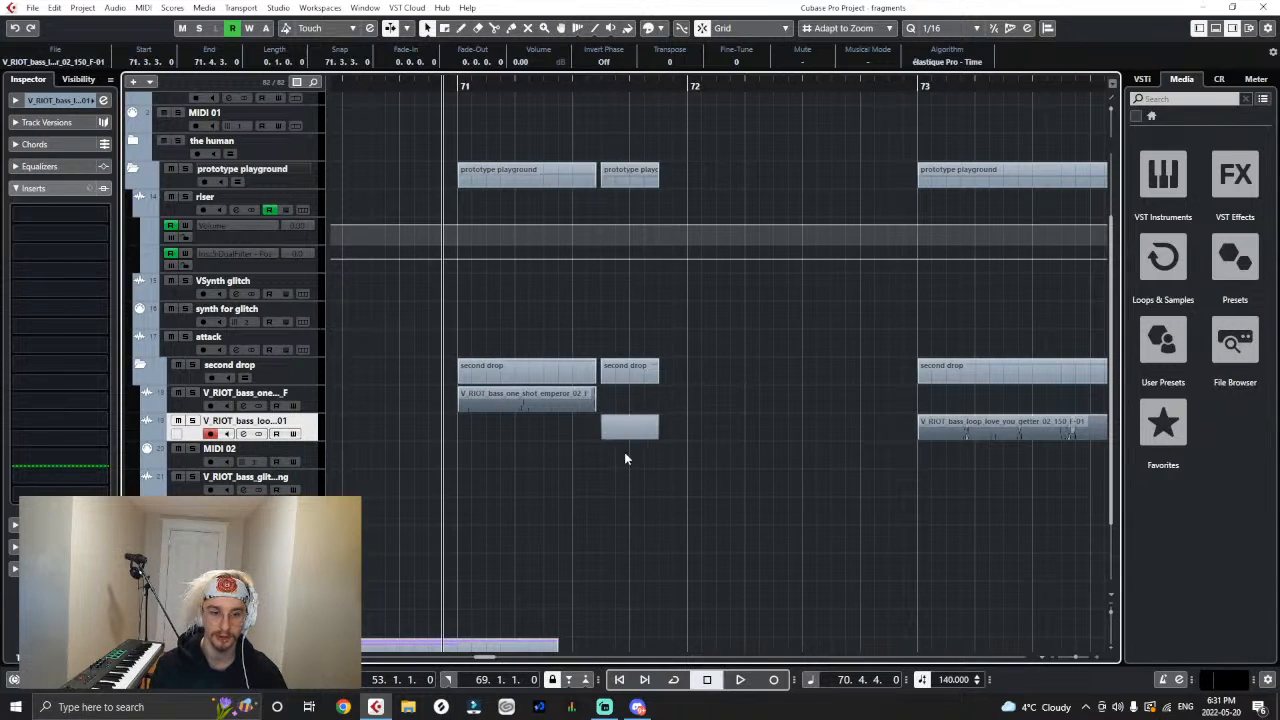
{"action": "left_click", "coordinate": [624, 452]}
{"action": "key", "text": "space"}
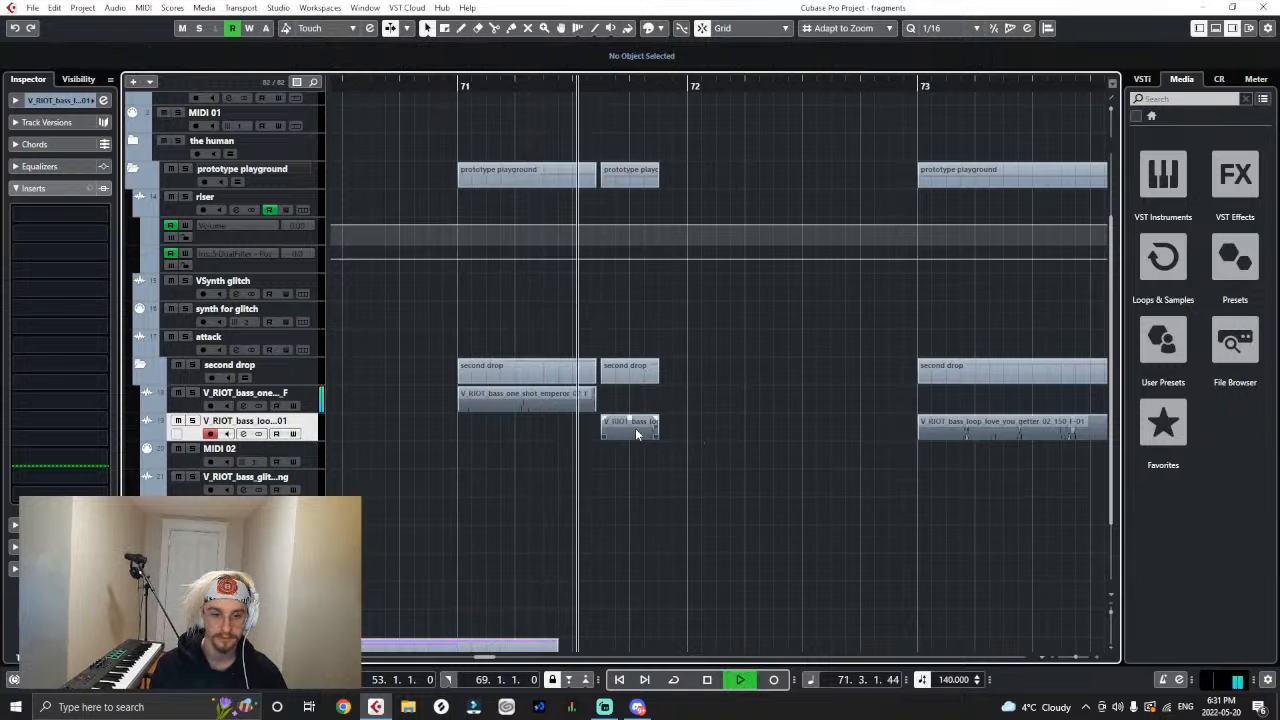
{"action": "key", "text": "space"}
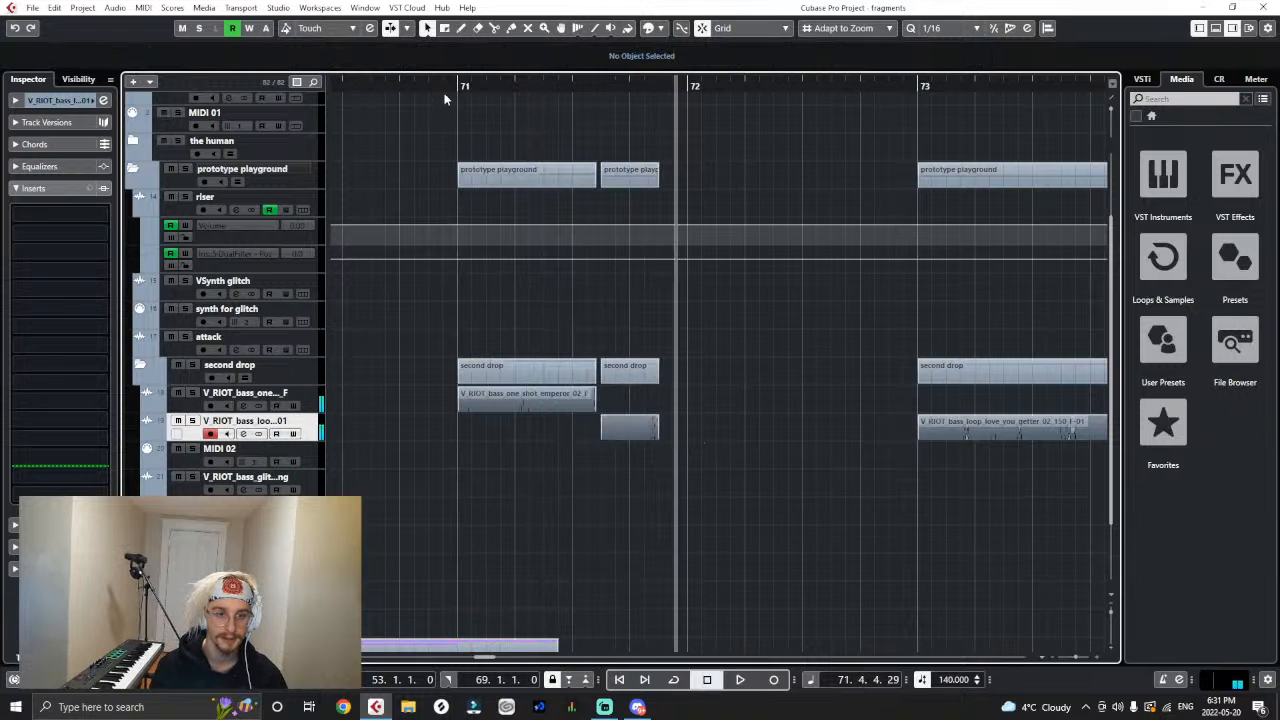
- Play the lead-in from just before bar 70 into the emperor one-shot and the short love_you_getter slice
{"action": "left_click_drag", "start_coordinate": [444, 86], "coordinate": [108, 88]}
{"action": "key", "text": "g"}
{"action": "key", "text": "g"}
{"action": "key", "text": "g"}
{"action": "key", "text": "g"}
{"action": "key", "text": "g"}
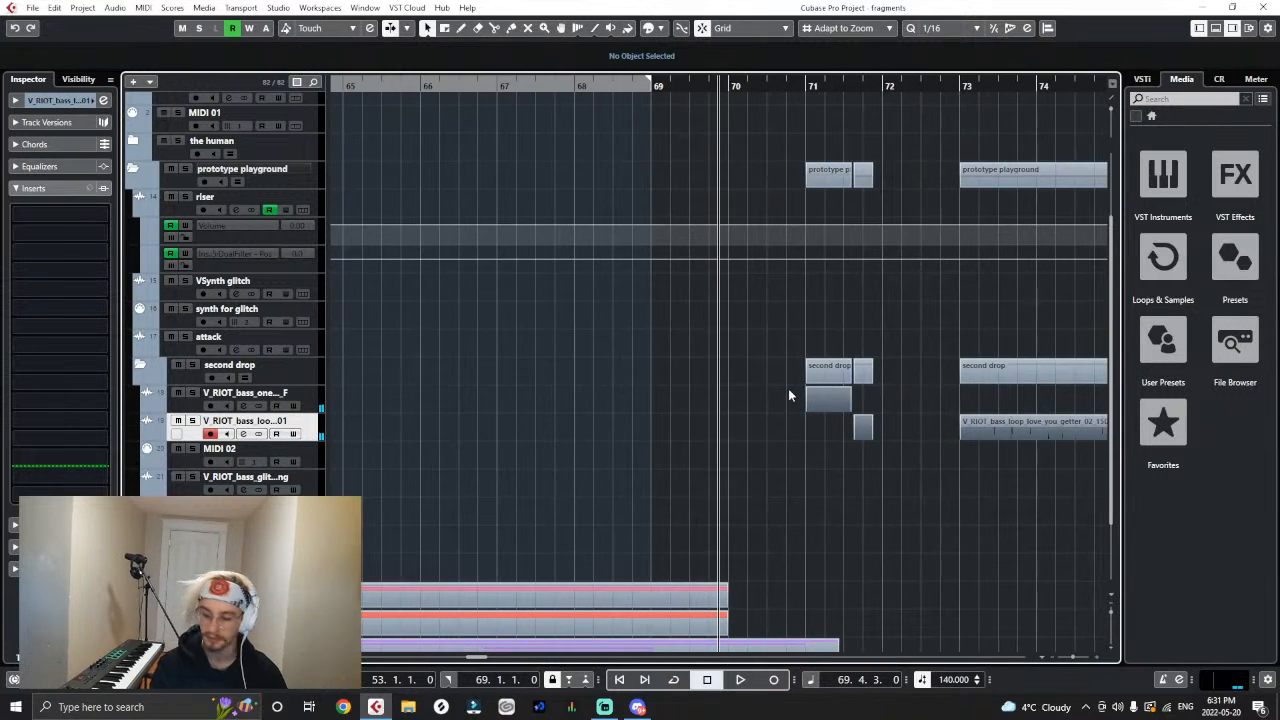
{"action": "key", "text": "space"}
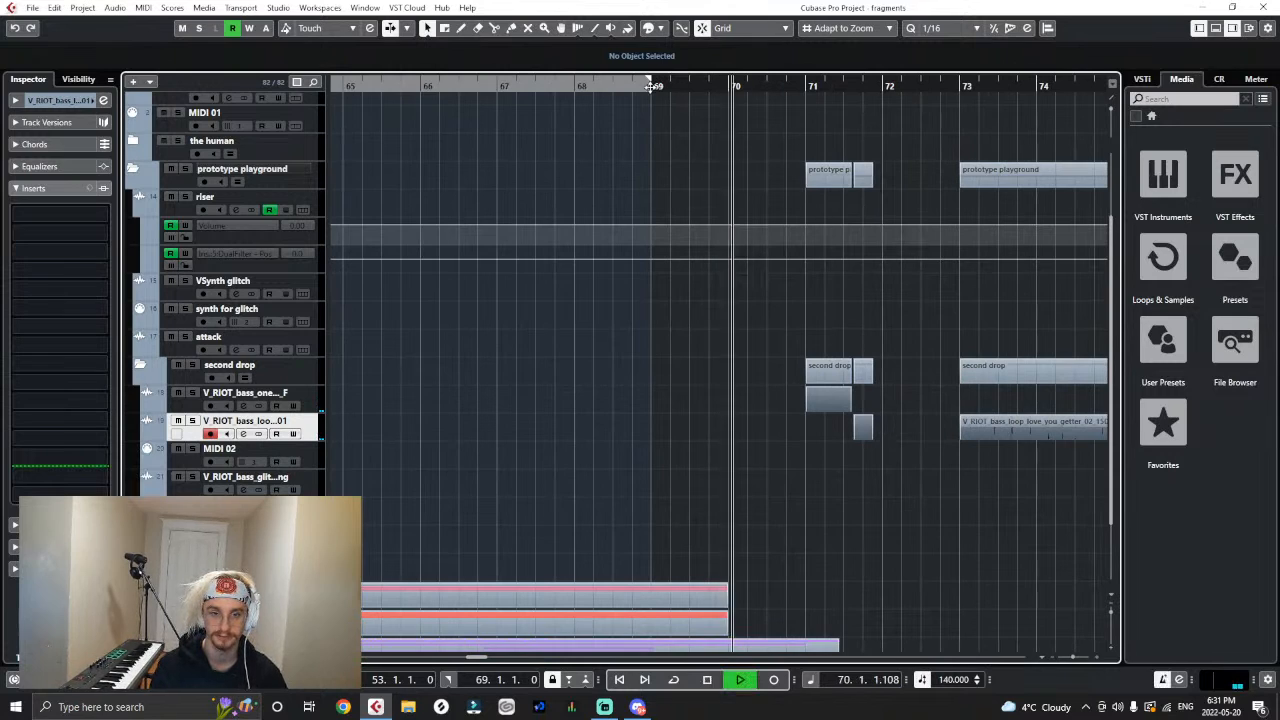
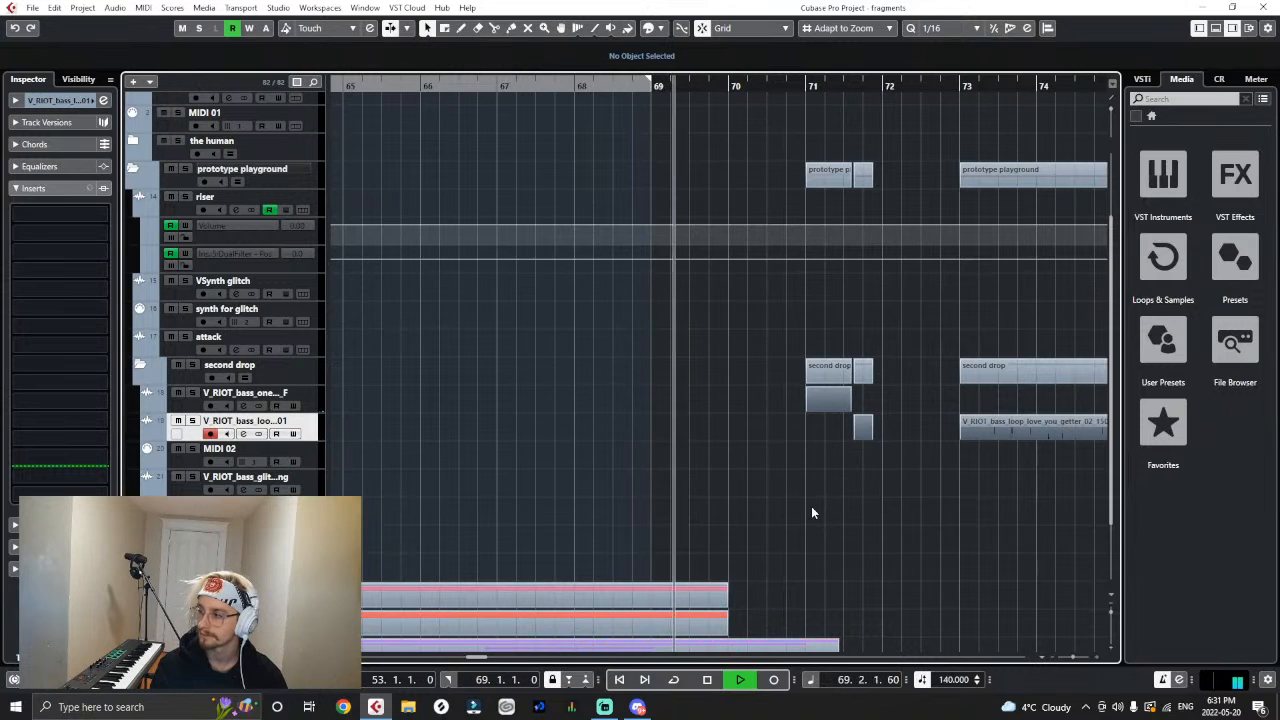
- Move the emperor one-shot to 71.4 and the short love_you_getter slice to bar 71, and play the new order
{"action": "key", "text": "h"}
{"action": "key", "text": "h"}
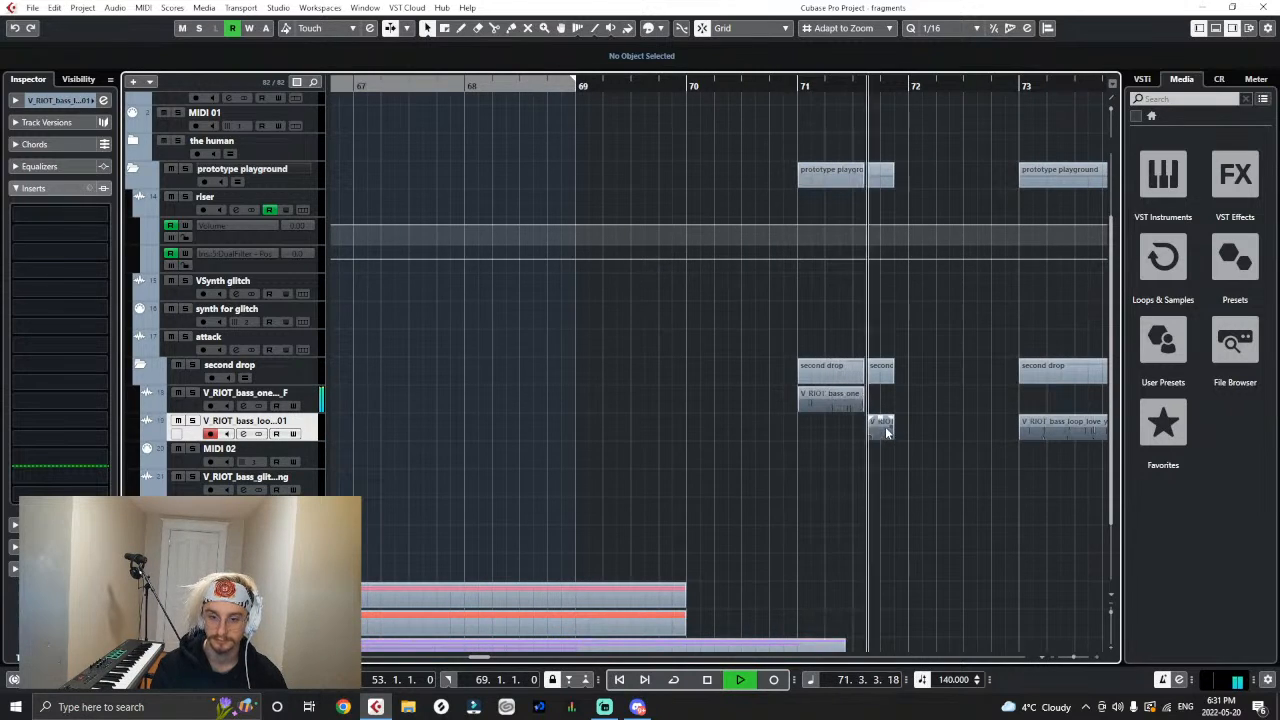
{"action": "key", "text": "space"}
{"action": "left_click_drag", "start_coordinate": [843, 398], "coordinate": [801, 428]}
{"action": "left_click", "coordinate": [662, 86]}
{"action": "key", "text": "space"}
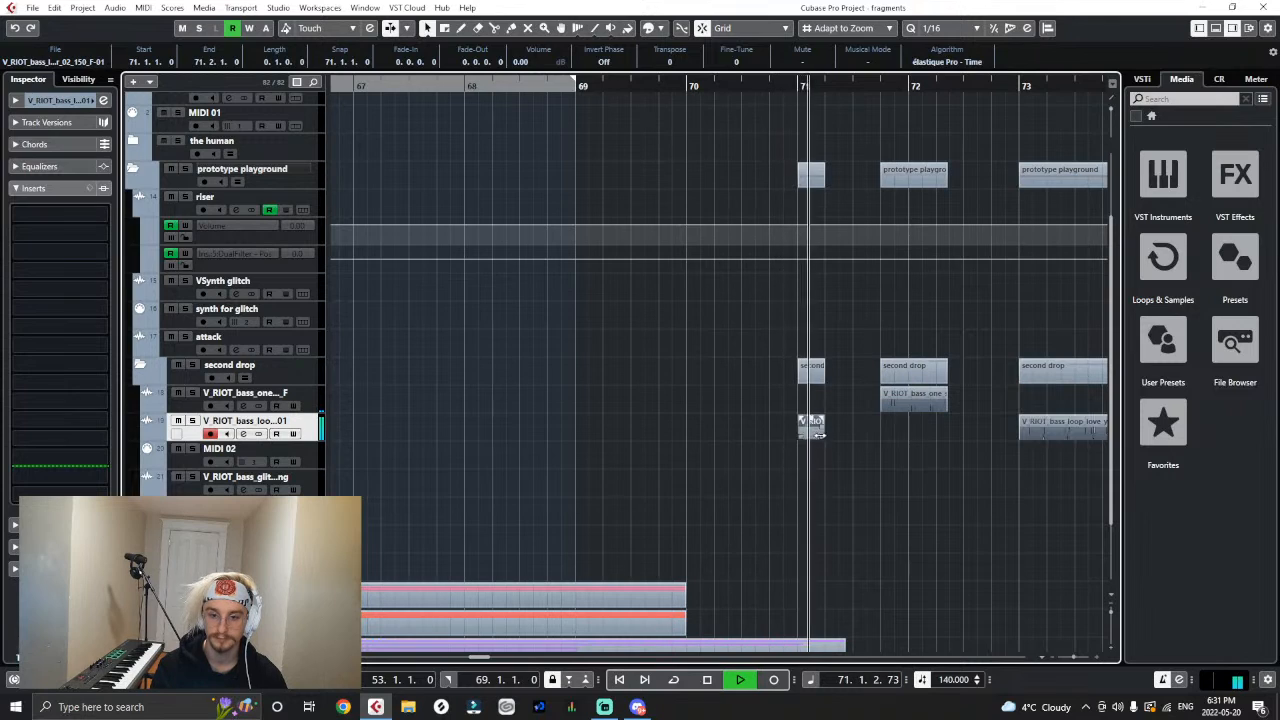
- Extend the love_you_getter slice's end to 71.3.1 and play it from bar 71
{"action": "key", "text": "space"}
{"action": "key", "text": "h"}
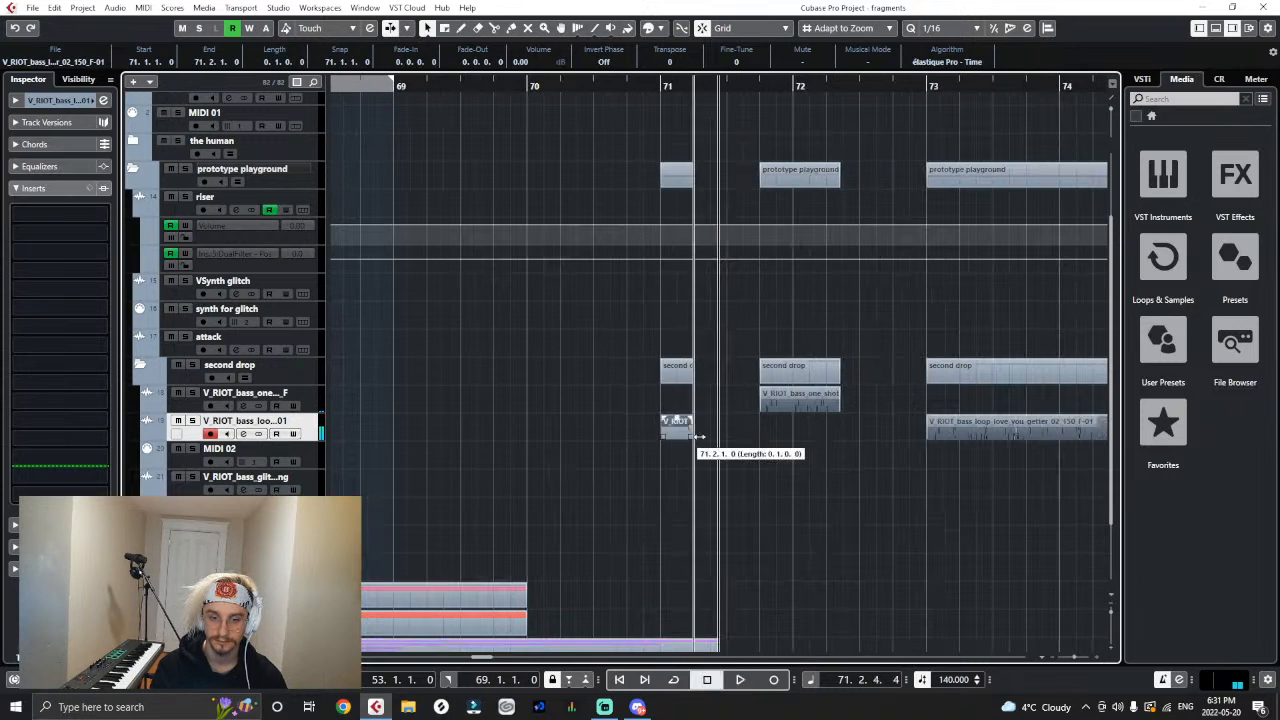
{"action": "left_click_drag", "start_coordinate": [697, 437], "coordinate": [723, 444]}
{"action": "left_click", "coordinate": [665, 84]}
{"action": "key", "text": "space"}
{"action": "key", "text": "space"}
{"action": "left_click", "coordinate": [660, 87]}
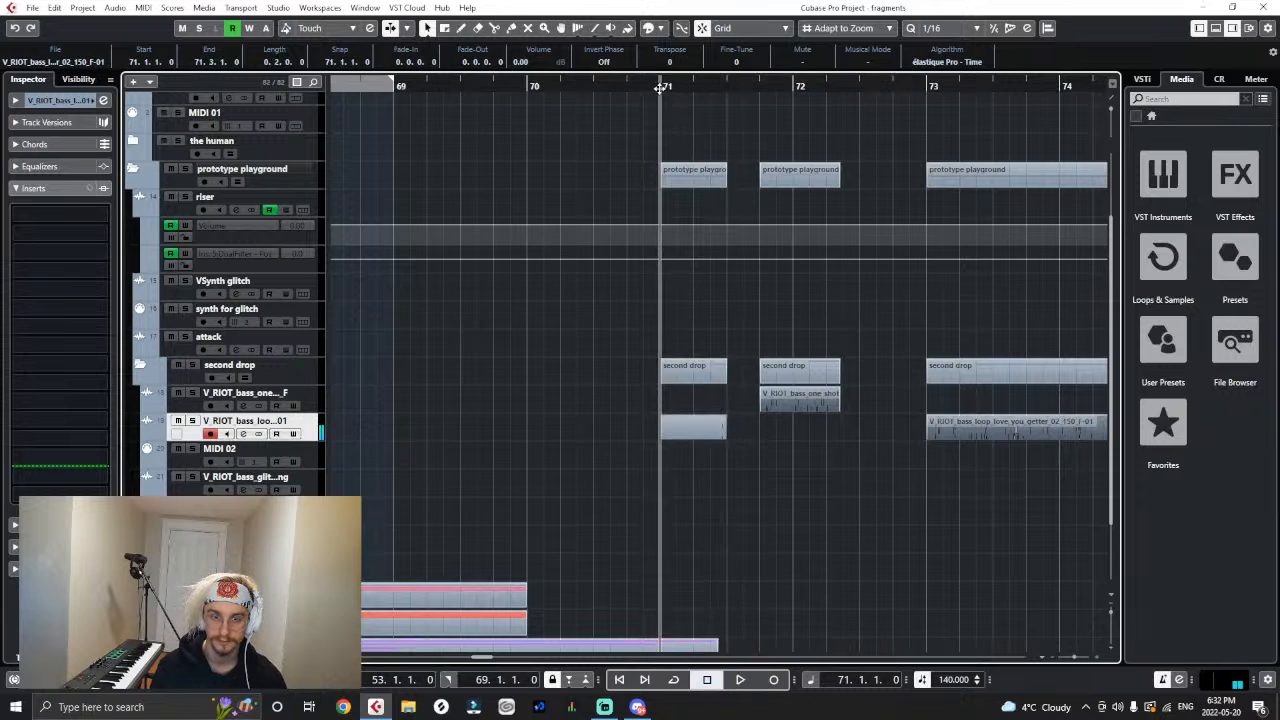
- Place the emperor one-shot at 71.3.1, directly after the love_you_getter slice, with its end at 72.1.1, and play both clips
{"action": "left_click", "coordinate": [786, 460]}
{"action": "mouse_move", "coordinate": [771, 395]}
{"action": "left_mouse_down"}
{"action": "mouse_move", "coordinate": [756, 398]}
{"action": "mouse_move", "coordinate": [792, 407]}
{"action": "left_mouse_up"}
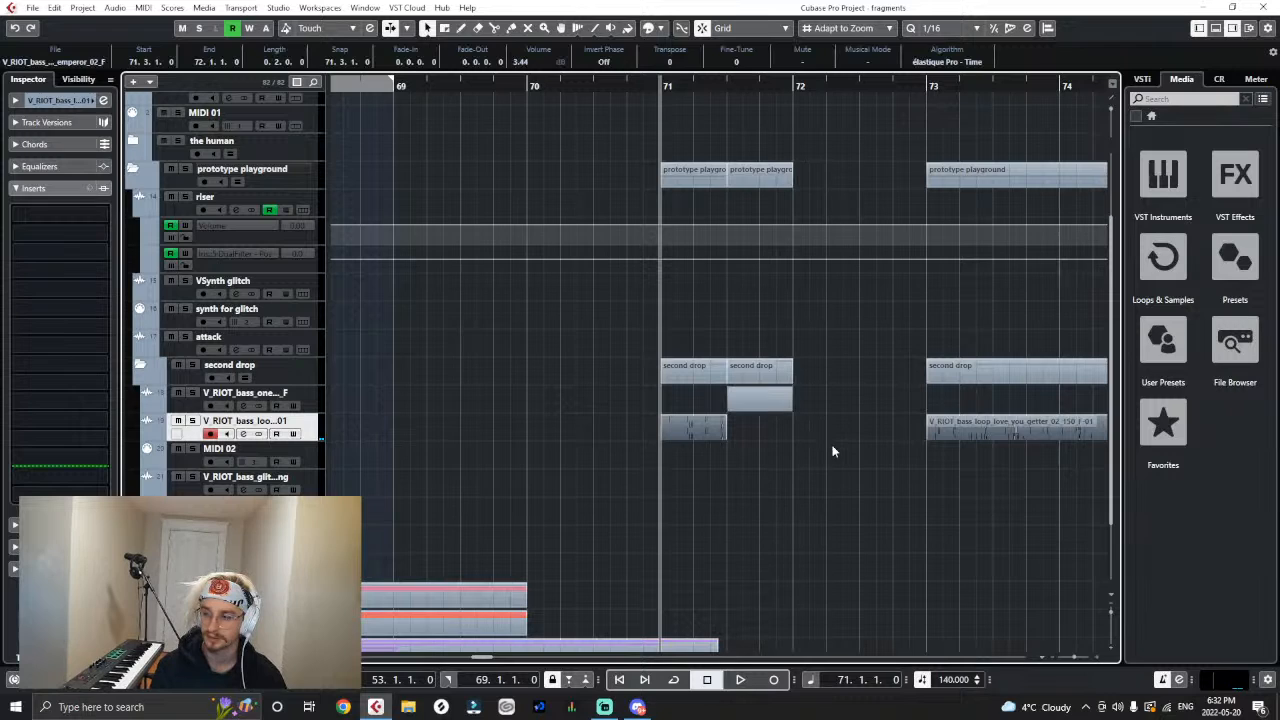
{"action": "left_click", "coordinate": [783, 405]}
{"action": "key", "text": "space"}
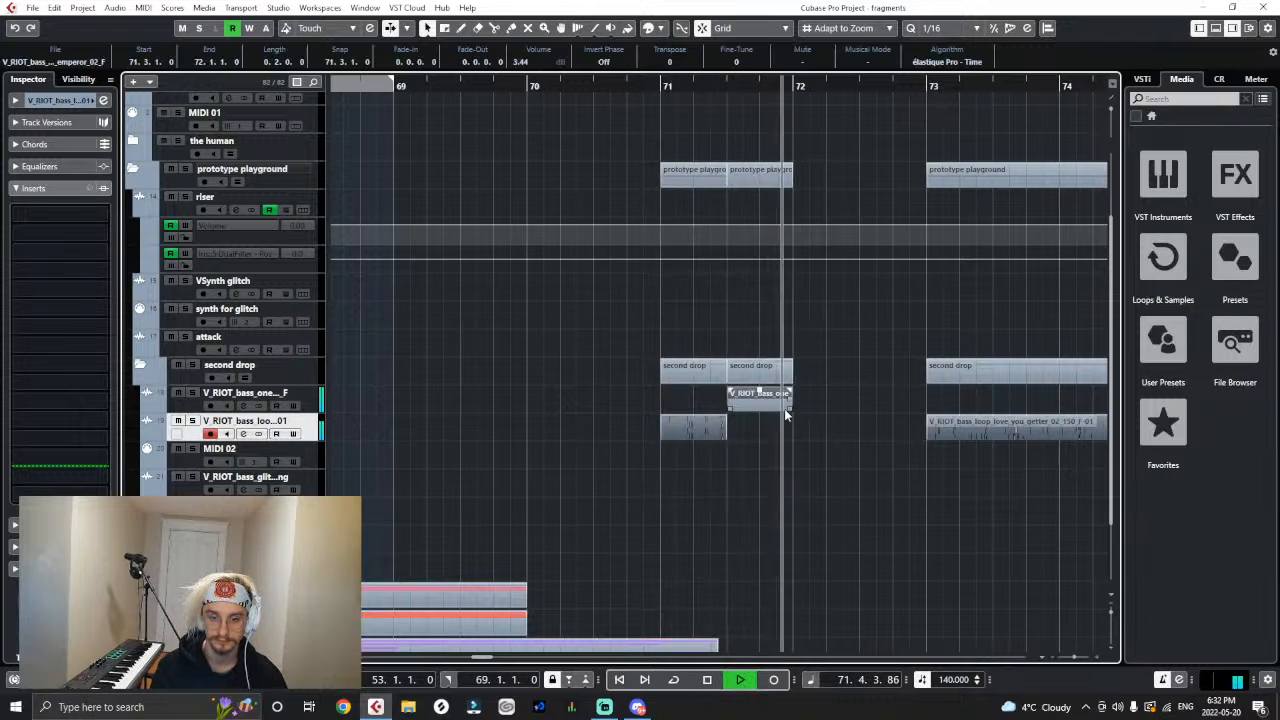
- Extend the emperor one-shot's end to 72.1.2.78 and set the playback position just before bar 71
{"action": "left_click_drag", "start_coordinate": [791, 410], "coordinate": [807, 410]}
{"action": "key", "text": "space"}
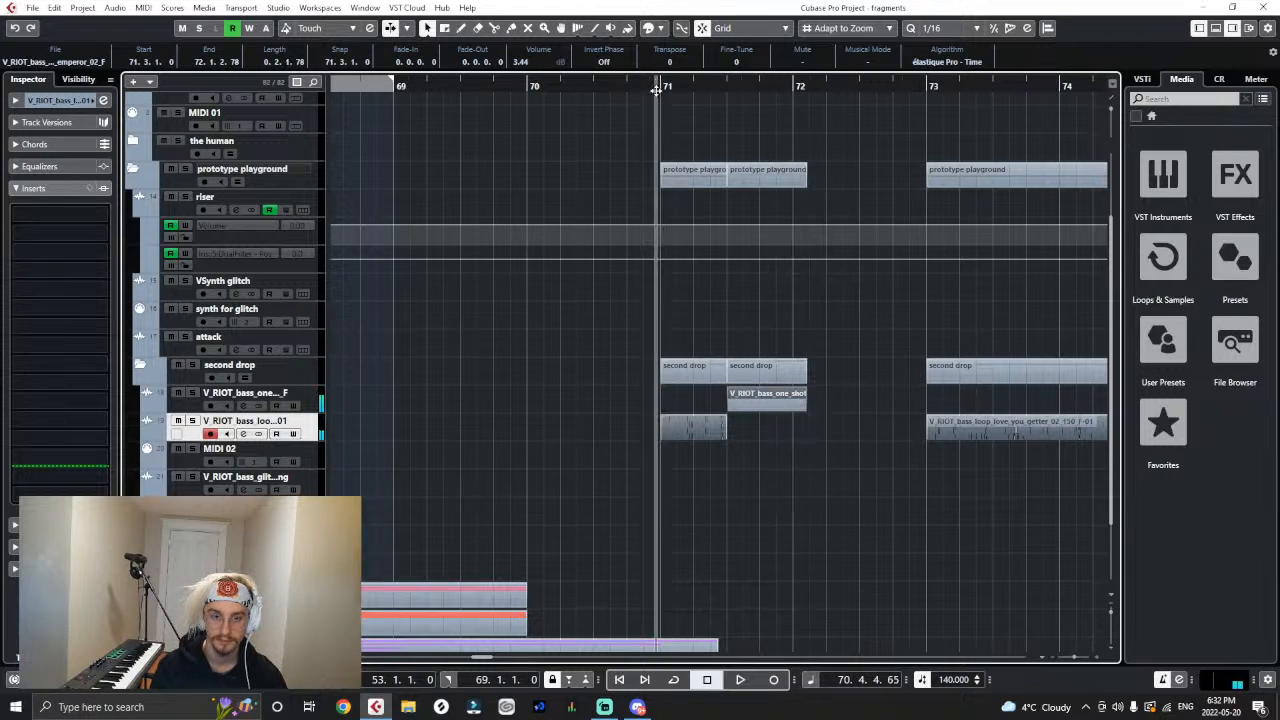
{"action": "left_click_drag", "start_coordinate": [656, 91], "coordinate": [656, 125]}
- Move the emperor one-shot a sixteenth earlier to 71.2.4, overlapping the love_you_getter slice, and play the transition
{"action": "left_click_drag", "start_coordinate": [885, 408], "coordinate": [864, 407]}
{"action": "left_click", "coordinate": [905, 466]}
{"action": "key", "text": "g"}
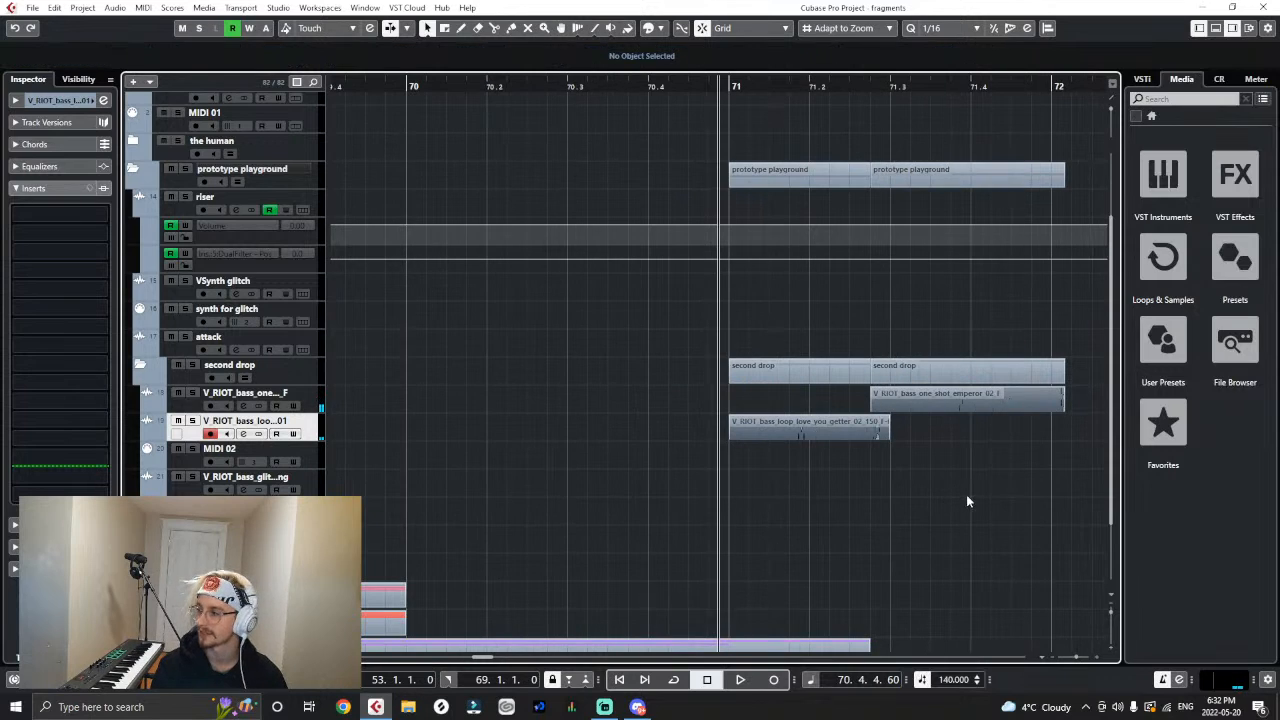
{"action": "key", "text": "g"}
{"action": "key", "text": "space"}
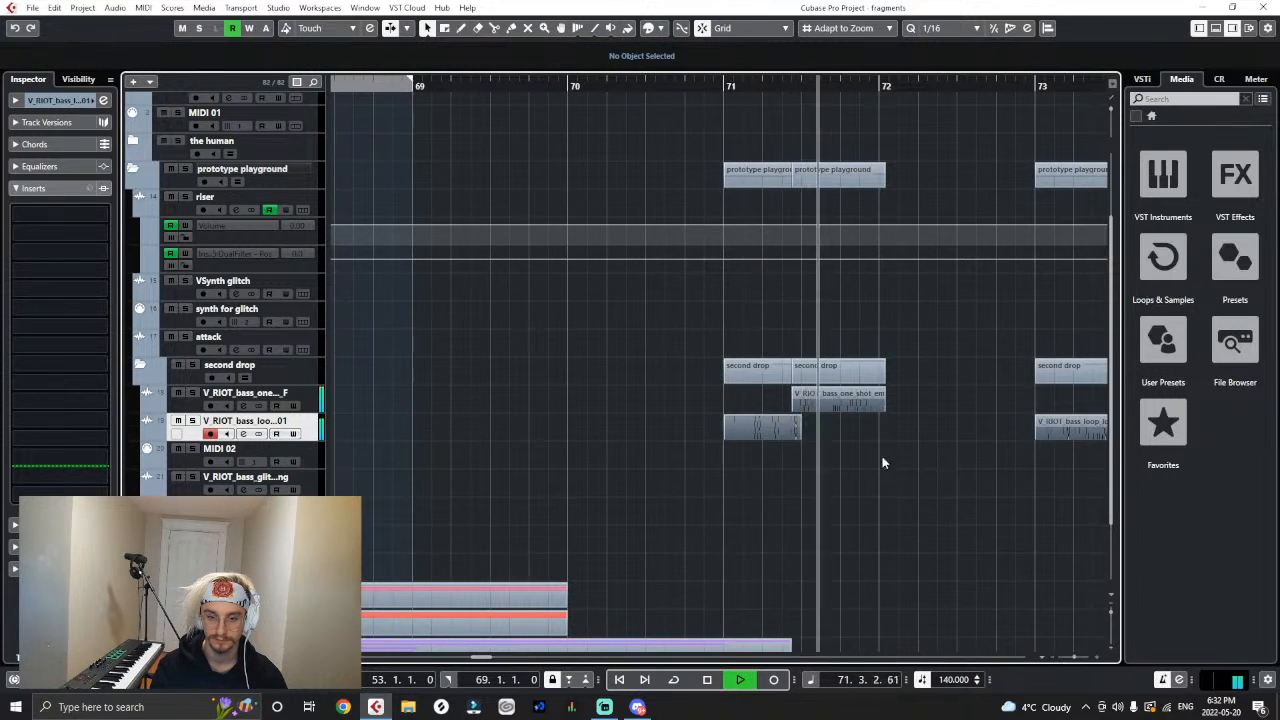
{"action": "key", "text": "h"}
{"action": "key", "text": "space"}
{"action": "key", "text": "h"}
{"action": "key", "text": "h"}
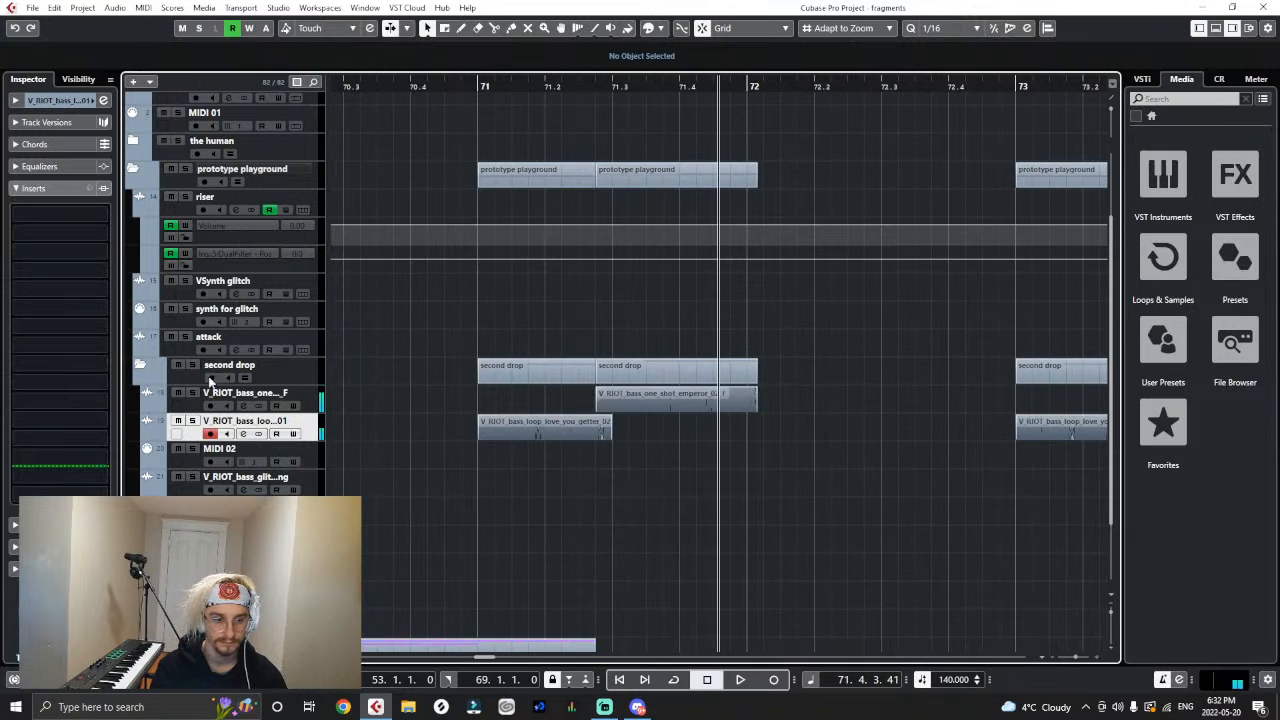
- Solo the emperor and love_you_getter tracks and play the overlap from 71.2.4
{"action": "left_click_drag", "start_coordinate": [597, 86], "coordinate": [597, 106]}
{"action": "key", "text": "space"}
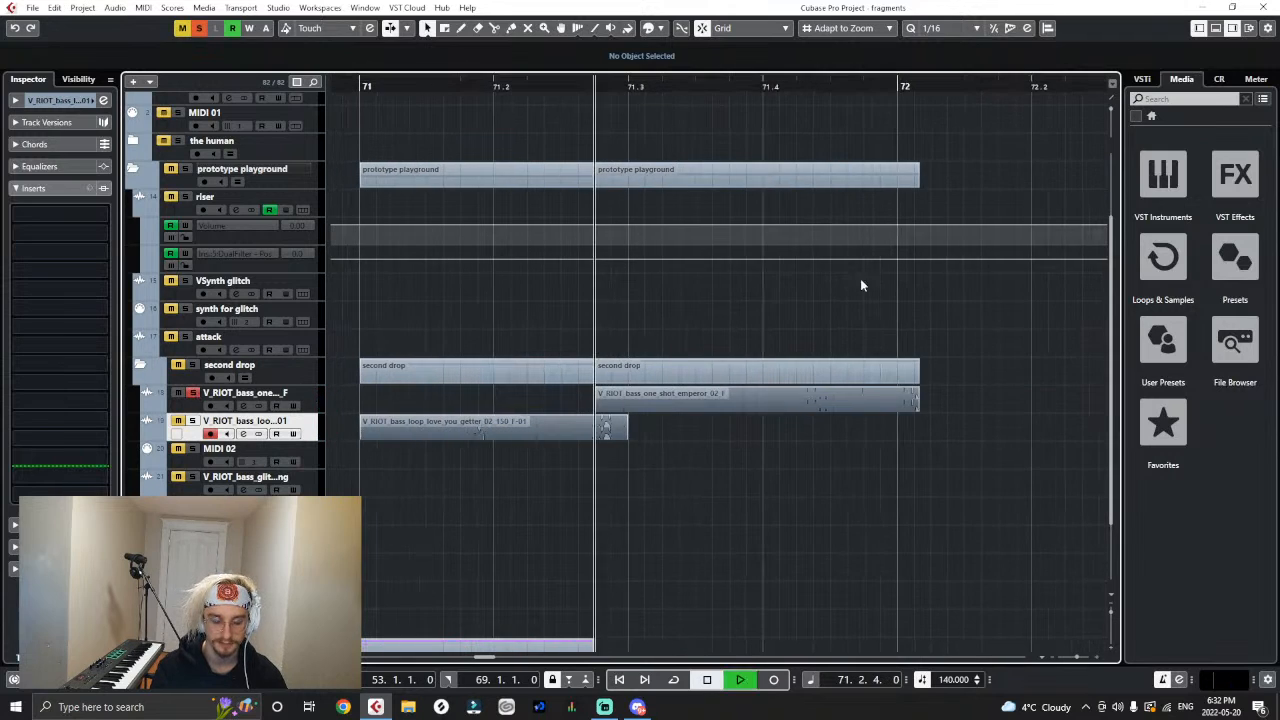
{"action": "key", "text": "space"}
- Move the emperor one-shot back to 71.3.1, return the playback position to bar 71 and clear all solos
{"action": "left_click_drag", "start_coordinate": [670, 403], "coordinate": [703, 403]}
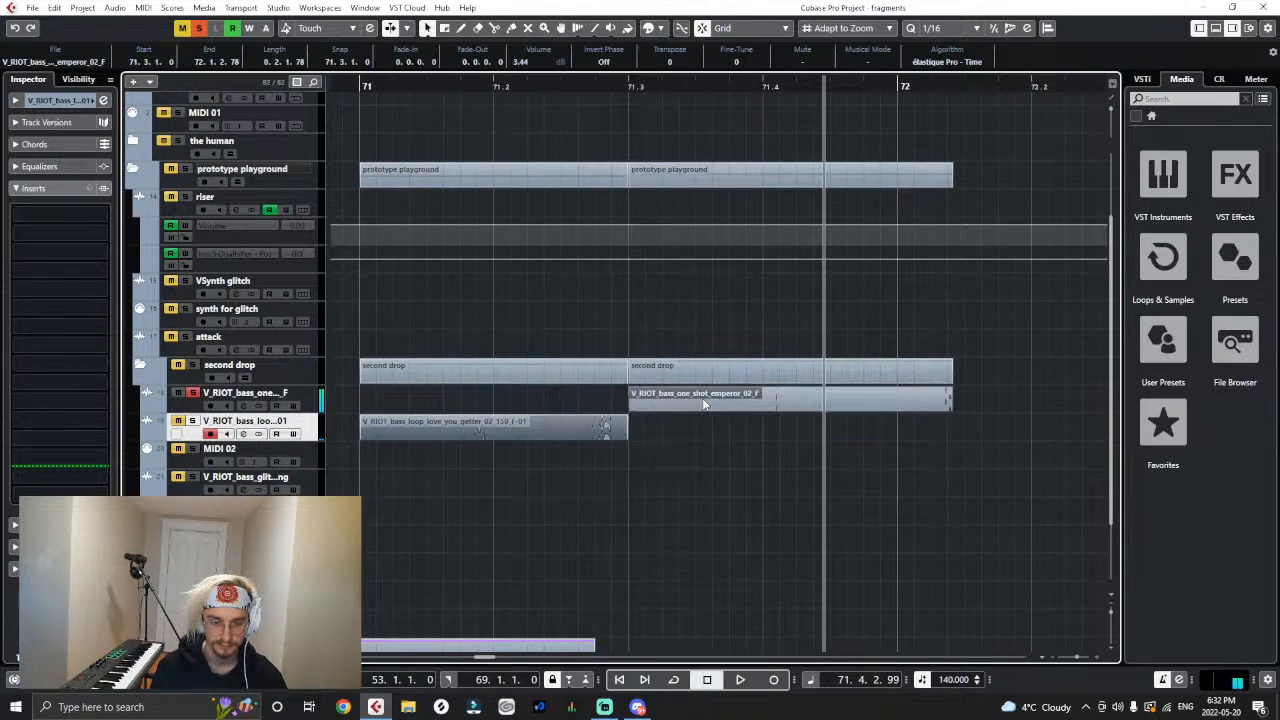
{"action": "left_click", "coordinate": [363, 84]}
{"action": "key", "text": "g"}
{"action": "key", "text": "g"}
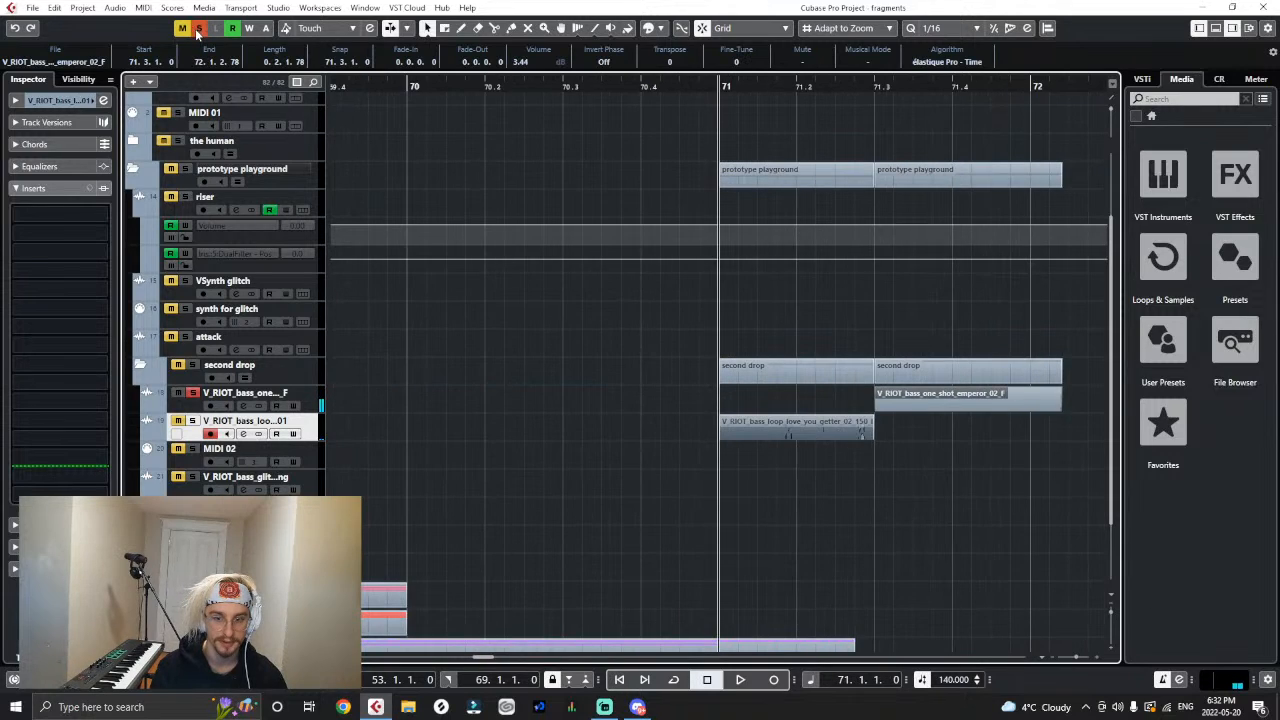
{"action": "left_click", "coordinate": [199, 29]}
- Shorten the emperor one-shot to one beat, ending at 71.4.1
{"action": "key", "text": "g"}
- Move the longer remaining love_you_getter loop out of the way to bar 80
{"action": "key", "text": "g"}
{"action": "left_click_drag", "start_coordinate": [916, 409], "coordinate": [855, 411]}
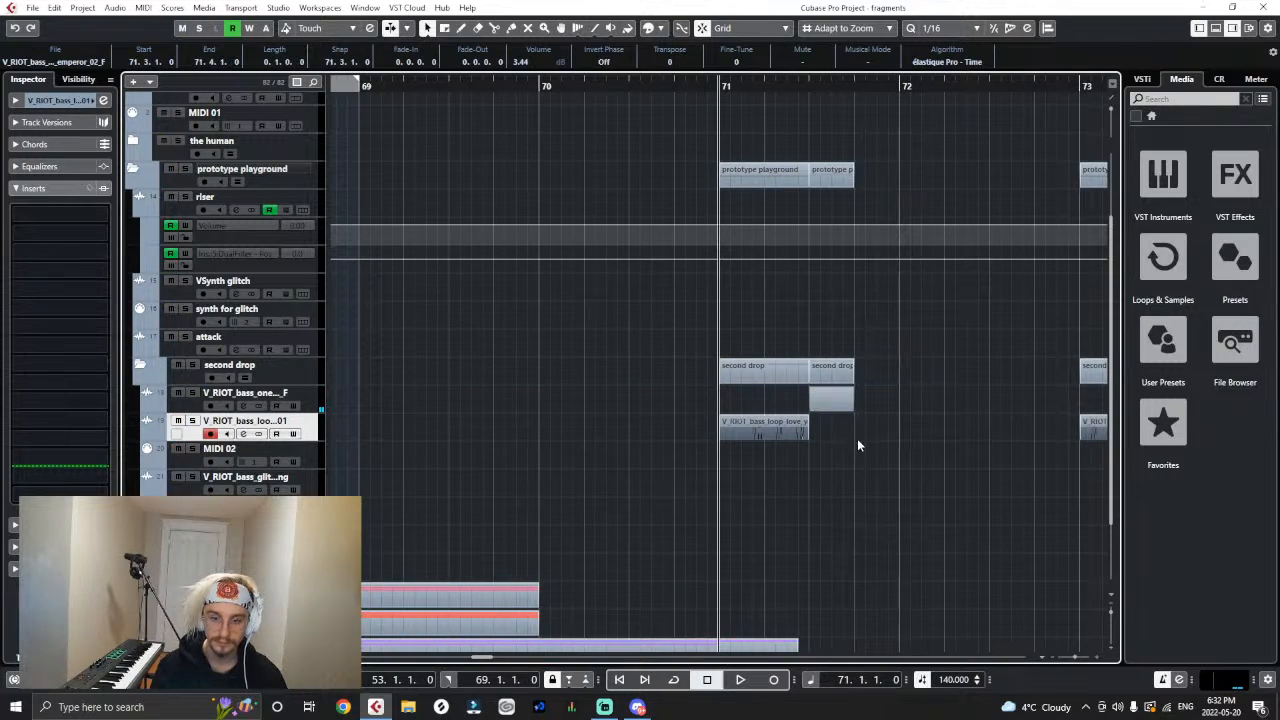
{"action": "left_click", "coordinate": [890, 440]}
{"action": "key", "text": "g"}
{"action": "key", "text": "g"}
{"action": "key", "text": "g"}
{"action": "key", "text": "g"}
{"action": "key", "text": "g"}
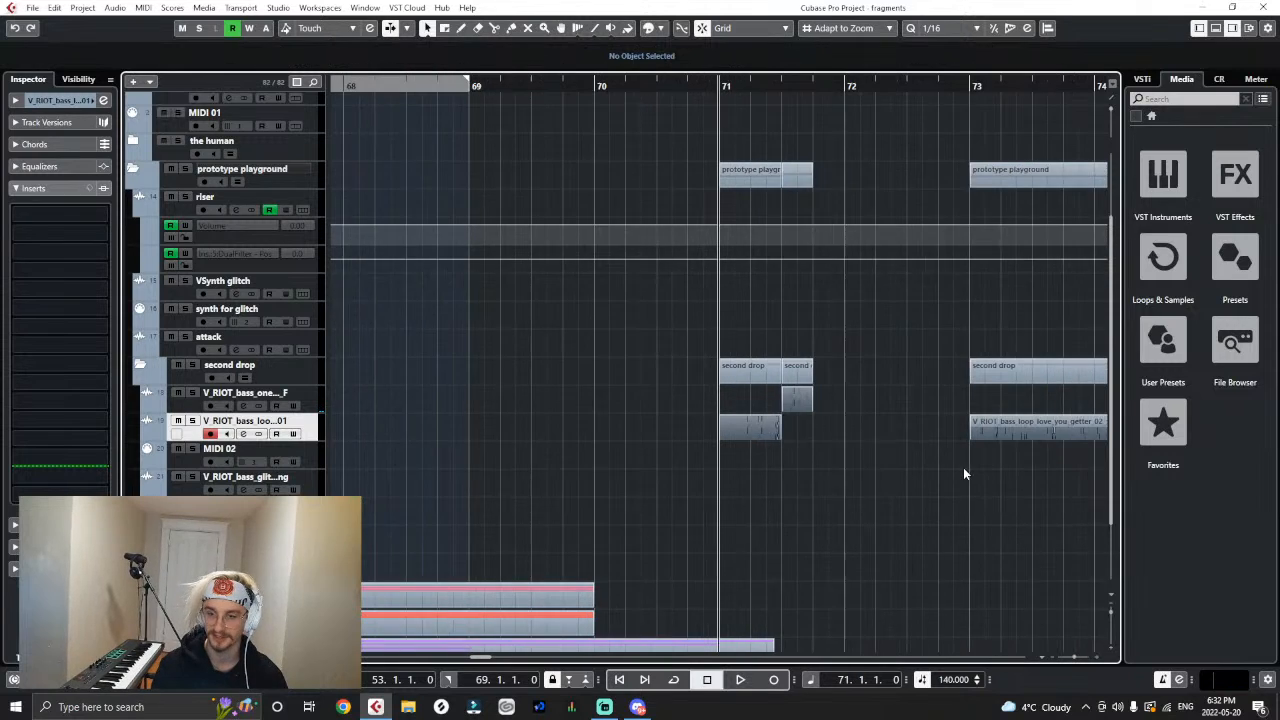
{"action": "key", "text": "g"}
{"action": "left_click_drag", "start_coordinate": [808, 433], "coordinate": [966, 431]}
- Move the bass_glitch_falling clip to bar 72 and reorder its track above MIDI 02, directly below the love_you_getter track
{"action": "left_click_drag", "start_coordinate": [1046, 480], "coordinate": [767, 483]}
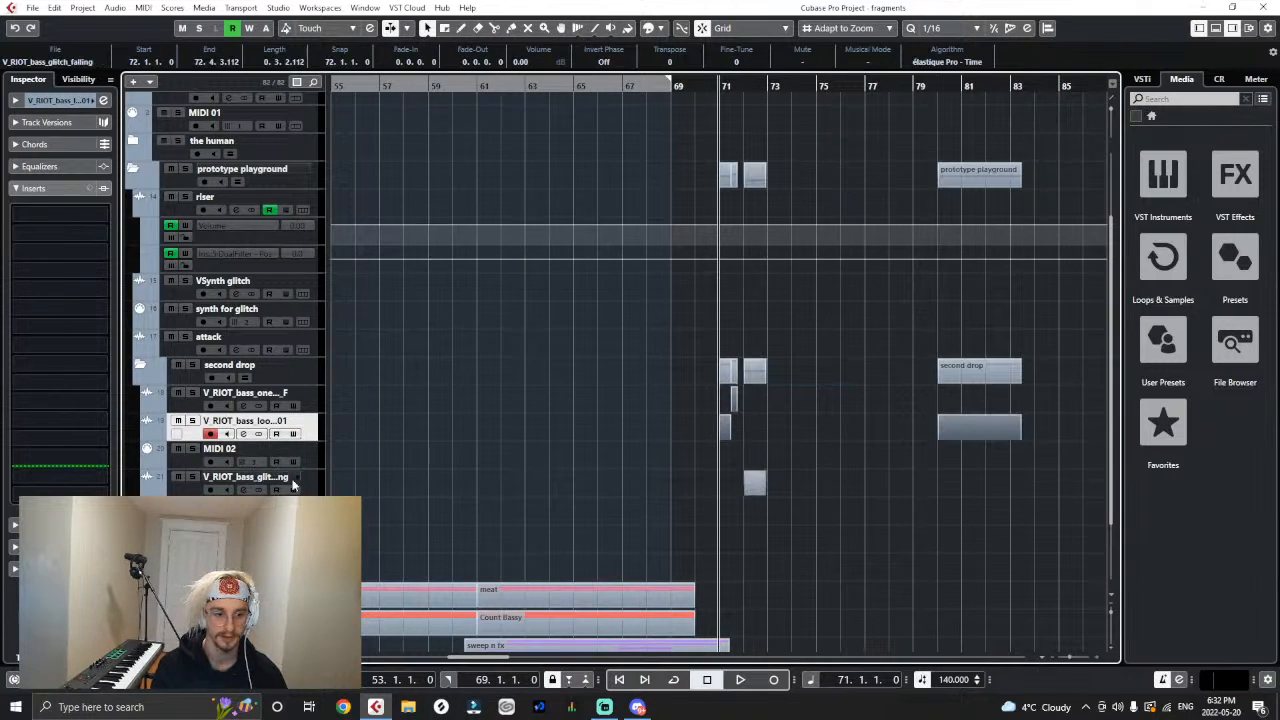
{"action": "left_click_drag", "start_coordinate": [294, 482], "coordinate": [318, 456]}
{"action": "key", "text": "h"}
{"action": "key", "text": "h"}
{"action": "key", "text": "h"}
- Move the bass_glitch_falling clip to 71.4.1, directly after the emperor one-shot, and play the sequence from bar 71
{"action": "key", "text": "h"}
{"action": "key", "text": "h"}
{"action": "left_click", "coordinate": [850, 549]}
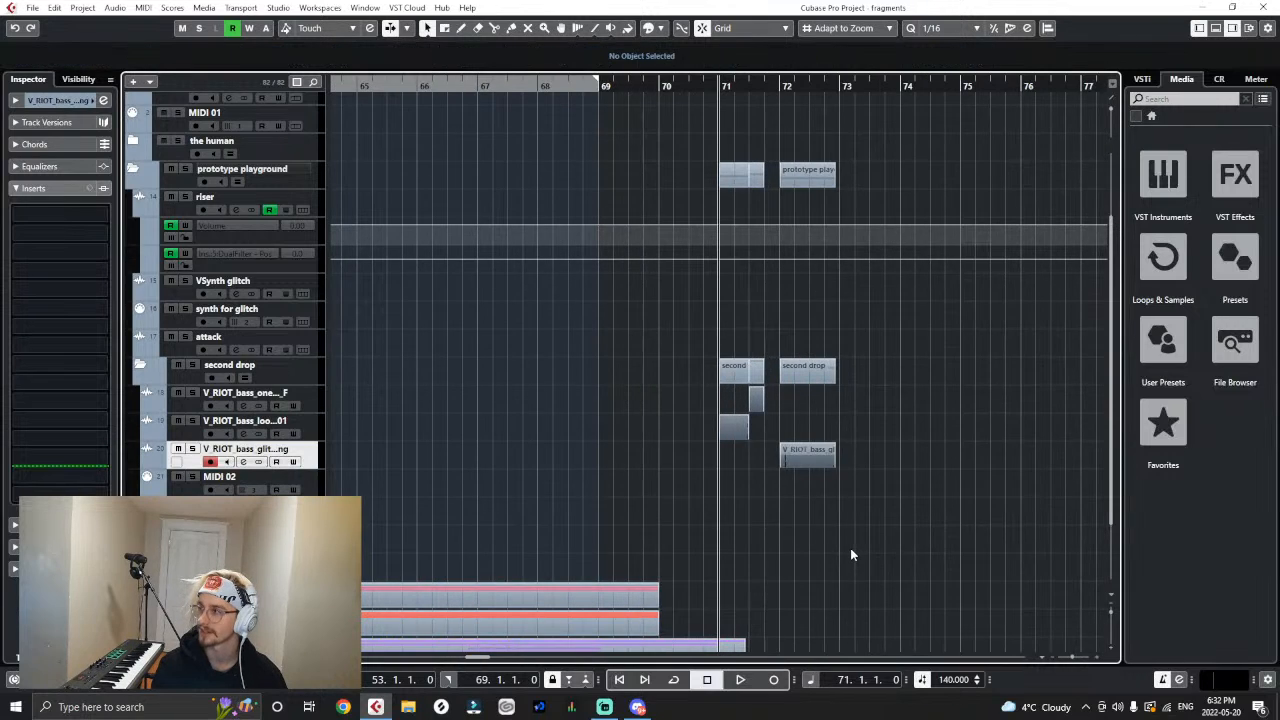
{"action": "key", "text": "h"}
{"action": "key", "text": "h"}
{"action": "key", "text": "h"}
{"action": "left_click_drag", "start_coordinate": [472, 657], "coordinate": [479, 662]}
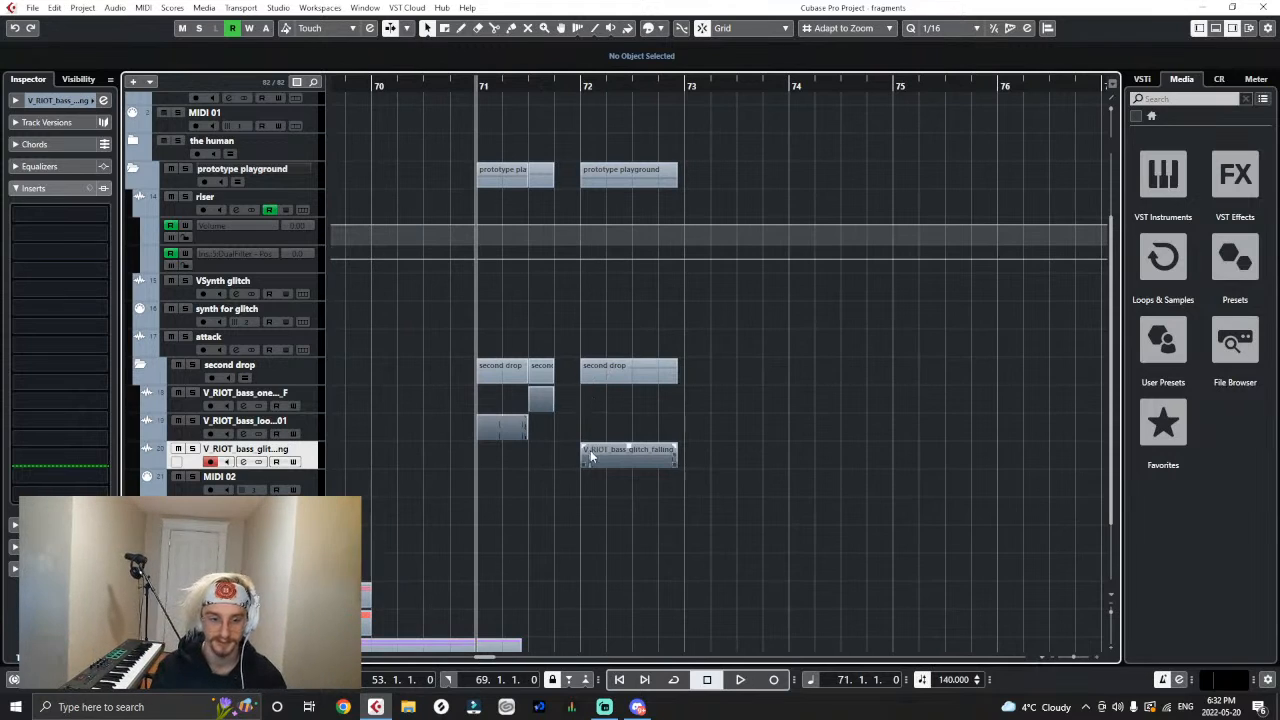
{"action": "left_click_drag", "start_coordinate": [590, 450], "coordinate": [564, 452]}
{"action": "left_click", "coordinate": [599, 480]}
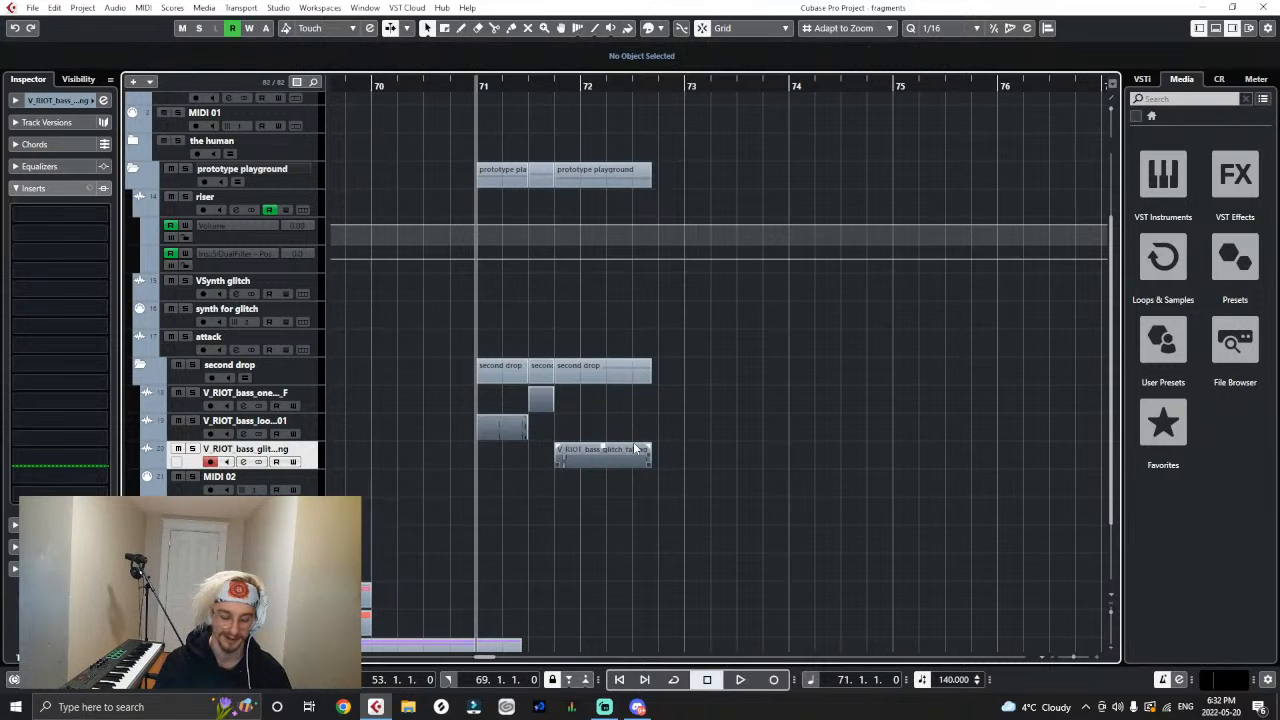
{"action": "key", "text": "h"}
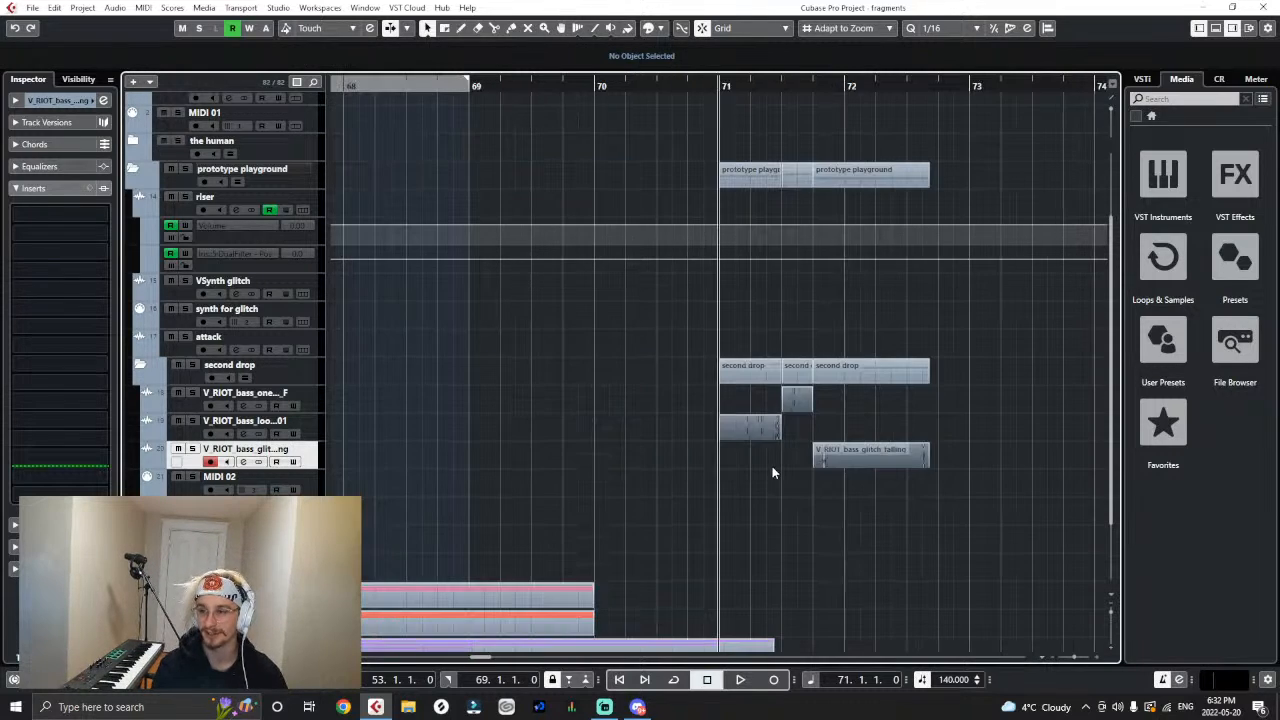
{"action": "key", "text": "space"}
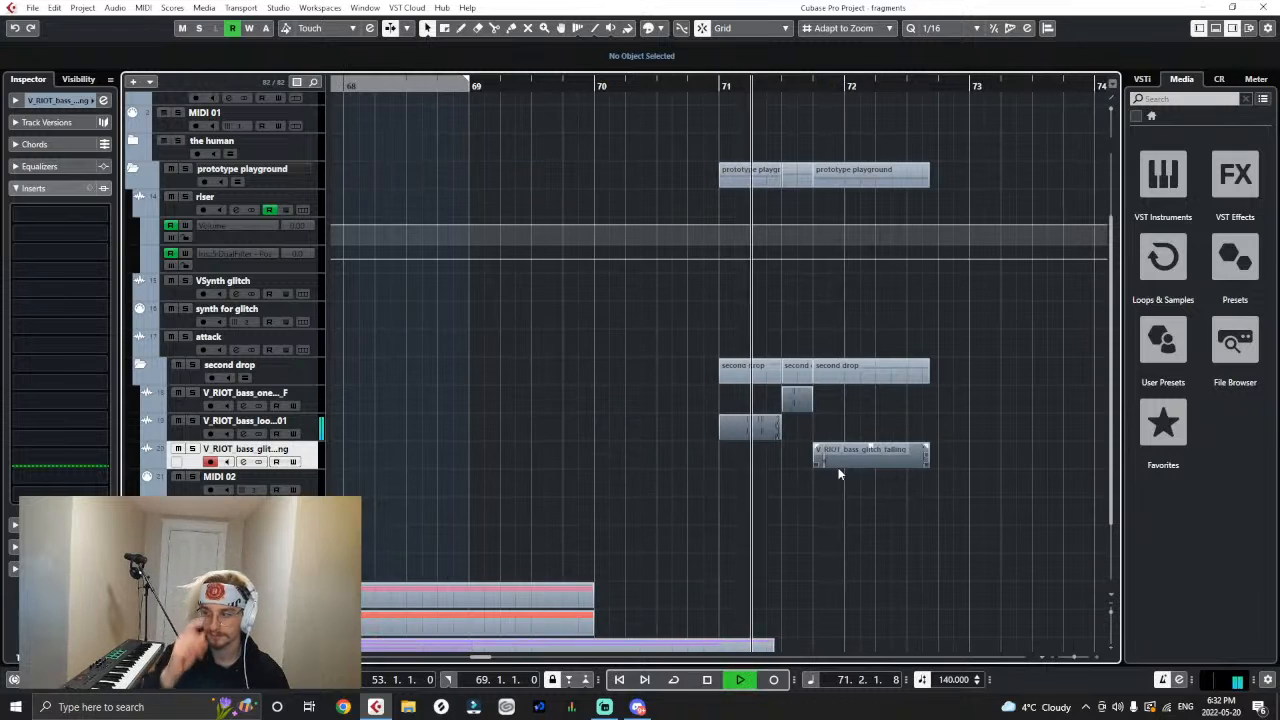
{"action": "key", "text": "space"}
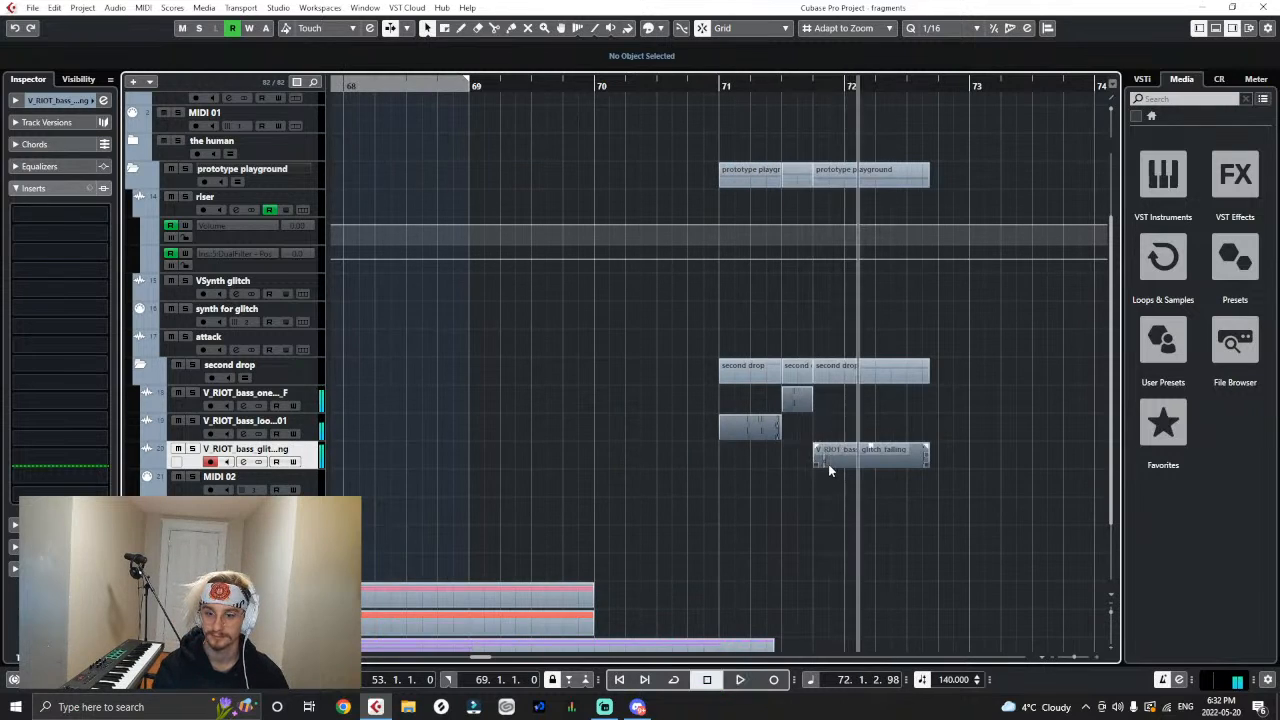
- Trim the end of the bass_glitch_falling clip to bar 72 and play the three clips from around bar 71
{"action": "left_click", "coordinate": [720, 87]}
{"action": "key", "text": "h"}
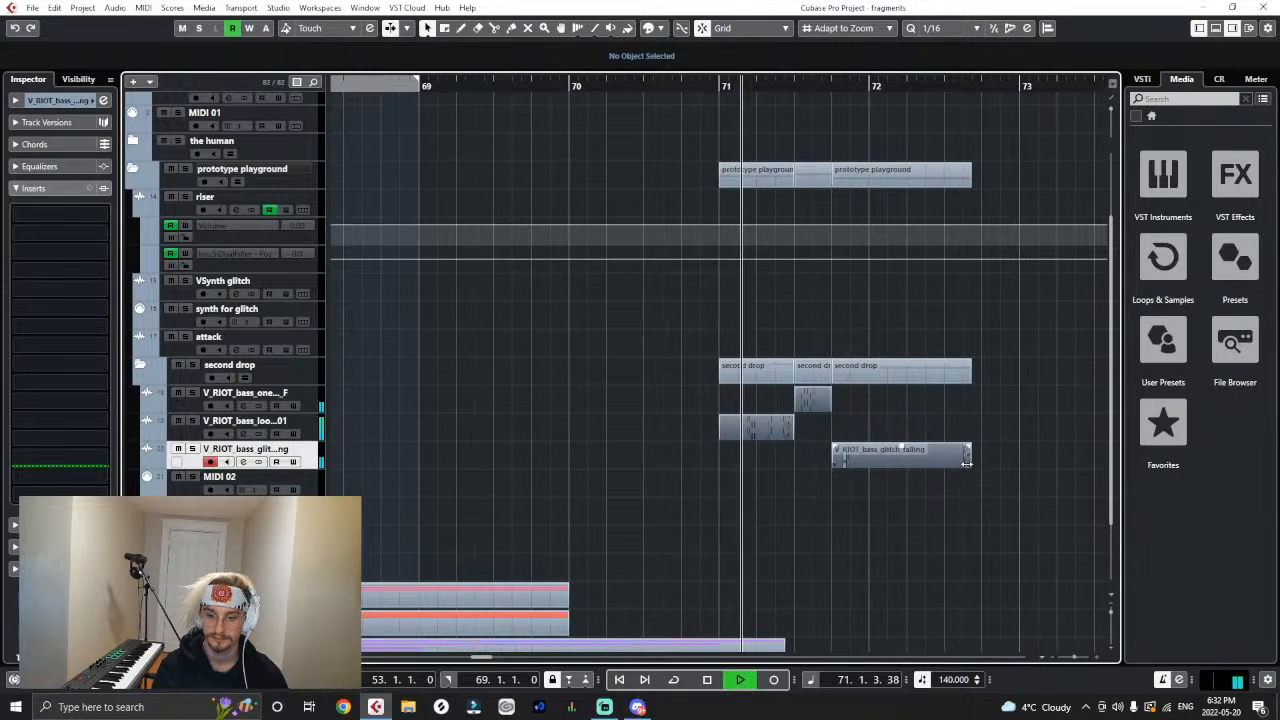
{"action": "key", "text": "space"}
{"action": "left_click_drag", "start_coordinate": [966, 463], "coordinate": [874, 471]}
{"action": "key", "text": "g"}
{"action": "left_click", "coordinate": [585, 115]}
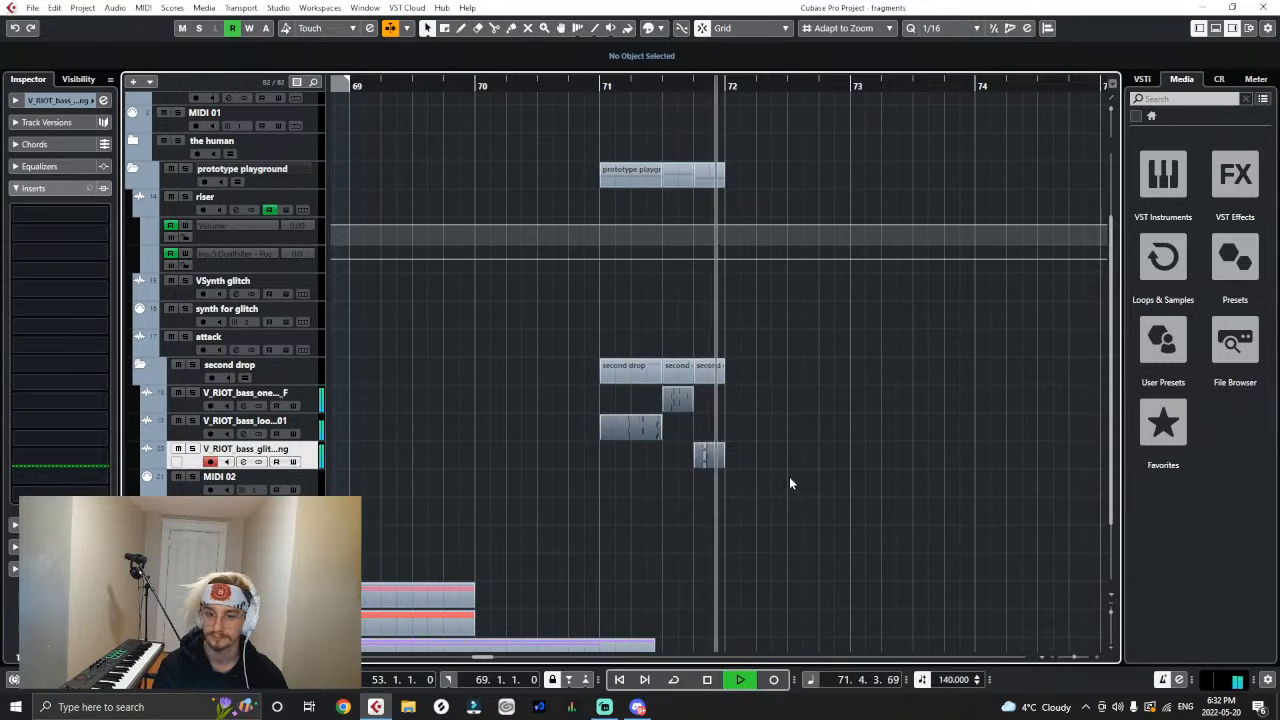
{"action": "key", "text": "space"}
{"action": "left_click_drag", "start_coordinate": [595, 84], "coordinate": [606, 112]}
{"action": "key", "text": "space"}
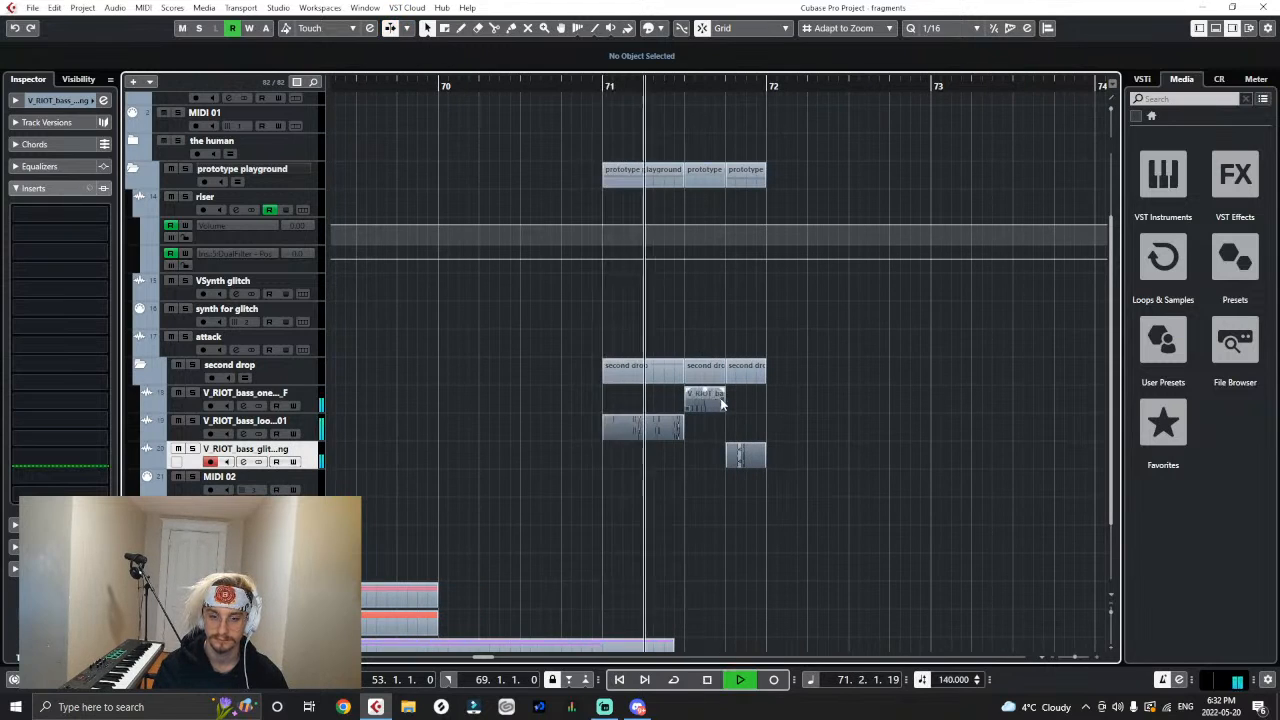
{"action": "key", "text": "space"}
- Move the bass_loop_upwards_150-02 clip to bar 72, following the glitch clip, and play into it
{"action": "key", "text": "g"}
{"action": "key", "text": "g"}
{"action": "key", "text": "g"}
{"action": "key", "text": "g"}
{"action": "key", "text": "g"}
{"action": "key", "text": "g"}
{"action": "key", "text": "g"}
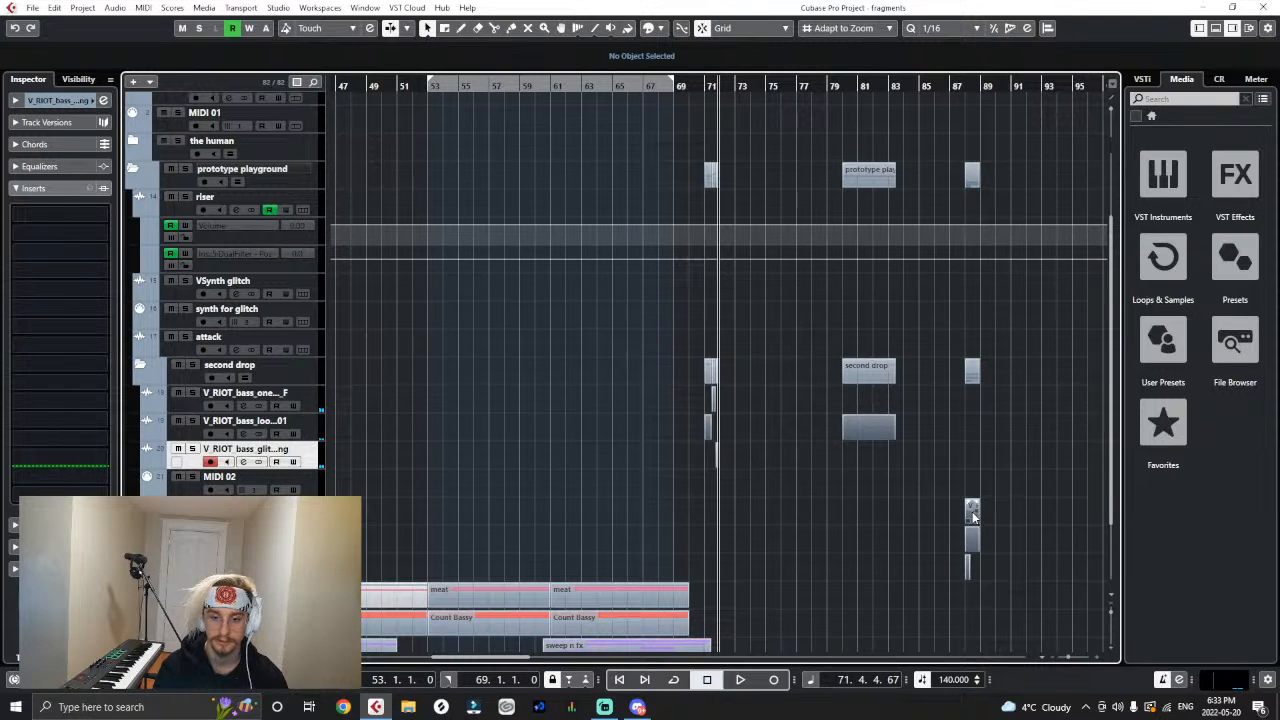
{"action": "left_click_drag", "start_coordinate": [973, 516], "coordinate": [741, 515]}
{"action": "key", "text": "h"}
{"action": "key", "text": "h"}
{"action": "key", "text": "h"}
{"action": "key", "text": "h"}
{"action": "key", "text": "h"}
{"action": "key", "text": "h"}
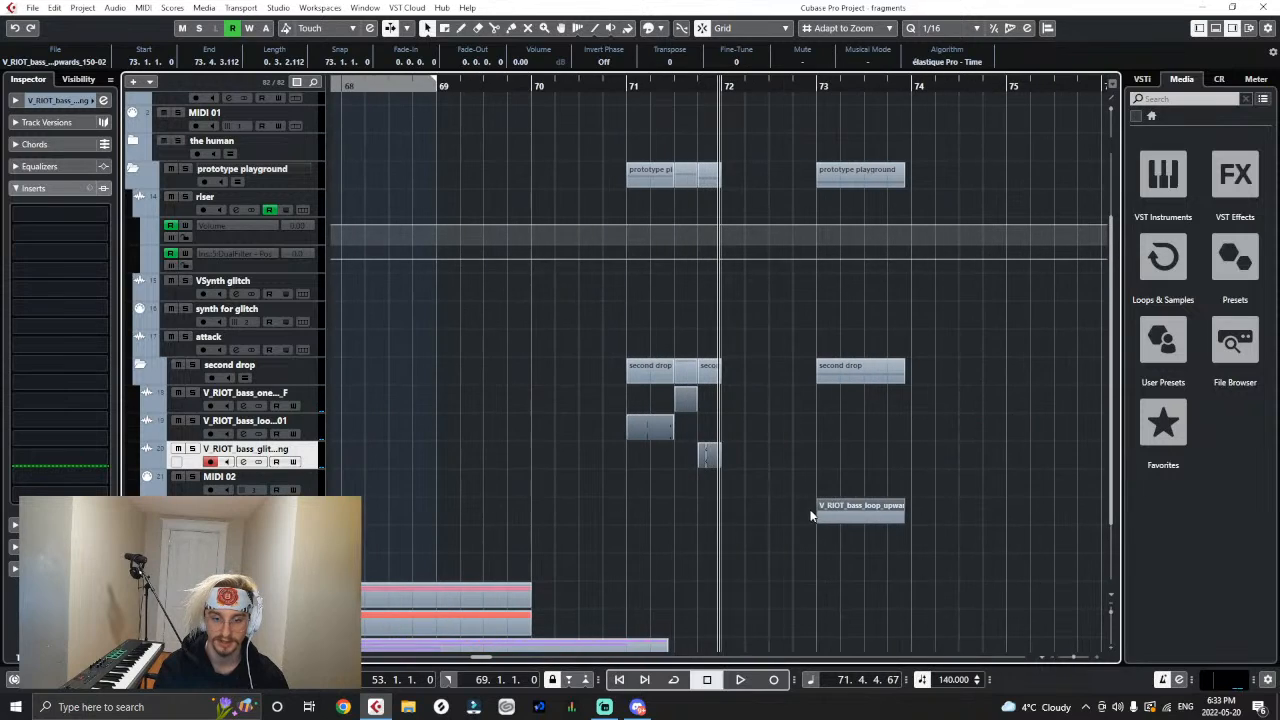
{"action": "left_click_drag", "start_coordinate": [841, 517], "coordinate": [755, 523]}
{"action": "key", "text": "space"}
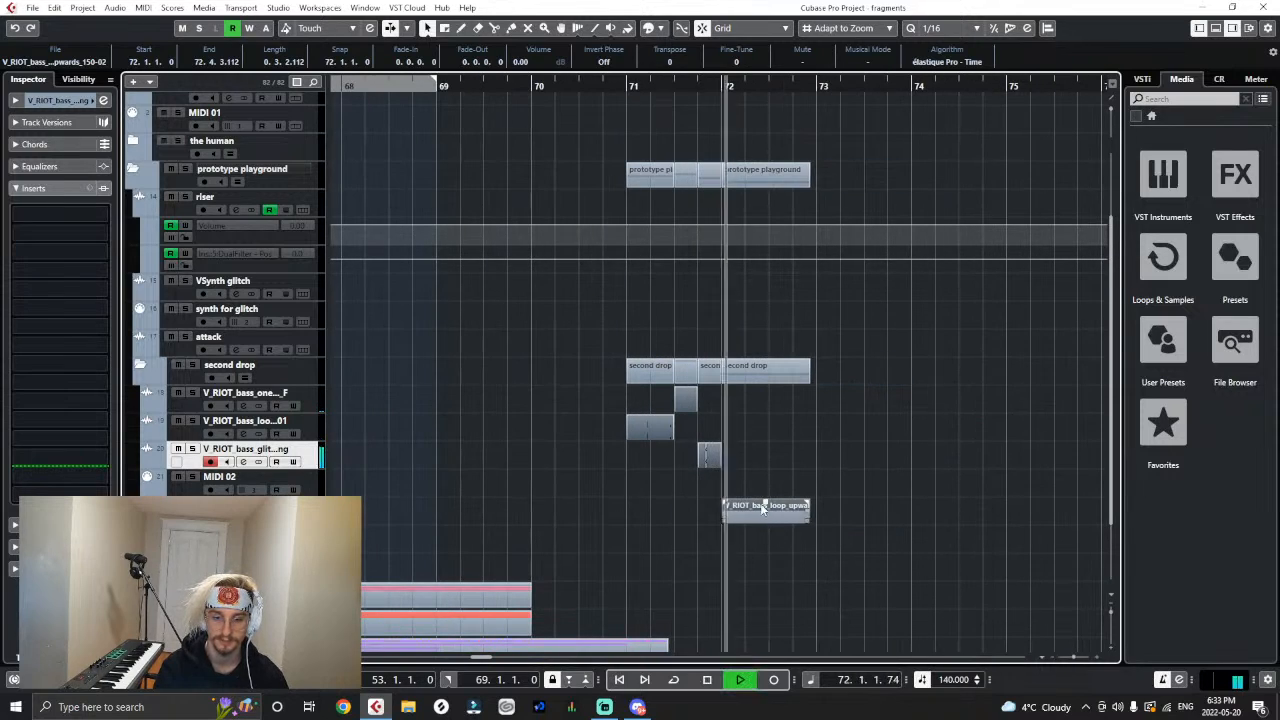
- Play the four-clip sequence from bar 71 through the end of the upwards loop
{"action": "left_click", "coordinate": [634, 88]}
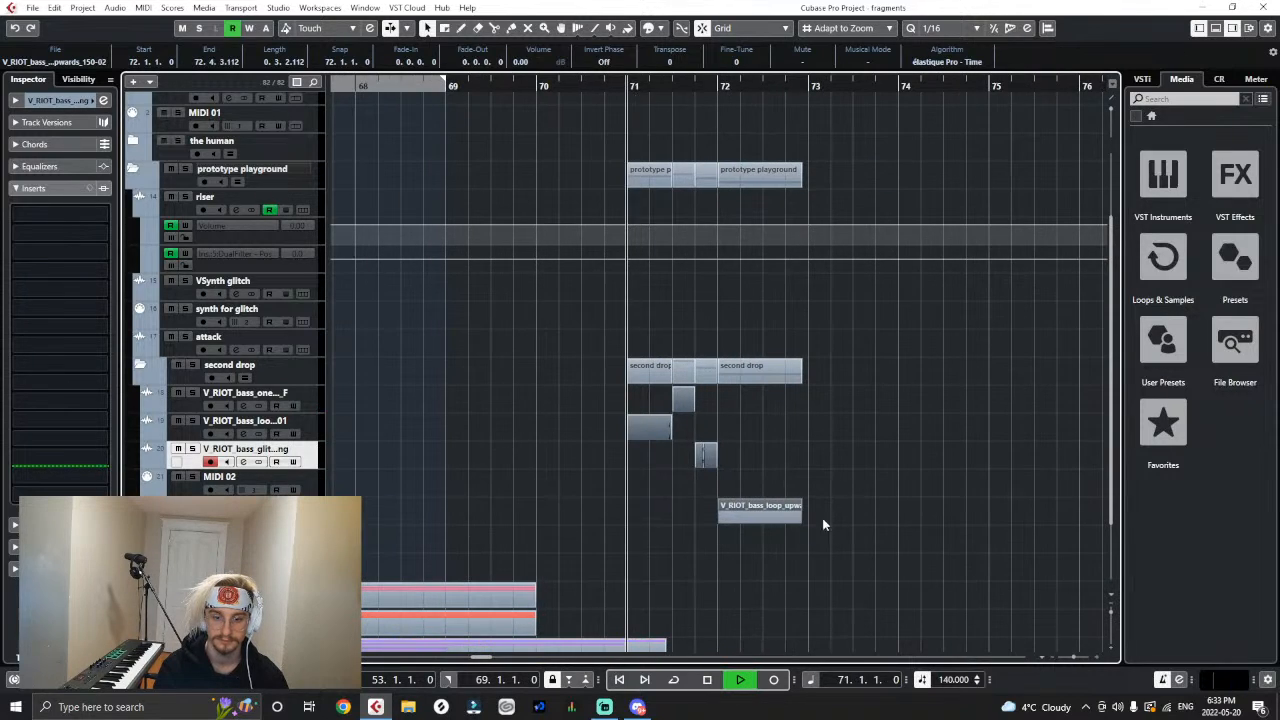
{"action": "key", "text": "g"}
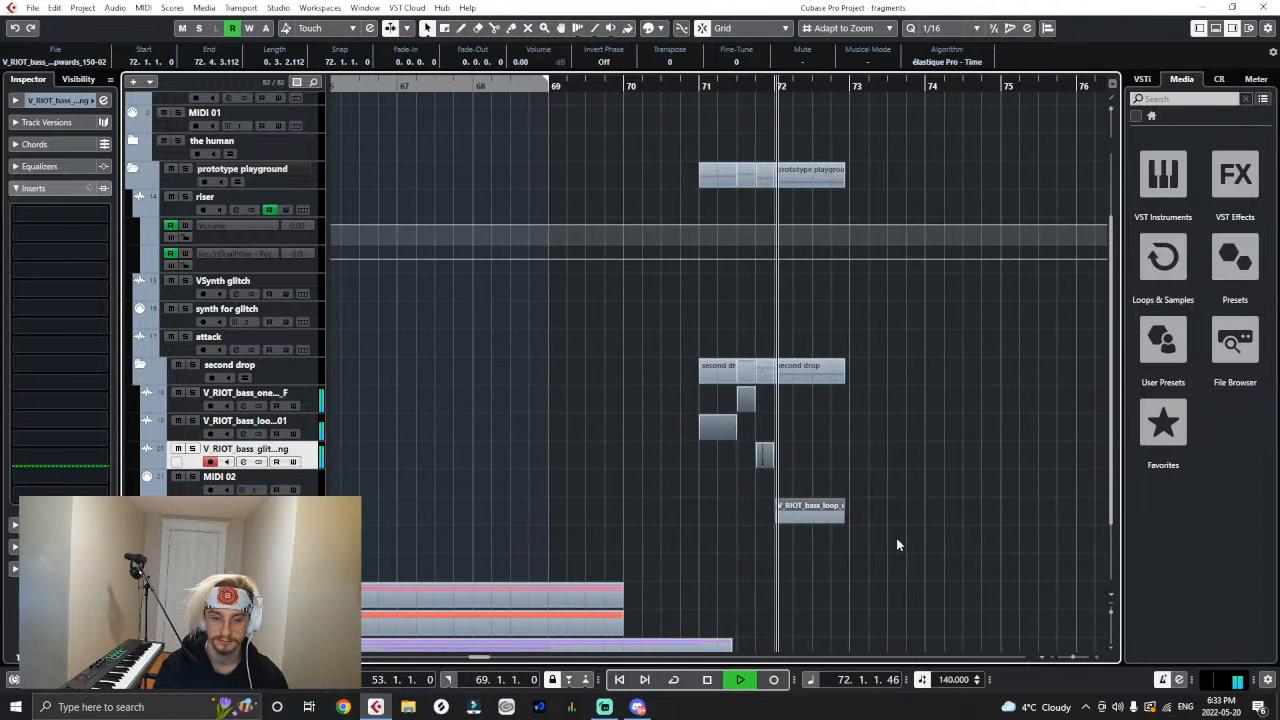
{"action": "key", "text": "g"}
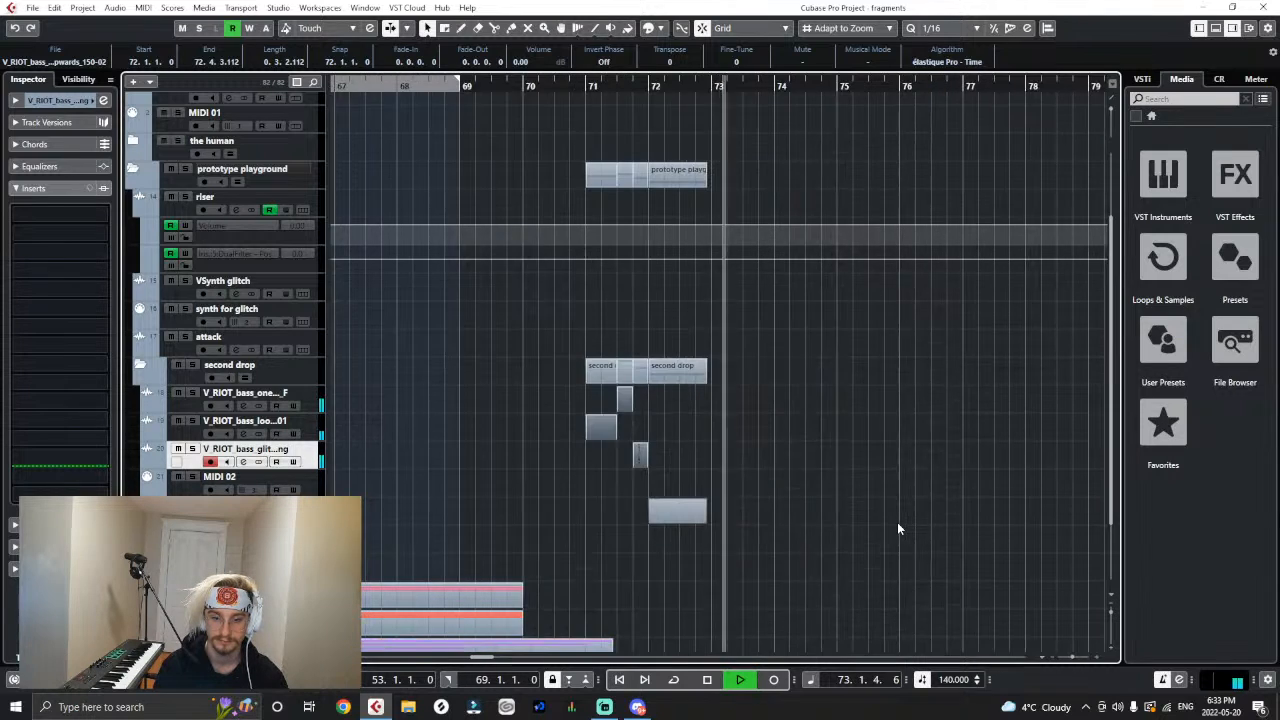
{"action": "key", "text": "space"}
- Set the locator range from bar 72 to bar 73 over the bass_loop_upwards_150-02 clip
{"action": "key", "text": "h"}
{"action": "key", "text": "h"}
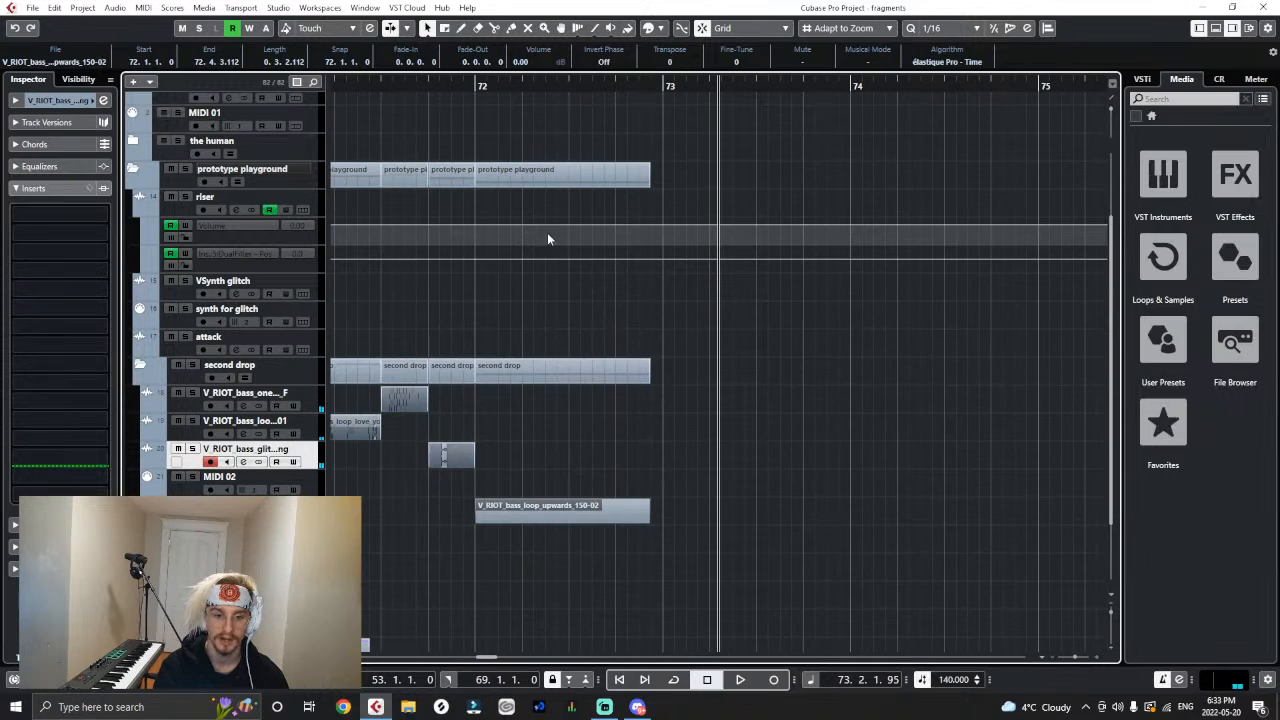
{"action": "left_click", "coordinate": [476, 87]}
{"action": "left_click_drag", "start_coordinate": [476, 80], "coordinate": [667, 120]}
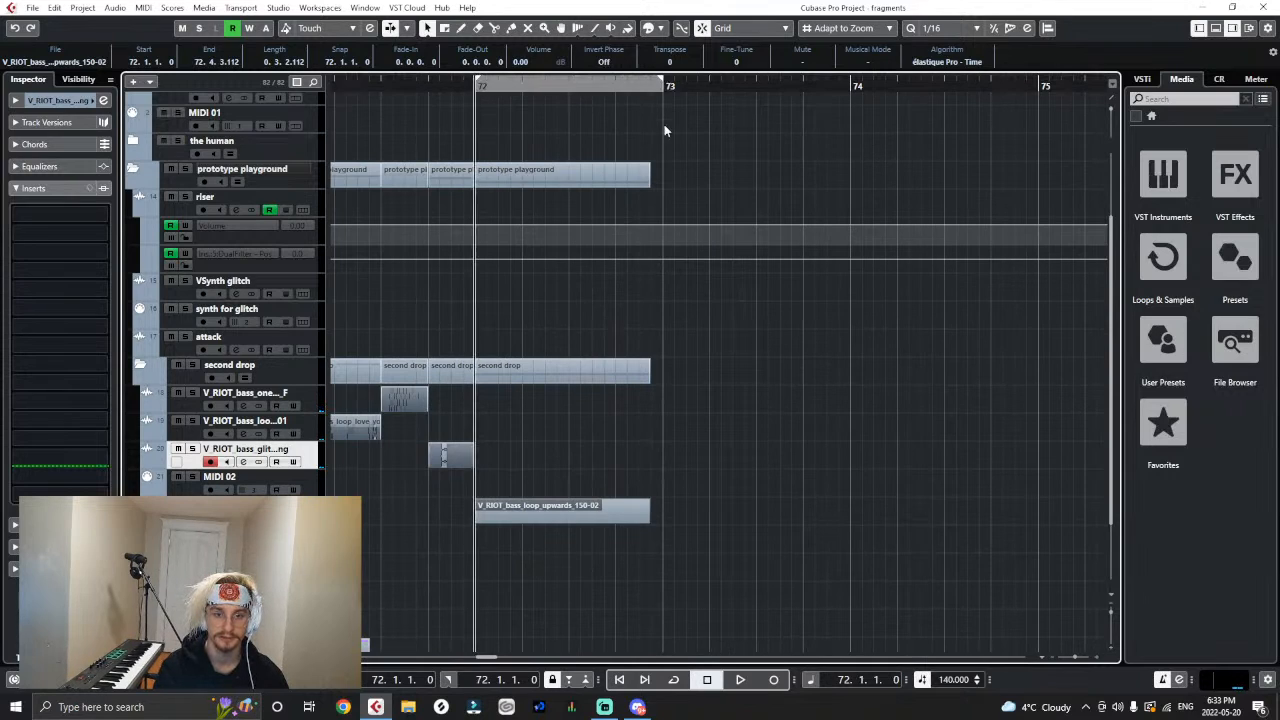
- Time-stretch the bass_loop_upwards_150-02 clip to fill the locator range exactly, ending at bar 73, and play it
{"action": "left_click", "coordinate": [116, 8]}
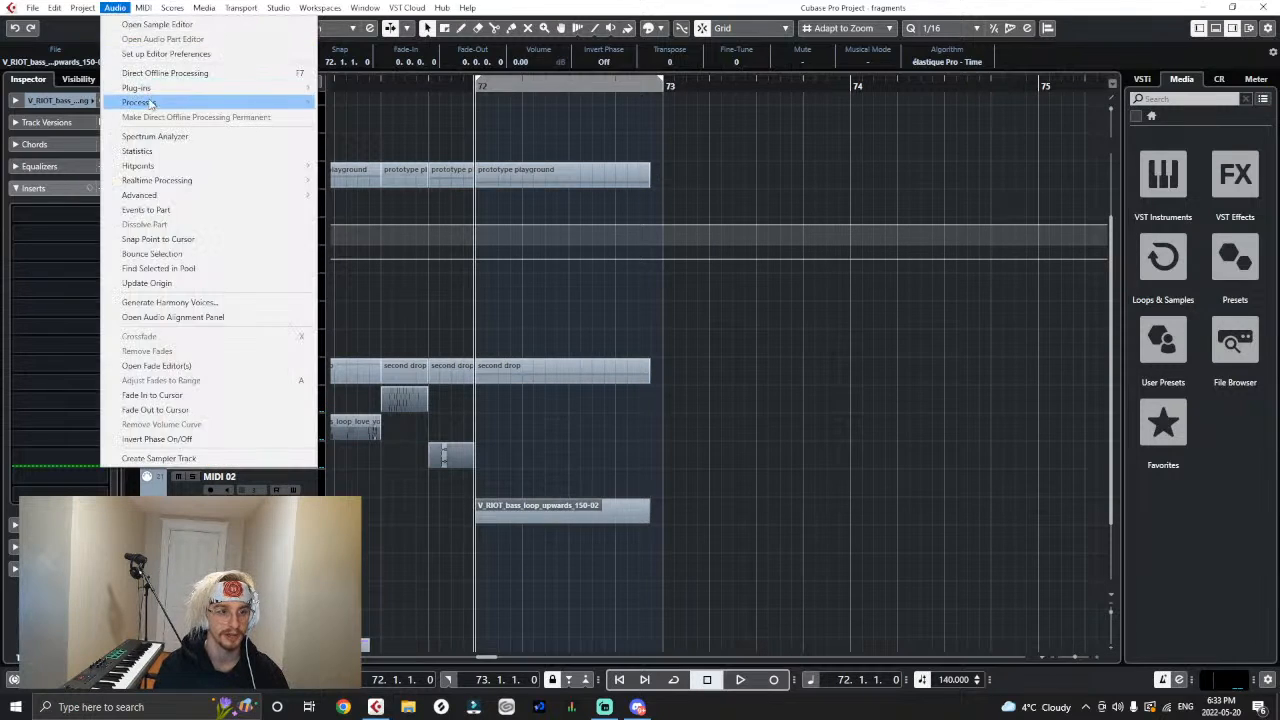
{"action": "mouse_move", "coordinate": [200, 102]}
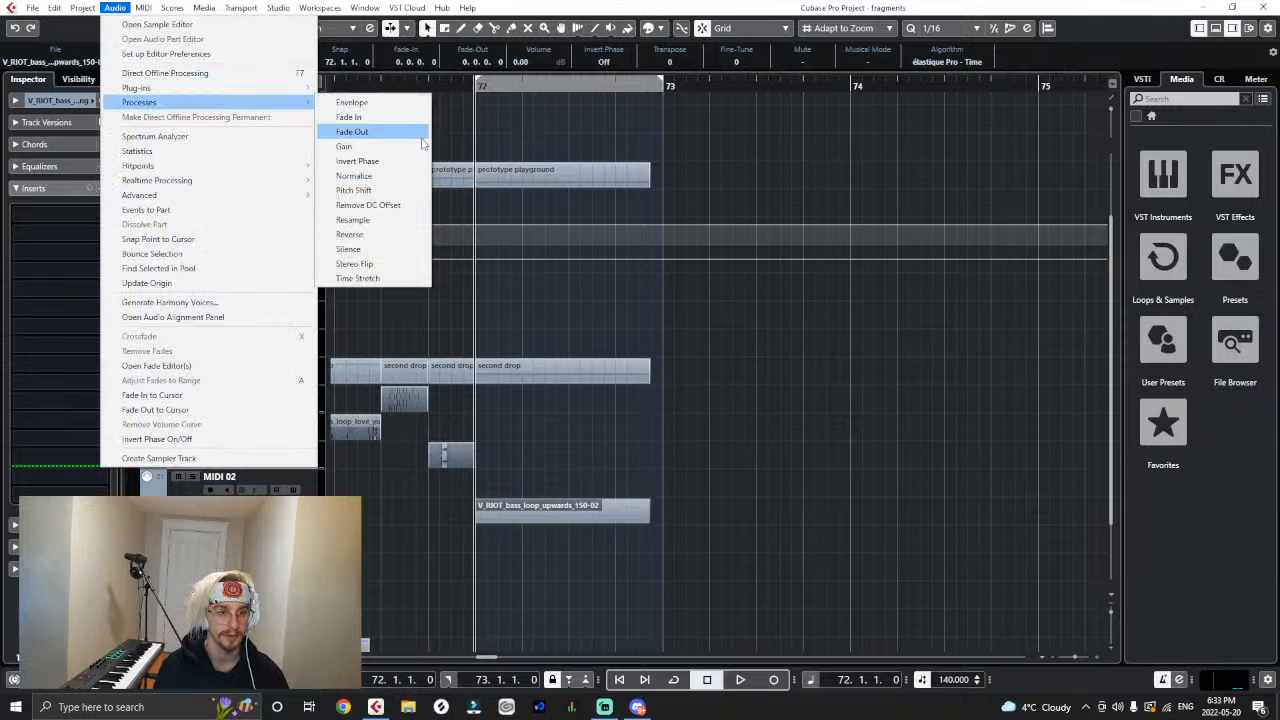
{"action": "left_click", "coordinate": [358, 278]}
{"action": "left_click_drag", "start_coordinate": [716, 520], "coordinate": [847, 533]}
{"action": "left_click", "coordinate": [926, 430]}
{"action": "left_click", "coordinate": [985, 519]}
{"action": "key", "text": "space"}
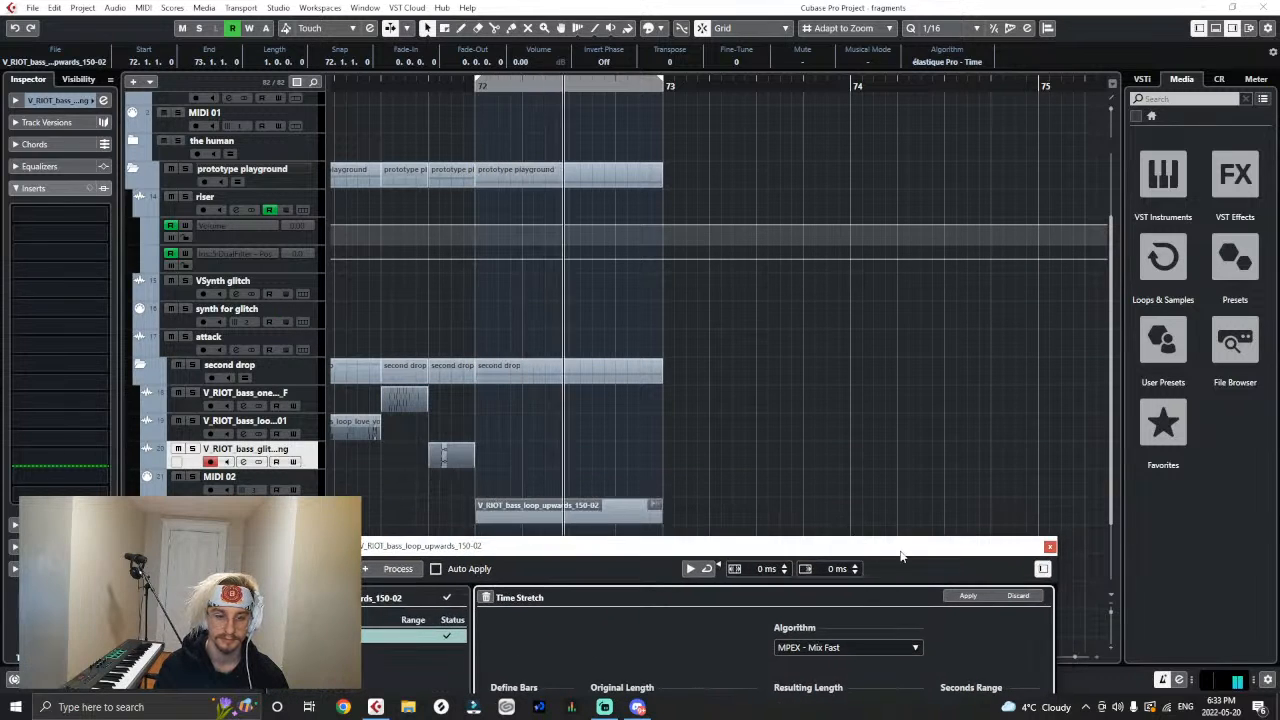
{"action": "key", "text": "g"}
{"action": "key", "text": "g"}
{"action": "left_click", "coordinate": [1049, 547]}
{"action": "left_click", "coordinate": [976, 406]}
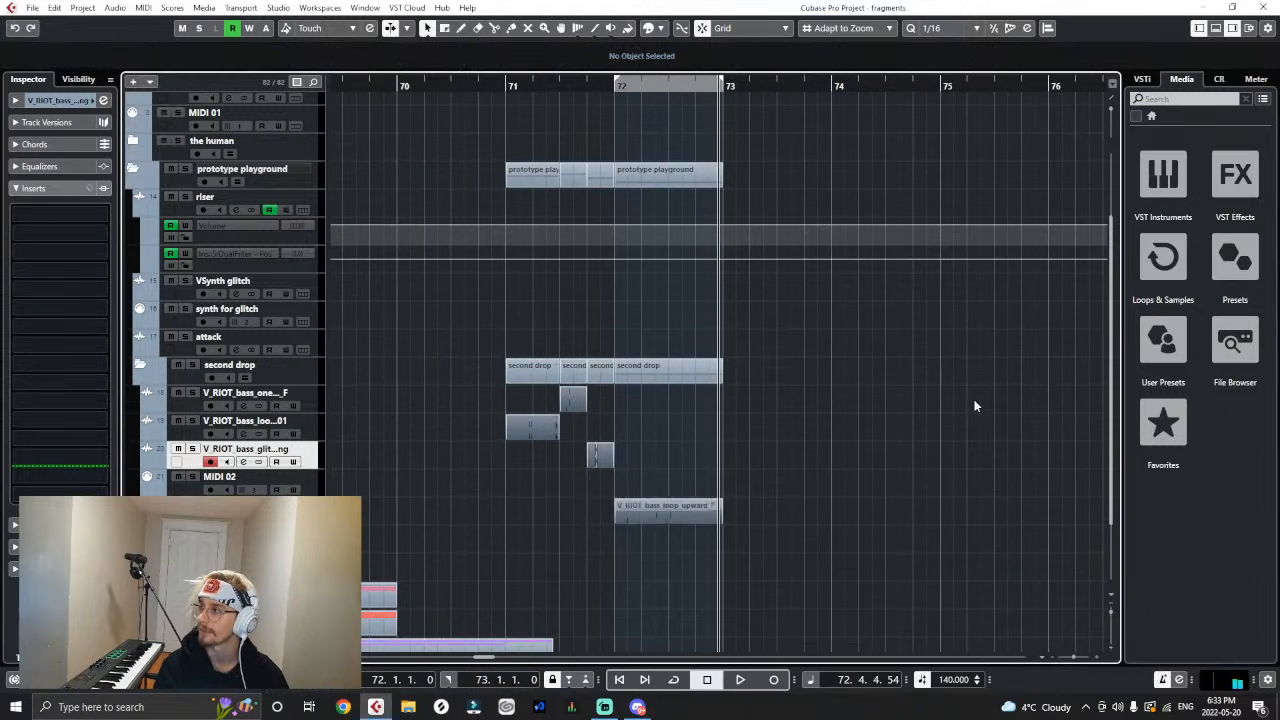
- Play the four-clip sequence from bar 71 into the time-stretched upwards loop
{"action": "key", "text": "h"}
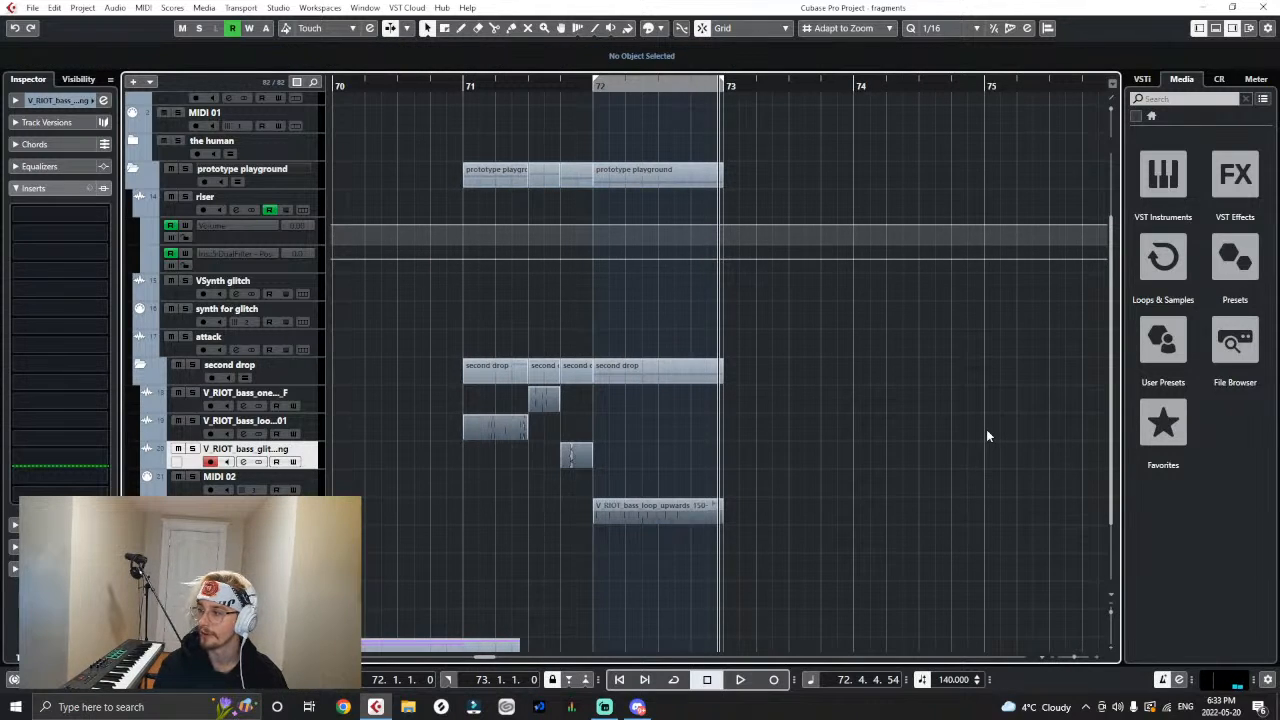
{"action": "left_click", "coordinate": [465, 84]}
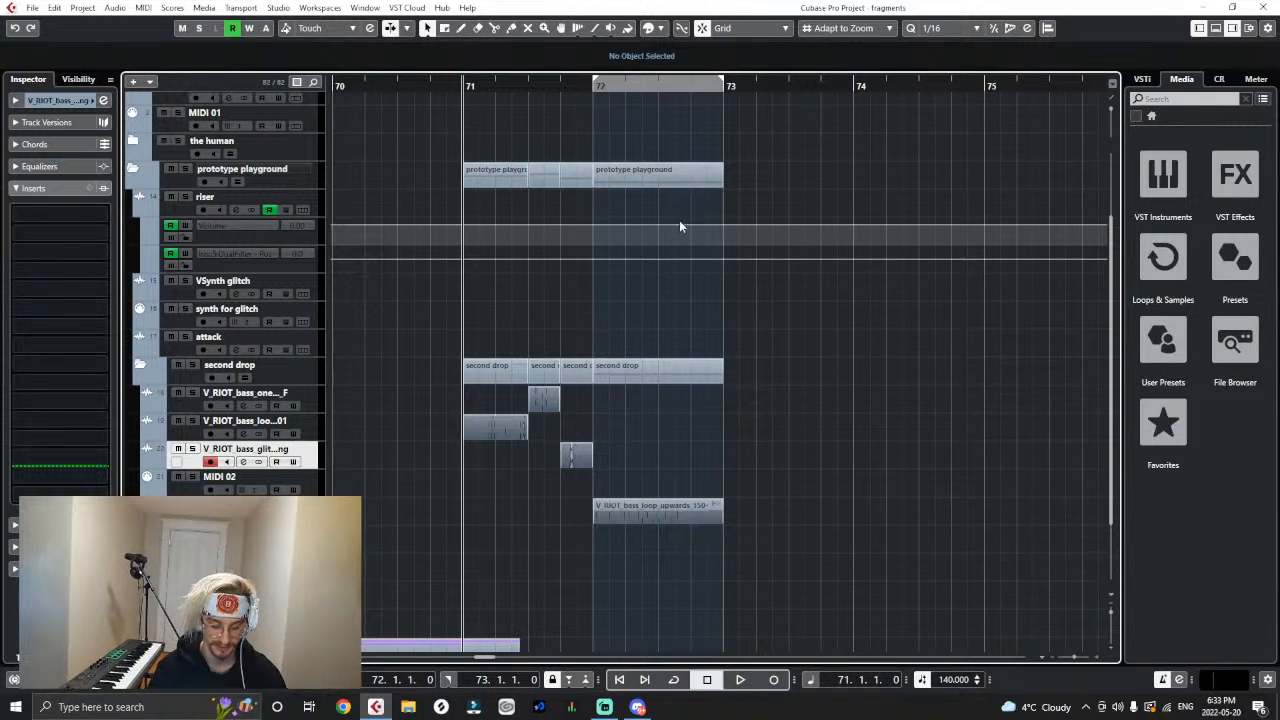
{"action": "key", "text": "g"}
{"action": "key", "text": "g"}
{"action": "key", "text": "g"}
{"action": "key", "text": "g"}
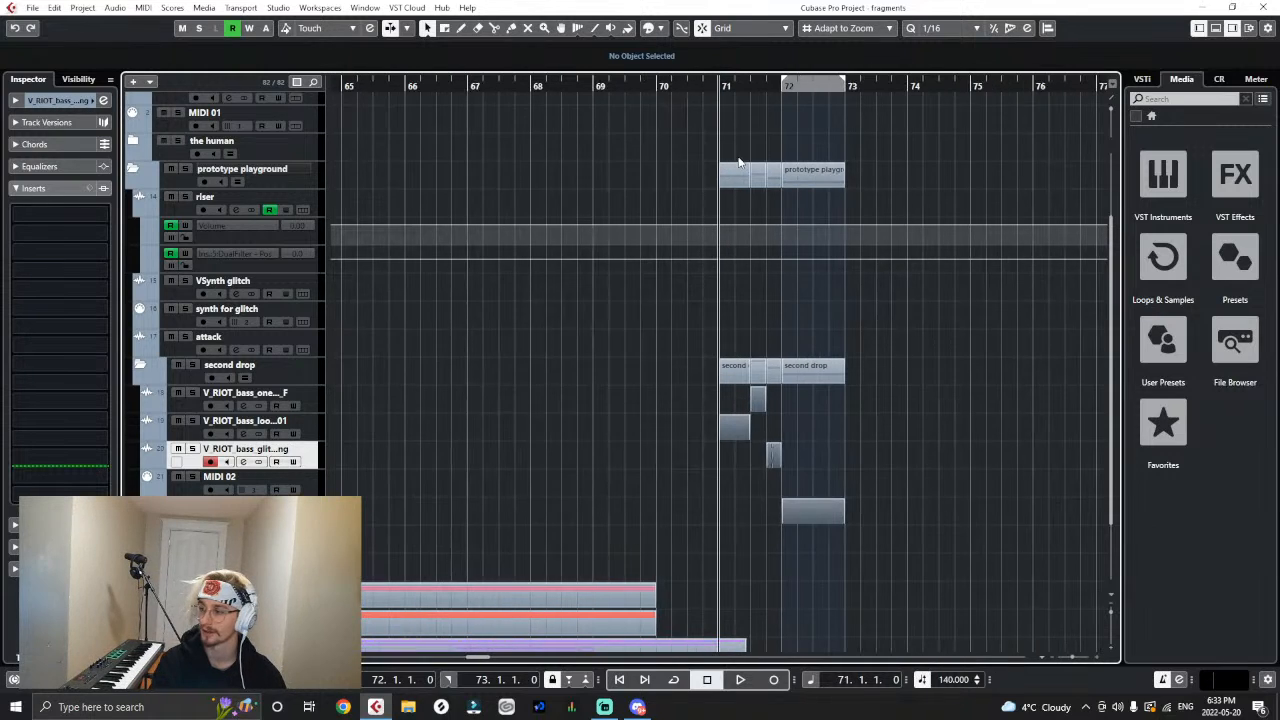
{"action": "key", "text": "h"}
{"action": "key", "text": "h"}
{"action": "key", "text": "h"}
{"action": "key", "text": "h"}
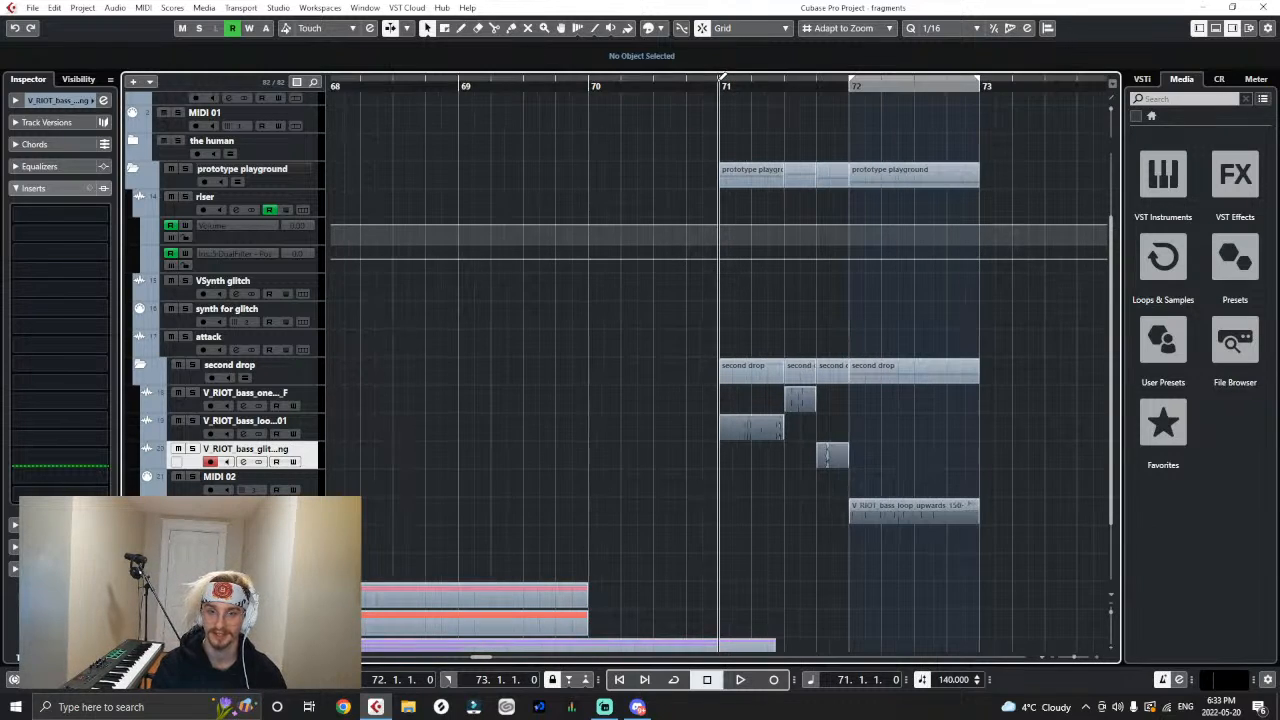
{"action": "key", "text": "space"}
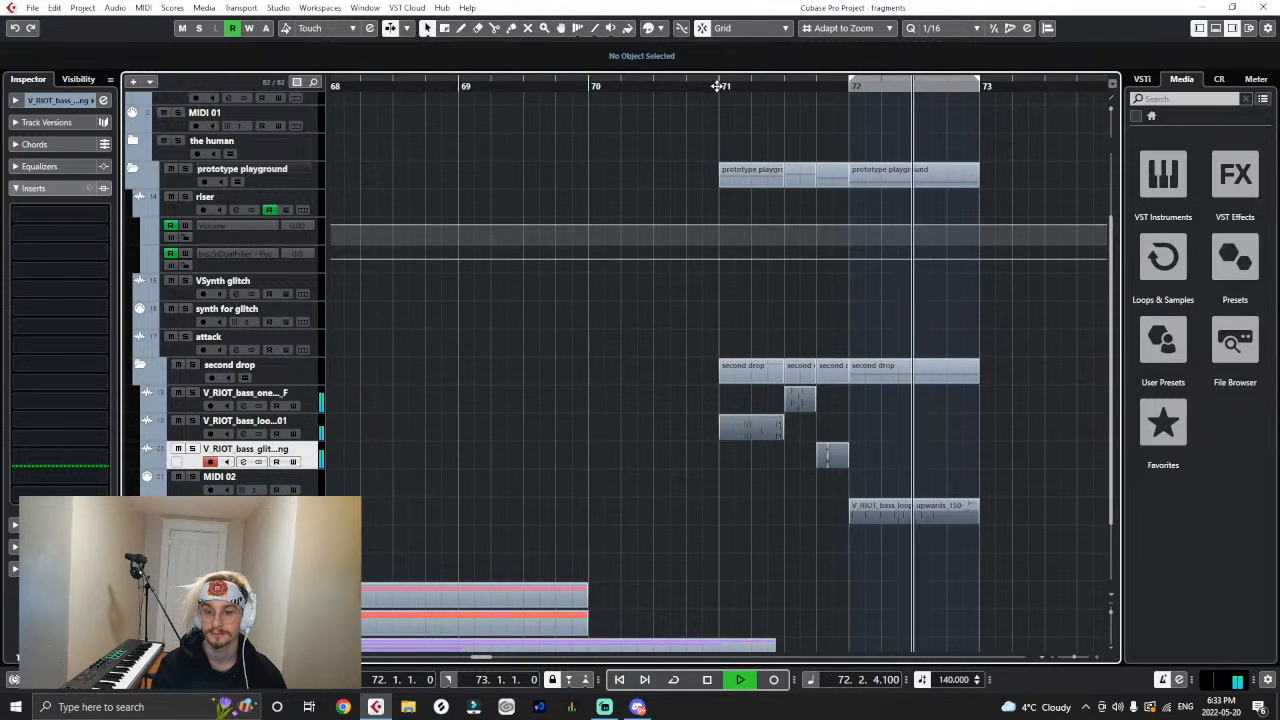
{"action": "key", "text": "space"}
{"action": "key", "text": "space"}
- Replay the sequence from bar 71 with the emperor one-shot clip at 71.3.1 selected
{"action": "left_click", "coordinate": [790, 393]}
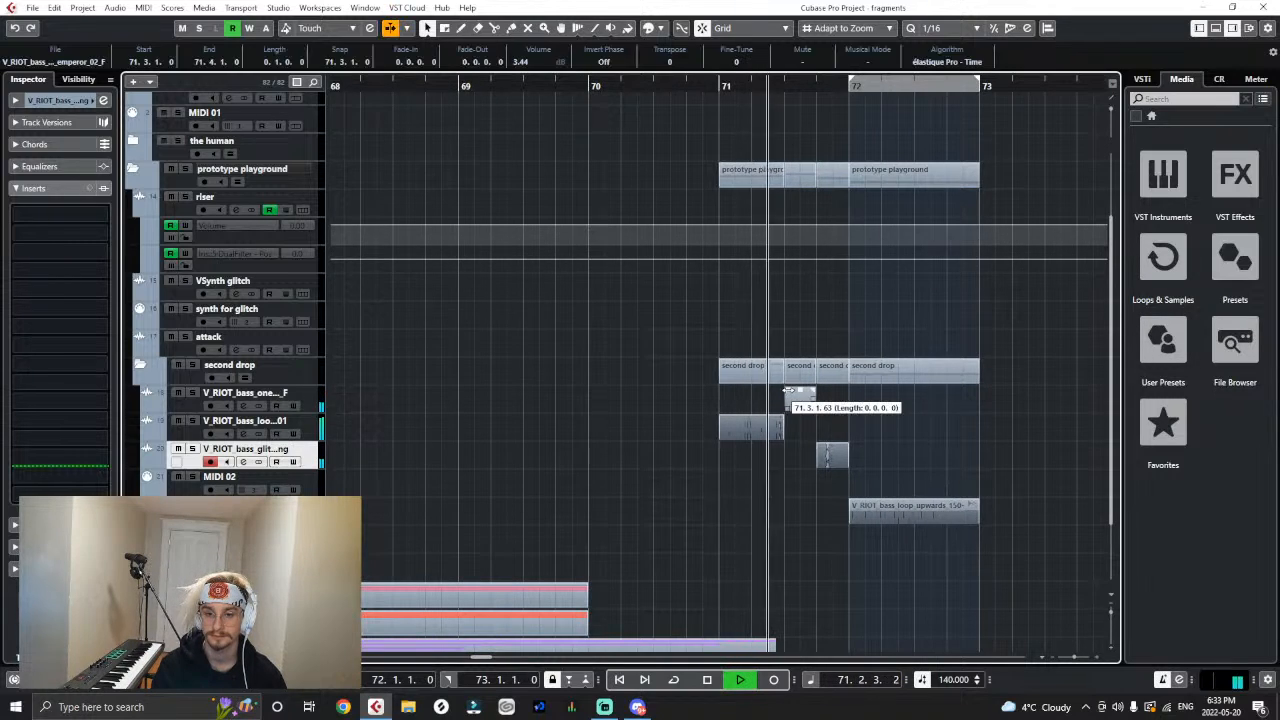
{"action": "key", "text": "g"}
{"action": "key", "text": "g"}
{"action": "key", "text": "g"}
{"action": "key", "text": "g"}
{"action": "key", "text": "g"}
{"action": "key", "text": "g"}
{"action": "key", "text": "g"}
{"action": "key", "text": "g"}
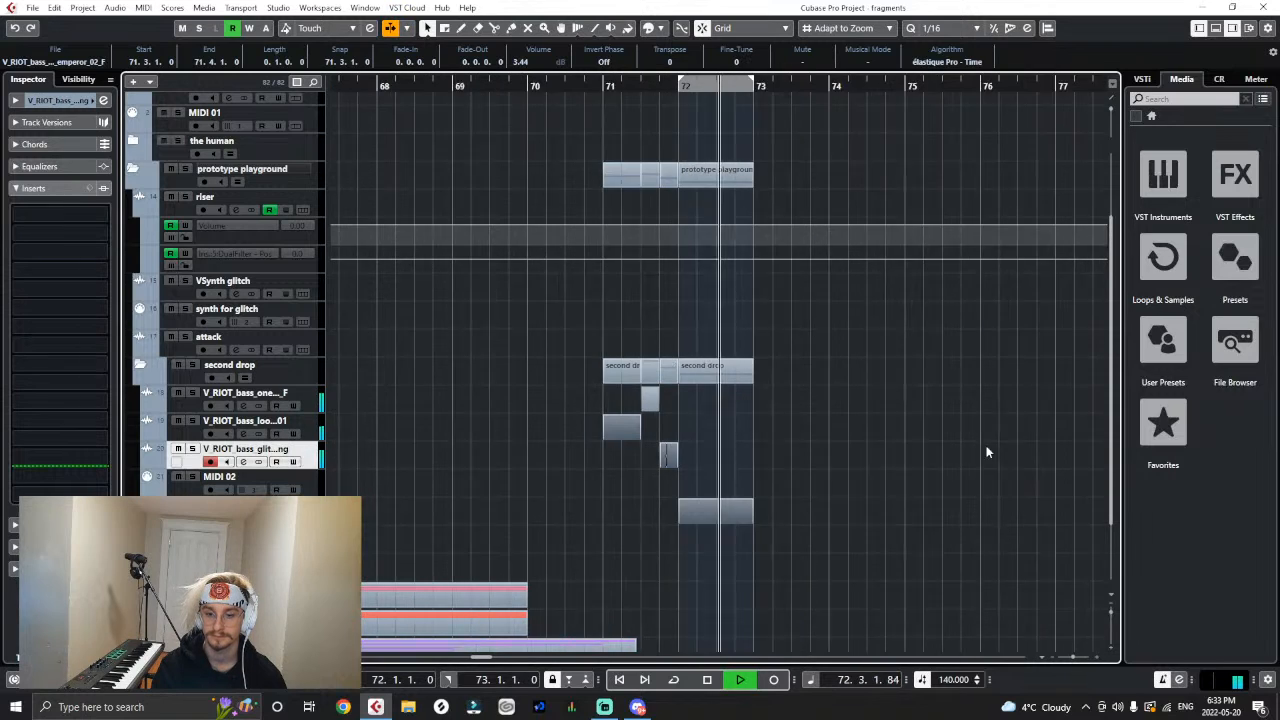
{"action": "key", "text": "space"}
- Split the bass_glitch_falling clip slightly before its midpoint, between 71.4 and bar 72, after playing up to it
{"action": "key", "text": "h"}
{"action": "key", "text": "h"}
{"action": "left_click_drag", "start_coordinate": [639, 87], "coordinate": [672, 106]}
{"action": "key", "text": "h"}
{"action": "key", "text": "h"}
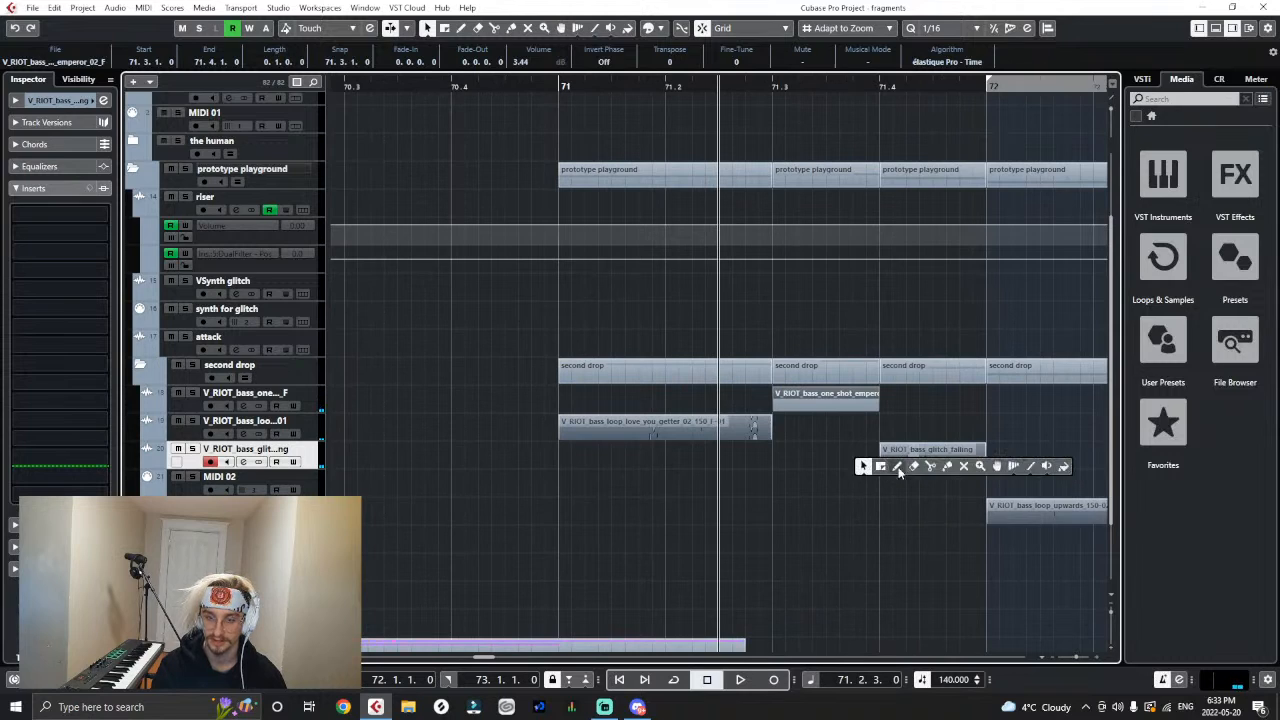
{"action": "left_click", "coordinate": [881, 466]}
{"action": "key", "text": "space"}
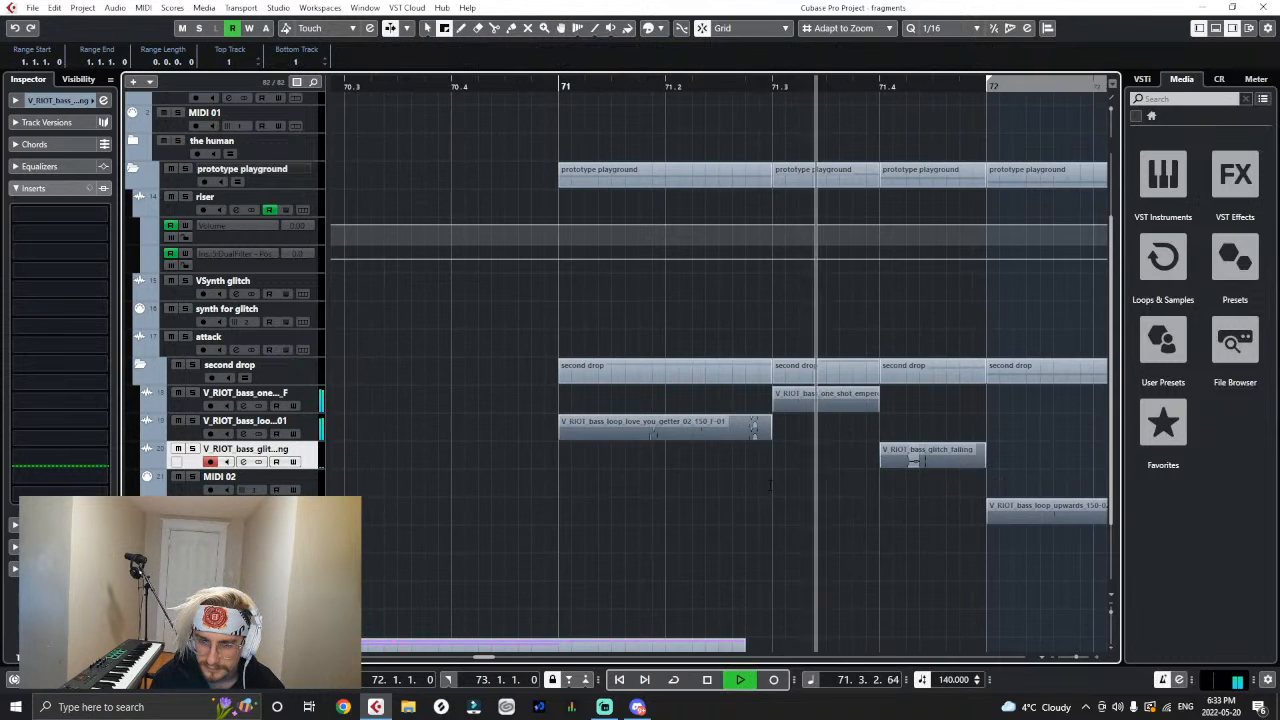
{"action": "key", "text": "space"}
{"action": "right_click", "coordinate": [581, 488]}
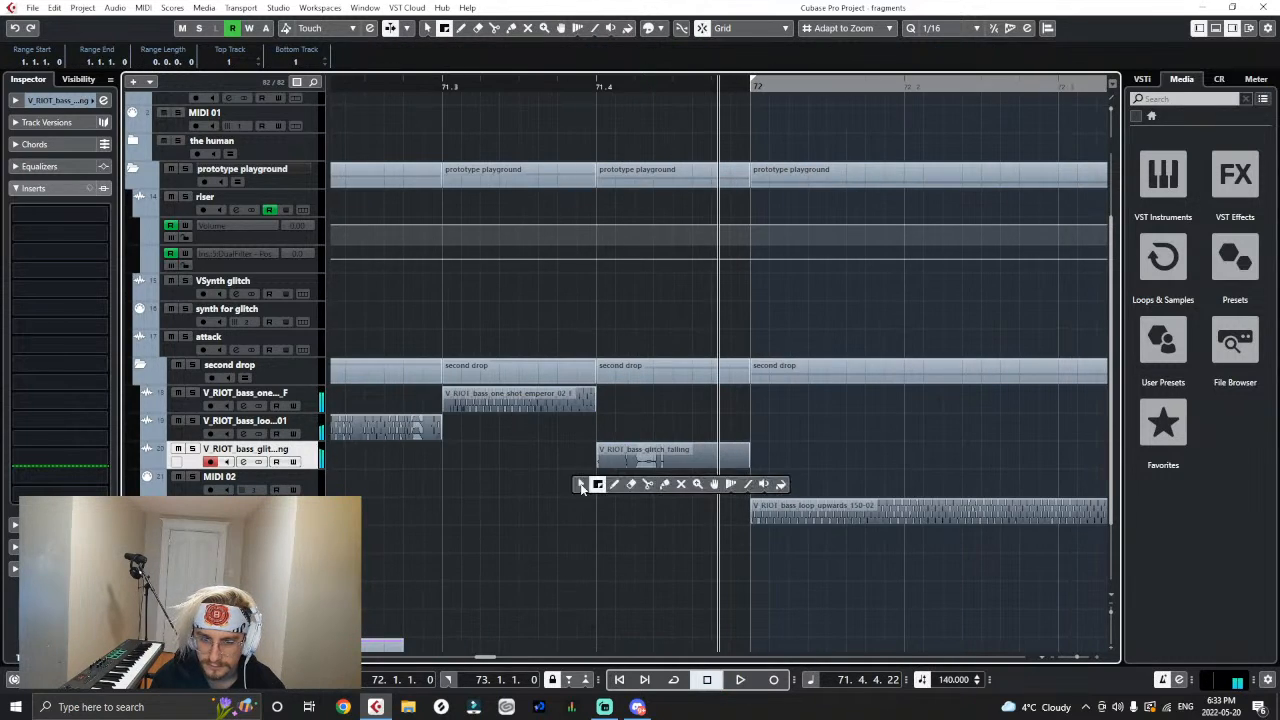
{"action": "left_click", "coordinate": [647, 485]}
{"action": "right_click", "coordinate": [651, 517]}
{"action": "left_click", "coordinate": [651, 516]}
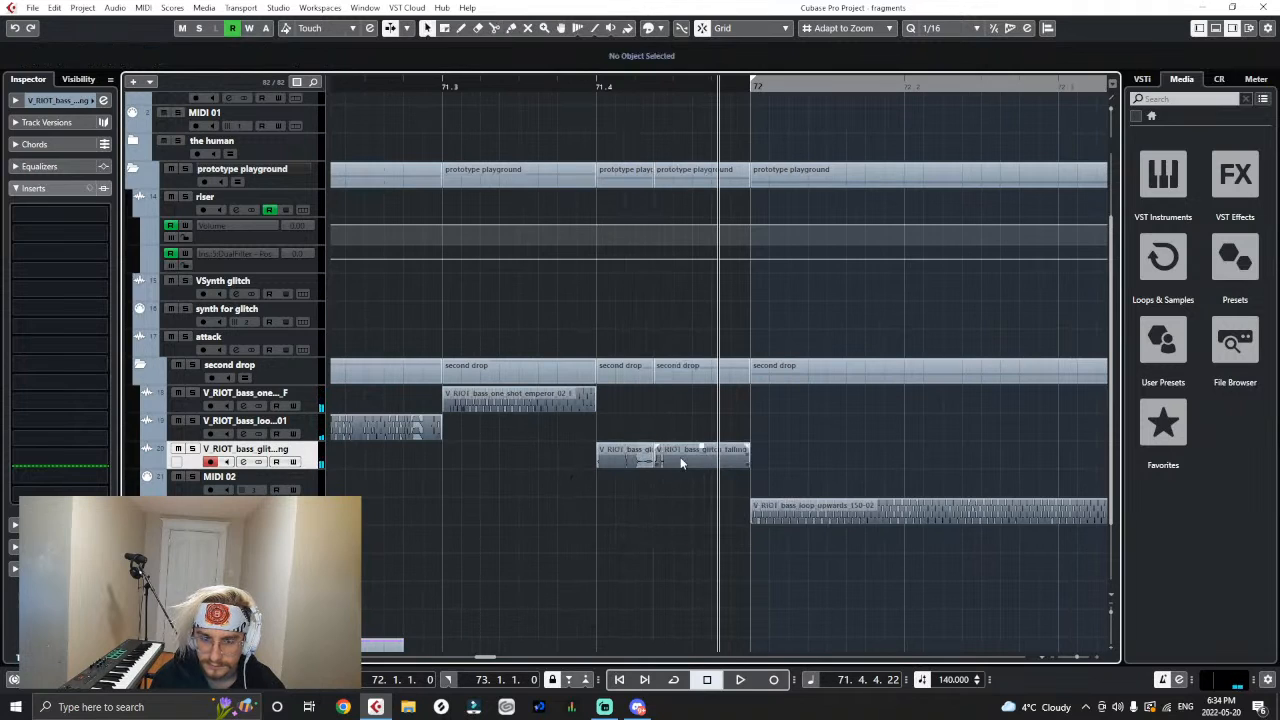
- Shift the second half of the split bass_glitch_falling clip to 71.4.2.90 with snapping off and play from 71.4
{"action": "key", "text": "h"}
{"action": "key", "text": "h"}
{"action": "key", "text": "h"}
{"action": "key", "text": "h"}
{"action": "key", "text": "h"}
{"action": "key", "text": "h"}
{"action": "key", "text": "j"}
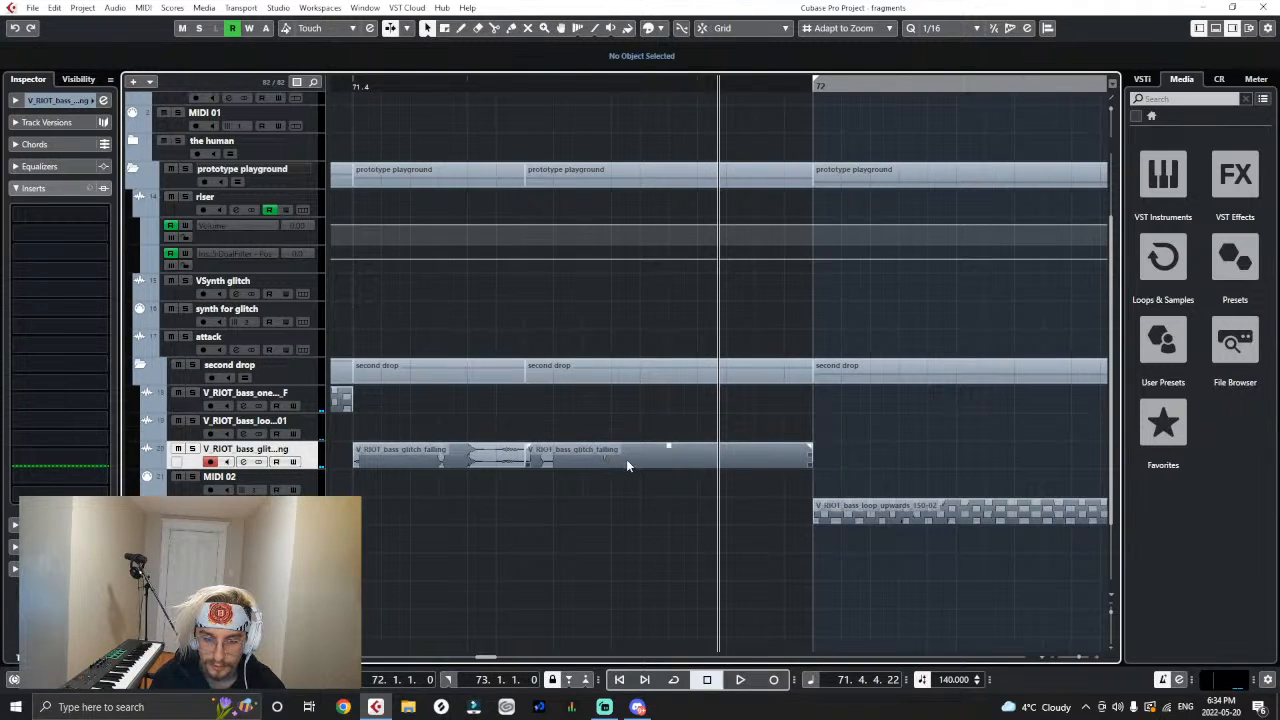
{"action": "left_click_drag", "start_coordinate": [598, 457], "coordinate": [626, 458]}
{"action": "left_click", "coordinate": [348, 85]}
{"action": "key", "text": "space"}
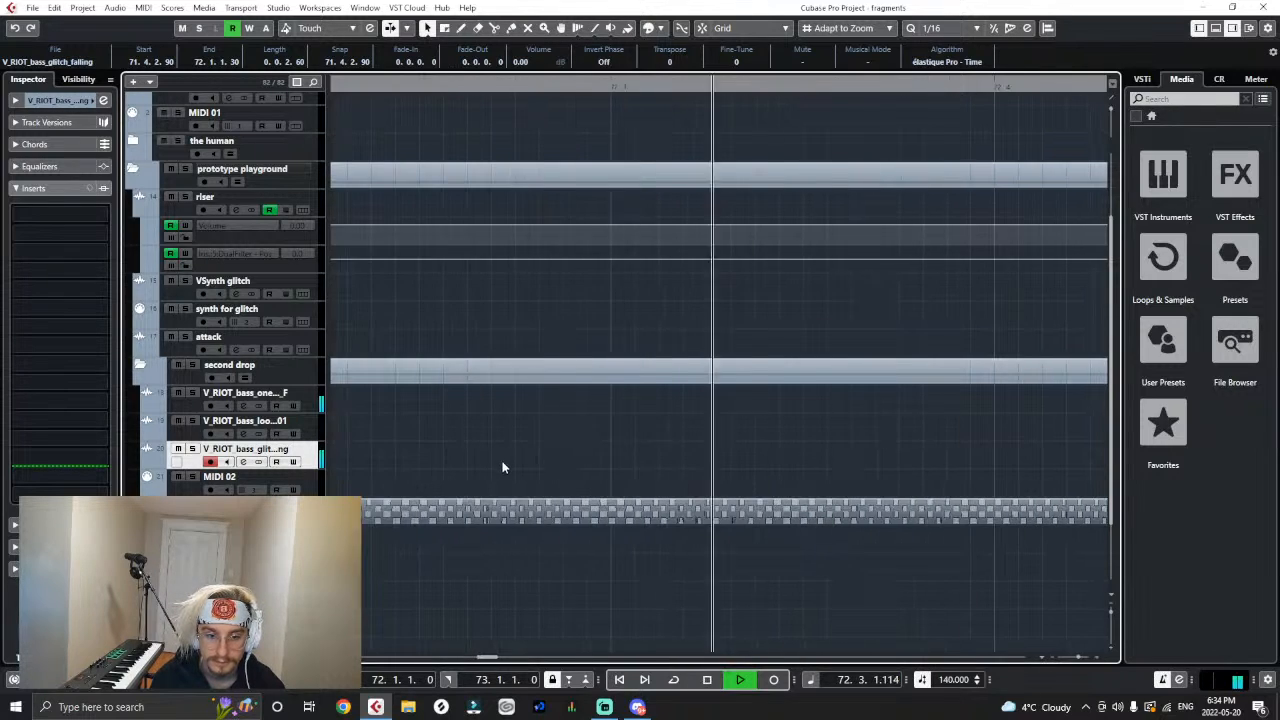
{"action": "key", "text": "space"}
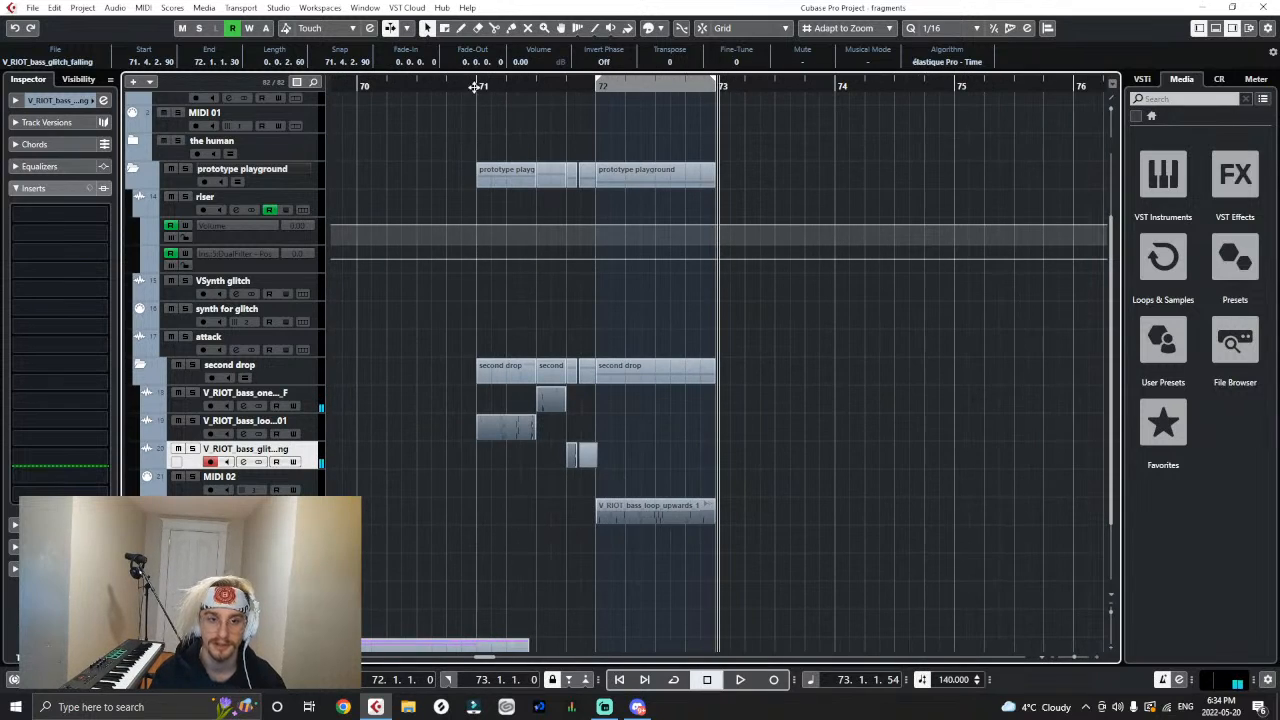
- Play the whole sequence from bar 71 to check the gap in the split glitch clip
{"action": "left_click", "coordinate": [474, 87]}
{"action": "left_click", "coordinate": [825, 493]}
{"action": "key", "text": "space"}
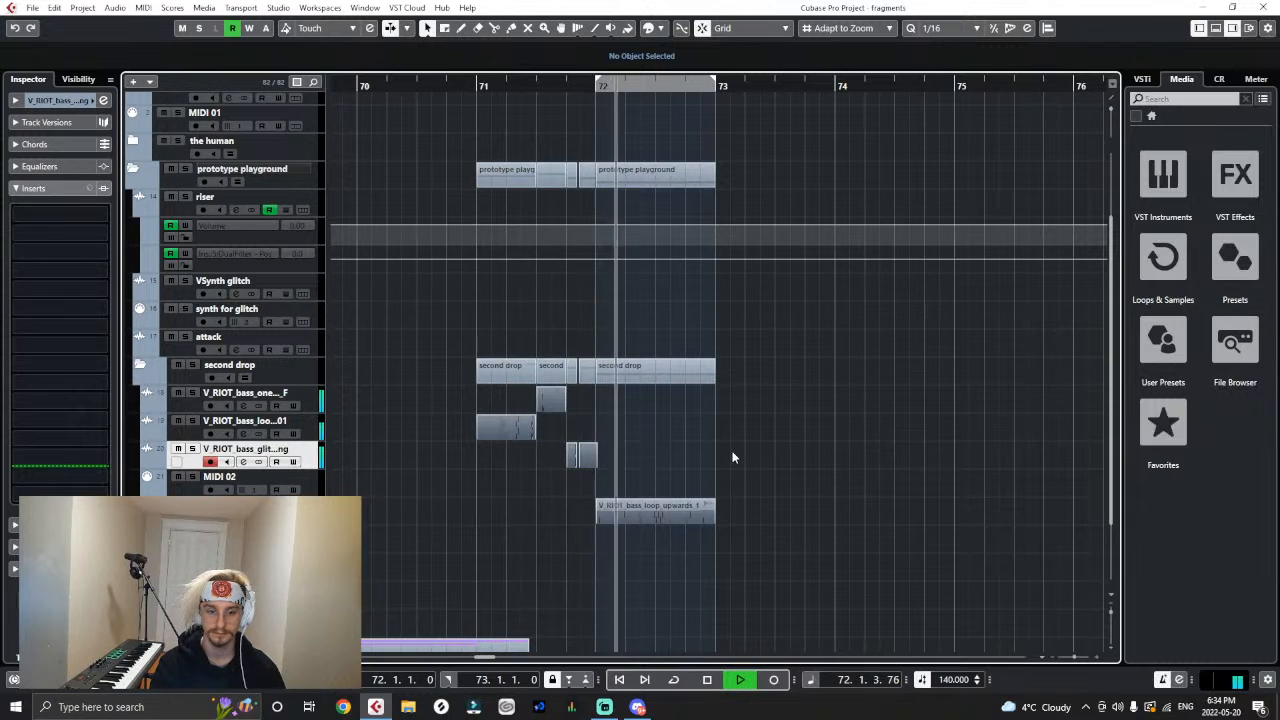
{"action": "key", "text": "g"}
{"action": "key", "text": "space"}
- Move the bass_one_shot_welcome_02 clip to bar 73 and the bass_glitch_rewind clip to bar 74
{"action": "key", "text": "g"}
{"action": "key", "text": "g"}
{"action": "key", "text": "g"}
{"action": "key", "text": "g"}
{"action": "key", "text": "g"}
{"action": "key", "text": "g"}
{"action": "key", "text": "g"}
{"action": "scroll", "coordinate": [1046, 502], "scroll_direction": "down", "scroll_amount": 2}
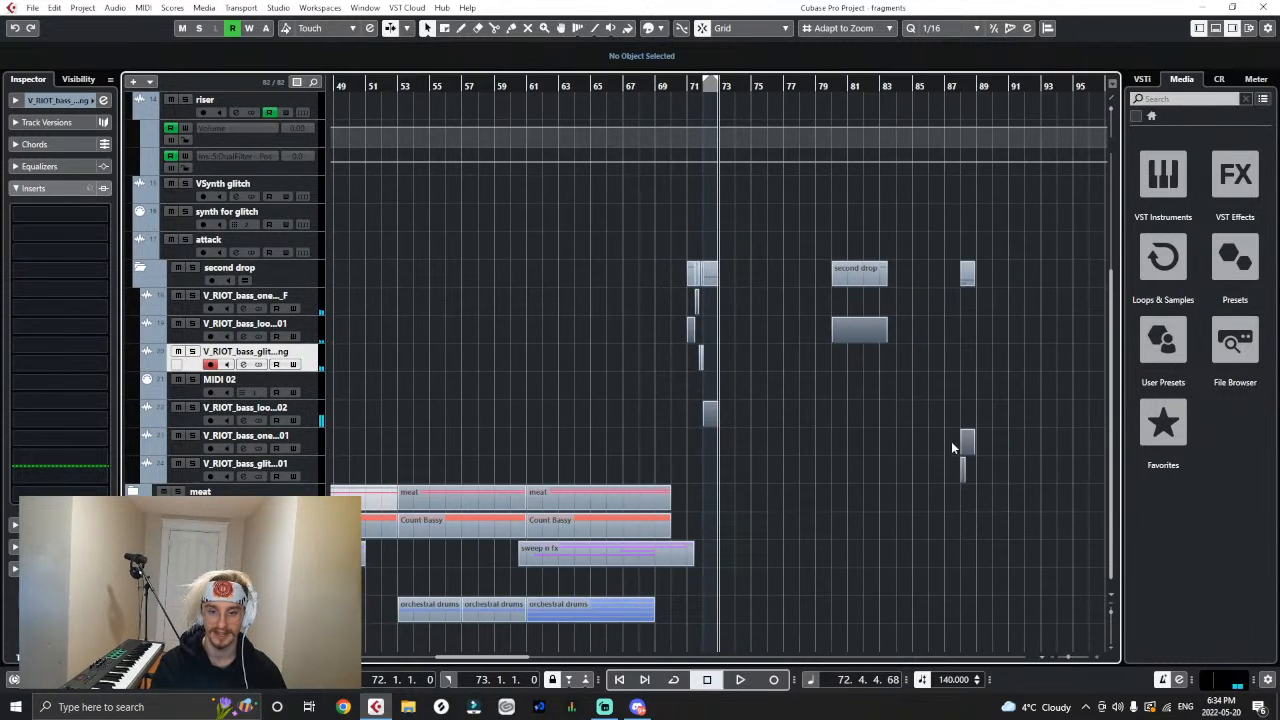
{"action": "left_click_drag", "start_coordinate": [966, 445], "coordinate": [729, 449]}
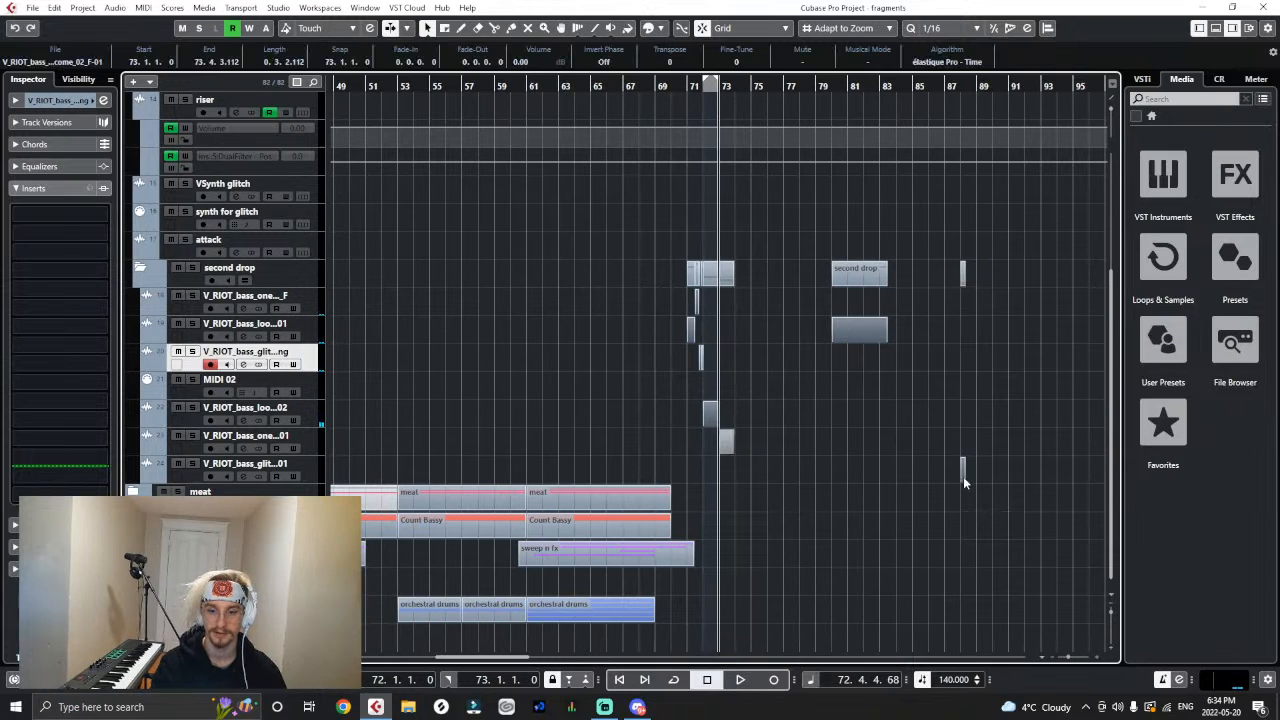
{"action": "left_click_drag", "start_coordinate": [963, 476], "coordinate": [744, 466]}
{"action": "key", "text": "h"}
{"action": "key", "text": "h"}
{"action": "key", "text": "h"}
{"action": "key", "text": "h"}
{"action": "key", "text": "h"}
{"action": "key", "text": "h"}
{"action": "key", "text": "h"}
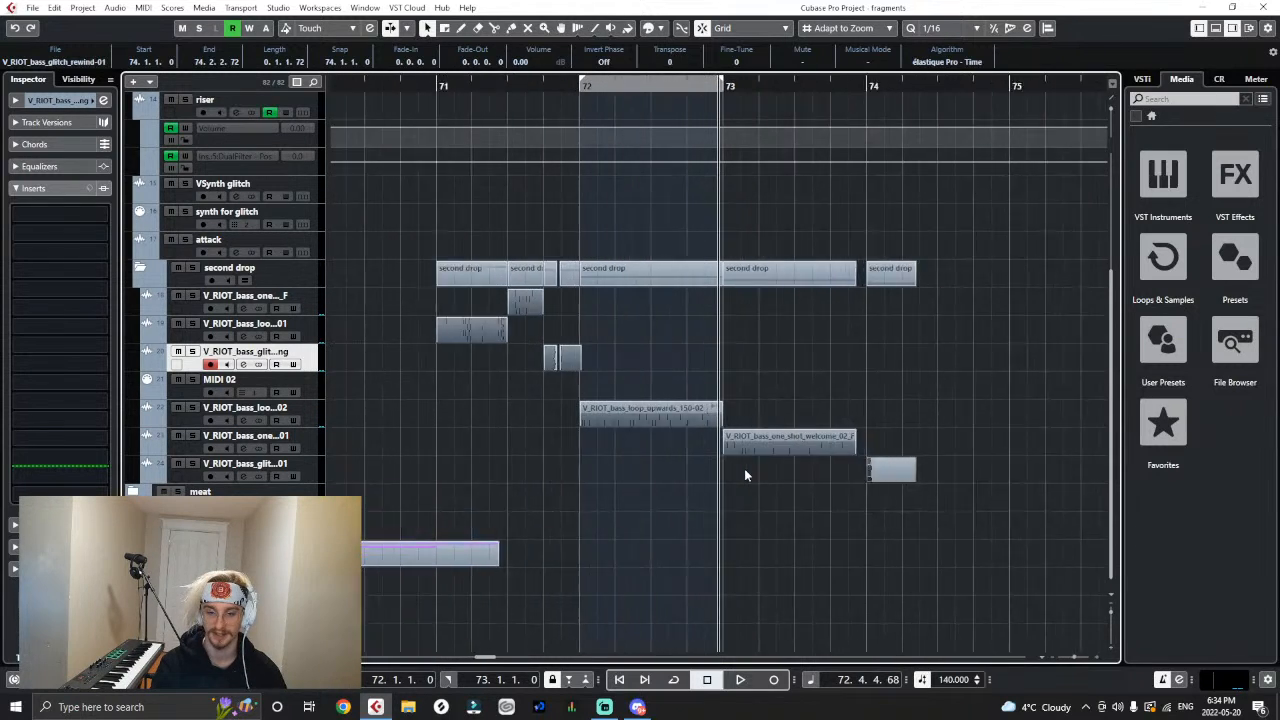
{"action": "key", "text": "h"}
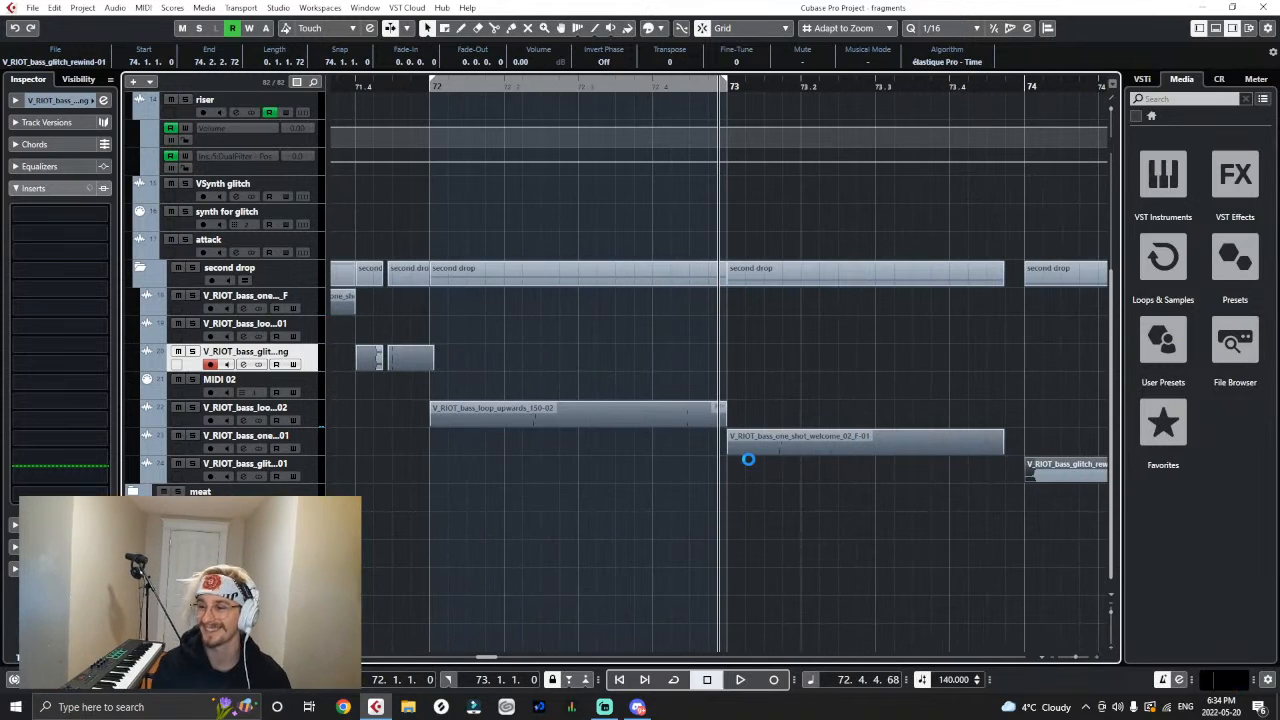
- Play from 72.2 through the welcome one-shot and into the bass_glitch_rewind clip at bar 74
{"action": "key", "text": "g"}
{"action": "key", "text": "g"}
{"action": "key", "text": "g"}
{"action": "key", "text": "g"}
{"action": "key", "text": "g"}
{"action": "key", "text": "g"}
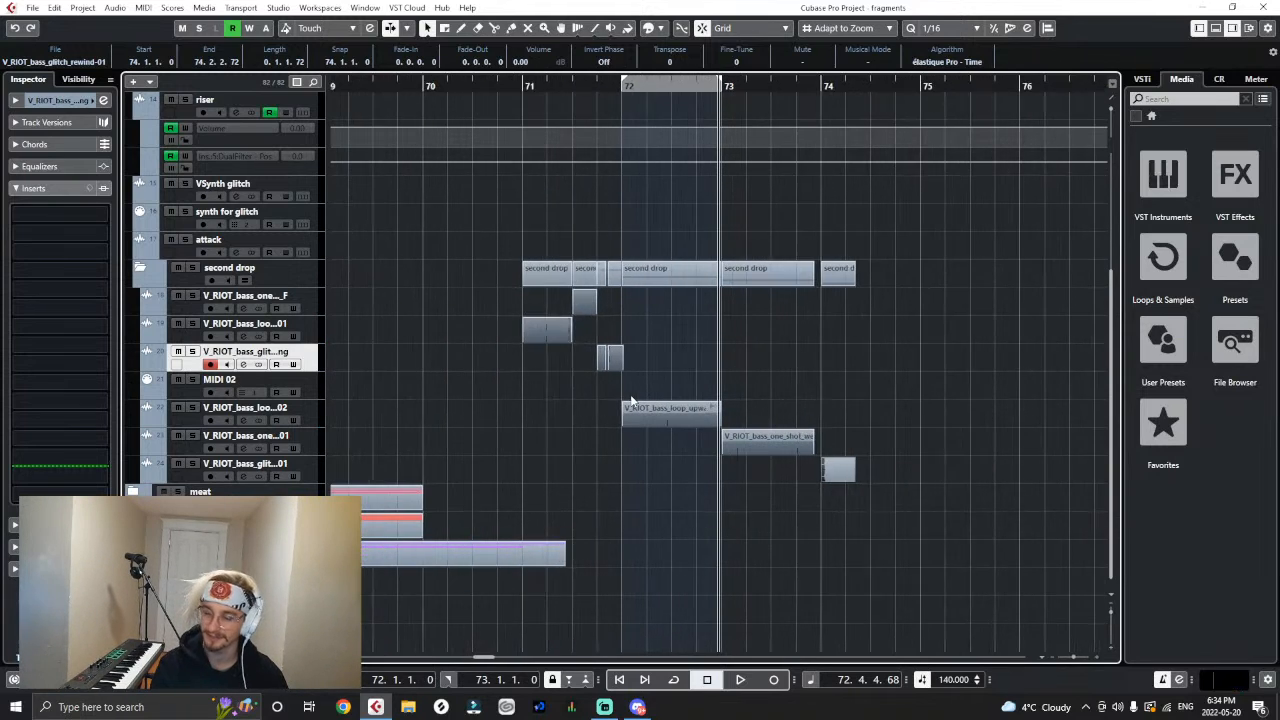
{"action": "key", "text": "h"}
{"action": "key", "text": "h"}
{"action": "key", "text": "h"}
{"action": "key", "text": "h"}
{"action": "left_click", "coordinate": [583, 87]}
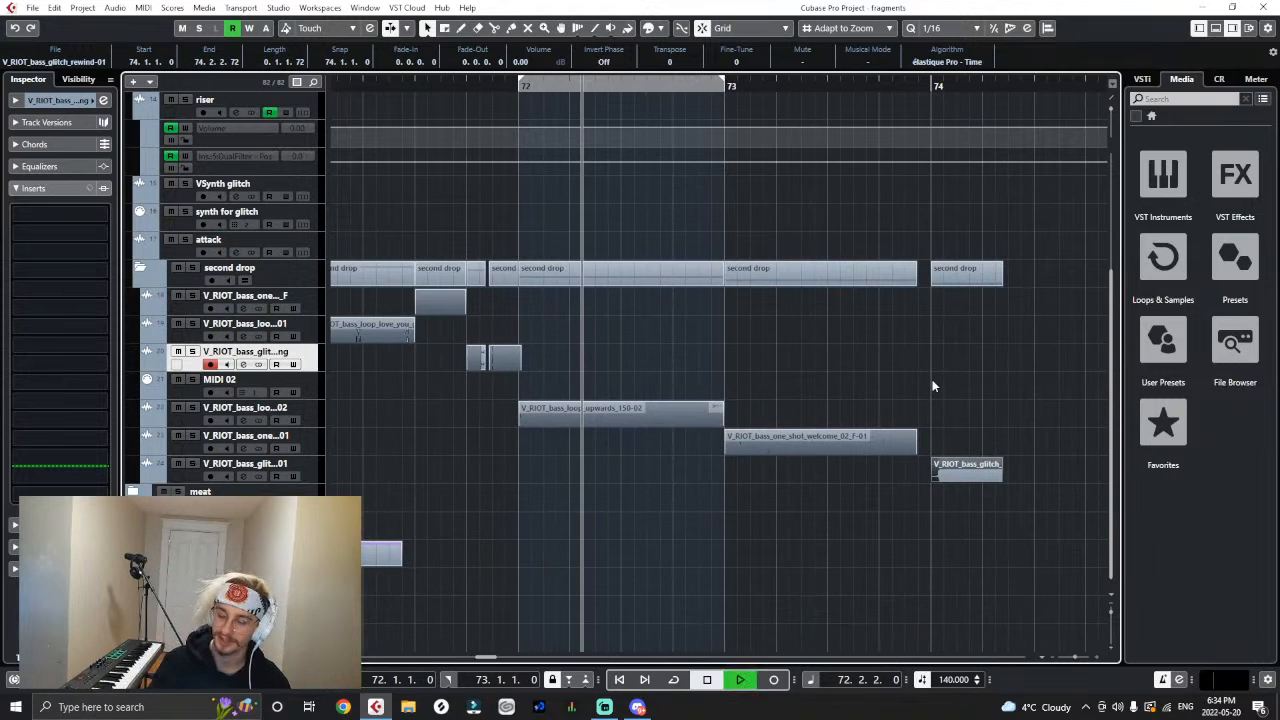
{"action": "key", "text": "space"}
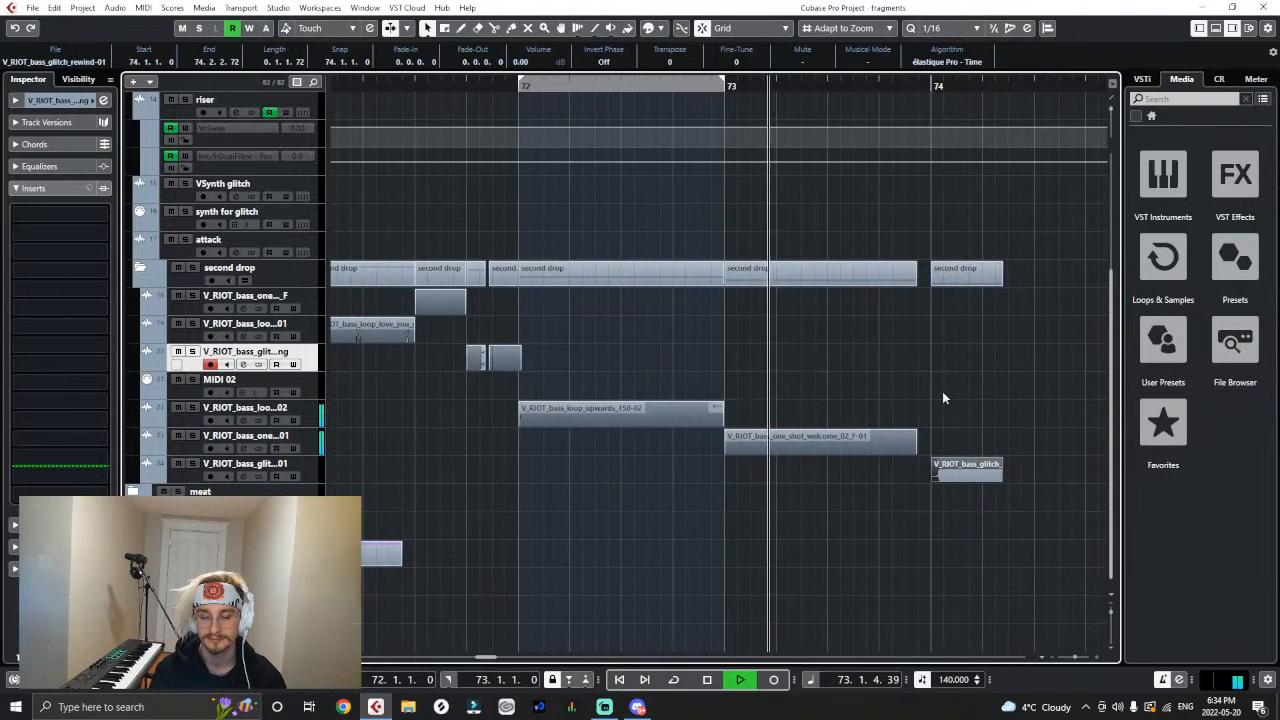
{"action": "left_click", "coordinate": [948, 476]}
{"action": "key", "text": "space"}
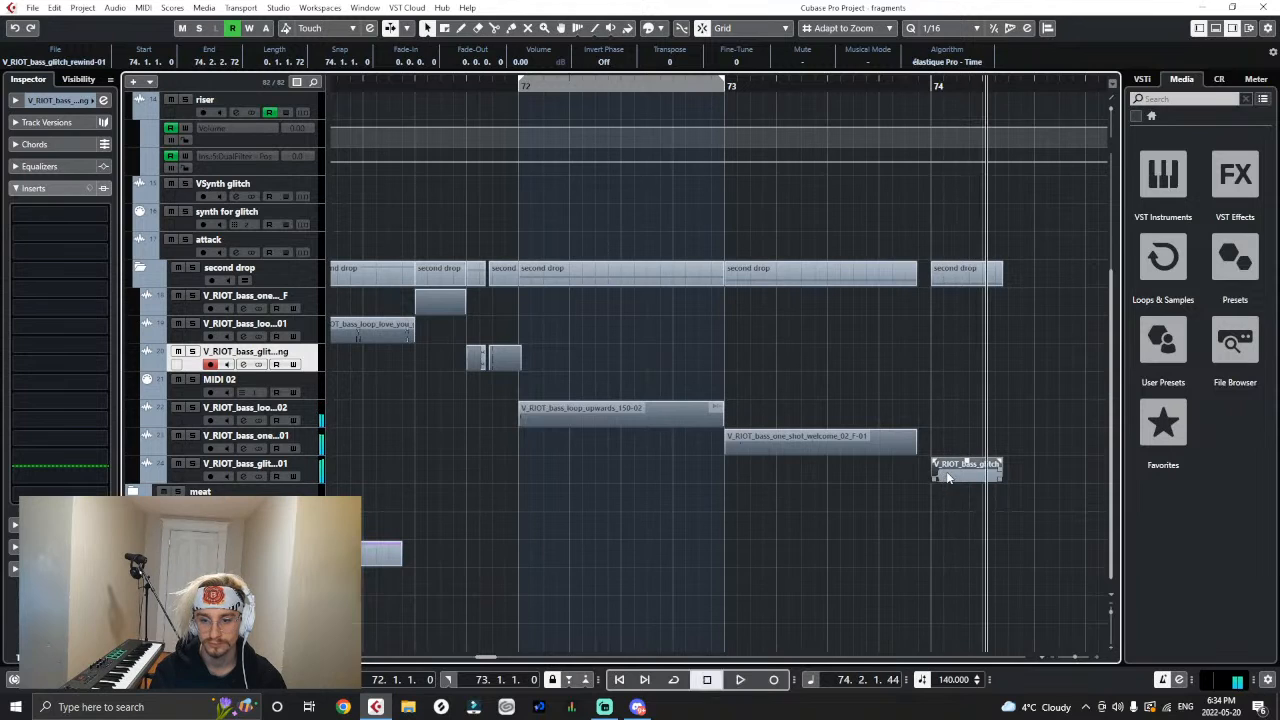
- Remove the audio track holding the bass_one_shot_welcome_02 clip
{"action": "key", "text": "g"}
{"action": "key", "text": "g"}
{"action": "key", "text": "g"}
{"action": "key", "text": "g"}
{"action": "key", "text": "g"}
{"action": "key", "text": "g"}
{"action": "left_click_drag", "start_coordinate": [733, 438], "coordinate": [664, 490]}
{"action": "key", "text": "g"}
{"action": "key", "text": "g"}
{"action": "key", "text": "g"}
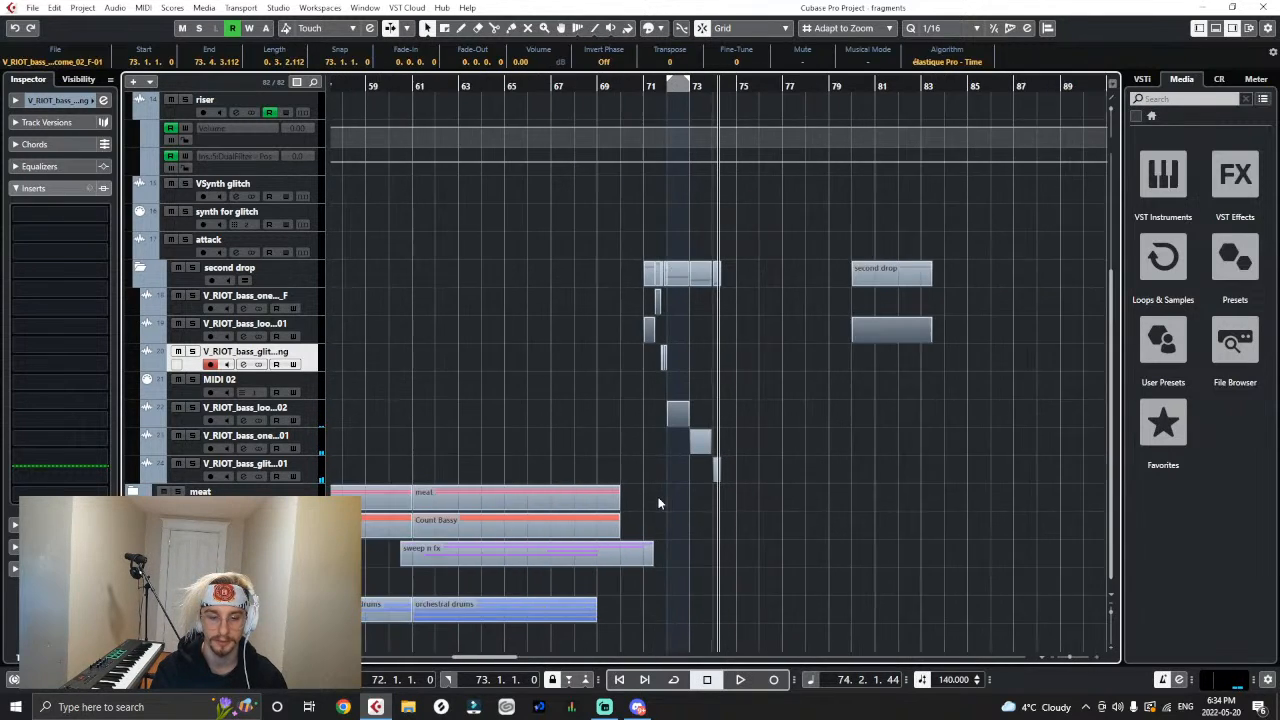
{"action": "key", "text": "h"}
{"action": "key", "text": "h"}
{"action": "key", "text": "h"}
{"action": "right_click", "coordinate": [308, 442]}
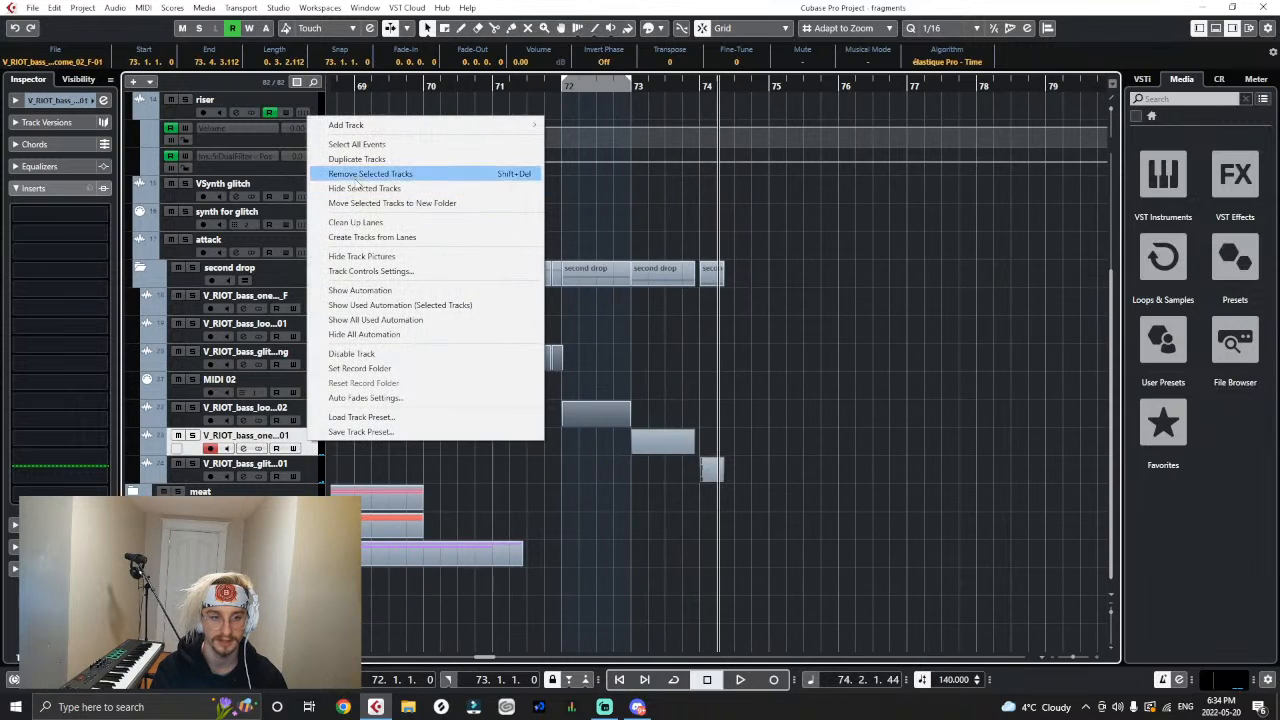
{"action": "left_click", "coordinate": [357, 175]}
- Undo the track removal to bring back the welcome one-shot track
{"action": "scroll", "coordinate": [423, 438], "scroll_direction": "up", "scroll_amount": 1}
{"action": "left_click", "coordinate": [308, 477]}
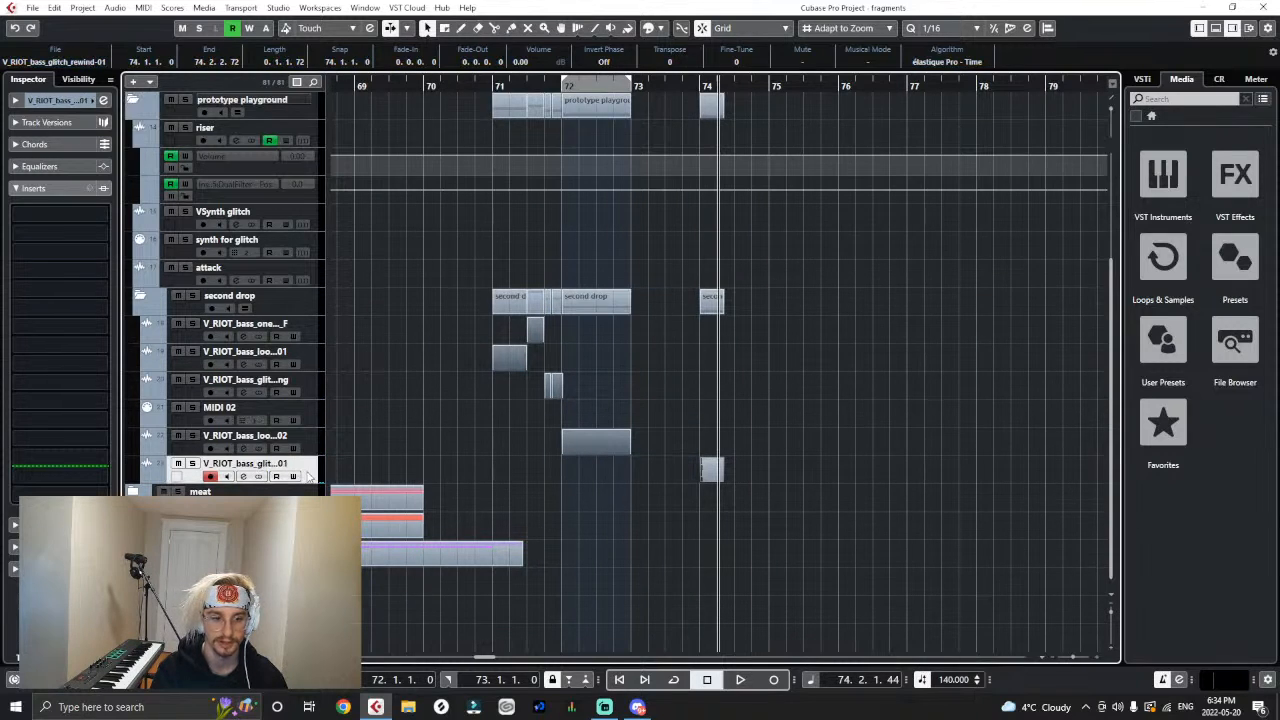
{"action": "right_click", "coordinate": [312, 380]}
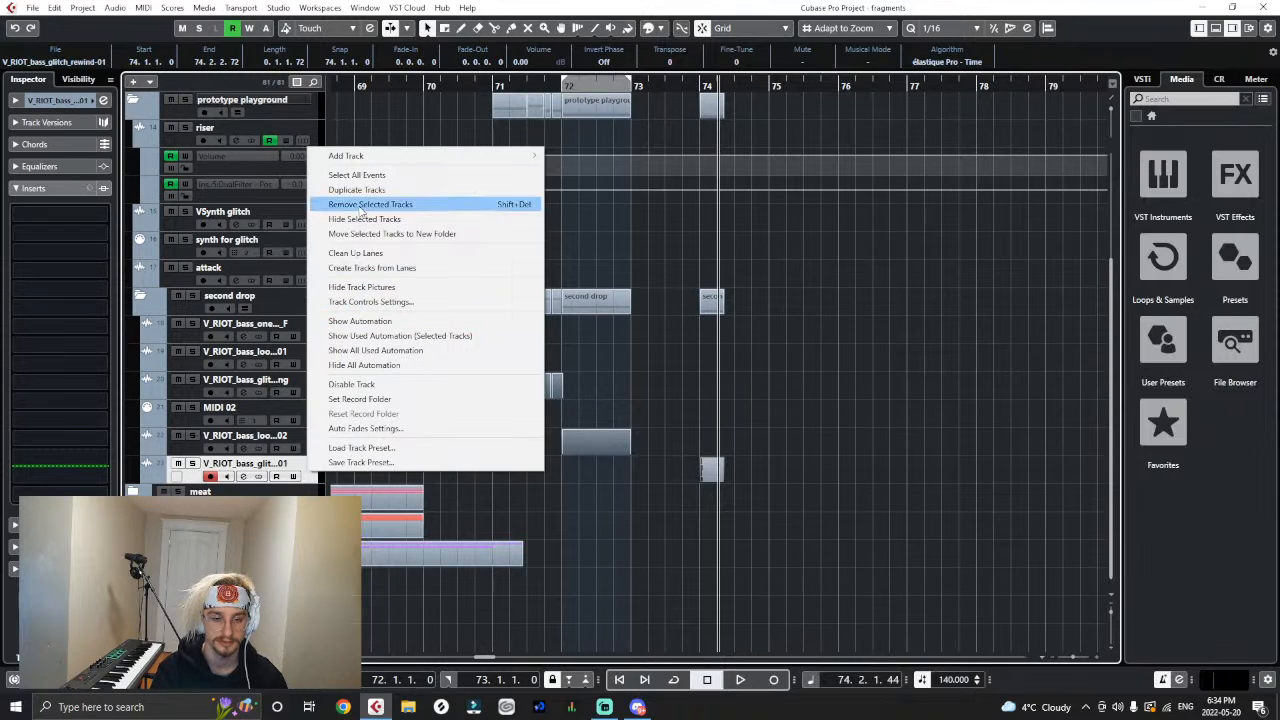
{"action": "left_click", "coordinate": [809, 397]}
{"action": "key", "text": "ctrl+z"}
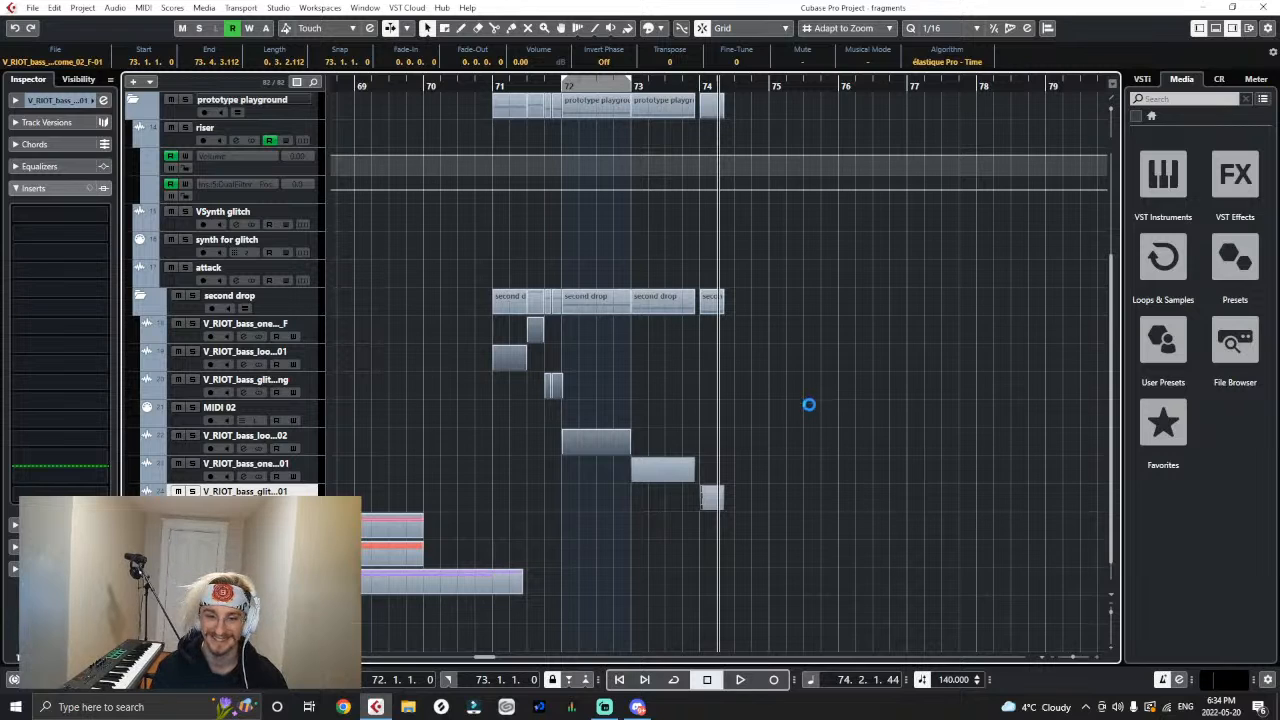
- Move the playhead to bar 71 and examine the second drop clips between bars 71 and 74
{"action": "key", "text": "h"}
{"action": "left_click", "coordinate": [449, 86]}
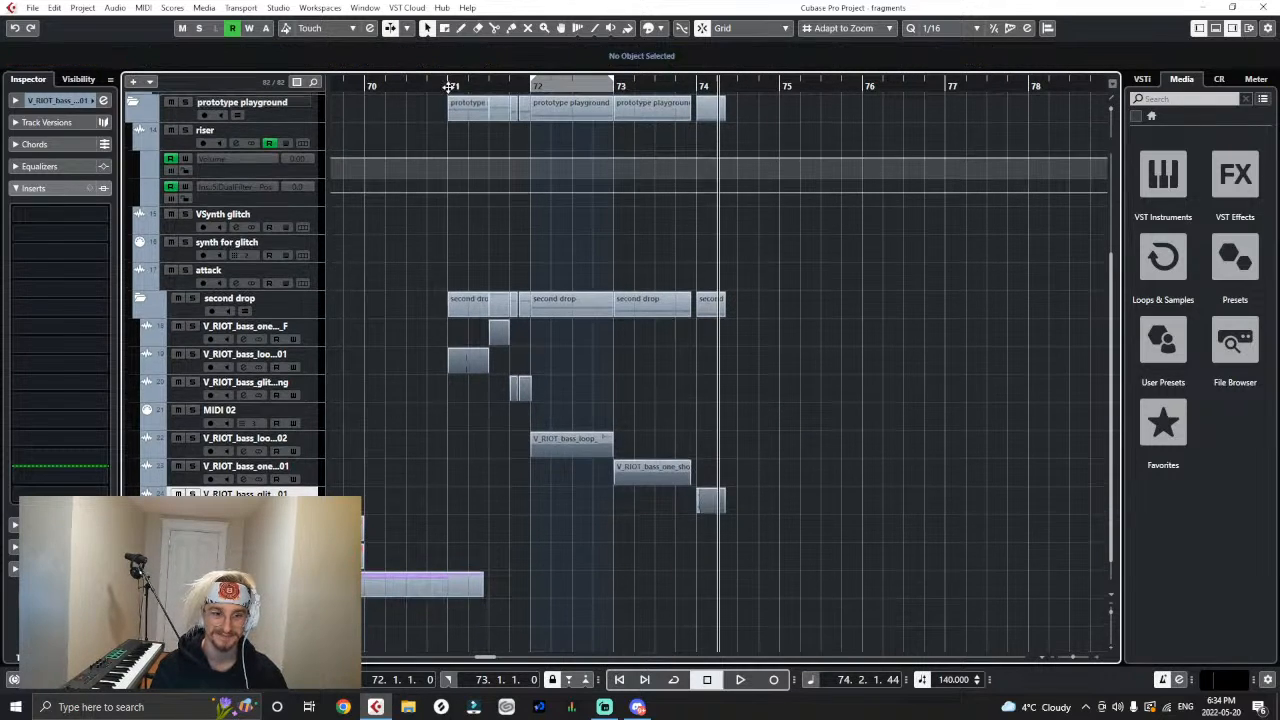
{"action": "key", "text": "h"}
{"action": "key", "text": "g"}
{"action": "key", "text": "g"}
{"action": "key", "text": "g"}
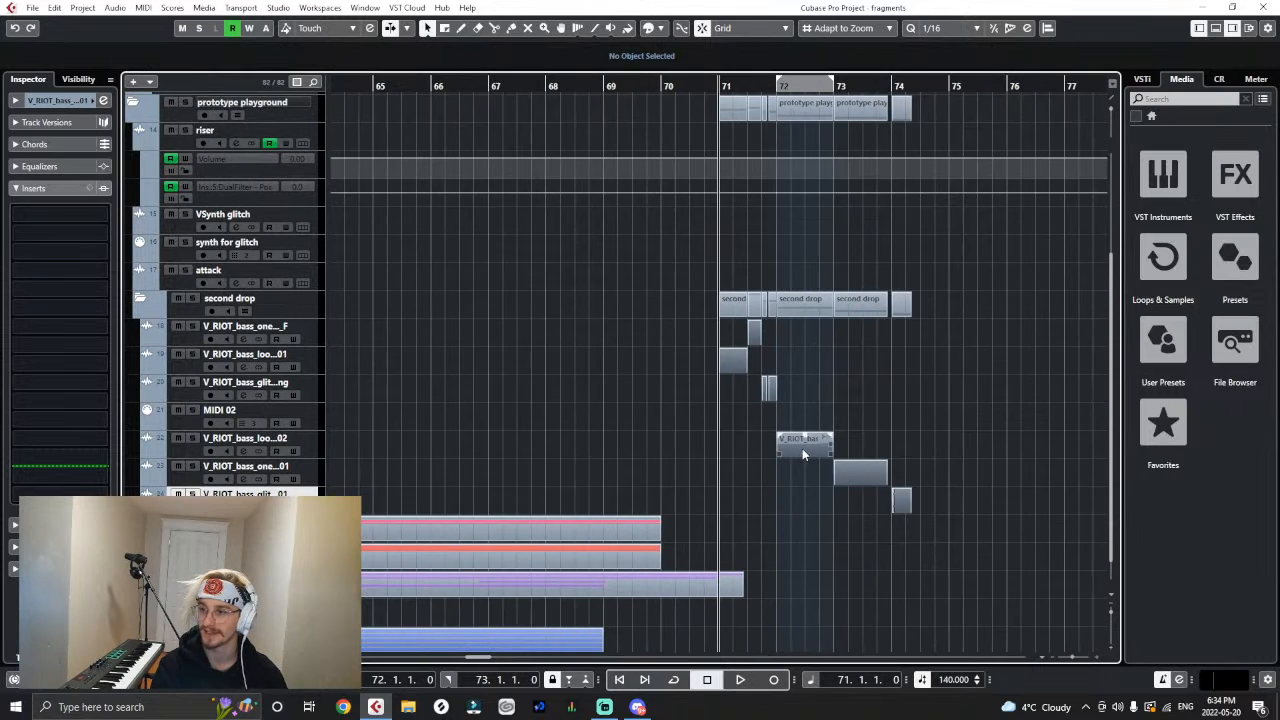
{"action": "key", "text": "h"}
{"action": "key", "text": "h"}
{"action": "key", "text": "h"}
{"action": "key", "text": "h"}
{"action": "key", "text": "h"}
- Insert the VocalSynth 2 effect on the V_RIOT bass glitch track whose clips end at bar 72, and close the plug-in window
{"action": "key", "text": "g"}
{"action": "key", "text": "g"}
{"action": "left_click", "coordinate": [313, 389]}
{"action": "key", "text": "g"}
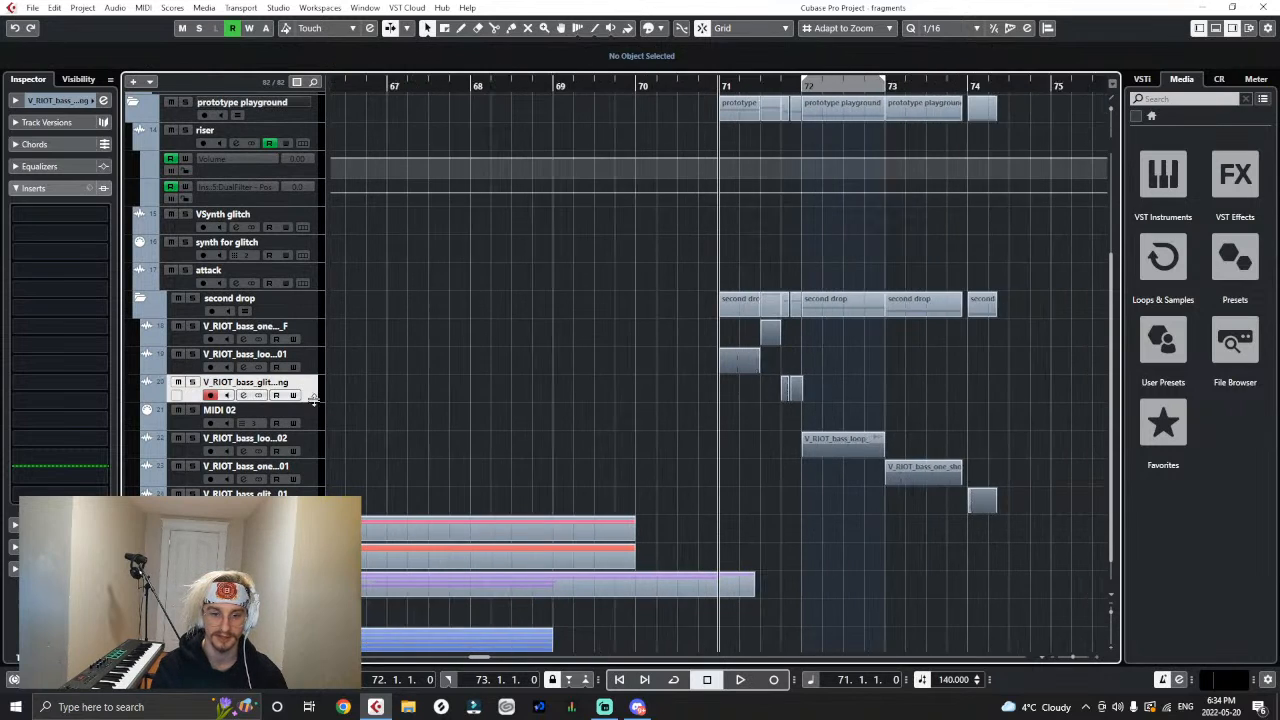
{"action": "key", "text": "h"}
{"action": "key", "text": "h"}
{"action": "left_click", "coordinate": [53, 272]}
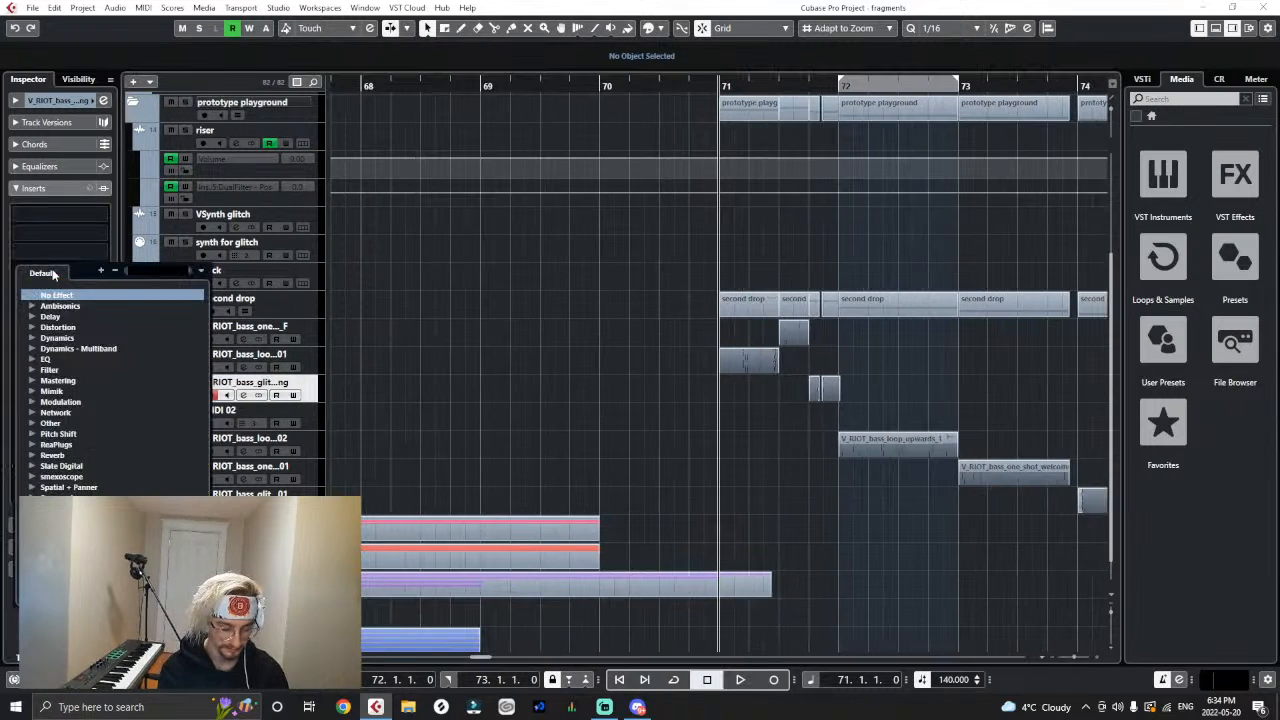
{"action": "type", "text": "voc"}
{"action": "left_click", "coordinate": [54, 317]}
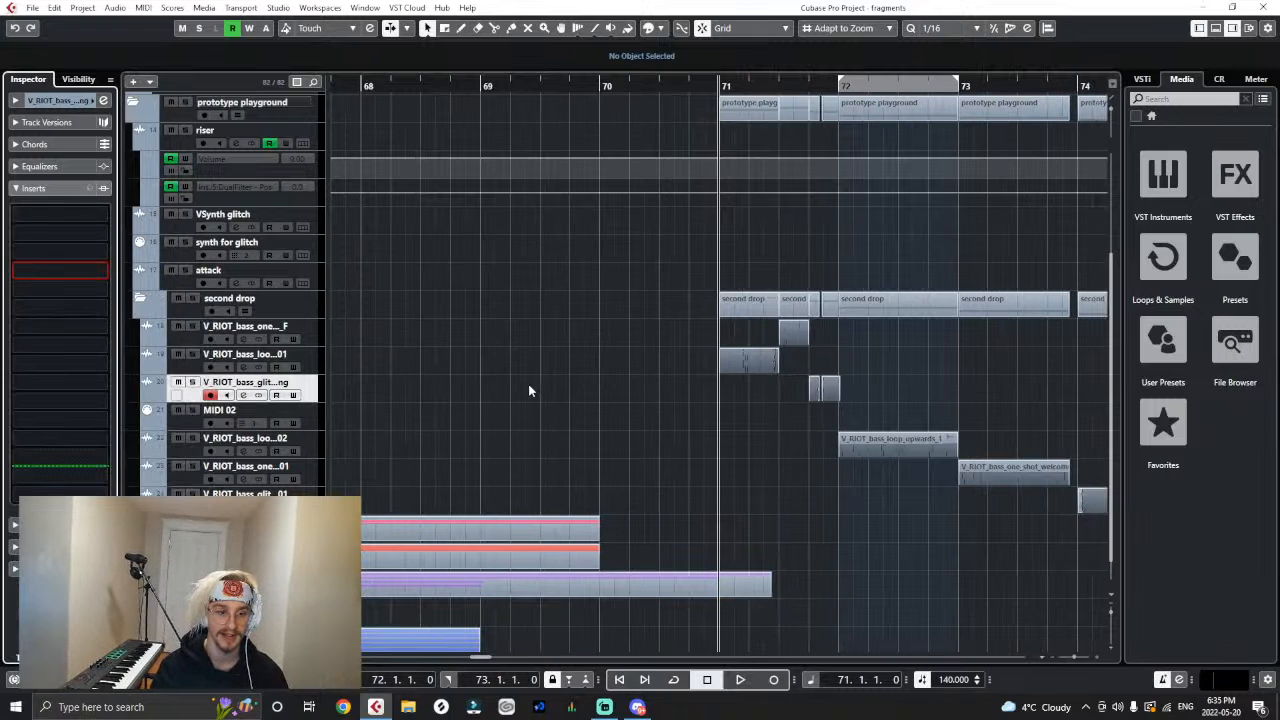
{"action": "left_click", "coordinate": [684, 258]}
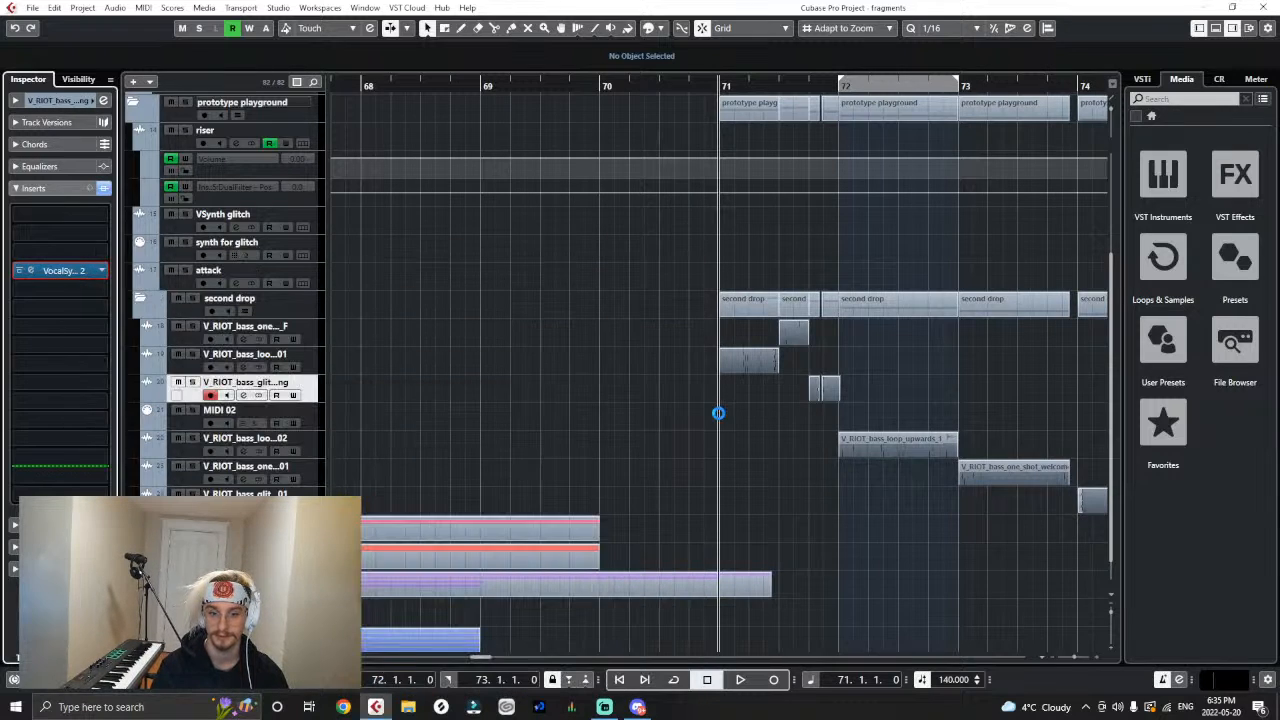
{"action": "left_click", "coordinate": [719, 414]}
- Add a Serum_x64 instrument track at the start of the second drop folder and close the synth's window
{"action": "key", "text": "g"}
{"action": "key", "text": "g"}
{"action": "key", "text": "g"}
{"action": "key", "text": "g"}
{"action": "key", "text": "g"}
{"action": "key", "text": "g"}
{"action": "key", "text": "g"}
{"action": "key", "text": "g"}
{"action": "key", "text": "g"}
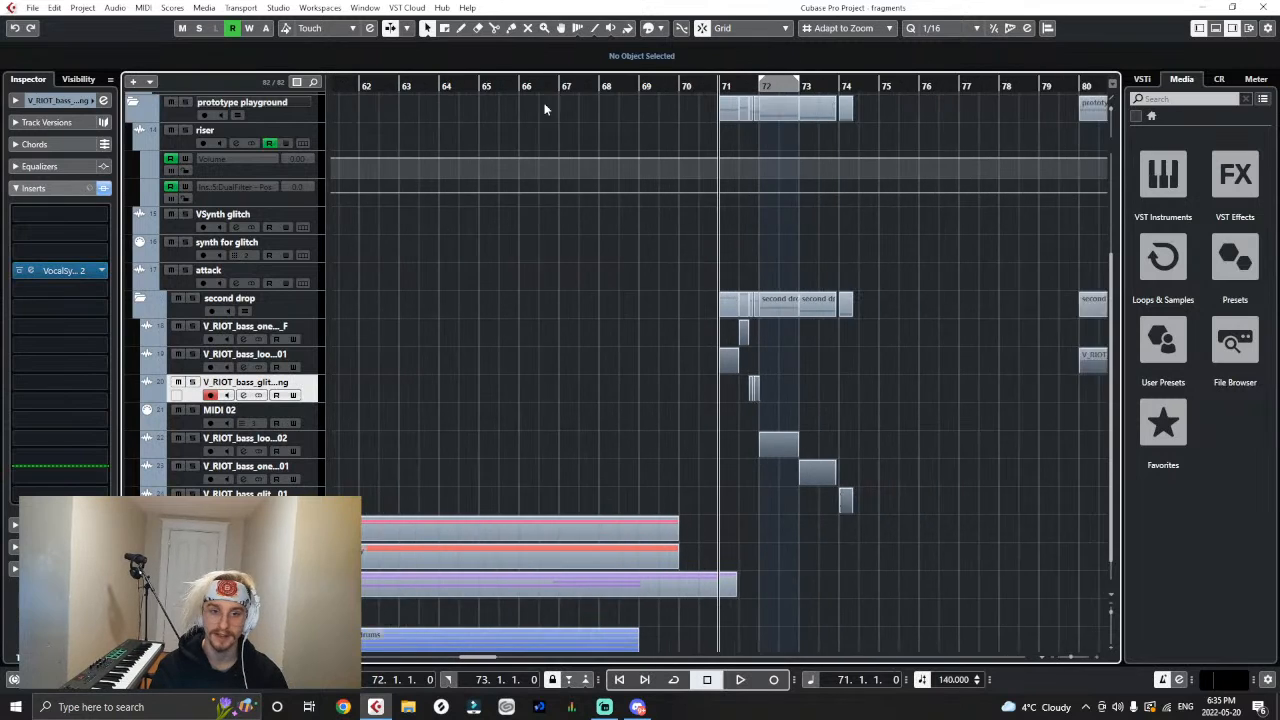
{"action": "key", "text": "g"}
{"action": "key", "text": "g"}
{"action": "key", "text": "g"}
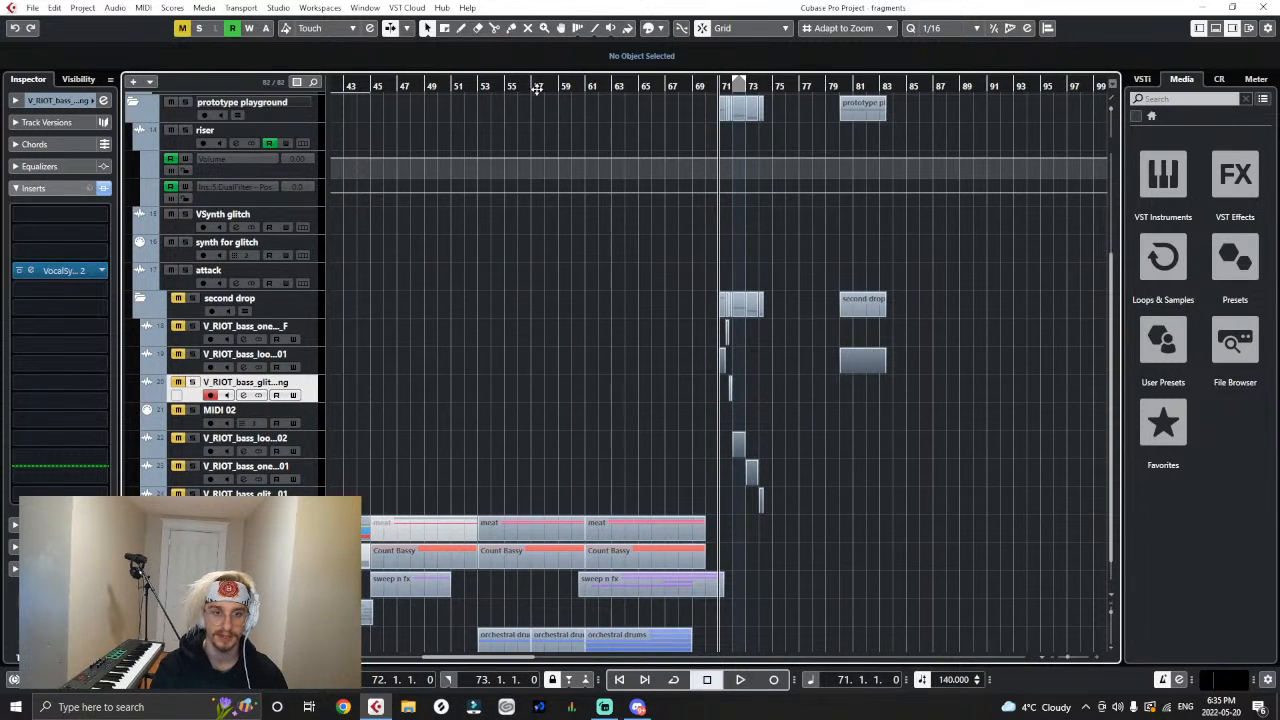
{"action": "left_click_drag", "start_coordinate": [479, 88], "coordinate": [480, 97]}
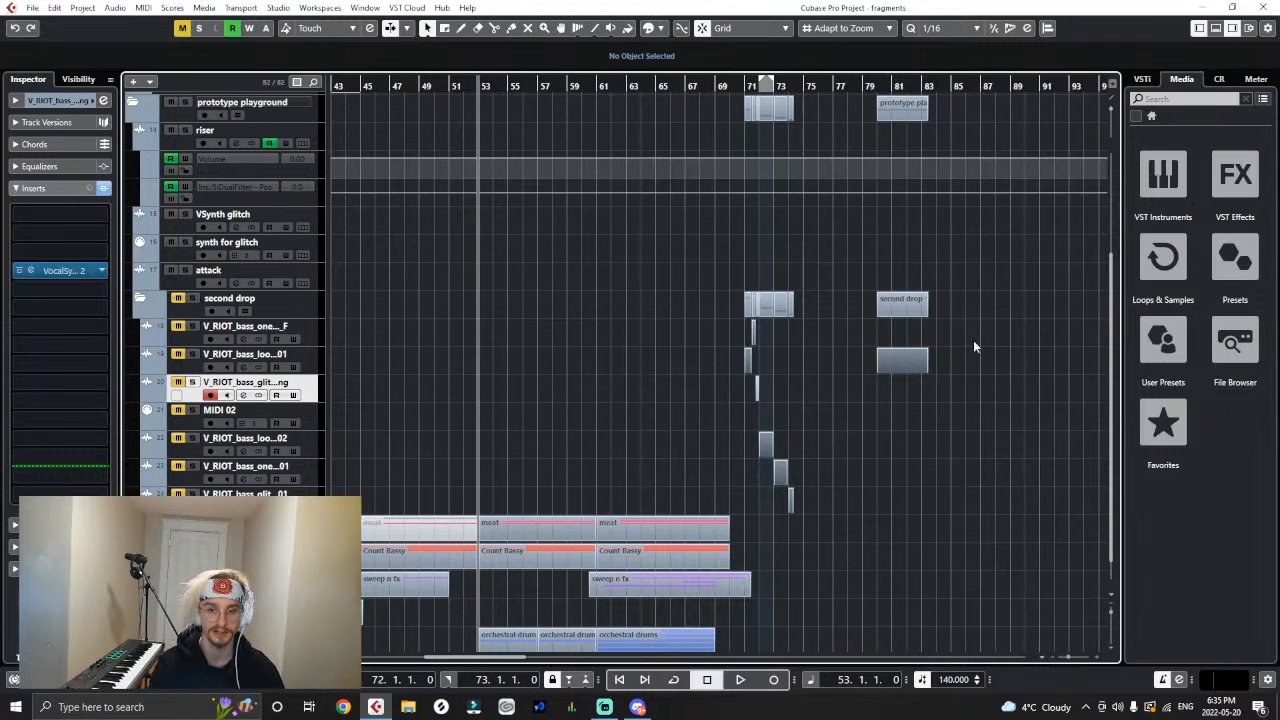
{"action": "left_click", "coordinate": [1163, 172]}
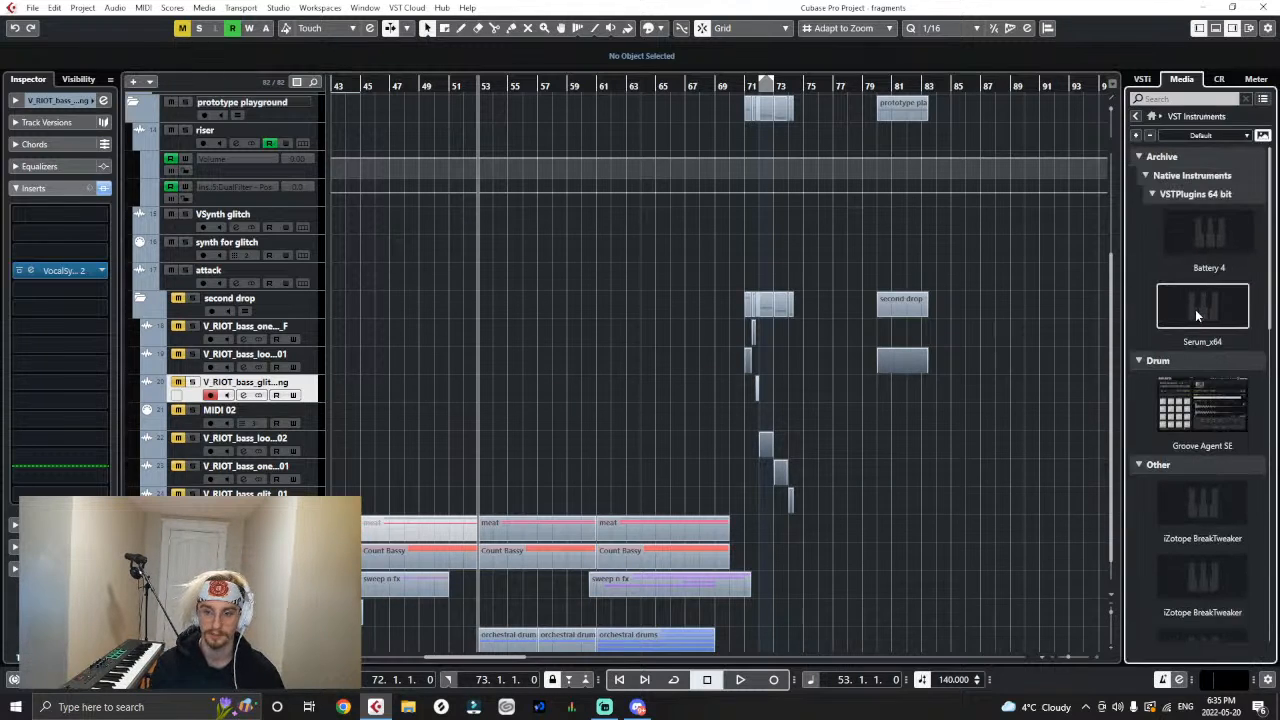
{"action": "left_click_drag", "start_coordinate": [1195, 309], "coordinate": [265, 336]}
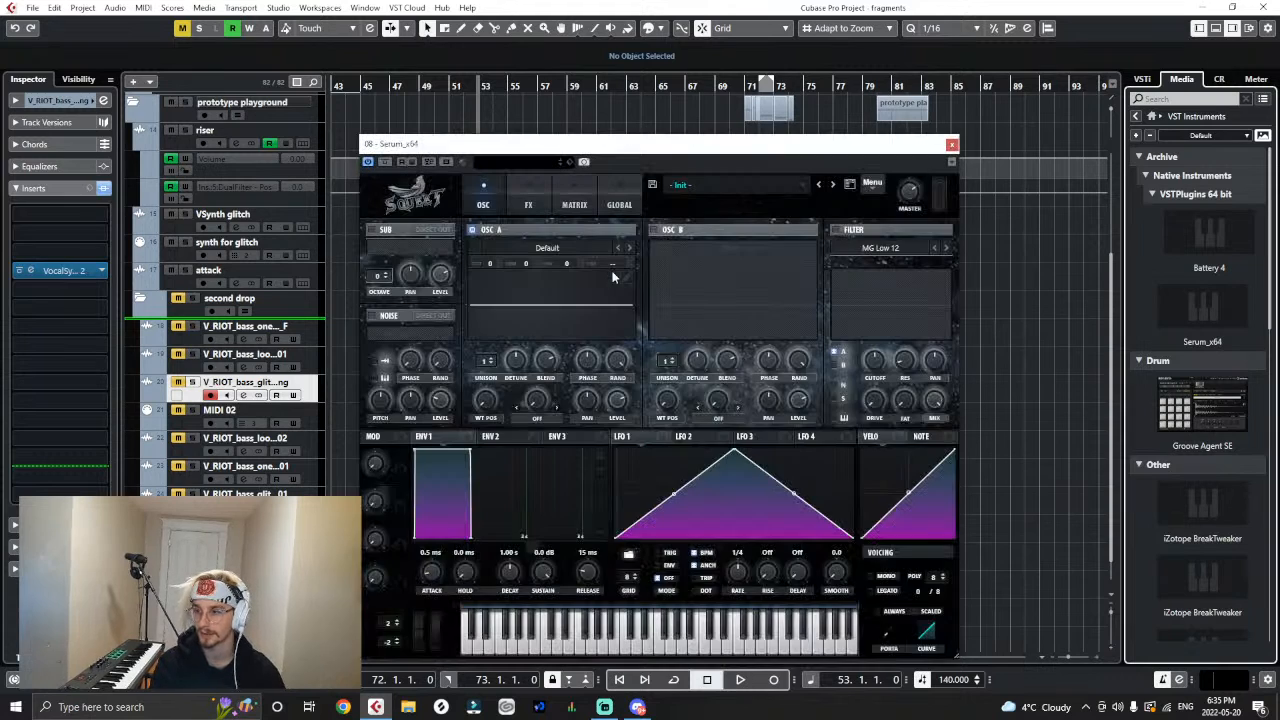
{"action": "left_click", "coordinate": [952, 145]}
- Play the arrangement from about bar 51 past the drop to bar 79 while trying out chords on the Serum track
{"action": "left_click", "coordinate": [450, 82]}
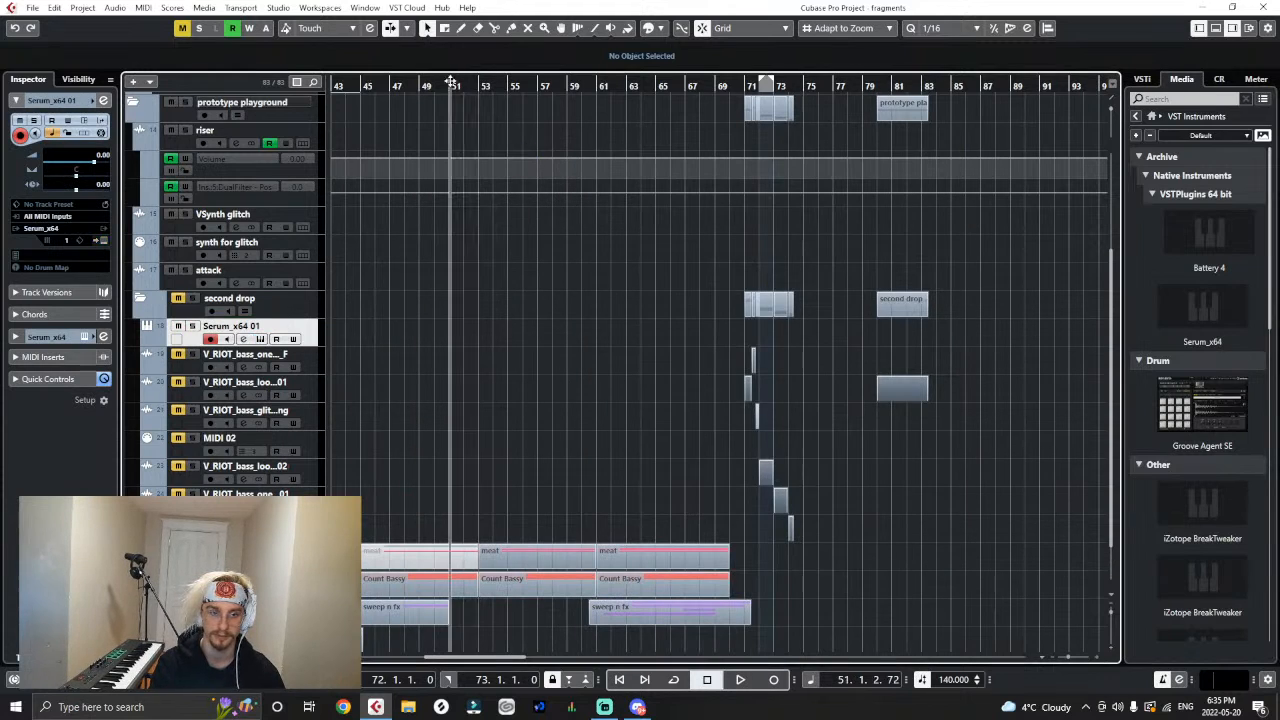
{"action": "key", "text": "space"}
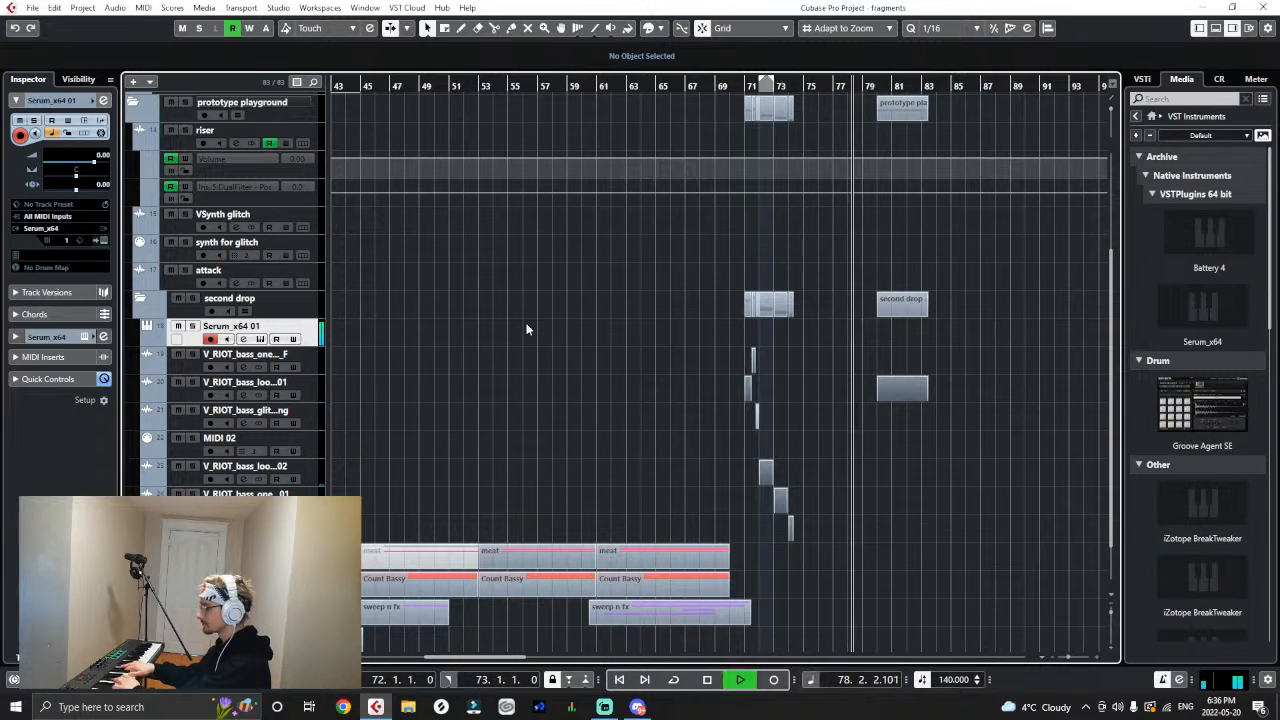
{"action": "key", "text": "space"}
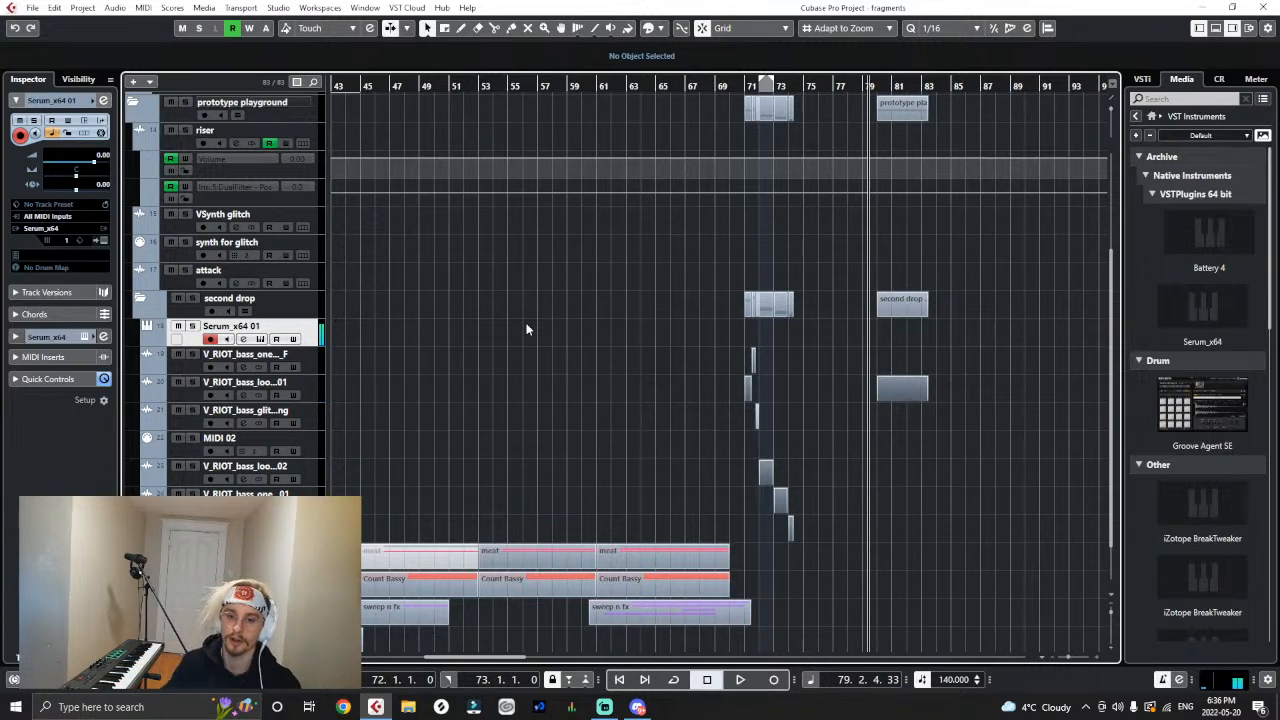
- Check the Serum patch, then rehearse the chords by playing from bar 65 through the drop to bar 75
{"action": "left_click", "coordinate": [661, 85]}
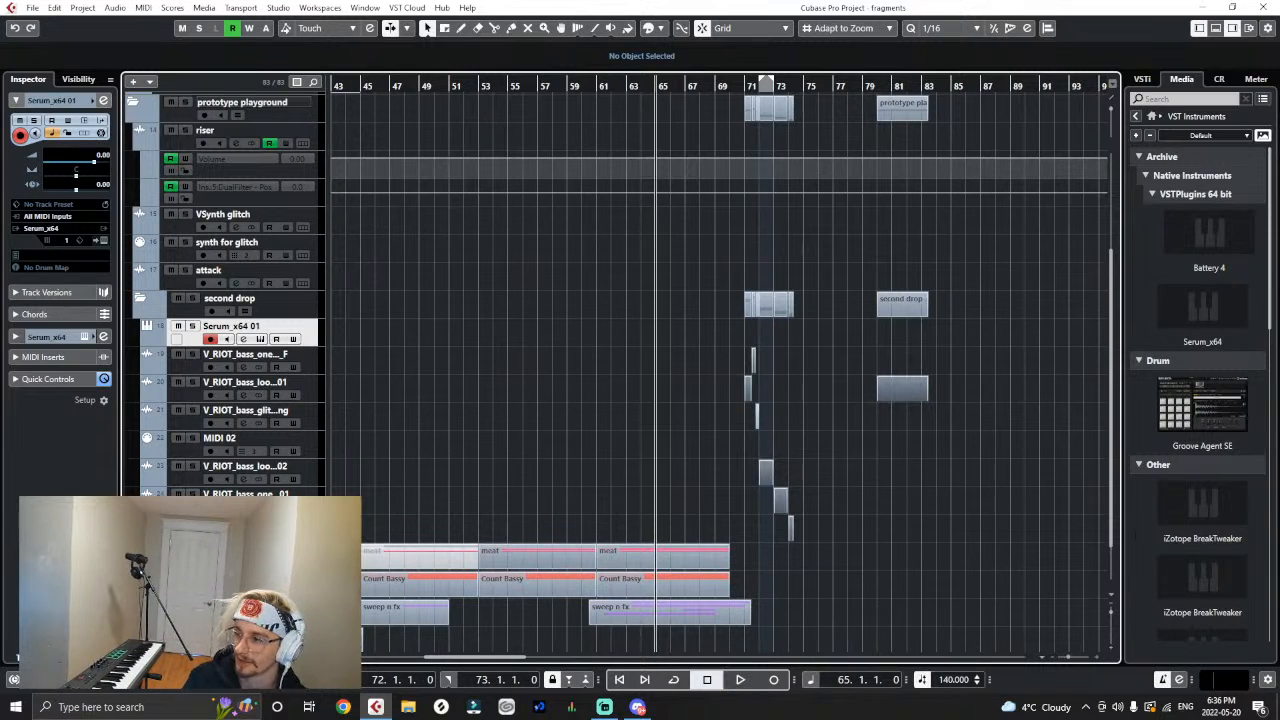
{"action": "left_click", "coordinate": [103, 241]}
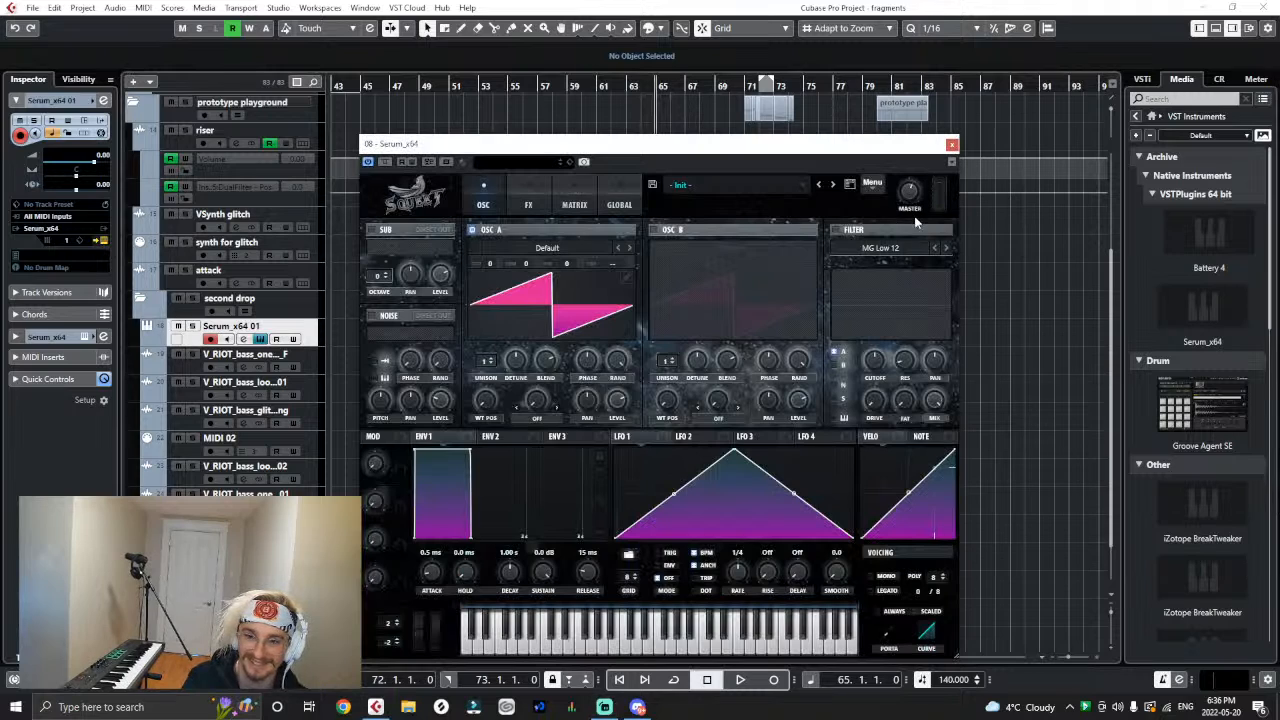
{"action": "left_click", "coordinate": [951, 146]}
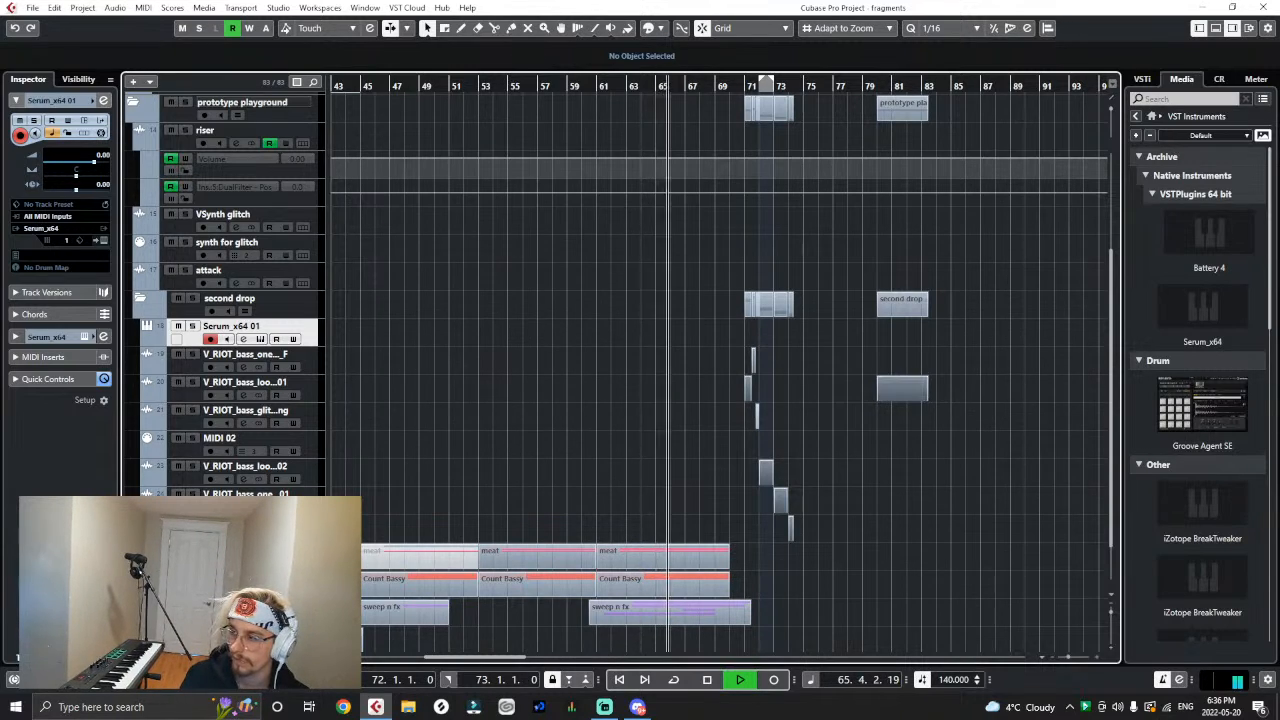
{"action": "key", "text": "space"}
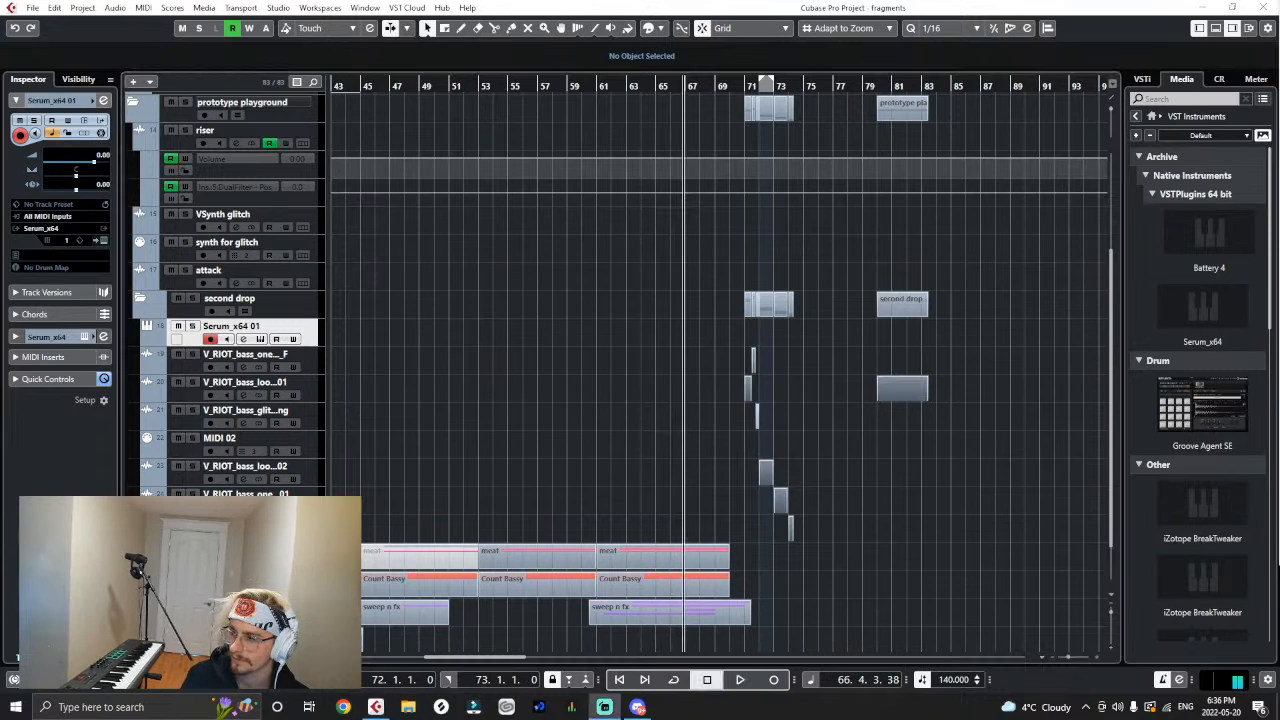
{"action": "left_click", "coordinate": [852, 341]}
{"action": "key", "text": "space"}
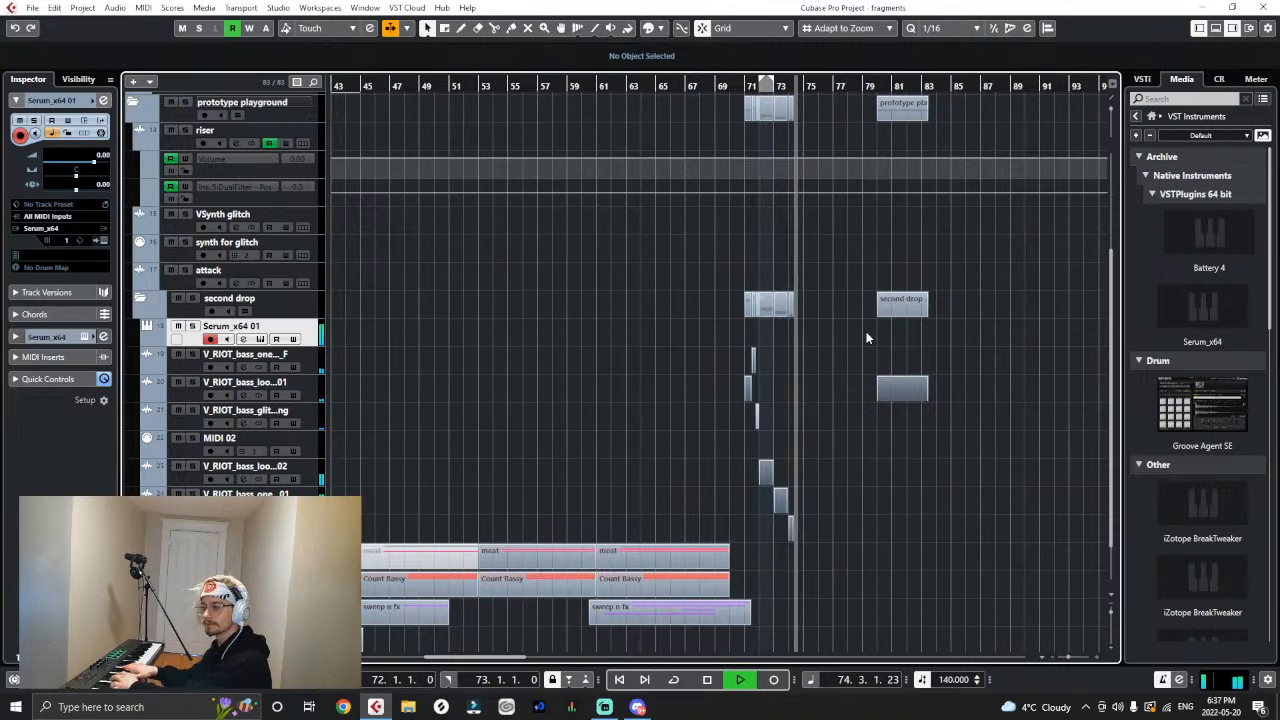
{"action": "key", "text": "space"}
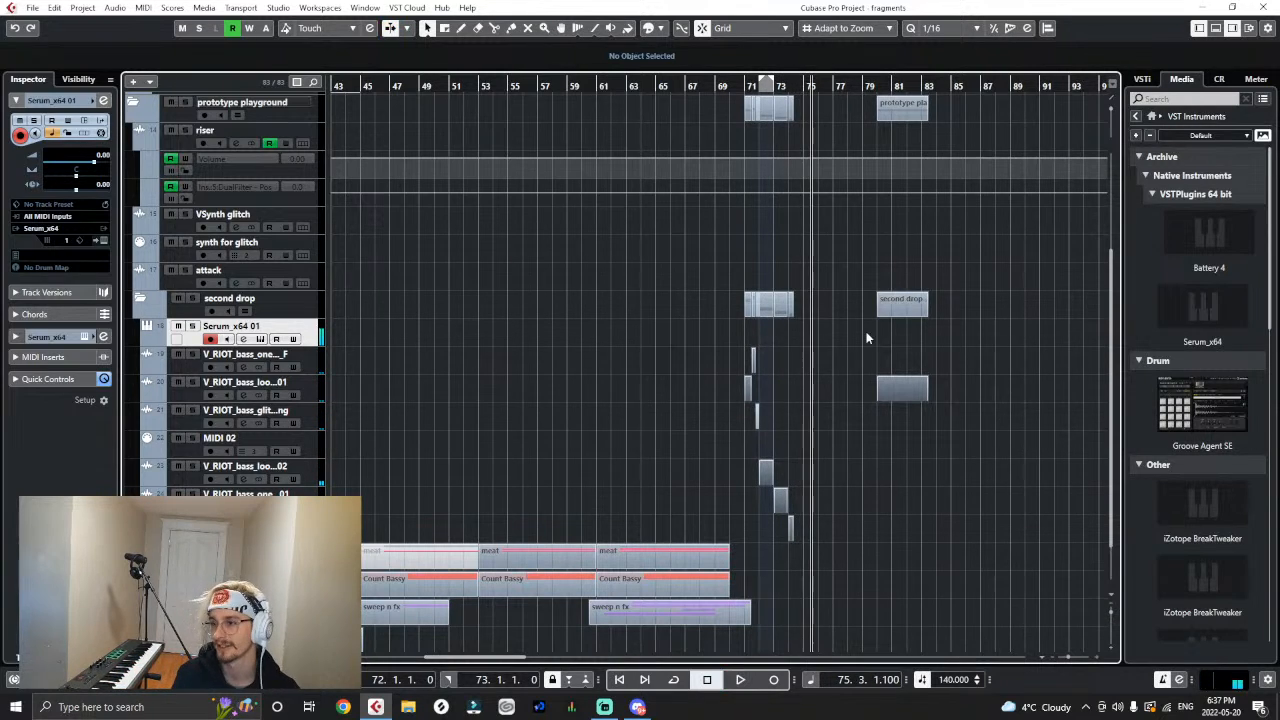
- Record the four-chord MIDI part on the Serum_x64 01 track, punching in at bar 67 and stopping in bar 75
{"action": "left_click", "coordinate": [700, 87]}
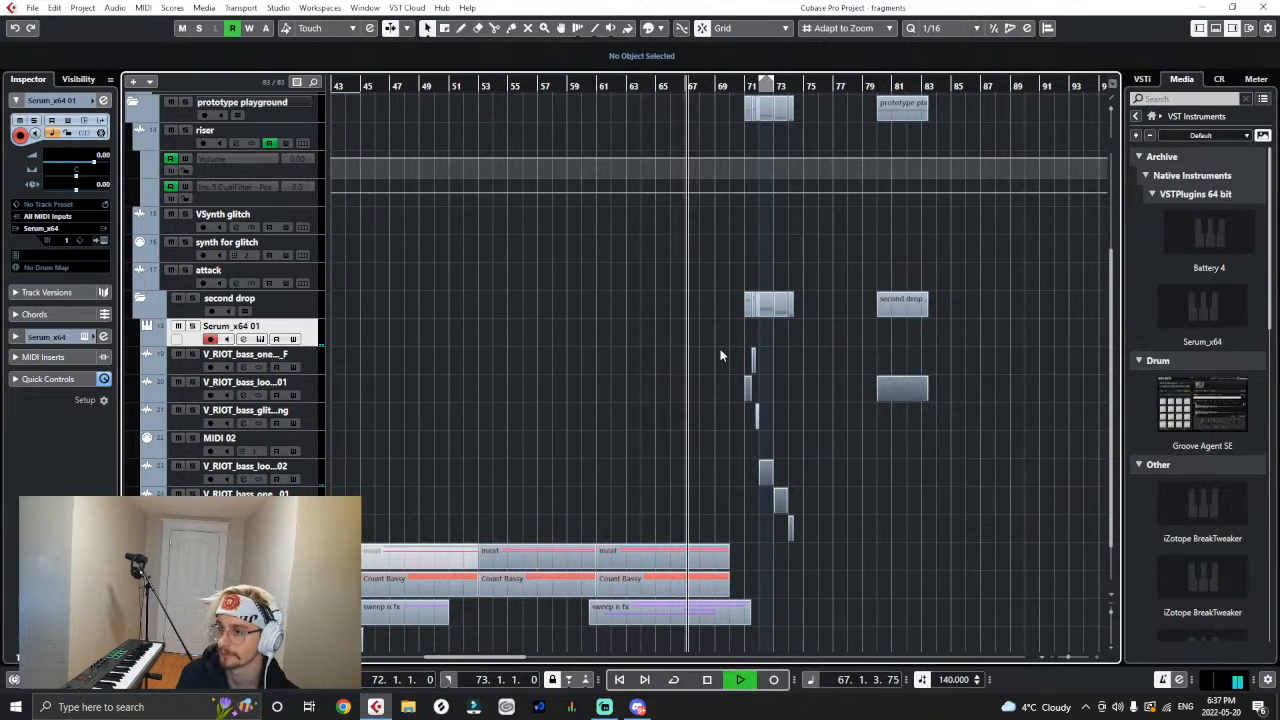
{"action": "key", "text": "KP_Multiply"}
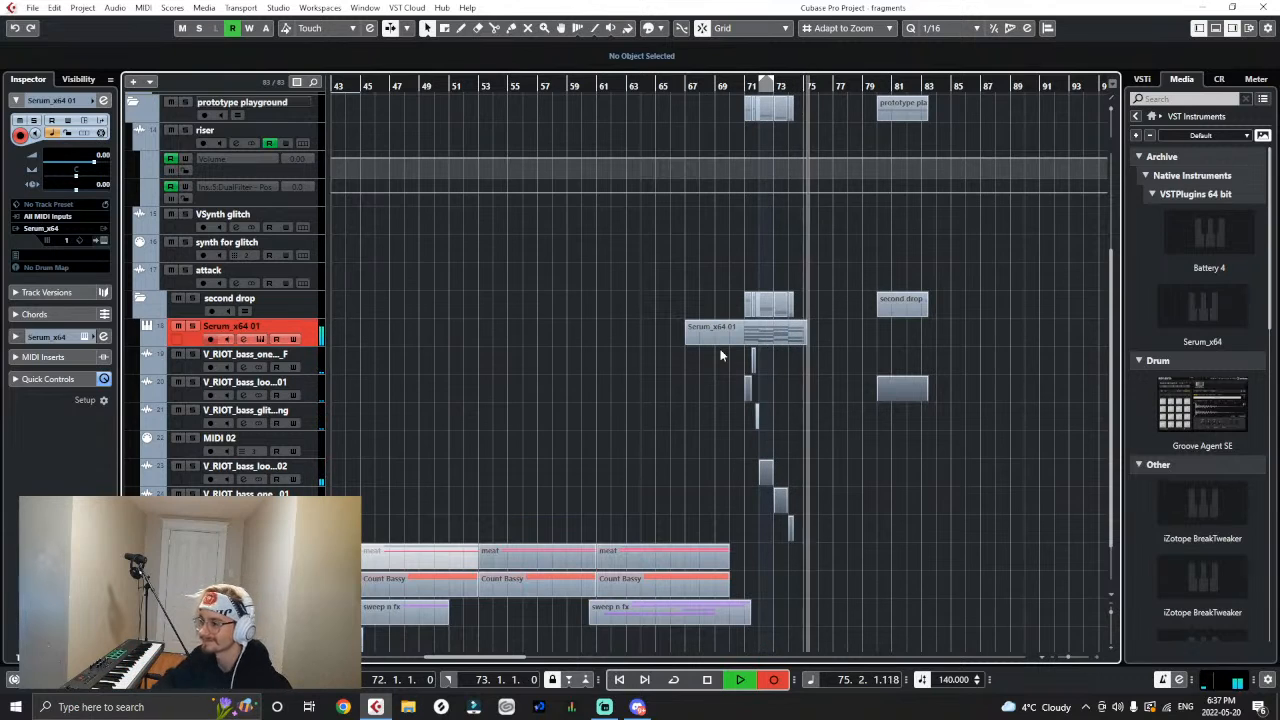
{"action": "key", "text": "space"}
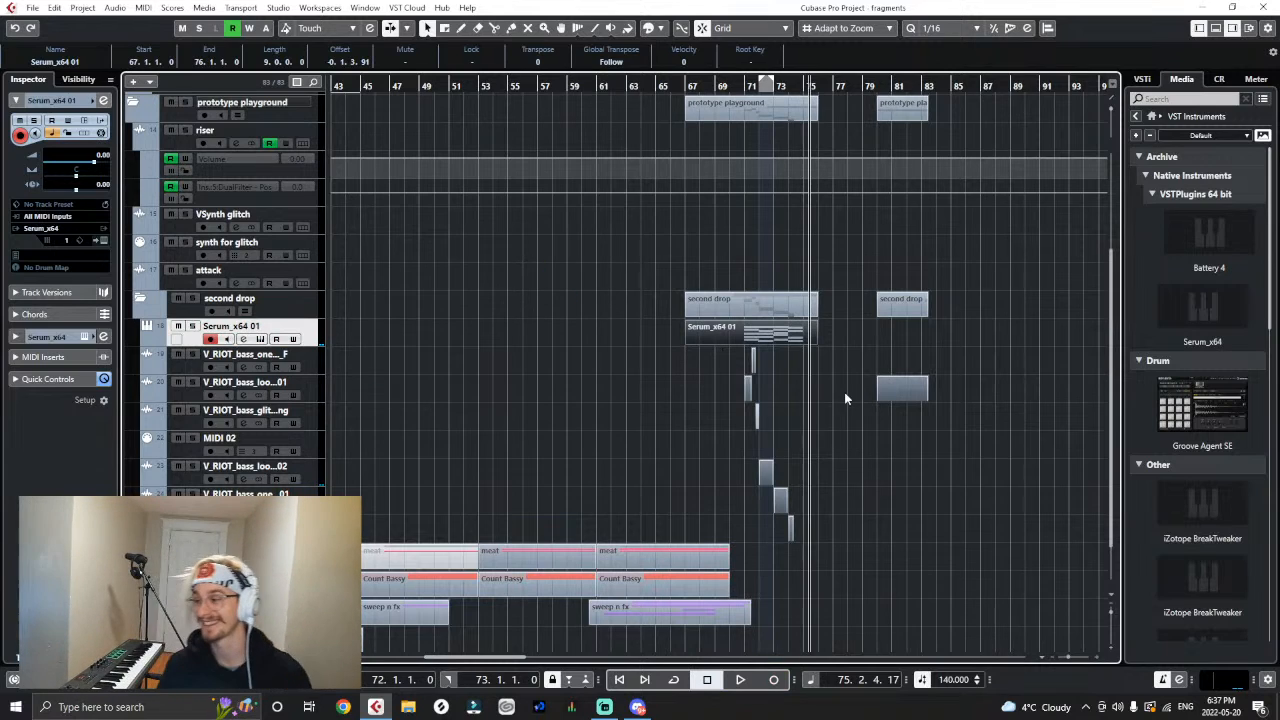
- Trim the start of the recorded Serum part to bar 71 and open it in a separate Key Editor window
{"action": "key", "text": "h"}
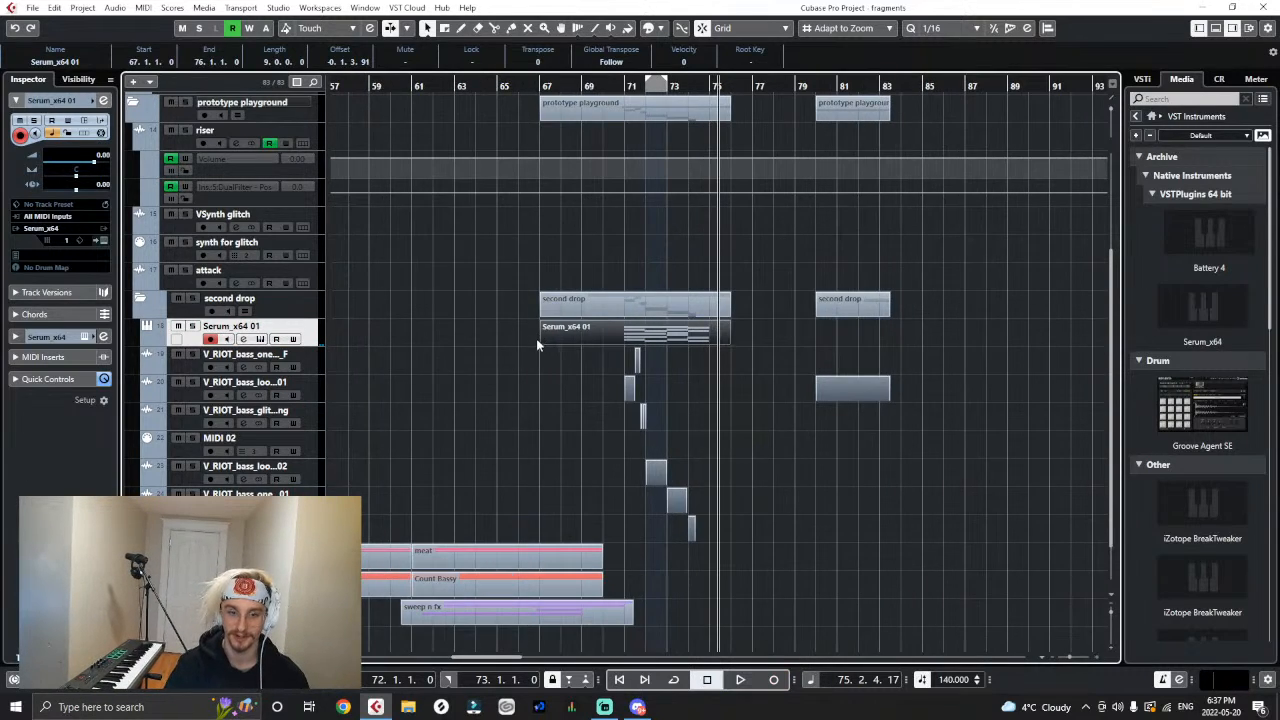
{"action": "left_click_drag", "start_coordinate": [540, 342], "coordinate": [625, 371]}
{"action": "double_click", "coordinate": [638, 330]}
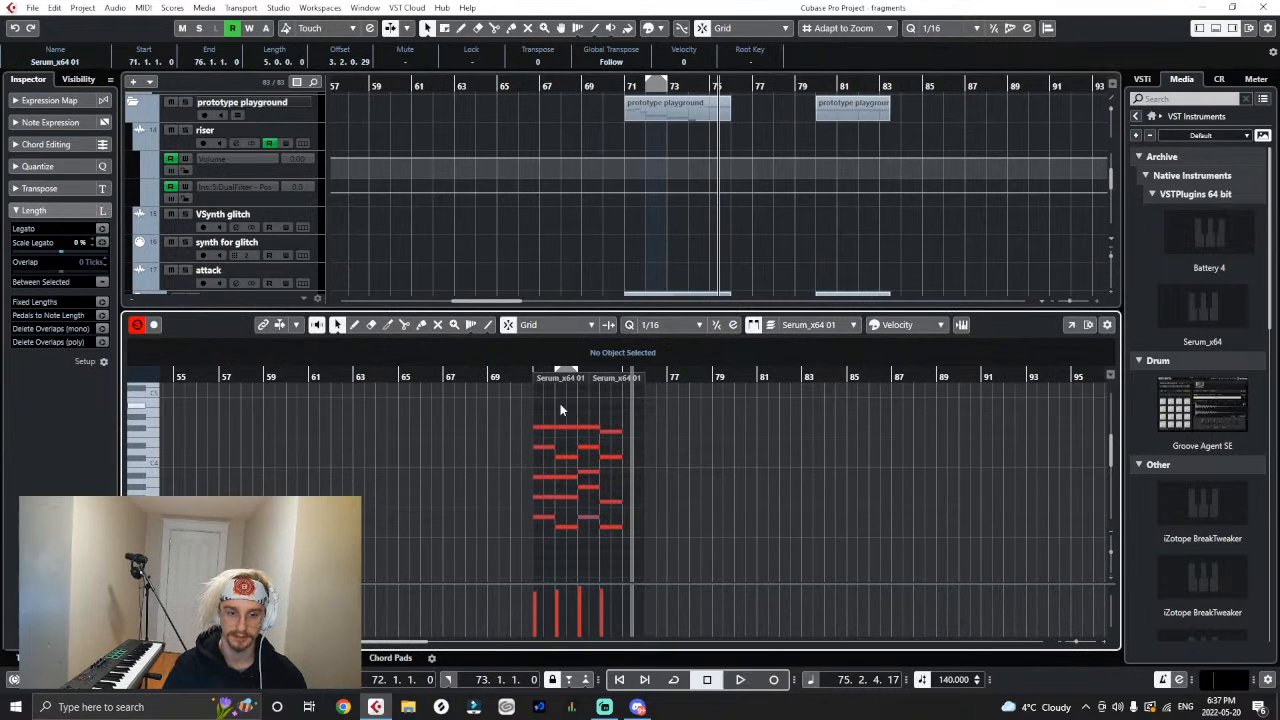
{"action": "left_click", "coordinate": [534, 380]}
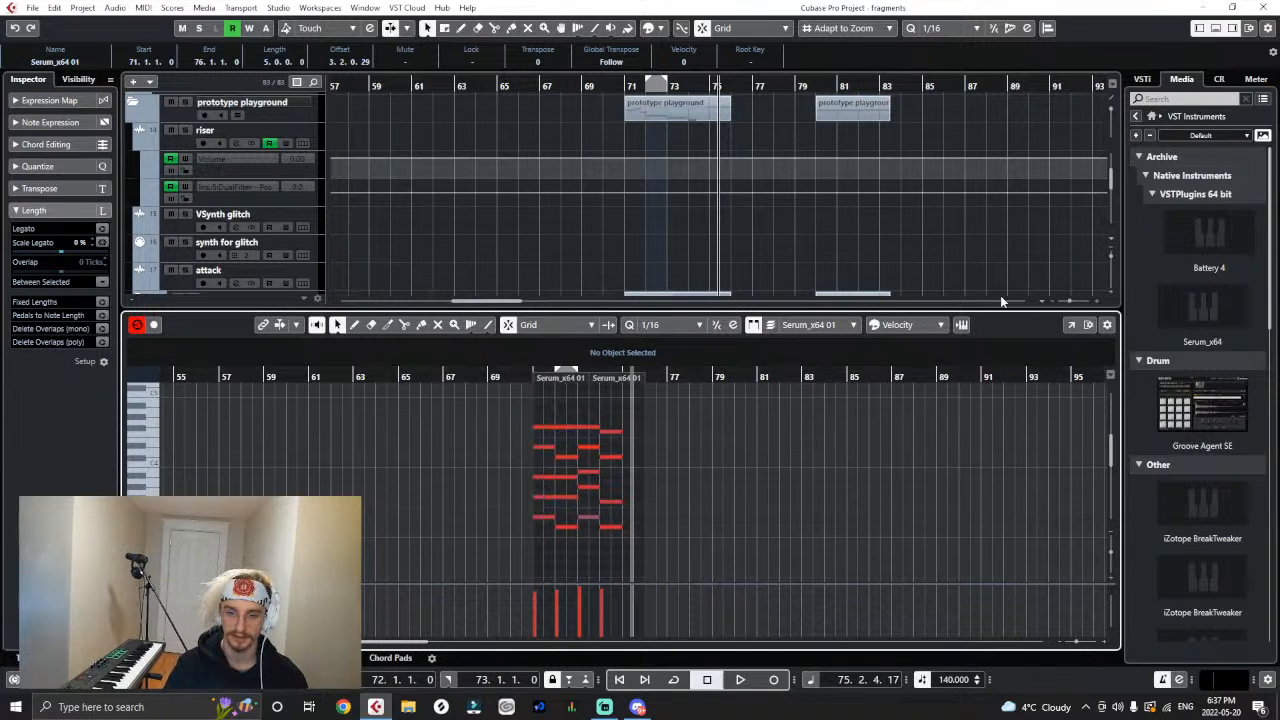
{"action": "left_click", "coordinate": [1070, 325]}
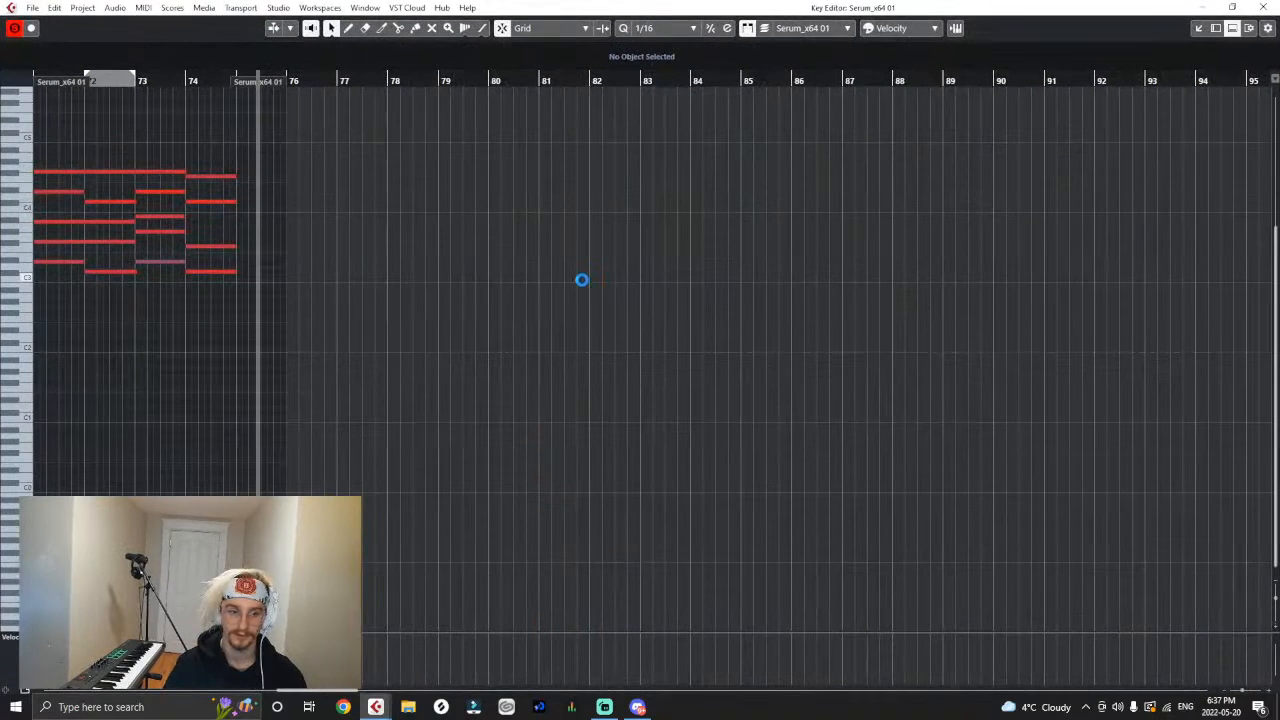
- Extend the two short notes of the first chord in bar 71 to end exactly at bar 72
{"action": "key", "text": "g"}
{"action": "key", "text": "g"}
{"action": "left_click_drag", "start_coordinate": [494, 81], "coordinate": [505, 112]}
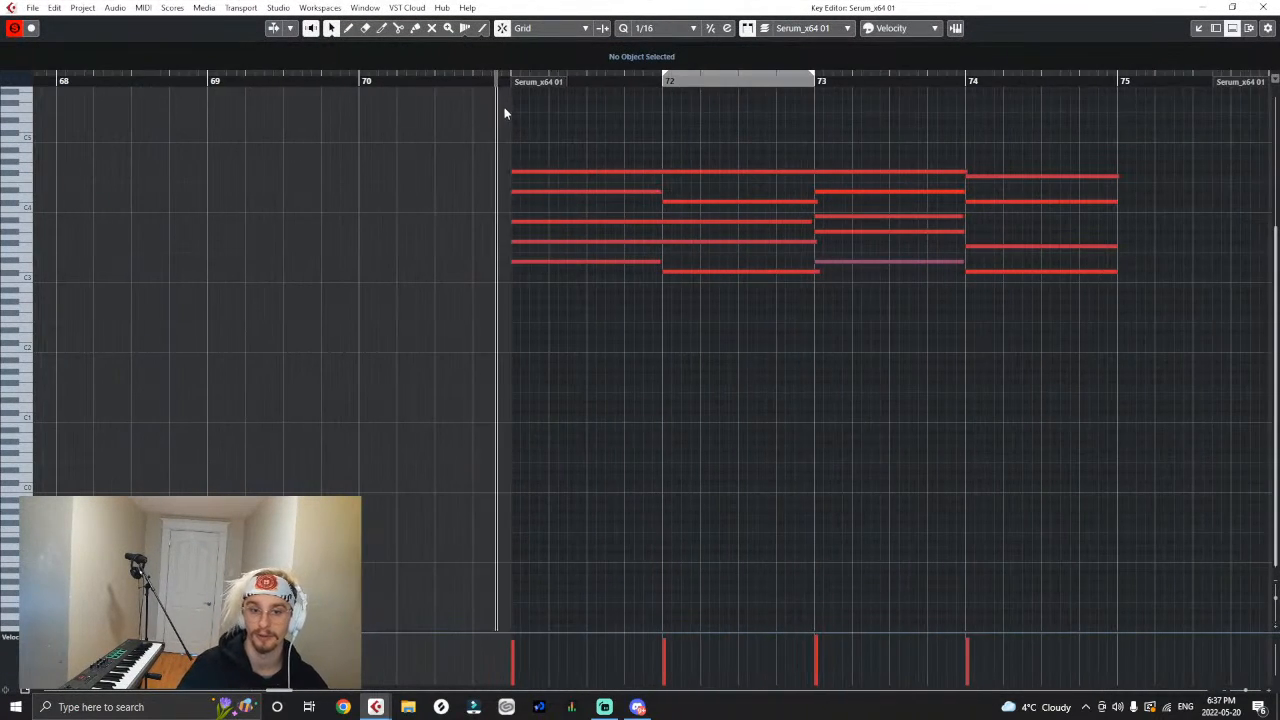
{"action": "left_click", "coordinate": [658, 192]}
{"action": "left_click_drag", "start_coordinate": [656, 262], "coordinate": [663, 263]}
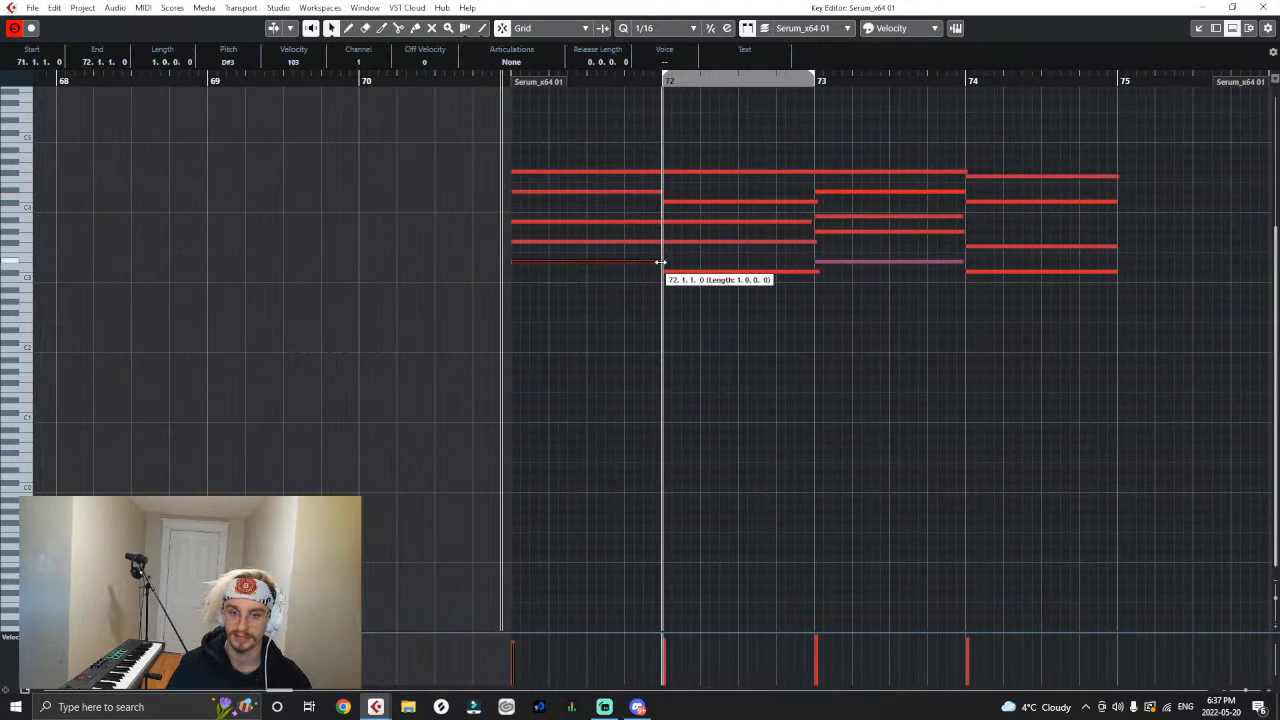
{"action": "left_click", "coordinate": [745, 352]}
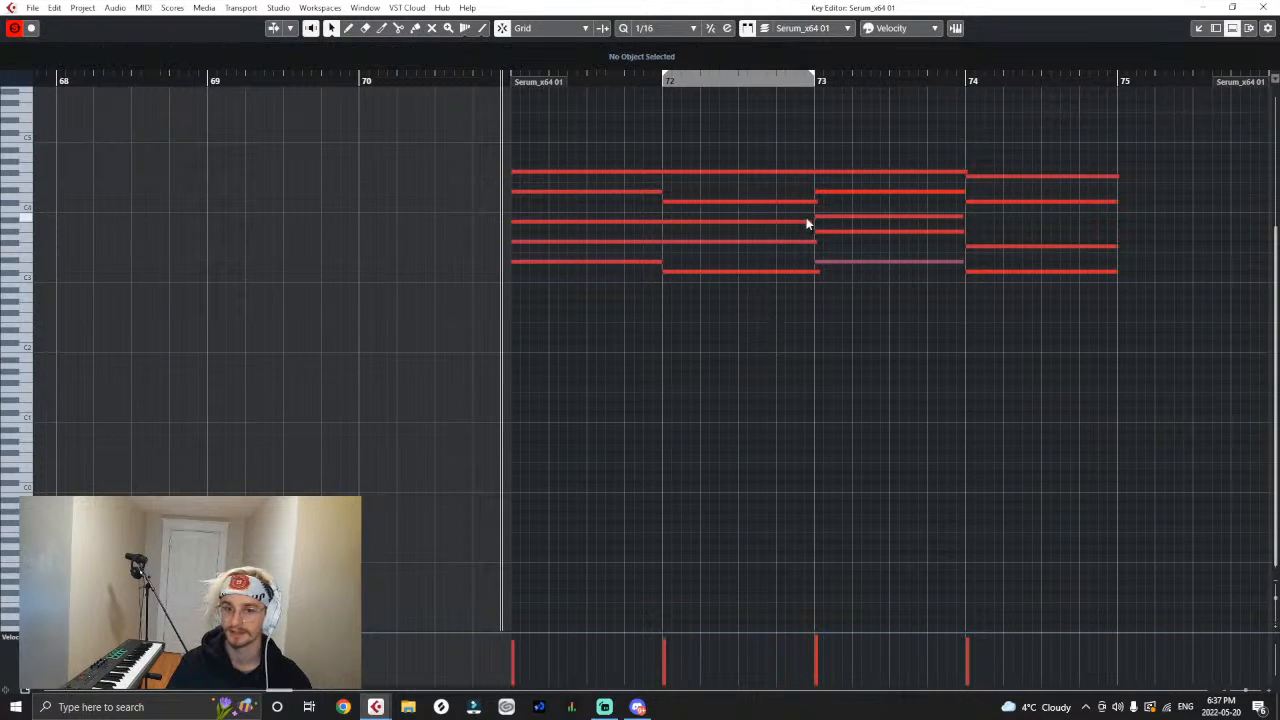
- Adjust the ends of the four notes stopping near bar 73 so they finish exactly on the barline
{"action": "left_click", "coordinate": [815, 272]}
{"action": "left_click", "coordinate": [812, 242]}
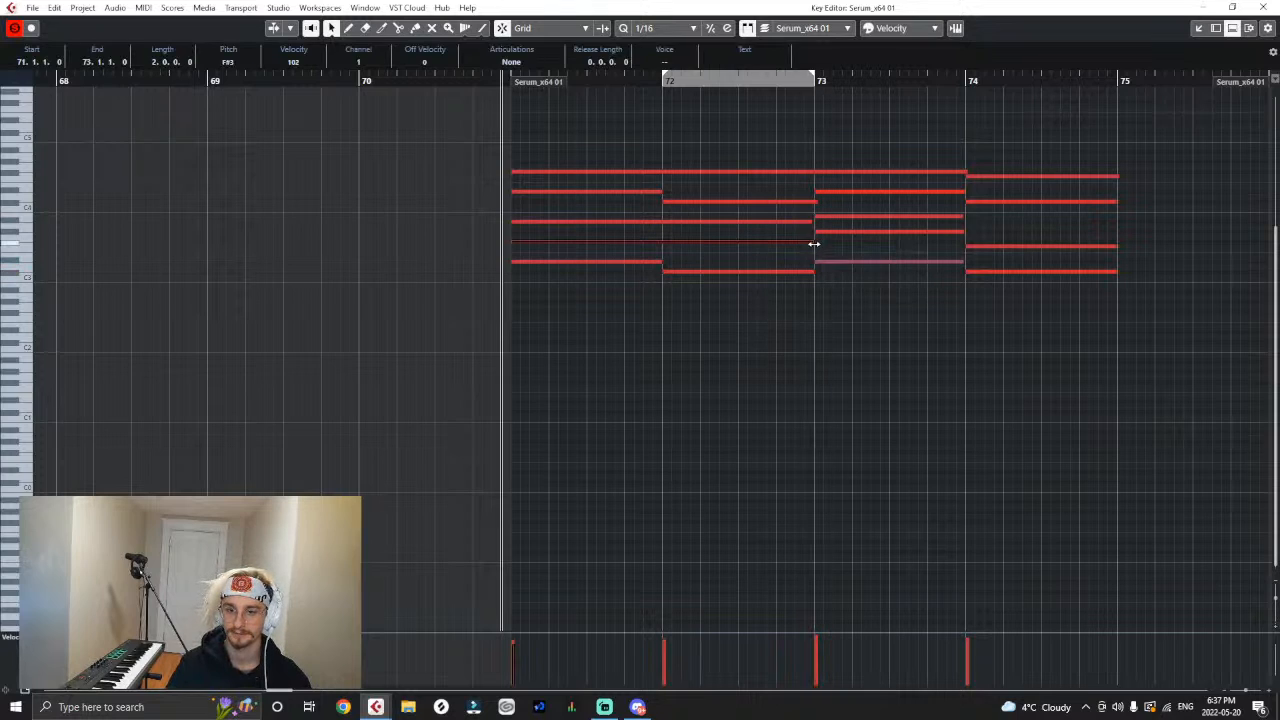
{"action": "left_click", "coordinate": [809, 221]}
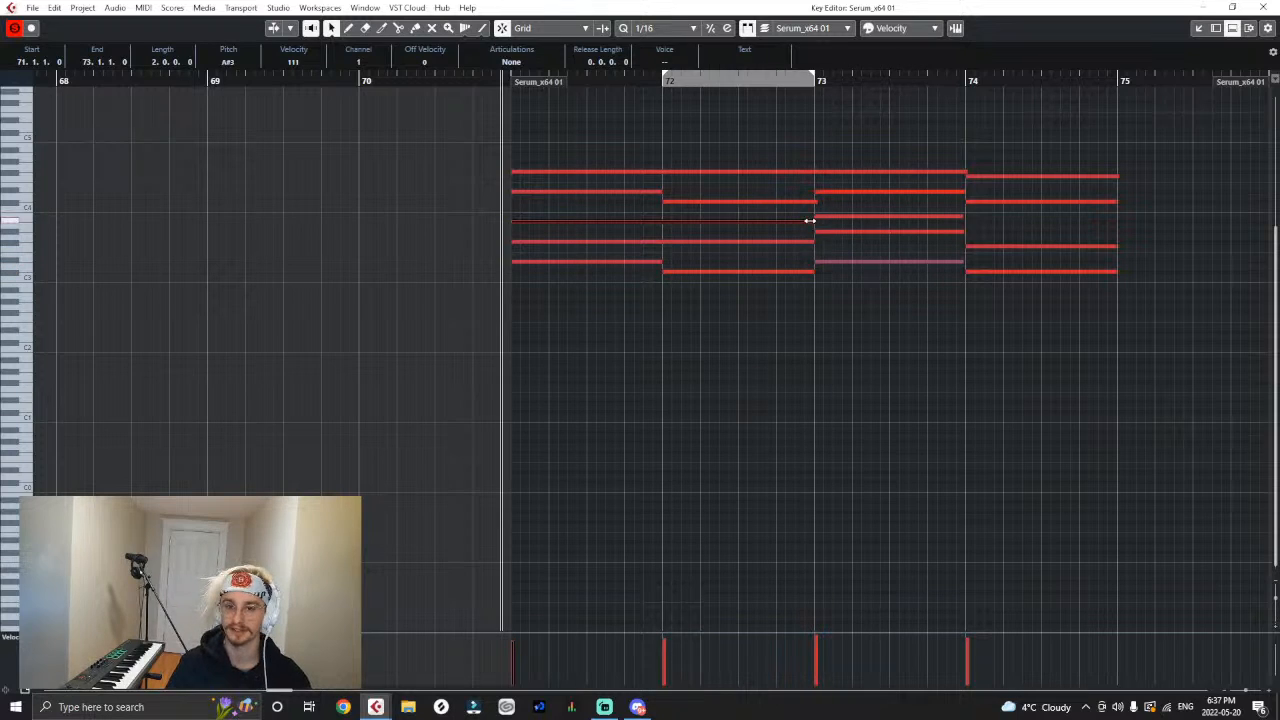
{"action": "left_click", "coordinate": [814, 203]}
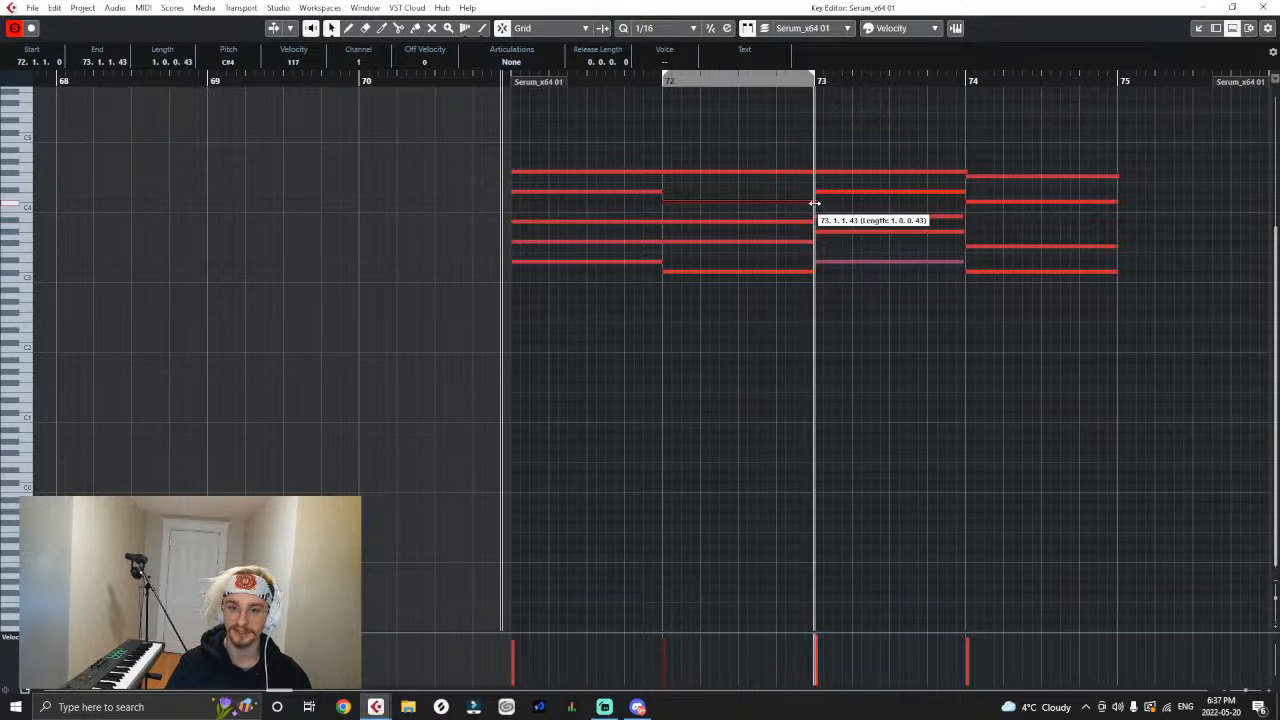
- Snap the ends of the third chord's notes exactly to bar 74, including the long top note
{"action": "left_click", "coordinate": [955, 170]}
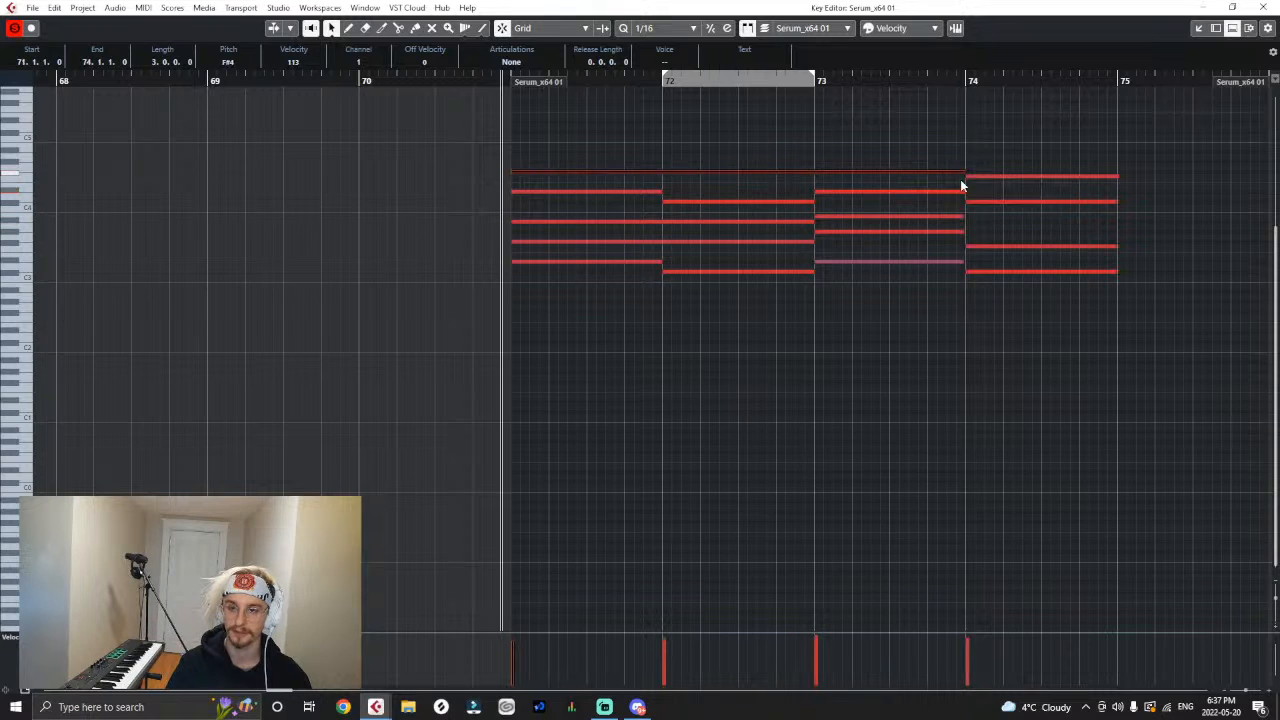
{"action": "left_click", "coordinate": [960, 231]}
{"action": "left_click", "coordinate": [960, 262]}
{"action": "right_click", "coordinate": [984, 273]}
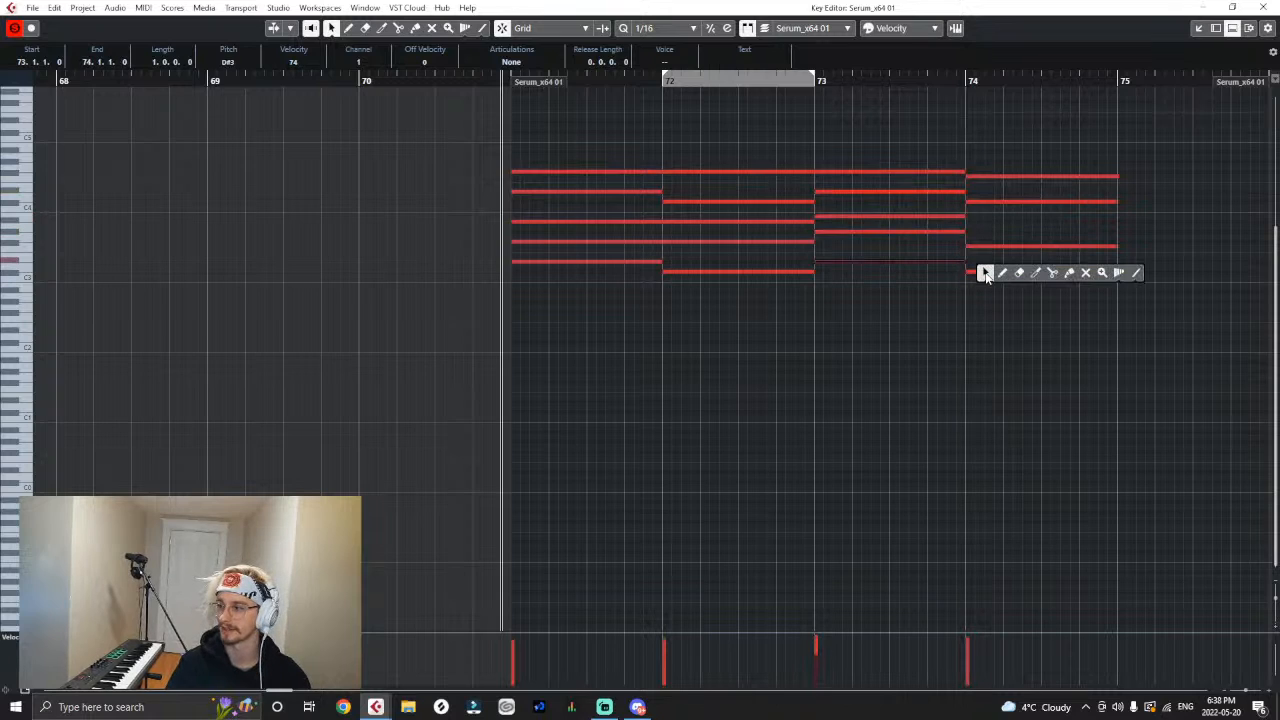
- Cut off the ragged ends of the fourth chord's notes at 74.4.4 and extend the notes exactly to bar 75
{"action": "left_click", "coordinate": [1053, 274]}
{"action": "left_click_drag", "start_coordinate": [1126, 144], "coordinate": [1106, 277]}
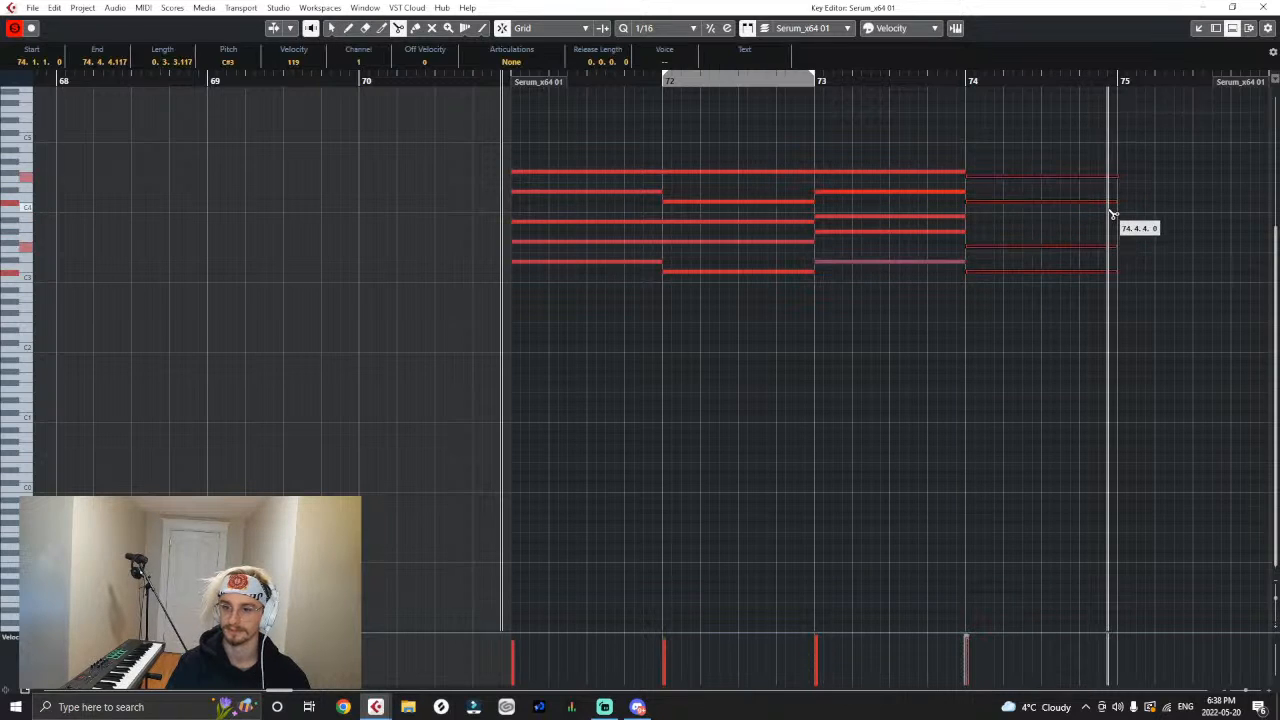
{"action": "left_click", "coordinate": [1112, 207]}
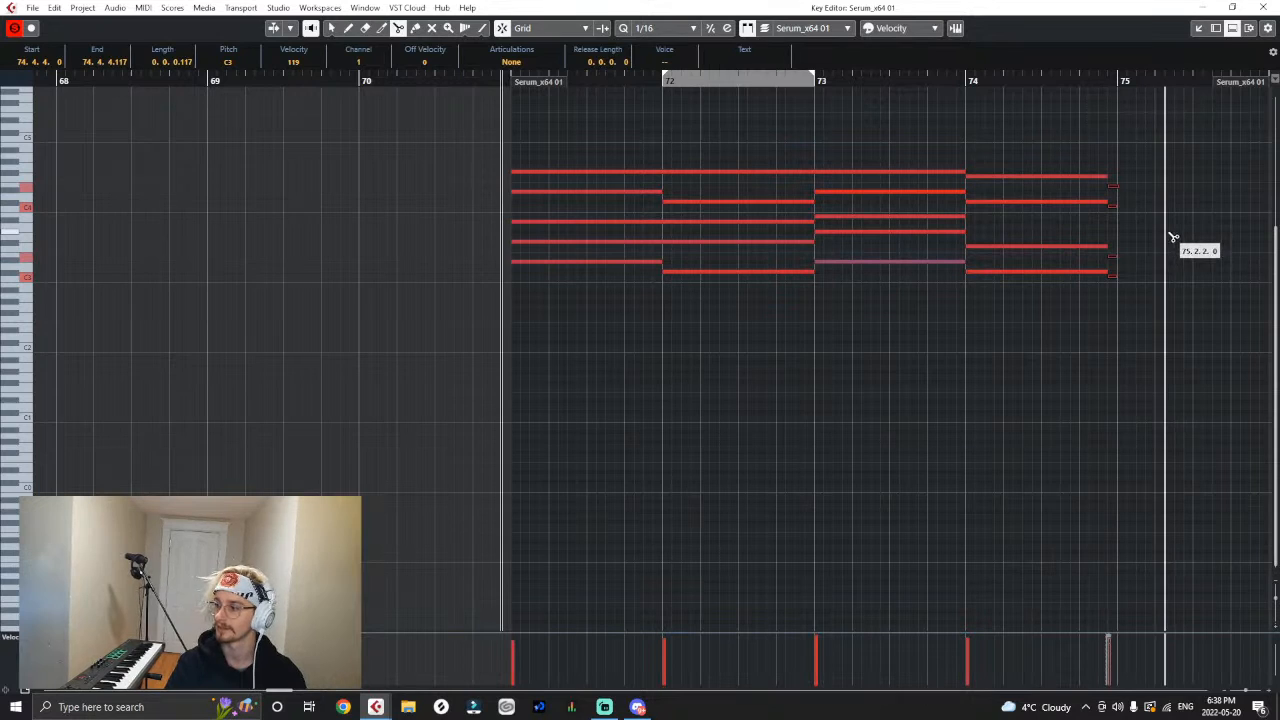
{"action": "key", "text": "Delete"}
{"action": "key", "text": "1"}
{"action": "left_click_drag", "start_coordinate": [1102, 140], "coordinate": [1110, 273]}
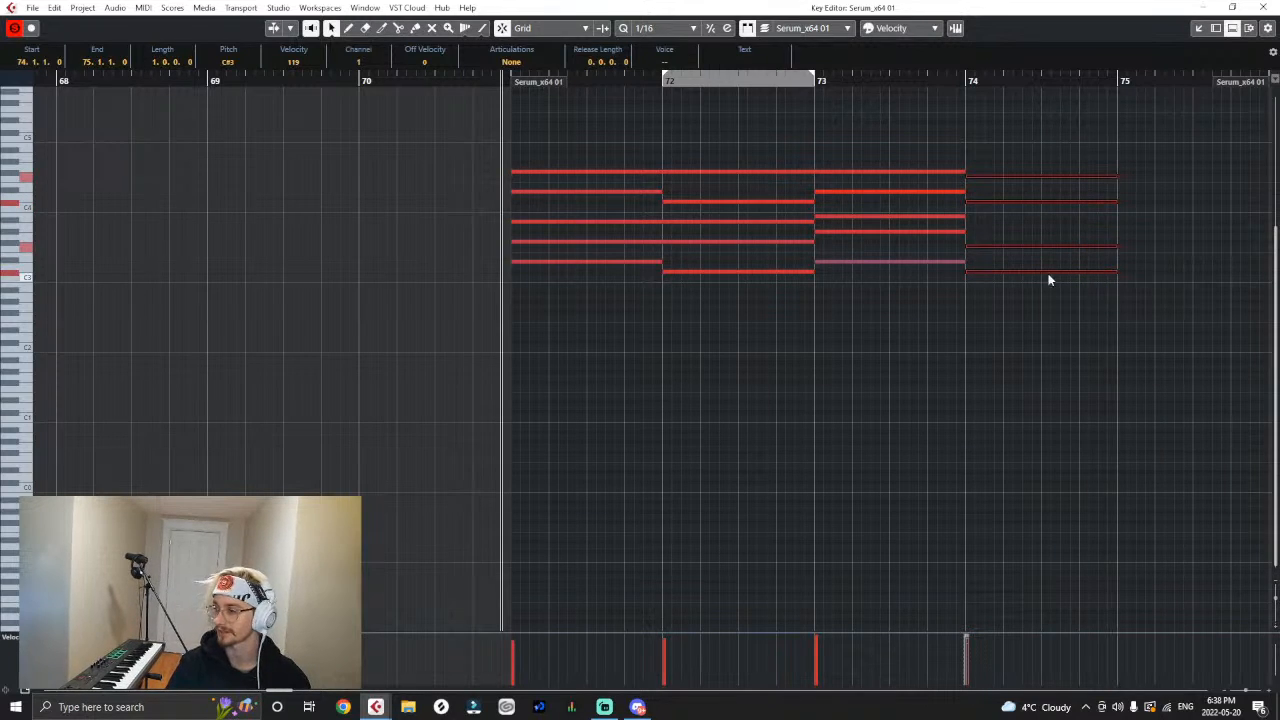
- Raise the velocity of all the chord notes to 127
{"action": "key", "text": "g"}
{"action": "left_click_drag", "start_coordinate": [826, 104], "coordinate": [430, 366]}
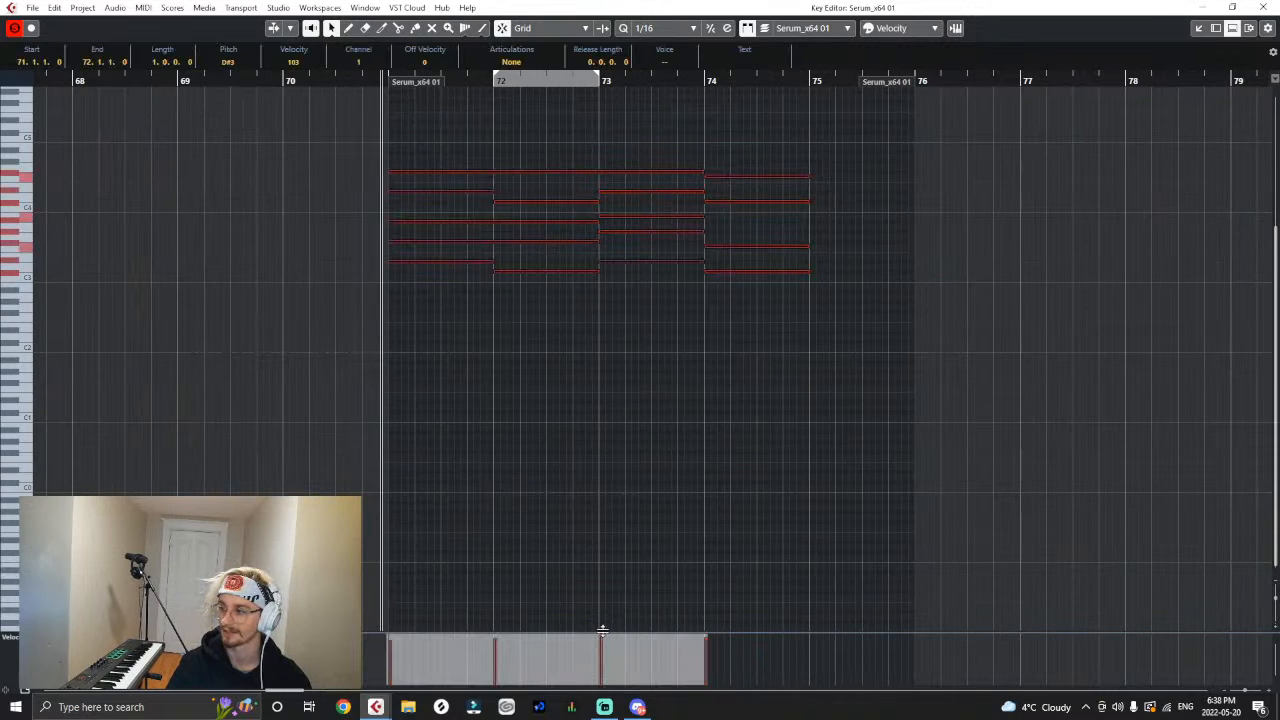
{"action": "left_click", "coordinate": [630, 338]}
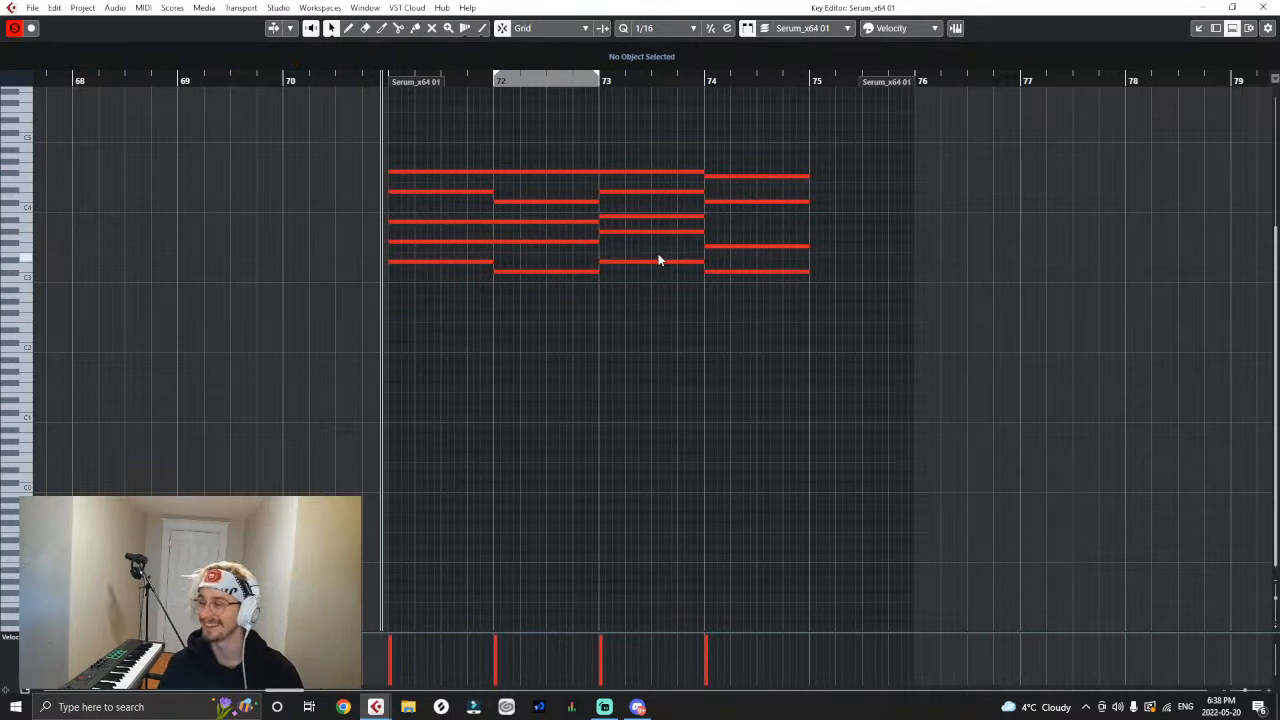
{"action": "key", "text": "g"}
{"action": "key", "text": "g"}
{"action": "key", "text": "h"}
{"action": "key", "text": "h"}
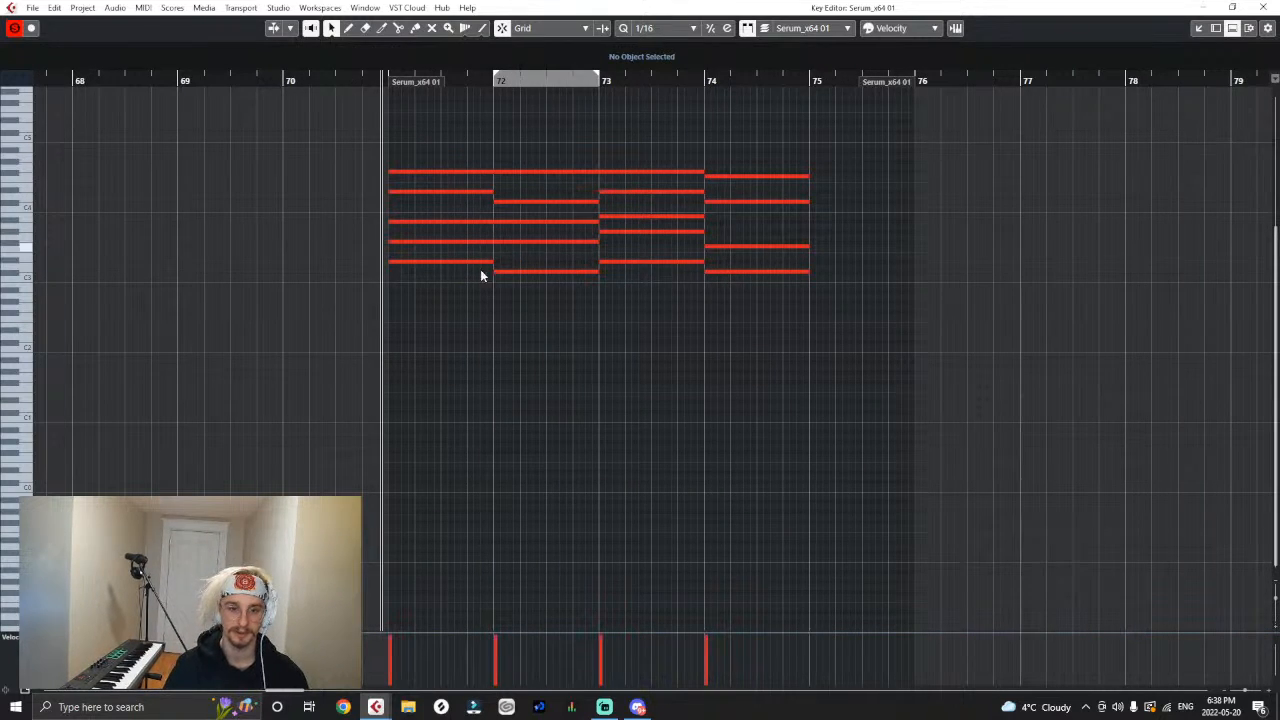
- Add a one-bar A#2 bass note under the first chord, running from bar 71 to bar 72
{"action": "key", "text": "space"}
{"action": "right_click", "coordinate": [384, 290]}
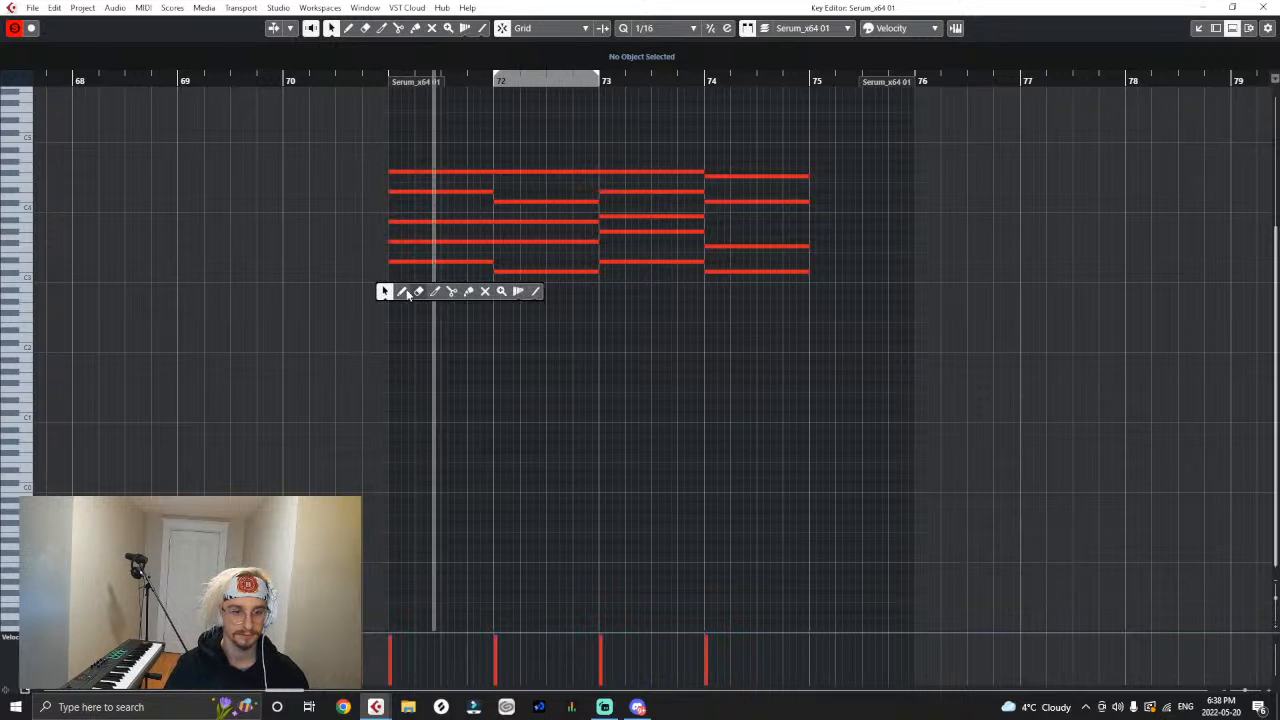
{"action": "left_click", "coordinate": [404, 291]}
{"action": "key", "text": "space"}
{"action": "key", "text": "1"}
{"action": "left_click_drag", "start_coordinate": [387, 296], "coordinate": [397, 299]}
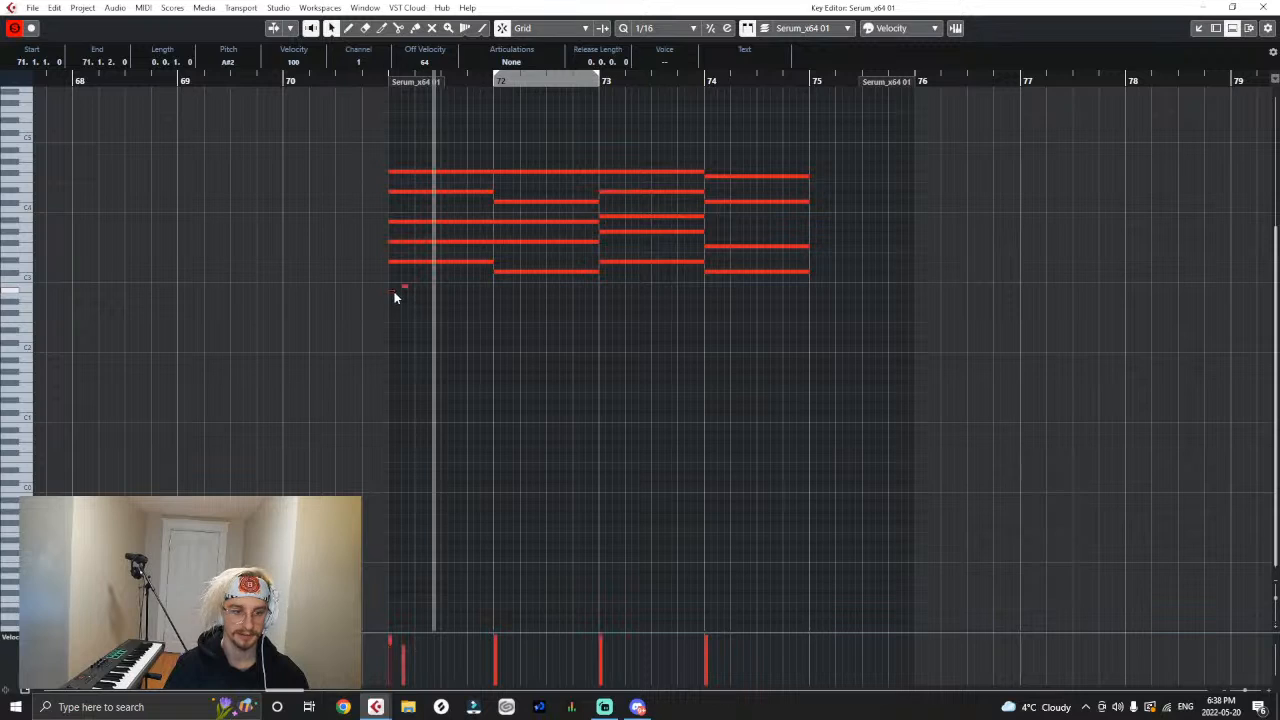
{"action": "left_click_drag", "start_coordinate": [396, 291], "coordinate": [493, 291]}
{"action": "key", "text": "ctrl+z"}
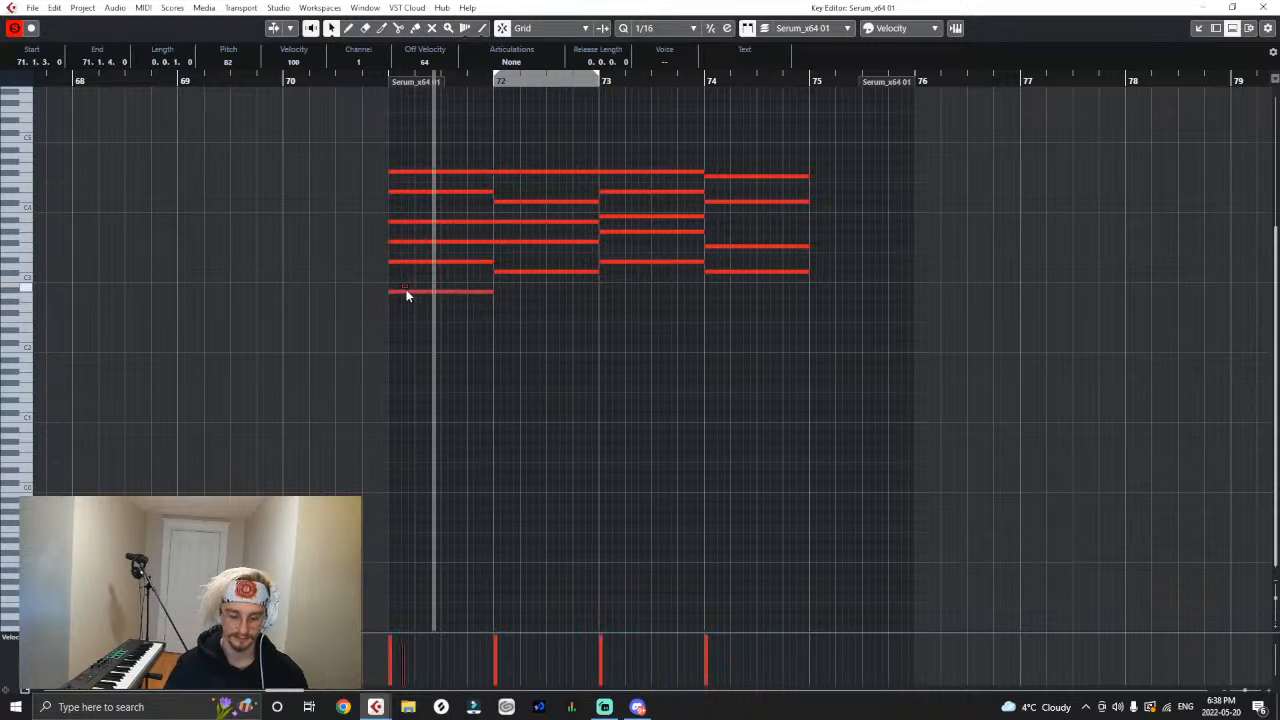
- Try a one-bar G#2 bass note under the second chord in bar 72, audition it and remove it
{"action": "left_click", "coordinate": [556, 272]}
{"action": "right_click", "coordinate": [527, 301]}
{"action": "left_click", "coordinate": [543, 302]}
{"action": "right_click", "coordinate": [487, 281]}
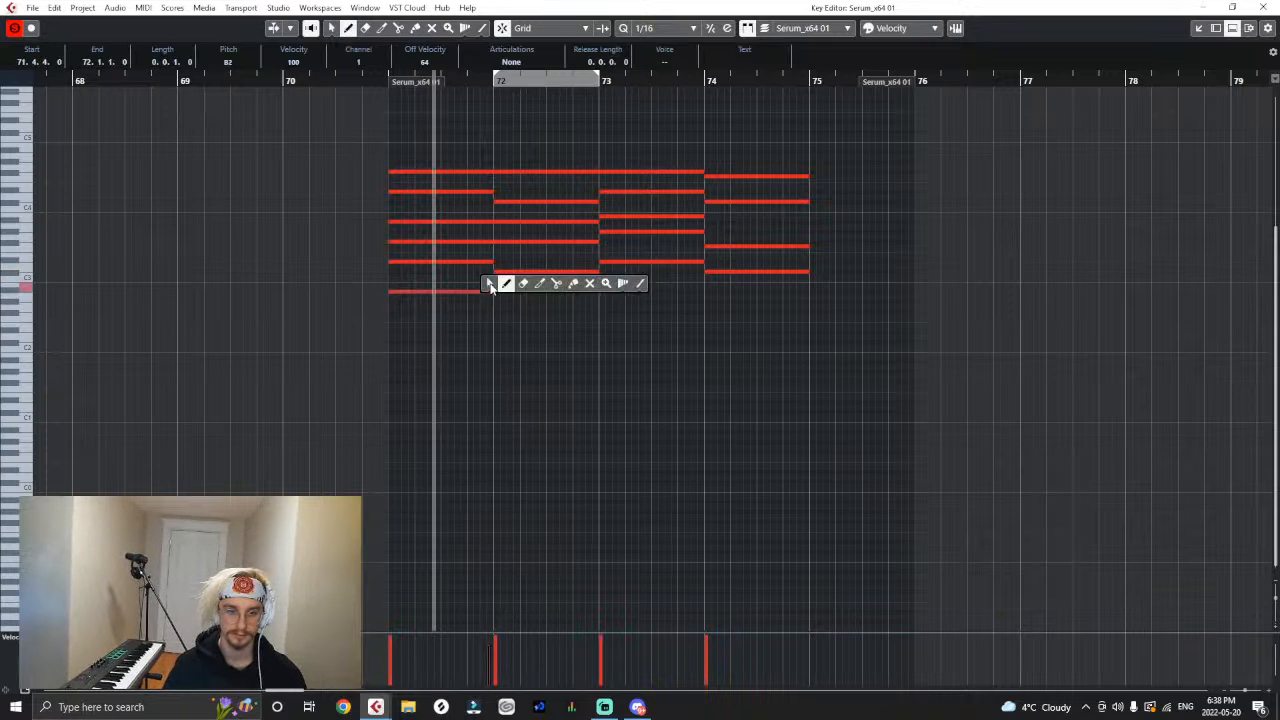
{"action": "left_click", "coordinate": [488, 281]}
{"action": "left_click_drag", "start_coordinate": [492, 290], "coordinate": [598, 332]}
{"action": "key", "text": "space"}
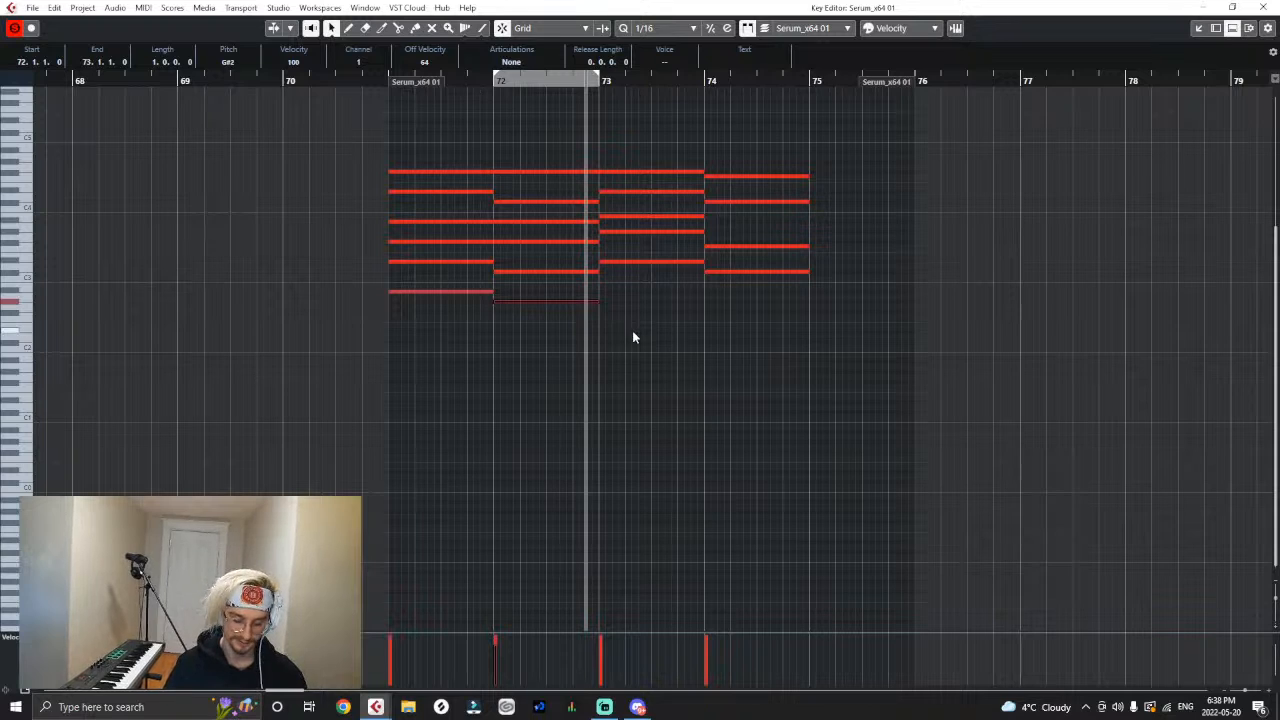
{"action": "left_click", "coordinate": [387, 81]}
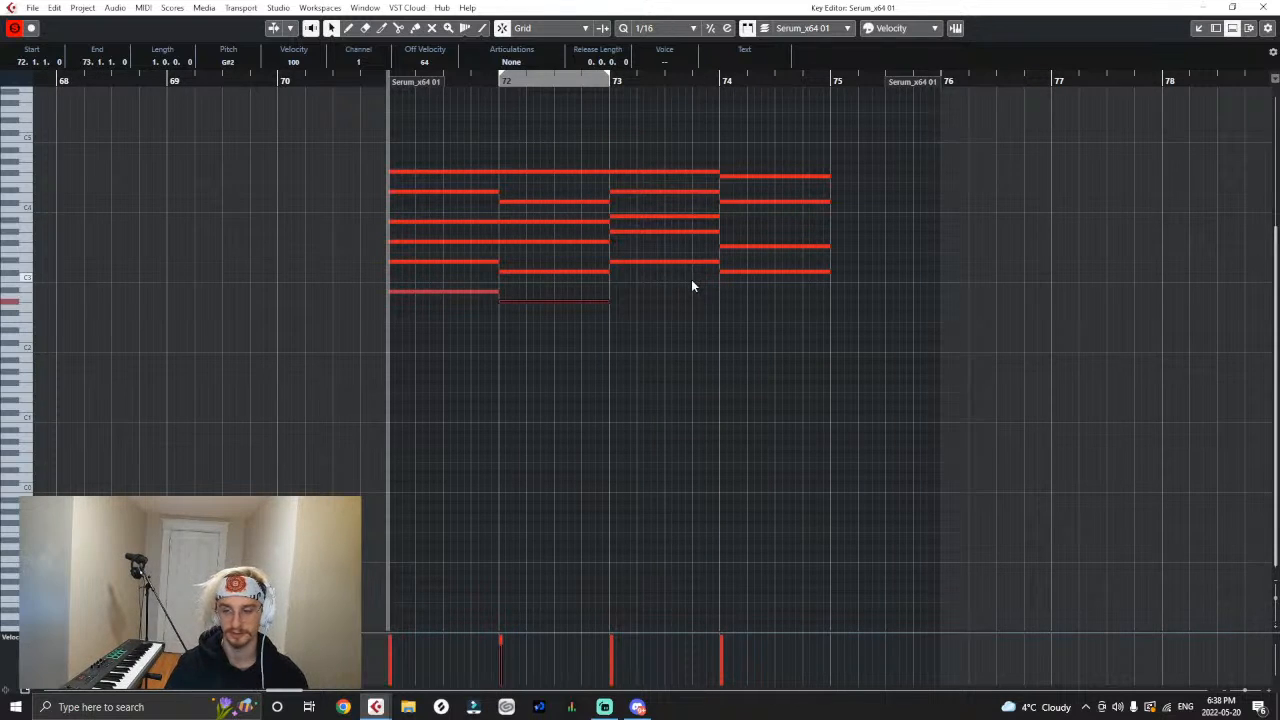
{"action": "key", "text": "space"}
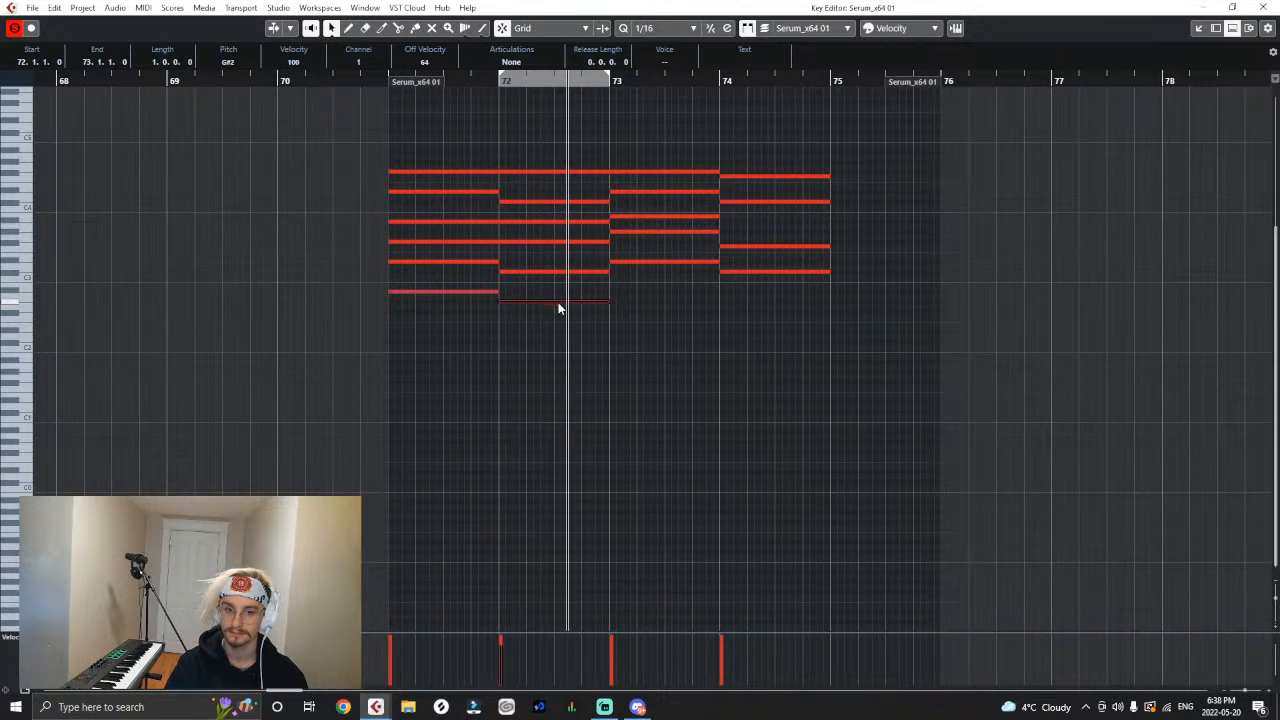
{"action": "key", "text": "Delete"}
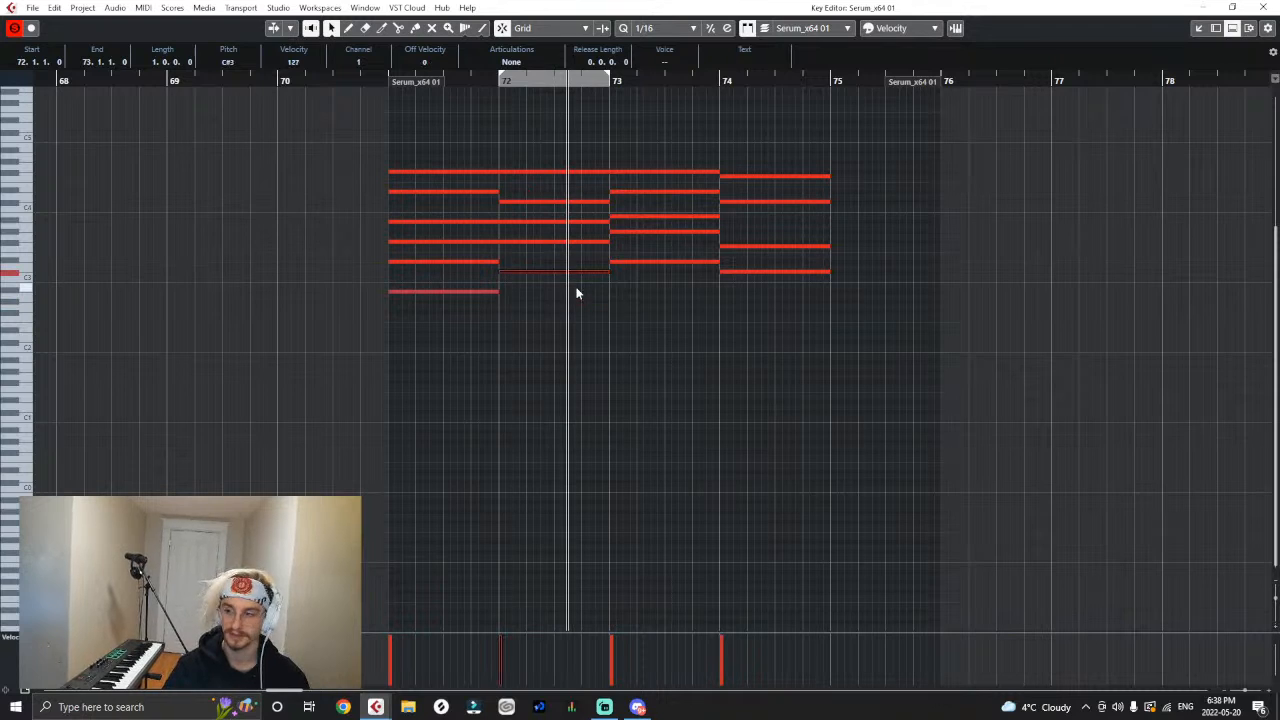
- Try a one-bar C#3 note under the third chord in bar 73, audition the progression and delete the note
{"action": "left_click", "coordinate": [485, 83]}
{"action": "key", "text": "space"}
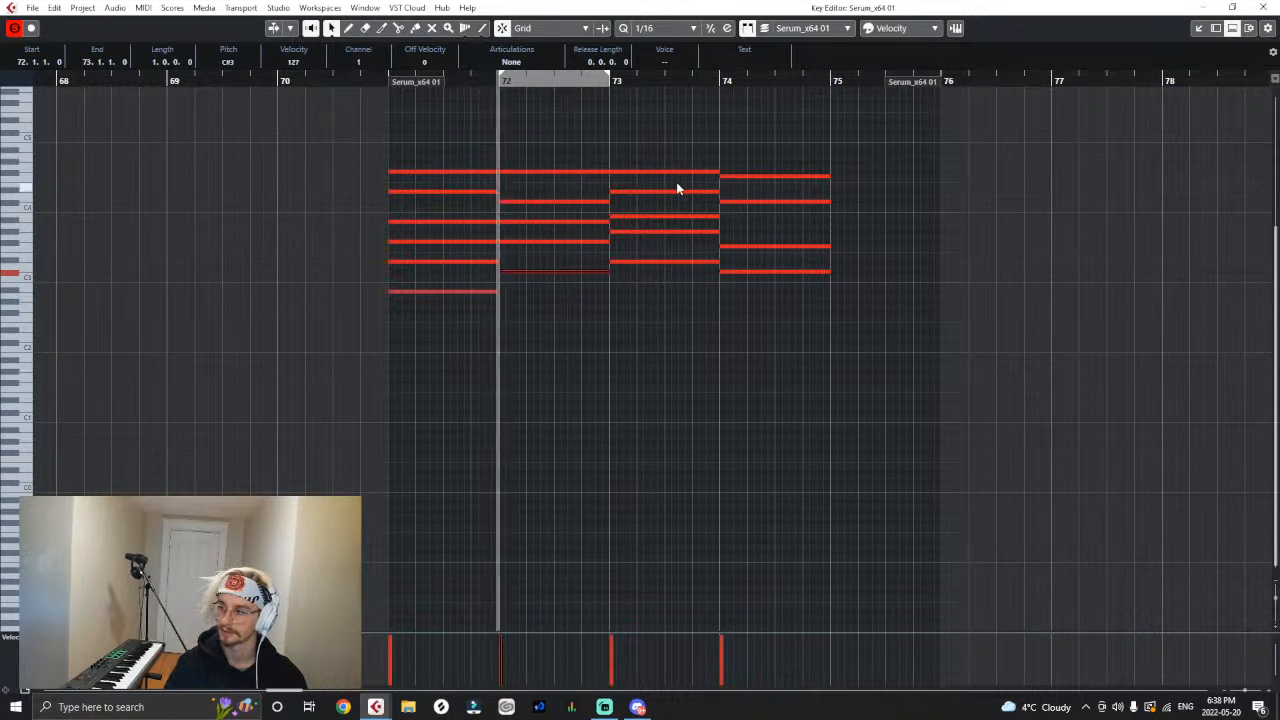
{"action": "left_click", "coordinate": [642, 300]}
{"action": "key", "text": "space"}
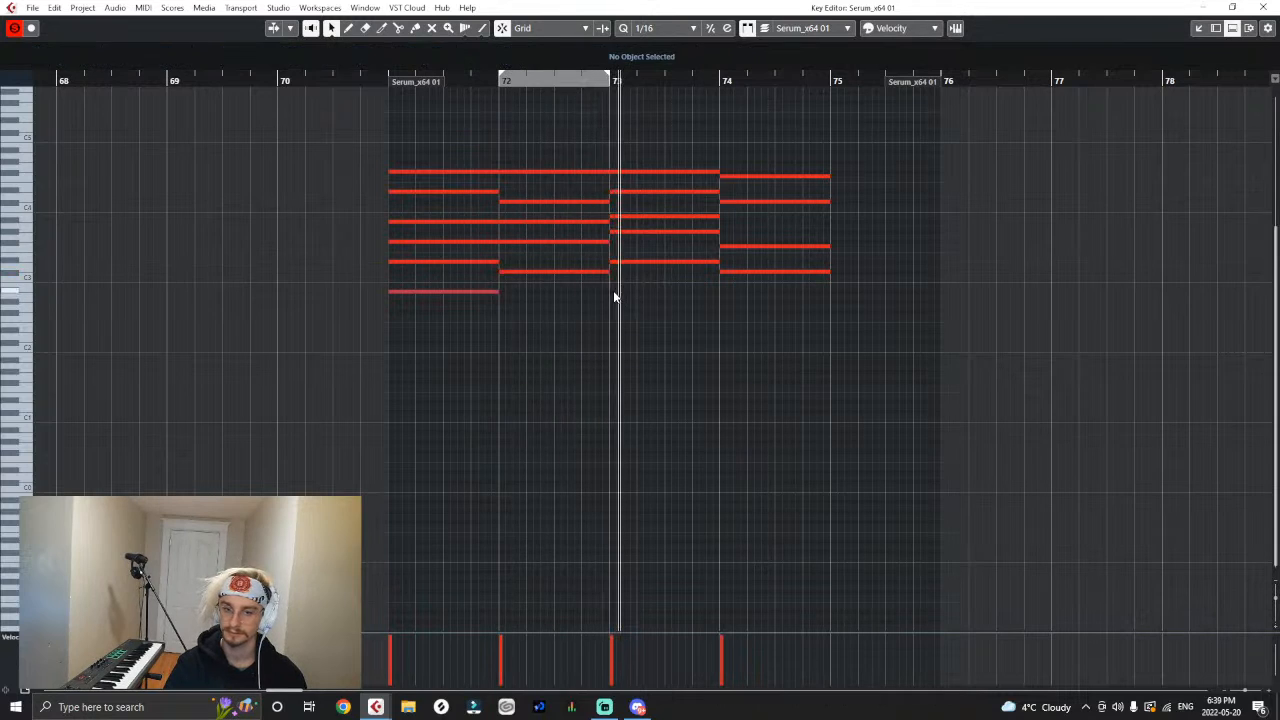
{"action": "right_click", "coordinate": [614, 293]}
{"action": "left_click", "coordinate": [630, 294]}
{"action": "left_click", "coordinate": [619, 292]}
{"action": "right_click", "coordinate": [617, 292]}
{"action": "left_click", "coordinate": [613, 294]}
{"action": "left_click_drag", "start_coordinate": [620, 292], "coordinate": [683, 272]}
{"action": "key", "text": "space"}
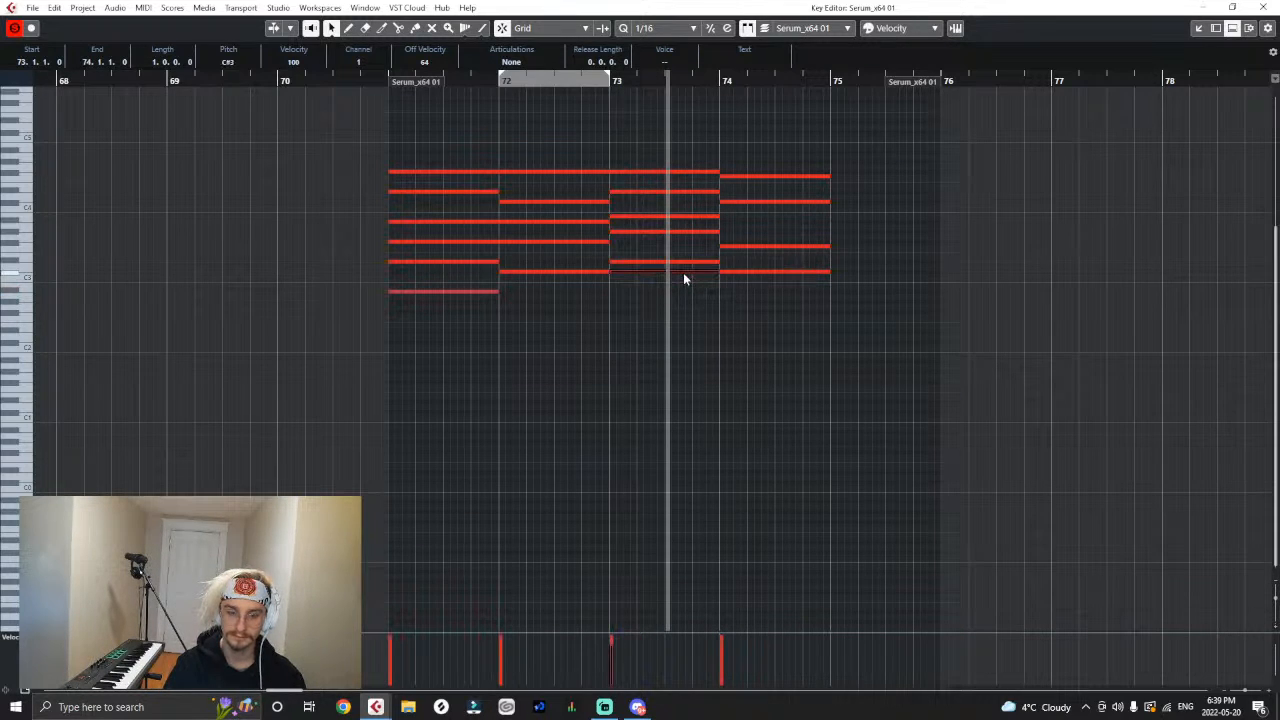
{"action": "left_click", "coordinate": [609, 77]}
{"action": "left_click", "coordinate": [392, 77]}
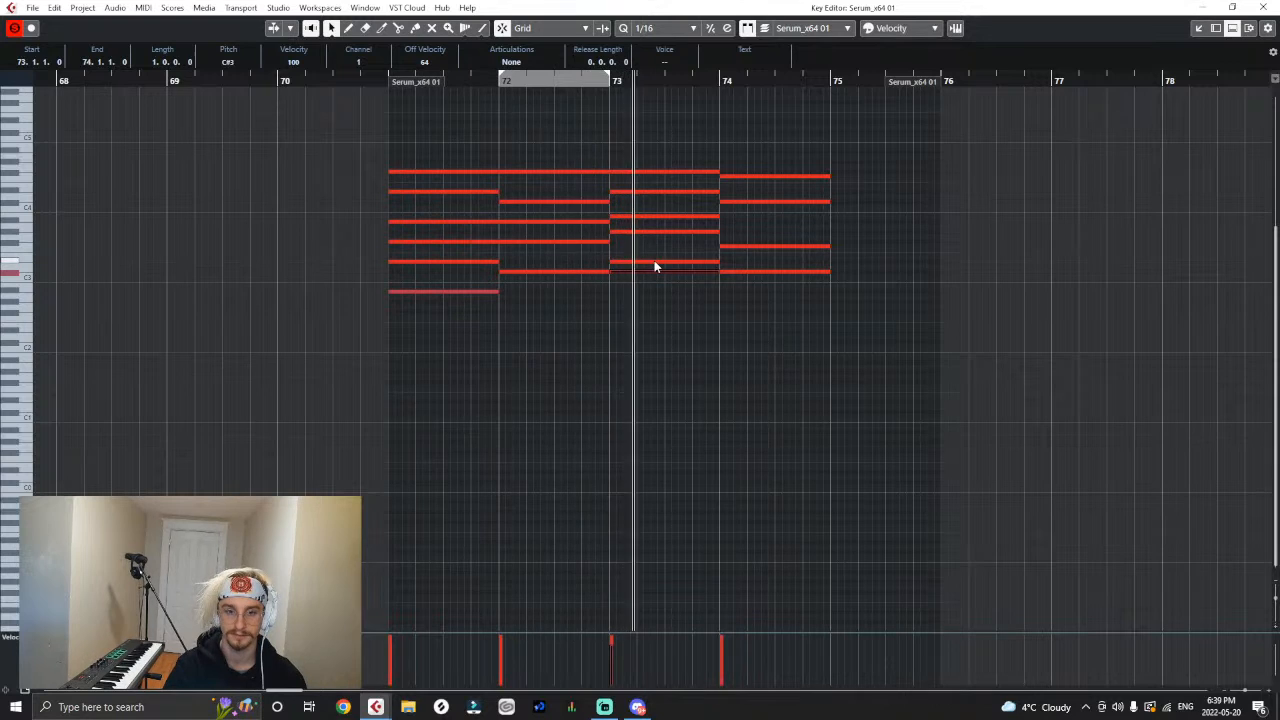
{"action": "key", "text": "Delete"}
- Add a one-bar G#3 note to the fourth chord, running from bar 74 to bar 75
{"action": "key", "text": "space"}
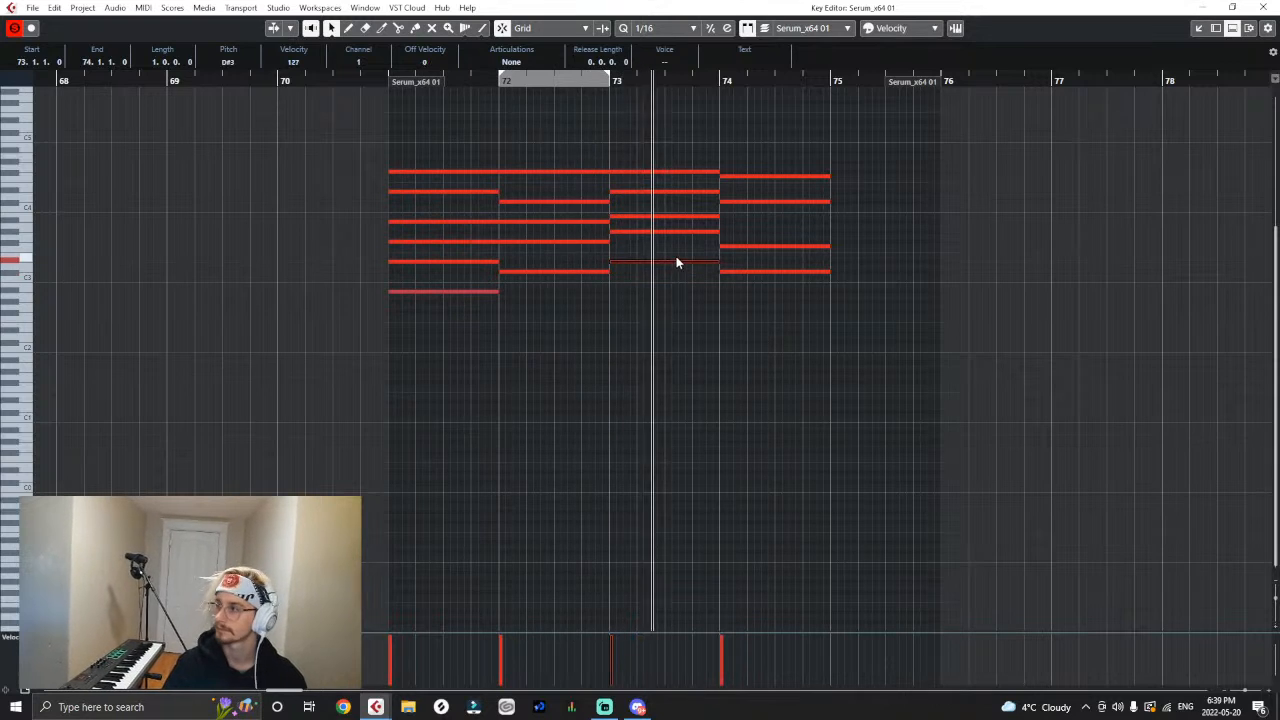
{"action": "key", "text": "space"}
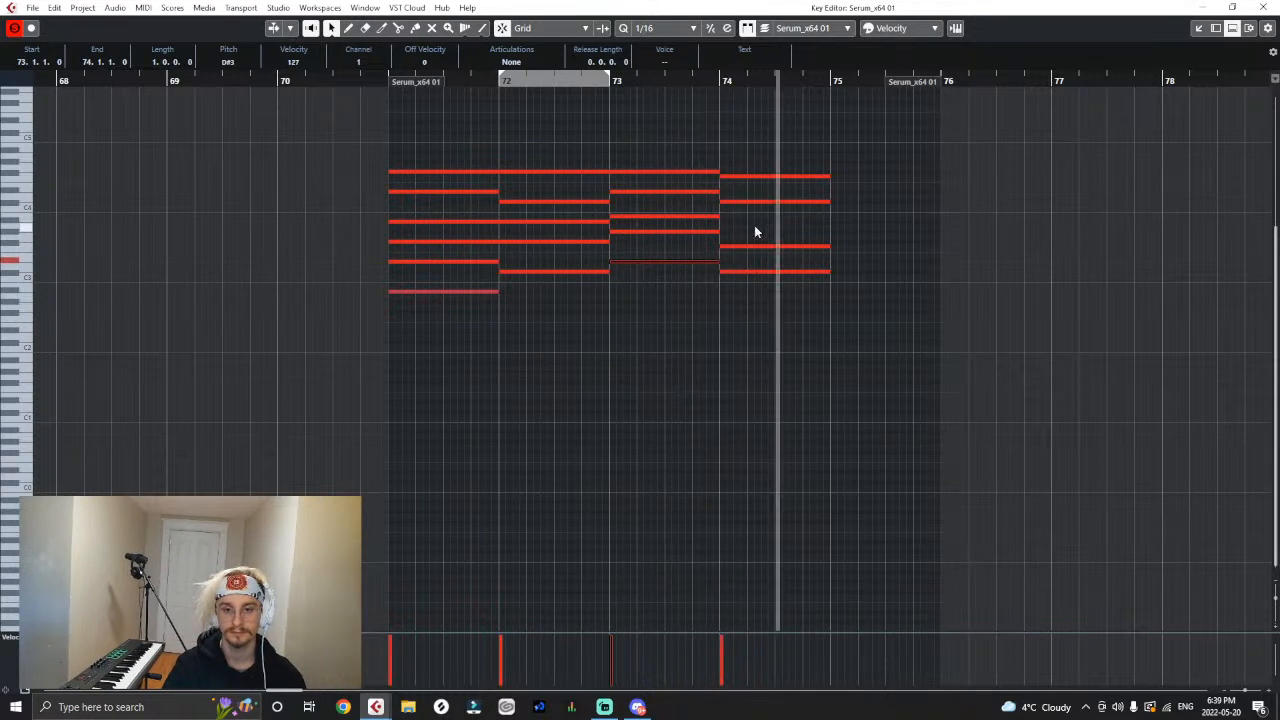
{"action": "right_click", "coordinate": [754, 225]}
{"action": "left_click", "coordinate": [761, 226]}
{"action": "key", "text": "1"}
{"action": "left_click", "coordinate": [727, 232]}
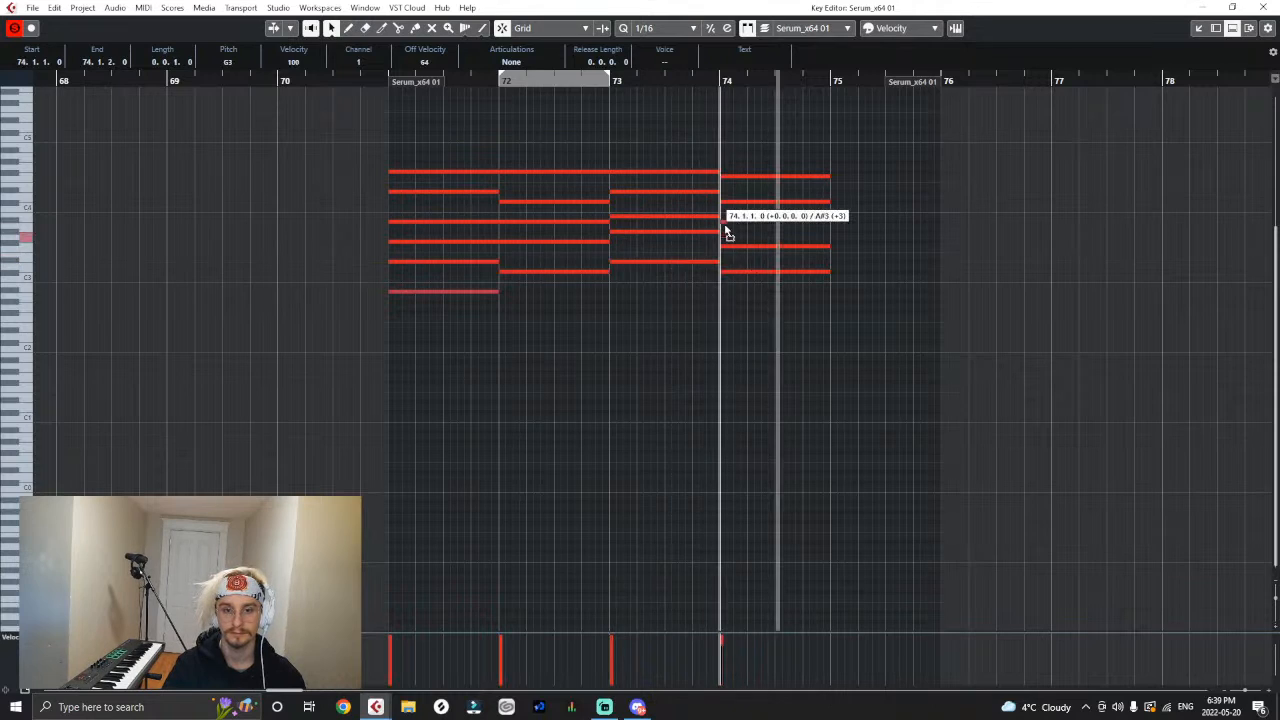
{"action": "left_click_drag", "start_coordinate": [726, 228], "coordinate": [828, 238]}
- Raise the velocities of all the notes to maximum and dock the Key Editor back in the project window
{"action": "left_click_drag", "start_coordinate": [839, 125], "coordinate": [192, 464]}
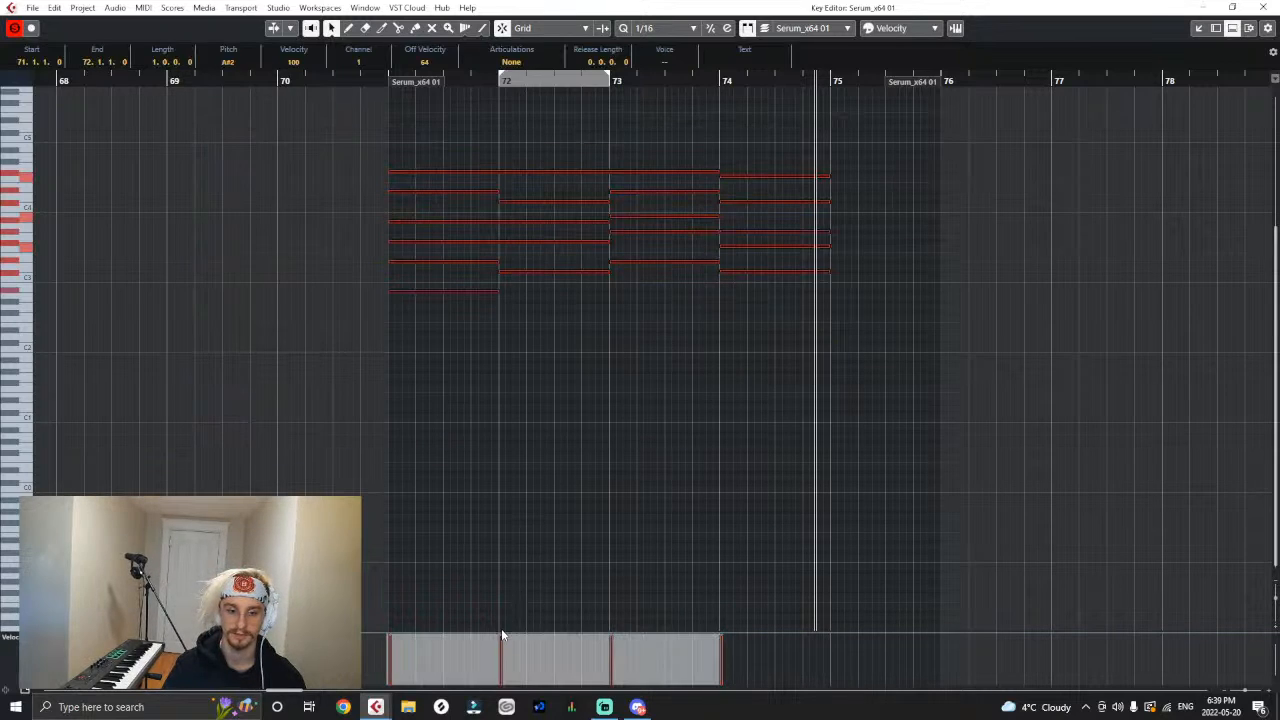
{"action": "left_click", "coordinate": [692, 420]}
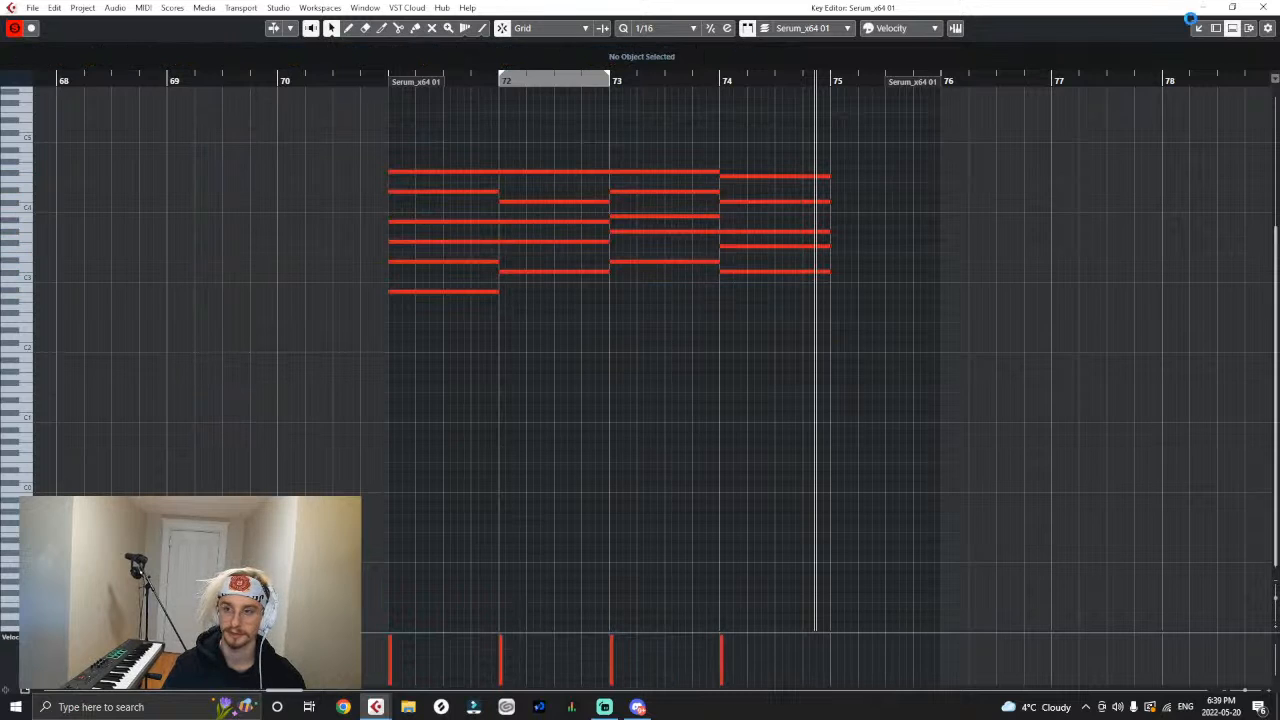
{"action": "left_click", "coordinate": [1201, 31]}
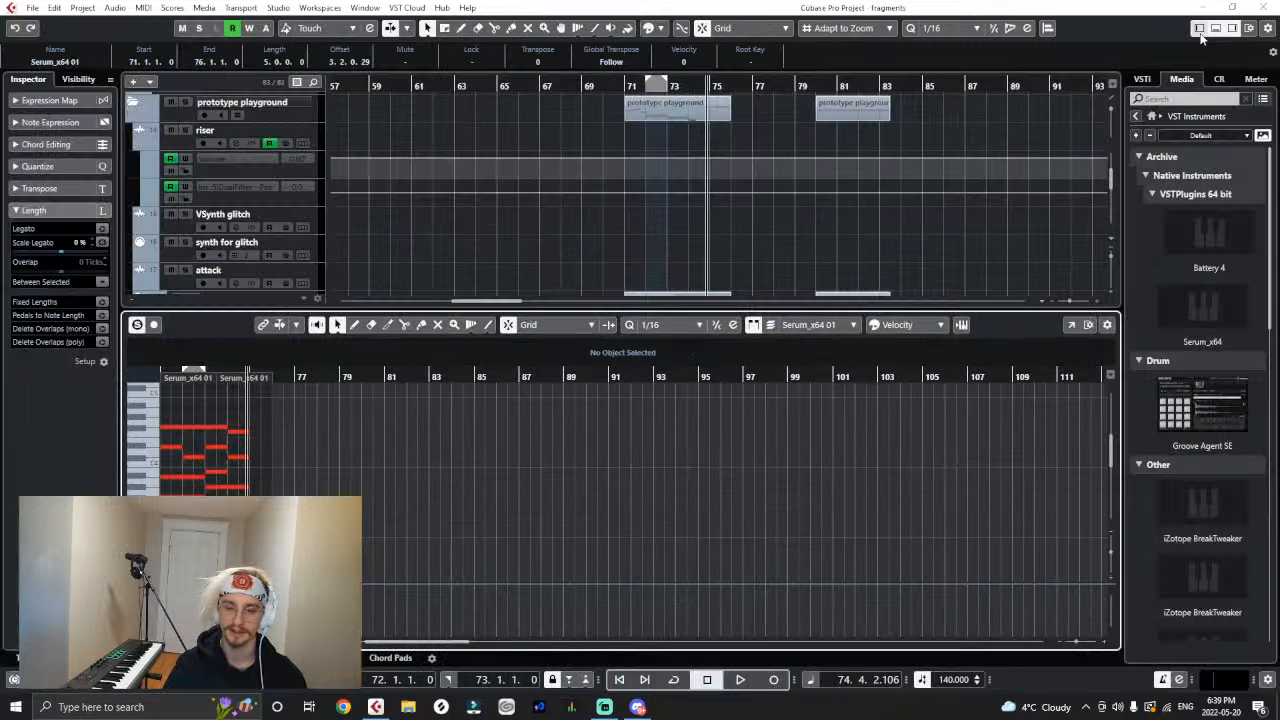
- Shorten the end of the Serum part to bar 75 and stretch it back to bar 76
{"action": "scroll", "coordinate": [800, 180], "scroll_direction": "down", "scroll_amount": 2}
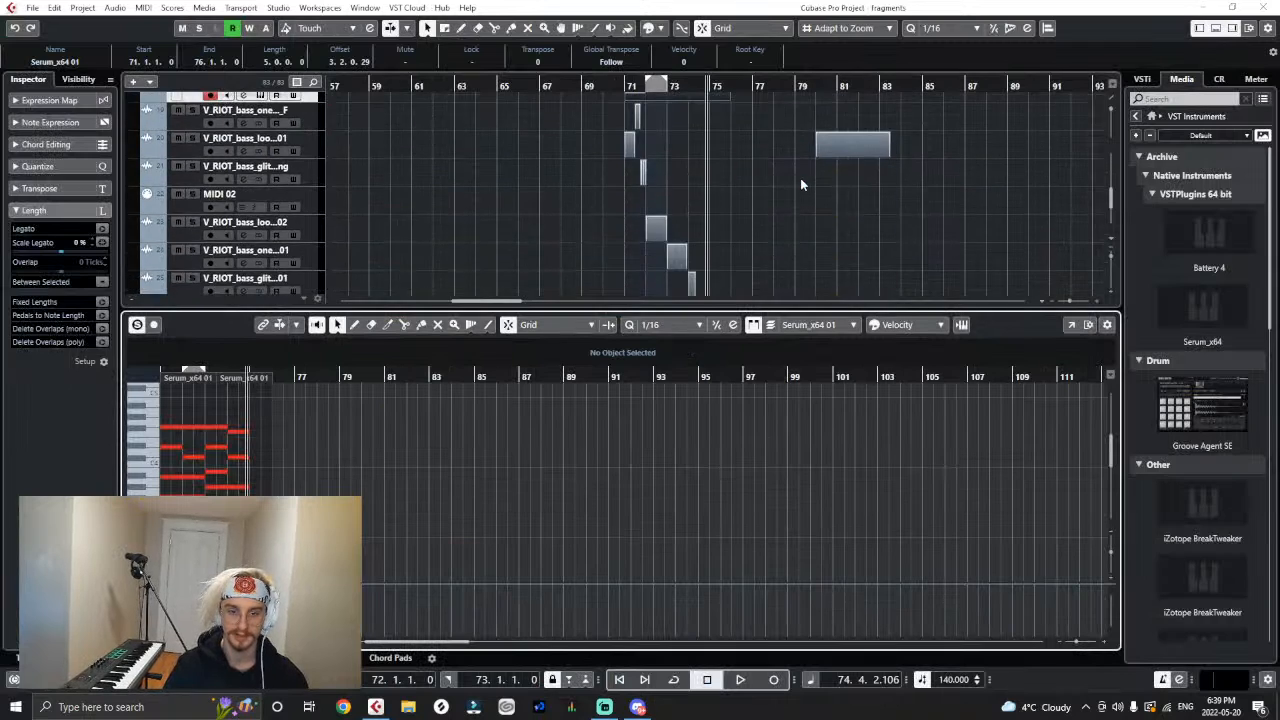
{"action": "scroll", "coordinate": [800, 178], "scroll_direction": "up", "scroll_amount": 1}
{"action": "left_click_drag", "start_coordinate": [726, 221], "coordinate": [707, 224]}
{"action": "left_click", "coordinate": [731, 240]}
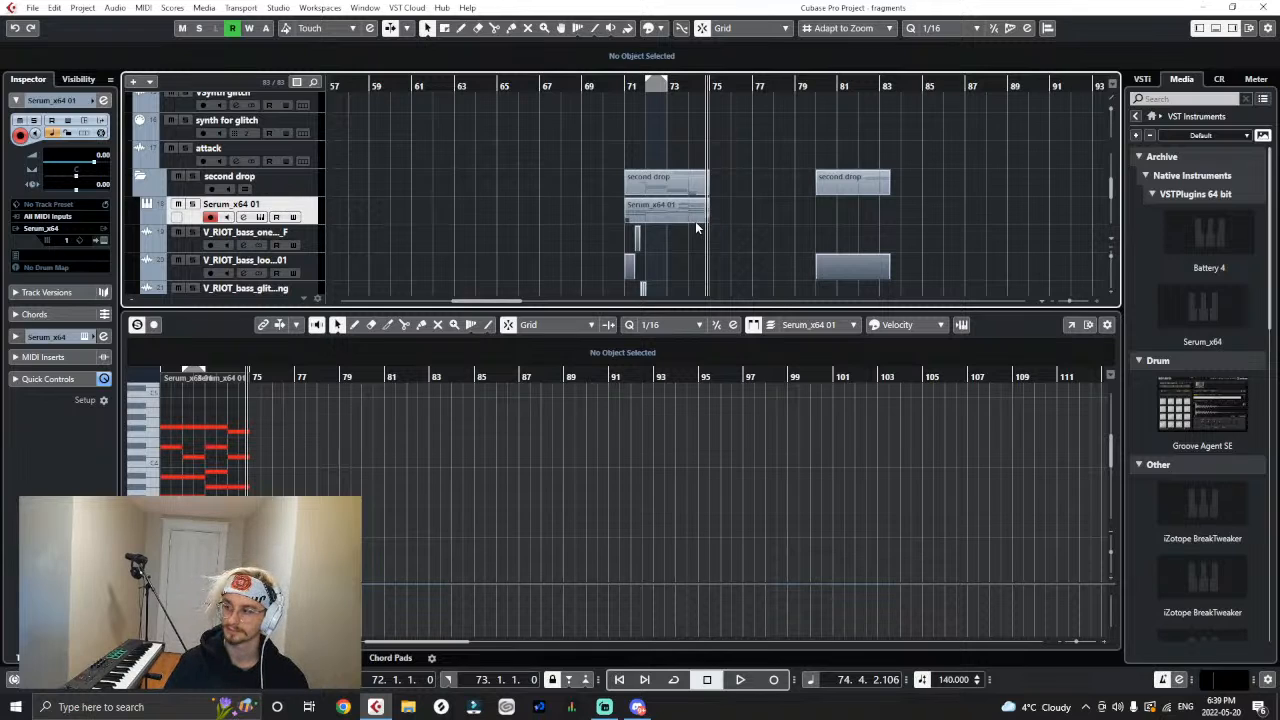
{"action": "scroll", "coordinate": [705, 216], "scroll_direction": "up", "scroll_amount": 3}
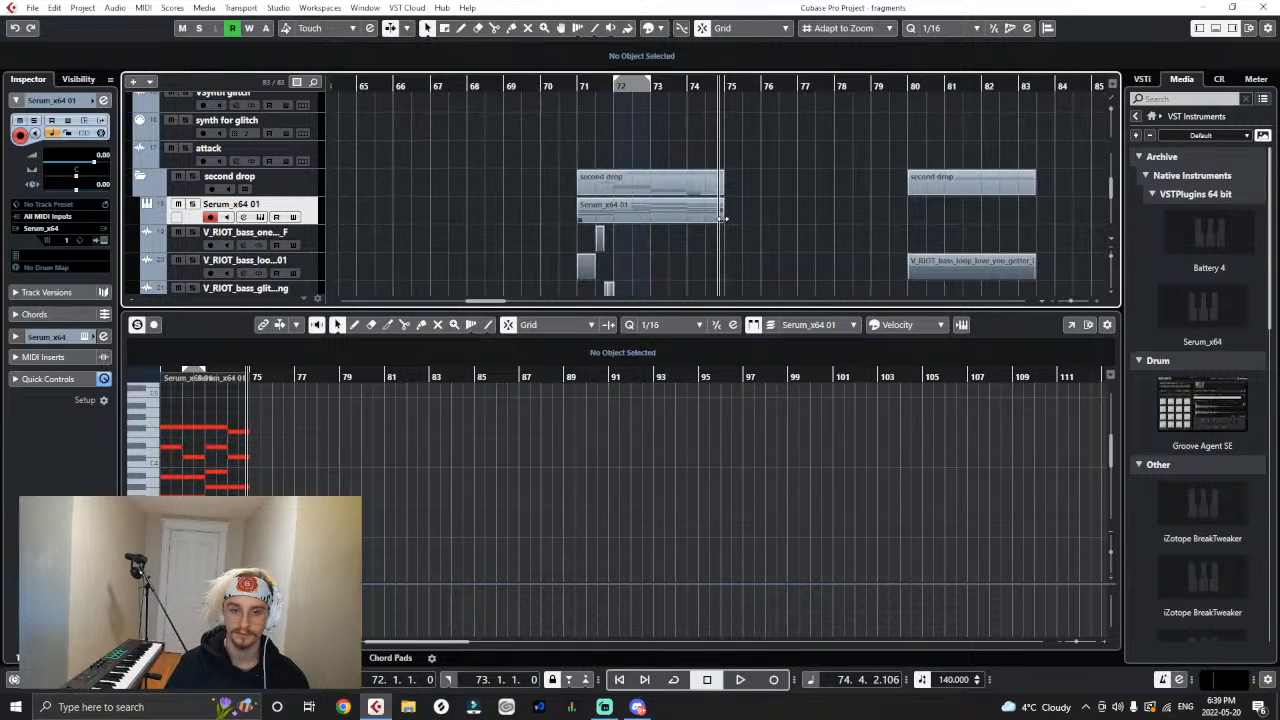
{"action": "left_click_drag", "start_coordinate": [722, 212], "coordinate": [760, 212]}
- Shorten the Serum part to end at bar 75 and copy it onto the MIDI 02 track at bar 71
{"action": "left_click", "coordinate": [1216, 28]}
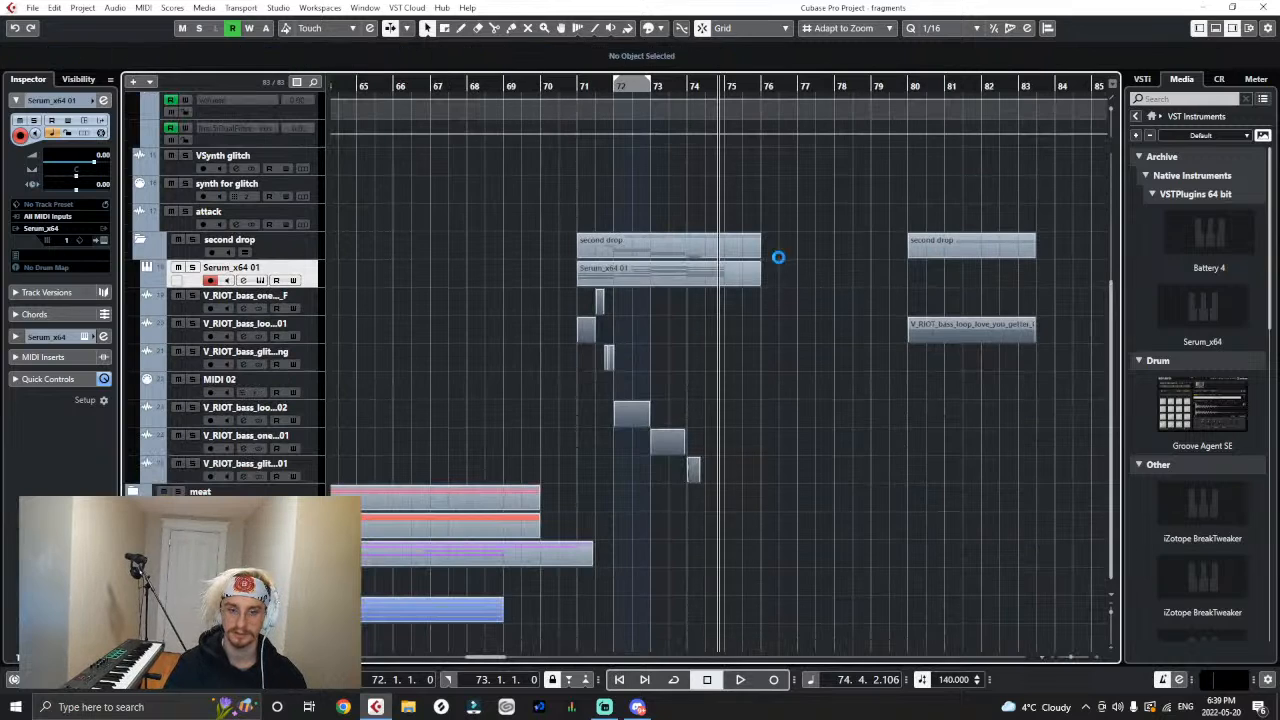
{"action": "key", "text": "g"}
{"action": "key", "text": "g"}
{"action": "key", "text": "g"}
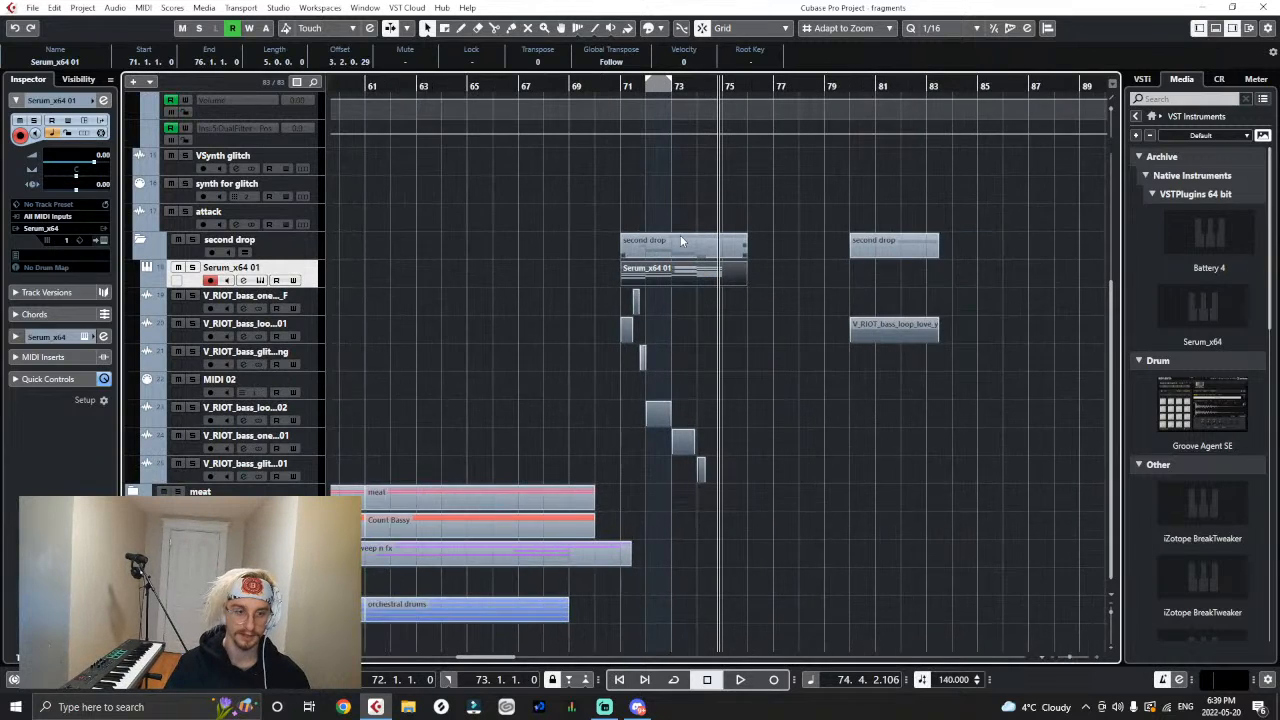
{"action": "key", "text": "h"}
{"action": "key", "text": "h"}
{"action": "key", "text": "h"}
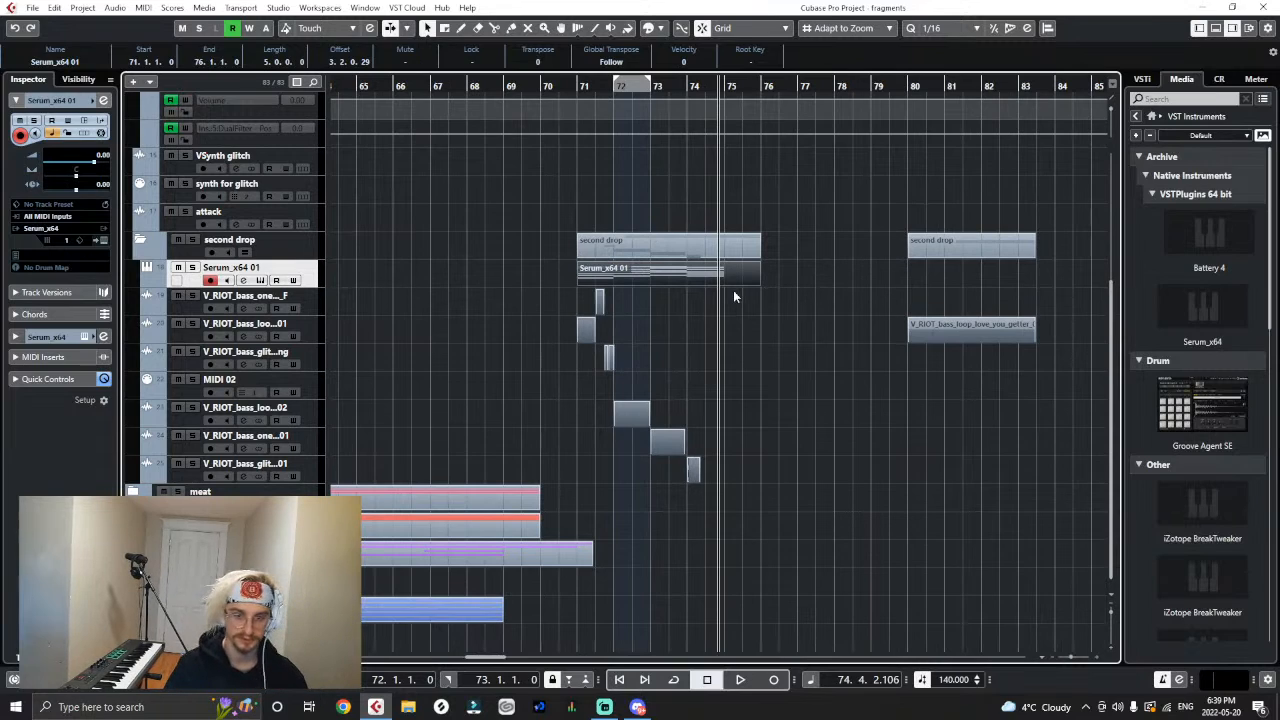
{"action": "left_click_drag", "start_coordinate": [758, 283], "coordinate": [722, 292]}
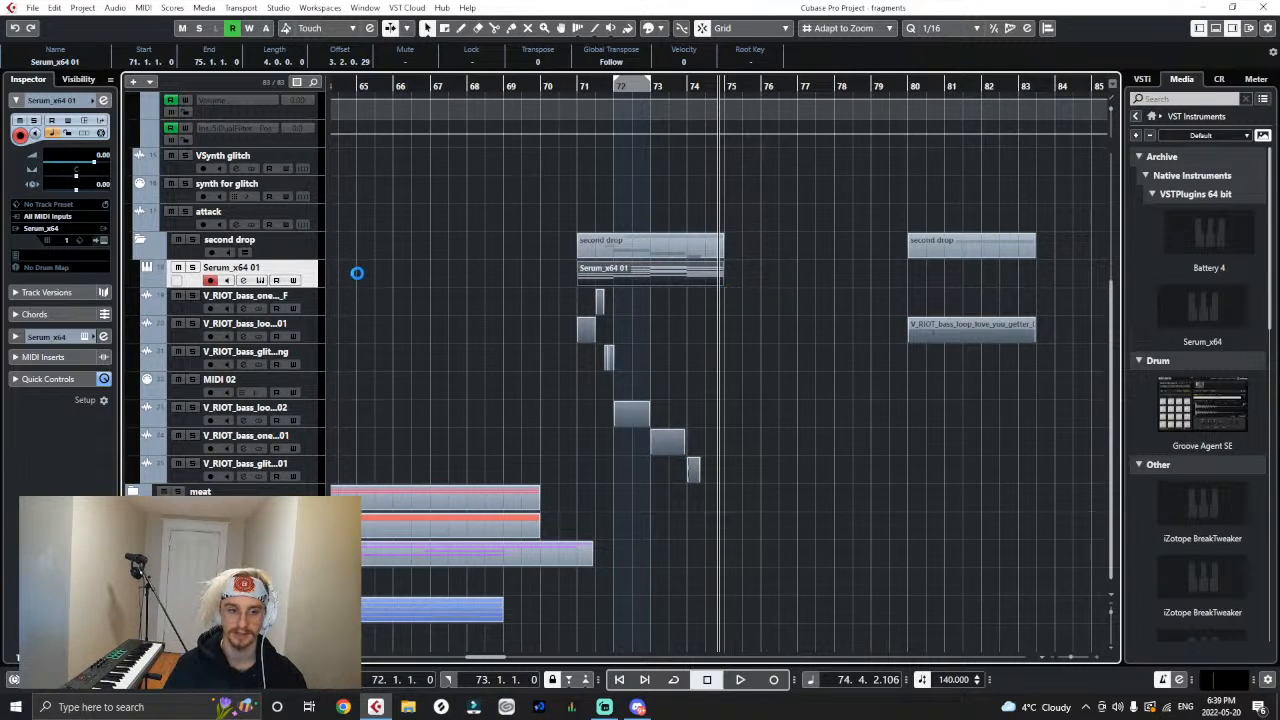
{"action": "left_click", "coordinate": [308, 390]}
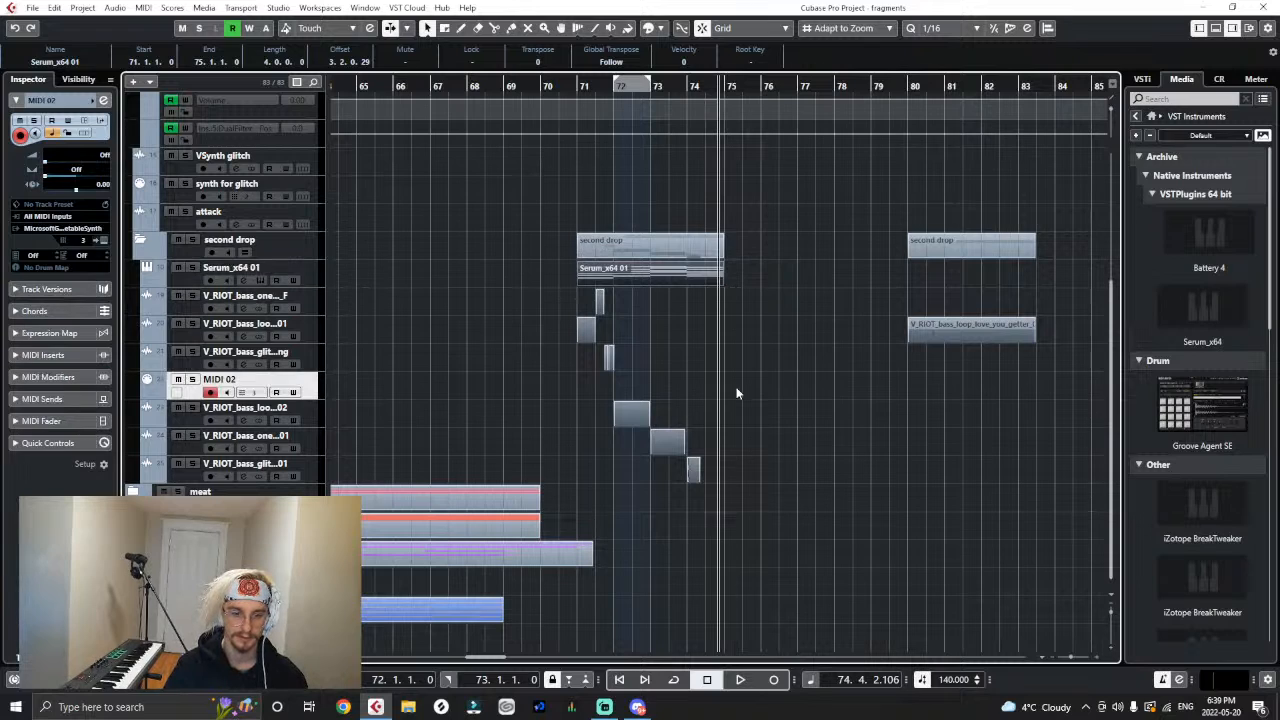
{"action": "left_click_drag", "start_coordinate": [594, 280], "coordinate": [631, 383]}
- Add a stereo audio track named "colour" below the last V_RIOT_bass_glit track in the second drop folder
{"action": "left_click", "coordinate": [318, 480]}
{"action": "right_click", "coordinate": [308, 478]}
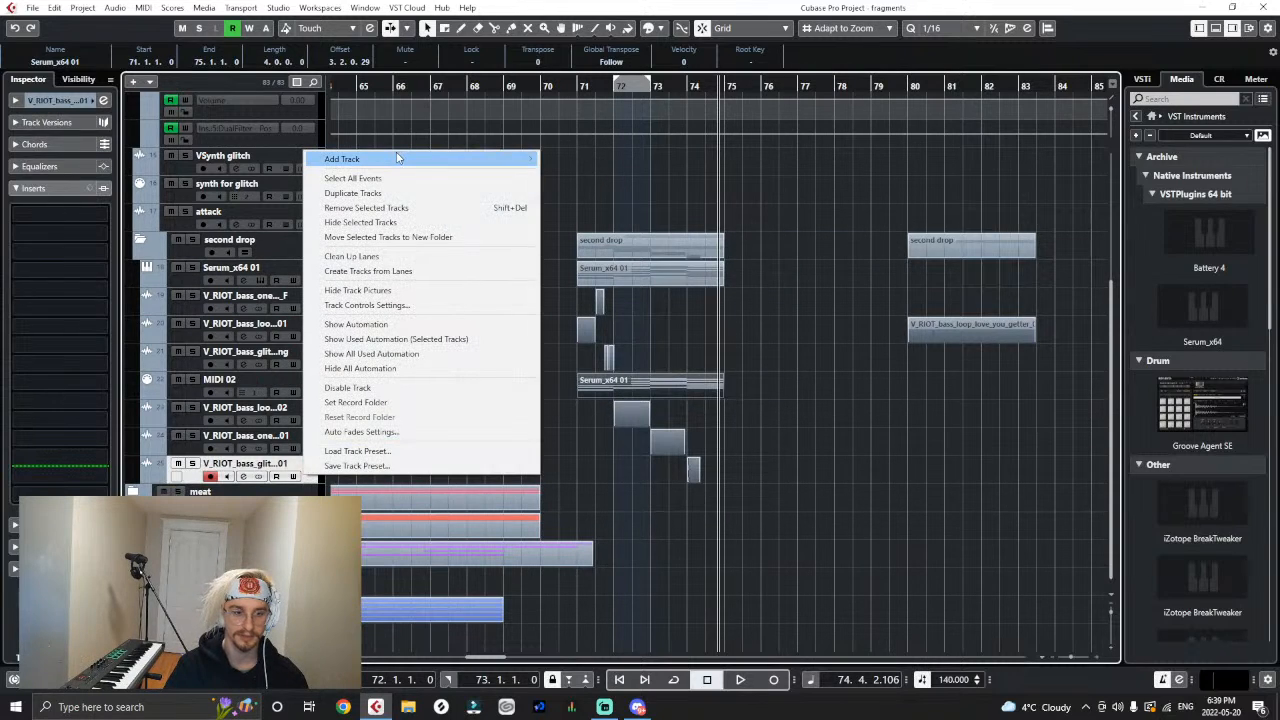
{"action": "mouse_move", "coordinate": [400, 158]}
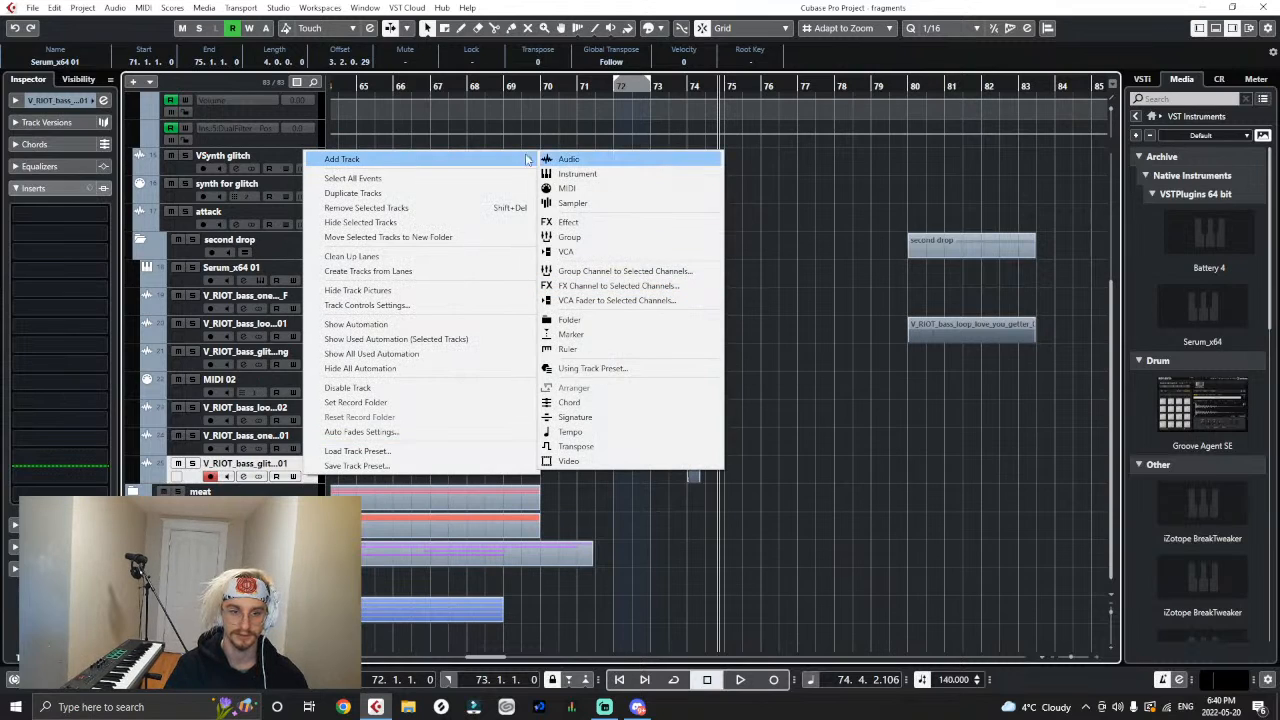
{"action": "left_click", "coordinate": [700, 159]}
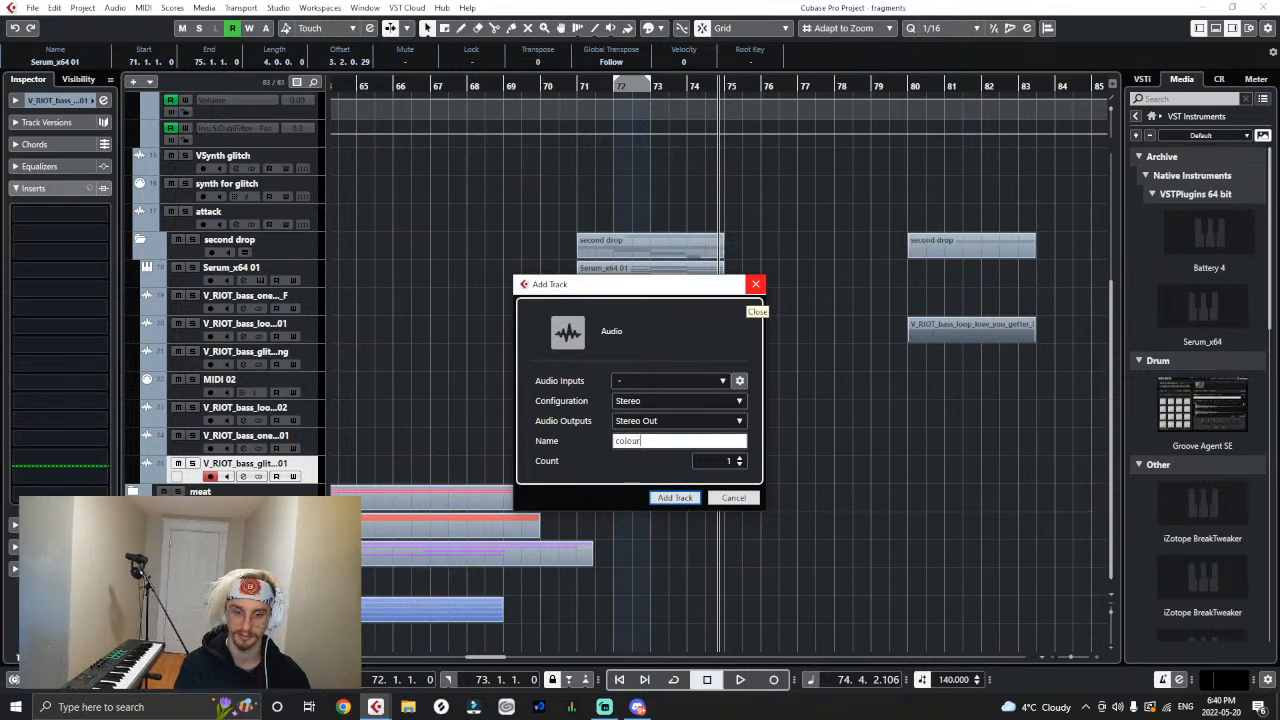
{"action": "left_click", "coordinate": [755, 284]}
- Add a stereo output bus named "colour" in the Audio Connections
{"action": "left_click", "coordinate": [278, 7]}
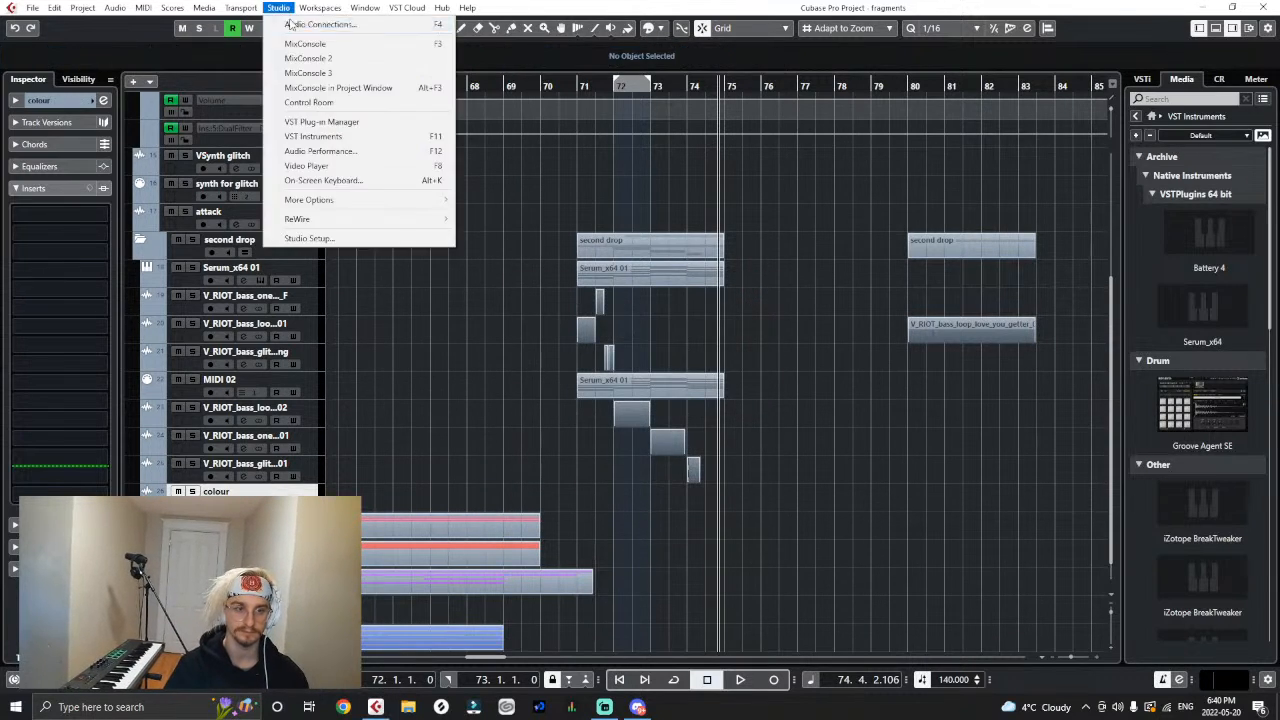
{"action": "left_click", "coordinate": [310, 27]}
{"action": "scroll", "coordinate": [490, 295], "scroll_direction": "down", "scroll_amount": 2}
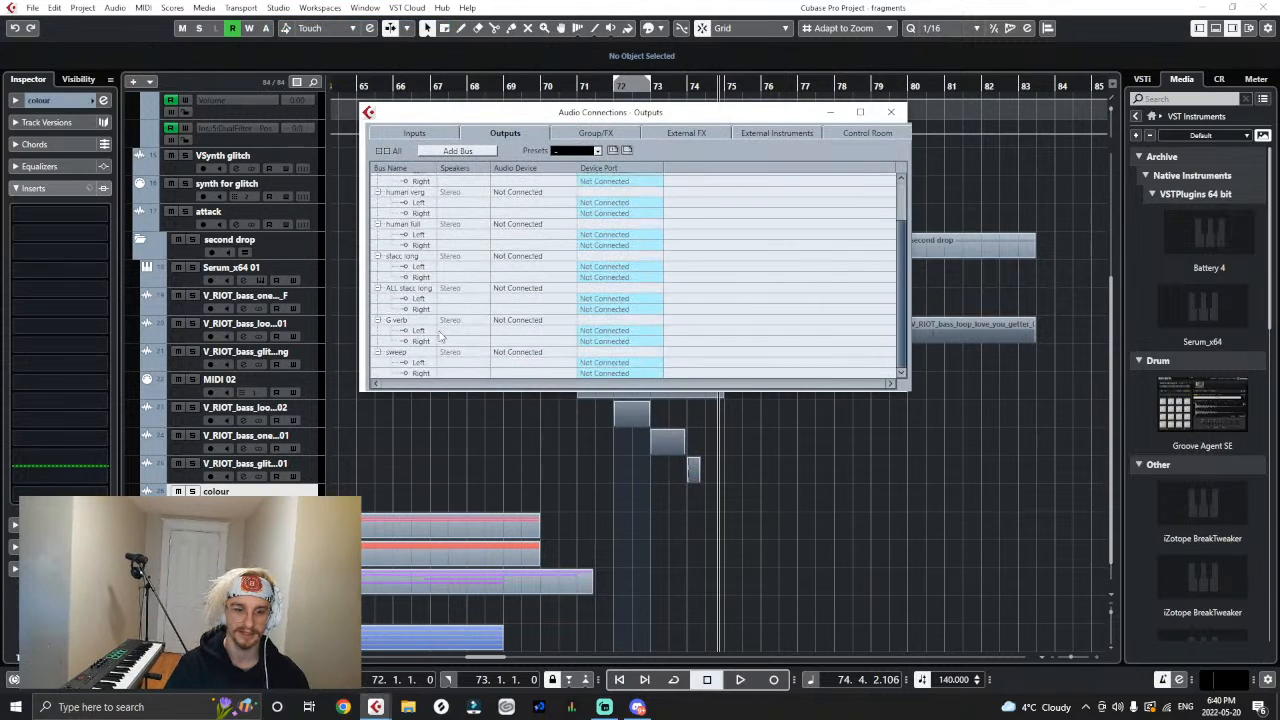
{"action": "left_click", "coordinate": [443, 157]}
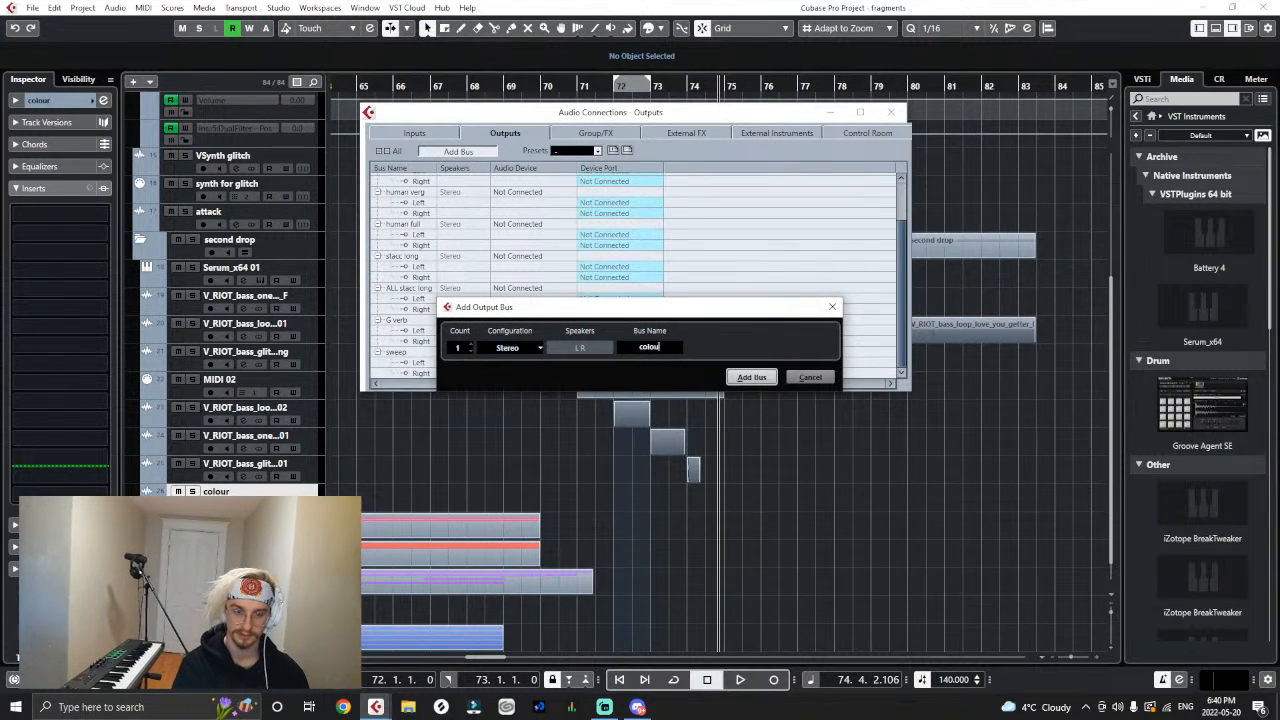
{"action": "key", "text": "Escape"}
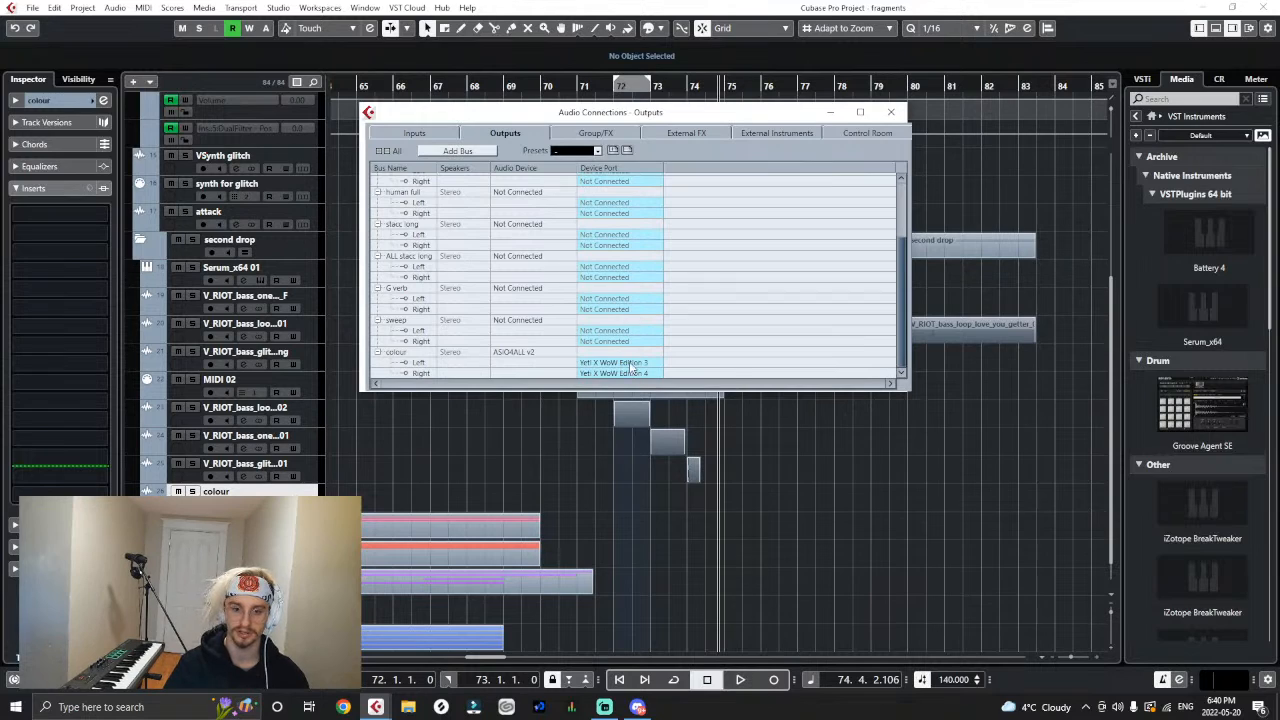
- Set the left and right device ports of the colour bus to Not Connected and close the Audio Connections
{"action": "left_click", "coordinate": [630, 366]}
{"action": "left_click", "coordinate": [625, 395]}
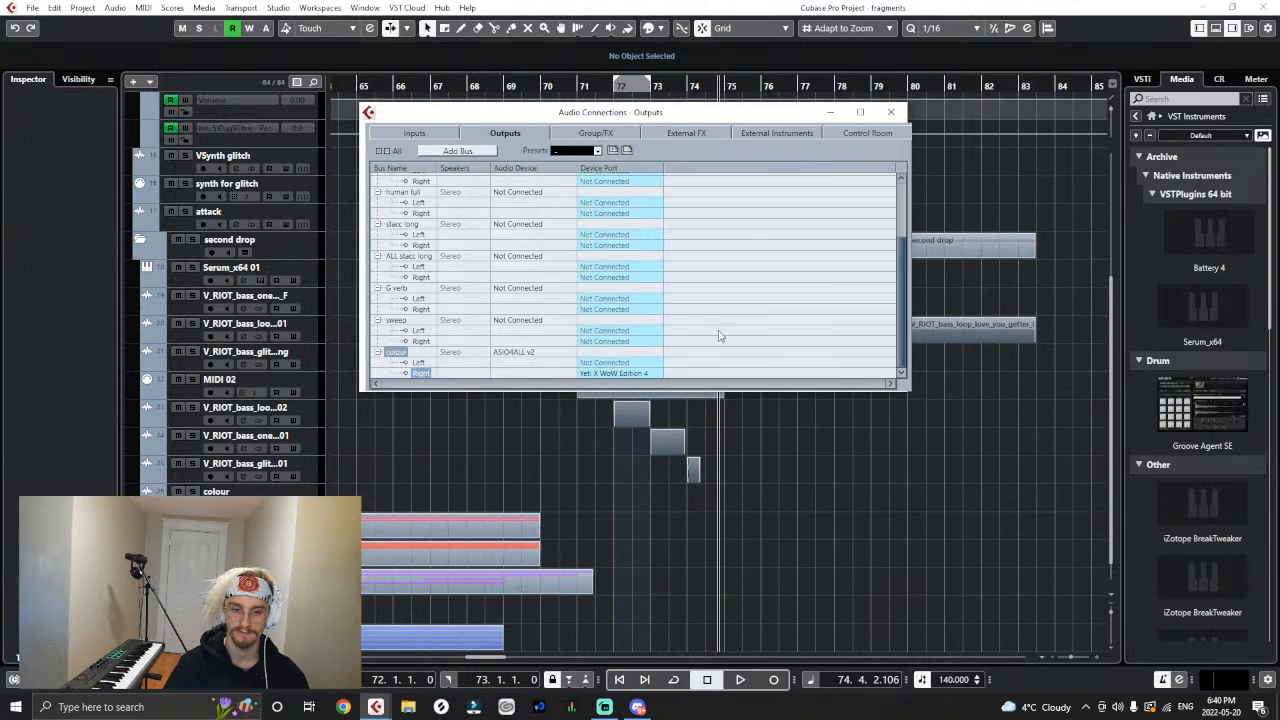
{"action": "left_click", "coordinate": [891, 112]}
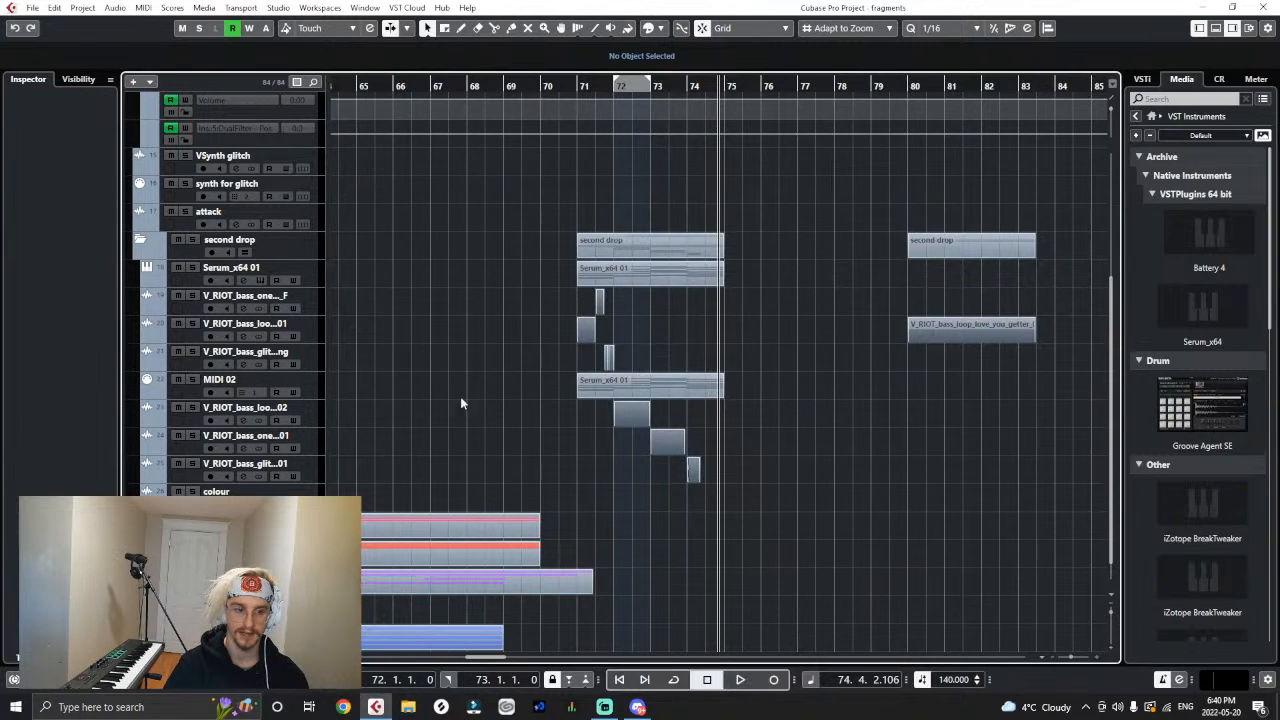
- Move the MIDI 02 track below the colour track and rename it "for colour"
{"action": "left_click_drag", "start_coordinate": [301, 381], "coordinate": [296, 508]}
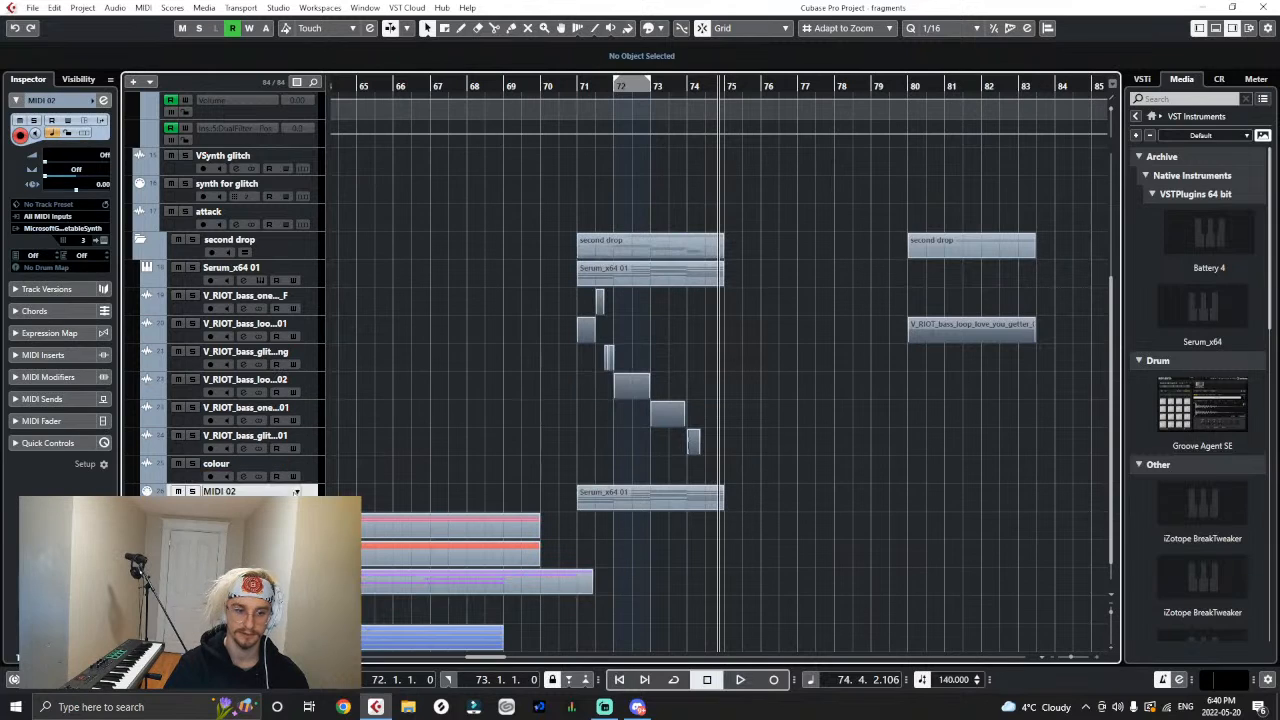
{"action": "double_click", "coordinate": [288, 492]}
{"action": "type", "text": "for colour"}
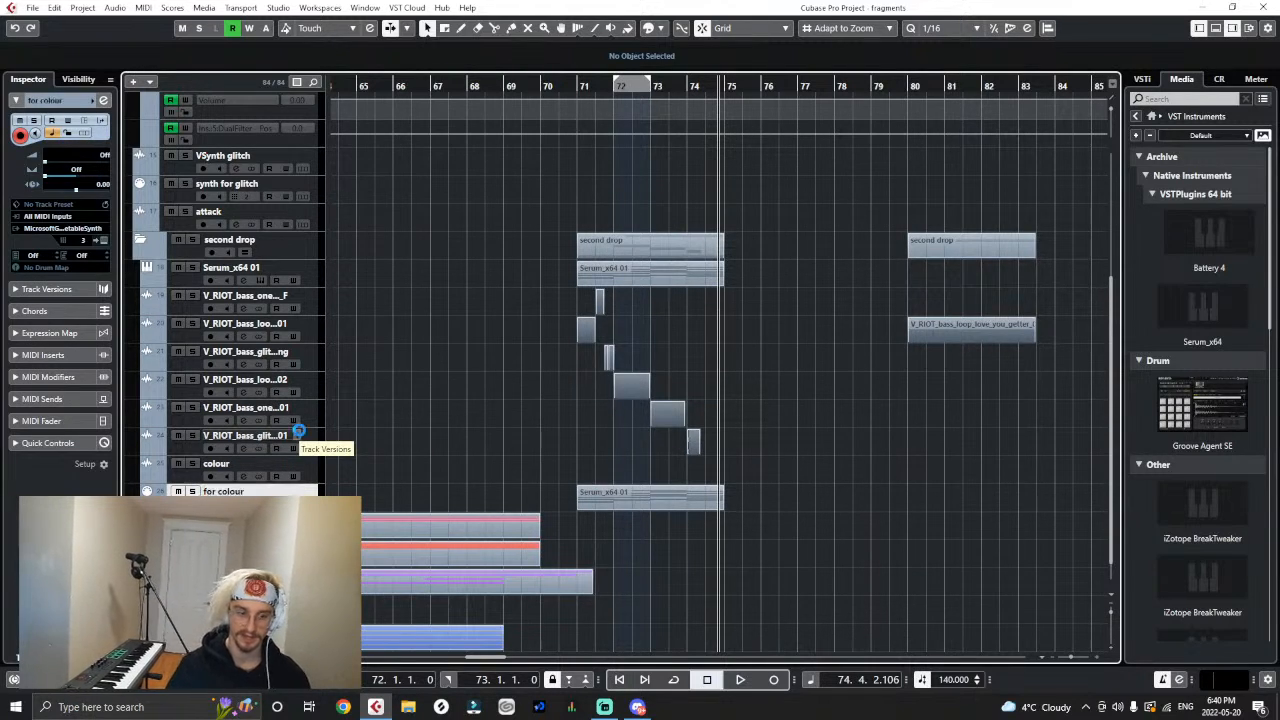
{"action": "key", "text": "Return"}
- Color the Serum part on the for colour track teal with the Color tool
{"action": "right_click", "coordinate": [392, 459]}
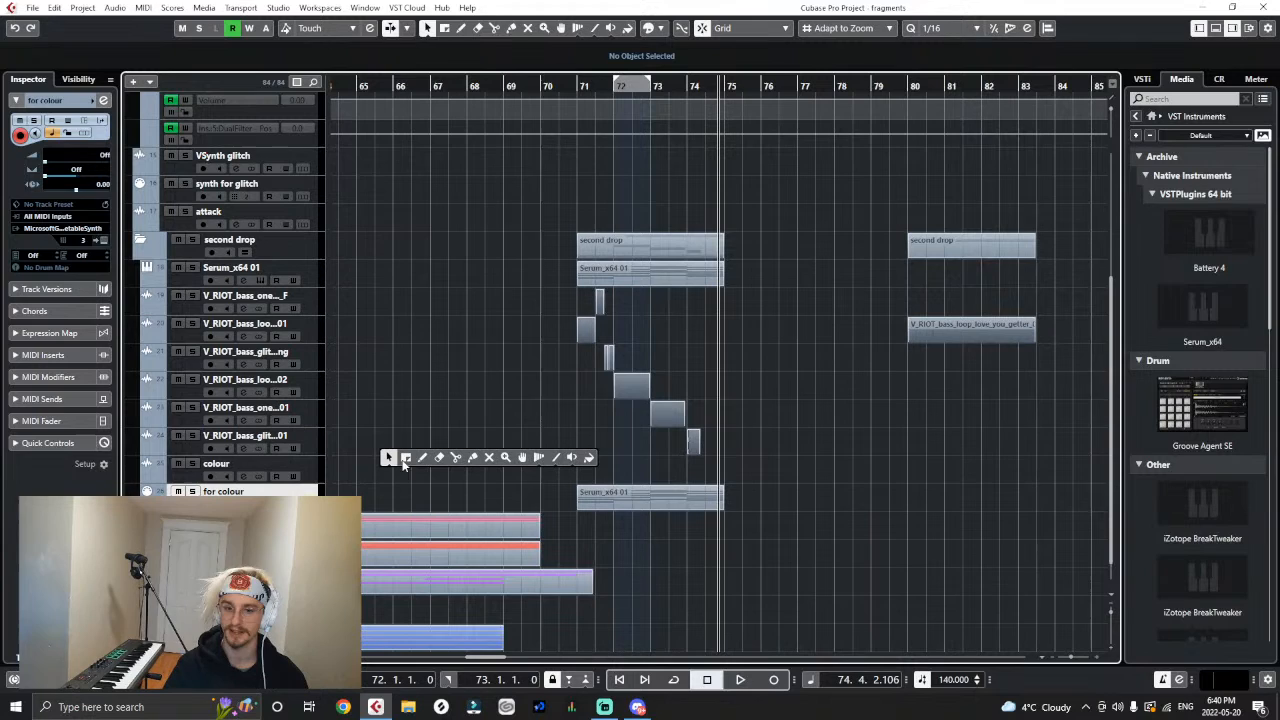
{"action": "left_click", "coordinate": [583, 461]}
{"action": "left_click", "coordinate": [597, 495]}
{"action": "left_click", "coordinate": [607, 546]}
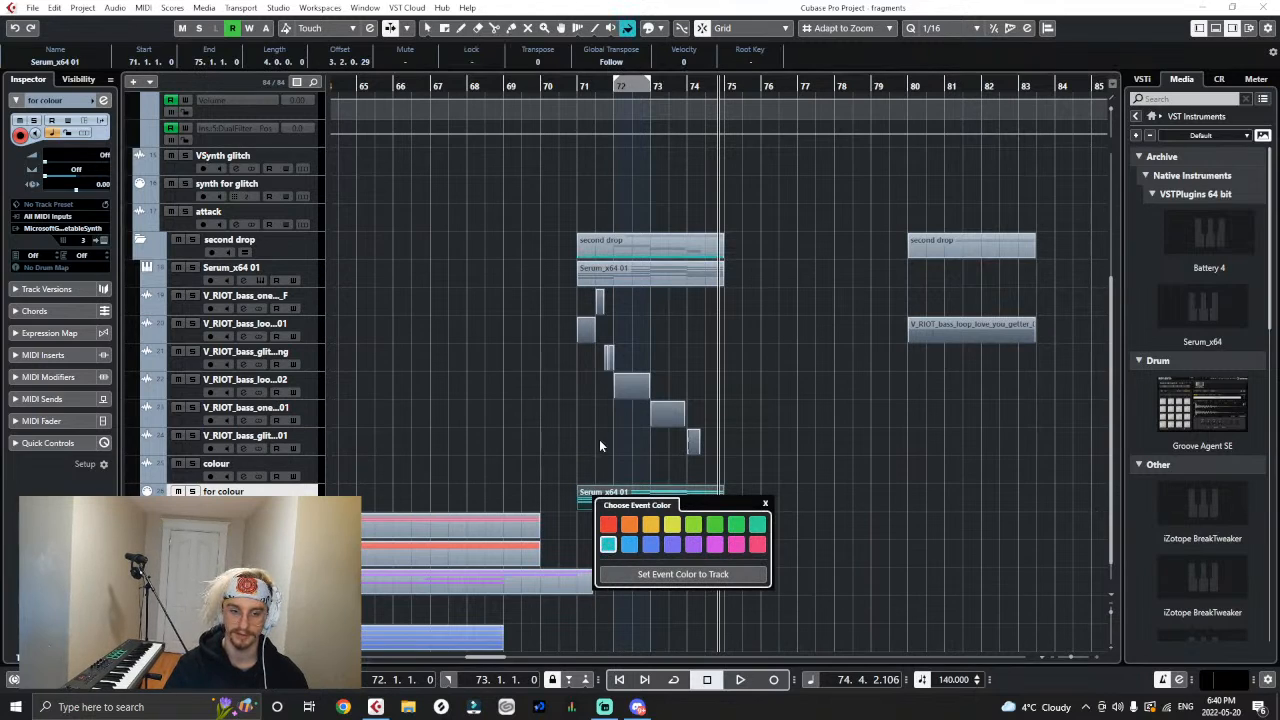
- Turn on monitoring for the colour track, set its input to the colour bus, and check the bus in the Audio Connections
{"action": "left_click", "coordinate": [314, 463]}
{"action": "key", "text": "1"}
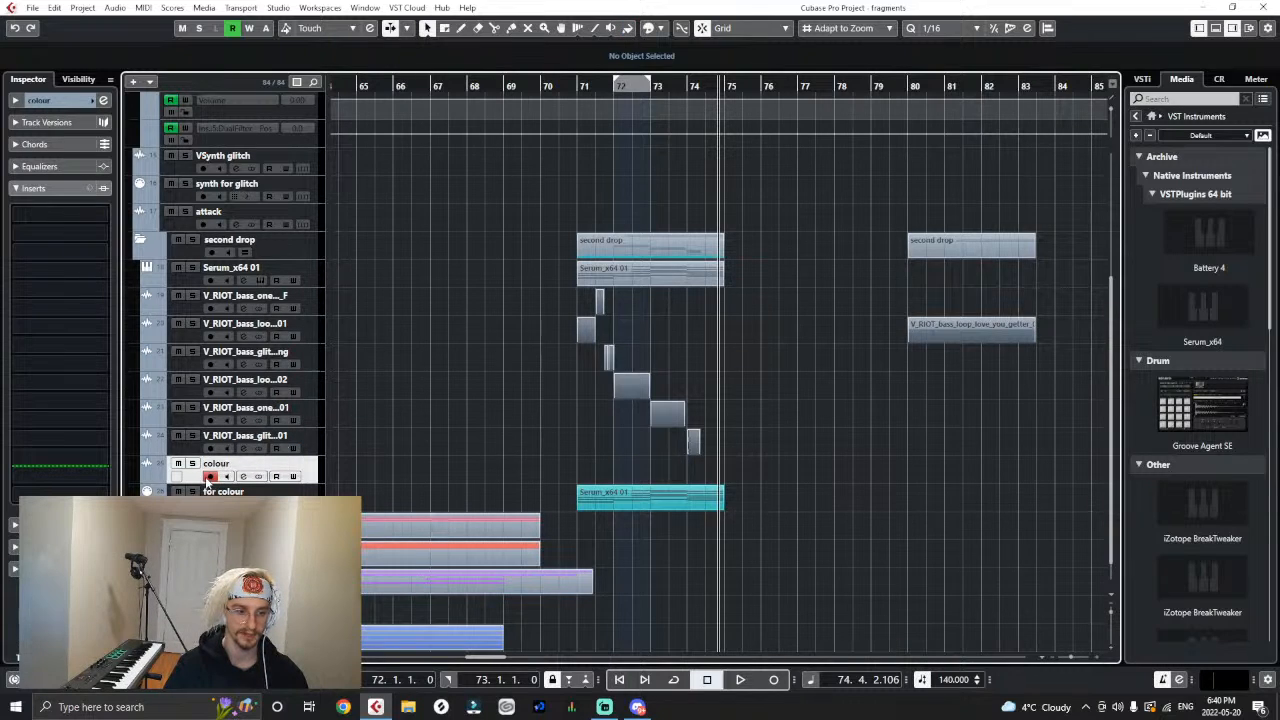
{"action": "left_click", "coordinate": [15, 100]}
{"action": "left_click", "coordinate": [32, 218]}
{"action": "left_click", "coordinate": [90, 385]}
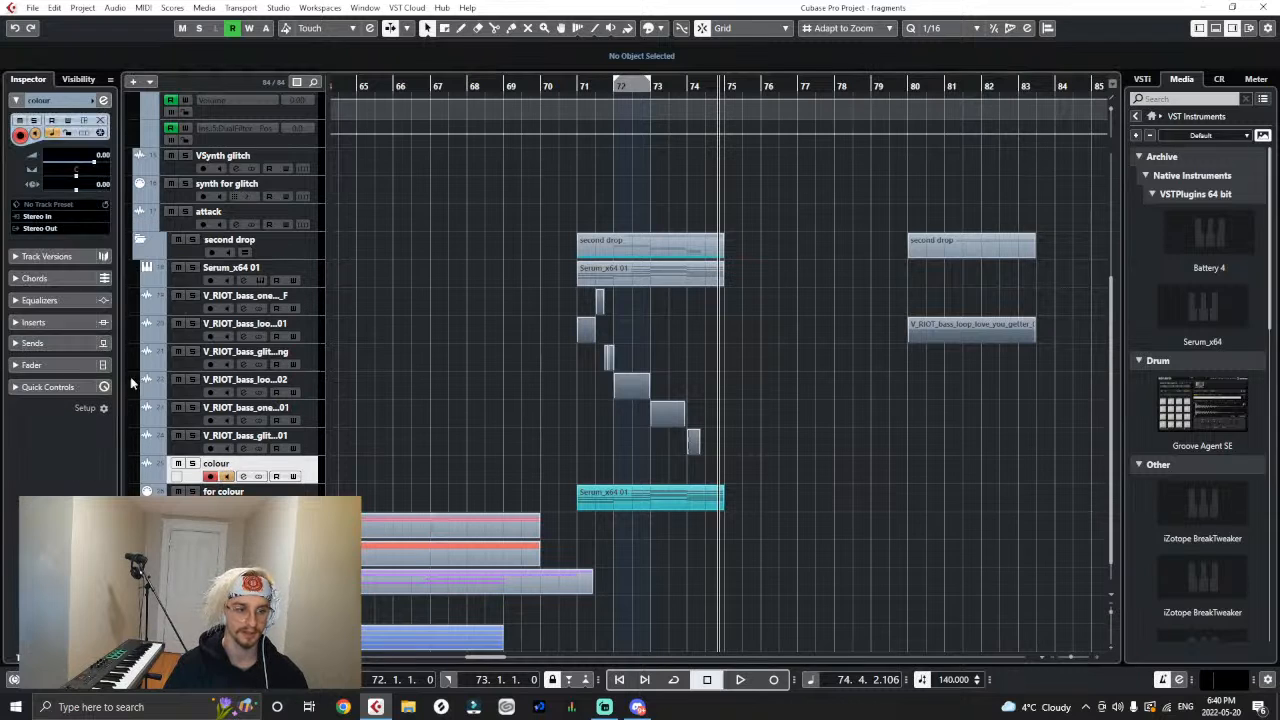
{"action": "left_click", "coordinate": [278, 7]}
{"action": "left_click", "coordinate": [290, 25]}
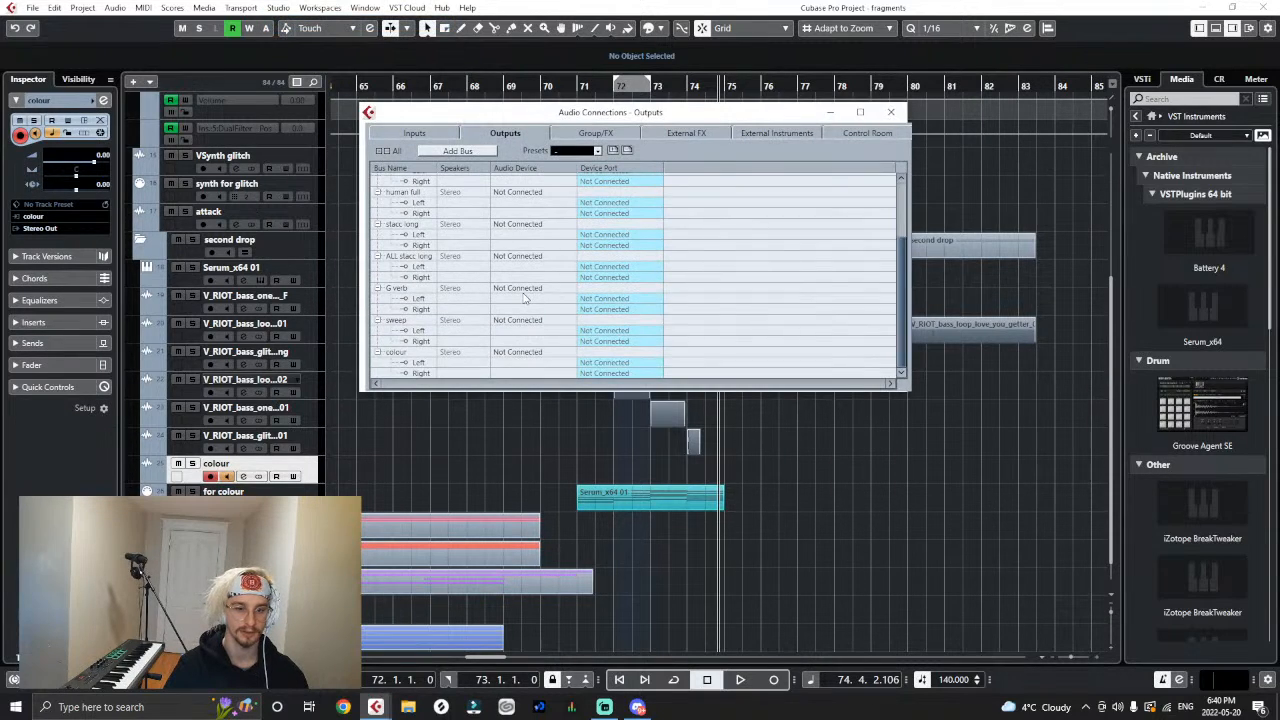
{"action": "left_click", "coordinate": [894, 111]}
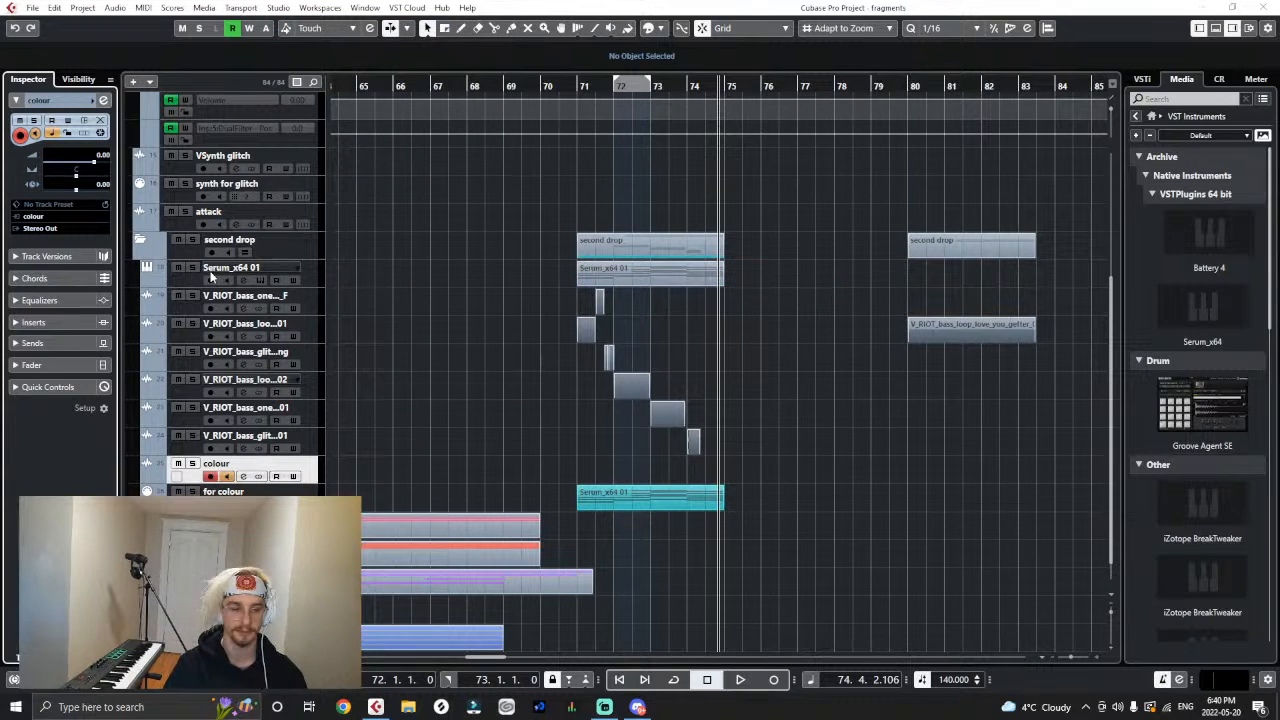
- Add an active send to the colour bus on the V_RIOT_bass_one..._F track, with its level at -2.75
{"action": "left_click", "coordinate": [262, 302]}
{"action": "left_click", "coordinate": [52, 230]}
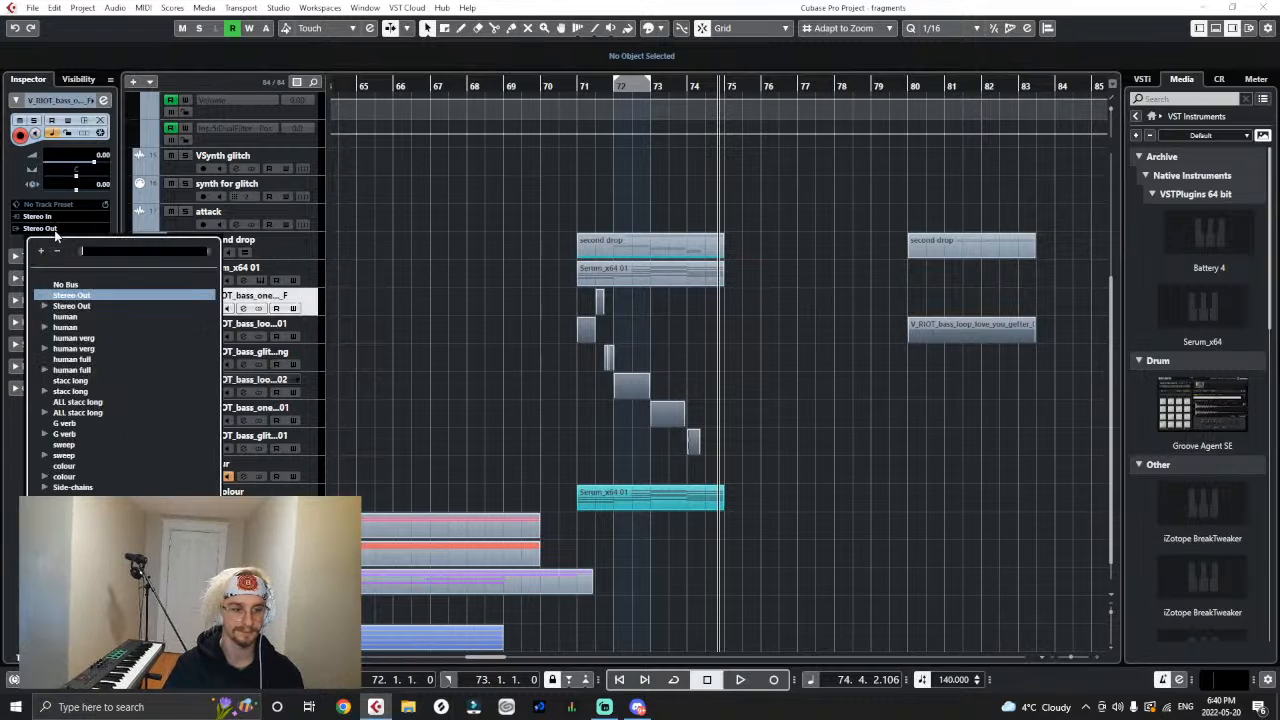
{"action": "left_click", "coordinate": [28, 315]}
{"action": "left_click", "coordinate": [30, 344]}
{"action": "left_click", "coordinate": [60, 228]}
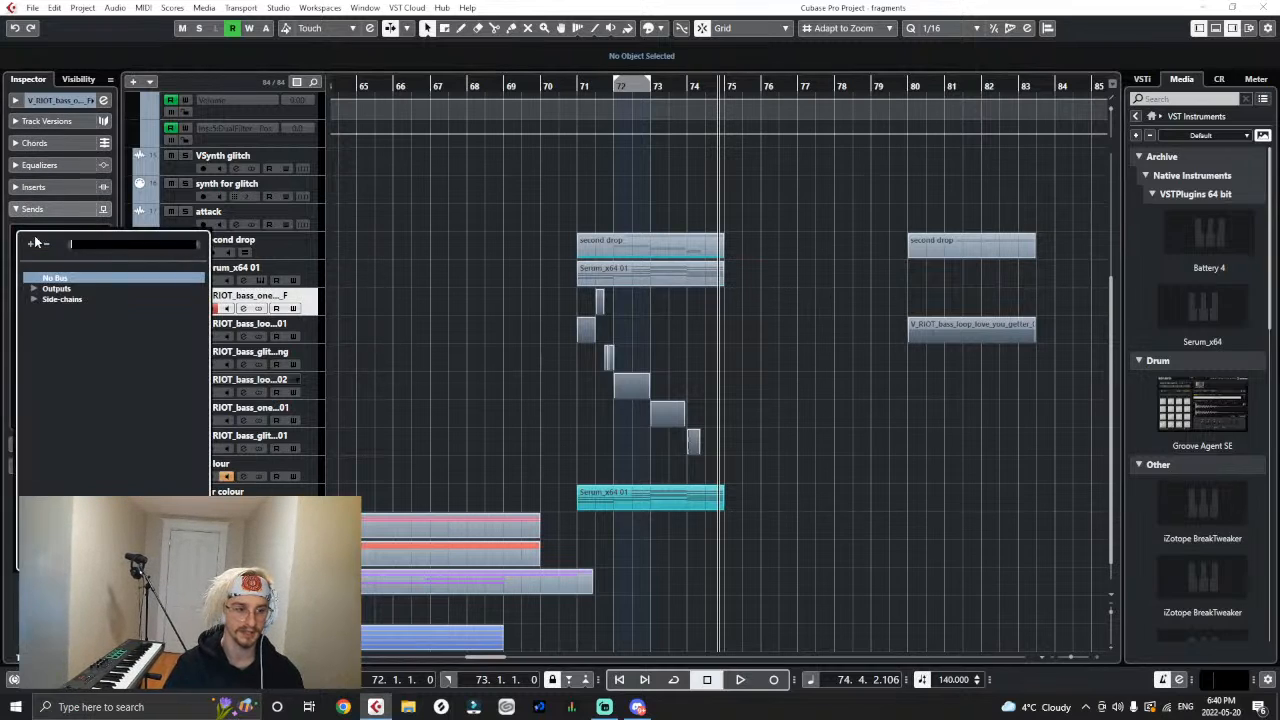
{"action": "type", "text": "col"}
{"action": "left_click", "coordinate": [94, 290]}
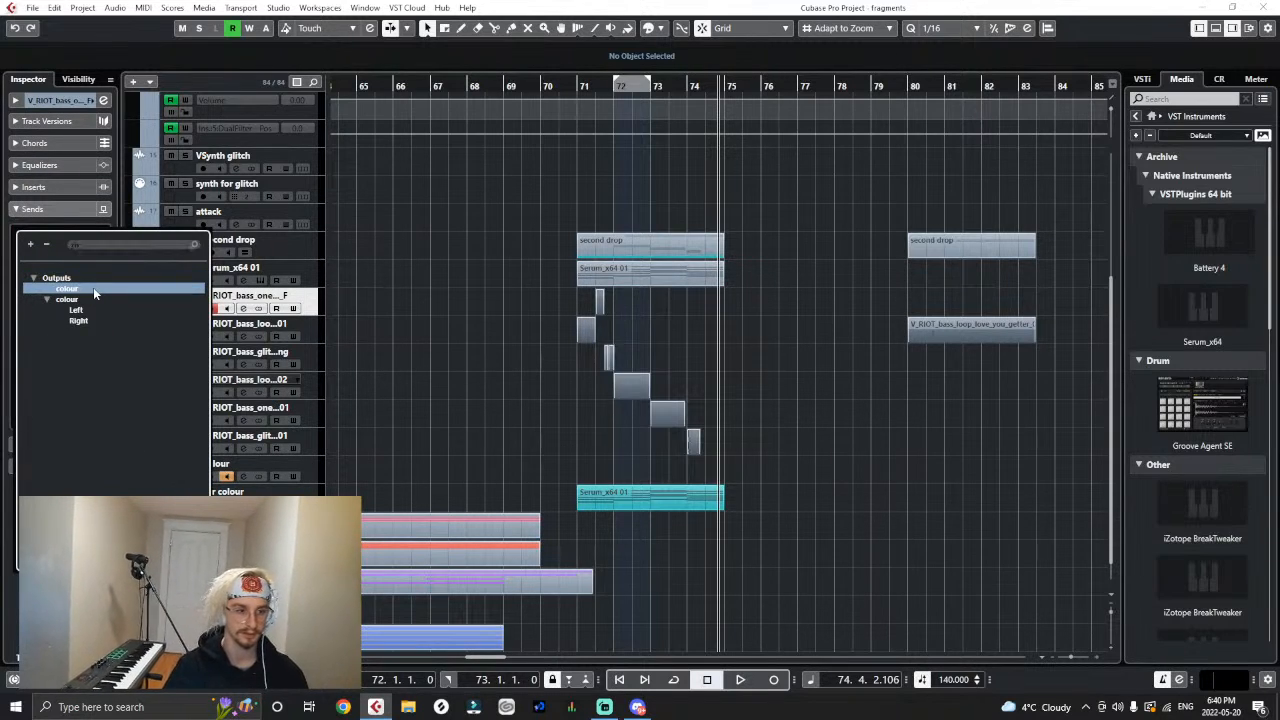
{"action": "left_click", "coordinate": [19, 233]}
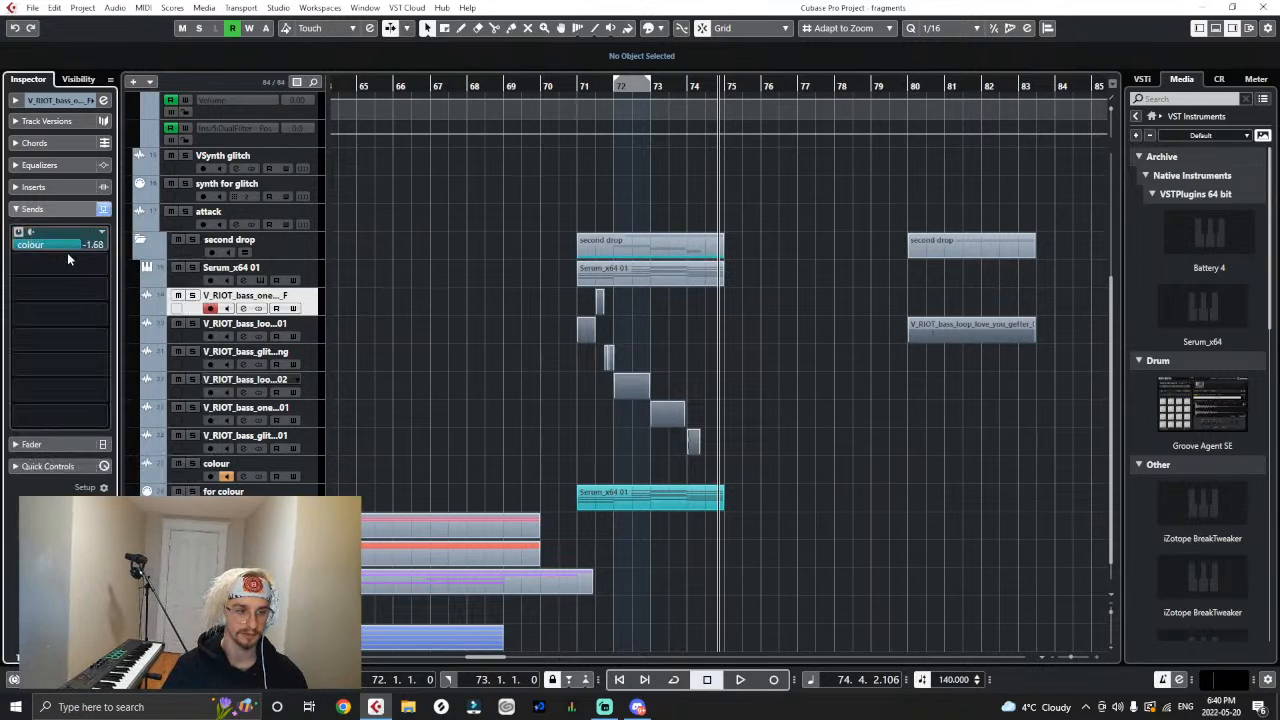
{"action": "left_click_drag", "start_coordinate": [67, 259], "coordinate": [62, 264]}
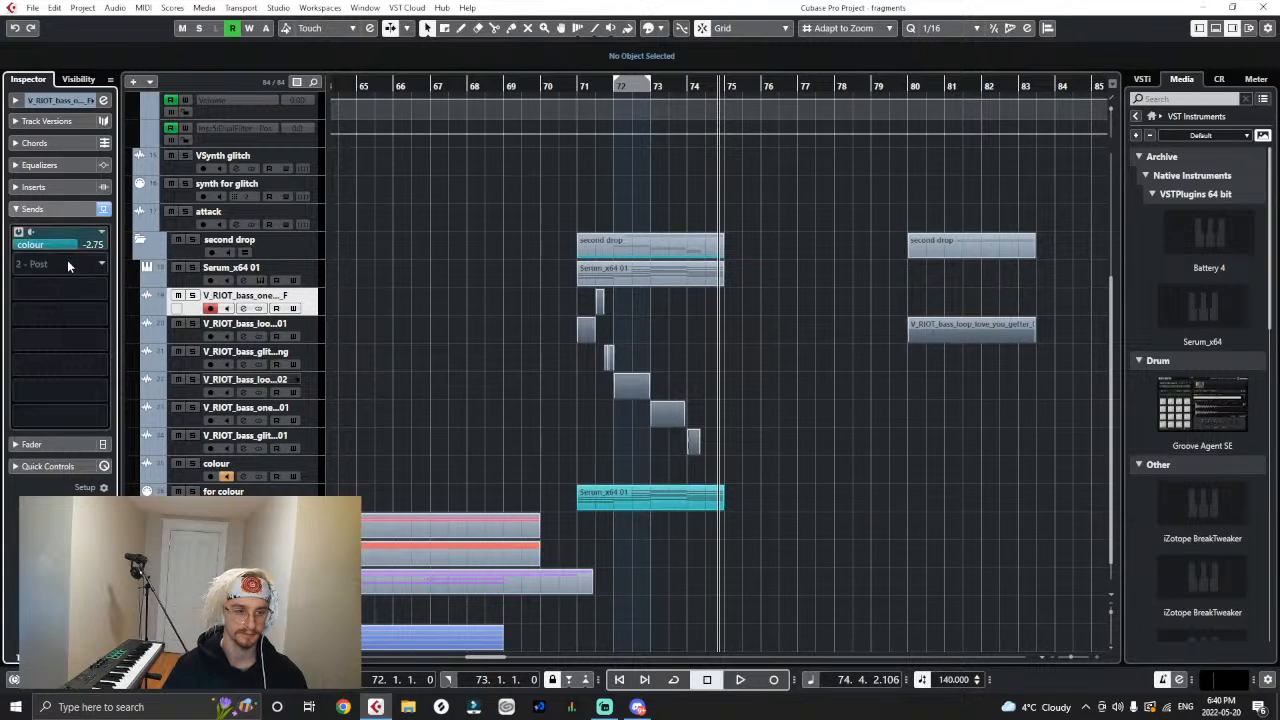
- Add an active send to the colour bus on the V_RIOT_bass_loo...01 track, with its level at -2.75
{"action": "left_click", "coordinate": [297, 335]}
{"action": "left_click", "coordinate": [69, 248]}
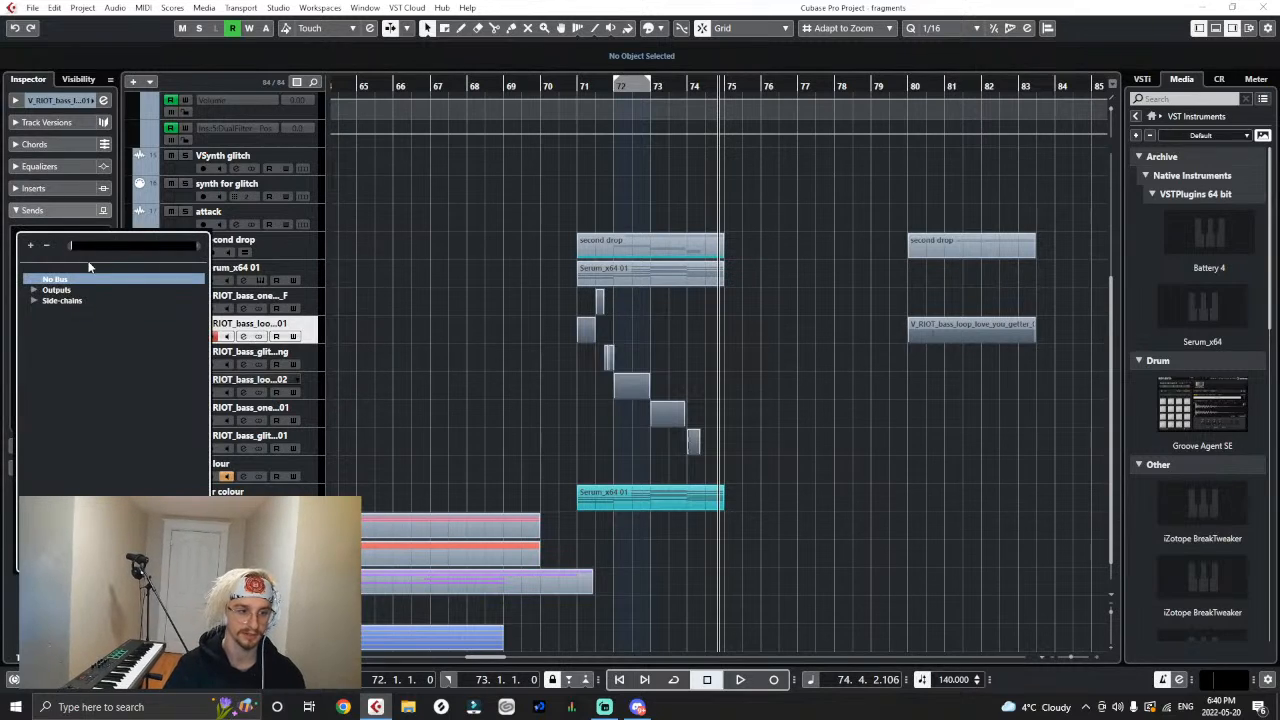
{"action": "type", "text": "co"}
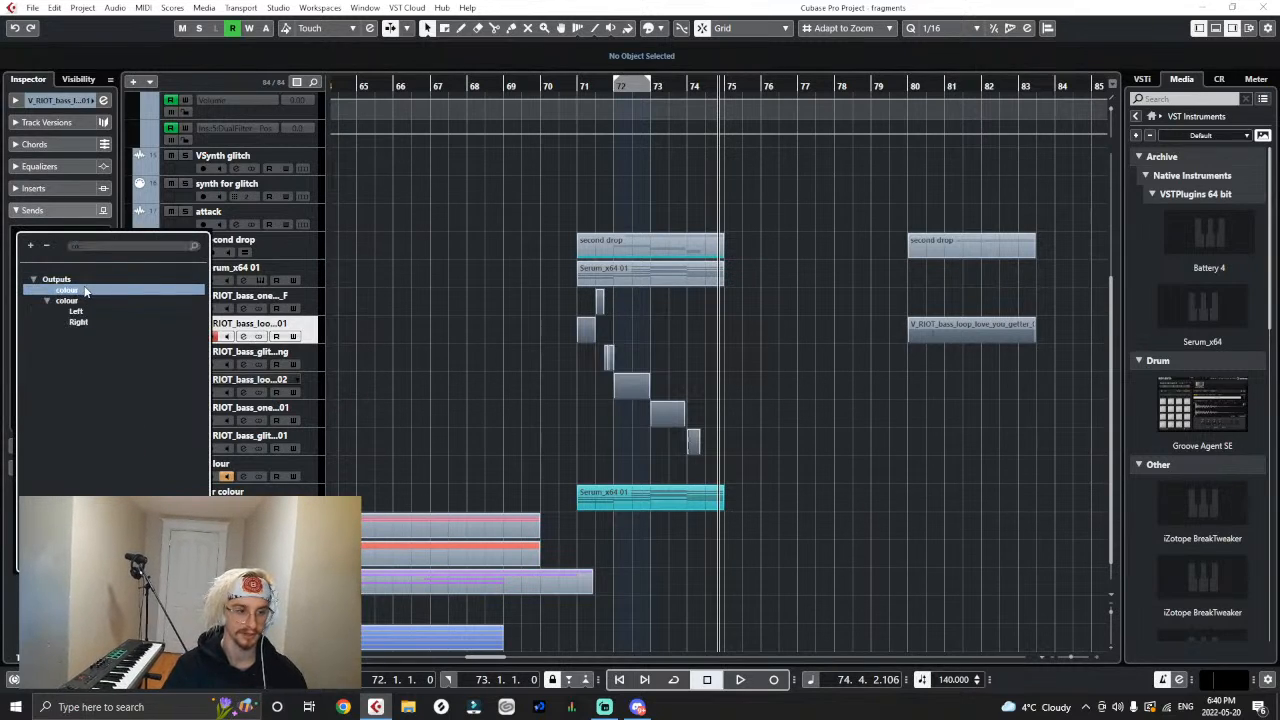
{"action": "left_click", "coordinate": [89, 289]}
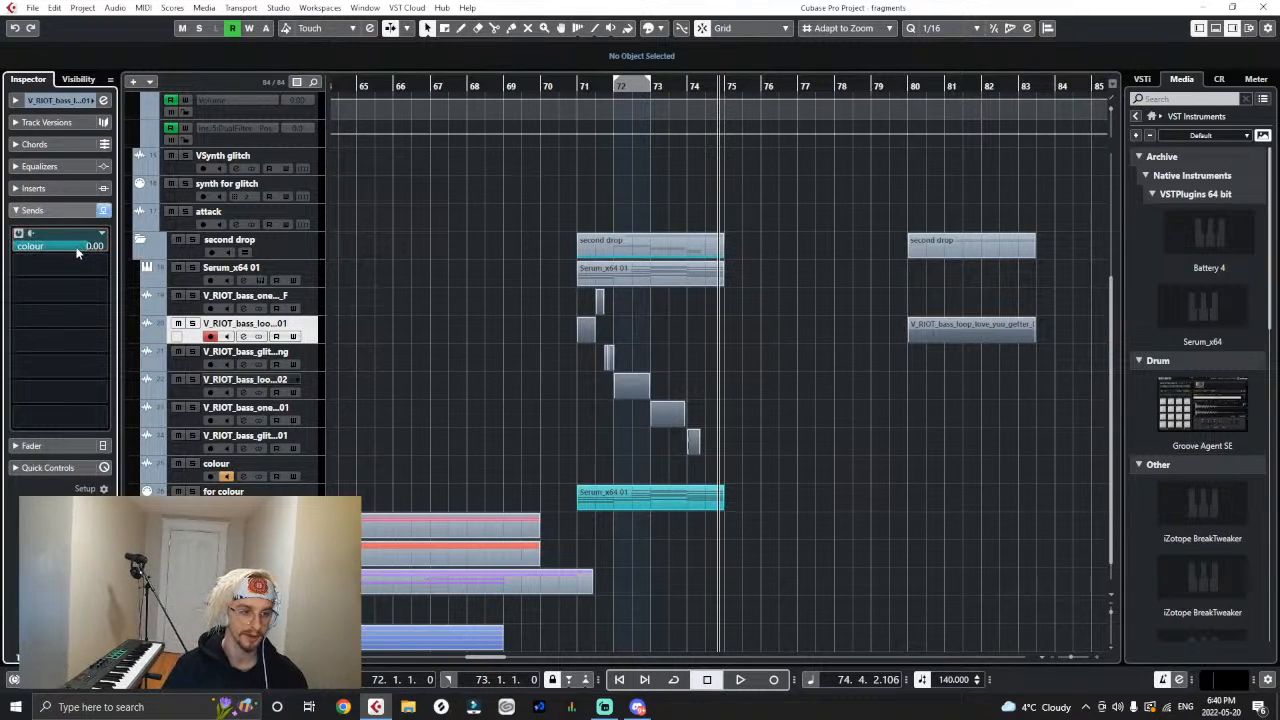
{"action": "left_click_drag", "start_coordinate": [60, 254], "coordinate": [59, 254]}
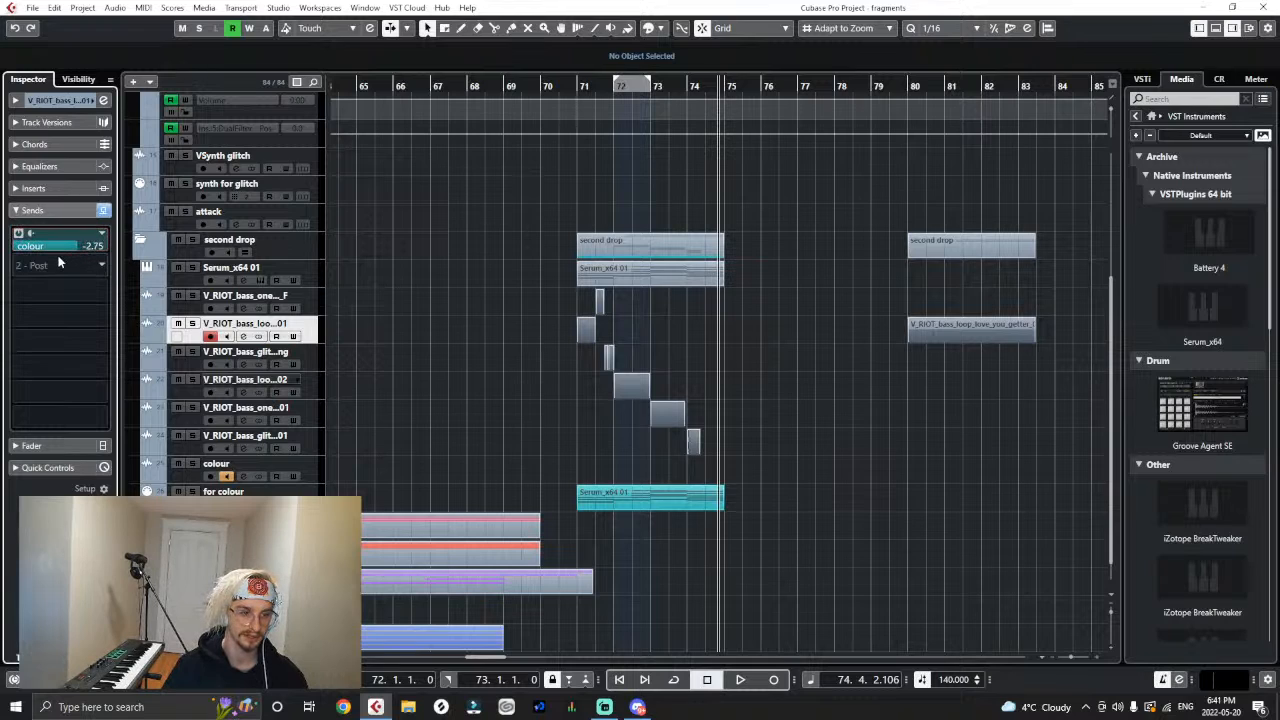
- Add an active send to the colour bus on the V_RIOT_bass_glit...ng track, with its level at about -2
{"action": "left_click", "coordinate": [290, 353]}
{"action": "left_click", "coordinate": [74, 240]}
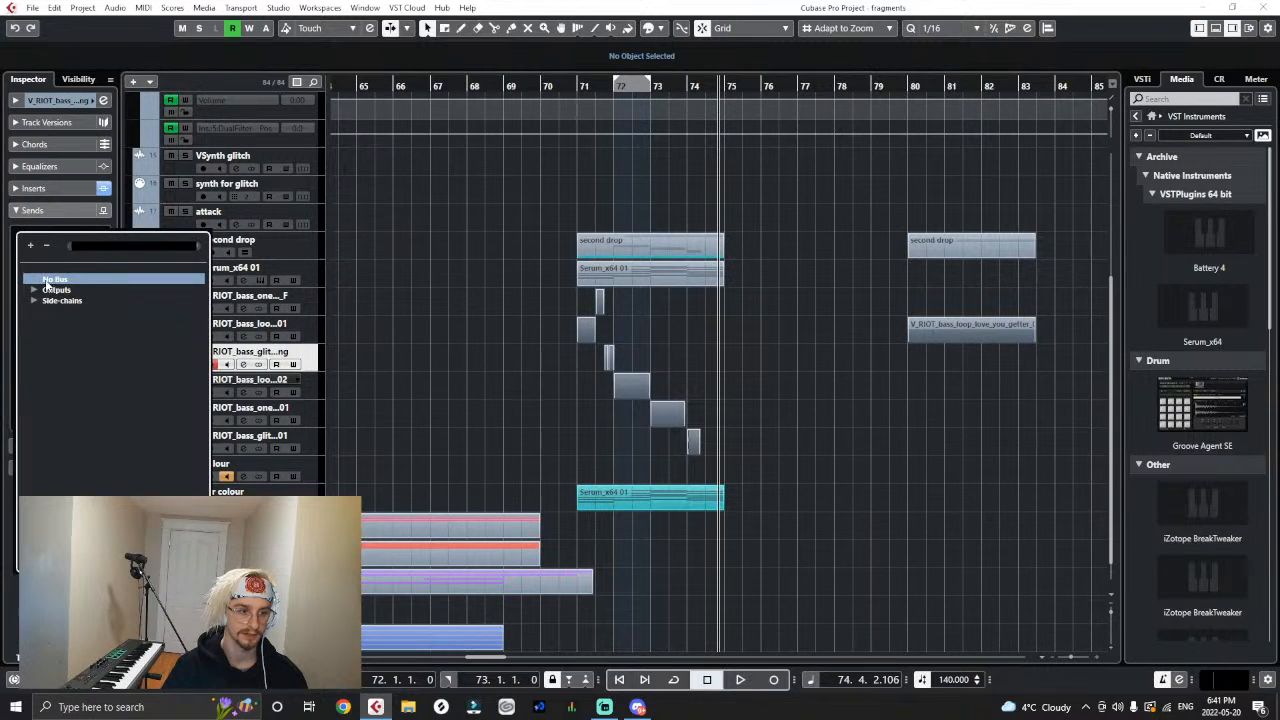
{"action": "type", "text": "col"}
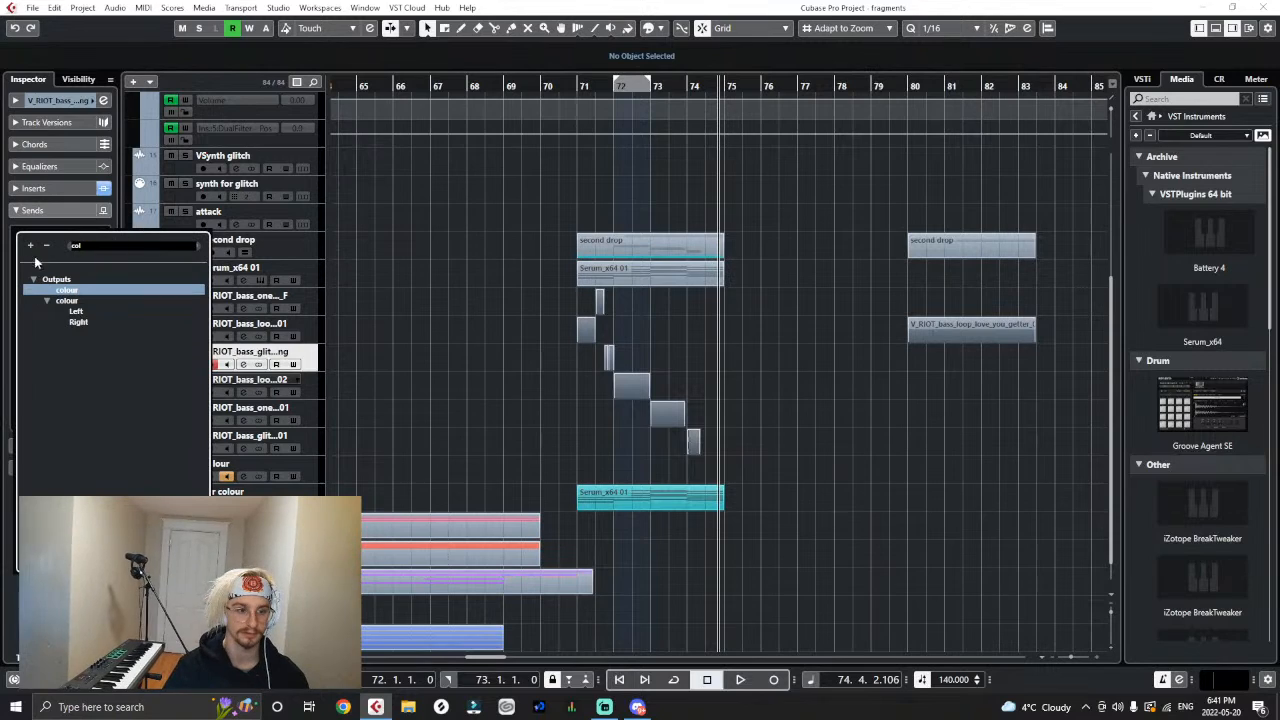
{"action": "left_click", "coordinate": [62, 290]}
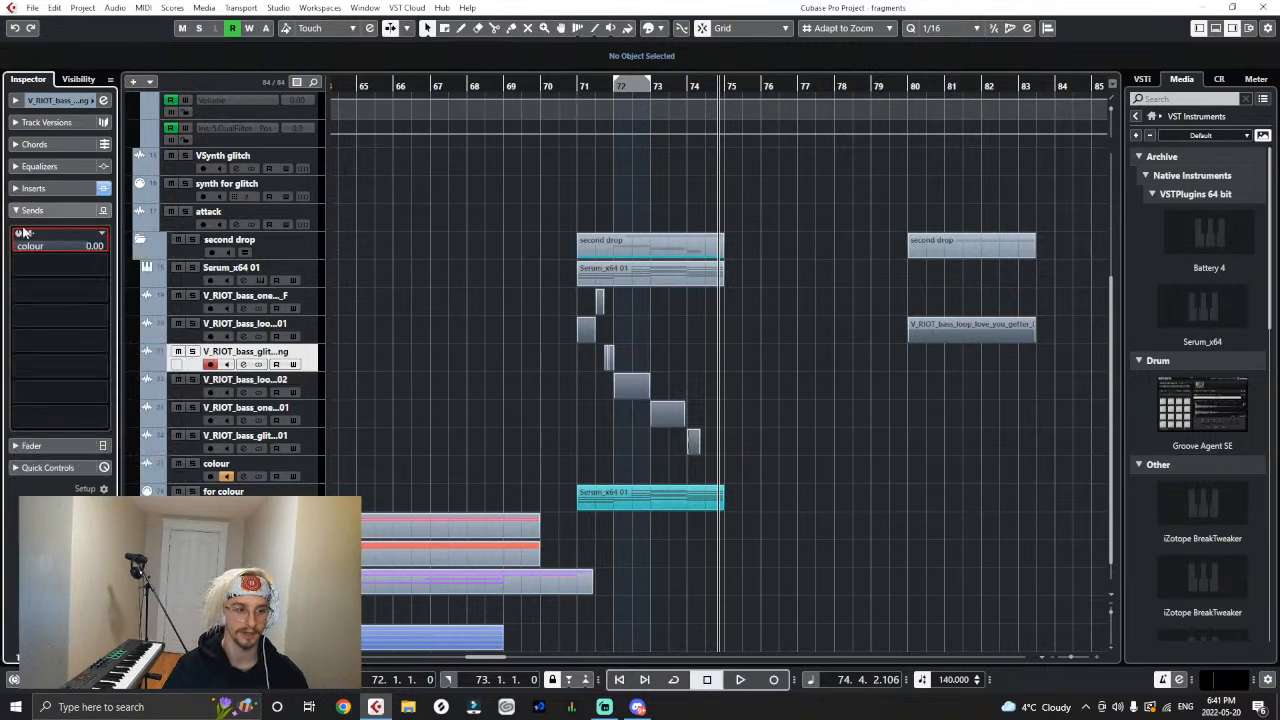
{"action": "left_click_drag", "start_coordinate": [73, 247], "coordinate": [66, 254]}
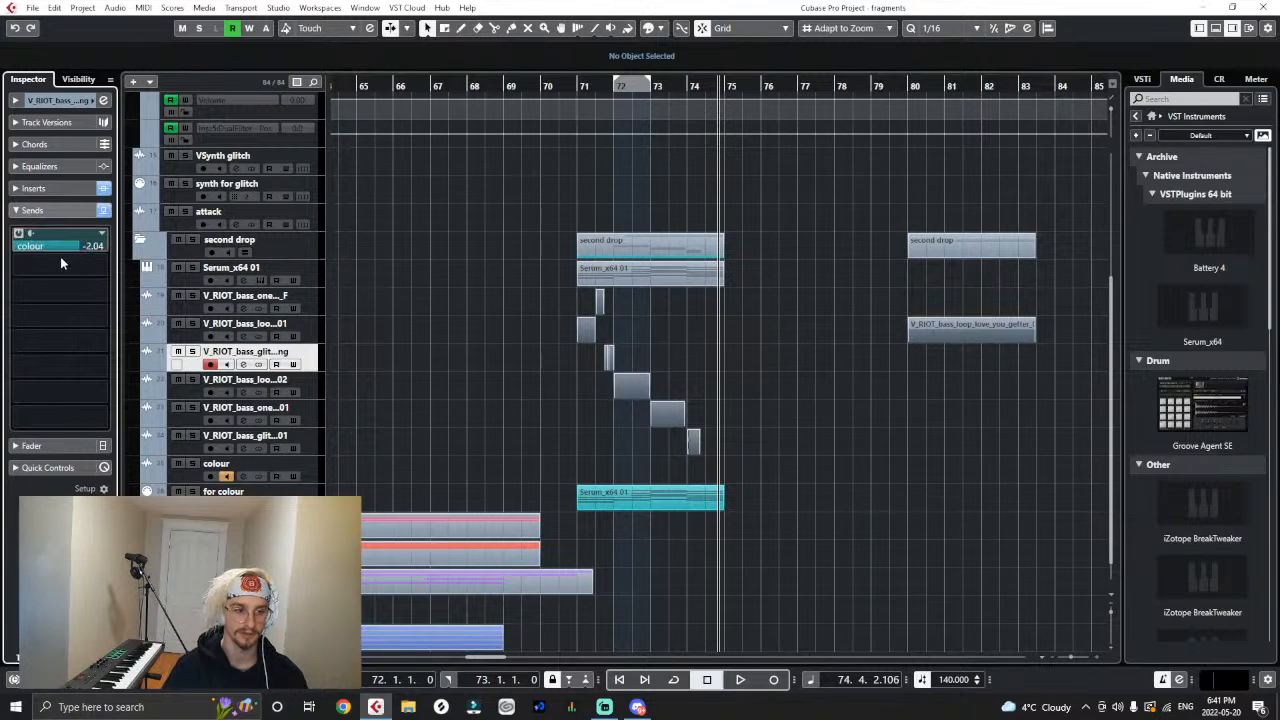
- Add an active send to the colour bus on the V_RIOT_bass_loo...02 track, with its level at -2.63
{"action": "key", "text": "Down"}
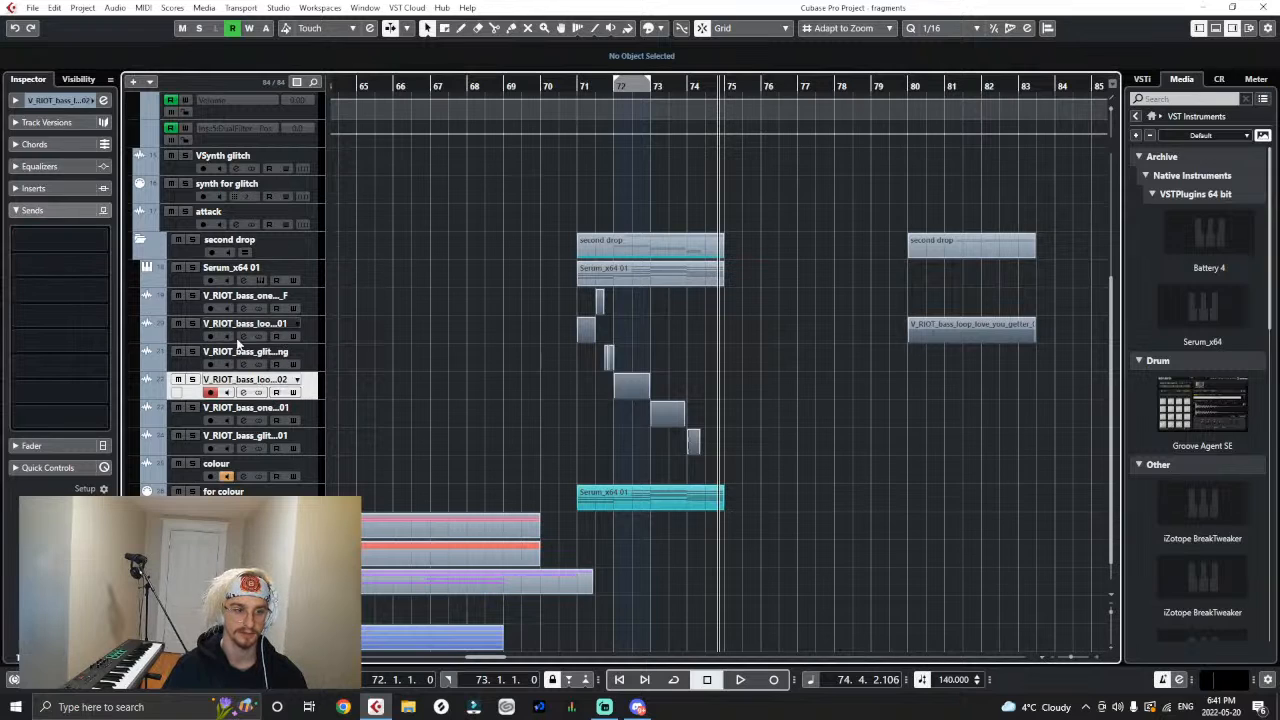
{"action": "left_click", "coordinate": [26, 212]}
{"action": "left_click", "coordinate": [18, 213]}
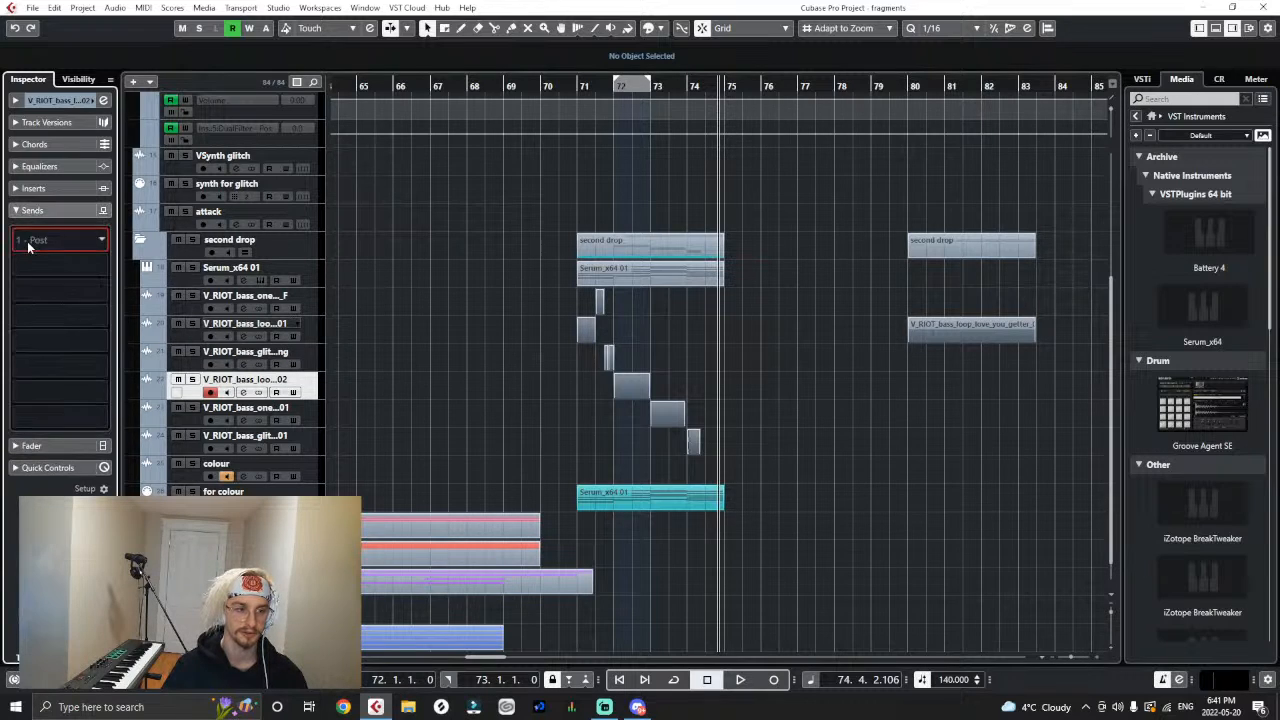
{"action": "left_click", "coordinate": [30, 245]}
{"action": "type", "text": "col"}
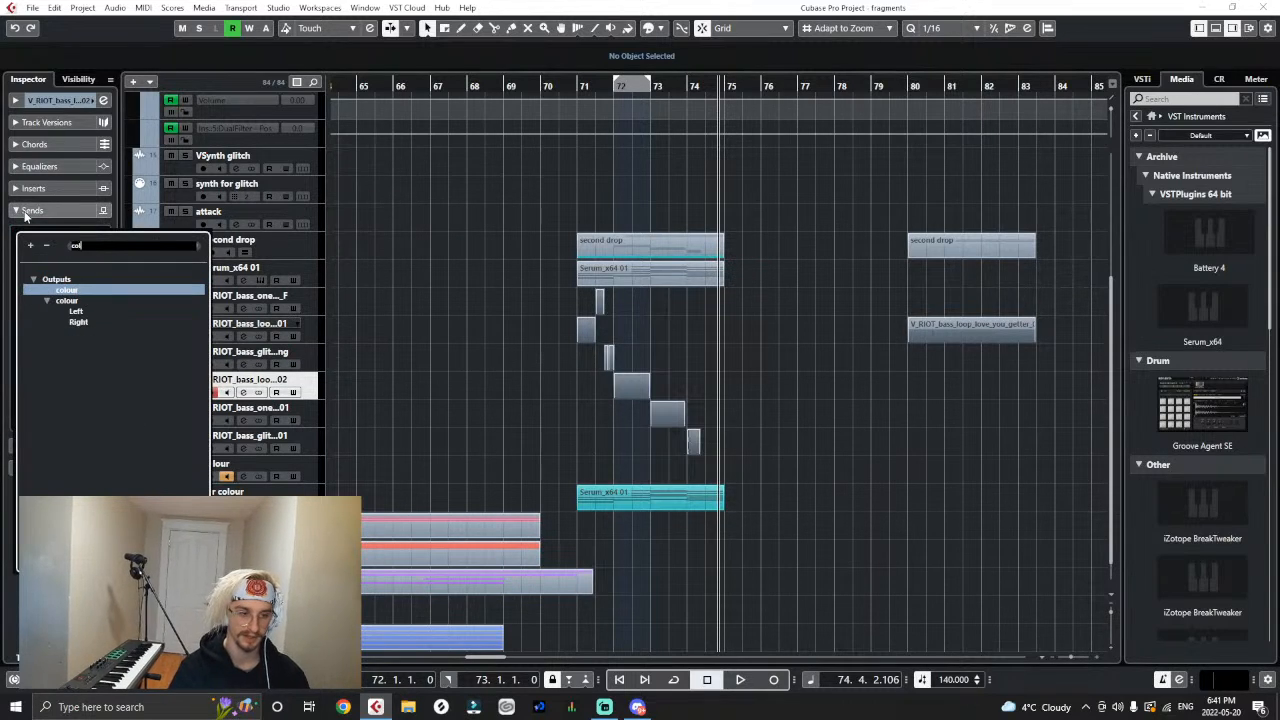
{"action": "left_click", "coordinate": [28, 289]}
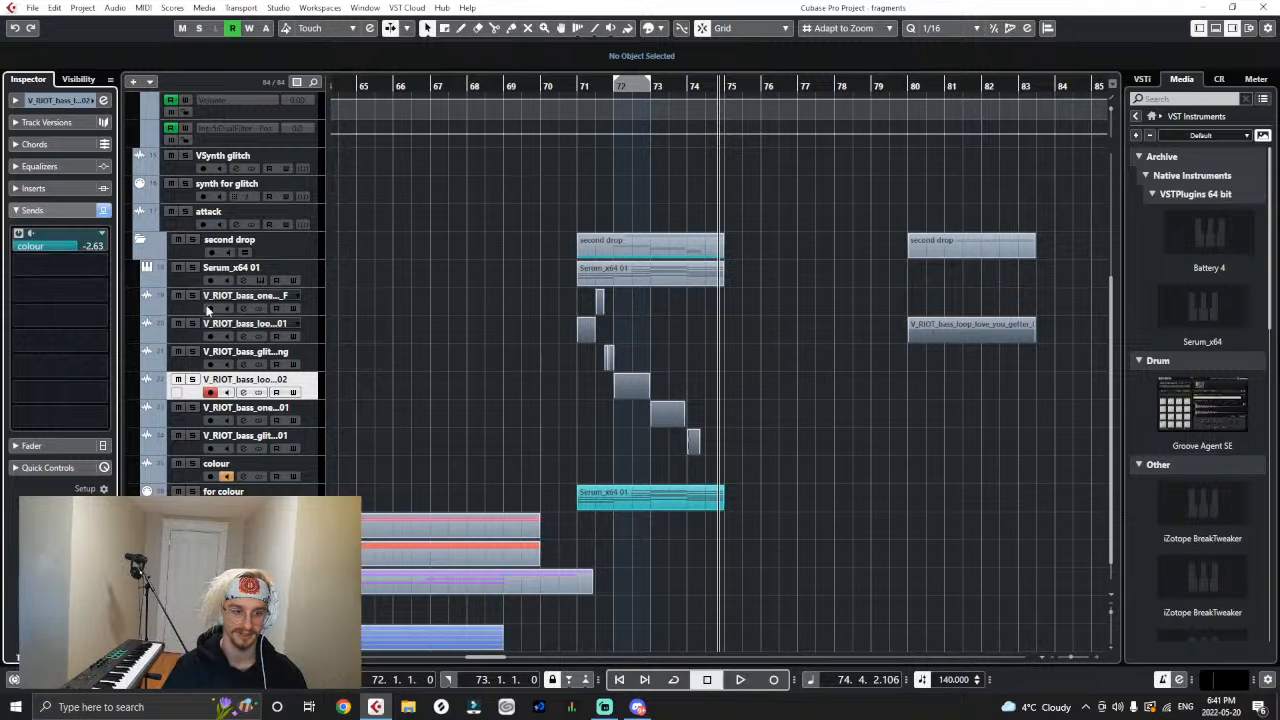
- Add an active send to the colour bus on the V_RIOT_bass_one...01 track, with its level at -2.75
{"action": "left_click", "coordinate": [313, 414]}
{"action": "left_click", "coordinate": [18, 236]}
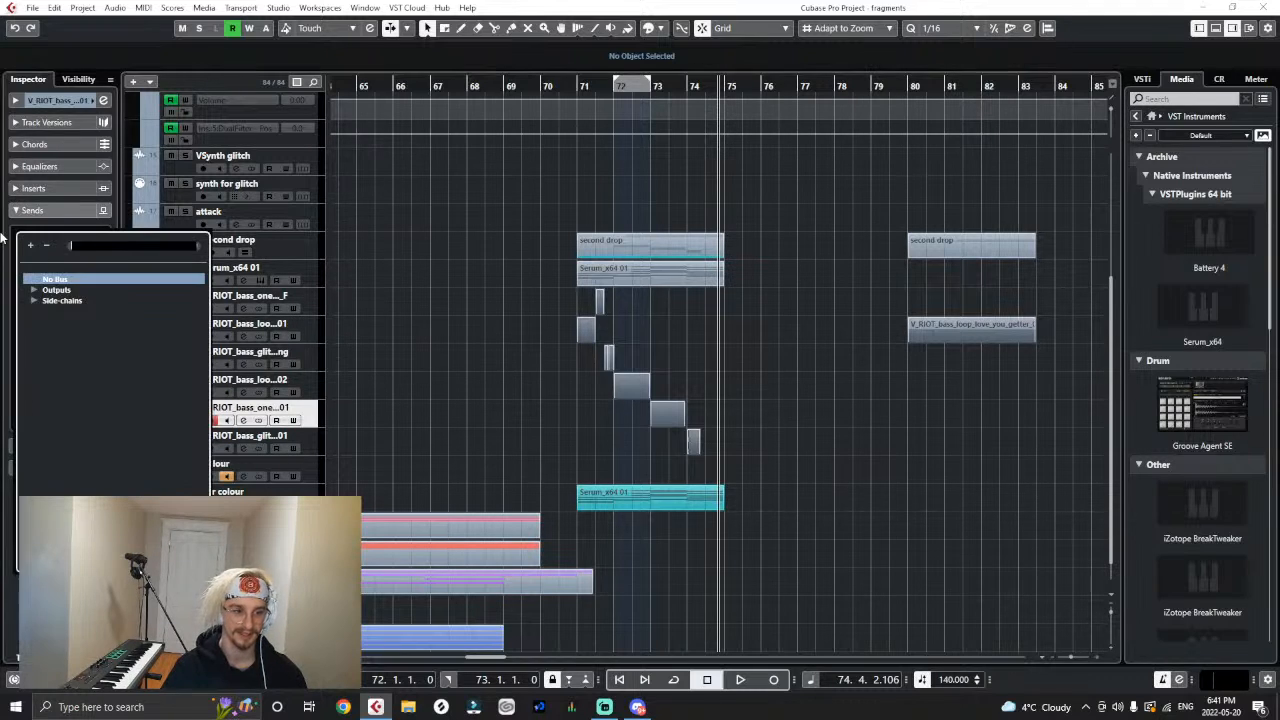
{"action": "type", "text": "colo"}
{"action": "left_click", "coordinate": [69, 294]}
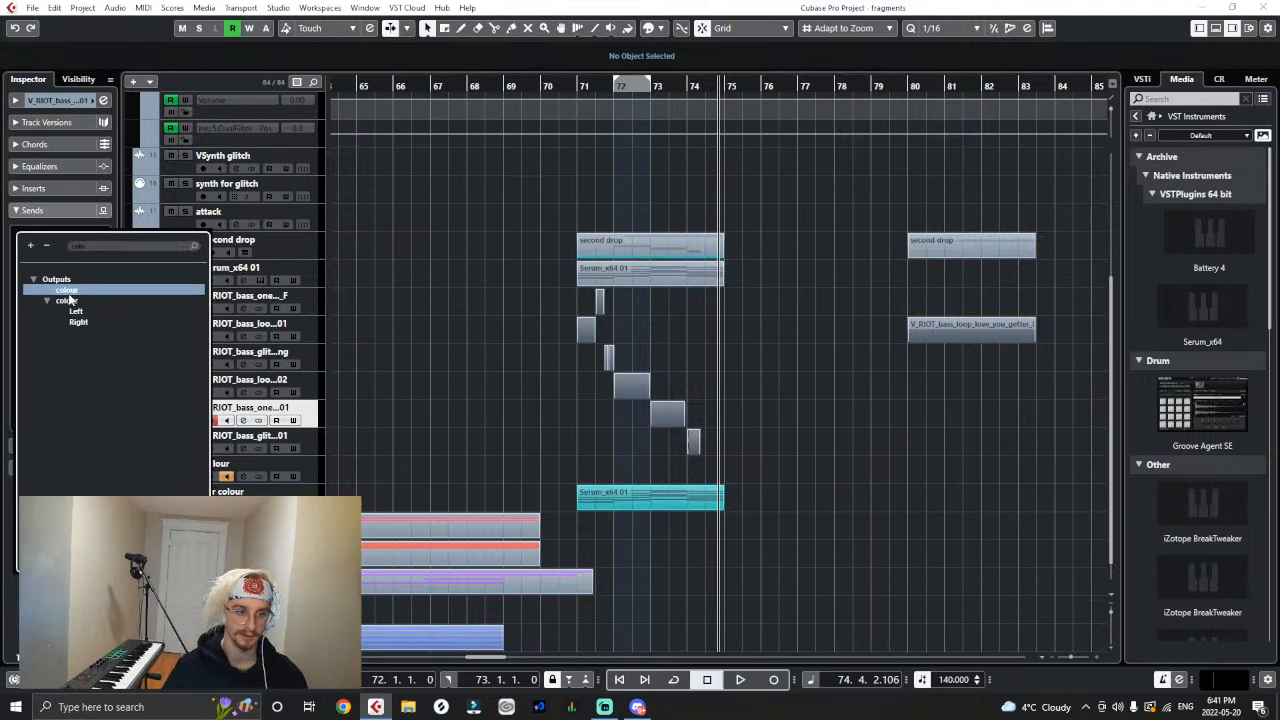
{"action": "left_click", "coordinate": [67, 298]}
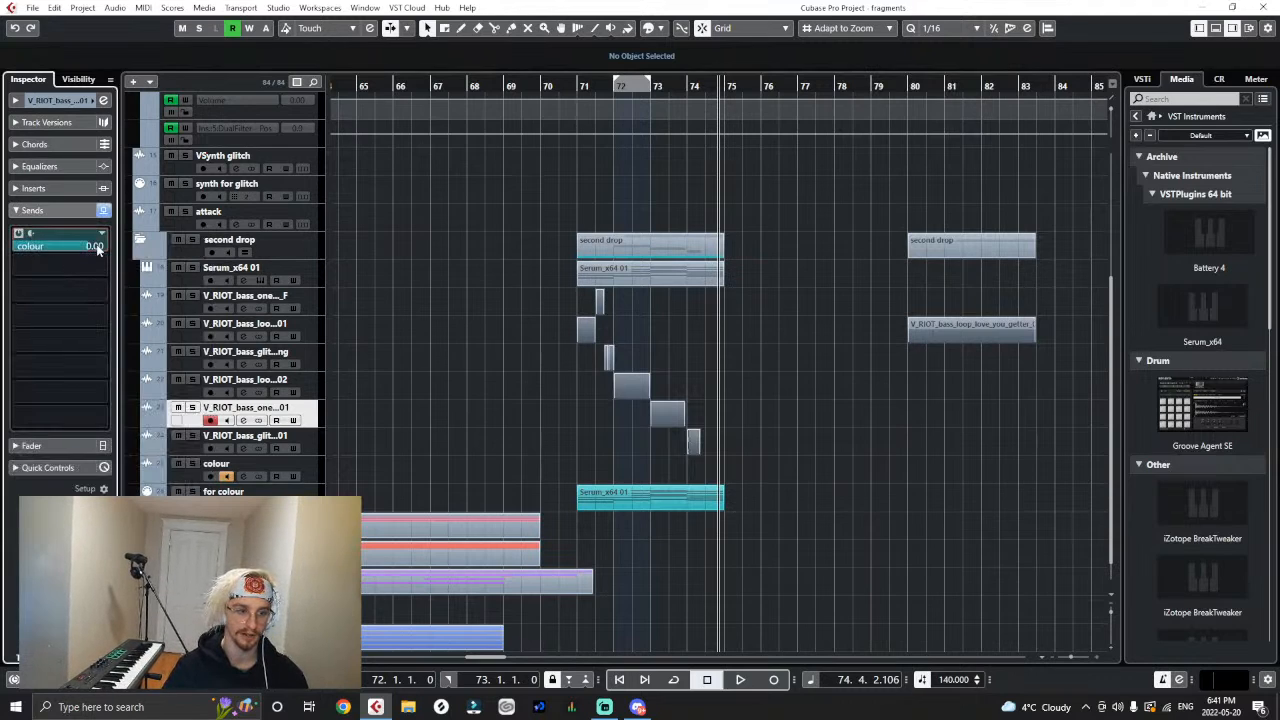
{"action": "left_click_drag", "start_coordinate": [72, 259], "coordinate": [63, 265]}
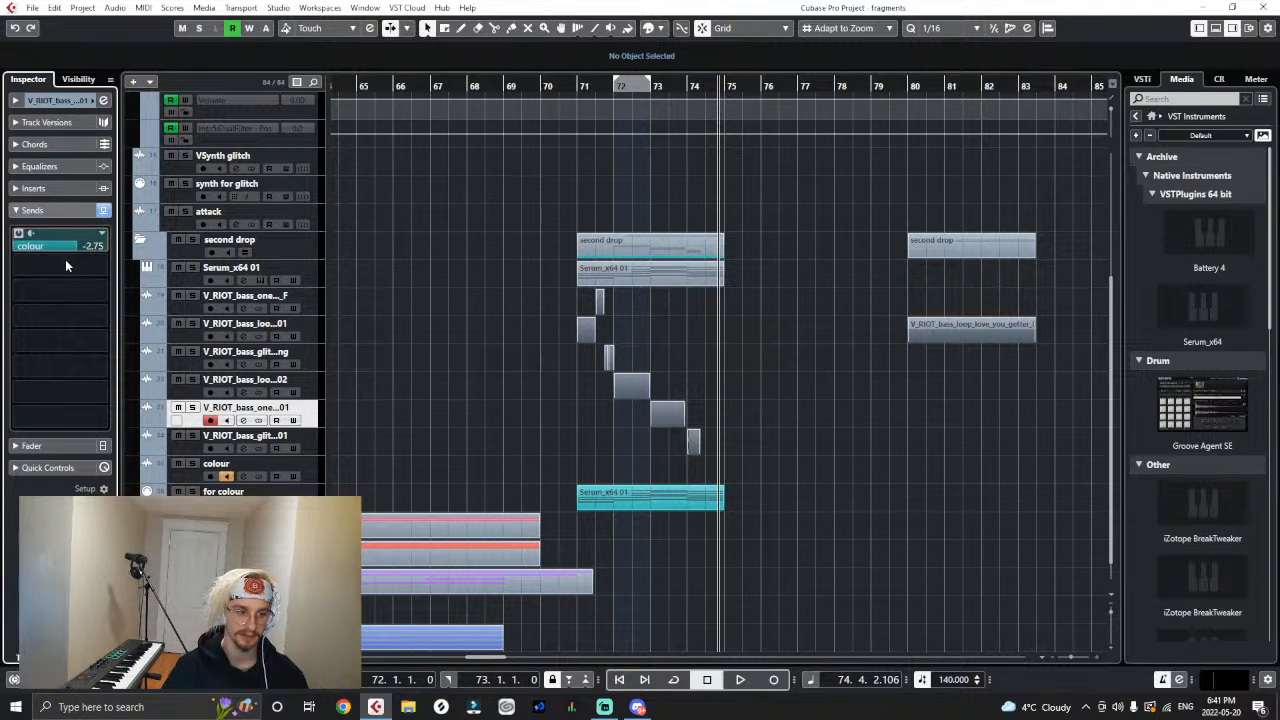
- Add an active send to the colour bus on the V_RIOT_bass_glit...01 track, with its level at -2.75
{"action": "left_click", "coordinate": [317, 434]}
{"action": "left_click", "coordinate": [44, 239]}
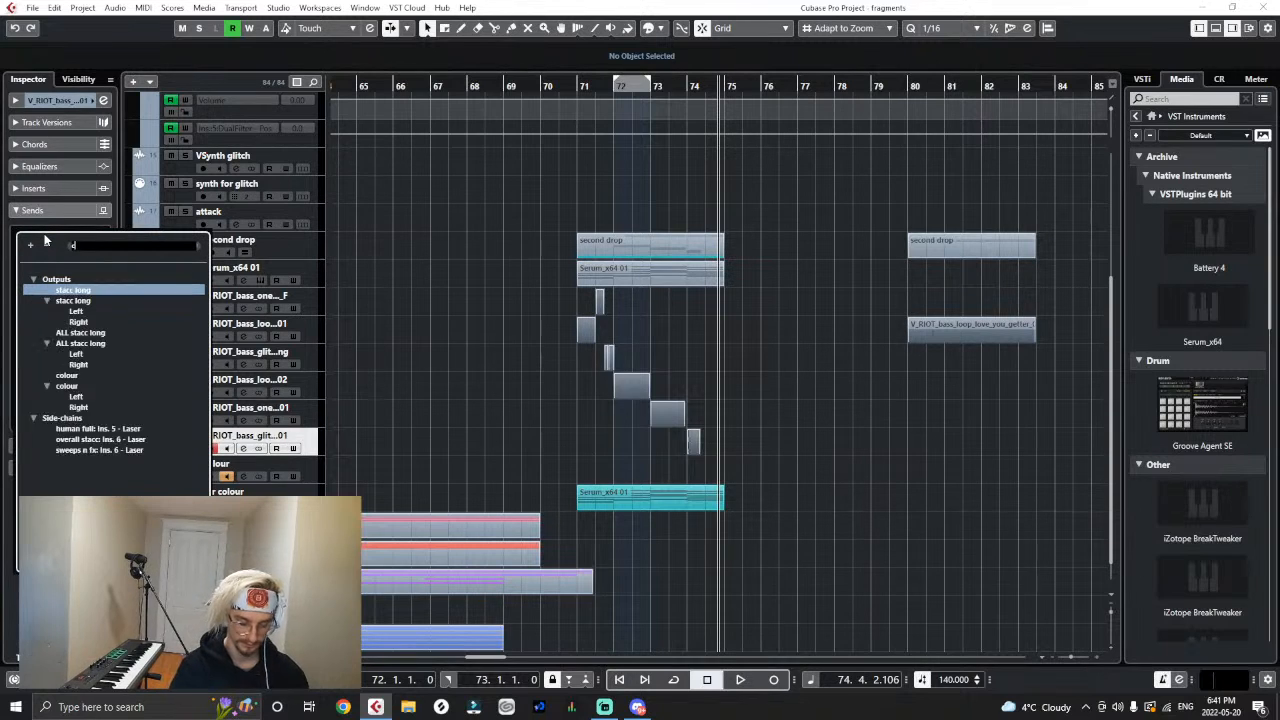
{"action": "type", "text": "colo"}
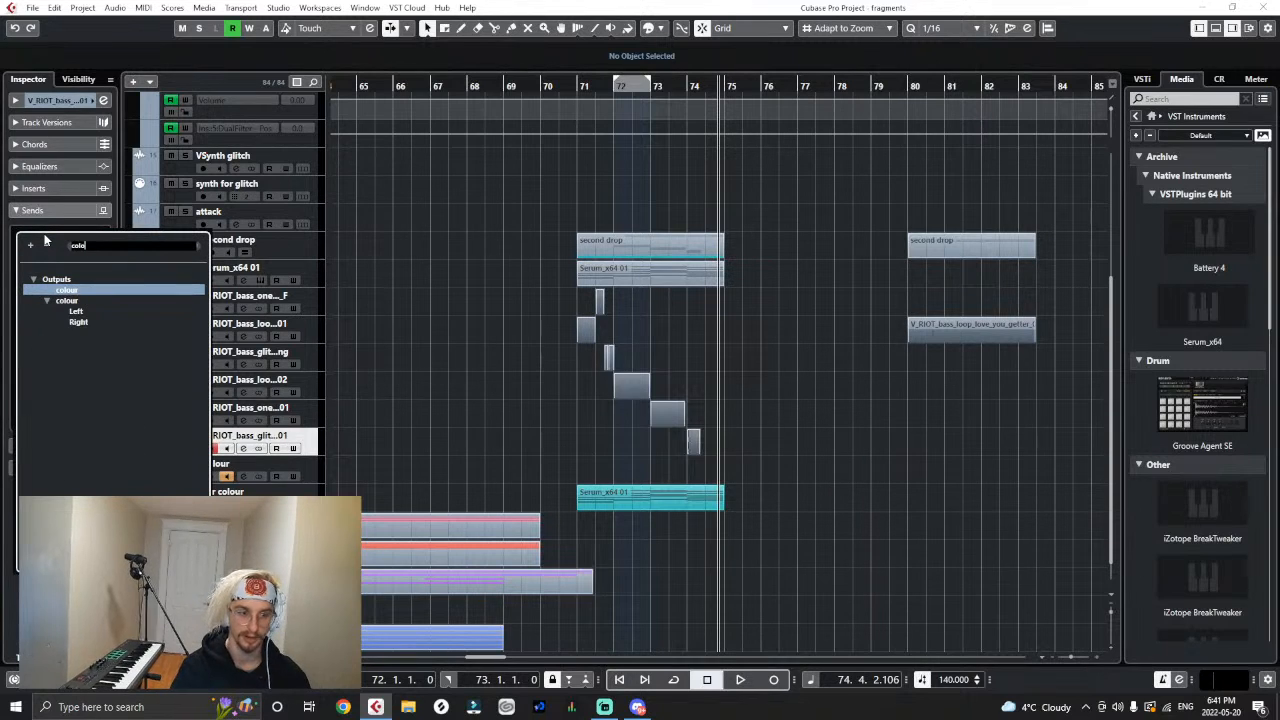
{"action": "left_click", "coordinate": [65, 290]}
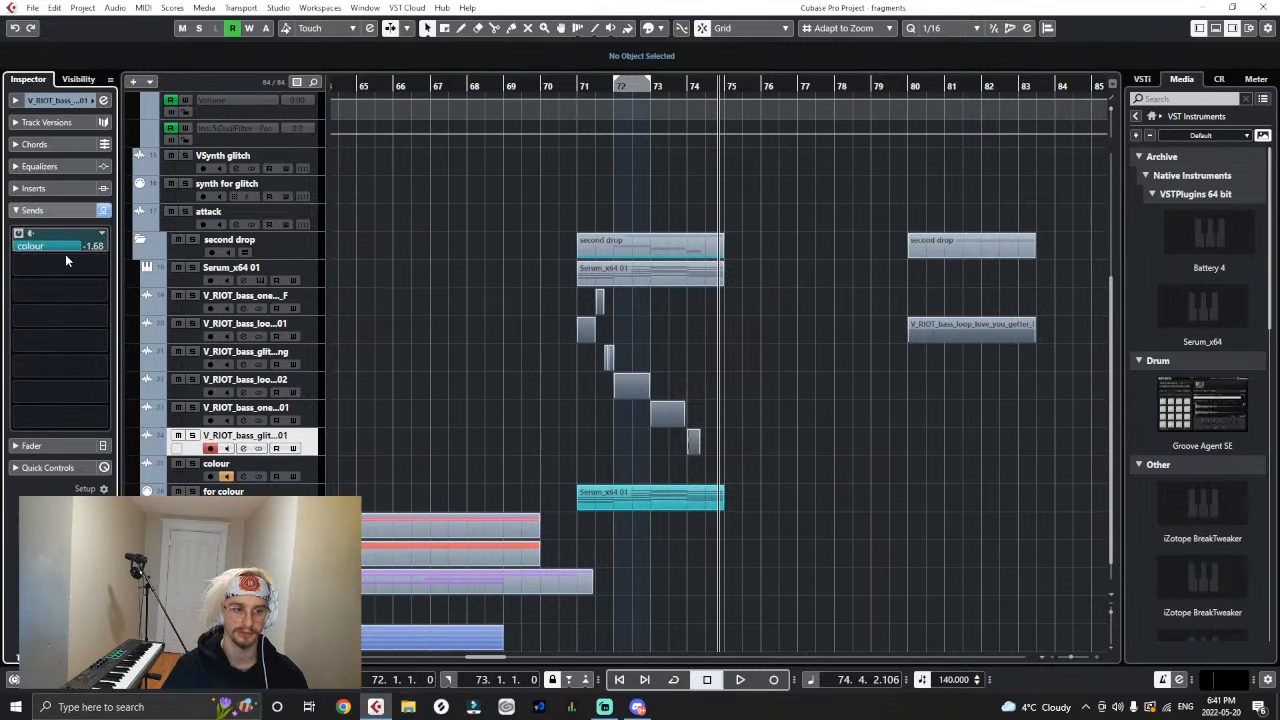
{"action": "left_click", "coordinate": [420, 410]}
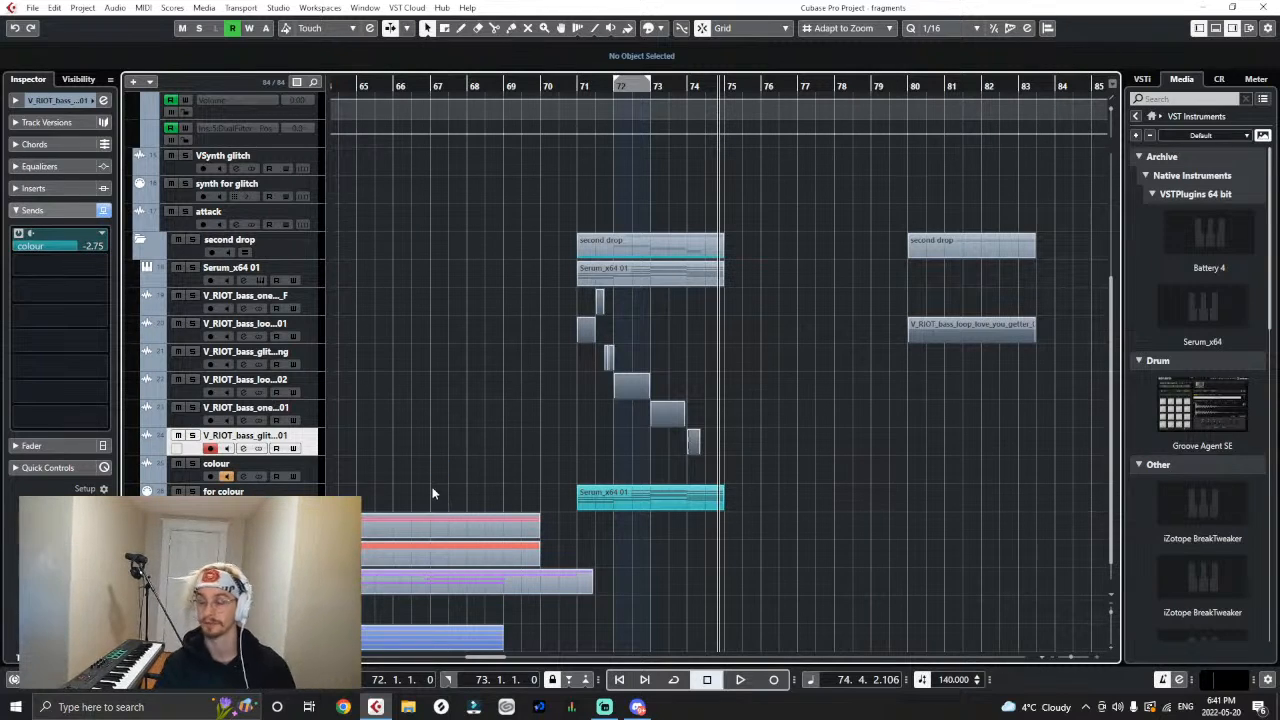
- Insert VocalSynth 2 in the fifth insert slot of the colour track
{"action": "left_click", "coordinate": [230, 465]}
{"action": "left_click", "coordinate": [50, 101]}
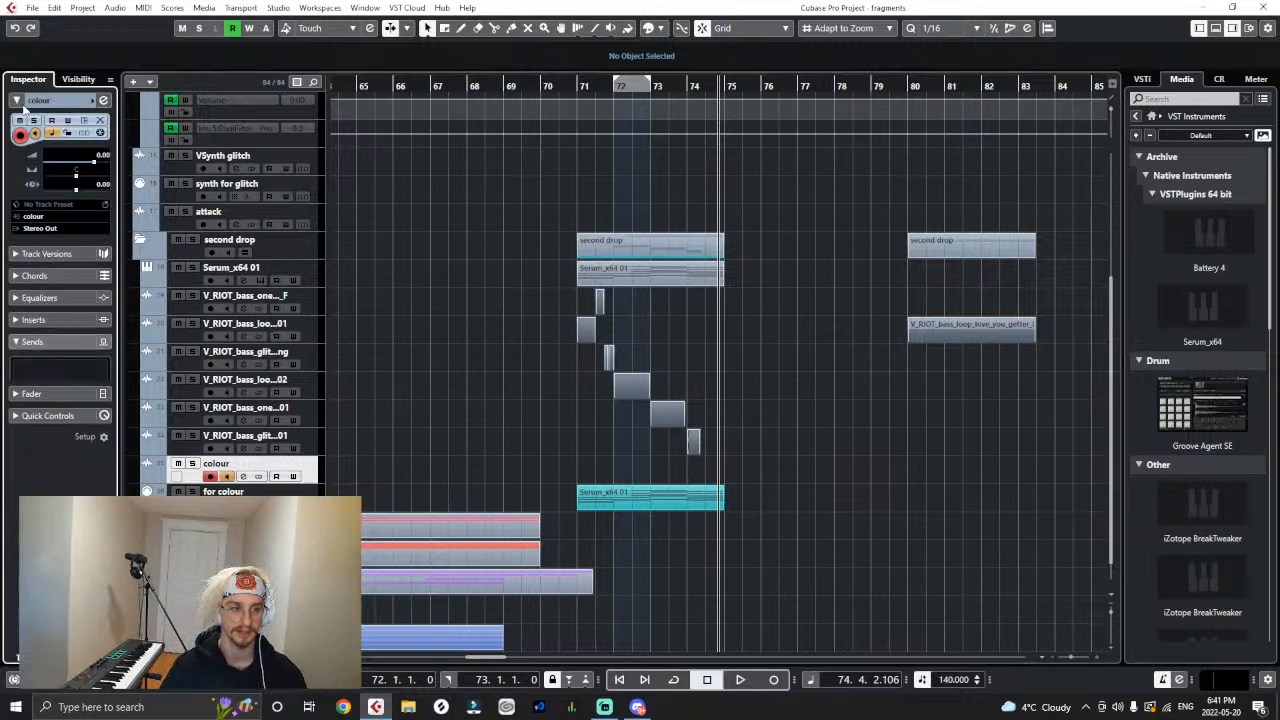
{"action": "left_click", "coordinate": [33, 322]}
{"action": "left_click", "coordinate": [68, 284]}
{"action": "type", "text": "voc"}
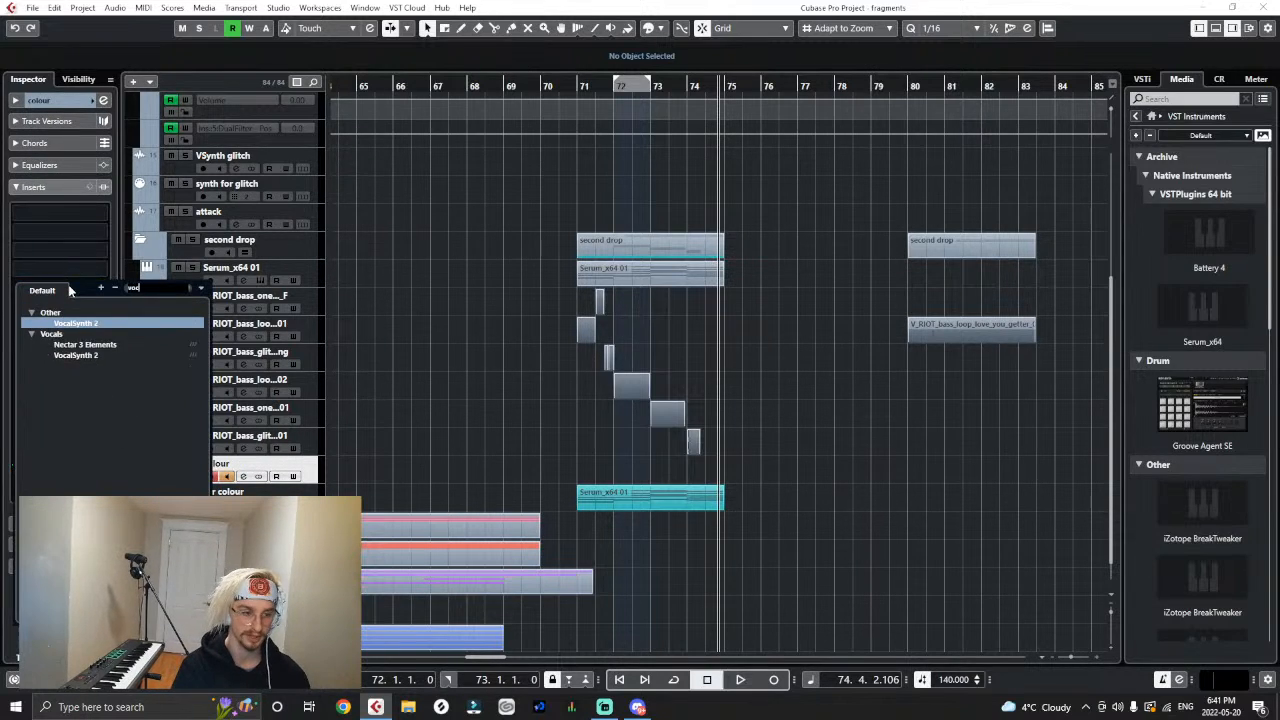
{"action": "type", "text": "l"}
{"action": "left_click", "coordinate": [138, 333]}
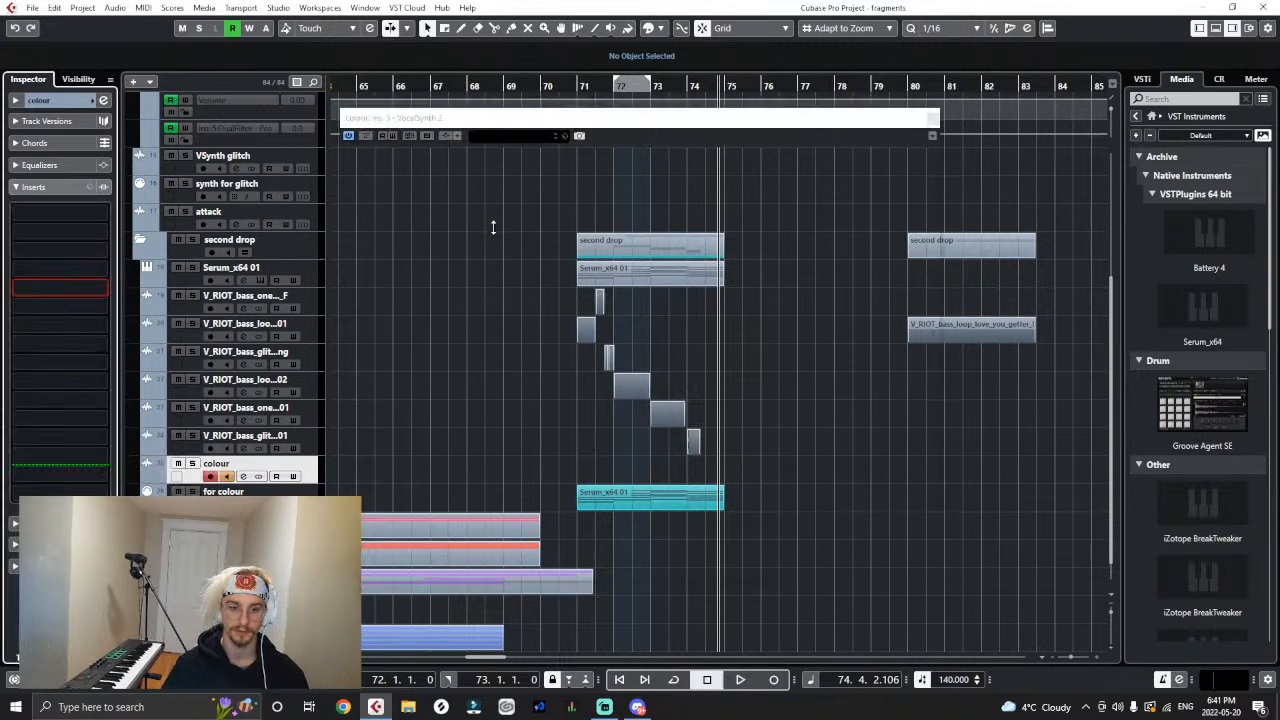
- Set VocalSynth 2 on the colour track to MIDI mode, accept the setup and close its window
{"action": "left_click", "coordinate": [650, 165]}
{"action": "left_click", "coordinate": [411, 363]}
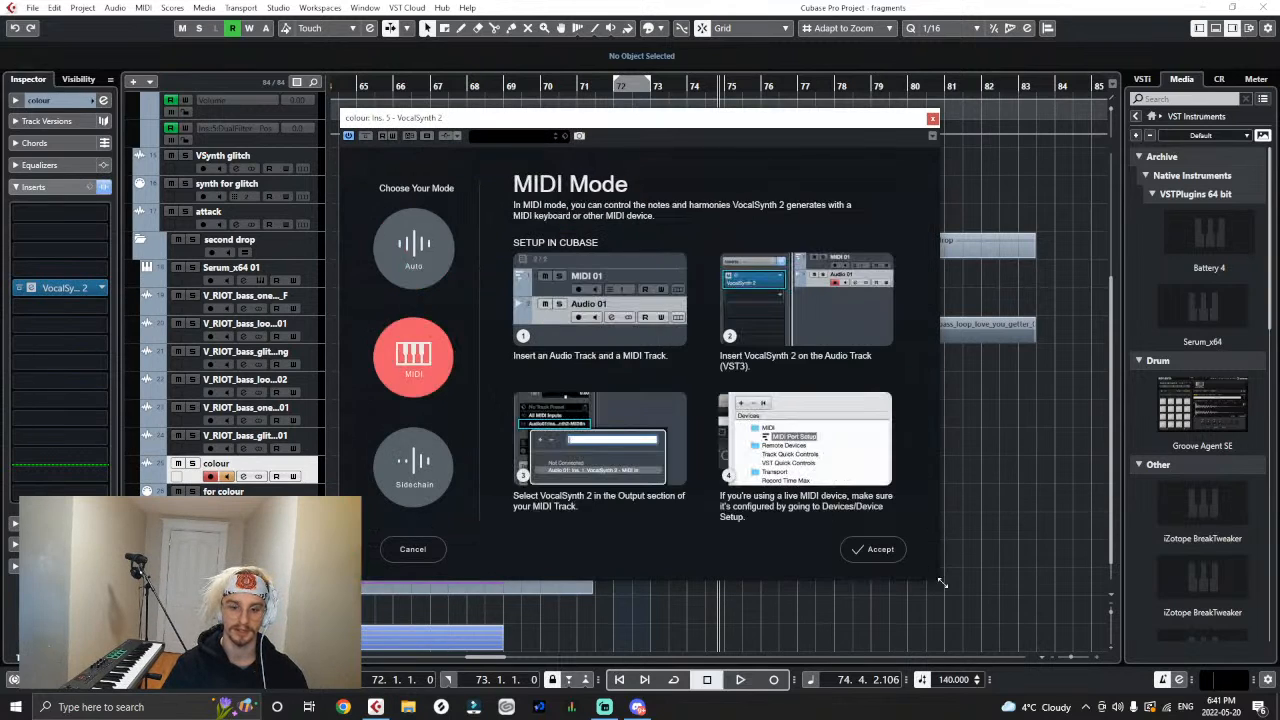
{"action": "left_click", "coordinate": [877, 546]}
{"action": "left_click", "coordinate": [932, 119]}
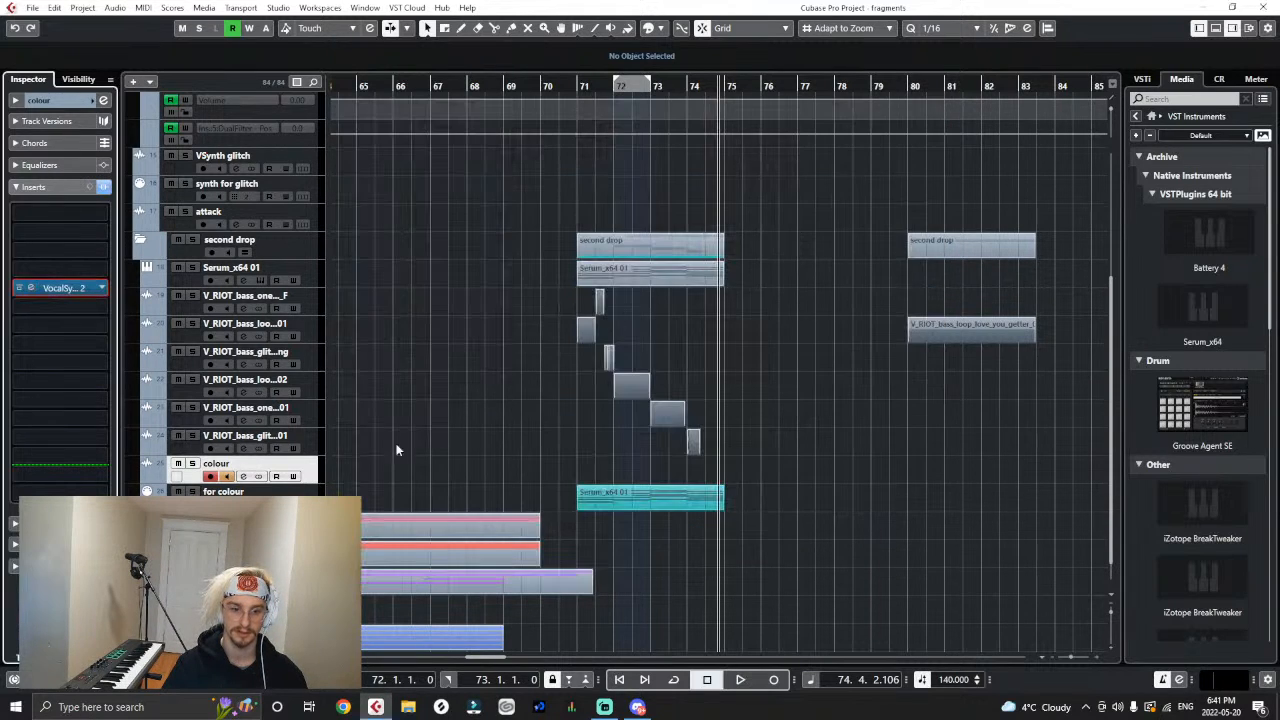
- Route the output of the "for colour" MIDI track to the MIDI input of VocalSynth 2 on the colour track
{"action": "left_click", "coordinate": [224, 491]}
{"action": "left_click", "coordinate": [47, 229]}
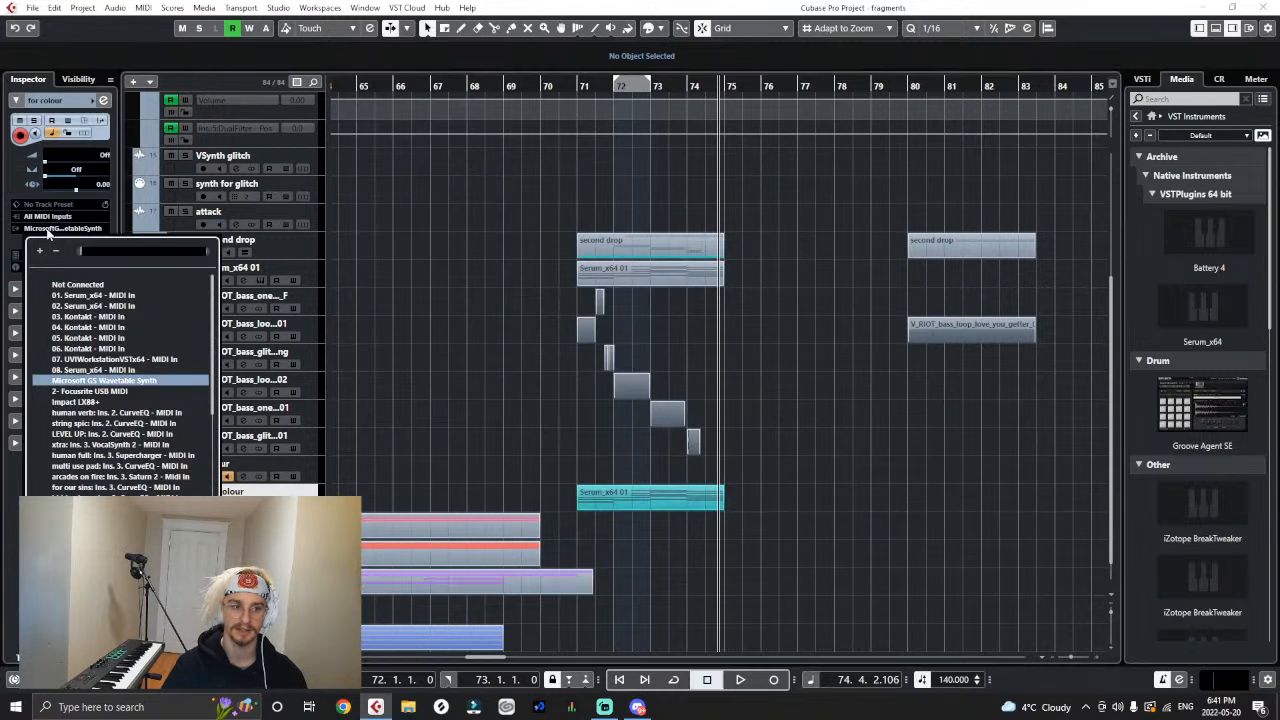
{"action": "type", "text": "colo"}
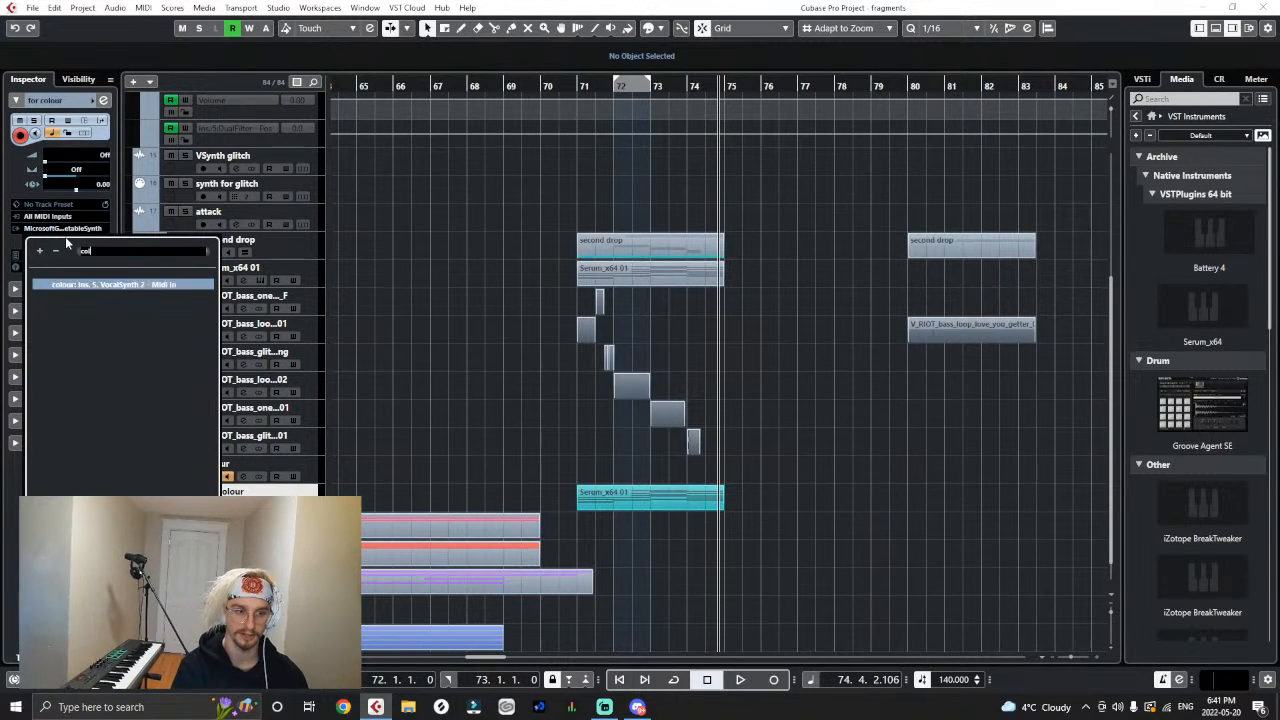
{"action": "key", "text": "Return"}
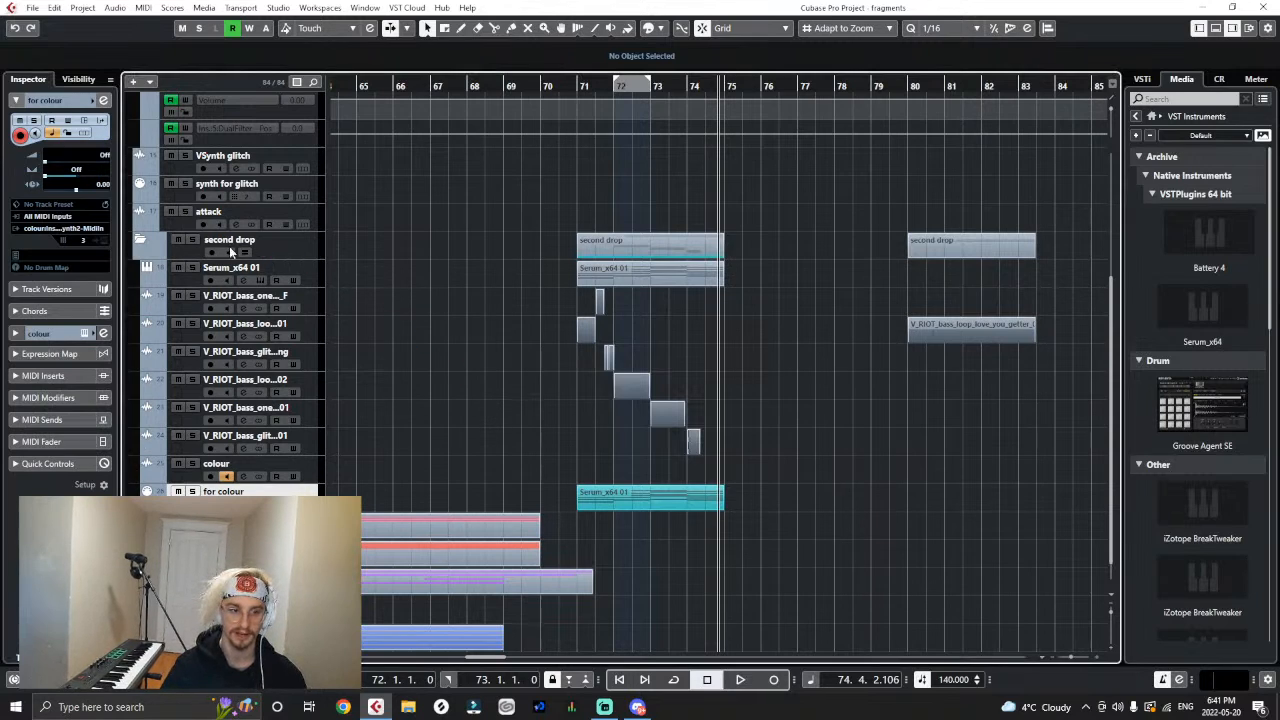
- Solo the second drop folder and mute the Serum_x64 01 part at bar 71 on the Serum track
{"action": "left_click", "coordinate": [193, 240]}
{"action": "right_click", "coordinate": [522, 275]}
{"action": "left_click", "coordinate": [631, 288]}
{"action": "left_click", "coordinate": [667, 281]}
{"action": "right_click", "coordinate": [778, 364]}
{"action": "left_click", "coordinate": [786, 375]}
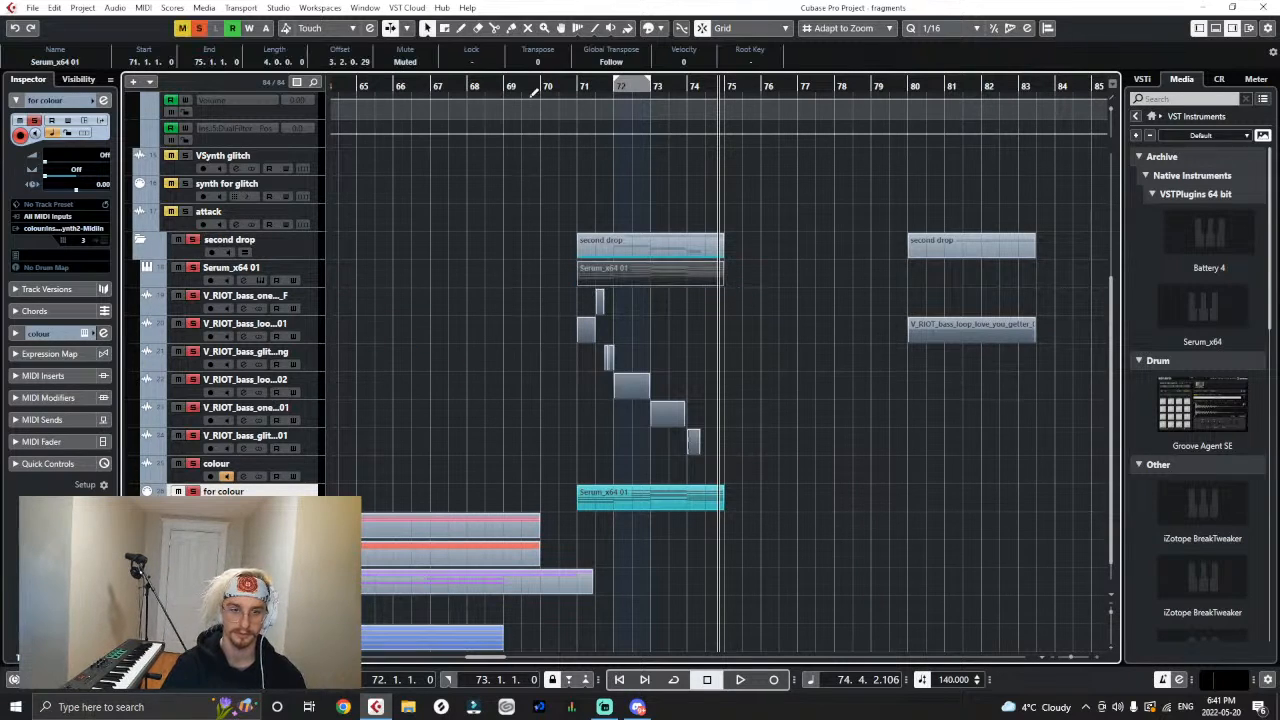
- Play the soloed second drop from bar 71 twice to audition the vocoded bass samples
{"action": "left_click", "coordinate": [573, 85]}
{"action": "left_click", "coordinate": [767, 231]}
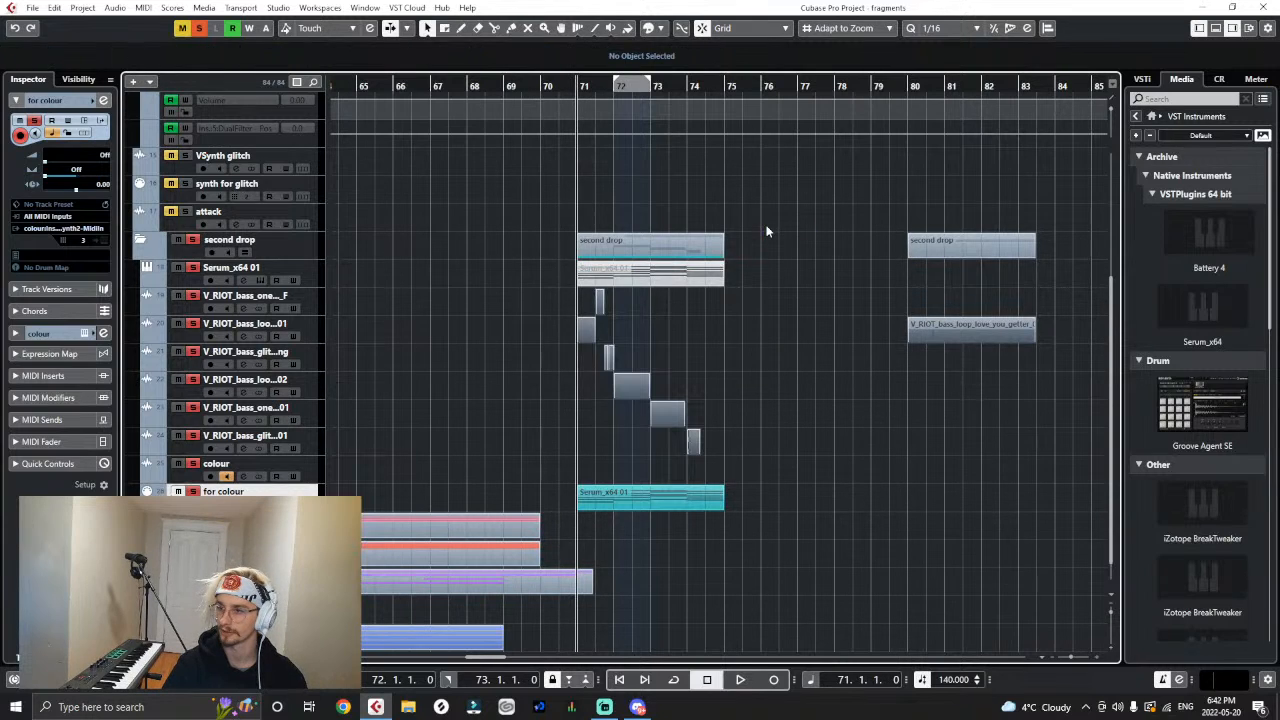
{"action": "key", "text": "space"}
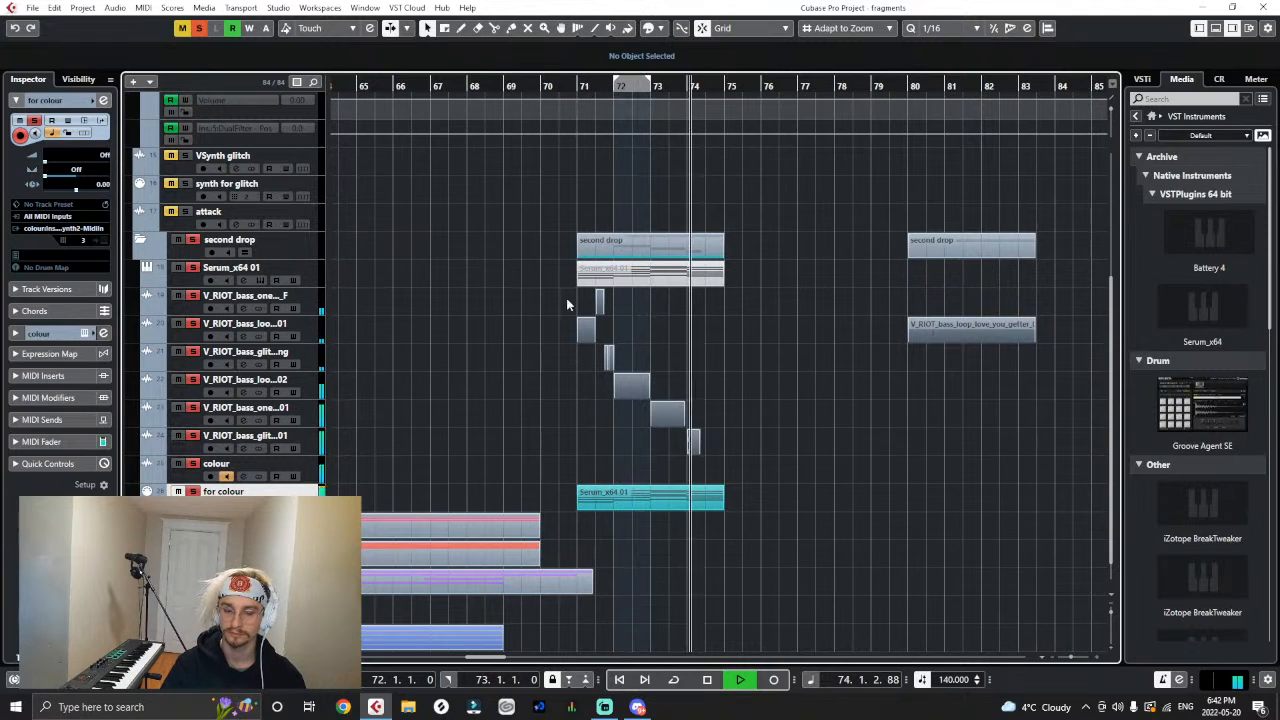
{"action": "key", "text": "space"}
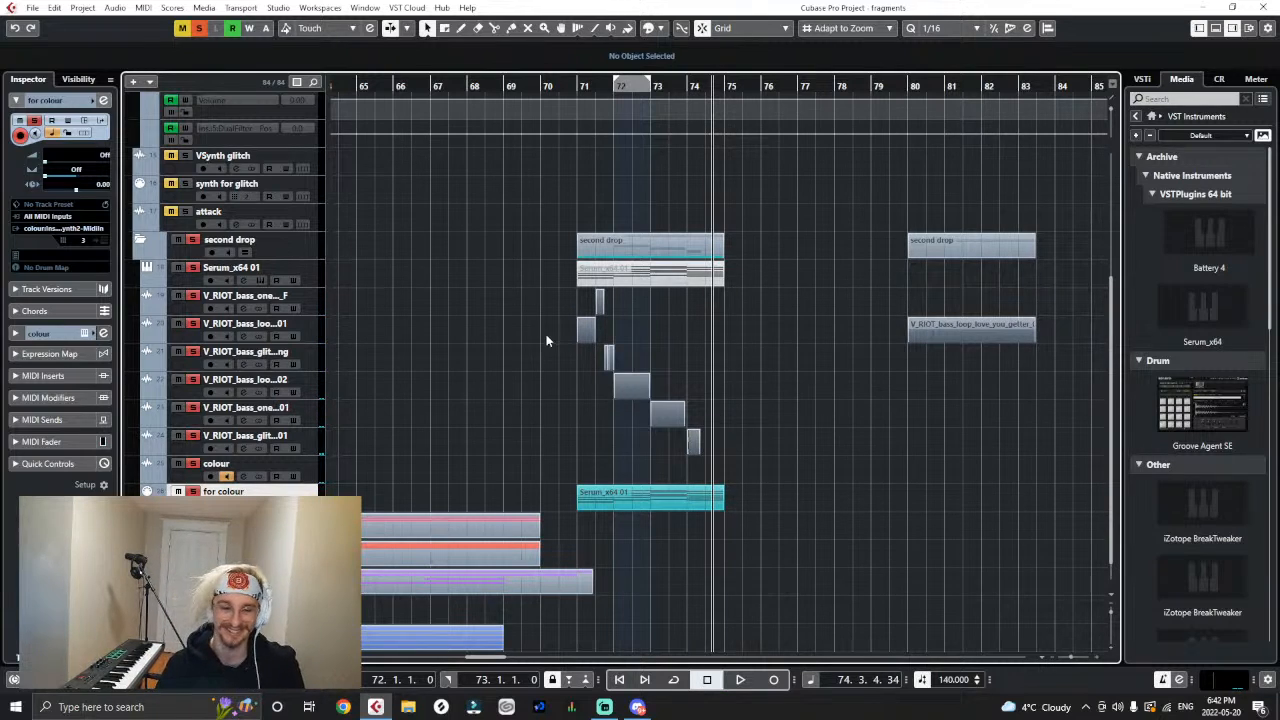
{"action": "left_click", "coordinate": [577, 82]}
{"action": "key", "text": "space"}
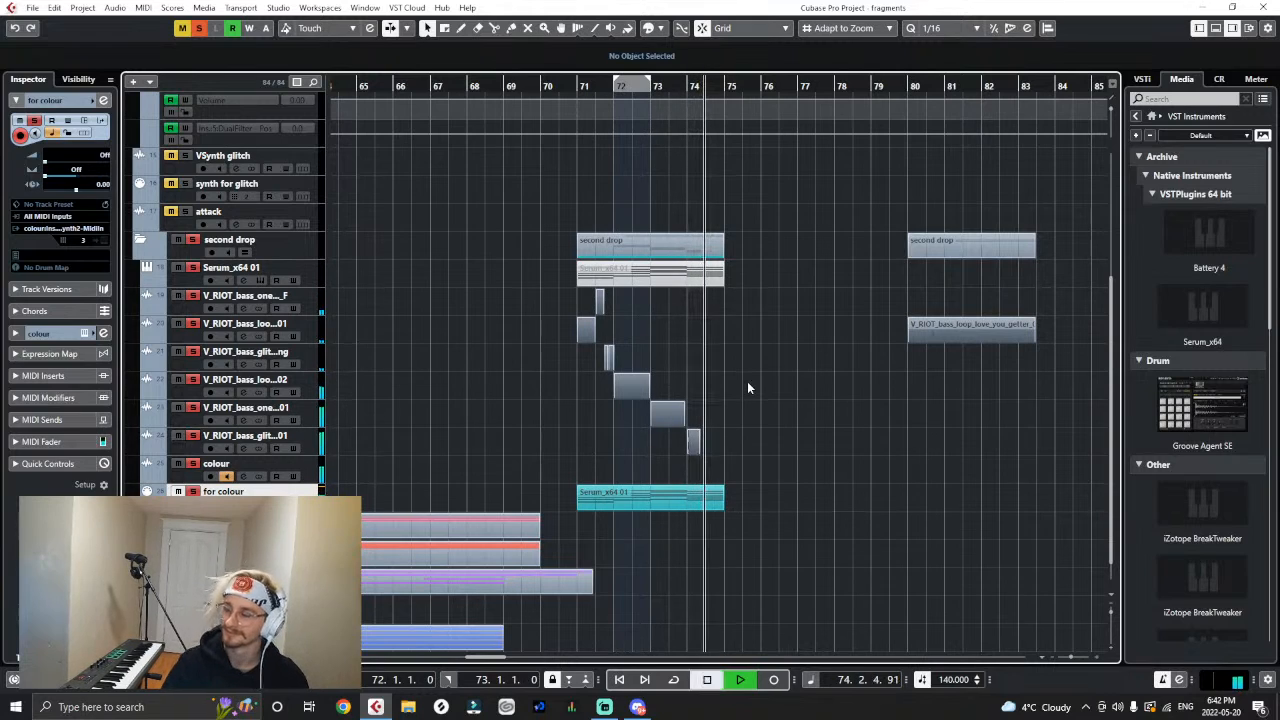
{"action": "key", "text": "space"}
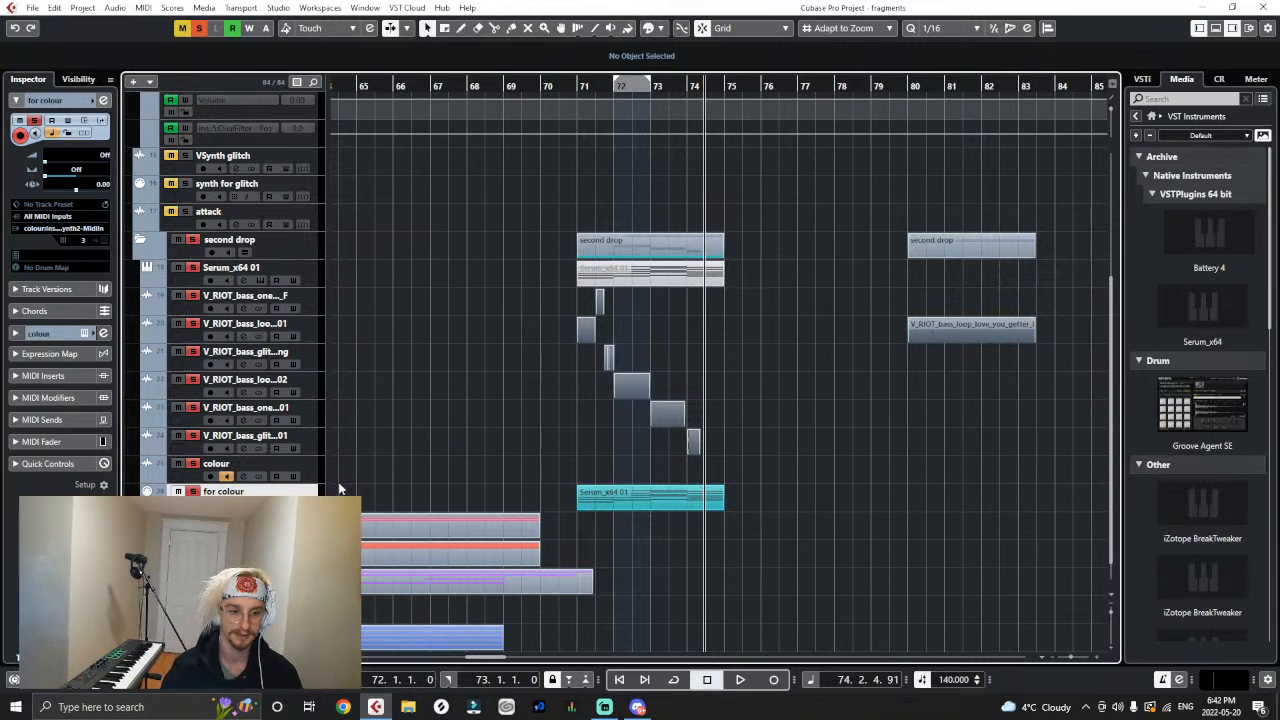
- Enable the Polyvox module in VocalSynth 2 on the colour track and return the playhead to bar 71
{"action": "left_click", "coordinate": [39, 333]}
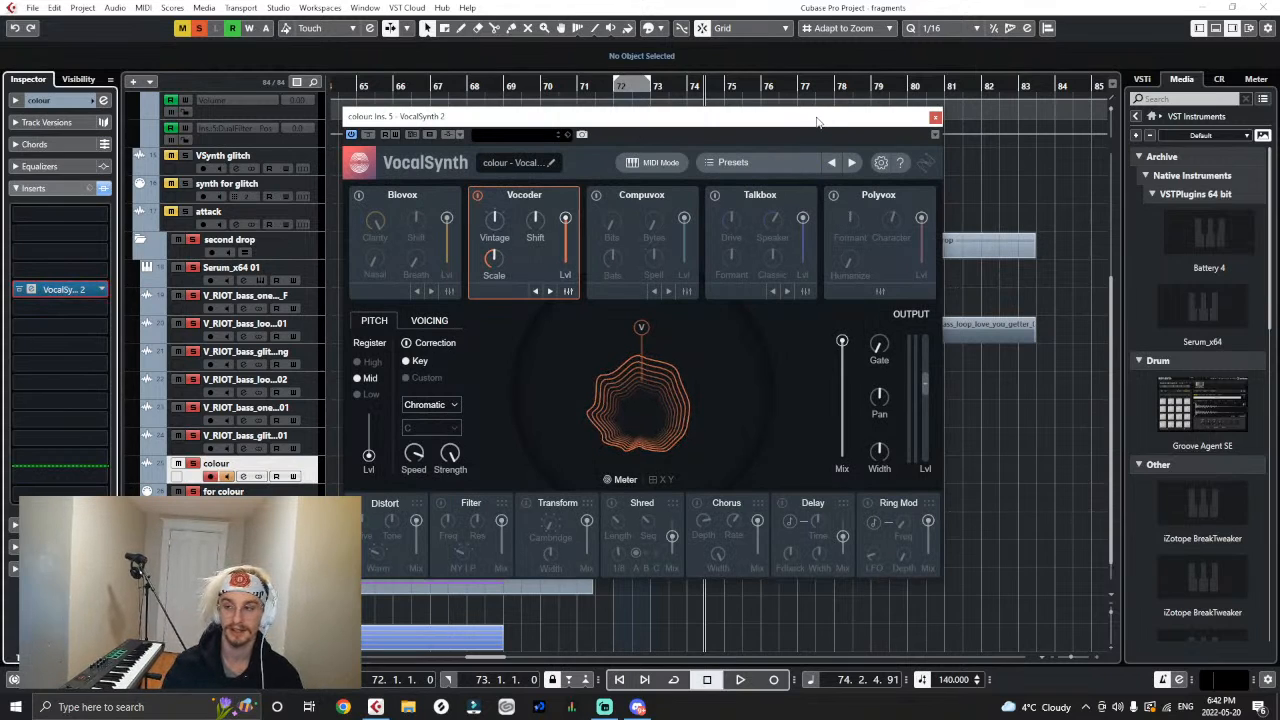
{"action": "left_click_drag", "start_coordinate": [817, 121], "coordinate": [1010, 113]}
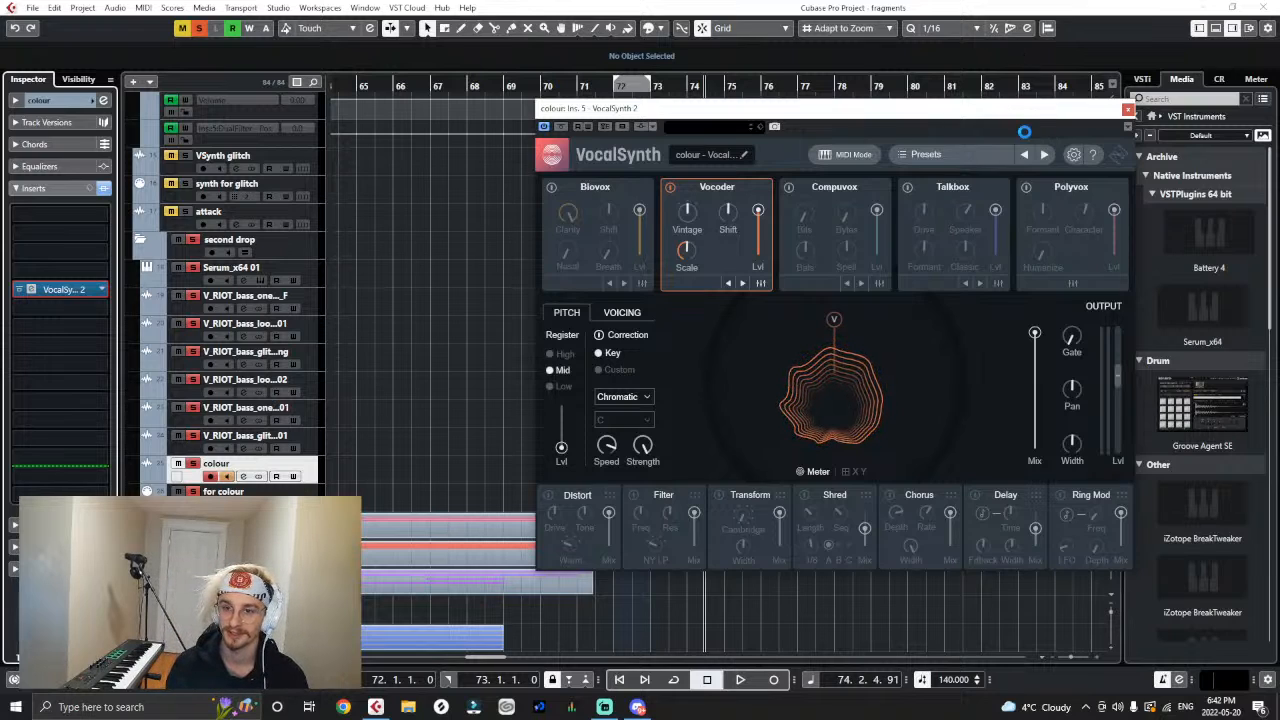
{"action": "left_click_drag", "start_coordinate": [1009, 109], "coordinate": [977, 200]}
{"action": "left_click", "coordinate": [994, 278]}
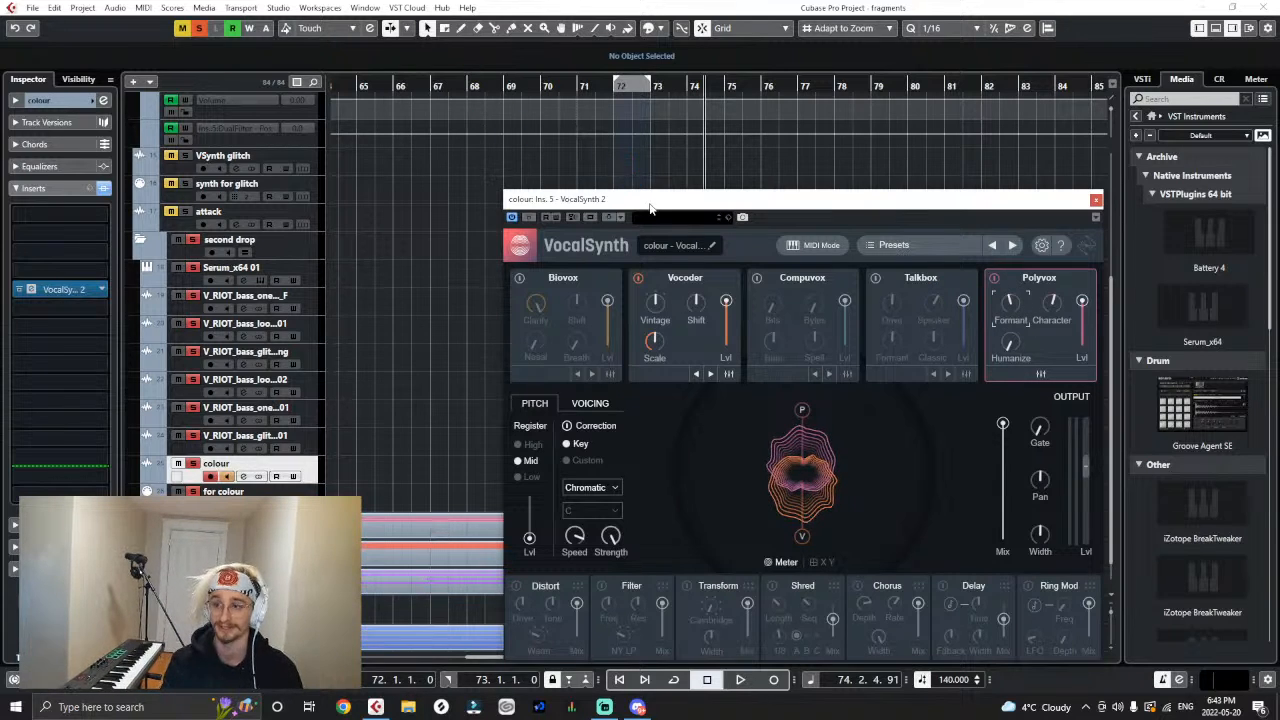
{"action": "left_click_drag", "start_coordinate": [650, 200], "coordinate": [850, 164]}
{"action": "left_click", "coordinate": [580, 86]}
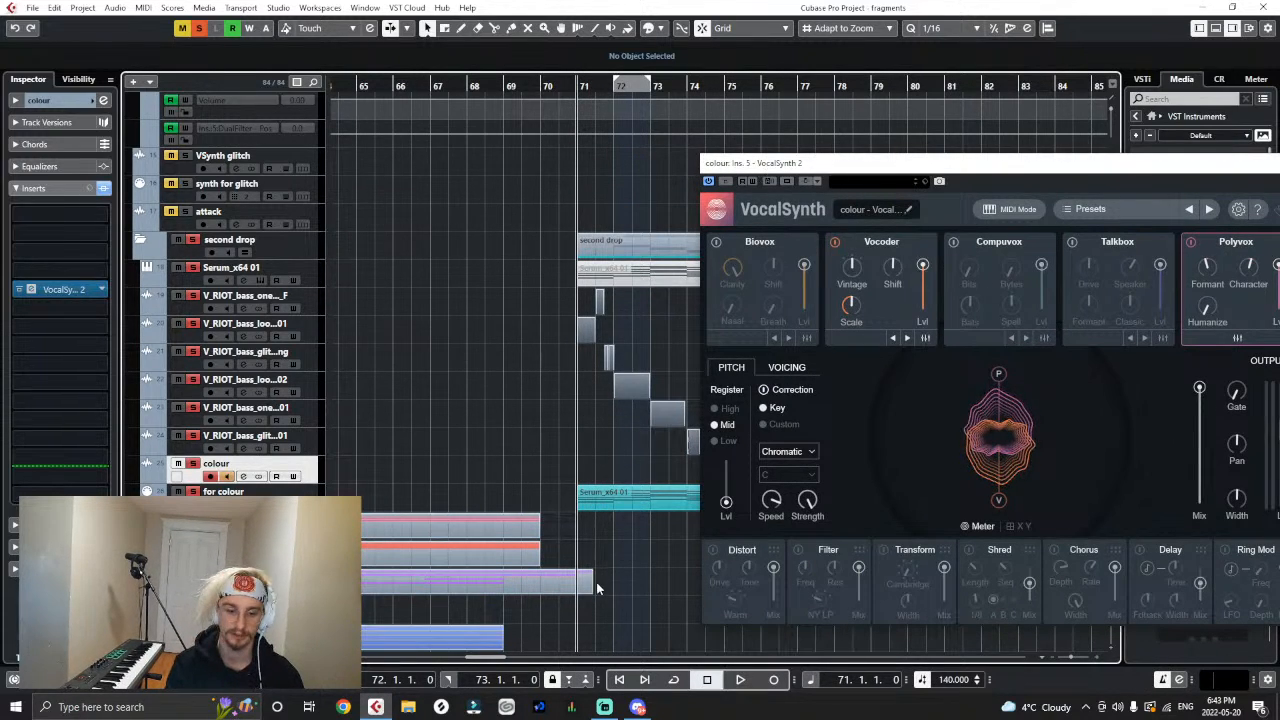
- Switch to Discord, watch the shared video 2022-05-20_13-17-45.mp4 in full screen, and exit full screen
{"action": "left_click", "coordinate": [637, 707]}
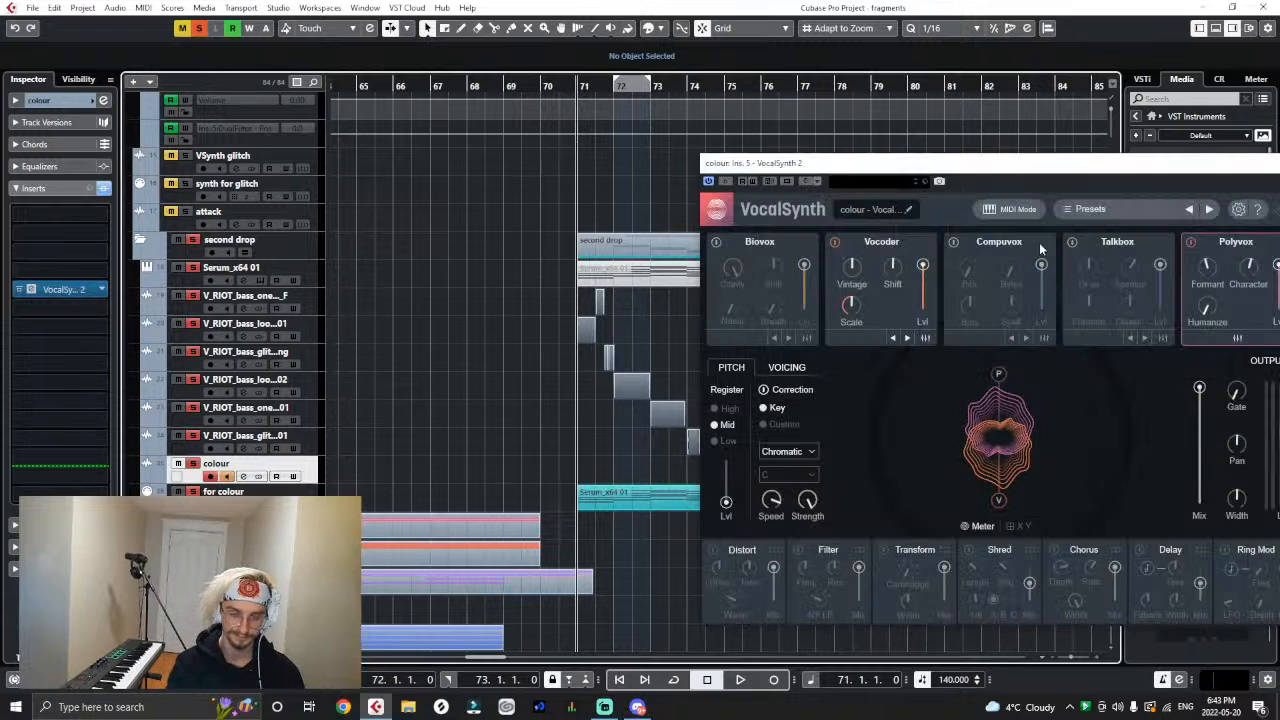
{"action": "left_click_drag", "start_coordinate": [1010, 167], "coordinate": [902, 172]}
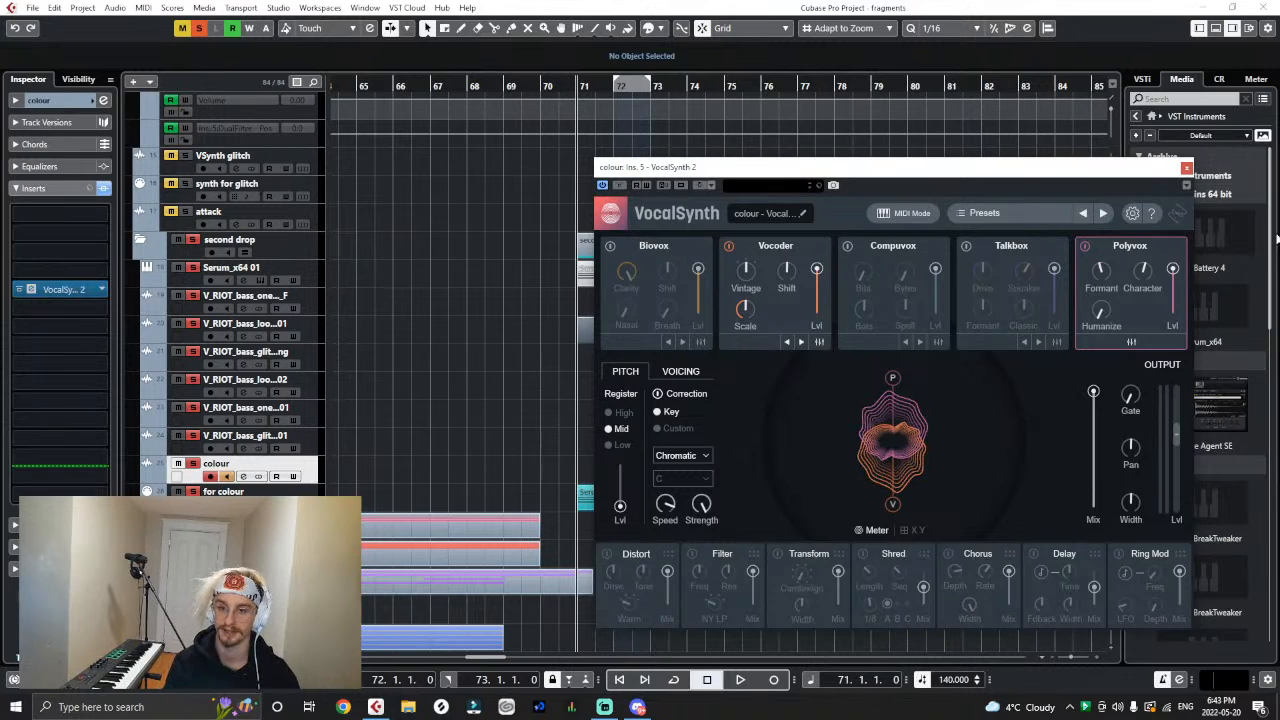
{"action": "left_click_drag", "start_coordinate": [1020, 172], "coordinate": [968, 147]}
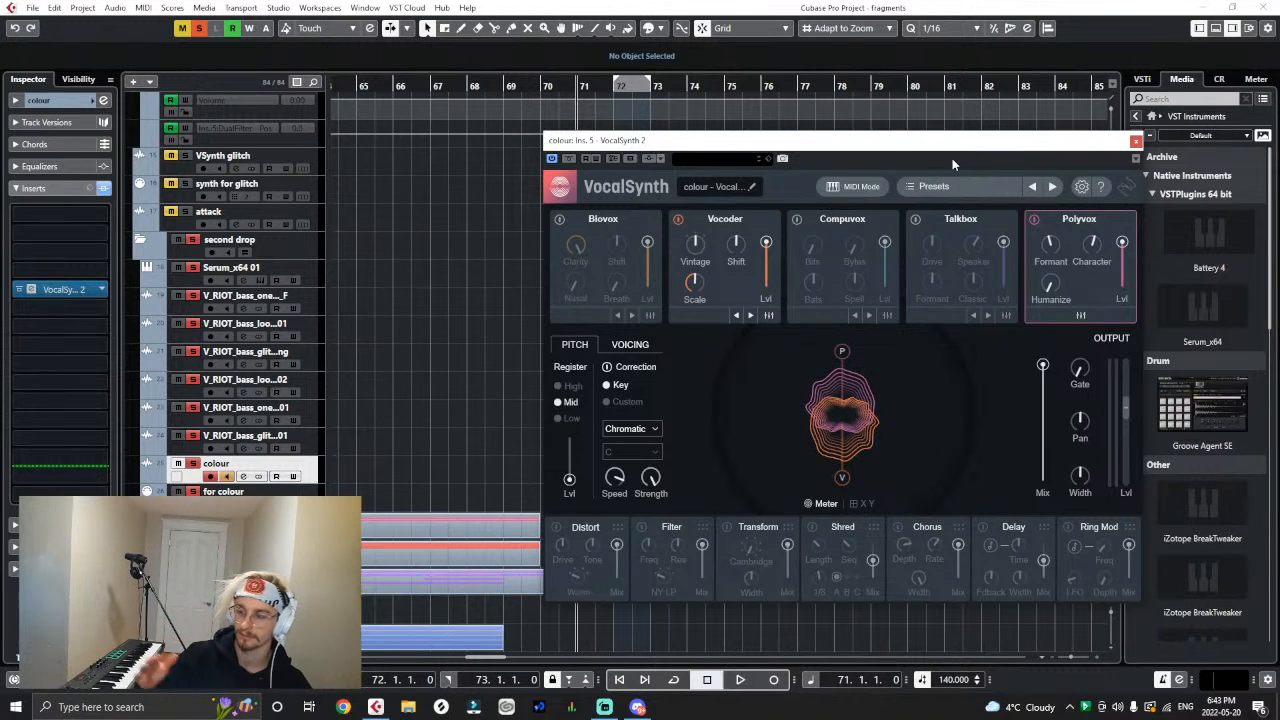
{"action": "left_click", "coordinate": [638, 706]}
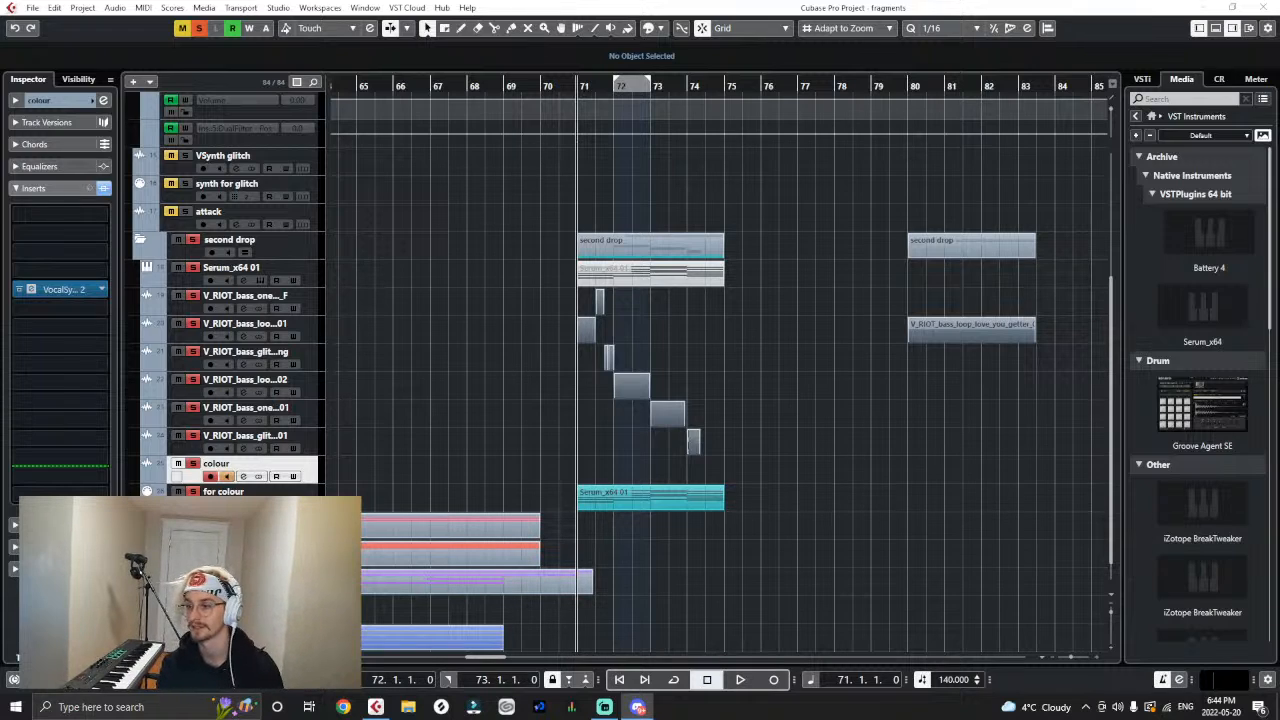
{"action": "left_click_drag", "start_coordinate": [1279, 140], "coordinate": [681, 80]}
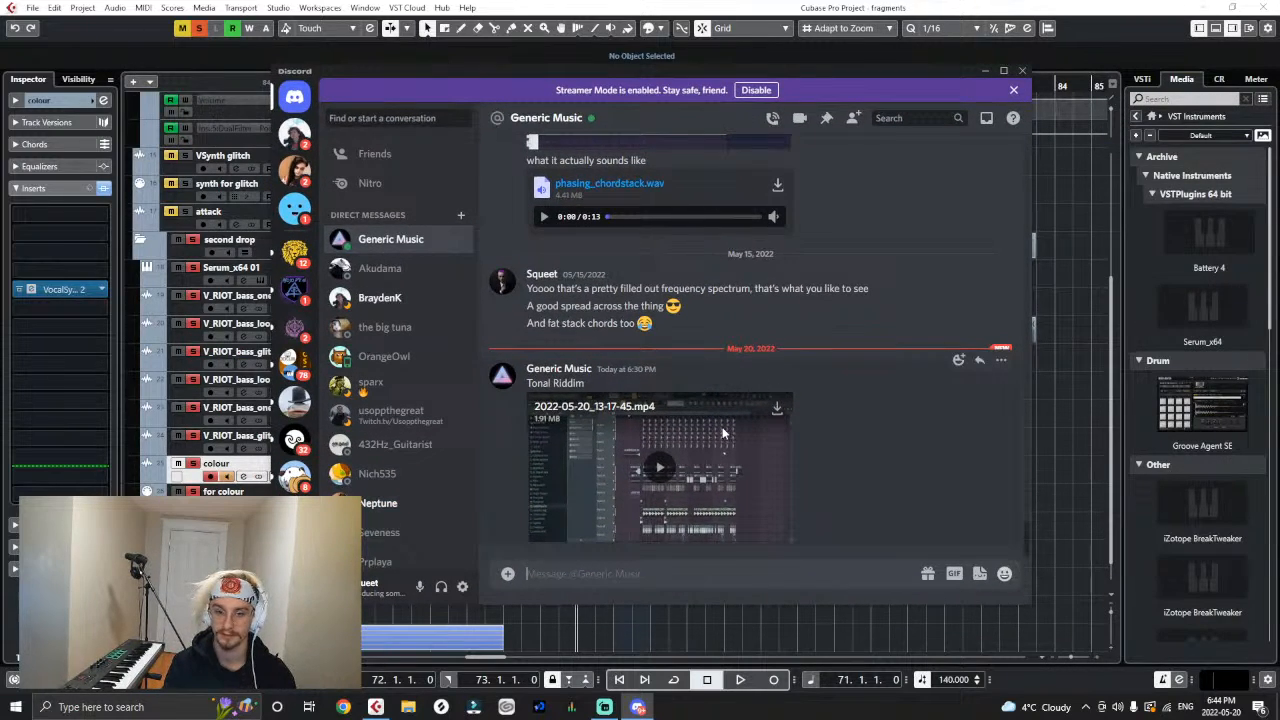
{"action": "left_click", "coordinate": [655, 475]}
{"action": "left_click", "coordinate": [786, 539]}
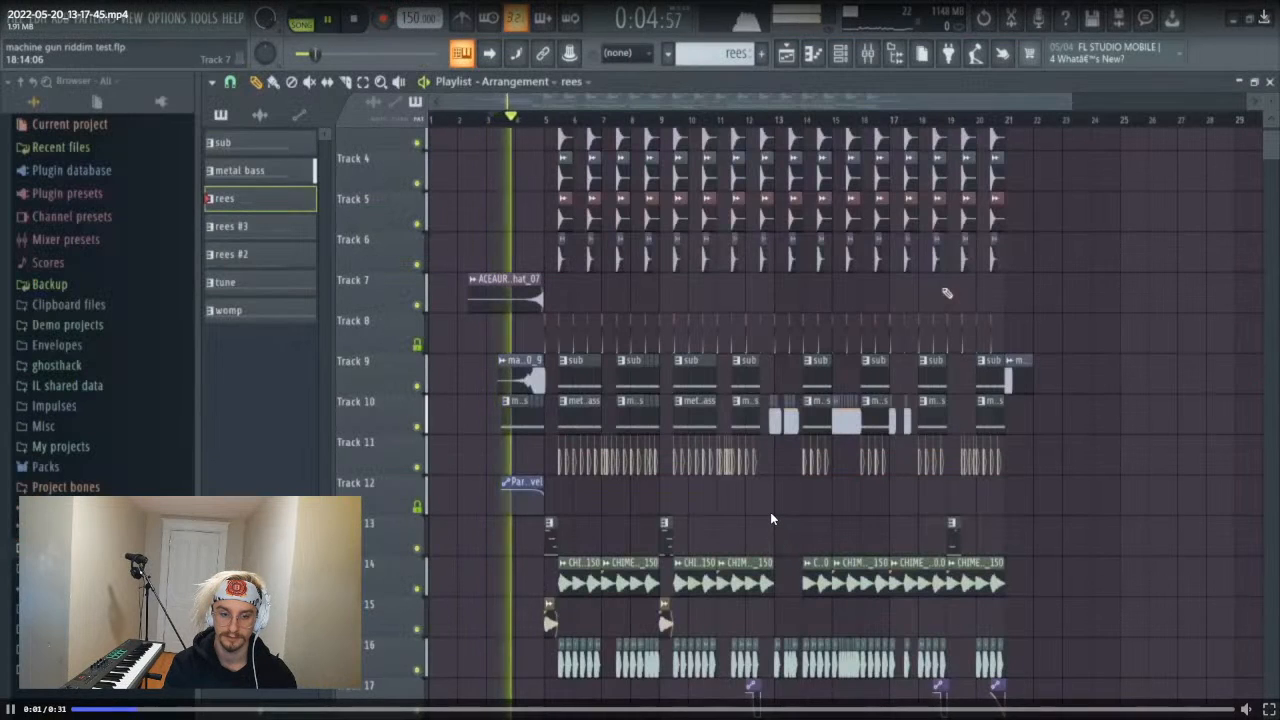
{"action": "mouse_move", "coordinate": [1245, 692]}
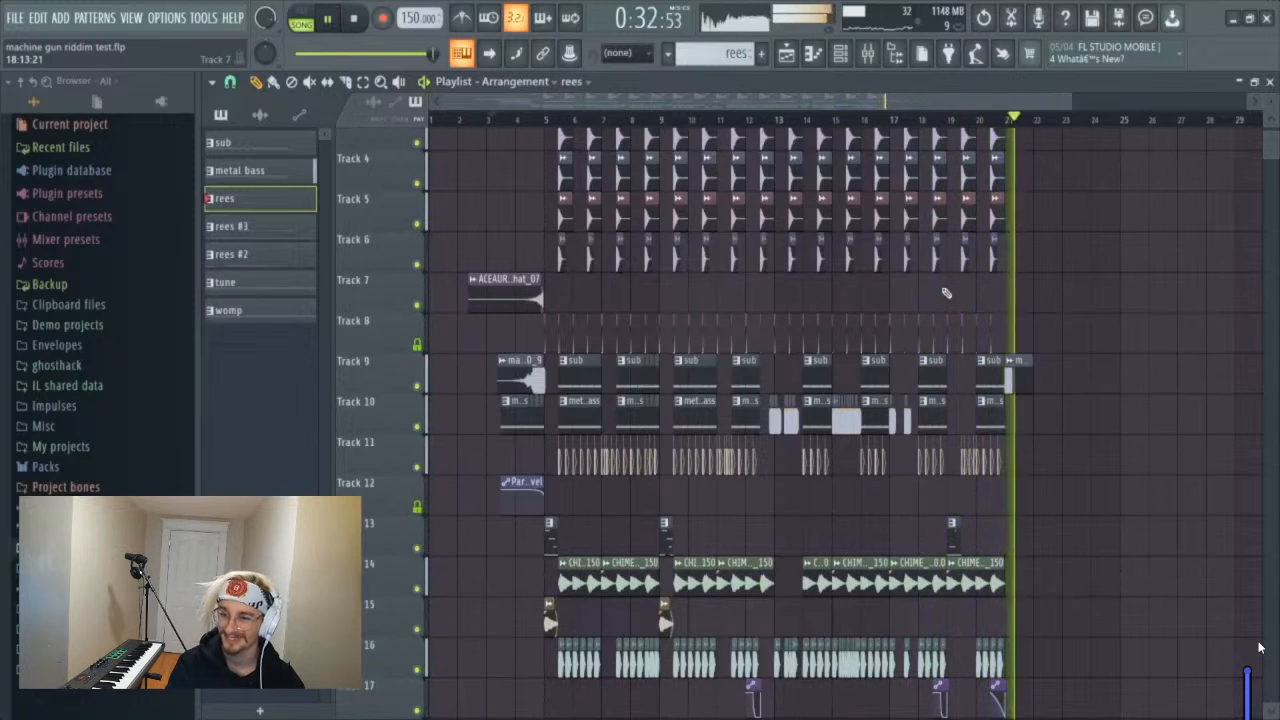
{"action": "key", "text": "space"}
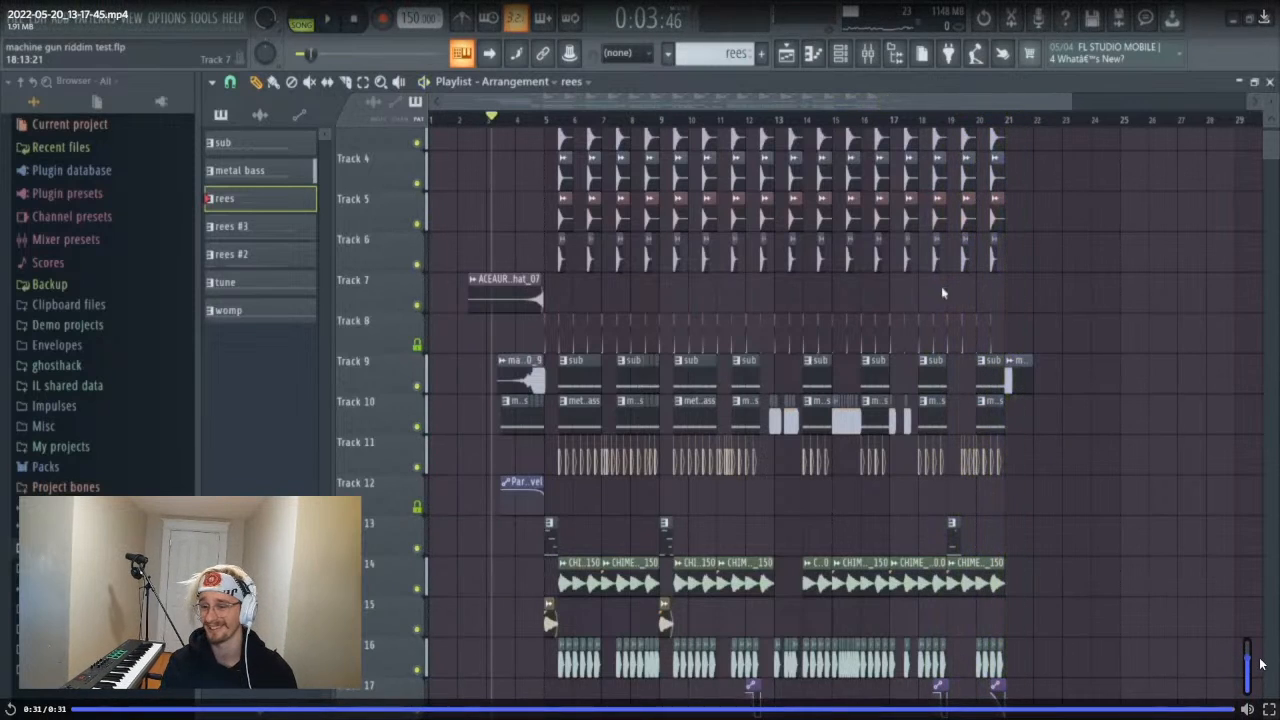
{"action": "key", "text": "Escape"}
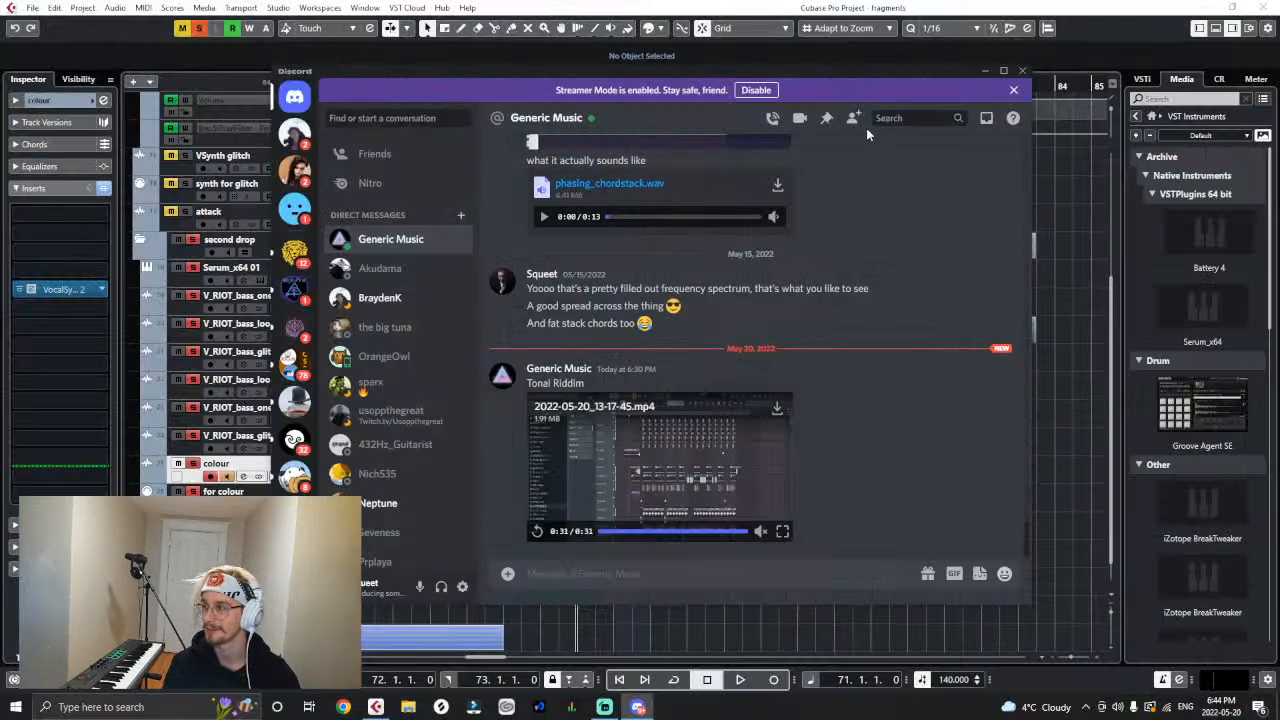
- Return to Cubase and place the VocalSynth 2 window clear of the second drop events at bar 71
{"action": "left_click", "coordinate": [986, 72]}
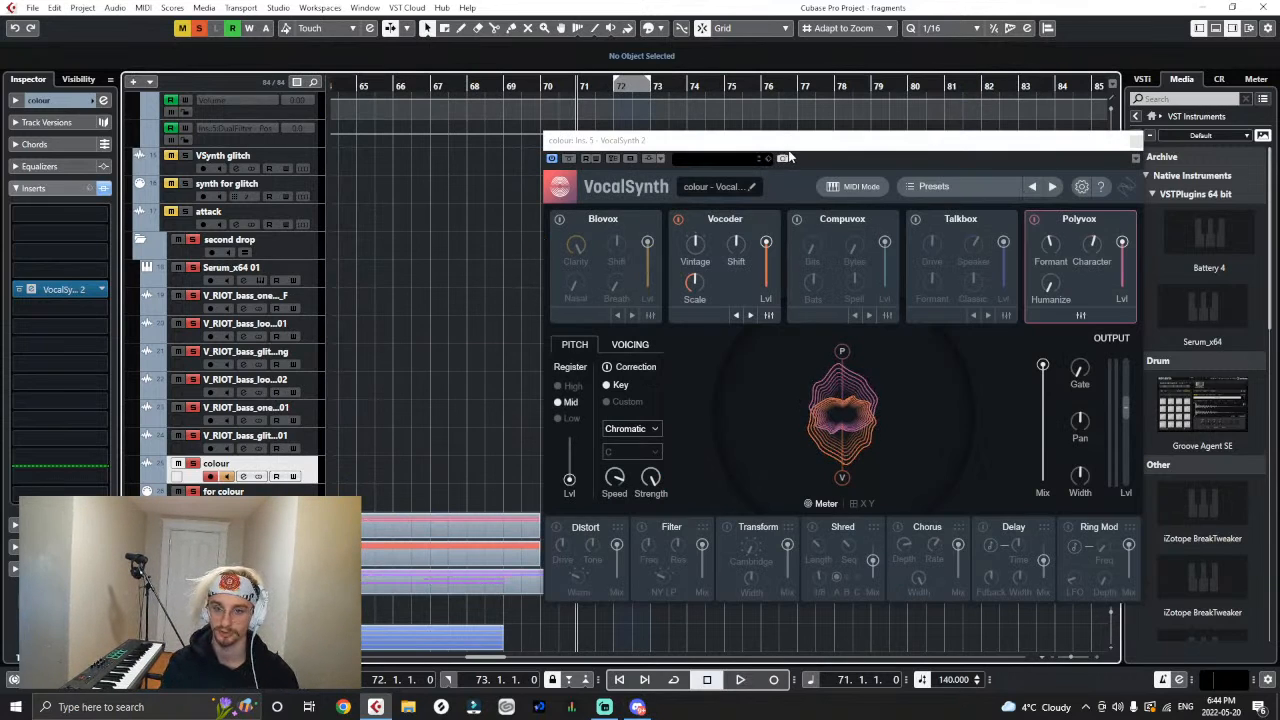
{"action": "left_click_drag", "start_coordinate": [787, 152], "coordinate": [666, 118]}
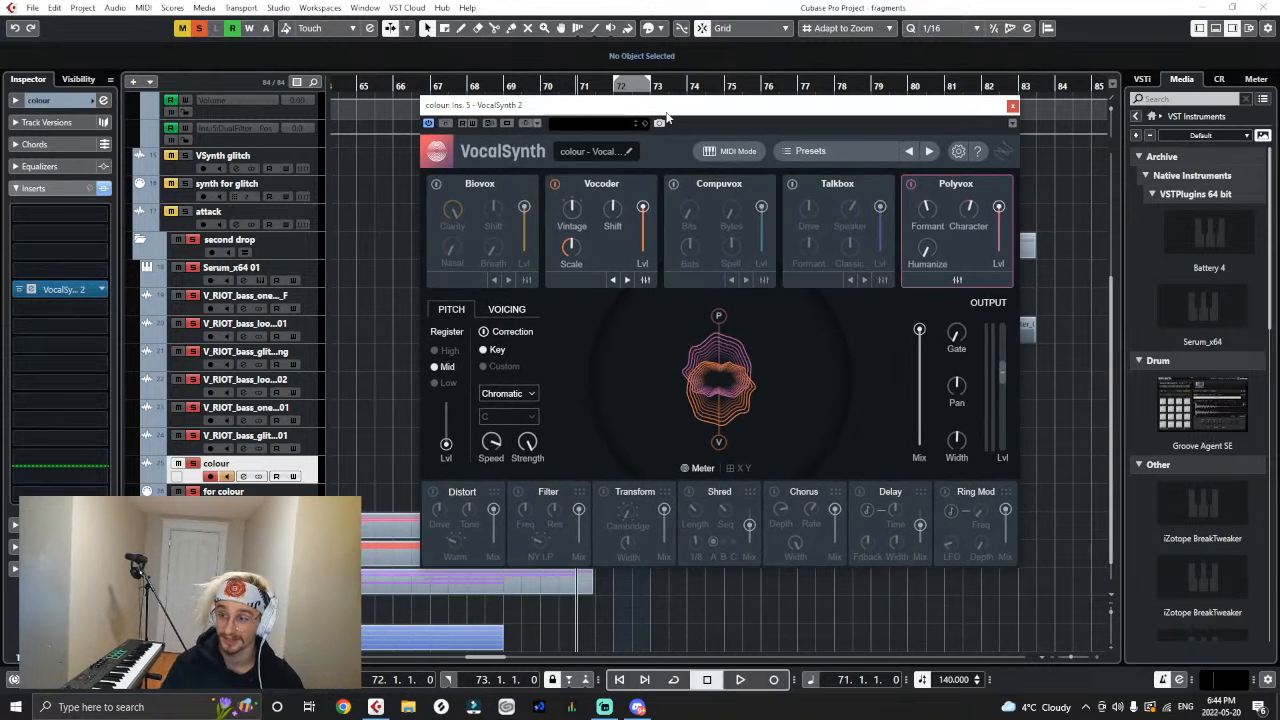
{"action": "key", "text": "g"}
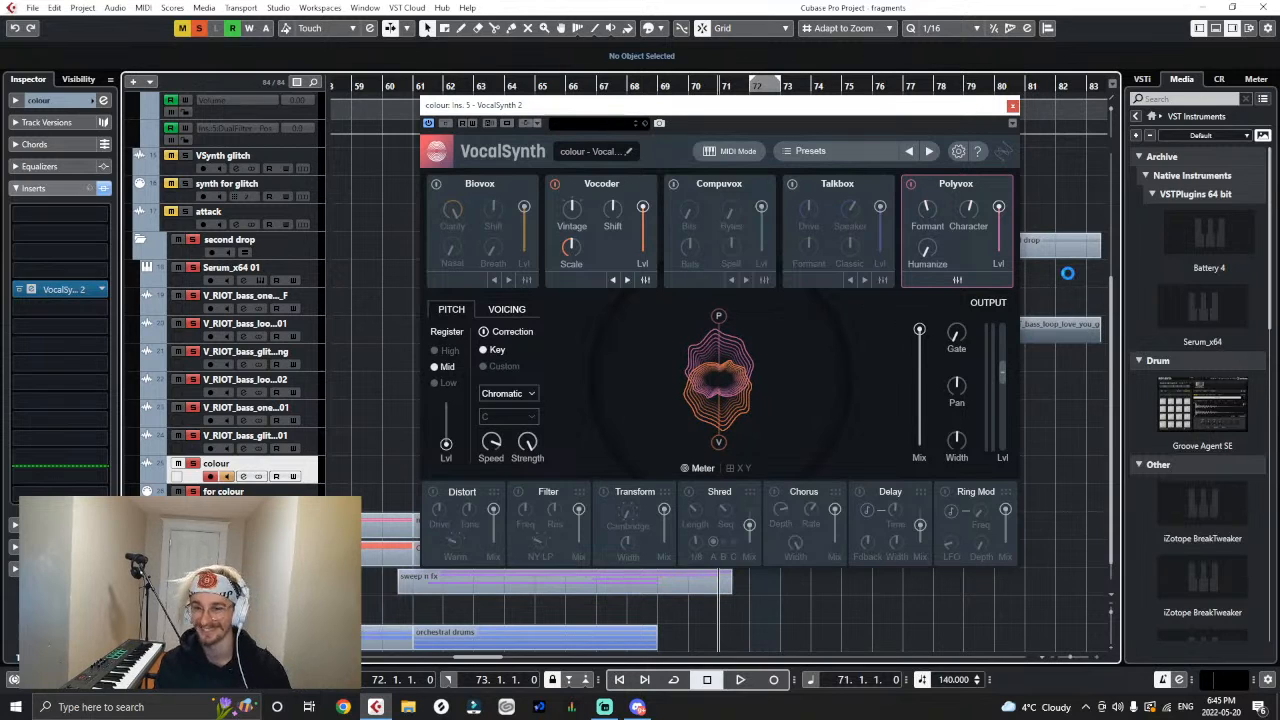
{"action": "key", "text": "g"}
{"action": "left_click_drag", "start_coordinate": [807, 109], "coordinate": [440, 121]}
{"action": "key", "text": "h"}
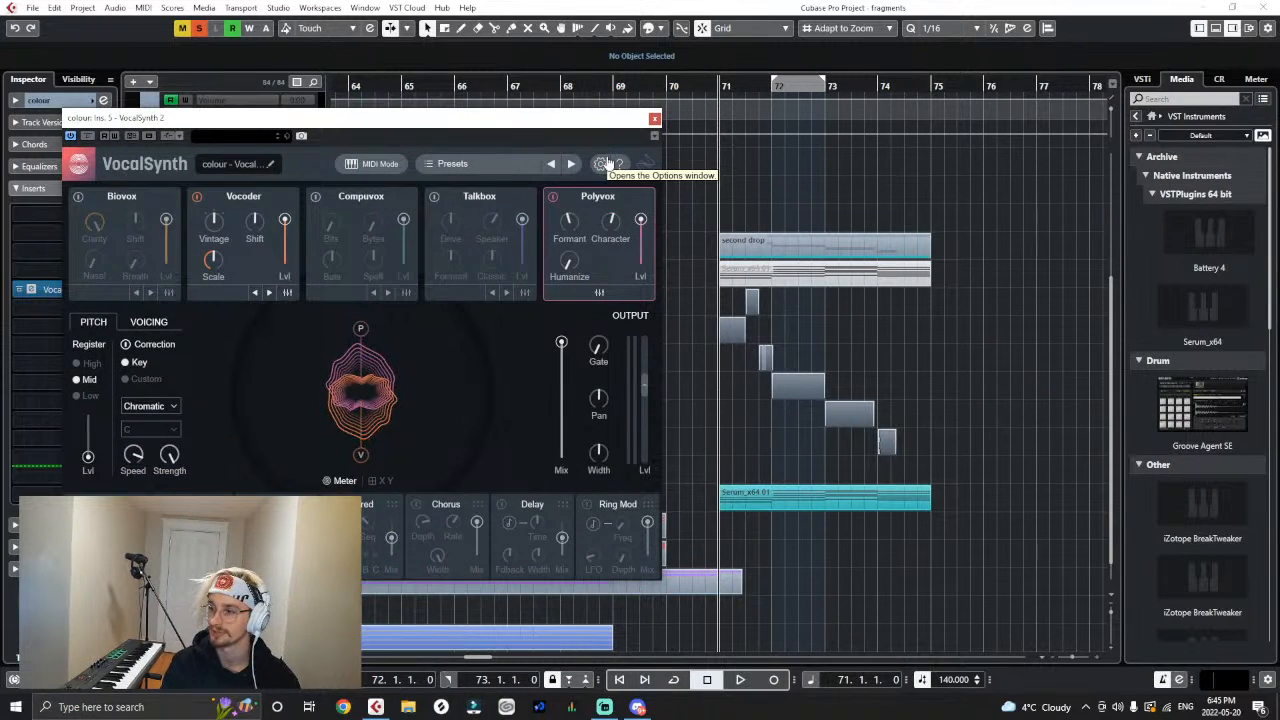
{"action": "key", "text": "h"}
{"action": "mouse_move", "coordinate": [562, 121]}
{"action": "left_mouse_down"}
{"action": "mouse_move", "coordinate": [584, 123]}
{"action": "mouse_move", "coordinate": [563, 114]}
{"action": "mouse_move", "coordinate": [576, 107]}
{"action": "left_mouse_up"}
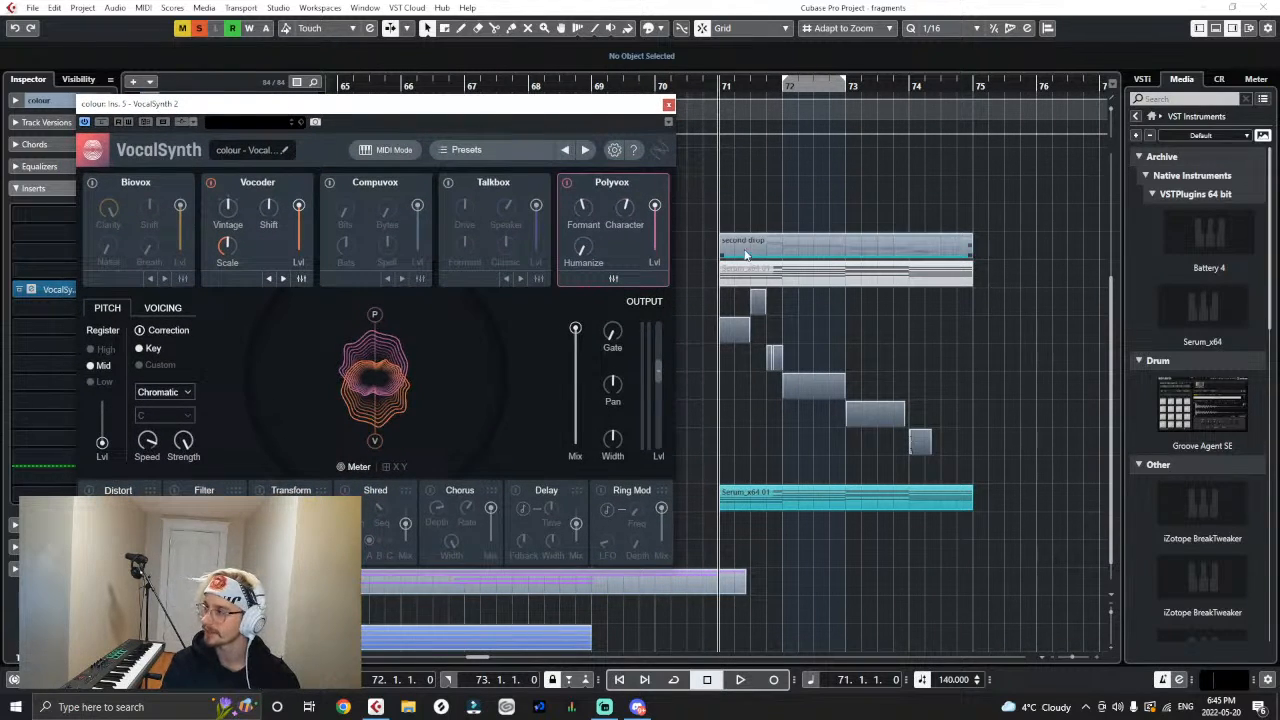
- Disable the Vocoder module and audition Polyvox alone from bar 71 while lowering its Formant to -5
{"action": "left_click", "coordinate": [212, 184]}
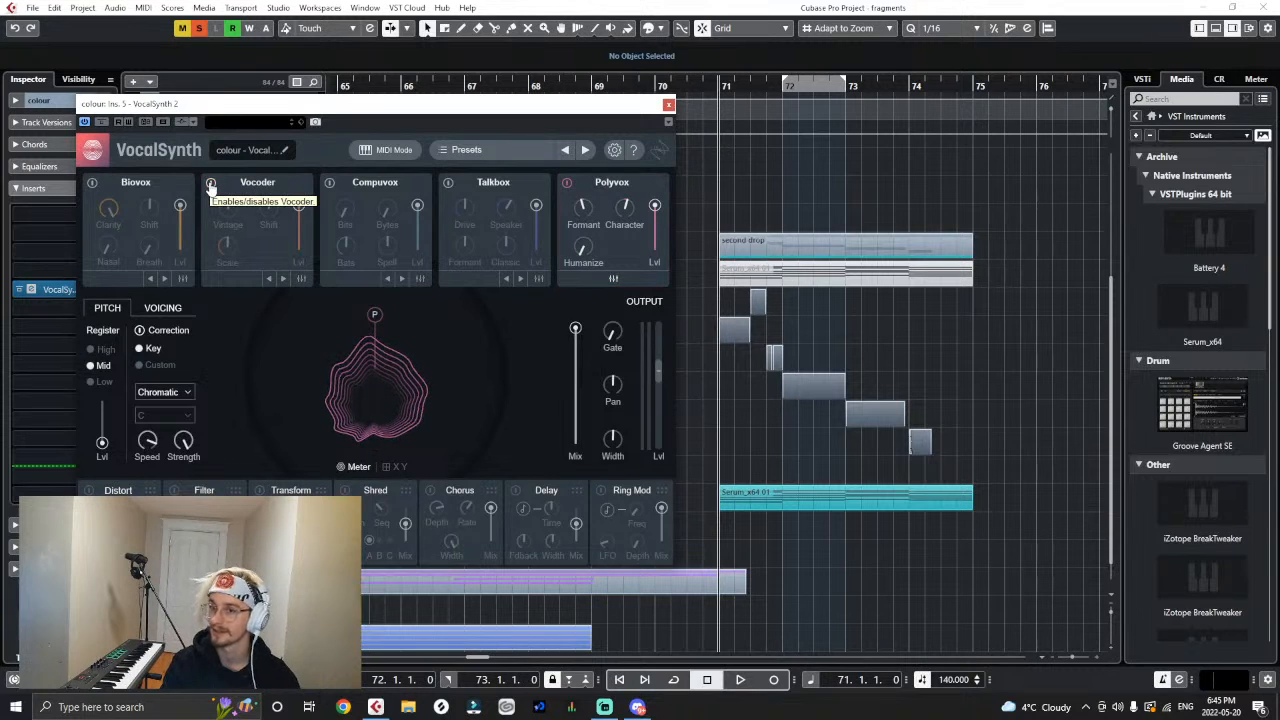
{"action": "key", "text": "space"}
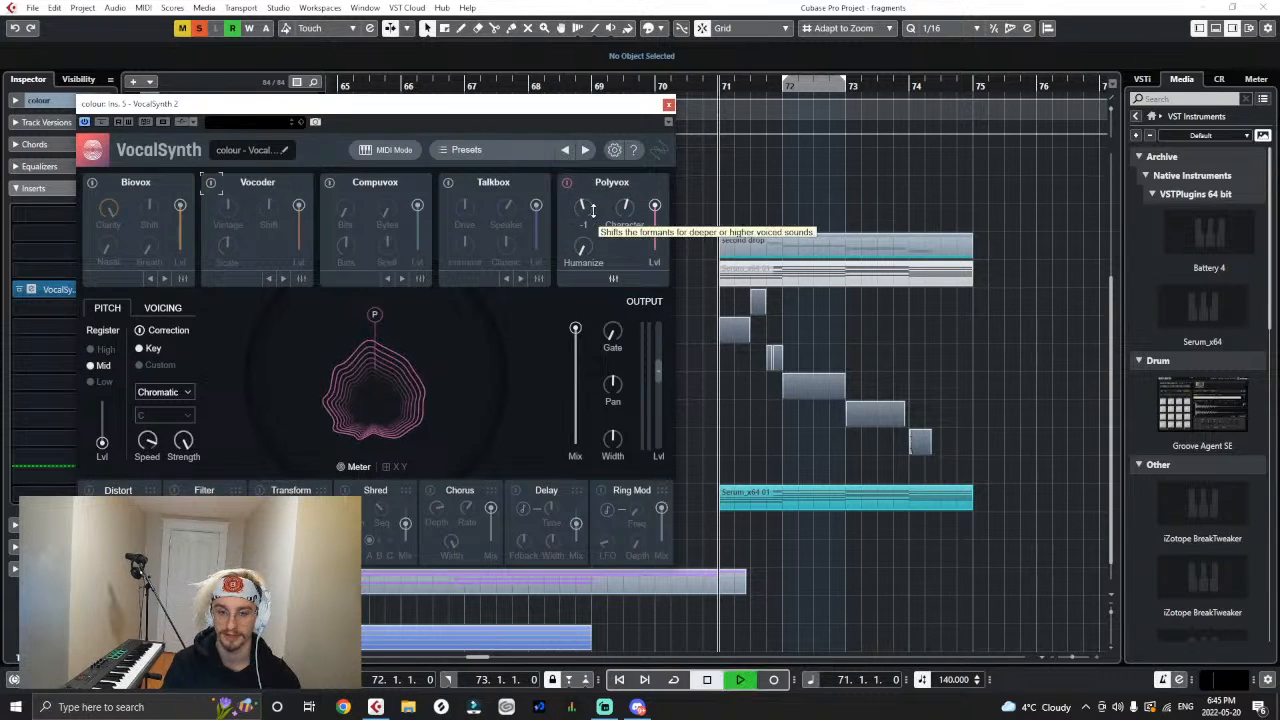
{"action": "left_click_drag", "start_coordinate": [582, 208], "coordinate": [578, 232]}
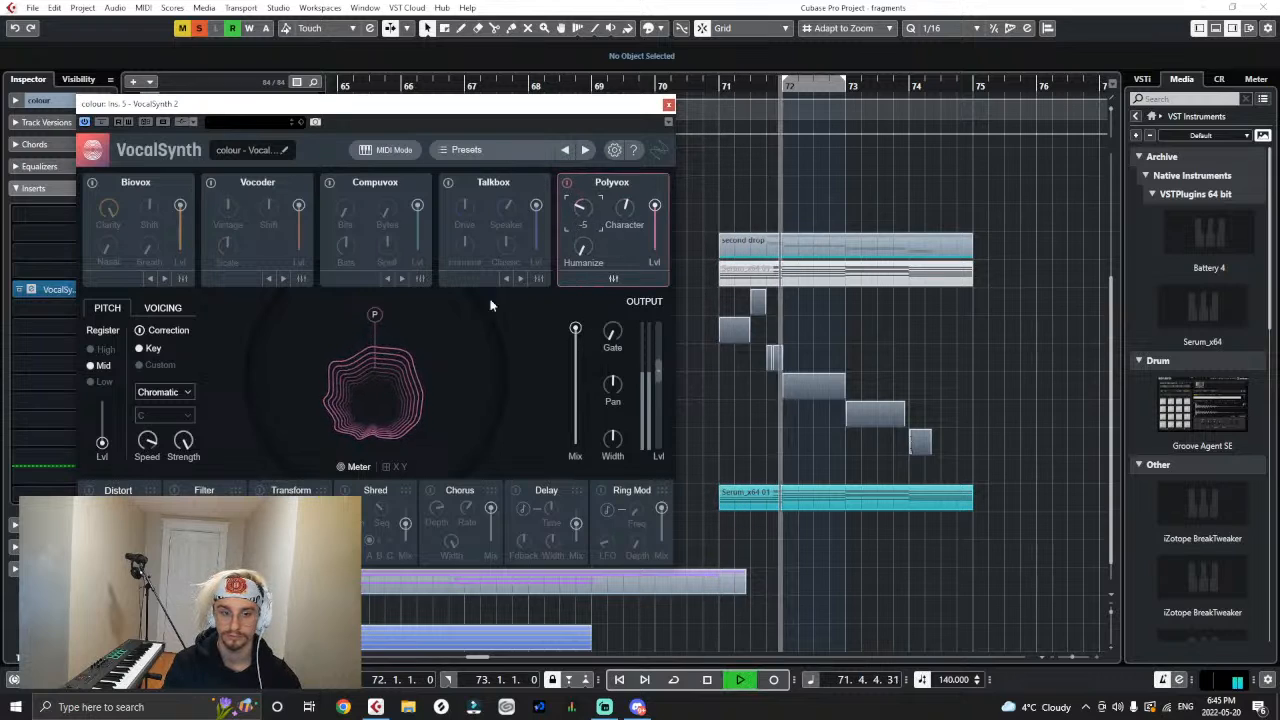
{"action": "key", "text": "space"}
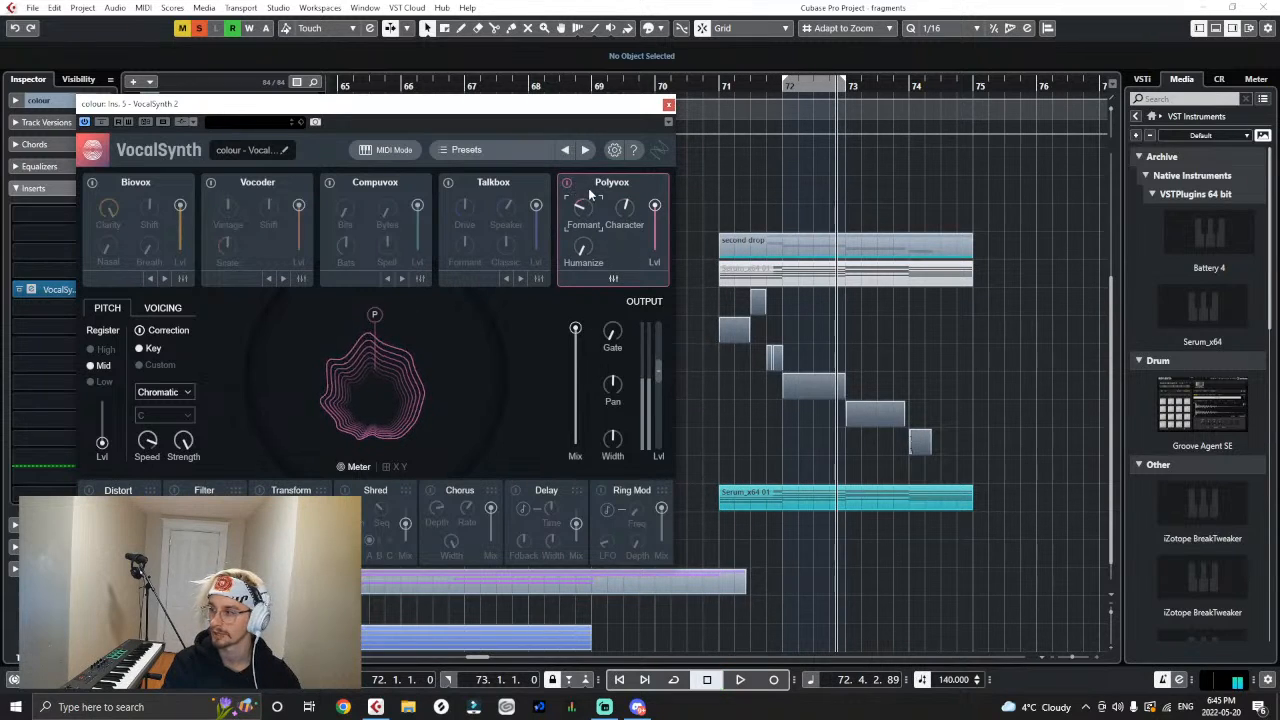
- Toggle Polyvox off and on, then replay the drop from bar 71 while trying Formant values between 3 and 6
{"action": "left_click", "coordinate": [567, 183]}
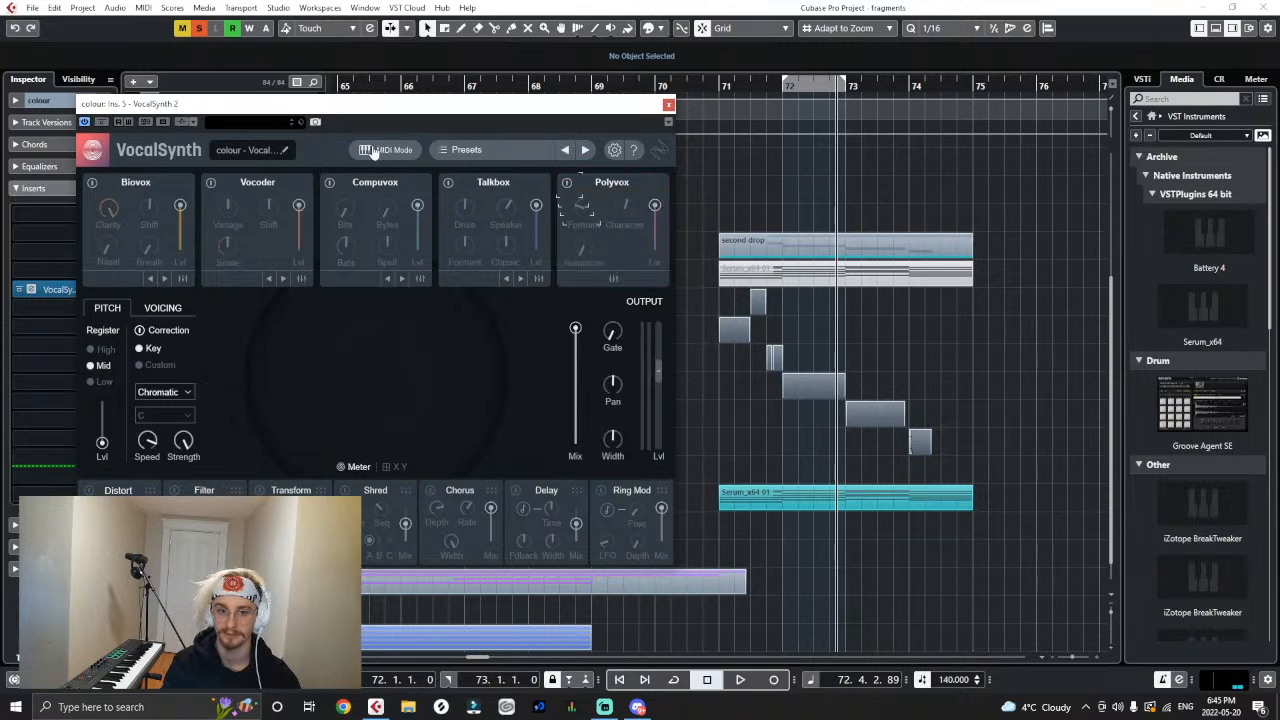
{"action": "left_click", "coordinate": [566, 183]}
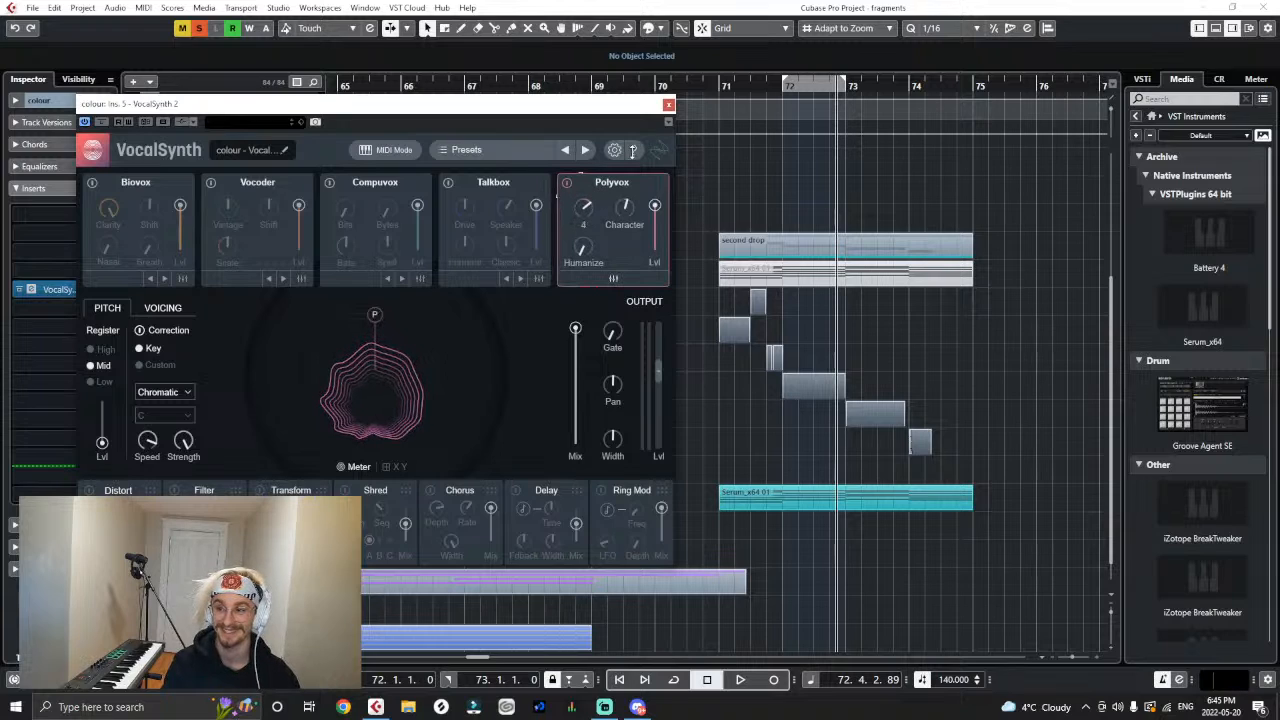
{"action": "key", "text": "space"}
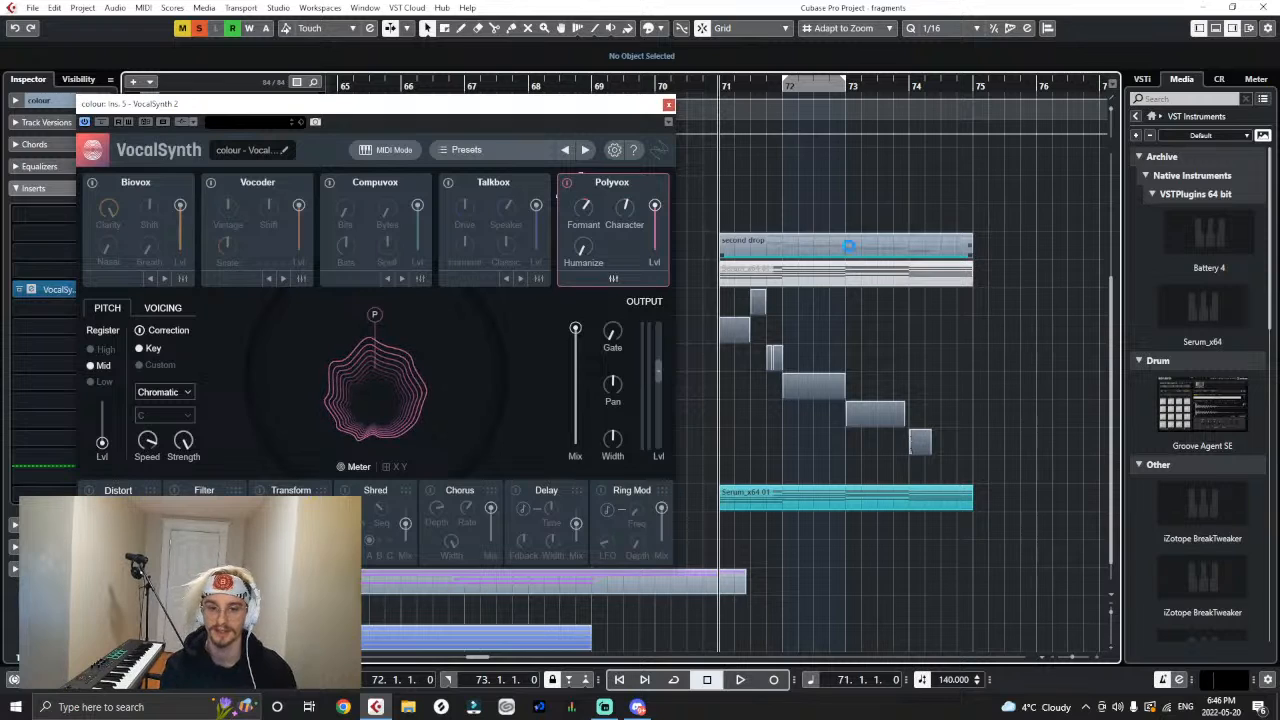
{"action": "key", "text": "space"}
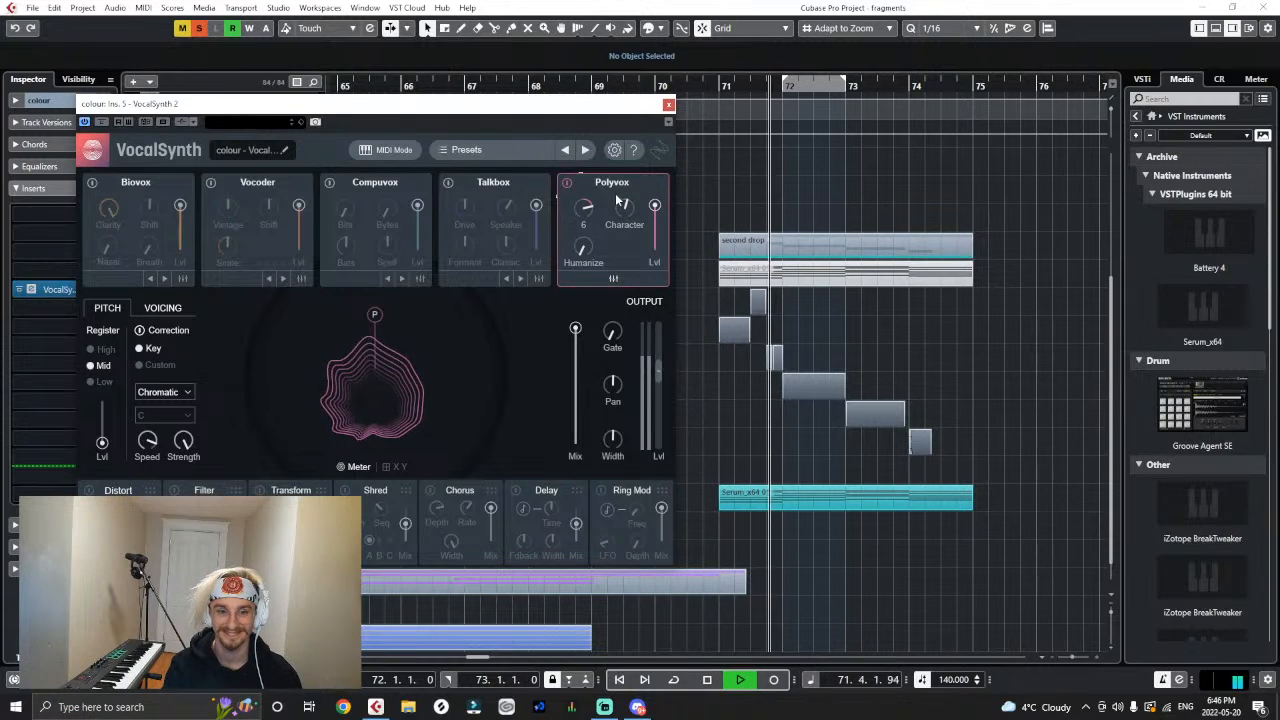
{"action": "key", "text": "space"}
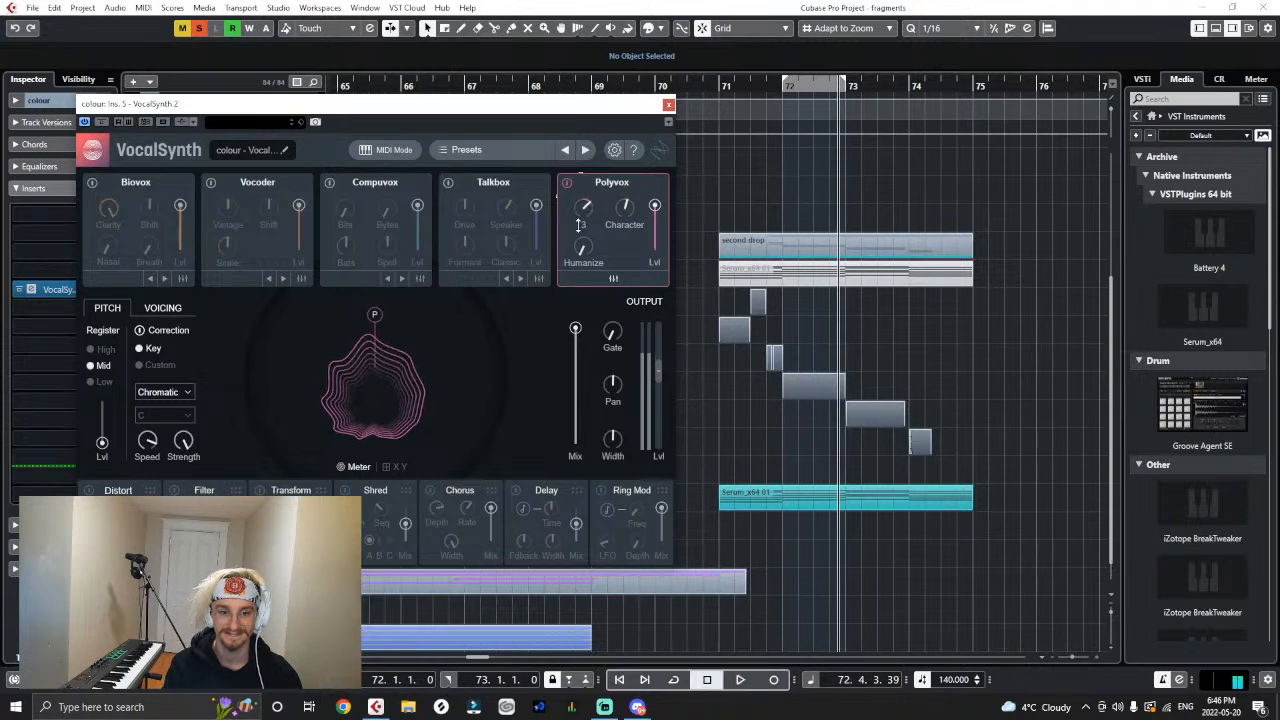
- Disable Polyvox, re-enable the Vocoder, and play the drop while moving the Vocoder's character from Hard to Smooth
{"action": "left_click", "coordinate": [567, 182]}
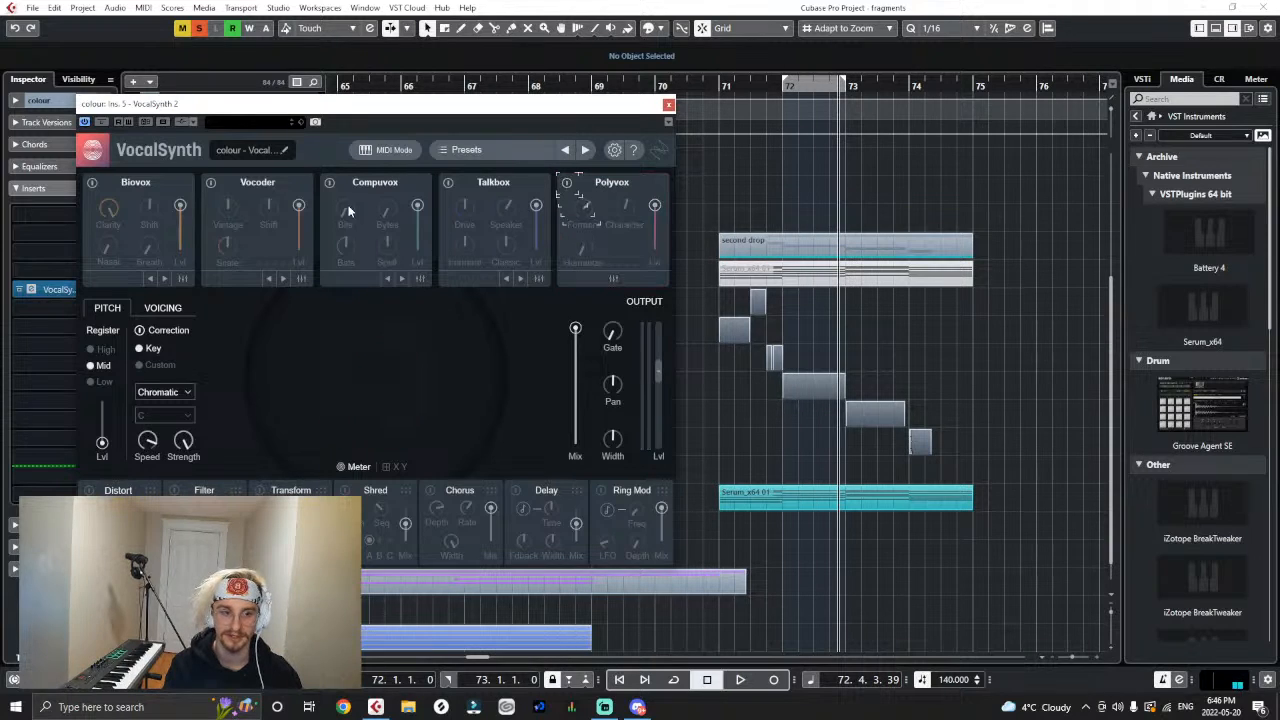
{"action": "left_click", "coordinate": [211, 182]}
{"action": "key", "text": "space"}
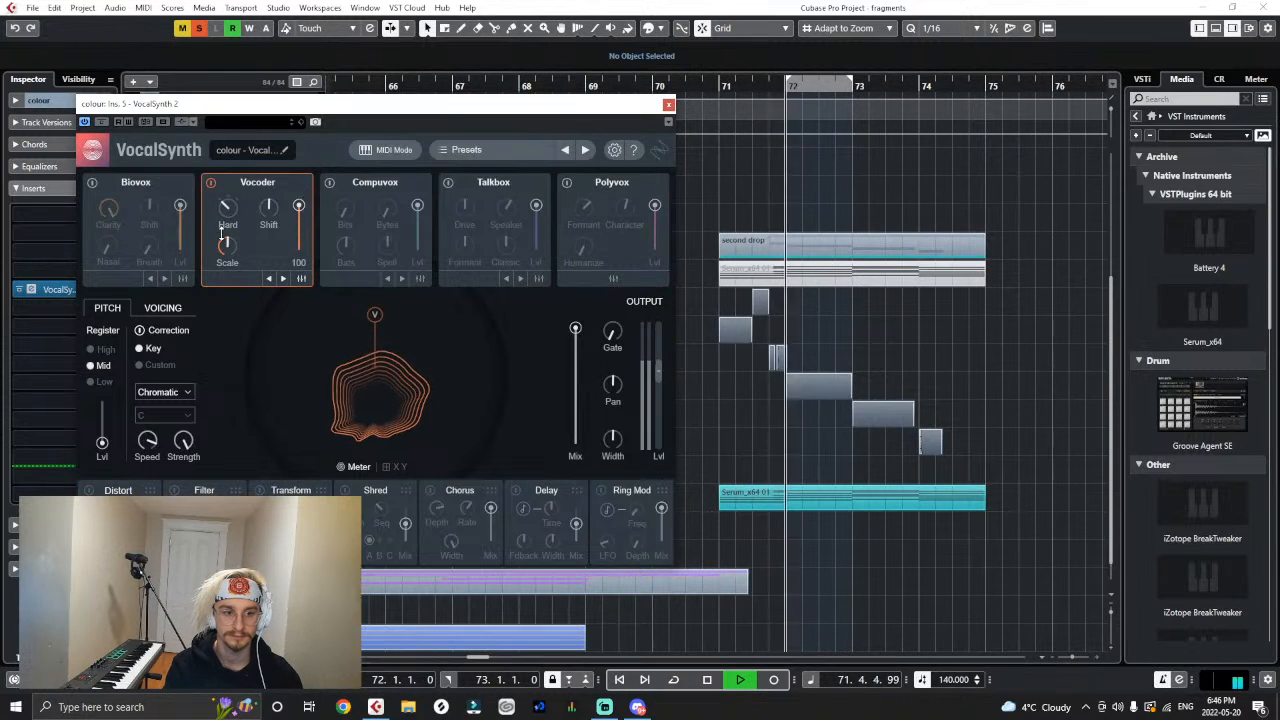
{"action": "left_click_drag", "start_coordinate": [227, 207], "coordinate": [265, 139]}
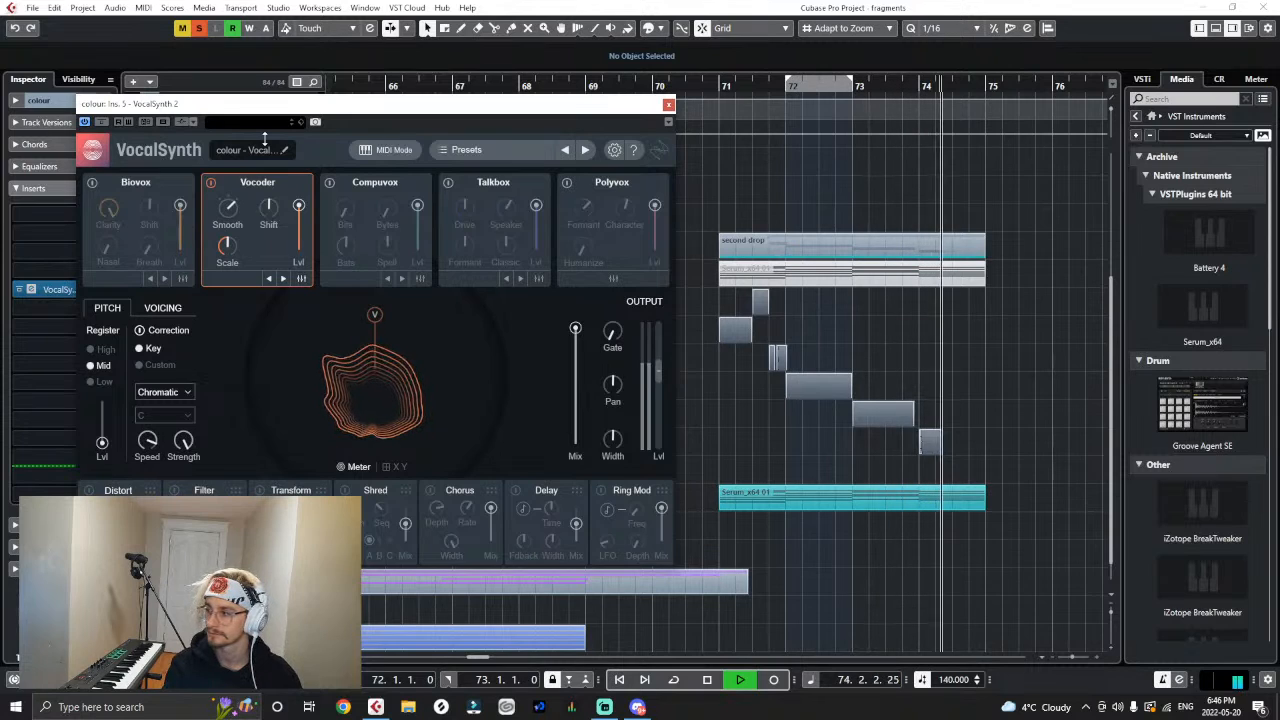
{"action": "key", "text": "space"}
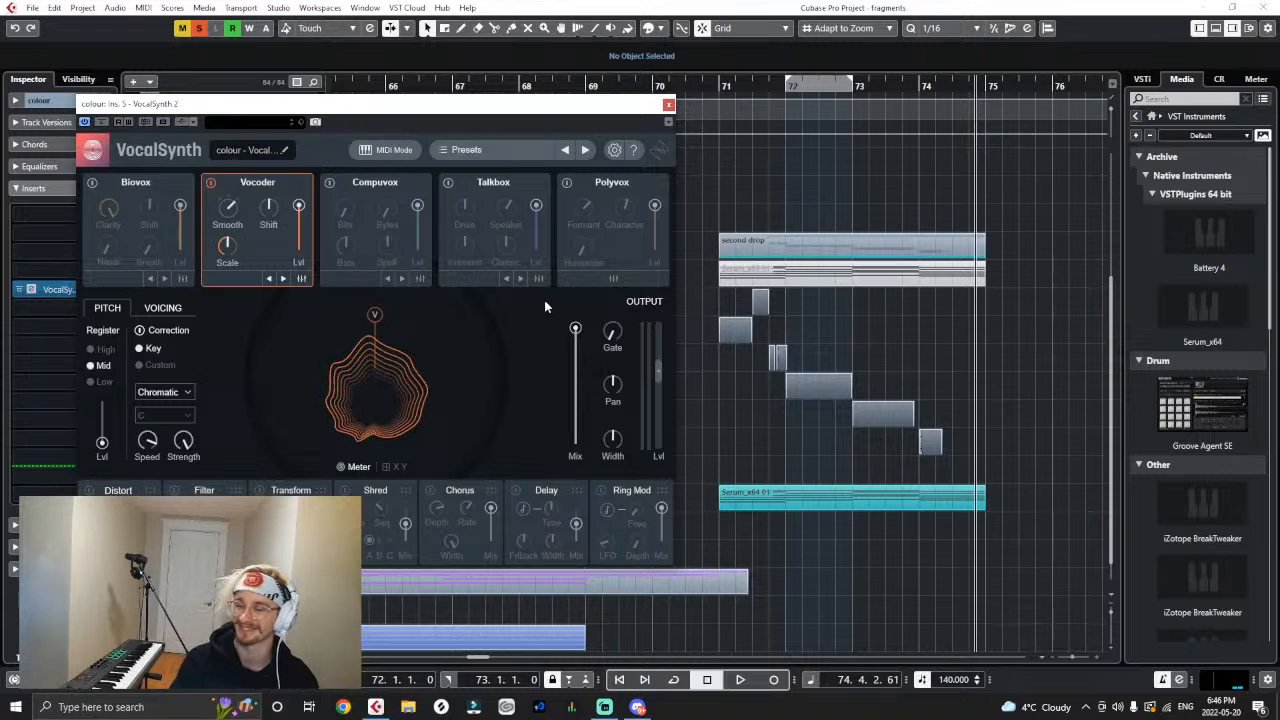
- Replay the drop from bar 71, setting the Vocoder's character to Vintage and raising its Shift
{"action": "left_click", "coordinate": [705, 92]}
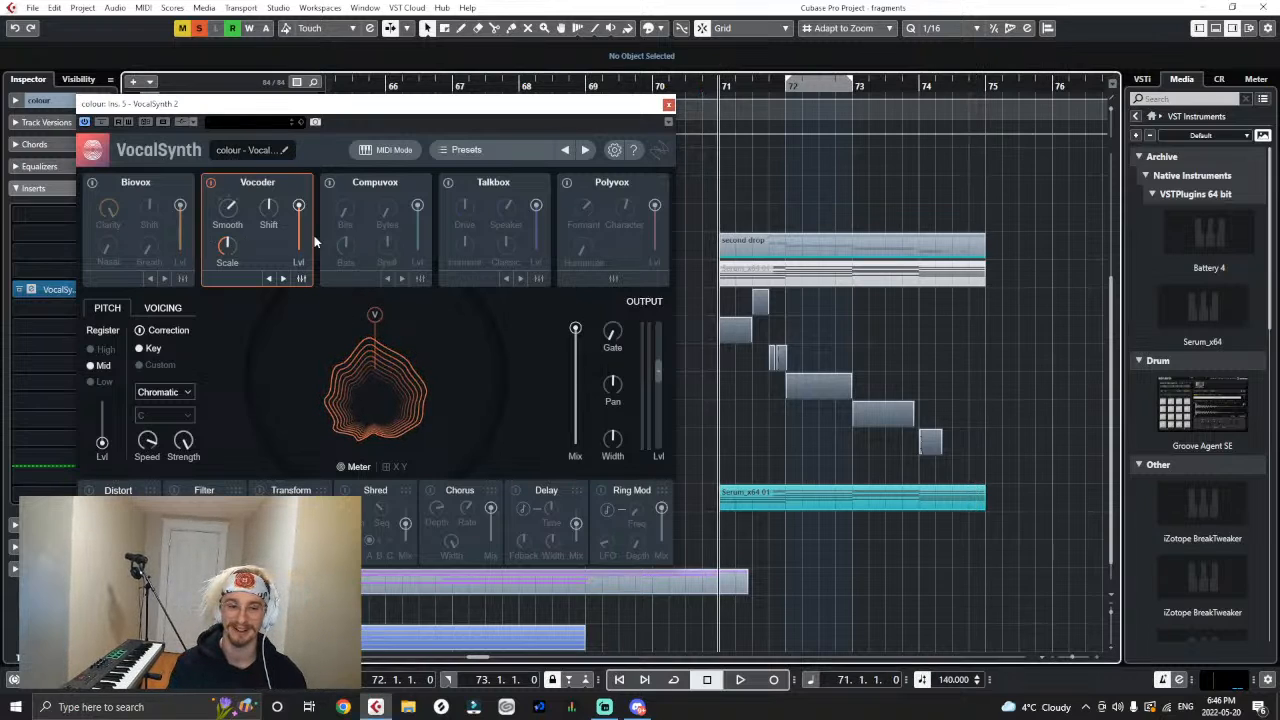
{"action": "key", "text": "space"}
{"action": "left_click_drag", "start_coordinate": [226, 208], "coordinate": [350, 155]}
{"action": "key", "text": "space"}
{"action": "left_click", "coordinate": [710, 87]}
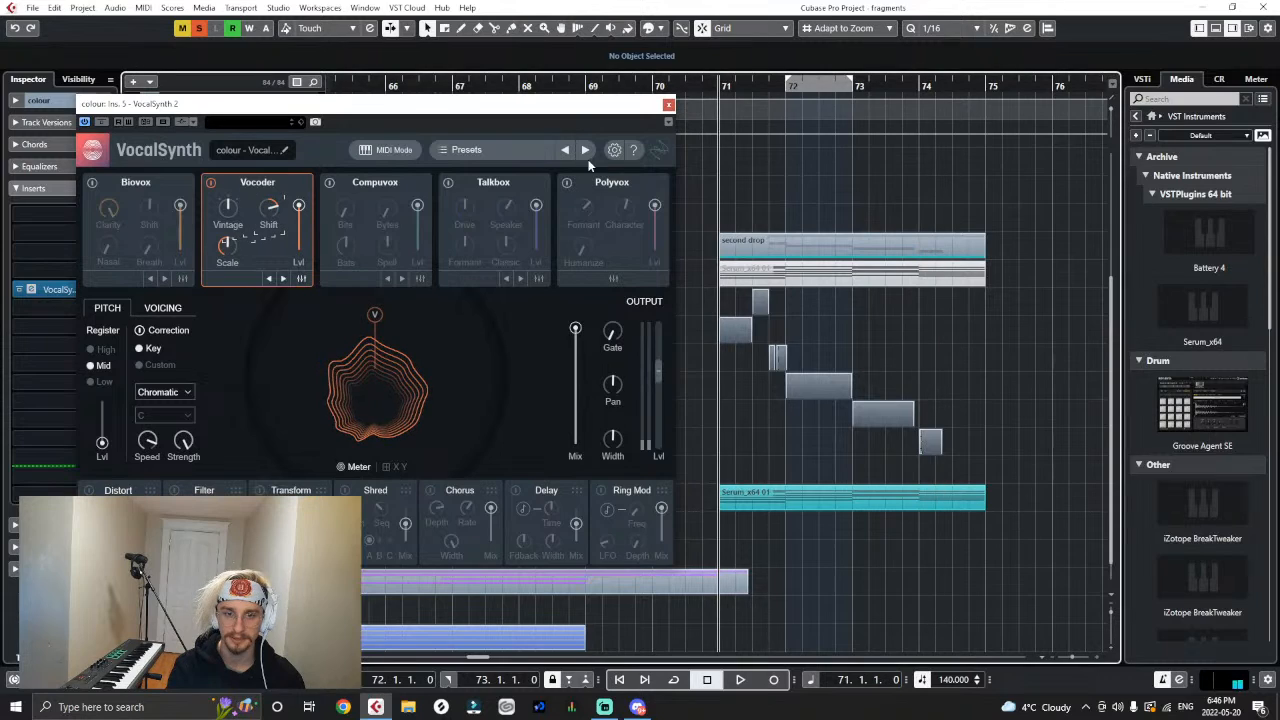
- Loop bar 71 to 72 and set the Vocoder's Shift to 19 during playback
{"action": "left_click_drag", "start_coordinate": [720, 82], "coordinate": [786, 82]}
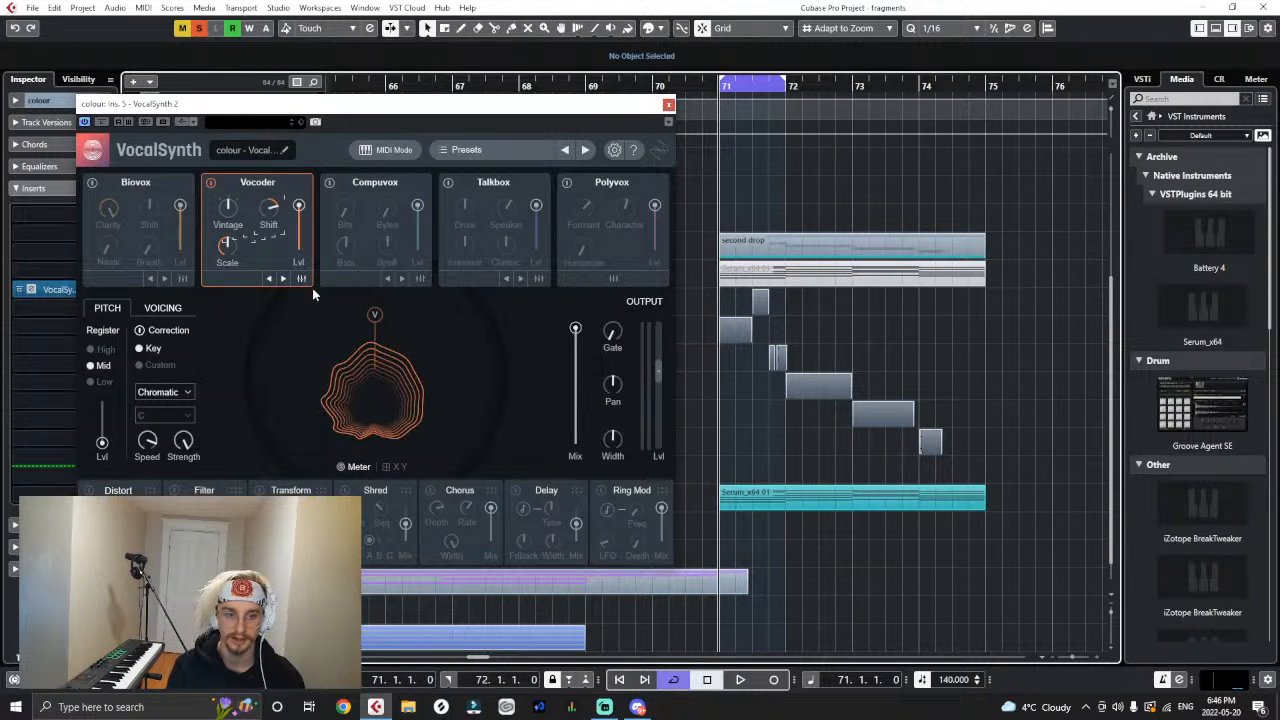
{"action": "left_click_drag", "start_coordinate": [271, 208], "coordinate": [310, 90]}
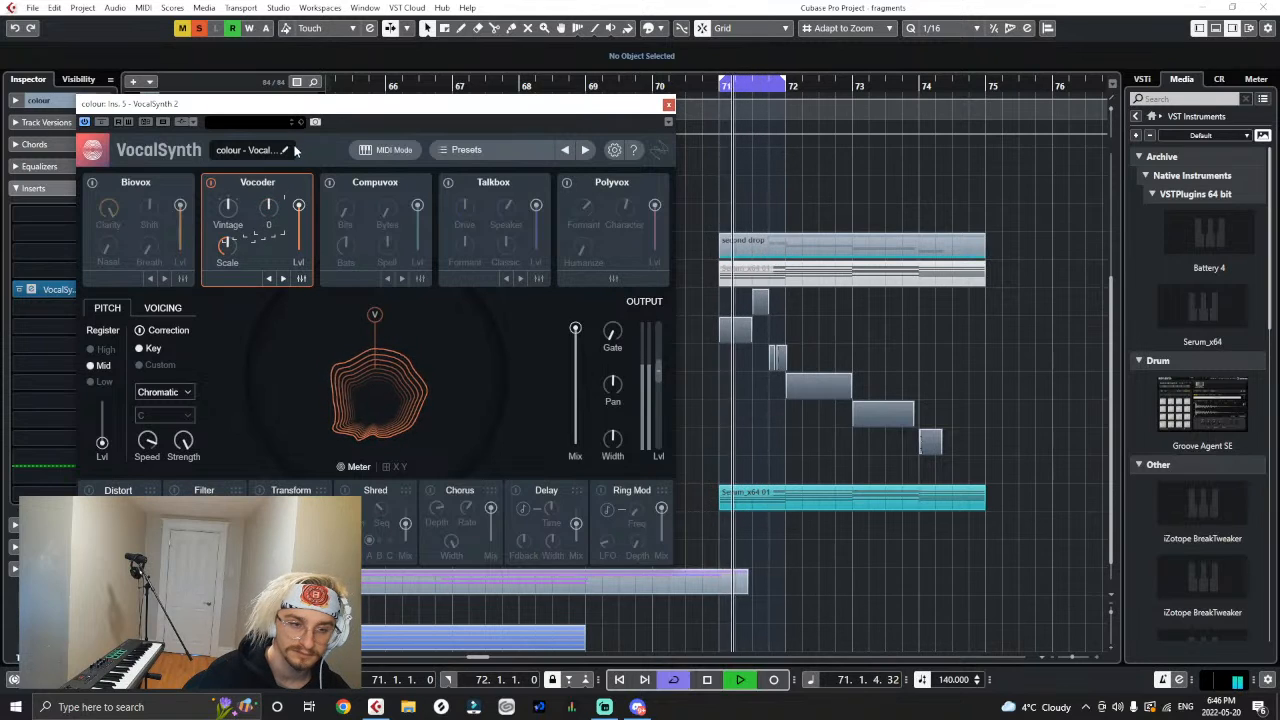
{"action": "double_click", "coordinate": [269, 205]}
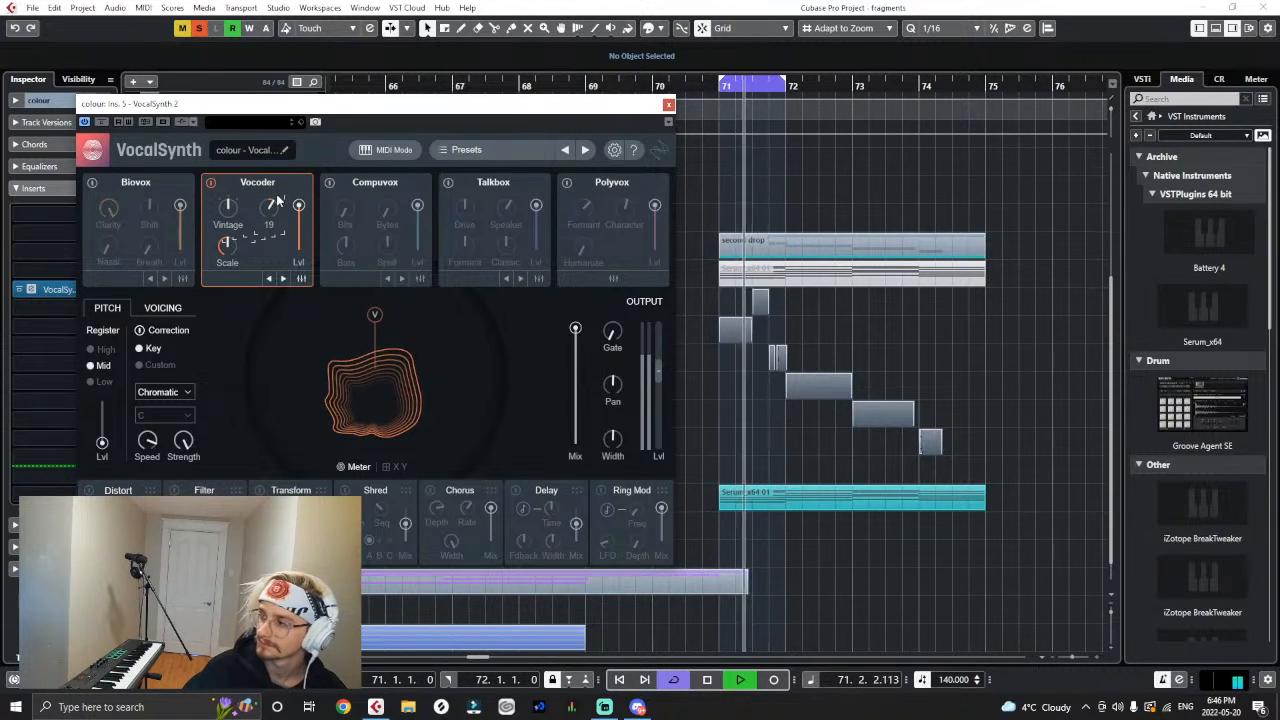
{"action": "key", "text": "space"}
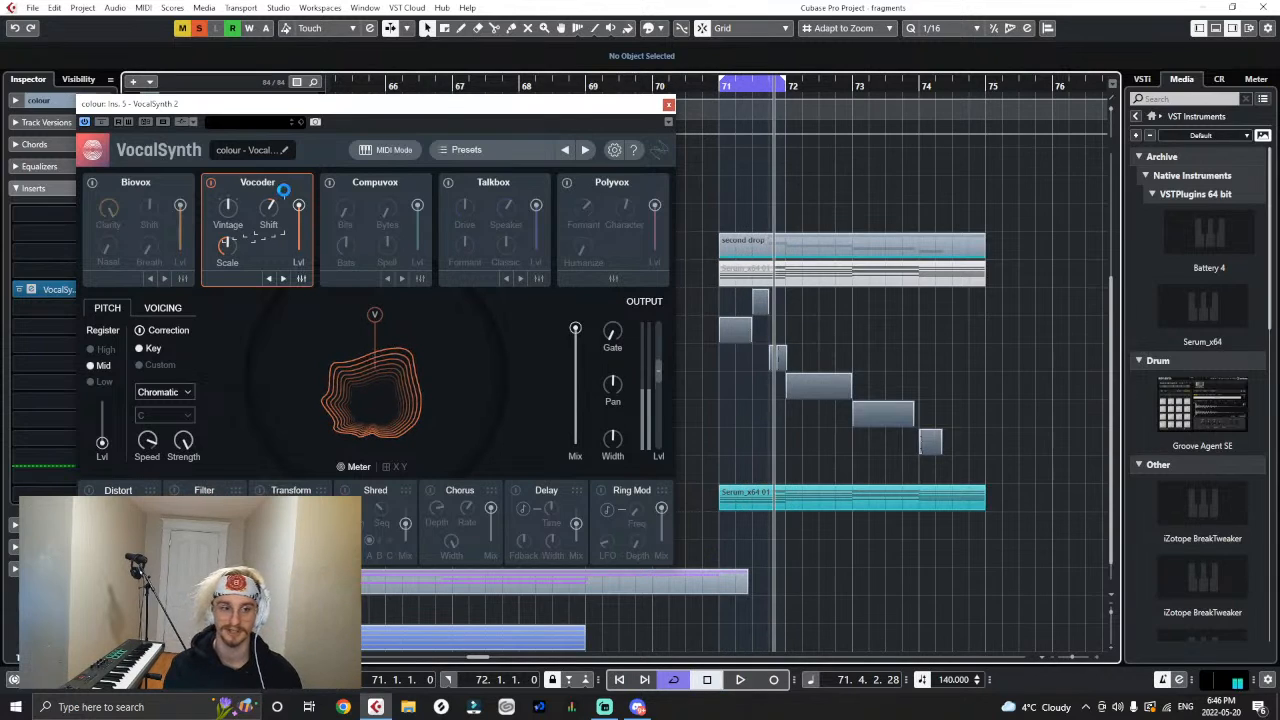
- Enable the Compuvox module, lower its level slightly, and compare the looped bar with Compuvox off and on
{"action": "left_click", "coordinate": [330, 184]}
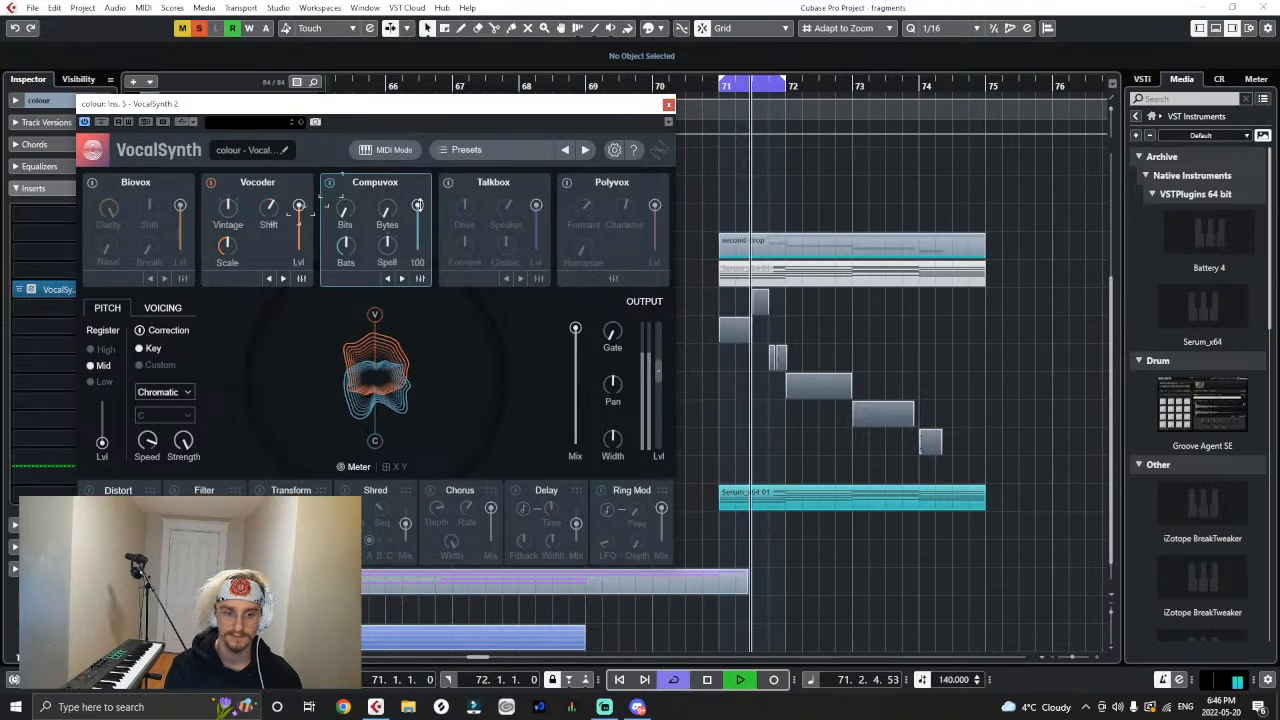
{"action": "left_click_drag", "start_coordinate": [418, 206], "coordinate": [419, 209]}
{"action": "left_click", "coordinate": [330, 183]}
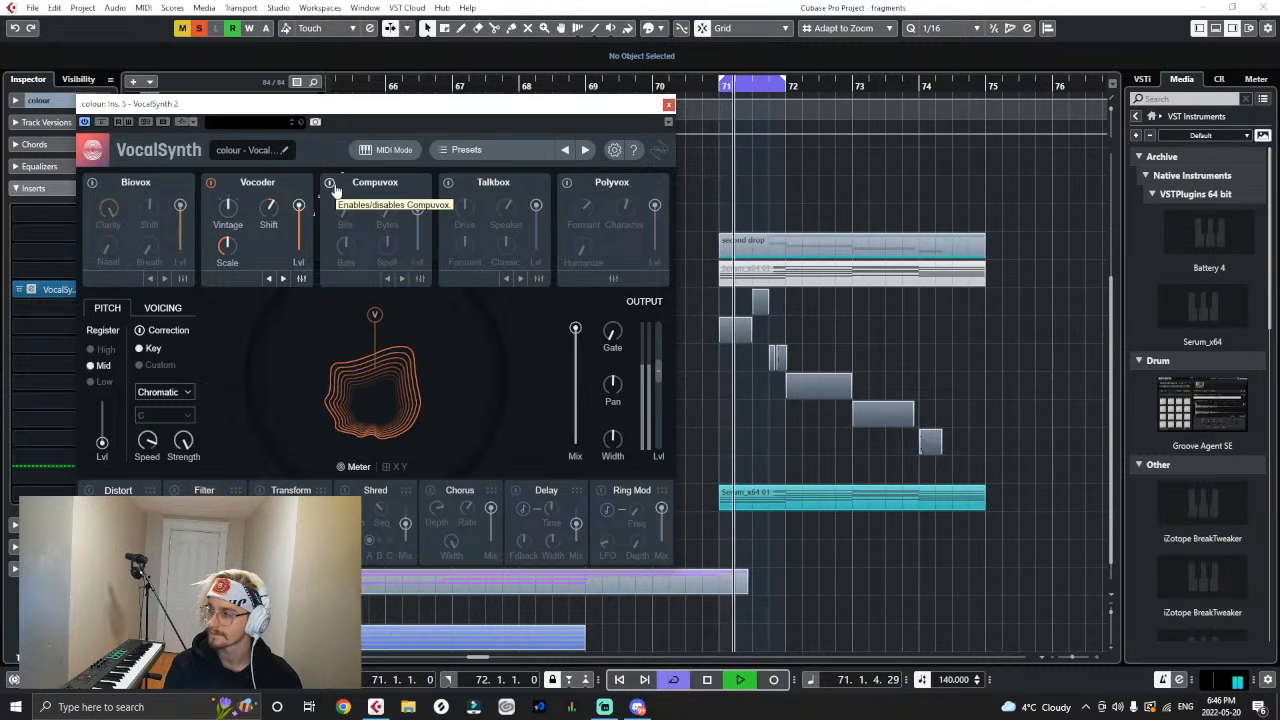
{"action": "left_click", "coordinate": [330, 183]}
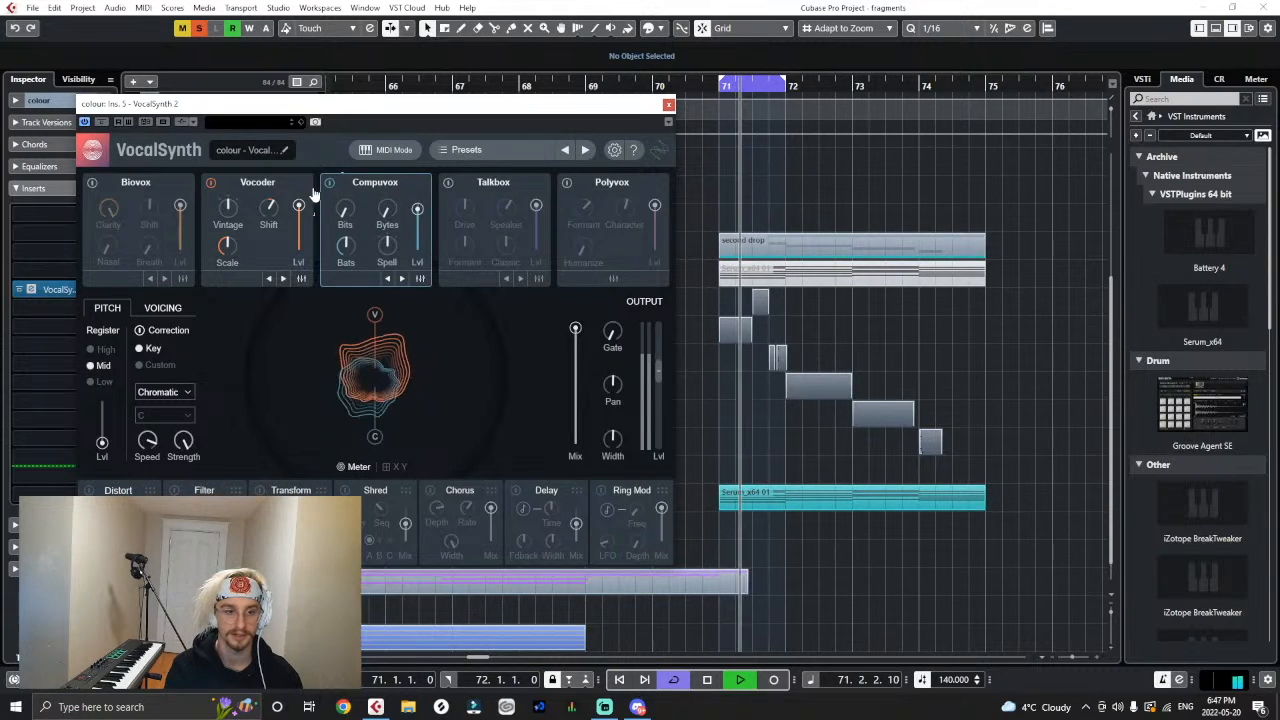
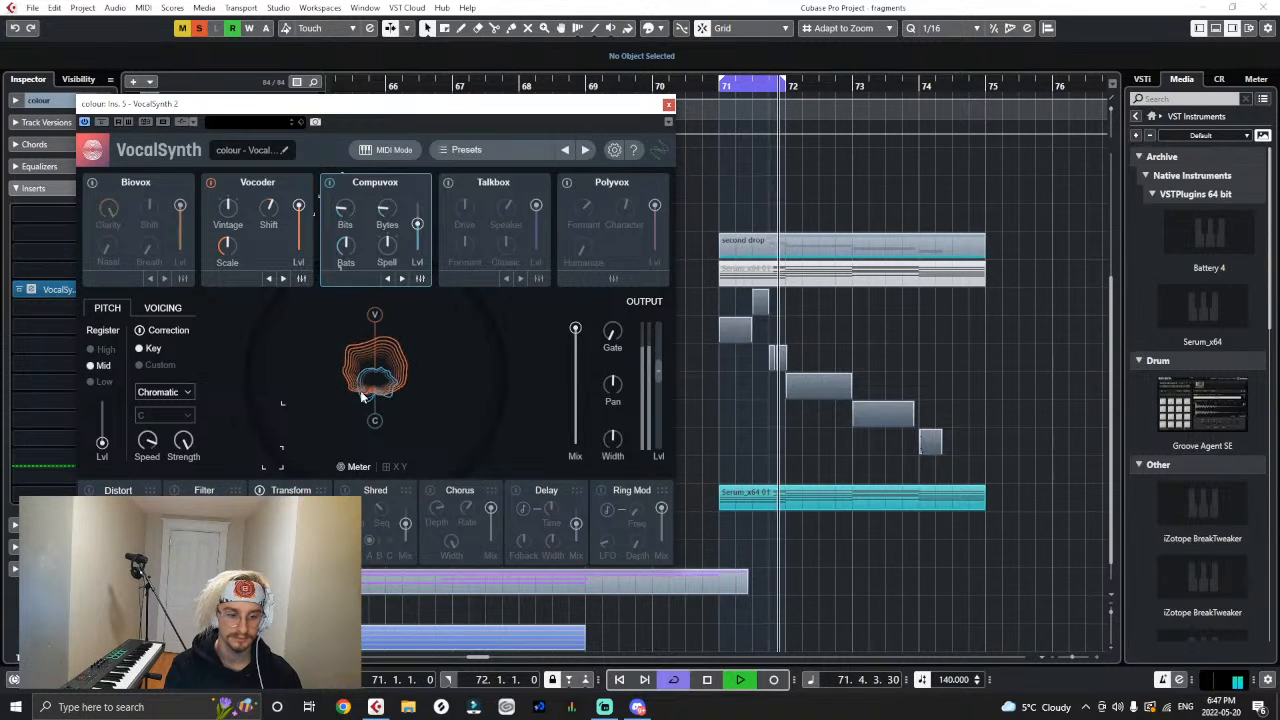
- Stop the loop, move VocalSynth 2 up the colour track's inserts, and add Saturn 2 in the slot directly after it
{"action": "key", "text": "space"}
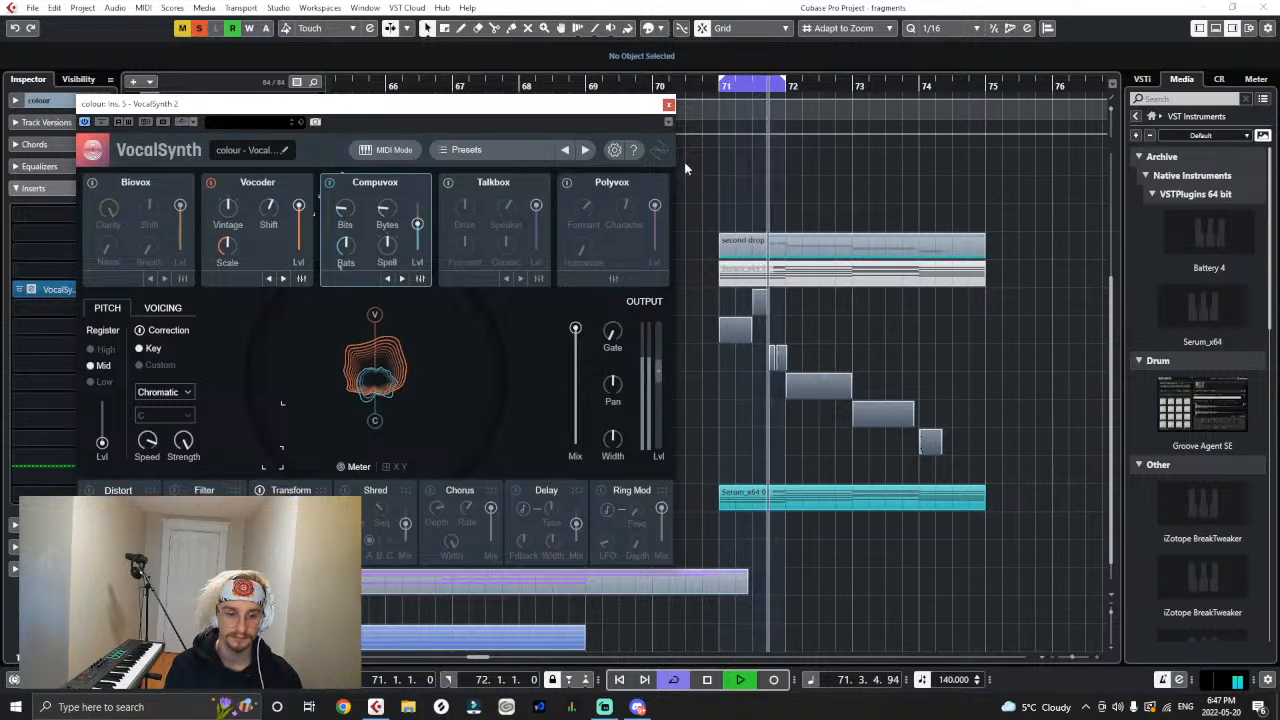
{"action": "left_click", "coordinate": [669, 105]}
{"action": "key", "text": "space"}
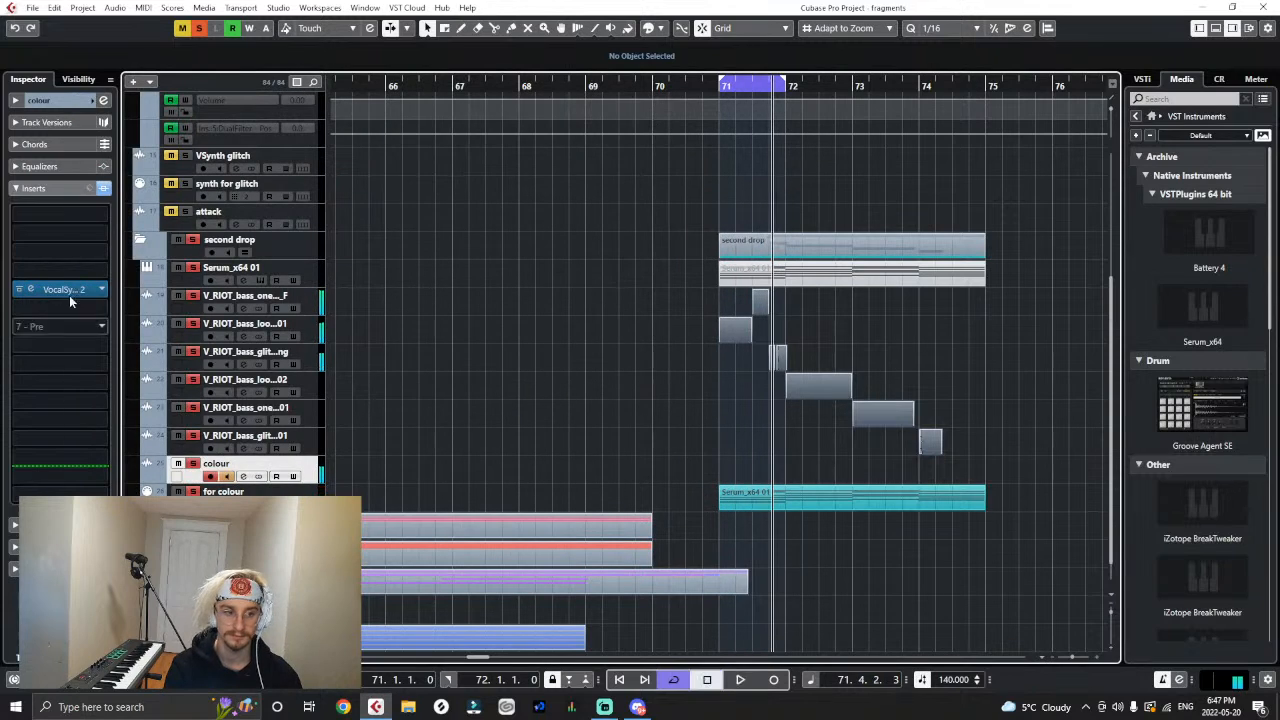
{"action": "left_click_drag", "start_coordinate": [69, 293], "coordinate": [75, 250]}
{"action": "left_click", "coordinate": [63, 277]}
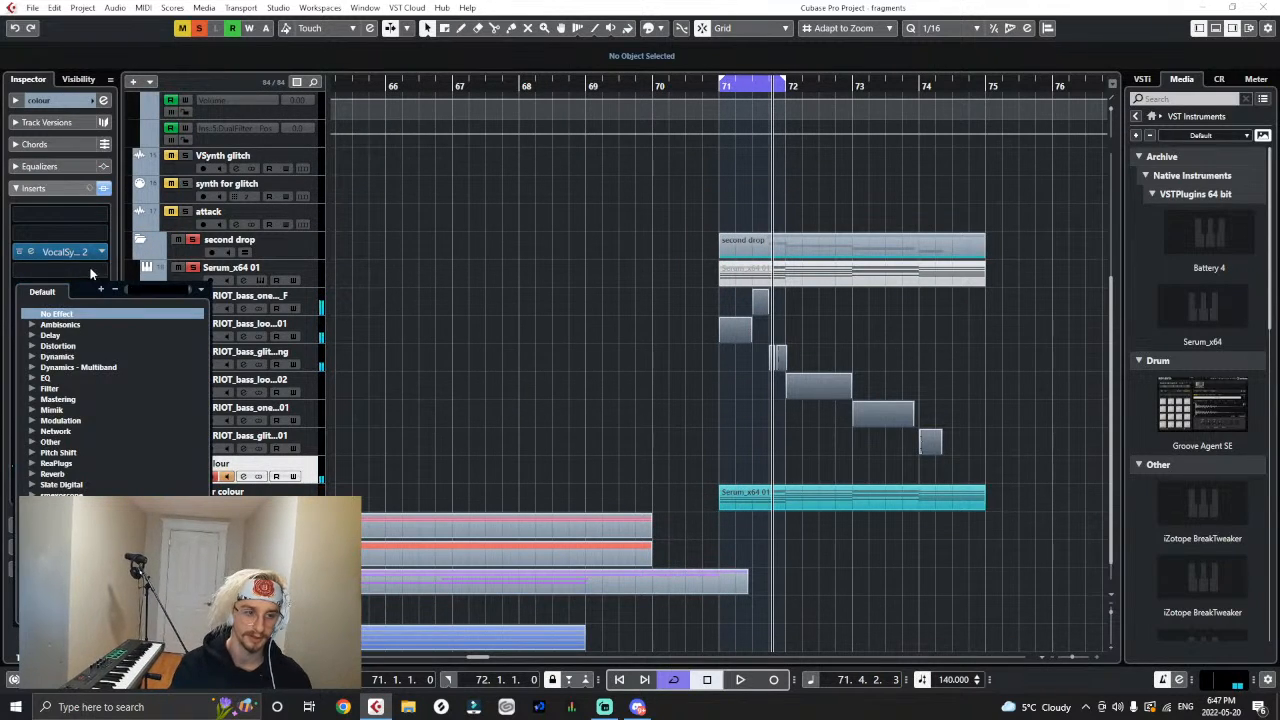
{"action": "type", "text": "sat"}
{"action": "left_click", "coordinate": [75, 307]}
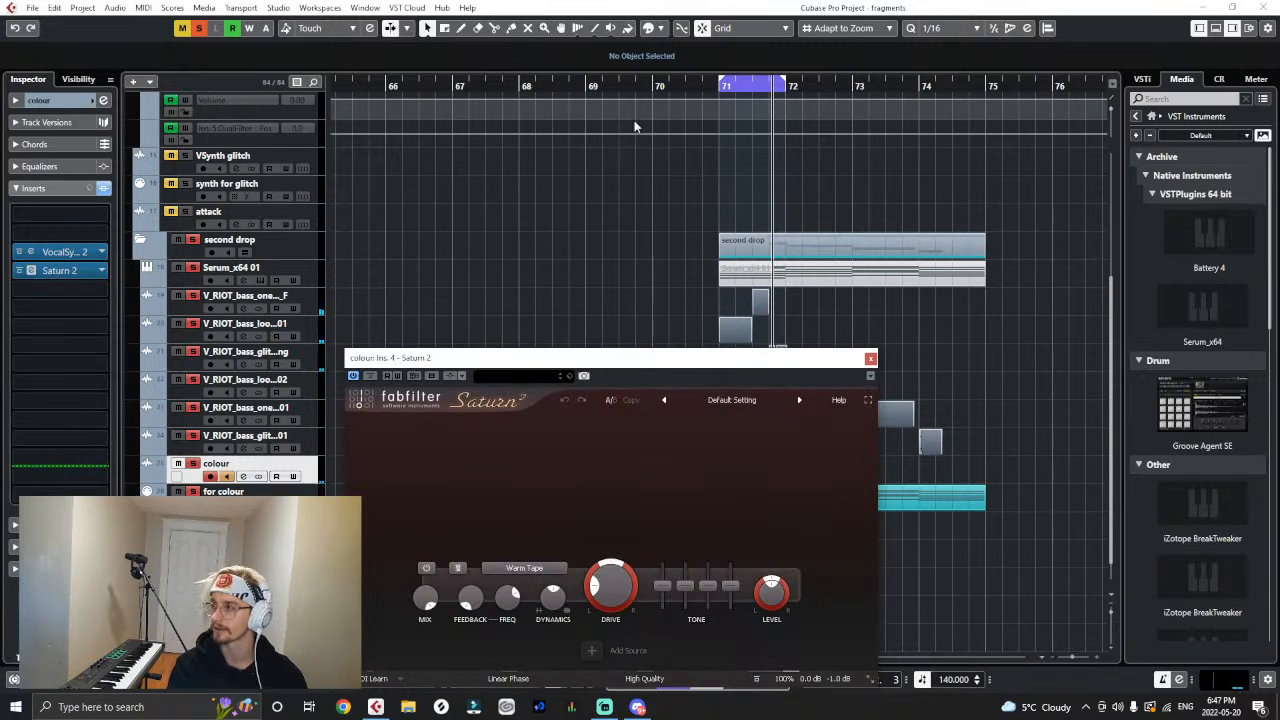
- Split Saturn 2 into three bands during loop playback, widen the middle band upward, and raise its level and drive
{"action": "key", "text": "space"}
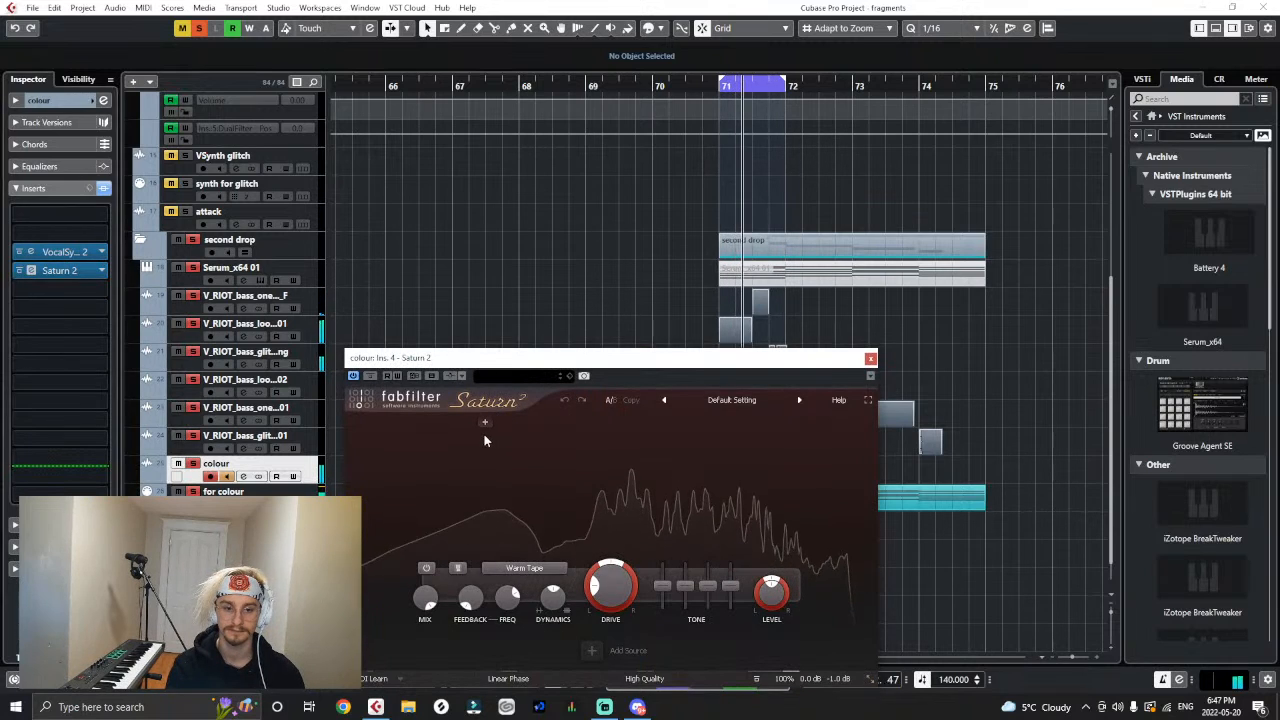
{"action": "left_click_drag", "start_coordinate": [487, 429], "coordinate": [570, 463]}
{"action": "left_click_drag", "start_coordinate": [693, 422], "coordinate": [731, 423]}
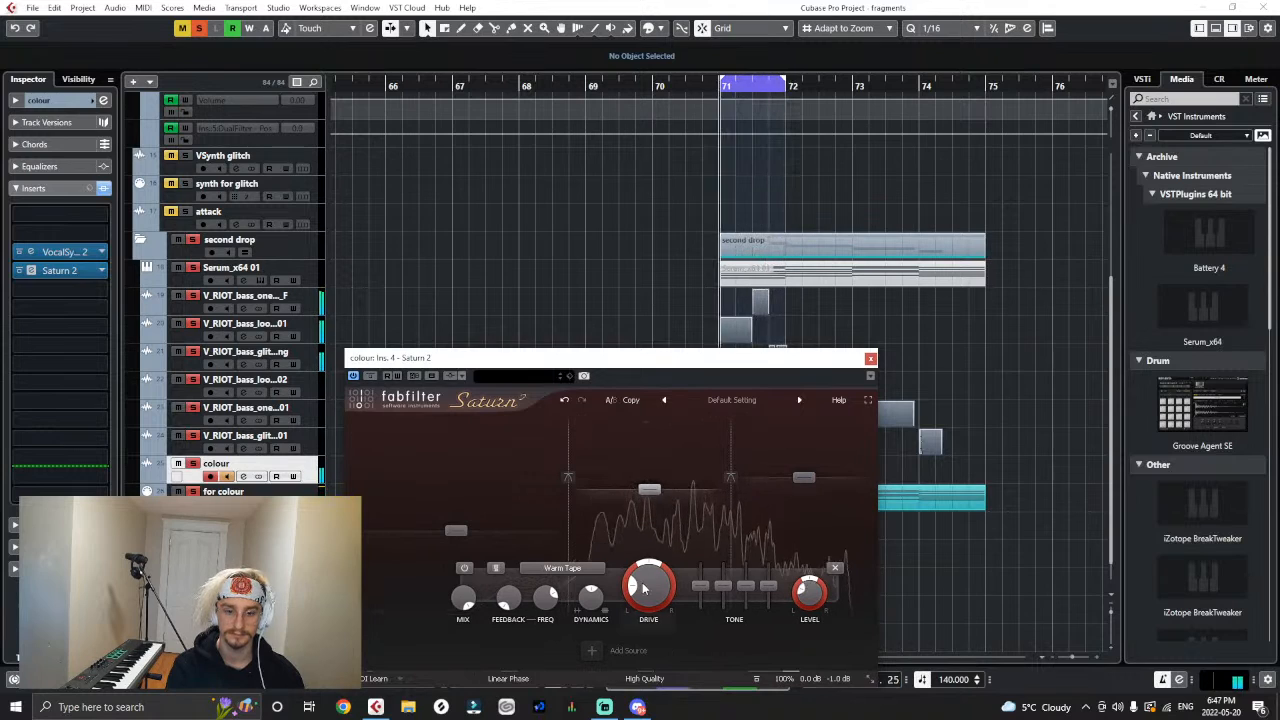
{"action": "left_click_drag", "start_coordinate": [650, 478], "coordinate": [648, 473]}
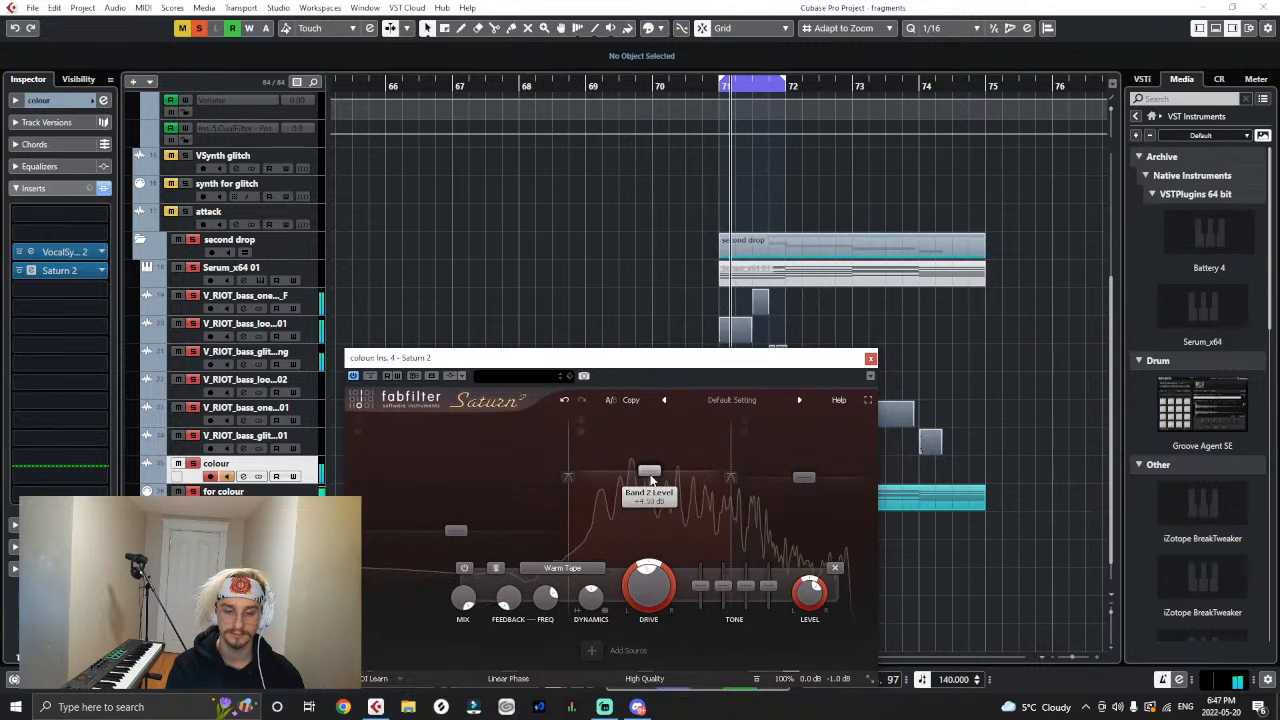
{"action": "left_click_drag", "start_coordinate": [732, 460], "coordinate": [741, 468]}
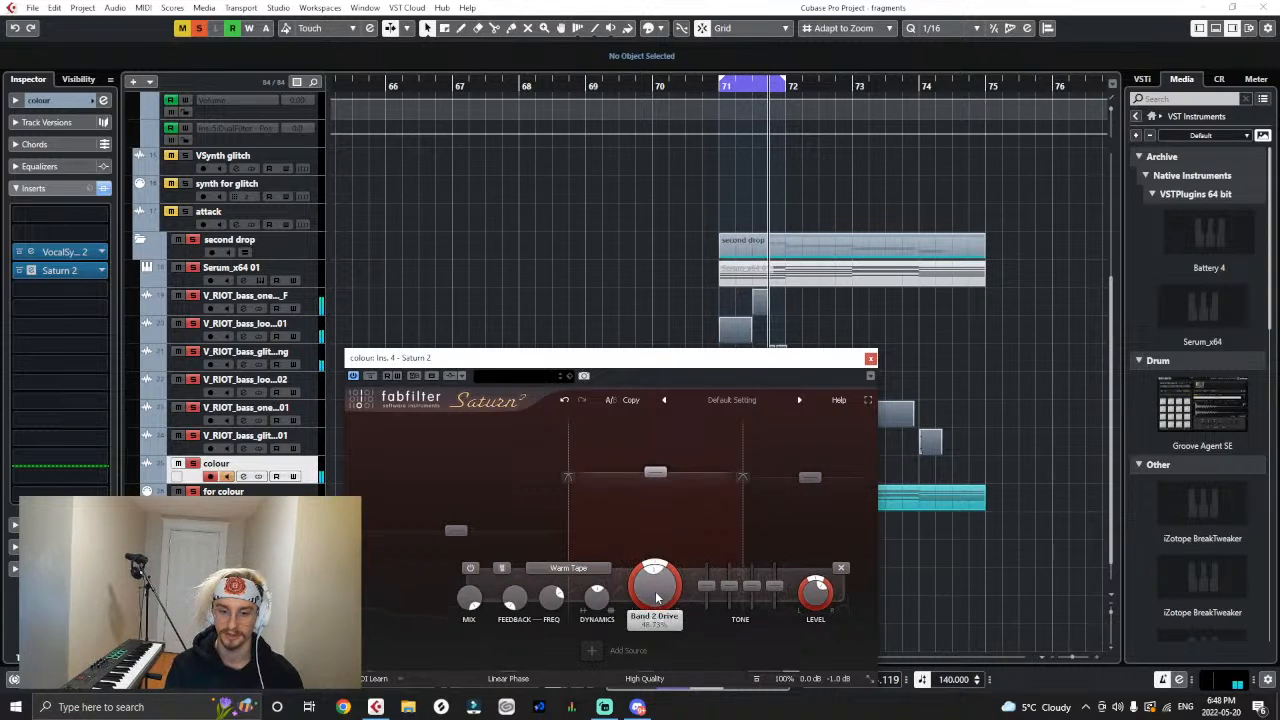
{"action": "left_click", "coordinate": [870, 358]}
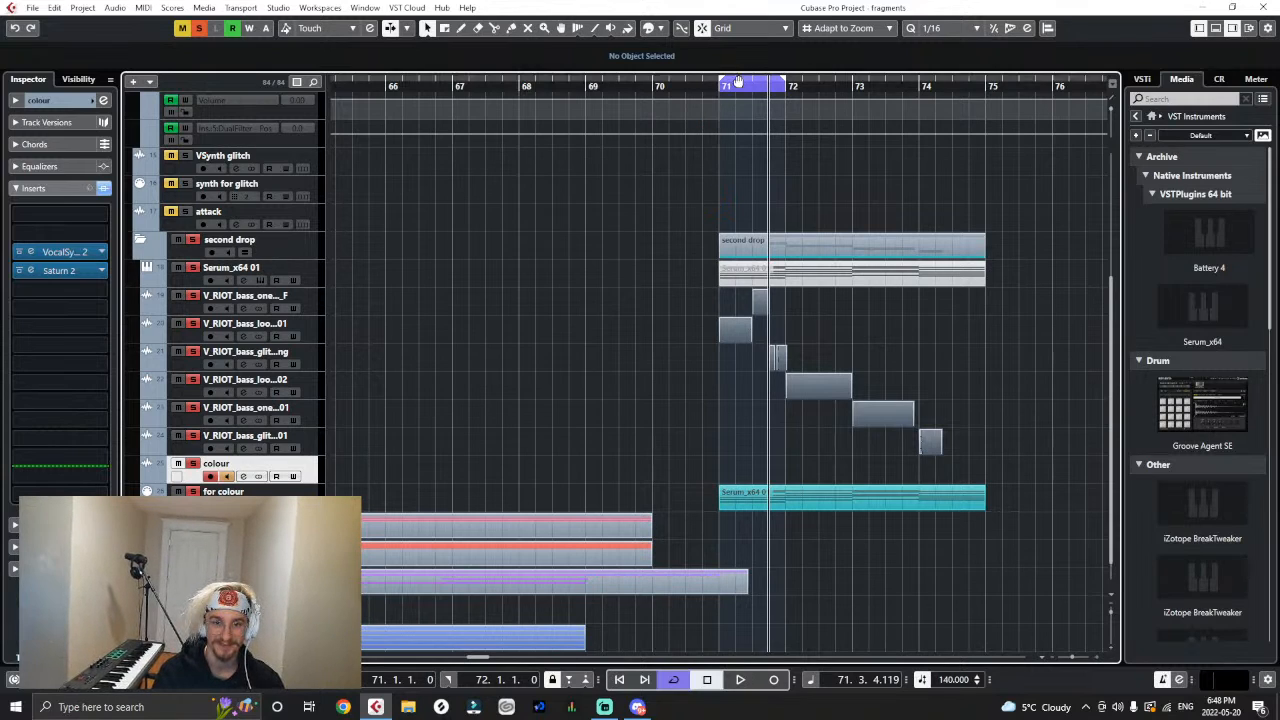
- Turn off cycle playback and clear all track solos
{"action": "scroll", "coordinate": [623, 108], "scroll_direction": "down", "scroll_amount": 2}
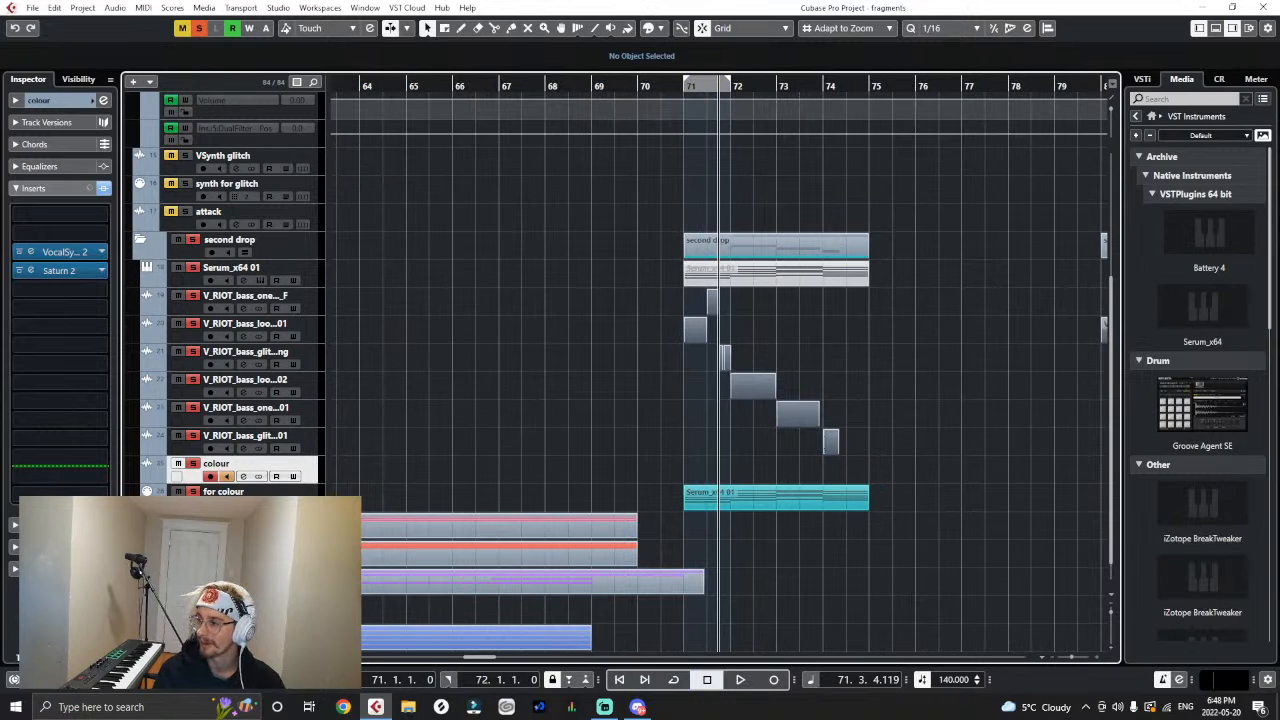
{"action": "key", "text": "g"}
{"action": "key", "text": "g"}
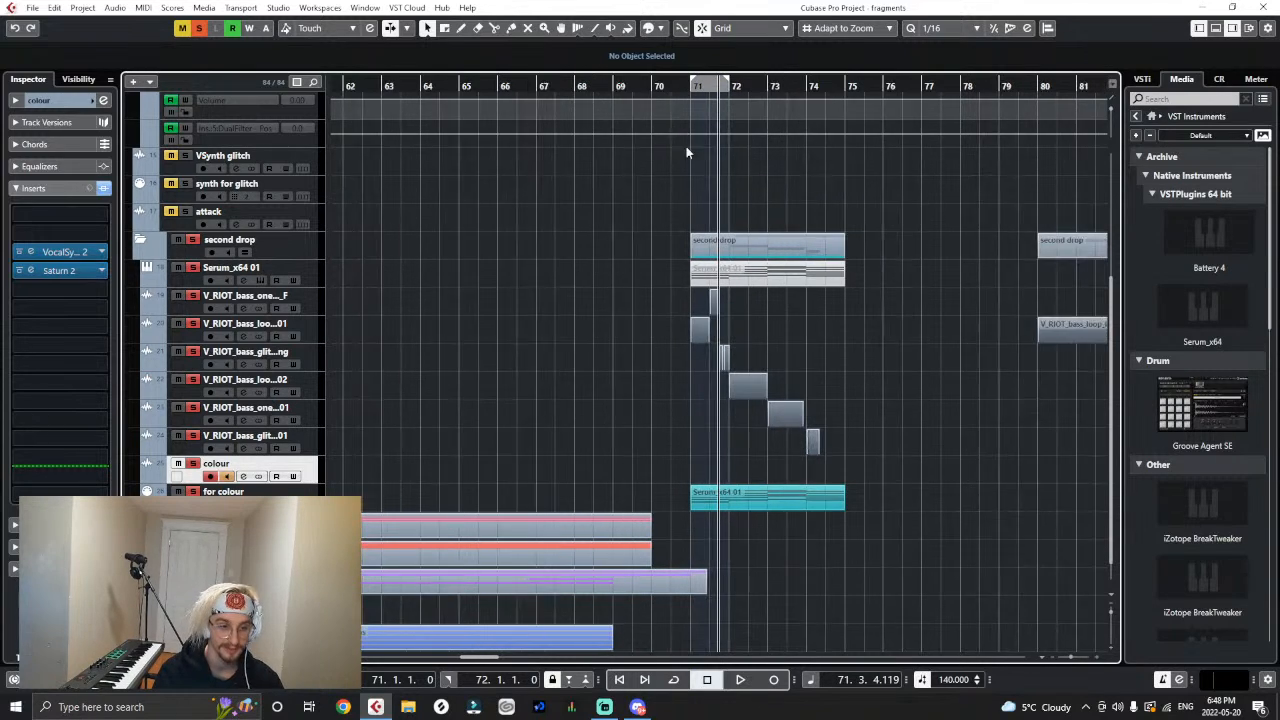
{"action": "left_click", "coordinate": [199, 31]}
- Colour the Virtual Riot bass events of the drop at bars 71 to 74 teal with the Color tool
{"action": "right_click", "coordinate": [688, 288]}
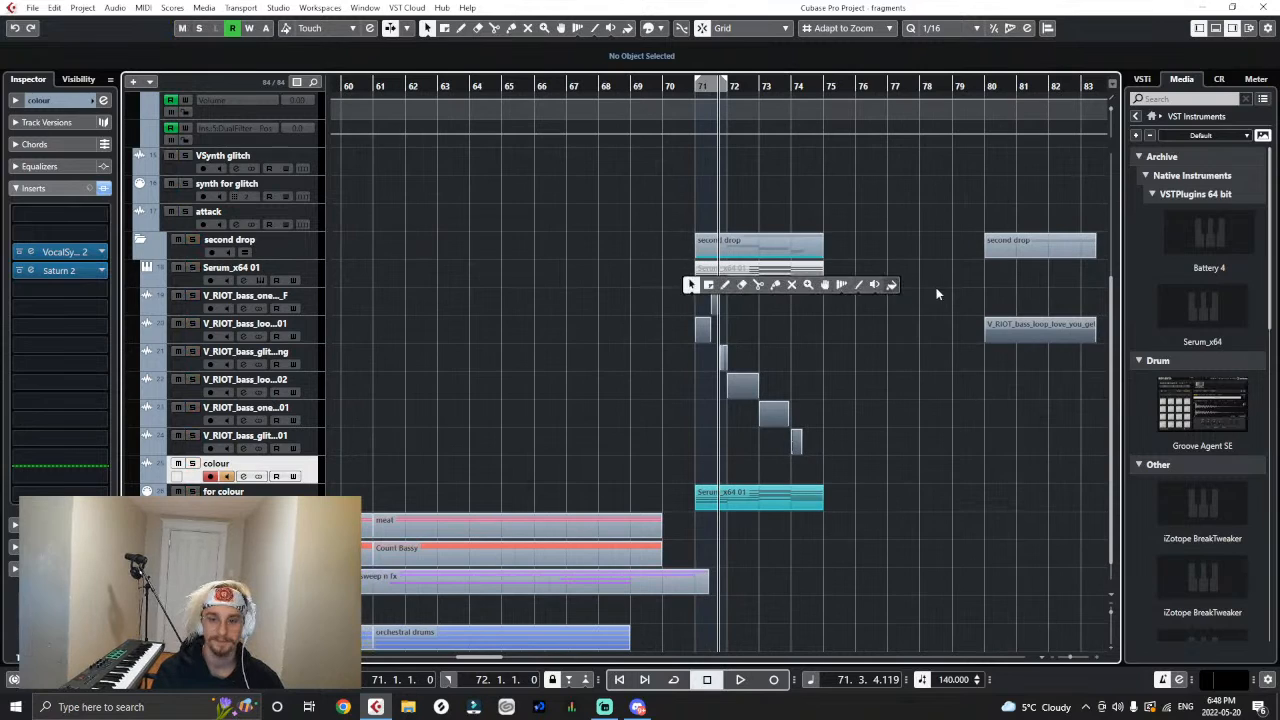
{"action": "left_click", "coordinate": [891, 287]}
{"action": "left_click_drag", "start_coordinate": [872, 297], "coordinate": [625, 463]}
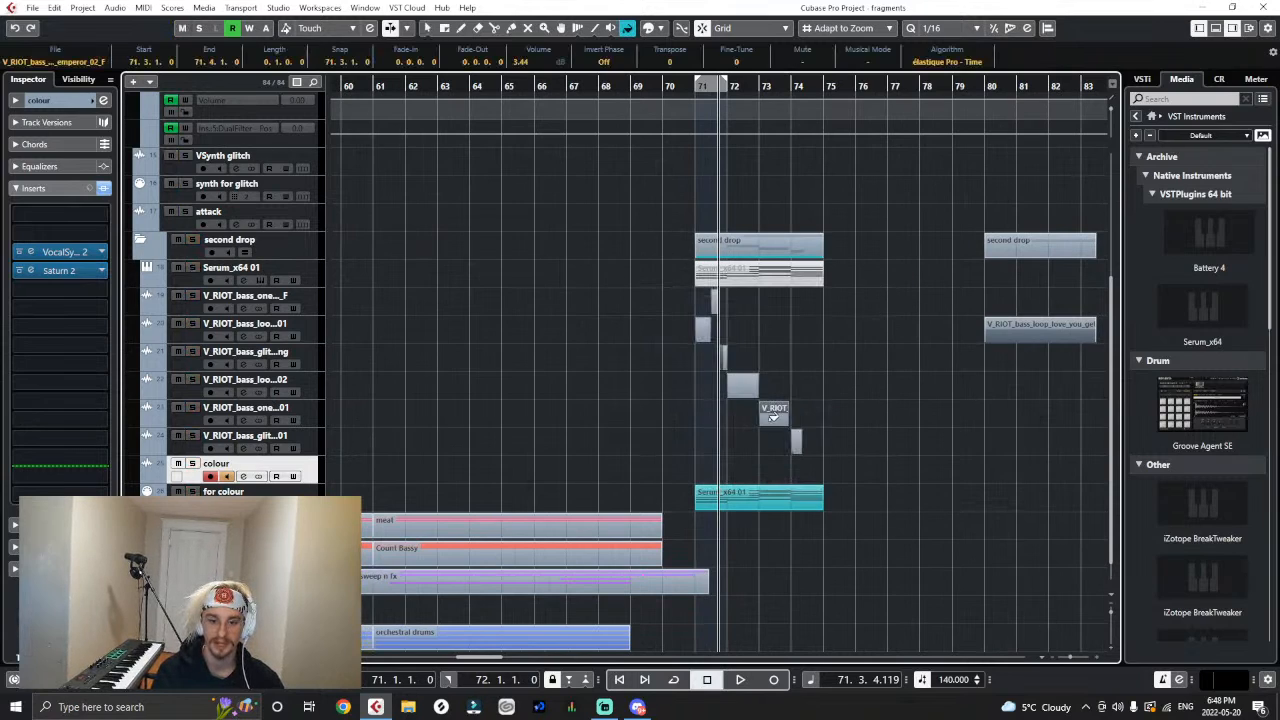
{"action": "left_click", "coordinate": [773, 412]}
{"action": "right_click", "coordinate": [857, 345]}
{"action": "right_click", "coordinate": [857, 345]}
{"action": "right_click", "coordinate": [773, 308]}
{"action": "left_click", "coordinate": [773, 308]}
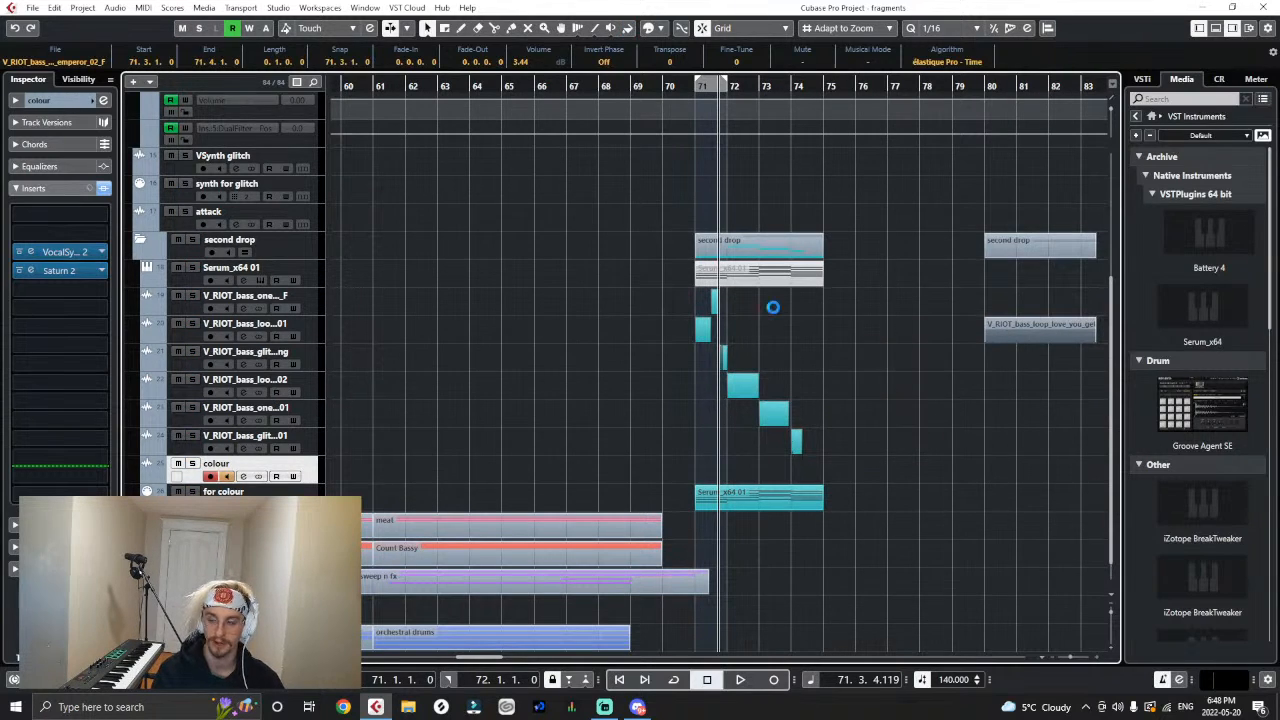
{"action": "left_click", "coordinate": [773, 310]}
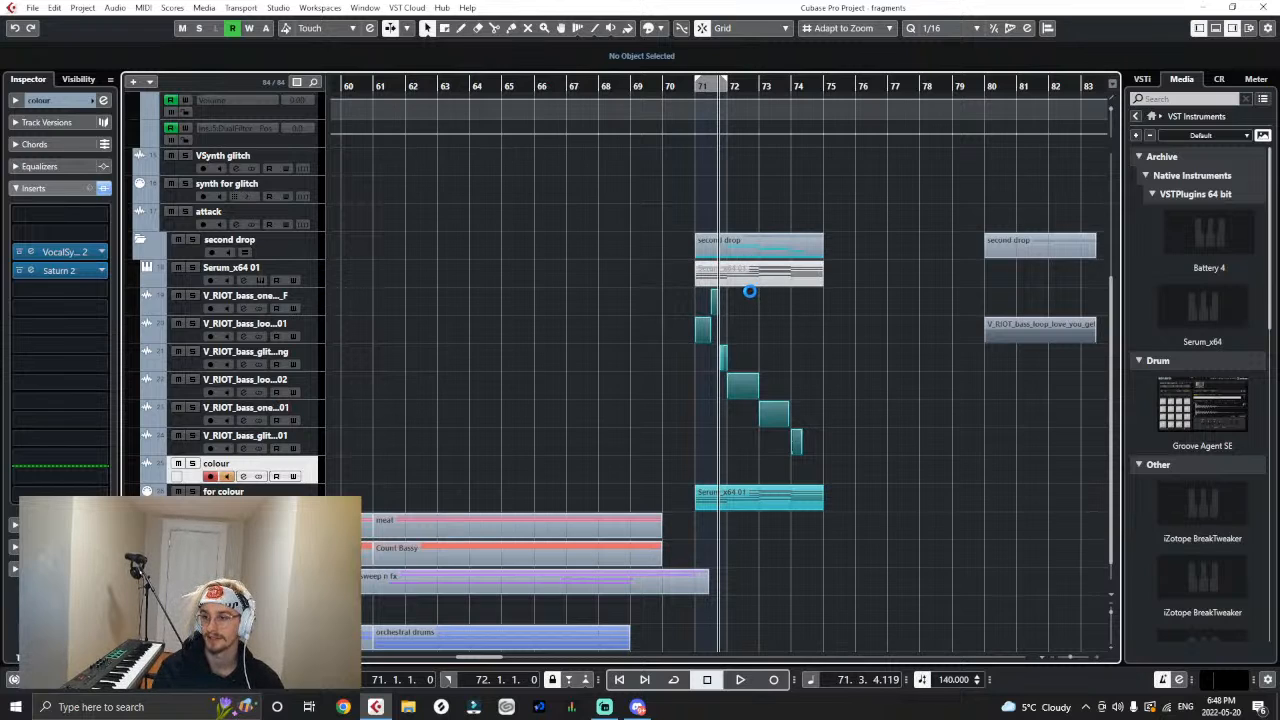
- Open the Serum instrument of the Serum_x64 01 track and load the SYN LEVEL UP preset from Squeet's Redemption
{"action": "key", "text": "g"}
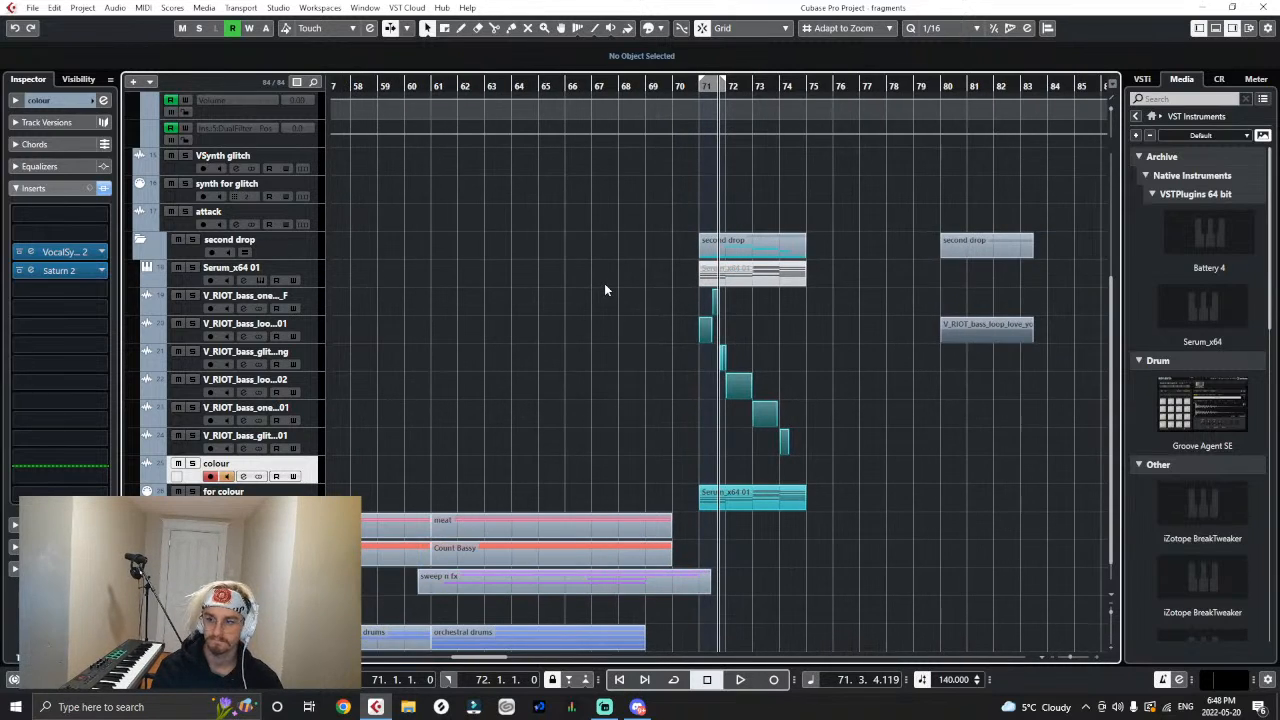
{"action": "key", "text": "h"}
{"action": "right_click", "coordinate": [716, 276]}
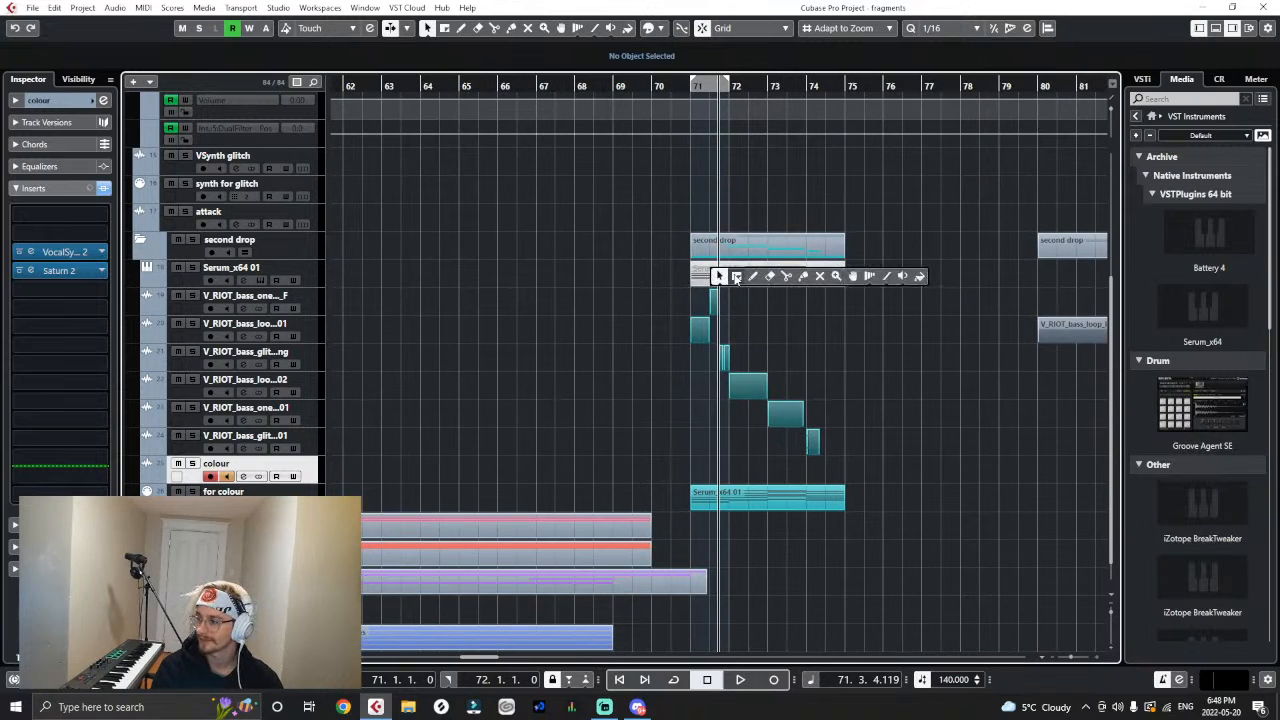
{"action": "left_click", "coordinate": [316, 278]}
{"action": "left_click", "coordinate": [104, 240]}
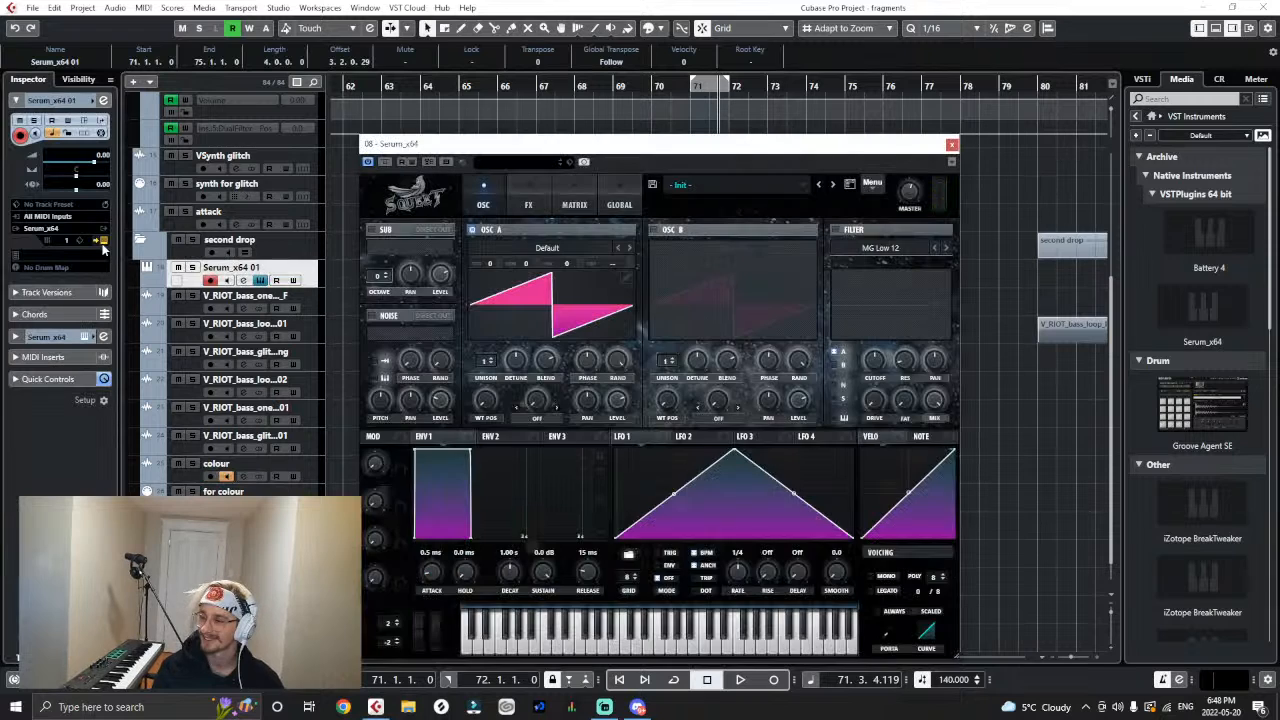
{"action": "left_click", "coordinate": [676, 184]}
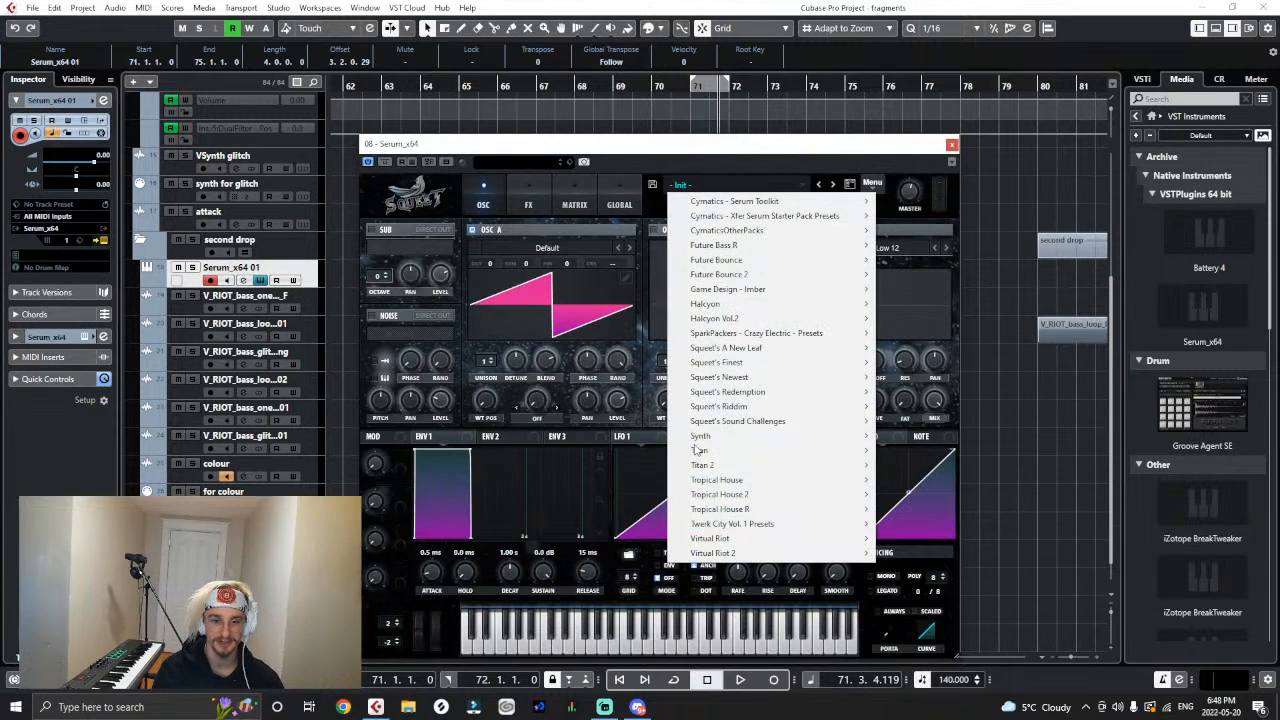
{"action": "mouse_move", "coordinate": [711, 408]}
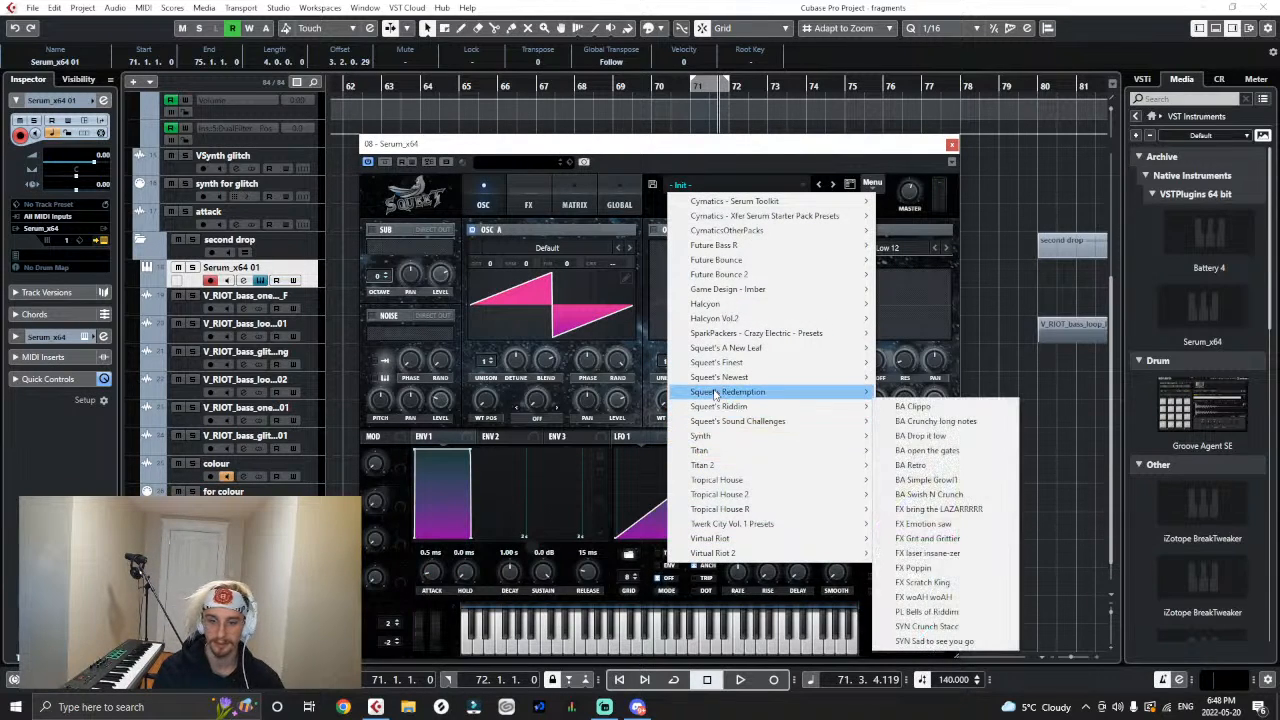
{"action": "mouse_move", "coordinate": [724, 382]}
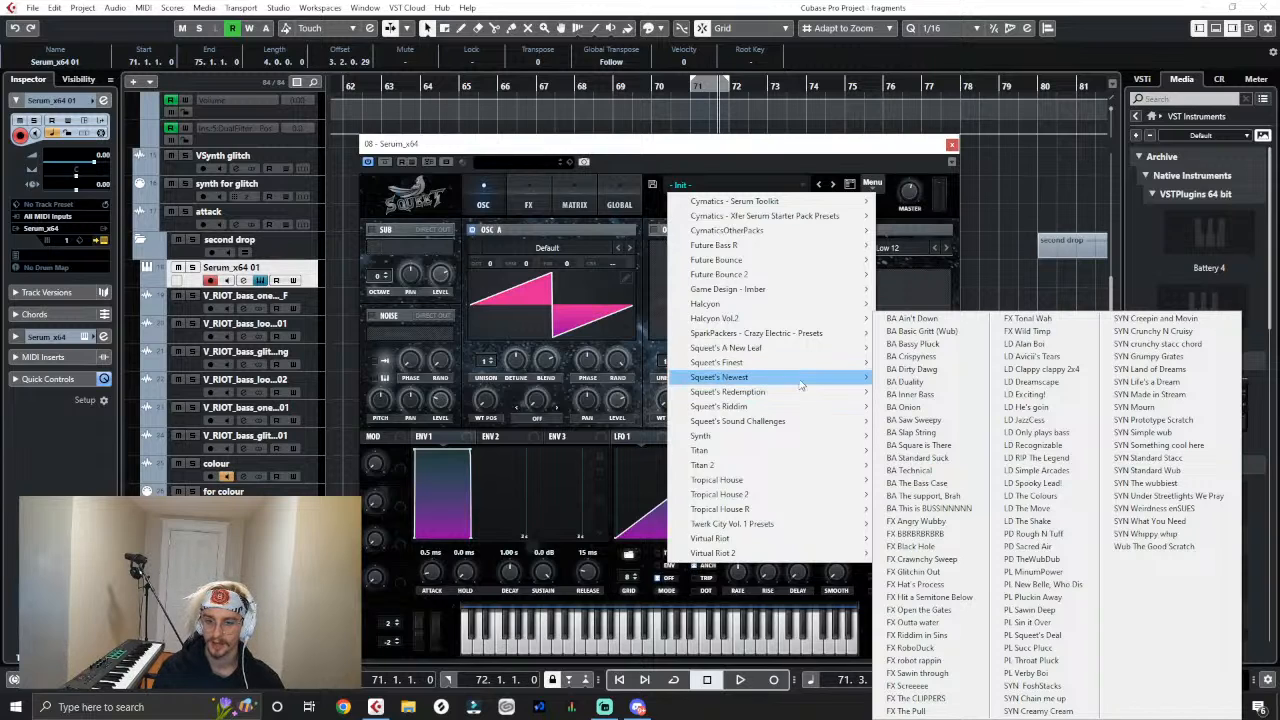
{"action": "mouse_move", "coordinate": [780, 357]}
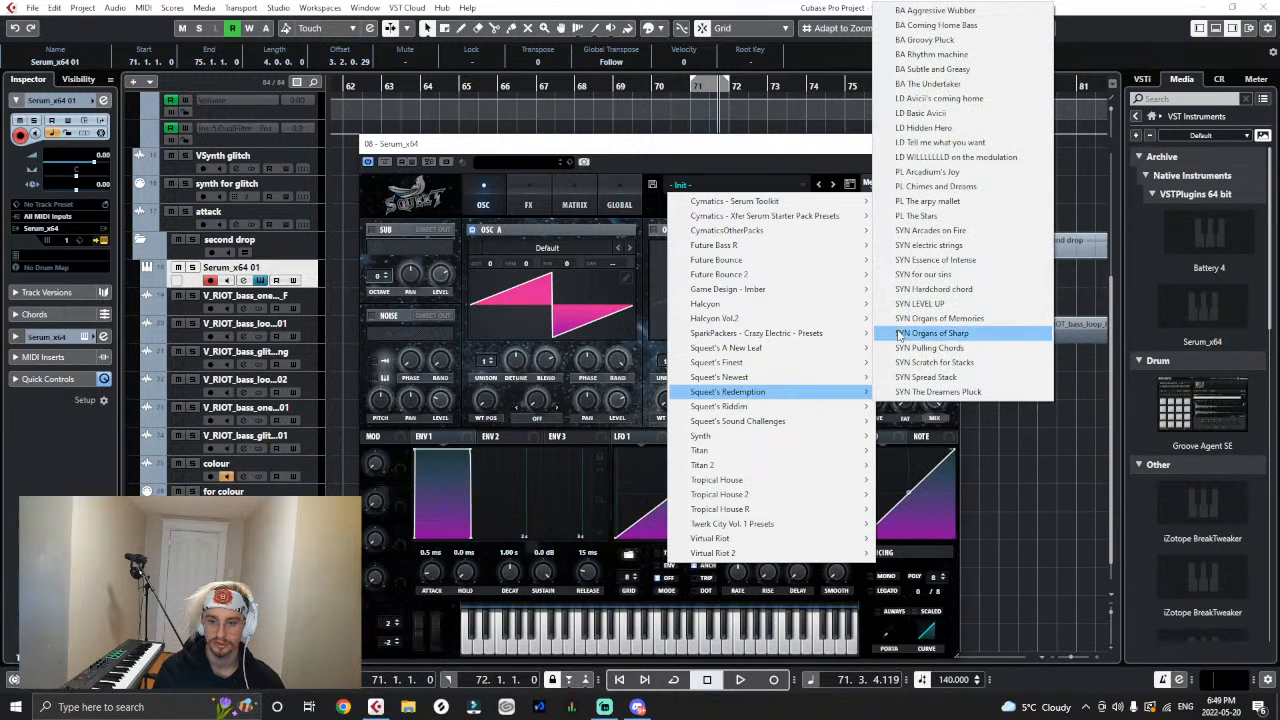
{"action": "left_click", "coordinate": [913, 306]}
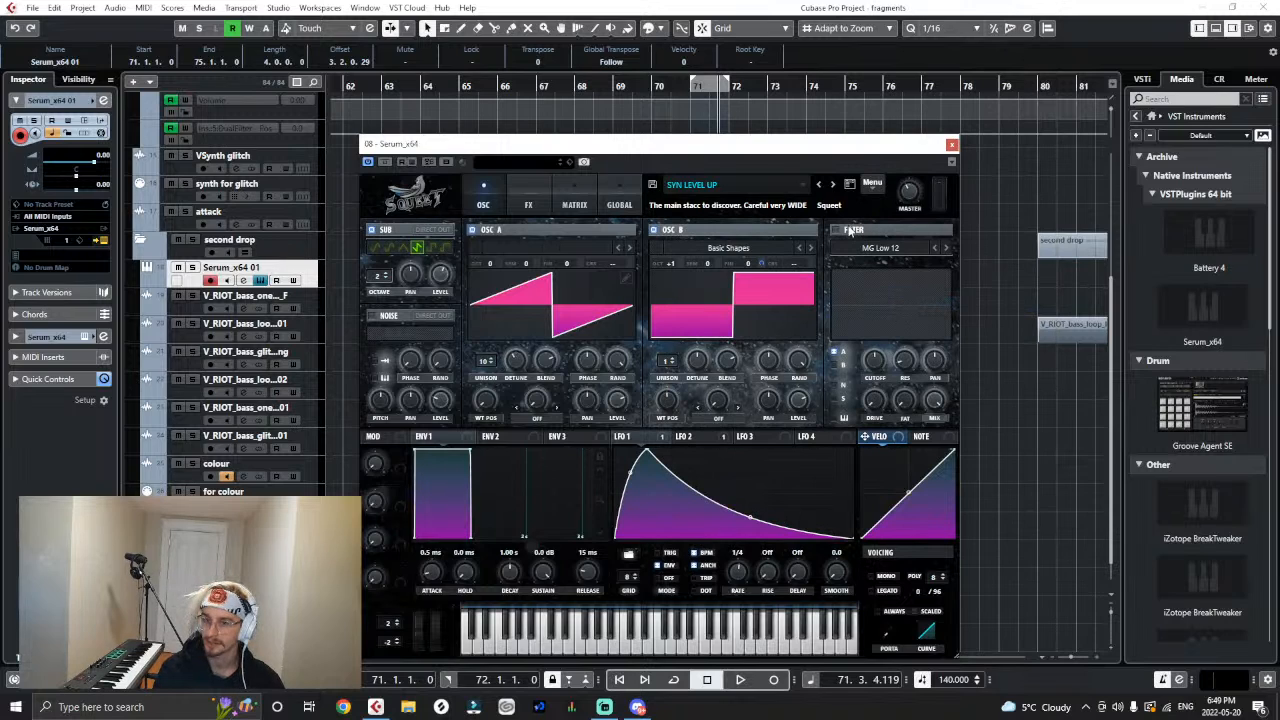
- Unmute the Serum_x64 01 MIDI event, solo its track, and play the drop from bar 71
{"action": "left_click_drag", "start_coordinate": [769, 145], "coordinate": [729, 221]}
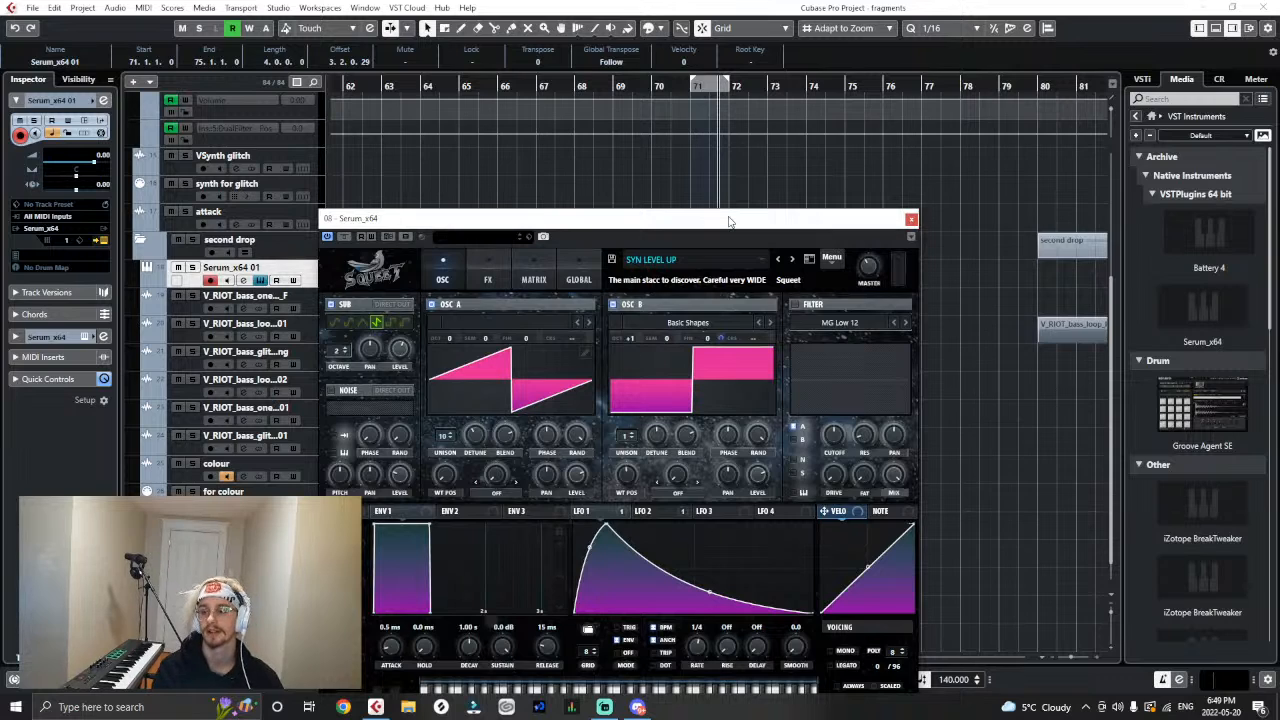
{"action": "key", "text": "g"}
{"action": "left_click_drag", "start_coordinate": [730, 221], "coordinate": [620, 363]}
{"action": "left_click", "coordinate": [600, 274]}
{"action": "key", "text": "h"}
{"action": "key", "text": "h"}
{"action": "key", "text": "h"}
{"action": "left_click", "coordinate": [193, 267]}
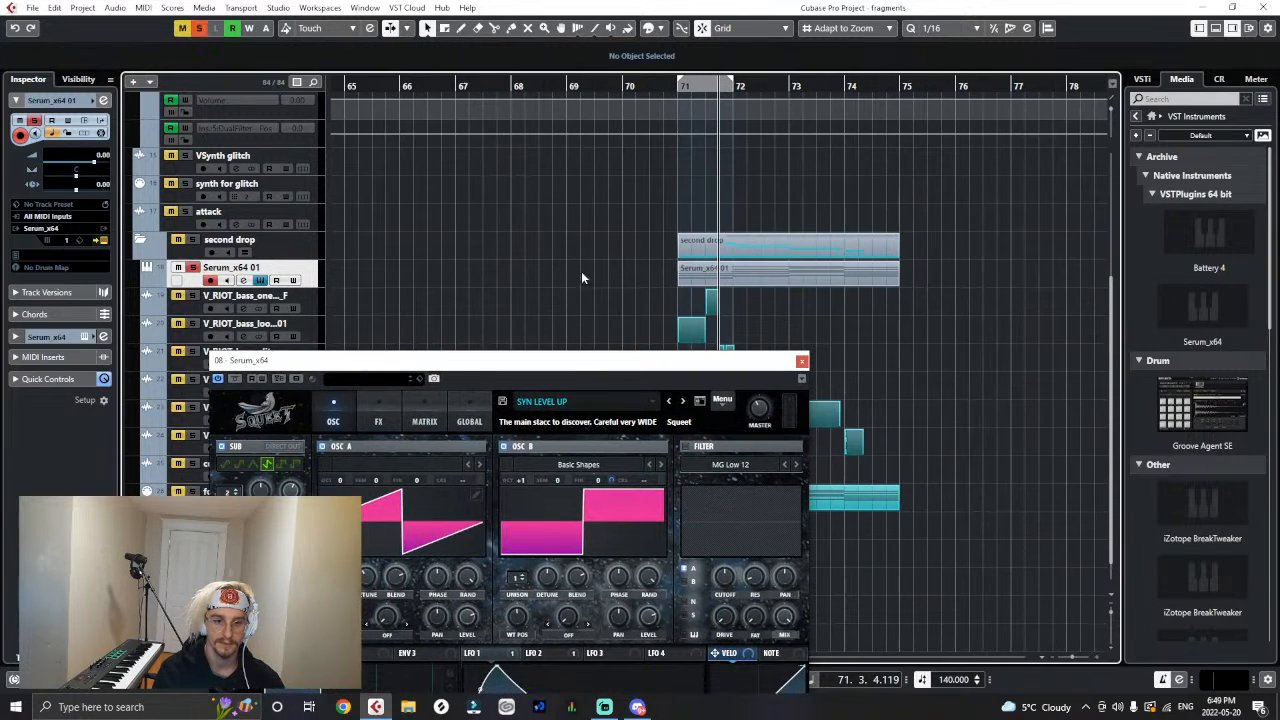
{"action": "left_click", "coordinate": [682, 86]}
{"action": "key", "text": "space"}
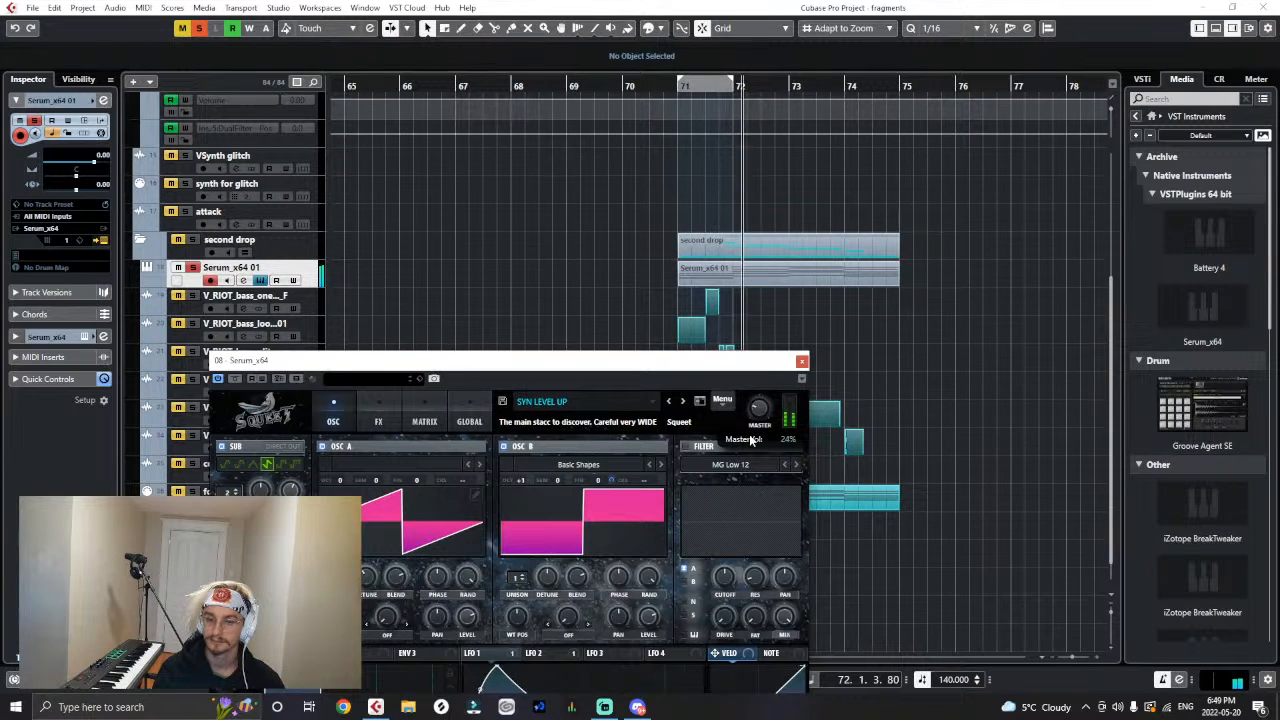
{"action": "left_click", "coordinate": [802, 360]}
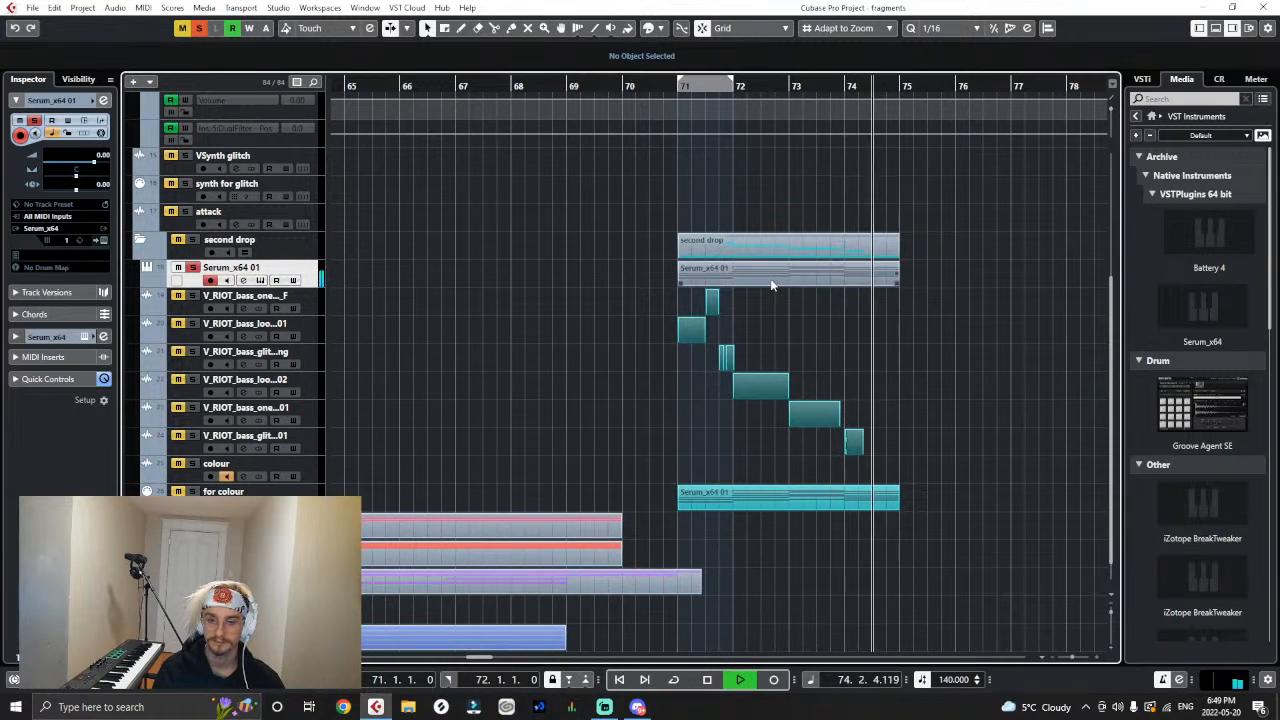
{"action": "key", "text": "space"}
- Render the Serum_x64 01 MIDI event in place to a new audio track
{"action": "left_click", "coordinate": [690, 272]}
{"action": "left_click", "coordinate": [31, 9]}
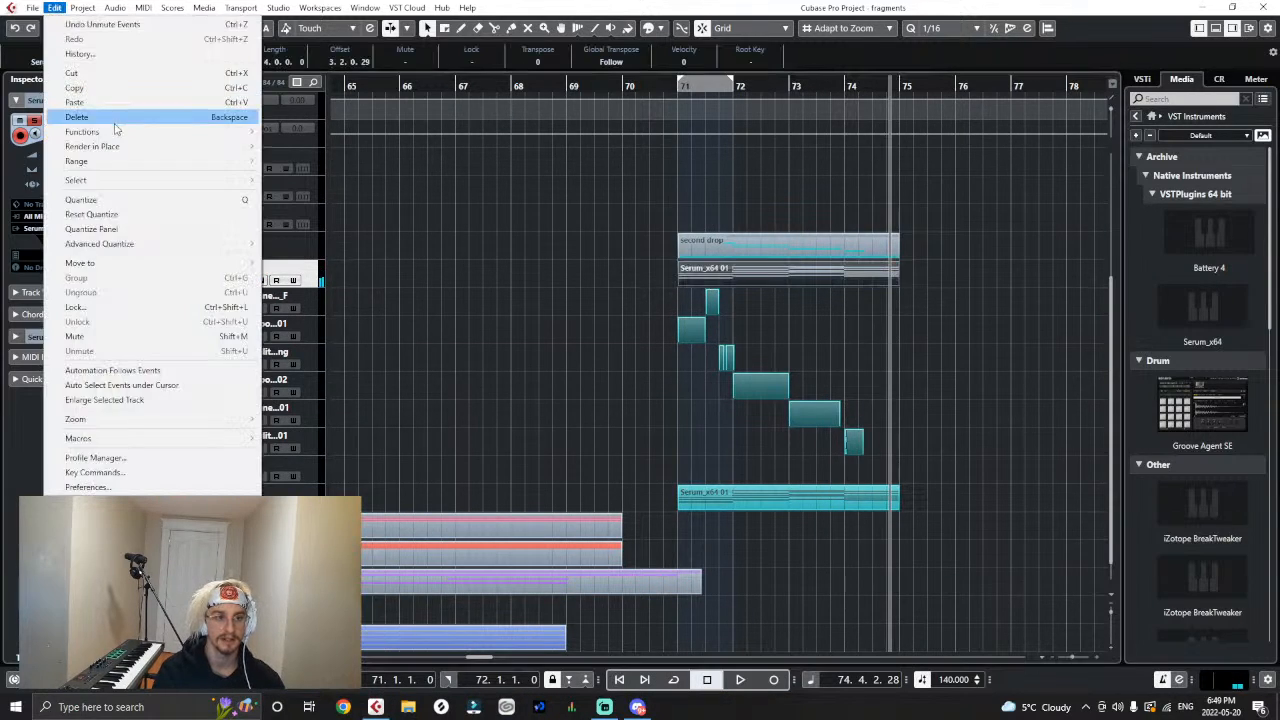
{"action": "left_click", "coordinate": [263, 152]}
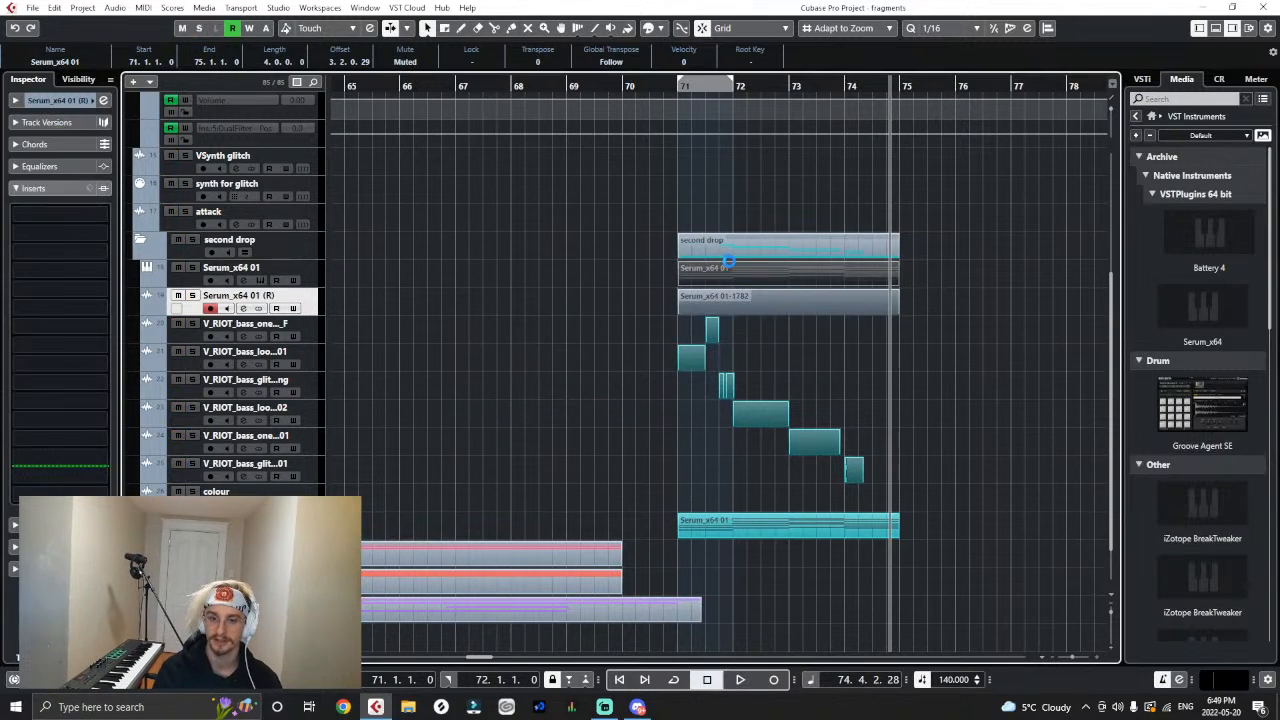
- Colour the rendered Serum audio event teal with the Color tool
{"action": "right_click", "coordinate": [663, 311]}
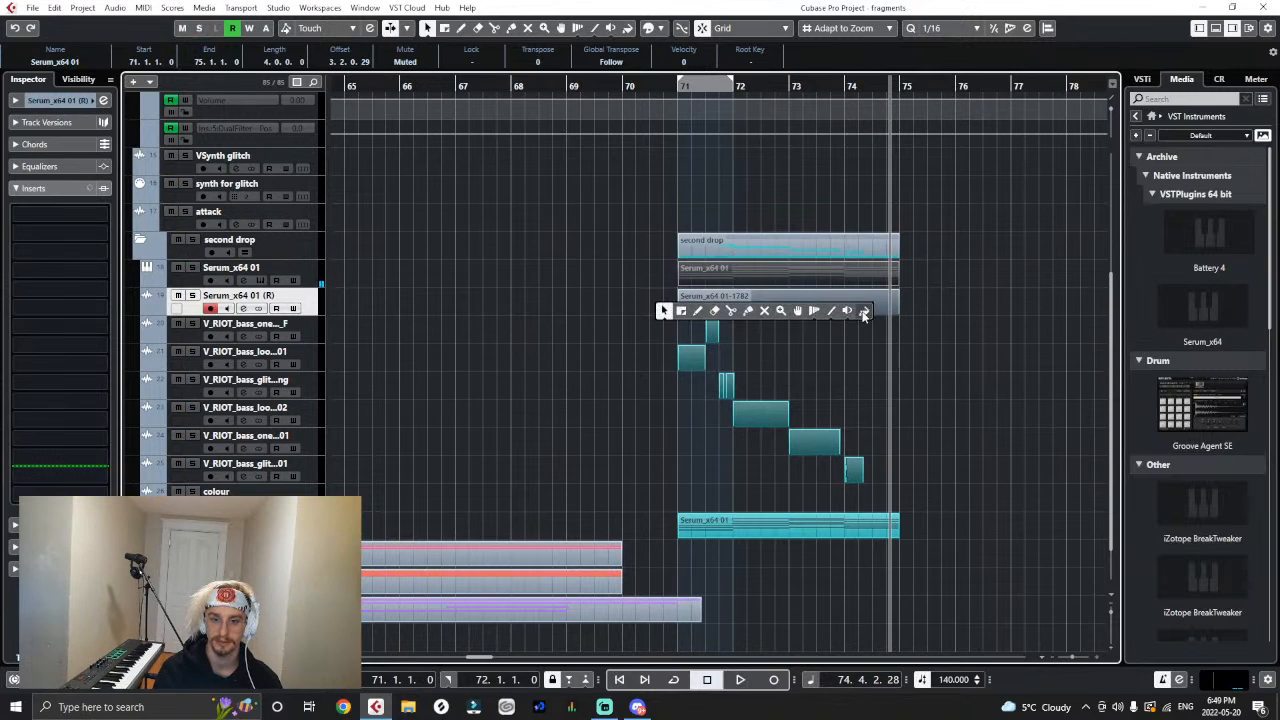
{"action": "left_click", "coordinate": [864, 312]}
{"action": "left_click", "coordinate": [859, 308]}
{"action": "right_click", "coordinate": [866, 355]}
{"action": "left_click", "coordinate": [866, 355]}
{"action": "left_click", "coordinate": [688, 89]}
- Mute the rendered Serum audio event and unmute the original Serum_x64 01 MIDI event with the Mute tool
{"action": "right_click", "coordinate": [714, 258]}
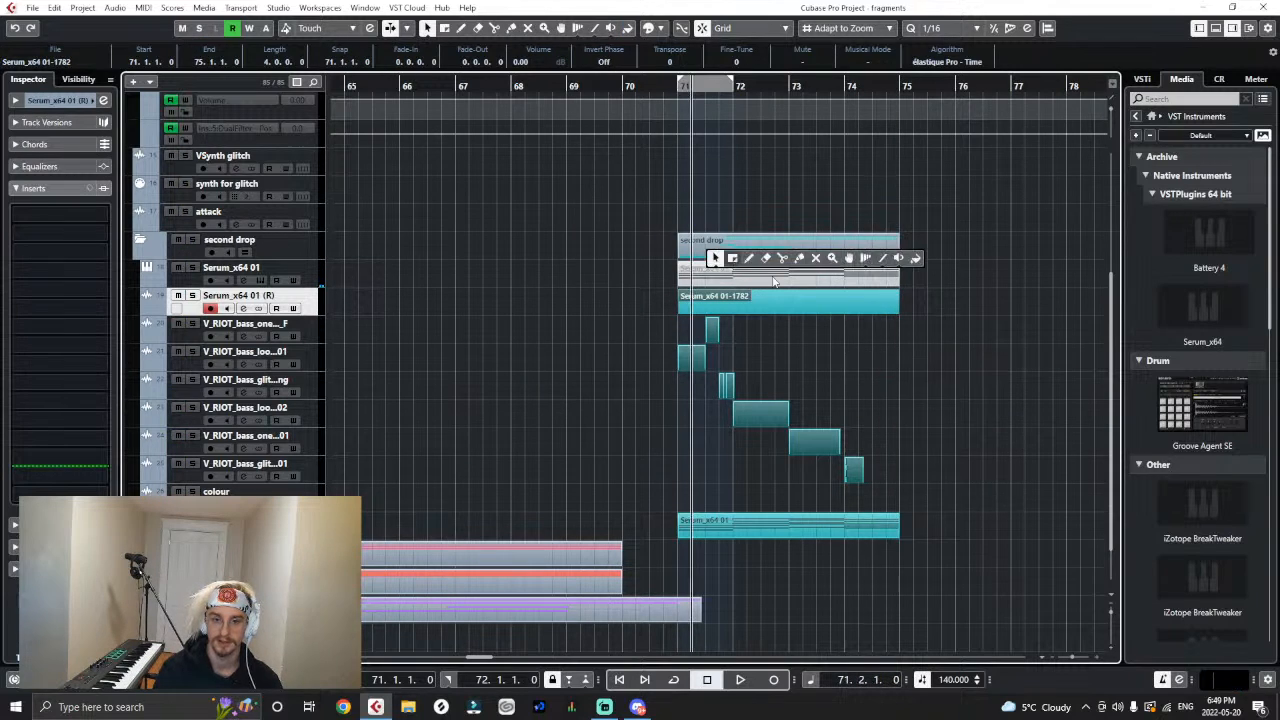
{"action": "left_click", "coordinate": [816, 259]}
{"action": "left_click", "coordinate": [789, 302]}
{"action": "left_click", "coordinate": [789, 280]}
{"action": "right_click", "coordinate": [819, 366]}
{"action": "left_click", "coordinate": [819, 366]}
{"action": "left_click", "coordinate": [497, 317]}
- Load the SYN Hardchord chord preset from Squeet's Redemption in Serum and play the drop from bar 71
{"action": "left_click", "coordinate": [316, 283]}
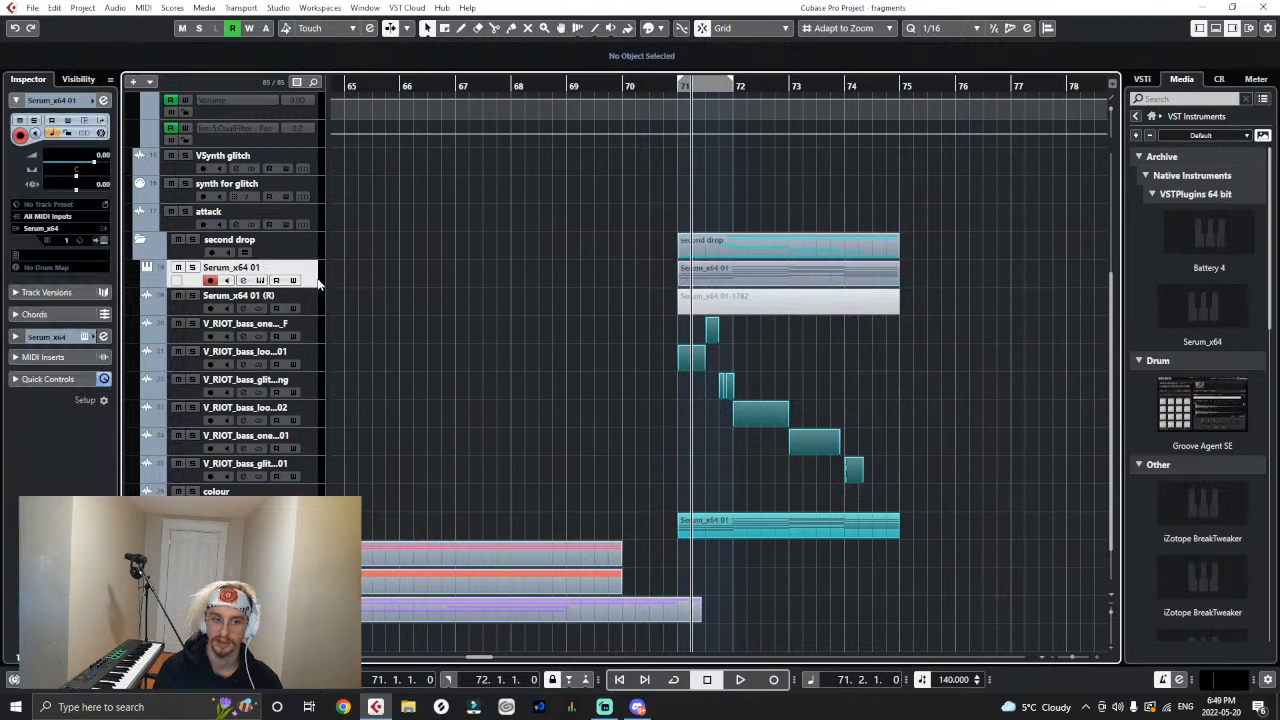
{"action": "left_click", "coordinate": [105, 241]}
{"action": "left_click", "coordinate": [592, 402]}
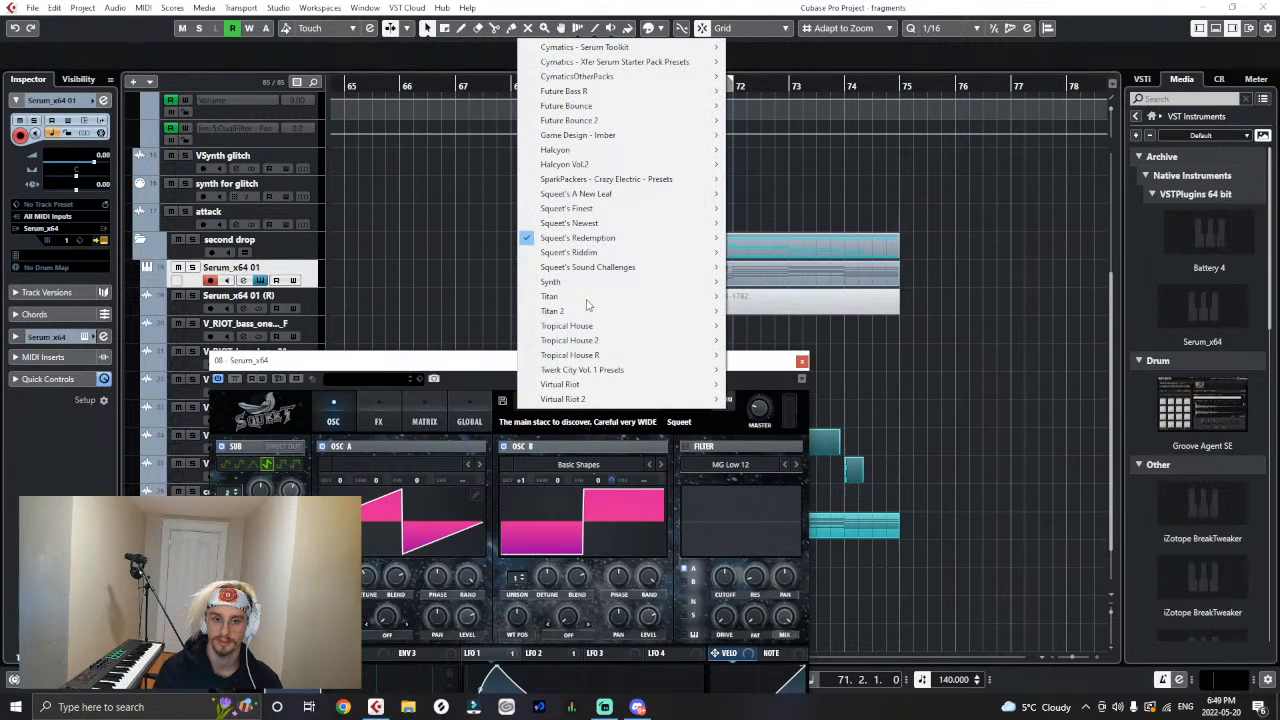
{"action": "mouse_move", "coordinate": [597, 242]}
{"action": "left_click", "coordinate": [783, 516]}
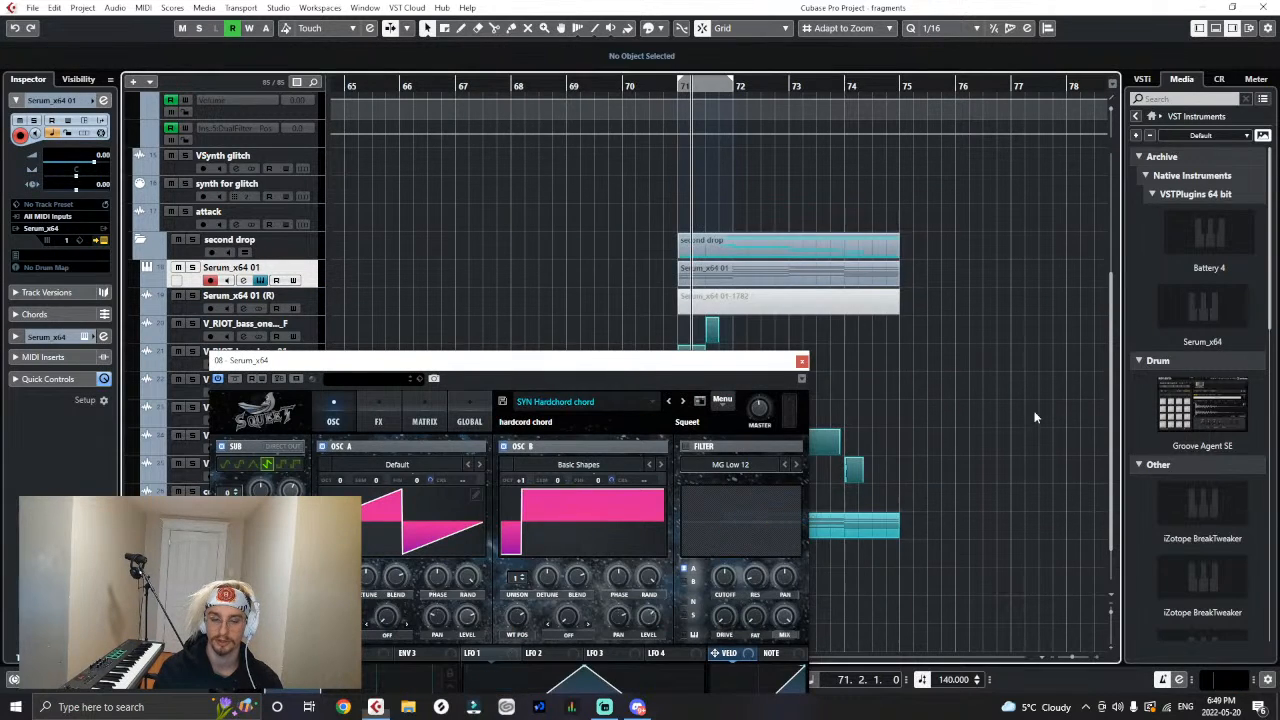
{"action": "left_click", "coordinate": [682, 95]}
{"action": "key", "text": "space"}
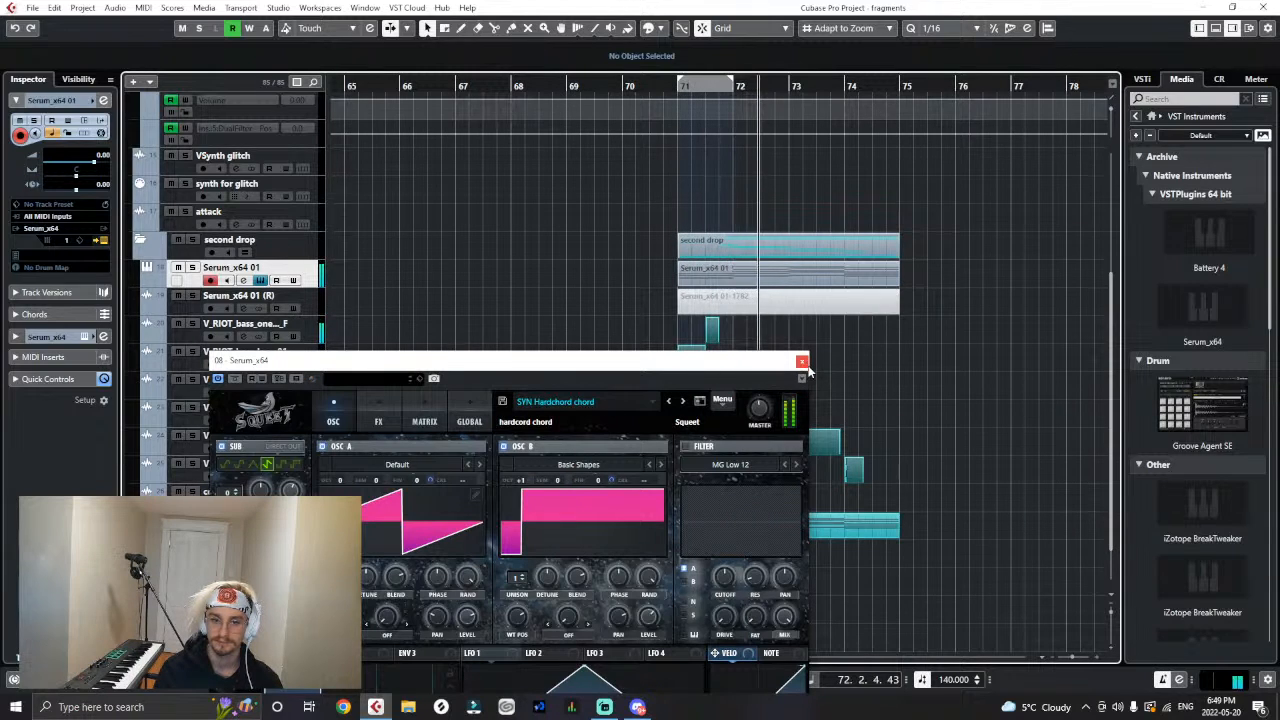
- Stop playback, close Serum and render the Serum_x64 01 MIDI event with the Hardchord sound in place to another audio track
{"action": "key", "text": "space"}
{"action": "left_click", "coordinate": [802, 361]}
{"action": "left_click", "coordinate": [820, 271]}
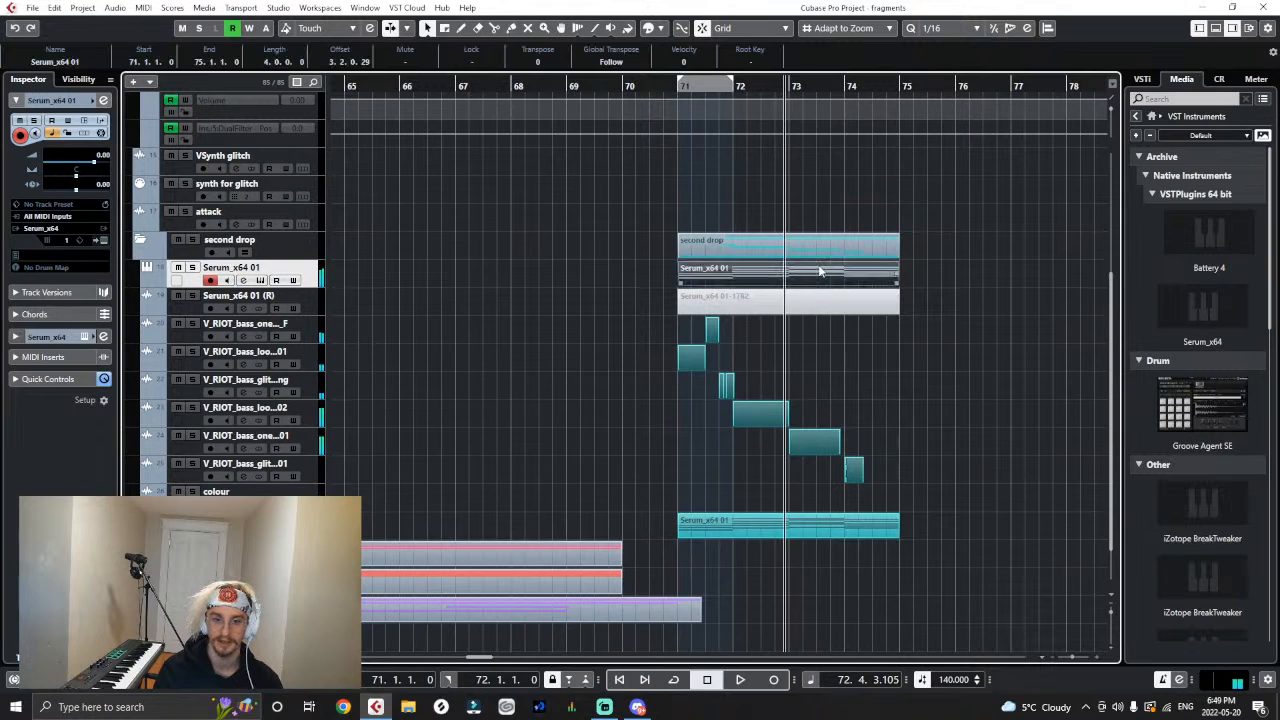
{"action": "left_click", "coordinate": [80, 8]}
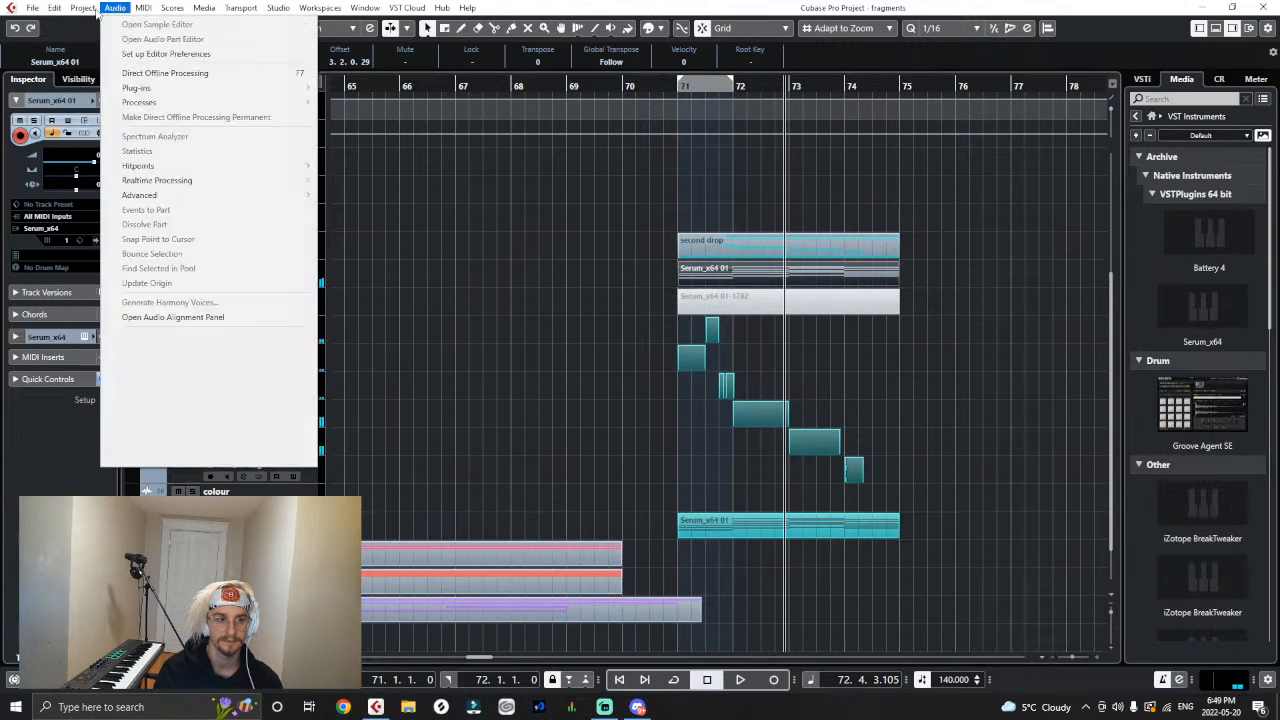
{"action": "mouse_move", "coordinate": [140, 151]}
{"action": "left_click", "coordinate": [268, 147]}
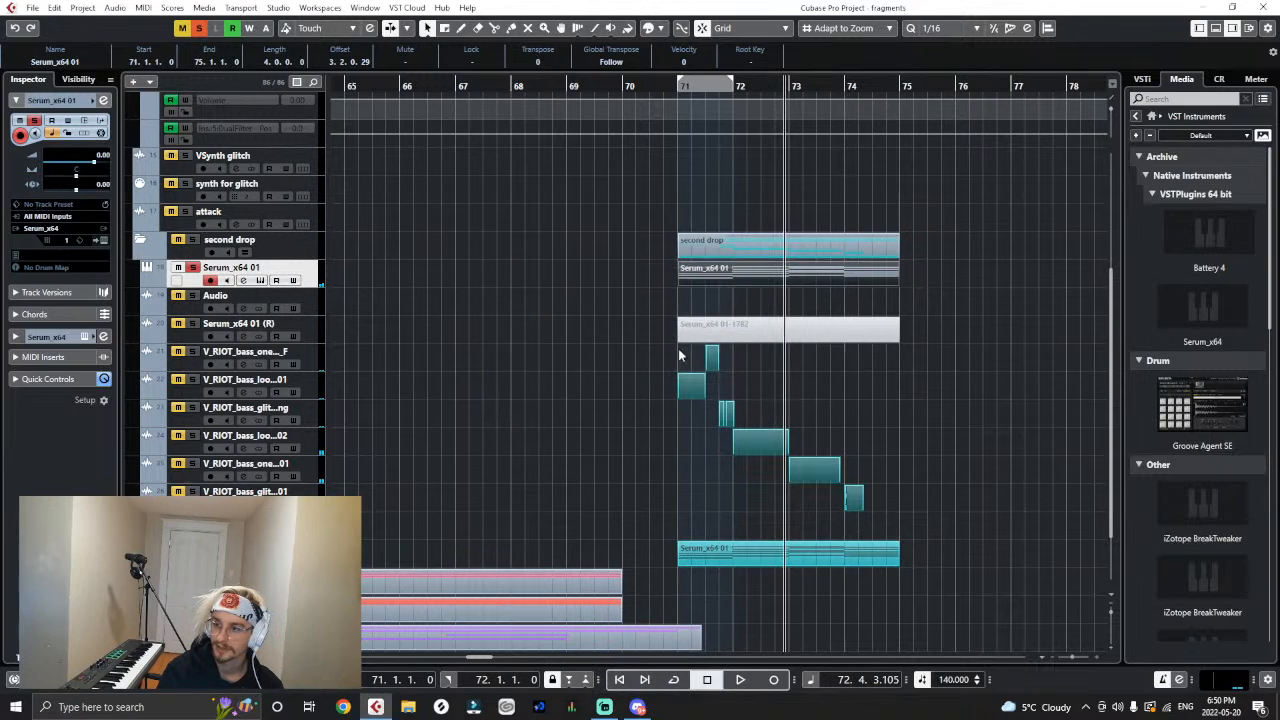
- Colour the newly rendered Serum_x64 01-1783 audio event teal with the Color tool
{"action": "right_click", "coordinate": [636, 338]}
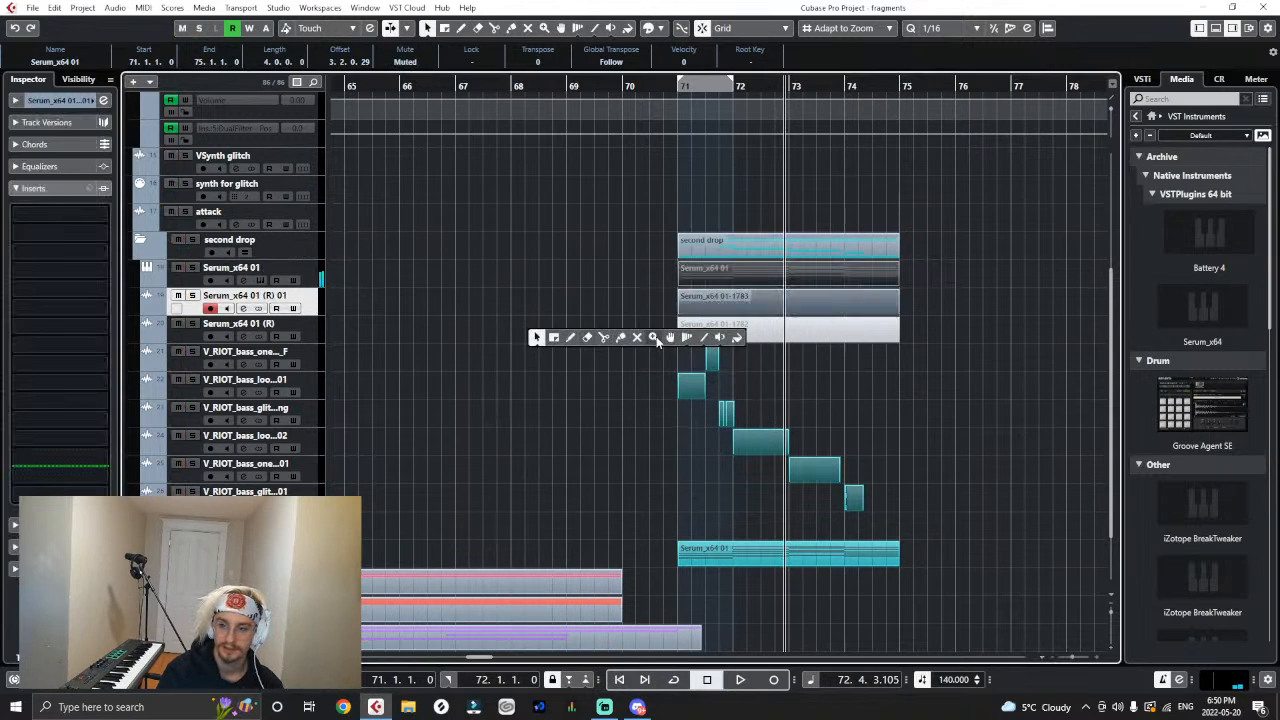
{"action": "left_click", "coordinate": [738, 341]}
{"action": "left_click", "coordinate": [750, 319]}
{"action": "left_click", "coordinate": [739, 302]}
{"action": "key", "text": "1"}
- Mute the rendered Serum_x64 01-1783 audio event with the Mute tool
{"action": "right_click", "coordinate": [775, 310]}
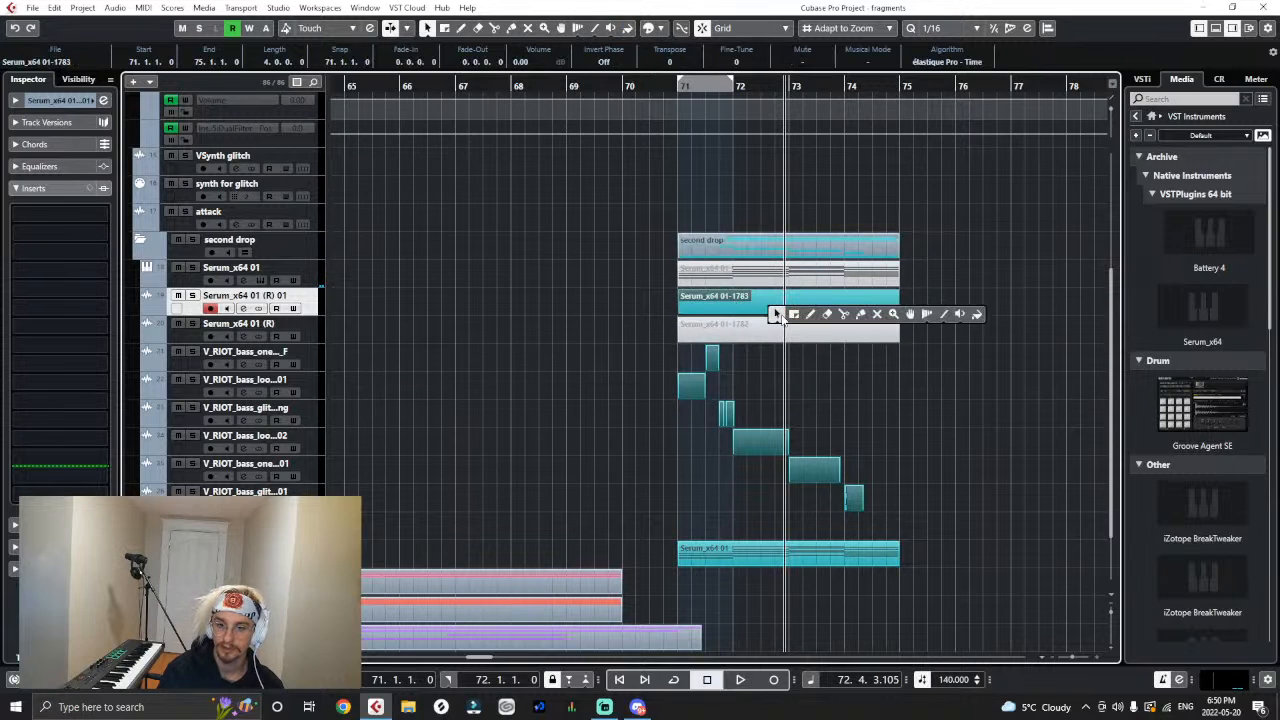
{"action": "left_click", "coordinate": [877, 315]}
{"action": "key", "text": "1"}
{"action": "right_click", "coordinate": [828, 324]}
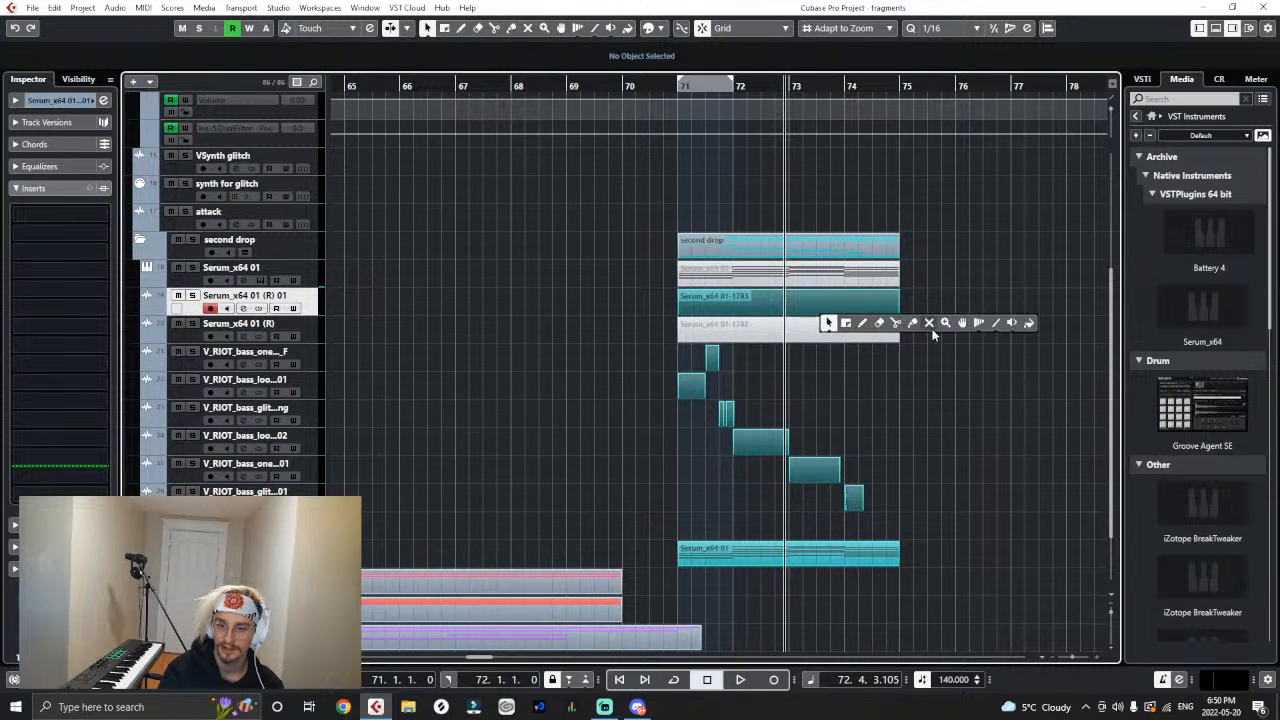
{"action": "left_click", "coordinate": [931, 328]}
{"action": "left_click", "coordinate": [870, 299]}
{"action": "right_click", "coordinate": [937, 324]}
{"action": "left_click", "coordinate": [937, 324]}
{"action": "left_click", "coordinate": [935, 327]}
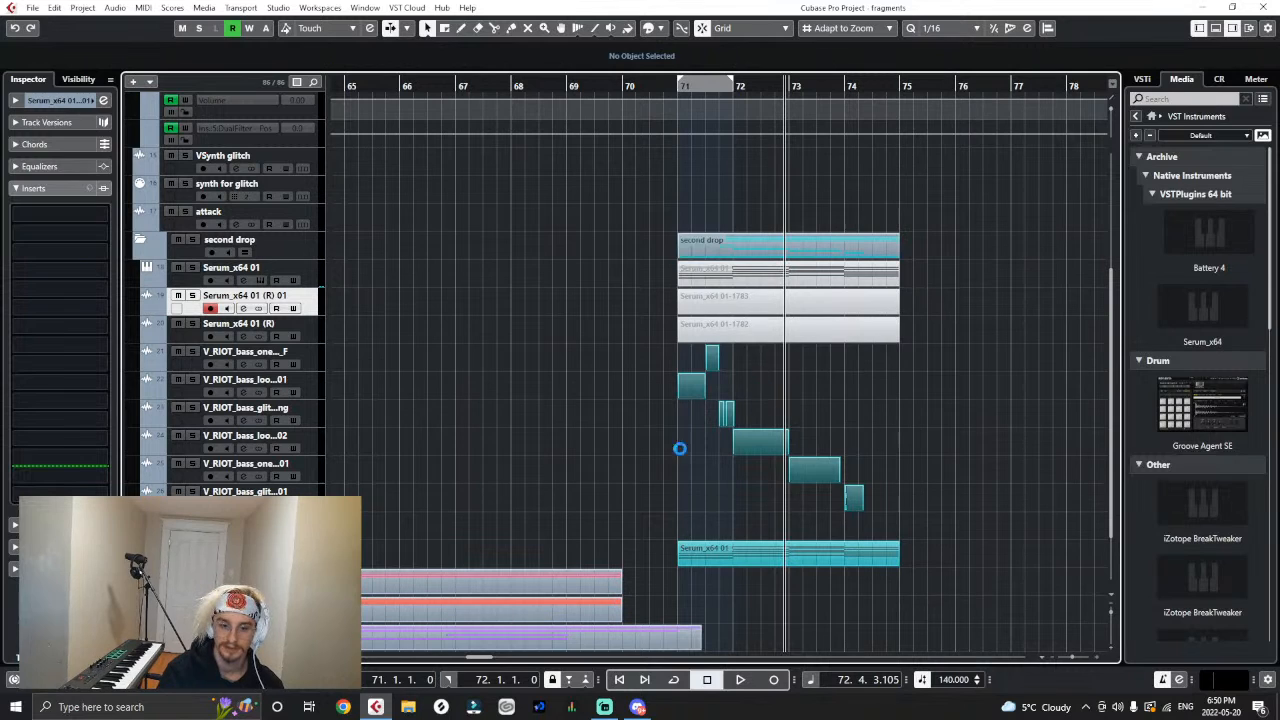
- Switch to Discord, watch the newest shared video, 2022-05-17_21-32-56.mp4, full screen from its start, and return to Cubase
{"action": "left_click", "coordinate": [638, 707]}
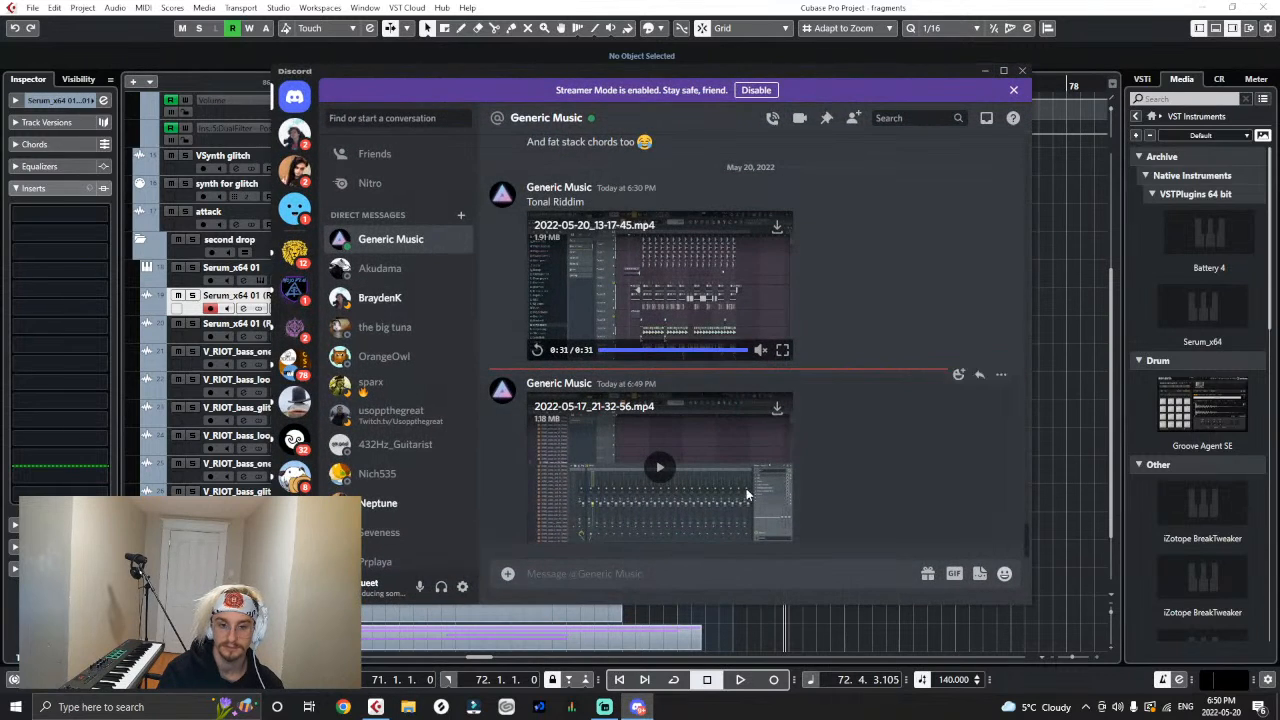
{"action": "left_click", "coordinate": [659, 470]}
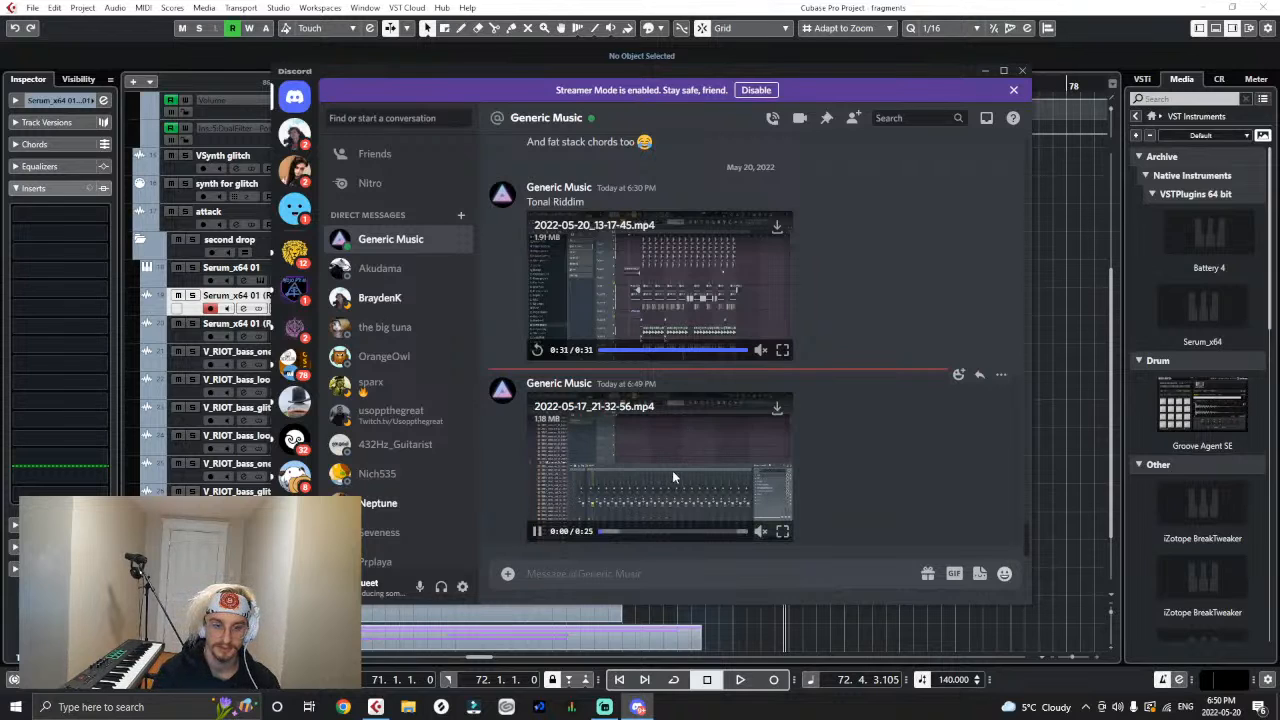
{"action": "left_click", "coordinate": [781, 531]}
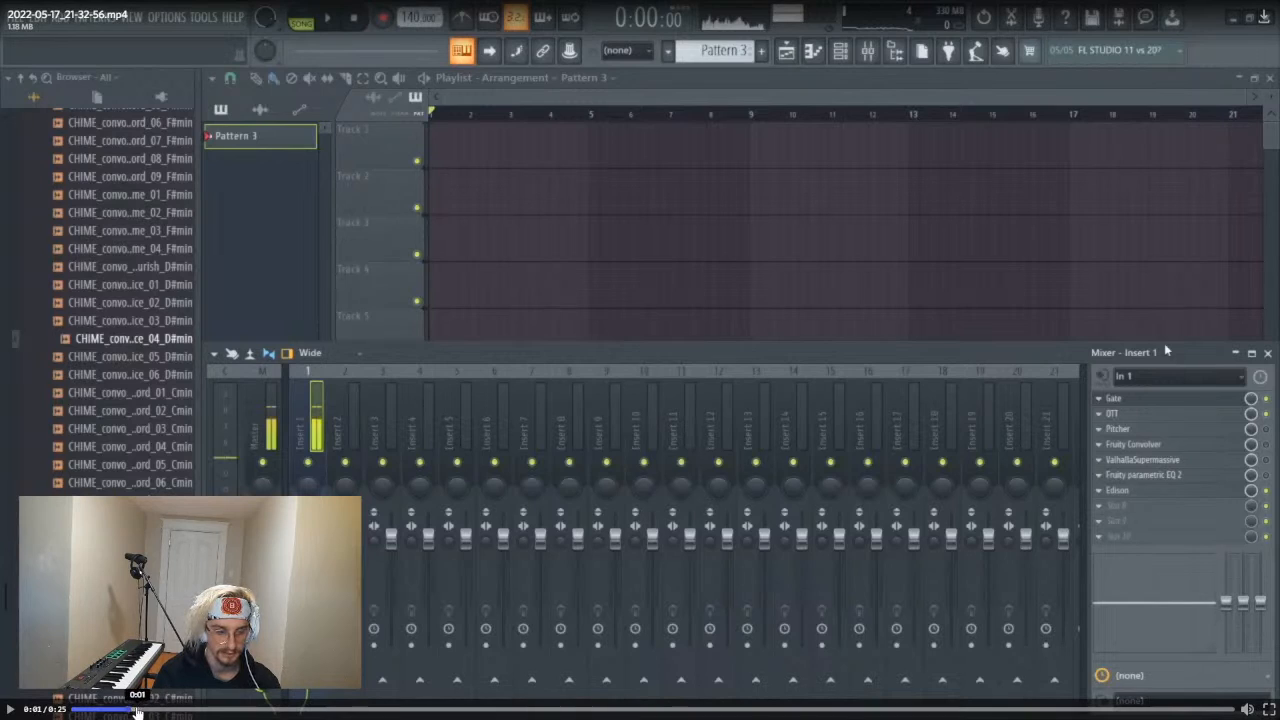
{"action": "left_click_drag", "start_coordinate": [128, 707], "coordinate": [77, 708]}
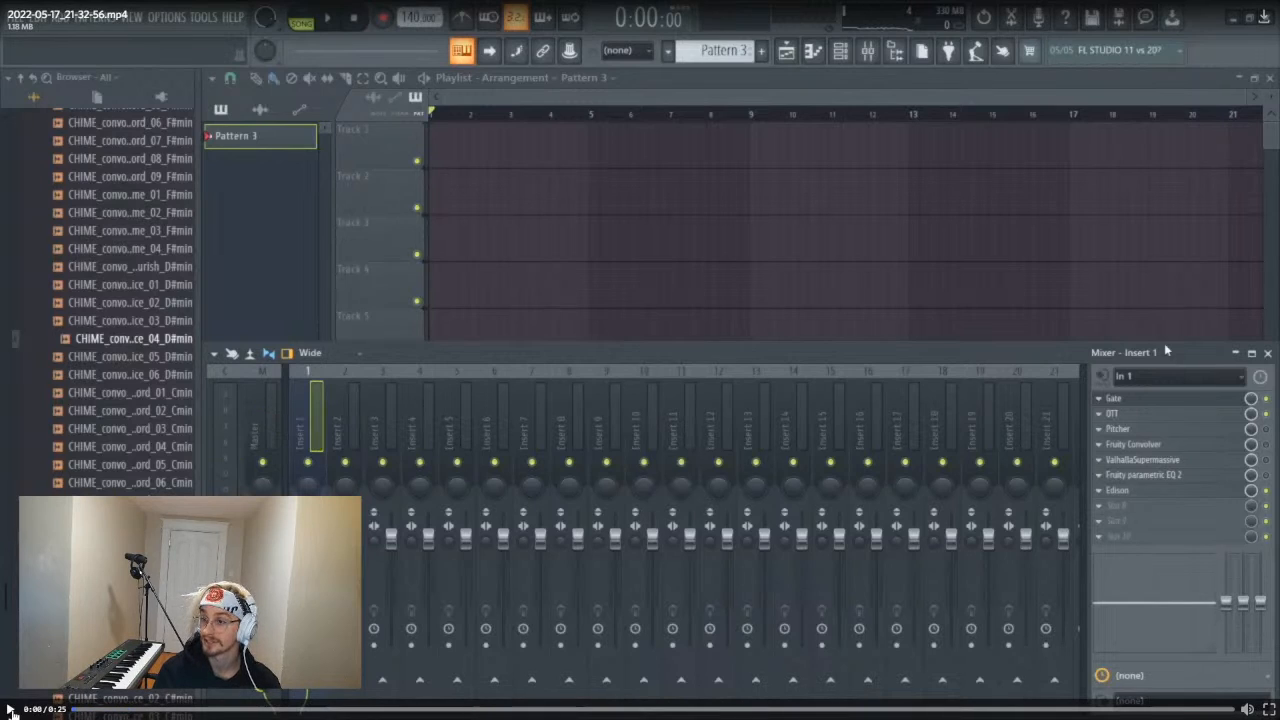
{"action": "left_click", "coordinate": [10, 709]}
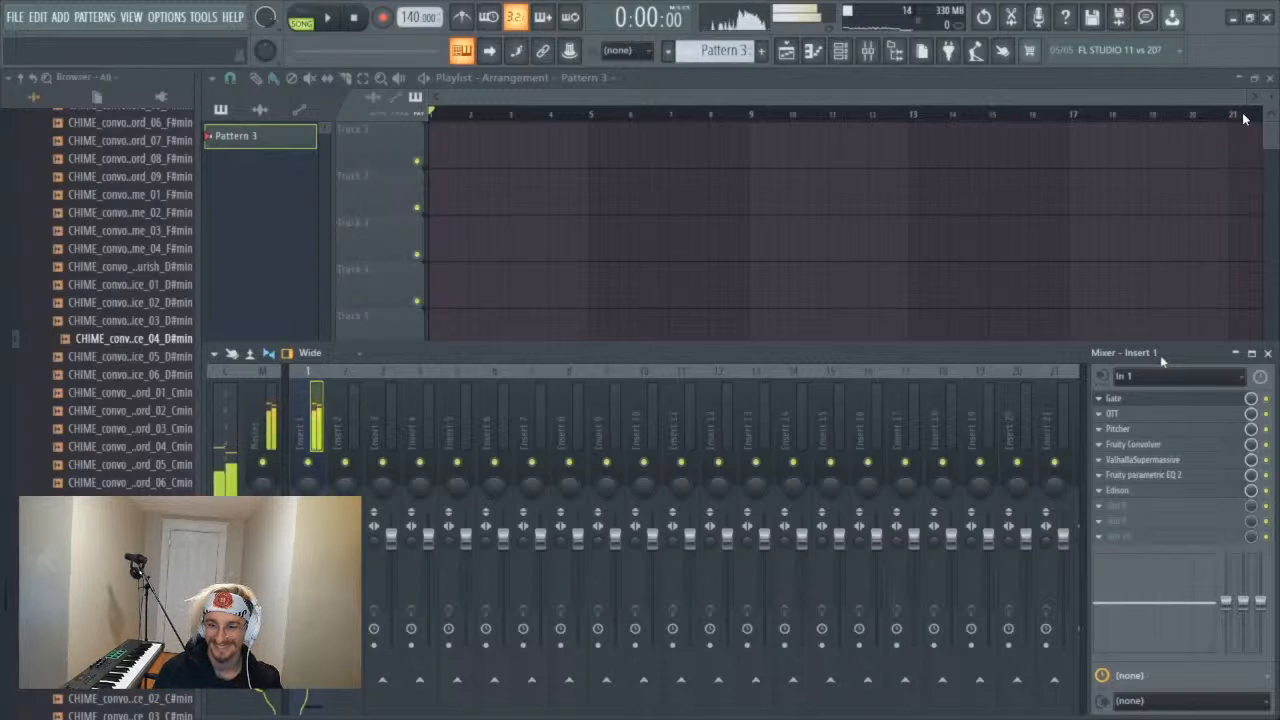
{"action": "mouse_move", "coordinate": [799, 351]}
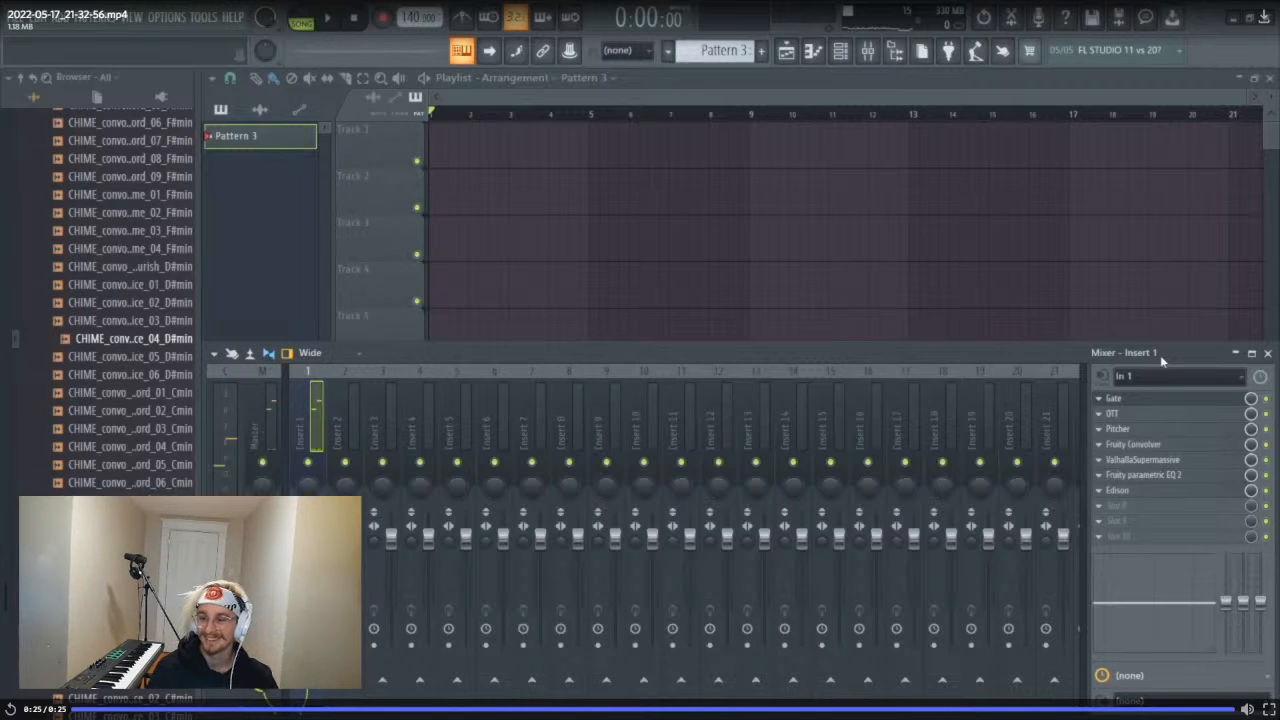
{"action": "key", "text": "Escape"}
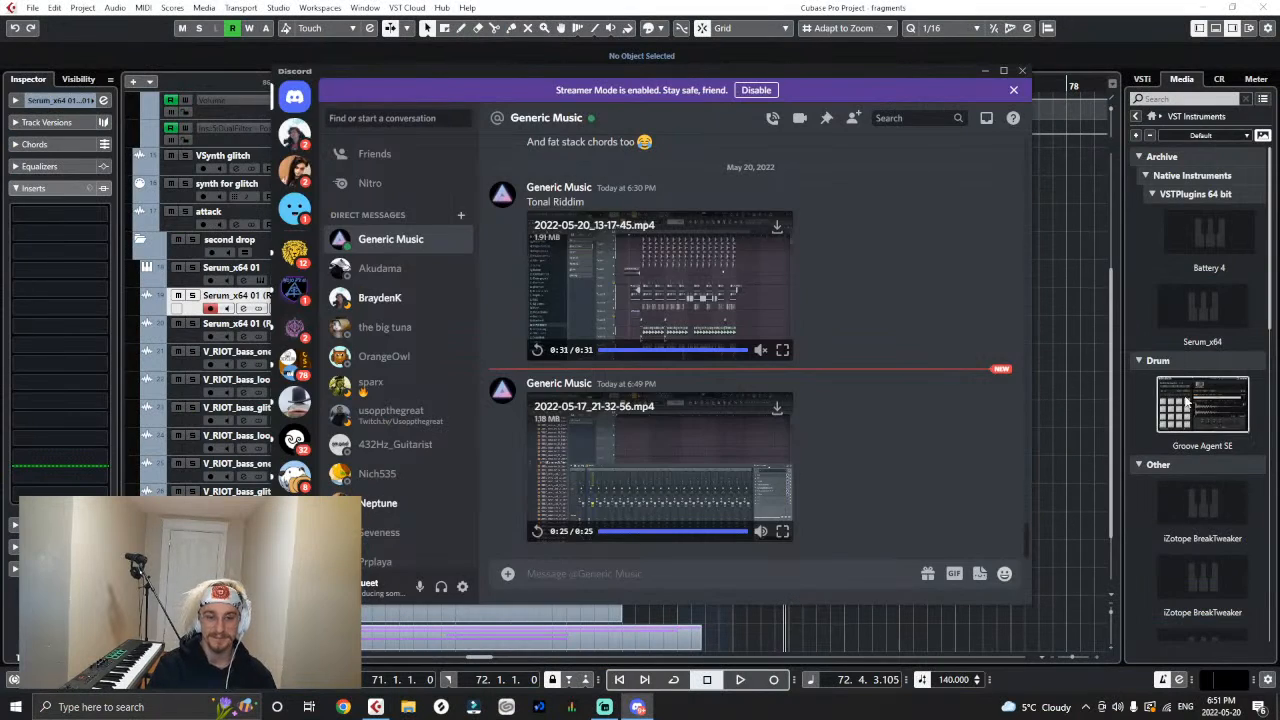
{"action": "left_click", "coordinate": [986, 72]}
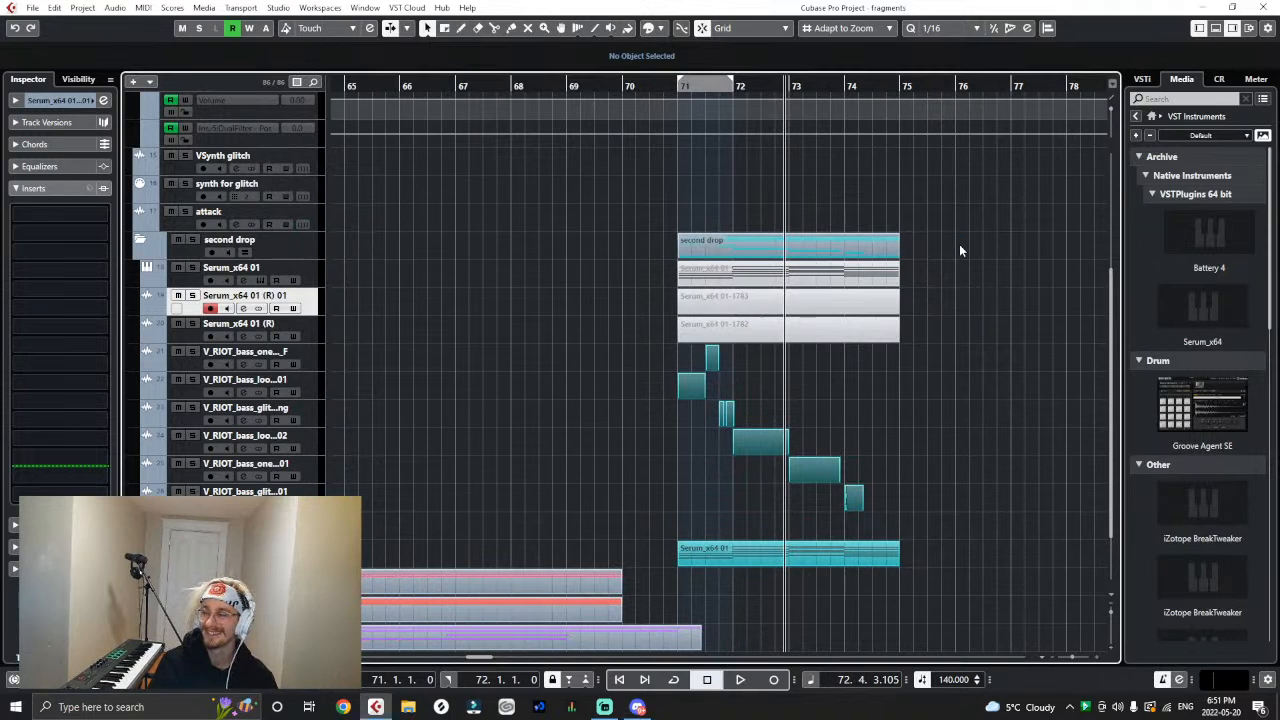
- Play the drop from bar 71 to review the Virtual Riot bass sequence
{"action": "left_click", "coordinate": [679, 88]}
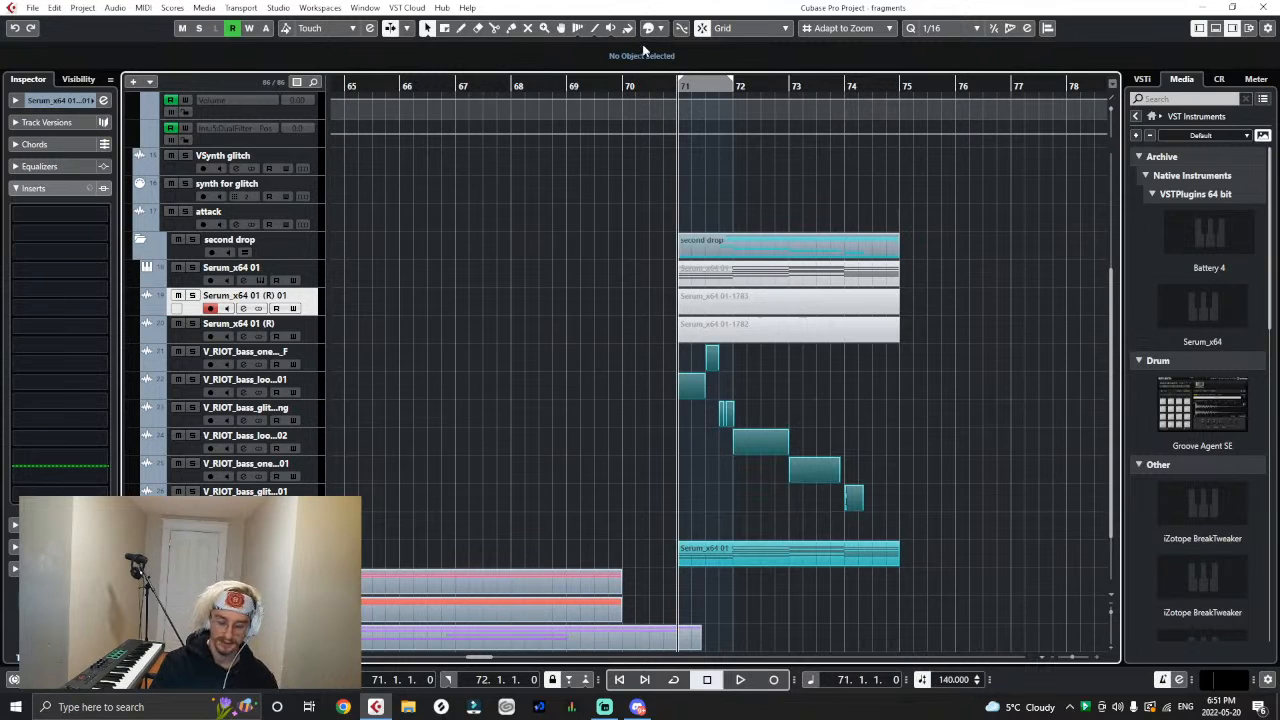
{"action": "key", "text": "h"}
{"action": "key", "text": "g"}
{"action": "key", "text": "g"}
{"action": "key", "text": "g"}
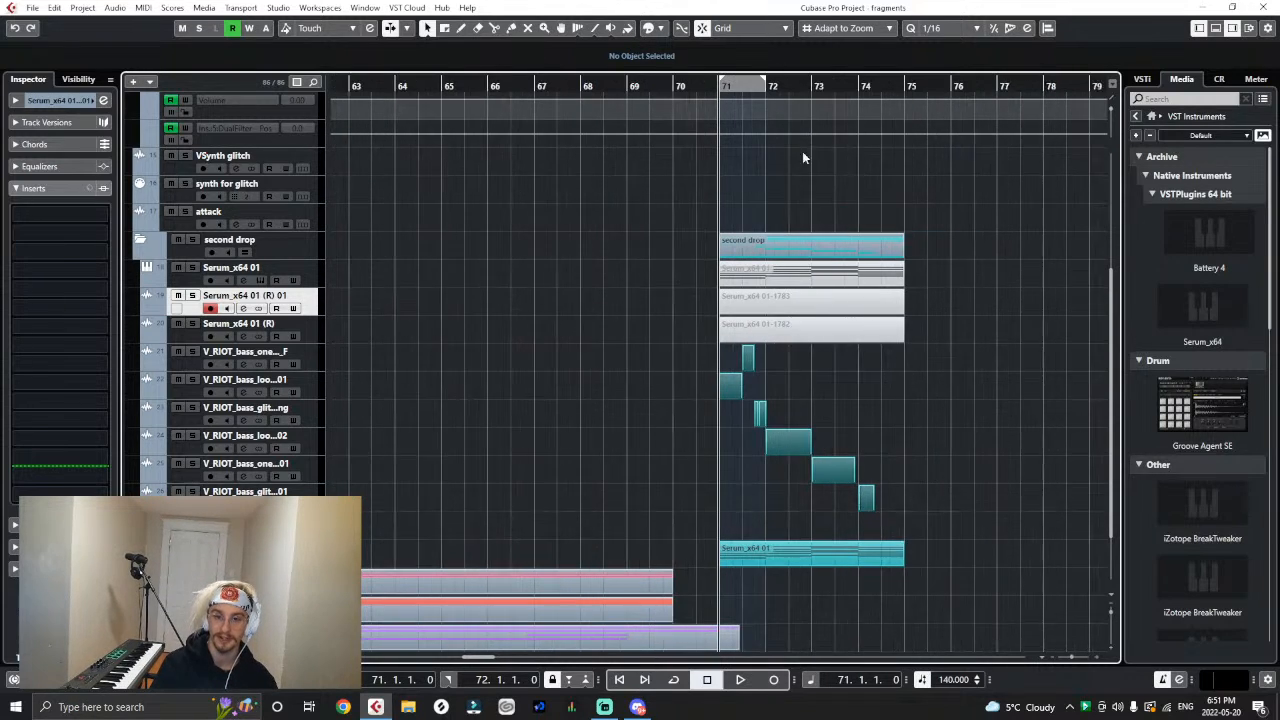
{"action": "key", "text": "h"}
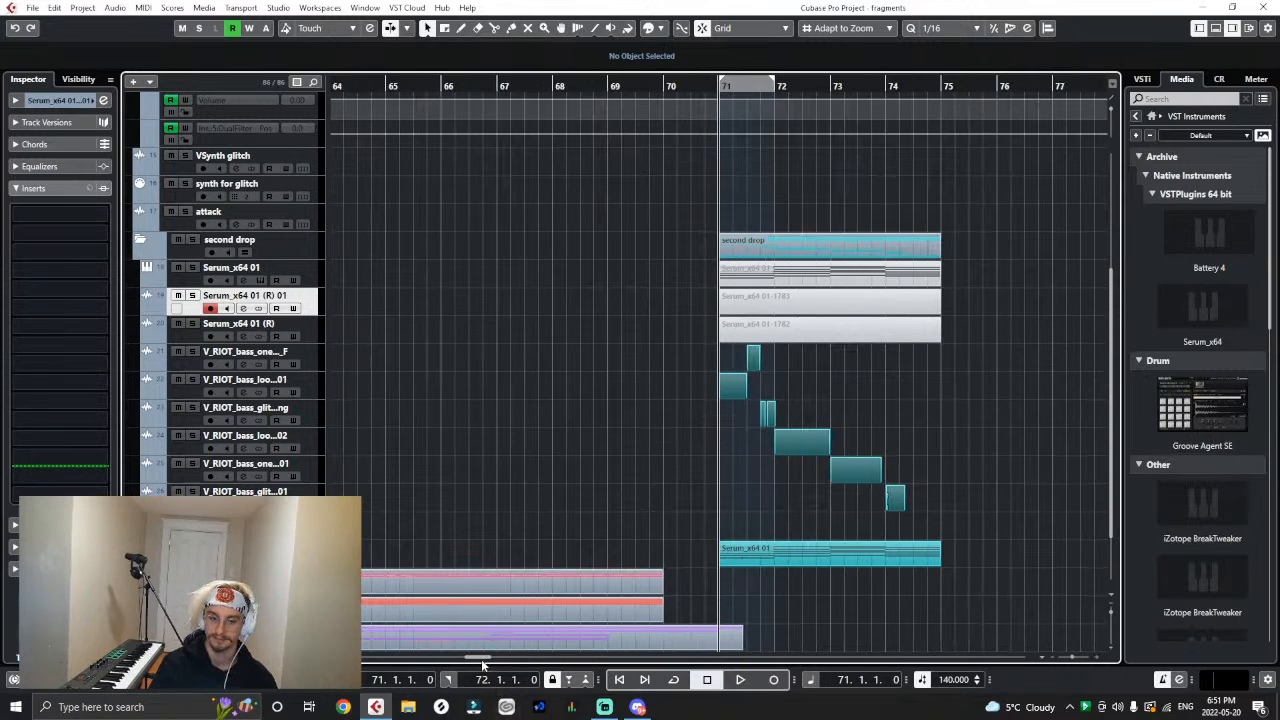
{"action": "left_click_drag", "start_coordinate": [481, 659], "coordinate": [485, 656]}
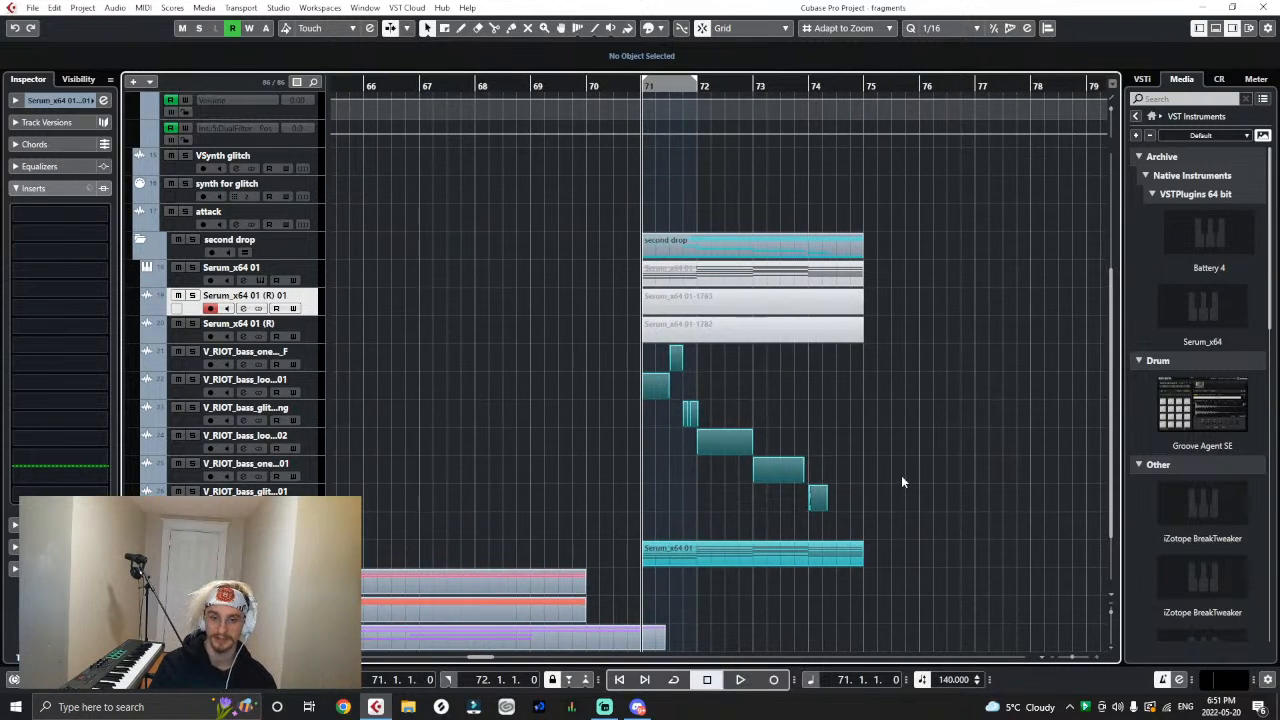
{"action": "key", "text": "space"}
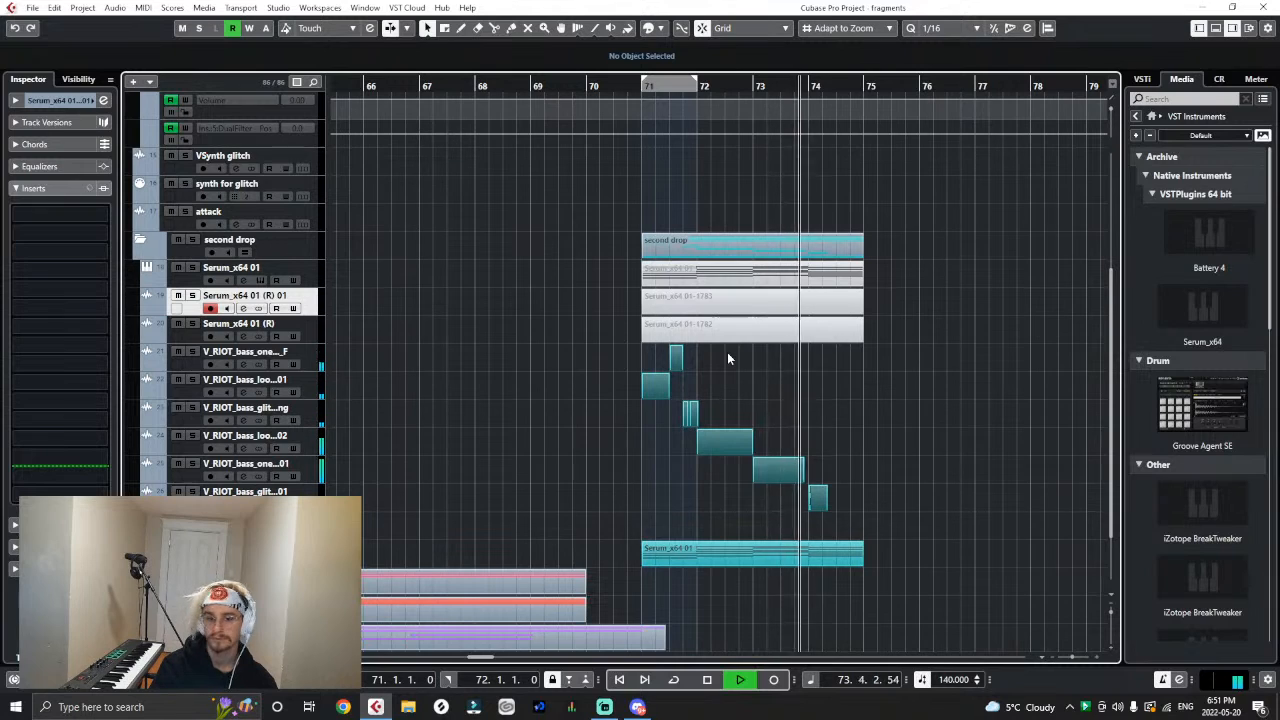
{"action": "key", "text": "space"}
- Try to extend the end of the welcome_02 bass one-shot towards bar 74 and play the passage from bar 72
{"action": "key", "text": "h"}
{"action": "key", "text": "h"}
{"action": "key", "text": "h"}
{"action": "key", "text": "h"}
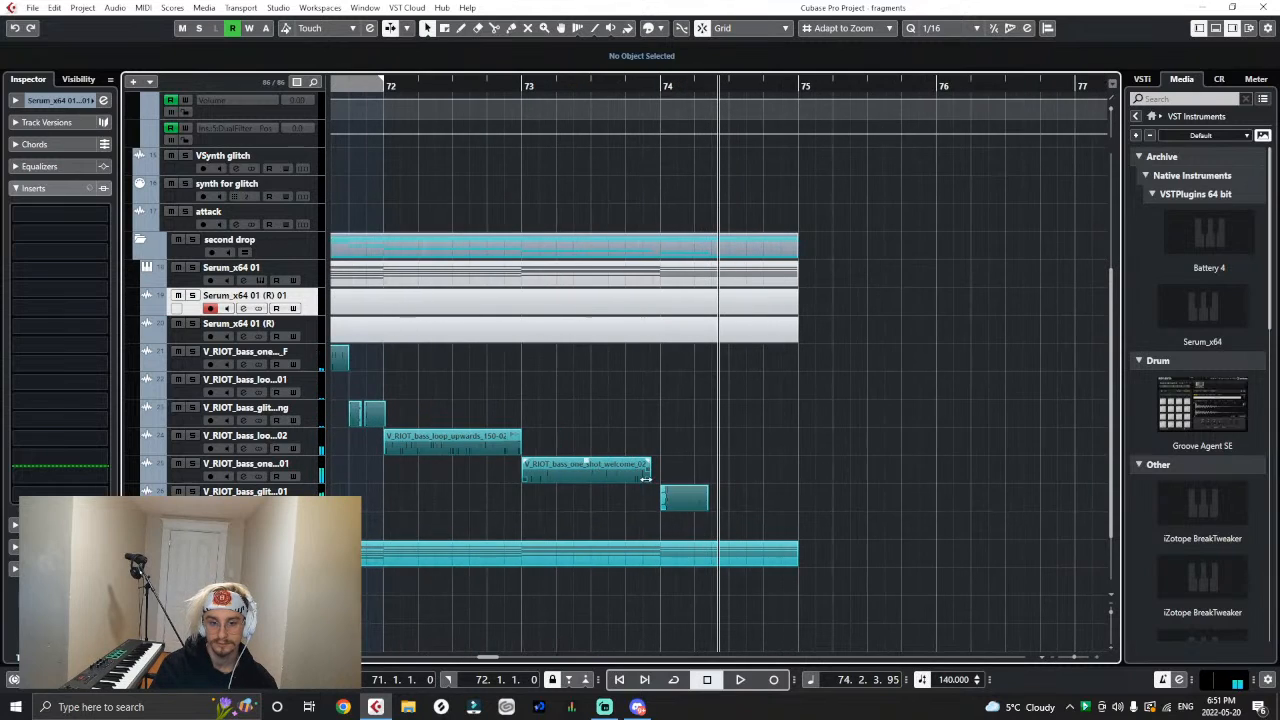
{"action": "left_click_drag", "start_coordinate": [649, 479], "coordinate": [658, 481]}
{"action": "left_click", "coordinate": [521, 88]}
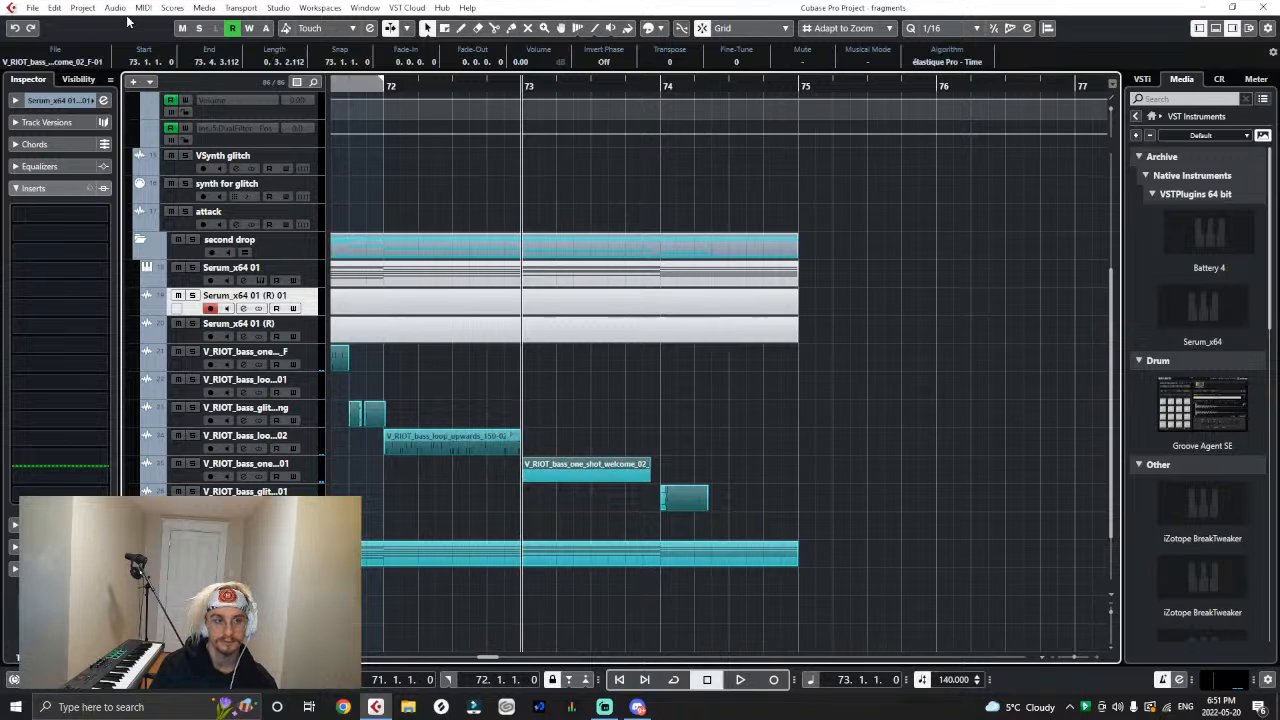
{"action": "left_click", "coordinate": [391, 88]}
{"action": "key", "text": "space"}
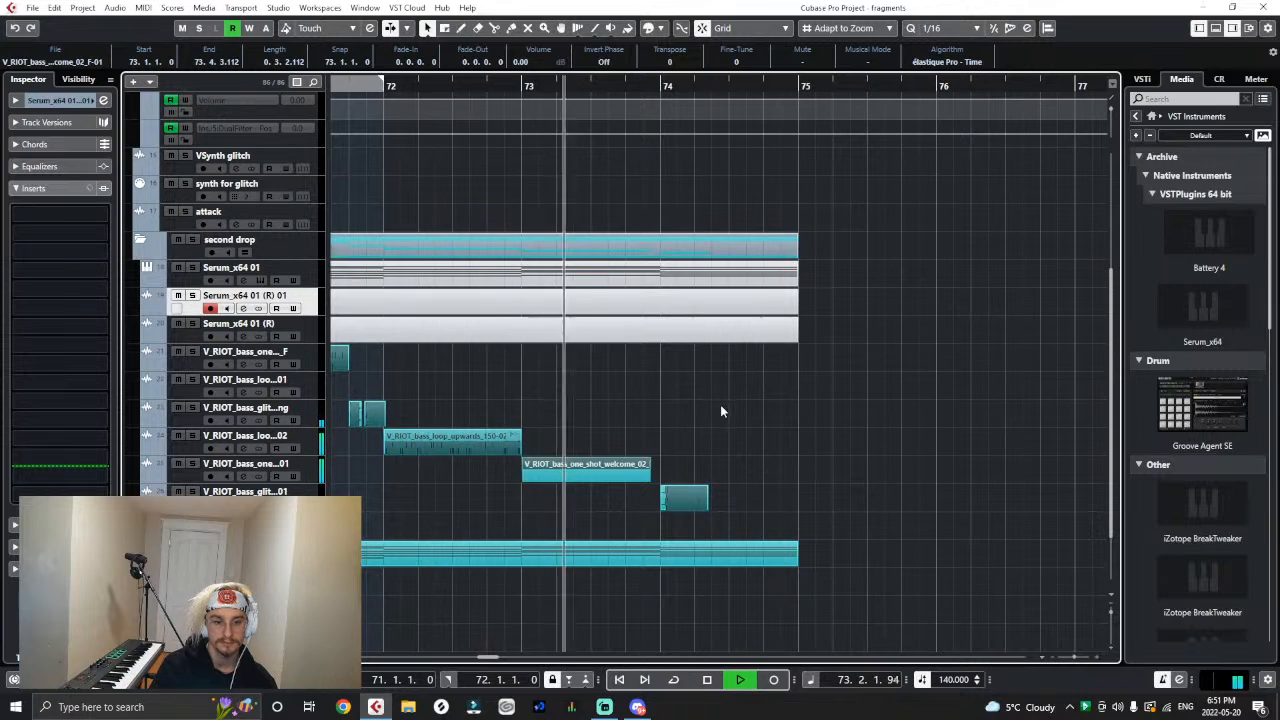
{"action": "key", "text": "space"}
- Set the locators around bar 73 and time-stretch the welcome_02 bass one-shot from 150 to 140 BPM with the MPEX - Mix Fast algorithm
{"action": "left_click", "coordinate": [521, 86]}
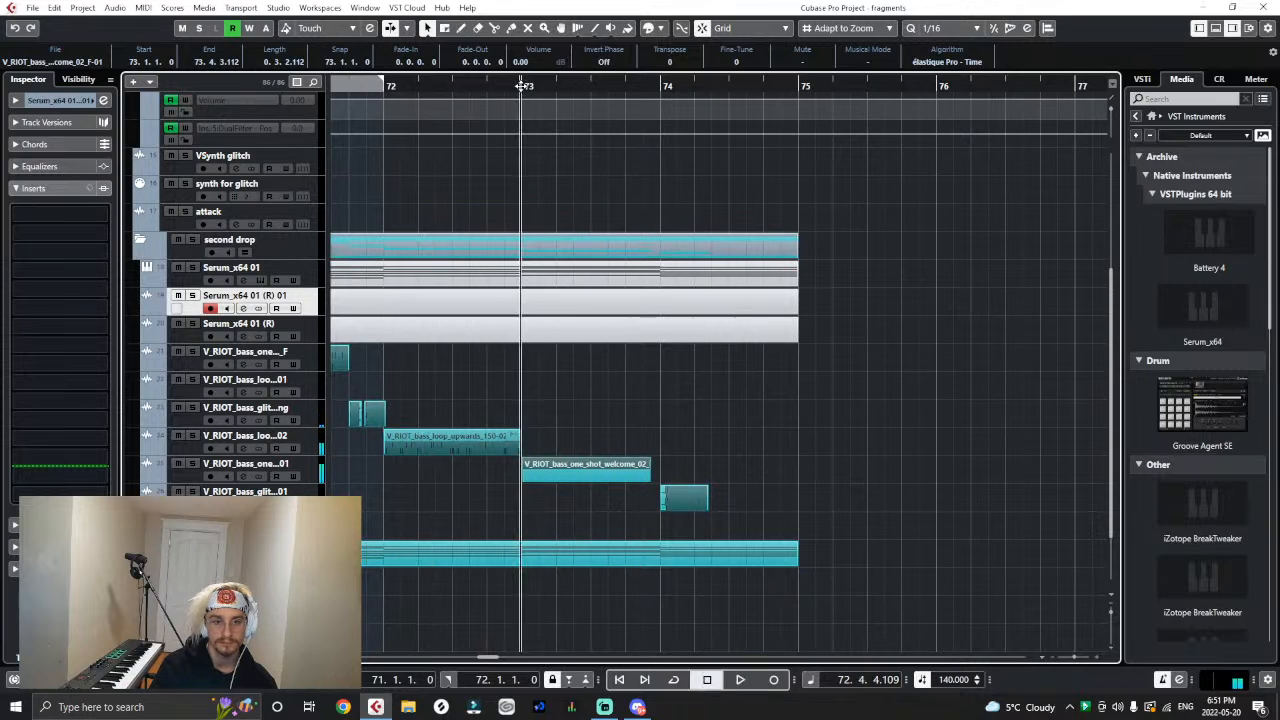
{"action": "left_click_drag", "start_coordinate": [521, 86], "coordinate": [673, 96]}
{"action": "left_click", "coordinate": [589, 454]}
{"action": "left_click", "coordinate": [588, 467]}
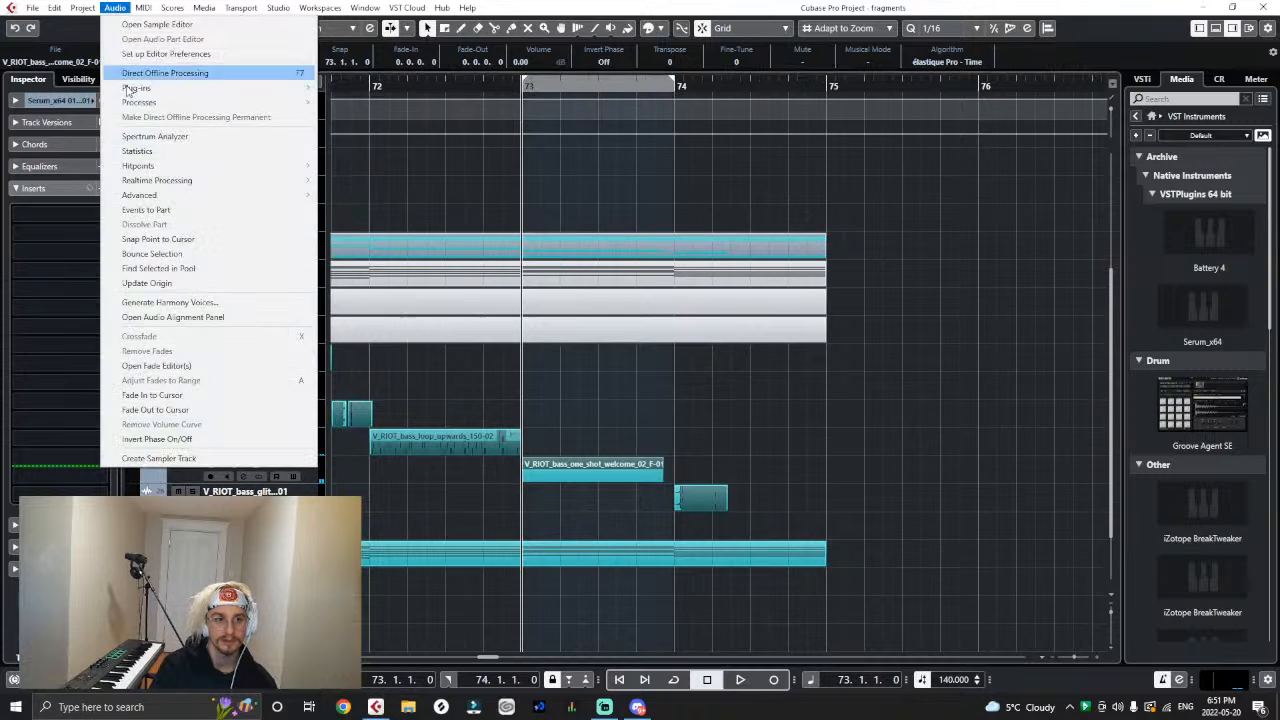
{"action": "left_click", "coordinate": [115, 7]}
{"action": "mouse_move", "coordinate": [140, 102]}
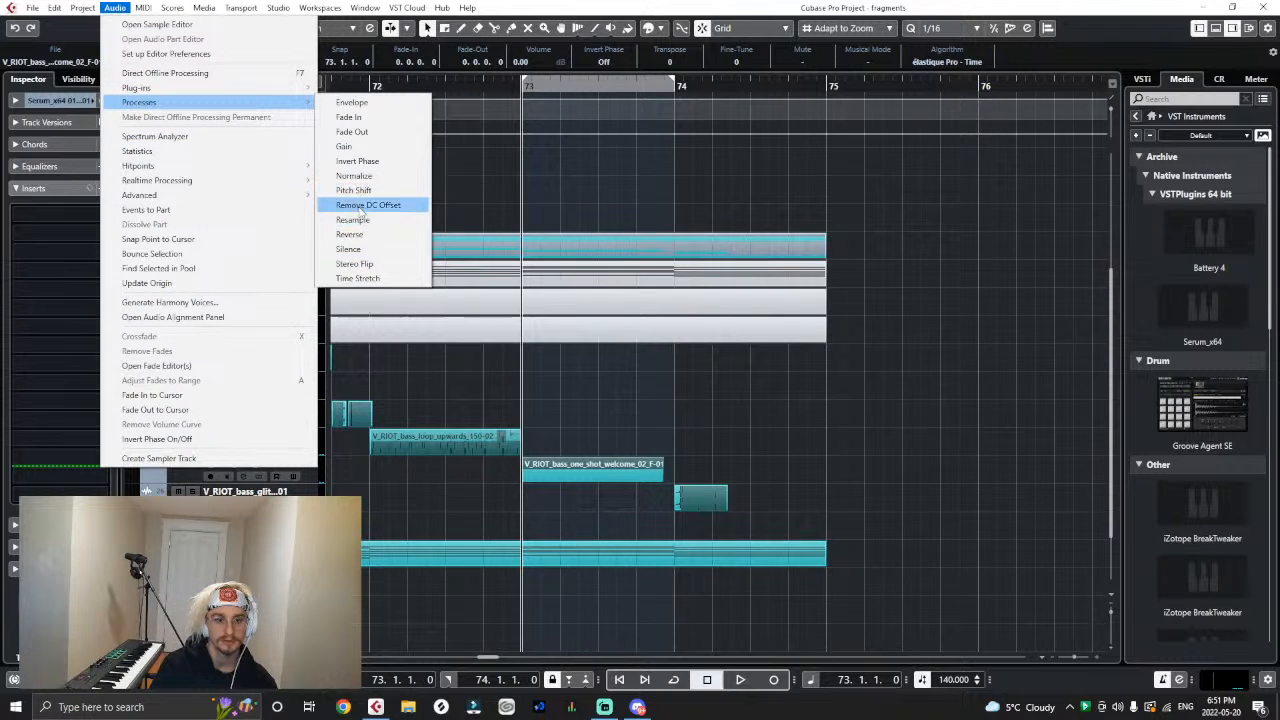
{"action": "left_click", "coordinate": [357, 278]}
{"action": "left_click_drag", "start_coordinate": [700, 545], "coordinate": [702, 192]}
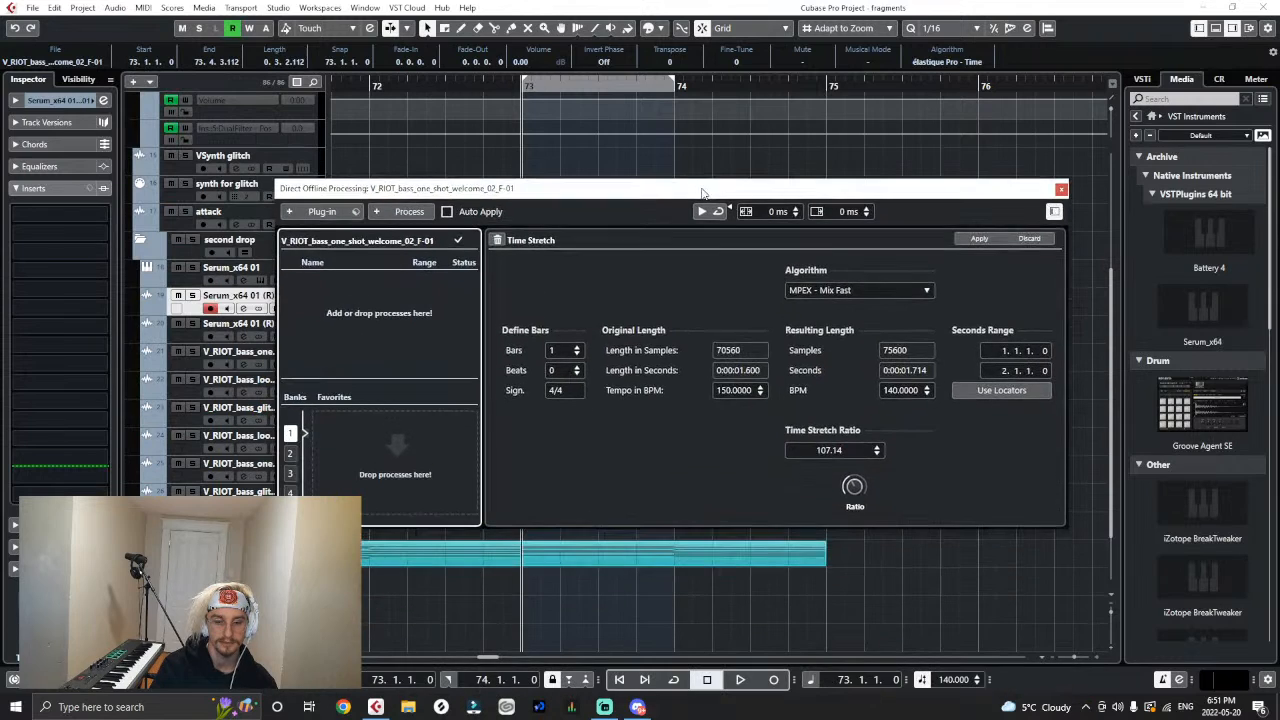
{"action": "left_click", "coordinate": [960, 238]}
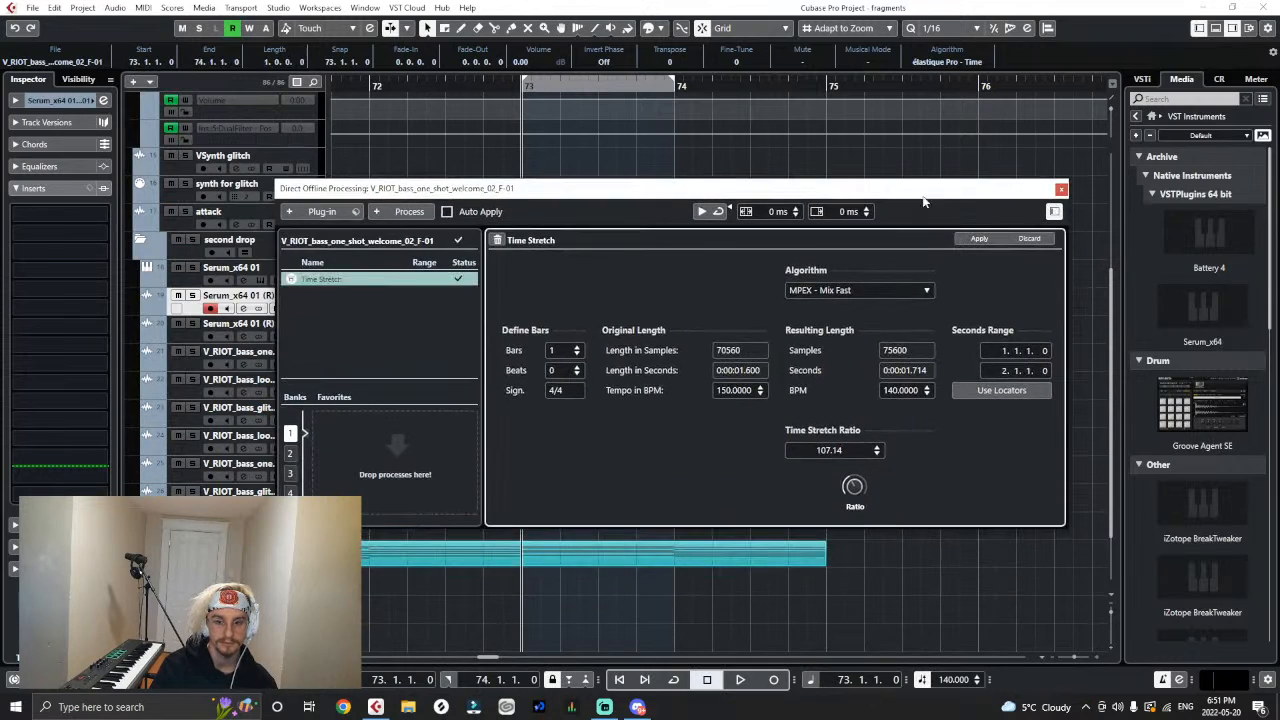
- Play the stretched bass one-shot from bar 73 and close the offline processing window
{"action": "left_click_drag", "start_coordinate": [908, 188], "coordinate": [777, 509]}
{"action": "key", "text": "space"}
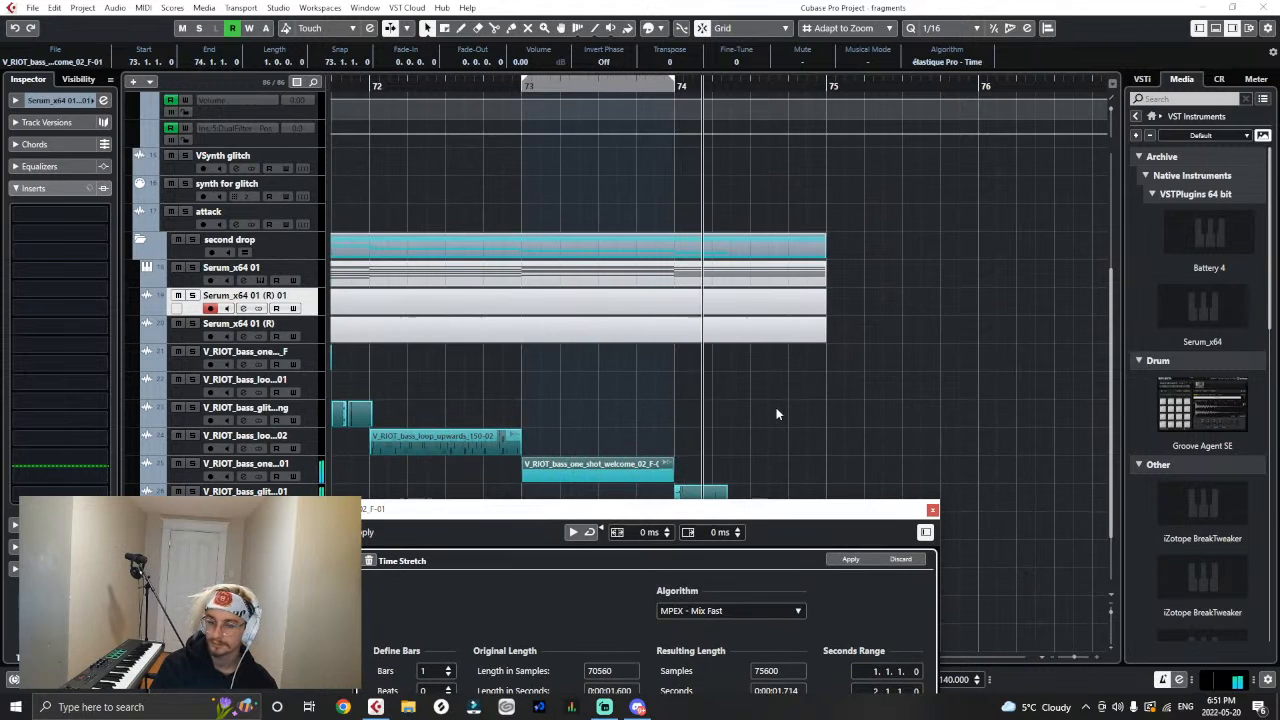
{"action": "left_click", "coordinate": [931, 510]}
- Remove the V_RIOT bass glitch 01 track holding the bar 74 event and return the playback position to bar 71
{"action": "key", "text": "g"}
{"action": "key", "text": "g"}
{"action": "key", "text": "g"}
{"action": "key", "text": "g"}
{"action": "key", "text": "g"}
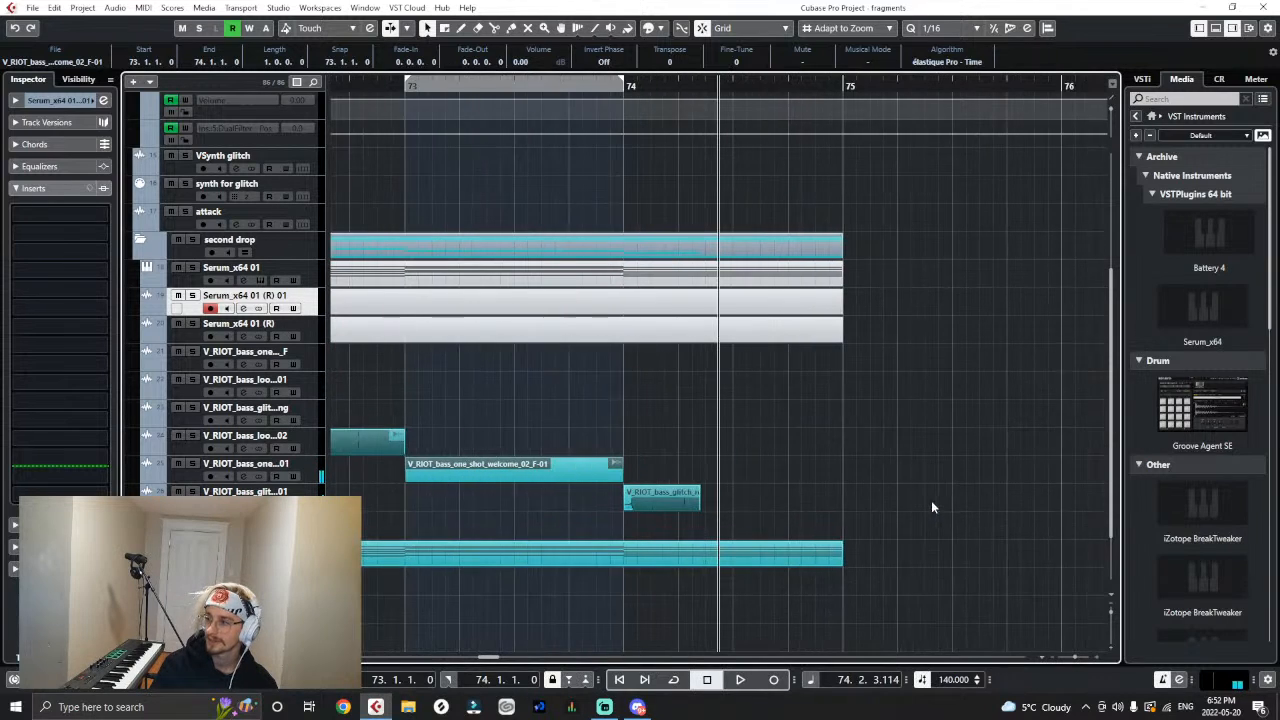
{"action": "key", "text": "g"}
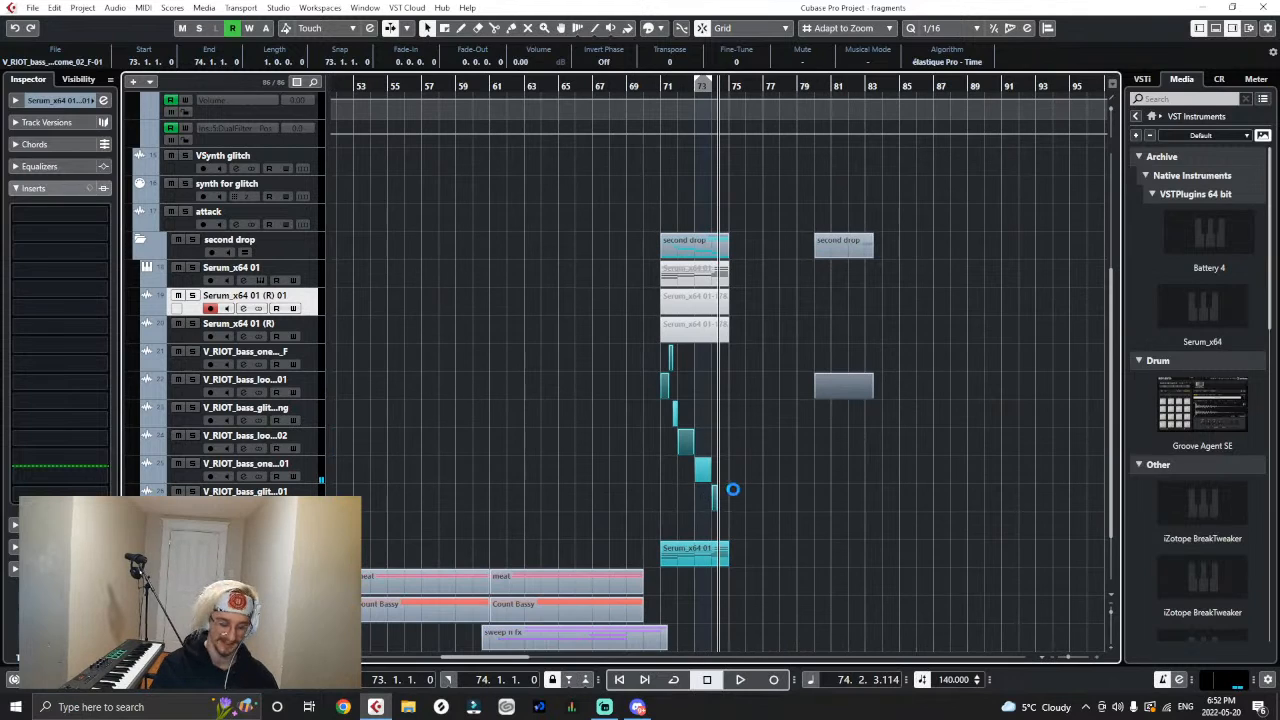
{"action": "key", "text": "h"}
{"action": "key", "text": "h"}
{"action": "key", "text": "h"}
{"action": "key", "text": "h"}
{"action": "right_click", "coordinate": [306, 178]}
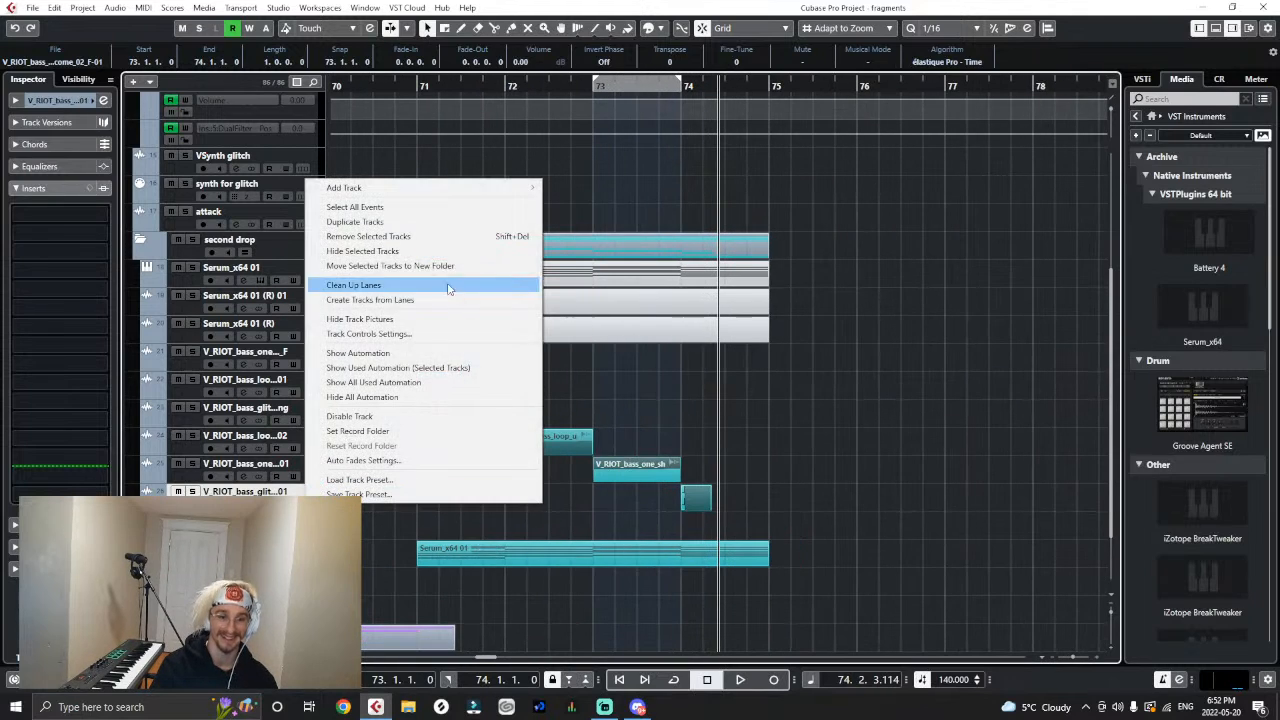
{"action": "left_click", "coordinate": [400, 236]}
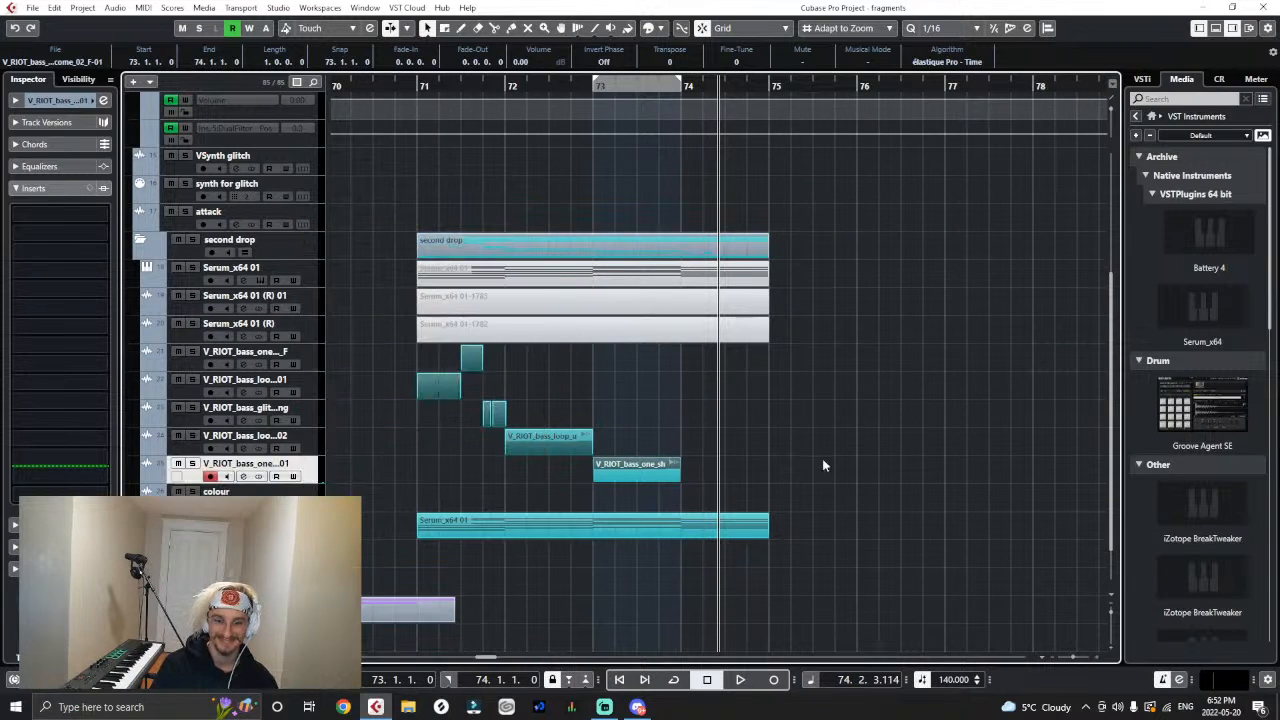
{"action": "left_click", "coordinate": [891, 453]}
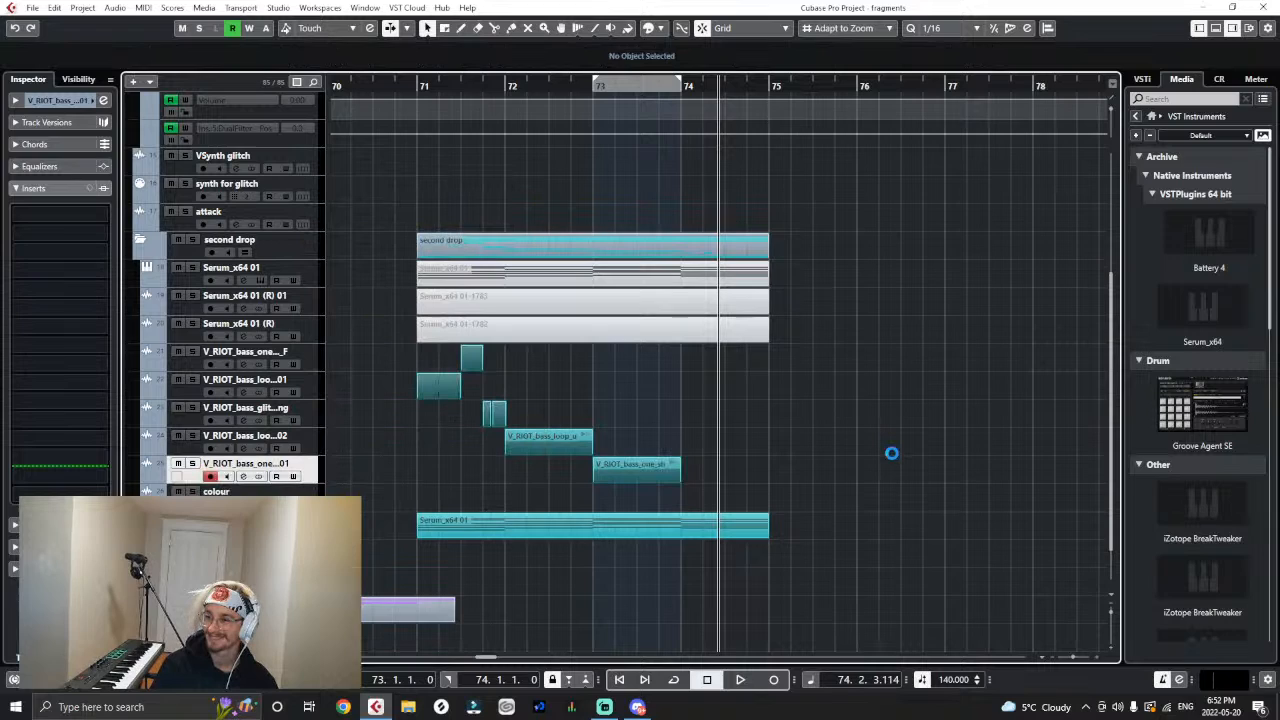
{"action": "left_click", "coordinate": [435, 75]}
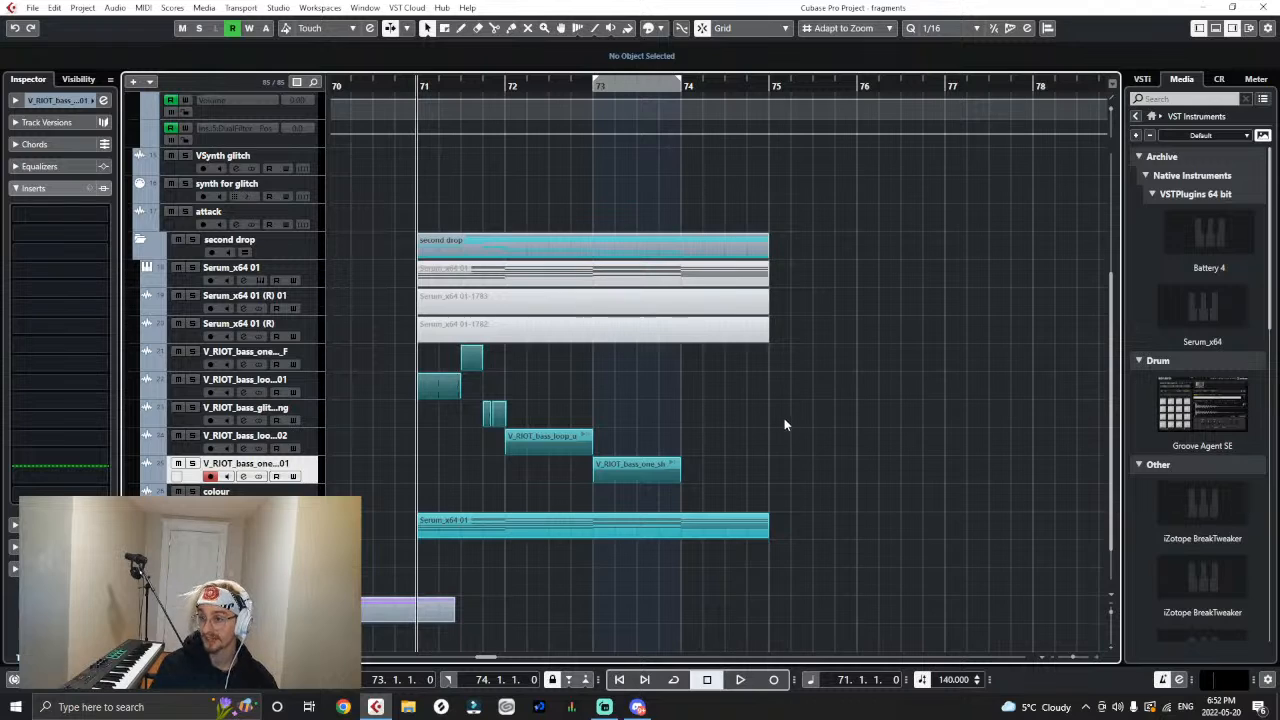
- Switch to Splice, search the samples for "virtual" and look through the list for bass sounds
{"action": "left_click", "coordinate": [442, 706]}
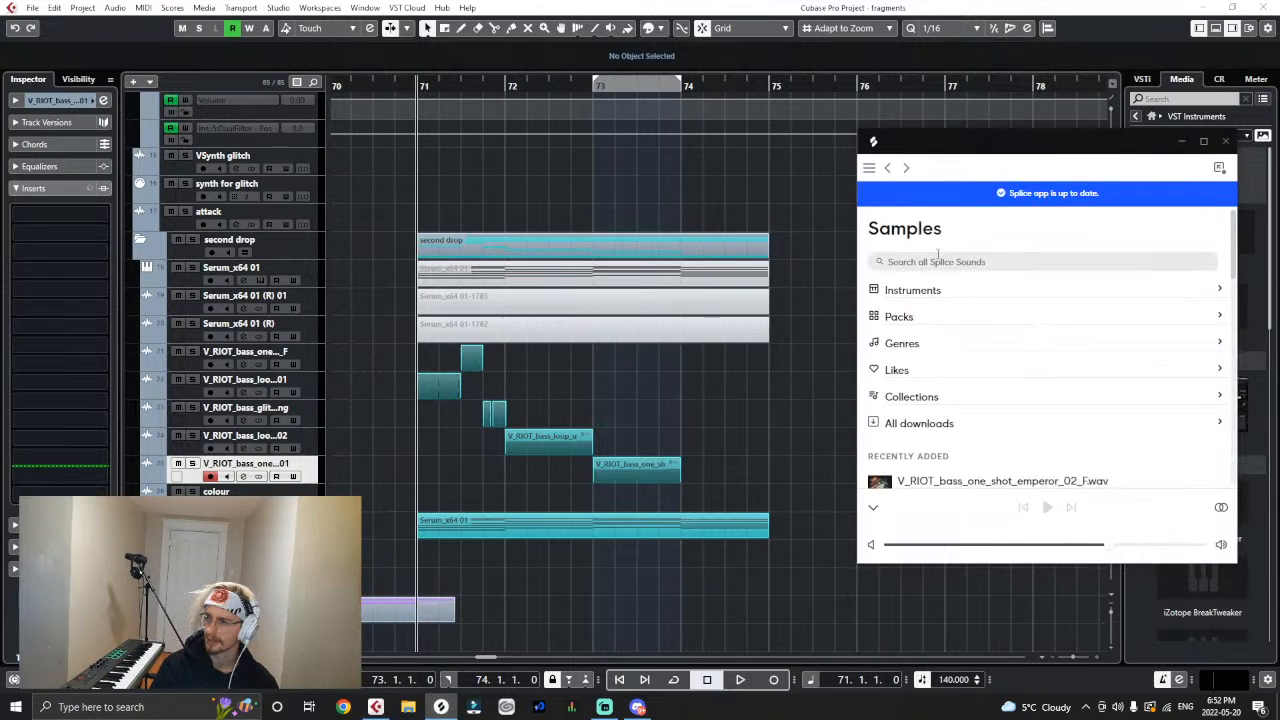
{"action": "type", "text": "virtual"}
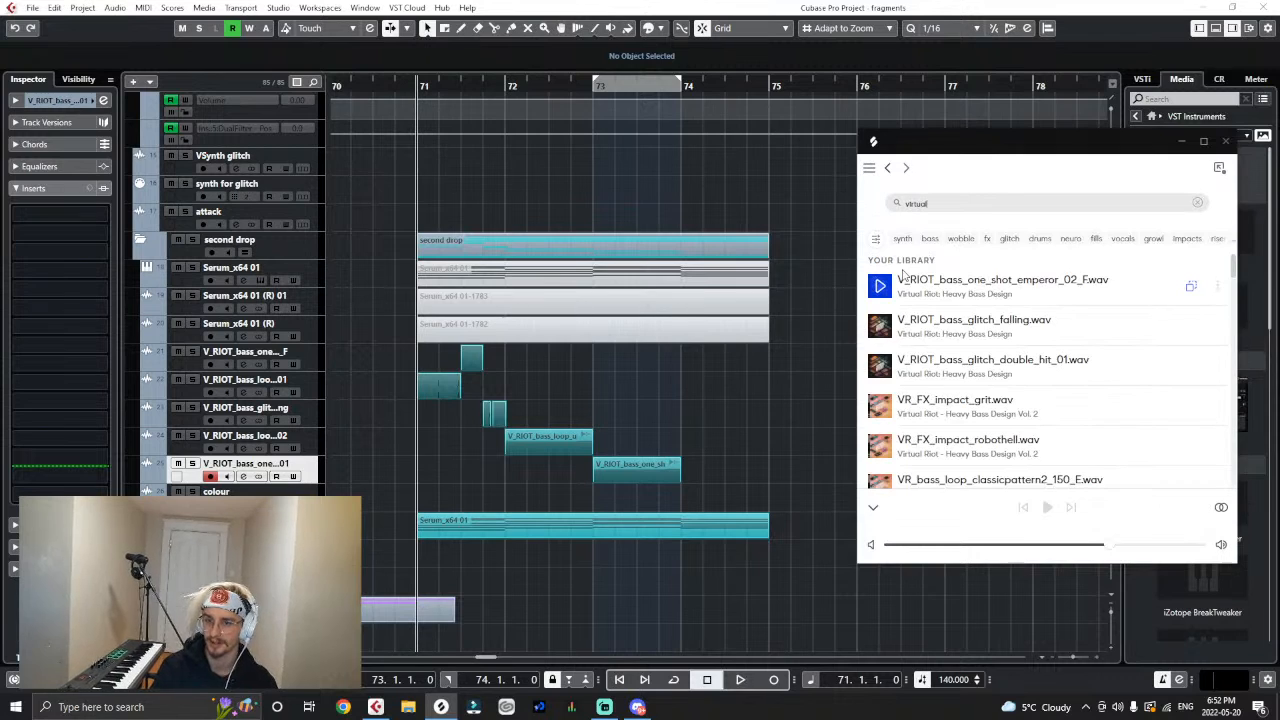
{"action": "scroll", "coordinate": [1009, 343], "scroll_direction": "down", "scroll_amount": 10}
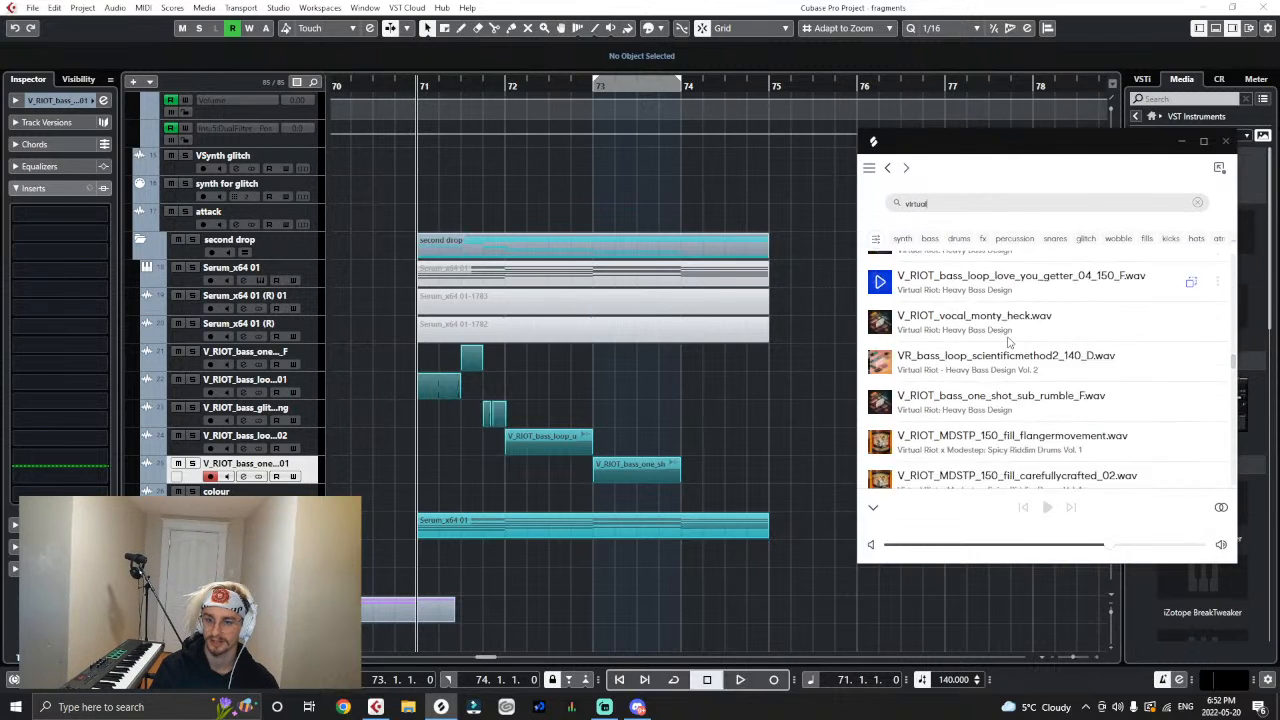
{"action": "scroll", "coordinate": [1009, 343], "scroll_direction": "down", "scroll_amount": 5}
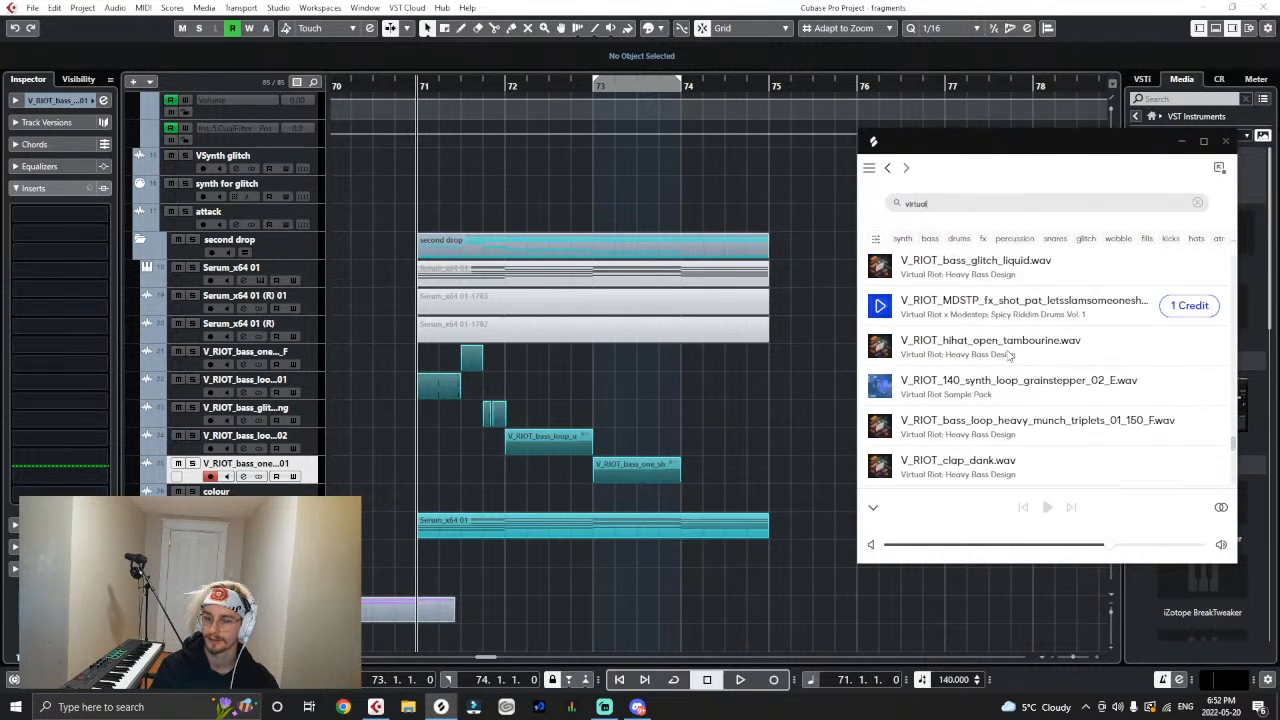
{"action": "scroll", "coordinate": [1008, 358], "scroll_direction": "down", "scroll_amount": 8}
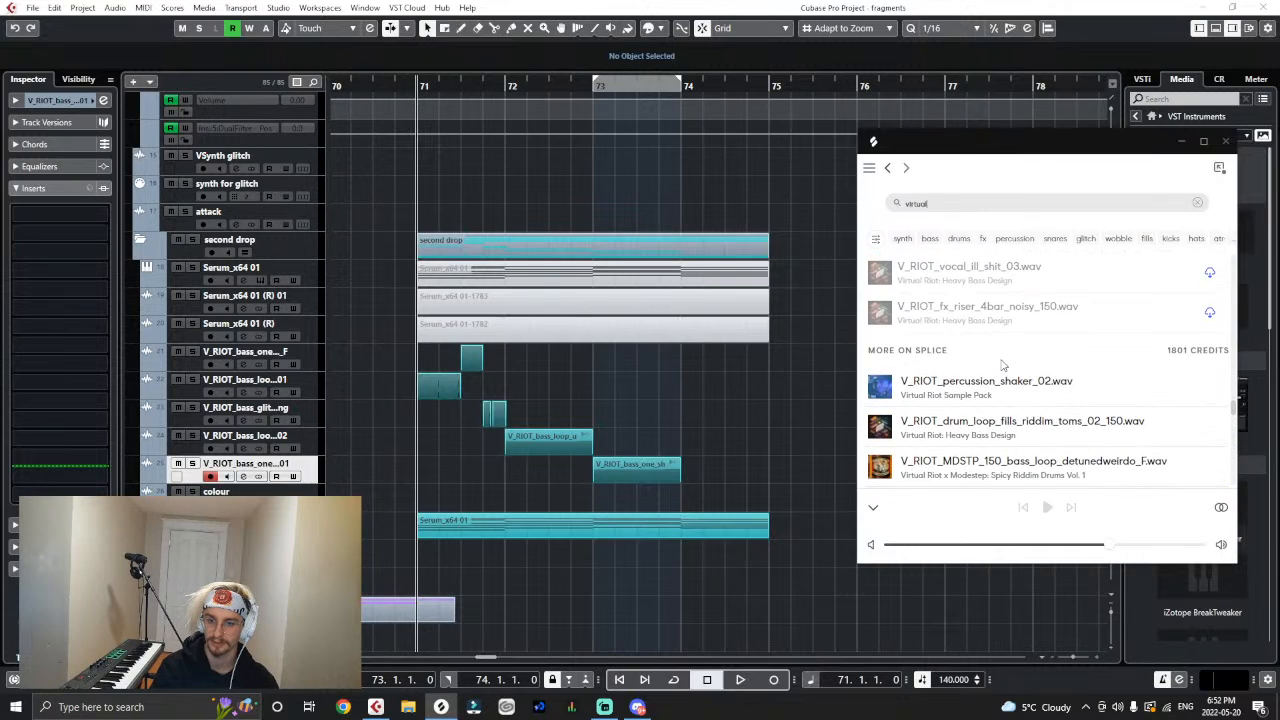
{"action": "mouse_move", "coordinate": [881, 429]}
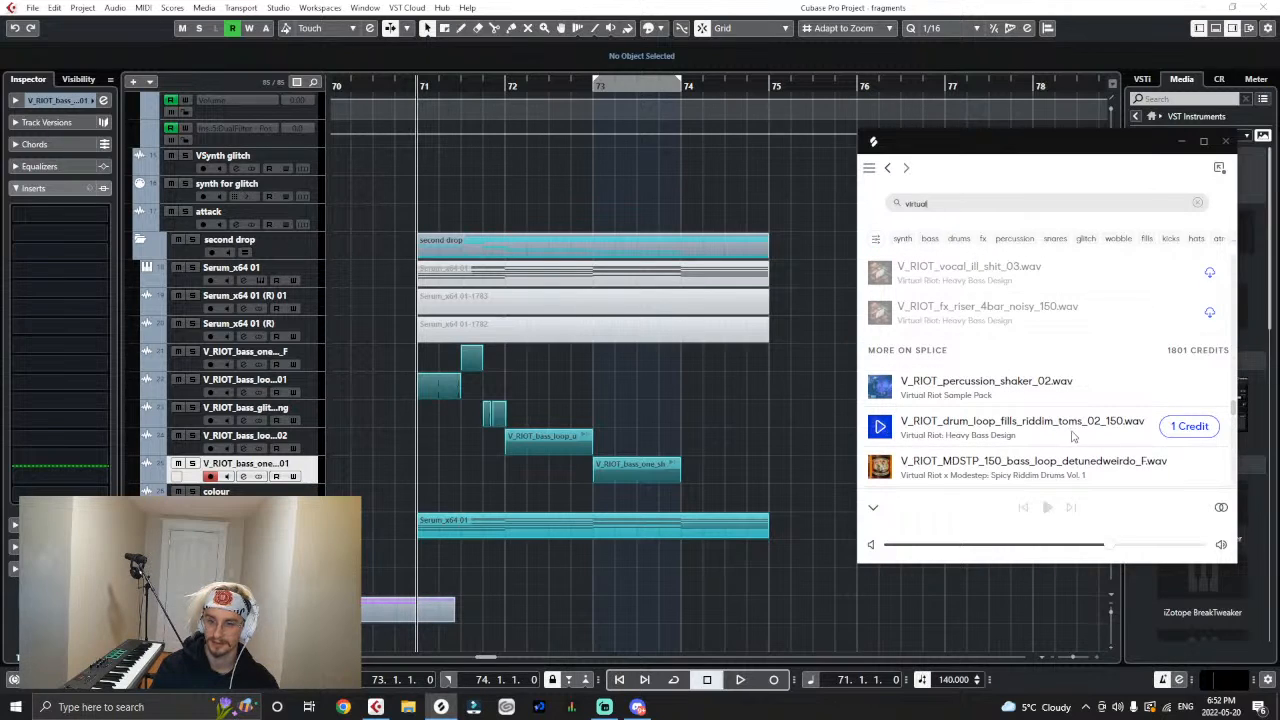
- Filter the Splice search results to an exact BPM of 140
{"action": "left_click", "coordinate": [875, 238]}
{"action": "left_click", "coordinate": [1113, 236]}
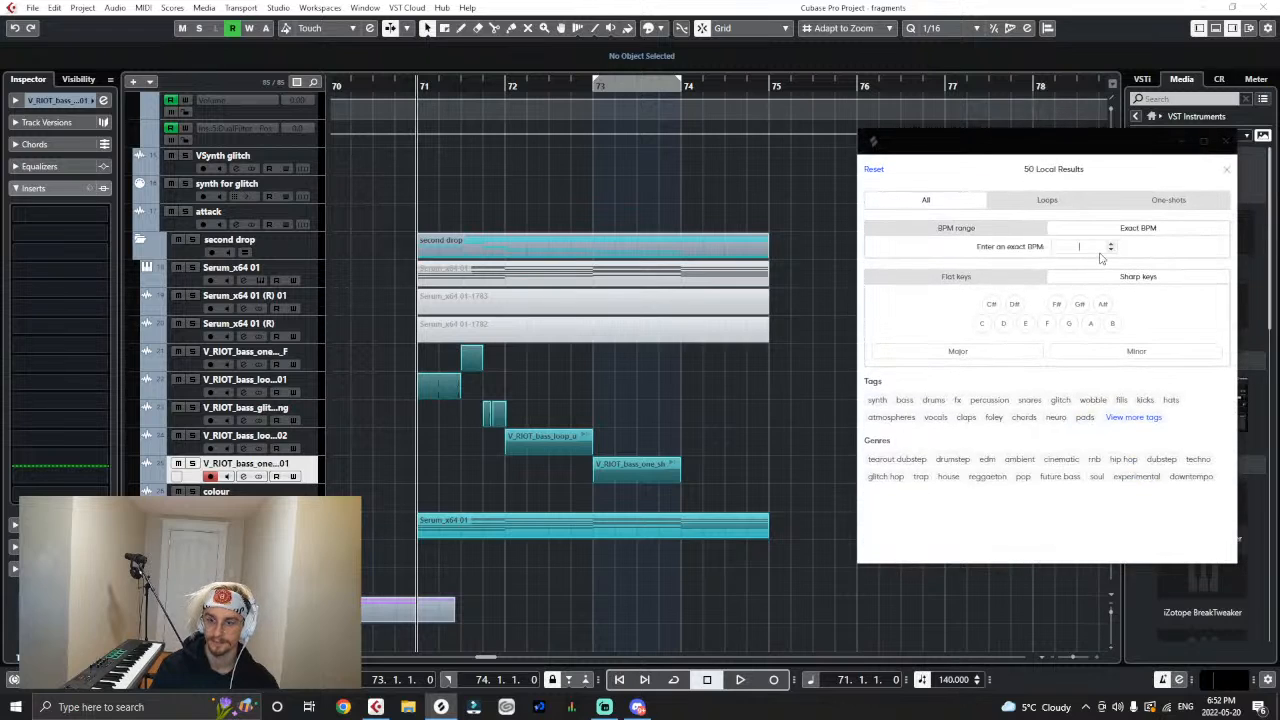
{"action": "type", "text": "140"}
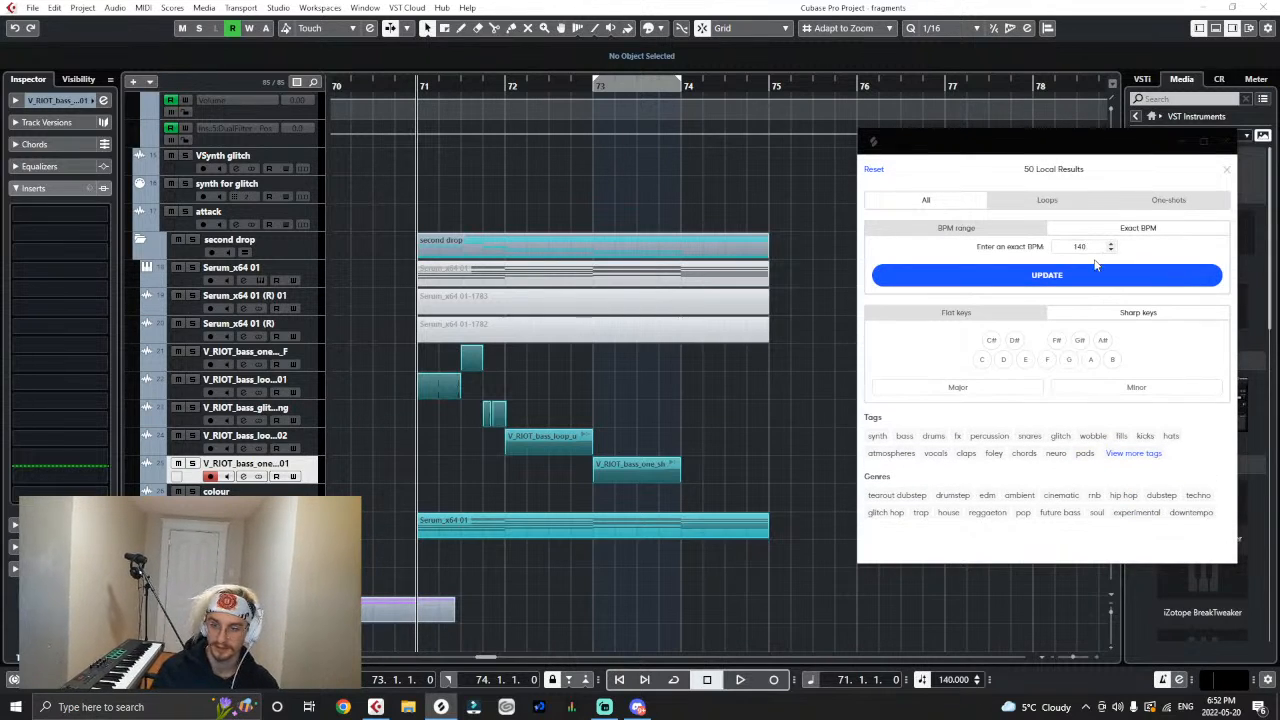
{"action": "left_click", "coordinate": [1100, 266]}
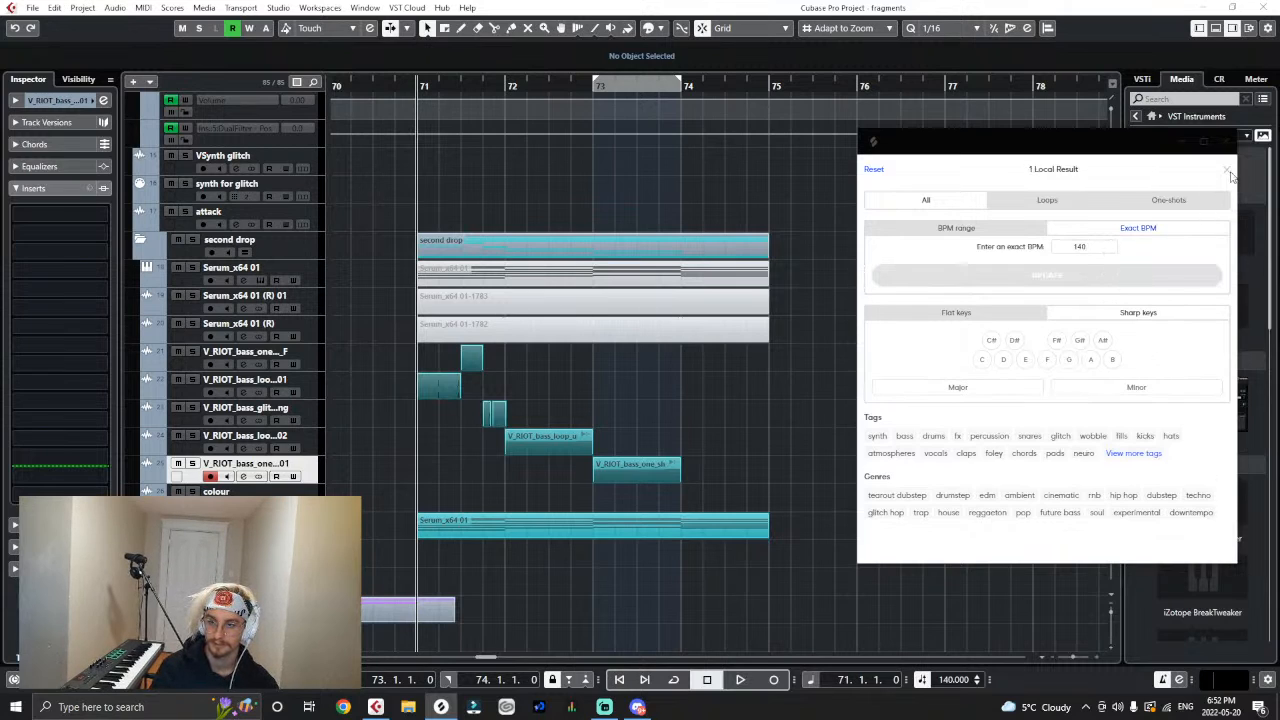
{"action": "left_click", "coordinate": [1228, 173]}
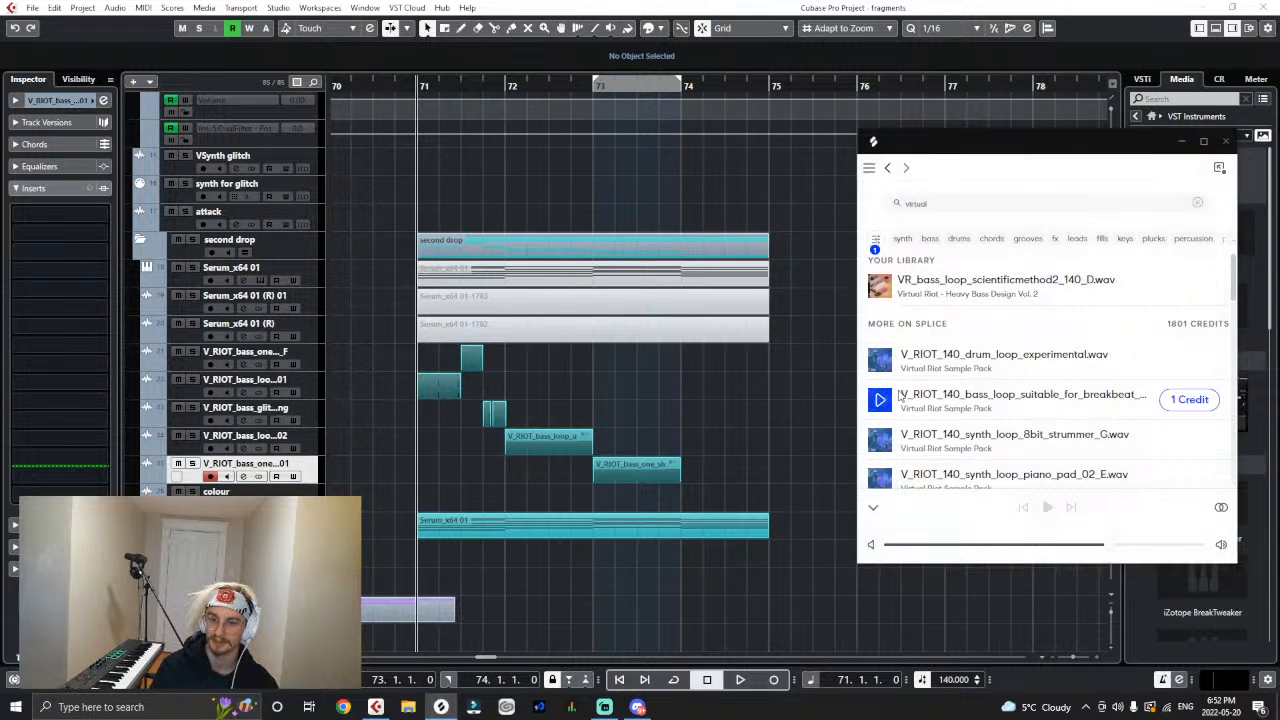
- Look through the 140 BPM samples and refine the search to "virtual riot bass"
{"action": "scroll", "coordinate": [895, 398], "scroll_direction": "down", "scroll_amount": 6}
{"action": "scroll", "coordinate": [882, 402], "scroll_direction": "up", "scroll_amount": 4}
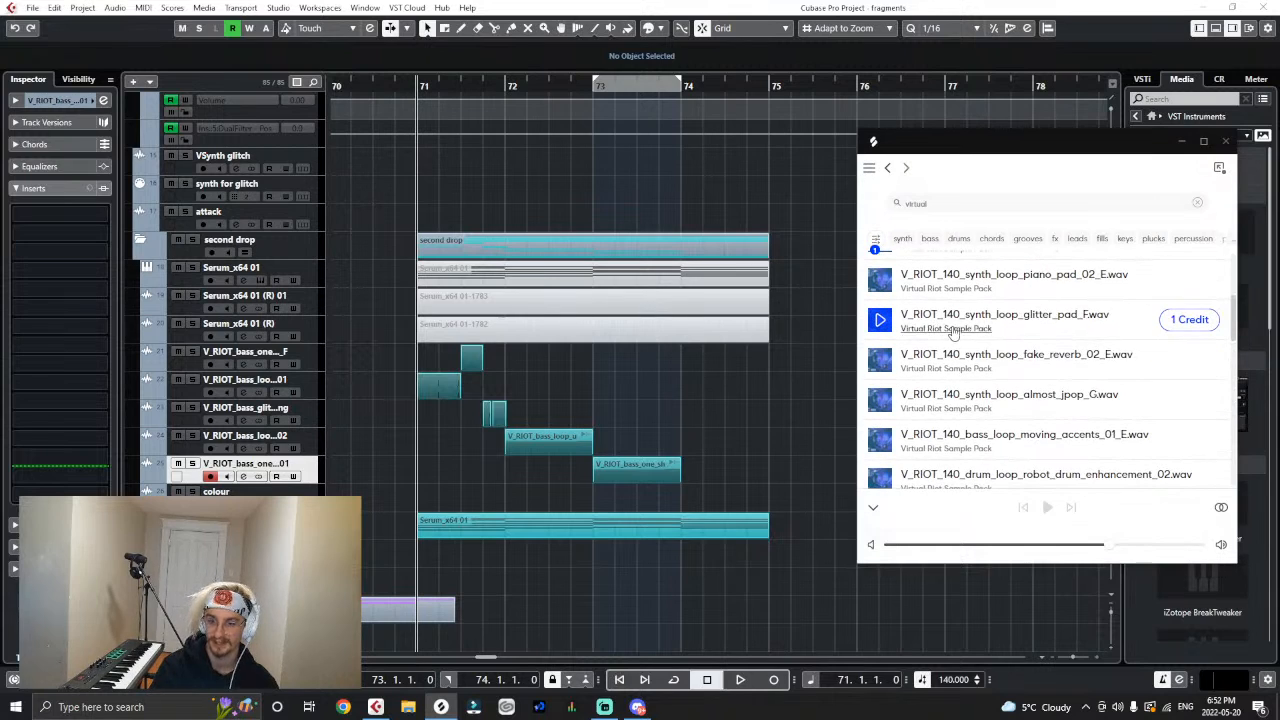
{"action": "scroll", "coordinate": [942, 403], "scroll_direction": "up", "scroll_amount": 3}
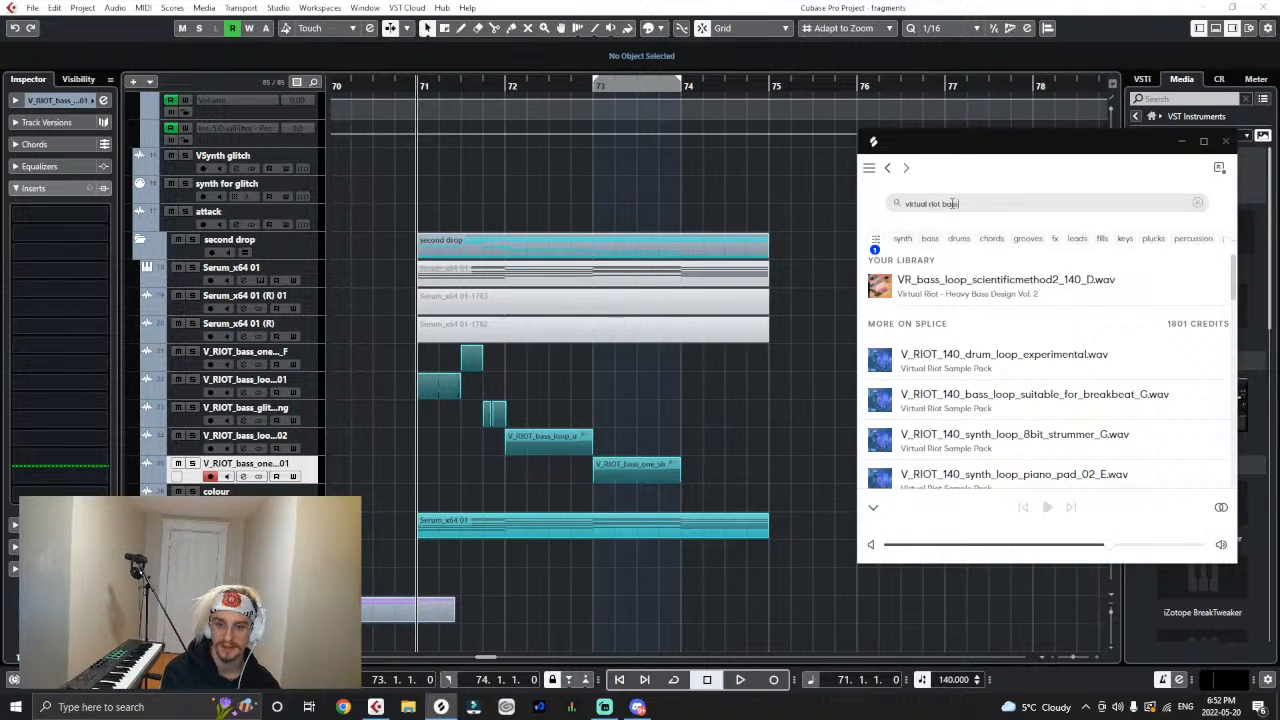
{"action": "key", "text": "Return"}
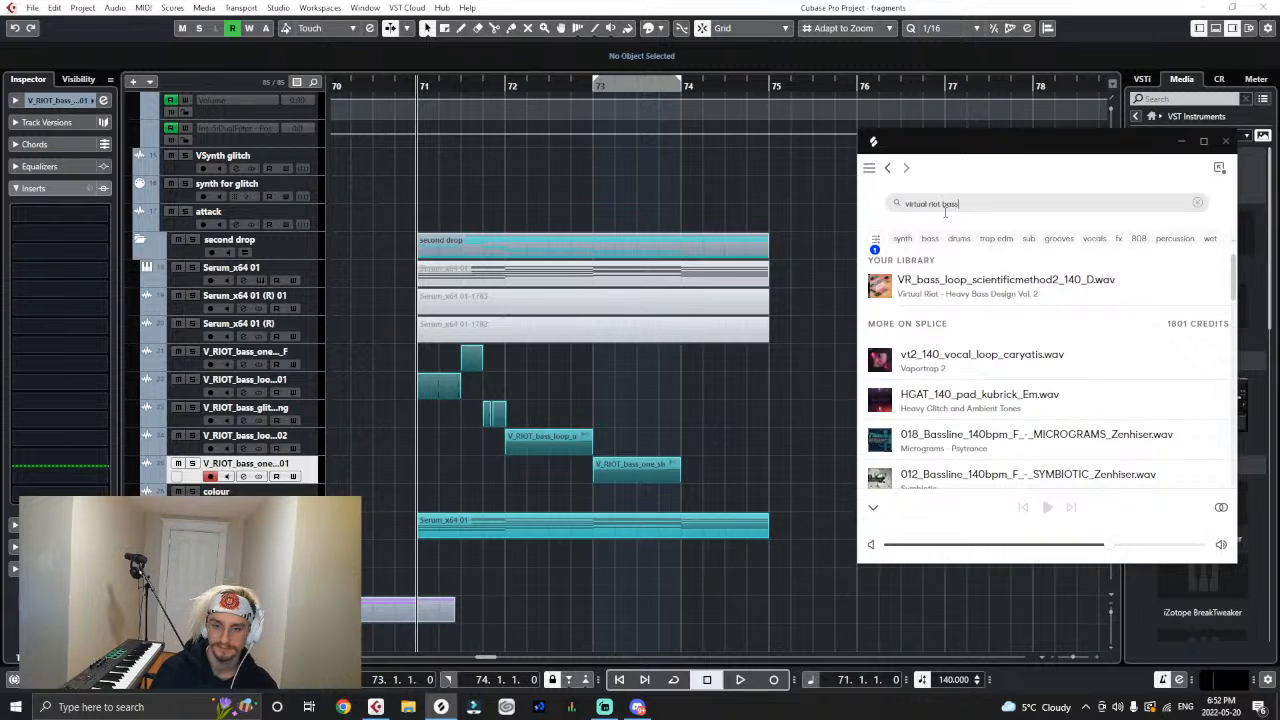
- Open the Virtual Riot - Heavy Bass Design Vol. 2 pack and browse its samples for a bass loop
{"action": "left_click", "coordinate": [963, 296]}
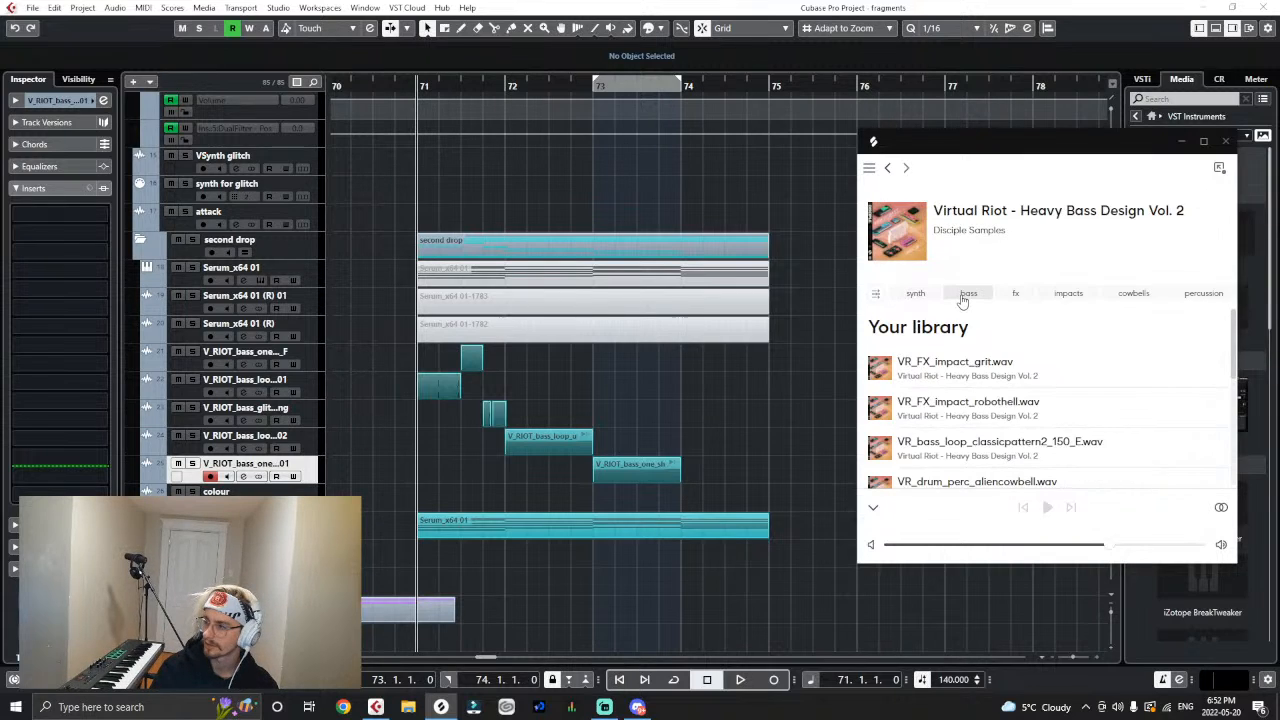
{"action": "scroll", "coordinate": [970, 330], "scroll_direction": "down", "scroll_amount": 1}
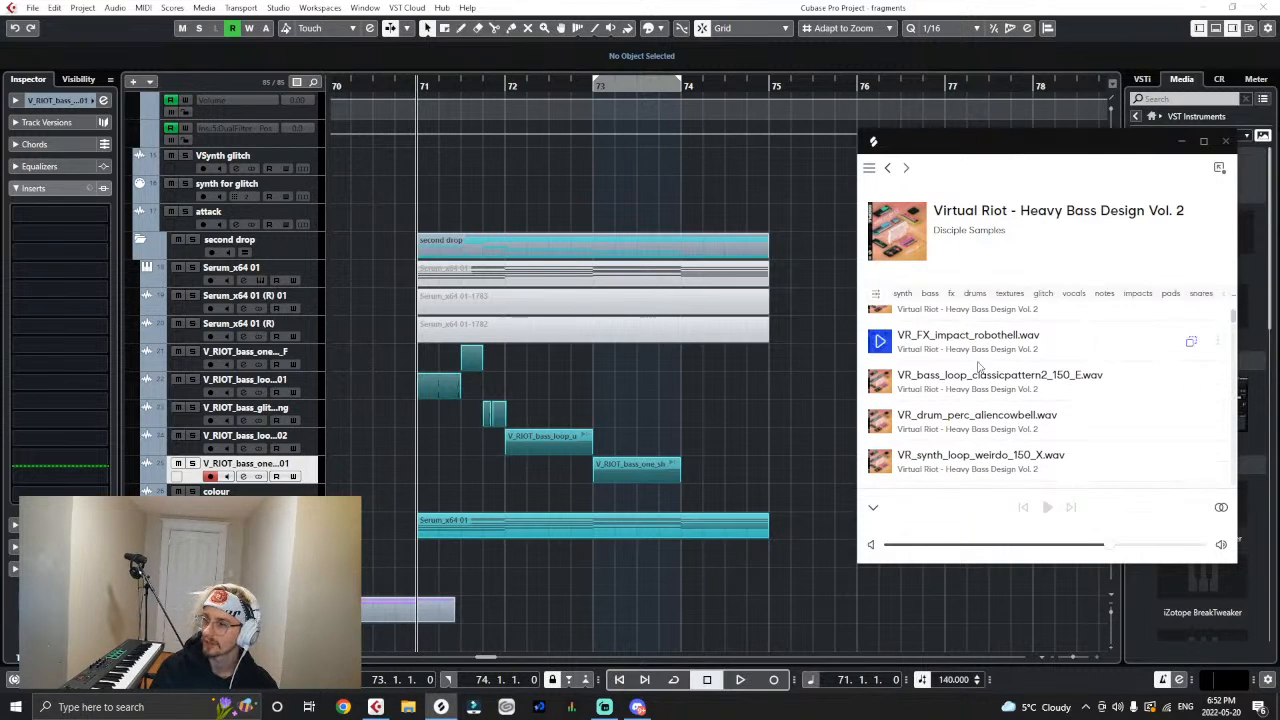
{"action": "scroll", "coordinate": [980, 372], "scroll_direction": "down", "scroll_amount": 5}
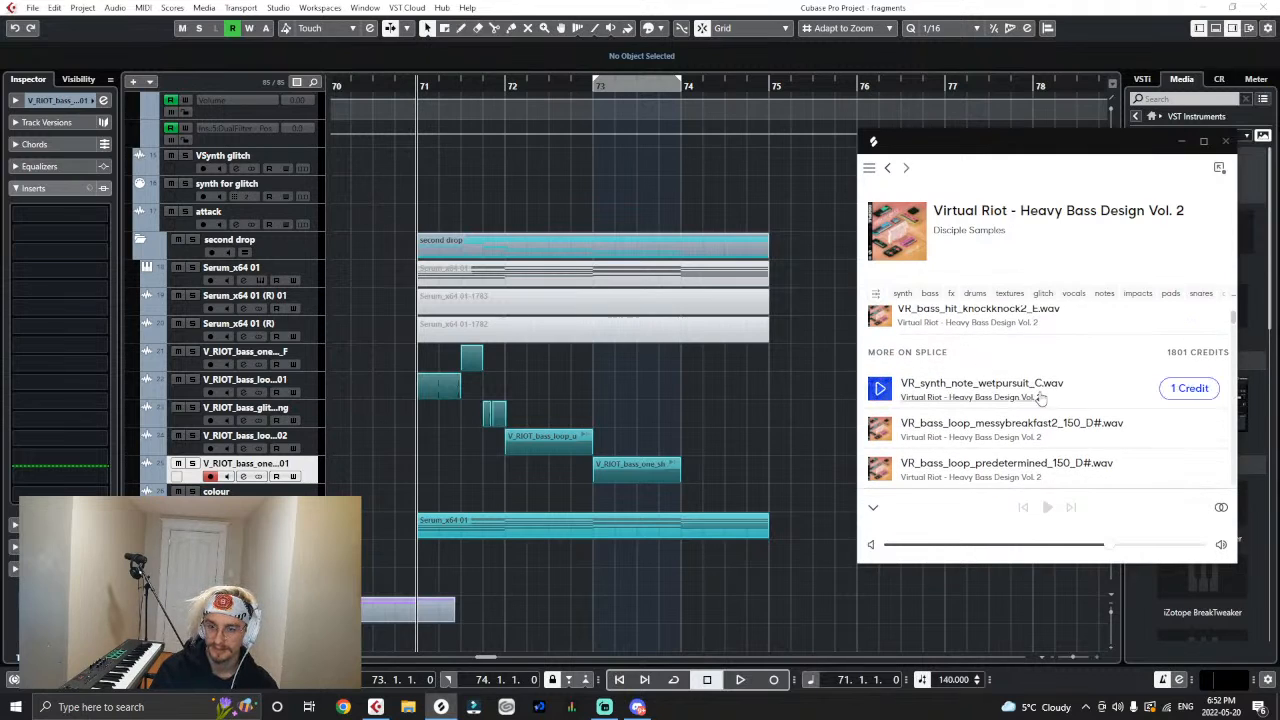
{"action": "scroll", "coordinate": [1043, 394], "scroll_direction": "down", "scroll_amount": 1}
{"action": "scroll", "coordinate": [1052, 396], "scroll_direction": "up", "scroll_amount": 1}
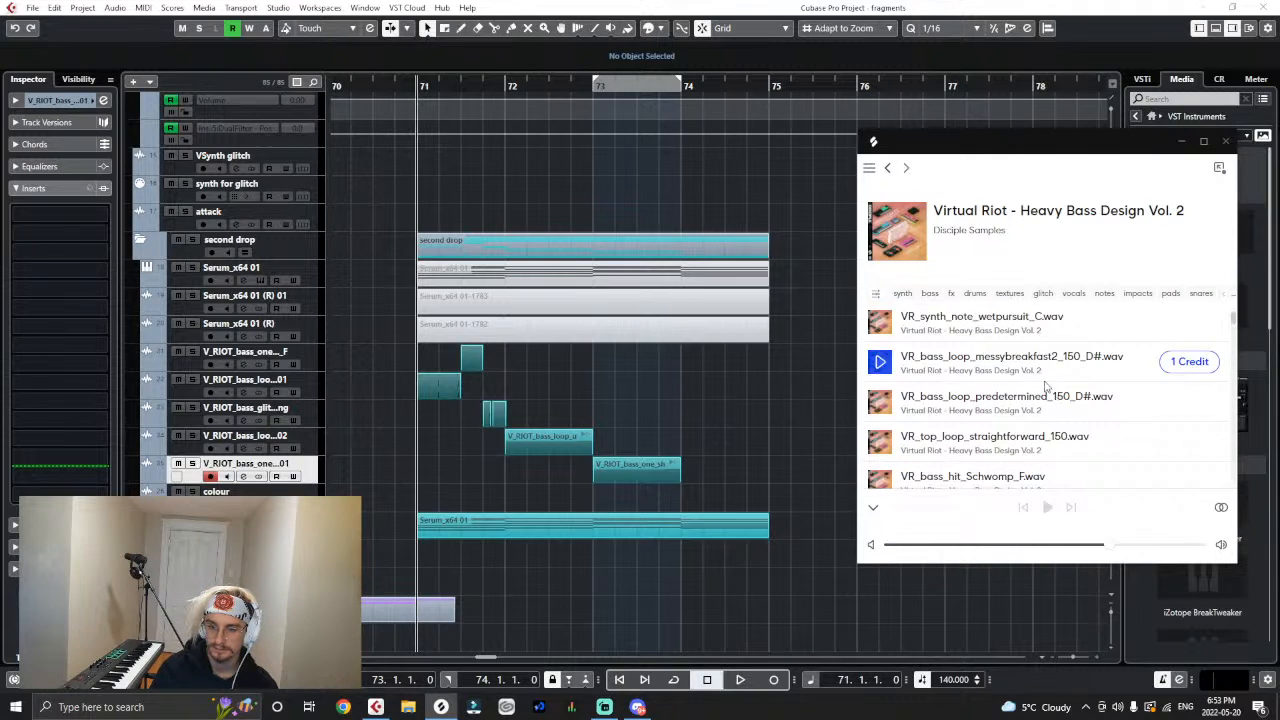
- Get VR_bass_loop_messybreakfast2_150_D#.wav for 1 credit and import it onto a new track at bar 71, copying the file to the working directory
{"action": "left_click", "coordinate": [1189, 362]}
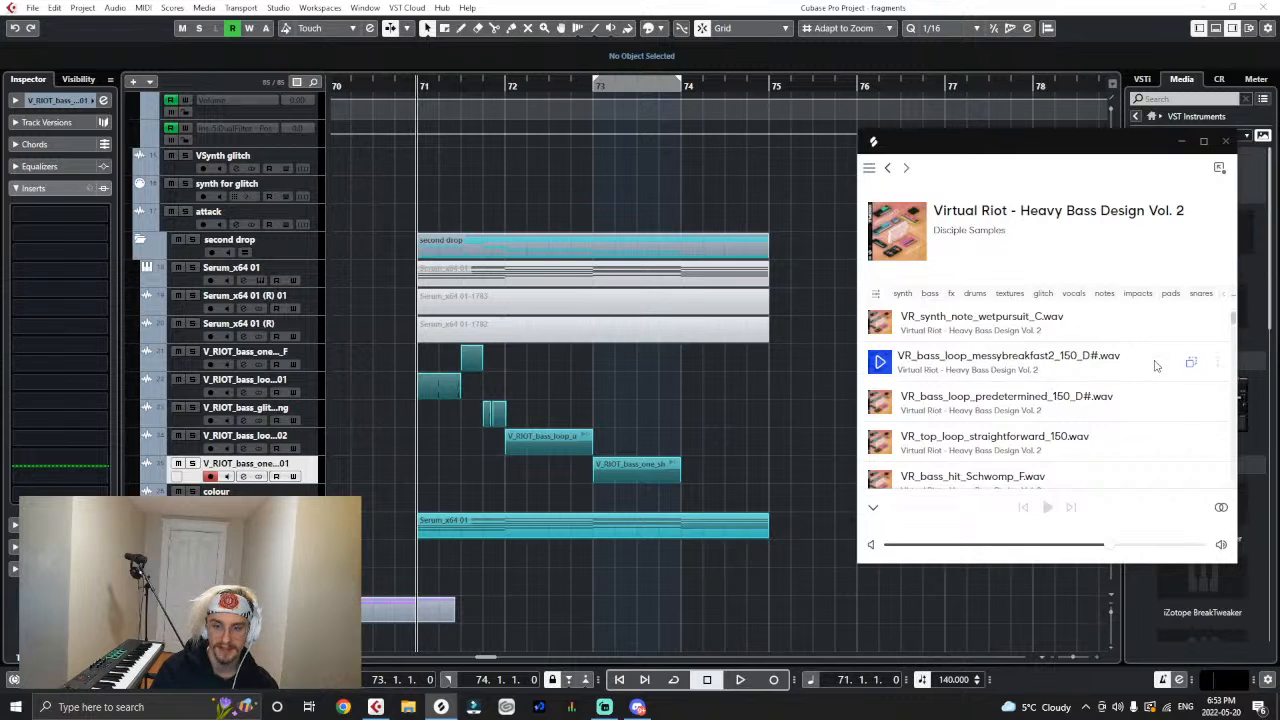
{"action": "left_click_drag", "start_coordinate": [1152, 363], "coordinate": [310, 492]}
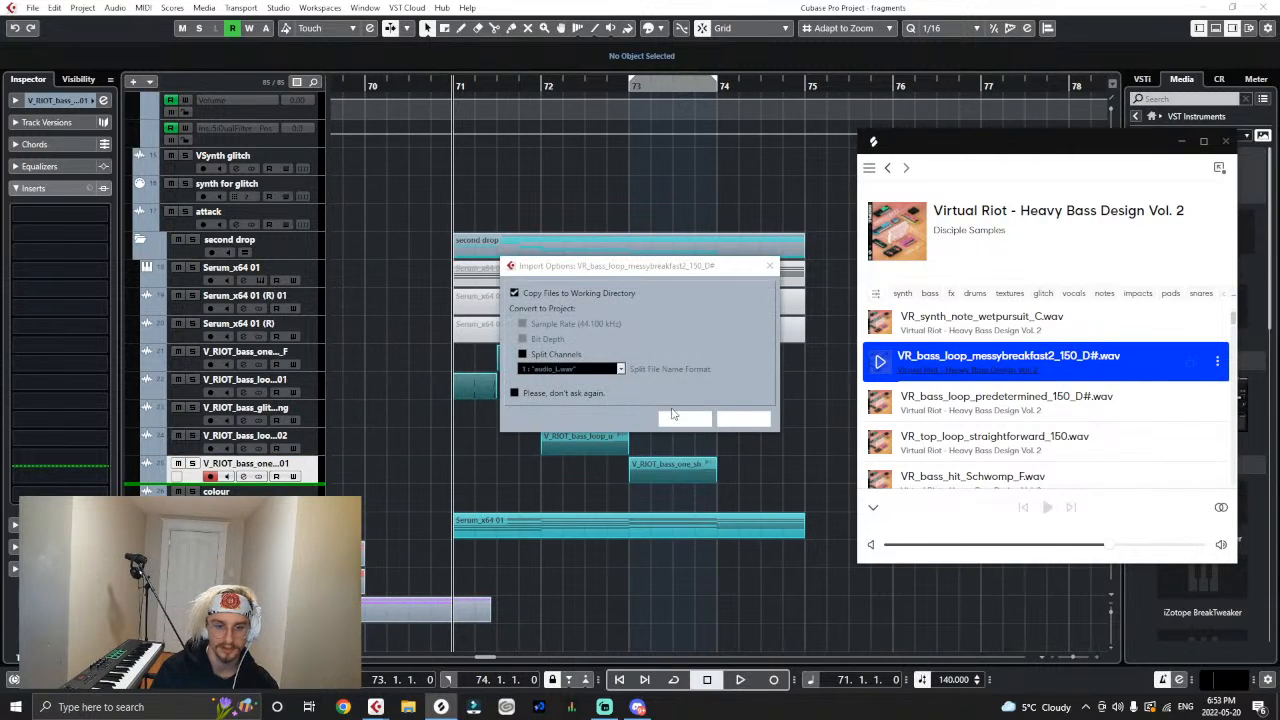
{"action": "left_click", "coordinate": [683, 418]}
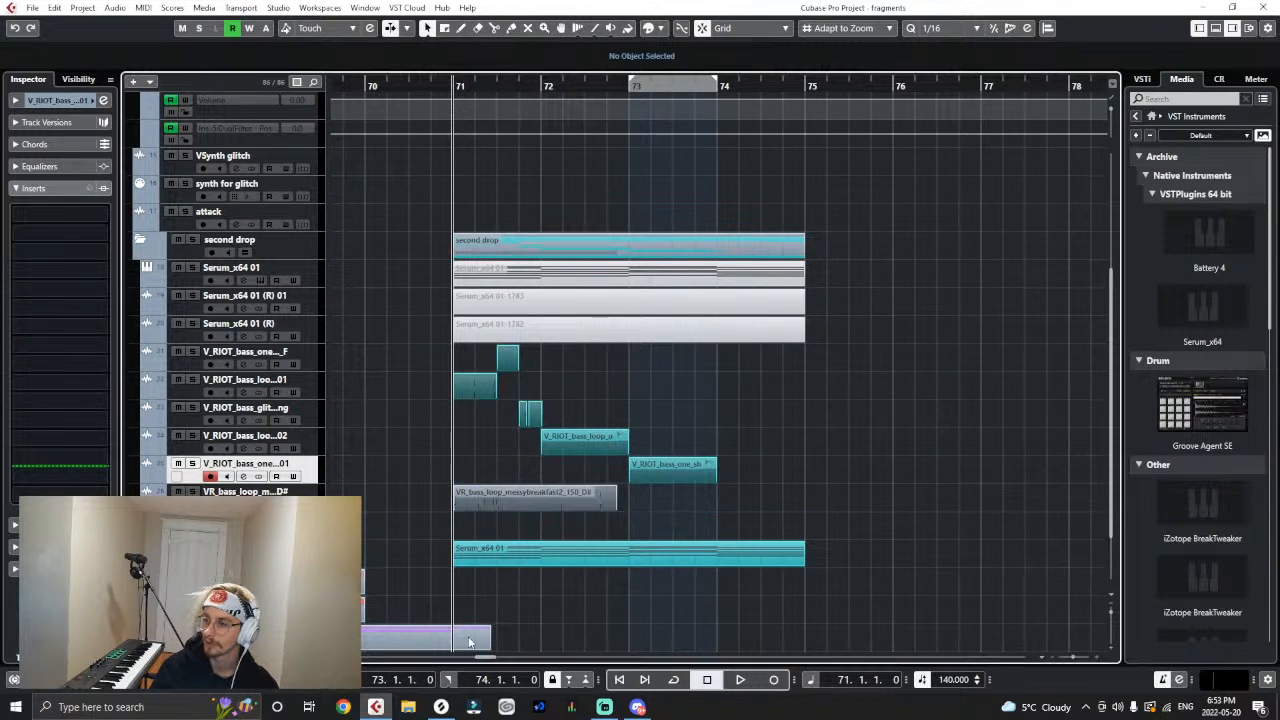
- Return to Splice, browse further down the pack, and reposition and heighten the window to show more samples
{"action": "left_click", "coordinate": [441, 707]}
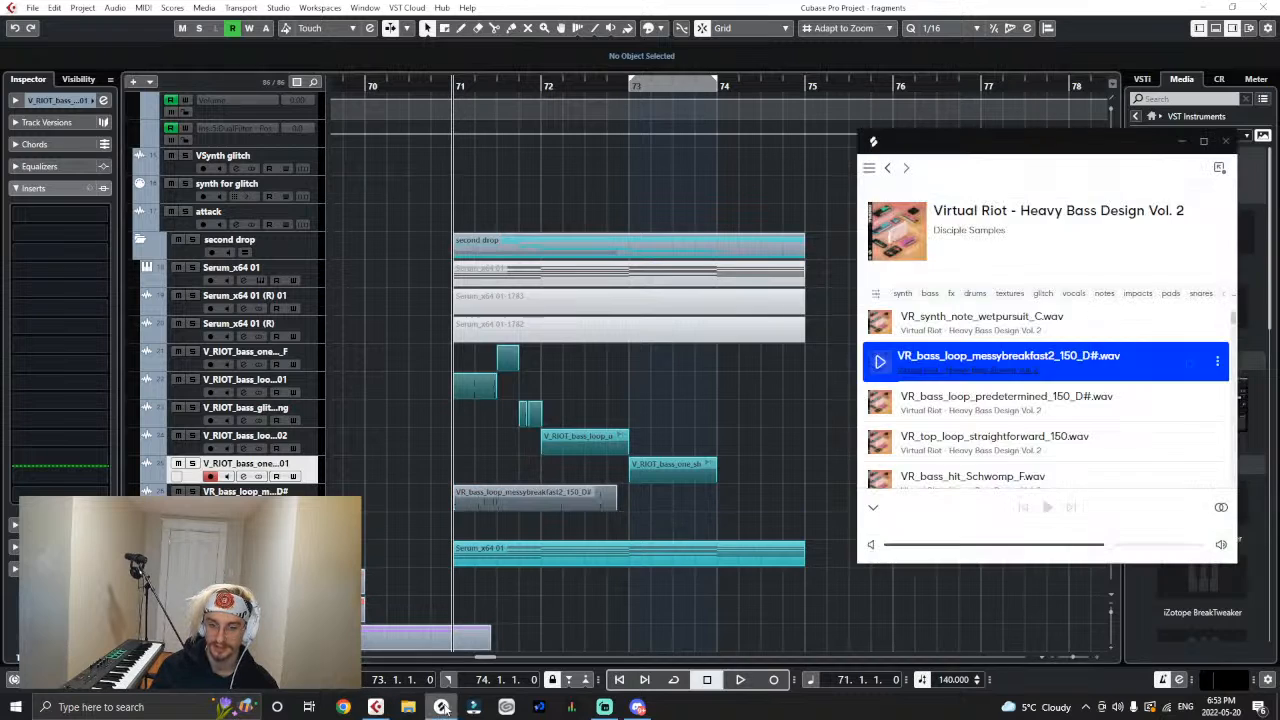
{"action": "scroll", "coordinate": [920, 395], "scroll_direction": "down", "scroll_amount": 2}
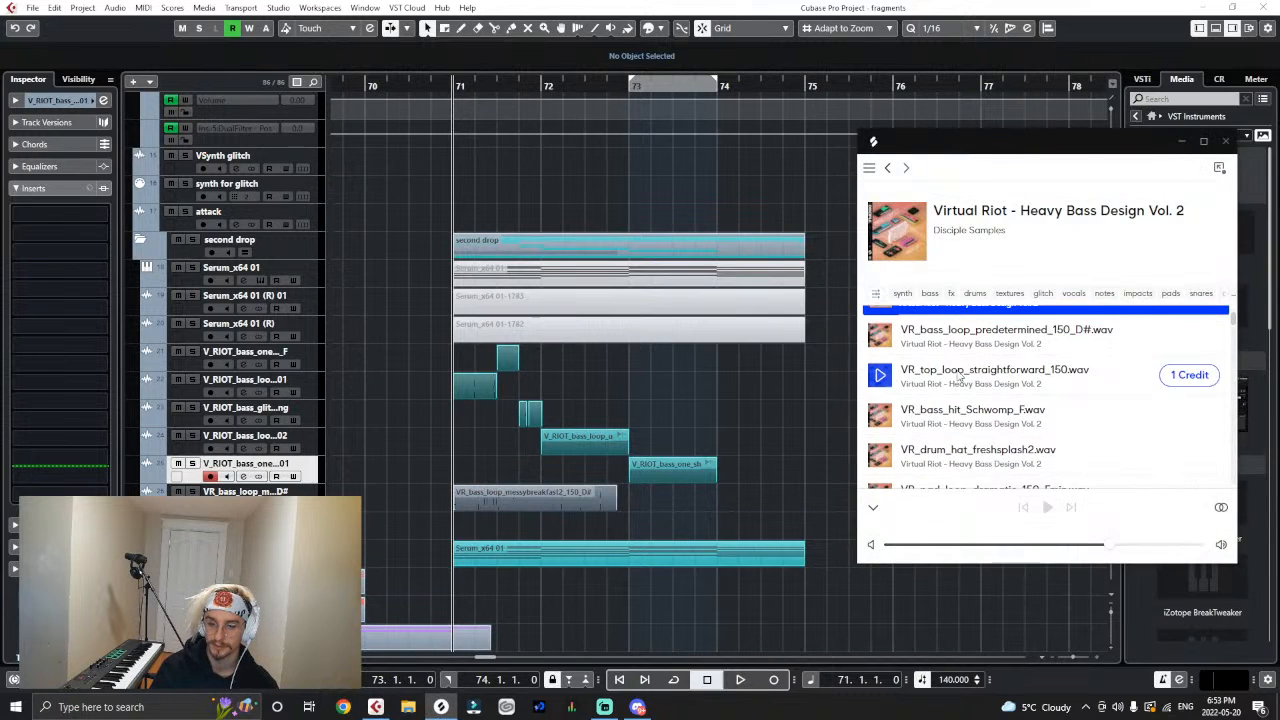
{"action": "scroll", "coordinate": [958, 375], "scroll_direction": "down", "scroll_amount": 1}
{"action": "scroll", "coordinate": [958, 372], "scroll_direction": "down", "scroll_amount": 2}
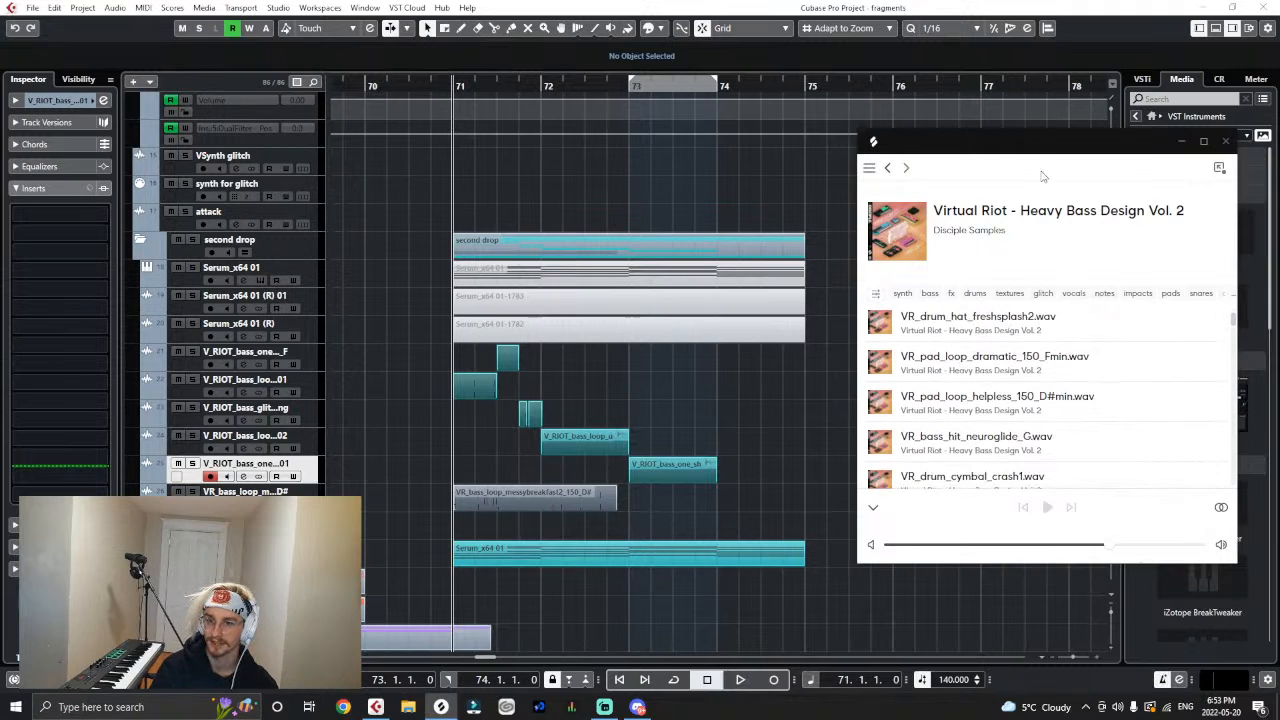
{"action": "left_click", "coordinate": [1042, 565]}
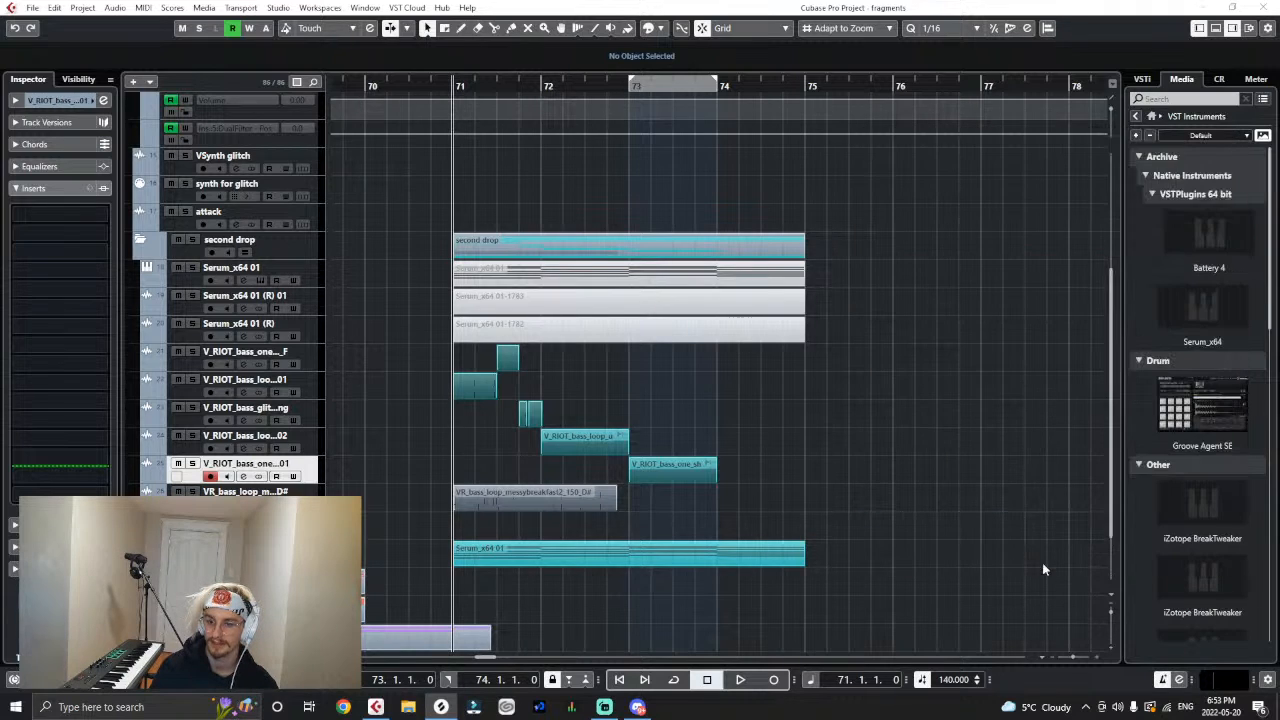
{"action": "left_click", "coordinate": [566, 710]}
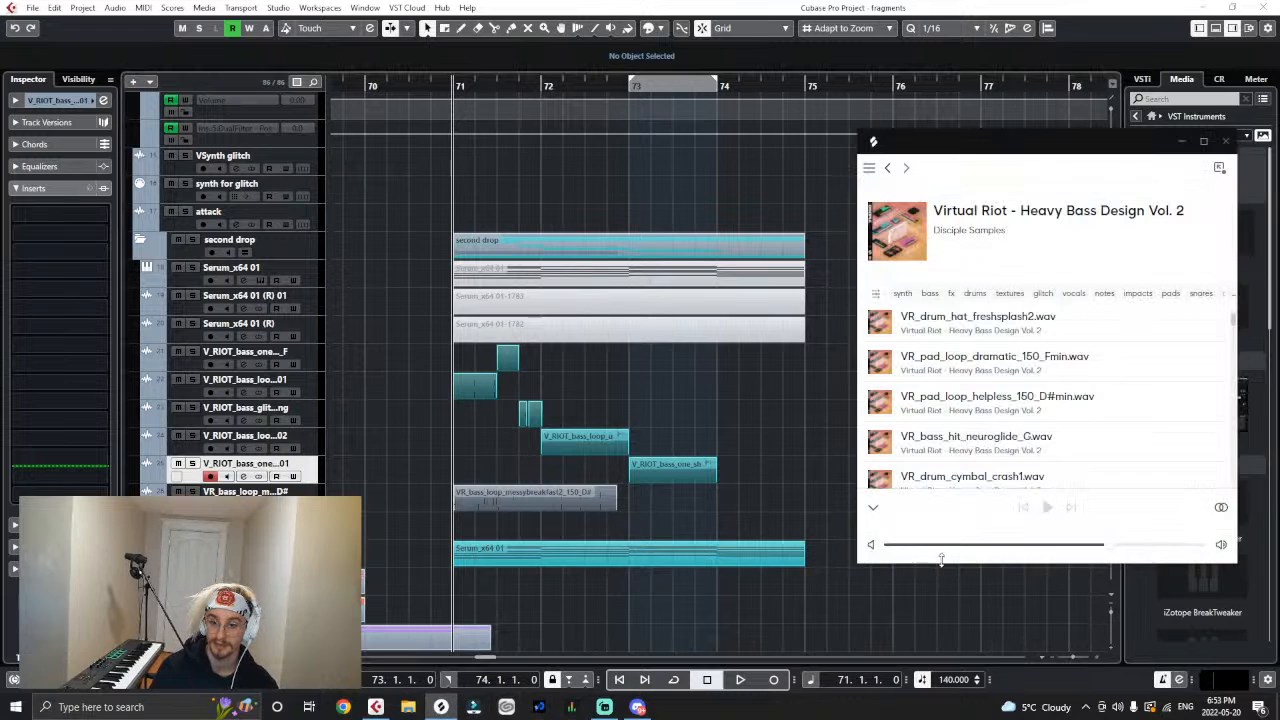
{"action": "left_click_drag", "start_coordinate": [1014, 141], "coordinate": [971, 32]}
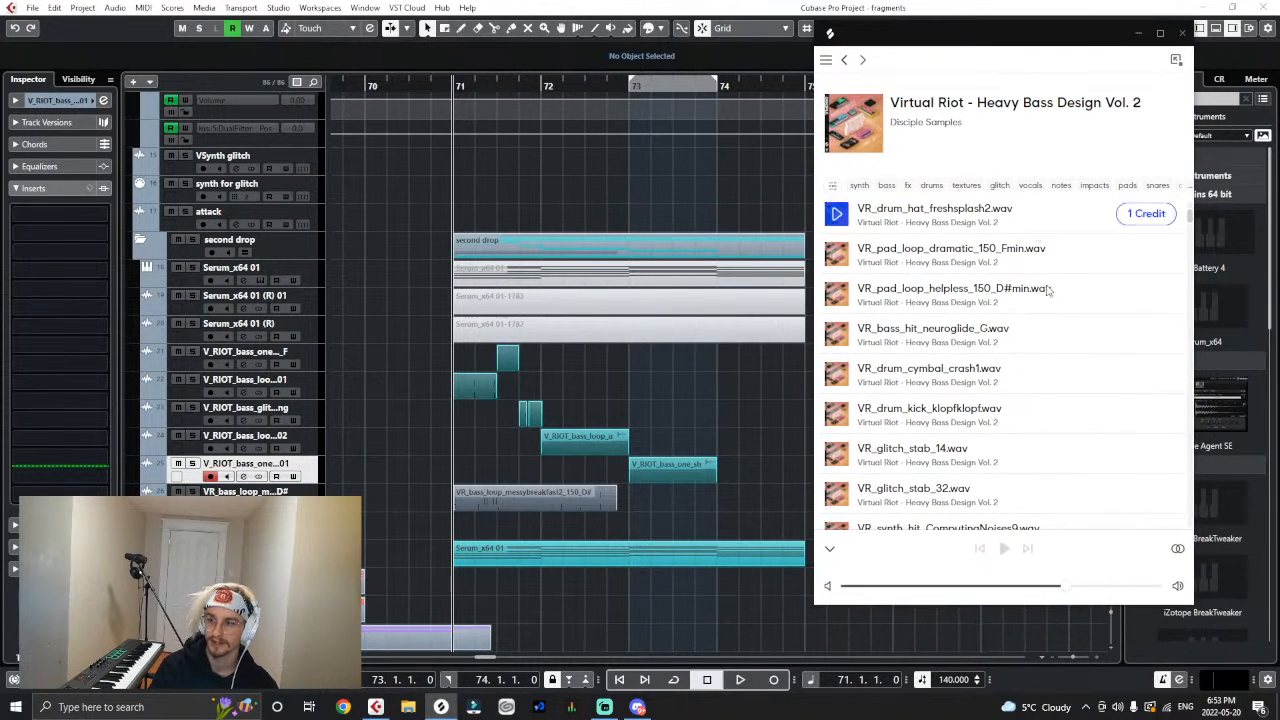
{"action": "left_click_drag", "start_coordinate": [1056, 604], "coordinate": [1049, 674]}
{"action": "left_click_drag", "start_coordinate": [1049, 47], "coordinate": [1063, 33]}
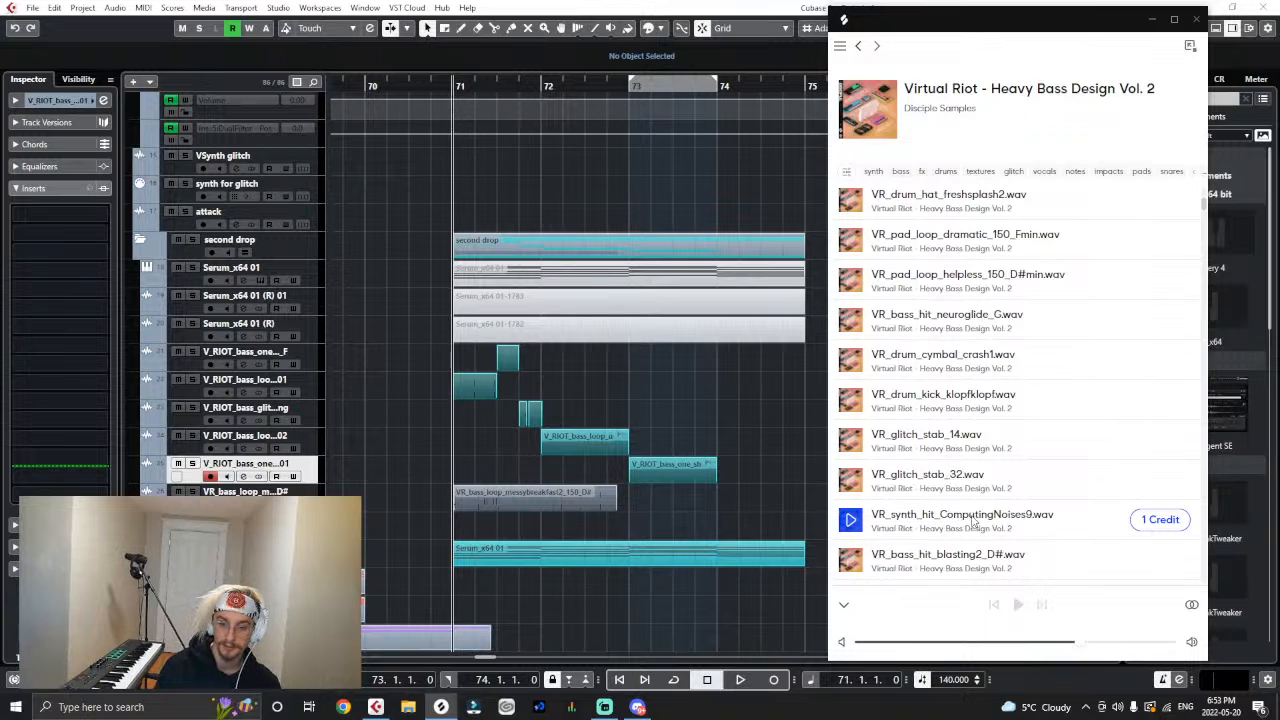
- Import VR_synth_hit_ComputingNoises9.wav onto a new track at bar 71 and browse more samples in the Splice pack
{"action": "left_click_drag", "start_coordinate": [1135, 533], "coordinate": [398, 537]}
{"action": "left_click", "coordinate": [693, 415]}
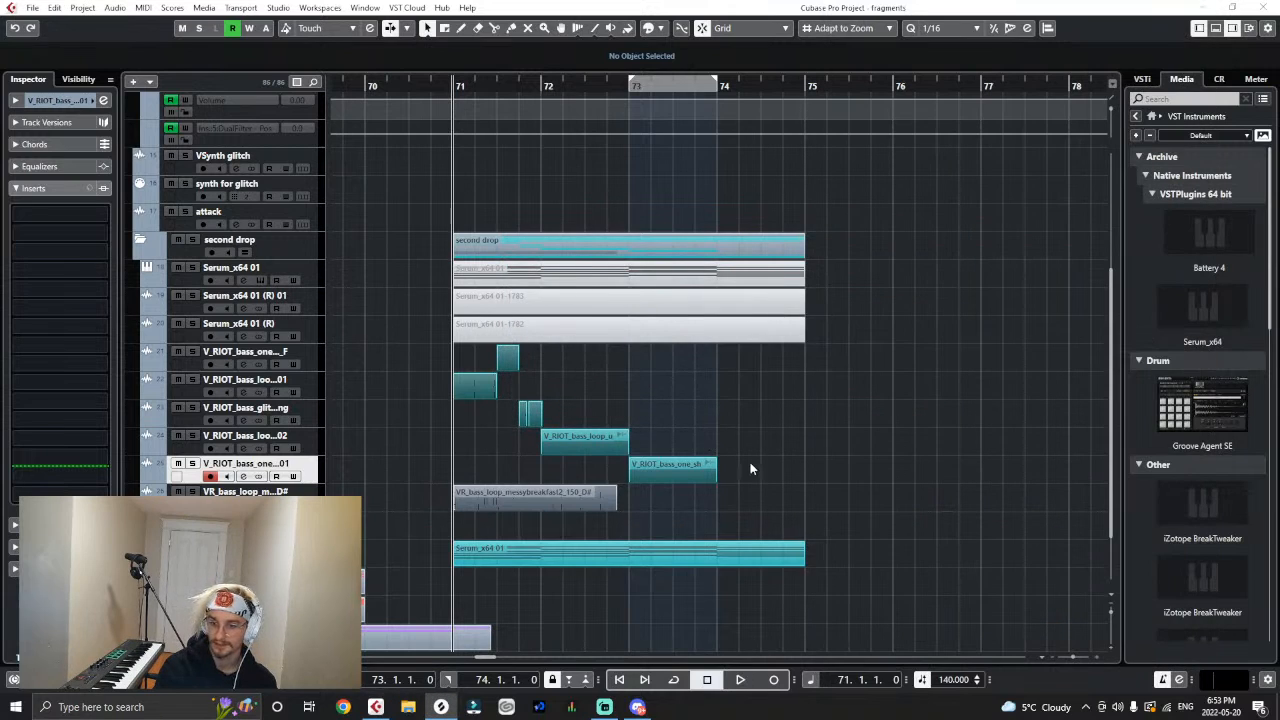
{"action": "left_click", "coordinate": [441, 706]}
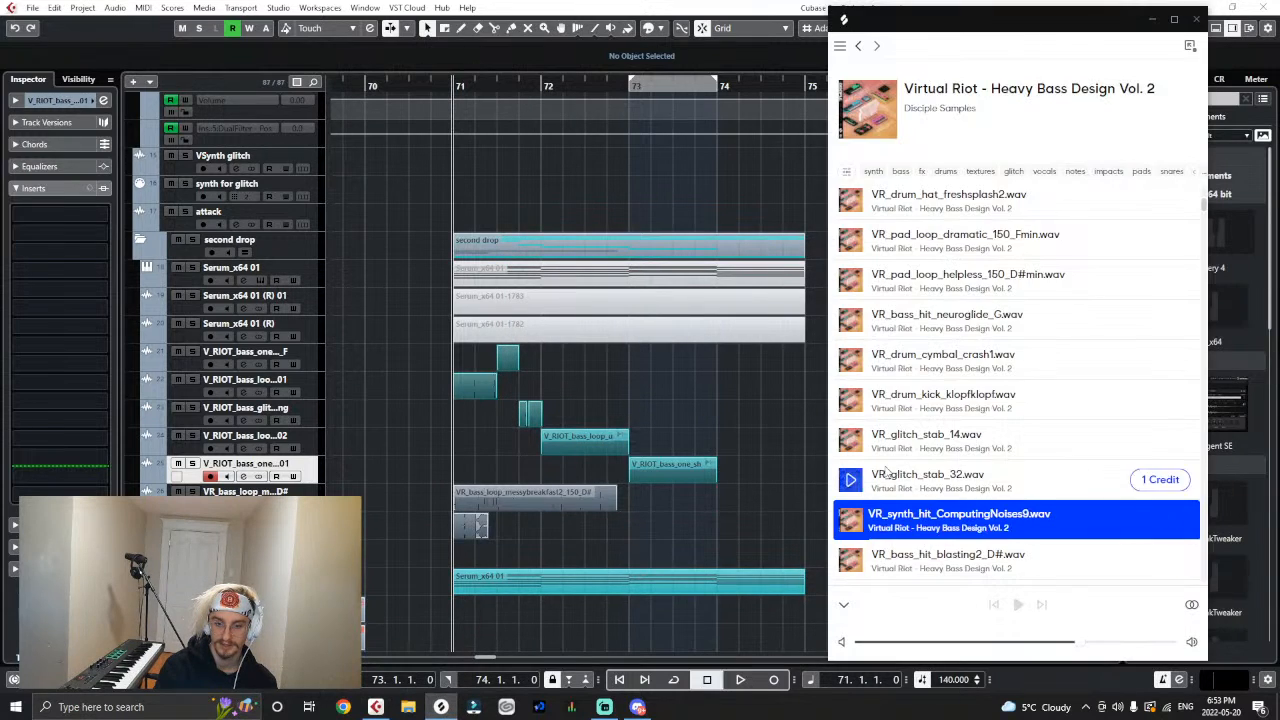
{"action": "scroll", "coordinate": [886, 472], "scroll_direction": "down", "scroll_amount": 2}
{"action": "scroll", "coordinate": [886, 472], "scroll_direction": "down", "scroll_amount": 5}
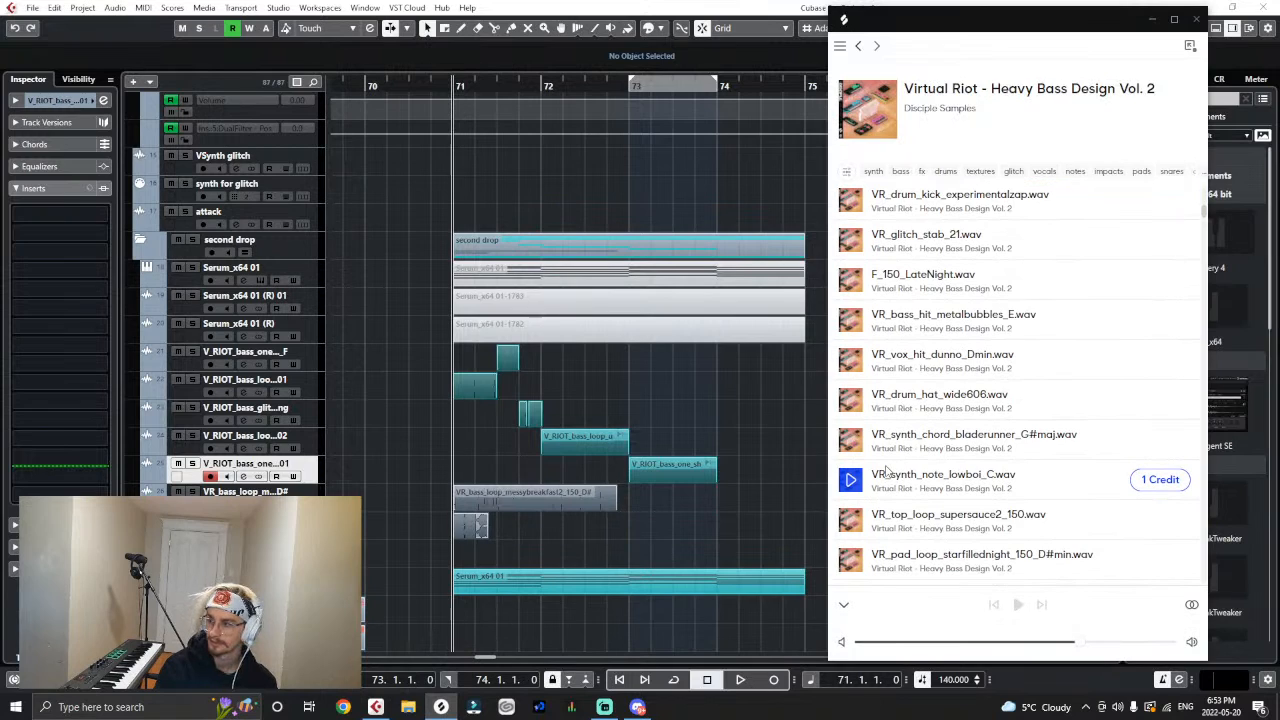
- Switch to Discord, download machine_gun.wav from the open direct message, and return to the Cubase project
{"action": "left_click", "coordinate": [638, 707]}
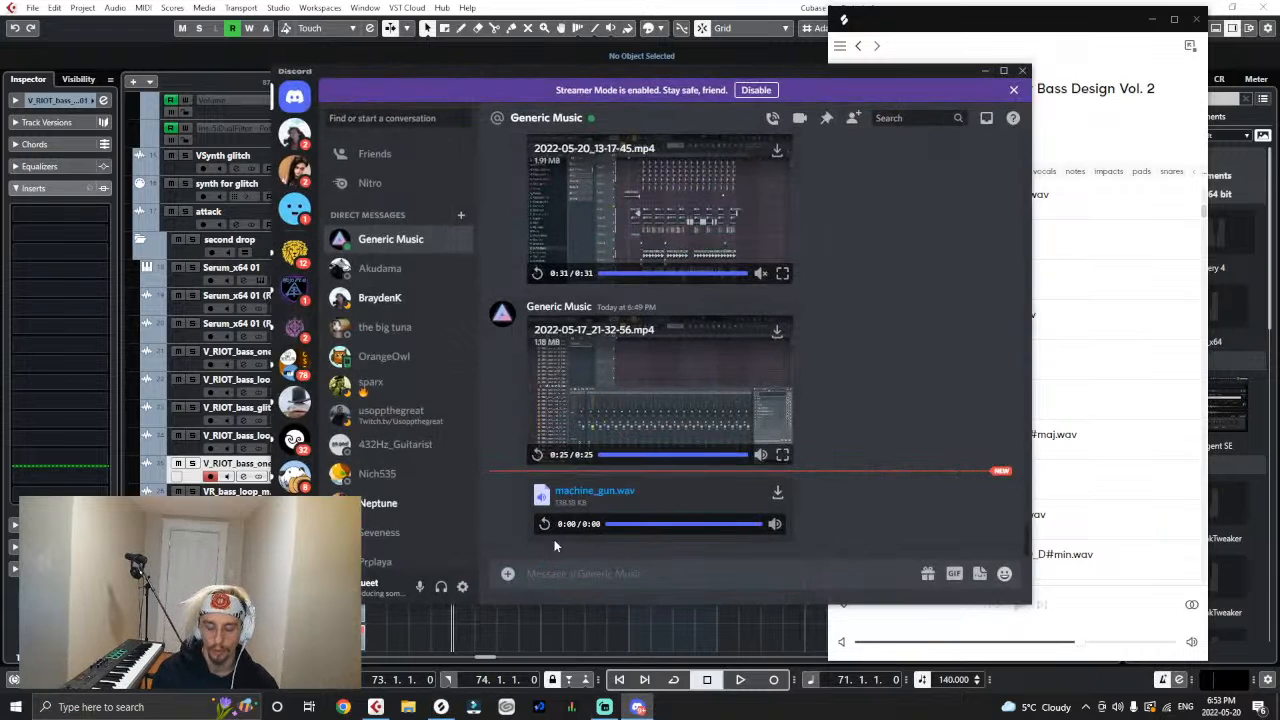
{"action": "mouse_move", "coordinate": [774, 523]}
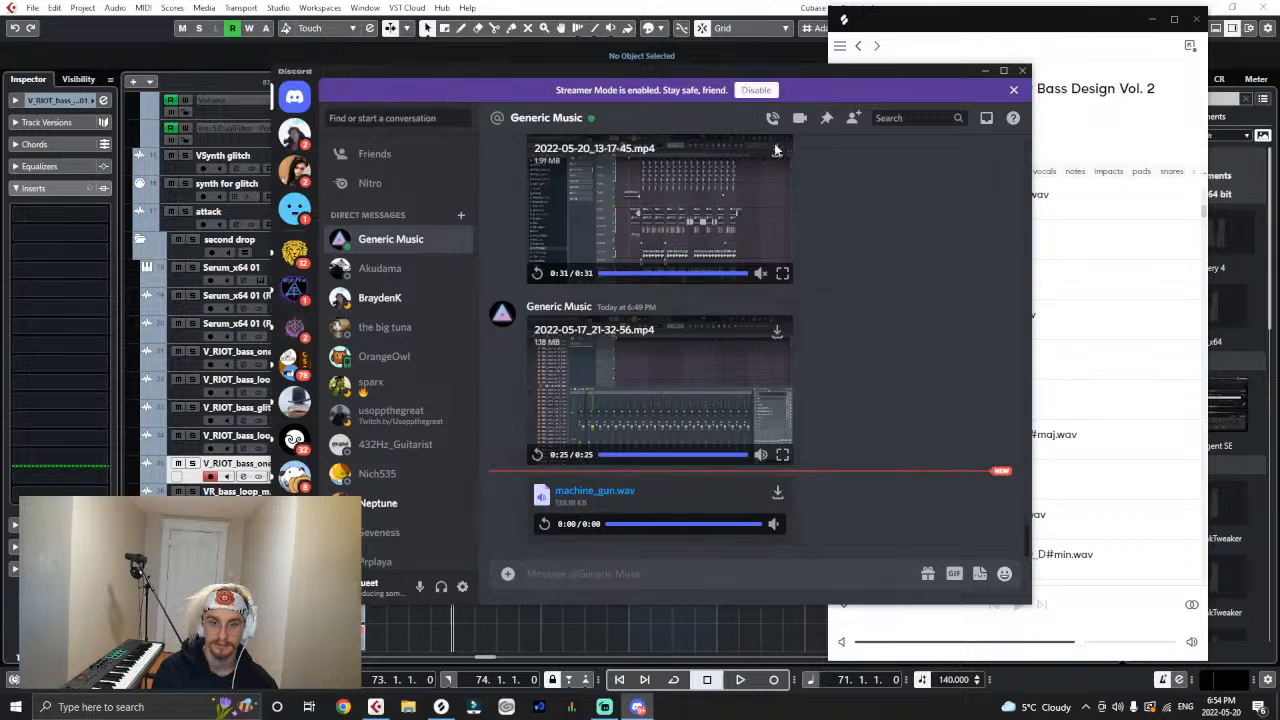
{"action": "left_click", "coordinate": [778, 496]}
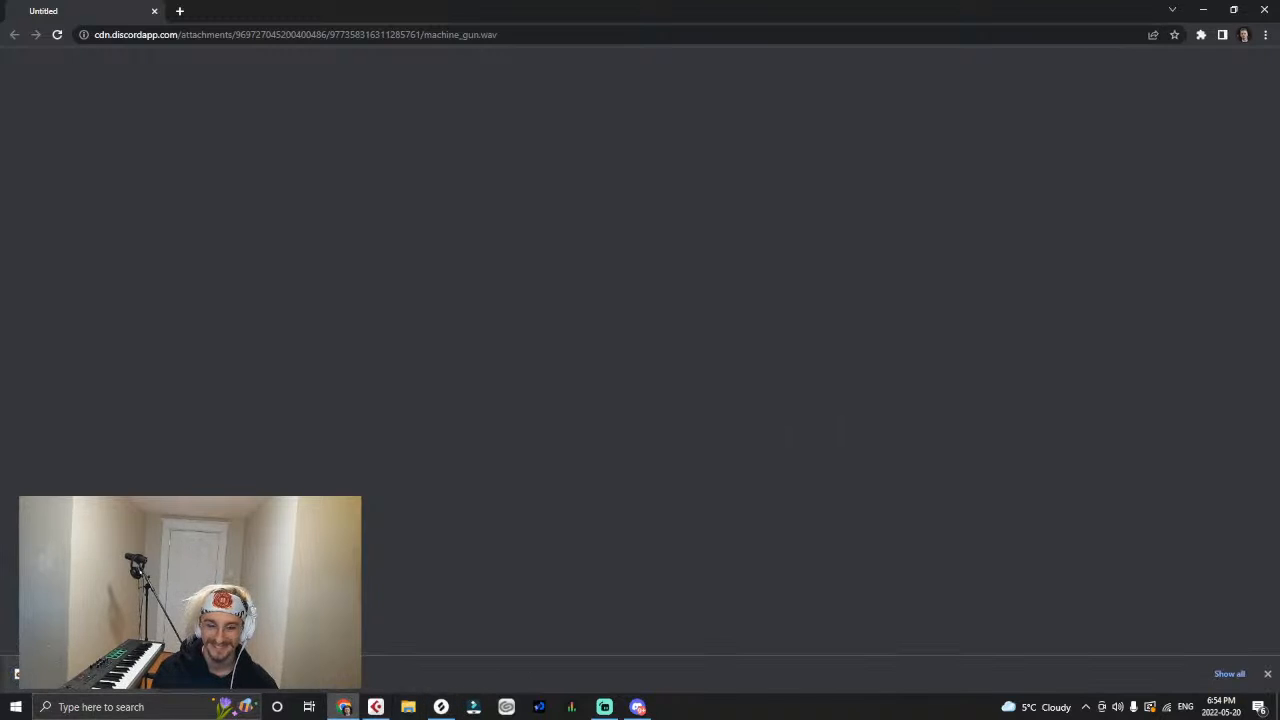
{"action": "left_click_drag", "start_coordinate": [468, 15], "coordinate": [1279, 165]}
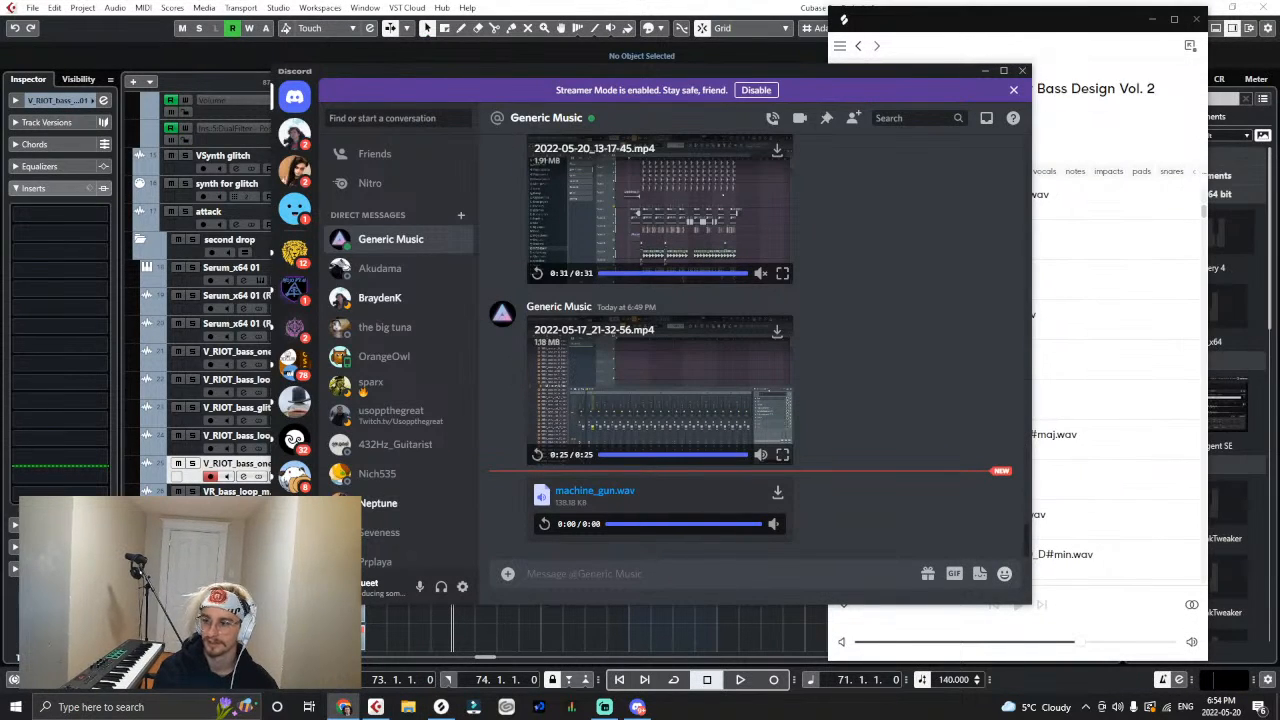
{"action": "left_click", "coordinate": [1005, 72]}
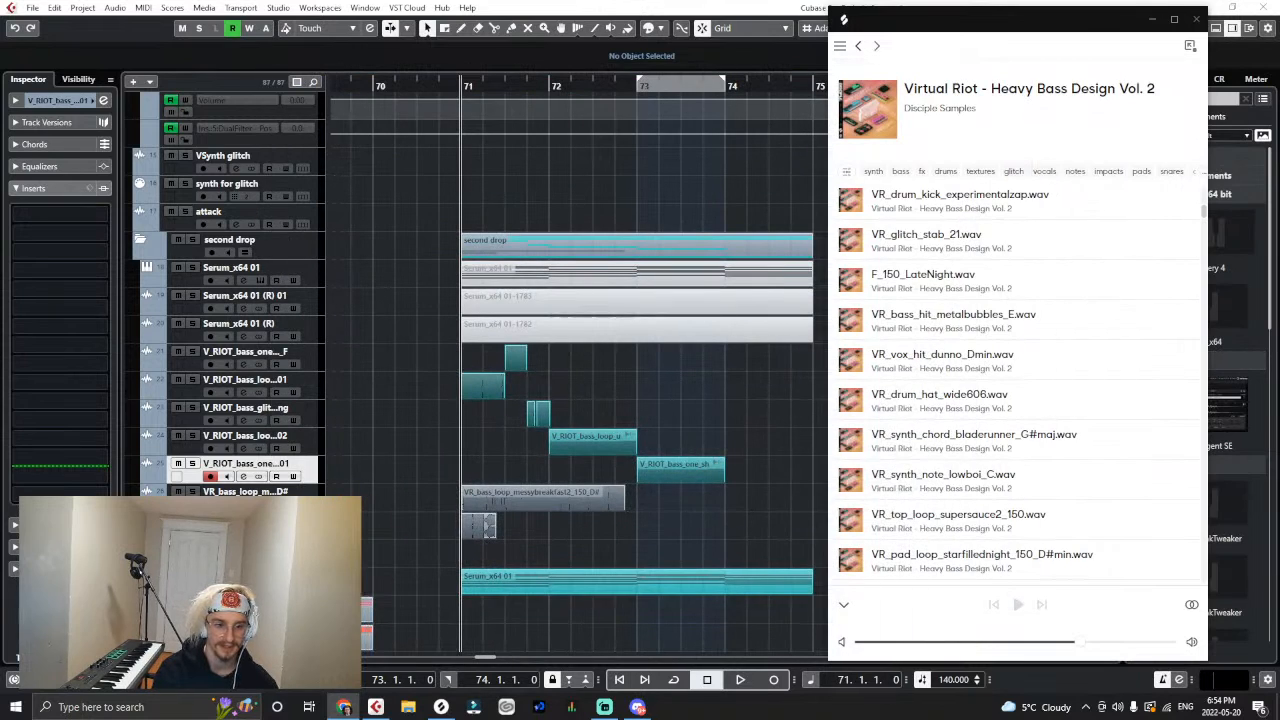
- Import machine_gun.wav onto a new track at bar 71 and shift the three imported clips past bar 74
{"action": "left_click_drag", "start_coordinate": [688, 488], "coordinate": [569, 526]}
{"action": "left_click", "coordinate": [688, 420]}
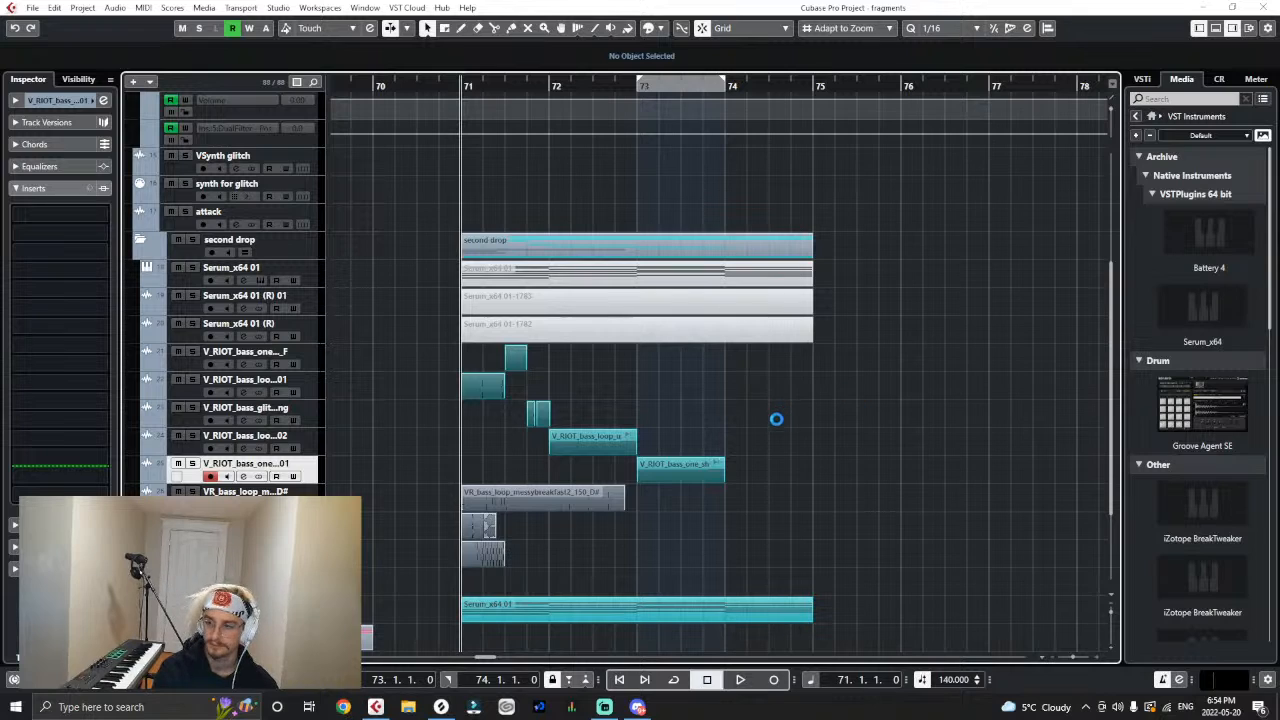
{"action": "left_click_drag", "start_coordinate": [670, 501], "coordinate": [458, 588]}
{"action": "left_click_drag", "start_coordinate": [477, 531], "coordinate": [753, 503]}
{"action": "left_click", "coordinate": [951, 540]}
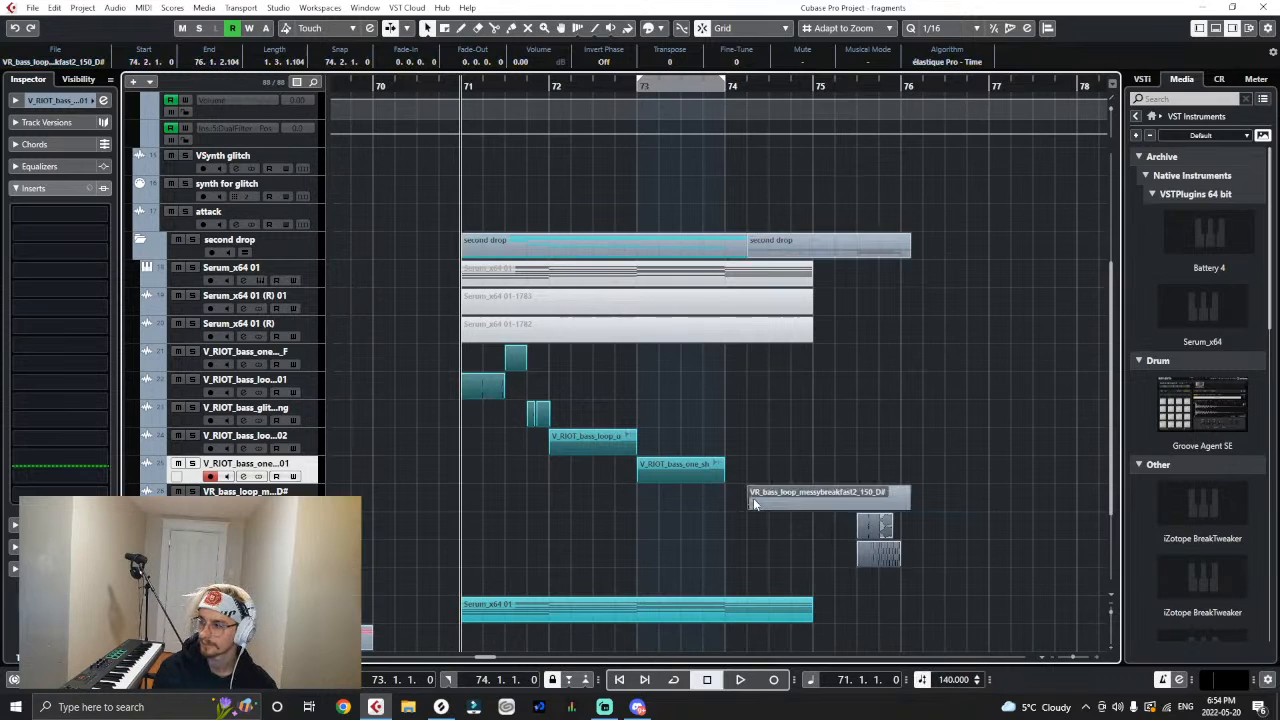
- Move the machine_gun and messybreakfast2 clips to bar 76 beat 2, shifting the ComputingNoises9 clip along and setting the latter two to -6.76 dB
{"action": "left_click", "coordinate": [775, 467]}
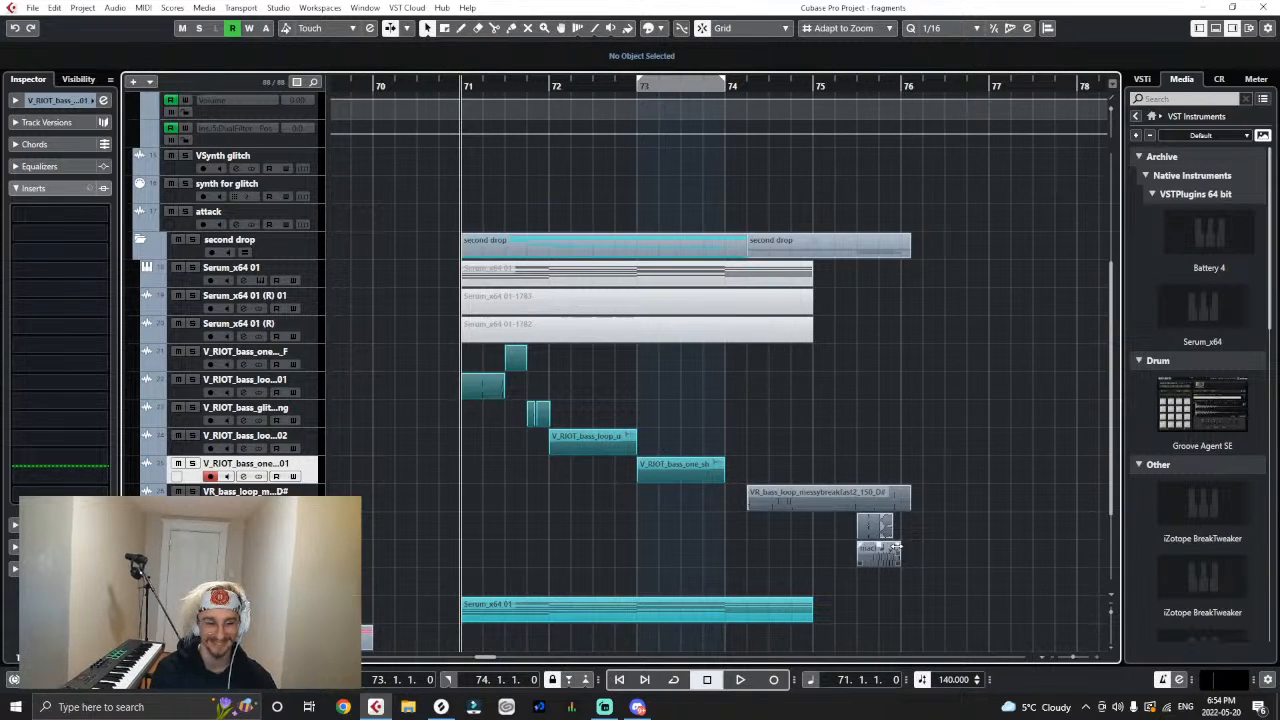
{"action": "left_click_drag", "start_coordinate": [880, 548], "coordinate": [946, 550]}
{"action": "left_click", "coordinate": [902, 500]}
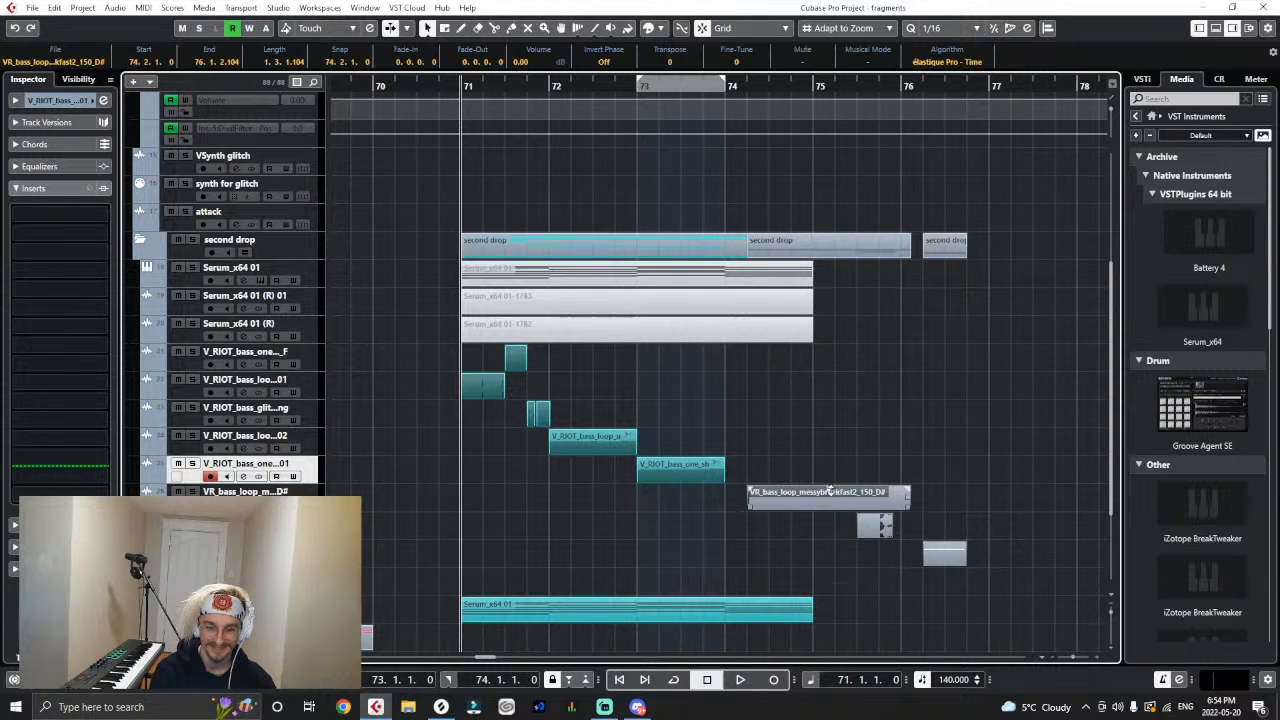
{"action": "left_click", "coordinate": [850, 465]}
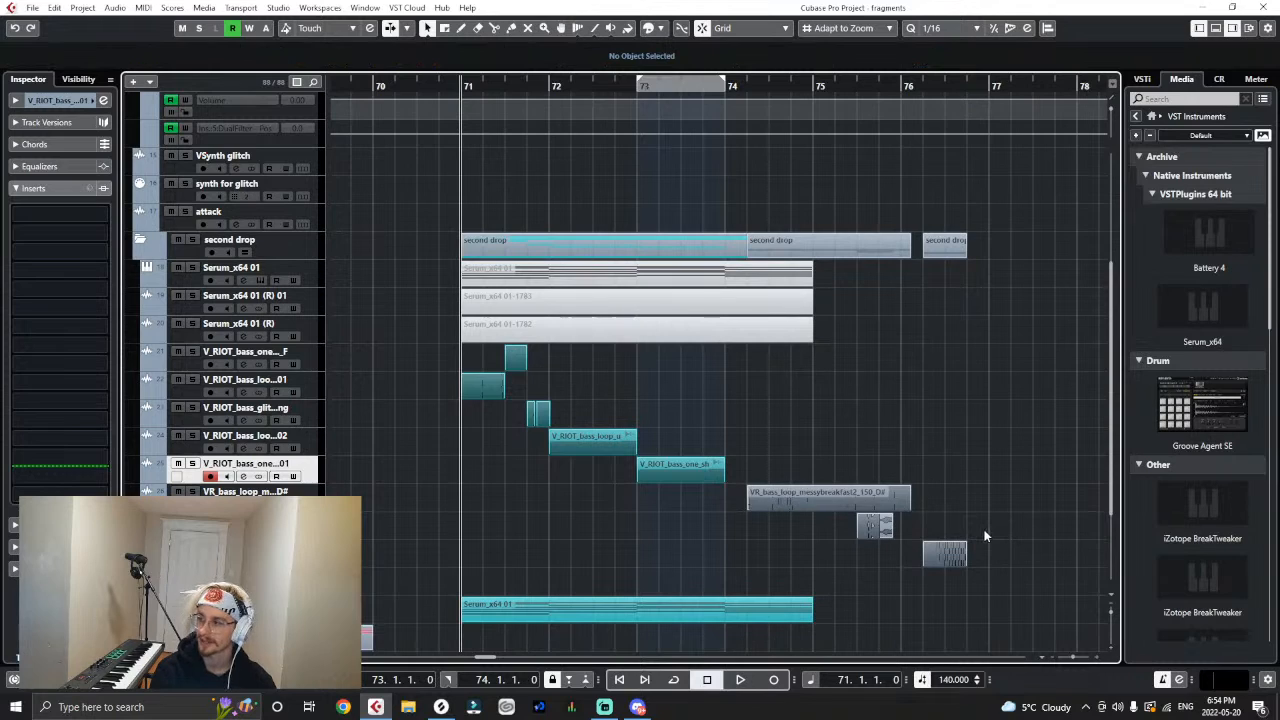
{"action": "left_click_drag", "start_coordinate": [830, 516], "coordinate": [1023, 508]}
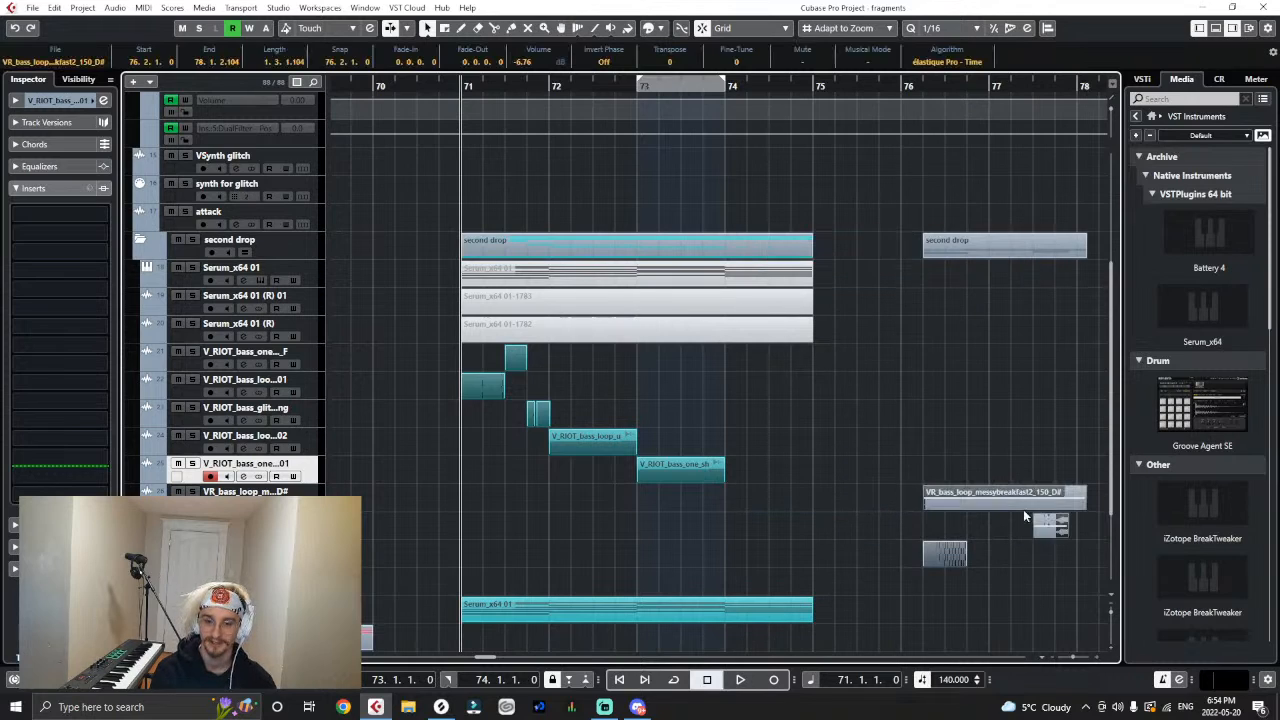
- Place the machine_gun clip at bar 74 and reorder its track directly above the messybreakfast2 track
{"action": "left_click_drag", "start_coordinate": [949, 558], "coordinate": [761, 564]}
{"action": "left_click_drag", "start_coordinate": [278, 548], "coordinate": [279, 494]}
- Add a send from the machine_gun track to the colour output at a level of -2.82
{"action": "left_click", "coordinate": [15, 100]}
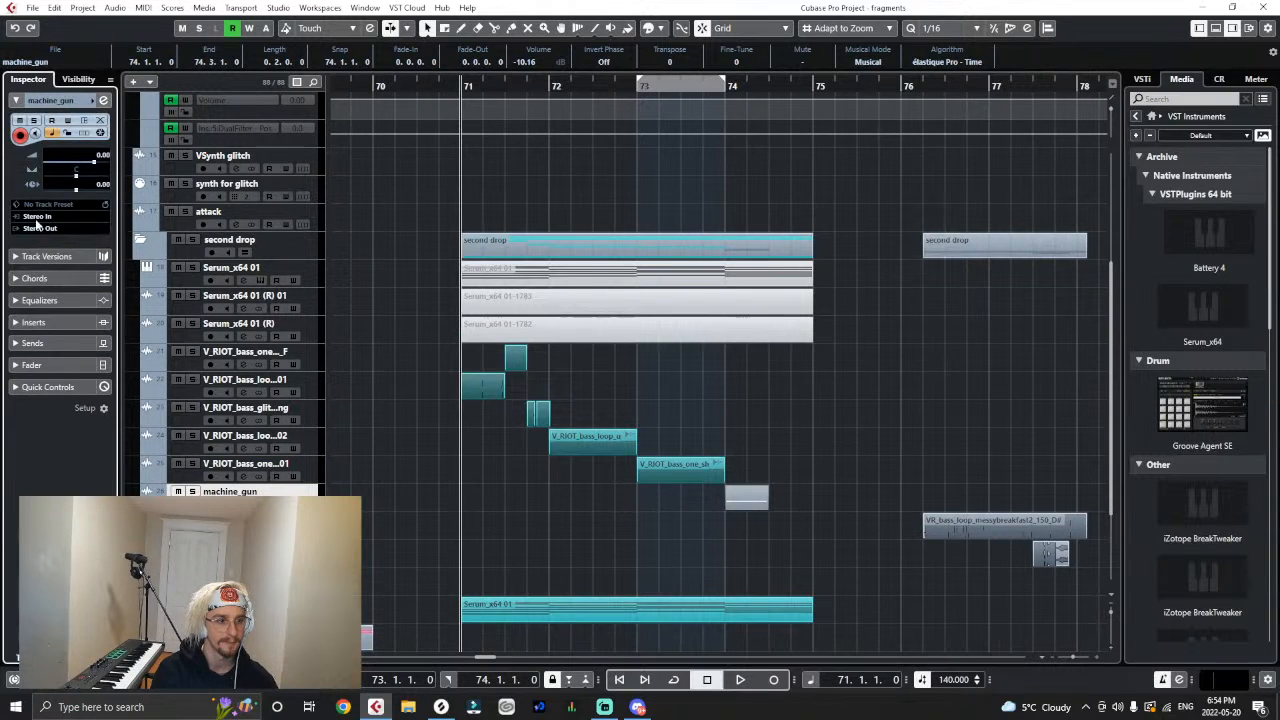
{"action": "left_click", "coordinate": [20, 187]}
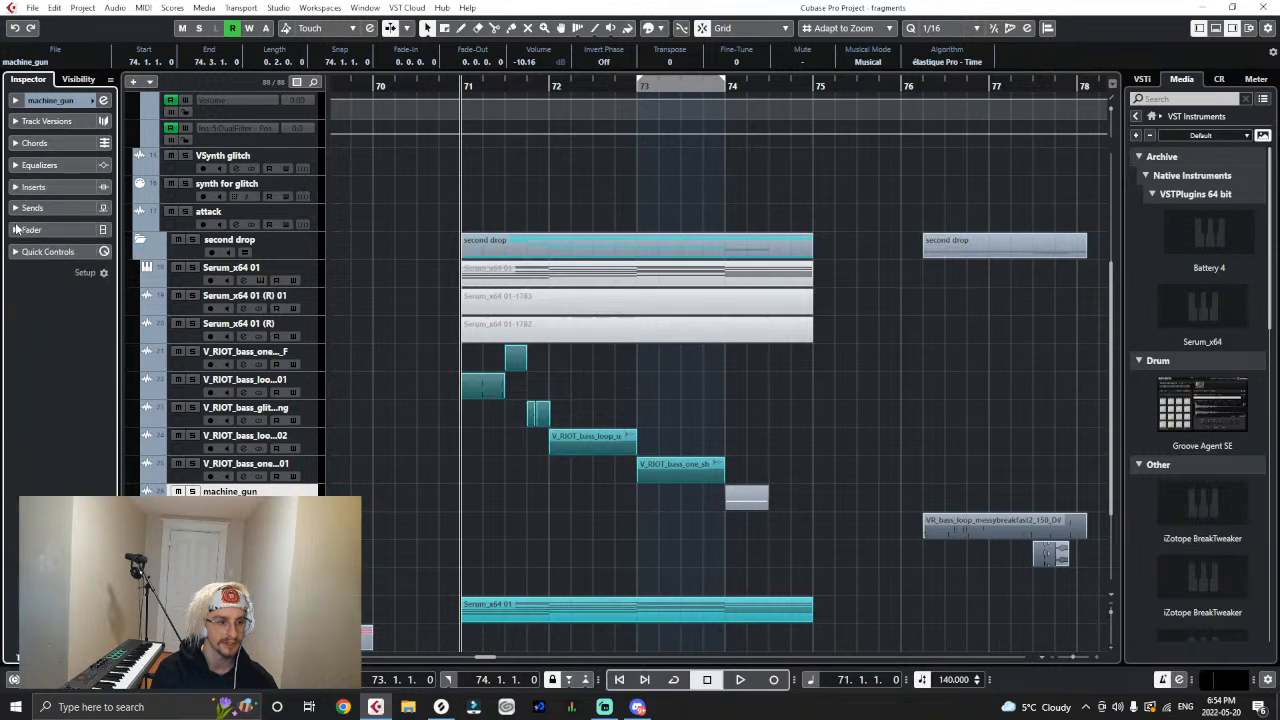
{"action": "left_click", "coordinate": [21, 229]}
{"action": "left_click", "coordinate": [20, 208]}
{"action": "left_click", "coordinate": [28, 244]}
{"action": "type", "text": "vol"}
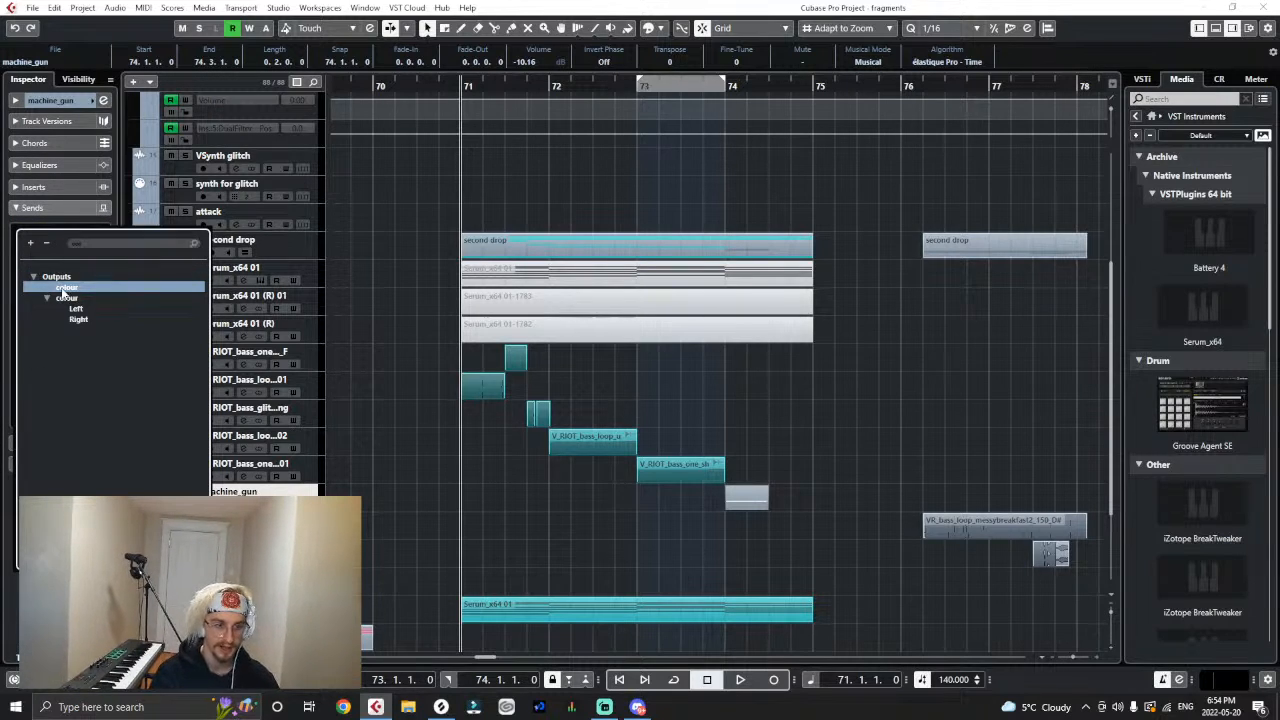
{"action": "left_click", "coordinate": [65, 288]}
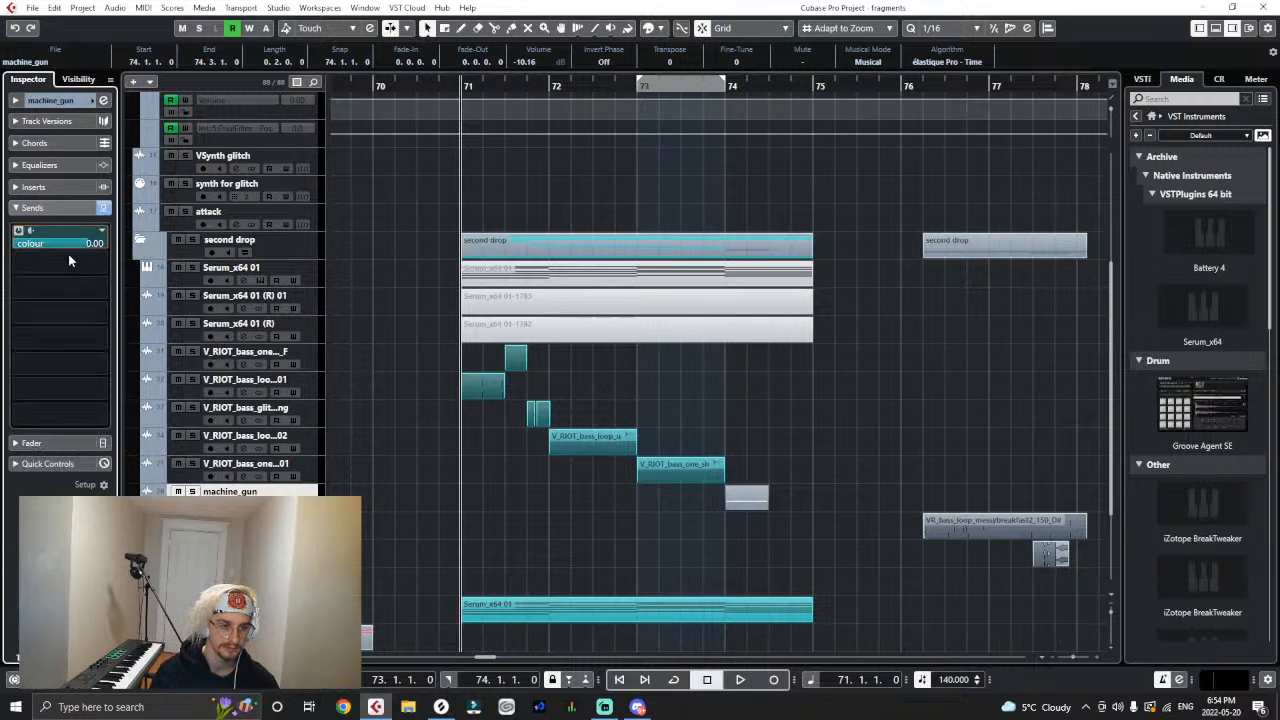
{"action": "left_click_drag", "start_coordinate": [84, 243], "coordinate": [87, 242]}
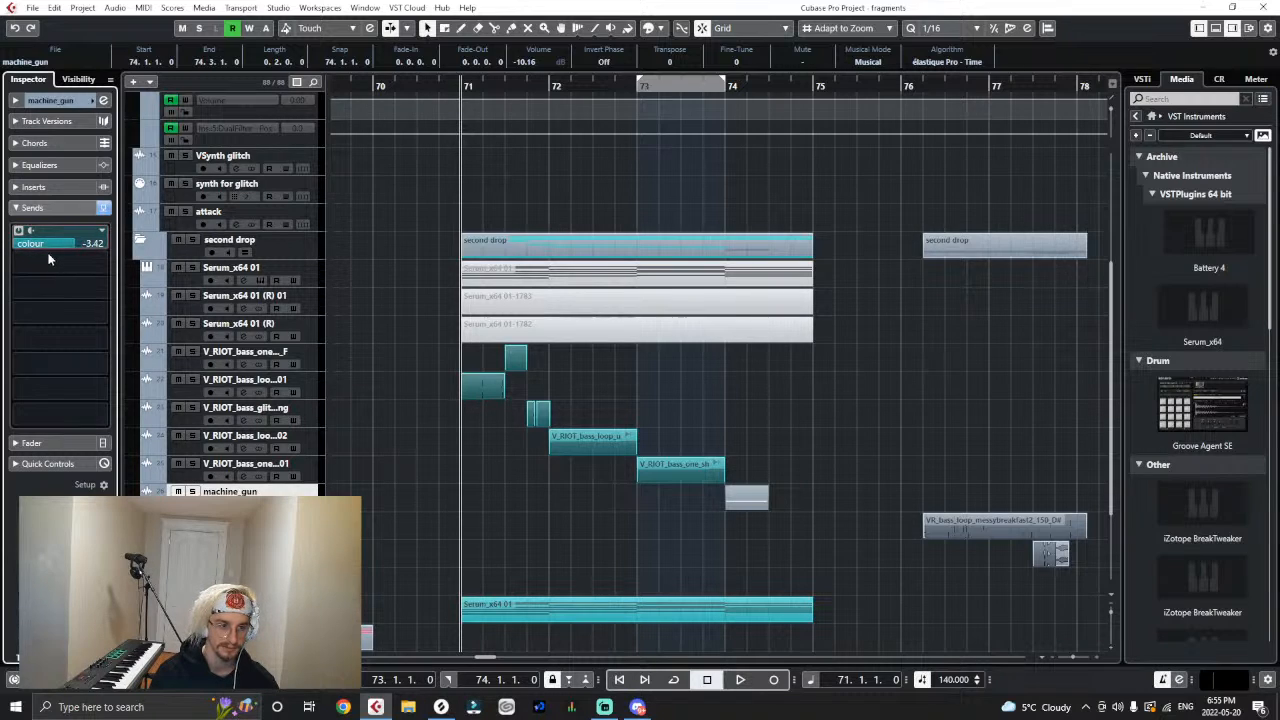
{"action": "left_click", "coordinate": [798, 434]}
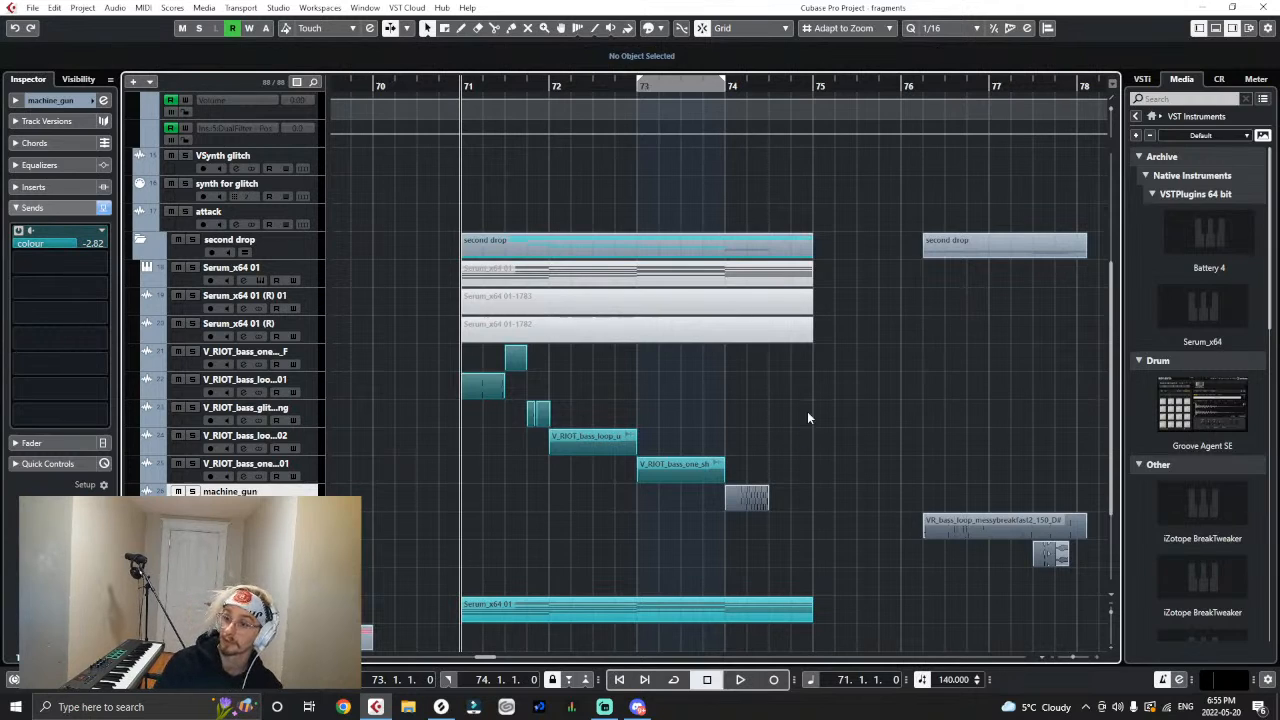
- Move the machine_gun clip to bar 74 beat 3 and audition the transition from bar 73 beat 4
{"action": "key", "text": "space"}
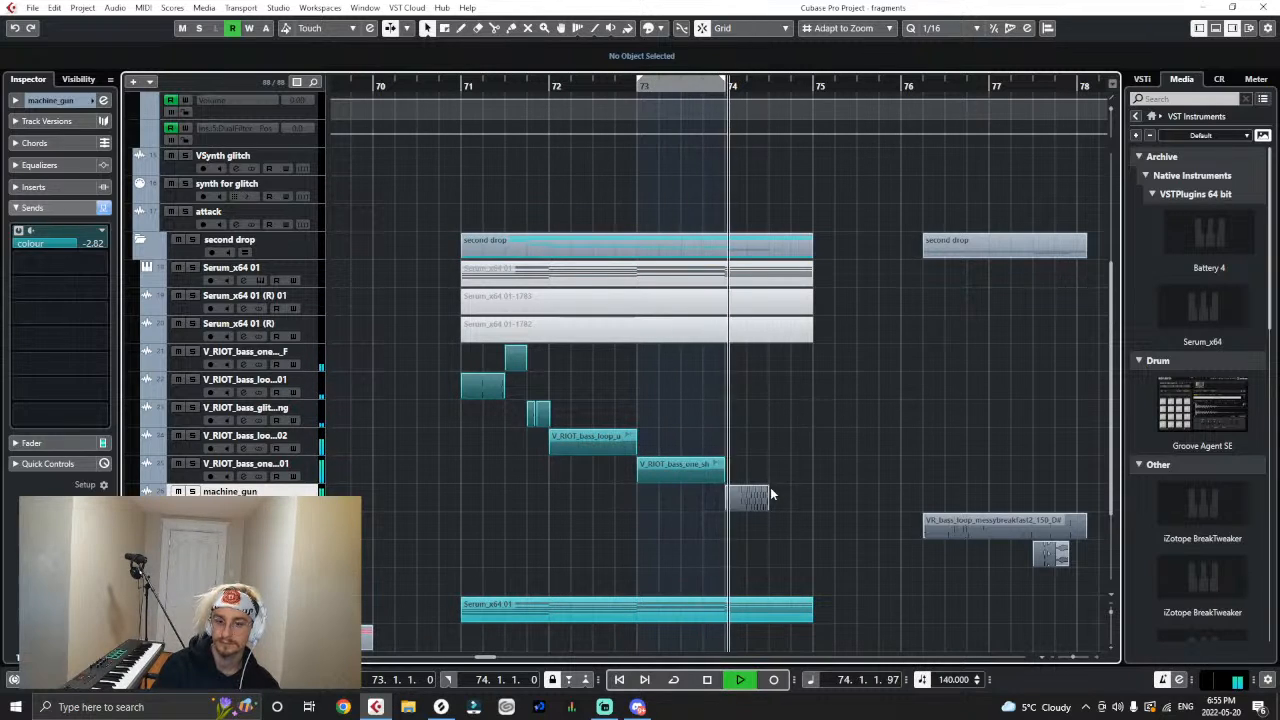
{"action": "key", "text": "space"}
{"action": "left_click_drag", "start_coordinate": [743, 497], "coordinate": [781, 497]}
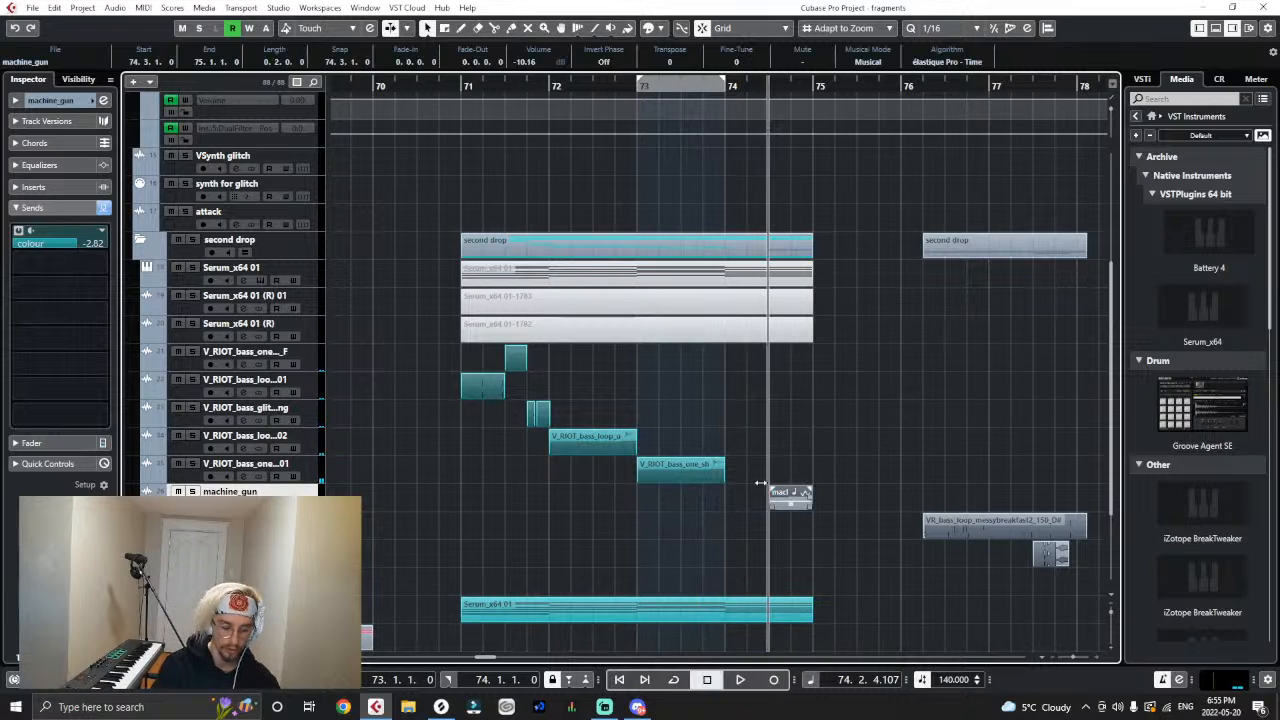
{"action": "key", "text": "h"}
{"action": "left_click", "coordinate": [622, 88]}
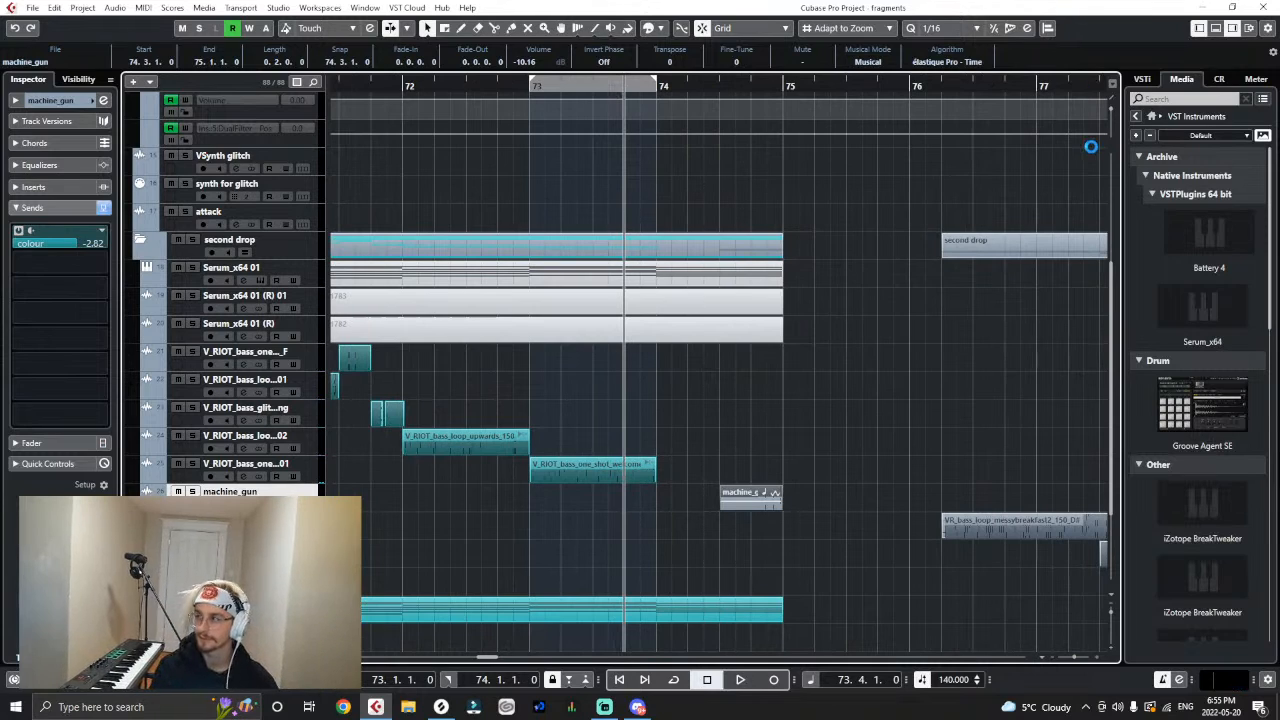
{"action": "key", "text": "h"}
{"action": "key", "text": "space"}
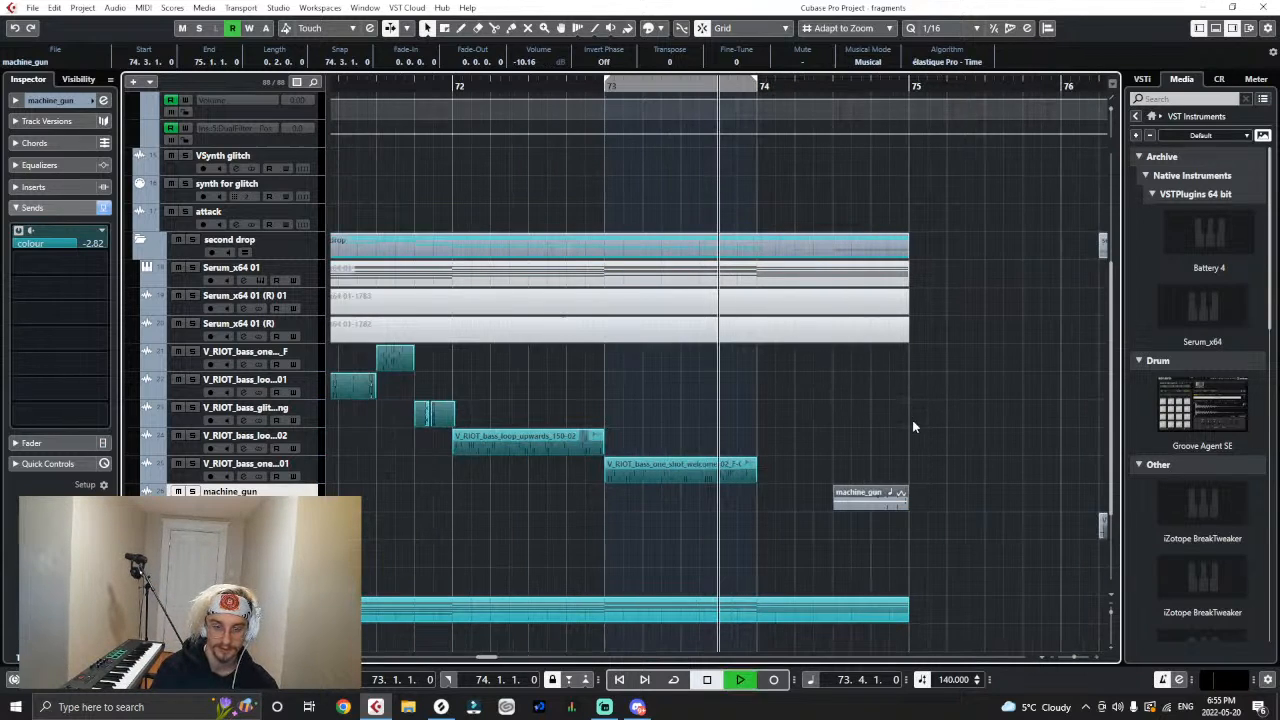
{"action": "key", "text": "space"}
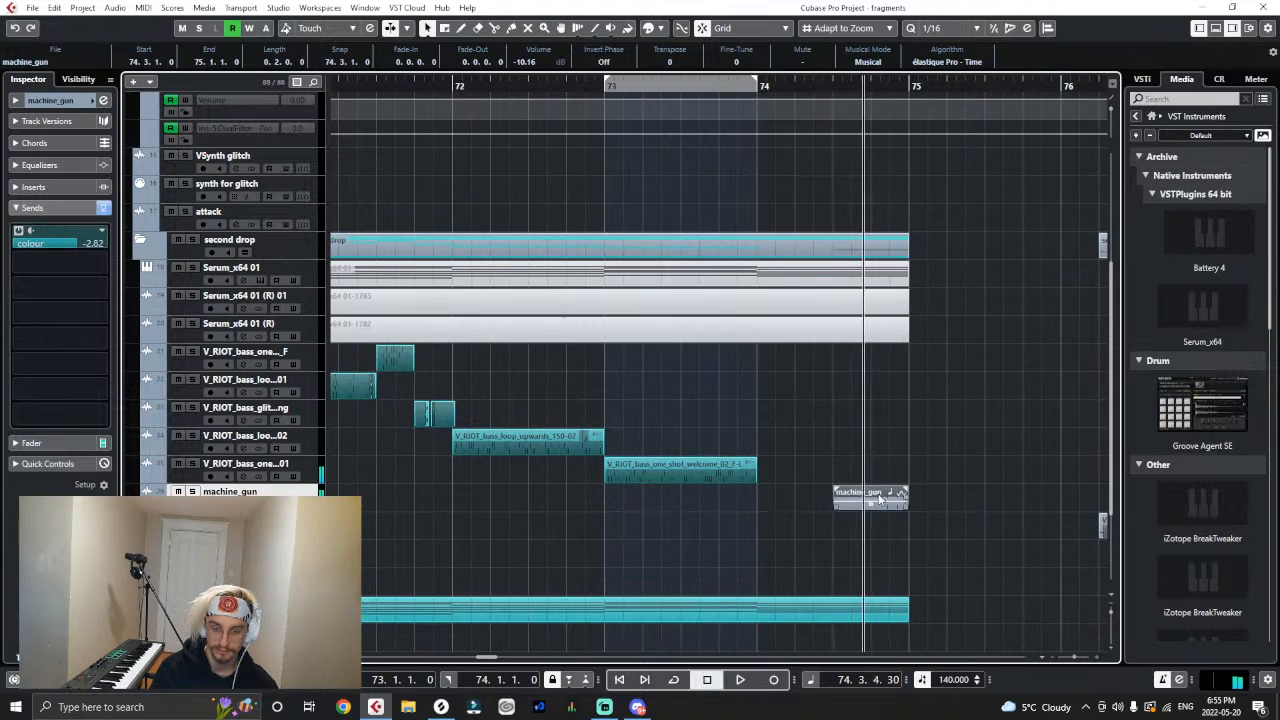
- Duplicate the machine_gun clip twice, overlapping the copies at 74.3.4 and 74.4.3, and trim the last to end at bar 75
{"action": "key", "text": "h"}
{"action": "left_click", "coordinate": [760, 482]}
{"action": "left_click", "coordinate": [751, 496]}
{"action": "key", "text": "ctrl+d"}
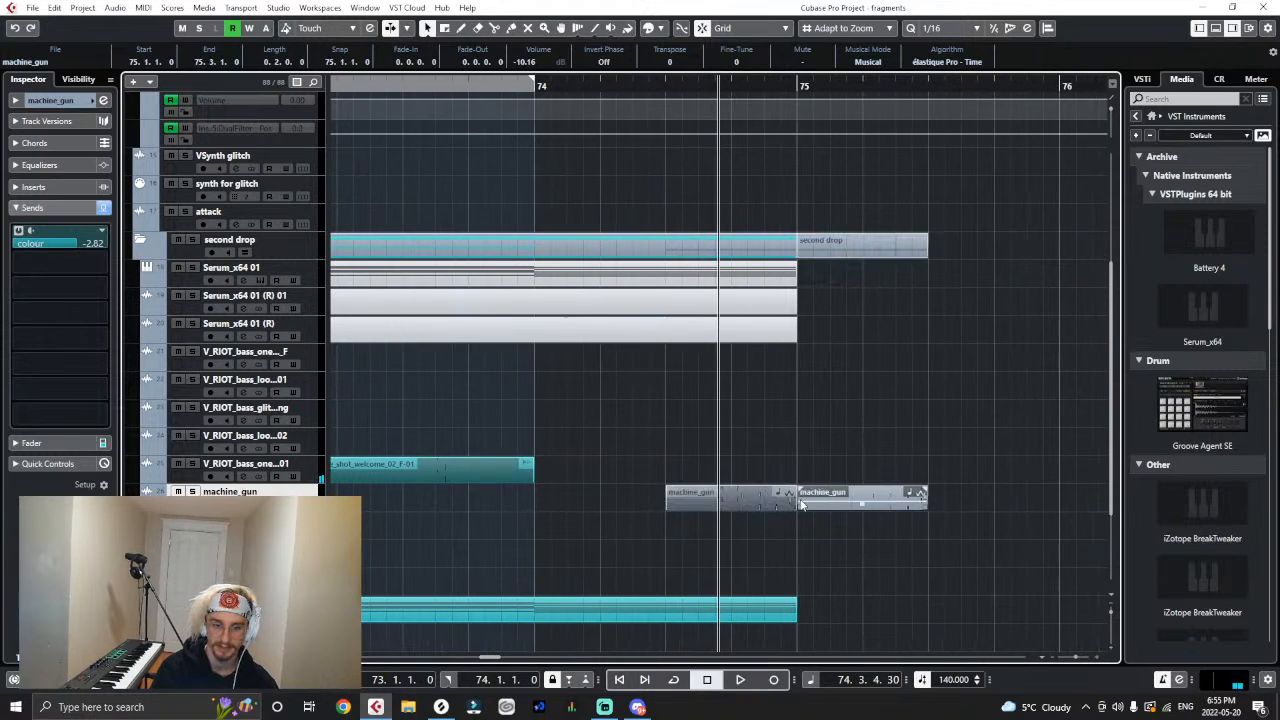
{"action": "left_click_drag", "start_coordinate": [801, 504], "coordinate": [721, 508]}
{"action": "key", "text": "ctrl+d"}
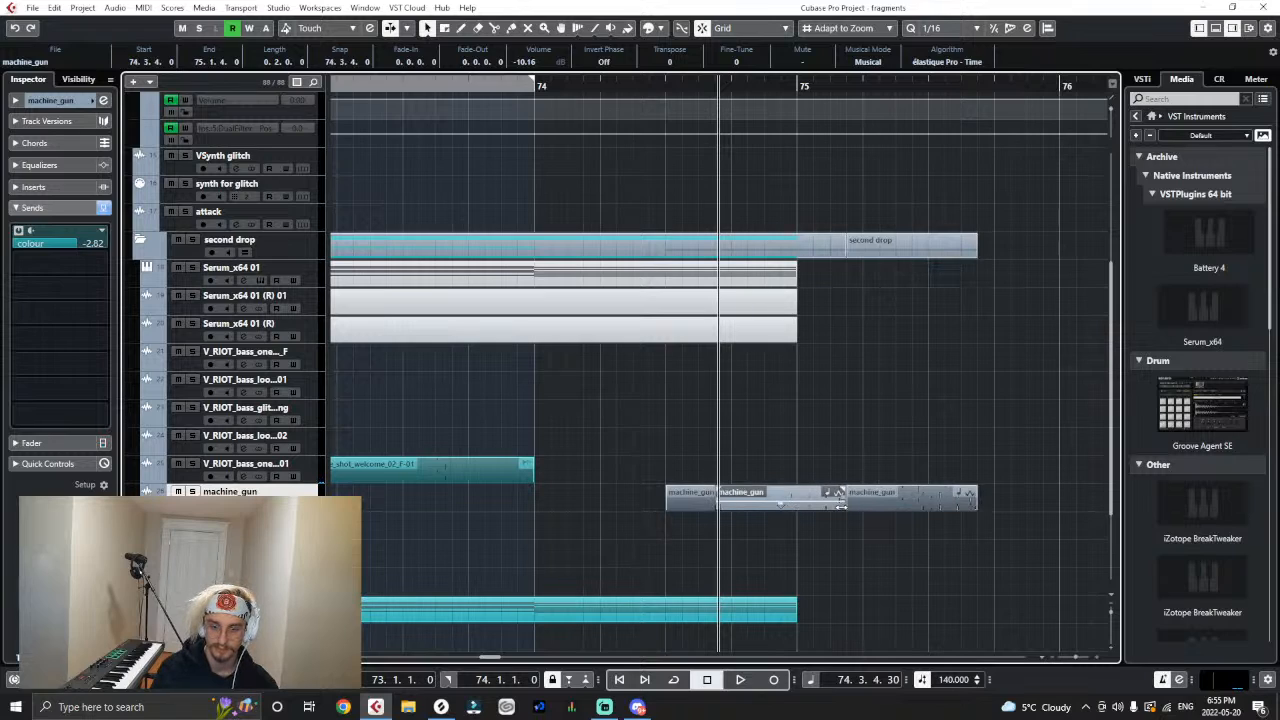
{"action": "left_click_drag", "start_coordinate": [840, 505], "coordinate": [786, 497]}
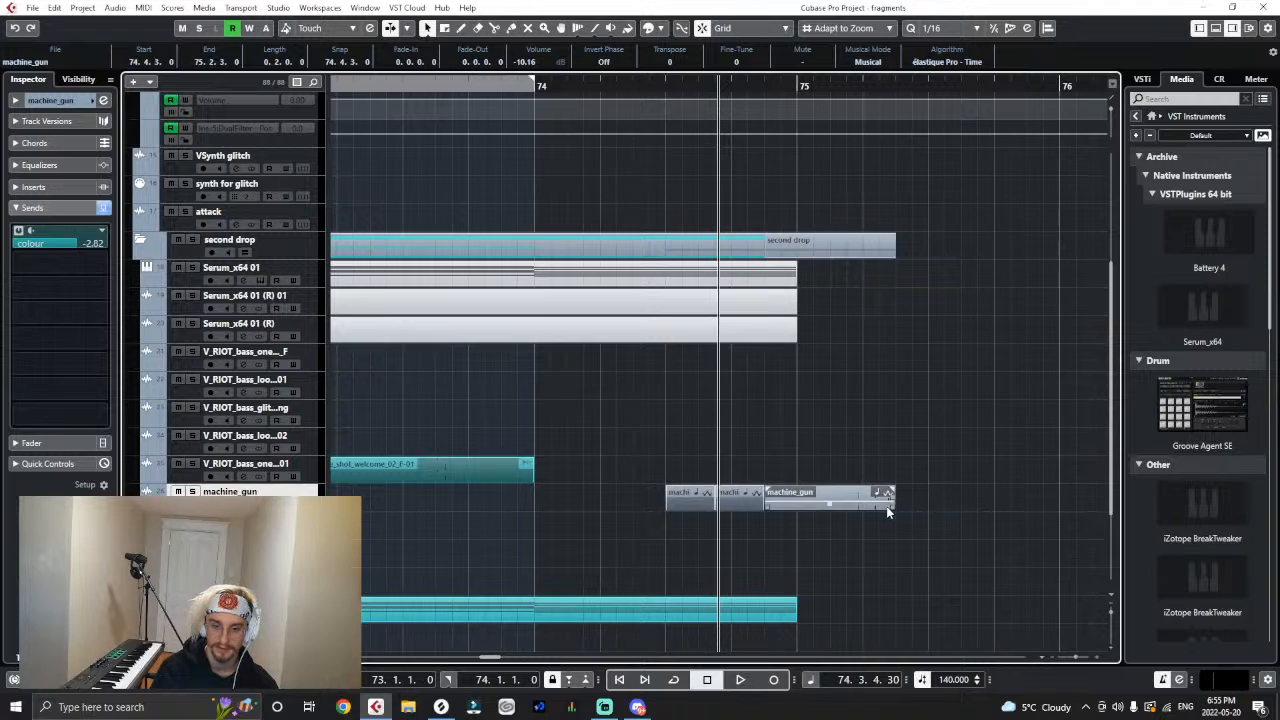
{"action": "left_click_drag", "start_coordinate": [892, 510], "coordinate": [797, 520]}
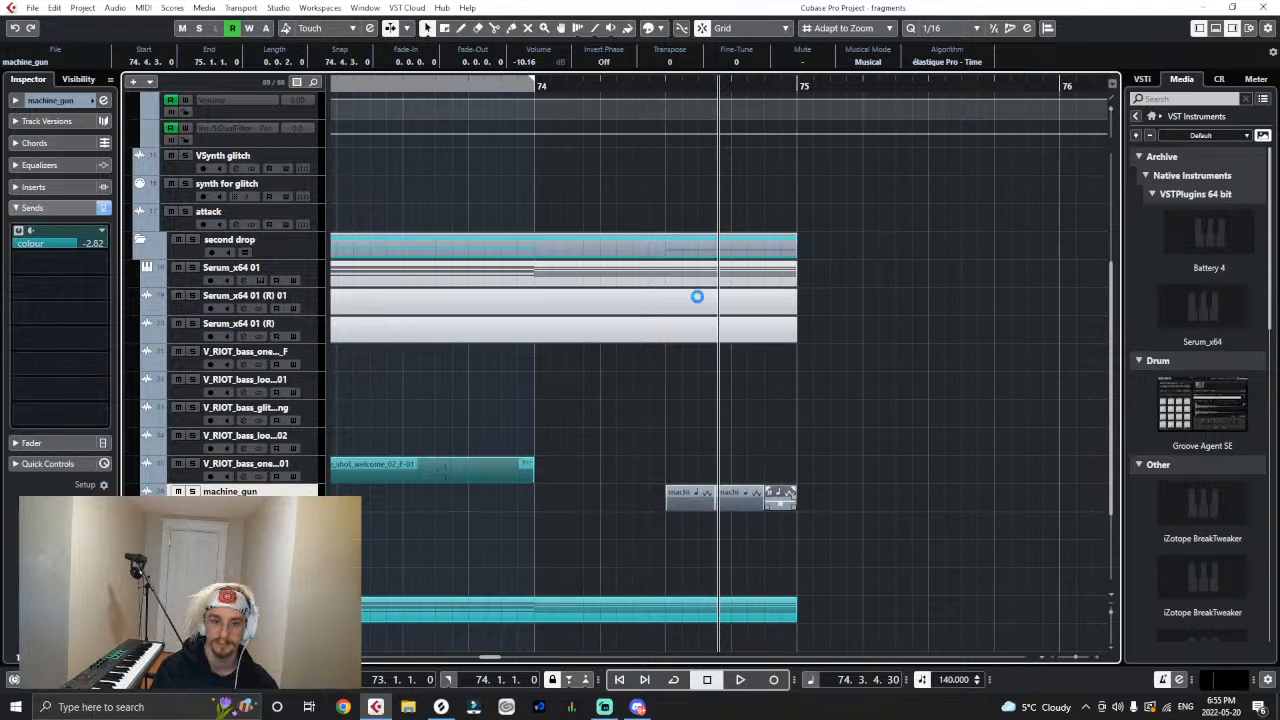
- Audition the machine_gun stutter and colour its three clips teal to match the other bass clips
{"action": "key", "text": "space"}
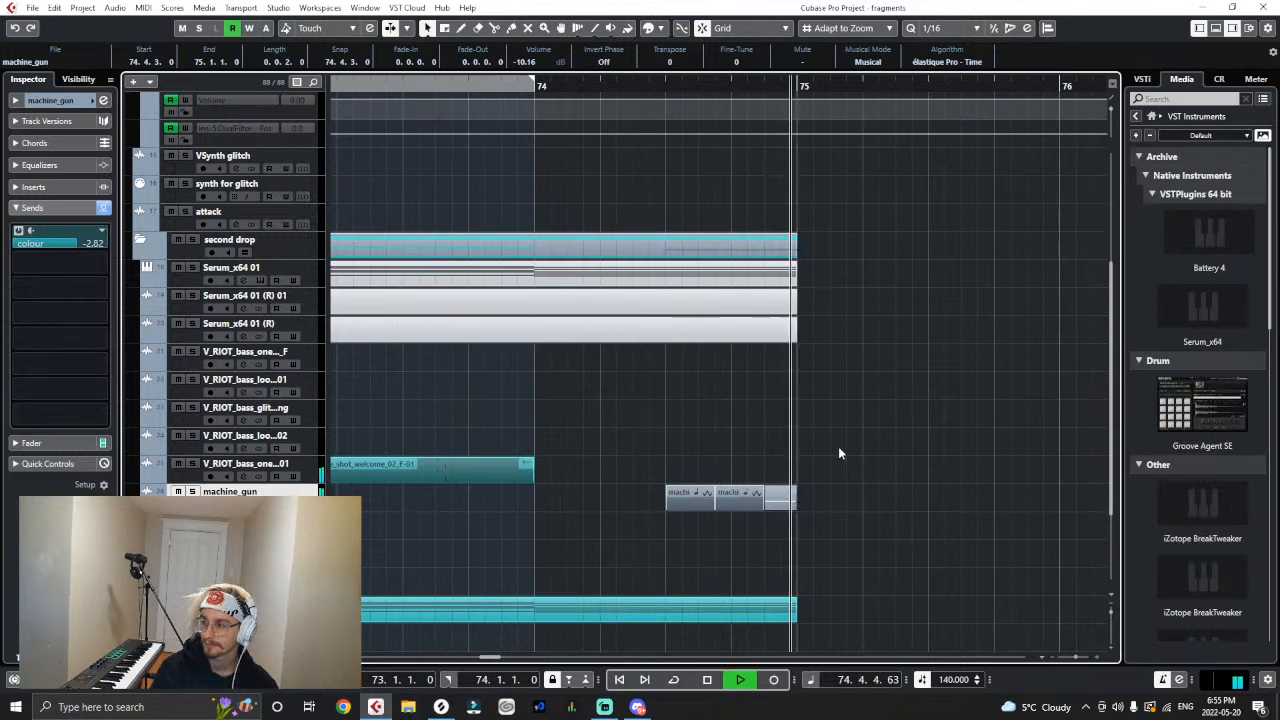
{"action": "key", "text": "space"}
{"action": "right_click", "coordinate": [838, 450]}
{"action": "left_click", "coordinate": [910, 459]}
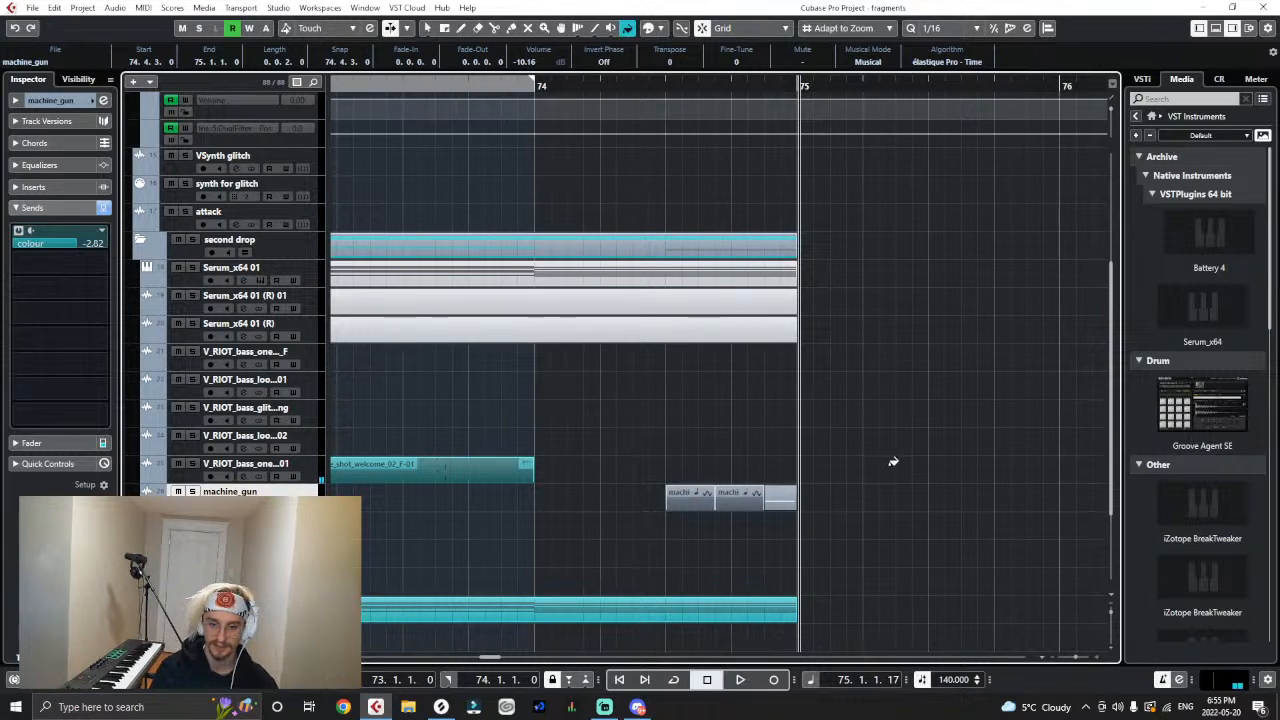
{"action": "left_click_drag", "start_coordinate": [852, 466], "coordinate": [625, 539]}
{"action": "left_click", "coordinate": [720, 495]}
{"action": "right_click", "coordinate": [781, 459]}
{"action": "left_click", "coordinate": [787, 467]}
{"action": "left_click", "coordinate": [784, 453]}
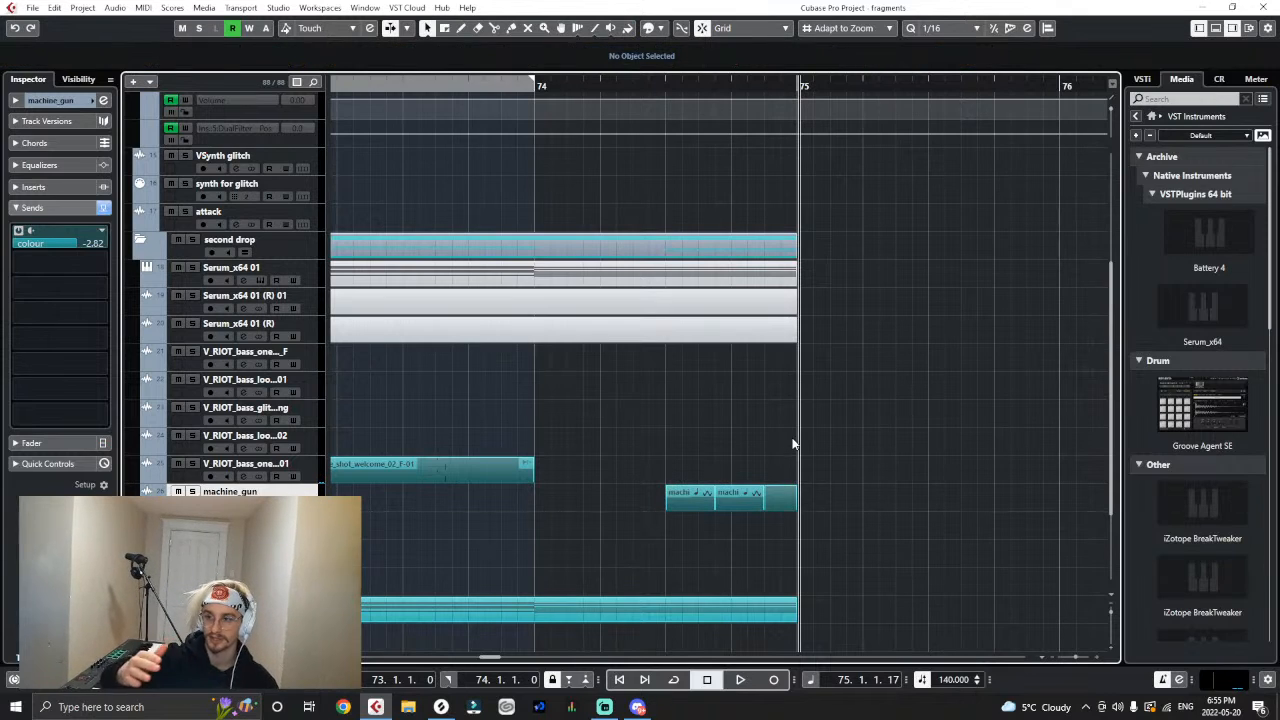
- Play back the drop from bar 71 through the machine_gun clips
{"action": "key", "text": "g"}
{"action": "key", "text": "g"}
{"action": "key", "text": "g"}
{"action": "key", "text": "g"}
{"action": "key", "text": "g"}
{"action": "key", "text": "g"}
{"action": "key", "text": "g"}
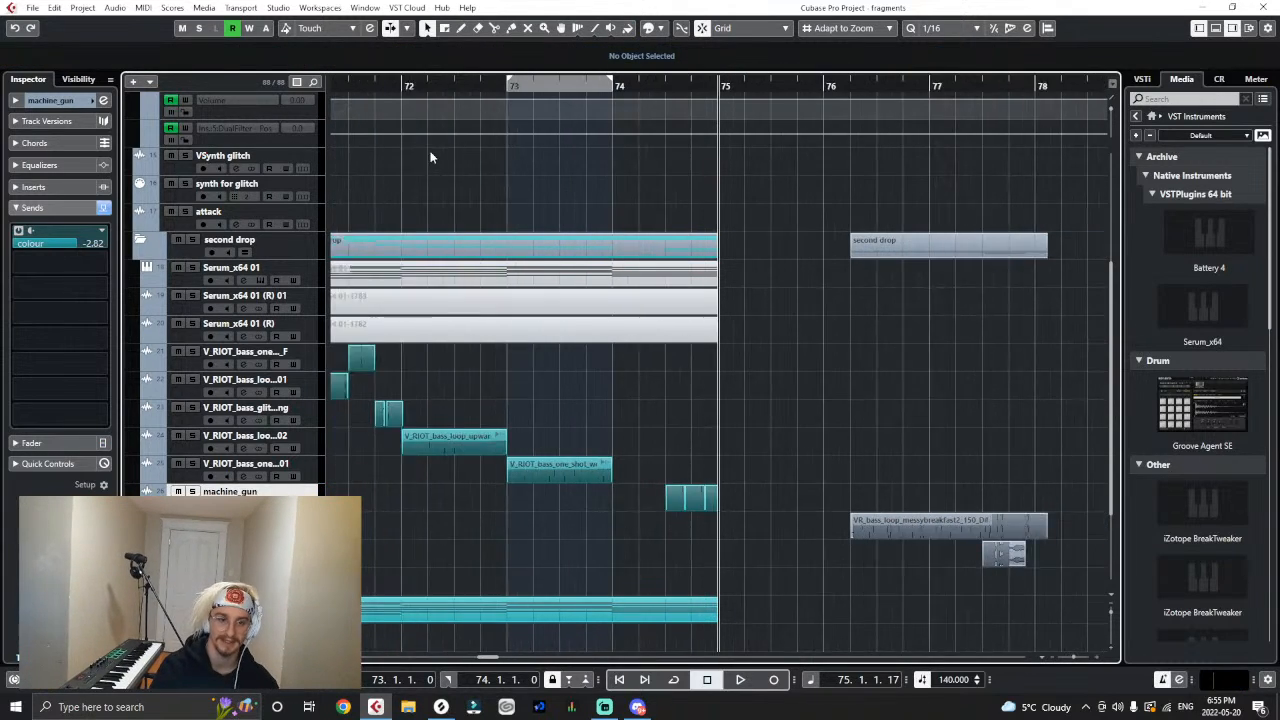
{"action": "left_click", "coordinate": [426, 82]}
{"action": "key", "text": "space"}
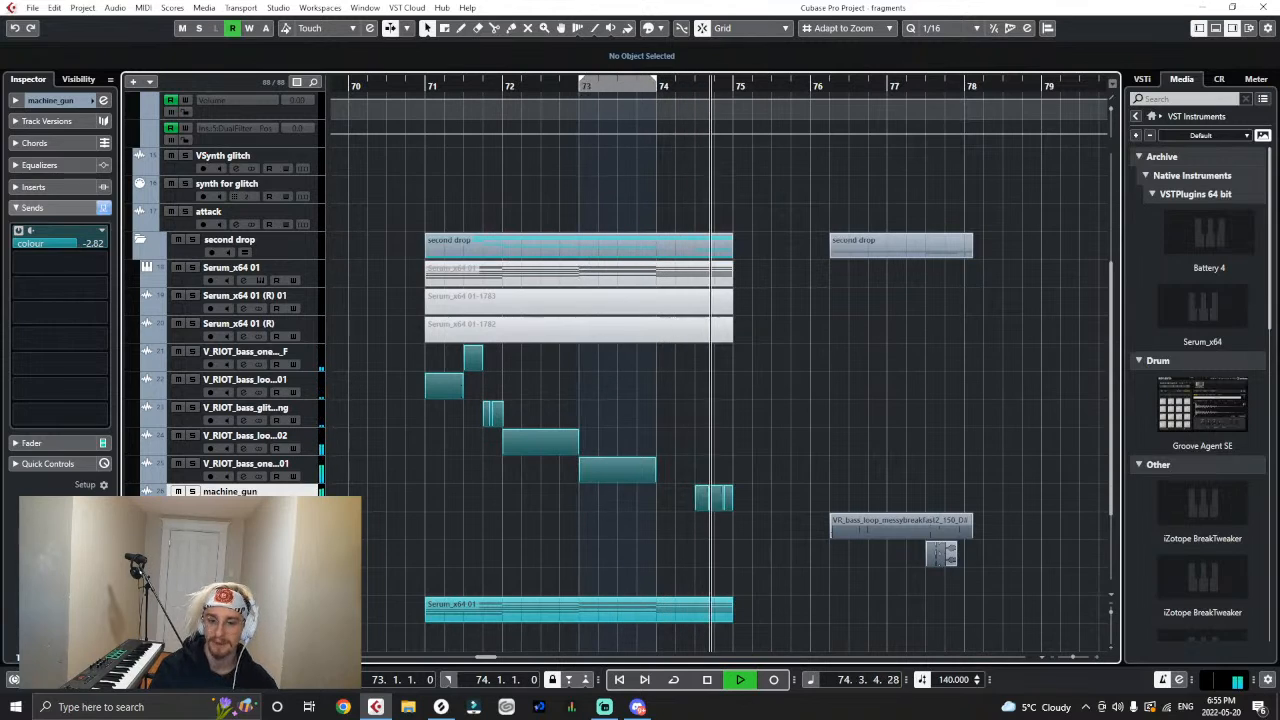
{"action": "key", "text": "space"}
- Reorder the ComputingNoises9 track beneath machine_gun and place its clip at bar 74 beat 2, trimmed to one beat
{"action": "left_click_drag", "start_coordinate": [230, 548], "coordinate": [230, 490]}
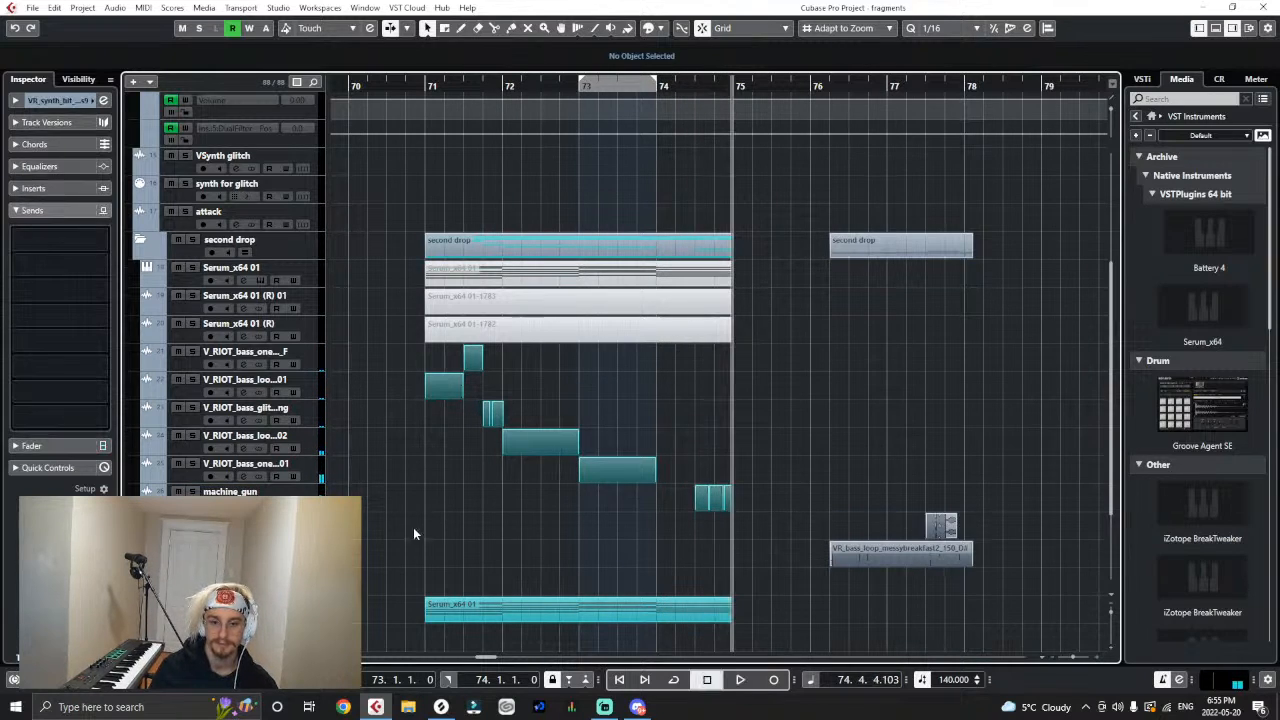
{"action": "left_click_drag", "start_coordinate": [946, 527], "coordinate": [680, 530]}
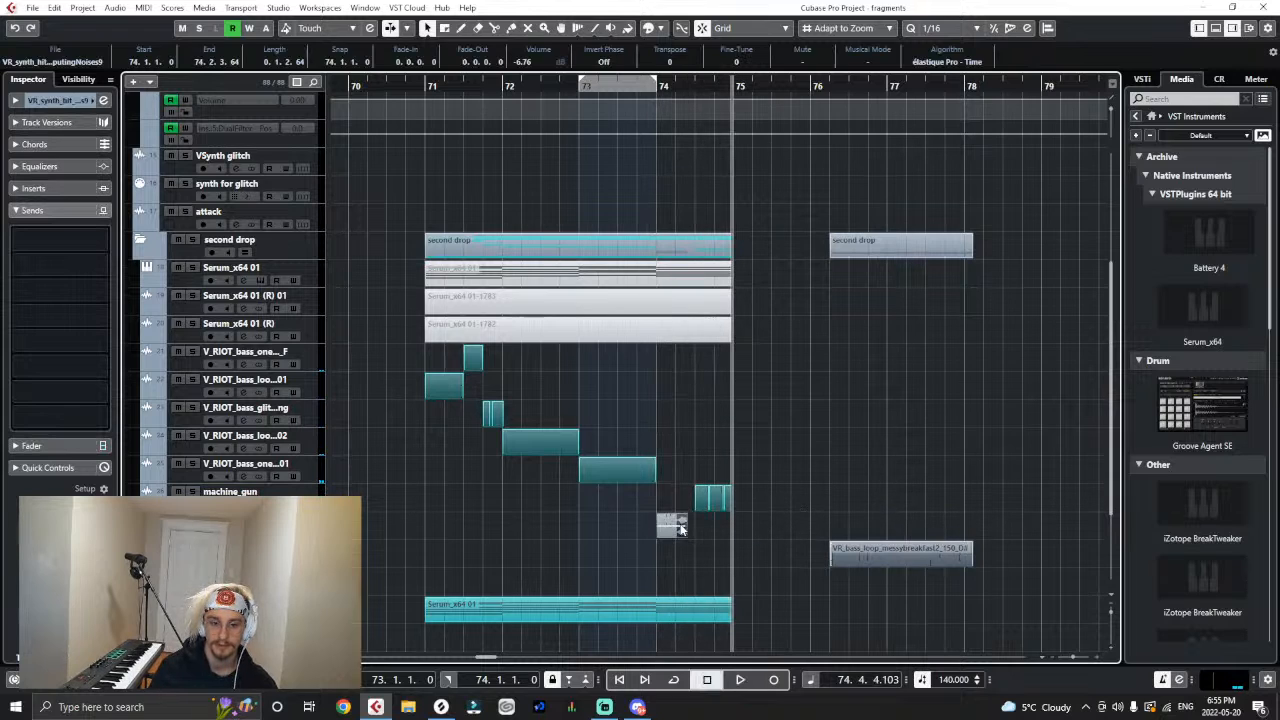
{"action": "left_click_drag", "start_coordinate": [625, 84], "coordinate": [965, 533]}
{"action": "key", "text": "space"}
{"action": "key", "text": "space"}
{"action": "left_click", "coordinate": [1013, 540]}
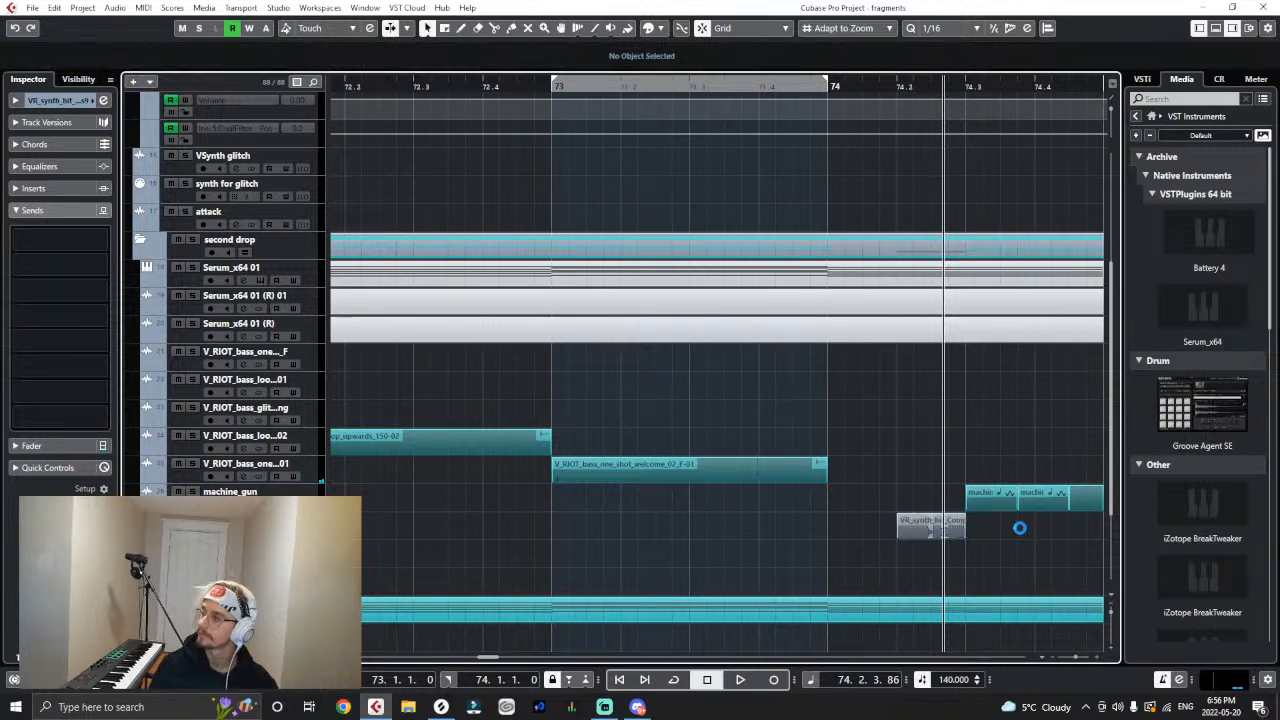
- Colour the ComputingNoises9 clip teal to match the other clips placed in the drop
{"action": "key", "text": "g"}
{"action": "key", "text": "g"}
{"action": "key", "text": "g"}
{"action": "key", "text": "g"}
{"action": "key", "text": "g"}
{"action": "key", "text": "g"}
{"action": "key", "text": "g"}
{"action": "key", "text": "g"}
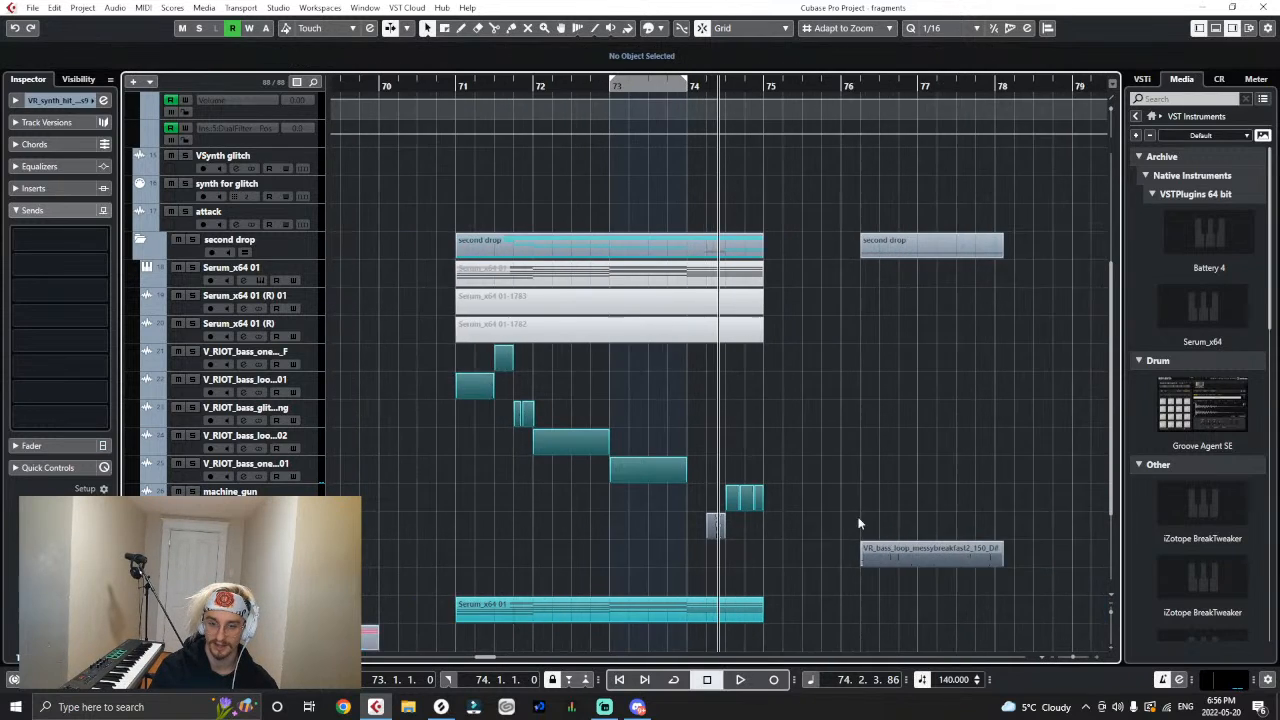
{"action": "key", "text": "h"}
{"action": "key", "text": "h"}
{"action": "right_click", "coordinate": [768, 535]}
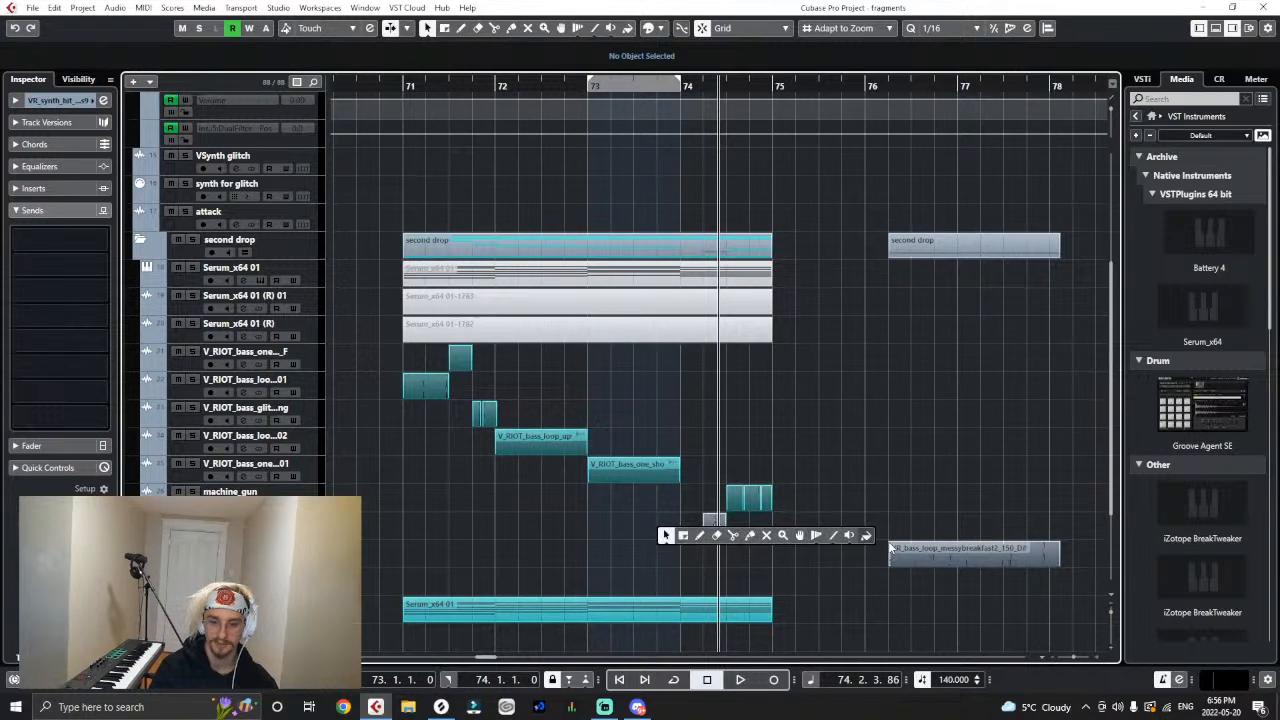
{"action": "left_click", "coordinate": [870, 541]}
{"action": "left_click", "coordinate": [708, 532]}
{"action": "right_click", "coordinate": [813, 510]}
{"action": "right_click", "coordinate": [813, 510]}
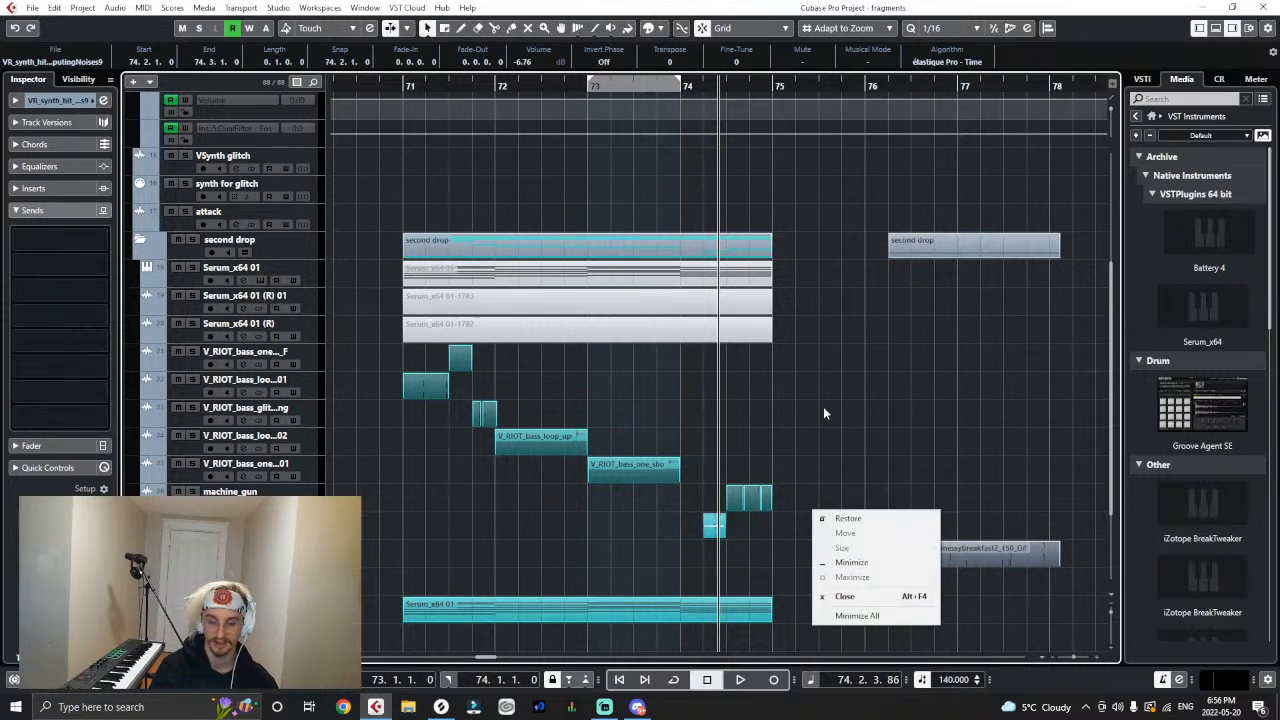
{"action": "right_click", "coordinate": [830, 447]}
{"action": "left_click", "coordinate": [585, 515]}
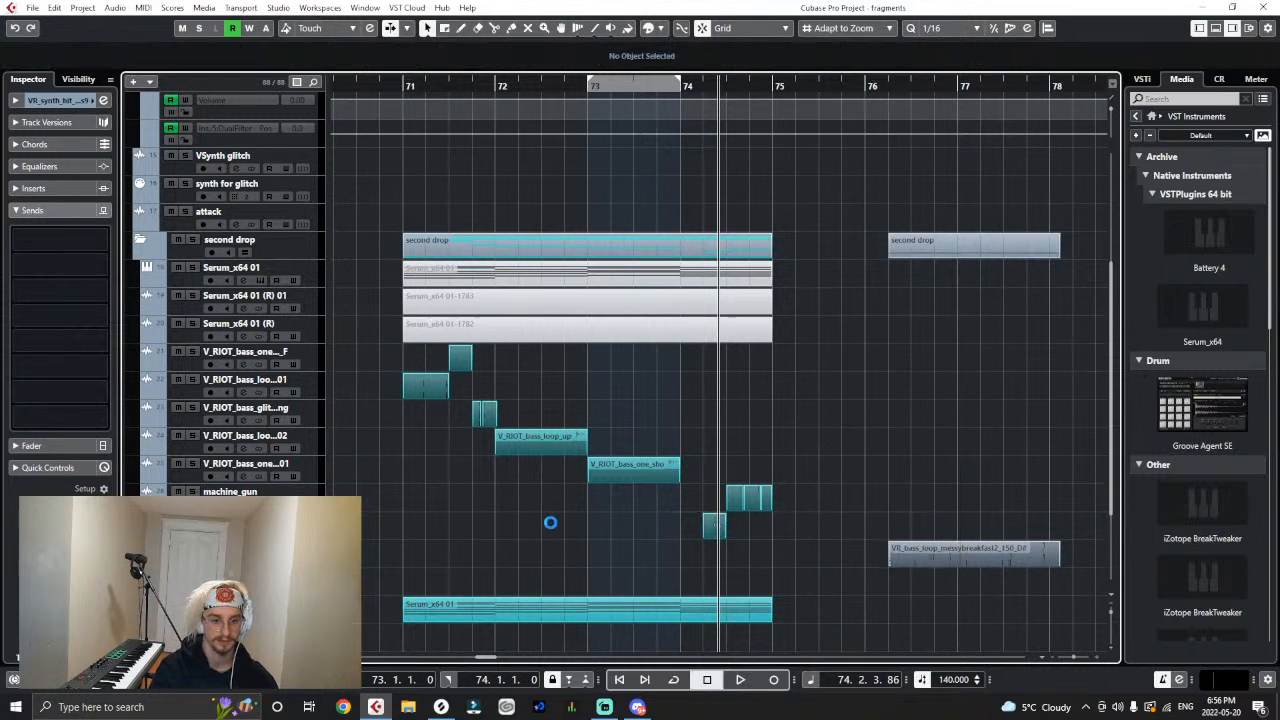
- Add a send from the ComputingNoises9 track to the colour output at a level of -2.58
{"action": "left_click", "coordinate": [48, 242]}
{"action": "type", "text": "colo"}
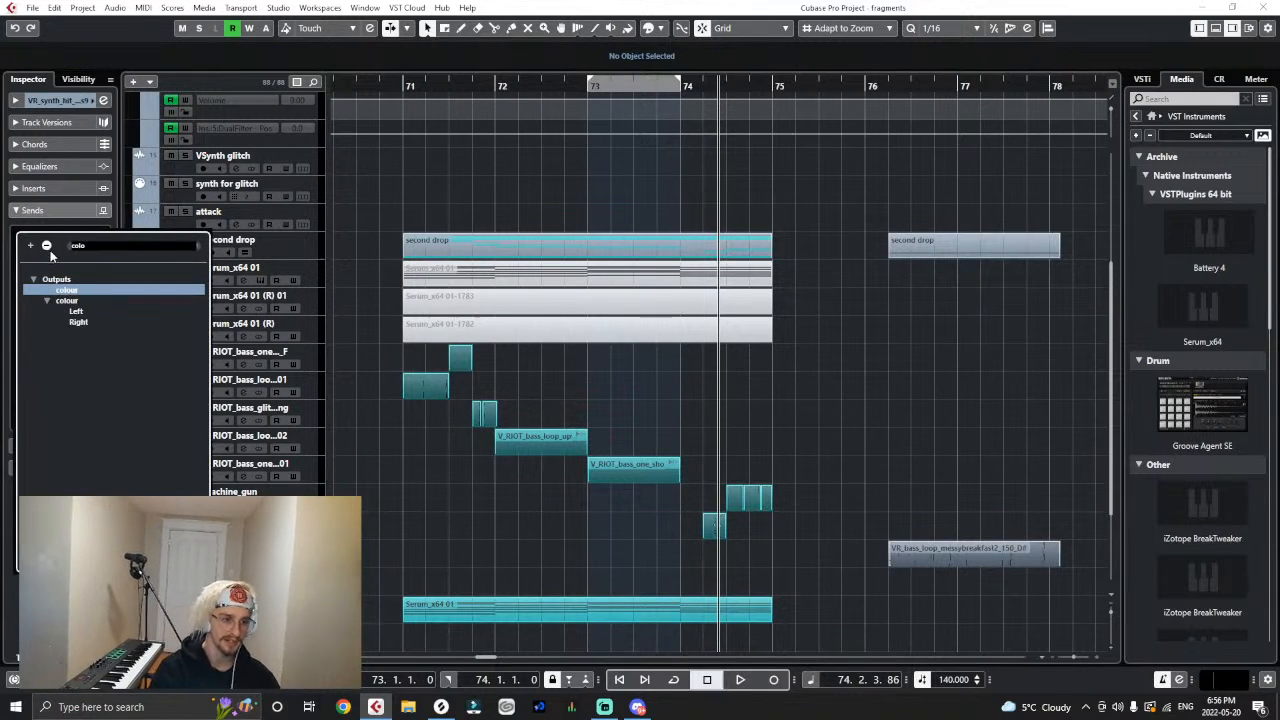
{"action": "left_click", "coordinate": [51, 289]}
{"action": "left_click", "coordinate": [18, 234]}
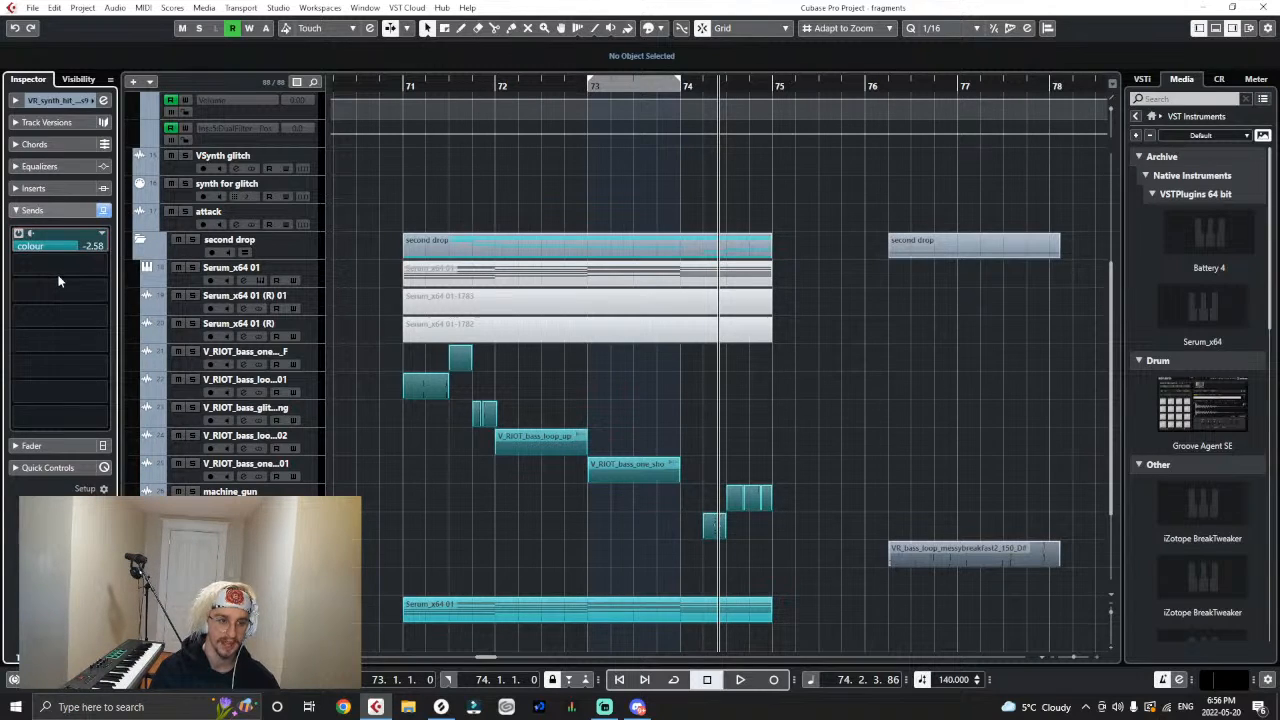
- Set the ComputingNoises9 track's colour send level to -2.77 and play back the drop from bar 71
{"action": "left_click", "coordinate": [77, 247]}
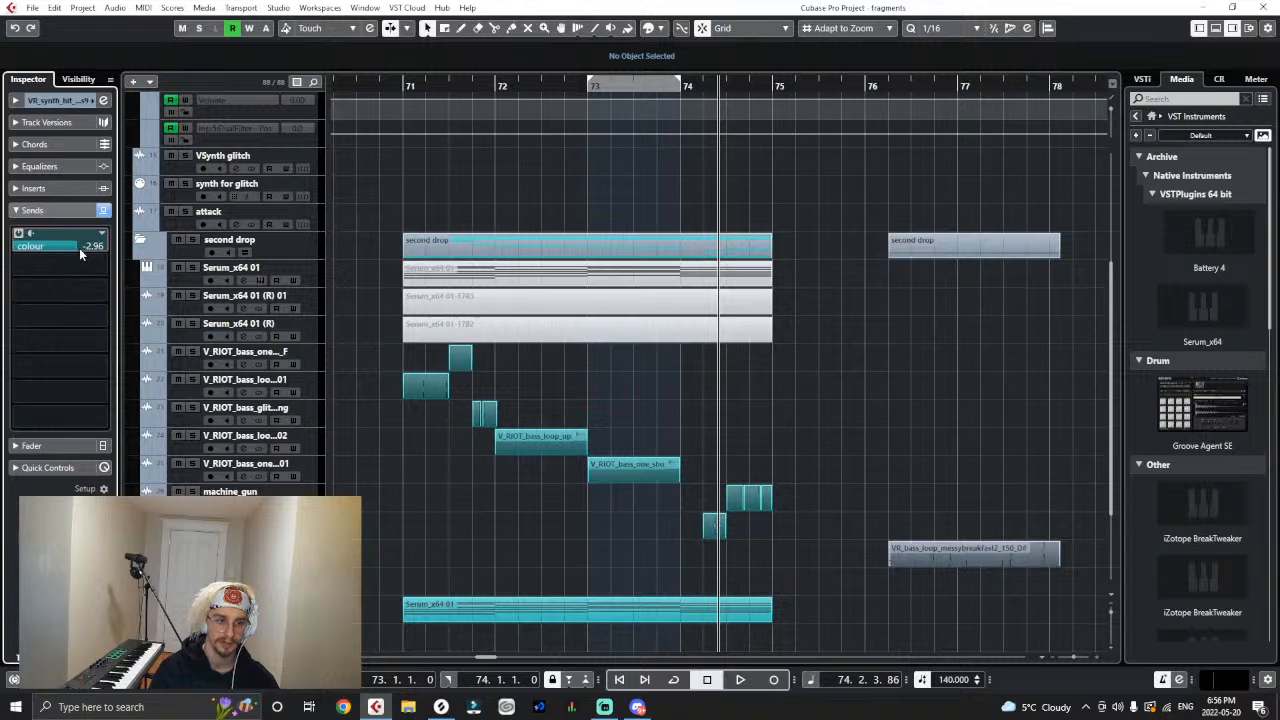
{"action": "left_click", "coordinate": [80, 247]}
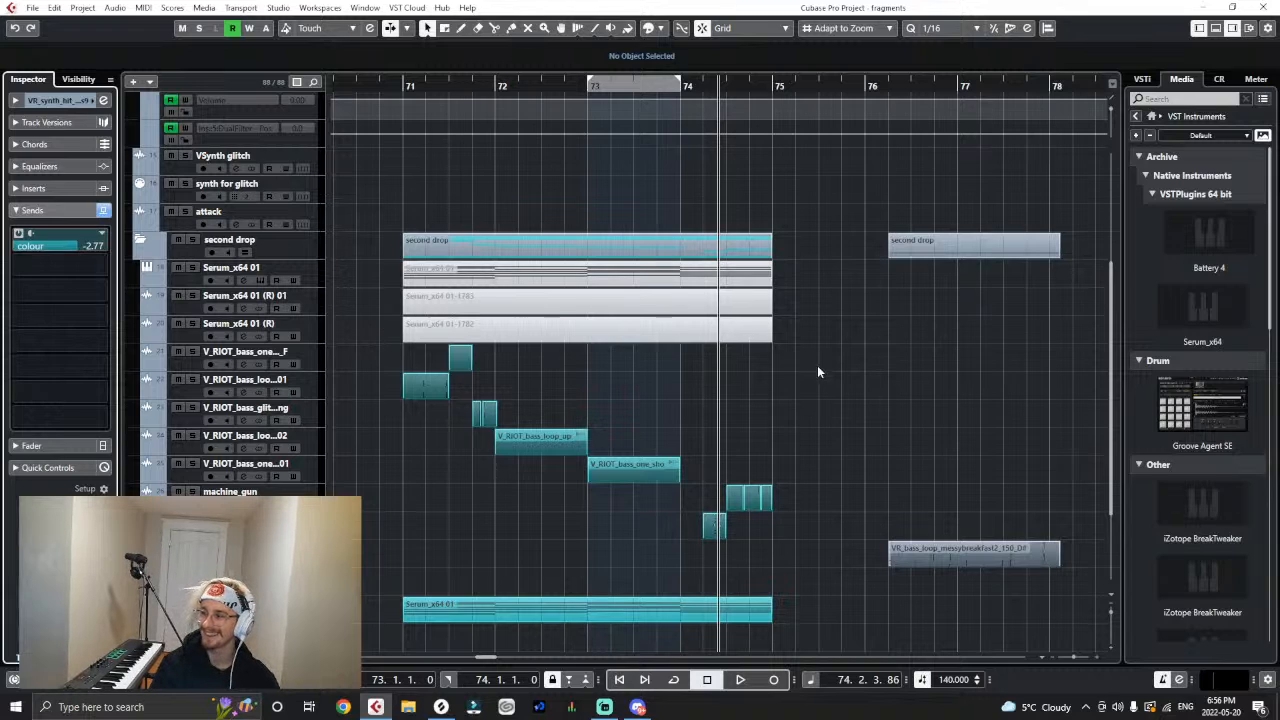
{"action": "left_click", "coordinate": [409, 89]}
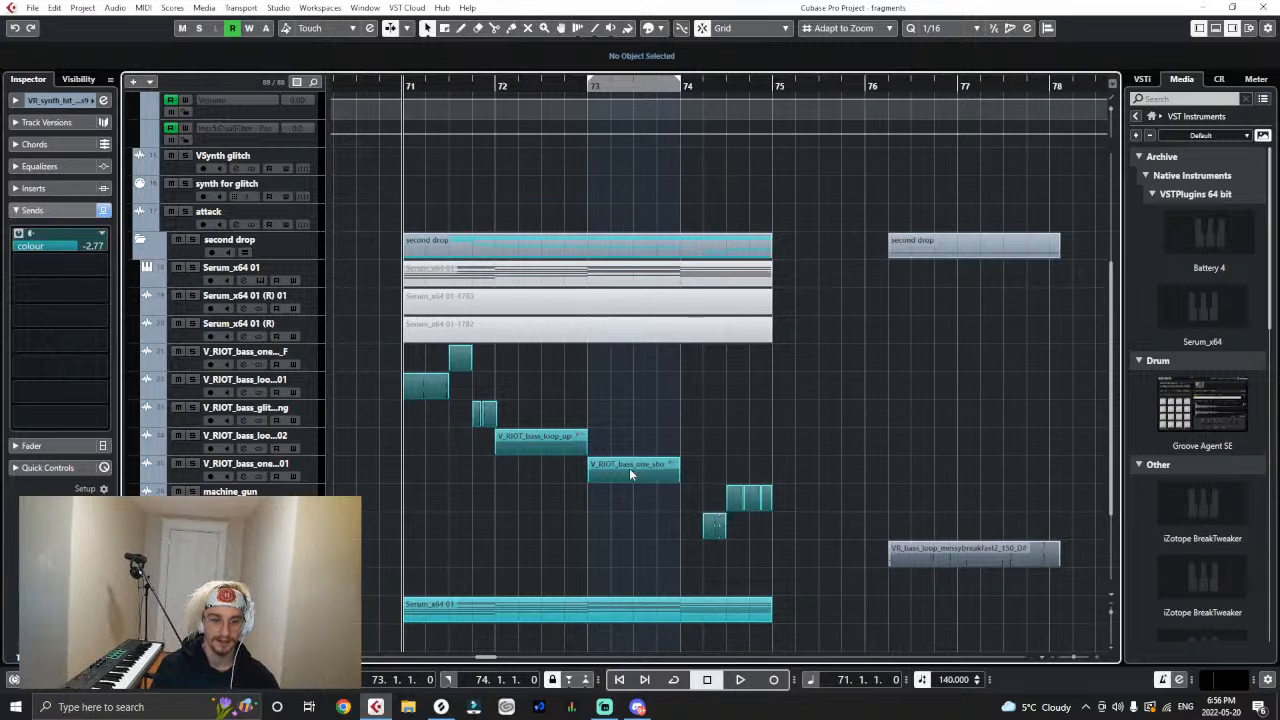
{"action": "key", "text": "space"}
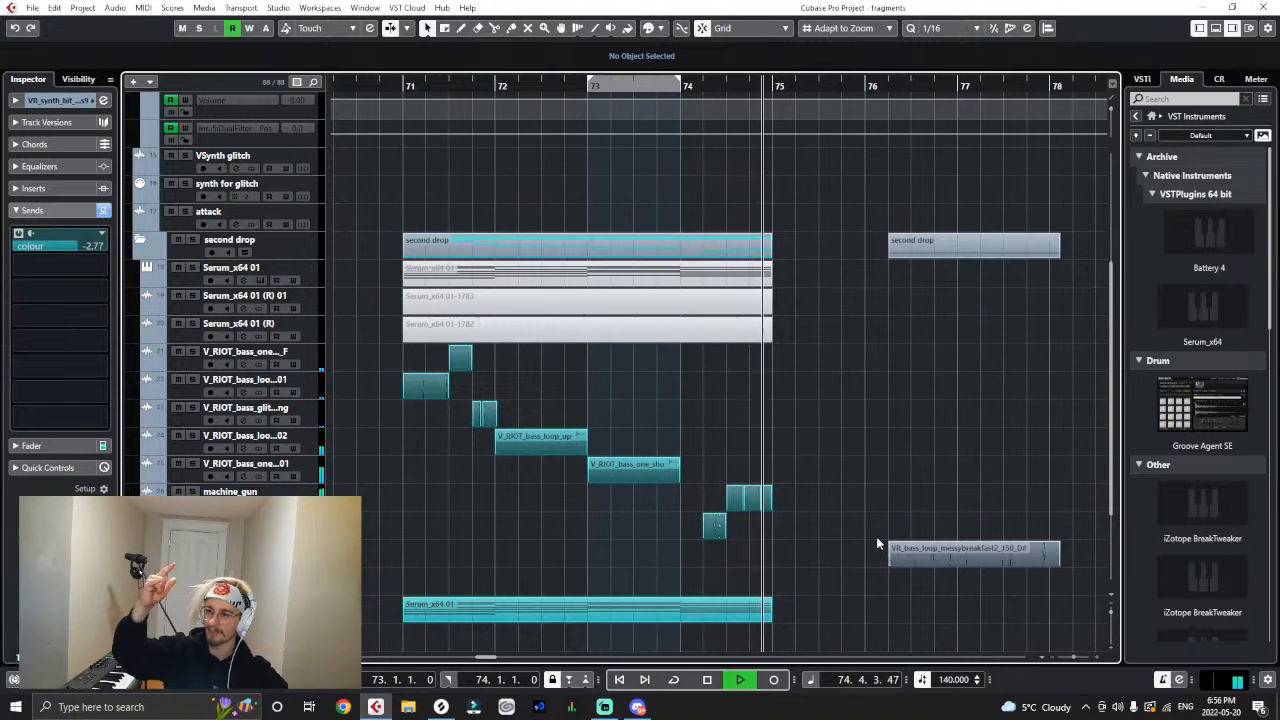
{"action": "key", "text": "space"}
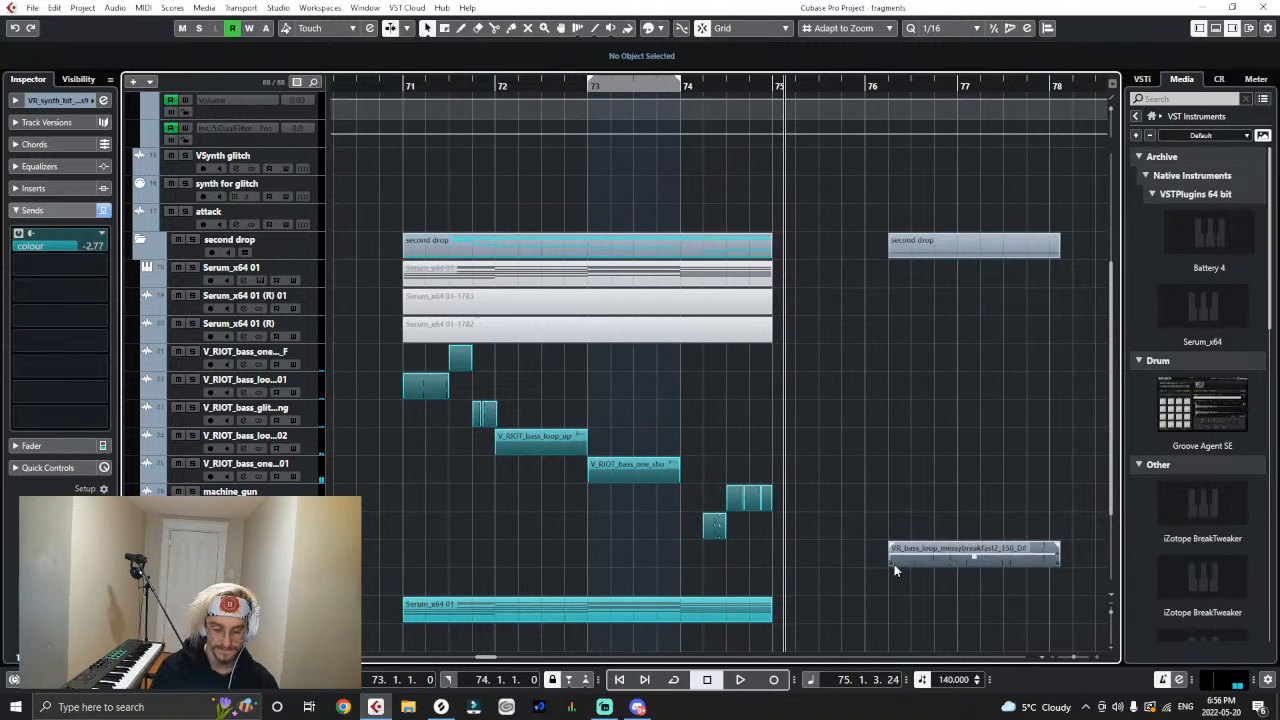
- Switch to Splice, download VR_drum_hat_trappy.wav from Virtual Riot - Heavy Bass Design Vol. 2, and add it to the project
{"action": "key", "text": "h"}
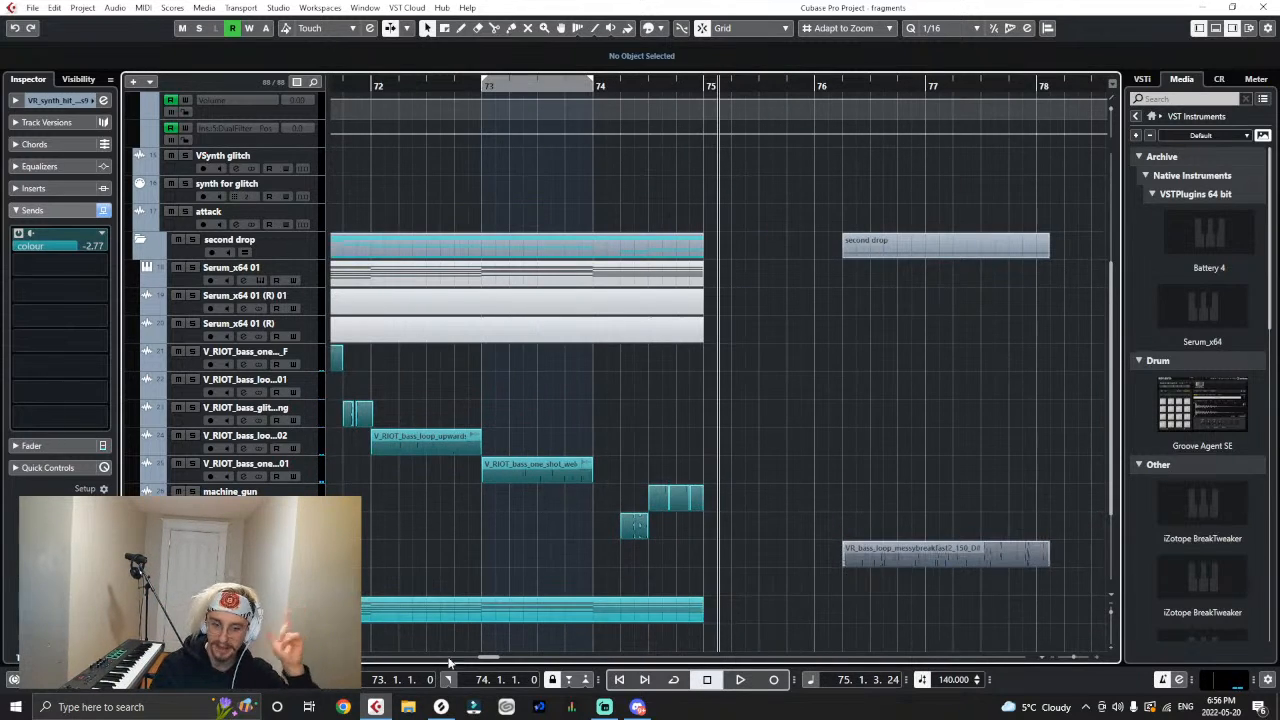
{"action": "left_click", "coordinate": [440, 707]}
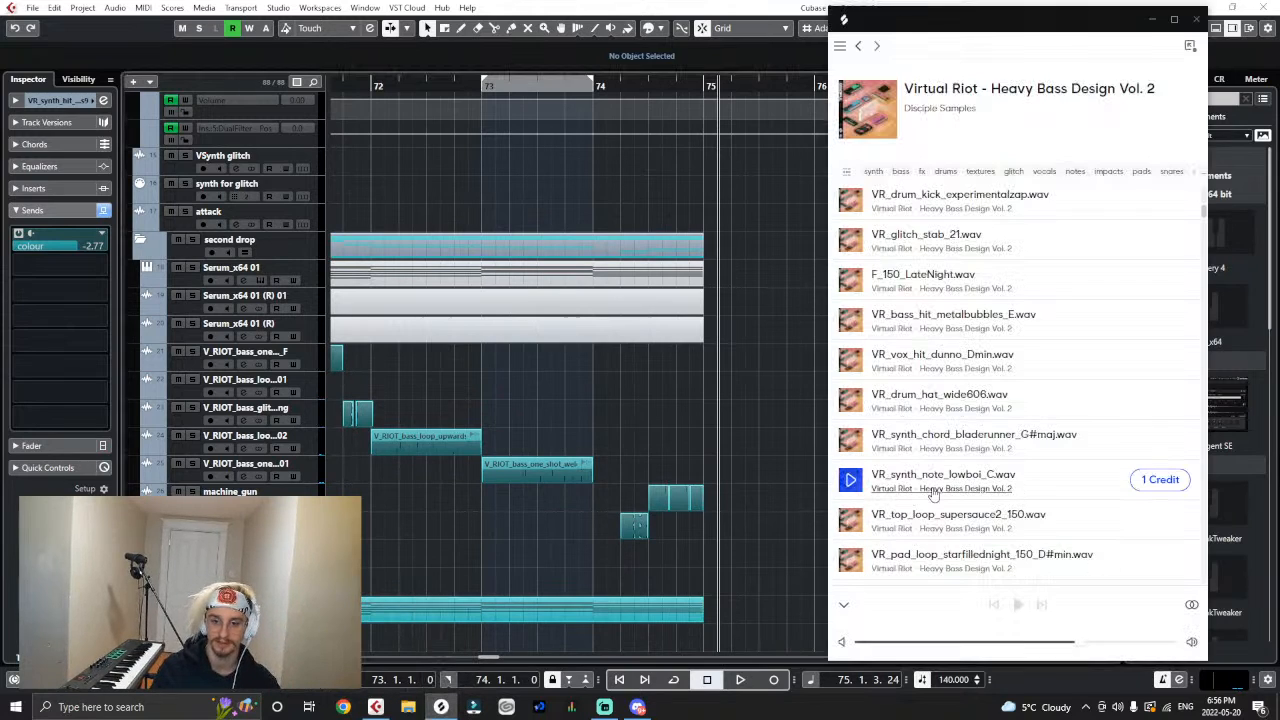
{"action": "scroll", "coordinate": [945, 447], "scroll_direction": "down", "scroll_amount": 2}
{"action": "scroll", "coordinate": [945, 447], "scroll_direction": "down", "scroll_amount": 1}
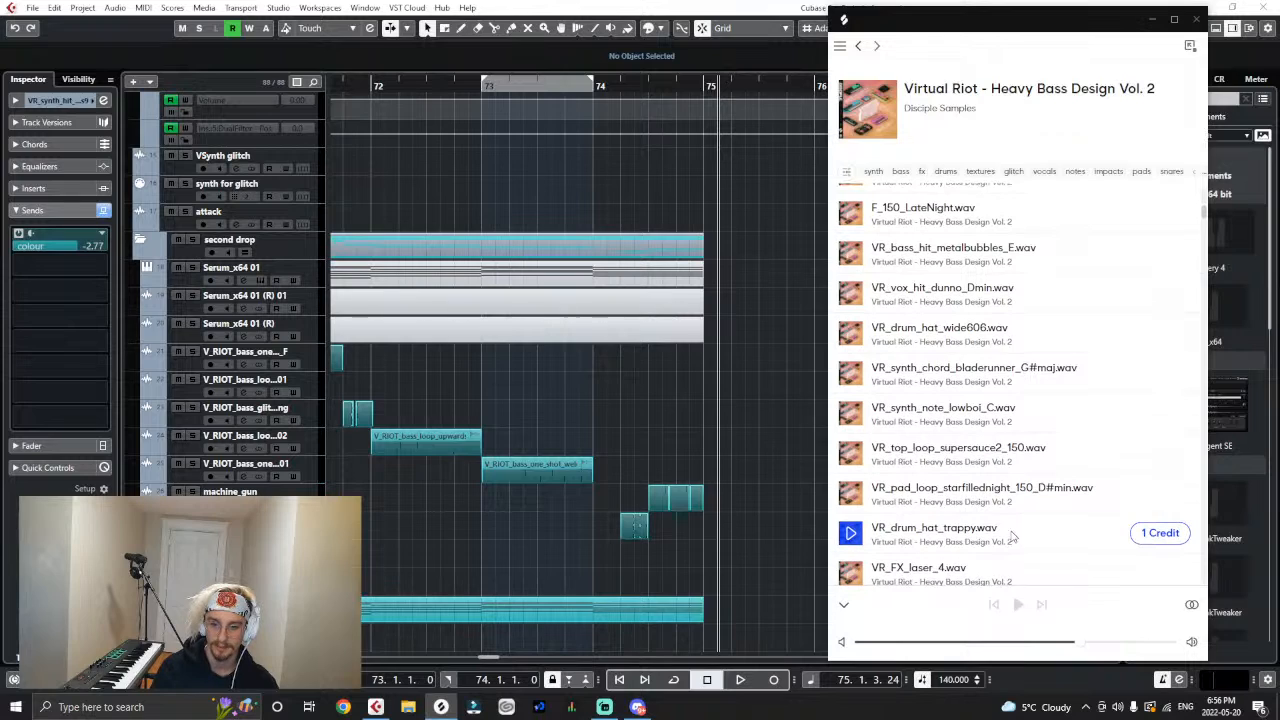
{"action": "left_click", "coordinate": [1156, 536]}
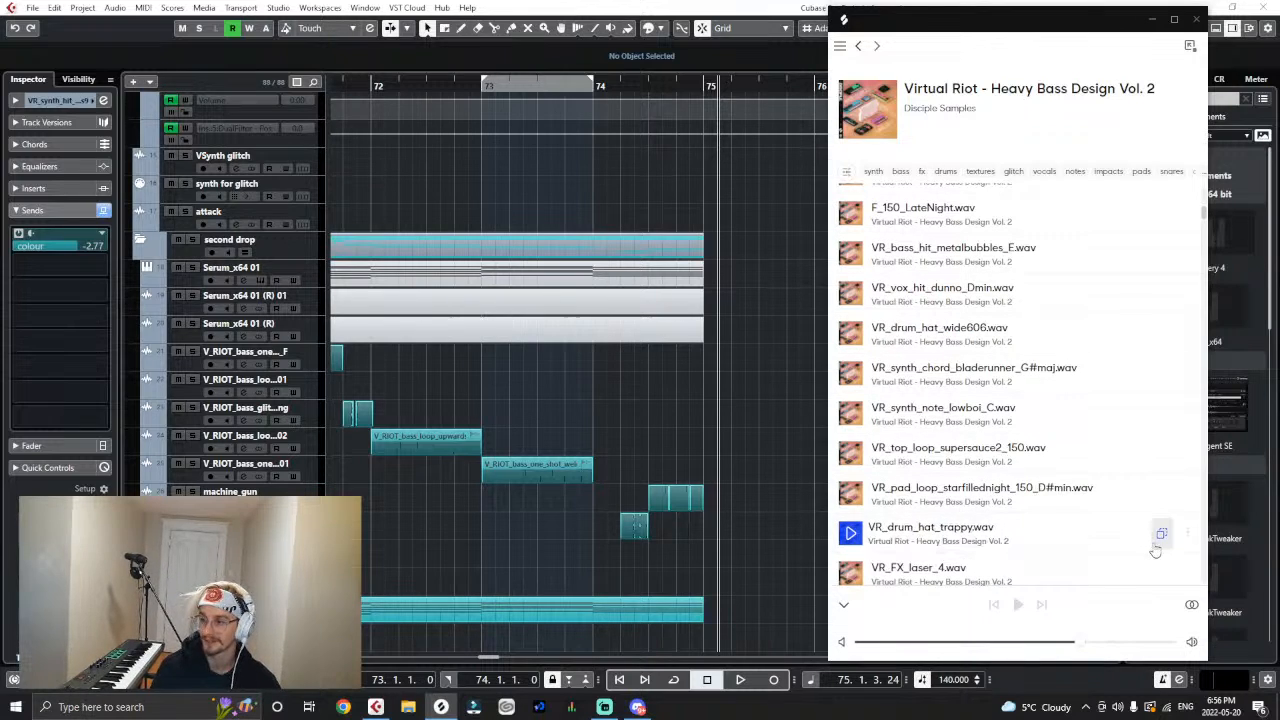
{"action": "left_click", "coordinate": [1157, 535]}
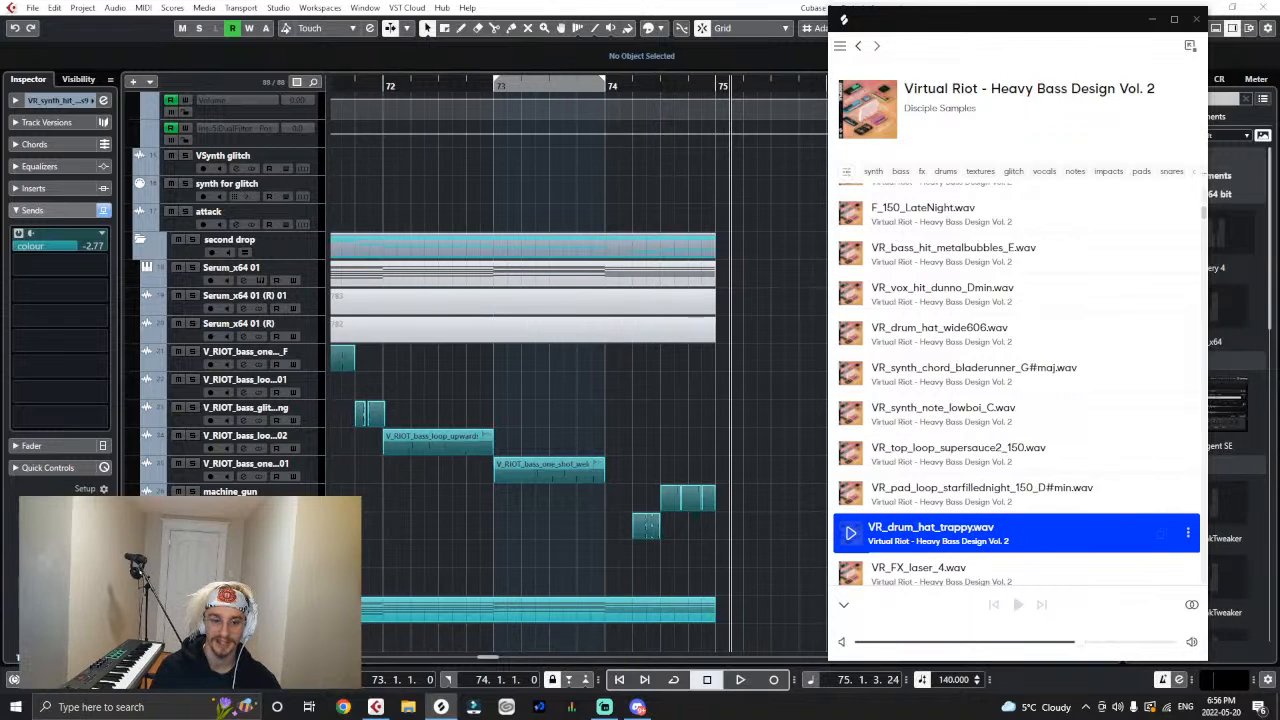
{"action": "left_click", "coordinate": [677, 418]}
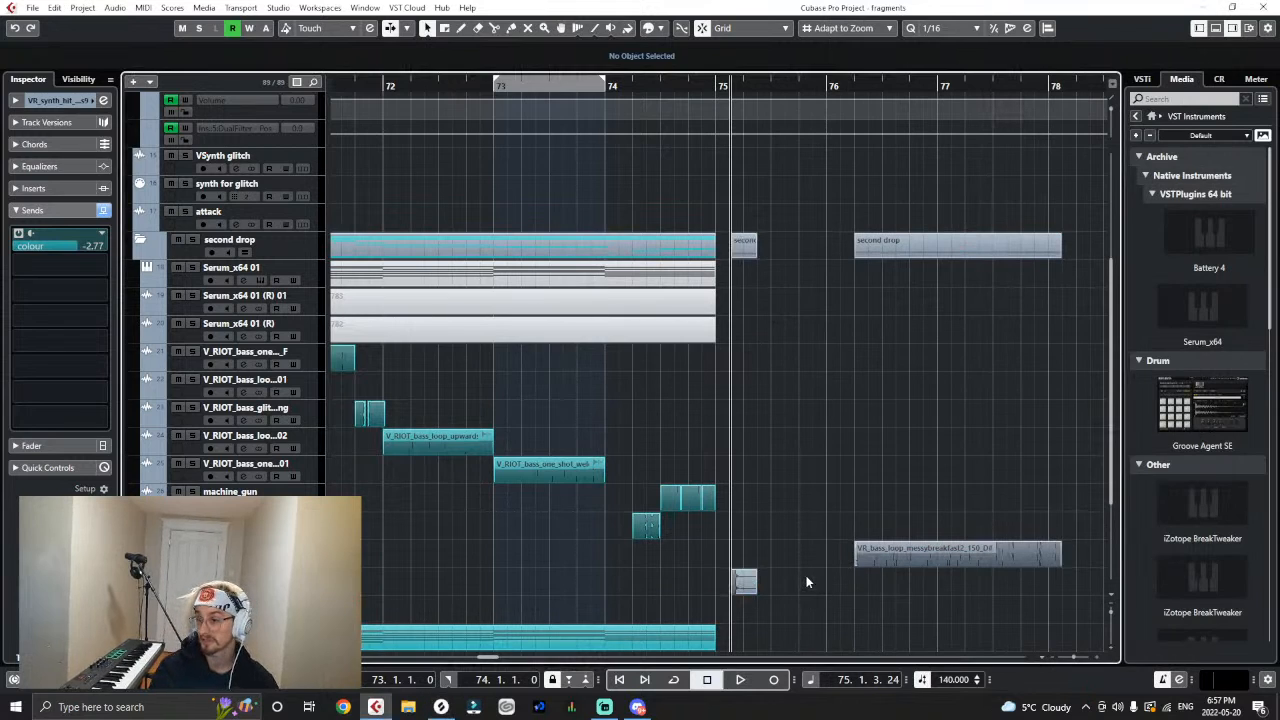
- Move the VR_drum_hat_trappy clip to the start of bar 74
{"action": "key", "text": "h"}
{"action": "key", "text": "h"}
{"action": "left_click_drag", "start_coordinate": [787, 587], "coordinate": [364, 604]}
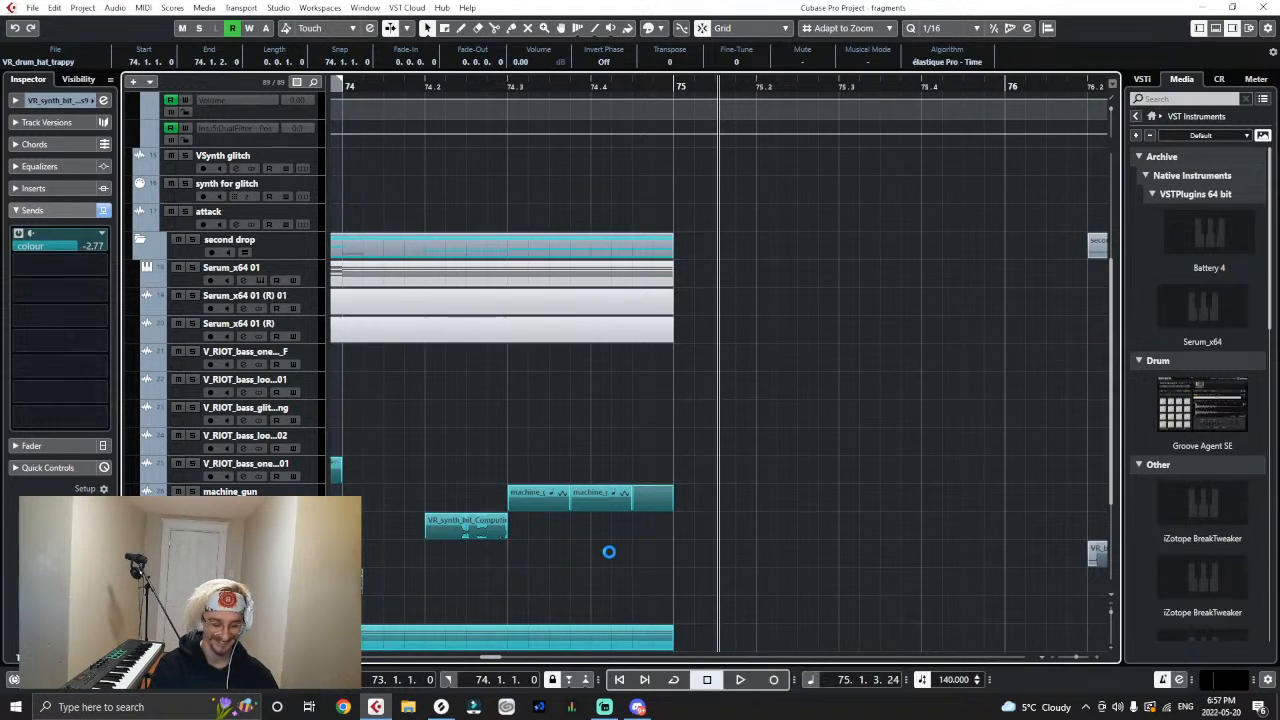
{"action": "key", "text": "g"}
{"action": "key", "text": "g"}
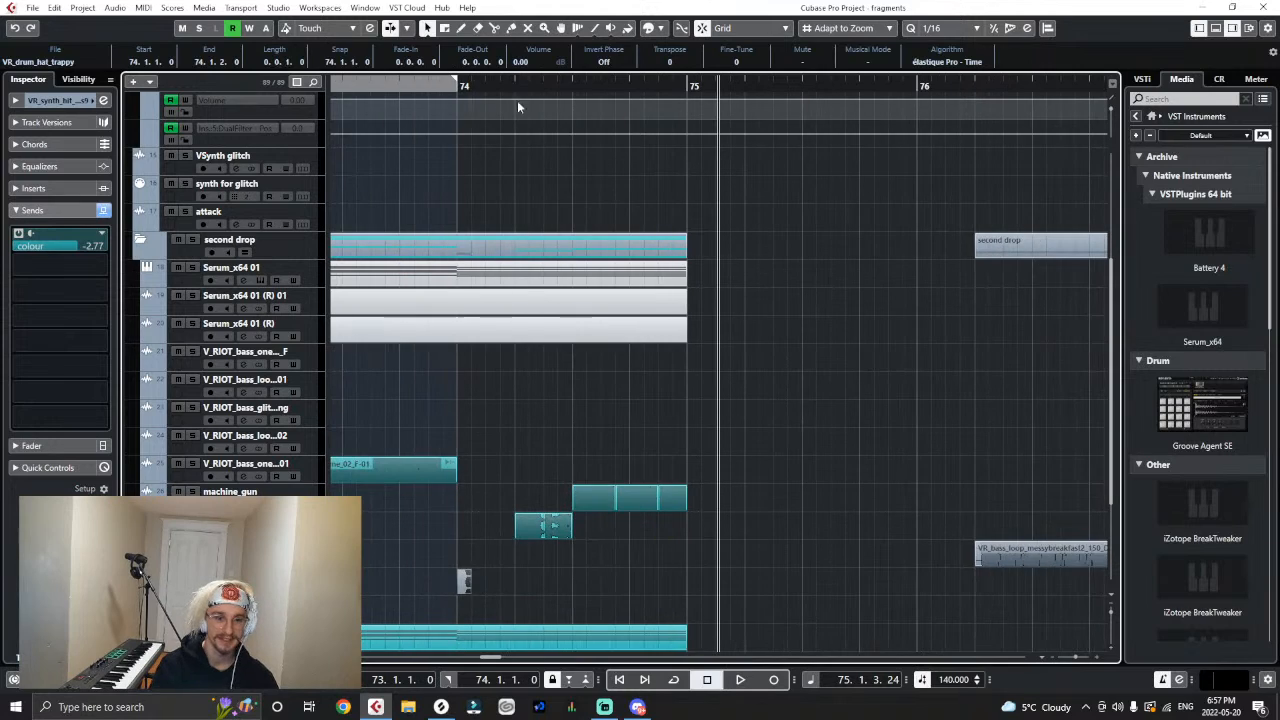
- Set the locators to the first beat of bar 74 and time-stretch the VR_drum_hat_trappy clip at a ratio of 200
{"action": "left_click_drag", "start_coordinate": [460, 78], "coordinate": [523, 89]}
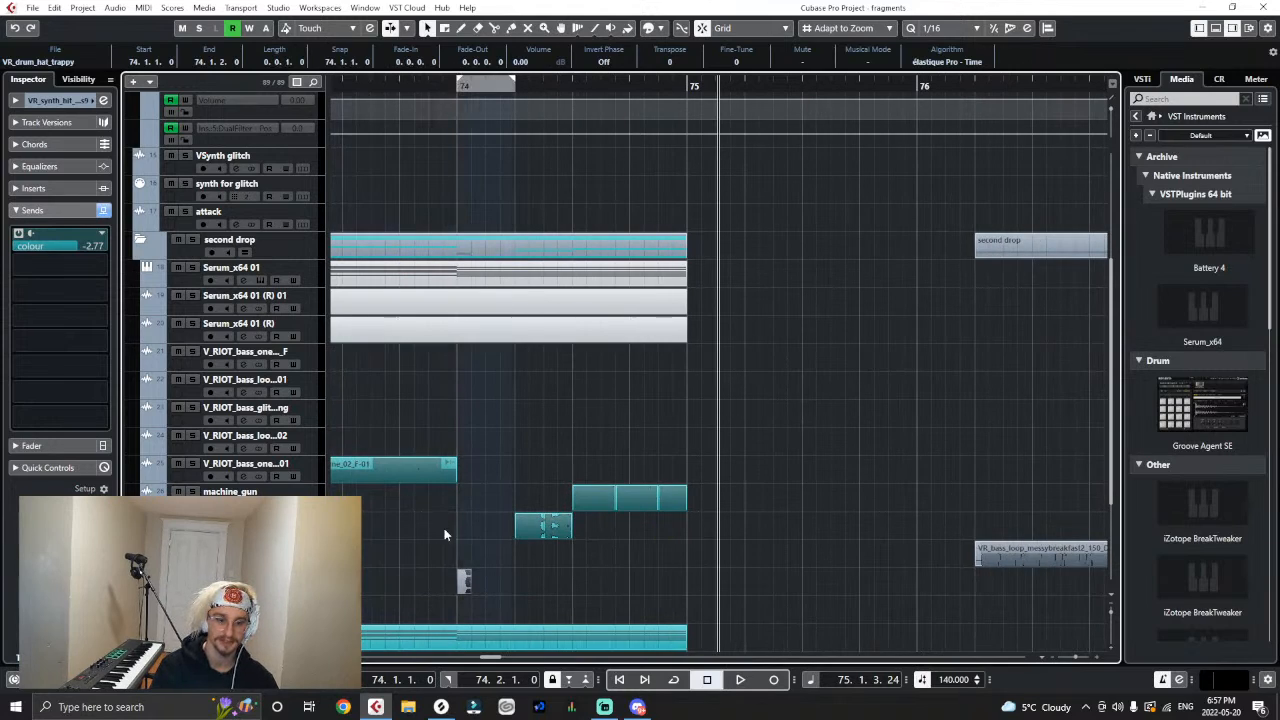
{"action": "left_click", "coordinate": [114, 8]}
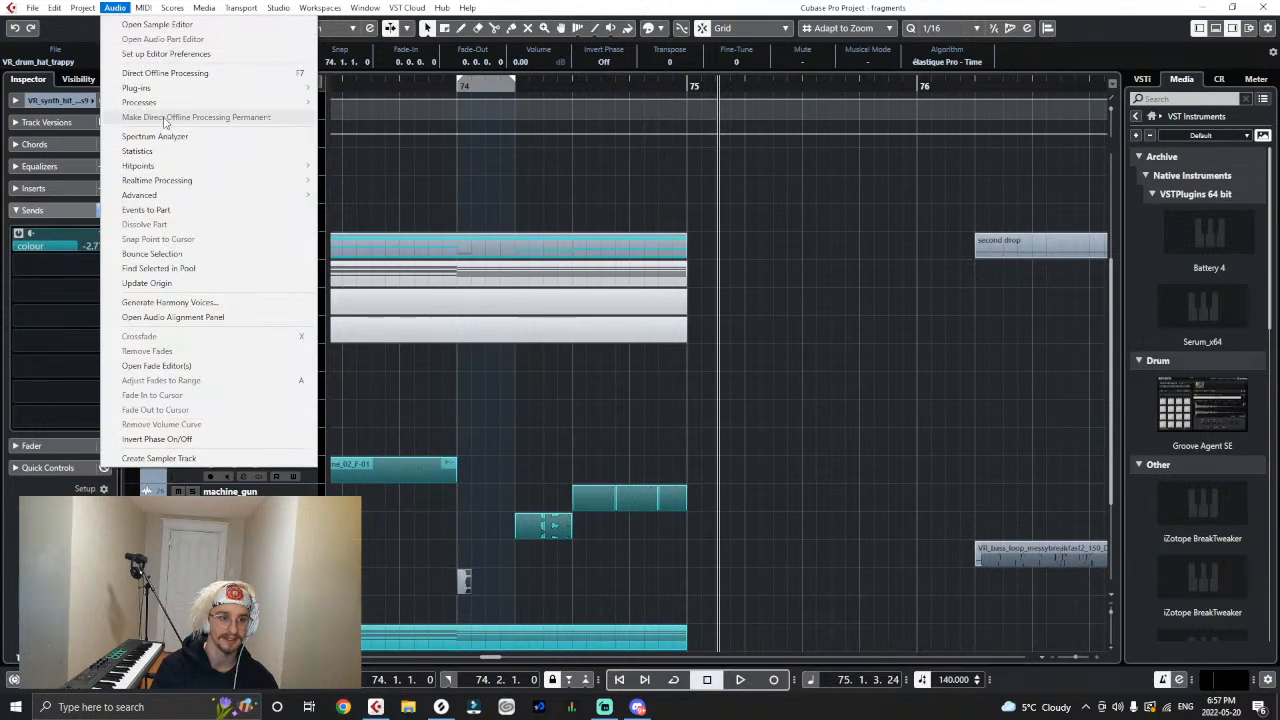
{"action": "mouse_move", "coordinate": [180, 114]}
{"action": "left_click", "coordinate": [370, 281]}
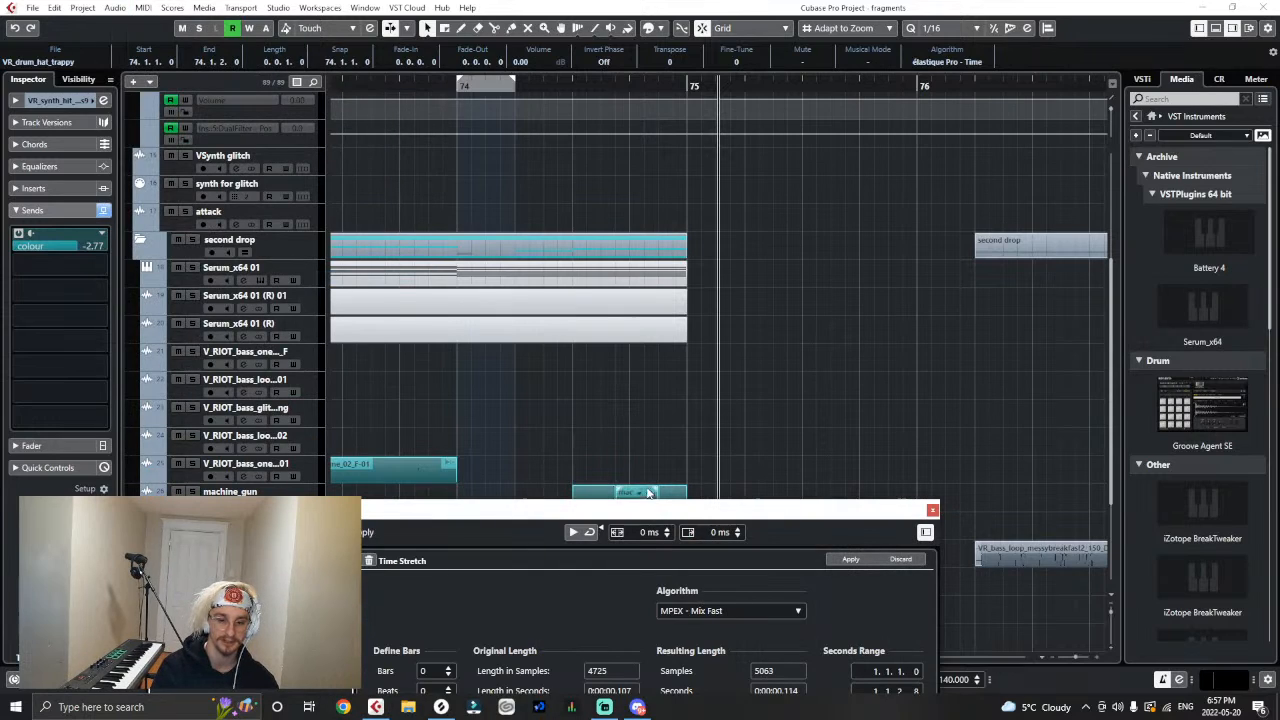
{"action": "left_click", "coordinate": [893, 500]}
{"action": "left_click", "coordinate": [870, 349]}
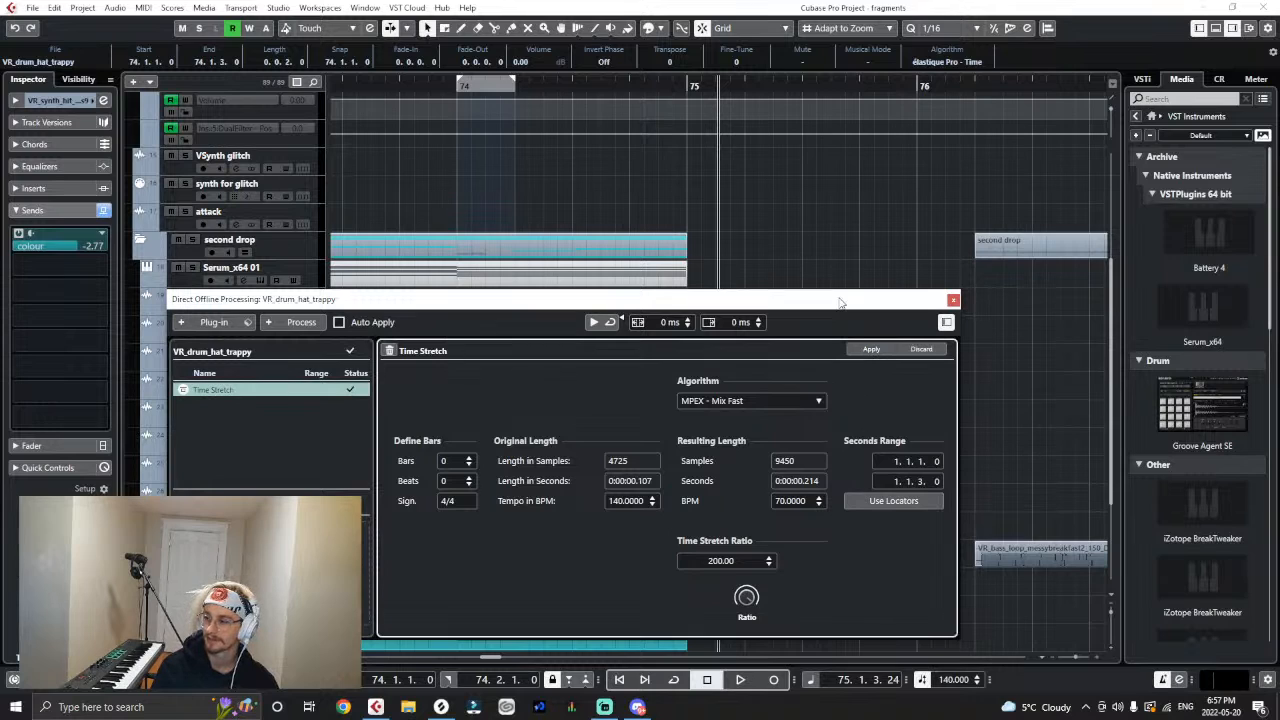
- Play back the drop from the last beat of bar 72 through the stretched hat clip
{"action": "left_click_drag", "start_coordinate": [841, 303], "coordinate": [640, 630]}
{"action": "left_click", "coordinate": [472, 584]}
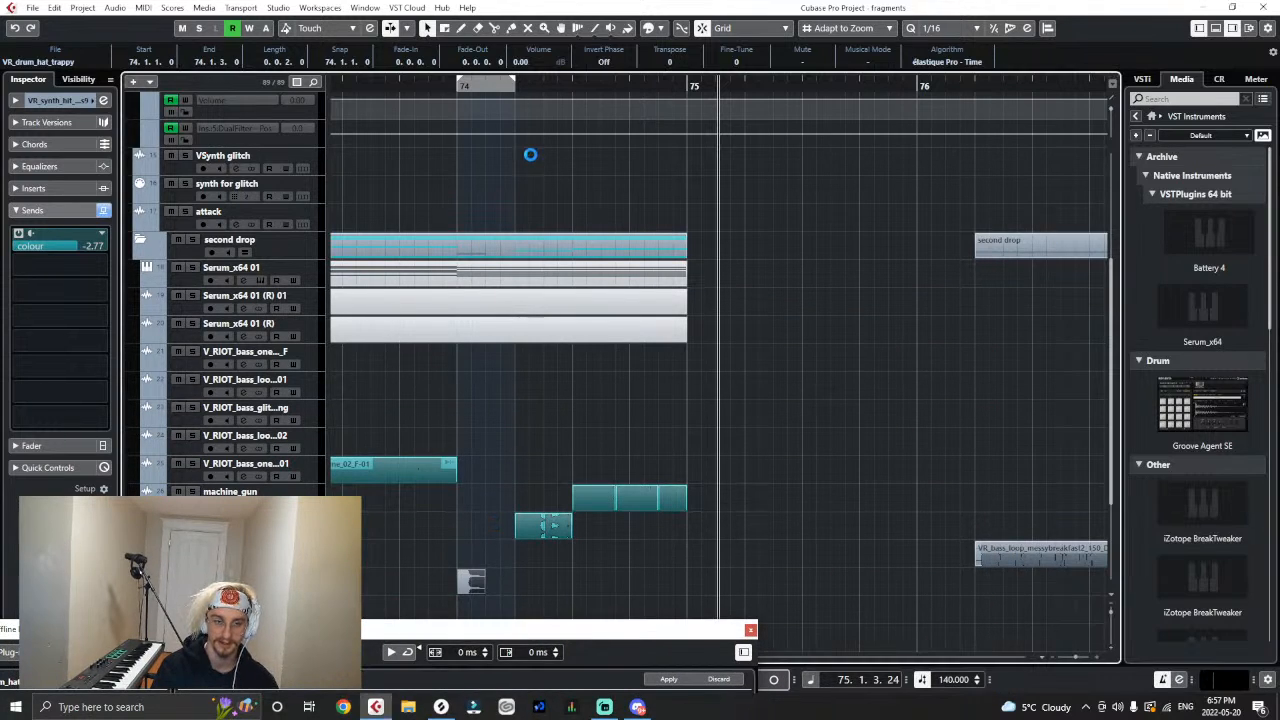
{"action": "left_click", "coordinate": [421, 88]}
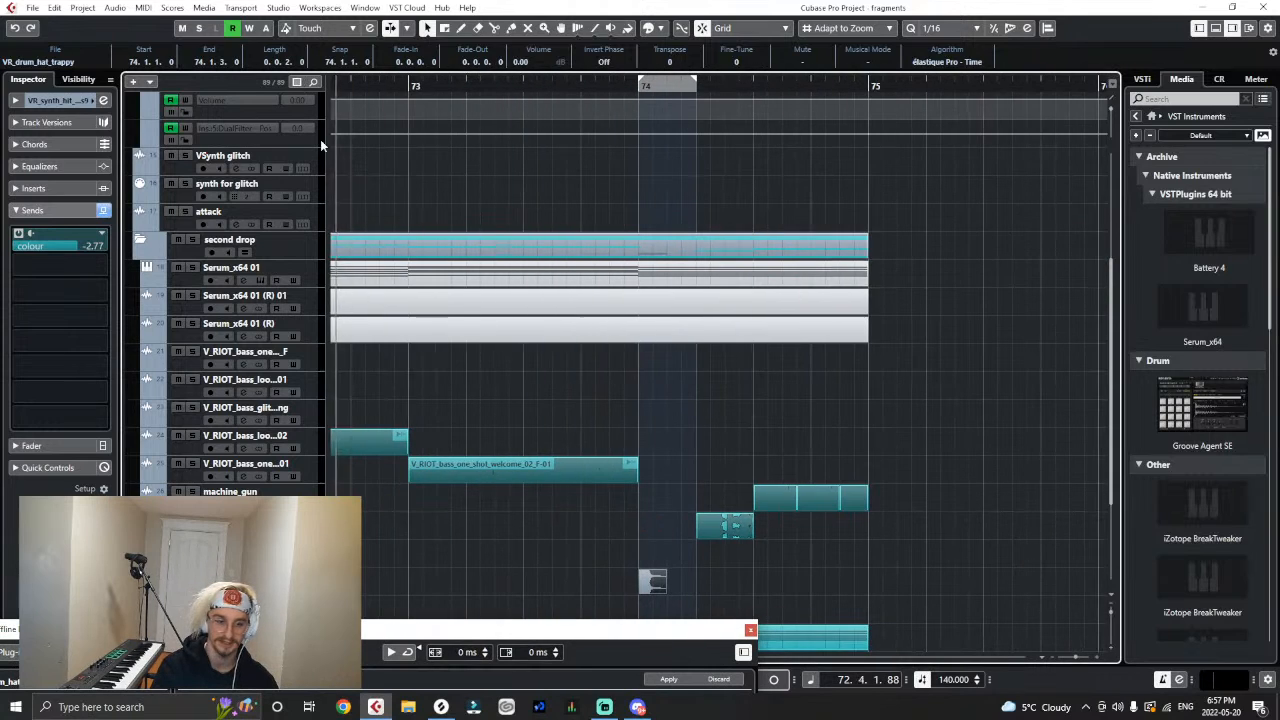
{"action": "left_click_drag", "start_coordinate": [652, 571], "coordinate": [428, 605]}
{"action": "left_click", "coordinate": [840, 424]}
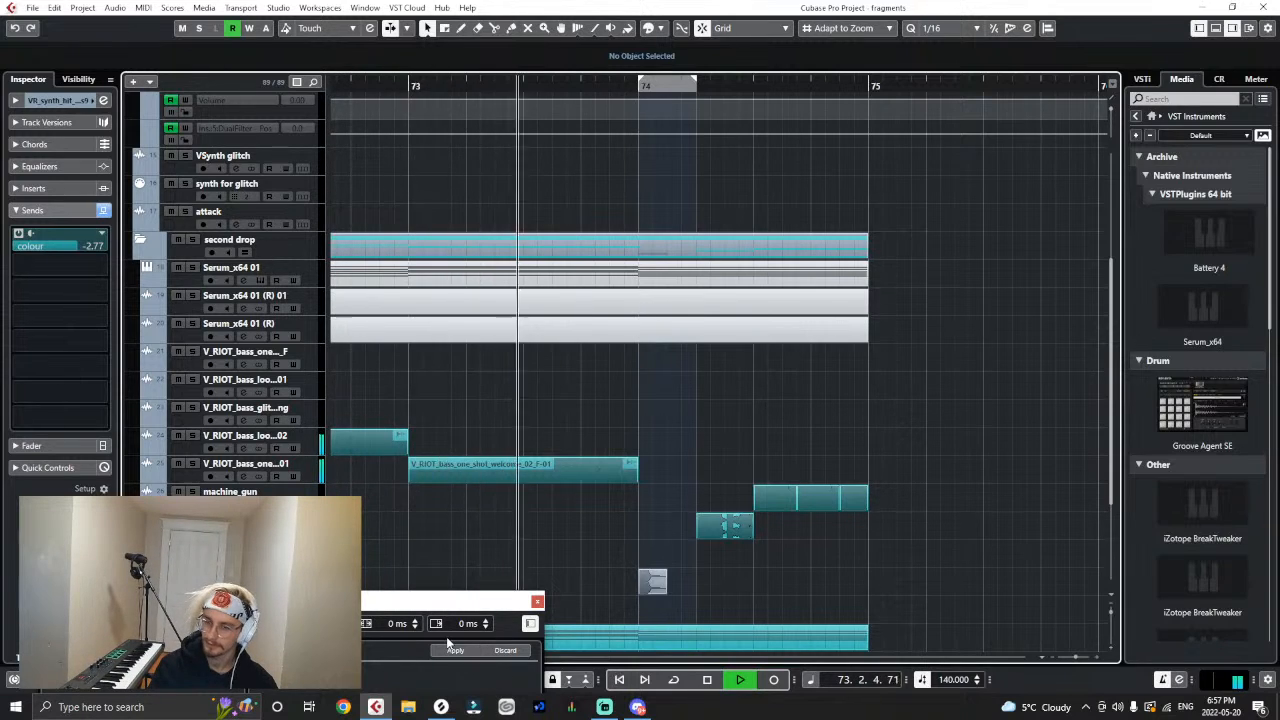
{"action": "key", "text": "space"}
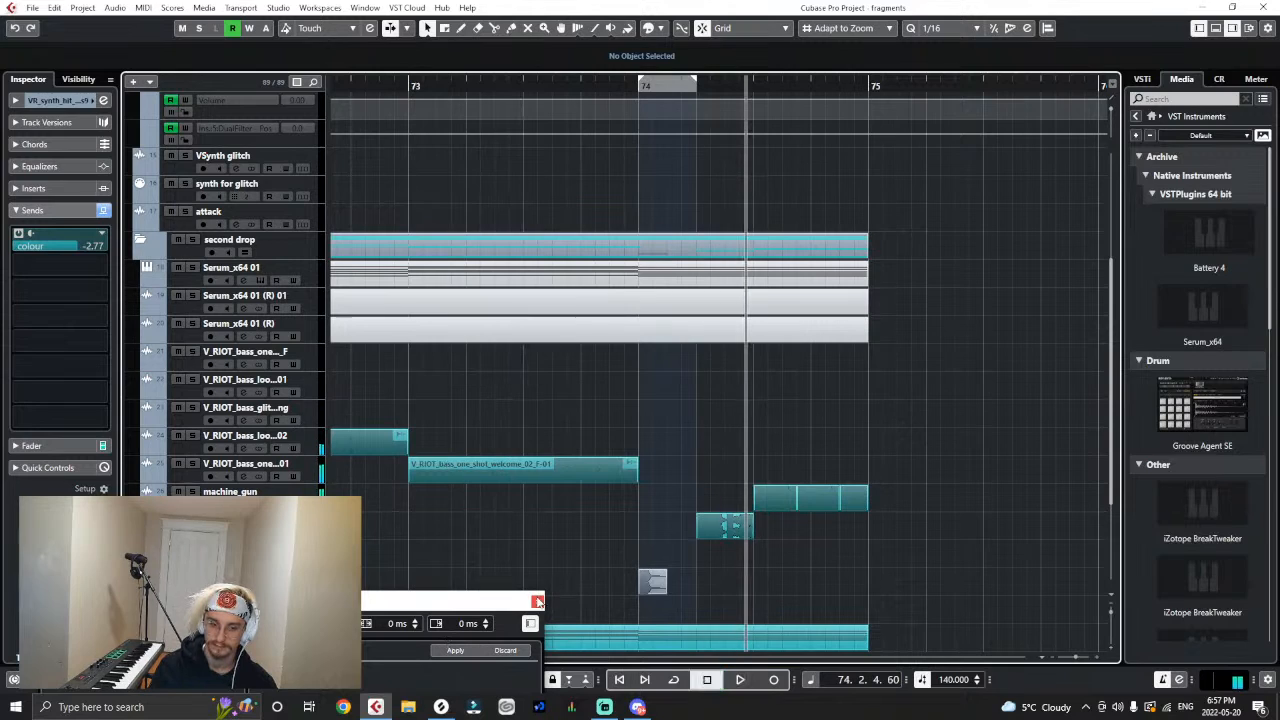
- Delete the VR_drum_hat_trappy clip and remove the VR_bass_loop_messybreakfast2 track beneath ComputingNoises9
{"action": "left_click_drag", "start_coordinate": [684, 573], "coordinate": [625, 585]}
{"action": "key", "text": "Delete"}
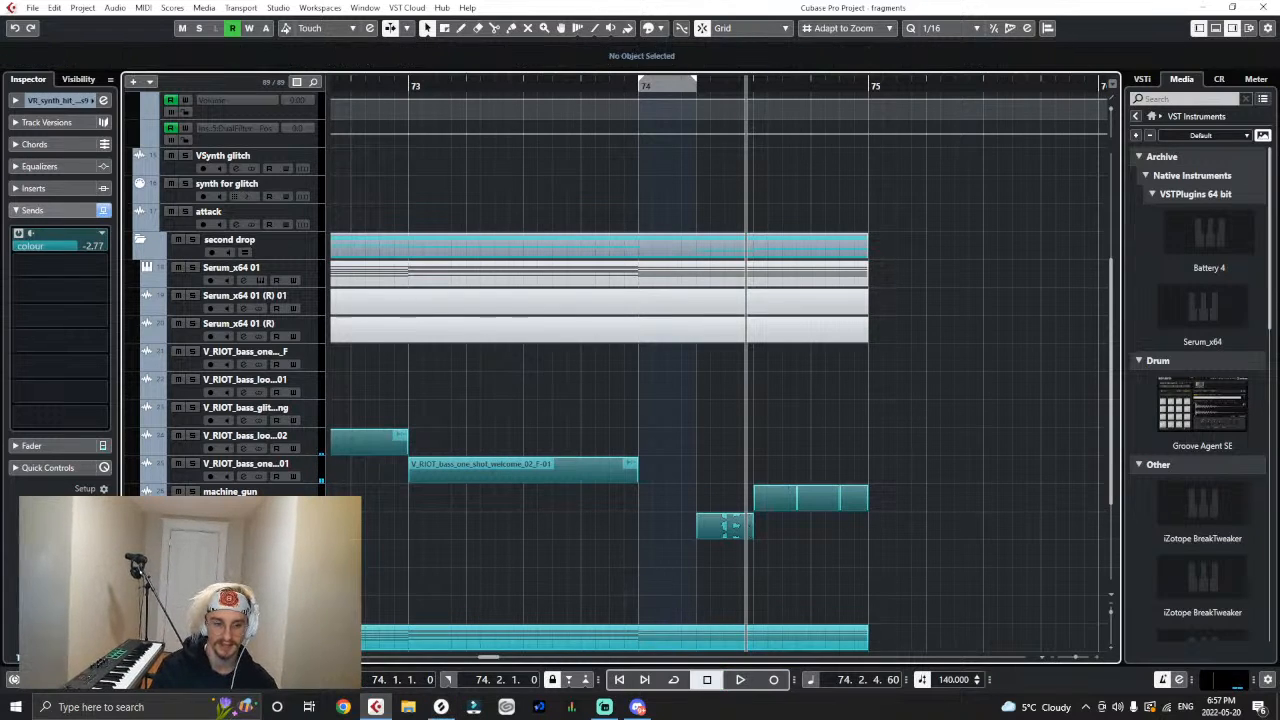
{"action": "left_click", "coordinate": [240, 554]}
{"action": "right_click", "coordinate": [308, 565]}
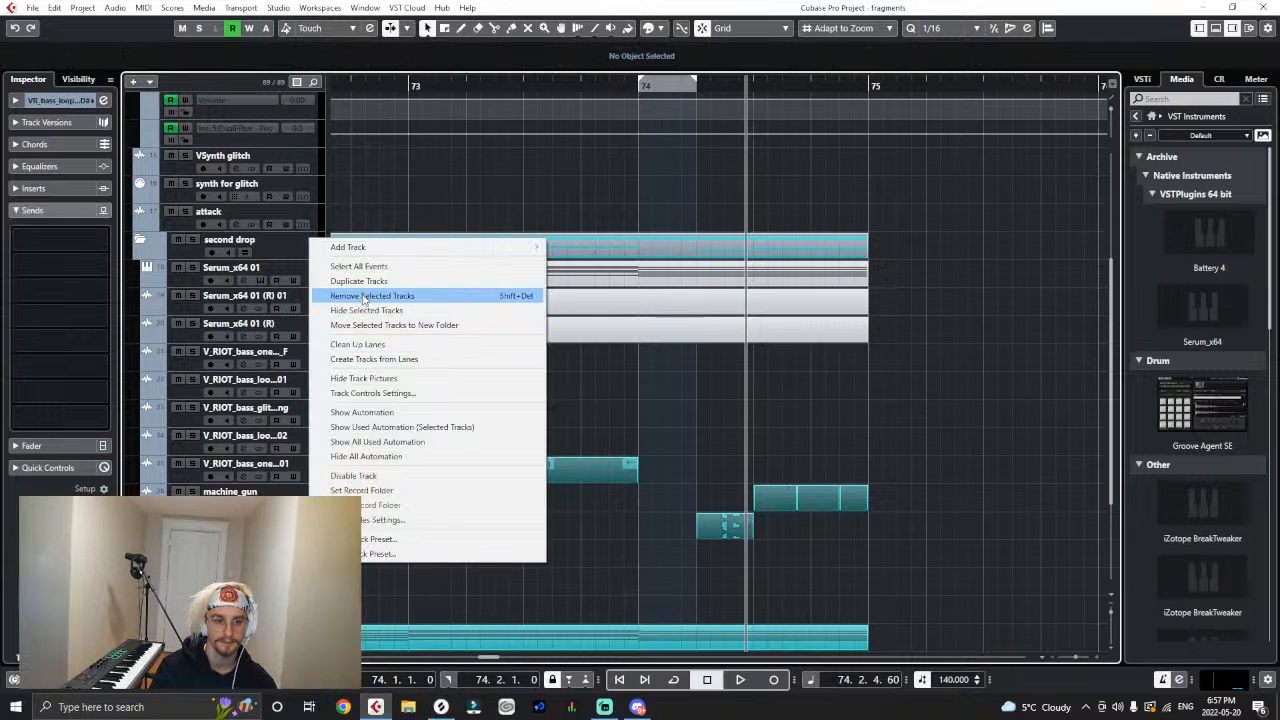
{"action": "left_click", "coordinate": [360, 292]}
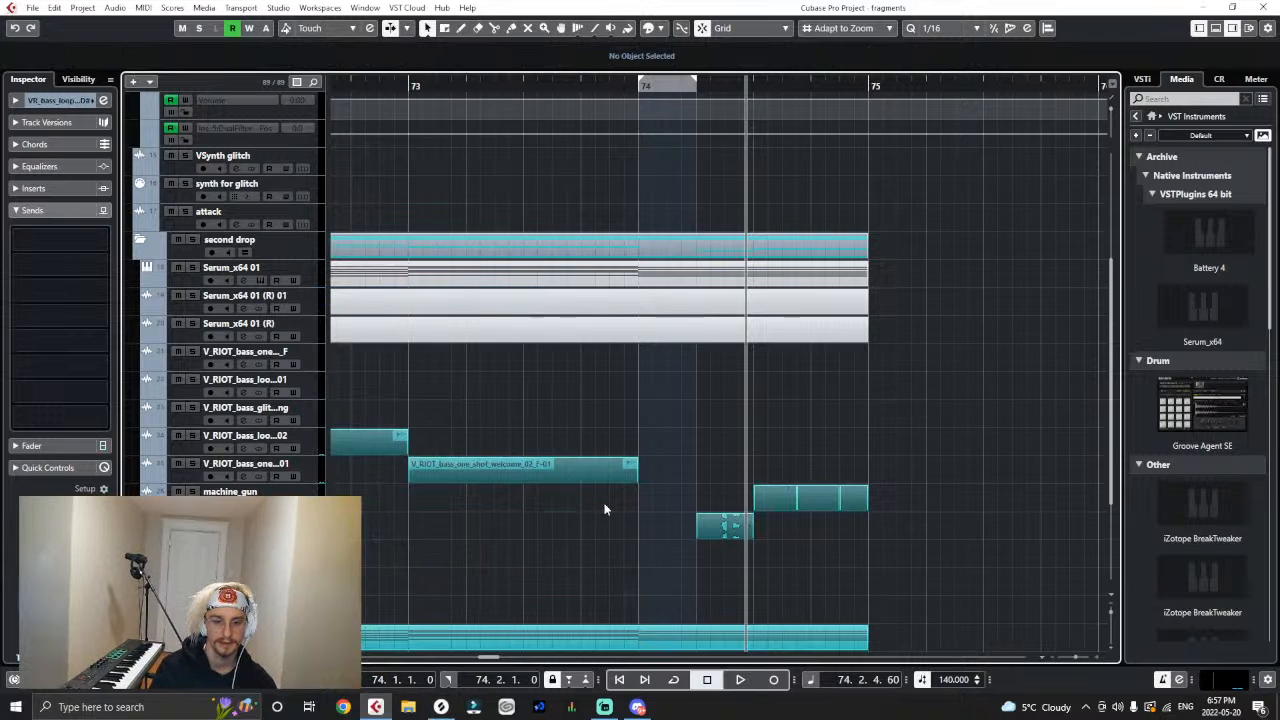
- Switch to Splice, download VR_glitch_stab_50.wav from the same Virtual Riot pack, and add it to the project
{"action": "left_click", "coordinate": [441, 707]}
{"action": "scroll", "coordinate": [924, 500], "scroll_direction": "down", "scroll_amount": 3}
{"action": "scroll", "coordinate": [924, 500], "scroll_direction": "down", "scroll_amount": 2}
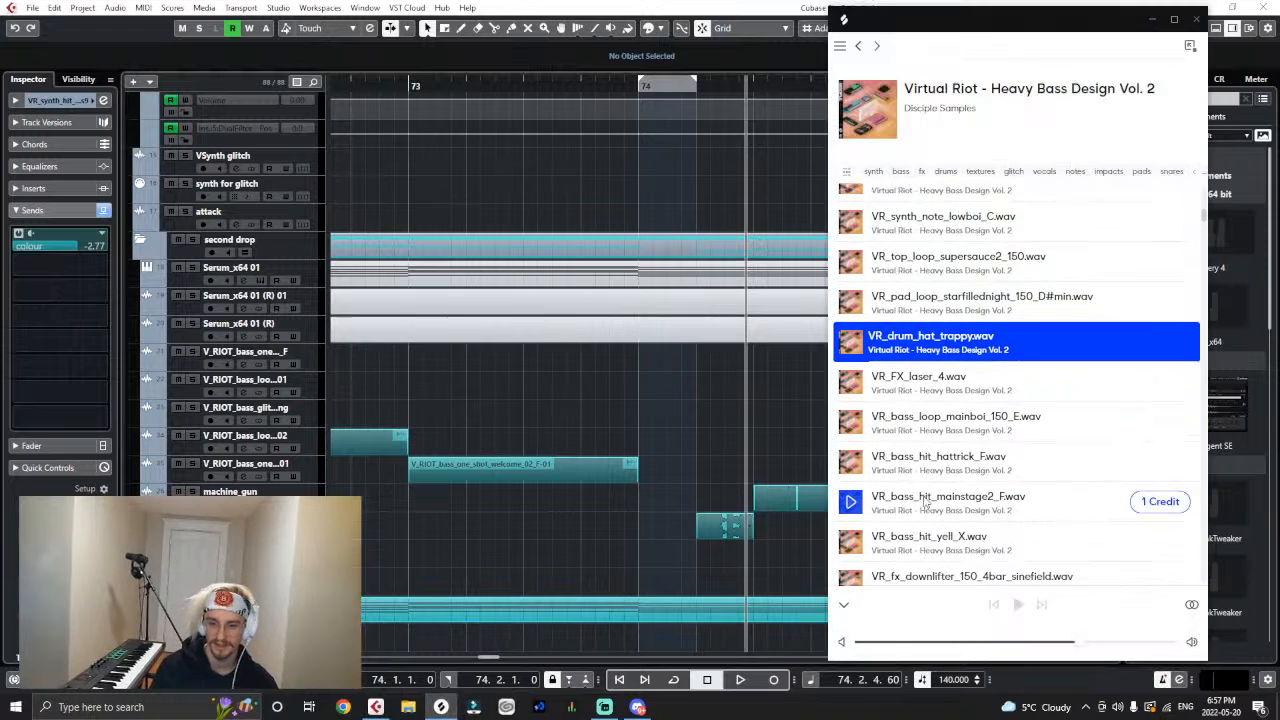
{"action": "scroll", "coordinate": [958, 528], "scroll_direction": "down", "scroll_amount": 2}
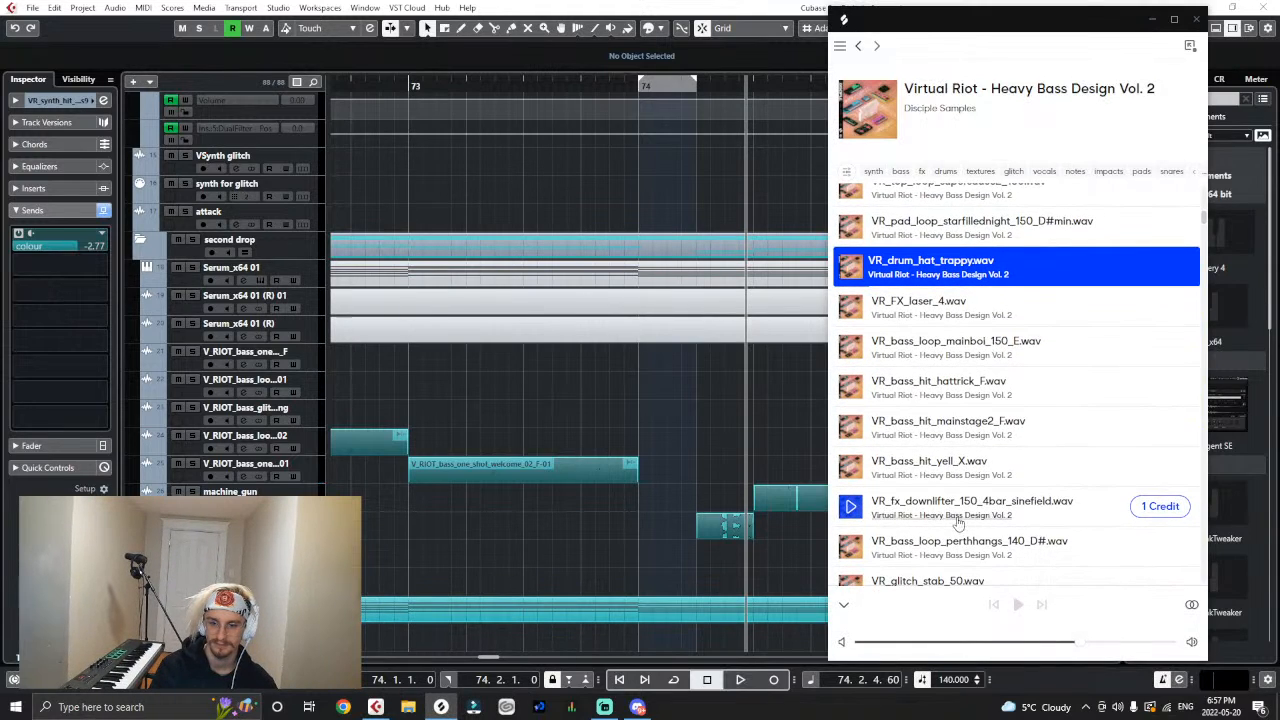
{"action": "scroll", "coordinate": [958, 525], "scroll_direction": "down", "scroll_amount": 2}
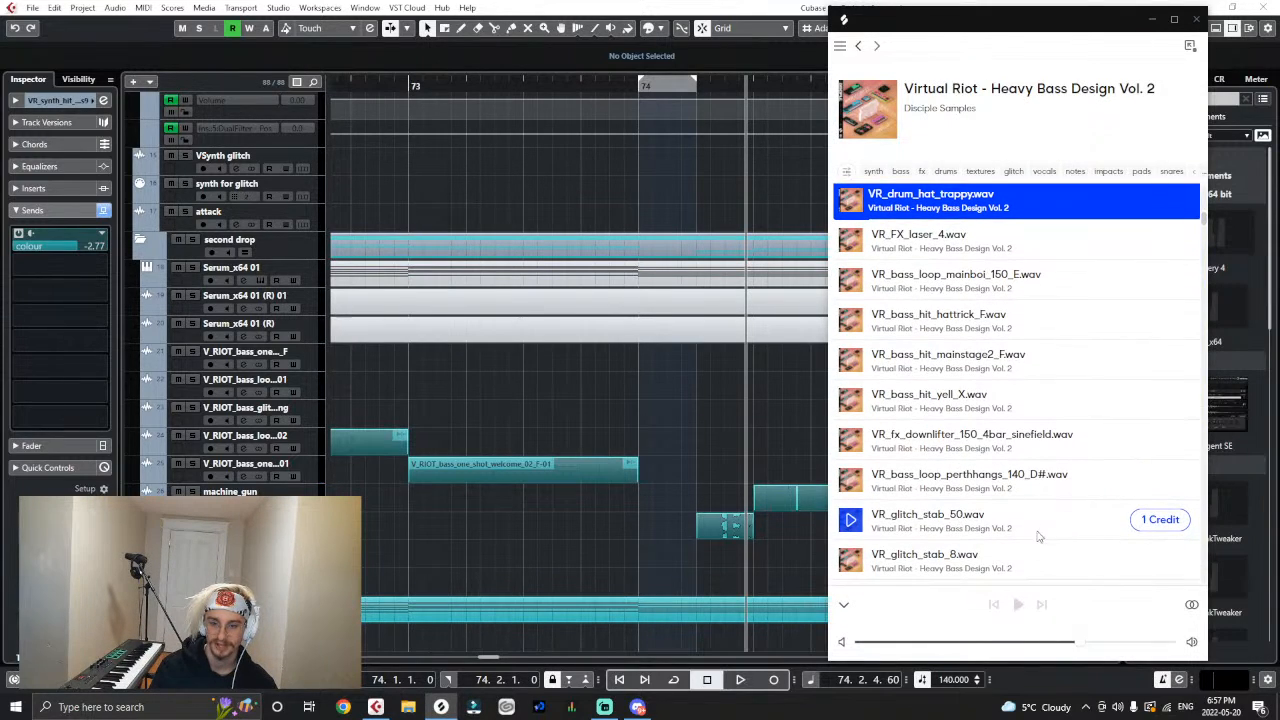
{"action": "left_click", "coordinate": [1140, 521]}
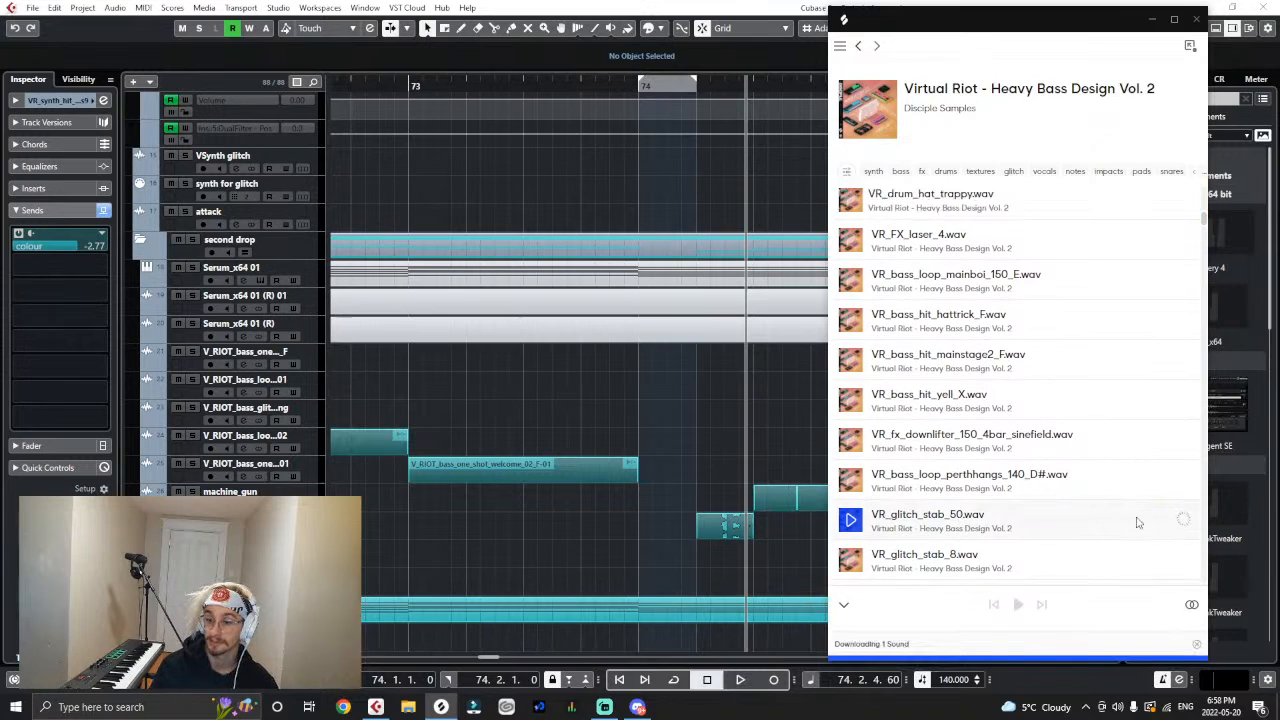
{"action": "left_click", "coordinate": [1100, 518]}
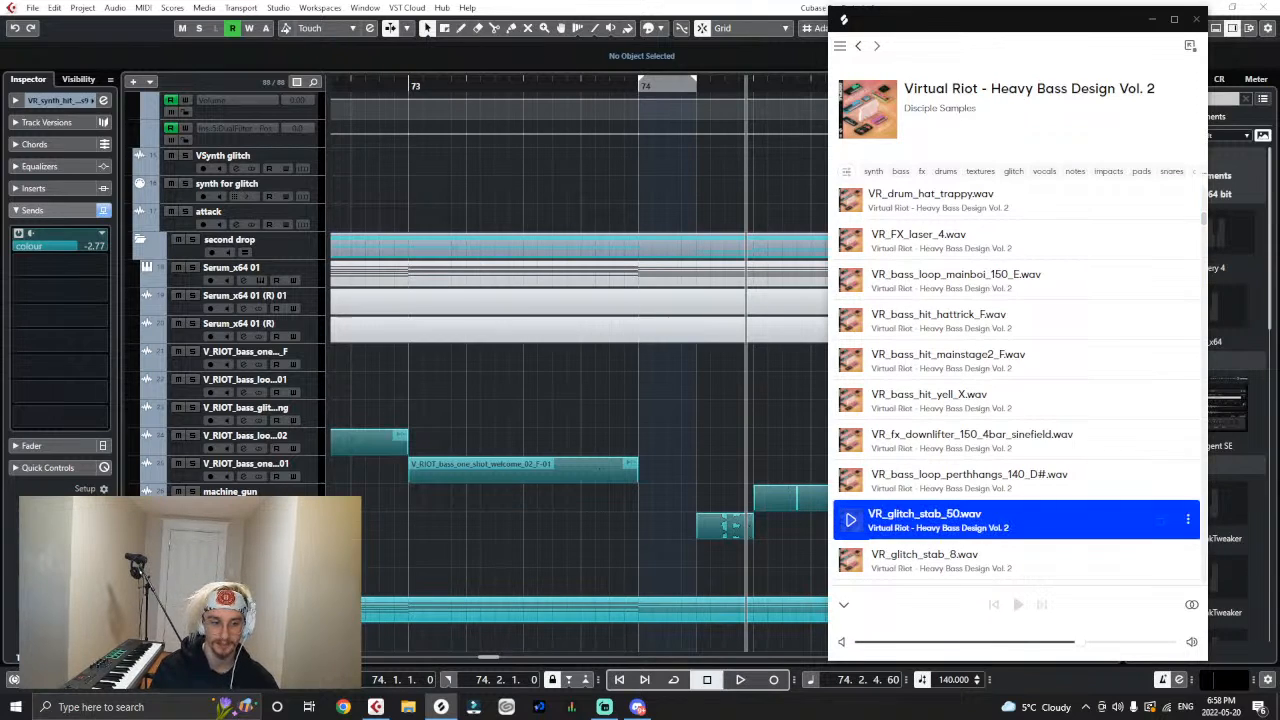
{"action": "left_click_drag", "start_coordinate": [1100, 518], "coordinate": [628, 434]}
{"action": "left_click", "coordinate": [665, 419]}
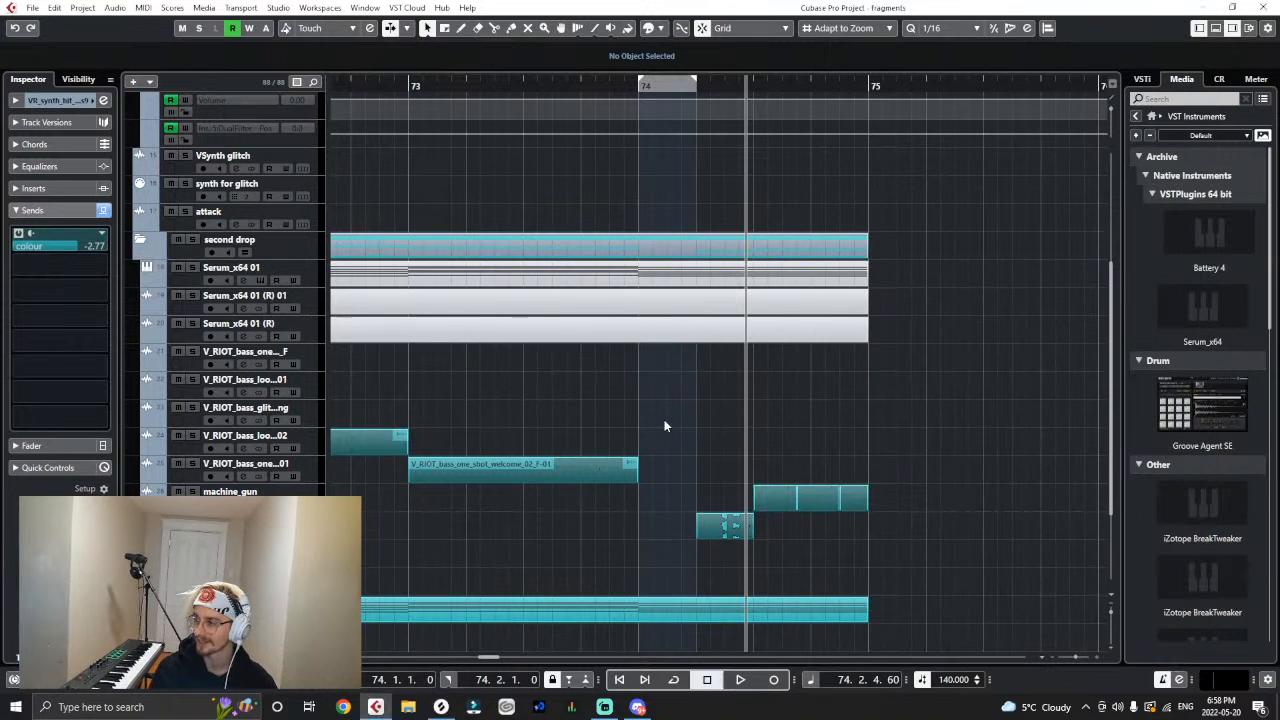
- Place the VR_glitch_stab_50 clip at the start of bar 74, trimmed to one beat, with its track directly beneath ComputingNoises9
{"action": "left_click", "coordinate": [787, 587]}
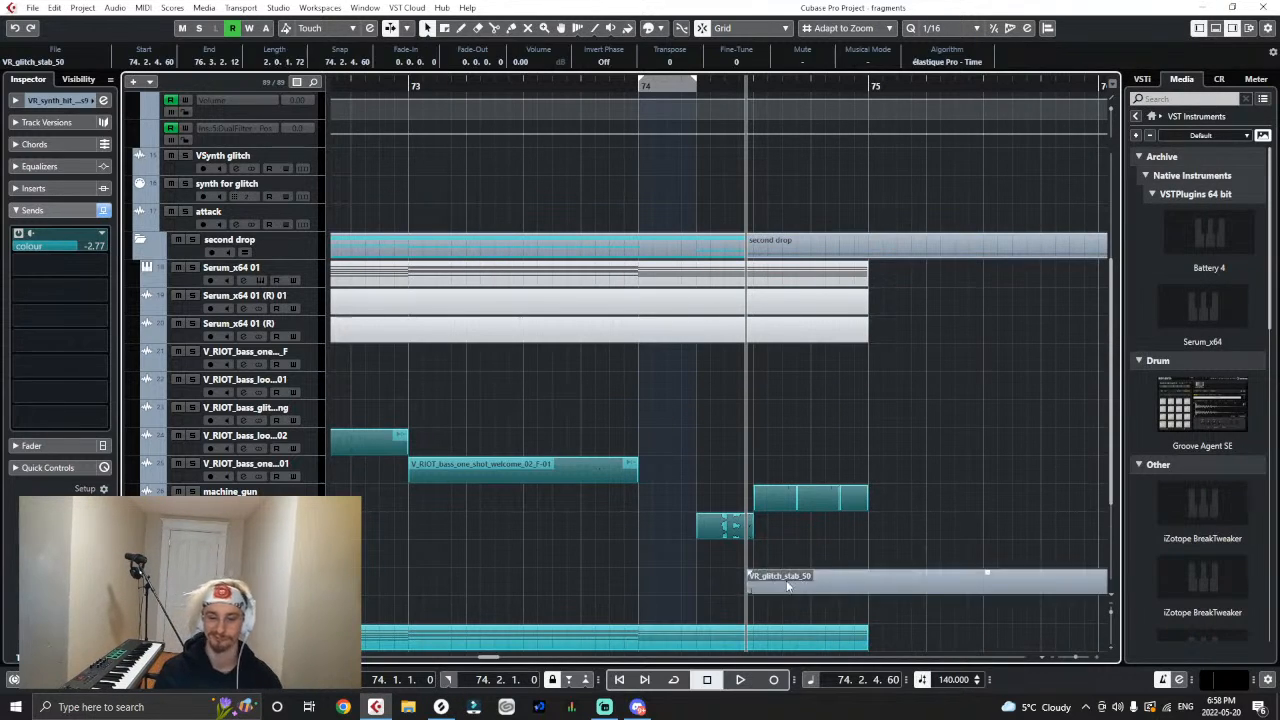
{"action": "left_click_drag", "start_coordinate": [787, 587], "coordinate": [693, 587]}
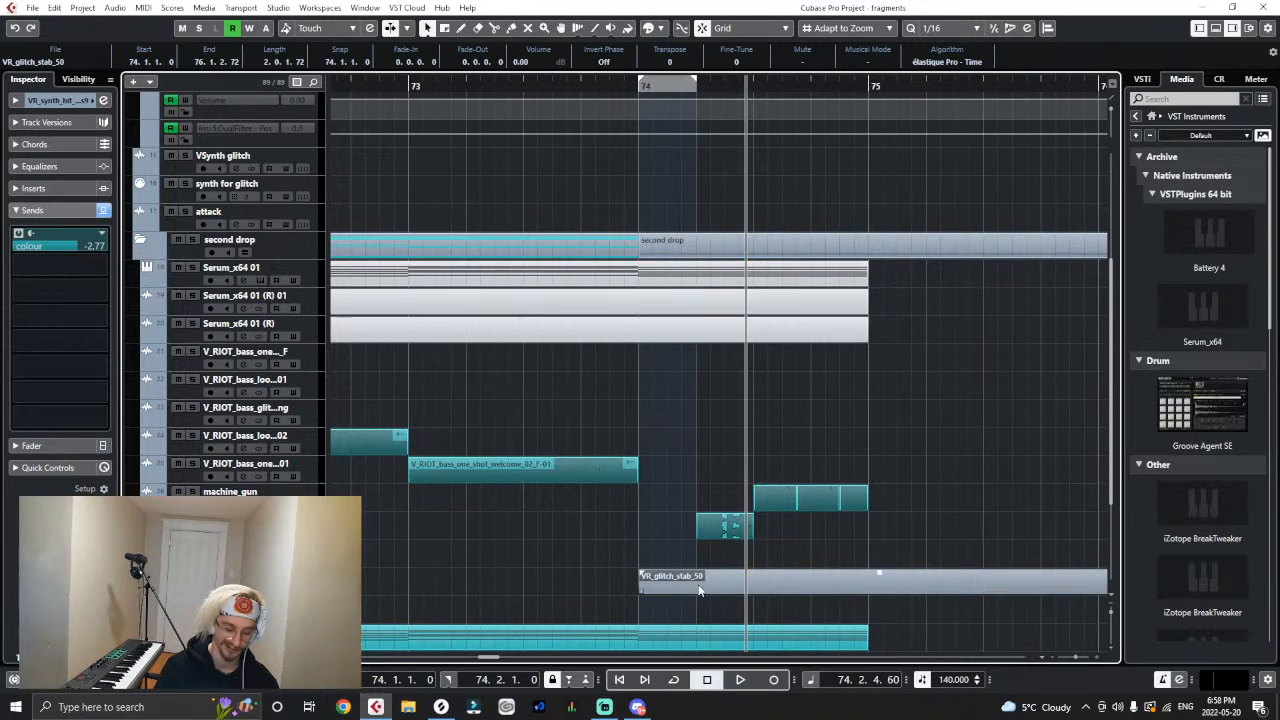
{"action": "key", "text": "g"}
{"action": "key", "text": "g"}
{"action": "left_click_drag", "start_coordinate": [979, 592], "coordinate": [672, 670]}
{"action": "key", "text": "h"}
{"action": "key", "text": "h"}
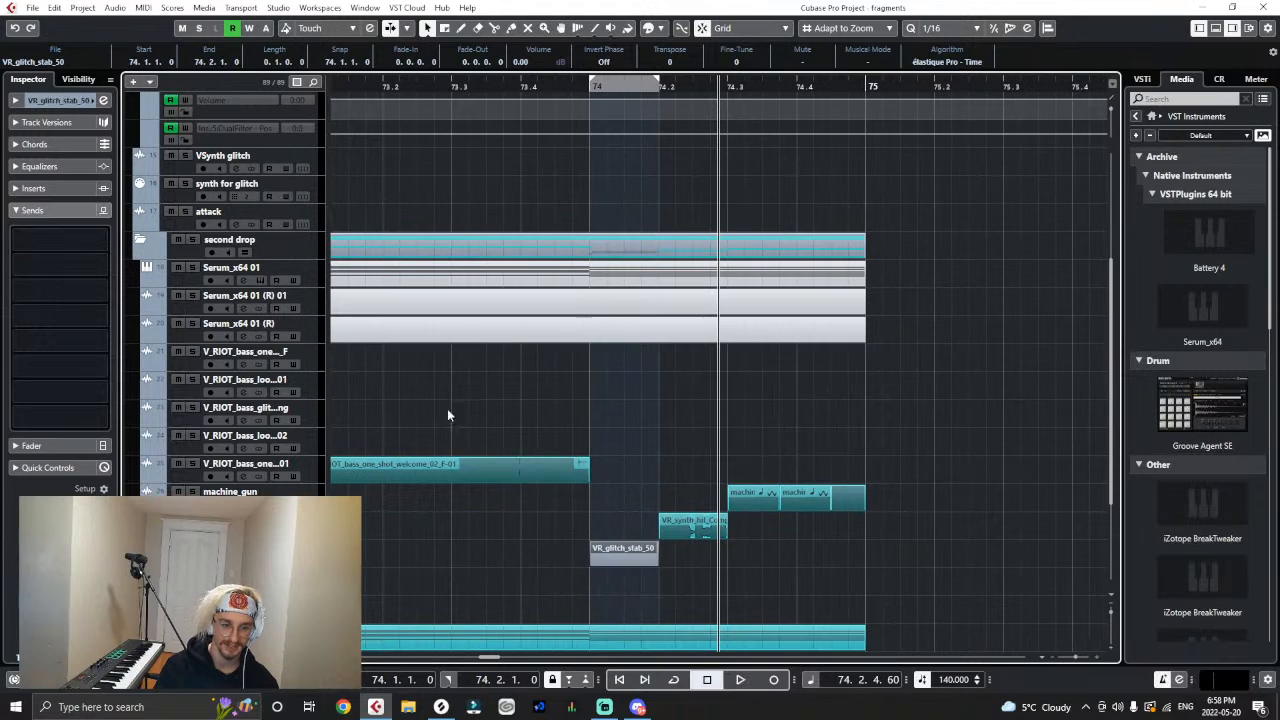
- Play back the drop from 73.3.3 to the end of bar 74 through the glitch stab clip
{"action": "left_click", "coordinate": [580, 95]}
{"action": "left_click", "coordinate": [489, 87]}
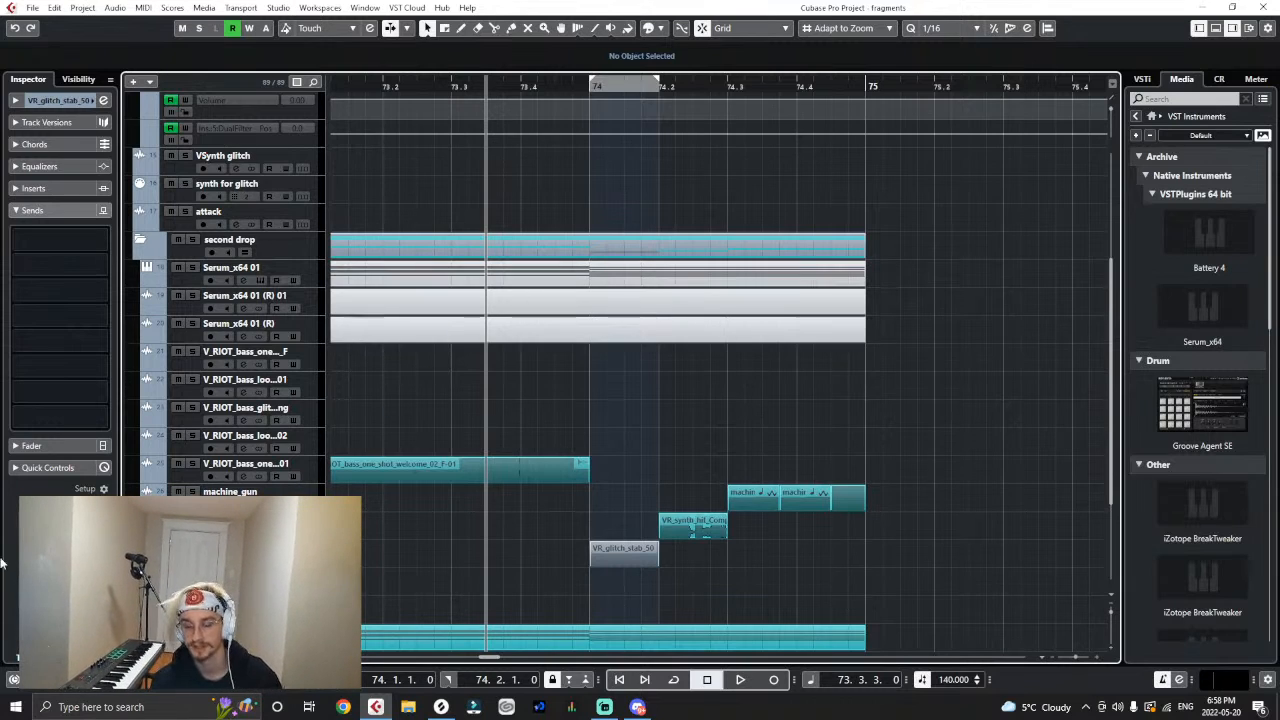
{"action": "key", "text": "space"}
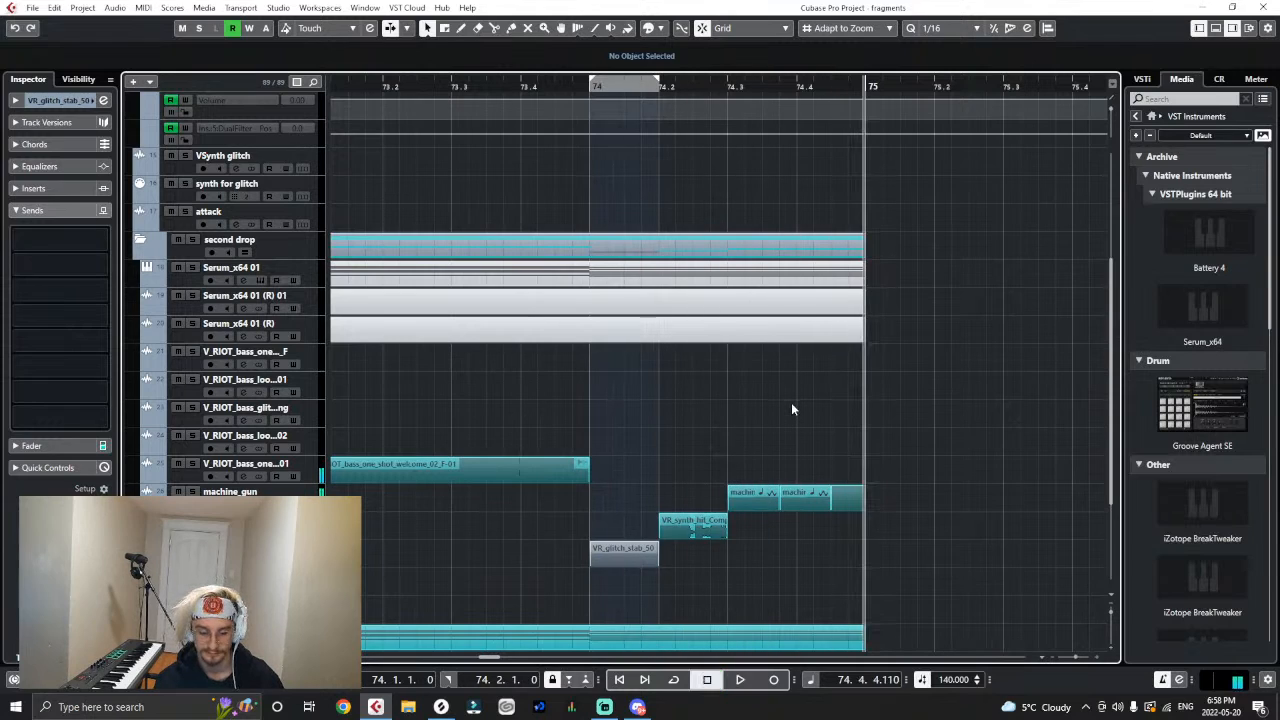
{"action": "right_click", "coordinate": [626, 552]}
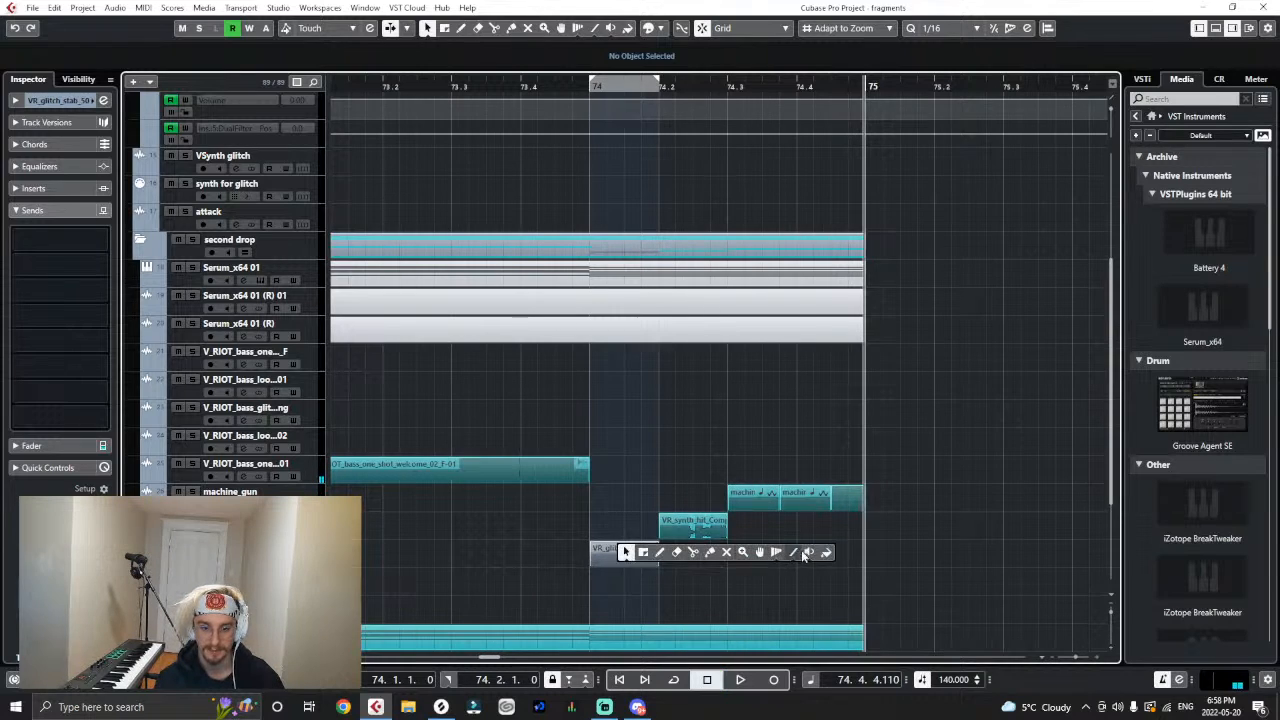
{"action": "left_click", "coordinate": [826, 555]}
{"action": "right_click", "coordinate": [735, 584]}
{"action": "left_click", "coordinate": [735, 584]}
{"action": "left_click", "coordinate": [770, 558]}
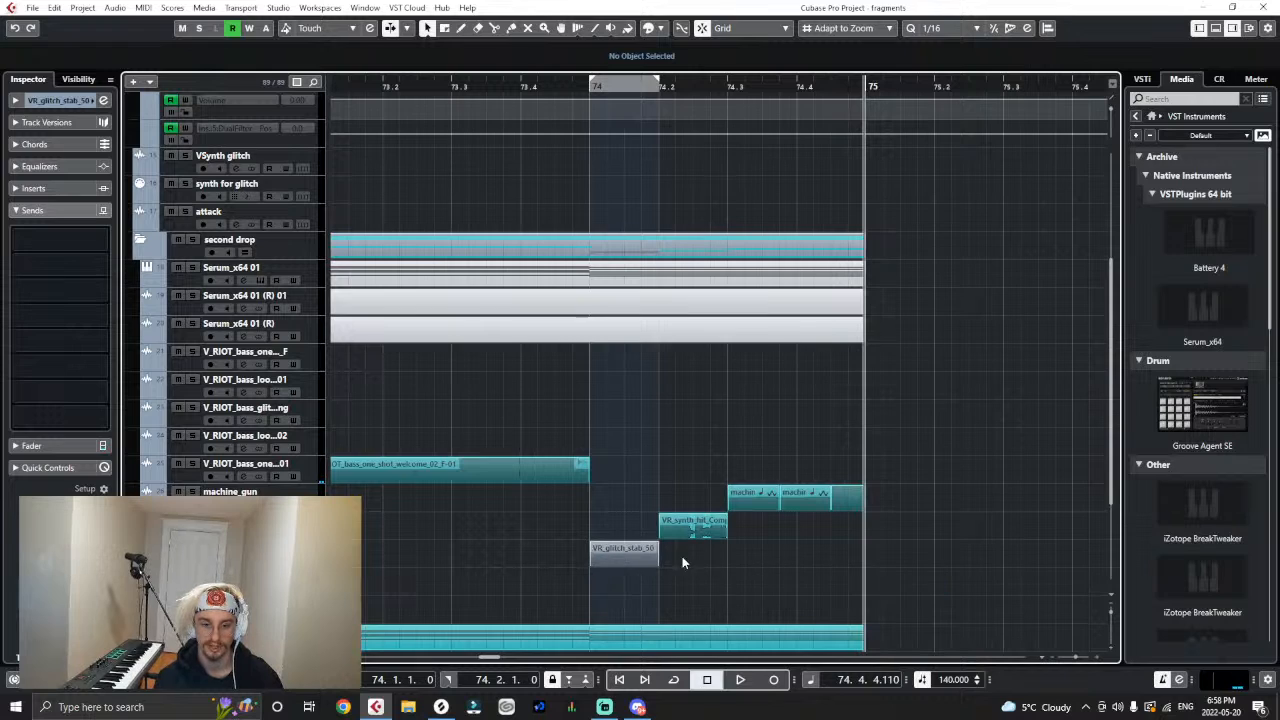
{"action": "right_click", "coordinate": [624, 555]}
{"action": "left_click", "coordinate": [825, 556]}
{"action": "left_click", "coordinate": [614, 560]}
{"action": "right_click", "coordinate": [693, 580]}
{"action": "right_click", "coordinate": [693, 580]}
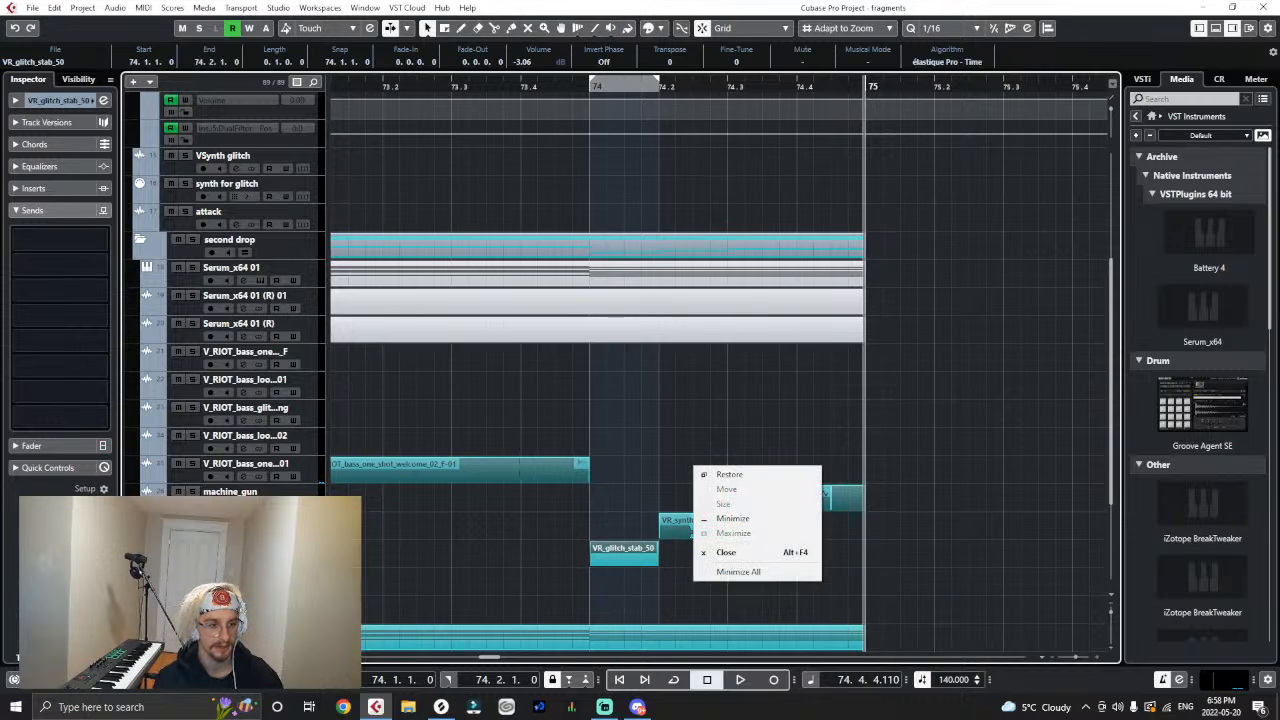
{"action": "left_click", "coordinate": [362, 510]}
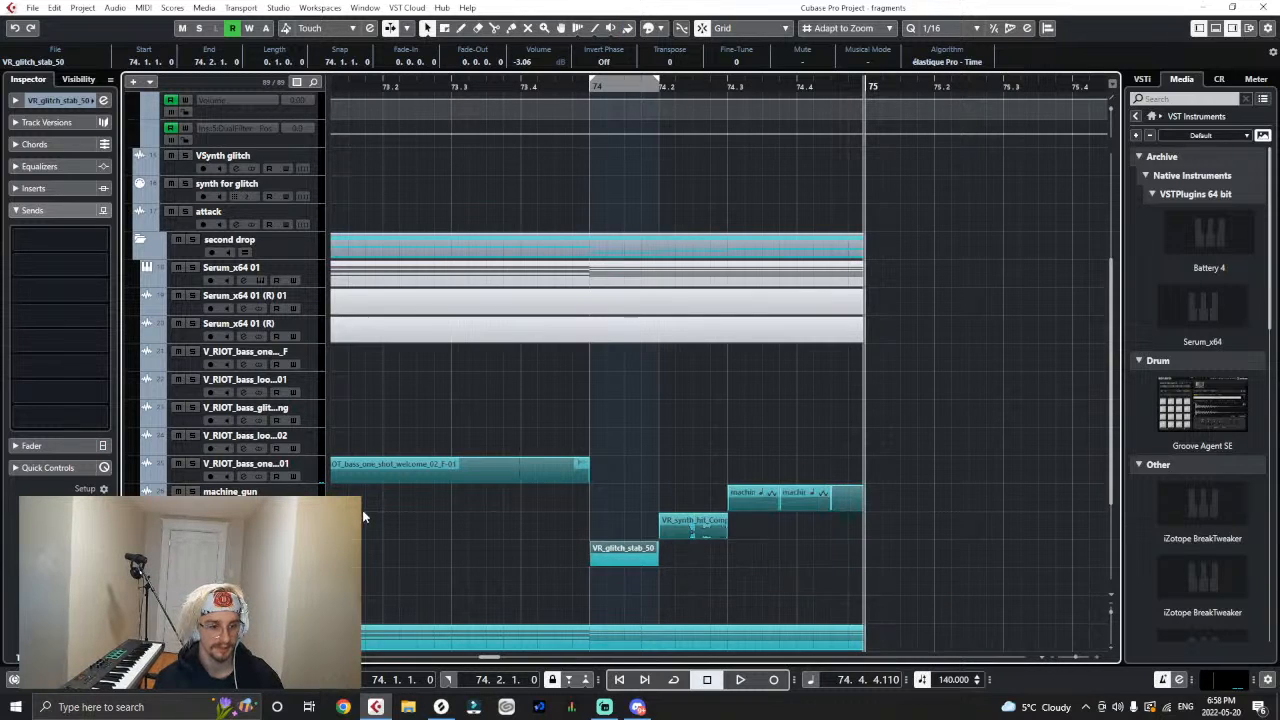
{"action": "left_click", "coordinate": [49, 240]}
{"action": "left_click", "coordinate": [48, 245]}
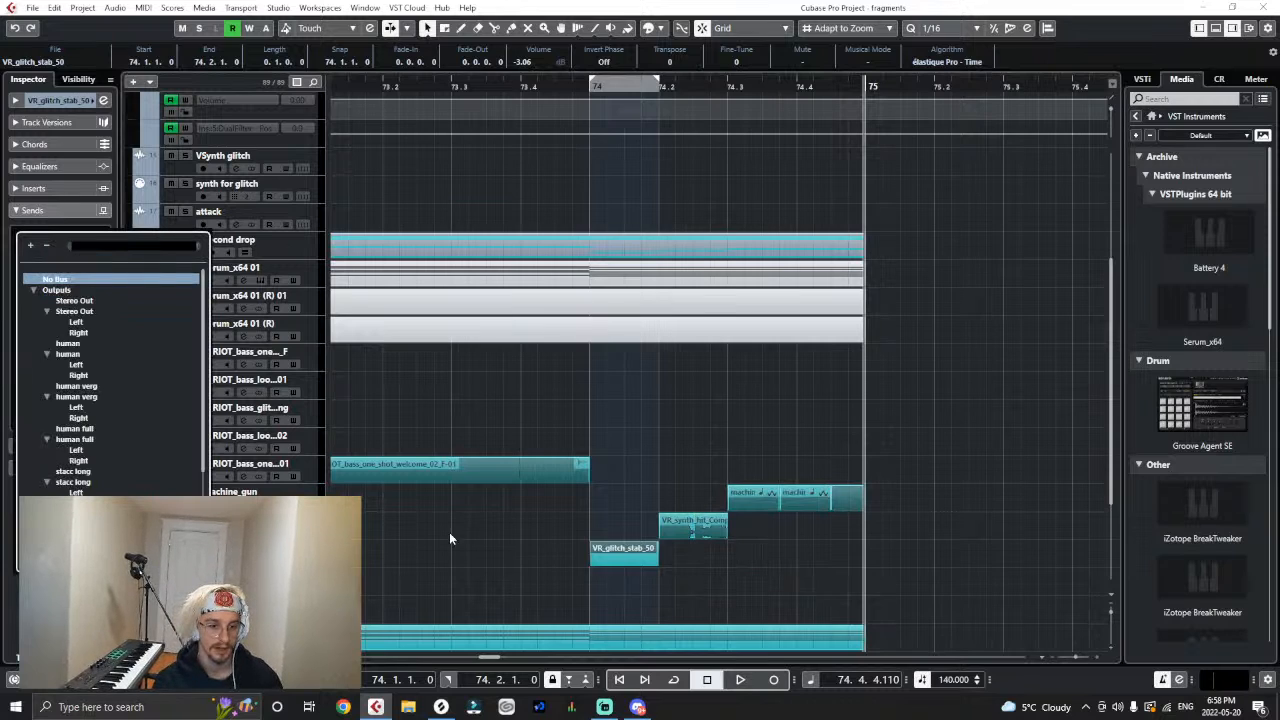
{"action": "left_click", "coordinate": [593, 434]}
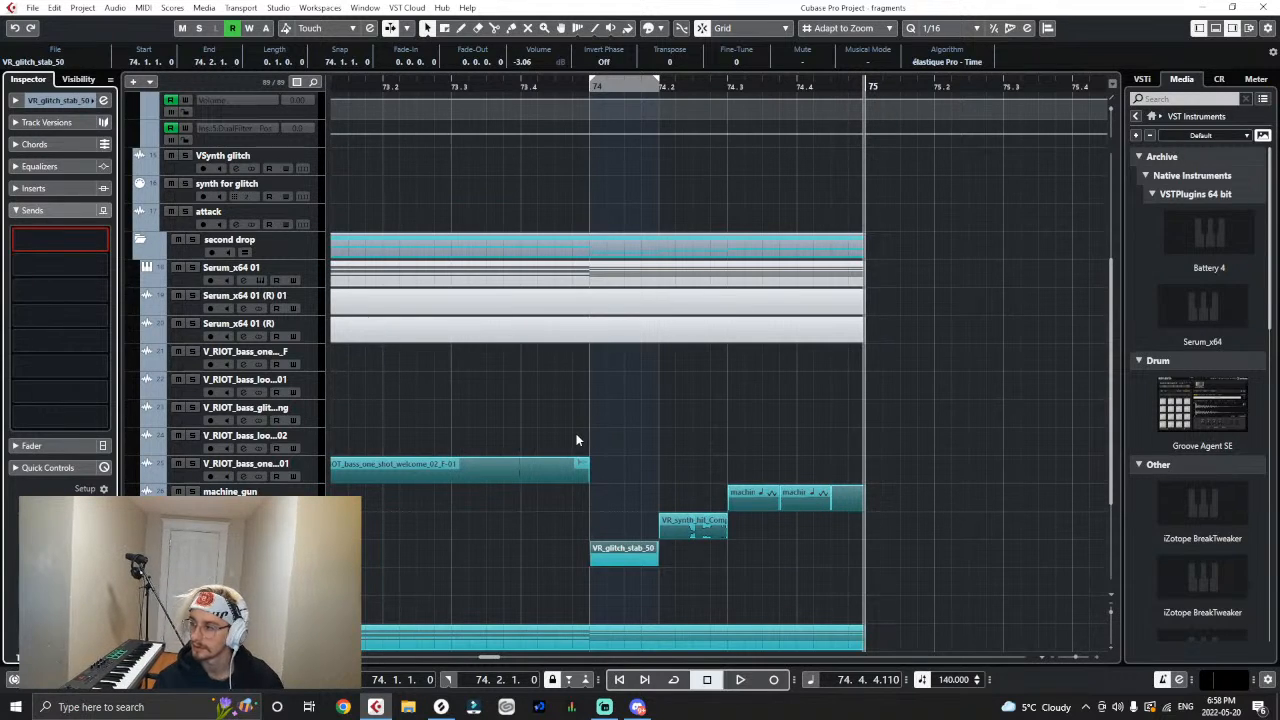
- Play back the drop from bar 71 and set the VR_glitch_stab_50 clip's volume to -1.82 dB
{"action": "key", "text": "g"}
{"action": "key", "text": "g"}
{"action": "key", "text": "g"}
{"action": "key", "text": "g"}
{"action": "key", "text": "g"}
{"action": "key", "text": "g"}
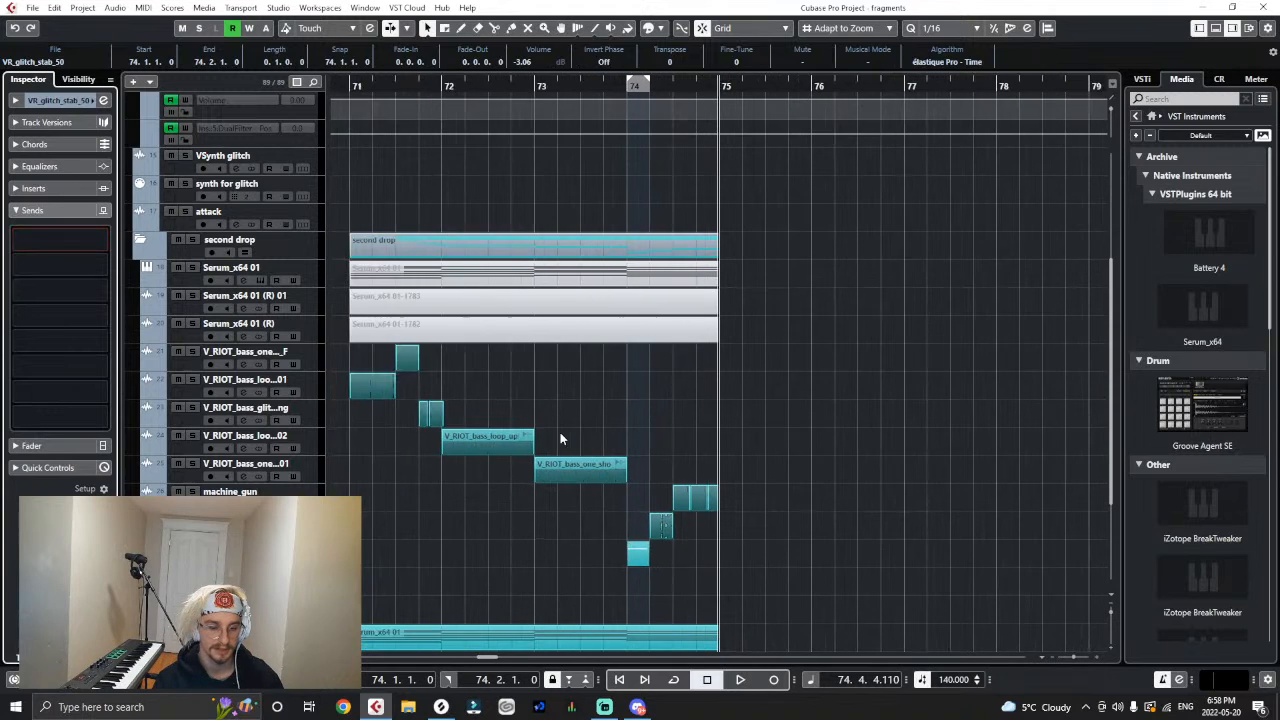
{"action": "key", "text": "g"}
{"action": "left_click", "coordinate": [411, 86]}
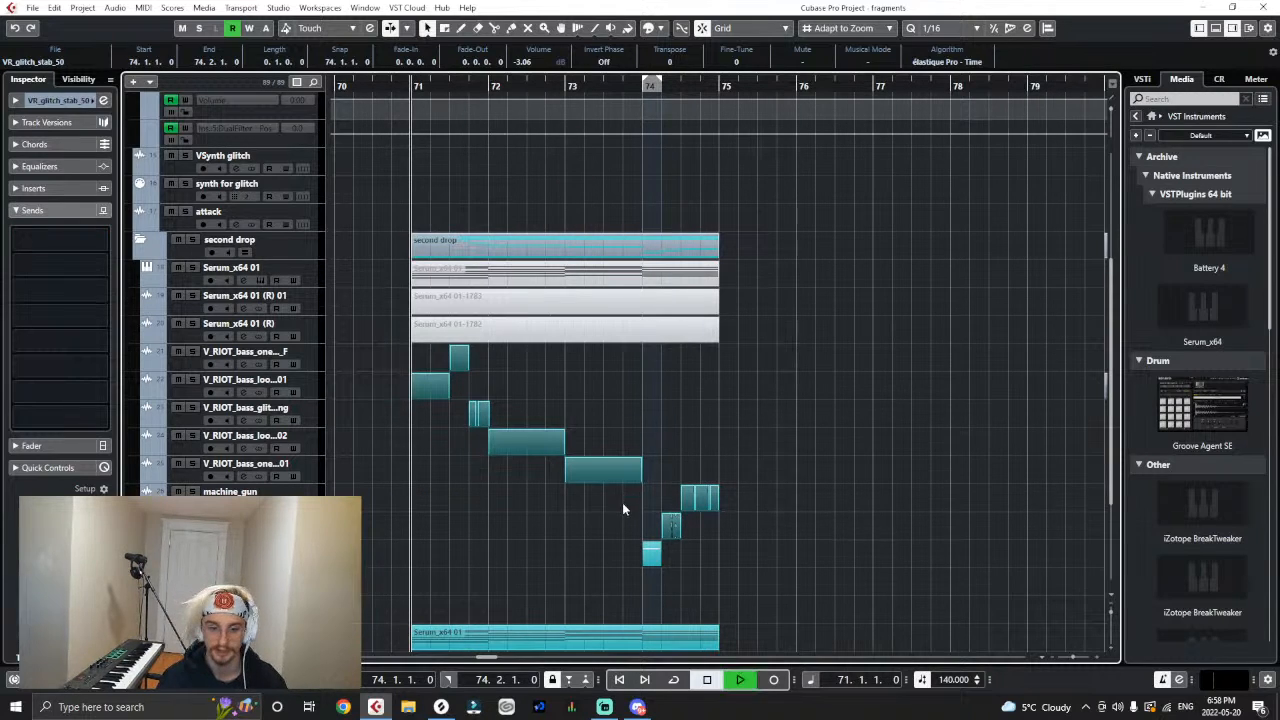
{"action": "key", "text": "space"}
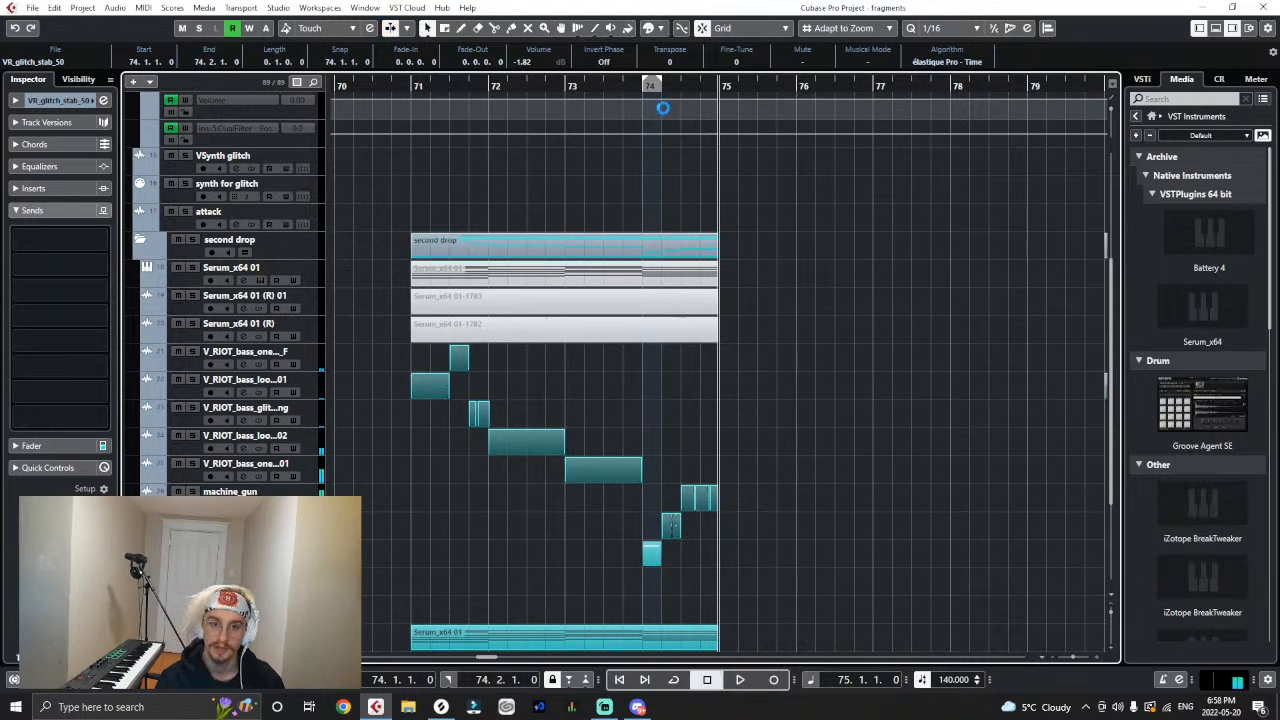
- Play back the end of bar 73 and bar 74 again through the glitch stab, ComputingNoises9 and machine_gun clips
{"action": "key", "text": "space"}
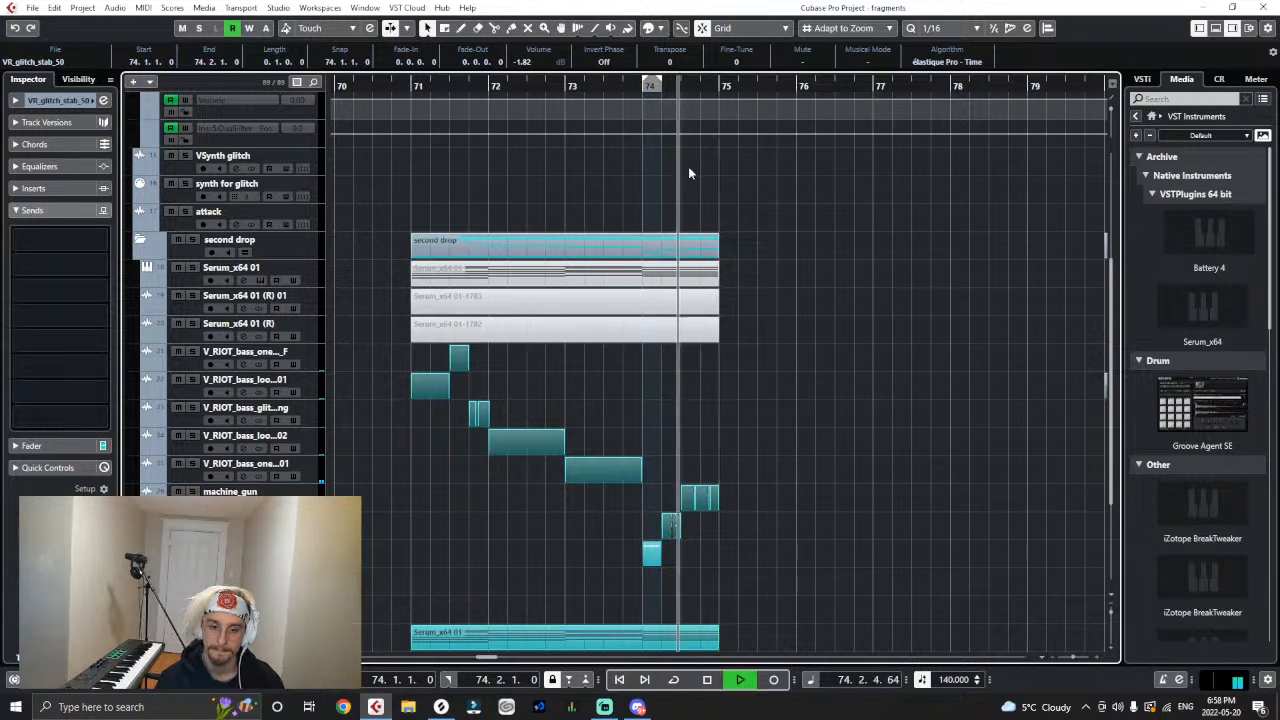
{"action": "left_click_drag", "start_coordinate": [638, 88], "coordinate": [642, 109]}
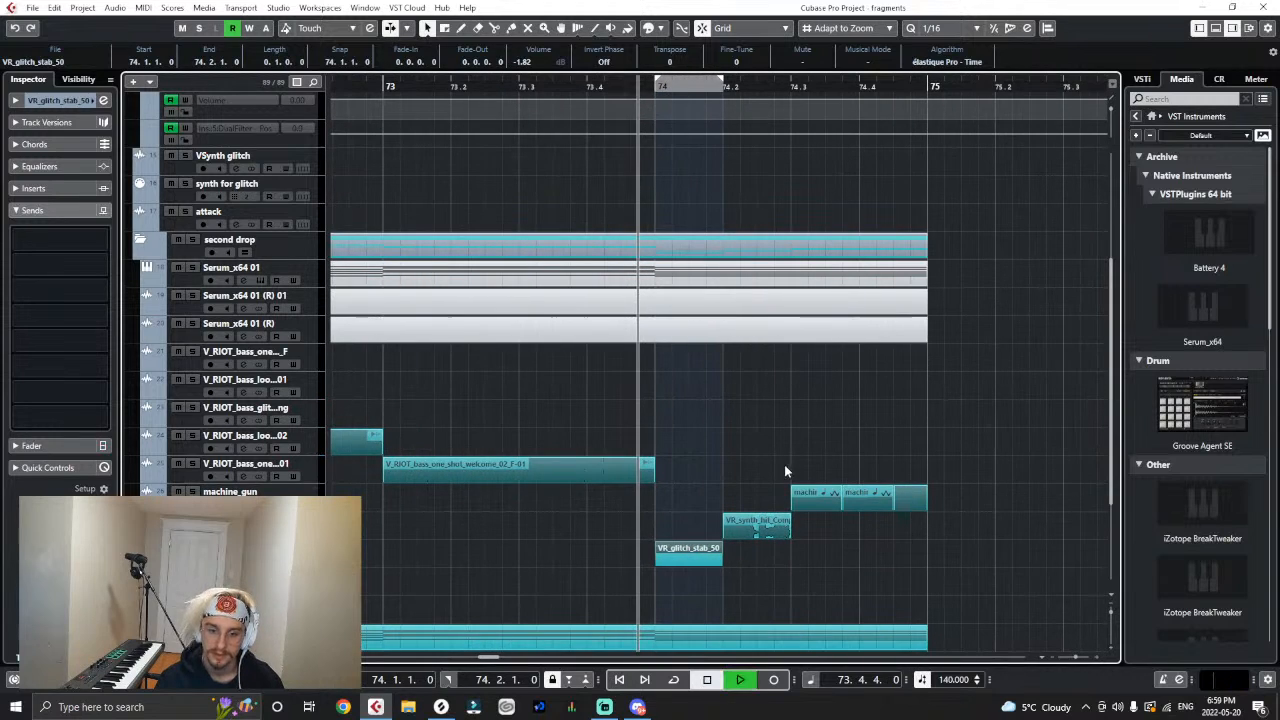
{"action": "key", "text": "space"}
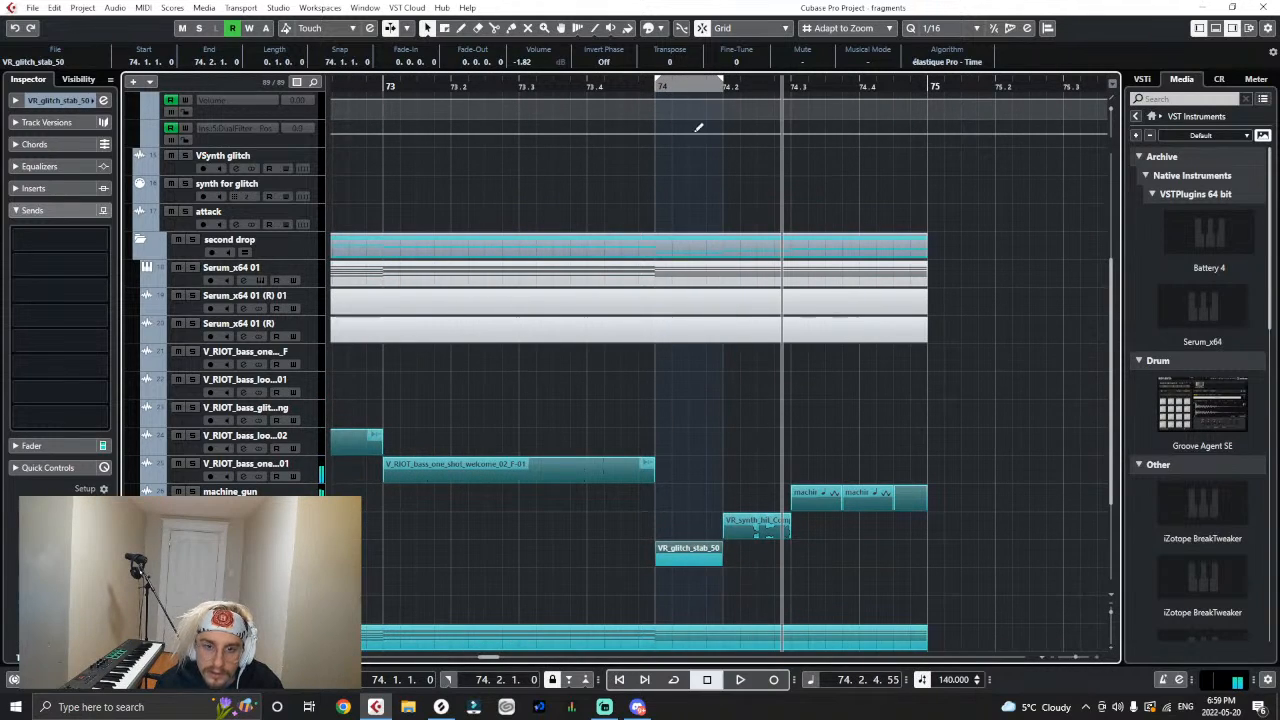
{"action": "left_click_drag", "start_coordinate": [660, 88], "coordinate": [664, 113]}
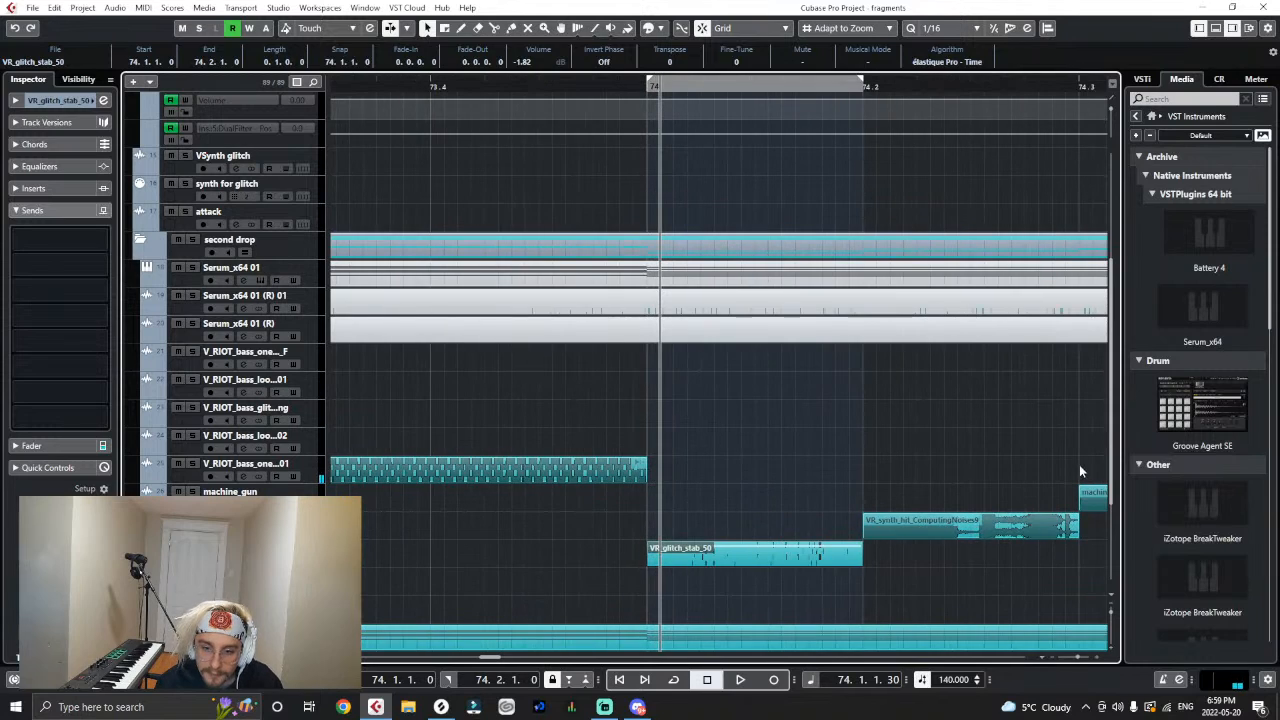
{"action": "key", "text": "space"}
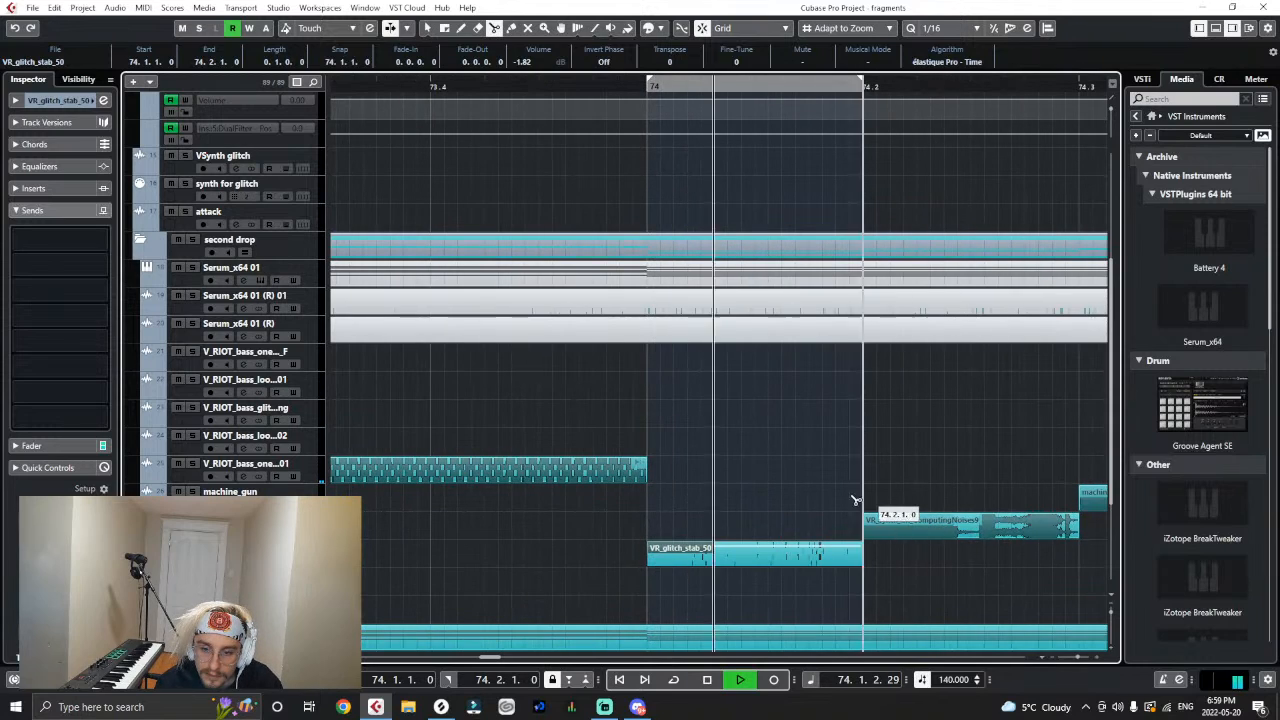
{"action": "key", "text": "space"}
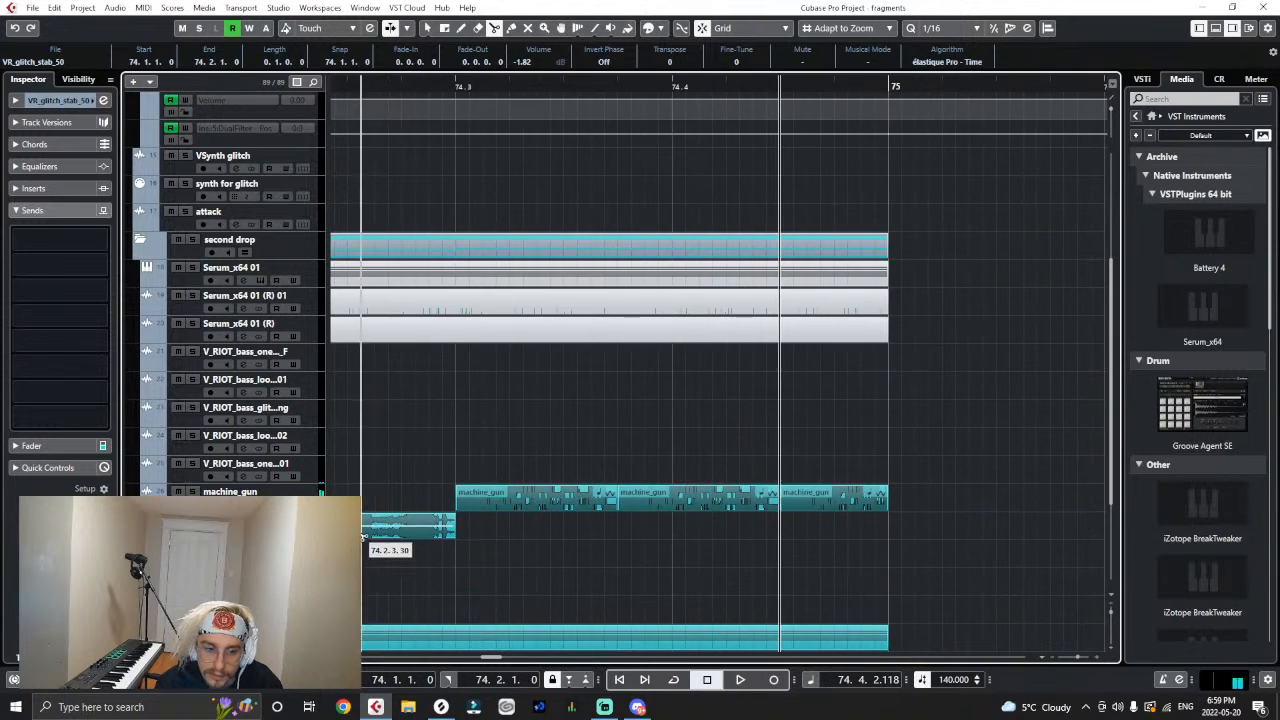
- Split the VR_synth_hit_ComputingNoises9 clip in the middle and move its second half to start at 74.2.3.30
{"action": "right_click", "coordinate": [380, 530]}
{"action": "left_click", "coordinate": [365, 530]}
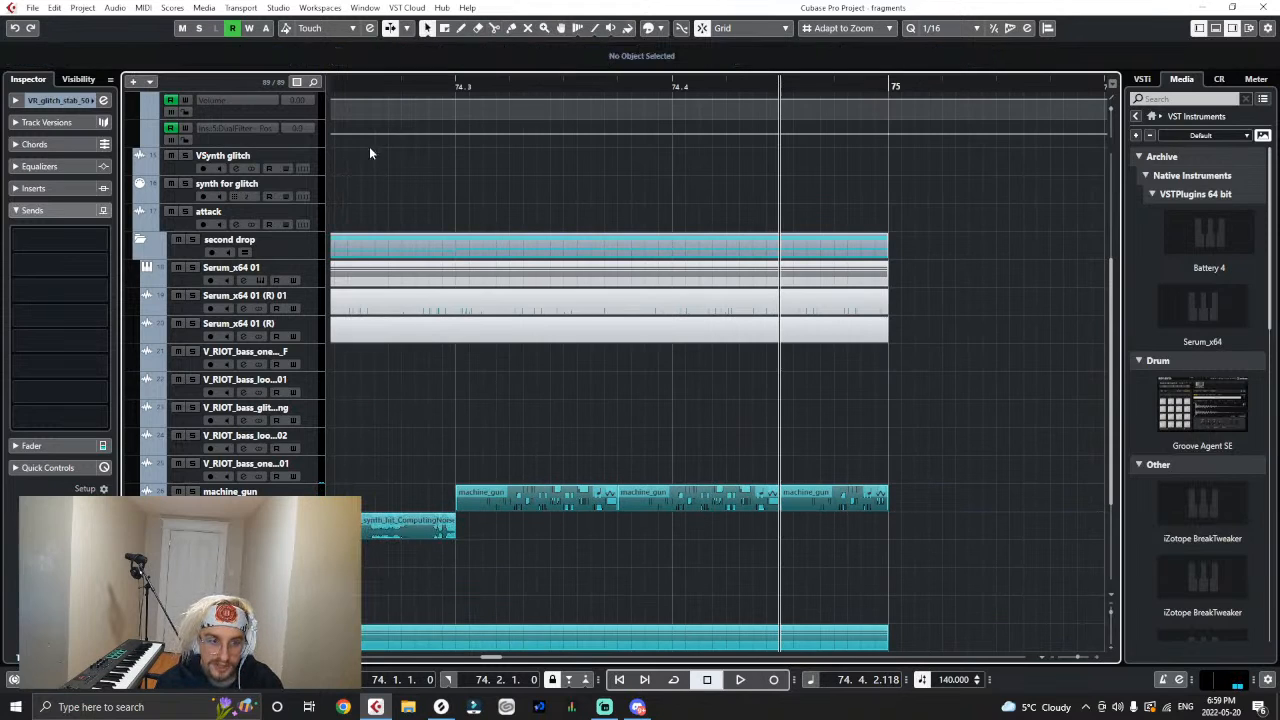
{"action": "left_click_drag", "start_coordinate": [350, 86], "coordinate": [500, 88]}
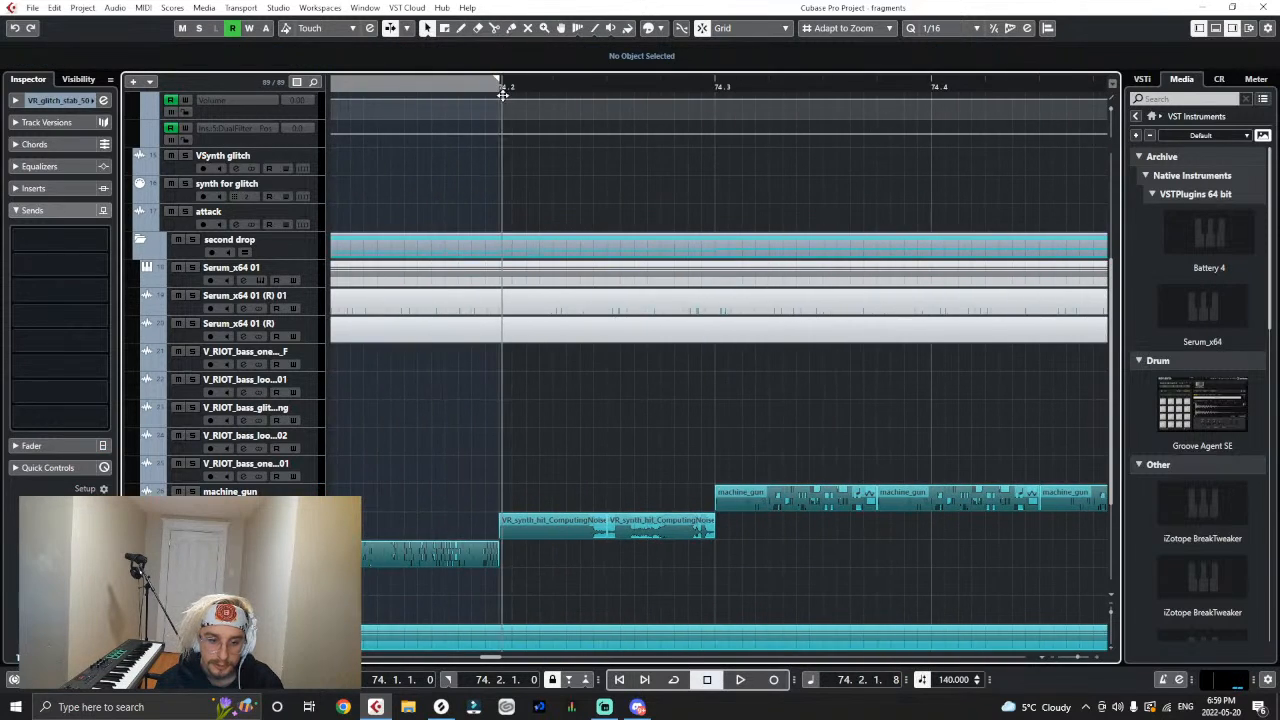
{"action": "key", "text": "h"}
{"action": "left_click", "coordinate": [724, 520]}
{"action": "key", "text": "space"}
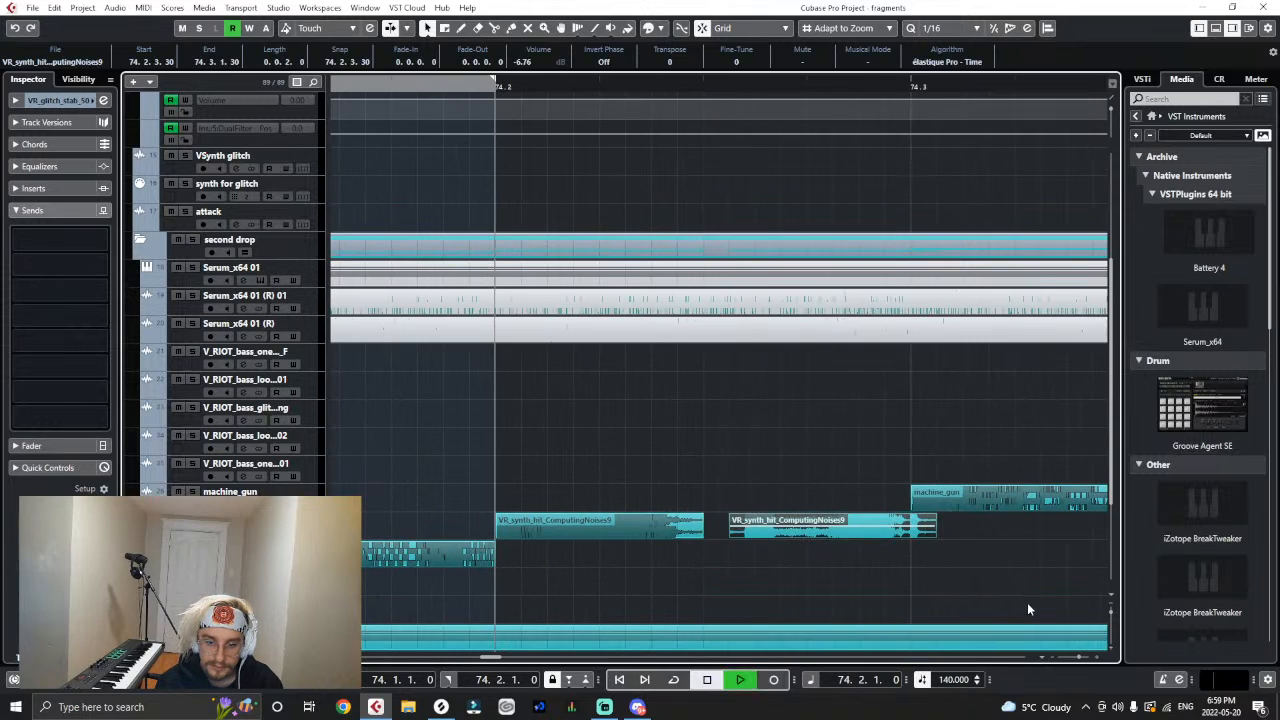
{"action": "key", "text": "space"}
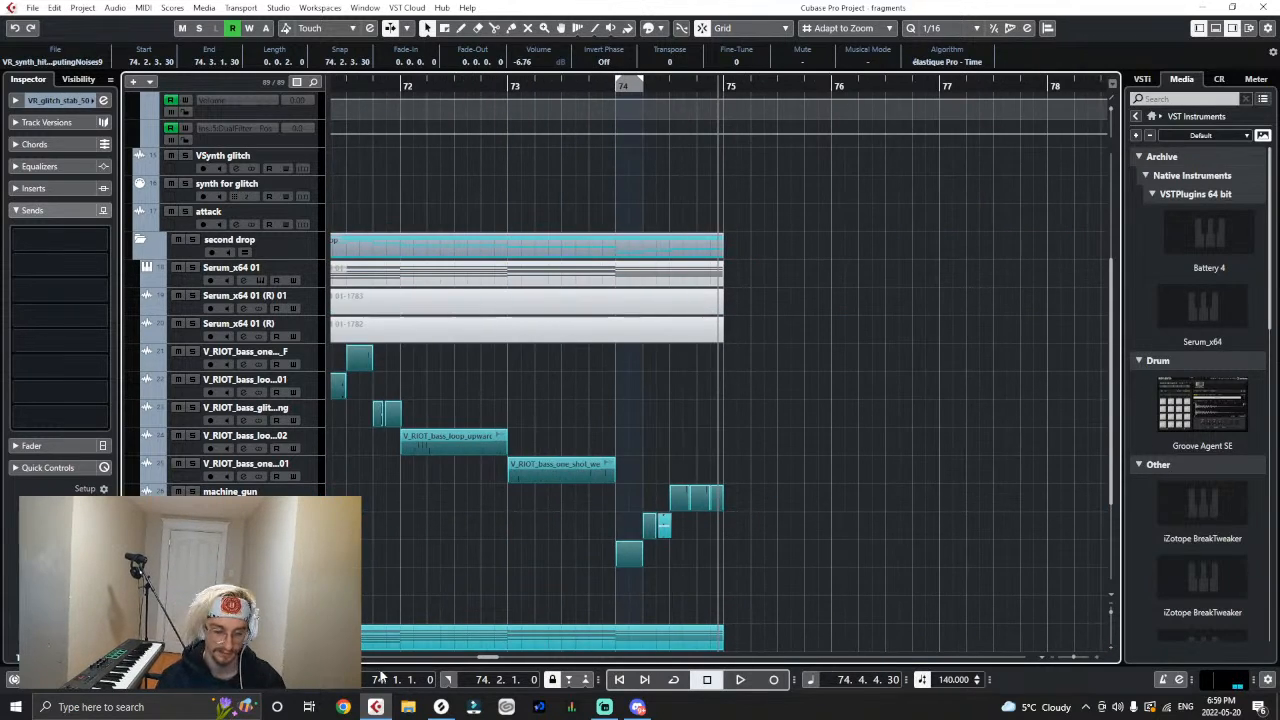
- Switch to Splice and download VR_bass_loop_realmessy_150_X.wav from the Virtual Riot - Heavy Bass Design Vol. 2 pack
{"action": "left_click", "coordinate": [441, 707]}
{"action": "scroll", "coordinate": [1028, 483], "scroll_direction": "down", "scroll_amount": 3}
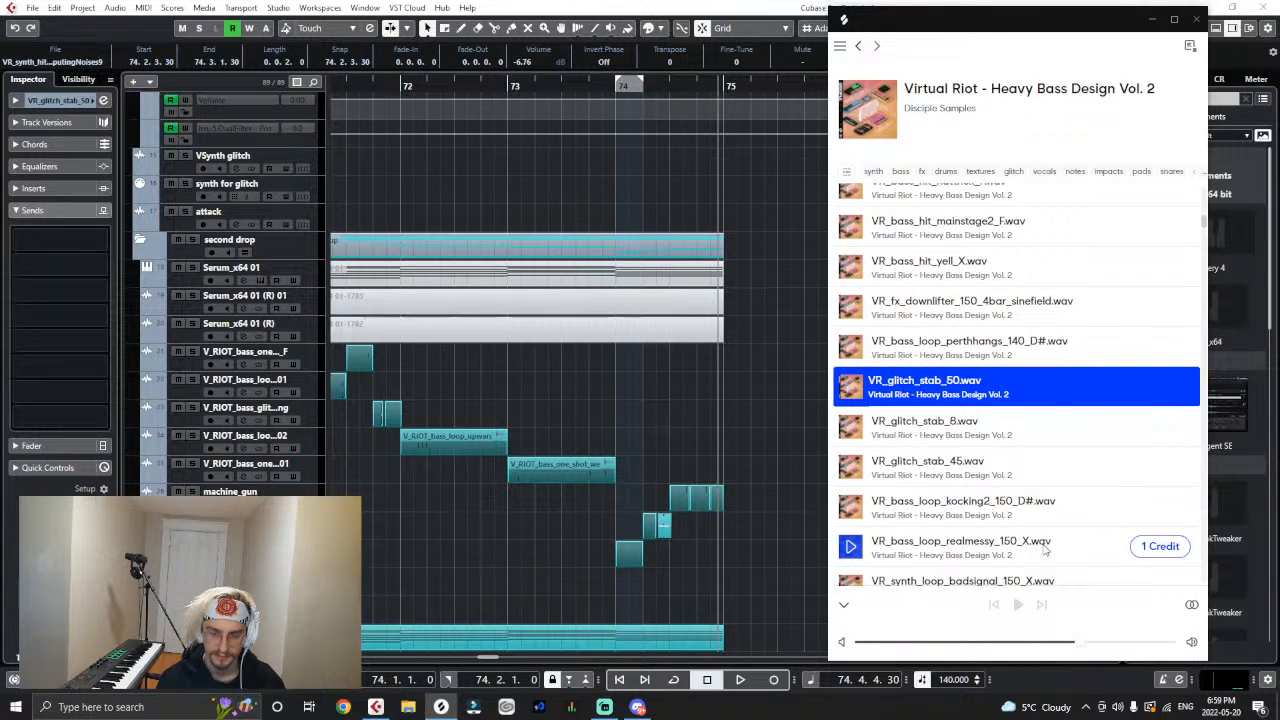
{"action": "left_click", "coordinate": [1141, 548]}
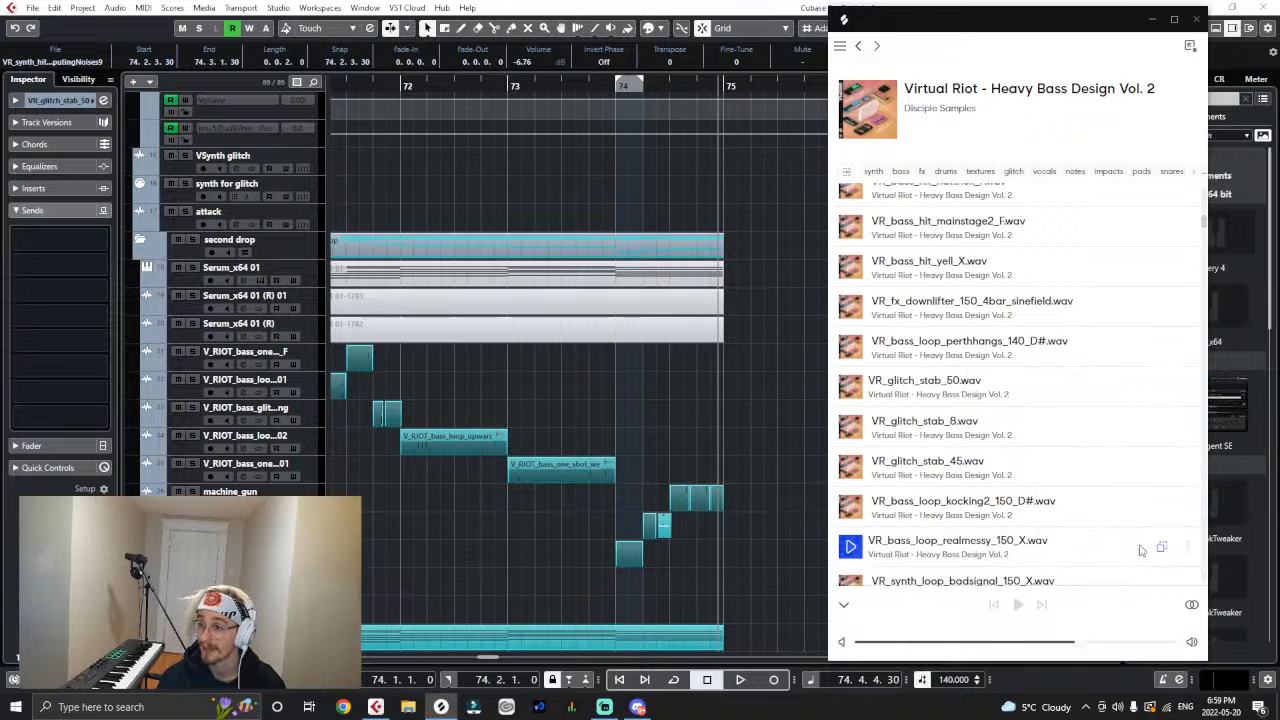
{"action": "left_click", "coordinate": [1120, 544]}
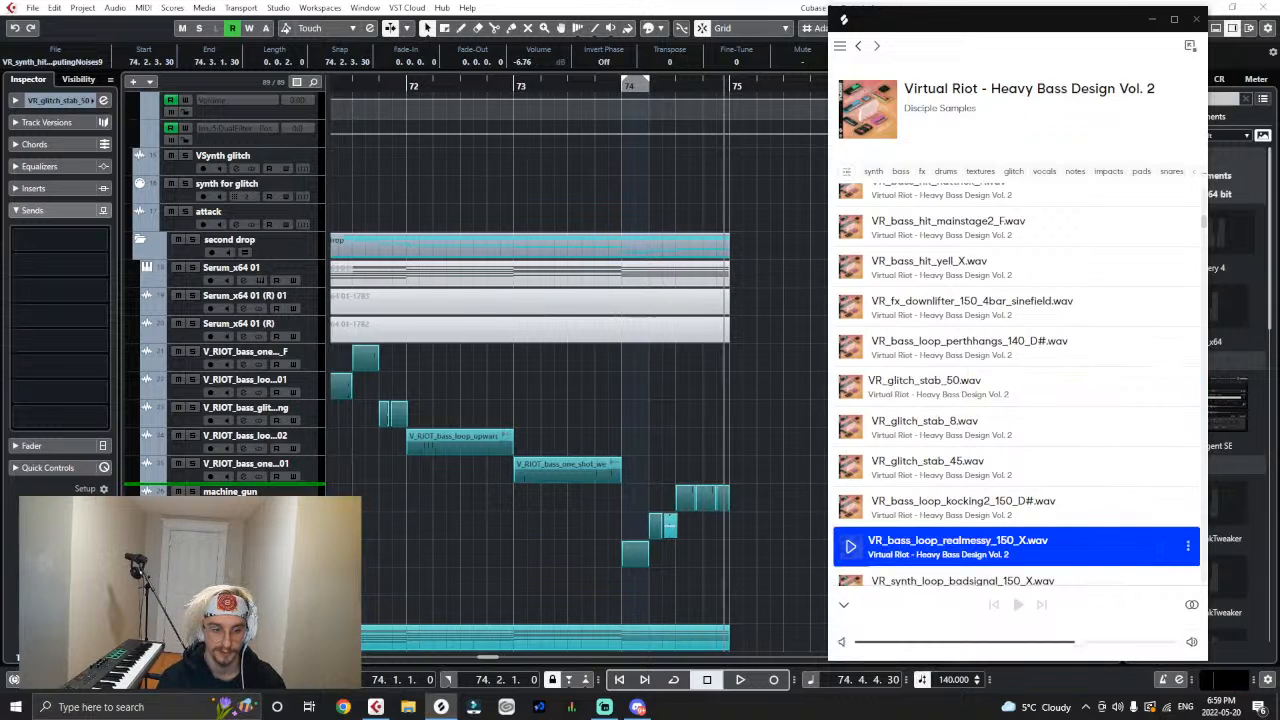
- Add VR_bass_loop_realmessy_150_X to the project at the start of bar 74 on a track directly beneath machine_gun
{"action": "left_click_drag", "start_coordinate": [1120, 544], "coordinate": [652, 580]}
{"action": "left_click", "coordinate": [673, 422]}
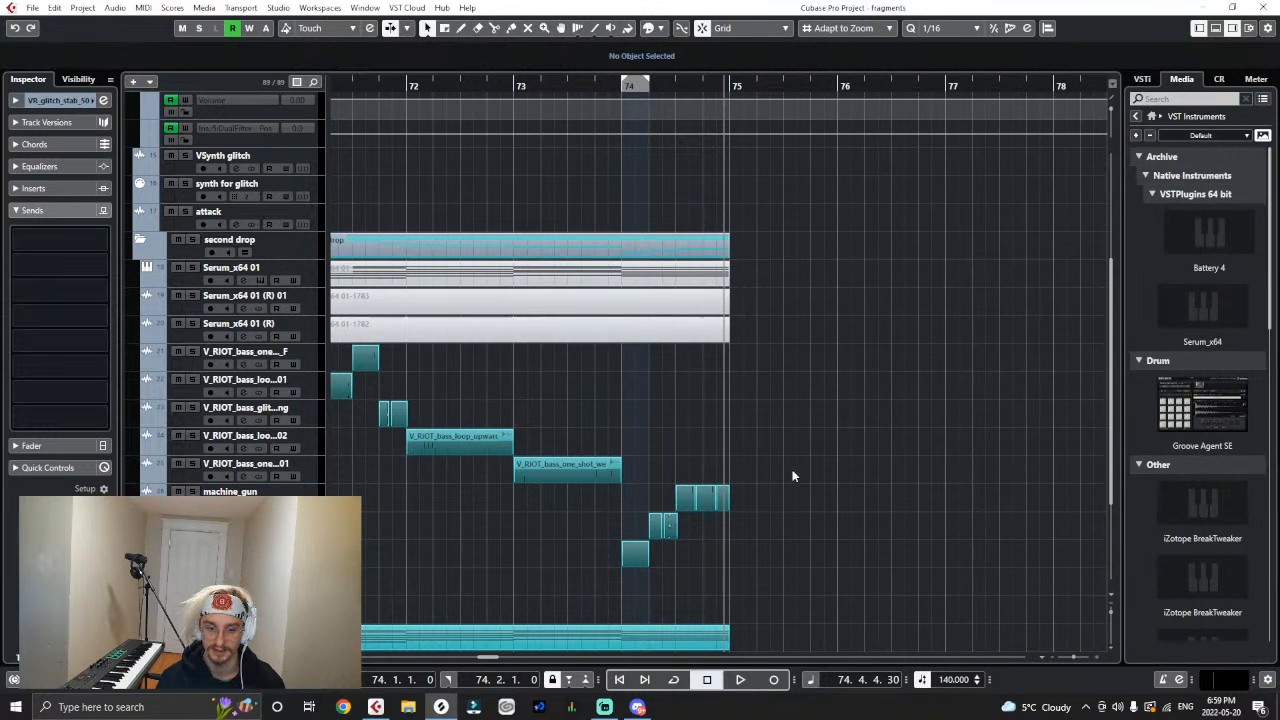
{"action": "left_click_drag", "start_coordinate": [764, 525], "coordinate": [647, 522]}
- Play back the drop from 72.4.1 to the end of bar 74 with the realmessy bass loop in place
{"action": "left_click_drag", "start_coordinate": [552, 86], "coordinate": [489, 93]}
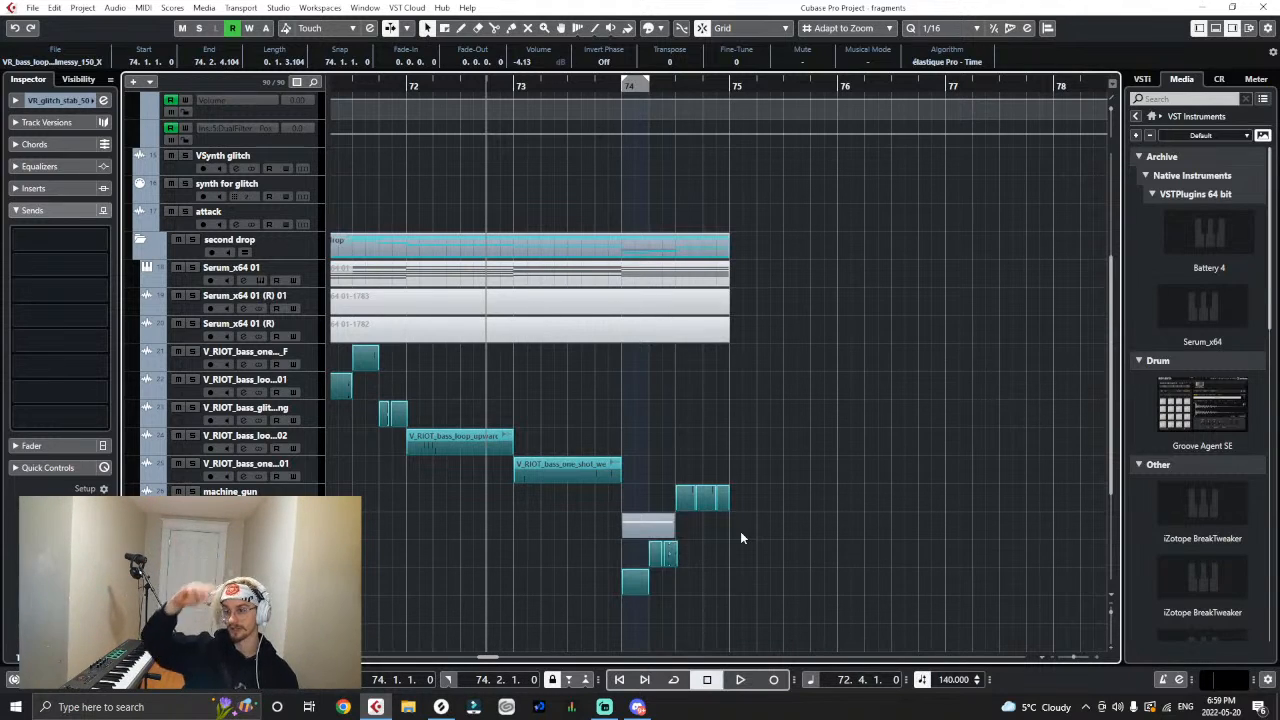
{"action": "key", "text": "space"}
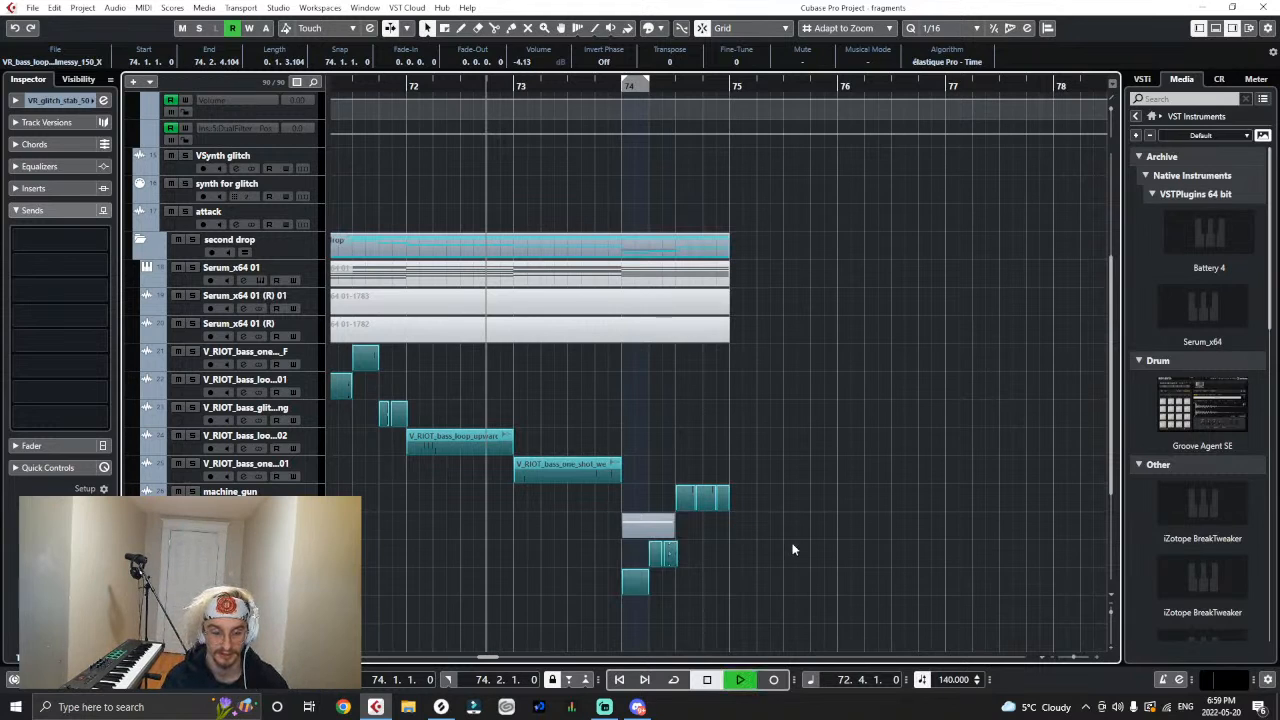
{"action": "key", "text": "h"}
{"action": "key", "text": "h"}
{"action": "key", "text": "h"}
{"action": "key", "text": "h"}
{"action": "key", "text": "h"}
{"action": "key", "text": "h"}
{"action": "key", "text": "h"}
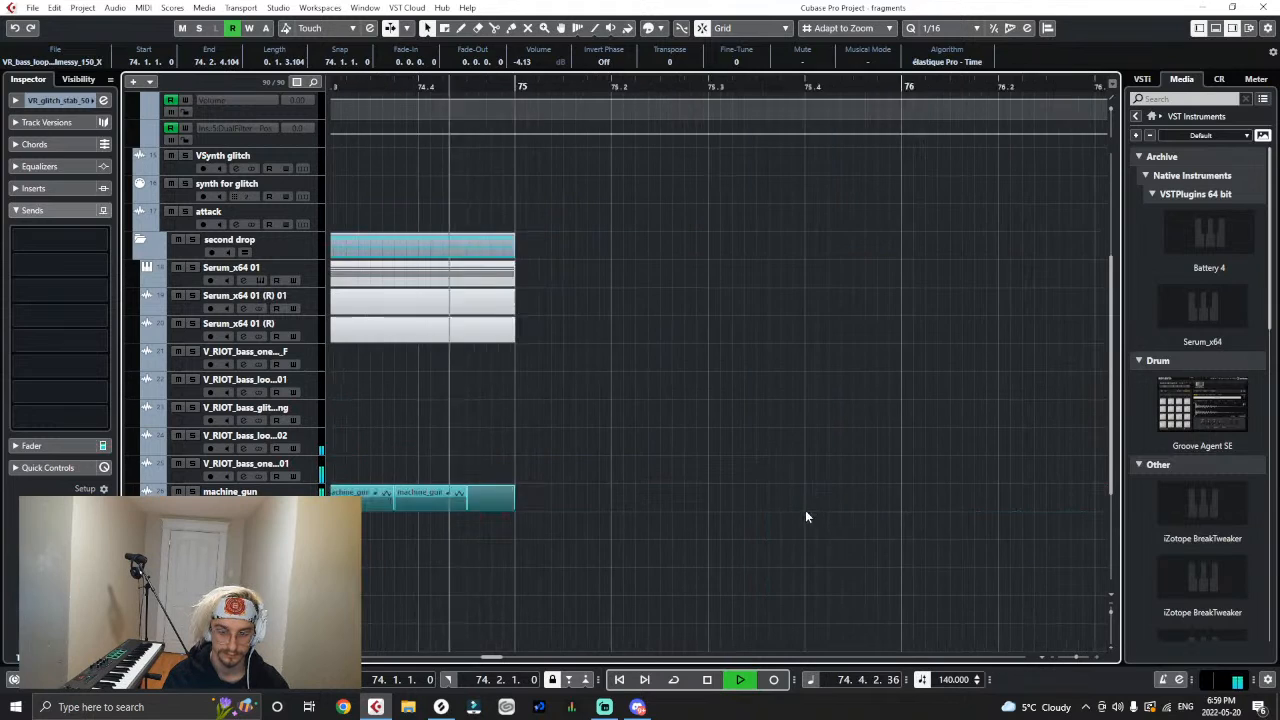
{"action": "key", "text": "space"}
- Solo the VR_bass_loop_realmessy_150_X track and play its clip from the start of bar 74
{"action": "key", "text": "g"}
{"action": "key", "text": "g"}
{"action": "left_click", "coordinate": [515, 535]}
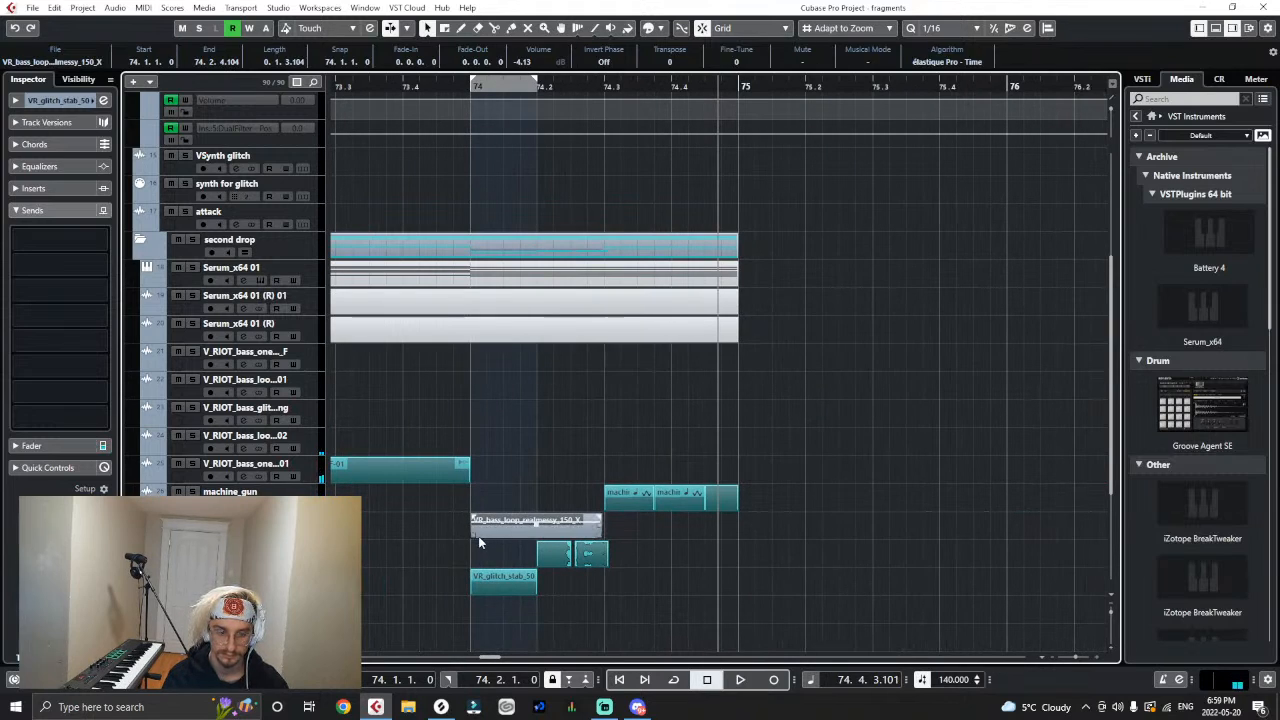
{"action": "key", "text": "s"}
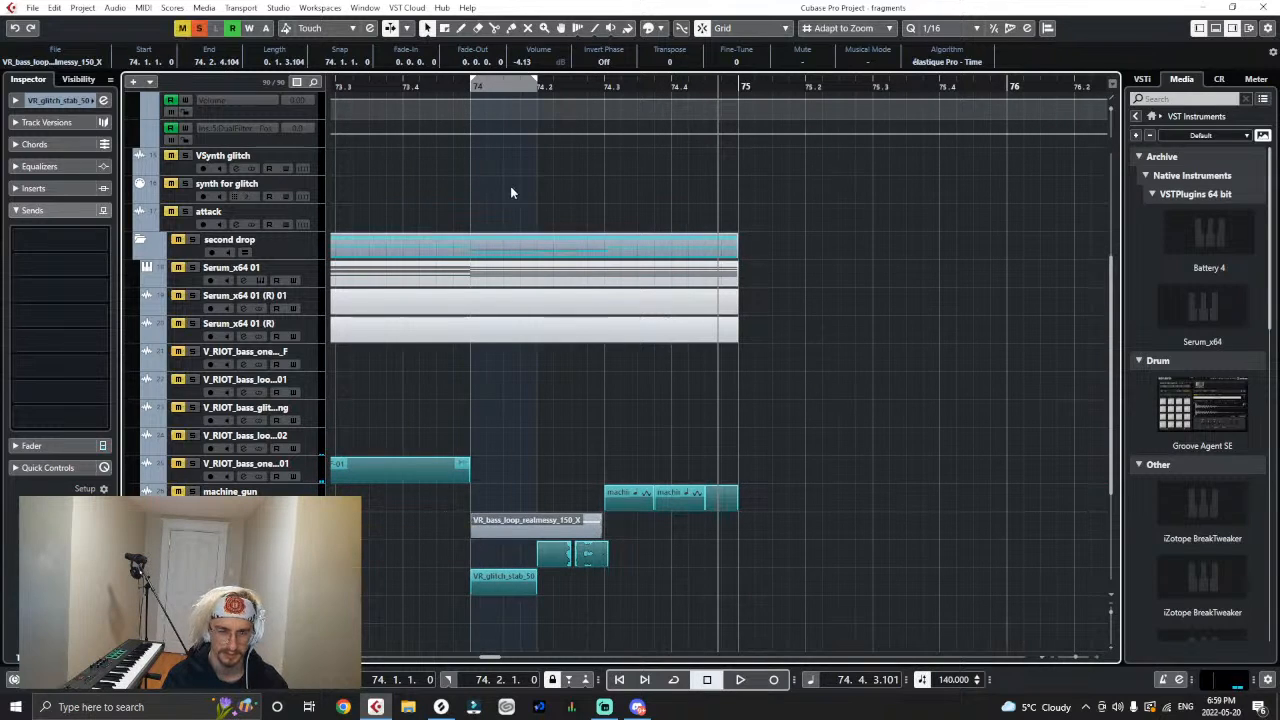
{"action": "left_click", "coordinate": [469, 88]}
{"action": "key", "text": "space"}
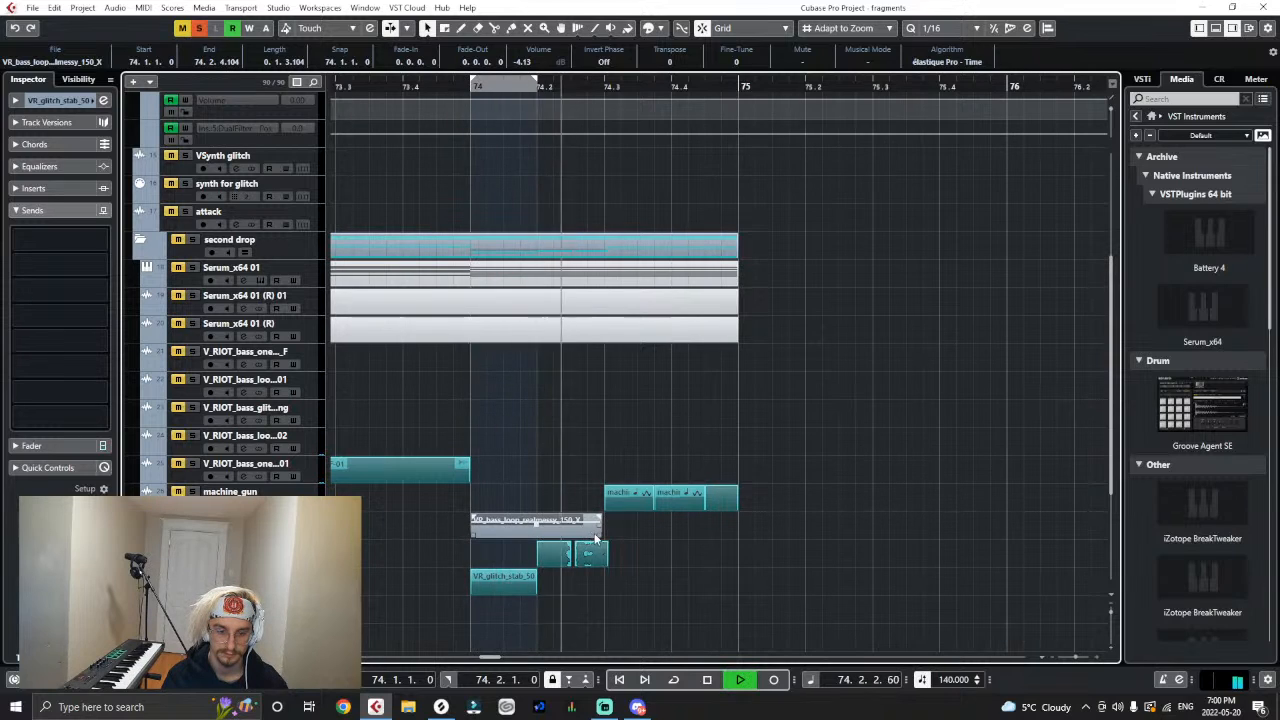
{"action": "key", "text": "space"}
{"action": "key", "text": "h"}
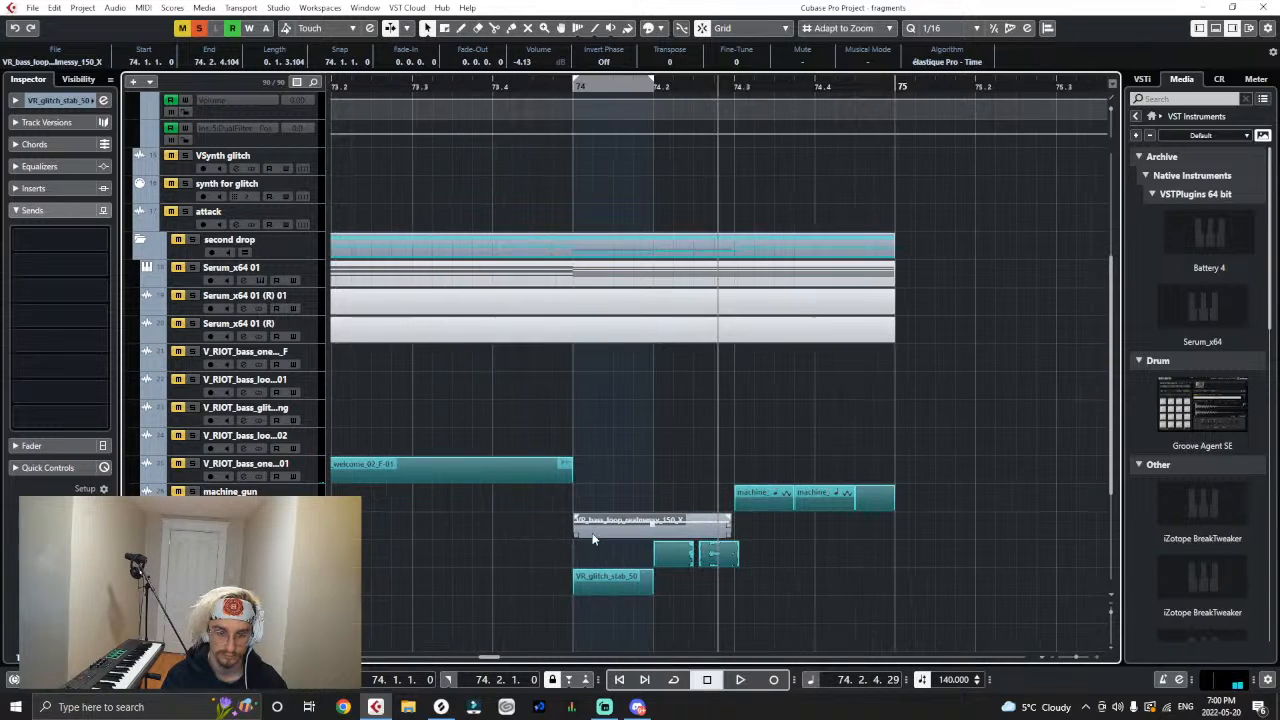
{"action": "left_click", "coordinate": [571, 87]}
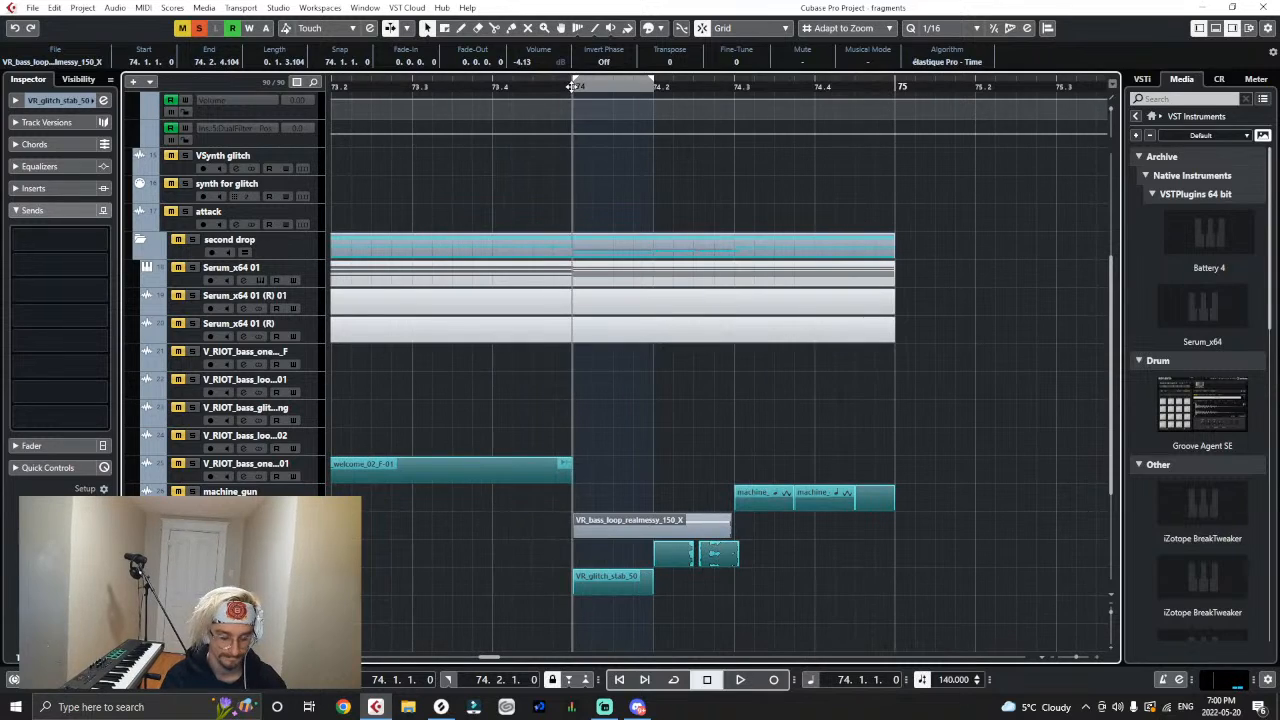
{"action": "key", "text": "space"}
{"action": "key", "text": "space"}
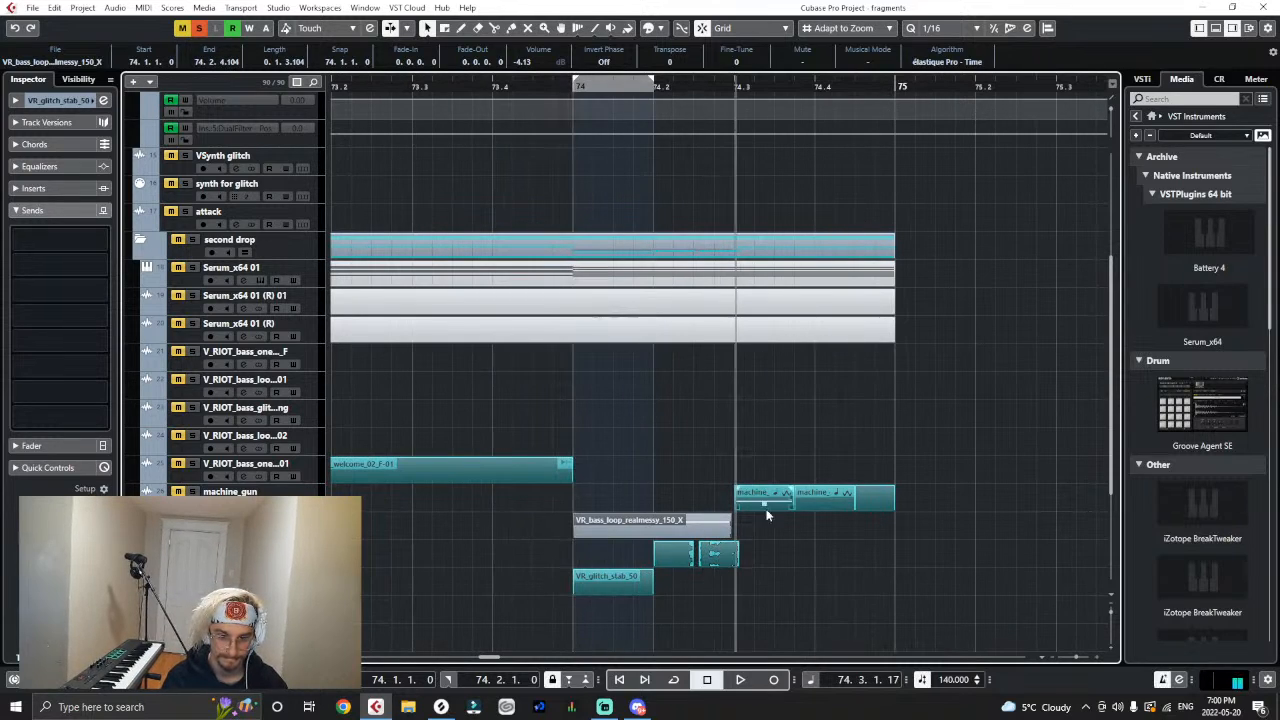
- Trim the start of the VR_bass_loop_realmessy_150_X clip to 74.2.1.0 and unsolo its track
{"action": "left_click_drag", "start_coordinate": [581, 542], "coordinate": [660, 545]}
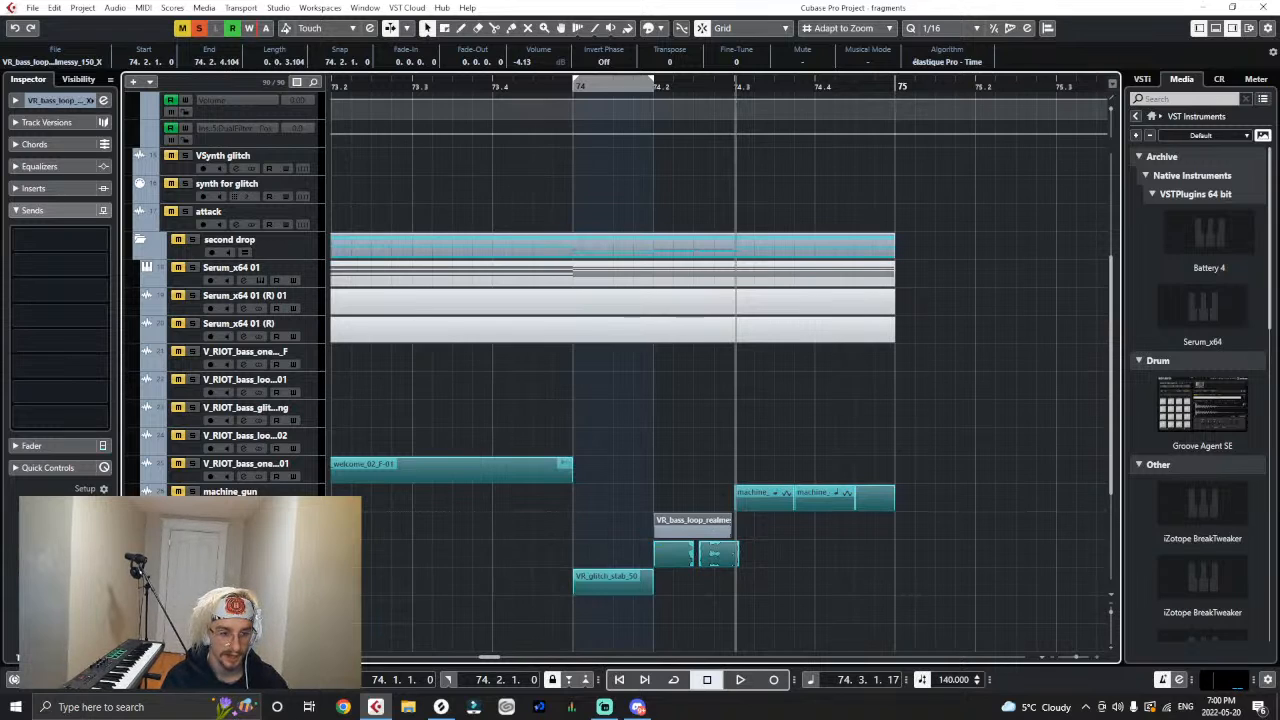
{"action": "left_click", "coordinate": [192, 520]}
- Load a DualFilter into insert slot 5 of the VR_bass_loop_realmessy_150_X track
{"action": "left_click", "coordinate": [17, 210]}
{"action": "left_click", "coordinate": [17, 189]}
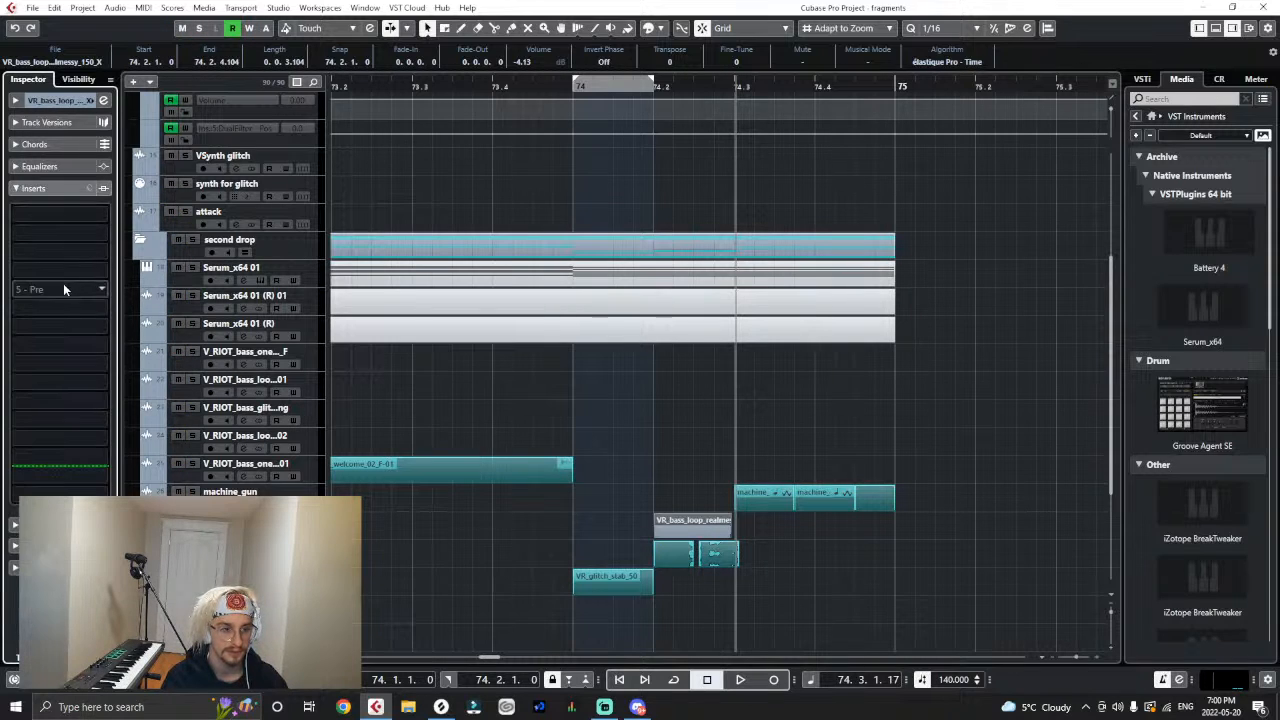
{"action": "left_click", "coordinate": [63, 289]}
{"action": "type", "text": "dual"}
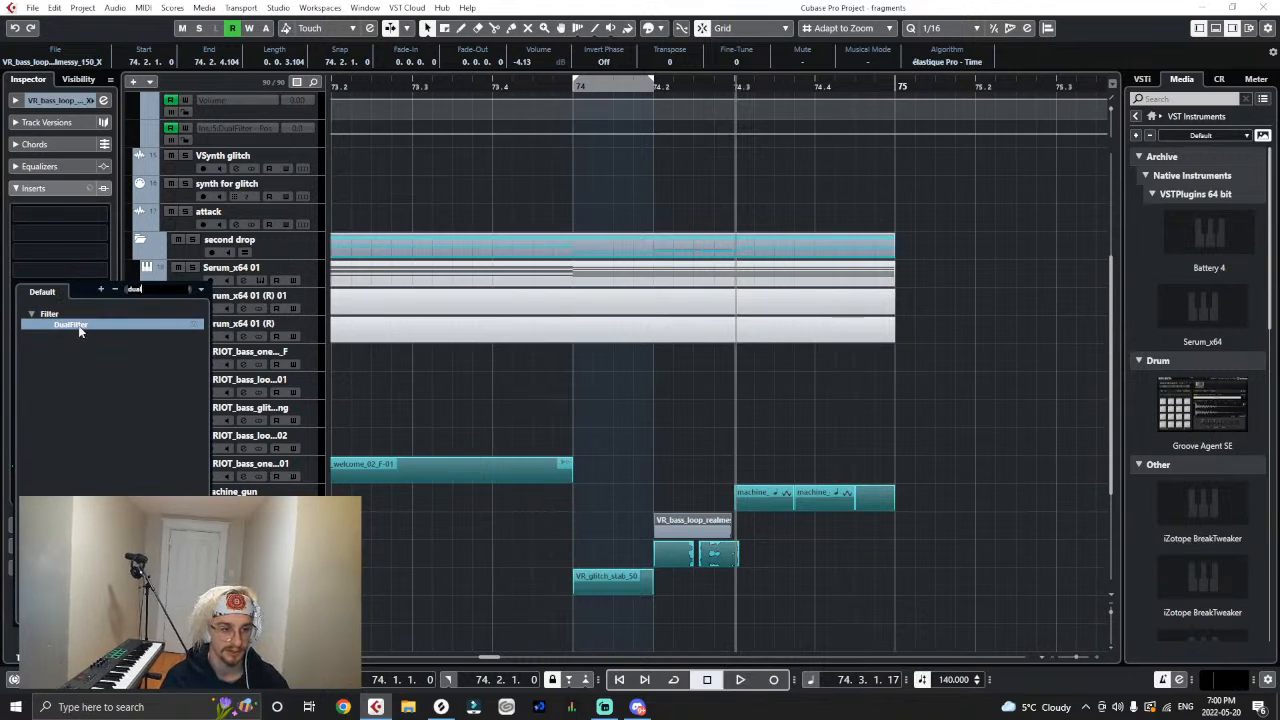
{"action": "left_click", "coordinate": [80, 328]}
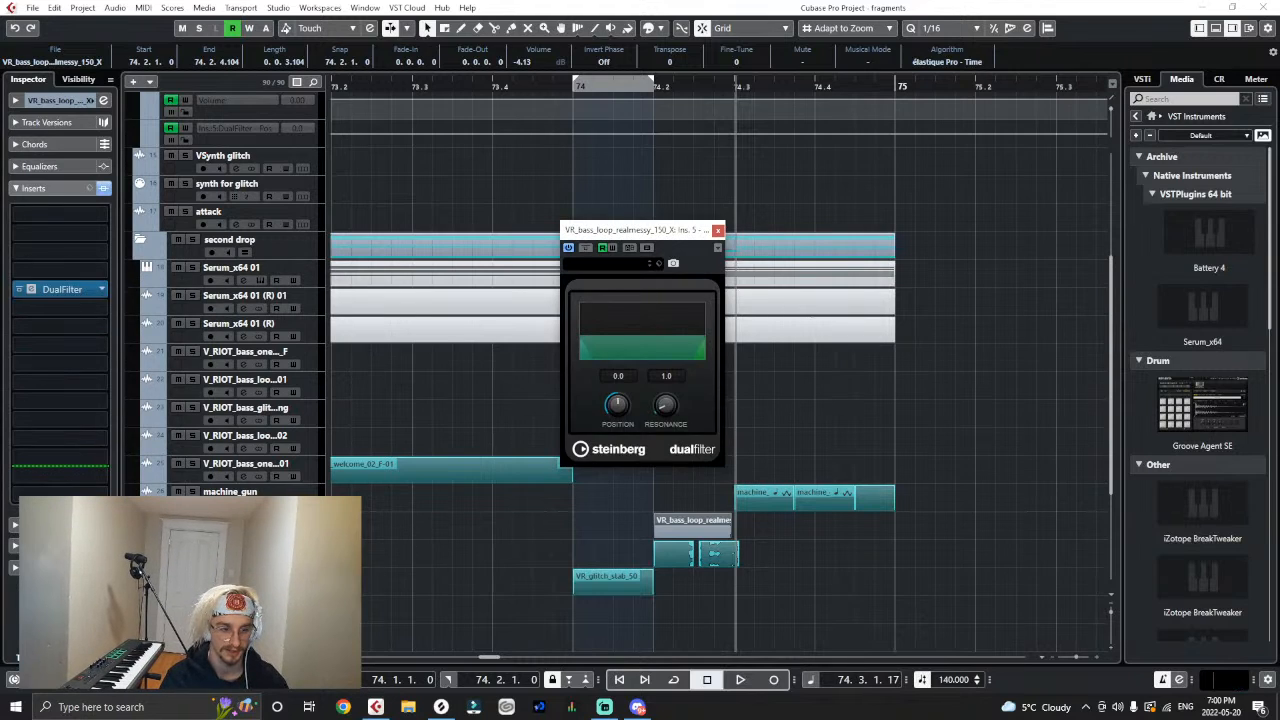
- Automate the realmessy track's DualFilter position from -77.0 at 74.2.1.0 to -5.5 at 74.3.1.0, play it back, and close the plug-in window
{"action": "left_click", "coordinate": [148, 535]}
{"action": "left_click", "coordinate": [148, 563]}
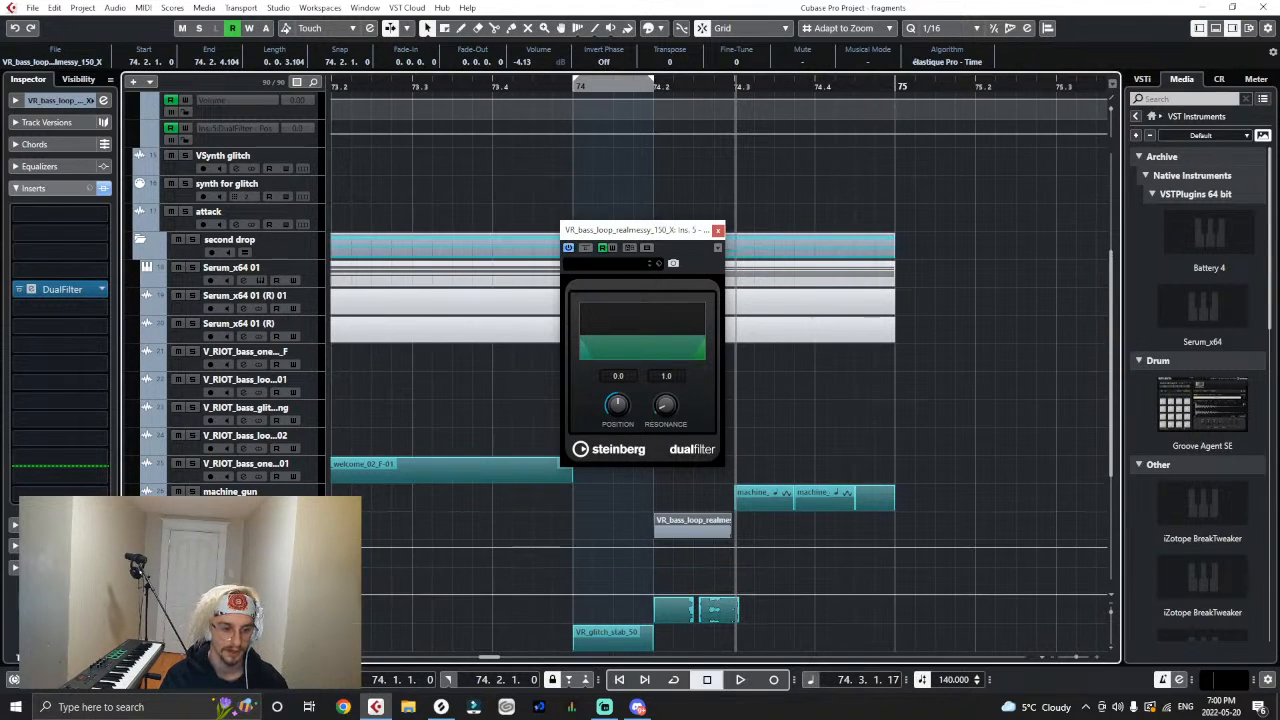
{"action": "left_click", "coordinate": [238, 575]}
{"action": "left_click", "coordinate": [258, 437]}
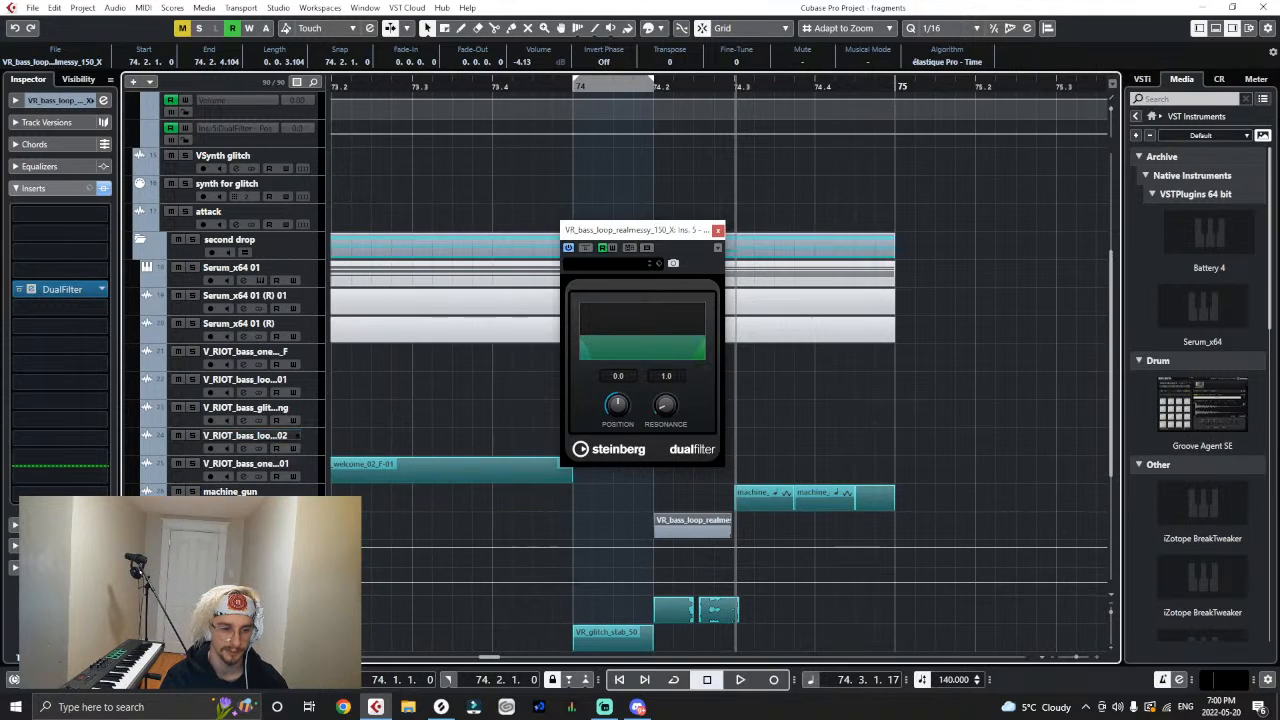
{"action": "left_click", "coordinate": [734, 581]}
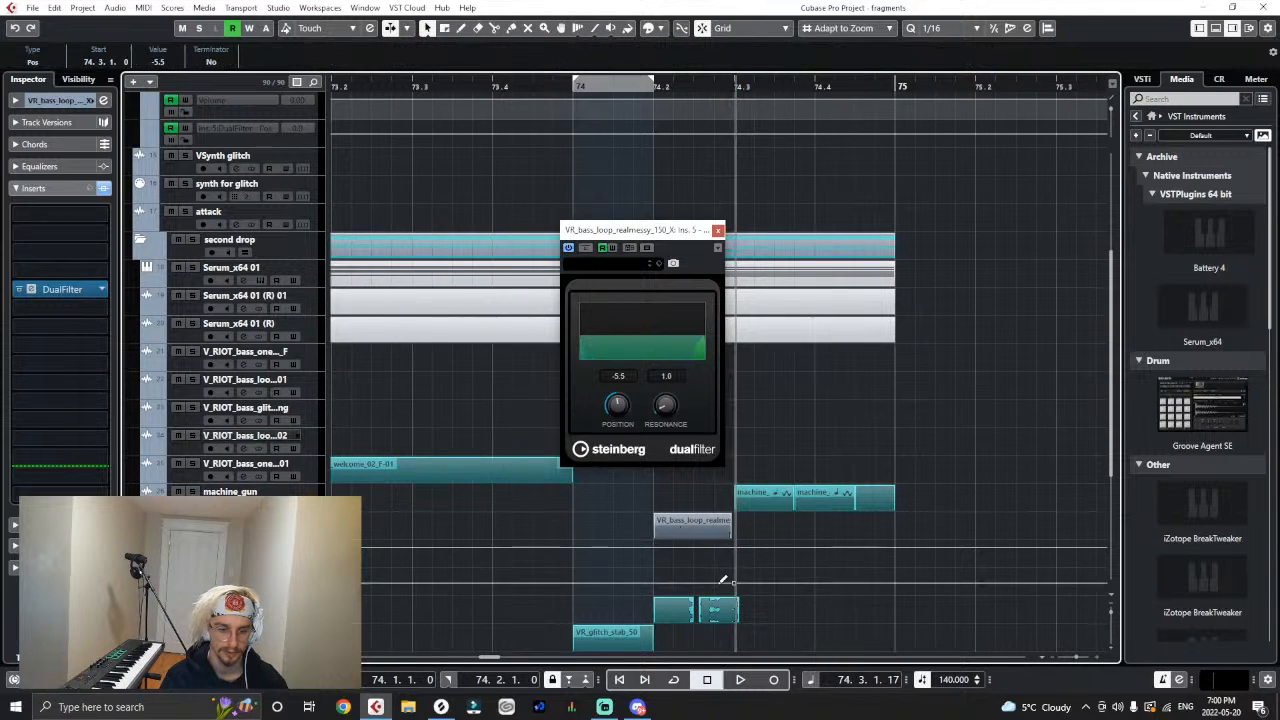
{"action": "left_click", "coordinate": [652, 591]}
{"action": "key", "text": "space"}
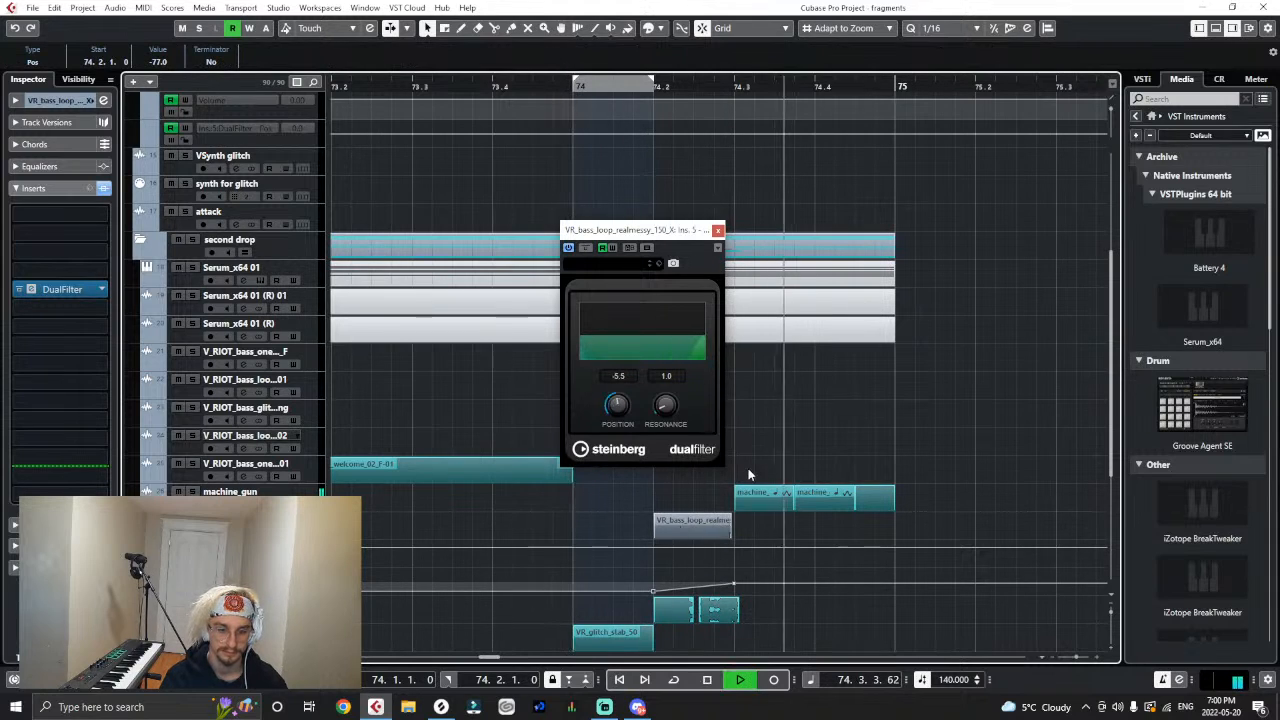
{"action": "key", "text": "space"}
{"action": "left_click", "coordinate": [718, 230]}
- Shift the realmessy clip's end to 74.3.1.14 and extend its start back to 74.2.1.0
{"action": "left_click_drag", "start_coordinate": [654, 86], "coordinate": [661, 125]}
{"action": "left_click_drag", "start_coordinate": [733, 525], "coordinate": [748, 525]}
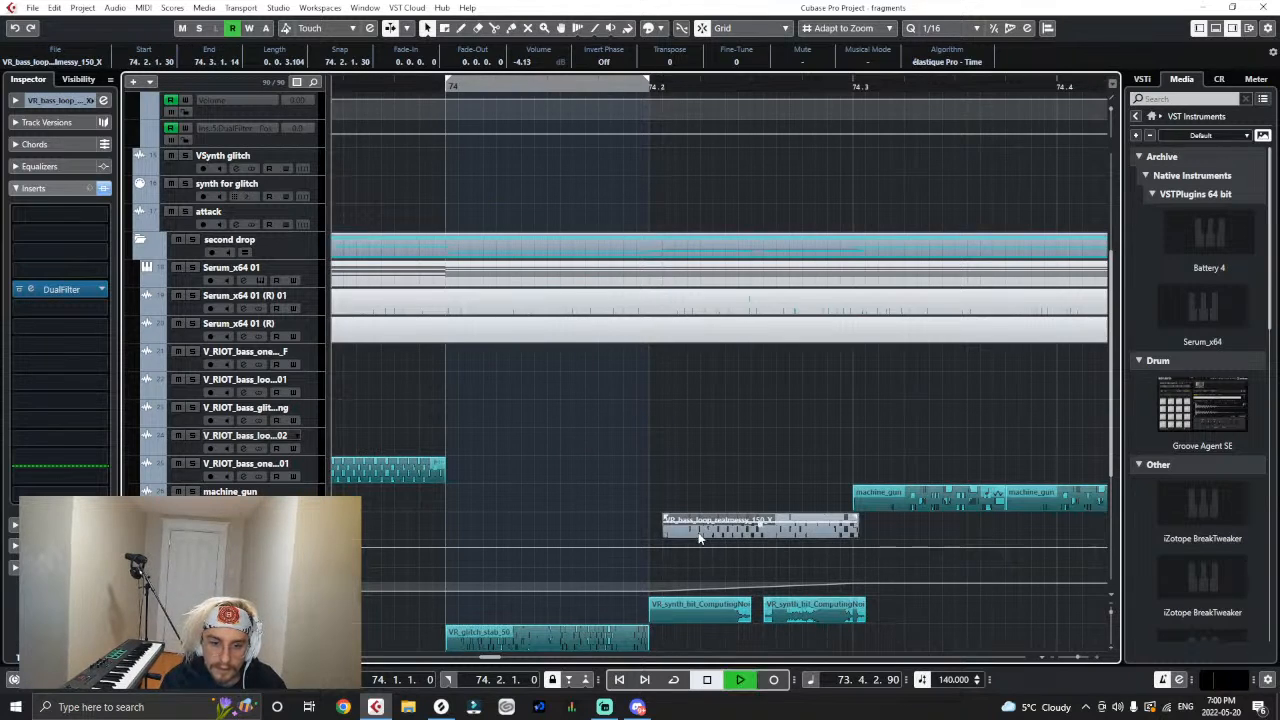
{"action": "key", "text": "space"}
{"action": "key", "text": "space"}
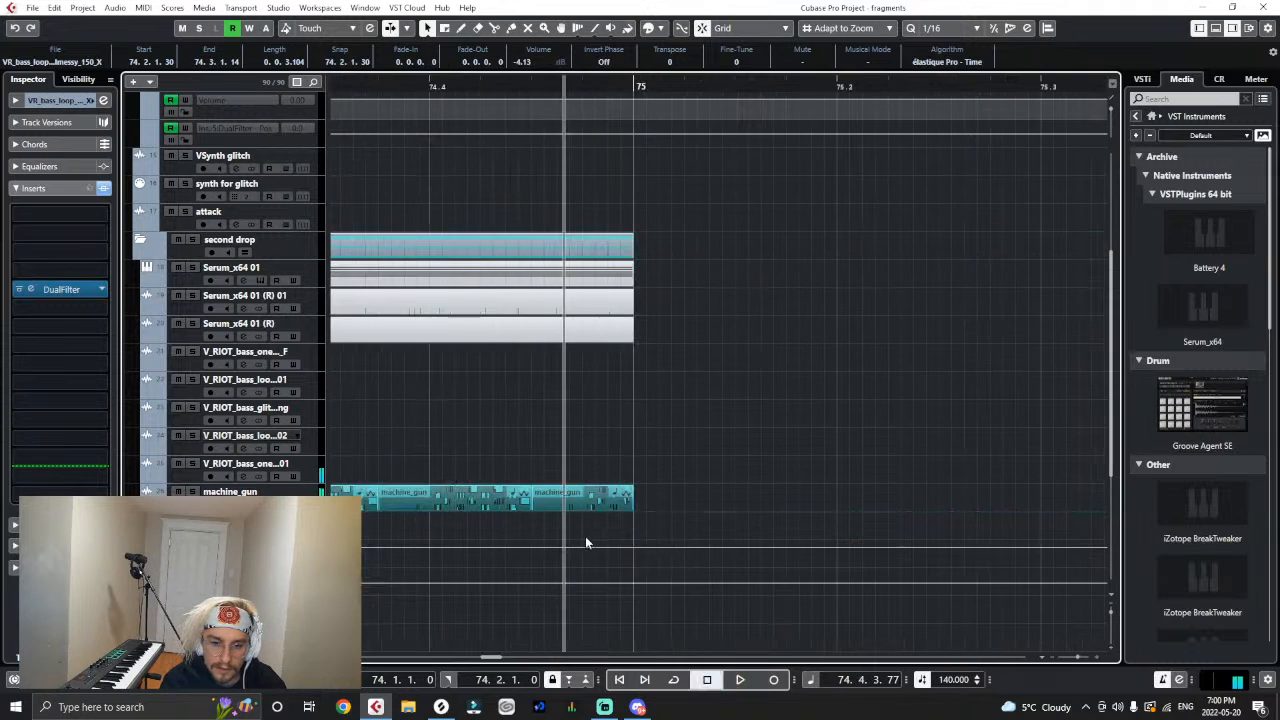
{"action": "key", "text": "g"}
{"action": "key", "text": "g"}
{"action": "key", "text": "g"}
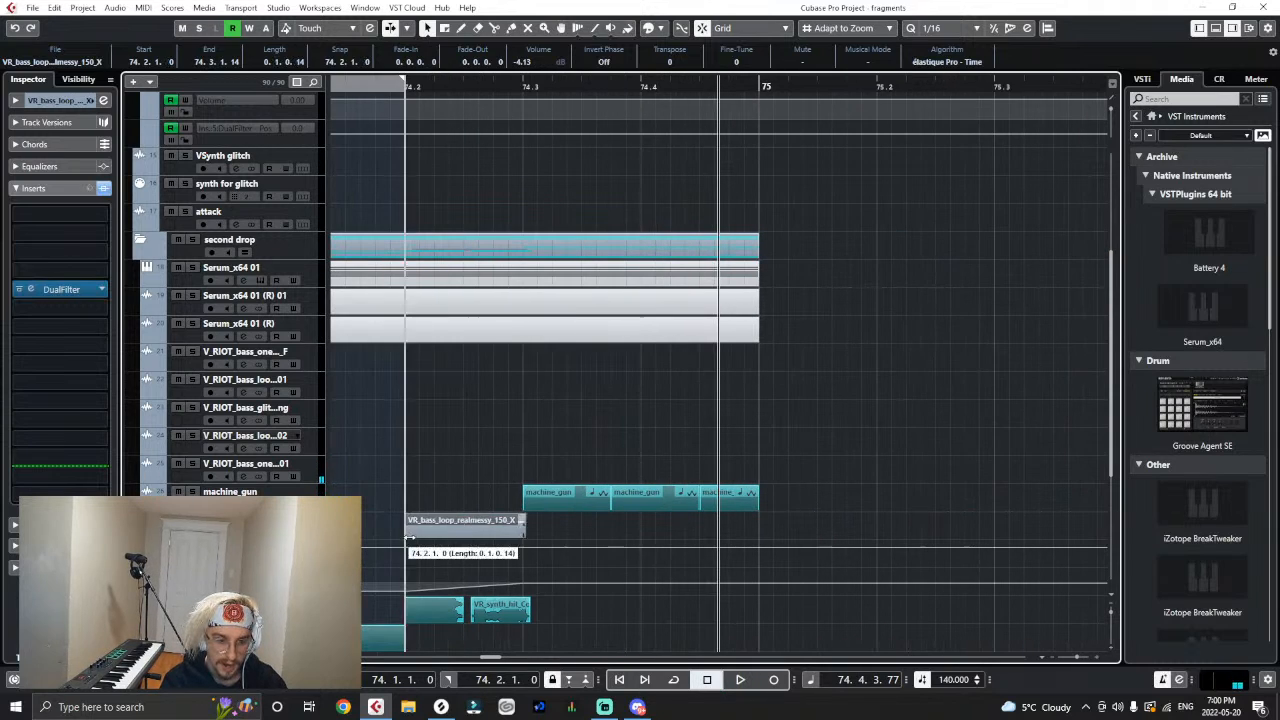
{"action": "key", "text": "g"}
- Play bar 74 in the full mix with the lengthened realmessy clip
{"action": "left_click", "coordinate": [424, 88]}
{"action": "key", "text": "space"}
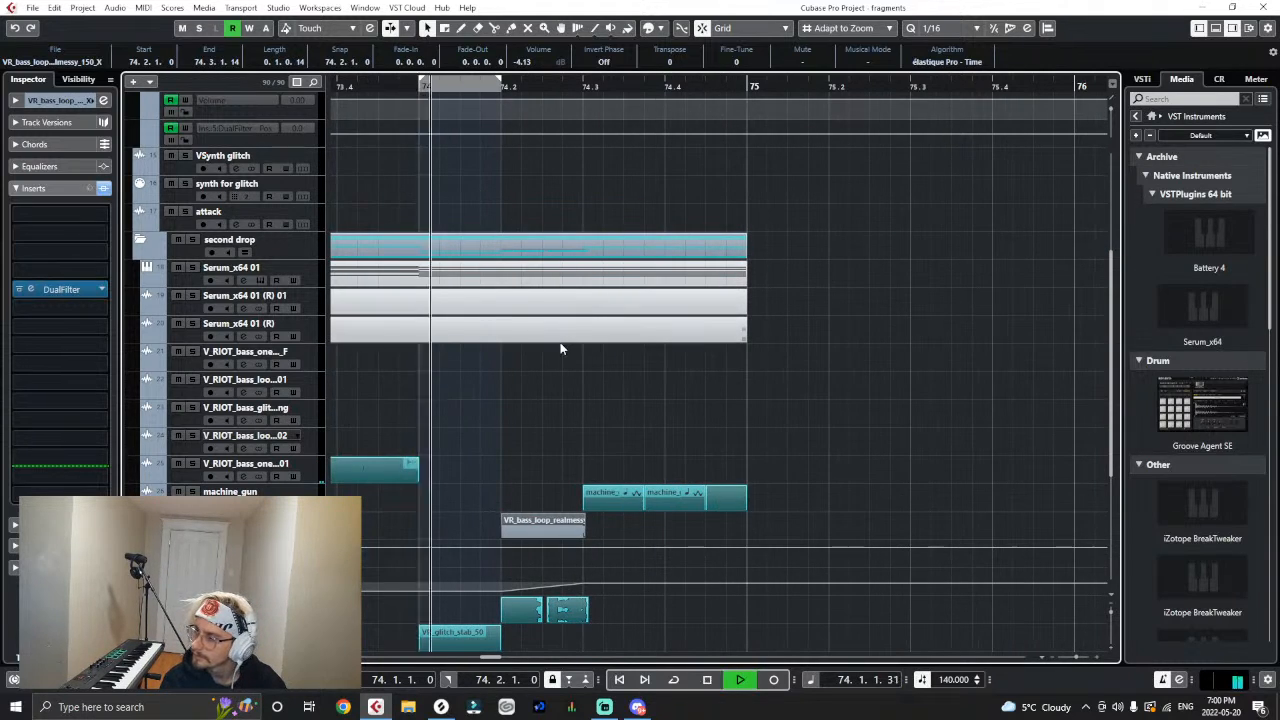
{"action": "key", "text": "space"}
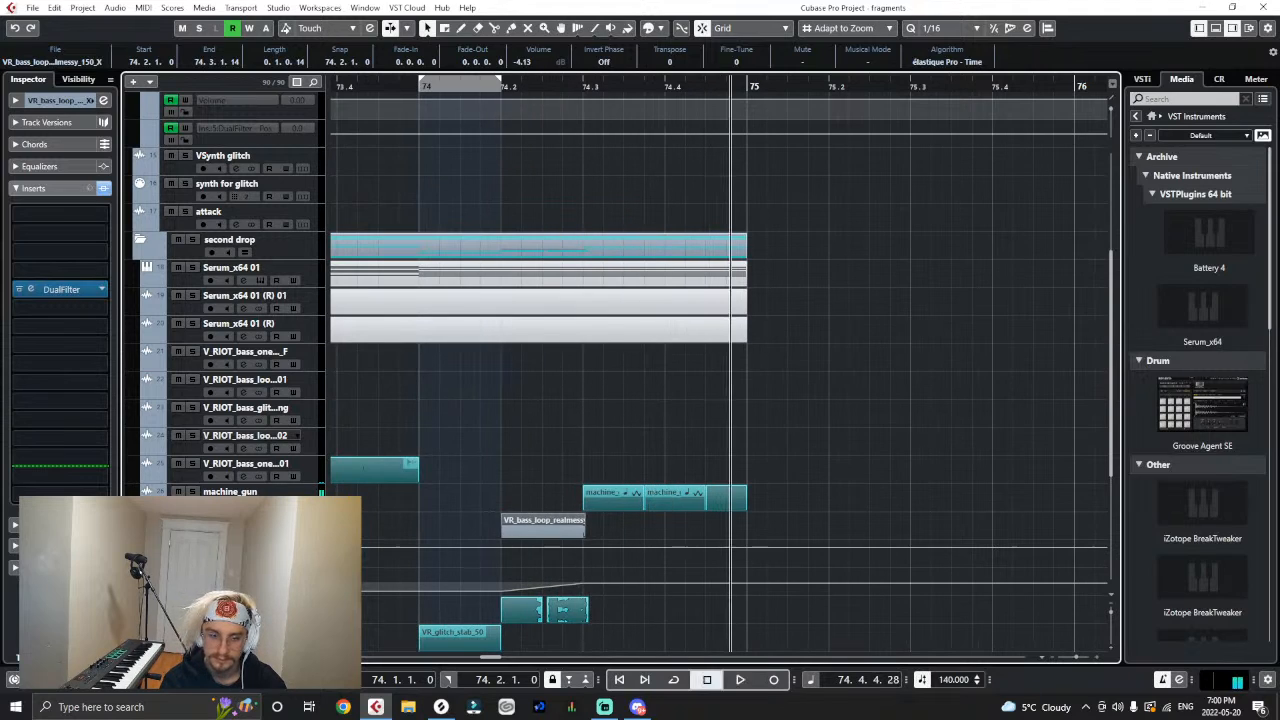
- Solo the realmessy track and play its filtered clip from 74.2
{"action": "key", "text": "s"}
{"action": "left_click", "coordinate": [489, 114]}
{"action": "left_click", "coordinate": [499, 92]}
{"action": "key", "text": "space"}
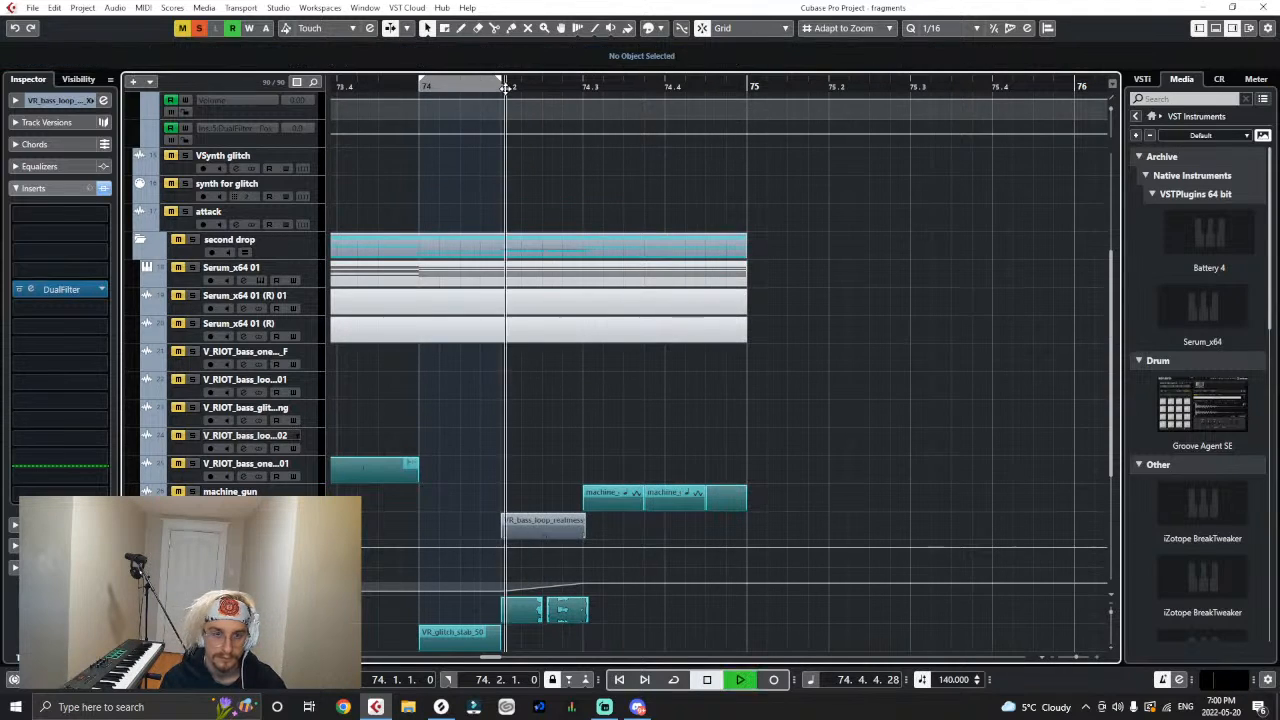
{"action": "key", "text": "space"}
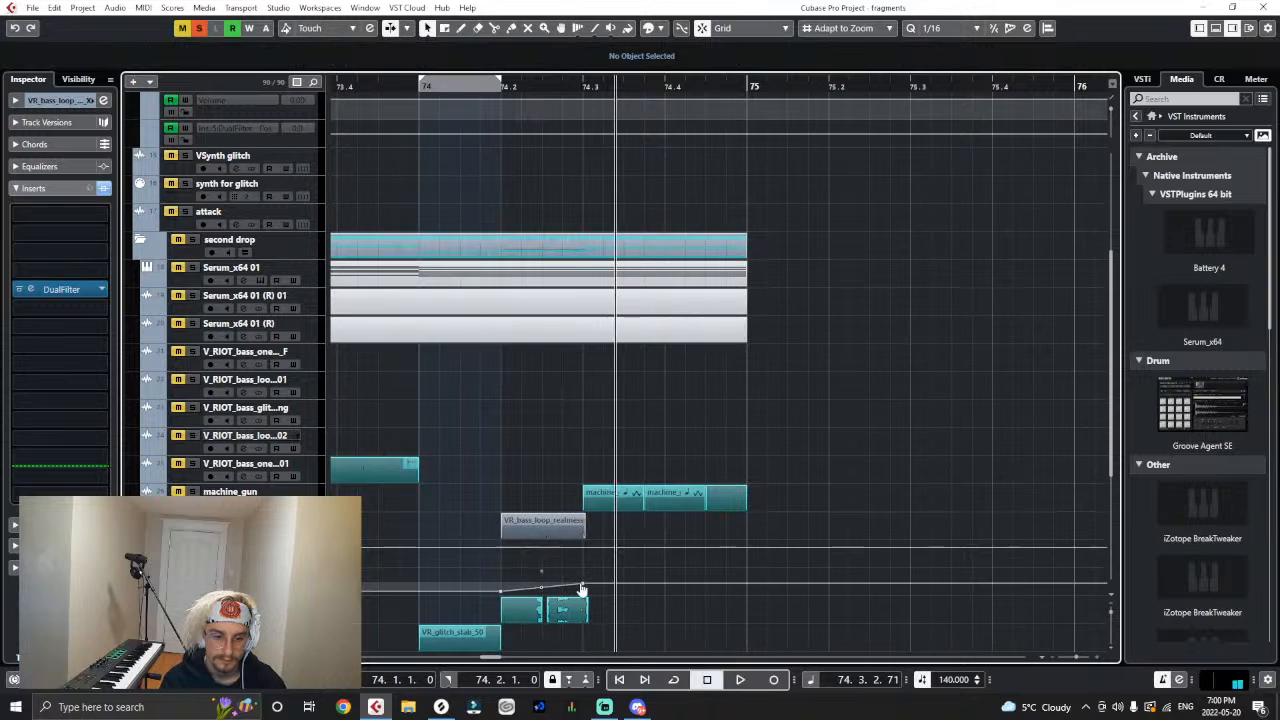
- Try moving the realmessy clip's start to 74.2.1.60 and play it soloed
{"action": "left_click", "coordinate": [568, 522]}
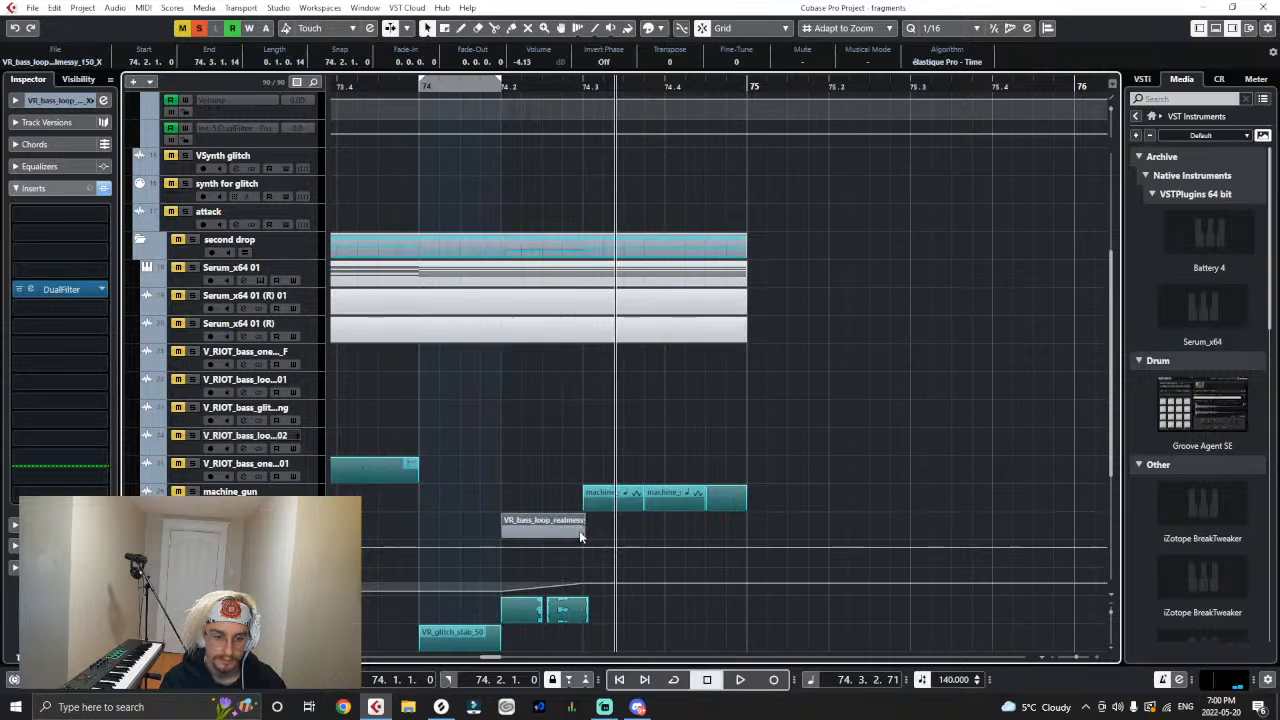
{"action": "key", "text": "h"}
{"action": "key", "text": "h"}
{"action": "key", "text": "h"}
{"action": "left_click_drag", "start_coordinate": [513, 536], "coordinate": [535, 537]}
{"action": "left_click", "coordinate": [375, 92]}
{"action": "key", "text": "space"}
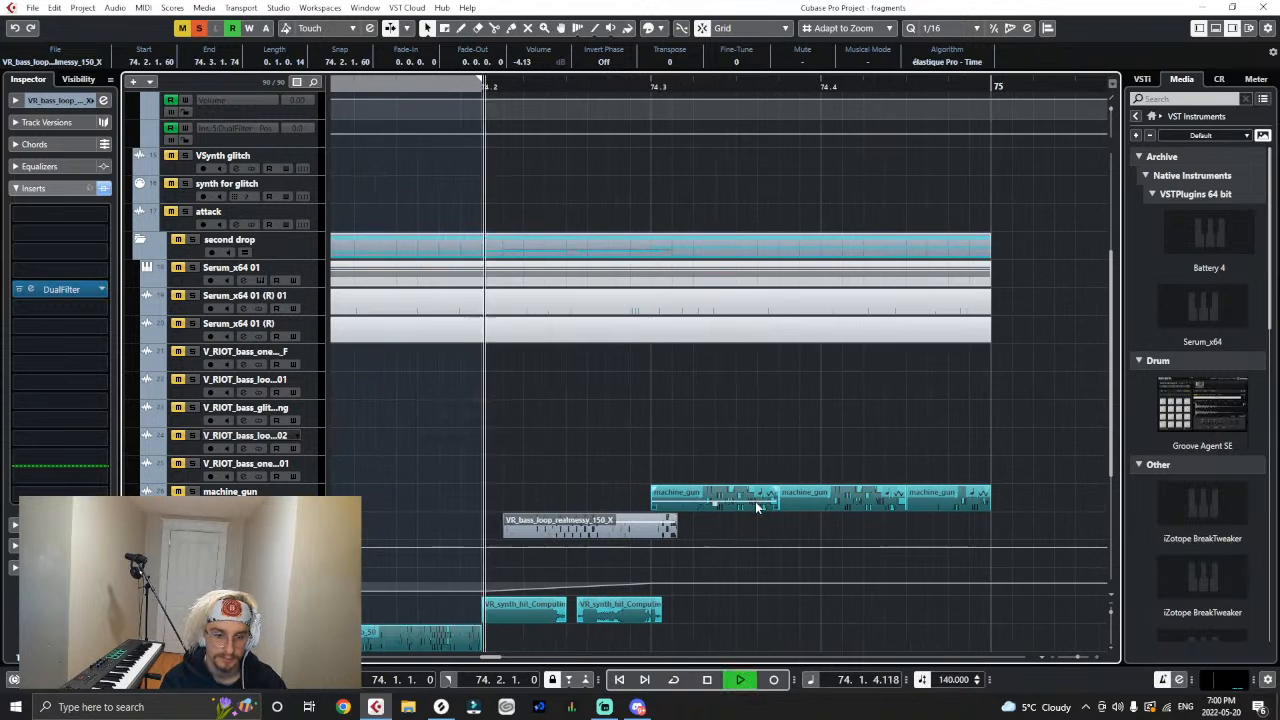
{"action": "key", "text": "space"}
- Move the realmessy clip to start at 74.2.1.30 and play it soloed from bar 74
{"action": "key", "text": "h"}
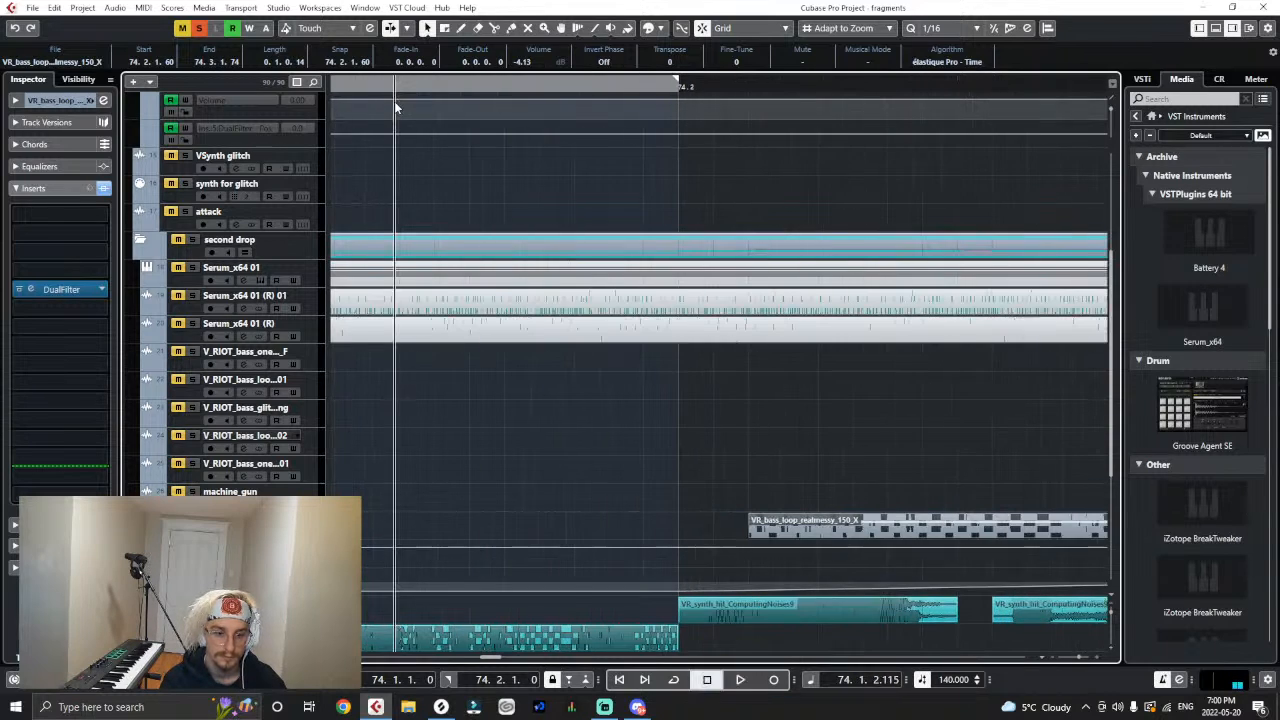
{"action": "key", "text": "g"}
{"action": "key", "text": "g"}
{"action": "key", "text": "g"}
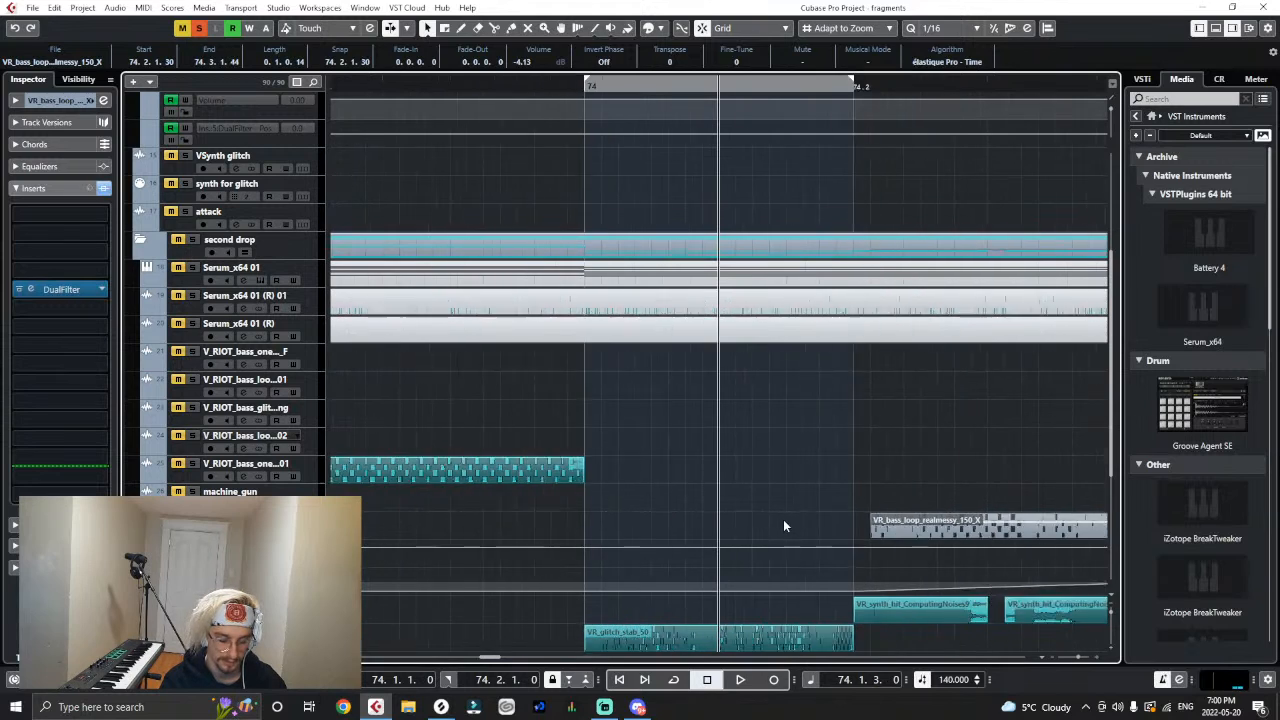
{"action": "key", "text": "space"}
{"action": "key", "text": "space"}
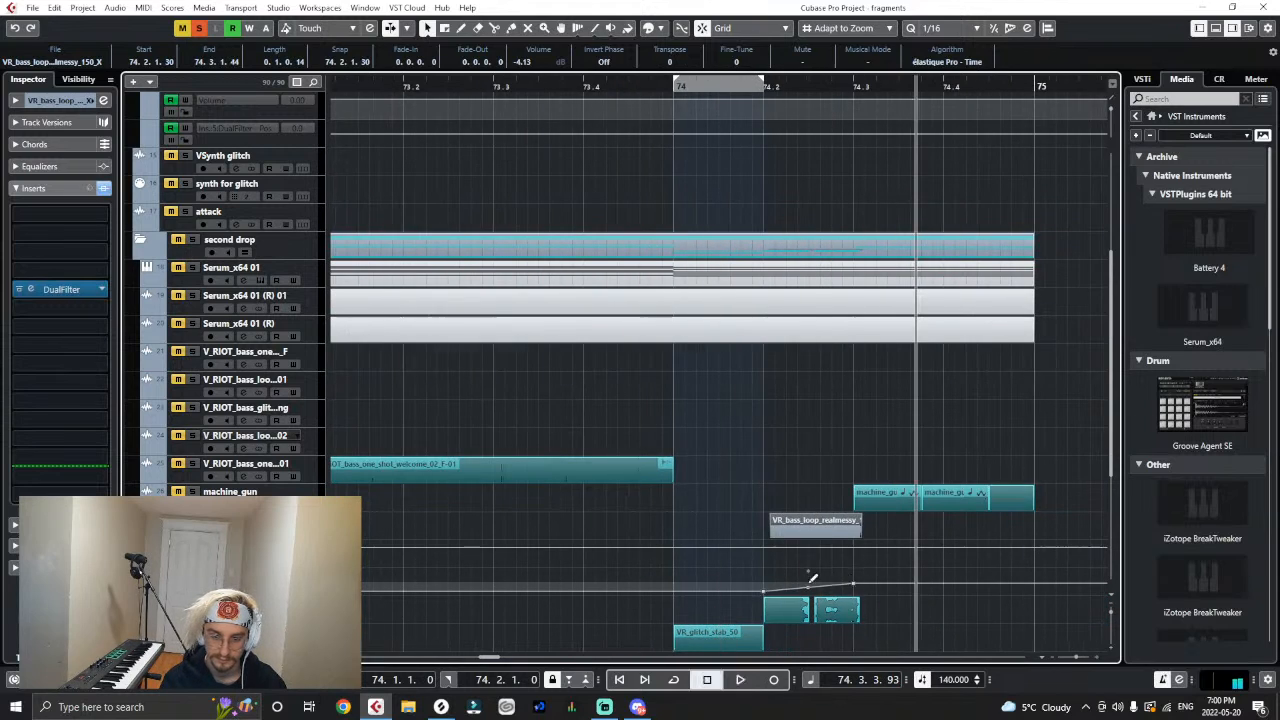
- Raise the DualFilter position point at 74.3.1.0 to 5.5 and automate the realmessy track's volume from -2.85 at 74.2.1 to 3.37 at 74.3.1.0
{"action": "key", "text": "h"}
{"action": "left_click", "coordinate": [630, 588]}
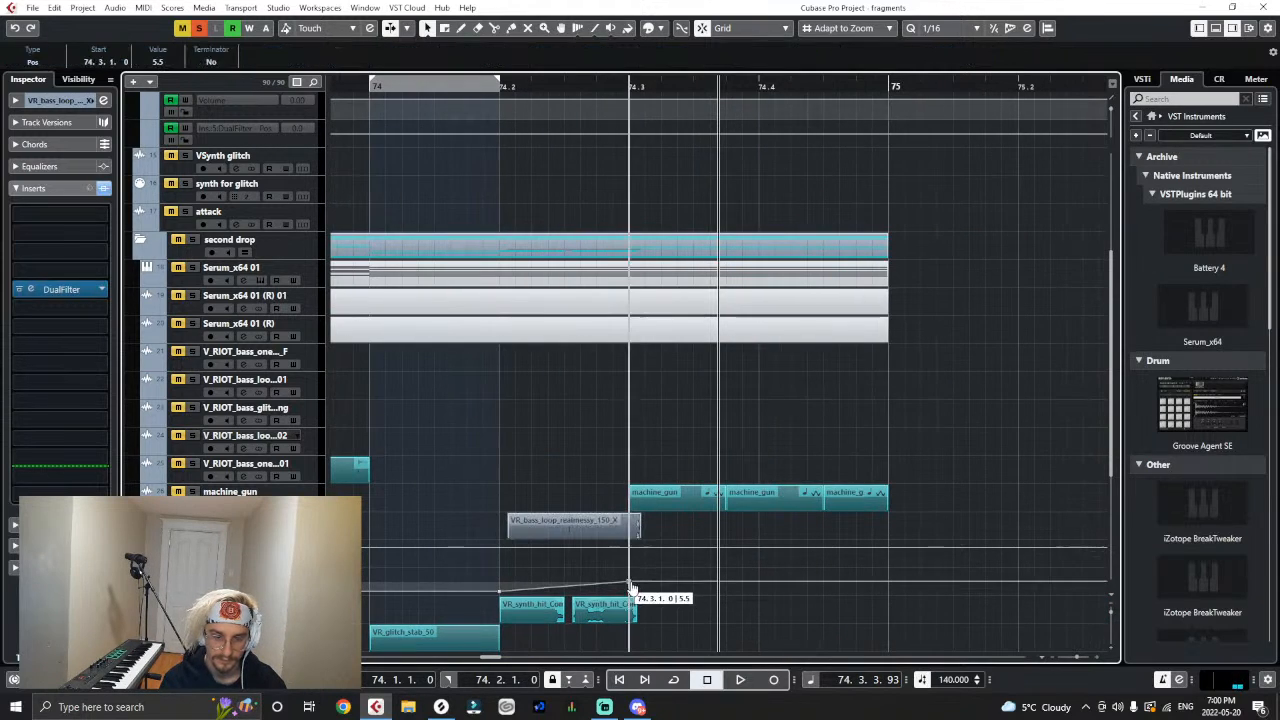
{"action": "left_click", "coordinate": [628, 546]}
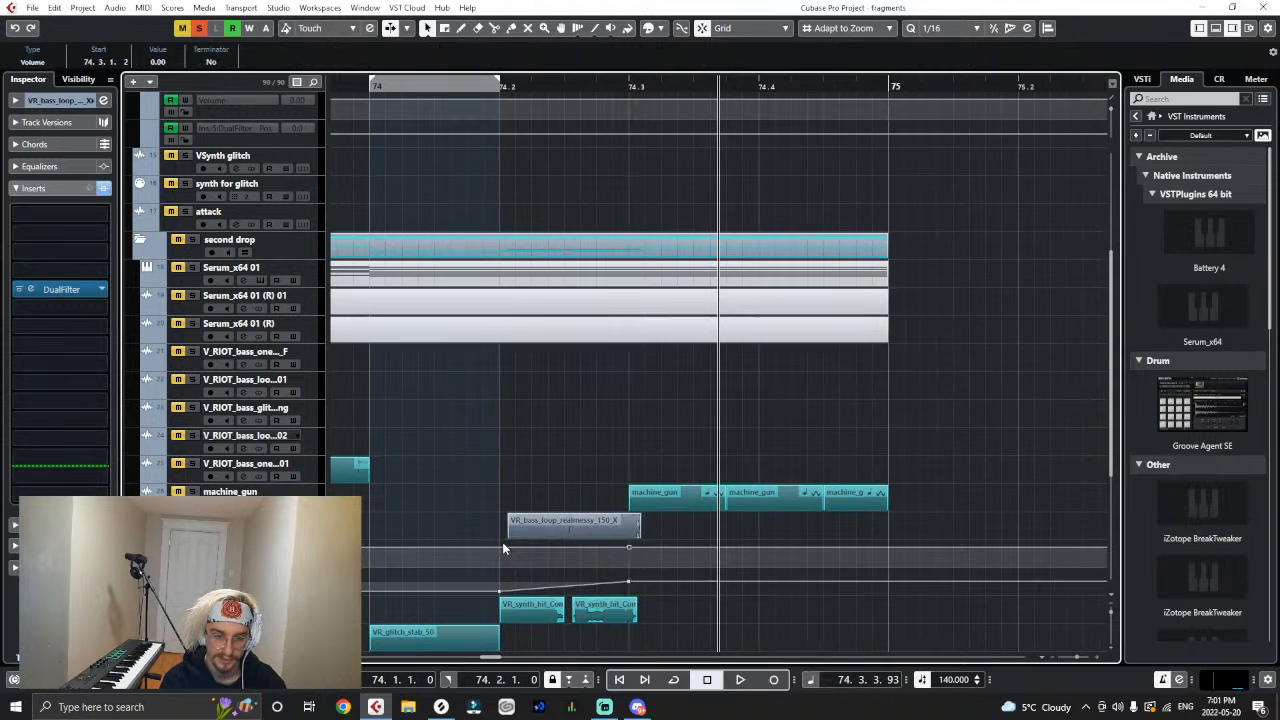
{"action": "left_click", "coordinate": [654, 547]}
{"action": "left_click_drag", "start_coordinate": [508, 547], "coordinate": [502, 553]}
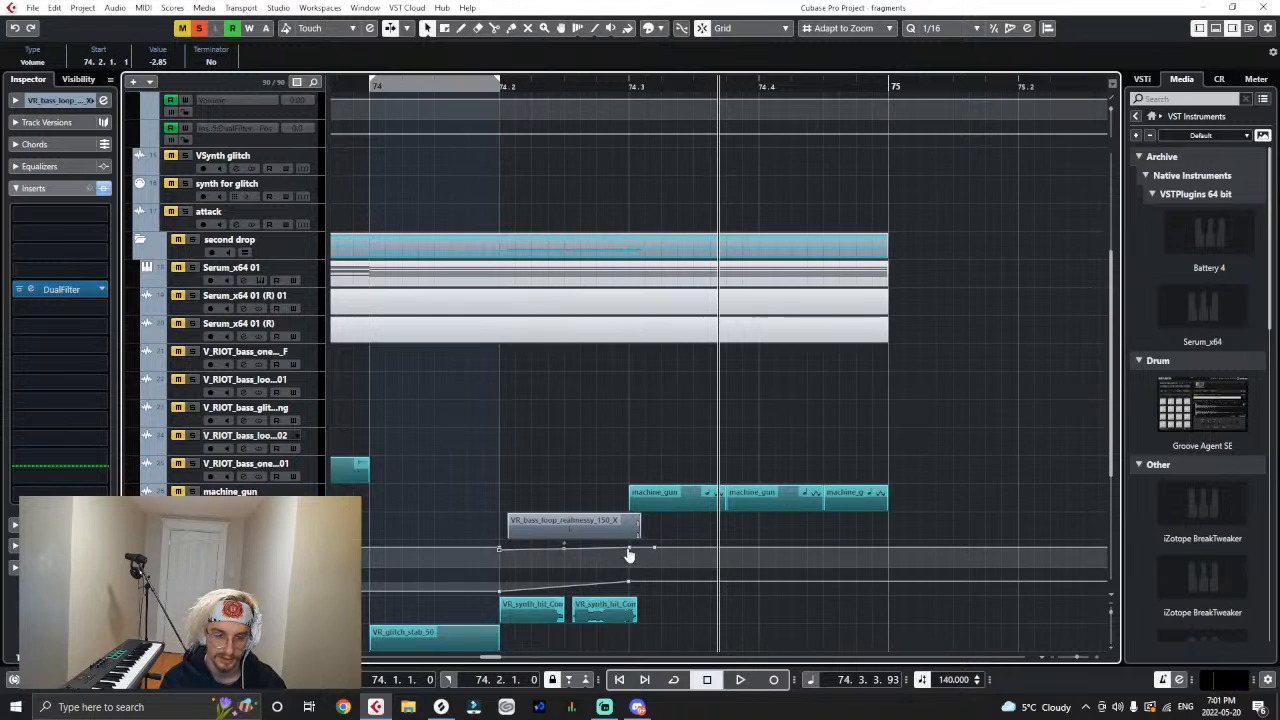
{"action": "left_click_drag", "start_coordinate": [630, 553], "coordinate": [631, 548]}
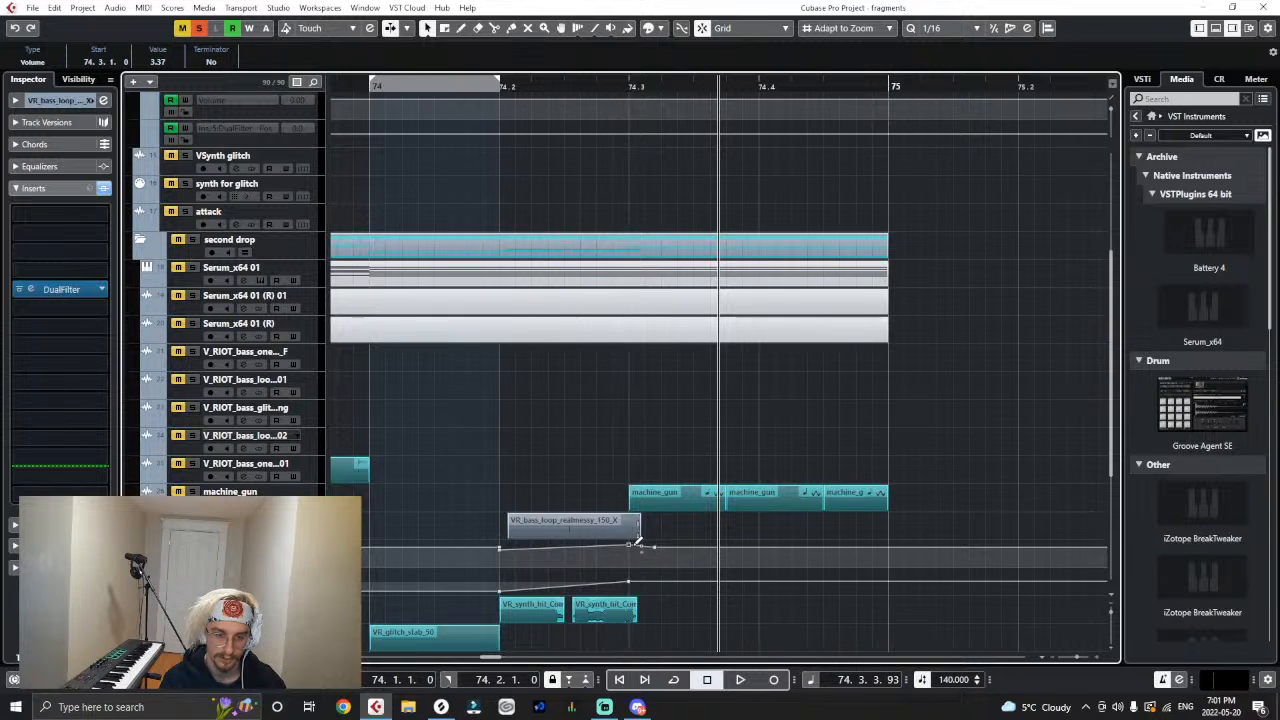
- Play the soloed realmessy clip from 74.2 with its volume and filter automation, and unsolo the track
{"action": "left_click", "coordinate": [505, 88]}
{"action": "key", "text": "space"}
{"action": "key", "text": "space"}
{"action": "key", "text": "g"}
{"action": "key", "text": "g"}
{"action": "key", "text": "g"}
{"action": "key", "text": "g"}
{"action": "key", "text": "g"}
{"action": "key", "text": "g"}
{"action": "key", "text": "g"}
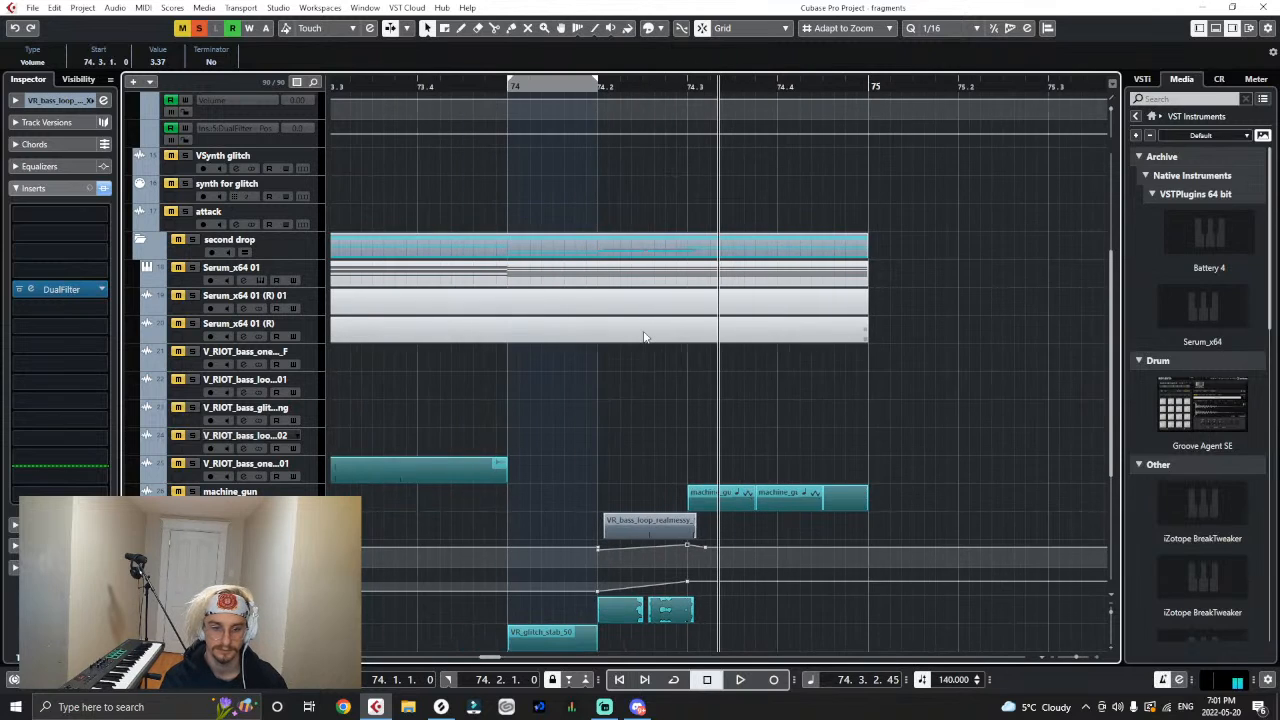
{"action": "left_click", "coordinate": [204, 27]}
- Colour the VR_bass_loop_realmessy_150_X clip teal to match the other drop samples and deselect it
{"action": "key", "text": "g"}
{"action": "key", "text": "g"}
{"action": "right_click", "coordinate": [836, 496]}
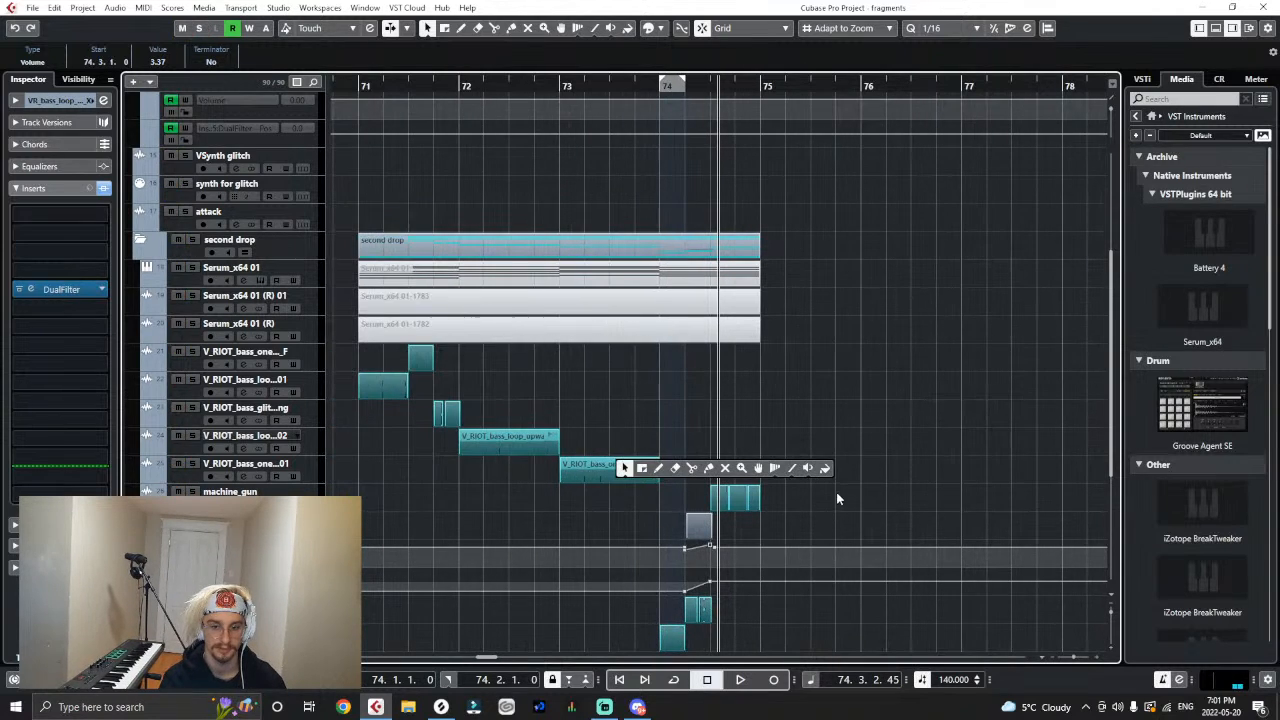
{"action": "left_click", "coordinate": [826, 470]}
{"action": "left_click", "coordinate": [706, 523]}
{"action": "key", "text": "1"}
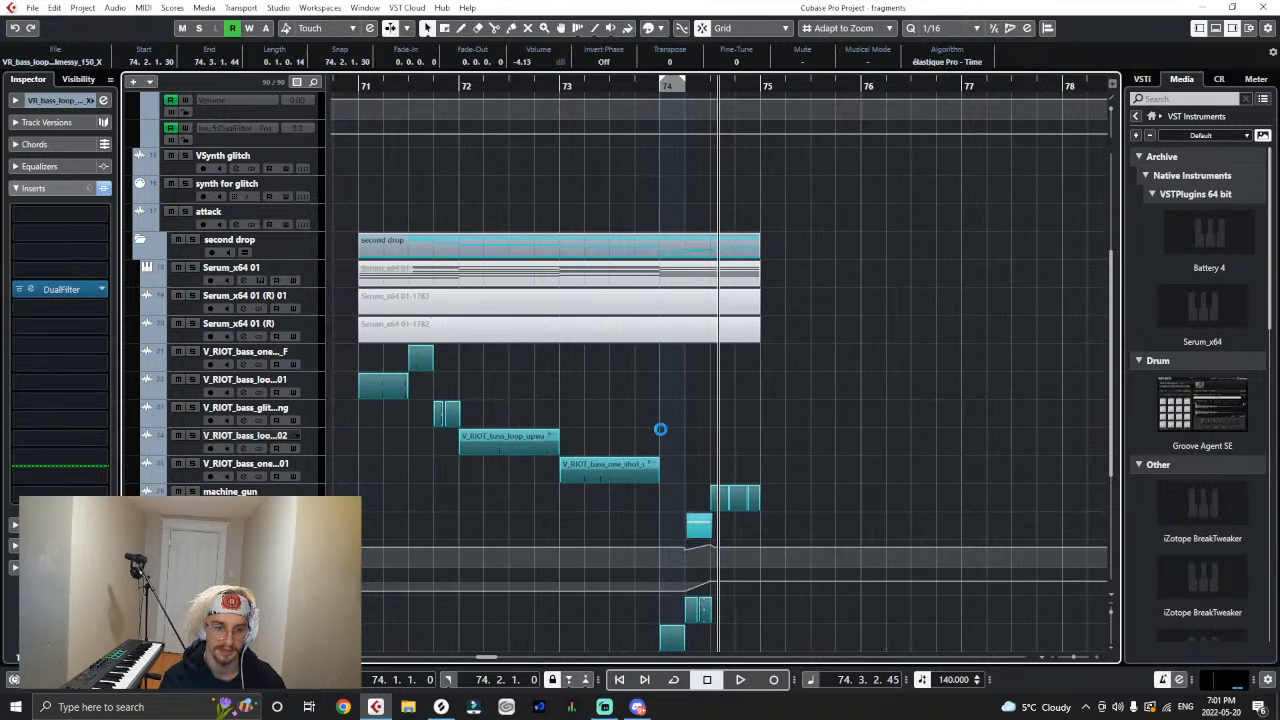
{"action": "left_click", "coordinate": [377, 99]}
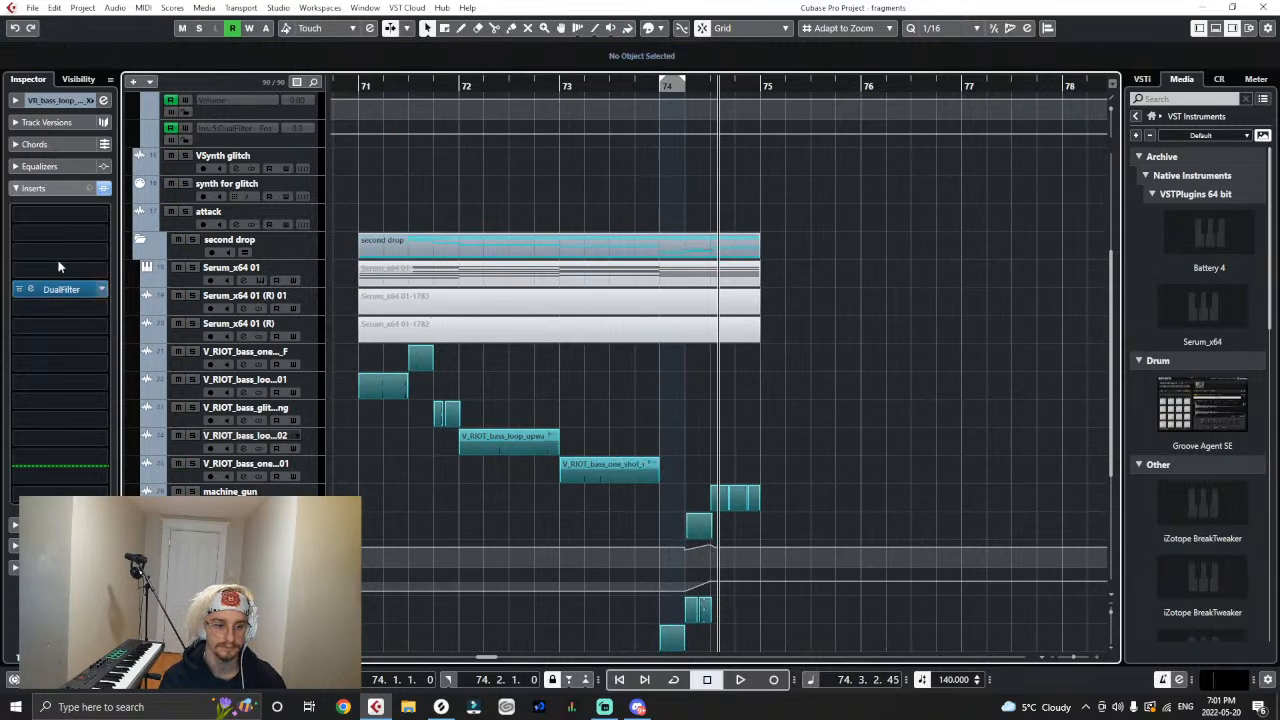
- Route the realmessy track's output from the Stereo Out to the colour track's side
{"action": "left_click", "coordinate": [20, 190]}
{"action": "left_click", "coordinate": [20, 101]}
{"action": "left_click", "coordinate": [50, 229]}
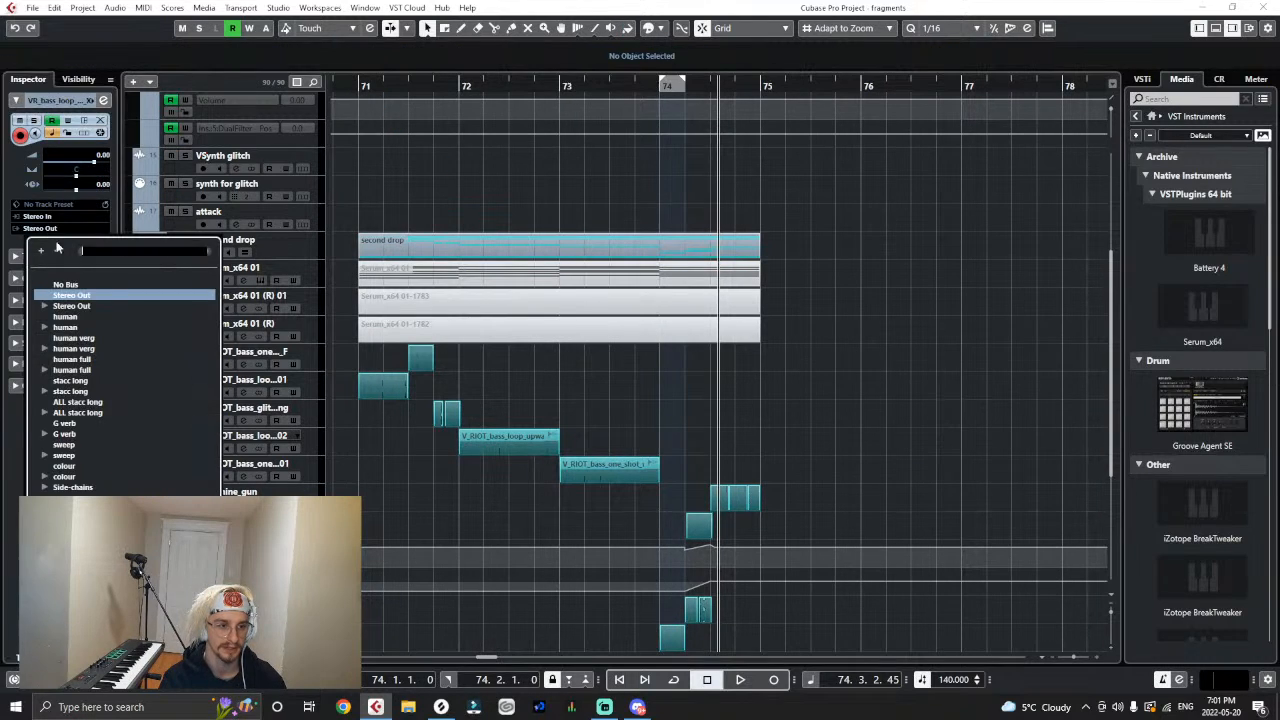
{"action": "left_click", "coordinate": [68, 476]}
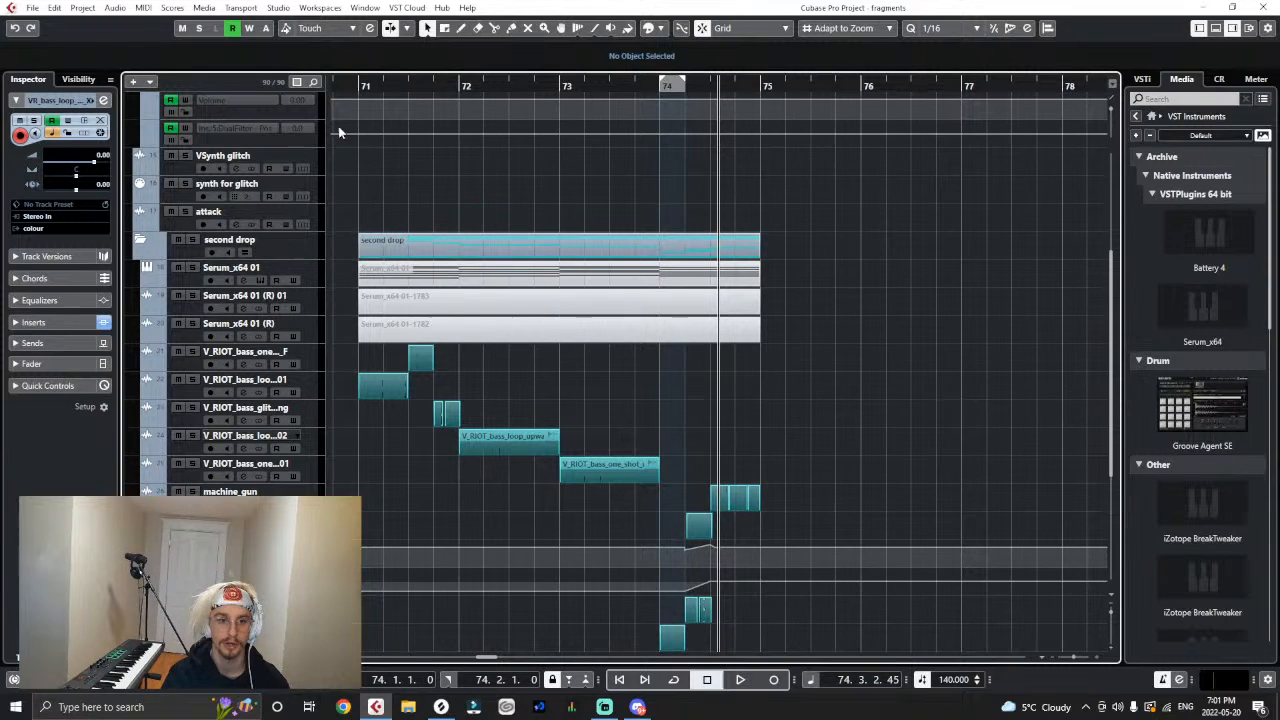
- Solo the VR_bass_loop_realmessy_150_X and colour tracks and play from the start of bar 74
{"action": "left_click", "coordinate": [357, 86]}
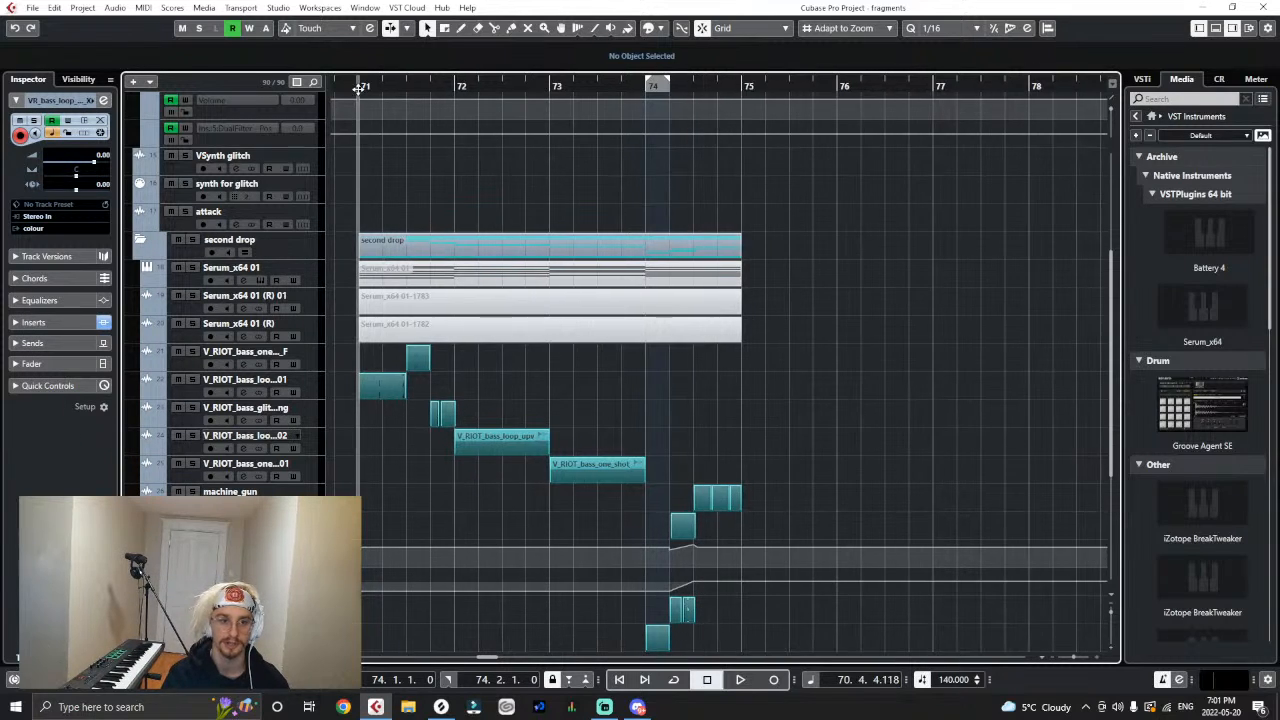
{"action": "left_click", "coordinate": [690, 86]}
{"action": "left_click", "coordinate": [193, 519]}
{"action": "scroll", "coordinate": [193, 519], "scroll_direction": "down", "scroll_amount": 4}
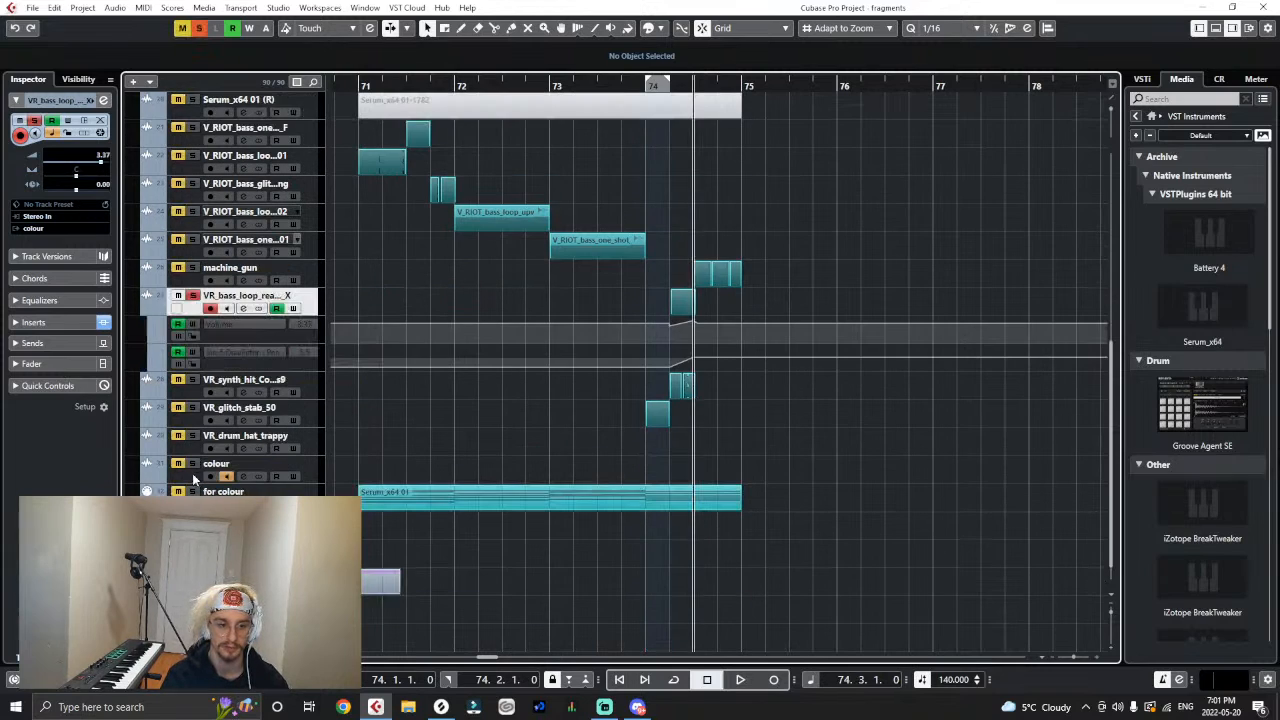
{"action": "left_click", "coordinate": [647, 86]}
{"action": "key", "text": "space"}
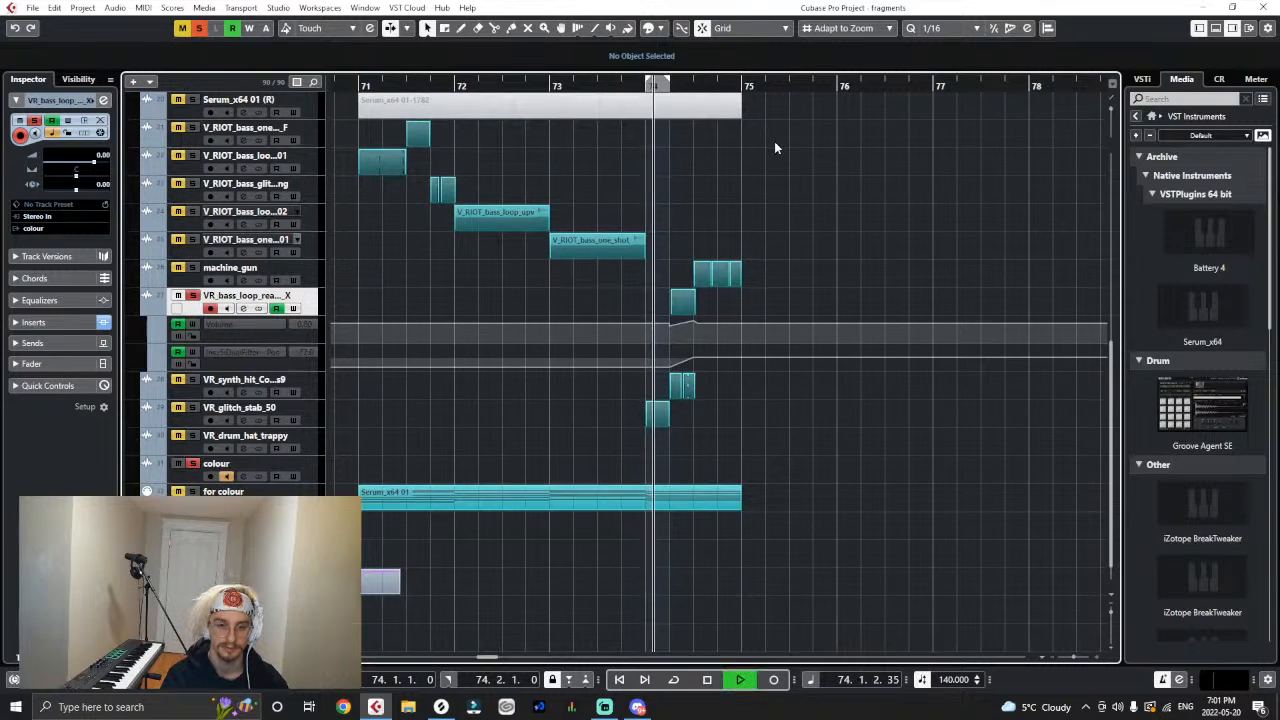
{"action": "key", "text": "space"}
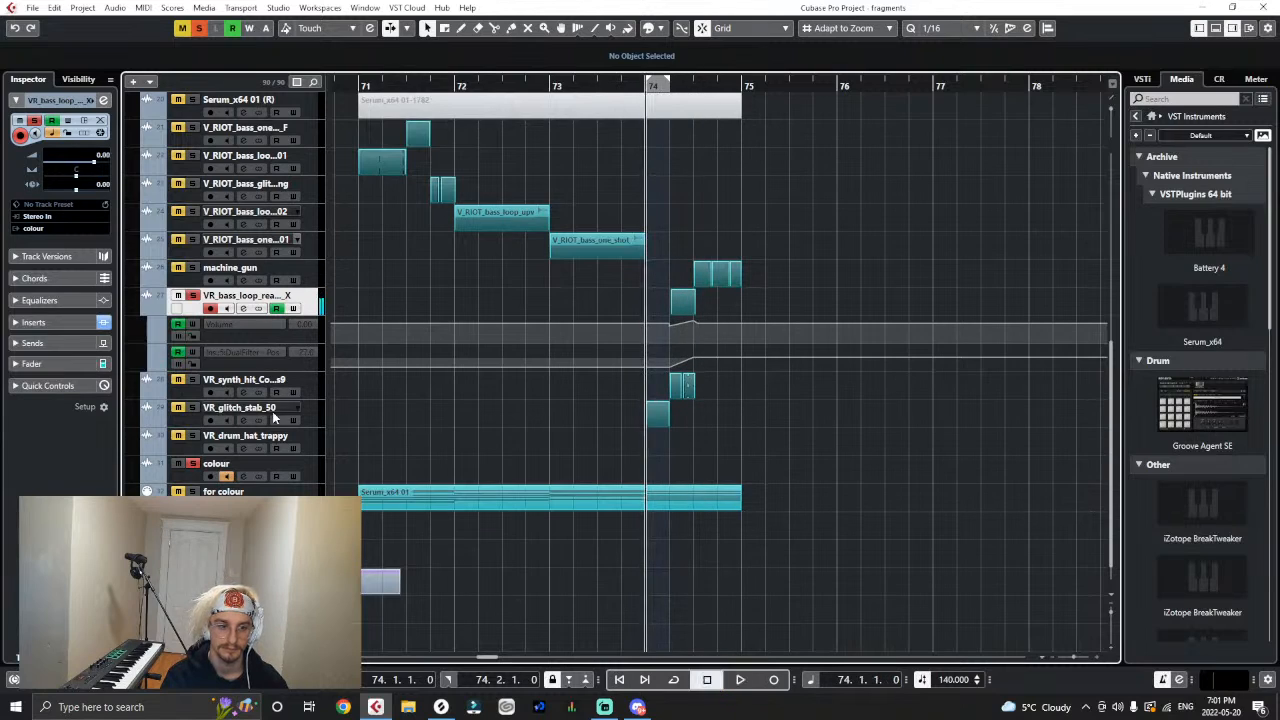
- Solo the "for colour" track as well and play bar 74 again
{"action": "left_click", "coordinate": [189, 490]}
{"action": "key", "text": "space"}
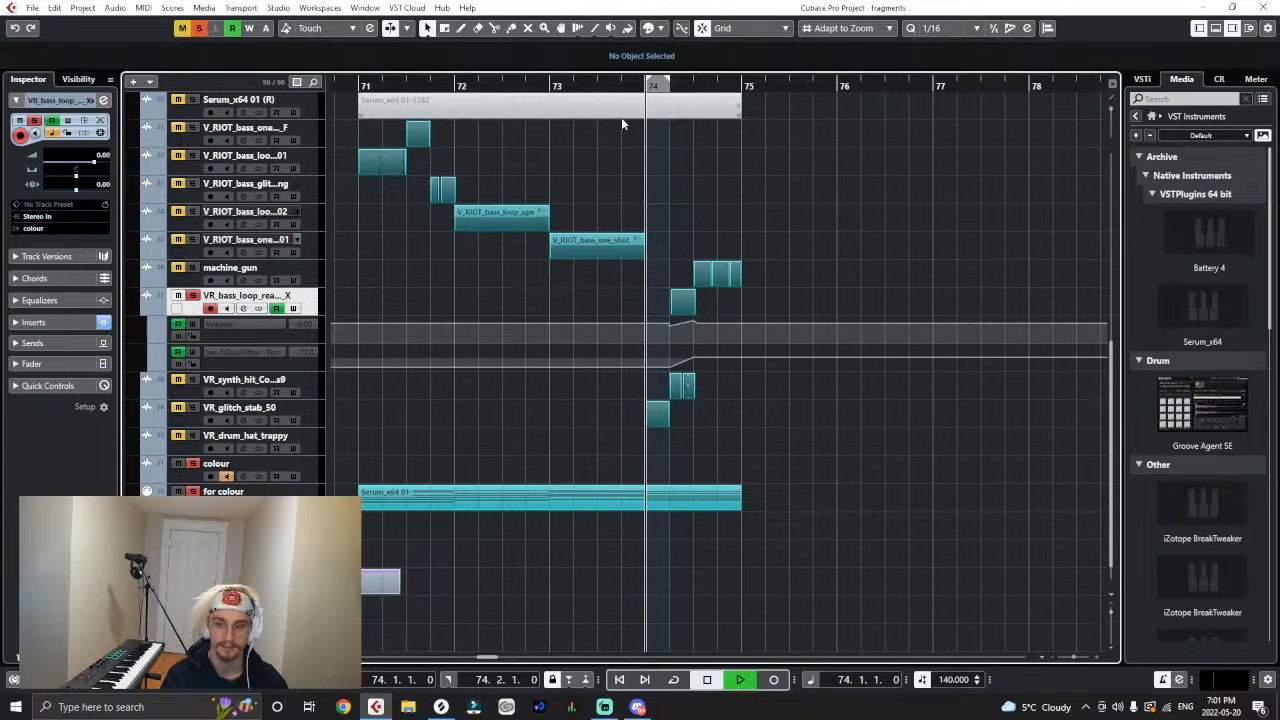
{"action": "key", "text": "space"}
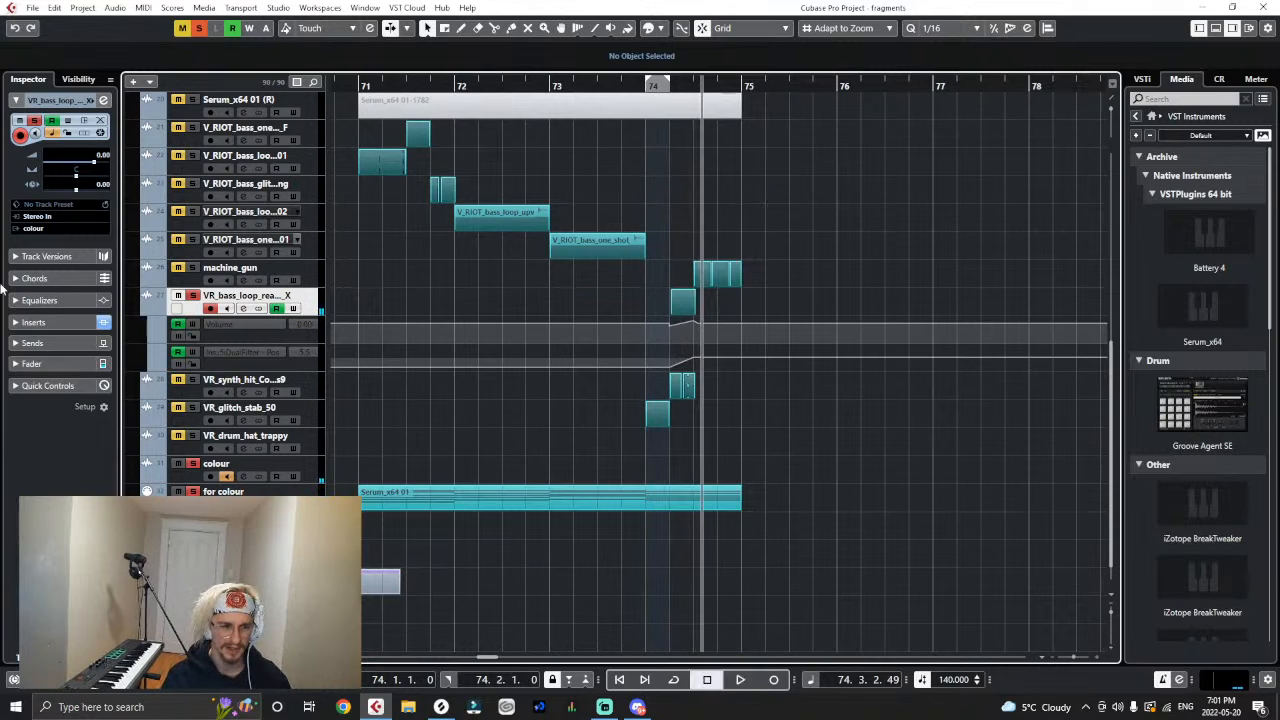
- Route the VR_bass_loop_realmessy track's output back to Stereo Out and add a send to colour in its first send slot
{"action": "left_click", "coordinate": [44, 229]}
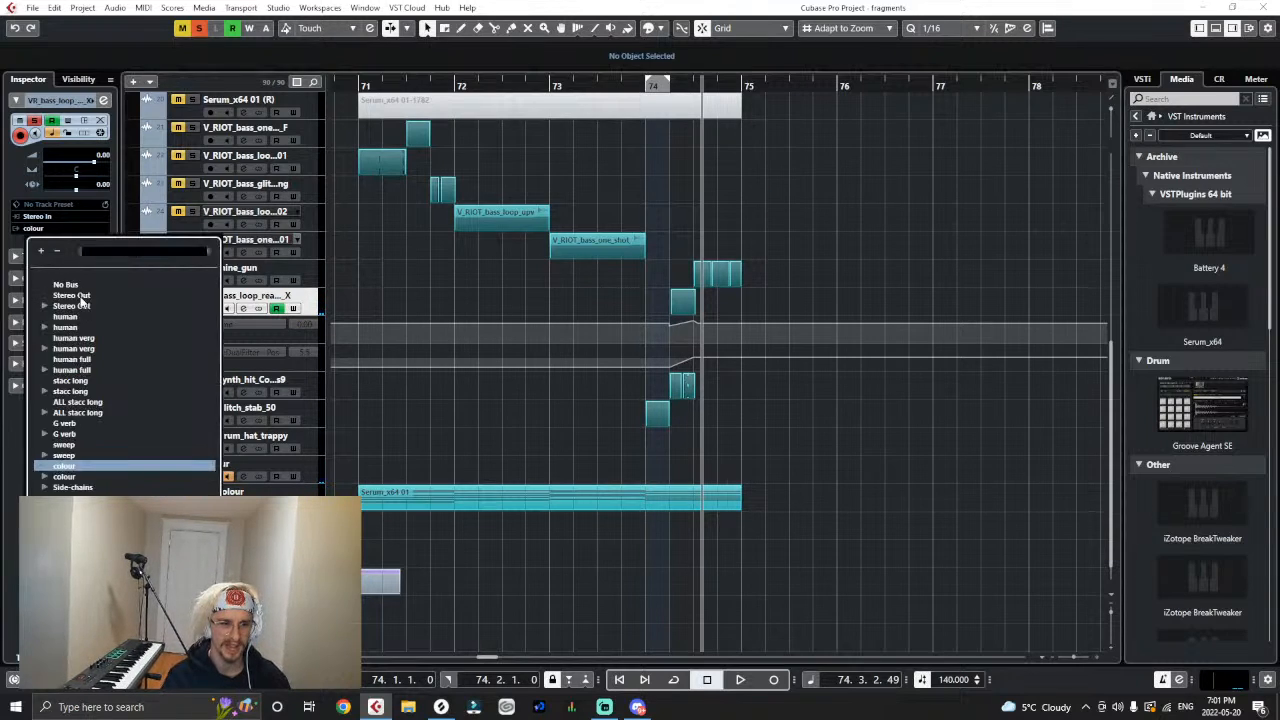
{"action": "left_click", "coordinate": [80, 296]}
{"action": "left_click", "coordinate": [17, 343]}
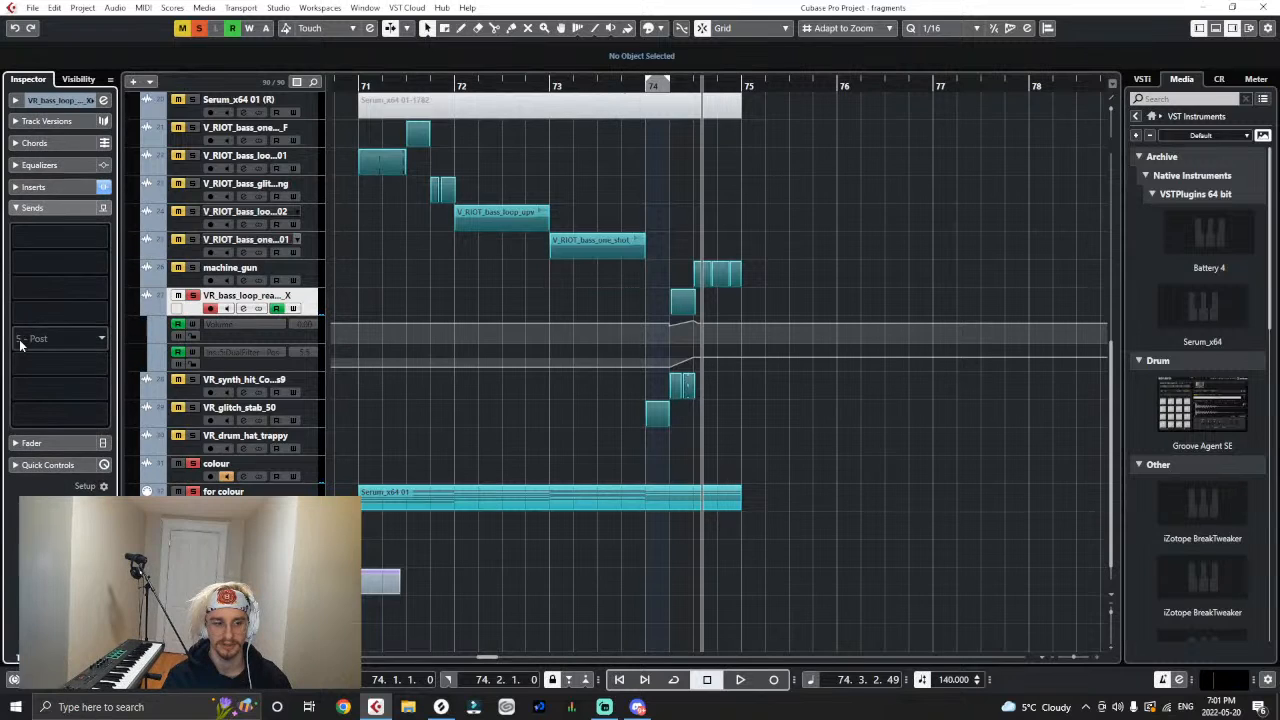
{"action": "left_click", "coordinate": [44, 242]}
{"action": "type", "text": "co"}
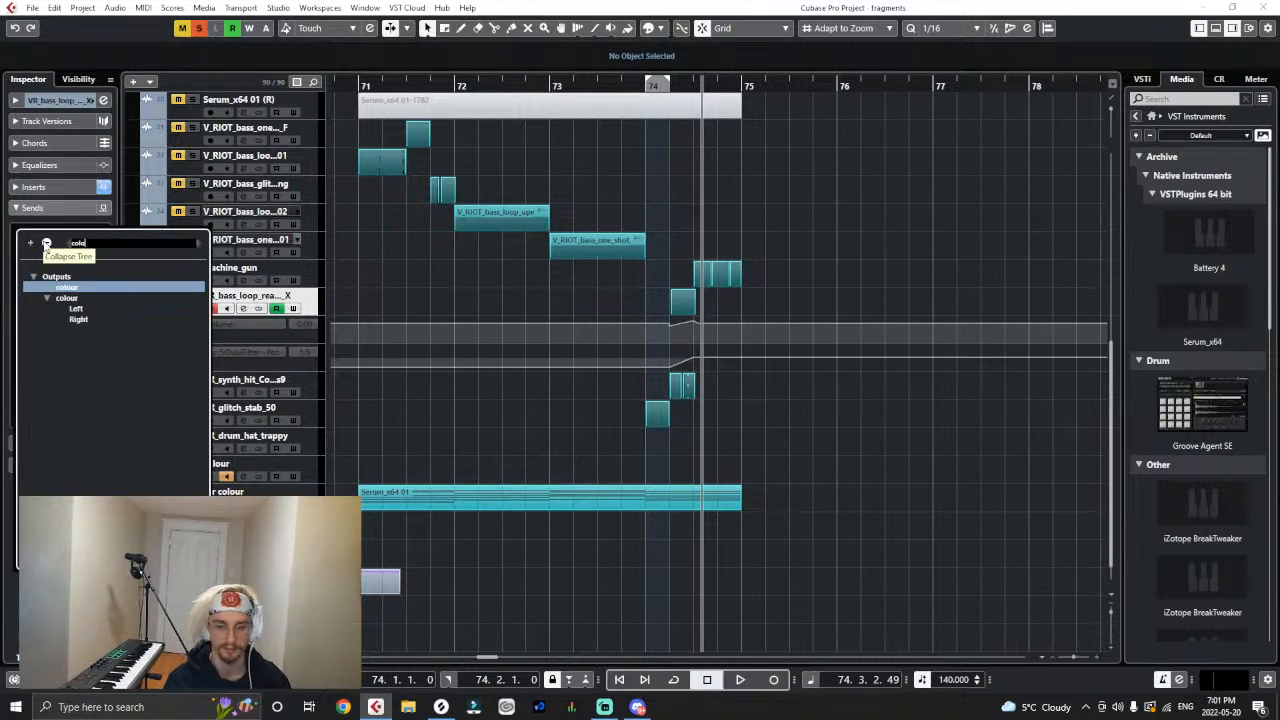
{"action": "type", "text": "lo"}
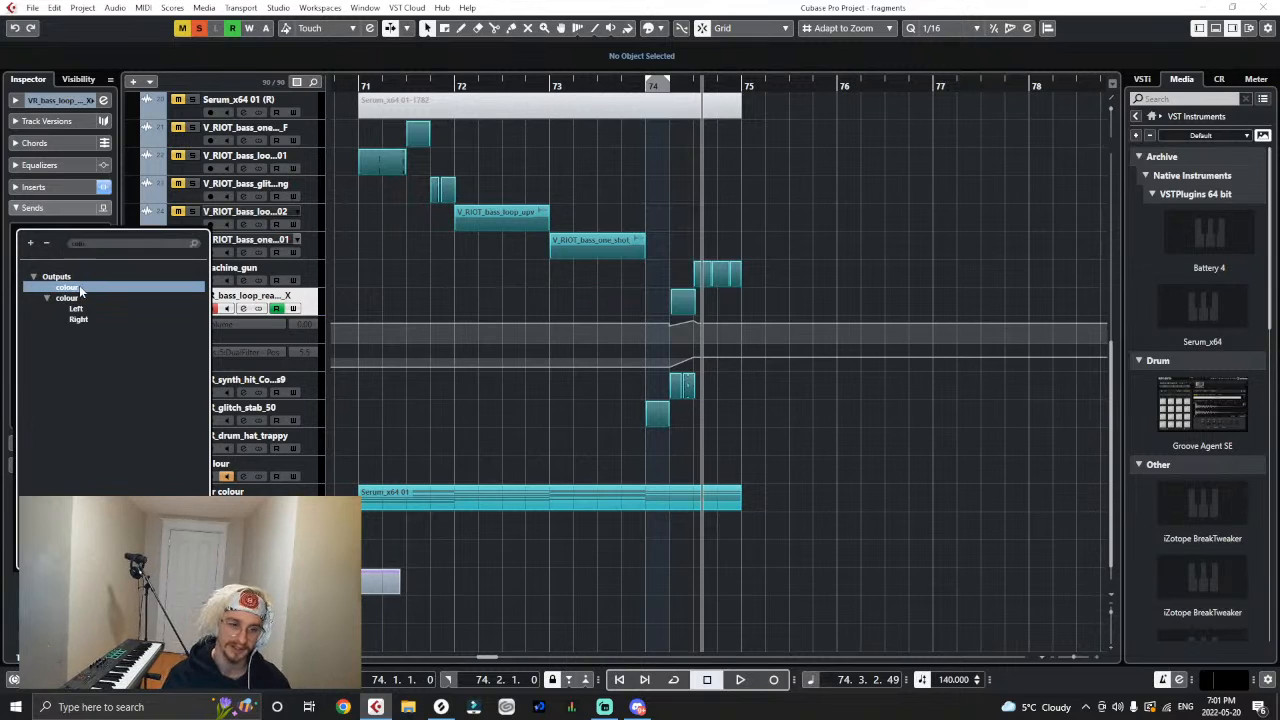
{"action": "left_click", "coordinate": [79, 286]}
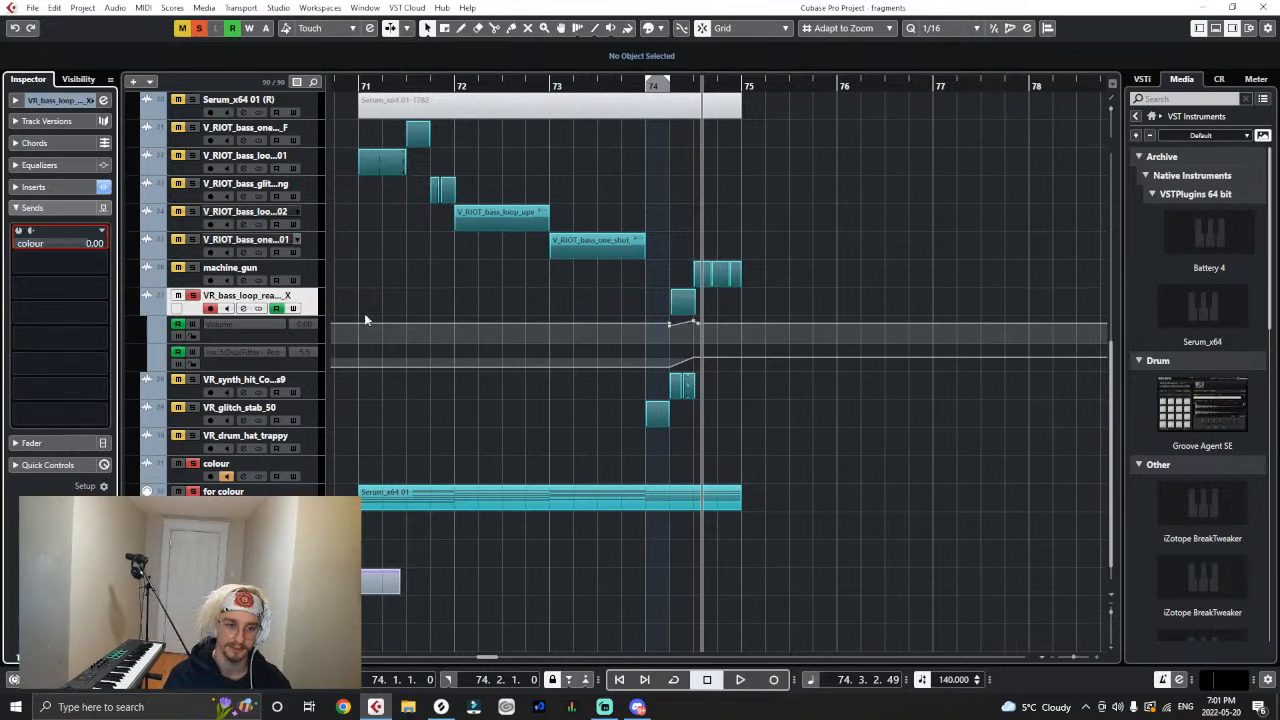
- Play the soloed tracks from the second beat of bar 74
{"action": "left_click", "coordinate": [667, 87]}
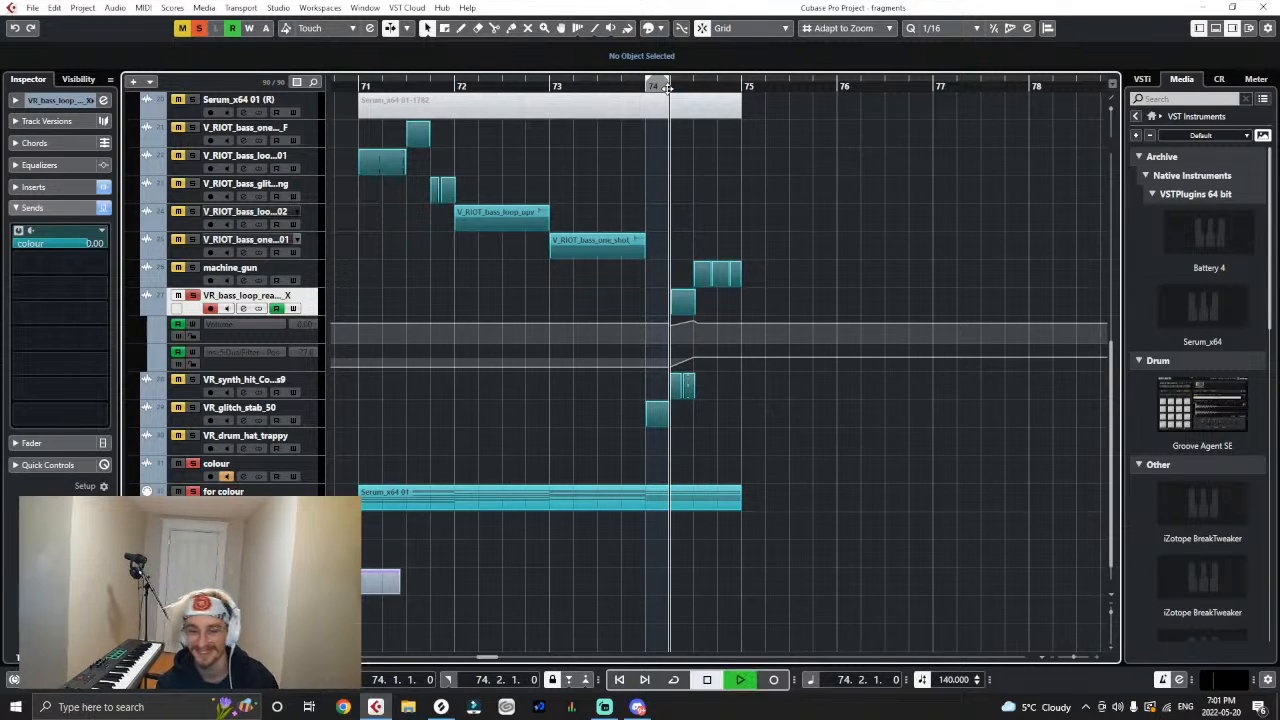
{"action": "key", "text": "space"}
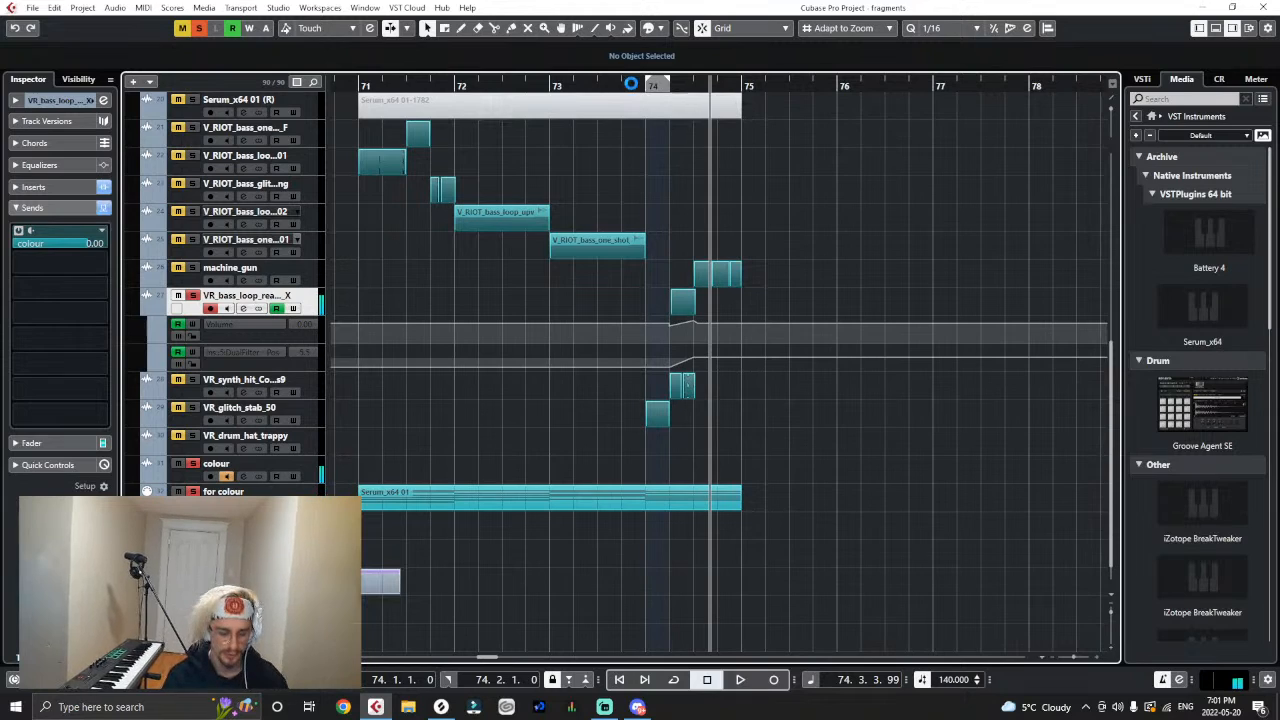
- Clear all mutes and solos in the project and play the full drop from the start of bar 71
{"action": "left_click_drag", "start_coordinate": [341, 88], "coordinate": [351, 84]}
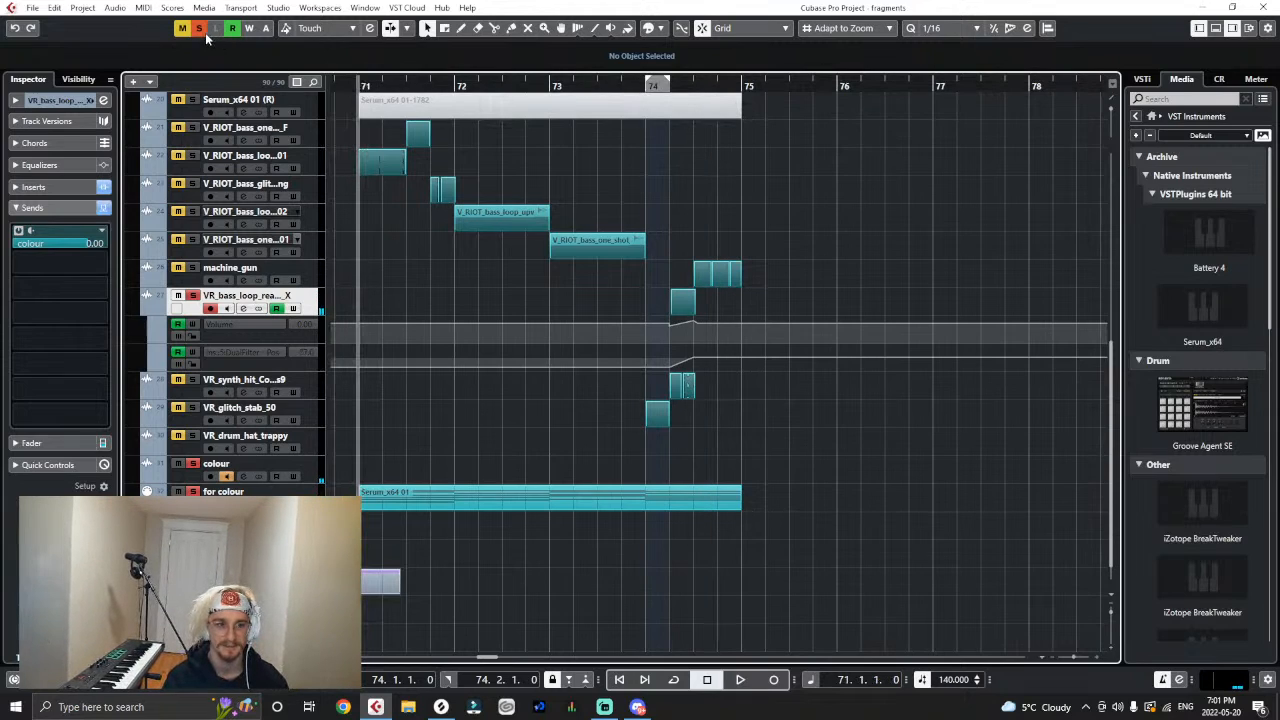
{"action": "left_click", "coordinate": [204, 31]}
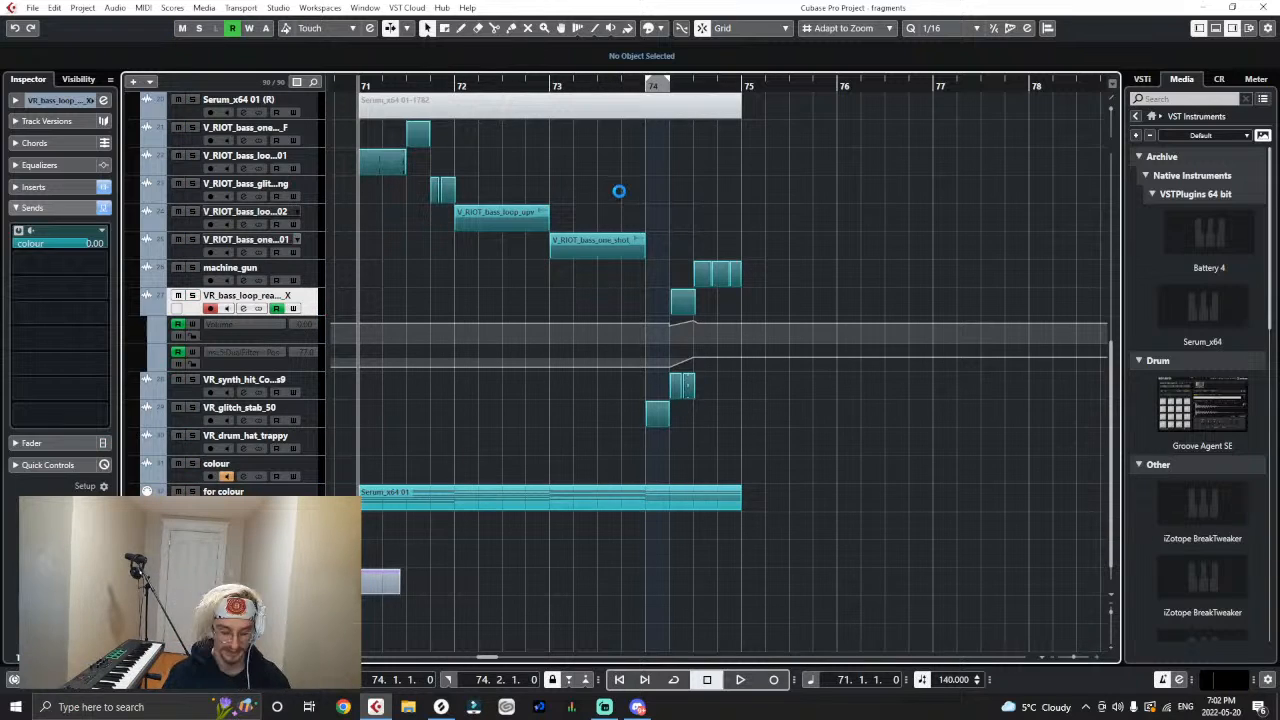
{"action": "key", "text": "g"}
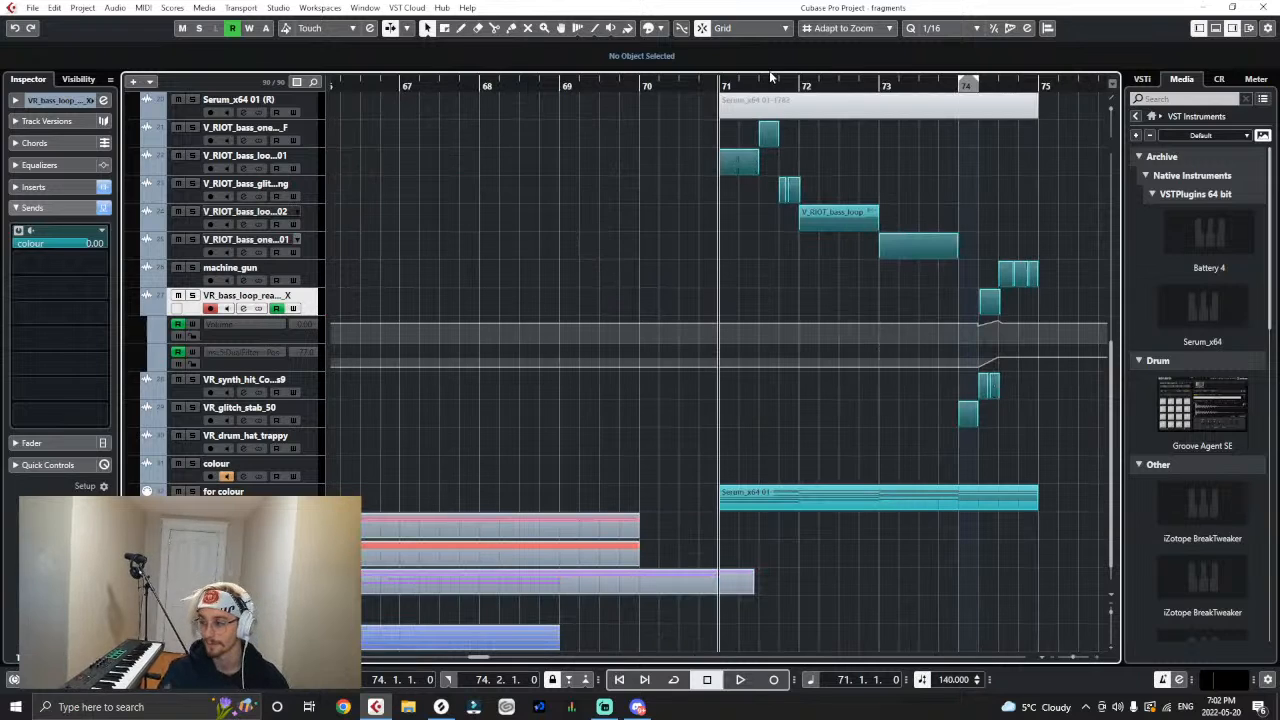
{"action": "key", "text": "space"}
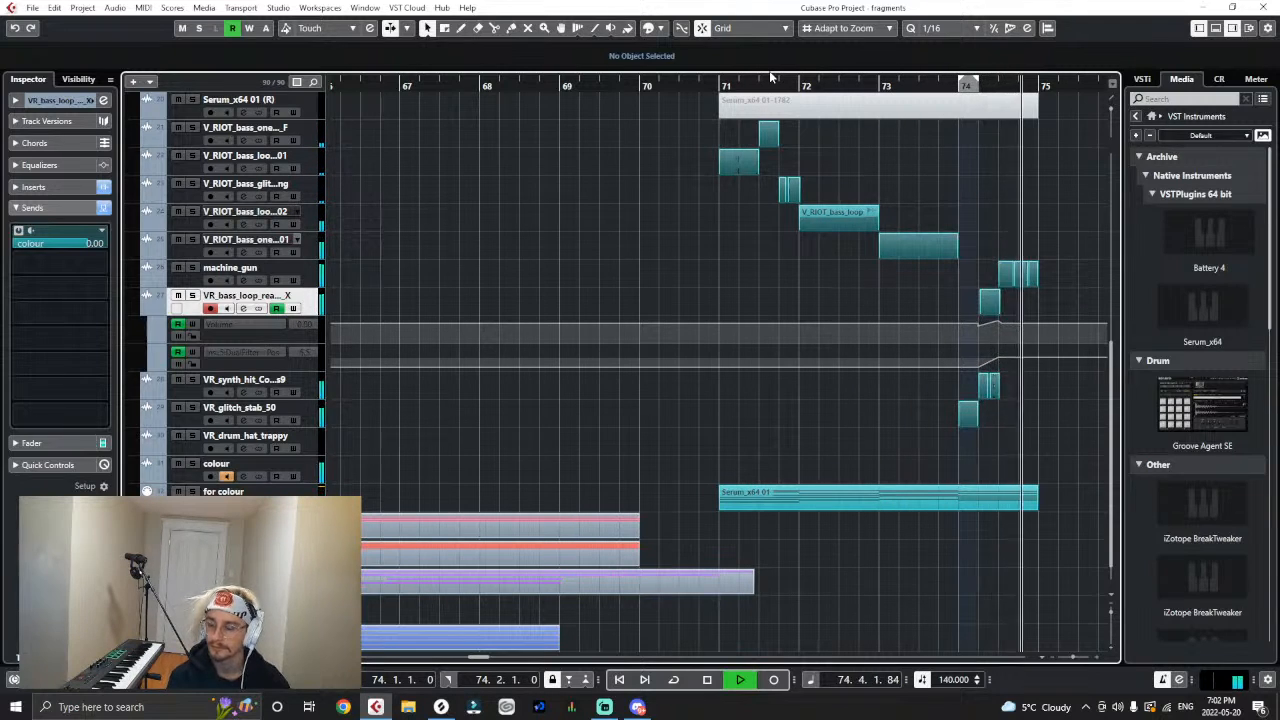
{"action": "key", "text": "space"}
- Move the spare V_RIOT_bass_loop_love_you_getter clip from bar 80 further along its track to start at bar 86
{"action": "key", "text": "g"}
{"action": "key", "text": "g"}
{"action": "key", "text": "g"}
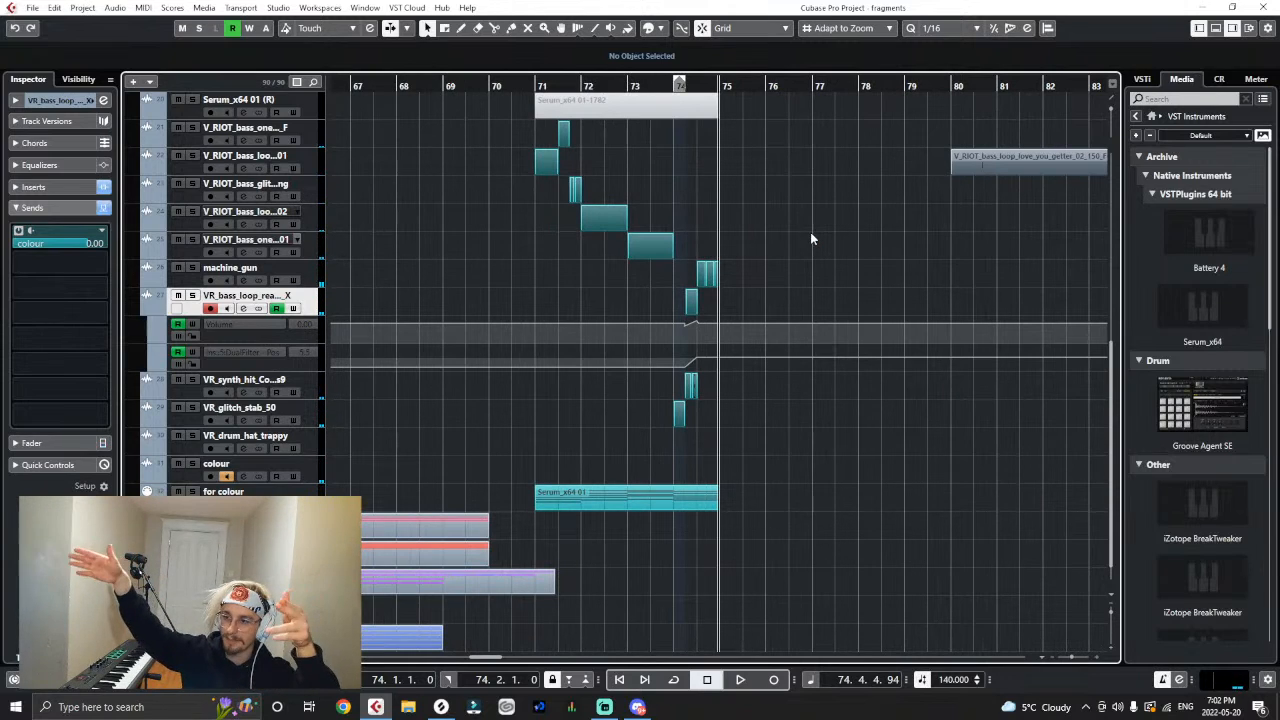
{"action": "key", "text": "g"}
{"action": "key", "text": "g"}
{"action": "key", "text": "g"}
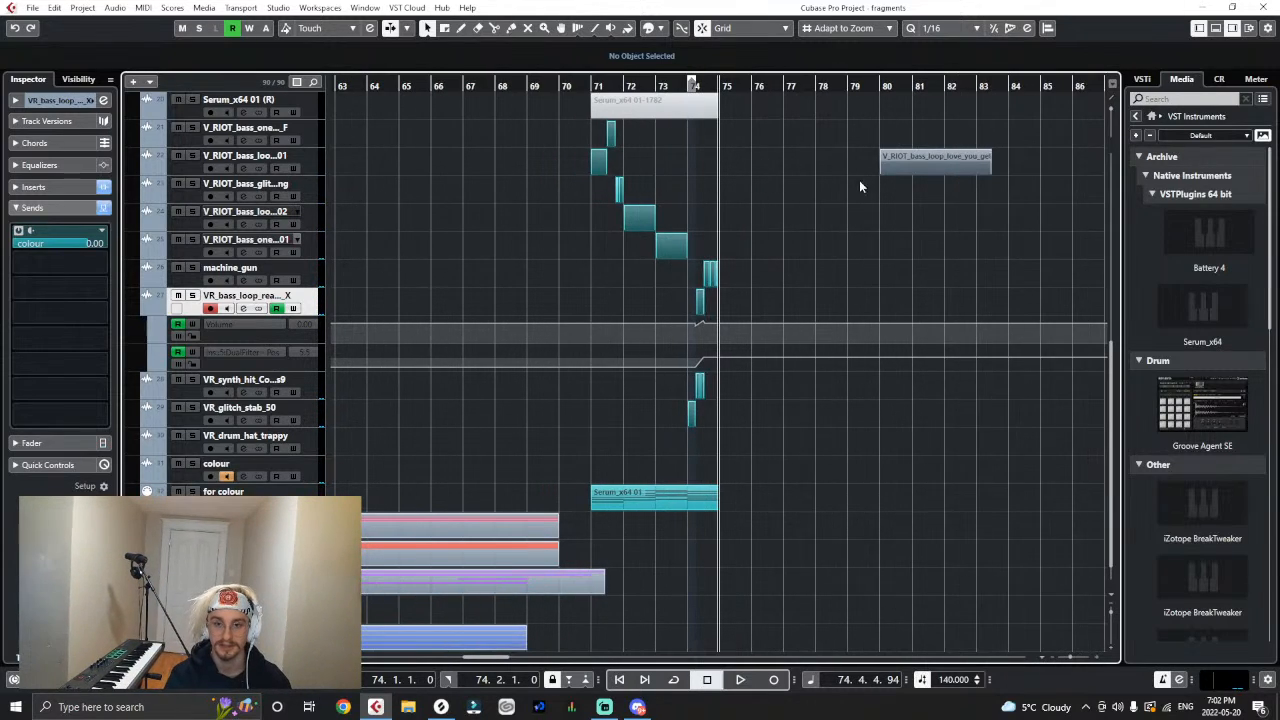
{"action": "left_click_drag", "start_coordinate": [863, 168], "coordinate": [998, 168]}
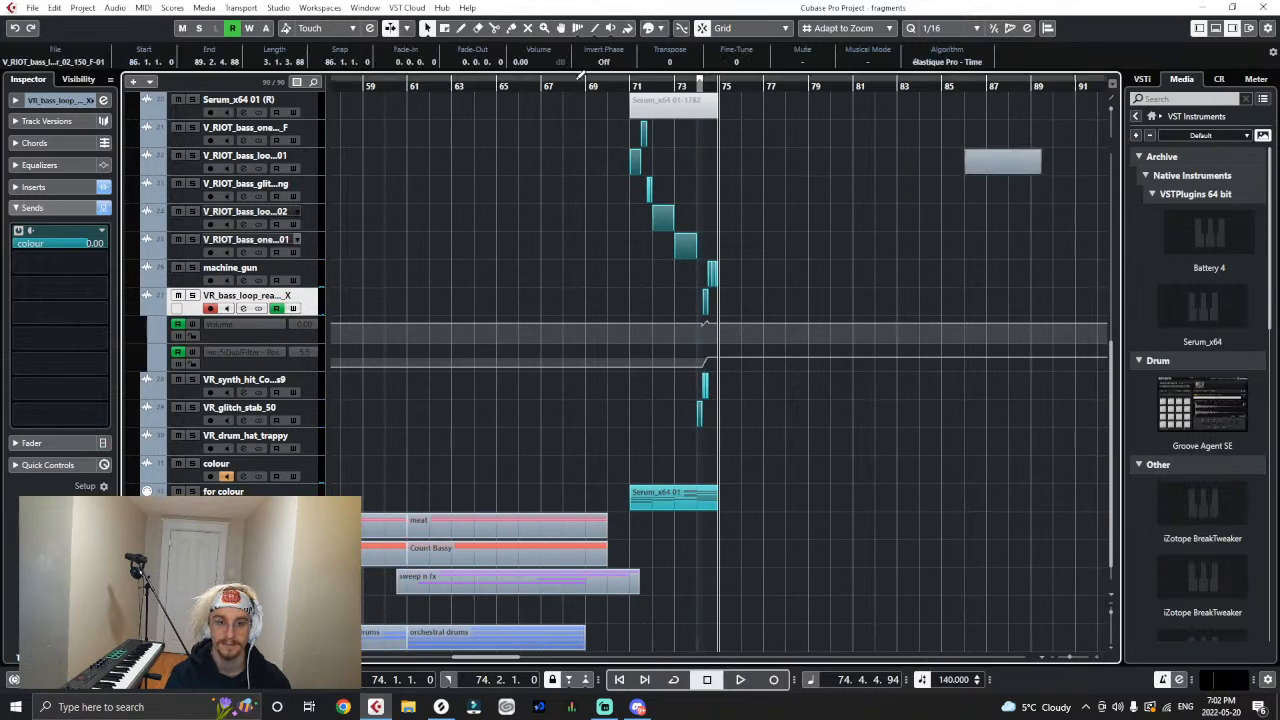
- Play the whole four-bar drop again from the start of bar 71 through the end of bar 74
{"action": "left_click", "coordinate": [634, 86]}
{"action": "key", "text": "space"}
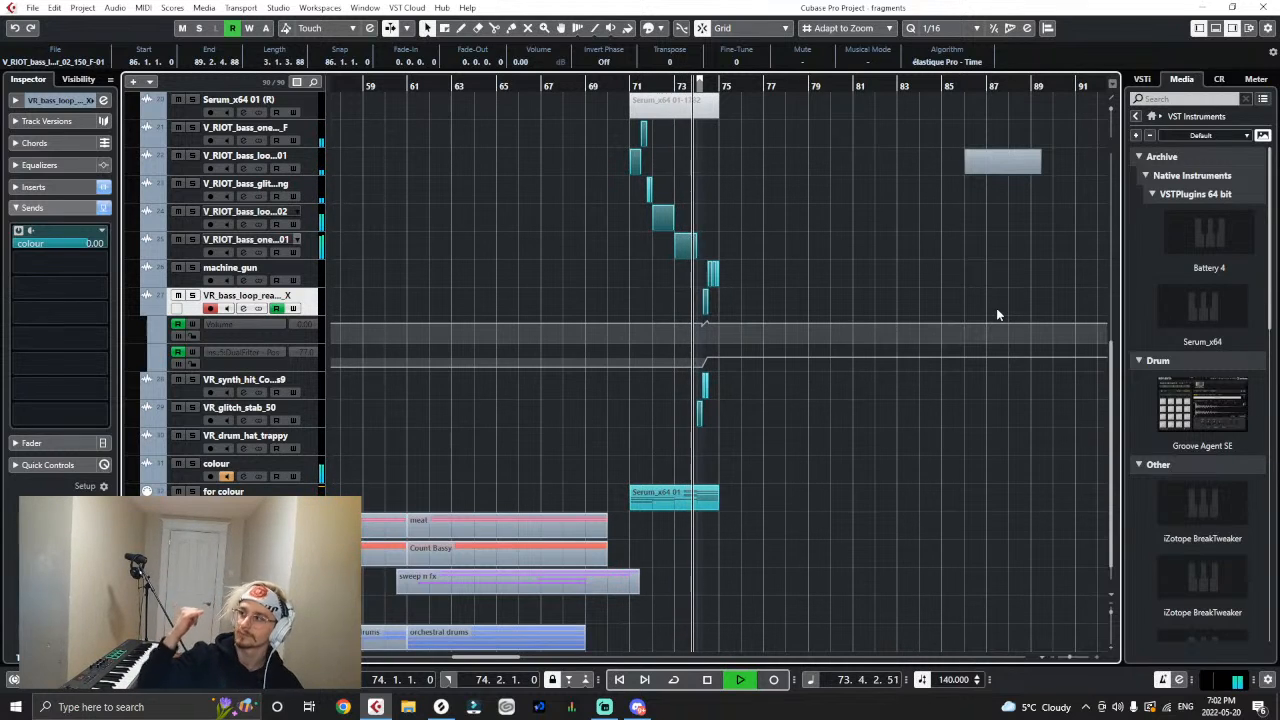
{"action": "key", "text": "space"}
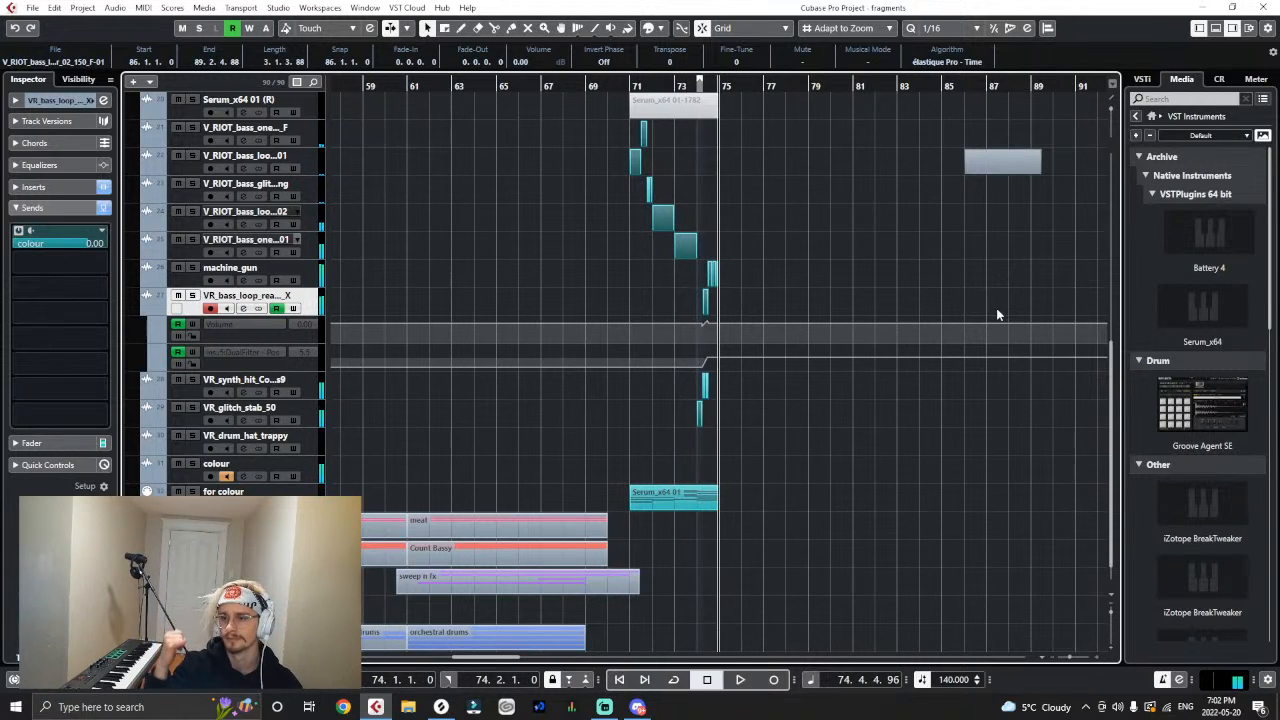
{"action": "key", "text": "h"}
{"action": "key", "text": "h"}
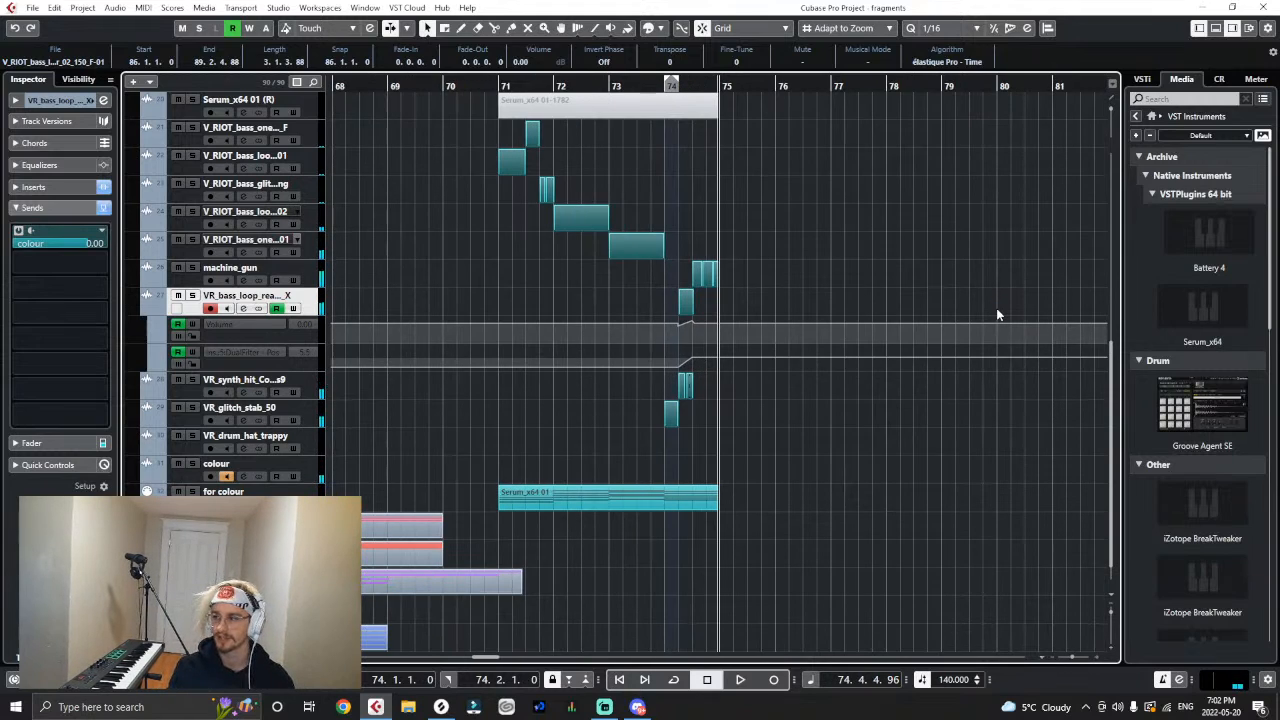
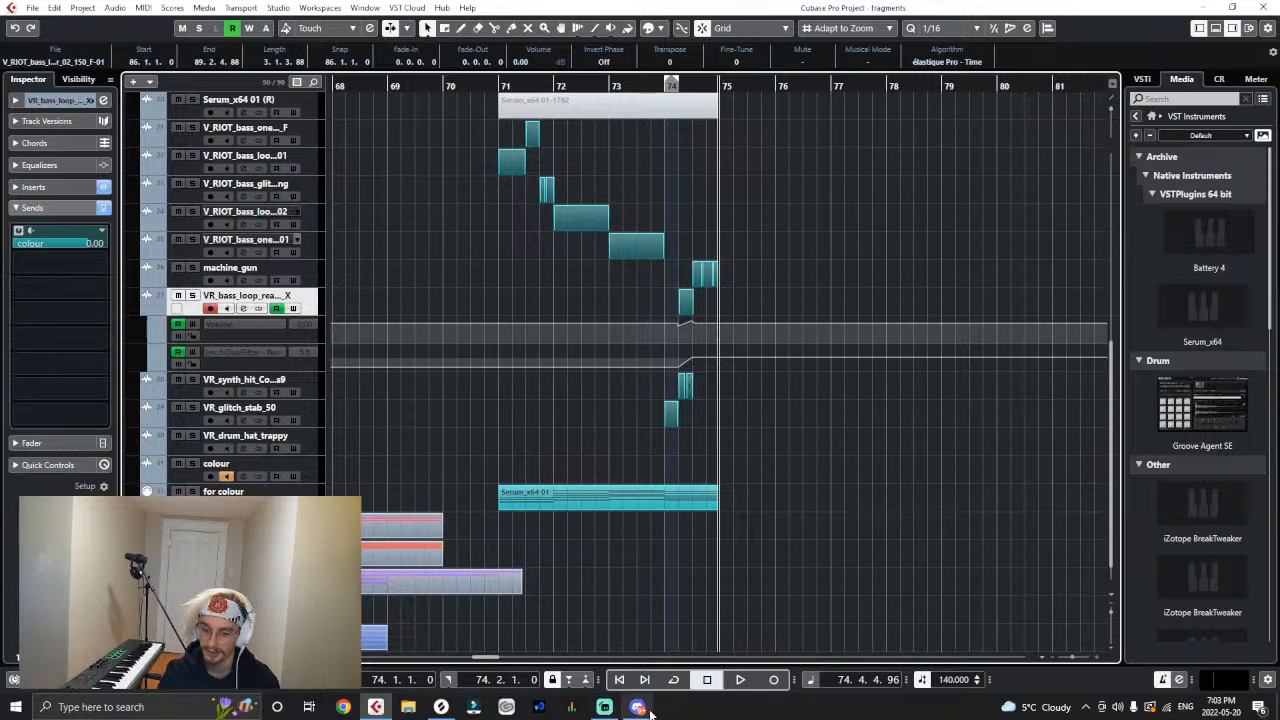
- Switch to Discord, view the camping setup picture in the server's general channel at full size, and return to the Cubase project
{"action": "mouse_move", "coordinate": [646, 710]}
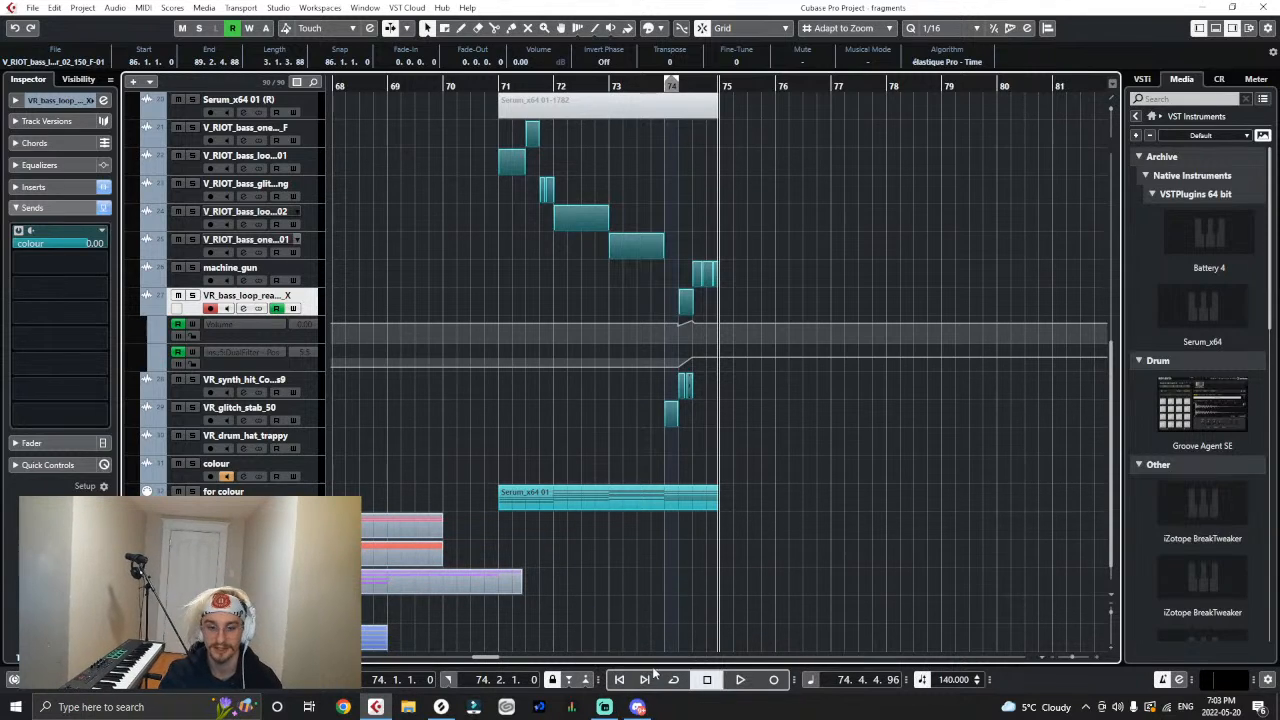
{"action": "left_click", "coordinate": [638, 707]}
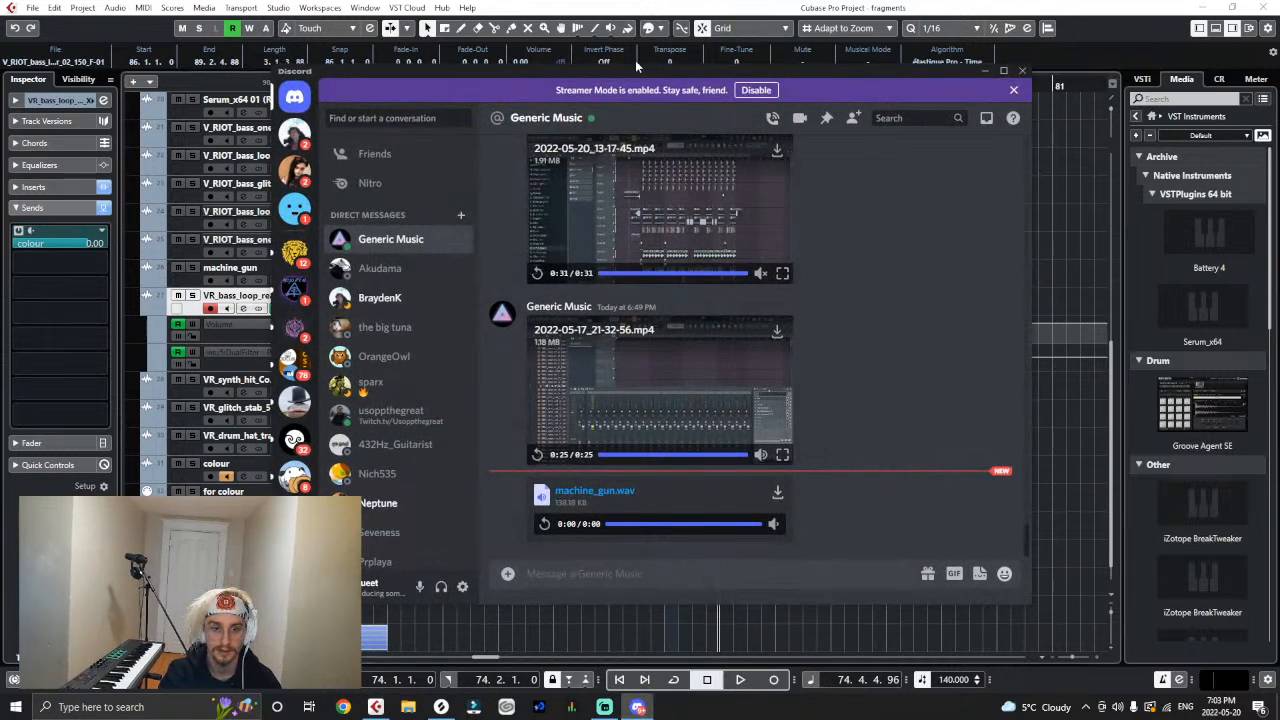
{"action": "left_click_drag", "start_coordinate": [635, 62], "coordinate": [1279, 78]}
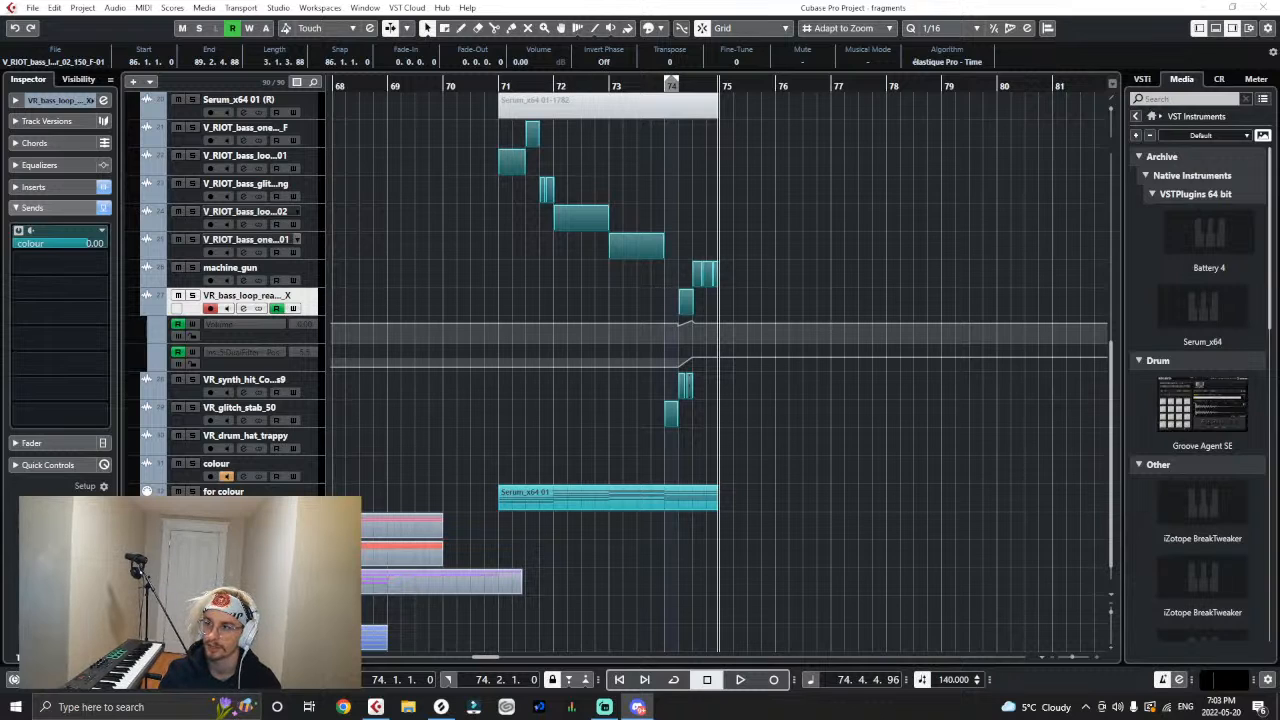
{"action": "left_click_drag", "start_coordinate": [1279, 140], "coordinate": [694, 86]}
{"action": "left_click", "coordinate": [419, 288]}
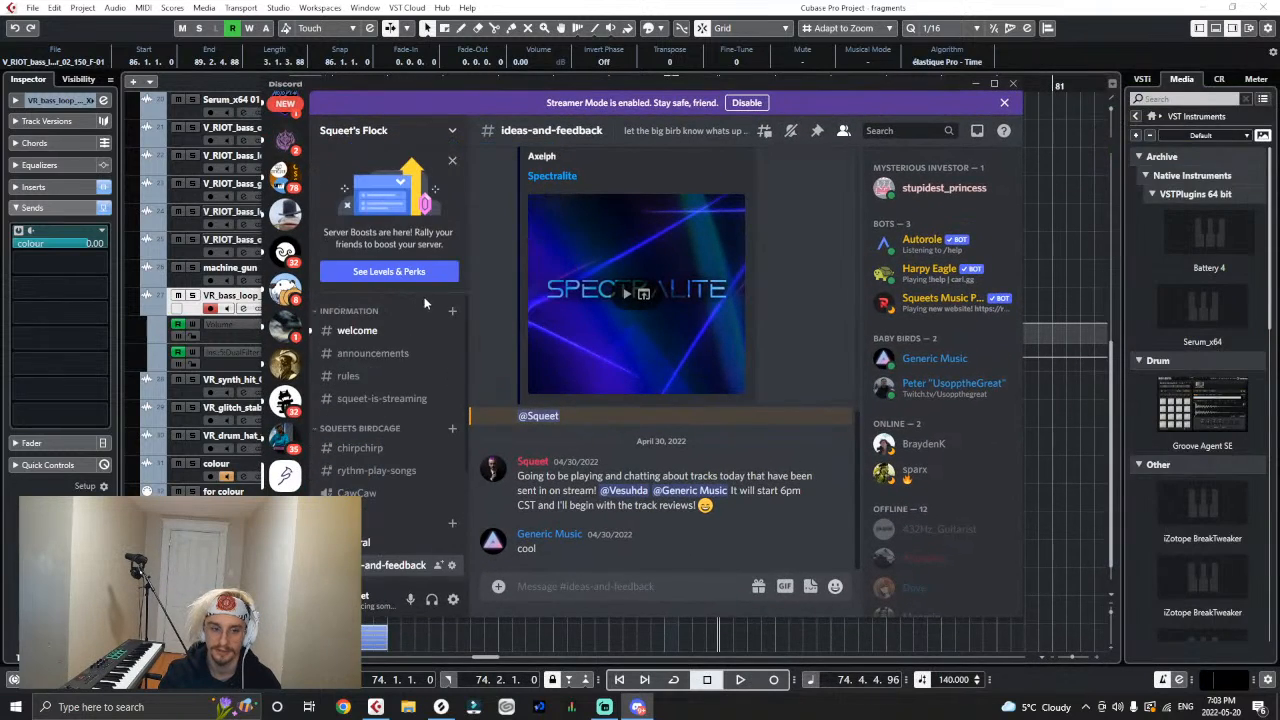
{"action": "scroll", "coordinate": [410, 350], "scroll_direction": "down", "scroll_amount": 3}
{"action": "left_click", "coordinate": [378, 414]}
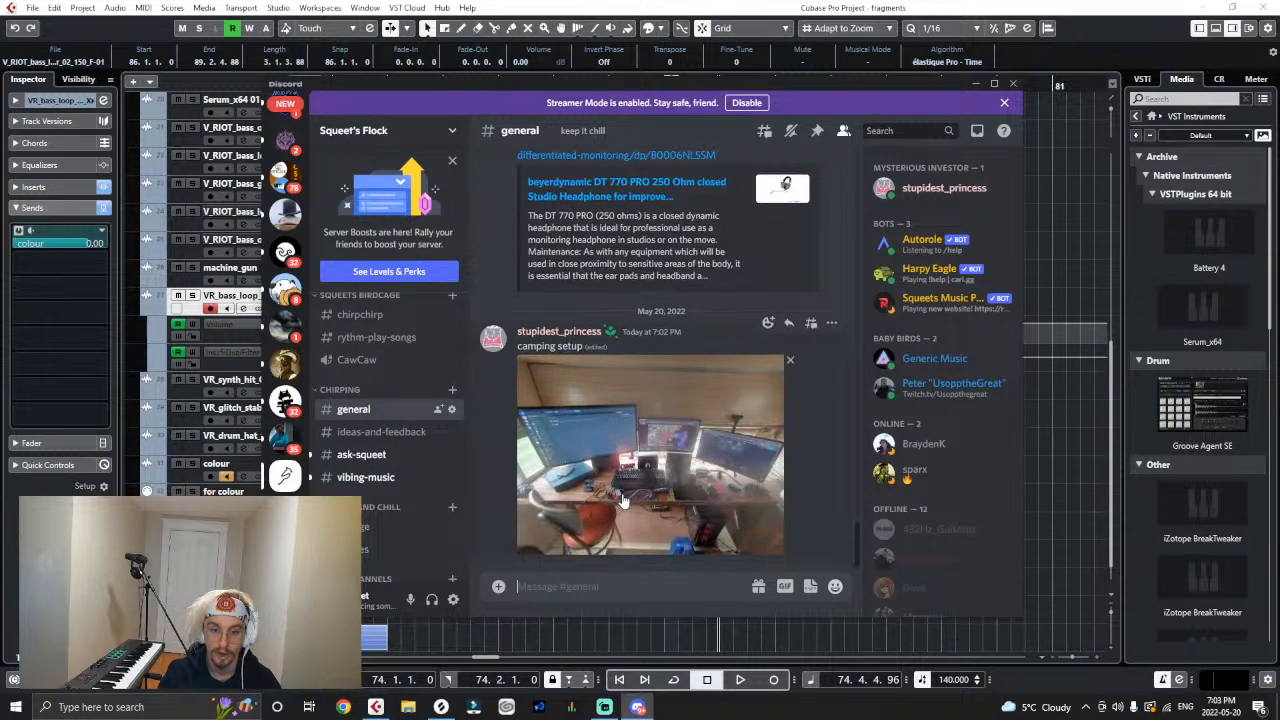
{"action": "left_click", "coordinate": [660, 510]}
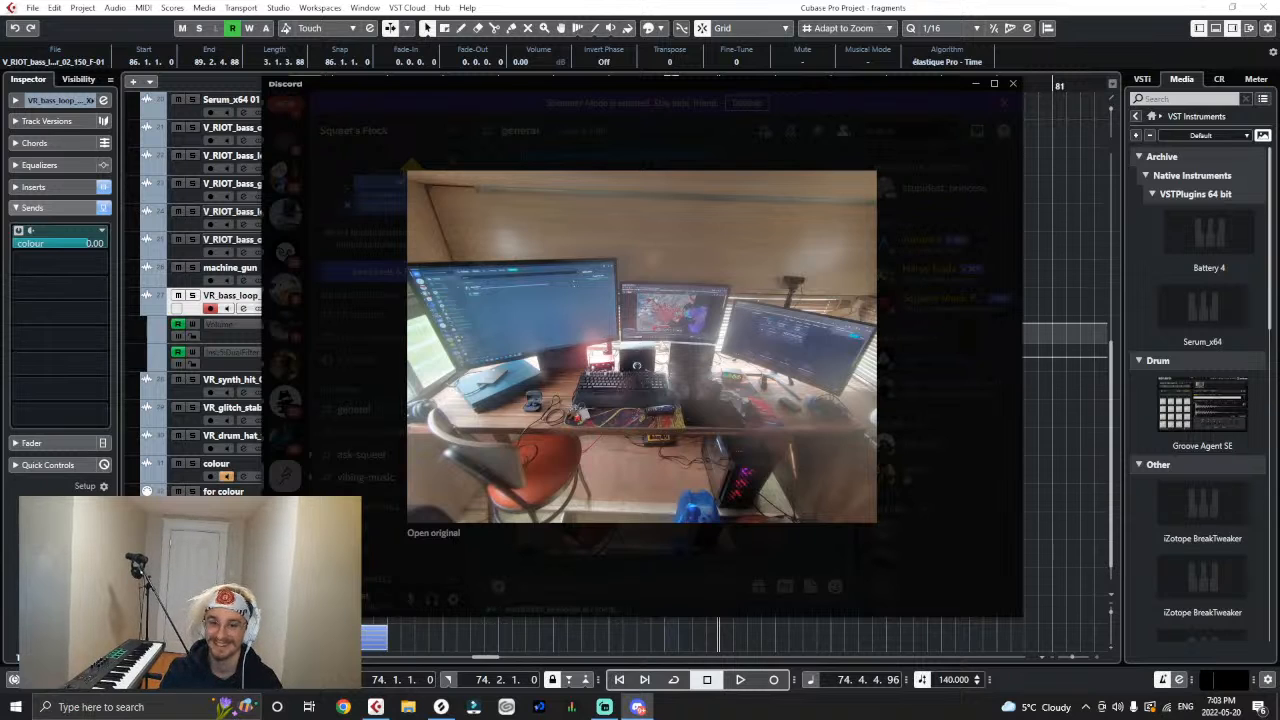
{"action": "left_click", "coordinate": [987, 335]}
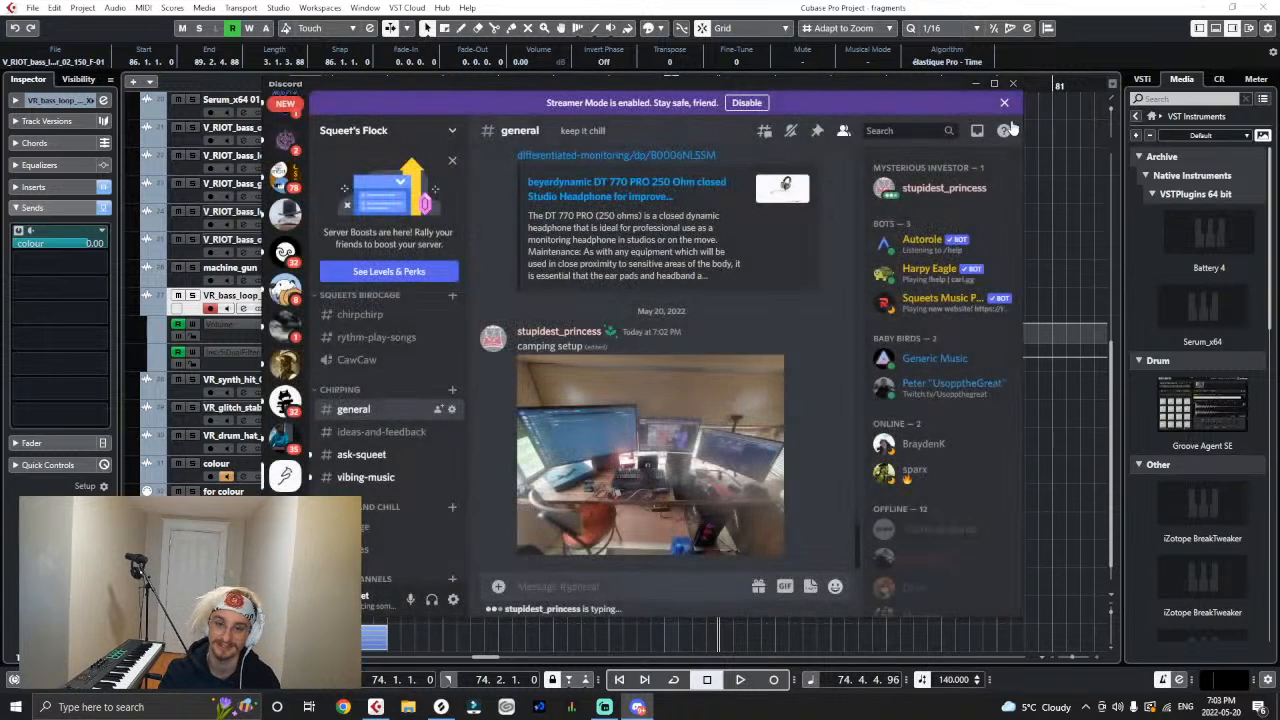
{"action": "left_click", "coordinate": [977, 84]}
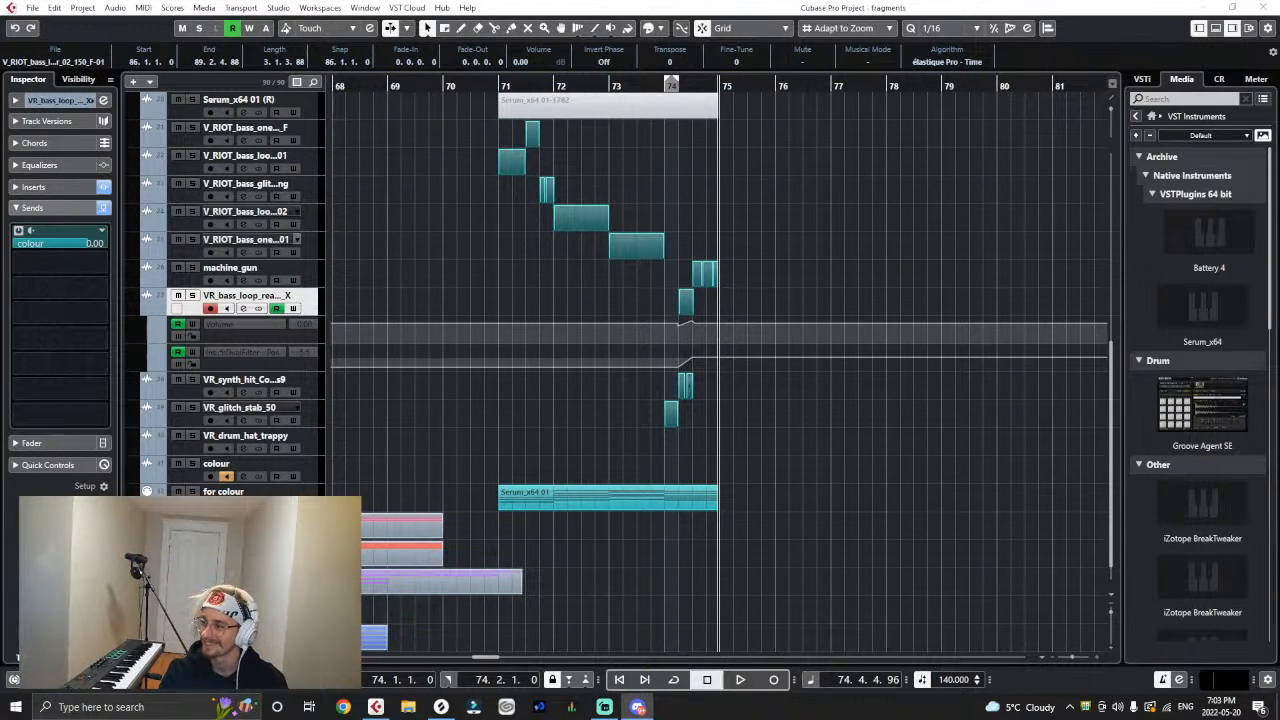
- Clear the clip selection and move the playhead to the start of bar 71
{"action": "left_click", "coordinate": [1026, 467]}
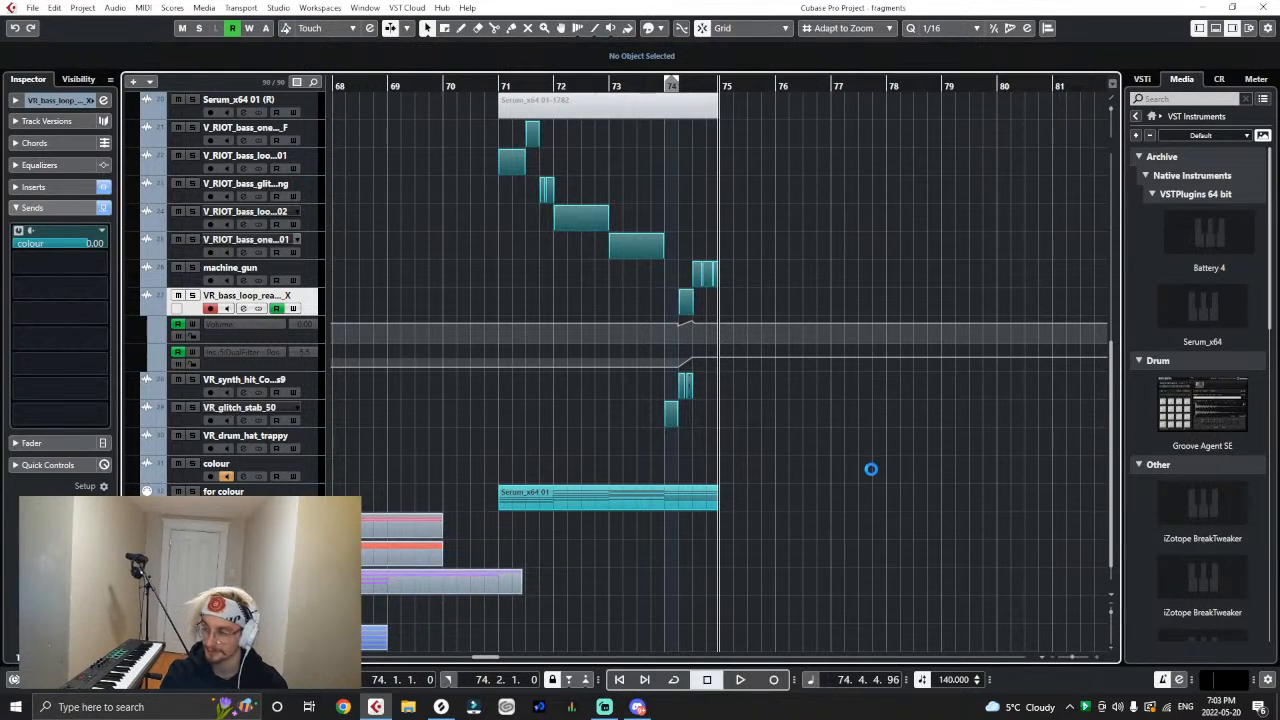
{"action": "left_click", "coordinate": [506, 86]}
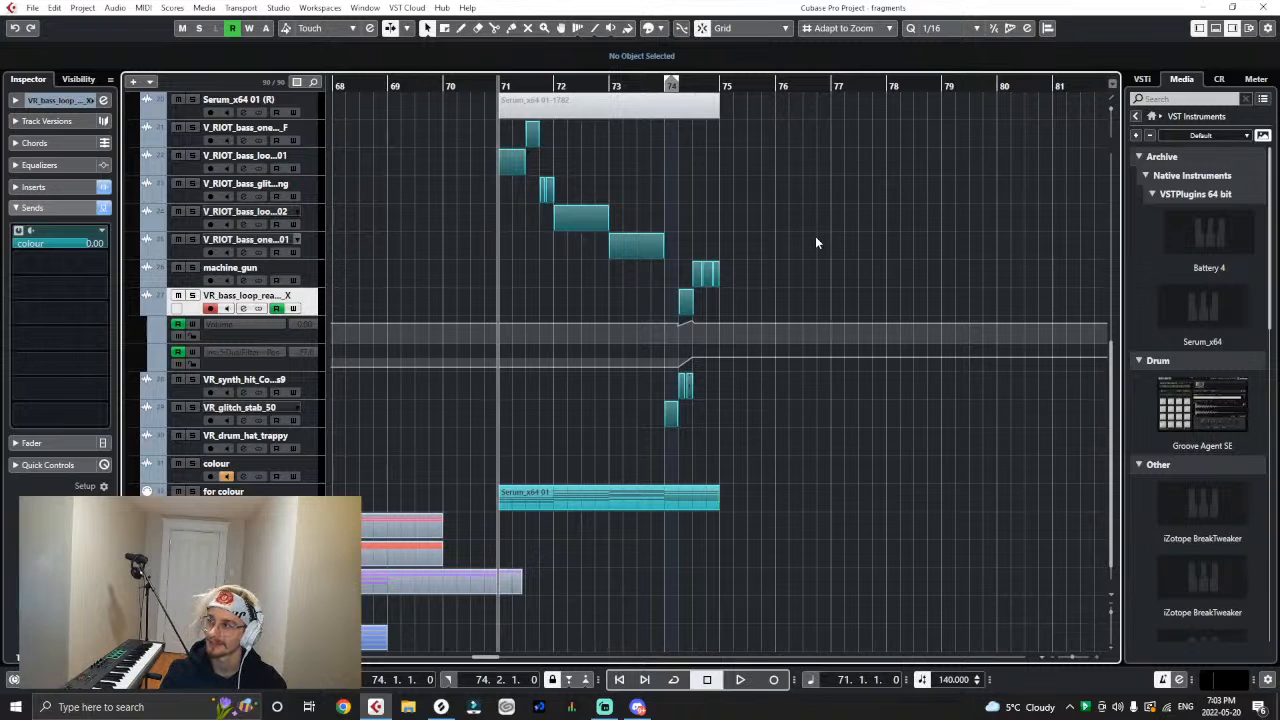
{"action": "key", "text": "h"}
{"action": "key", "text": "j"}
{"action": "key", "text": "g"}
{"action": "key", "text": "g"}
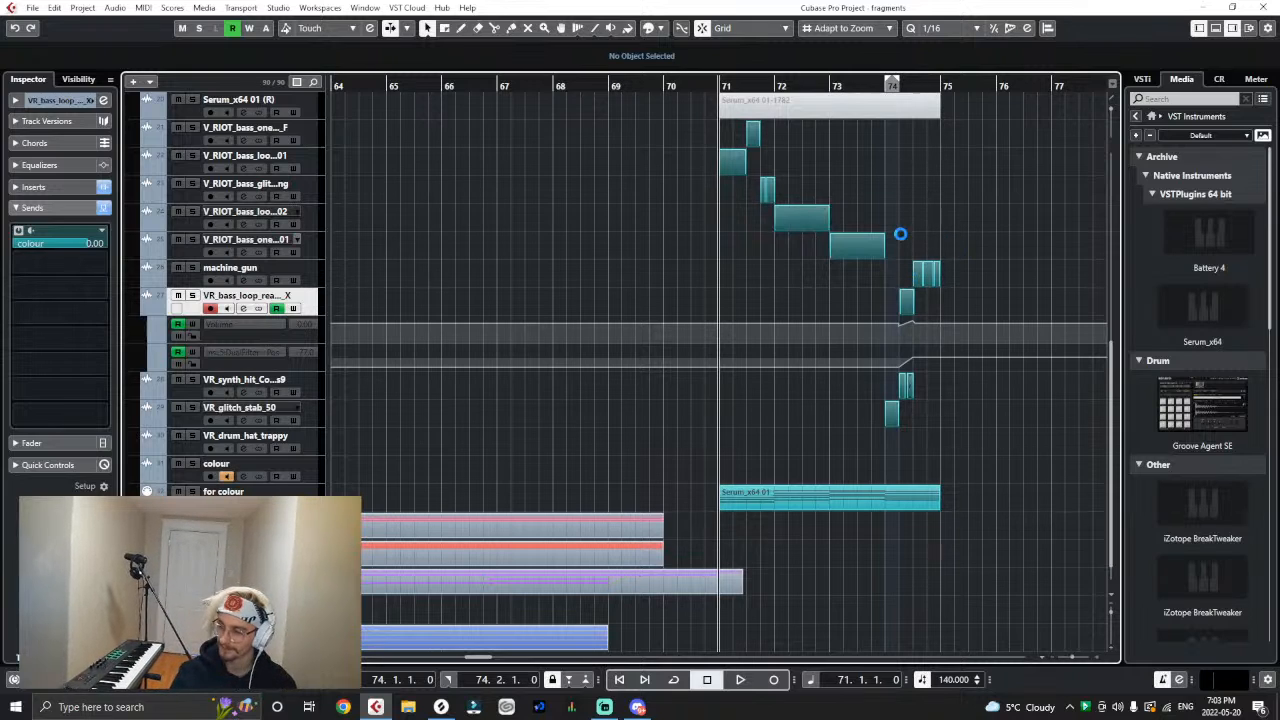
{"action": "key", "text": "g"}
{"action": "key", "text": "h"}
- Unmute the two rendered Serum clips, Serum_x64 01-1783 and Serum_x64 01-1782, in the second drop folder
{"action": "scroll", "coordinate": [466, 279], "scroll_direction": "up", "scroll_amount": 3}
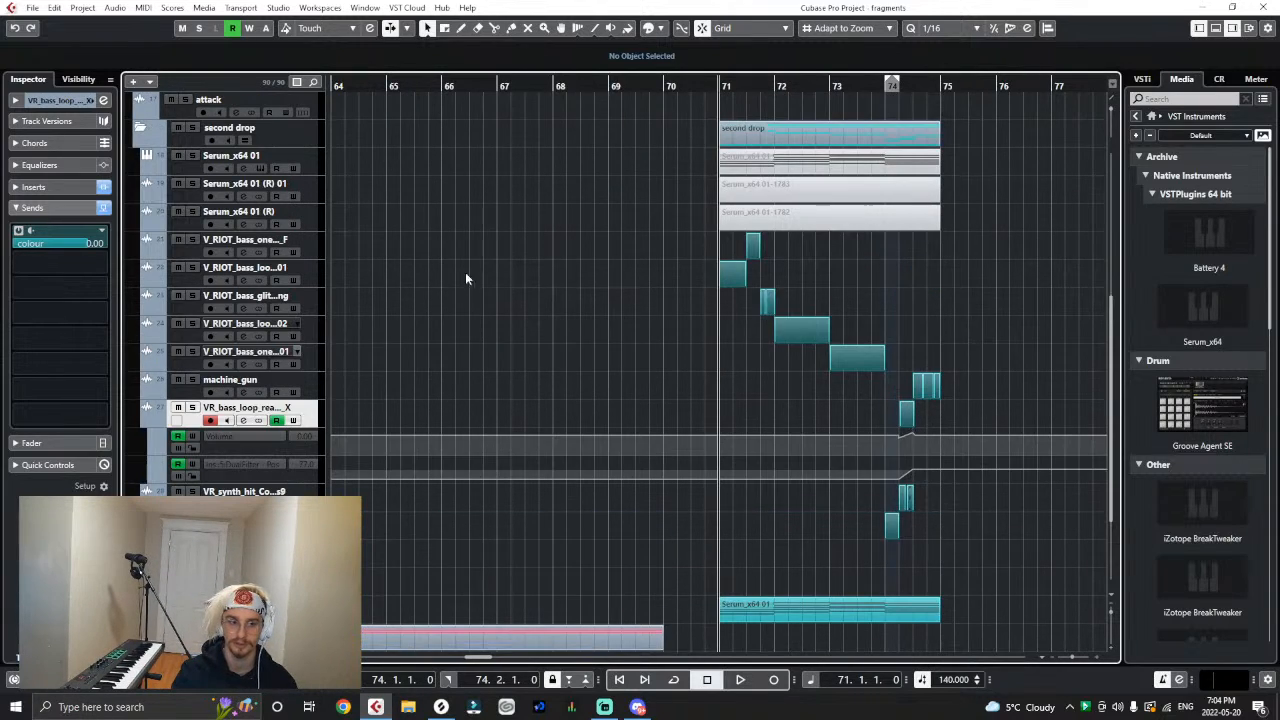
{"action": "key", "text": "g"}
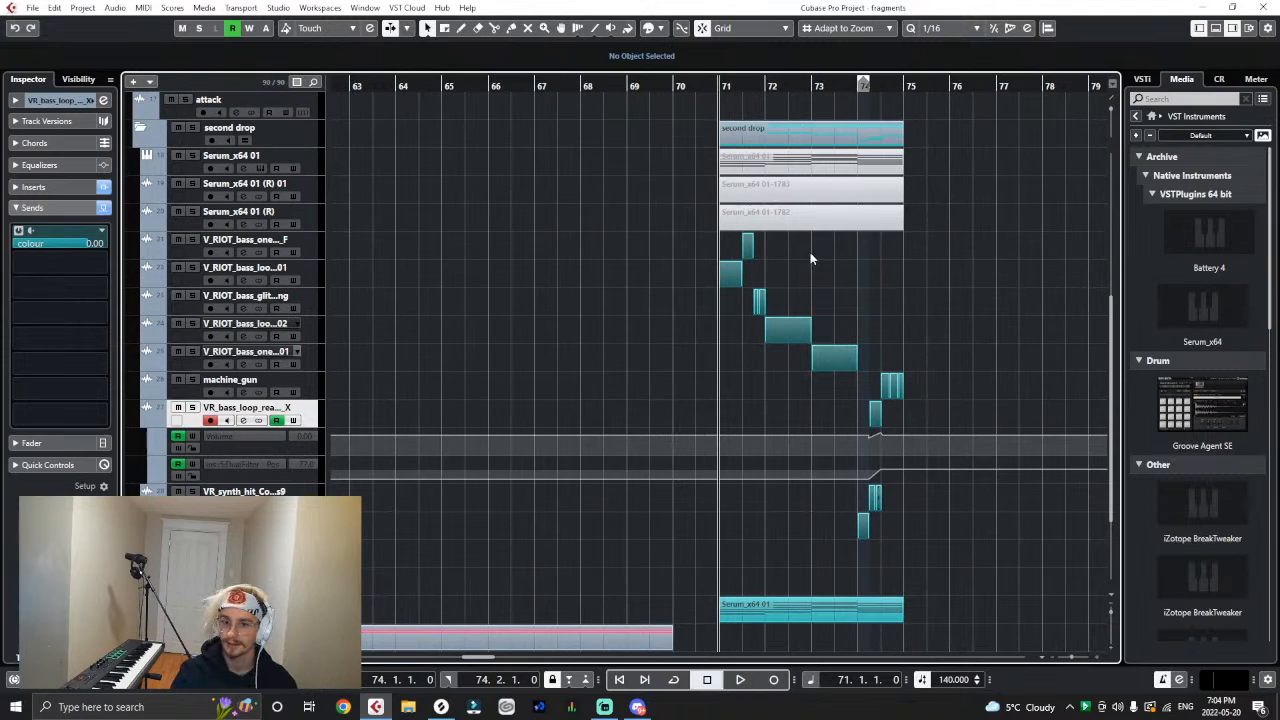
{"action": "right_click", "coordinate": [840, 178]}
{"action": "left_click", "coordinate": [921, 200]}
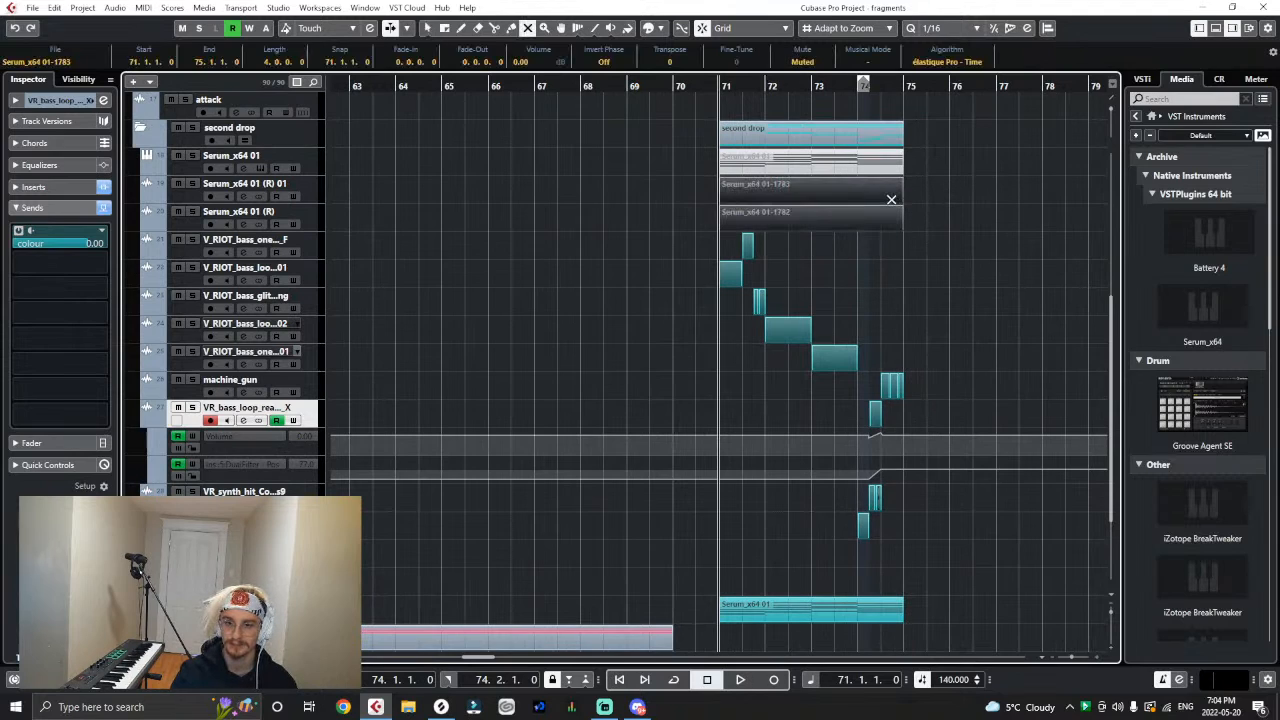
{"action": "left_click", "coordinate": [888, 190]}
{"action": "left_click", "coordinate": [890, 224]}
{"action": "right_click", "coordinate": [979, 262]}
{"action": "left_click", "coordinate": [981, 264]}
{"action": "key", "text": "h"}
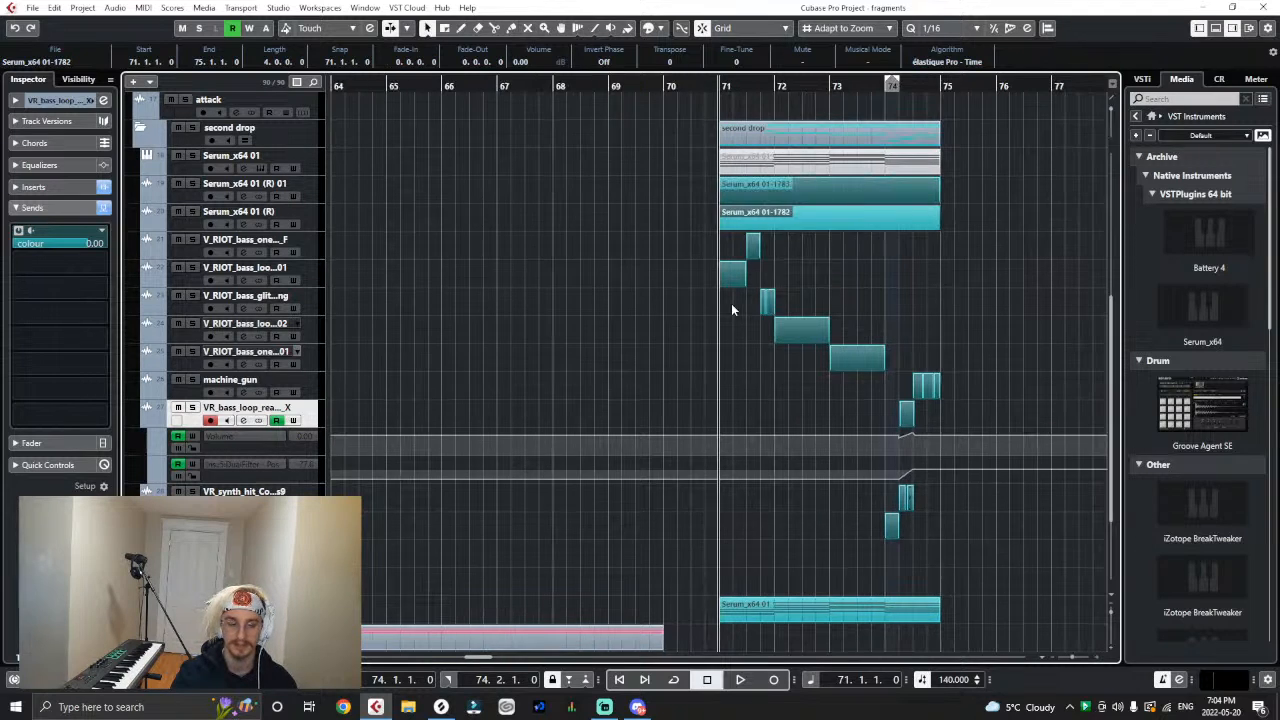
- Rename the Serum_x64 01 (R) audio track as "level up"
{"action": "left_click", "coordinate": [351, 217]}
{"action": "left_click", "coordinate": [316, 210]}
{"action": "double_click", "coordinate": [237, 211]}
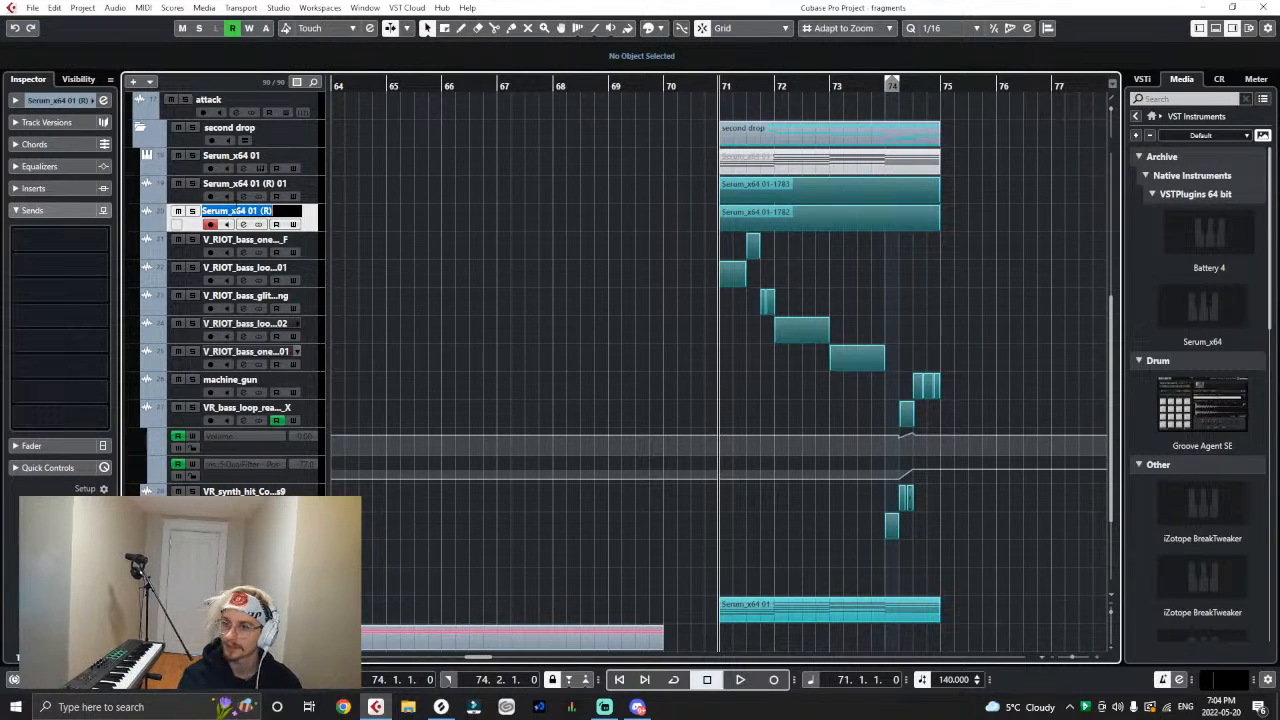
{"action": "type", "text": "level up"}
- Check the Serum instrument briefly and rename the Serum_x64 01 (R) 01 audio track as "hardcore chord"
{"action": "left_click", "coordinate": [261, 169]}
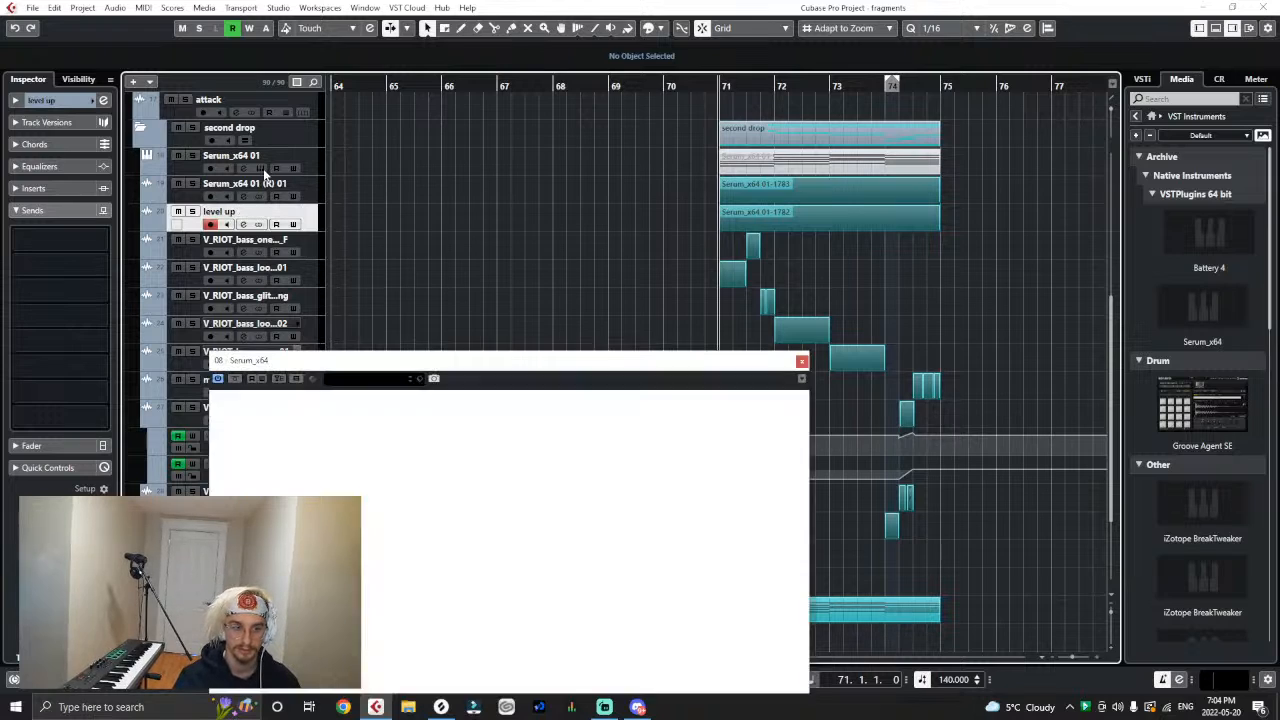
{"action": "left_click", "coordinate": [260, 169]}
{"action": "double_click", "coordinate": [246, 183]}
{"action": "type", "text": "hardcore"}
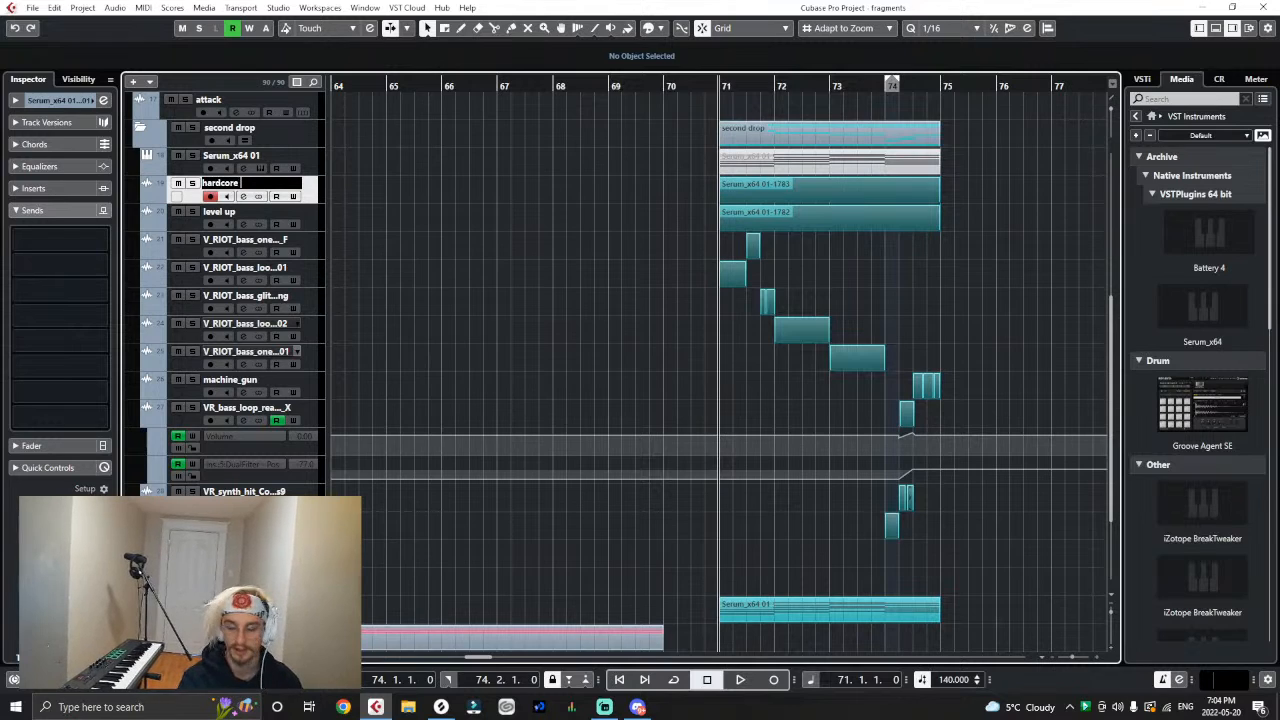
{"action": "type", "text": " chord"}
{"action": "key", "text": "Return"}
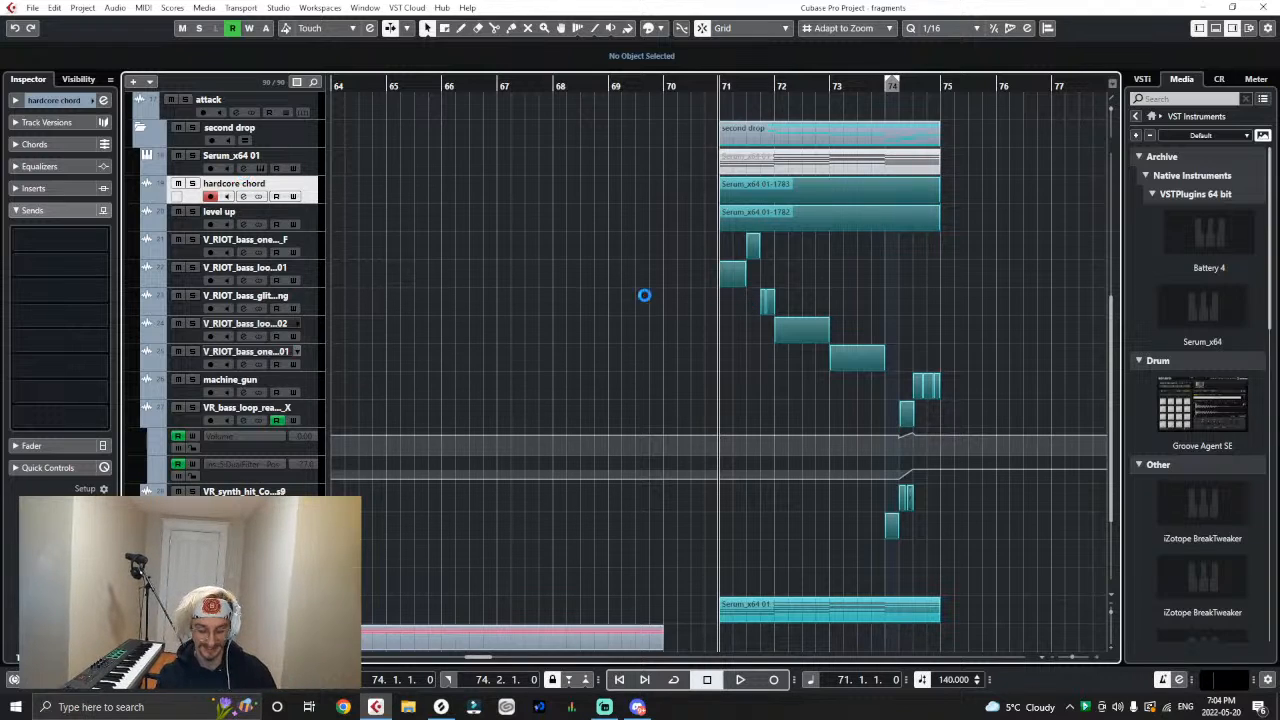
- Lower the volume of both rendered Serum chord clips to -12.28 dB while playing the drop from bar 71
{"action": "scroll", "coordinate": [480, 655], "scroll_direction": "right", "scroll_amount": 5}
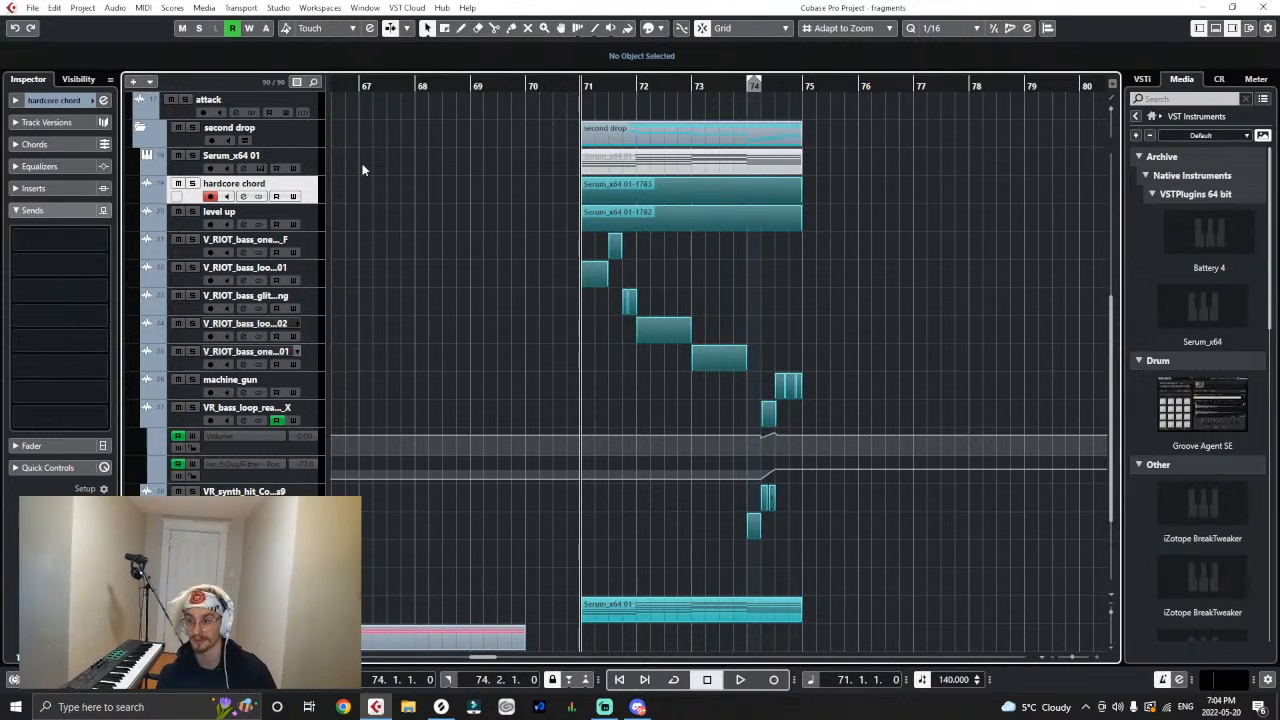
{"action": "key", "text": "space"}
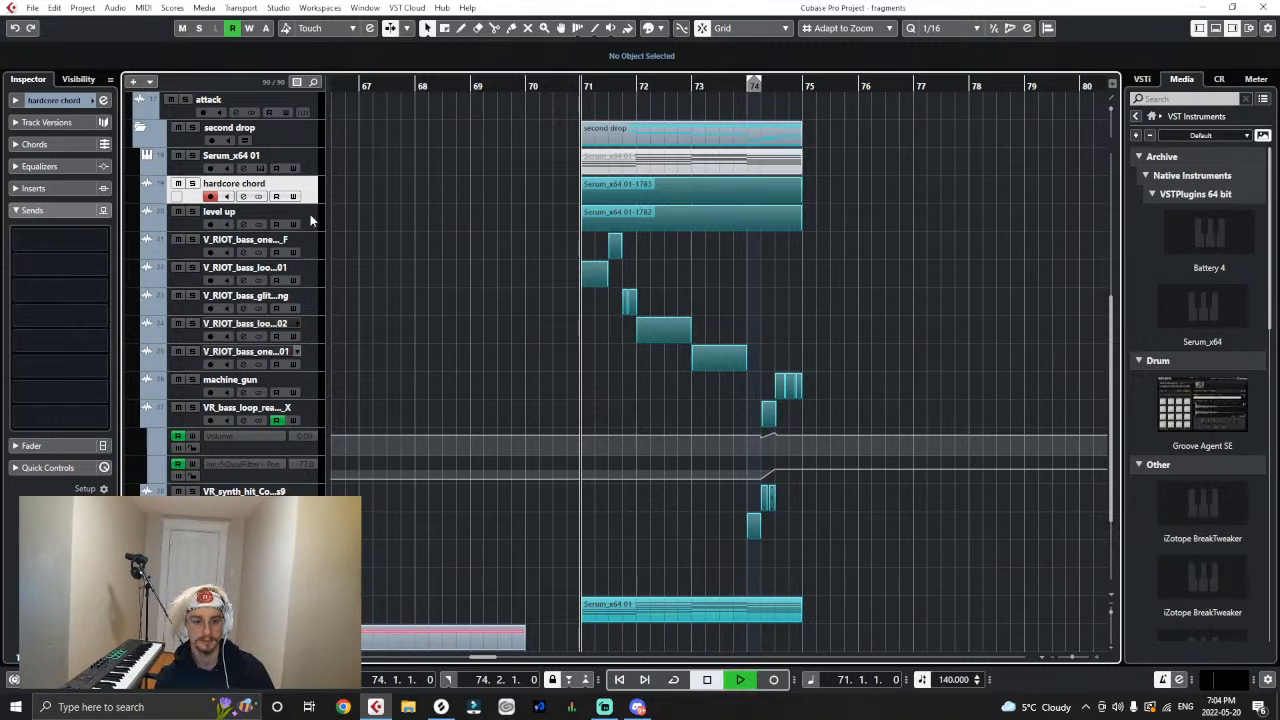
{"action": "left_click", "coordinate": [694, 182]}
{"action": "key", "text": "space"}
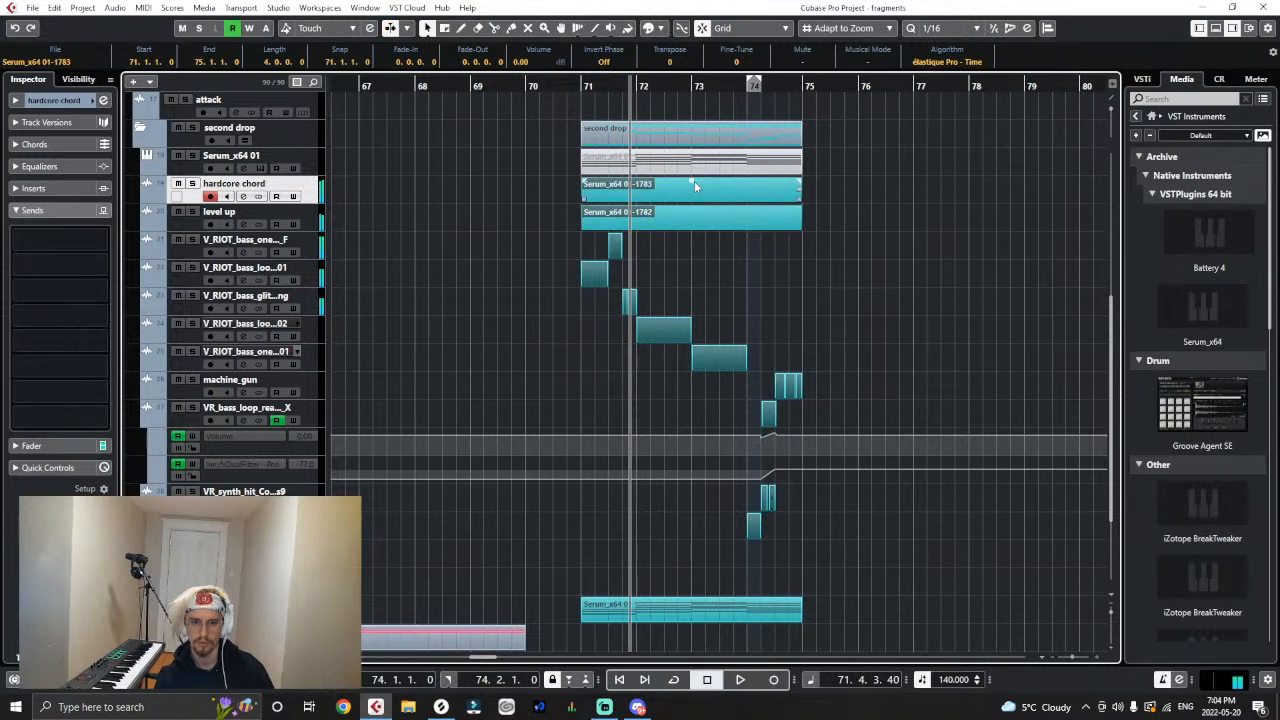
{"action": "left_click_drag", "start_coordinate": [694, 181], "coordinate": [694, 194]}
{"action": "key", "text": "space"}
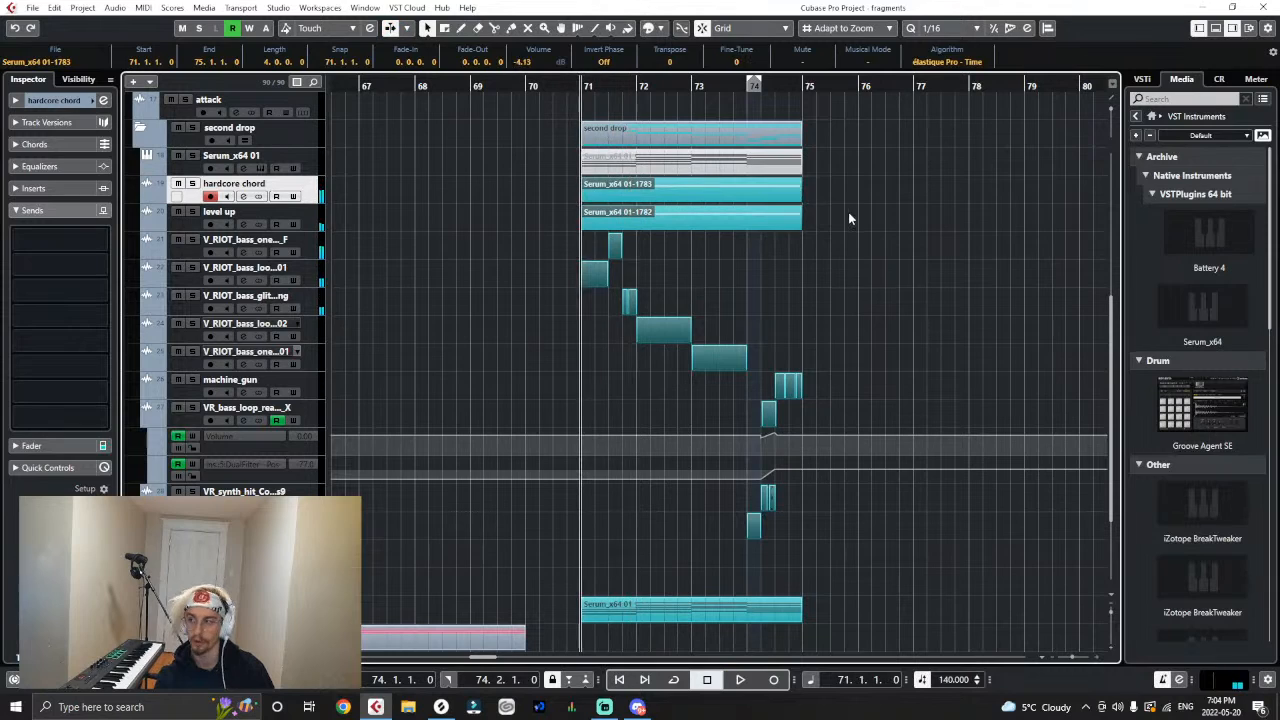
{"action": "left_click_drag", "start_coordinate": [693, 185], "coordinate": [693, 197]}
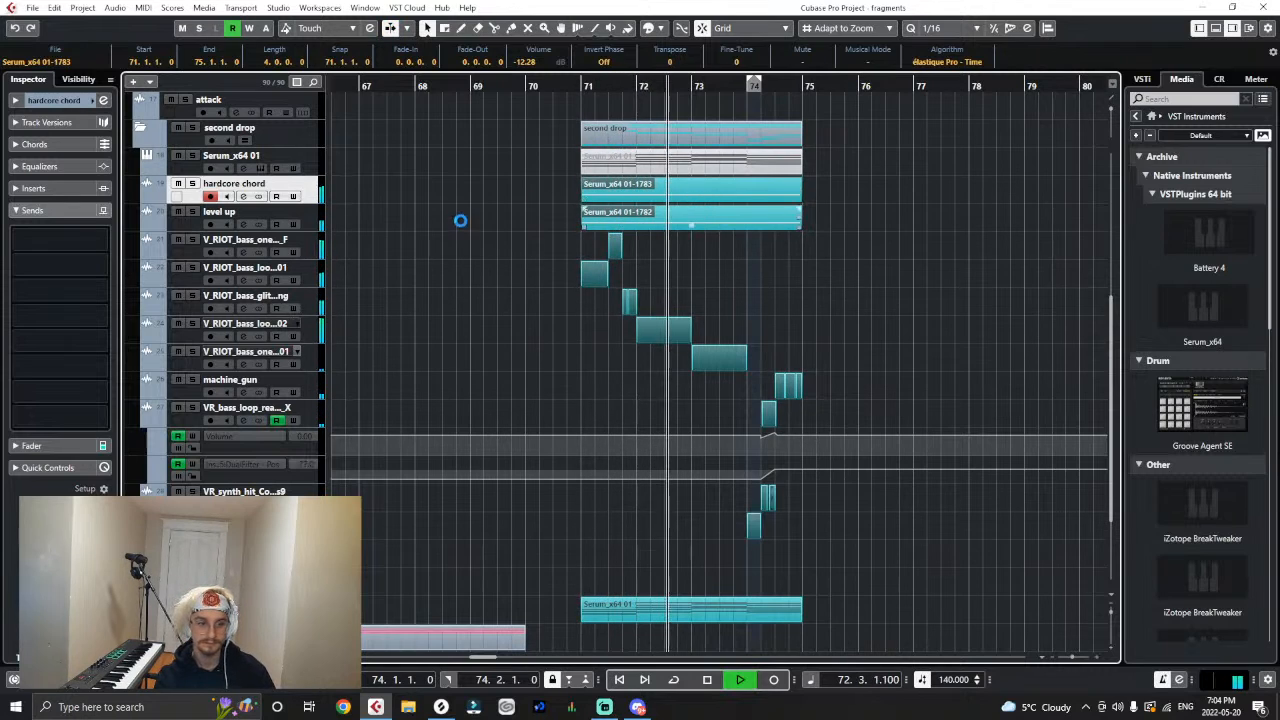
- Nudge the hardcore chord clip's volume slightly lower during playback and stop once the drop has played through
{"action": "left_click", "coordinate": [773, 287]}
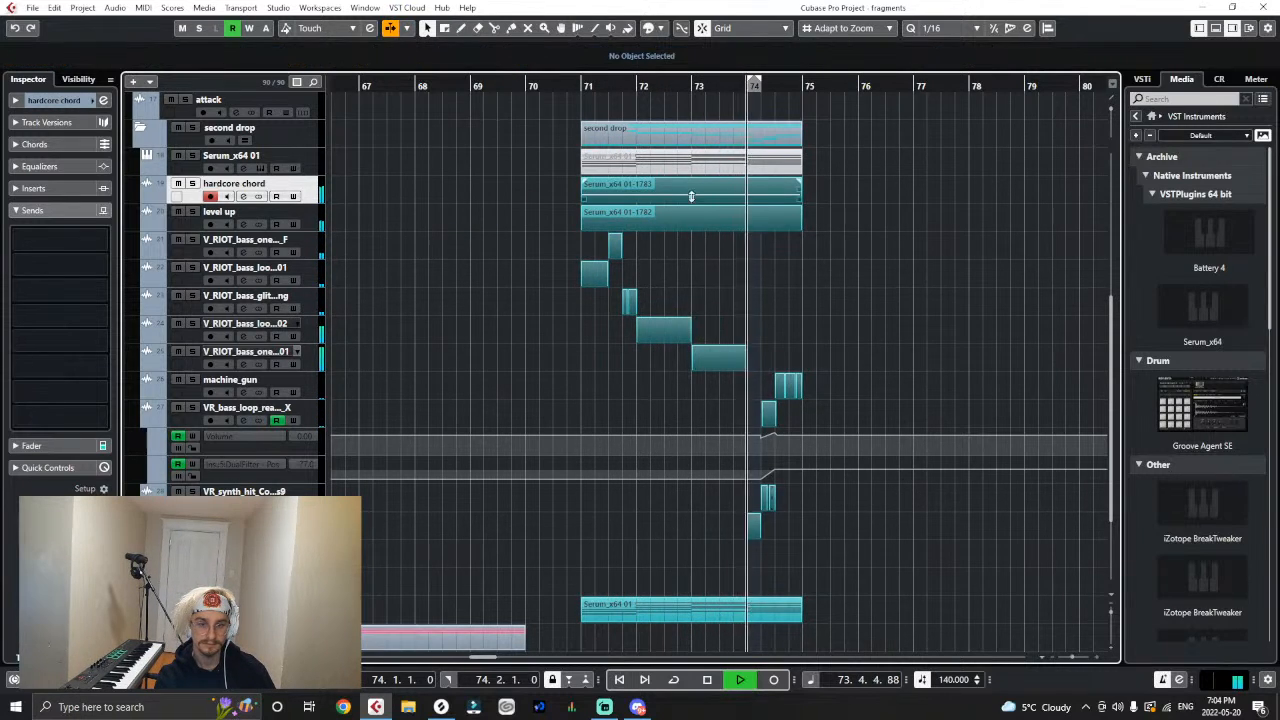
{"action": "left_click_drag", "start_coordinate": [690, 196], "coordinate": [690, 198]}
{"action": "key", "text": "space"}
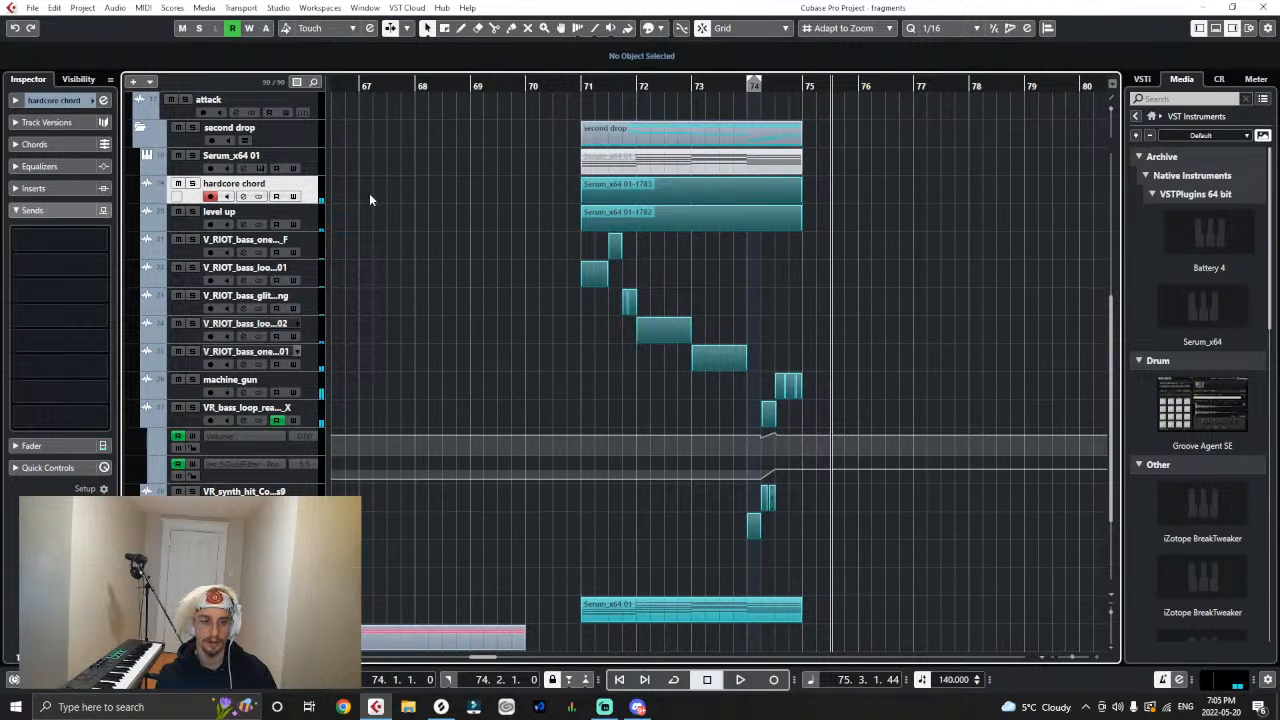
- Add a stereo audio track named "chords for colour" directly below the level up track
{"action": "right_click", "coordinate": [313, 218]}
{"action": "mouse_move", "coordinate": [340, 226]}
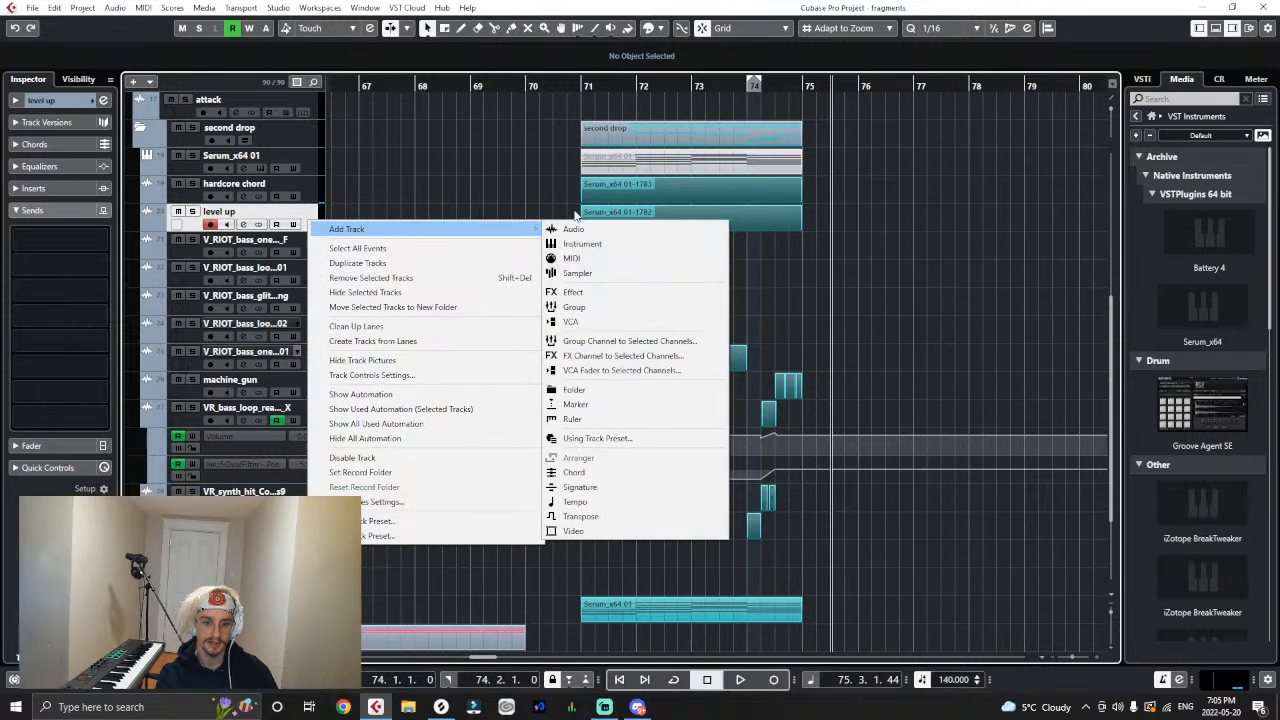
{"action": "left_click", "coordinate": [581, 230]}
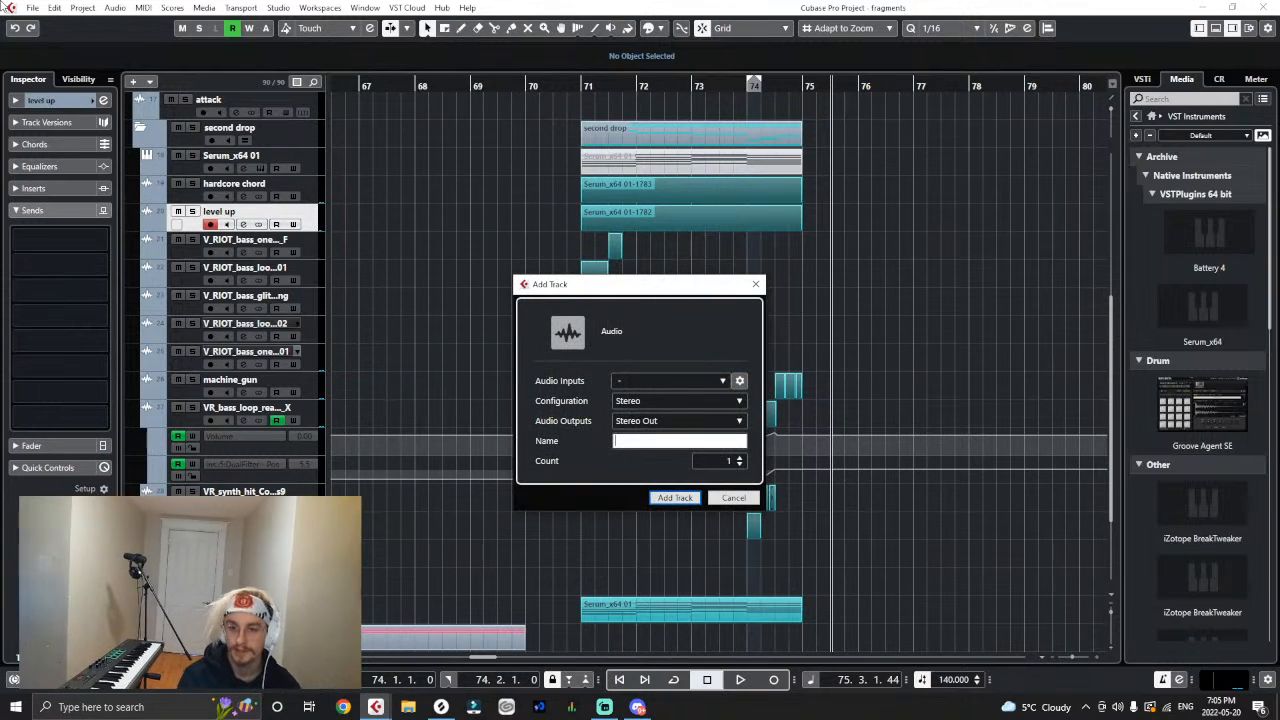
{"action": "type", "text": "chords"}
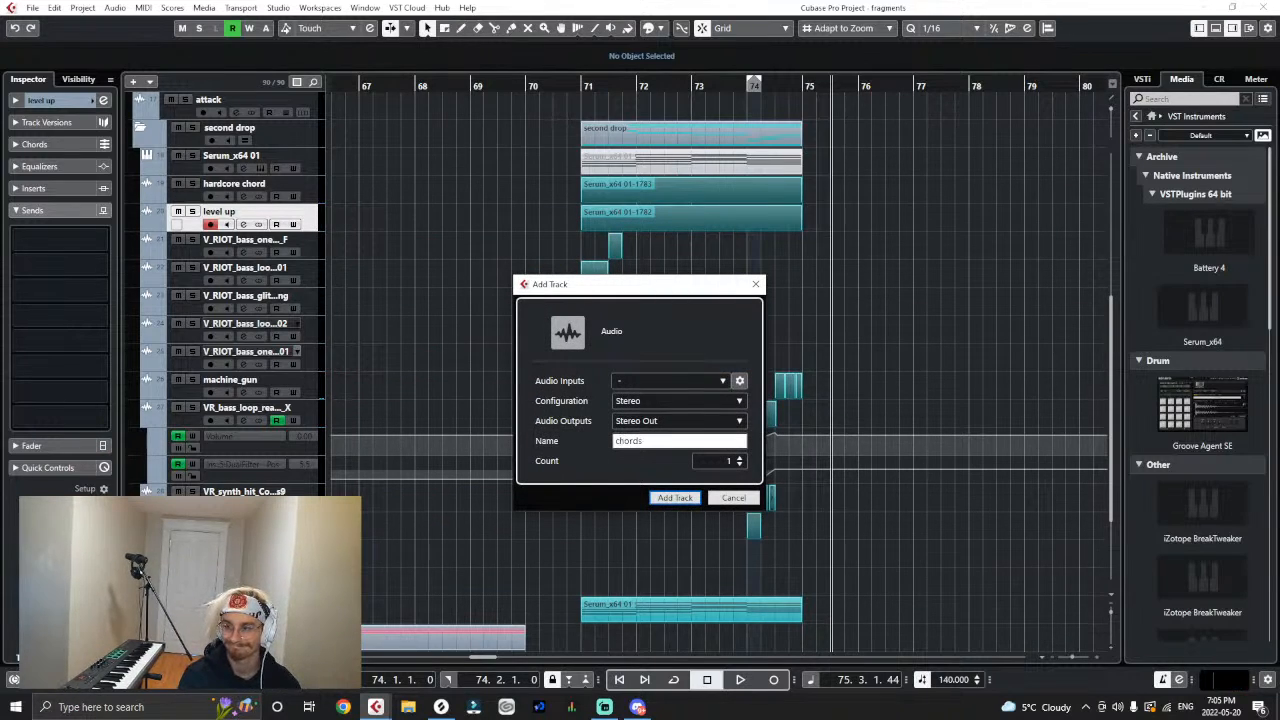
{"action": "type", "text": " for colour"}
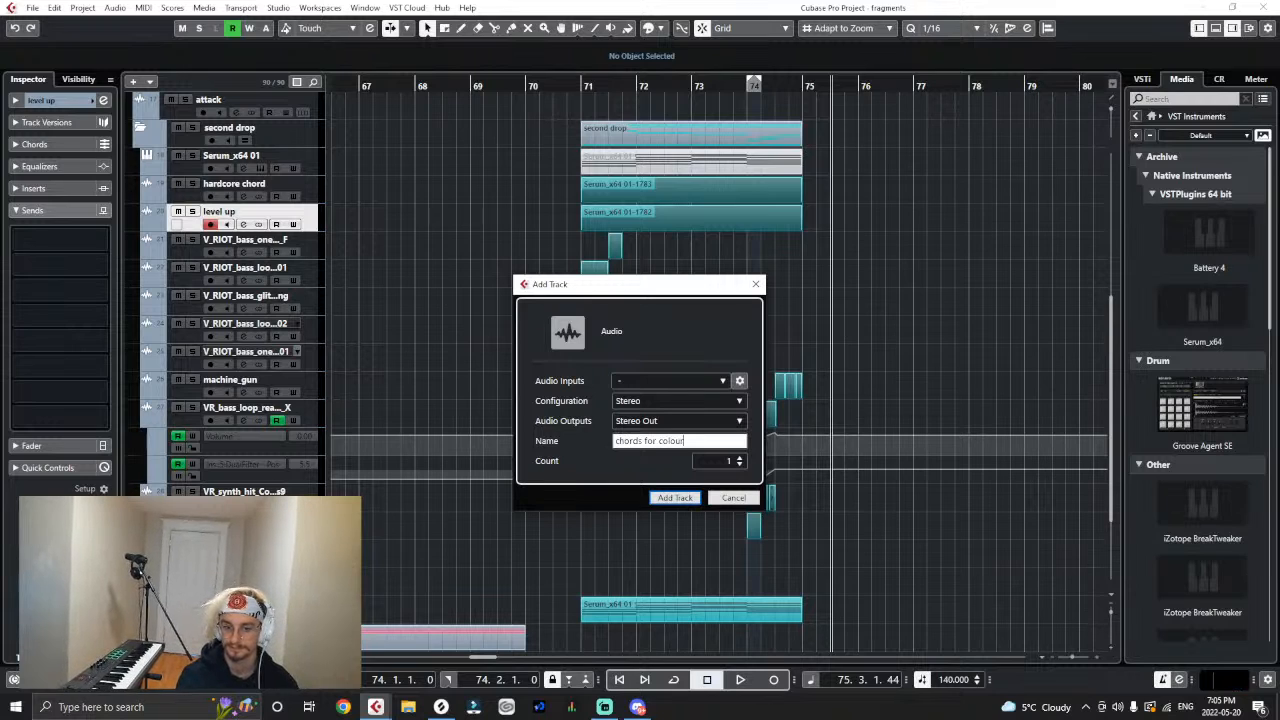
{"action": "key", "text": "Return"}
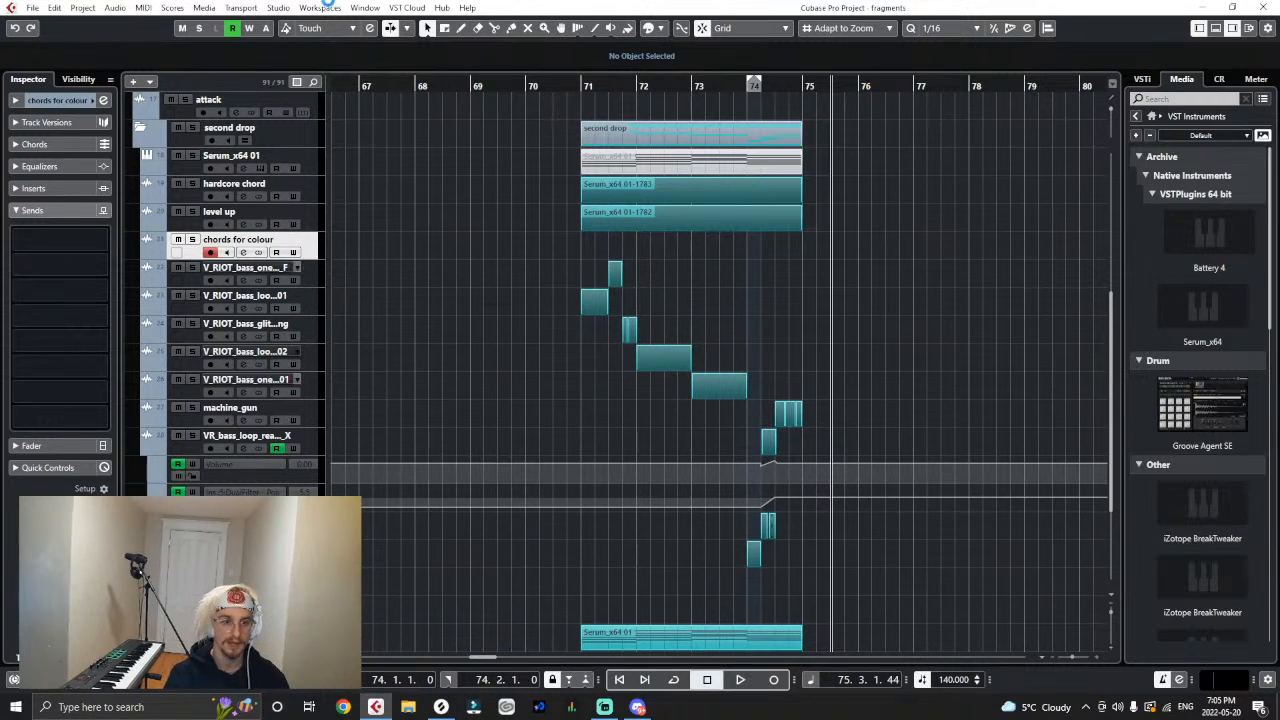
- Add a stereo output bus named "Cchords" in the audio connections and bring it into view in the outputs list
{"action": "left_click", "coordinate": [299, 8]}
{"action": "left_click", "coordinate": [296, 25]}
{"action": "left_click", "coordinate": [453, 154]}
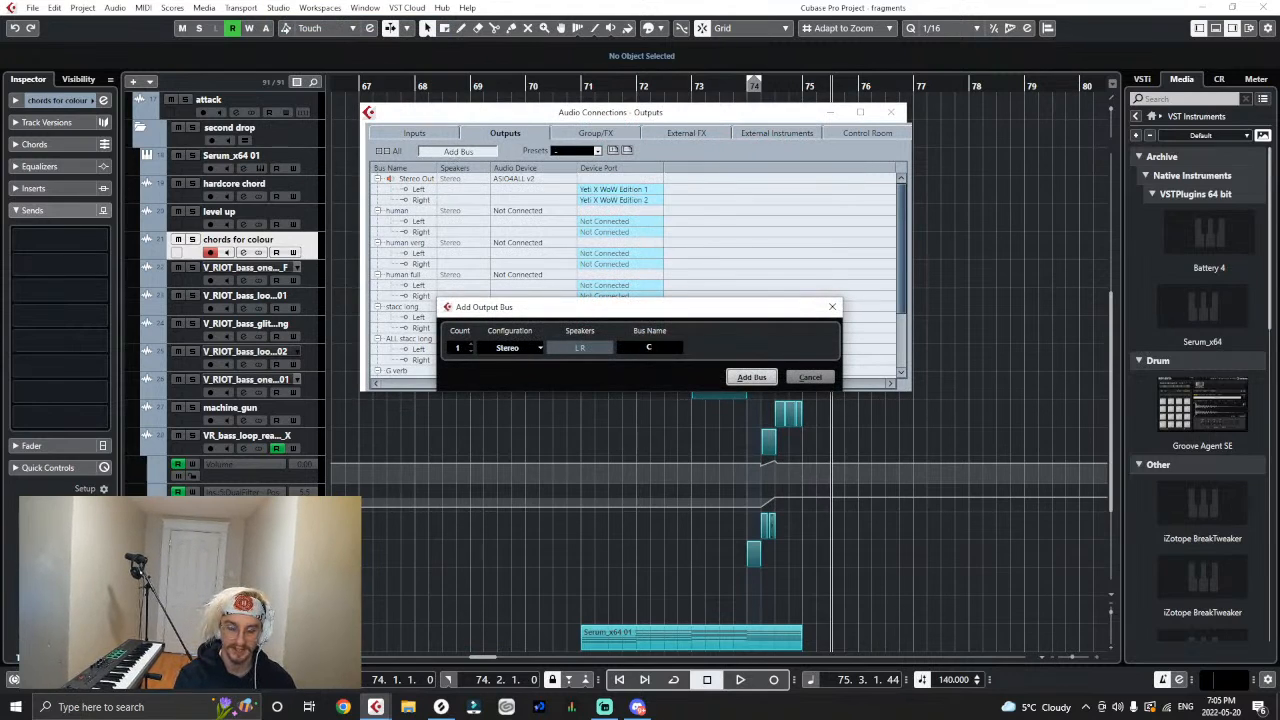
{"action": "key", "text": "Return"}
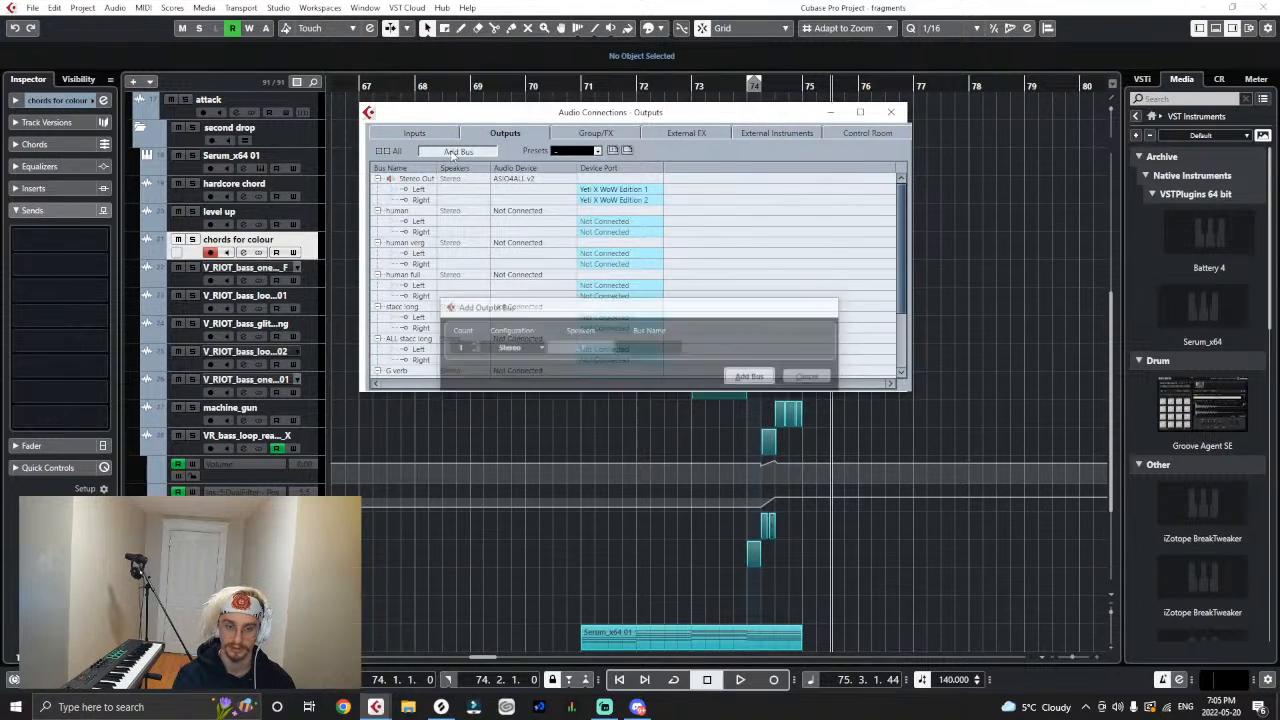
{"action": "scroll", "coordinate": [606, 357], "scroll_direction": "down", "scroll_amount": 3}
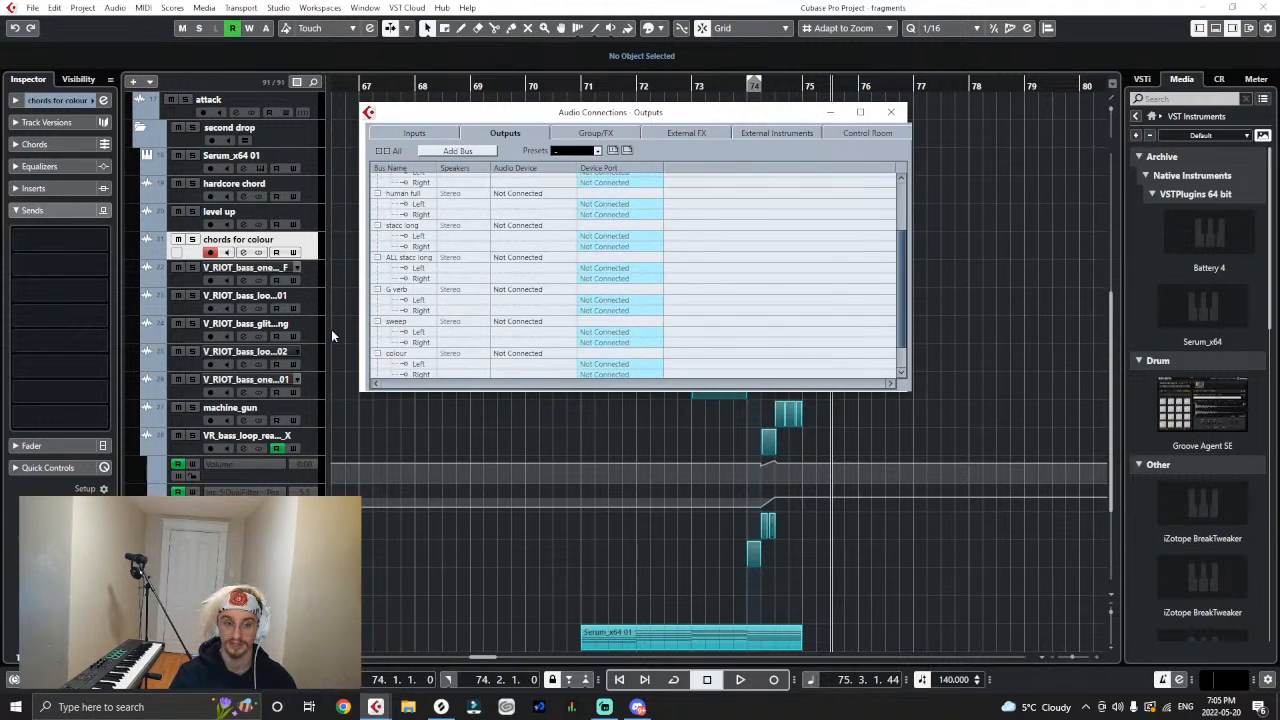
{"action": "scroll", "coordinate": [495, 353], "scroll_direction": "down", "scroll_amount": 1}
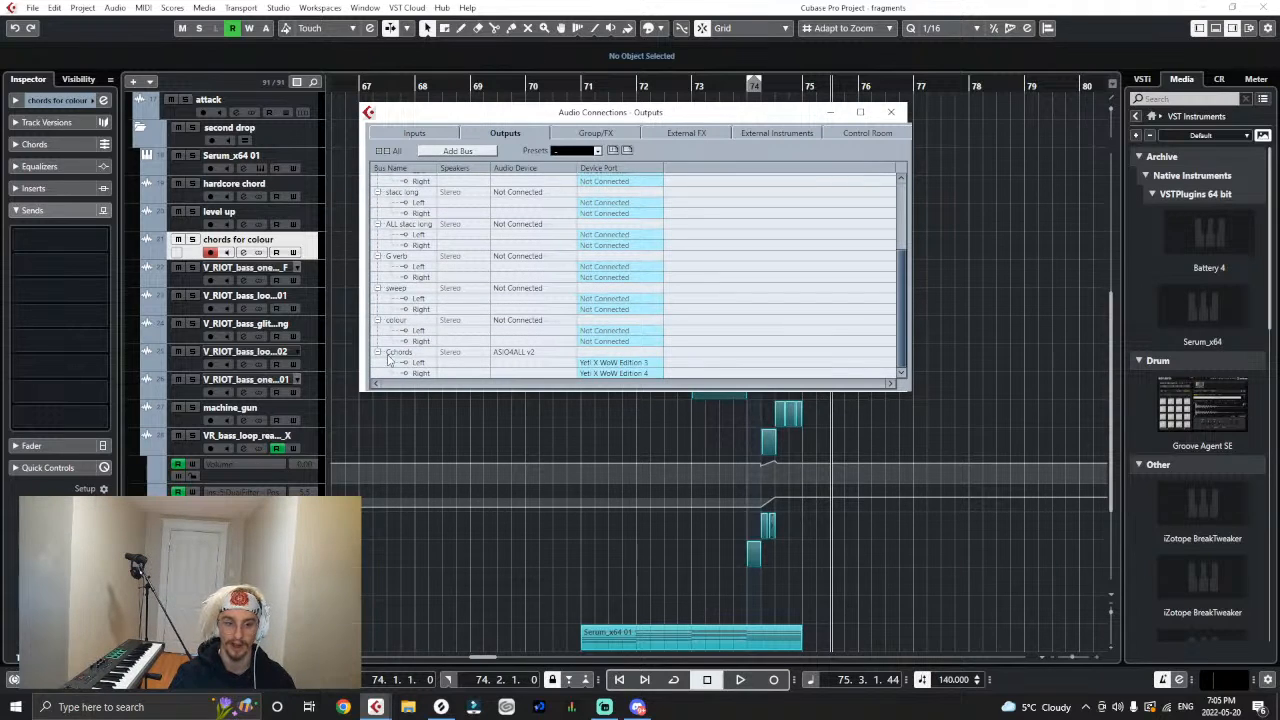
- Set both device ports of the Cchords output bus to Not Connected and close the audio connections
{"action": "left_click", "coordinate": [600, 370]}
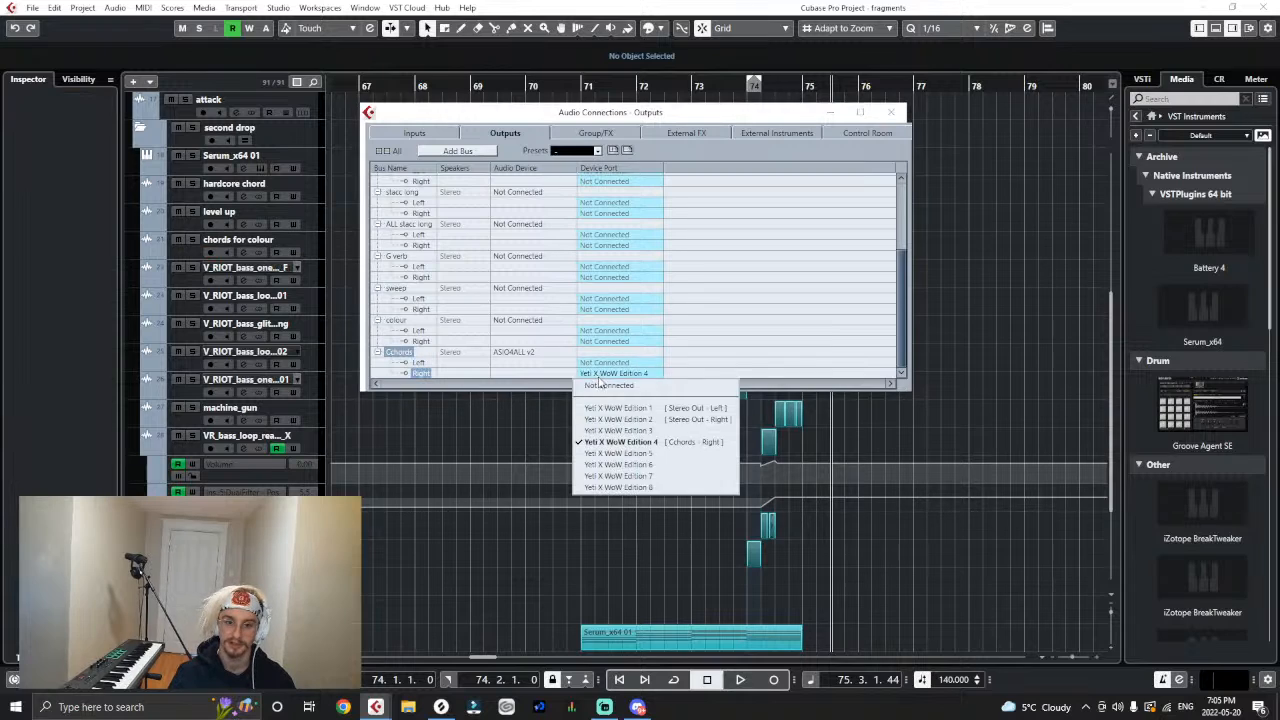
{"action": "left_click", "coordinate": [614, 391]}
{"action": "left_click", "coordinate": [891, 112]}
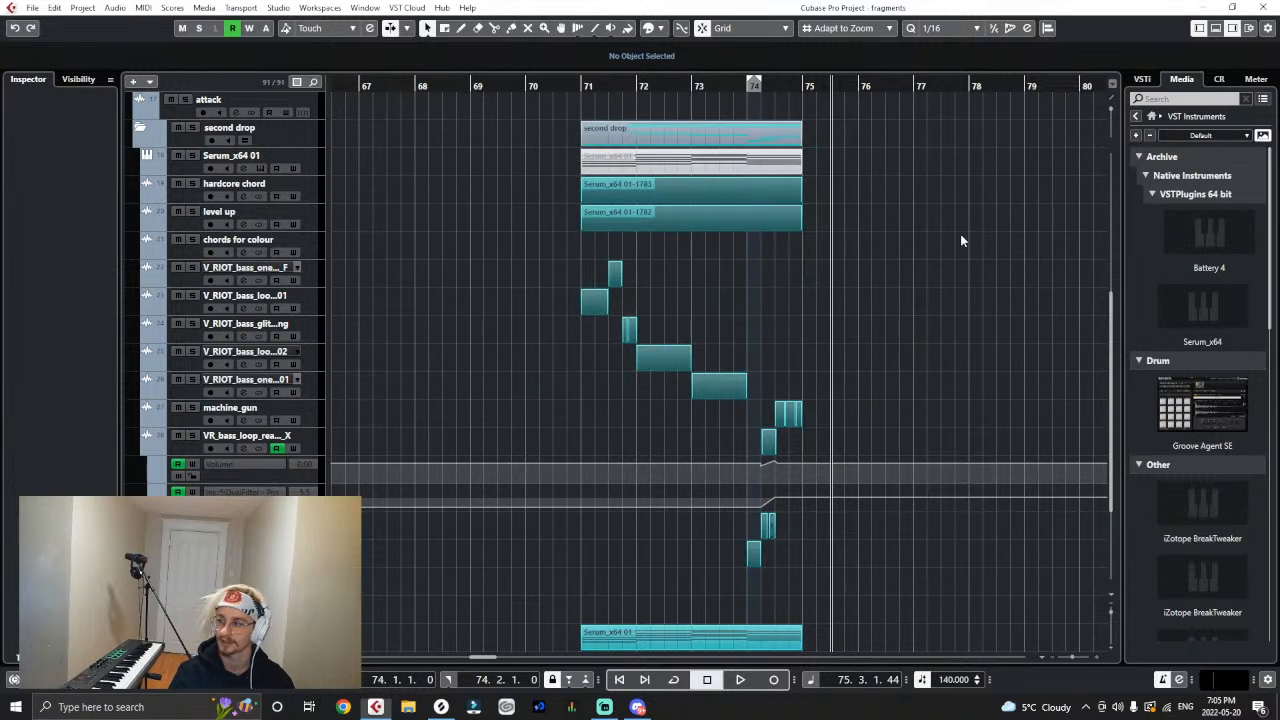
- Enable input monitoring on the "chords for colour" track and fold away the automation lanes of the VR_bass_loop track
{"action": "left_click", "coordinate": [207, 256]}
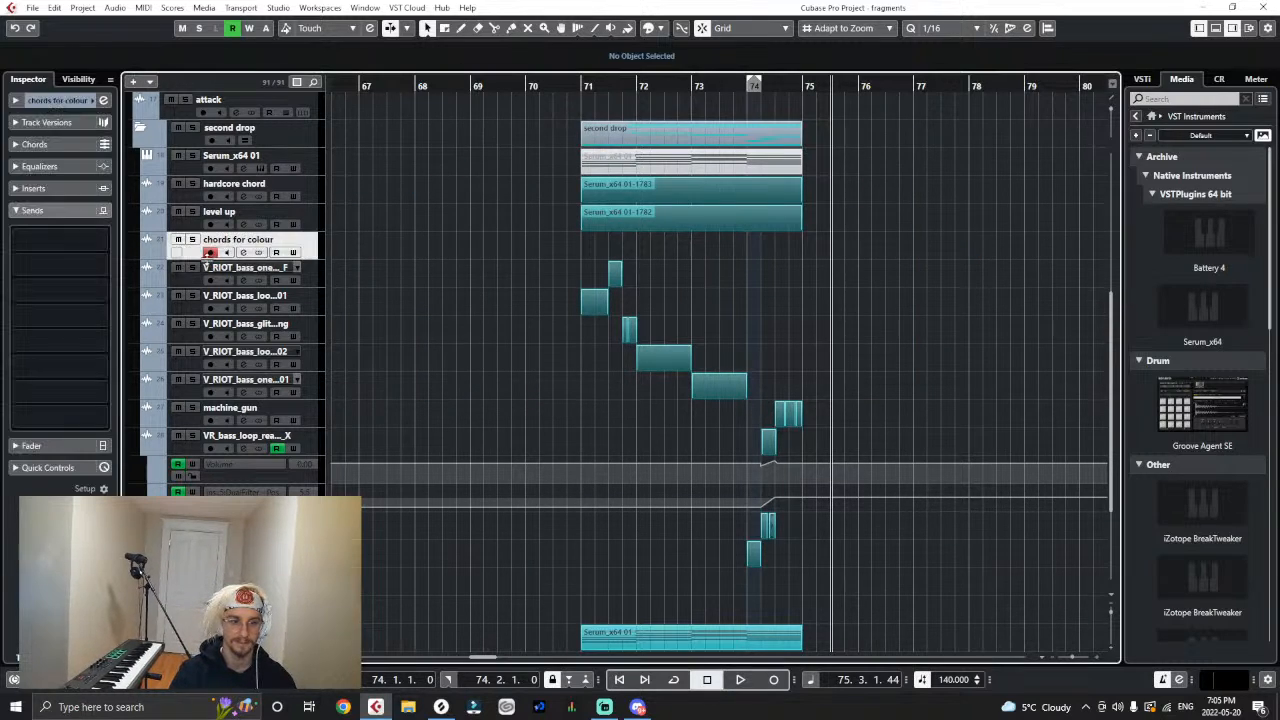
{"action": "scroll", "coordinate": [339, 300], "scroll_direction": "down", "scroll_amount": 1}
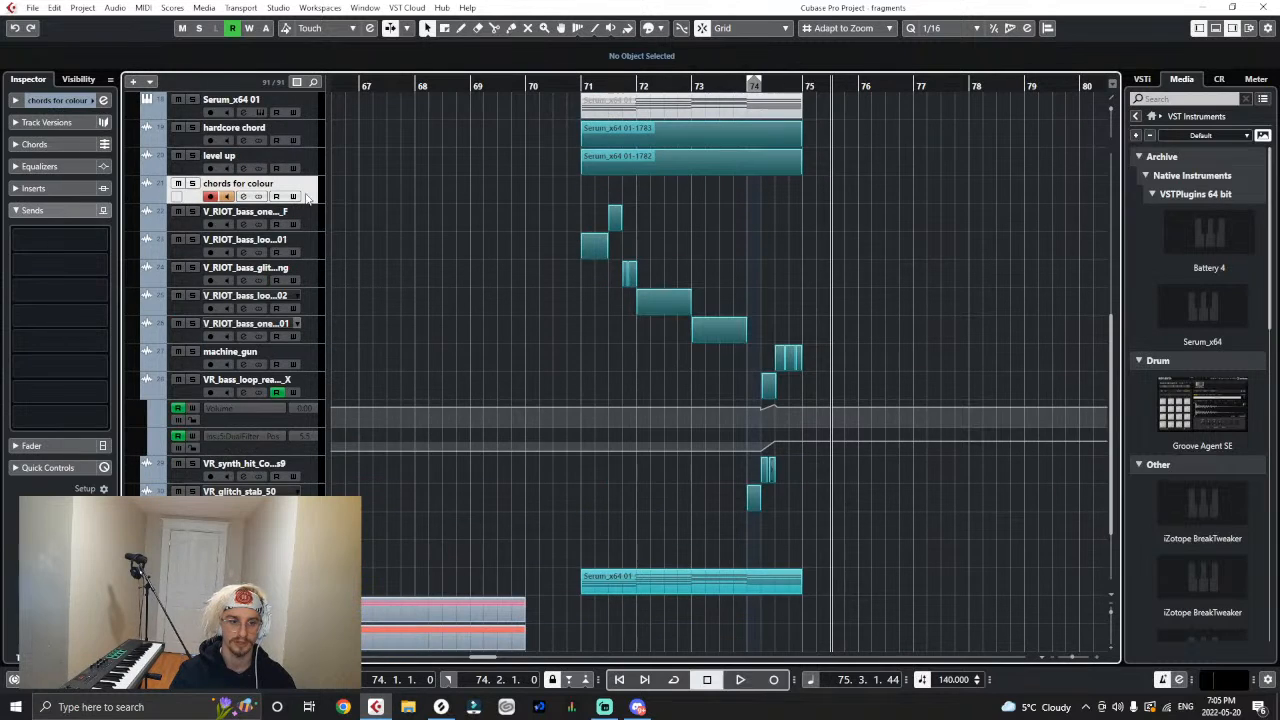
{"action": "scroll", "coordinate": [366, 240], "scroll_direction": "up", "scroll_amount": 3}
{"action": "scroll", "coordinate": [366, 240], "scroll_direction": "down", "scroll_amount": 4}
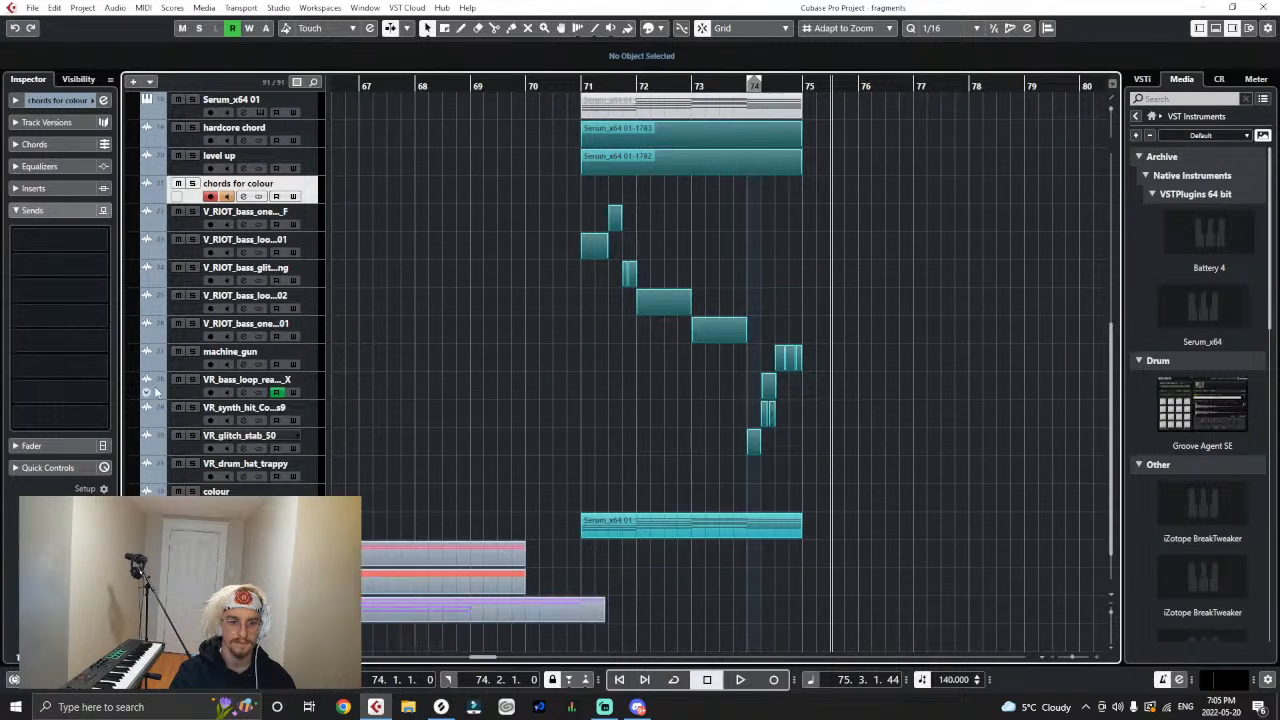
{"action": "scroll", "coordinate": [425, 290], "scroll_direction": "up", "scroll_amount": 4}
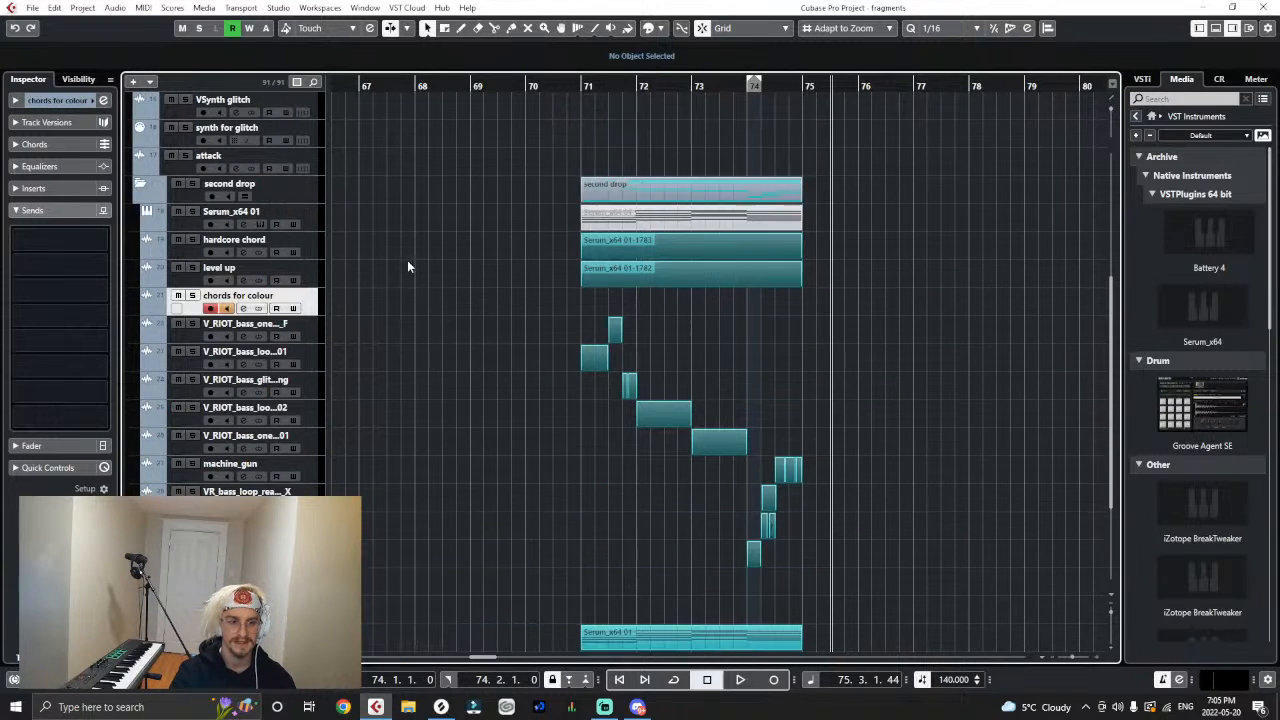
- Add a folder track named "glitches" directly below the "chords for colour" track
{"action": "right_click", "coordinate": [316, 303]}
{"action": "mouse_move", "coordinate": [340, 304]}
{"action": "left_click", "coordinate": [587, 466]}
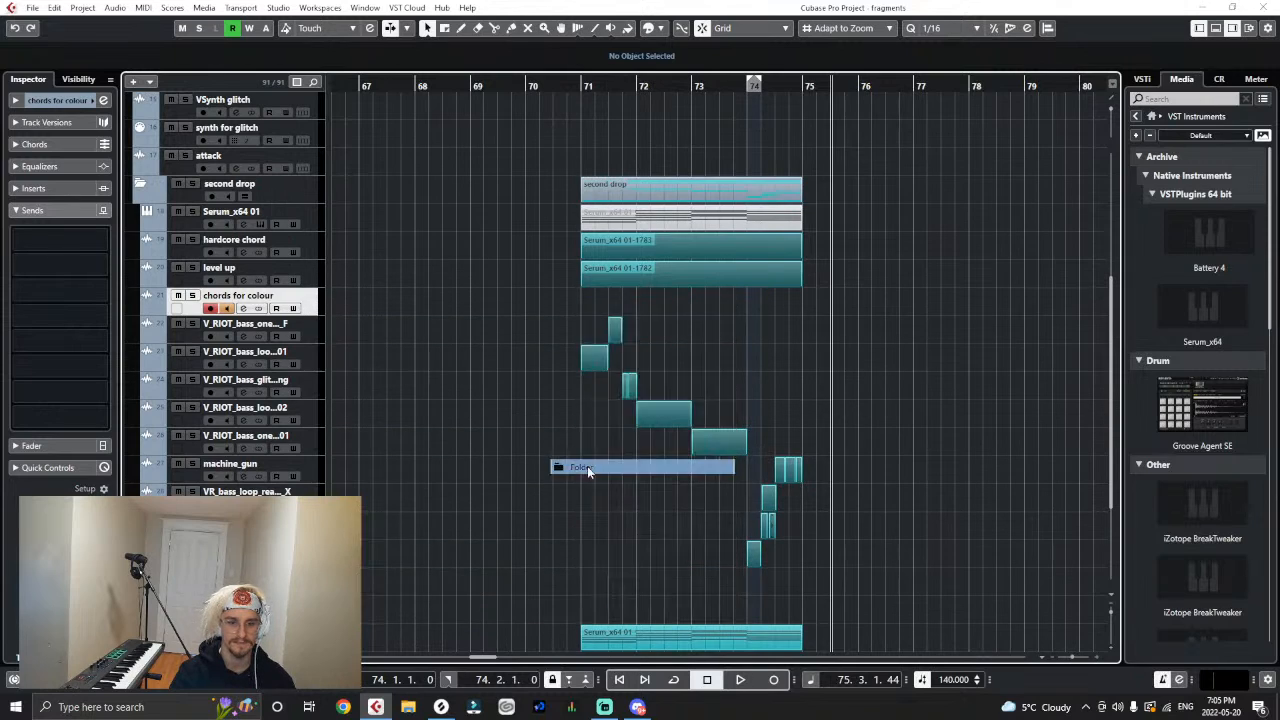
{"action": "left_click", "coordinate": [672, 408]}
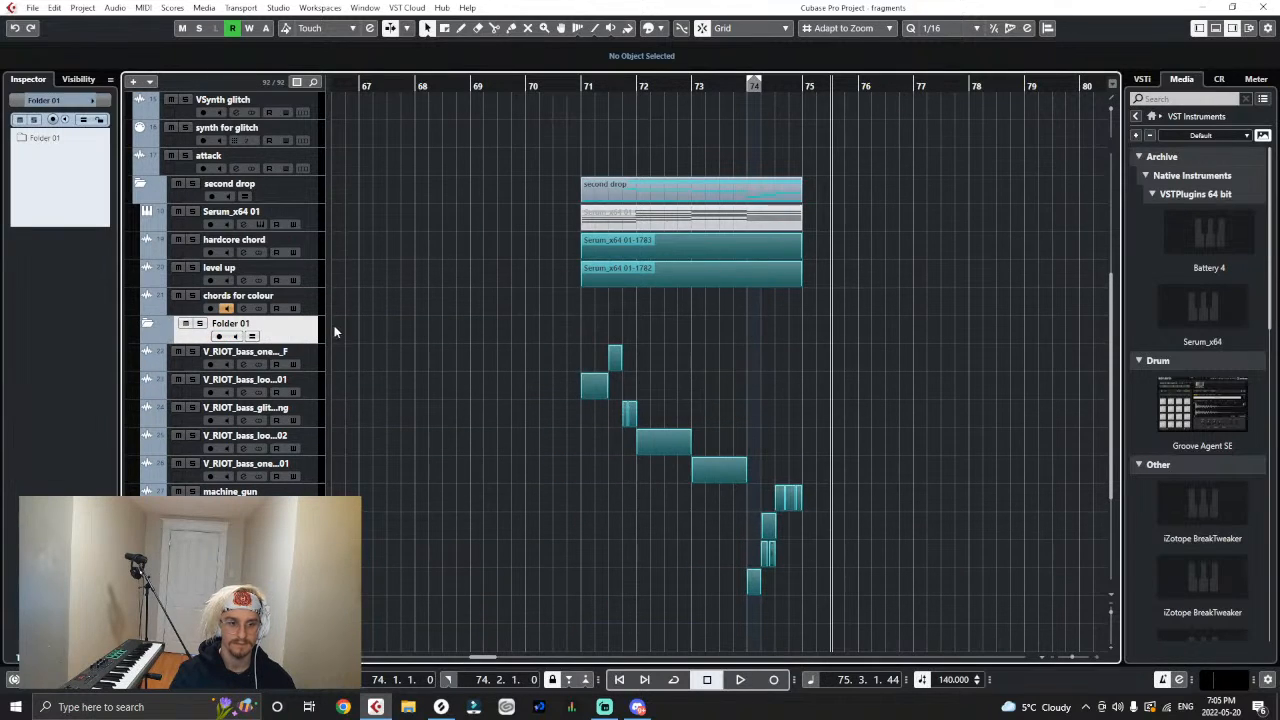
{"action": "mouse_move", "coordinate": [301, 325]}
{"action": "left_mouse_down"}
{"action": "mouse_move", "coordinate": [326, 273]}
{"action": "mouse_move", "coordinate": [313, 243]}
{"action": "mouse_move", "coordinate": [298, 336]}
{"action": "left_mouse_up"}
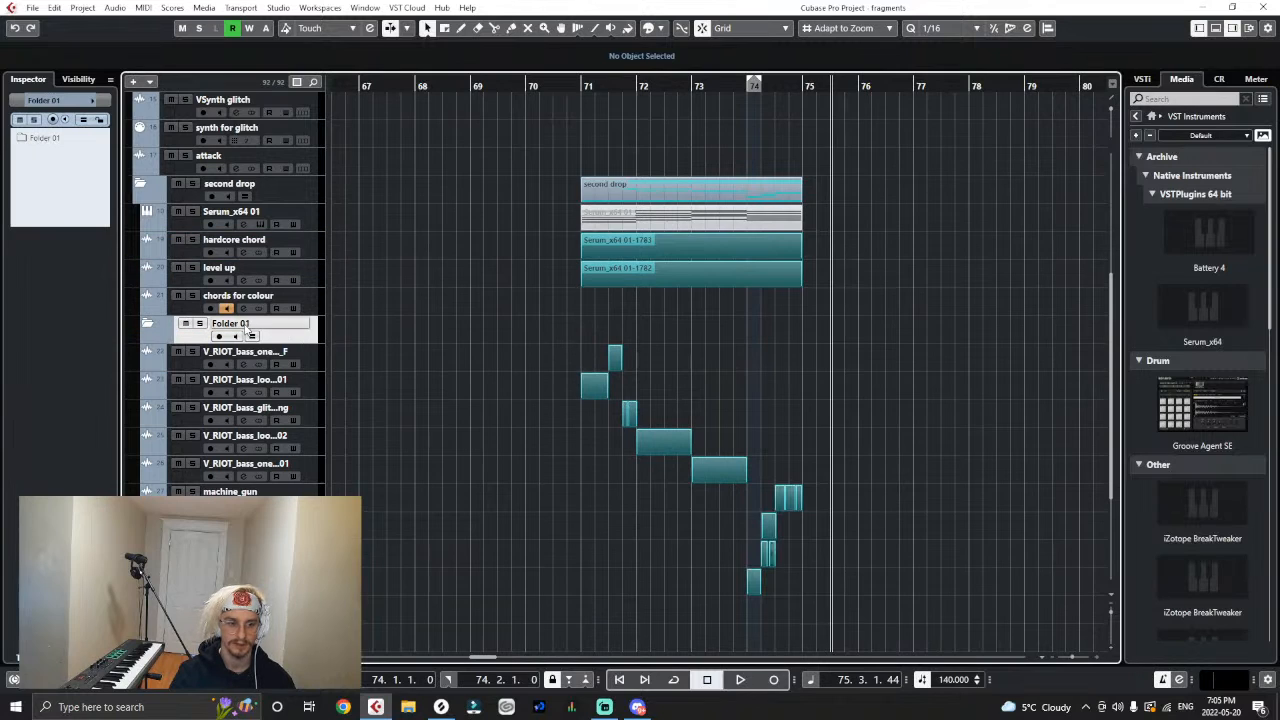
{"action": "double_click", "coordinate": [248, 326]}
{"action": "type", "text": "glitches"}
{"action": "key", "text": "Return"}
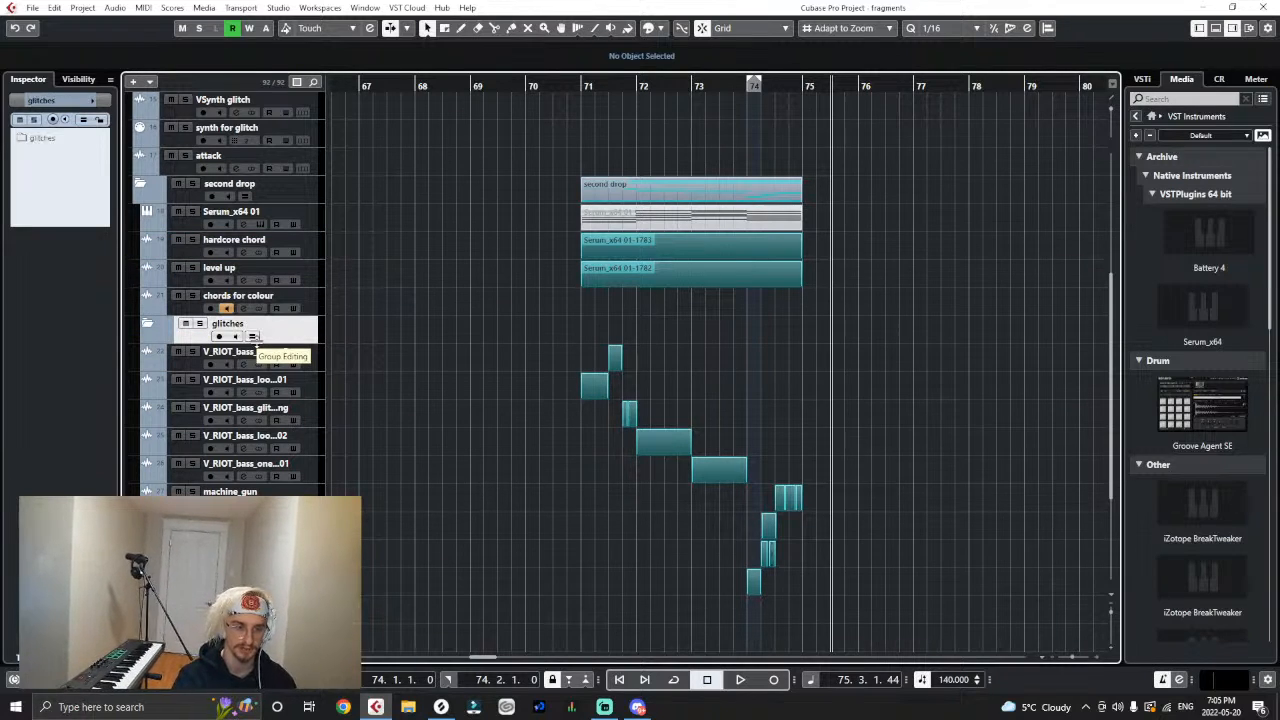
- Move the five V_RIOT bass tracks into the glitches folder
{"action": "left_click_drag", "start_coordinate": [317, 361], "coordinate": [316, 340]}
{"action": "left_click_drag", "start_coordinate": [316, 383], "coordinate": [318, 342]}
{"action": "left_click_drag", "start_coordinate": [316, 413], "coordinate": [316, 342]}
{"action": "left_click_drag", "start_coordinate": [316, 440], "coordinate": [300, 352]}
{"action": "scroll", "coordinate": [323, 357], "scroll_direction": "down", "scroll_amount": 4}
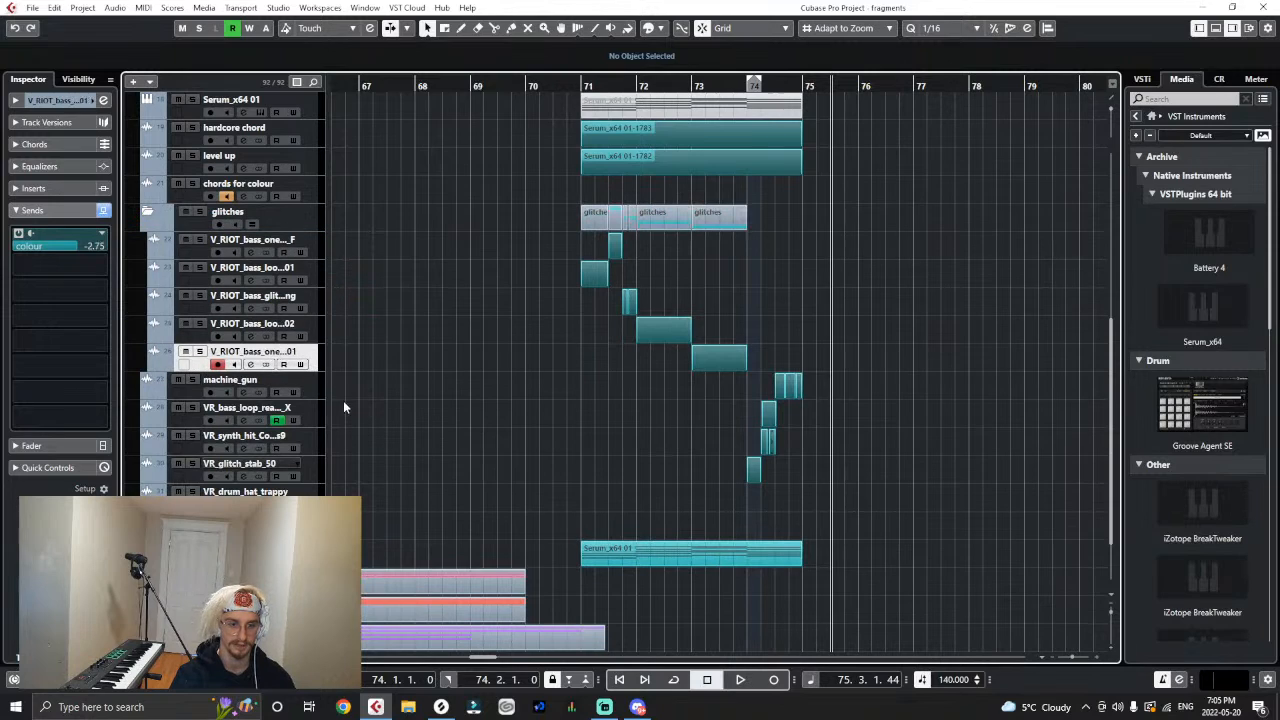
- Select the tracks from machine_gun through VR_drum_hat_trappy together and move them into the glitches folder
{"action": "left_click", "coordinate": [307, 388], "text": "ctrl"}
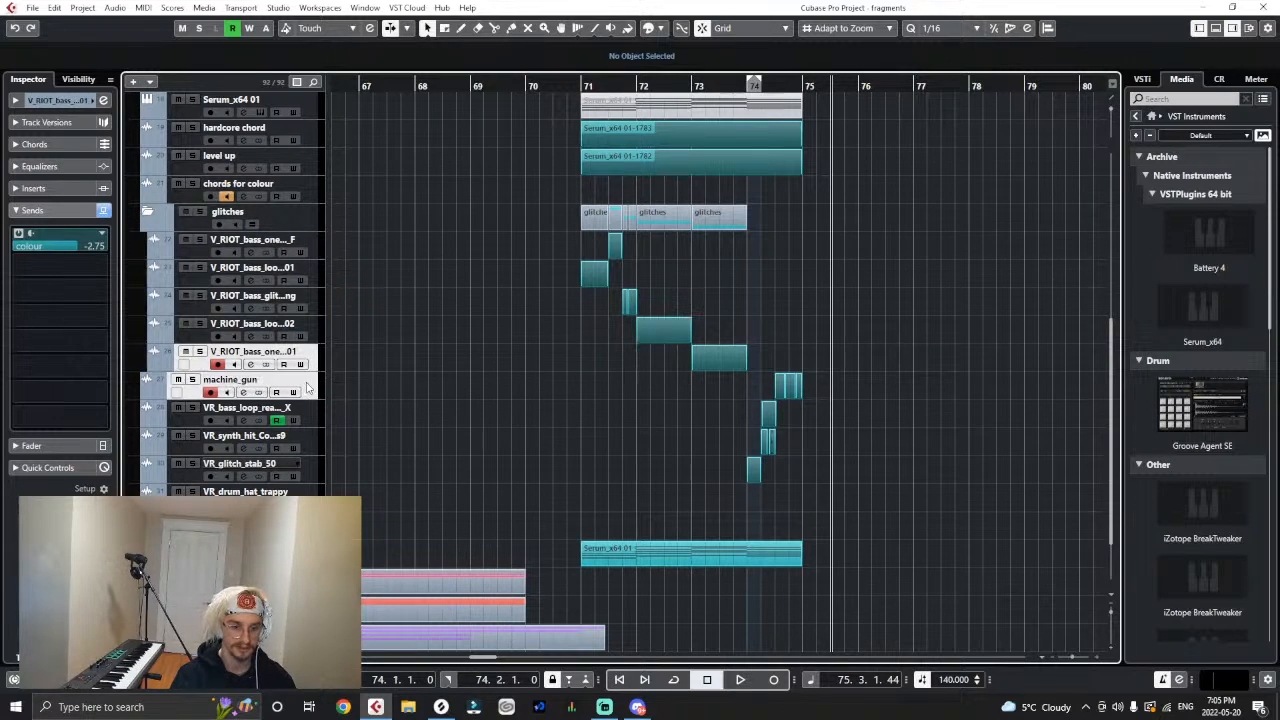
{"action": "left_click", "coordinate": [310, 487], "text": "shift"}
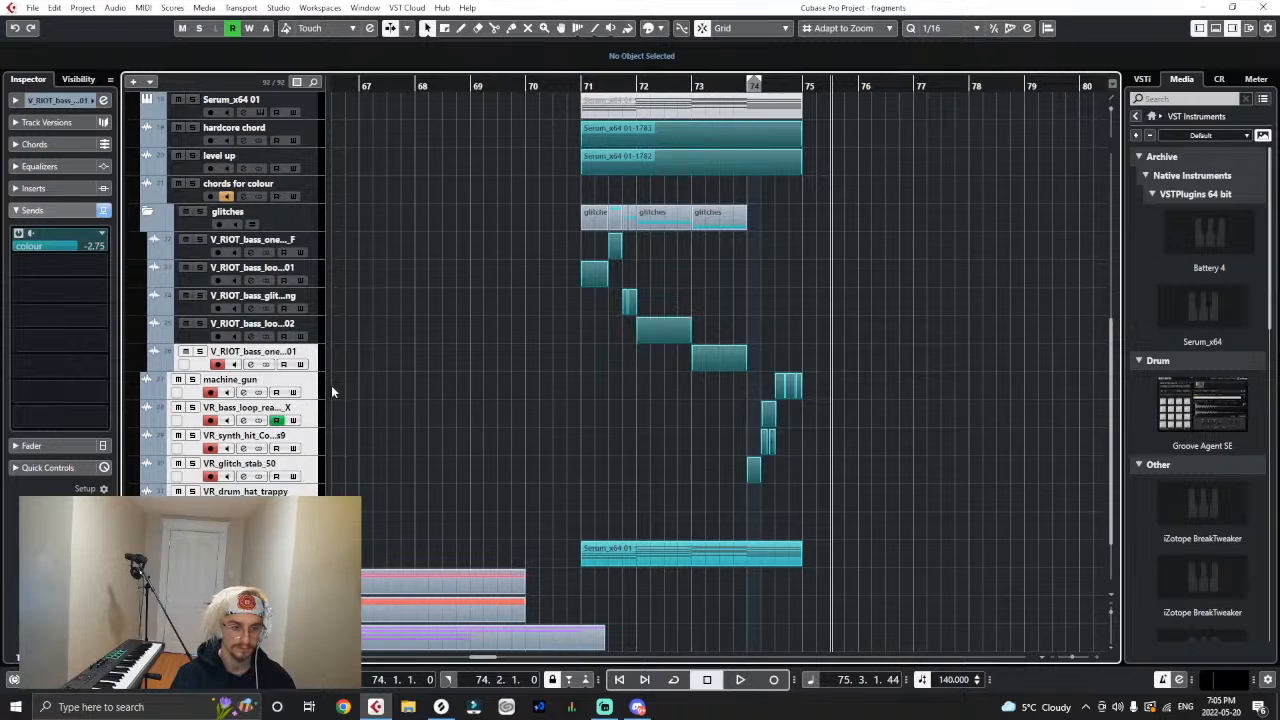
{"action": "left_click", "coordinate": [316, 340]}
{"action": "left_click", "coordinate": [310, 392]}
{"action": "left_click", "coordinate": [310, 392], "text": "ctrl"}
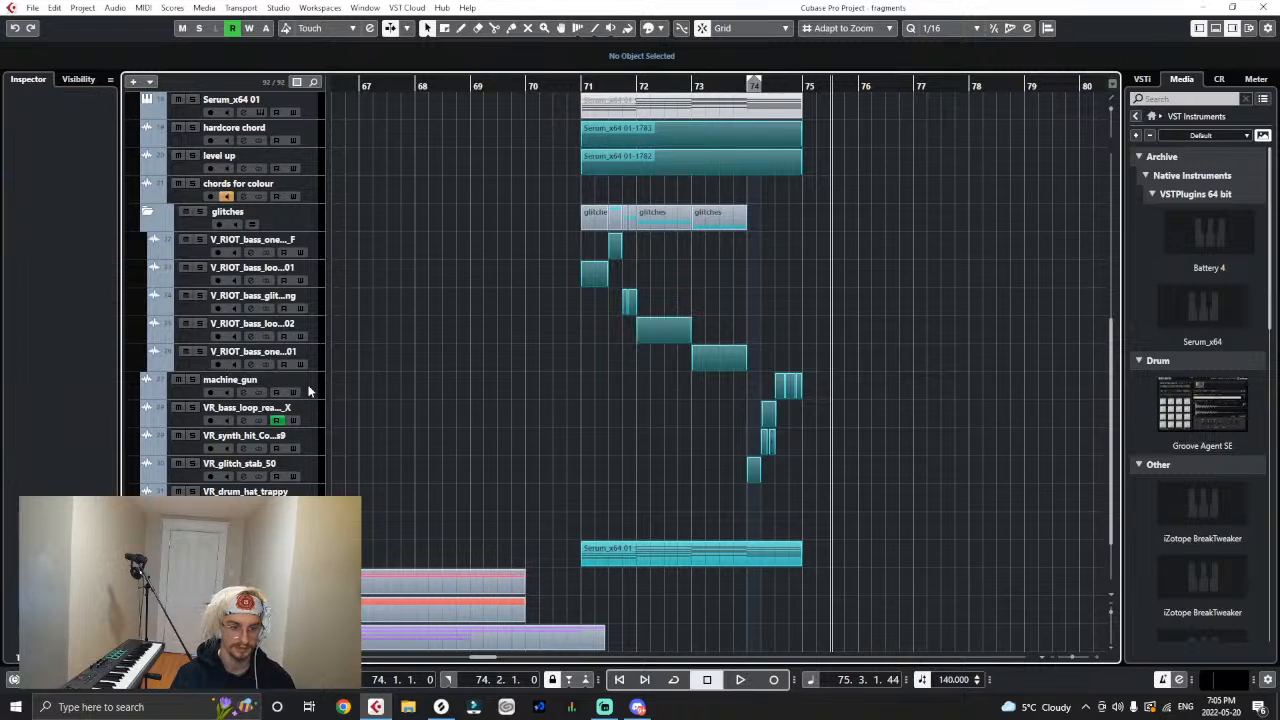
{"action": "left_click", "coordinate": [316, 491], "text": "shift"}
{"action": "left_click", "coordinate": [306, 391], "text": "shift"}
{"action": "left_click_drag", "start_coordinate": [306, 391], "coordinate": [293, 220]}
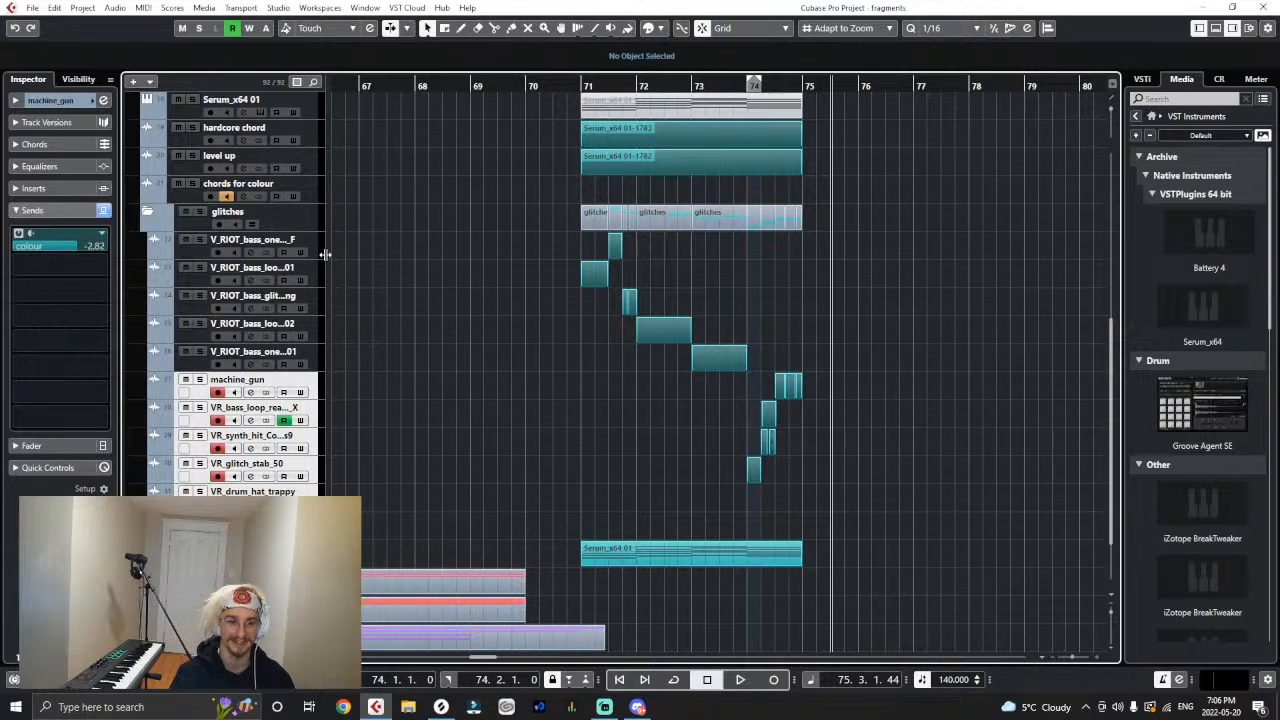
- Remove the VR_drum_hat_trappy track from the glitches folder
{"action": "left_click", "coordinate": [316, 224]}
{"action": "key", "text": "g"}
{"action": "key", "text": "g"}
{"action": "key", "text": "g"}
{"action": "key", "text": "g"}
{"action": "key", "text": "g"}
{"action": "key", "text": "g"}
{"action": "key", "text": "g"}
{"action": "key", "text": "g"}
{"action": "key", "text": "g"}
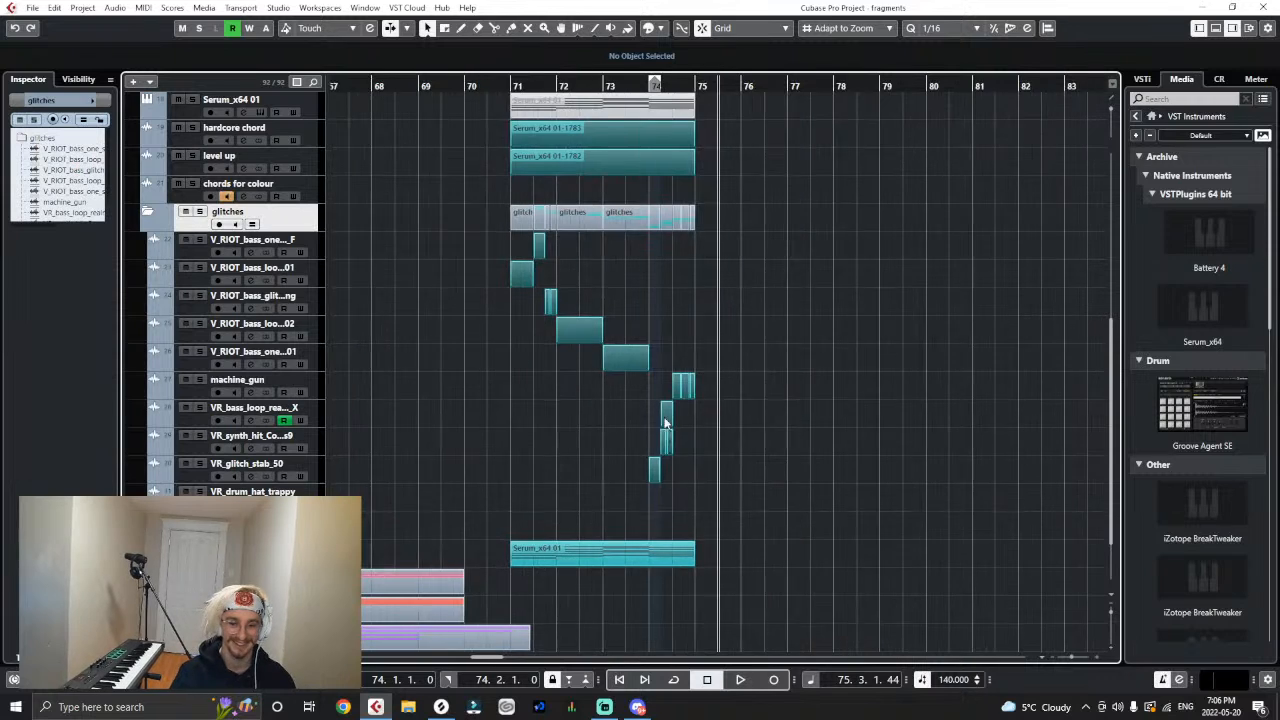
{"action": "left_click", "coordinate": [318, 492]}
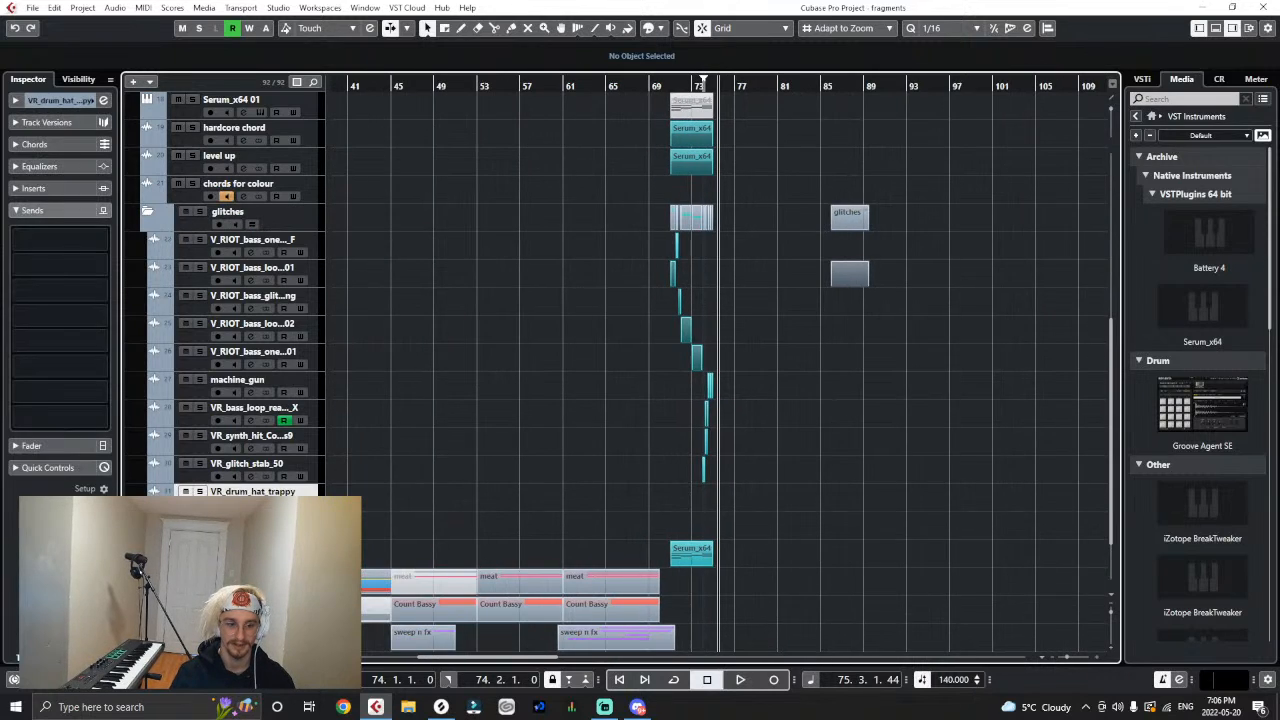
{"action": "right_click", "coordinate": [318, 494]}
{"action": "left_click", "coordinate": [345, 232]}
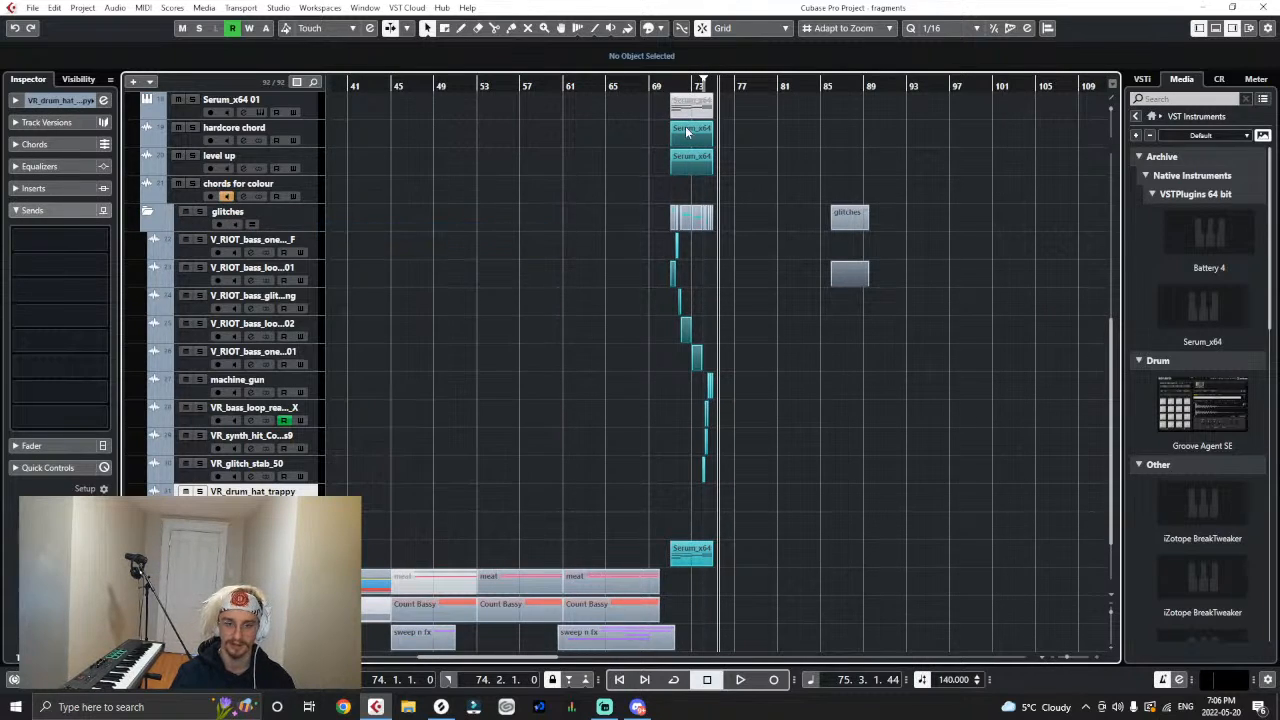
- Play the drop from bar 71 to hear it with the grouped glitch tracks, stopping near bar 75
{"action": "key", "text": "h"}
{"action": "key", "text": "h"}
{"action": "key", "text": "h"}
{"action": "key", "text": "h"}
{"action": "key", "text": "h"}
{"action": "key", "text": "h"}
{"action": "key", "text": "h"}
{"action": "key", "text": "h"}
{"action": "left_click", "coordinate": [514, 87]}
{"action": "key", "text": "space"}
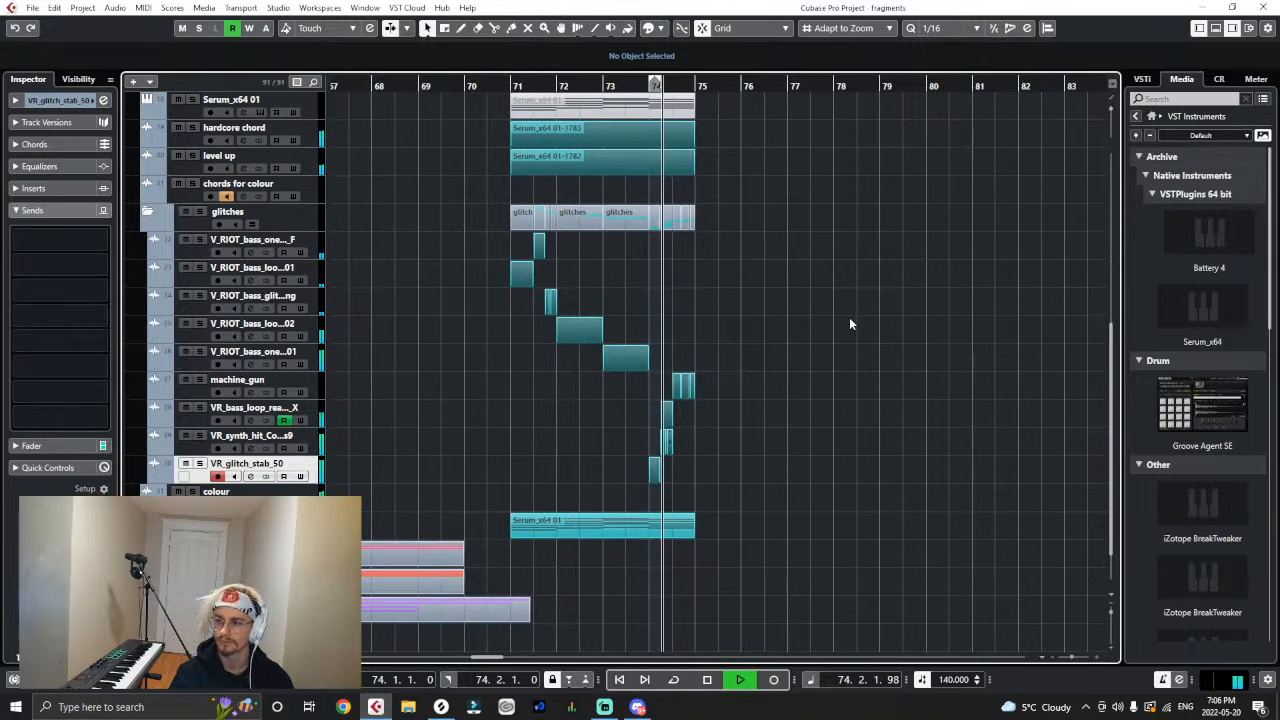
{"action": "key", "text": "space"}
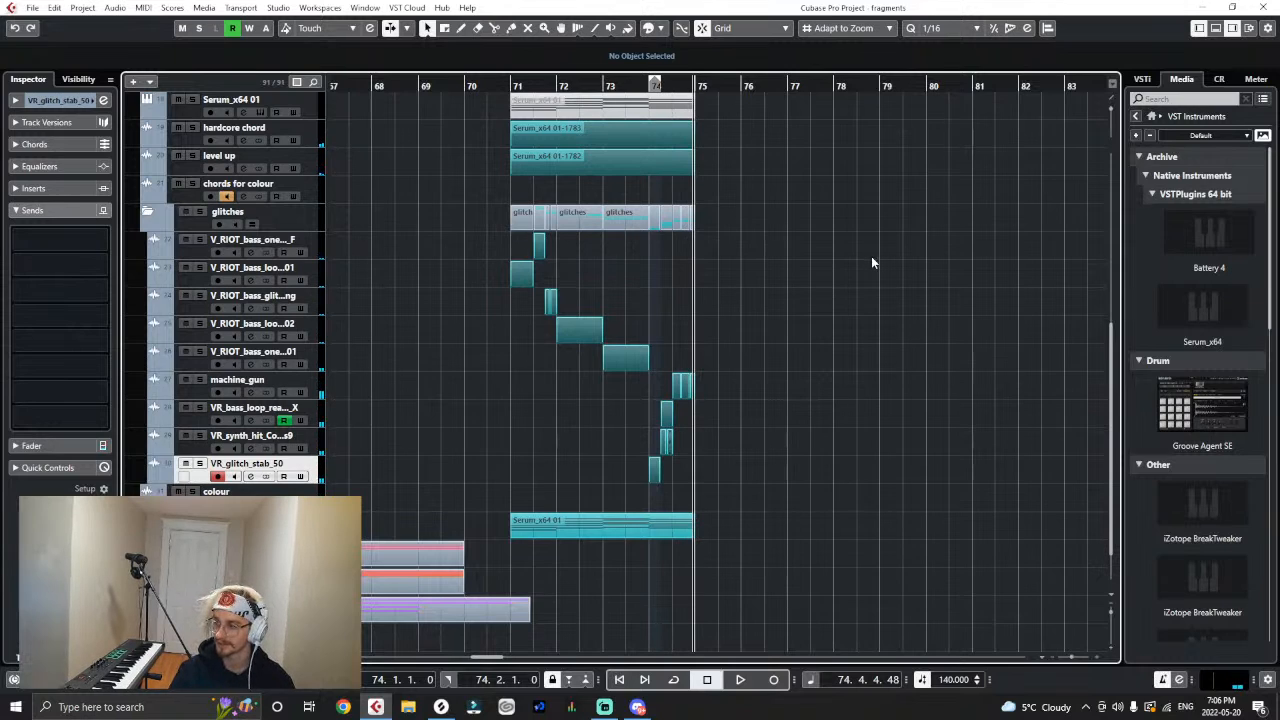
- Collapse the glitches folder and return the playhead to bar 71
{"action": "key", "text": "h"}
{"action": "key", "text": "h"}
{"action": "key", "text": "h"}
{"action": "key", "text": "g"}
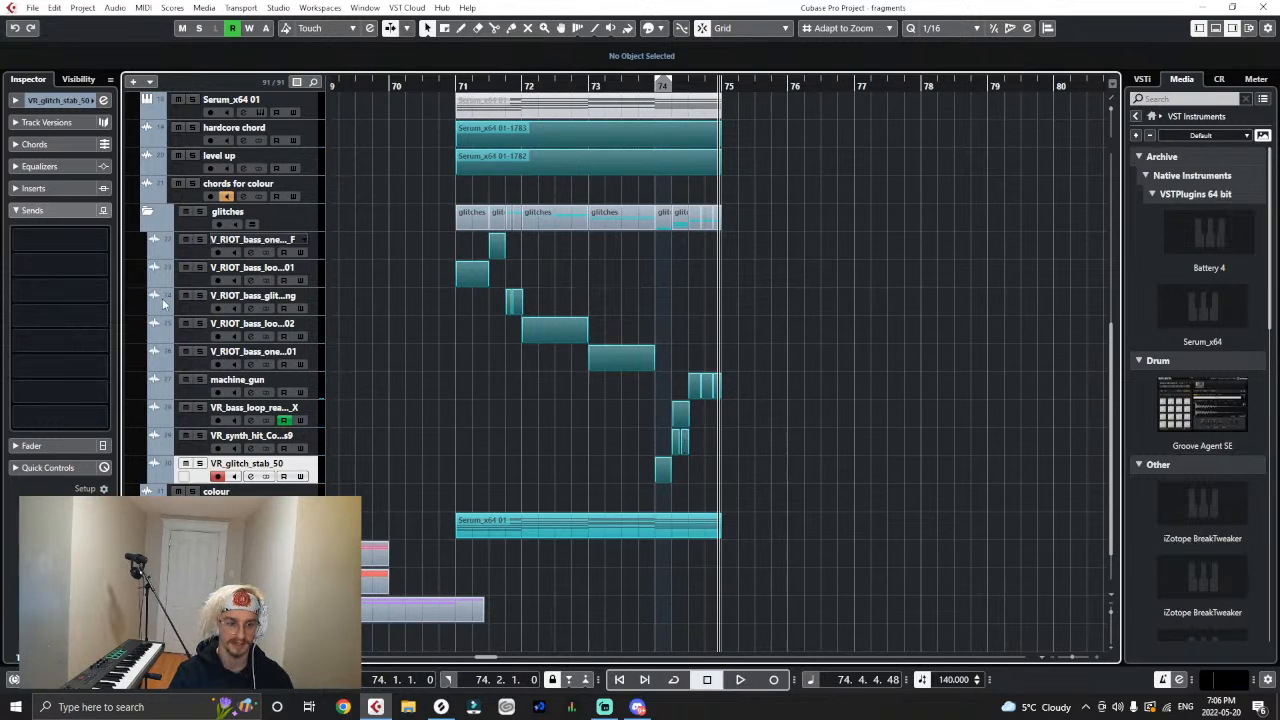
{"action": "left_click", "coordinate": [146, 213]}
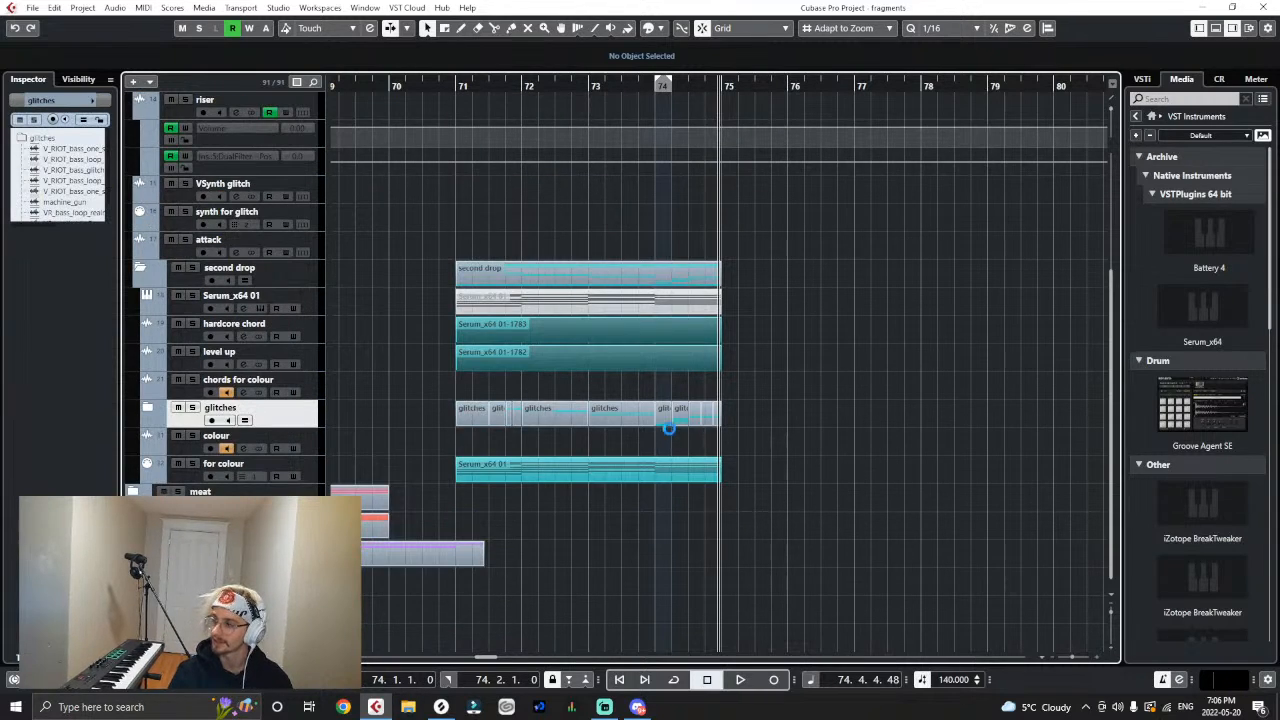
{"action": "key", "text": "h"}
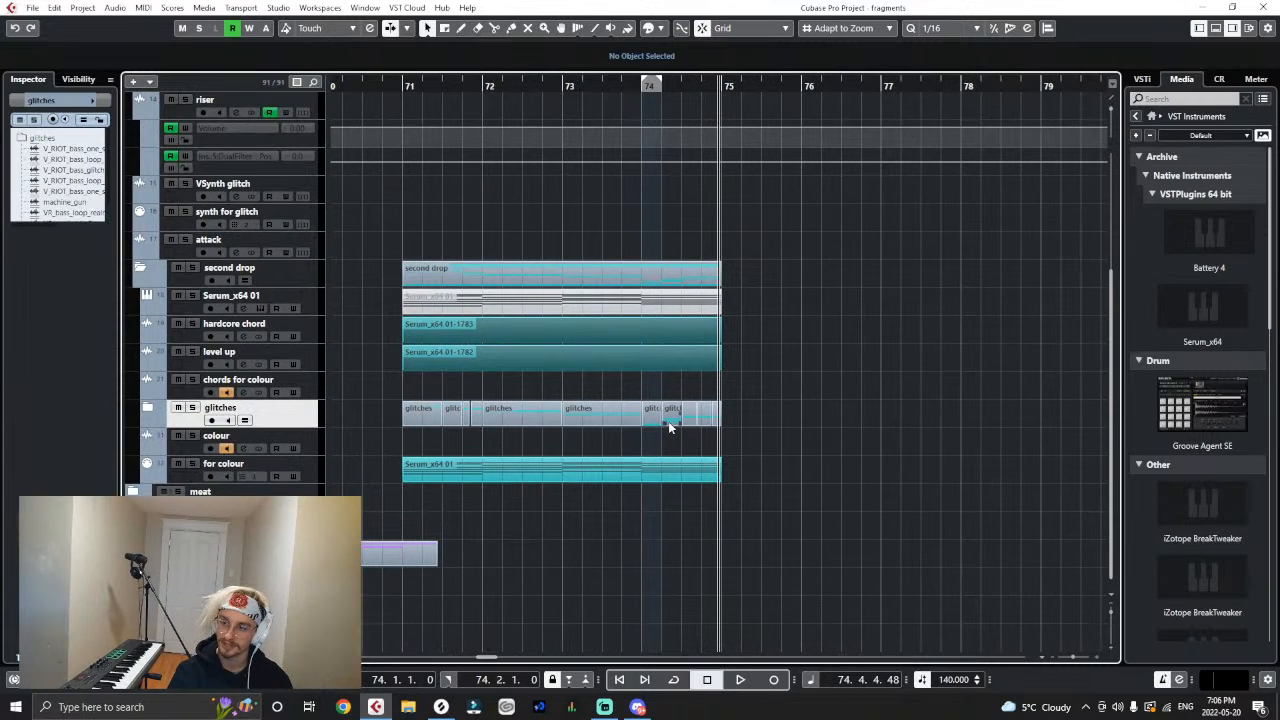
{"action": "key", "text": "g"}
{"action": "key", "text": "h"}
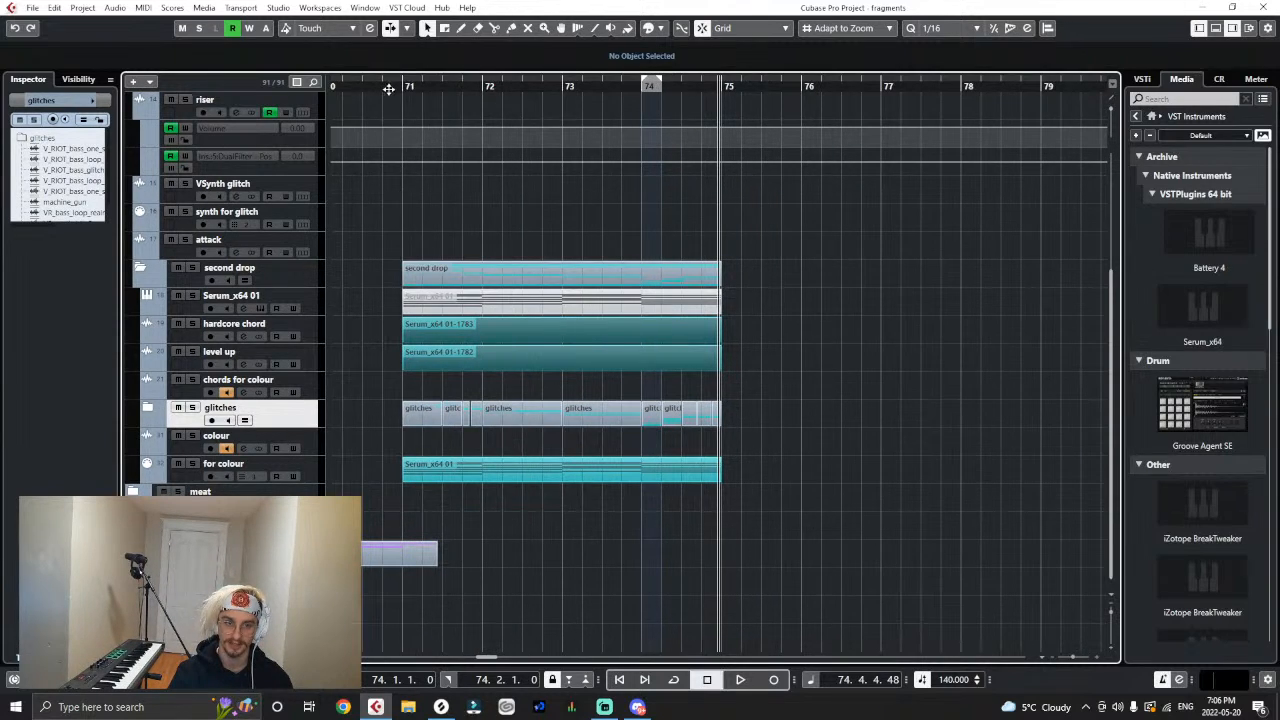
{"action": "left_click", "coordinate": [406, 88]}
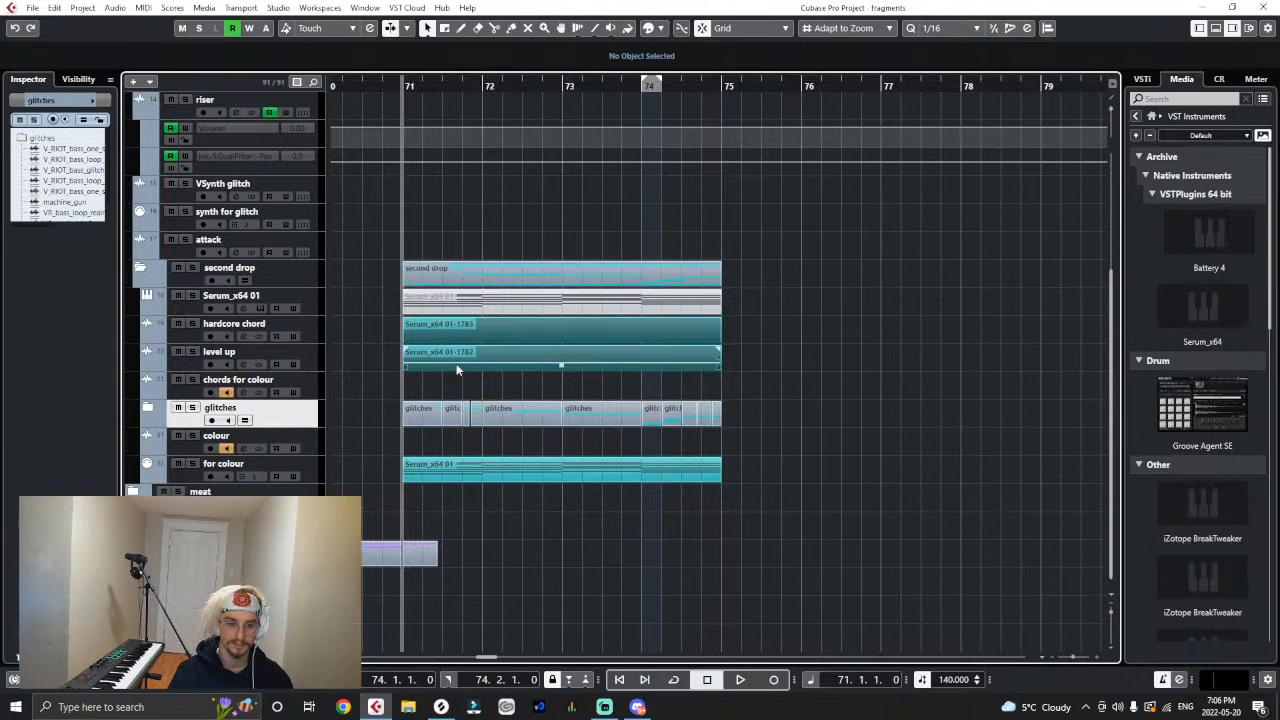
- Load the Laser plugin in the fourth insert slot of the "chords for colour" track and move its window off the clips
{"action": "left_click", "coordinate": [300, 380]}
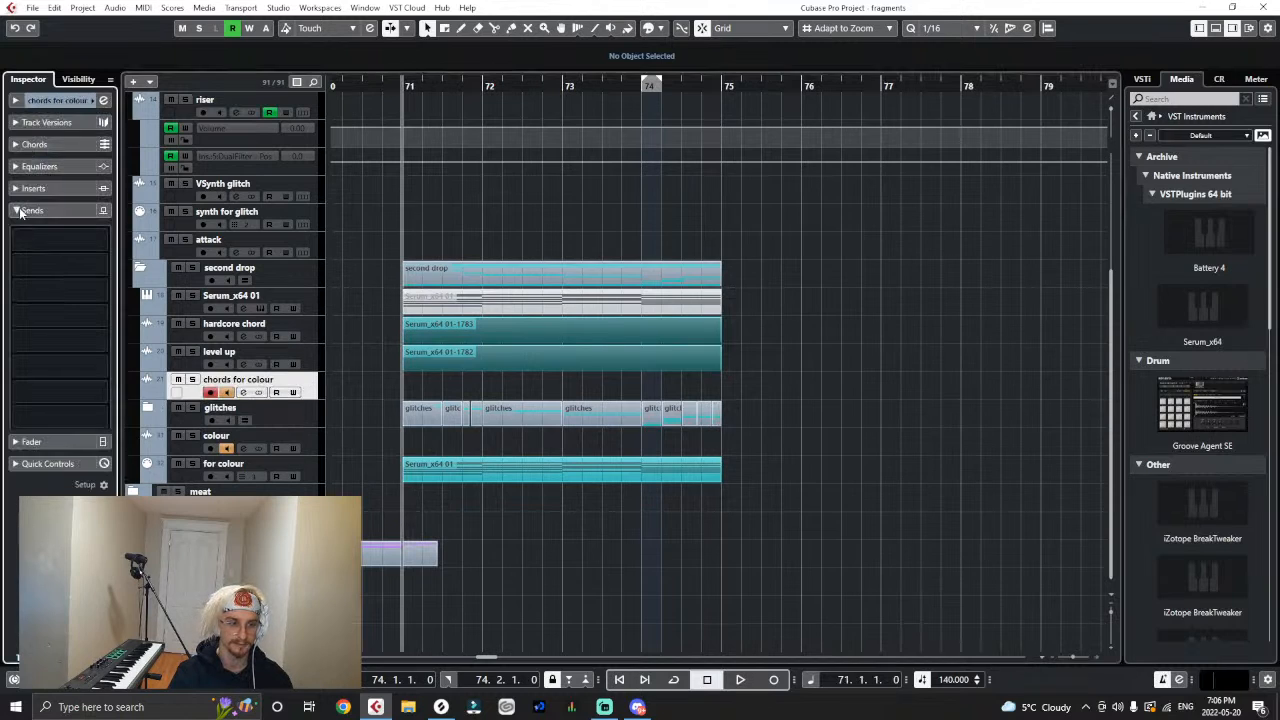
{"action": "left_click", "coordinate": [30, 189]}
{"action": "left_click", "coordinate": [44, 282]}
{"action": "type", "text": "laser"}
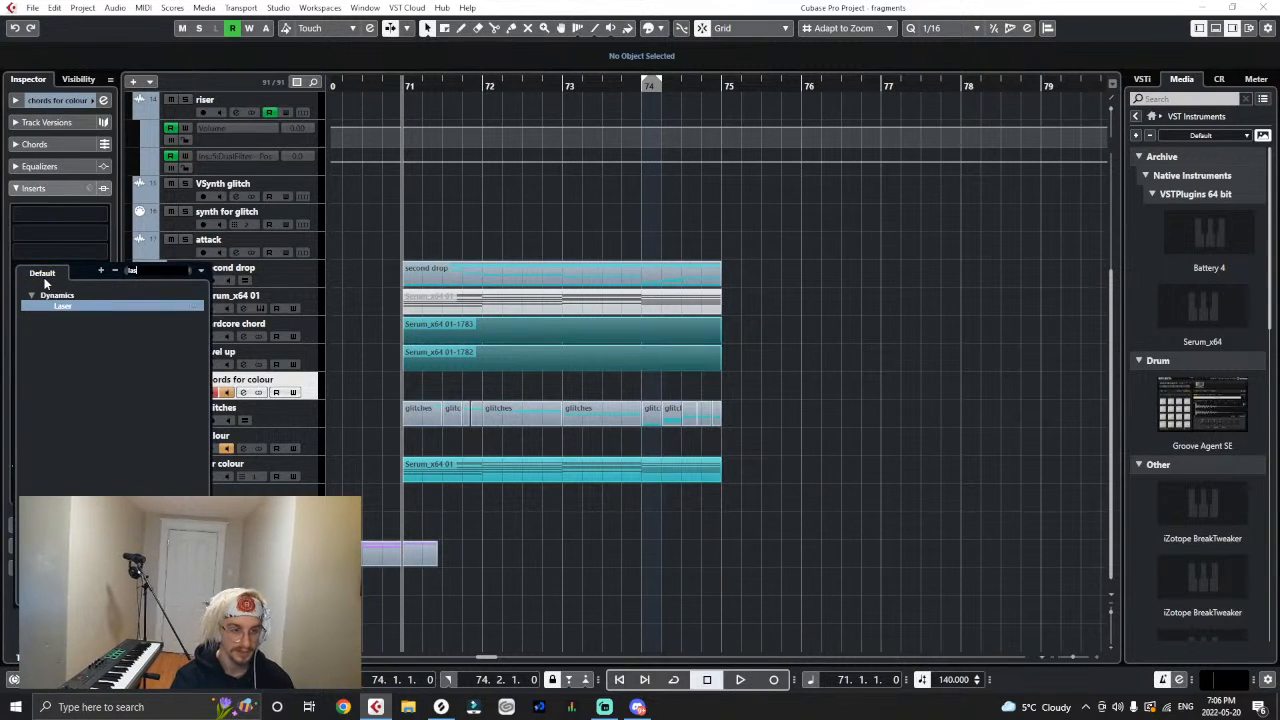
{"action": "left_click", "coordinate": [57, 308]}
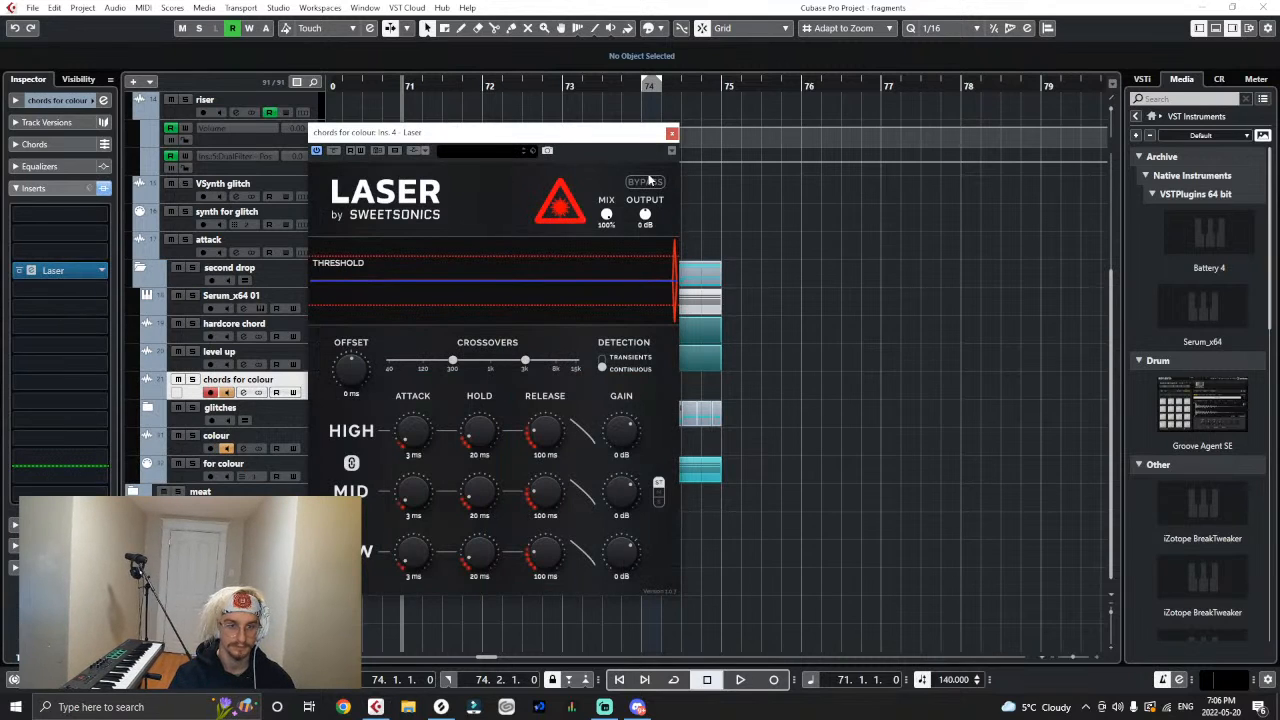
{"action": "left_click_drag", "start_coordinate": [651, 140], "coordinate": [913, 242]}
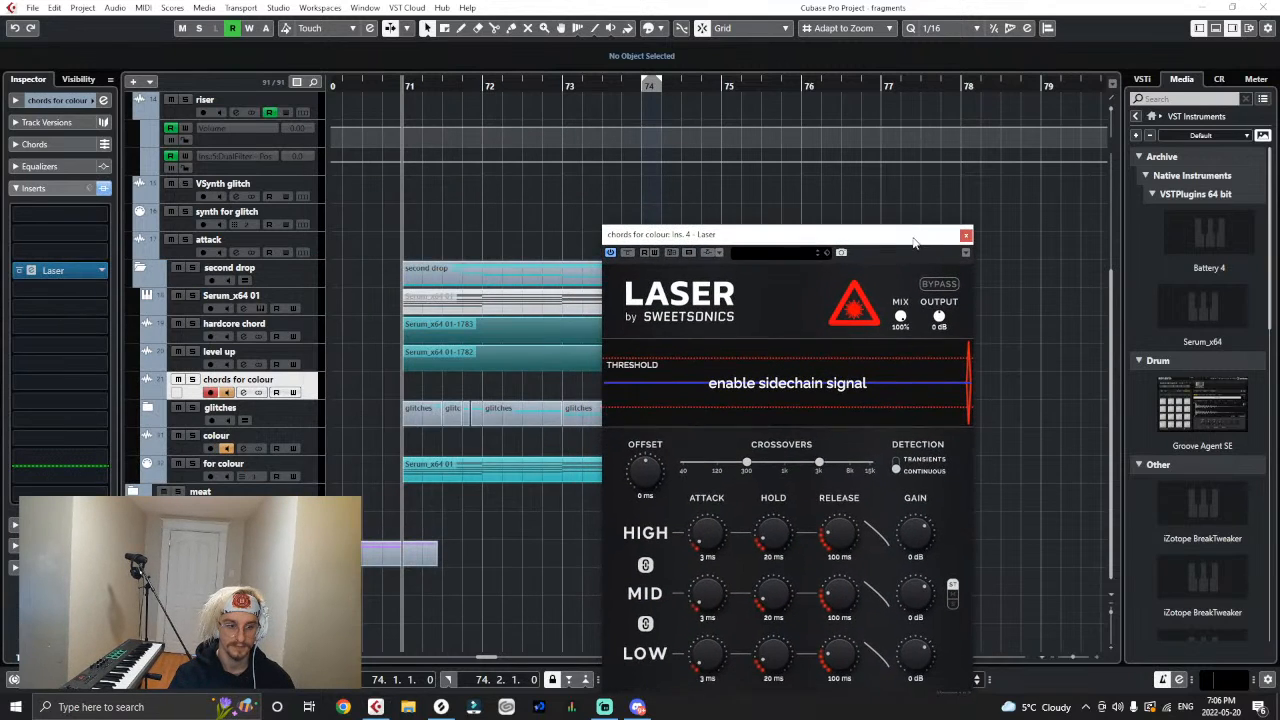
- Add the colour track as a side-chain input to Laser and close the side-chain settings
{"action": "left_click", "coordinate": [721, 252]}
{"action": "left_click", "coordinate": [866, 390]}
{"action": "type", "text": "col"}
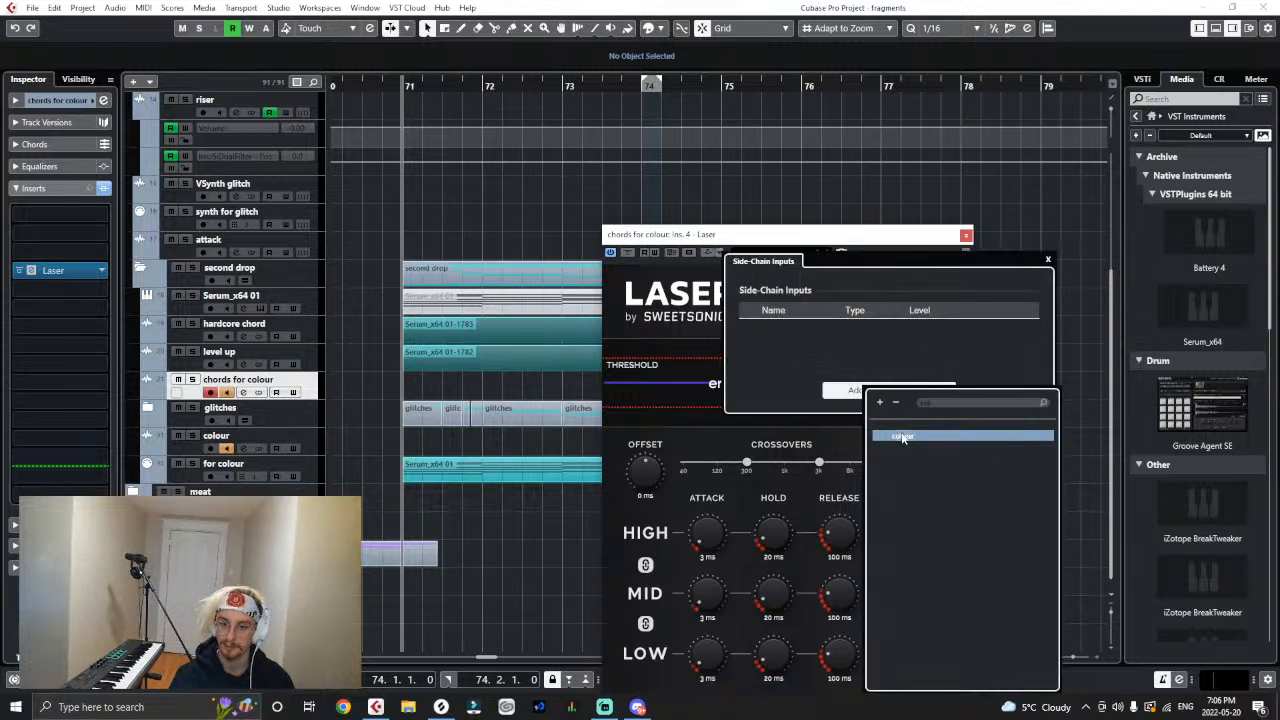
{"action": "left_click", "coordinate": [899, 435]}
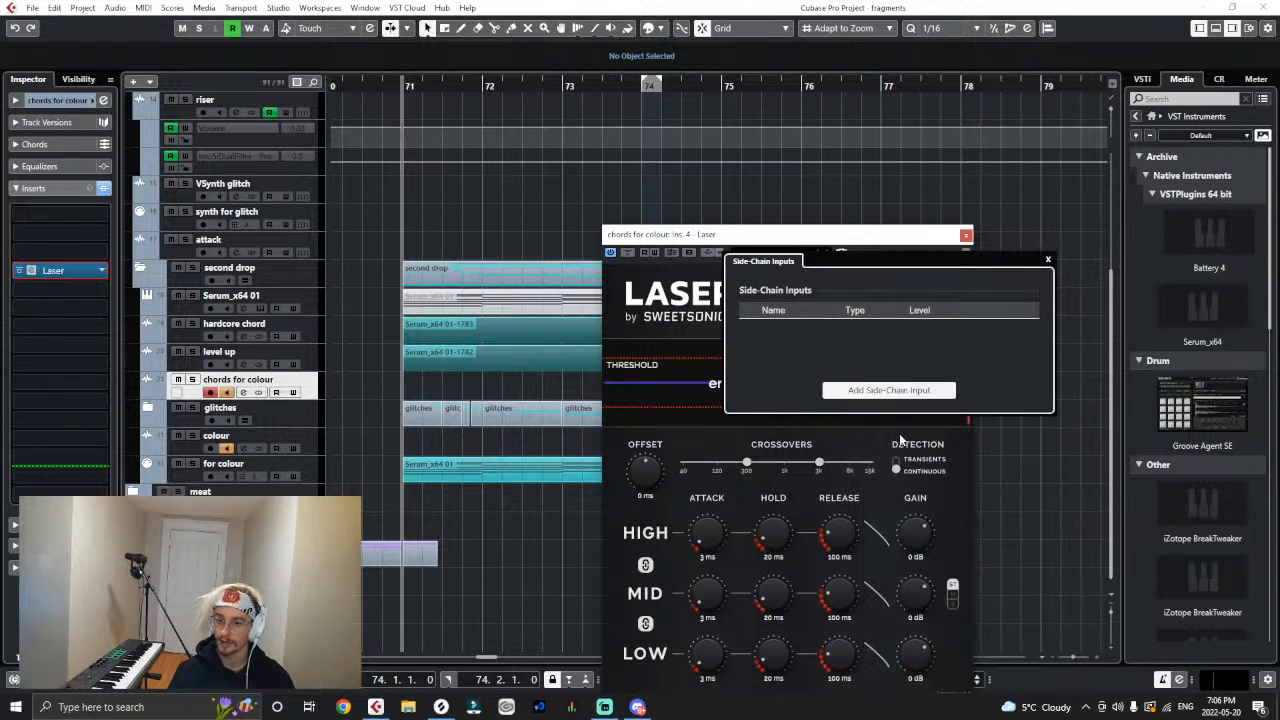
{"action": "left_click", "coordinate": [1048, 262]}
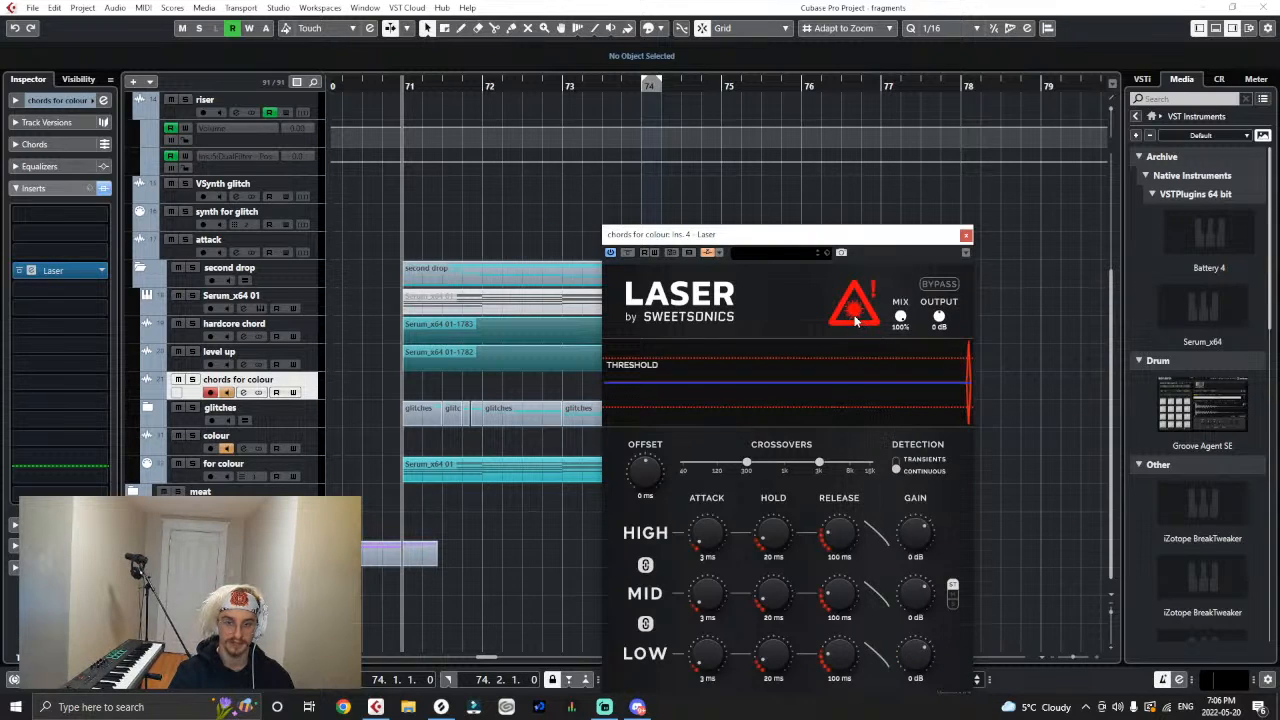
- Play the drop with Laser at 30 ms attack, 100 ms hold, 200 ms release and -4 dB gain, setting its detection to transients
{"action": "key", "text": "space"}
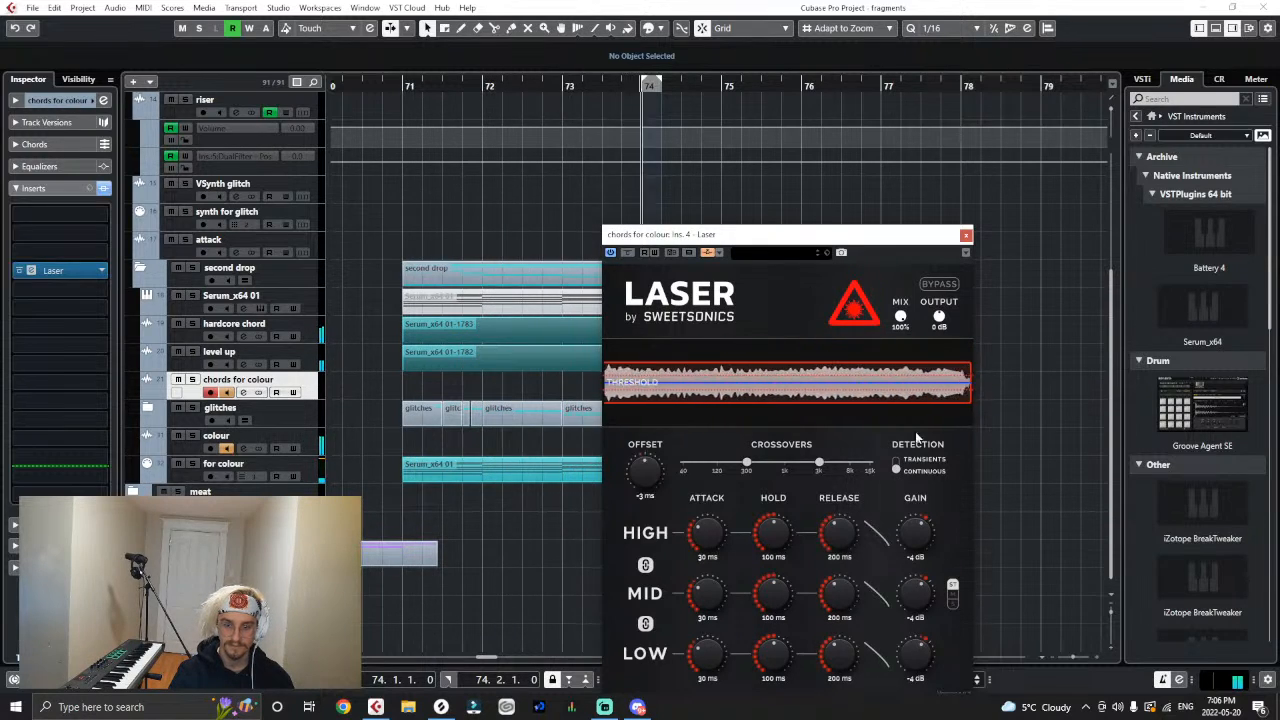
{"action": "left_click", "coordinate": [897, 459]}
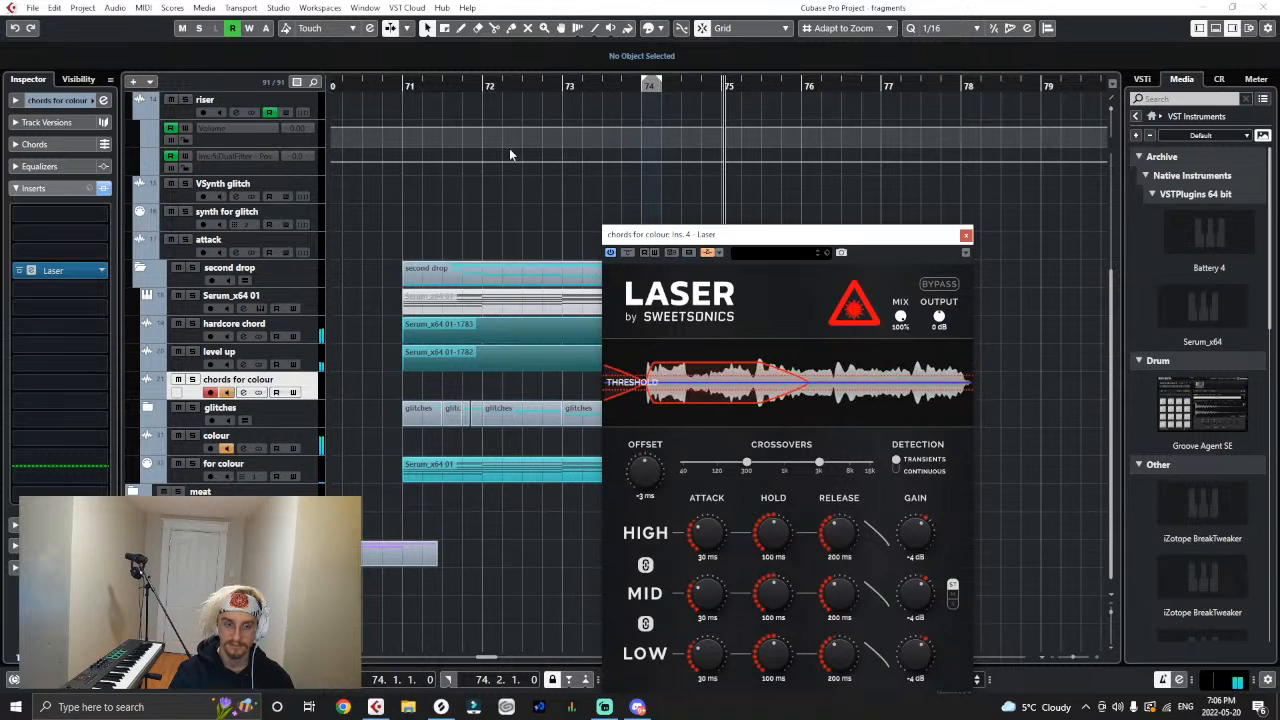
{"action": "left_click", "coordinate": [405, 86]}
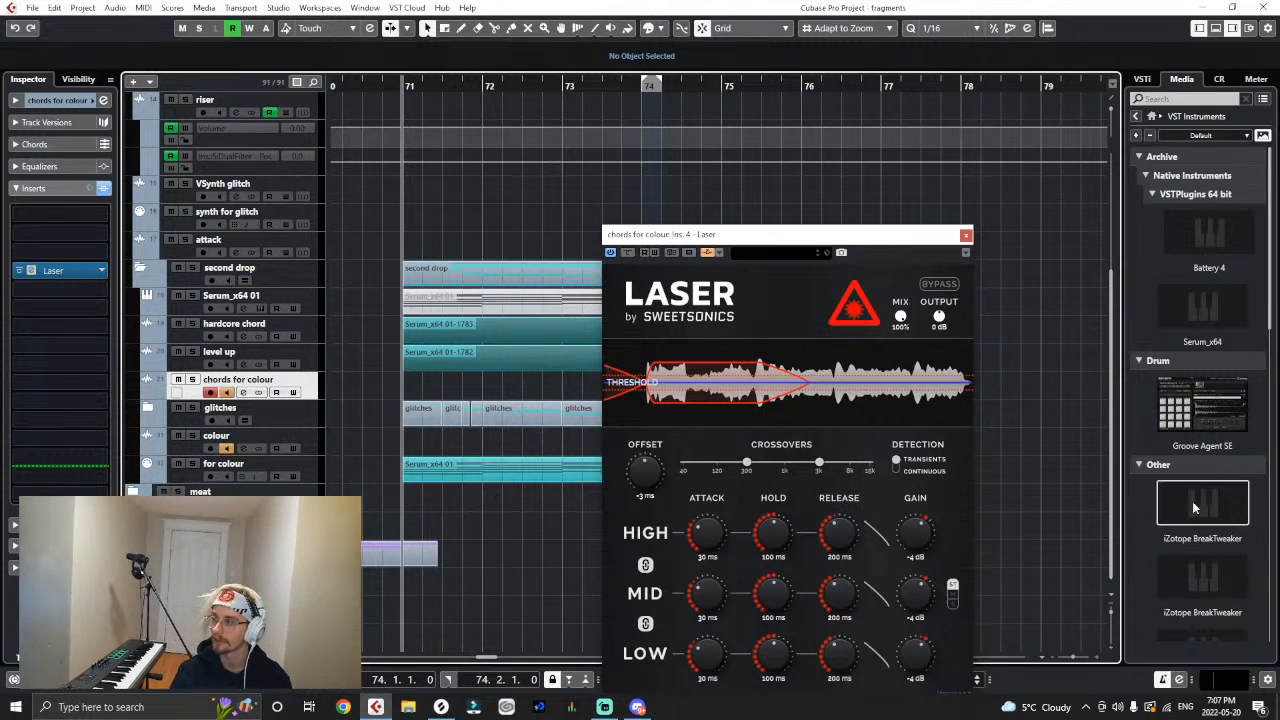
- Audition the drop with Laser's gain at 20 dB and -40 dB, switching its detection to continuous and returning the gain to 0 dB
{"action": "key", "text": "space"}
{"action": "left_click_drag", "start_coordinate": [932, 515], "coordinate": [951, 451]}
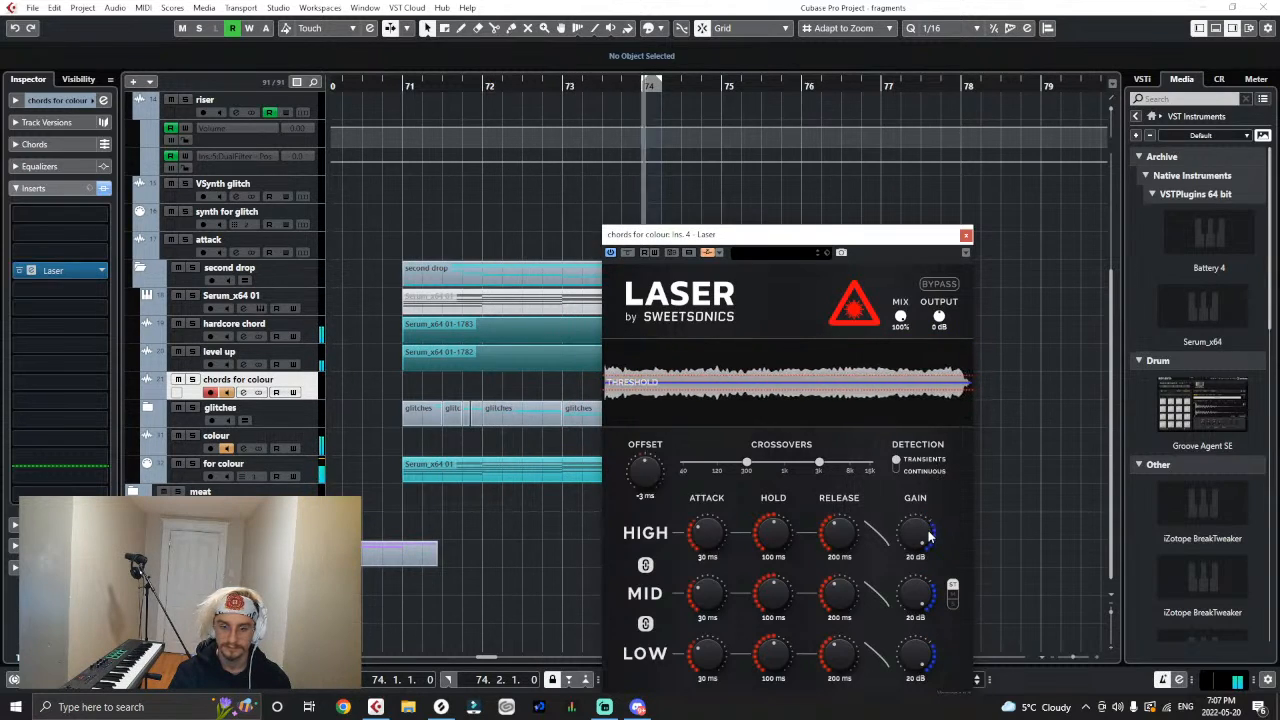
{"action": "left_click_drag", "start_coordinate": [928, 530], "coordinate": [880, 542]}
{"action": "left_click", "coordinate": [897, 469]}
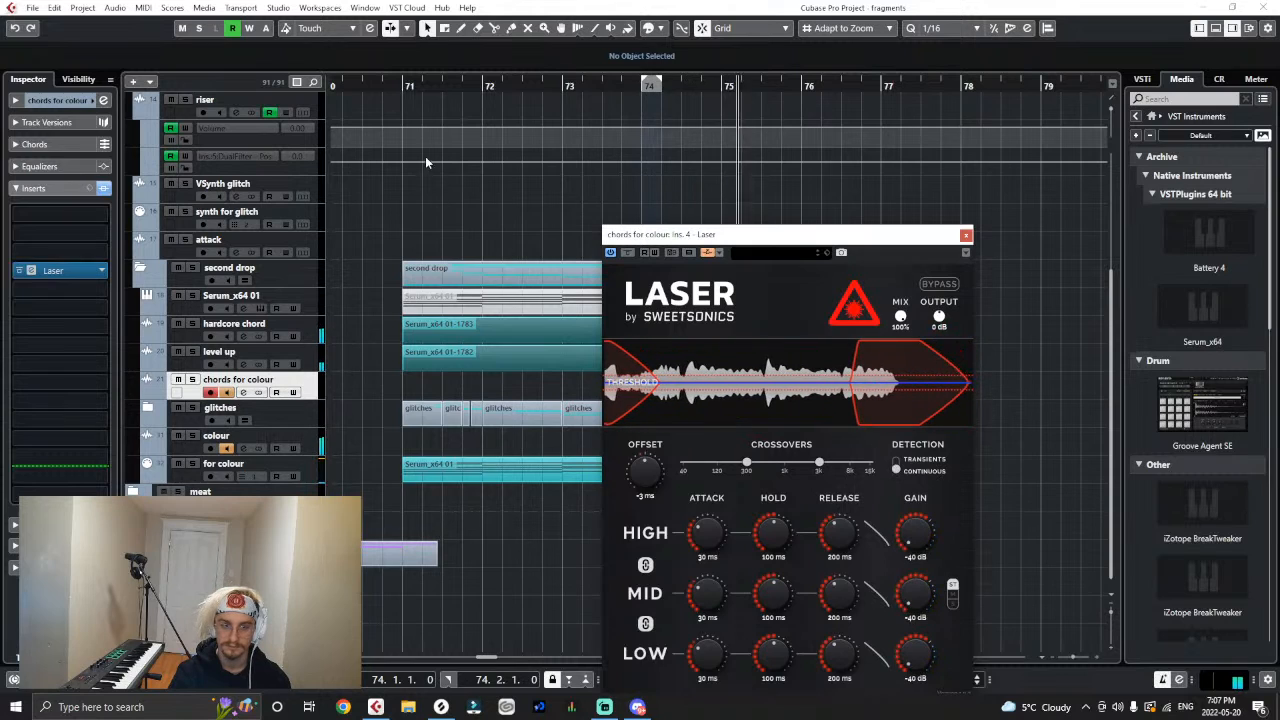
{"action": "left_click", "coordinate": [403, 87]}
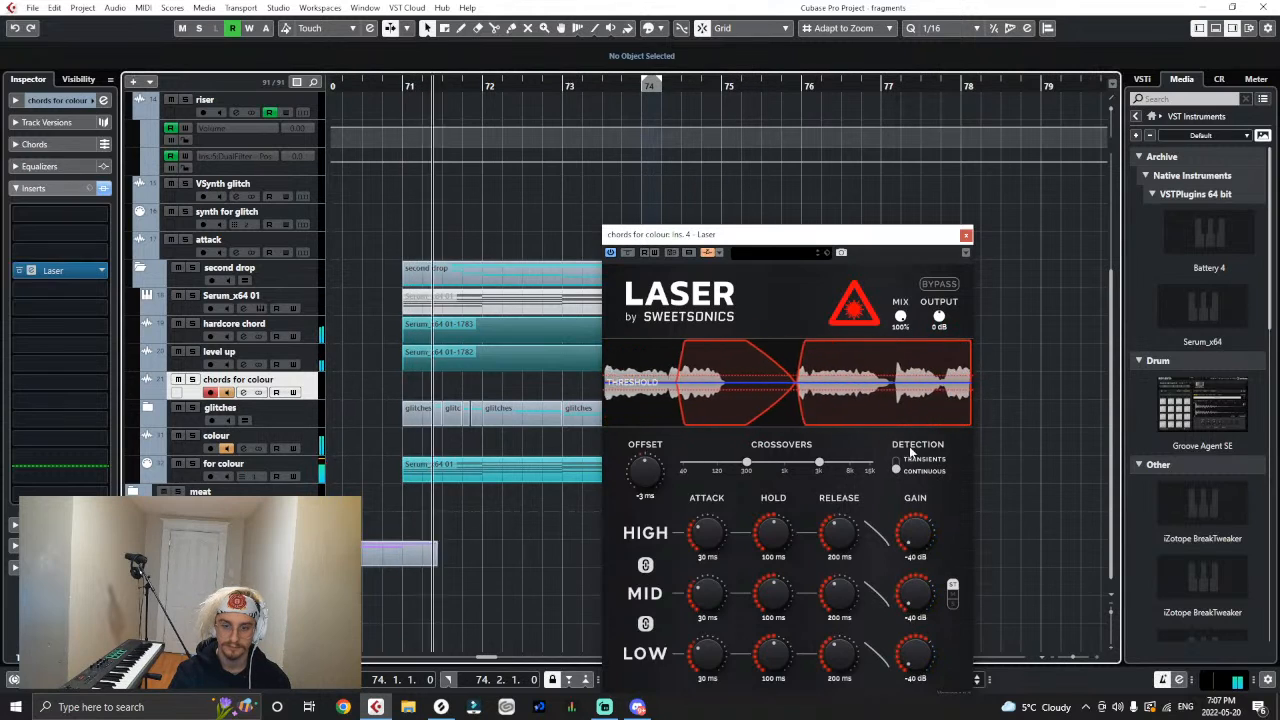
{"action": "left_click_drag", "start_coordinate": [920, 534], "coordinate": [925, 453]}
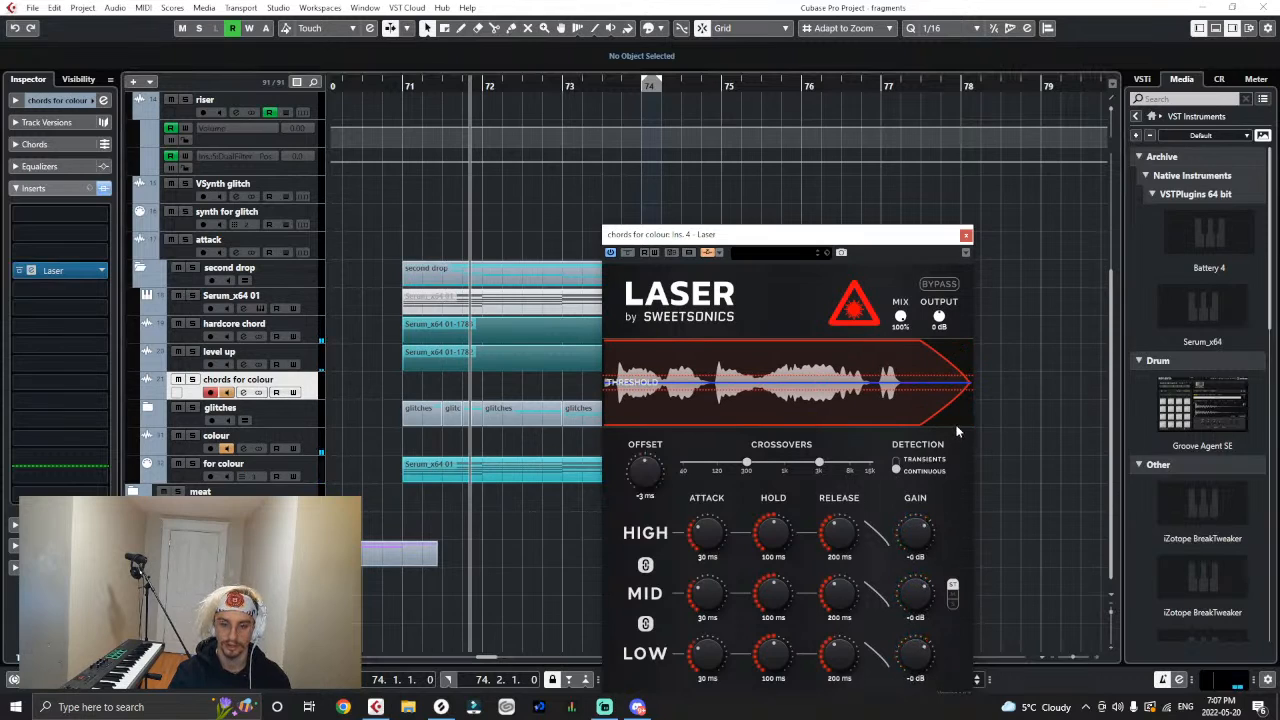
- Route the outputs of the "hardcore chord" and "level up" tracks to the Cchords bus
{"action": "left_click", "coordinate": [297, 328]}
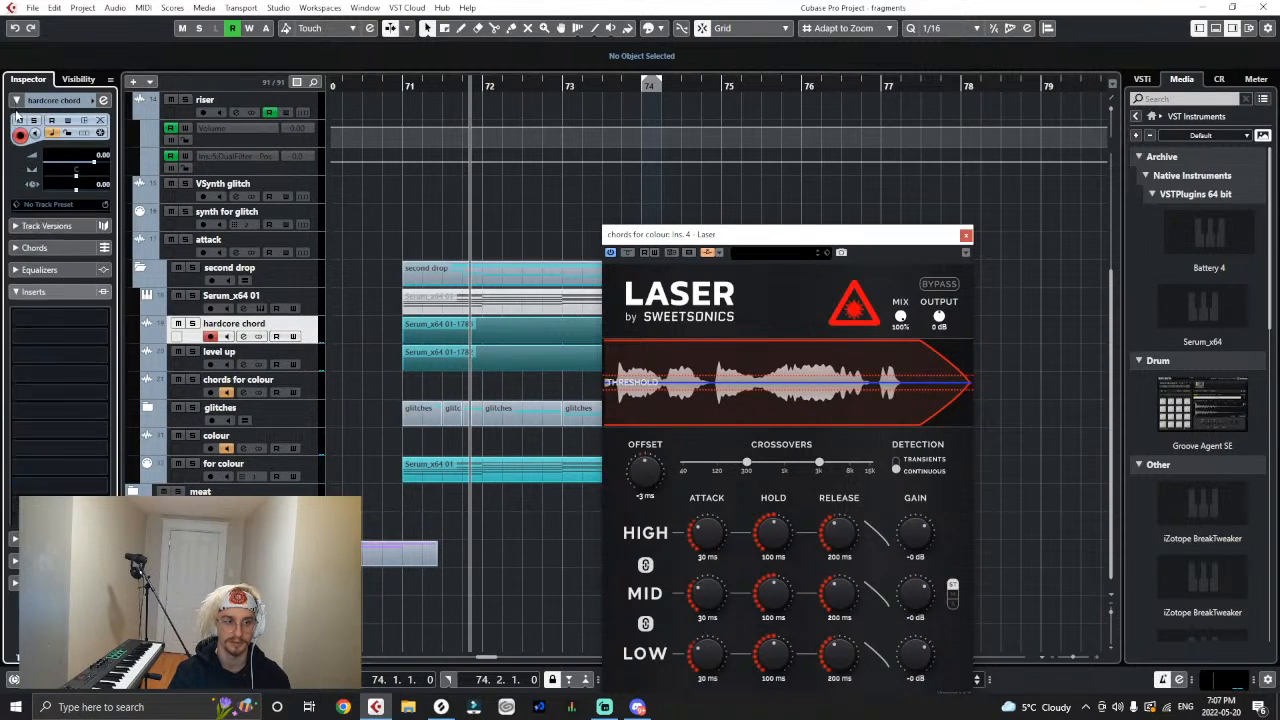
{"action": "left_click", "coordinate": [50, 228]}
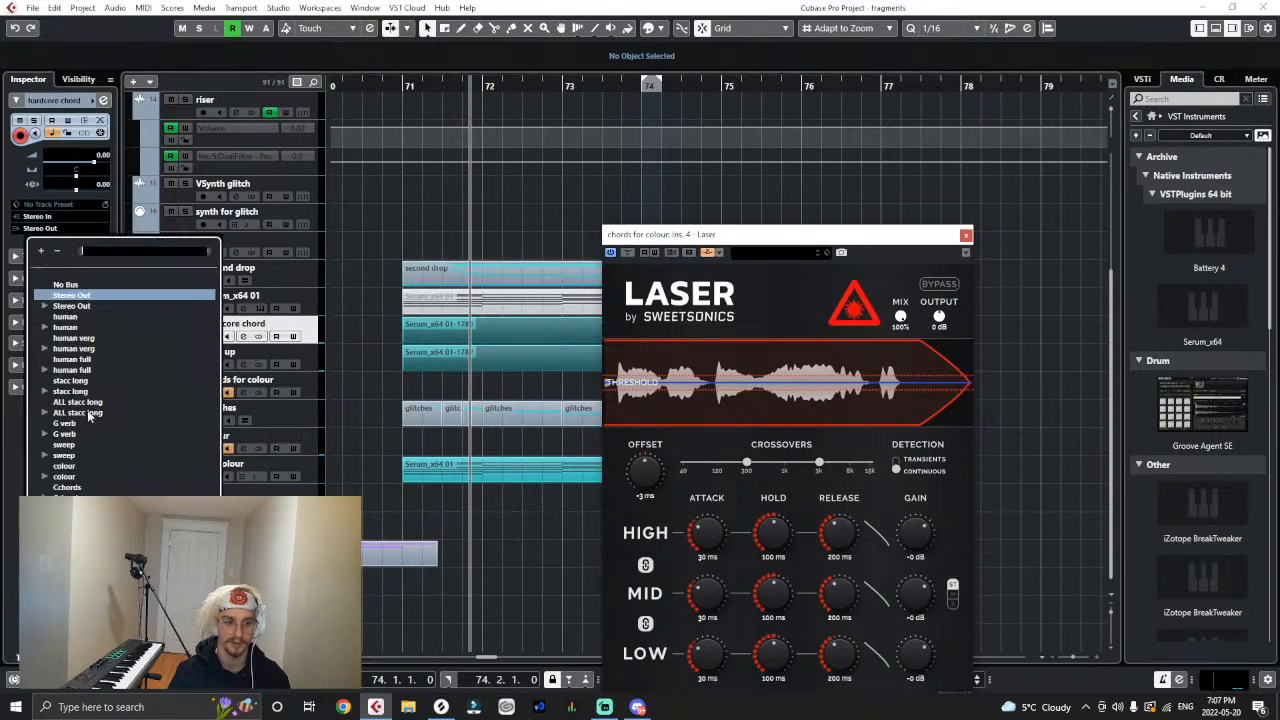
{"action": "left_click", "coordinate": [62, 490]}
{"action": "left_click", "coordinate": [310, 362]}
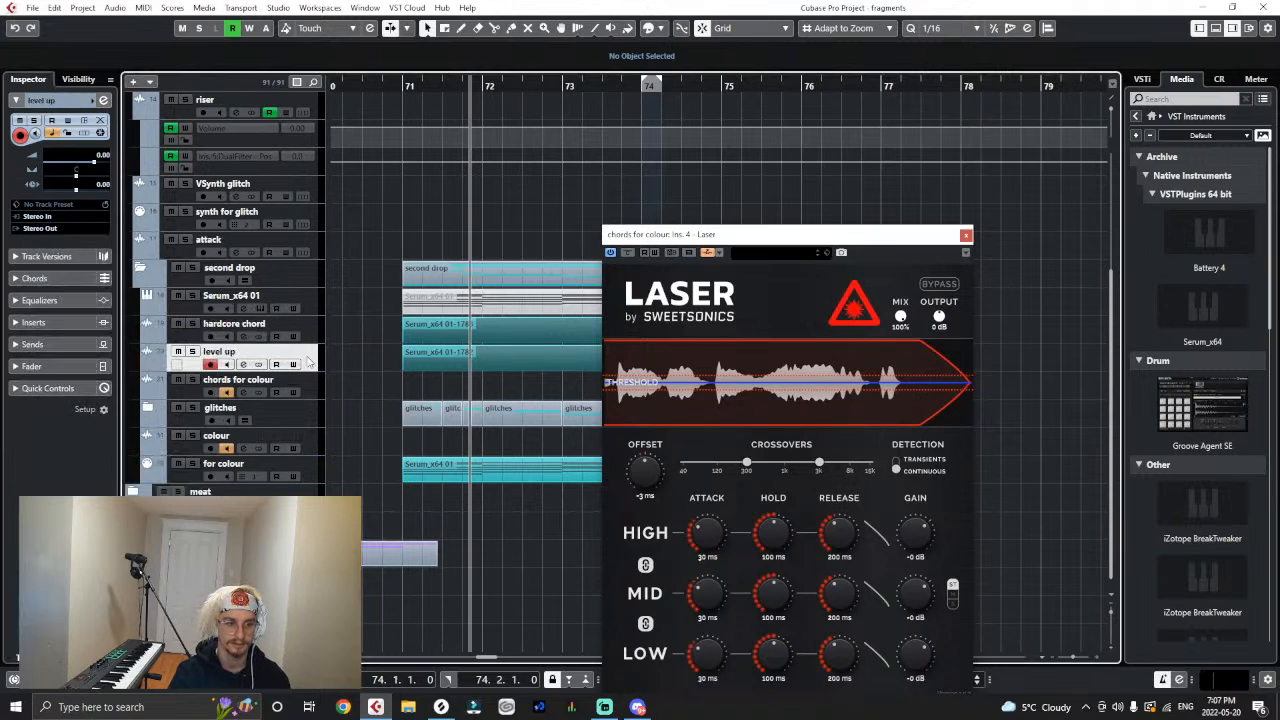
{"action": "left_click", "coordinate": [65, 231]}
{"action": "left_click", "coordinate": [69, 488]}
- Set the input of the "chords for colour" track to the Cchords bus
{"action": "left_click", "coordinate": [311, 383]}
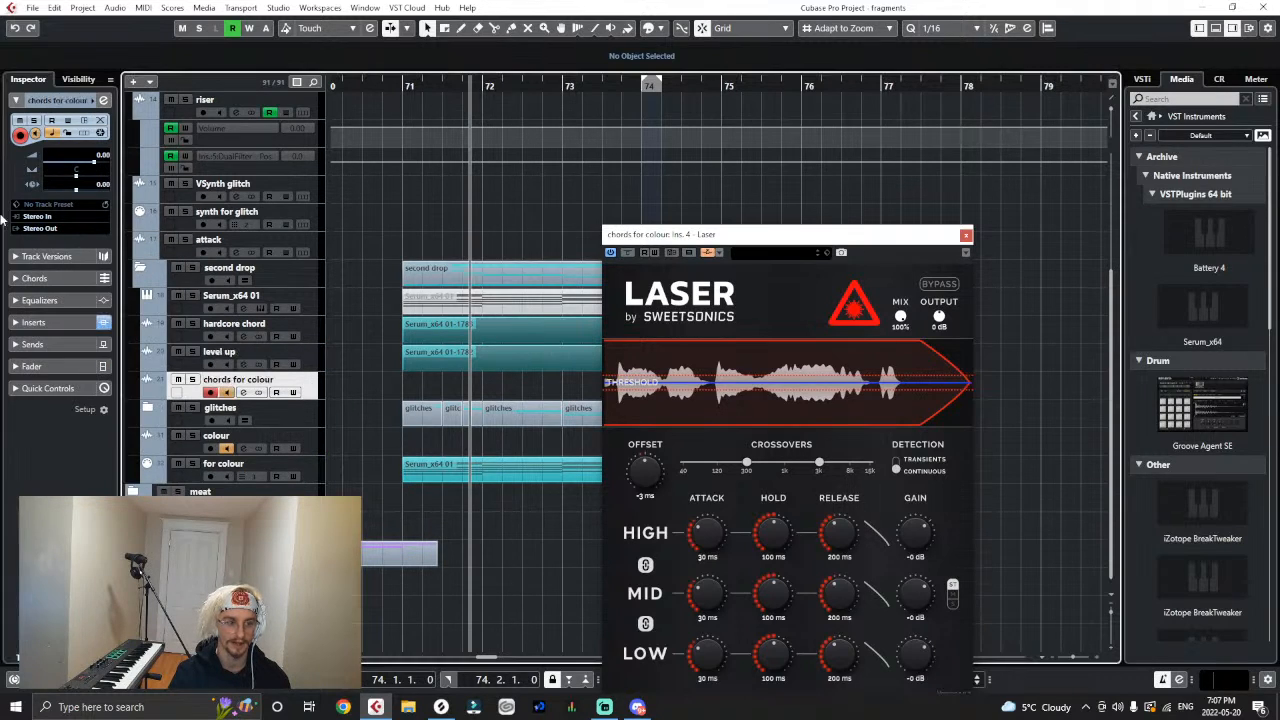
{"action": "left_click", "coordinate": [37, 217]}
{"action": "left_click", "coordinate": [72, 389]}
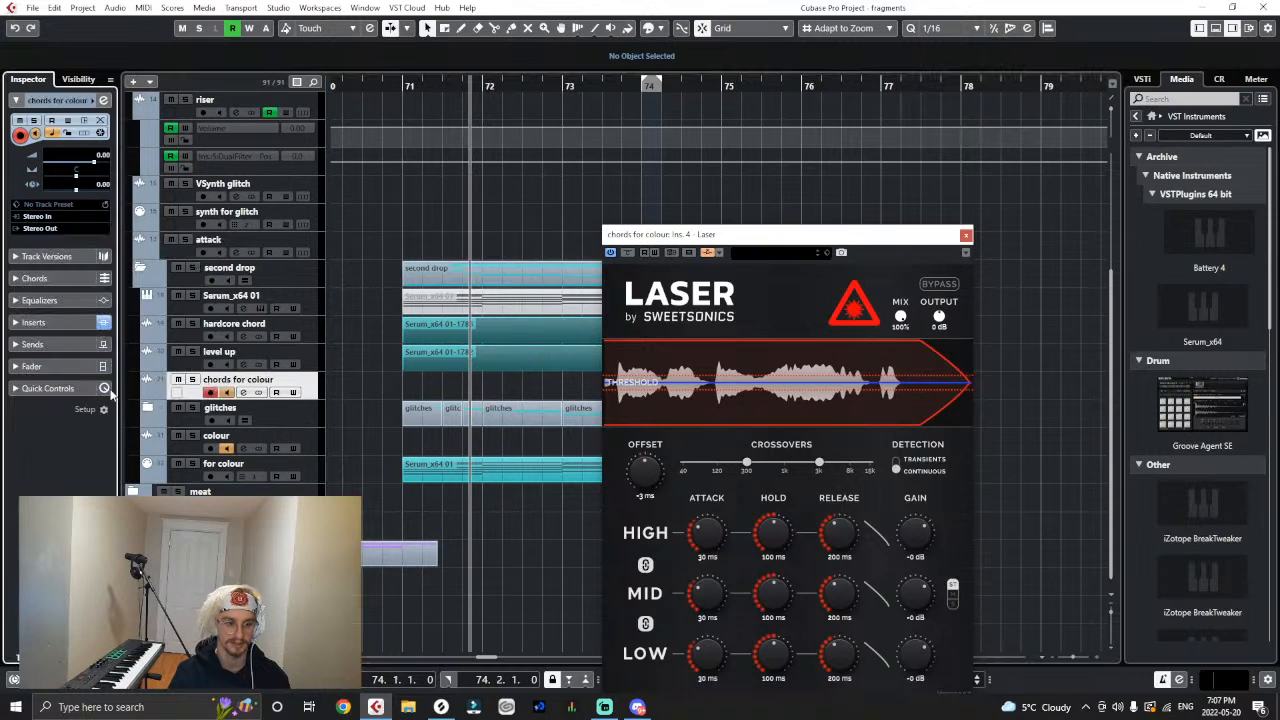
{"action": "left_click", "coordinate": [351, 289]}
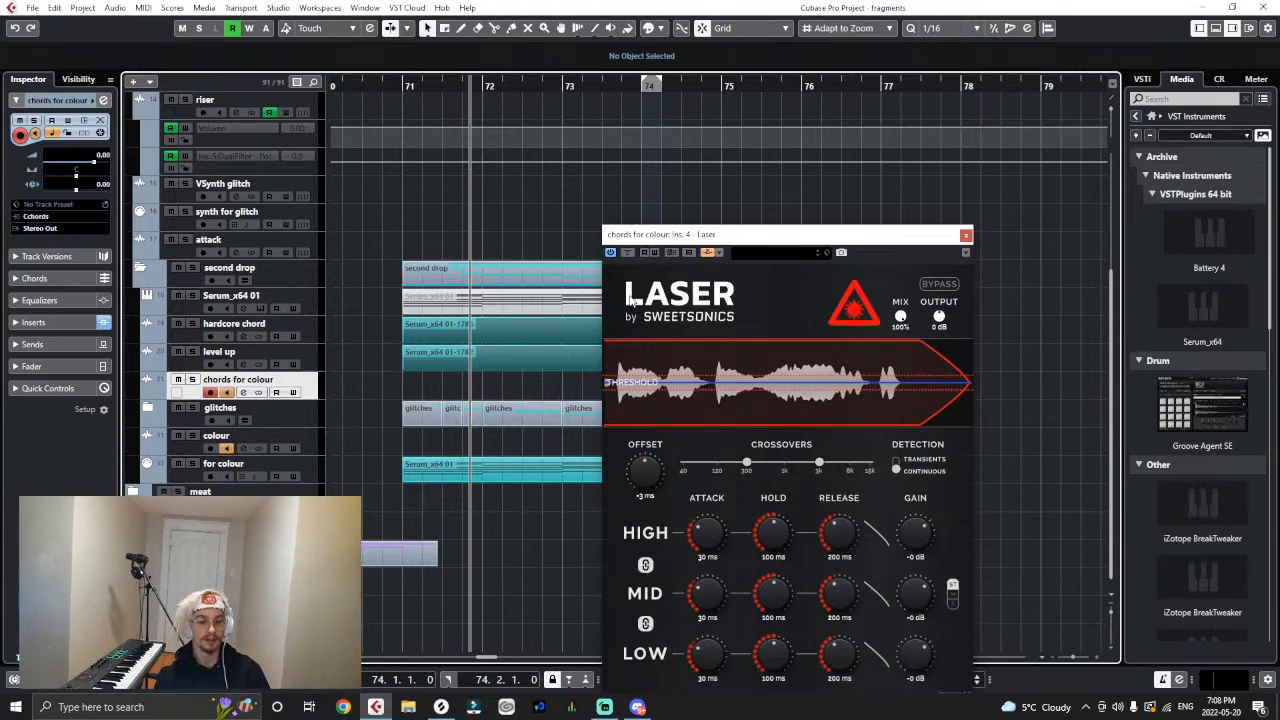
- Play the drop from bar 71, setting Laser's detection to transients and its gain to 9 dB
{"action": "left_click", "coordinate": [398, 86]}
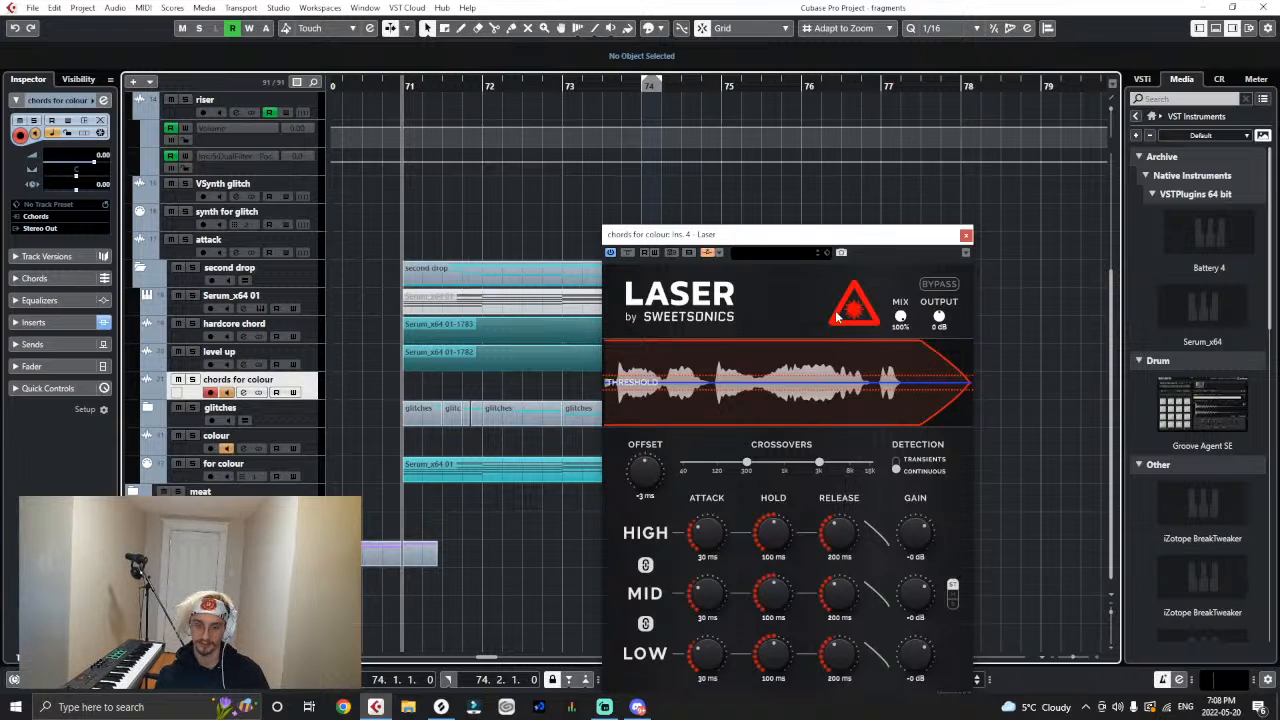
{"action": "key", "text": "space"}
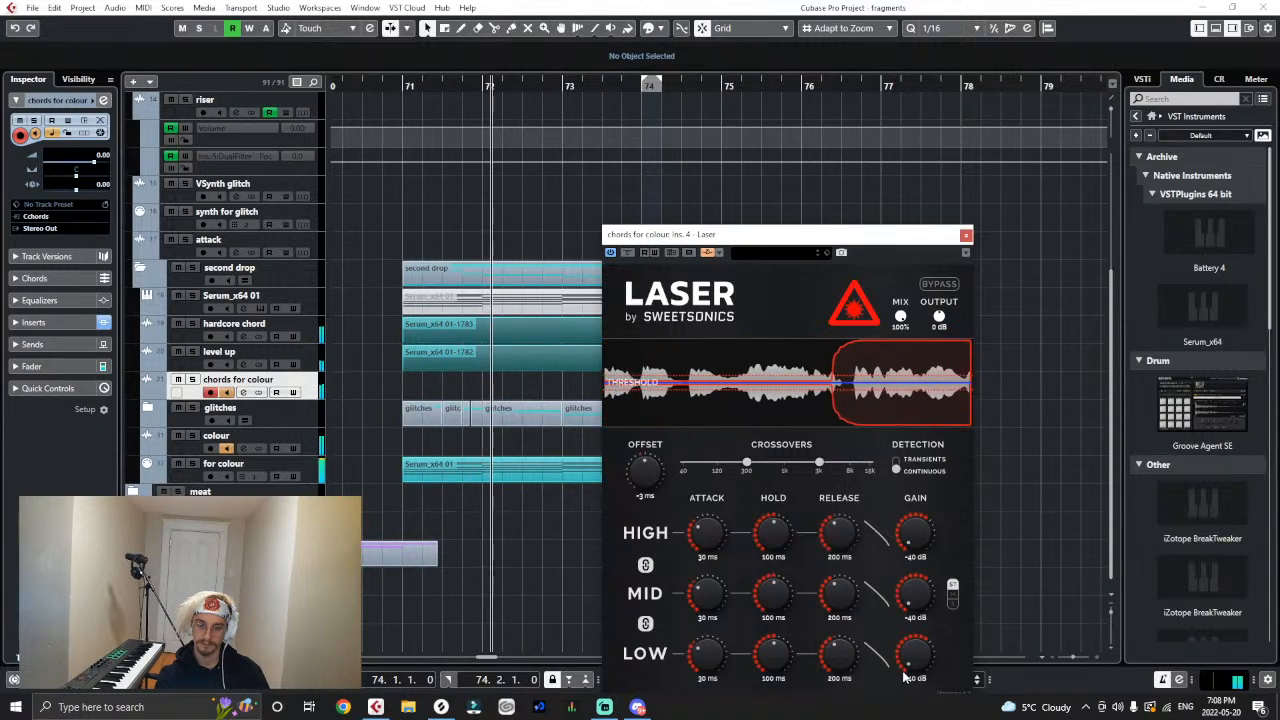
{"action": "left_click_drag", "start_coordinate": [903, 671], "coordinate": [928, 524]}
{"action": "left_click", "coordinate": [896, 461]}
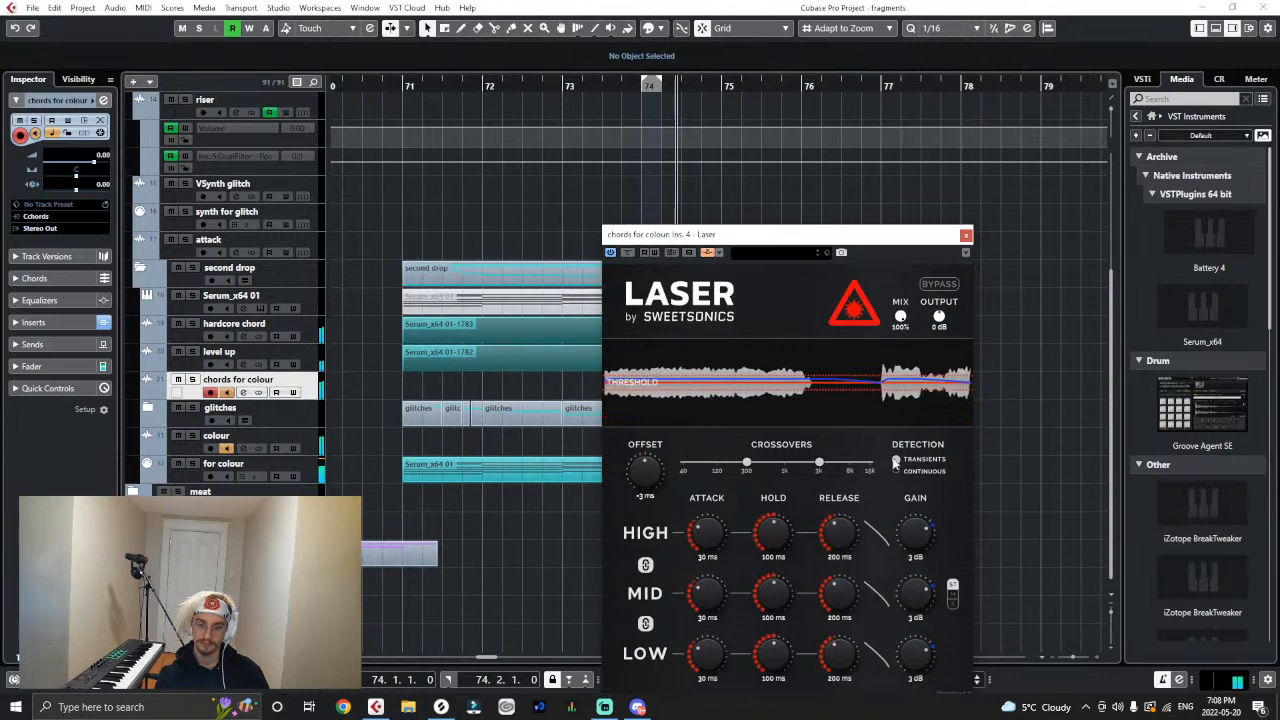
{"action": "left_click", "coordinate": [404, 87]}
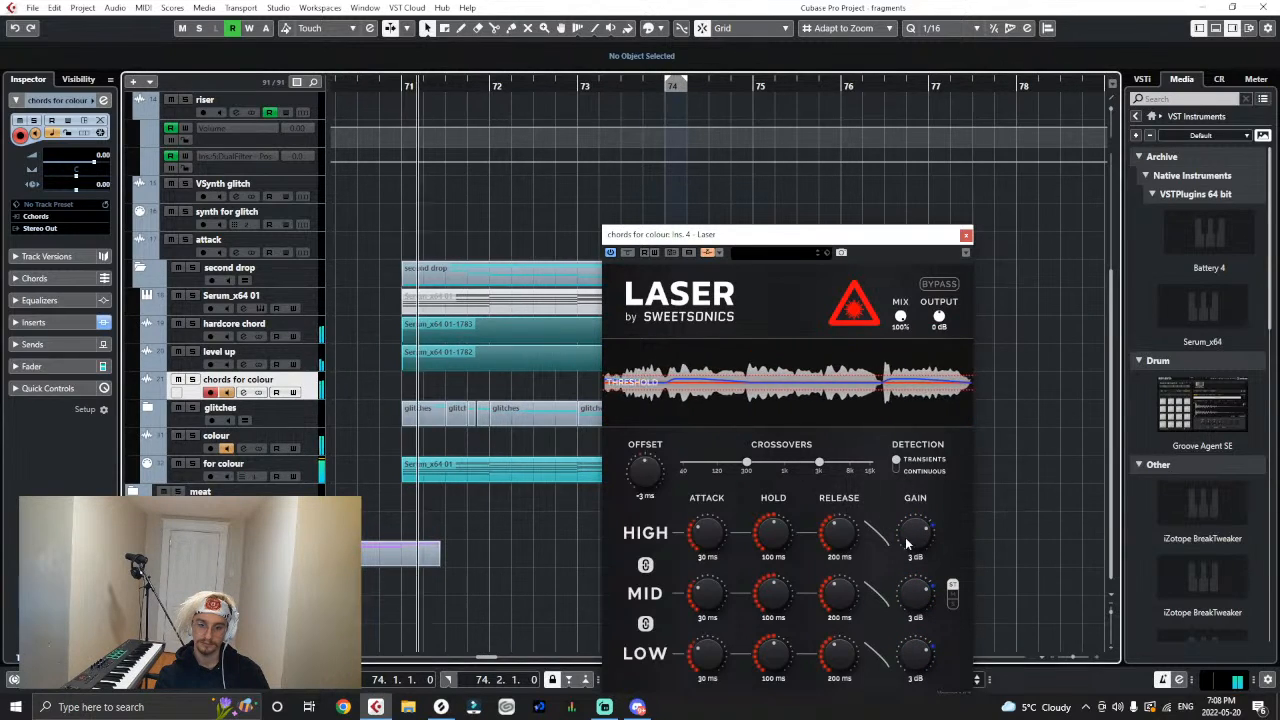
{"action": "left_click_drag", "start_coordinate": [908, 542], "coordinate": [921, 526]}
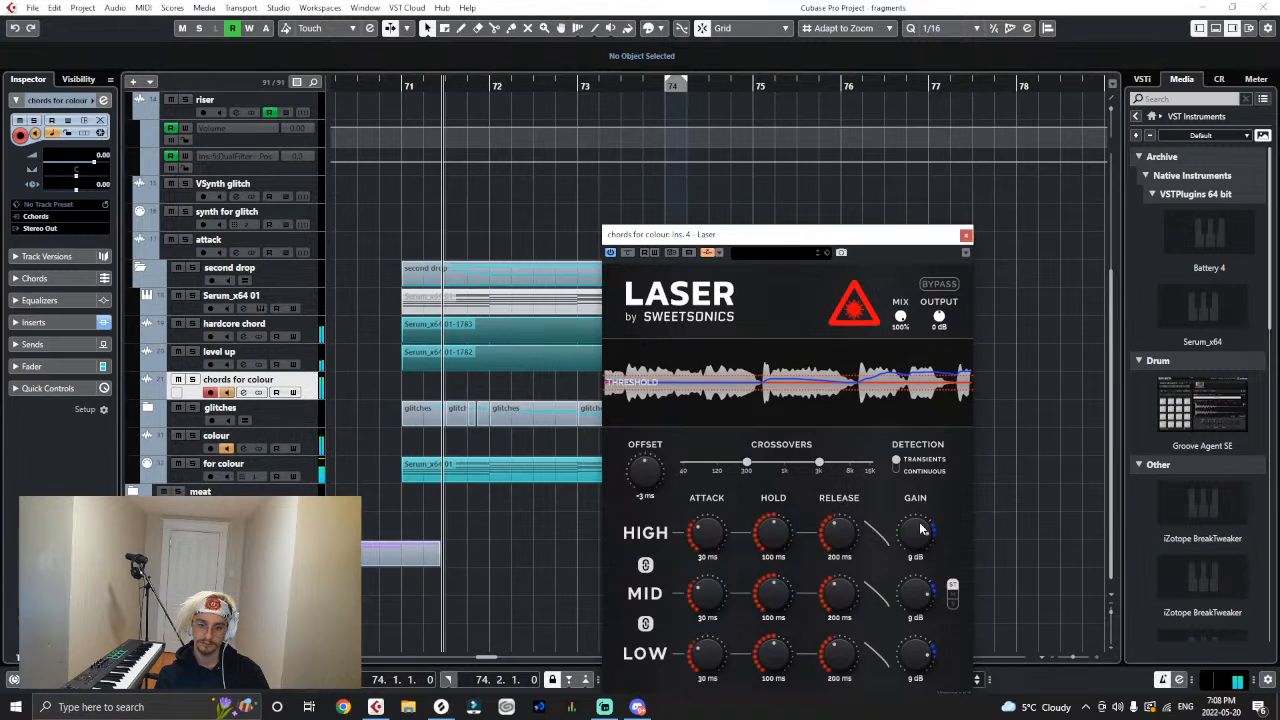
- Close Laser, stop playback and select the rendered Serum clips on the "hardcore chord" and "level up" tracks
{"action": "left_click", "coordinate": [965, 234]}
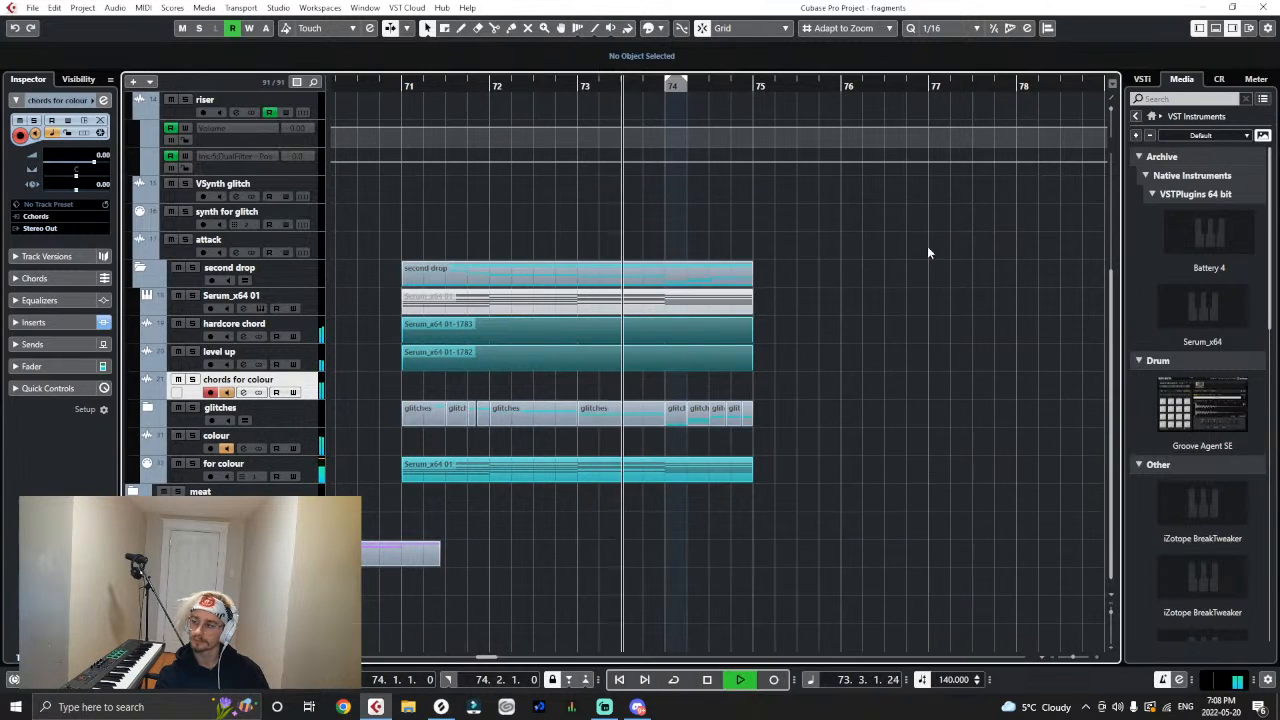
{"action": "key", "text": "space"}
{"action": "left_click_drag", "start_coordinate": [762, 322], "coordinate": [709, 371]}
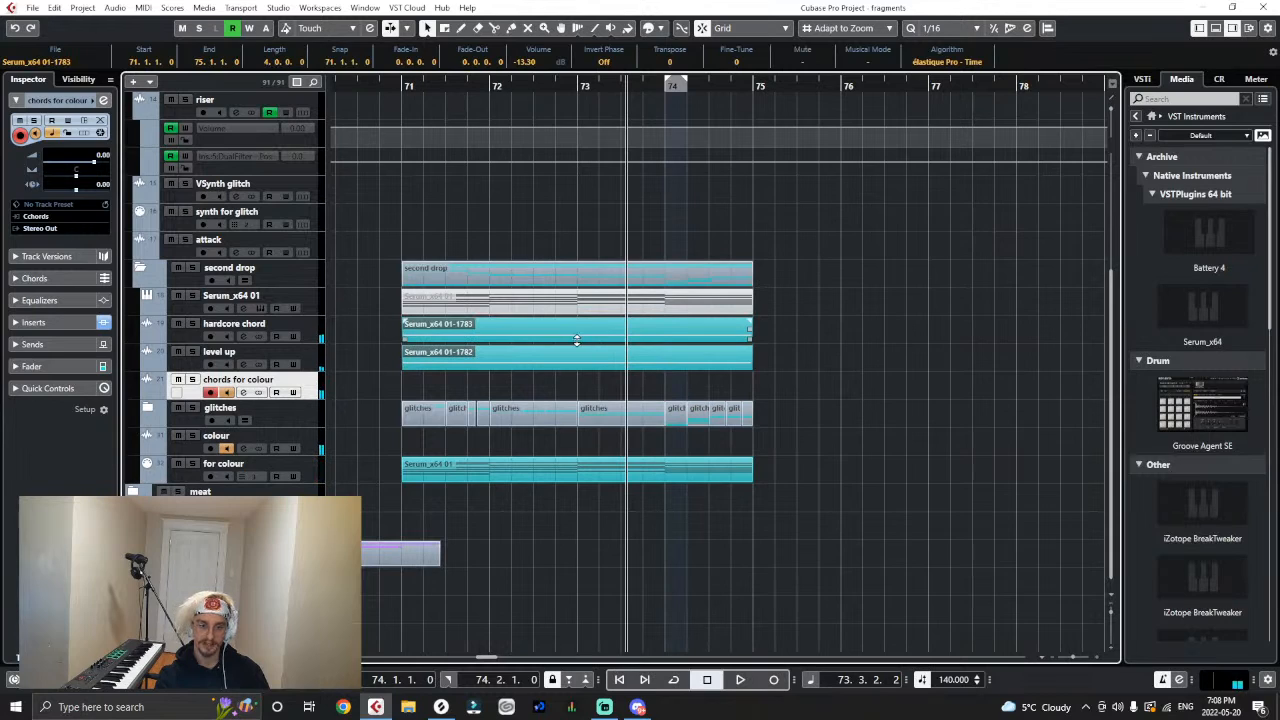
- Load Supercharger in the third insert slot of the "chords for colour" track and lower its output to about -13.6 dB
{"action": "left_click", "coordinate": [33, 322]}
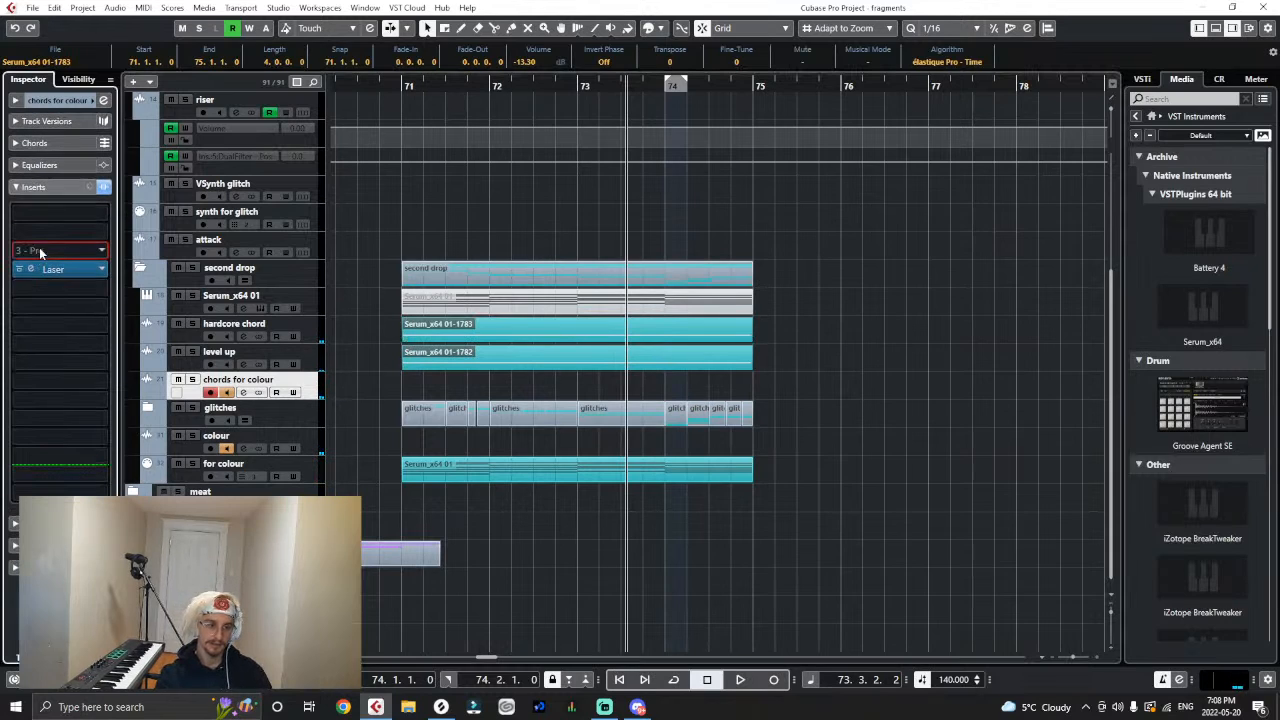
{"action": "left_click", "coordinate": [40, 252]}
{"action": "type", "text": "super"}
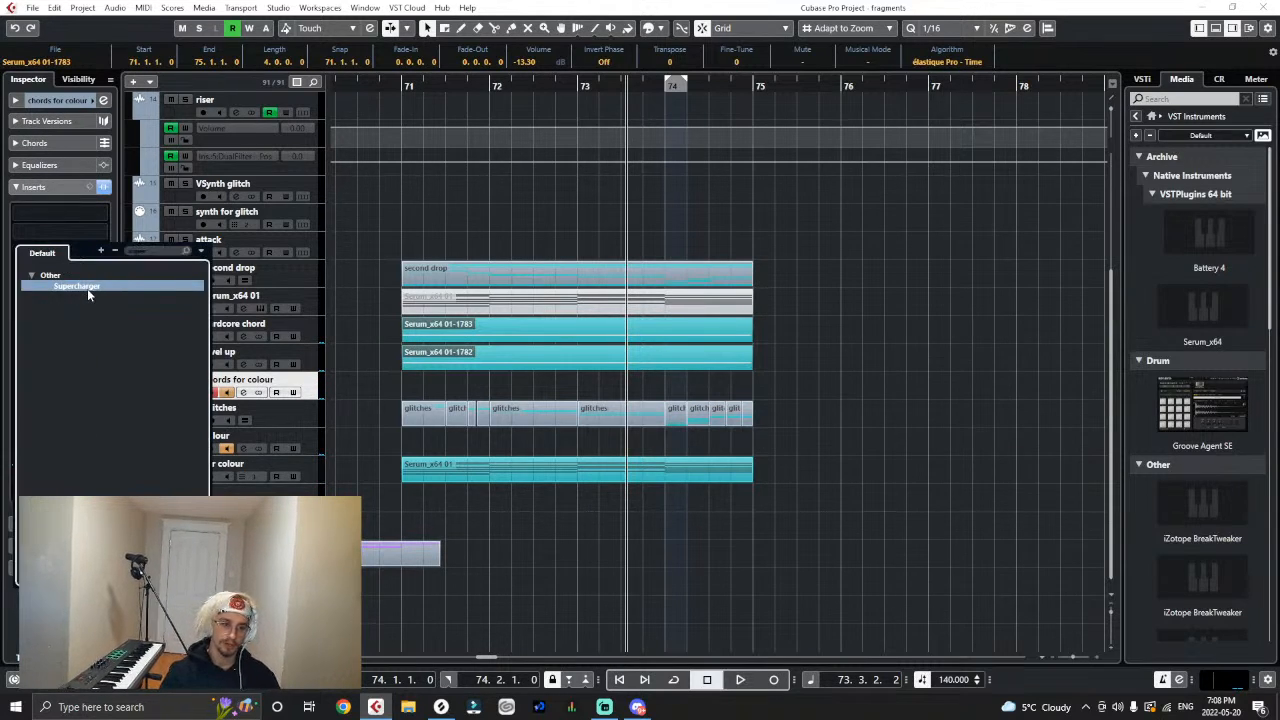
{"action": "left_click", "coordinate": [87, 288]}
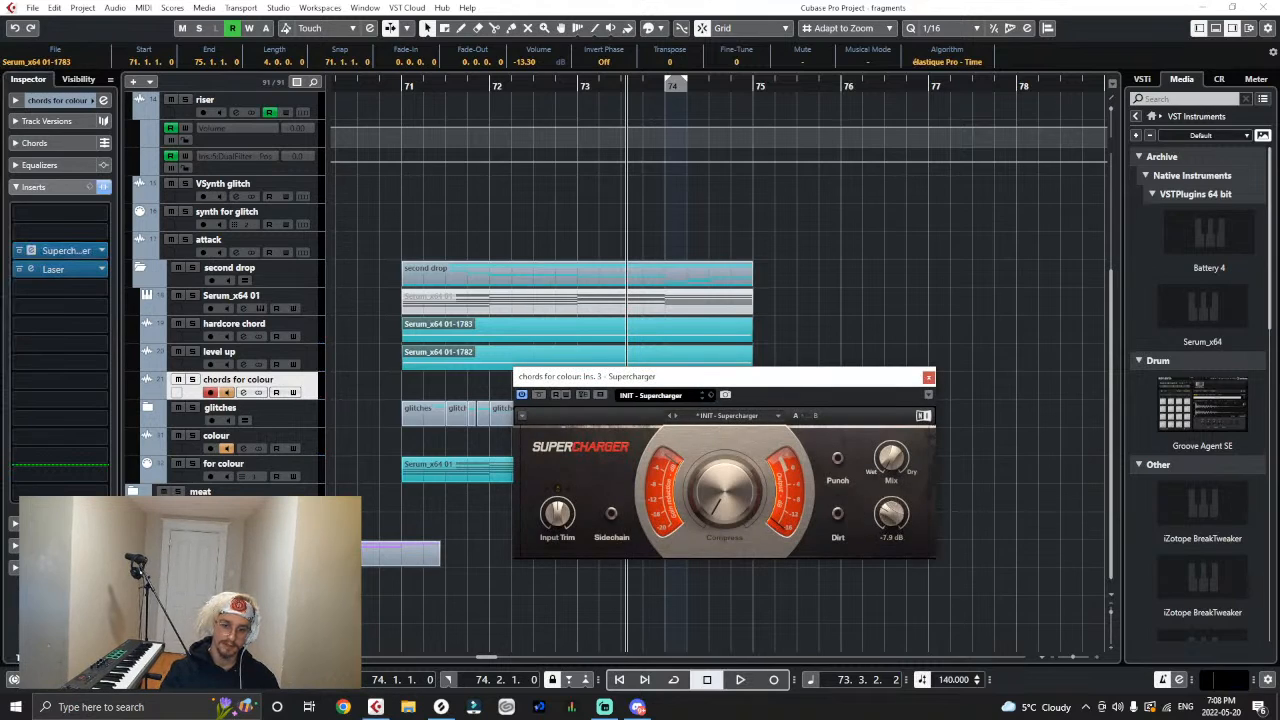
{"action": "left_click_drag", "start_coordinate": [891, 514], "coordinate": [891, 524]}
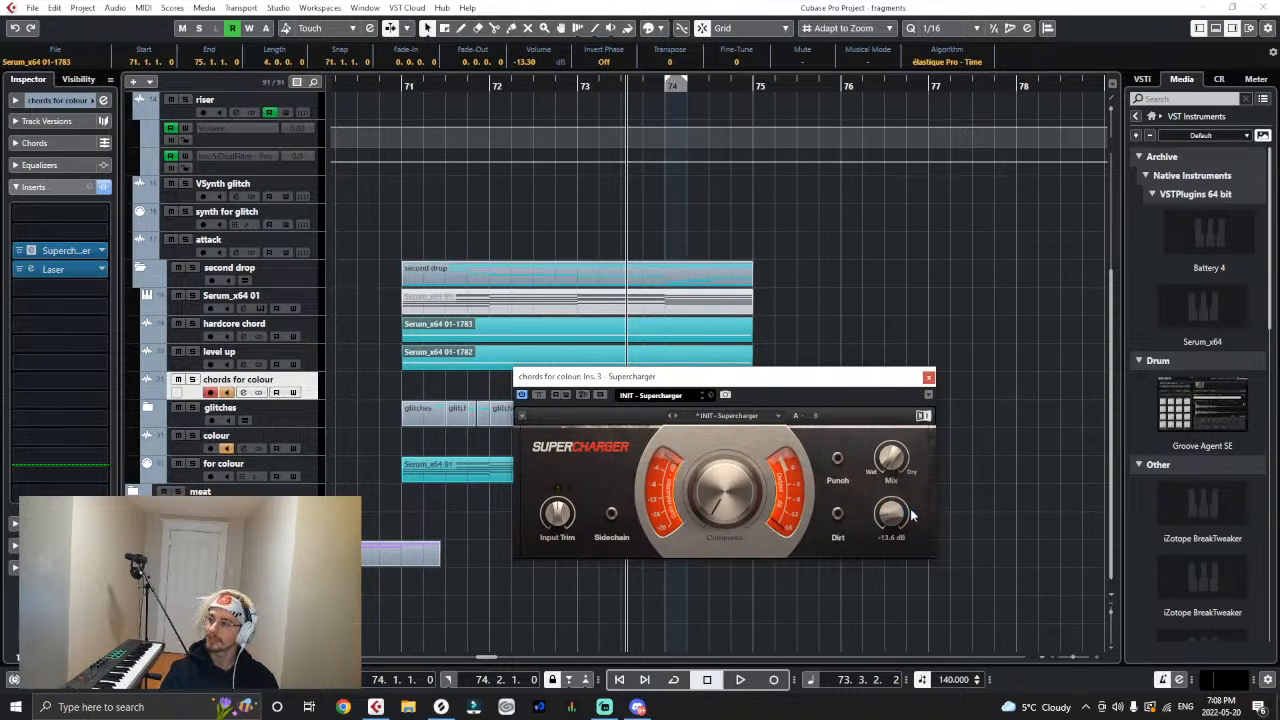
- Play the drop from bar 71 while raising Laser's gain to 13 dB and turning up Supercharger's Compress amount
{"action": "left_click", "coordinate": [401, 86]}
{"action": "key", "text": "space"}
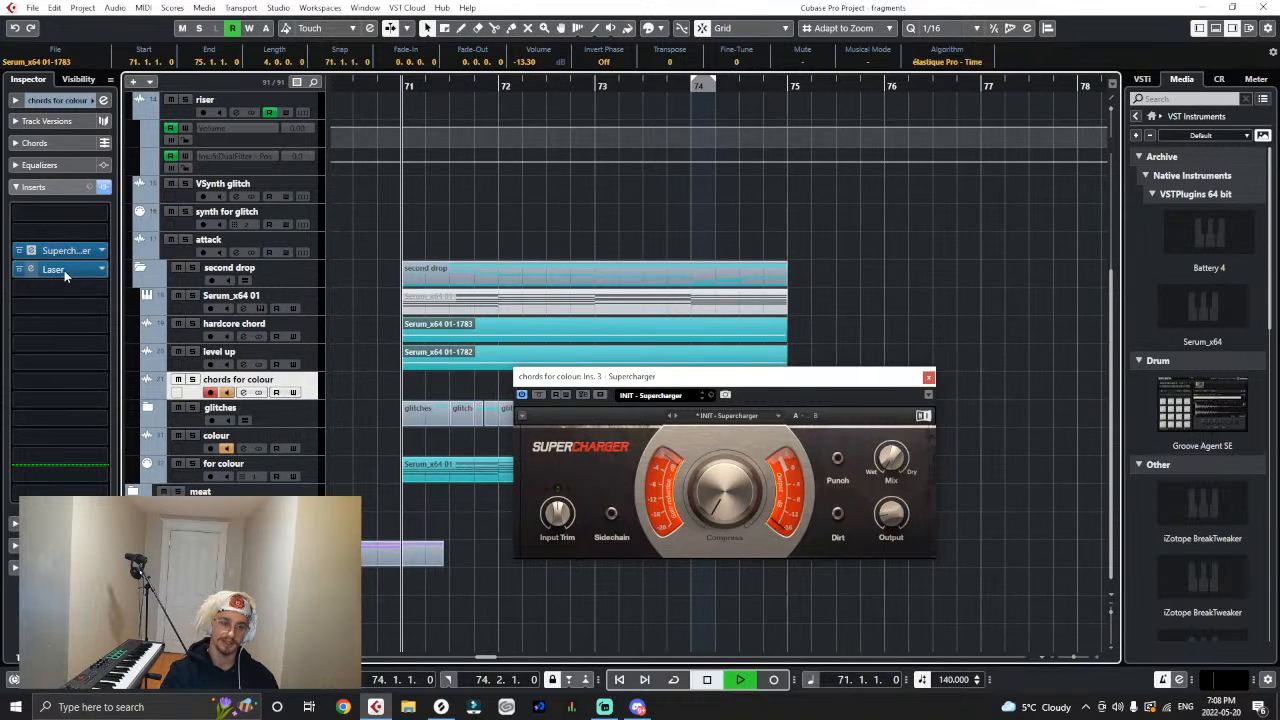
{"action": "double_click", "coordinate": [62, 270]}
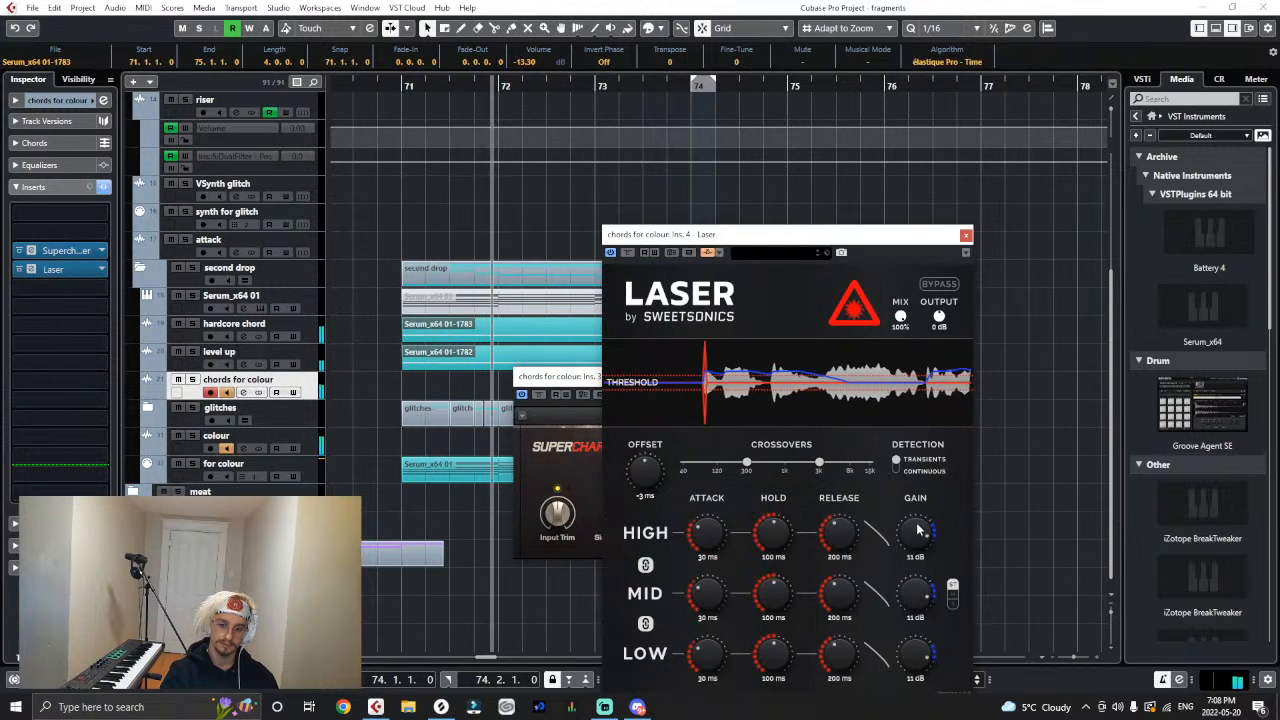
{"action": "left_click", "coordinate": [575, 391]}
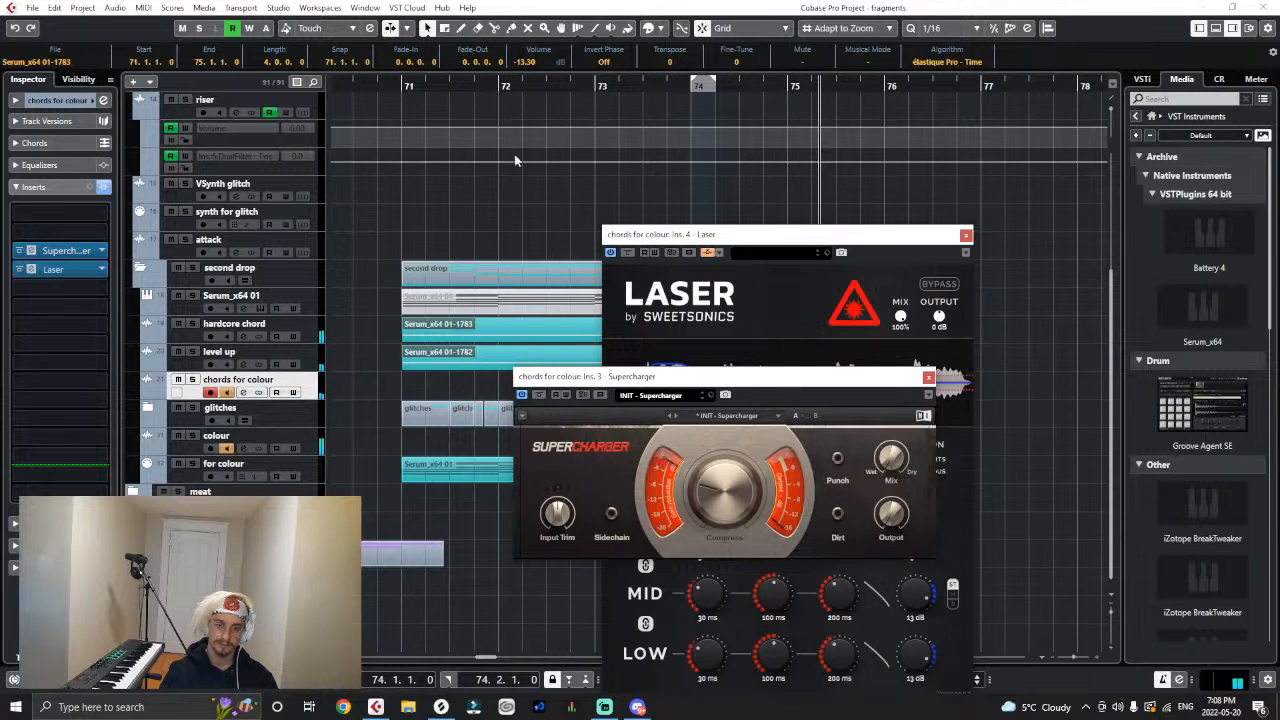
- Replay from bar 71 with Supercharger closed, setting Laser to 14 ms attack, 110 ms hold and 50 ms release
{"action": "left_click", "coordinate": [400, 86]}
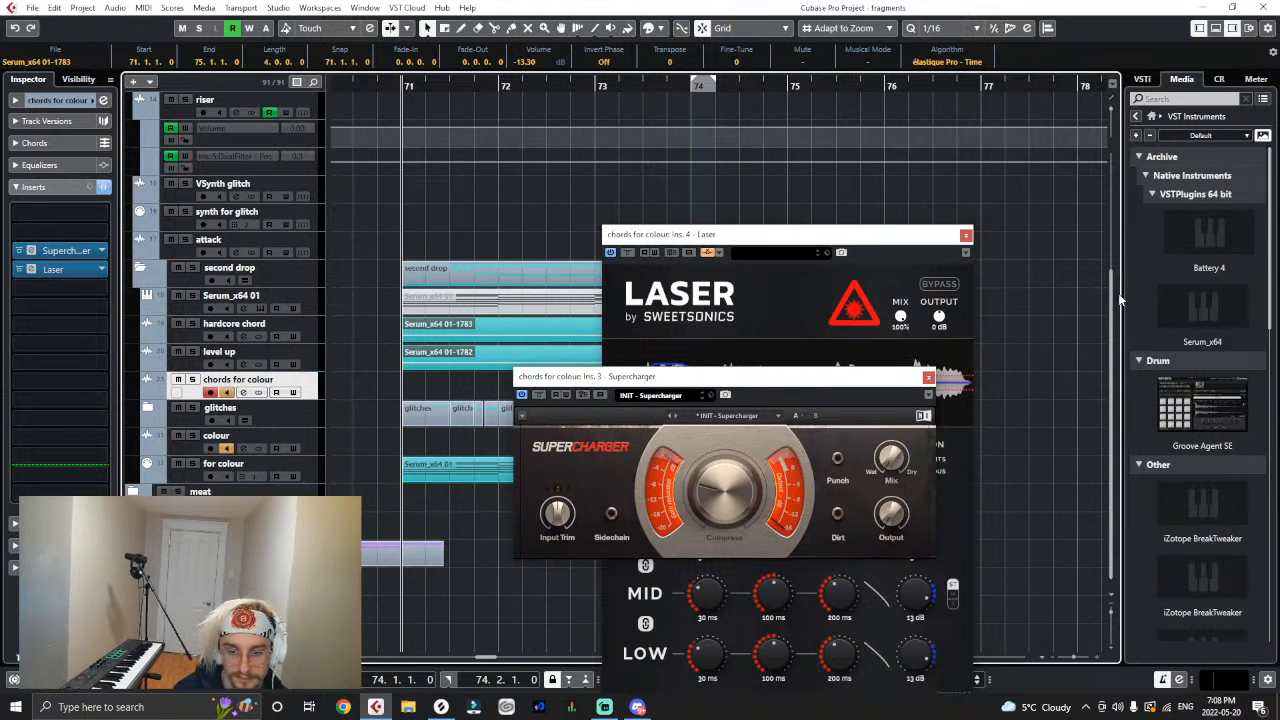
{"action": "key", "text": "space"}
{"action": "left_click", "coordinate": [928, 378]}
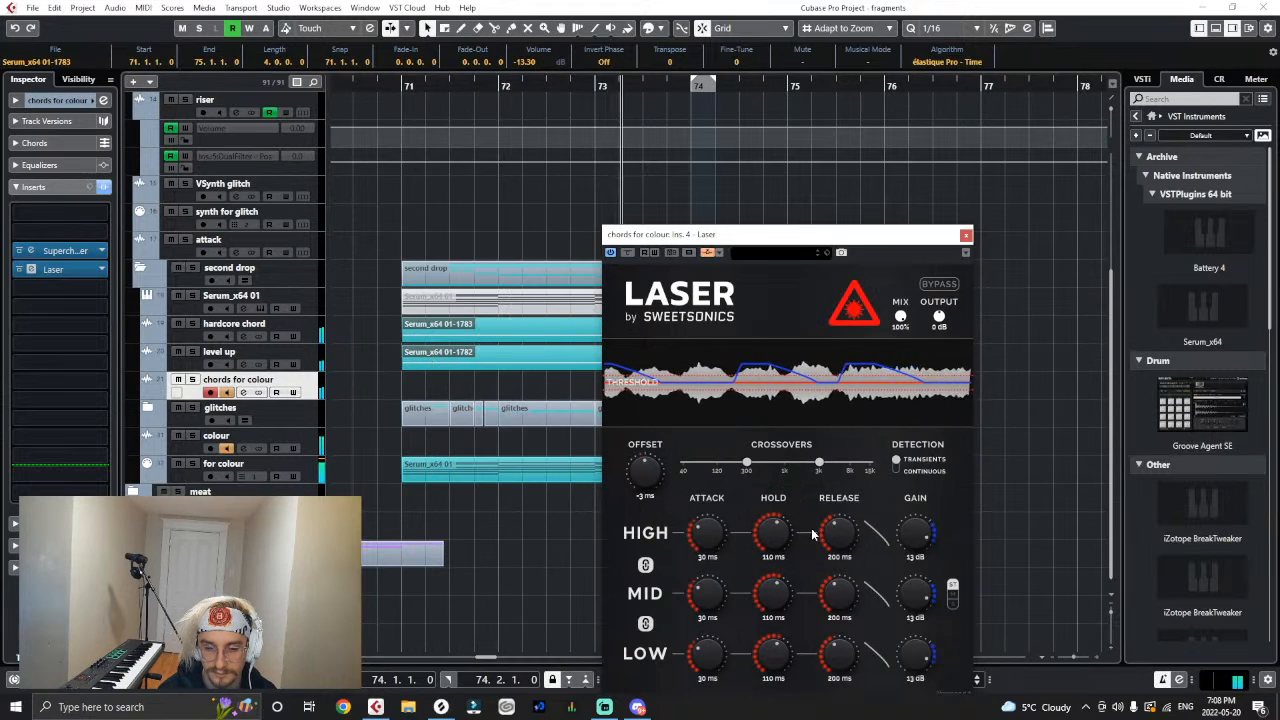
{"action": "left_click_drag", "start_coordinate": [838, 532], "coordinate": [829, 585]}
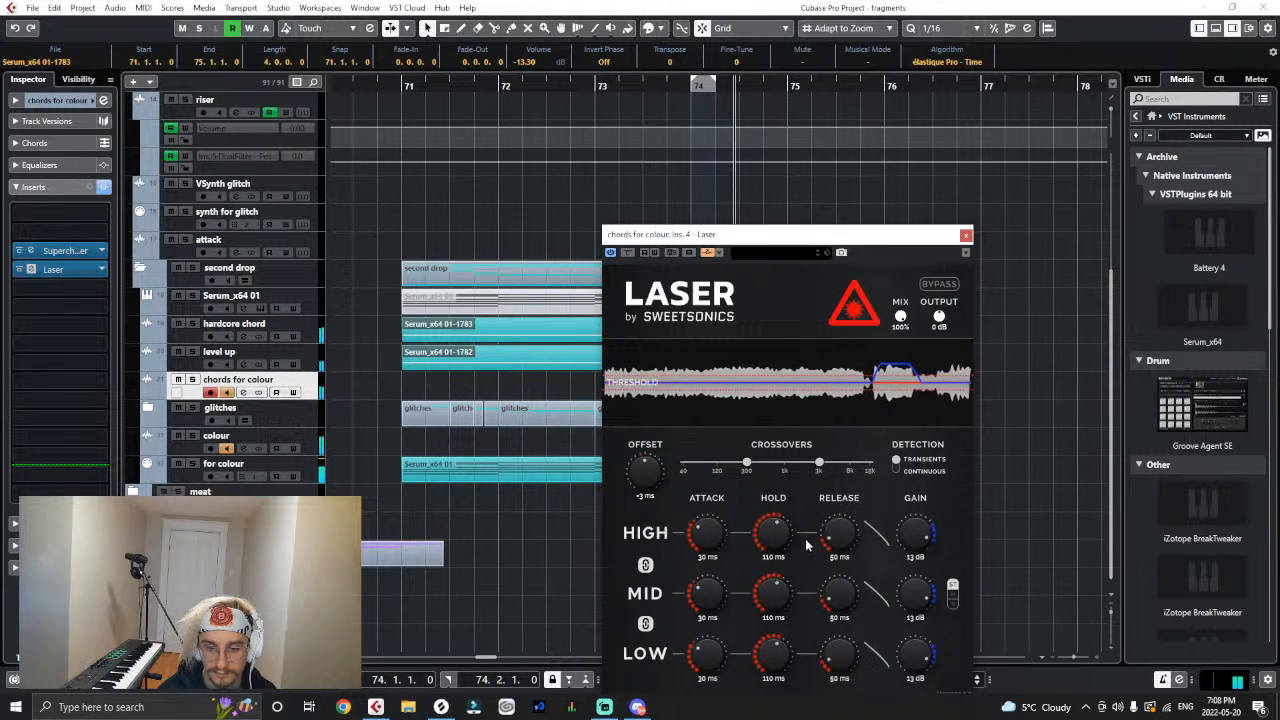
{"action": "left_click_drag", "start_coordinate": [704, 541], "coordinate": [704, 566]}
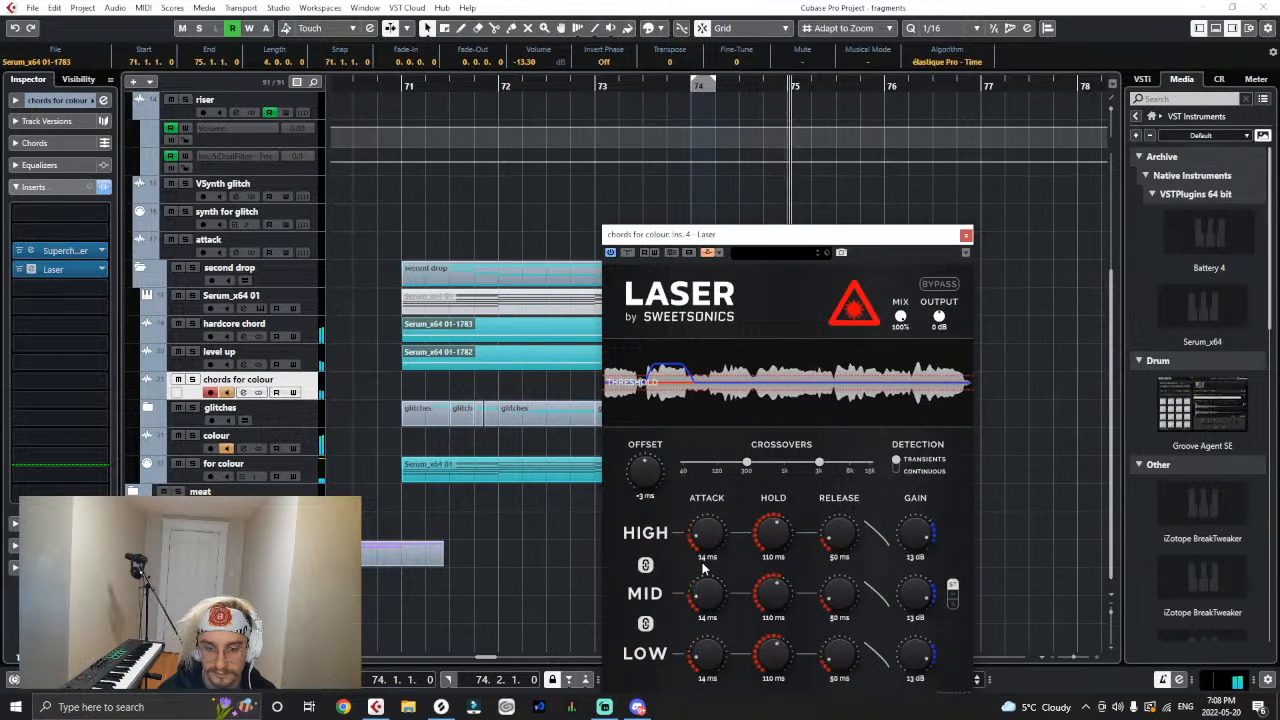
- Replay the drop from bar 71 while setting Laser's gain to 20 dB and its release to 84 ms
{"action": "left_click", "coordinate": [403, 86]}
{"action": "left_click_drag", "start_coordinate": [898, 536], "coordinate": [922, 511]}
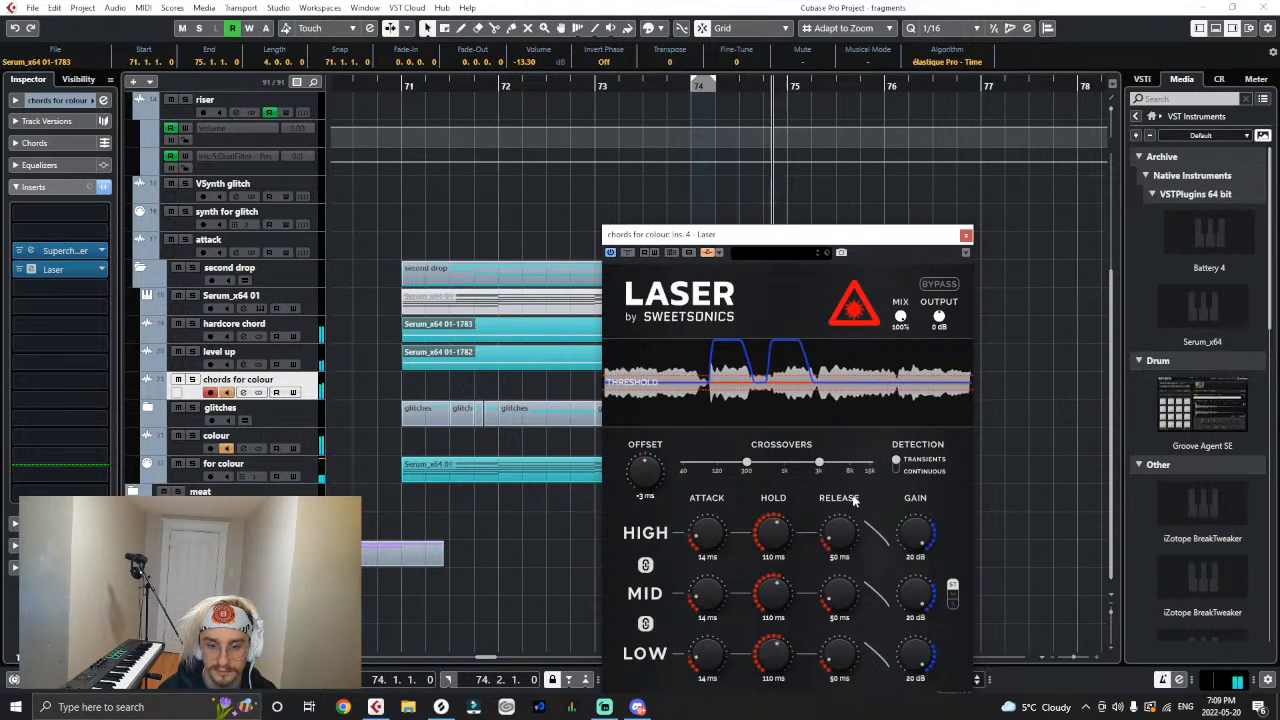
{"action": "left_click_drag", "start_coordinate": [838, 535], "coordinate": [845, 495]}
{"action": "key", "text": "space"}
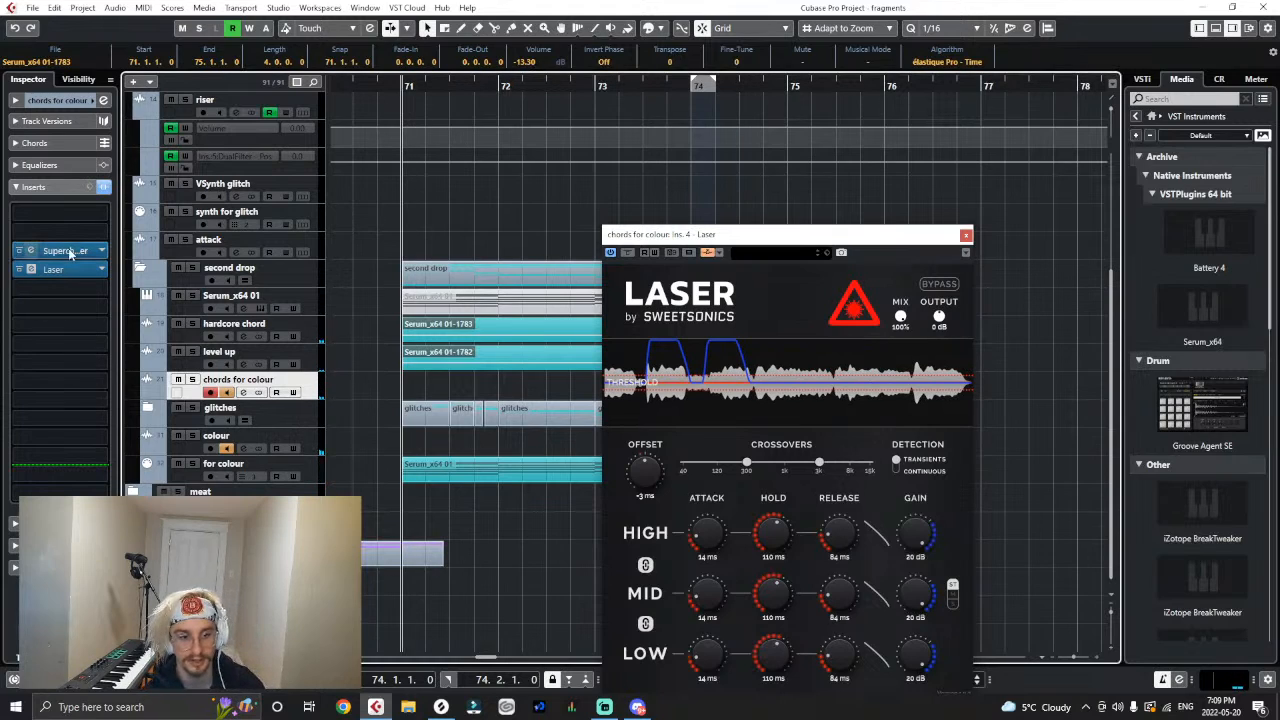
- Move Laser to the fifth insert slot of the "chords for colour" track and replay the drop from bar 71 with its window closed
{"action": "left_click_drag", "start_coordinate": [69, 269], "coordinate": [61, 288]}
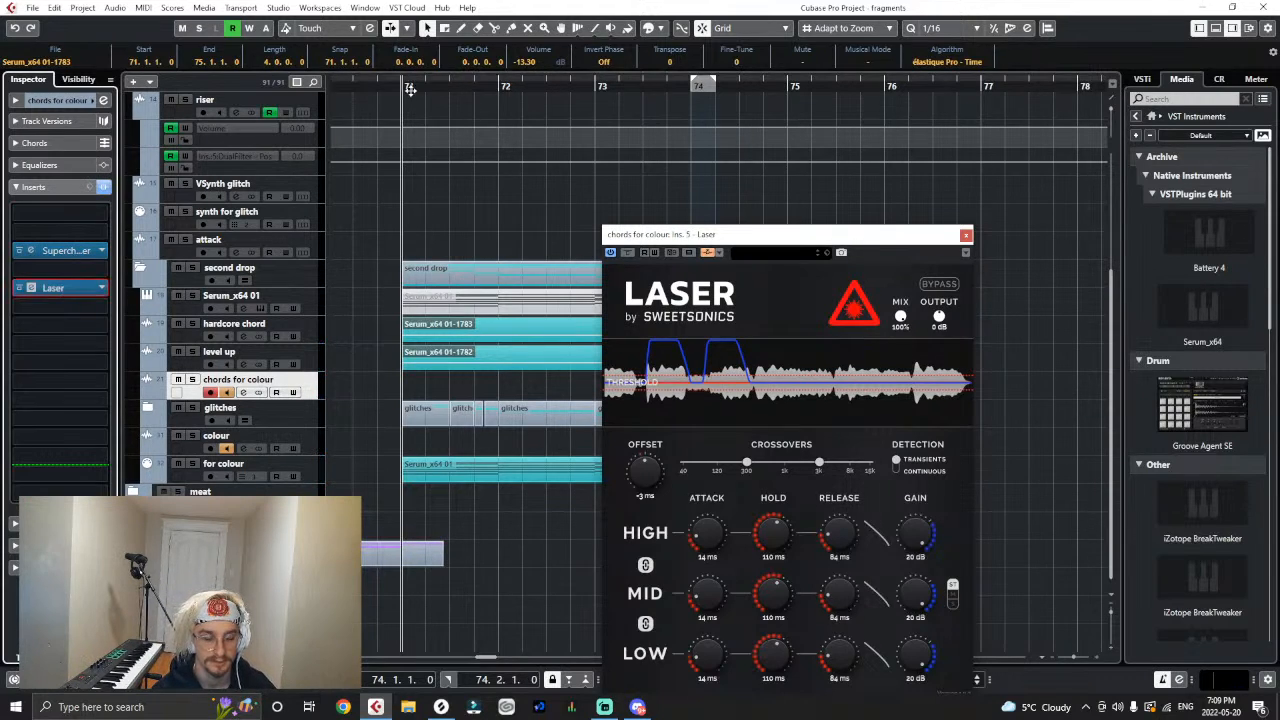
{"action": "key", "text": "space"}
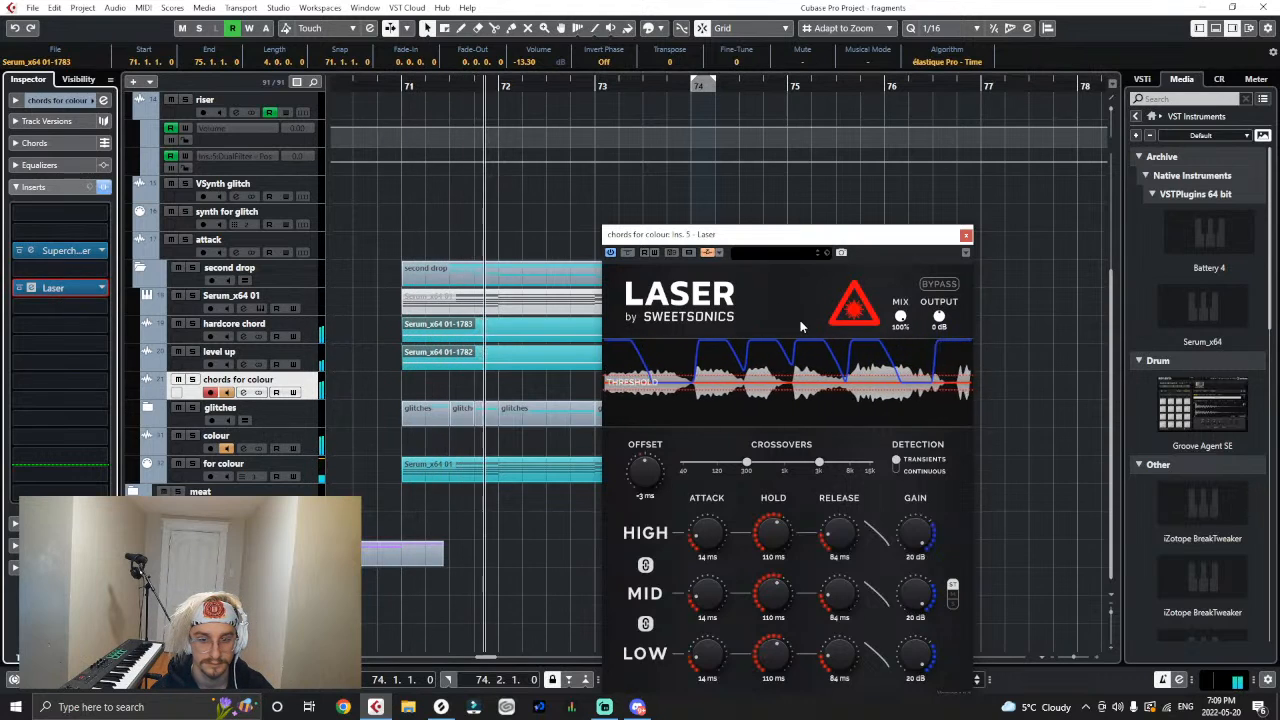
{"action": "left_click", "coordinate": [966, 236]}
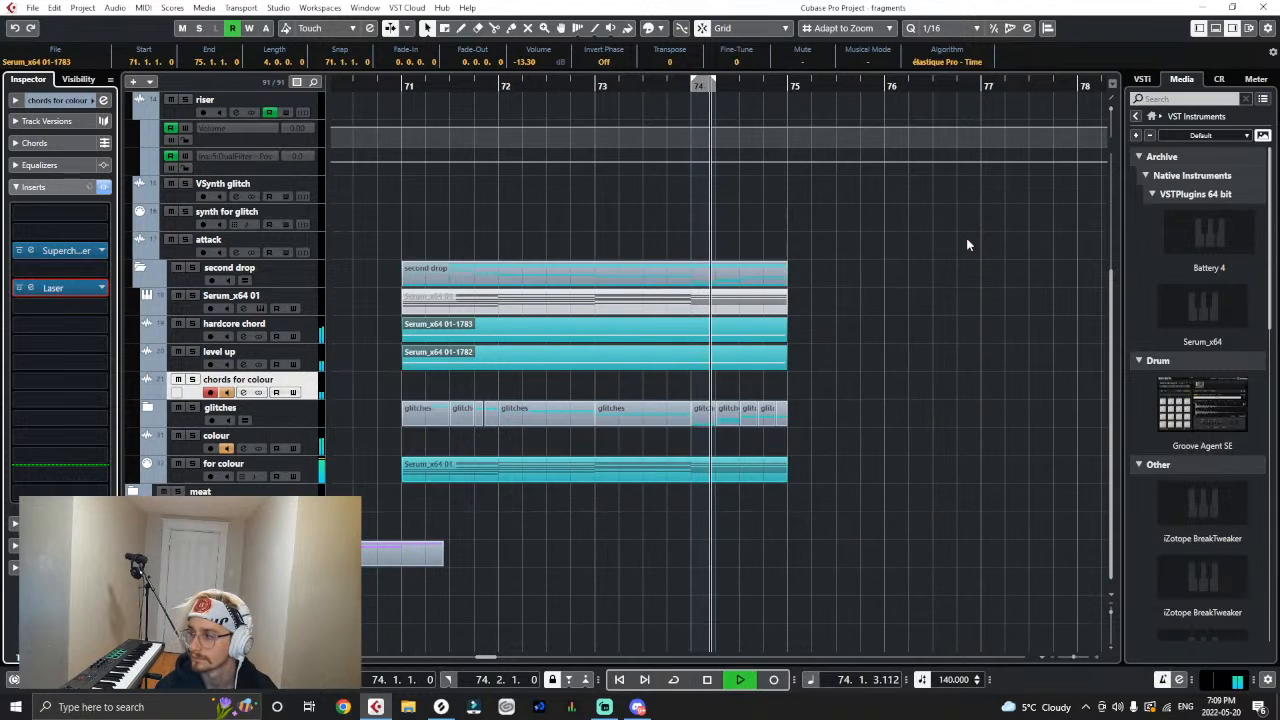
{"action": "left_click", "coordinate": [402, 86]}
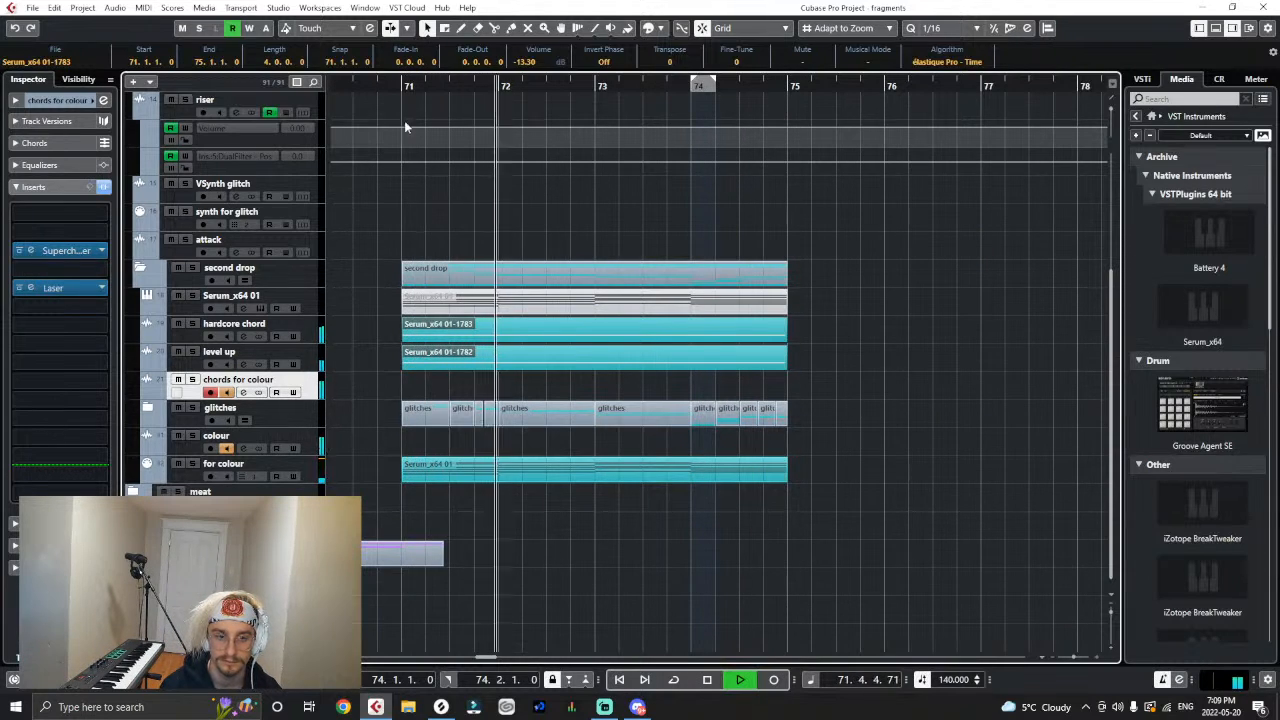
{"action": "key", "text": "space"}
{"action": "key", "text": "h"}
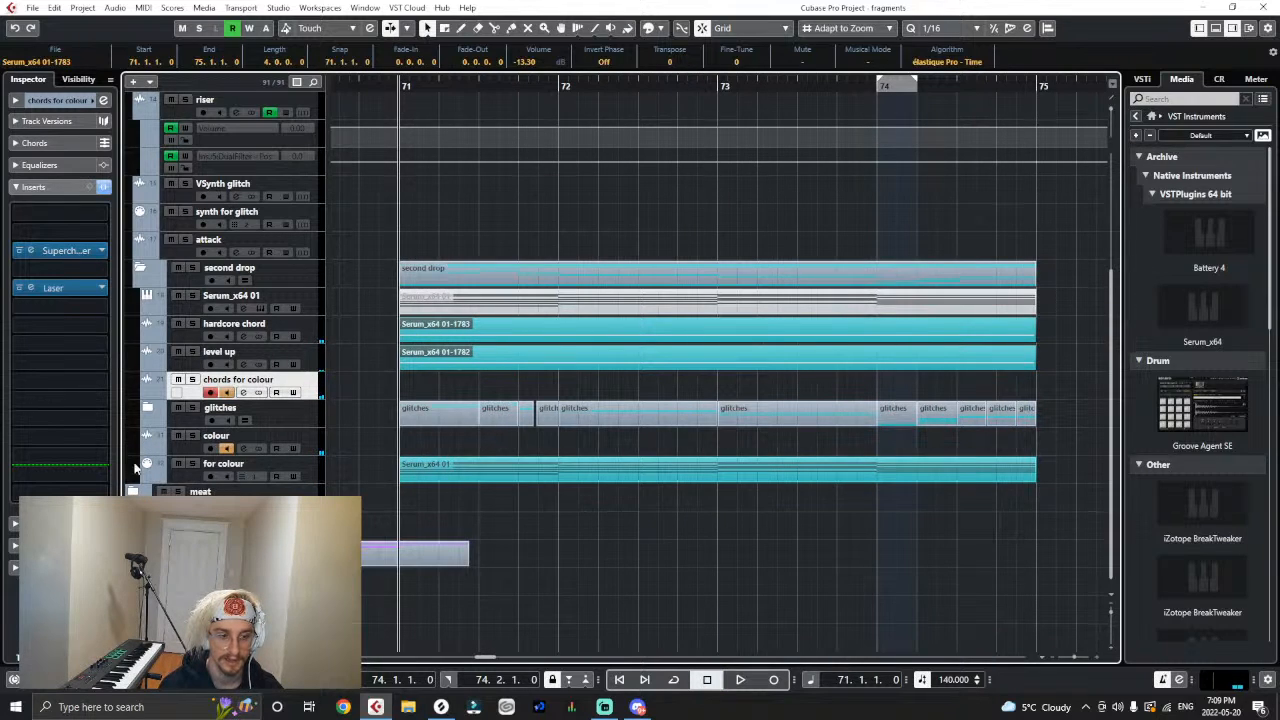
- Expand the glitches folder and play the drop from bar 71, selecting the glitch event at 71.3
{"action": "left_click", "coordinate": [147, 409]}
{"action": "key", "text": "space"}
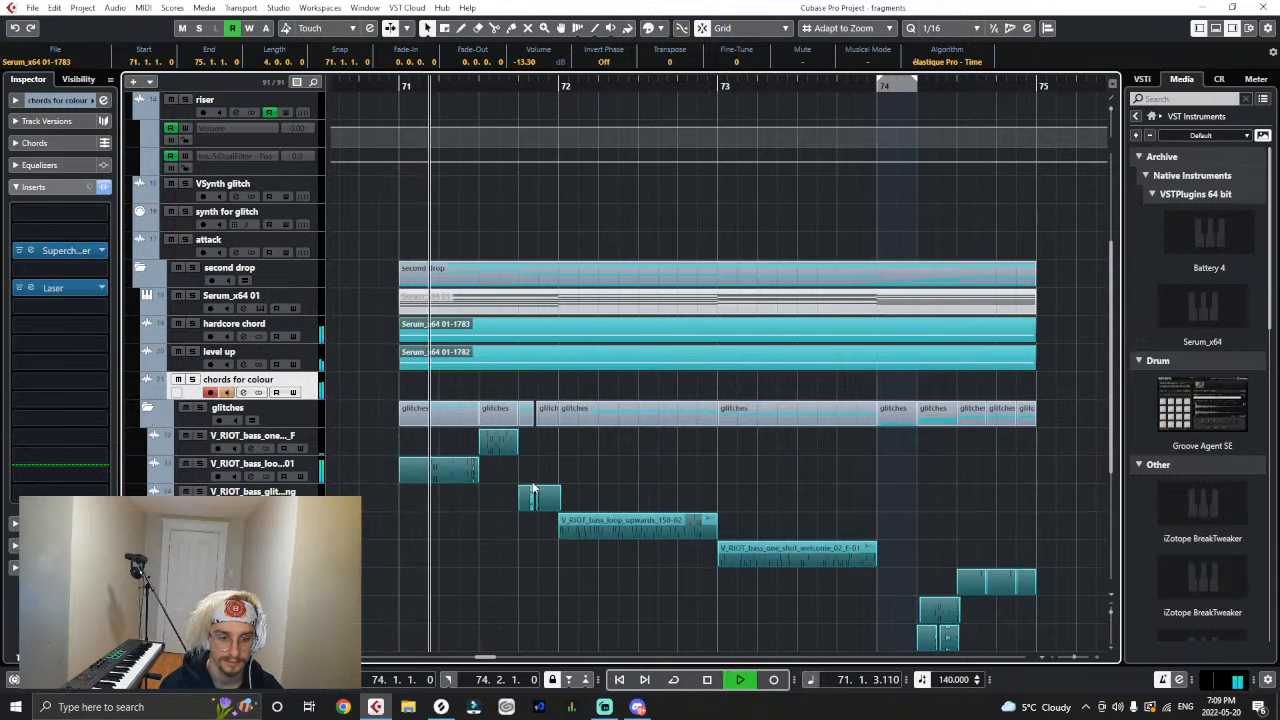
{"action": "left_click", "coordinate": [492, 450]}
{"action": "key", "text": "space"}
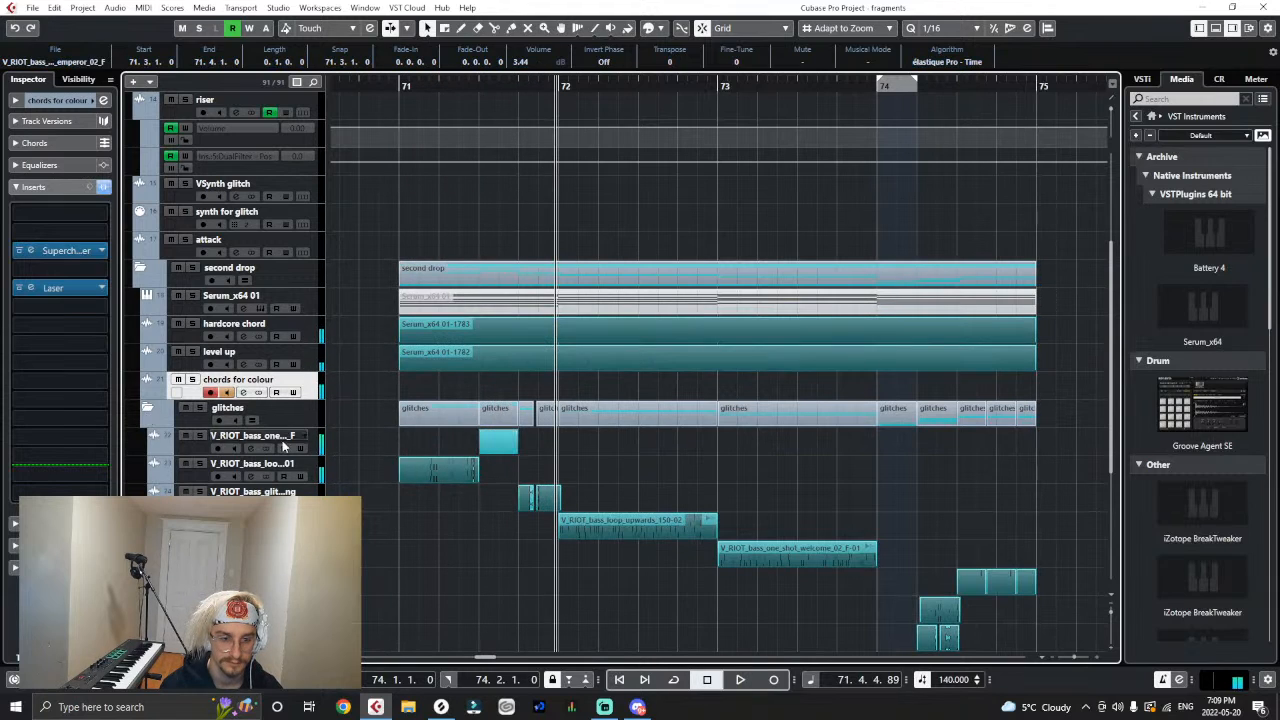
- Turn off the colour send of the "V_RIOT_bass_one..._F" track and replay the drop from bar 71
{"action": "left_click", "coordinate": [250, 441]}
{"action": "left_click", "coordinate": [22, 208]}
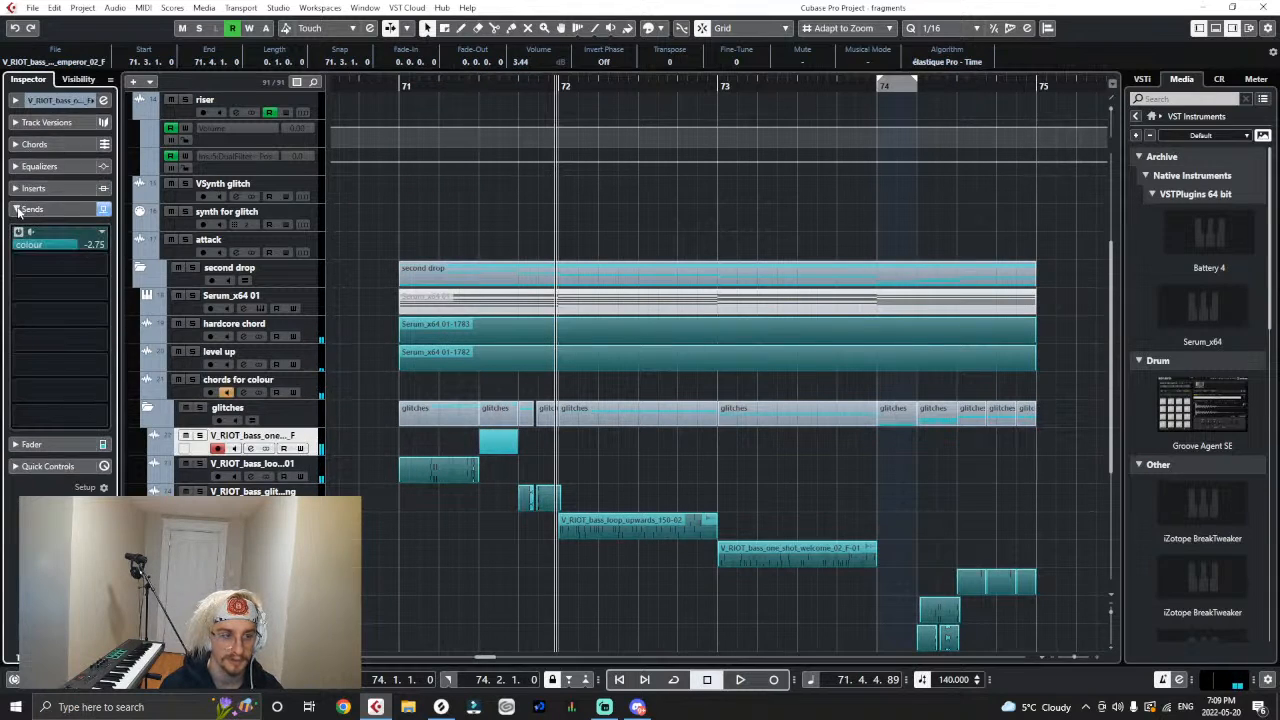
{"action": "left_click", "coordinate": [399, 87]}
{"action": "key", "text": "space"}
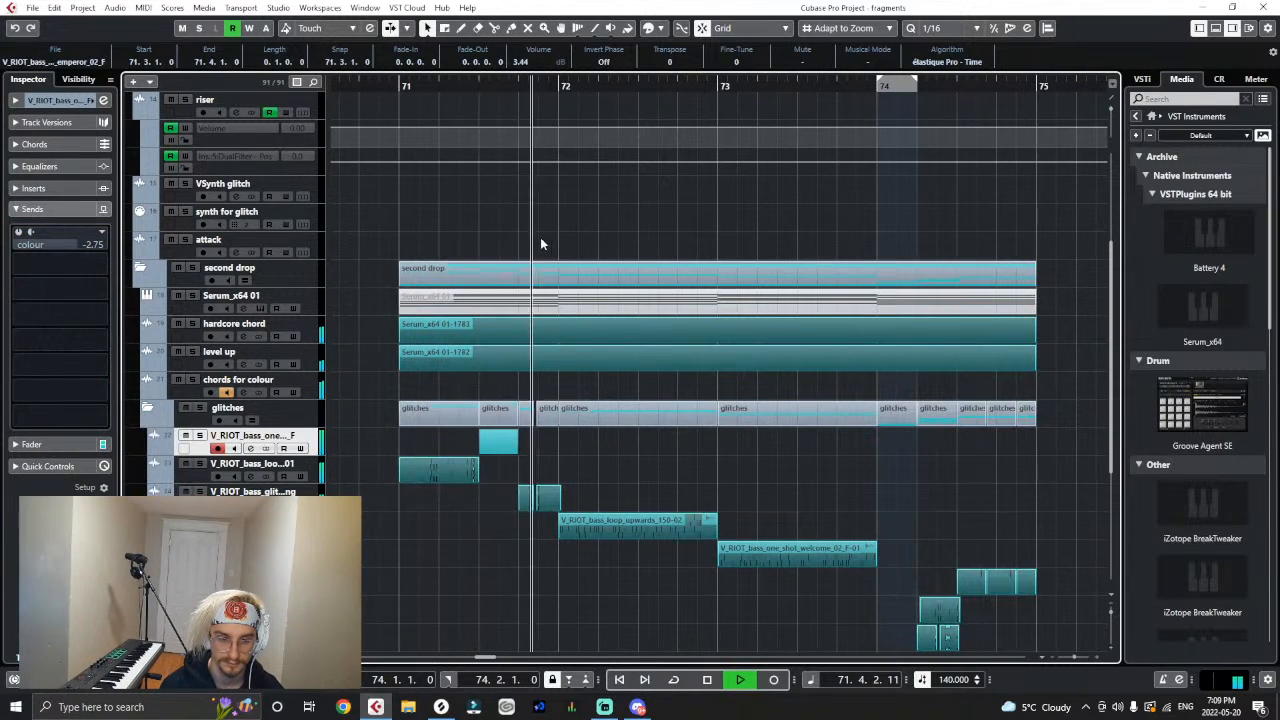
{"action": "left_click", "coordinate": [401, 86]}
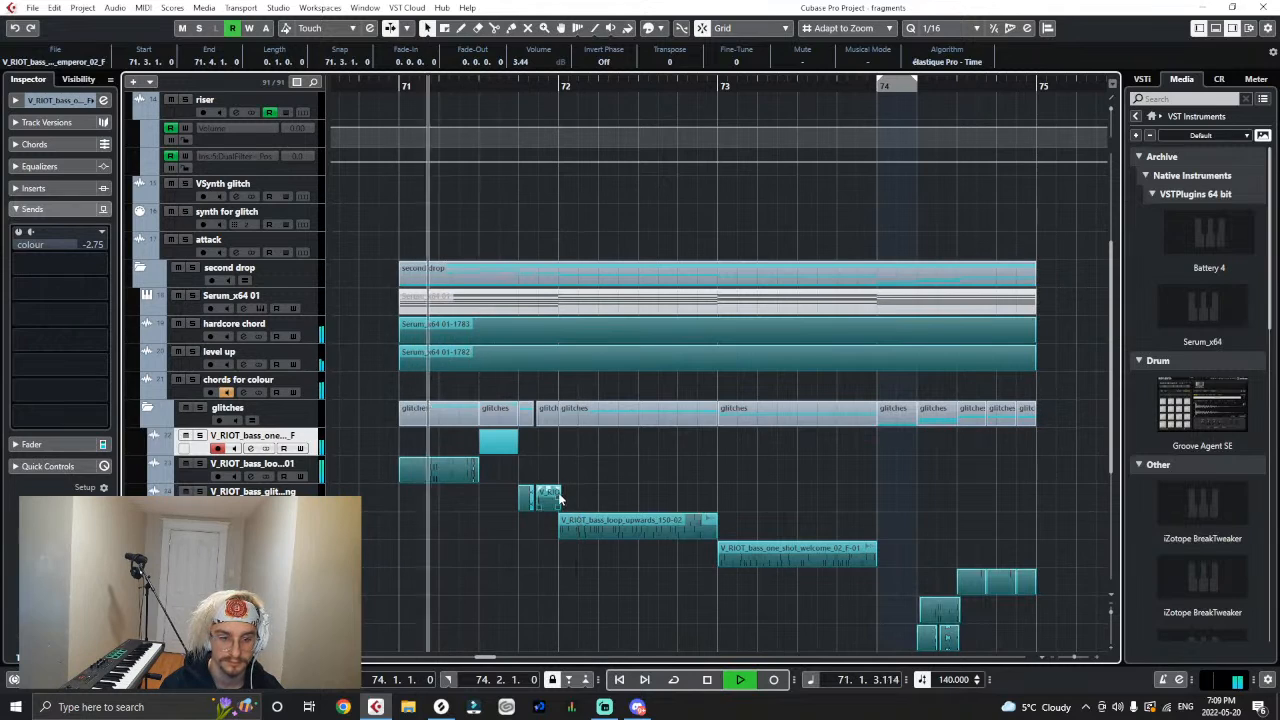
{"action": "left_click", "coordinate": [514, 509]}
{"action": "key", "text": "space"}
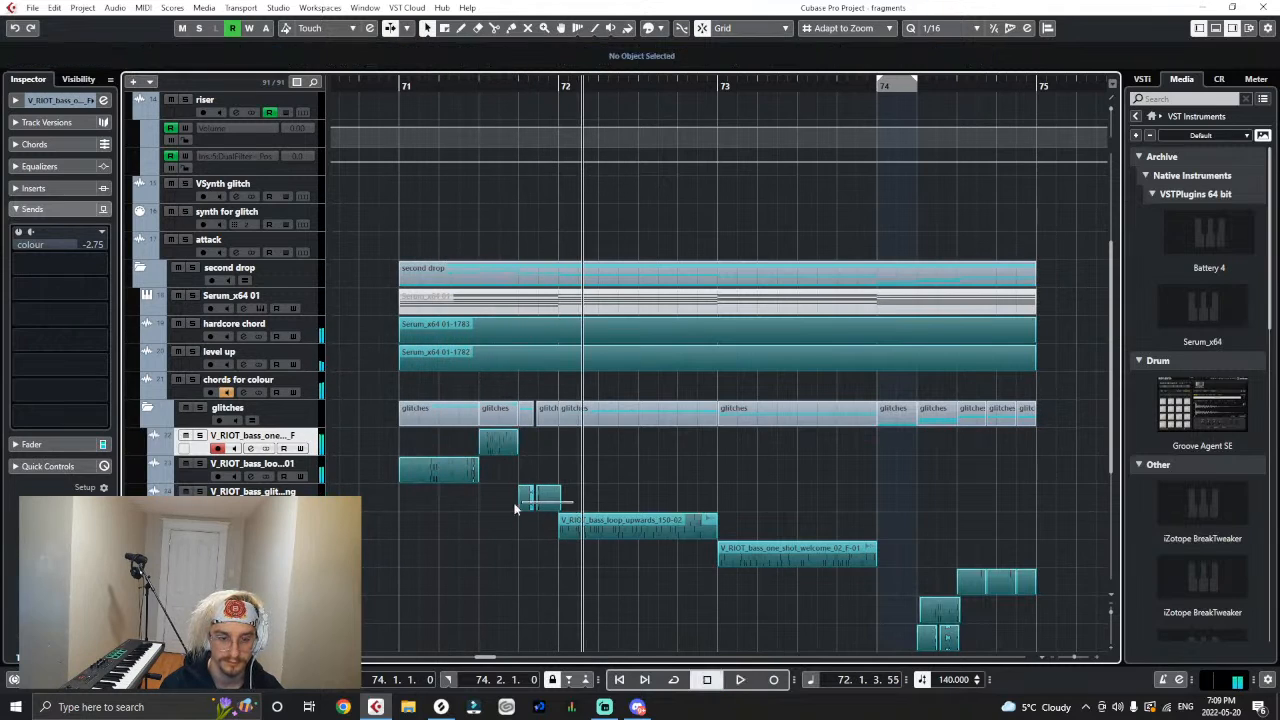
- Move "V_RIOT_bass_one..._F" below "V_RIOT_bass_loo...01" and audition the drop with the colour send of "V_RIOT_bass_glit...ng" turned off
{"action": "left_click_drag", "start_coordinate": [320, 444], "coordinate": [313, 482]}
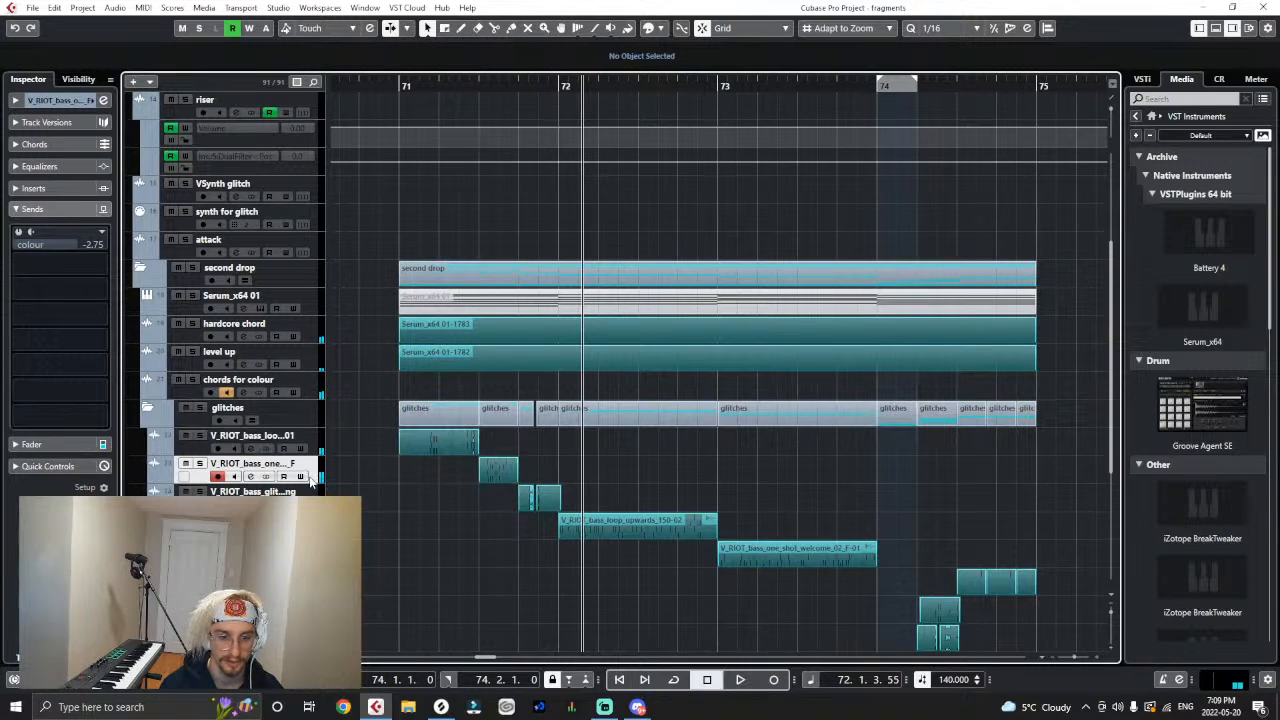
{"action": "left_click", "coordinate": [312, 490]}
{"action": "left_click", "coordinate": [19, 233]}
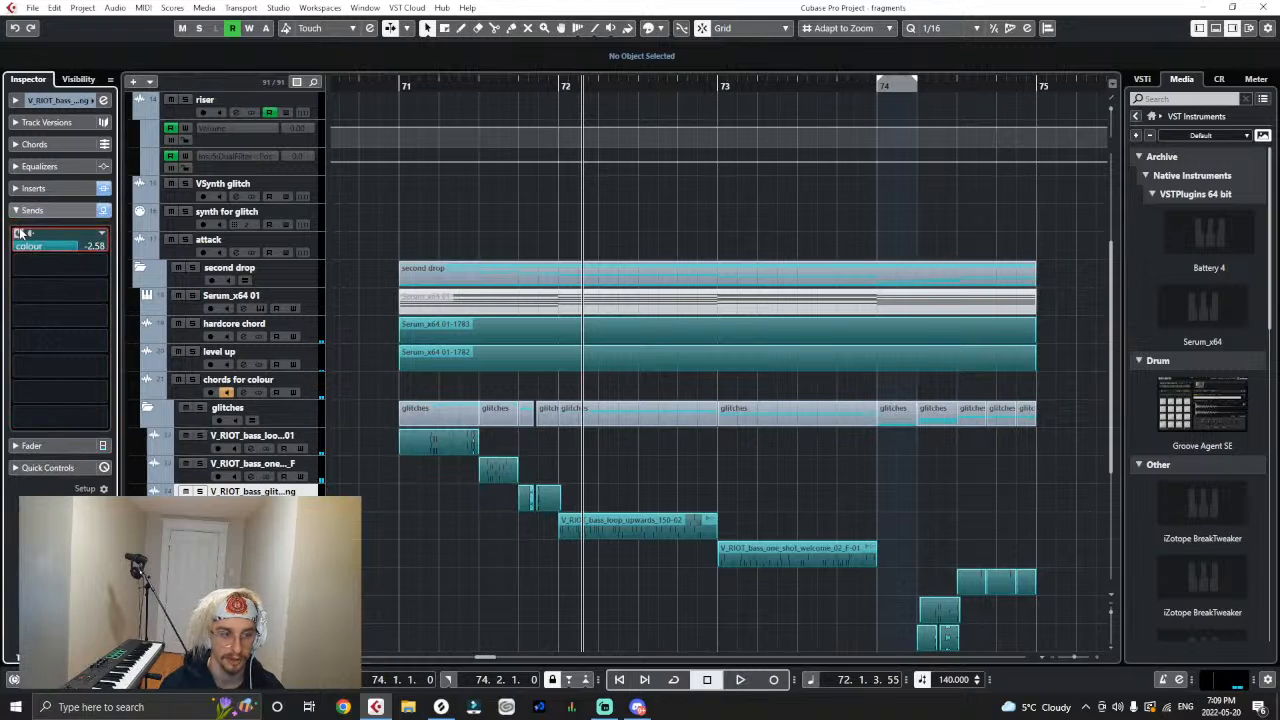
{"action": "left_click", "coordinate": [405, 87]}
{"action": "key", "text": "space"}
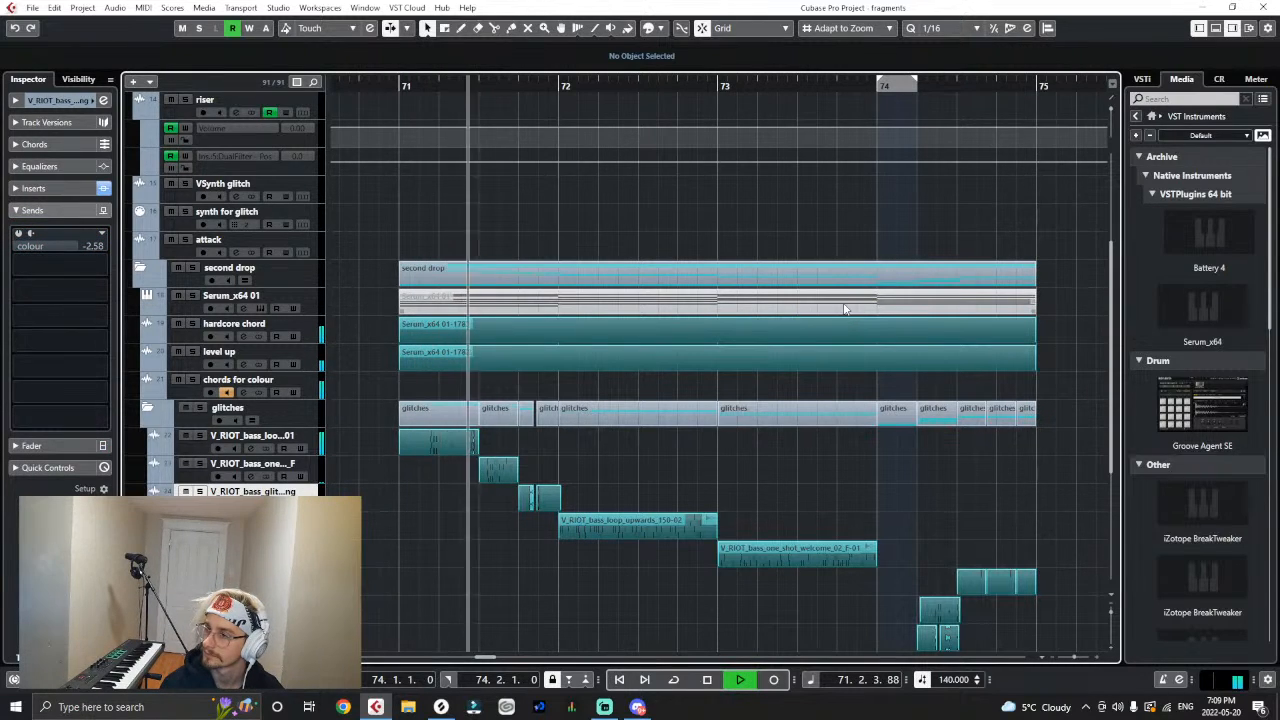
- Split the hardcore chord and level up events at bar 72 and trim their first parts to end at 71.3
{"action": "left_click", "coordinate": [399, 85]}
{"action": "right_click", "coordinate": [482, 372]}
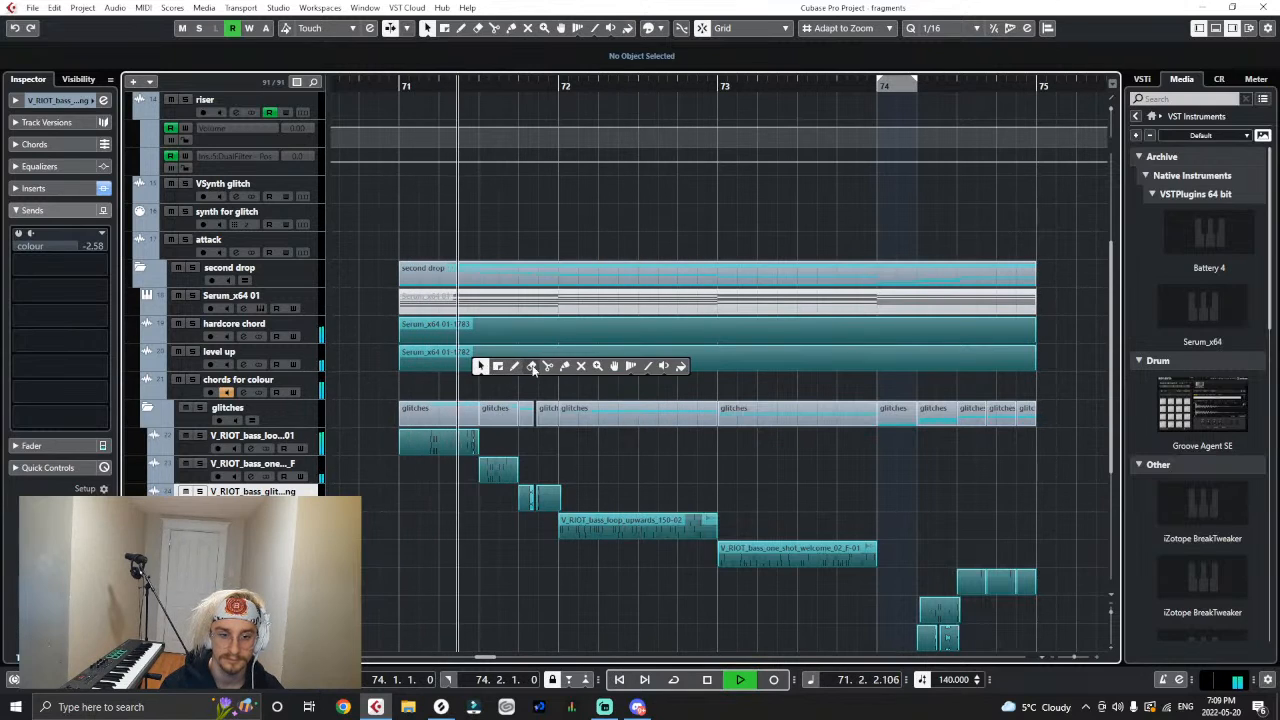
{"action": "left_click", "coordinate": [546, 368]}
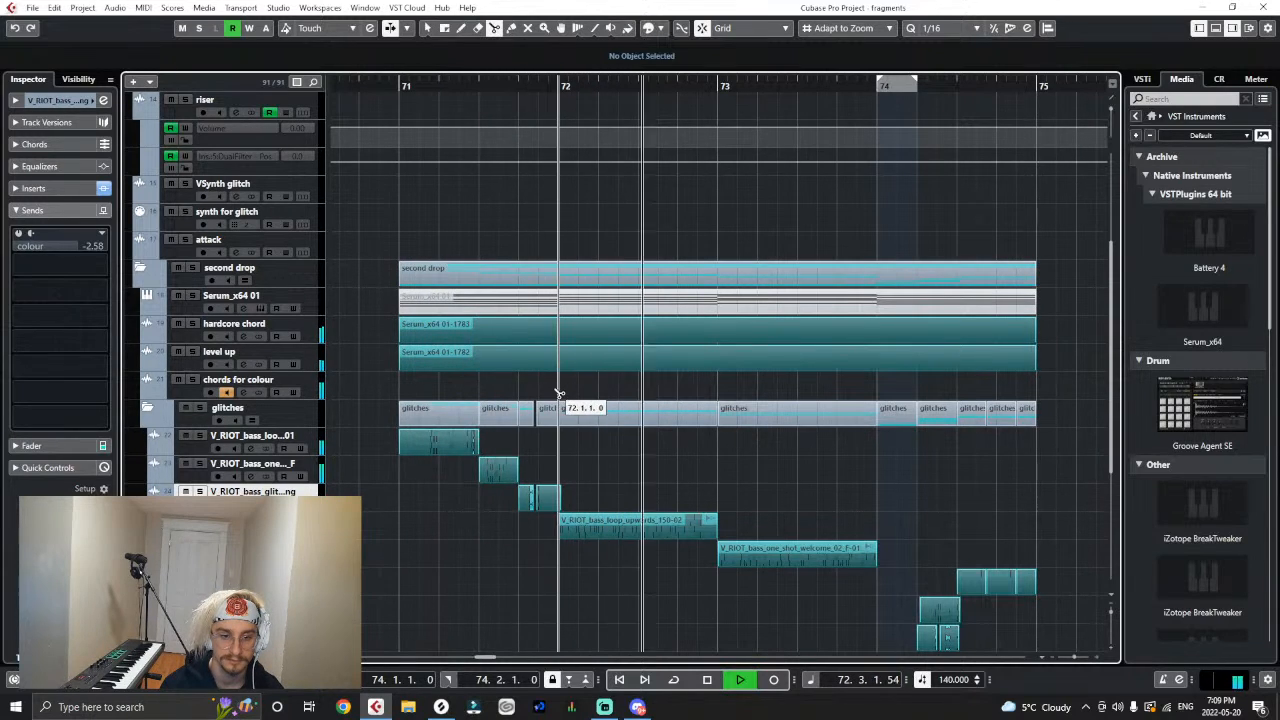
{"action": "left_click_drag", "start_coordinate": [557, 394], "coordinate": [515, 335]}
{"action": "left_click", "coordinate": [552, 335]}
{"action": "right_click", "coordinate": [558, 393]}
{"action": "left_click", "coordinate": [564, 397]}
{"action": "left_click_drag", "start_coordinate": [549, 384], "coordinate": [479, 340]}
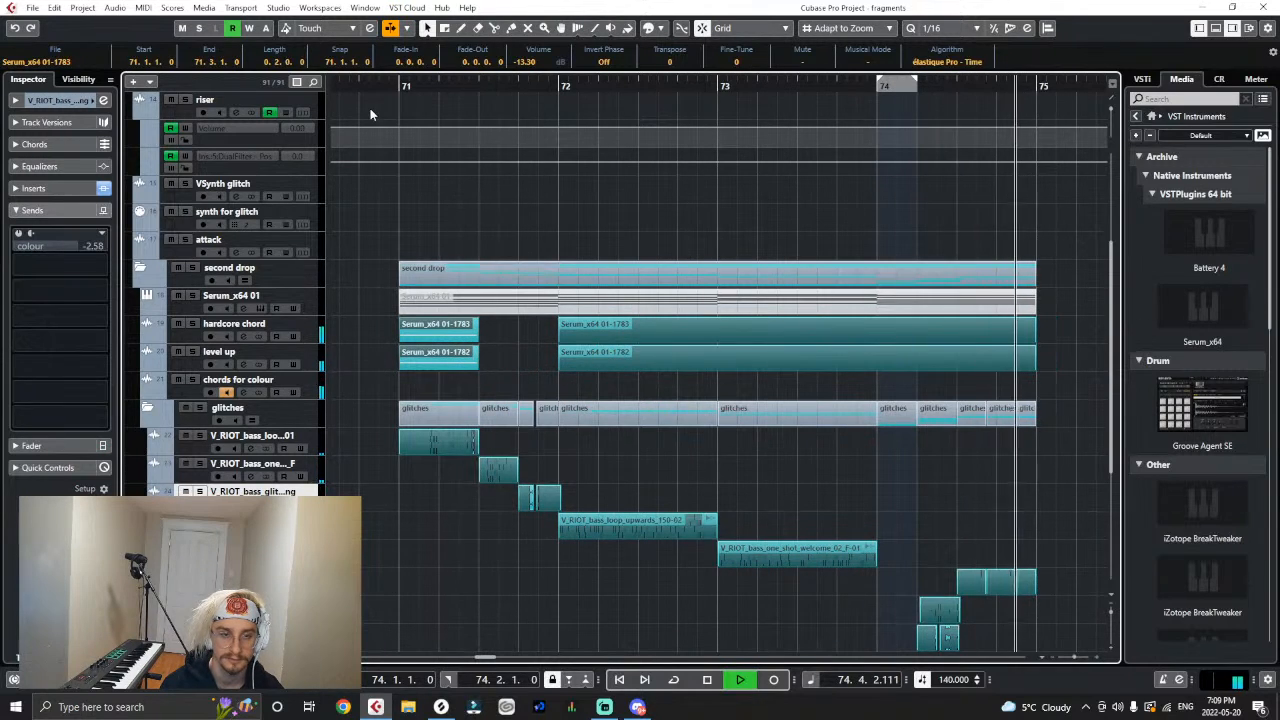
- Replay the drop from bar 71 to hear the gap between 71.3 and bar 72 in the chords
{"action": "key", "text": "space"}
{"action": "key", "text": "space"}
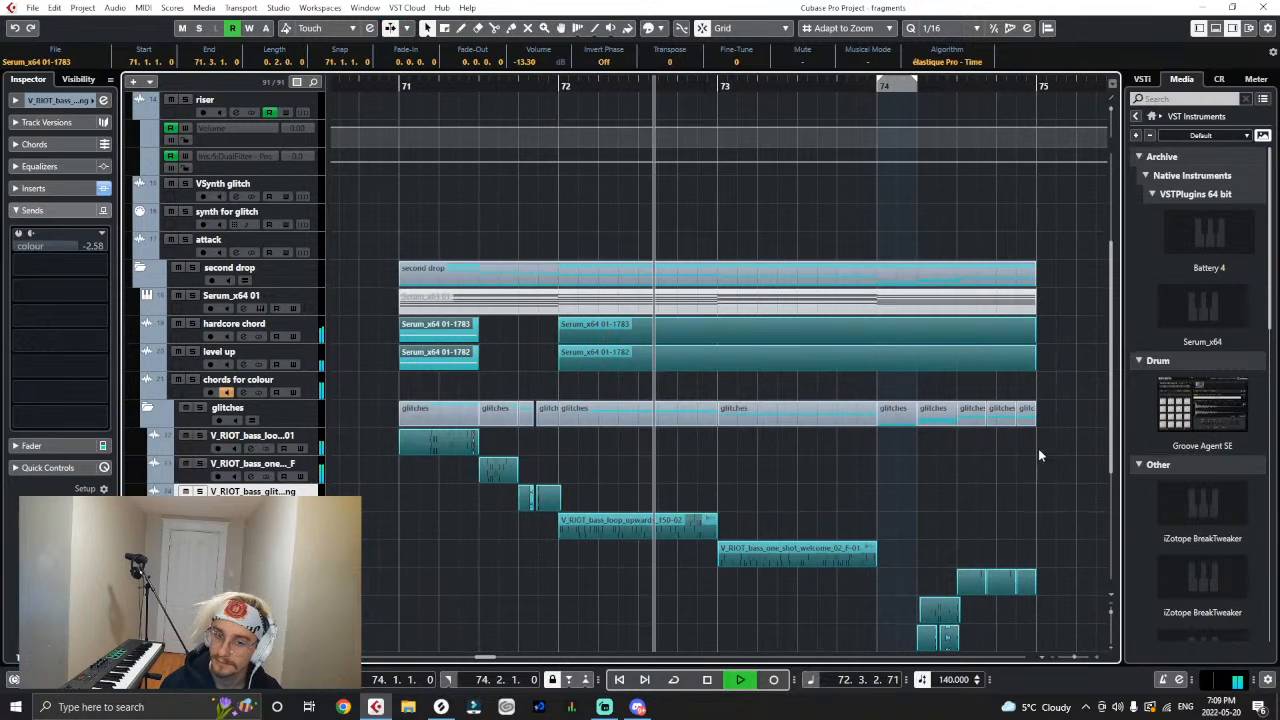
{"action": "key", "text": "space"}
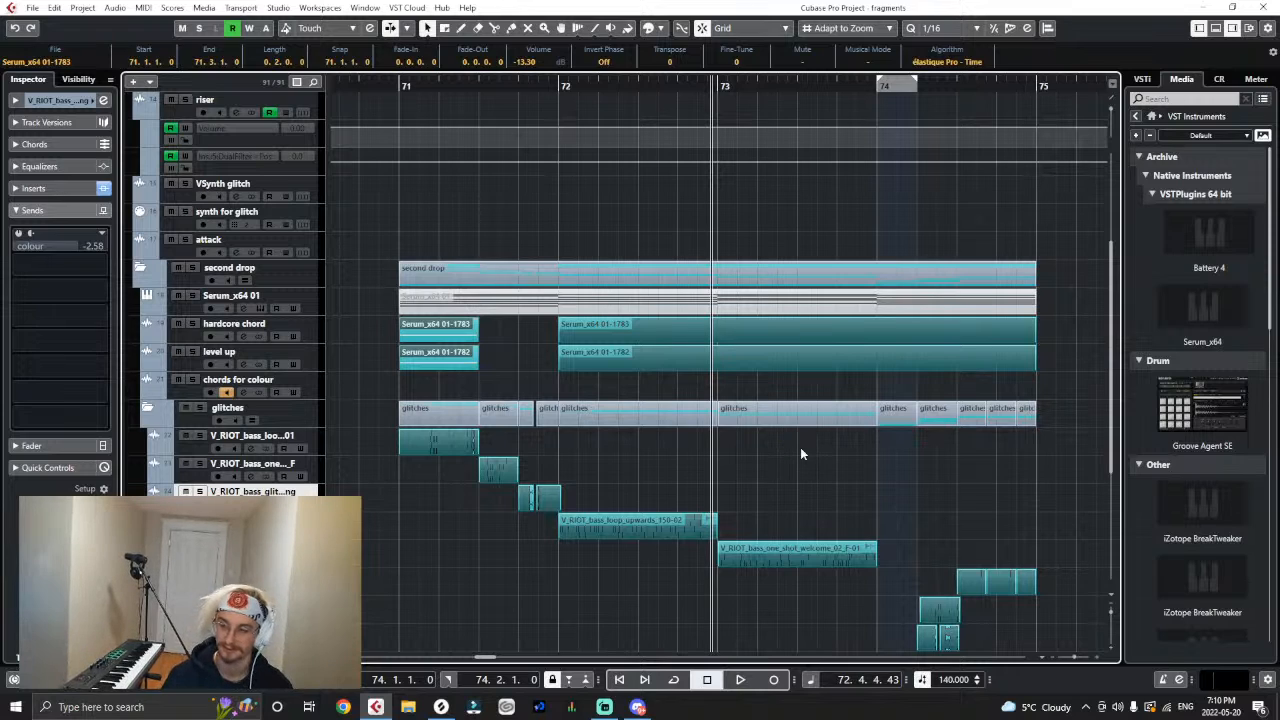
{"action": "key", "text": "g"}
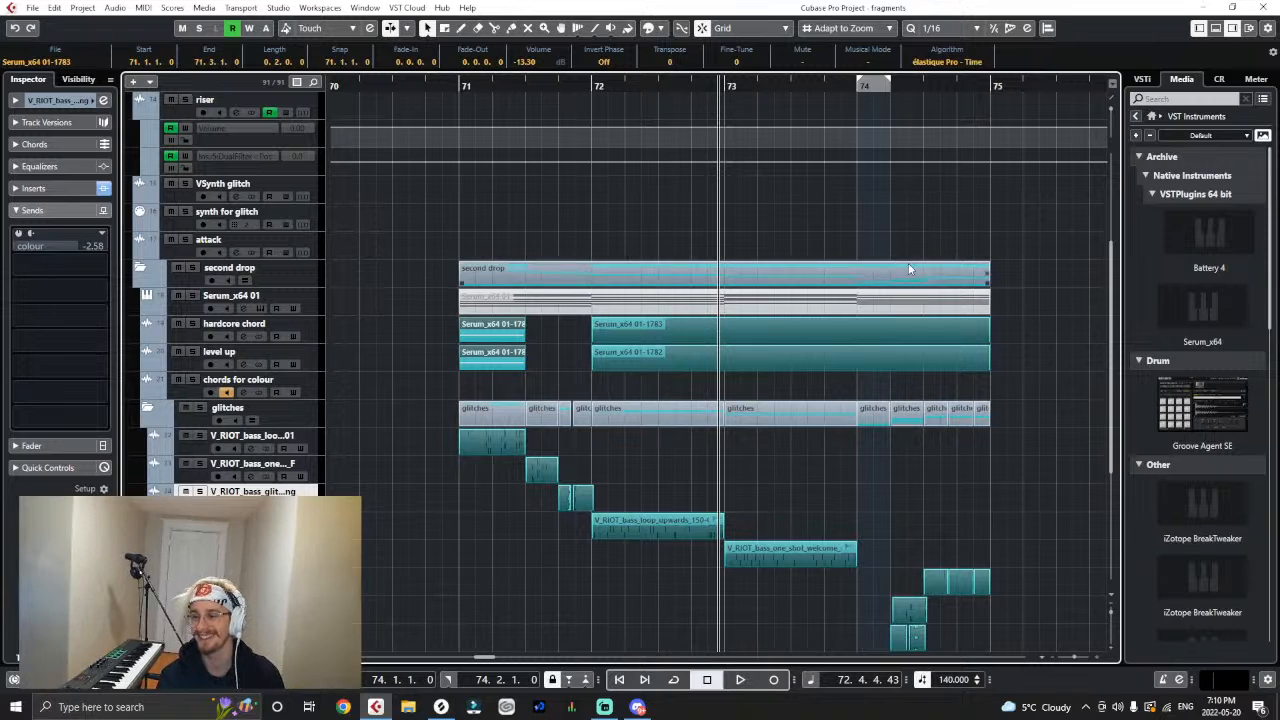
- Select the "chords for colour" track and play the drop once more from bar 71
{"action": "left_click", "coordinate": [461, 82]}
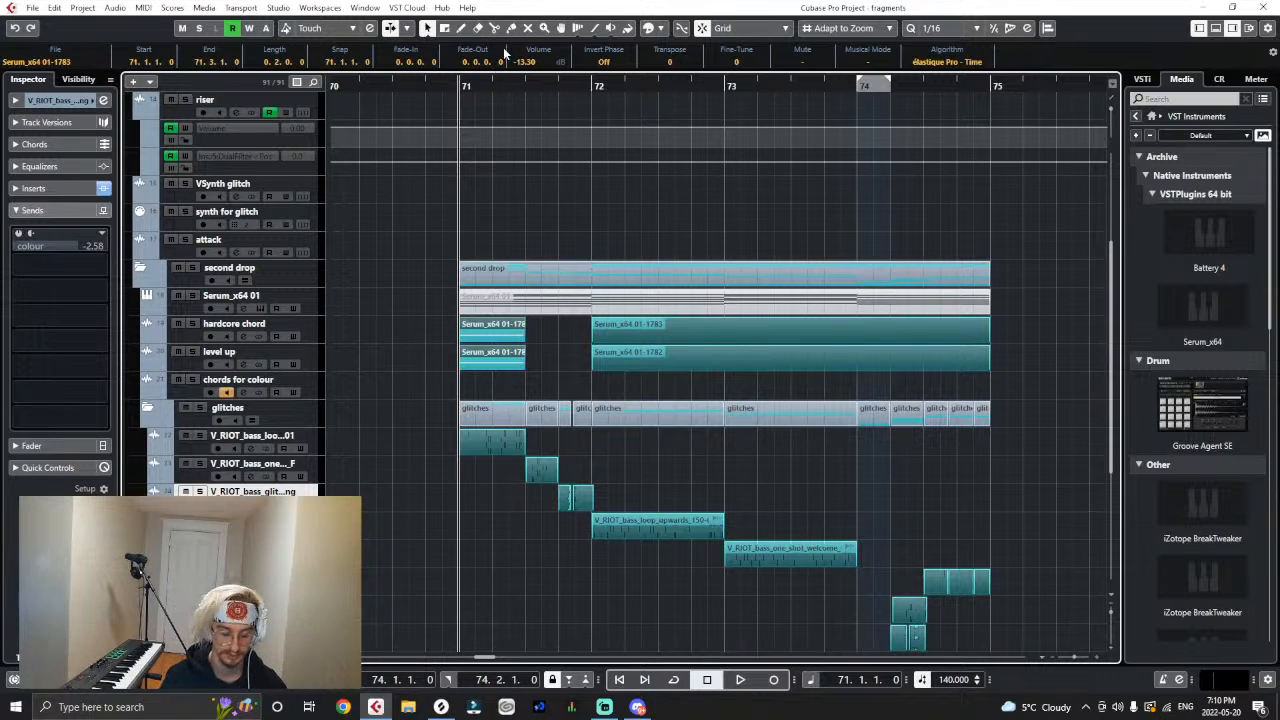
{"action": "key", "text": "g"}
{"action": "key", "text": "h"}
{"action": "key", "text": "g"}
{"action": "key", "text": "g"}
{"action": "key", "text": "g"}
{"action": "key", "text": "h"}
{"action": "key", "text": "h"}
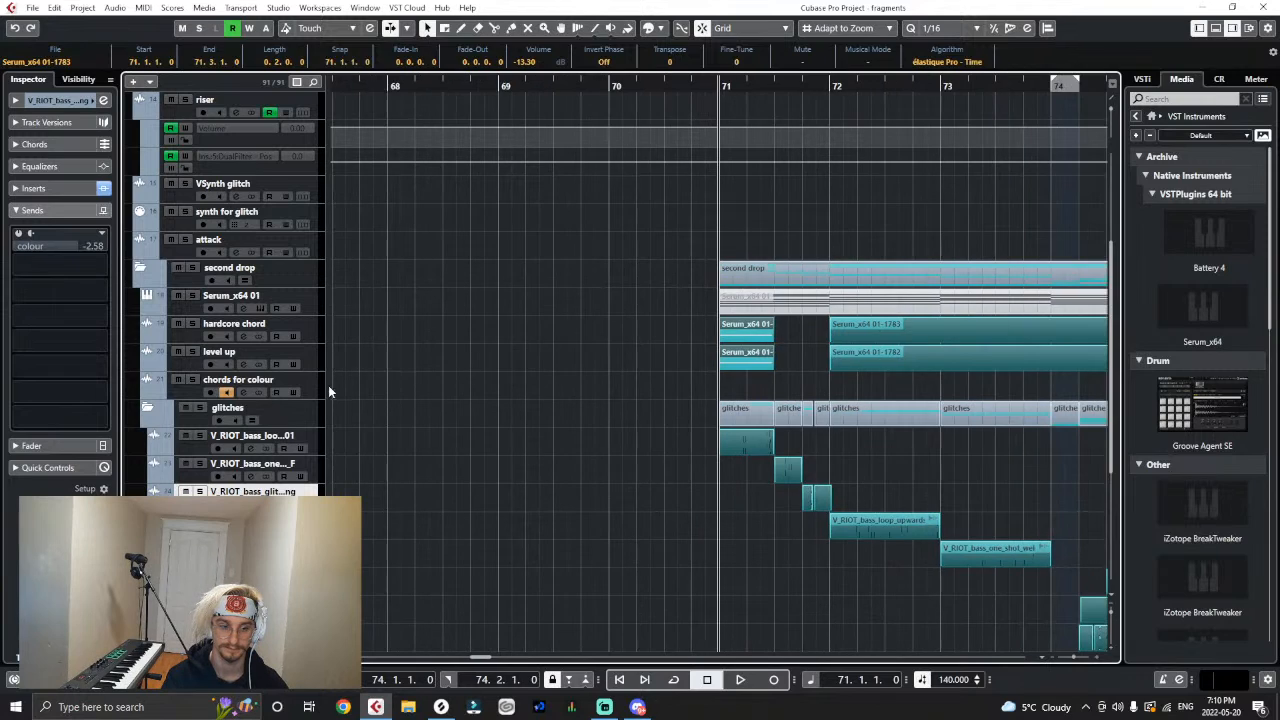
{"action": "left_click", "coordinate": [322, 387]}
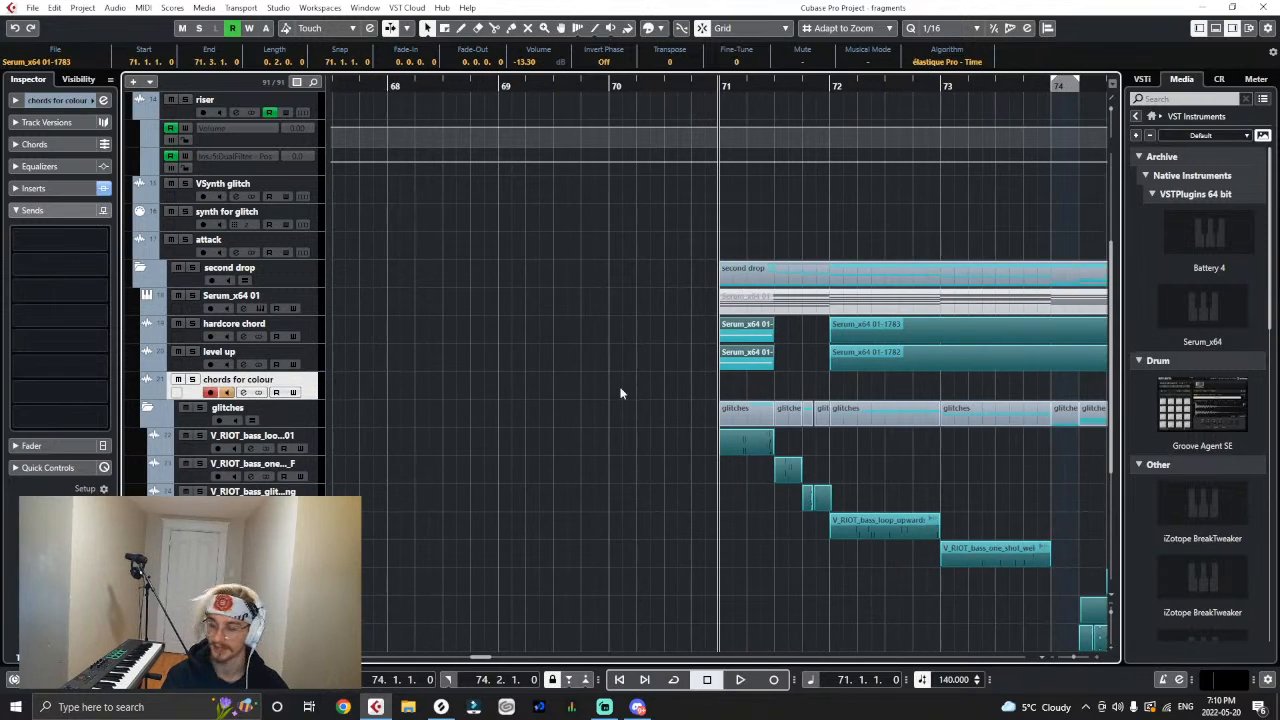
{"action": "key", "text": "space"}
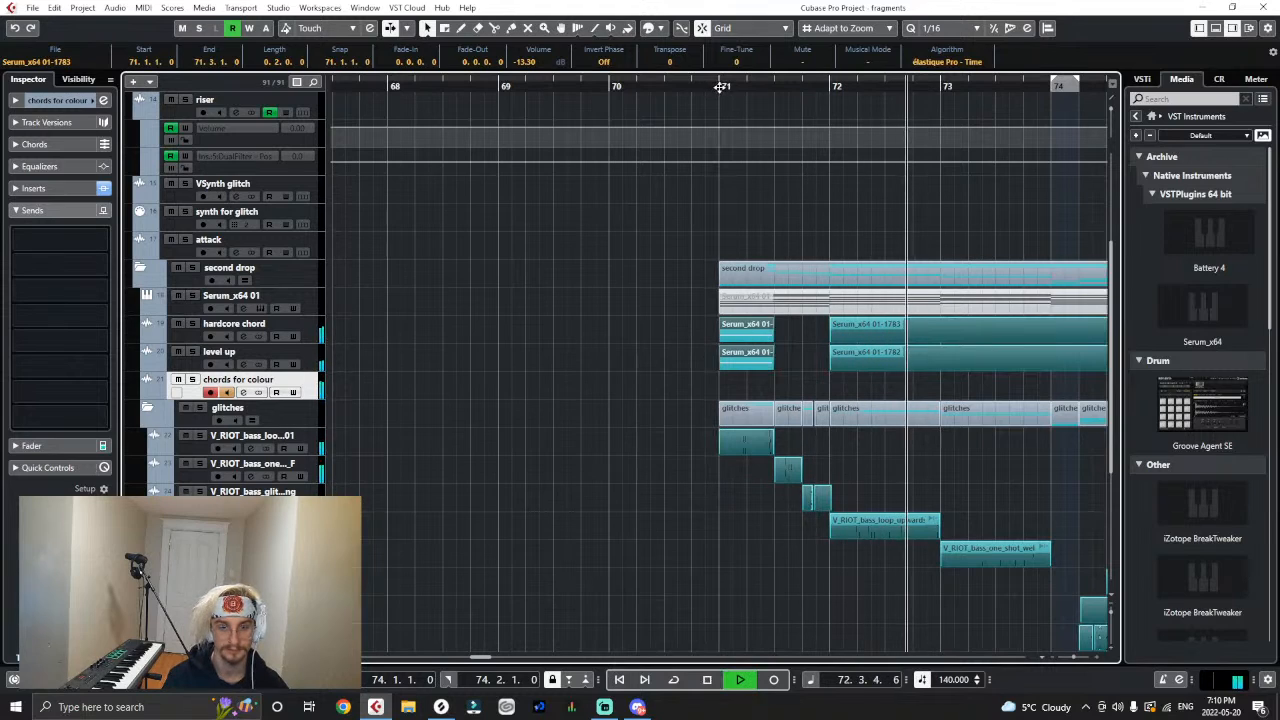
{"action": "key", "text": "space"}
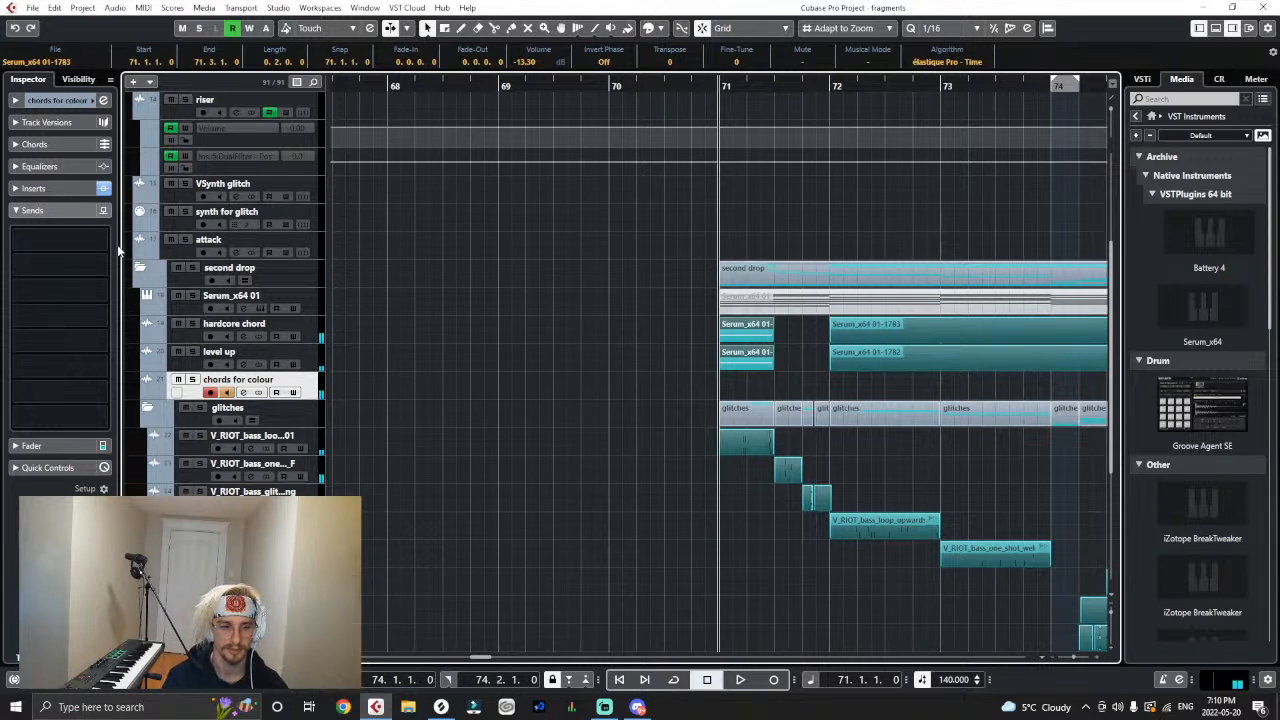
- Set Laser on the "chords for colour" track to 6 ms attack, 99 ms hold and 42 ms release while playing from bar 71
{"action": "left_click", "coordinate": [24, 189]}
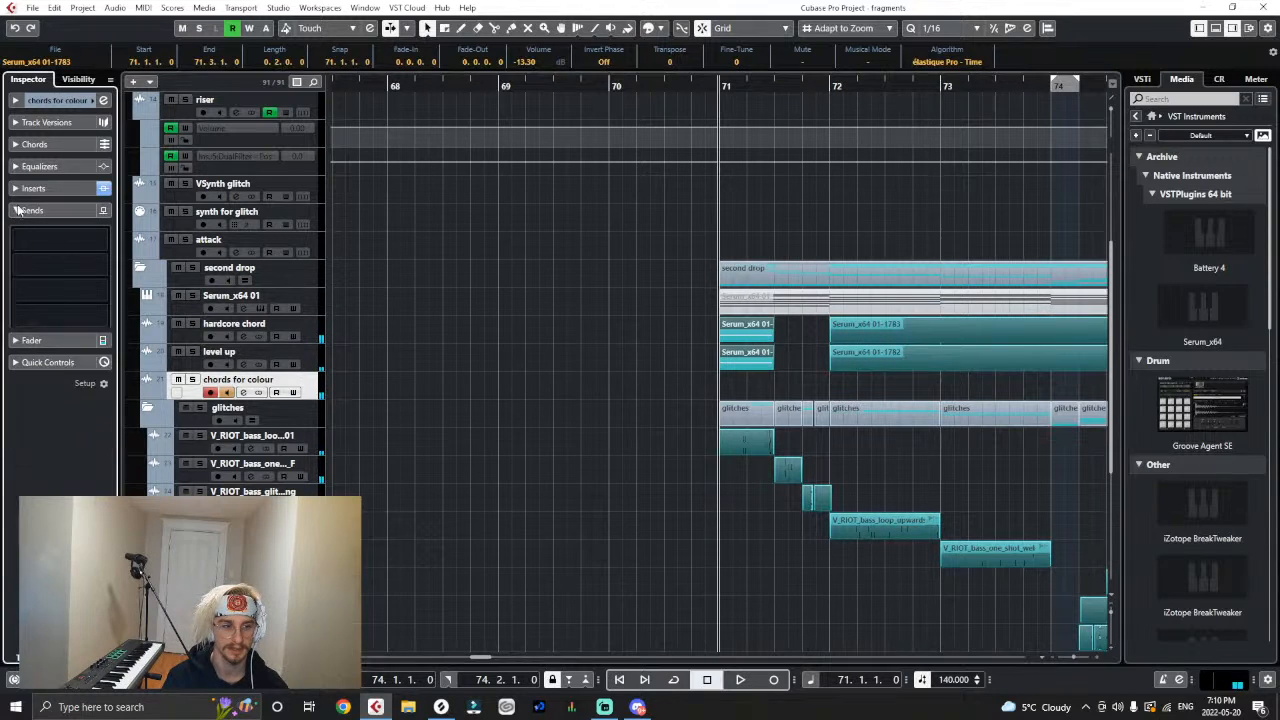
{"action": "left_click", "coordinate": [444, 377]}
{"action": "left_click", "coordinate": [60, 290]}
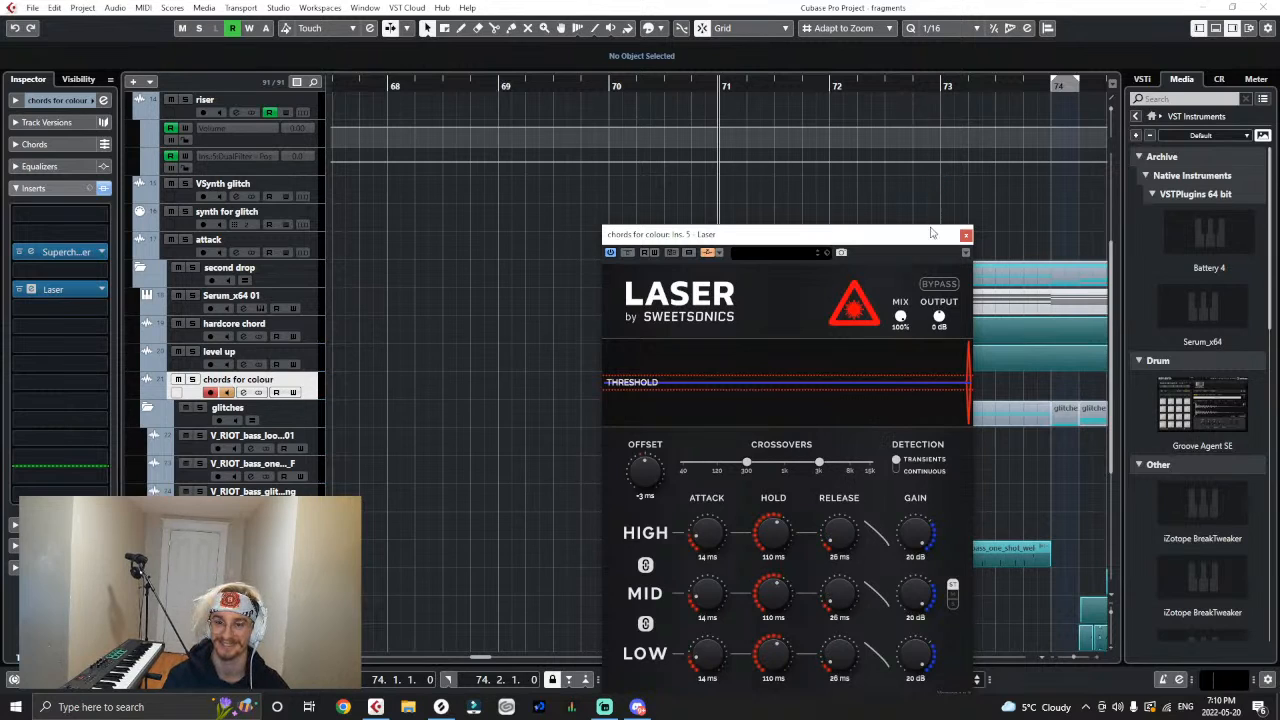
{"action": "left_click_drag", "start_coordinate": [931, 233], "coordinate": [552, 144]}
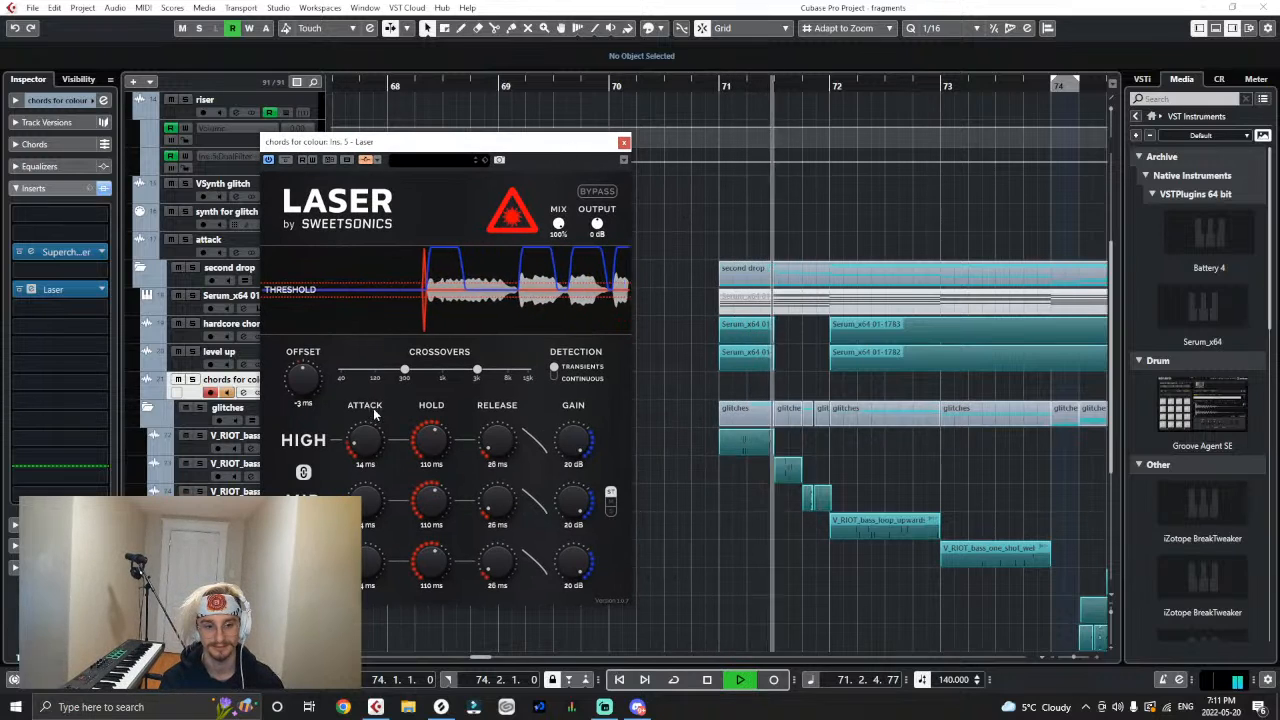
{"action": "left_click_drag", "start_coordinate": [370, 436], "coordinate": [446, 431]}
{"action": "left_click", "coordinate": [722, 87]}
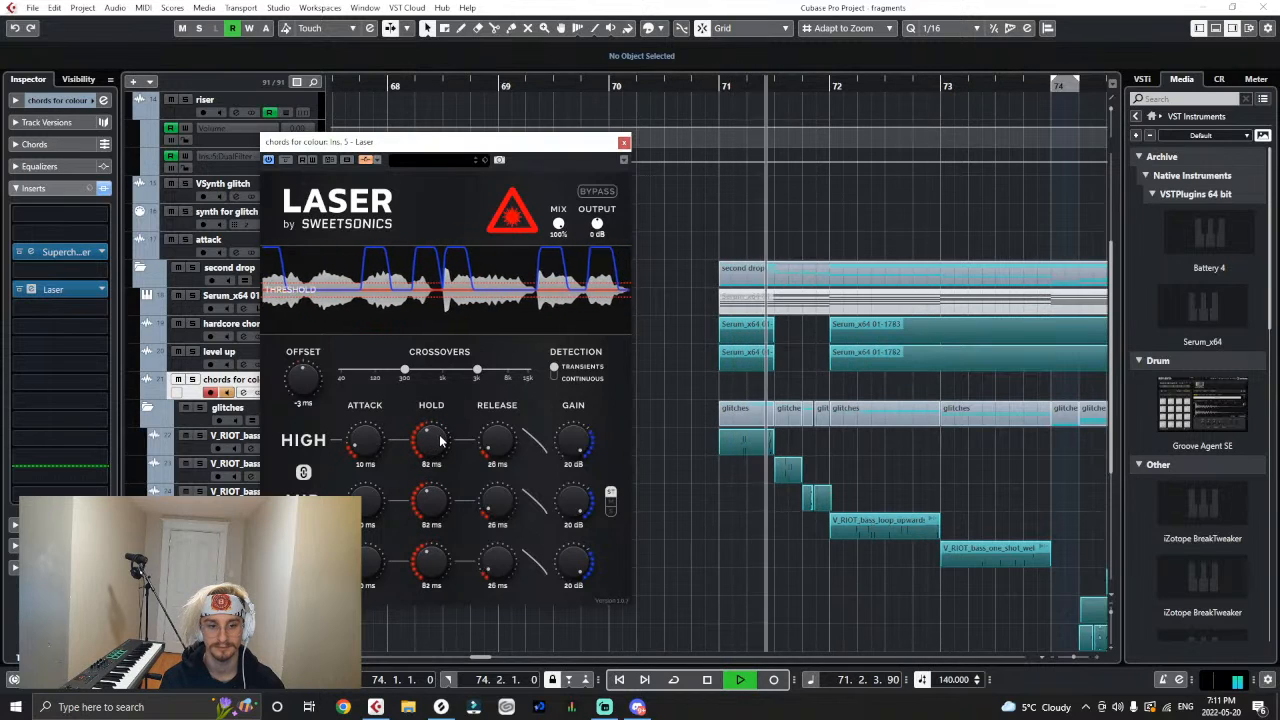
{"action": "left_click_drag", "start_coordinate": [372, 445], "coordinate": [377, 457]}
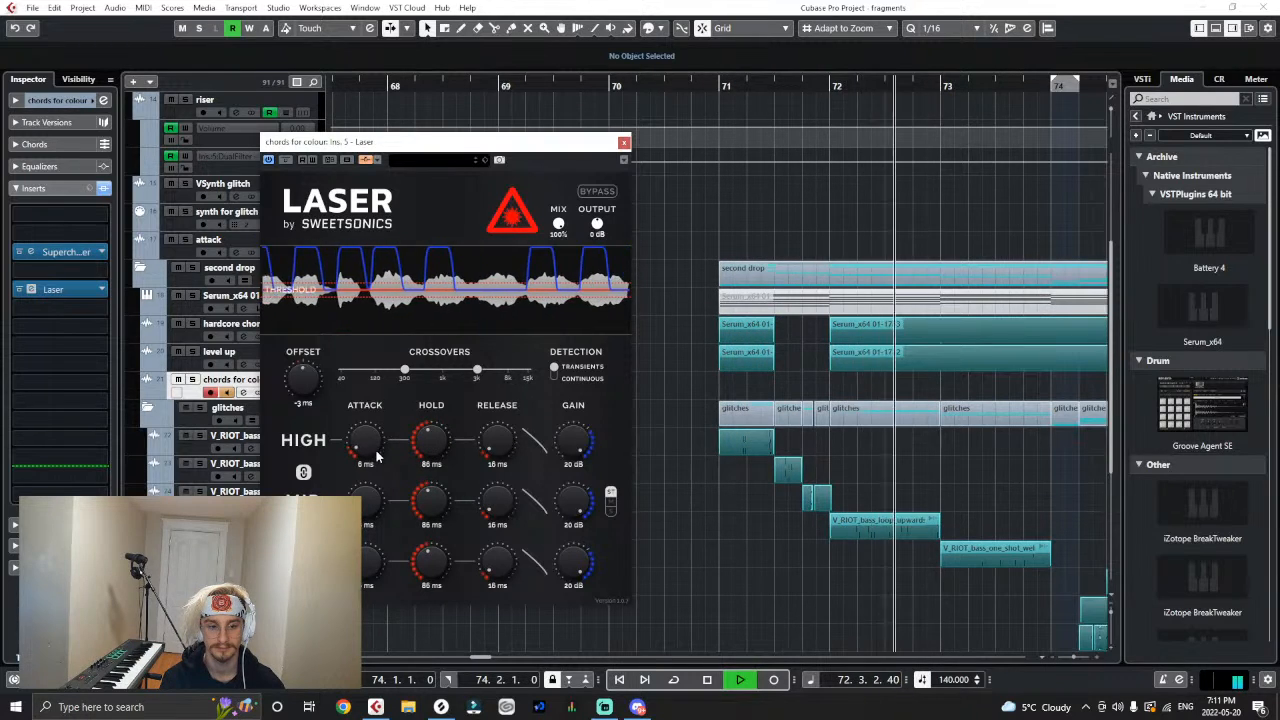
{"action": "left_click_drag", "start_coordinate": [483, 448], "coordinate": [446, 429]}
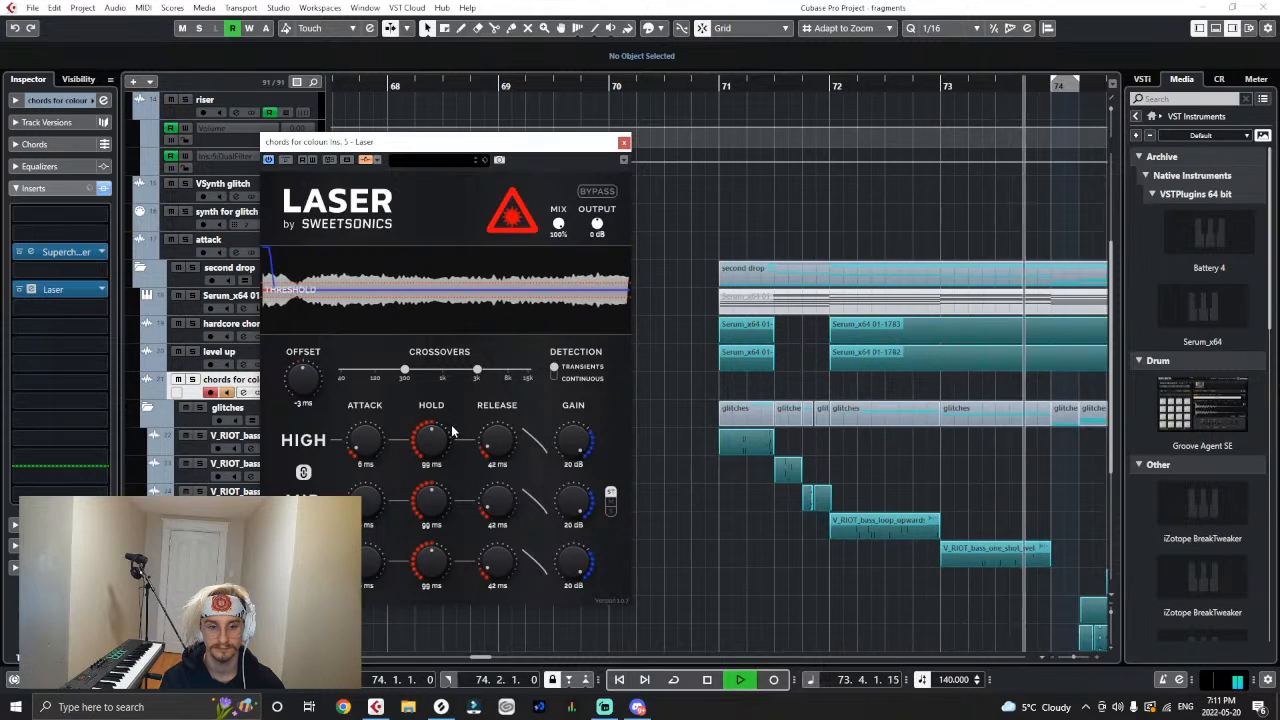
{"action": "left_click", "coordinate": [623, 142]}
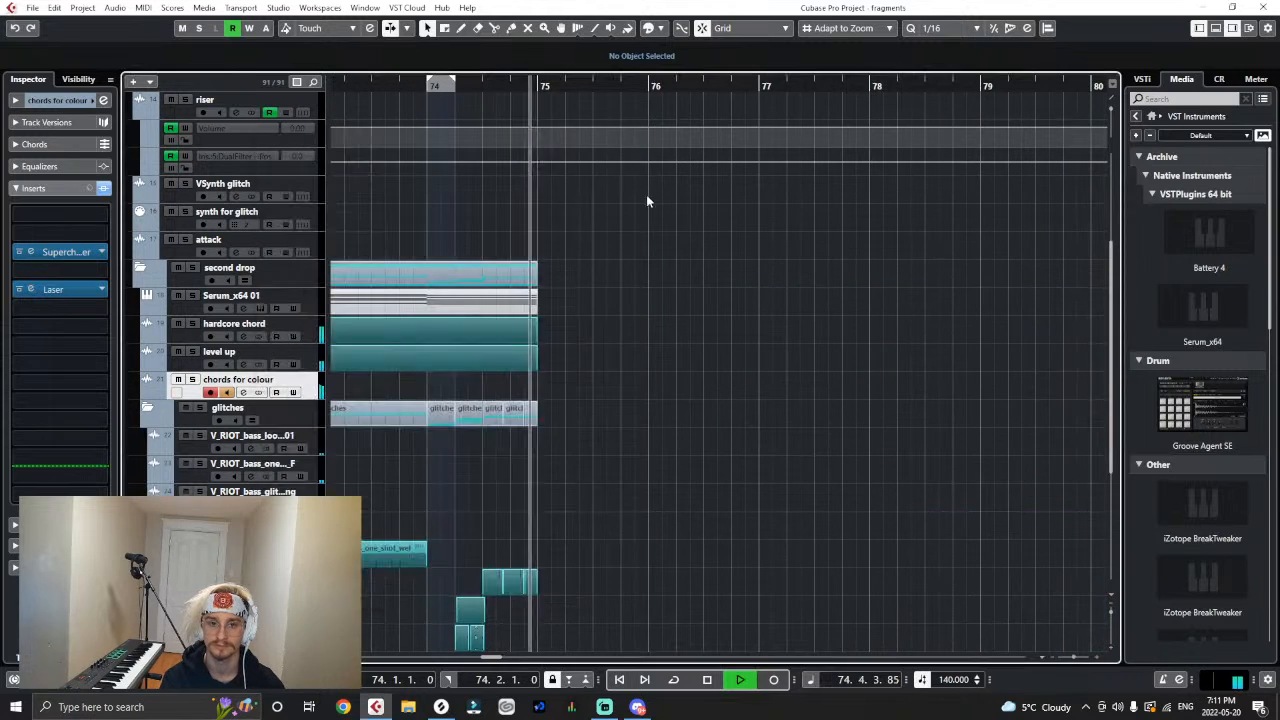
- Play the end of the drop from 73.1.3 to check the chords around bar 74
{"action": "key", "text": "space"}
{"action": "left_click", "coordinate": [338, 84]}
{"action": "key", "text": "space"}
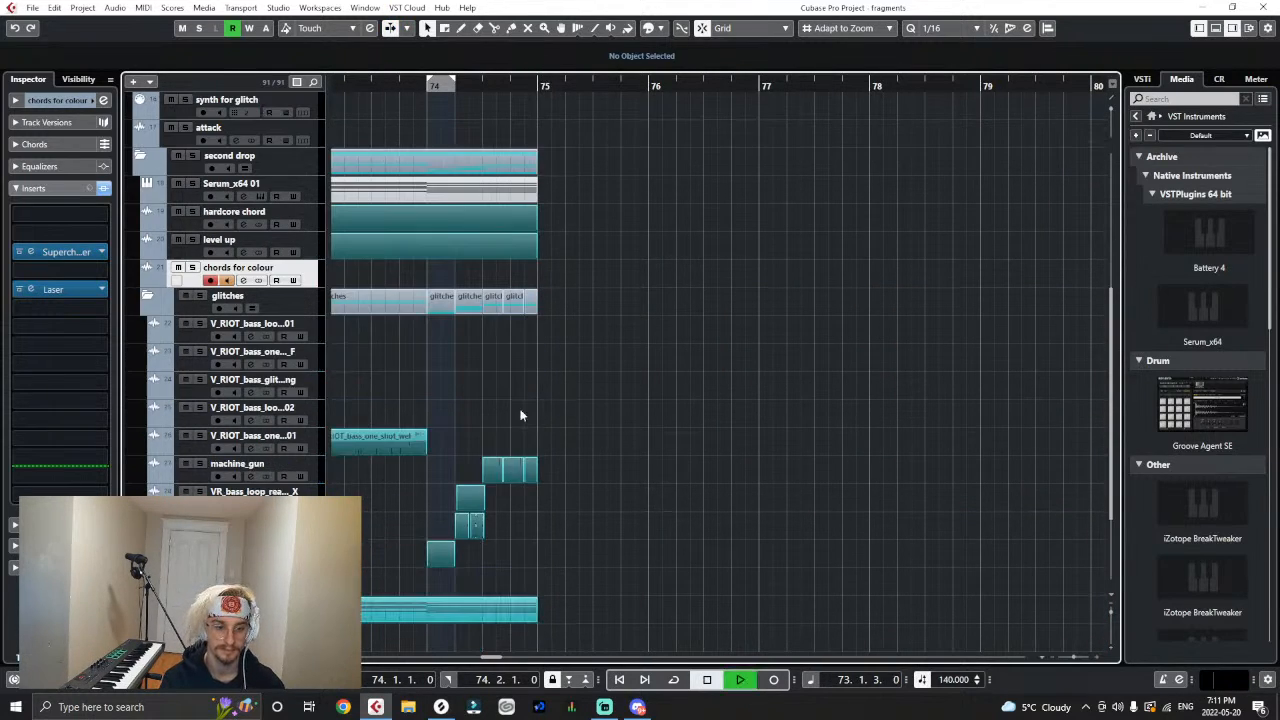
{"action": "scroll", "coordinate": [523, 414], "scroll_direction": "down", "scroll_amount": 3}
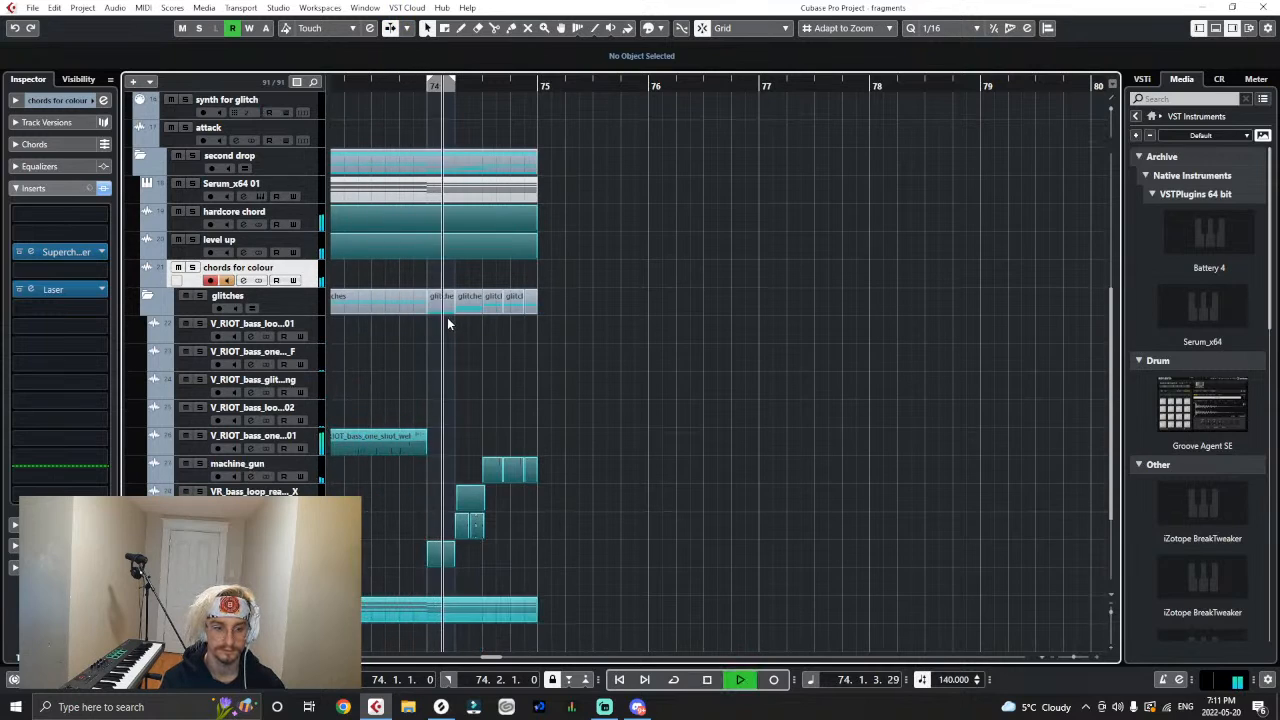
{"action": "key", "text": "space"}
- Split the hardcore chord and level up events at 74.2 and trim the preceding parts to end at bar 74
{"action": "right_click", "coordinate": [418, 246]}
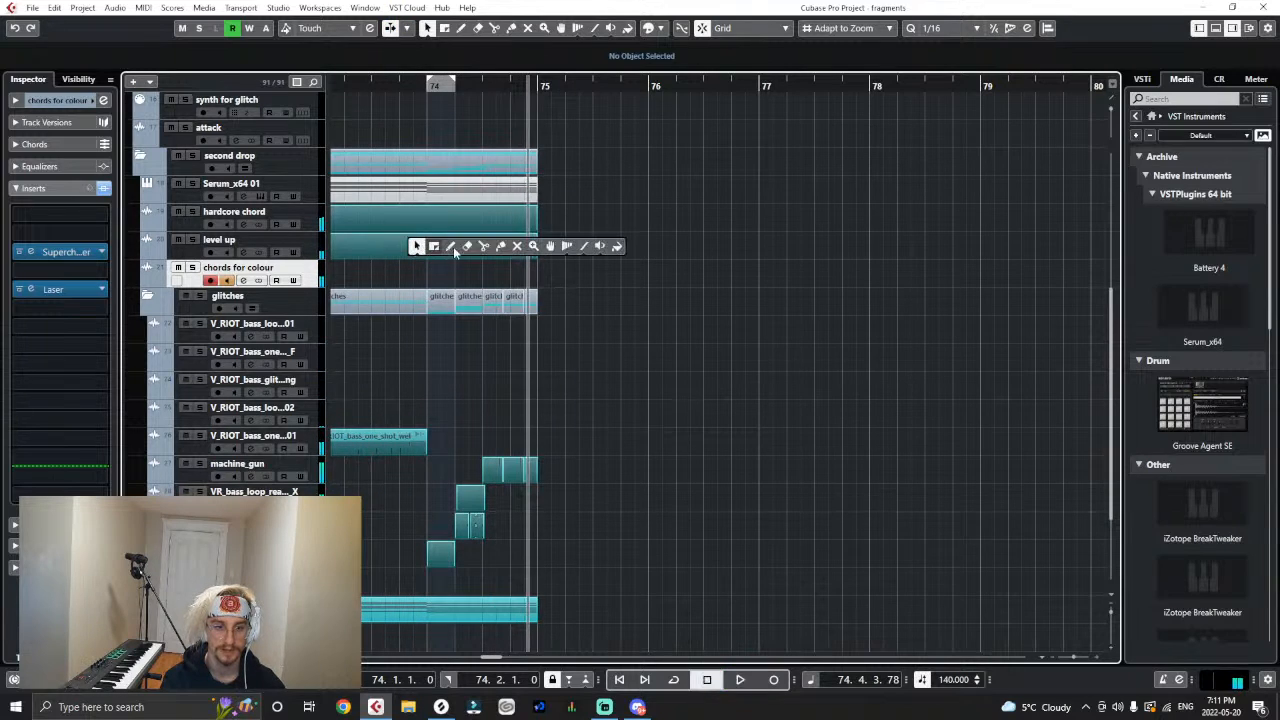
{"action": "left_click", "coordinate": [483, 246]}
{"action": "left_click", "coordinate": [456, 228]}
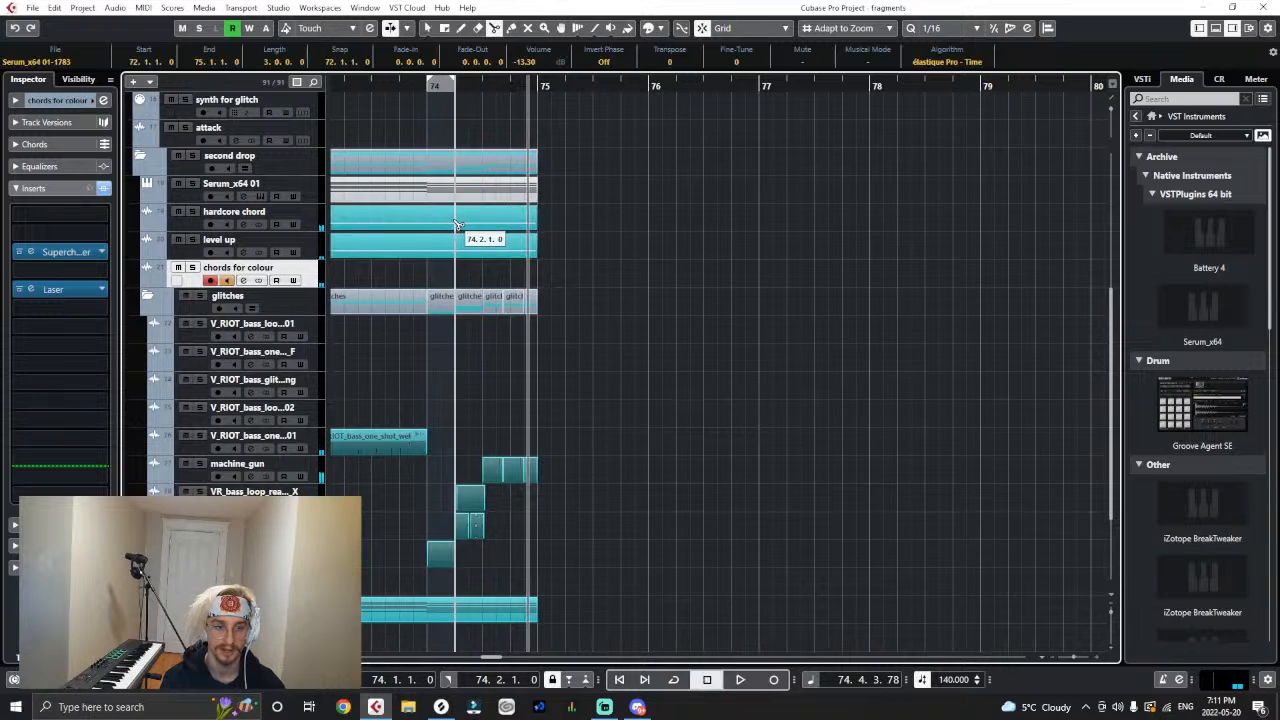
{"action": "key", "text": "1"}
{"action": "left_click", "coordinate": [441, 267]}
{"action": "left_click_drag", "start_coordinate": [453, 232], "coordinate": [427, 232]}
{"action": "left_click", "coordinate": [590, 274]}
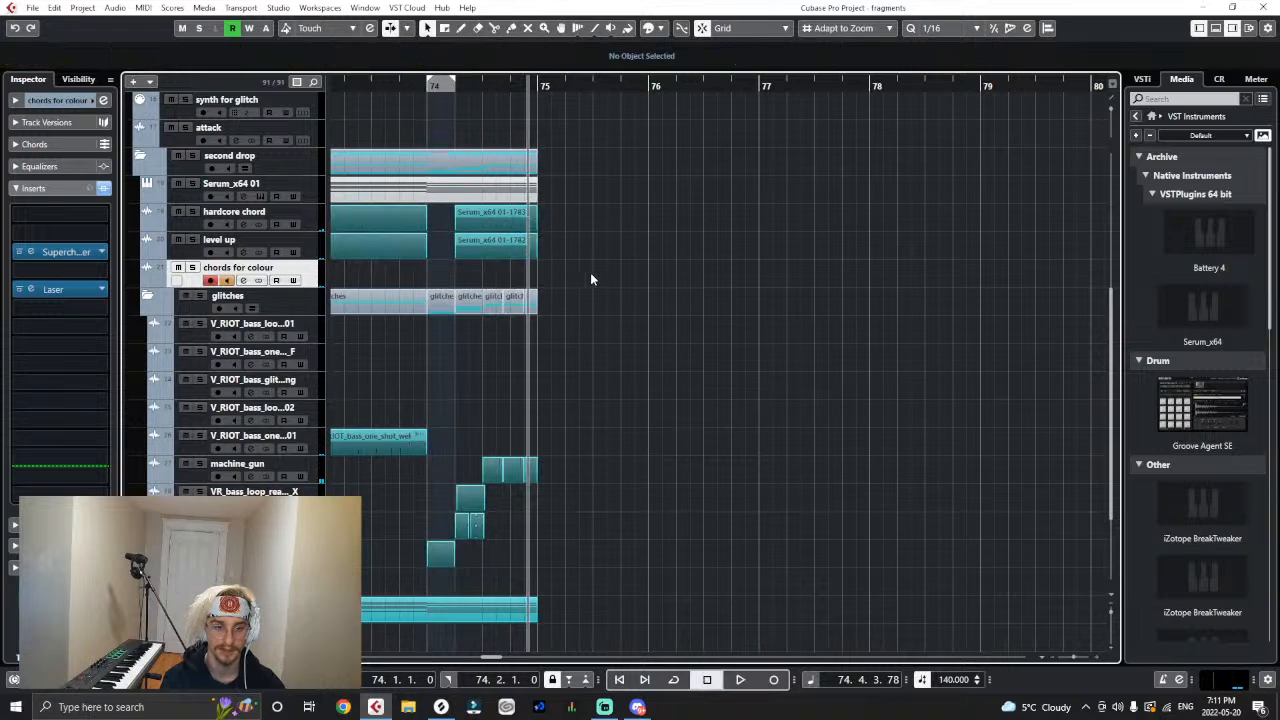
- Replay the whole drop from bar 71 with the chord gap between bar 74 and 74.2
{"action": "key", "text": "g"}
{"action": "key", "text": "g"}
{"action": "key", "text": "g"}
{"action": "left_click", "coordinate": [465, 84]}
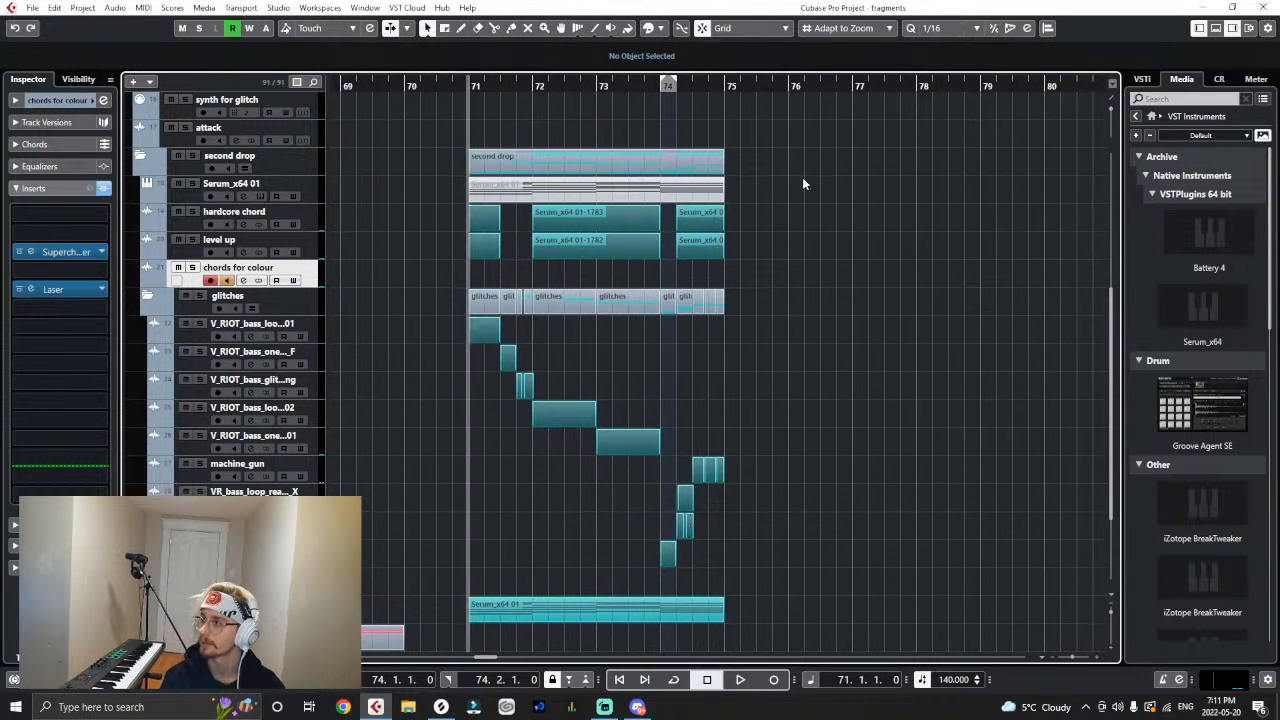
{"action": "key", "text": "space"}
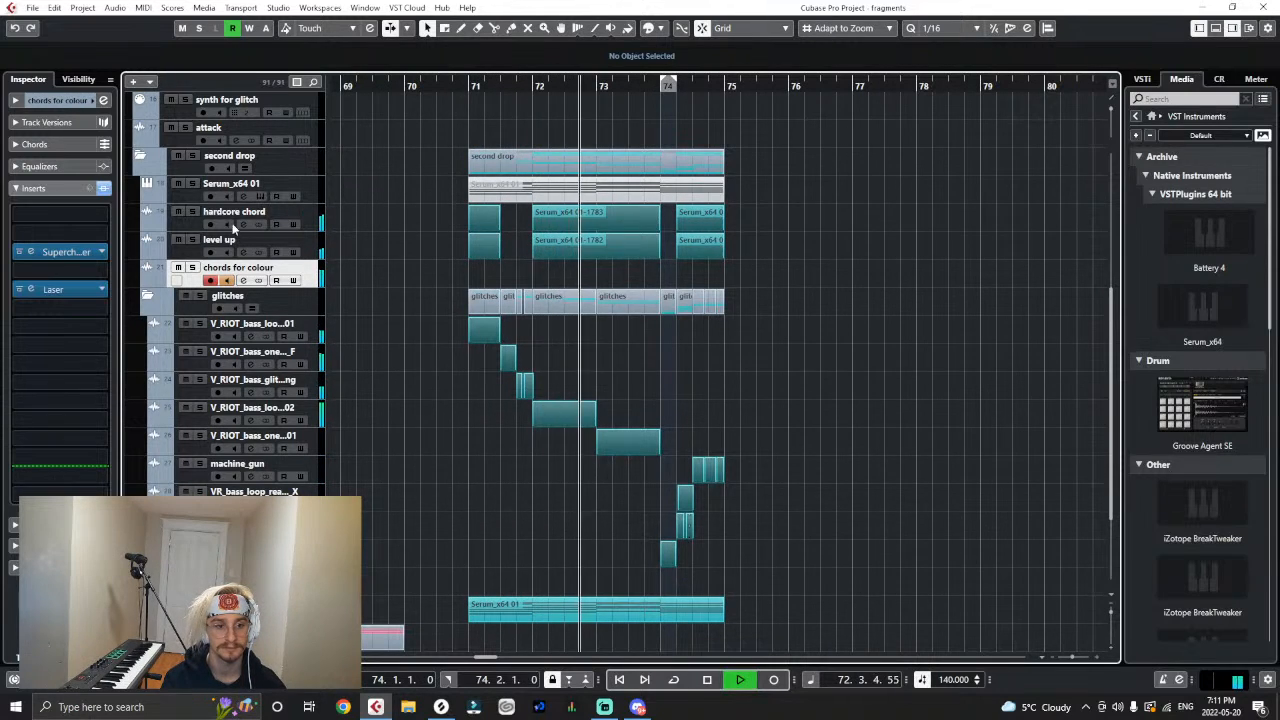
- Add DualFilter to the seventh insert slot of the "chords for colour" track
{"action": "left_click", "coordinate": [49, 322]}
{"action": "type", "text": "dual"}
{"action": "left_click", "coordinate": [67, 360]}
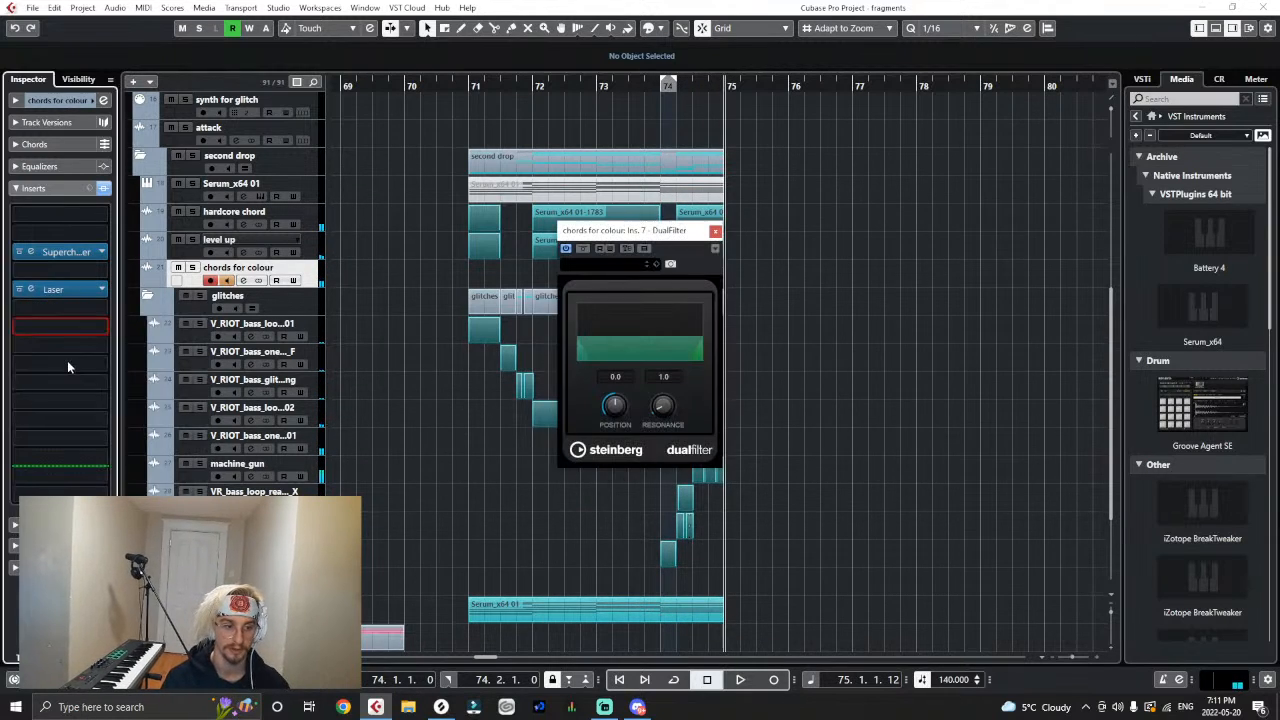
- Show the automation lanes of the "chords for colour" track and assign the second lane to the DualFilter Pos parameter
{"action": "left_click", "coordinate": [715, 231]}
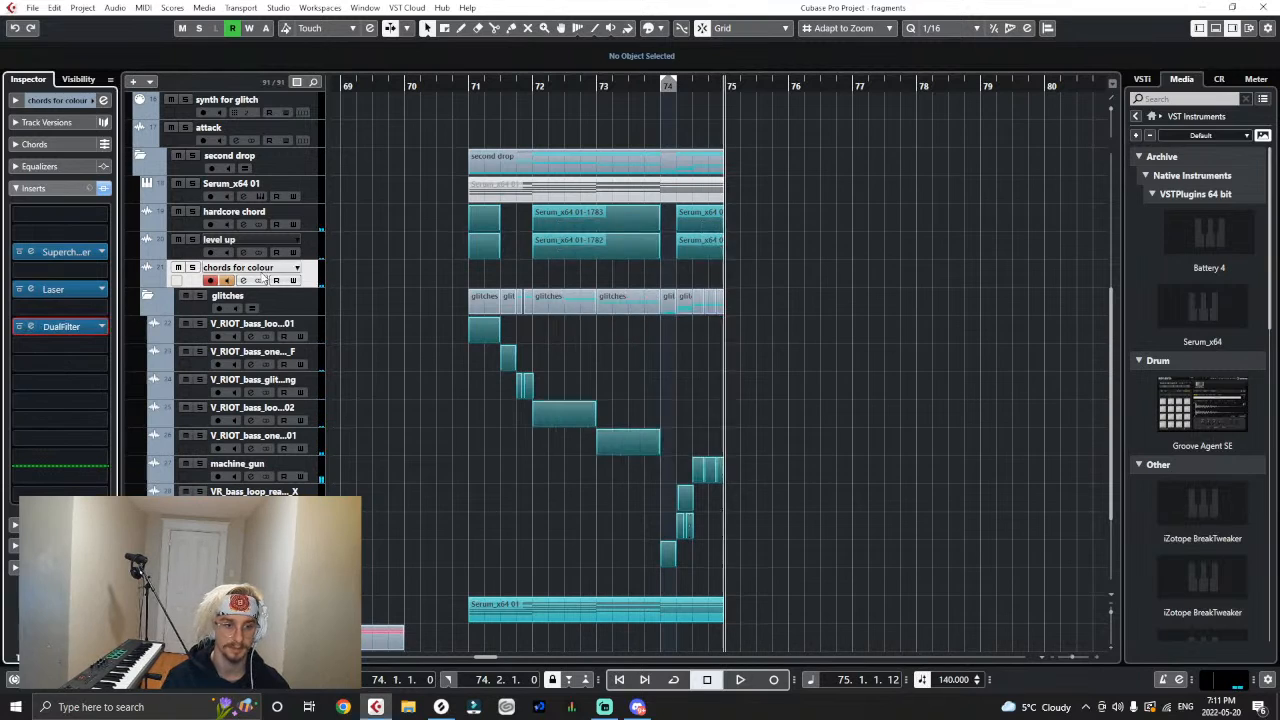
{"action": "left_click", "coordinate": [147, 285]}
{"action": "left_click", "coordinate": [218, 326]}
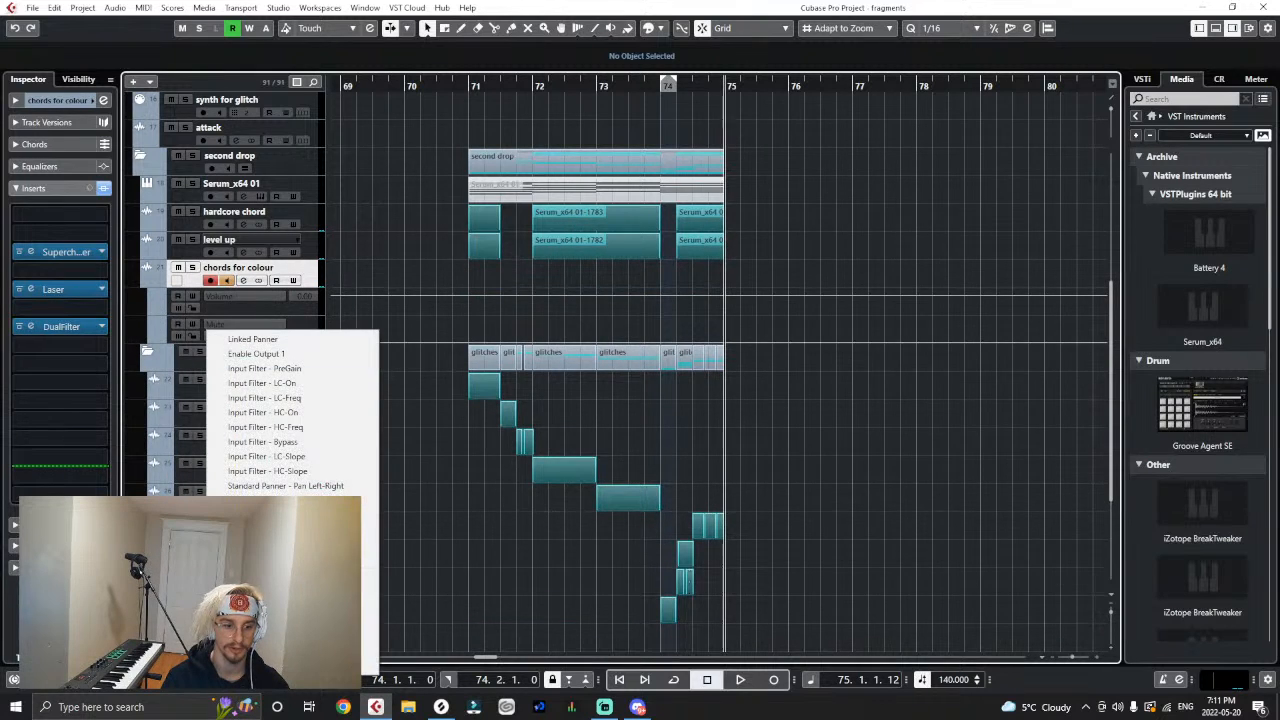
{"action": "left_click", "coordinate": [368, 558]}
{"action": "left_click", "coordinate": [264, 280]}
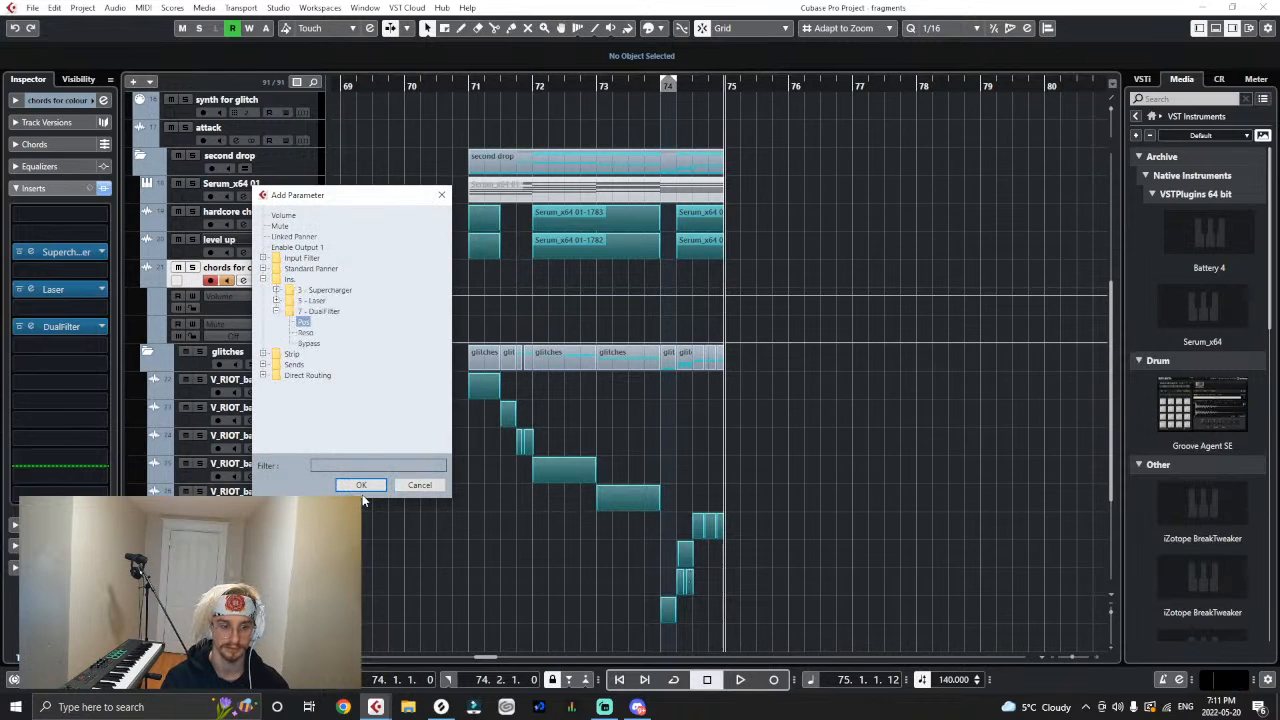
{"action": "left_click", "coordinate": [360, 484]}
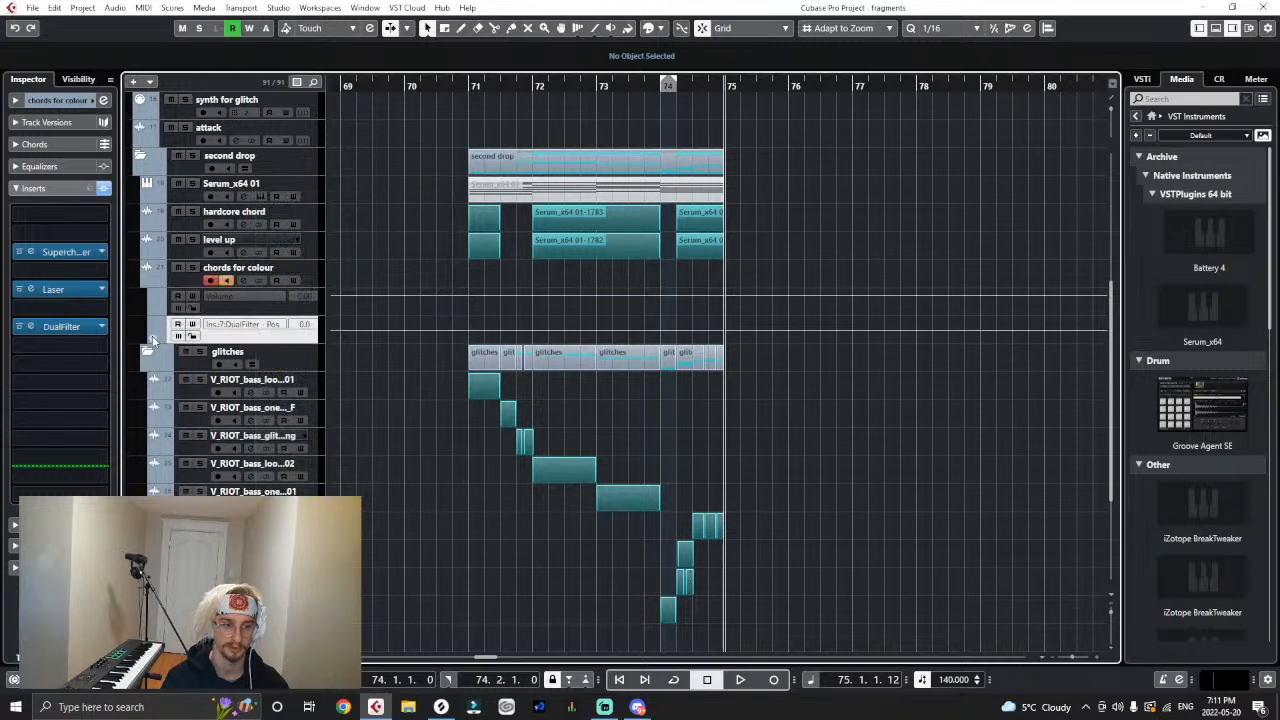
- Add a third automation lane to the "chords for colour" track and assign it to the DualFilter Bypass parameter
{"action": "left_click", "coordinate": [256, 363]}
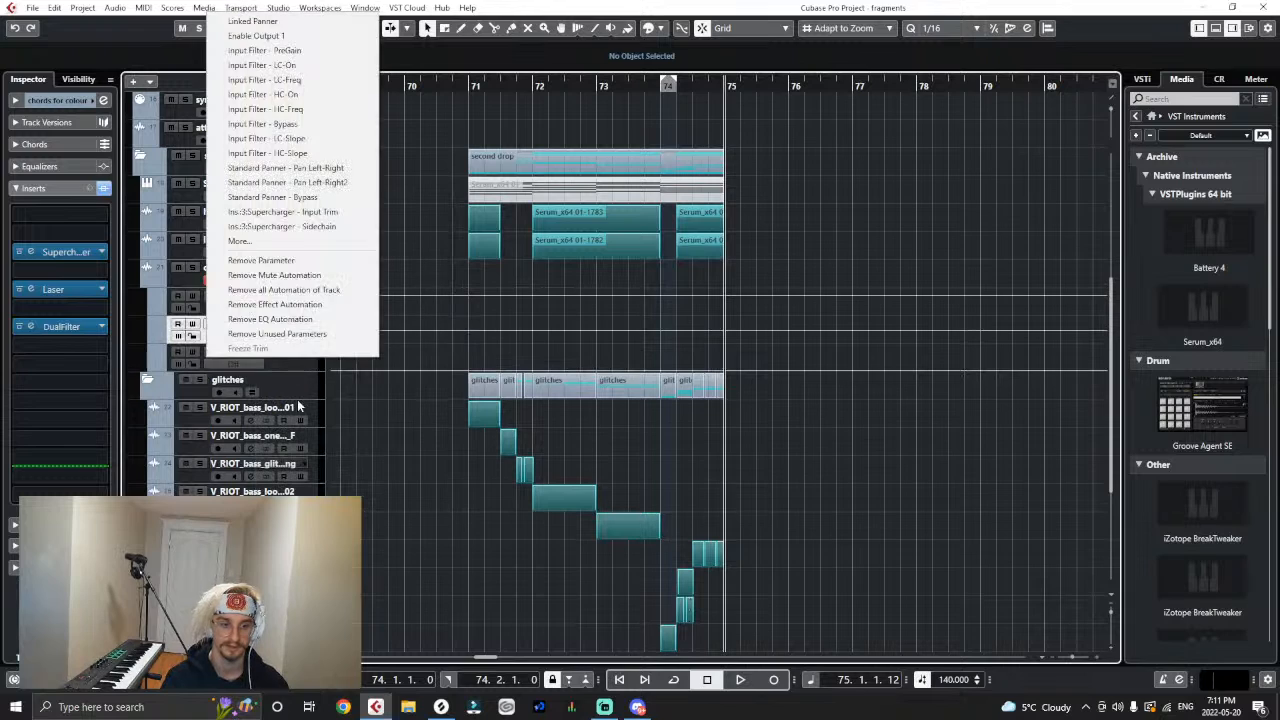
{"action": "left_click", "coordinate": [280, 256]}
{"action": "left_click", "coordinate": [264, 280]}
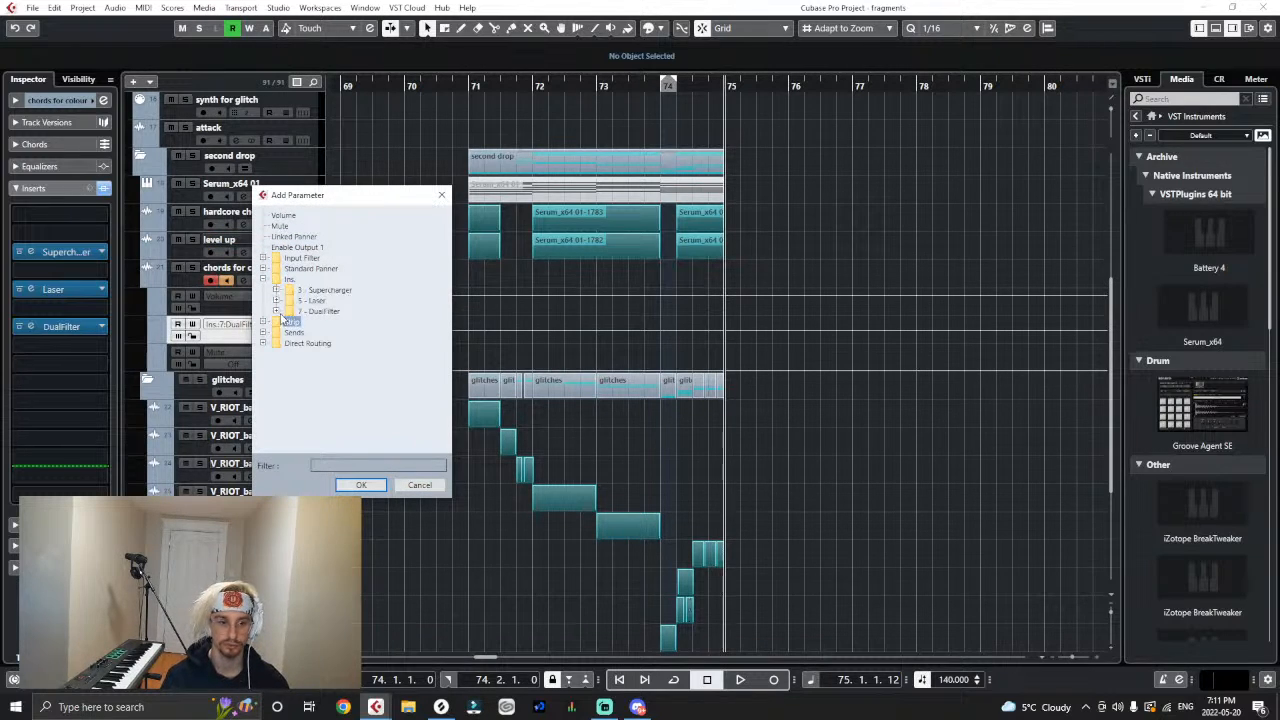
{"action": "left_click", "coordinate": [356, 485]}
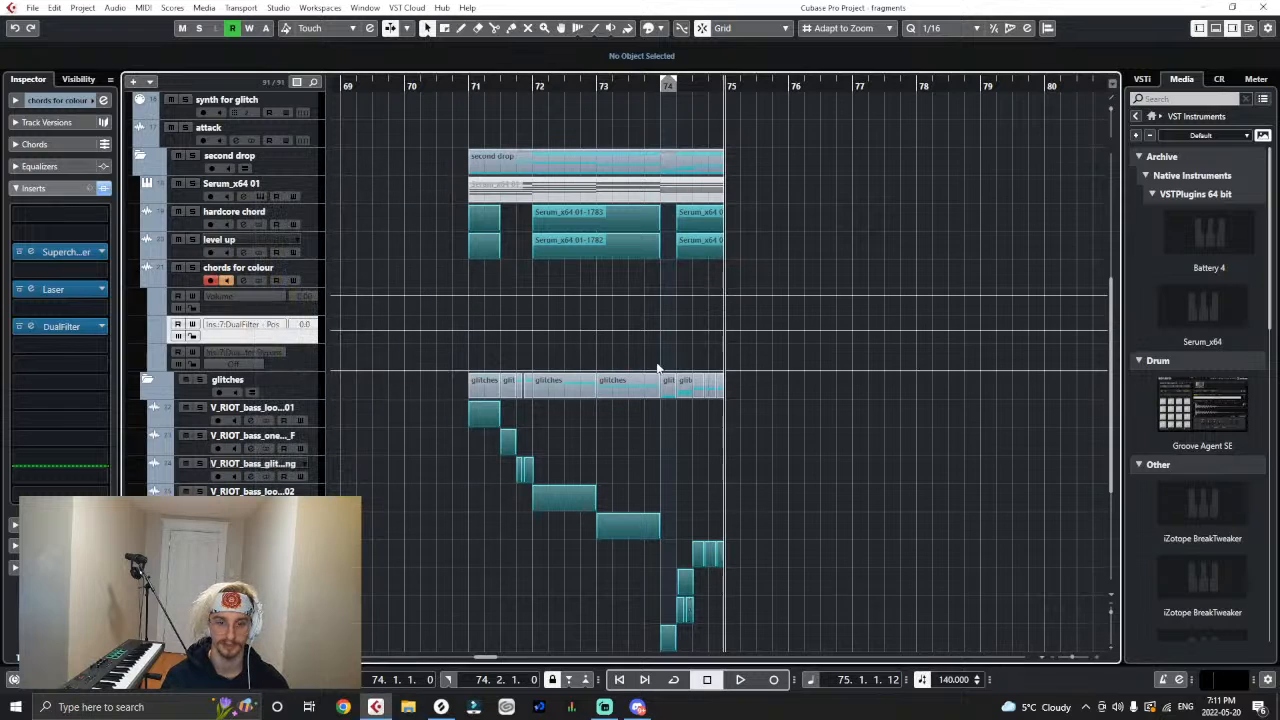
- Automate the DualFilter bypass to be on everywhere except between bar 74 and 74.3
{"action": "left_click", "coordinate": [662, 346]}
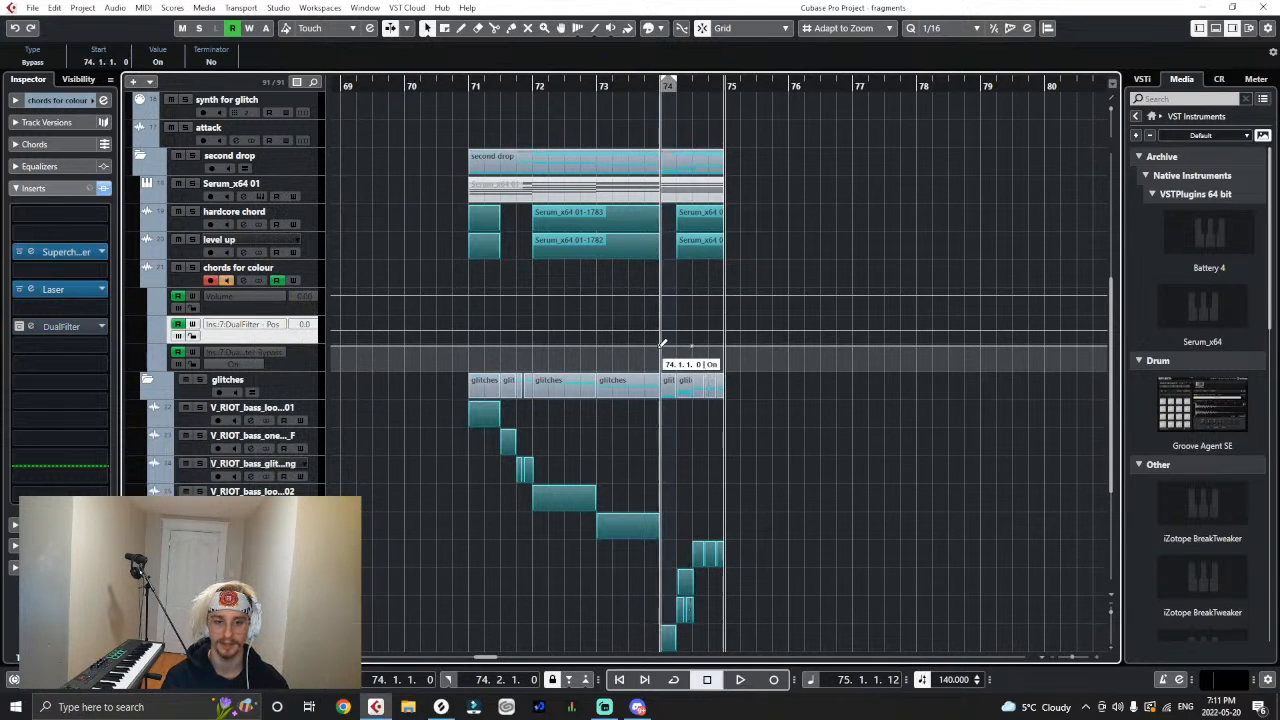
{"action": "left_click_drag", "start_coordinate": [660, 346], "coordinate": [655, 387]}
- Automate the DualFilter position to rise from -55.0 at 74.2 to 0.0 at 74.3, testing the sweep by playback
{"action": "left_click", "coordinate": [689, 331]}
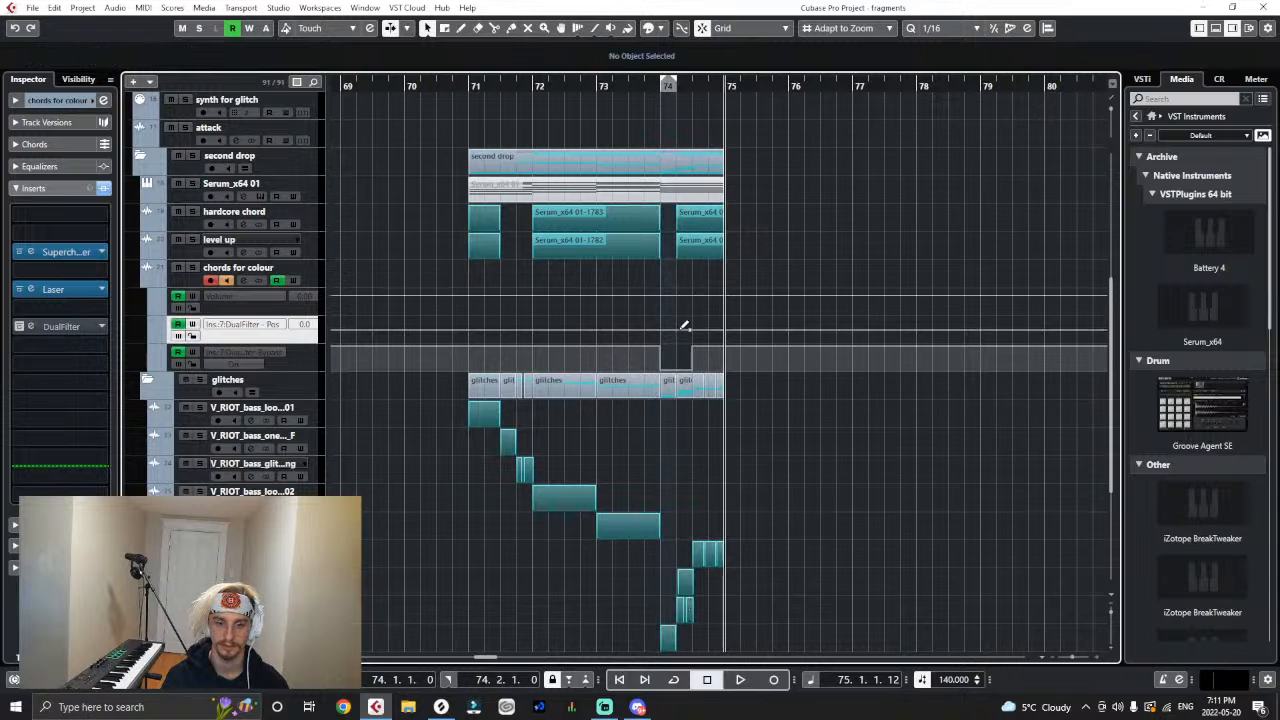
{"action": "left_click", "coordinate": [684, 326]}
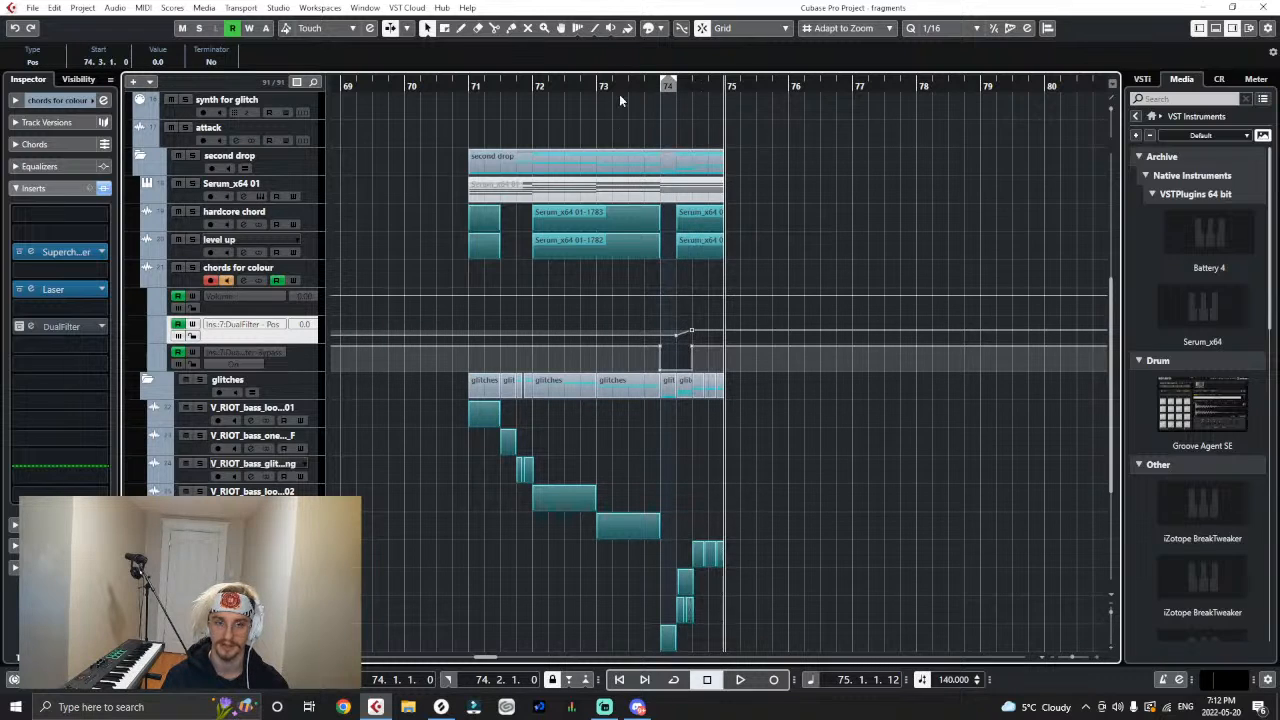
{"action": "key", "text": "space"}
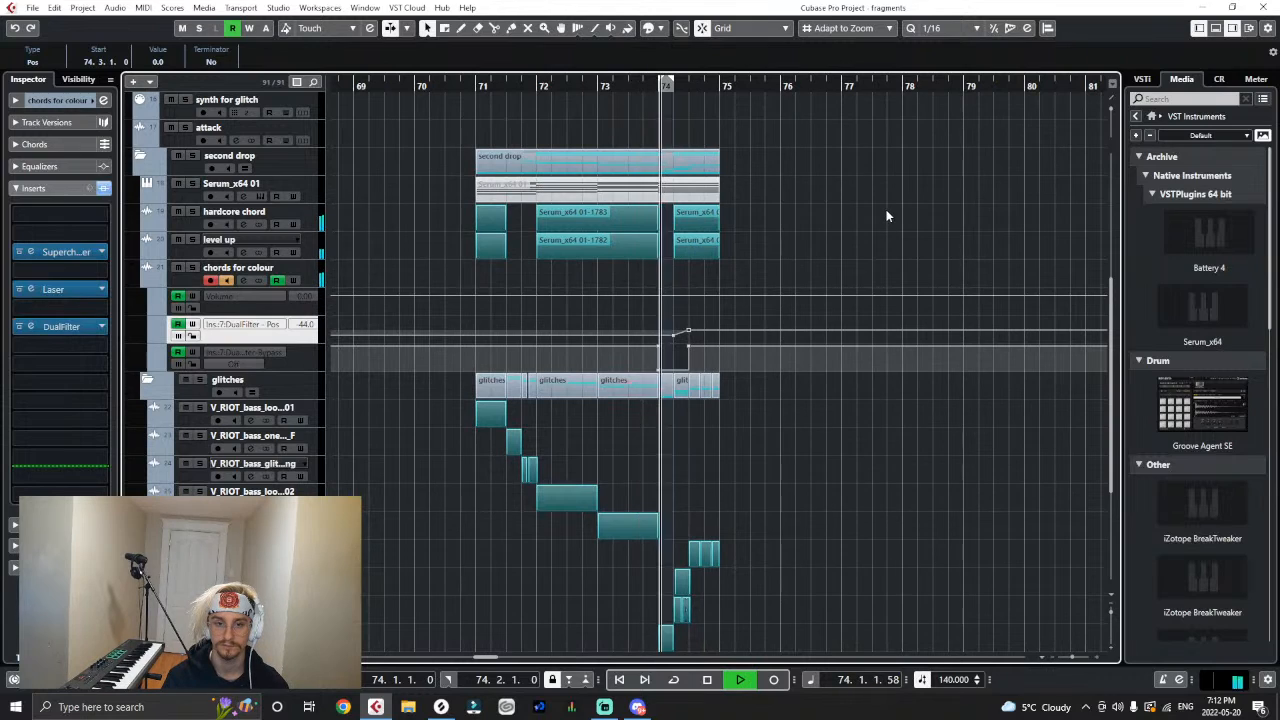
{"action": "key", "text": "space"}
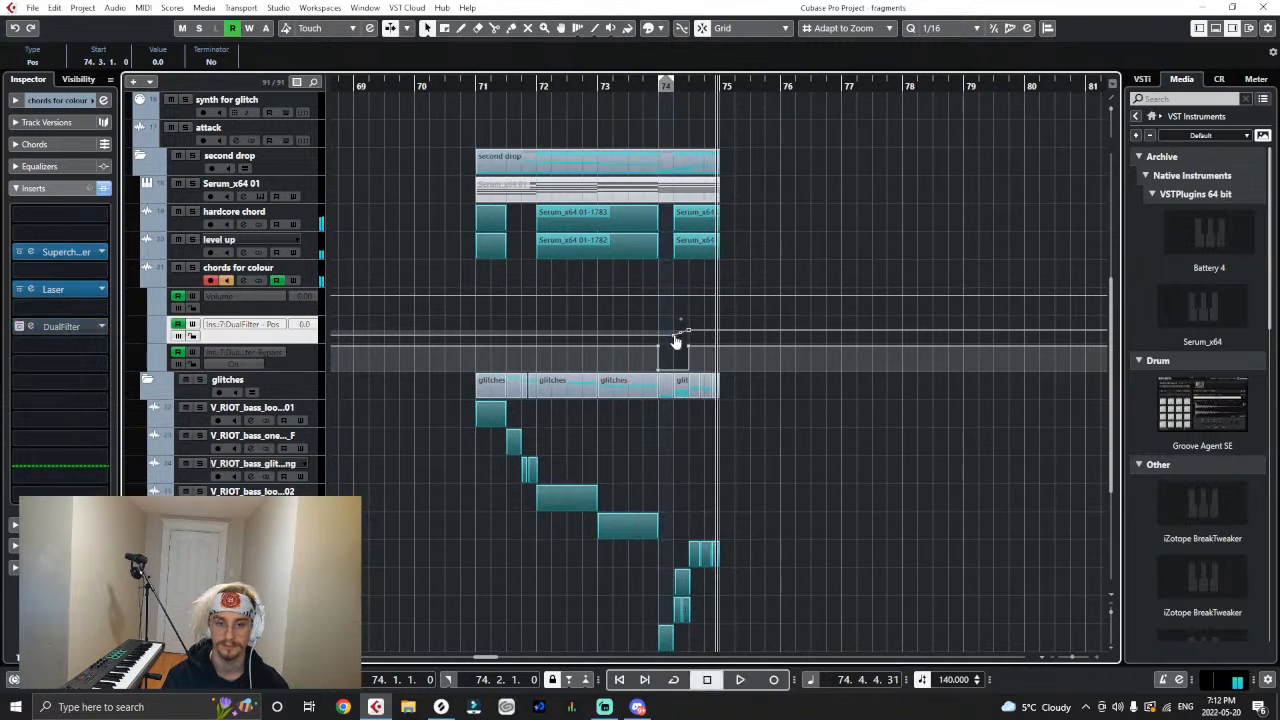
{"action": "left_click", "coordinate": [676, 336]}
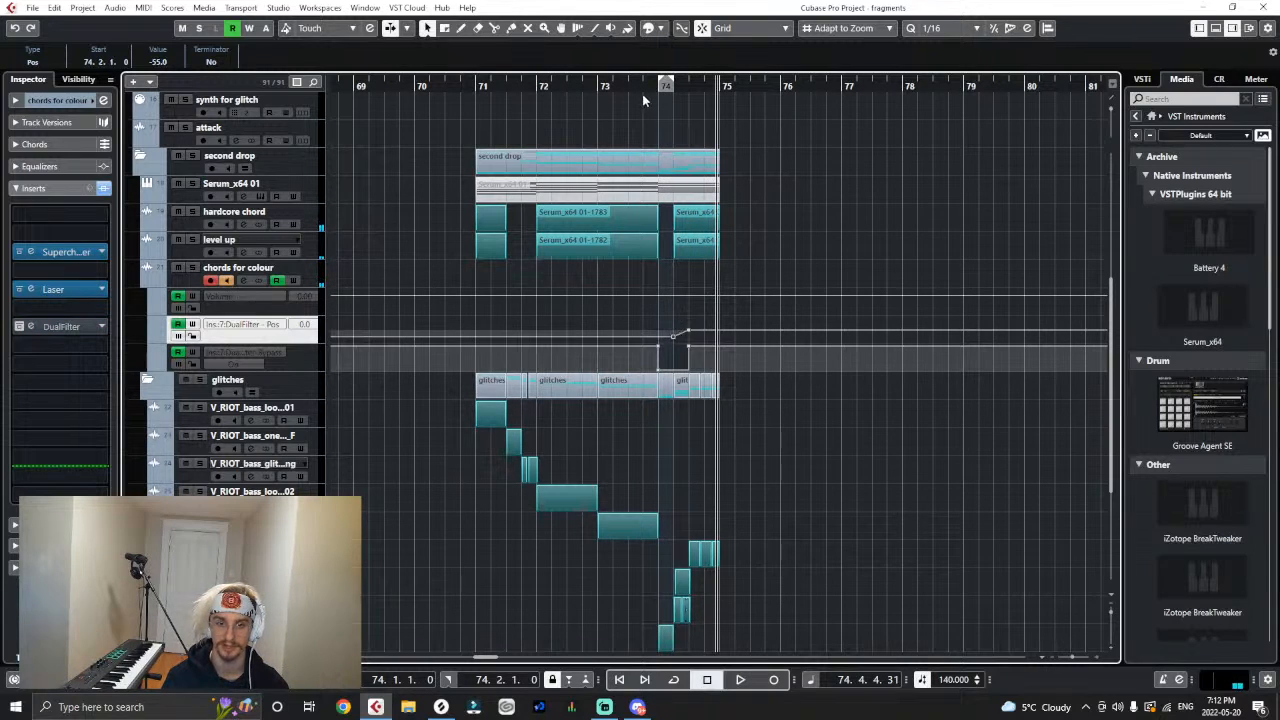
- Play the end of the drop from bar 73 and the drop from bar 71 to check the filter sweep and glitches
{"action": "left_click", "coordinate": [613, 90]}
{"action": "key", "text": "space"}
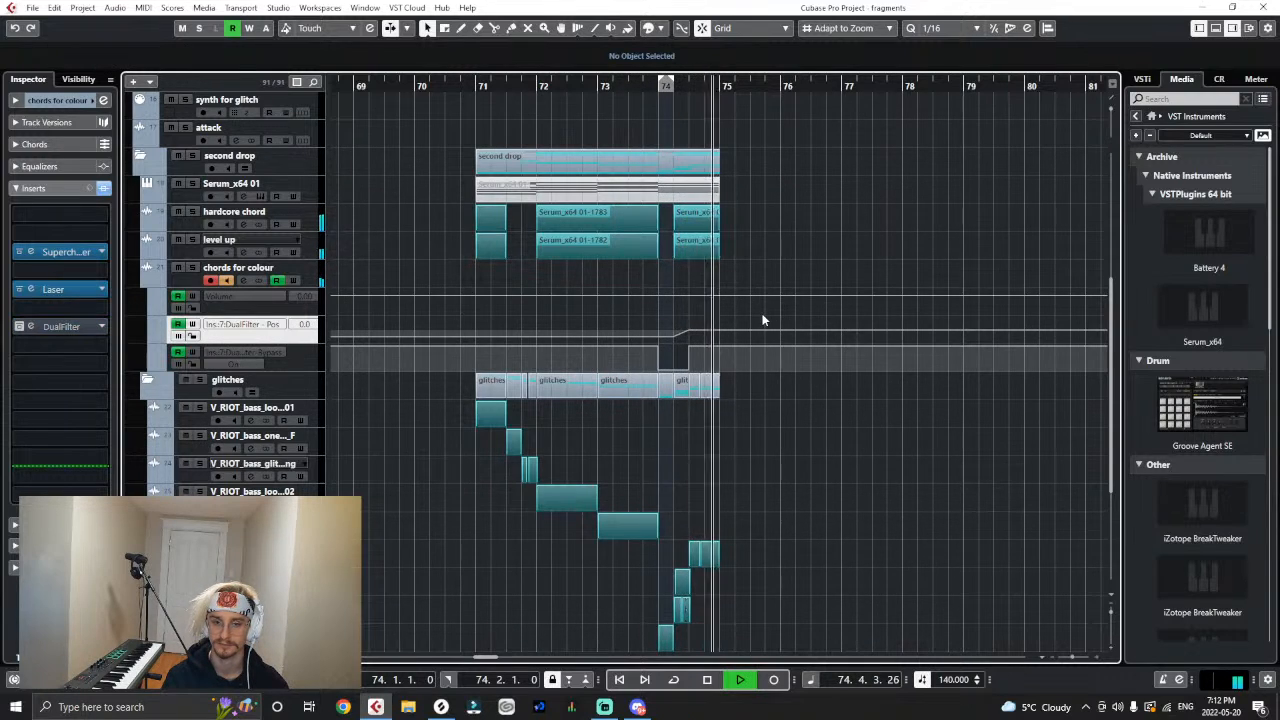
{"action": "key", "text": "space"}
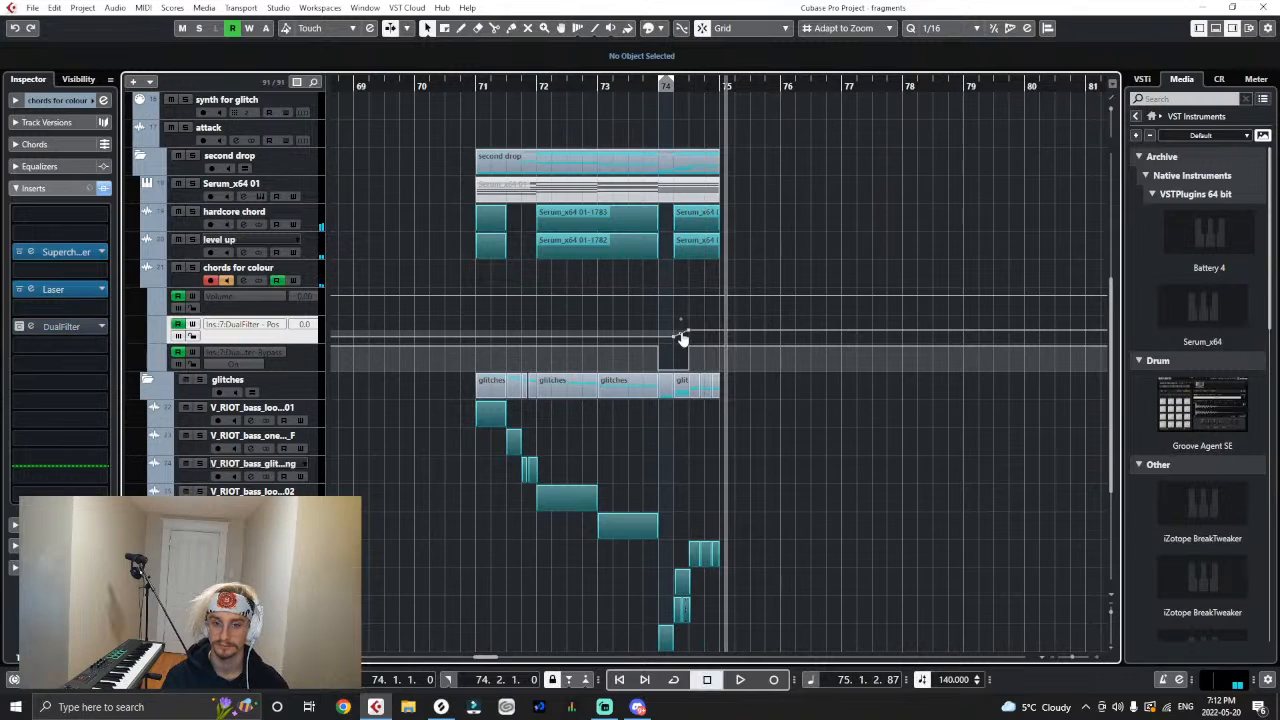
{"action": "left_click", "coordinate": [469, 86]}
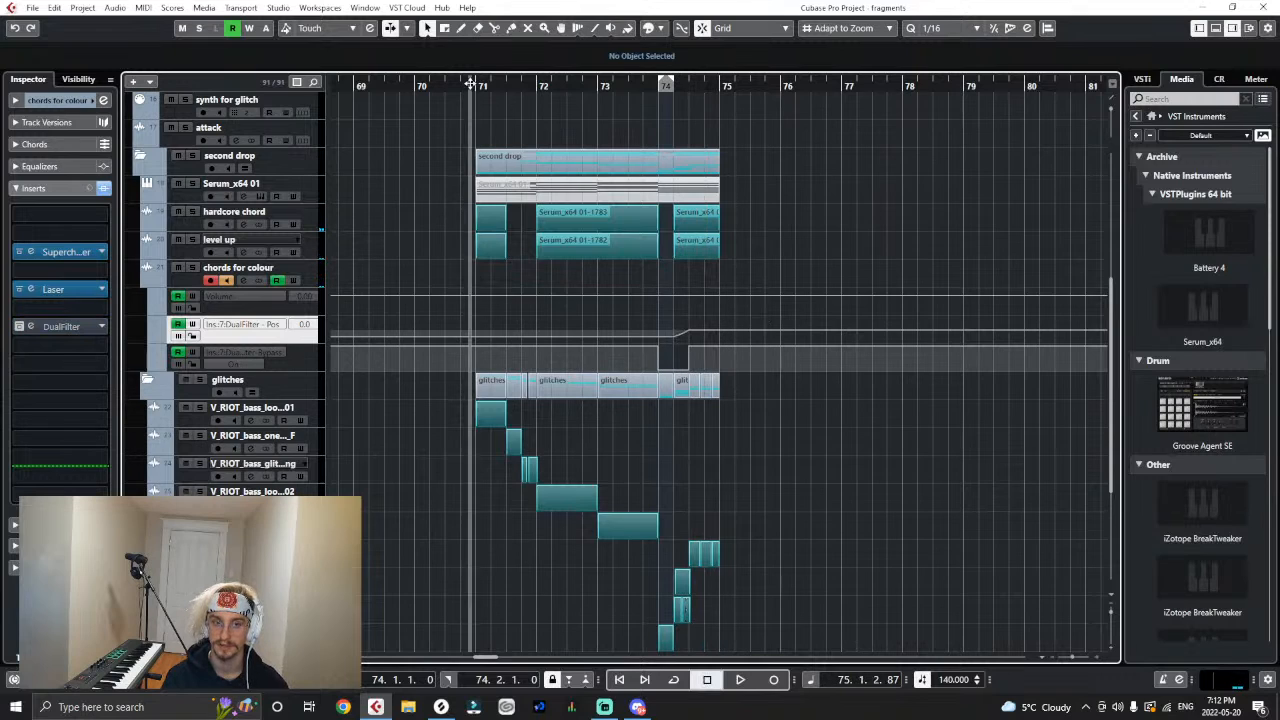
{"action": "key", "text": "space"}
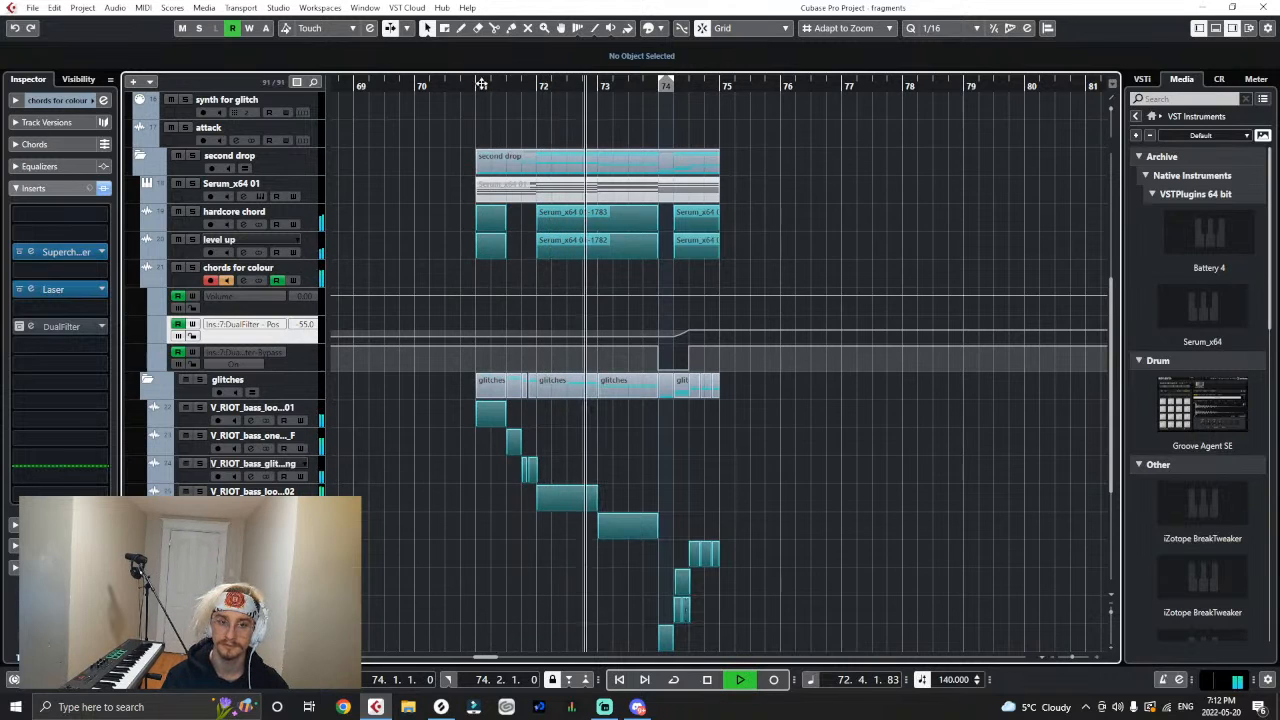
{"action": "key", "text": "space"}
{"action": "key", "text": "h"}
{"action": "key", "text": "h"}
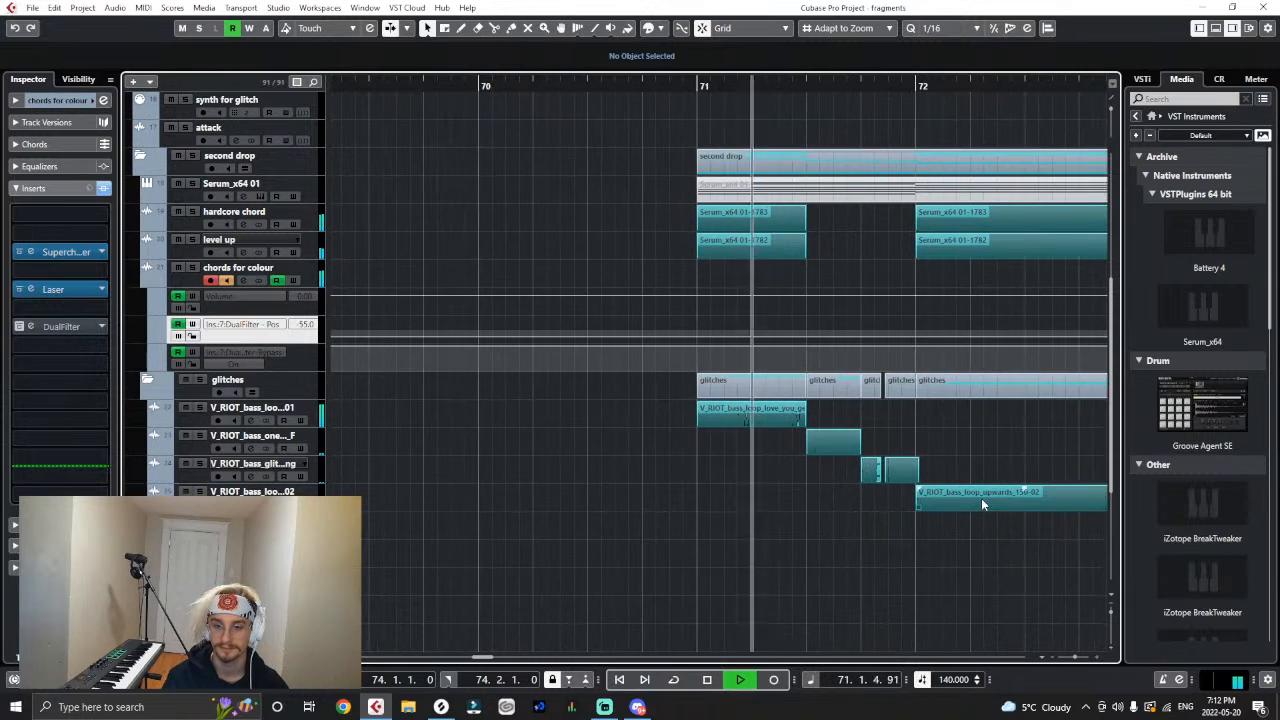
{"action": "key", "text": "h"}
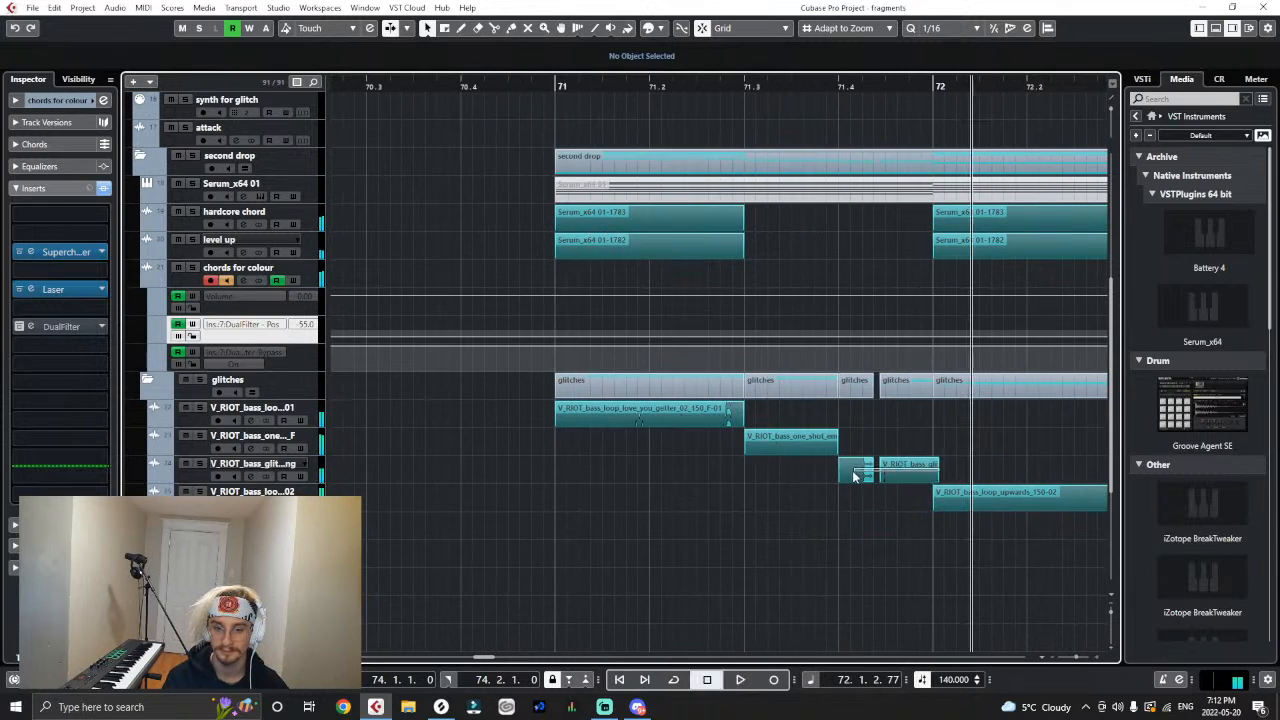
- Remove the VocalSynth 2 insert from the V_RIOT_bass_glitch_falling track used at 71.4
{"action": "left_click", "coordinate": [909, 463]}
{"action": "left_click", "coordinate": [614, 87]}
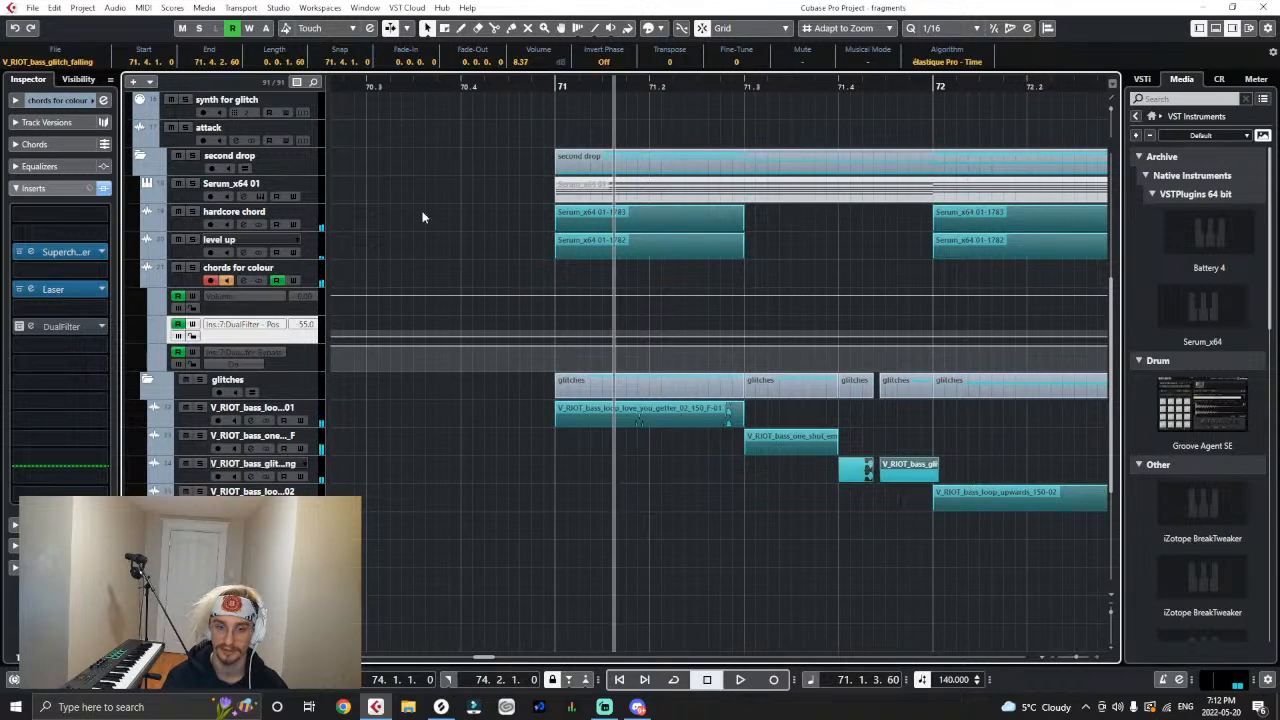
{"action": "left_click", "coordinate": [315, 478]}
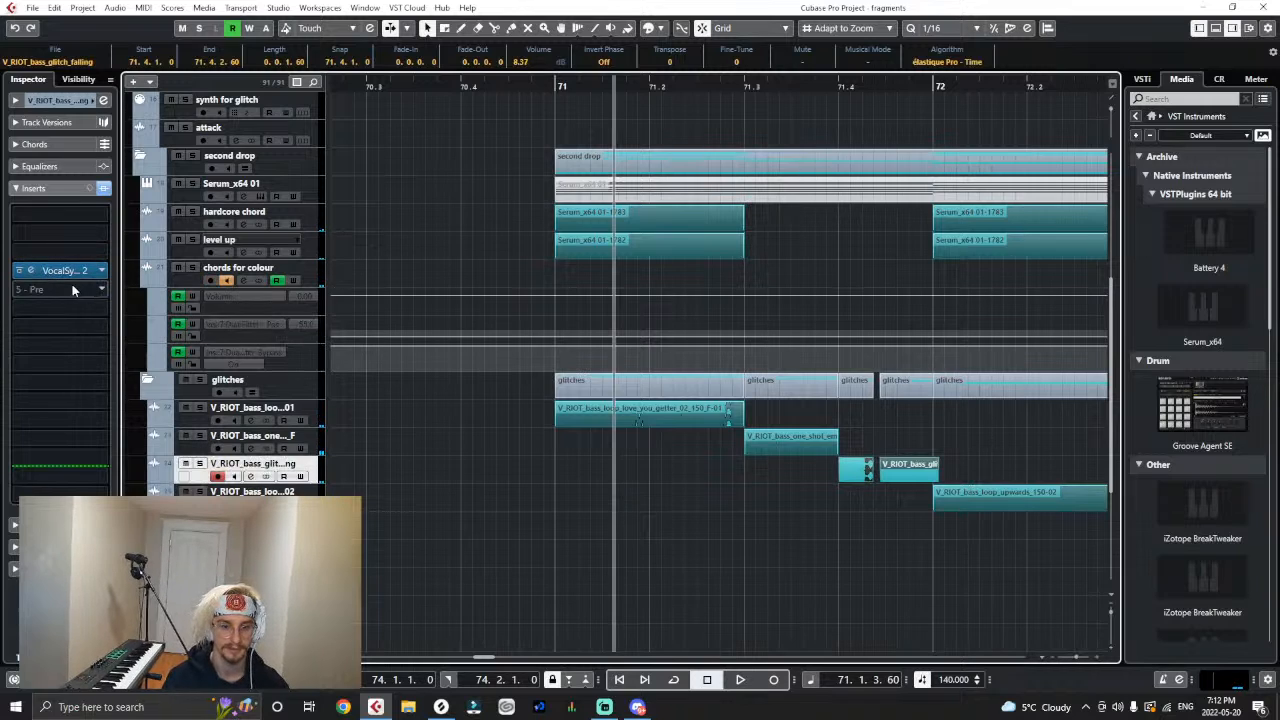
{"action": "left_click", "coordinate": [304, 501]}
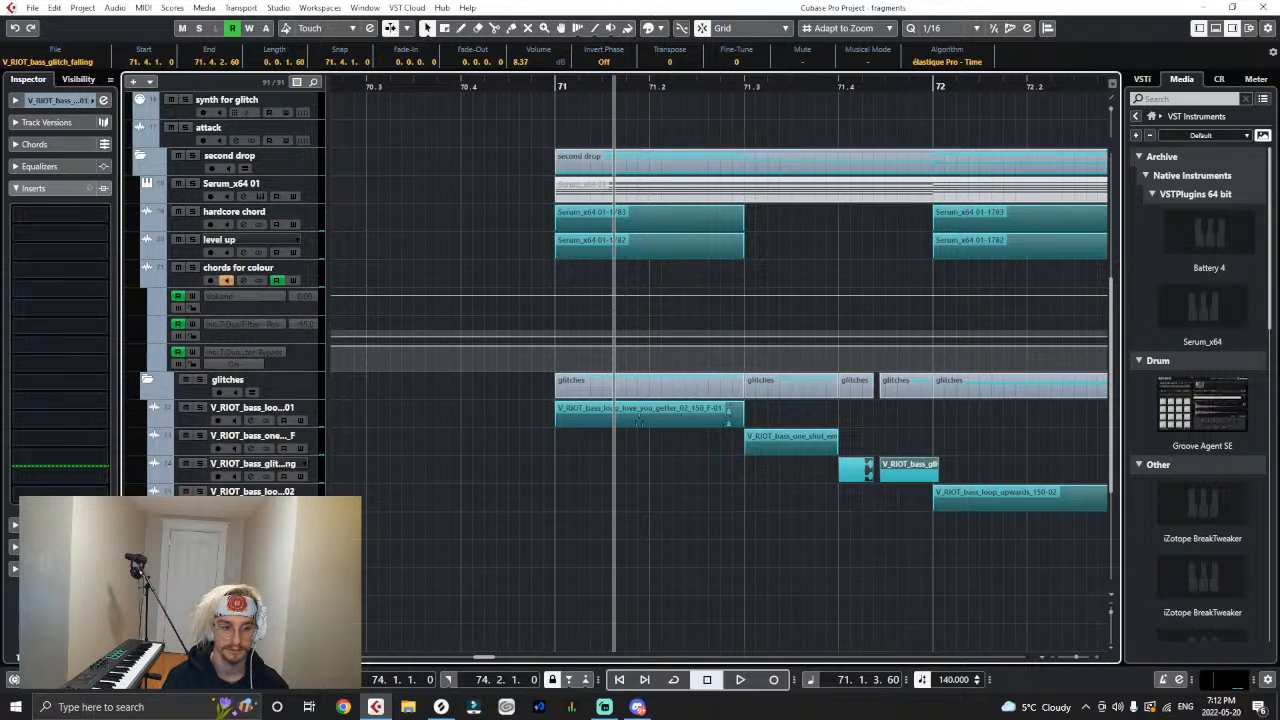
{"action": "left_click", "coordinate": [313, 476]}
{"action": "left_click", "coordinate": [311, 448]}
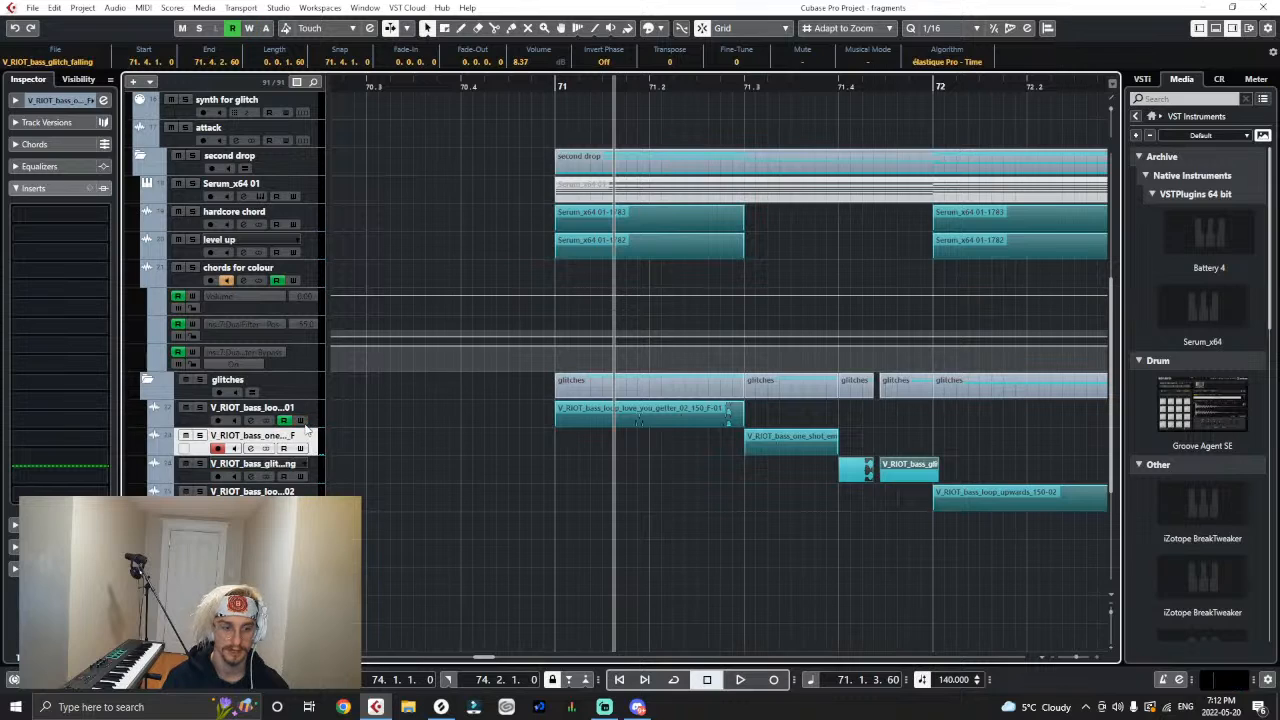
{"action": "left_click", "coordinate": [319, 464]}
{"action": "scroll", "coordinate": [380, 484], "scroll_direction": "down", "scroll_amount": 5}
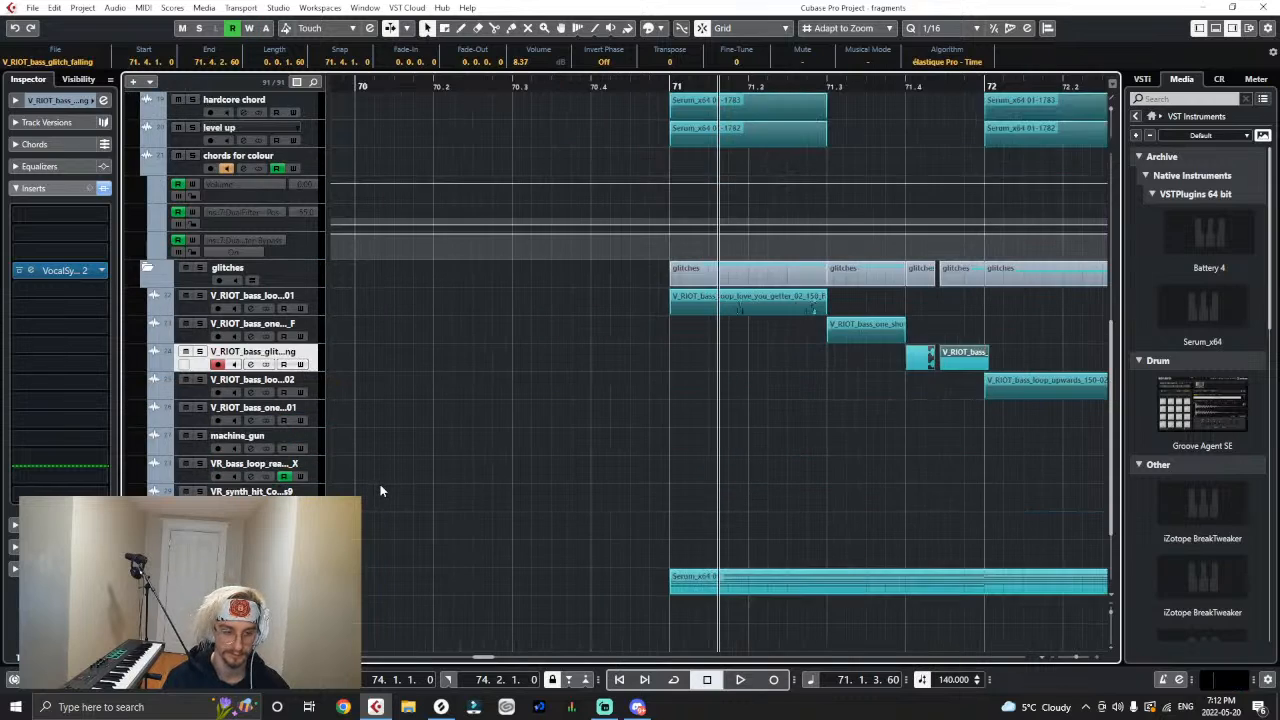
{"action": "left_click", "coordinate": [310, 443]}
{"action": "left_click", "coordinate": [308, 244]}
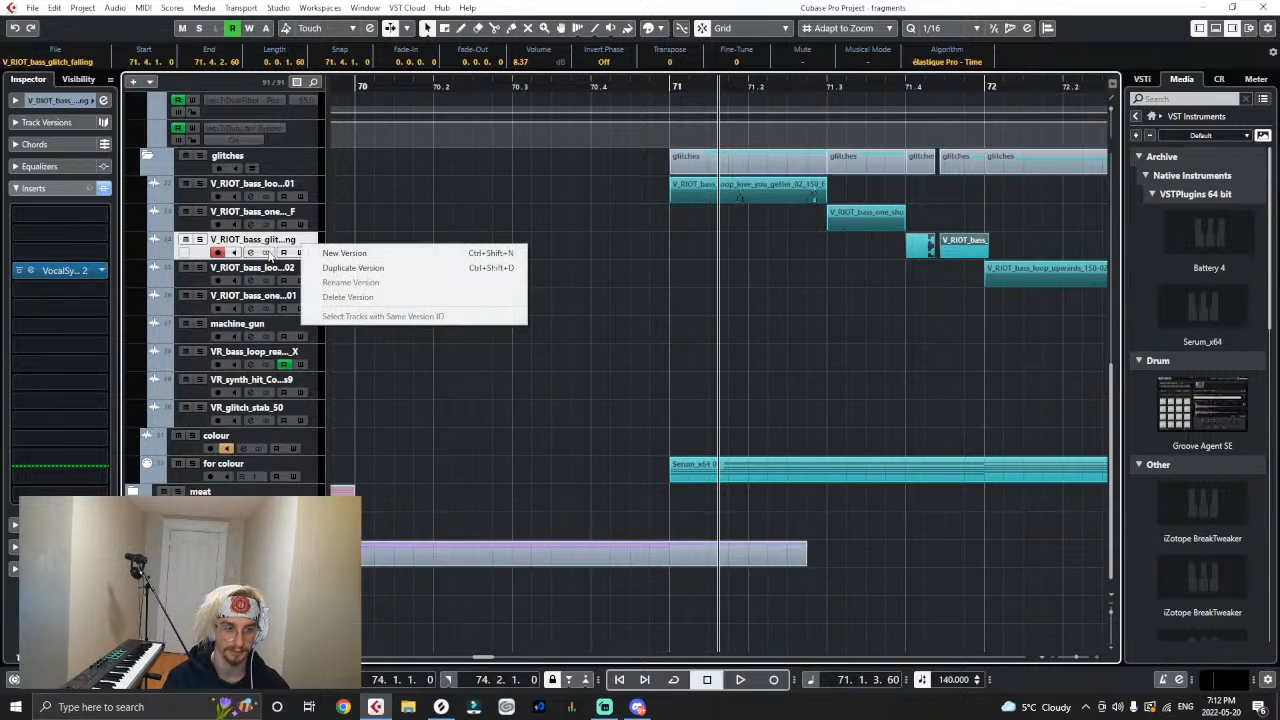
{"action": "left_click", "coordinate": [101, 273]}
{"action": "left_click", "coordinate": [68, 294]}
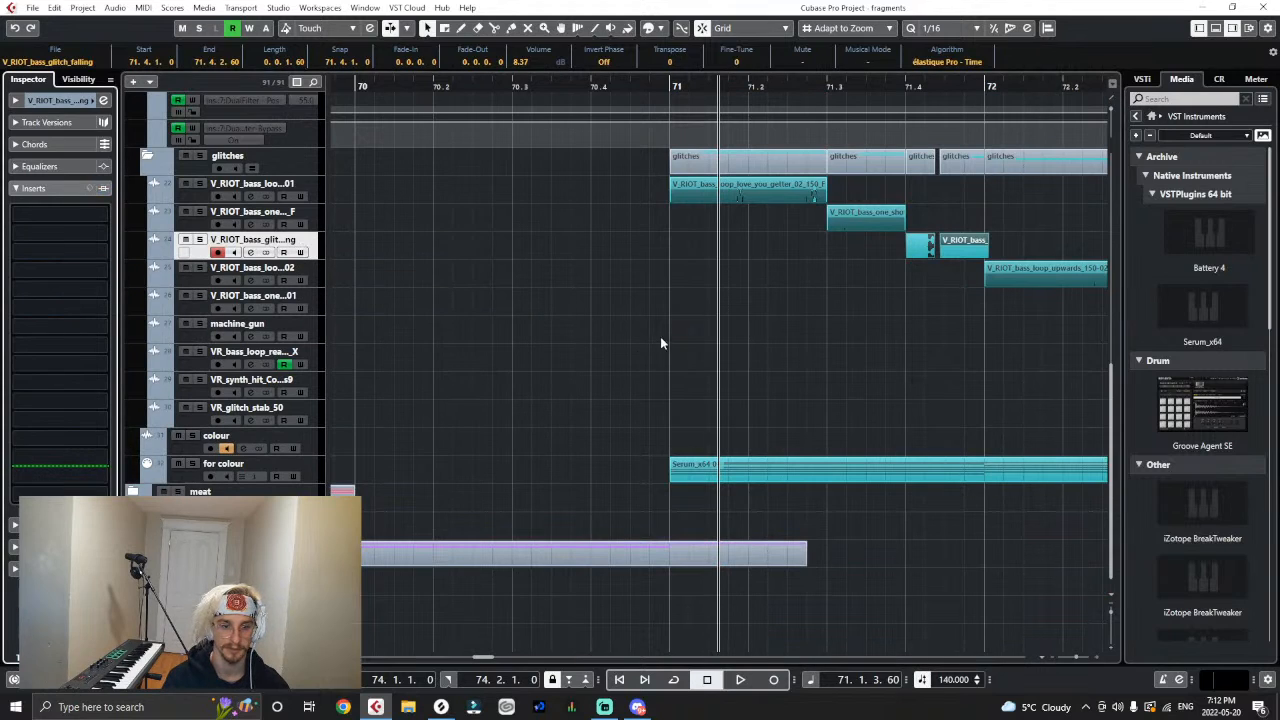
- Lower the volume of both V_RIOT_bass_glitch_falling events at 71.4 to -0.48 dB
{"action": "left_click", "coordinate": [918, 248]}
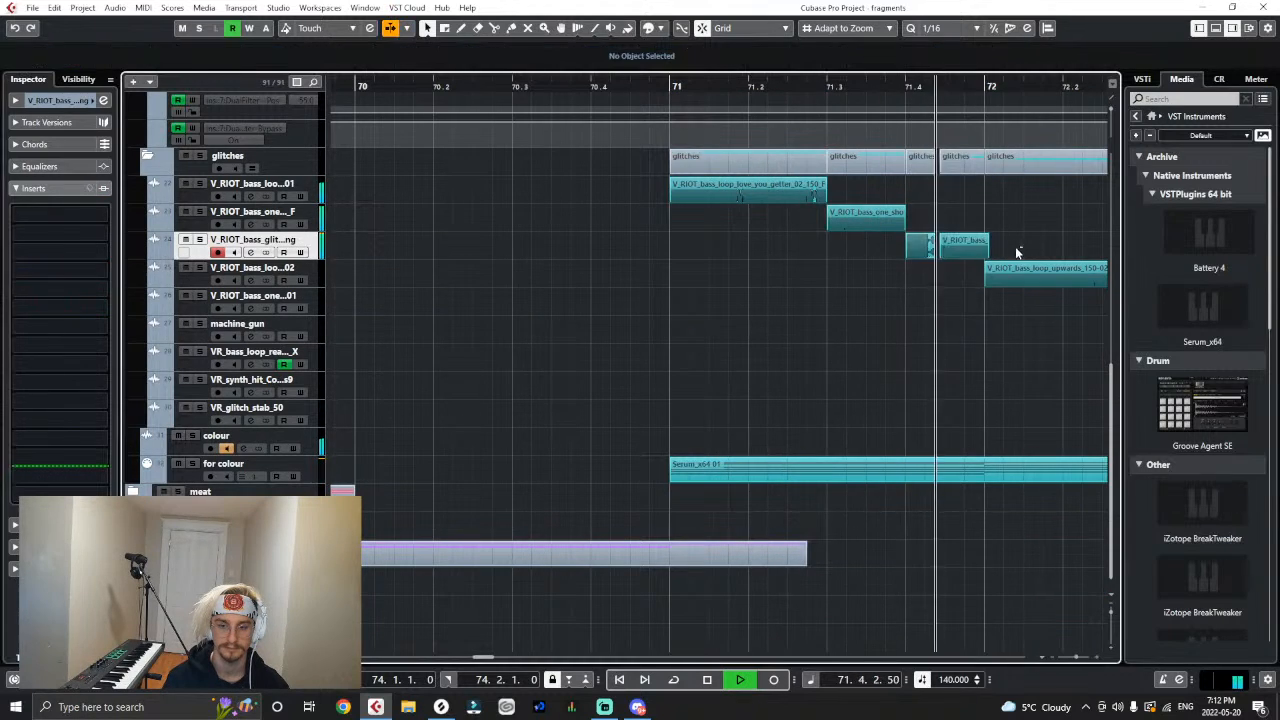
{"action": "left_click", "coordinate": [958, 243]}
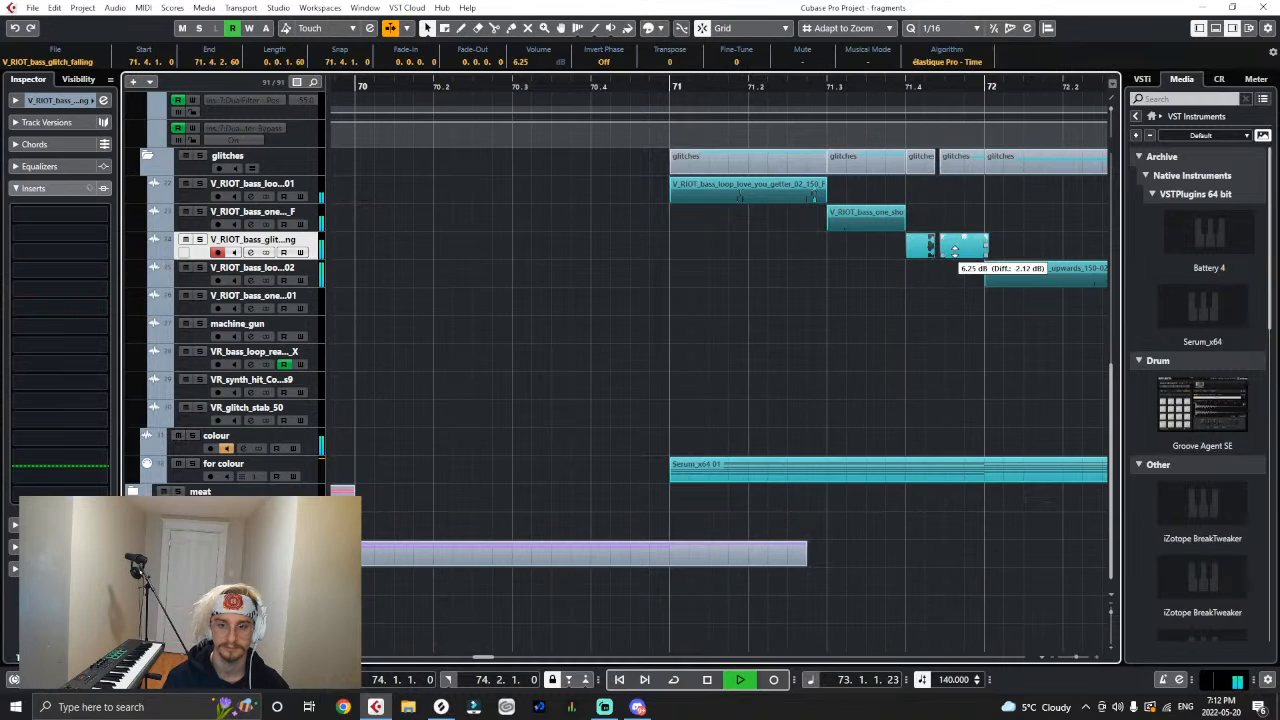
{"action": "key", "text": "g"}
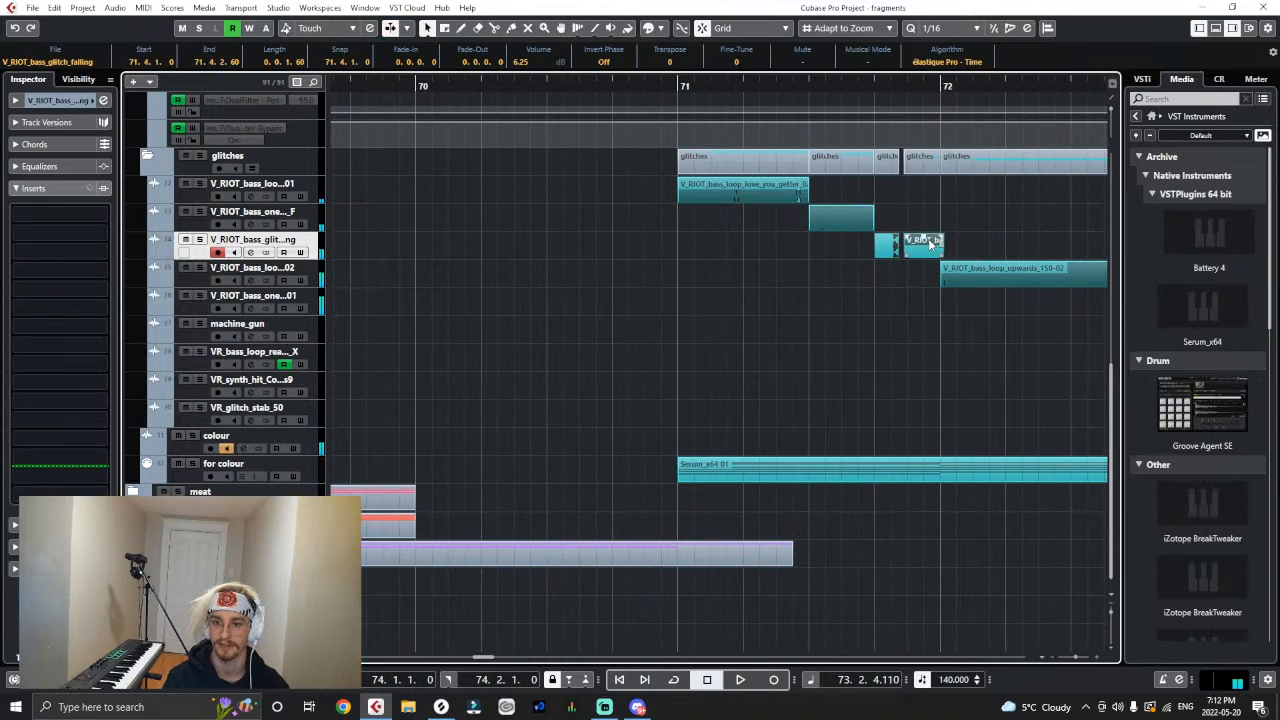
{"action": "mouse_move", "coordinate": [923, 242]}
{"action": "left_mouse_down"}
{"action": "mouse_move", "coordinate": [920, 268]}
{"action": "mouse_move", "coordinate": [930, 239]}
{"action": "left_mouse_up"}
- Play the drop from bar 71 to check the level of the falling glitch events
{"action": "key", "text": "space"}
{"action": "left_click", "coordinate": [725, 84]}
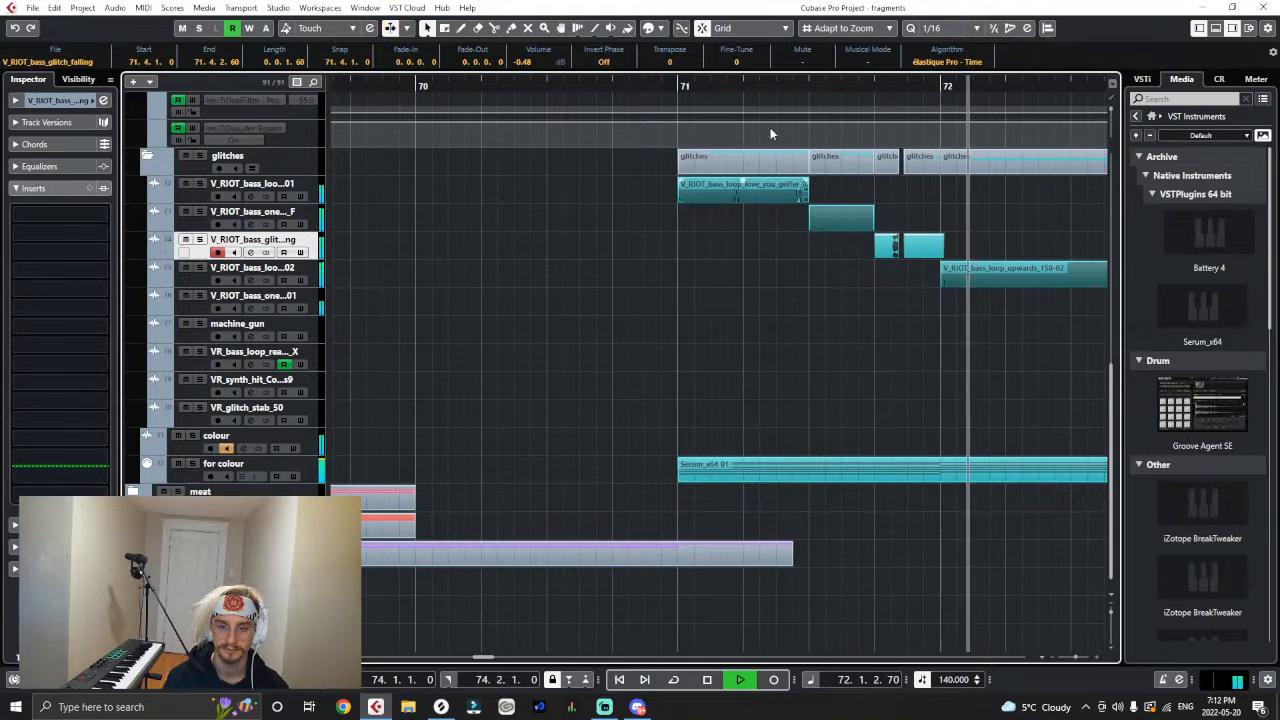
{"action": "key", "text": "g"}
{"action": "left_click", "coordinate": [488, 114]}
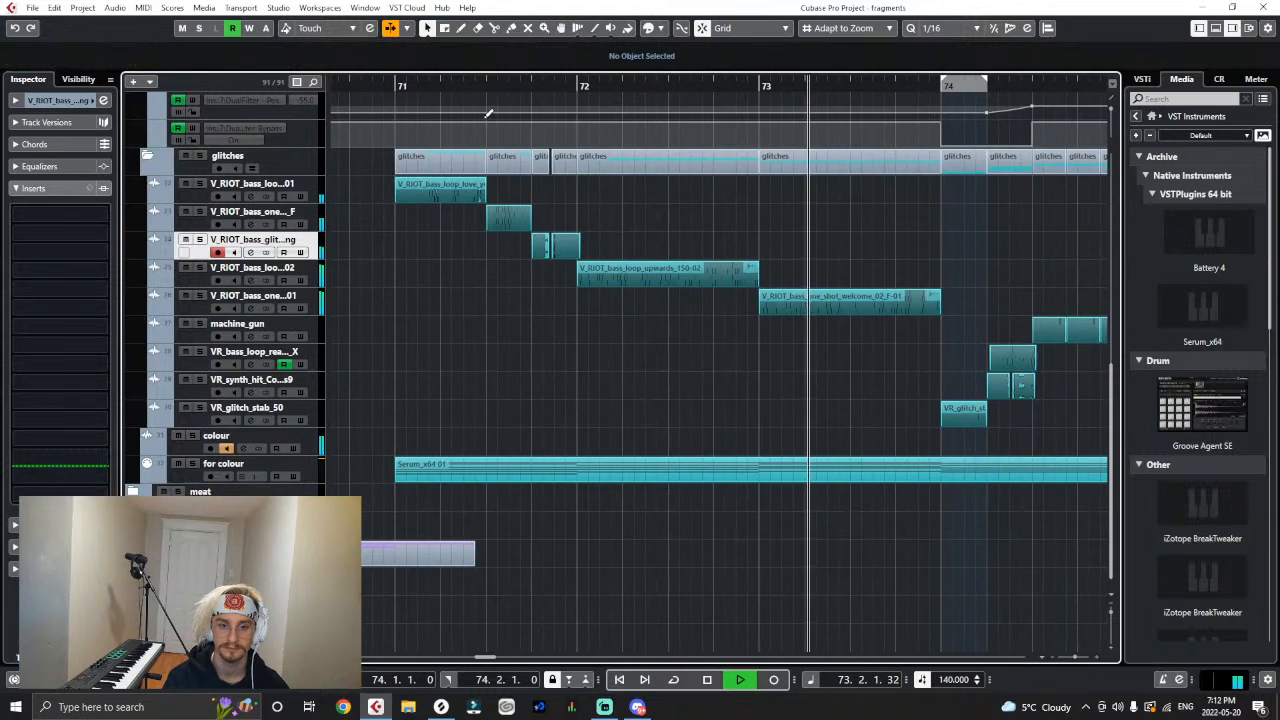
- Try to adjust the end of the first V_RIOT_bass_glitch_falling event at 71.4 during playback
{"action": "left_click_drag", "start_coordinate": [474, 83], "coordinate": [476, 130]}
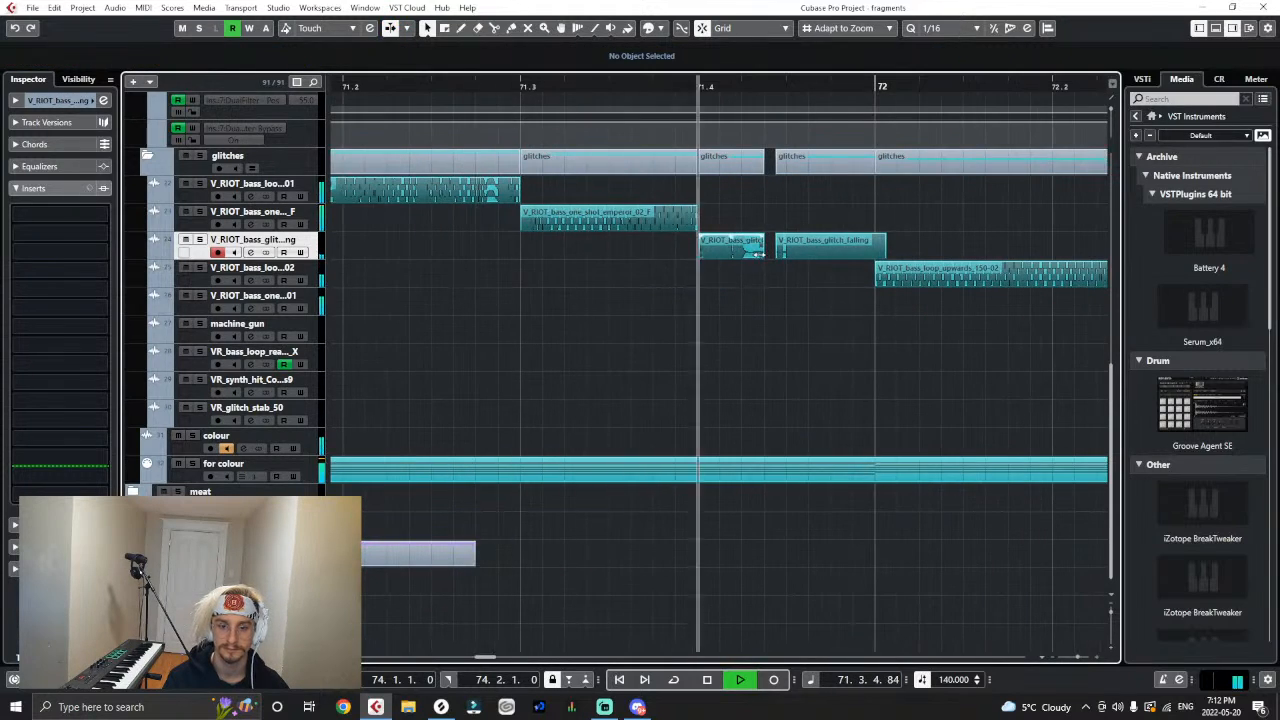
{"action": "left_click_drag", "start_coordinate": [756, 256], "coordinate": [752, 258]}
{"action": "key", "text": "g"}
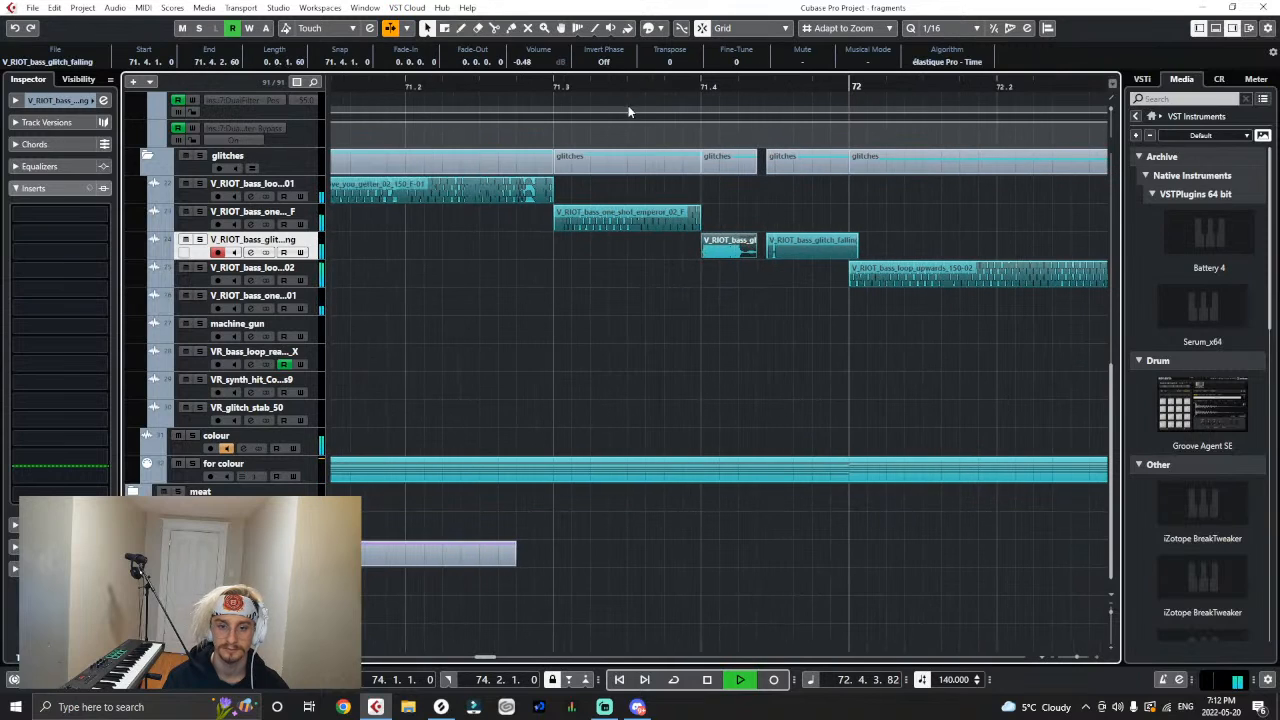
{"action": "key", "text": "space"}
- Deselect the glitch event and play the arrangement from bar 61 to hear the build-up leading into the drop
{"action": "key", "text": "g"}
{"action": "key", "text": "g"}
{"action": "key", "text": "g"}
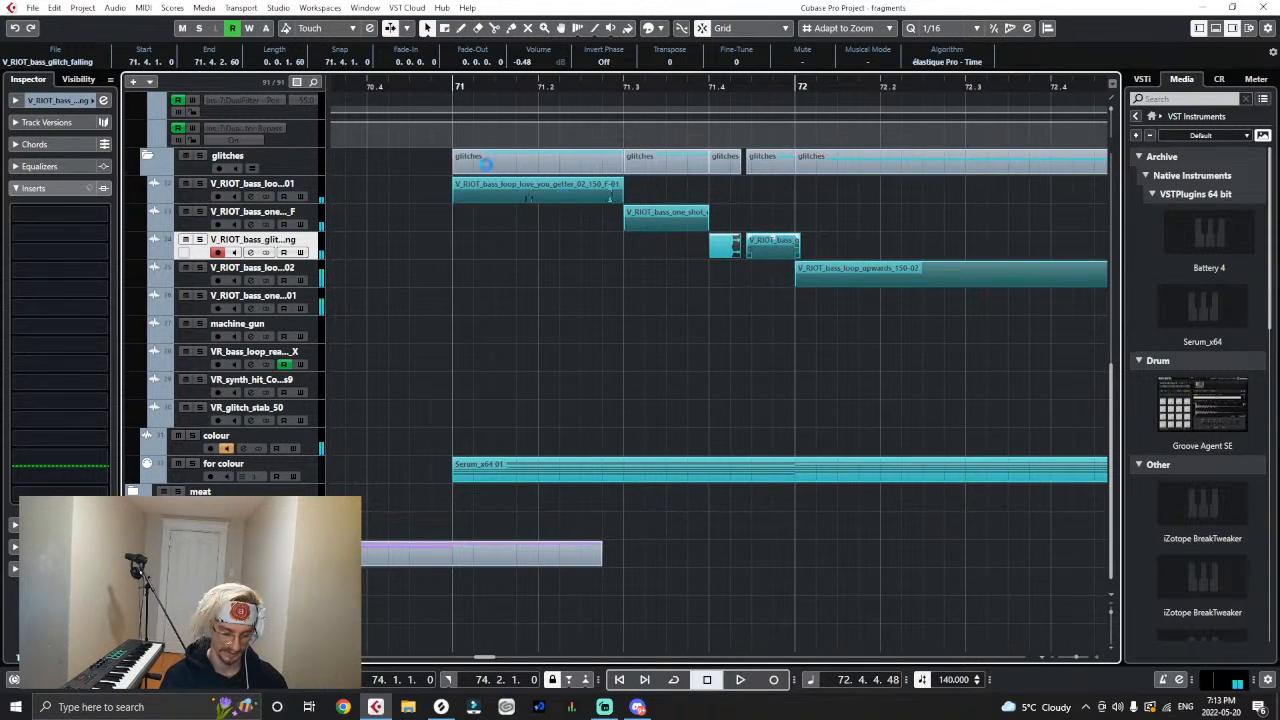
{"action": "key", "text": "g"}
{"action": "key", "text": "g"}
{"action": "key", "text": "g"}
{"action": "key", "text": "g"}
{"action": "key", "text": "g"}
{"action": "key", "text": "g"}
{"action": "left_click", "coordinate": [376, 117]}
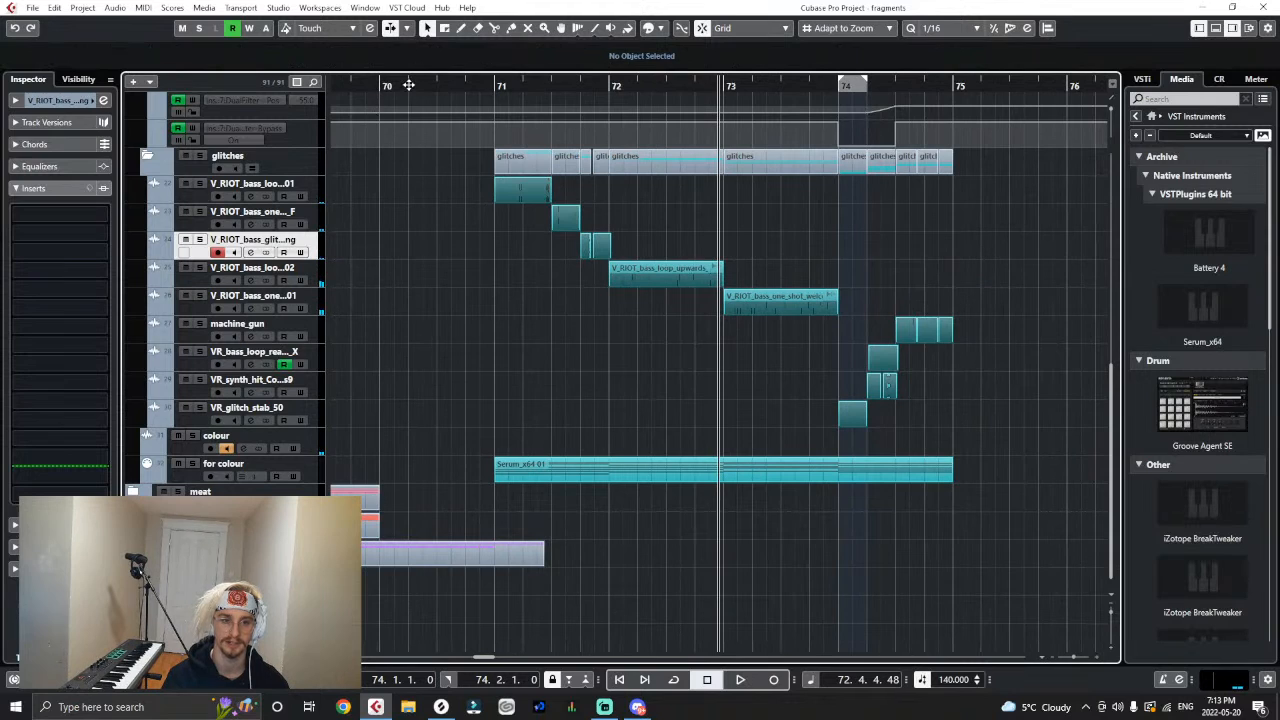
{"action": "left_click_drag", "start_coordinate": [409, 85], "coordinate": [608, 271]}
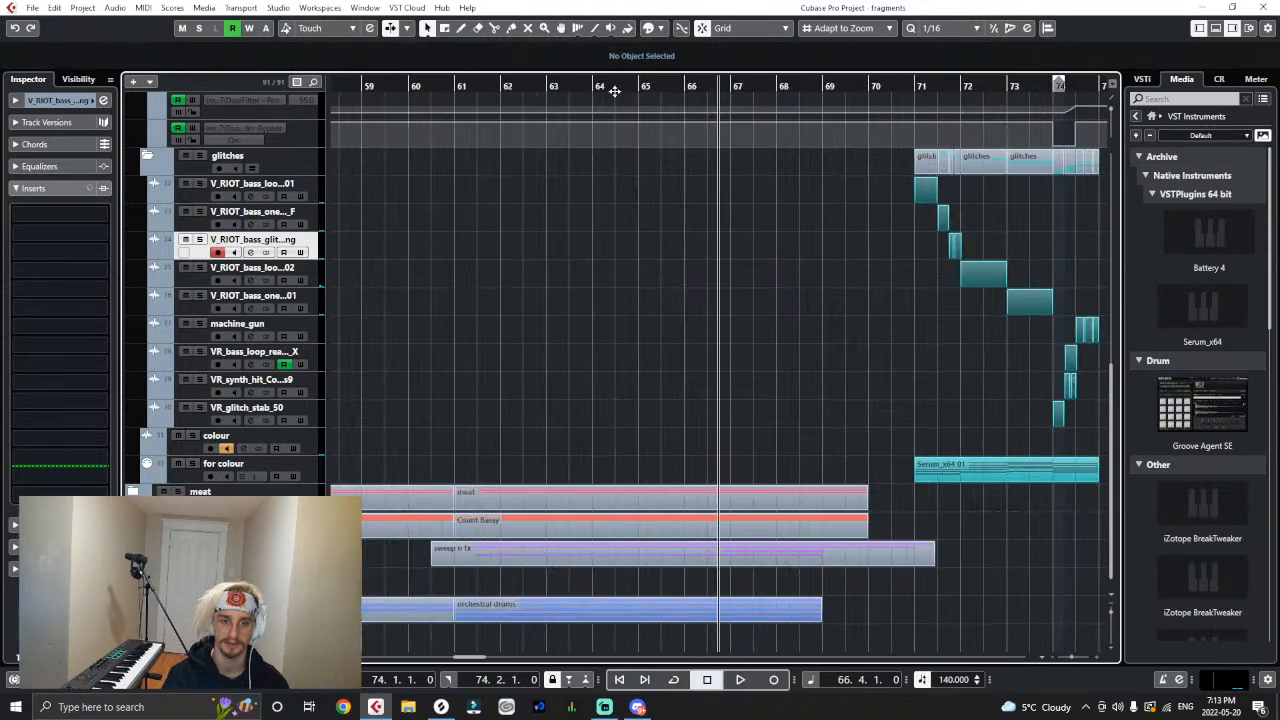
{"action": "left_click_drag", "start_coordinate": [604, 91], "coordinate": [454, 100]}
{"action": "key", "text": "space"}
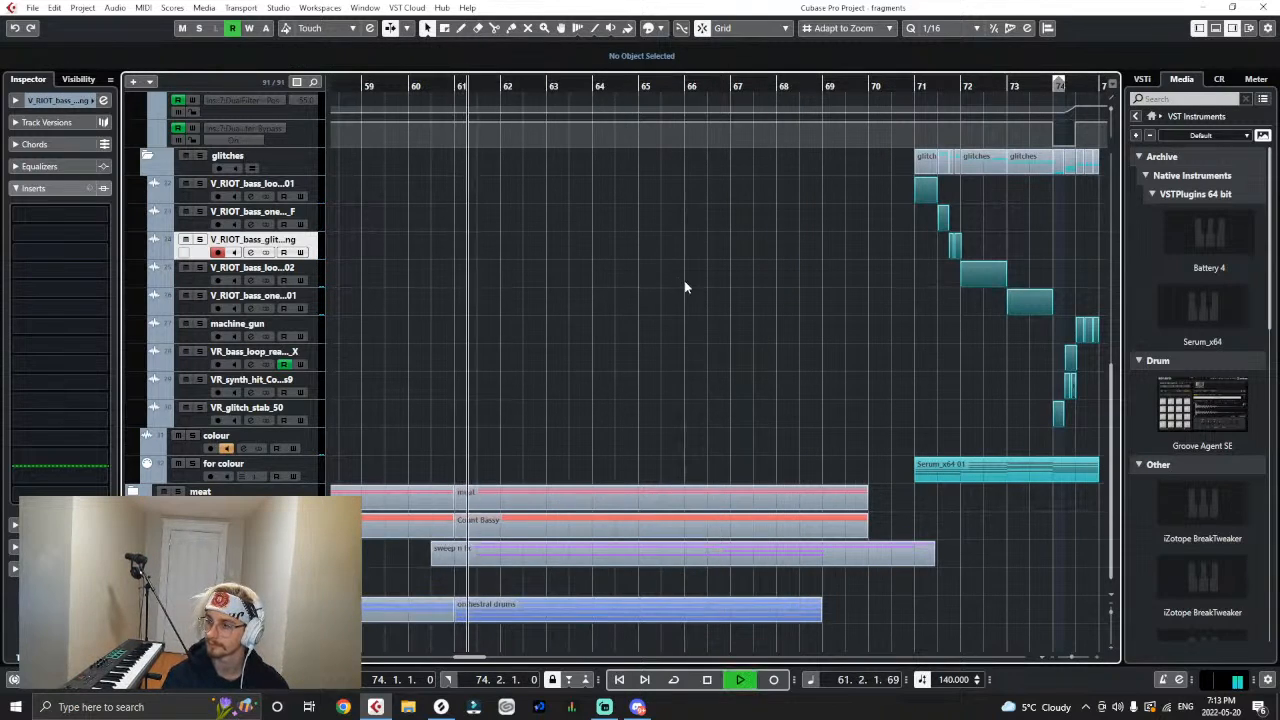
- Listen through the build-up and drop until bar 75, looking over the Kontakt parts inside the meat folder during playback
{"action": "key", "text": "g"}
{"action": "key", "text": "g"}
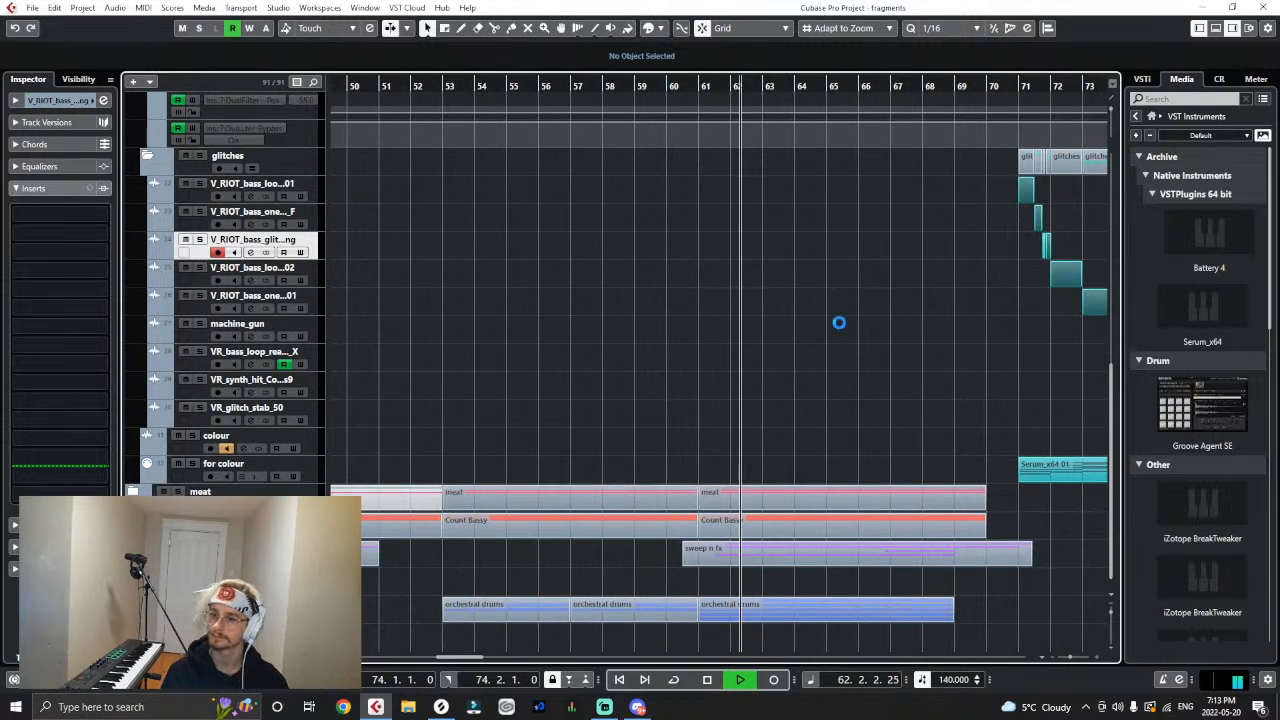
{"action": "key", "text": "g"}
{"action": "key", "text": "g"}
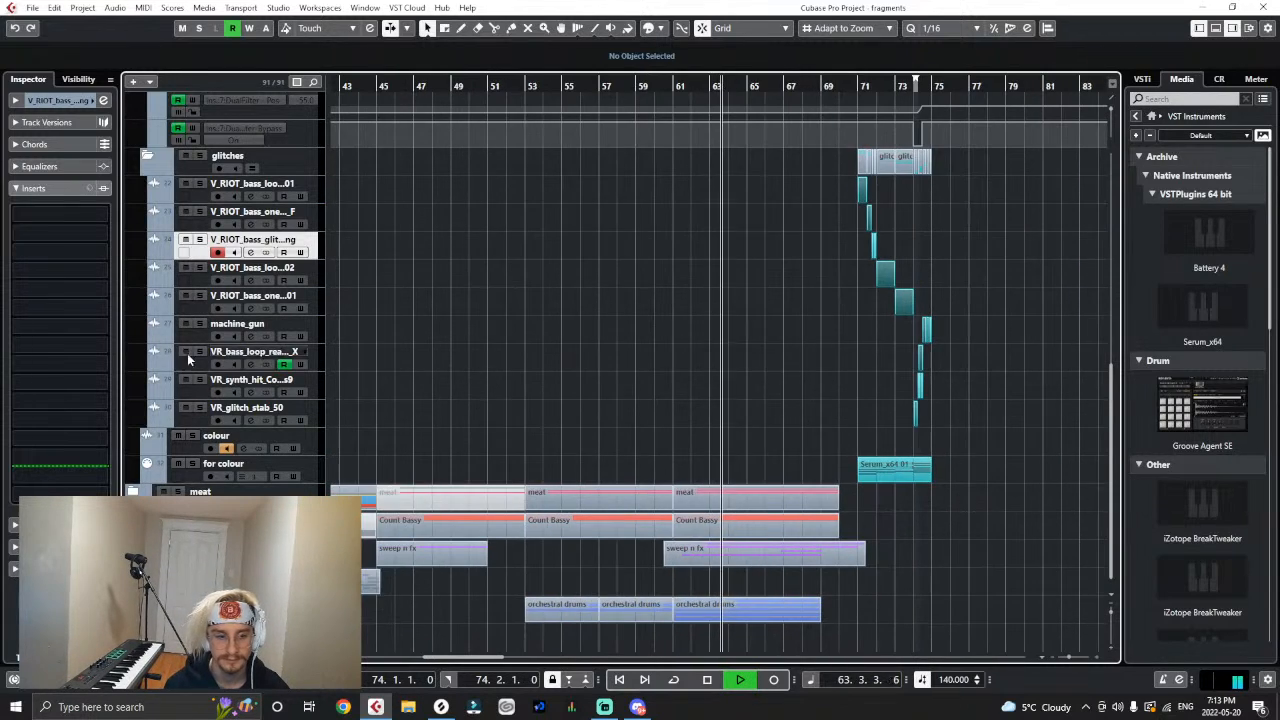
{"action": "scroll", "coordinate": [664, 492], "scroll_direction": "up", "scroll_amount": 3}
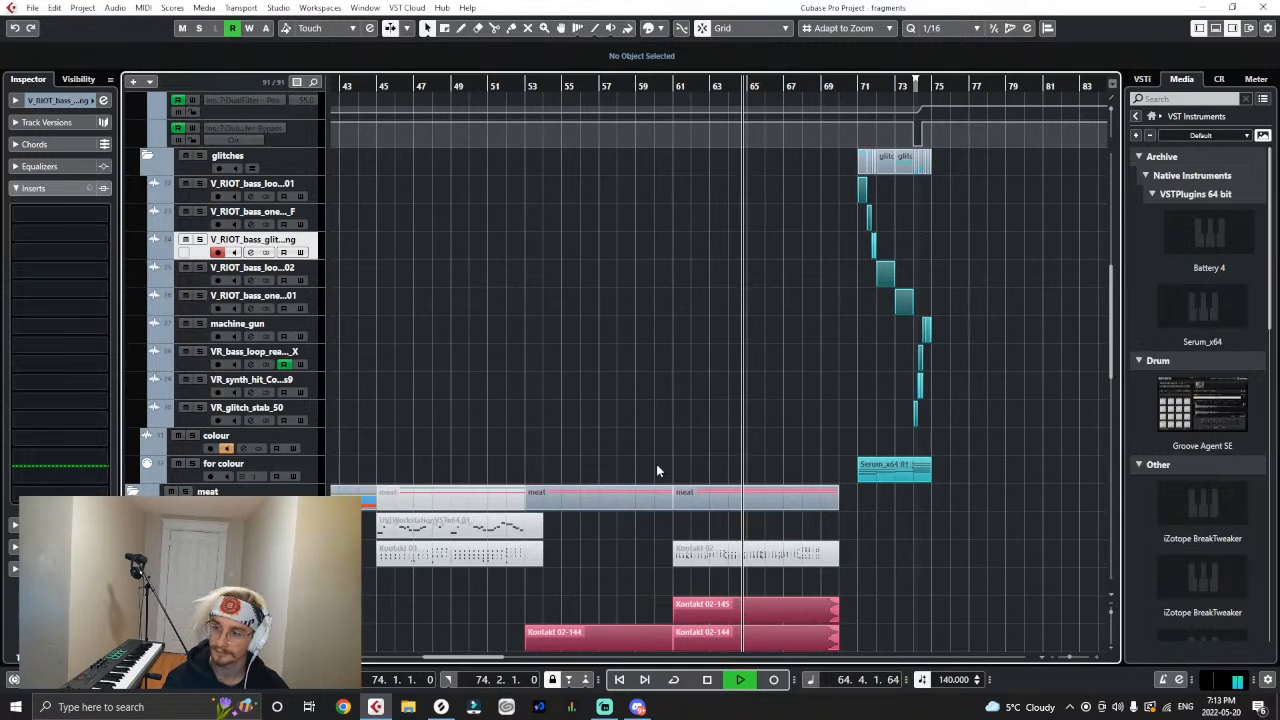
{"action": "scroll", "coordinate": [656, 464], "scroll_direction": "down", "scroll_amount": 3}
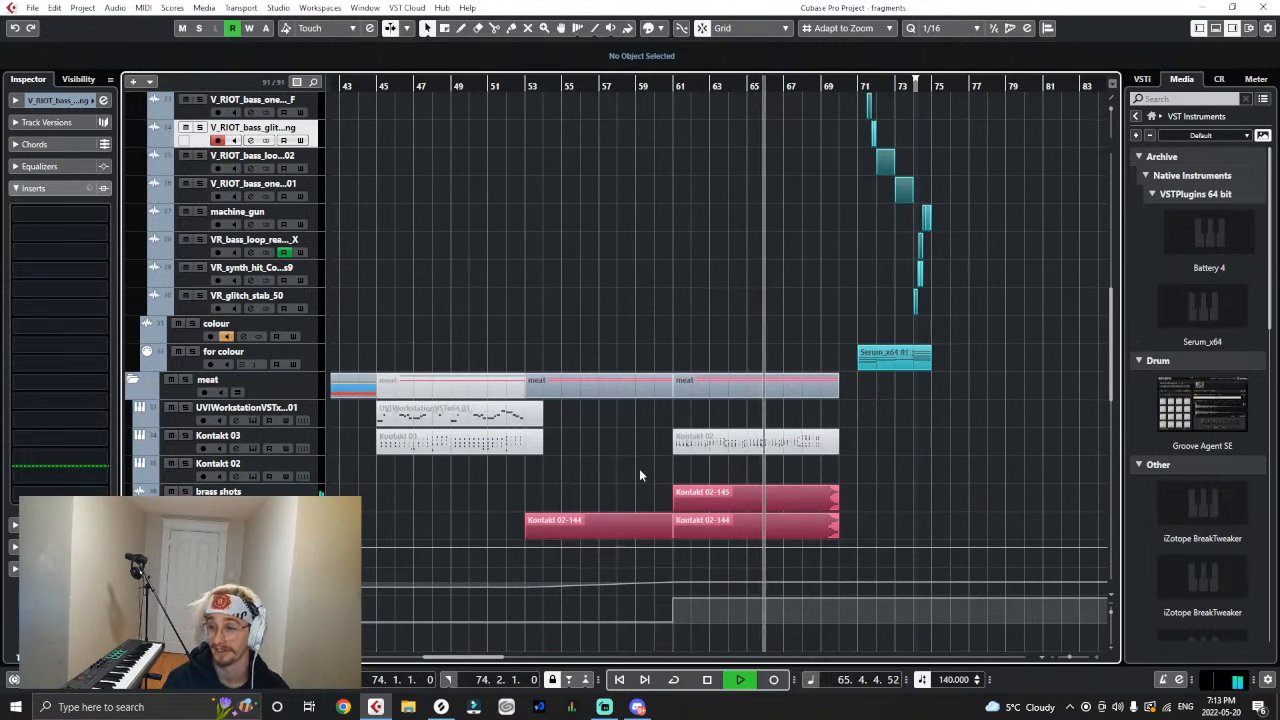
{"action": "left_click", "coordinate": [594, 530]}
{"action": "left_click_drag", "start_coordinate": [755, 518], "coordinate": [754, 521]}
{"action": "left_click", "coordinate": [886, 502]}
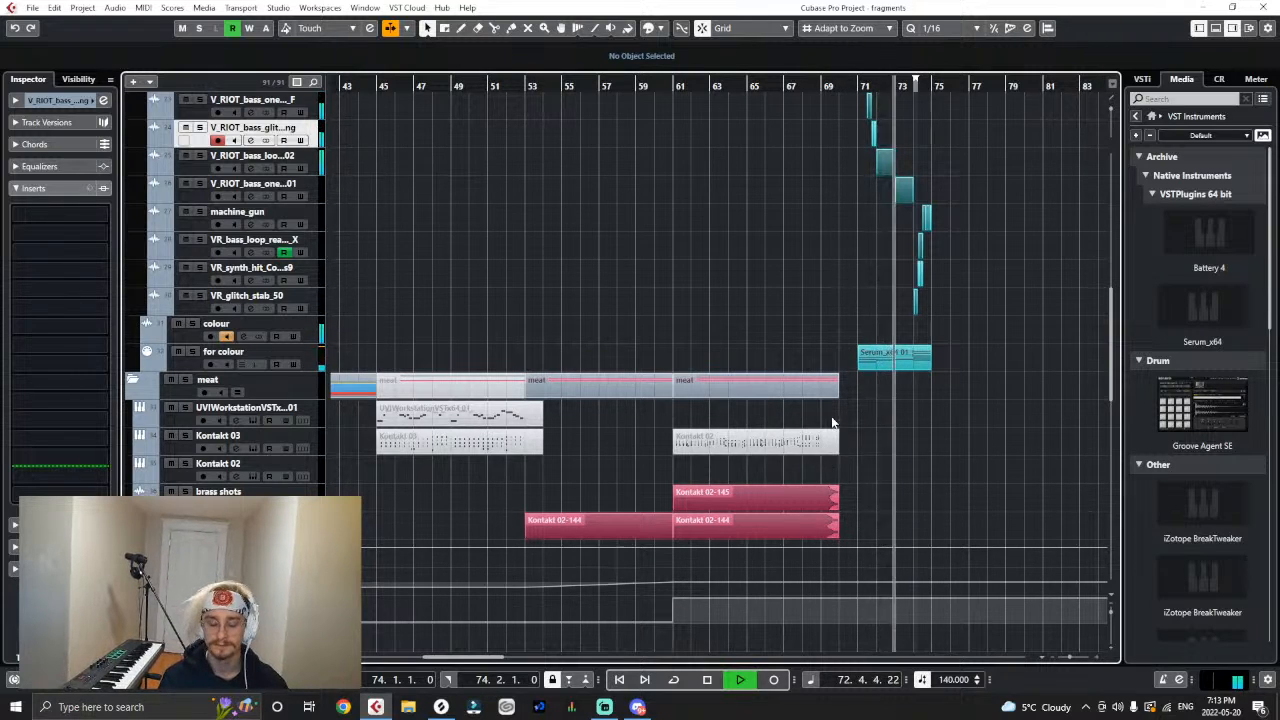
{"action": "key", "text": "h"}
{"action": "key", "text": "h"}
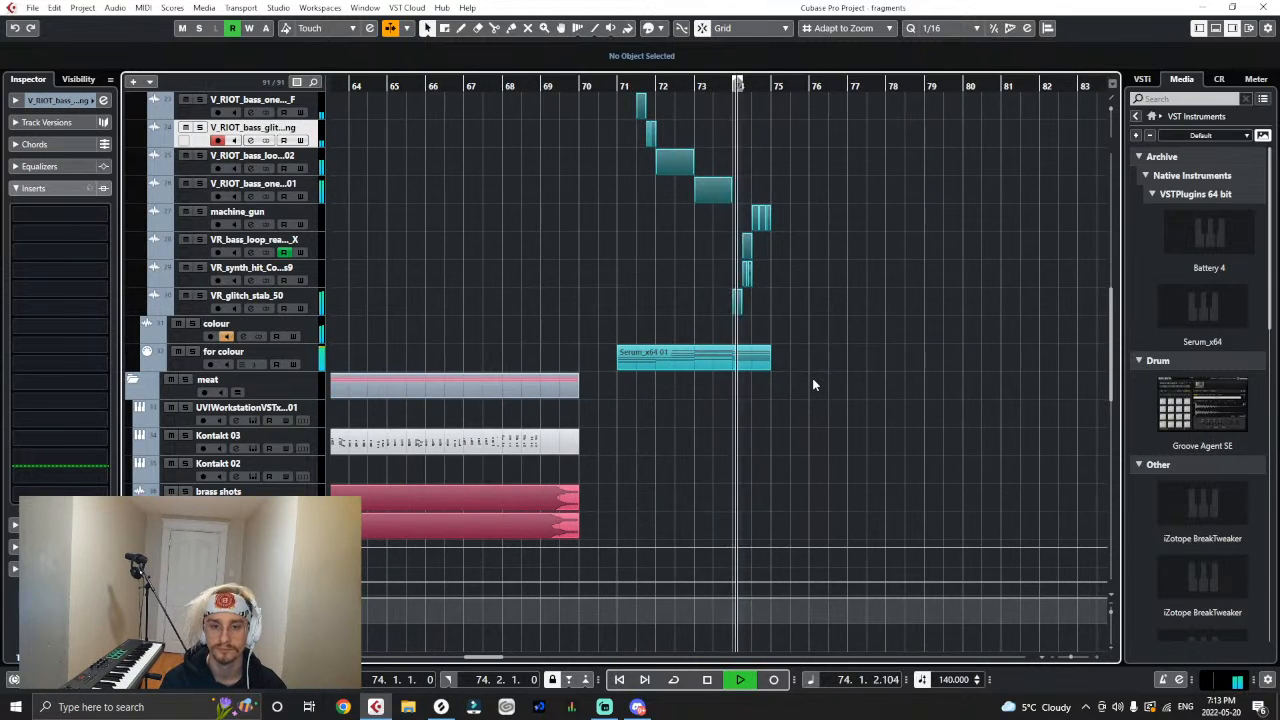
{"action": "key", "text": "space"}
{"action": "key", "text": "g"}
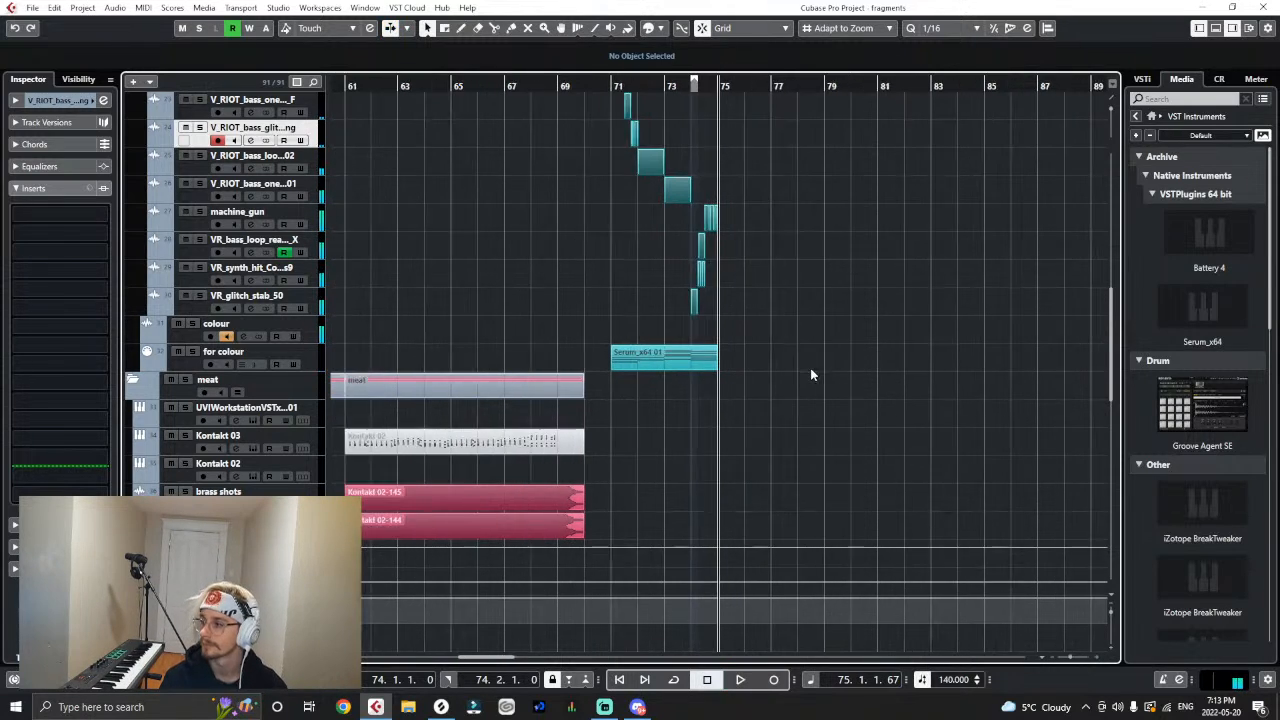
{"action": "key", "text": "g"}
- Rename the glitches folder to "first half glitches" and collapse it
{"action": "scroll", "coordinate": [727, 360], "scroll_direction": "up", "scroll_amount": 2}
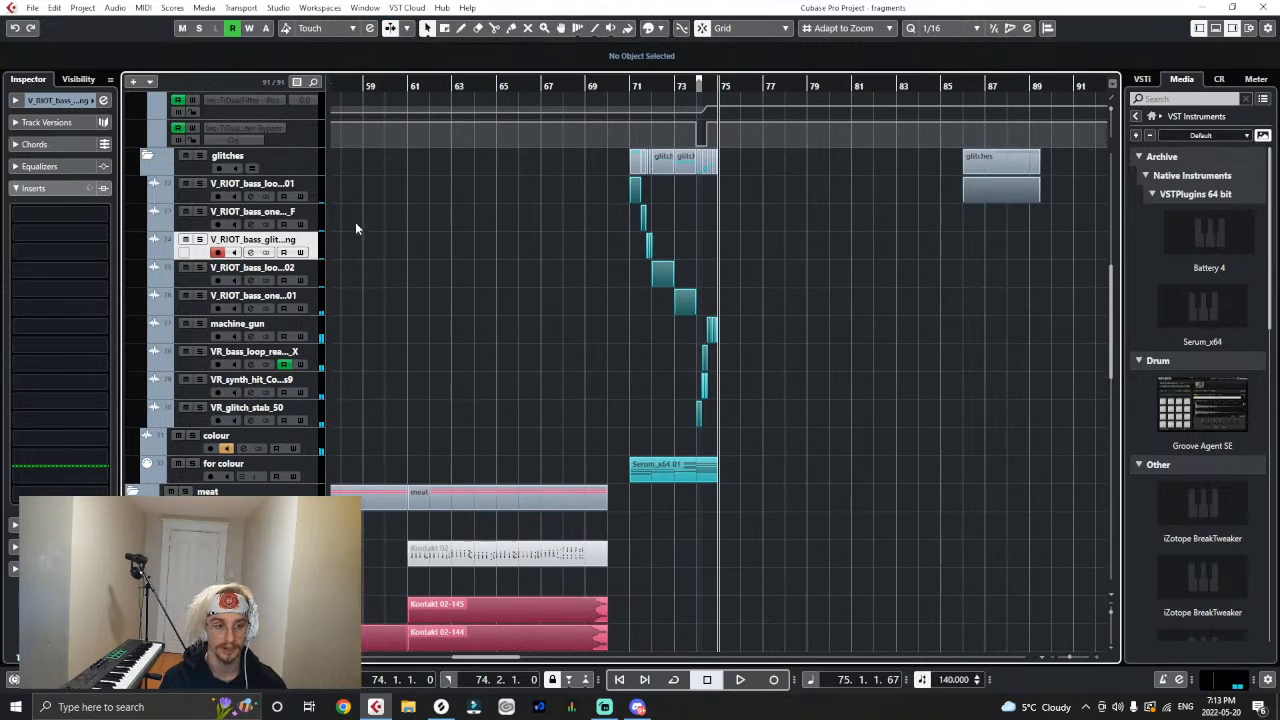
{"action": "key", "text": "g"}
{"action": "key", "text": "g"}
{"action": "key", "text": "g"}
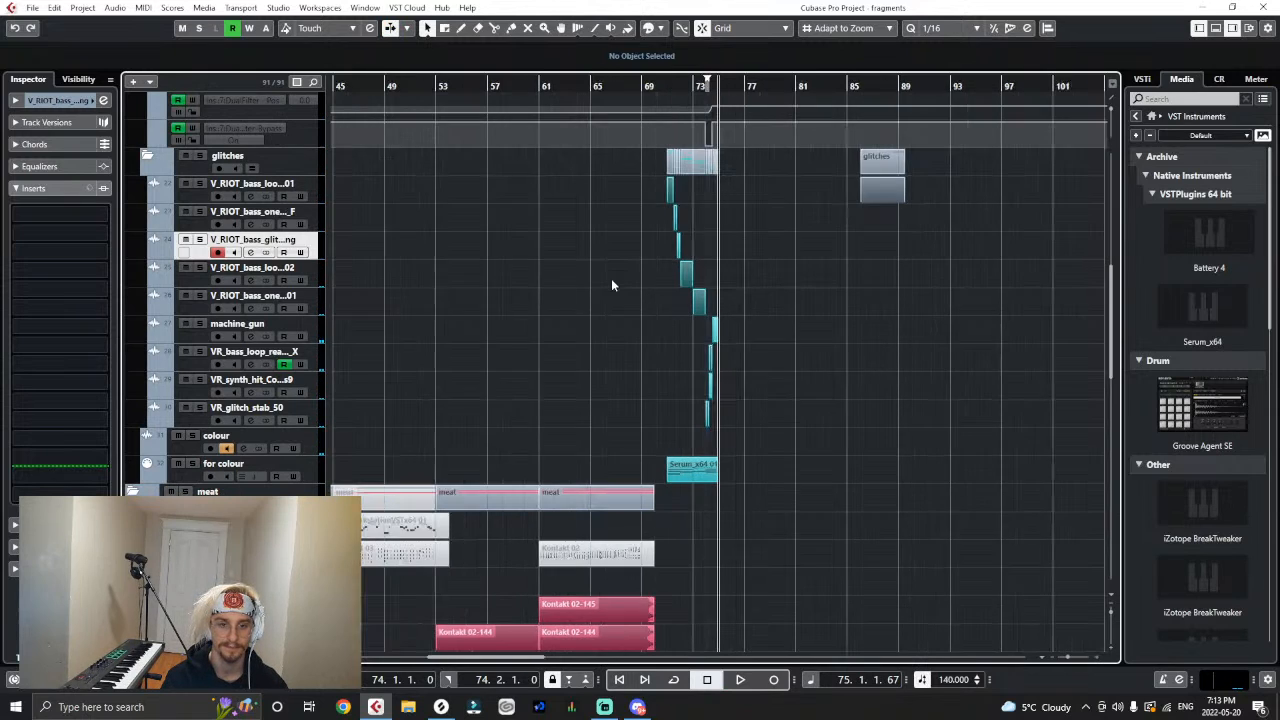
{"action": "key", "text": "h"}
{"action": "key", "text": "h"}
{"action": "key", "text": "h"}
{"action": "right_click", "coordinate": [306, 161]}
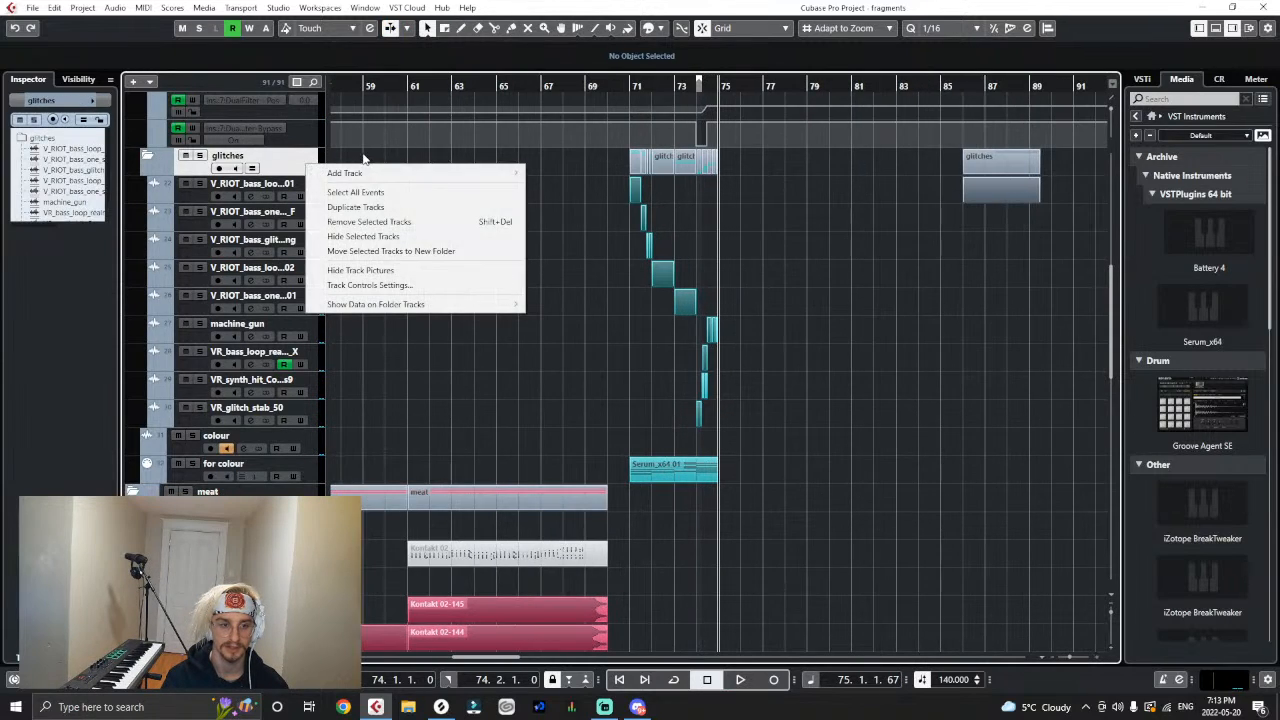
{"action": "left_click", "coordinate": [302, 156]}
{"action": "scroll", "coordinate": [286, 210], "scroll_direction": "up", "scroll_amount": 2}
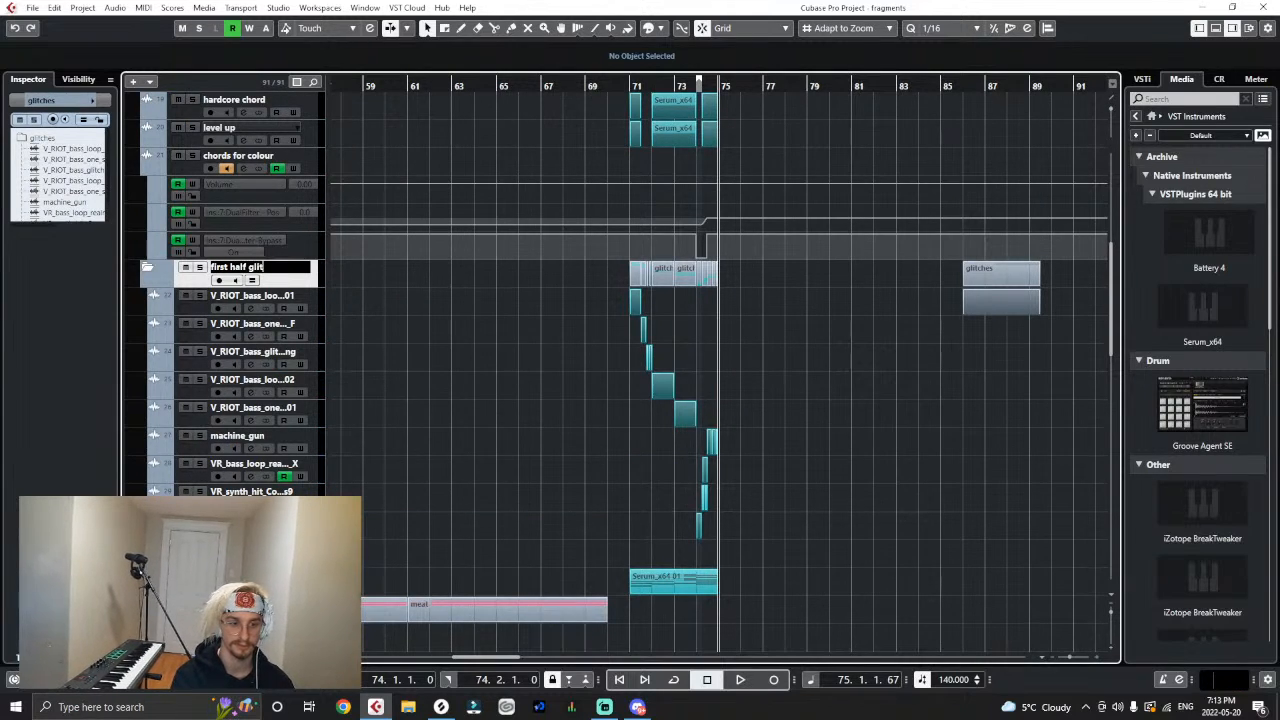
{"action": "type", "text": "ches"}
{"action": "key", "text": "Return"}
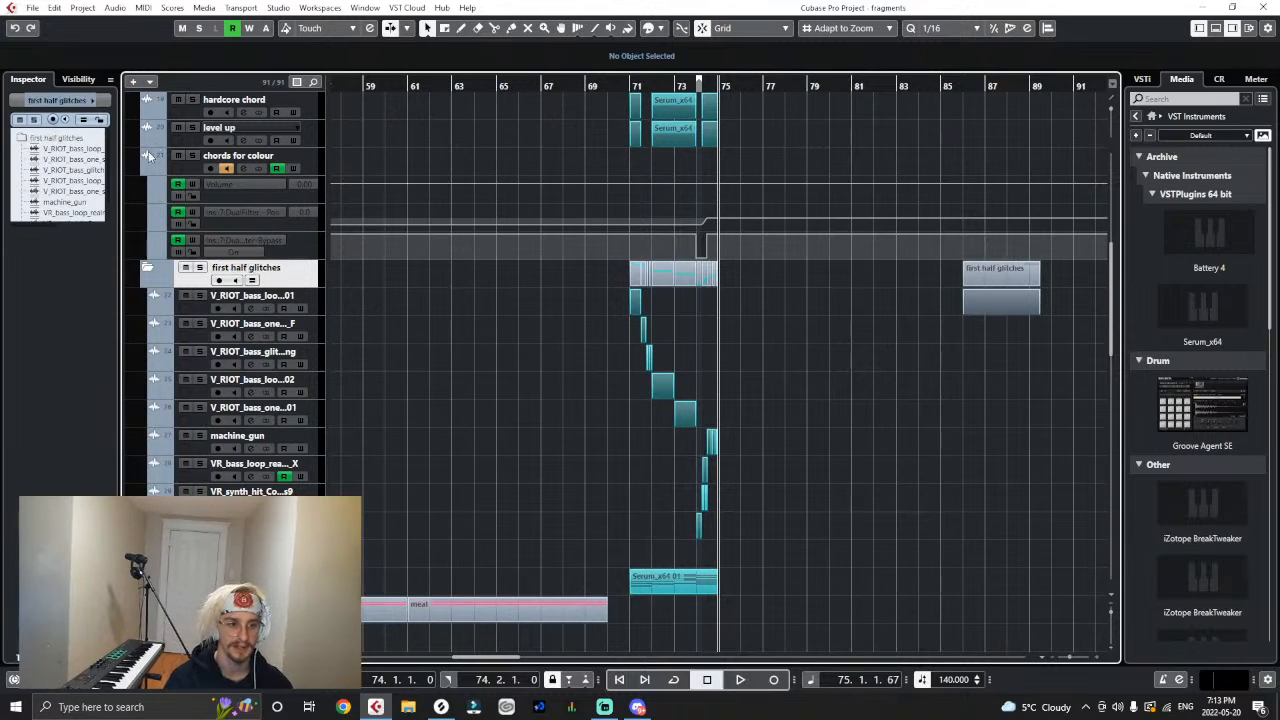
{"action": "left_click", "coordinate": [147, 268]}
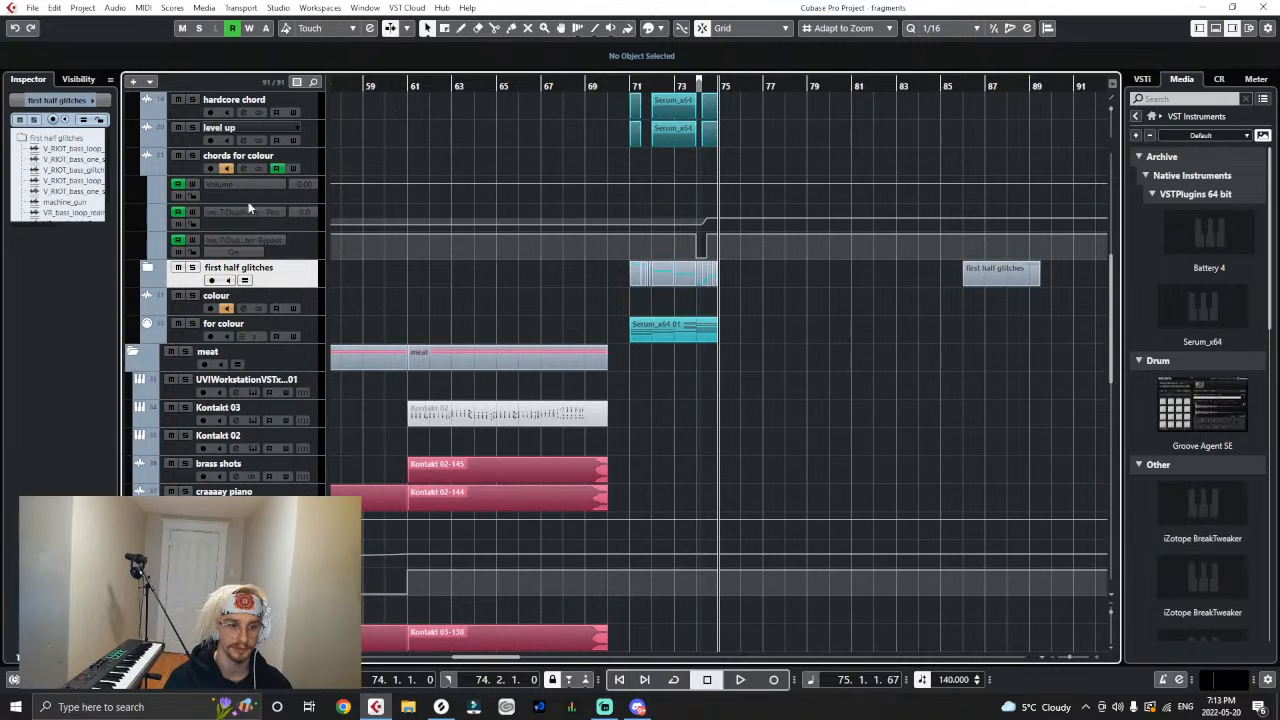
- Hide the automation lanes of the chords for colour track and add one folder track named "glitches" directly below it
{"action": "left_click", "coordinate": [147, 172]}
{"action": "left_click", "coordinate": [310, 168]}
{"action": "right_click", "coordinate": [307, 165]}
{"action": "mouse_move", "coordinate": [366, 178]}
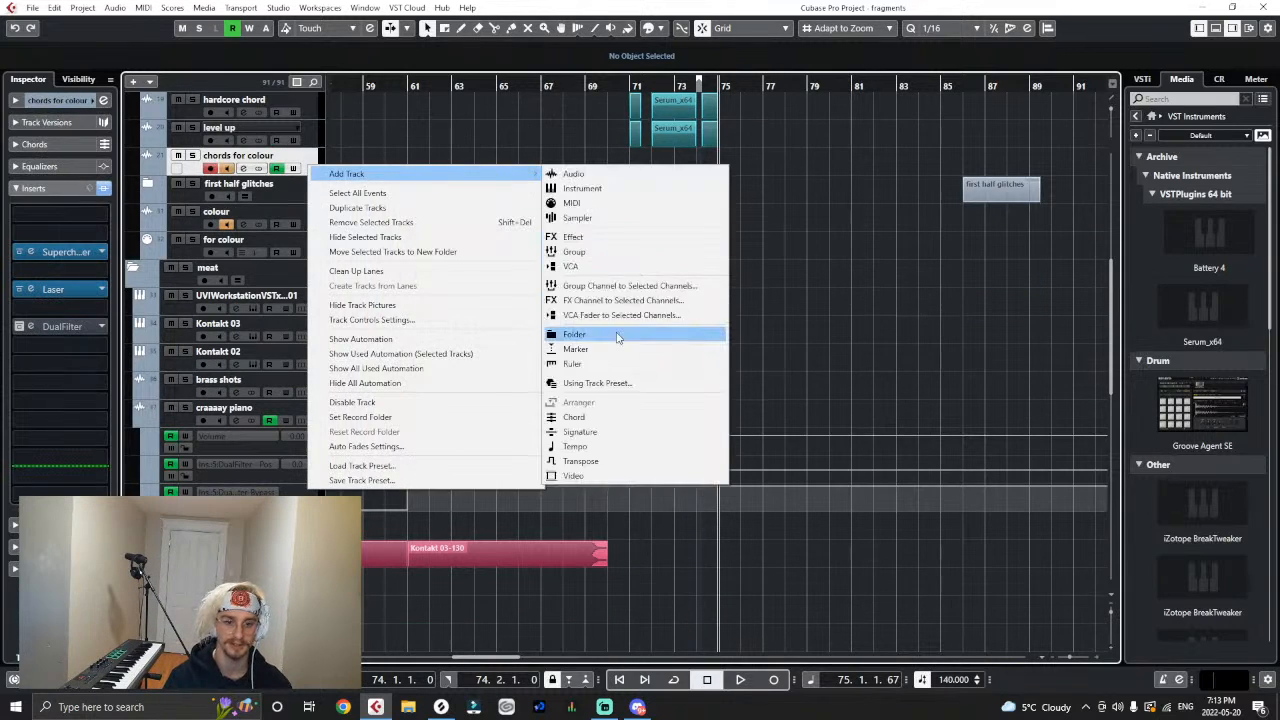
{"action": "left_click", "coordinate": [618, 336]}
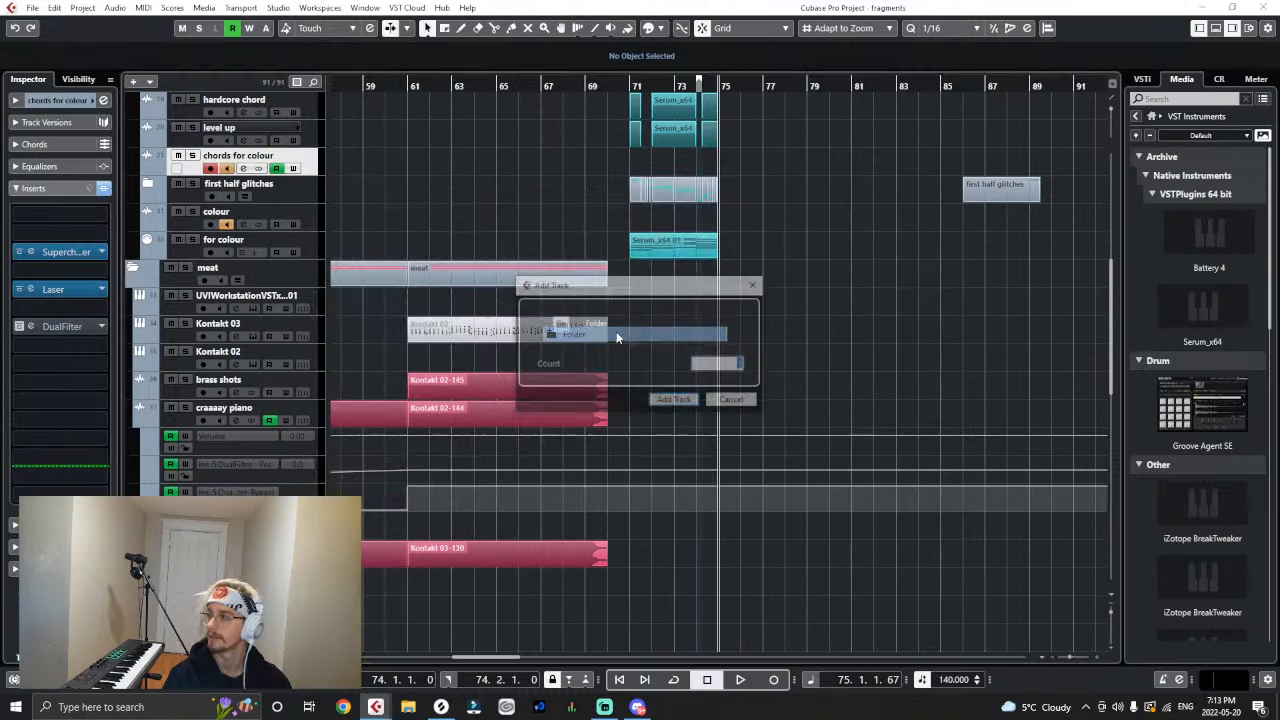
{"action": "left_click", "coordinate": [682, 400]}
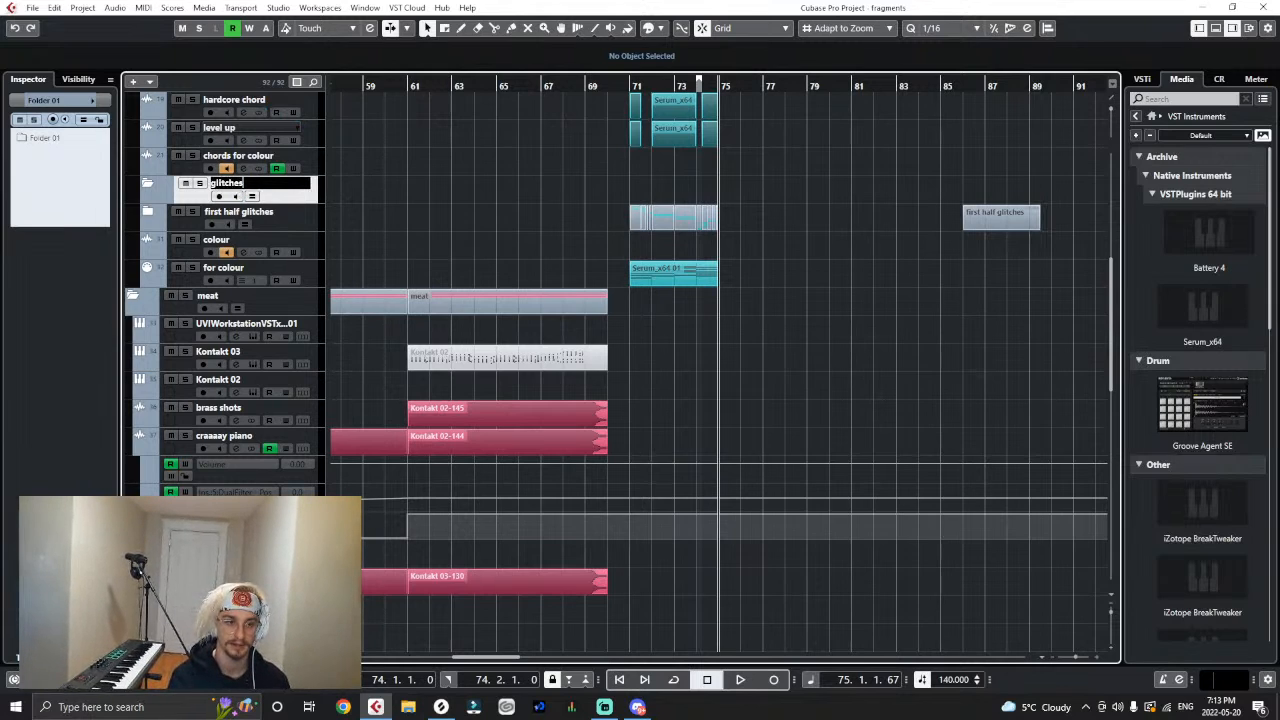
- Move the first half glitches folder into the glitches folder and add a sibling folder named "second half glitches"
{"action": "left_click_drag", "start_coordinate": [310, 220], "coordinate": [316, 200]}
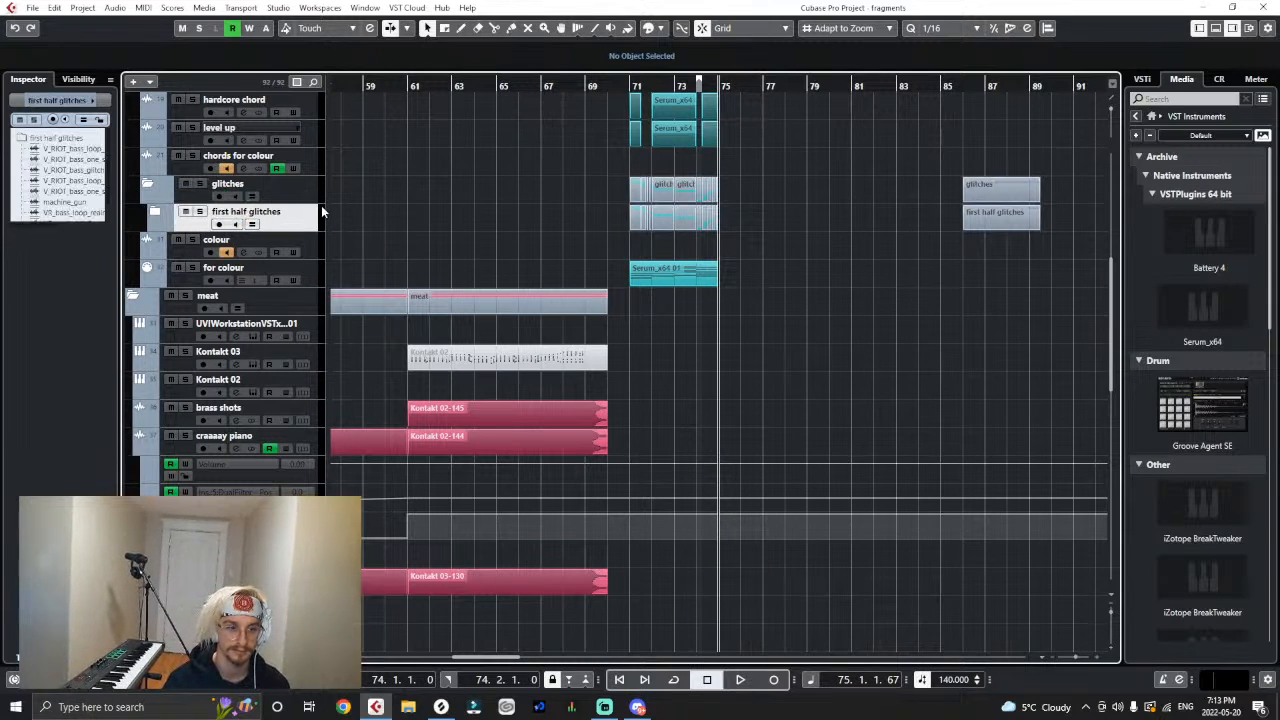
{"action": "right_click", "coordinate": [312, 222]}
{"action": "left_click", "coordinate": [590, 340]}
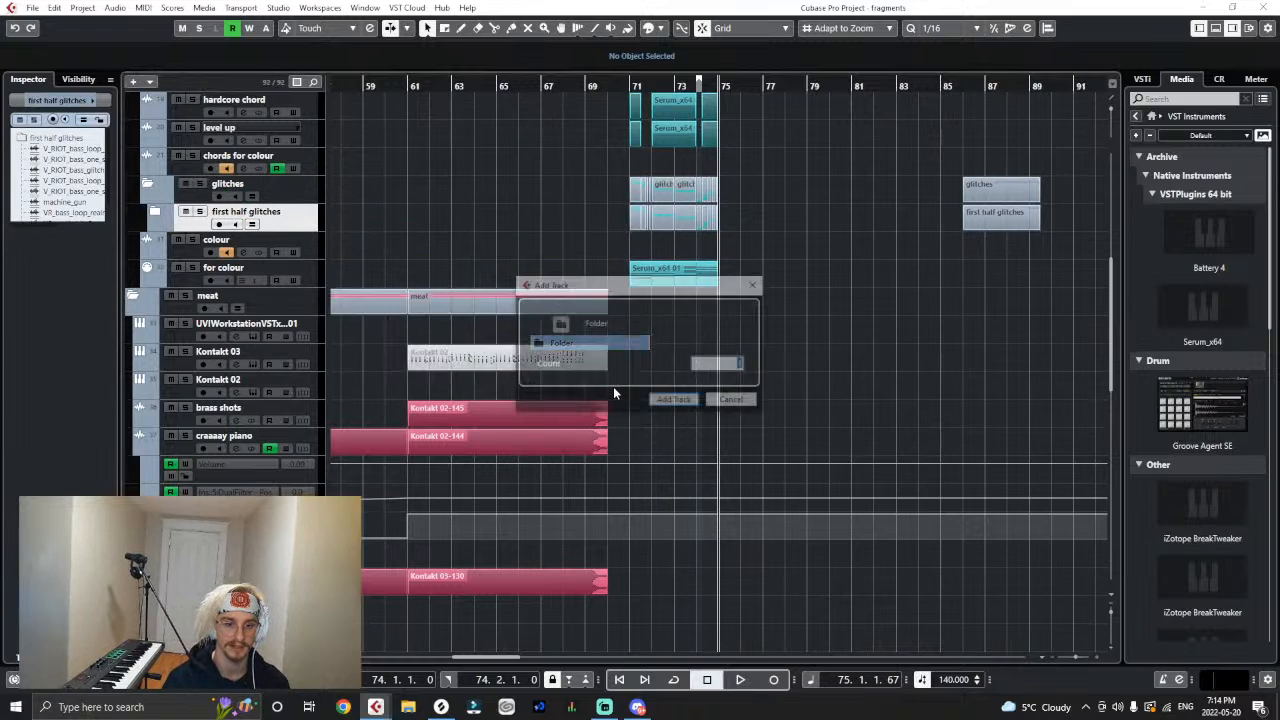
{"action": "left_click", "coordinate": [674, 401]}
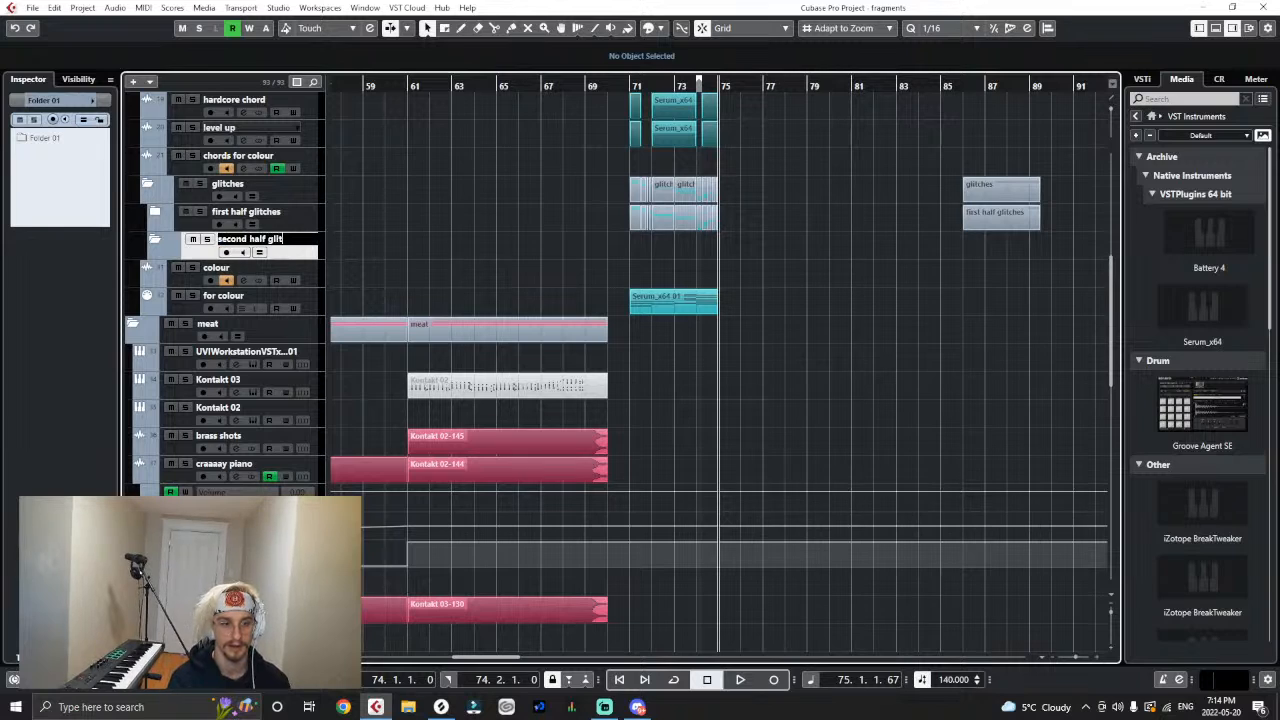
- Expand the first half glitches folder to show its tracks and place the playback cursor at bar 71
{"action": "left_click", "coordinate": [155, 212]}
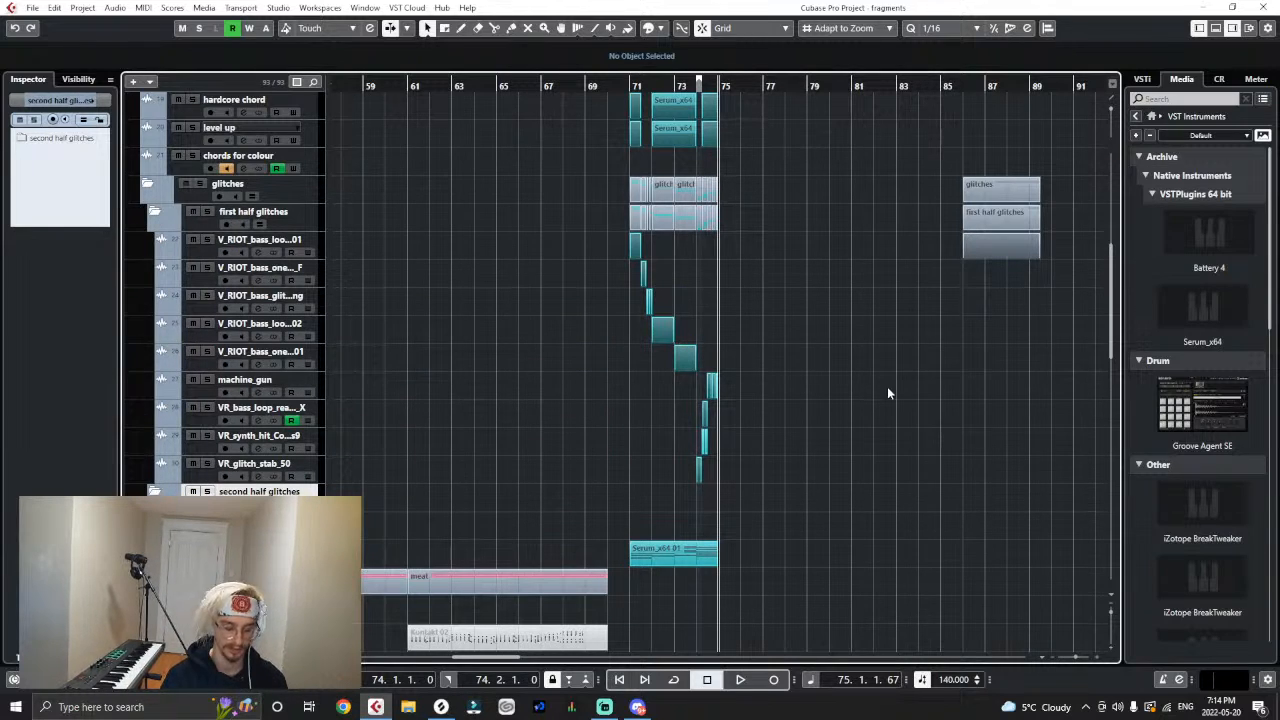
{"action": "key", "text": "h"}
{"action": "left_click", "coordinate": [155, 212]}
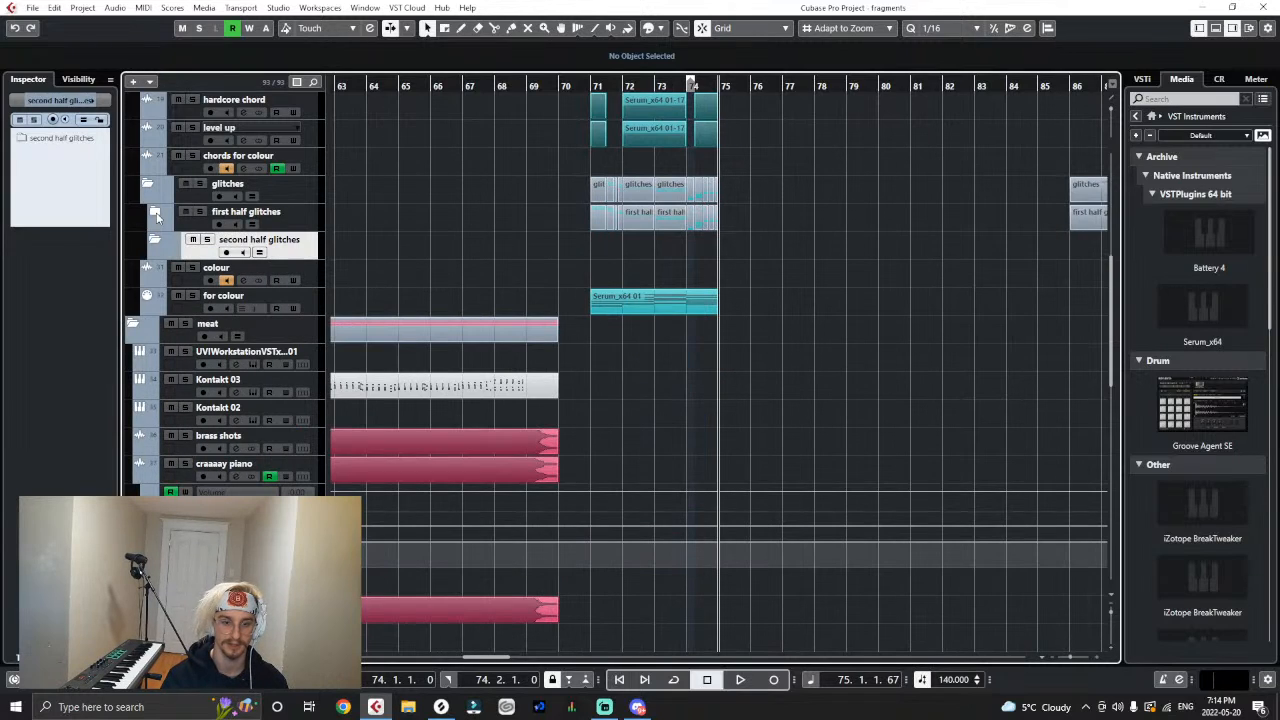
{"action": "left_click", "coordinate": [155, 212]}
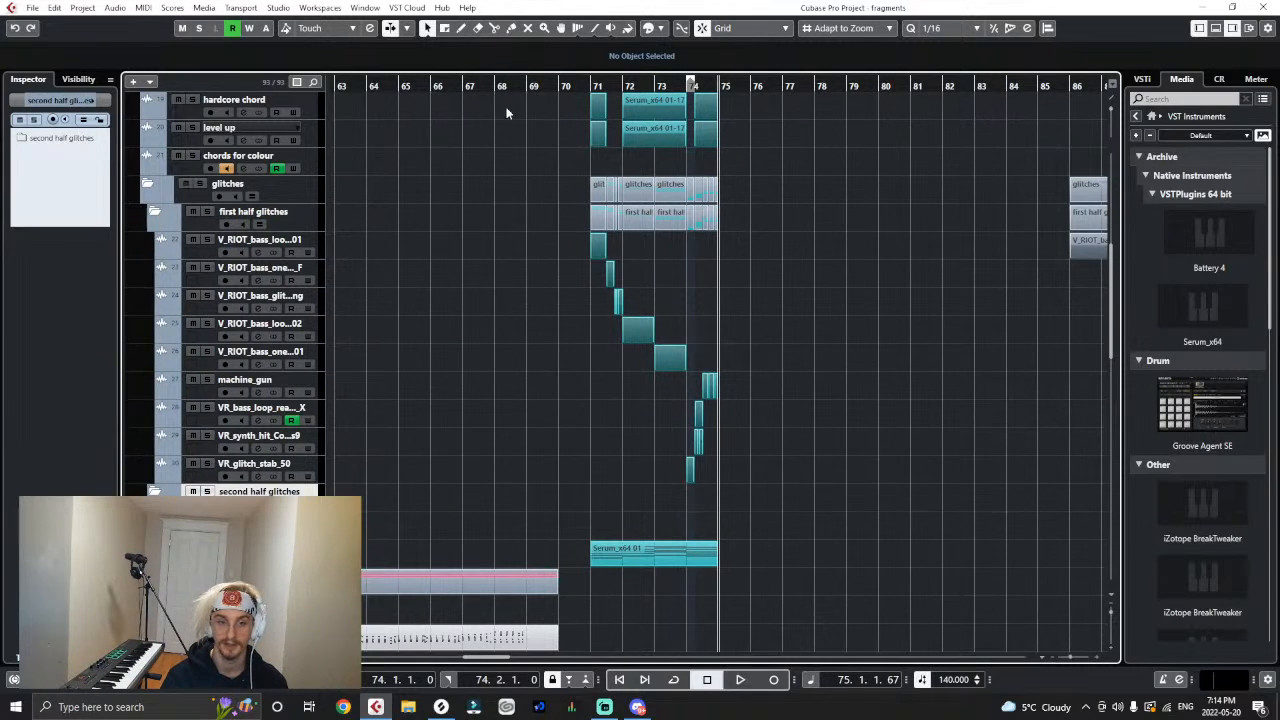
{"action": "left_click", "coordinate": [583, 88]}
{"action": "key", "text": "g"}
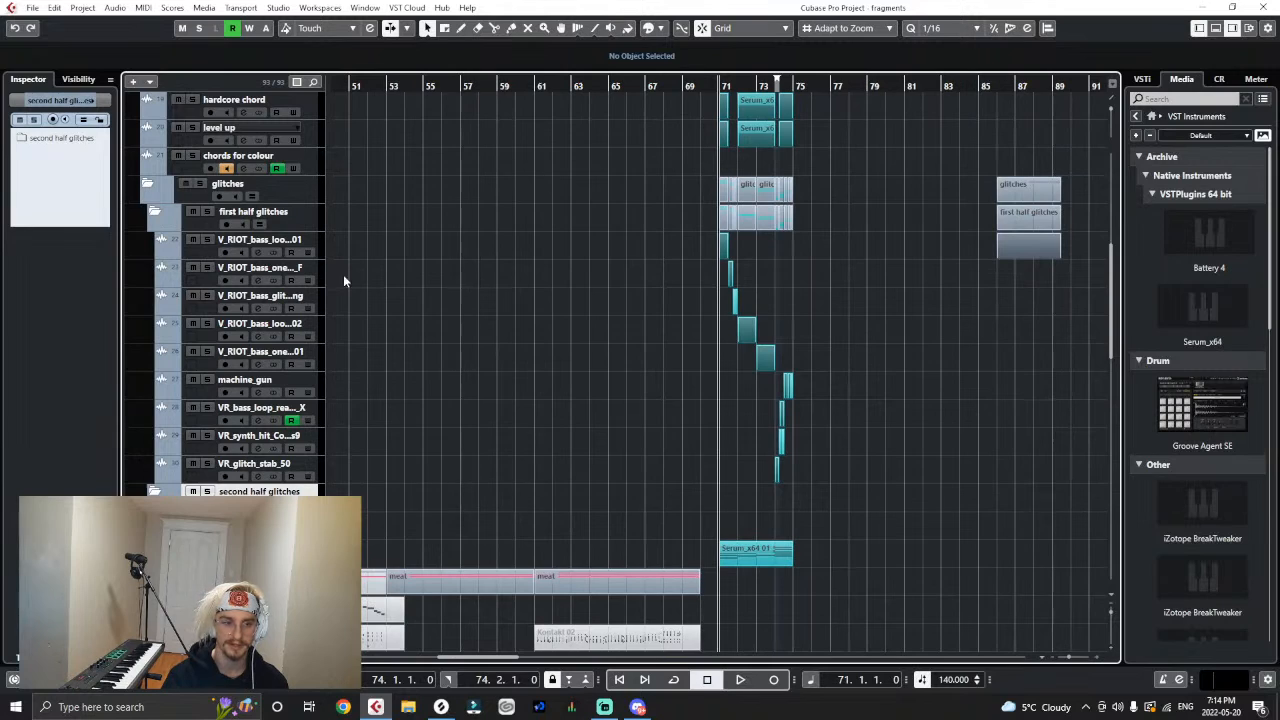
- Open Serum on the Serum_x64 01 track and load the BA Clippo preset from Squeet's Riddim
{"action": "scroll", "coordinate": [343, 275], "scroll_direction": "up", "scroll_amount": 2}
{"action": "left_click", "coordinate": [318, 193]}
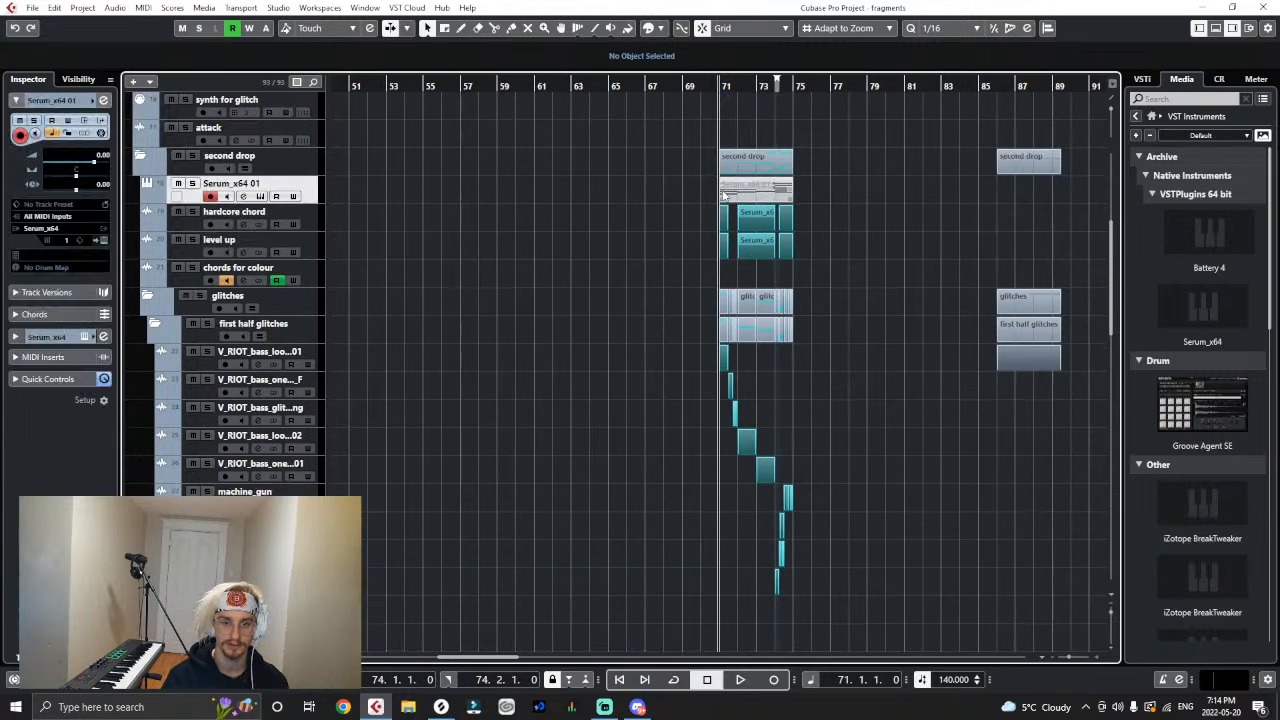
{"action": "left_click", "coordinate": [105, 241]}
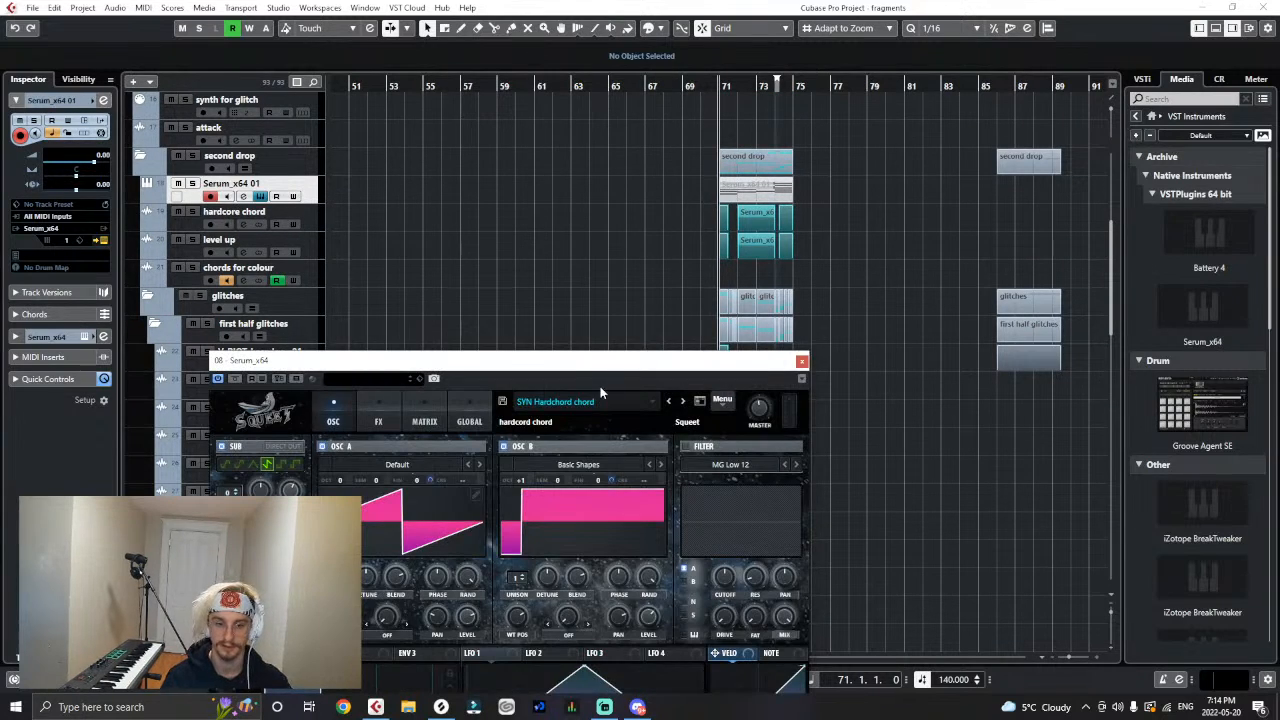
{"action": "left_click", "coordinate": [601, 392]}
{"action": "mouse_move", "coordinate": [587, 258]}
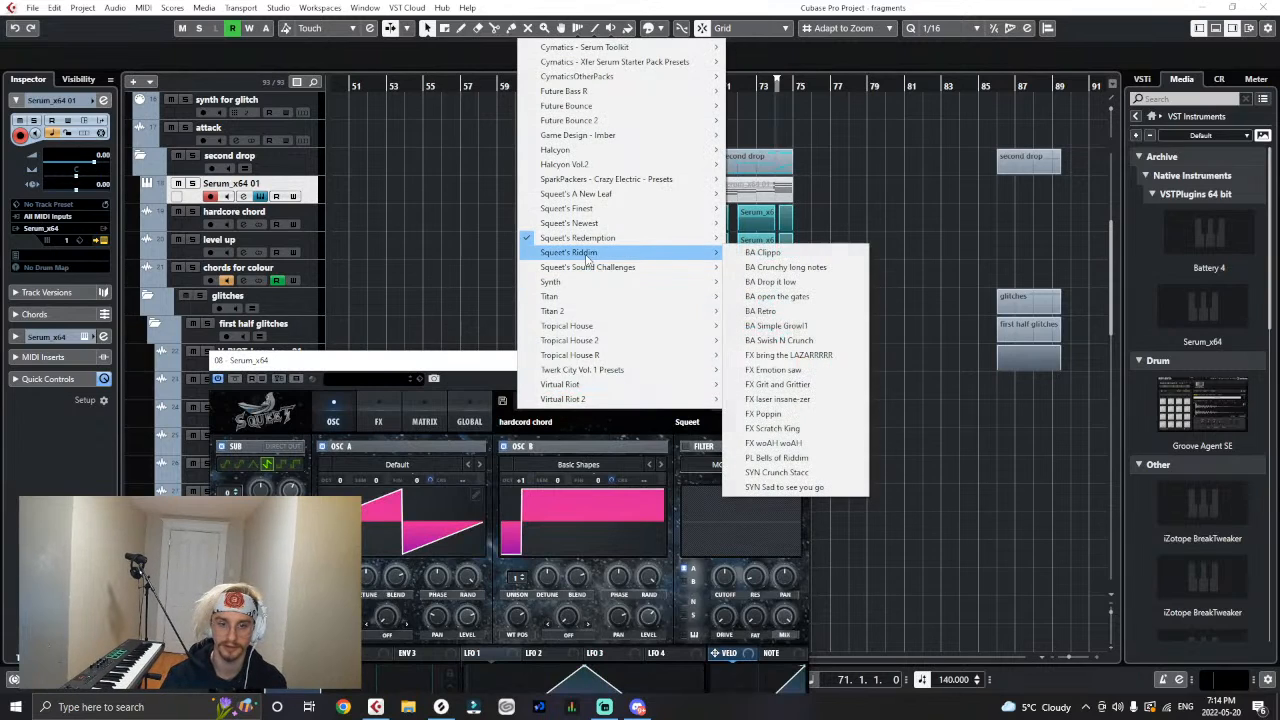
{"action": "left_click", "coordinate": [787, 256]}
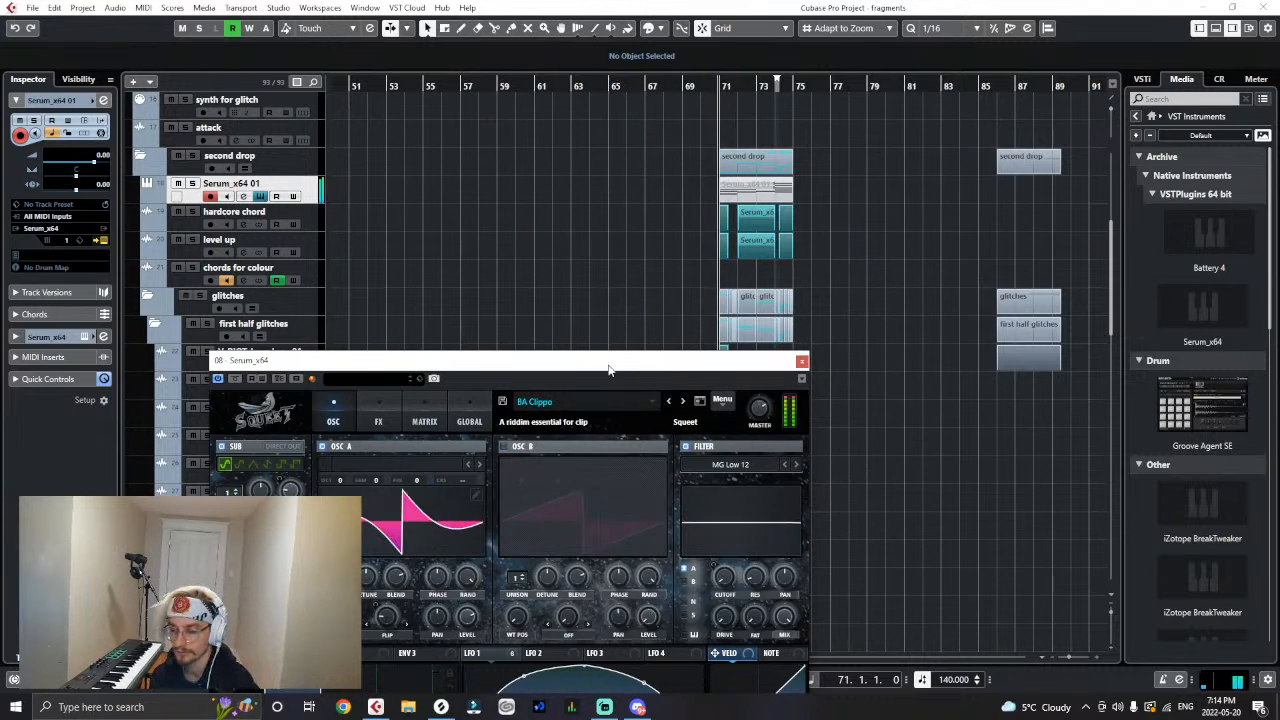
- Audition the BA Crunchy long notes and BA Drop it low presets, ending with BA open the gates loaded
{"action": "left_click", "coordinate": [684, 401]}
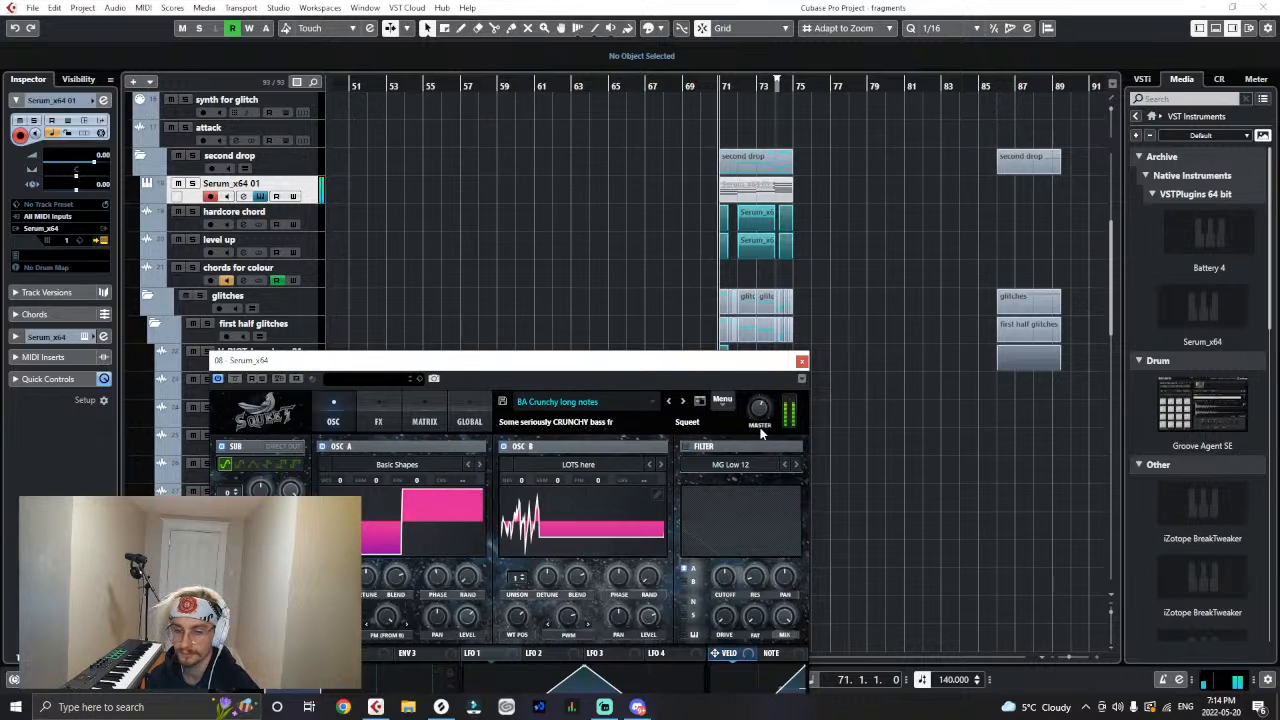
{"action": "mouse_move", "coordinate": [760, 429]}
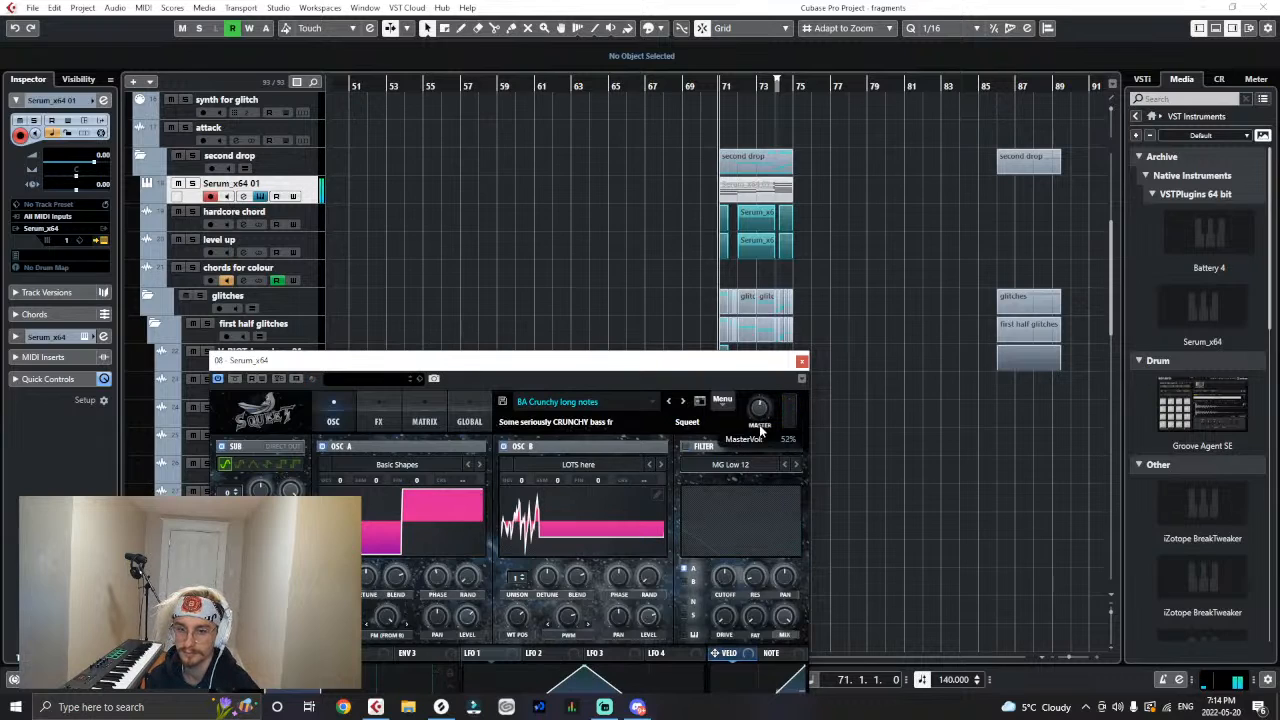
{"action": "left_click", "coordinate": [683, 401]}
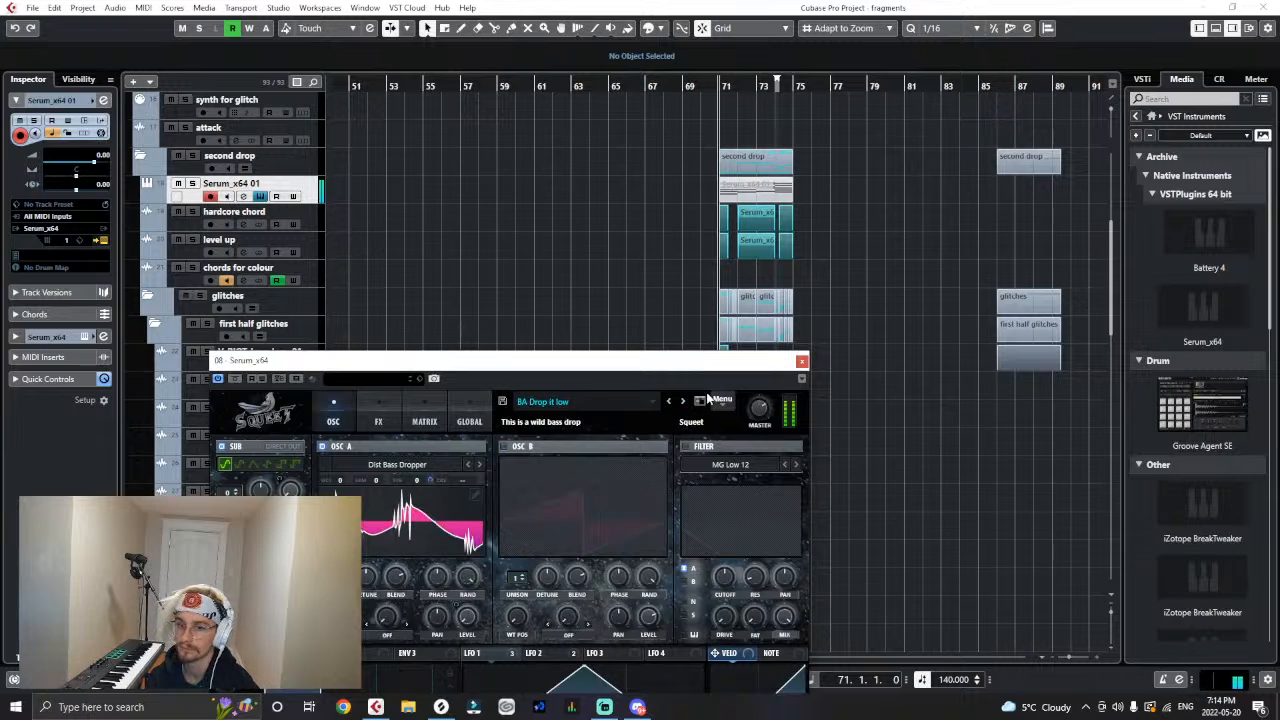
{"action": "left_click", "coordinate": [683, 401]}
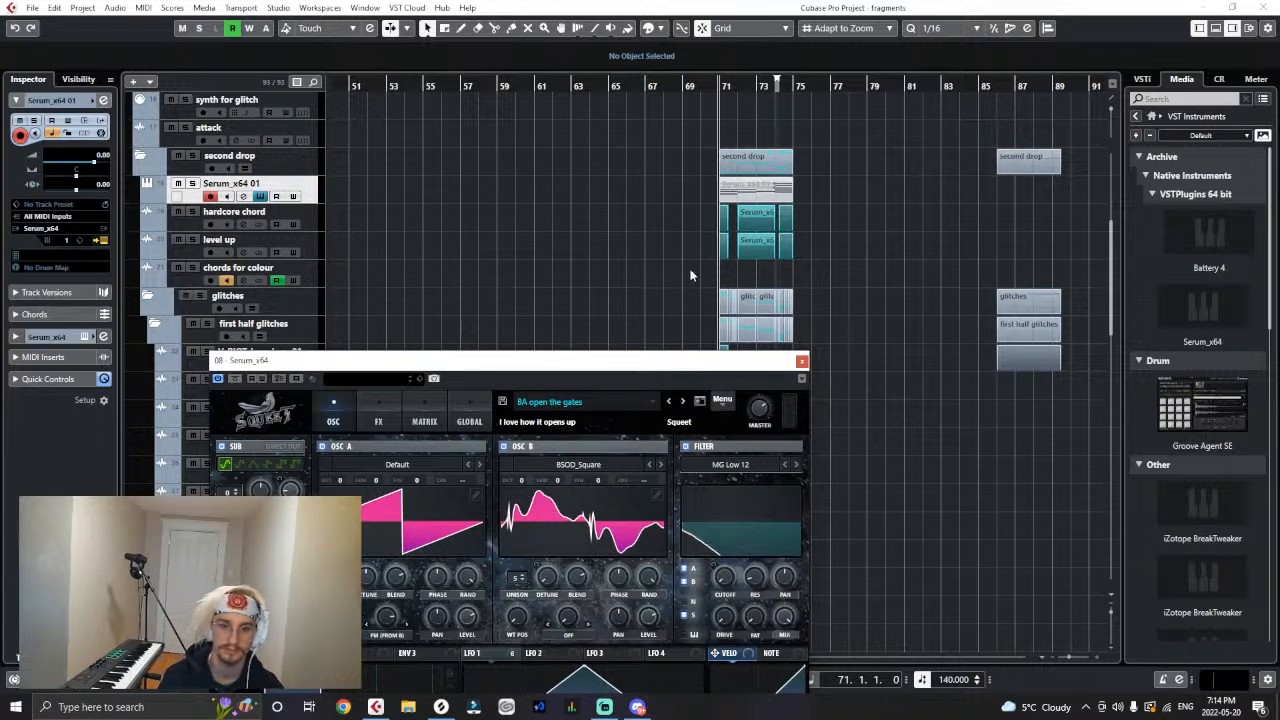
- Audition the Serum presets BA Retro through BA Simple Growl1 during playback, leave BA Simple Growl1 loaded and close Serum
{"action": "key", "text": "space"}
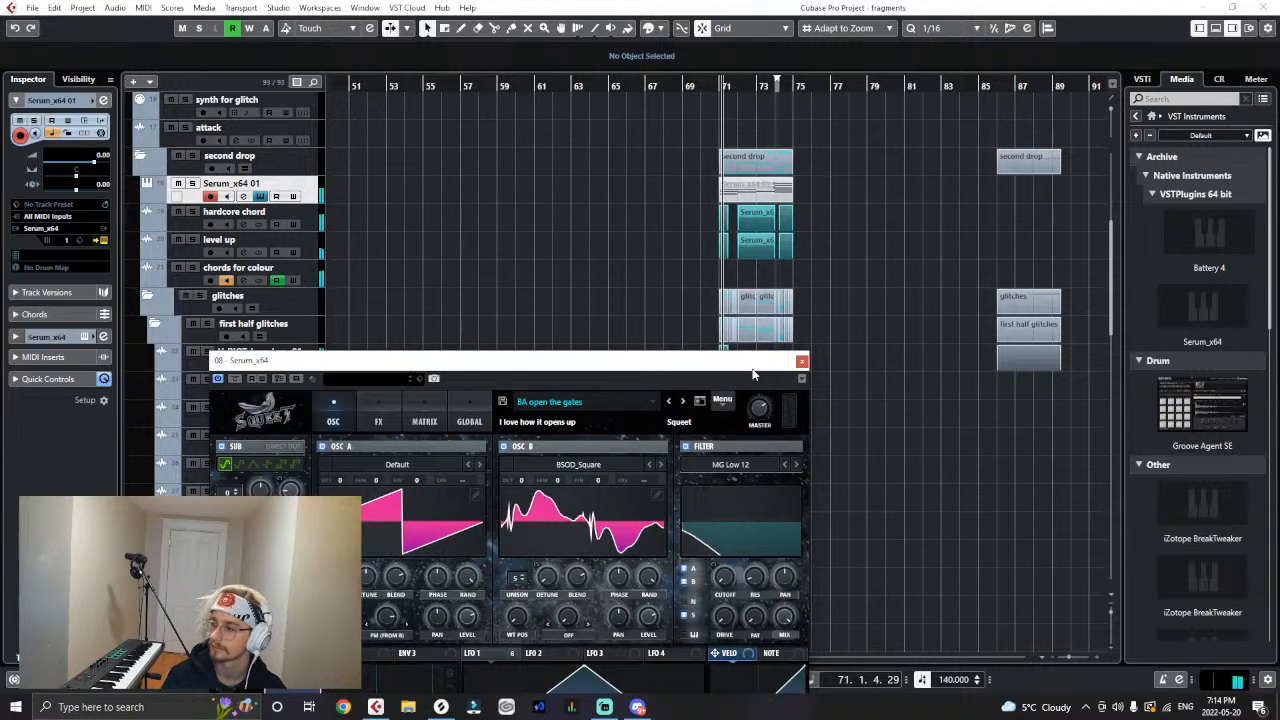
{"action": "left_click", "coordinate": [684, 402]}
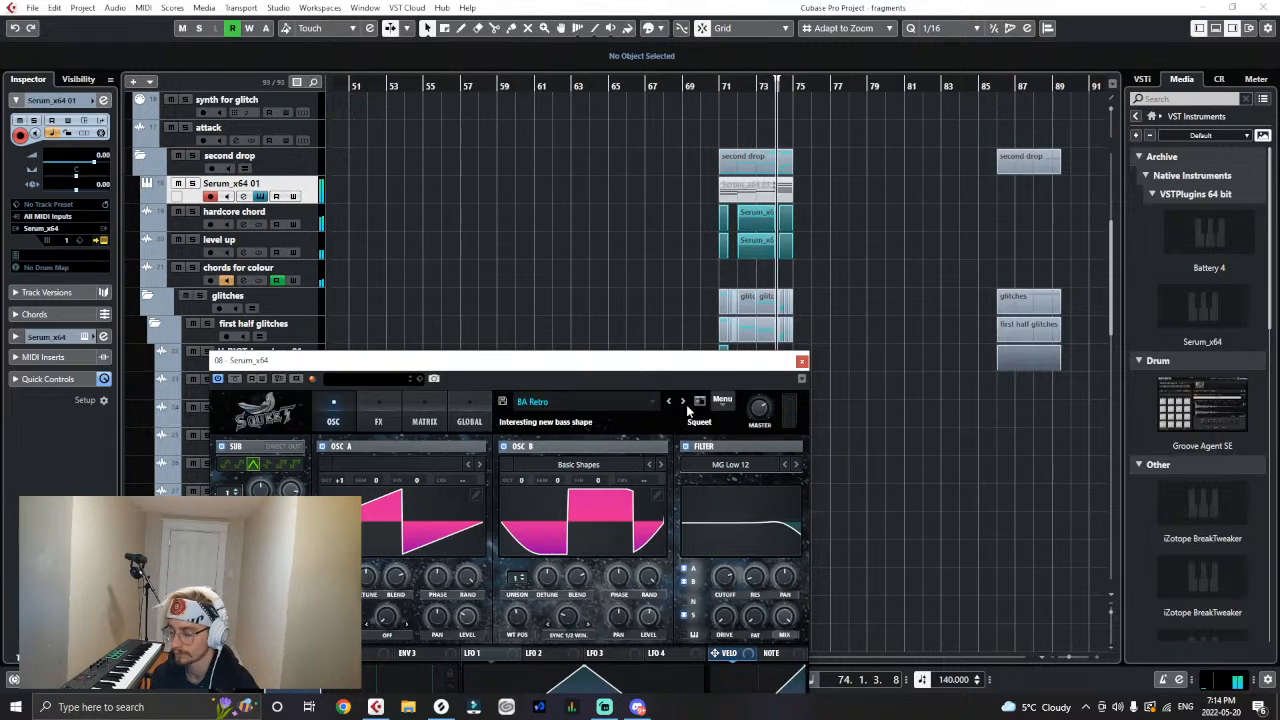
{"action": "left_click", "coordinate": [686, 404]}
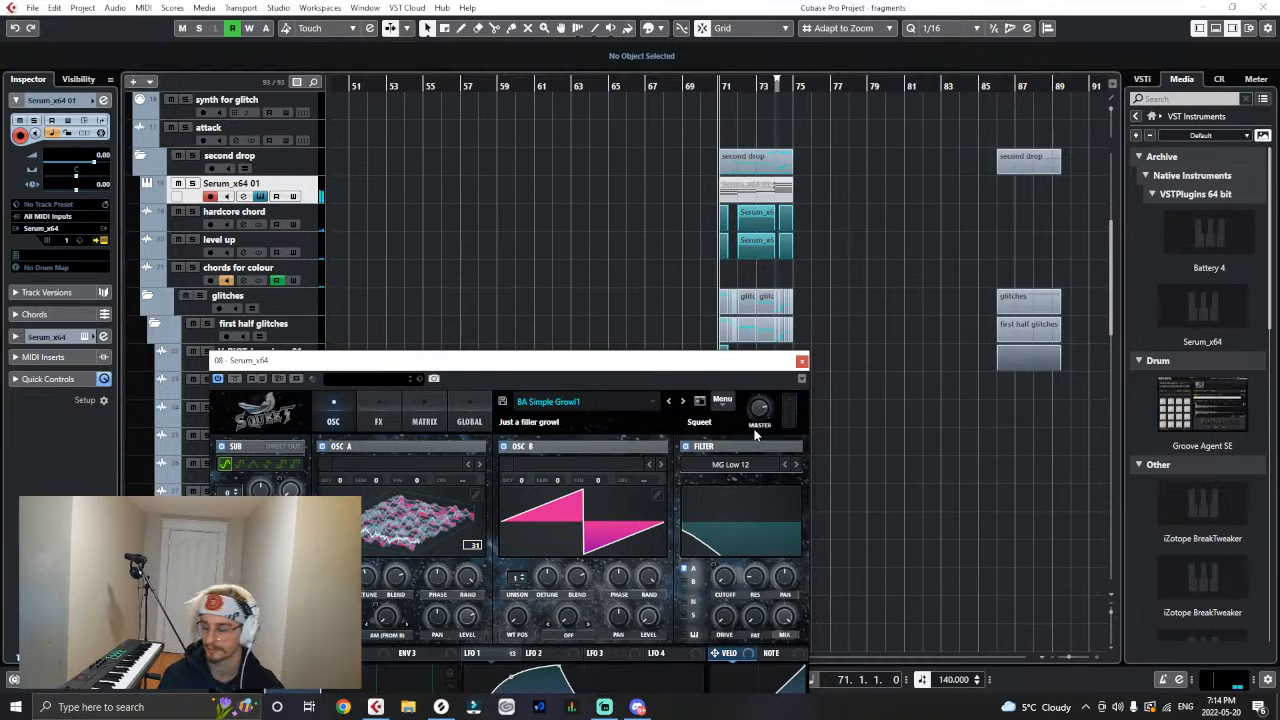
{"action": "left_click", "coordinate": [803, 362]}
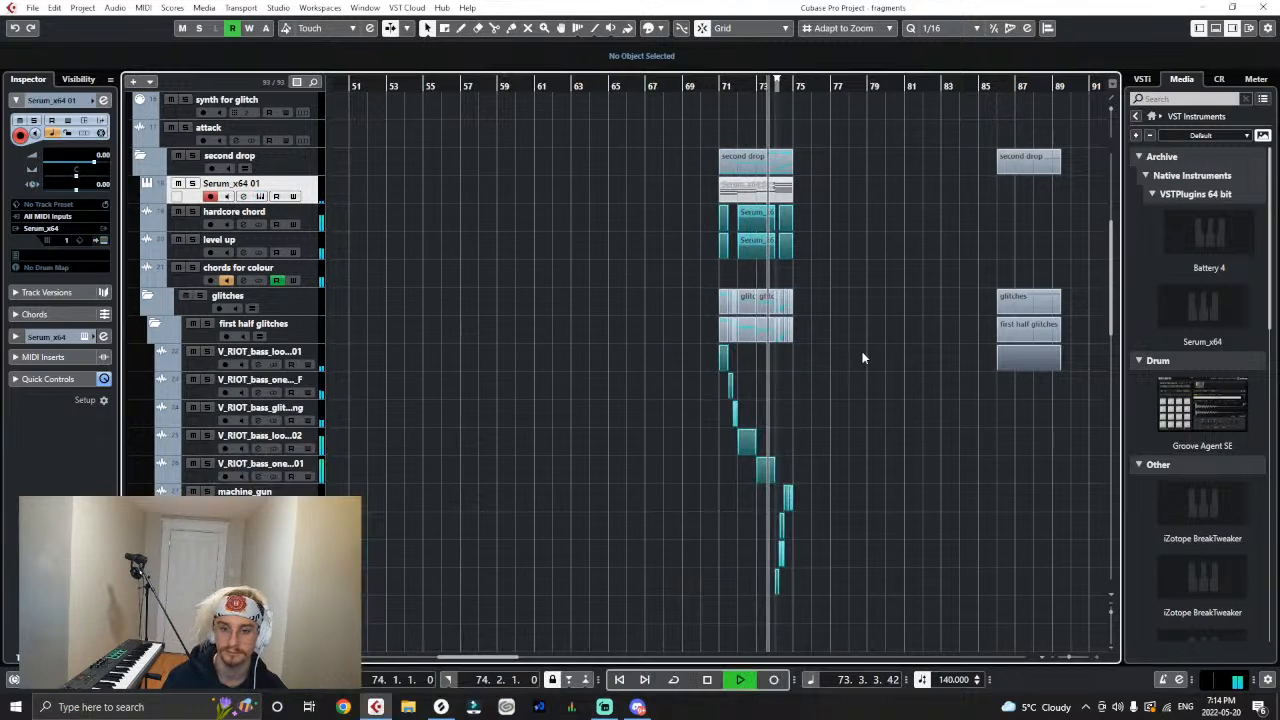
- Play from bar 71 and record a rising four-note bass line at bar 75 on the Serum_x64 01 track
{"action": "scroll", "coordinate": [862, 357], "scroll_direction": "up", "scroll_amount": 2}
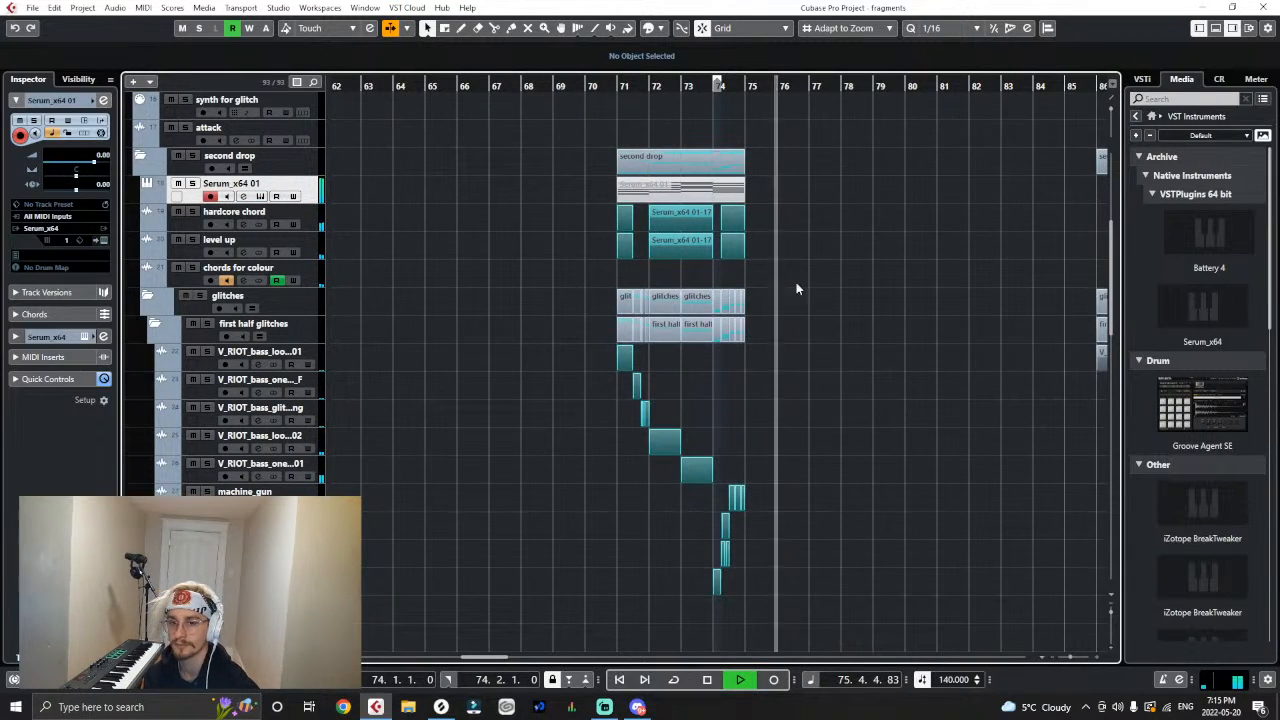
{"action": "left_click", "coordinate": [615, 89]}
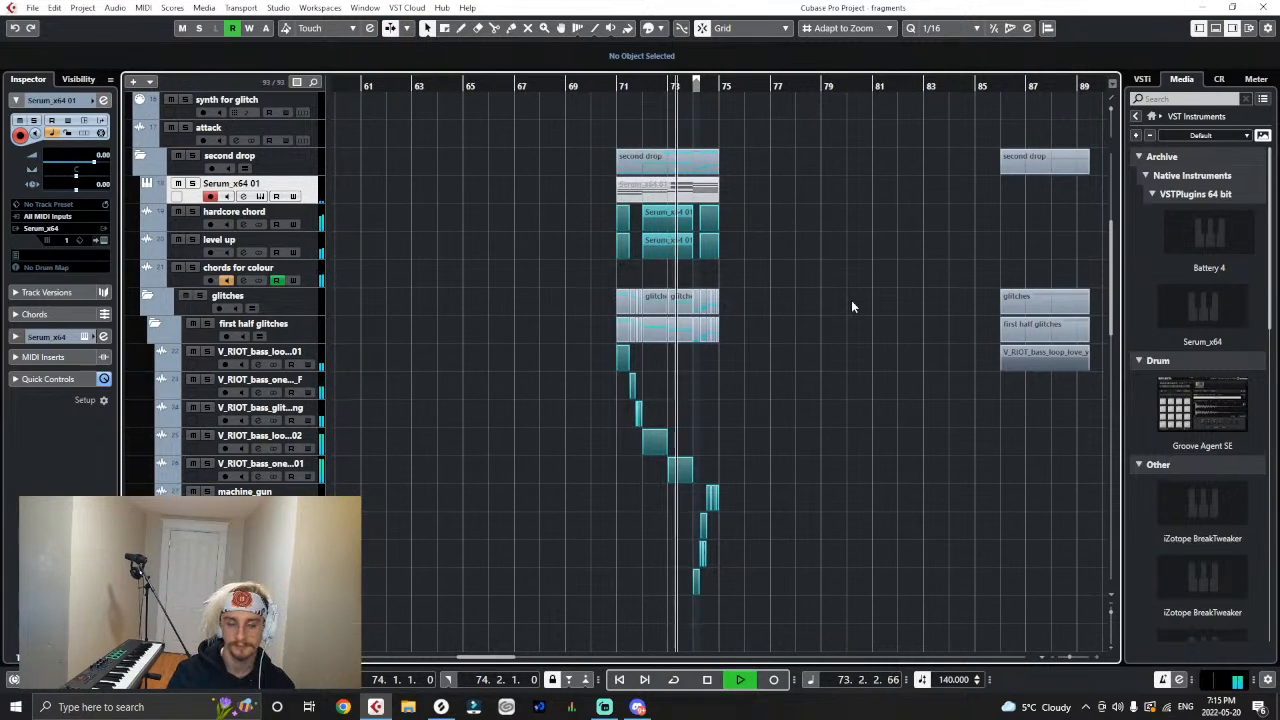
{"action": "key", "text": "KP_Multiply"}
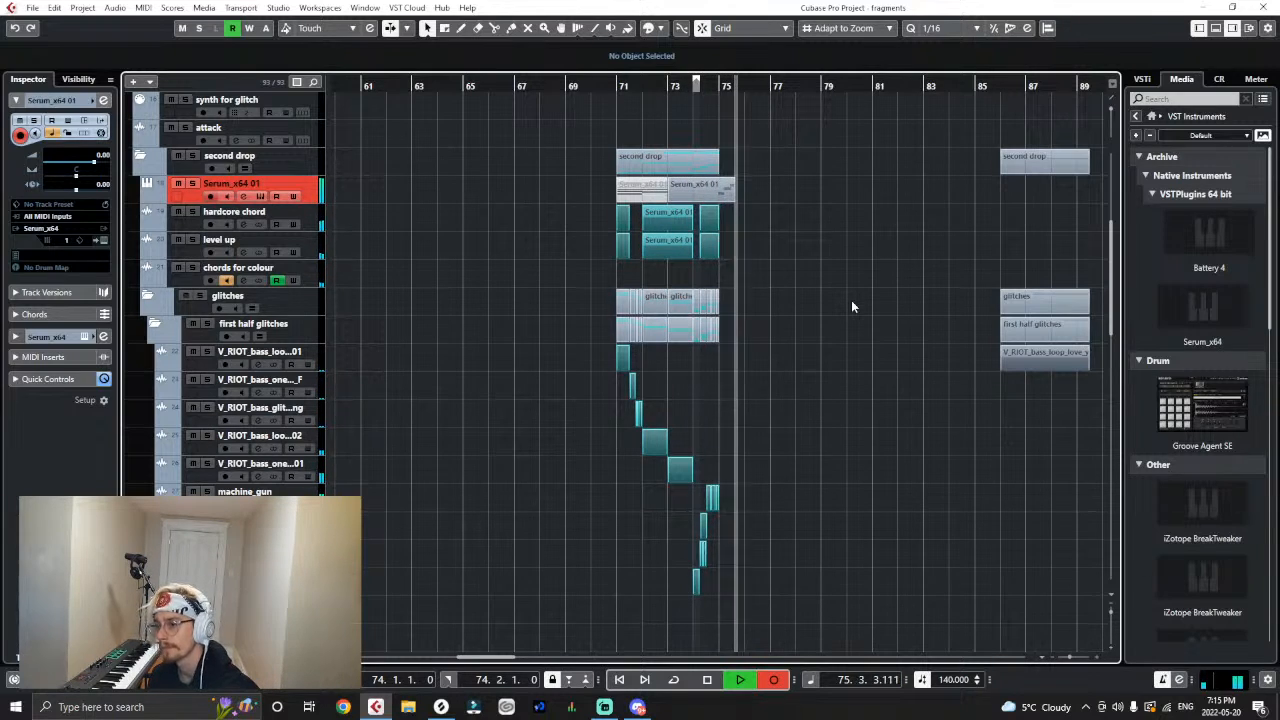
{"action": "key", "text": "space"}
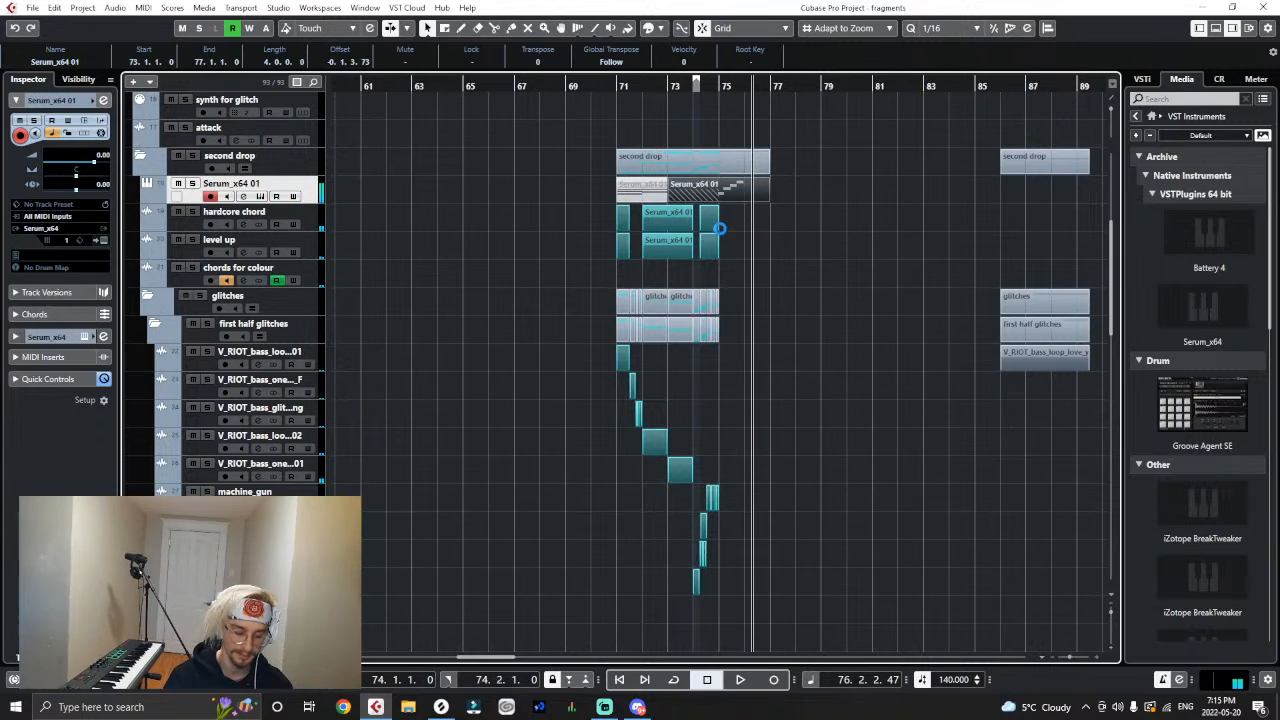
- Open the newly recorded Serum_x64 01 part in the Key Editor and place the playback cursor at bar 75
{"action": "key", "text": "h"}
{"action": "key", "text": "h"}
{"action": "double_click", "coordinate": [681, 195]}
{"action": "key", "text": "h"}
{"action": "key", "text": "h"}
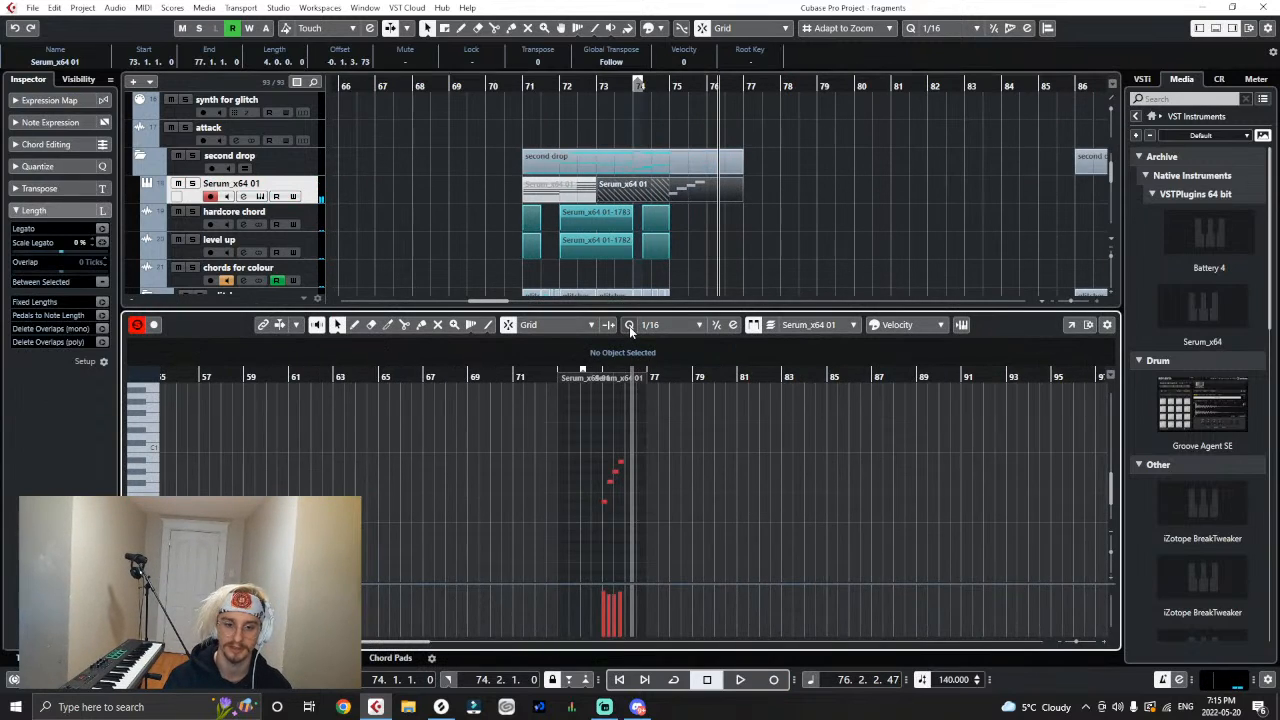
{"action": "key", "text": "h"}
{"action": "key", "text": "h"}
{"action": "key", "text": "h"}
{"action": "left_click", "coordinate": [529, 370]}
{"action": "key", "text": "h"}
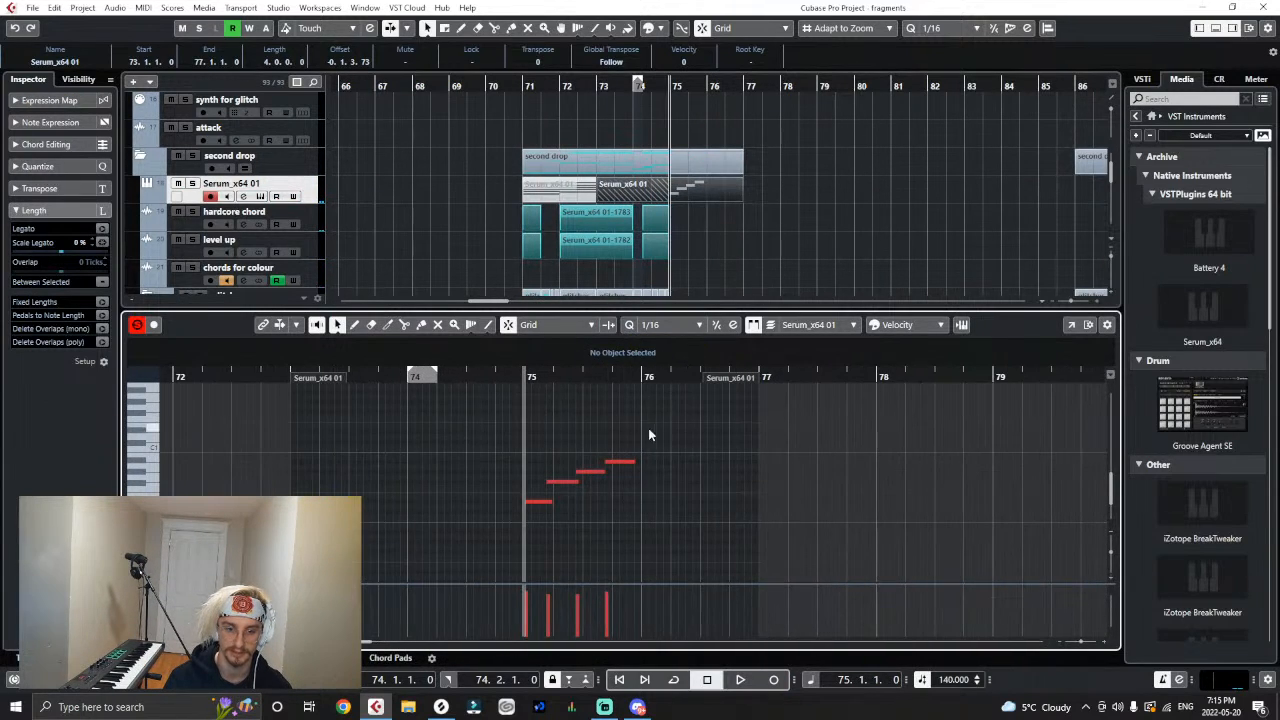
- Align the four recorded notes to the beats of bar 75, each one beat long, then close the editor and save the project
{"action": "left_click_drag", "start_coordinate": [649, 435], "coordinate": [613, 473]}
{"action": "left_click", "coordinate": [562, 503]}
{"action": "key", "text": "ctrl+a"}
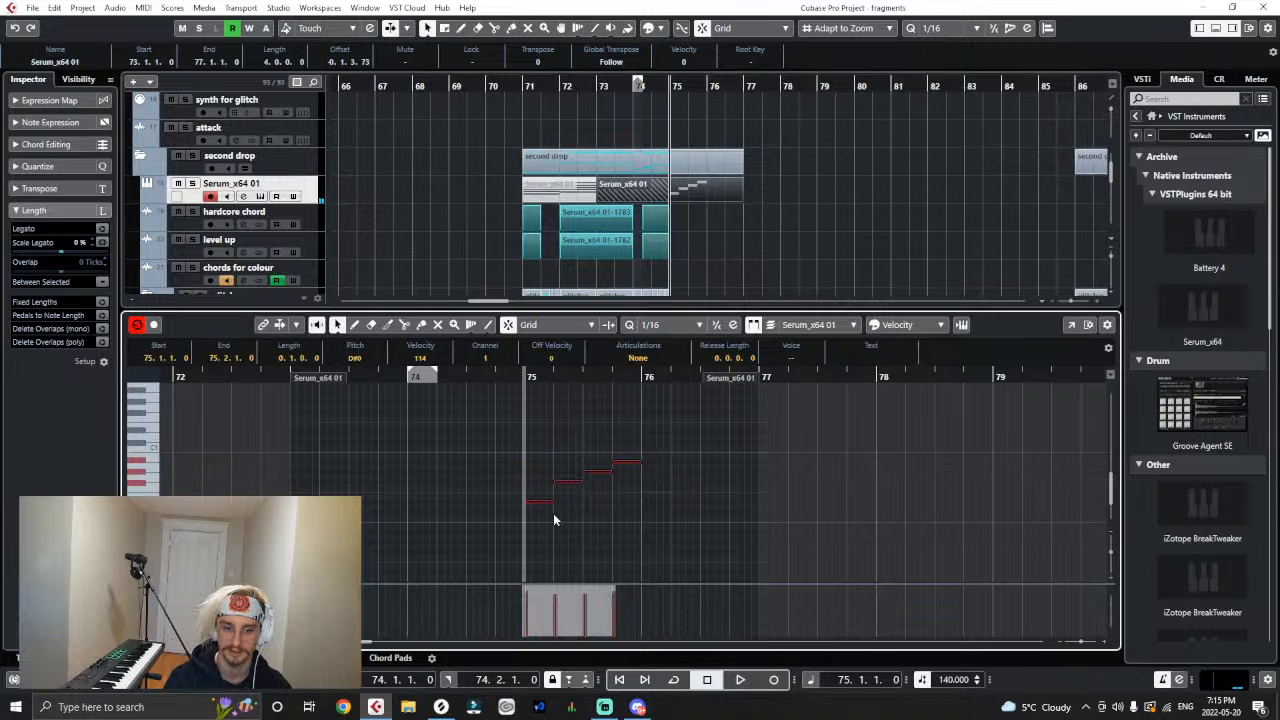
{"action": "left_click", "coordinate": [1216, 28]}
{"action": "left_click", "coordinate": [947, 253]}
{"action": "key", "text": "ctrl+s"}
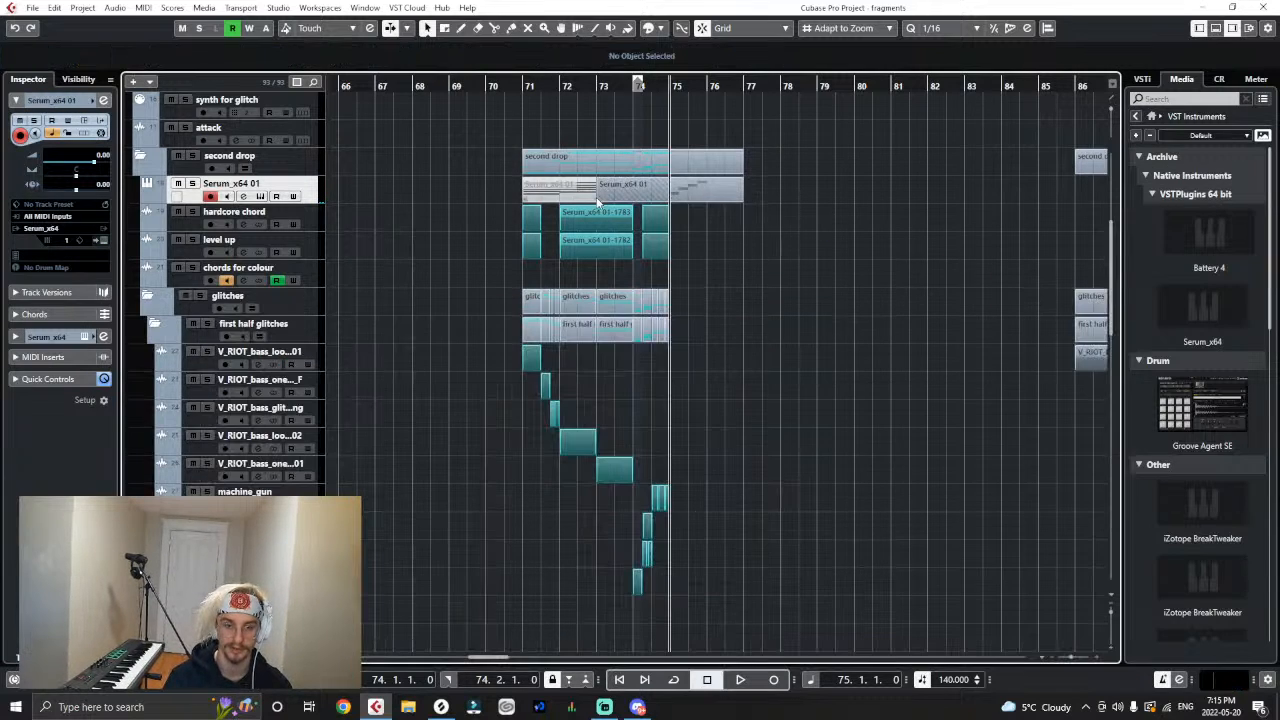
- Trim the start of the recorded Serum_x64 01 part to bar 75 and render it in place as audio
{"action": "left_click_drag", "start_coordinate": [600, 197], "coordinate": [678, 203]}
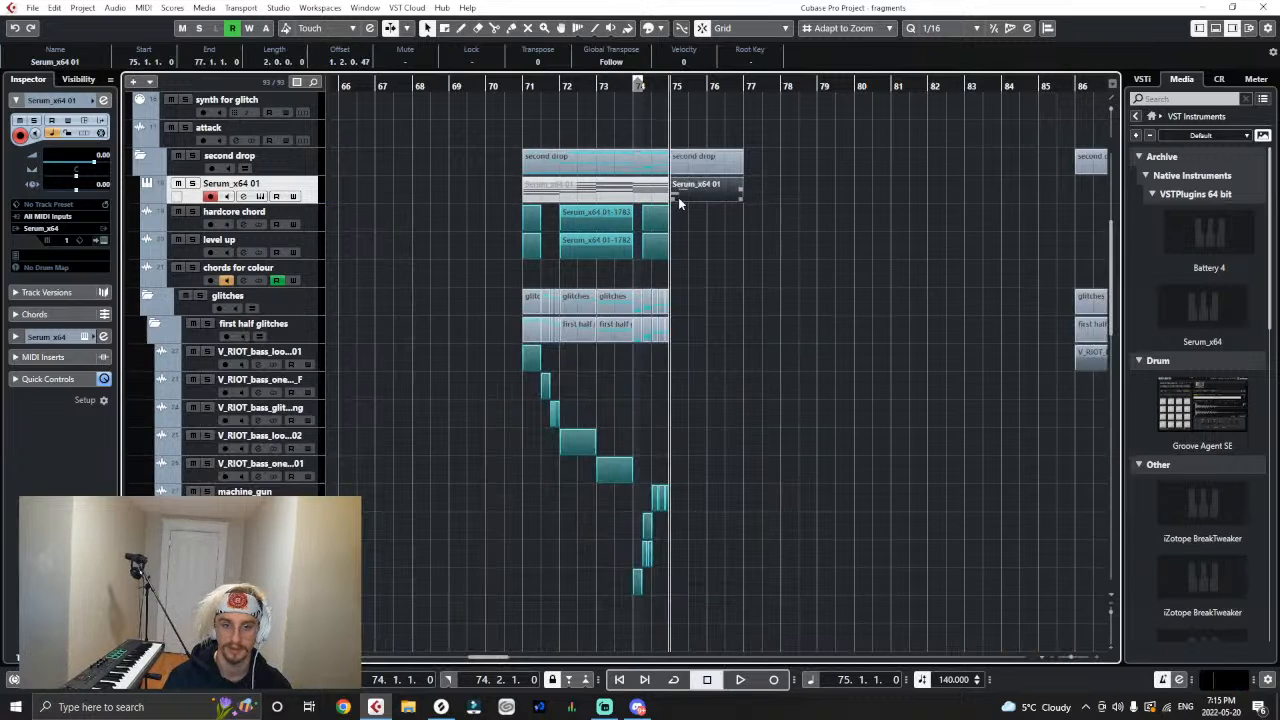
{"action": "left_click", "coordinate": [54, 7]}
{"action": "left_click", "coordinate": [273, 148]}
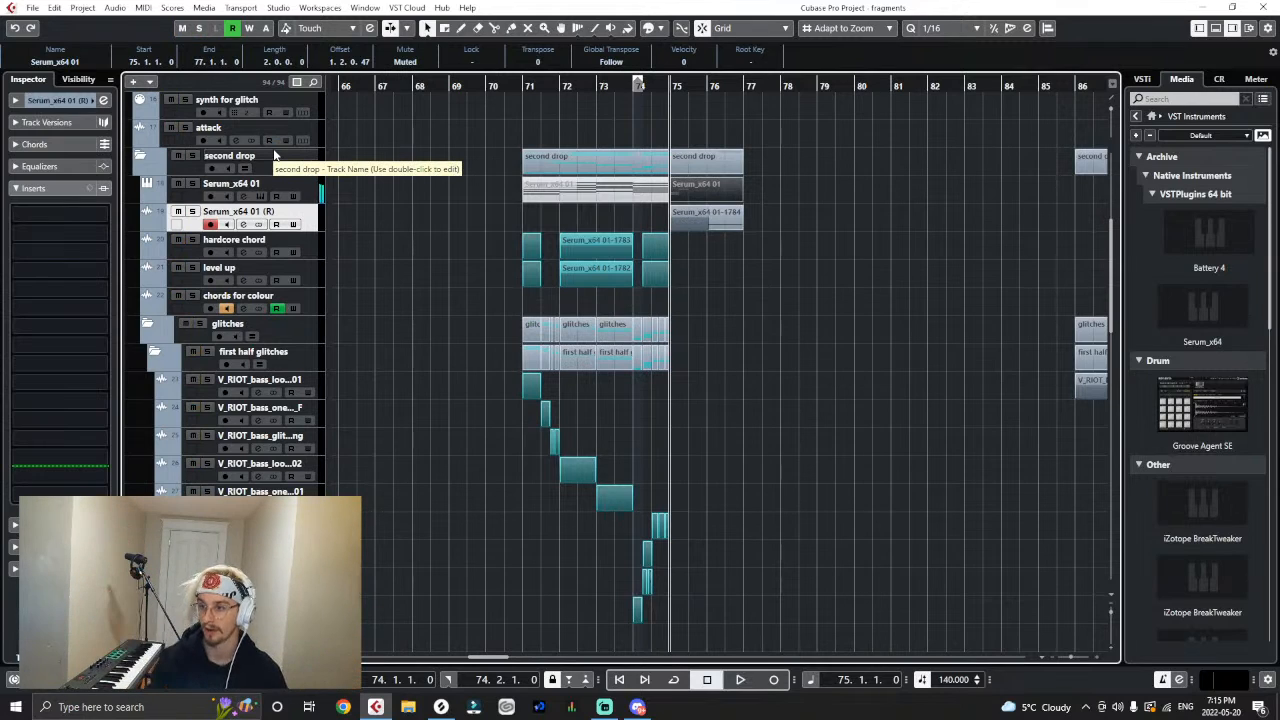
- Colour the rendered Serum audio event teal and shorten it to end at bar 76
{"action": "key", "text": "h"}
{"action": "key", "text": "h"}
{"action": "right_click", "coordinate": [780, 239]}
{"action": "left_click", "coordinate": [928, 237]}
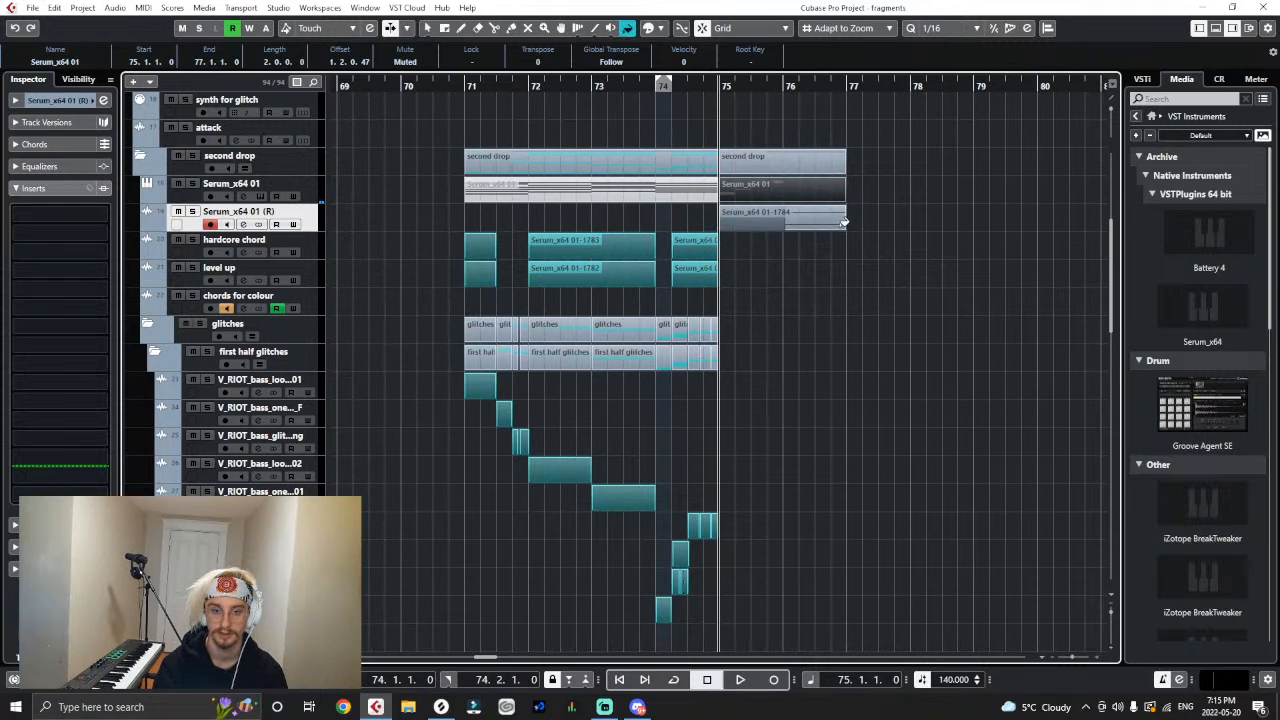
{"action": "left_click", "coordinate": [843, 222]}
{"action": "key", "text": "1"}
{"action": "left_click_drag", "start_coordinate": [845, 229], "coordinate": [778, 263]}
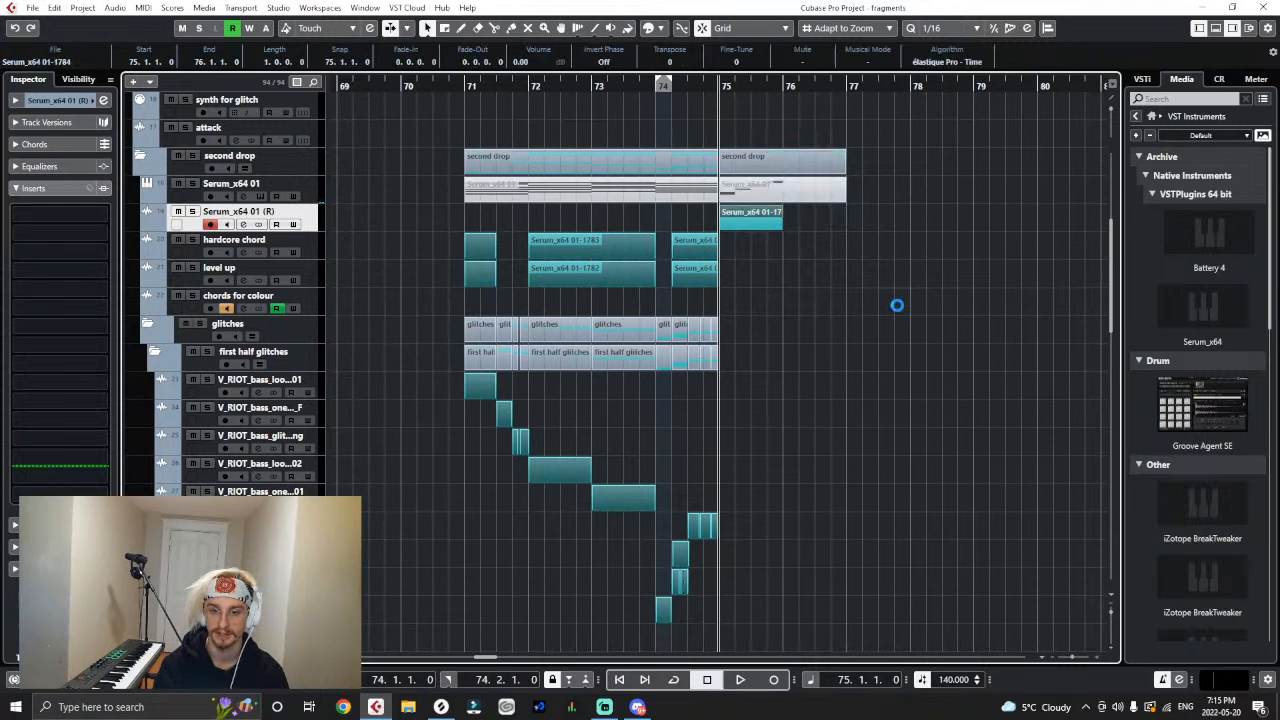
{"action": "left_click", "coordinate": [896, 312]}
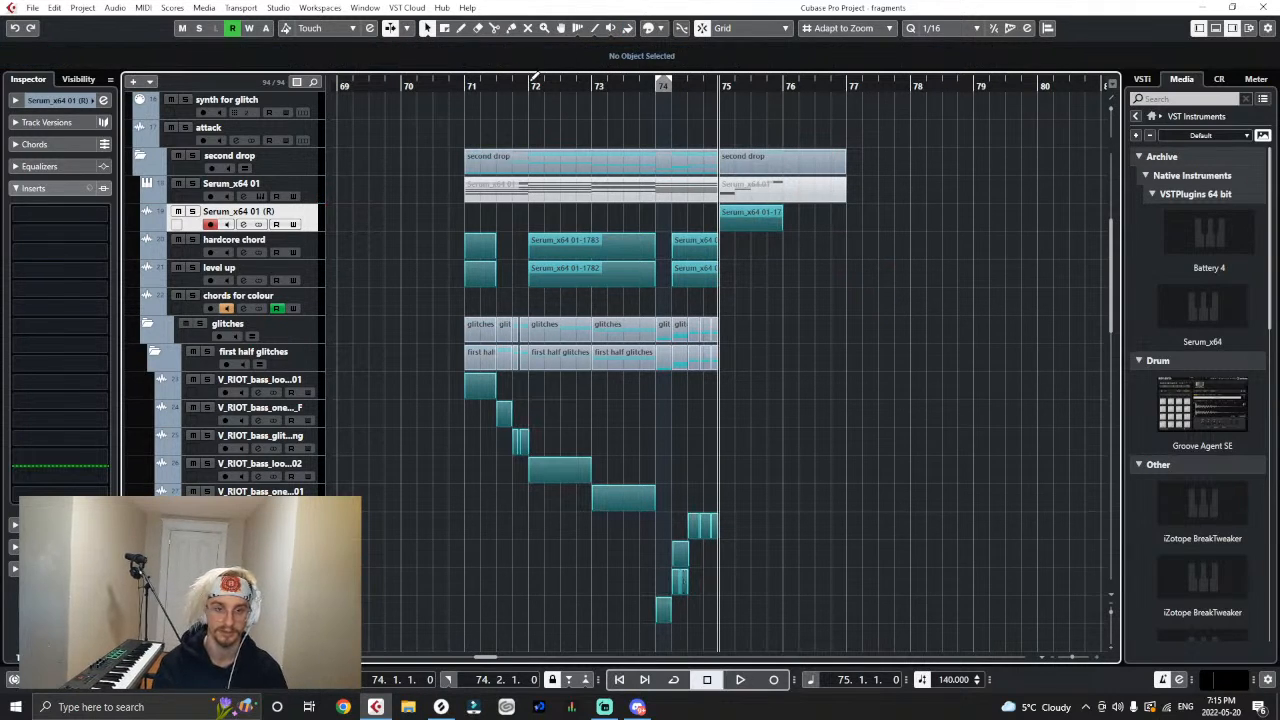
- Play from bar 73, collapse the first half glitches folder and move the Serum_x64 01 (R) track into second half glitches
{"action": "double_click", "coordinate": [591, 82]}
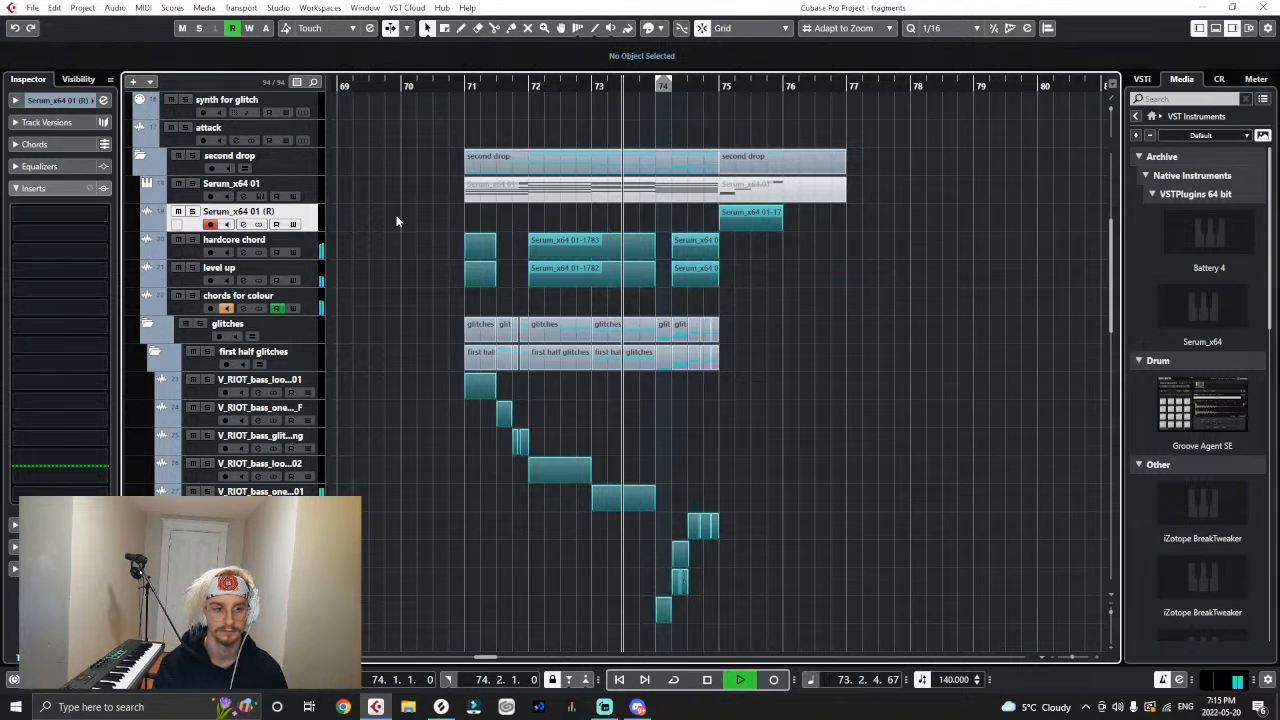
{"action": "left_click", "coordinate": [155, 352]}
{"action": "left_click_drag", "start_coordinate": [292, 327], "coordinate": [285, 381]}
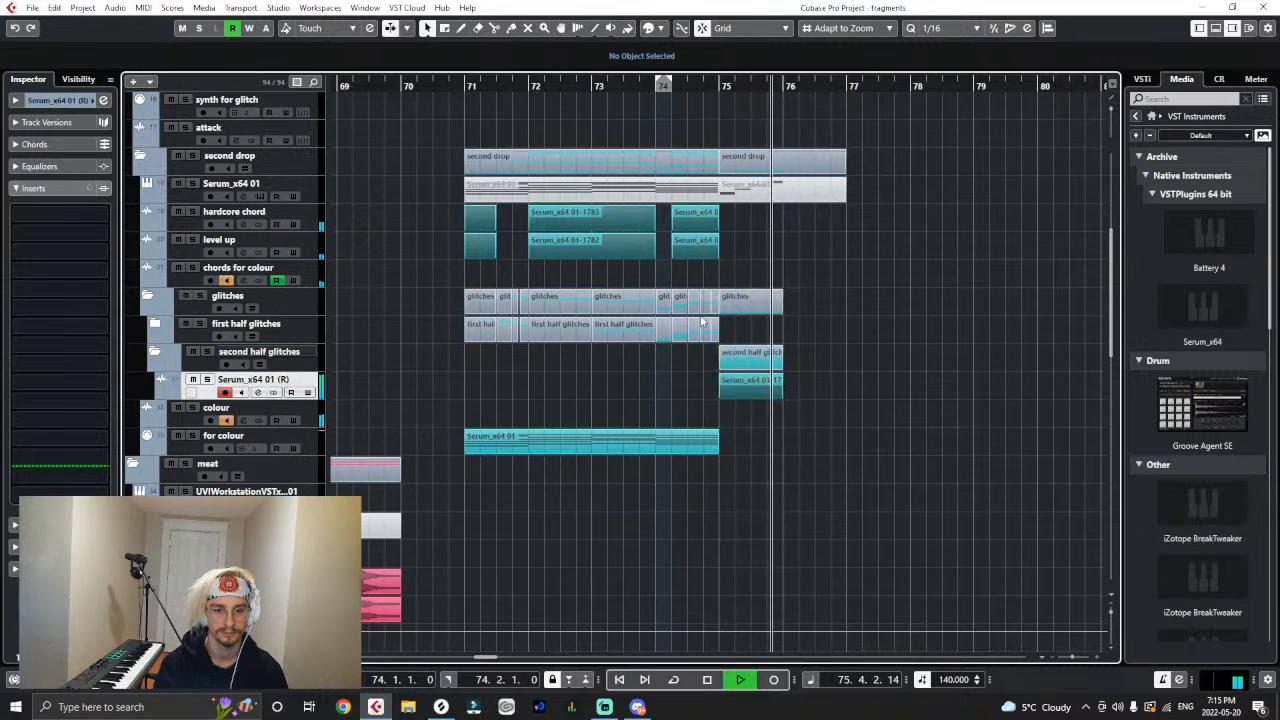
- Shift the rendered event slightly earlier to start at 74.4.4.60, extend its end to 76.1.1.0 and play it back
{"action": "key", "text": "h"}
{"action": "left_click_drag", "start_coordinate": [645, 88], "coordinate": [641, 118]}
{"action": "left_click_drag", "start_coordinate": [726, 388], "coordinate": [714, 393]}
{"action": "key", "text": "space"}
{"action": "key", "text": "g"}
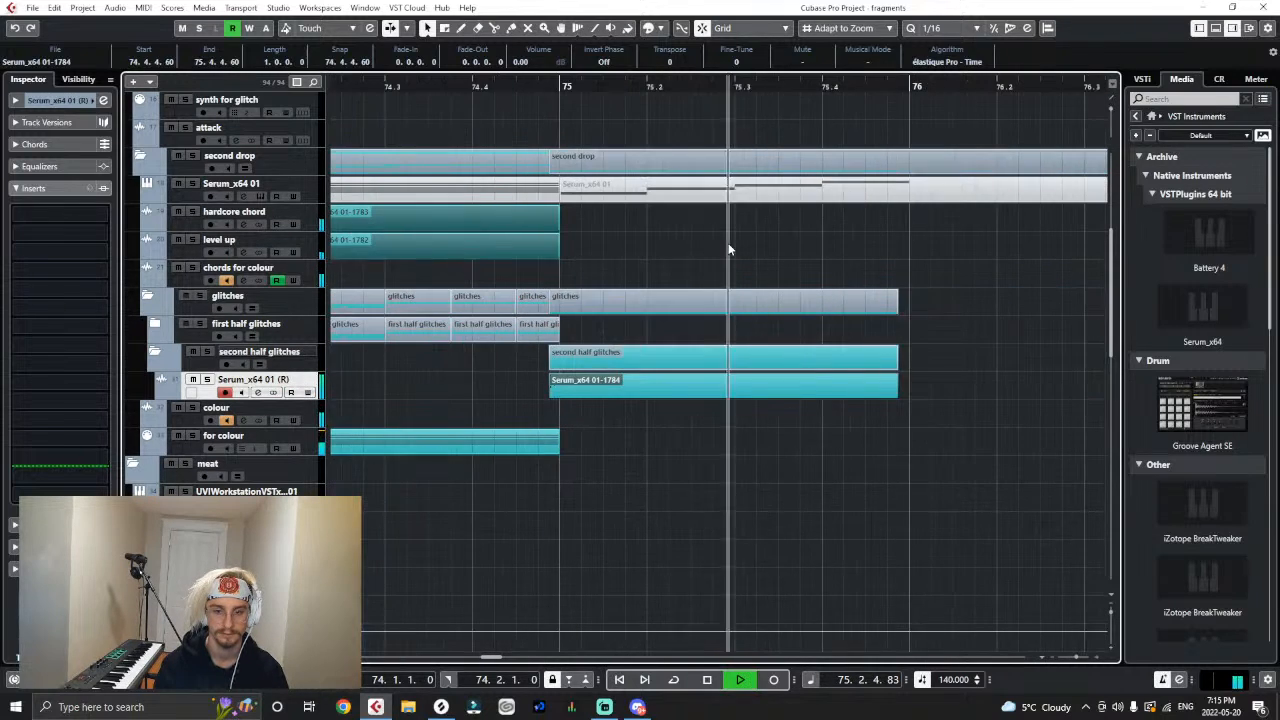
{"action": "key", "text": "g"}
{"action": "key", "text": "space"}
{"action": "left_click_drag", "start_coordinate": [778, 394], "coordinate": [791, 394]}
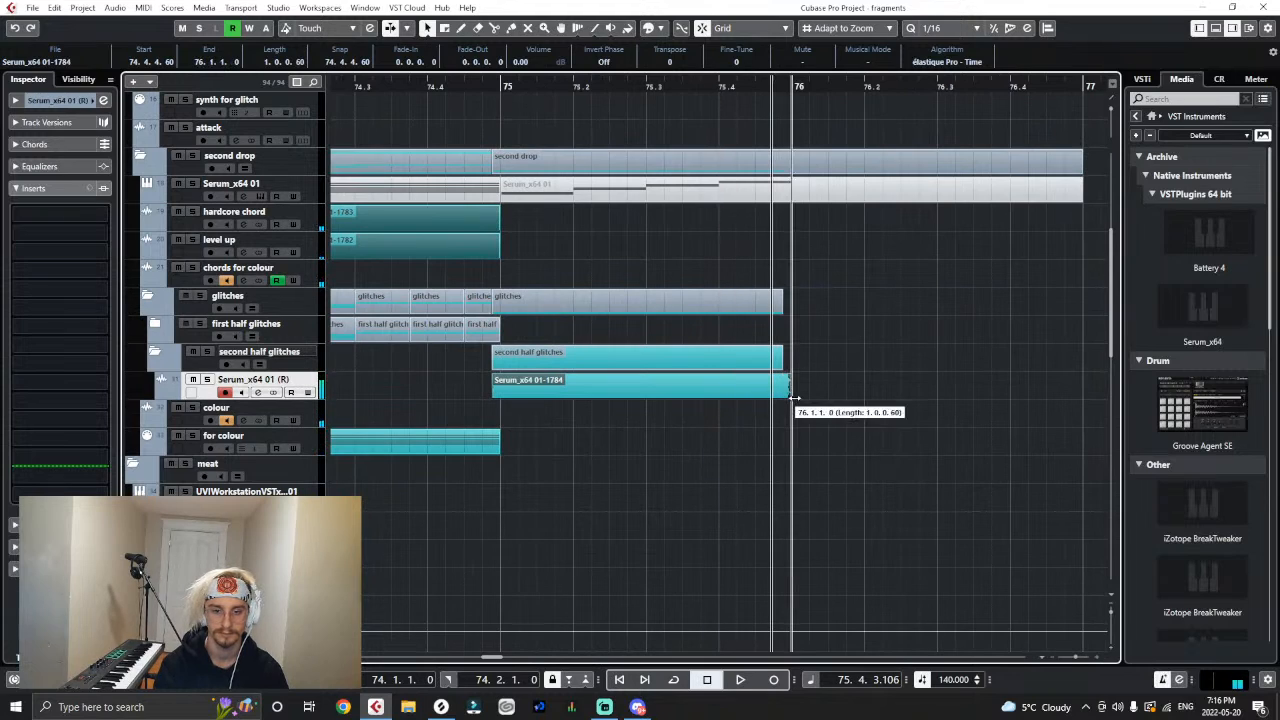
{"action": "left_click", "coordinate": [518, 132]}
{"action": "left_click", "coordinate": [498, 91]}
{"action": "key", "text": "space"}
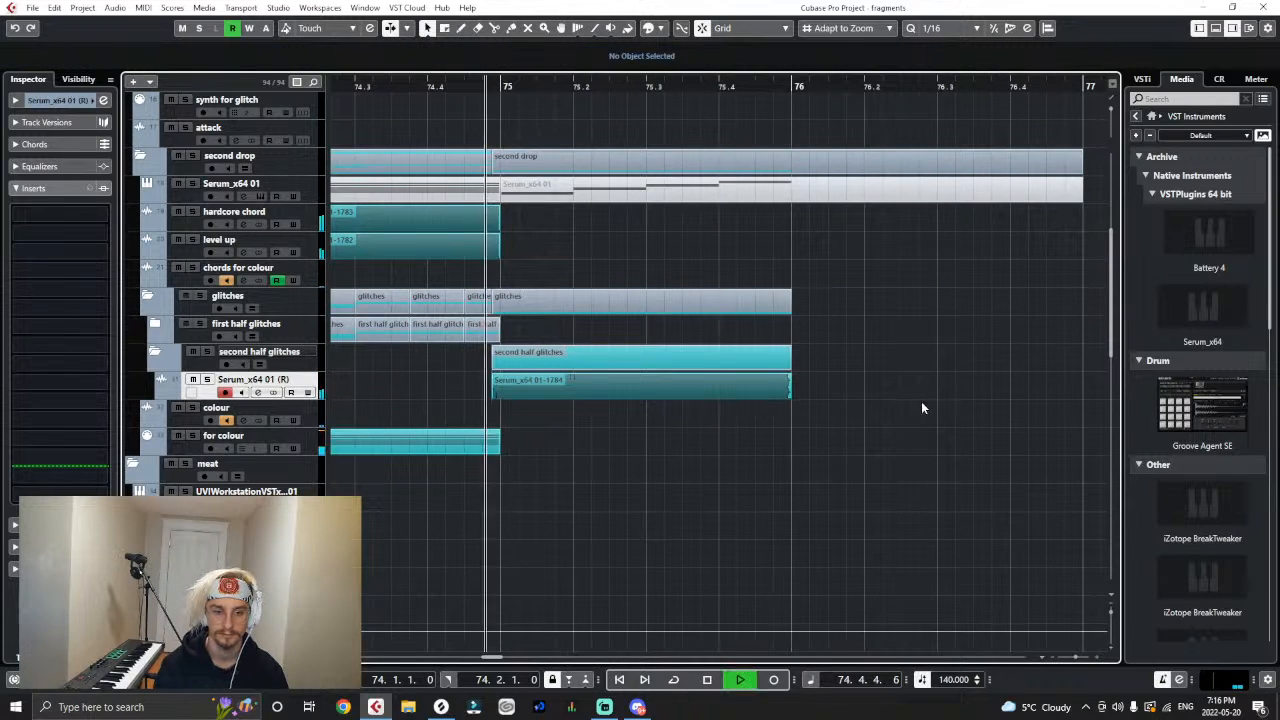
{"action": "key", "text": "space"}
- Split the rendered event at beats 2, 3 and 4 of bar 75 and trim every slice to end half a beat in
{"action": "right_click", "coordinate": [578, 392]}
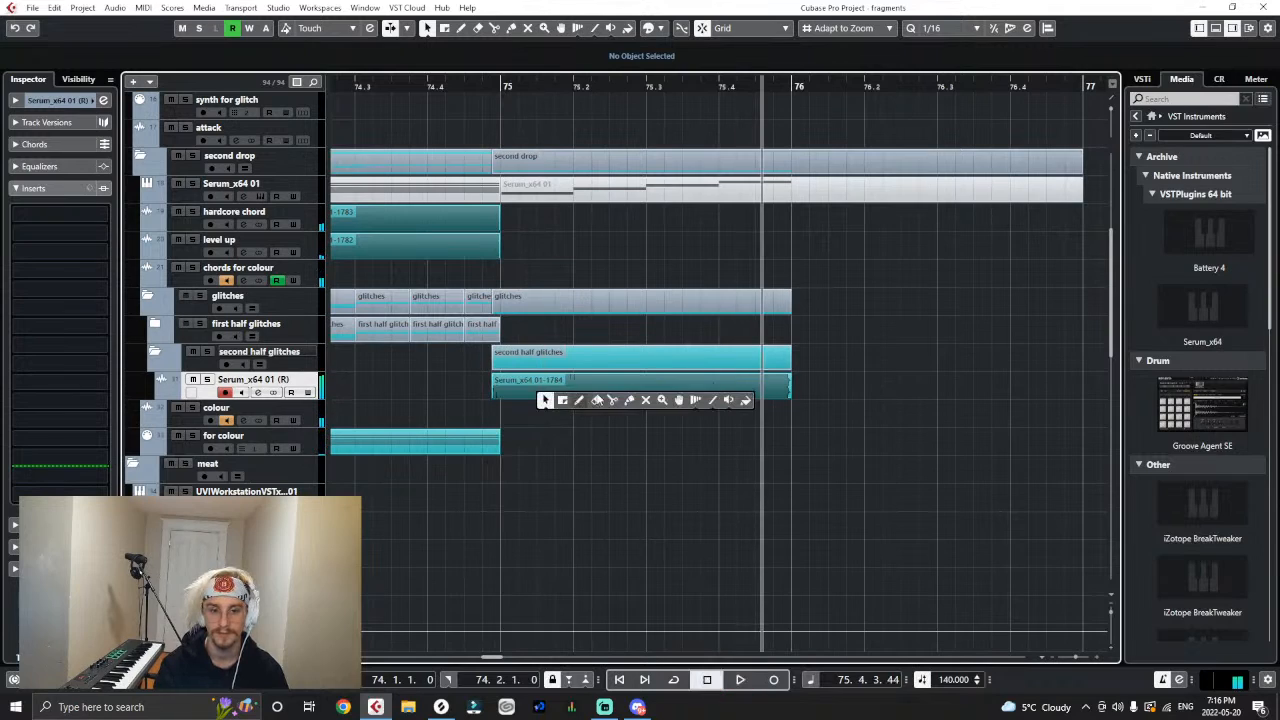
{"action": "left_click", "coordinate": [581, 400]}
{"action": "left_click", "coordinate": [574, 392]}
{"action": "left_click", "coordinate": [648, 391]}
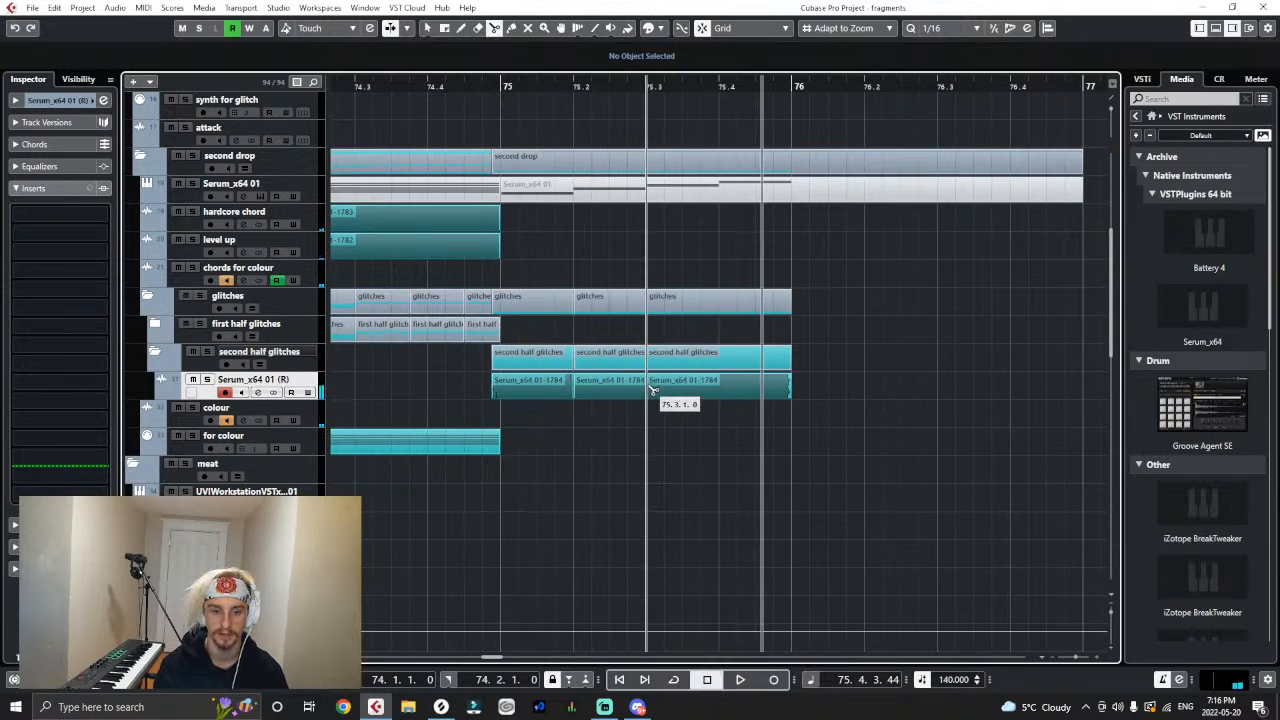
{"action": "left_click", "coordinate": [718, 392]}
{"action": "right_click", "coordinate": [822, 452]}
{"action": "left_click", "coordinate": [832, 463]}
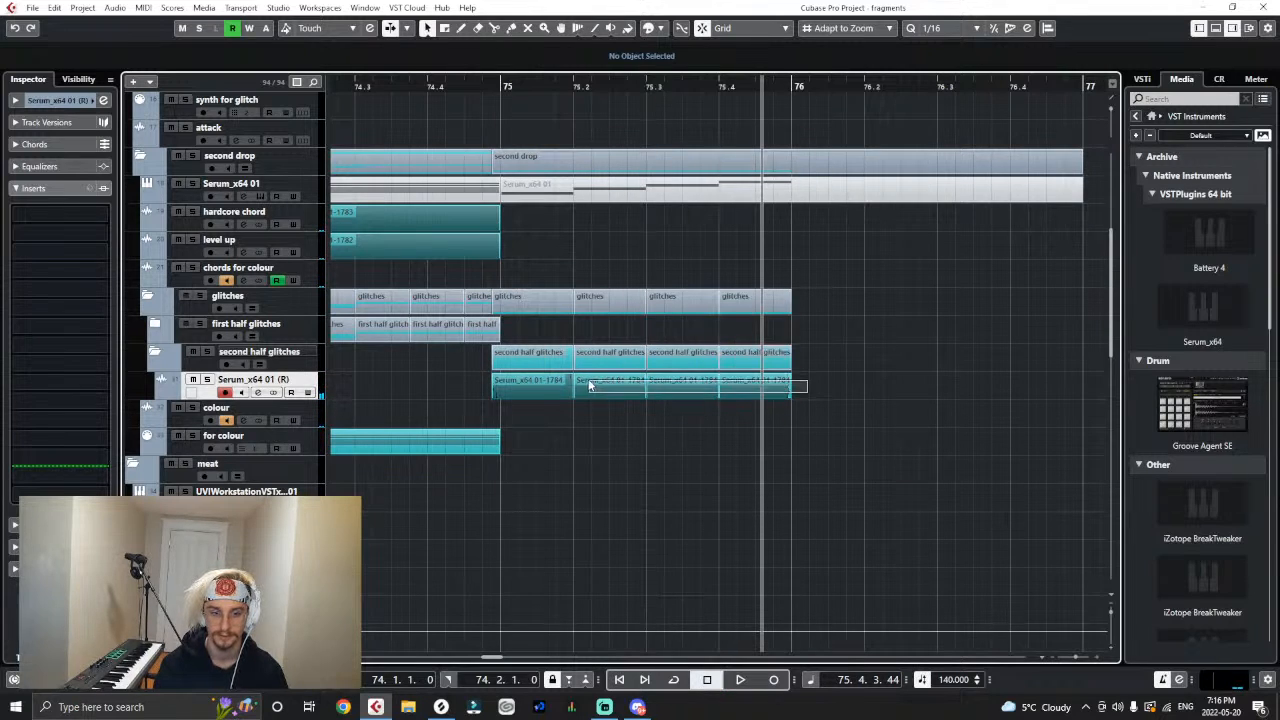
{"action": "left_click_drag", "start_coordinate": [590, 386], "coordinate": [536, 394]}
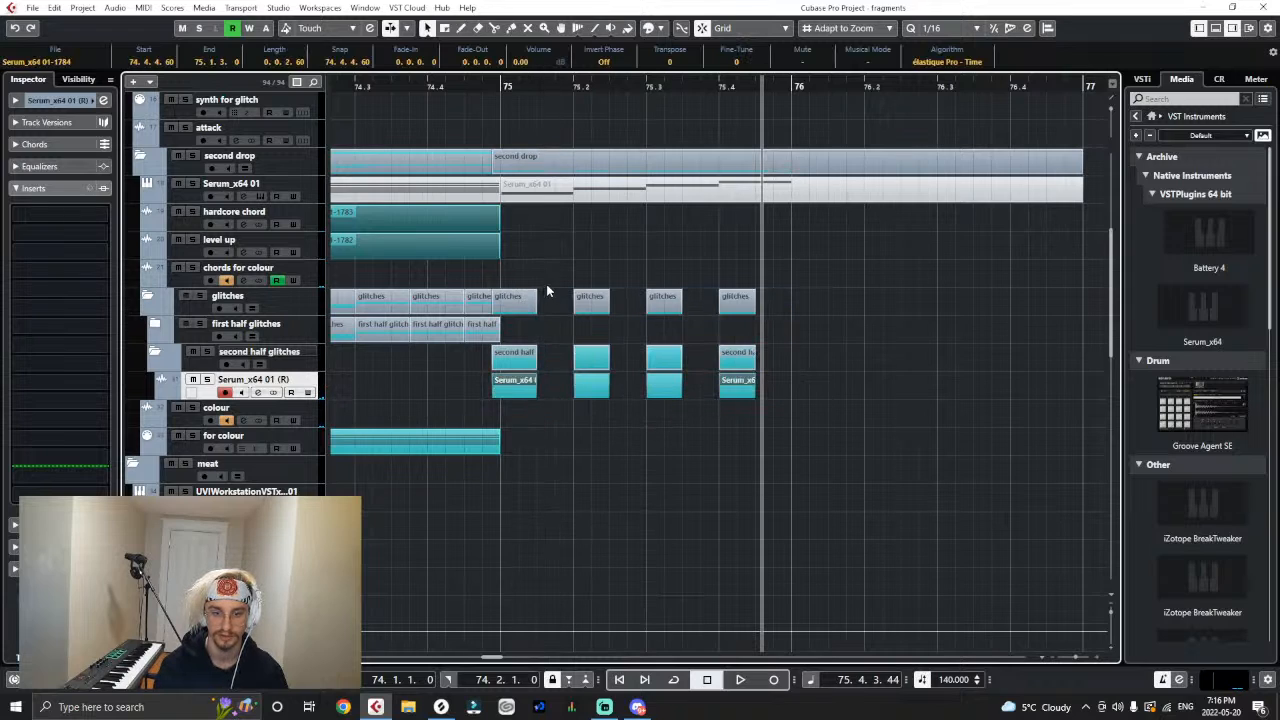
- Play back the sliced bass hits from bar 75 and place the playback cursor at 72.4.1.0
{"action": "left_click", "coordinate": [491, 83]}
{"action": "left_click", "coordinate": [856, 440]}
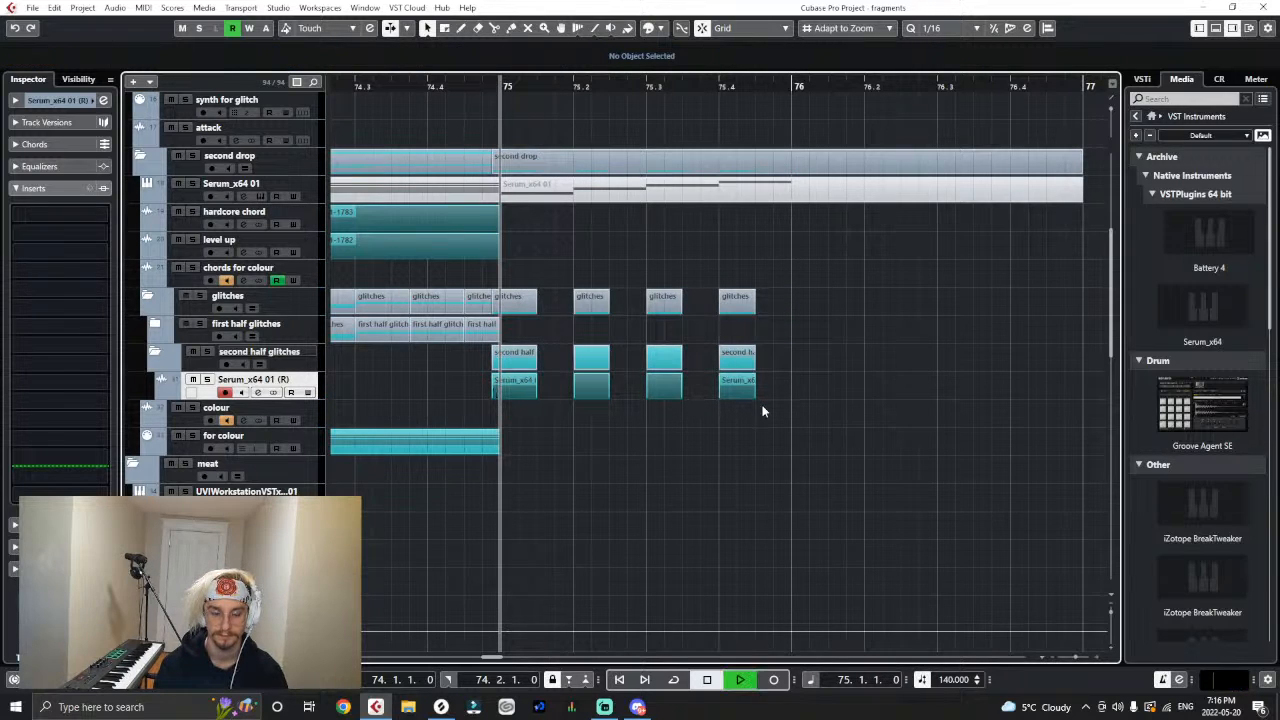
{"action": "key", "text": "space"}
{"action": "key", "text": "g"}
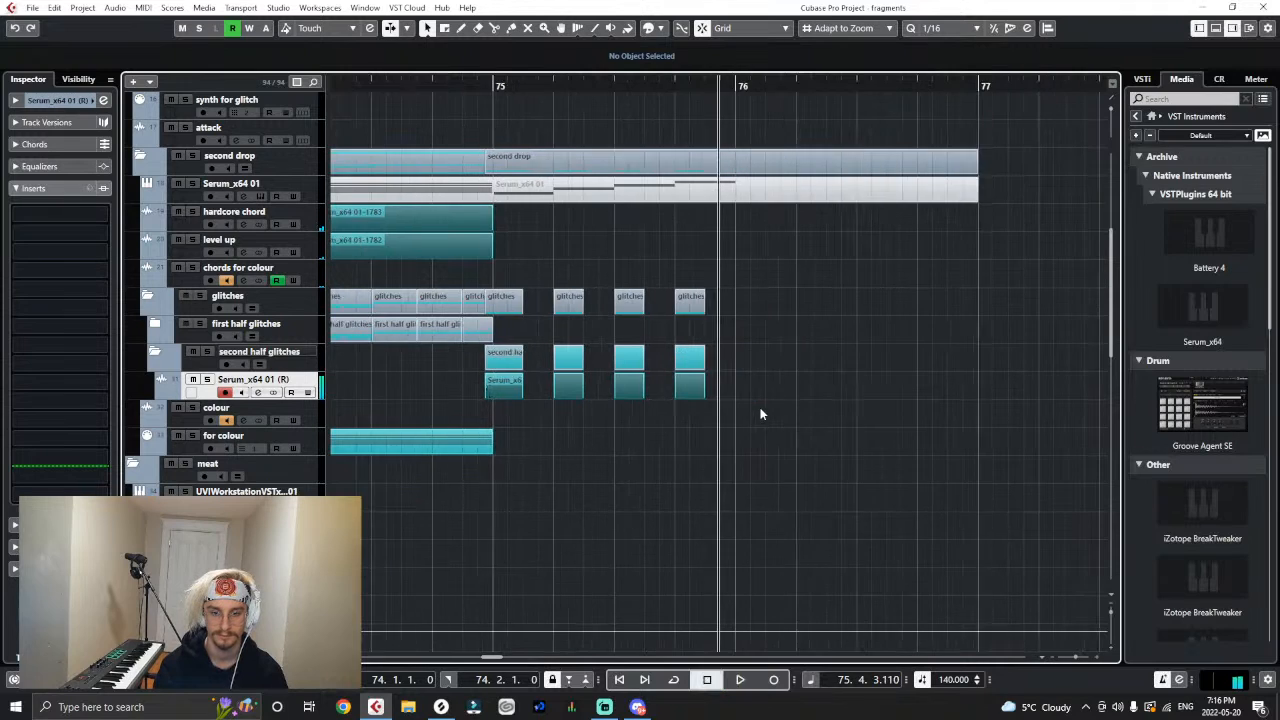
{"action": "key", "text": "g"}
{"action": "key", "text": "g"}
{"action": "key", "text": "g"}
{"action": "key", "text": "g"}
{"action": "left_click_drag", "start_coordinate": [456, 90], "coordinate": [346, 88]}
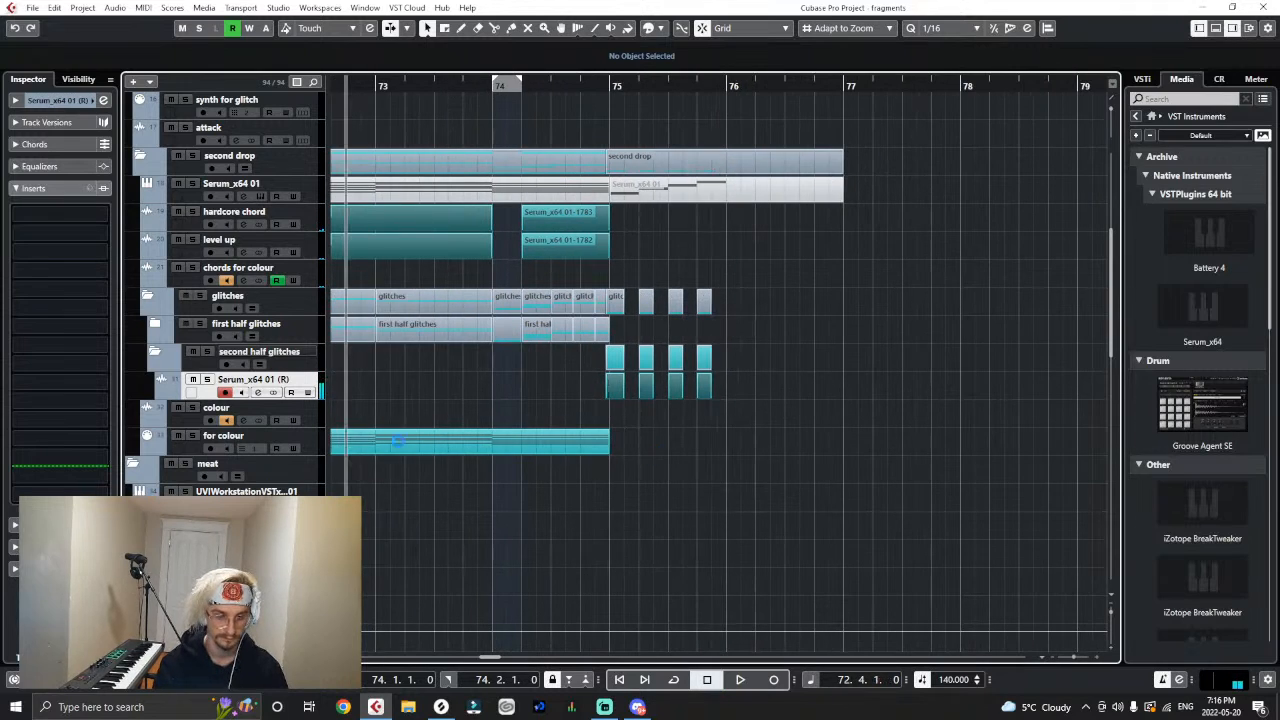
- Show the Serum_x64 01 (R) track's sends and duplicate the "for colour" MIDI part to start at bar 75
{"action": "key", "text": "space"}
{"action": "left_click", "coordinate": [17, 188]}
{"action": "left_click", "coordinate": [17, 209]}
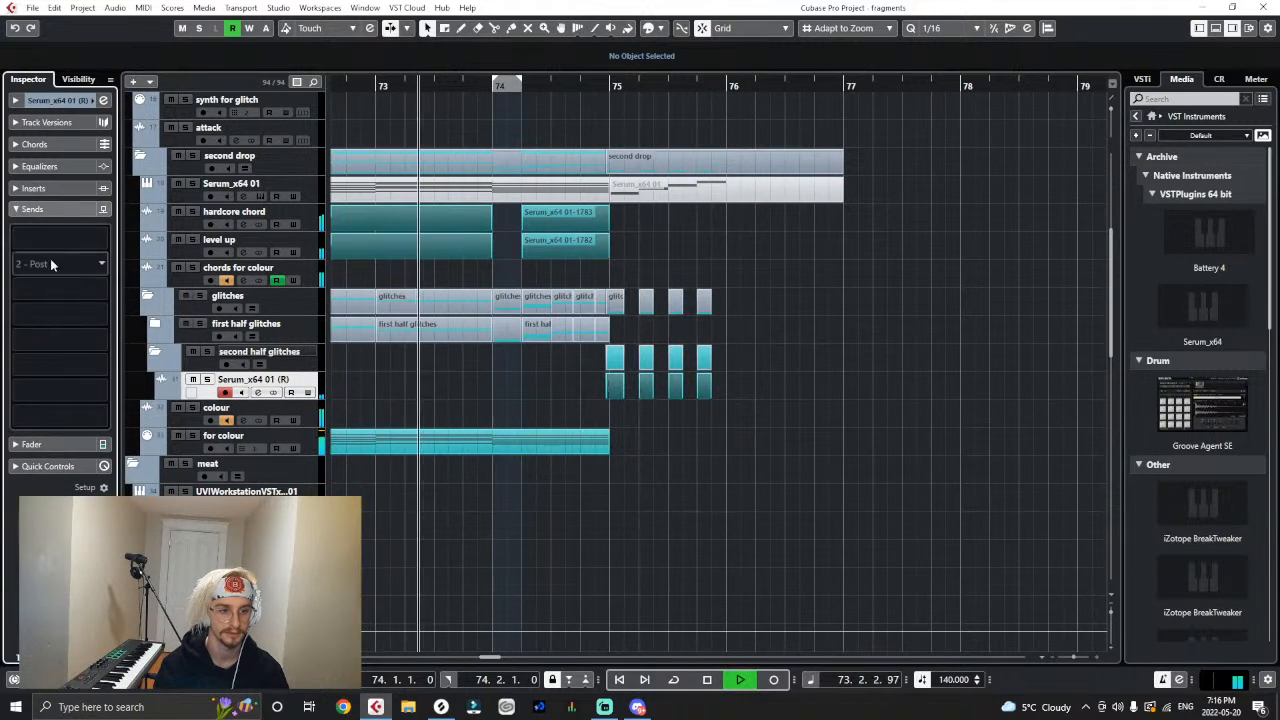
{"action": "key", "text": "space"}
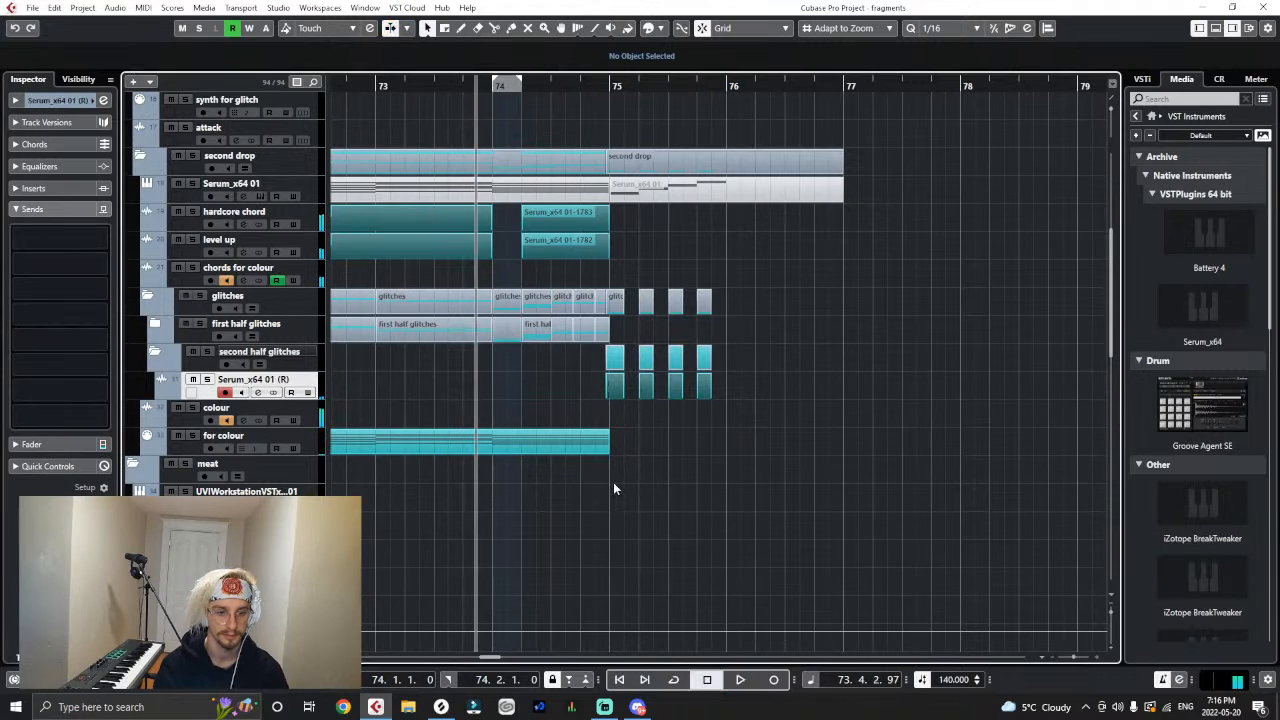
{"action": "left_click", "coordinate": [531, 453]}
{"action": "key", "text": "ctrl+d"}
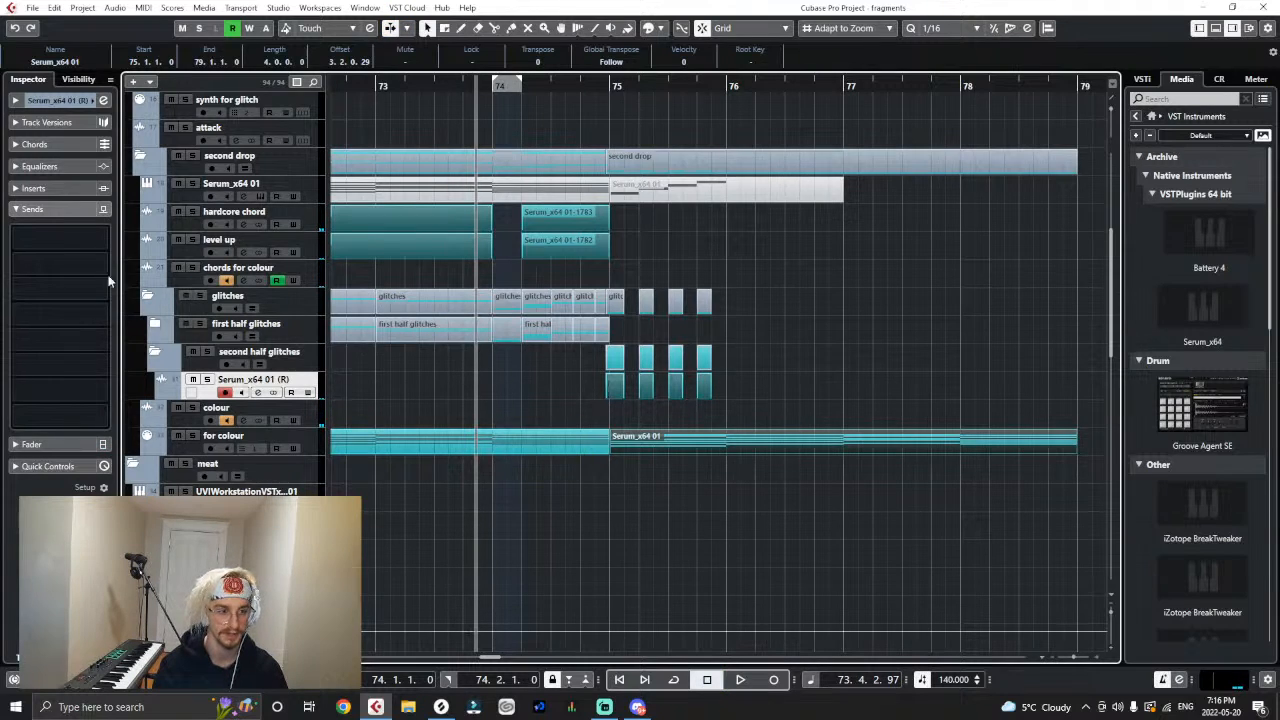
- Add a send from the Serum_x64 01 (R) track to the colour output and set its level to -2.95
{"action": "left_click", "coordinate": [55, 240]}
{"action": "type", "text": "col"}
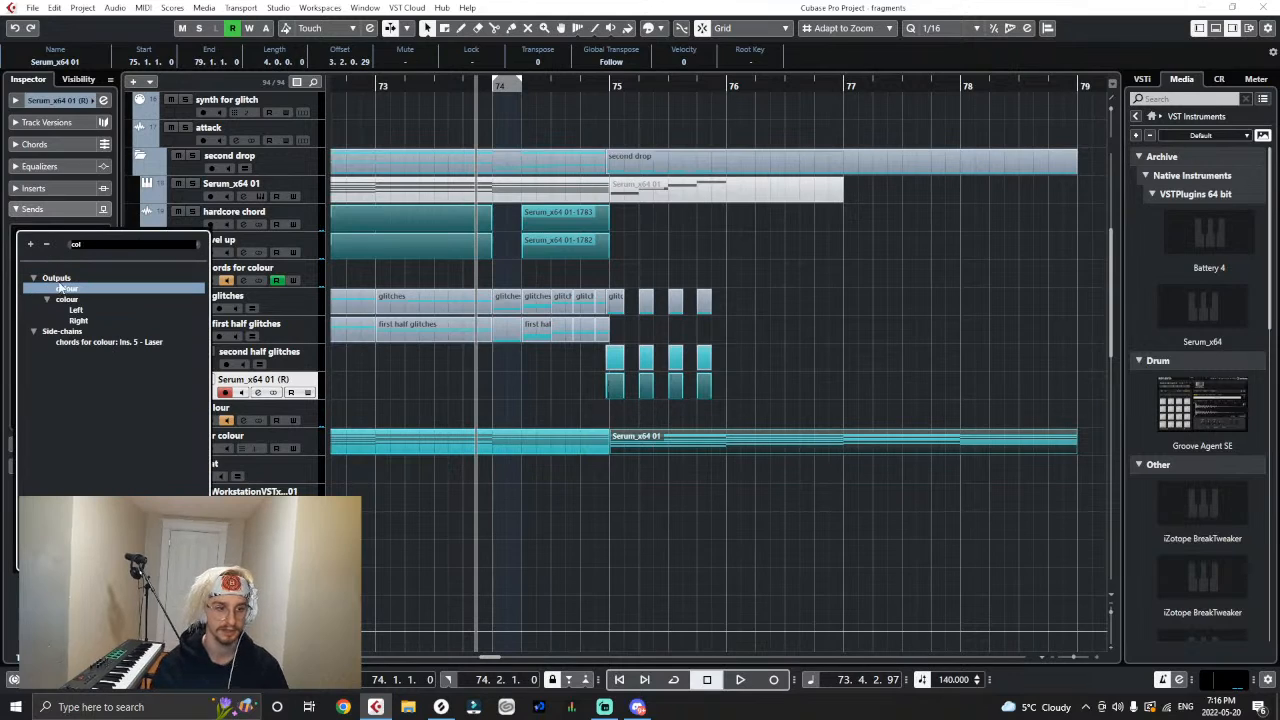
{"action": "left_click", "coordinate": [62, 288]}
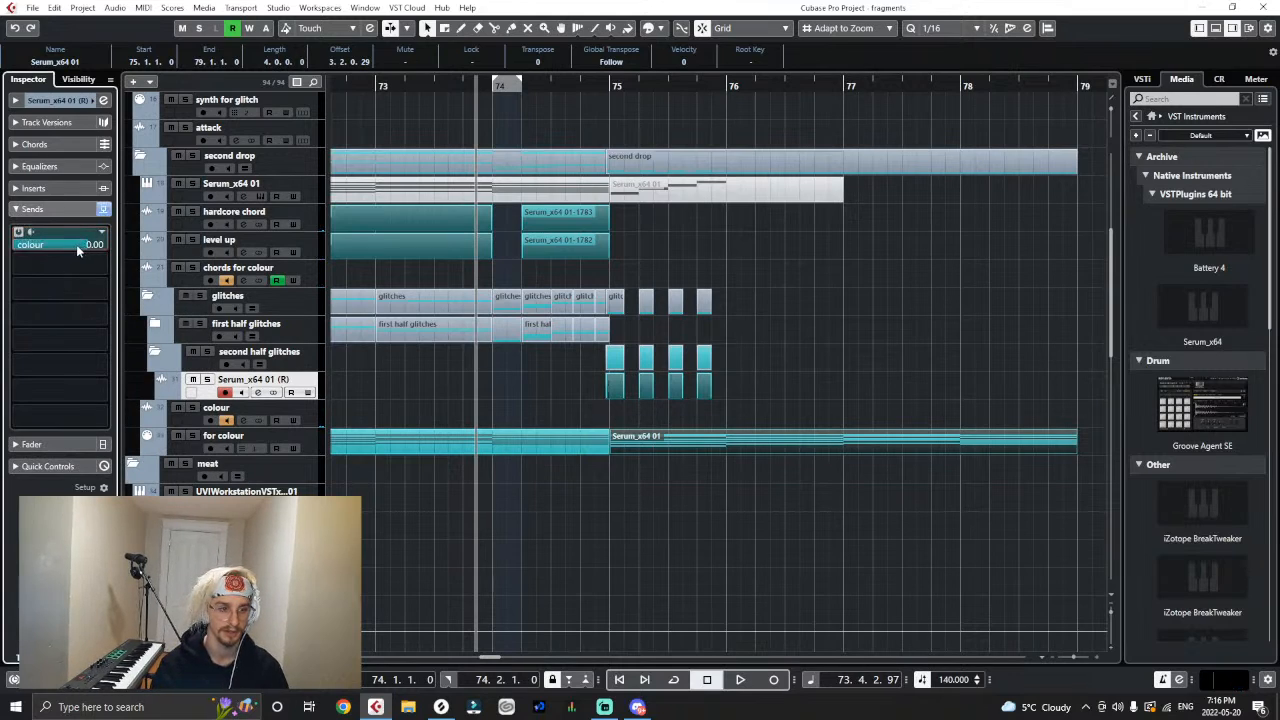
{"action": "left_click_drag", "start_coordinate": [68, 248], "coordinate": [64, 257]}
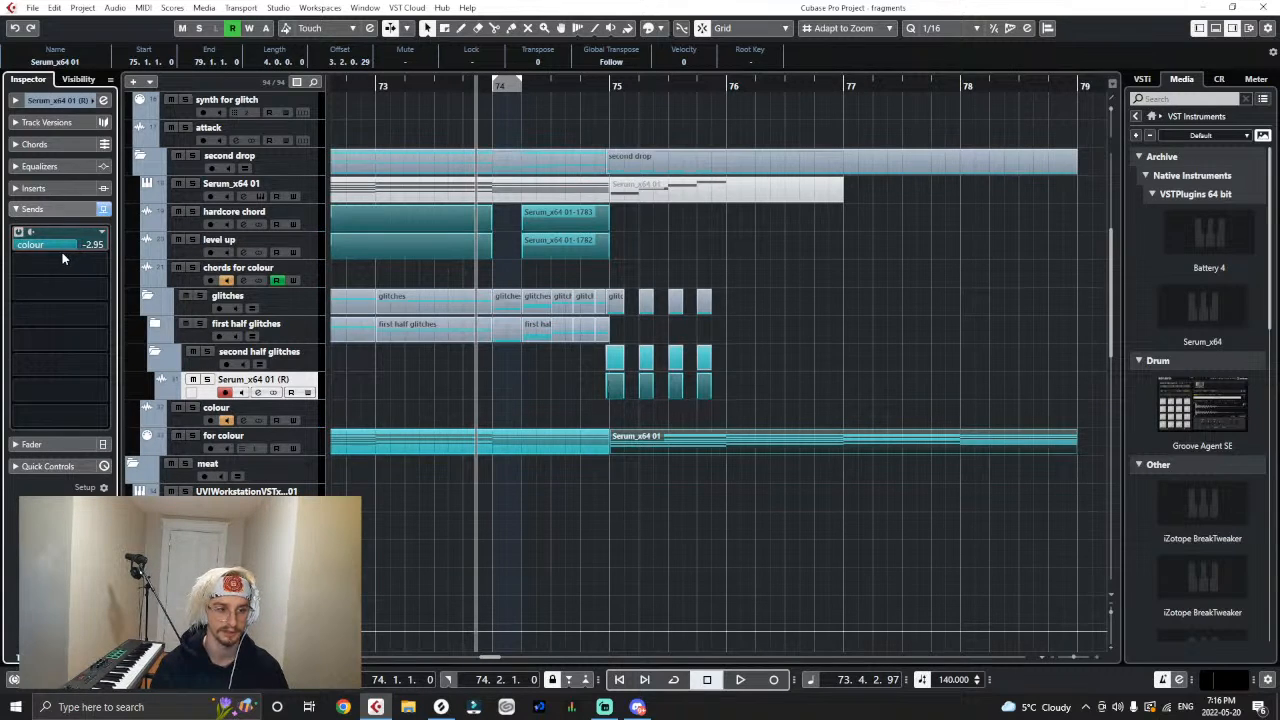
- Set the Serum_x64 01 (R) track's colour send level to -2.57 and play back the lead-in to bar 75
{"action": "scroll", "coordinate": [63, 256], "scroll_direction": "up", "scroll_amount": 2}
{"action": "left_click", "coordinate": [724, 556]}
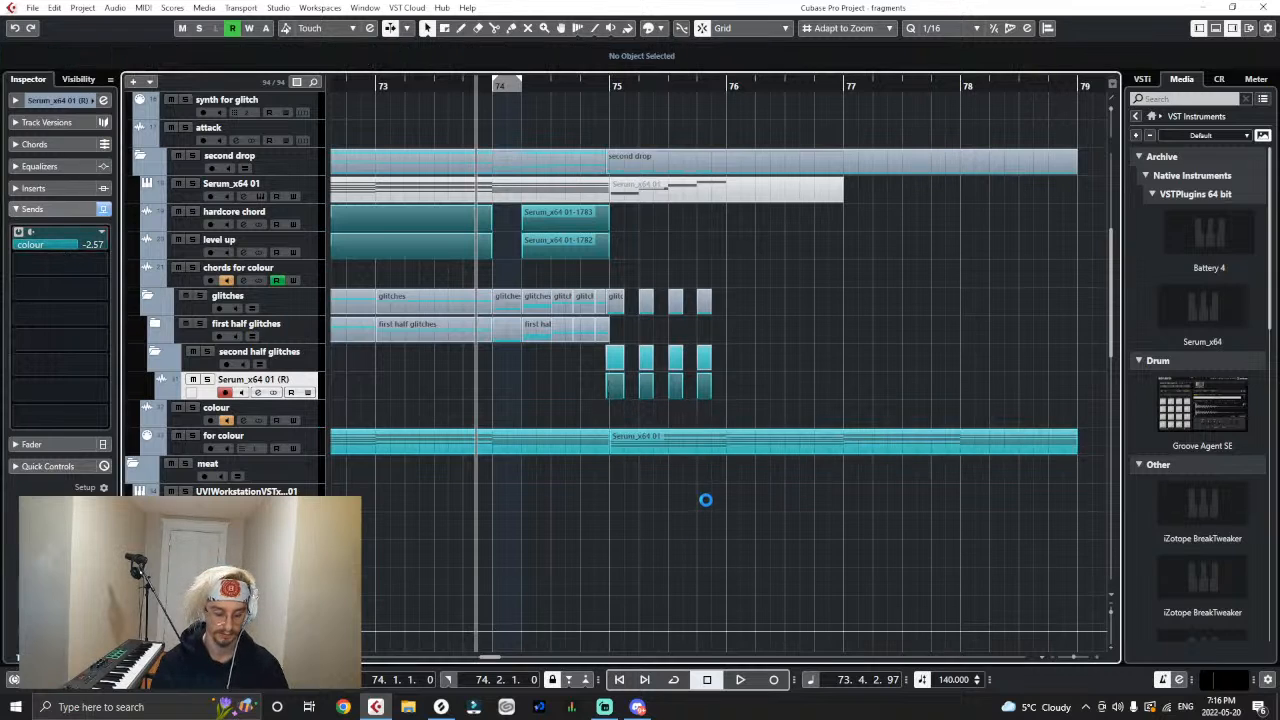
{"action": "key", "text": "g"}
{"action": "key", "text": "g"}
{"action": "key", "text": "g"}
{"action": "left_click", "coordinate": [693, 89]}
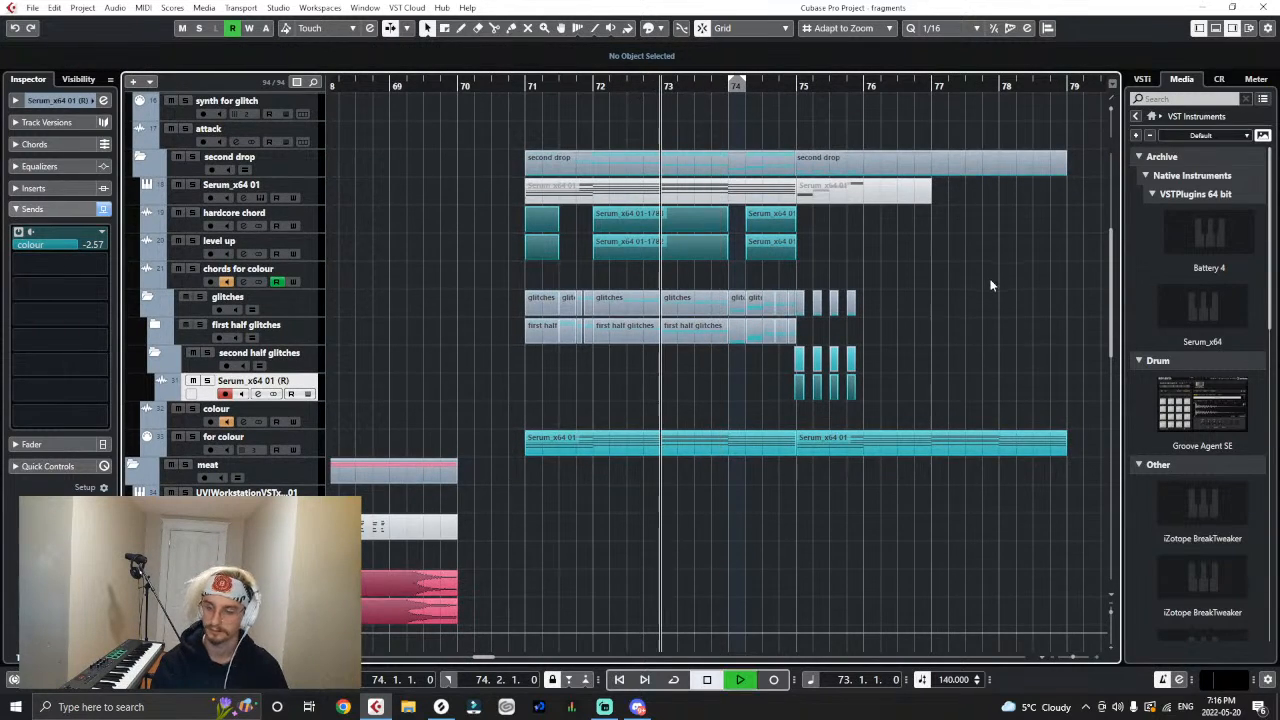
- Expand the first half glitches folder, listen through bar 75 and return the playback cursor to 73.4.1.0
{"action": "left_click", "coordinate": [155, 325]}
{"action": "scroll", "coordinate": [708, 397], "scroll_direction": "down", "scroll_amount": 5}
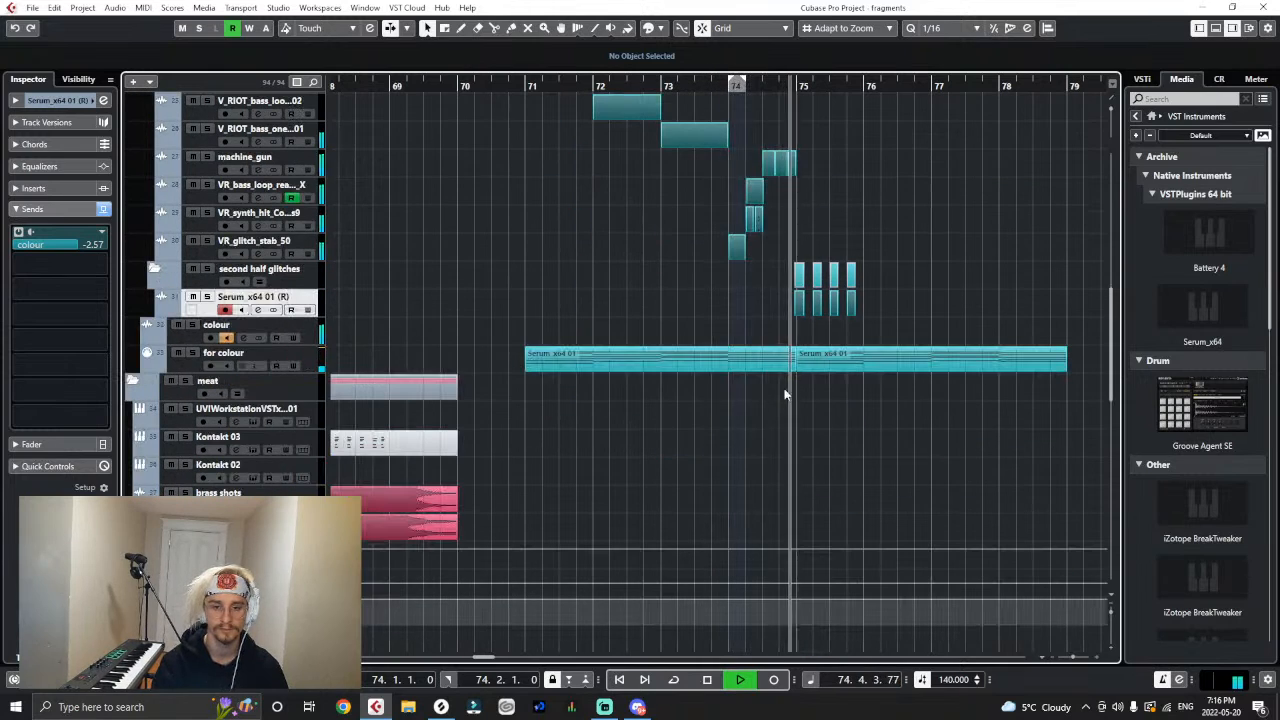
{"action": "key", "text": "space"}
{"action": "key", "text": "g"}
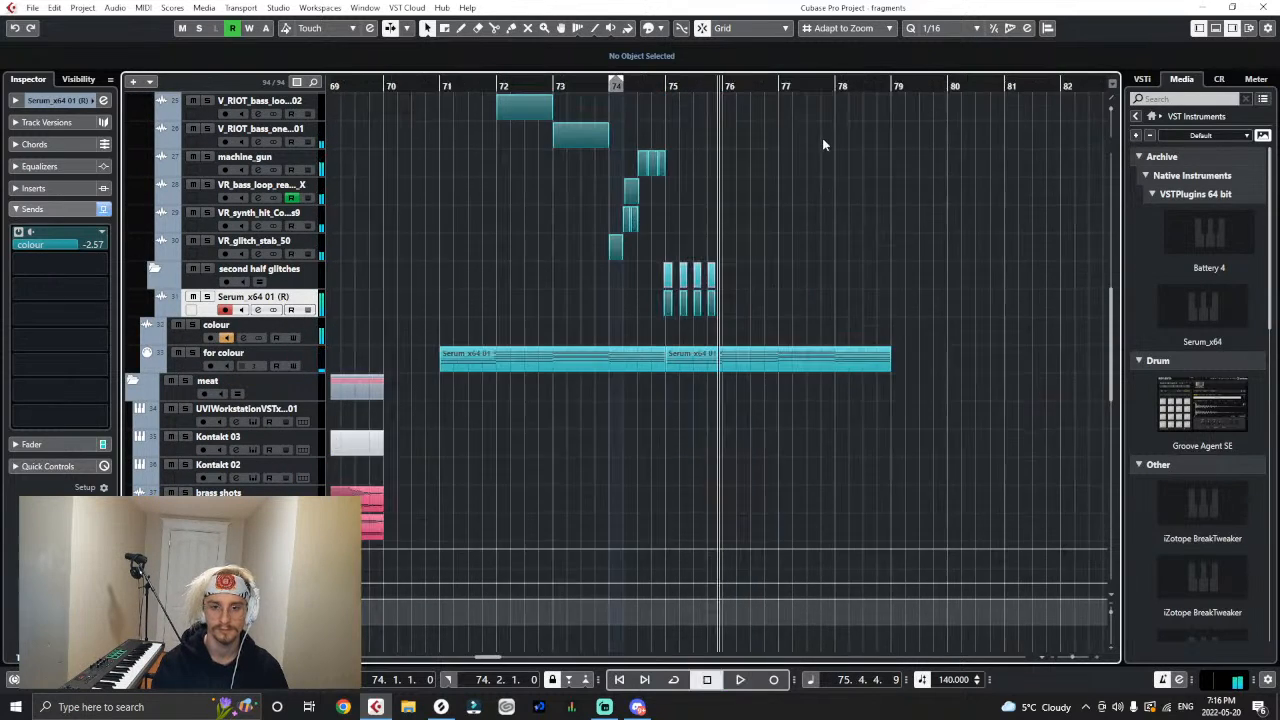
{"action": "key", "text": "h"}
{"action": "key", "text": "h"}
{"action": "key", "text": "h"}
{"action": "left_click", "coordinate": [506, 87]}
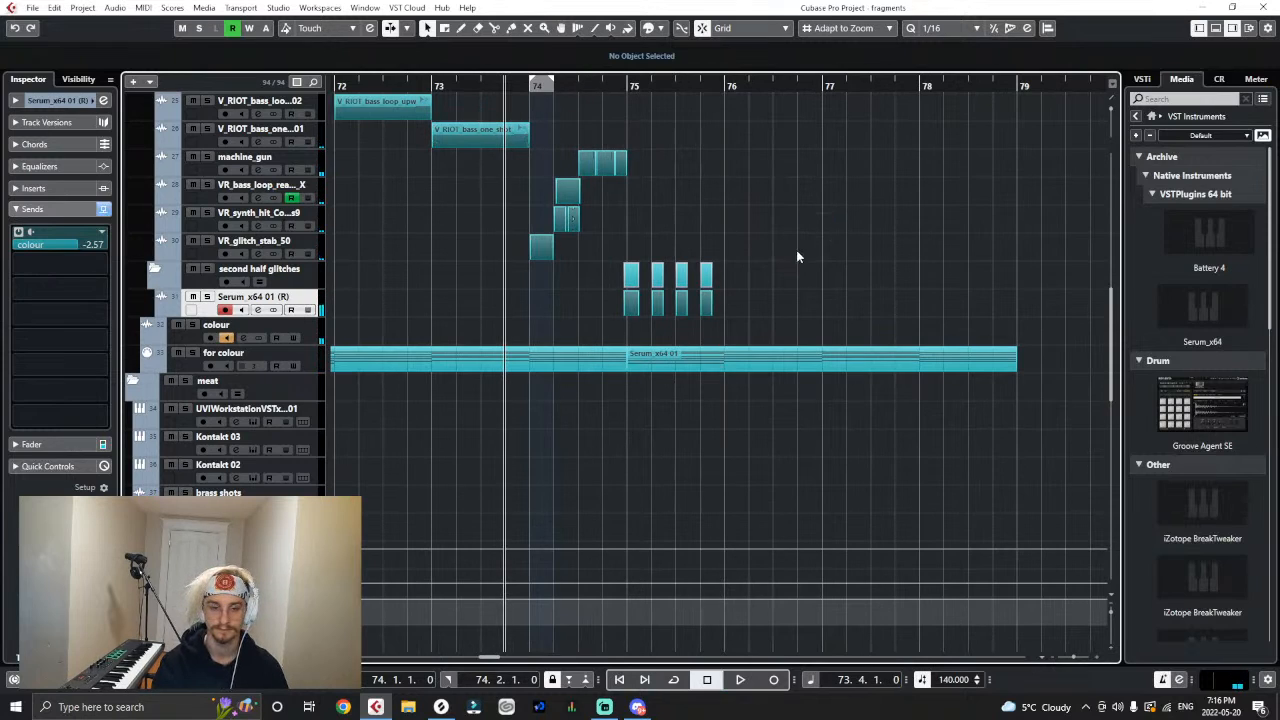
- Open the Serum instrument of the Serum_x64 01 track and reposition its window over the upper project area
{"action": "scroll", "coordinate": [685, 354], "scroll_direction": "up", "scroll_amount": 4}
{"action": "scroll", "coordinate": [325, 255], "scroll_direction": "up", "scroll_amount": 2}
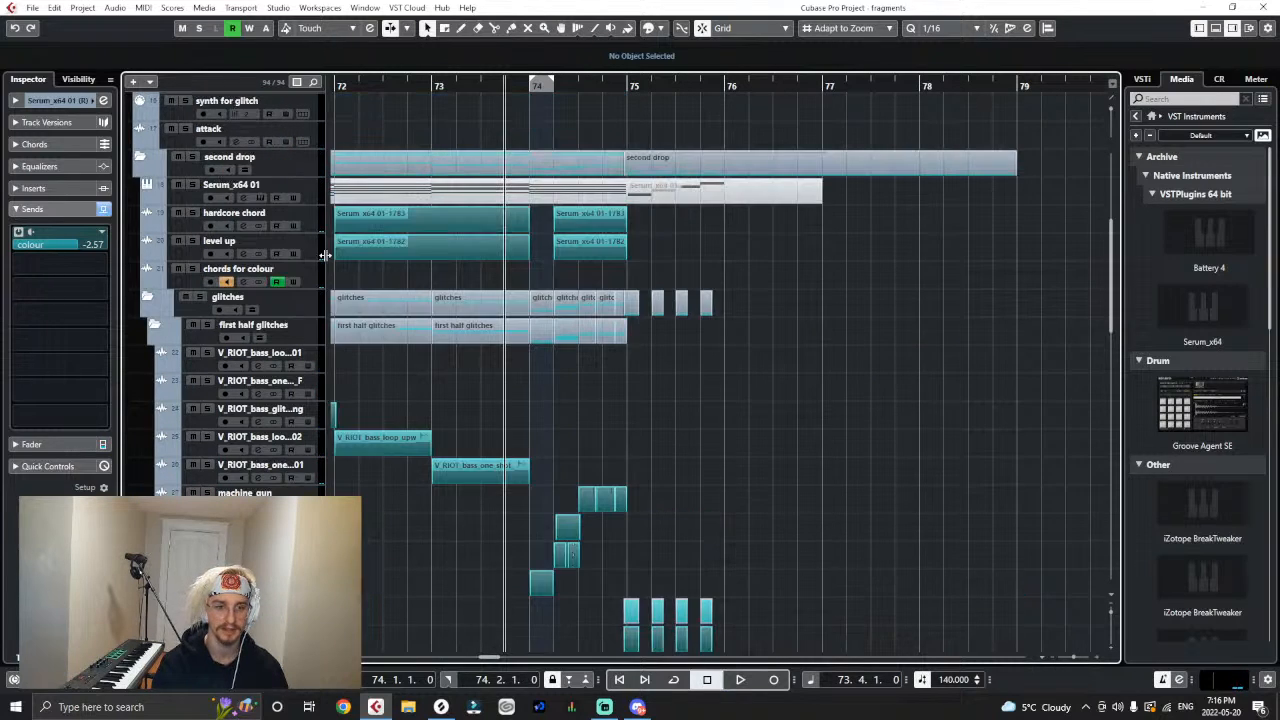
{"action": "left_click", "coordinate": [317, 197]}
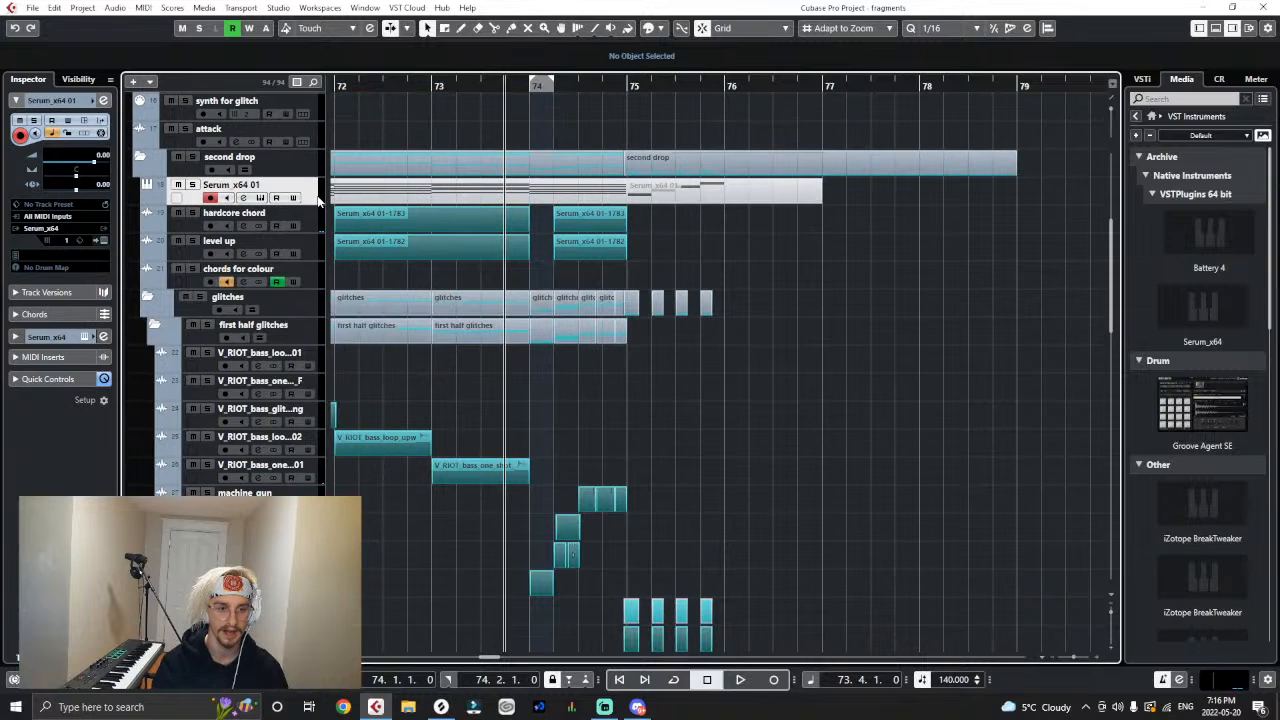
{"action": "left_click", "coordinate": [92, 241]}
{"action": "left_click_drag", "start_coordinate": [585, 357], "coordinate": [624, 78]}
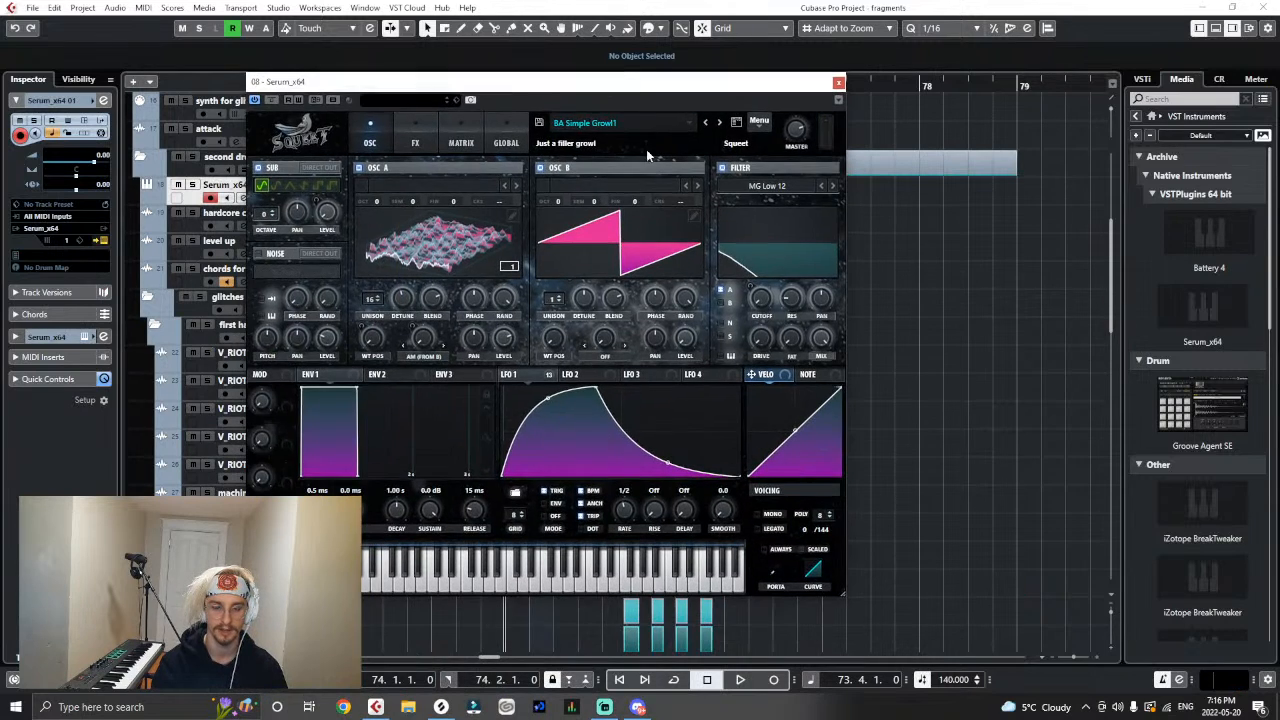
- Try out the BA Swish N Crunch preset from the Squeet's Riddim bank in Serum
{"action": "left_click", "coordinate": [585, 122]}
{"action": "mouse_move", "coordinate": [608, 346]}
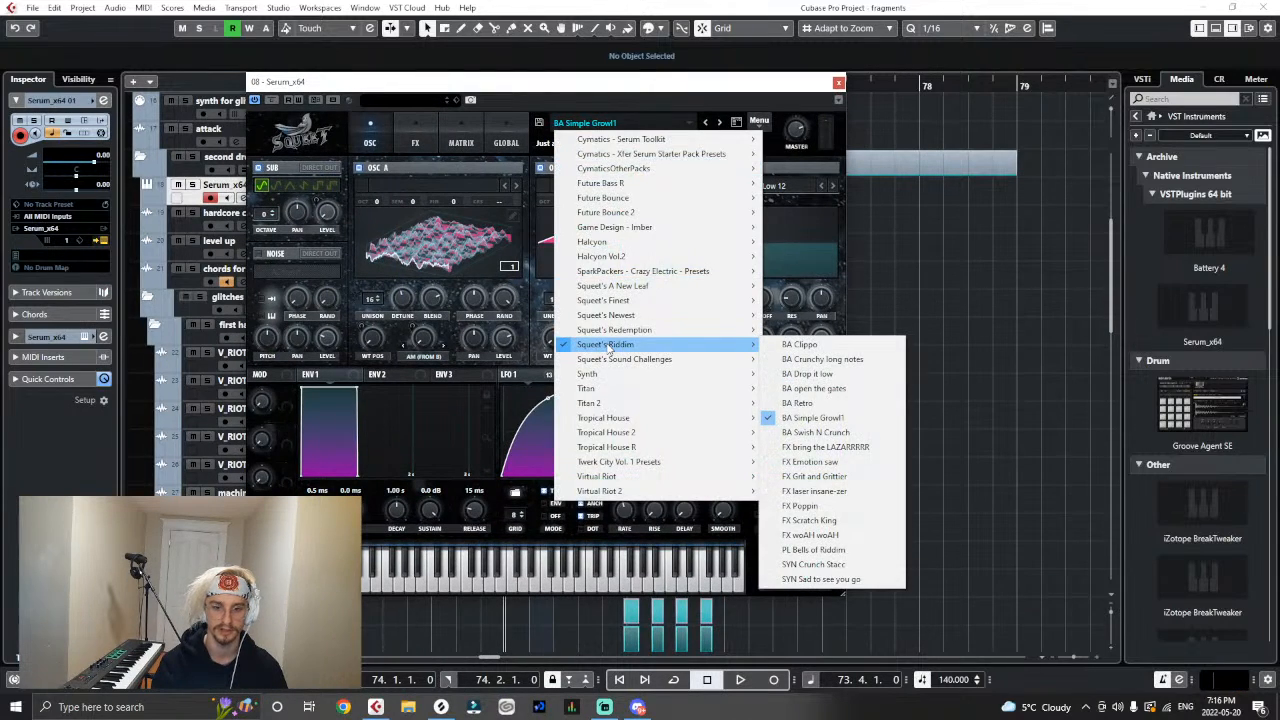
{"action": "left_click", "coordinate": [814, 432]}
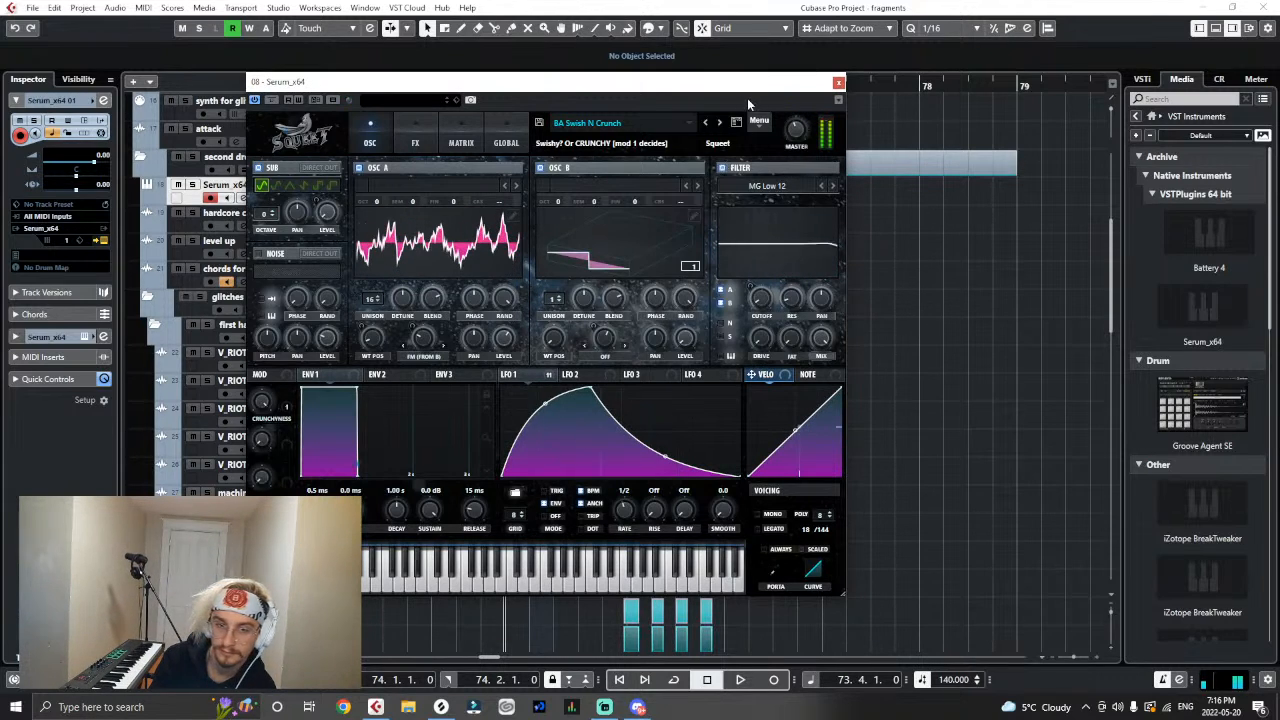
- Load the LD Avicii's coming home preset from the Squeet's Redemption bank and close the Serum window
{"action": "left_click", "coordinate": [640, 122]}
{"action": "mouse_move", "coordinate": [614, 332]}
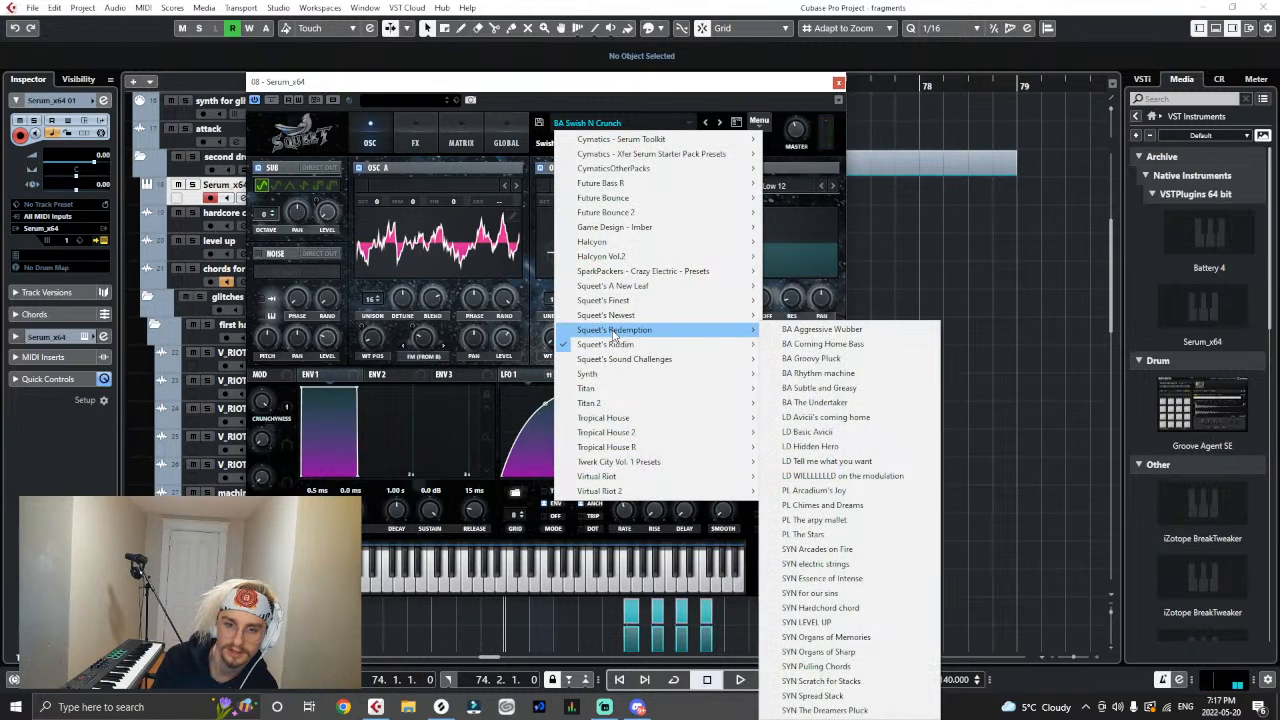
{"action": "left_click", "coordinate": [826, 417]}
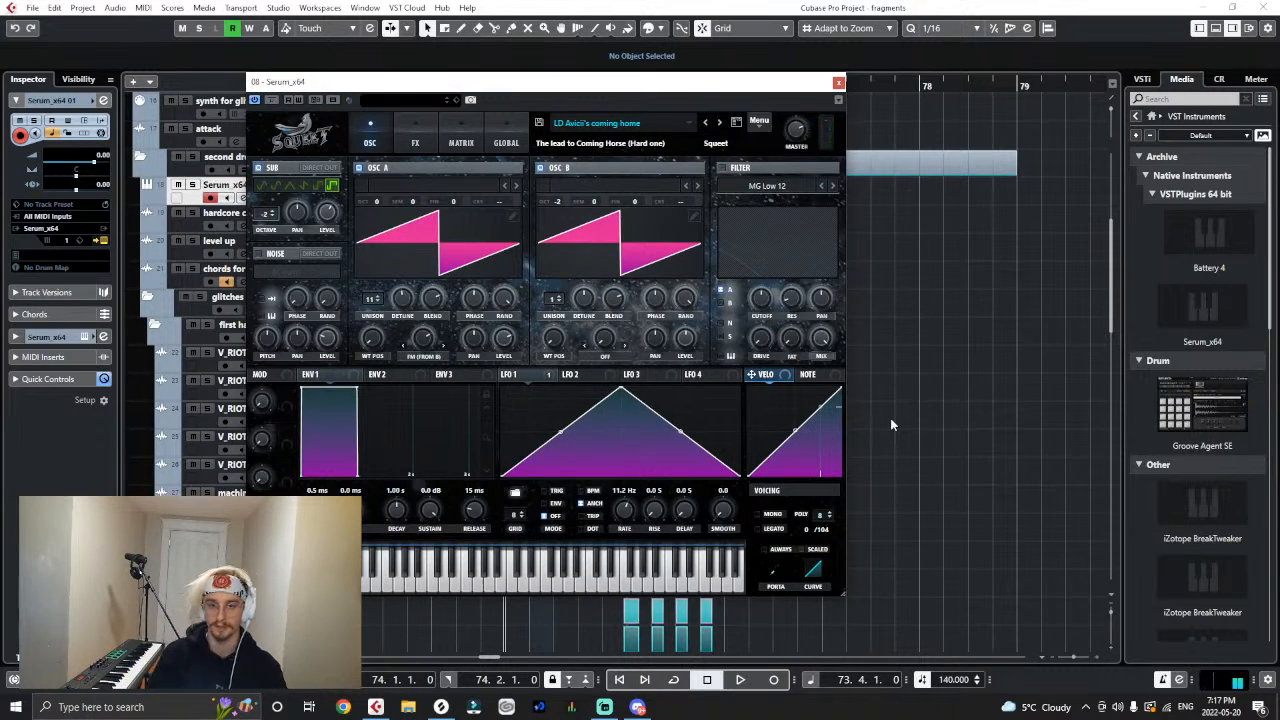
{"action": "left_click", "coordinate": [839, 82]}
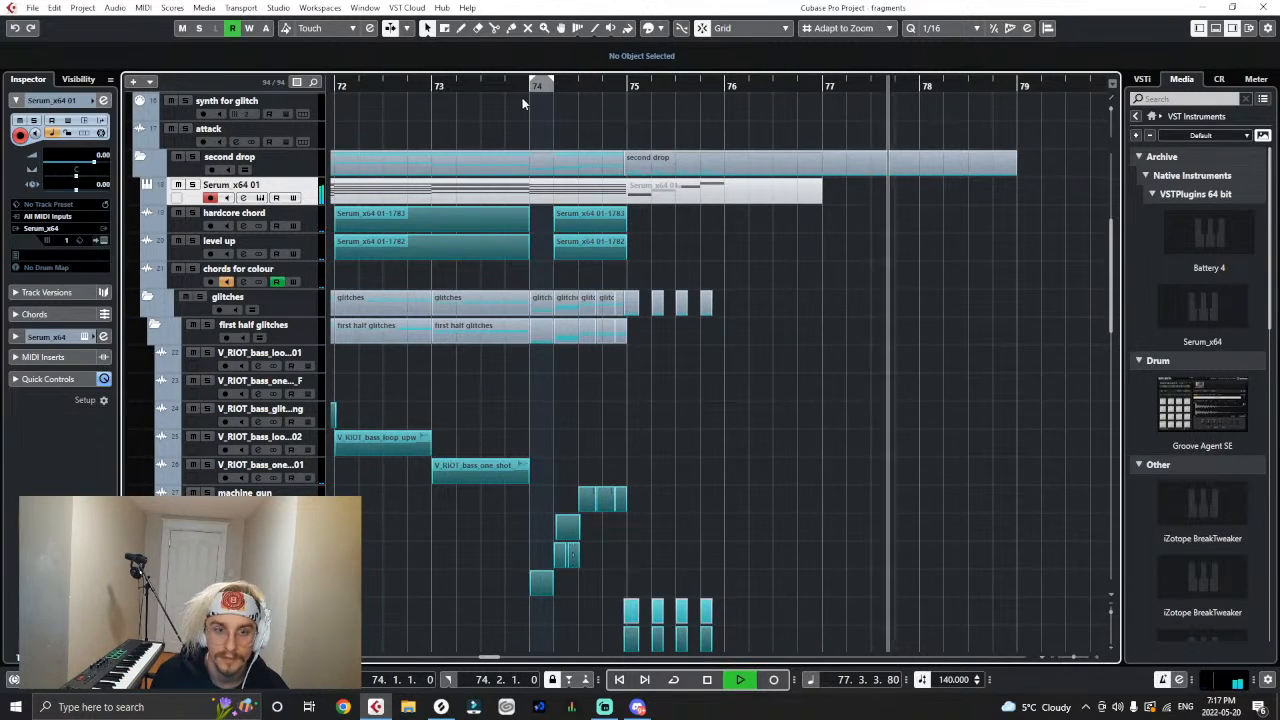
- Play back the drop repeatedly from before bar 74 to rehearse the new chords over bars 75 and 76
{"action": "key", "text": "KP_Subtract"}
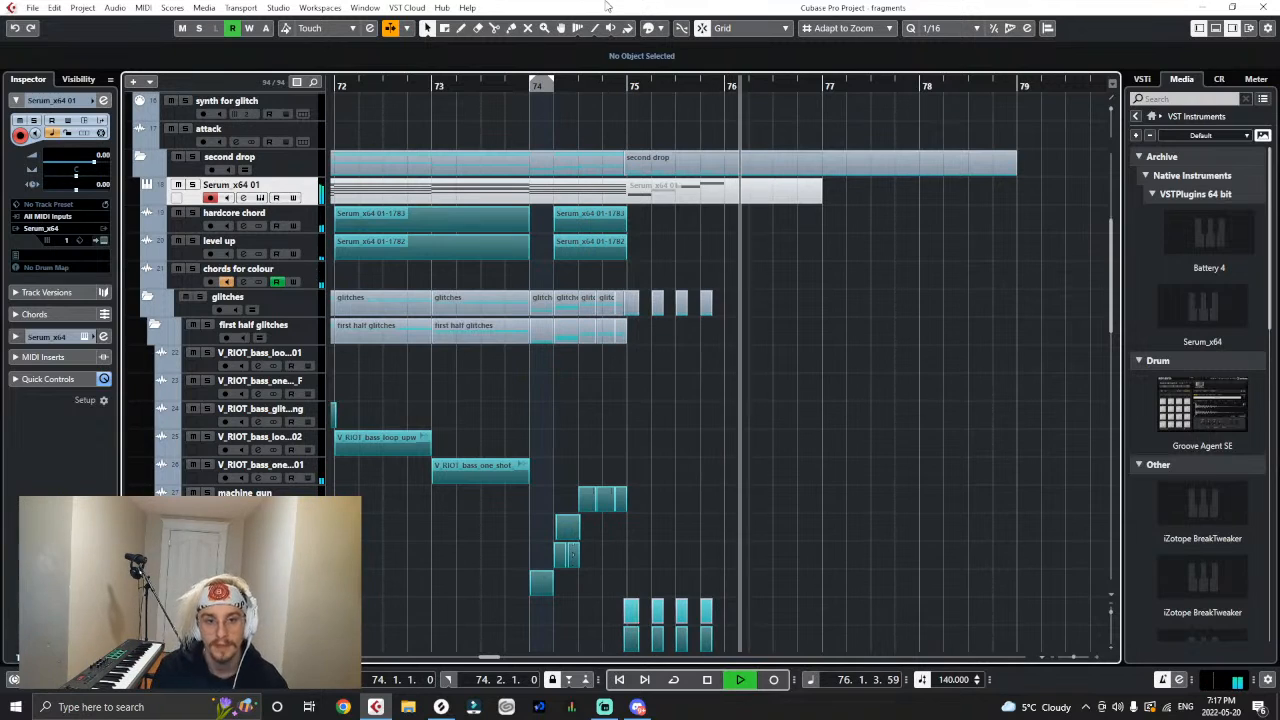
{"action": "left_click", "coordinate": [382, 85]}
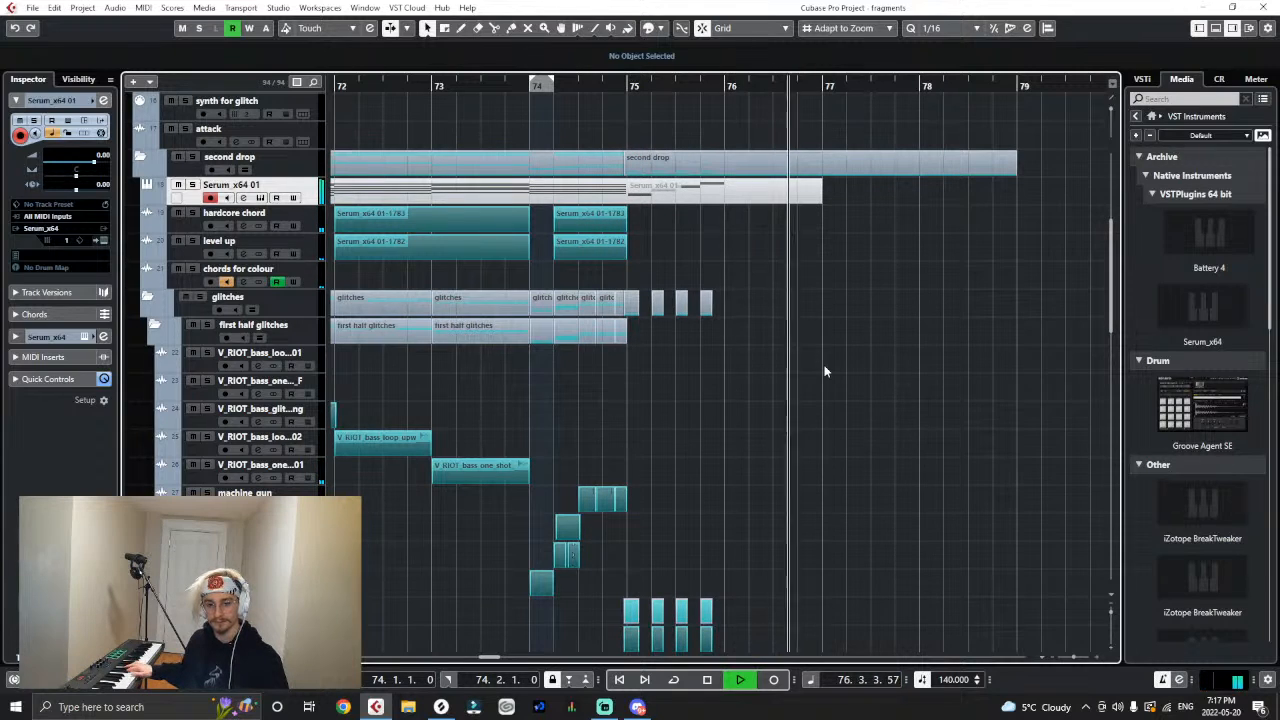
{"action": "left_click", "coordinate": [485, 84]}
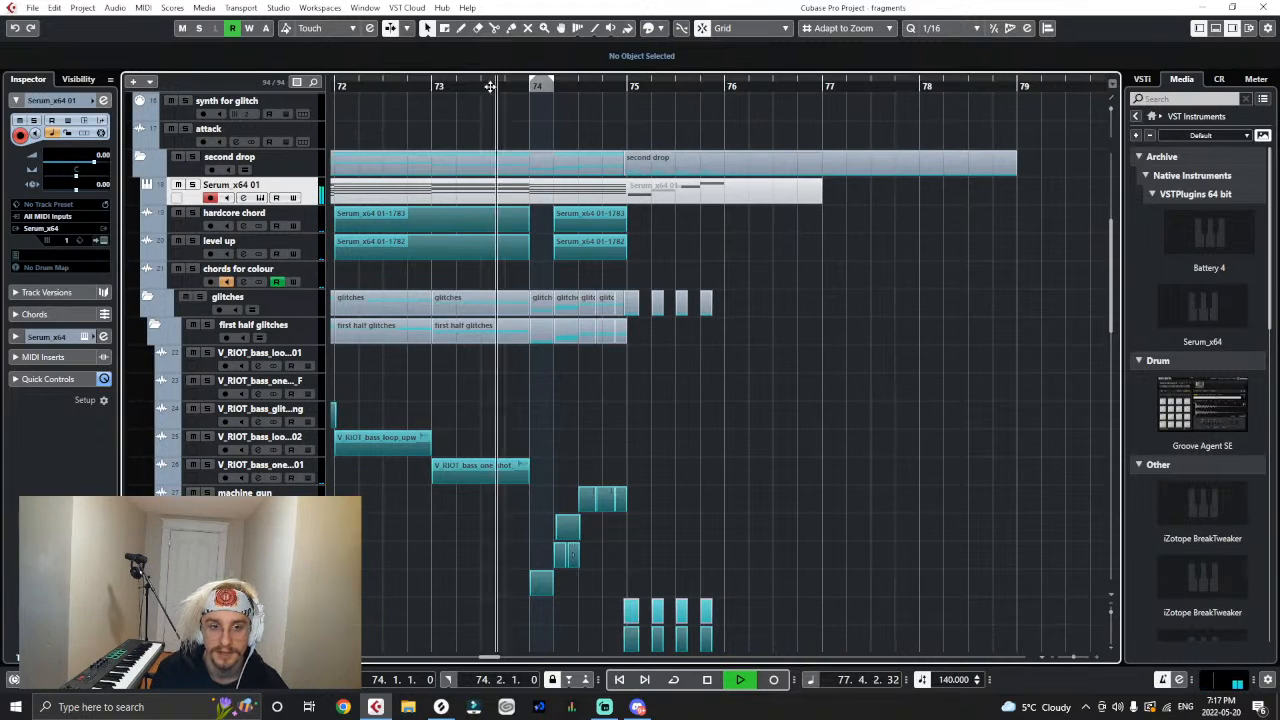
- Record the chords for bars 75 and 76 as a new MIDI part on the Serum_x64 01 track
{"action": "left_click", "coordinate": [757, 348]}
{"action": "key", "text": "KP_Multiply"}
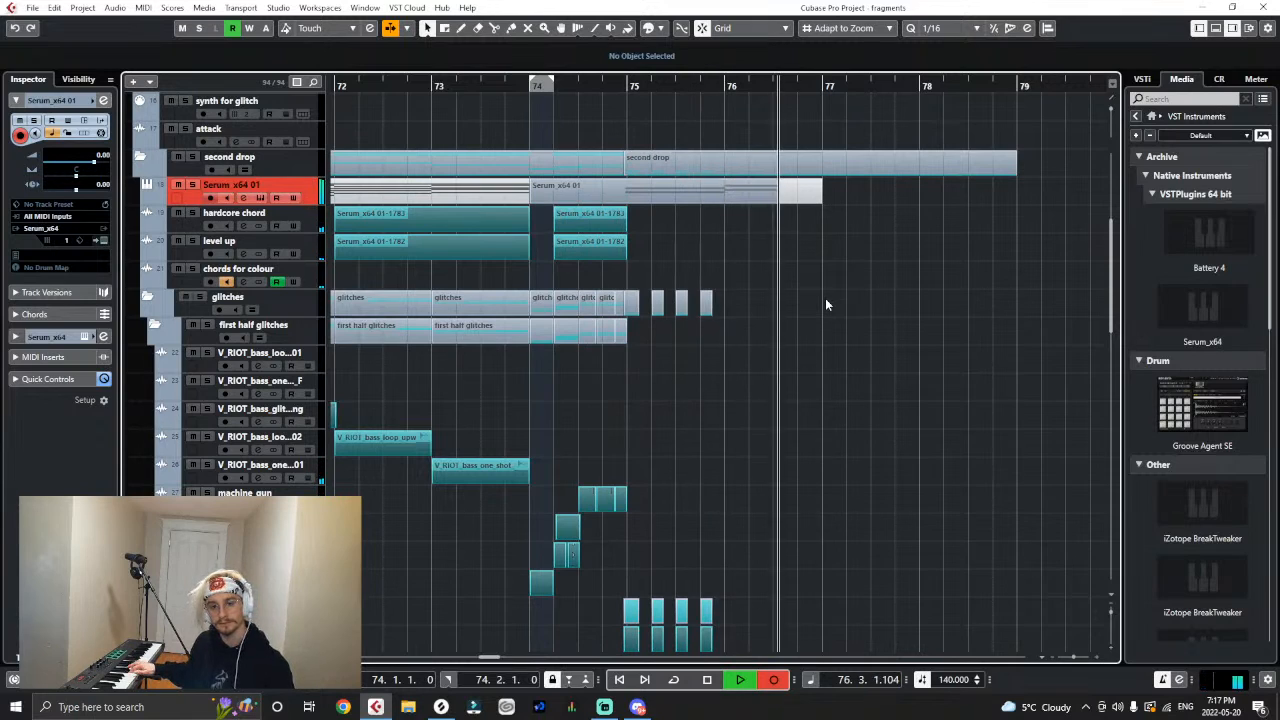
{"action": "key", "text": "space"}
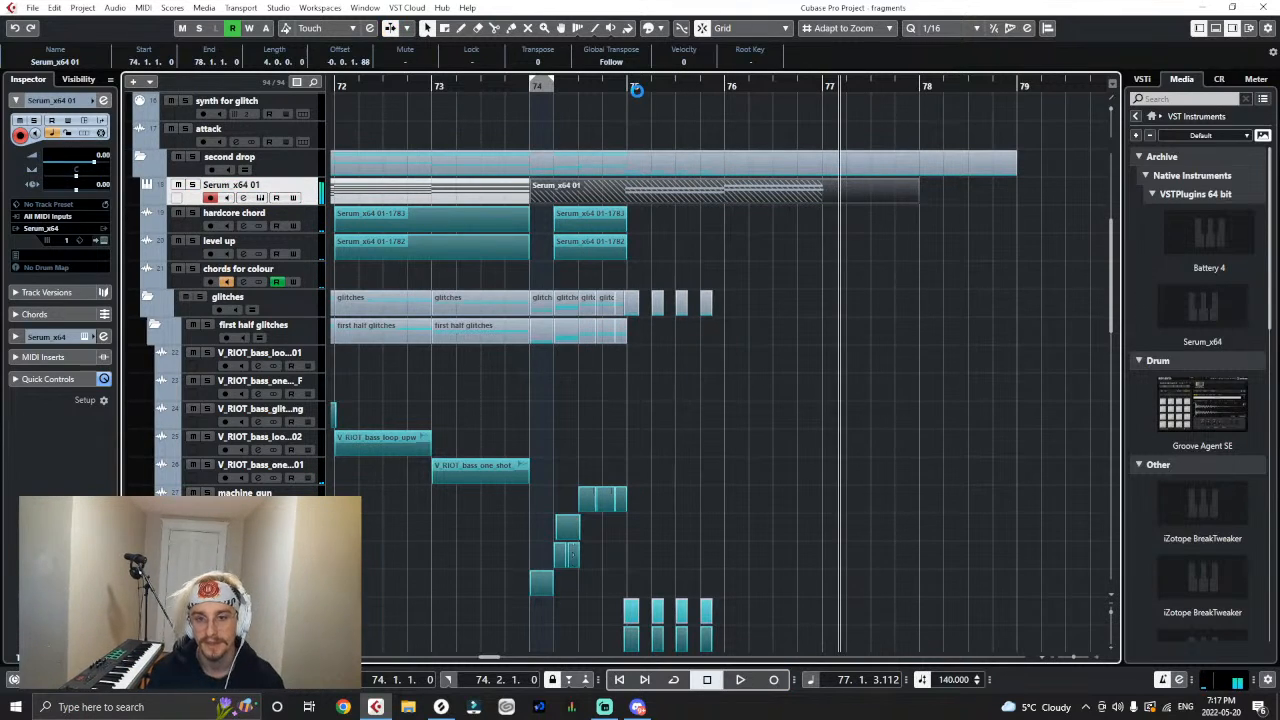
- Trim the recorded chord notes to end on the bar lines, each one bar long, and close the note editor
{"action": "double_click", "coordinate": [631, 192]}
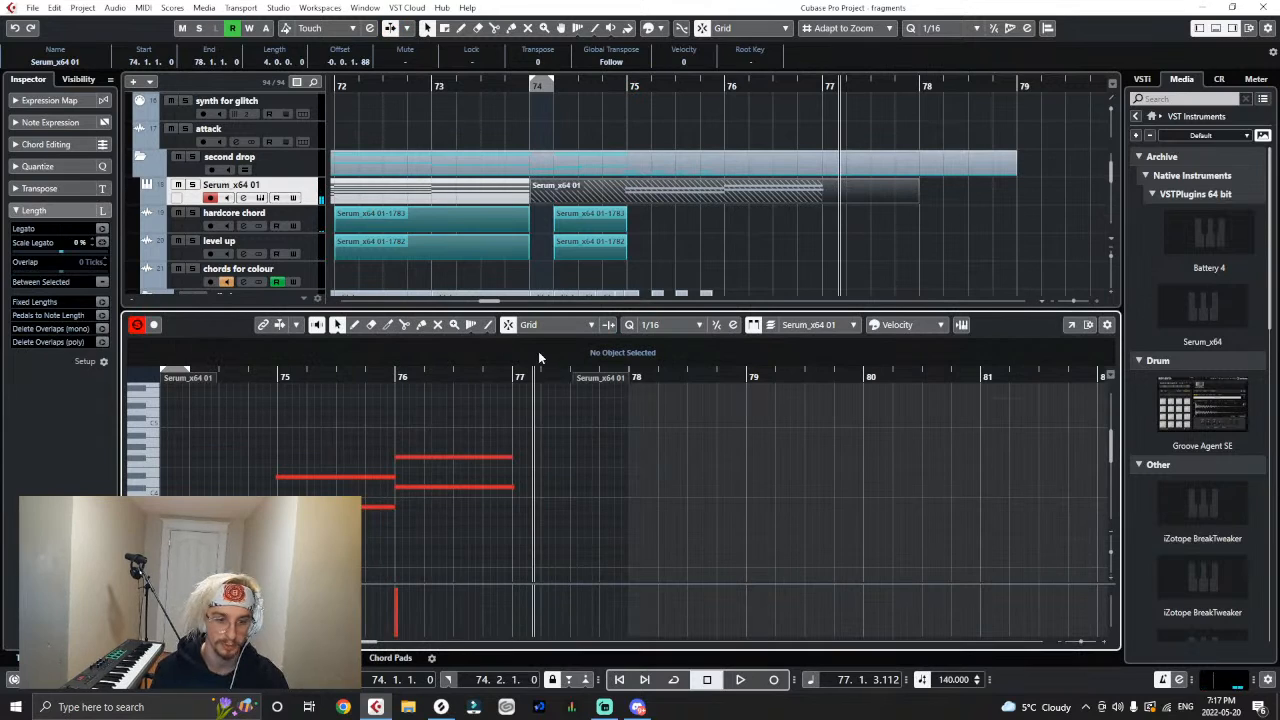
{"action": "left_click", "coordinate": [392, 478]}
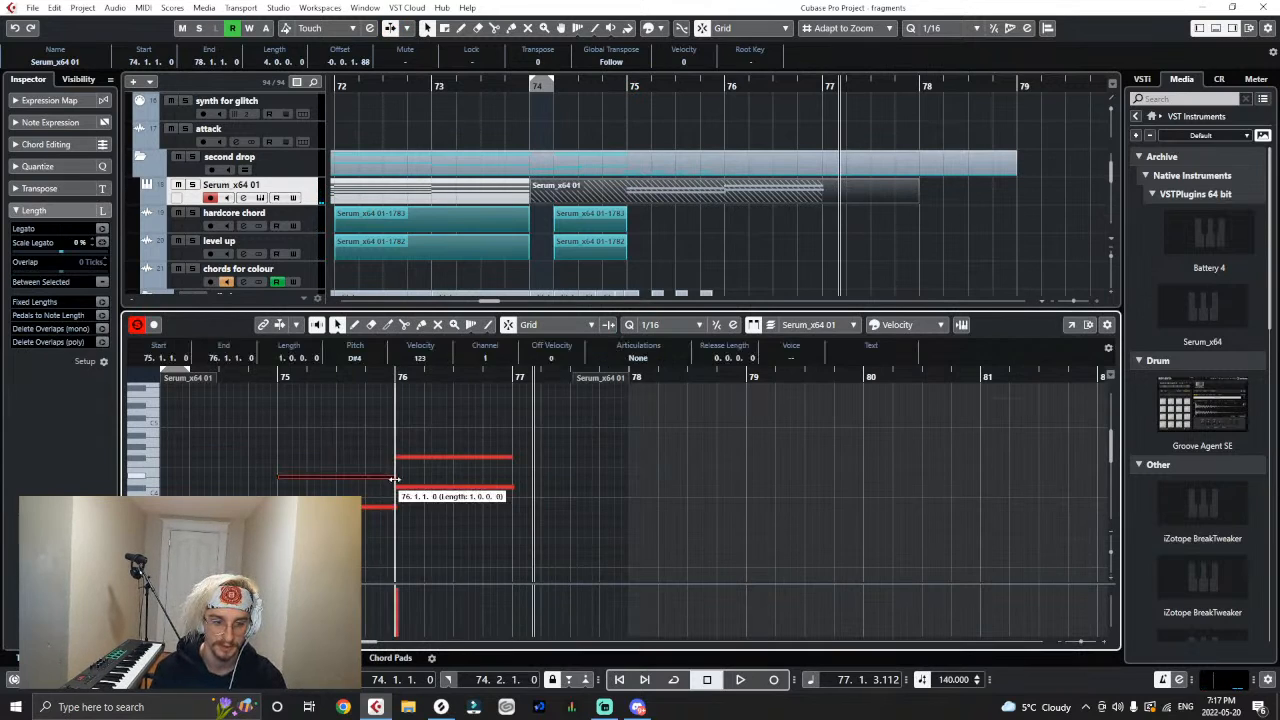
{"action": "left_click", "coordinate": [400, 487]}
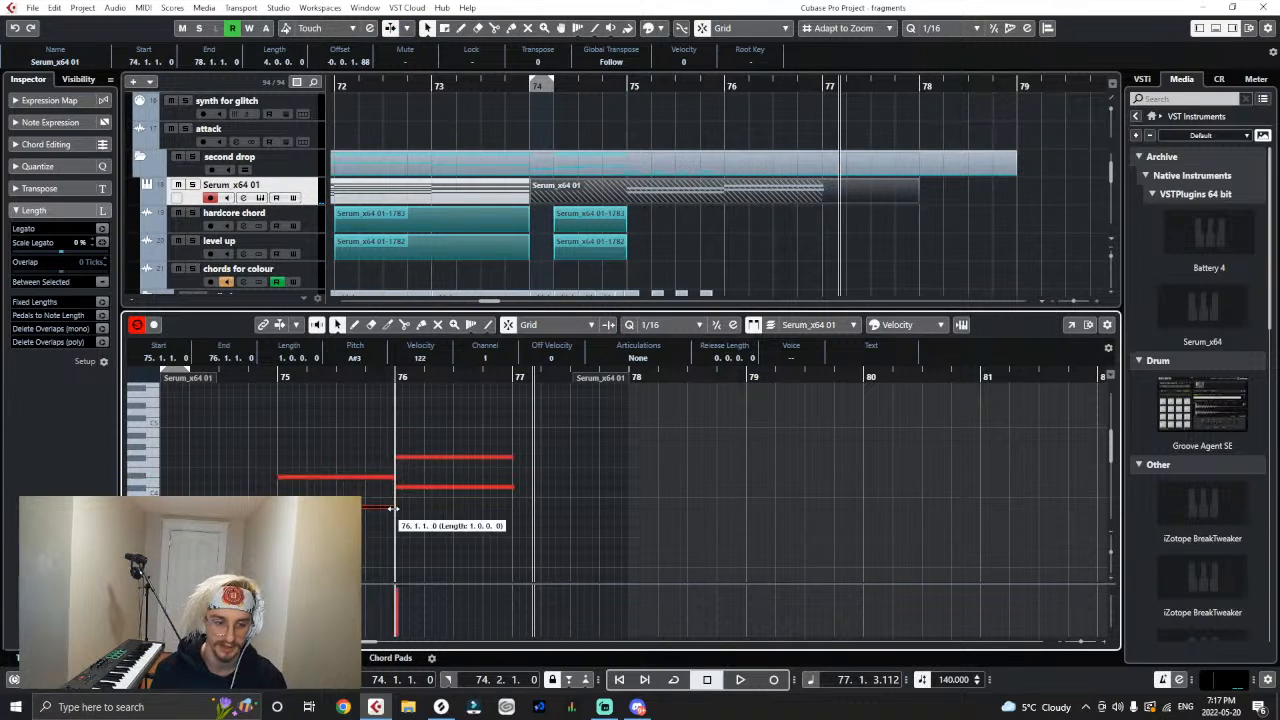
{"action": "left_click", "coordinate": [527, 464]}
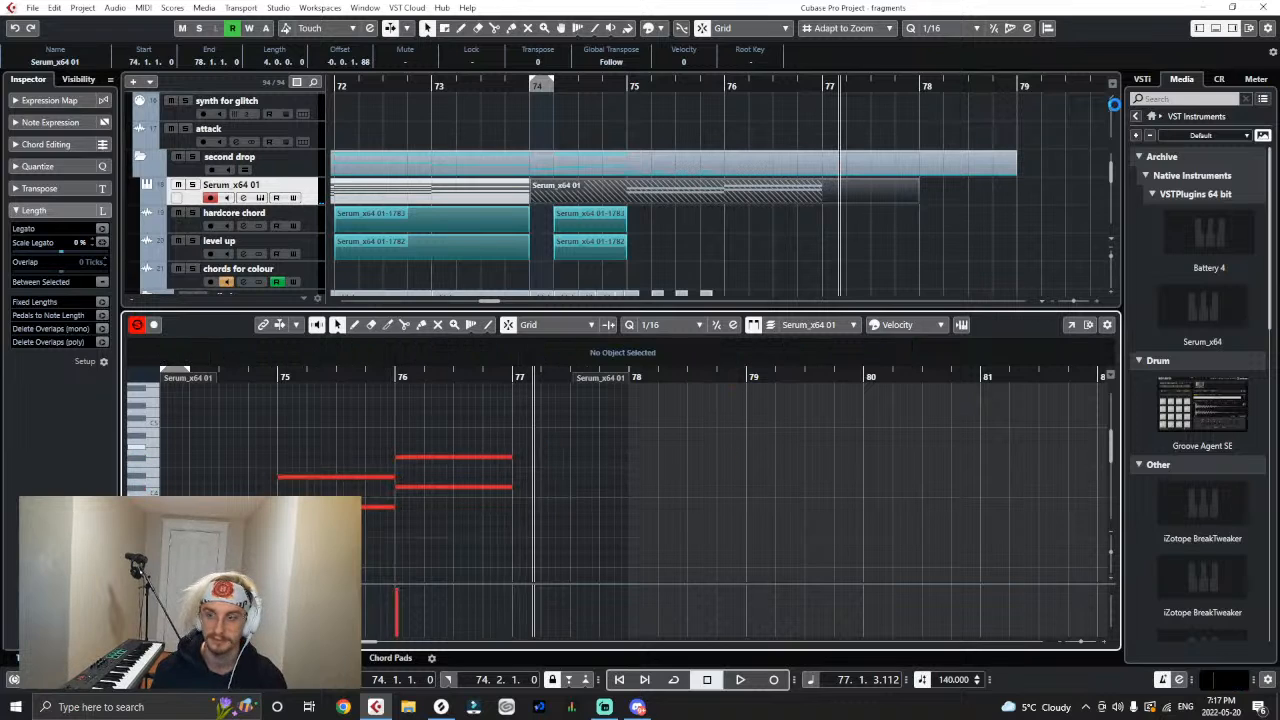
{"action": "left_click", "coordinate": [1202, 43]}
{"action": "left_click", "coordinate": [1199, 29]}
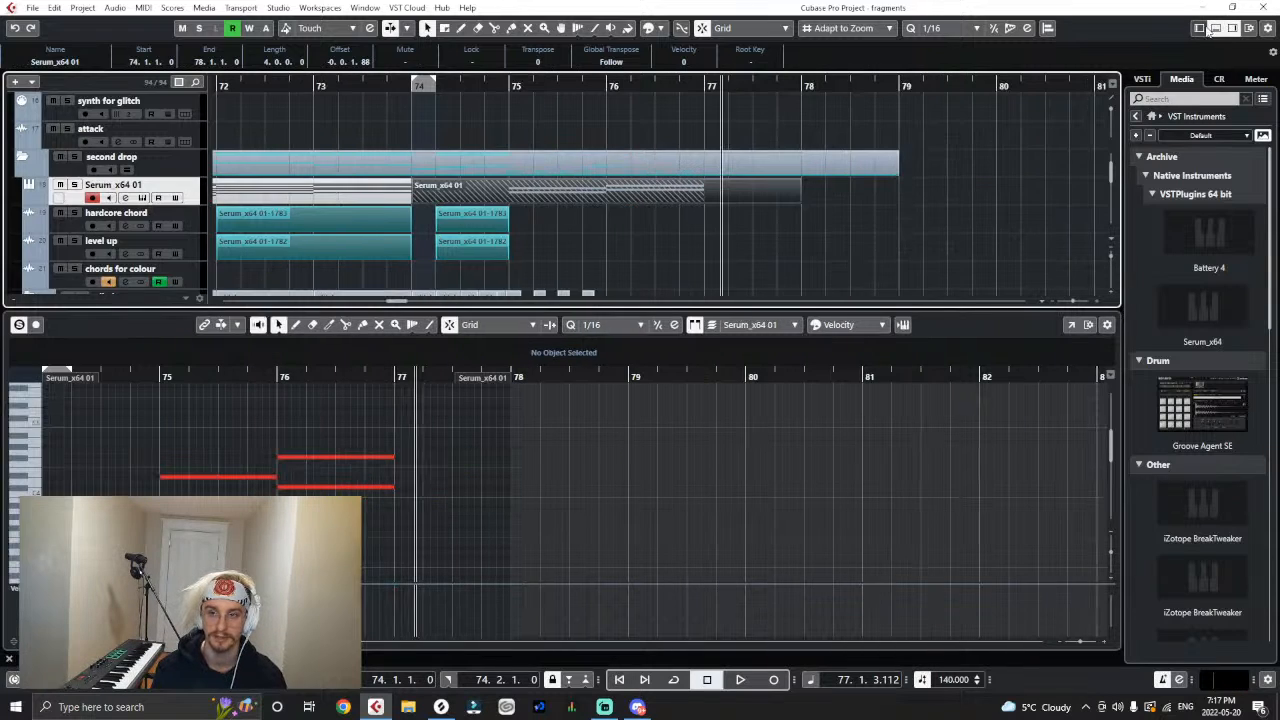
{"action": "left_click", "coordinate": [1216, 29]}
{"action": "left_click", "coordinate": [1199, 29]}
- Trim the recorded Serum_x64 01 part to start at 75.1.1.0 and end at 77.3.1.0
{"action": "left_click_drag", "start_coordinate": [533, 204], "coordinate": [607, 218]}
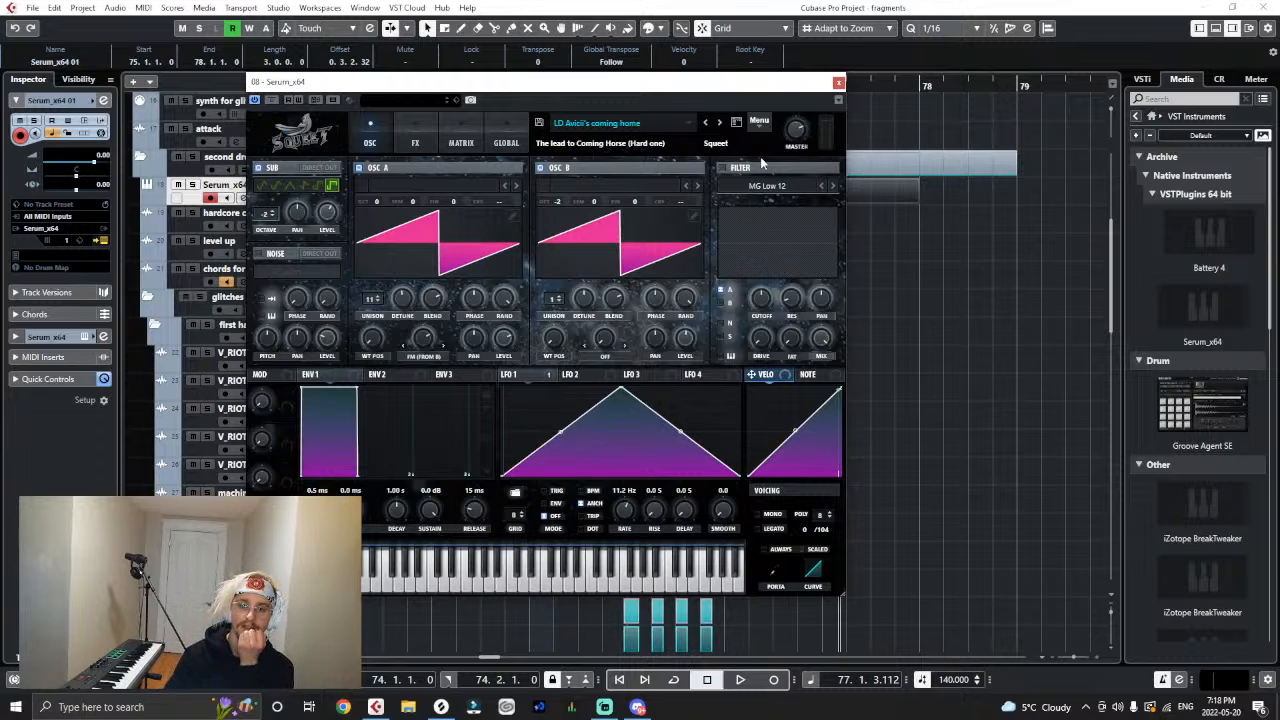
{"action": "left_click", "coordinate": [838, 82]}
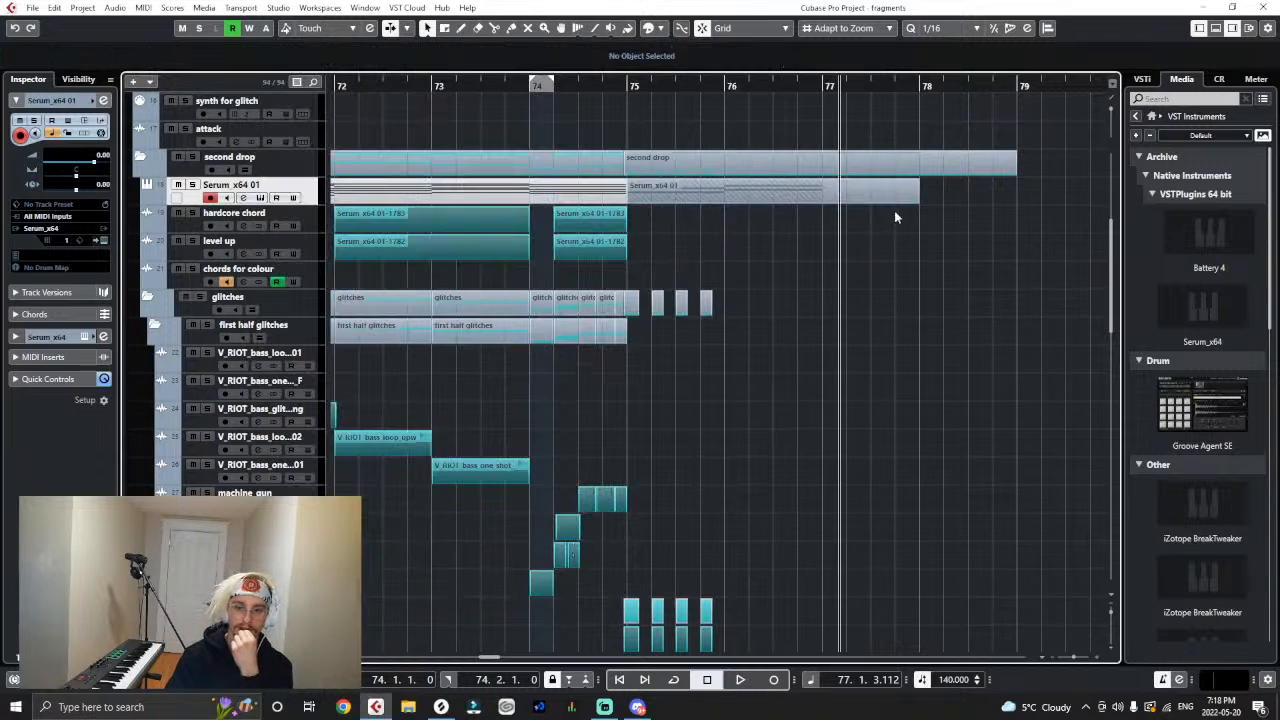
{"action": "left_click_drag", "start_coordinate": [918, 198], "coordinate": [846, 202]}
- Render the trimmed Serum_x64 01 chord part in place as audio
{"action": "left_click", "coordinate": [55, 8]}
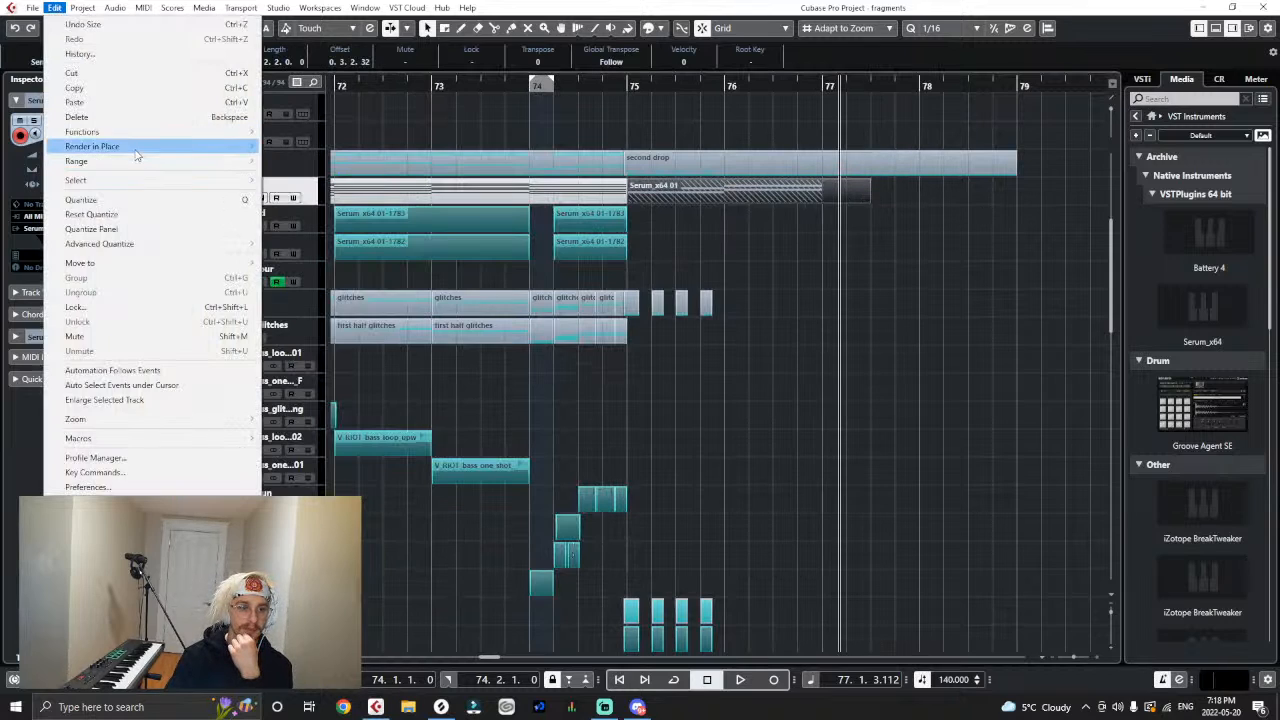
{"action": "mouse_move", "coordinate": [222, 147]}
{"action": "left_click", "coordinate": [274, 147]}
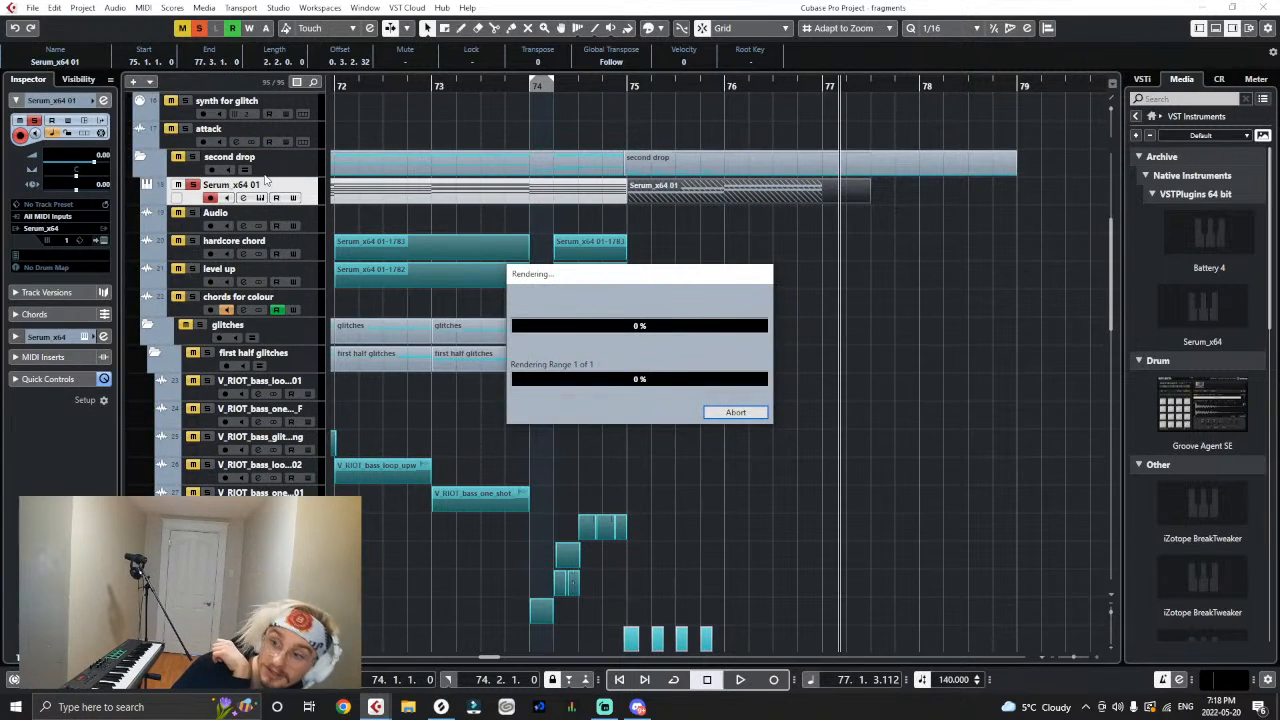
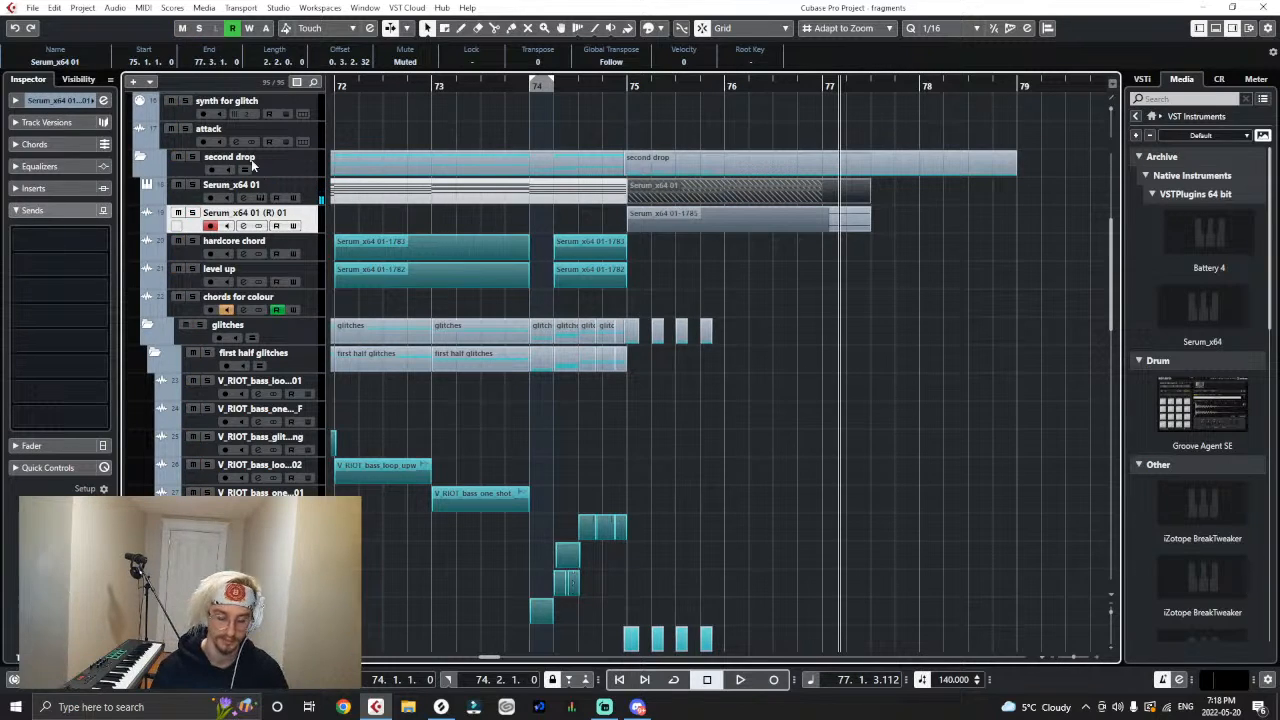
- Trim the end of the rendered Serum audio event to 77.2.1.0 and colour it teal like the neighbouring audio events
{"action": "left_click_drag", "start_coordinate": [868, 228], "coordinate": [845, 238]}
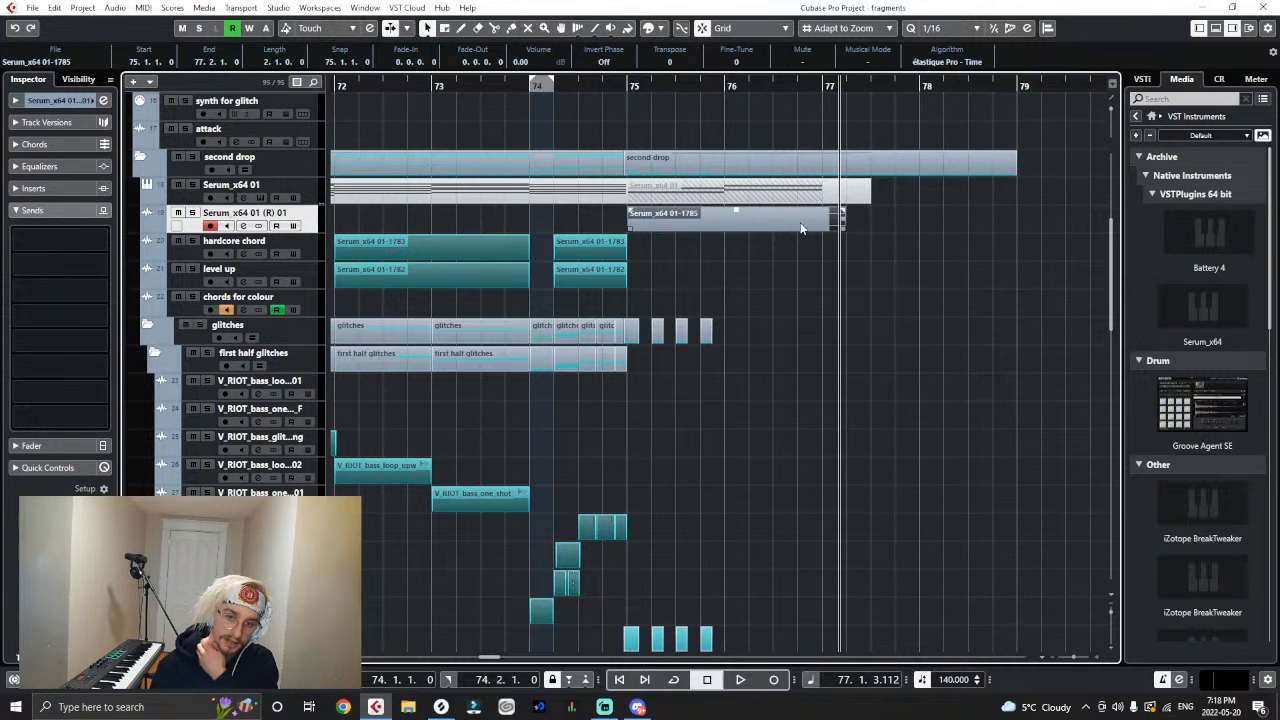
{"action": "right_click", "coordinate": [800, 224]}
{"action": "left_click", "coordinate": [1001, 225]}
{"action": "left_click", "coordinate": [819, 220]}
{"action": "right_click", "coordinate": [879, 349]}
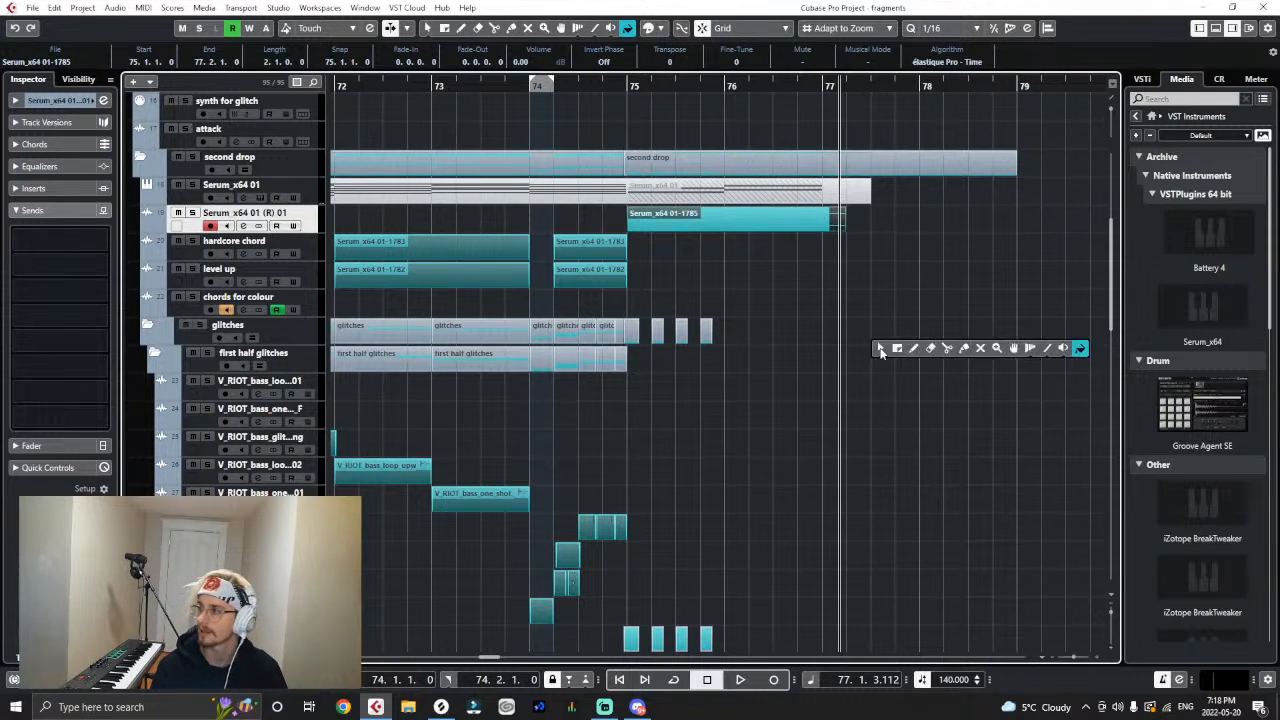
{"action": "left_click", "coordinate": [879, 350]}
- Route the output of the Serum_x64 01 (R) 01 track to the colour group
{"action": "left_click", "coordinate": [50, 101]}
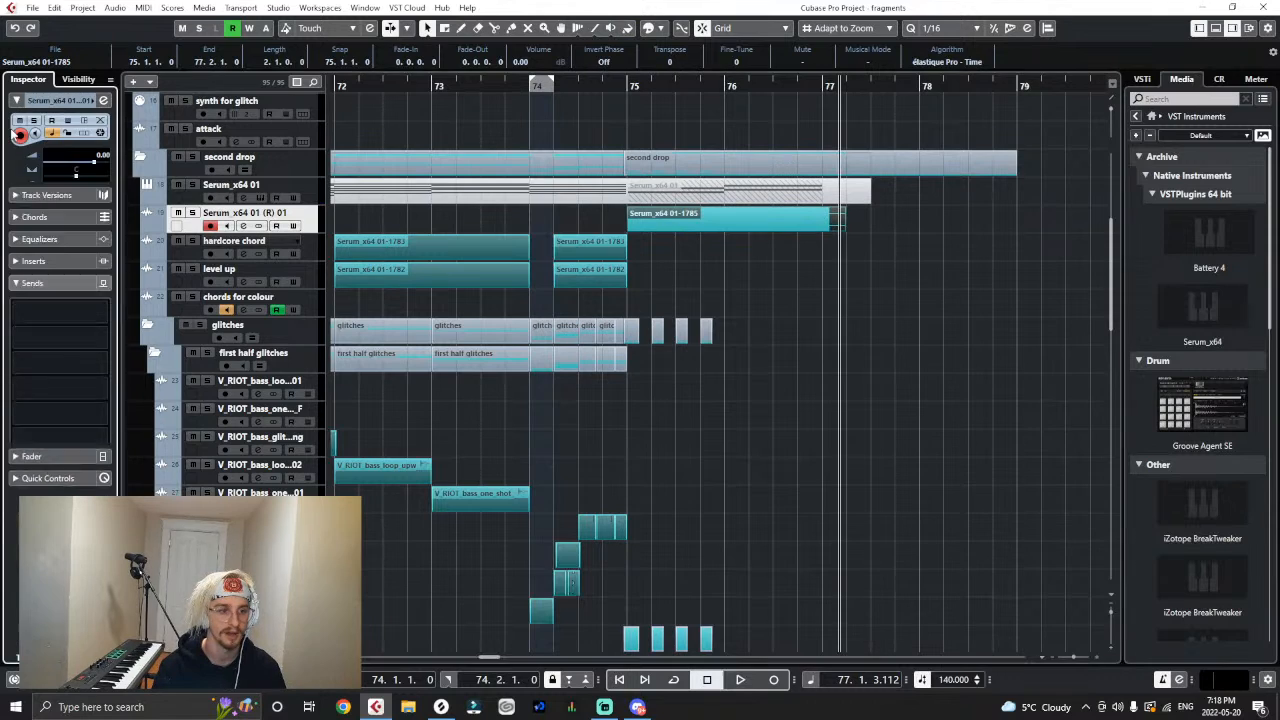
{"action": "left_click", "coordinate": [43, 230]}
{"action": "left_click", "coordinate": [63, 467]}
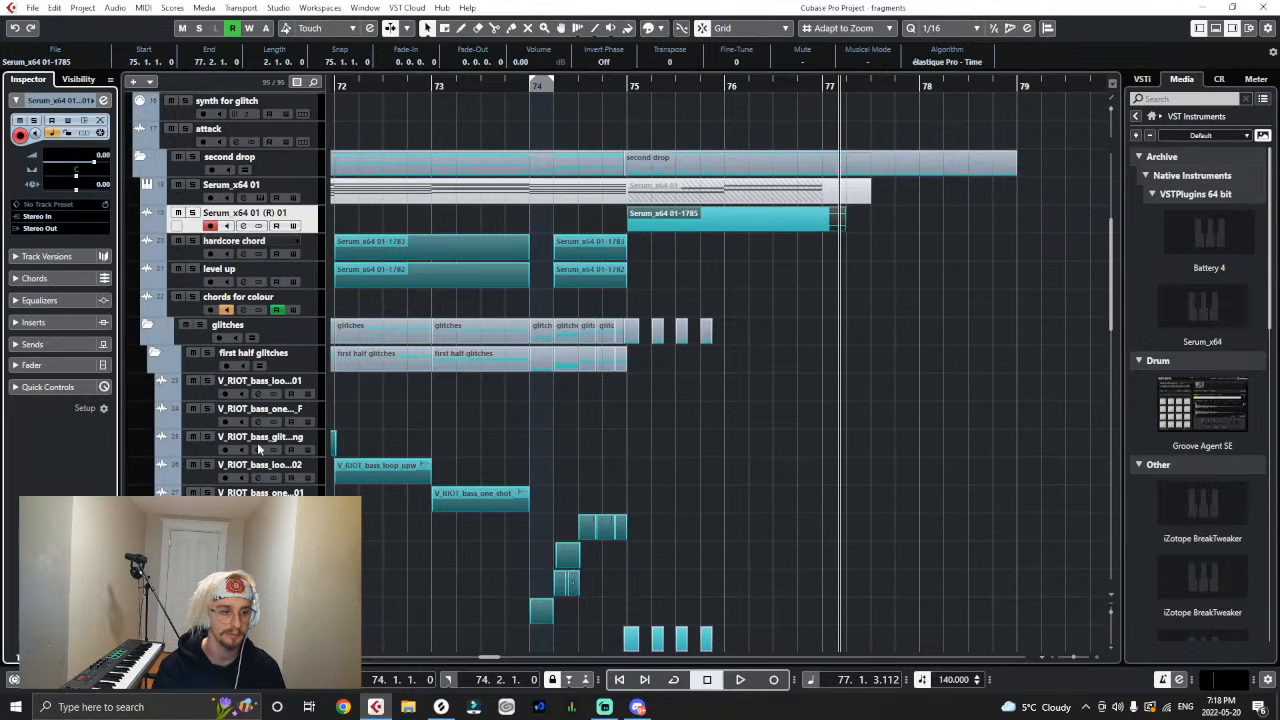
{"action": "left_click", "coordinate": [854, 328]}
- Solo the second drop folder and audition it from bar 75
{"action": "left_click", "coordinate": [628, 87]}
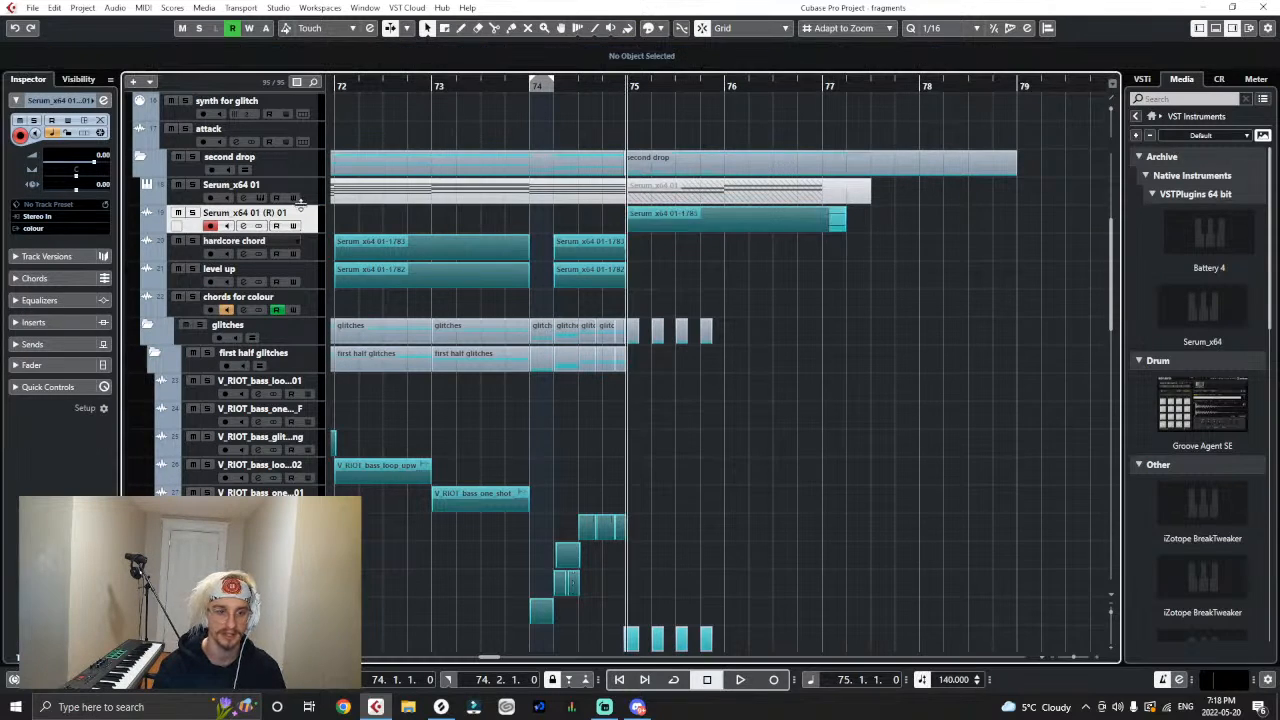
{"action": "left_click", "coordinate": [191, 158]}
{"action": "key", "text": "space"}
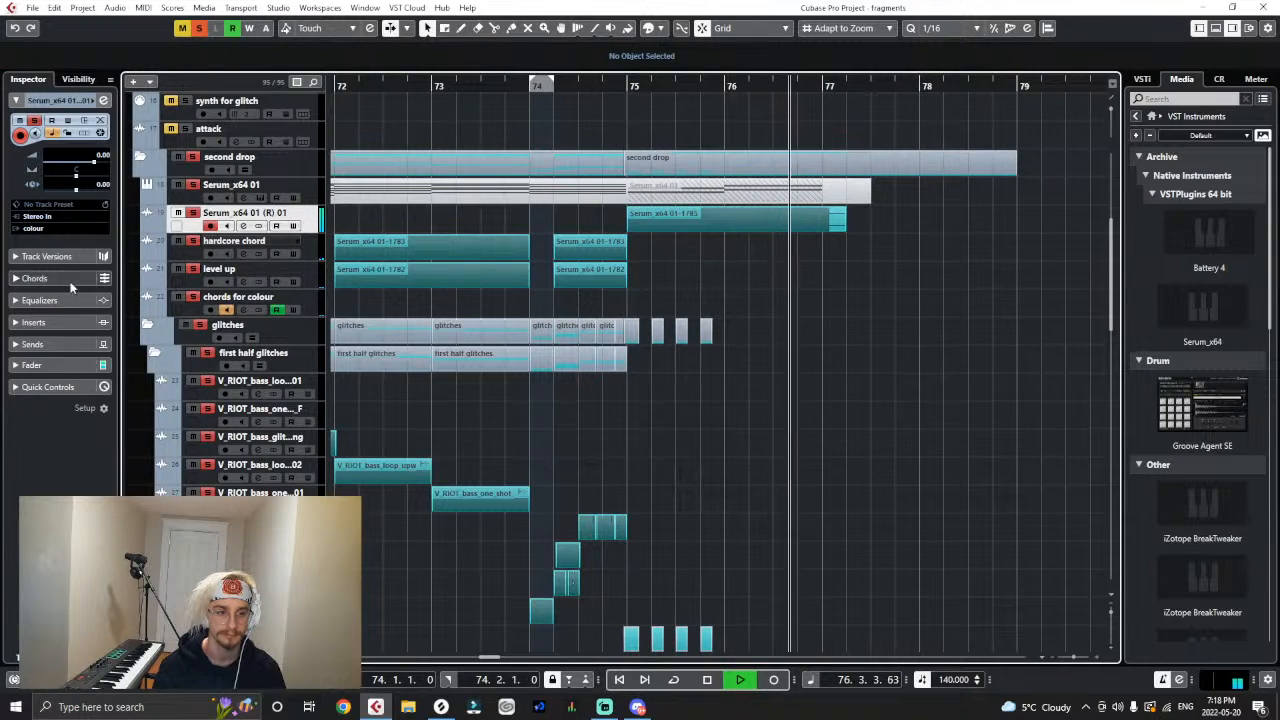
{"action": "key", "text": "space"}
- Set the output of the Serum_x64 01 (R) 01 track to Stereo Out
{"action": "left_click", "coordinate": [47, 228]}
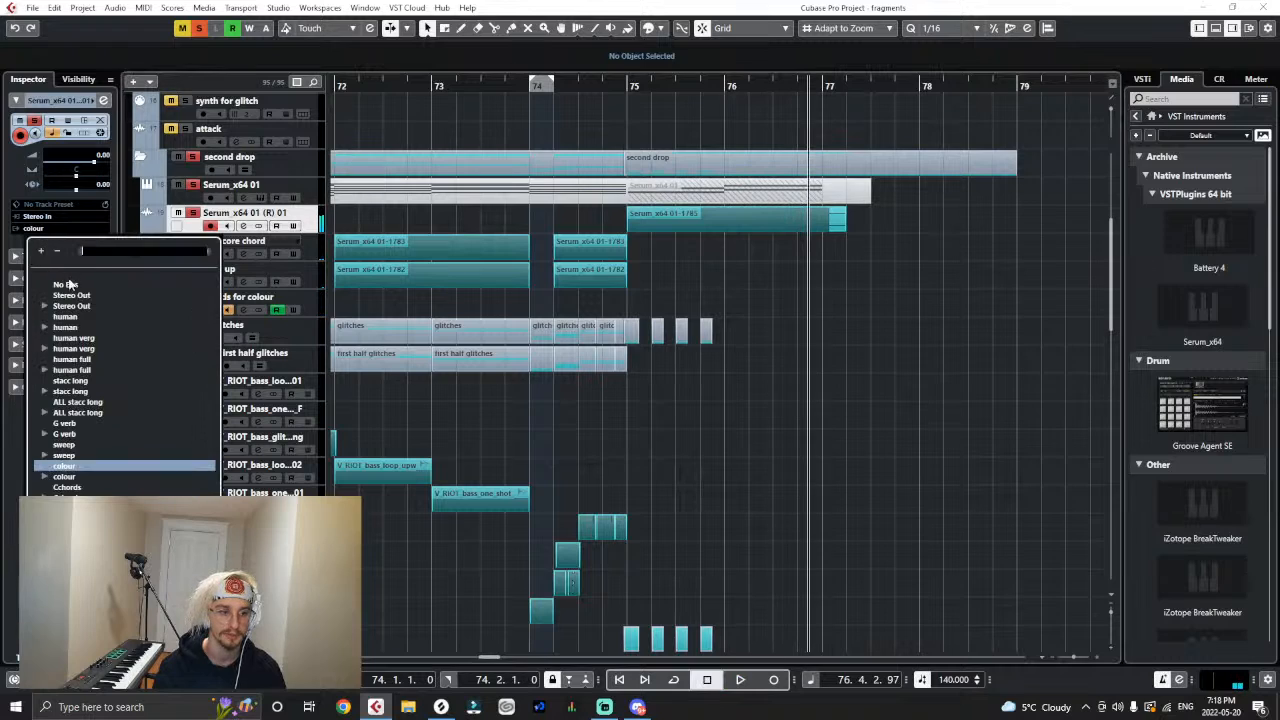
{"action": "left_click", "coordinate": [60, 294]}
{"action": "left_click", "coordinate": [17, 326]}
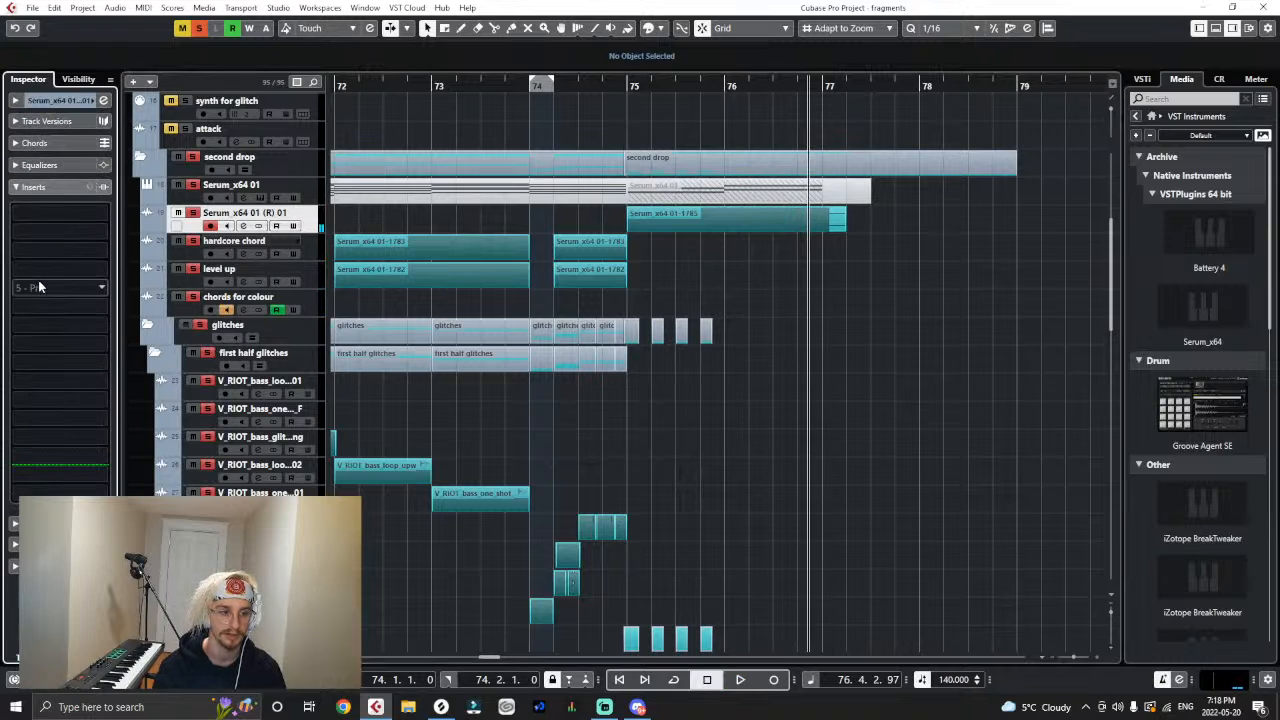
{"action": "left_click", "coordinate": [38, 280]}
{"action": "type", "text": "colo"}
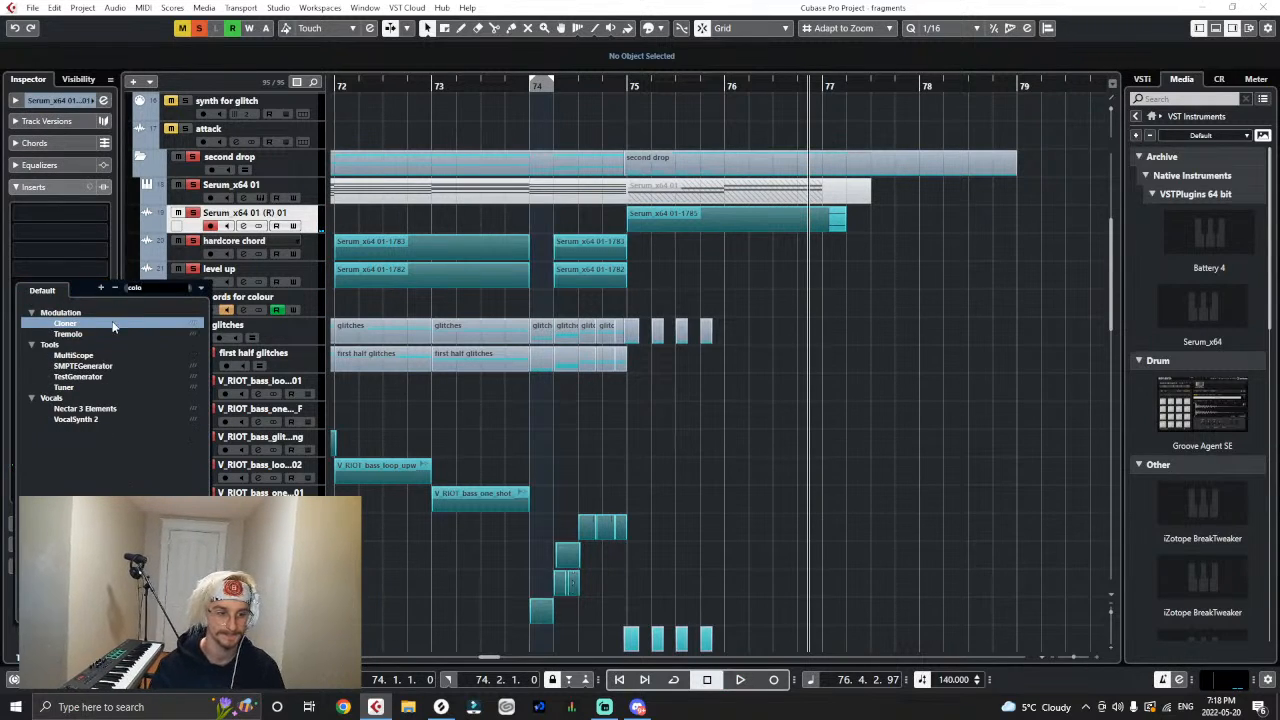
{"action": "left_click", "coordinate": [72, 229]}
{"action": "left_click", "coordinate": [19, 188]}
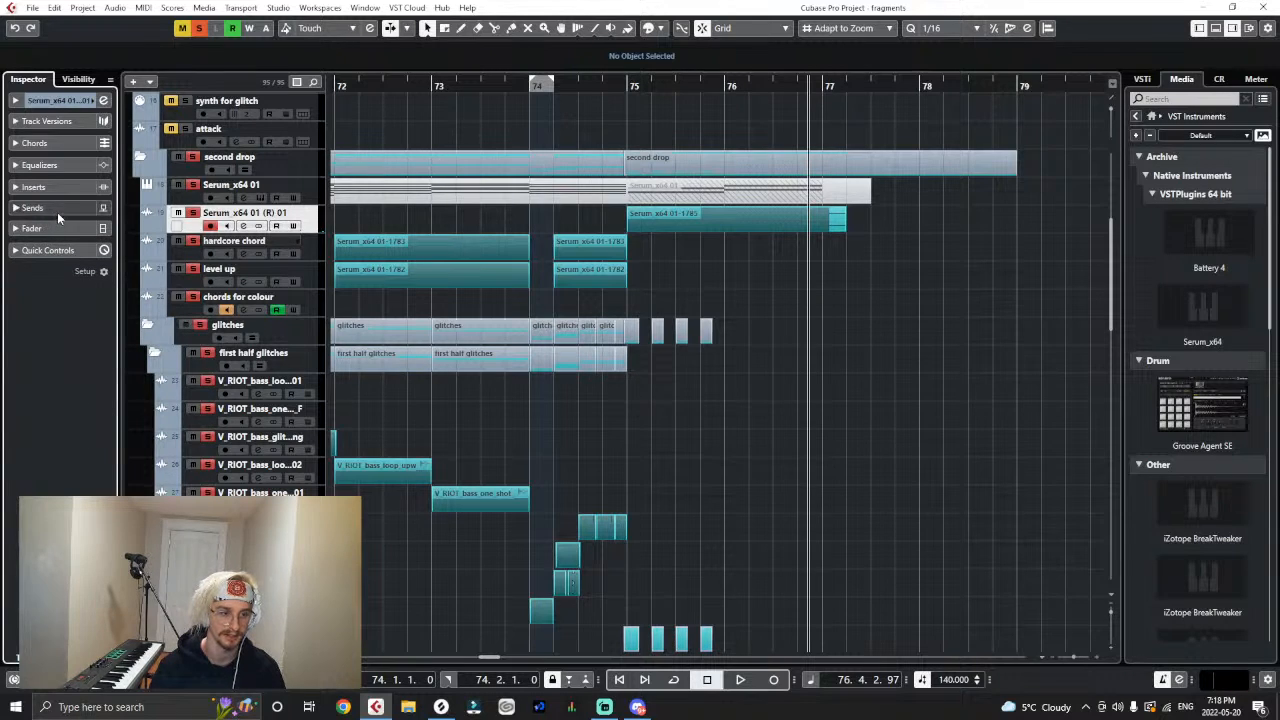
- Add a send to the colour group on the Serum_x64 01 (R) 01 track and set its level to -2.54 dB
{"action": "left_click", "coordinate": [57, 210]}
{"action": "left_click", "coordinate": [59, 238]}
{"action": "type", "text": "col"}
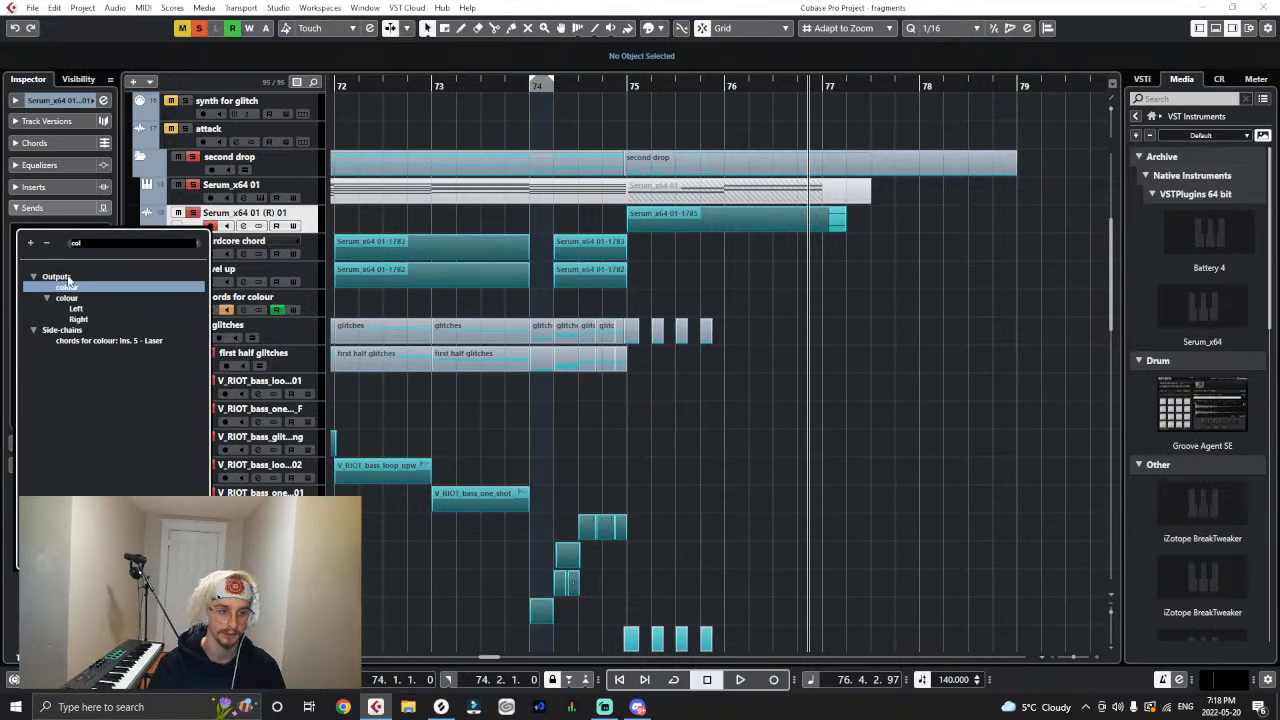
{"action": "left_click", "coordinate": [67, 286]}
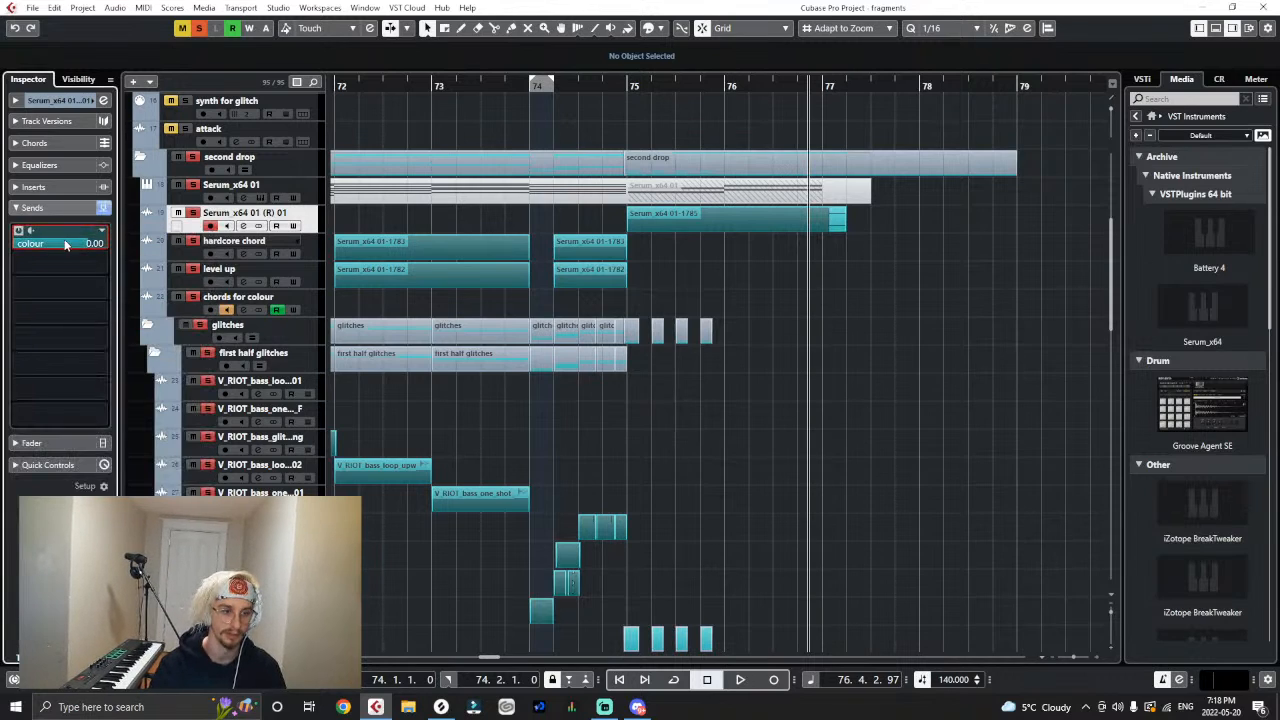
{"action": "left_click_drag", "start_coordinate": [64, 257], "coordinate": [60, 260]}
{"action": "left_click", "coordinate": [605, 333]}
{"action": "left_click", "coordinate": [674, 289]}
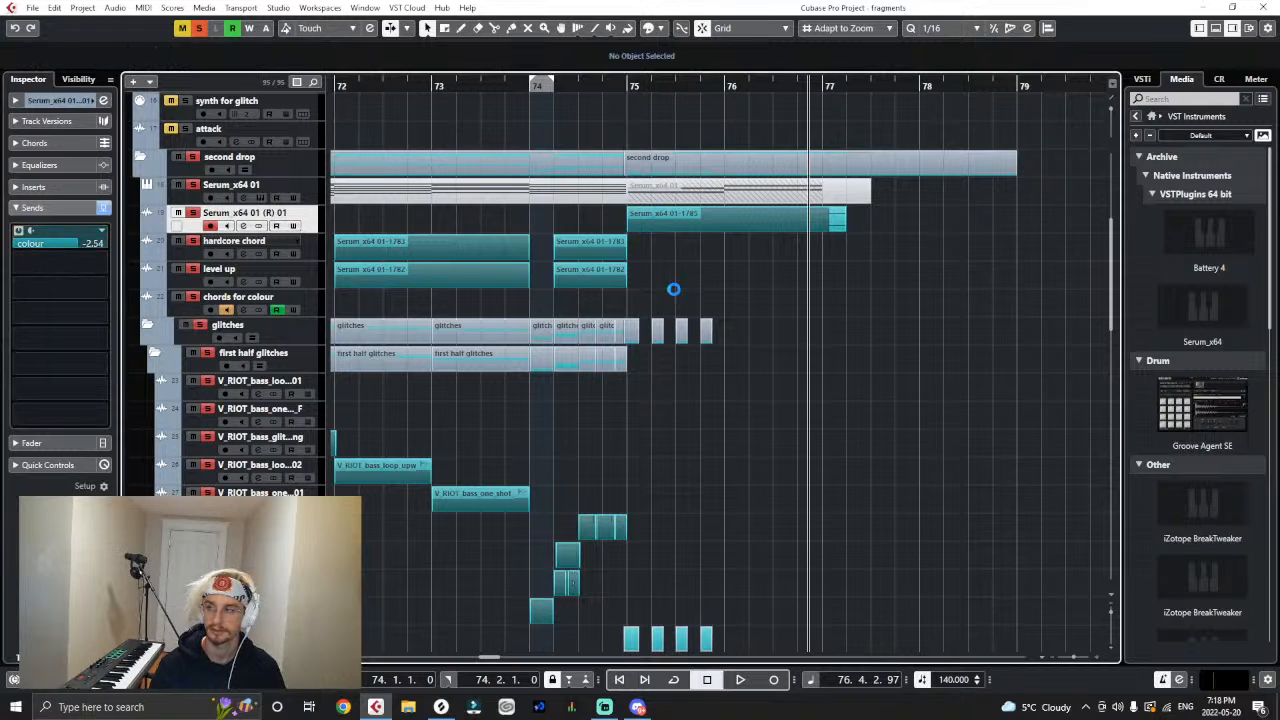
- Lower the volume of the rendered Serum event at bar 75 to about -11.4 dB while auditioning the soloed second drop
{"action": "left_click", "coordinate": [628, 117]}
{"action": "key", "text": "space"}
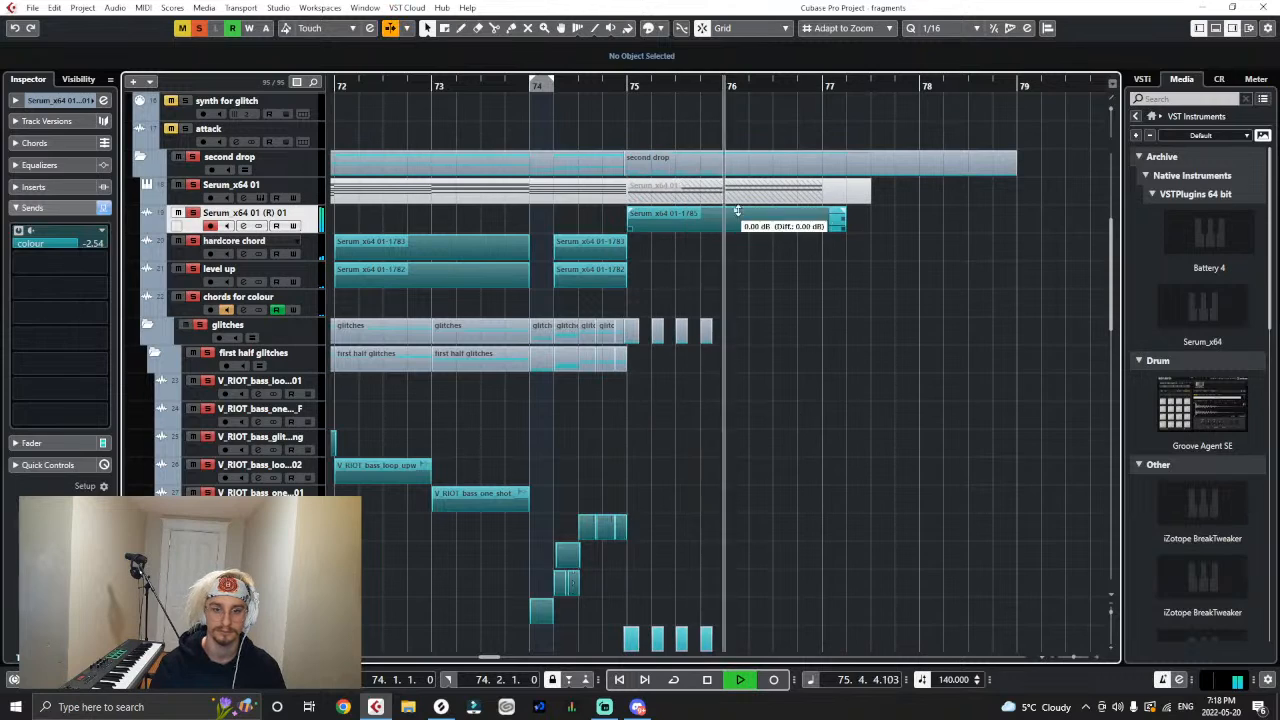
{"action": "left_click_drag", "start_coordinate": [737, 210], "coordinate": [743, 228]}
{"action": "key", "text": "space"}
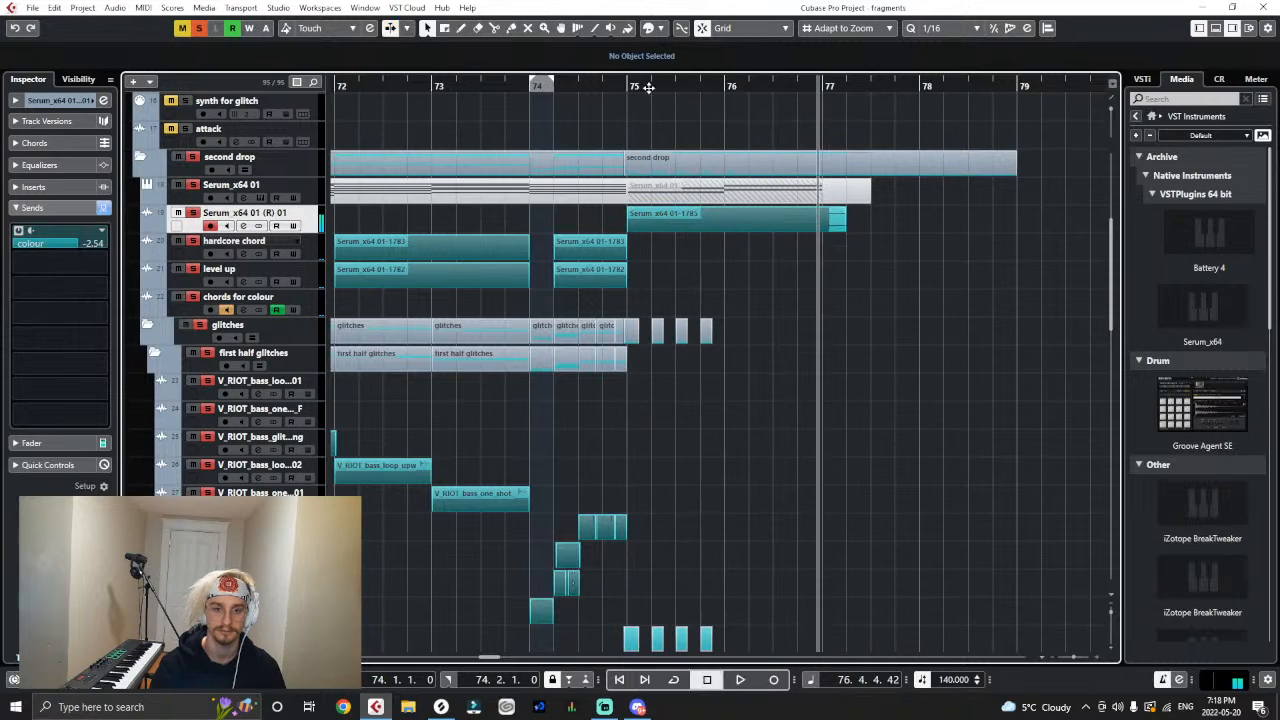
{"action": "left_click", "coordinate": [419, 89]}
{"action": "key", "text": "space"}
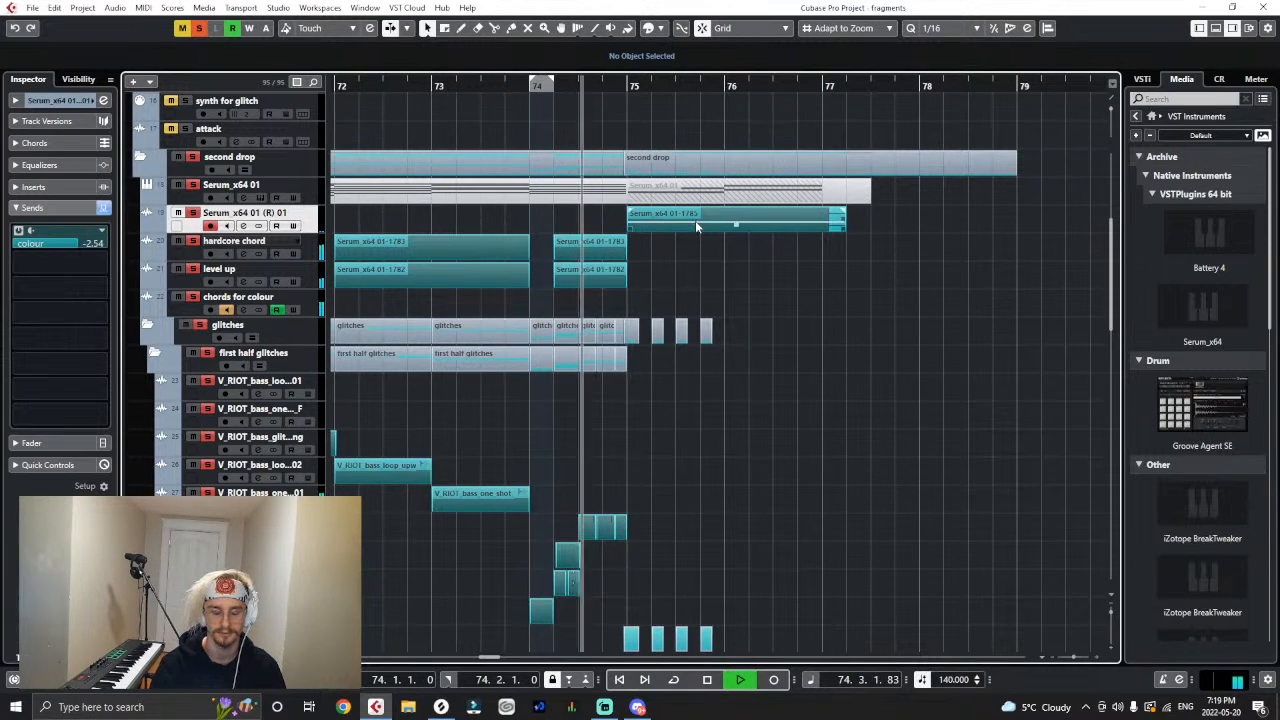
{"action": "left_click_drag", "start_coordinate": [735, 223], "coordinate": [735, 226]}
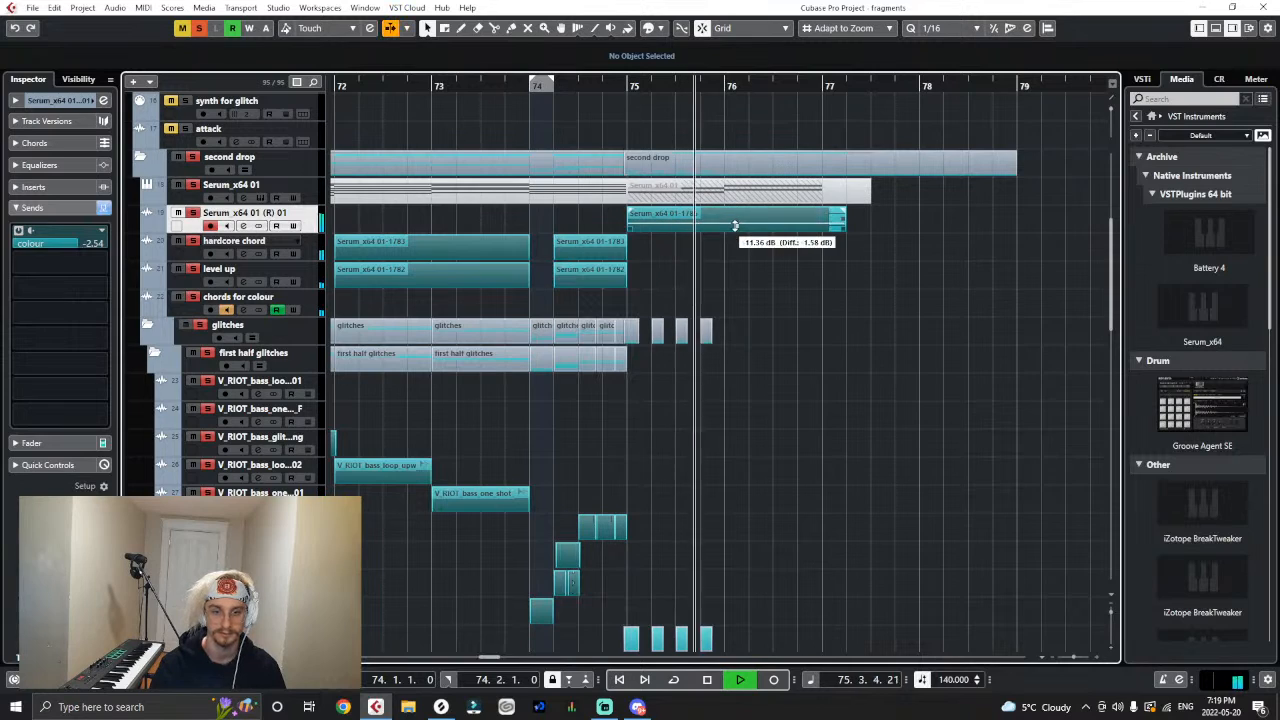
{"action": "left_click", "coordinate": [607, 88]}
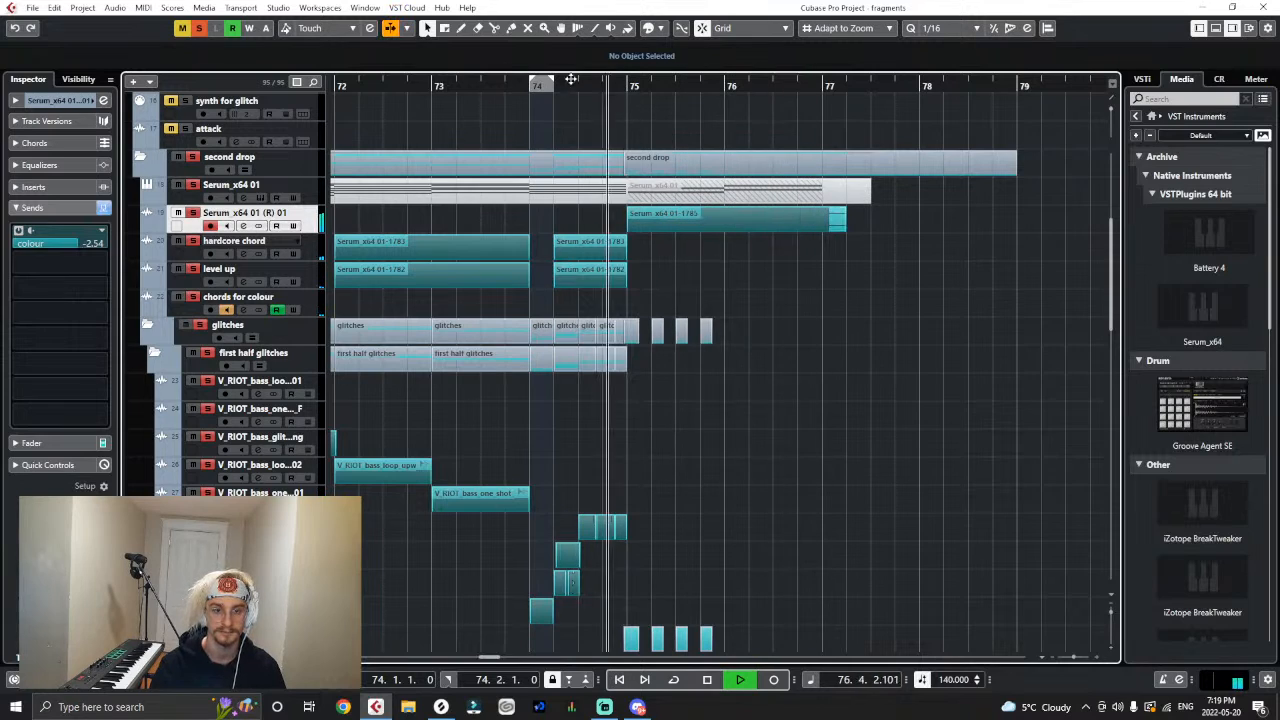
{"action": "left_click_drag", "start_coordinate": [571, 79], "coordinate": [310, 82]}
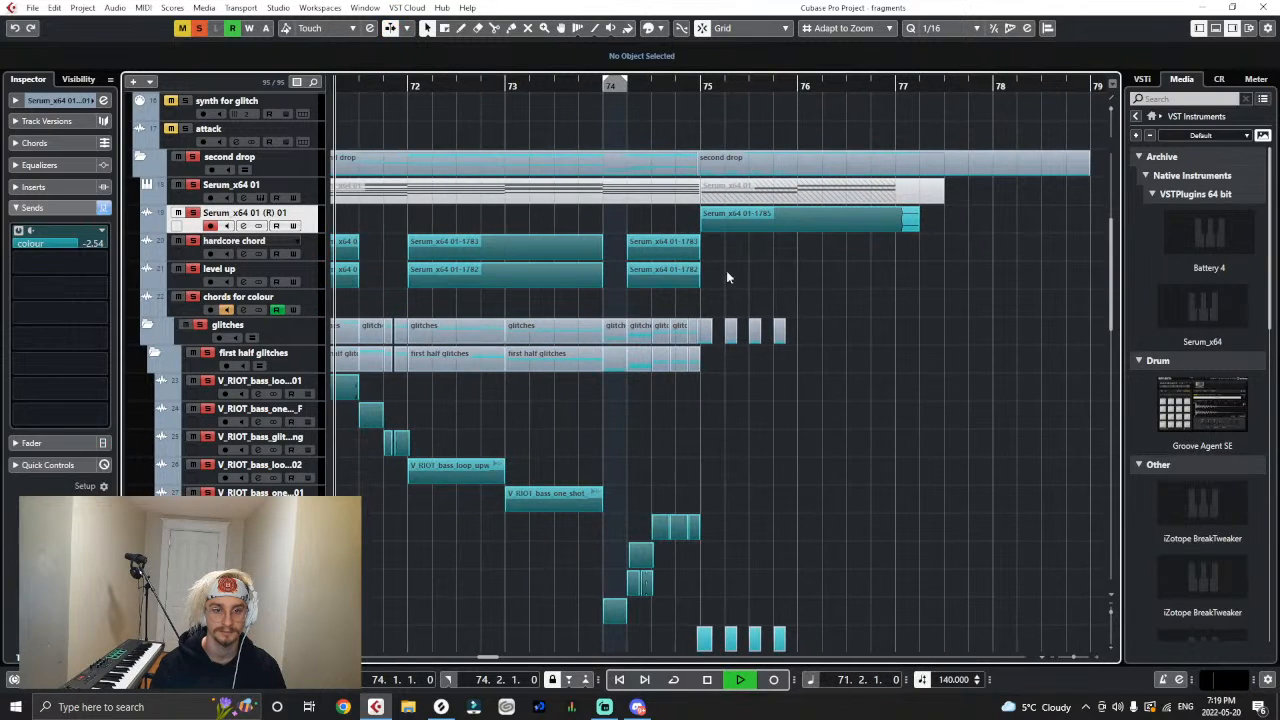
- Load the preset PL Arcadium's Joy from Squeet's Redemption into the Serum instrument of the Serum_x64 01 track, then stop playback and close Serum
{"action": "left_click", "coordinate": [298, 186]}
{"action": "left_click", "coordinate": [312, 229]}
{"action": "left_click", "coordinate": [103, 240]}
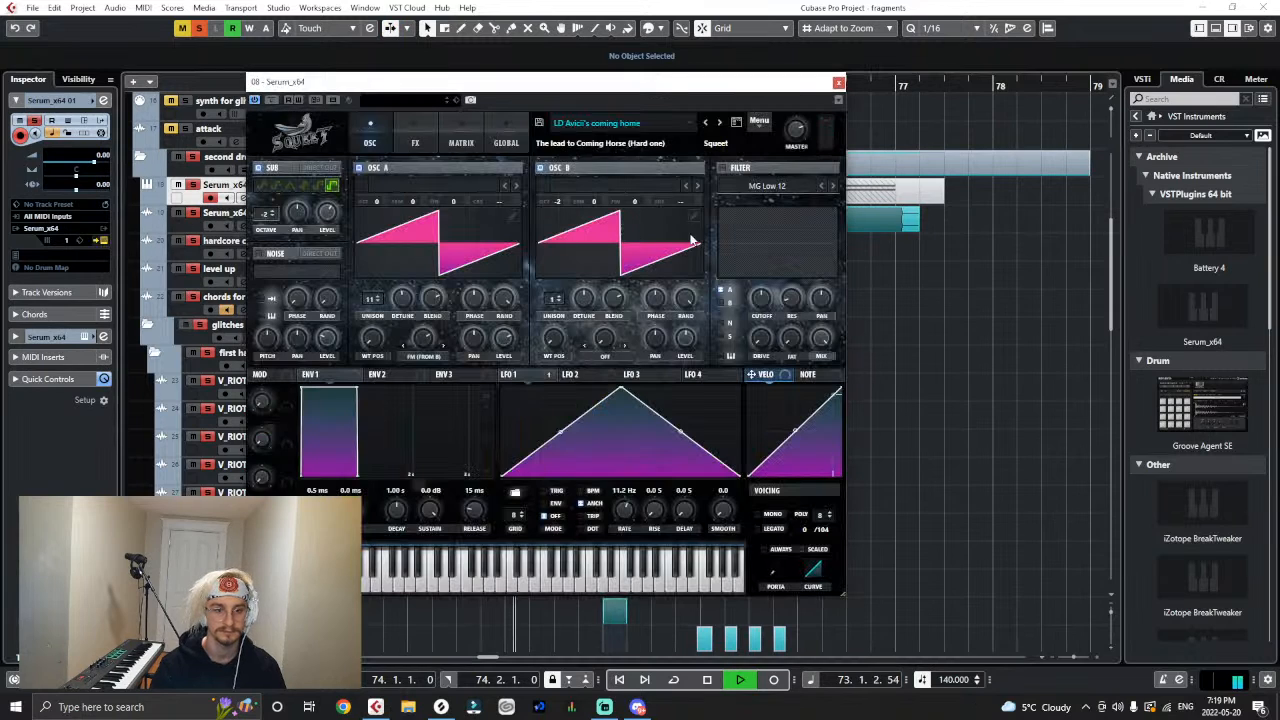
{"action": "left_click", "coordinate": [600, 123]}
{"action": "mouse_move", "coordinate": [689, 331]}
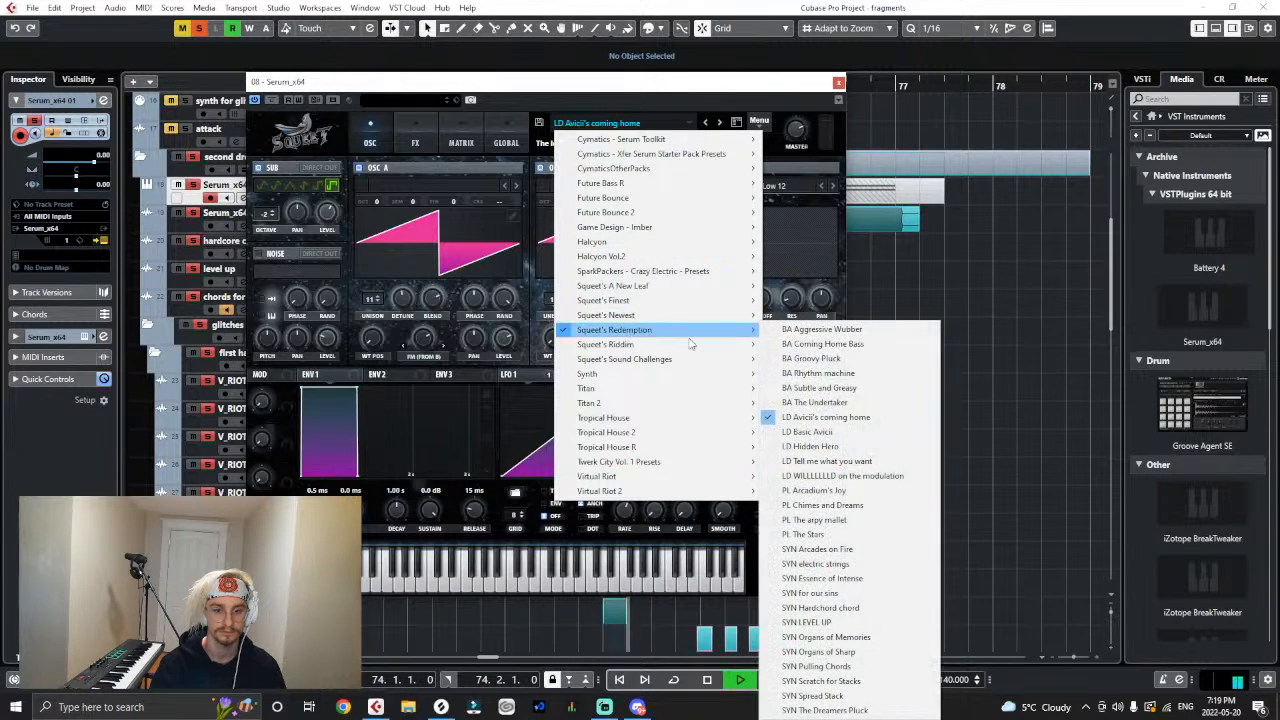
{"action": "left_click", "coordinate": [808, 490]}
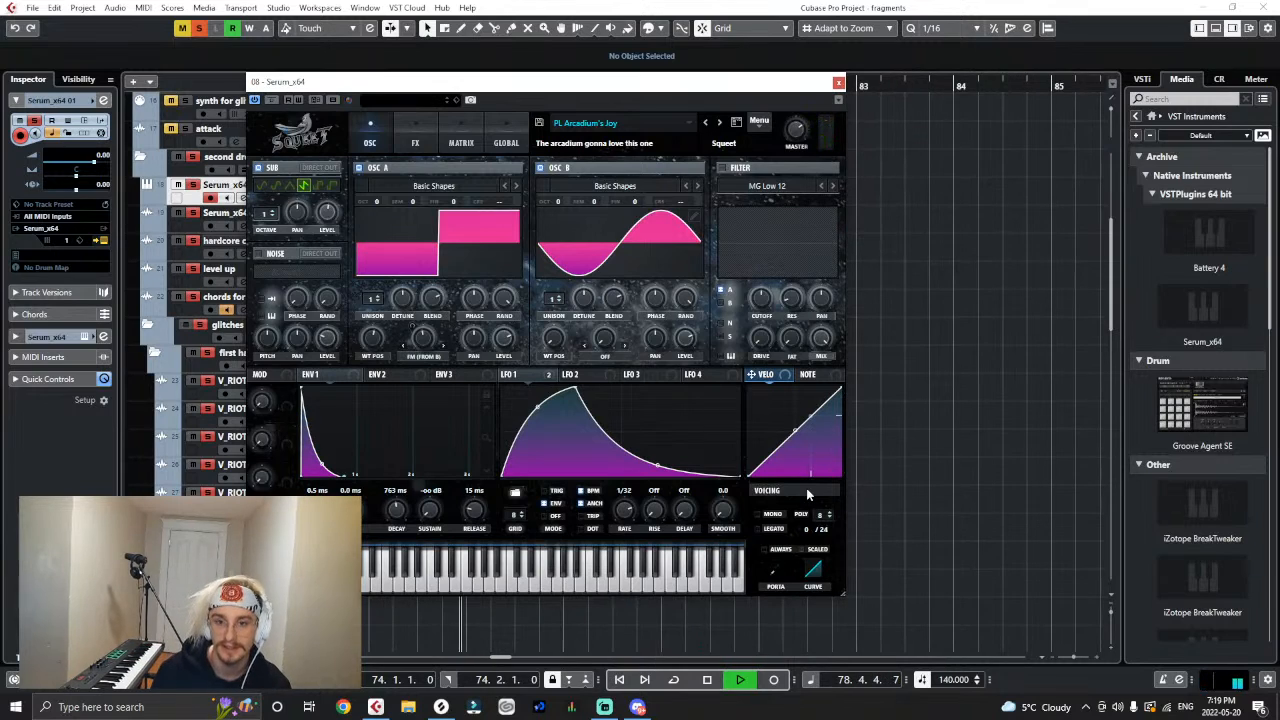
{"action": "key", "text": "space"}
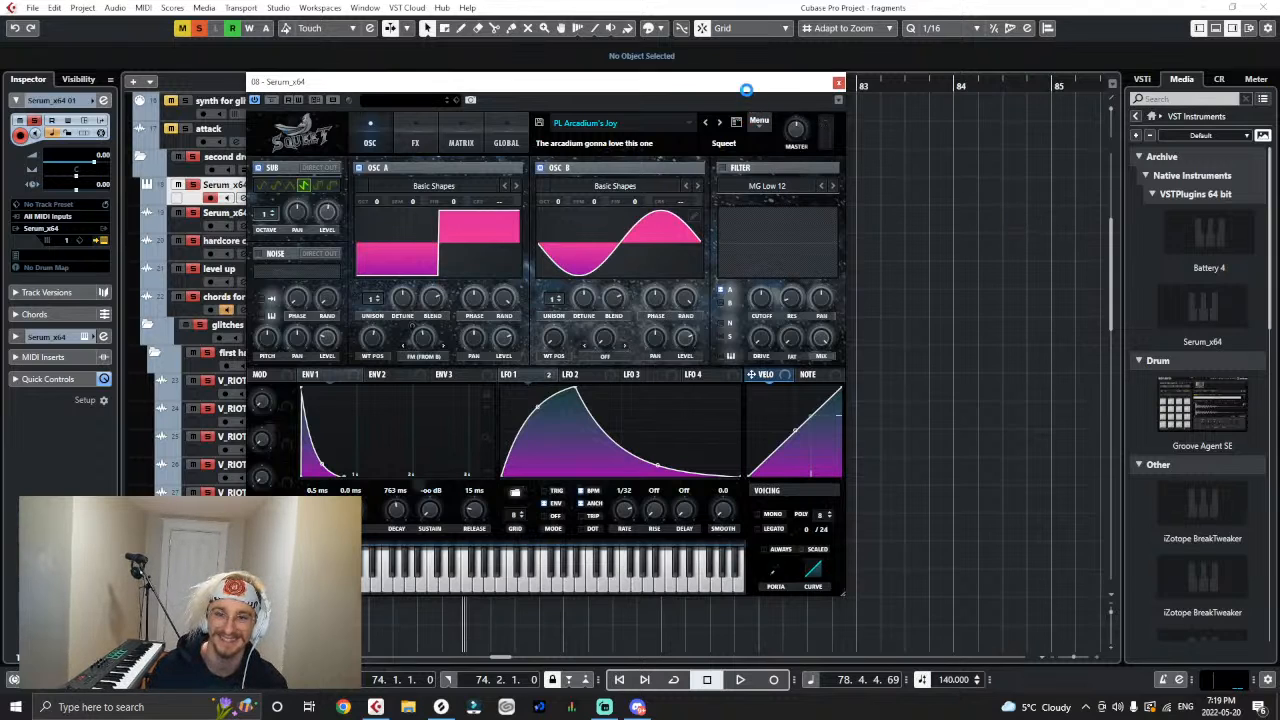
{"action": "key", "text": "g"}
{"action": "key", "text": "g"}
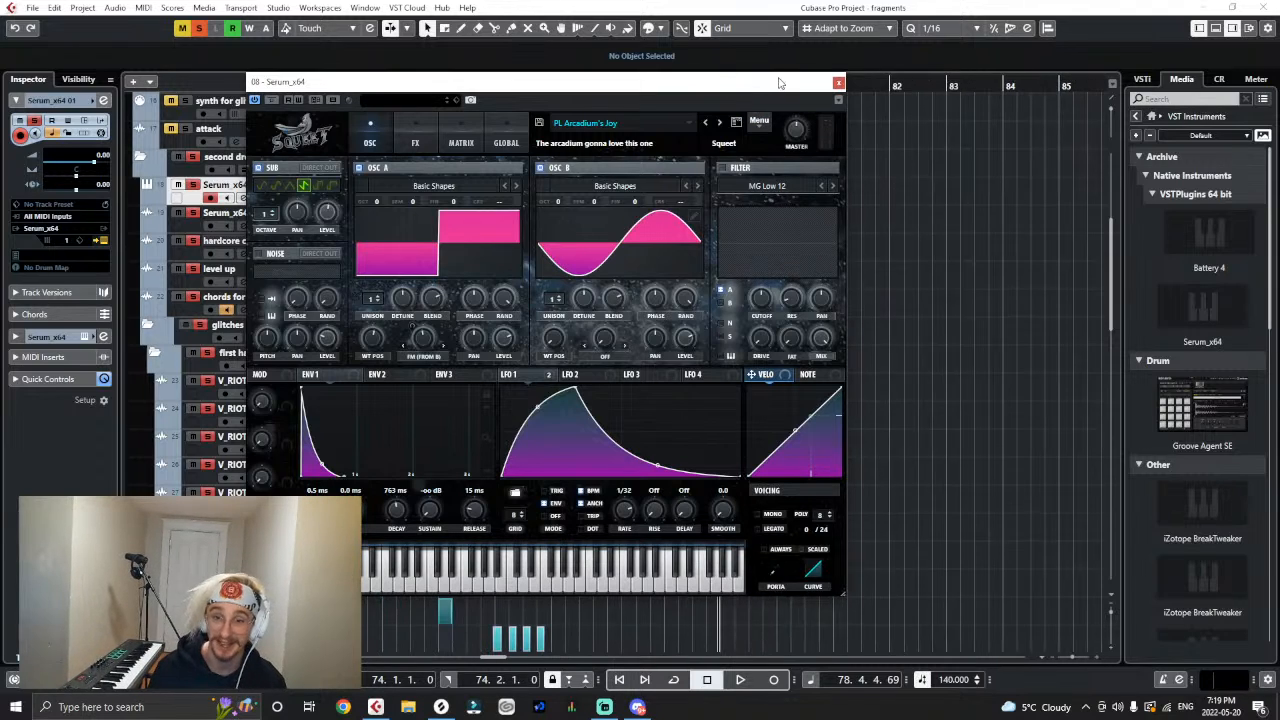
{"action": "left_click", "coordinate": [839, 82]}
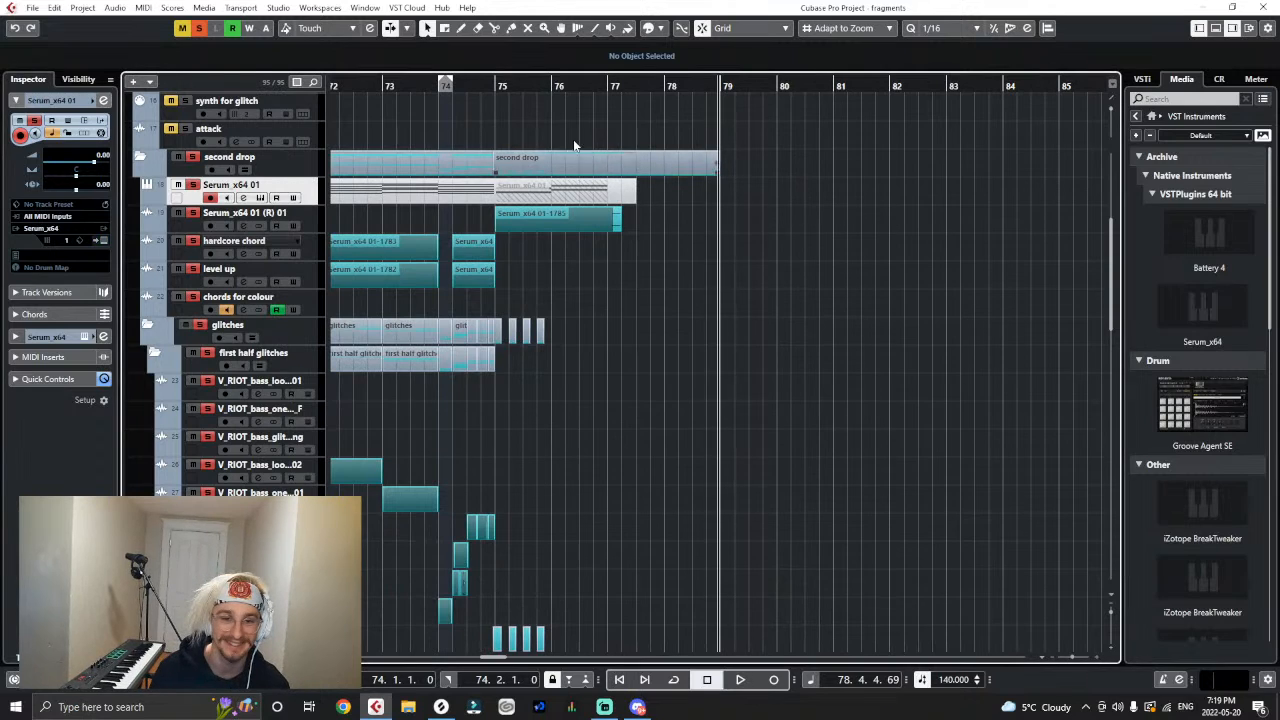
- Place the playback cursor at bar 73 and turn off the solo on the second drop tracks
{"action": "key", "text": "space"}
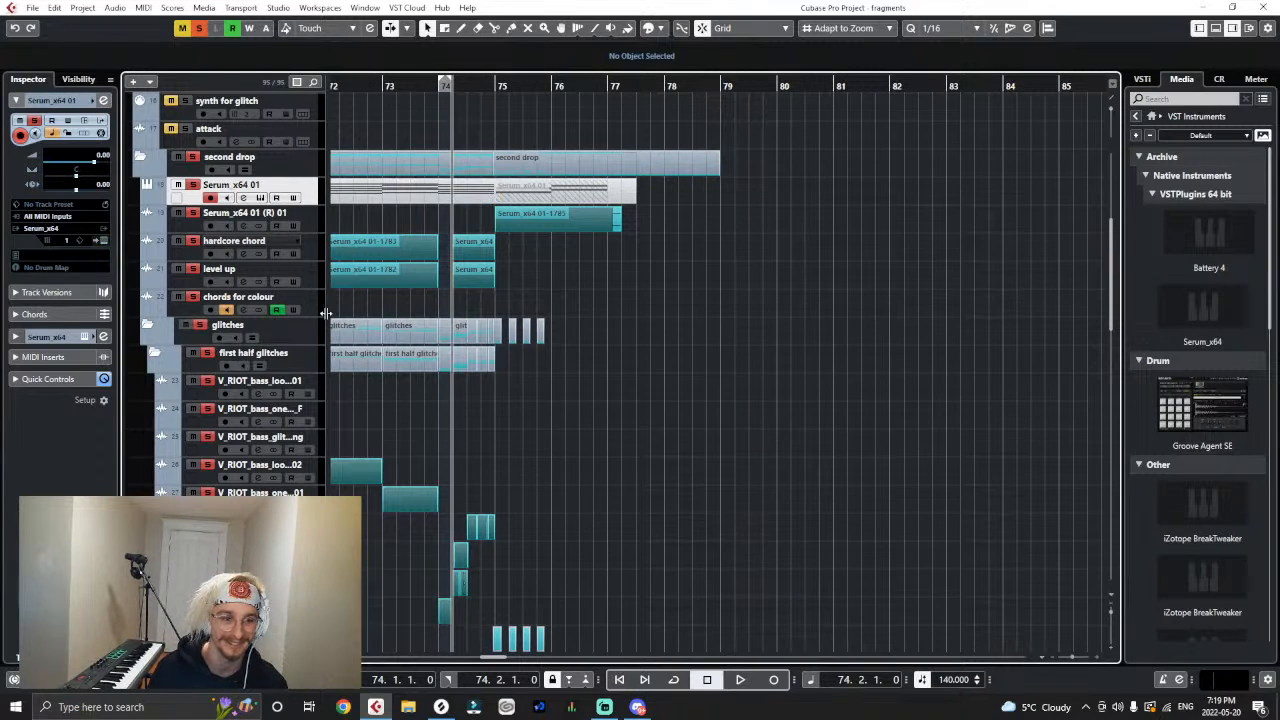
{"action": "left_click_drag", "start_coordinate": [443, 88], "coordinate": [441, 85]}
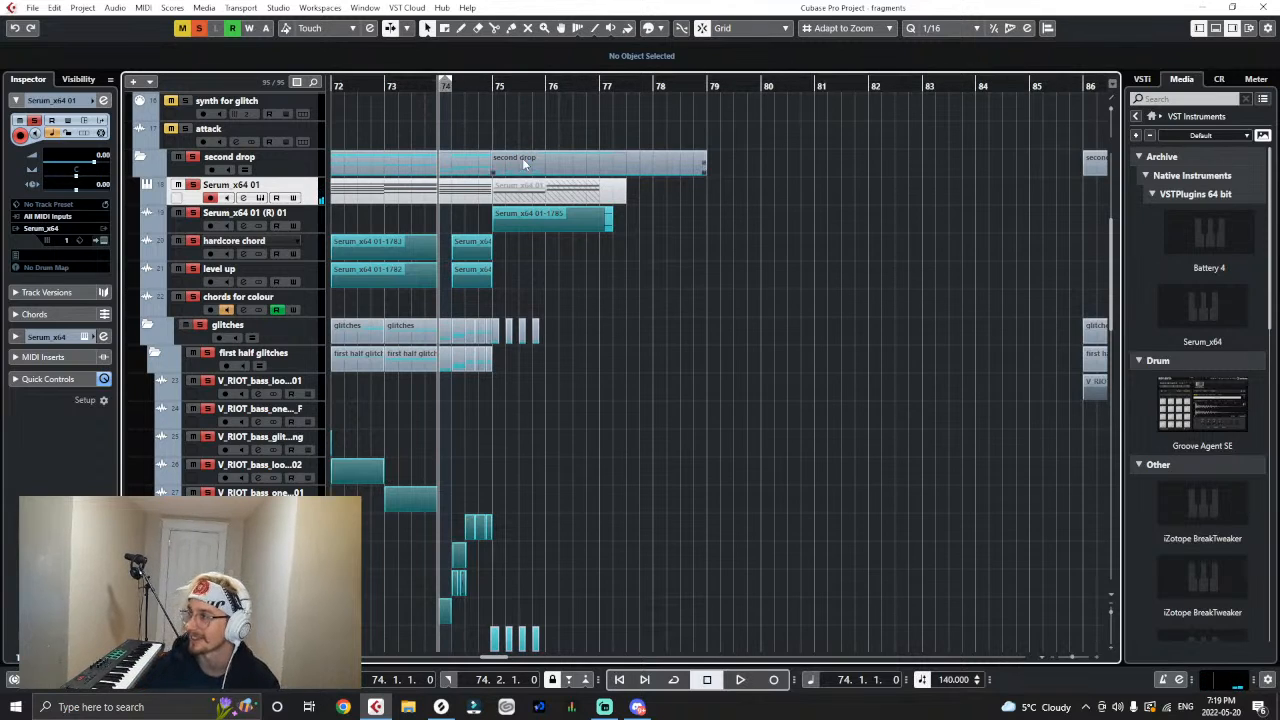
{"action": "left_click", "coordinate": [385, 84]}
{"action": "key", "text": "s"}
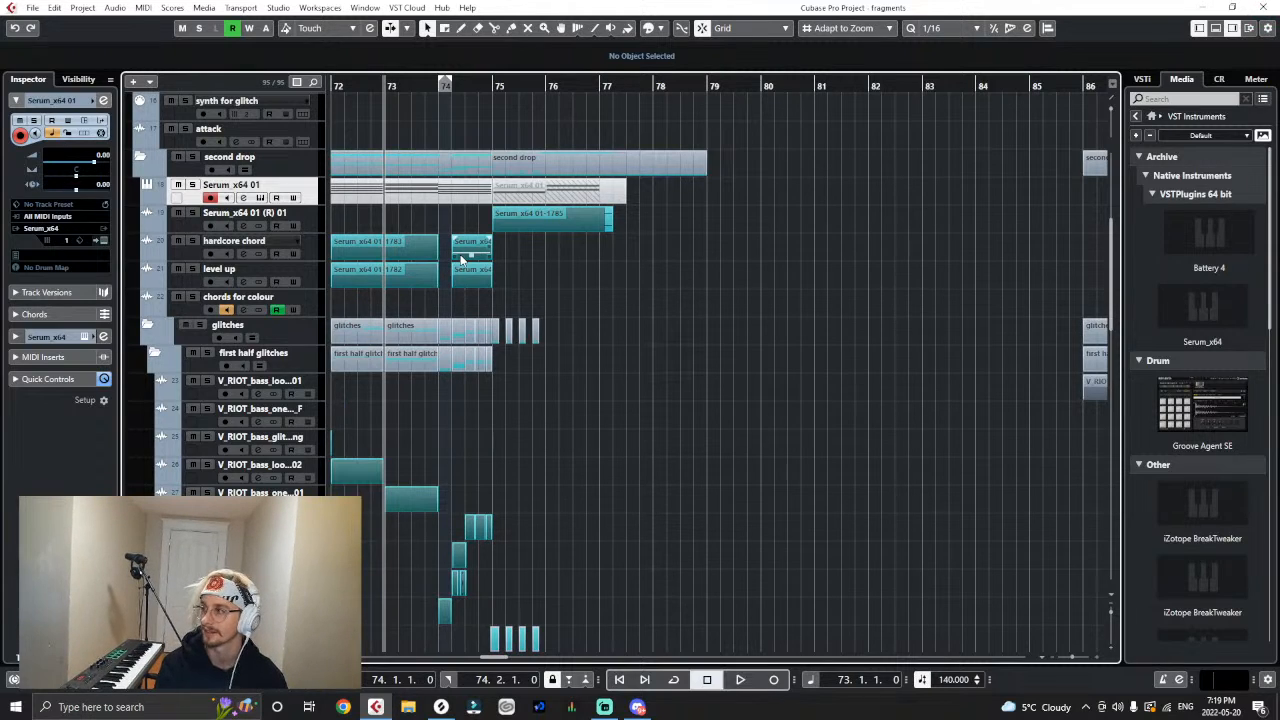
- Play the full mix from bar 73 past the end of the second drop
{"action": "key", "text": "h"}
{"action": "key", "text": "h"}
{"action": "key", "text": "h"}
{"action": "key", "text": "g"}
{"action": "key", "text": "g"}
{"action": "key", "text": "g"}
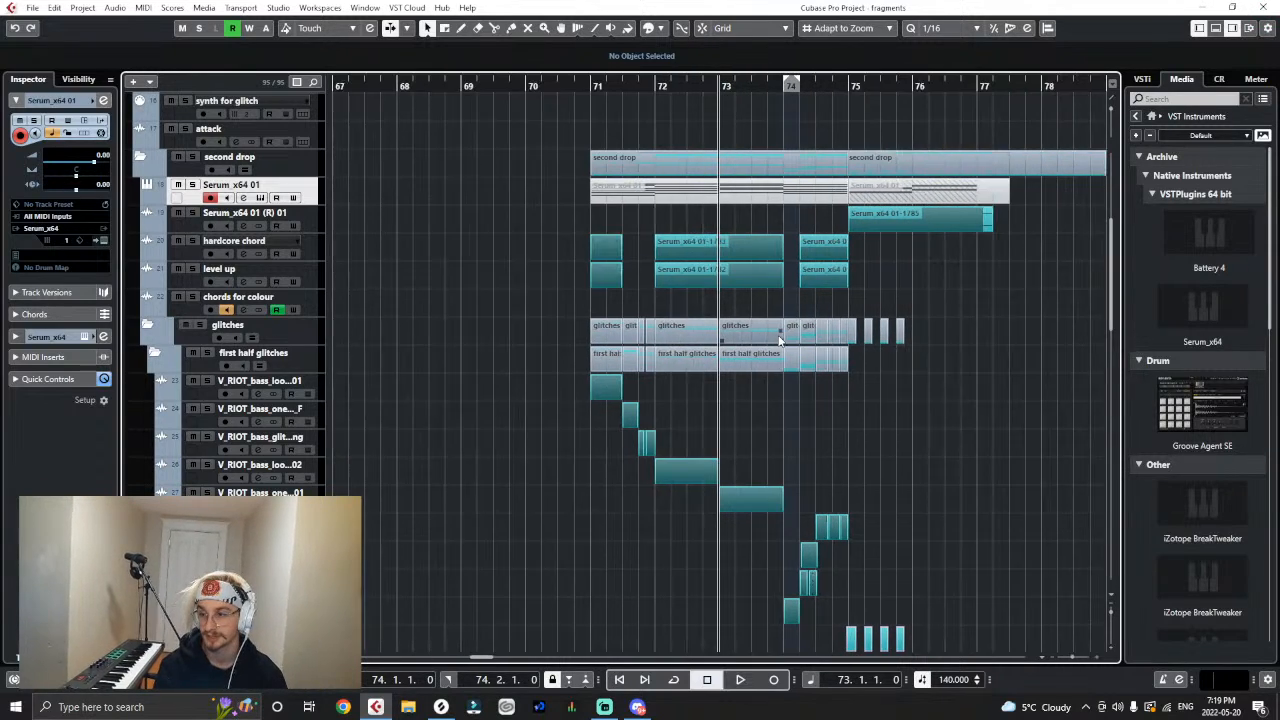
{"action": "key", "text": "space"}
{"action": "key", "text": "g"}
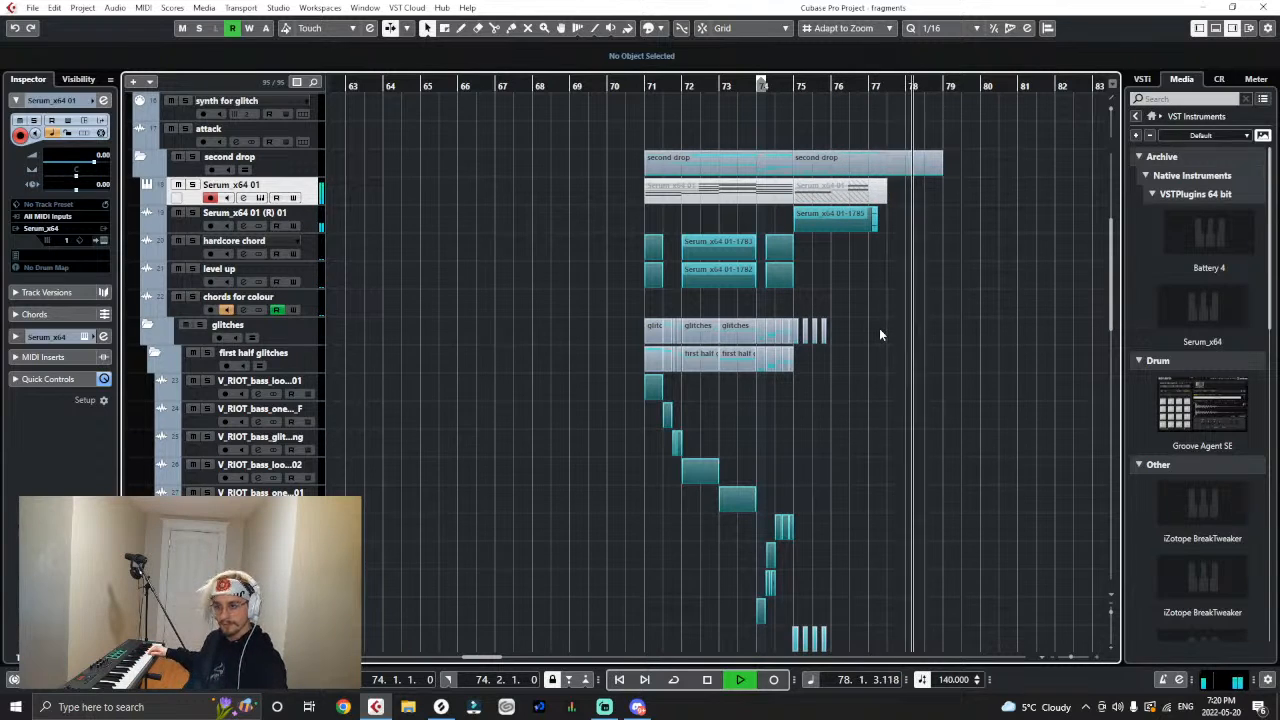
- Record a new MIDI melody on the Serum_x64 01 track from bar 74 to just past bar 77
{"action": "left_click", "coordinate": [761, 87]}
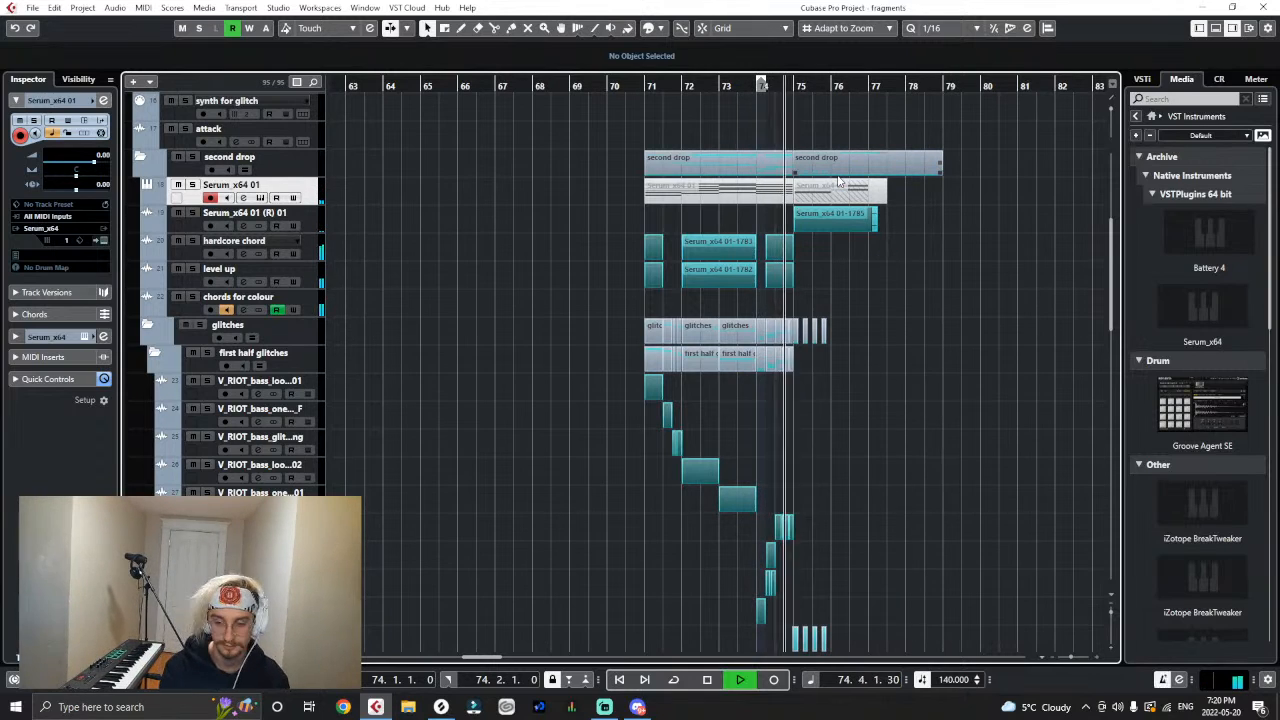
{"action": "key", "text": "KP_Multiply"}
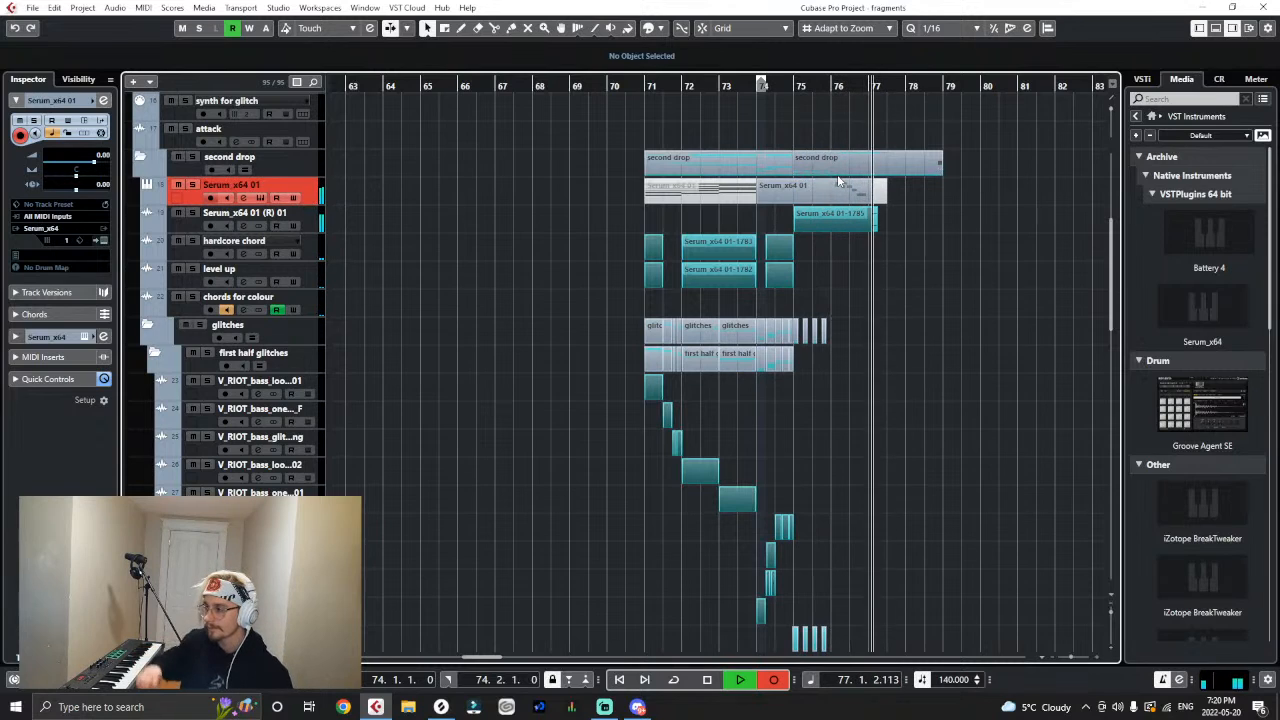
{"action": "key", "text": "space"}
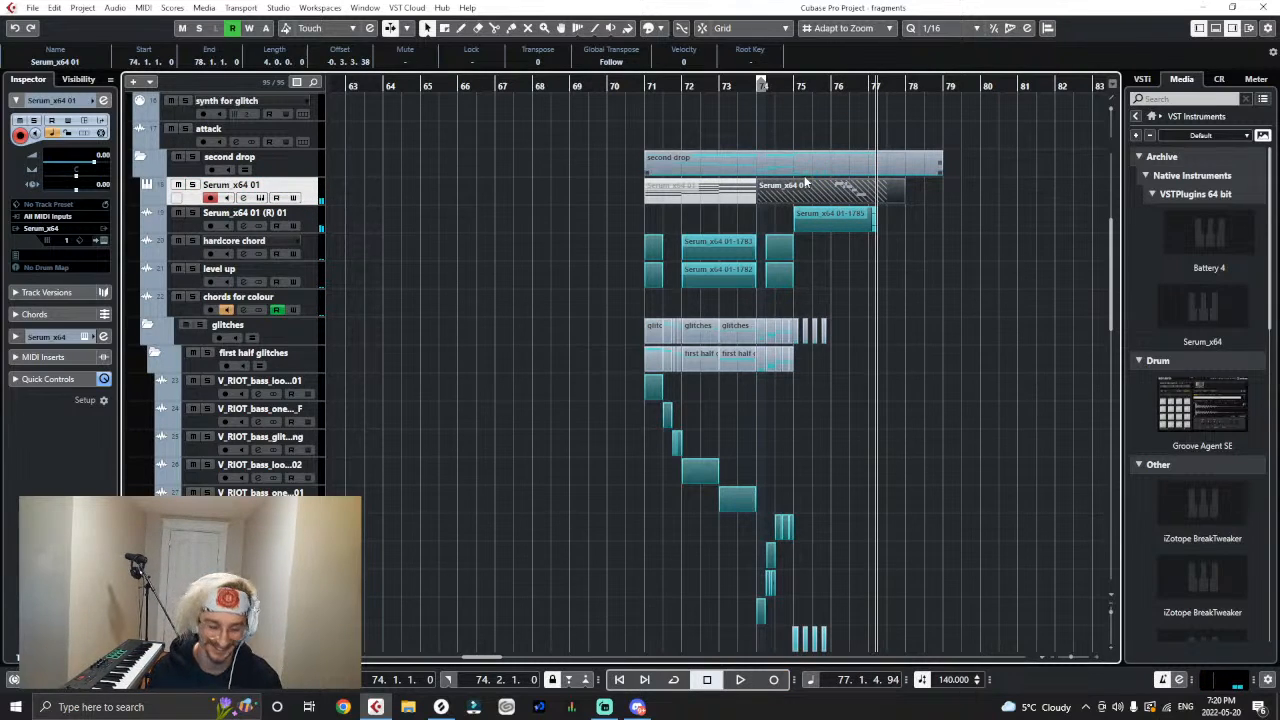
- Trim the start of the recorded MIDI part to 76.1.1.0 and open it in a separate Key Editor window
{"action": "key", "text": "h"}
{"action": "key", "text": "h"}
{"action": "left_click_drag", "start_coordinate": [547, 202], "coordinate": [659, 206]}
{"action": "double_click", "coordinate": [683, 197]}
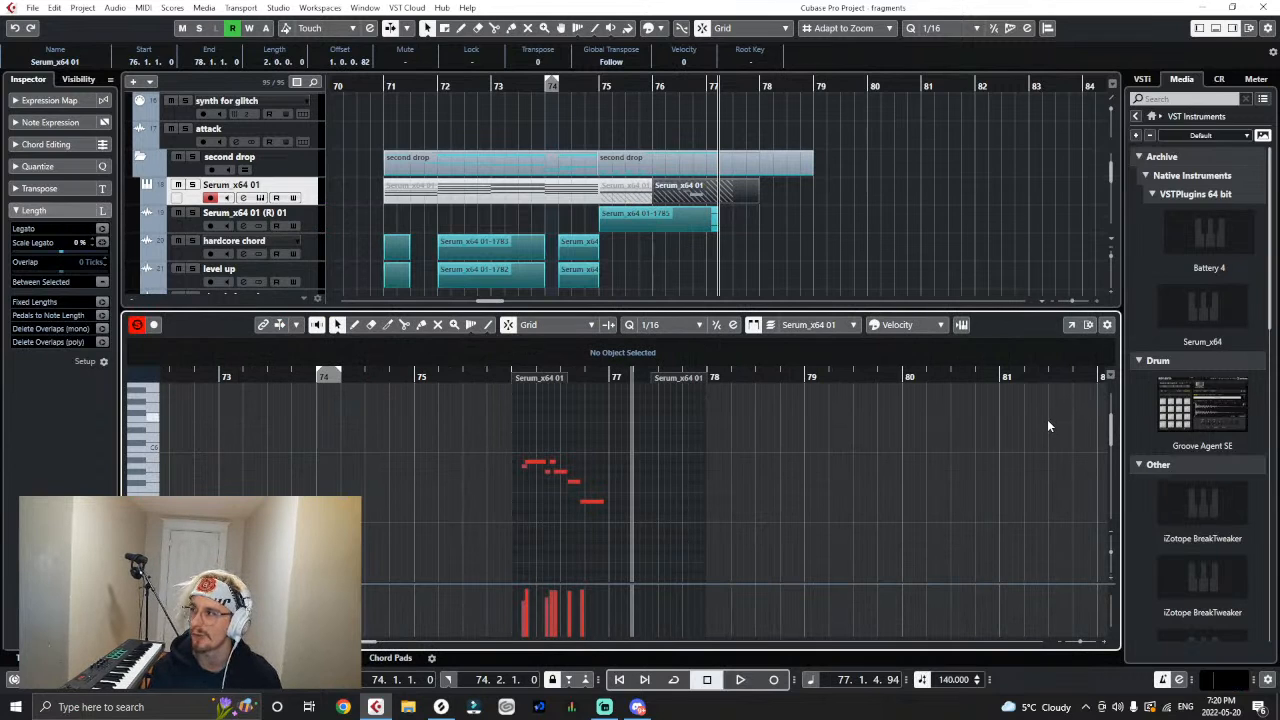
{"action": "left_click", "coordinate": [1071, 326]}
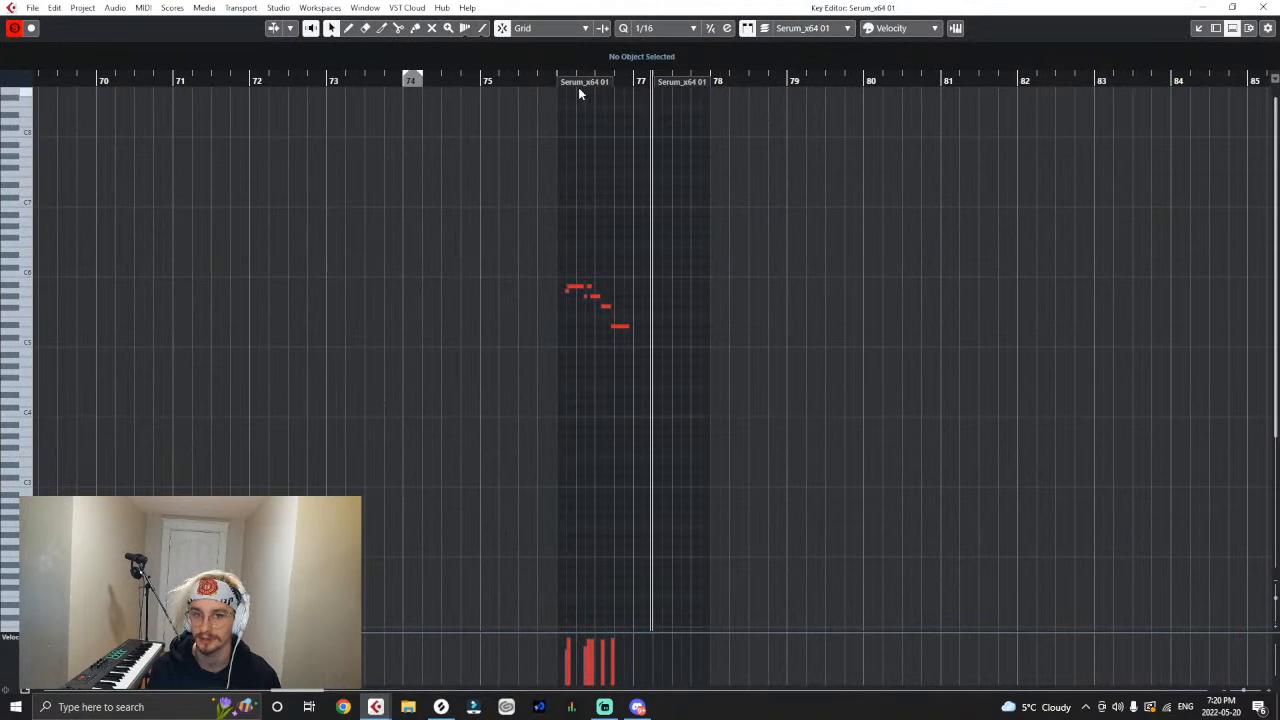
- Examine the timing of the recorded melody notes around bar 76 and play them back
{"action": "left_click_drag", "start_coordinate": [556, 80], "coordinate": [578, 98]}
{"action": "key", "text": "h"}
{"action": "key", "text": "h"}
{"action": "key", "text": "h"}
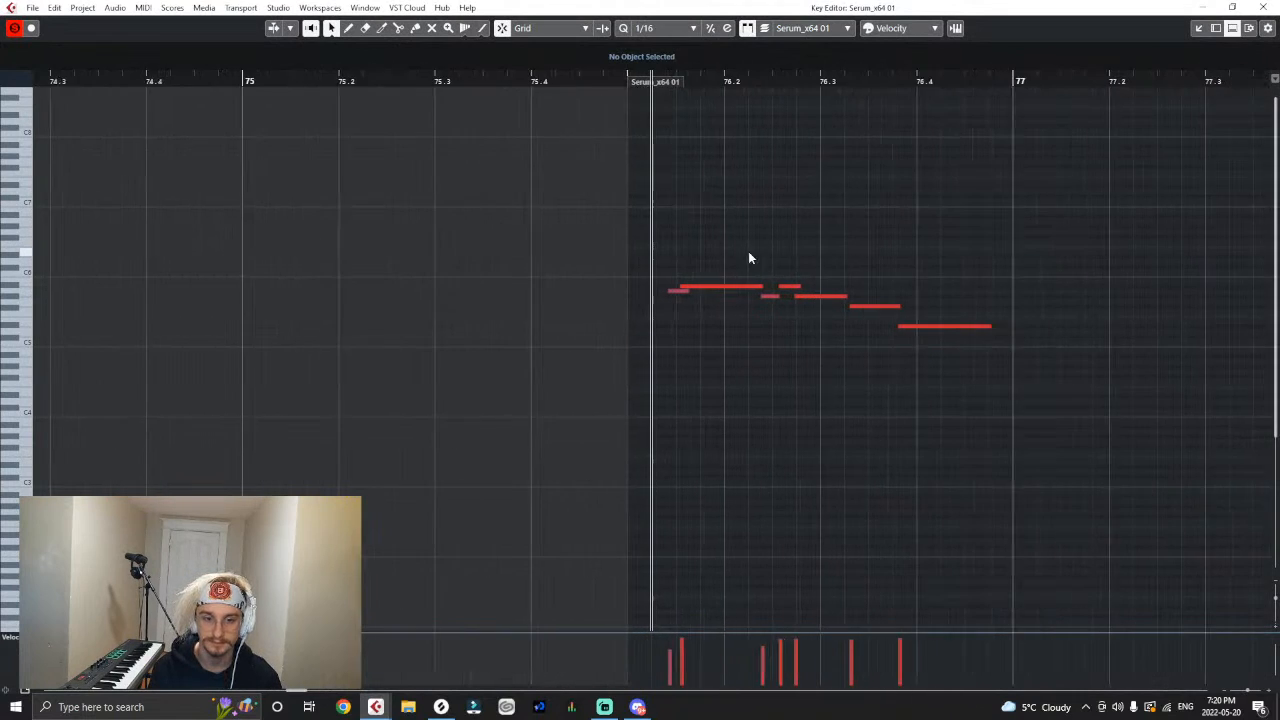
{"action": "key", "text": "h"}
{"action": "left_click_drag", "start_coordinate": [687, 286], "coordinate": [680, 287]}
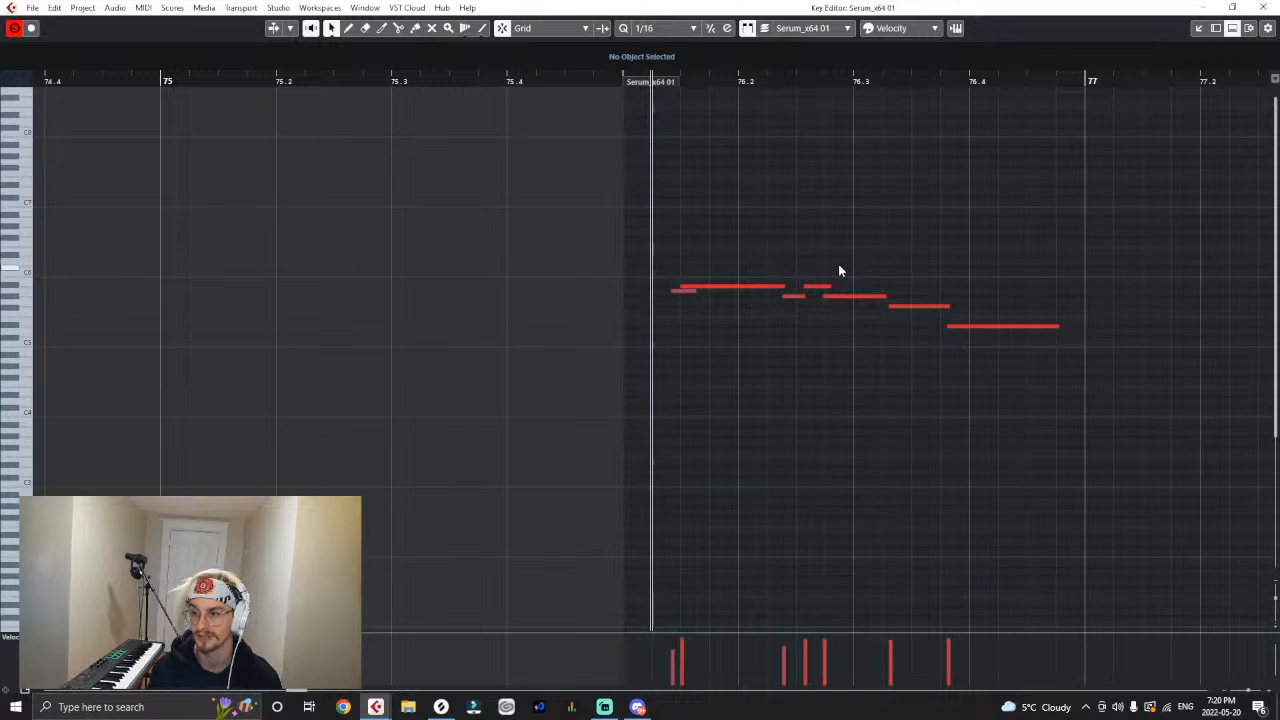
{"action": "key", "text": "g"}
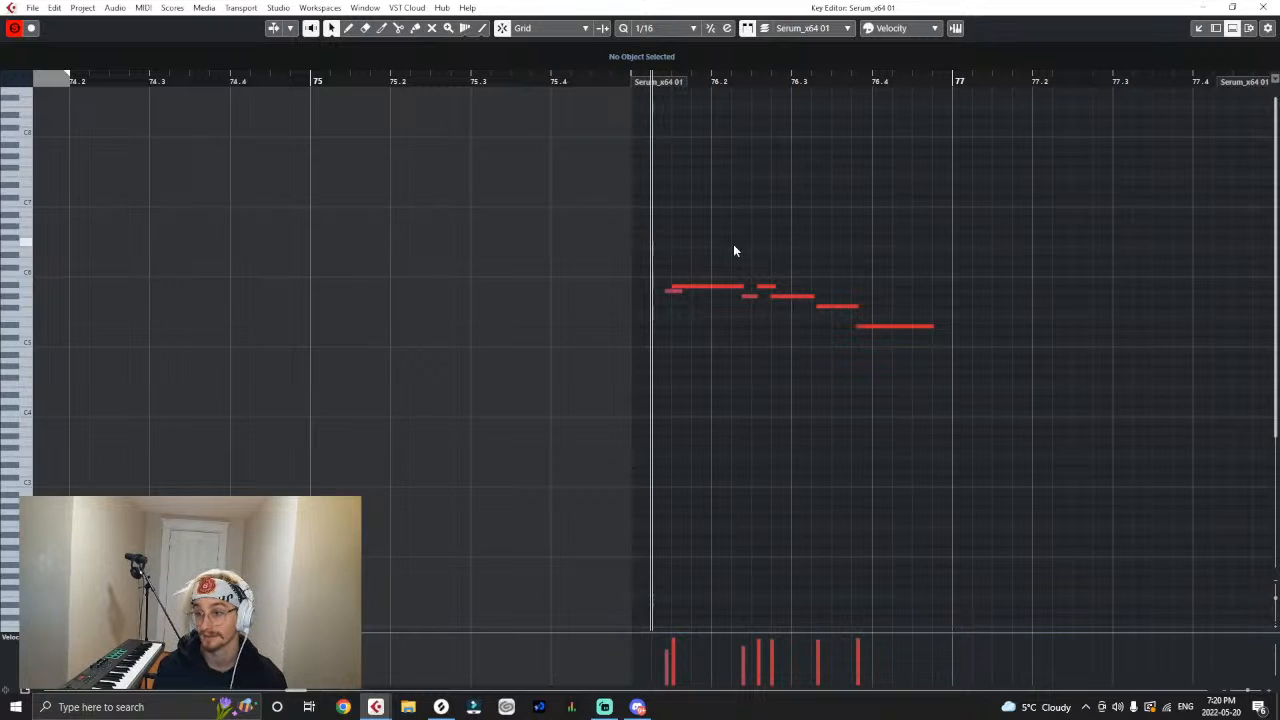
{"action": "key", "text": "g"}
{"action": "key", "text": "space"}
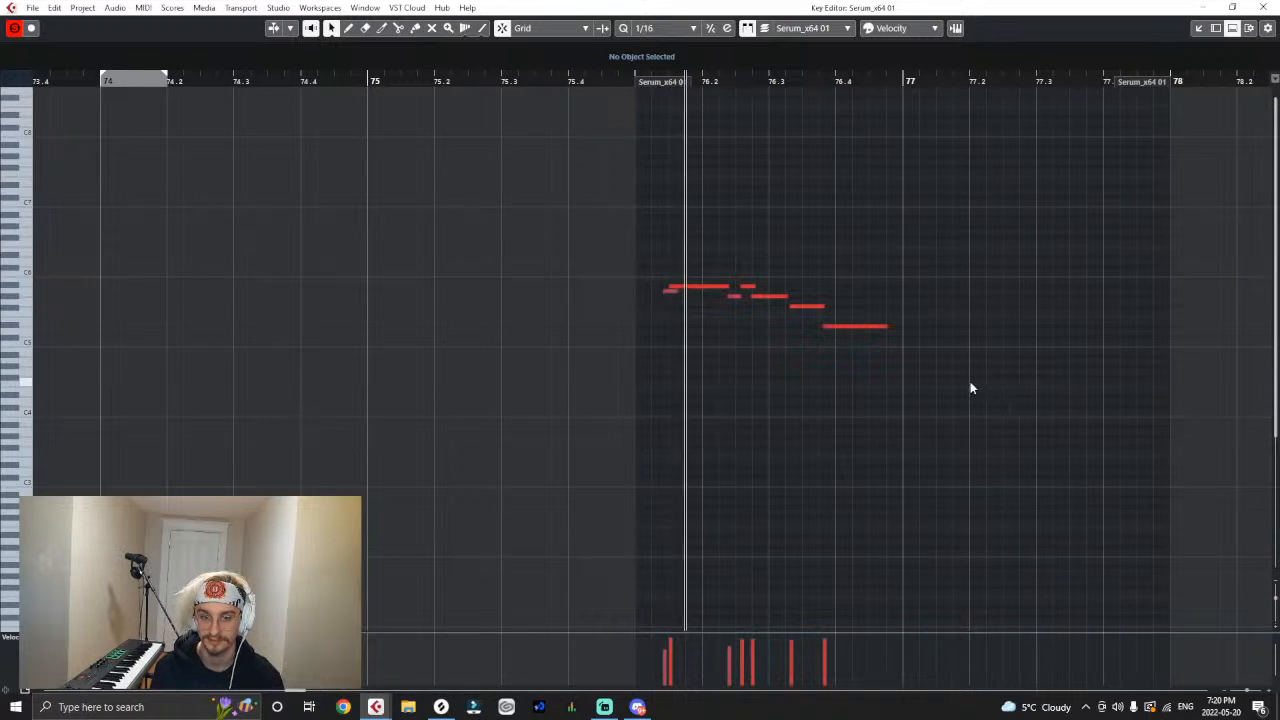
{"action": "key", "text": "space"}
{"action": "key", "text": "h"}
{"action": "key", "text": "h"}
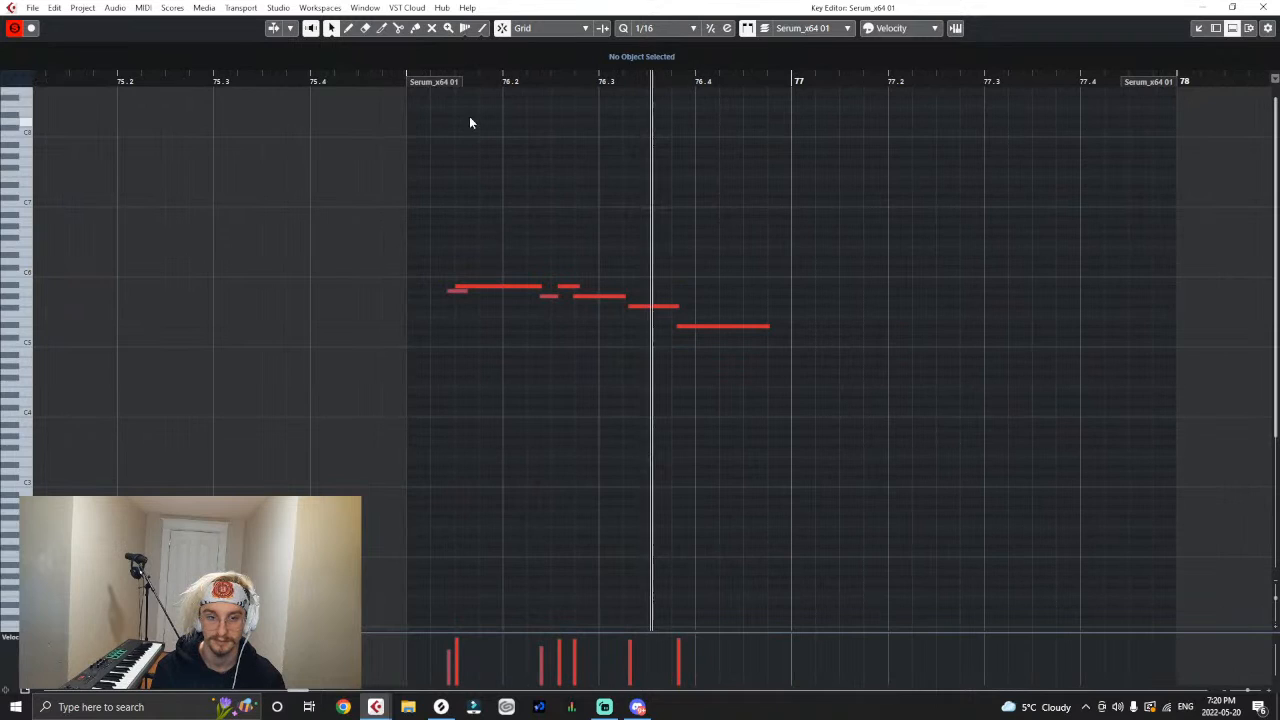
- Shift the last five melody notes later so that the first G#5 starts at 76.2.3.65, and play the phrase
{"action": "left_click", "coordinate": [397, 81]}
{"action": "left_click_drag", "start_coordinate": [896, 238], "coordinate": [562, 384]}
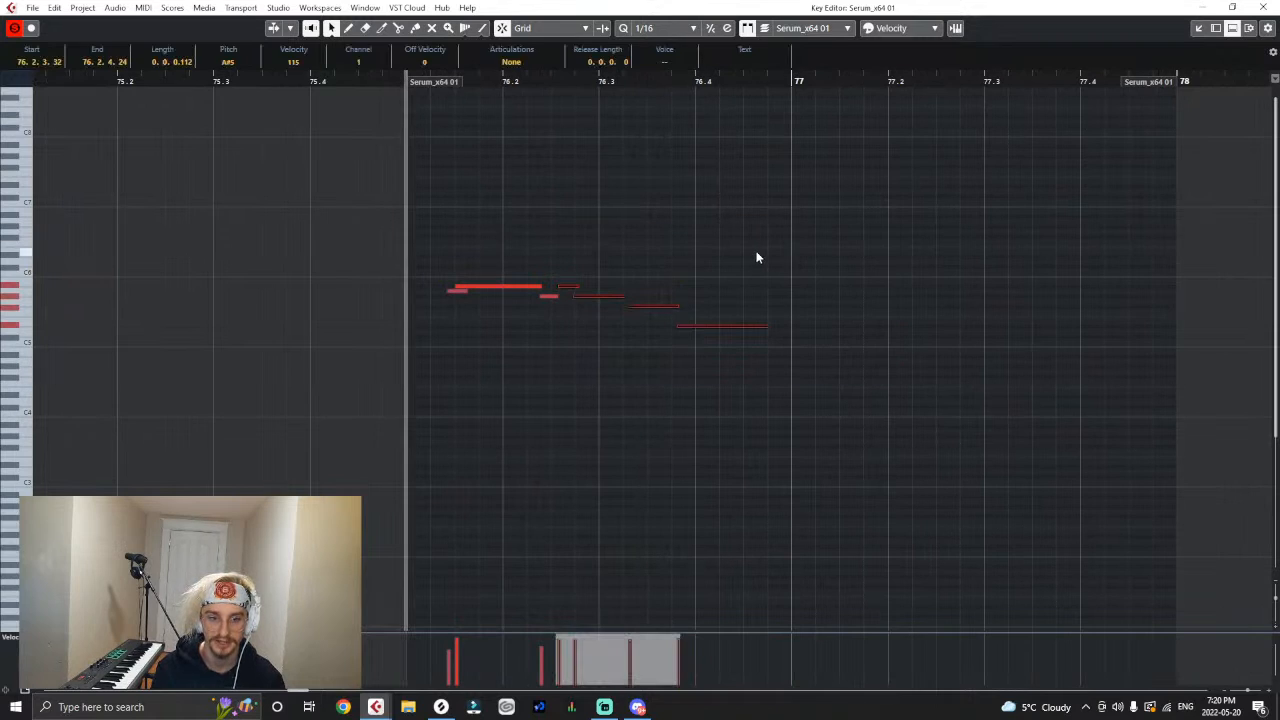
{"action": "left_click_drag", "start_coordinate": [757, 255], "coordinate": [548, 383]}
{"action": "left_click_drag", "start_coordinate": [600, 300], "coordinate": [620, 301]}
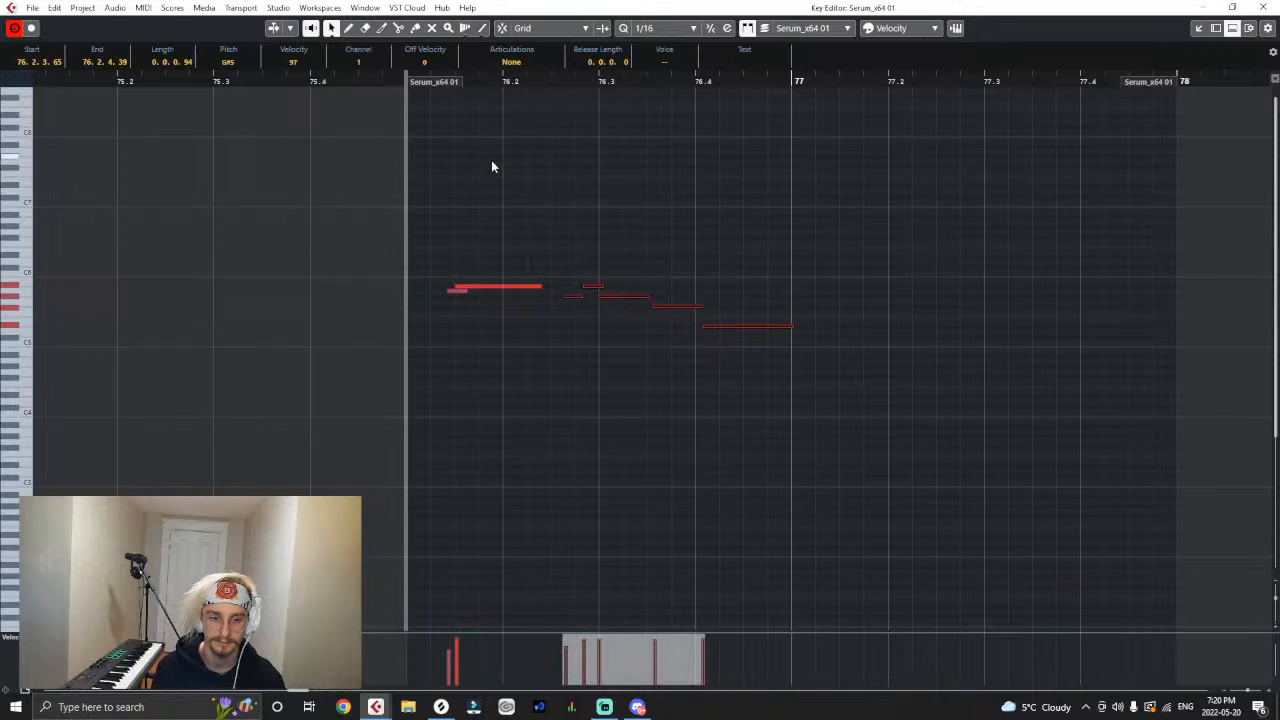
{"action": "key", "text": "space"}
{"action": "key", "text": "space"}
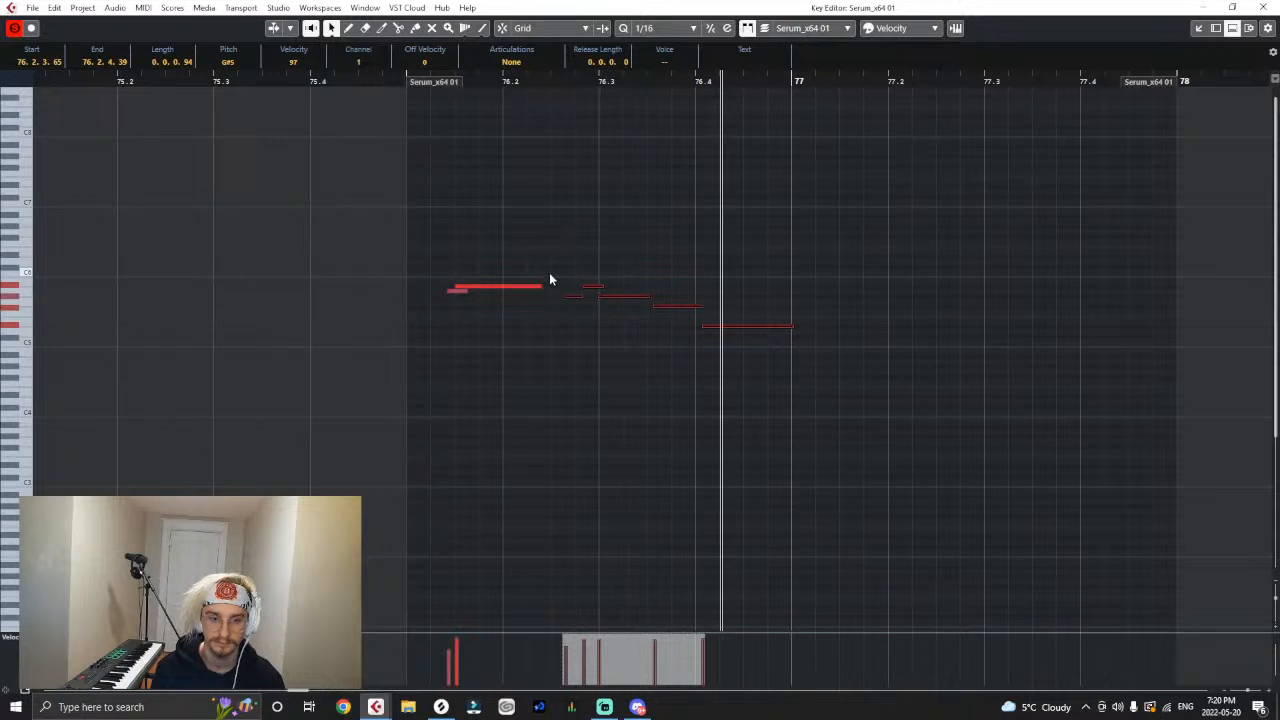
- Lengthen the long A#5 note so it ends at 76.2.3.63, and play the phrase from bar 76
{"action": "left_click_drag", "start_coordinate": [542, 287], "coordinate": [567, 293]}
{"action": "left_click_drag", "start_coordinate": [563, 294], "coordinate": [565, 294]}
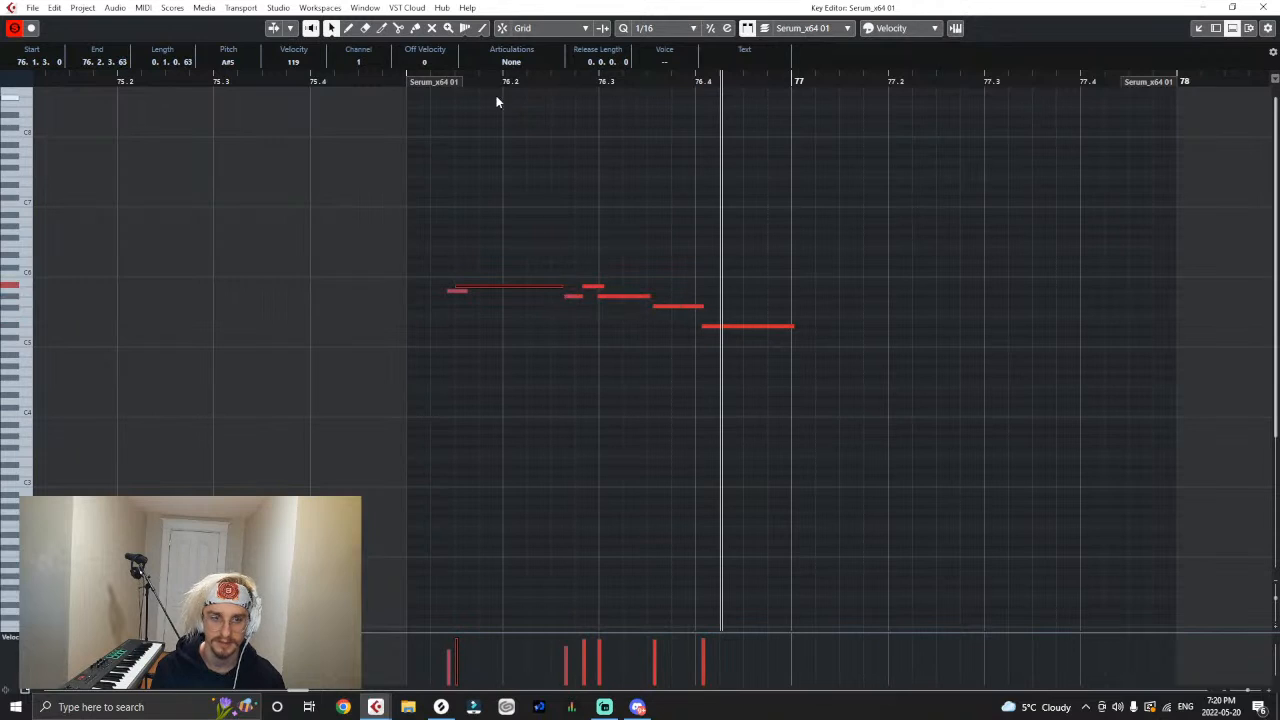
{"action": "key", "text": "space"}
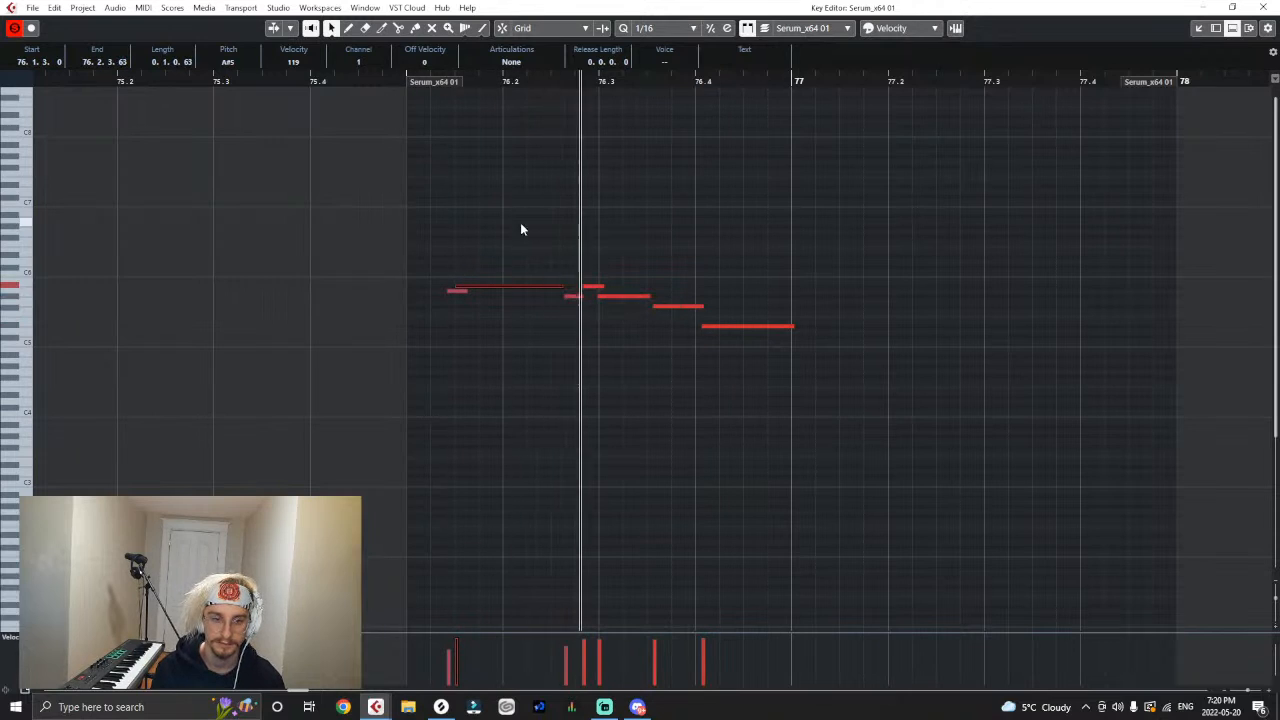
{"action": "key", "text": "space"}
- Try shortening the long A#5 and moving the two opening notes so A5 starts at 76.1.4.76, and play the result
{"action": "left_click_drag", "start_coordinate": [482, 266], "coordinate": [447, 318]}
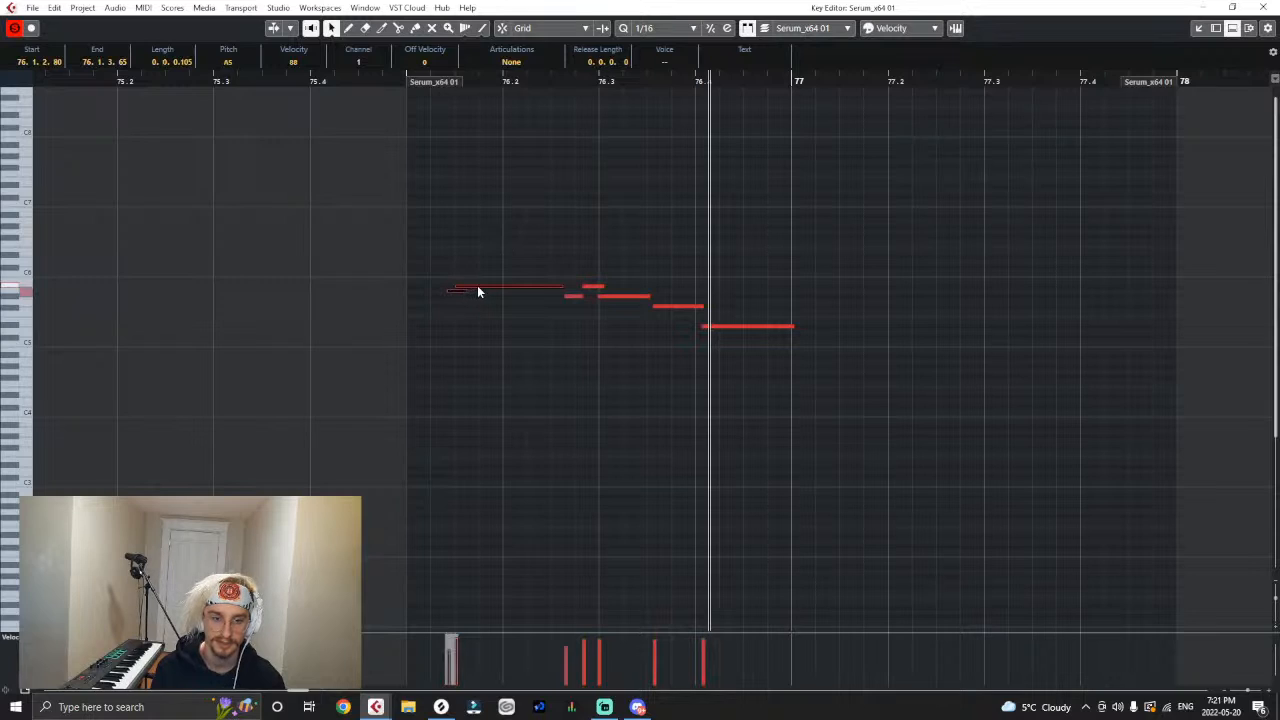
{"action": "mouse_move", "coordinate": [477, 291]}
{"action": "left_mouse_down"}
{"action": "mouse_move", "coordinate": [494, 293]}
{"action": "mouse_move", "coordinate": [474, 290]}
{"action": "left_mouse_up"}
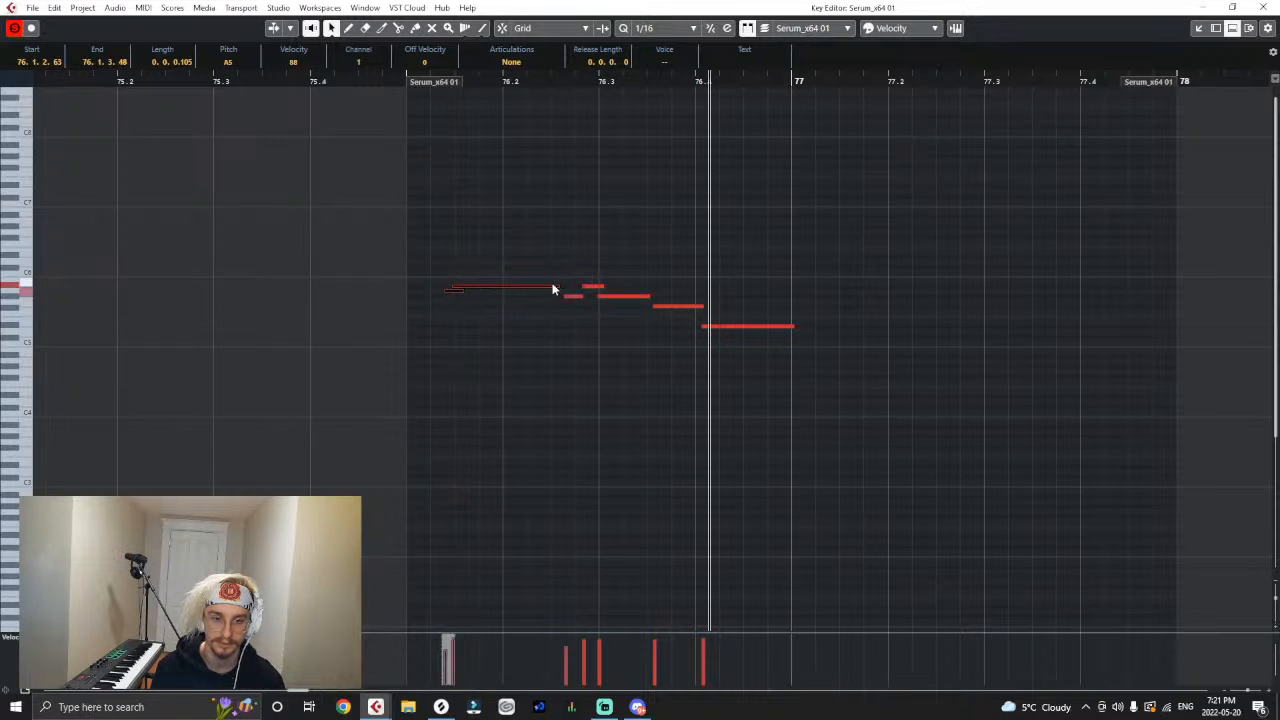
{"action": "left_click_drag", "start_coordinate": [556, 287], "coordinate": [528, 289]}
{"action": "mouse_move", "coordinate": [517, 266]}
{"action": "left_mouse_down"}
{"action": "mouse_move", "coordinate": [449, 311]}
{"action": "mouse_move", "coordinate": [480, 289]}
{"action": "mouse_move", "coordinate": [531, 294]}
{"action": "left_mouse_up"}
{"action": "left_click", "coordinate": [386, 81]}
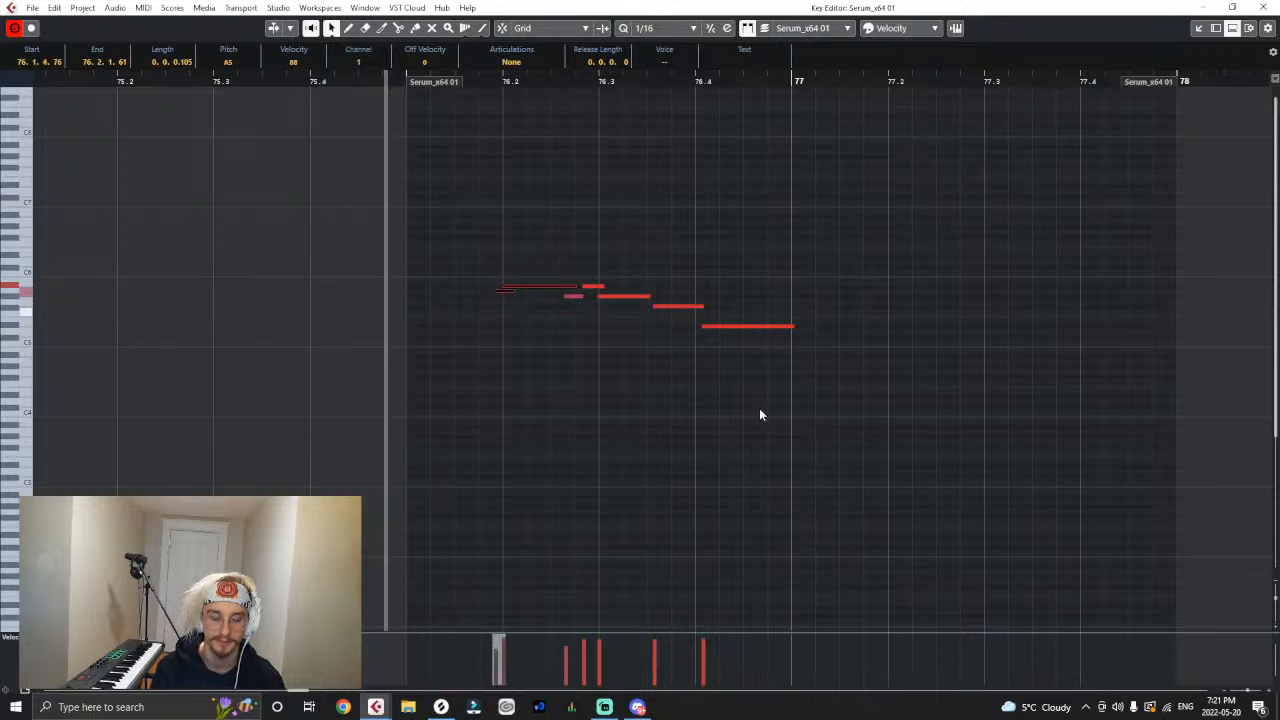
{"action": "key", "text": "space"}
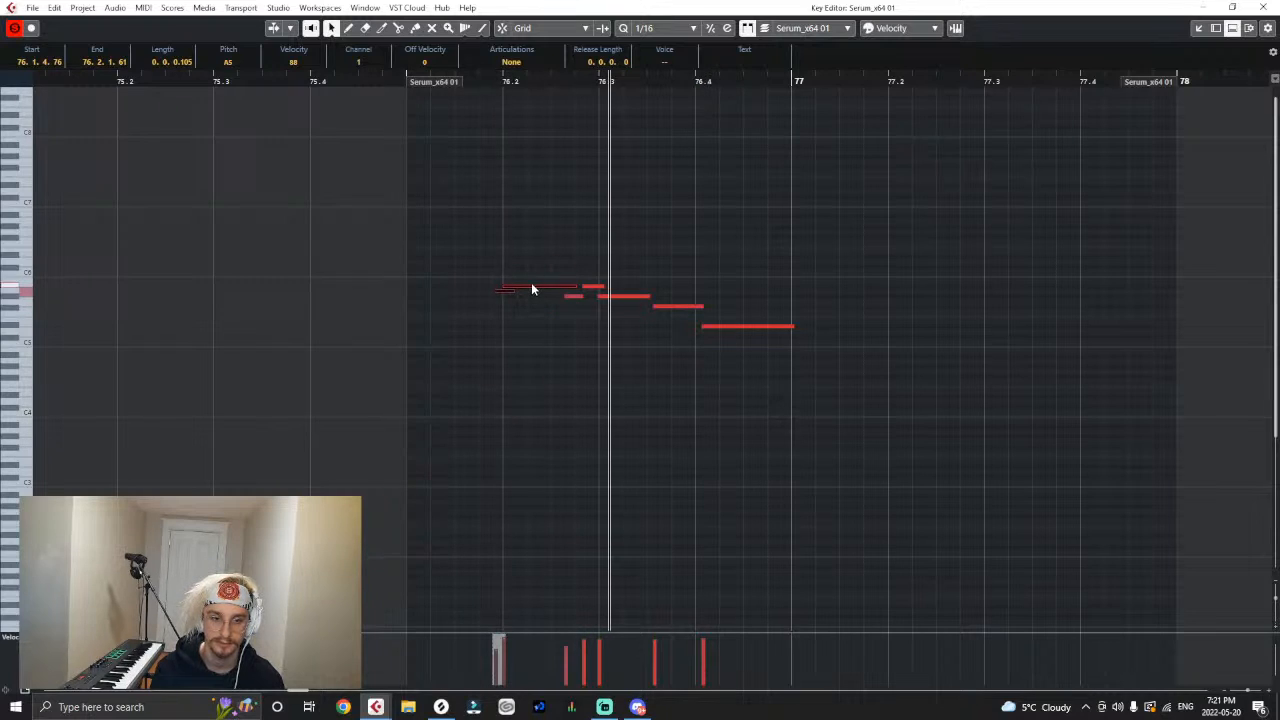
- Move the two opening notes so A5 starts at 76.1.3.83, lengthen the long A#5 to 0.0.3.74, and play the phrase
{"action": "left_click_drag", "start_coordinate": [530, 293], "coordinate": [511, 295]}
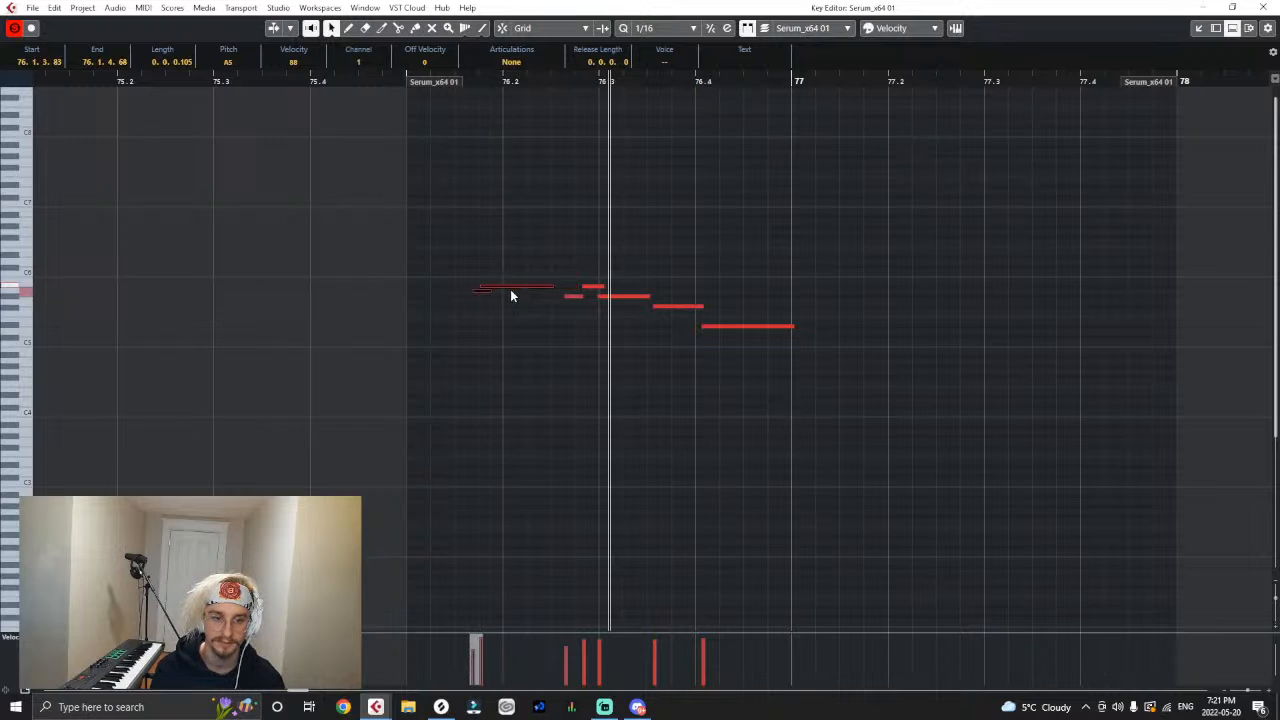
{"action": "left_click", "coordinate": [402, 81]}
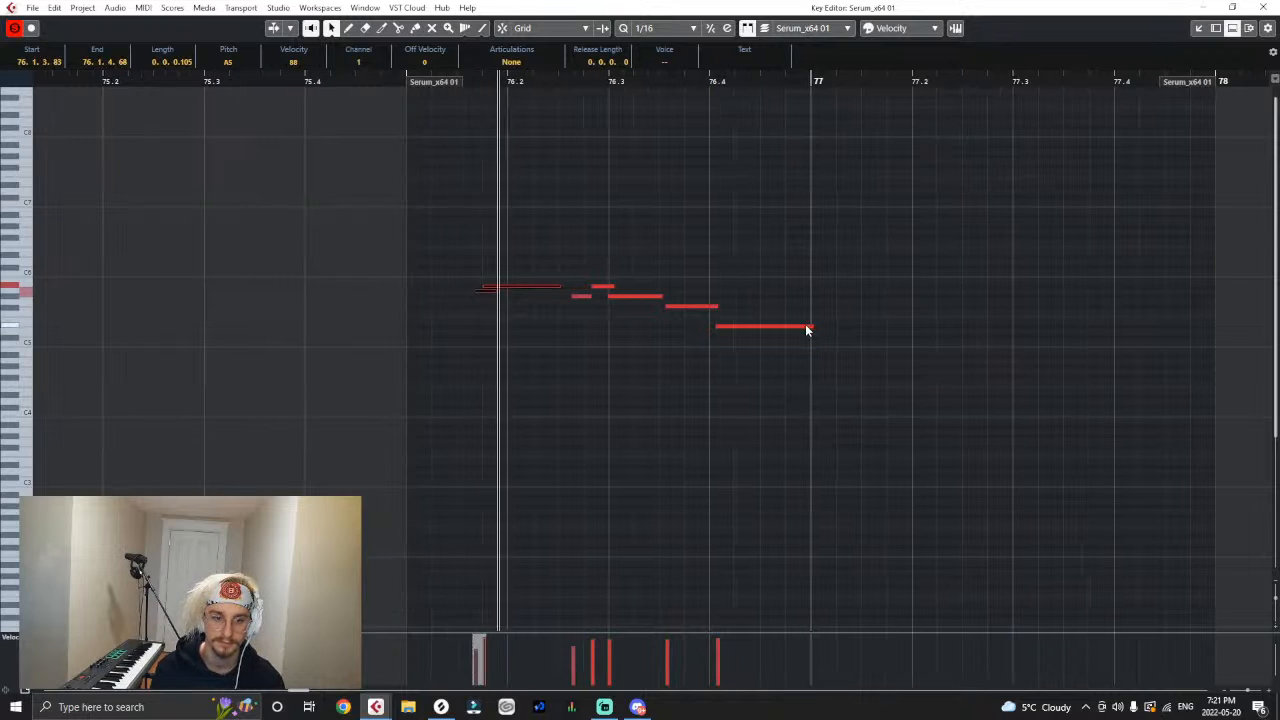
{"action": "left_click", "coordinate": [544, 296]}
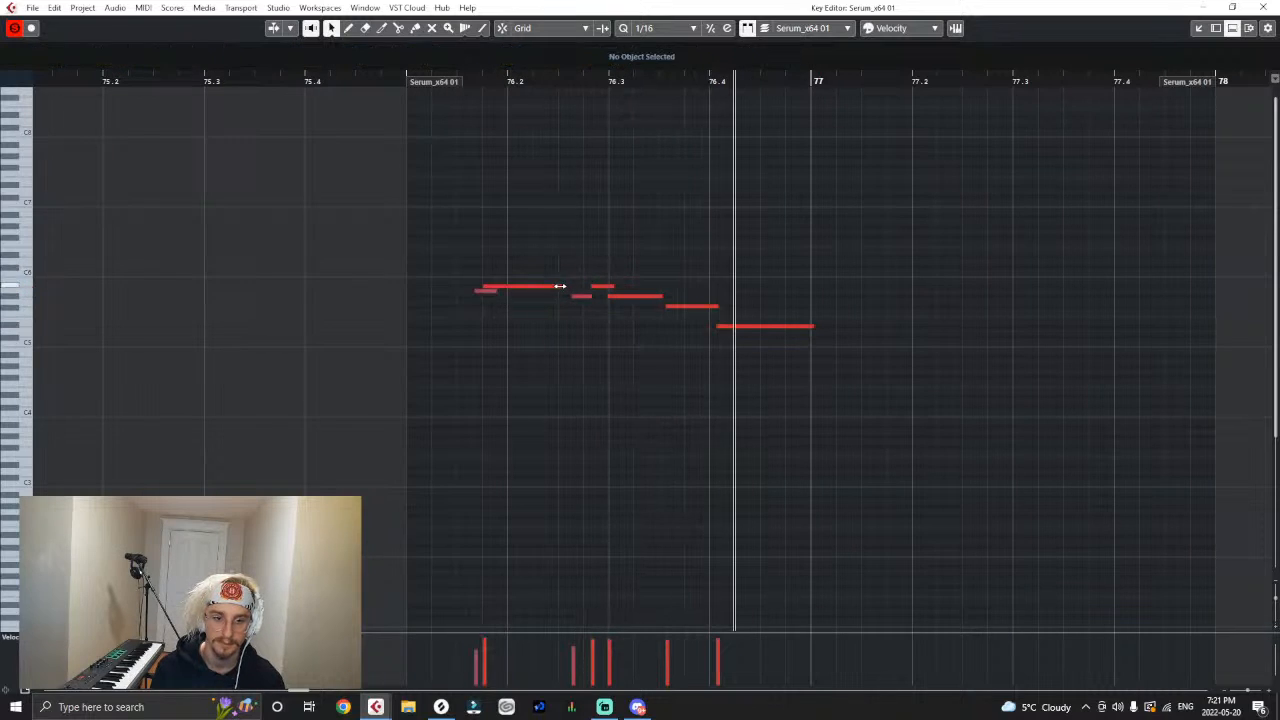
{"action": "left_click_drag", "start_coordinate": [560, 287], "coordinate": [573, 287]}
{"action": "key", "text": "space"}
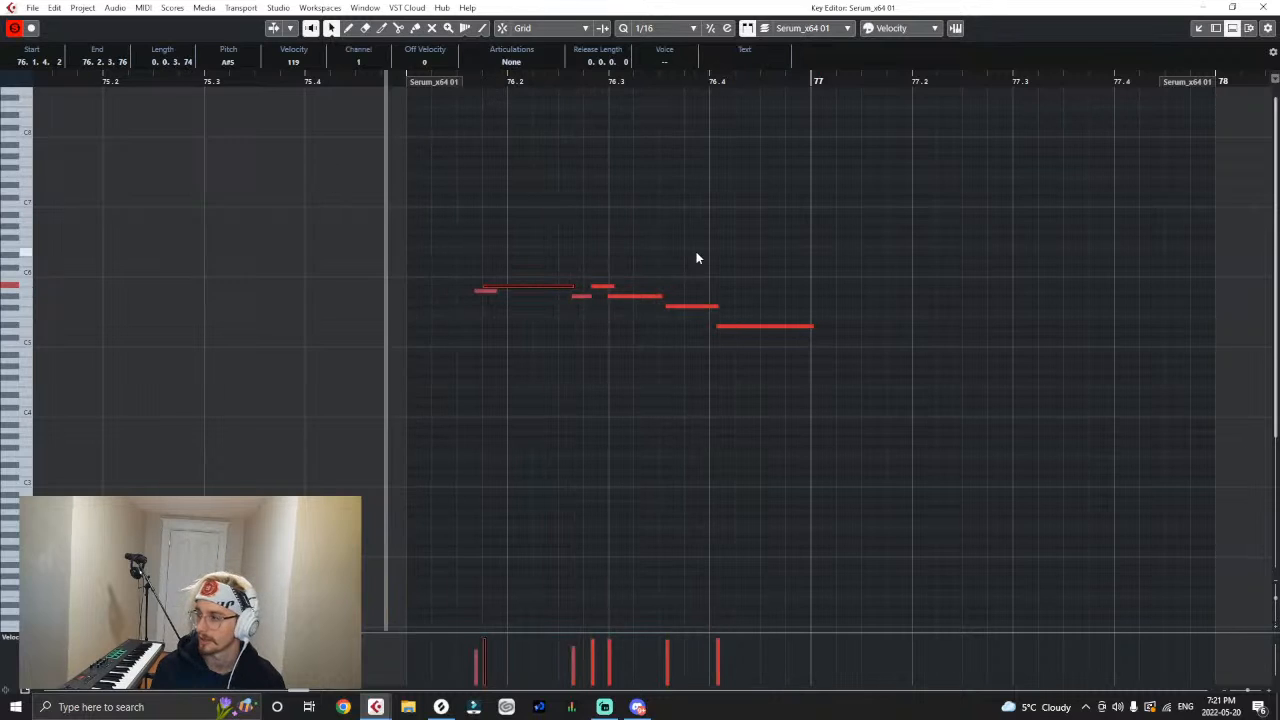
{"action": "key", "text": "space"}
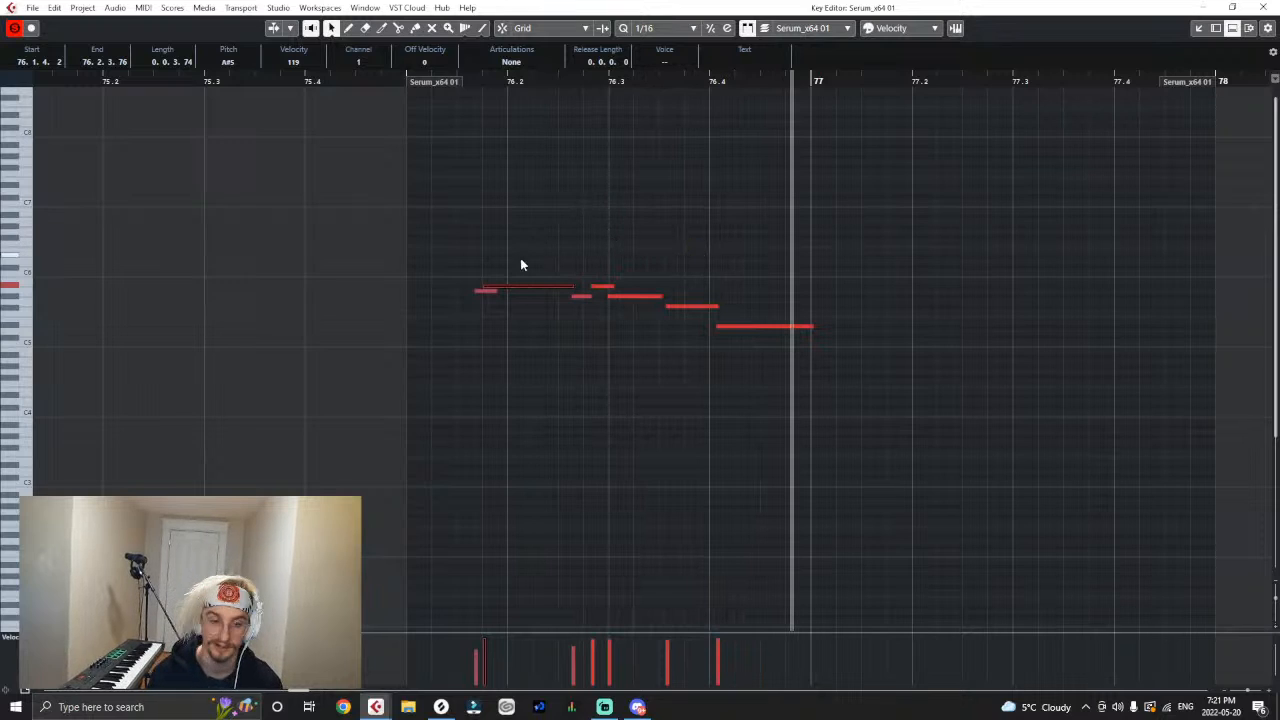
- Try the two opening notes at earlier positions, with A5 starting at 76.1.3.54 and 76.1.3.29, and play each variation
{"action": "left_click", "coordinate": [290, 90]}
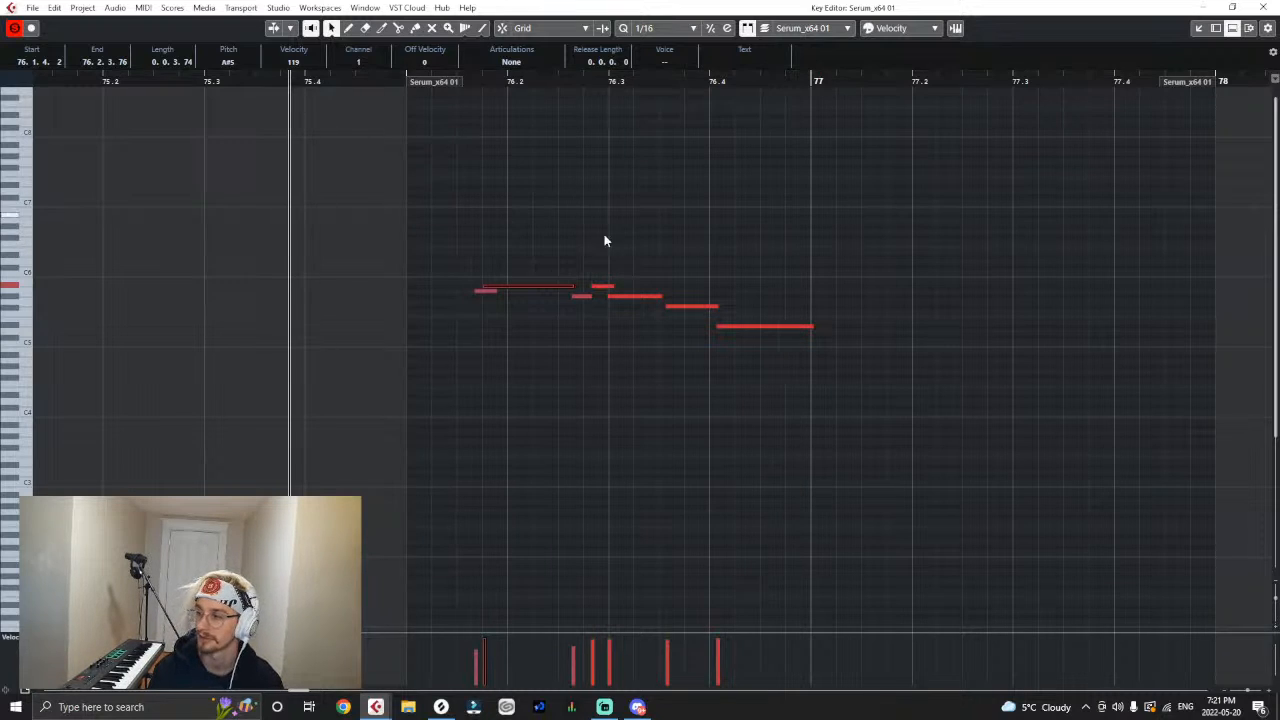
{"action": "left_click", "coordinate": [481, 300]}
{"action": "left_click", "coordinate": [486, 290]}
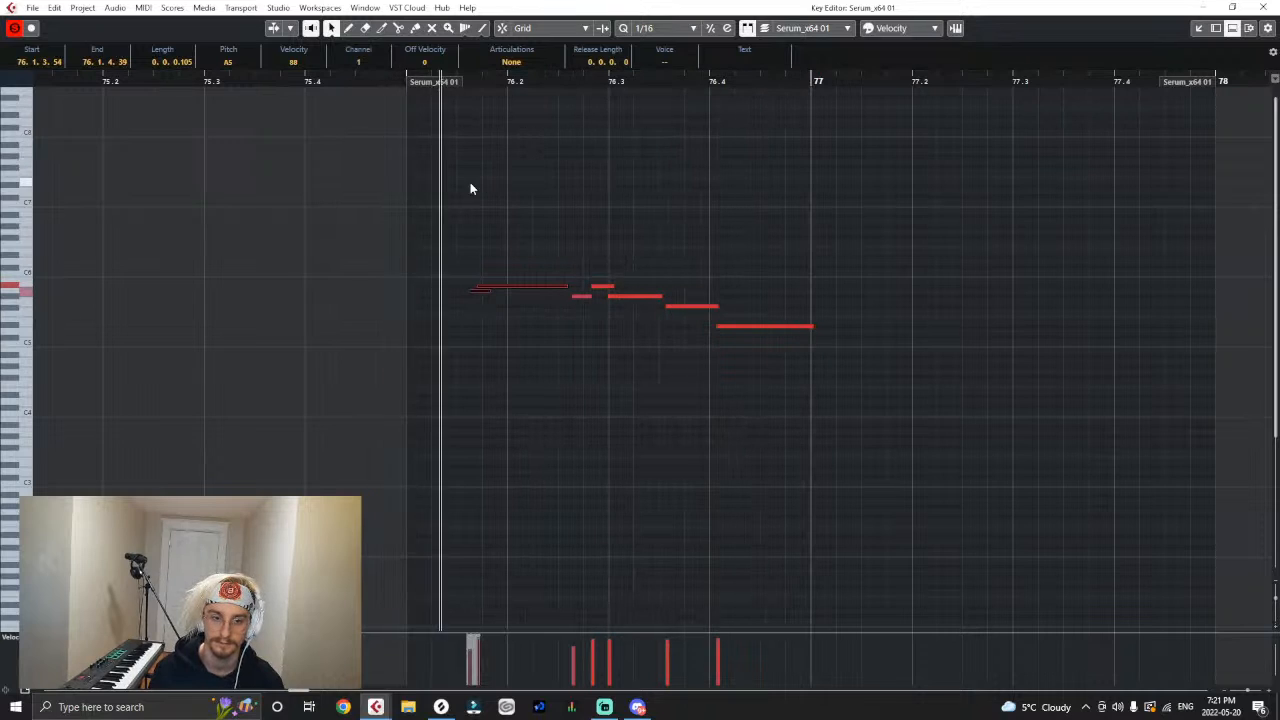
{"action": "left_click_drag", "start_coordinate": [514, 263], "coordinate": [475, 292]}
{"action": "left_click", "coordinate": [390, 82]}
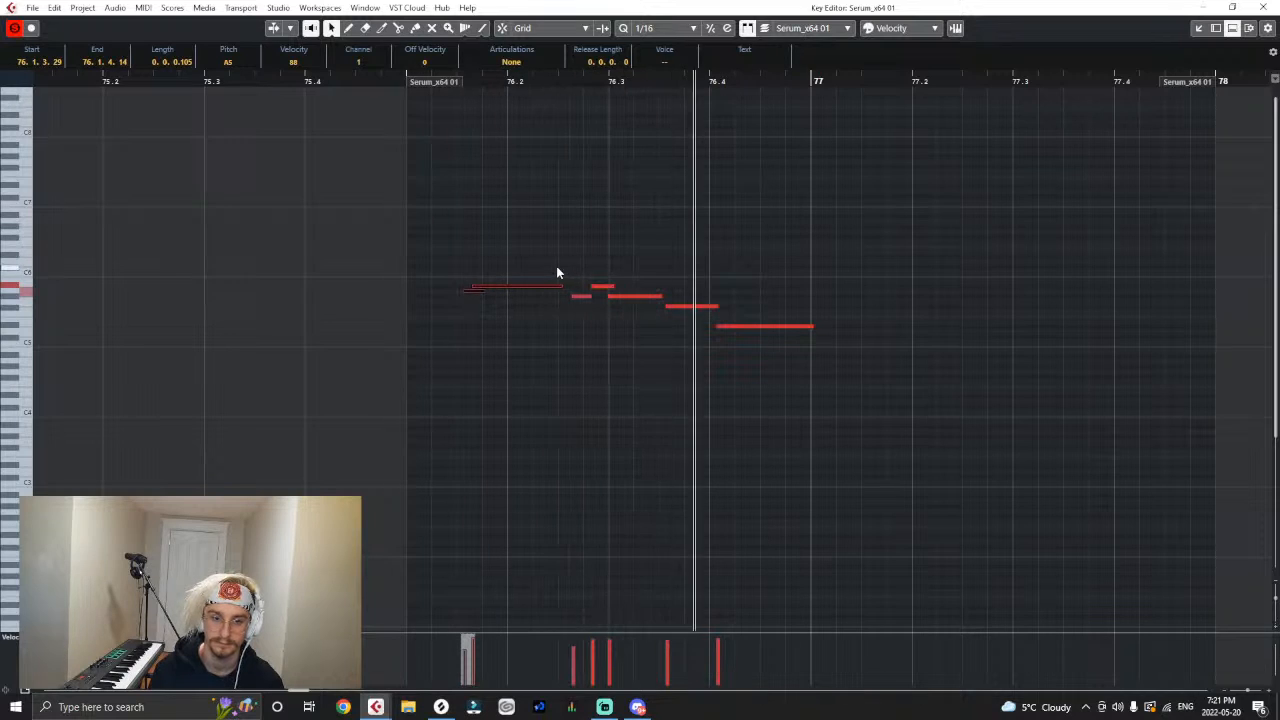
{"action": "left_click", "coordinate": [420, 90]}
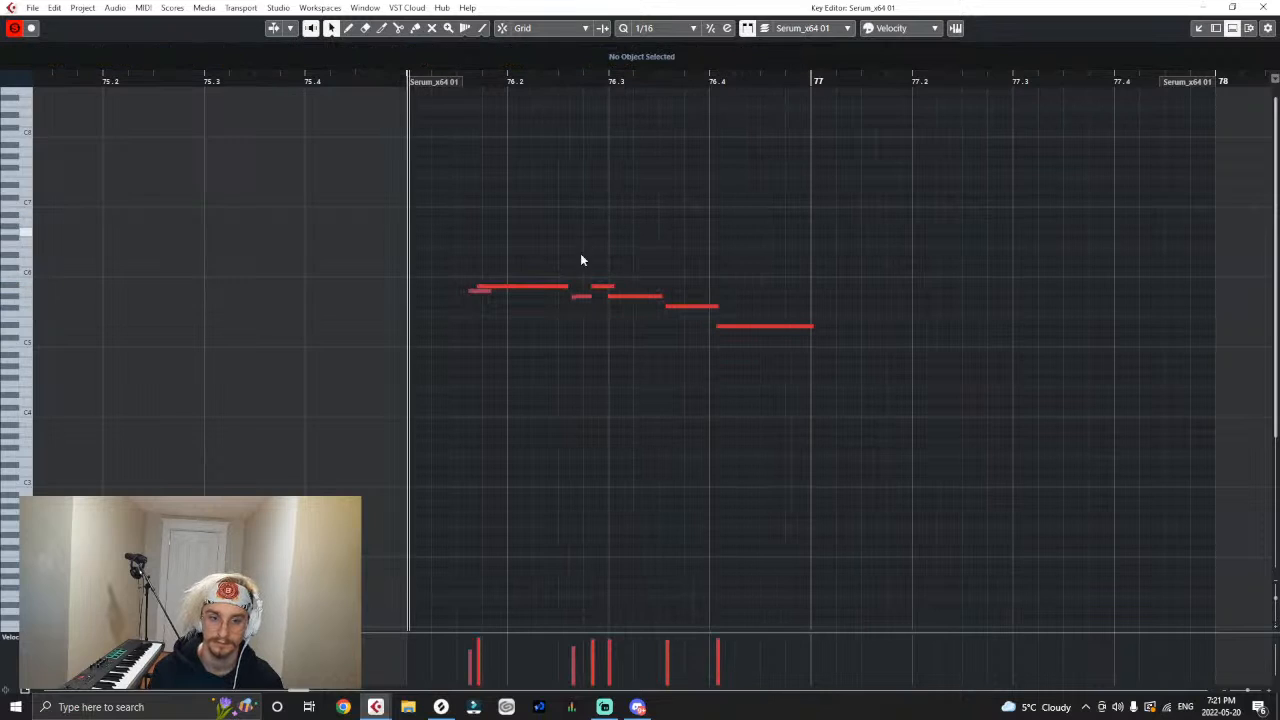
- Extend the long A#5 to end at 76.2.3.80, move the opening pair so A5 starts at 76.1.3.80, and play the melody
{"action": "left_click_drag", "start_coordinate": [566, 286], "coordinate": [575, 286]}
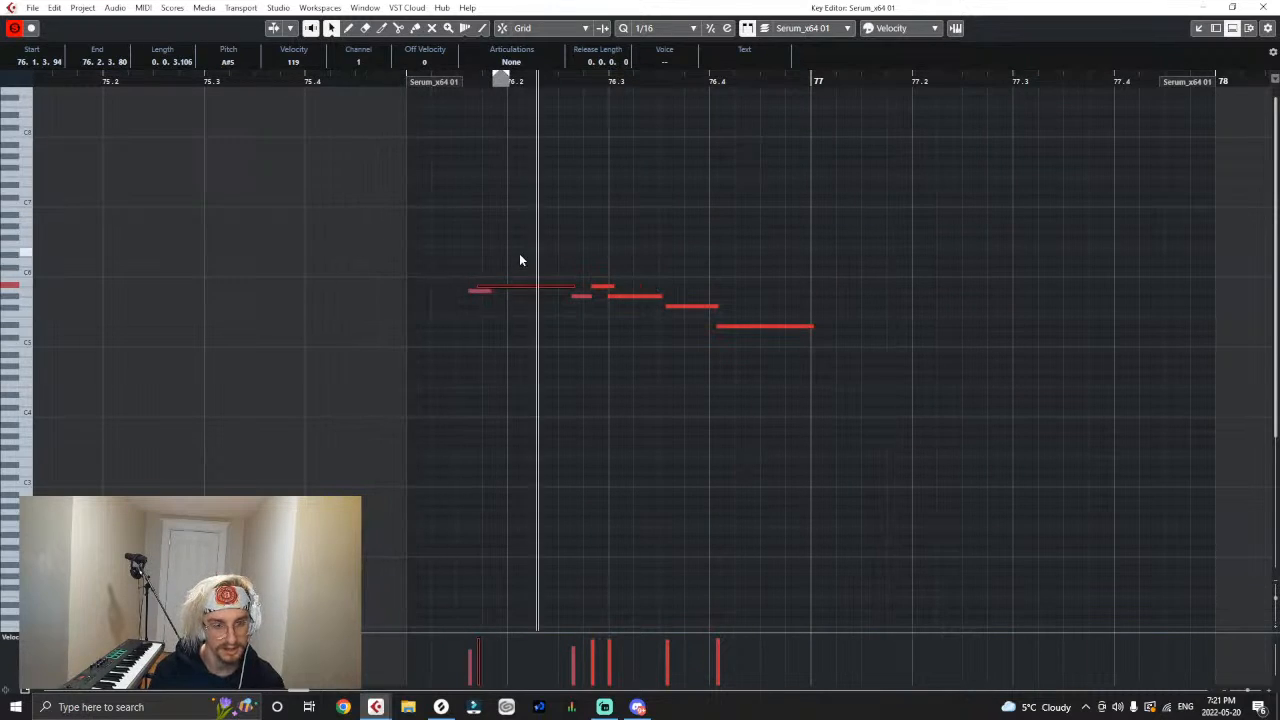
{"action": "left_click_drag", "start_coordinate": [506, 266], "coordinate": [494, 293]}
{"action": "left_click", "coordinate": [398, 86]}
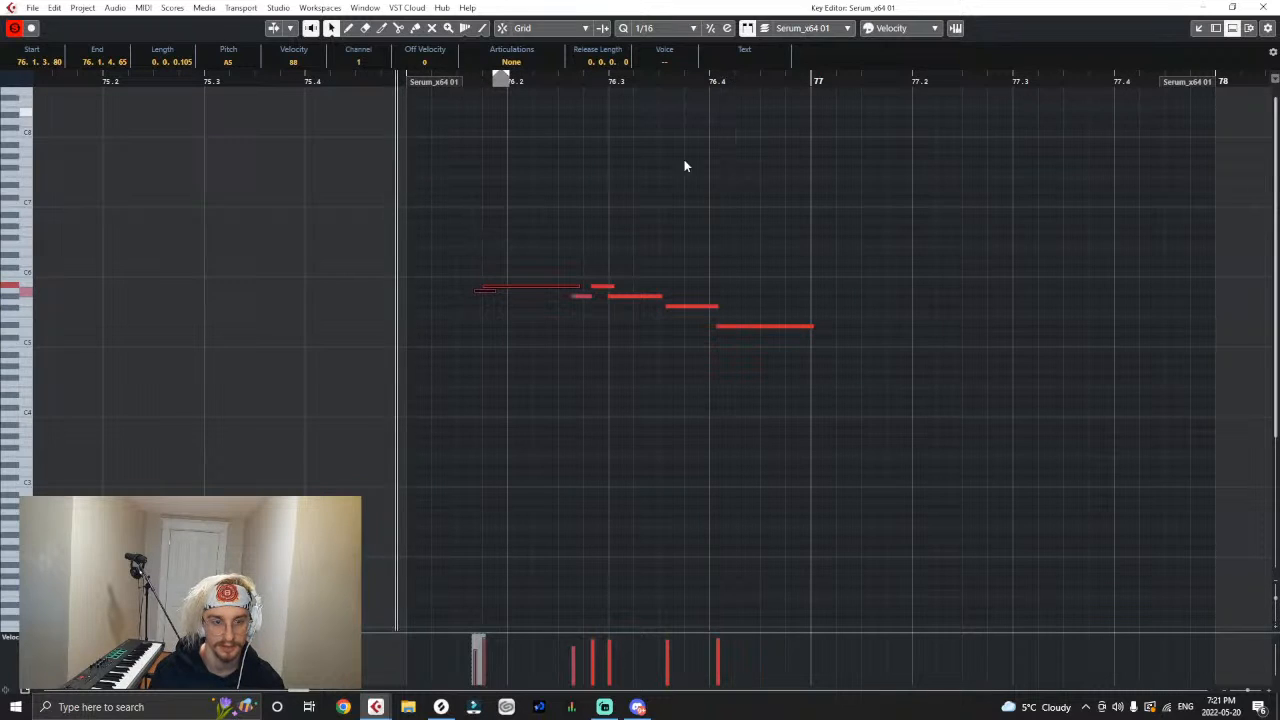
{"action": "key", "text": "space"}
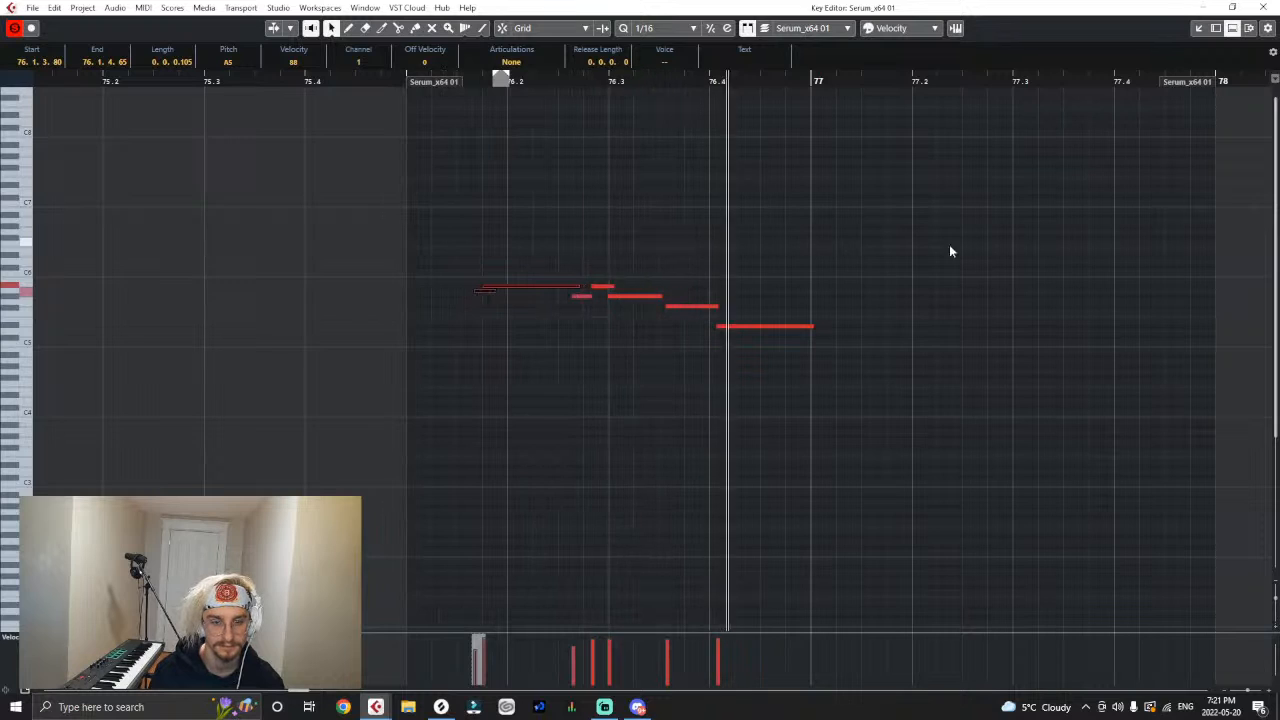
{"action": "left_click", "coordinate": [953, 250]}
- Dock the Key Editor back into the project window, hide the lower zone, and stop playback
{"action": "left_click", "coordinate": [1198, 30]}
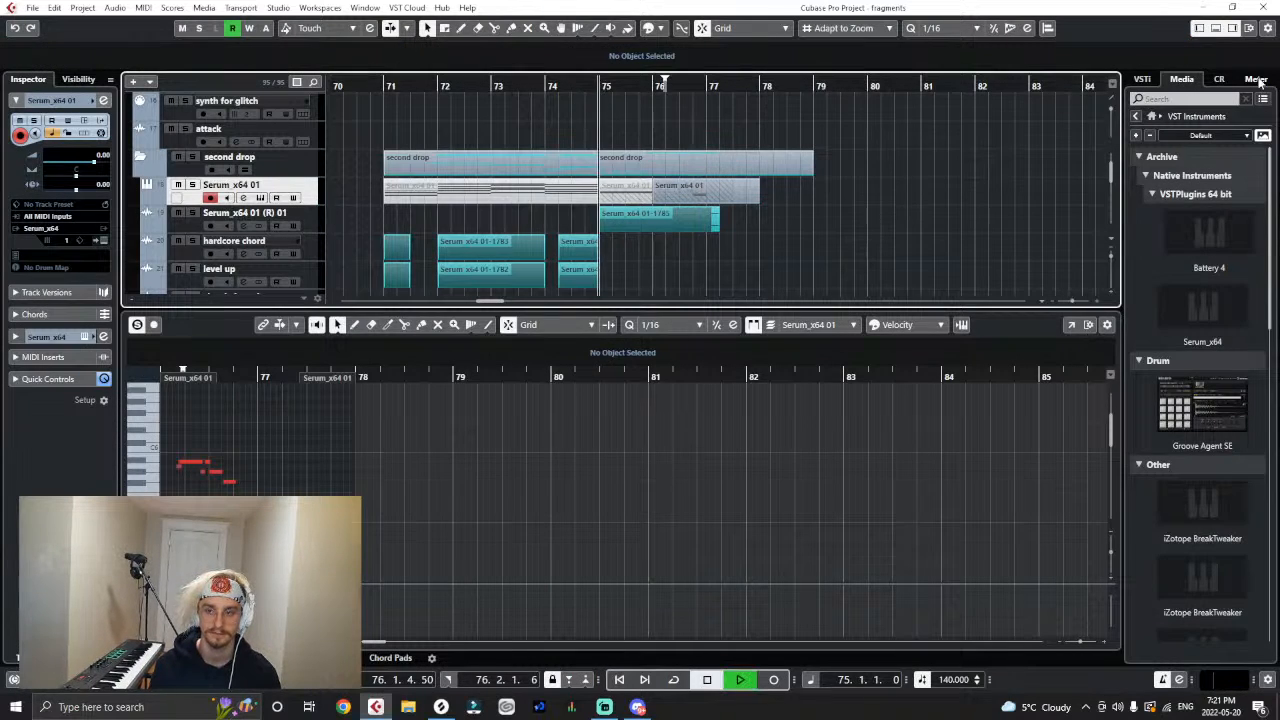
{"action": "left_click", "coordinate": [1216, 28]}
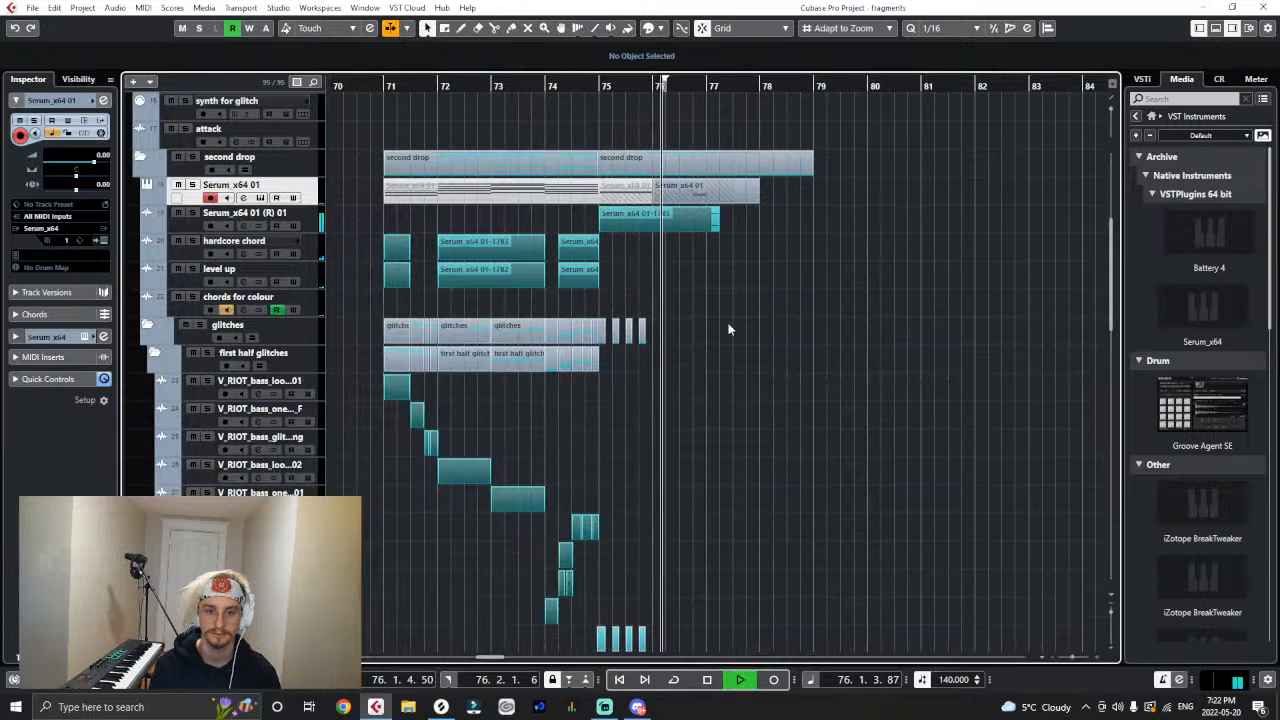
{"action": "key", "text": "space"}
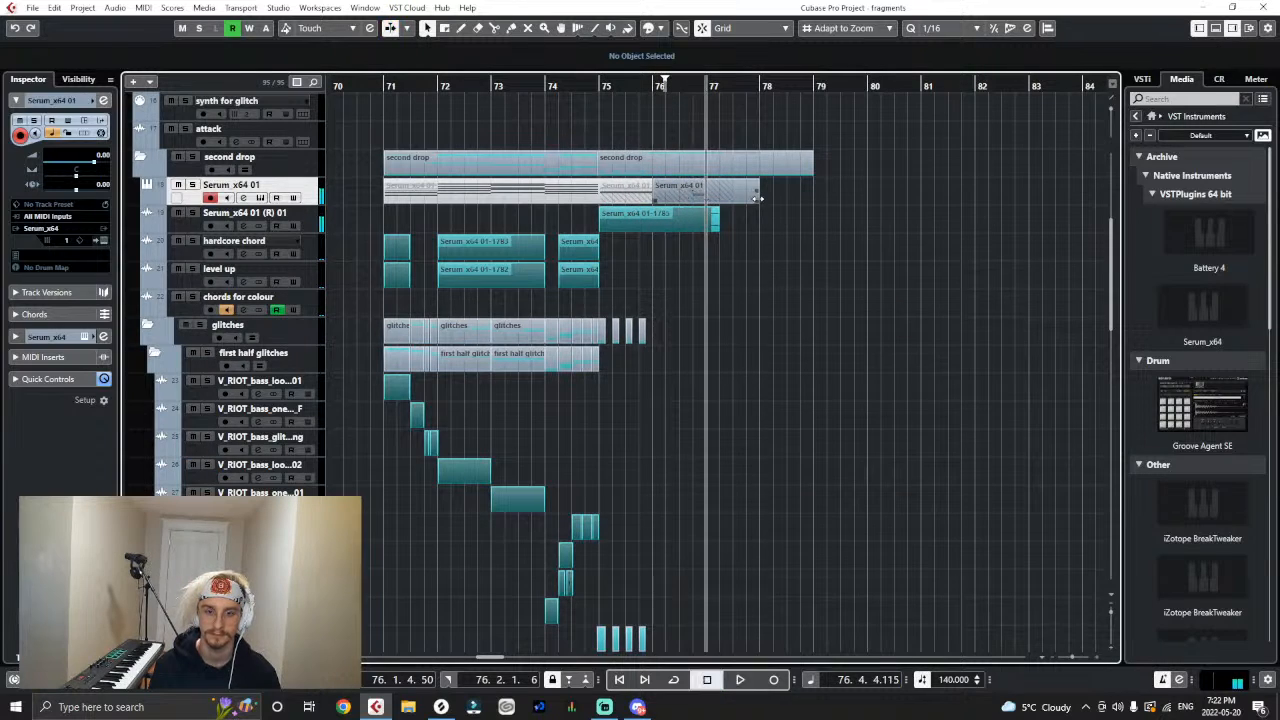
- Trim the end of the new Serum_x64 01 MIDI part to 77.3.1.0 and render it in place as audio
{"action": "left_click_drag", "start_coordinate": [758, 199], "coordinate": [731, 198]}
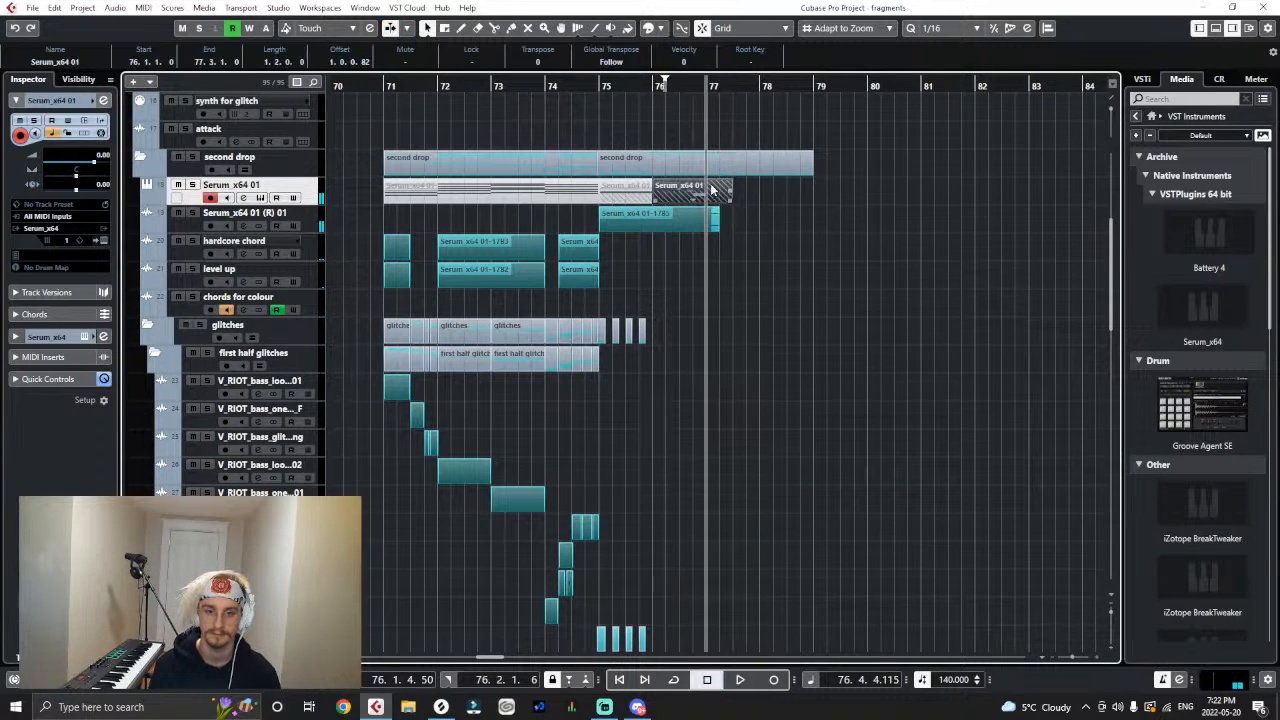
{"action": "left_click", "coordinate": [62, 10]}
{"action": "mouse_move", "coordinate": [88, 150]}
{"action": "left_click", "coordinate": [318, 144]}
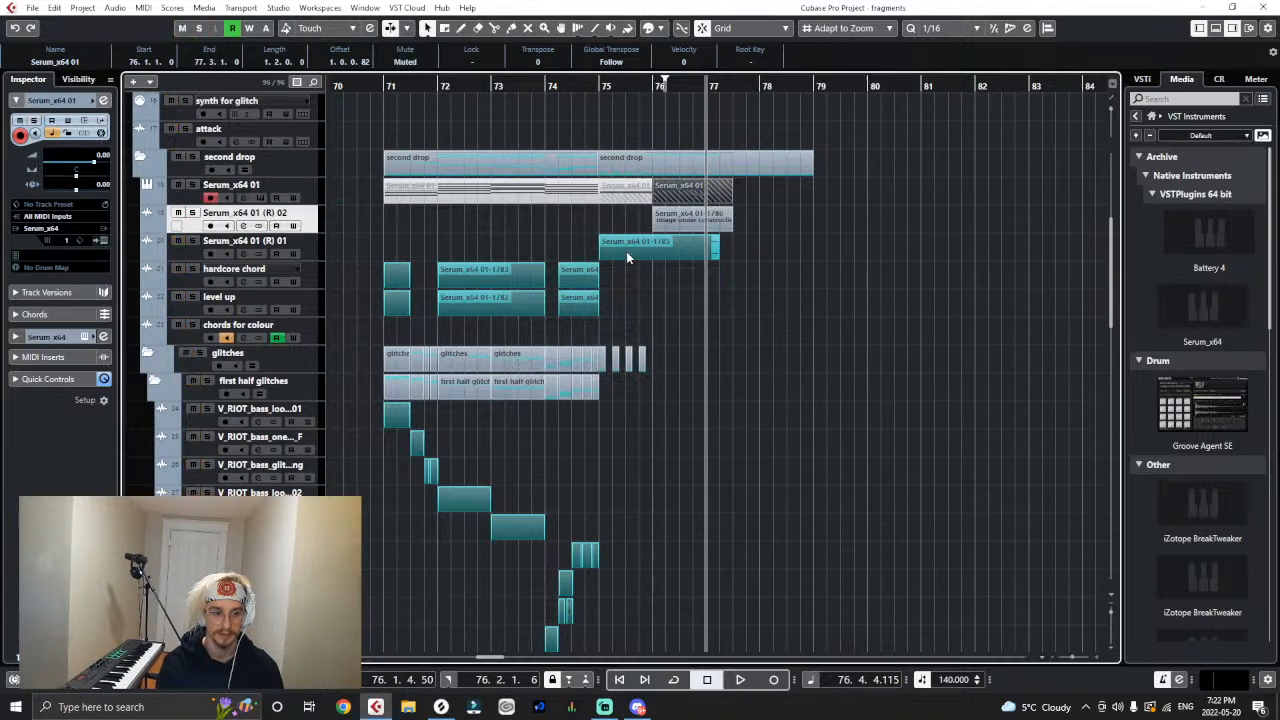
- Collapse the first half glitches folder and move the Serum_x64 01 (R) 02 and (R) 01 tracks into second half glitches
{"action": "left_click", "coordinate": [154, 384]}
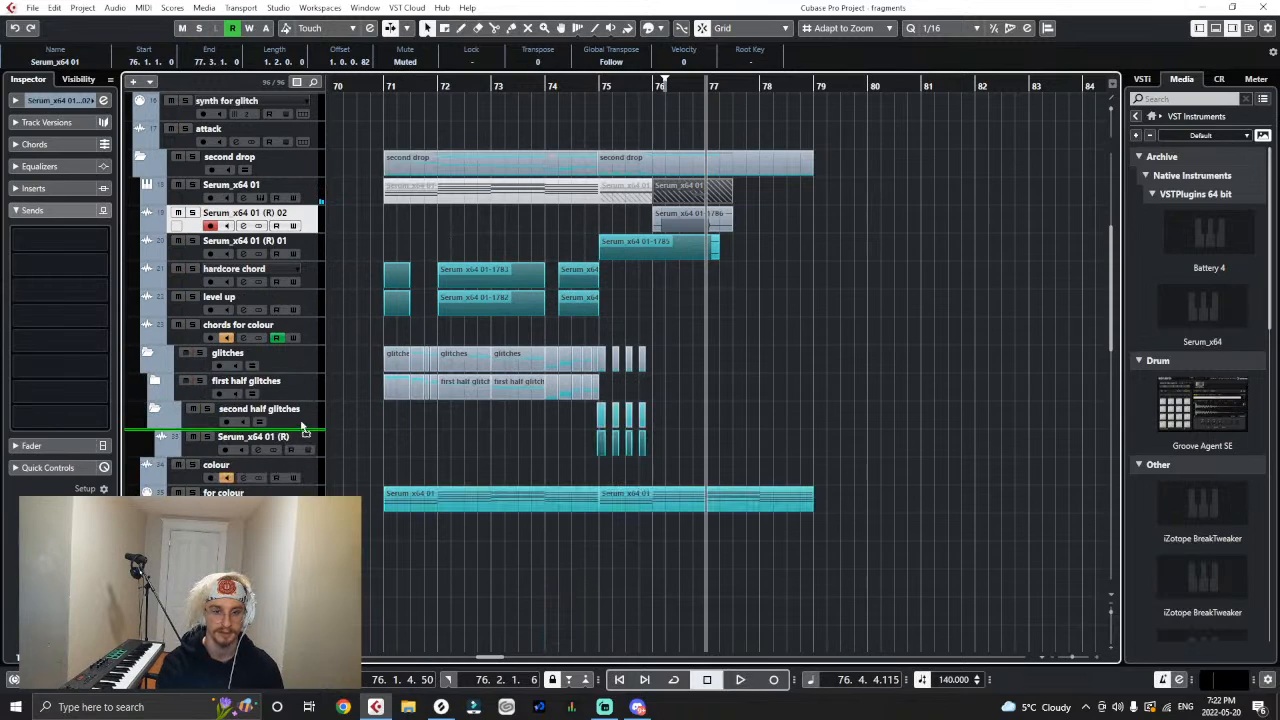
{"action": "left_click_drag", "start_coordinate": [302, 426], "coordinate": [307, 423]}
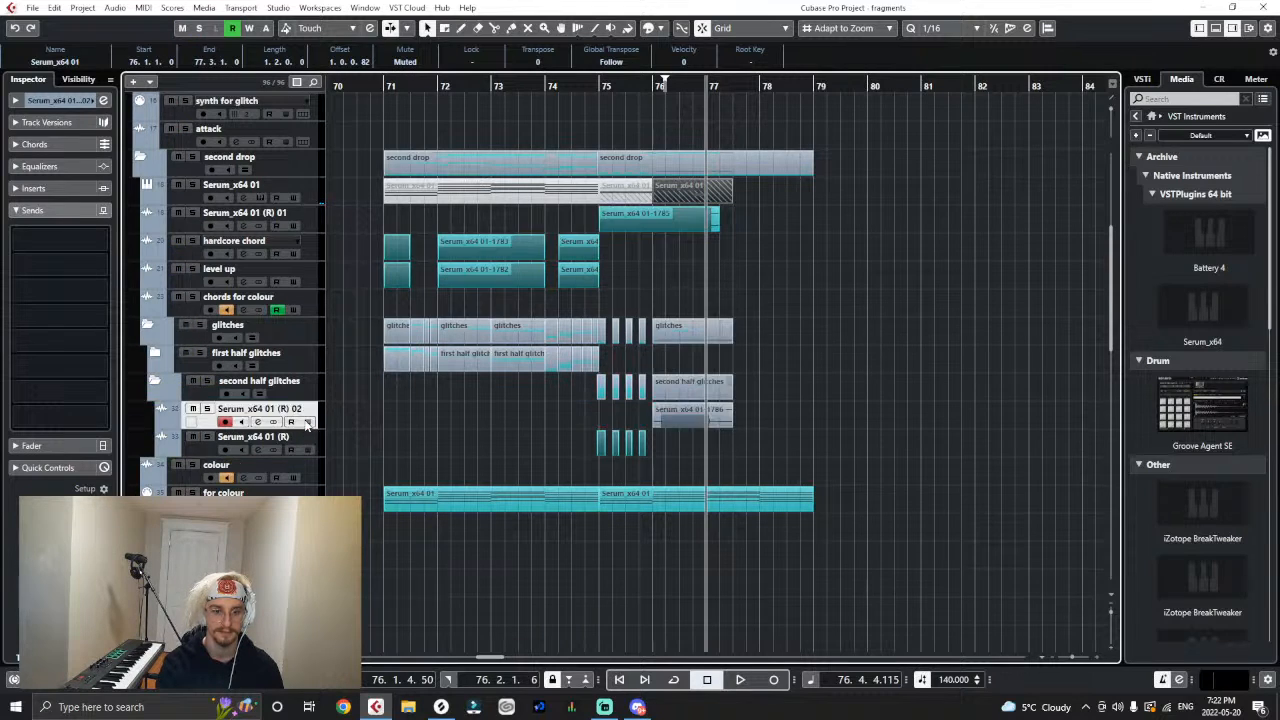
{"action": "left_click_drag", "start_coordinate": [318, 232], "coordinate": [265, 455]}
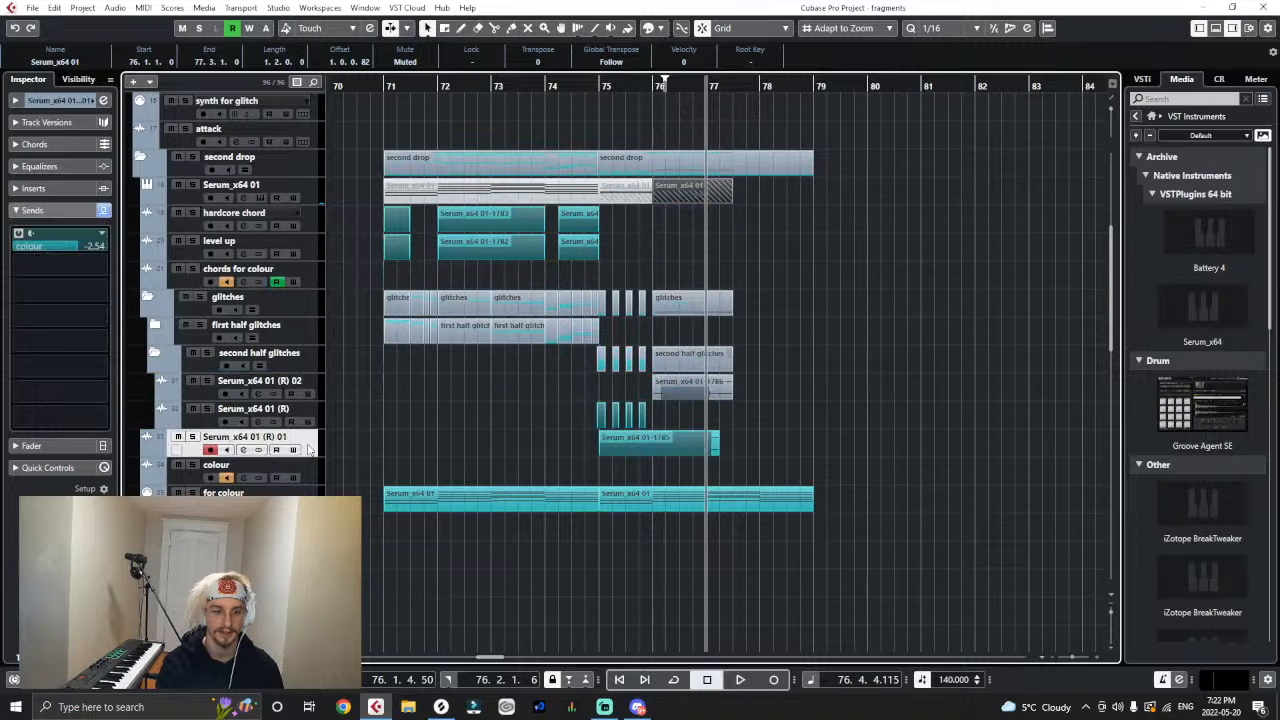
{"action": "left_click_drag", "start_coordinate": [316, 415], "coordinate": [316, 412]}
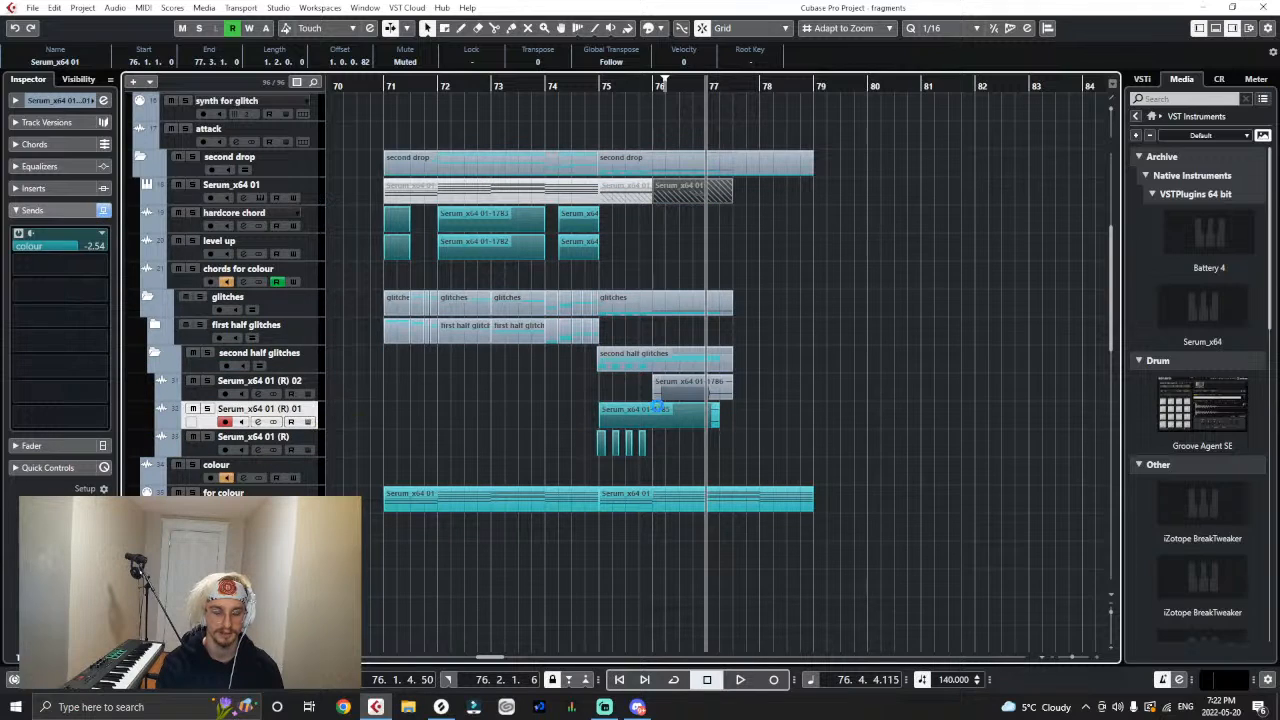
- Clear the event selection, collapse the sends section, and set the playback position to bar 75
{"action": "right_click", "coordinate": [615, 397]}
{"action": "left_click", "coordinate": [815, 397]}
{"action": "left_click", "coordinate": [723, 386]}
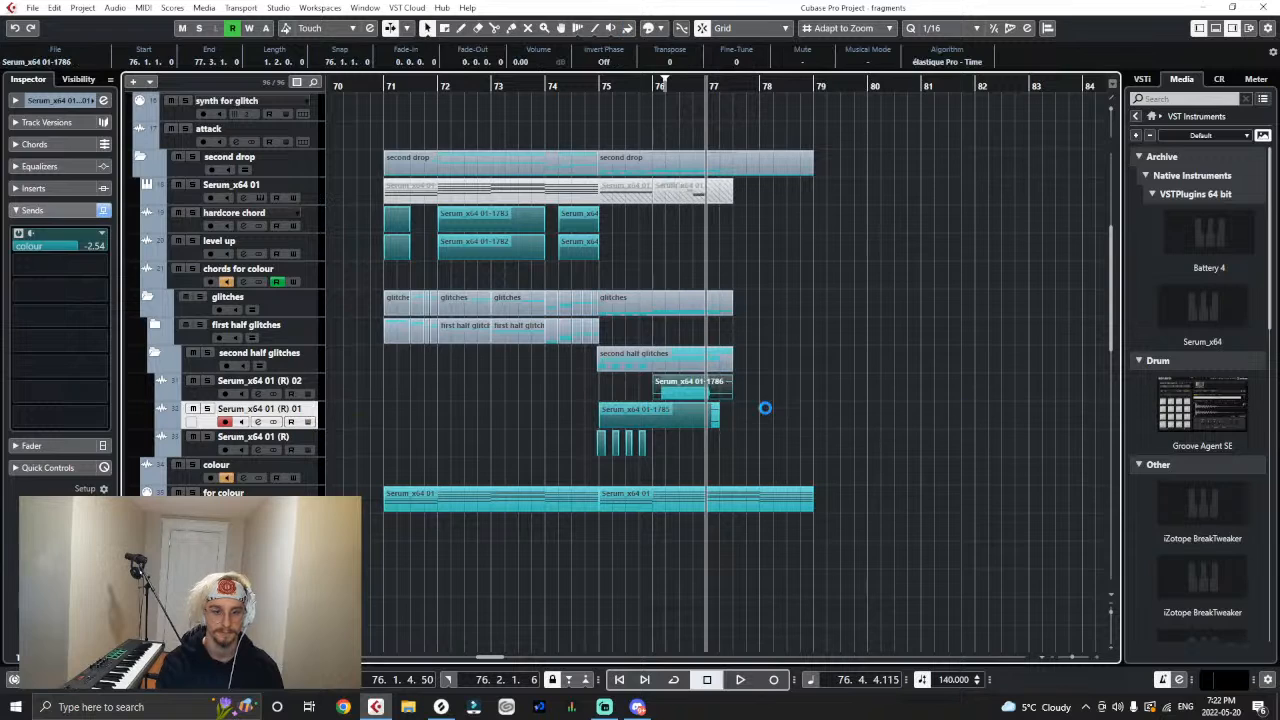
{"action": "left_click", "coordinate": [729, 397]}
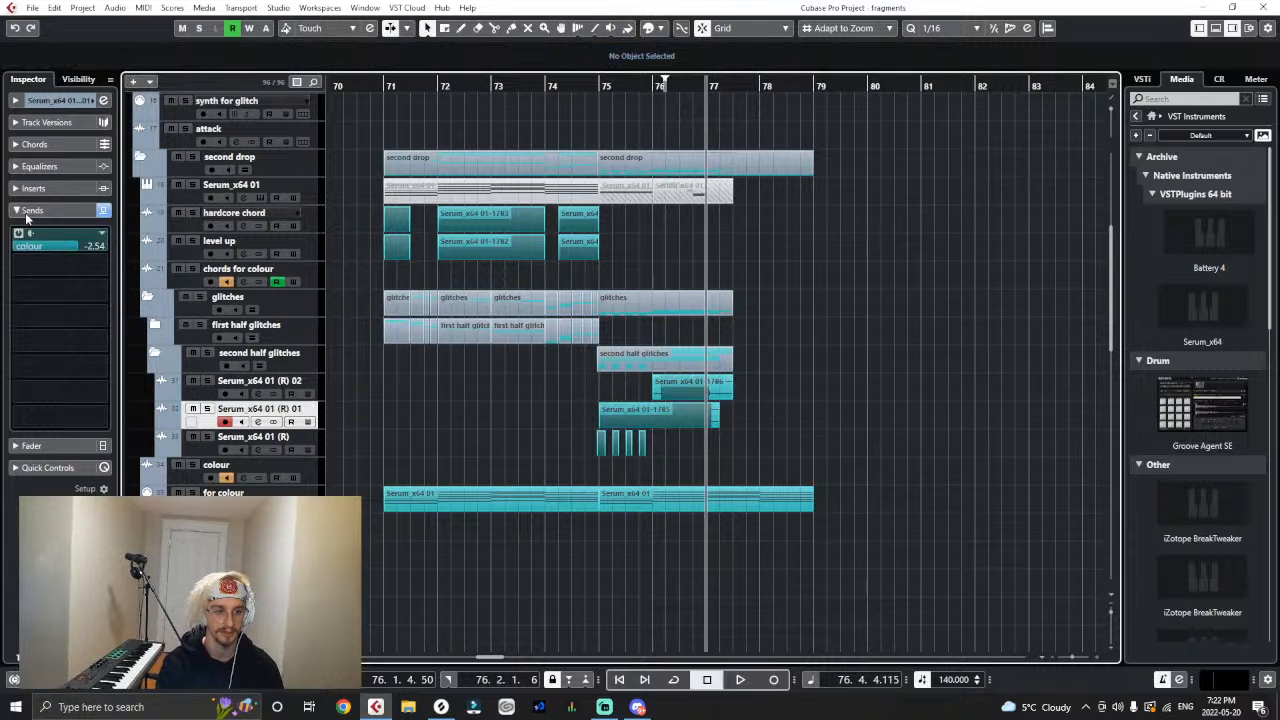
{"action": "left_click", "coordinate": [25, 212]}
{"action": "left_click", "coordinate": [316, 380]}
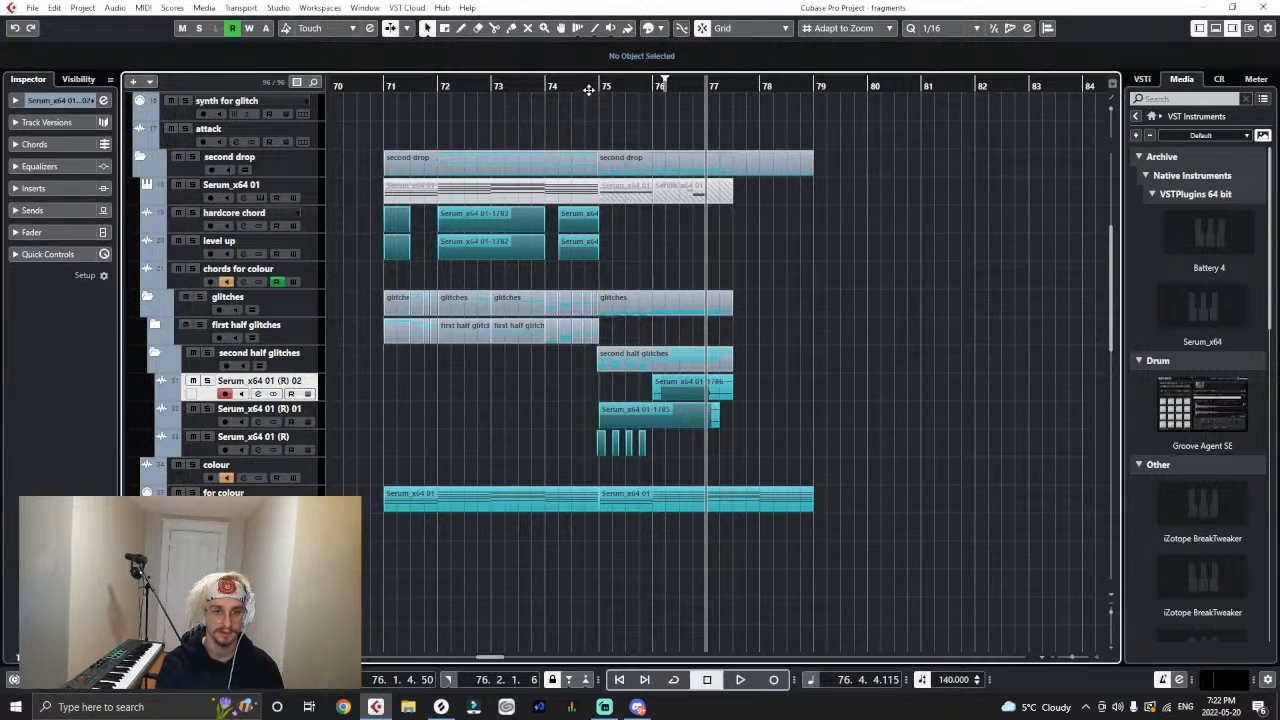
{"action": "left_click_drag", "start_coordinate": [592, 90], "coordinate": [602, 101]}
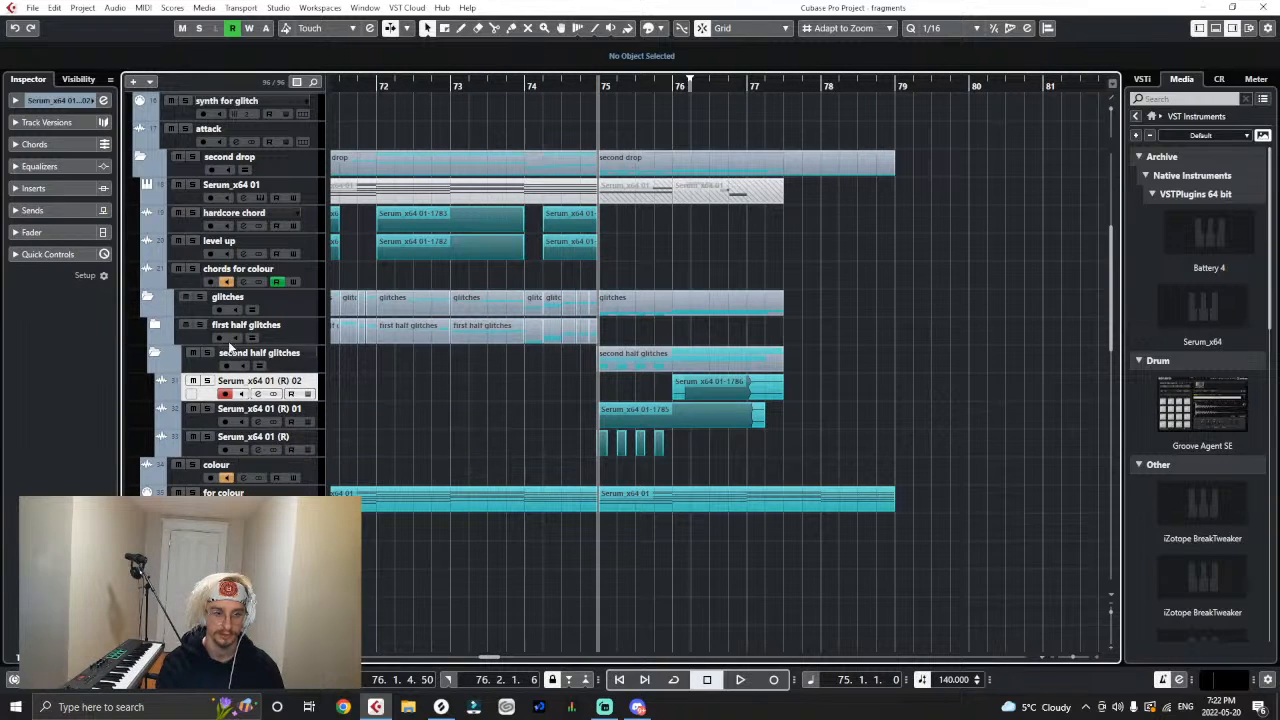
{"action": "left_click", "coordinate": [153, 324]}
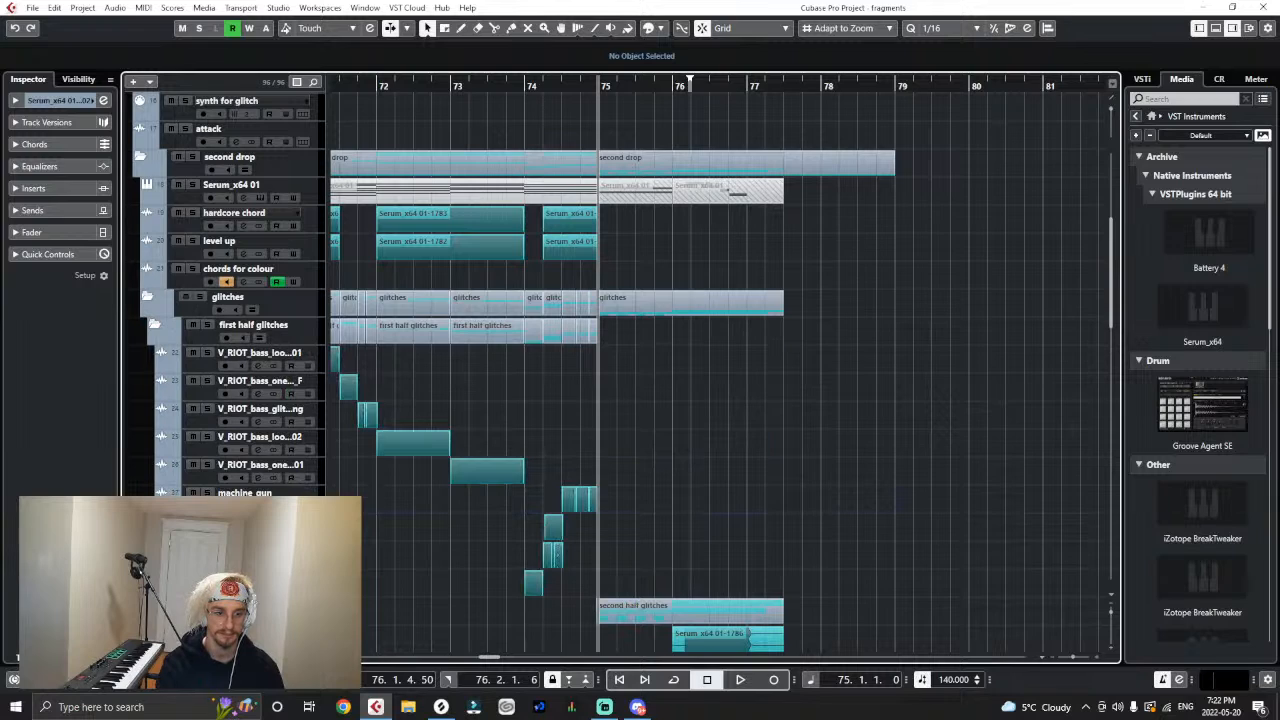
{"action": "left_click", "coordinate": [155, 325]}
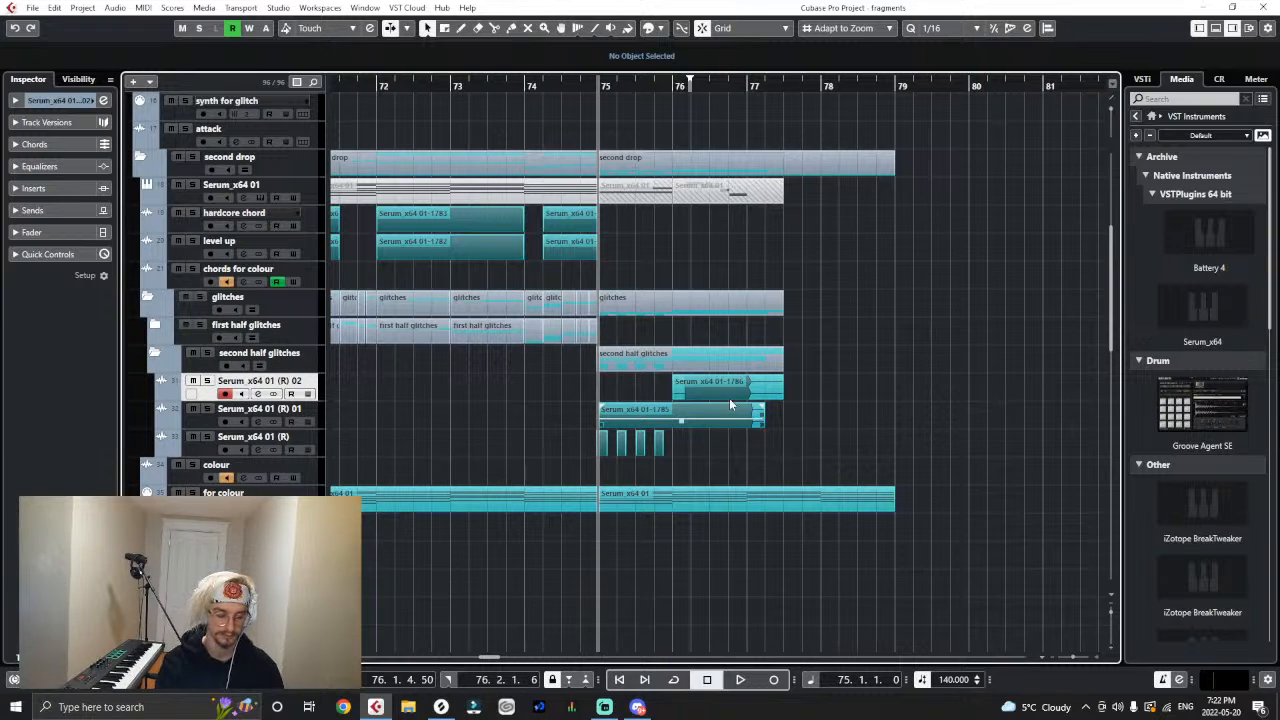
- Insert DualFilter in the fifth insert slot of the Serum_x64 01 (R) 01 track
{"action": "key", "text": "h"}
{"action": "left_click", "coordinate": [316, 420]}
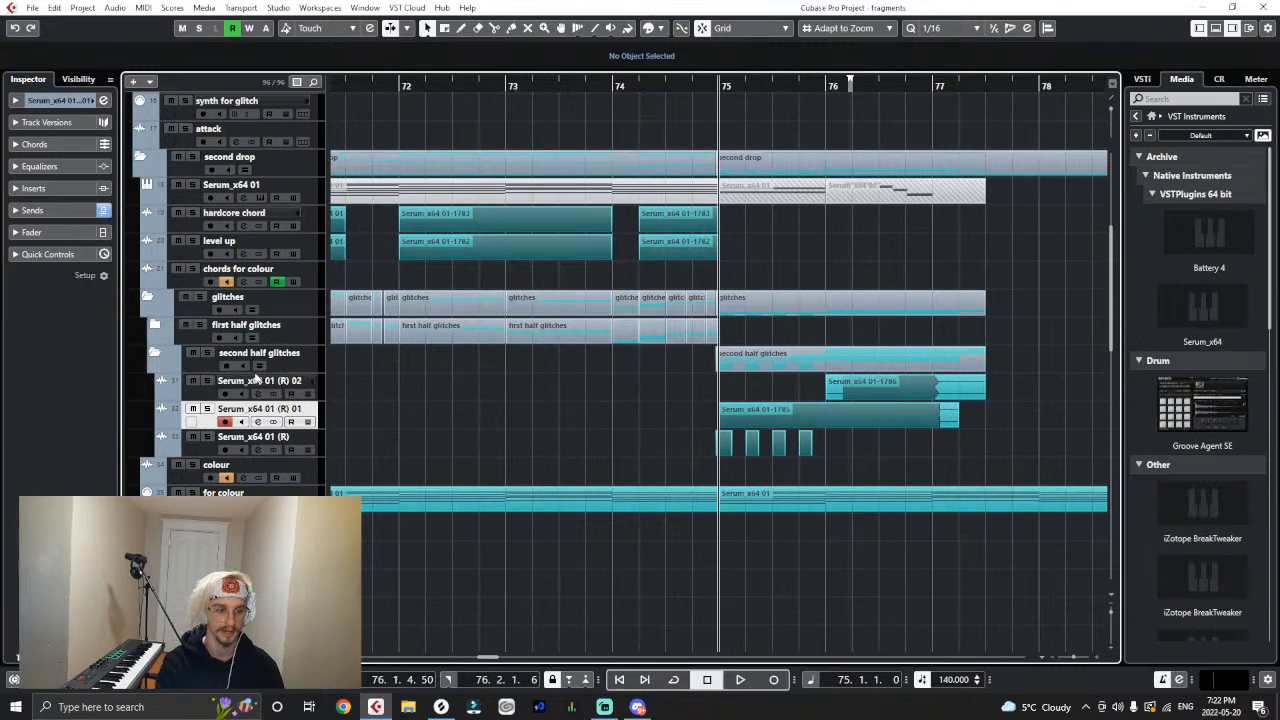
{"action": "left_click", "coordinate": [17, 188]}
{"action": "left_click", "coordinate": [58, 274]}
{"action": "type", "text": "dual"}
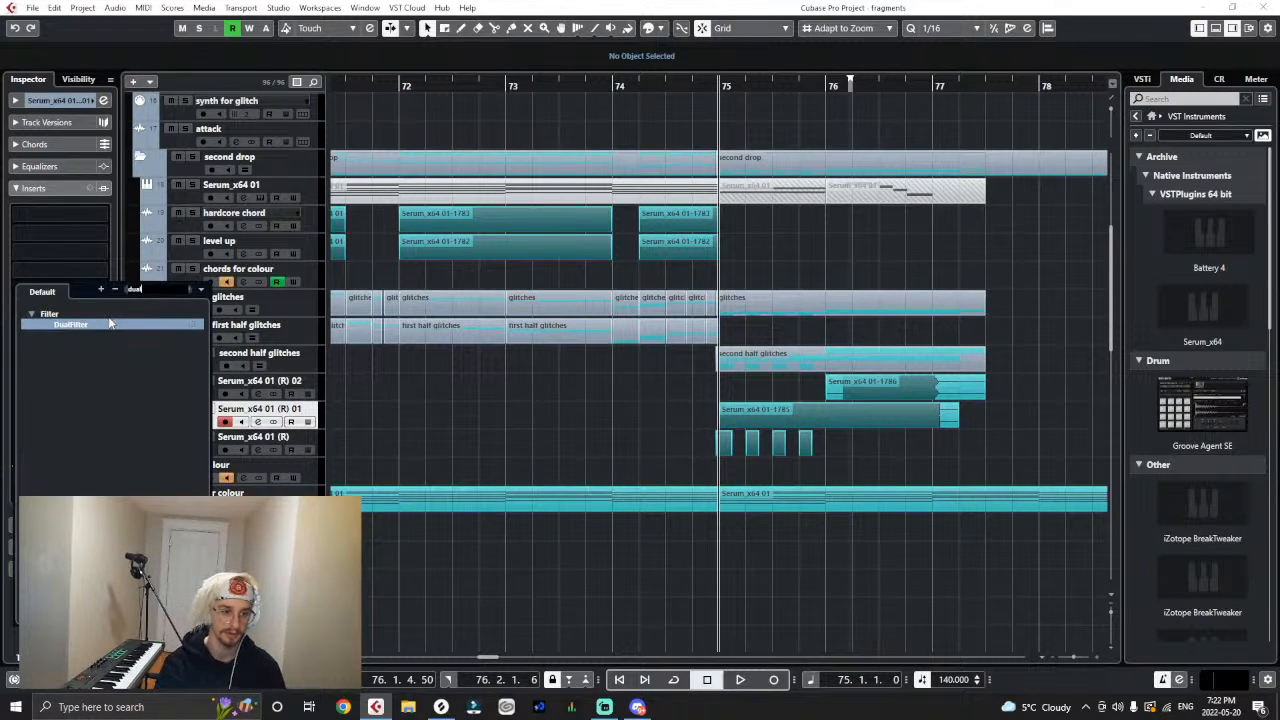
{"action": "left_click", "coordinate": [93, 324]}
- Show automation lanes for volume, DualFilter position and DualFilter bypass under Serum_x64 01 (R) 01, and close the plug-in window
{"action": "left_click", "coordinate": [162, 426]}
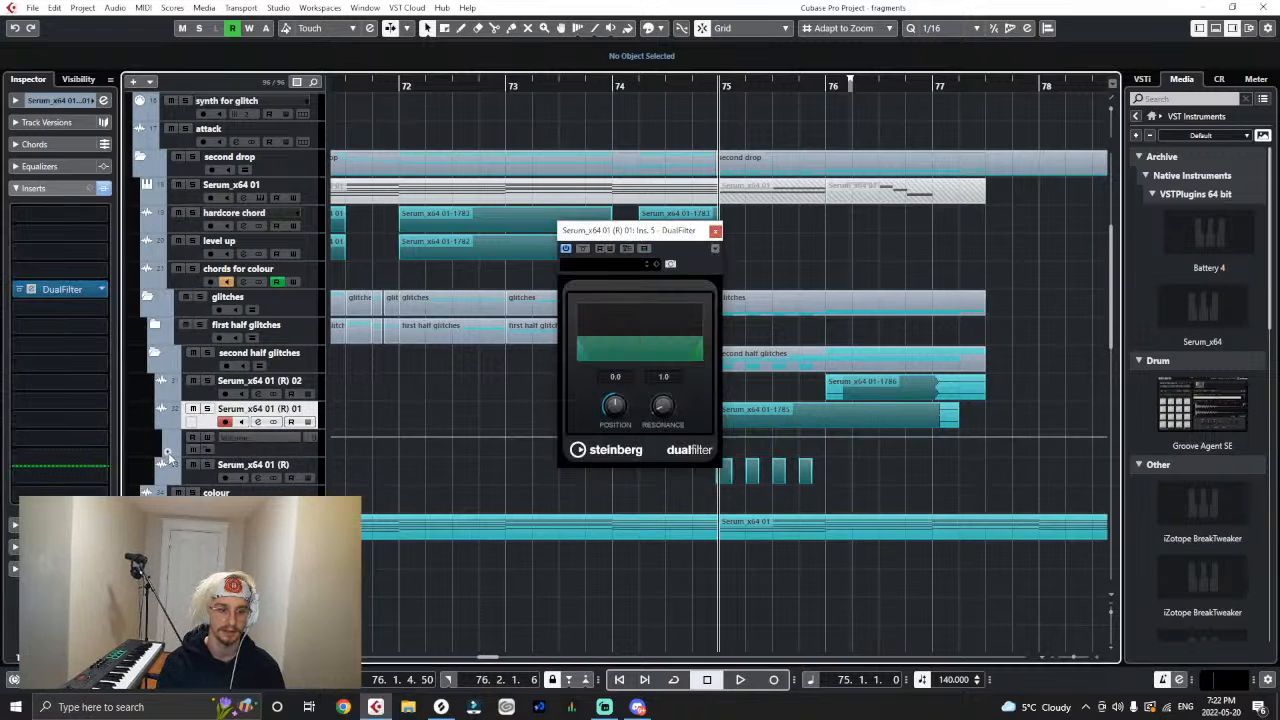
{"action": "left_click", "coordinate": [172, 451]}
{"action": "left_click", "coordinate": [166, 452]}
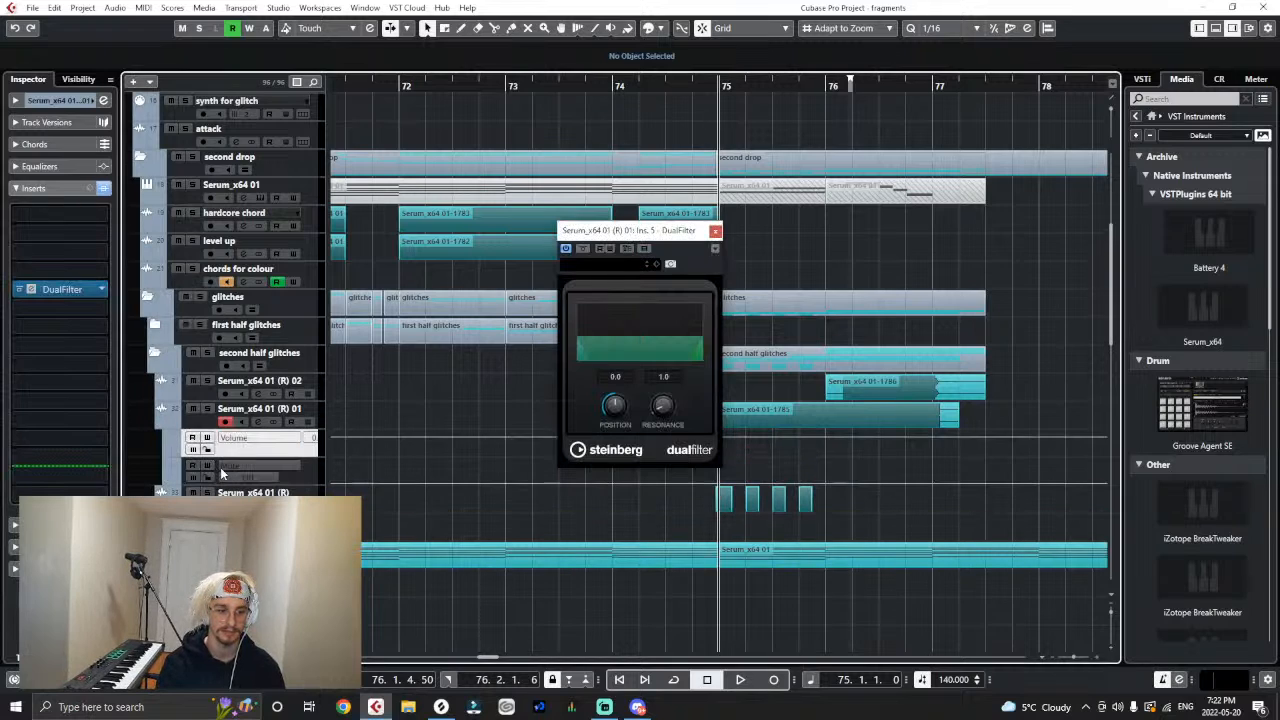
{"action": "left_click", "coordinate": [222, 467]}
{"action": "left_click", "coordinate": [260, 325]}
{"action": "left_click", "coordinate": [166, 479]}
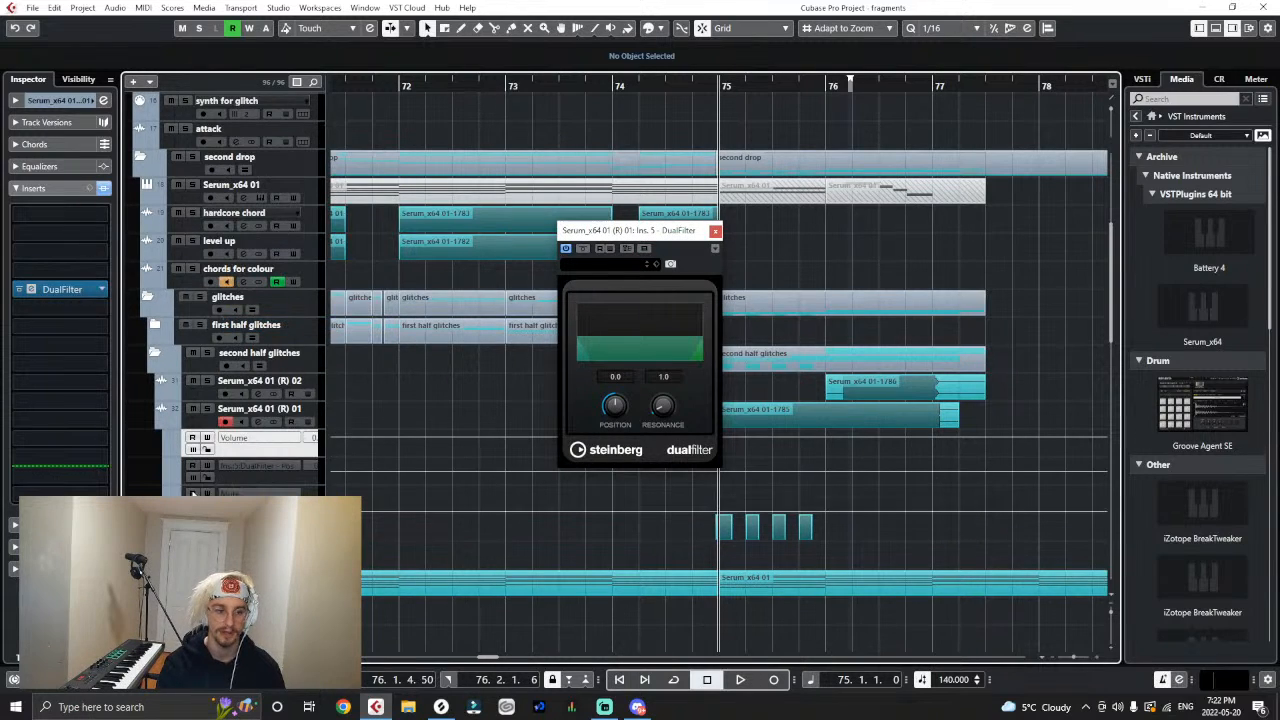
{"action": "left_click", "coordinate": [222, 494]}
{"action": "left_click", "coordinate": [262, 369]}
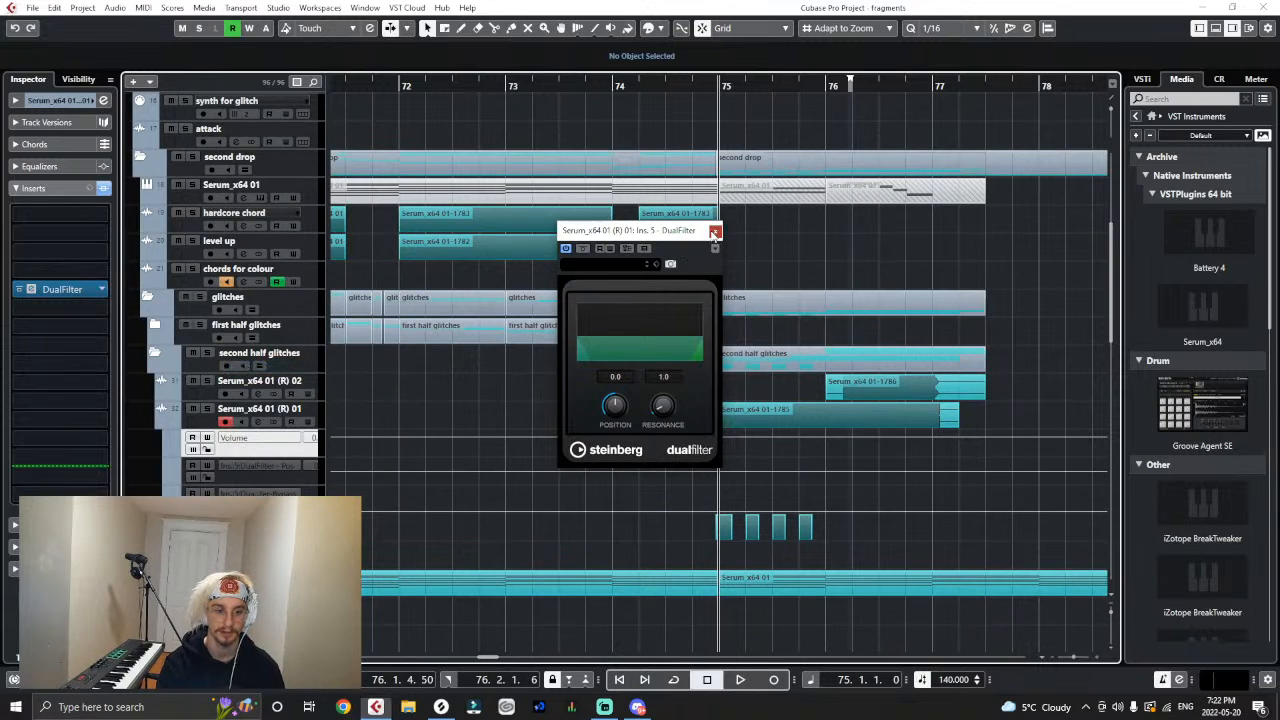
{"action": "left_click", "coordinate": [714, 231]}
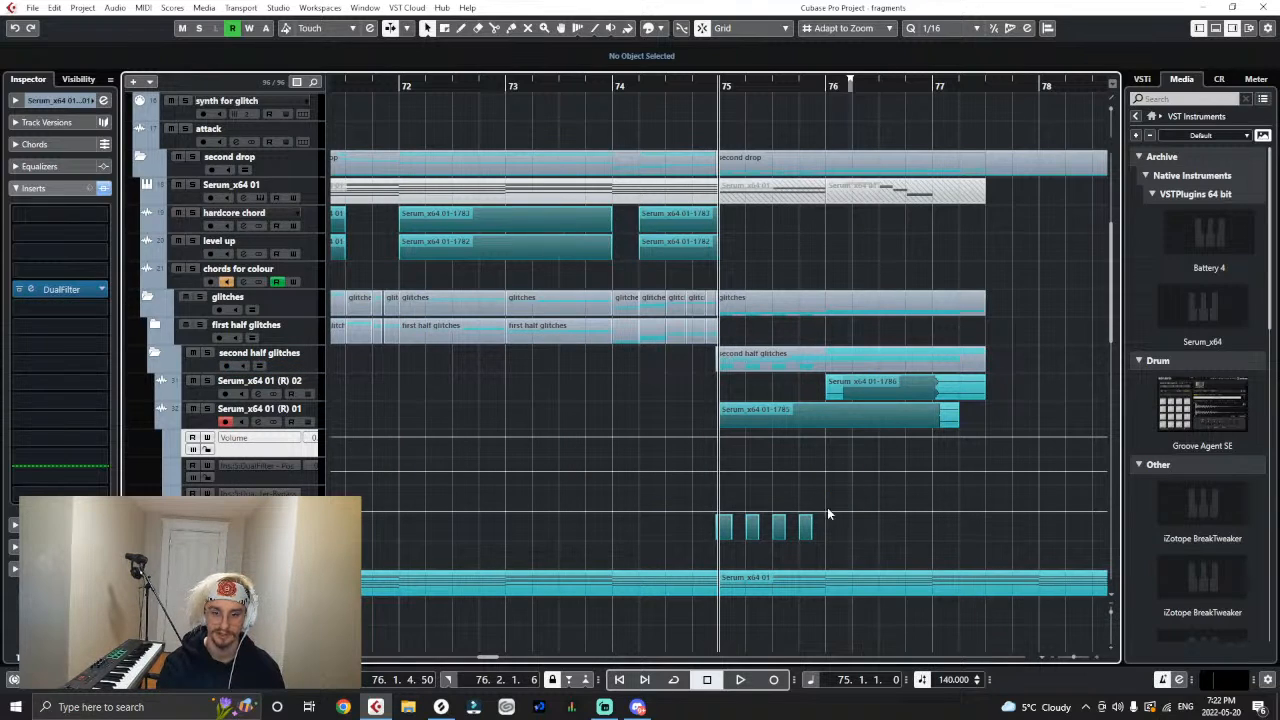
- Automate DualFilter bypass to On at 76.1.1.0, ramp its position from -44.0 at 74.4.4.110 to 0.0 at 76.1.1.0, and play the result
{"action": "mouse_move", "coordinate": [825, 509]}
{"action": "left_mouse_down"}
{"action": "mouse_move", "coordinate": [826, 486]}
{"action": "mouse_move", "coordinate": [855, 485]}
{"action": "mouse_move", "coordinate": [823, 491]}
{"action": "left_mouse_up"}
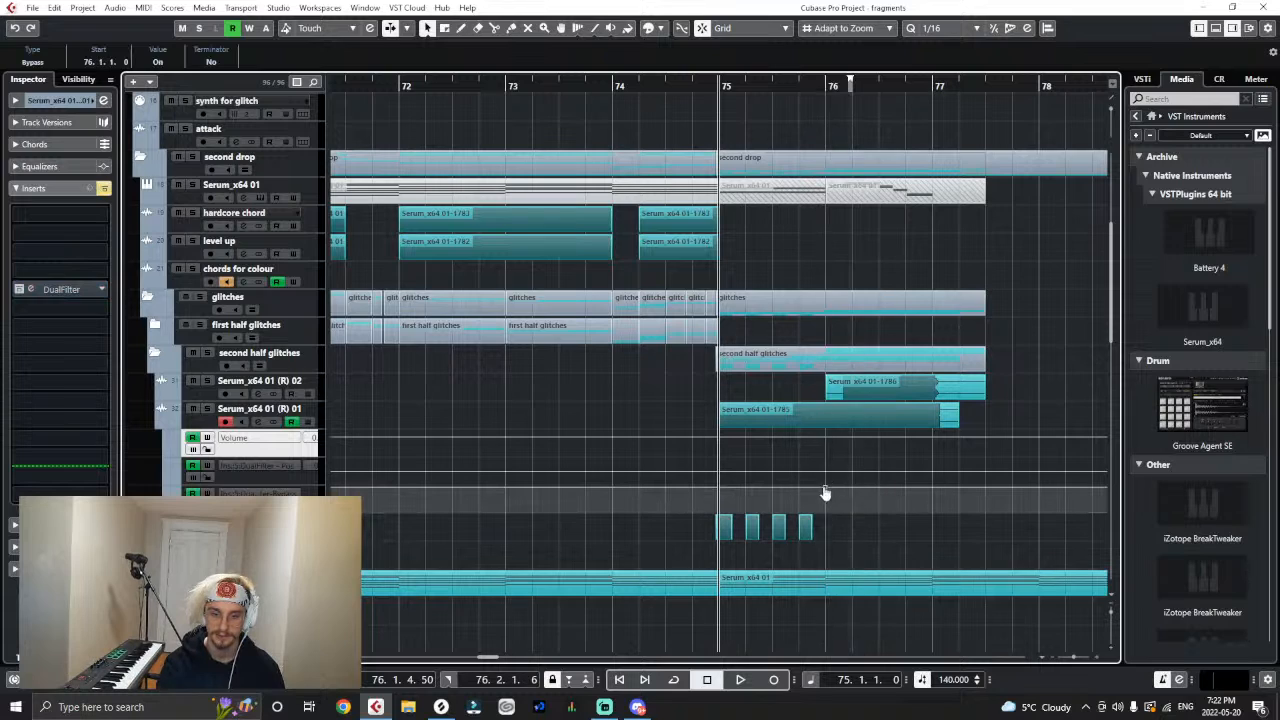
{"action": "left_click_drag", "start_coordinate": [724, 465], "coordinate": [720, 485]}
{"action": "key", "text": "space"}
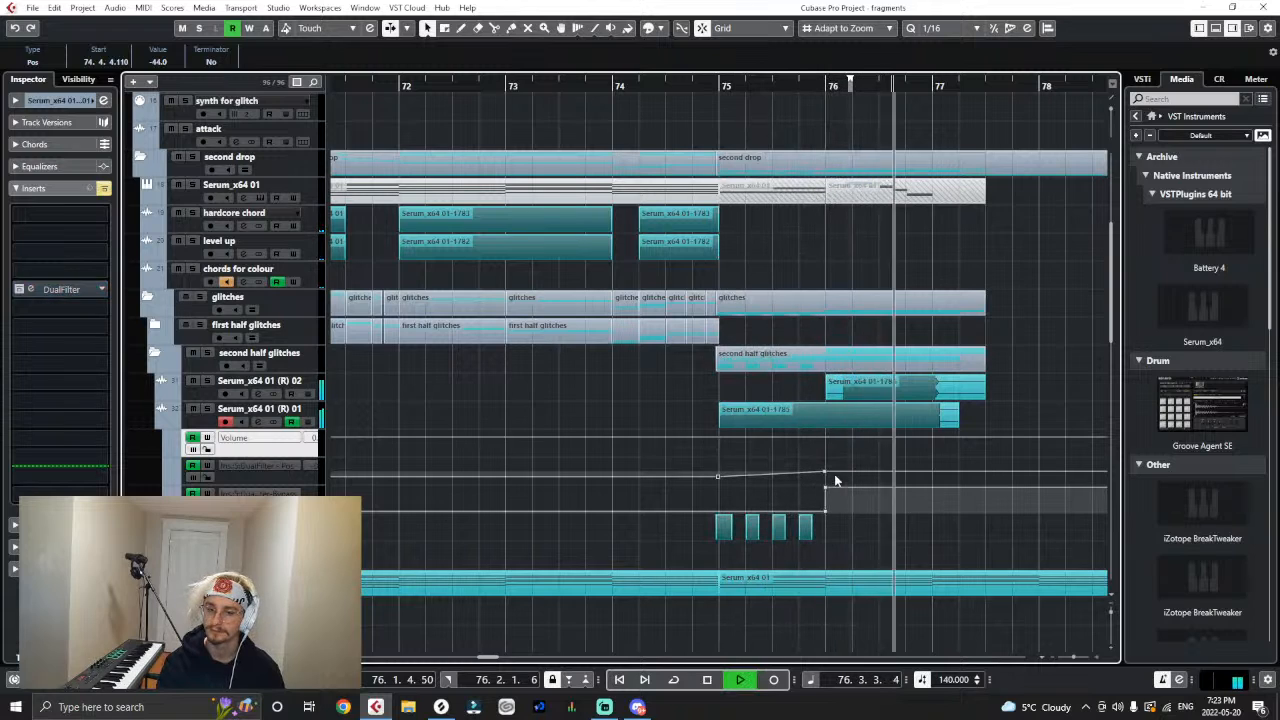
{"action": "key", "text": "space"}
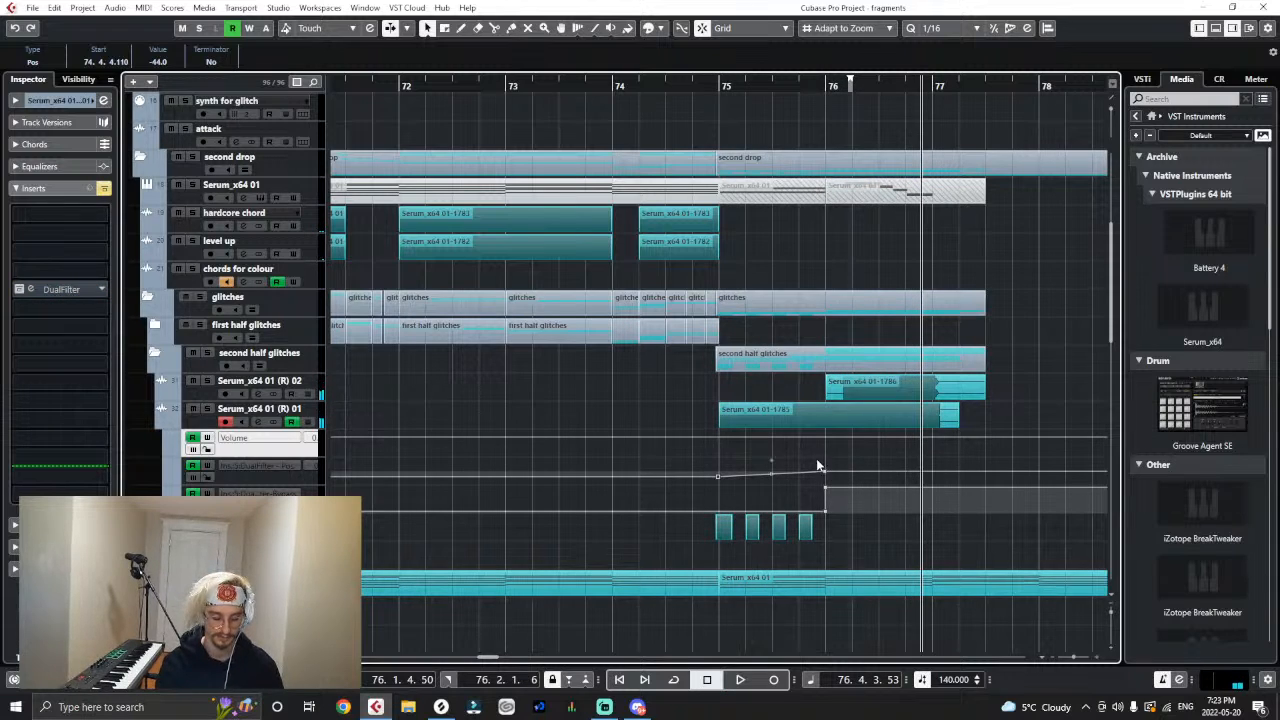
{"action": "key", "text": "g"}
{"action": "key", "text": "g"}
{"action": "left_click", "coordinate": [664, 474]}
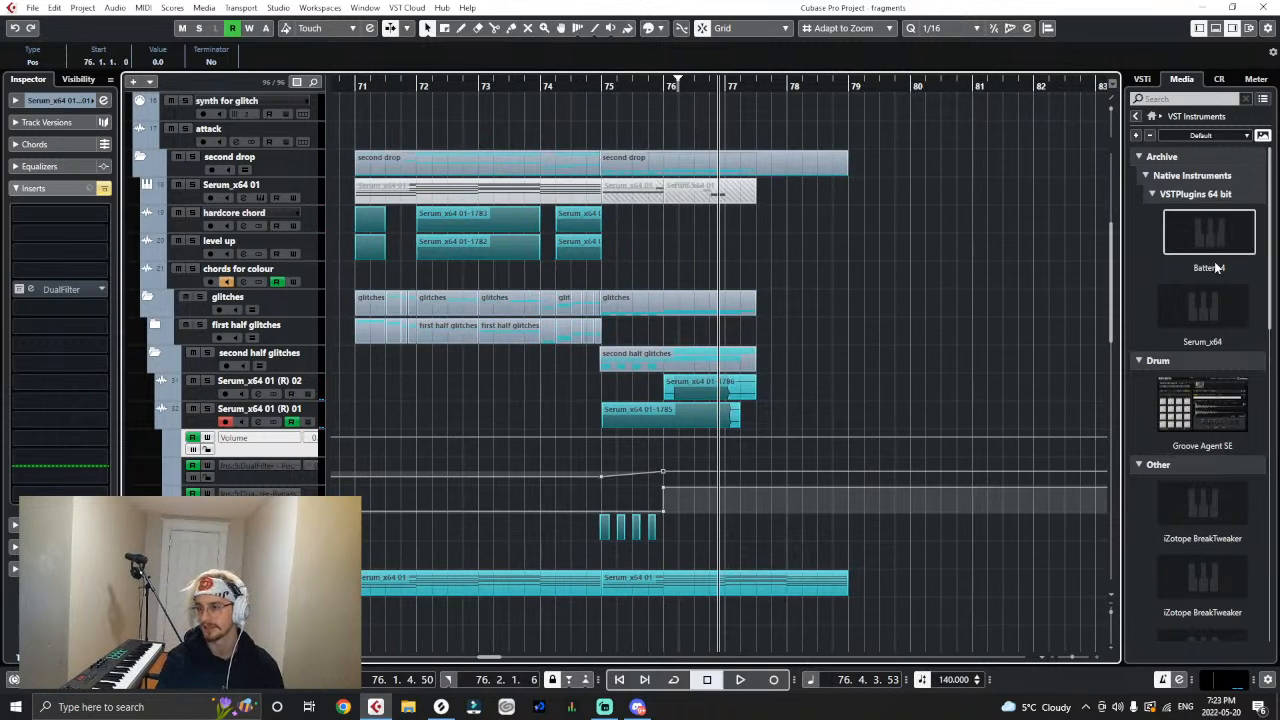
- Play the arrangement from bar 62 through the start of the second drop's second half
{"action": "key", "text": "g"}
{"action": "key", "text": "g"}
{"action": "key", "text": "g"}
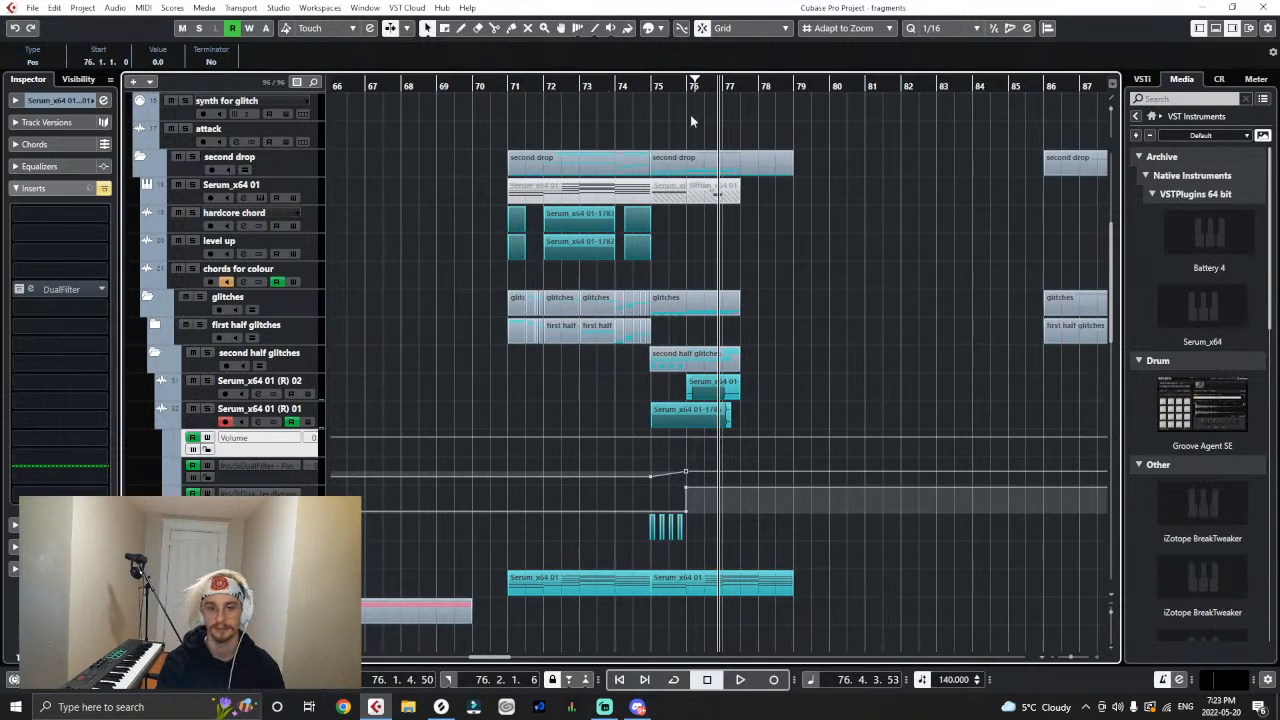
{"action": "left_click", "coordinate": [517, 88]}
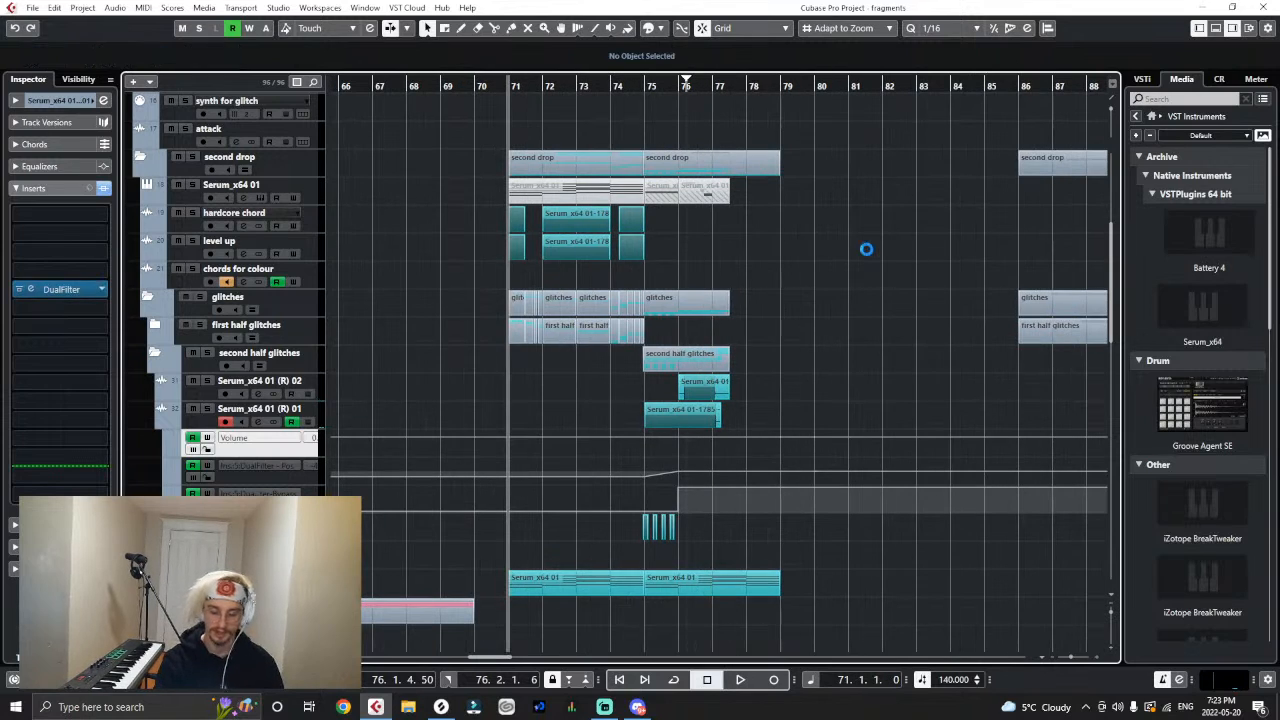
{"action": "key", "text": "h"}
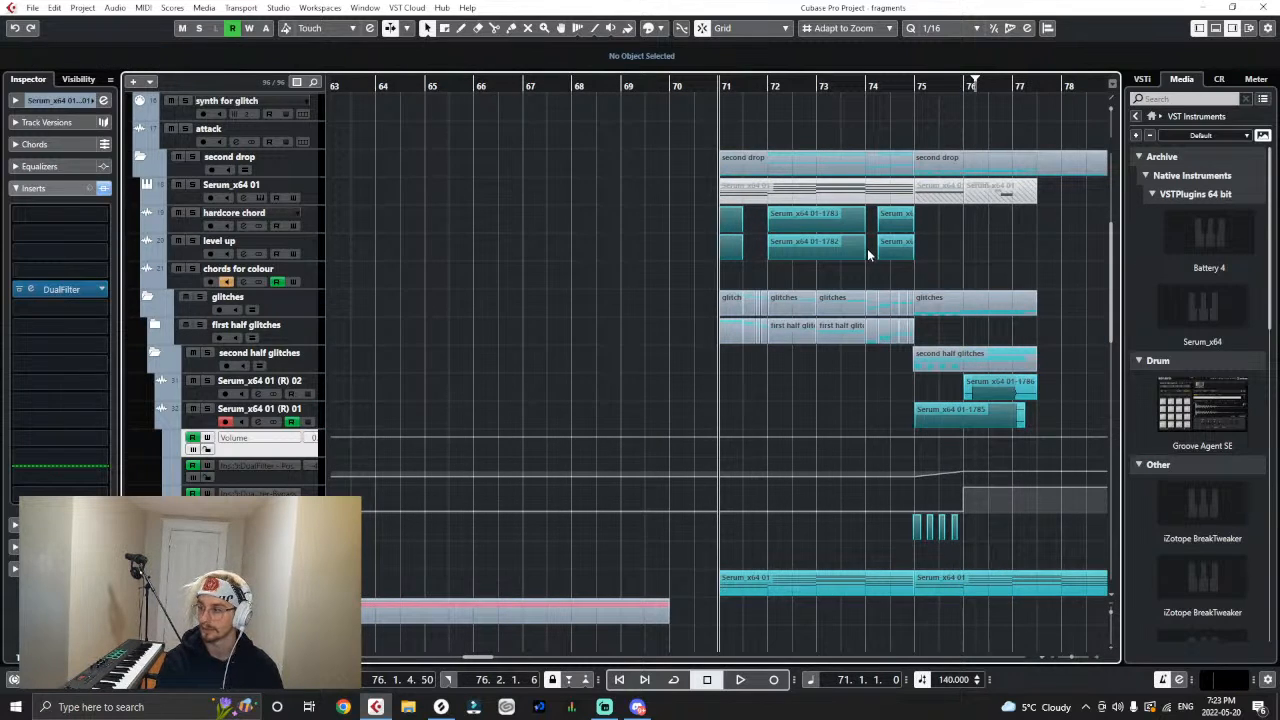
{"action": "key", "text": "g"}
{"action": "key", "text": "g"}
{"action": "key", "text": "g"}
{"action": "left_click", "coordinate": [504, 90]}
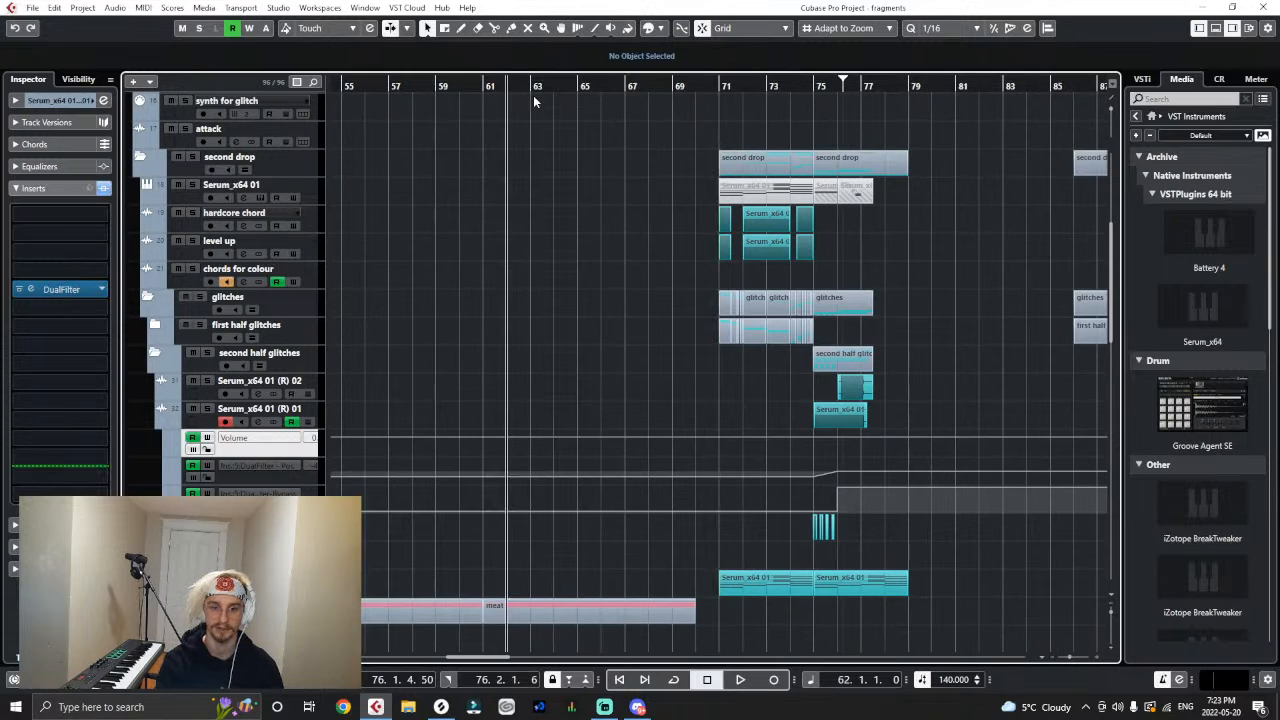
{"action": "scroll", "coordinate": [508, 312], "scroll_direction": "down", "scroll_amount": 8}
{"action": "key", "text": "space"}
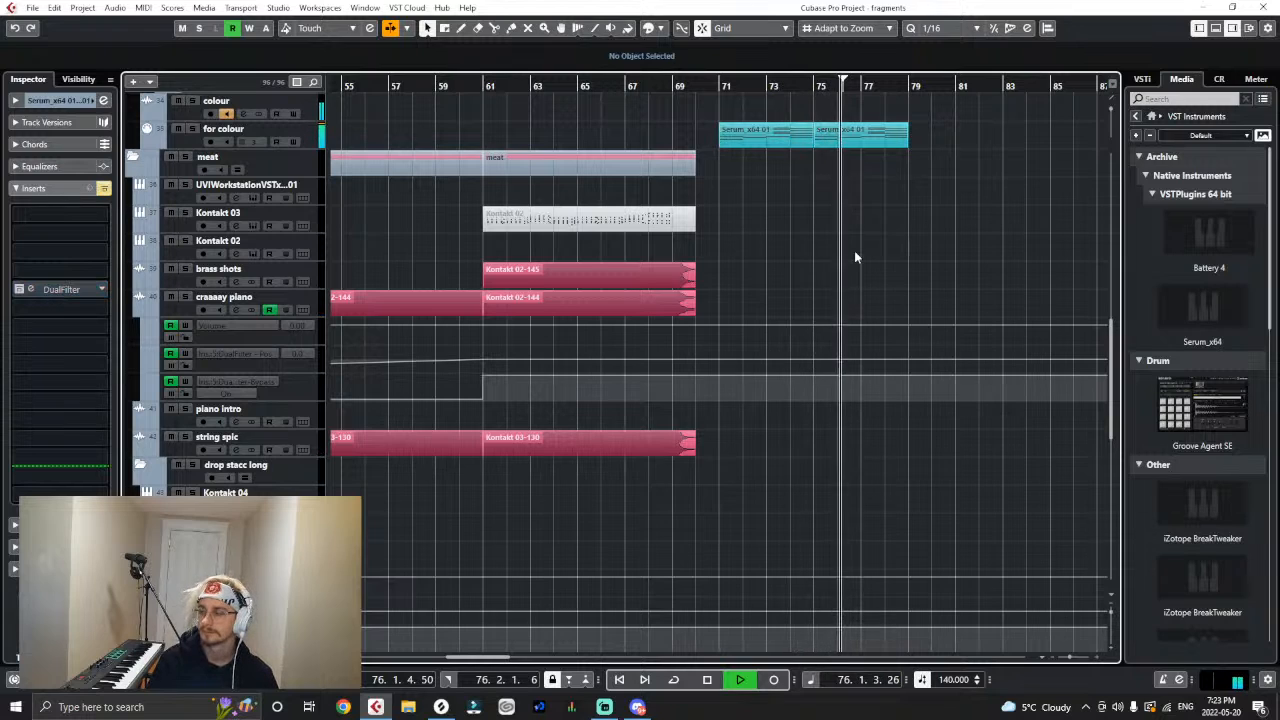
{"action": "key", "text": "space"}
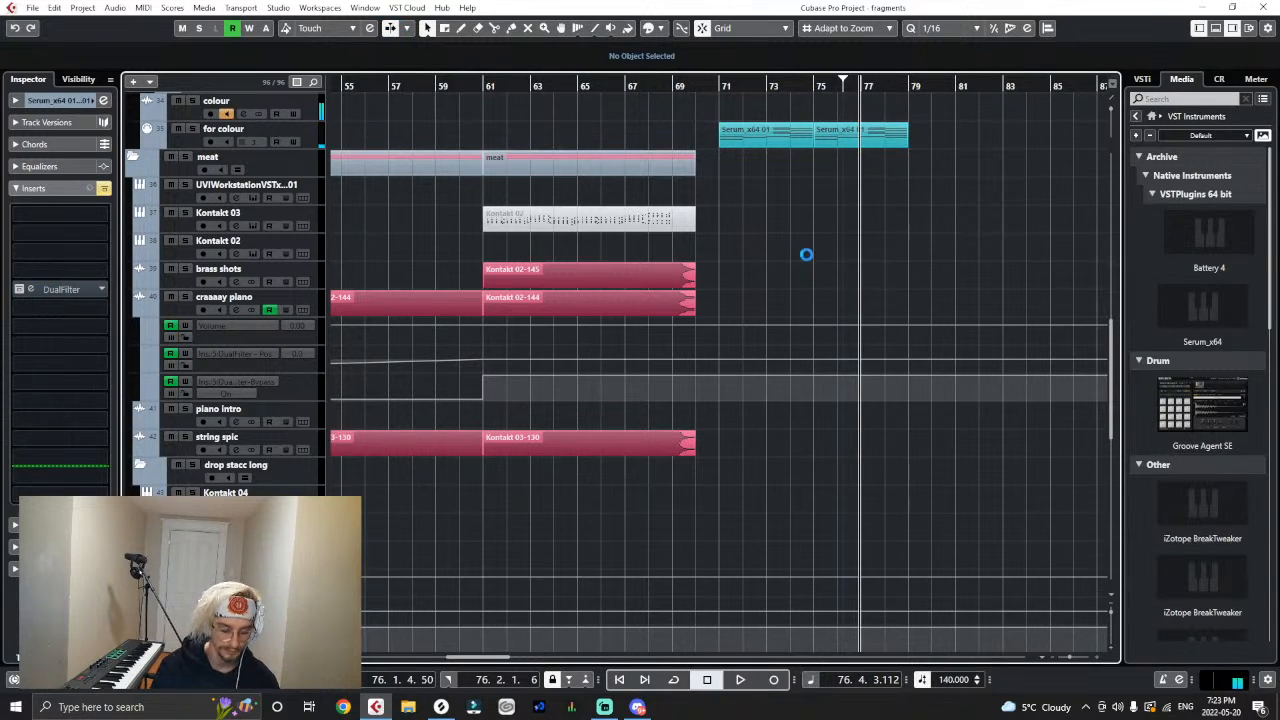
- Listen closely to the opening of the second drop from bar 71
{"action": "scroll", "coordinate": [818, 272], "scroll_direction": "up", "scroll_amount": 4}
{"action": "left_click", "coordinate": [719, 84]}
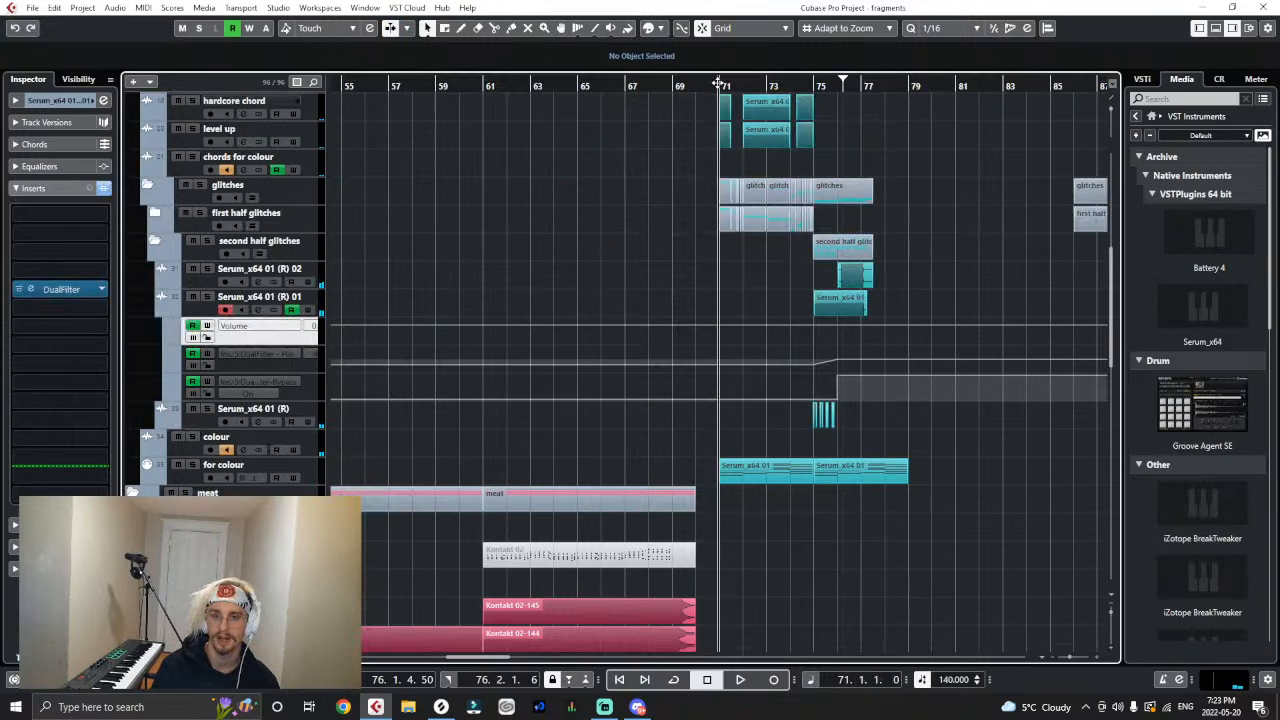
{"action": "key", "text": "h"}
{"action": "key", "text": "h"}
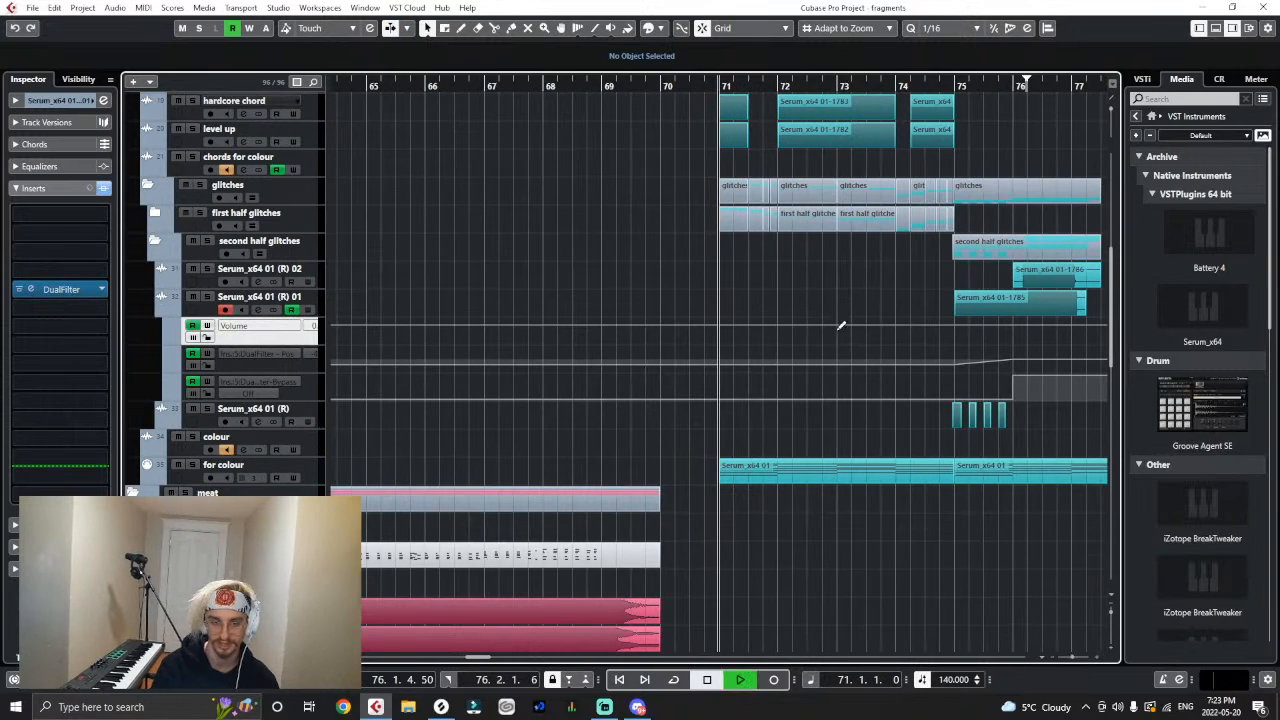
{"action": "scroll", "coordinate": [835, 335], "scroll_direction": "up", "scroll_amount": 4}
{"action": "key", "text": "space"}
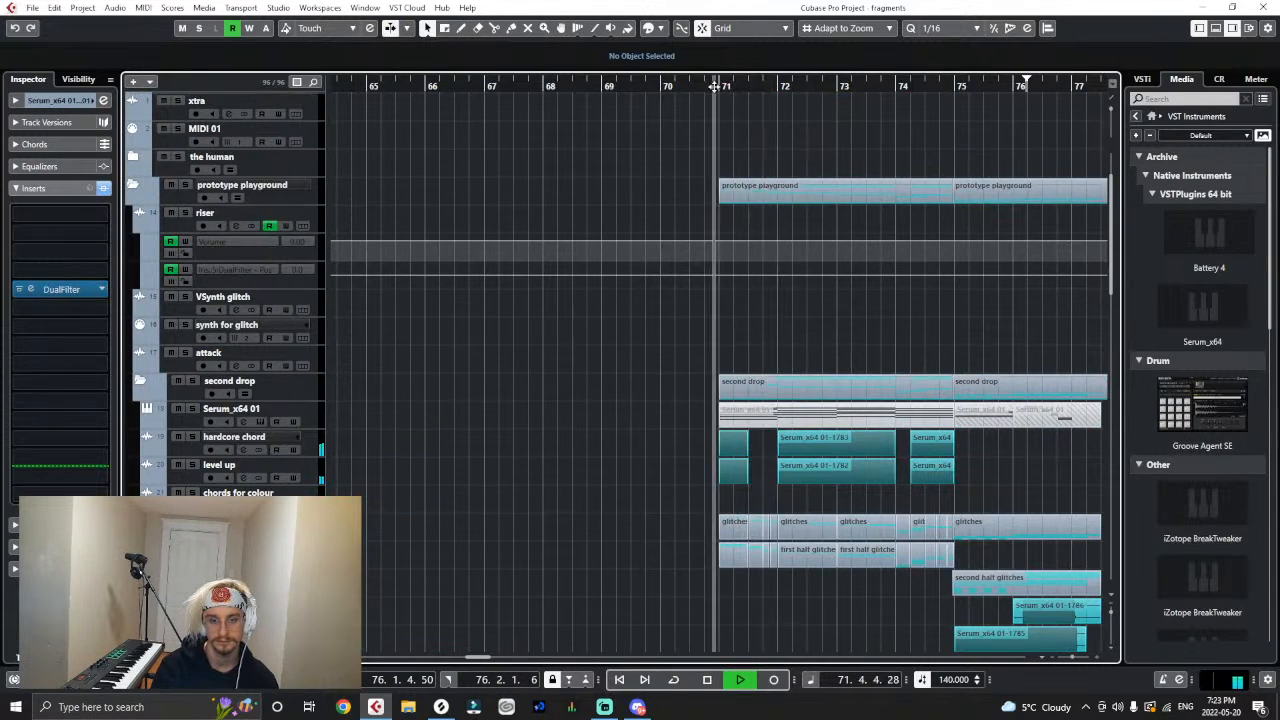
{"action": "key", "text": "h"}
{"action": "key", "text": "h"}
{"action": "key", "text": "h"}
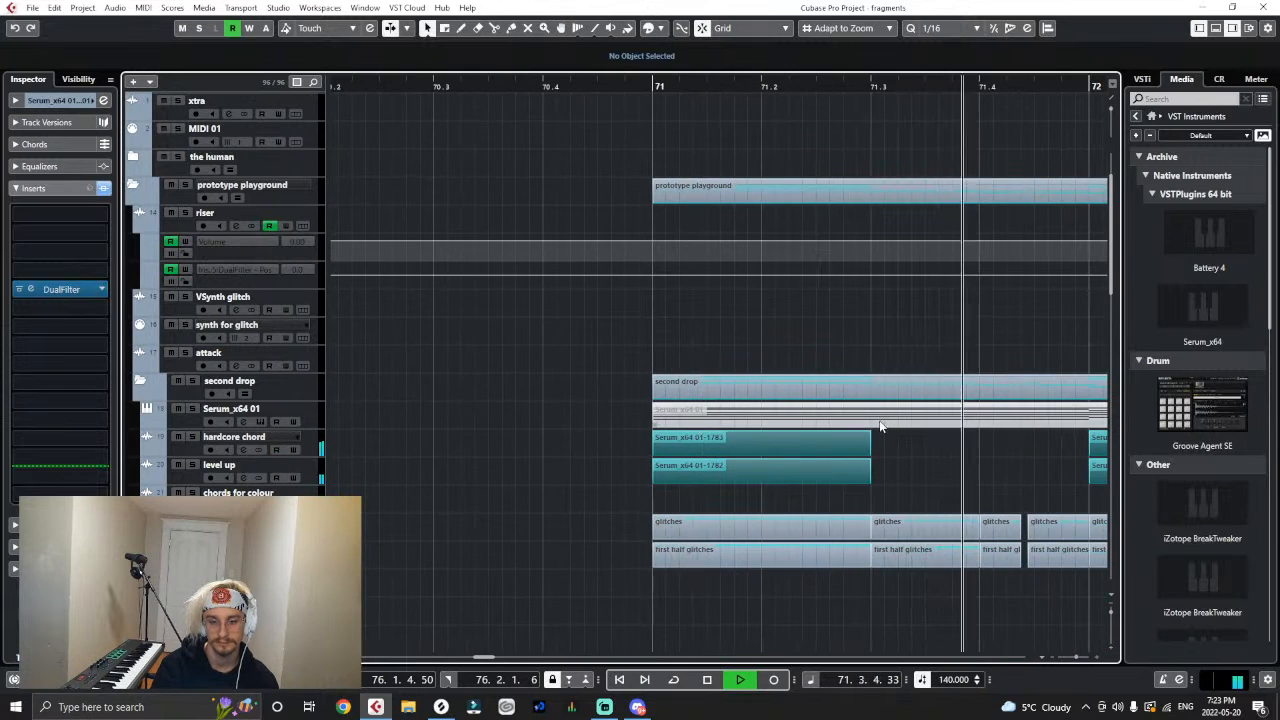
{"action": "key", "text": "space"}
- Select the first hardcore chord and level up events, audition them from bar 71, and return the playback position to bar 71
{"action": "key", "text": "g"}
{"action": "mouse_move", "coordinate": [579, 472]}
{"action": "left_mouse_down"}
{"action": "mouse_move", "coordinate": [700, 482]}
{"action": "mouse_move", "coordinate": [584, 482]}
{"action": "left_mouse_up"}
{"action": "left_click", "coordinate": [578, 481]}
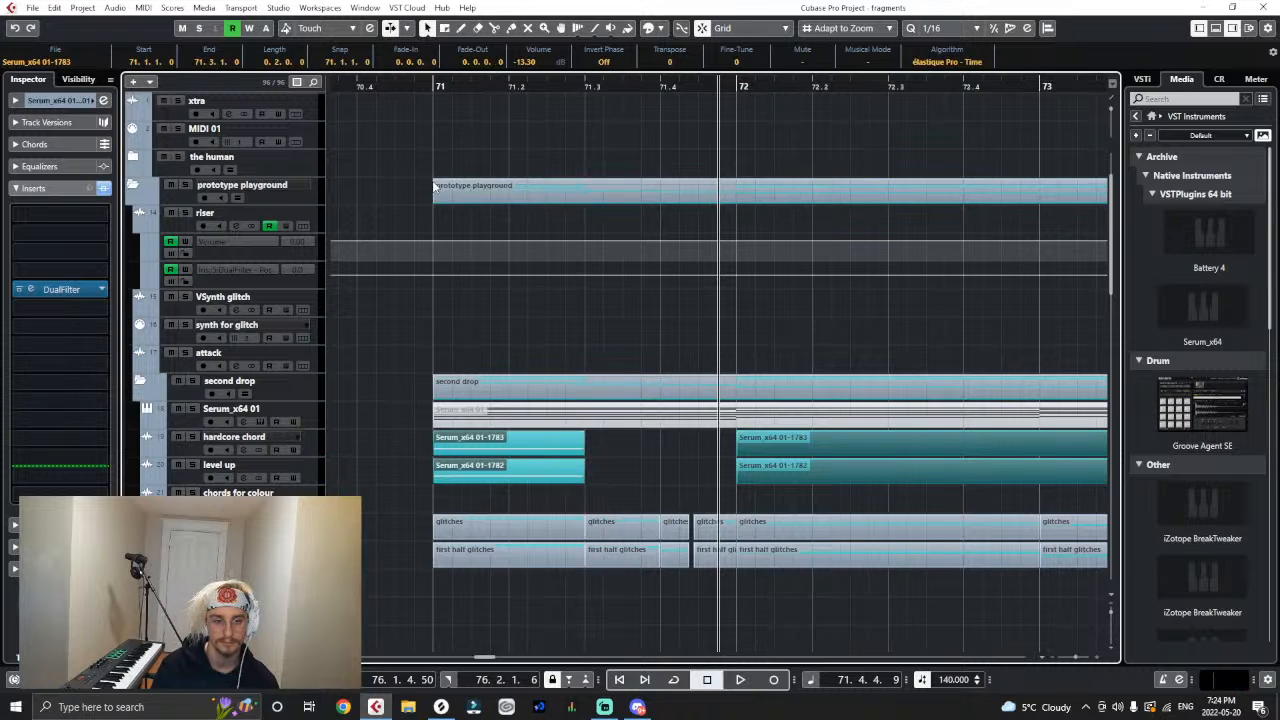
{"action": "left_click_drag", "start_coordinate": [427, 87], "coordinate": [430, 112]}
{"action": "key", "text": "space"}
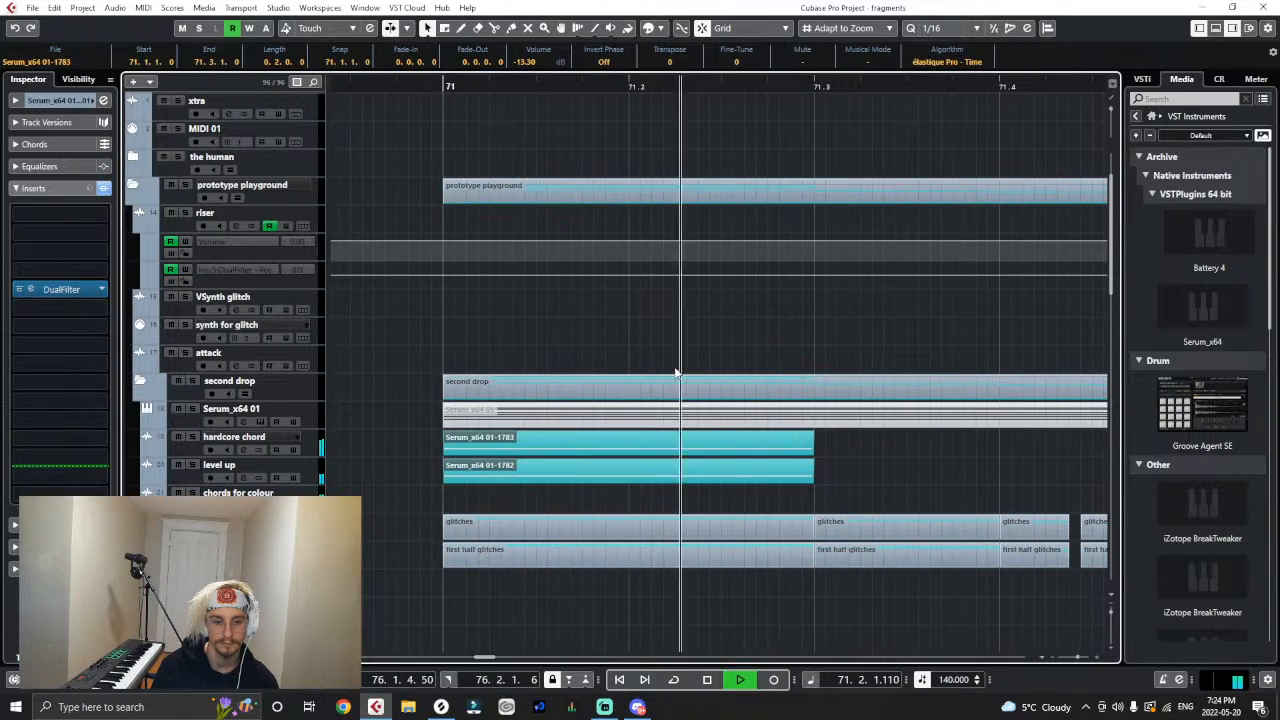
{"action": "key", "text": "space"}
{"action": "key", "text": "g"}
{"action": "key", "text": "g"}
{"action": "key", "text": "g"}
{"action": "key", "text": "g"}
{"action": "key", "text": "g"}
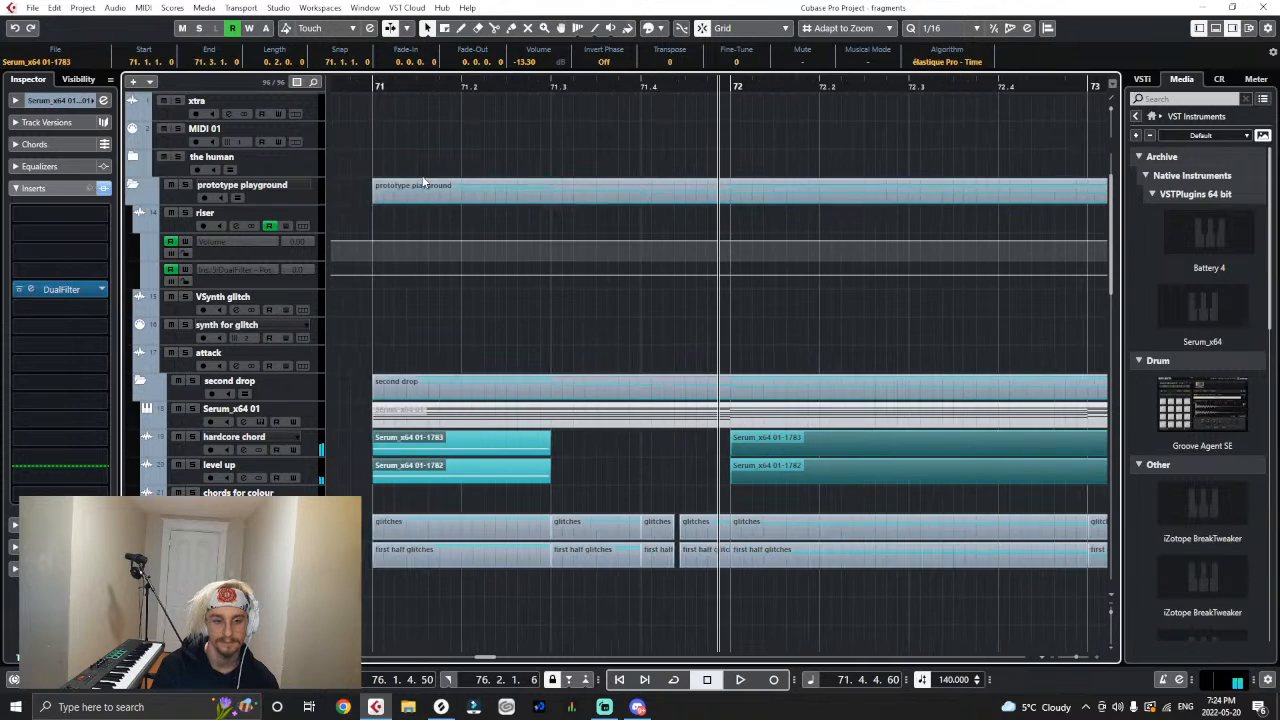
{"action": "left_click", "coordinate": [431, 86]}
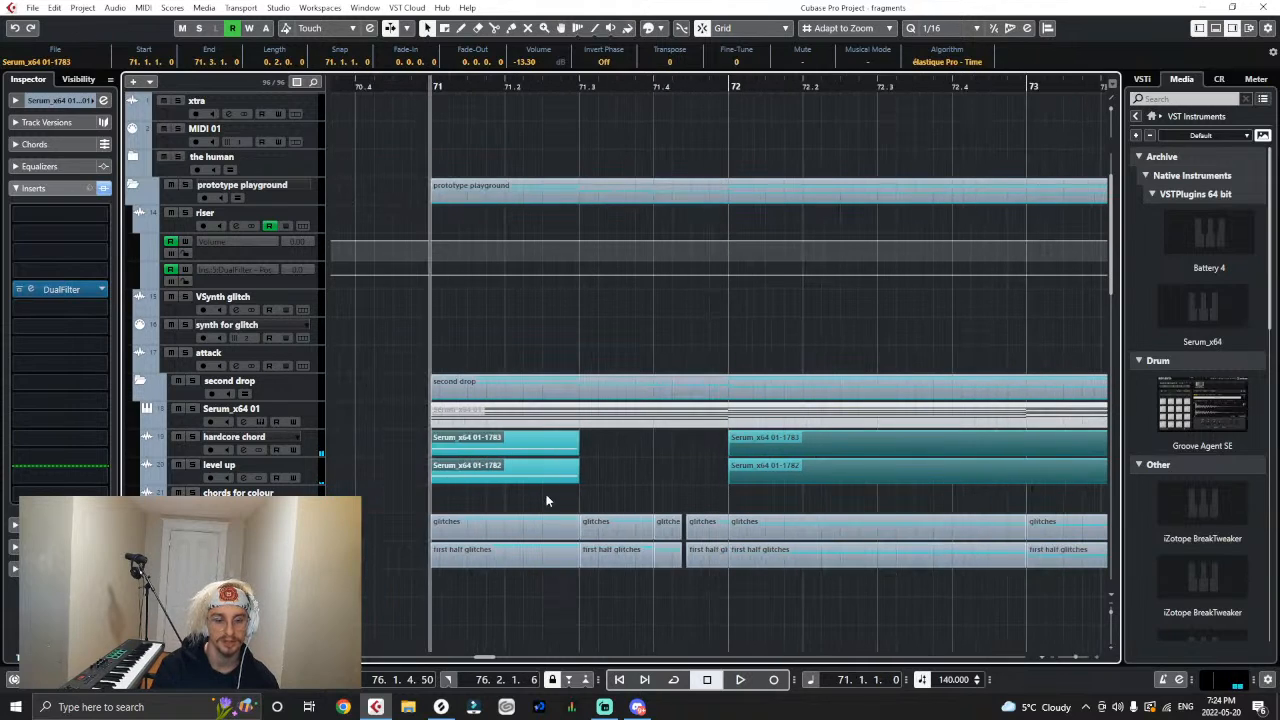
- Try to extend the first hardcore chord and level up events to end at 71.3.2.0, and browse the audio processes
{"action": "left_click_drag", "start_coordinate": [573, 486], "coordinate": [597, 486]}
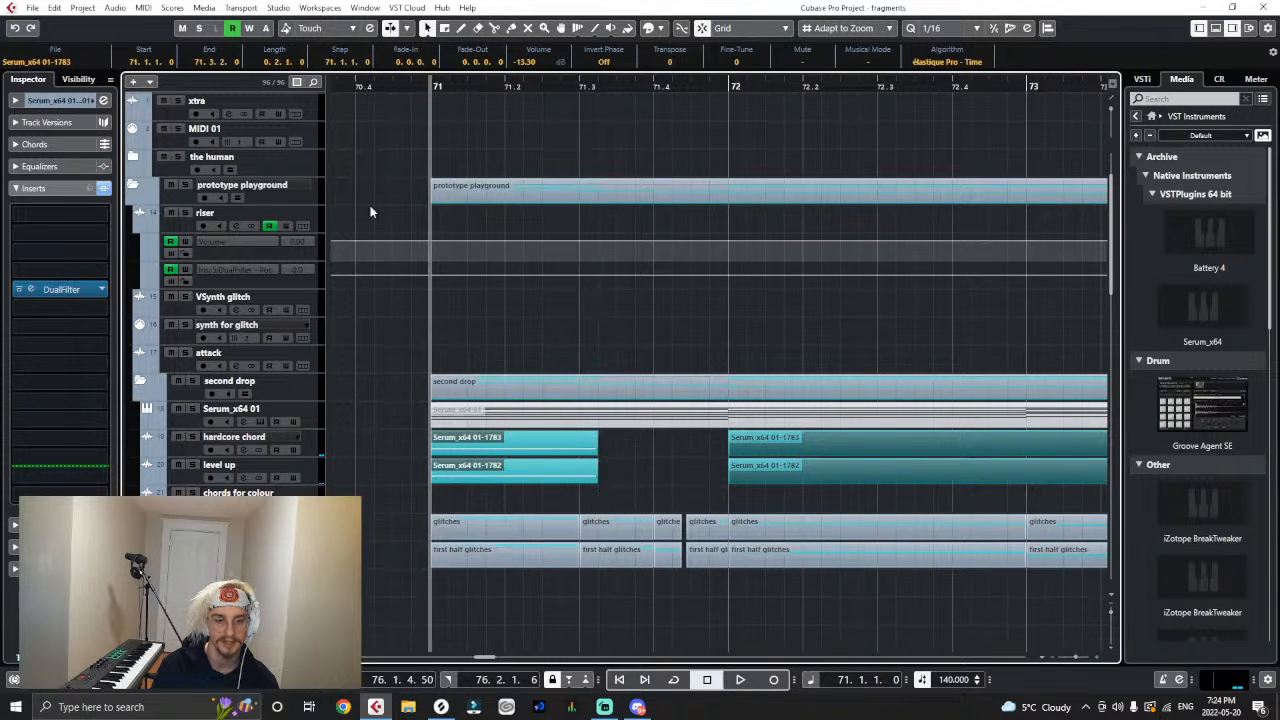
{"action": "left_click", "coordinate": [118, 8]}
{"action": "mouse_move", "coordinate": [200, 102]}
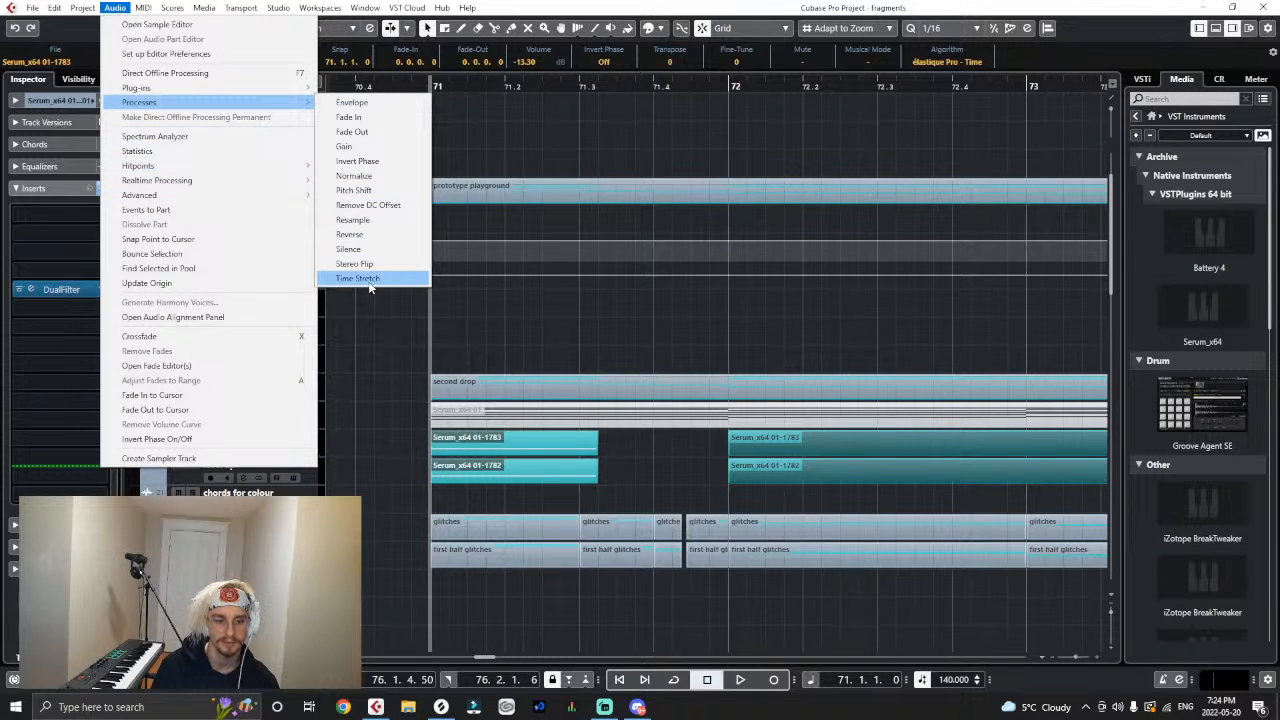
{"action": "left_click", "coordinate": [385, 449]}
- Unfold the first half glitches folder and extend the opening bass loop event to end at 71.3.2.0
{"action": "scroll", "coordinate": [394, 440], "scroll_direction": "down", "scroll_amount": 5}
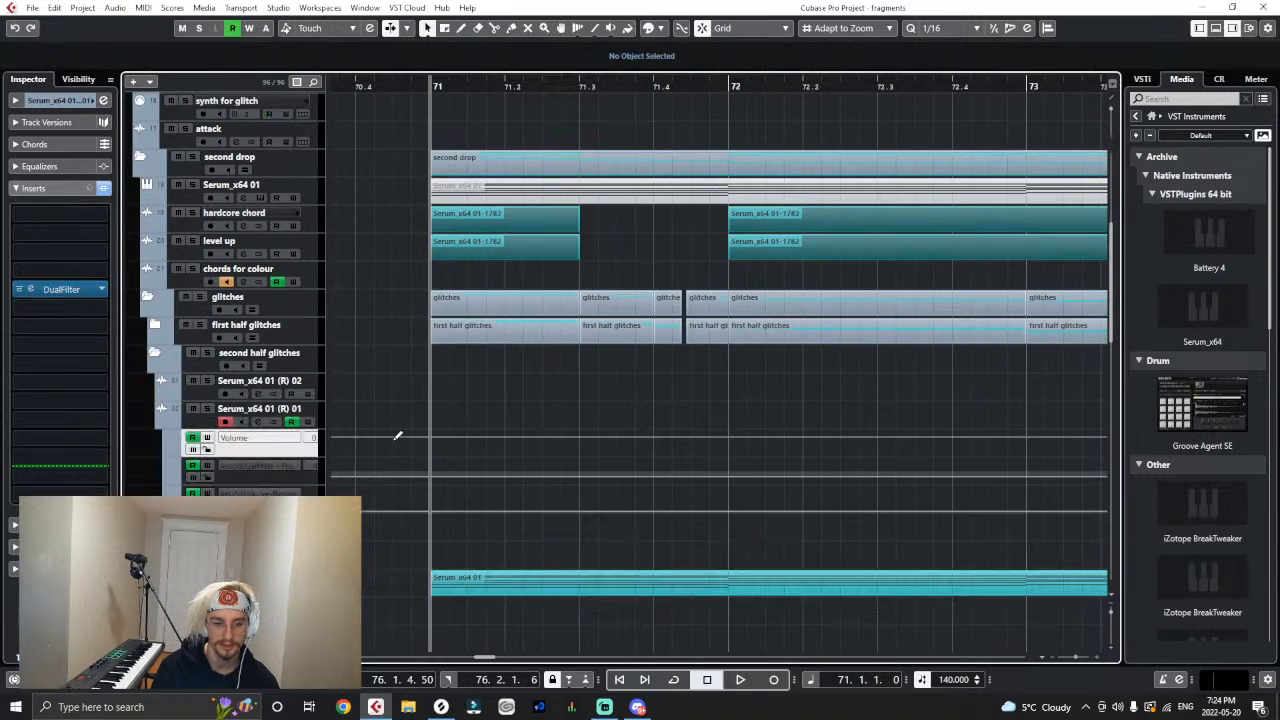
{"action": "left_click", "coordinate": [152, 323]}
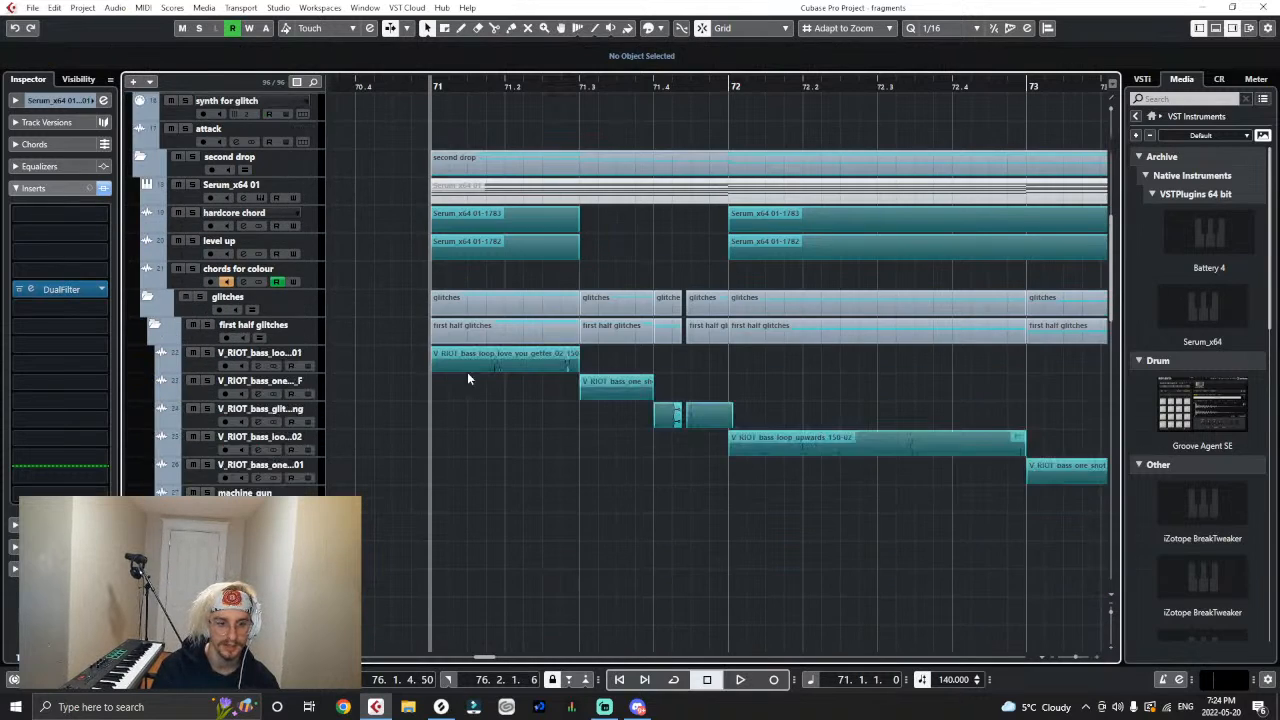
{"action": "left_click", "coordinate": [518, 368]}
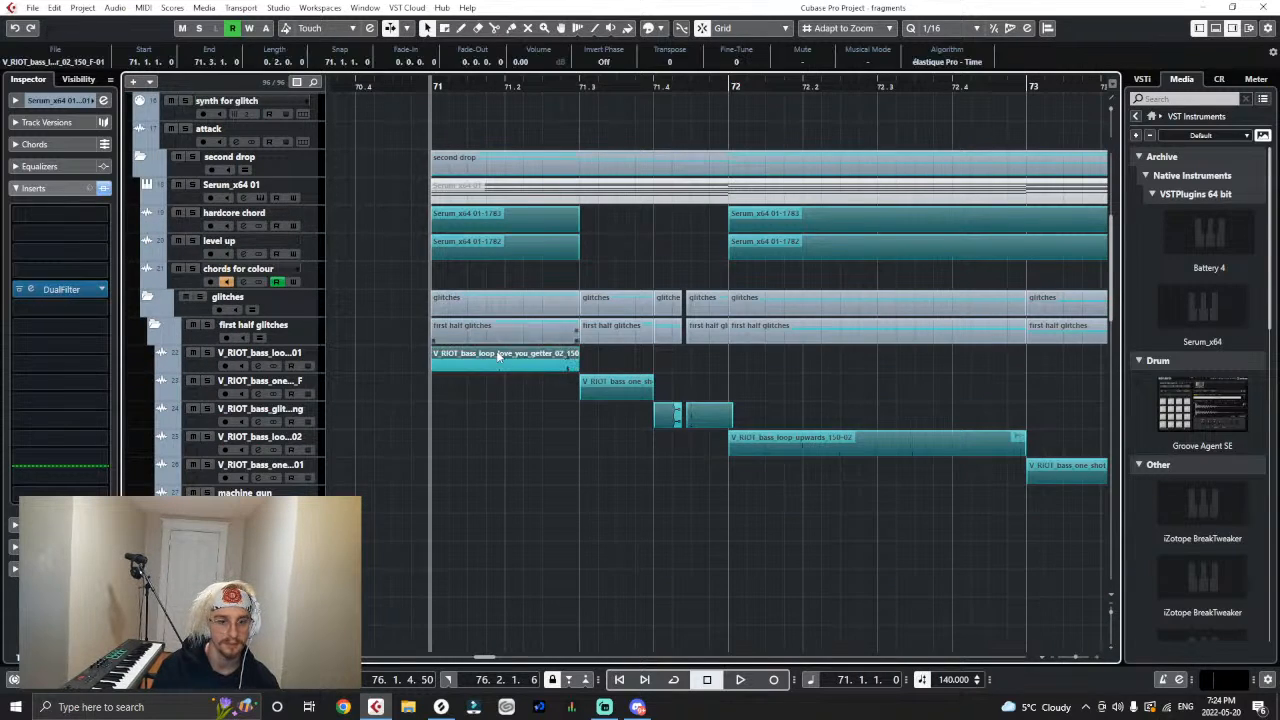
{"action": "mouse_move", "coordinate": [578, 366]}
{"action": "left_mouse_down"}
{"action": "mouse_move", "coordinate": [610, 365]}
{"action": "mouse_move", "coordinate": [597, 366]}
{"action": "left_mouse_up"}
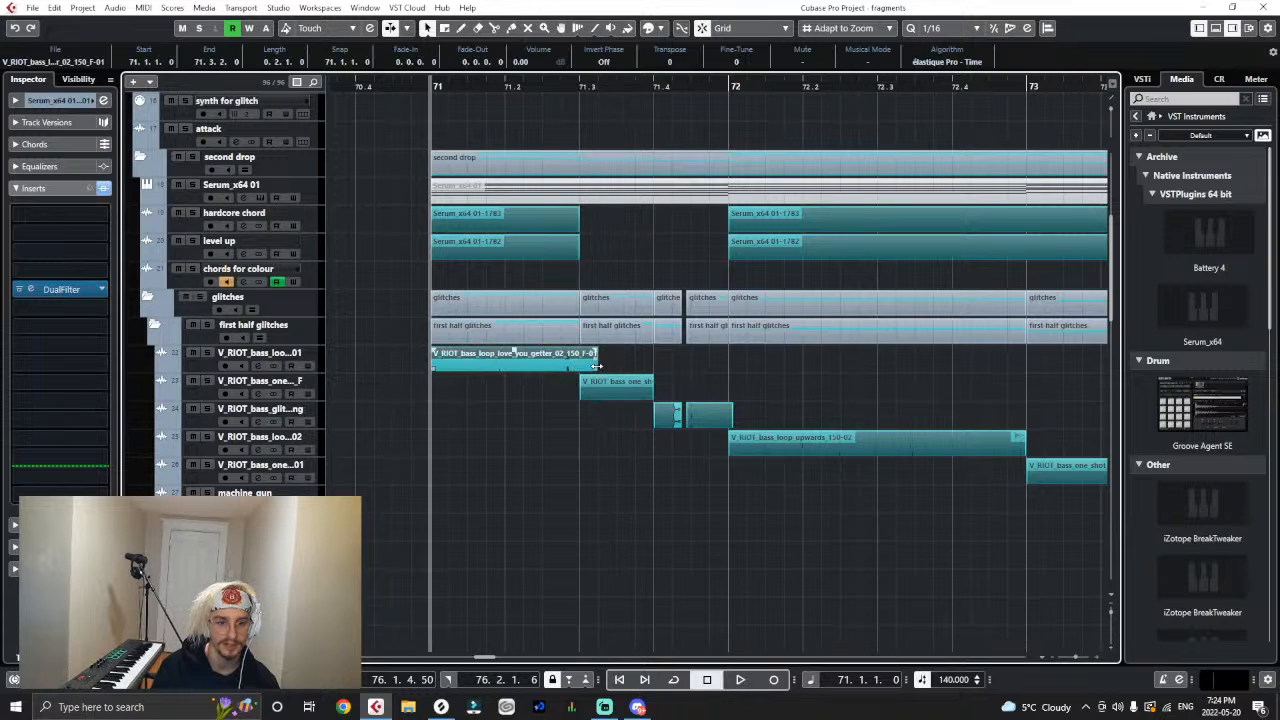
- Apply a Time Stretch process to the opening bass loop with a resulting tempo of 140 BPM
{"action": "left_click", "coordinate": [115, 8]}
{"action": "mouse_move", "coordinate": [140, 102]}
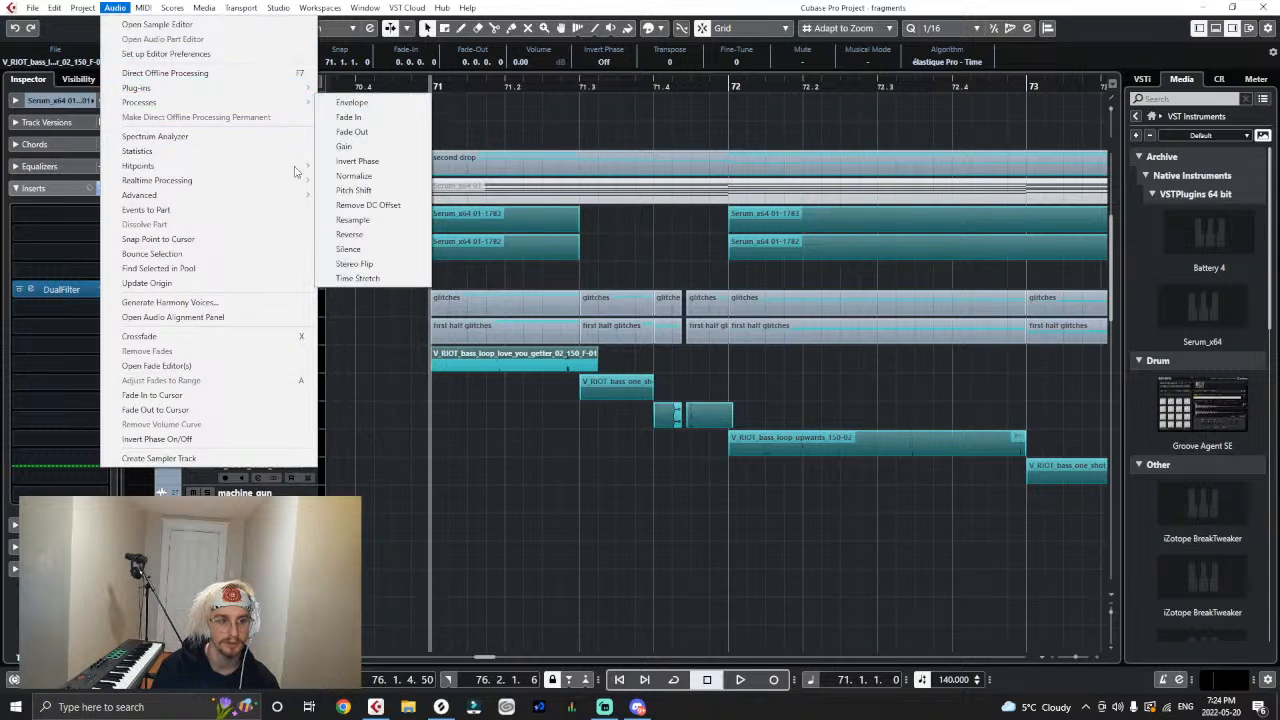
{"action": "left_click", "coordinate": [357, 278]}
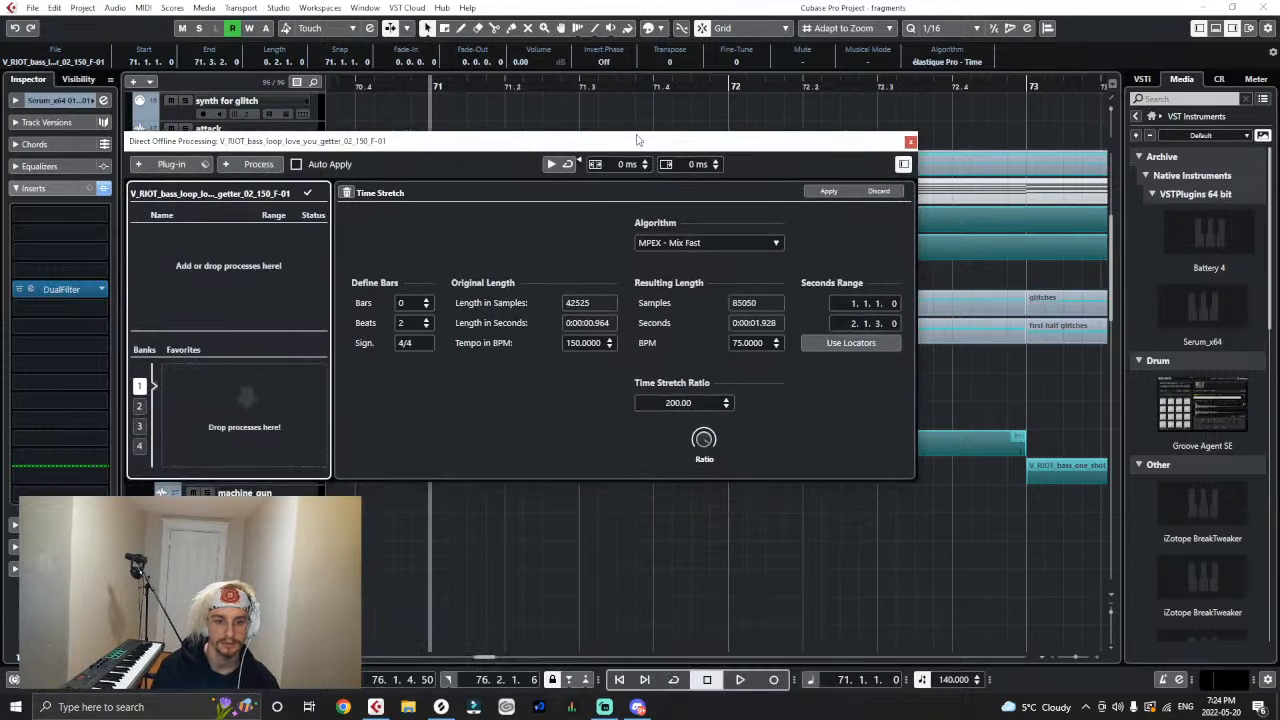
{"action": "left_click", "coordinate": [762, 344]}
{"action": "left_click", "coordinate": [762, 344]}
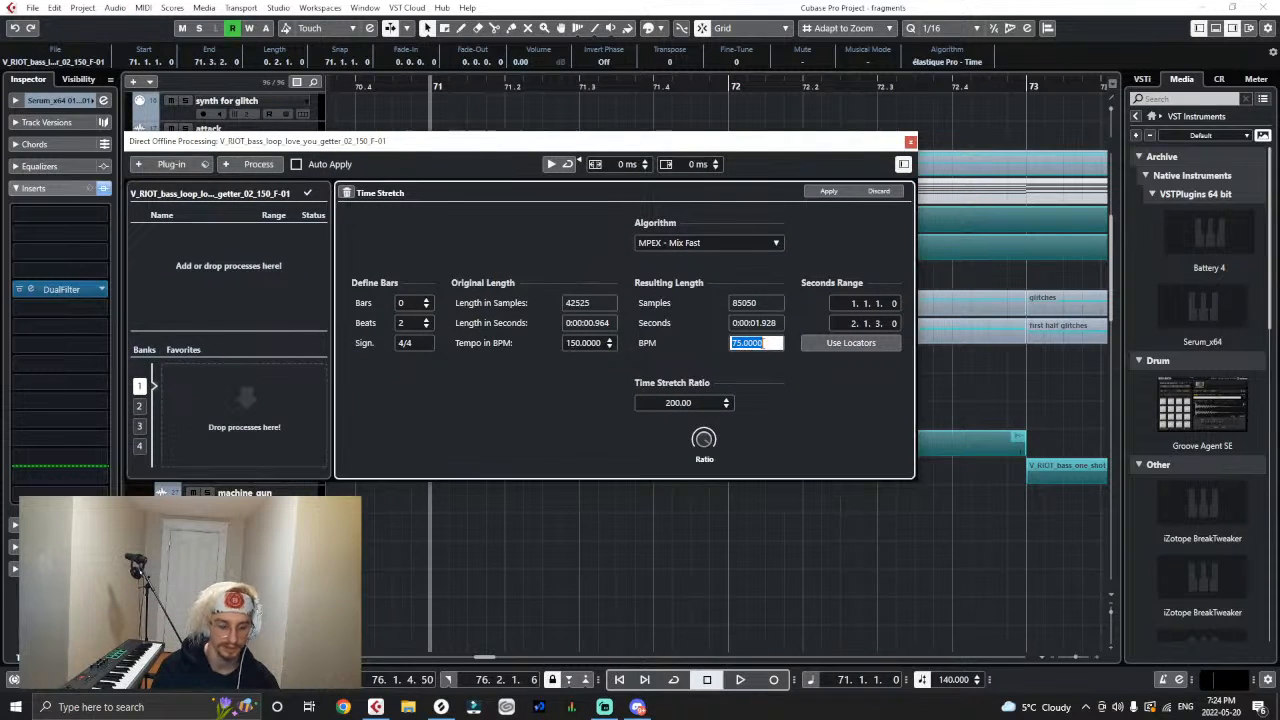
{"action": "type", "text": "140"}
{"action": "key", "text": "Return"}
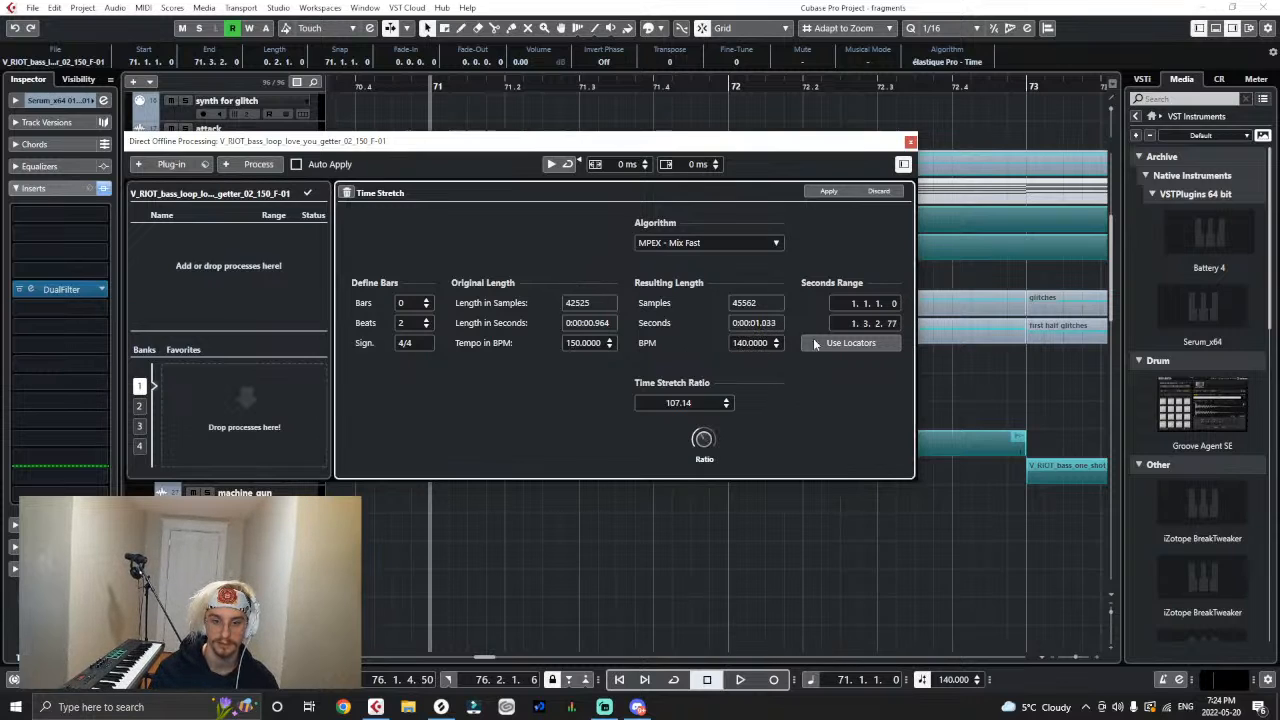
{"action": "left_click", "coordinate": [815, 192]}
- Trim the stretched bass loop to end at 71.3.1.0, audition it, and close the offline processing window
{"action": "left_click_drag", "start_coordinate": [802, 143], "coordinate": [736, 519]}
{"action": "left_click_drag", "start_coordinate": [606, 364], "coordinate": [570, 382]}
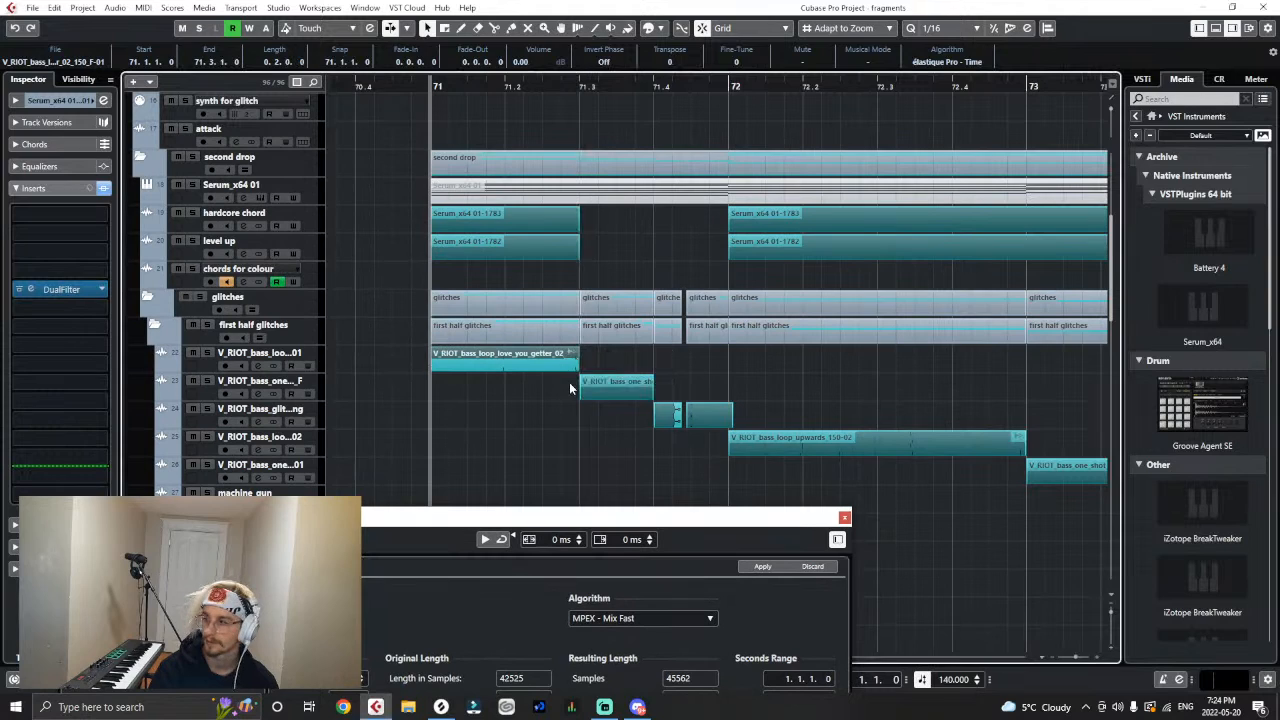
{"action": "key", "text": "space"}
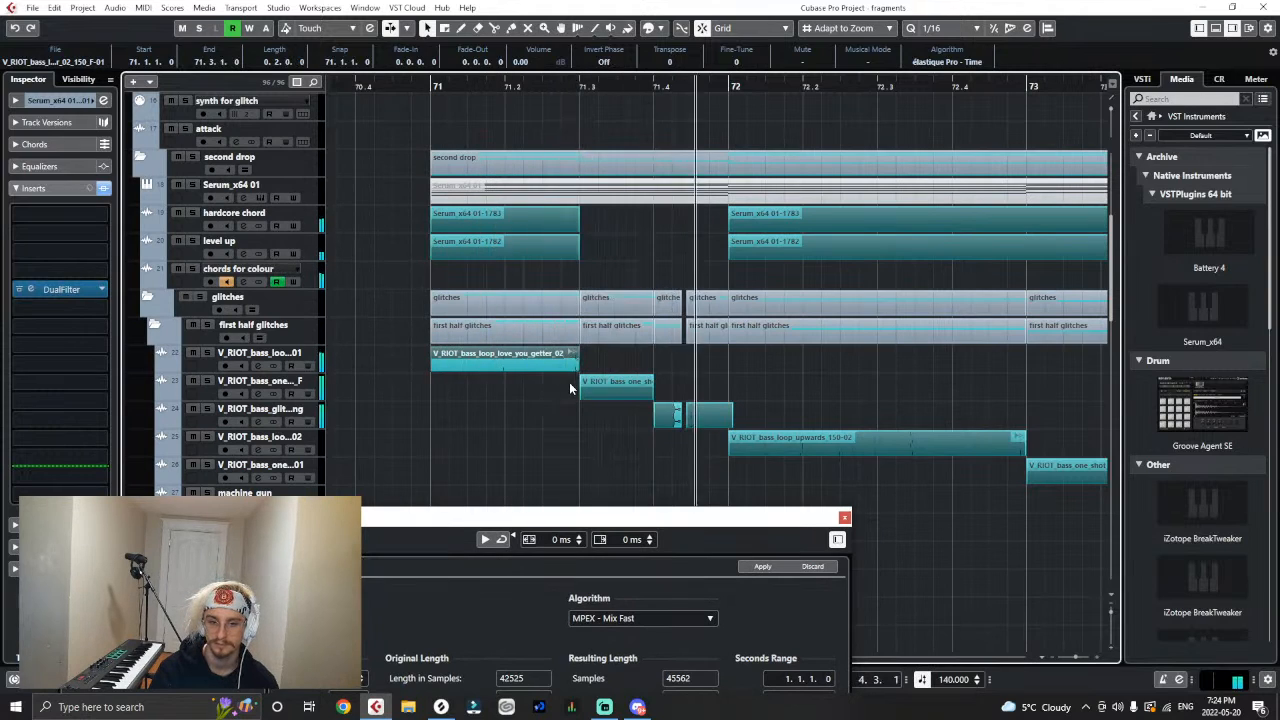
{"action": "left_click", "coordinate": [844, 517]}
- Set the playback position to bar 70 and play the second drop through bar 76
{"action": "key", "text": "g"}
{"action": "key", "text": "g"}
{"action": "key", "text": "g"}
{"action": "key", "text": "g"}
{"action": "key", "text": "g"}
{"action": "key", "text": "g"}
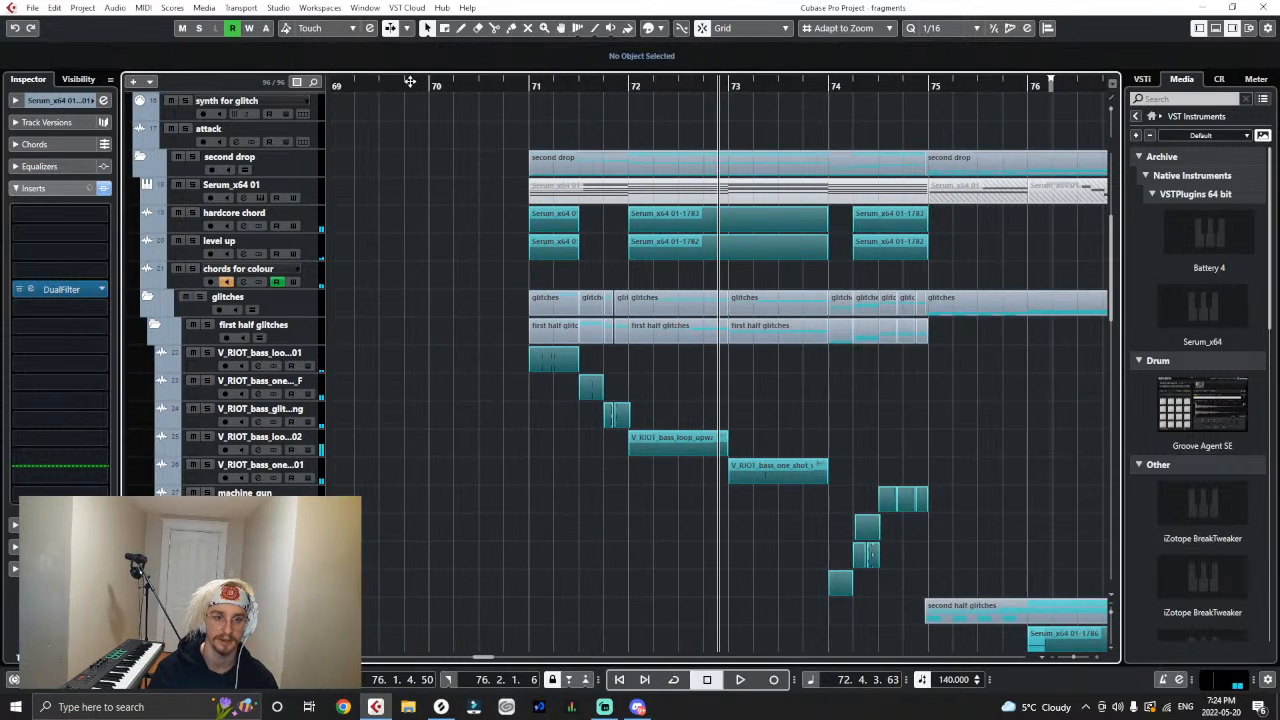
{"action": "left_click_drag", "start_coordinate": [430, 81], "coordinate": [436, 82]}
{"action": "left_click", "coordinate": [436, 84]}
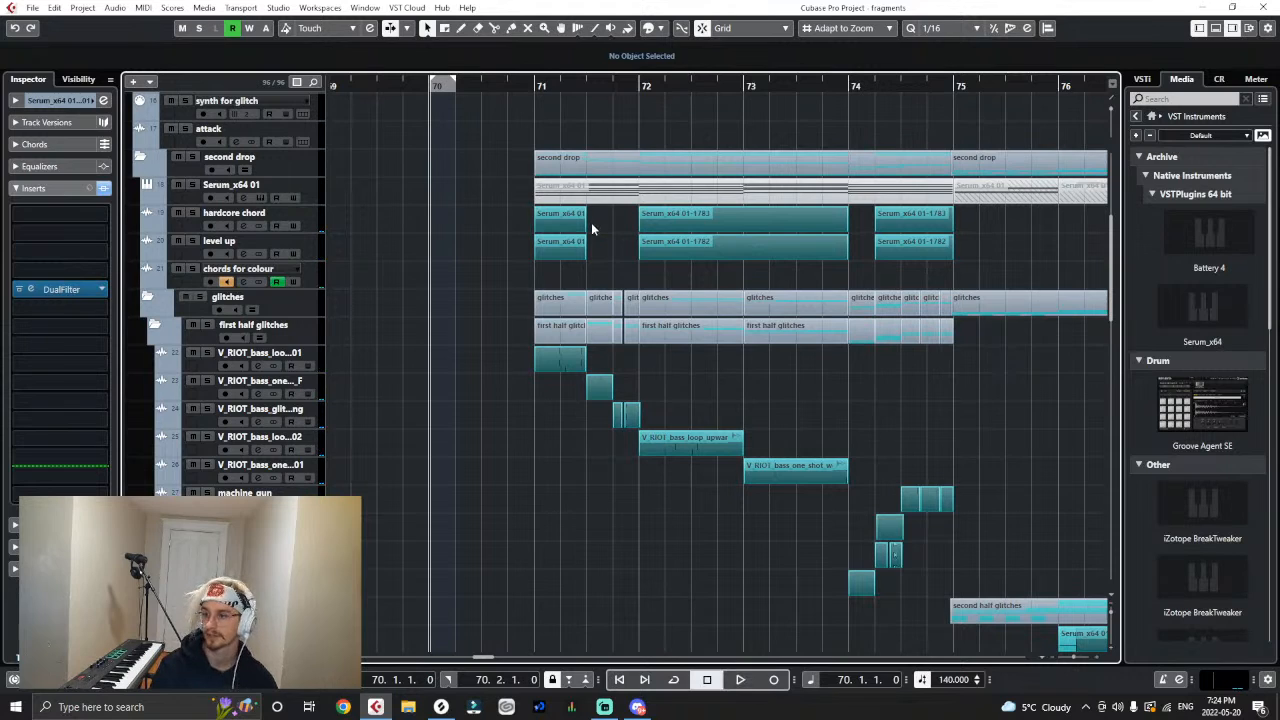
{"action": "key", "text": "g"}
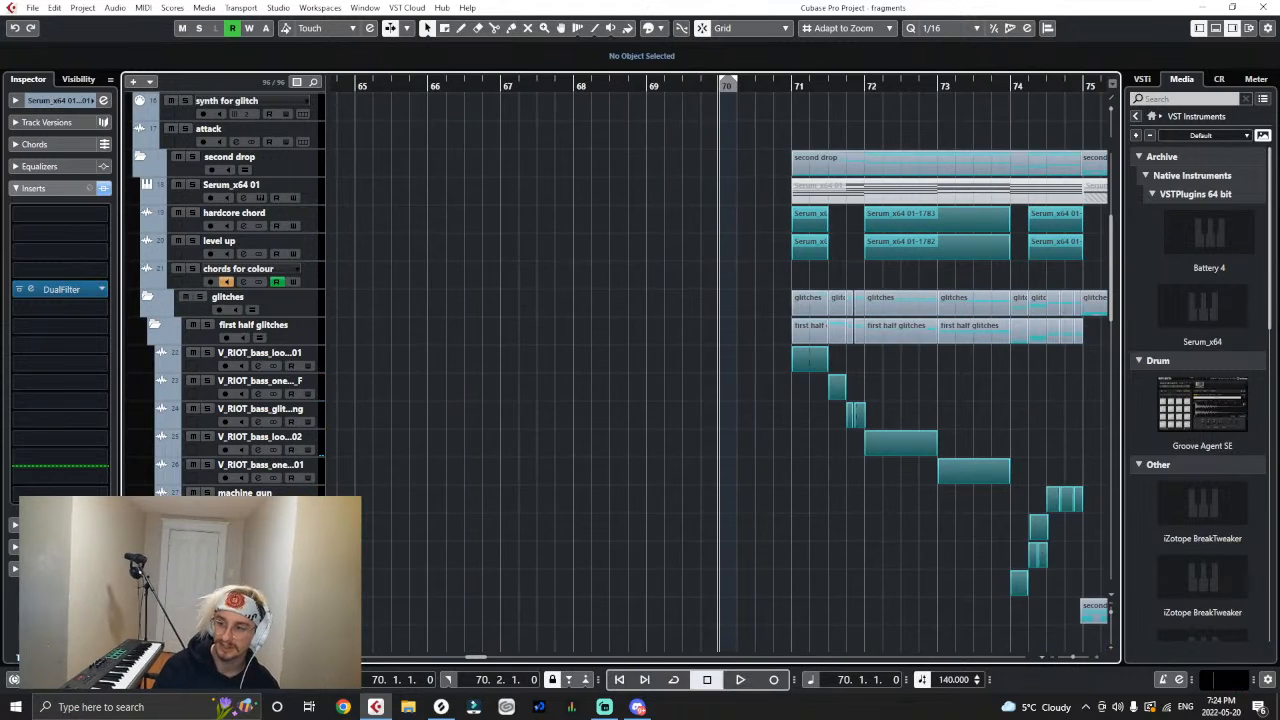
{"action": "key", "text": "g"}
{"action": "key", "text": "g"}
{"action": "scroll", "coordinate": [1075, 455], "scroll_direction": "down", "scroll_amount": 2}
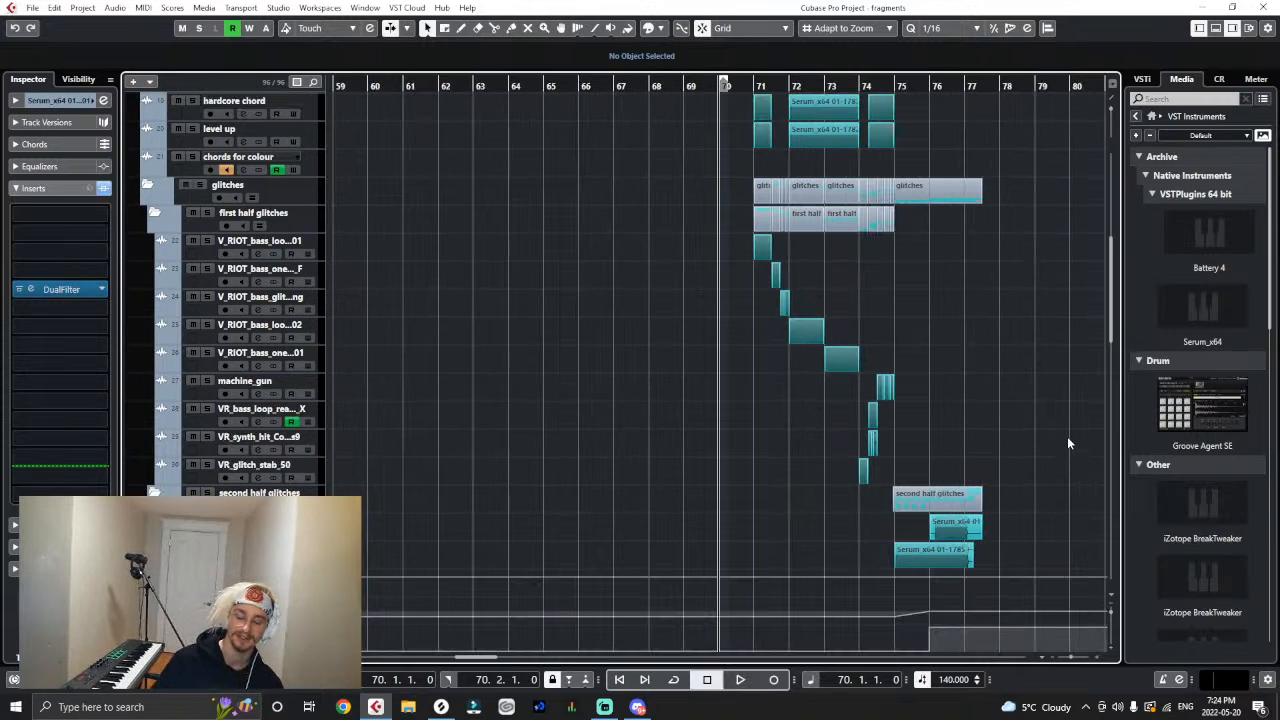
{"action": "key", "text": "space"}
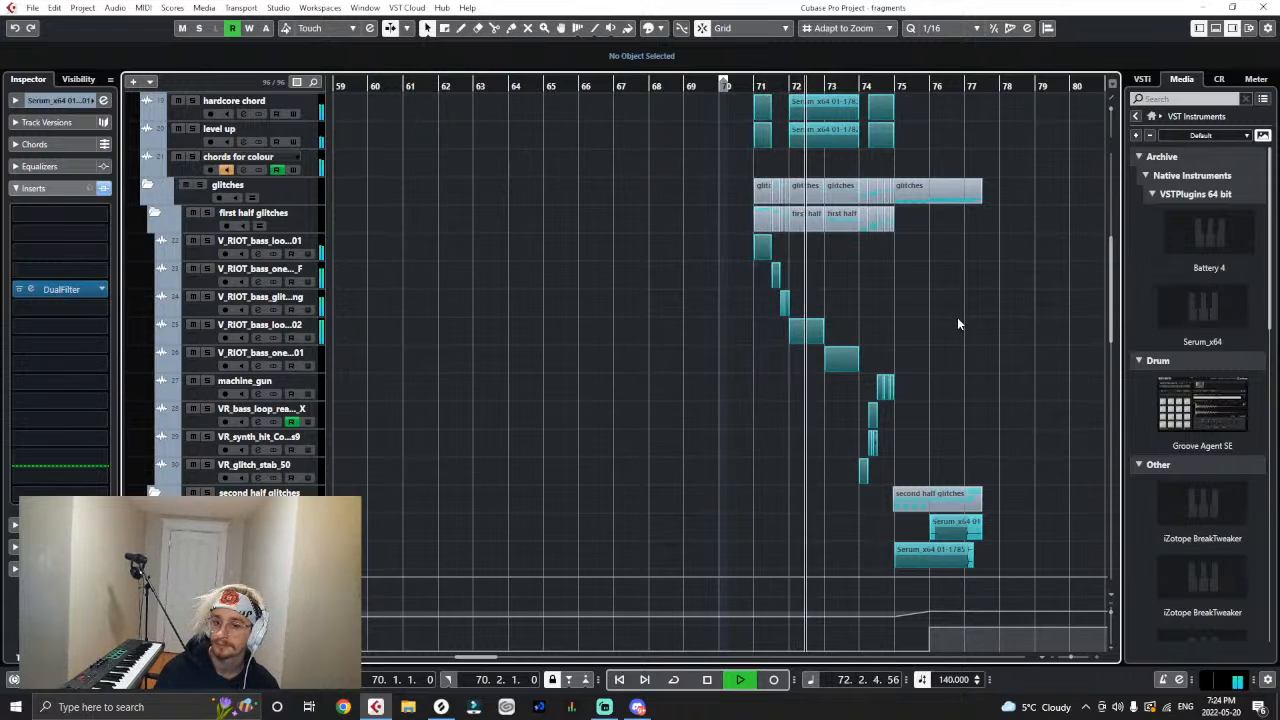
{"action": "key", "text": "h"}
{"action": "key", "text": "h"}
{"action": "key", "text": "h"}
{"action": "key", "text": "h"}
{"action": "key", "text": "h"}
{"action": "key", "text": "h"}
{"action": "key", "text": "h"}
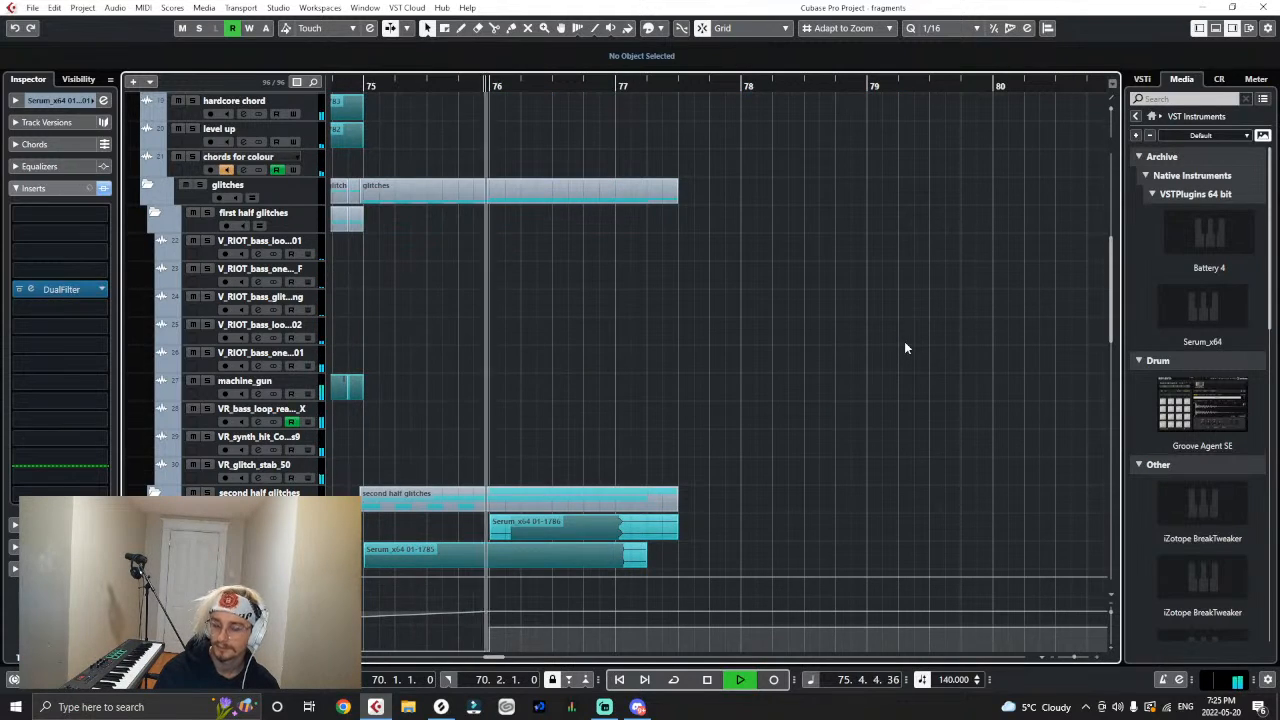
{"action": "key", "text": "space"}
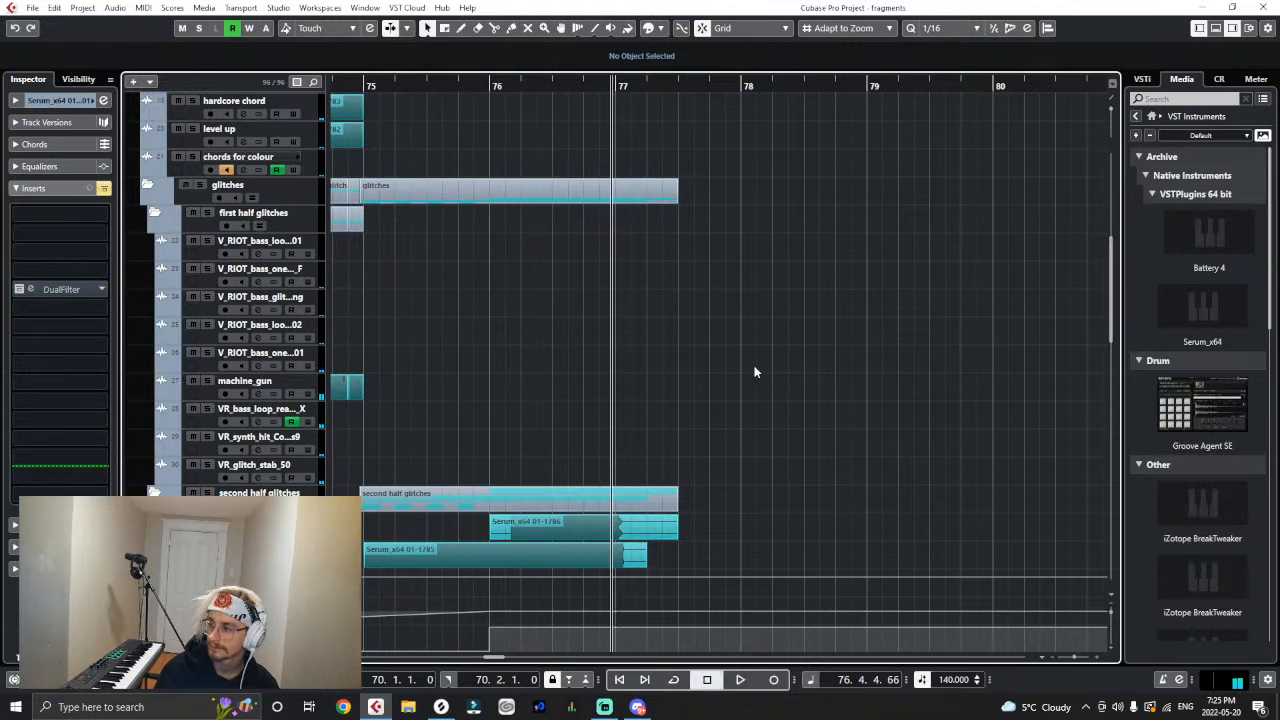
- Shorten the Serum_x64 01-1786 event in the second half glitches to end at 77.2.1.0
{"action": "key", "text": "g"}
{"action": "key", "text": "g"}
{"action": "key", "text": "g"}
{"action": "key", "text": "g"}
{"action": "key", "text": "g"}
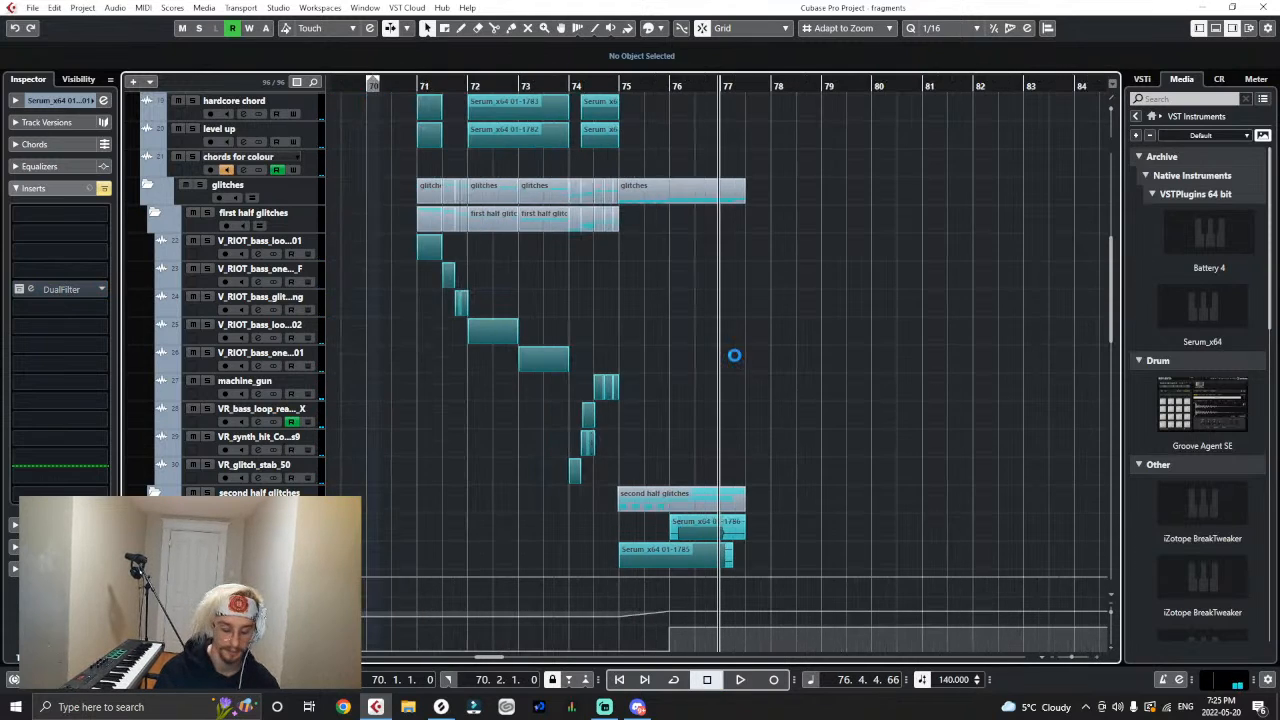
{"action": "key", "text": "h"}
{"action": "key", "text": "h"}
{"action": "left_click_drag", "start_coordinate": [763, 536], "coordinate": [743, 541]}
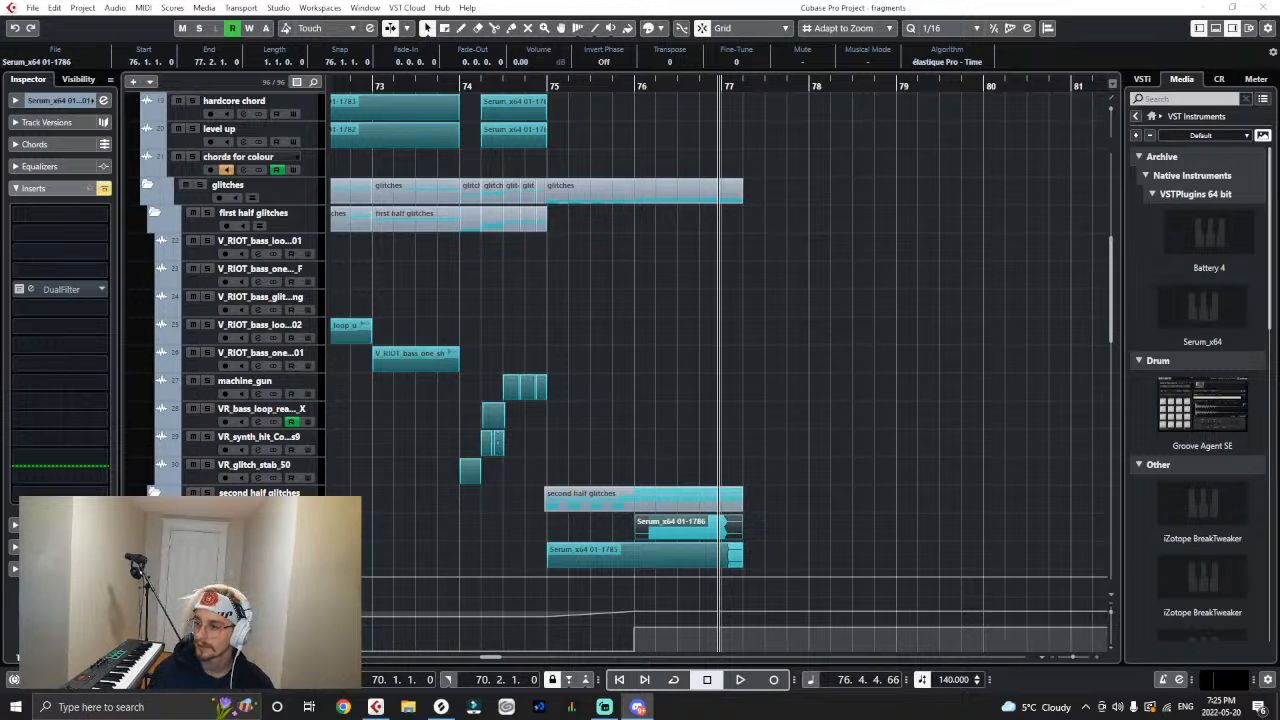
{"action": "left_click", "coordinate": [1035, 405]}
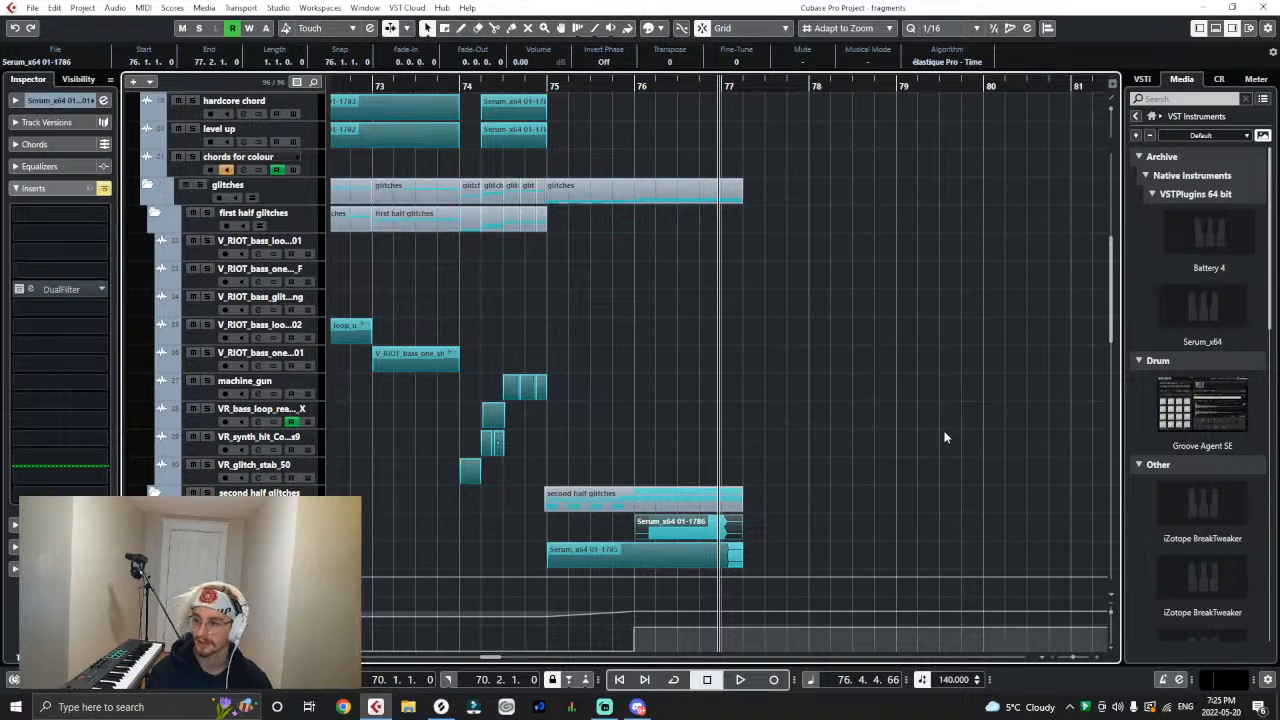
- Look over the second drop's glitch tracks, select the Serum_x64 01 track, and open its Serum instrument
{"action": "scroll", "coordinate": [1000, 410], "scroll_direction": "down", "scroll_amount": 4}
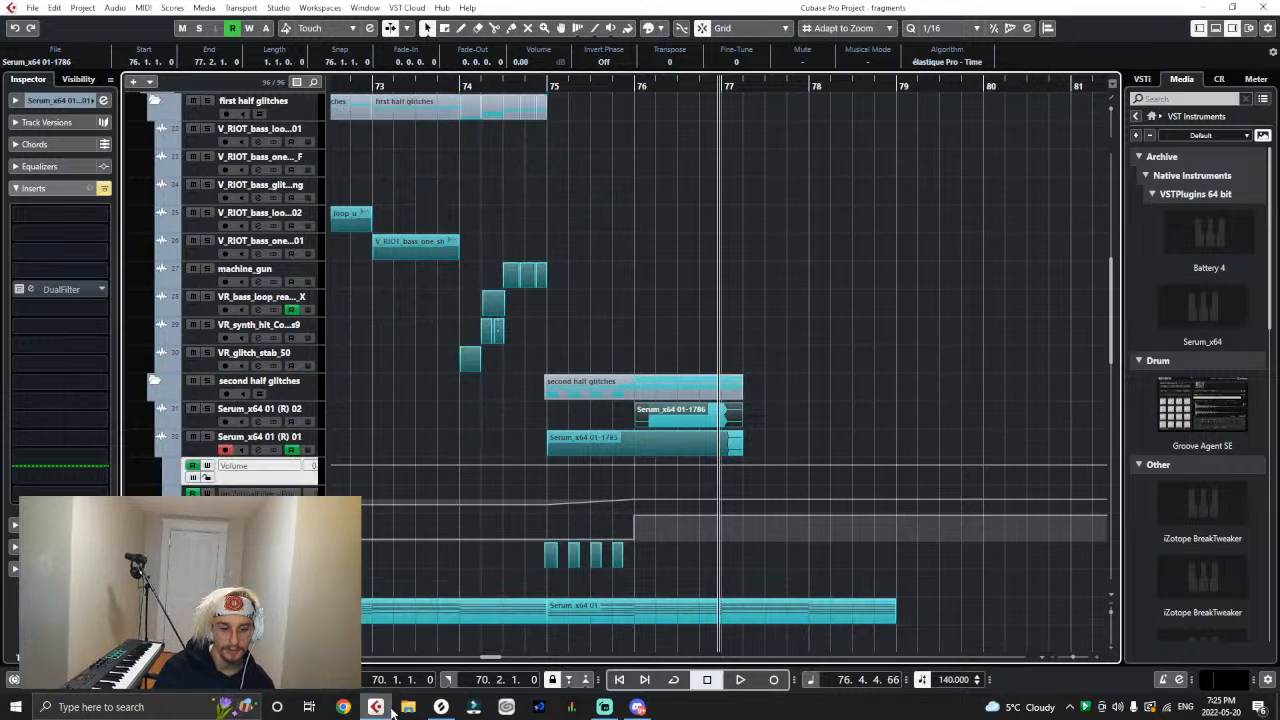
{"action": "left_click", "coordinate": [506, 392]}
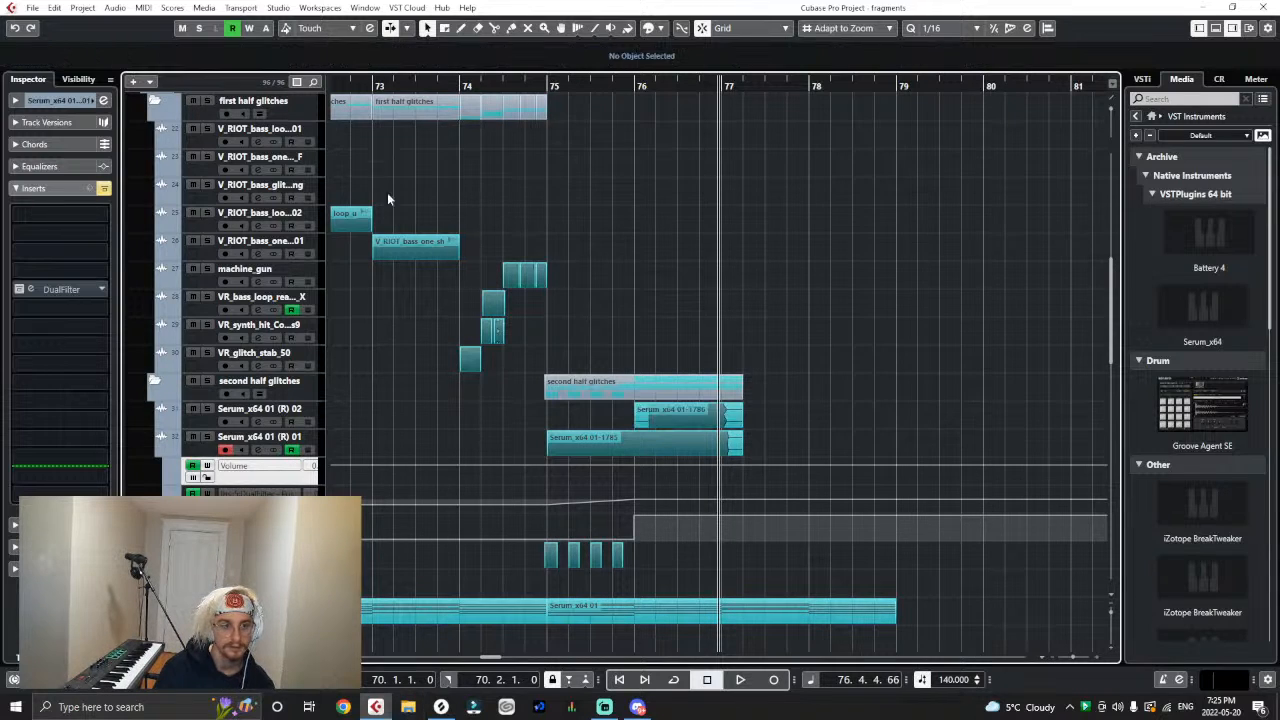
{"action": "scroll", "coordinate": [400, 330], "scroll_direction": "up", "scroll_amount": 8}
{"action": "scroll", "coordinate": [391, 371], "scroll_direction": "down", "scroll_amount": 16}
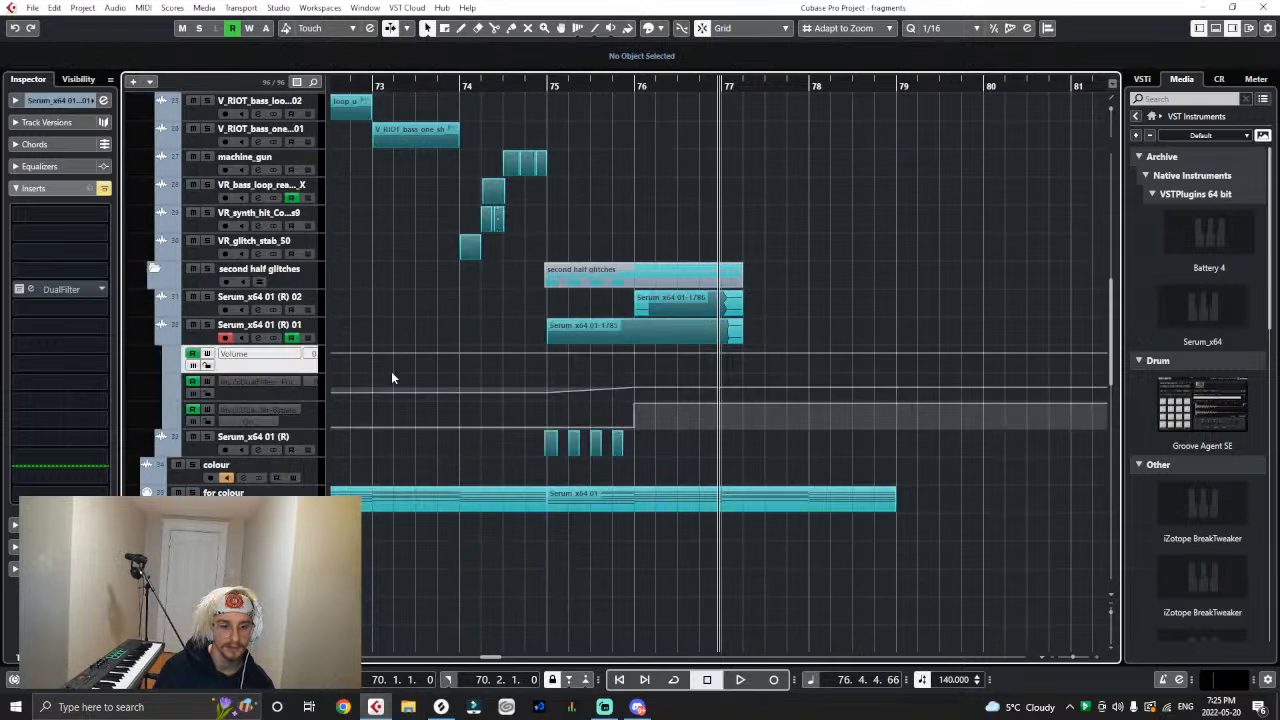
{"action": "scroll", "coordinate": [345, 380], "scroll_direction": "up", "scroll_amount": 8}
{"action": "scroll", "coordinate": [323, 243], "scroll_direction": "up", "scroll_amount": 4}
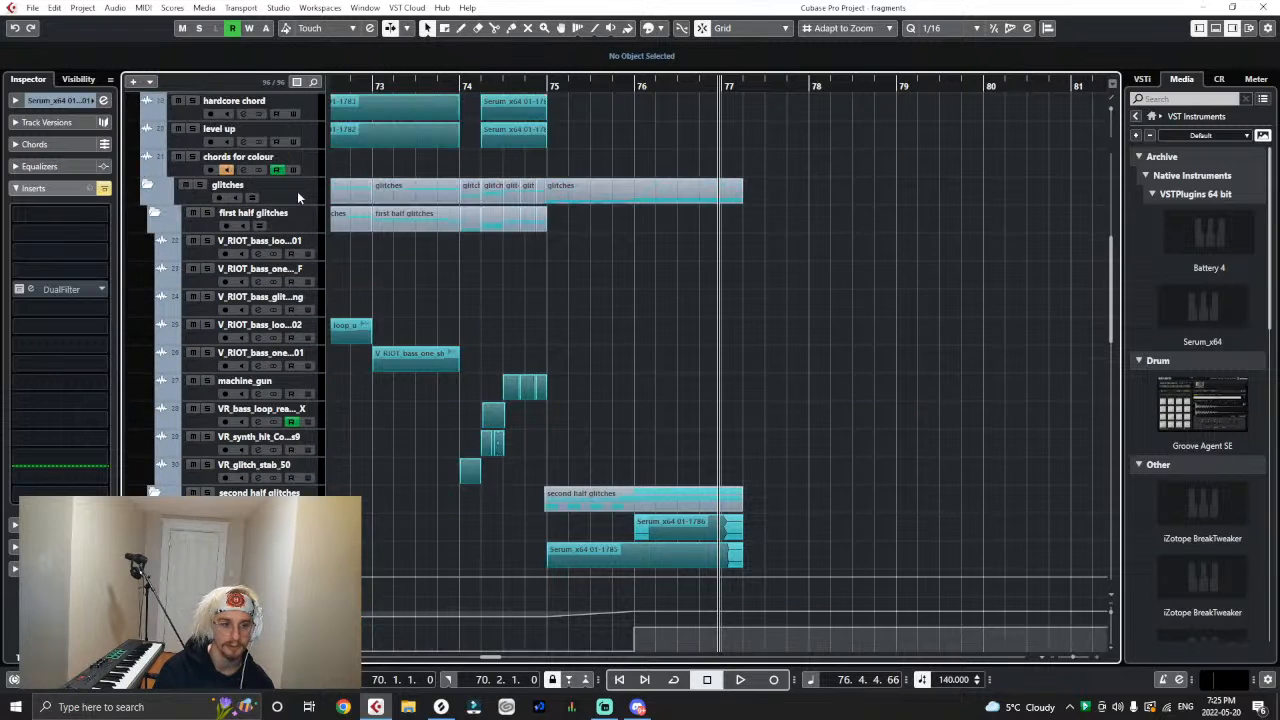
{"action": "scroll", "coordinate": [301, 222], "scroll_direction": "up", "scroll_amount": 4}
{"action": "left_click", "coordinate": [240, 187]}
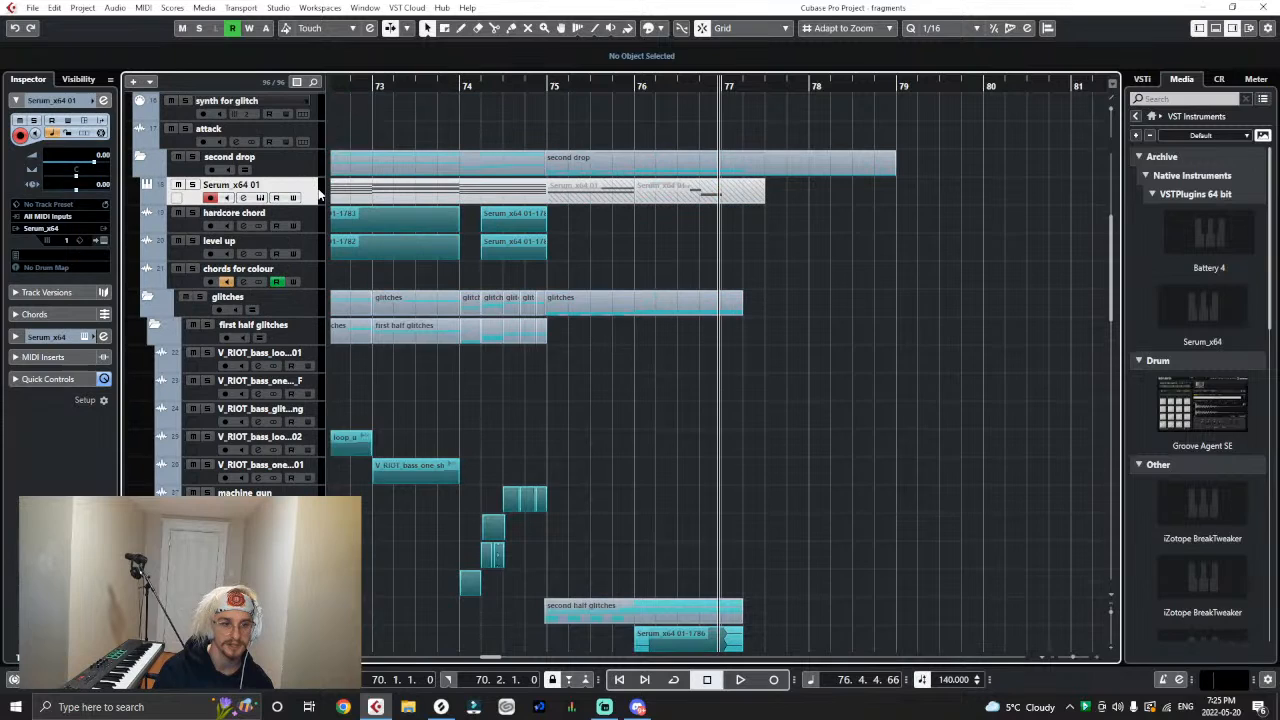
{"action": "left_click", "coordinate": [101, 240]}
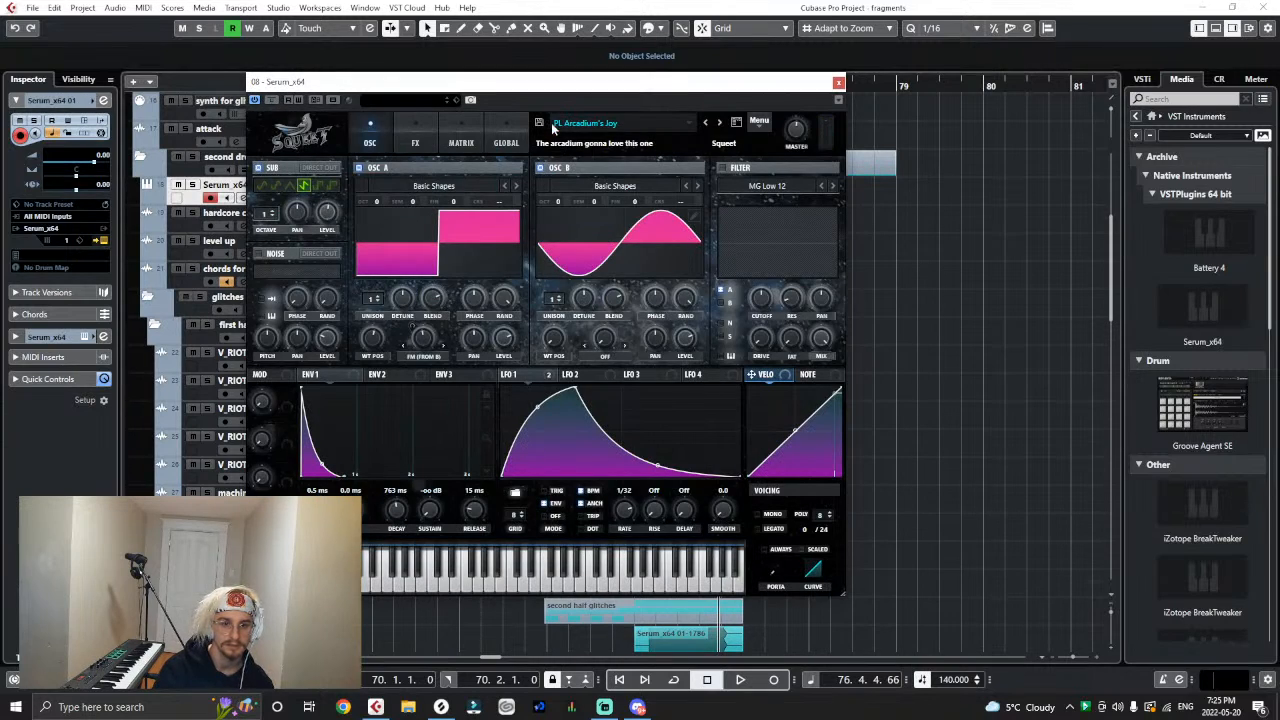
- Show the Serum Presets folder in File Explorer, move its window aside, and close the Serum editor
{"action": "left_click", "coordinate": [757, 123]}
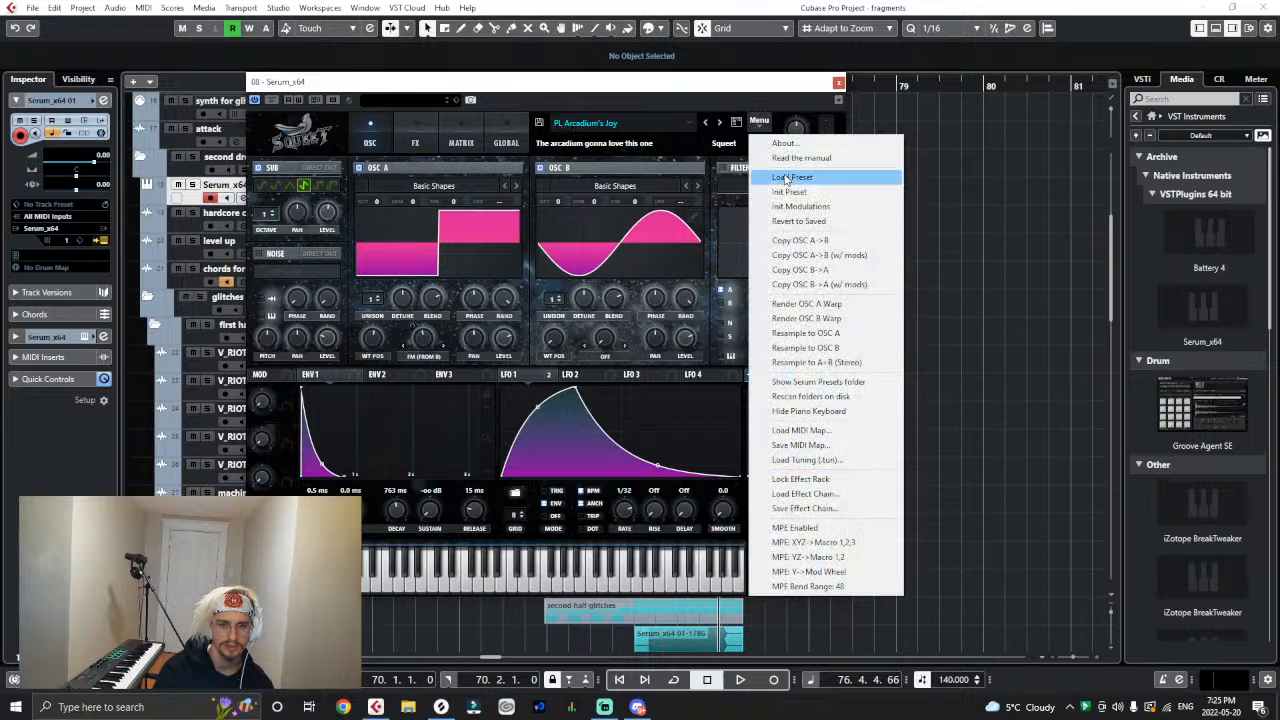
{"action": "left_click", "coordinate": [815, 382]}
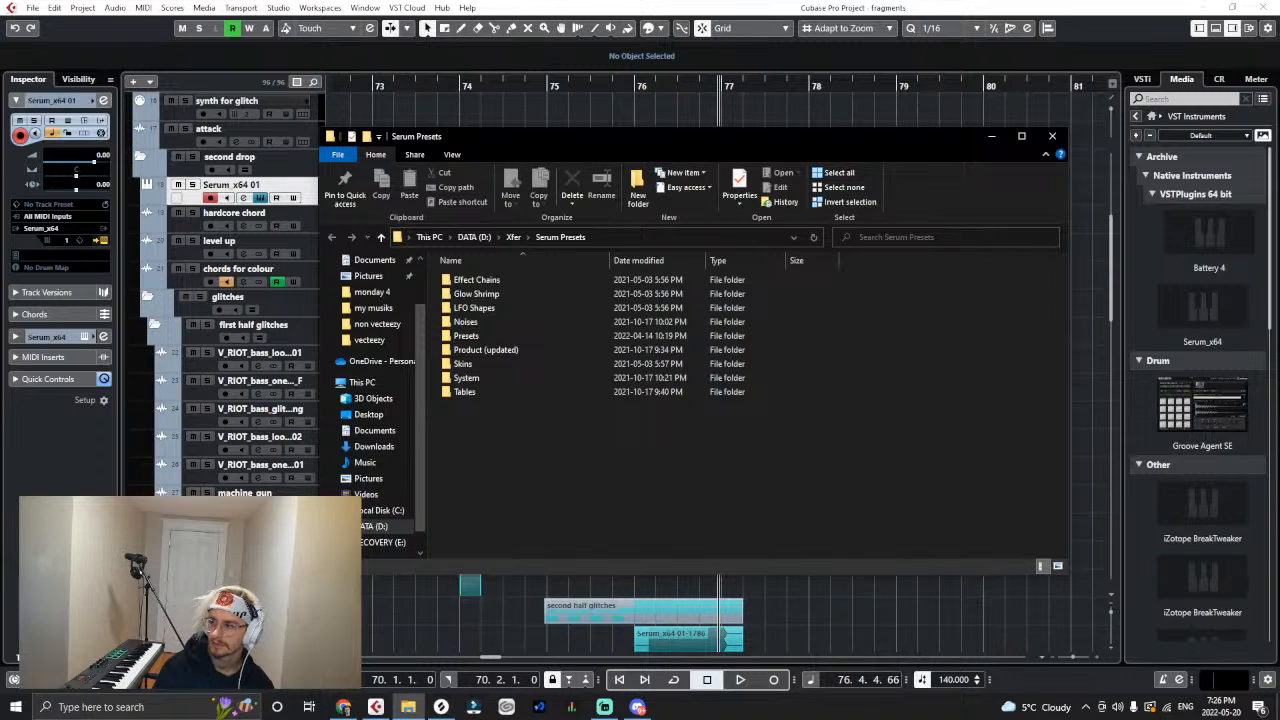
{"action": "key", "text": "alt+Tab"}
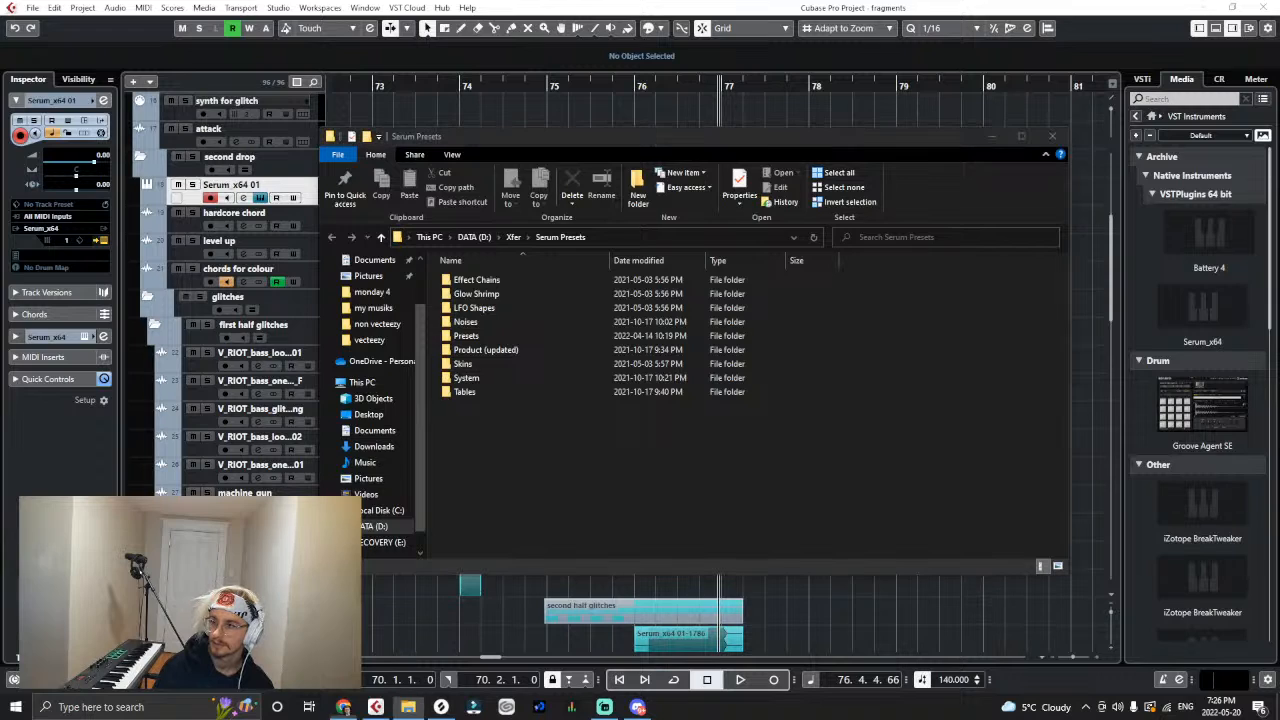
{"action": "key", "text": "alt+Tab"}
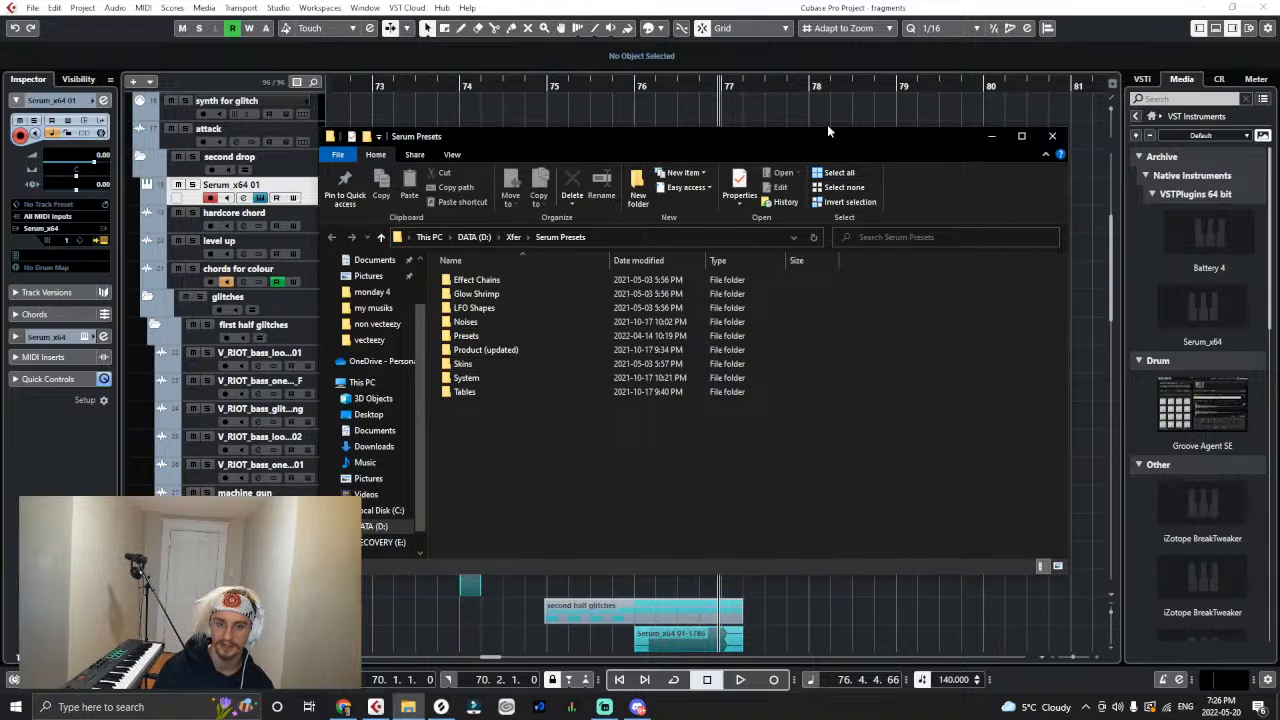
{"action": "left_click_drag", "start_coordinate": [743, 142], "coordinate": [1279, 168]}
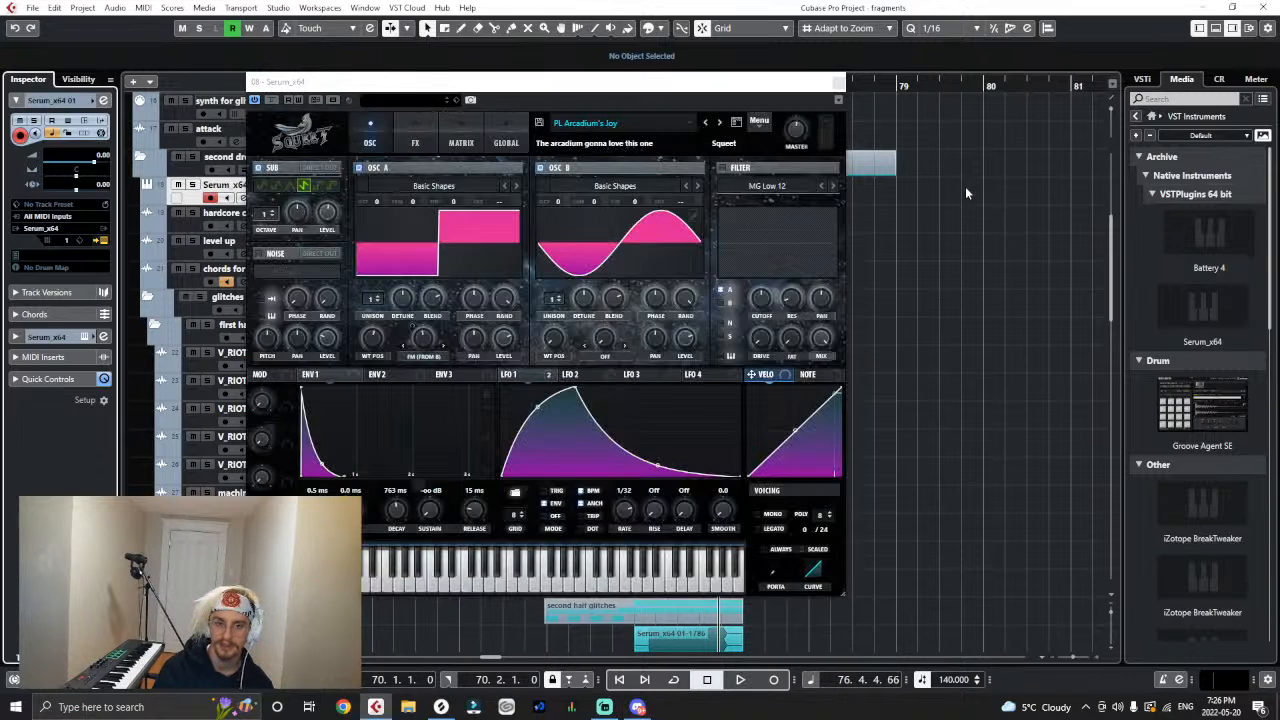
{"action": "left_click", "coordinate": [838, 82]}
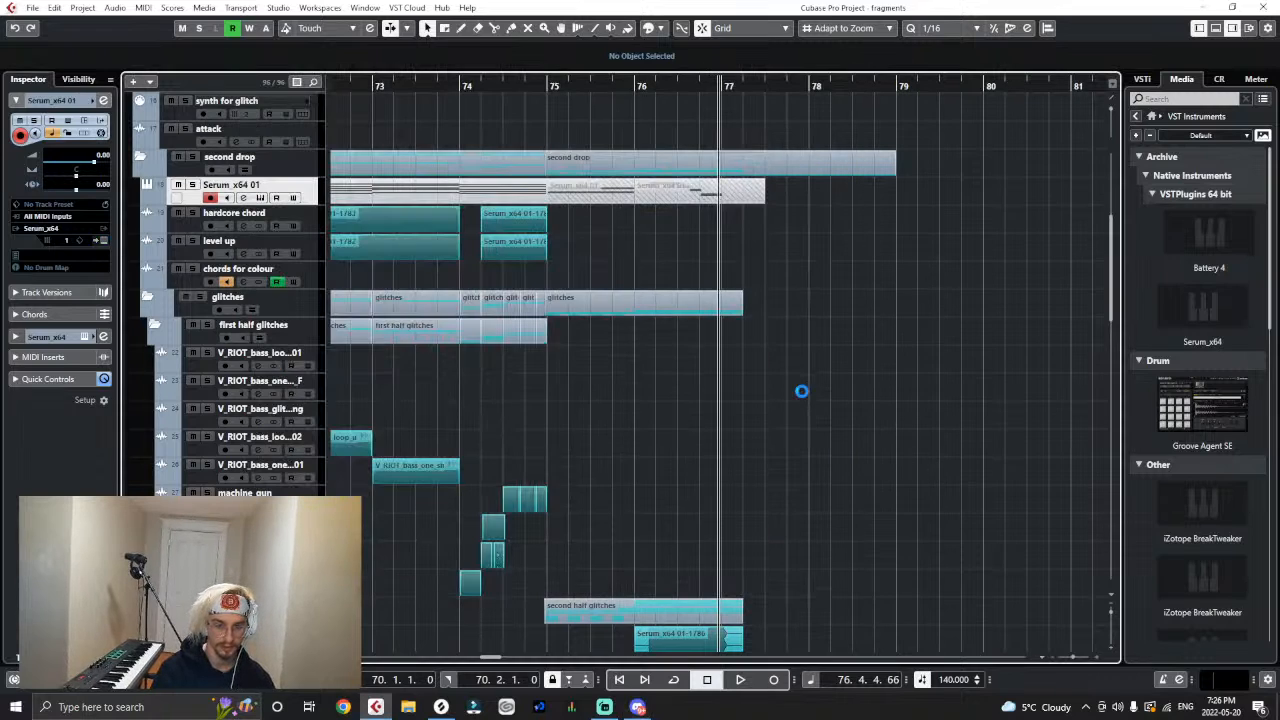
- Reopen Serum, browse the Squeet's Riddim presets without loading one, and close the editor
{"action": "left_click", "coordinate": [103, 244]}
{"action": "left_click", "coordinate": [590, 123]}
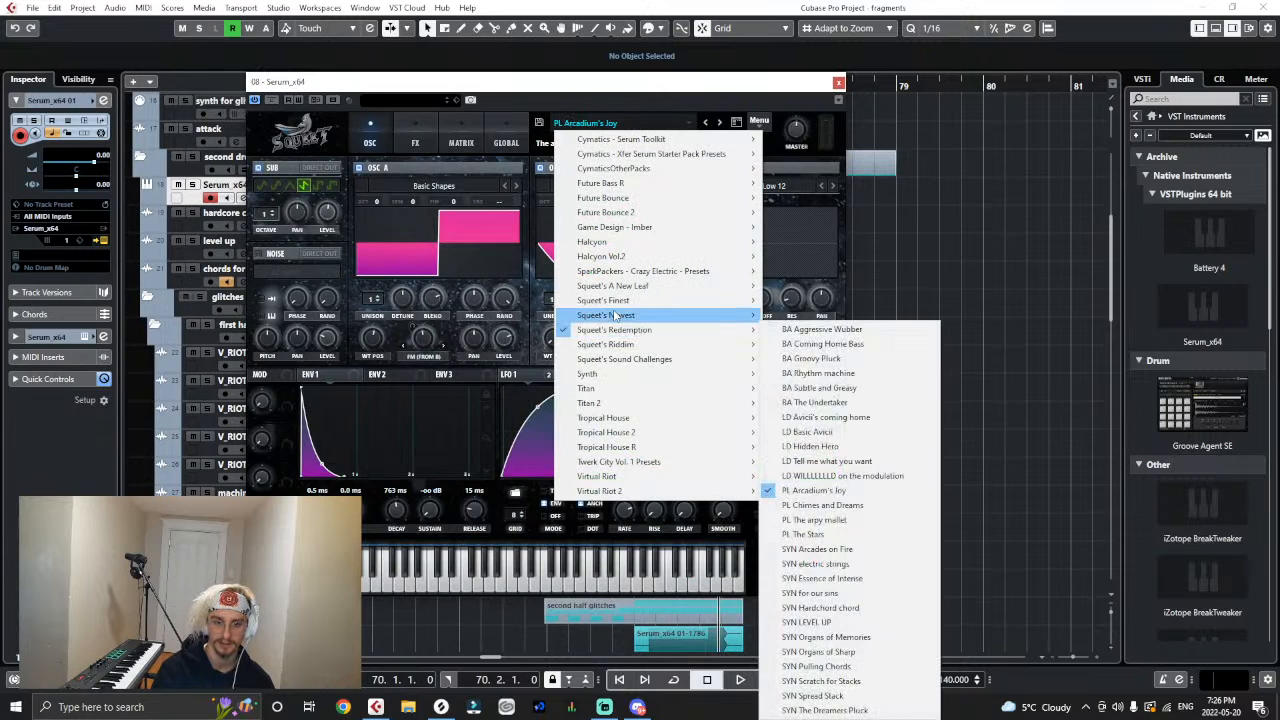
{"action": "mouse_move", "coordinate": [616, 346]}
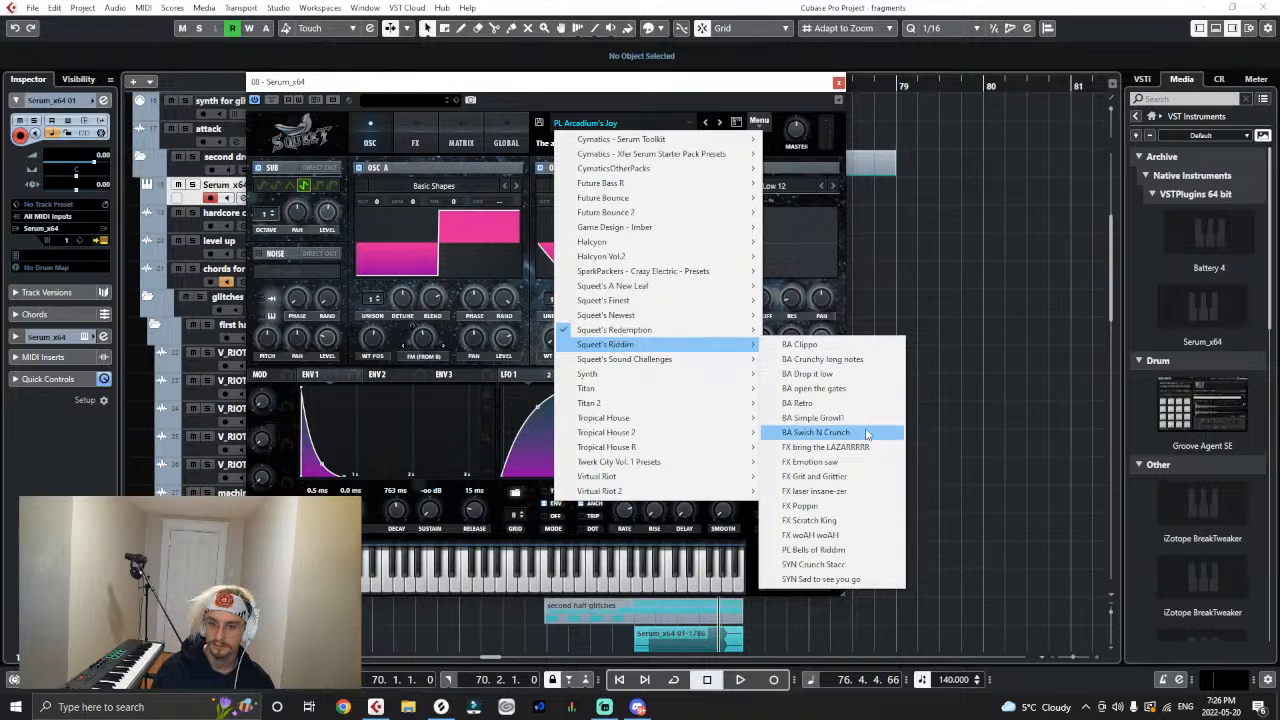
{"action": "left_click", "coordinate": [1011, 478]}
{"action": "left_click", "coordinate": [839, 84]}
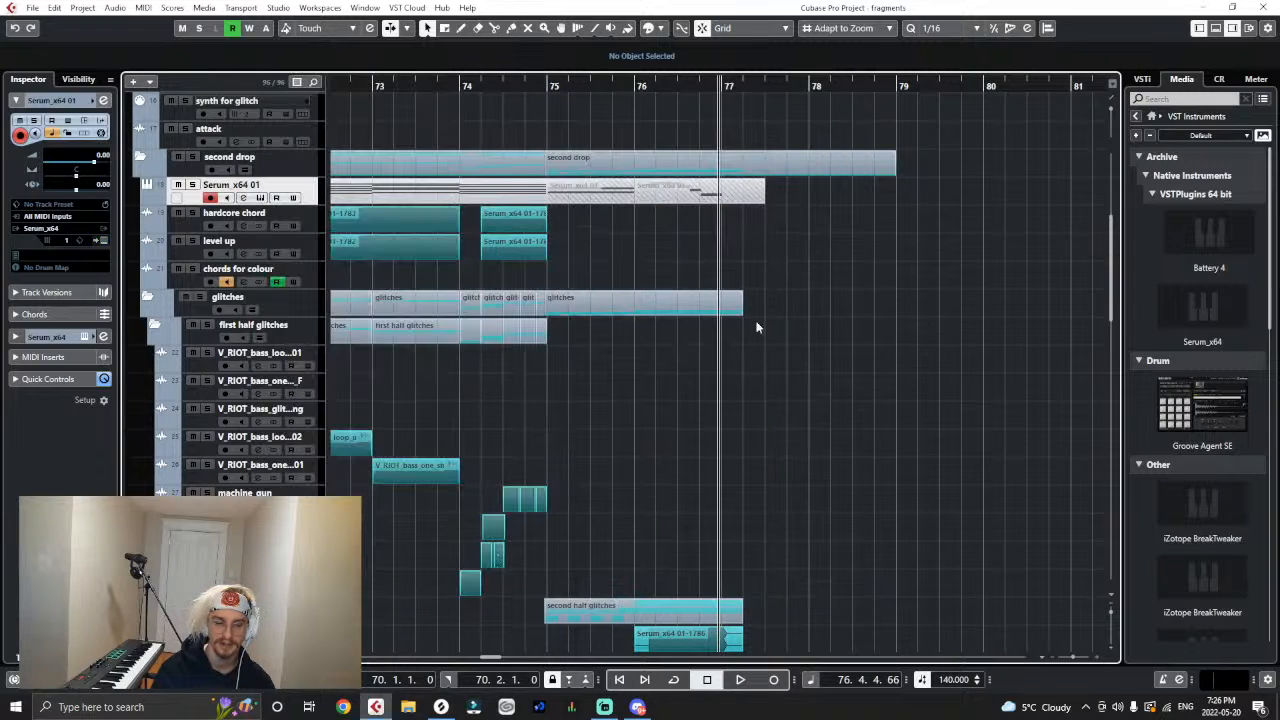
- Open Serum from the Serum_x64 01 track, look through the Squeet's Riddim presets, and switch to File Explorer
{"action": "key", "text": "Down"}
{"action": "key", "text": "Down"}
{"action": "left_click", "coordinate": [143, 198]}
{"action": "left_click", "coordinate": [146, 186]}
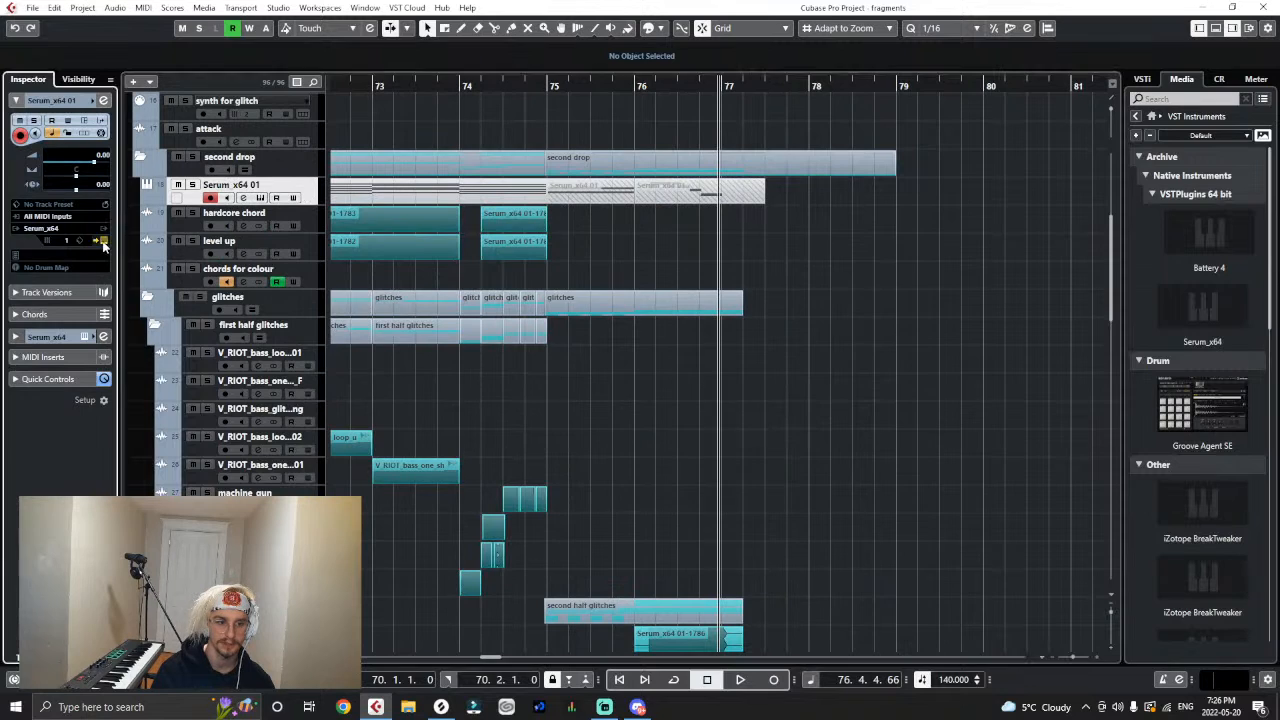
{"action": "left_click", "coordinate": [634, 130]}
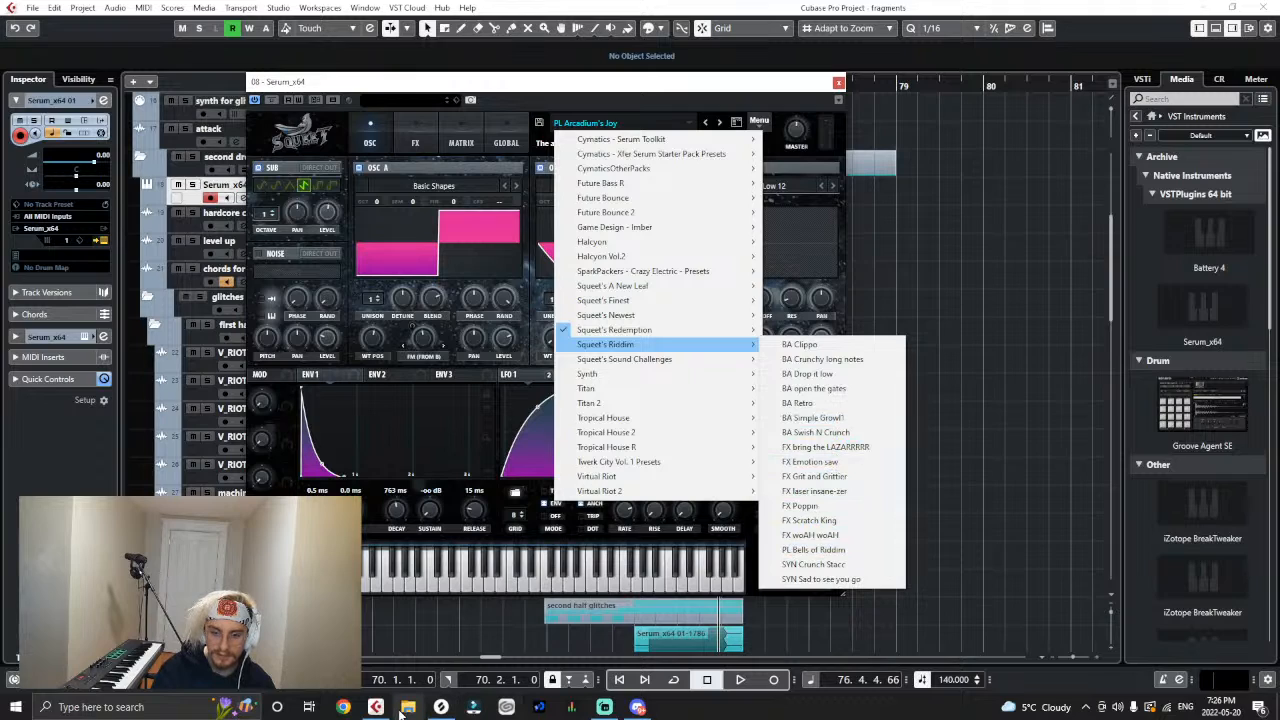
{"action": "left_click", "coordinate": [403, 710]}
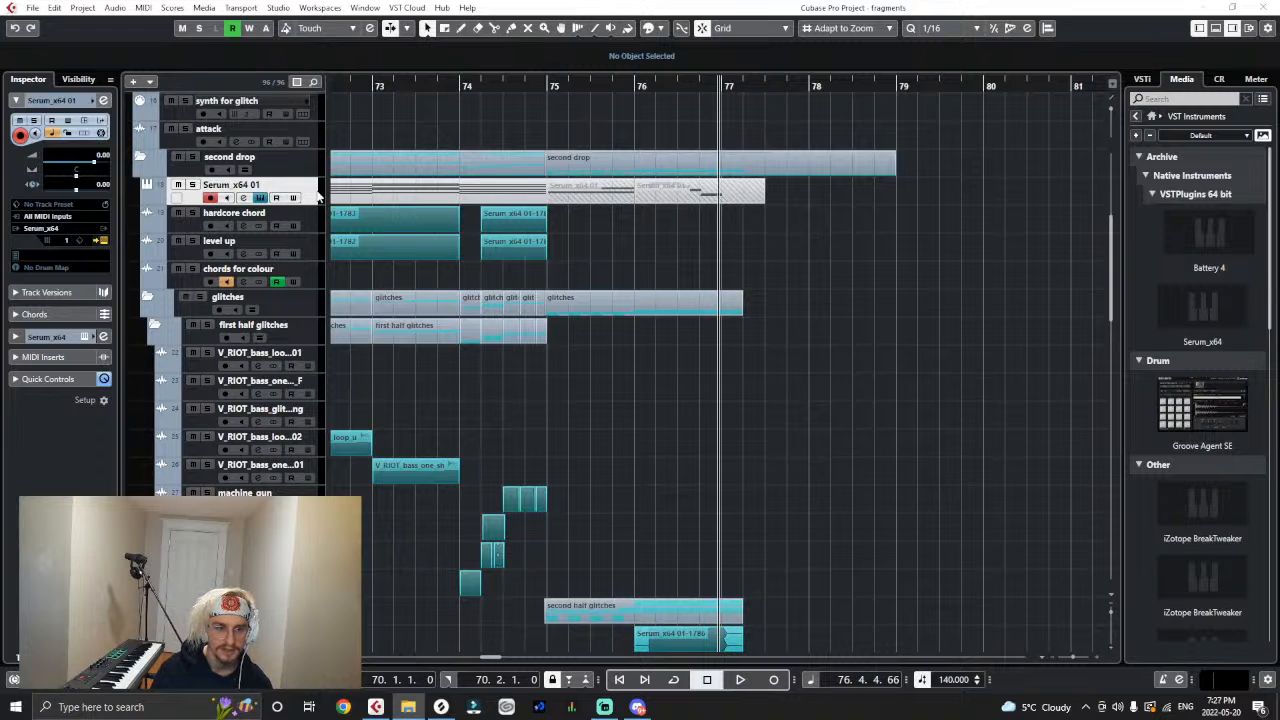
- Show the Serum Presets folder from Serum, bring the Squeet's Riddim folder window over the project, and move it aside again
{"action": "left_click", "coordinate": [101, 241]}
{"action": "left_click", "coordinate": [762, 122]}
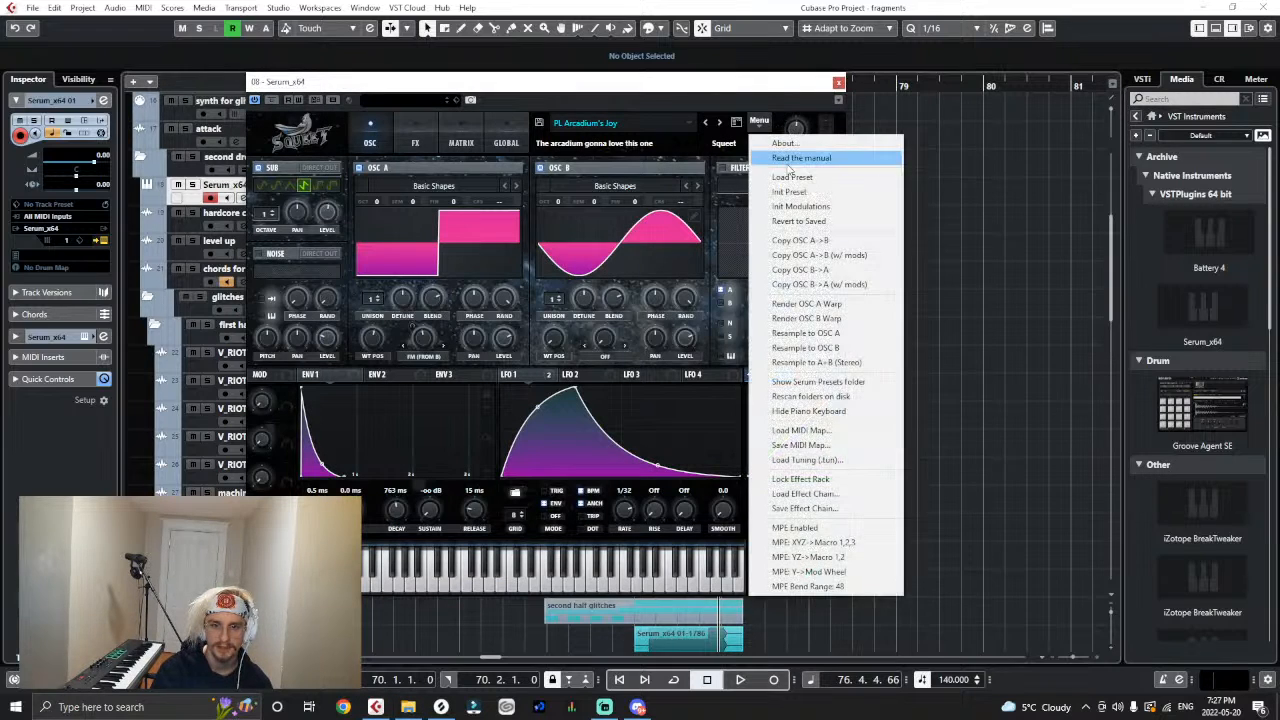
{"action": "left_click", "coordinate": [788, 384]}
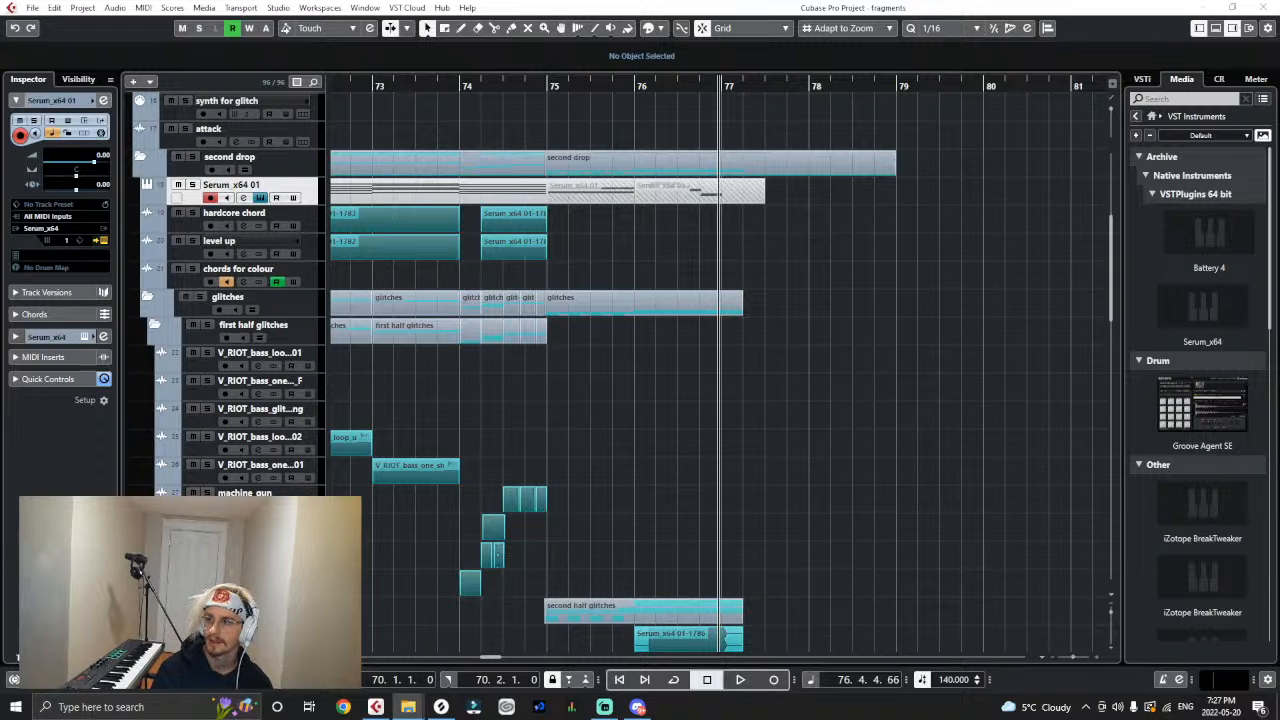
{"action": "left_click_drag", "start_coordinate": [1279, 110], "coordinate": [890, 97]}
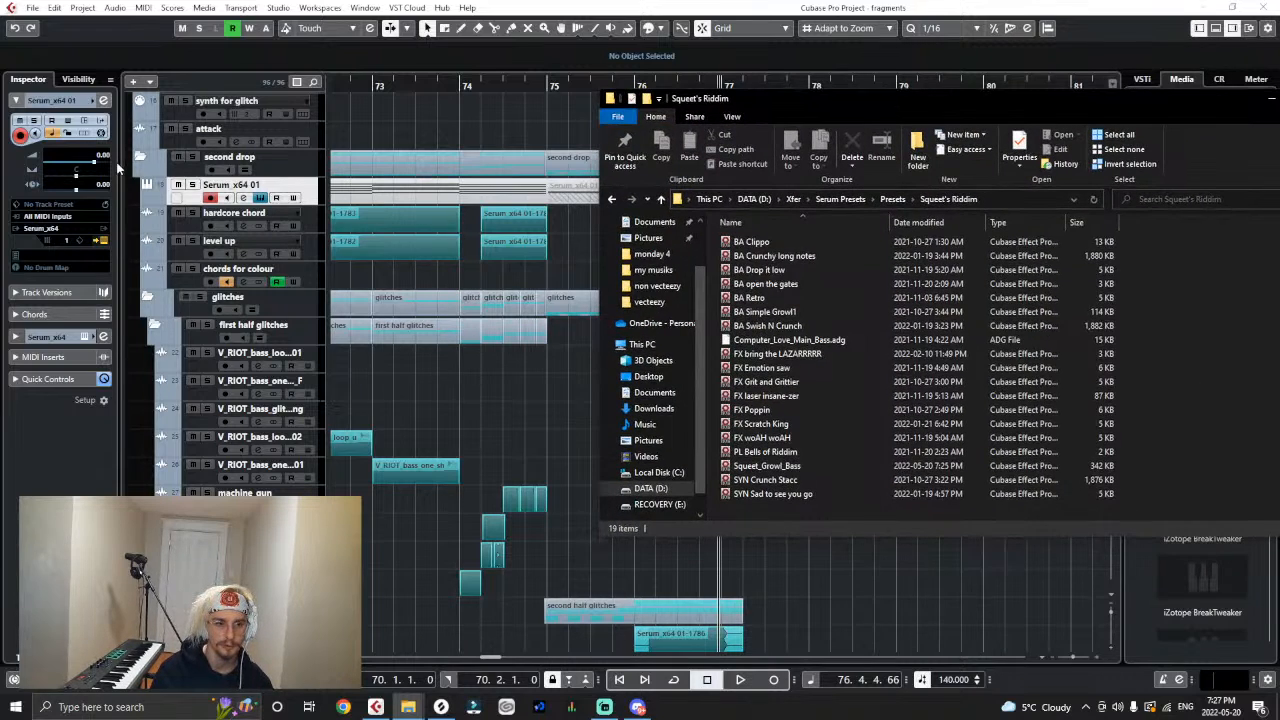
{"action": "left_click", "coordinate": [97, 243]}
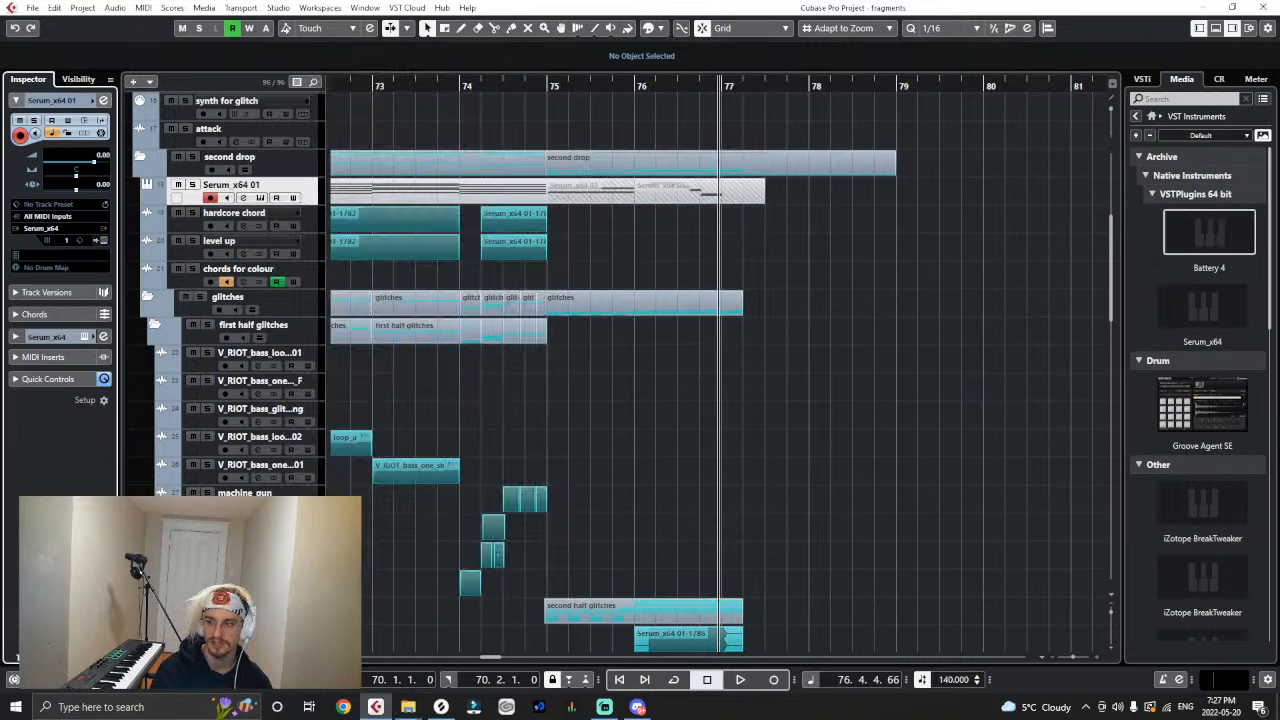
{"action": "left_click", "coordinate": [408, 707]}
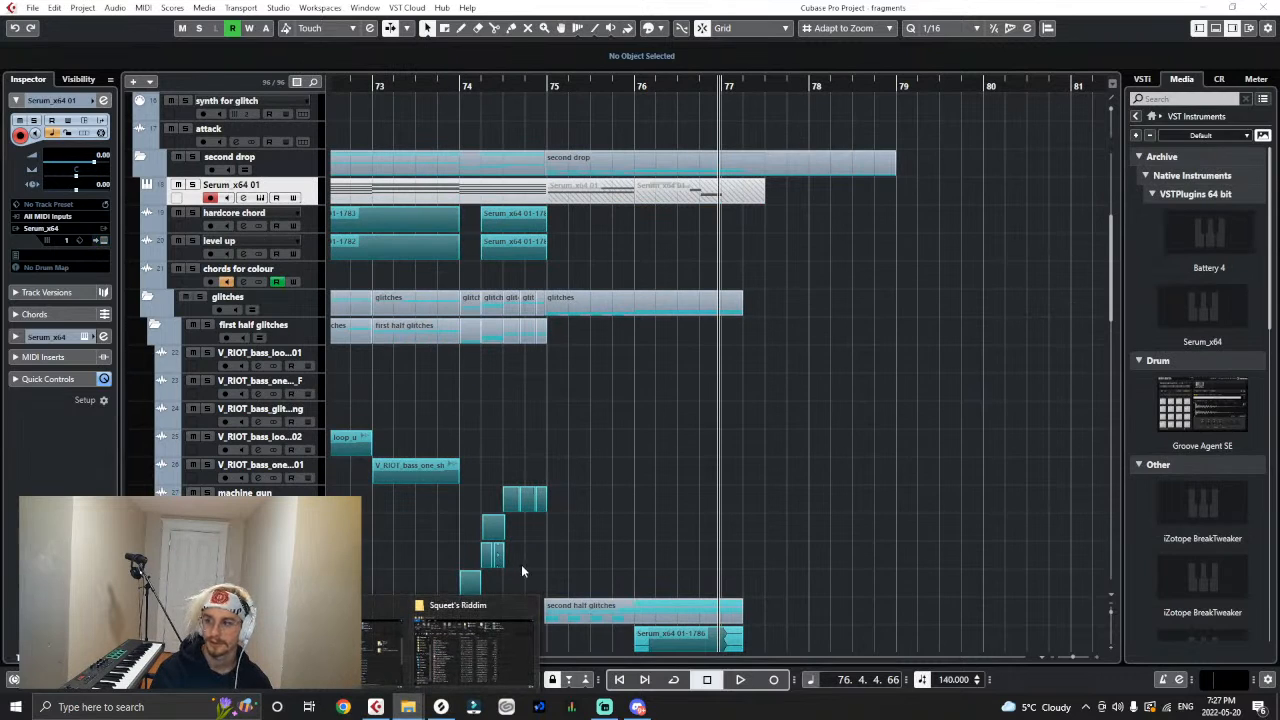
{"action": "left_click", "coordinate": [443, 668]}
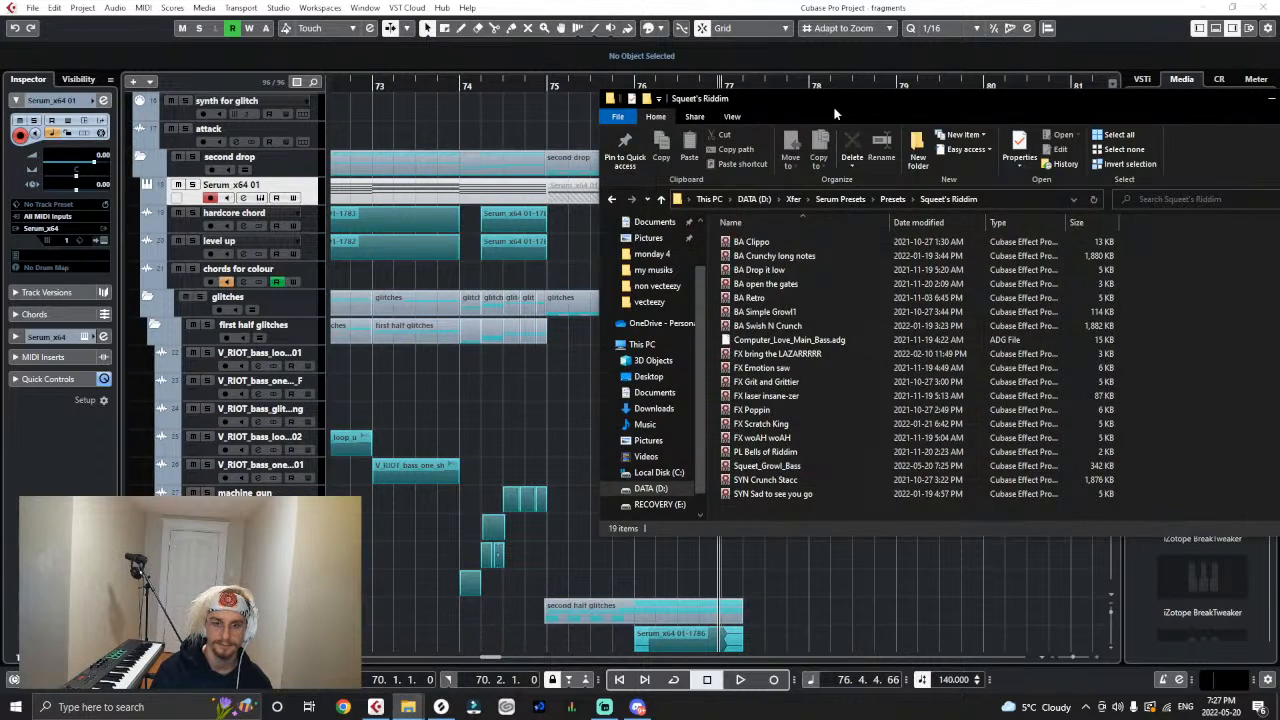
{"action": "left_click_drag", "start_coordinate": [836, 104], "coordinate": [1279, 110]}
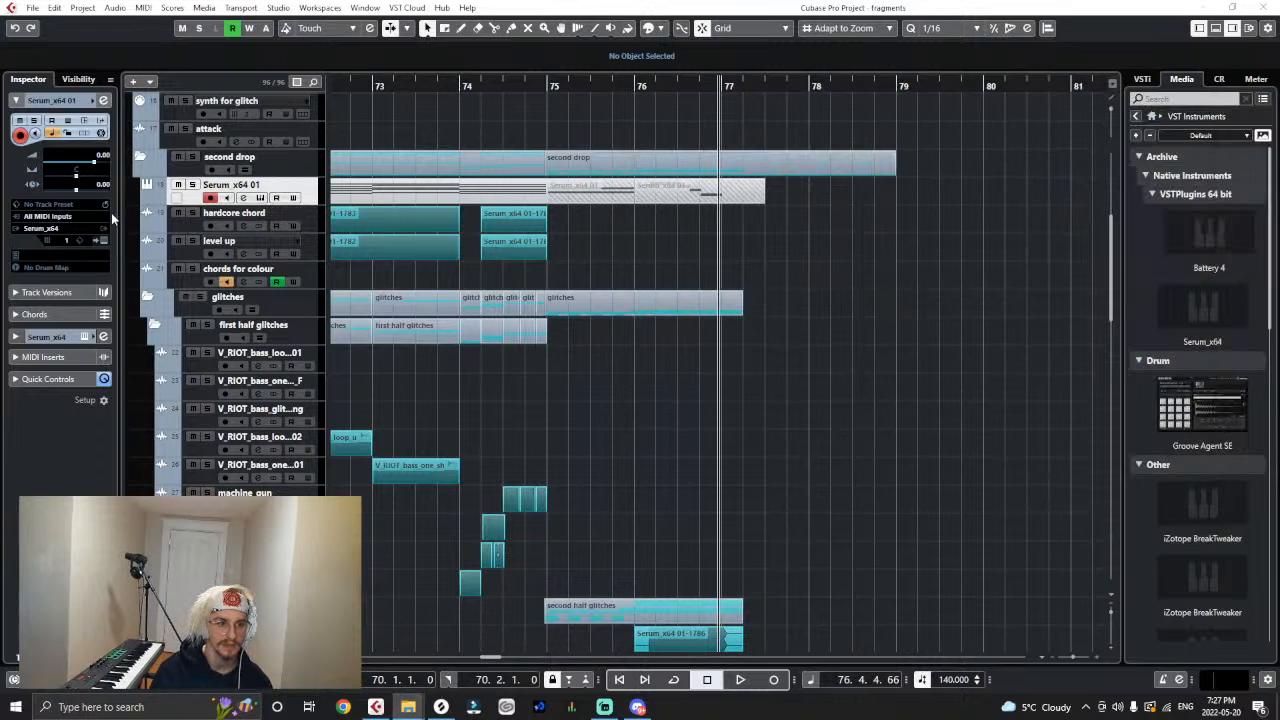
- Reopen the Serum editor and check the preset list of the Squeet's Riddim folder
{"action": "left_click", "coordinate": [104, 244]}
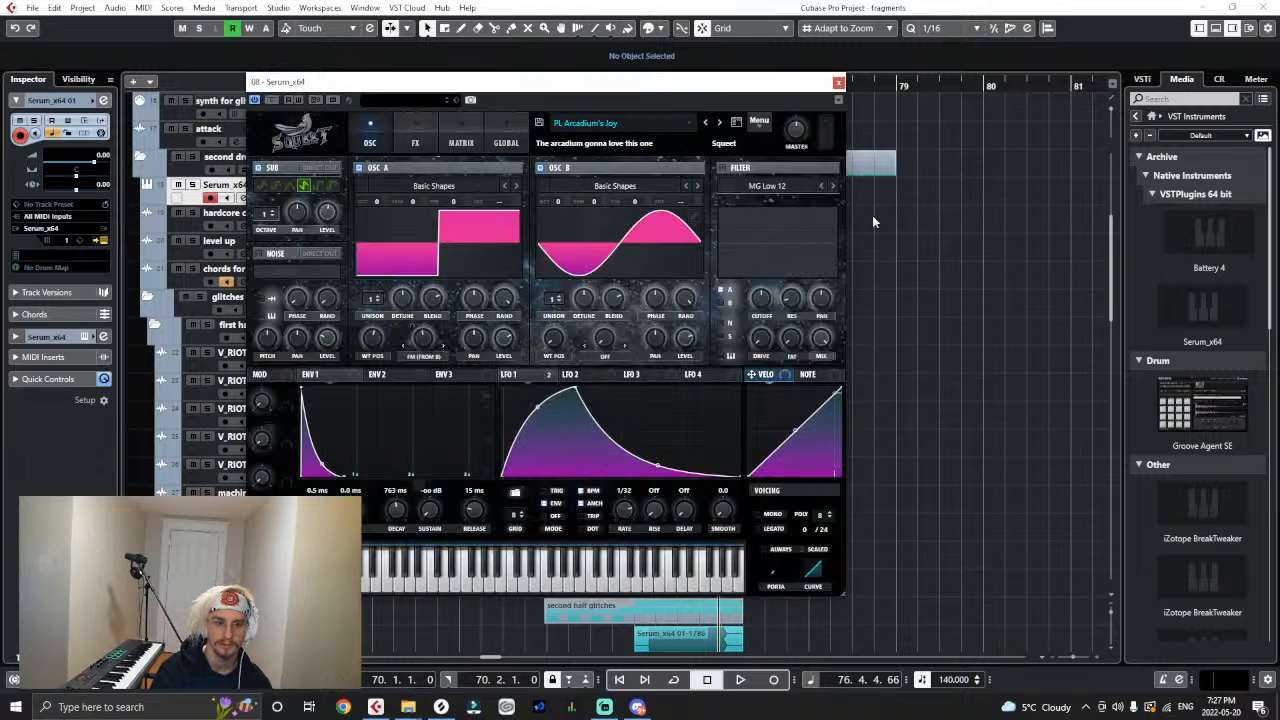
{"action": "left_click", "coordinate": [640, 131]}
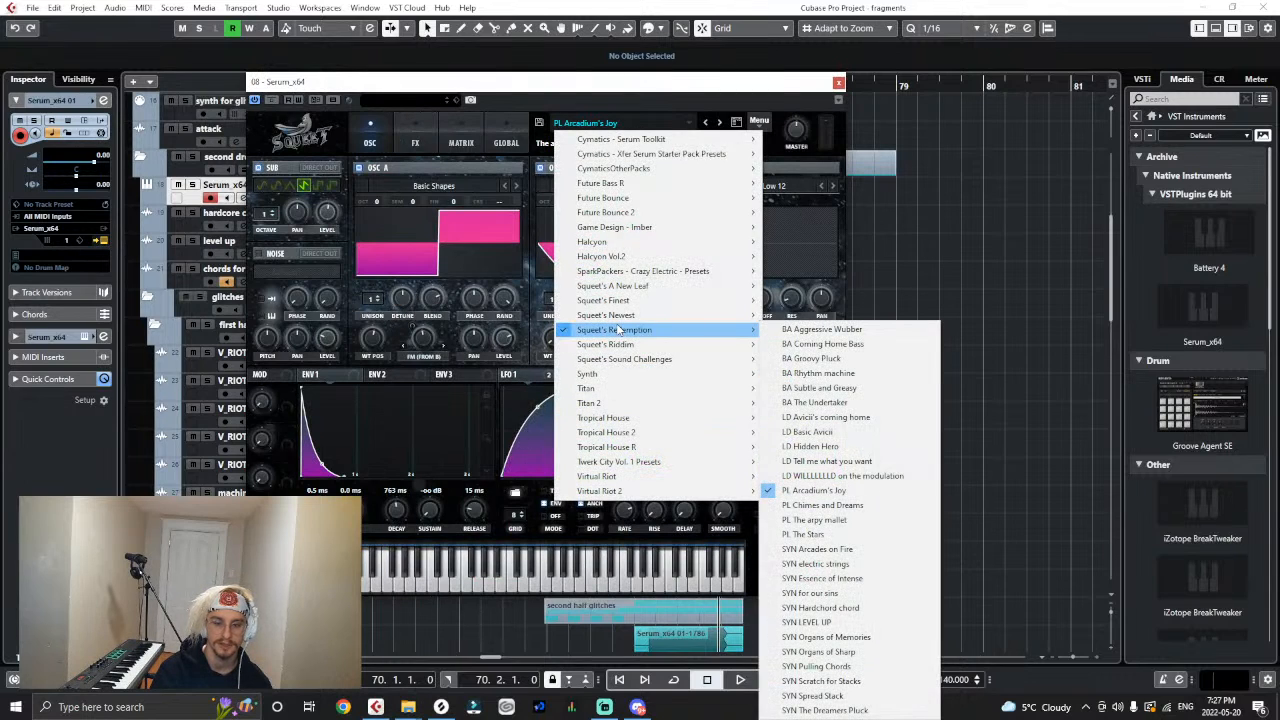
{"action": "mouse_move", "coordinate": [624, 345]}
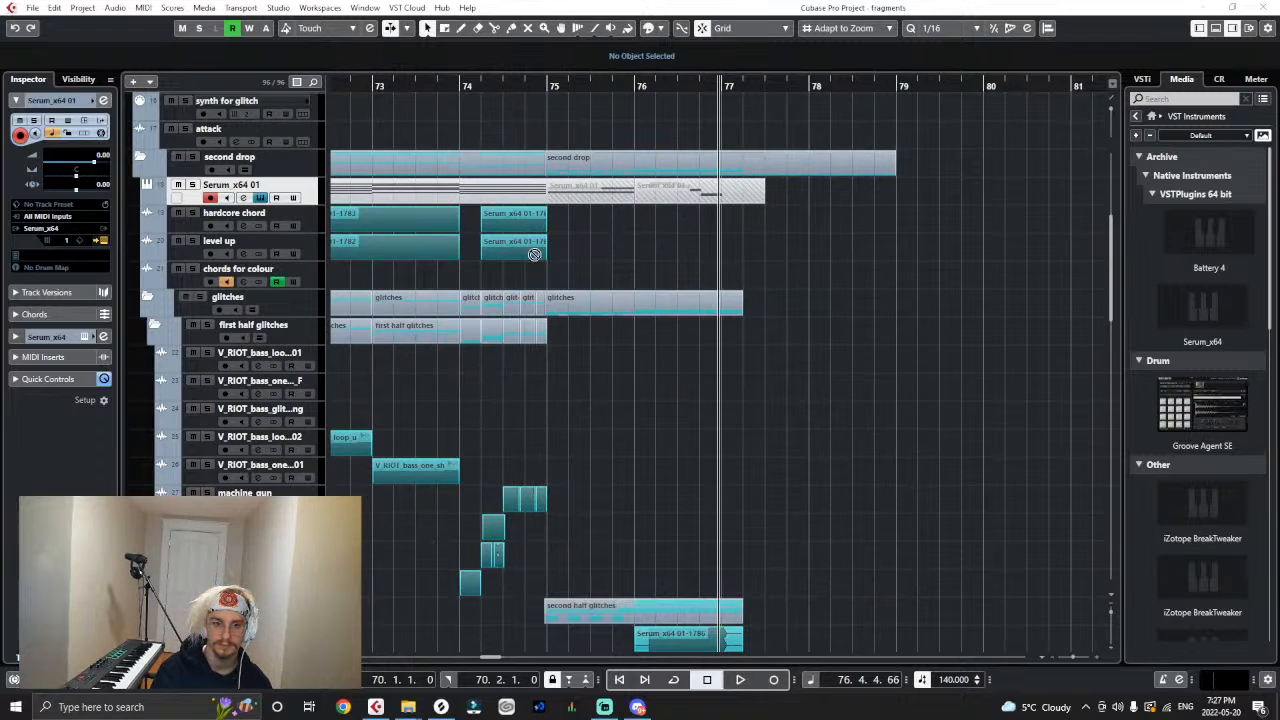
- Load the Squeet_Growl_Bass preset file from the folder window into Serum, accept the version notice, and close the editor
{"action": "scroll", "coordinate": [534, 254], "scroll_direction": "left", "scroll_amount": 2}
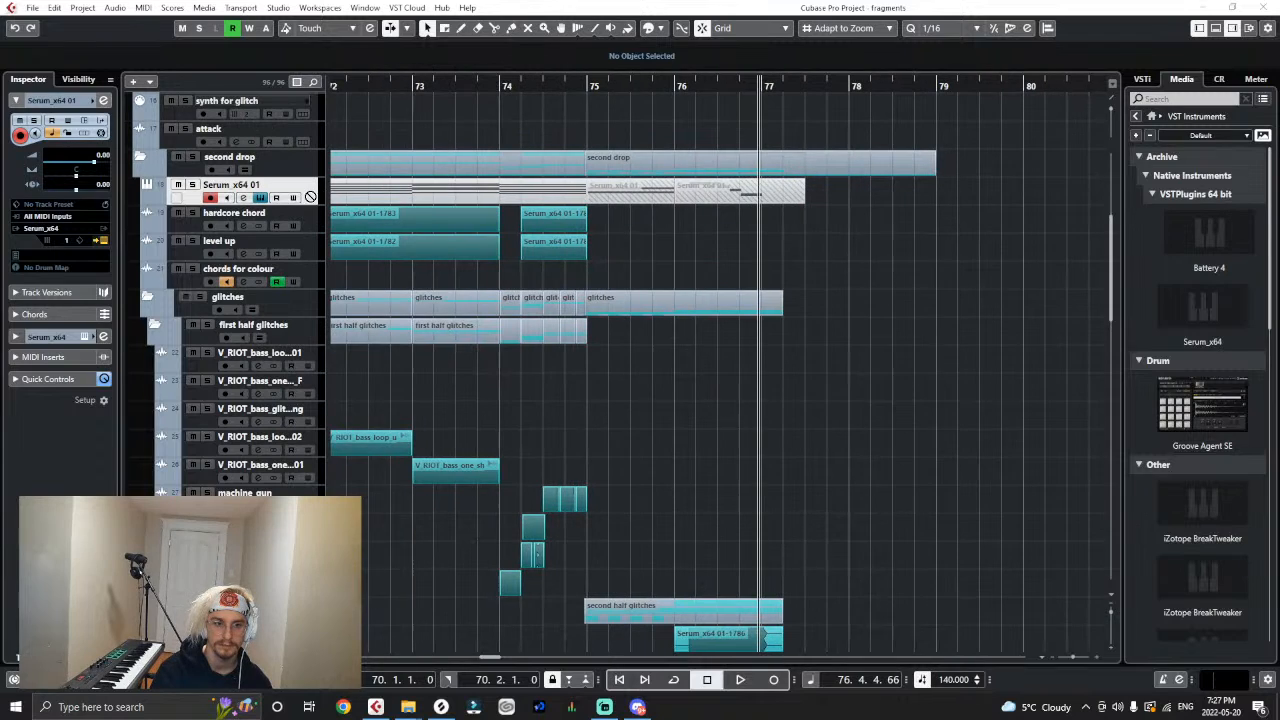
{"action": "left_click", "coordinate": [260, 198]}
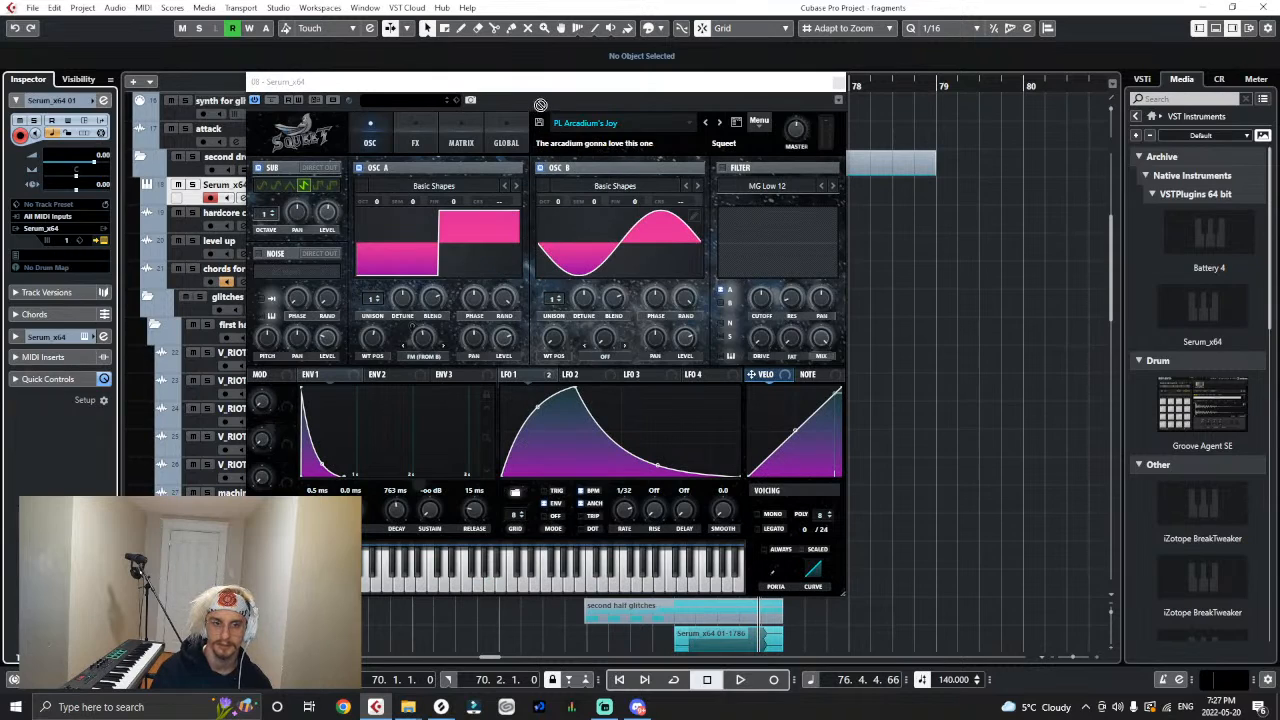
{"action": "left_click_drag", "start_coordinate": [505, 205], "coordinate": [503, 225]}
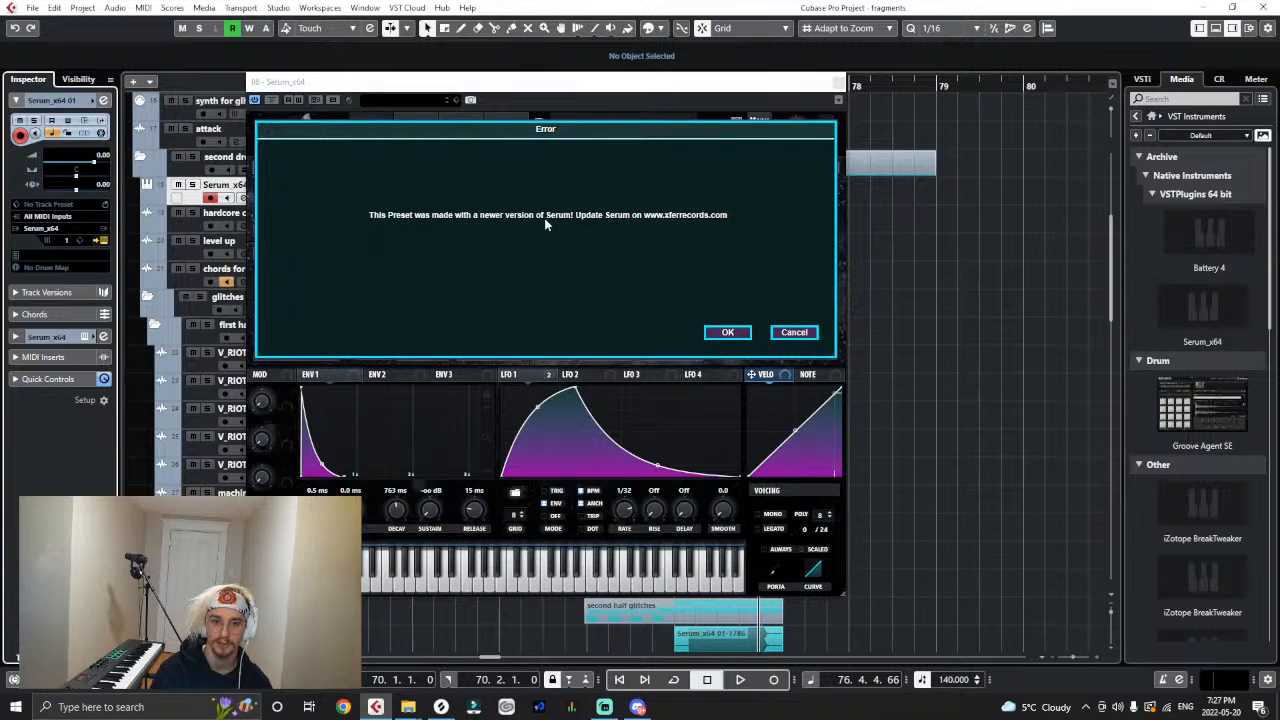
{"action": "left_click", "coordinate": [726, 333]}
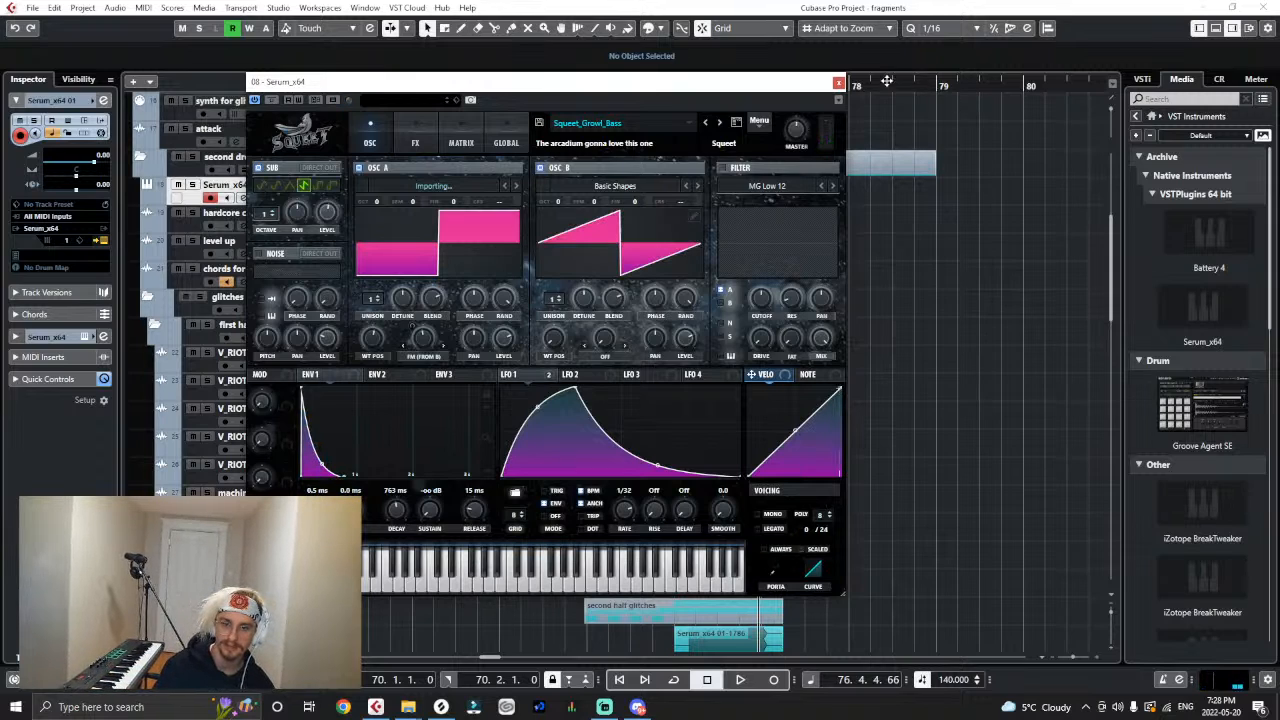
{"action": "left_click", "coordinate": [838, 83]}
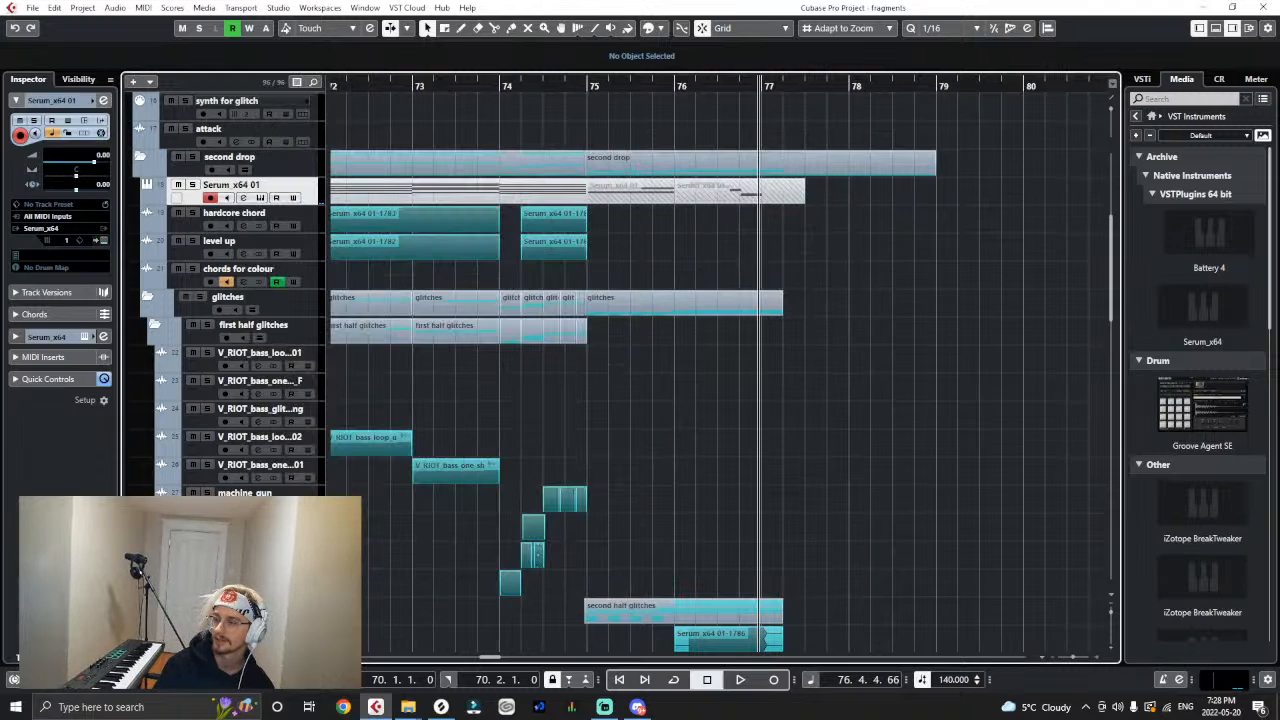
{"action": "key", "text": "super+e"}
{"action": "left_click_drag", "start_coordinate": [903, 184], "coordinate": [978, 104]}
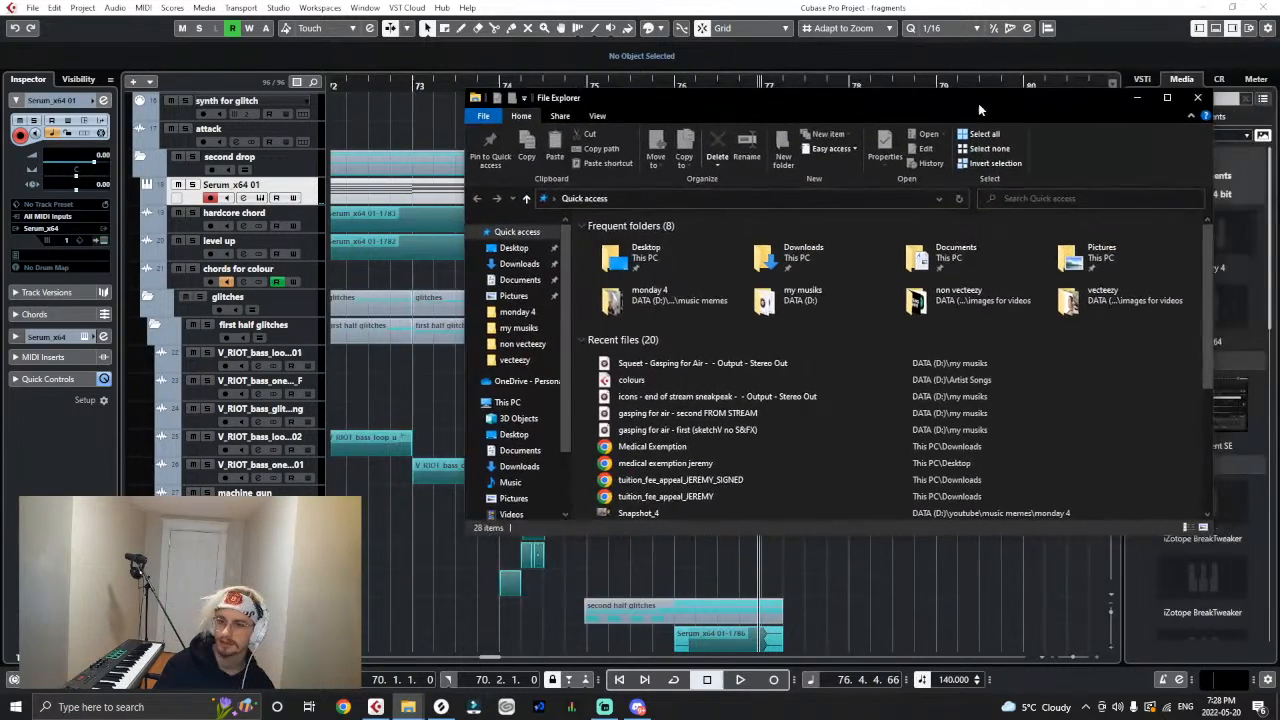
{"action": "left_click", "coordinate": [1196, 98]}
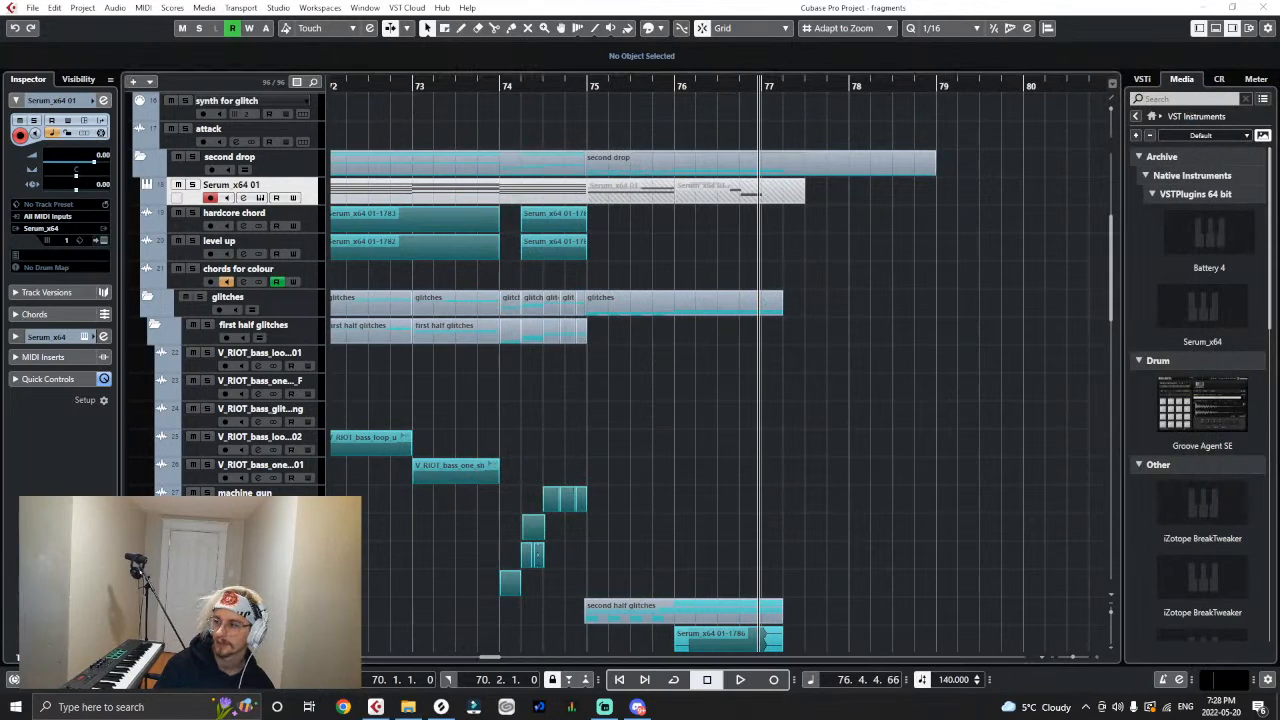
{"action": "left_click", "coordinate": [1024, 323]}
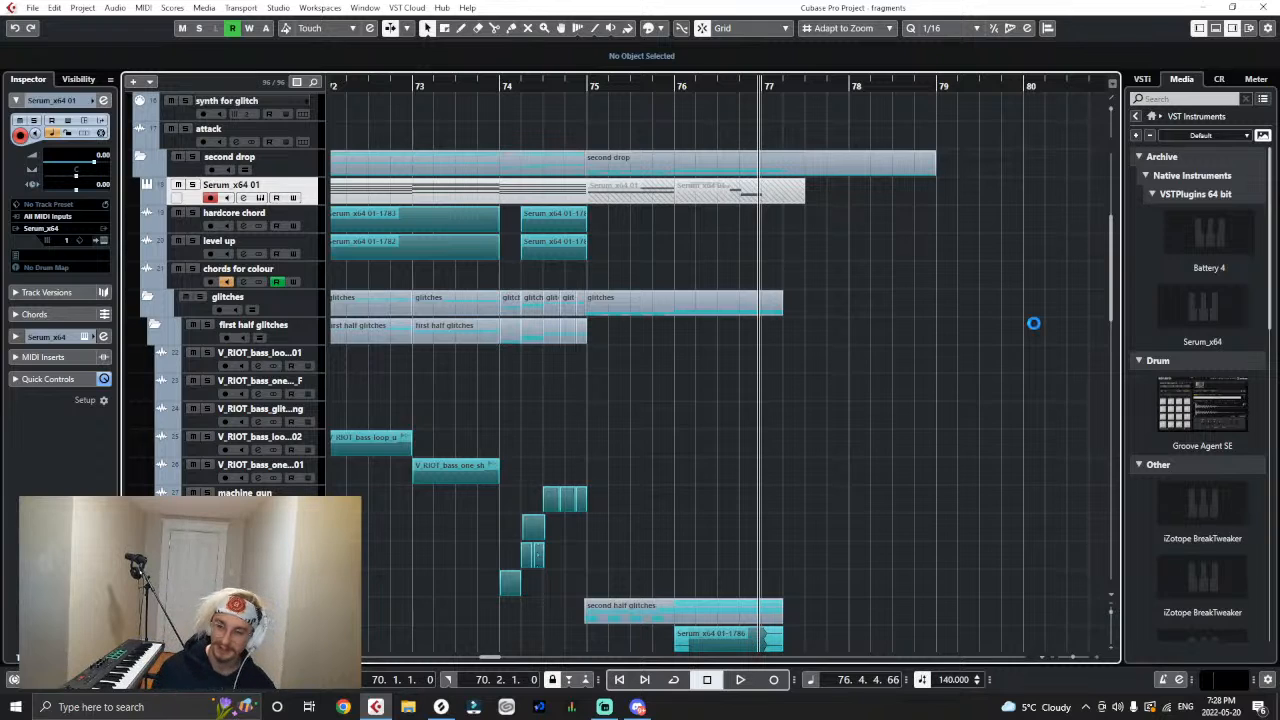
- Move the playback position to bar 71, at the start of the second drop
{"action": "key", "text": "g"}
{"action": "key", "text": "g"}
{"action": "key", "text": "g"}
{"action": "key", "text": "g"}
{"action": "key", "text": "g"}
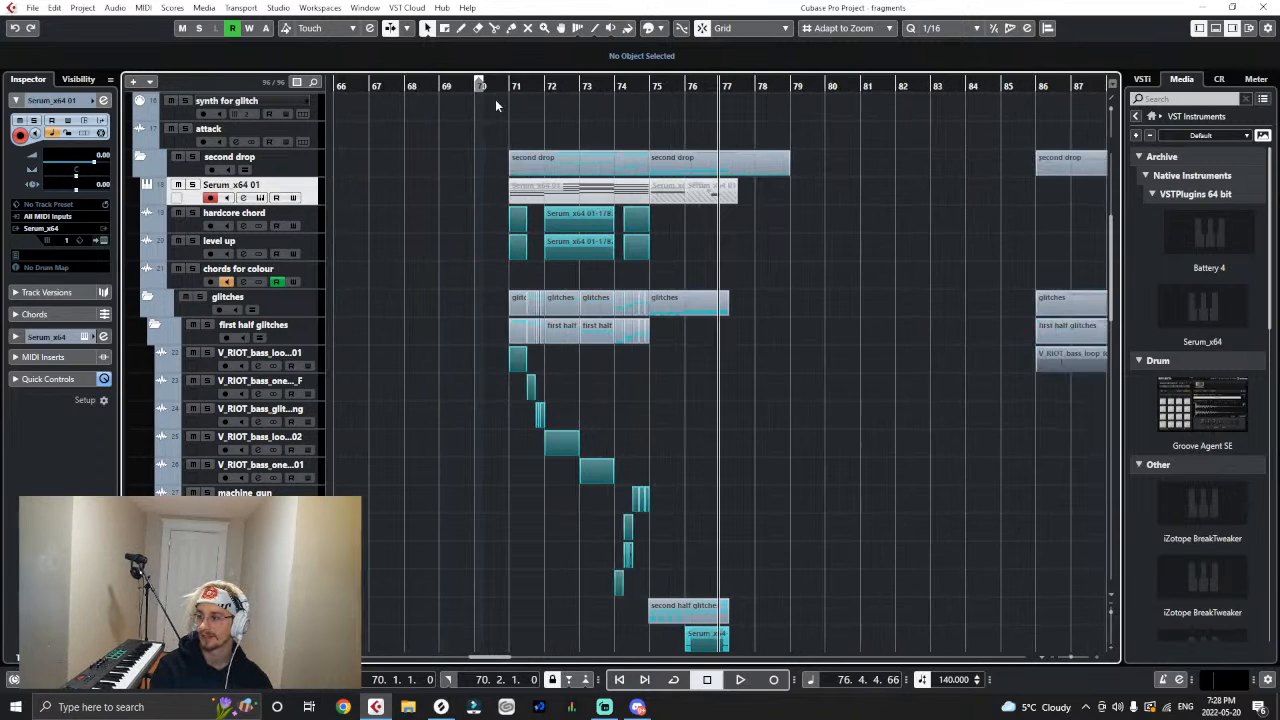
{"action": "key", "text": "h"}
{"action": "key", "text": "g"}
{"action": "key", "text": "g"}
{"action": "key", "text": "h"}
{"action": "left_click", "coordinate": [509, 86]}
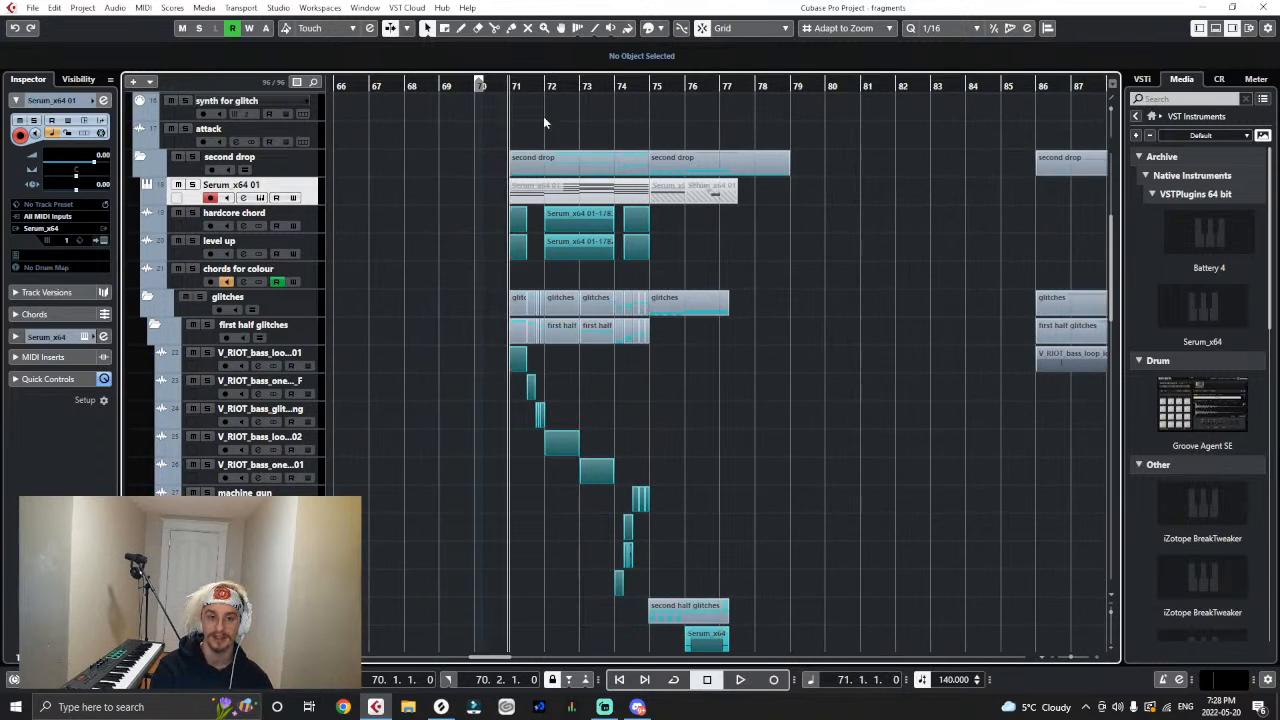
- Look over the second drop's tracks, from the chord and glitch folders down to the colour and meat tracks
{"action": "scroll", "coordinate": [780, 399], "scroll_direction": "down", "scroll_amount": 4}
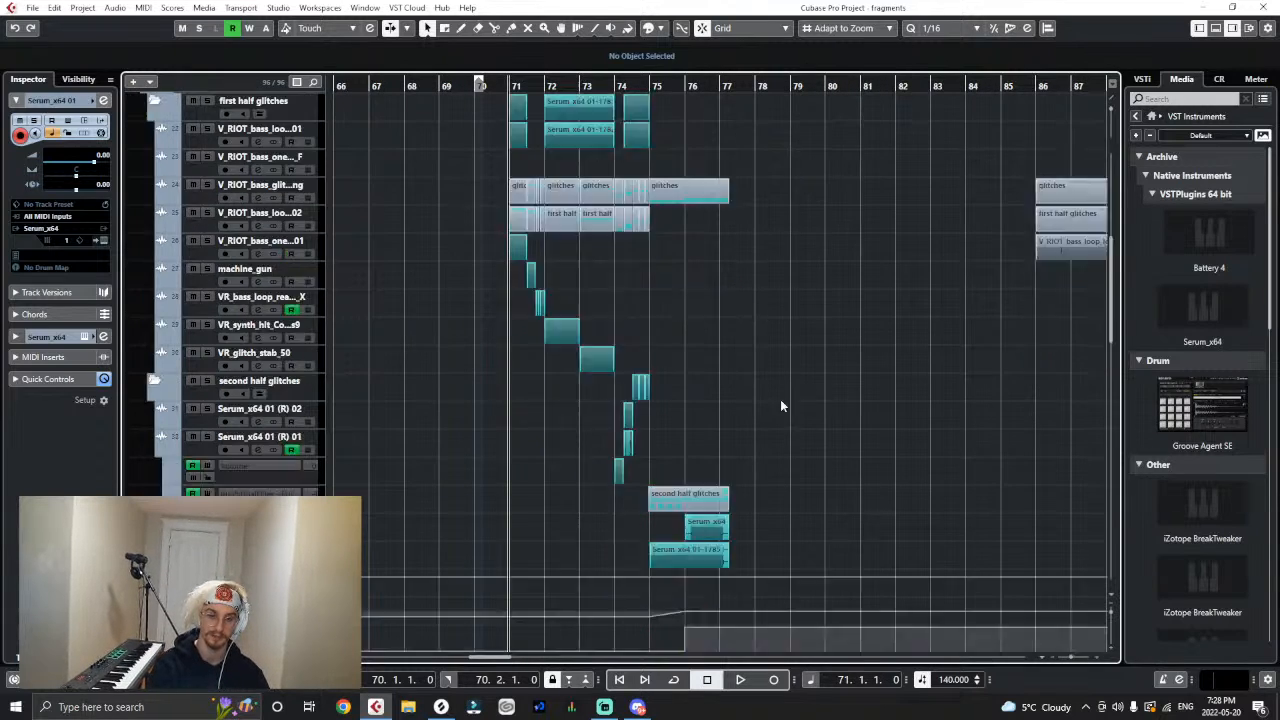
{"action": "scroll", "coordinate": [776, 399], "scroll_direction": "up", "scroll_amount": 4}
{"action": "scroll", "coordinate": [750, 400], "scroll_direction": "down", "scroll_amount": 4}
{"action": "scroll", "coordinate": [750, 400], "scroll_direction": "up", "scroll_amount": 4}
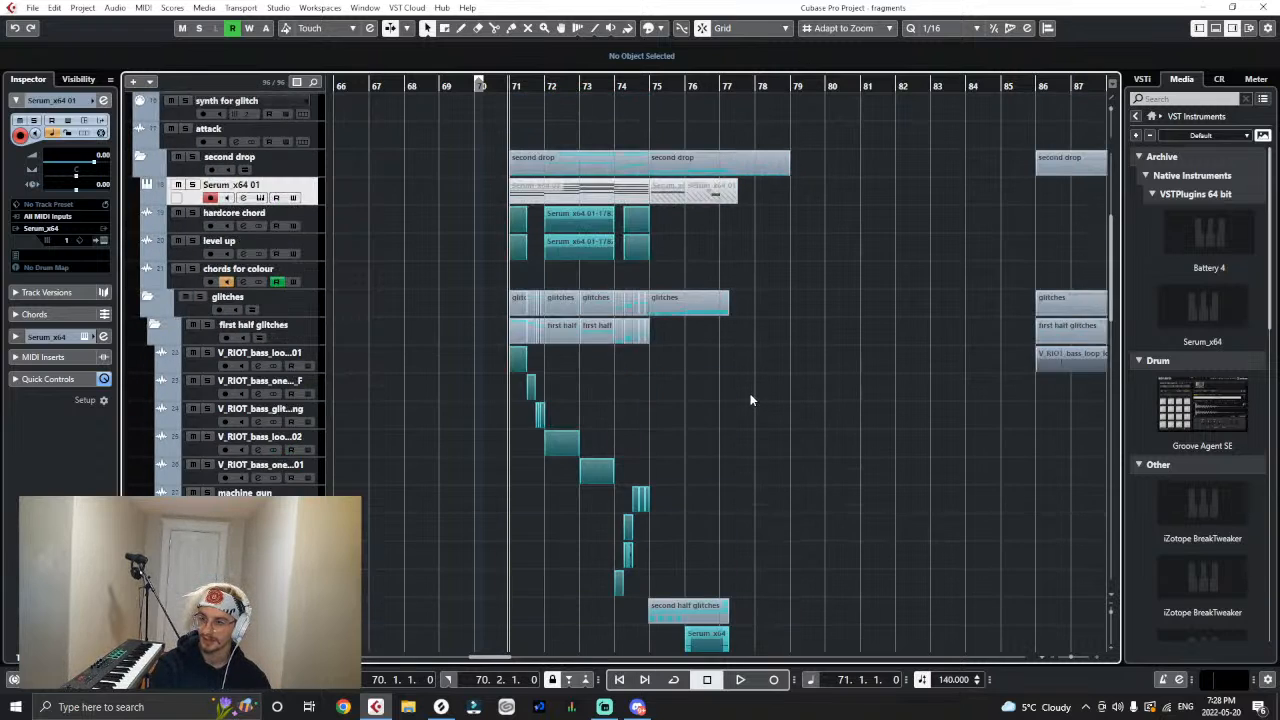
{"action": "scroll", "coordinate": [750, 400], "scroll_direction": "down", "scroll_amount": 4}
{"action": "scroll", "coordinate": [750, 400], "scroll_direction": "up", "scroll_amount": 2}
{"action": "scroll", "coordinate": [750, 400], "scroll_direction": "down", "scroll_amount": 8}
{"action": "scroll", "coordinate": [750, 415], "scroll_direction": "up", "scroll_amount": 2}
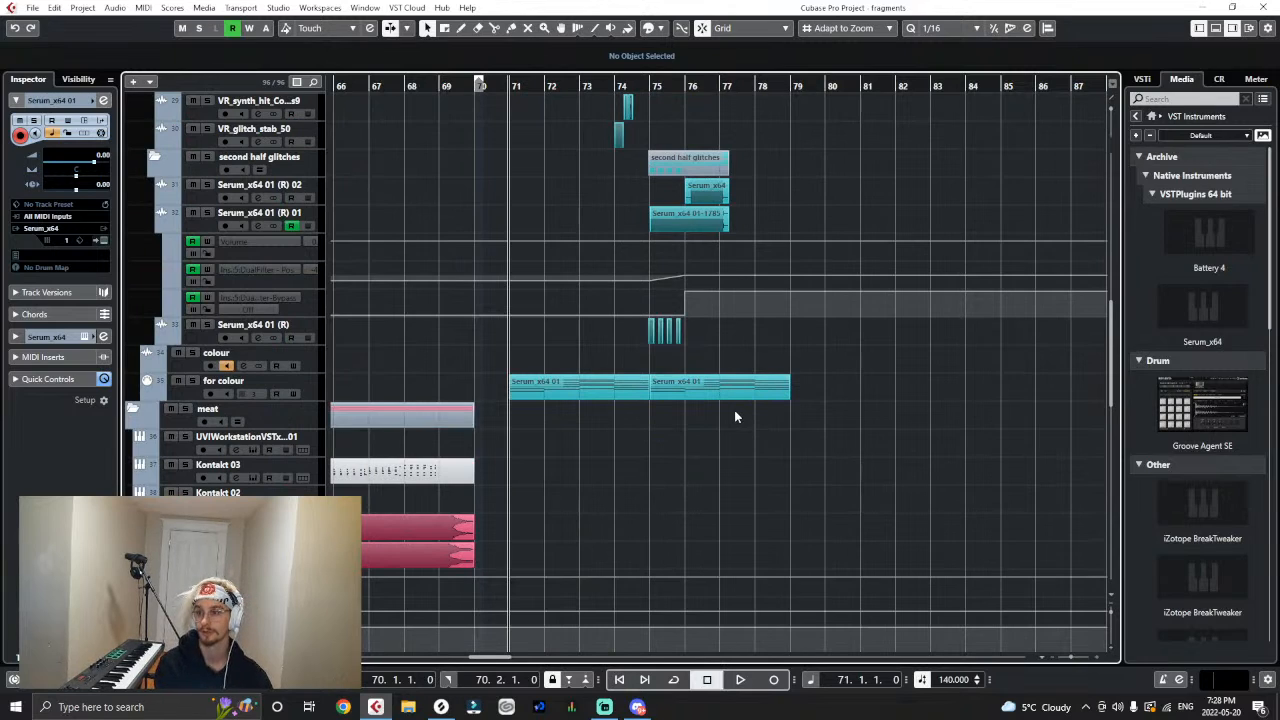
{"action": "scroll", "coordinate": [734, 412], "scroll_direction": "up", "scroll_amount": 4}
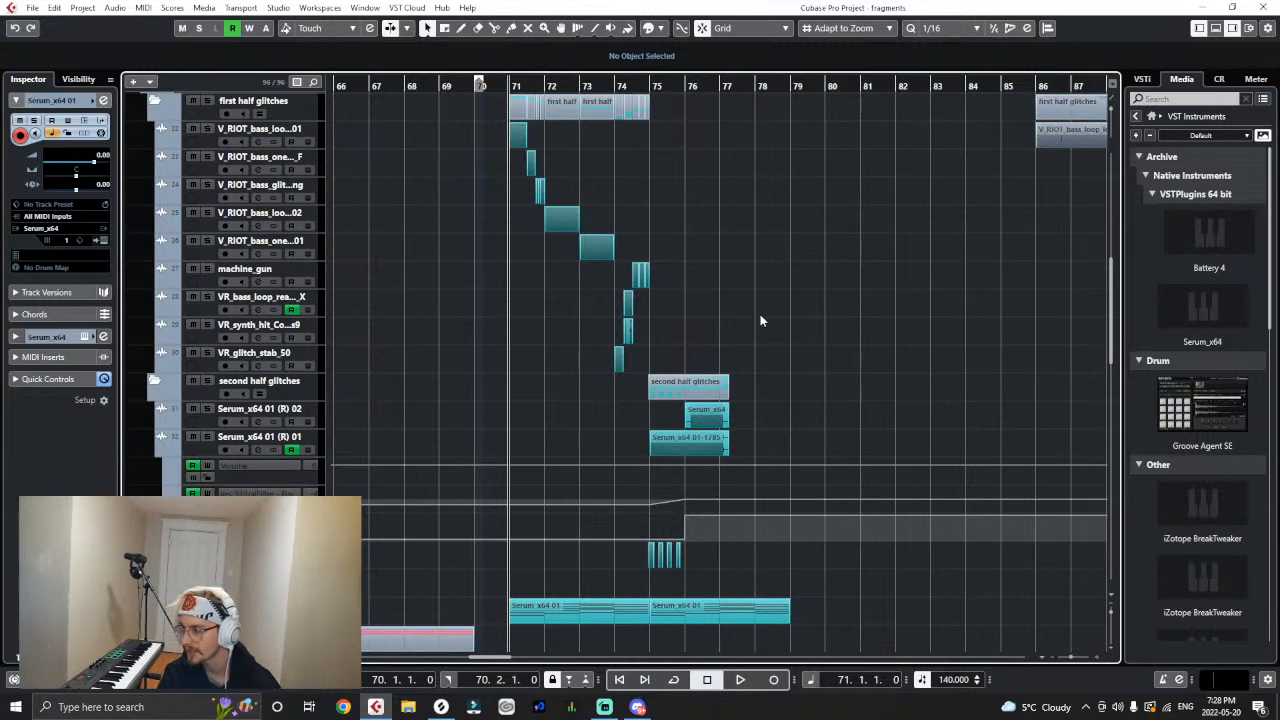
- Set the playback position to bar 21, at the start of Verse B, and play the arrangement from there
{"action": "key", "text": "g"}
{"action": "key", "text": "g"}
{"action": "key", "text": "g"}
{"action": "key", "text": "g"}
{"action": "key", "text": "g"}
{"action": "key", "text": "g"}
{"action": "key", "text": "g"}
{"action": "key", "text": "g"}
{"action": "key", "text": "g"}
{"action": "key", "text": "g"}
{"action": "scroll", "coordinate": [538, 404], "scroll_direction": "up", "scroll_amount": 10}
{"action": "scroll", "coordinate": [536, 408], "scroll_direction": "down", "scroll_amount": 2}
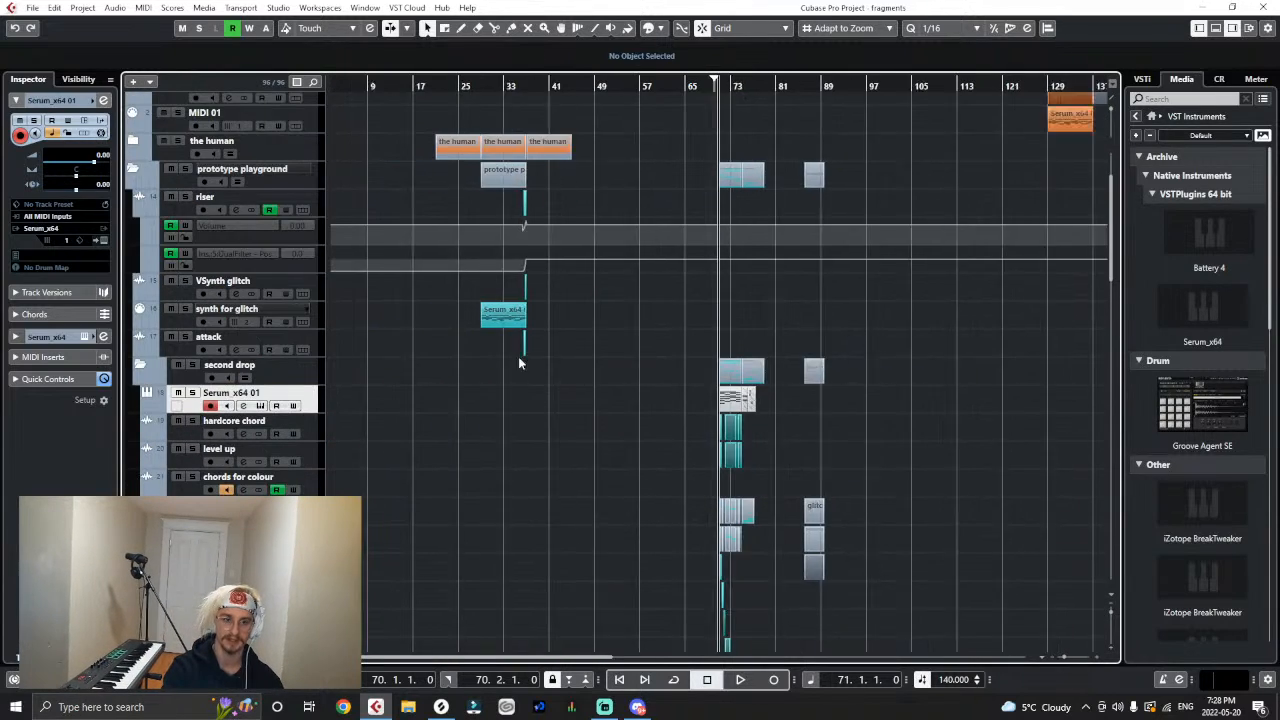
{"action": "key", "text": "g"}
{"action": "scroll", "coordinate": [510, 350], "scroll_direction": "up", "scroll_amount": 2}
{"action": "left_click_drag", "start_coordinate": [393, 88], "coordinate": [477, 112]}
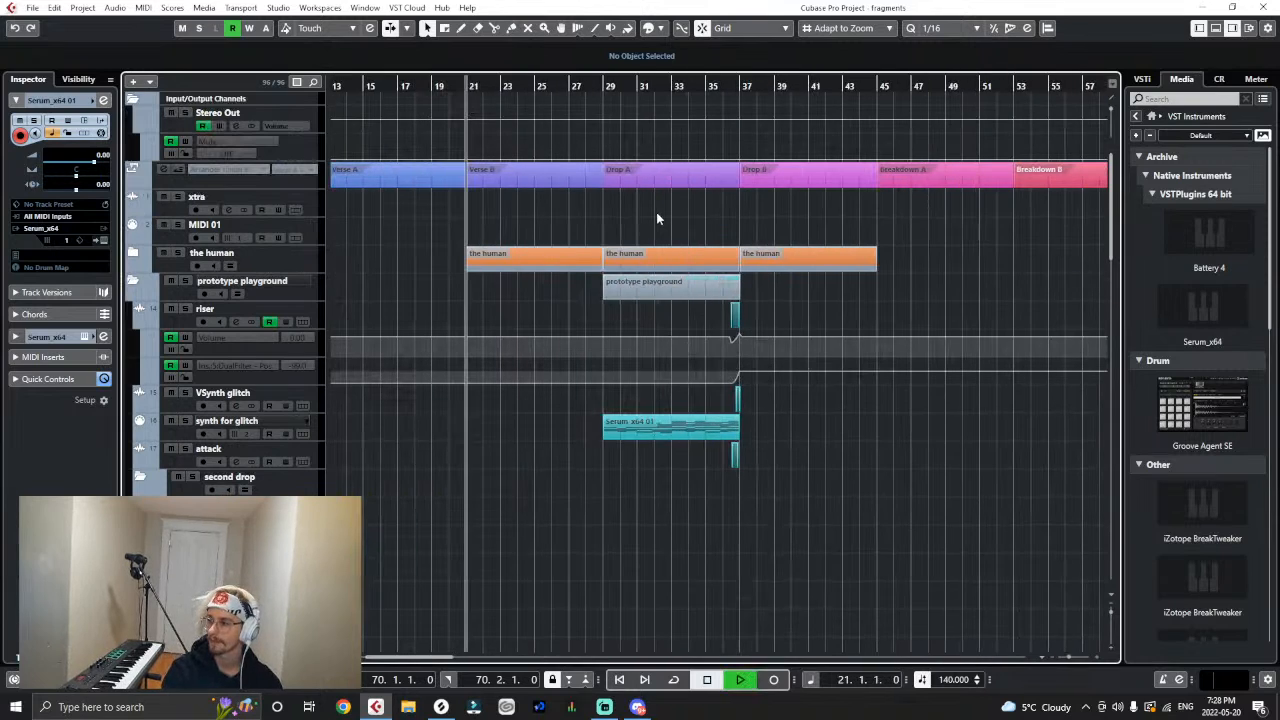
{"action": "key", "text": "space"}
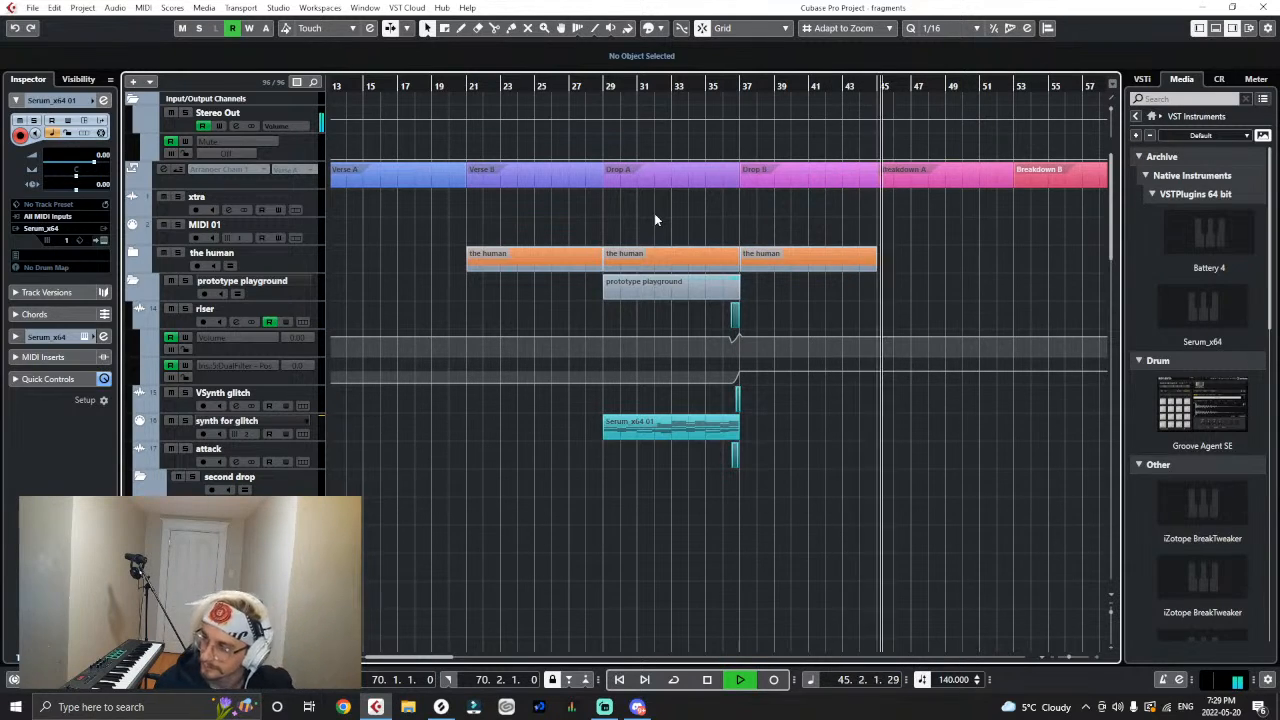
- Follow the playback through the breakdown and scary buildup, and bring the second drop's glitch tracks into view
{"action": "key", "text": "g"}
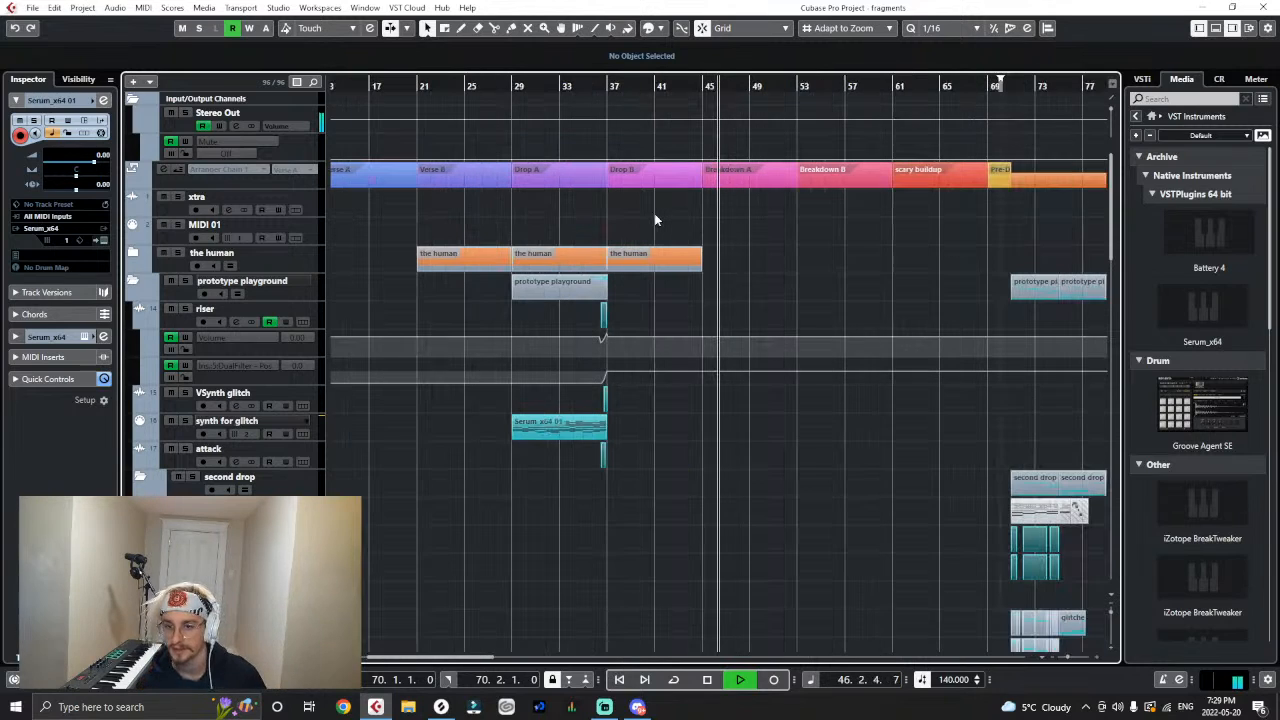
{"action": "scroll", "coordinate": [665, 300], "scroll_direction": "down", "scroll_amount": 4}
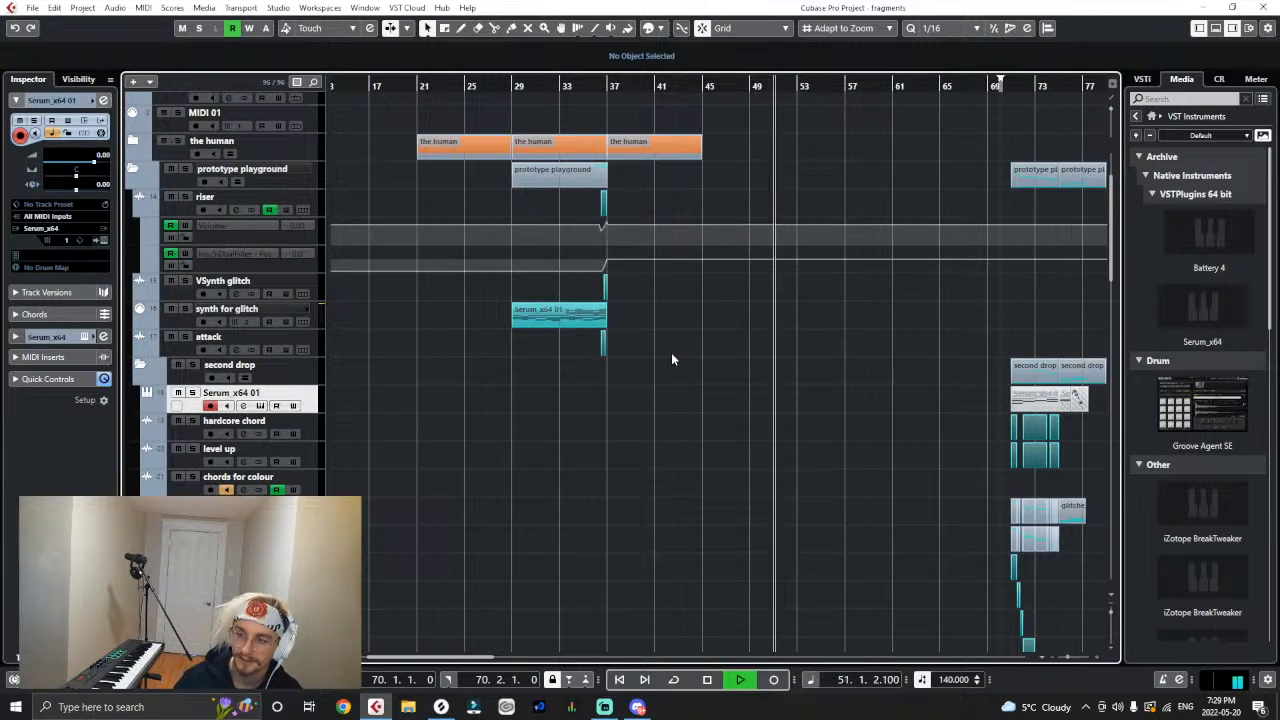
{"action": "scroll", "coordinate": [671, 359], "scroll_direction": "down", "scroll_amount": 5}
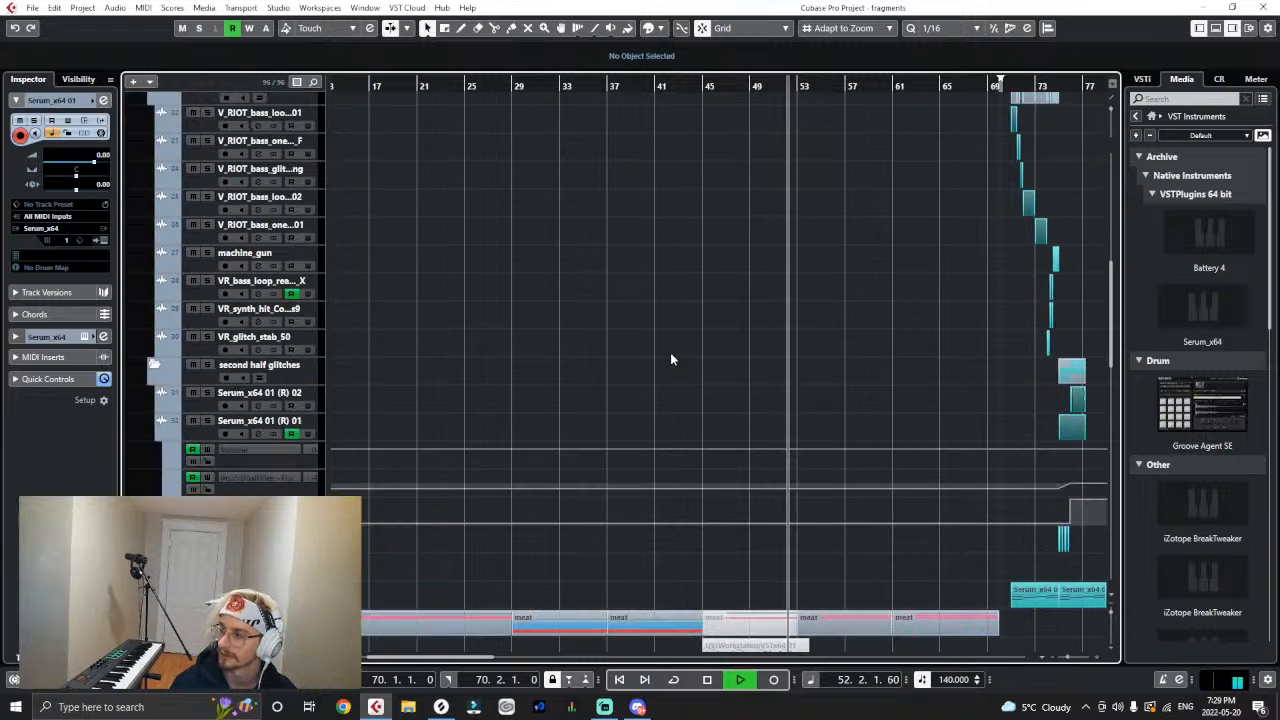
{"action": "key", "text": "g"}
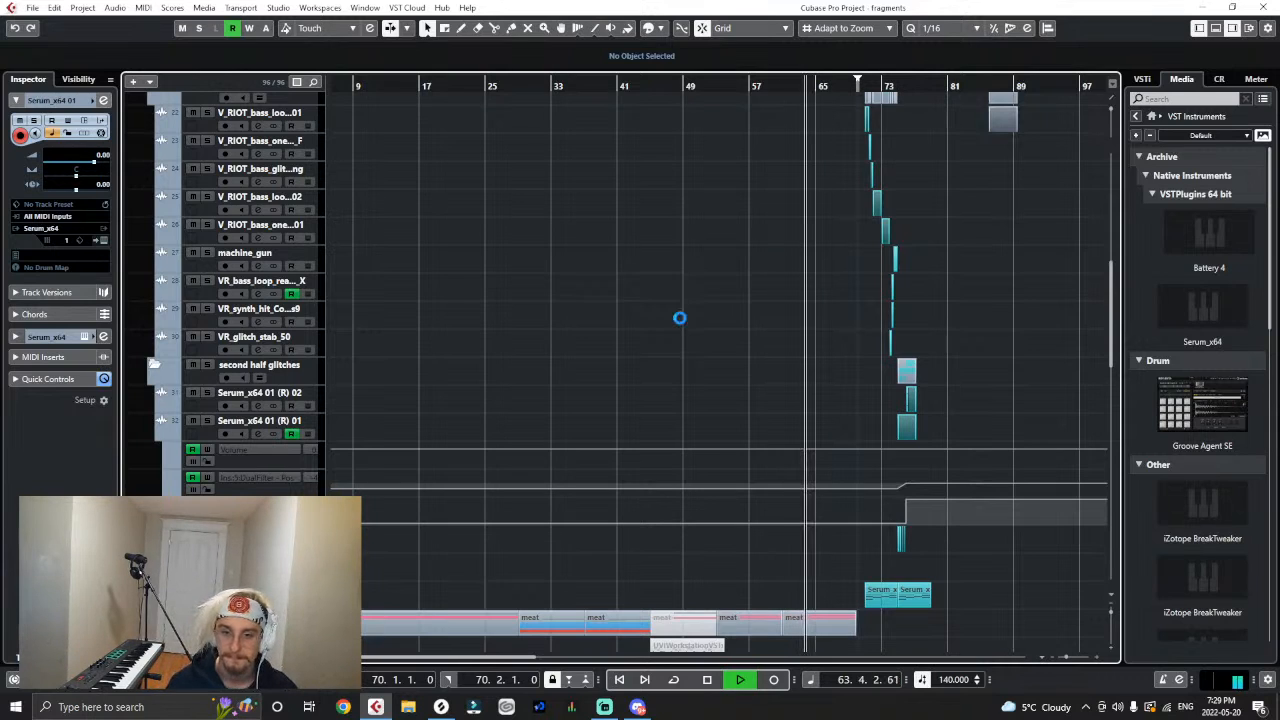
{"action": "scroll", "coordinate": [1075, 287], "scroll_direction": "up", "scroll_amount": 4}
{"action": "left_click_drag", "start_coordinate": [476, 657], "coordinate": [522, 648]}
{"action": "scroll", "coordinate": [598, 415], "scroll_direction": "down", "scroll_amount": 2}
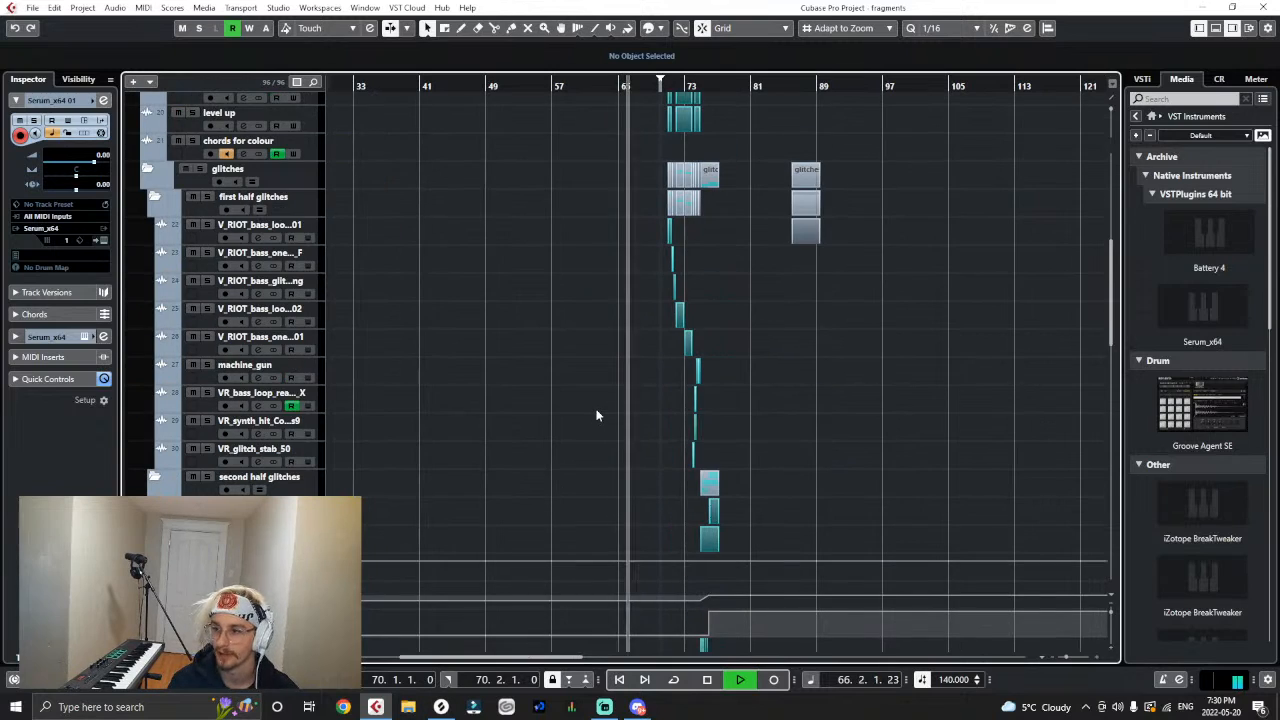
- Follow the playback into the second drop while looking over its chord, glitch and colour tracks, and stop at bar 76
{"action": "scroll", "coordinate": [604, 466], "scroll_direction": "up", "scroll_amount": 1}
{"action": "scroll", "coordinate": [604, 466], "scroll_direction": "up", "scroll_amount": 3}
{"action": "scroll", "coordinate": [604, 470], "scroll_direction": "down", "scroll_amount": 4}
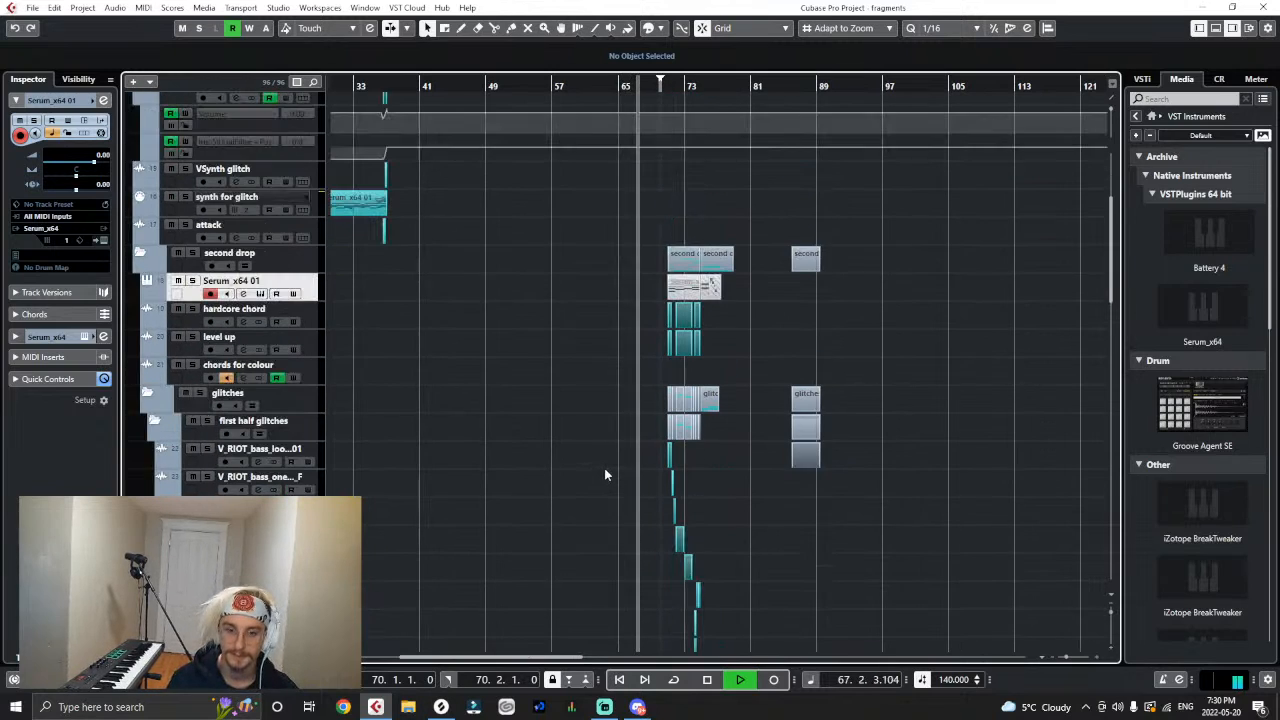
{"action": "scroll", "coordinate": [604, 468], "scroll_direction": "down", "scroll_amount": 4}
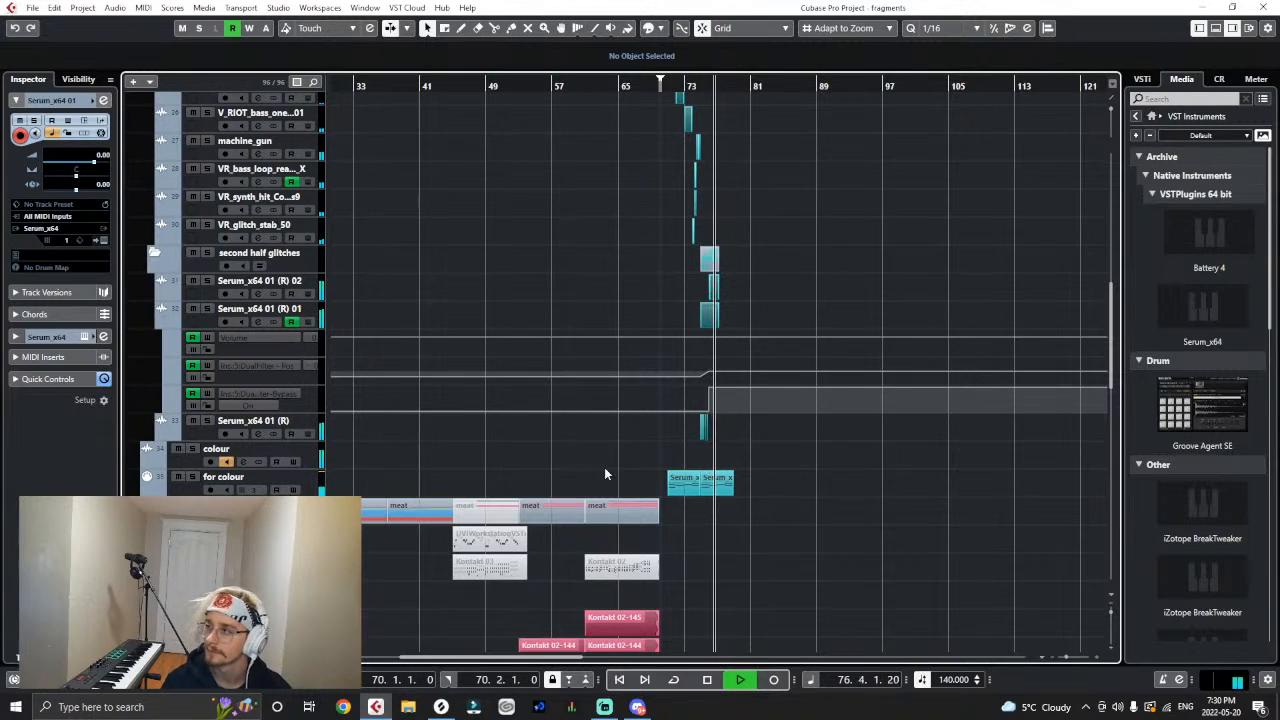
{"action": "key", "text": "space"}
- Play the second drop again from just before bar 71 and bring its chord and glitch clips into view
{"action": "key", "text": "h"}
{"action": "key", "text": "h"}
{"action": "key", "text": "h"}
{"action": "key", "text": "h"}
{"action": "key", "text": "h"}
{"action": "key", "text": "h"}
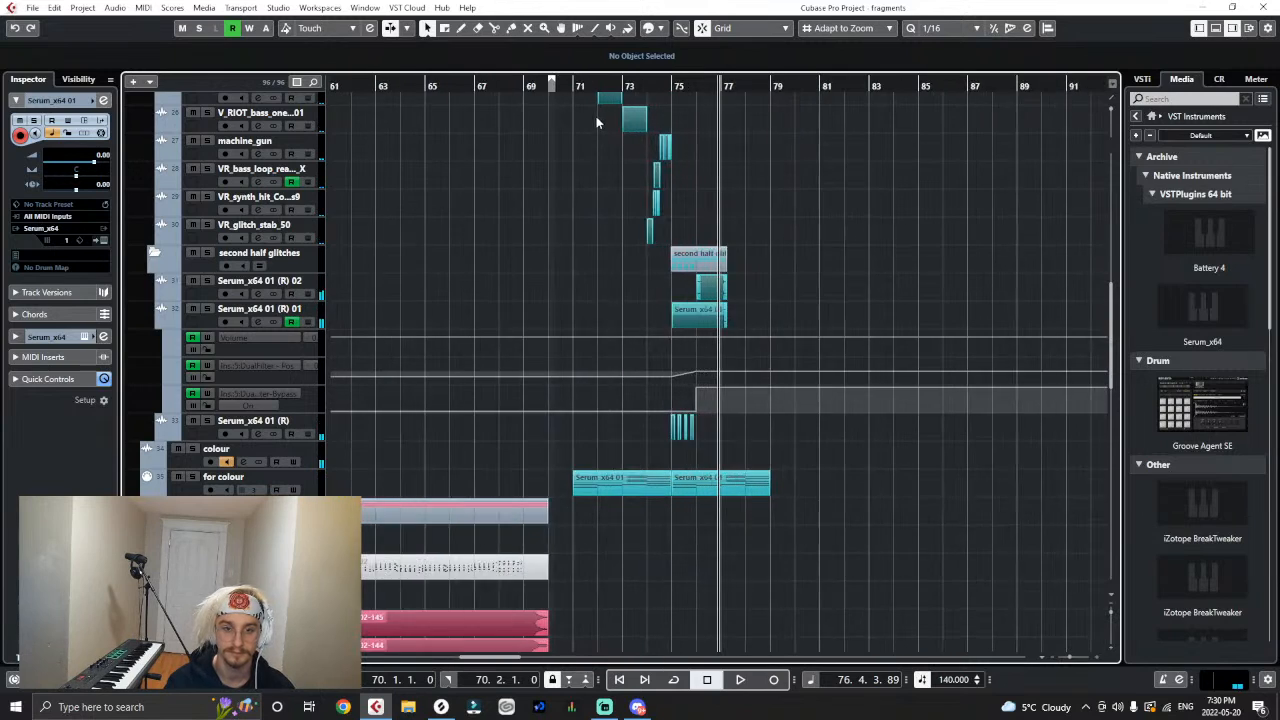
{"action": "scroll", "coordinate": [562, 106], "scroll_direction": "up", "scroll_amount": 4}
{"action": "left_click", "coordinate": [561, 88]}
{"action": "key", "text": "space"}
{"action": "scroll", "coordinate": [529, 320], "scroll_direction": "up", "scroll_amount": 4}
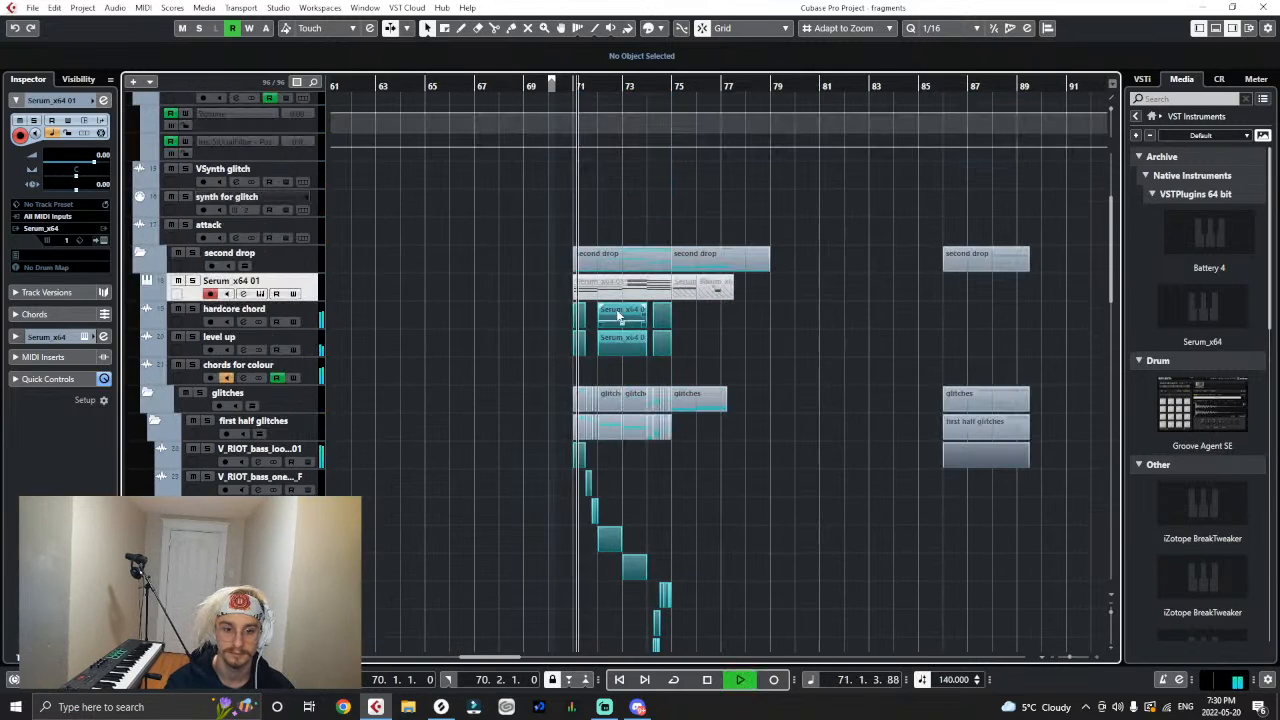
- Replay the opening of the second drop from just before bar 71 and stop at the first bass loop clip
{"action": "key", "text": "h"}
{"action": "key", "text": "h"}
{"action": "key", "text": "h"}
{"action": "key", "text": "h"}
{"action": "key", "text": "h"}
{"action": "key", "text": "h"}
{"action": "key", "text": "h"}
{"action": "key", "text": "h"}
{"action": "key", "text": "h"}
{"action": "key", "text": "h"}
{"action": "key", "text": "h"}
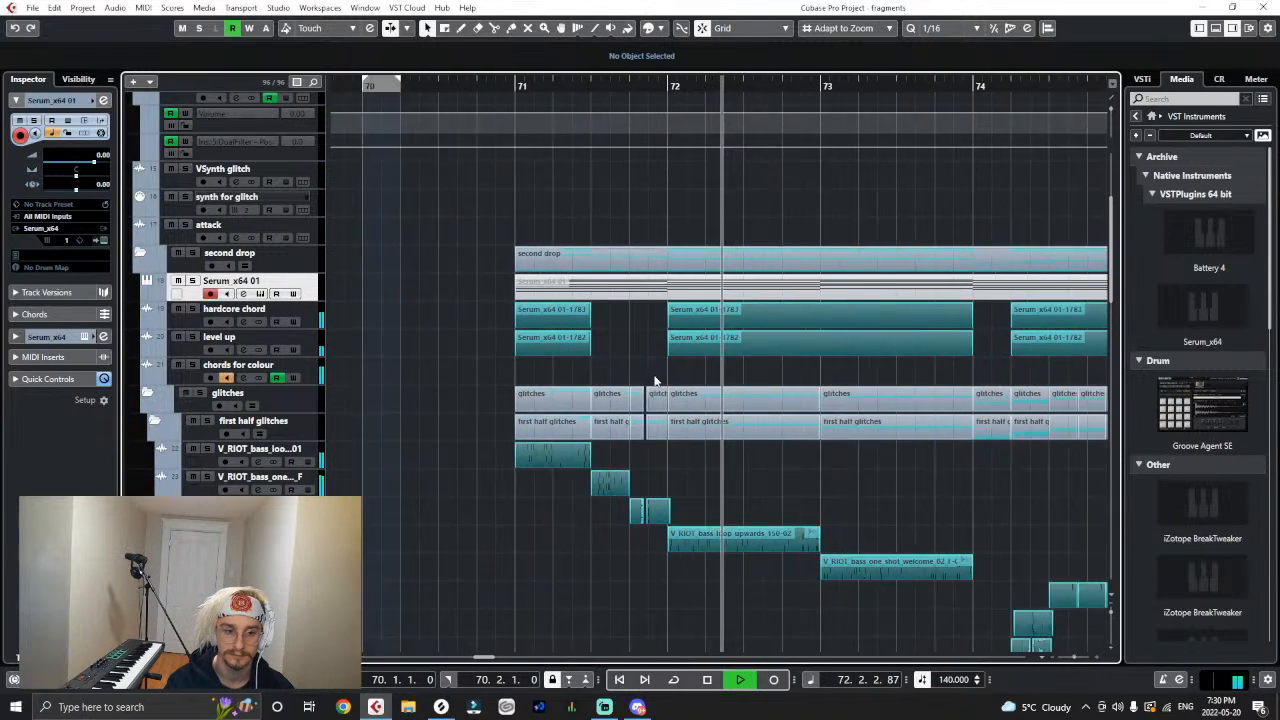
{"action": "left_click", "coordinate": [464, 88]}
{"action": "key", "text": "space"}
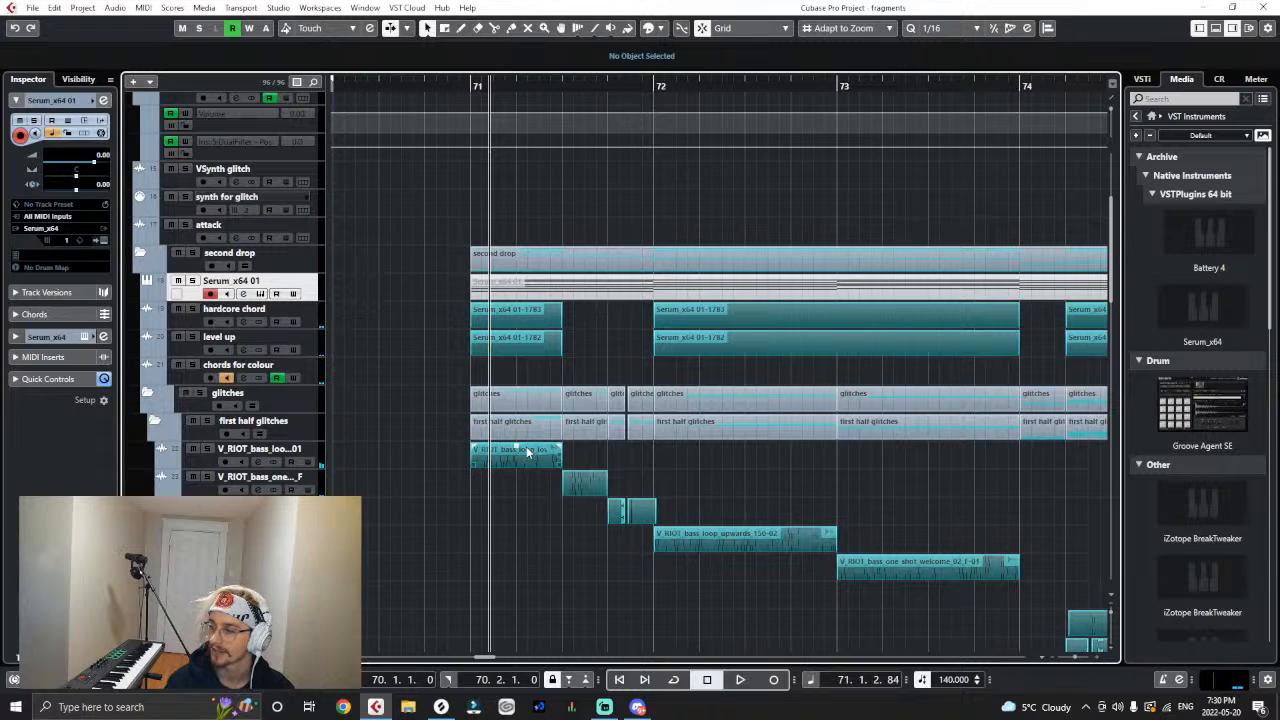
- Try to adjust the volume of the V_RIOT bass loop clip at bar 71
{"action": "key", "text": "g"}
{"action": "key", "text": "g"}
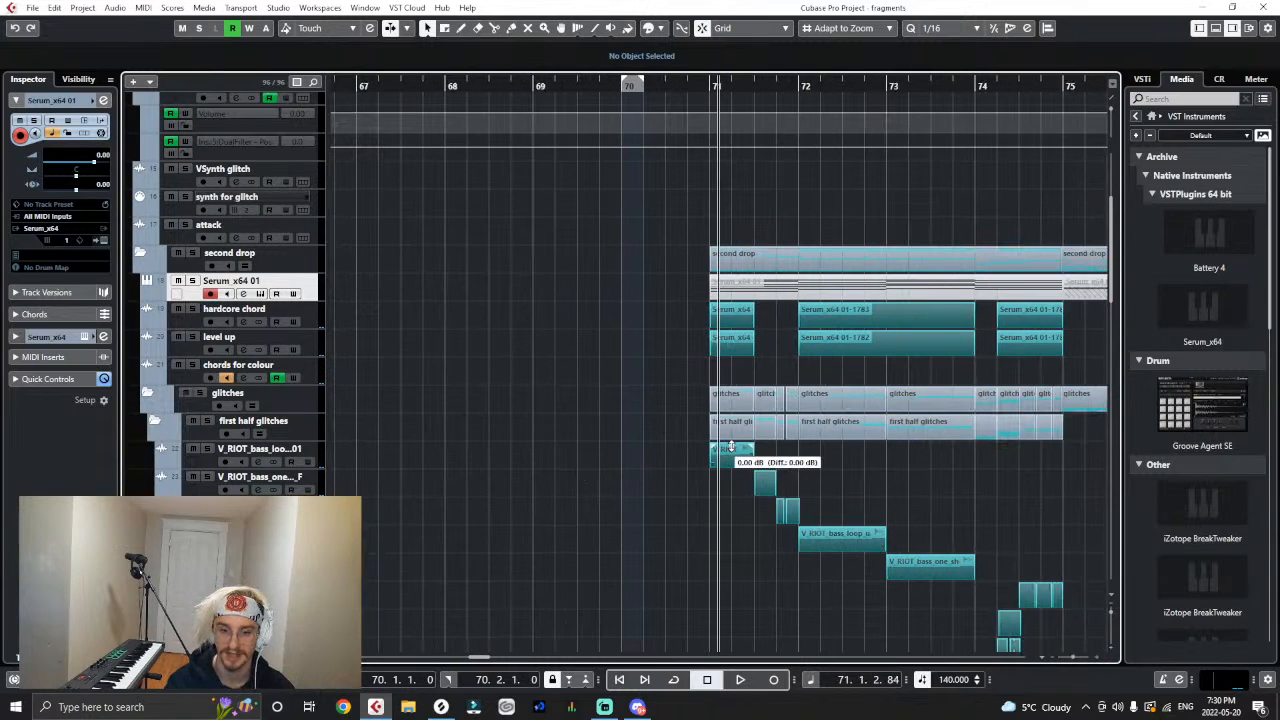
{"action": "left_click_drag", "start_coordinate": [731, 447], "coordinate": [731, 445]}
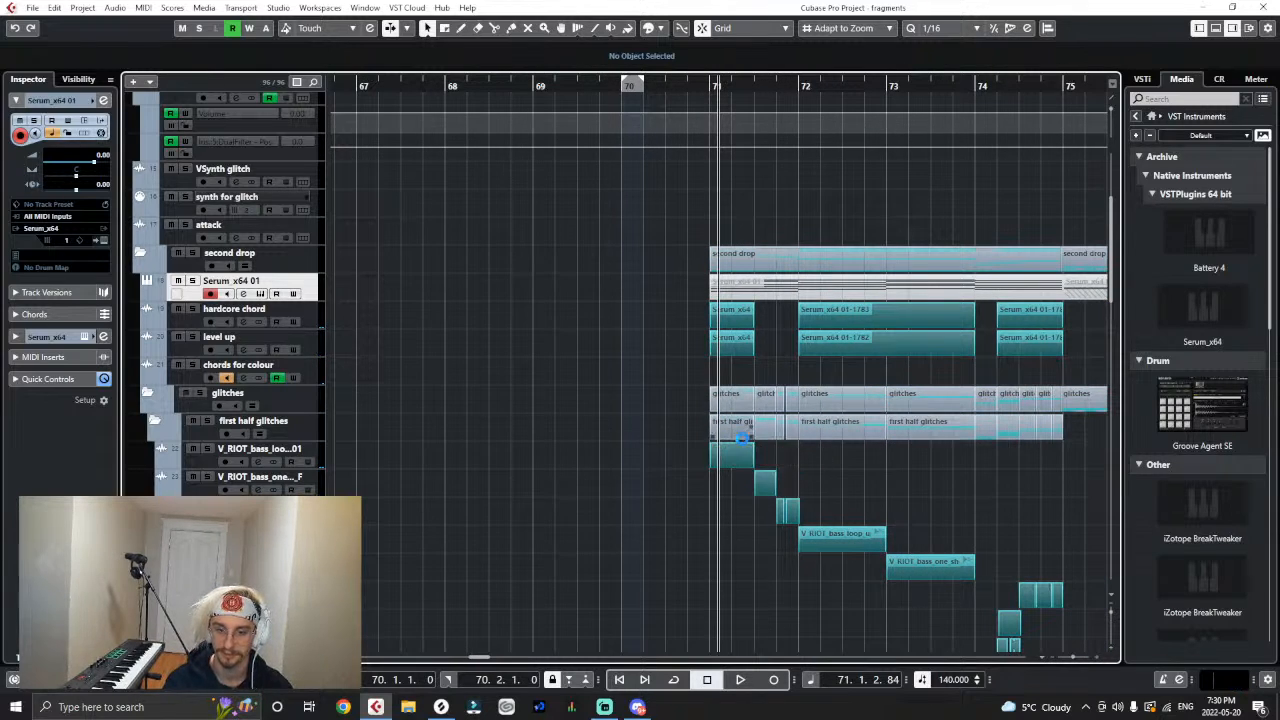
{"action": "key", "text": "g"}
{"action": "key", "text": "g"}
{"action": "key", "text": "g"}
{"action": "key", "text": "g"}
{"action": "key", "text": "g"}
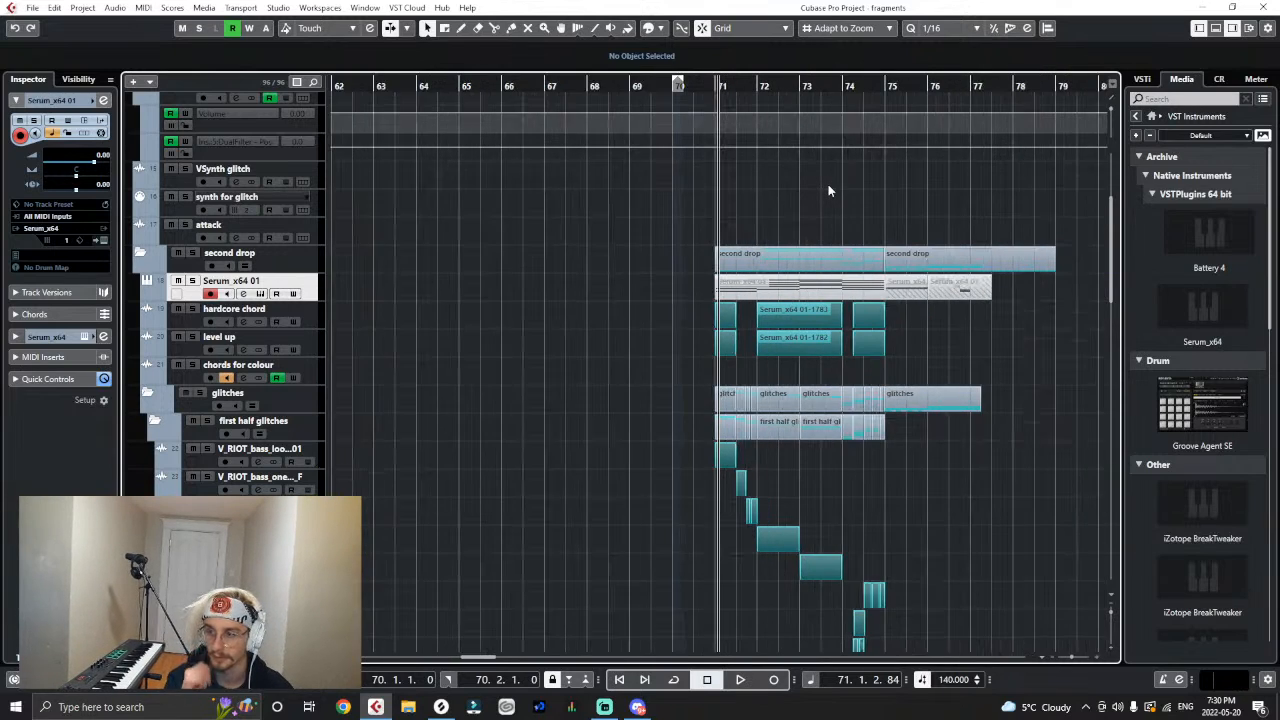
- Play the second drop's opening from bar 71 and check the first half glitch clips against the chords
{"action": "key", "text": "h"}
{"action": "key", "text": "h"}
{"action": "key", "text": "h"}
{"action": "key", "text": "h"}
{"action": "key", "text": "h"}
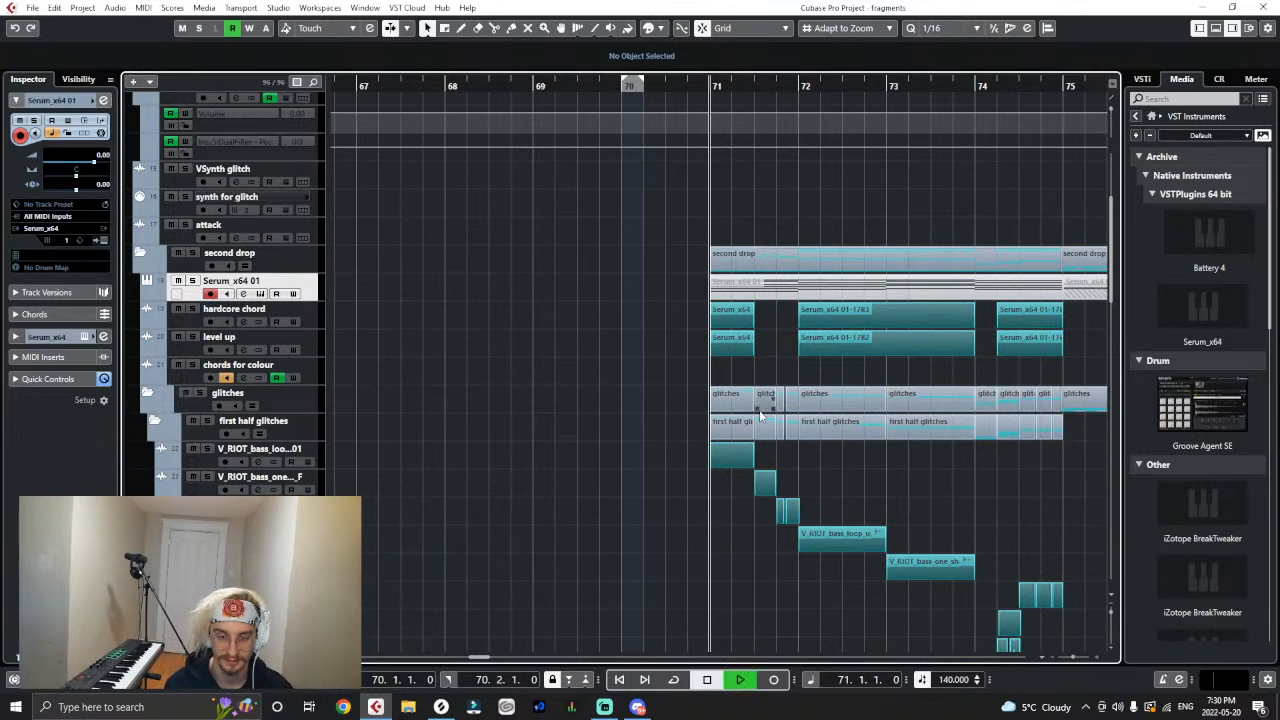
{"action": "key", "text": "space"}
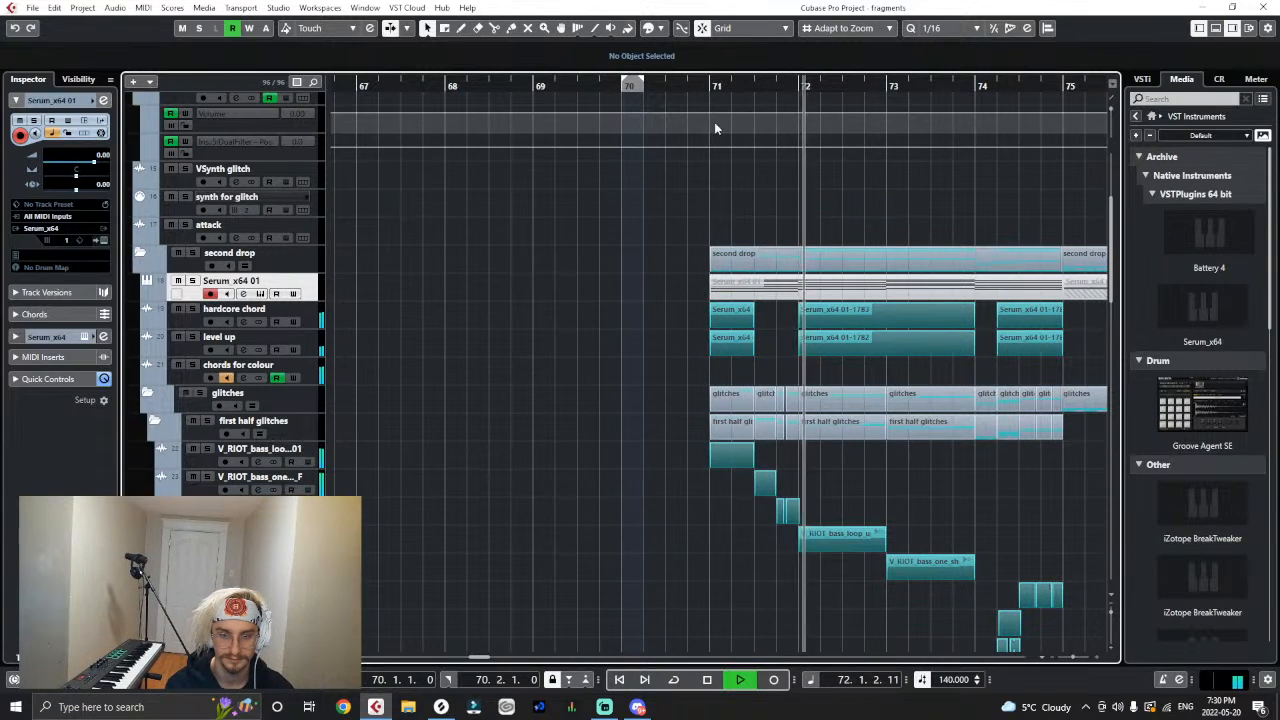
{"action": "key", "text": "space"}
{"action": "scroll", "coordinate": [695, 320], "scroll_direction": "down", "scroll_amount": 10}
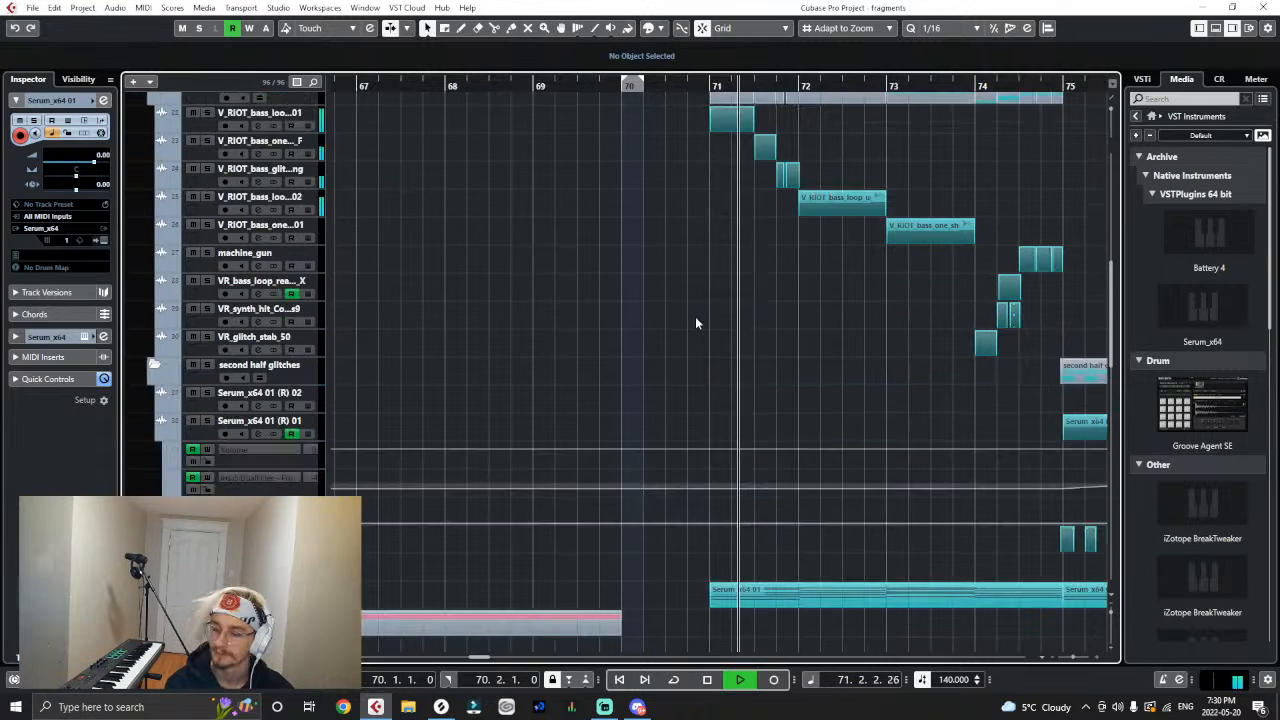
- Play the arrangement from bar 68 through the Pre-Drop section into the scary drop
{"action": "key", "text": "space"}
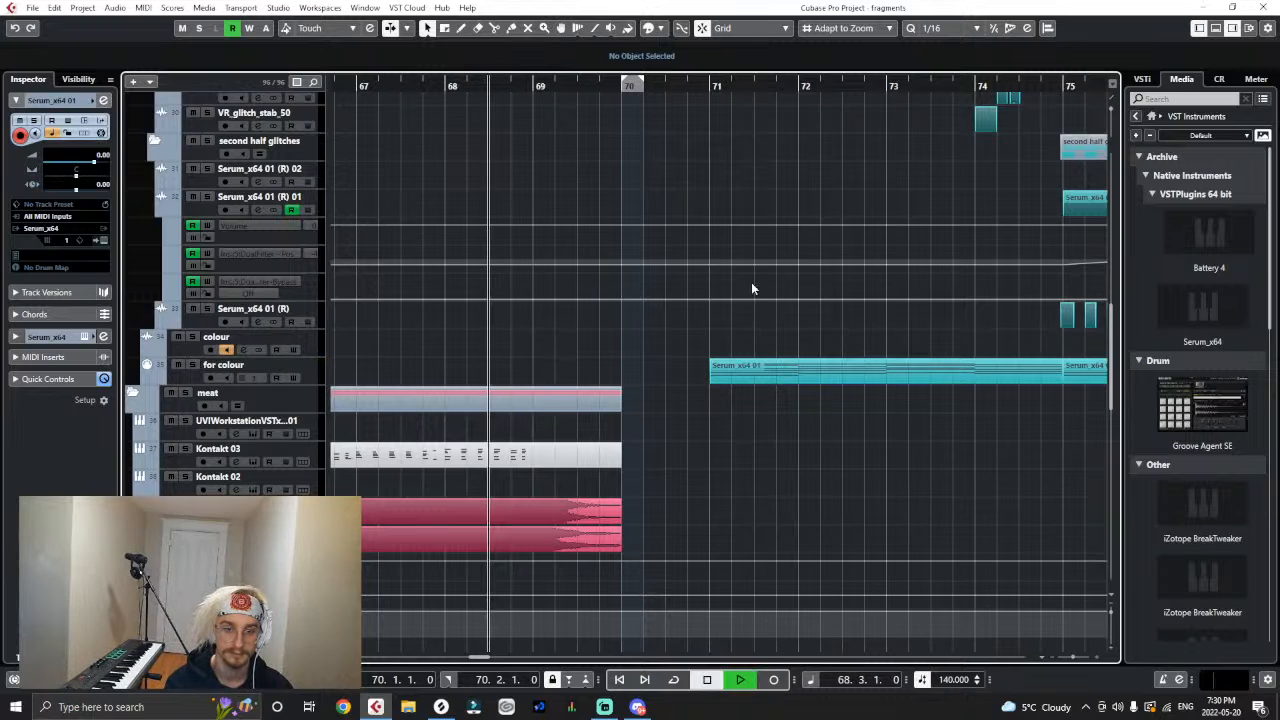
{"action": "scroll", "coordinate": [712, 400], "scroll_direction": "up", "scroll_amount": 3}
{"action": "key", "text": "g"}
{"action": "key", "text": "g"}
{"action": "key", "text": "g"}
{"action": "key", "text": "g"}
{"action": "key", "text": "g"}
{"action": "key", "text": "g"}
{"action": "key", "text": "g"}
{"action": "key", "text": "g"}
{"action": "key", "text": "g"}
{"action": "key", "text": "g"}
{"action": "key", "text": "g"}
{"action": "key", "text": "g"}
{"action": "scroll", "coordinate": [712, 400], "scroll_direction": "up", "scroll_amount": 4}
{"action": "key", "text": "g"}
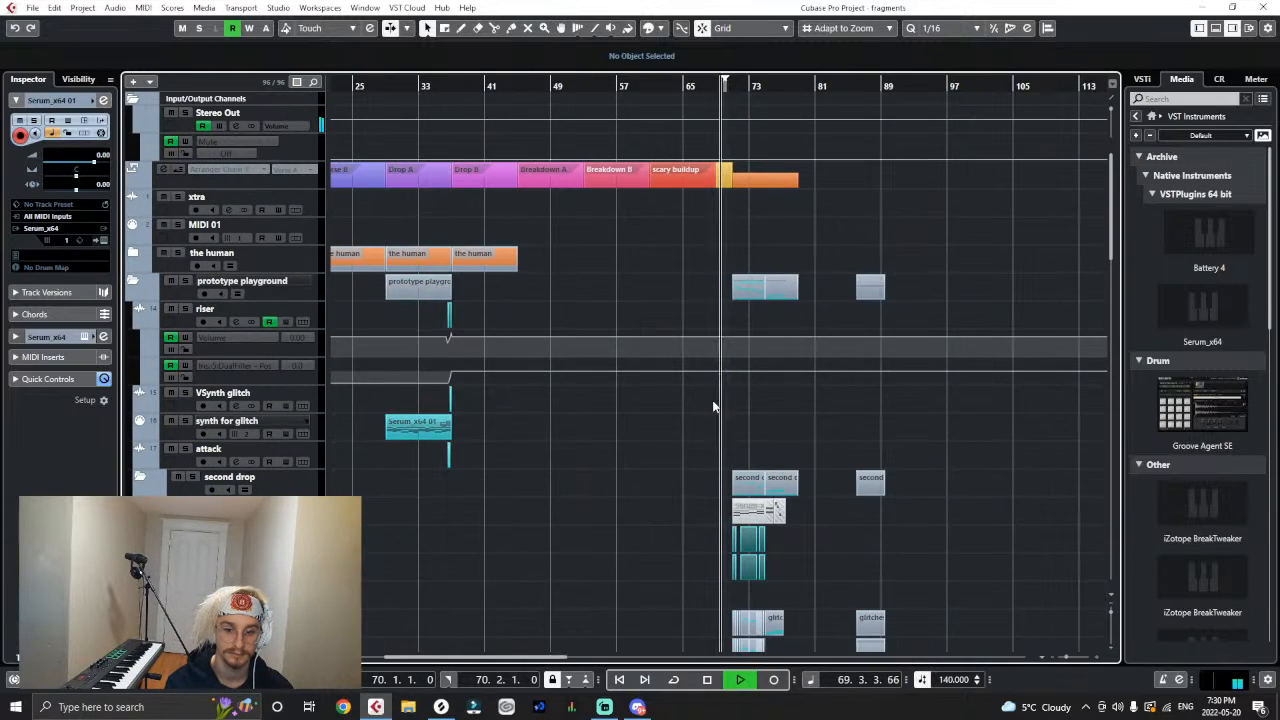
{"action": "key", "text": "h"}
{"action": "key", "text": "h"}
{"action": "key", "text": "h"}
{"action": "key", "text": "h"}
{"action": "key", "text": "h"}
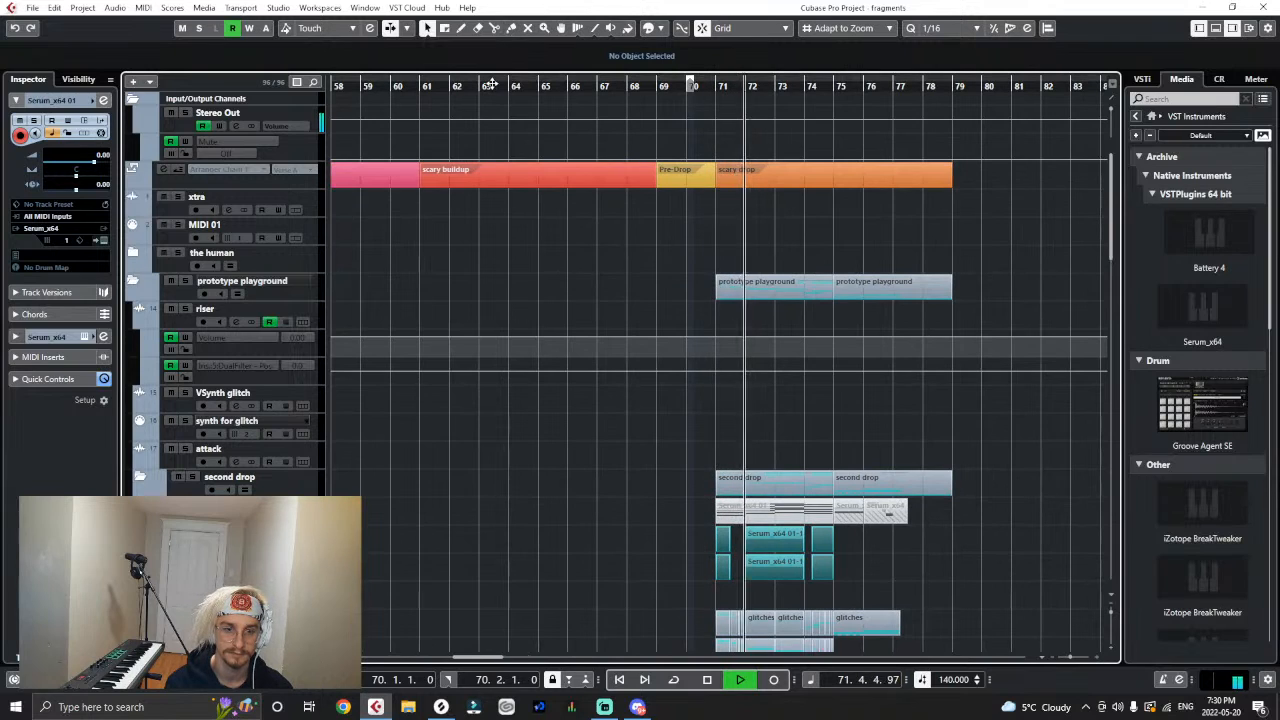
- Stop the playback and set the playback position to bar 55, in the Breakdown B section
{"action": "key", "text": "g"}
{"action": "key", "text": "g"}
{"action": "key", "text": "g"}
{"action": "key", "text": "g"}
{"action": "key", "text": "g"}
{"action": "key", "text": "space"}
{"action": "left_click", "coordinate": [542, 89]}
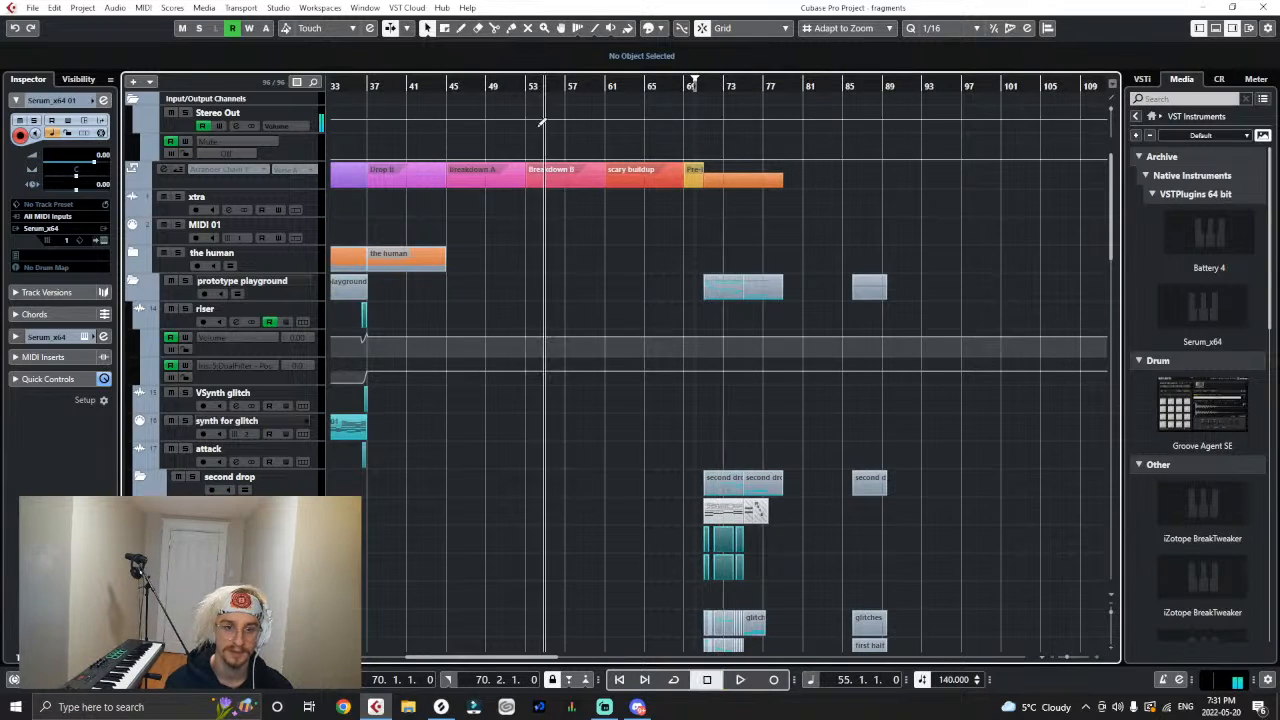
- Hide the craaaay piano track's automation lanes and select the brass, piano and string spic clips of Breakdown B and the scary buildup
{"action": "scroll", "coordinate": [542, 189], "scroll_direction": "down", "scroll_amount": 10}
{"action": "key", "text": "g"}
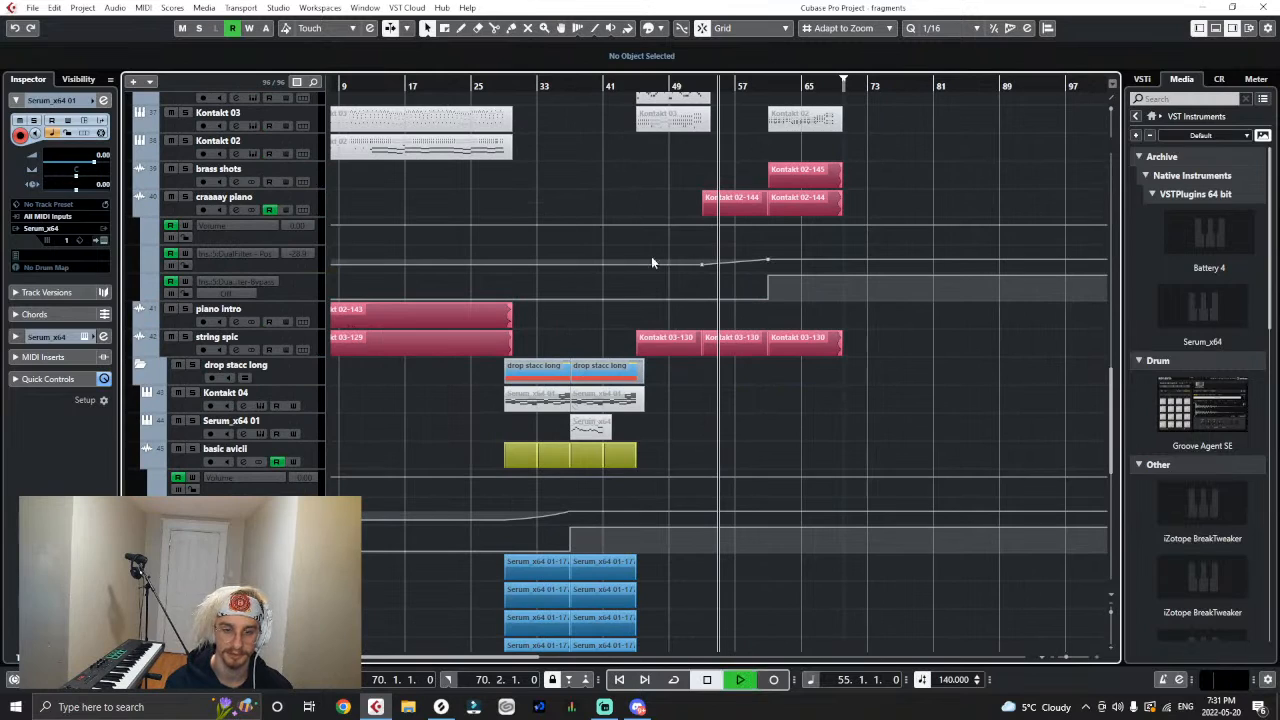
{"action": "left_click", "coordinate": [164, 210]}
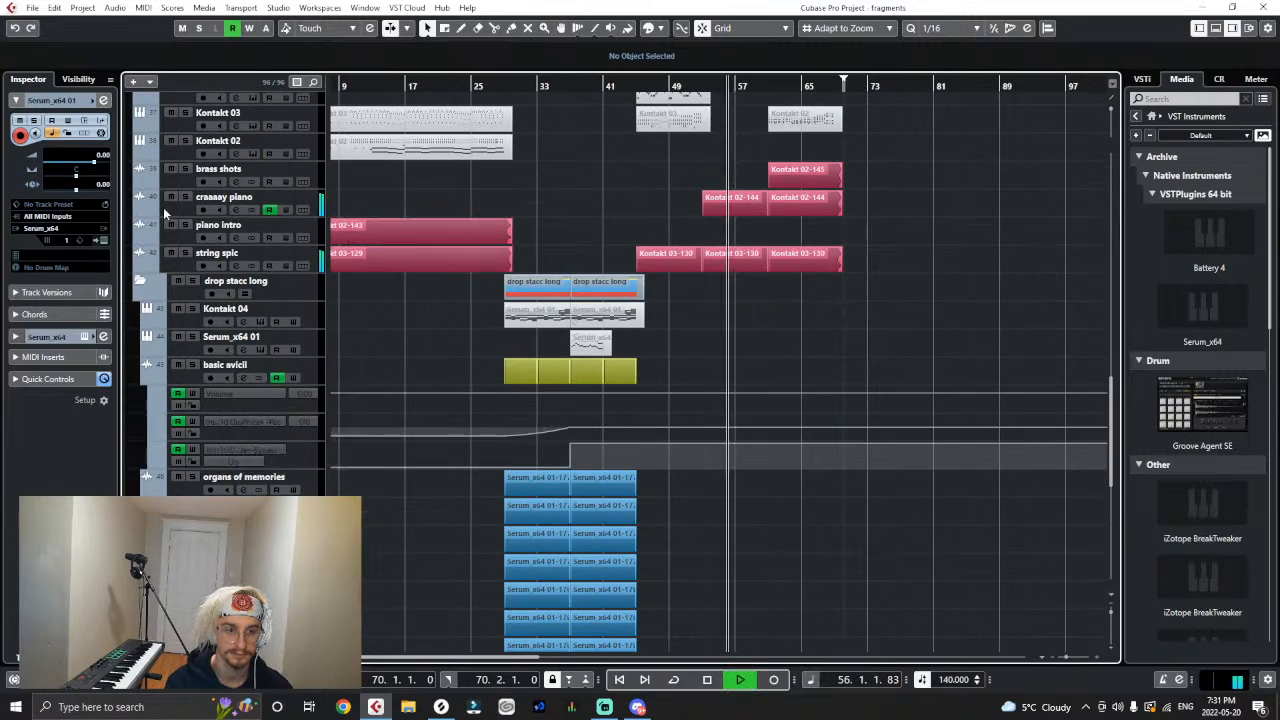
{"action": "left_click_drag", "start_coordinate": [852, 160], "coordinate": [668, 253]}
- Select the clips in the orchestral drums folder and lower their volume together, with the SO_CP_140 bass drum clip at -3.97 dB
{"action": "scroll", "coordinate": [737, 343], "scroll_direction": "down", "scroll_amount": 10}
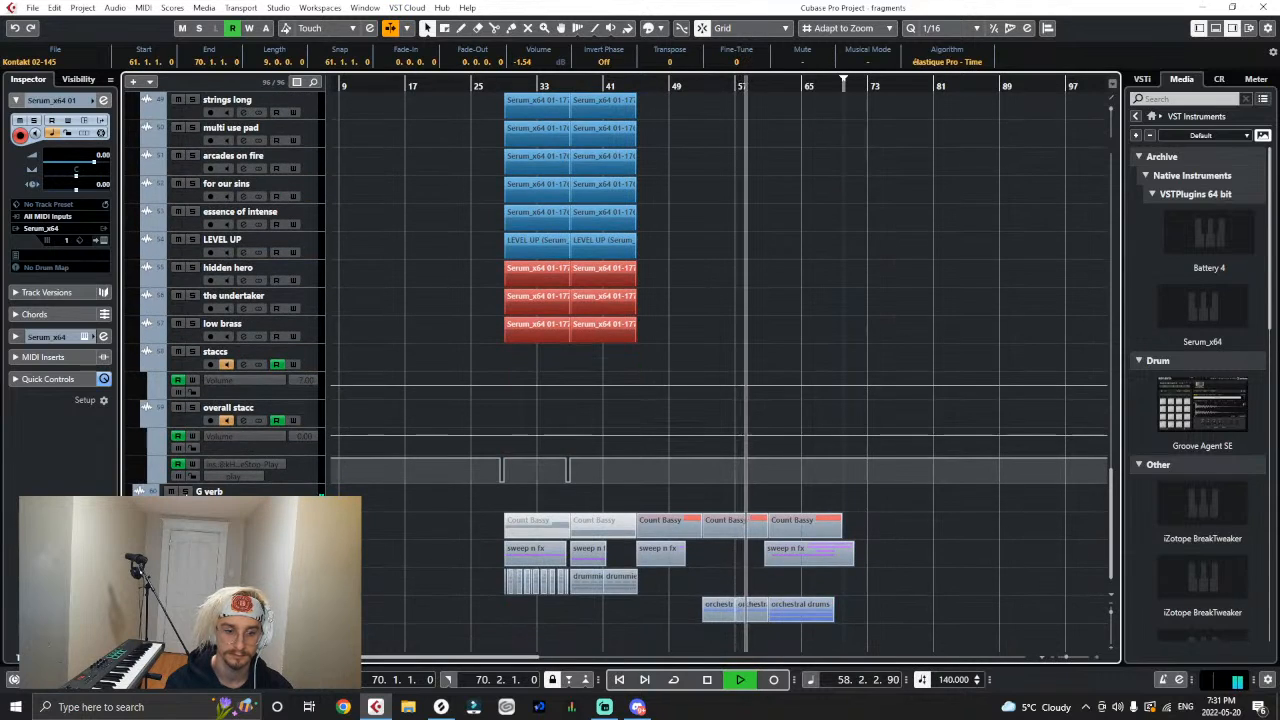
{"action": "scroll", "coordinate": [731, 455], "scroll_direction": "up", "scroll_amount": 5}
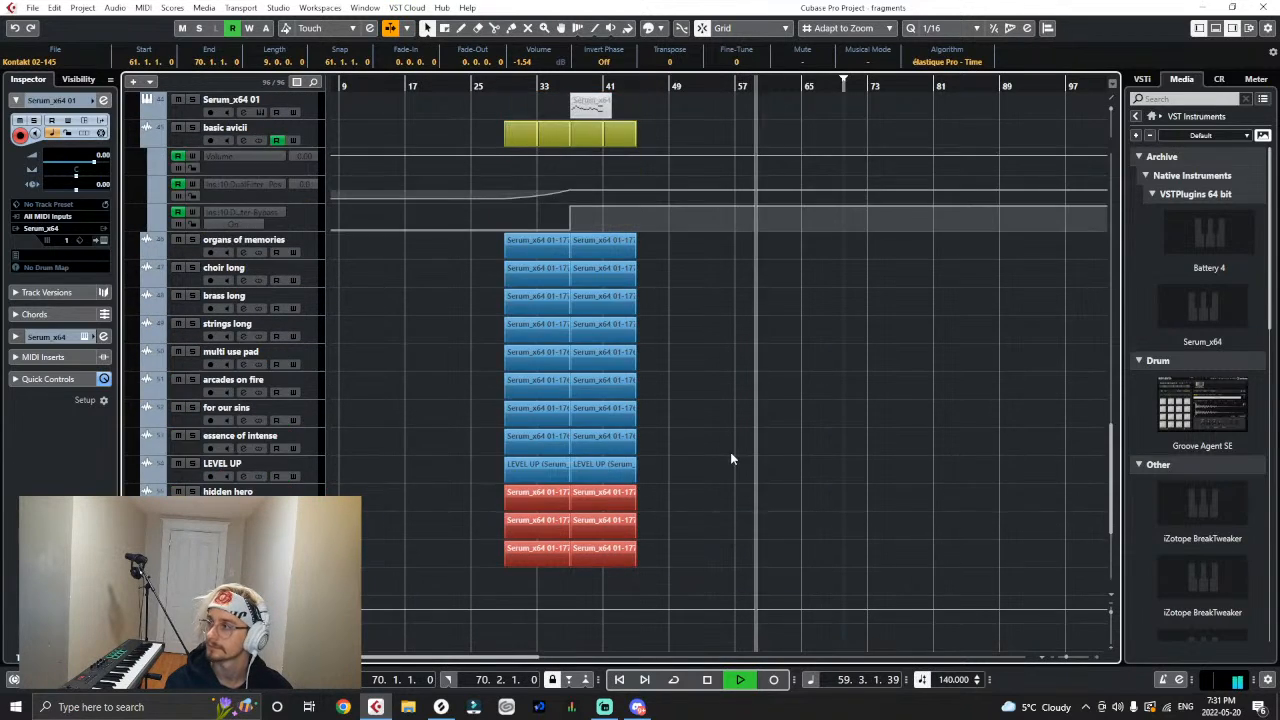
{"action": "scroll", "coordinate": [730, 458], "scroll_direction": "up", "scroll_amount": 5}
{"action": "scroll", "coordinate": [752, 395], "scroll_direction": "up", "scroll_amount": 8}
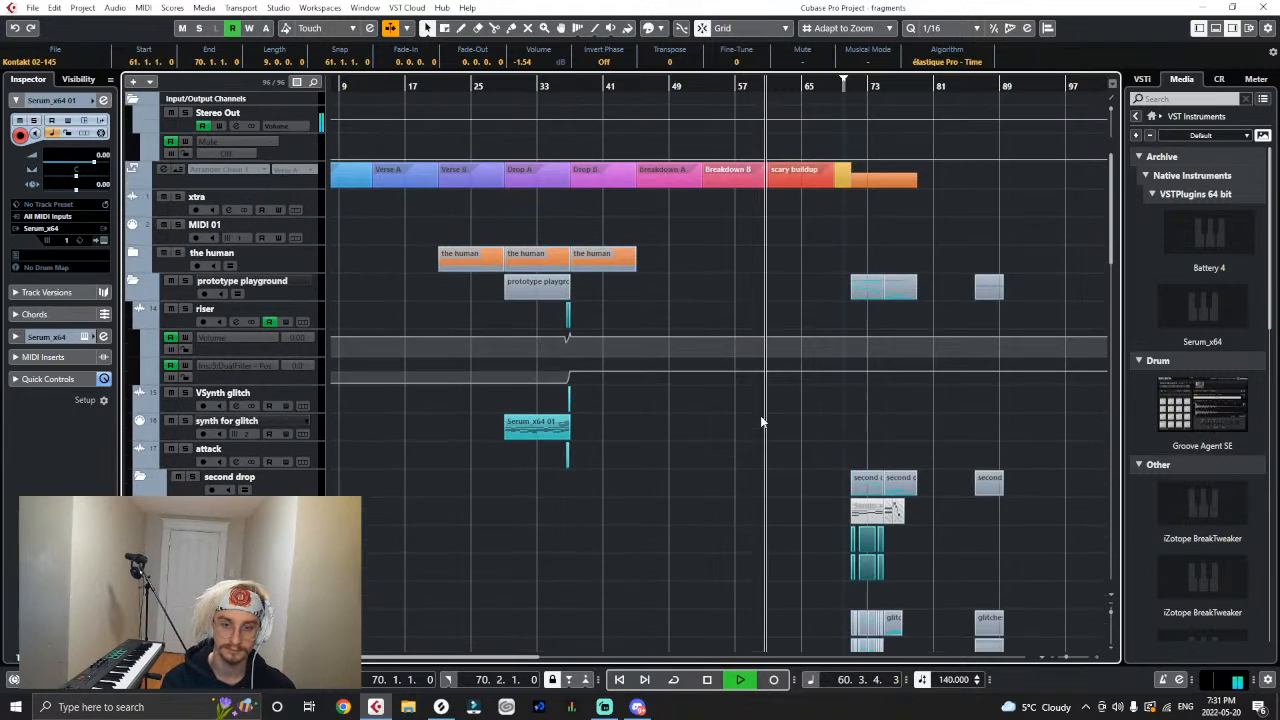
{"action": "scroll", "coordinate": [794, 408], "scroll_direction": "down", "scroll_amount": 10}
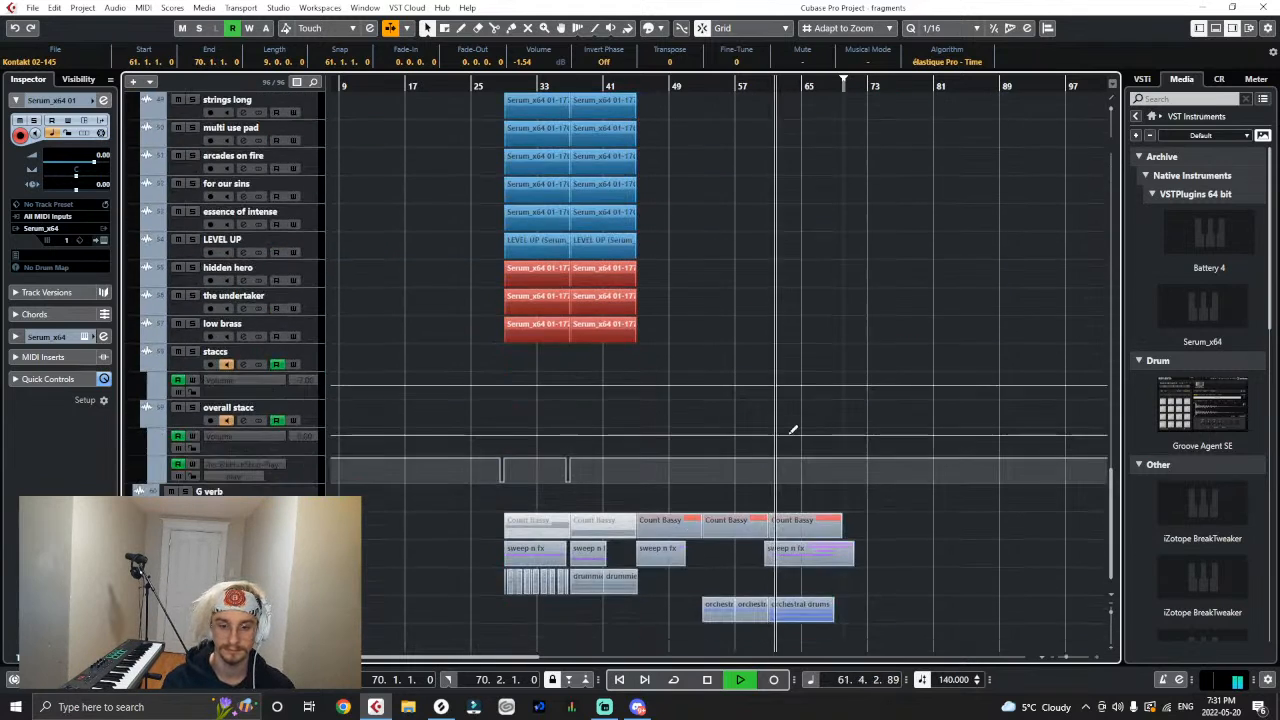
{"action": "scroll", "coordinate": [850, 458], "scroll_direction": "down", "scroll_amount": 3}
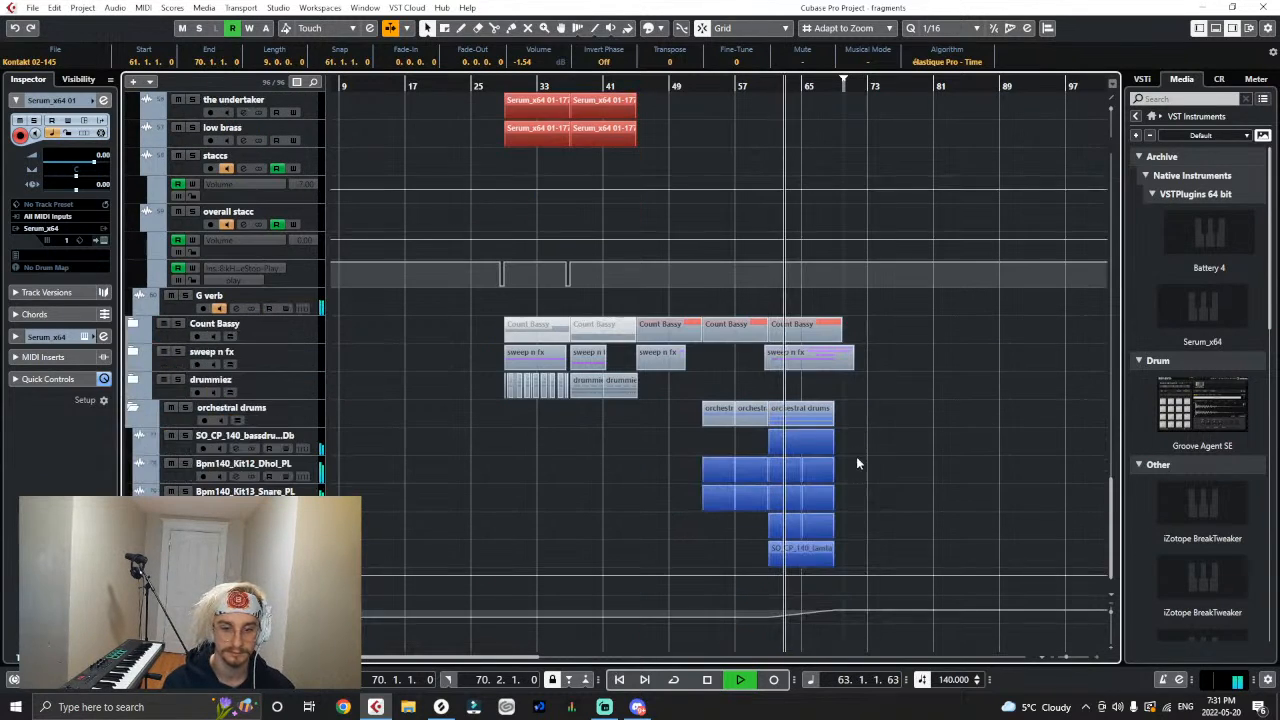
{"action": "left_click_drag", "start_coordinate": [697, 566], "coordinate": [846, 429]}
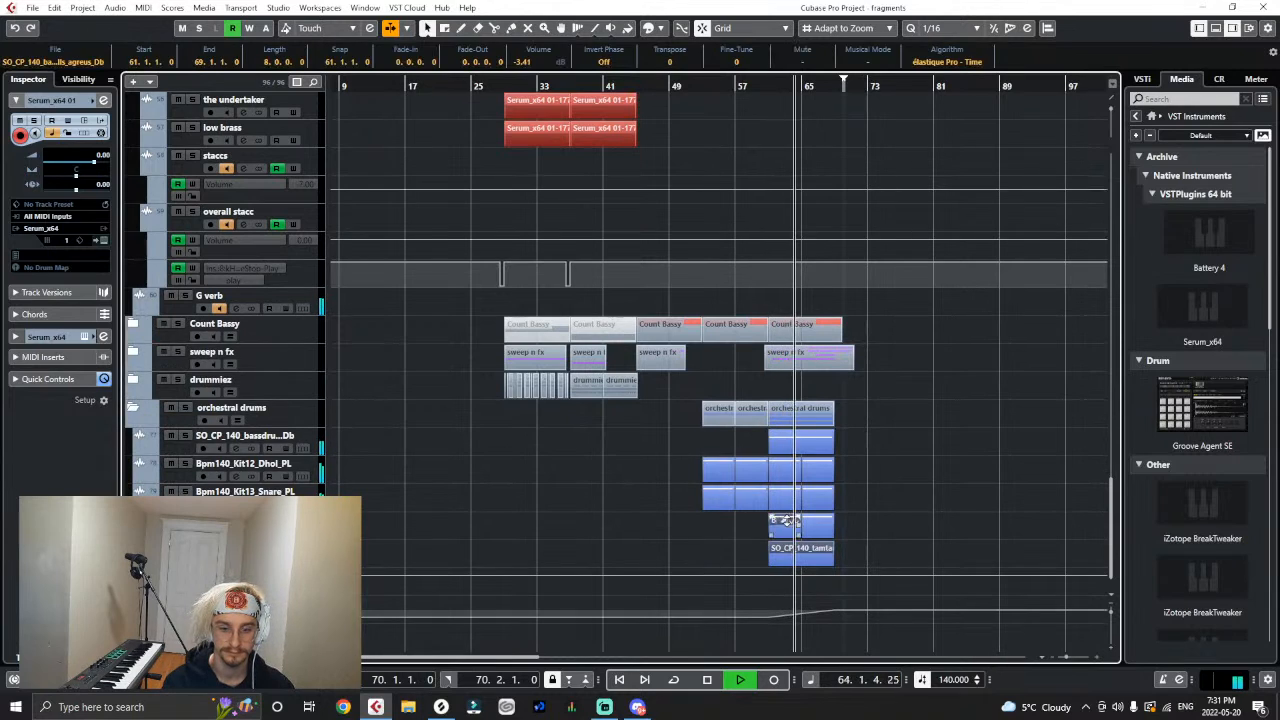
{"action": "left_click_drag", "start_coordinate": [787, 521], "coordinate": [788, 524]}
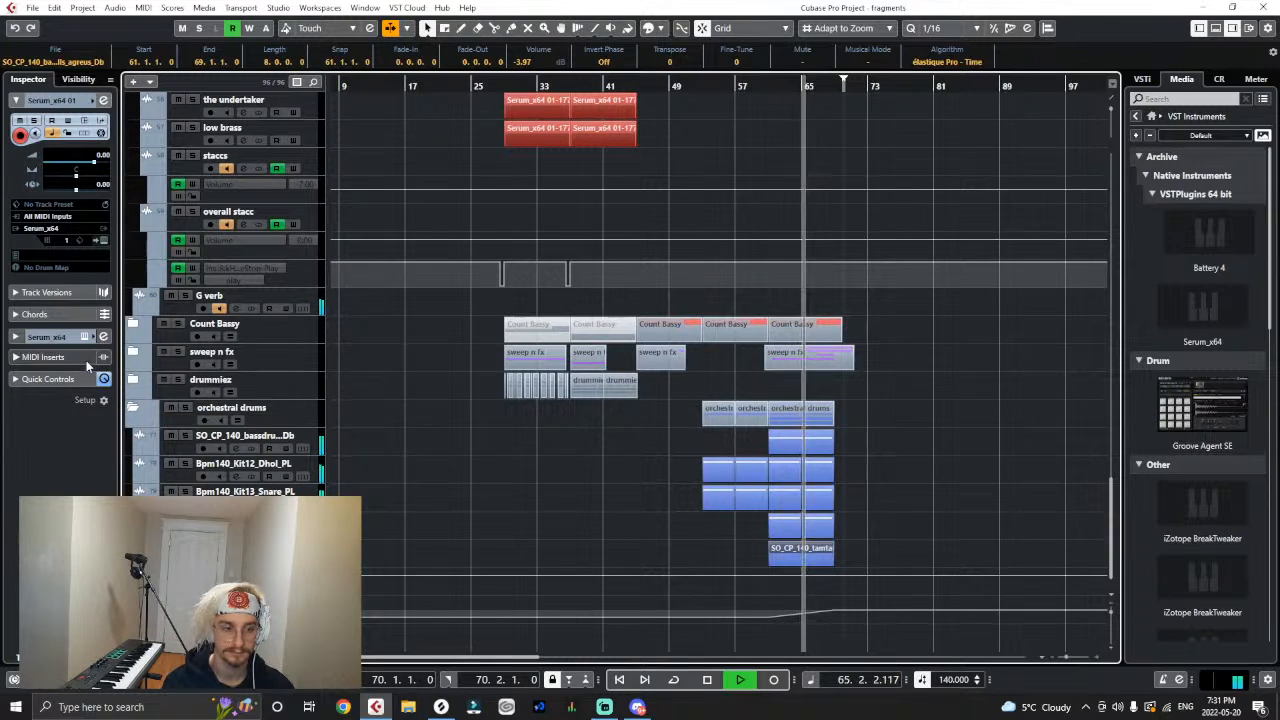
- Expand the sweep n fx folder and lower the buildup's sweep clips together, with KSHMR_Long_Sweep_Up_01-15 at -6.76 dB
{"action": "left_click", "coordinate": [133, 352]}
{"action": "left_click_drag", "start_coordinate": [861, 384], "coordinate": [758, 470]}
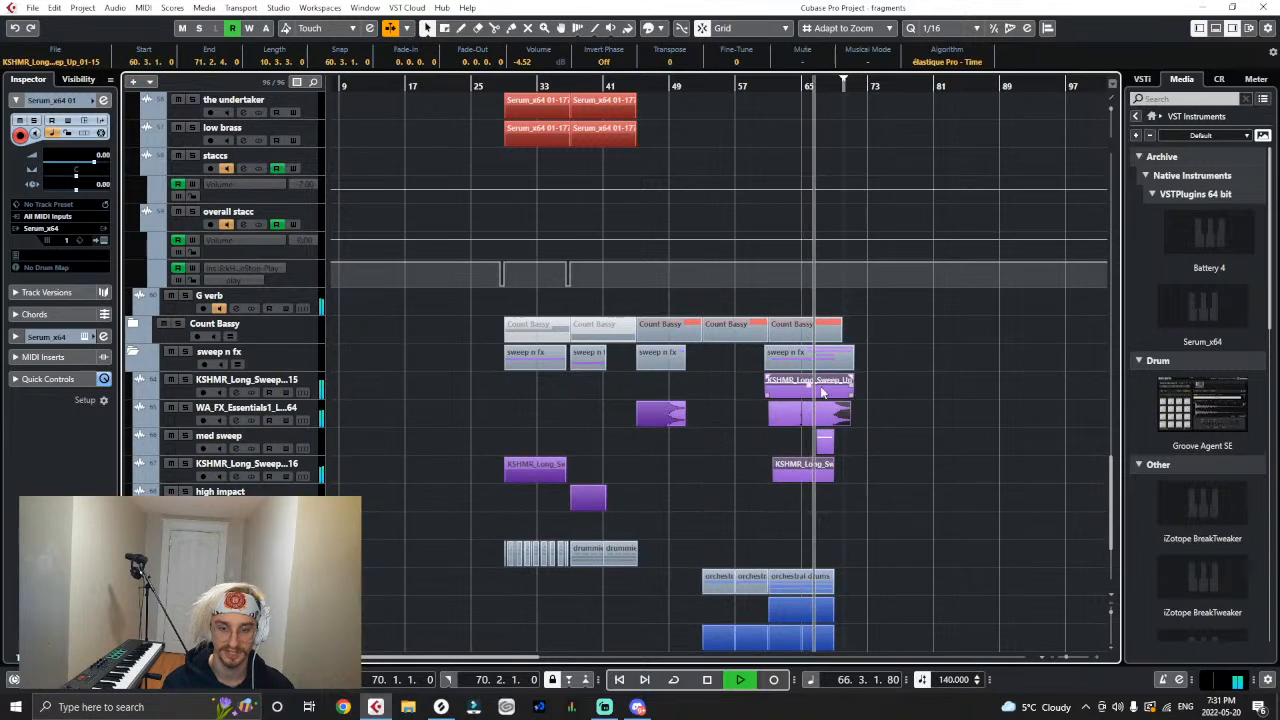
{"action": "left_click_drag", "start_coordinate": [810, 381], "coordinate": [811, 388]}
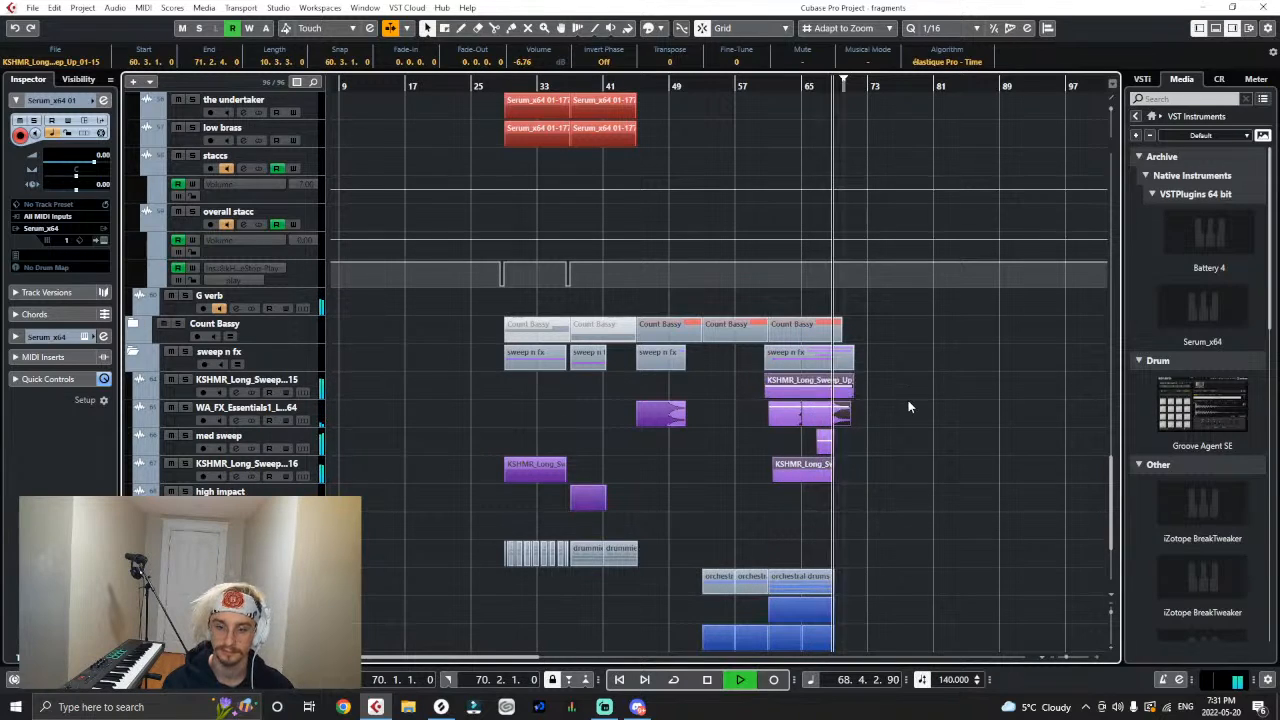
{"action": "left_click", "coordinate": [908, 402]}
- Follow the playback into the second drop's glitches, stop it, and check the Virtual Riot - Heavy Bass Design Vol. 2 pack in the sample library
{"action": "scroll", "coordinate": [880, 444], "scroll_direction": "up", "scroll_amount": 15}
{"action": "key", "text": "h"}
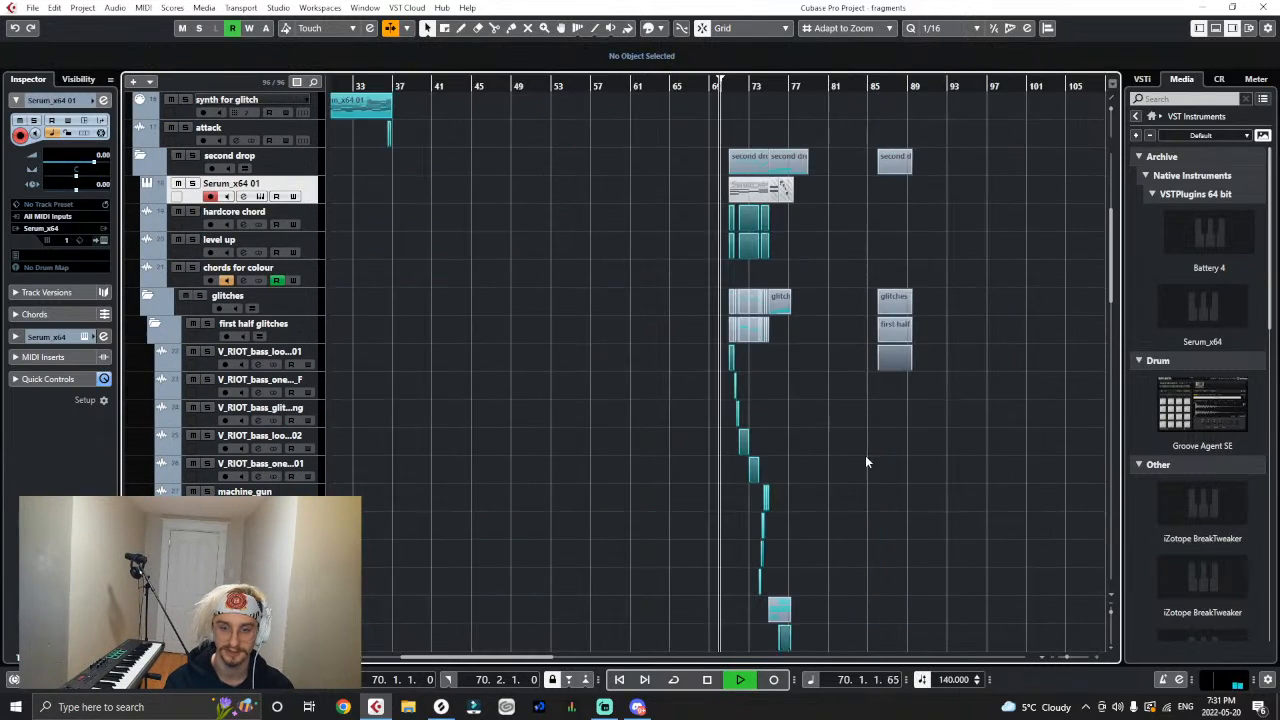
{"action": "key", "text": "h"}
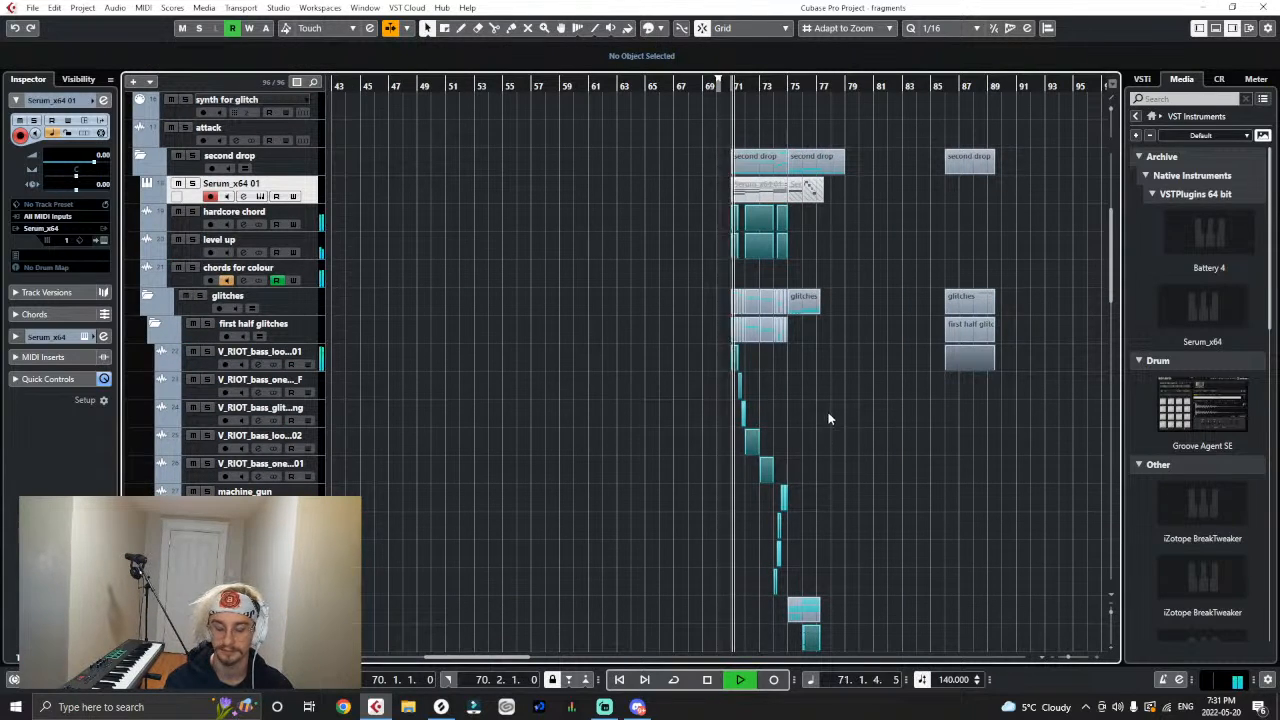
{"action": "scroll", "coordinate": [829, 420], "scroll_direction": "down", "scroll_amount": 4}
{"action": "key", "text": "space"}
{"action": "left_click", "coordinate": [441, 707]}
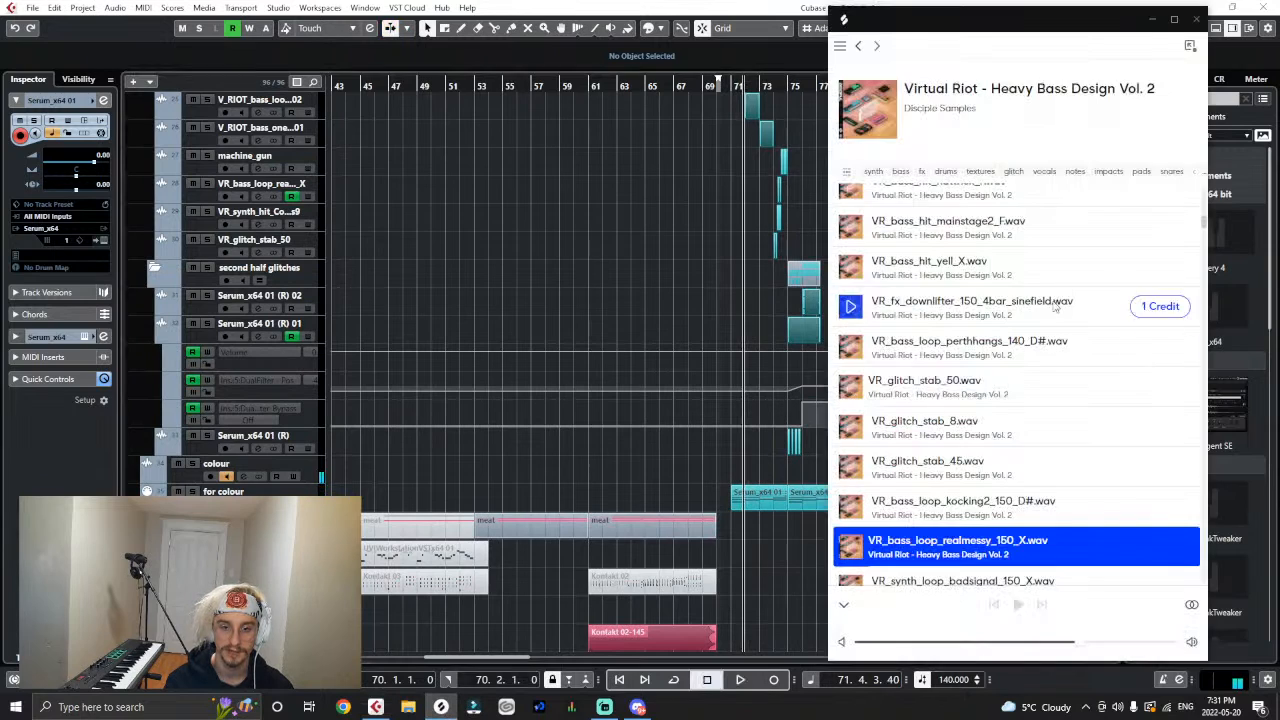
{"action": "left_click", "coordinate": [1153, 19]}
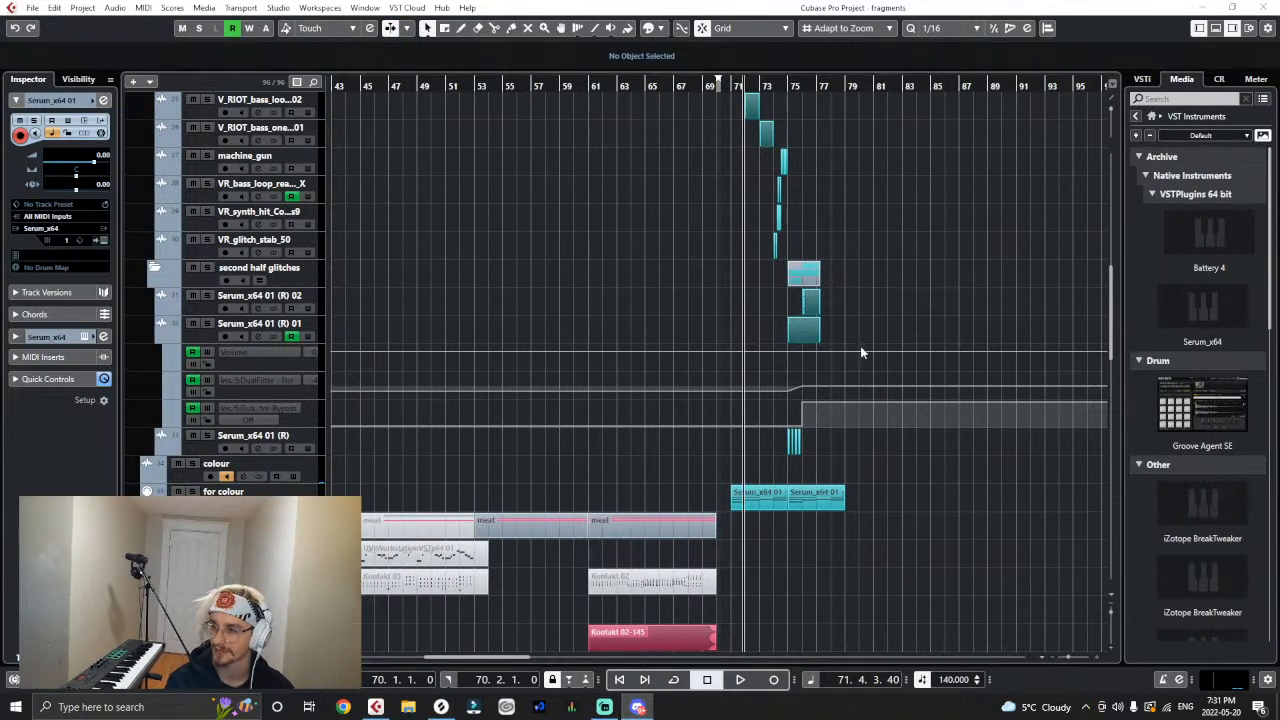
- Collapse the first half glitches folder and hide the automation lanes of the Serum_x64 01 (R) 01 track, leaving no track soloed
{"action": "scroll", "coordinate": [860, 352], "scroll_direction": "up", "scroll_amount": 6}
{"action": "left_click", "coordinate": [193, 296]}
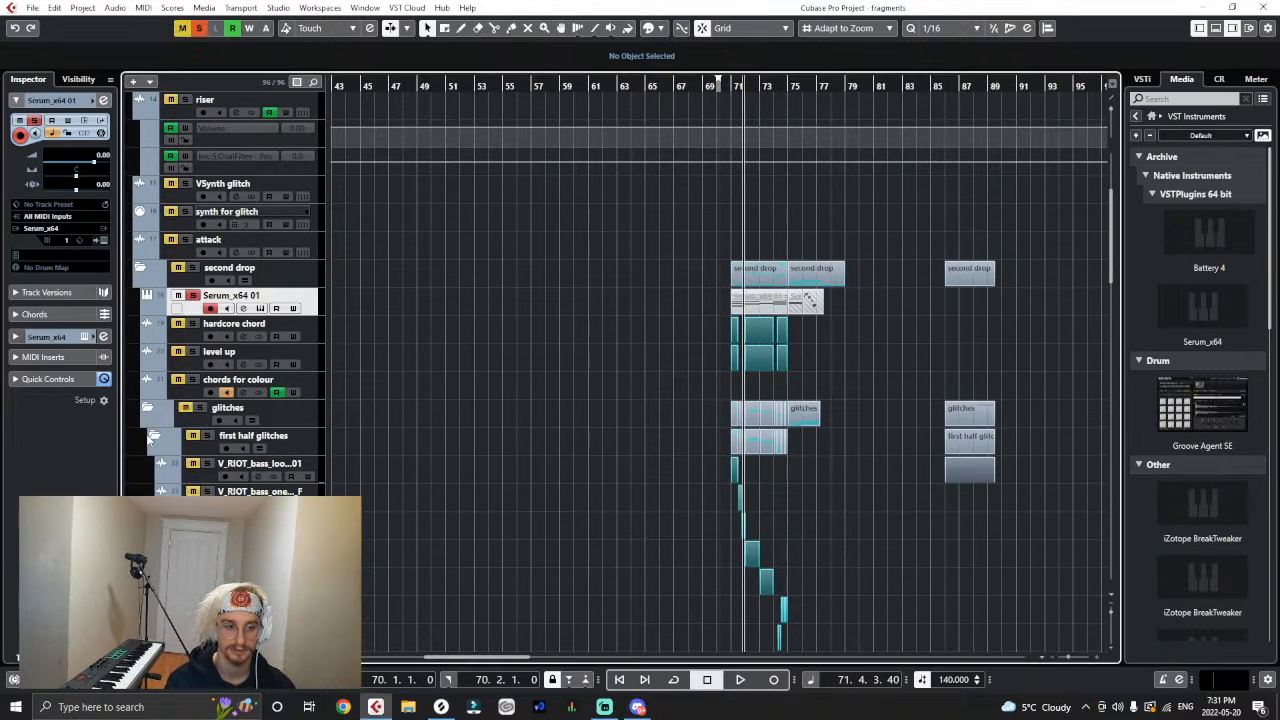
{"action": "left_click", "coordinate": [155, 437]}
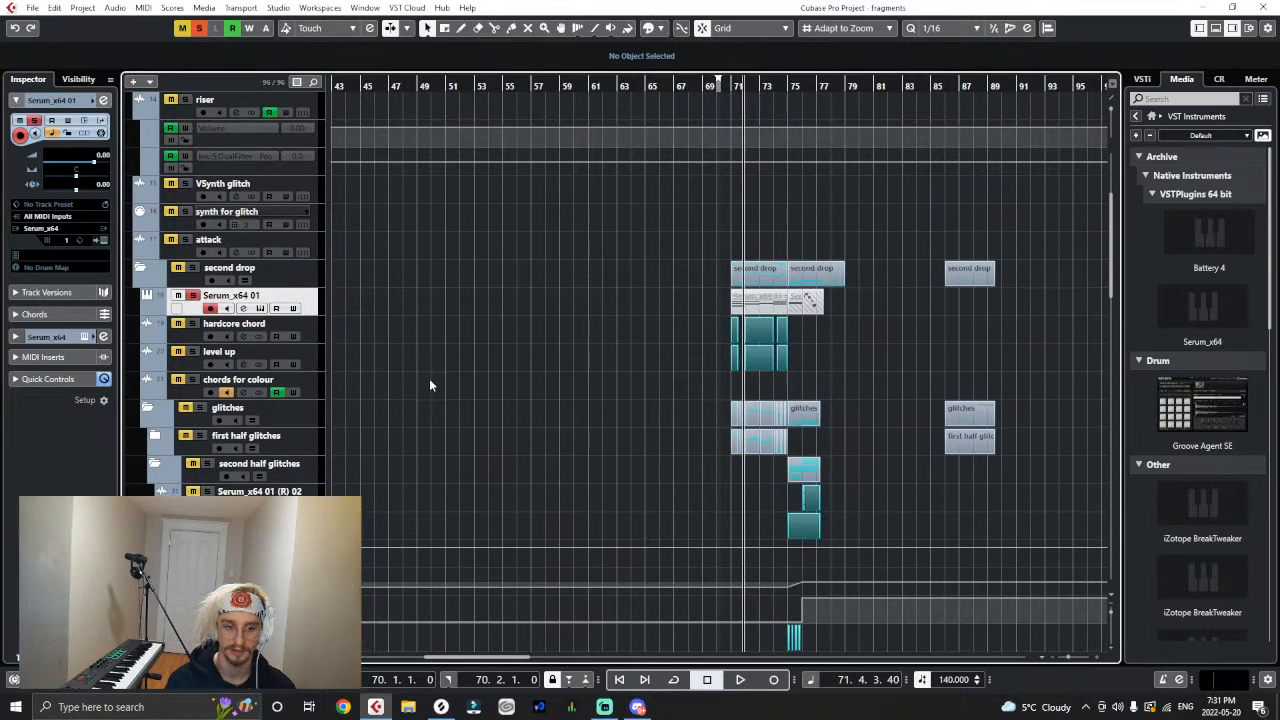
{"action": "left_click", "coordinate": [199, 29]}
{"action": "scroll", "coordinate": [968, 366], "scroll_direction": "down", "scroll_amount": 3}
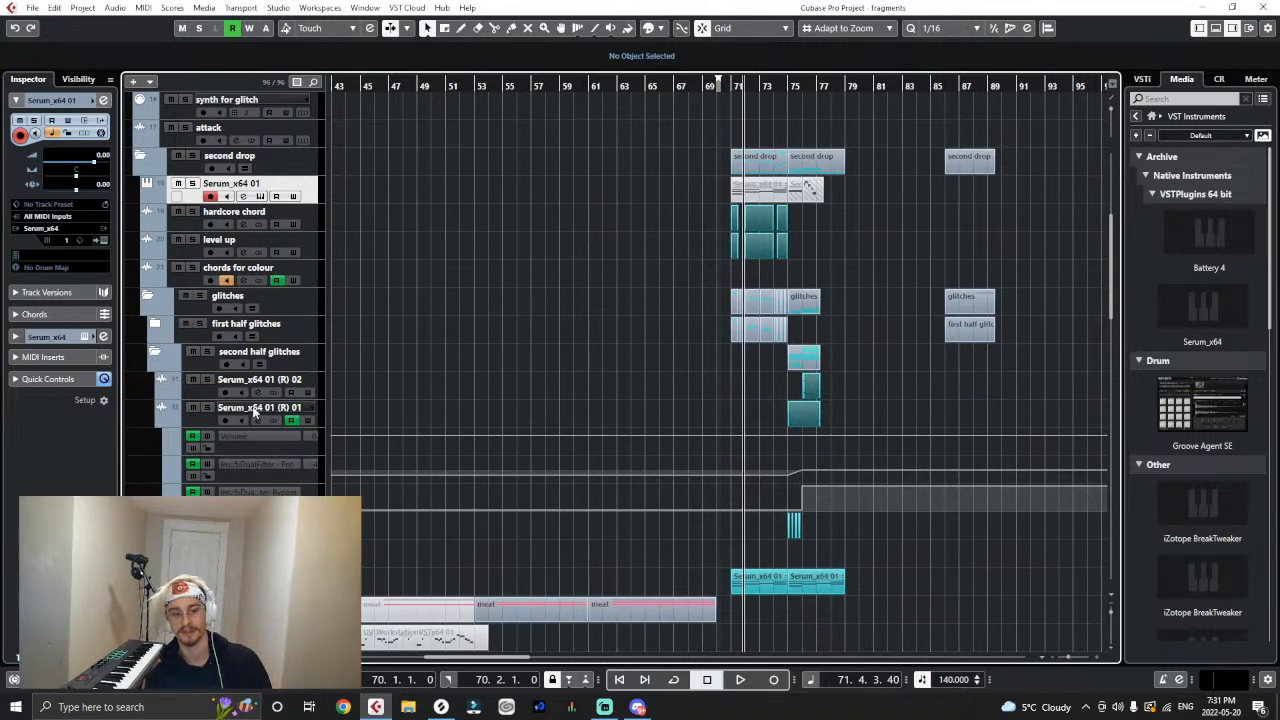
{"action": "left_click", "coordinate": [161, 419]}
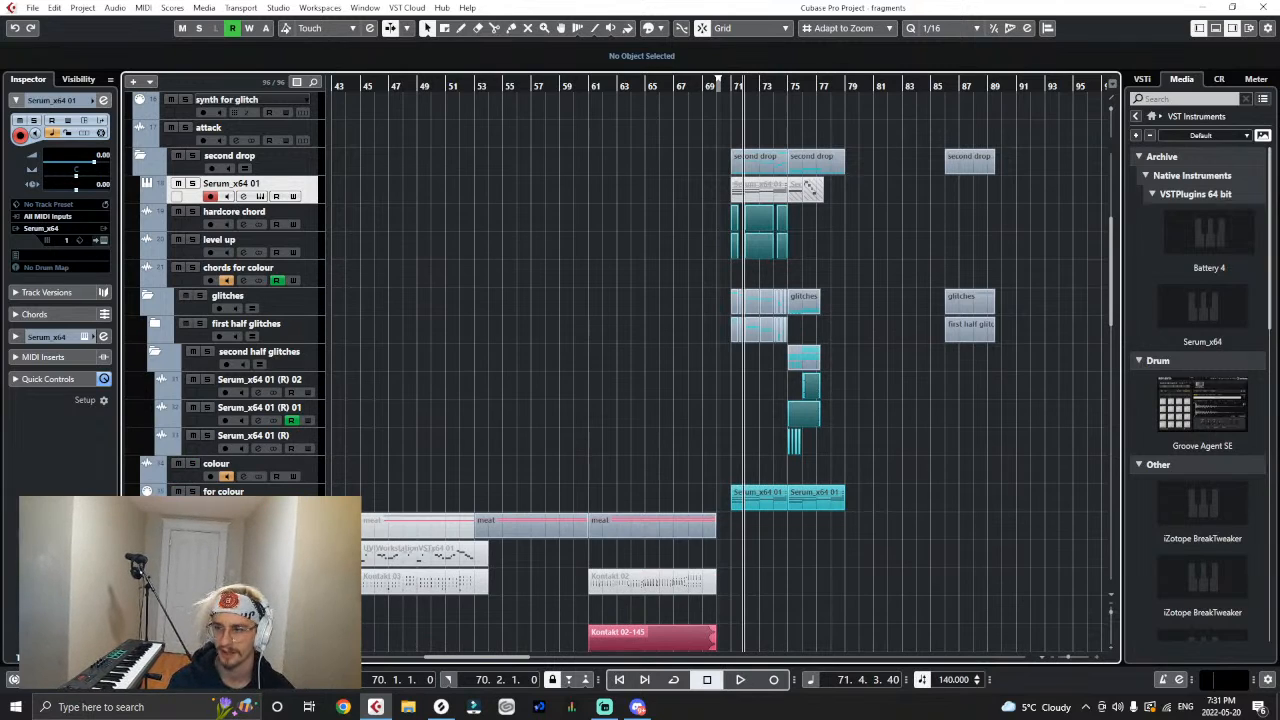
- Import the squeet_growl_bass_D_flat sample into the second half glitches folder, copying the file to the working directory
{"action": "key", "text": "alt+Tab"}
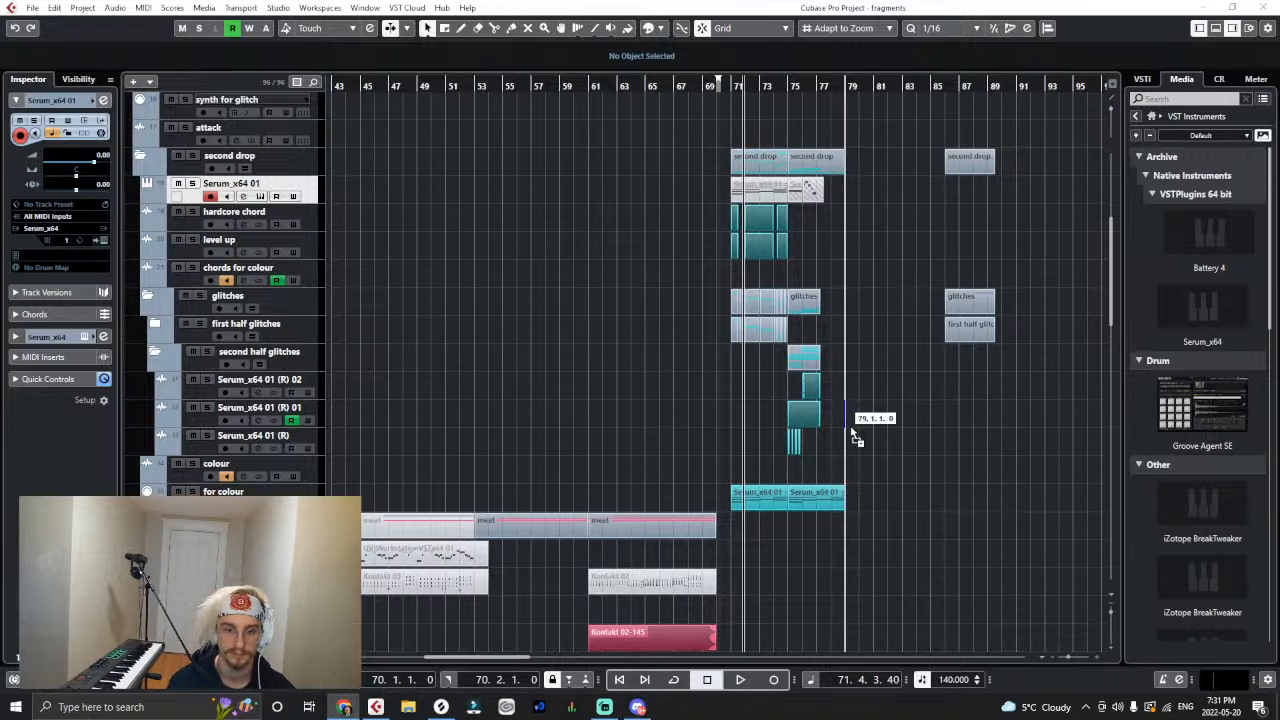
{"action": "left_click_drag", "start_coordinate": [855, 437], "coordinate": [322, 377]}
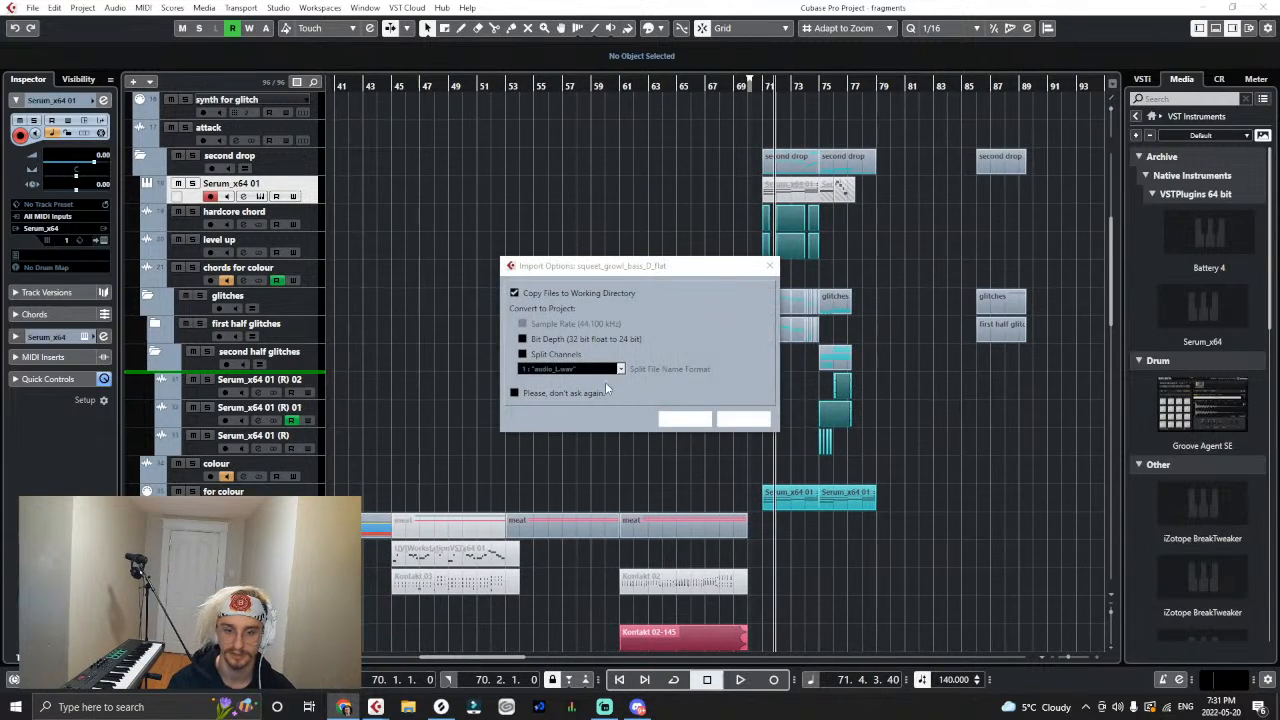
{"action": "left_click", "coordinate": [685, 419]}
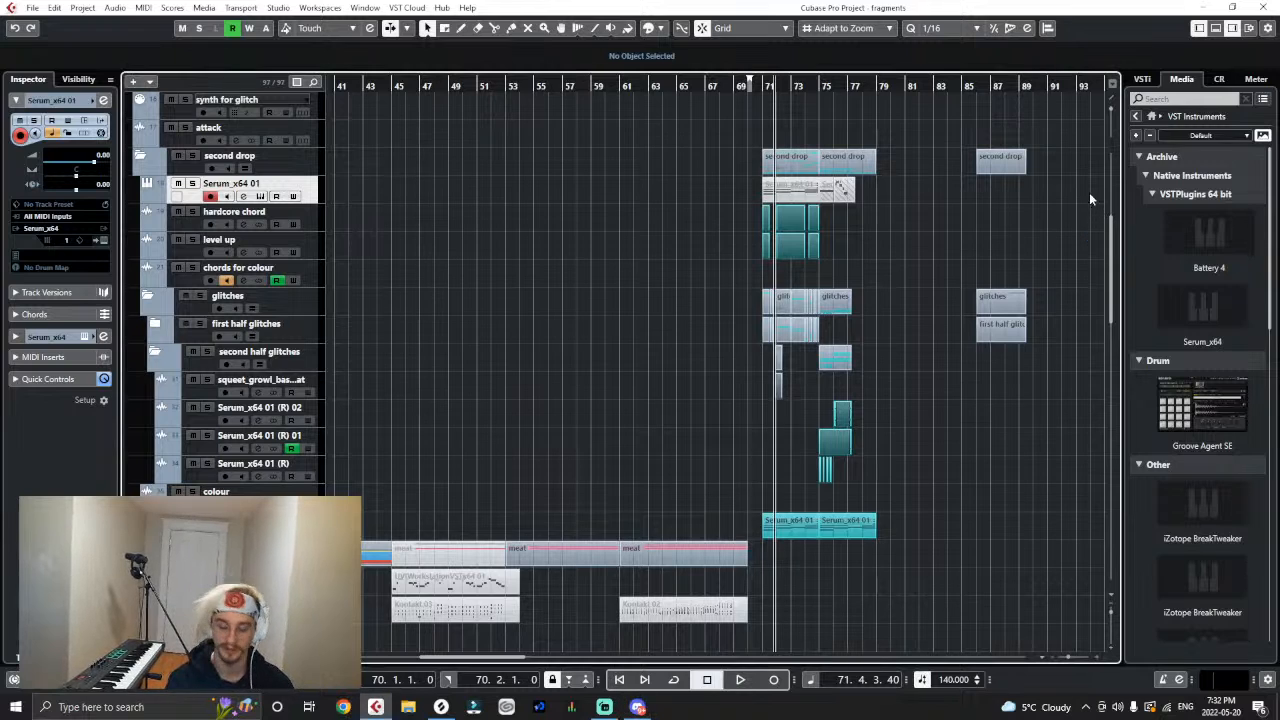
- Move the squeet_growl_bass_D_flat clip to start at bar 77 and set its volume to -2.74 dB
{"action": "key", "text": "h"}
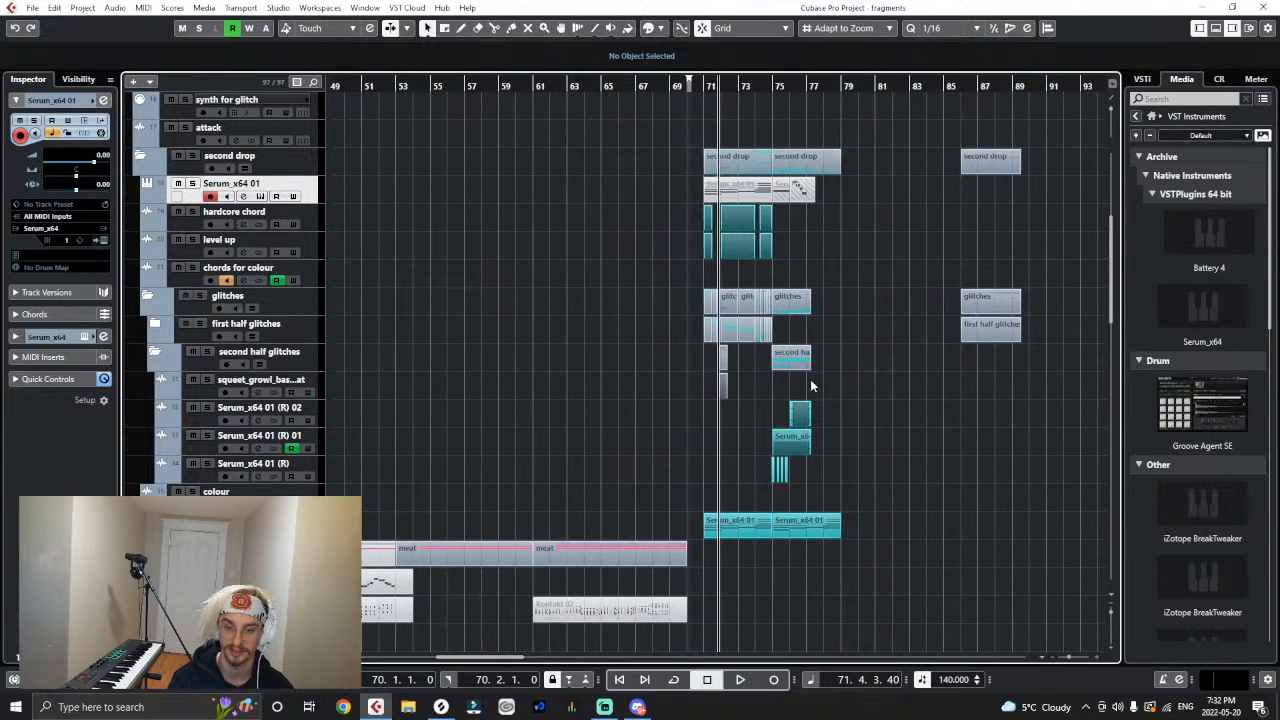
{"action": "left_click_drag", "start_coordinate": [723, 389], "coordinate": [814, 389]}
{"action": "key", "text": "h"}
{"action": "key", "text": "h"}
{"action": "key", "text": "h"}
{"action": "key", "text": "h"}
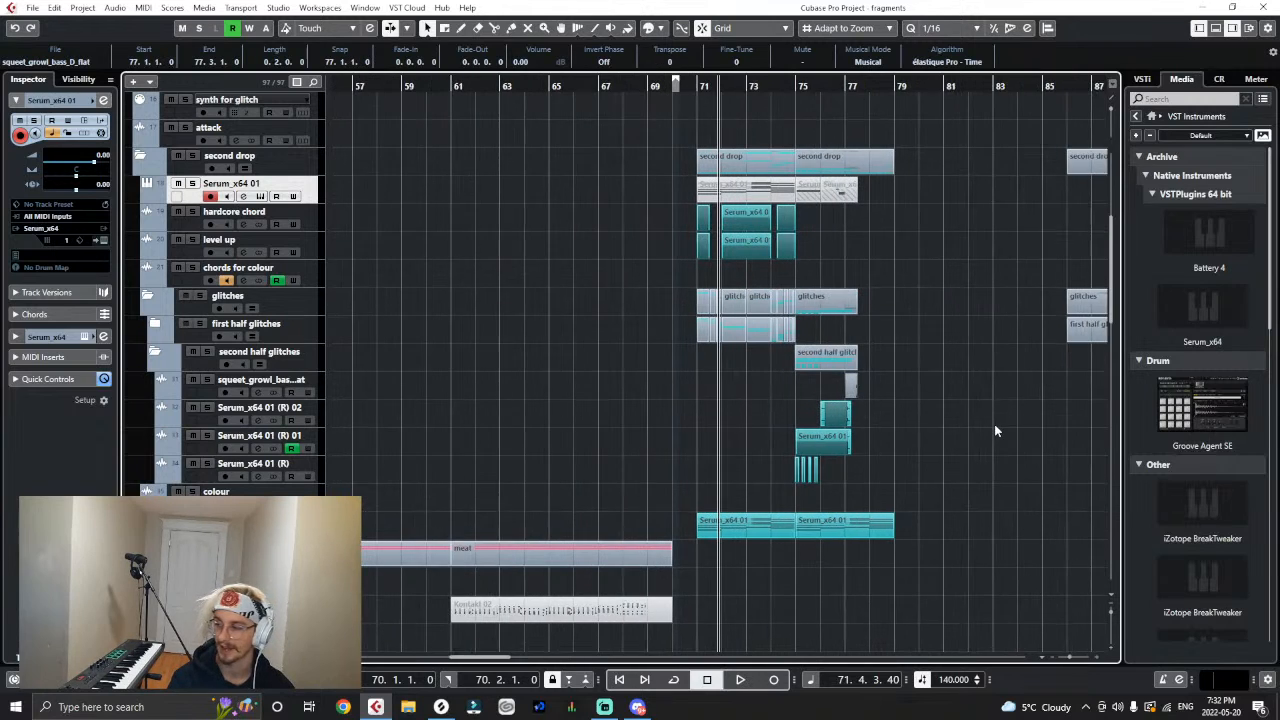
{"action": "key", "text": "h"}
{"action": "key", "text": "h"}
{"action": "key", "text": "h"}
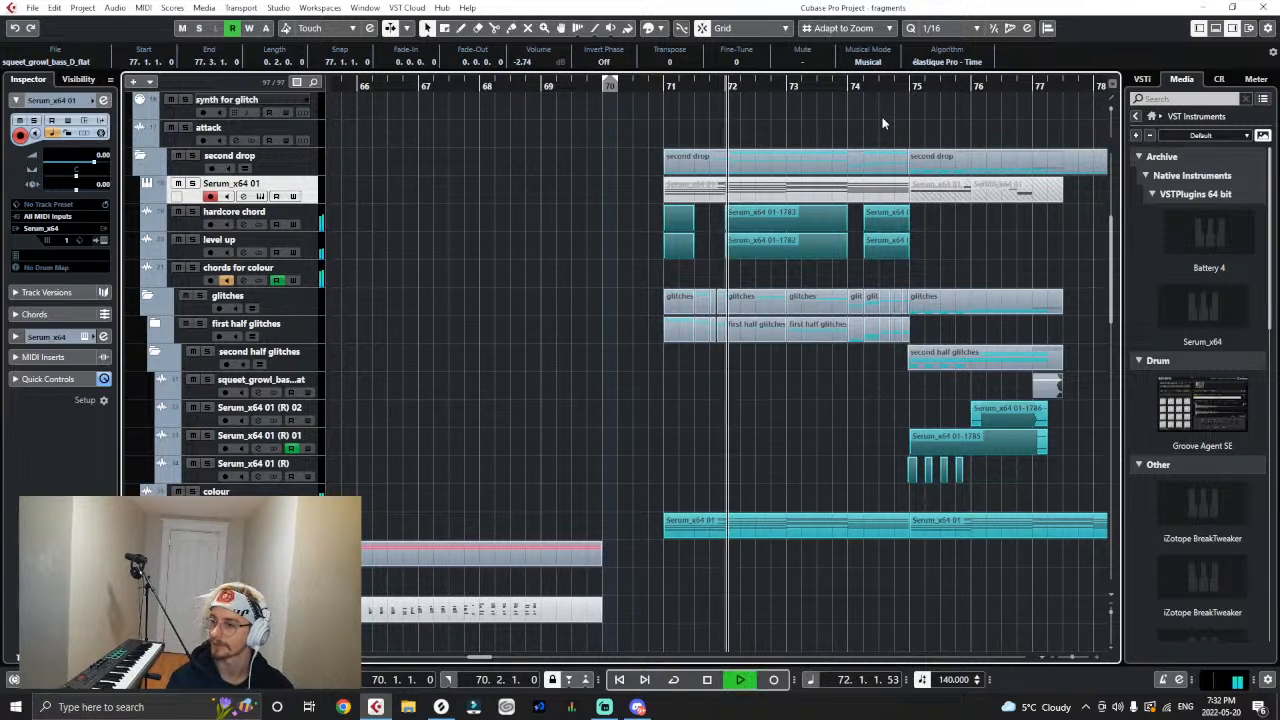
- Play the second drop through to the end of the growl bass clip, following the playback, and stop
{"action": "scroll", "coordinate": [936, 224], "scroll_direction": "up", "scroll_amount": 1}
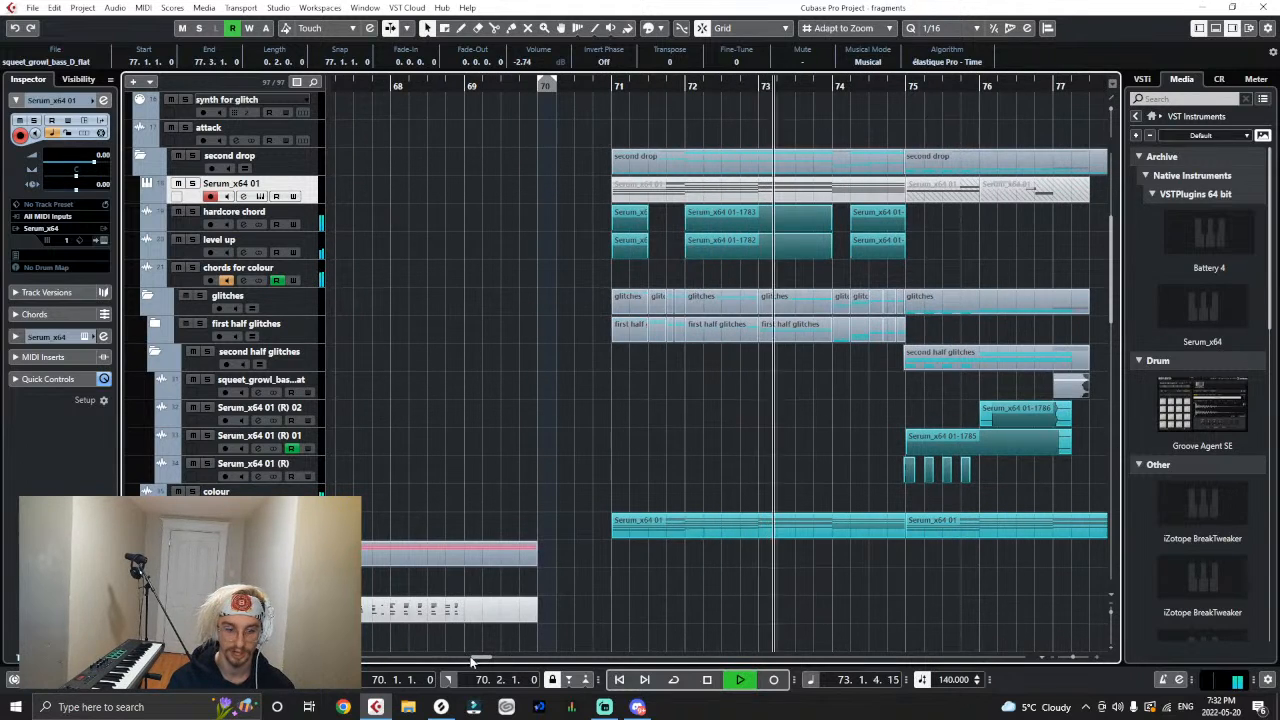
{"action": "left_click_drag", "start_coordinate": [474, 657], "coordinate": [479, 659]}
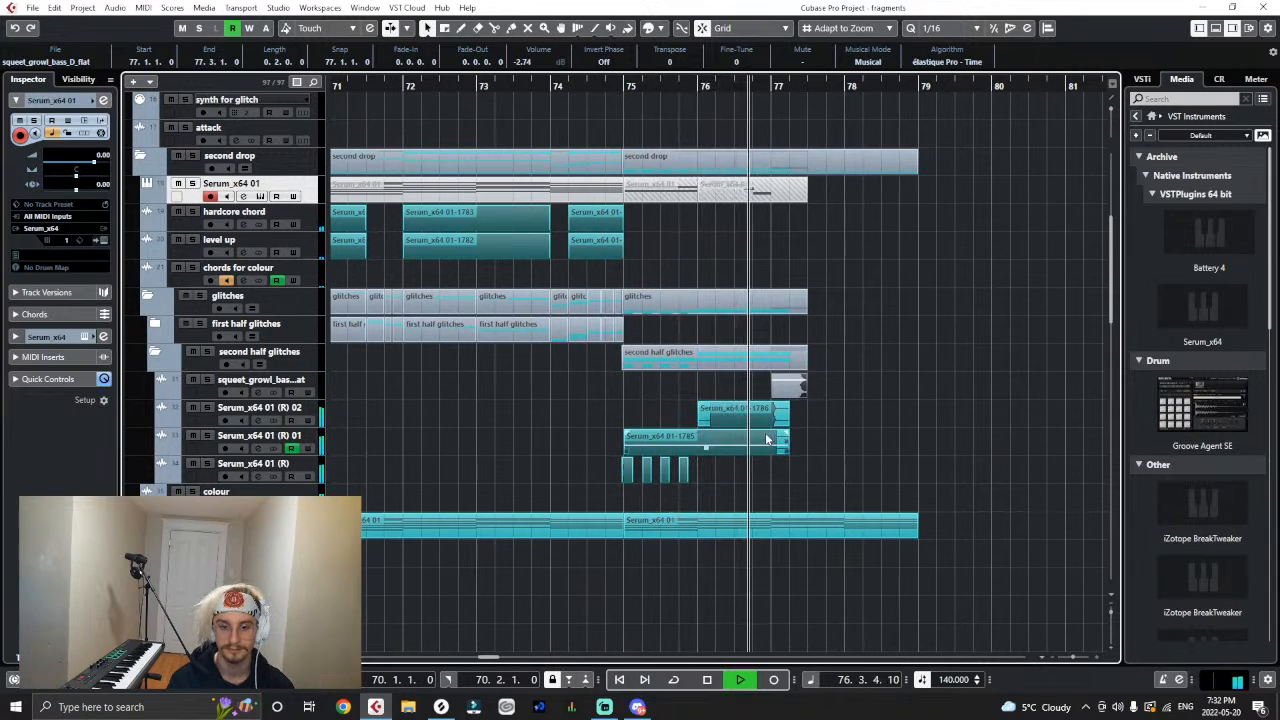
{"action": "key", "text": "space"}
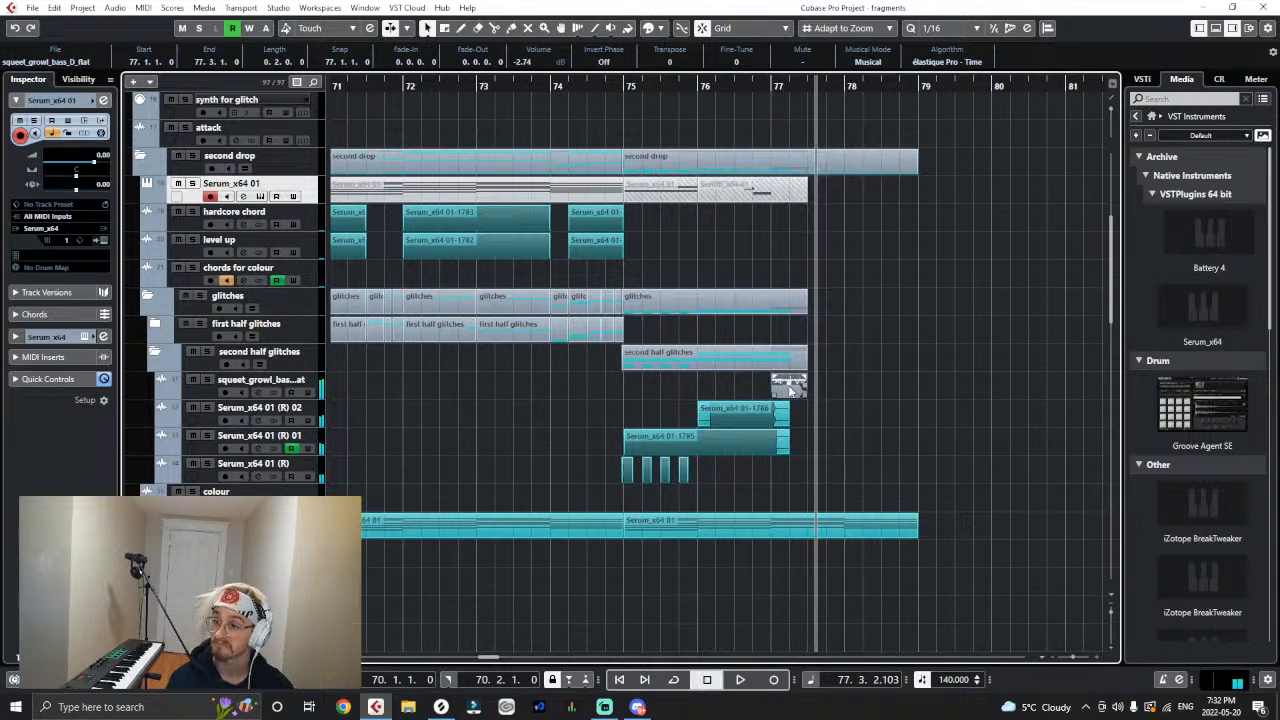
- Reverse the audio of the squeet_growl_bass_D_flat clip at bar 77
{"action": "key", "text": "h"}
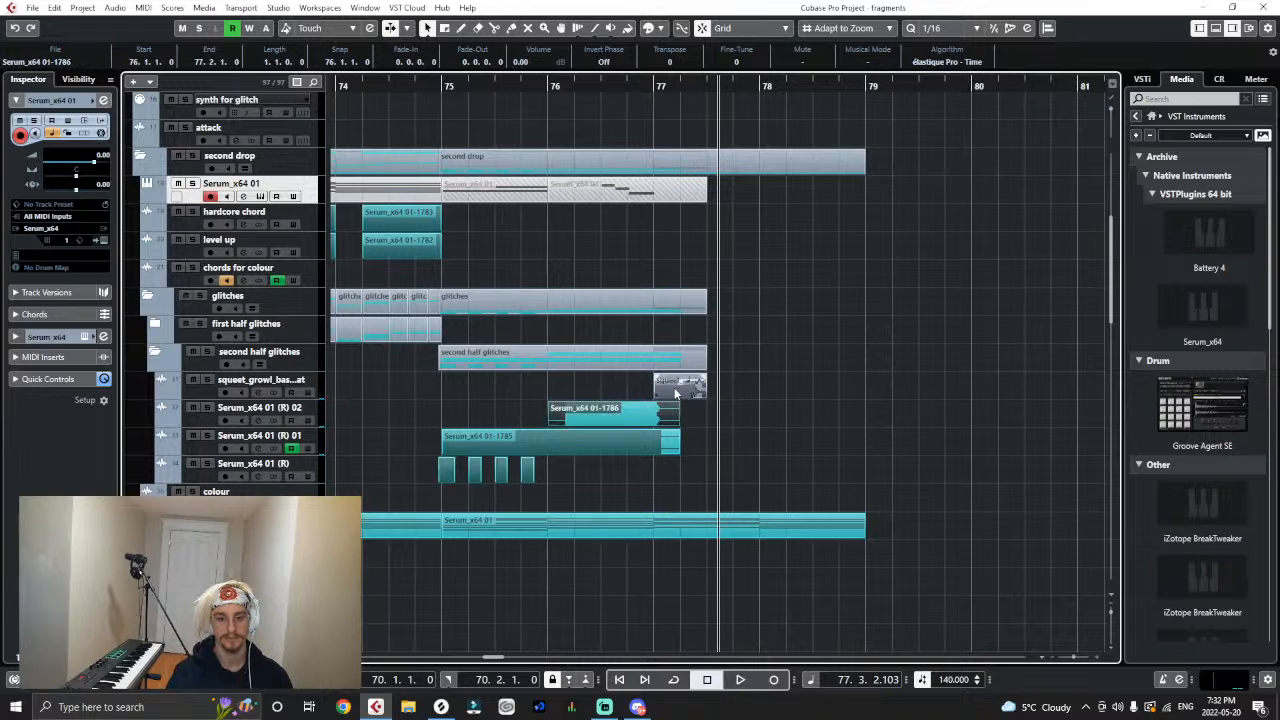
{"action": "left_click", "coordinate": [114, 8]}
{"action": "mouse_move", "coordinate": [180, 102]}
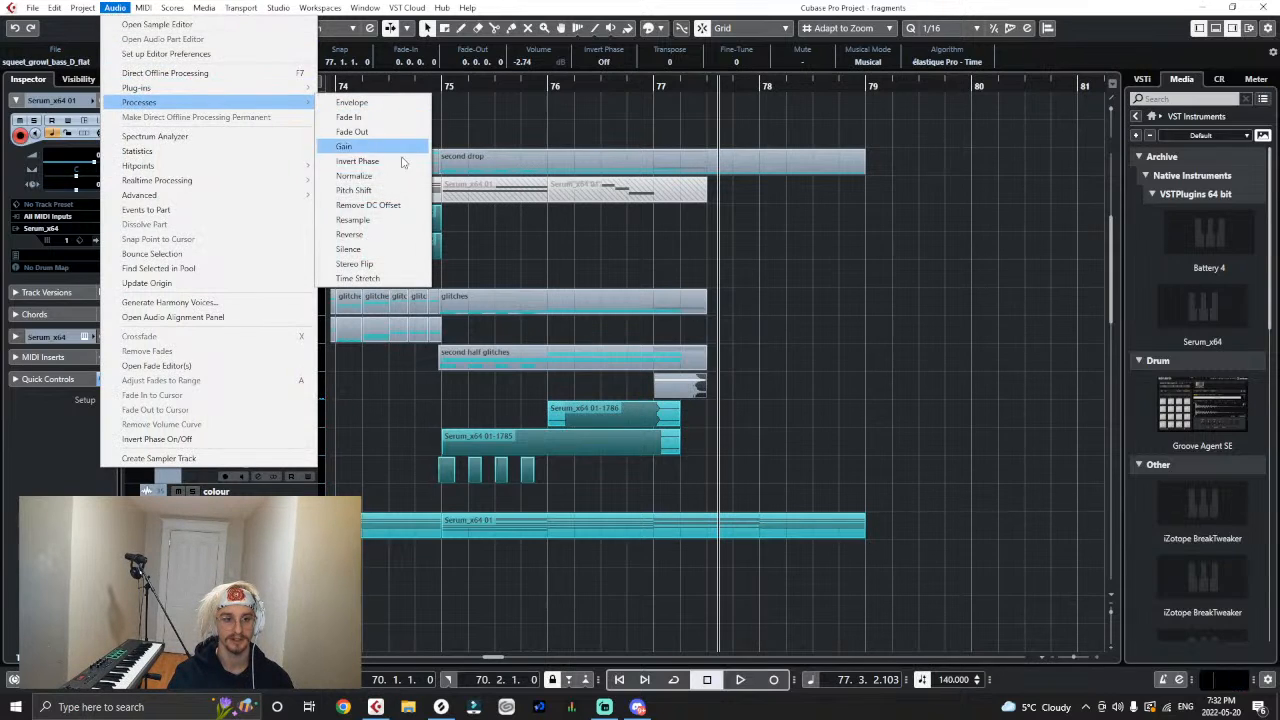
{"action": "left_click", "coordinate": [362, 250]}
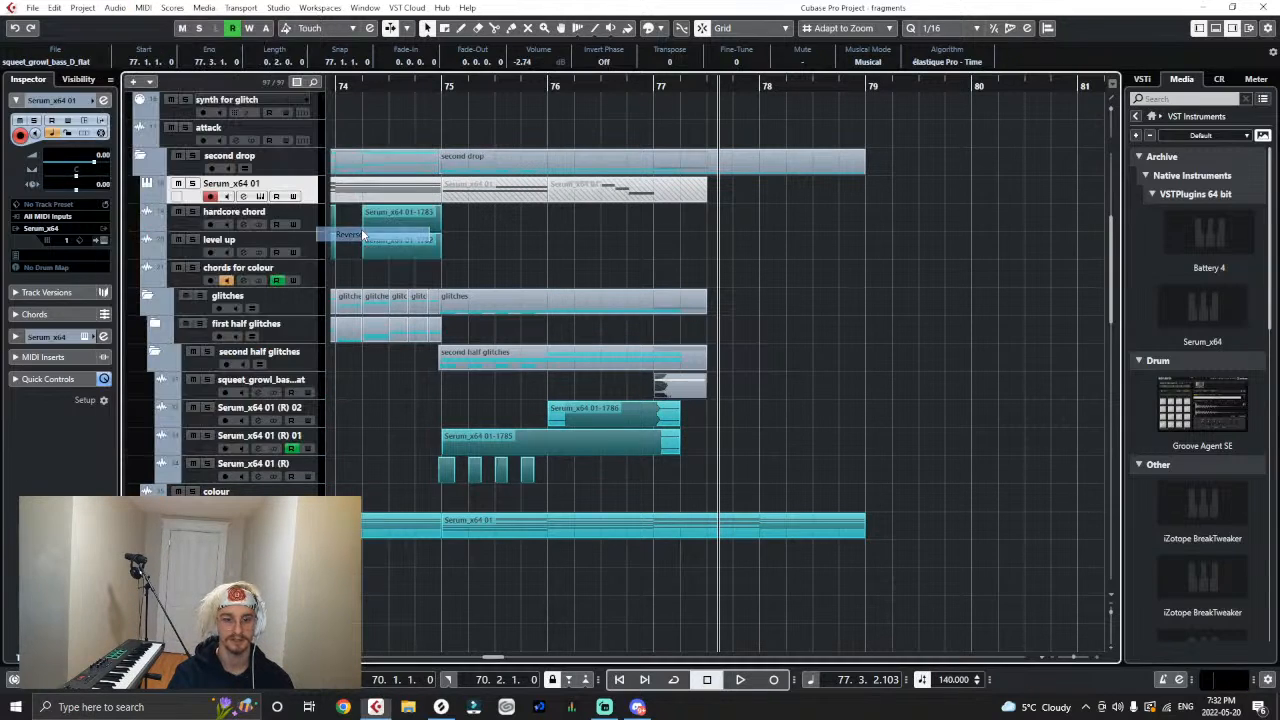
- Audition the reversed growl clip from bar 77 and trim its start to 77.1.2
{"action": "left_click", "coordinate": [653, 85]}
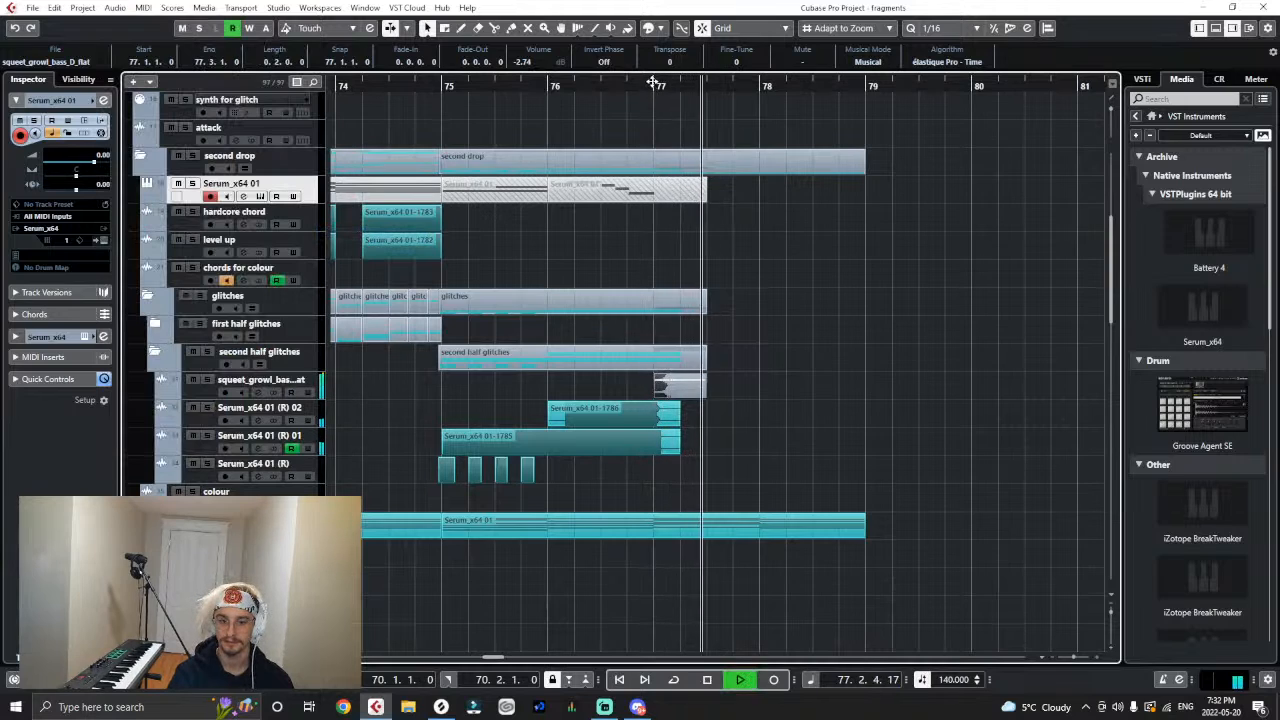
{"action": "key", "text": "space"}
{"action": "left_click", "coordinate": [654, 86]}
{"action": "key", "text": "space"}
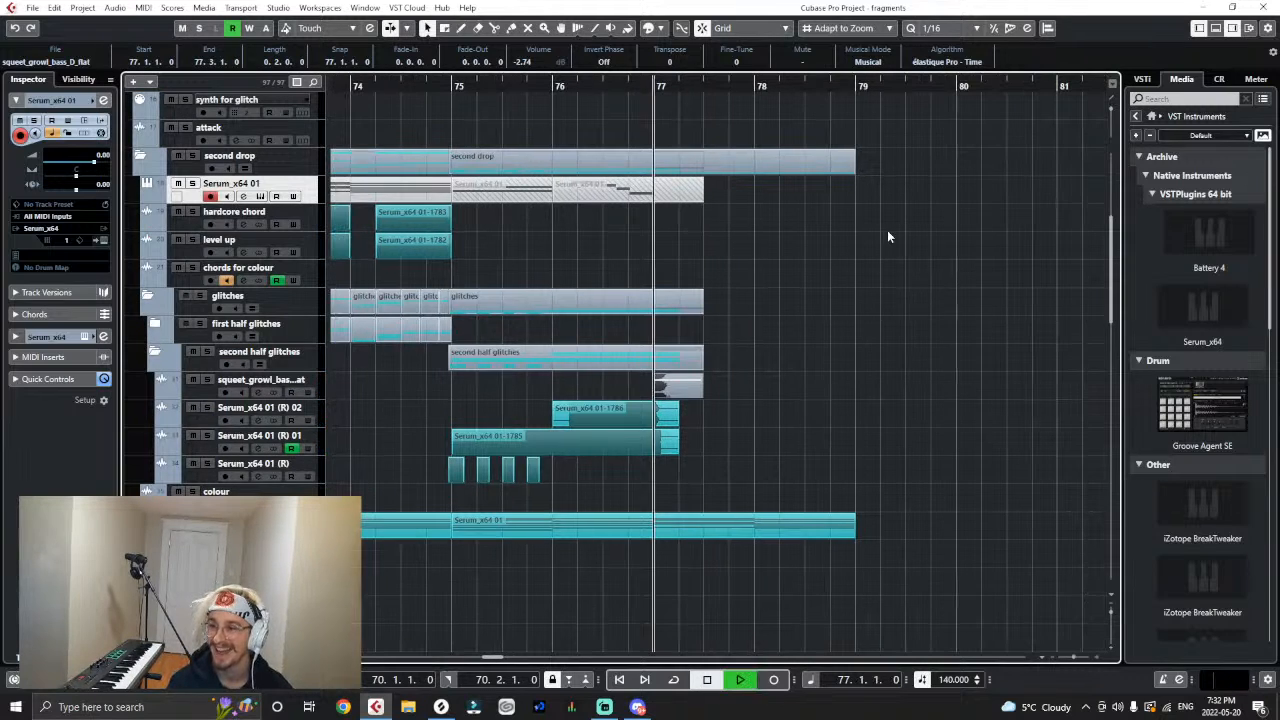
{"action": "key", "text": "space"}
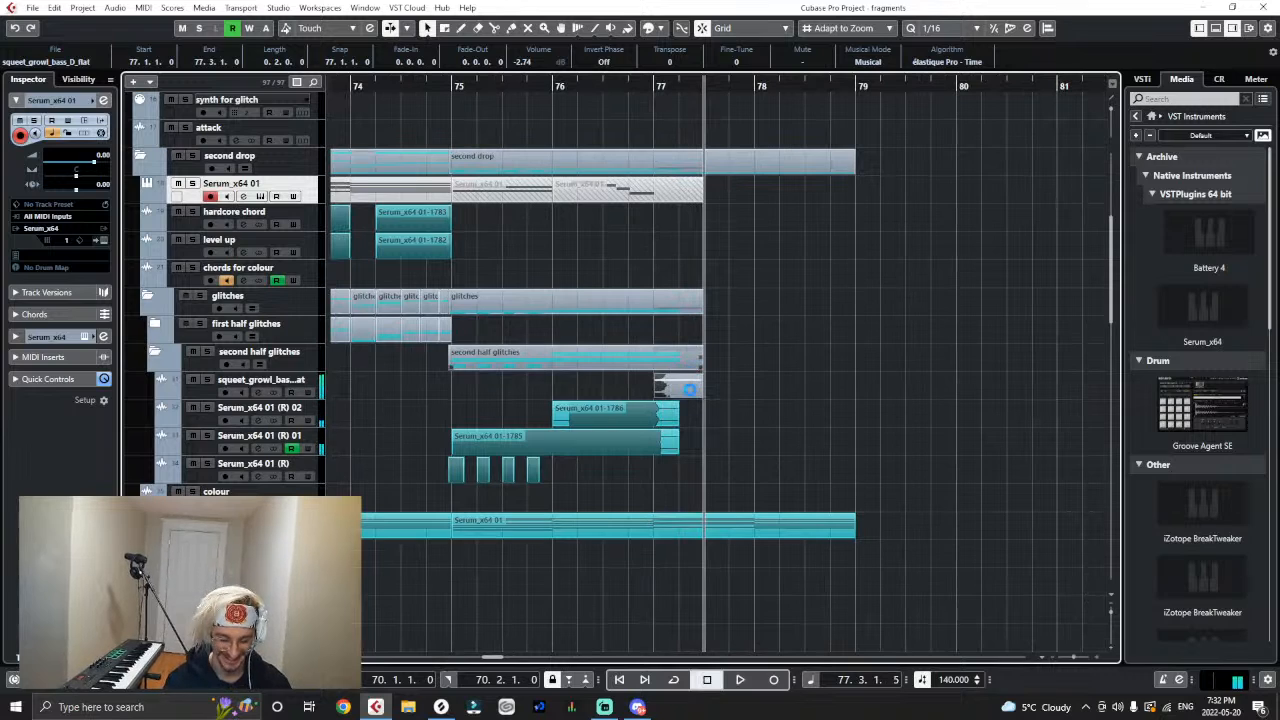
{"action": "scroll", "coordinate": [656, 396], "scroll_direction": "up", "scroll_amount": 4}
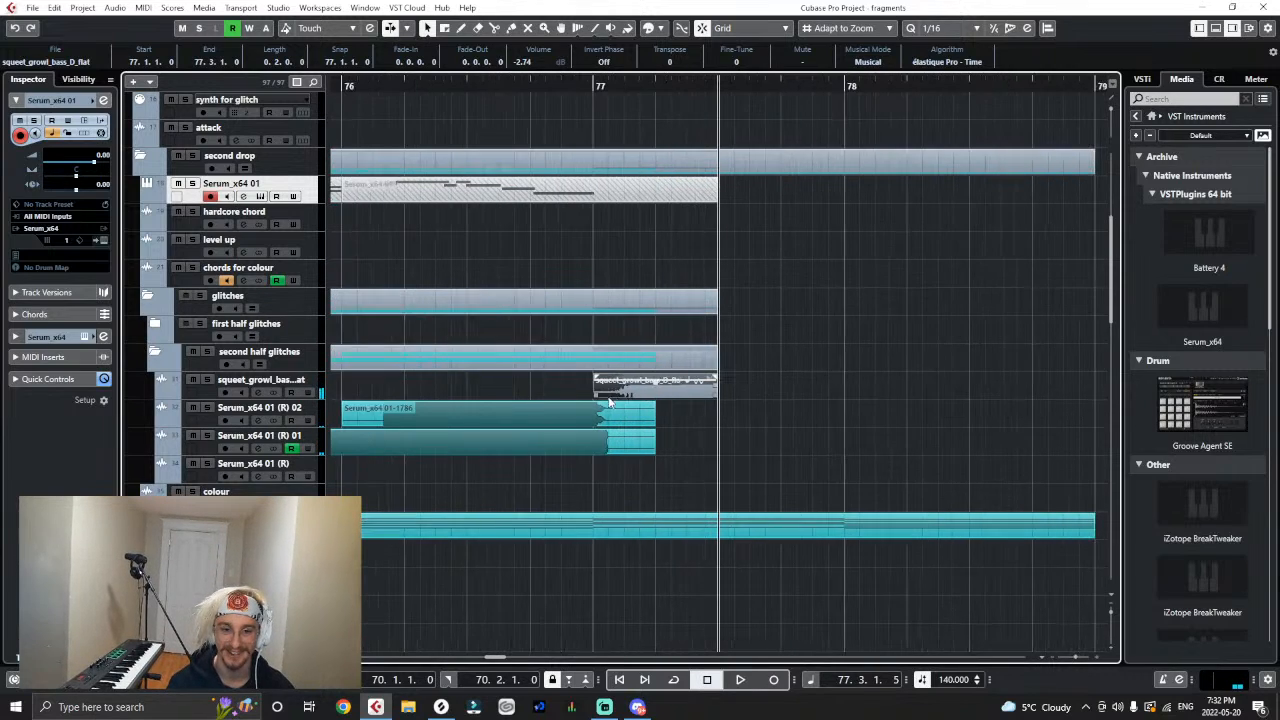
{"action": "left_click_drag", "start_coordinate": [593, 401], "coordinate": [608, 401]}
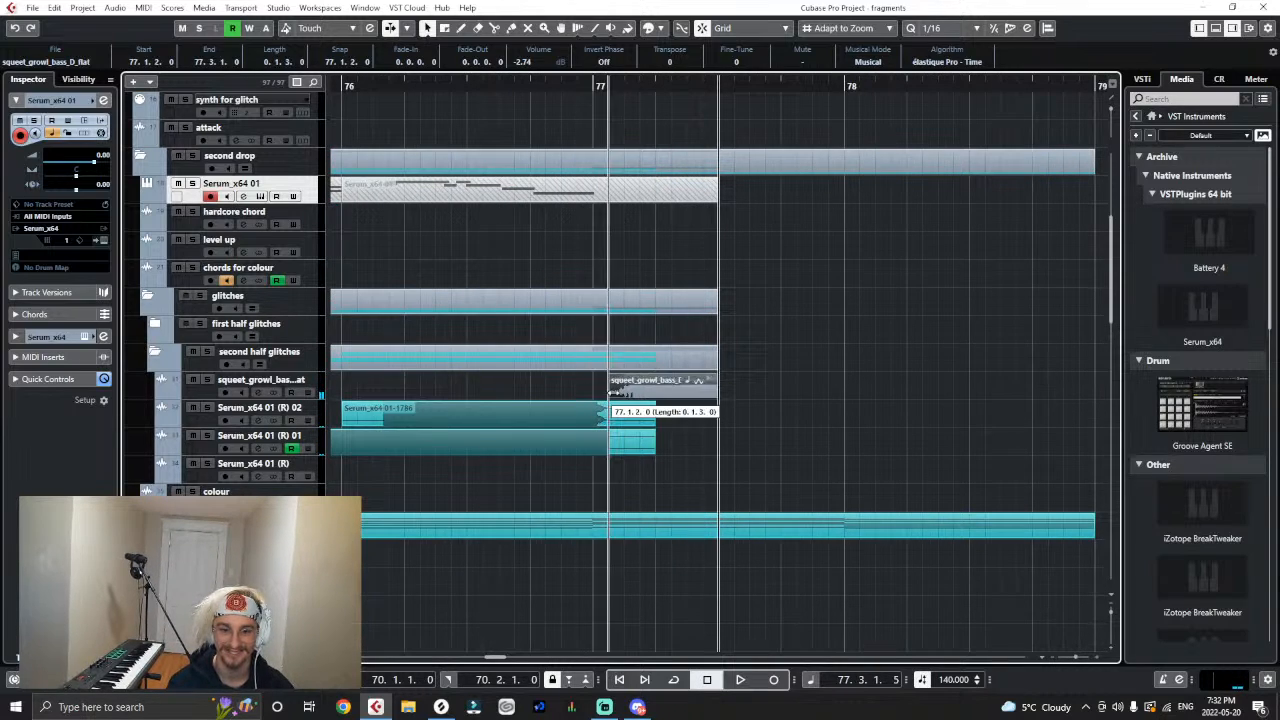
- Insert Saturn 2 on the squeet_growl_bass_D_flat track and audition the clip from bar 77
{"action": "left_click", "coordinate": [316, 379]}
{"action": "left_click", "coordinate": [45, 289]}
{"action": "type", "text": "sat"}
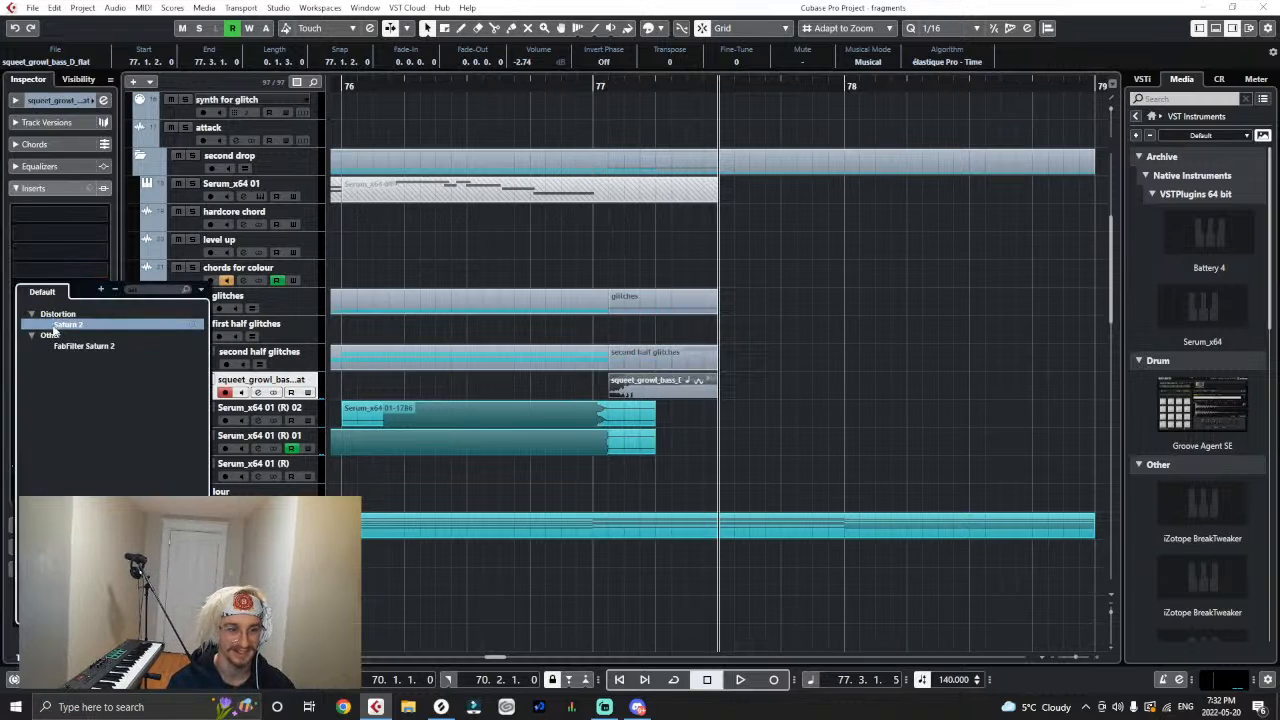
{"action": "left_click", "coordinate": [53, 326]}
{"action": "left_click", "coordinate": [595, 86]}
{"action": "key", "text": "space"}
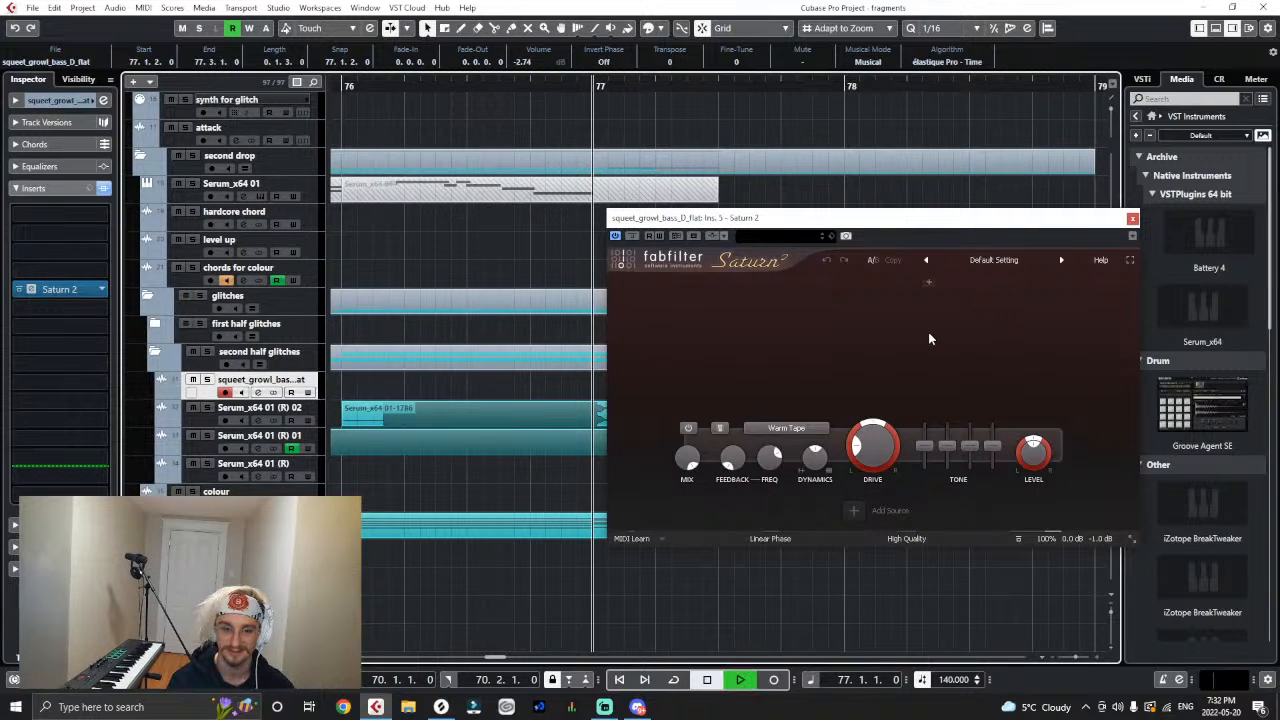
{"action": "key", "text": "space"}
- Split Saturn 2 into three bands, lower the first crossover frequency and raise the drive of the middle band
{"action": "left_click", "coordinate": [835, 282]}
{"action": "left_click", "coordinate": [960, 281]}
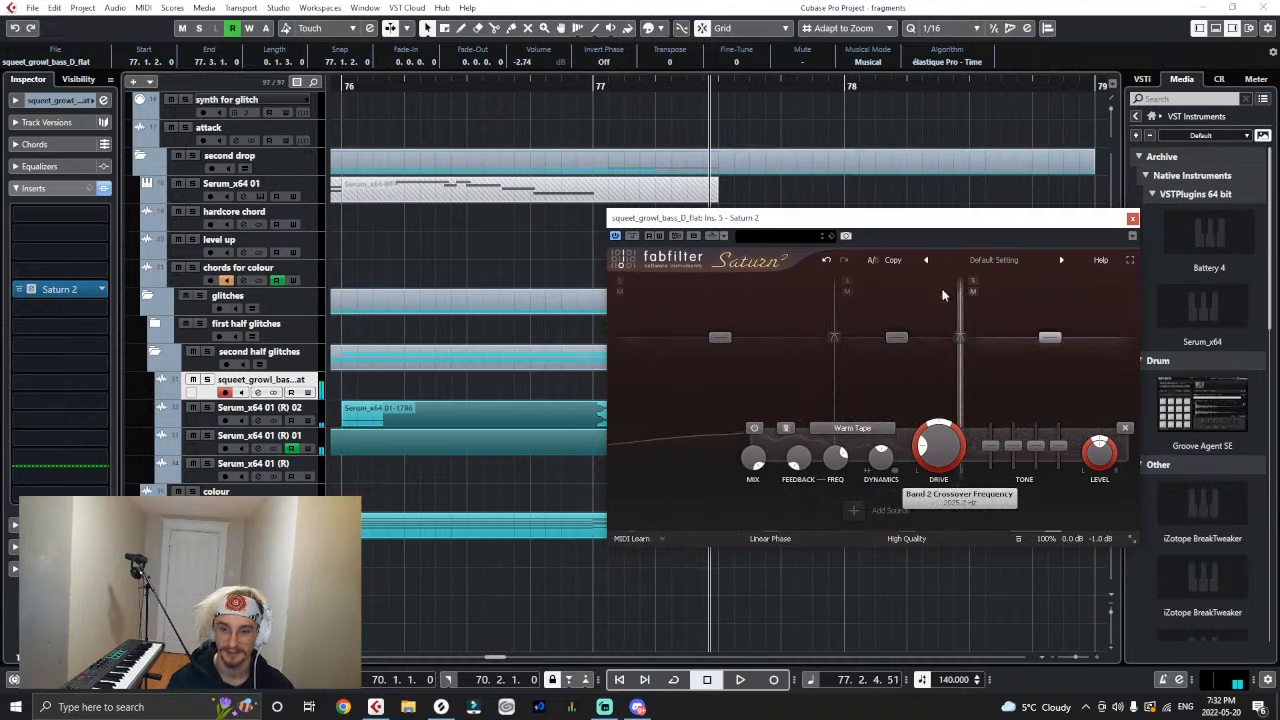
{"action": "left_click_drag", "start_coordinate": [835, 300], "coordinate": [813, 314]}
{"action": "left_click", "coordinate": [824, 338]}
{"action": "left_click", "coordinate": [844, 368]}
{"action": "left_click_drag", "start_coordinate": [882, 464], "coordinate": [882, 430]}
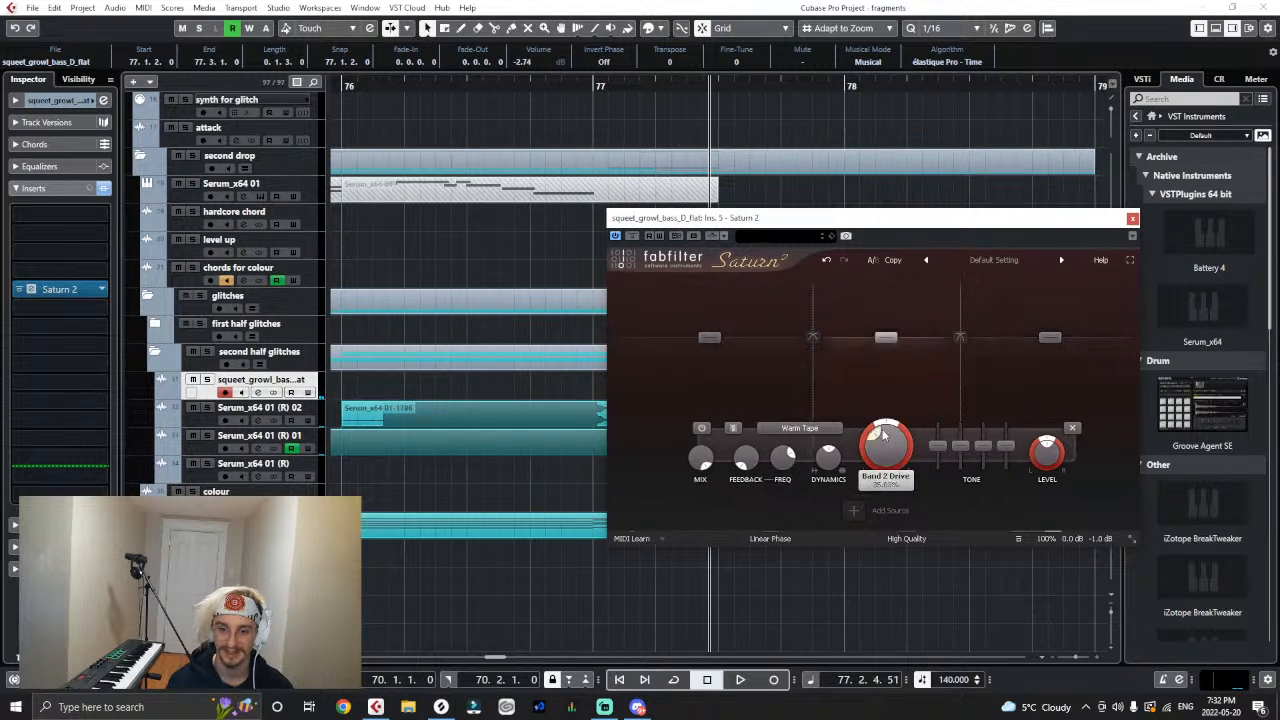
- Audition the distorted growl, raise Saturn 2's upper crossover frequency, play it again and close the plug-in
{"action": "left_click", "coordinate": [598, 86]}
{"action": "key", "text": "space"}
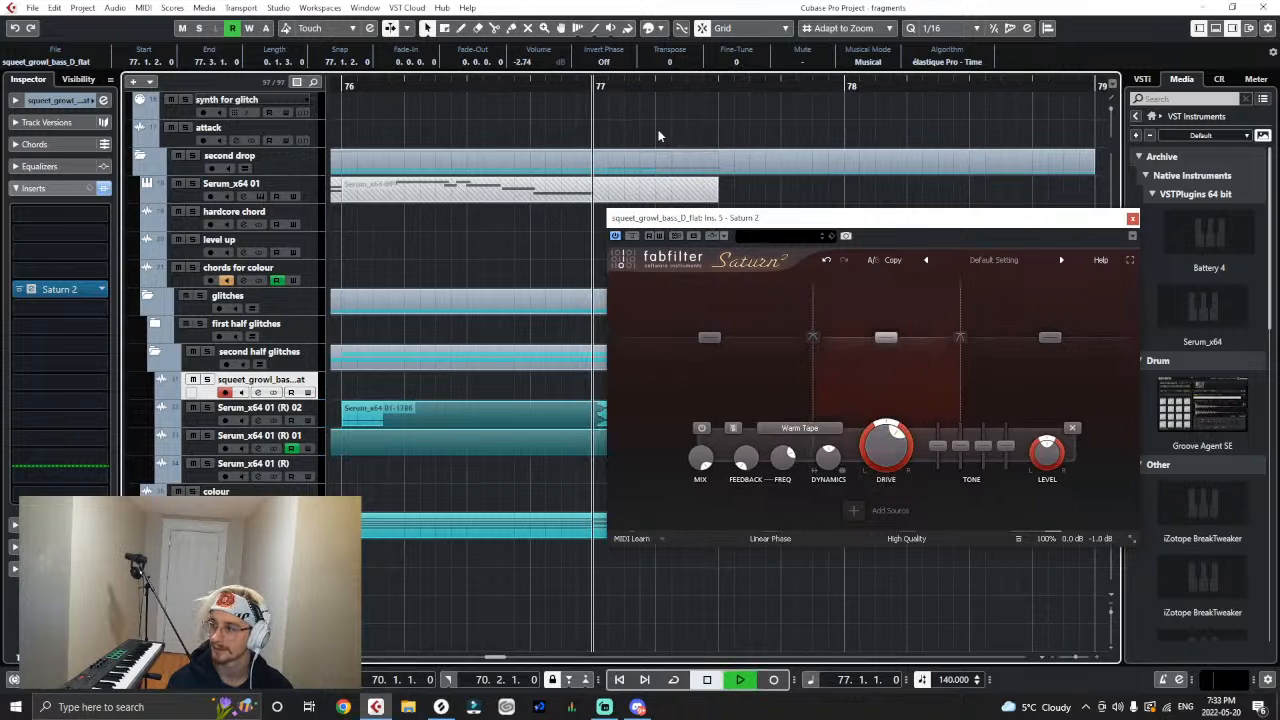
{"action": "key", "text": "space"}
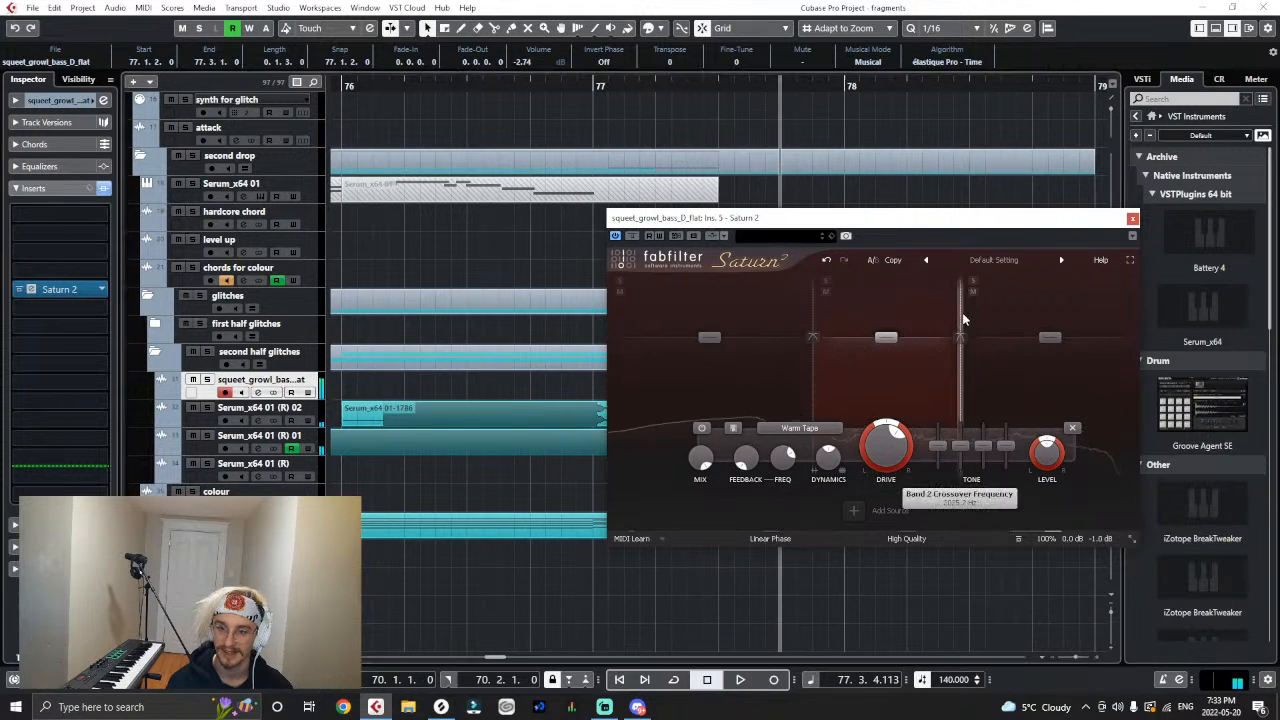
{"action": "left_click_drag", "start_coordinate": [960, 306], "coordinate": [975, 306]}
{"action": "left_click", "coordinate": [602, 86]}
{"action": "key", "text": "space"}
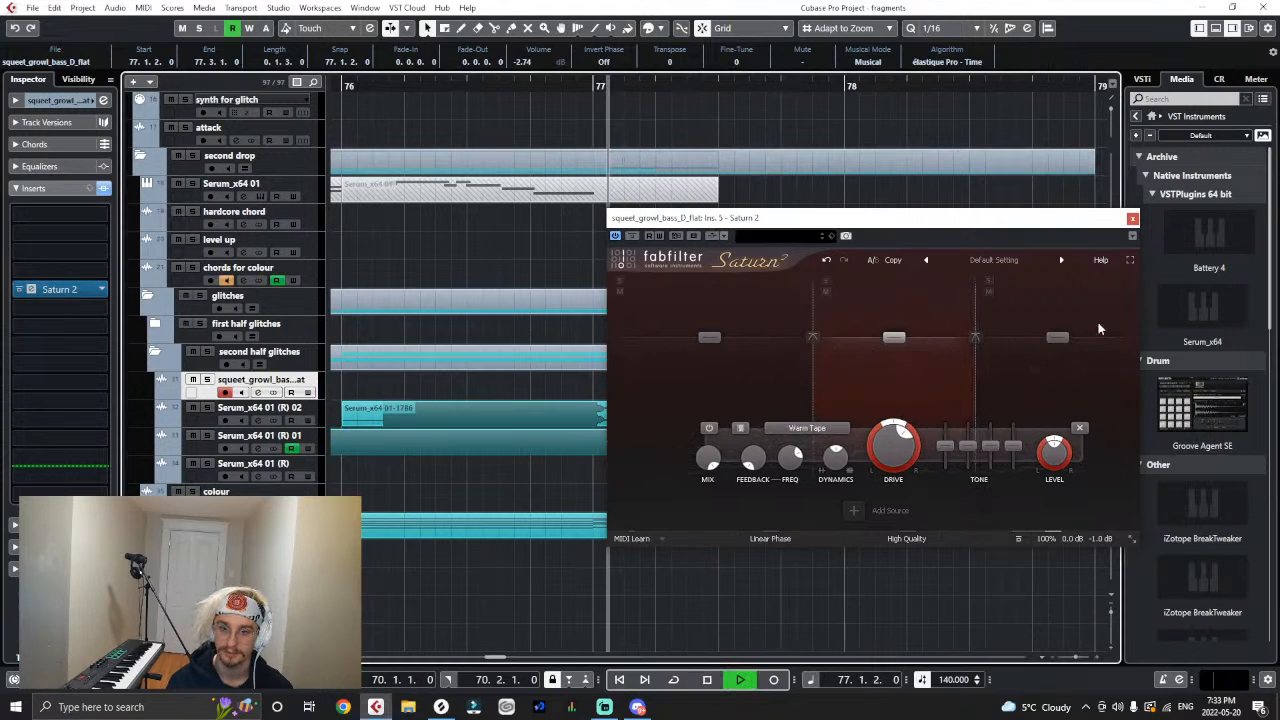
{"action": "key", "text": "space"}
{"action": "left_click", "coordinate": [1132, 219]}
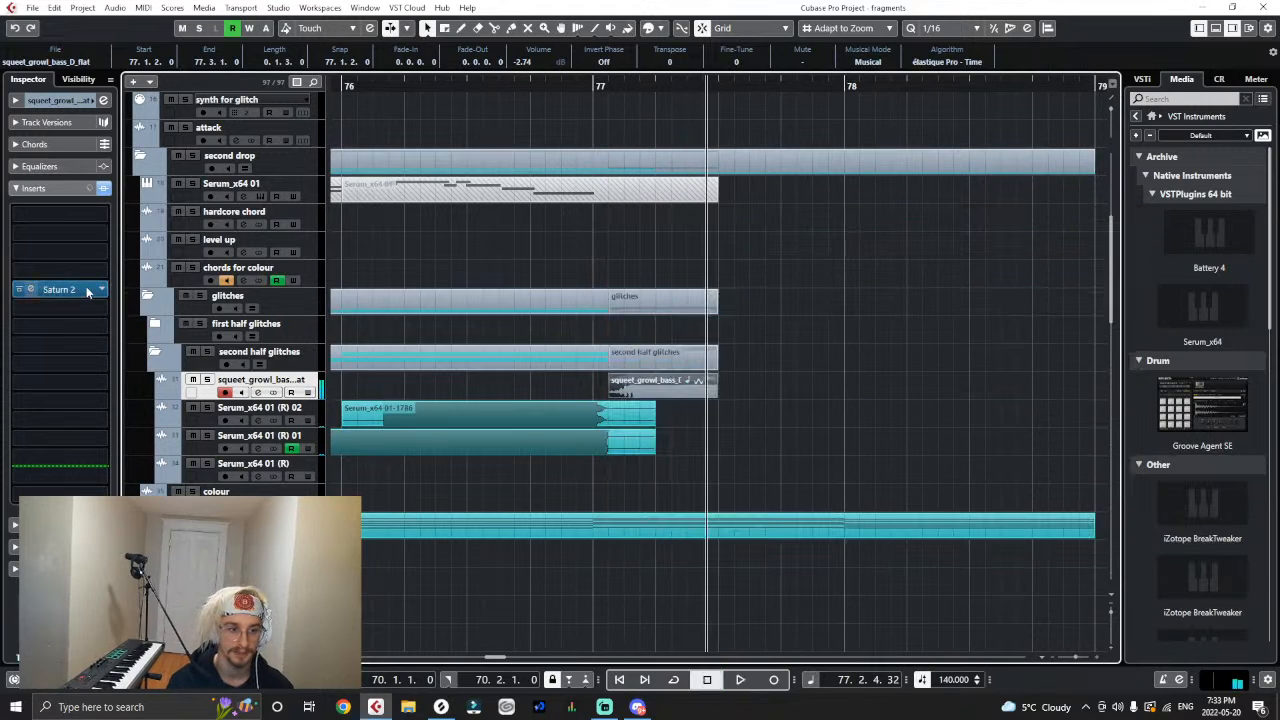
- Move Saturn 2 two insert slots up, add MultibandCompressor directly after it and audition the growl
{"action": "left_click_drag", "start_coordinate": [87, 290], "coordinate": [78, 252]}
{"action": "left_click", "coordinate": [67, 270]}
{"action": "type", "text": "mult"}
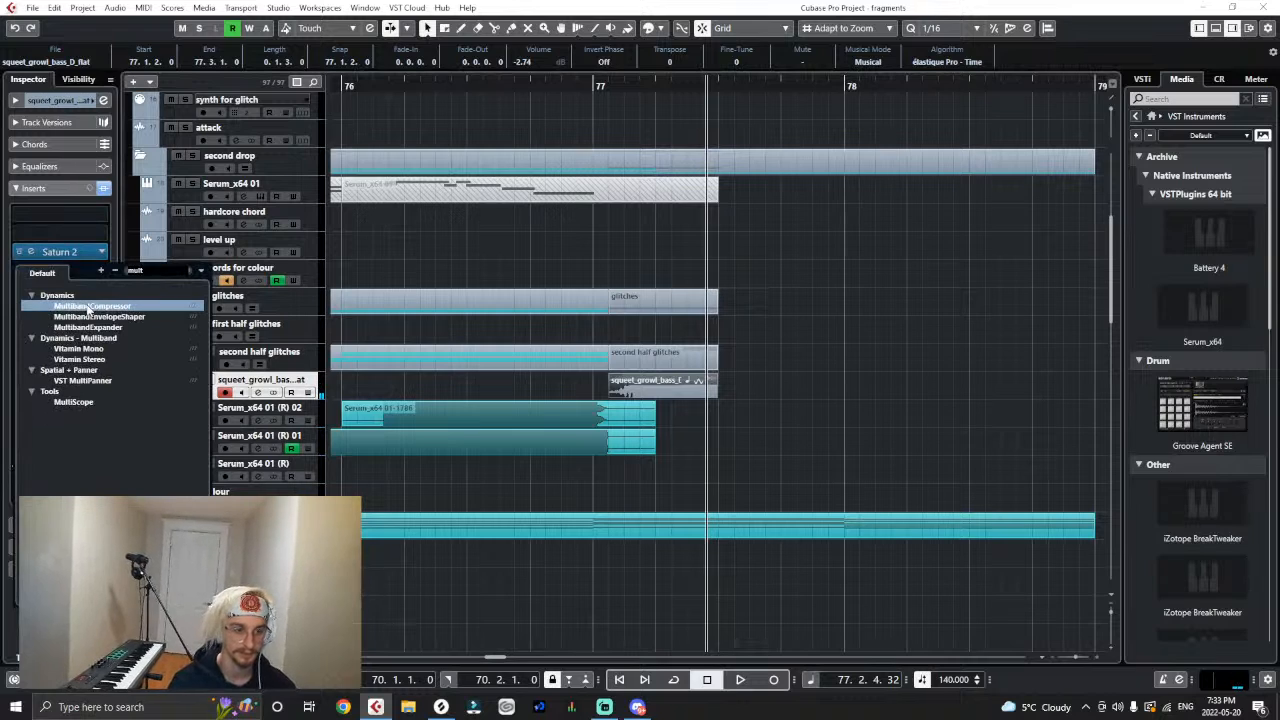
{"action": "left_click", "coordinate": [92, 327]}
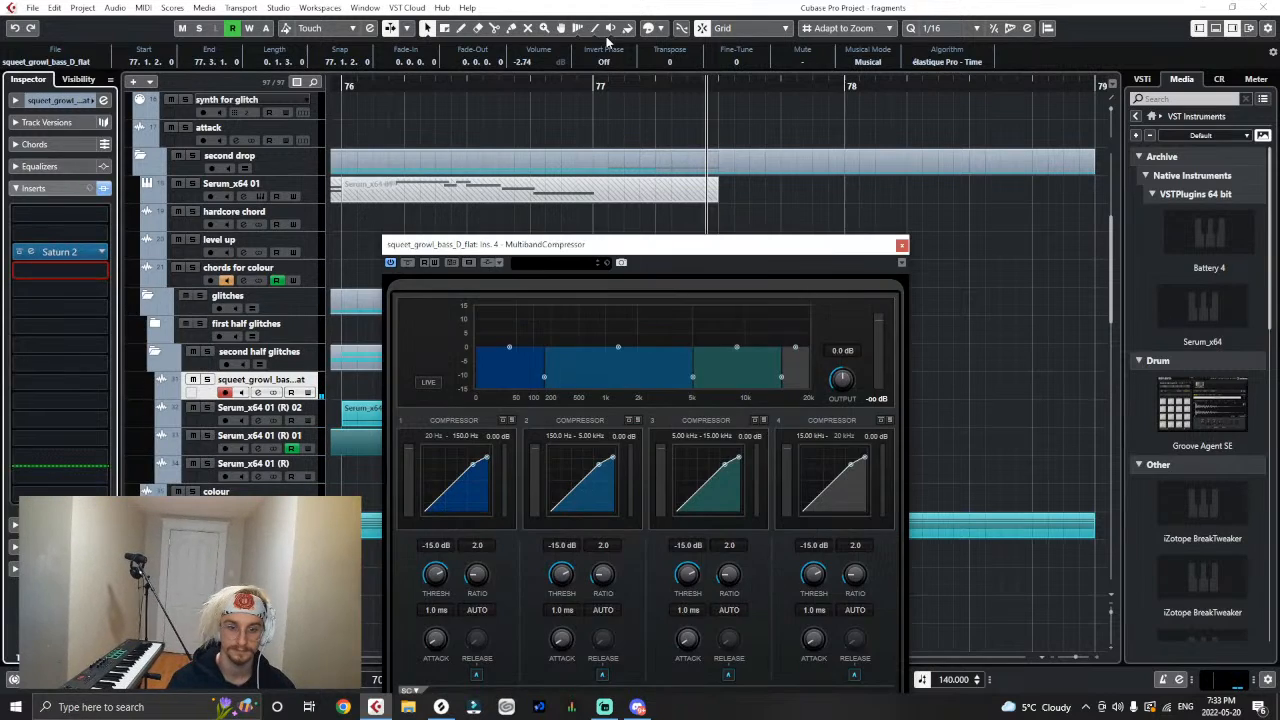
{"action": "left_click", "coordinate": [635, 86]}
{"action": "key", "text": "space"}
{"action": "key", "text": "space"}
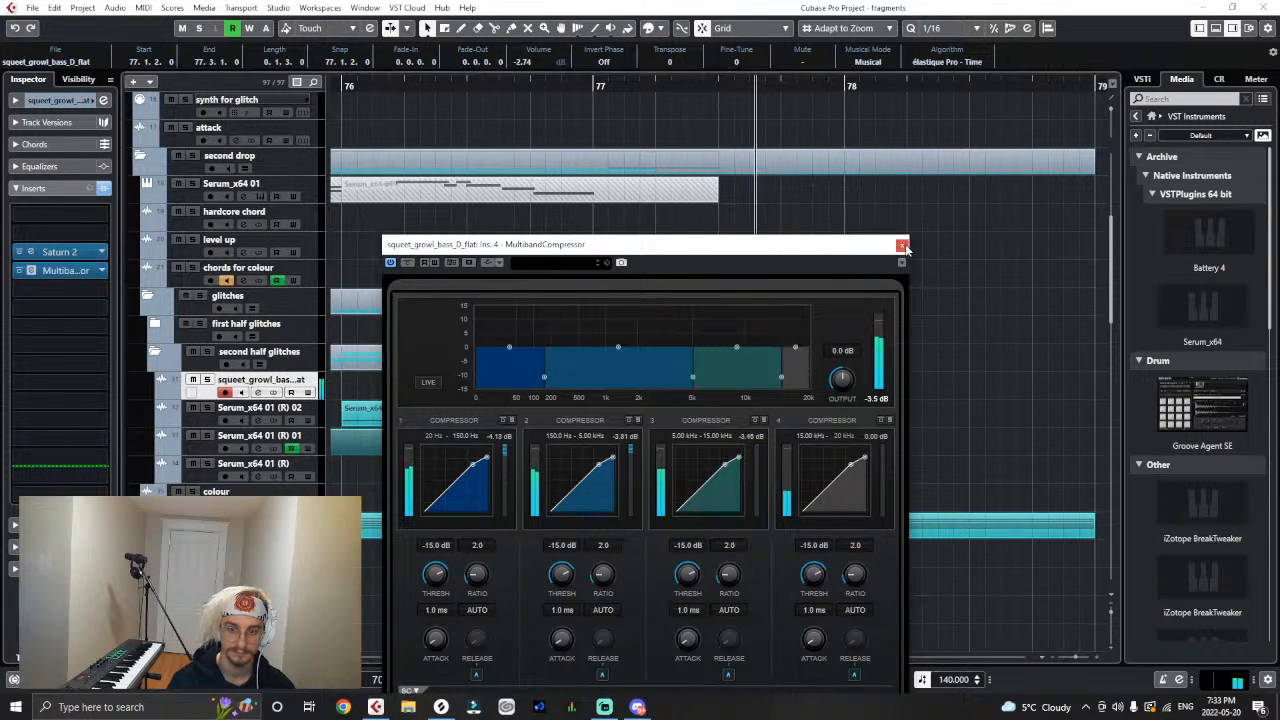
{"action": "left_click", "coordinate": [901, 244]}
- Add Fresh Air after the MultibandCompressor with Mid Air at 13 and High Air at 4, auditioning the growl
{"action": "left_click", "coordinate": [57, 290]}
{"action": "type", "text": "fres"}
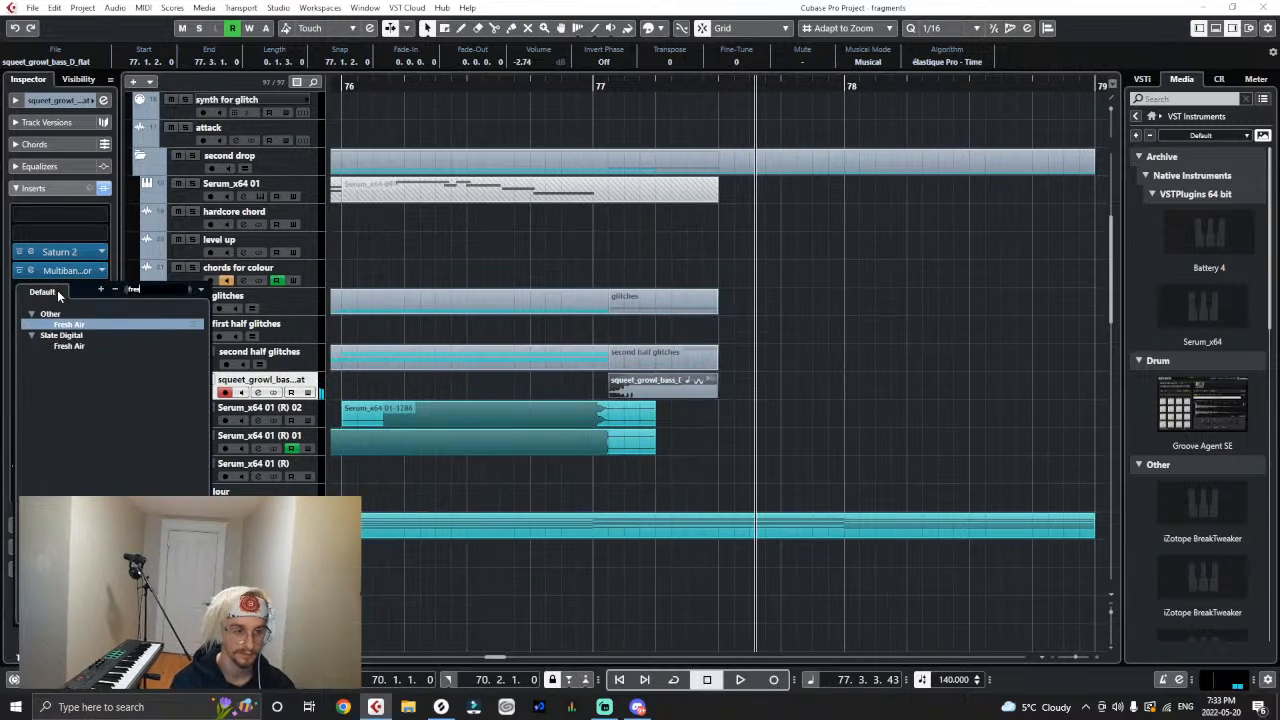
{"action": "left_click", "coordinate": [66, 324]}
{"action": "left_click_drag", "start_coordinate": [558, 459], "coordinate": [701, 449]}
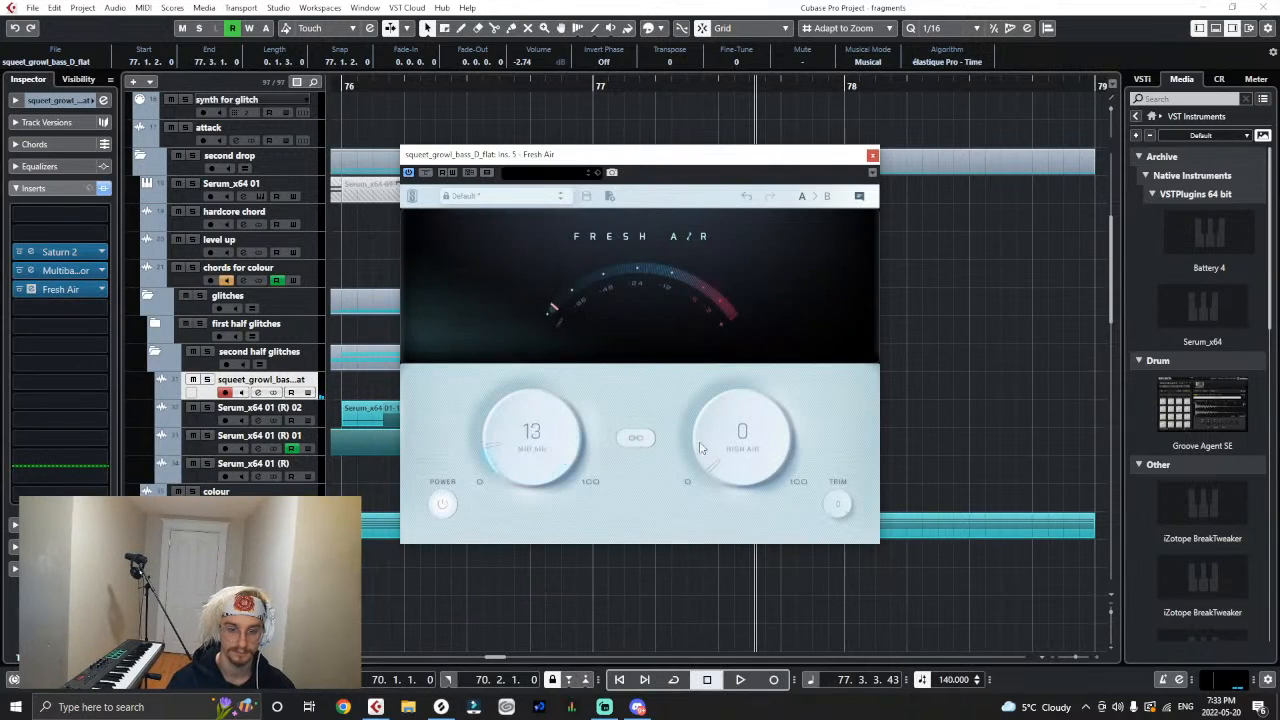
{"action": "key", "text": "space"}
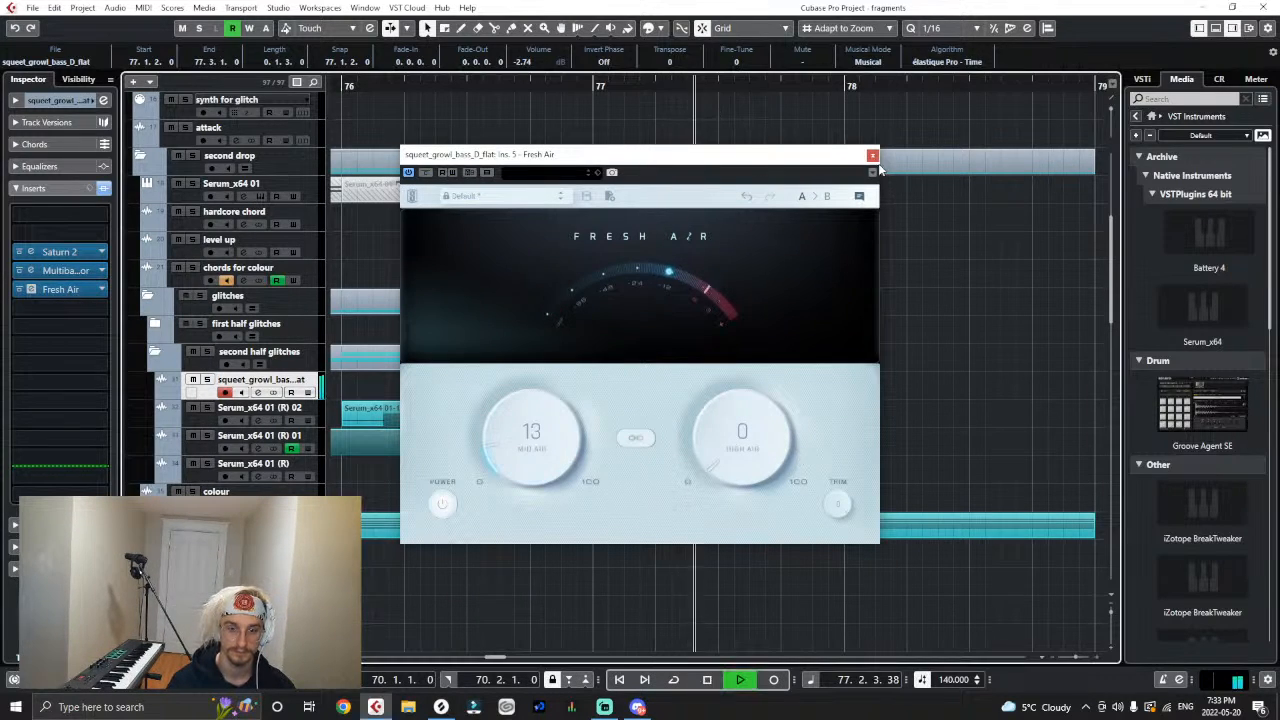
{"action": "key", "text": "space"}
{"action": "left_click_drag", "start_coordinate": [745, 450], "coordinate": [745, 436]}
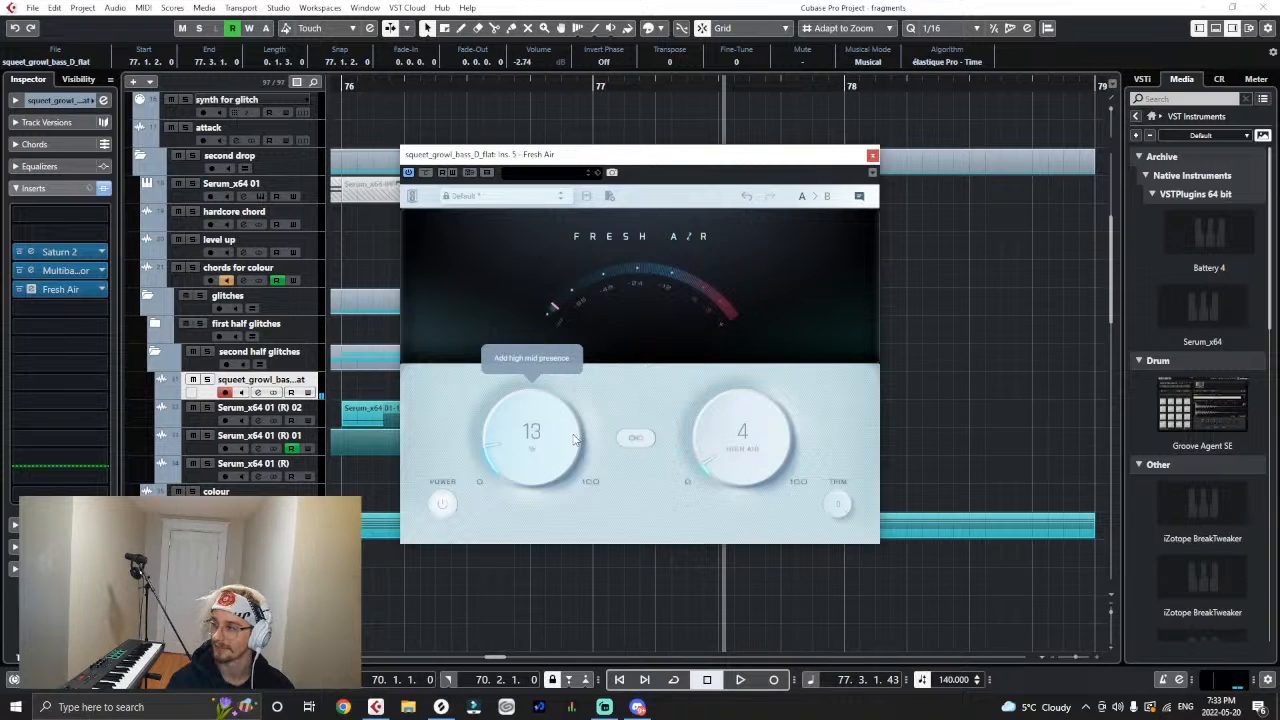
{"action": "key", "text": "g"}
{"action": "key", "text": "g"}
{"action": "key", "text": "g"}
{"action": "key", "text": "g"}
{"action": "key", "text": "g"}
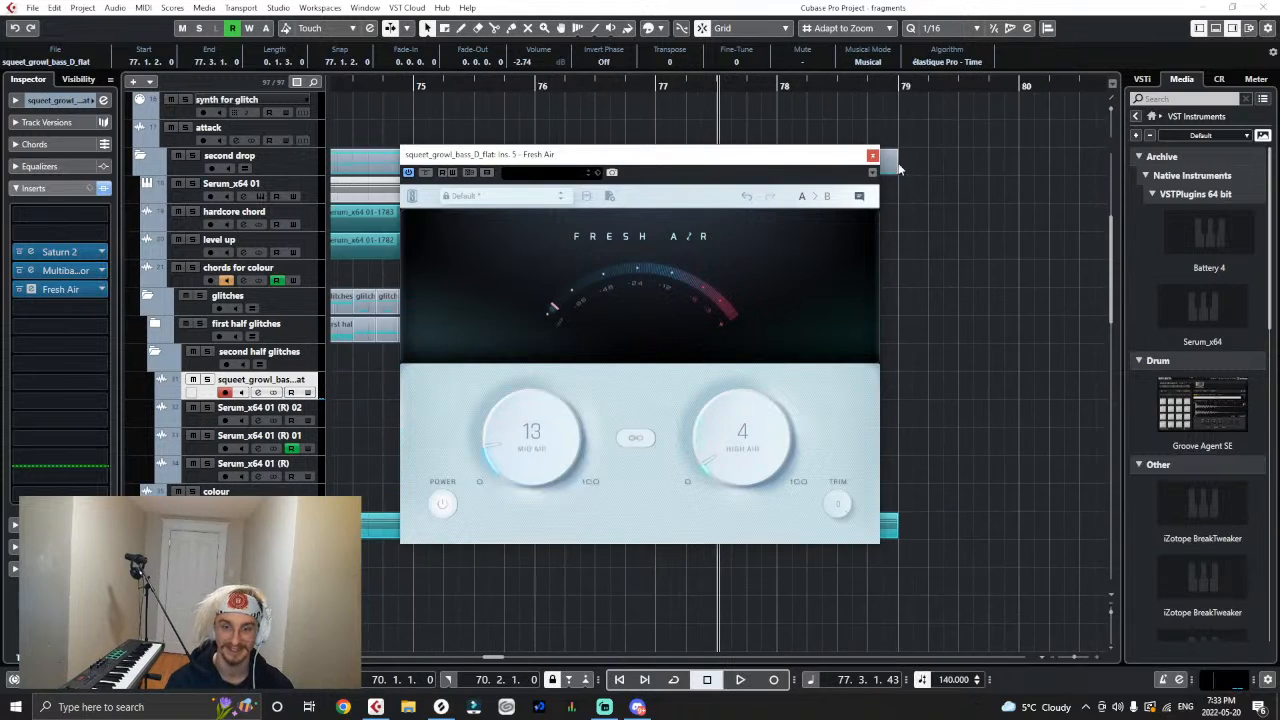
{"action": "left_click", "coordinate": [895, 303]}
{"action": "left_click", "coordinate": [872, 156]}
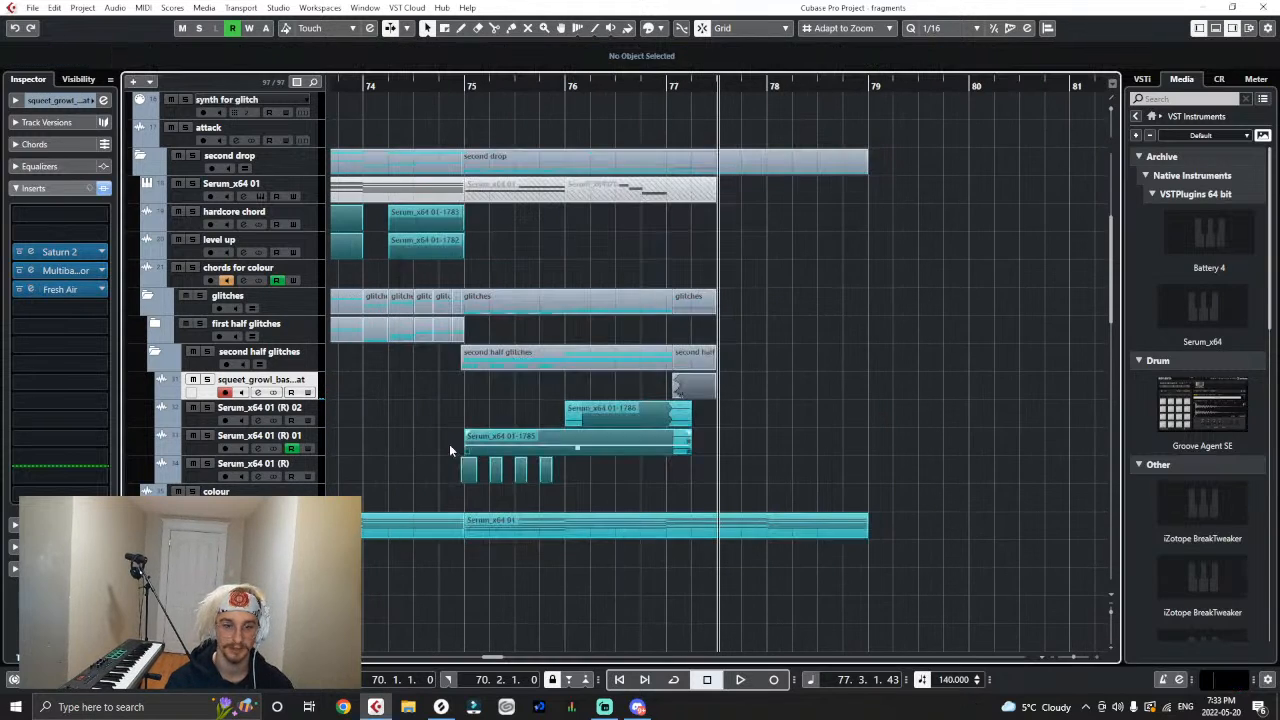
- Add DualFilter to the growl track's seventh insert slot and close its window
{"action": "left_click", "coordinate": [64, 308]}
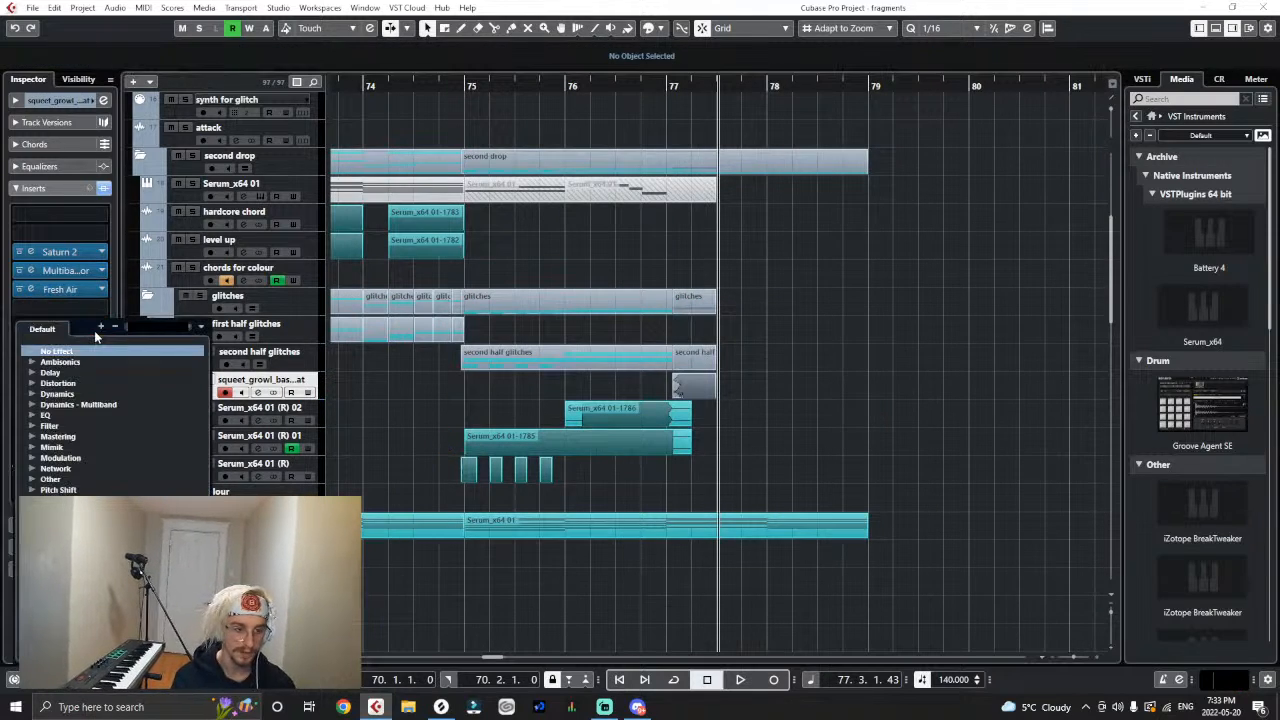
{"action": "type", "text": "dual"}
{"action": "key", "text": "Return"}
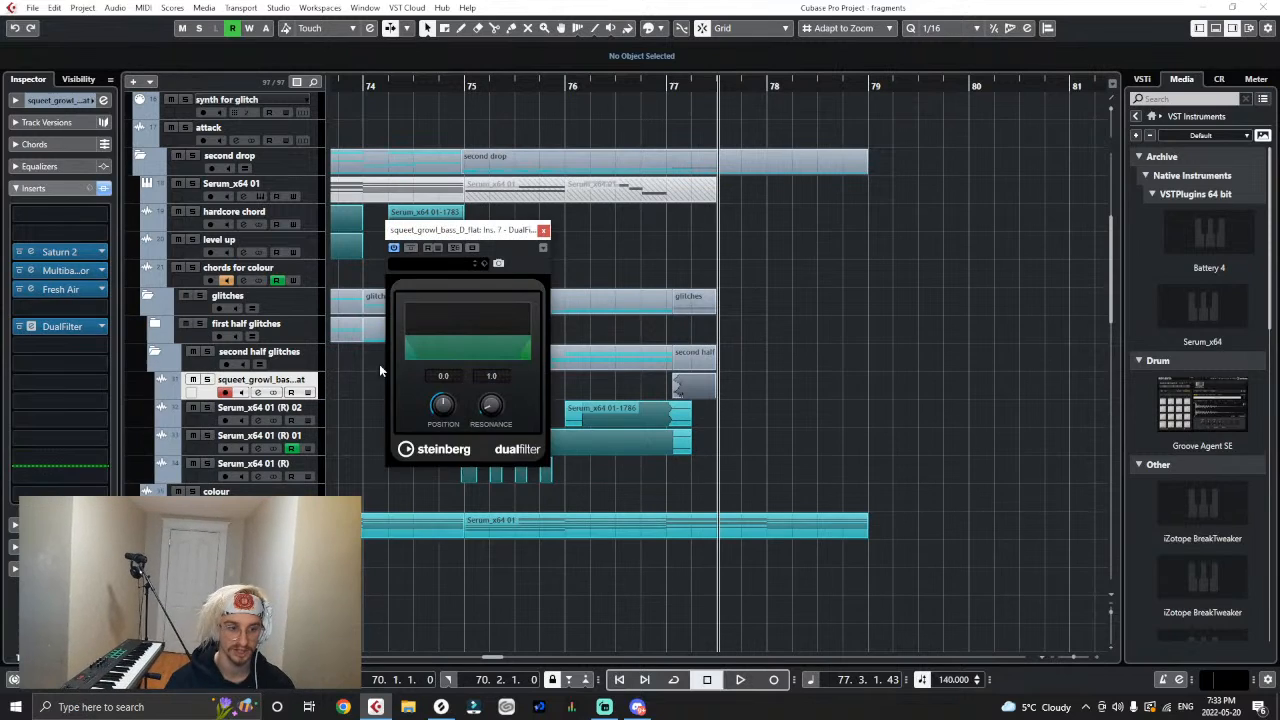
{"action": "left_click", "coordinate": [543, 230]}
- Show two automation lanes under the growl track and assign the second one to DualFilter's Pos parameter
{"action": "left_click", "coordinate": [171, 390]}
{"action": "left_click", "coordinate": [168, 422]}
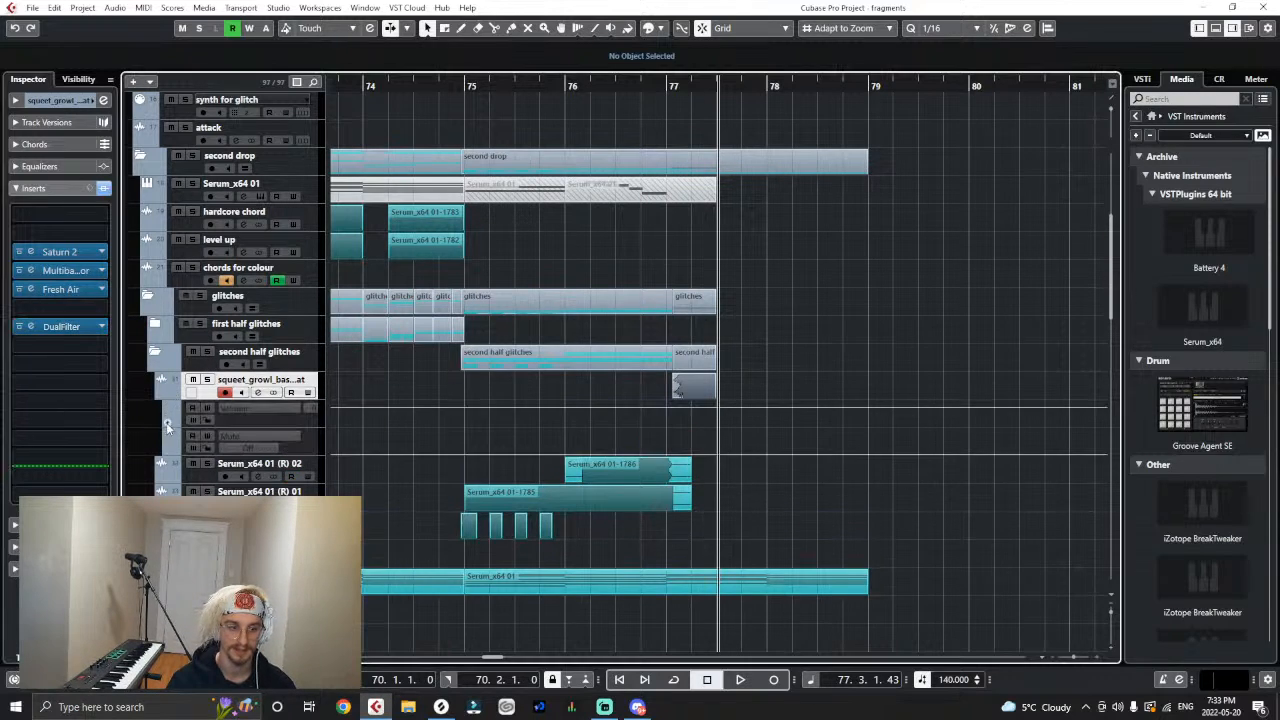
{"action": "left_click", "coordinate": [169, 423]}
{"action": "left_click", "coordinate": [169, 434]}
{"action": "left_click", "coordinate": [228, 433]}
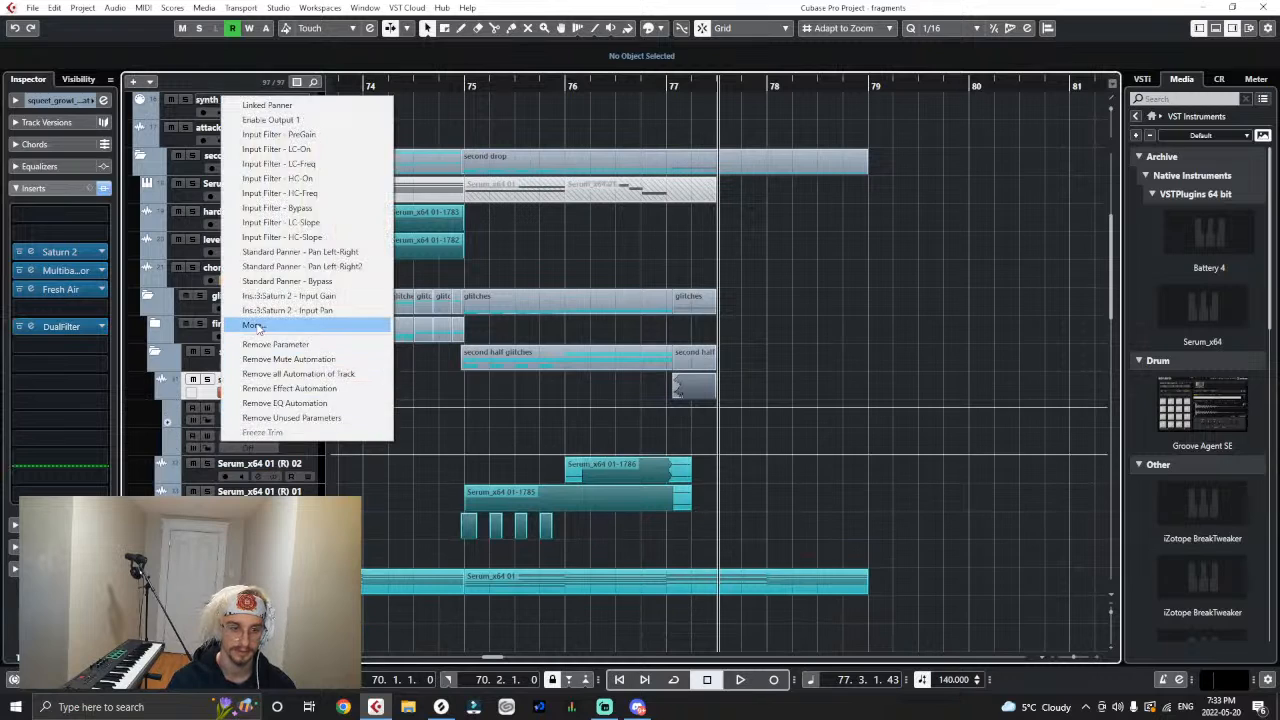
{"action": "left_click", "coordinate": [260, 327]}
{"action": "left_click", "coordinate": [264, 279]}
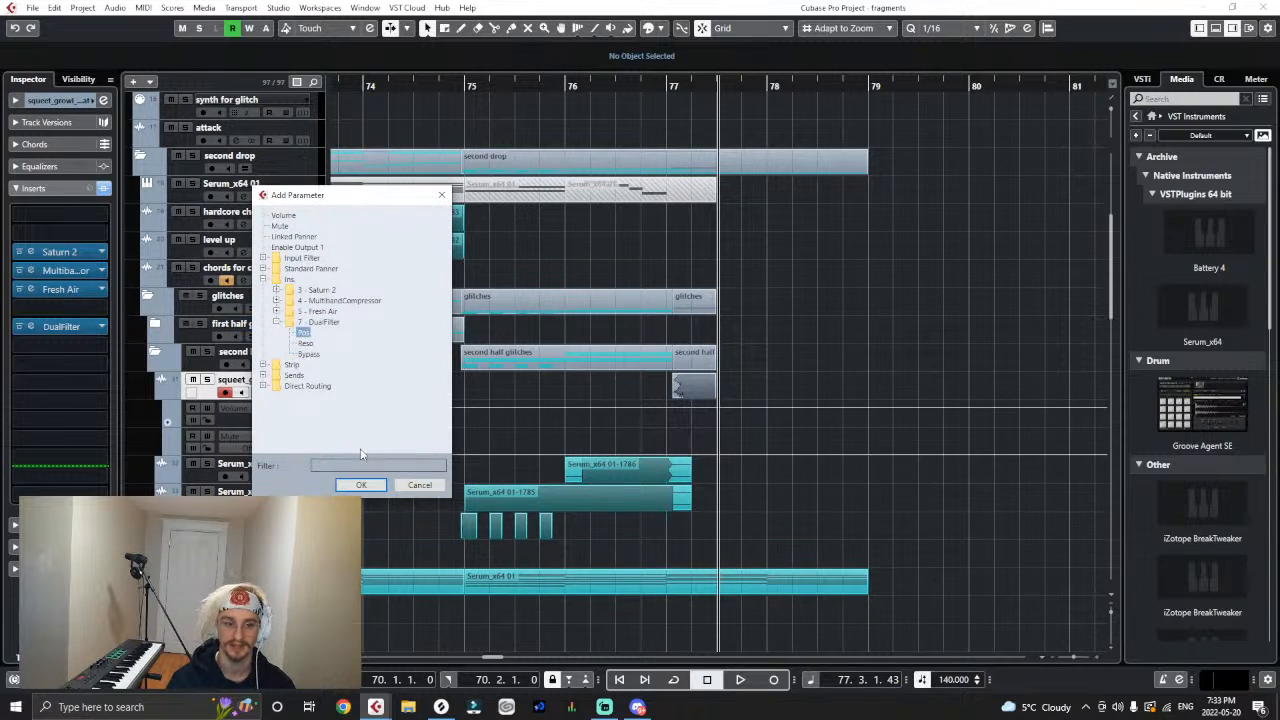
{"action": "left_click", "coordinate": [352, 491]}
- Draw a DualFilter position ramp rising from the start of the growl to 0.0 at 77.3.1
{"action": "key", "text": "h"}
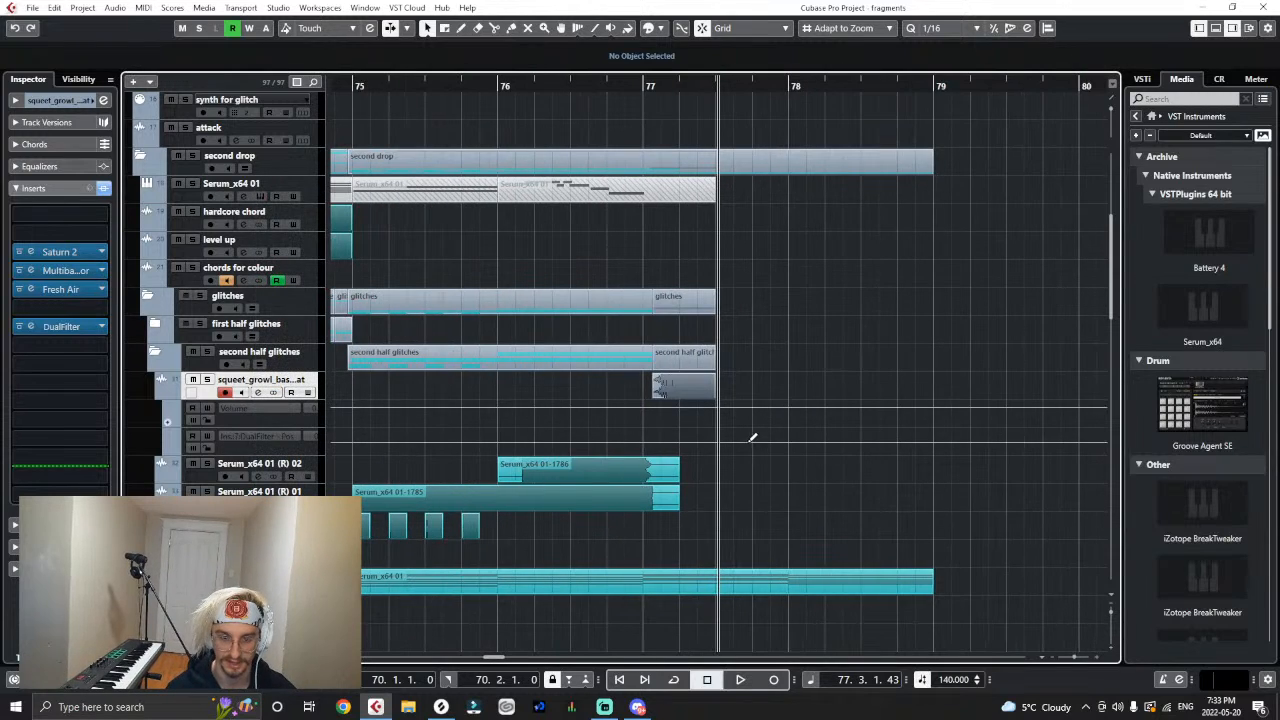
{"action": "left_click", "coordinate": [719, 441]}
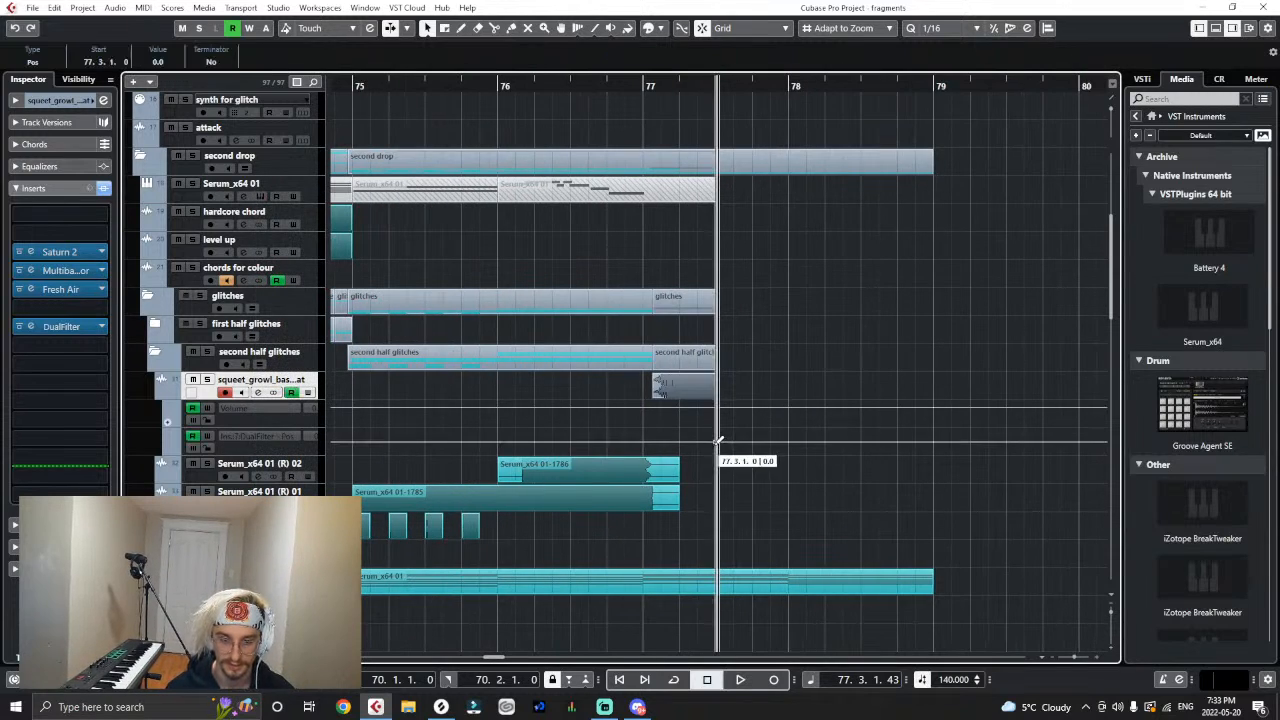
{"action": "left_click", "coordinate": [645, 441]}
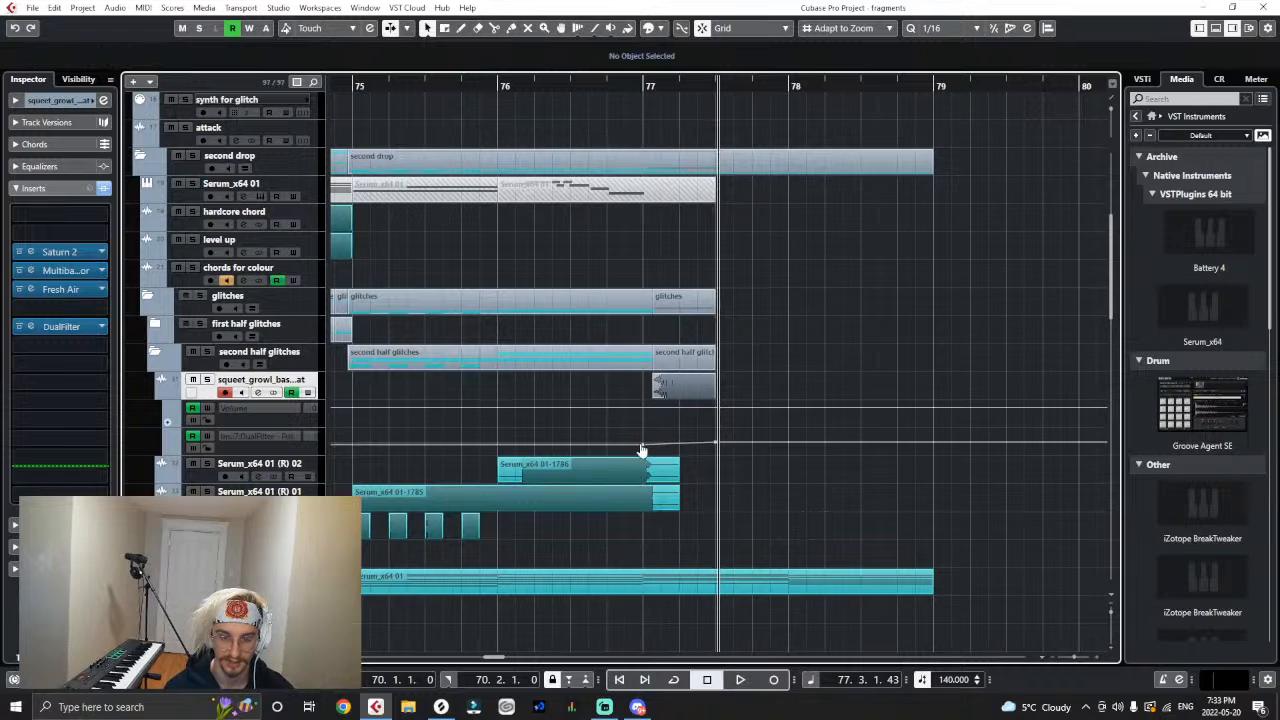
{"action": "left_click_drag", "start_coordinate": [641, 448], "coordinate": [660, 450]}
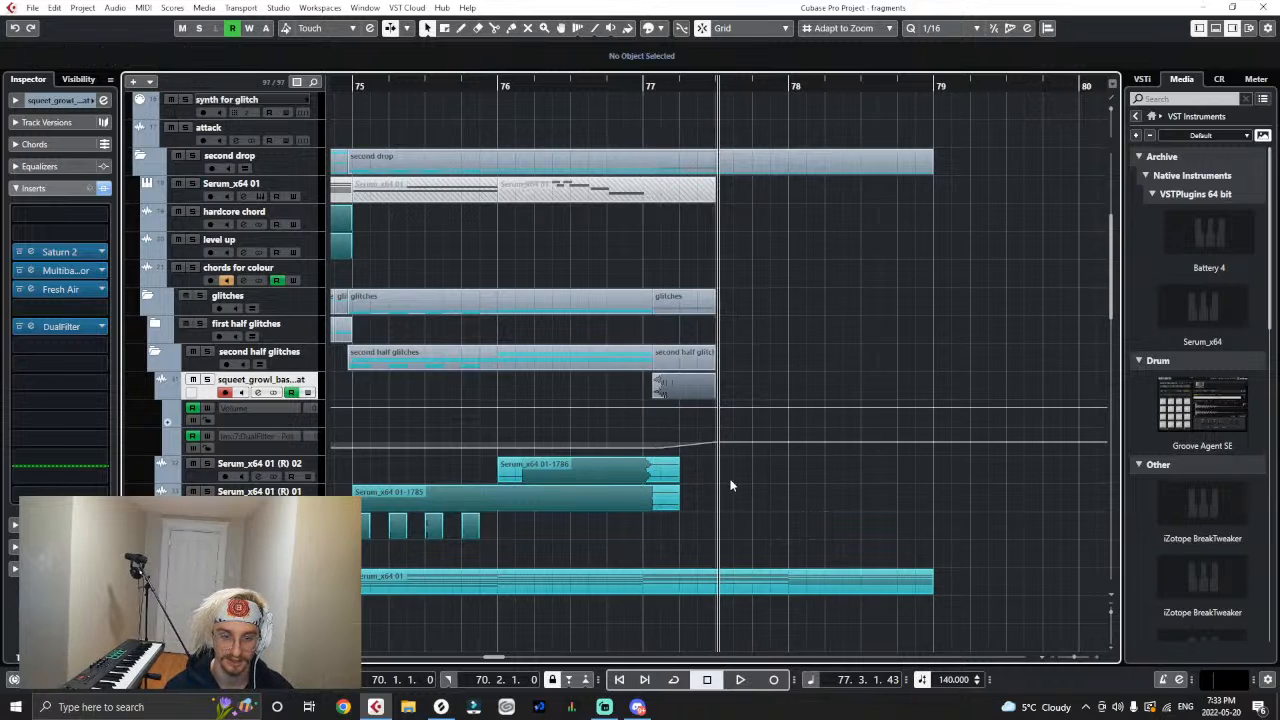
- Audition the growl from bar 77 with the filter automation, looking closely at the ramp
{"action": "left_click", "coordinate": [641, 84]}
{"action": "key", "text": "space"}
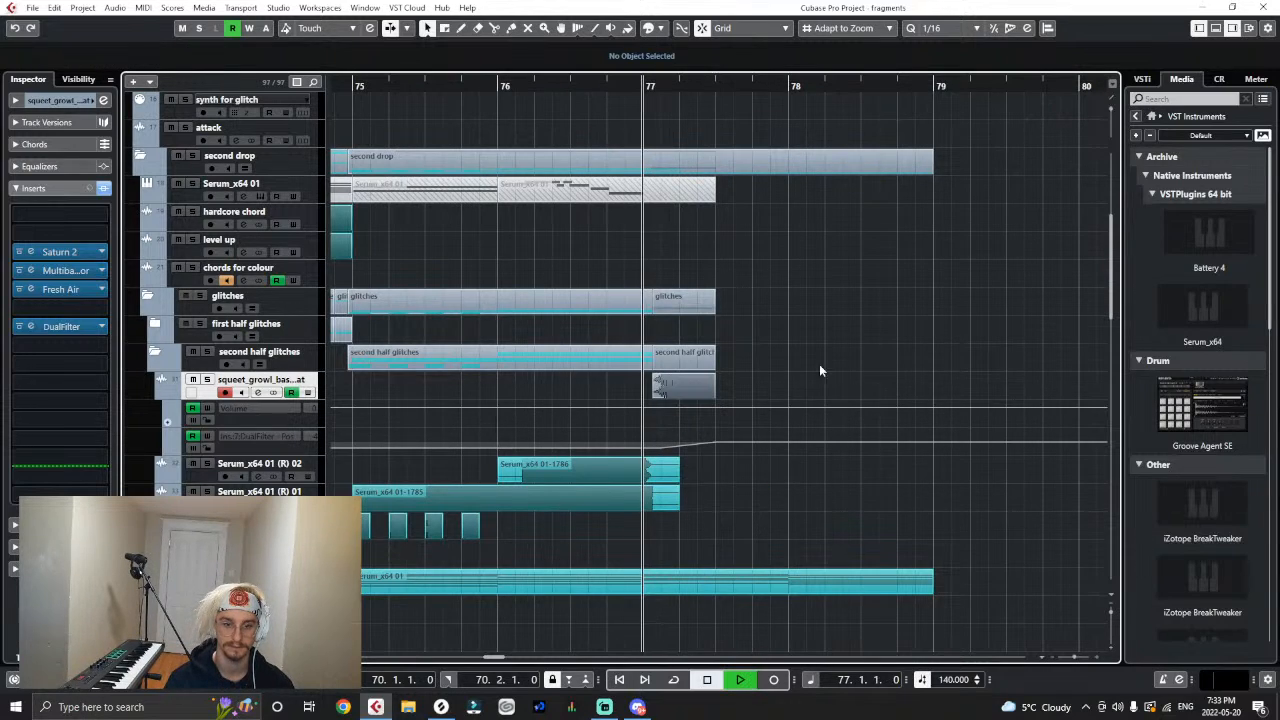
{"action": "key", "text": "space"}
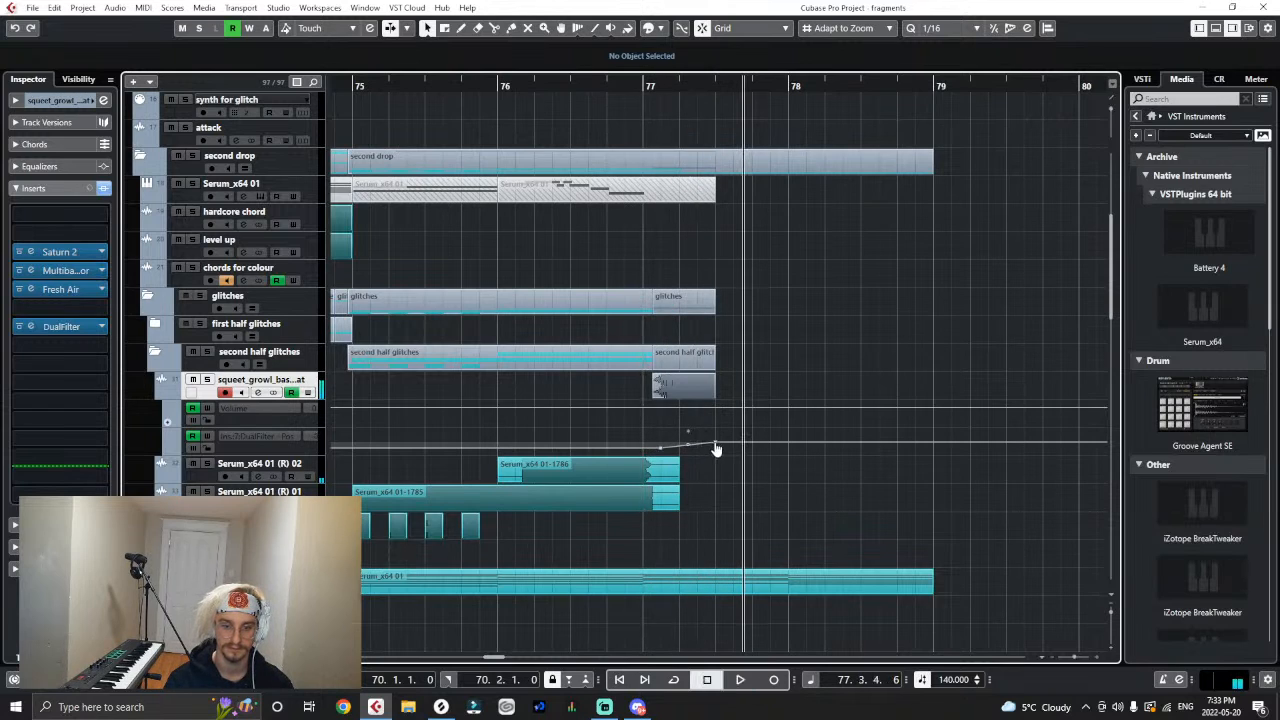
{"action": "key", "text": "g"}
{"action": "key", "text": "g"}
{"action": "key", "text": "g"}
{"action": "key", "text": "g"}
{"action": "key", "text": "g"}
{"action": "key", "text": "h"}
{"action": "key", "text": "h"}
{"action": "key", "text": "h"}
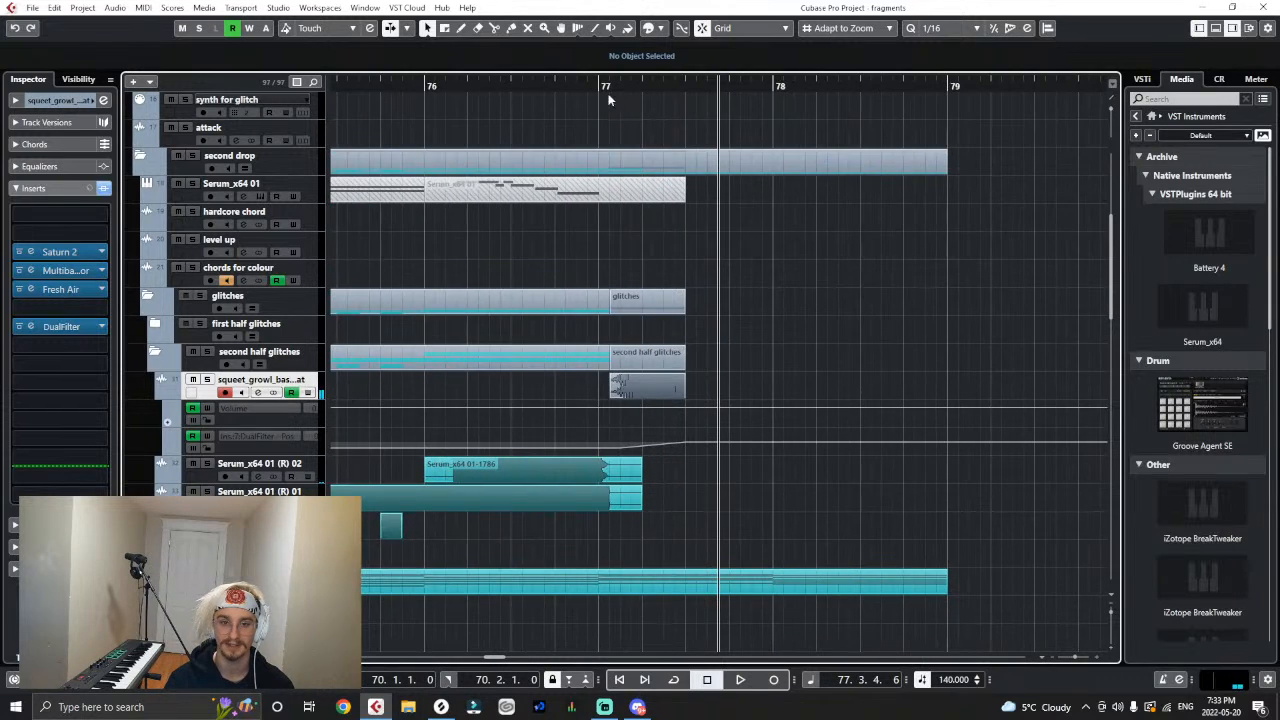
{"action": "left_click", "coordinate": [600, 86]}
{"action": "key", "text": "space"}
{"action": "key", "text": "space"}
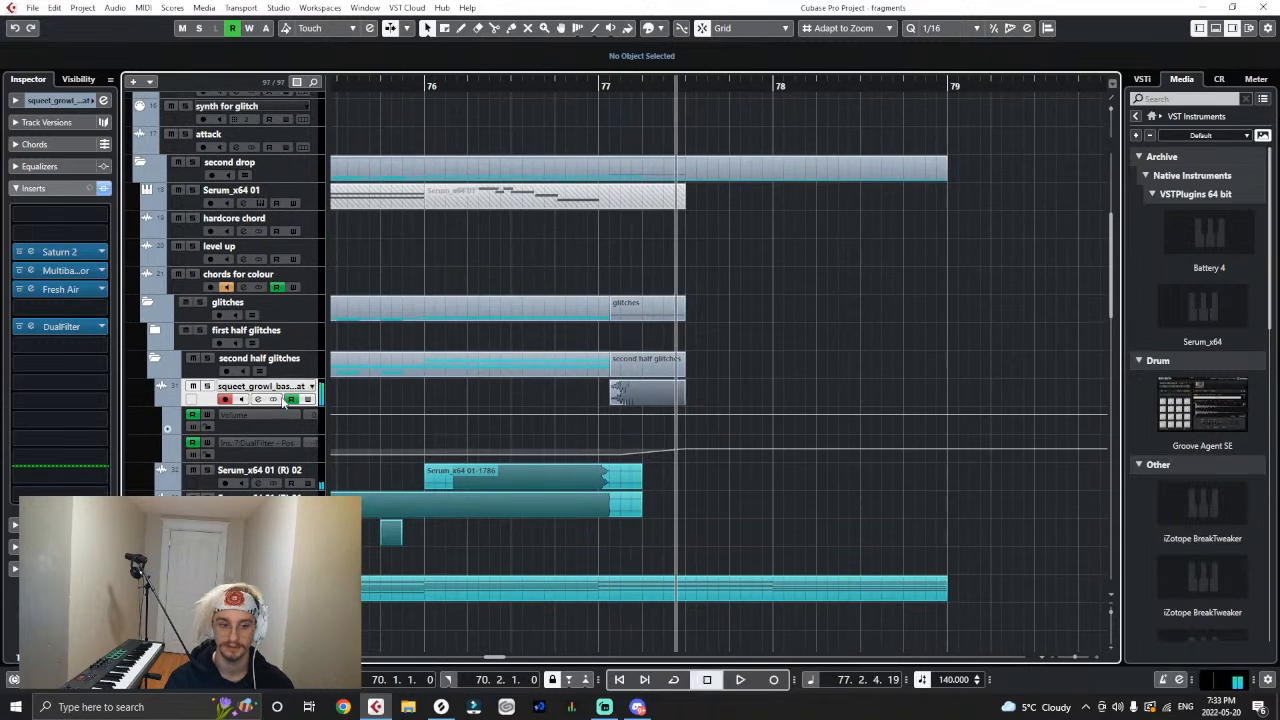
- Try routing the growl track's output to colour, audition it around bar 77 and restore Stereo Out
{"action": "left_click", "coordinate": [32, 188]}
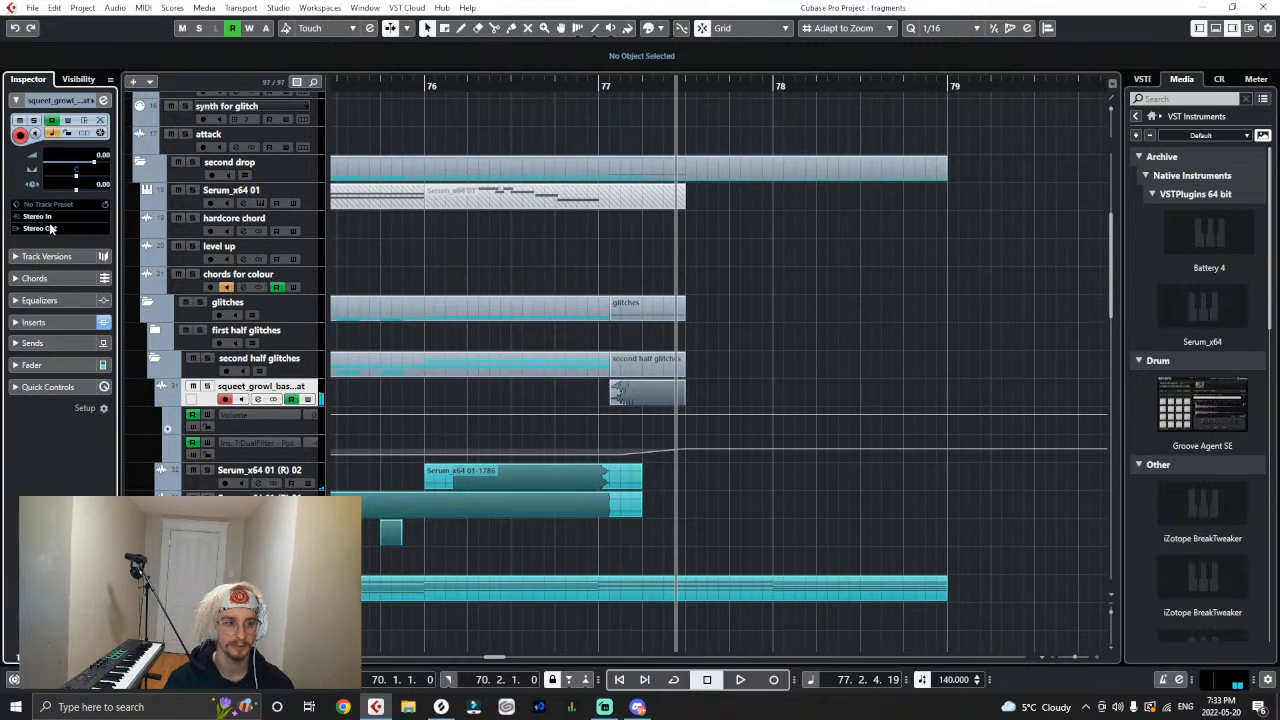
{"action": "left_click", "coordinate": [50, 228]}
{"action": "left_click", "coordinate": [70, 467]}
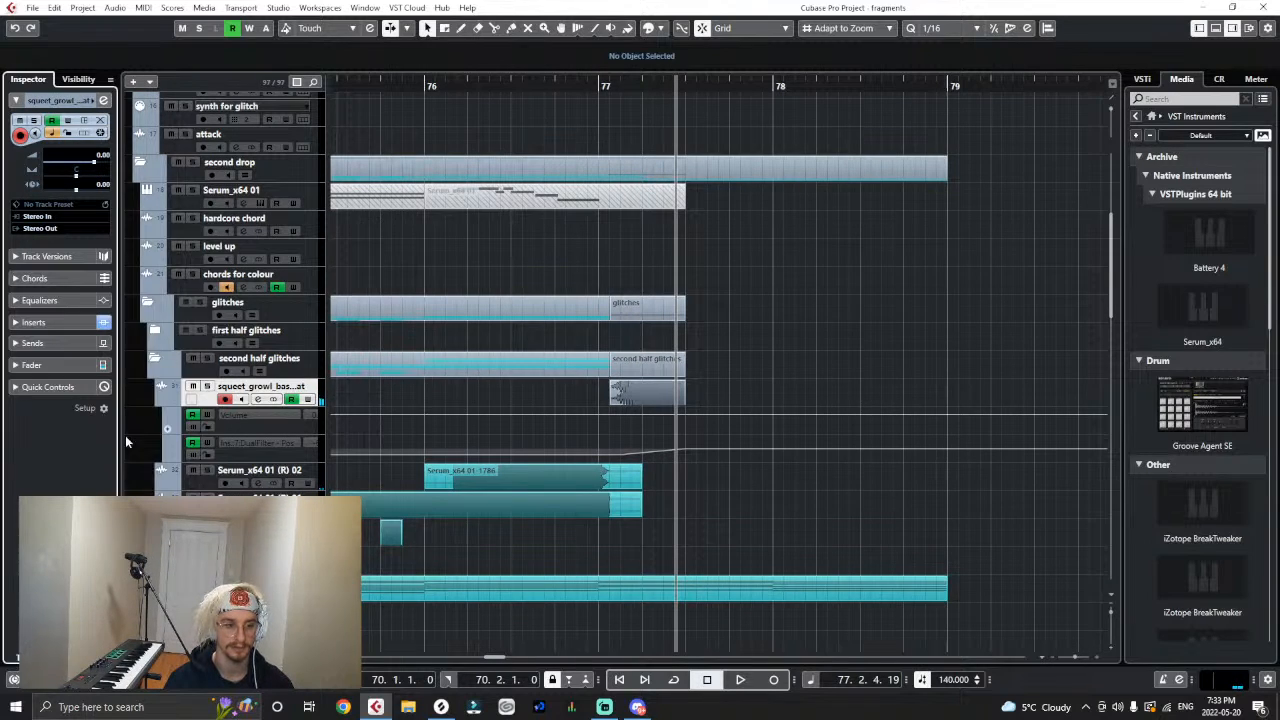
{"action": "left_click", "coordinate": [601, 80]}
{"action": "key", "text": "space"}
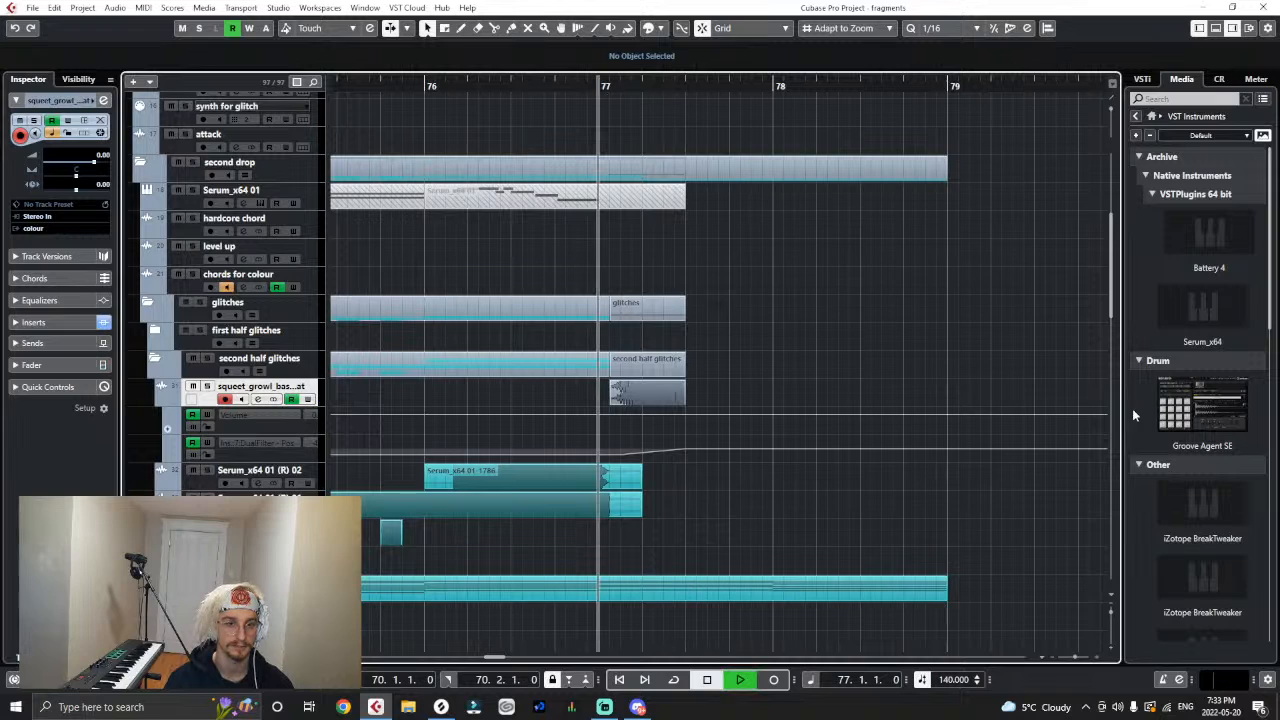
{"action": "left_click", "coordinate": [578, 86]}
{"action": "key", "text": "space"}
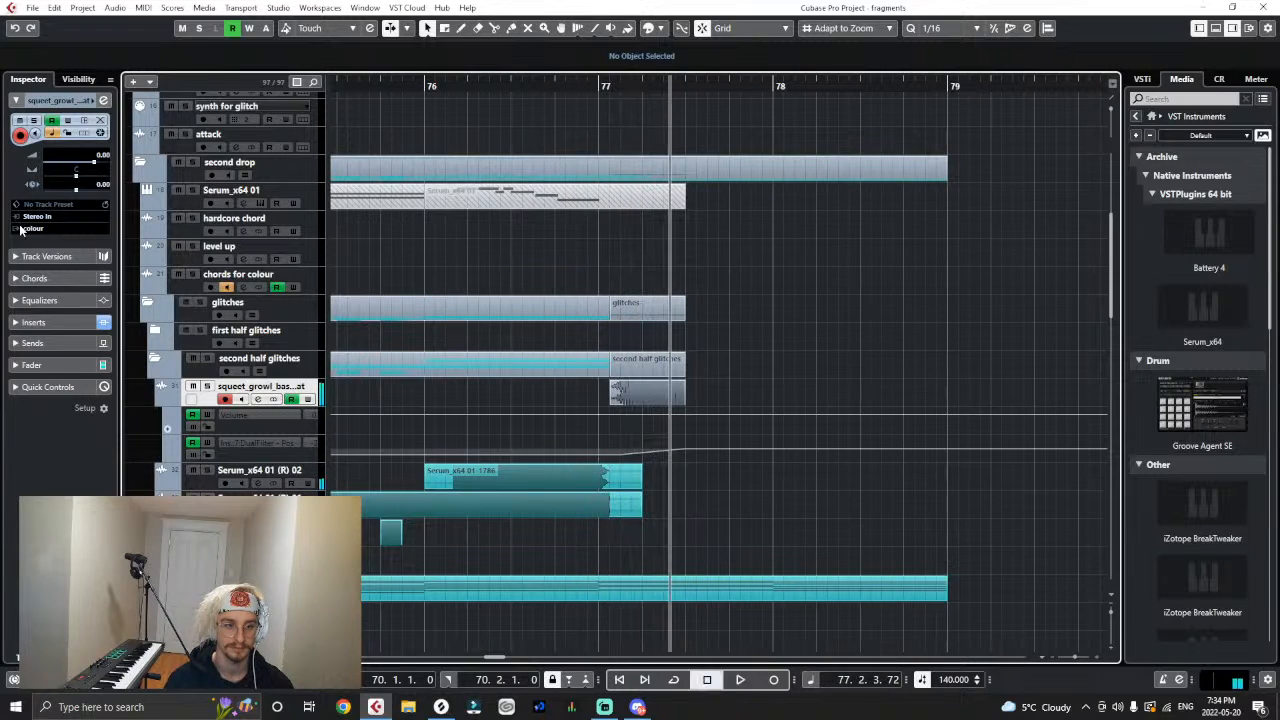
{"action": "left_click", "coordinate": [20, 229]}
{"action": "left_click", "coordinate": [71, 296]}
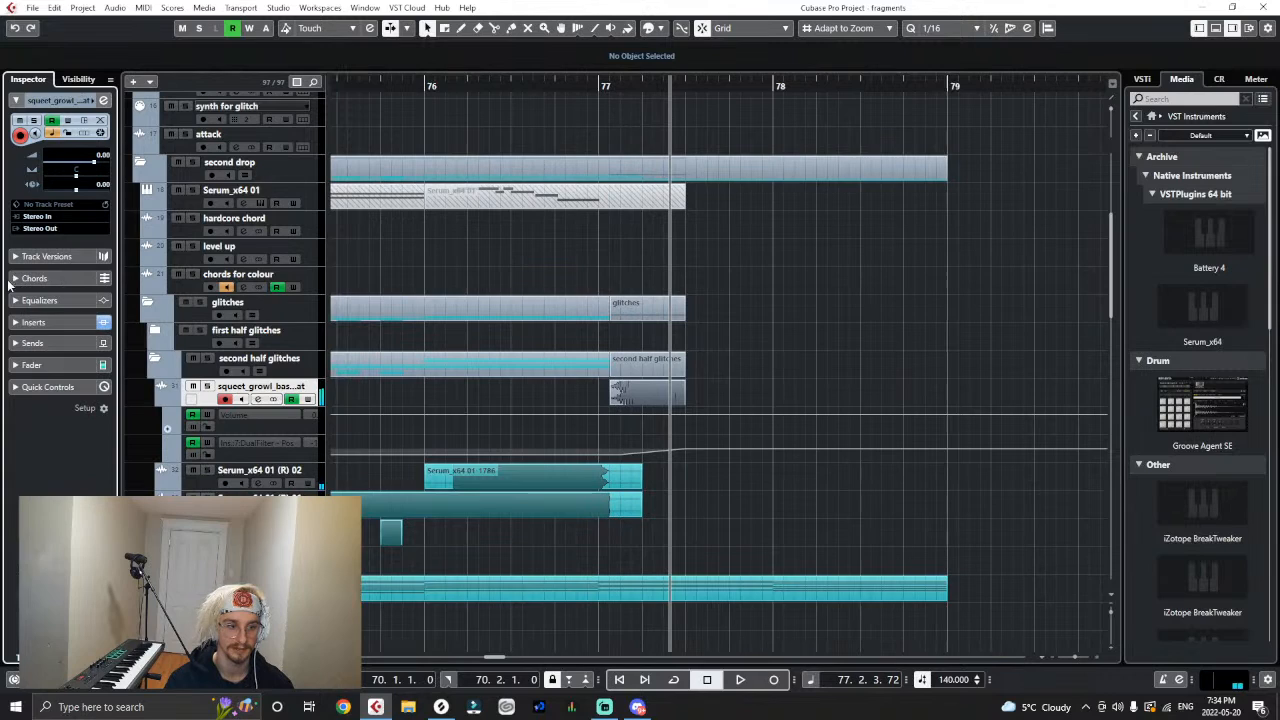
- Try a send from the growl track to Cchords, lowering its level to -0.43 and auditioning the growl
{"action": "left_click", "coordinate": [13, 342]}
{"action": "left_click", "coordinate": [60, 228]}
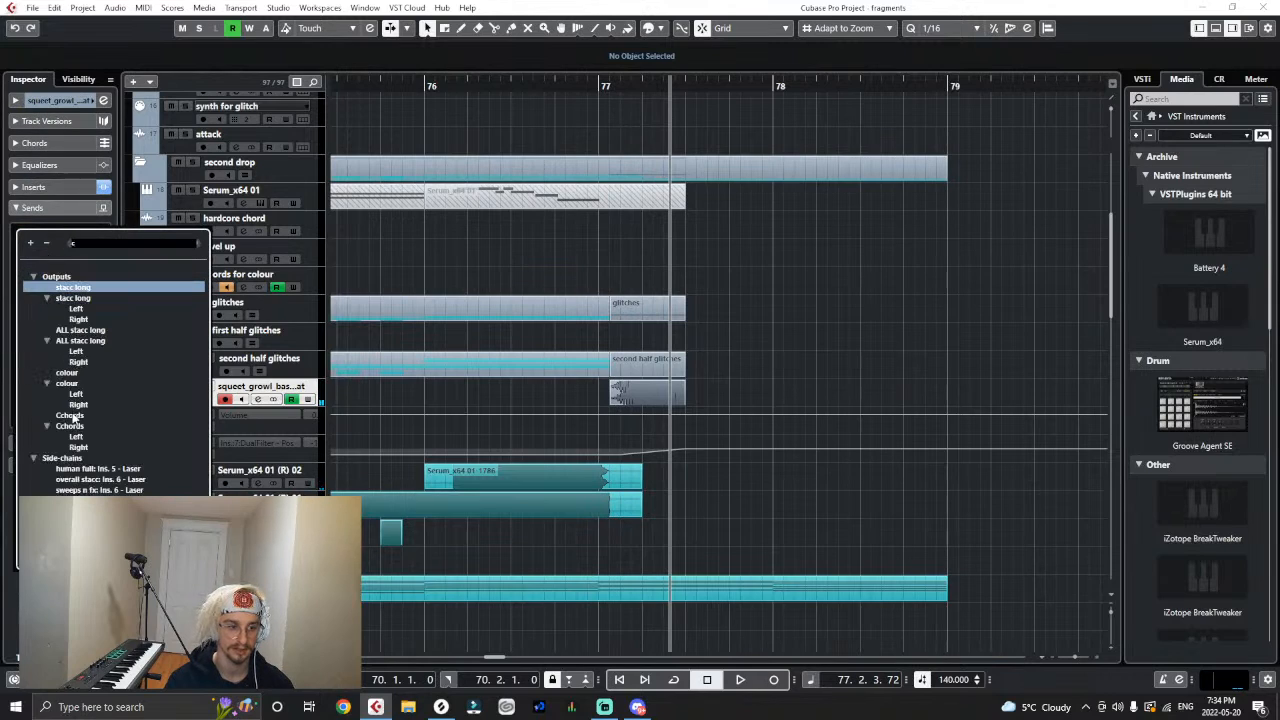
{"action": "left_click", "coordinate": [73, 415]}
{"action": "left_click", "coordinate": [18, 230]}
{"action": "key", "text": "space"}
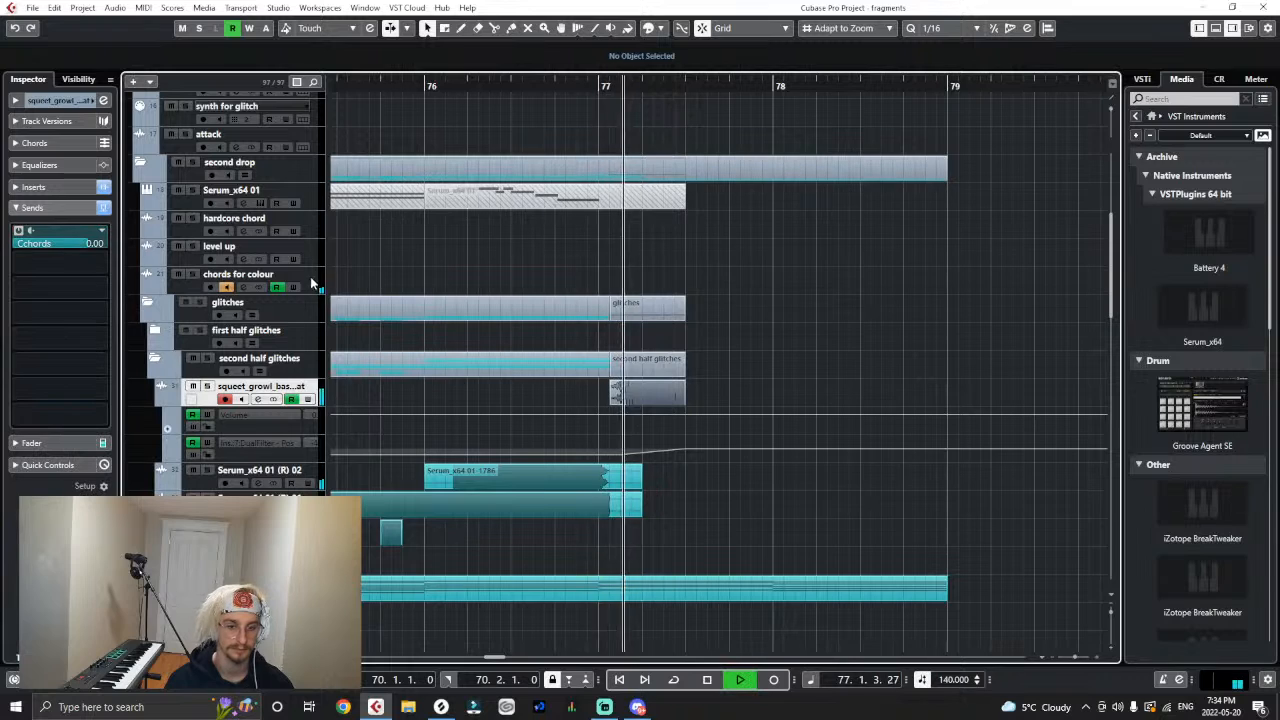
{"action": "left_click", "coordinate": [78, 243]}
{"action": "key", "text": "space"}
{"action": "left_click", "coordinate": [583, 73]}
{"action": "key", "text": "space"}
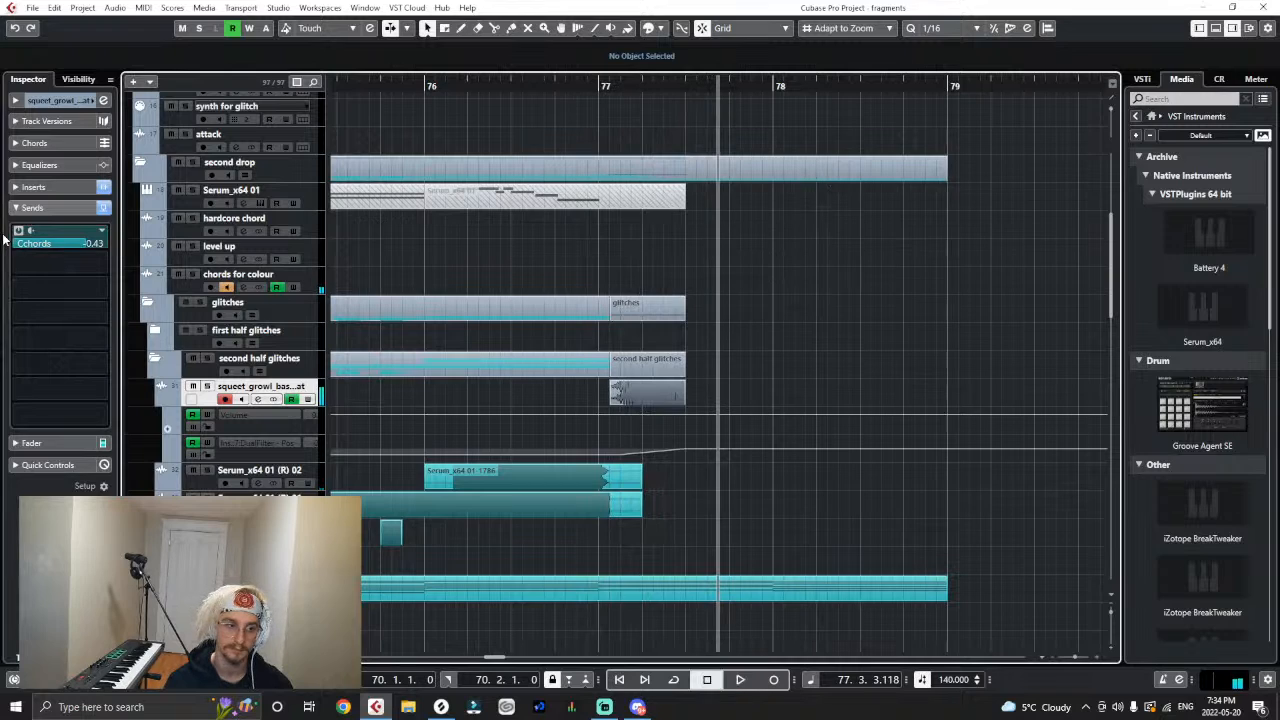
- Check the colour track's sends and routing, and remove the growl track's Cchords send
{"action": "left_click", "coordinate": [250, 583]}
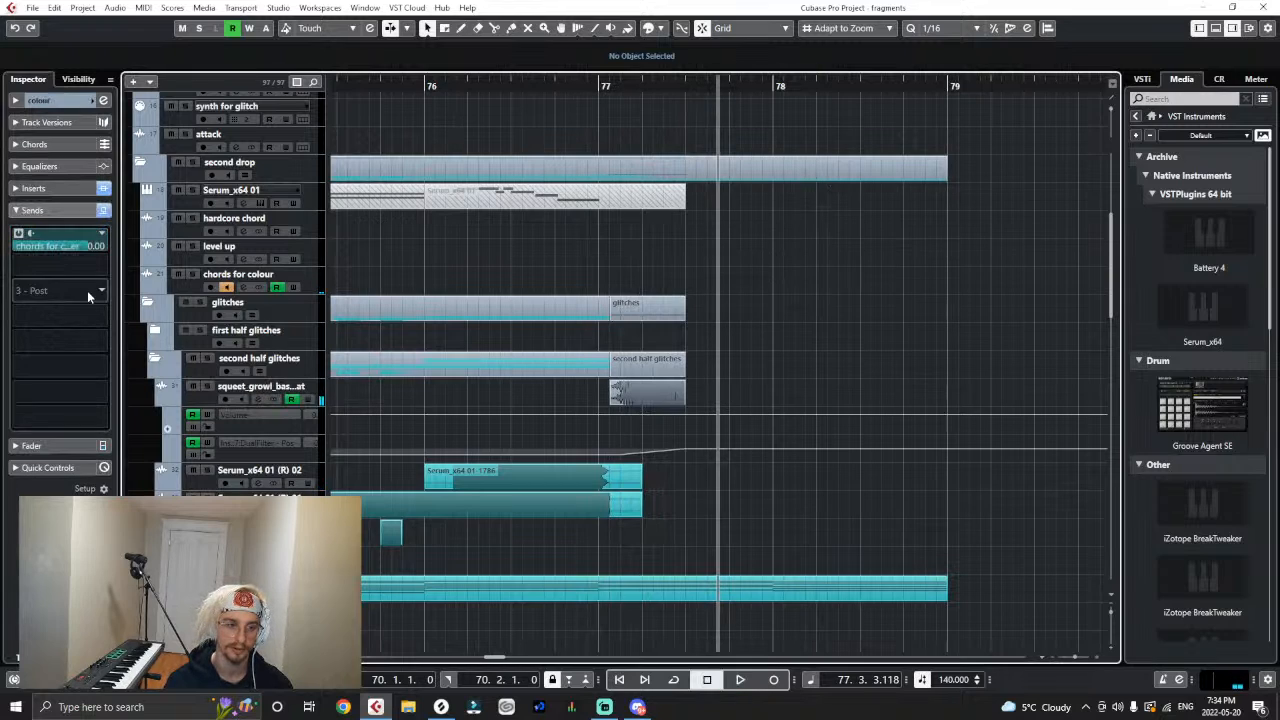
{"action": "left_click", "coordinate": [16, 100]}
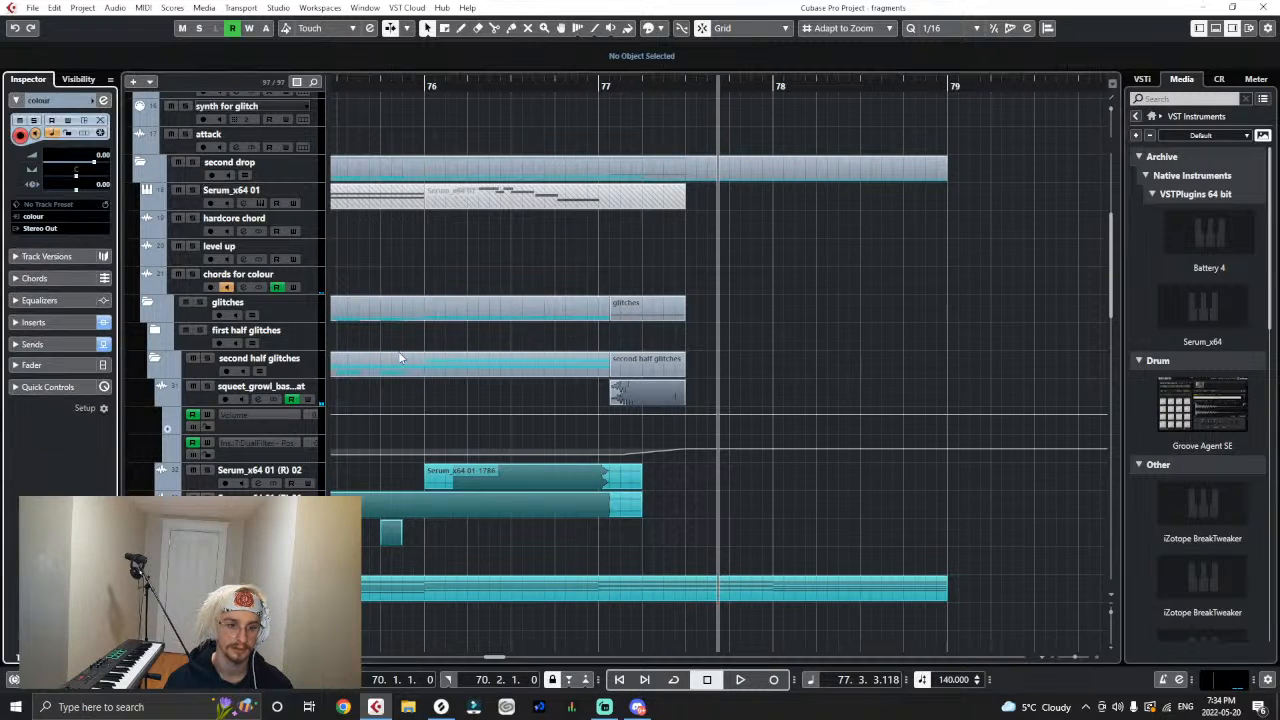
{"action": "left_click", "coordinate": [320, 396]}
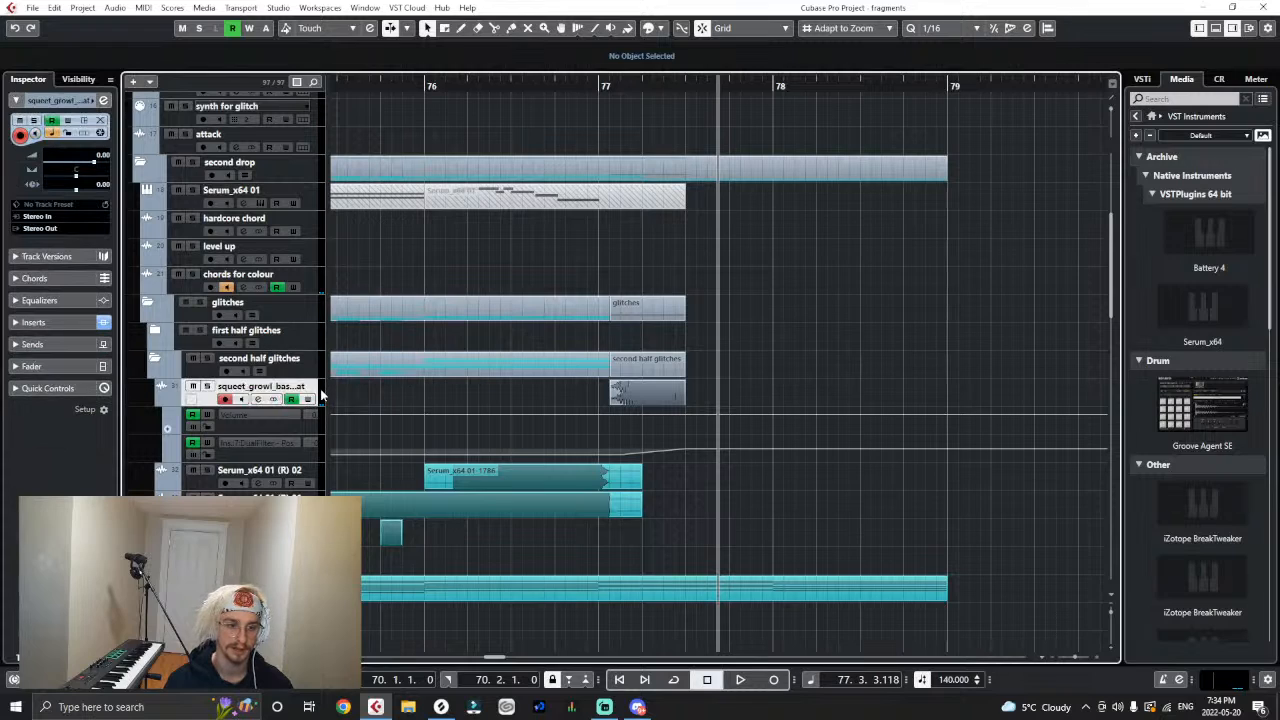
{"action": "left_click", "coordinate": [53, 343]}
{"action": "left_click", "coordinate": [84, 244]}
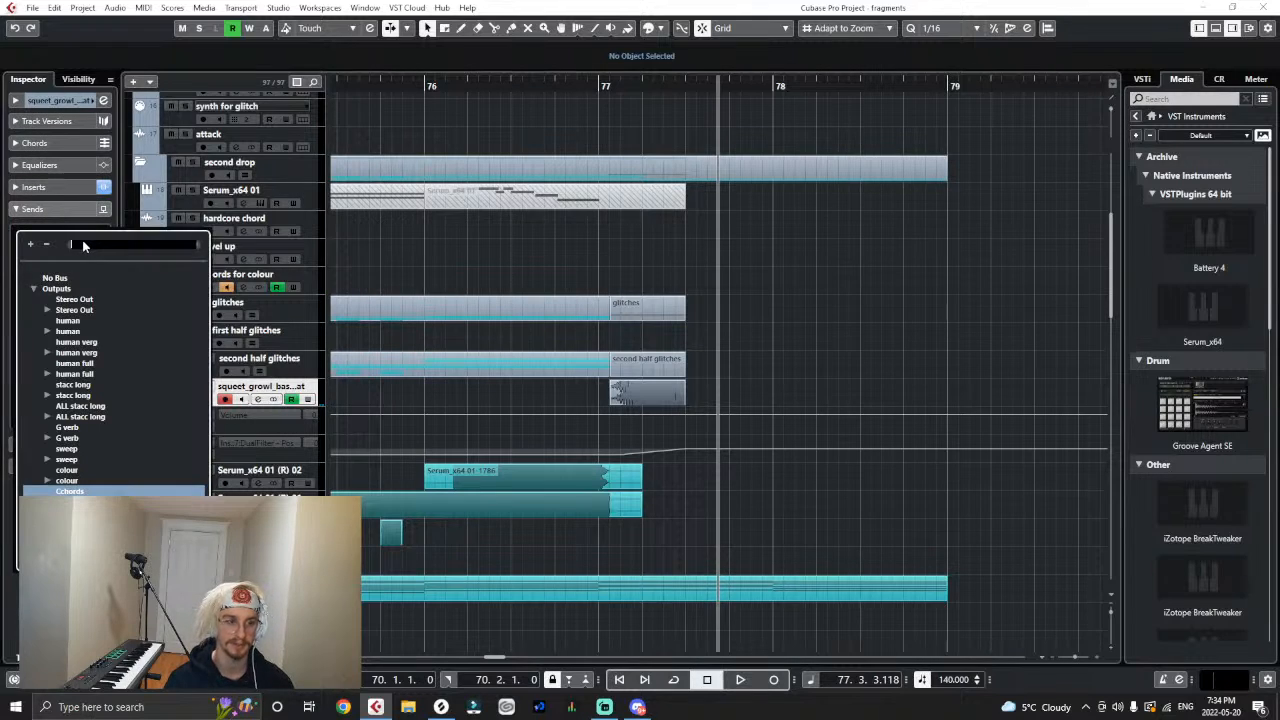
{"action": "left_click", "coordinate": [55, 280]}
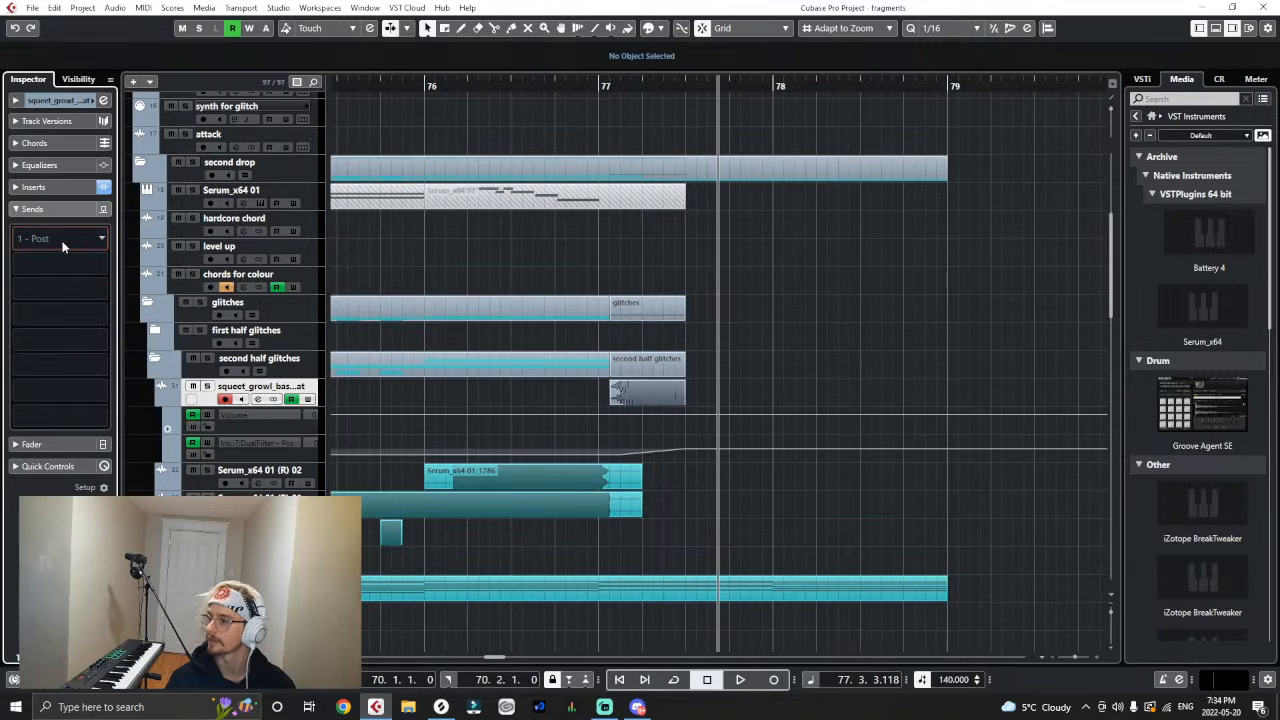
- Add a send from the growl track to colour at -1.85 and audition it from bar 77
{"action": "left_click", "coordinate": [62, 245]}
{"action": "type", "text": "colo"}
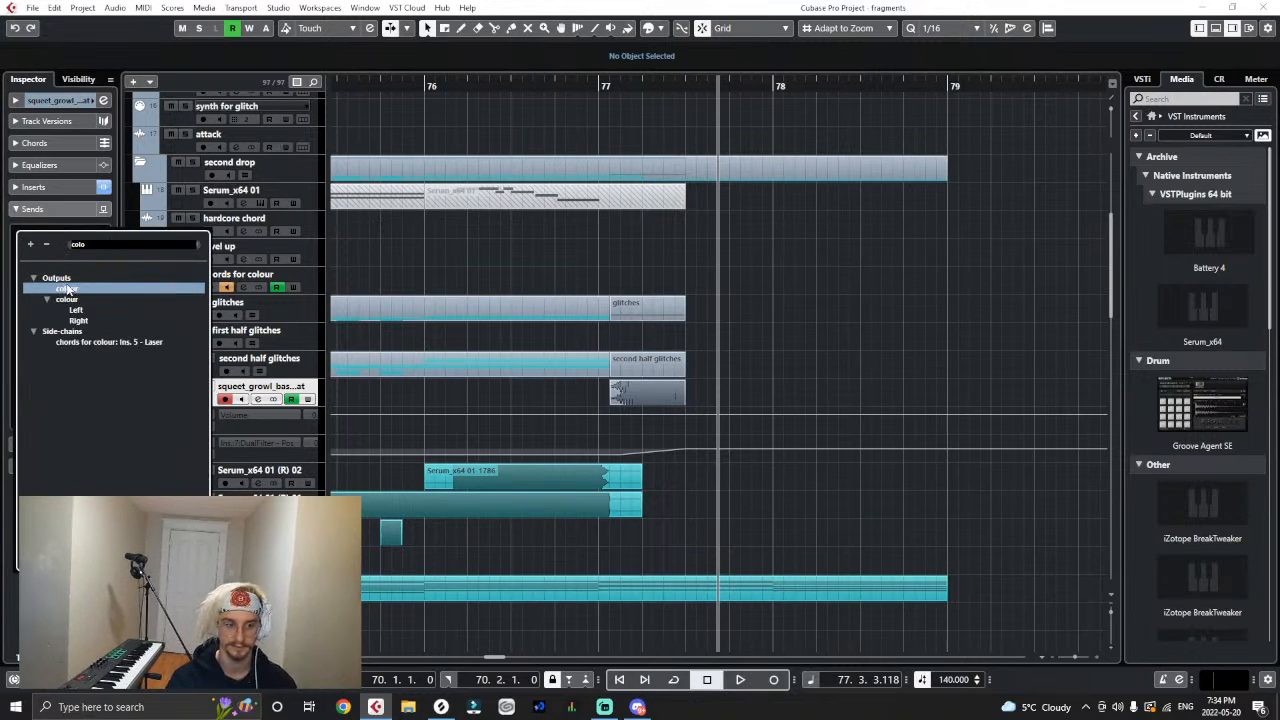
{"action": "left_click", "coordinate": [67, 289]}
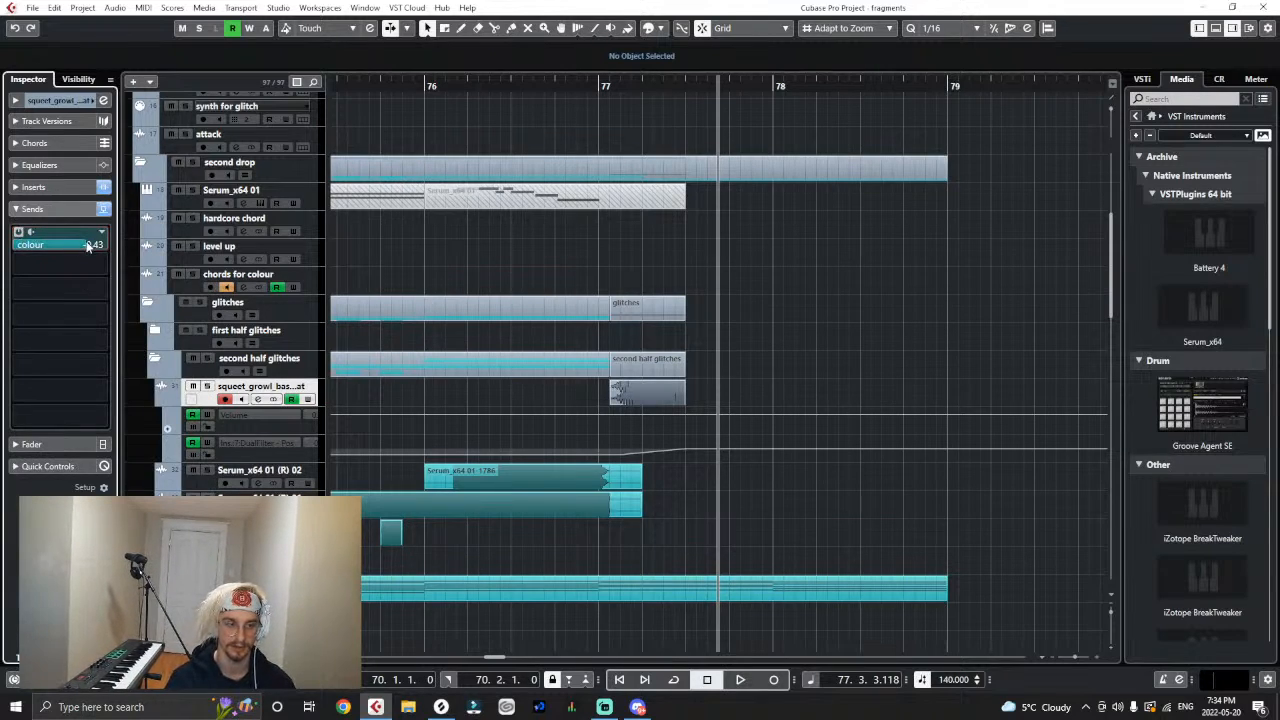
{"action": "left_click", "coordinate": [610, 80]}
{"action": "key", "text": "space"}
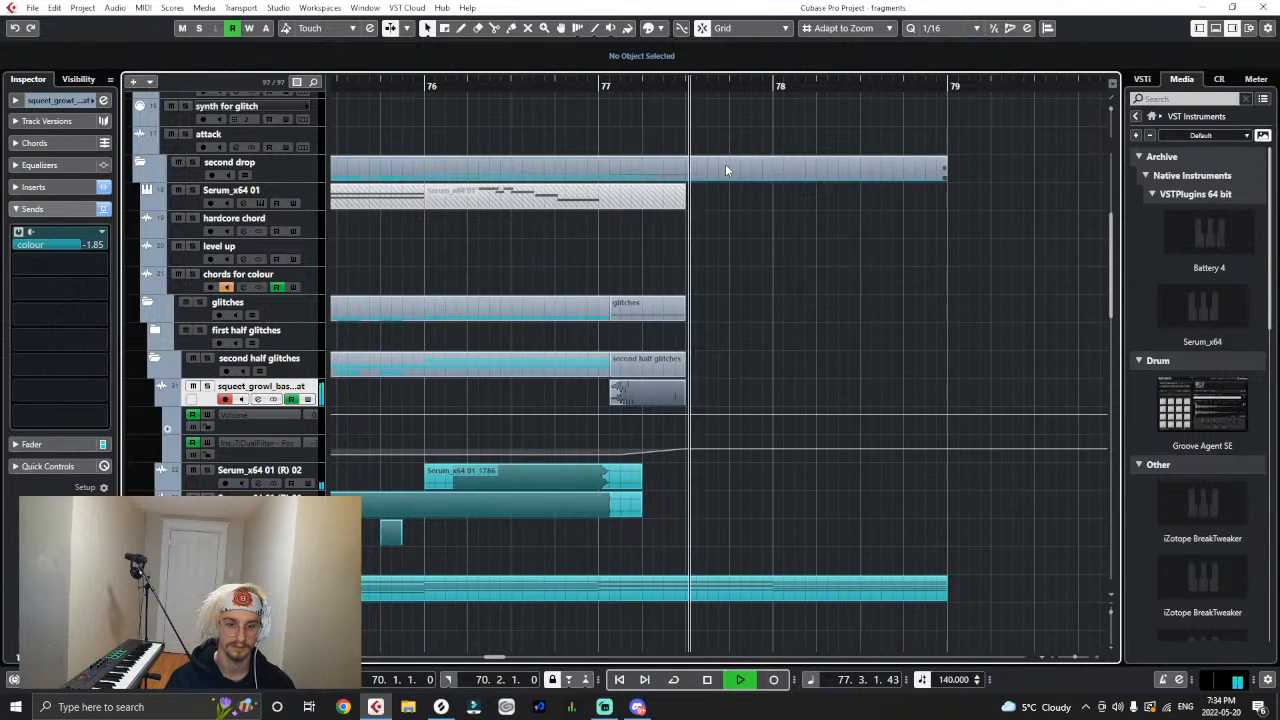
{"action": "key", "text": "space"}
- Play the second drop to hear the processed growl in context
{"action": "key", "text": "g"}
{"action": "key", "text": "g"}
{"action": "key", "text": "g"}
{"action": "key", "text": "g"}
{"action": "key", "text": "g"}
{"action": "key", "text": "g"}
{"action": "key", "text": "g"}
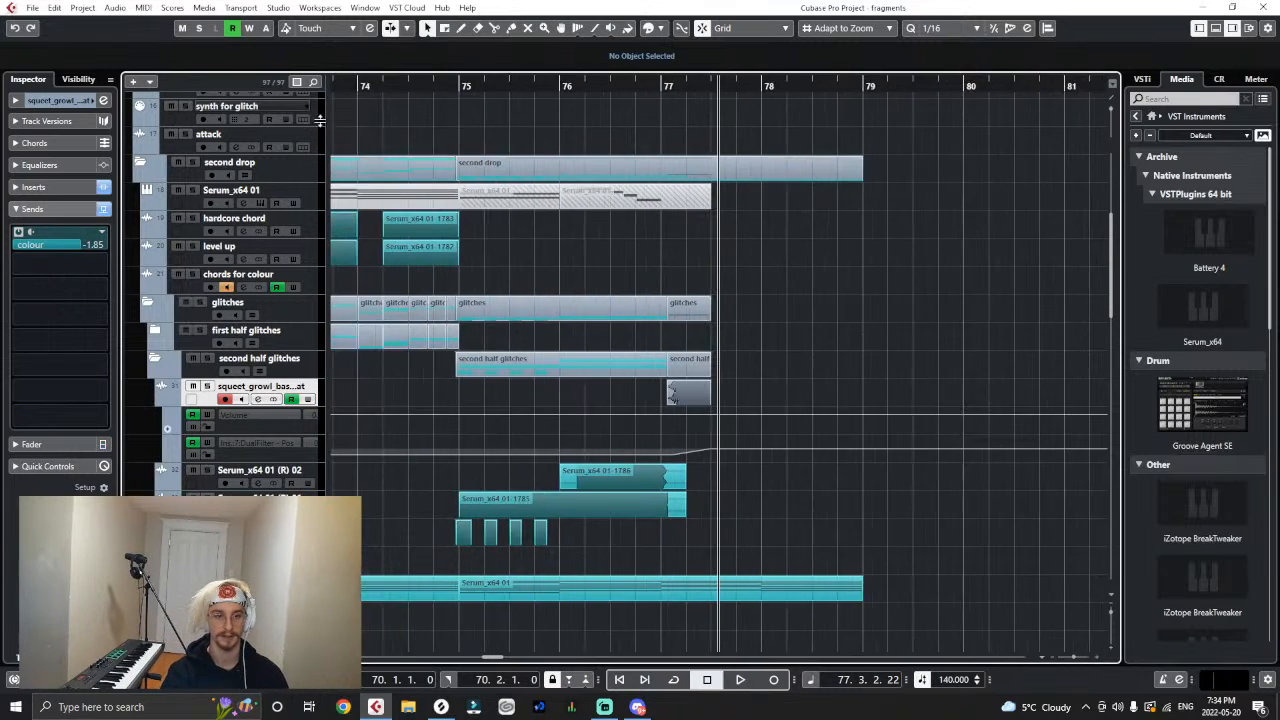
{"action": "left_click", "coordinate": [593, 85]}
{"action": "key", "text": "space"}
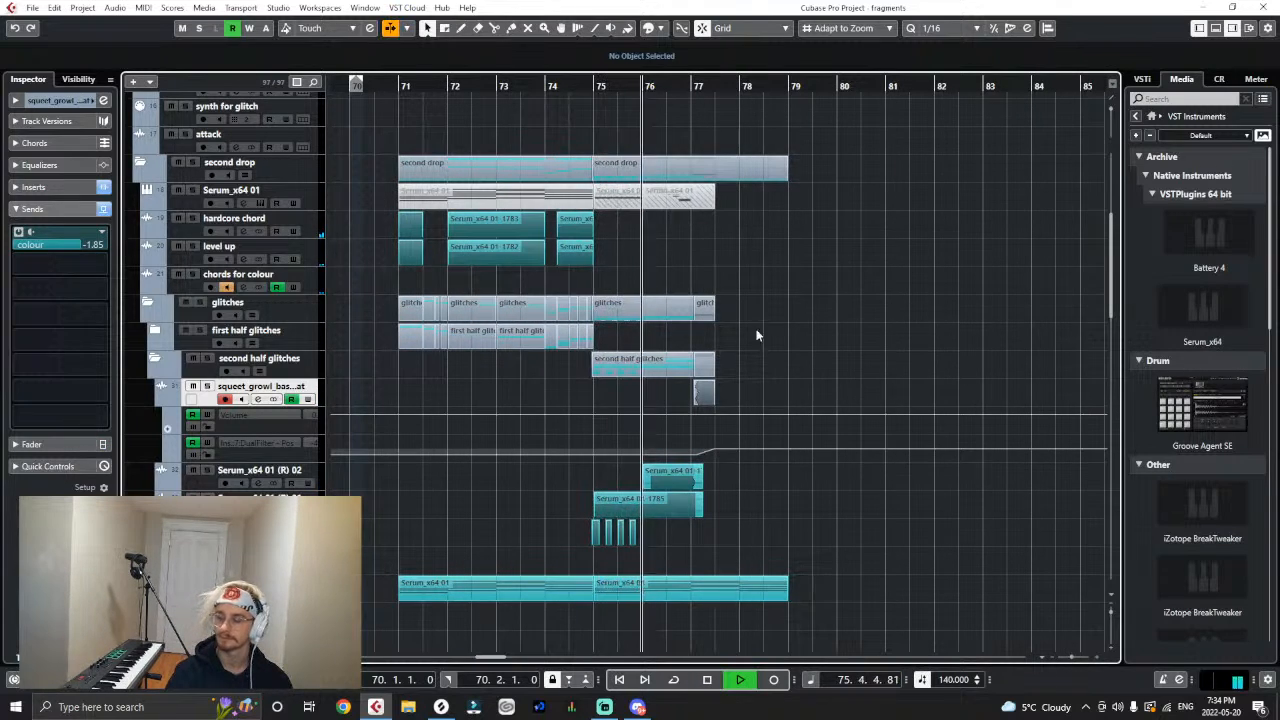
- Recolour the growl event teal with the Color tool and replay the second half from about bar 75
{"action": "right_click", "coordinate": [702, 393]}
{"action": "left_click", "coordinate": [811, 388]}
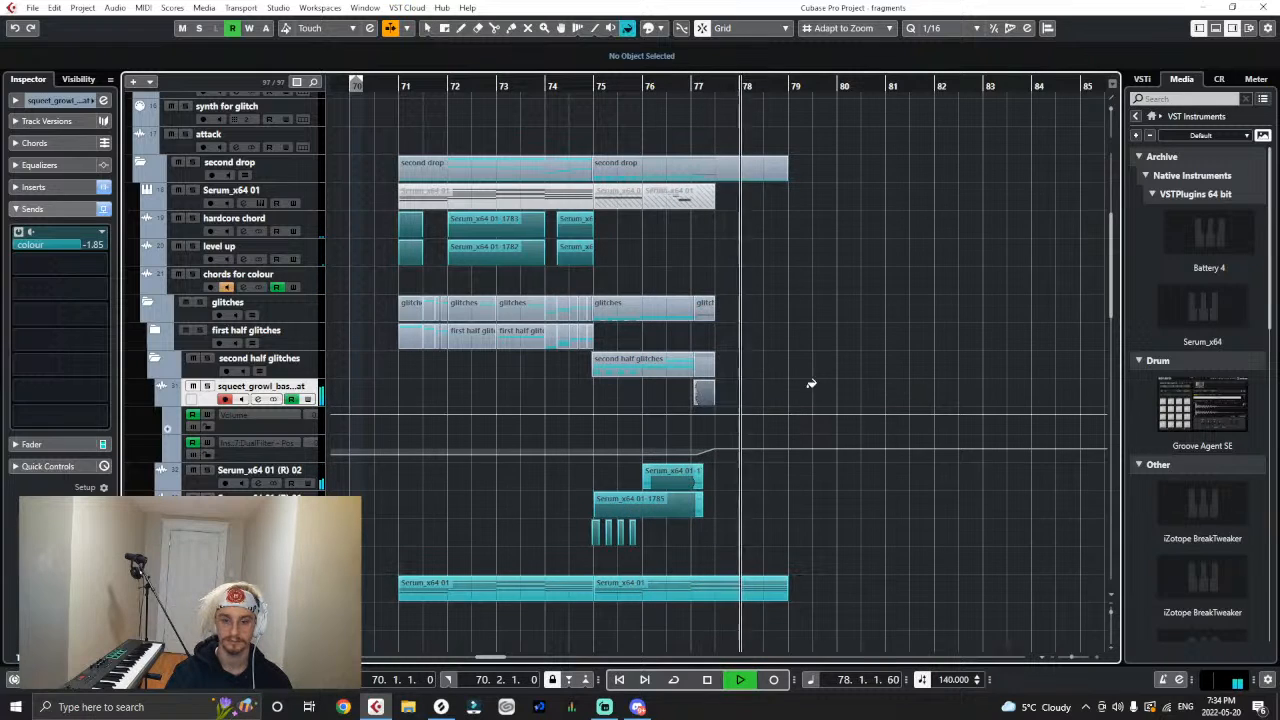
{"action": "left_click", "coordinate": [704, 392]}
{"action": "left_click_drag", "start_coordinate": [661, 88], "coordinate": [597, 92]}
{"action": "key", "text": "1"}
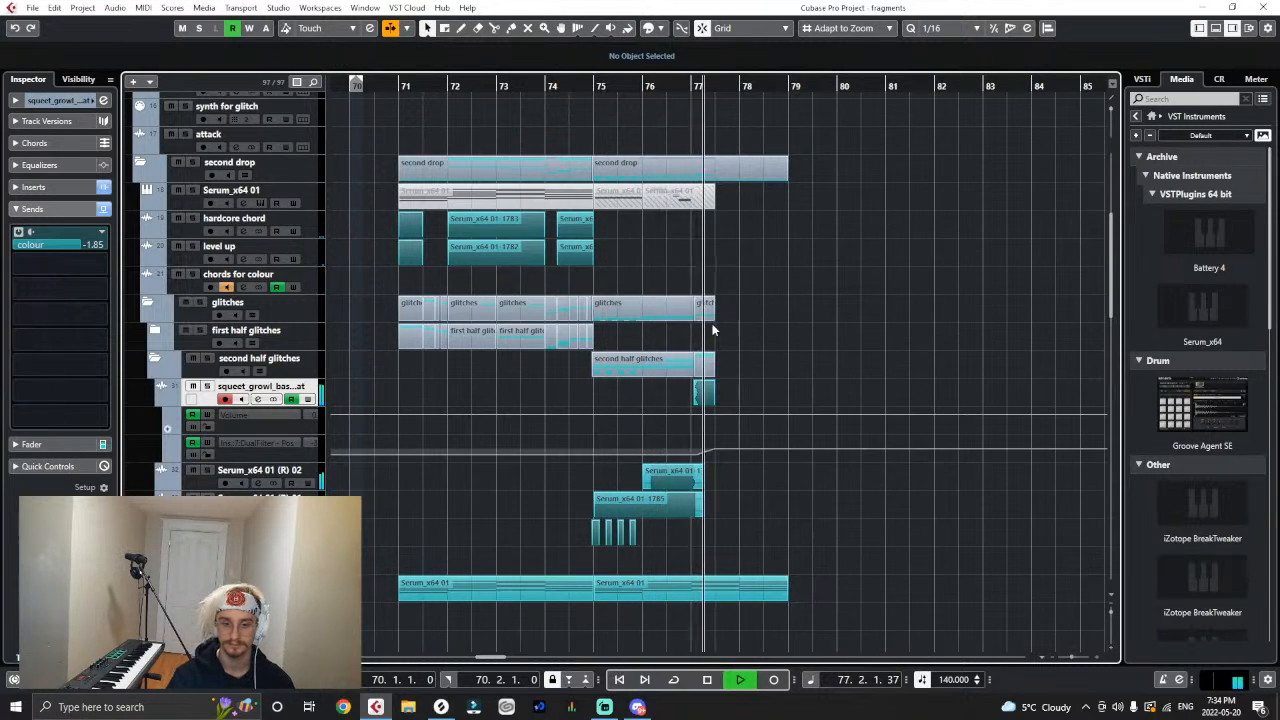
{"action": "key", "text": "space"}
- Switch to Splice and preview VR_synth_loop_badsignal_150_X.wav from Virtual Riot - Heavy Bass Design Vol. 2
{"action": "left_click", "coordinate": [441, 707]}
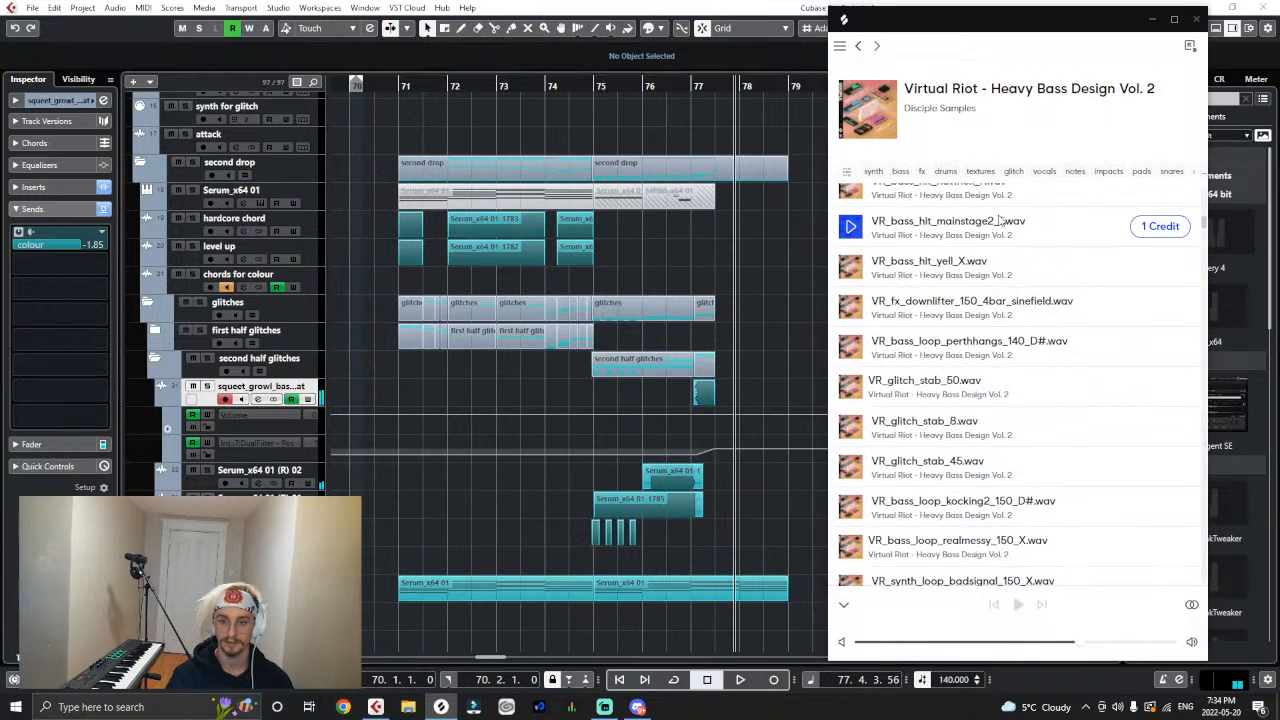
{"action": "scroll", "coordinate": [880, 500], "scroll_direction": "down", "scroll_amount": 2}
{"action": "scroll", "coordinate": [880, 510], "scroll_direction": "down", "scroll_amount": 1}
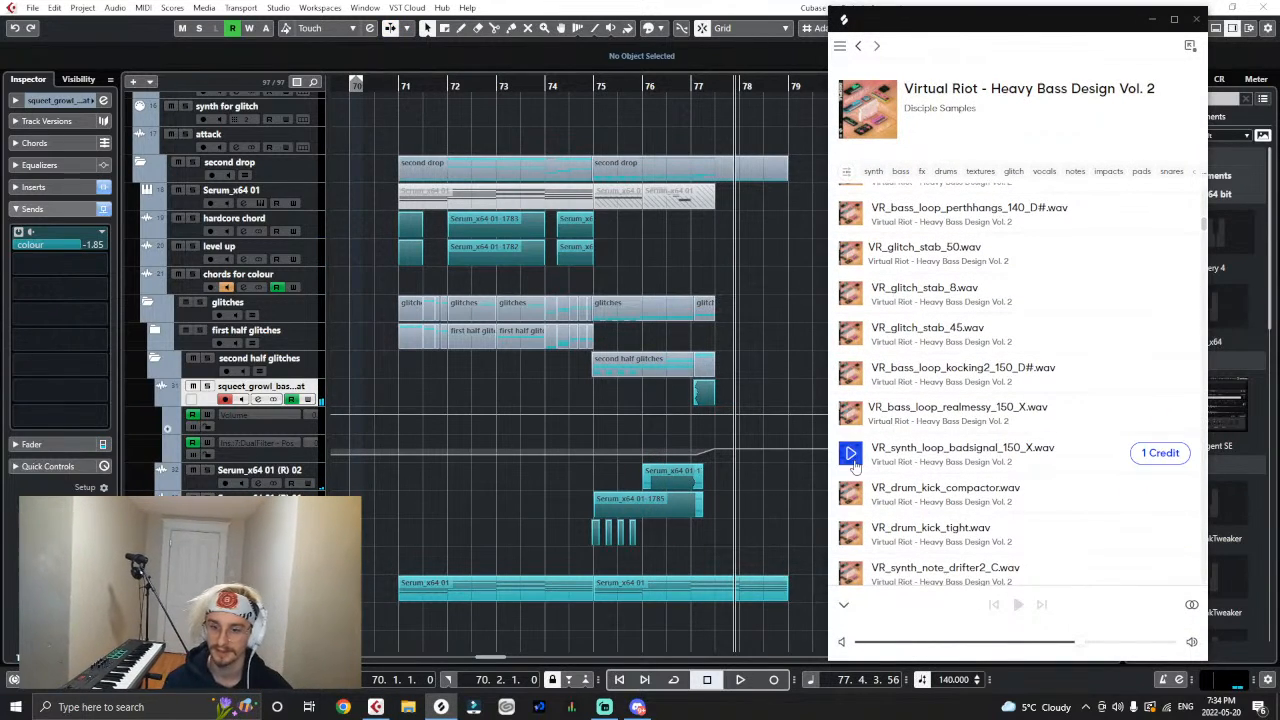
{"action": "left_click", "coordinate": [850, 455]}
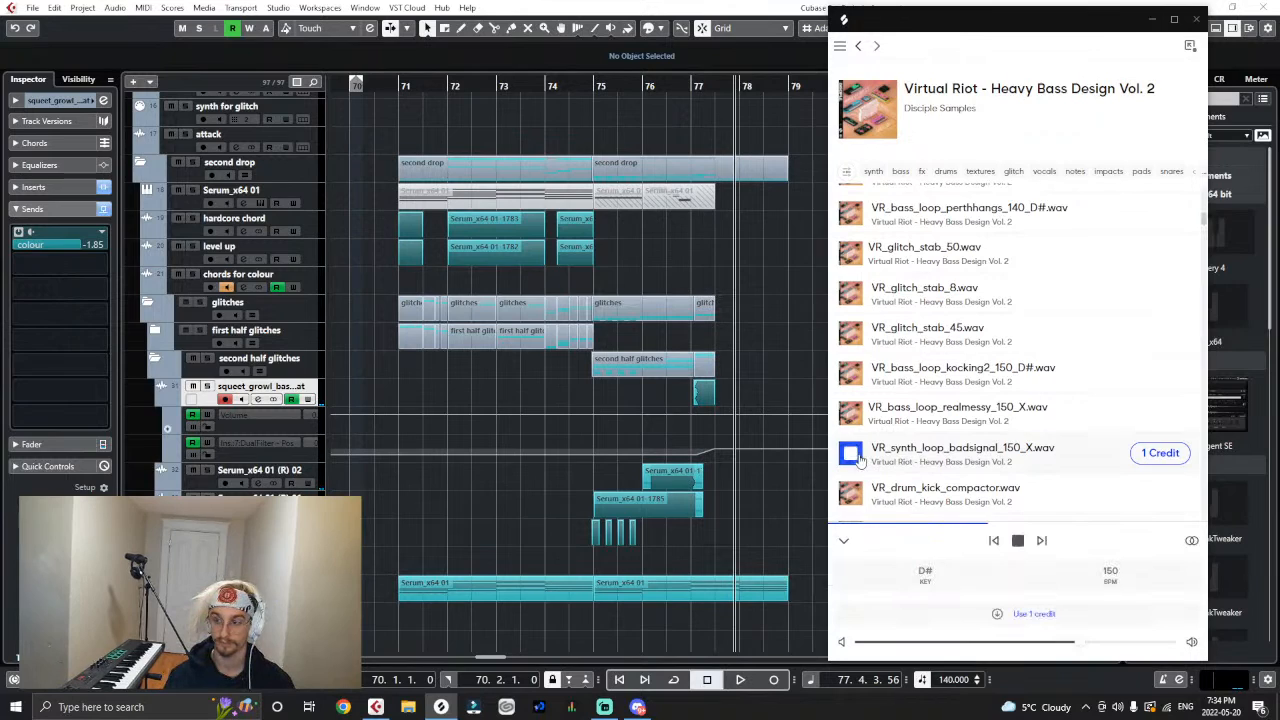
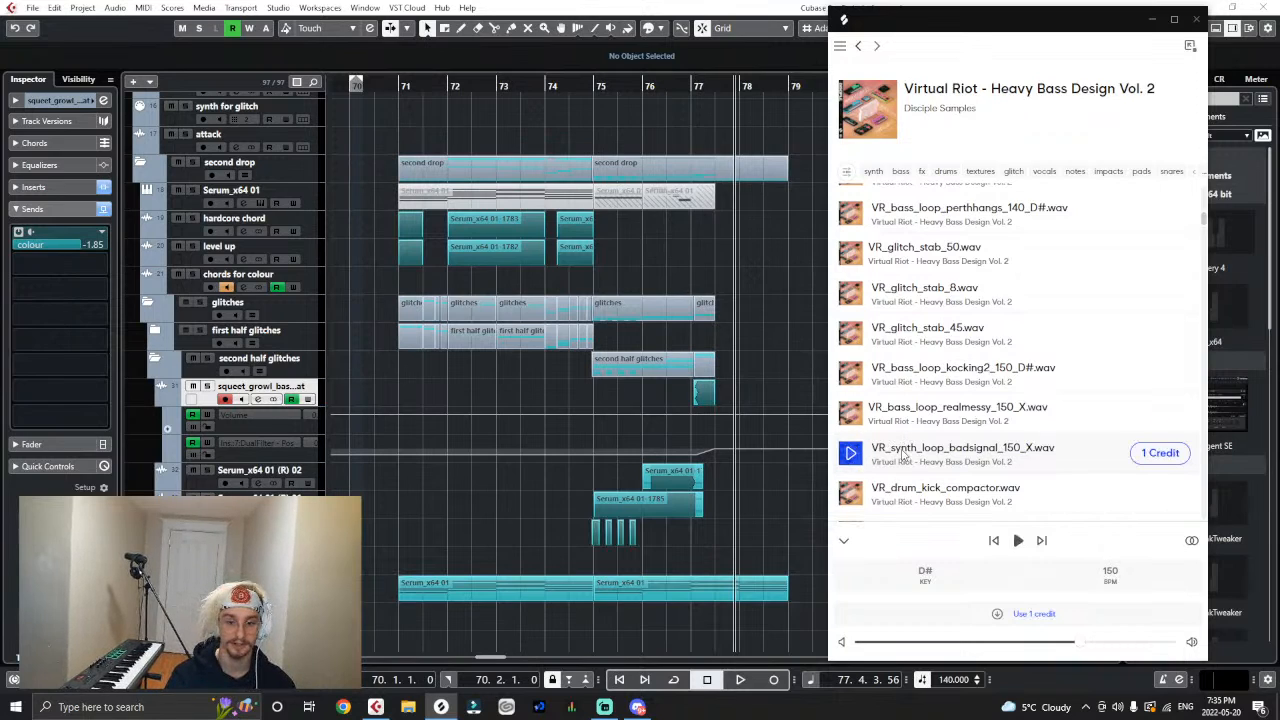
- Download VR_synth_loop_badsignal_150_X.wav from Splice and import it into the Cubase project on a new track above the growl track
{"action": "left_click_drag", "start_coordinate": [903, 455], "coordinate": [296, 345]}
{"action": "left_click_drag", "start_coordinate": [311, 456], "coordinate": [1205, 480]}
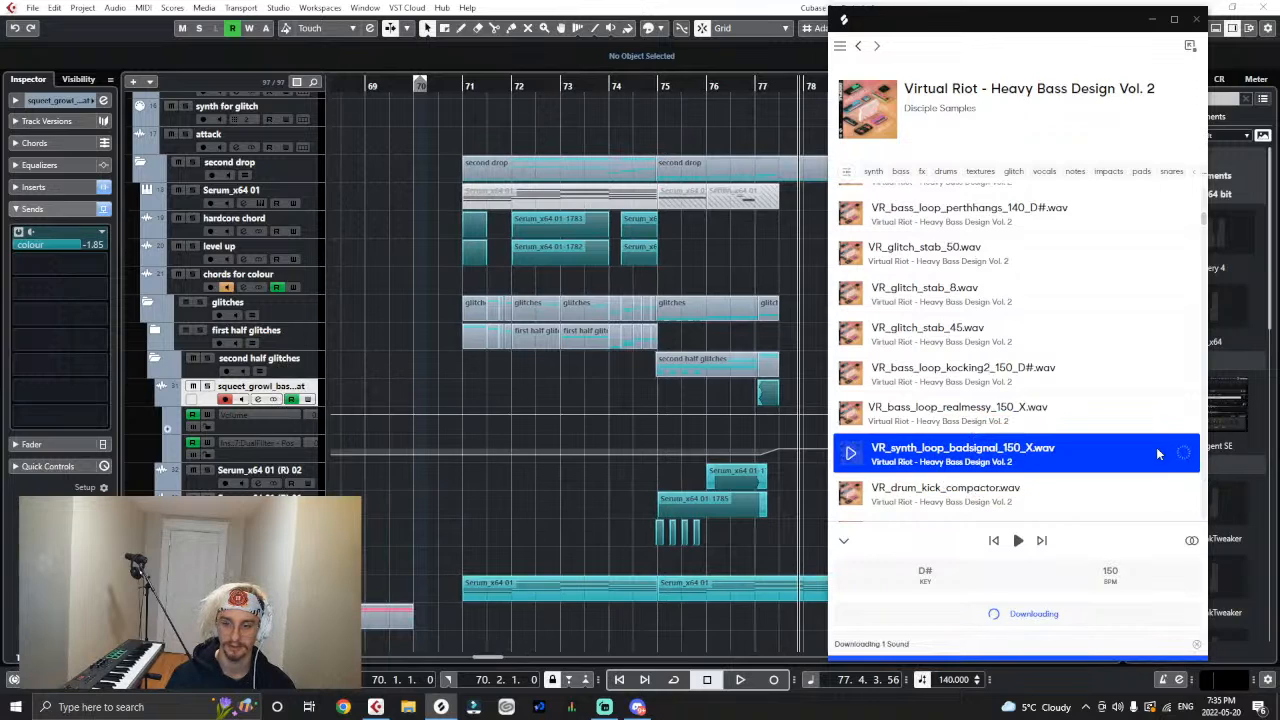
{"action": "left_click_drag", "start_coordinate": [1176, 453], "coordinate": [320, 392]}
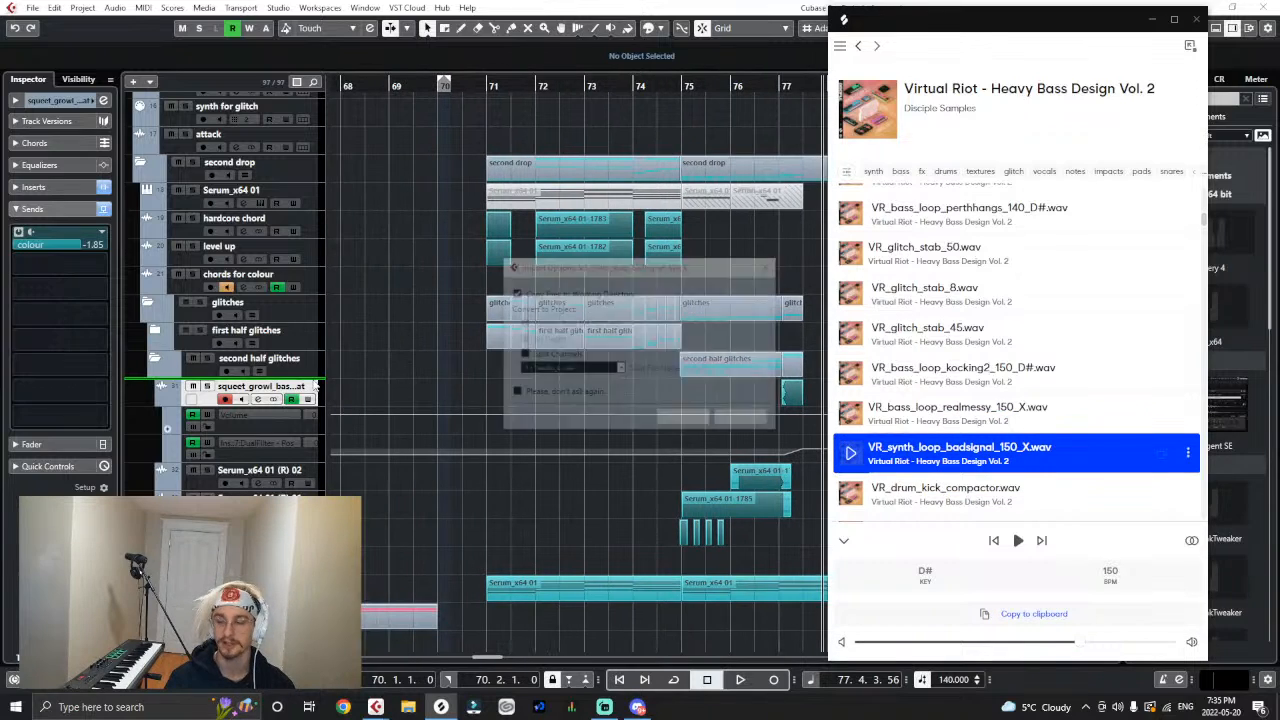
{"action": "left_click", "coordinate": [702, 422]}
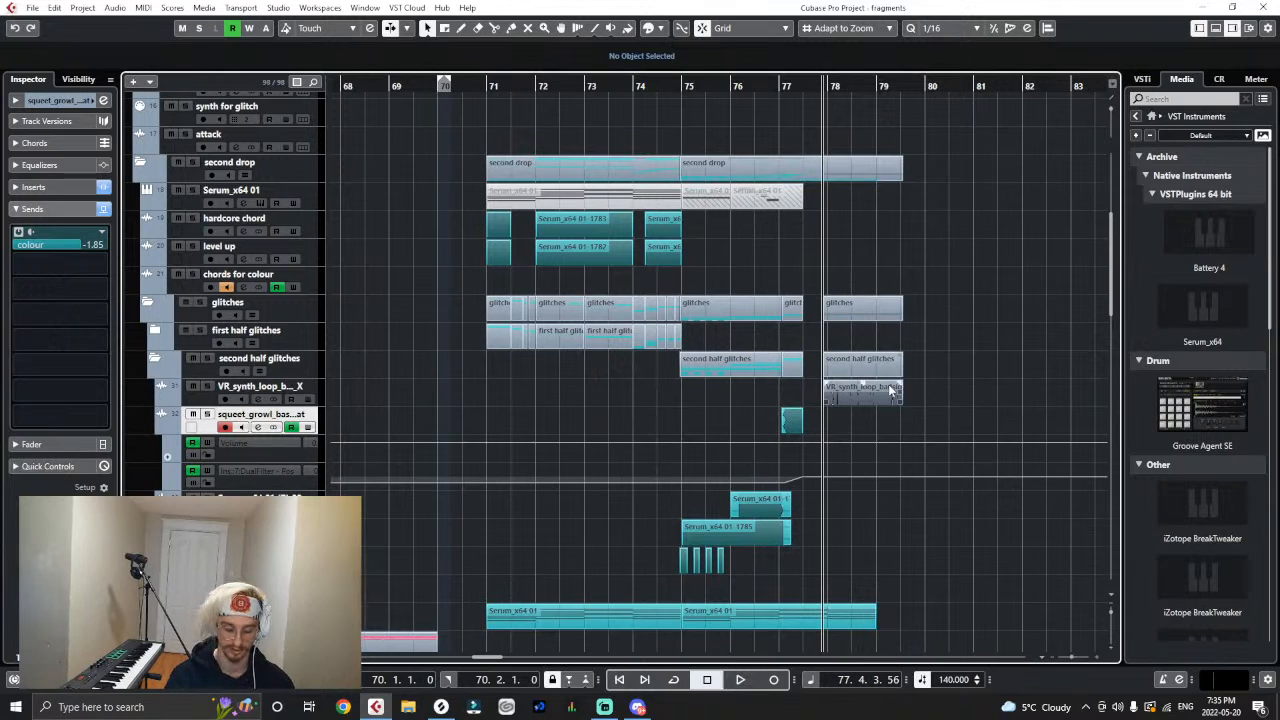
- Play the second drop from bar 73 and move the badsignal loop event to start at 76.3.1
{"action": "key", "text": "h"}
{"action": "key", "text": "h"}
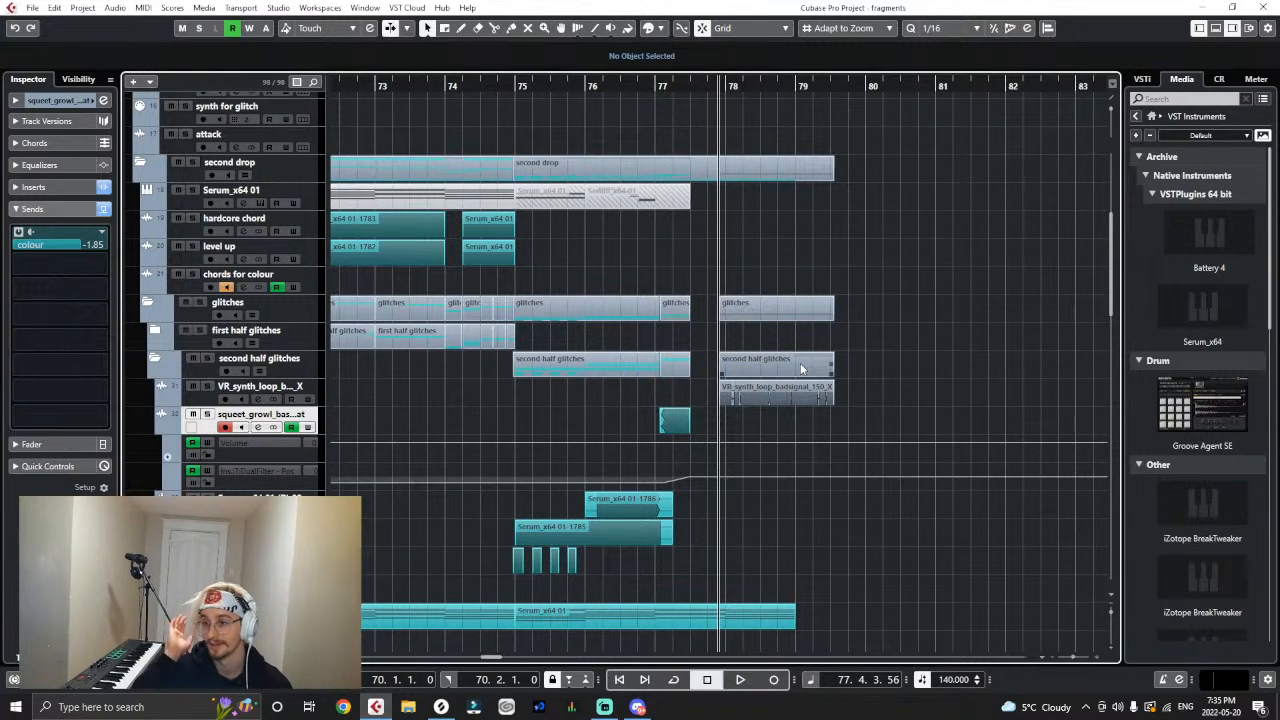
{"action": "key", "text": "g"}
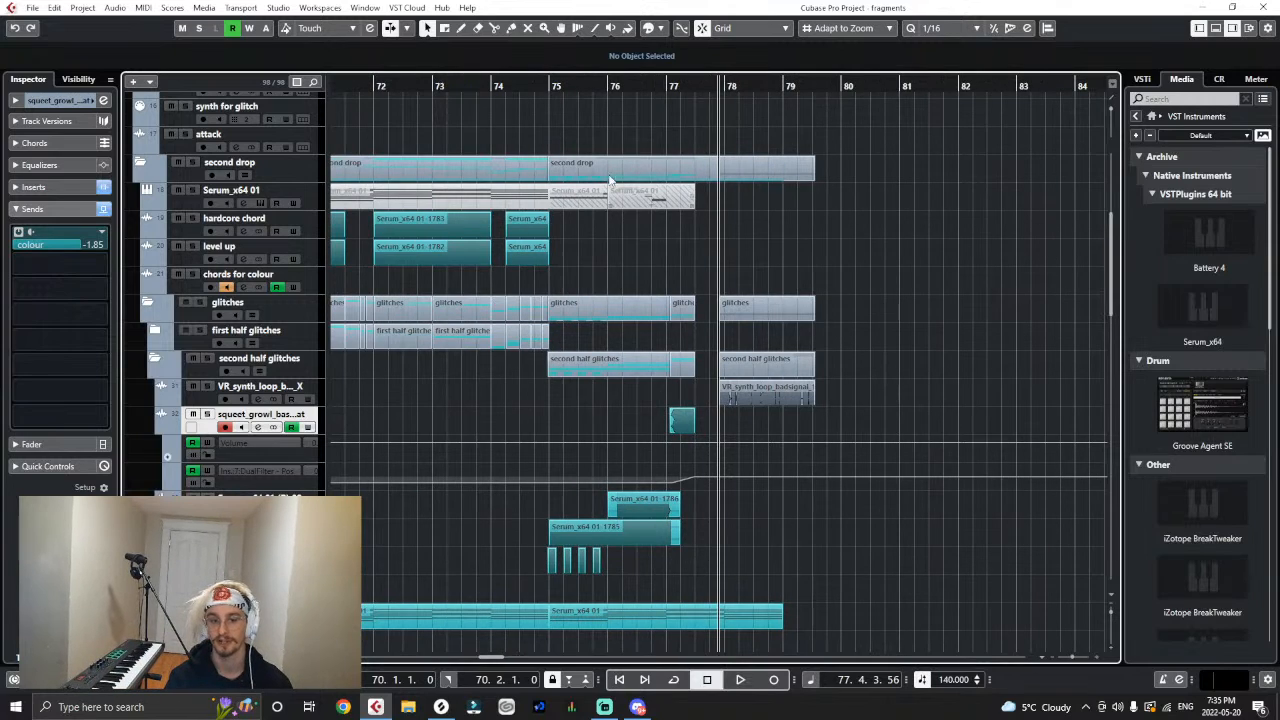
{"action": "left_click_drag", "start_coordinate": [567, 88], "coordinate": [445, 91]}
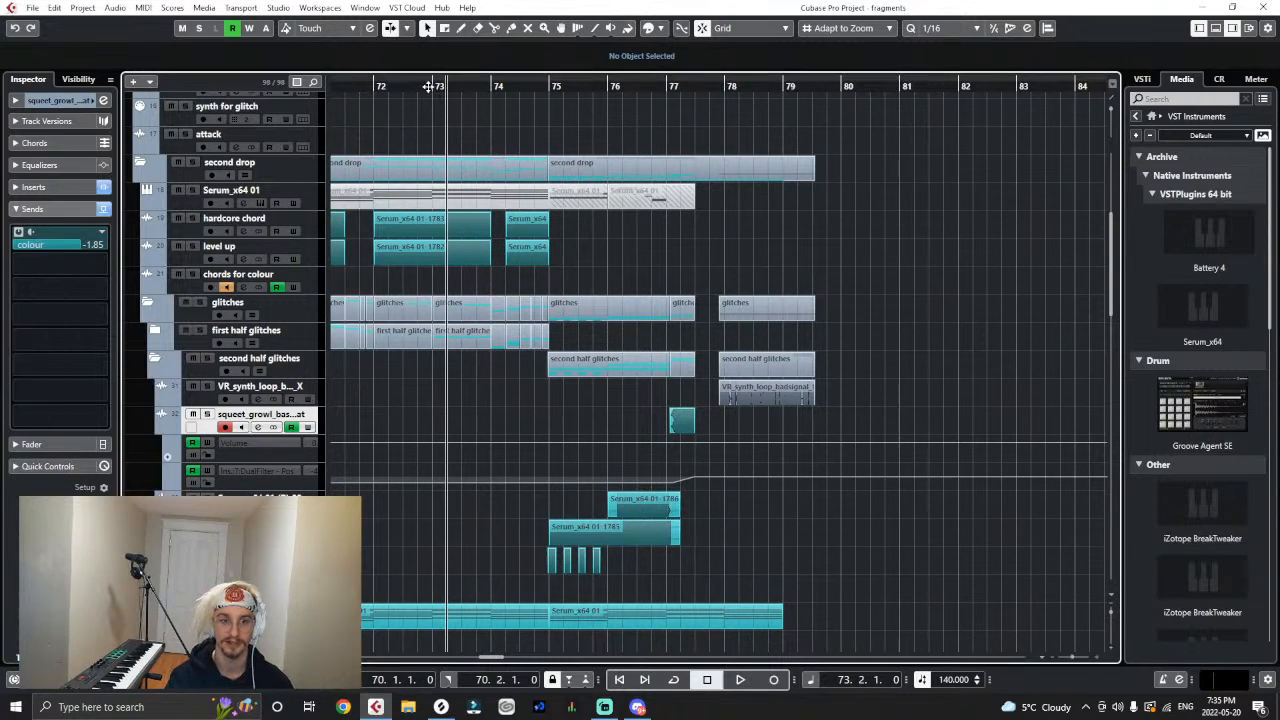
{"action": "left_click", "coordinate": [427, 87]}
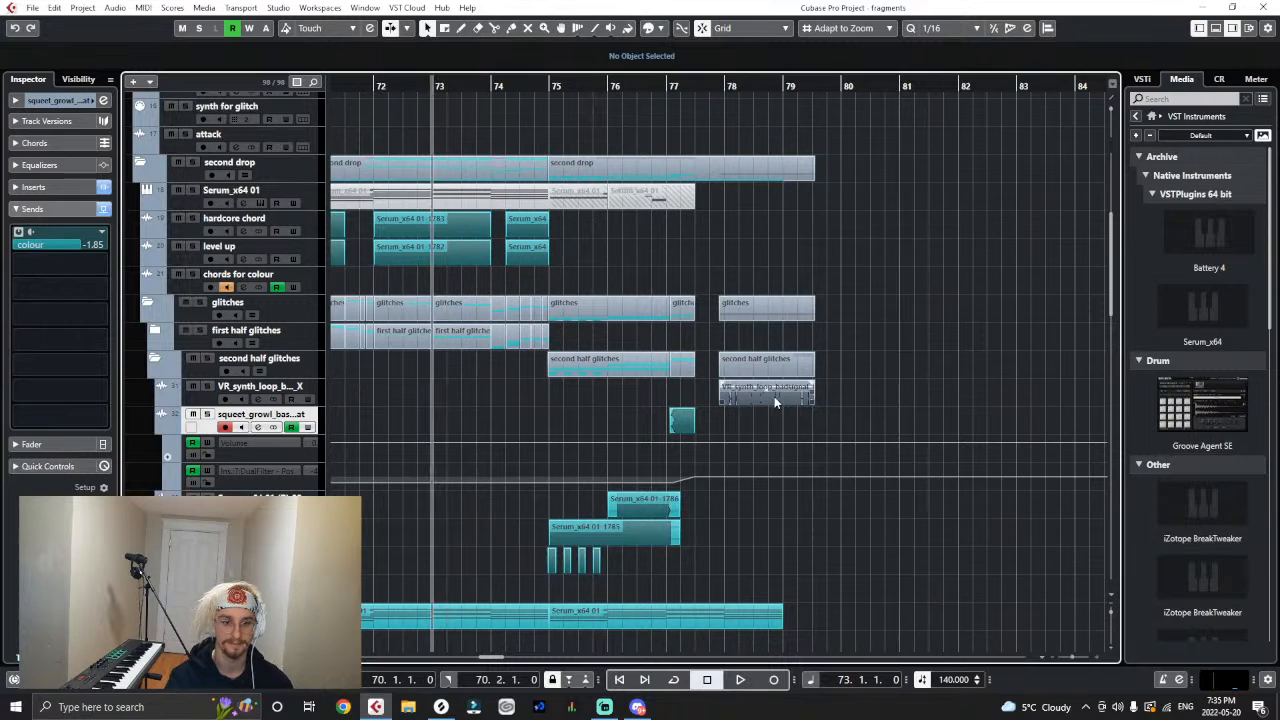
{"action": "scroll", "coordinate": [775, 402], "scroll_direction": "down", "scroll_amount": 2}
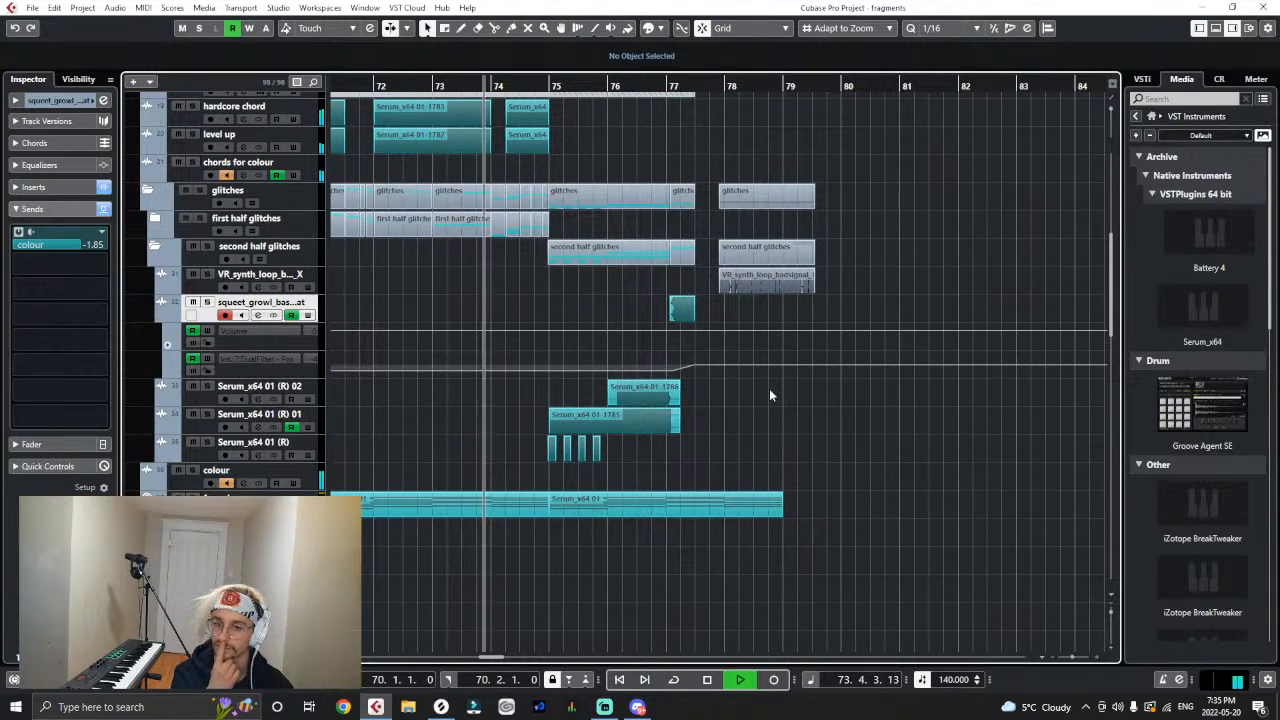
{"action": "key", "text": "h"}
{"action": "key", "text": "h"}
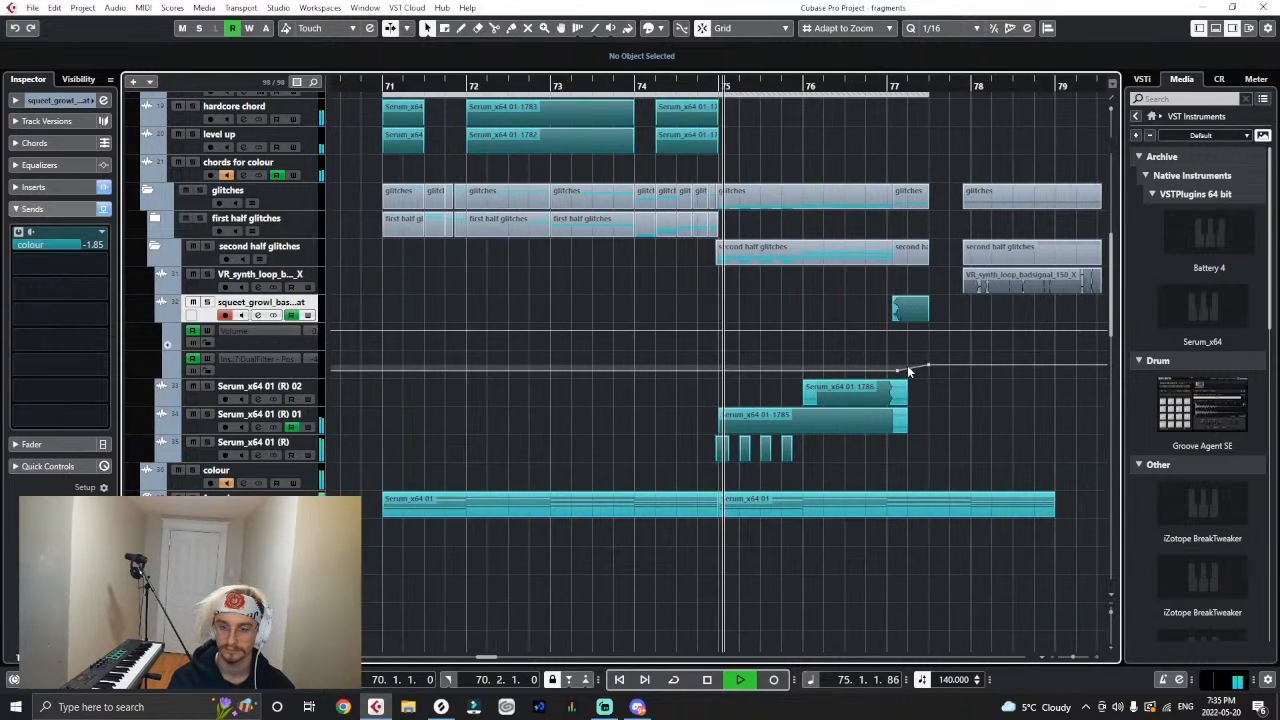
{"action": "left_click_drag", "start_coordinate": [1013, 283], "coordinate": [899, 285]}
{"action": "key", "text": "space"}
{"action": "key", "text": "h"}
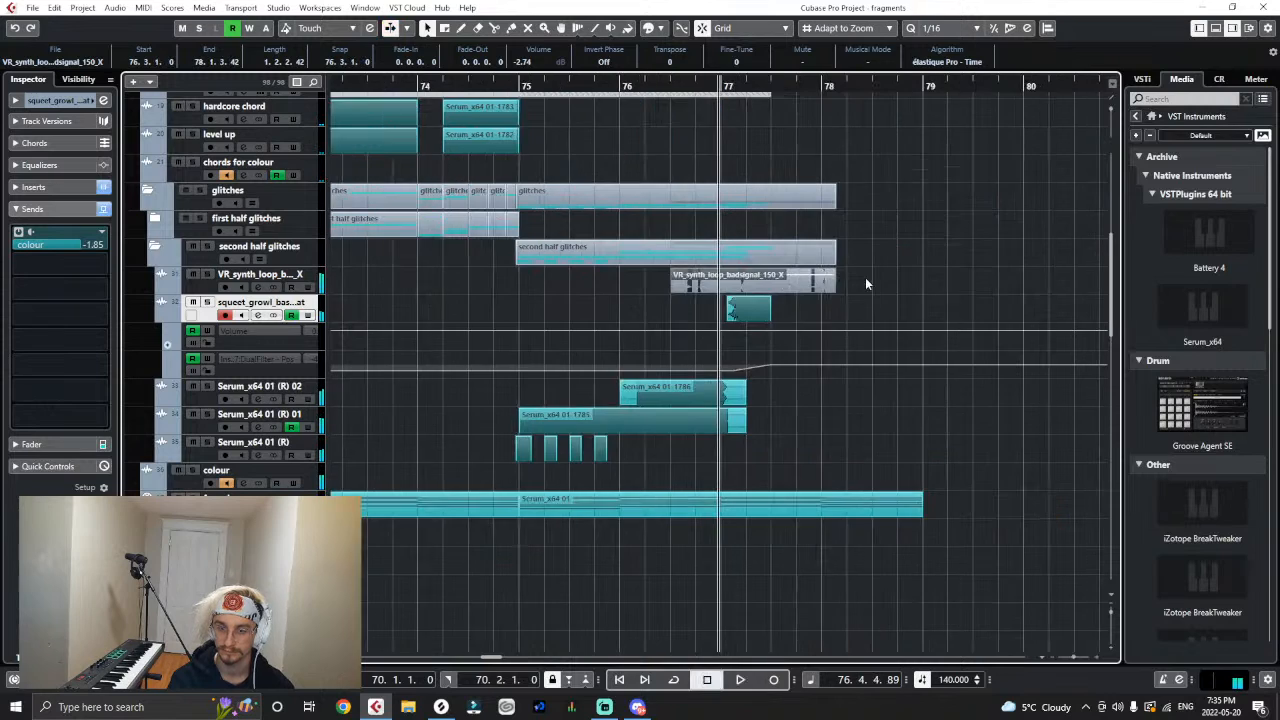
- Time-stretch the badsignal loop from 150 to 140 BPM with the MPEX - Mix Fast algorithm
{"action": "key", "text": "h"}
{"action": "key", "text": "h"}
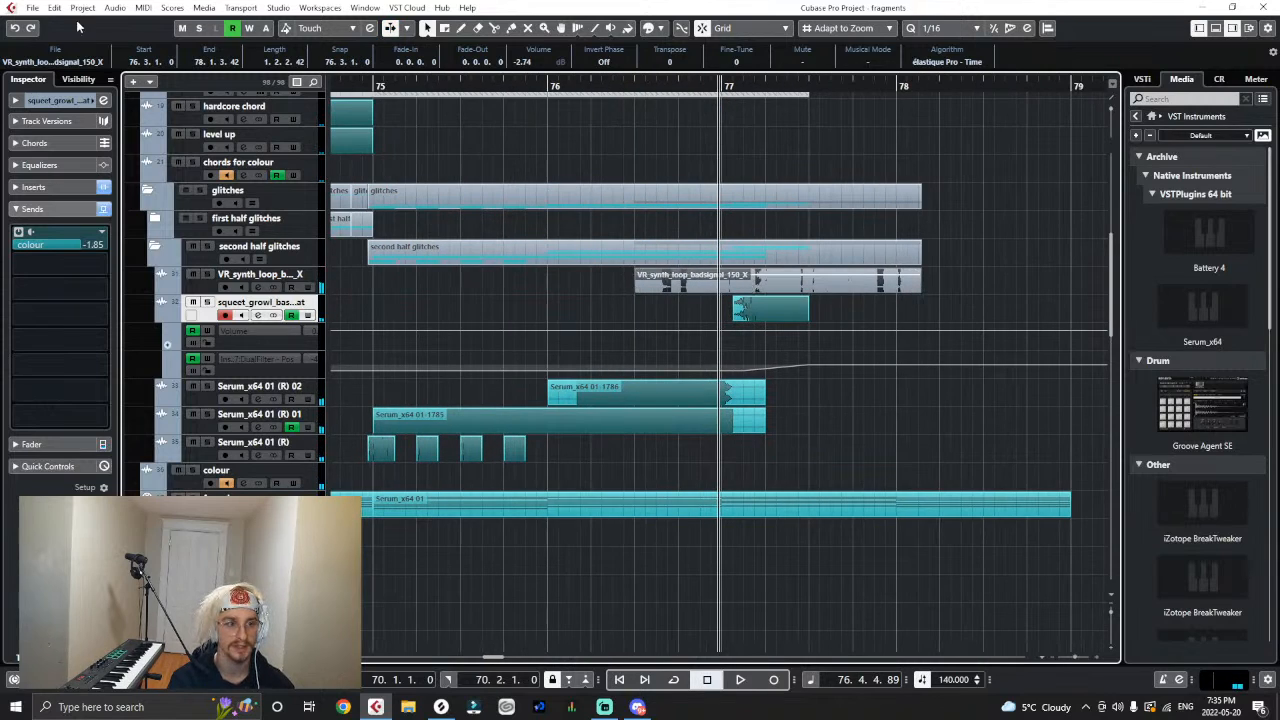
{"action": "left_click", "coordinate": [55, 12]}
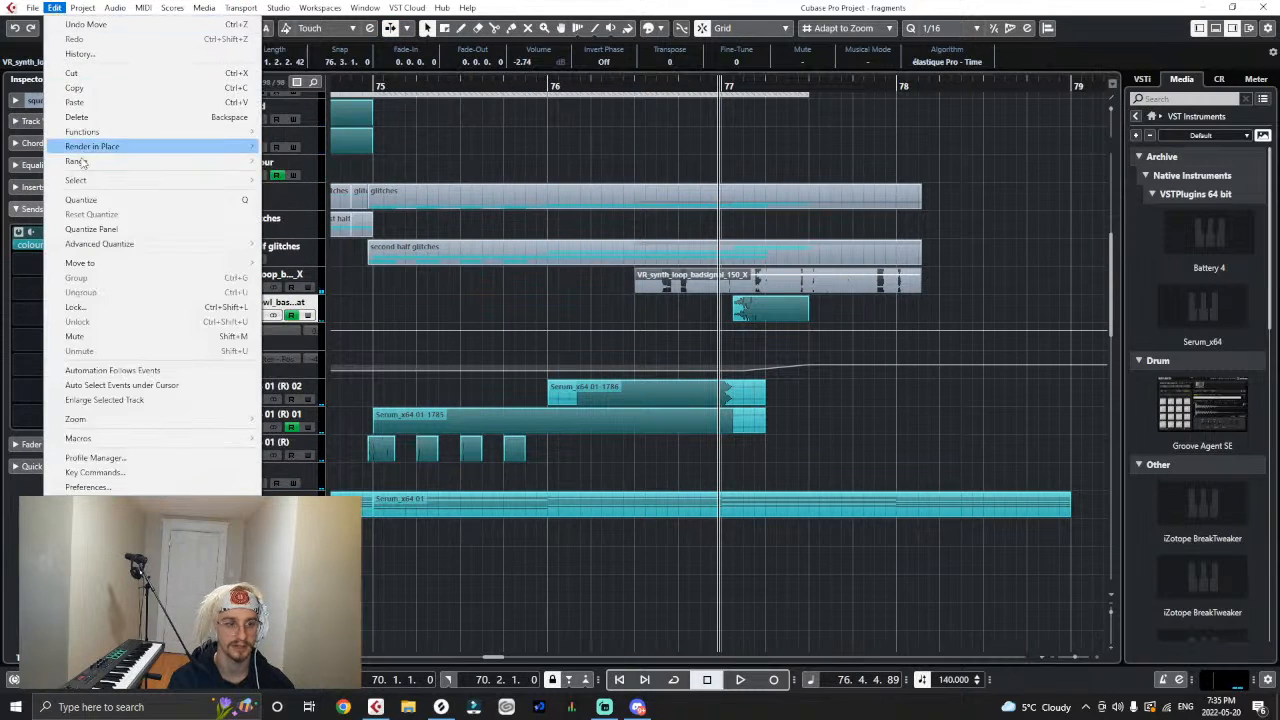
{"action": "mouse_move", "coordinate": [108, 12]}
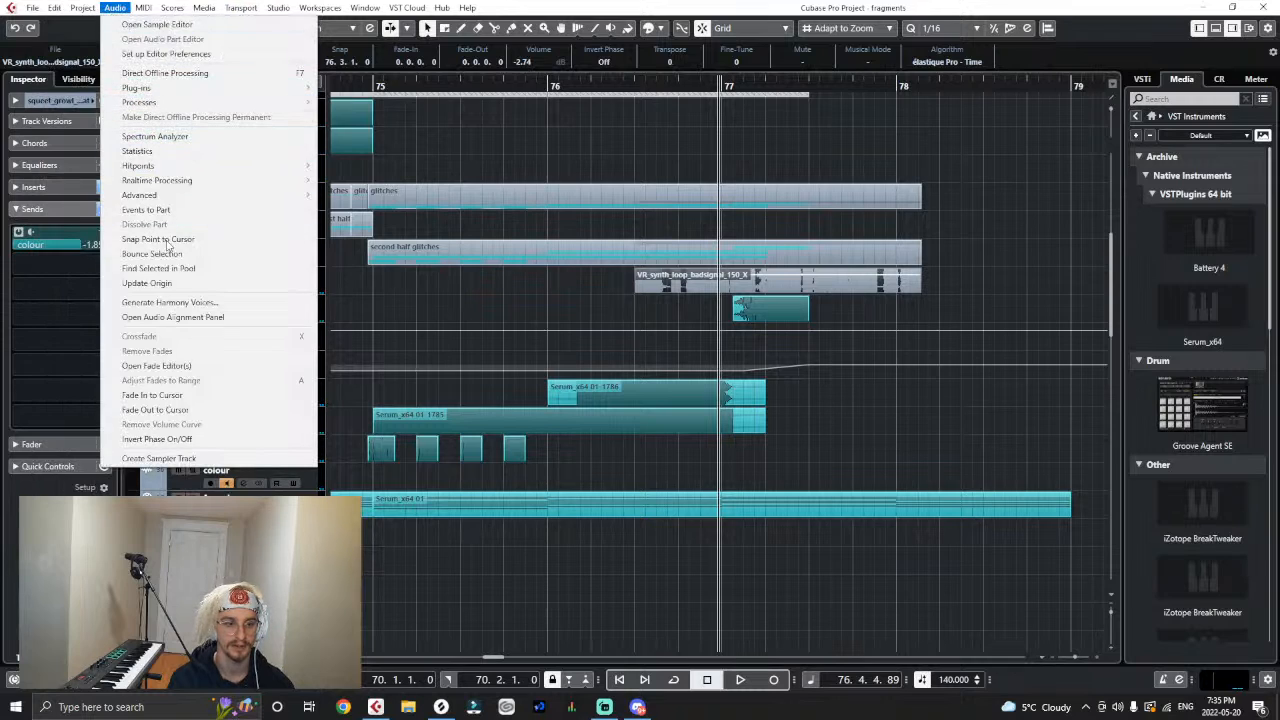
{"action": "mouse_move", "coordinate": [300, 102]}
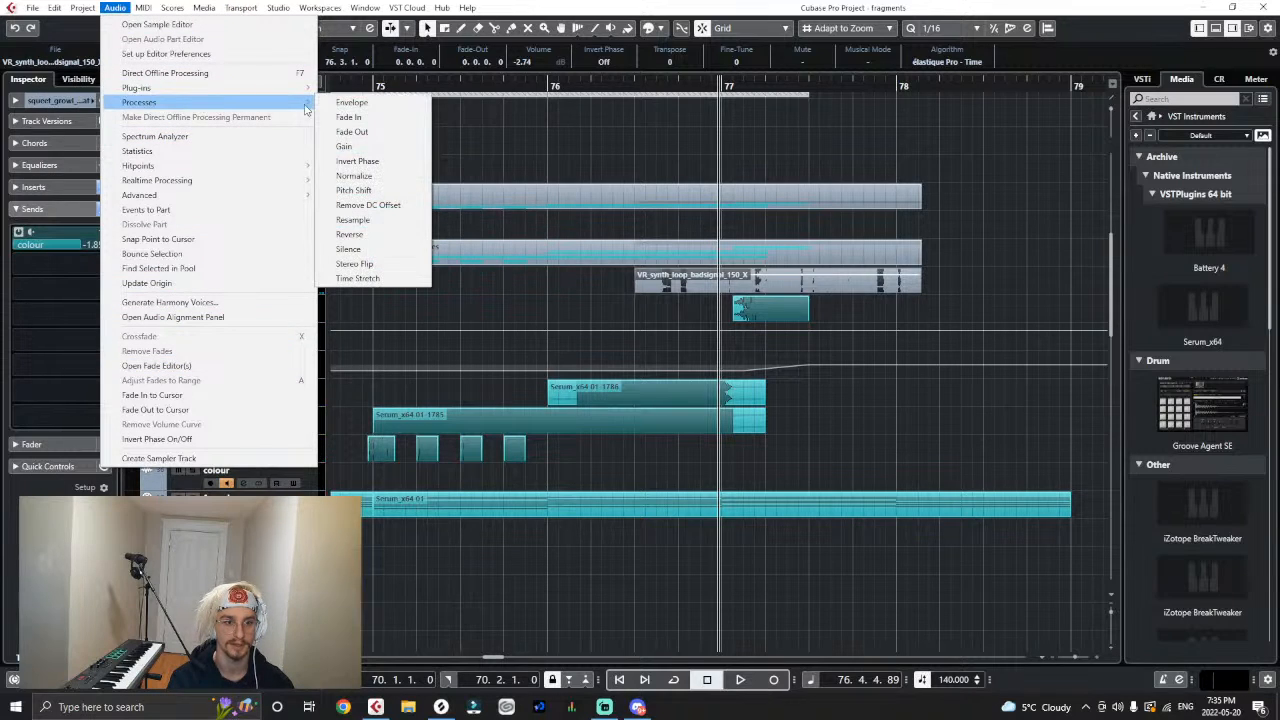
{"action": "left_click", "coordinate": [358, 278]}
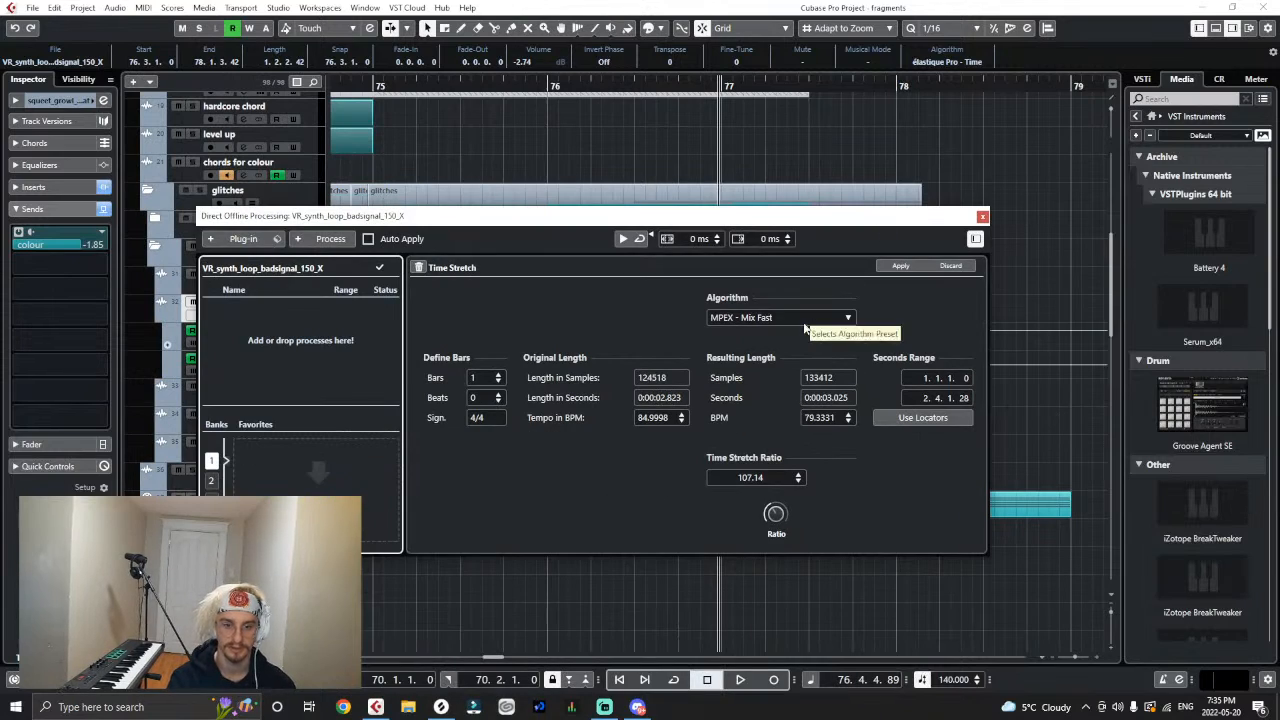
{"action": "left_click", "coordinate": [660, 418]}
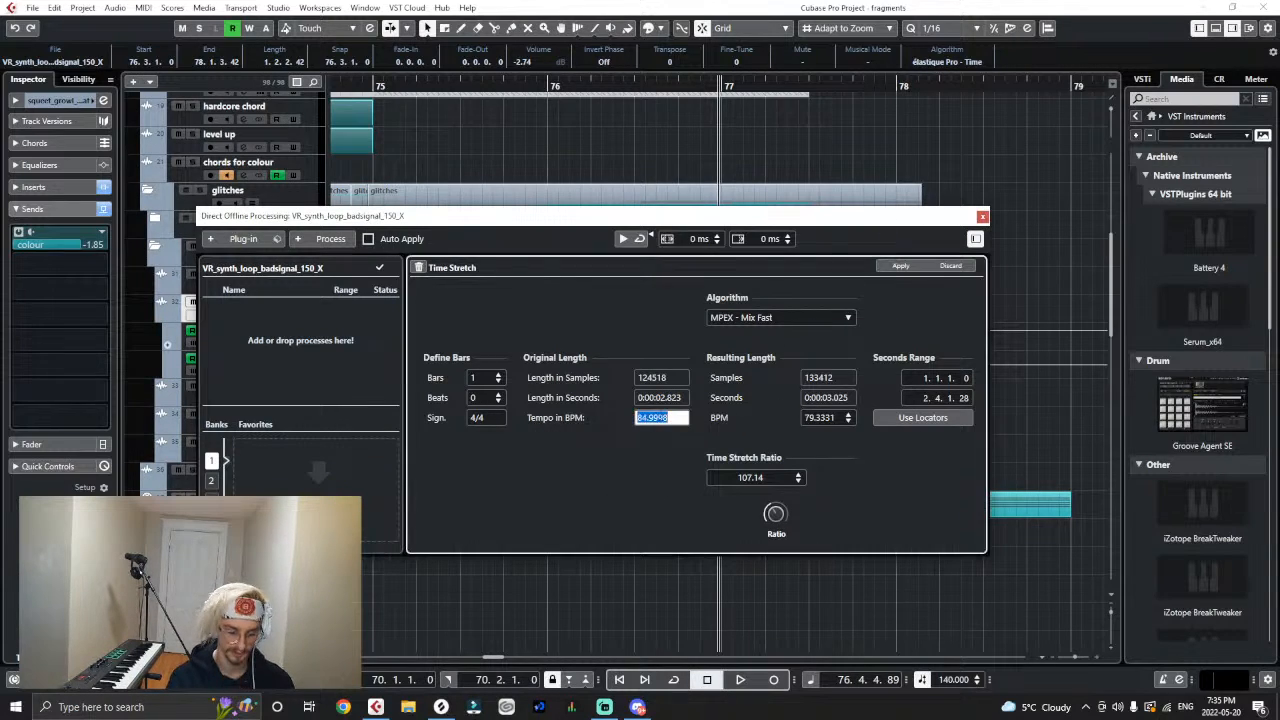
{"action": "left_click", "coordinate": [817, 419]}
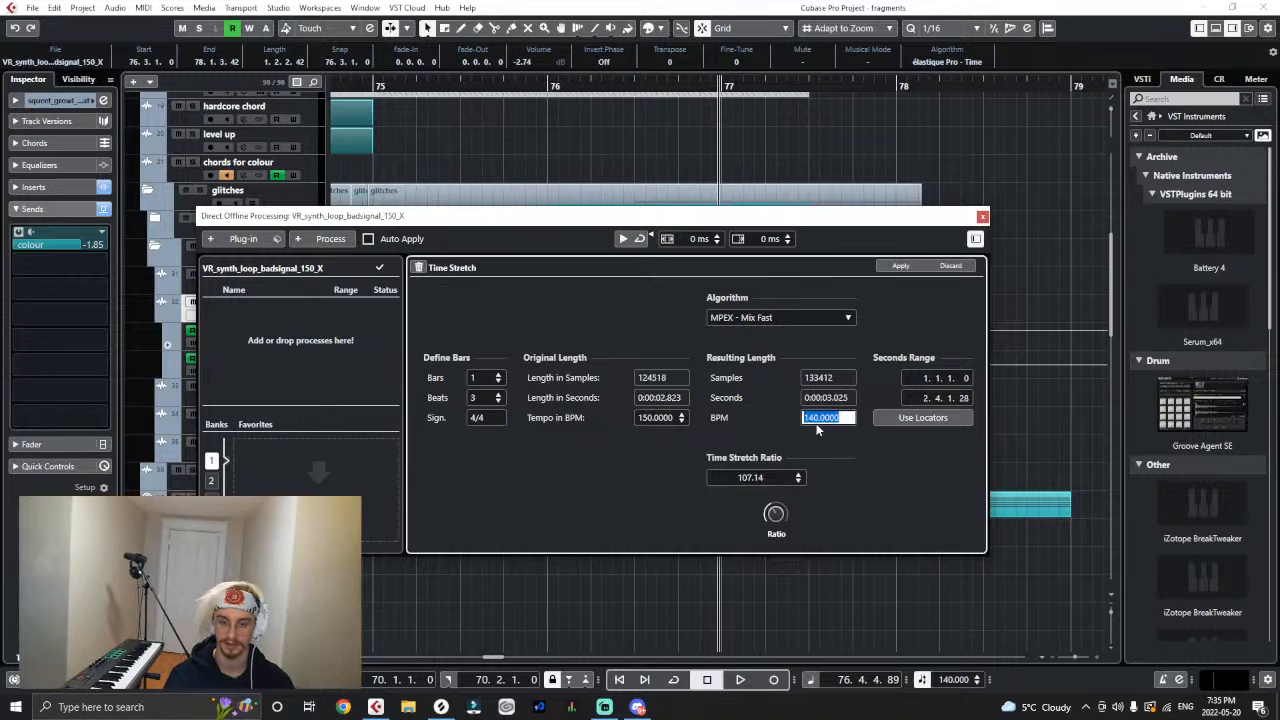
{"action": "left_click", "coordinate": [898, 268]}
- Audition the stretched loop in the second half and move its event to start at 77.3.1
{"action": "left_click_drag", "start_coordinate": [857, 222], "coordinate": [854, 491]}
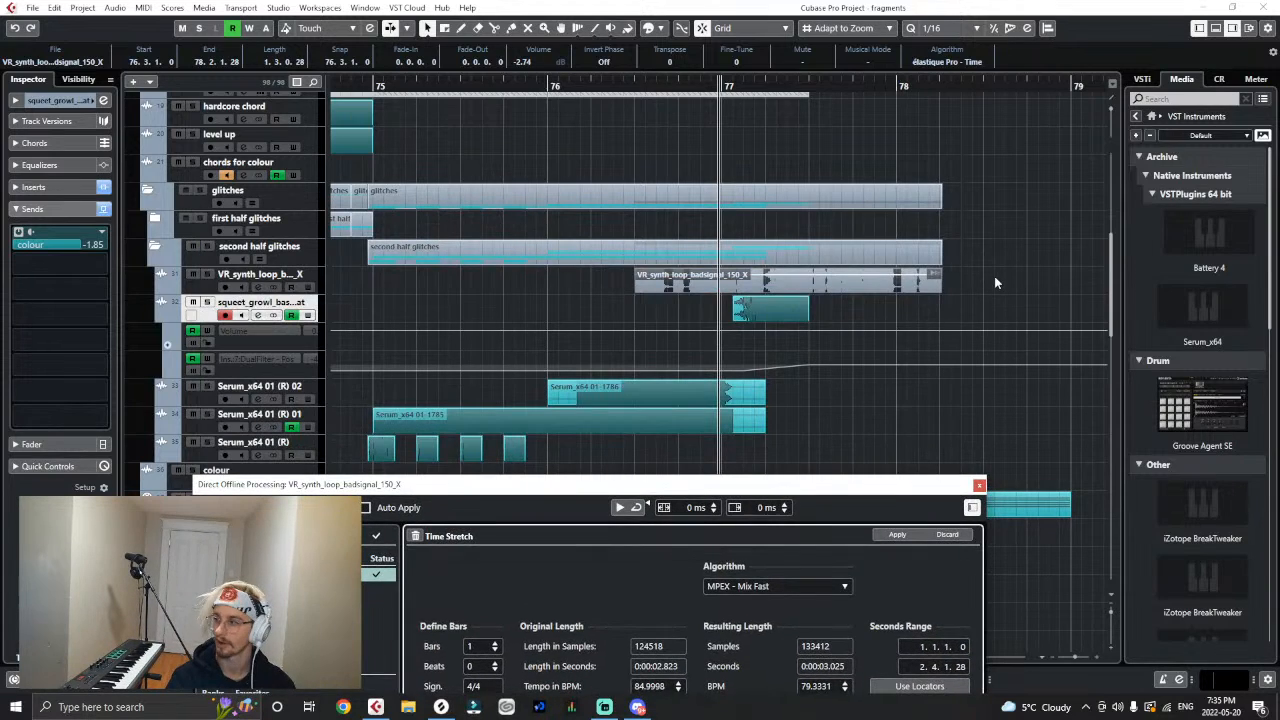
{"action": "left_click", "coordinate": [971, 292]}
{"action": "left_click", "coordinate": [531, 90]}
{"action": "key", "text": "space"}
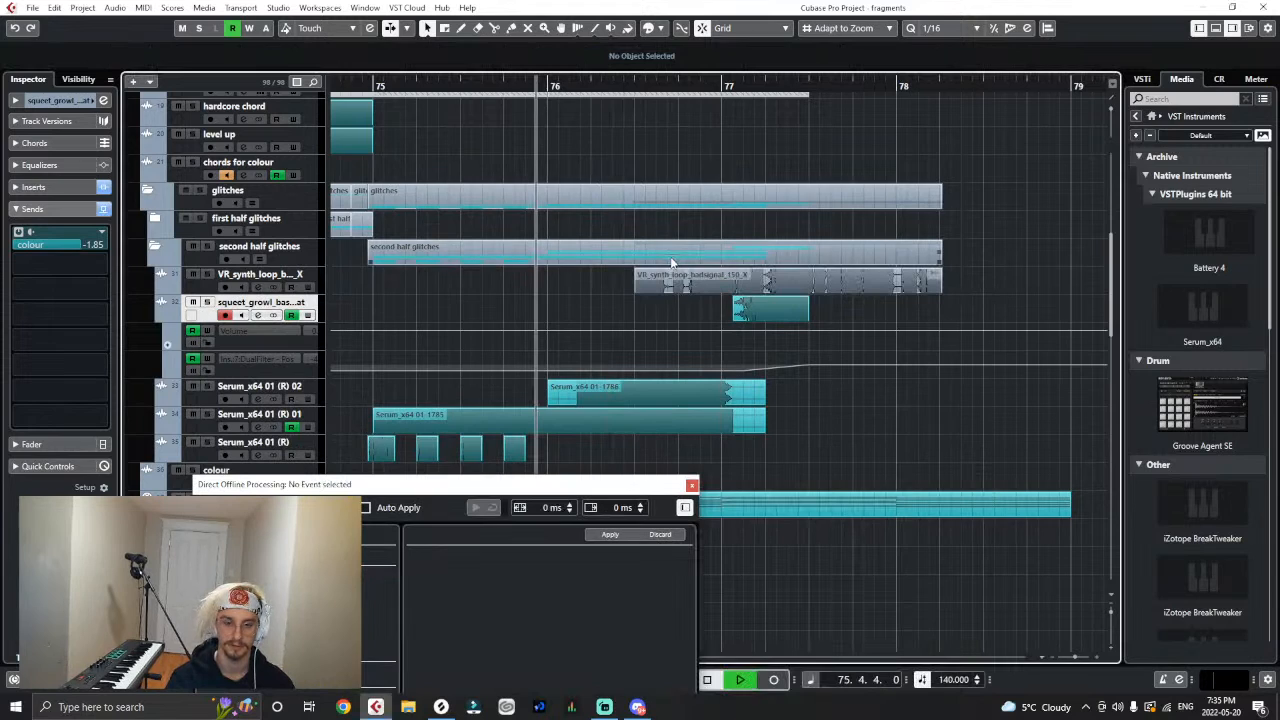
{"action": "left_click_drag", "start_coordinate": [666, 285], "coordinate": [874, 288]}
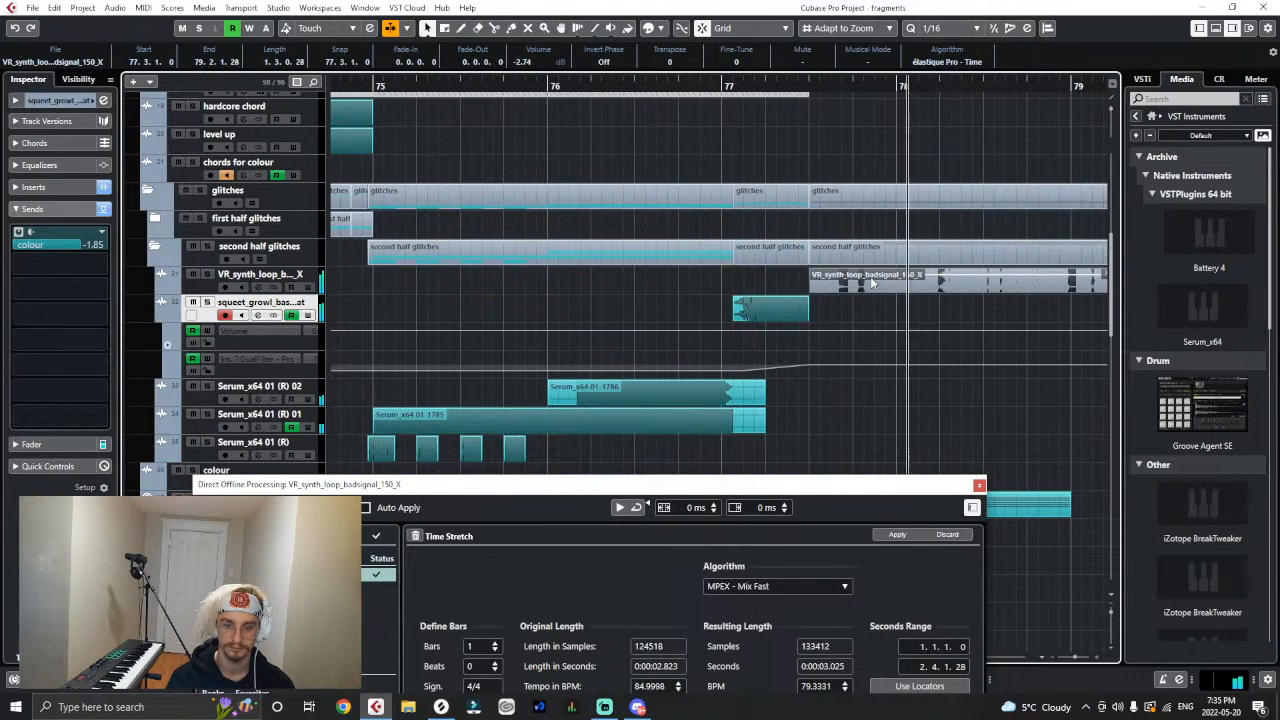
{"action": "left_click", "coordinate": [813, 82]}
{"action": "key", "text": "space"}
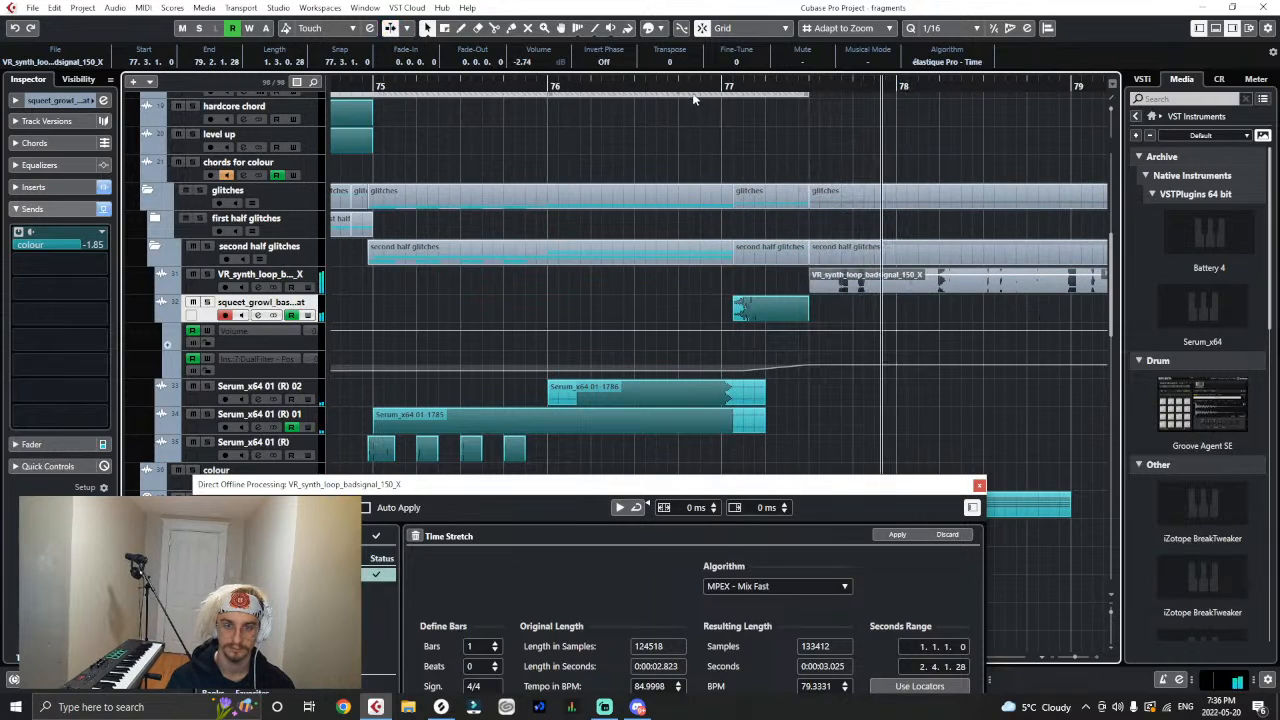
{"action": "left_click_drag", "start_coordinate": [689, 79], "coordinate": [382, 87]}
{"action": "left_click", "coordinate": [382, 87]}
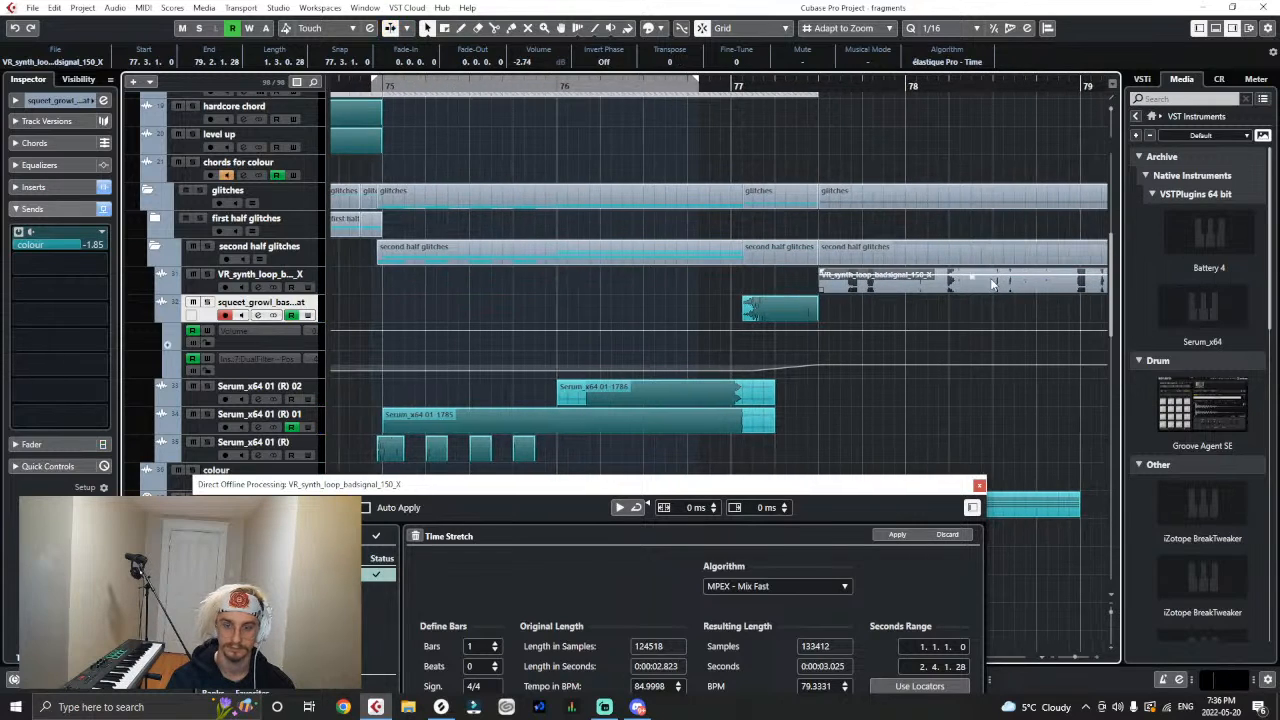
- Try shortening the badsignal loop event by one bar and shifting its audio content, undoing the edits
{"action": "left_click_drag", "start_coordinate": [1057, 281], "coordinate": [950, 288]}
{"action": "left_click_drag", "start_coordinate": [772, 297], "coordinate": [903, 307]}
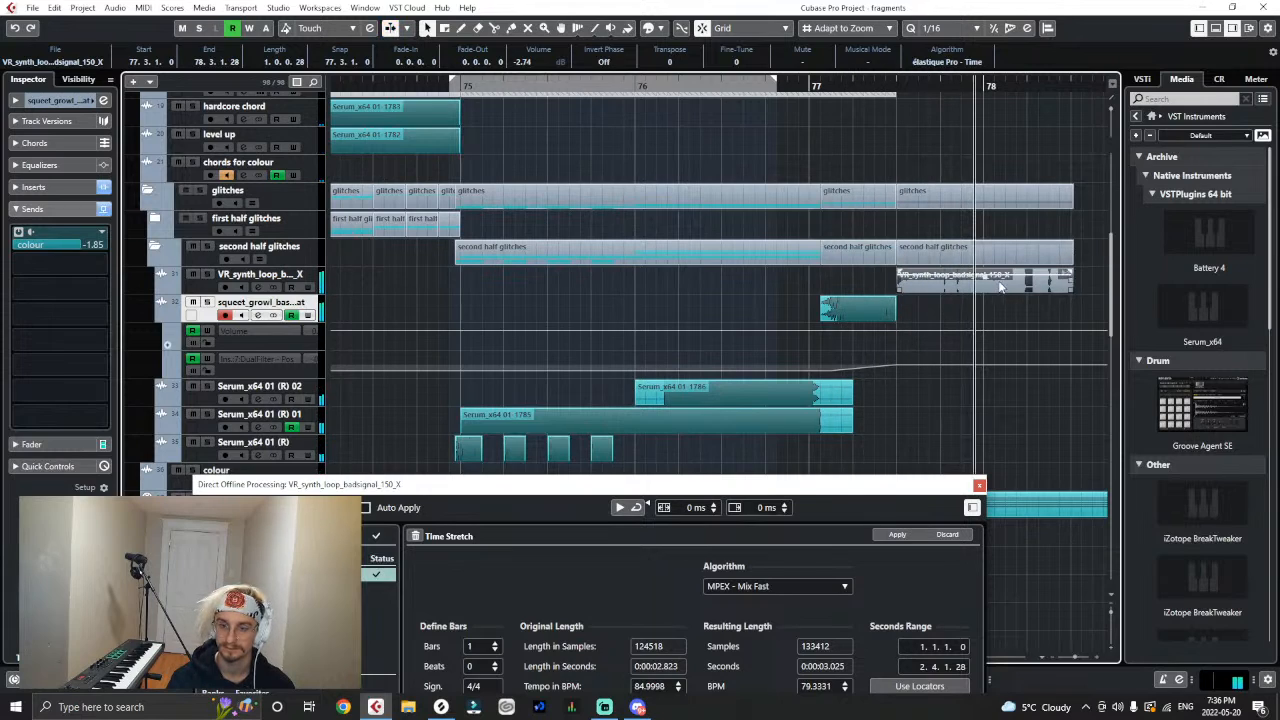
{"action": "key", "text": "ctrl+z"}
{"action": "left_click_drag", "start_coordinate": [925, 280], "coordinate": [1025, 293]}
{"action": "key", "text": "ctrl+z"}
{"action": "left_click_drag", "start_coordinate": [888, 289], "coordinate": [1019, 291]}
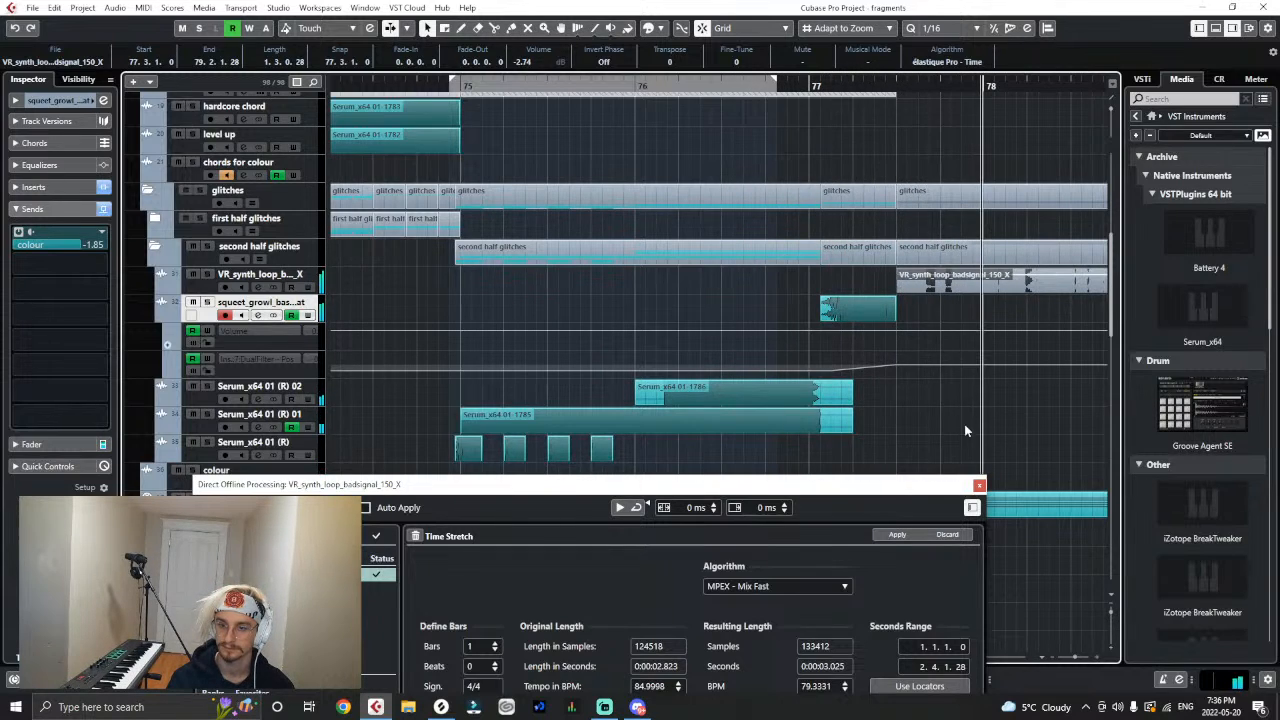
- Close the offline processing window, move the badsignal loop to start at 77.1.1 and play it in context
{"action": "left_click", "coordinate": [979, 486]}
{"action": "left_click_drag", "start_coordinate": [963, 287], "coordinate": [873, 270]}
{"action": "key", "text": "space"}
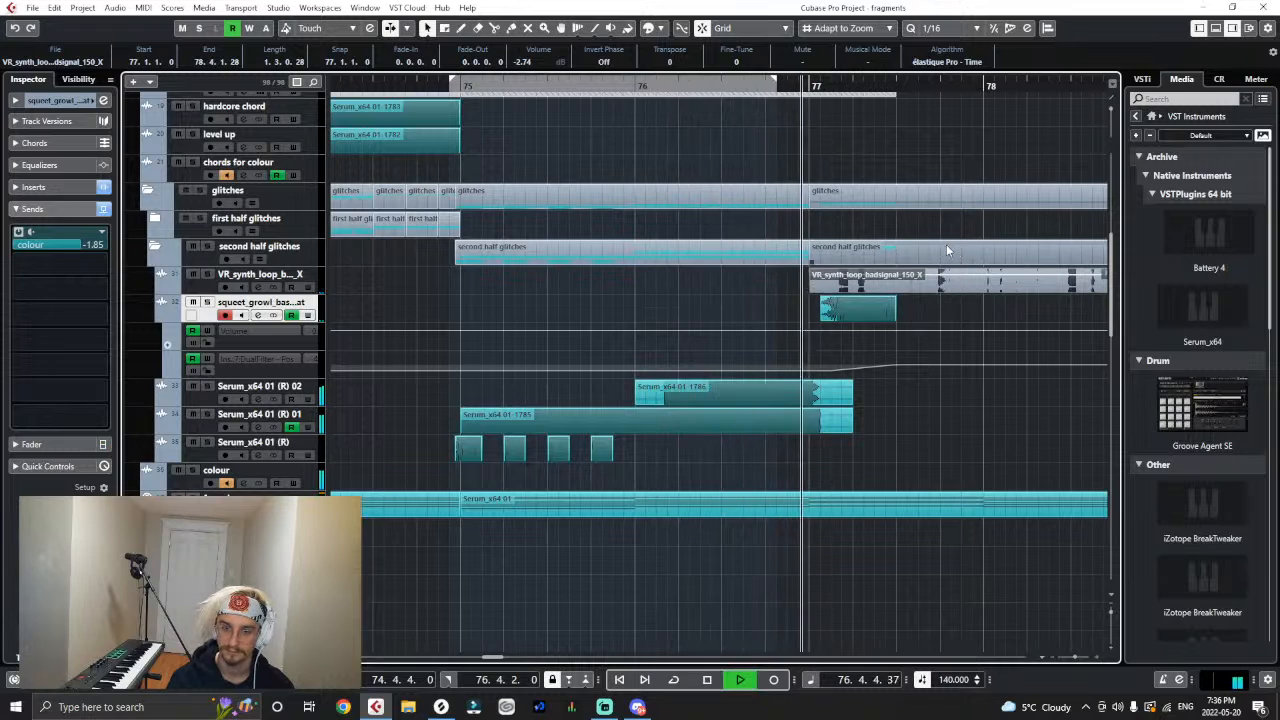
{"action": "key", "text": "space"}
- Split the badsignal loop event at 77.3.1 with the Scissors tool and delete the part after the cut
{"action": "right_click", "coordinate": [890, 287]}
{"action": "left_click", "coordinate": [942, 287]}
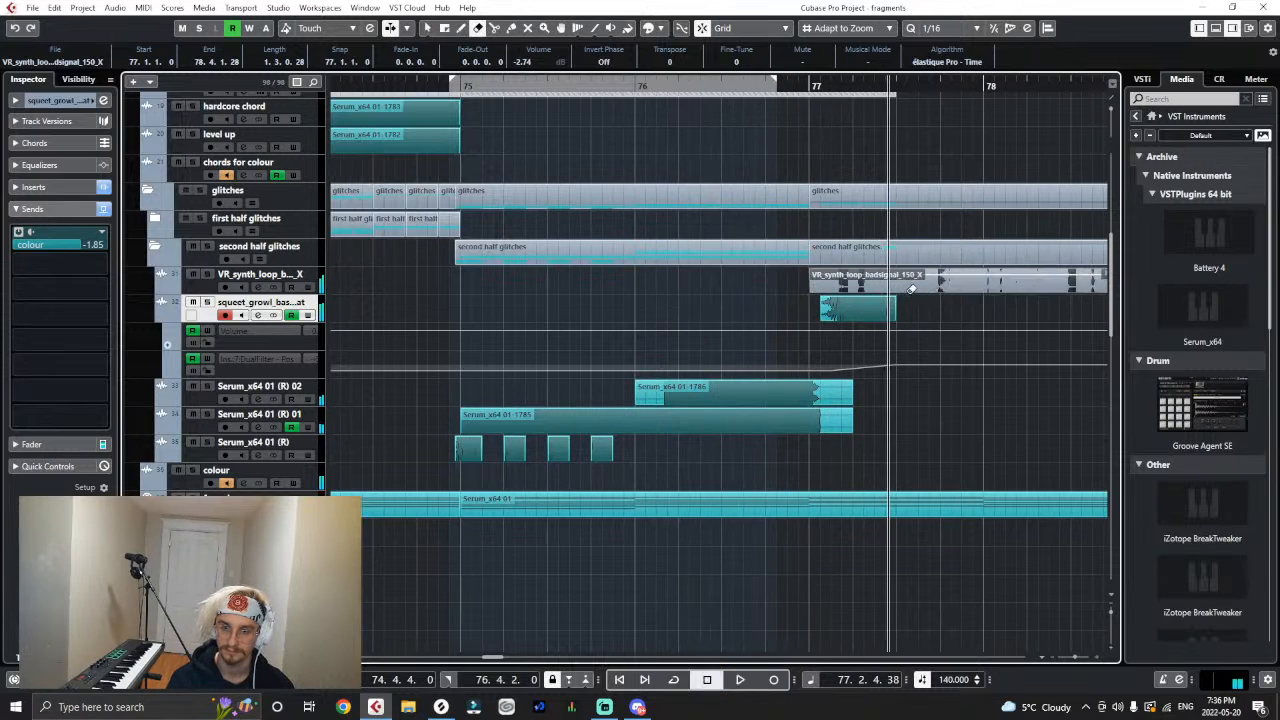
{"action": "right_click", "coordinate": [895, 290]}
{"action": "left_click", "coordinate": [946, 290]}
{"action": "right_click", "coordinate": [907, 287]}
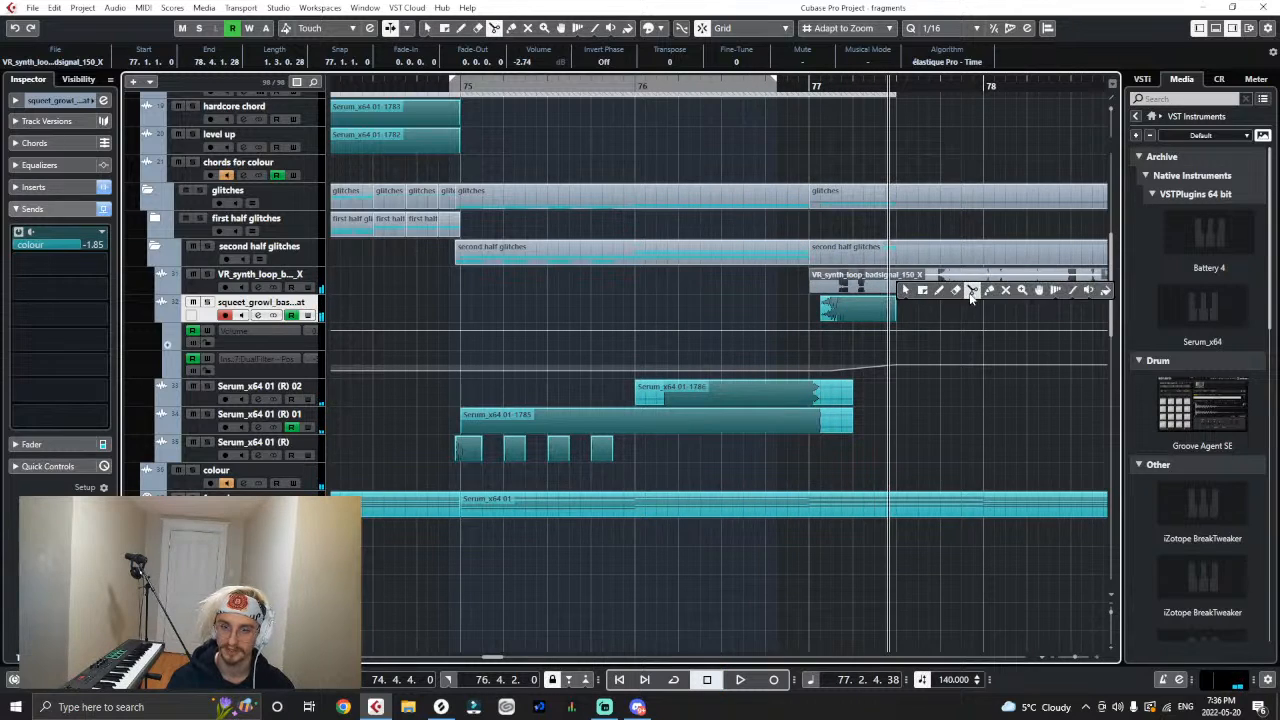
{"action": "left_click", "coordinate": [971, 293]}
{"action": "left_click", "coordinate": [901, 292]}
{"action": "right_click", "coordinate": [903, 292]}
{"action": "left_click", "coordinate": [911, 294]}
{"action": "key", "text": "Delete"}
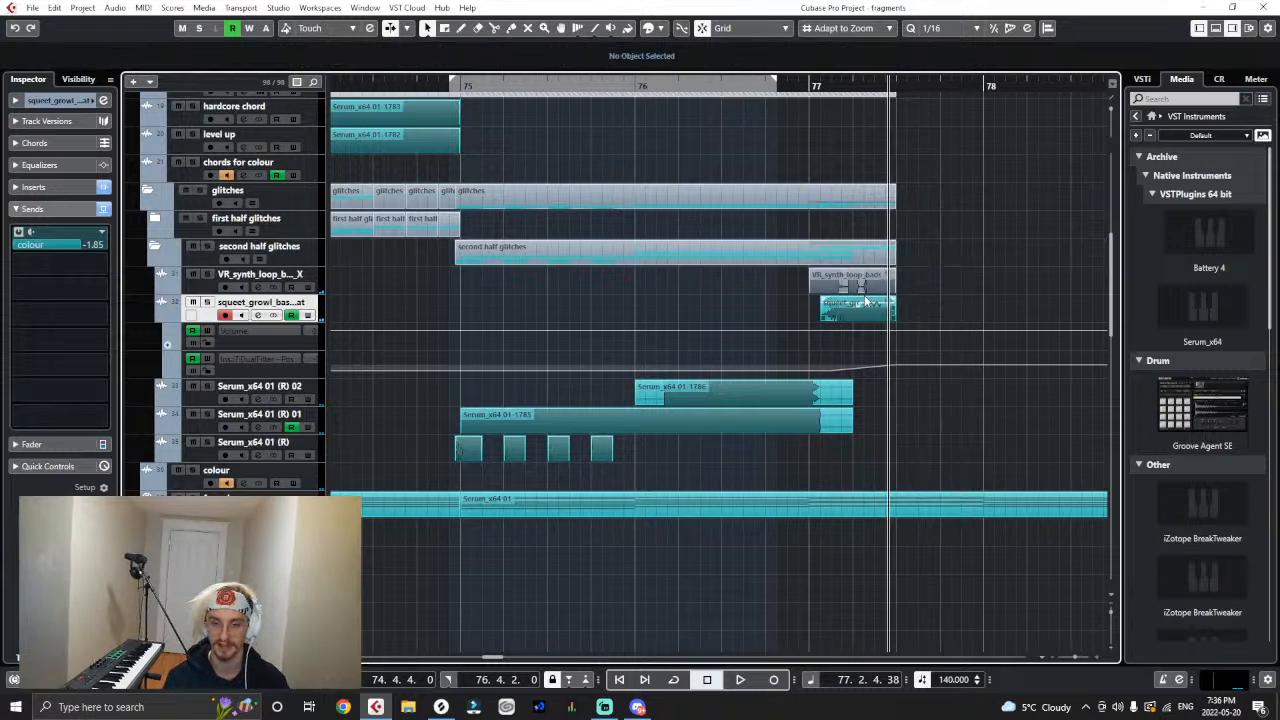
- Recolour the remaining badsignal loop event teal with the Color tool
{"action": "right_click", "coordinate": [858, 297]}
{"action": "left_click", "coordinate": [1059, 298]}
{"action": "left_click", "coordinate": [886, 271]}
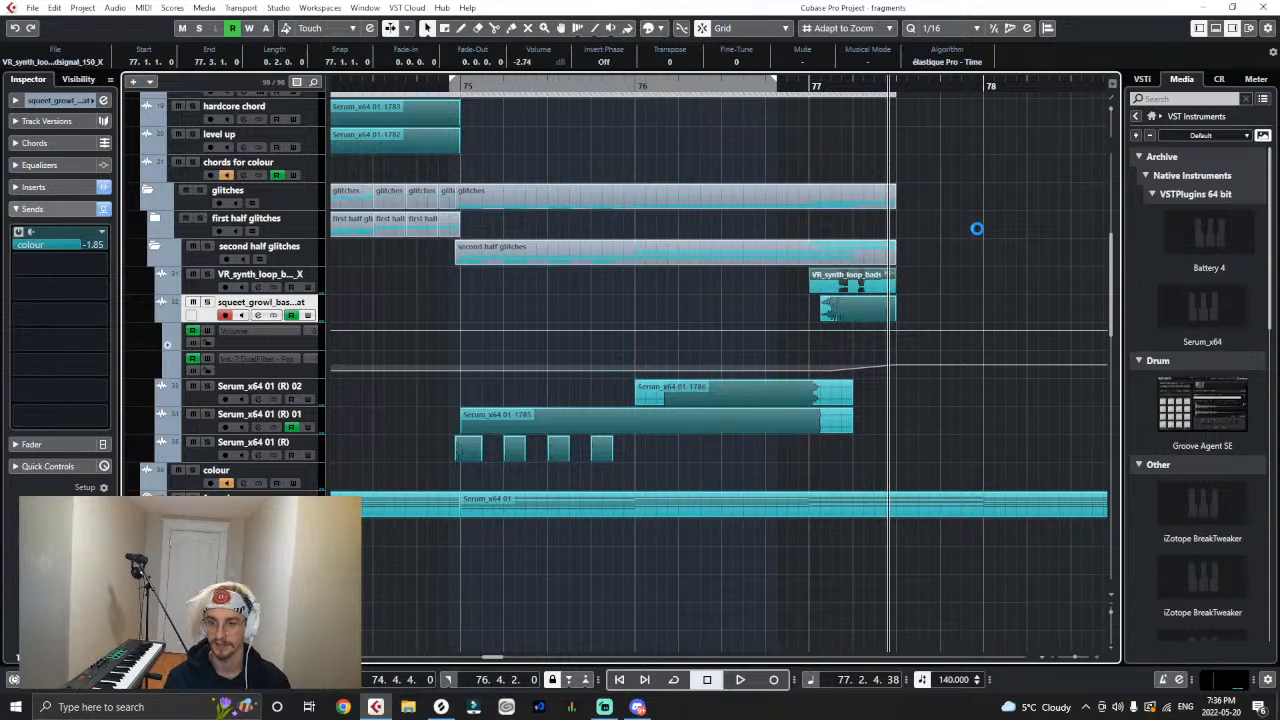
{"action": "left_click", "coordinate": [815, 264]}
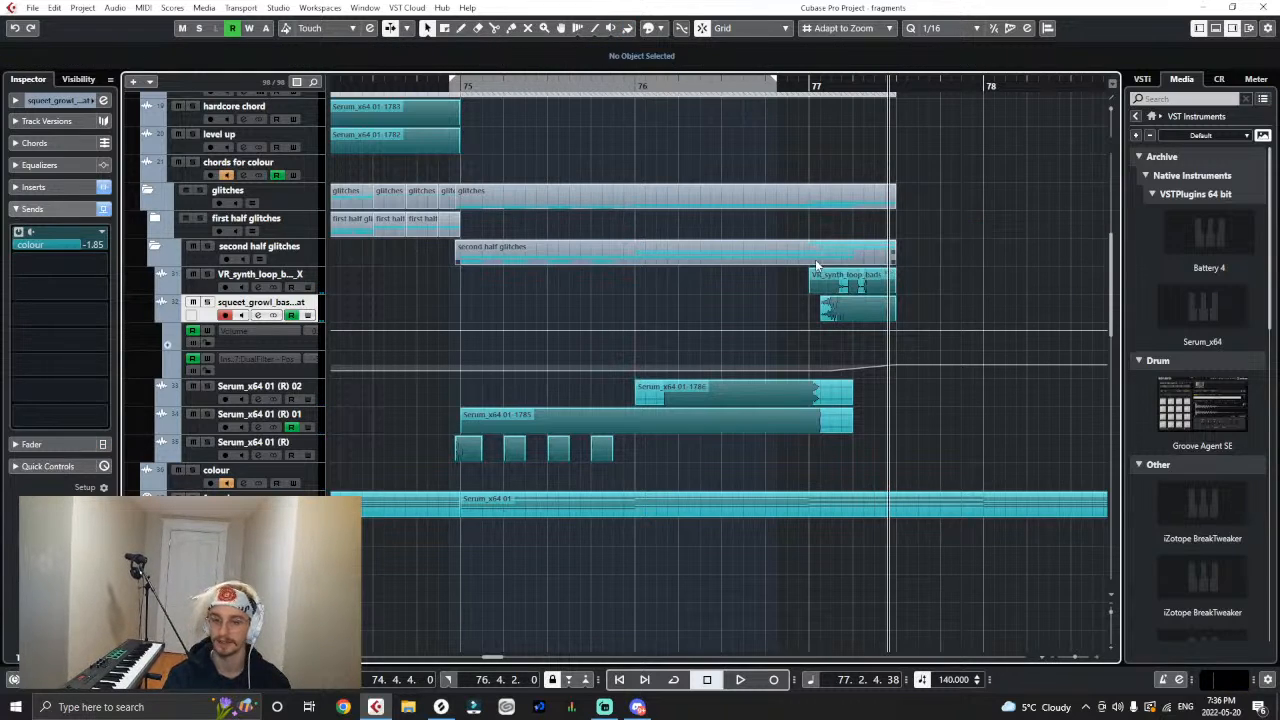
- Add DualFilter to the fifth insert slot of the VR_synth_loop_badsignal track
{"action": "left_click", "coordinate": [314, 275]}
{"action": "left_click", "coordinate": [34, 187]}
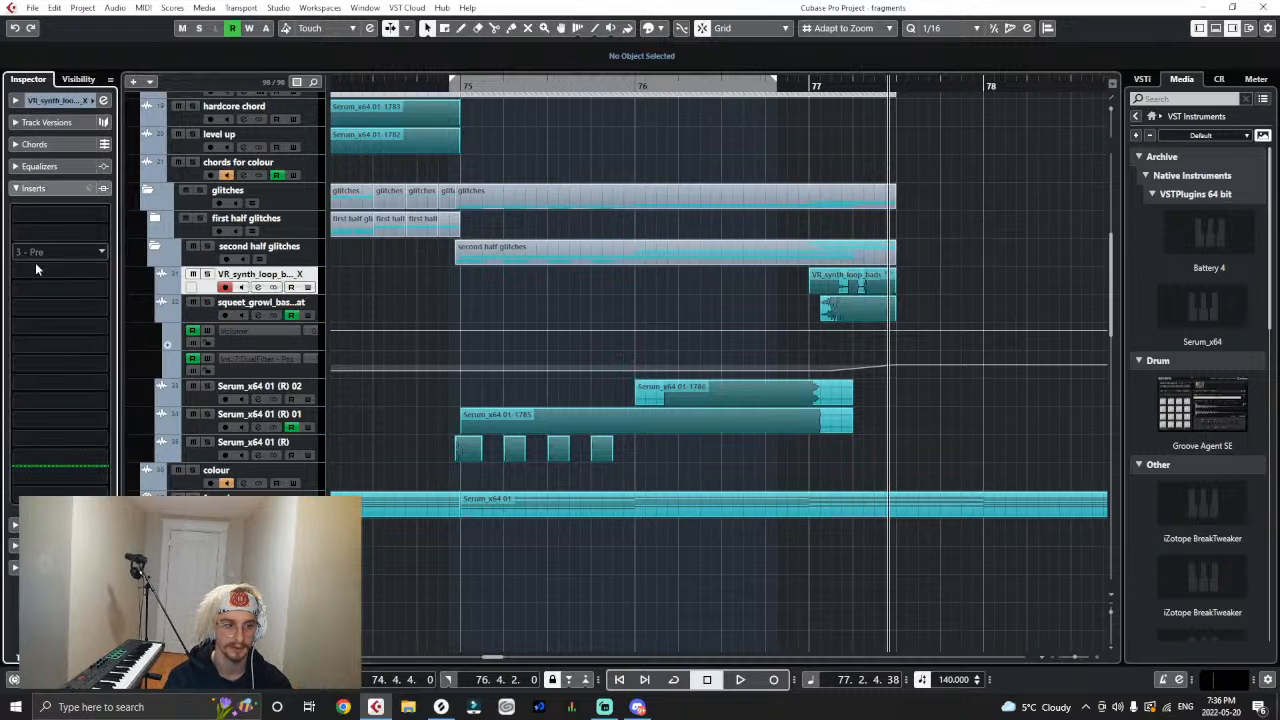
{"action": "left_click", "coordinate": [31, 289]}
{"action": "type", "text": "dual"}
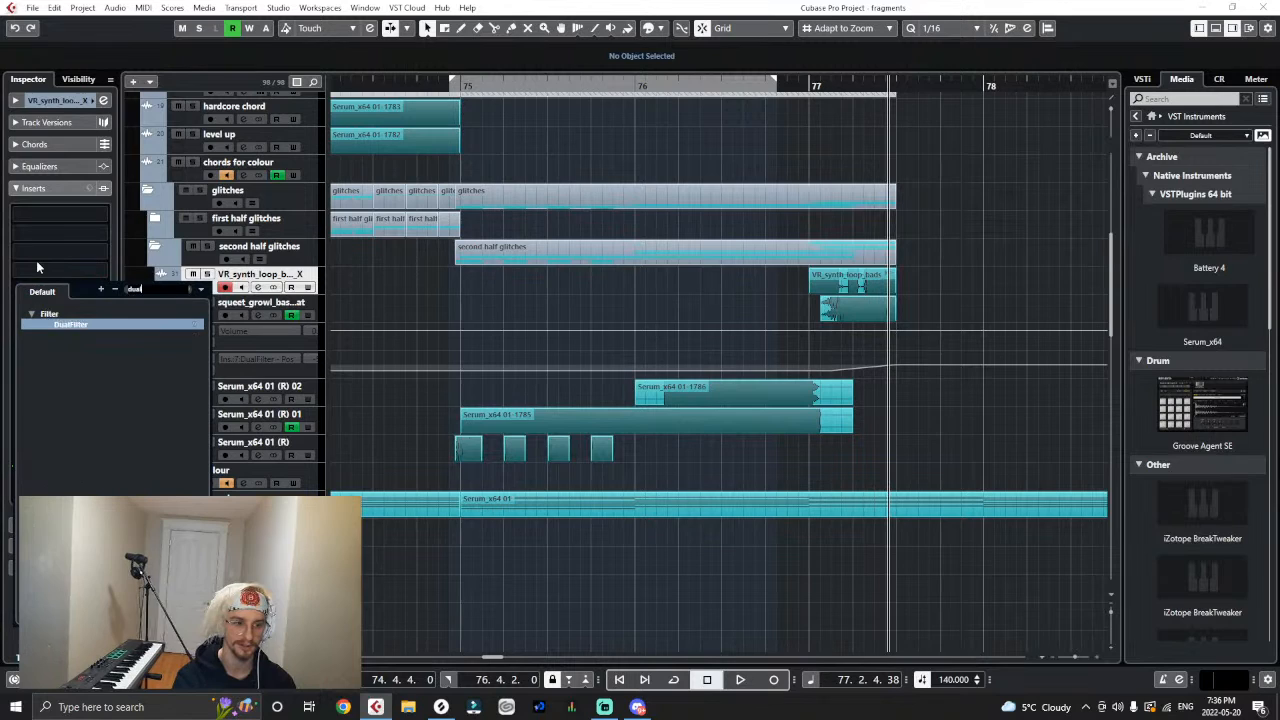
{"action": "left_click", "coordinate": [45, 321]}
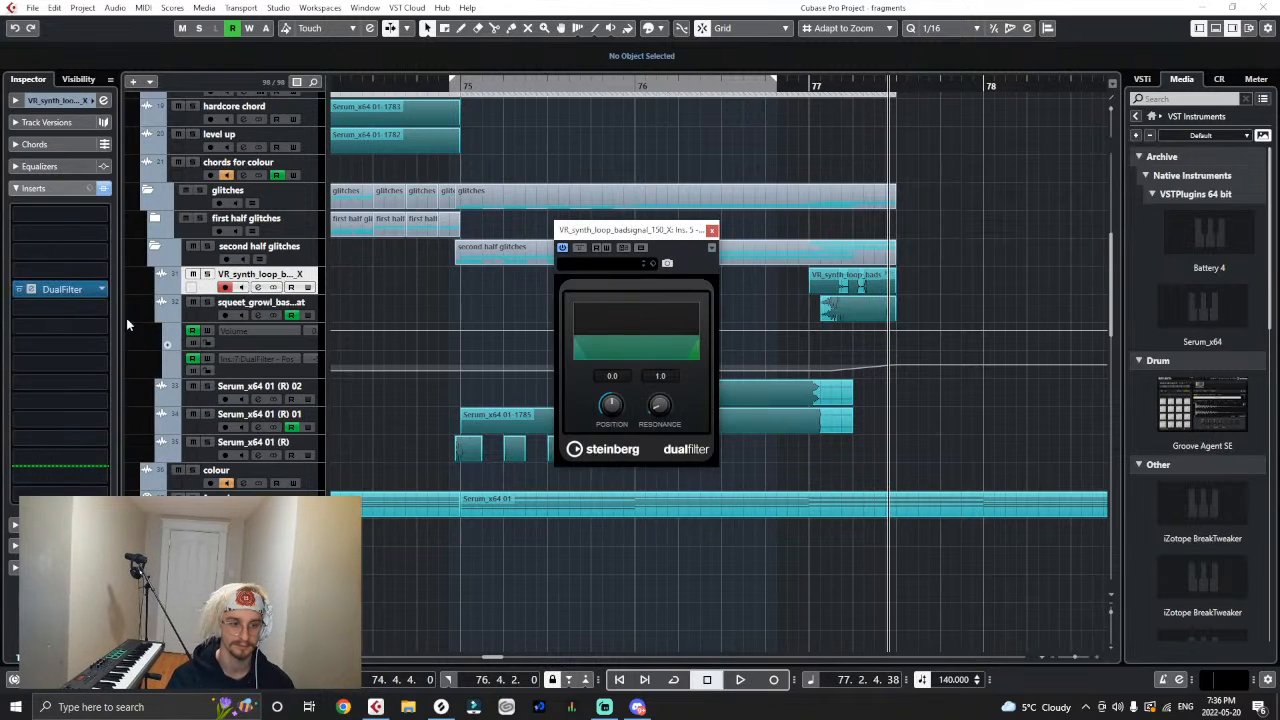
- Show the badsignal track's DualFilter position automation and ramp it from -44.0 at 77.1.1 up to 5.5 at 77.3.1
{"action": "left_click", "coordinate": [161, 282]}
{"action": "left_click", "coordinate": [711, 230]}
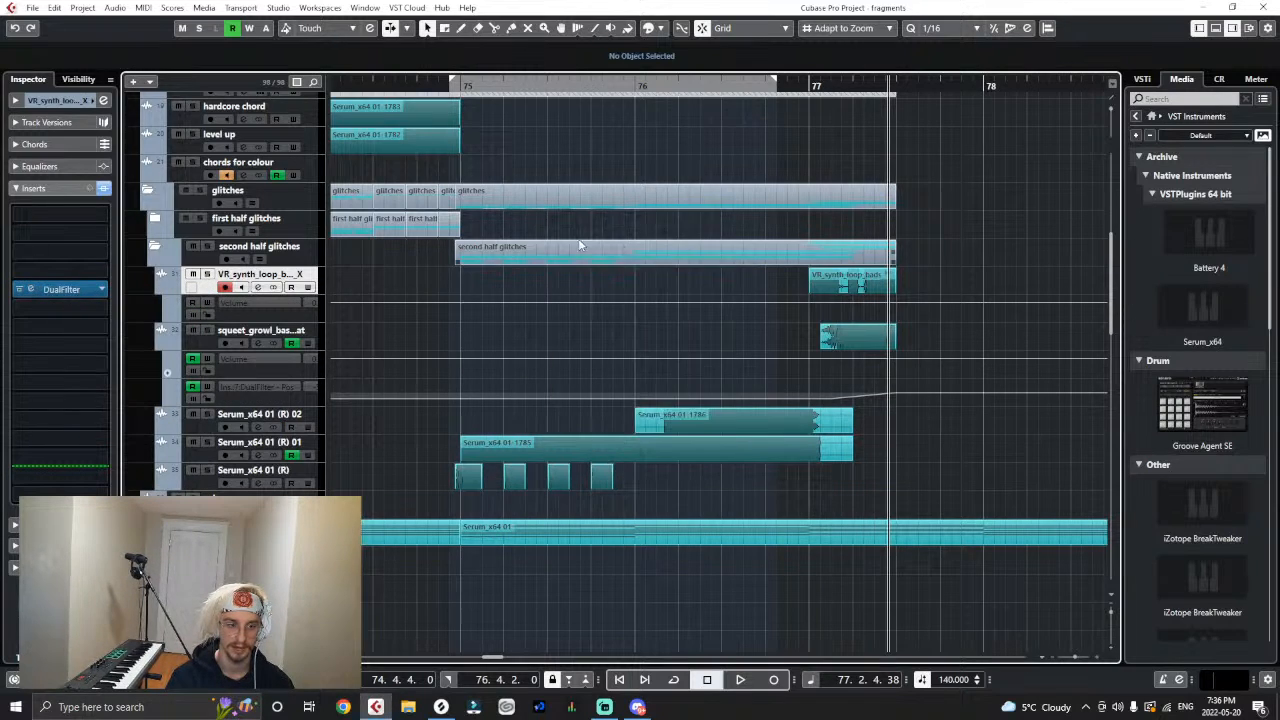
{"action": "left_click", "coordinate": [167, 319]}
{"action": "left_click", "coordinate": [232, 329]}
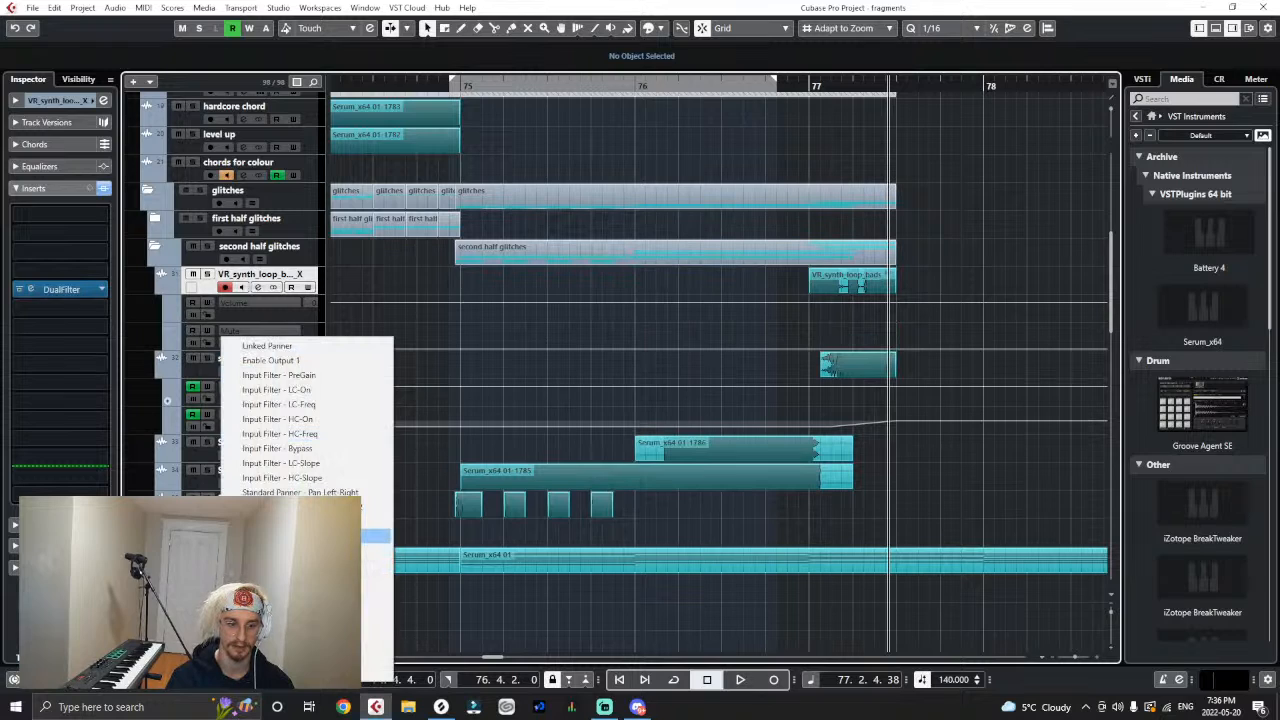
{"action": "left_click", "coordinate": [377, 536]}
{"action": "left_click", "coordinate": [897, 337]}
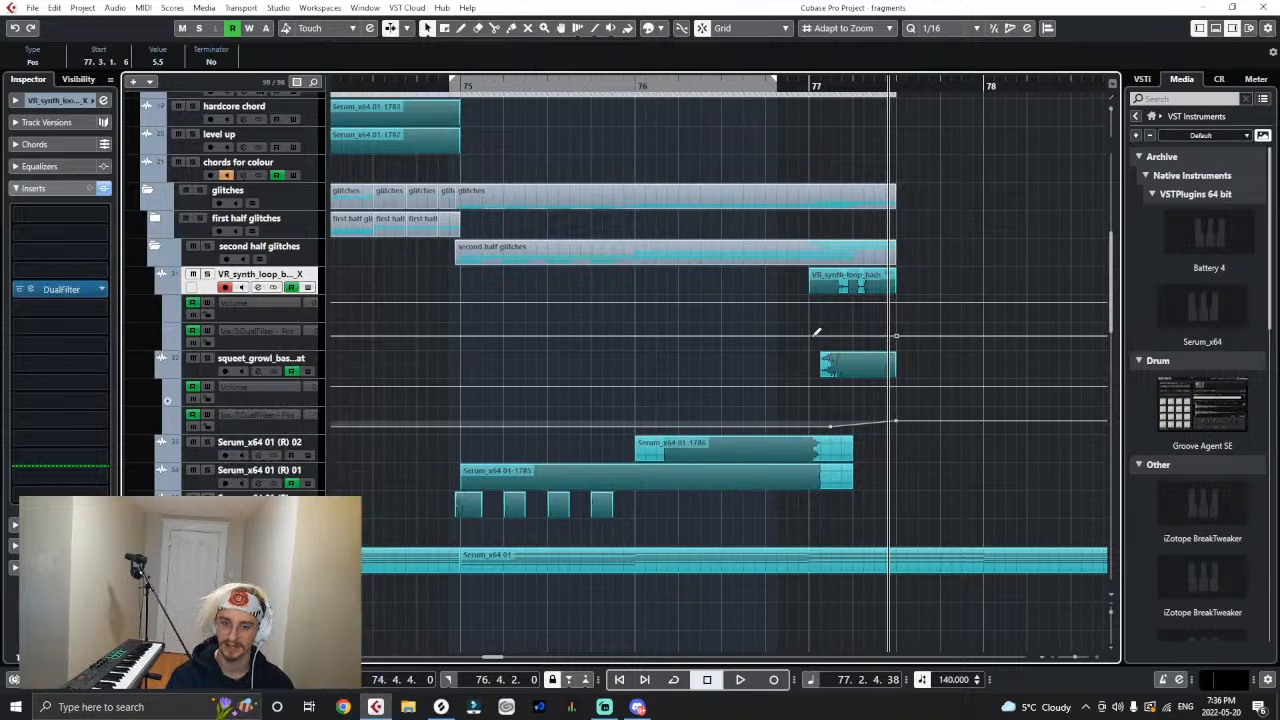
{"action": "left_click_drag", "start_coordinate": [810, 337], "coordinate": [810, 341]}
- Load VST Amp Rack into the badsignal track's fourth insert slot and play the section leading into bar 77
{"action": "left_click", "coordinate": [58, 270]}
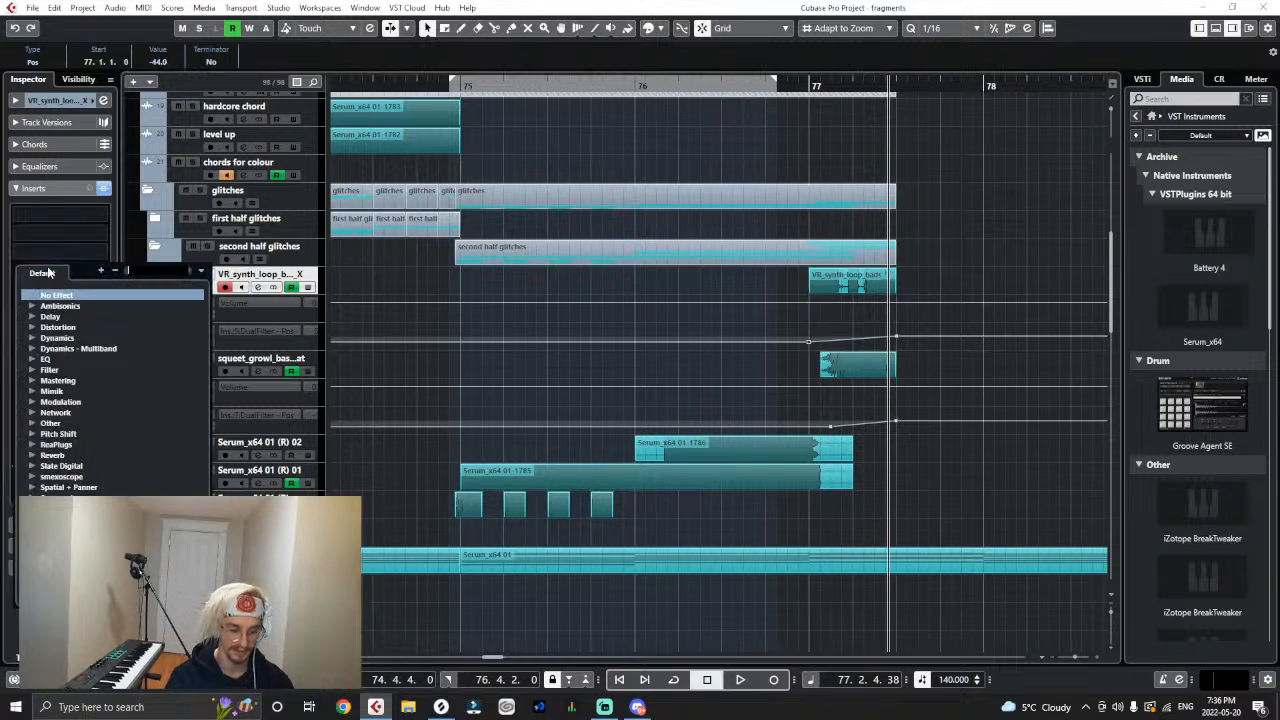
{"action": "type", "text": "amp"}
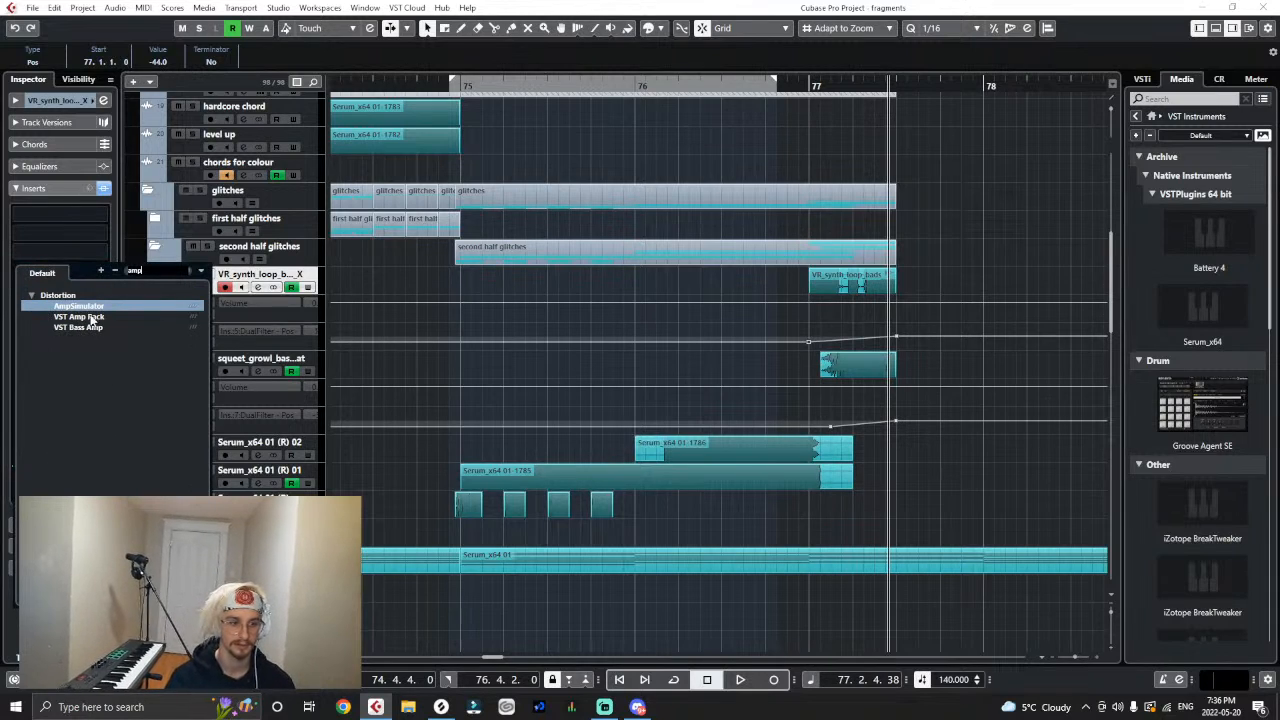
{"action": "double_click", "coordinate": [88, 316]}
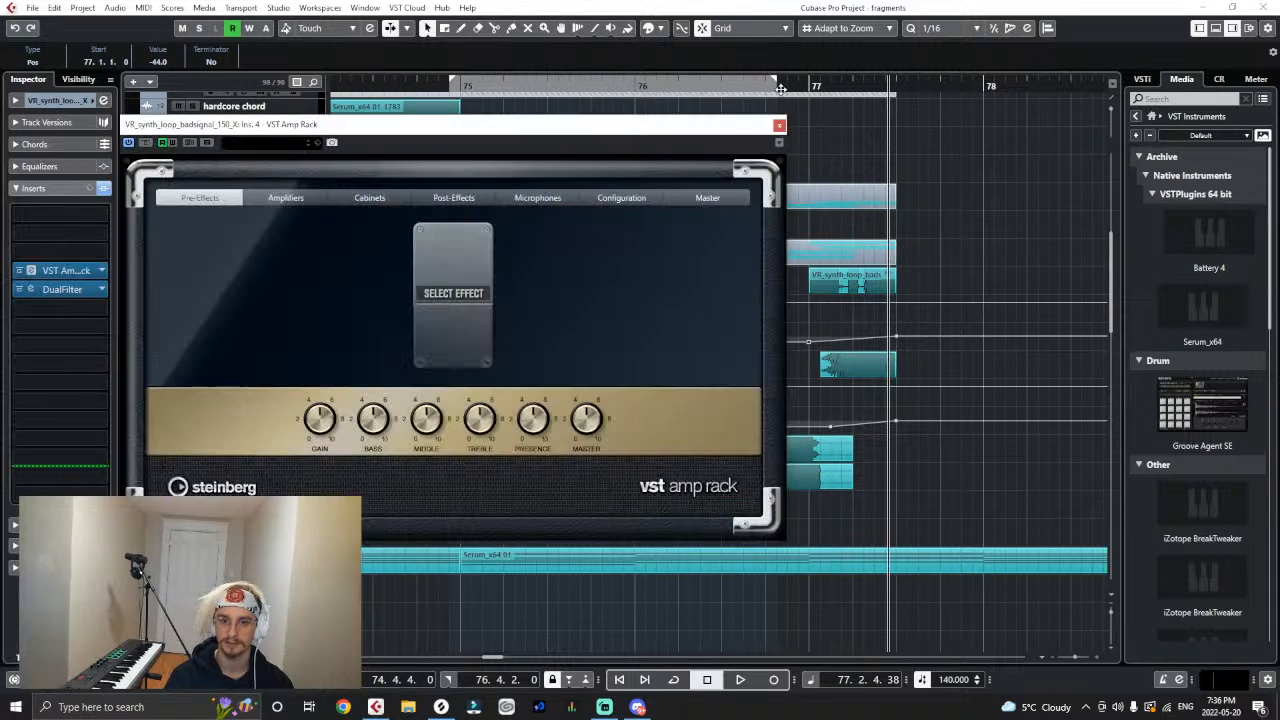
{"action": "left_click", "coordinate": [770, 85]}
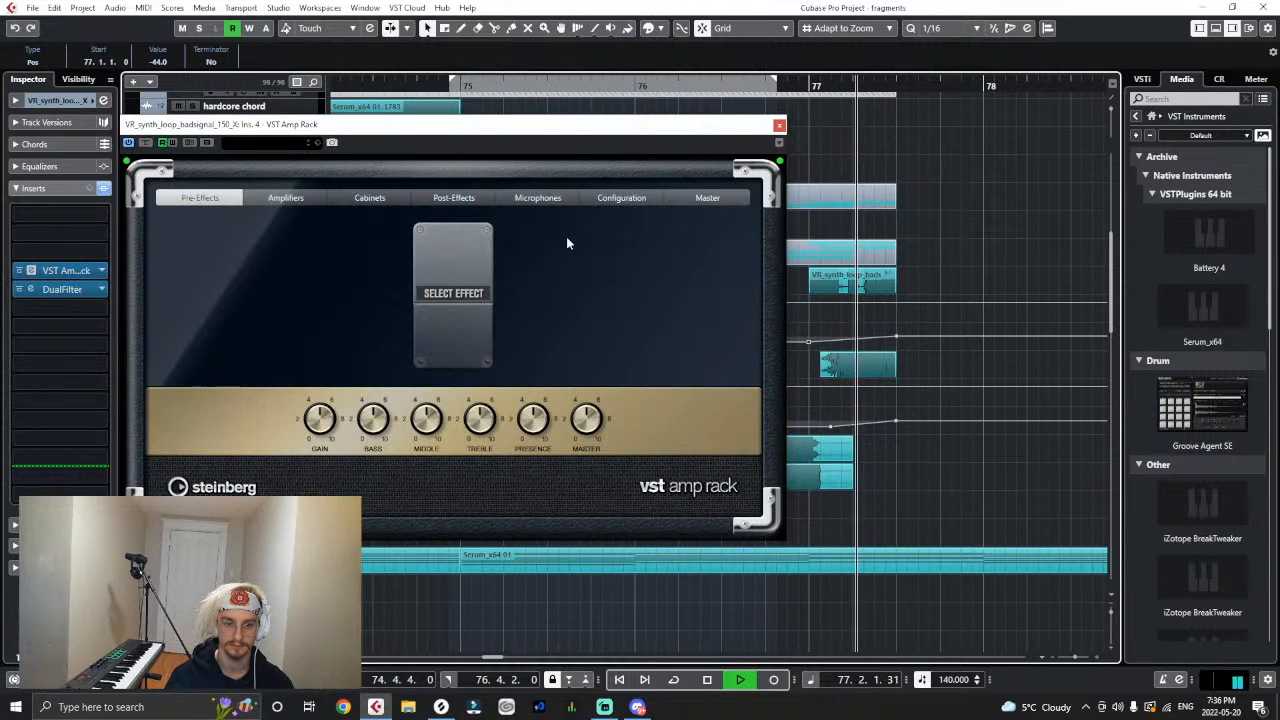
{"action": "left_click_drag", "start_coordinate": [758, 87], "coordinate": [573, 111]}
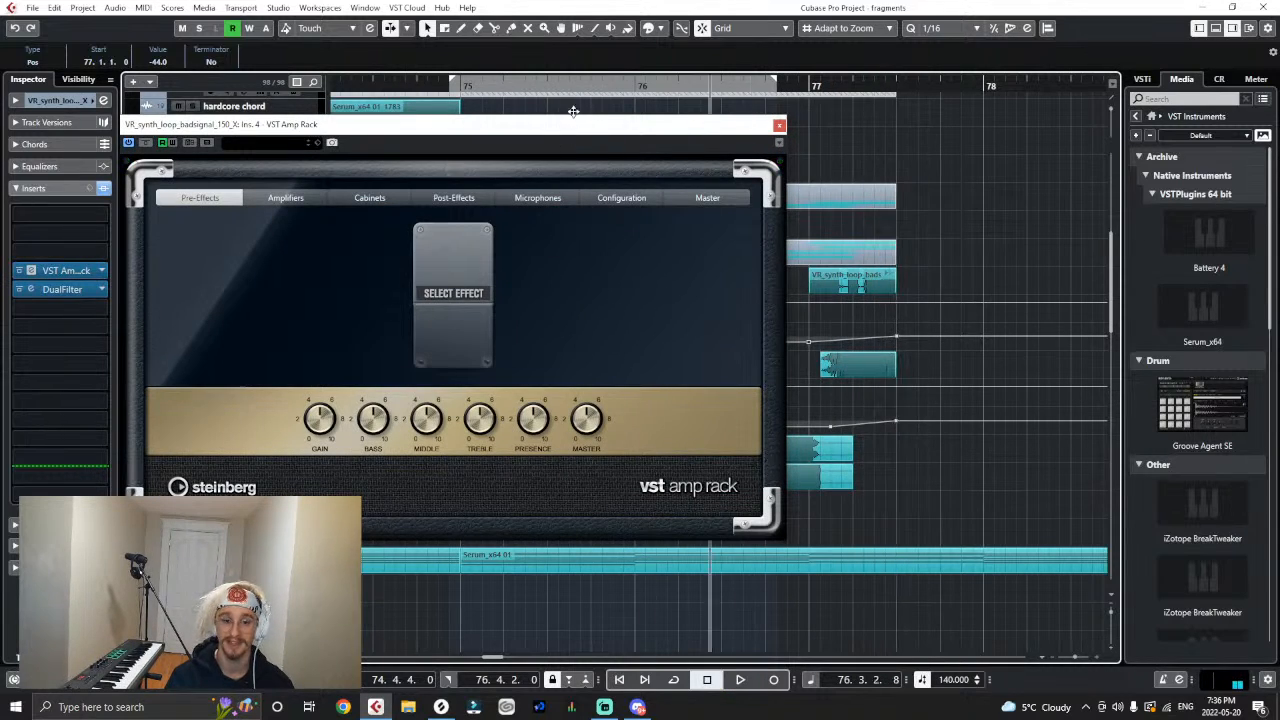
- Try a different amplifier model in VST Amp Rack and play the badsignal loop in context
{"action": "left_click", "coordinate": [300, 197]}
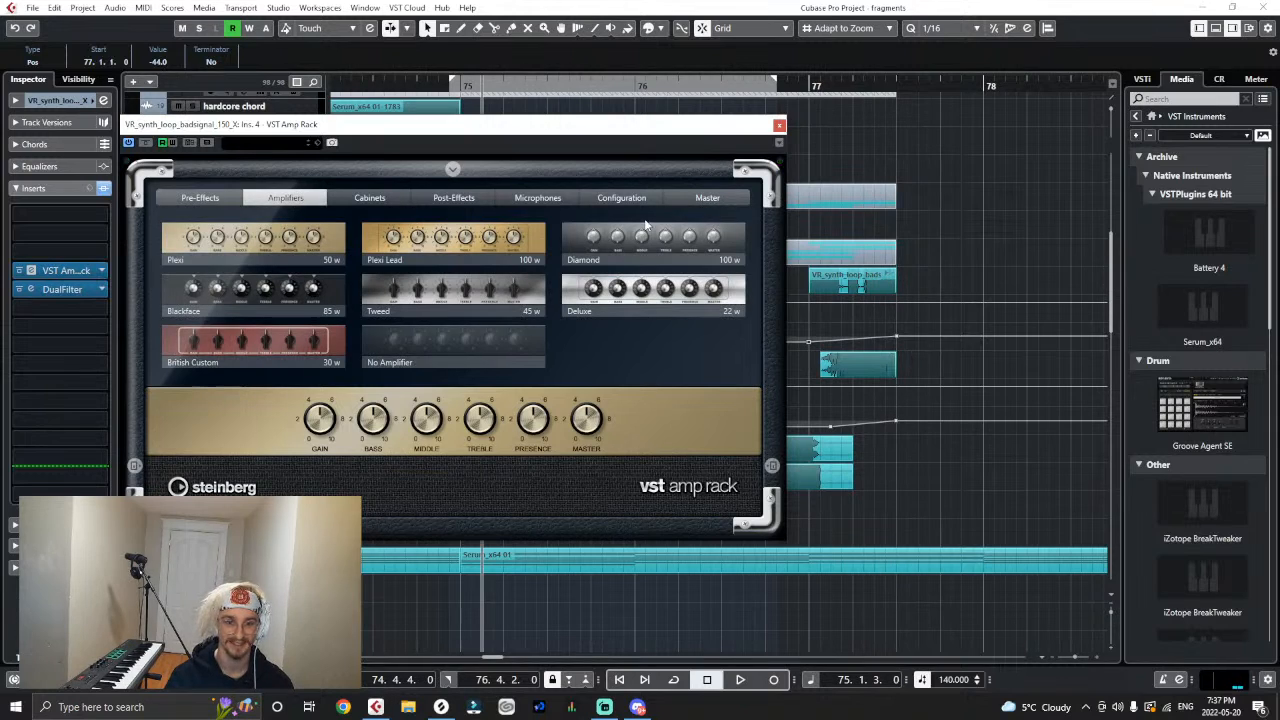
{"action": "key", "text": "space"}
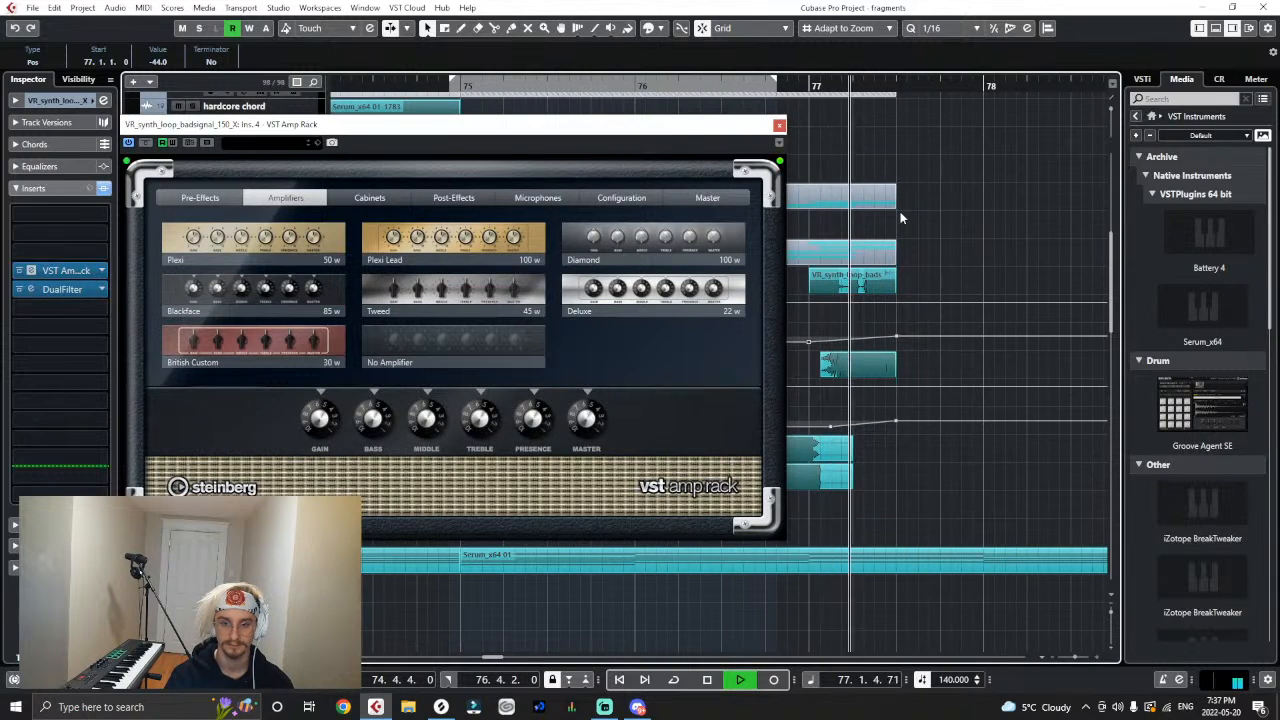
{"action": "left_click_drag", "start_coordinate": [777, 86], "coordinate": [872, 147]}
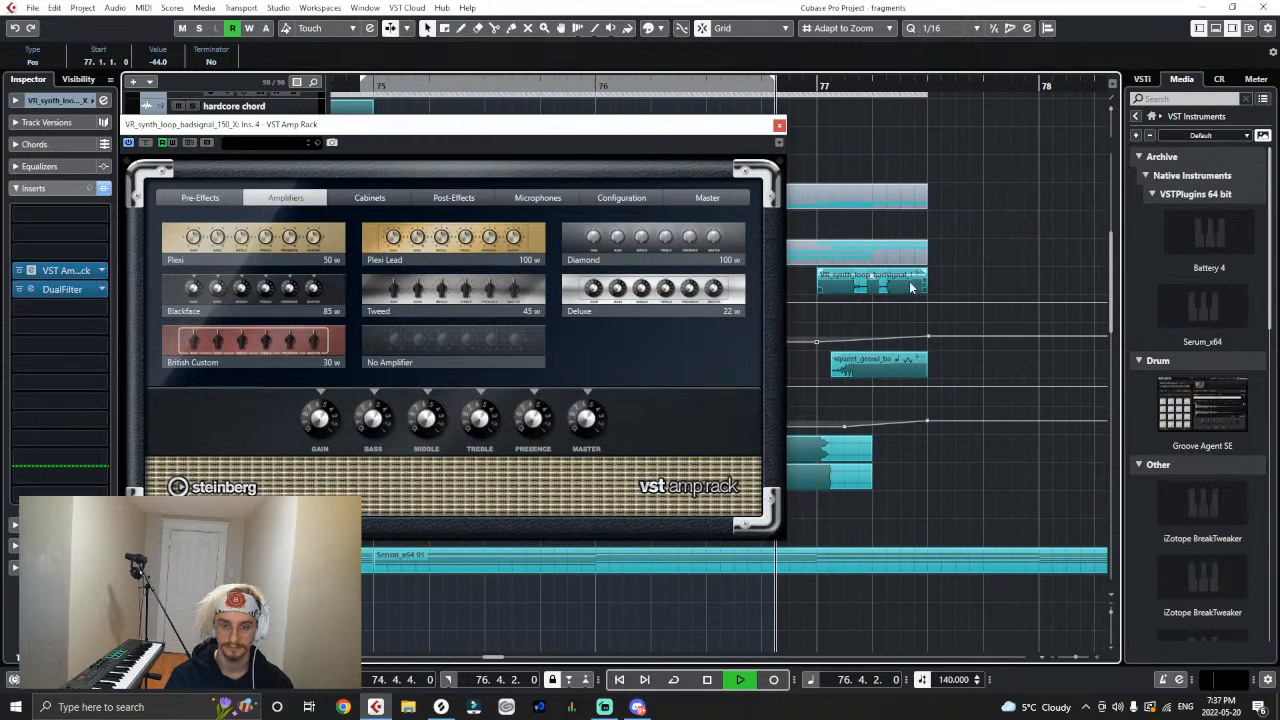
{"action": "key", "text": "space"}
{"action": "key", "text": "h"}
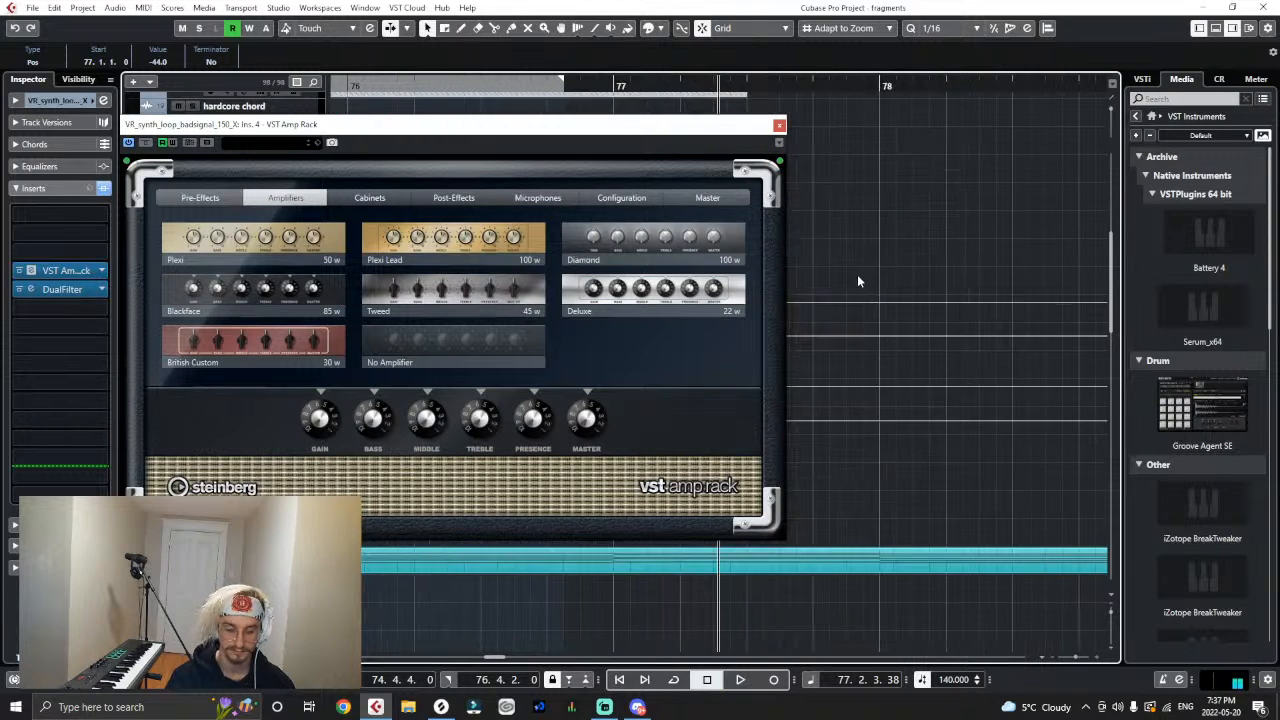
- Move the badsignal loop event to start at 77.1.2, trim its end to 77.3.1 and play it back
{"action": "left_click_drag", "start_coordinate": [687, 124], "coordinate": [662, 387]}
{"action": "left_click", "coordinate": [700, 290]}
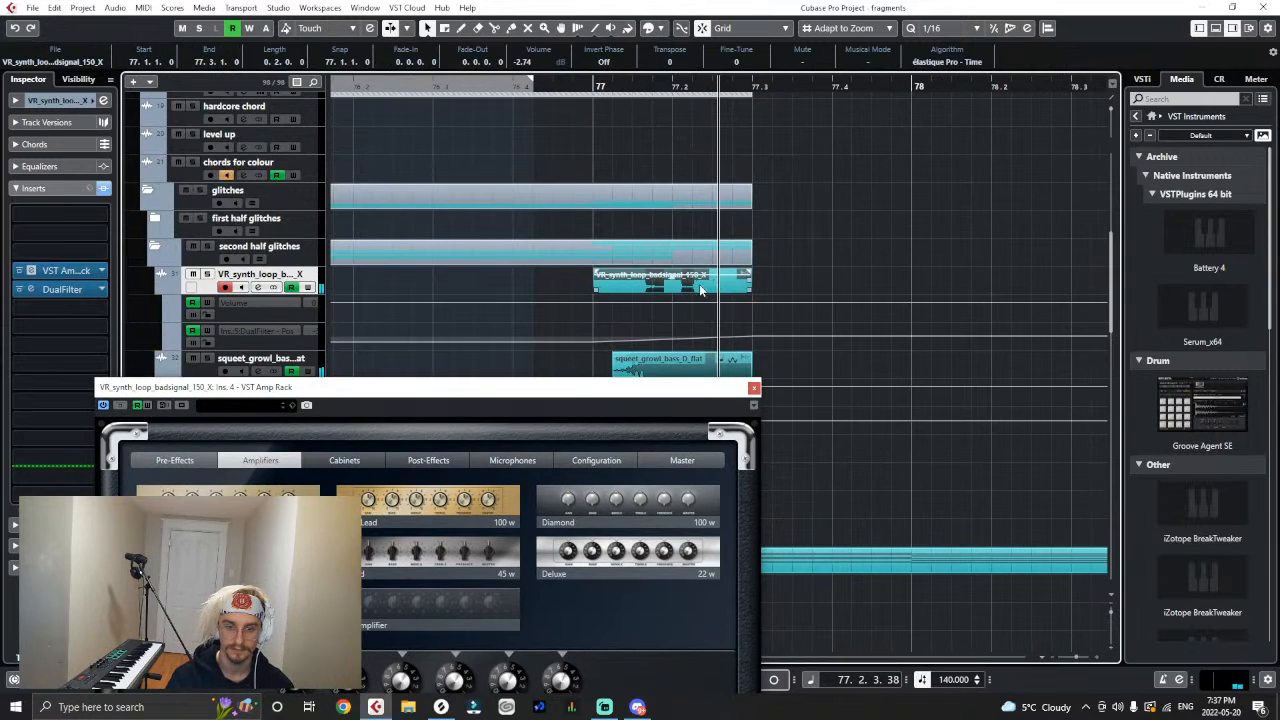
{"action": "left_click_drag", "start_coordinate": [700, 290], "coordinate": [710, 277]}
{"action": "left_click_drag", "start_coordinate": [558, 93], "coordinate": [552, 98]}
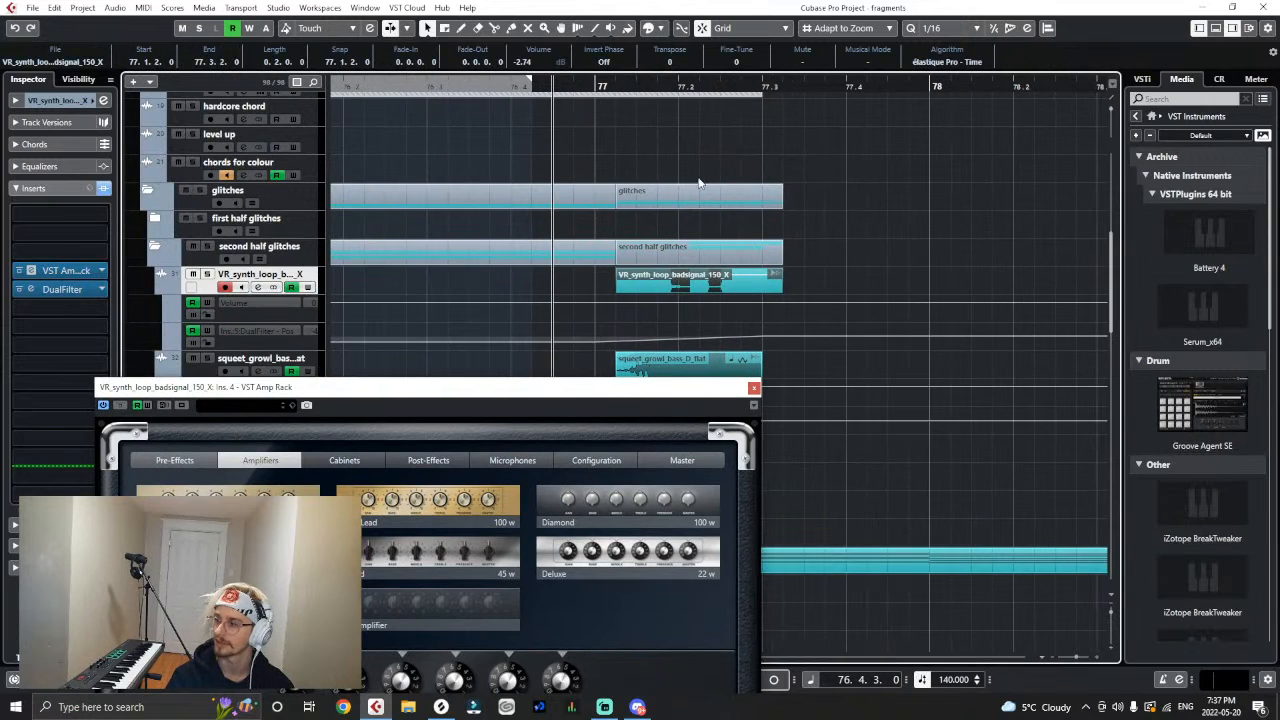
{"action": "key", "text": "space"}
{"action": "key", "text": "space"}
{"action": "left_click_drag", "start_coordinate": [781, 291], "coordinate": [763, 292]}
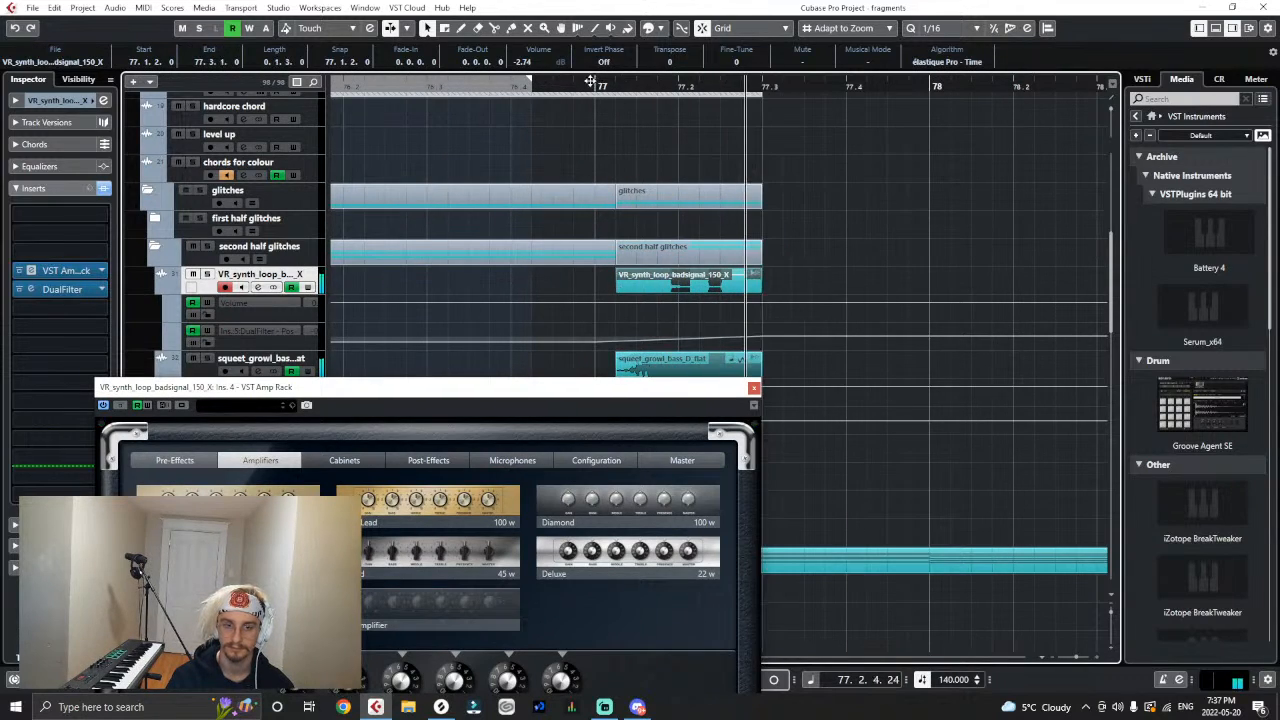
{"action": "key", "text": "space"}
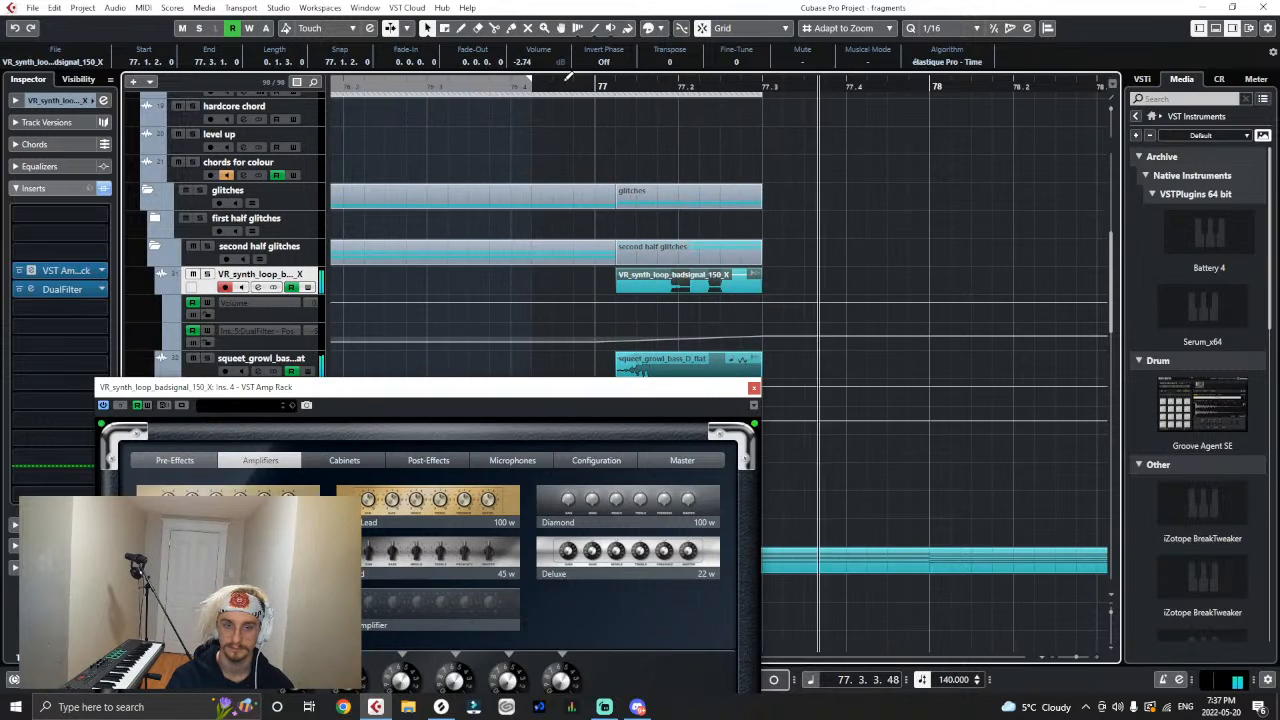
- Move the first DualFilter position automation point on the badsignal track to 77.1.2 with a value of -55.0
{"action": "key", "text": "space"}
{"action": "left_click_drag", "start_coordinate": [560, 87], "coordinate": [338, 90]}
{"action": "key", "text": "space"}
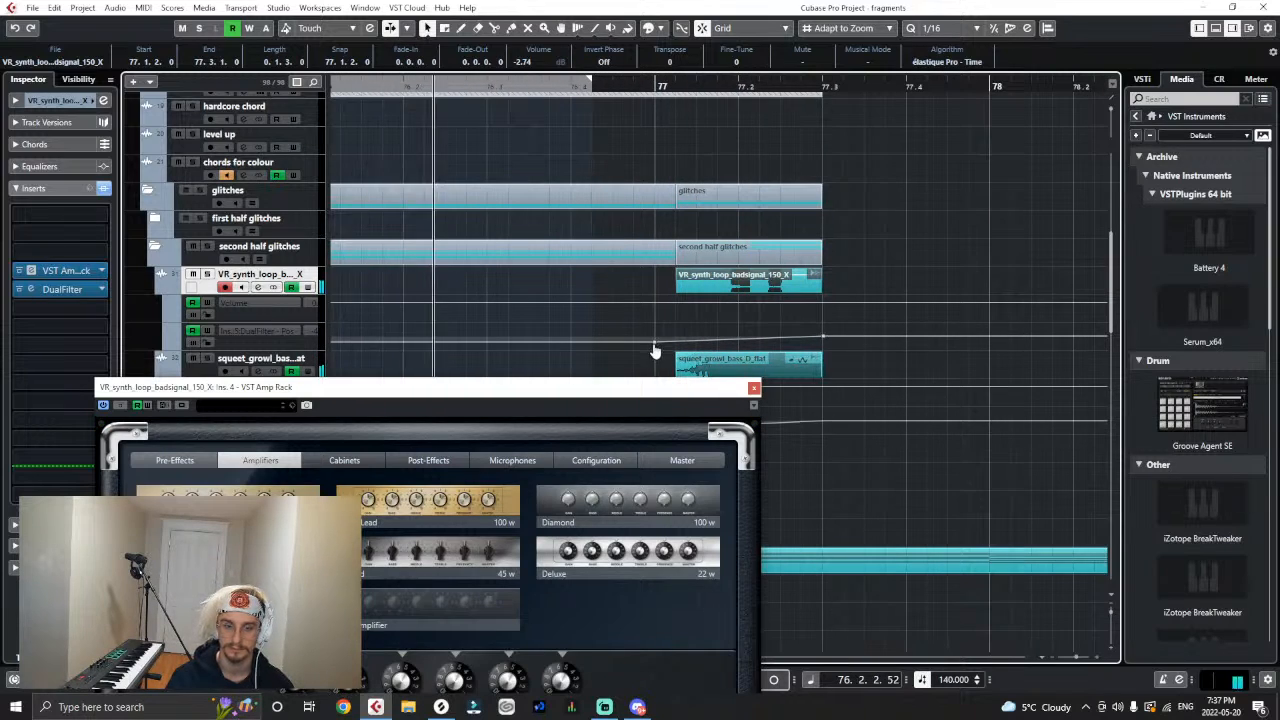
{"action": "left_click_drag", "start_coordinate": [655, 343], "coordinate": [675, 343]}
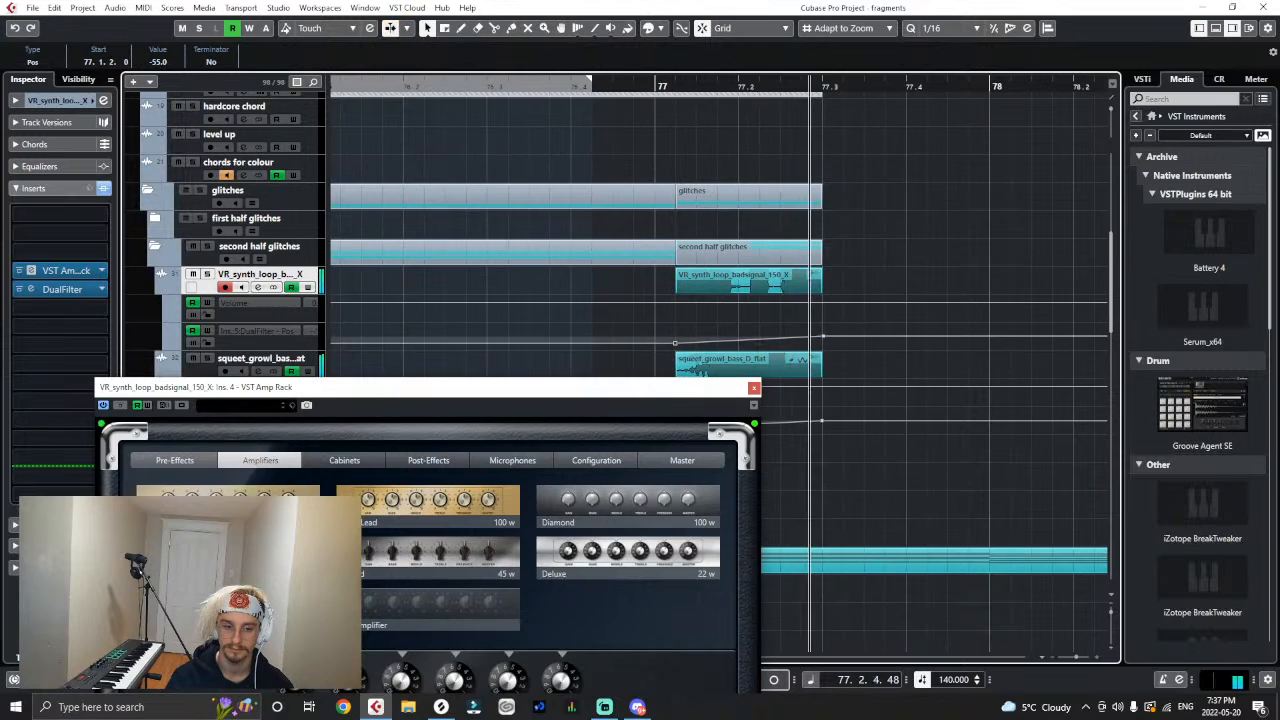
- Switch VST Amp Rack to a gold-panelled Plexi amplifier and replay the glitches around bar 77
{"action": "left_click", "coordinate": [659, 87]}
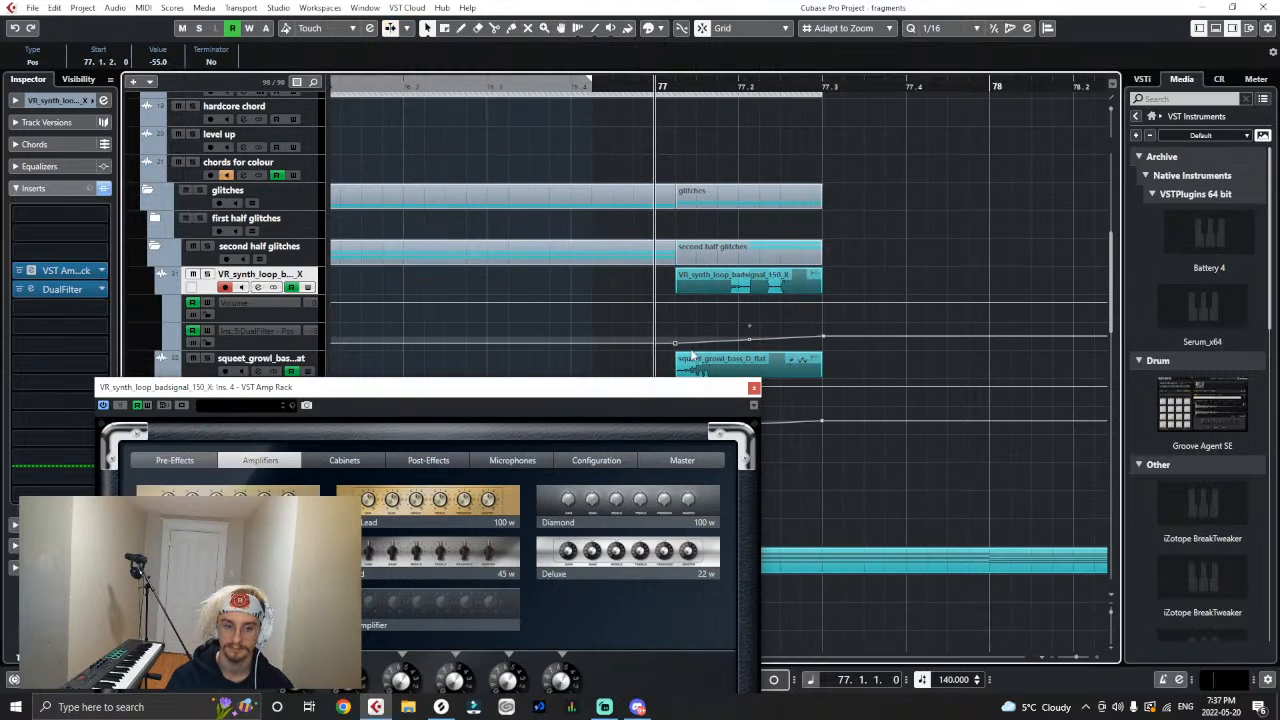
{"action": "key", "text": "space"}
{"action": "key", "text": "space"}
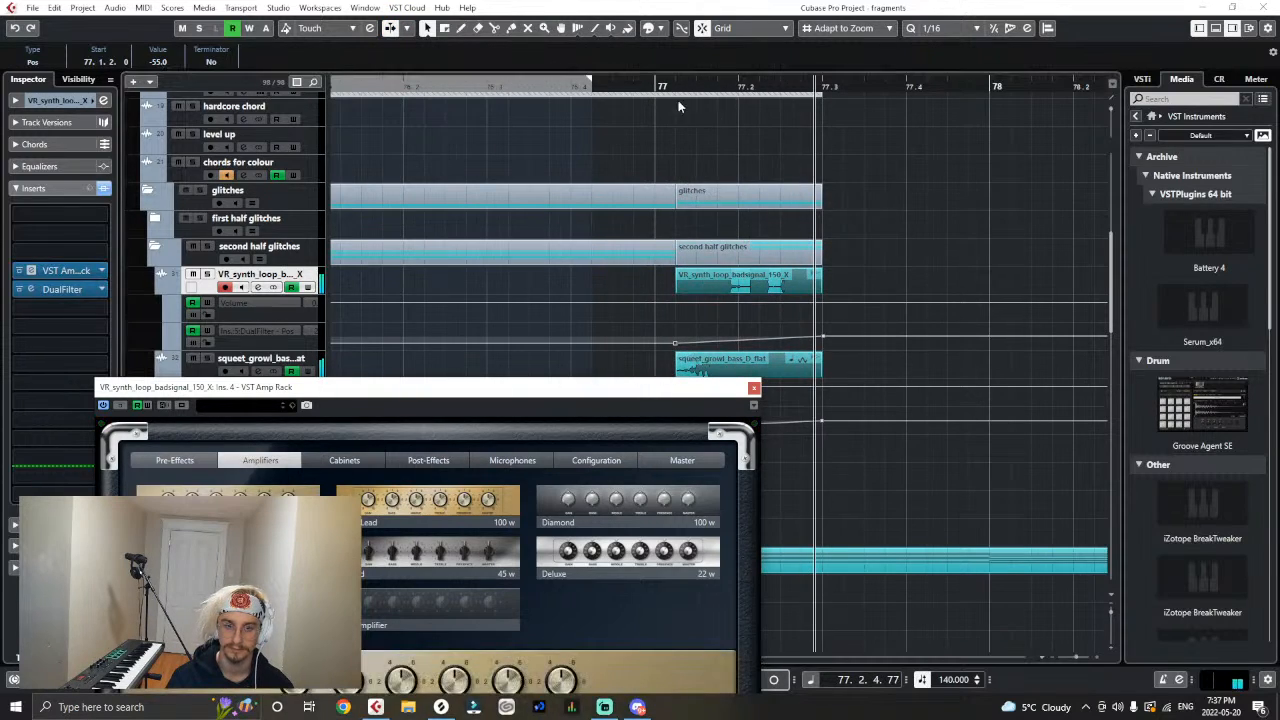
{"action": "key", "text": "space"}
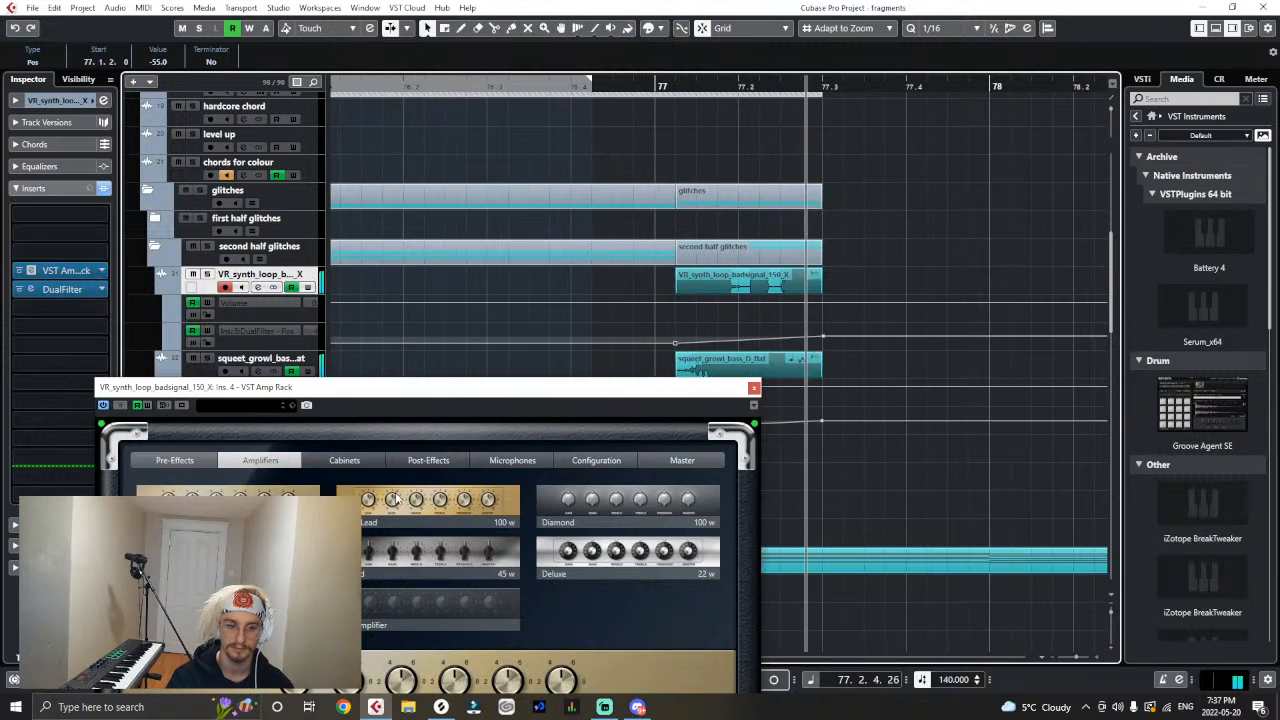
{"action": "left_click", "coordinate": [626, 82]}
{"action": "key", "text": "space"}
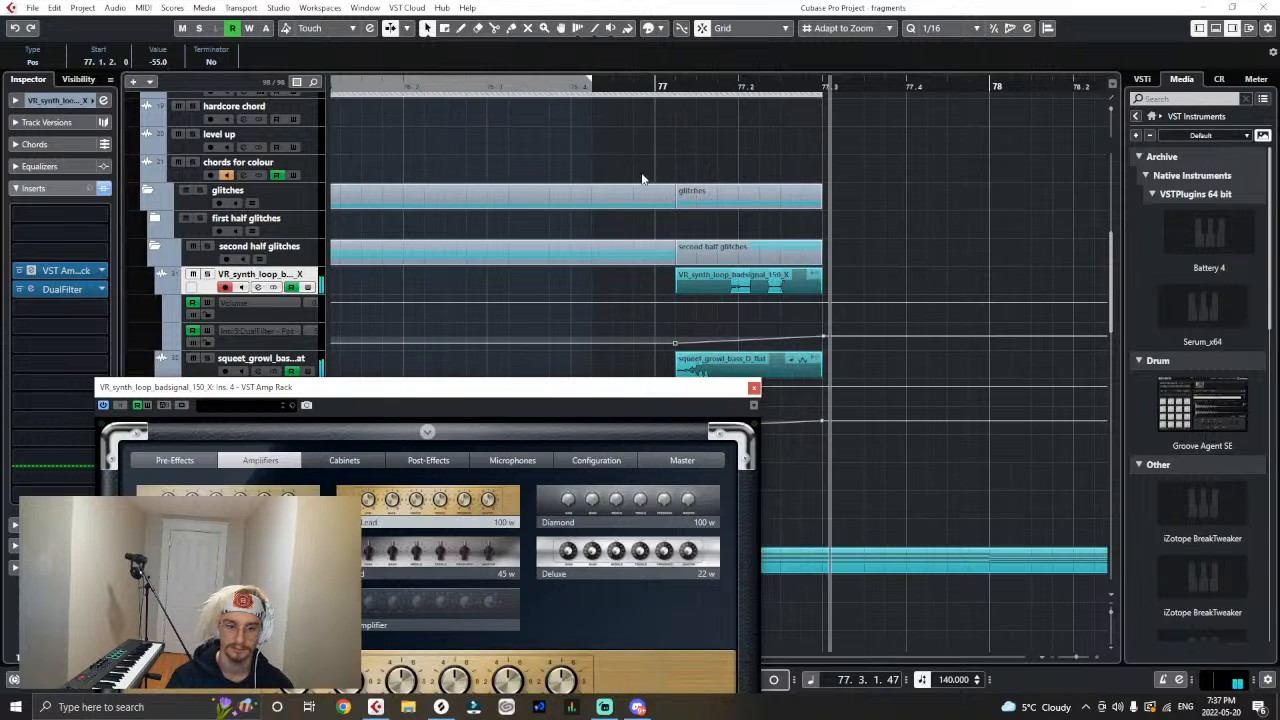
{"action": "left_click", "coordinate": [634, 88]}
{"action": "key", "text": "space"}
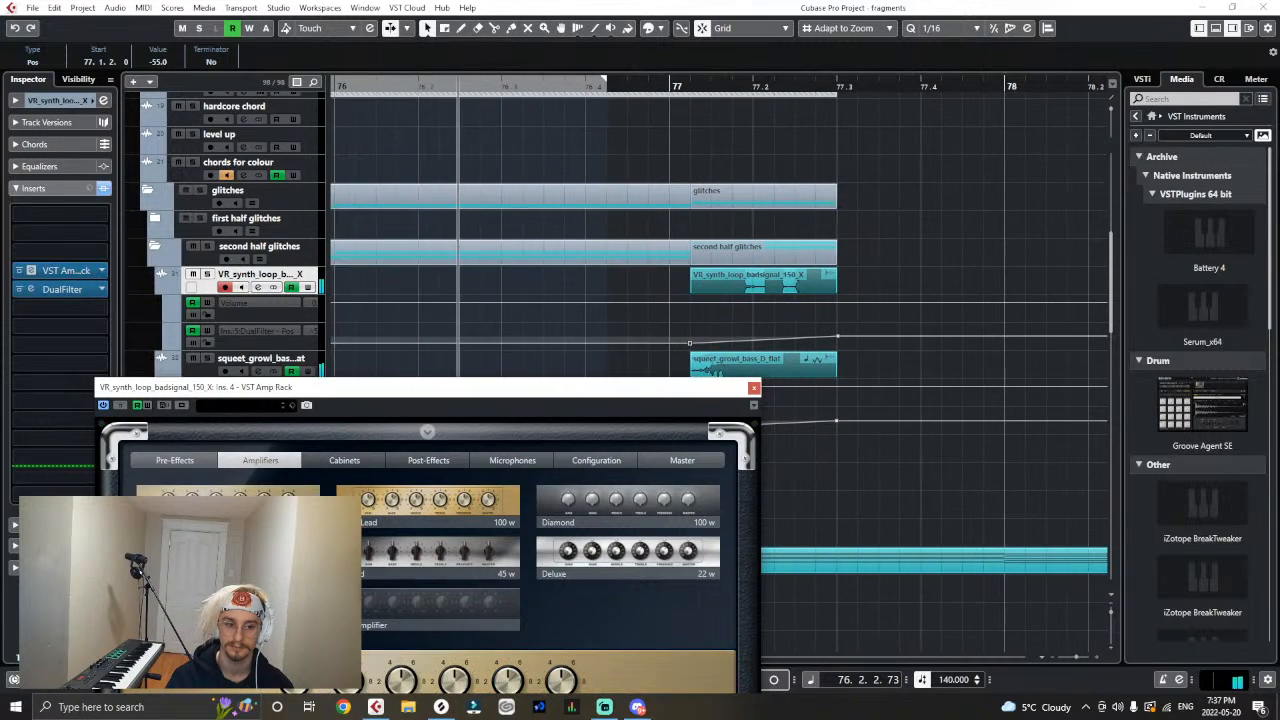
{"action": "left_click", "coordinate": [754, 388]}
{"action": "key", "text": "space"}
- Switch to Splice and preview the Heavy Bass Design Vol. 2 samples from VR_drum_kick_compactor.wav to VR_bass_loop_chonker2_150_D#.wav
{"action": "key", "text": "g"}
{"action": "key", "text": "g"}
{"action": "key", "text": "g"}
{"action": "key", "text": "g"}
{"action": "key", "text": "g"}
{"action": "key", "text": "g"}
{"action": "key", "text": "g"}
{"action": "key", "text": "g"}
{"action": "key", "text": "g"}
{"action": "left_click", "coordinate": [789, 274]}
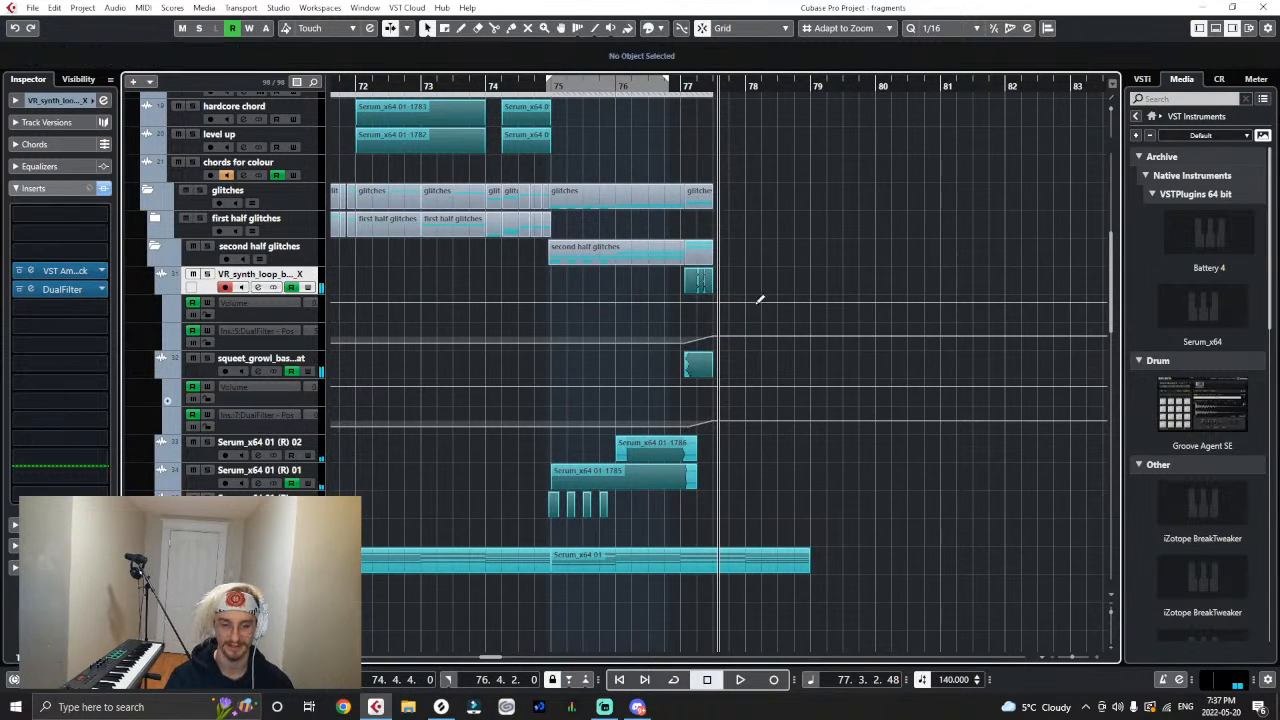
{"action": "left_click", "coordinate": [441, 707]}
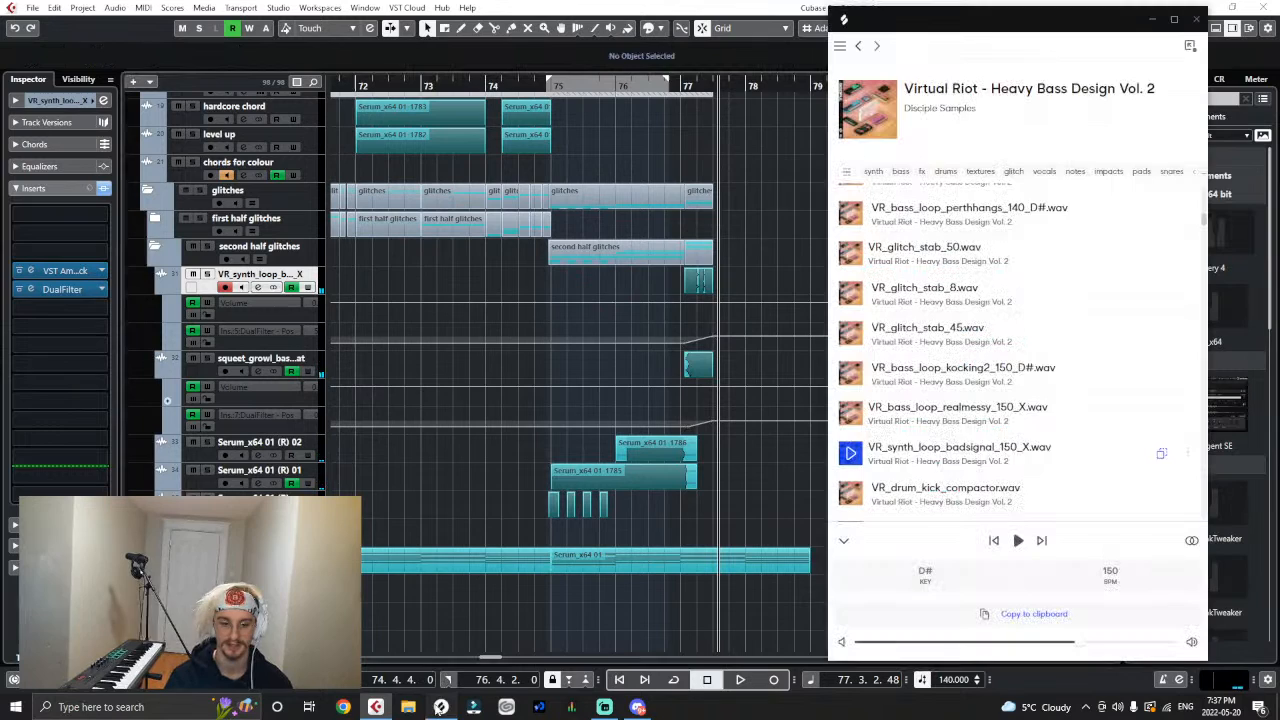
{"action": "left_click", "coordinate": [852, 496]}
{"action": "key", "text": "Down"}
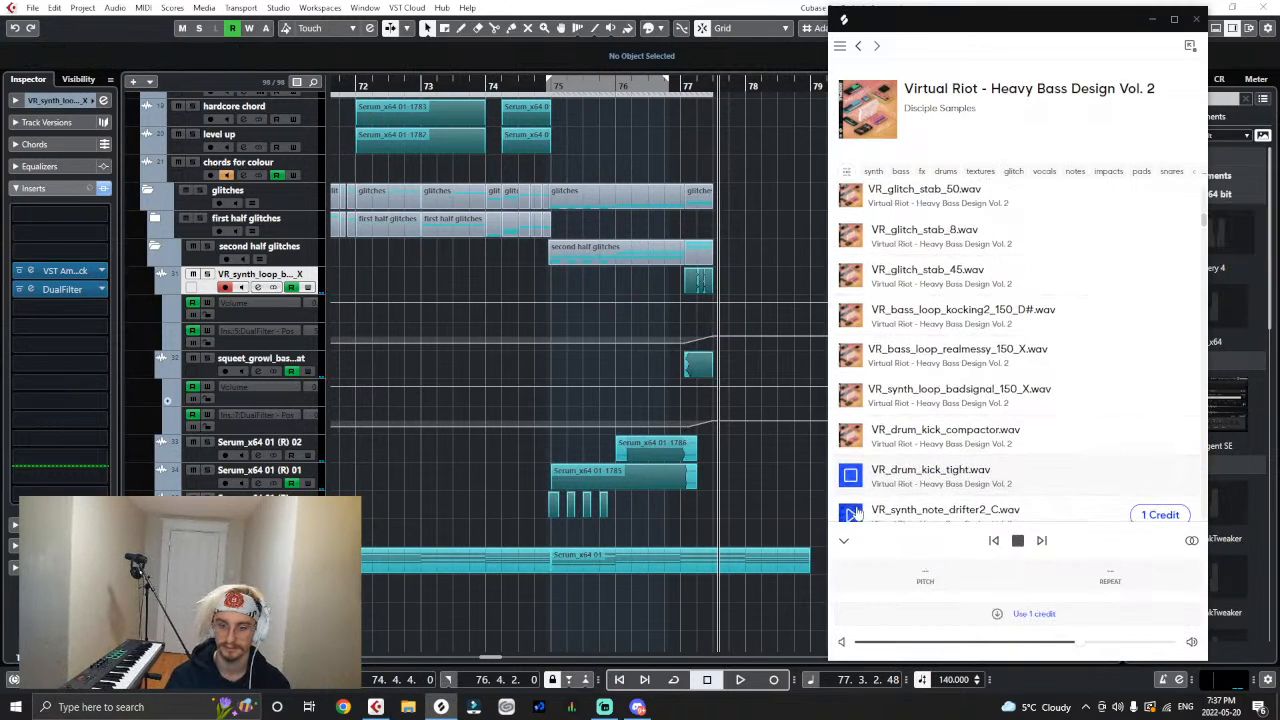
{"action": "key", "text": "Down"}
{"action": "key", "text": "Down"}
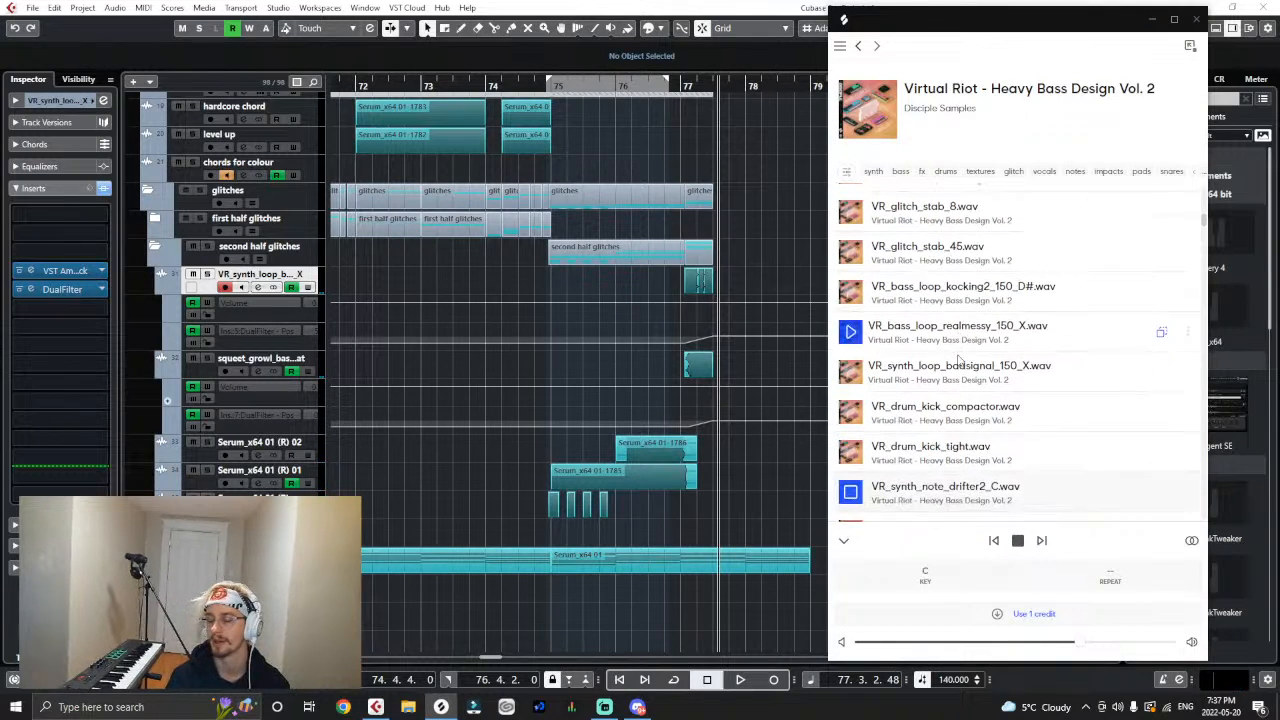
{"action": "key", "text": "Down"}
{"action": "key", "text": "Down"}
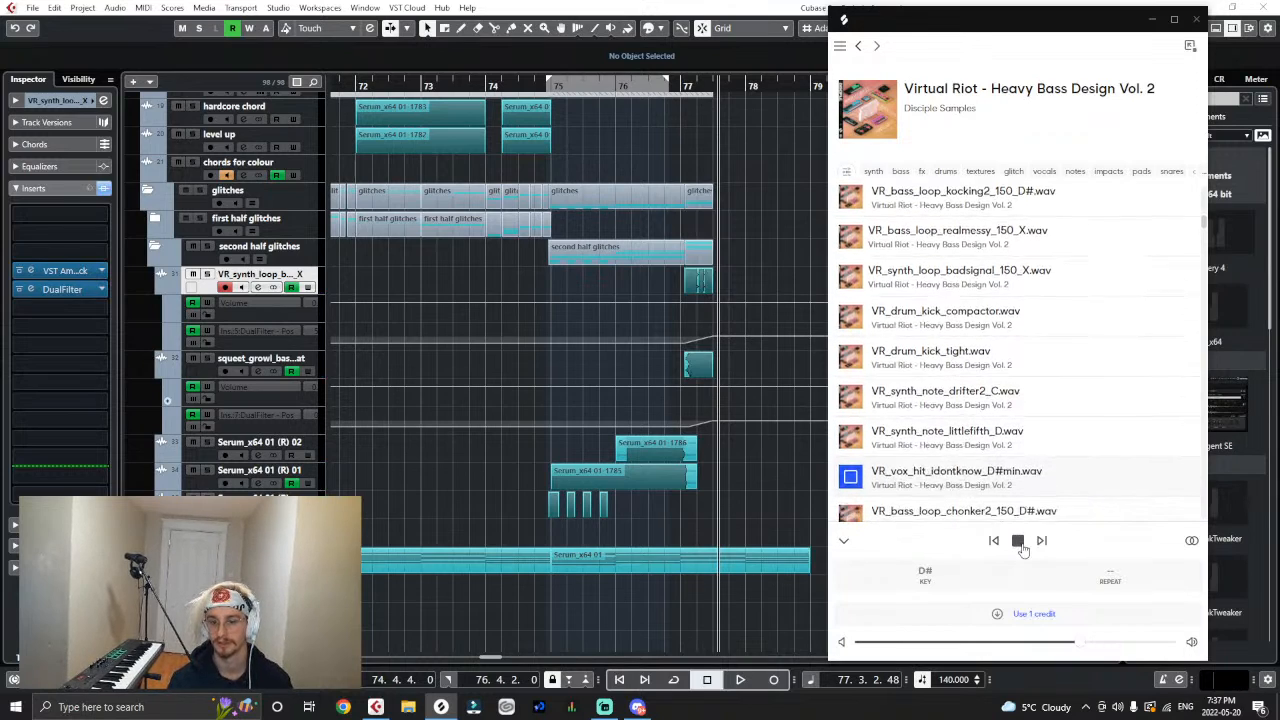
{"action": "left_click", "coordinate": [947, 478]}
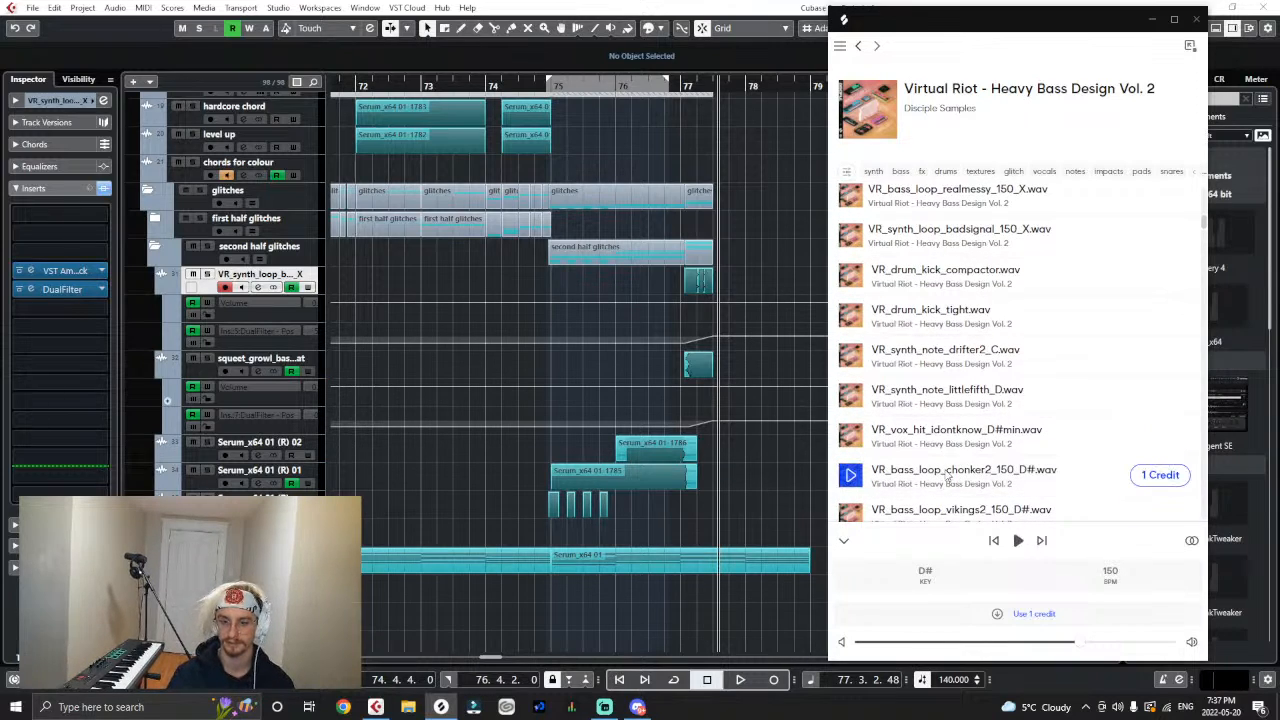
- Download VR_bass_loop_chonker2_150_D#.wav and import it on a new track above the badsignal track, copying the file to the working directory
{"action": "left_click", "coordinate": [1160, 475]}
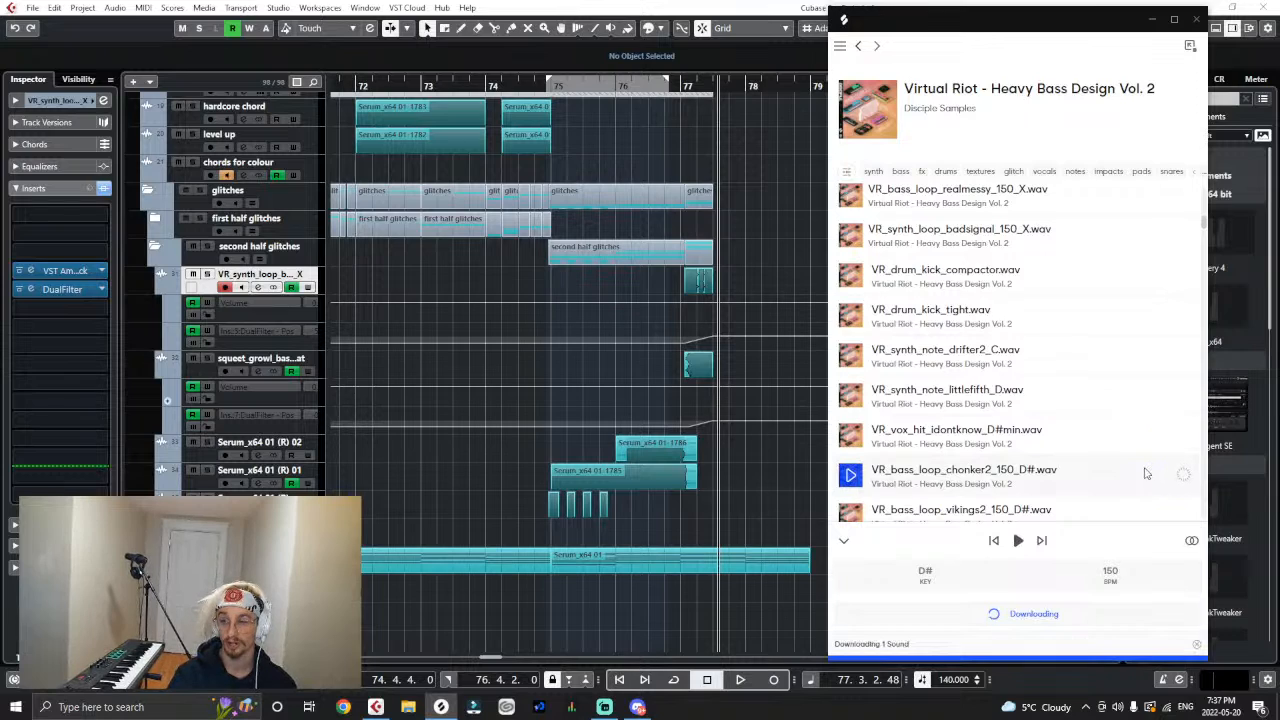
{"action": "left_click_drag", "start_coordinate": [1134, 478], "coordinate": [302, 280]}
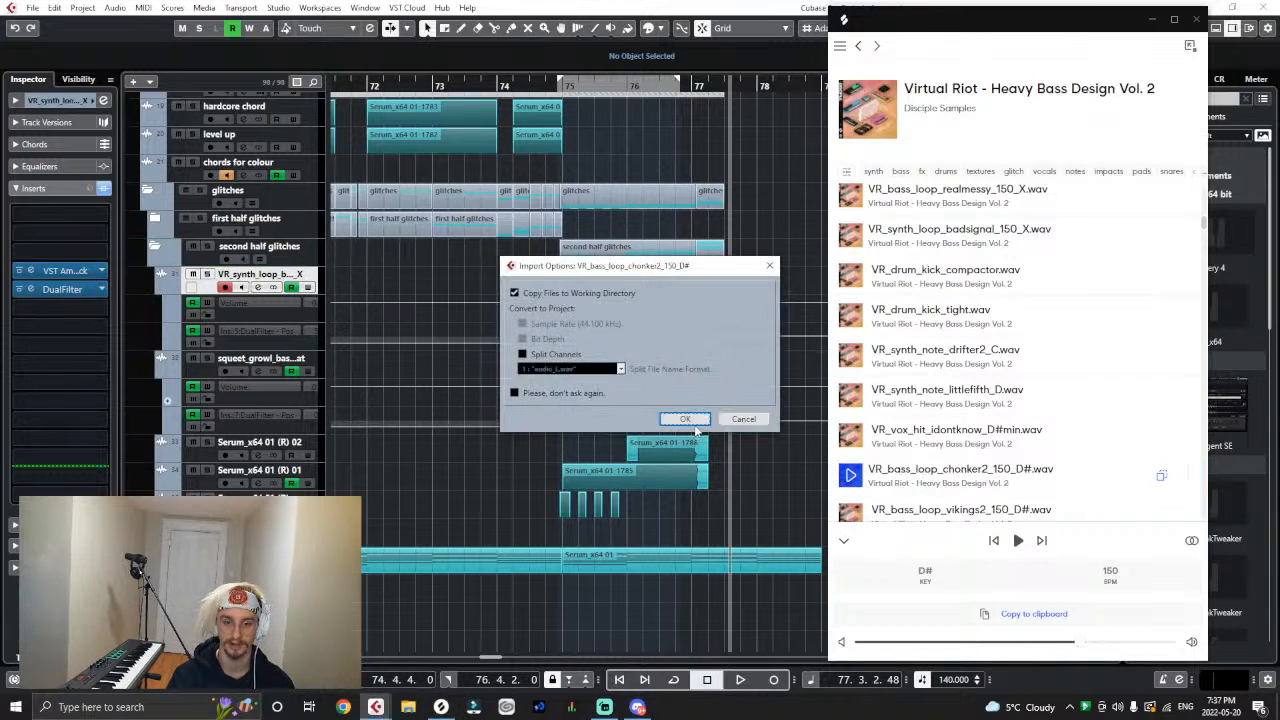
{"action": "left_click", "coordinate": [700, 418]}
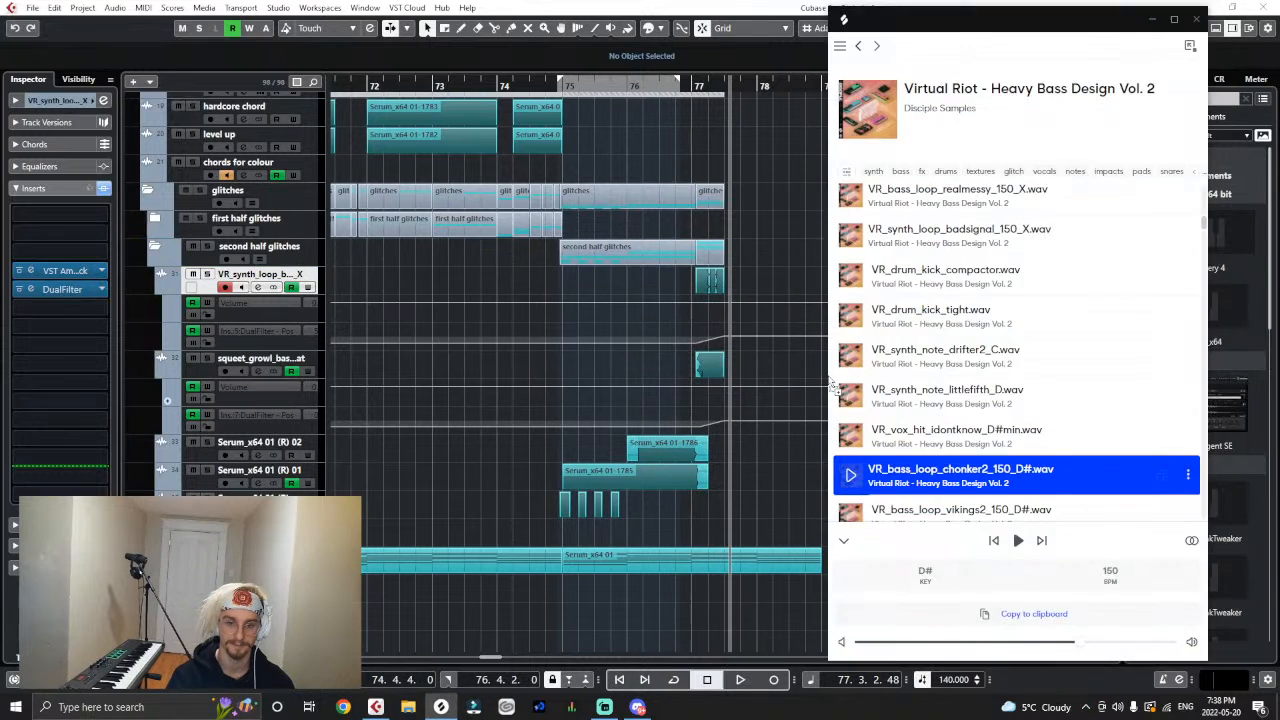
{"action": "left_click", "coordinate": [826, 387]}
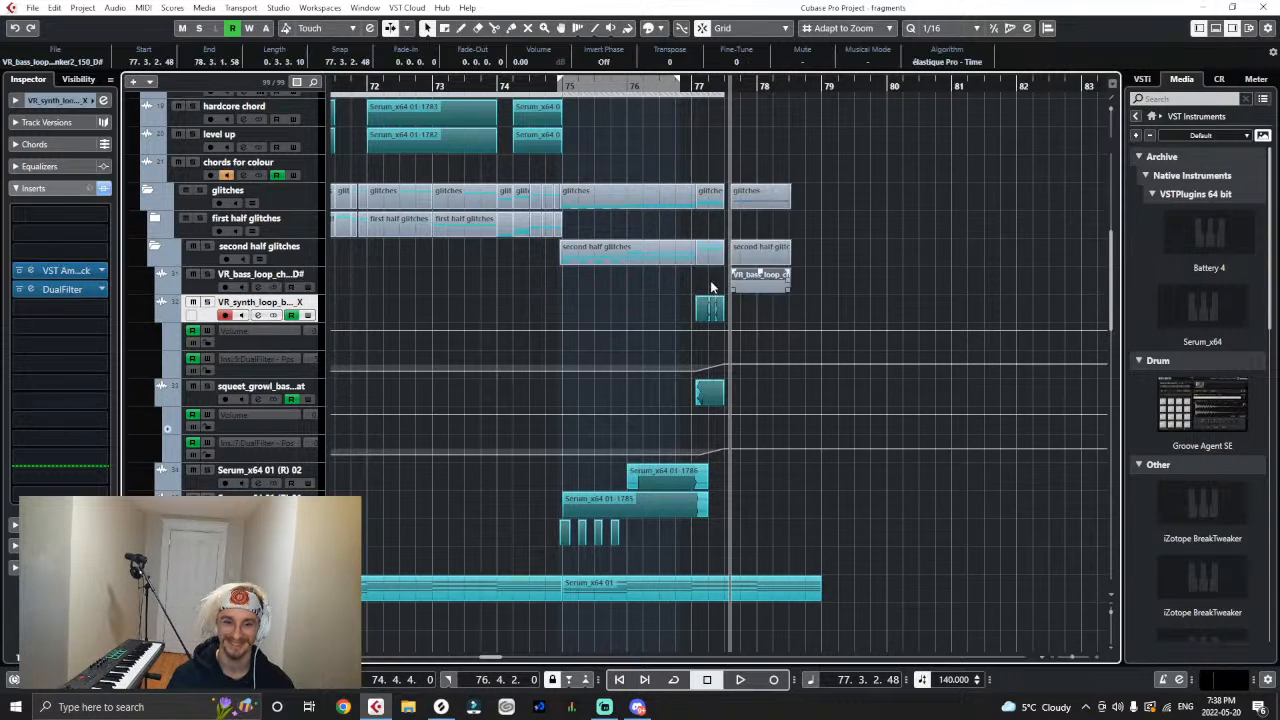
- Move the chonker2 loop to 77.1.1 and apply Time Stretch with its original tempo set to 150 BPM
{"action": "left_click_drag", "start_coordinate": [736, 288], "coordinate": [702, 288]}
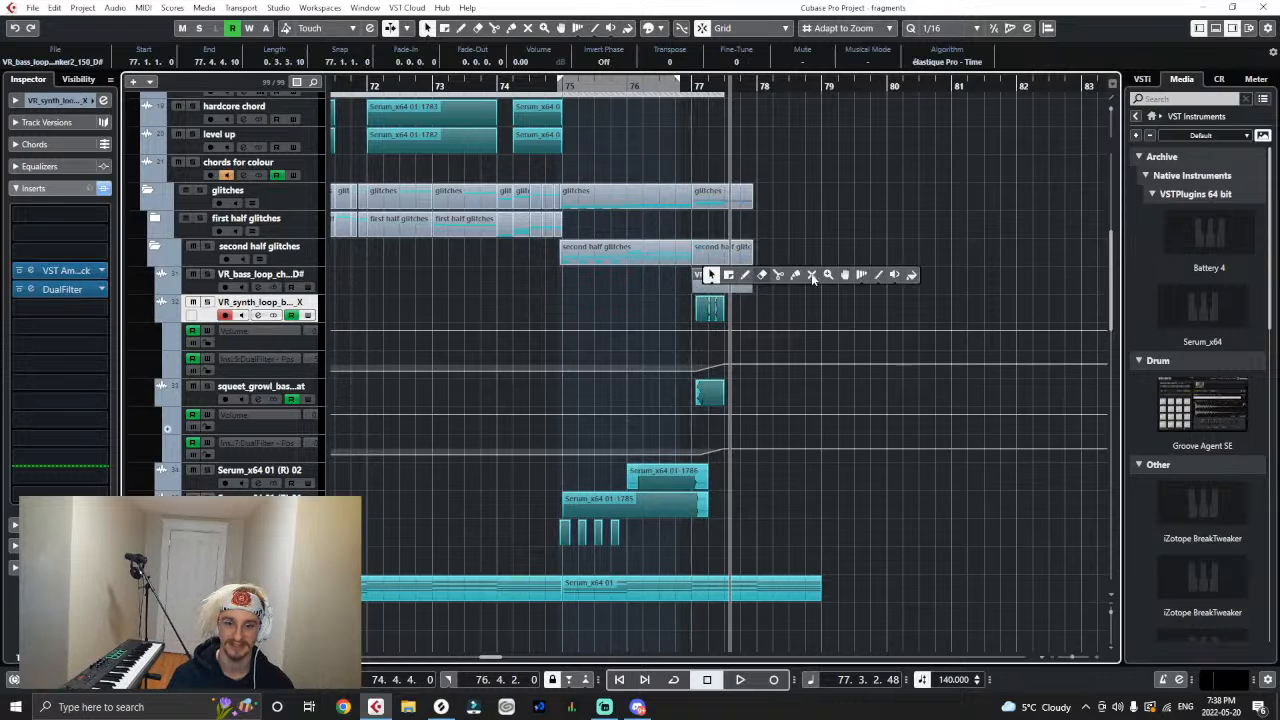
{"action": "left_click", "coordinate": [54, 10]}
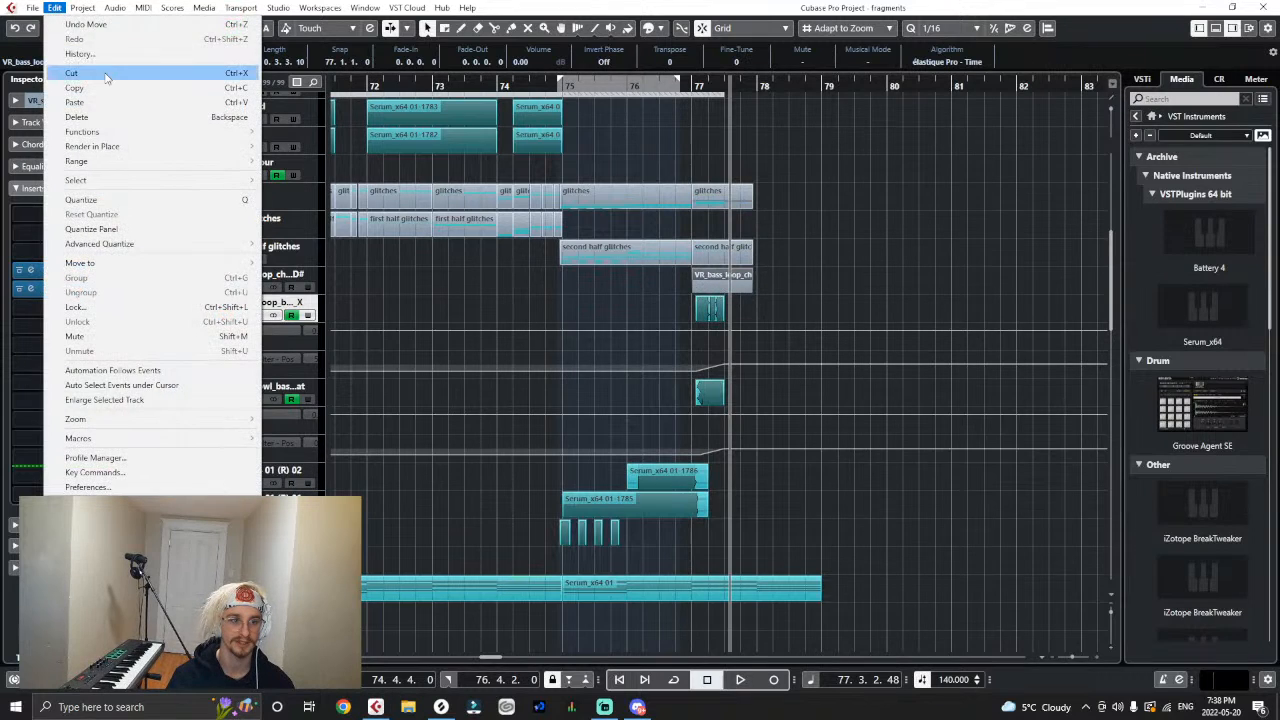
{"action": "mouse_move", "coordinate": [139, 102]}
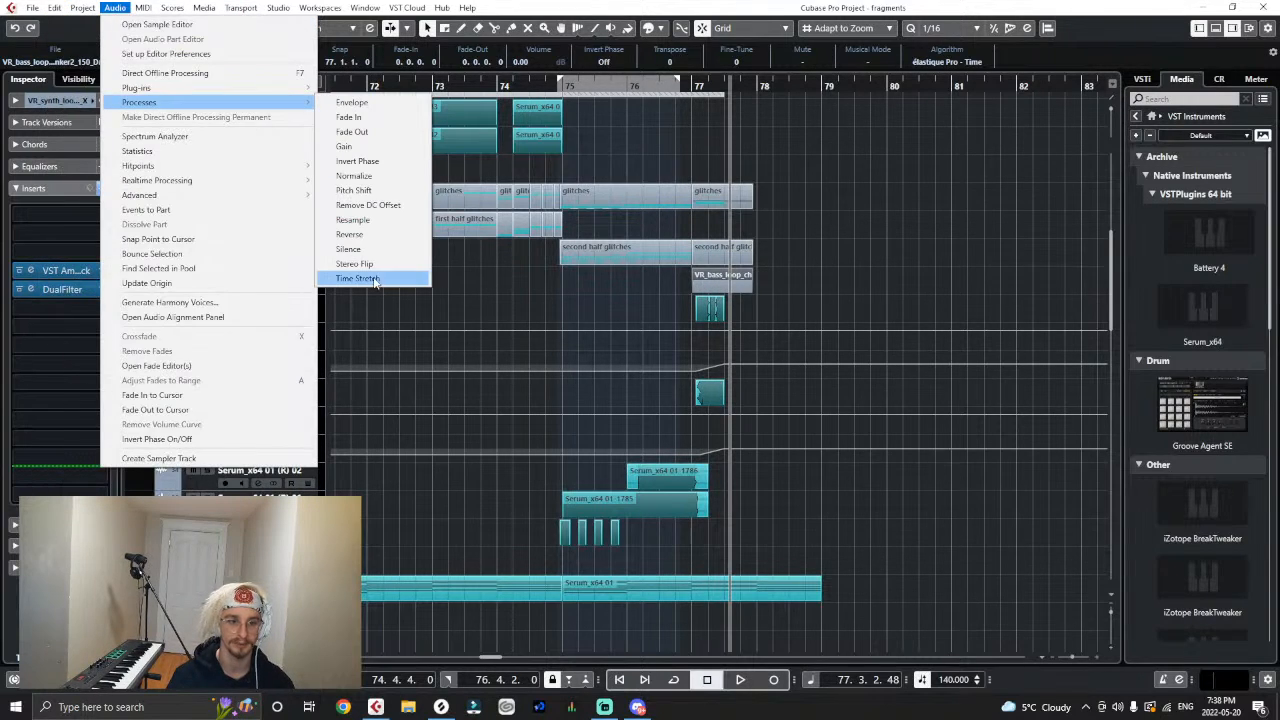
{"action": "left_click", "coordinate": [375, 280]}
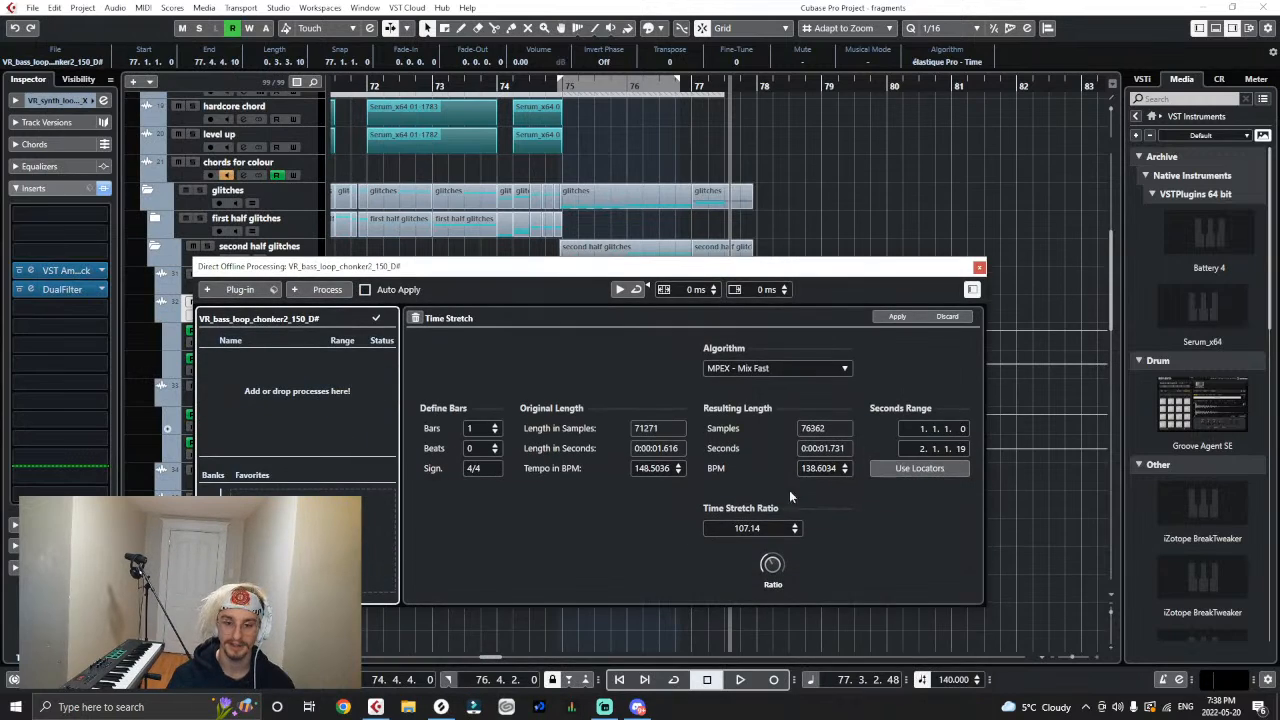
{"action": "left_click", "coordinate": [650, 468]}
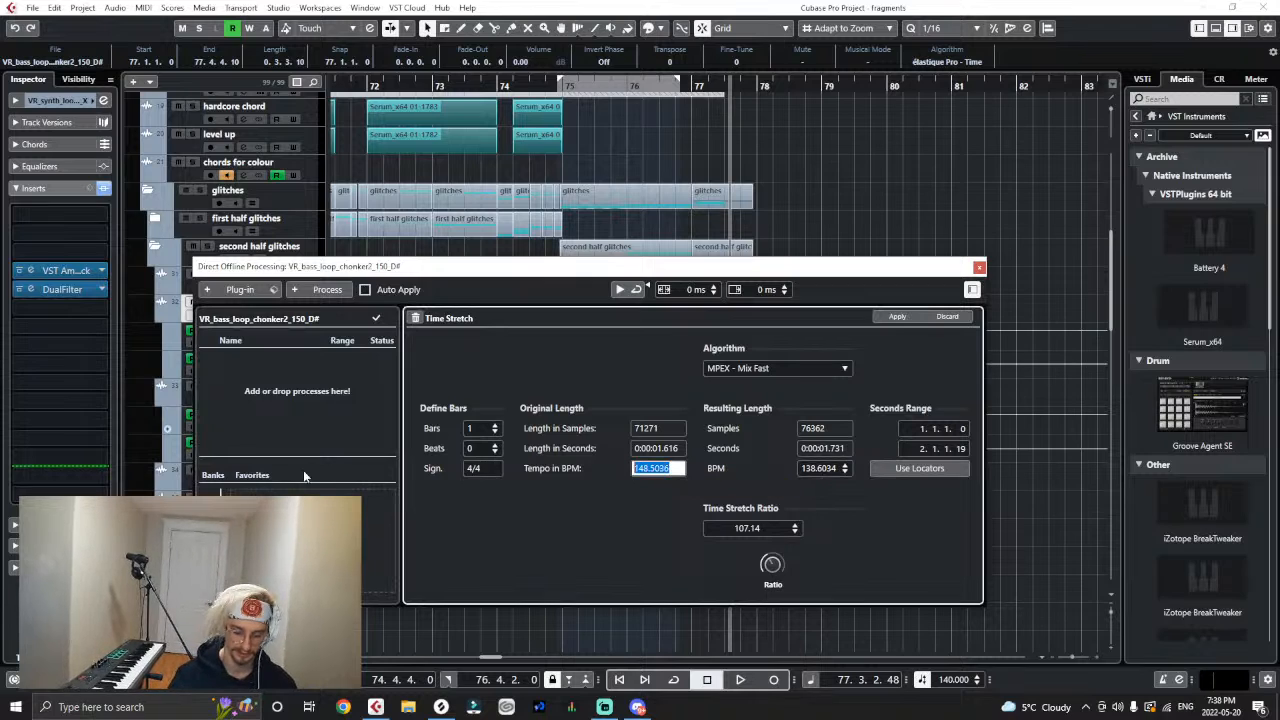
{"action": "type", "text": "150"}
{"action": "key", "text": "Return"}
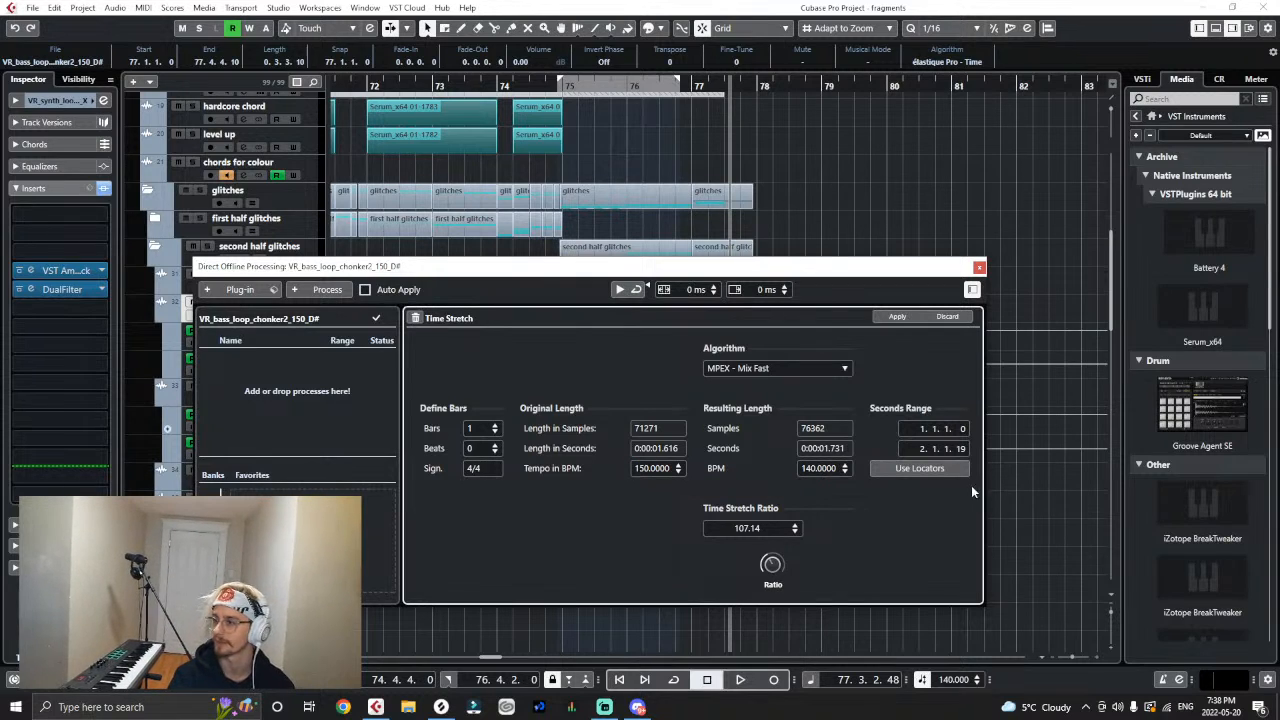
{"action": "left_click", "coordinate": [897, 316]}
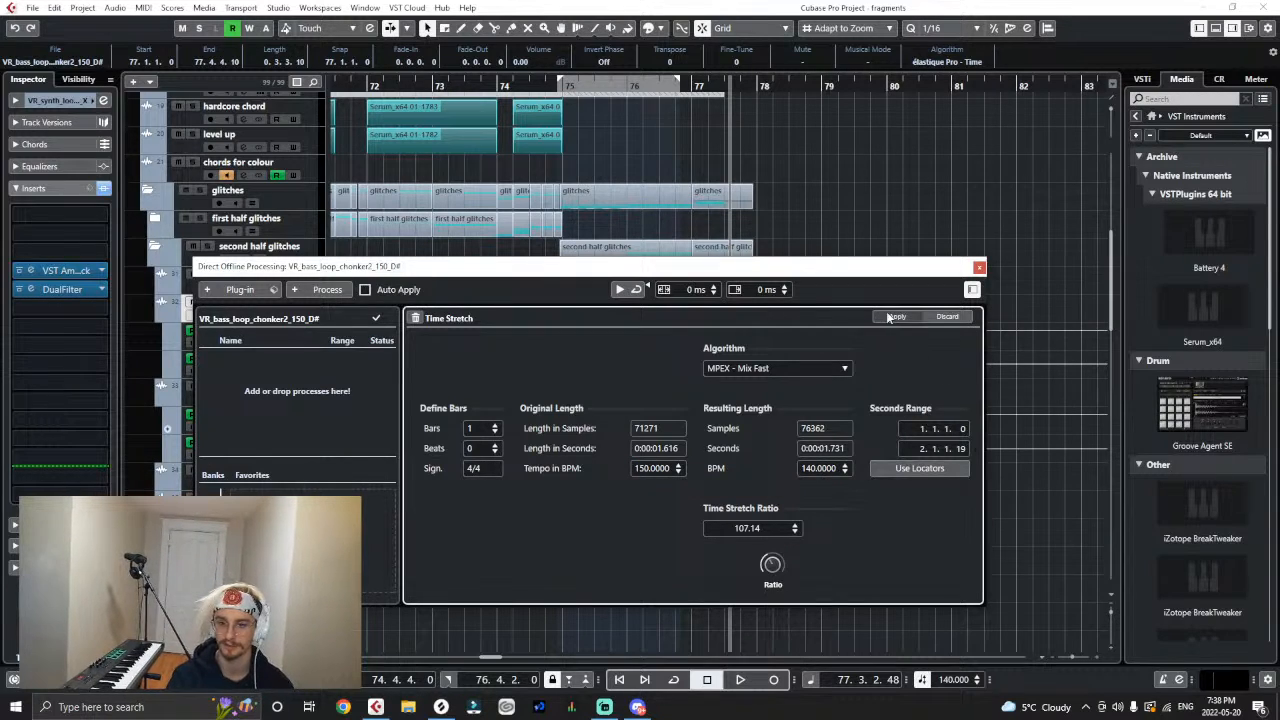
{"action": "left_click", "coordinate": [979, 267]}
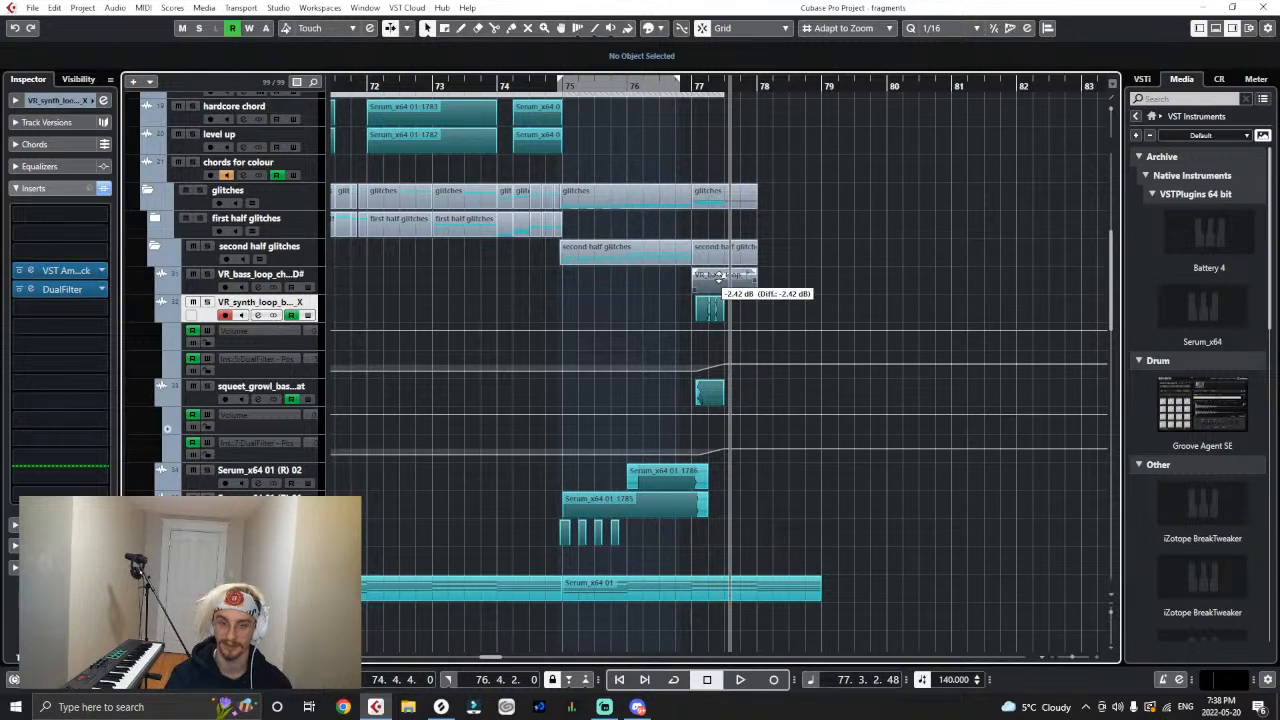
- Set the chonker2 loop's volume to -2.42 dB, then audition it from bar 75 and trim its end to 77.3.1
{"action": "left_click", "coordinate": [563, 84]}
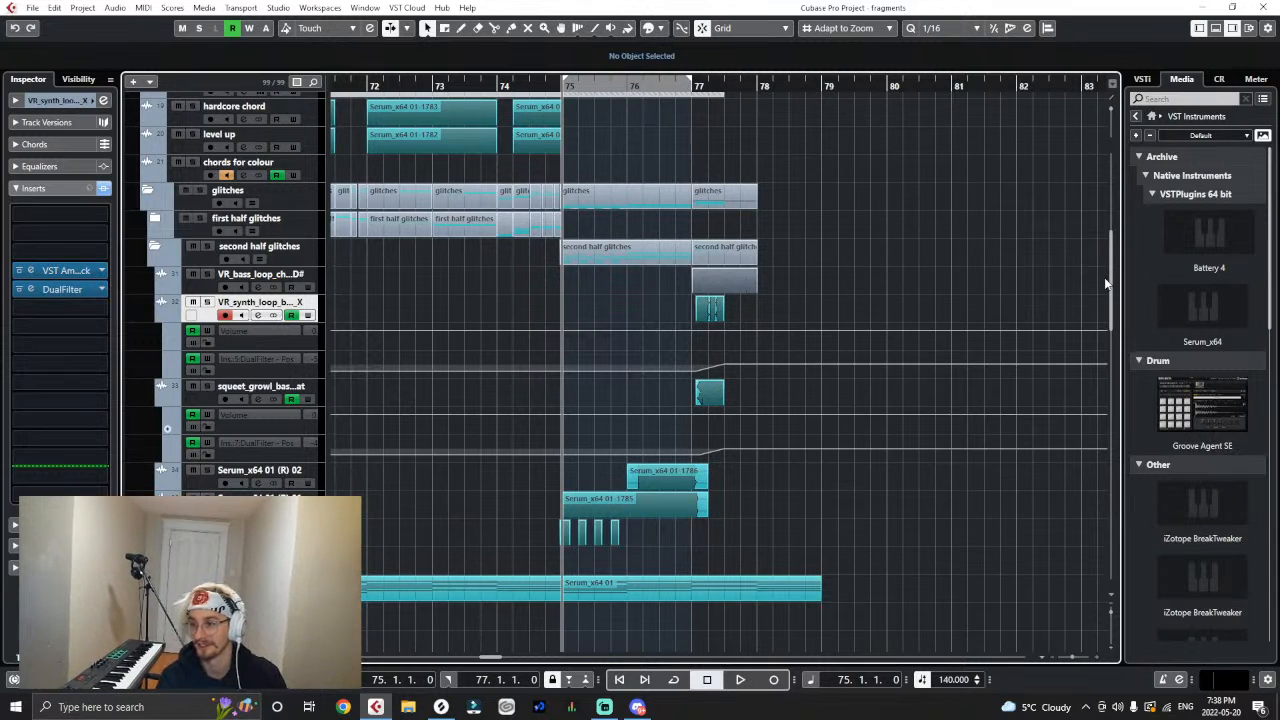
{"action": "key", "text": "space"}
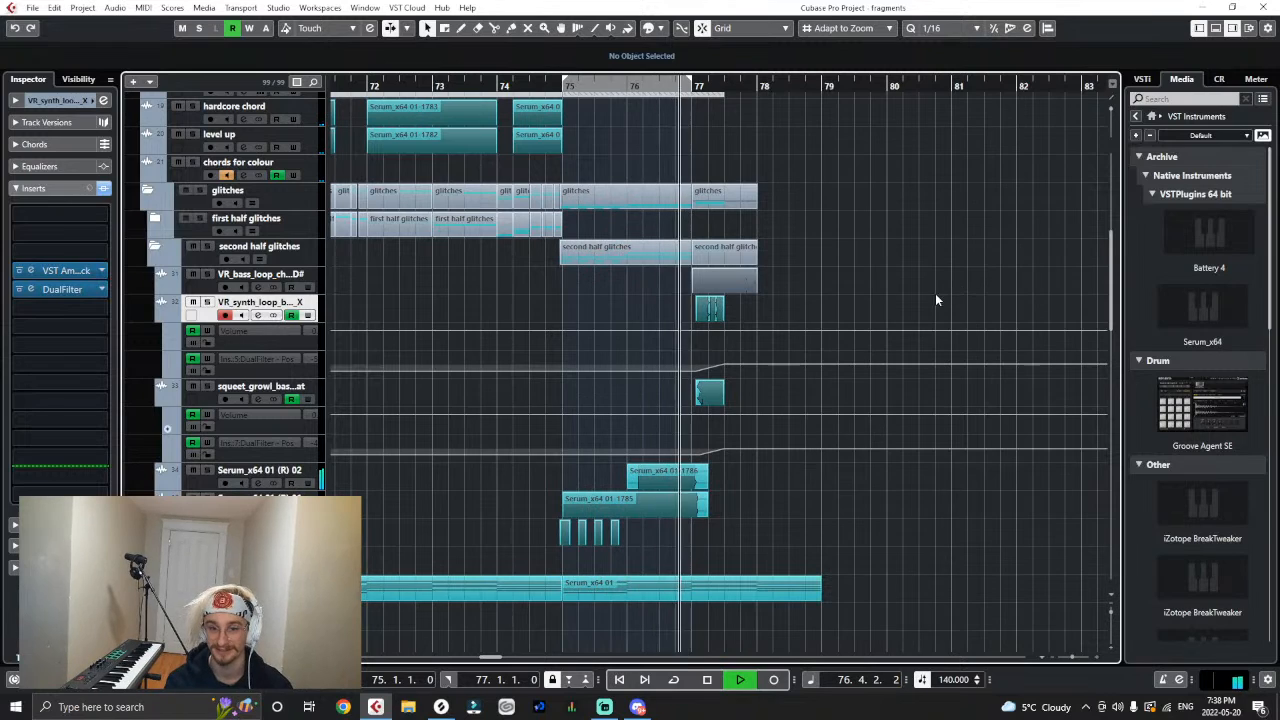
{"action": "key", "text": "space"}
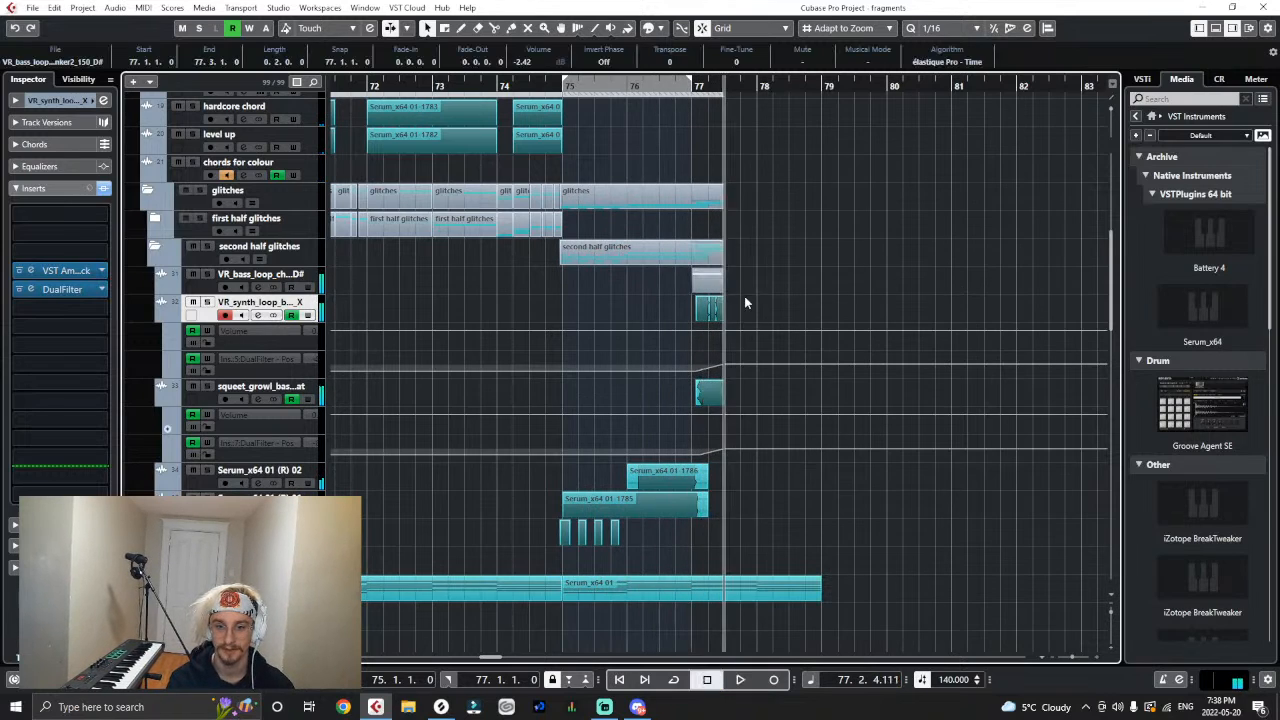
{"action": "left_click", "coordinate": [596, 86]}
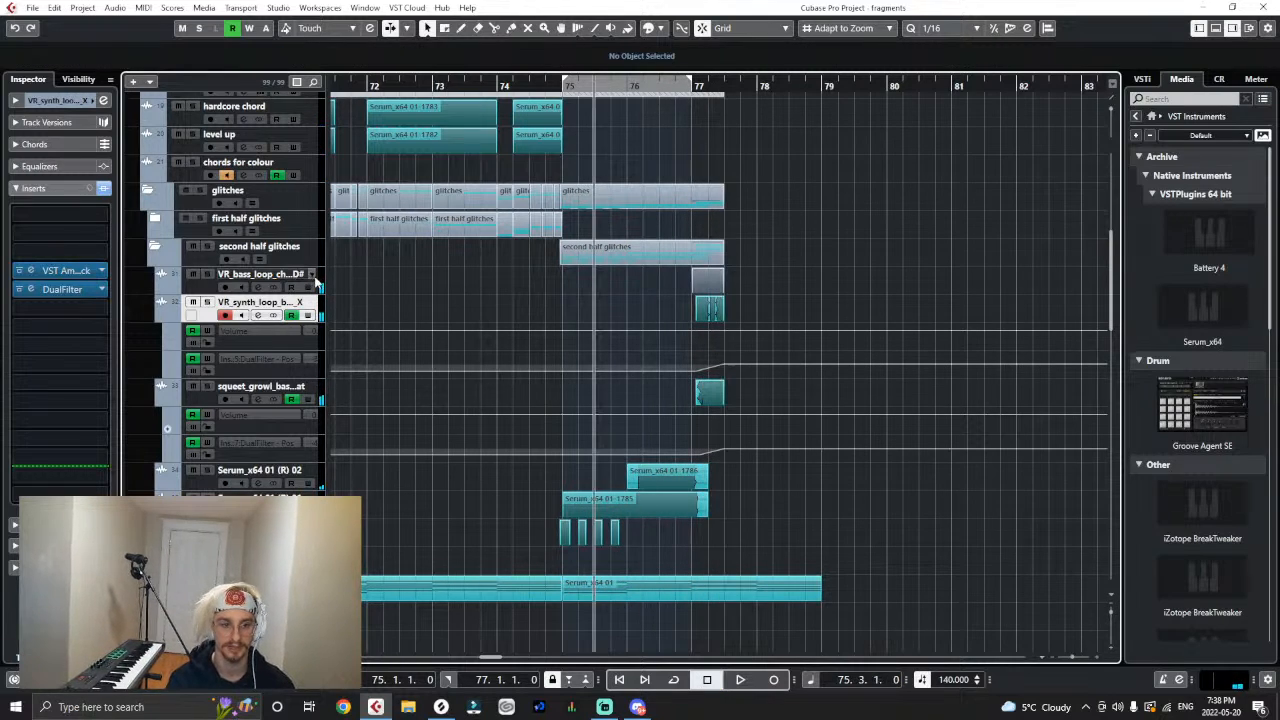
- Insert a DualFilter on the VR_bass_loop_chonker2 track
{"action": "left_click", "coordinate": [312, 275]}
{"action": "left_click", "coordinate": [270, 247]}
{"action": "left_click", "coordinate": [76, 272]}
{"action": "type", "text": "d"}
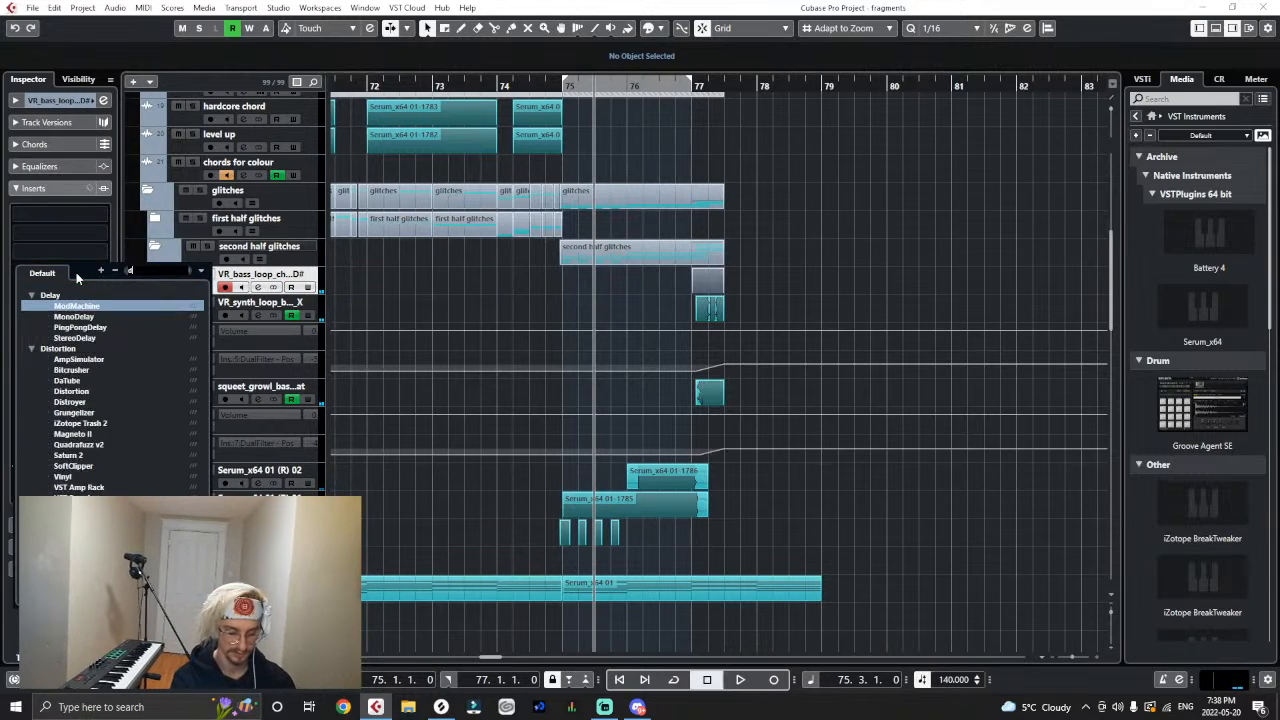
{"action": "key", "text": "Escape"}
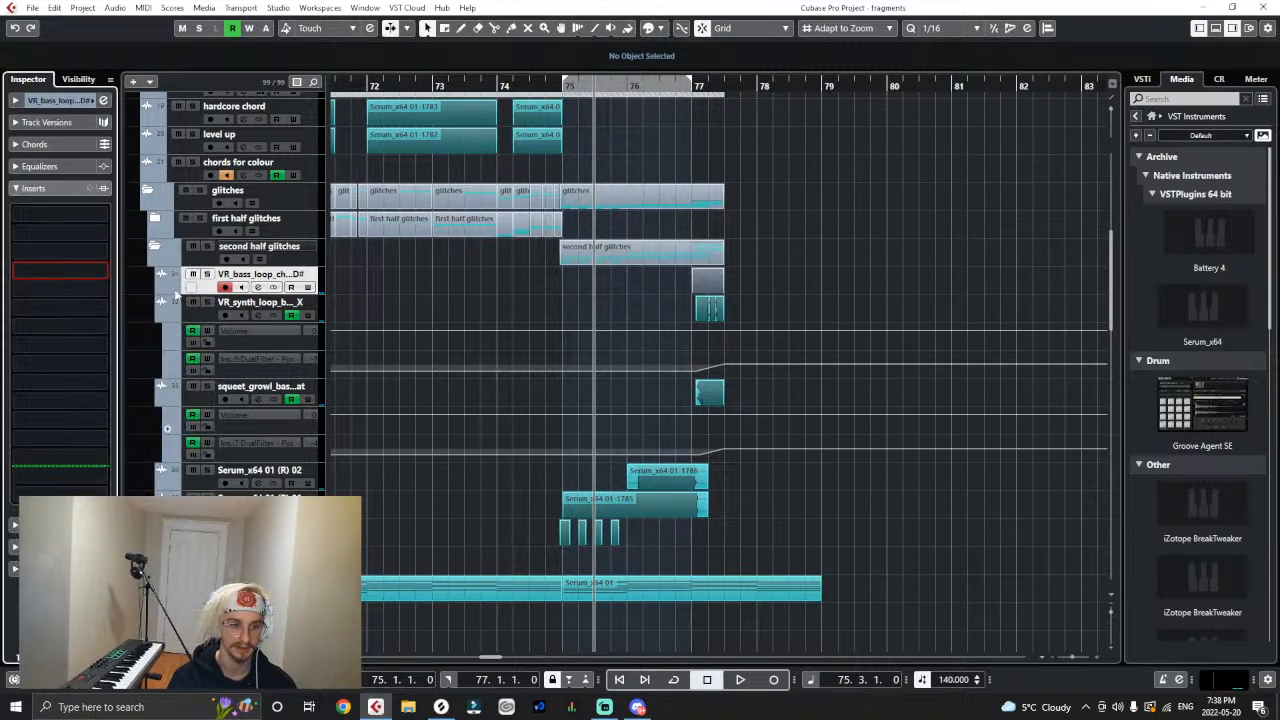
- Show two automation lanes under the chonker2 track, assign the second to DualFilter Position and close the plug-in window
{"action": "left_click", "coordinate": [167, 289]}
{"action": "left_click", "coordinate": [168, 317]}
{"action": "left_click", "coordinate": [239, 332]}
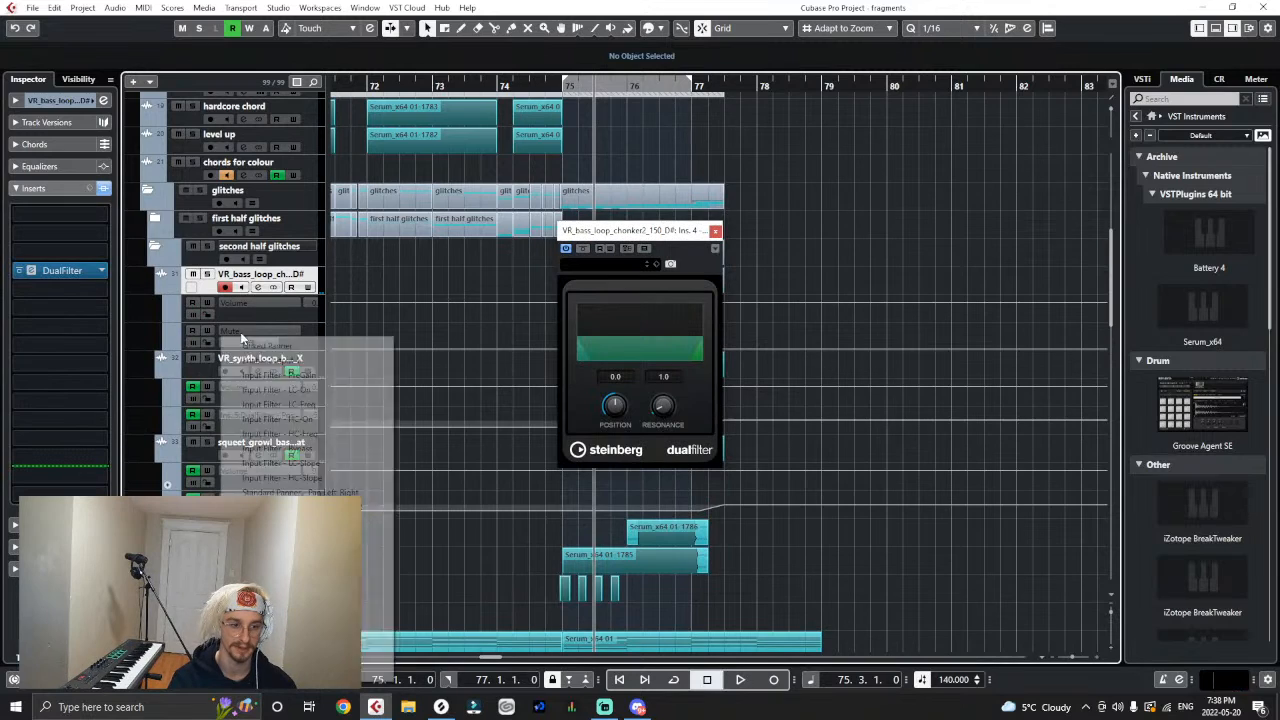
{"action": "left_click", "coordinate": [376, 536]}
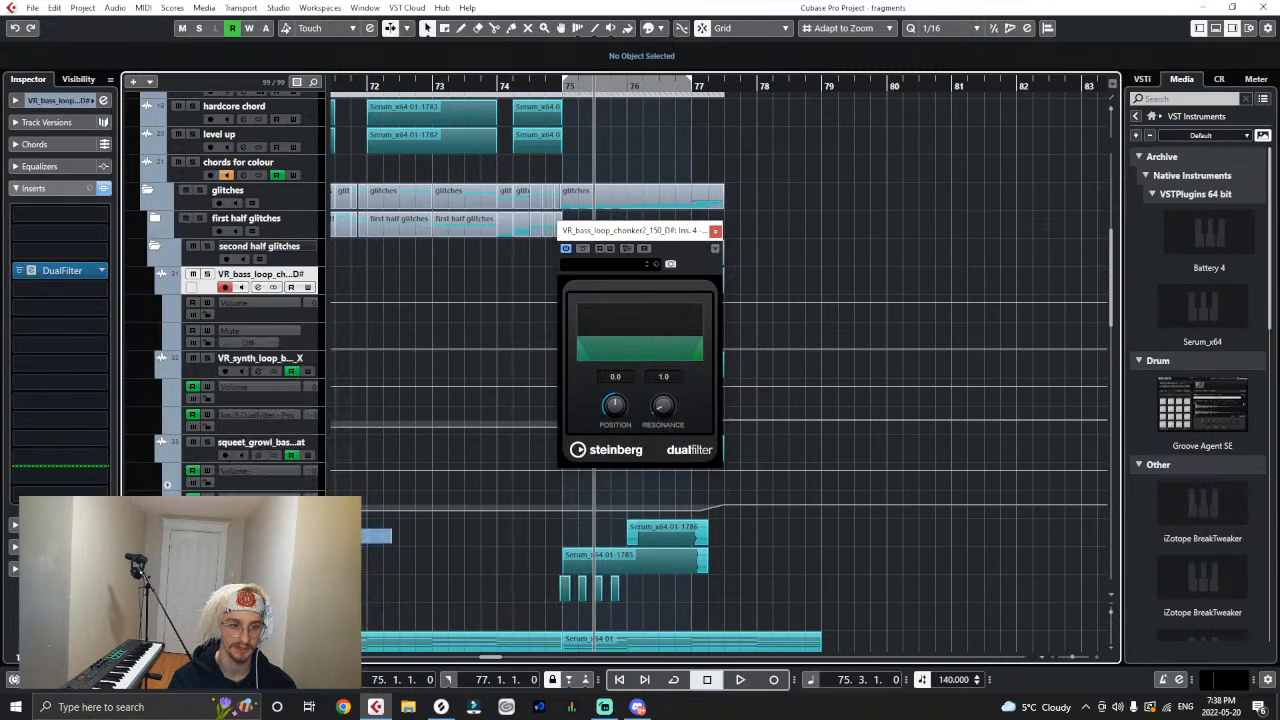
{"action": "left_click", "coordinate": [716, 231]}
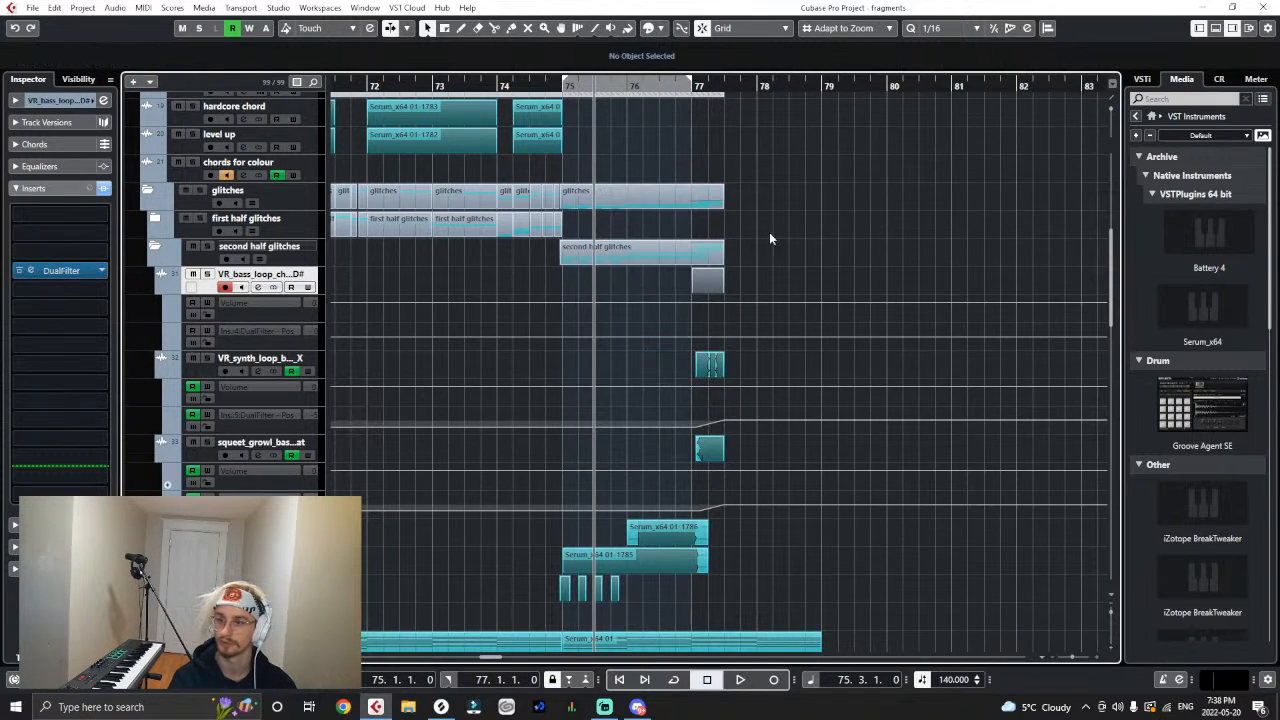
- Draw a curved drop in the chonker2 track's DualFilter Position automation from 77.1 to about 77.2
{"action": "left_click", "coordinate": [697, 333]}
{"action": "key", "text": "space"}
{"action": "left_click_drag", "start_coordinate": [712, 337], "coordinate": [704, 343]}
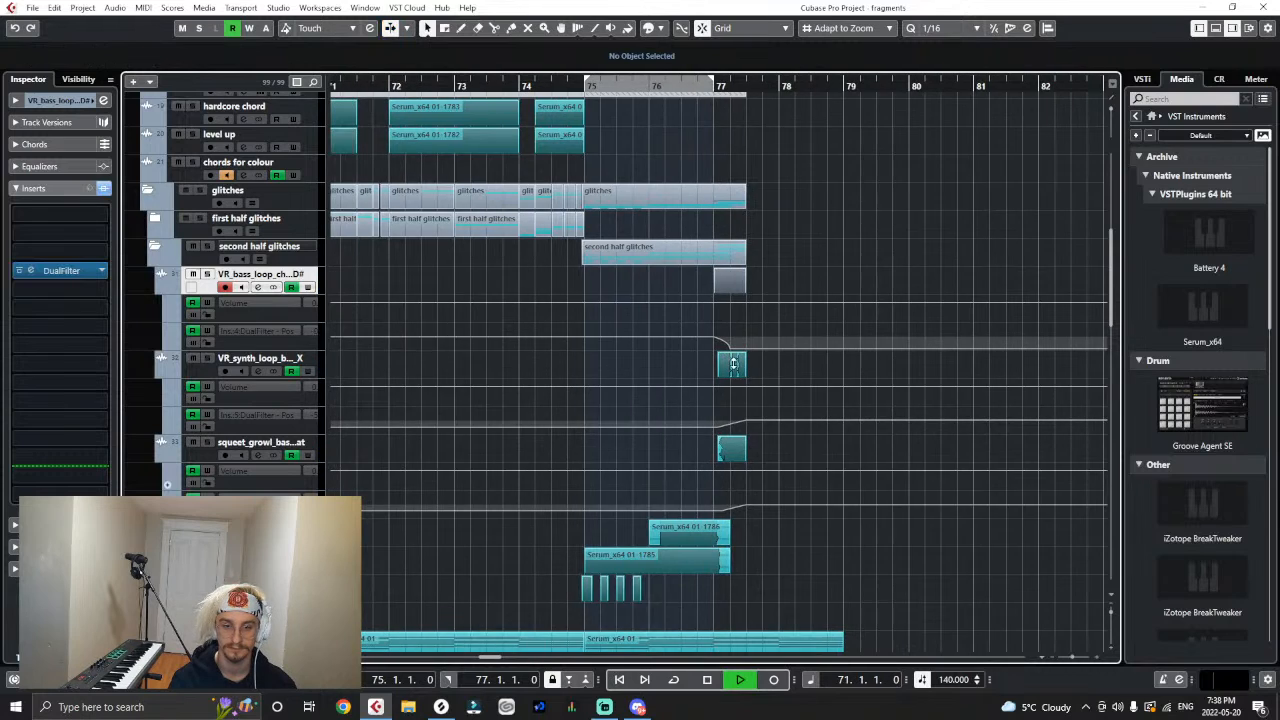
- Recolour the chonker2 event at bar 77 teal to match the neighbouring glitch events
{"action": "right_click", "coordinate": [726, 273]}
{"action": "left_click", "coordinate": [931, 286]}
{"action": "left_click", "coordinate": [816, 280]}
{"action": "key", "text": "alt+m"}
{"action": "right_click", "coordinate": [882, 293]}
{"action": "left_click", "coordinate": [876, 236]}
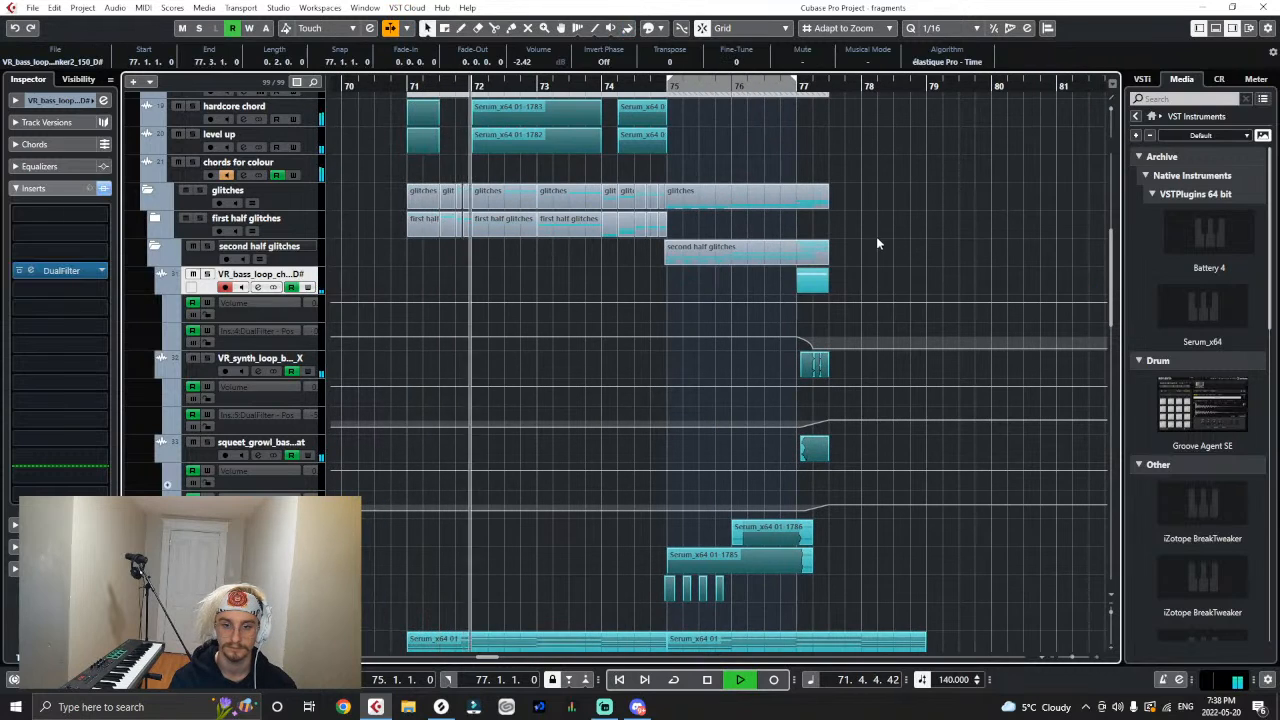
{"action": "left_click", "coordinate": [876, 236]}
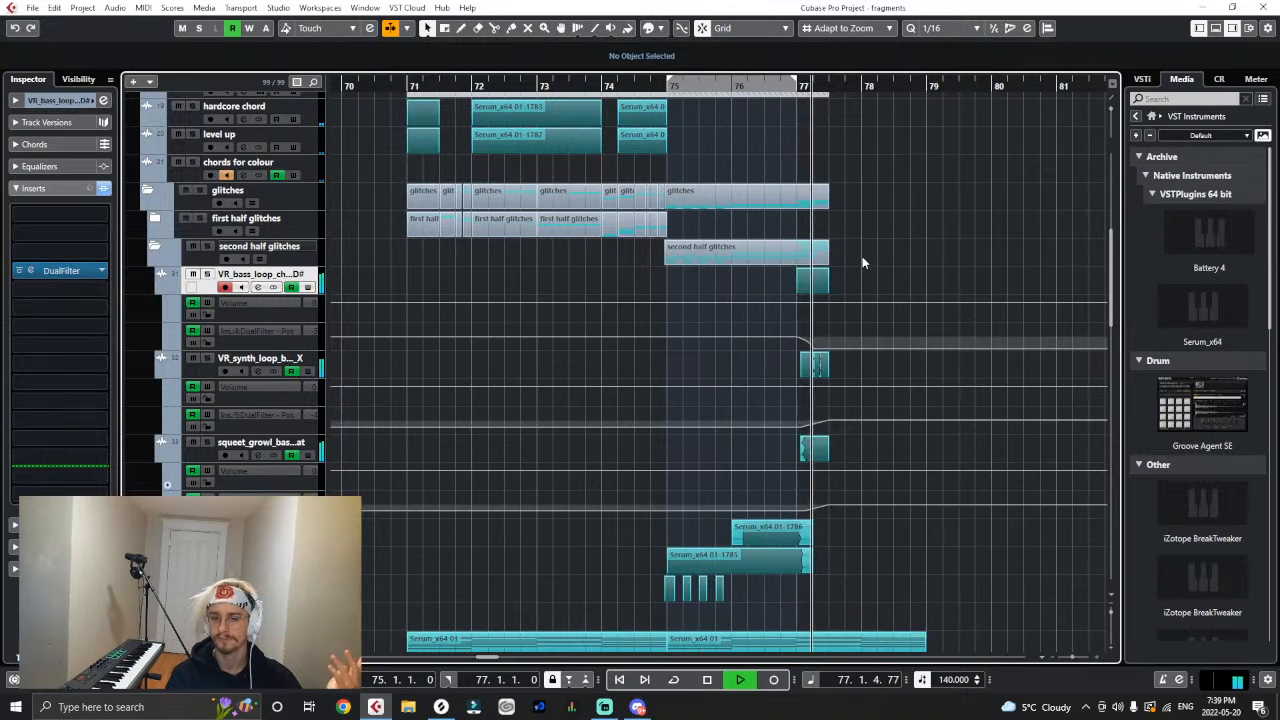
- Replay the second half glitches from bar 75 to check the filtered chonker2 loop
{"action": "left_click", "coordinate": [683, 95]}
{"action": "key", "text": "space"}
{"action": "left_click", "coordinate": [902, 201]}
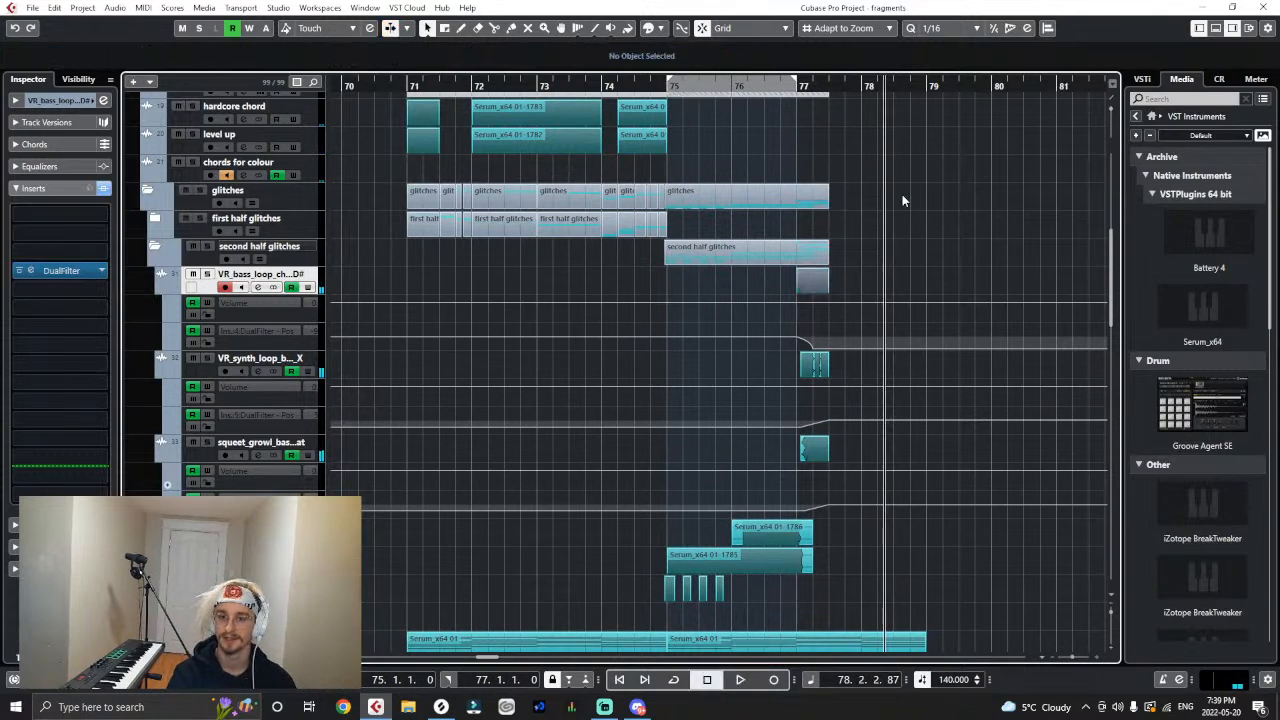
{"action": "left_click", "coordinate": [16, 30]}
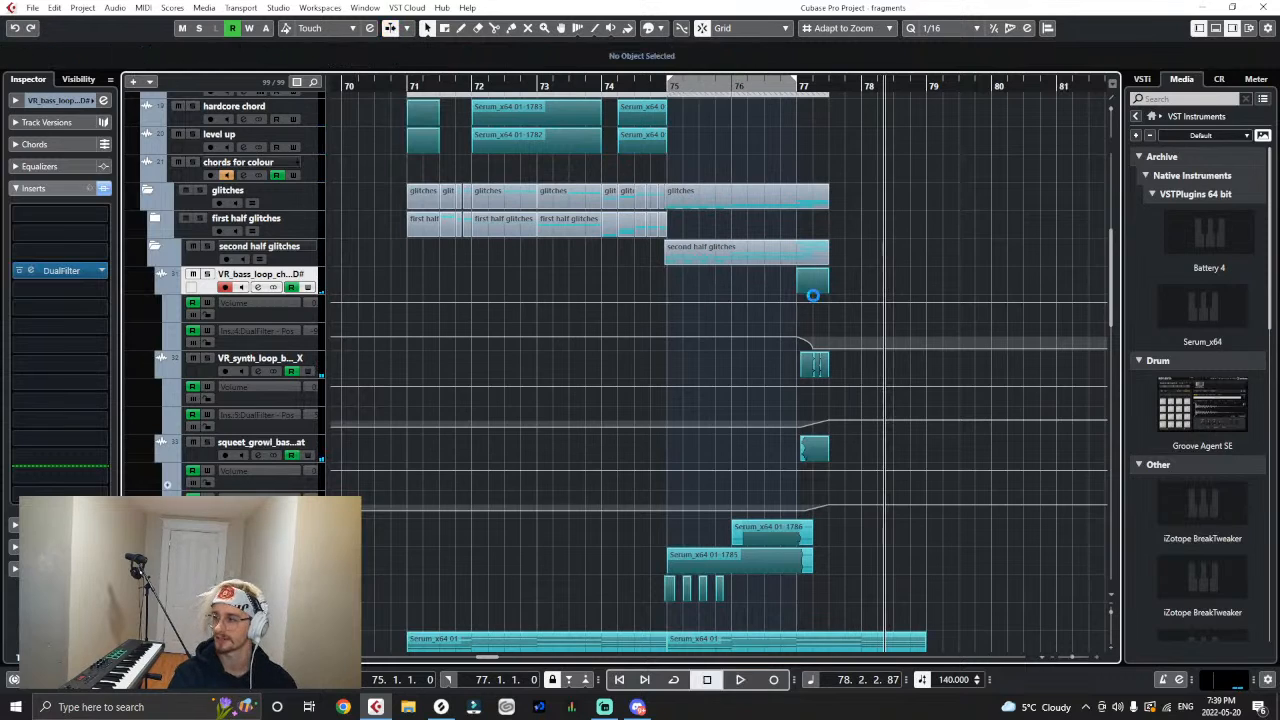
{"action": "left_click", "coordinate": [669, 83]}
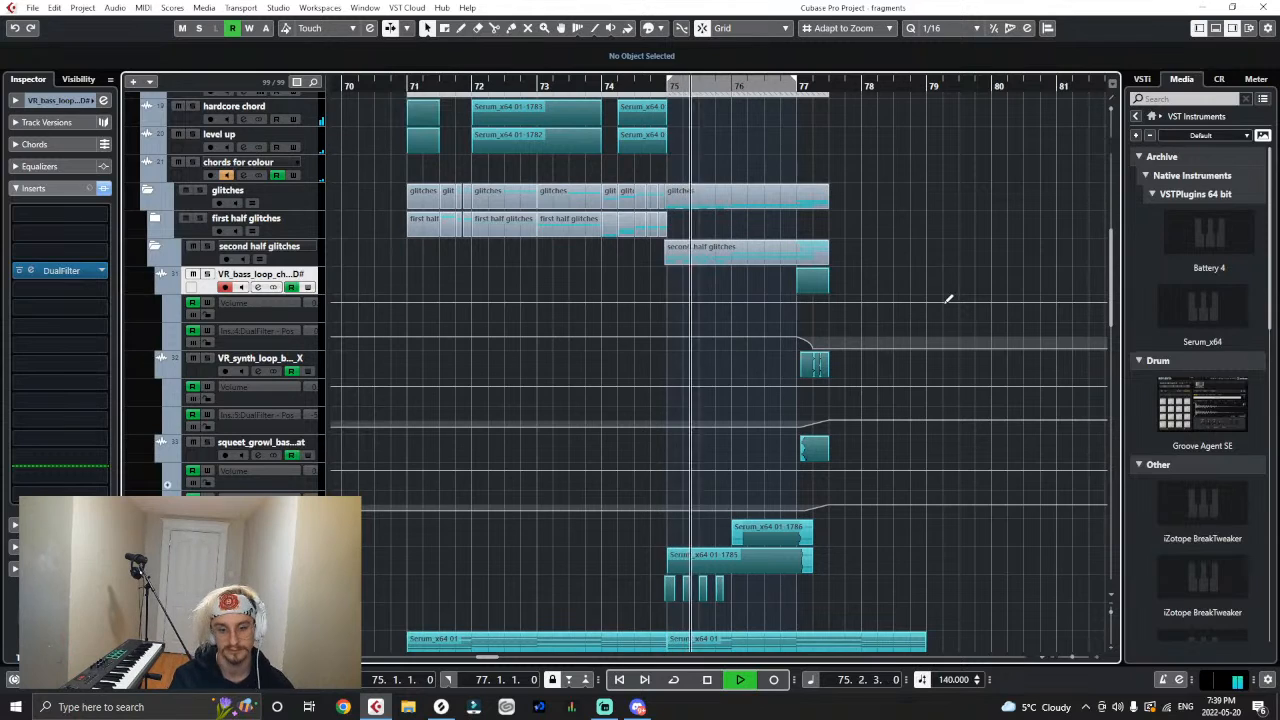
{"action": "key", "text": "space"}
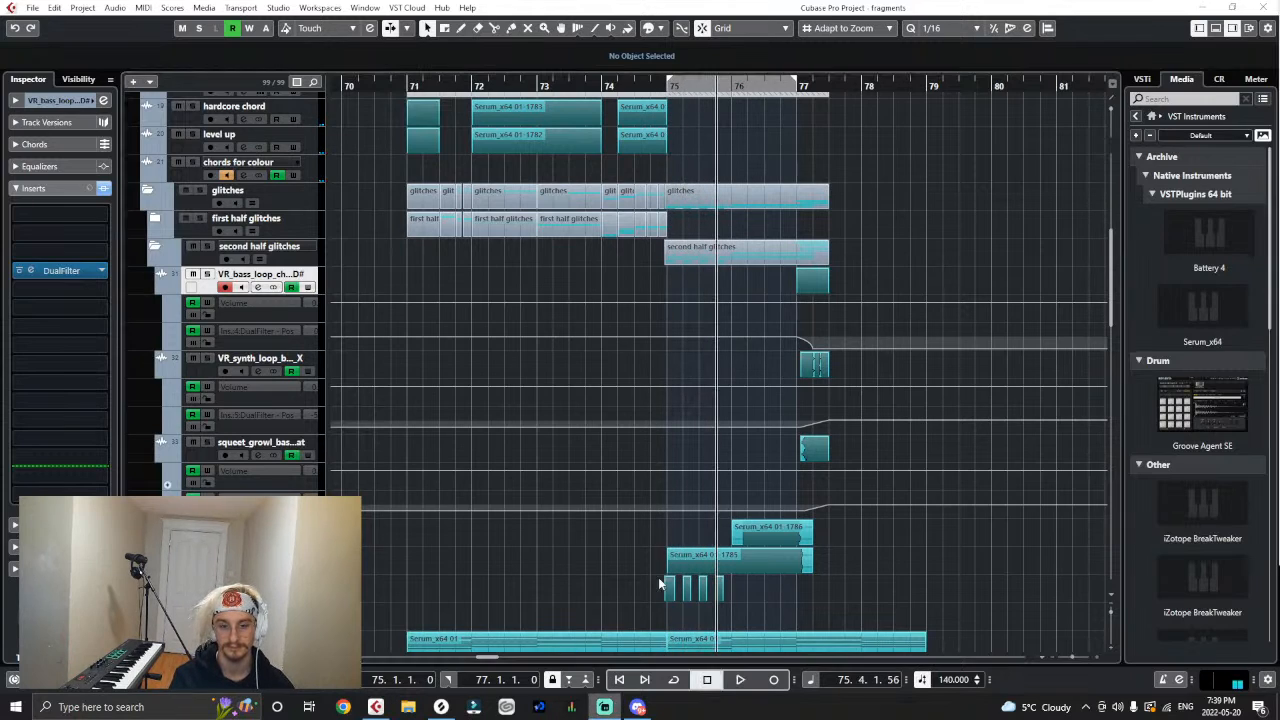
- Switch to Splice, preview and download VR_bass_loop_vikings2_150_D#.wav, and import it on a new track above Serum_x64 01 (R) 01
{"action": "left_click", "coordinate": [441, 707]}
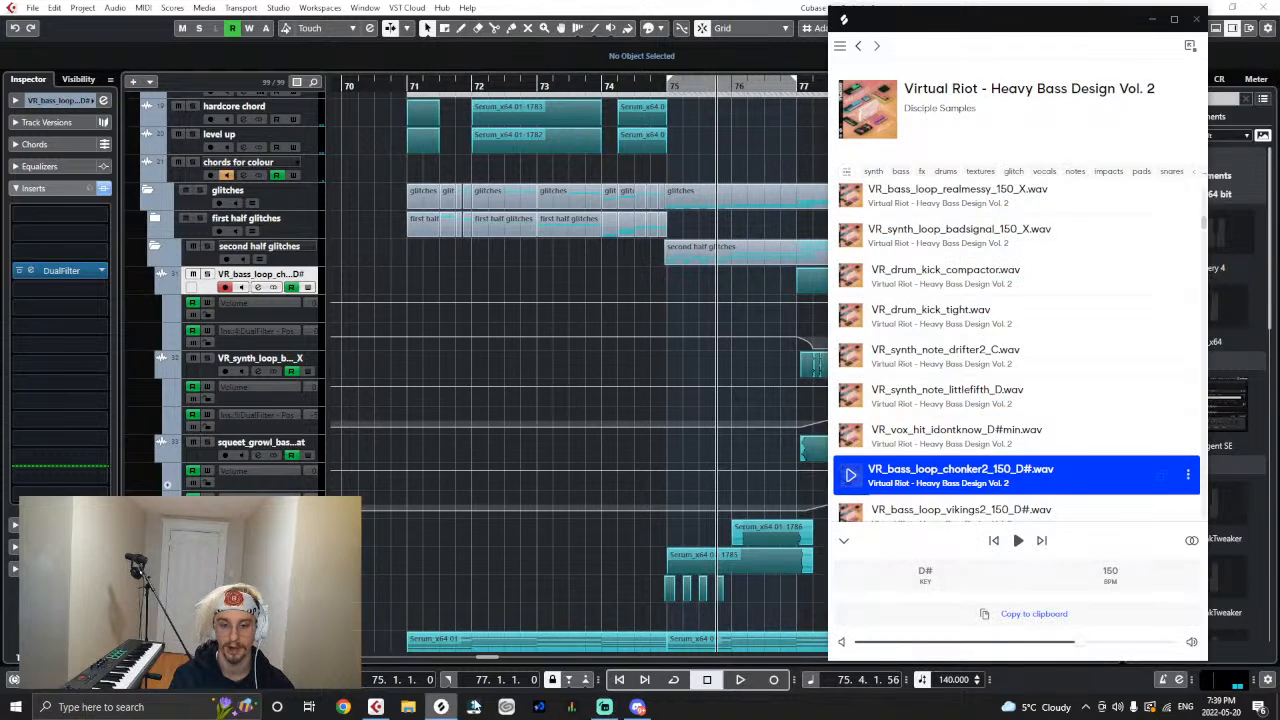
{"action": "scroll", "coordinate": [907, 471], "scroll_direction": "down", "scroll_amount": 2}
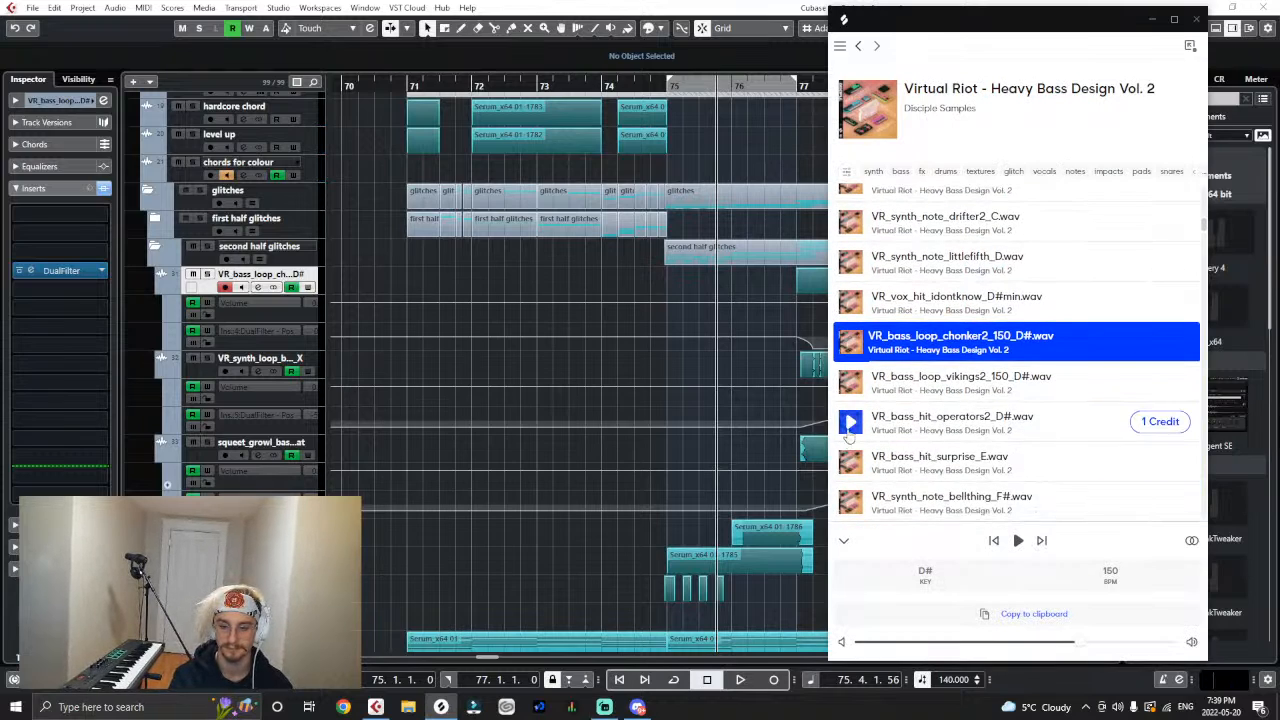
{"action": "left_click", "coordinate": [850, 384]}
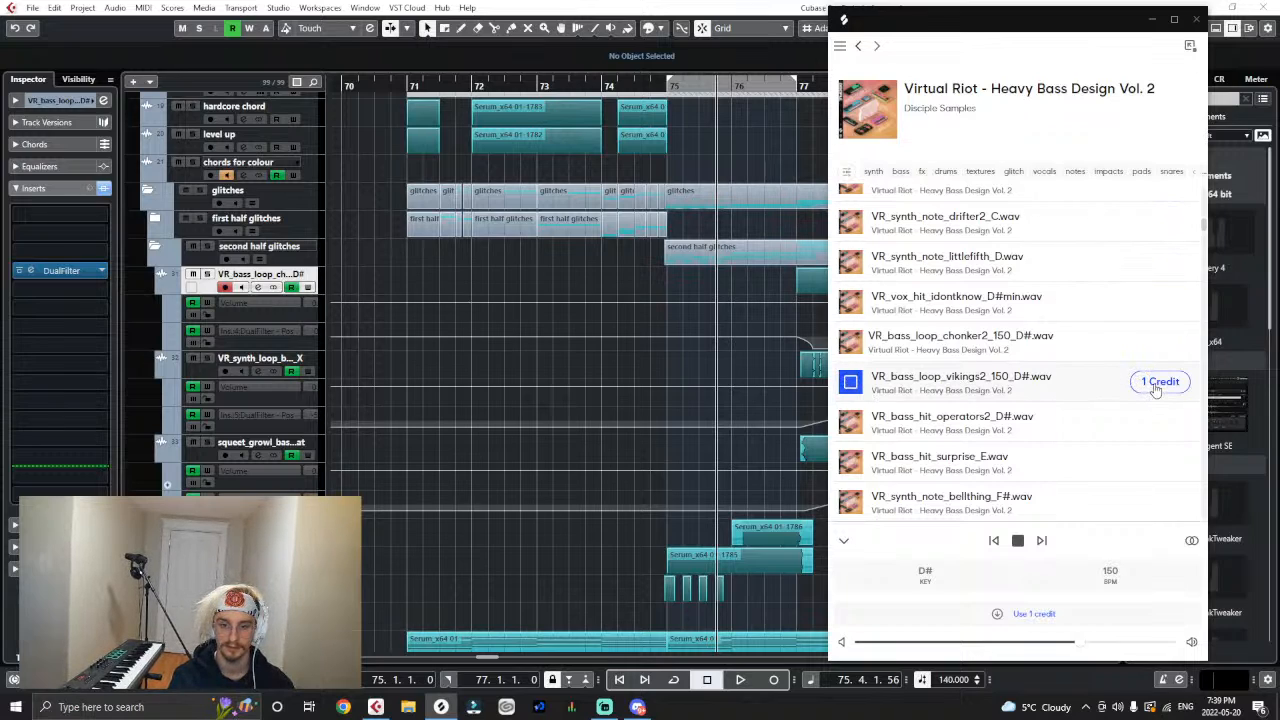
{"action": "left_click", "coordinate": [1160, 382]}
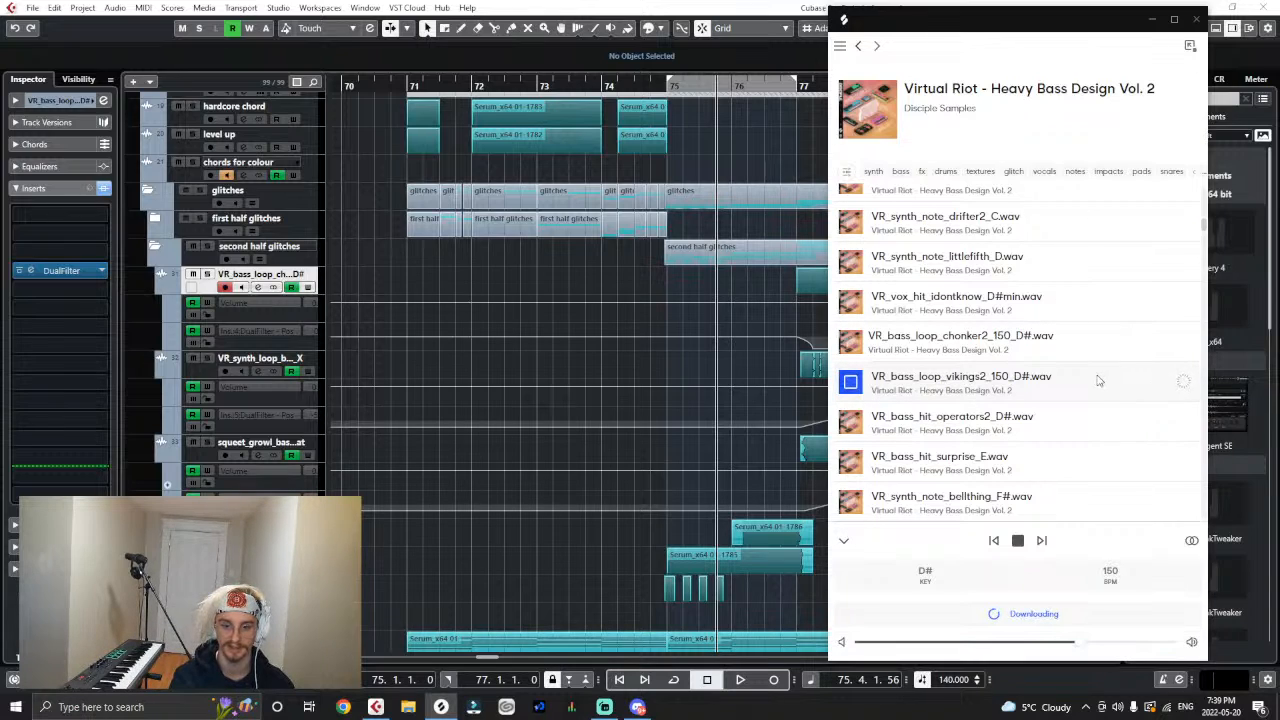
{"action": "left_click_drag", "start_coordinate": [1063, 382], "coordinate": [350, 560]}
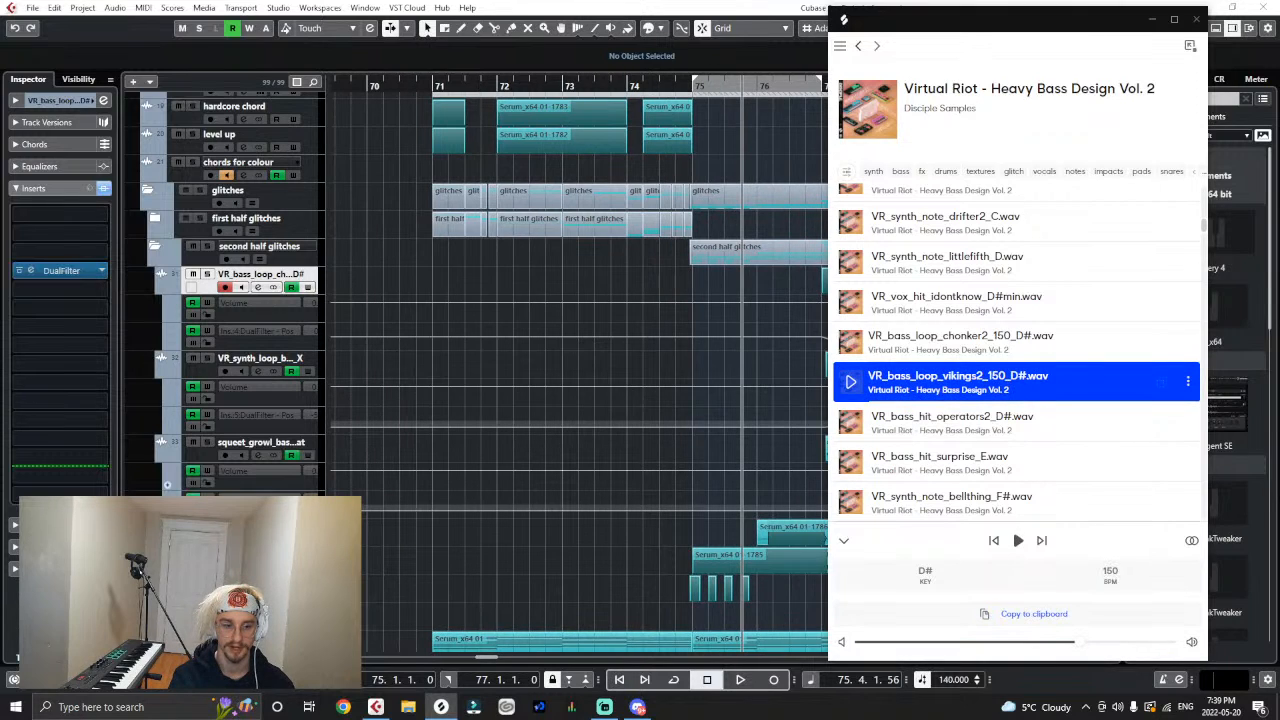
{"action": "left_click", "coordinate": [683, 420]}
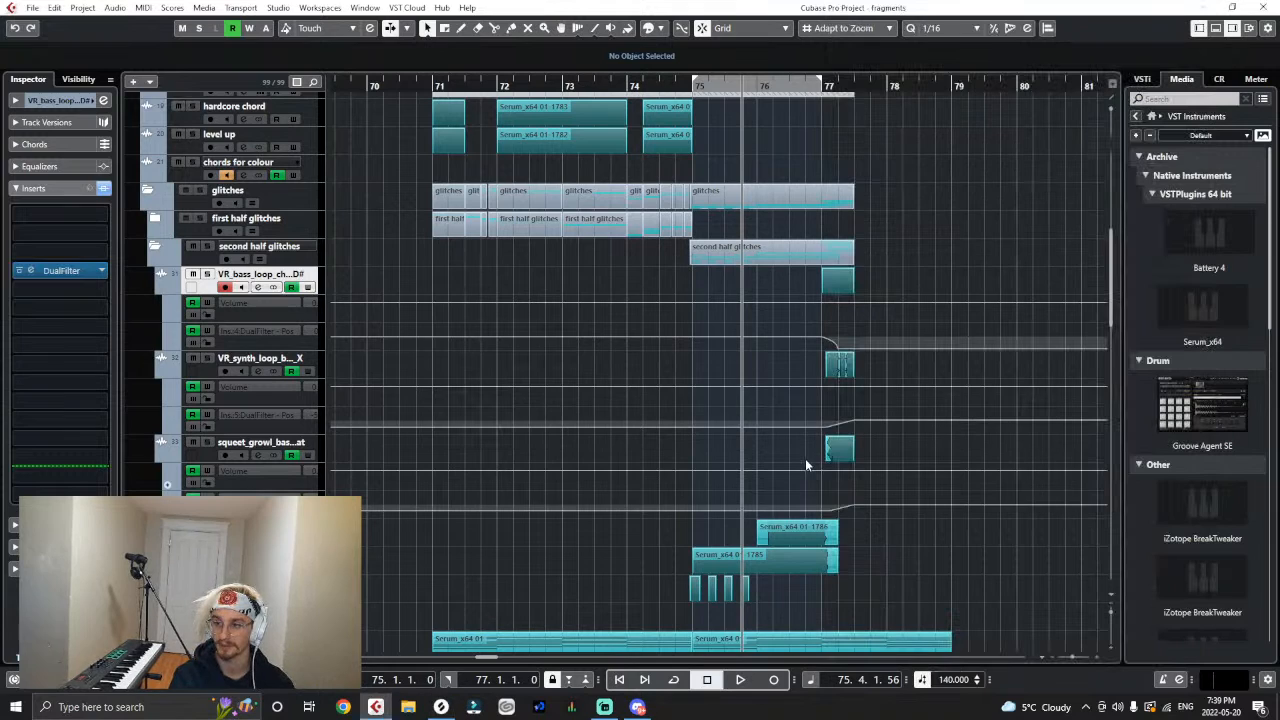
- Audition the vikings2 loop in solo and lower its event volume to -6.76 dB
{"action": "scroll", "coordinate": [760, 510], "scroll_direction": "down", "scroll_amount": 2}
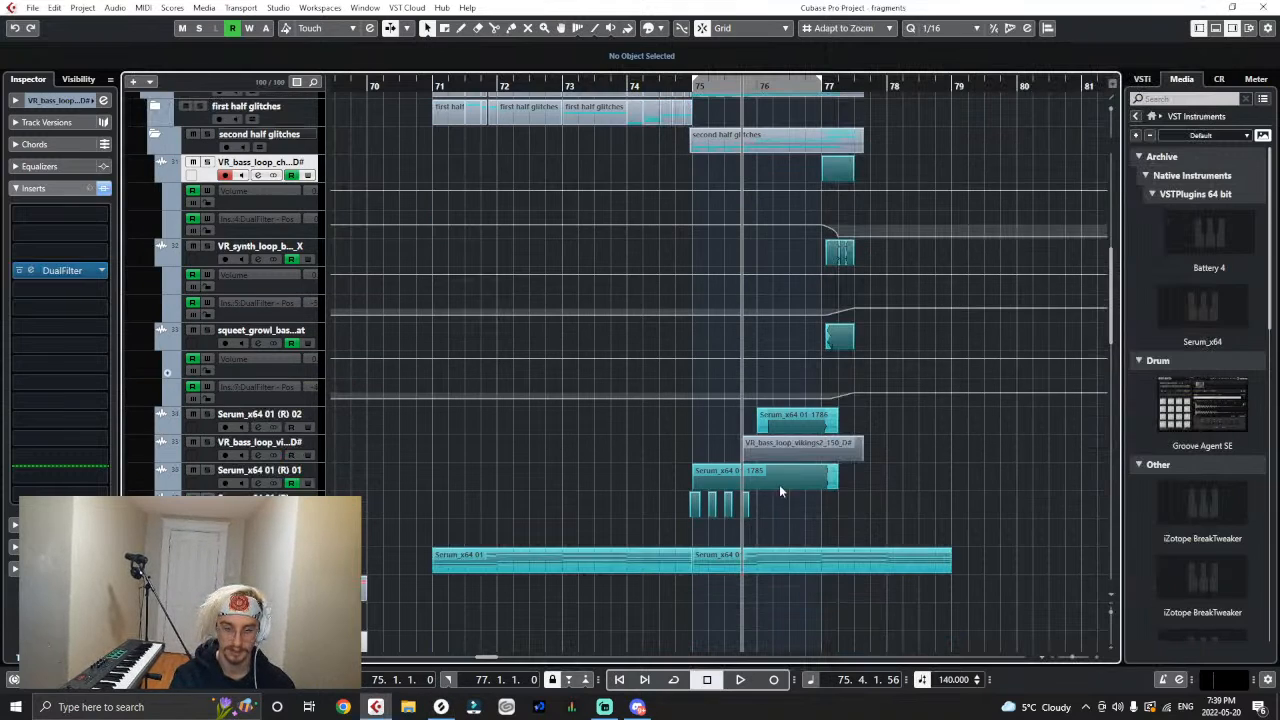
{"action": "left_click", "coordinate": [767, 451]}
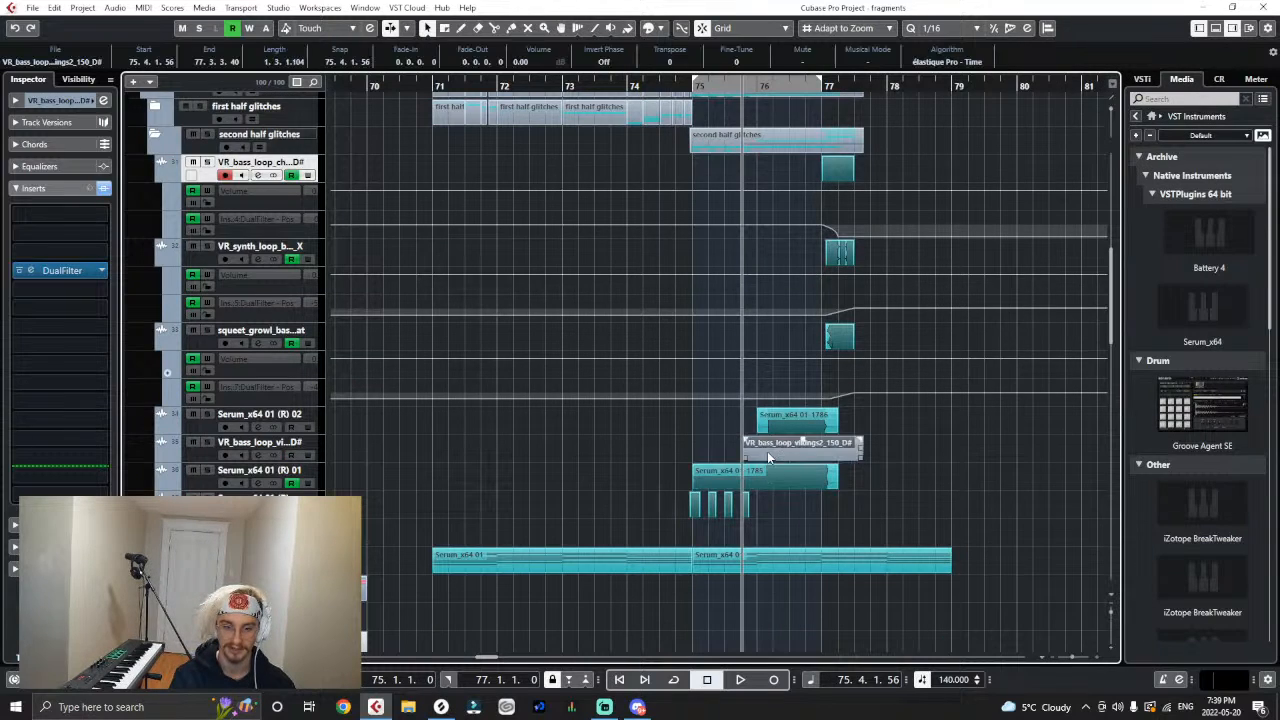
{"action": "left_click", "coordinate": [206, 442]}
{"action": "key", "text": "space"}
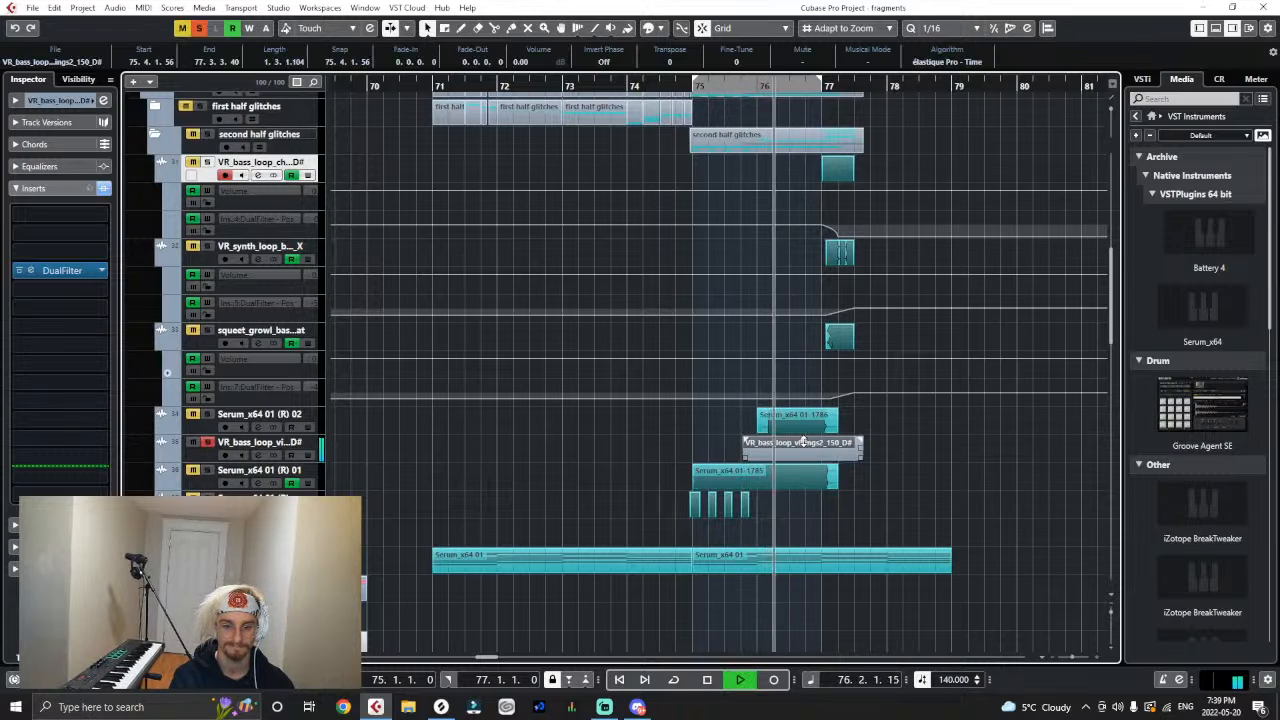
{"action": "left_click_drag", "start_coordinate": [802, 438], "coordinate": [802, 453]}
{"action": "key", "text": "space"}
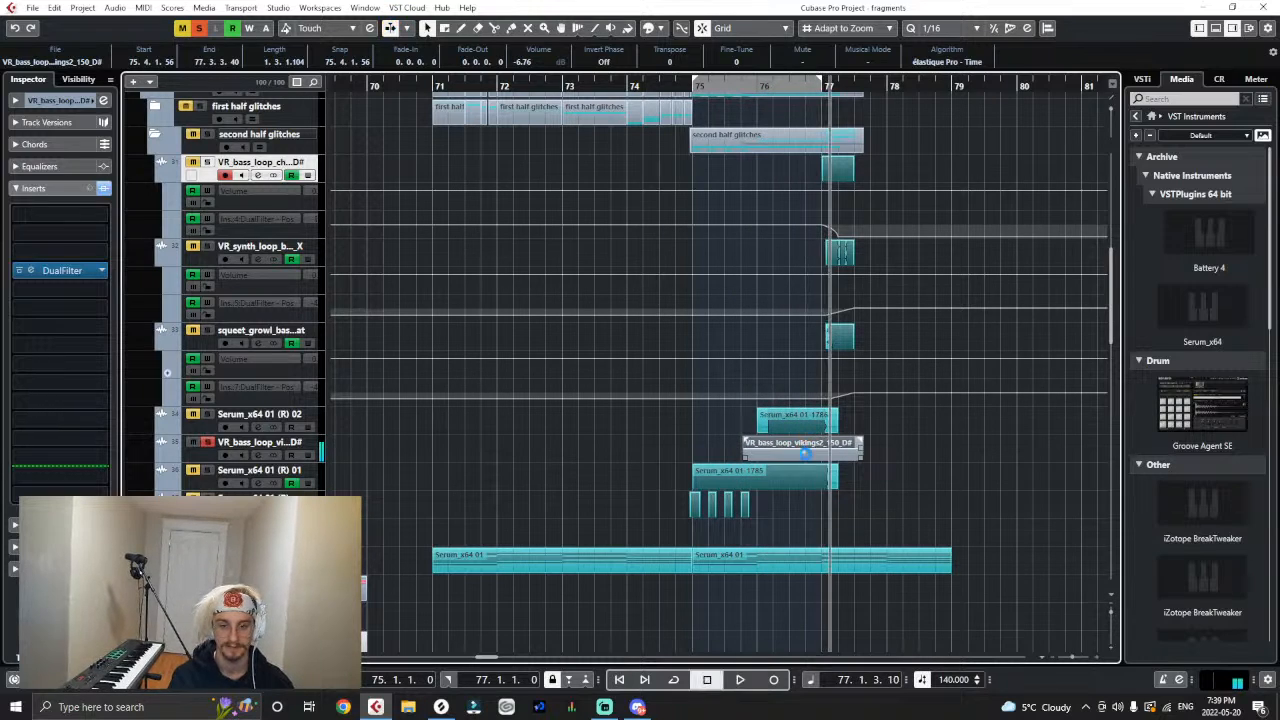
{"action": "left_click", "coordinate": [199, 27]}
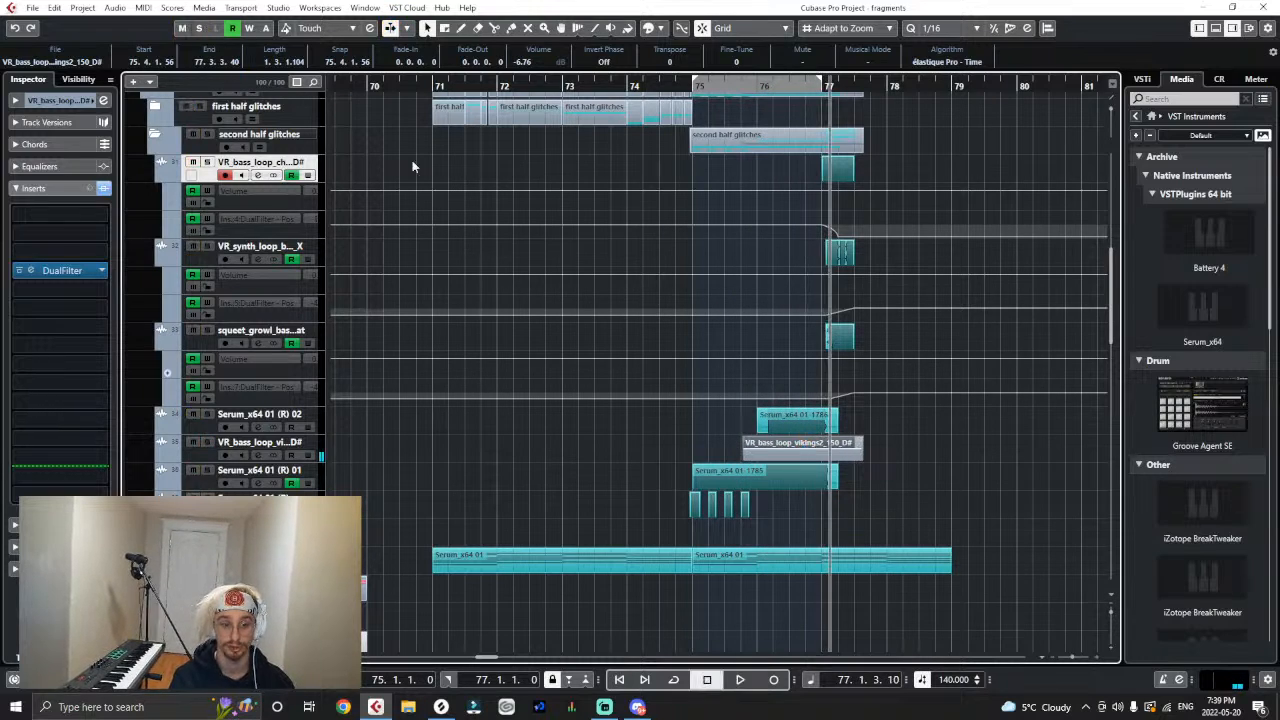
{"action": "left_click", "coordinate": [56, 8]}
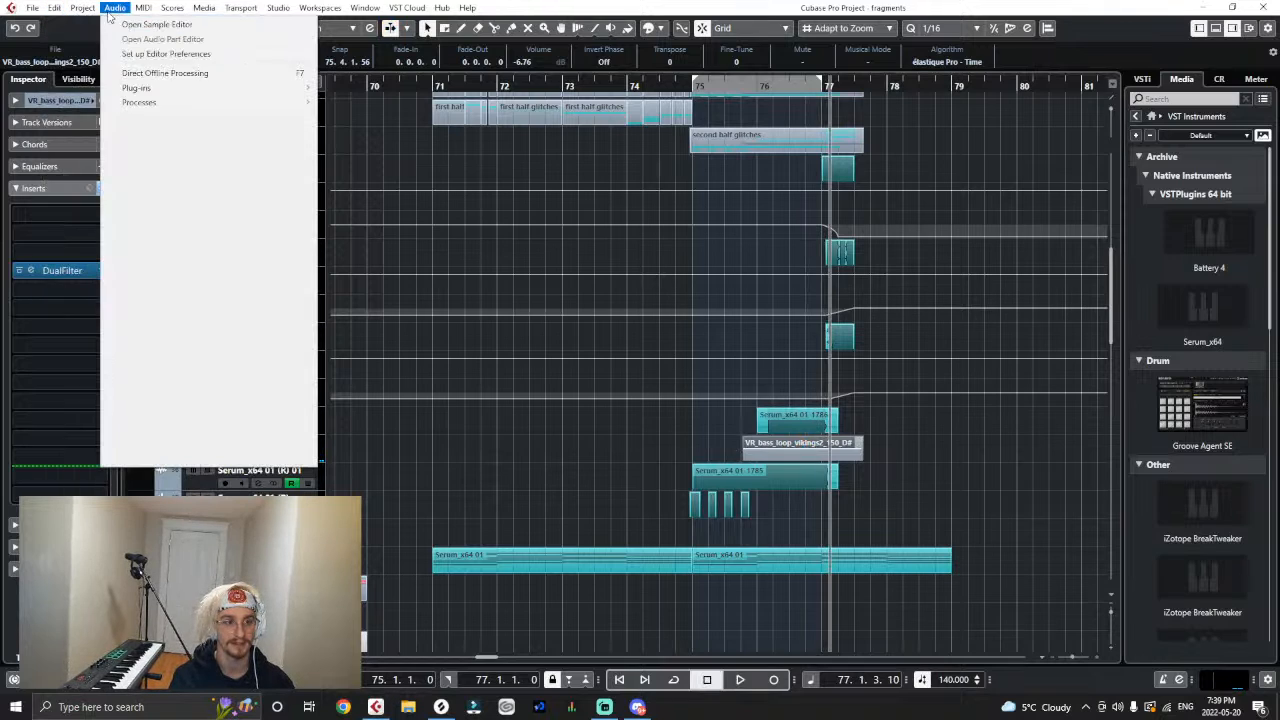
{"action": "mouse_move", "coordinate": [323, 104]}
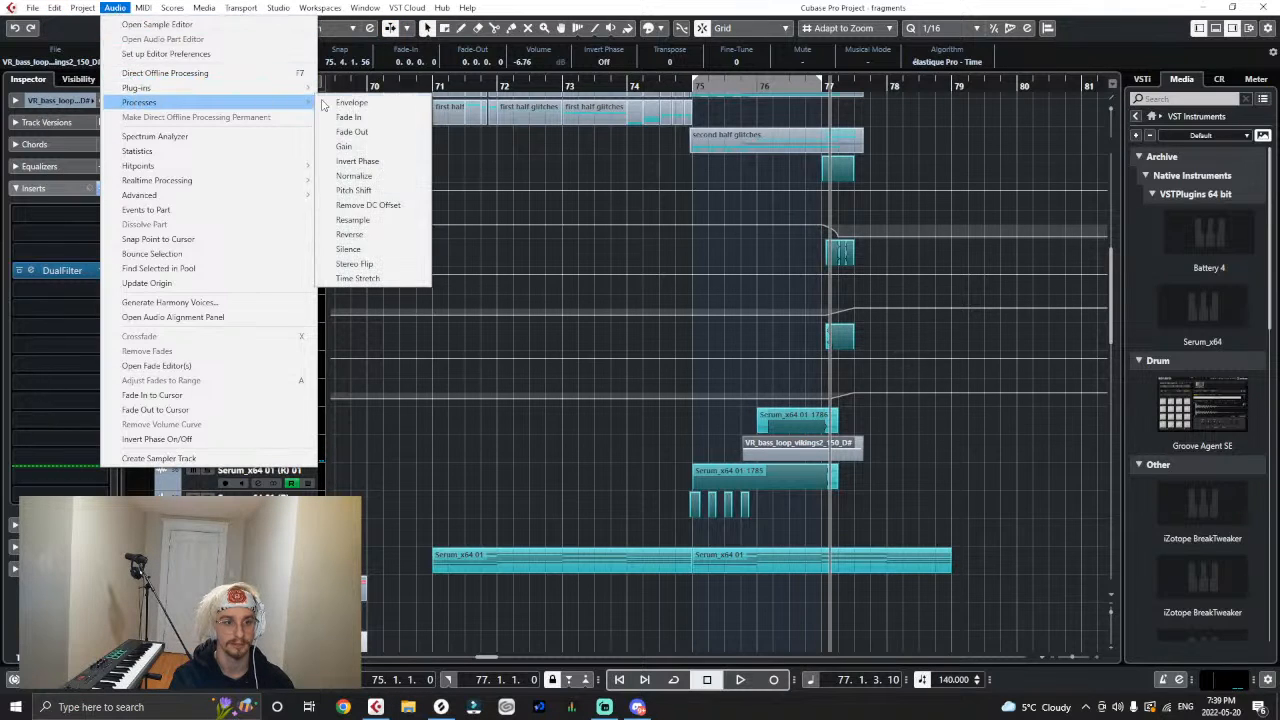
{"action": "left_click", "coordinate": [357, 278]}
{"action": "left_click", "coordinate": [978, 268]}
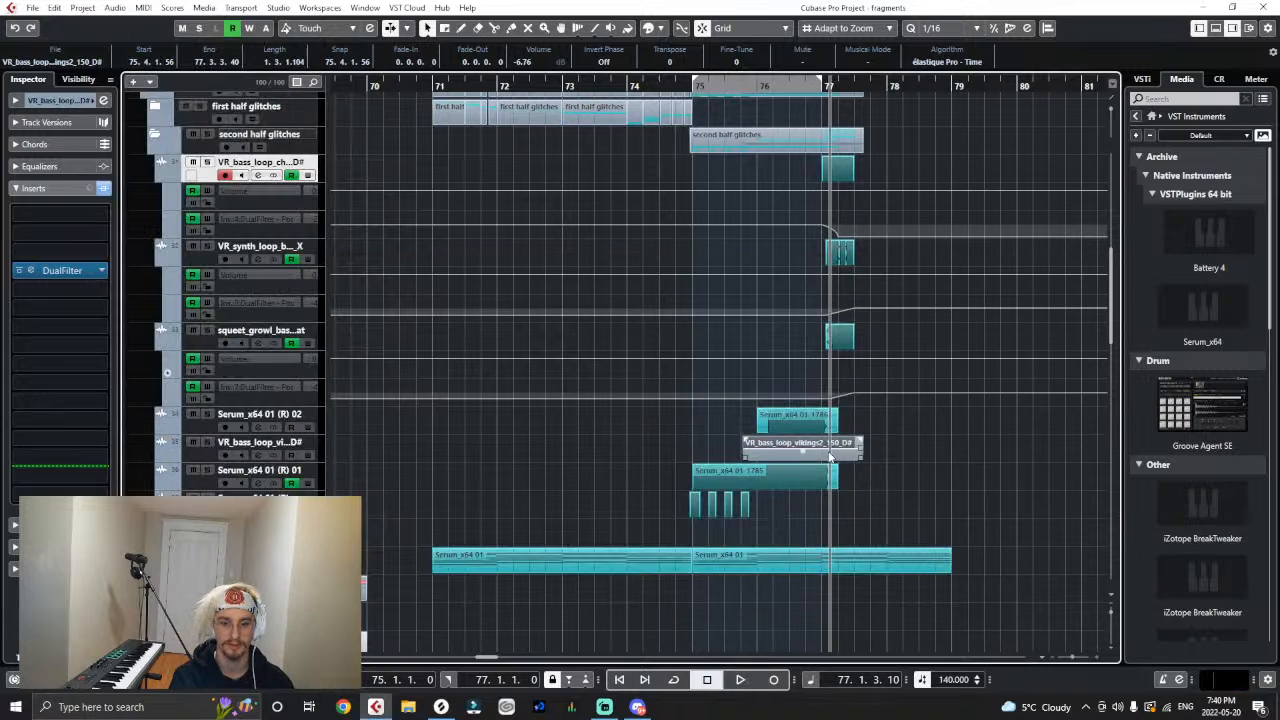
- Time-stretch the vikings2 loop to 140 BPM with the MPEX - Mix Fast algorithm
{"action": "left_click", "coordinate": [115, 8]}
{"action": "mouse_move", "coordinate": [143, 104]}
{"action": "left_click", "coordinate": [379, 285]}
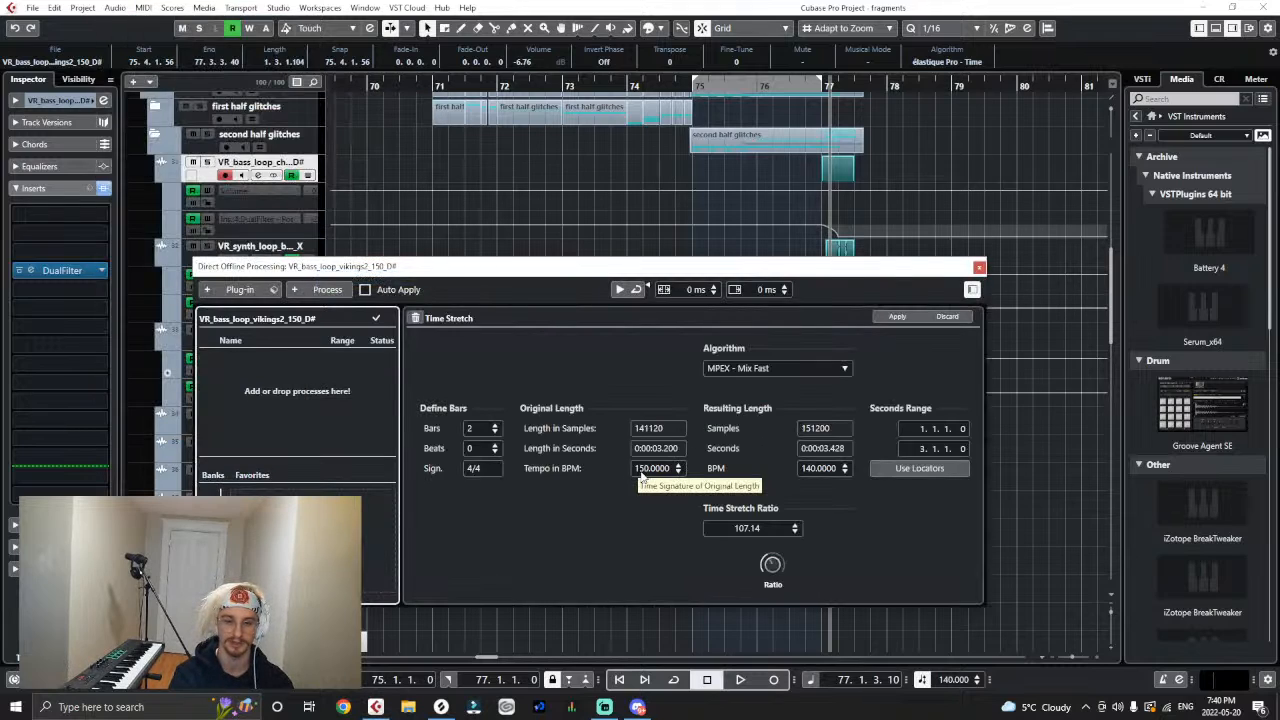
{"action": "left_click", "coordinate": [895, 316]}
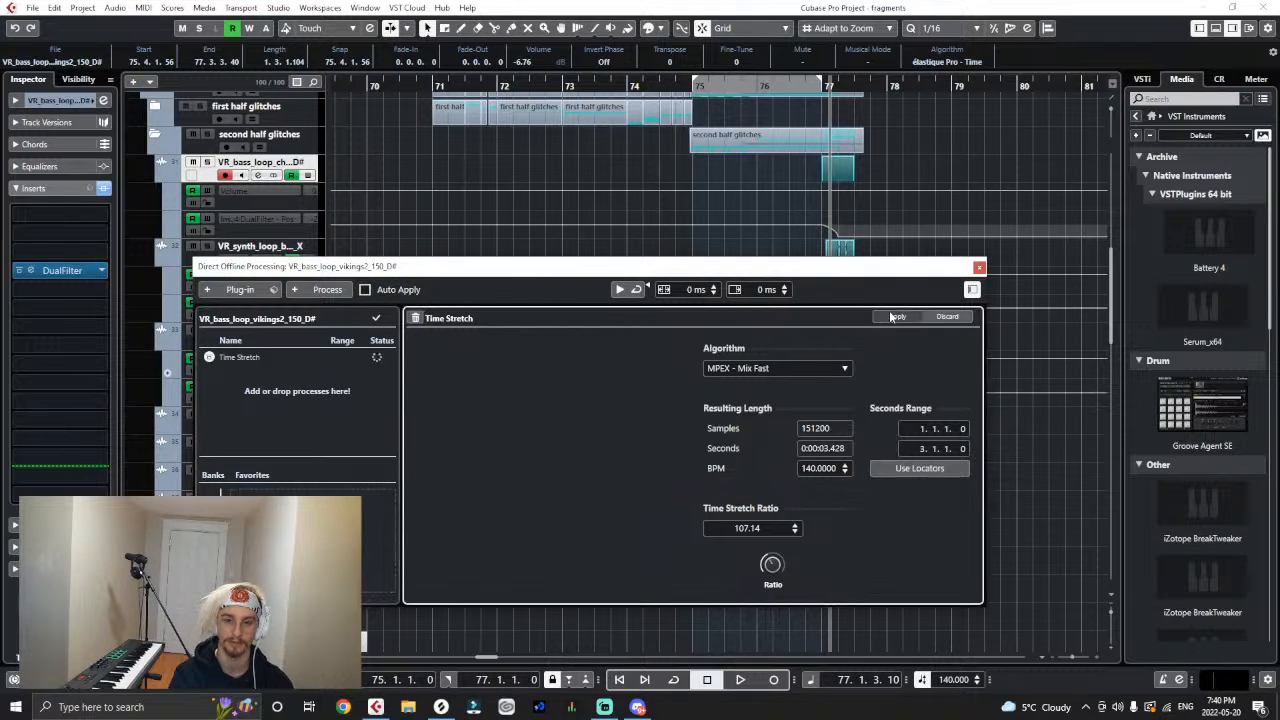
{"action": "left_click", "coordinate": [979, 268]}
{"action": "left_click", "coordinate": [1028, 538]}
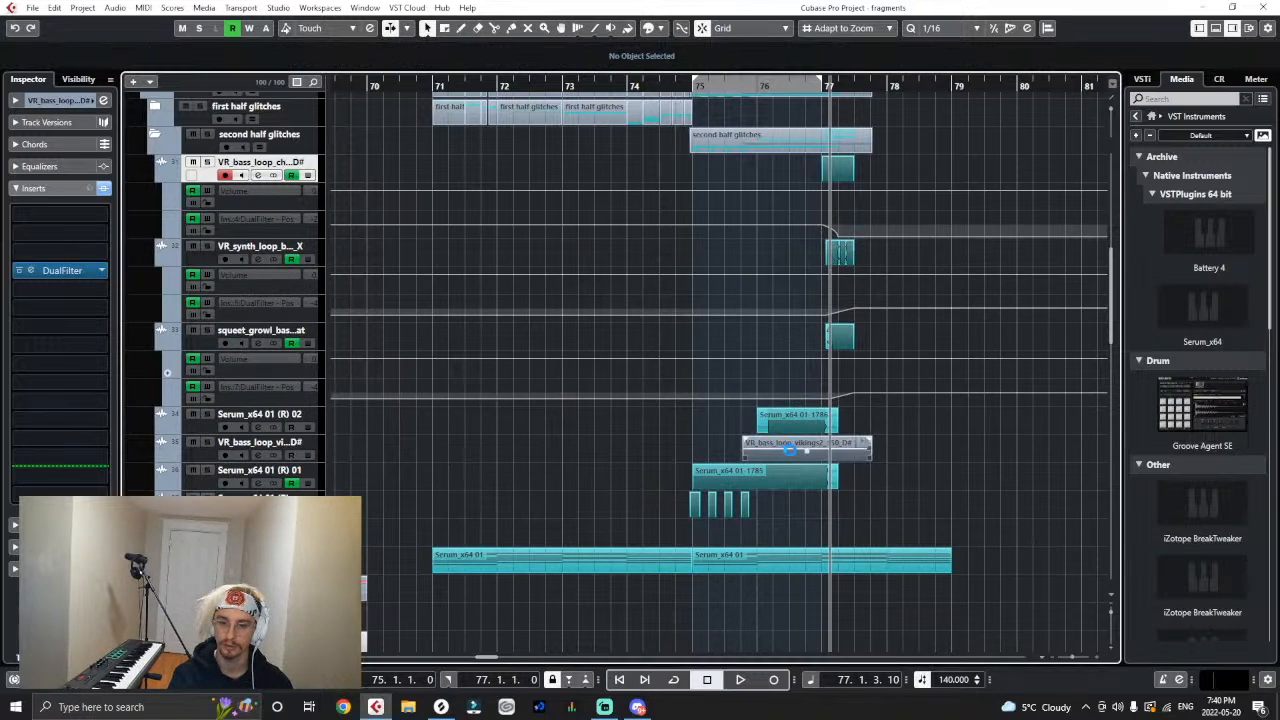
- Move the vikings2 event to start at bar 75 and play it back in the mix from there
{"action": "left_click_drag", "start_coordinate": [770, 446], "coordinate": [727, 457]}
{"action": "left_click_drag", "start_coordinate": [694, 83], "coordinate": [697, 105]}
{"action": "key", "text": "space"}
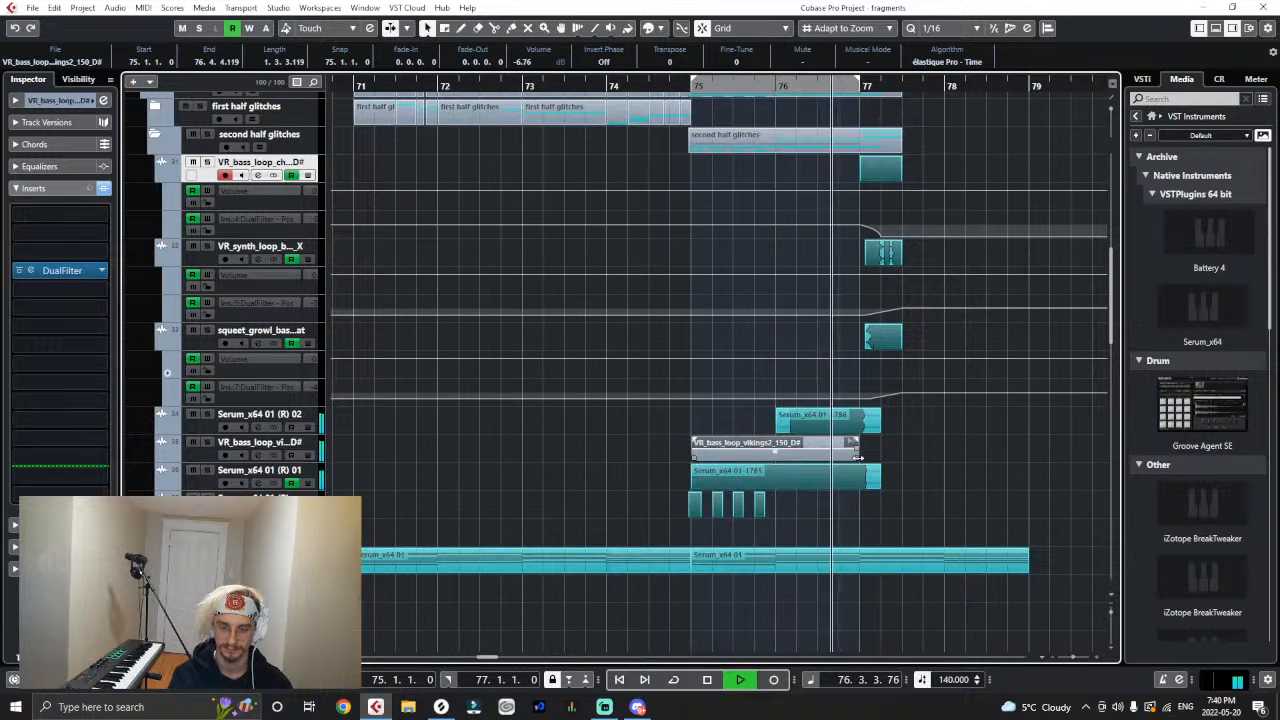
{"action": "key", "text": "space"}
{"action": "left_click_drag", "start_coordinate": [857, 458], "coordinate": [857, 466]}
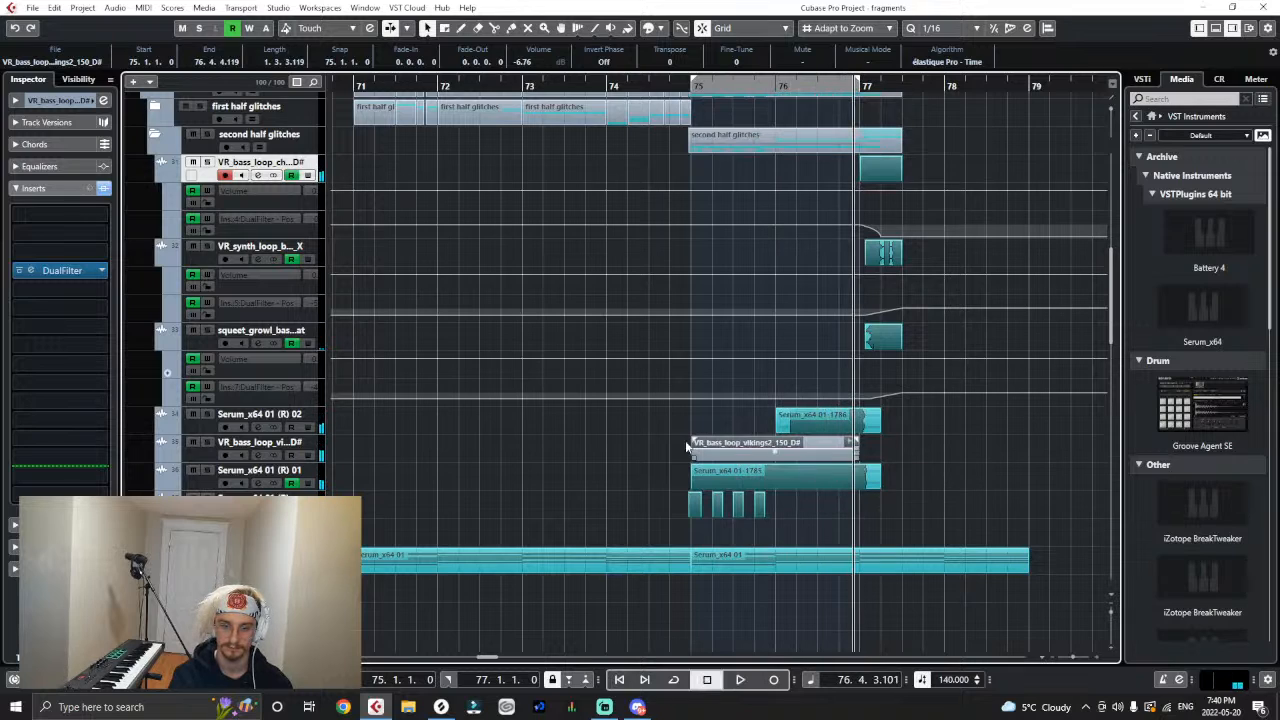
{"action": "left_click", "coordinate": [693, 86]}
{"action": "key", "text": "space"}
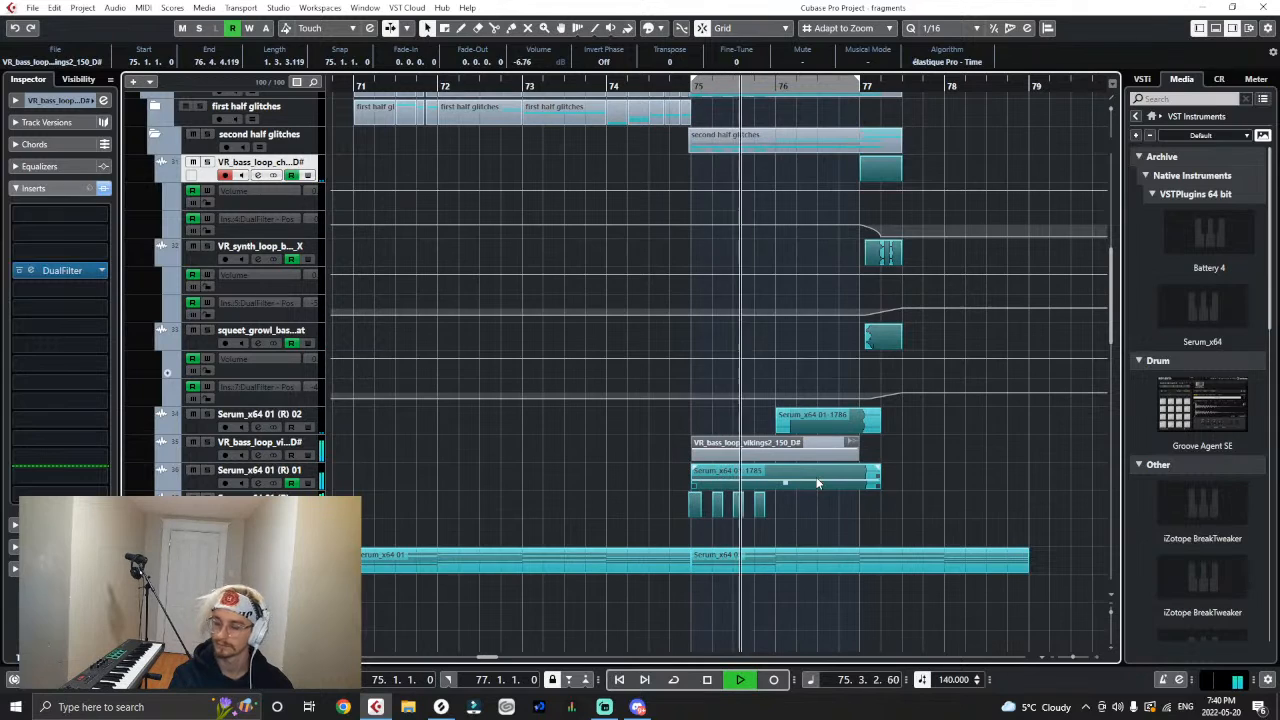
{"action": "key", "text": "space"}
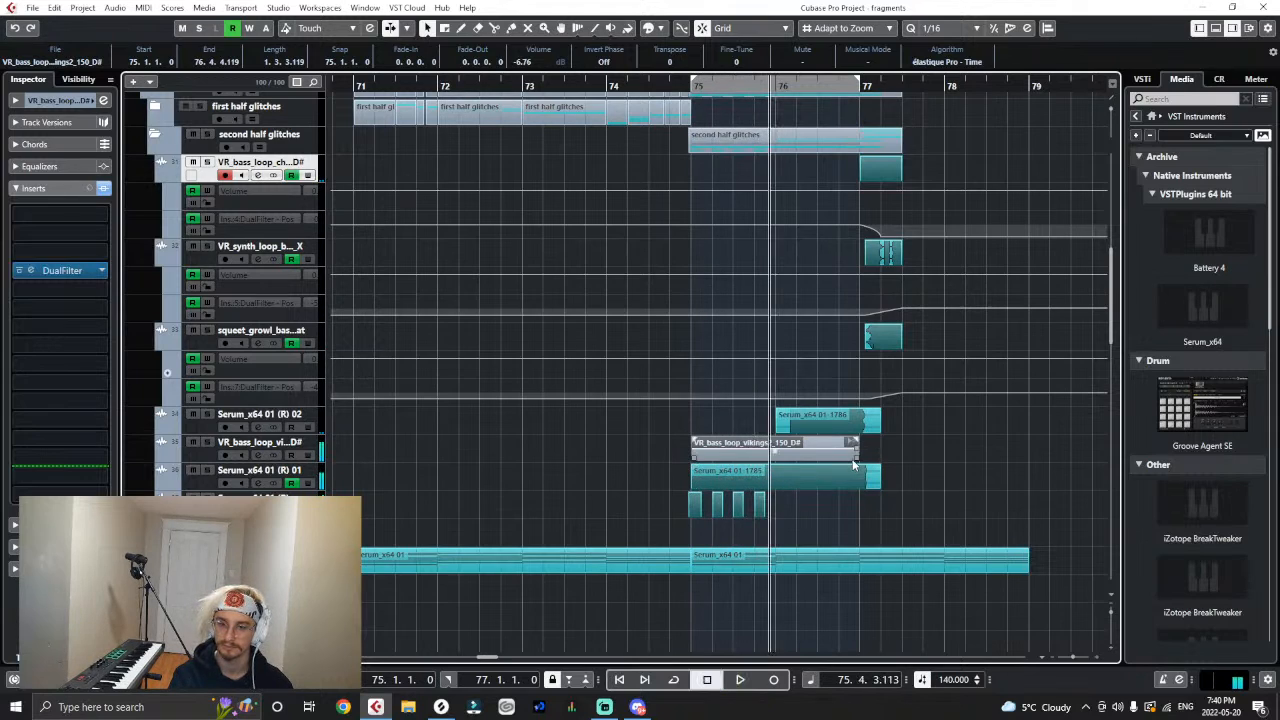
- Insert a DualFilter on the vikings2 loop track
{"action": "left_click", "coordinate": [326, 450]}
{"action": "key", "text": "space"}
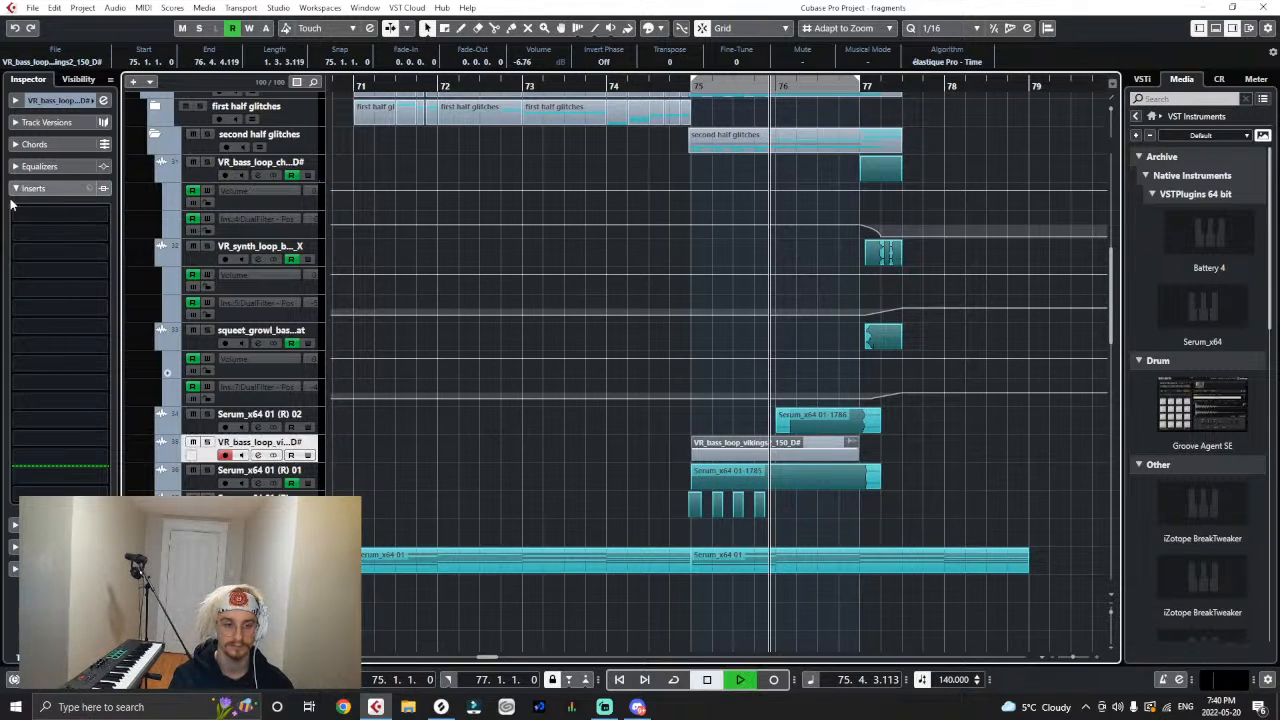
{"action": "left_click", "coordinate": [40, 288]}
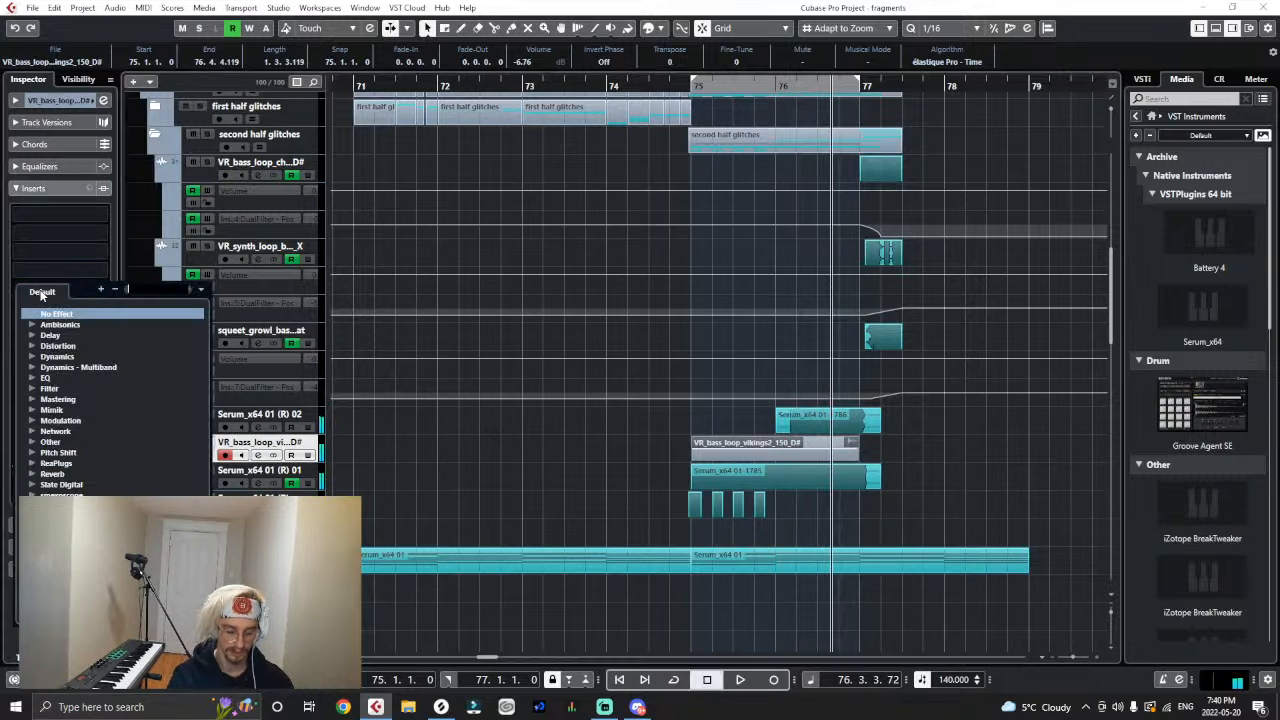
{"action": "type", "text": "dual"}
{"action": "key", "text": "BackSpace"}
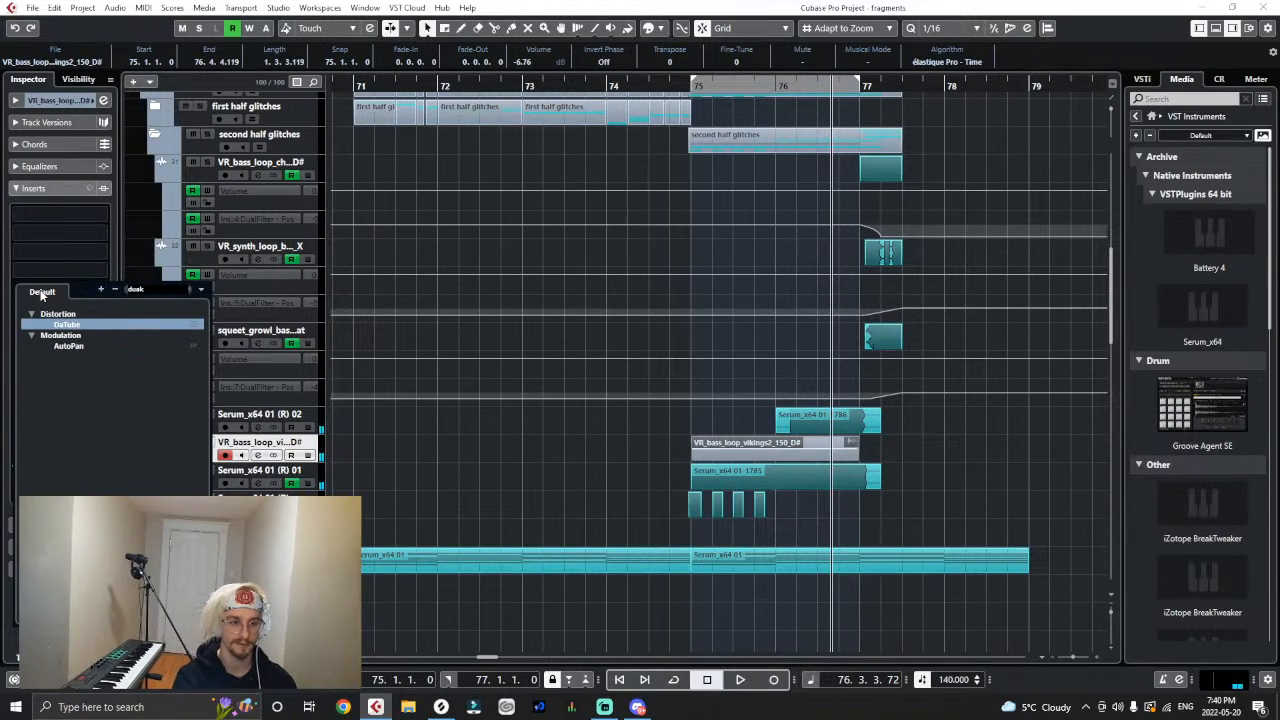
{"action": "key", "text": "BackSpace"}
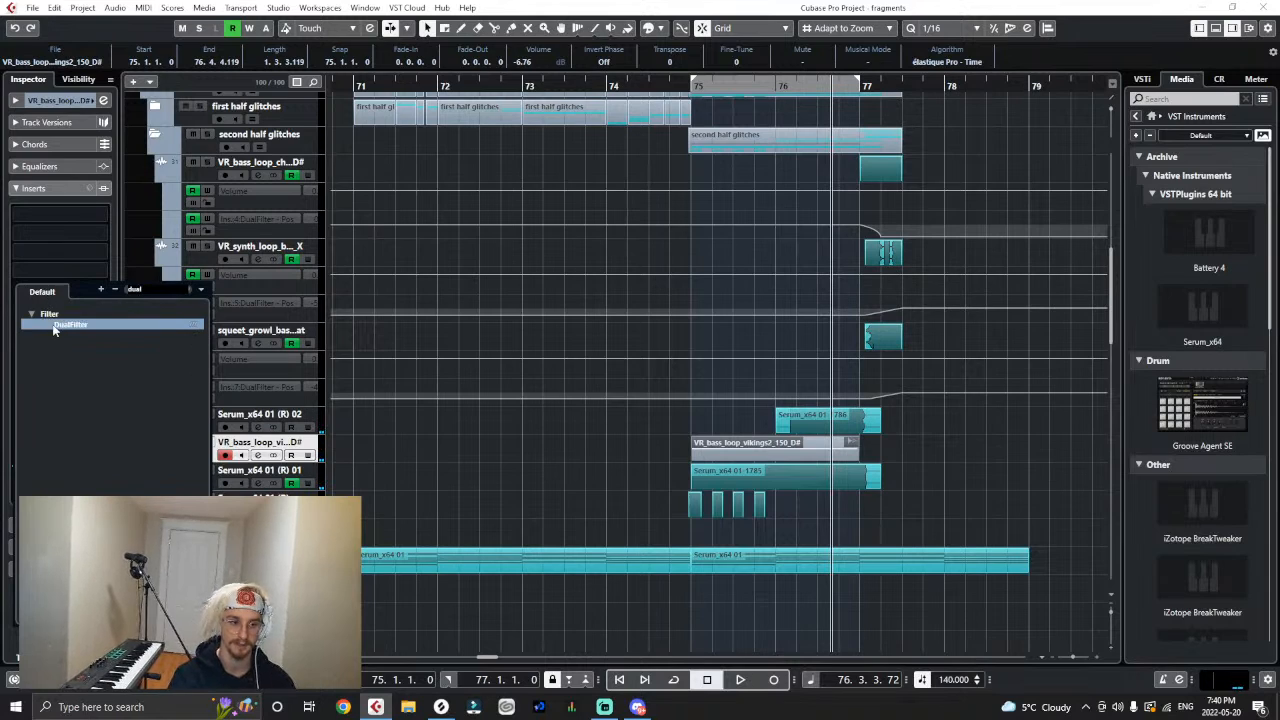
{"action": "key", "text": "Return"}
- Show automation lanes for Volume, DualFilter position and DualFilter bypass on the vikings2 track, and close the filter window
{"action": "left_click", "coordinate": [161, 458]}
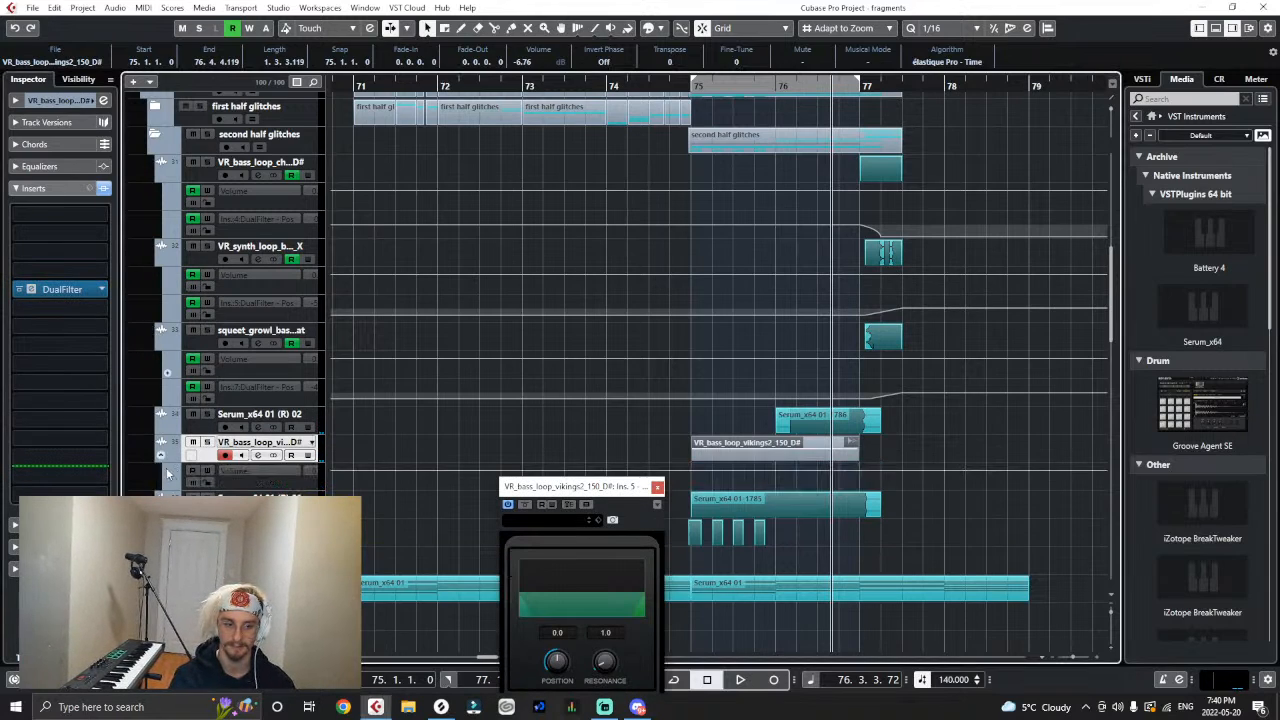
{"action": "left_click", "coordinate": [167, 487]}
{"action": "left_click", "coordinate": [250, 499]}
{"action": "left_click", "coordinate": [270, 359]}
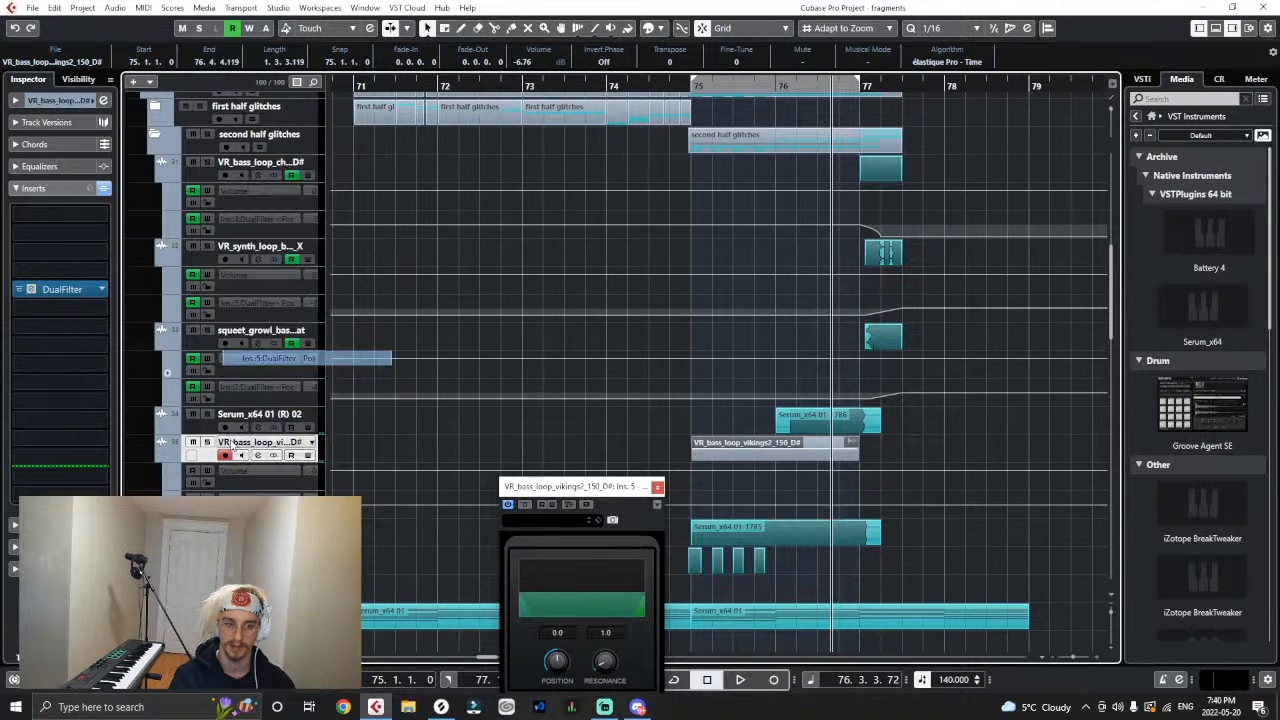
{"action": "left_click", "coordinate": [167, 515]}
{"action": "left_click", "coordinate": [250, 527]}
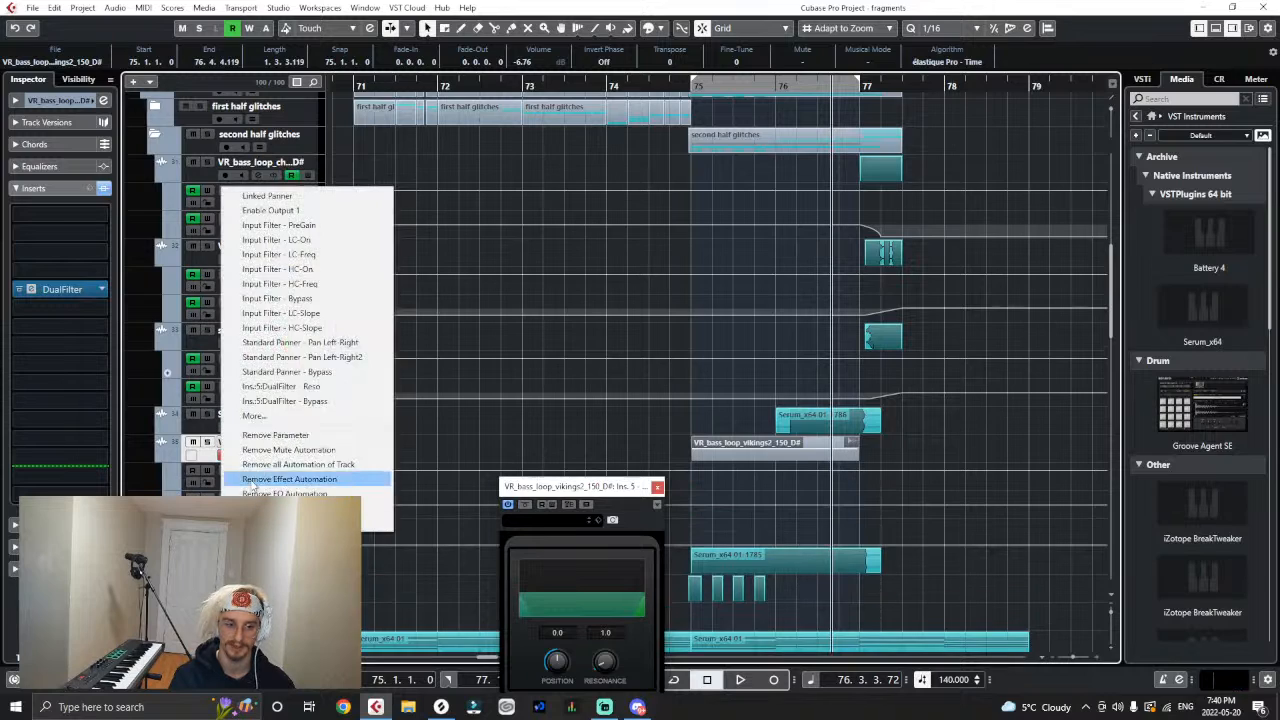
{"action": "left_click", "coordinate": [275, 401]}
{"action": "left_click", "coordinate": [657, 487]}
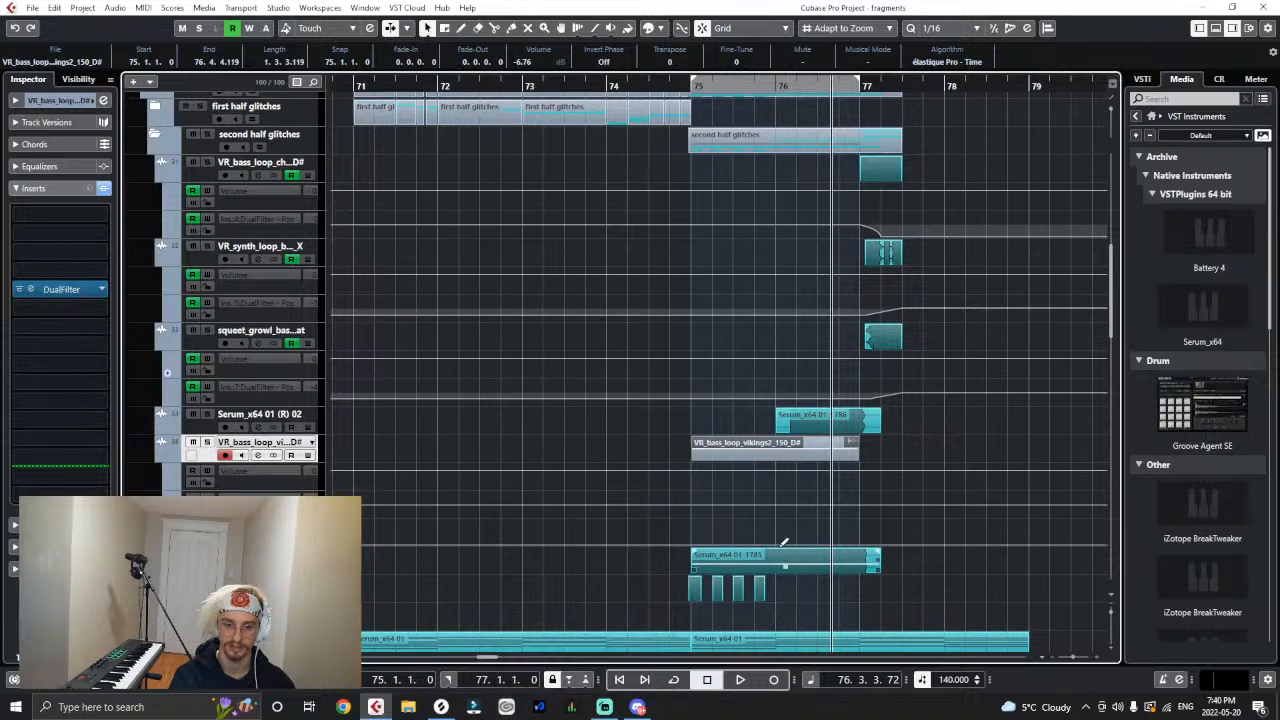
- Automate the DualFilter bypass on from bar 76 and ramp its position up from -38.5 at bar 75 to bar 76
{"action": "left_click", "coordinate": [777, 521]}
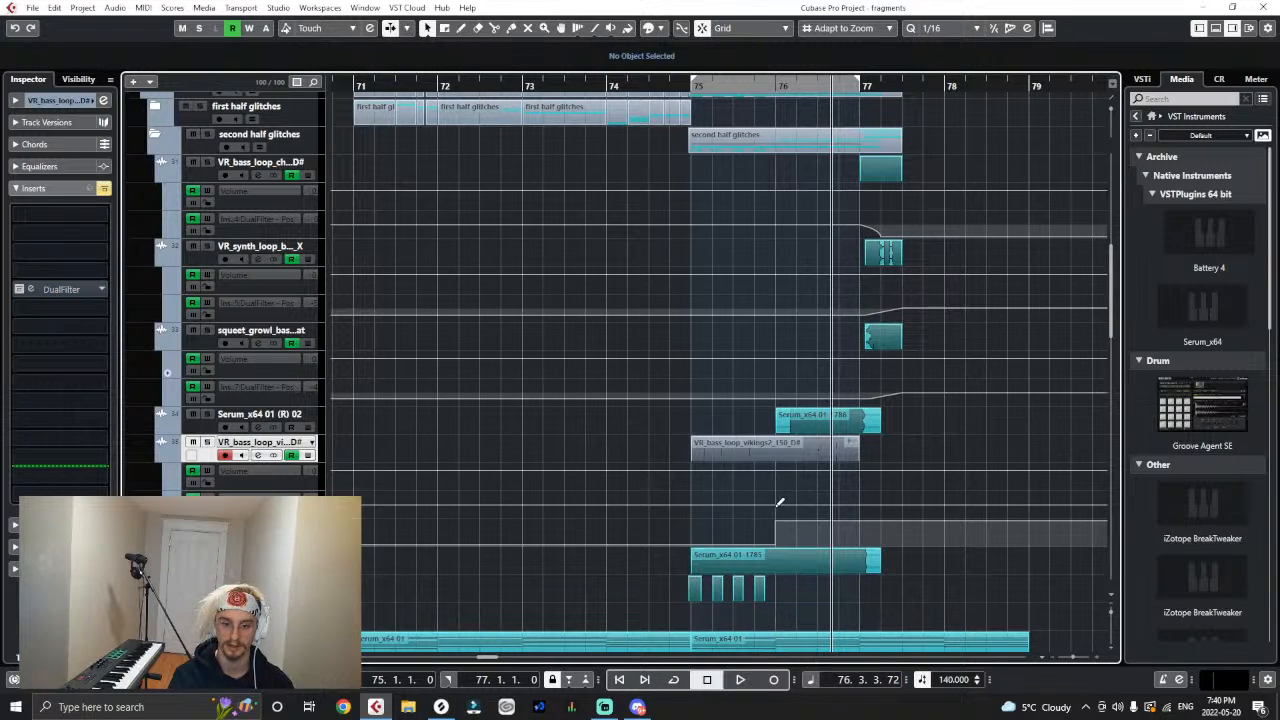
{"action": "left_click", "coordinate": [693, 504]}
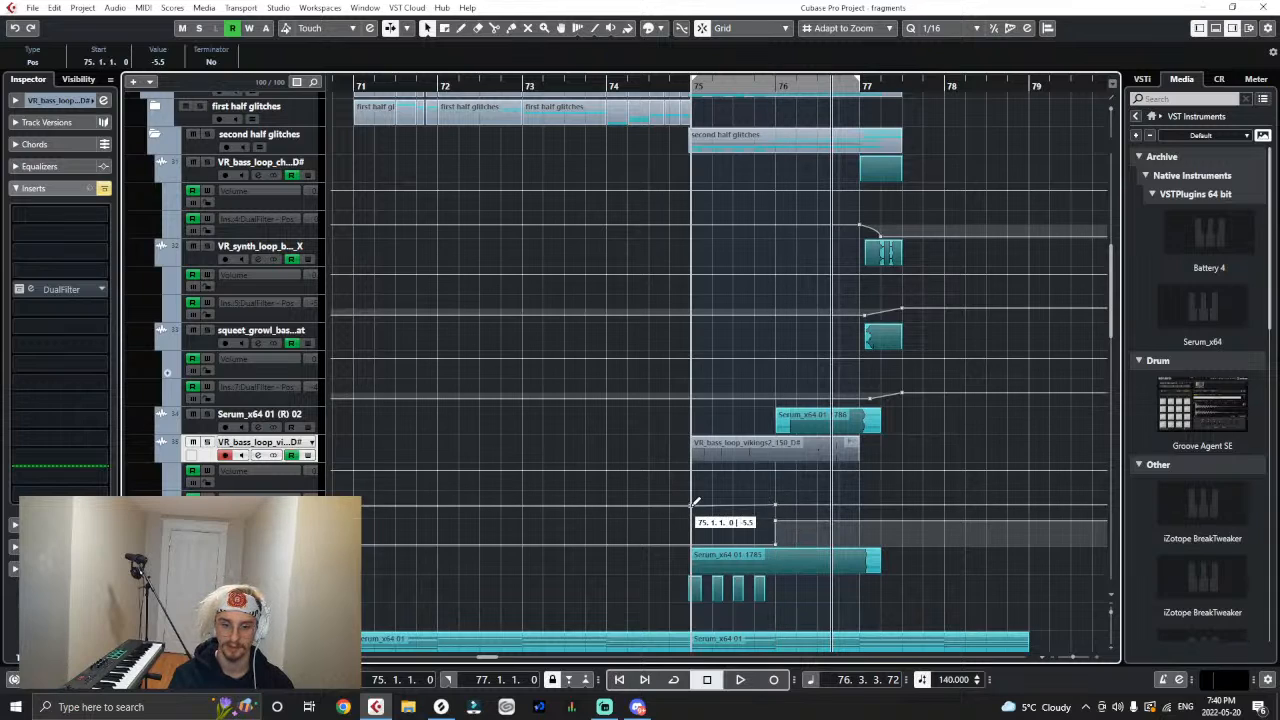
{"action": "left_click_drag", "start_coordinate": [695, 503], "coordinate": [691, 517]}
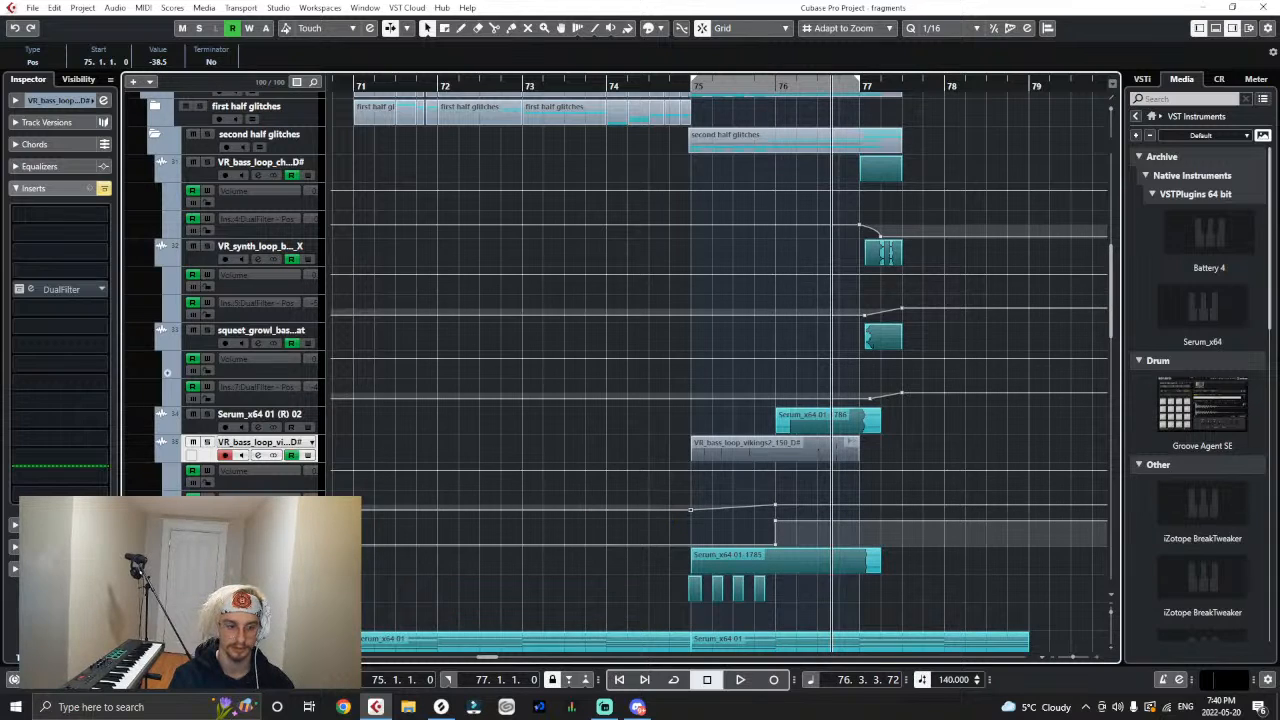
- Show one more automation lane on the vikings2 track and add a send to the colour output at -2.02 dB
{"action": "left_click", "coordinate": [167, 541]}
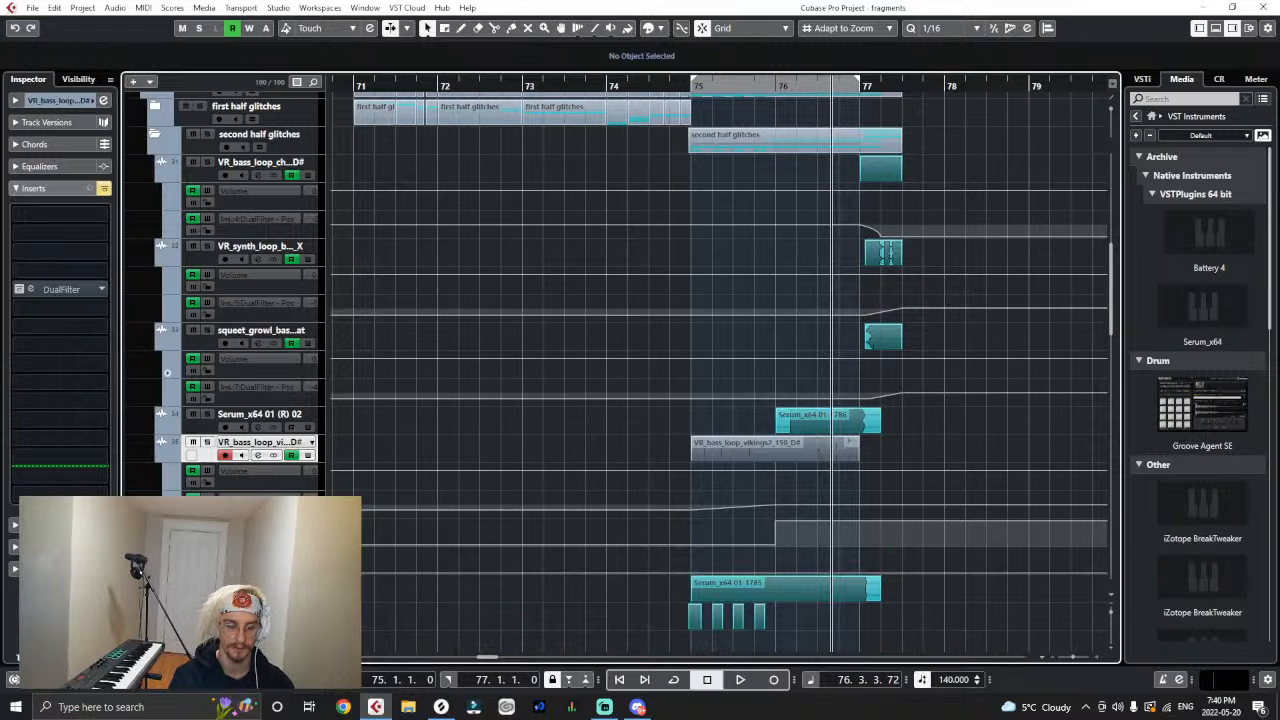
{"action": "scroll", "coordinate": [198, 343], "scroll_direction": "down", "scroll_amount": 3}
{"action": "left_click", "coordinate": [19, 190]}
{"action": "left_click", "coordinate": [18, 208]}
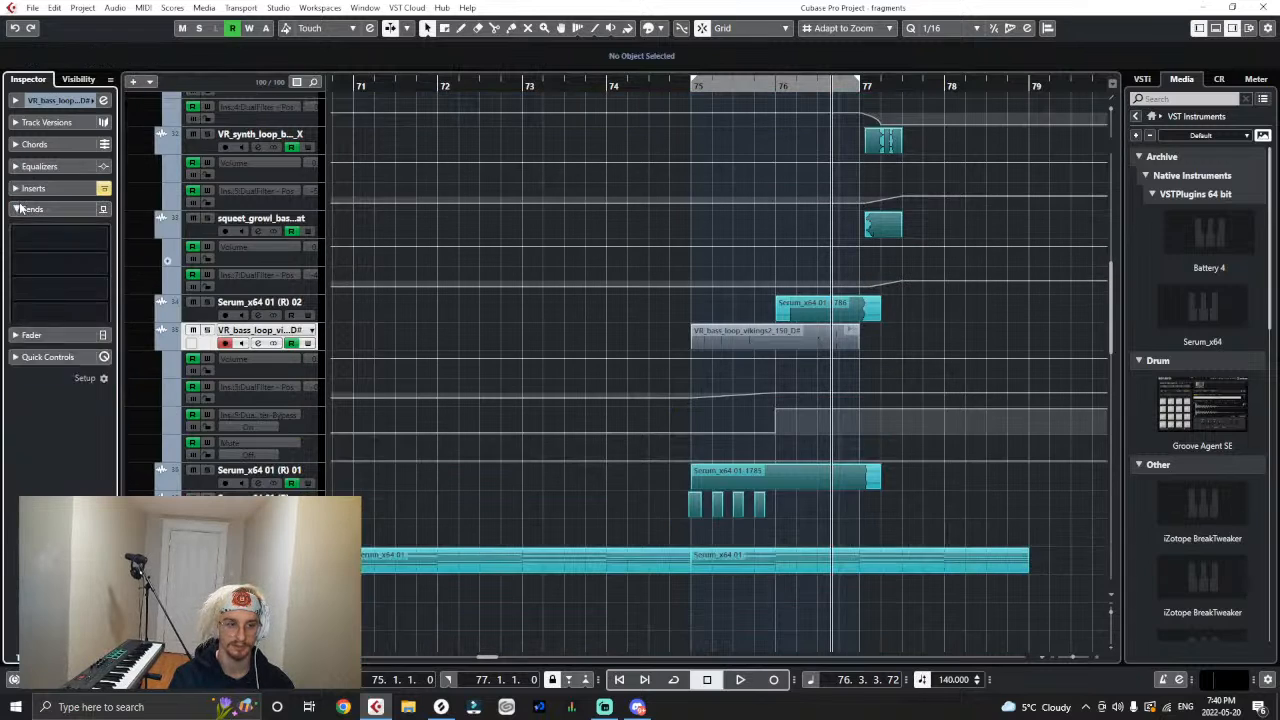
{"action": "left_click", "coordinate": [30, 239]}
{"action": "type", "text": "colo"}
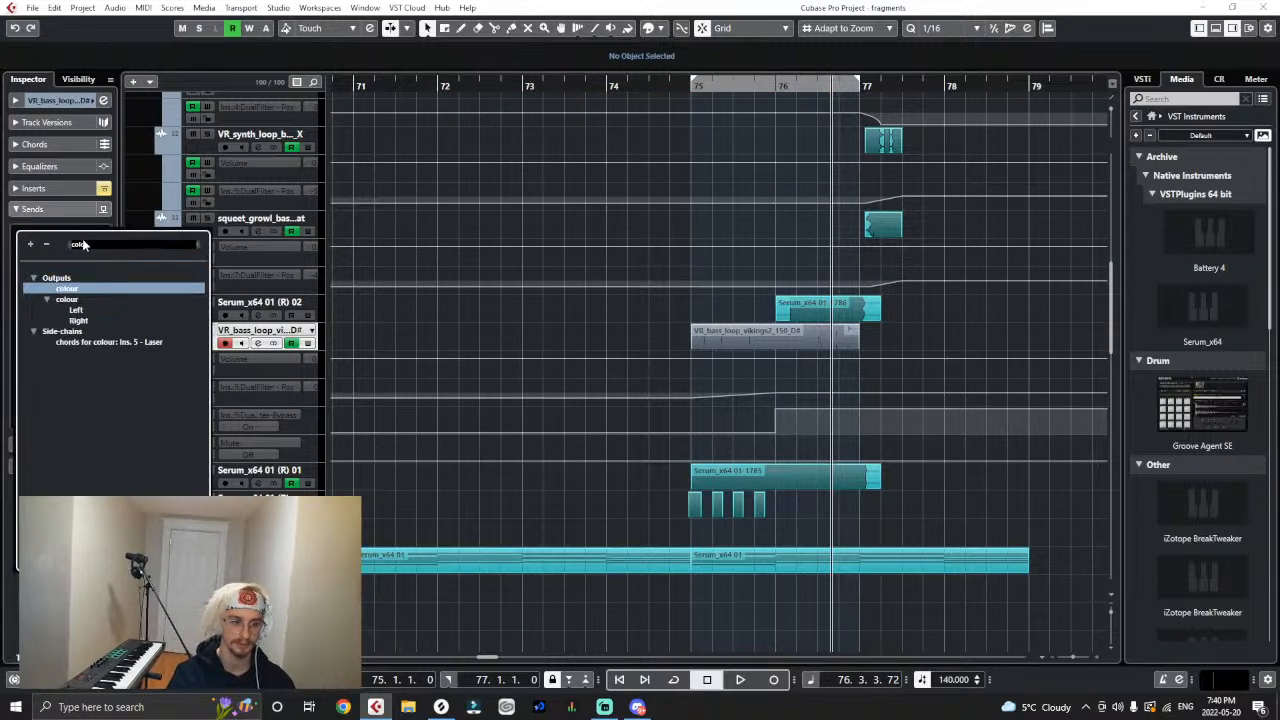
{"action": "left_click", "coordinate": [103, 290]}
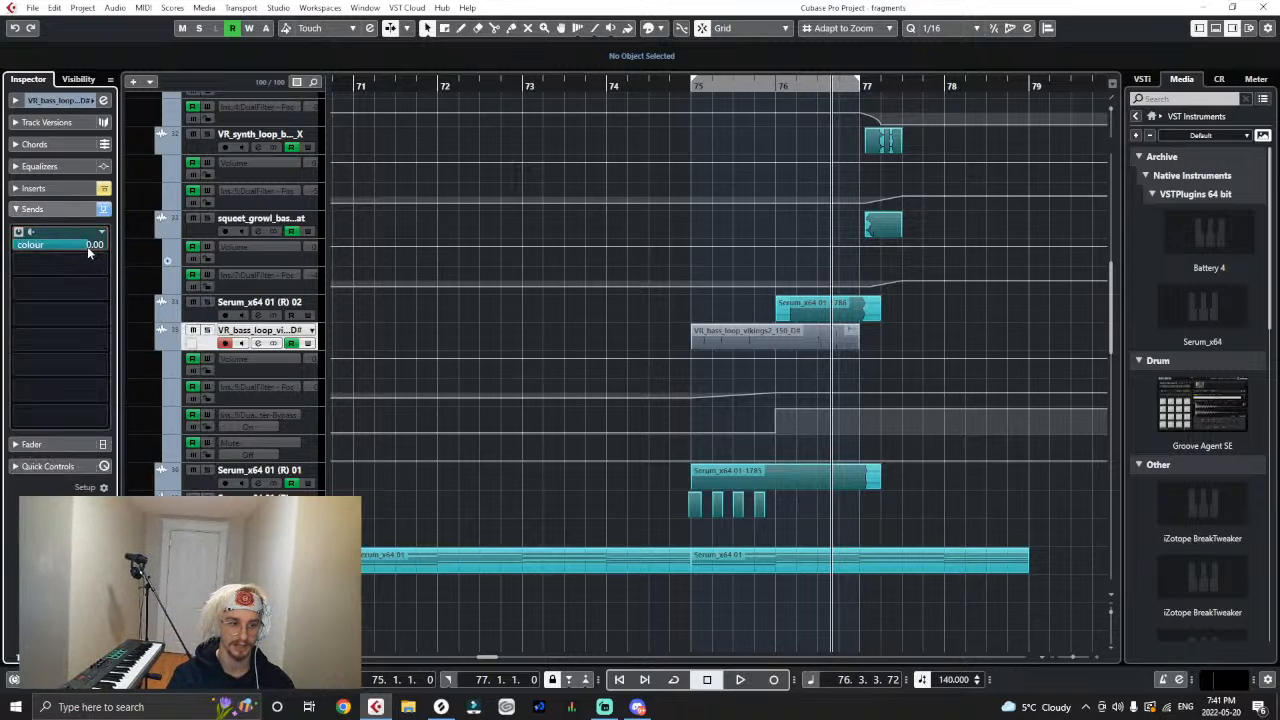
{"action": "left_click_drag", "start_coordinate": [78, 252], "coordinate": [69, 256]}
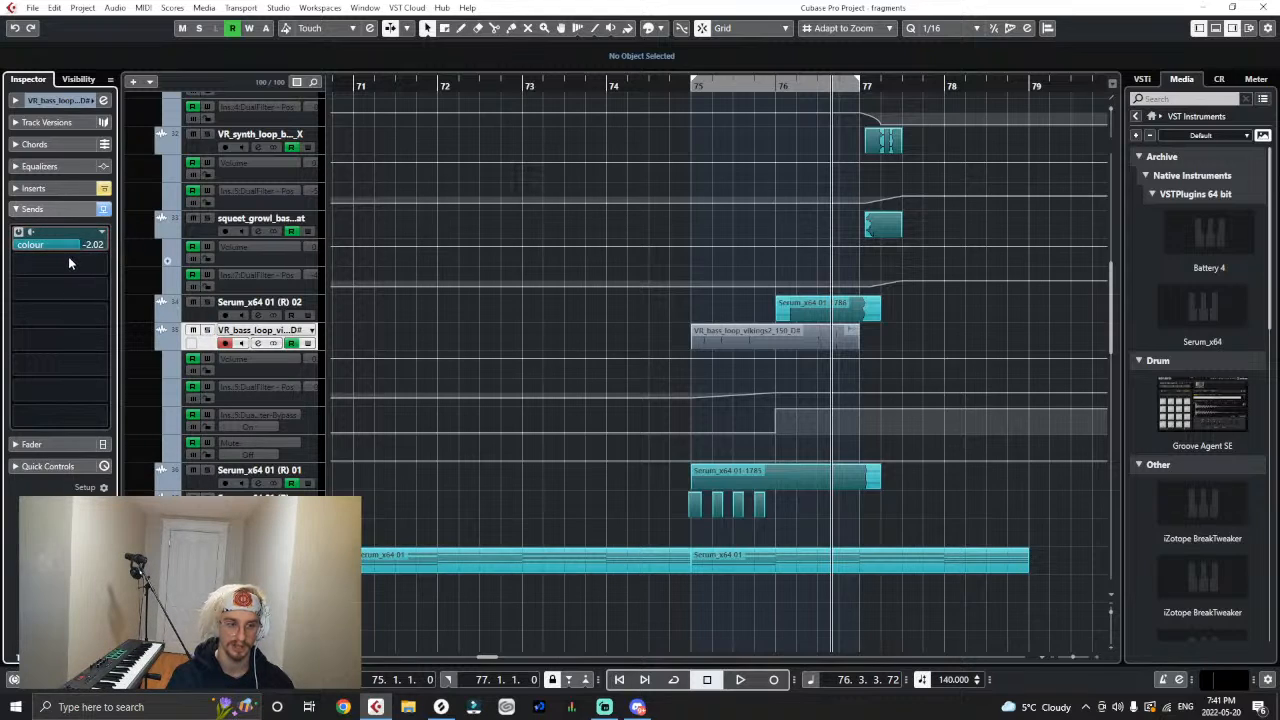
- Assign the Sends 1 Enable parameter to the vikings2 track's new lane and automate it on from bar 76
{"action": "left_click", "coordinate": [269, 441]}
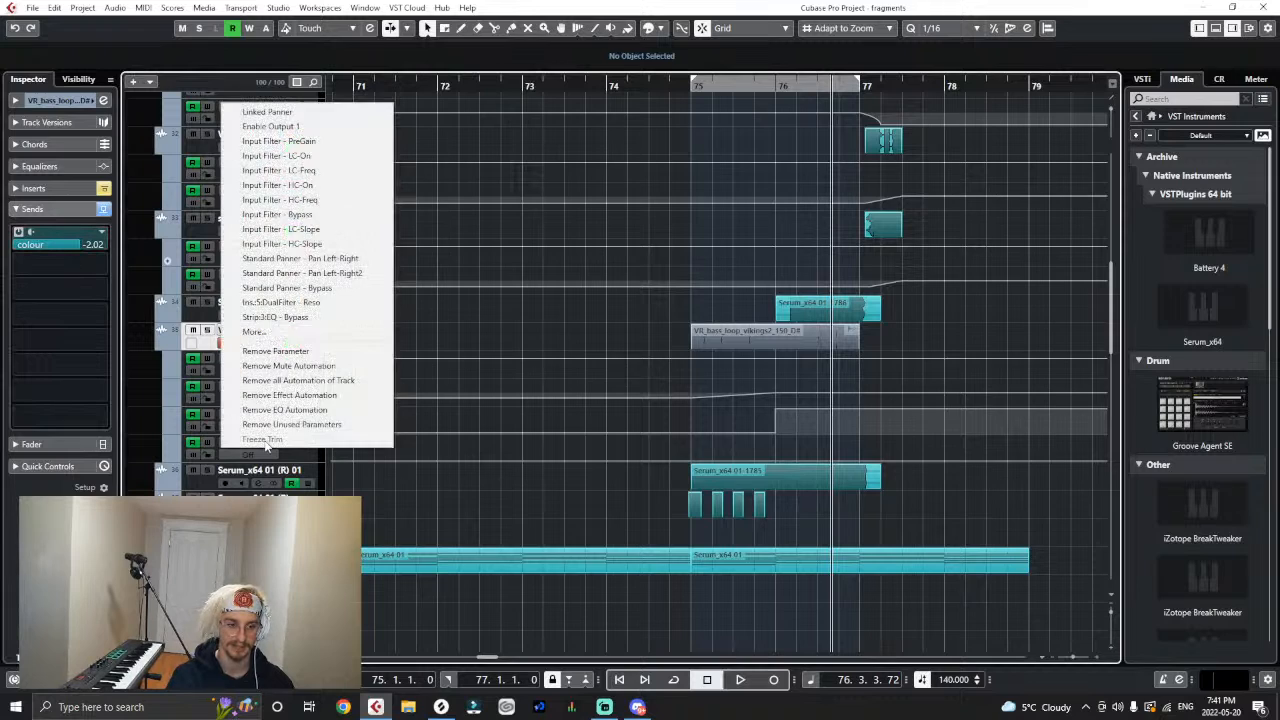
{"action": "left_click", "coordinate": [290, 334]}
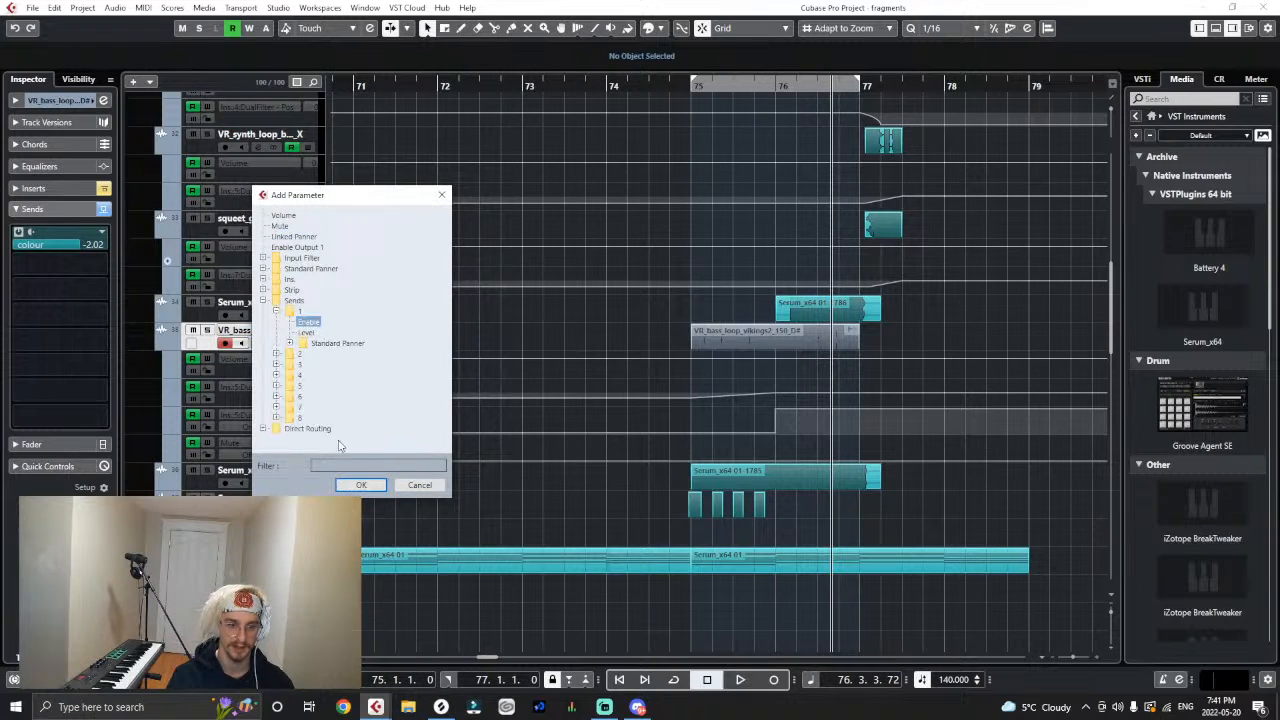
{"action": "left_click", "coordinate": [343, 486]}
{"action": "left_click_drag", "start_coordinate": [770, 435], "coordinate": [795, 510]}
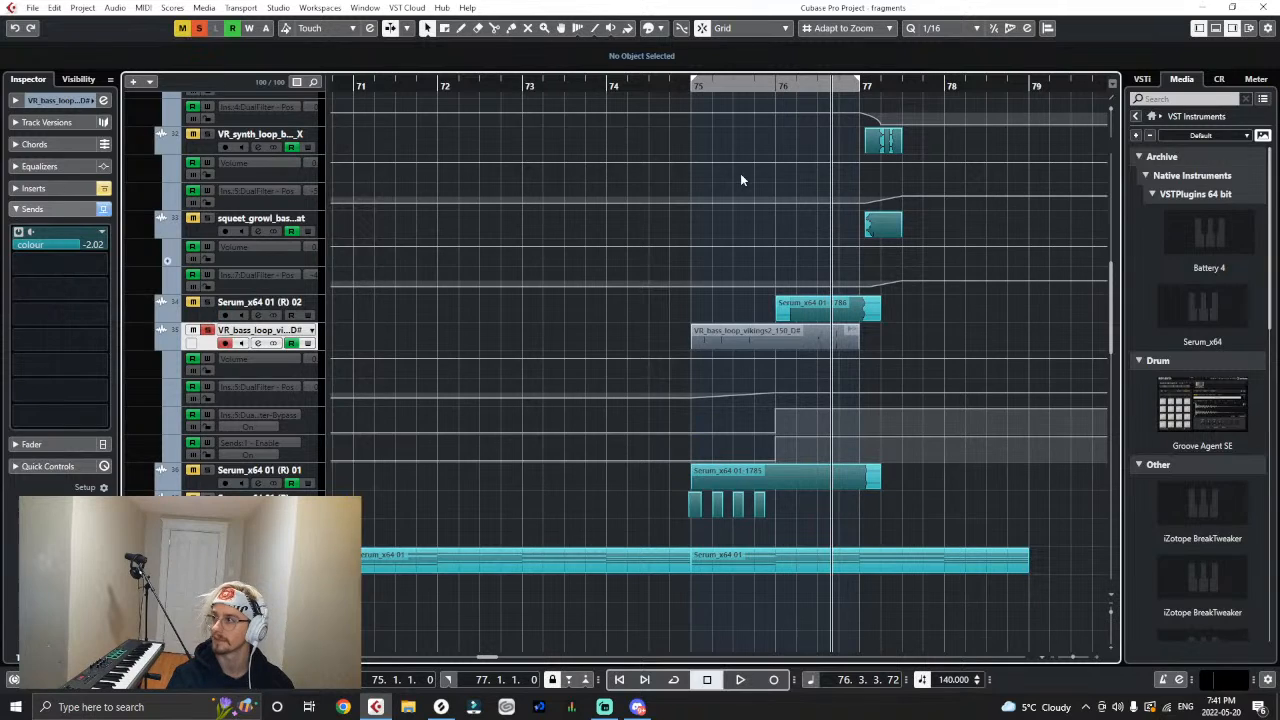
- Audition the filtered vikings2 loop in solo from bar 75
{"action": "left_click", "coordinate": [692, 88]}
{"action": "key", "text": "space"}
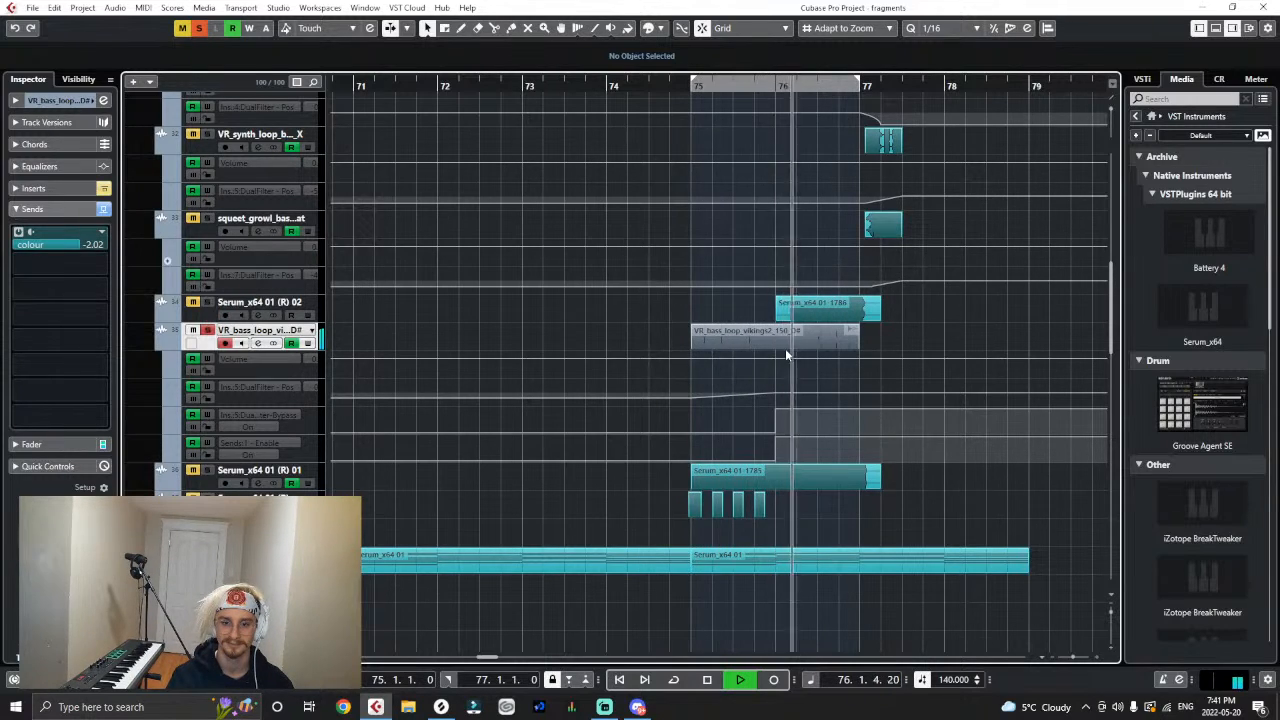
{"action": "key", "text": "space"}
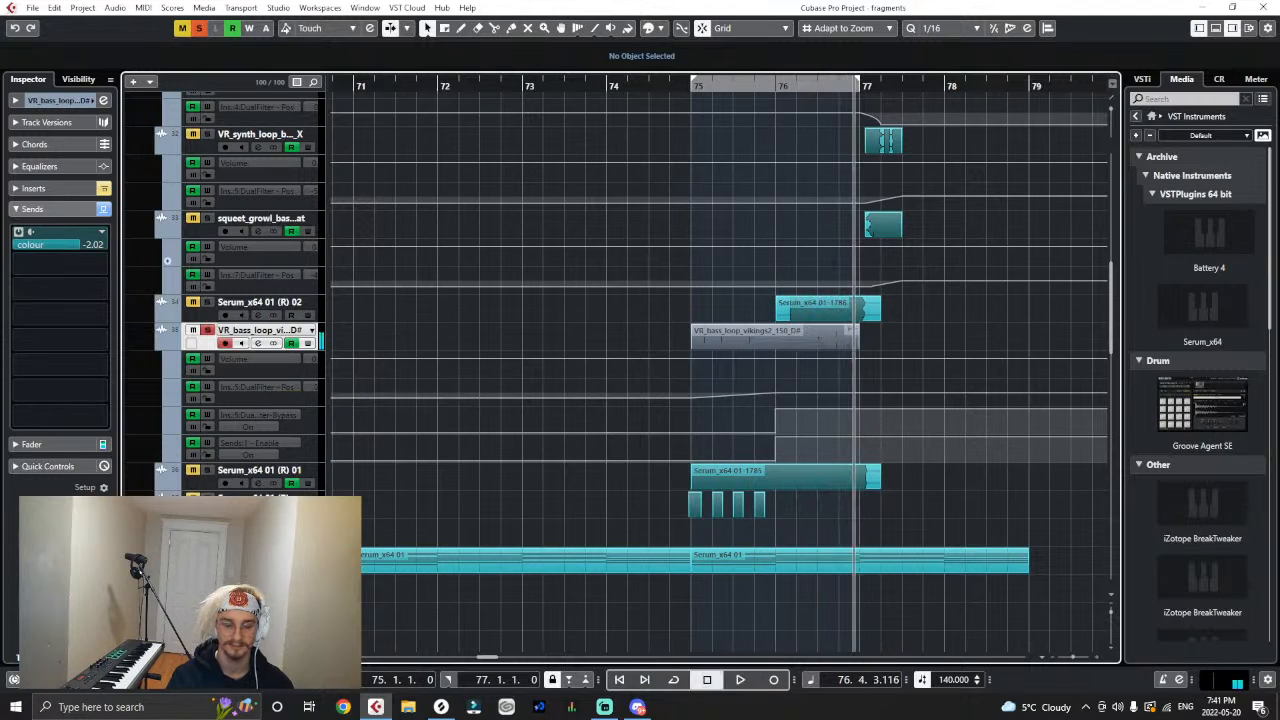
- Compare the vikings2 loop in the full mix and in solo, playing from bar 75
{"action": "left_click", "coordinate": [12, 100]}
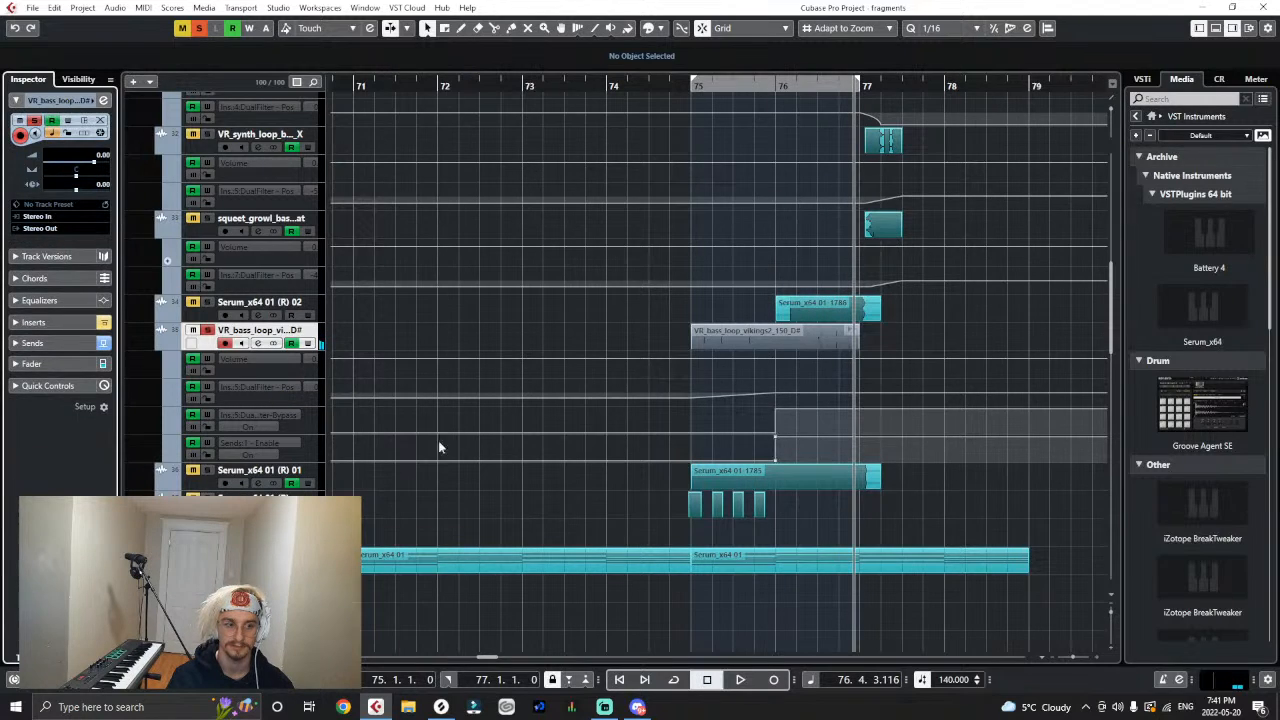
{"action": "key", "text": "space"}
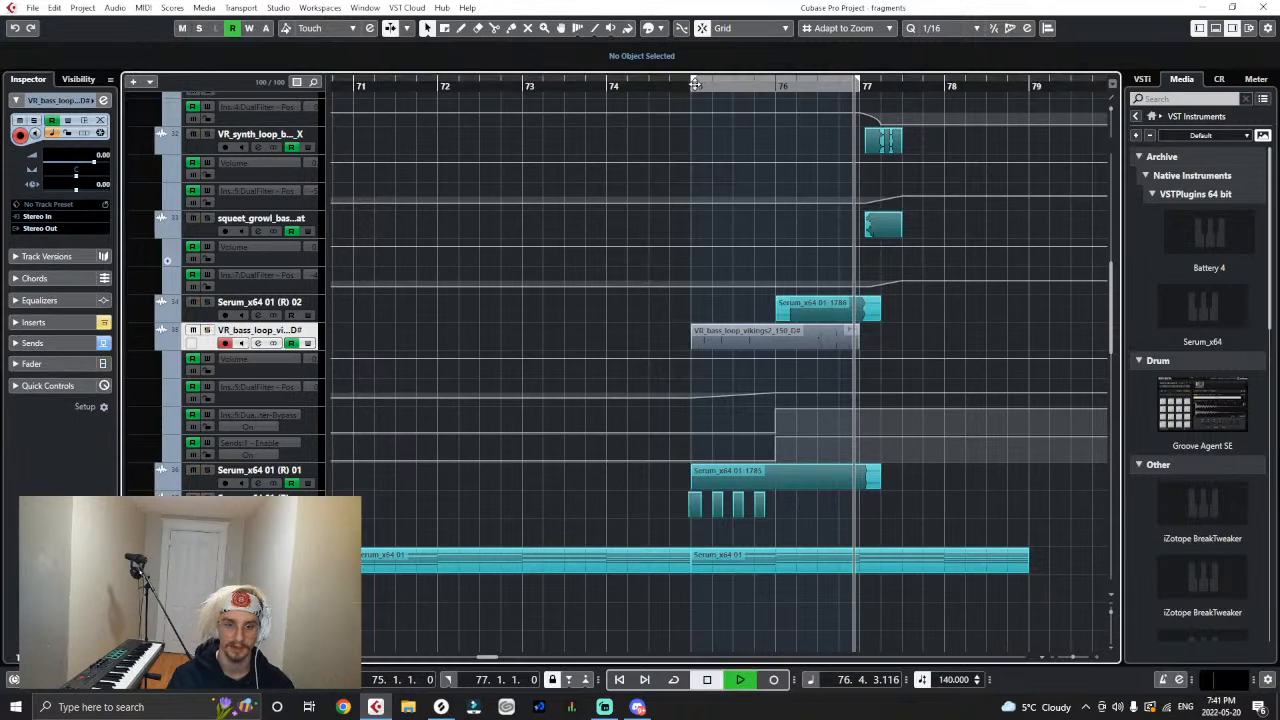
{"action": "left_click", "coordinate": [690, 86]}
{"action": "left_click", "coordinate": [207, 330]}
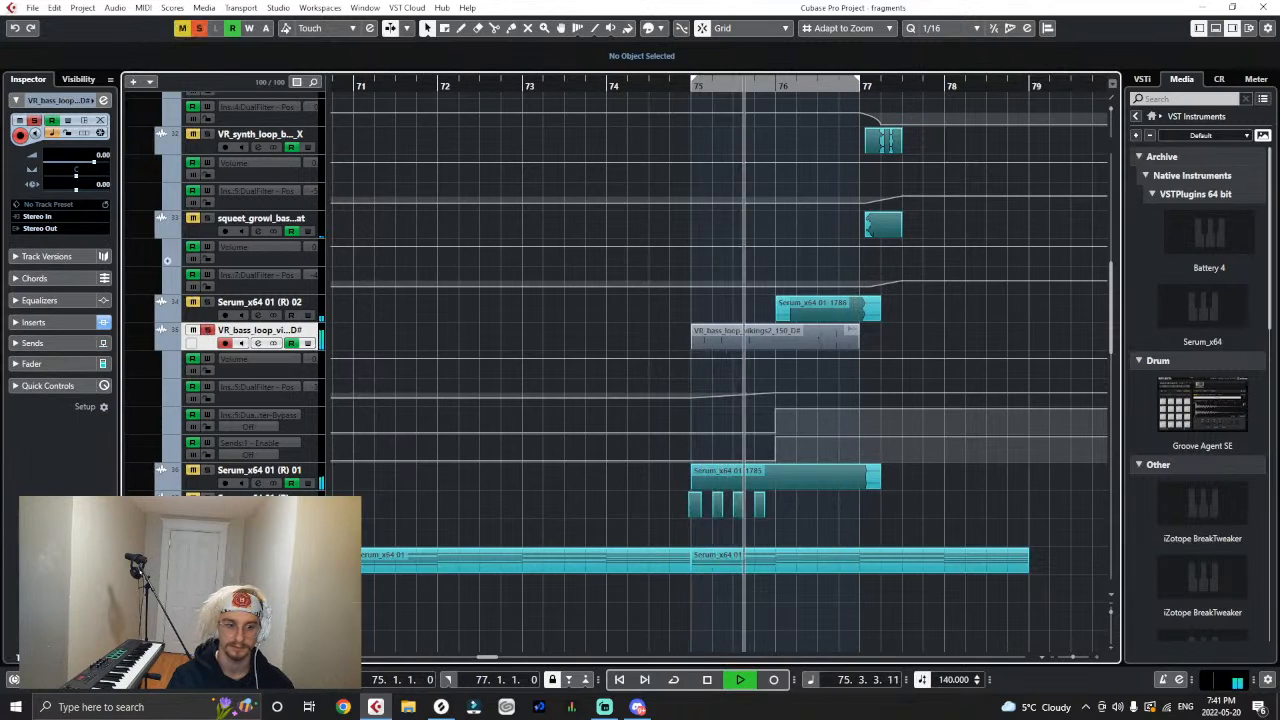
{"action": "left_click", "coordinate": [192, 472]}
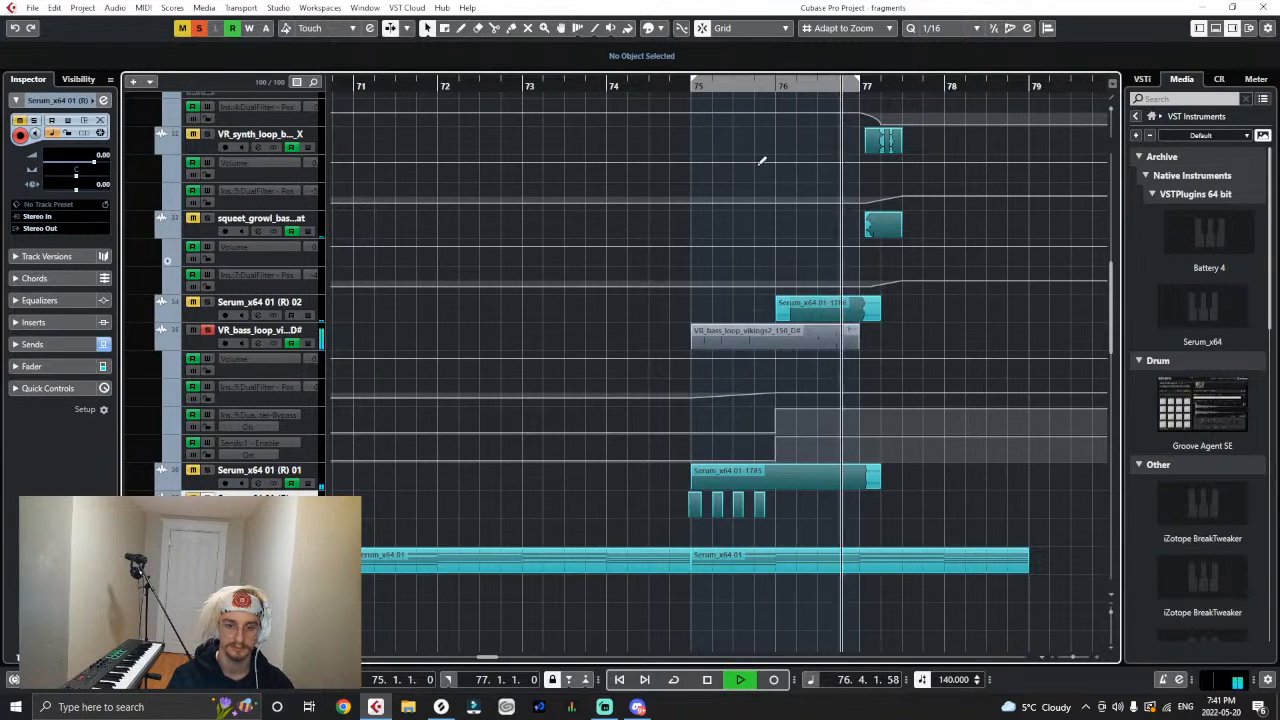
{"action": "key", "text": "space"}
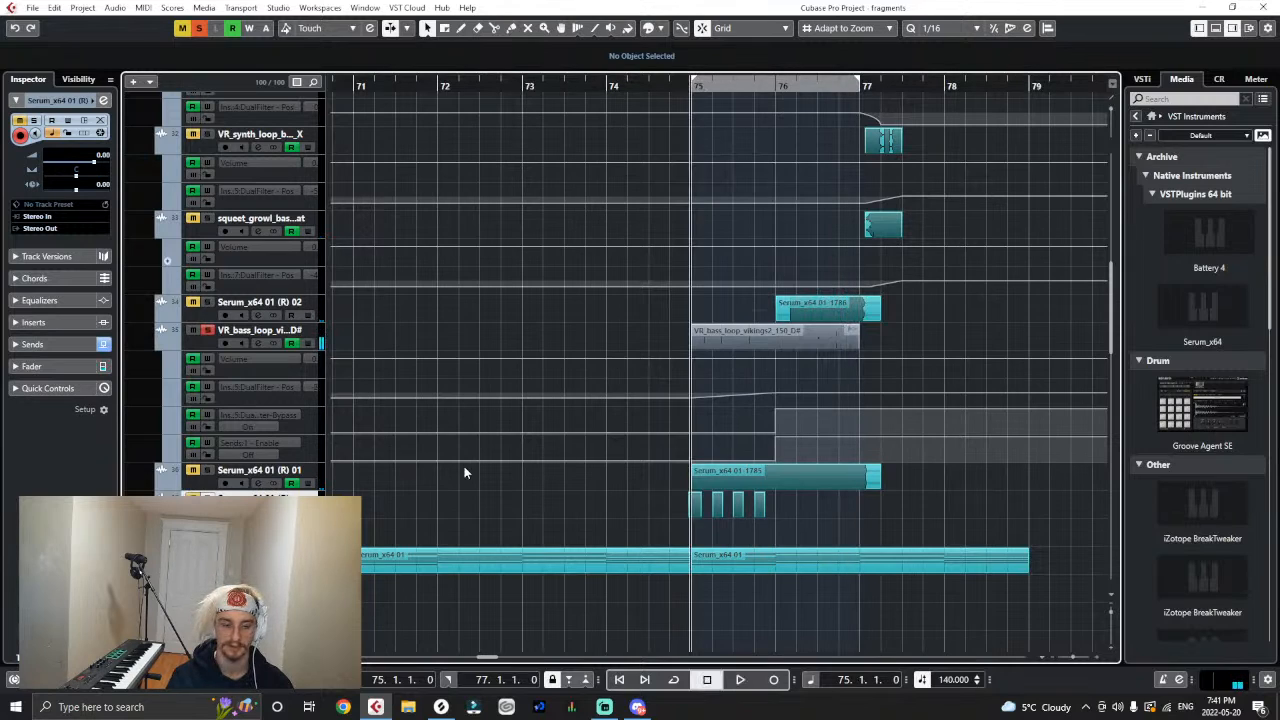
{"action": "key", "text": "space"}
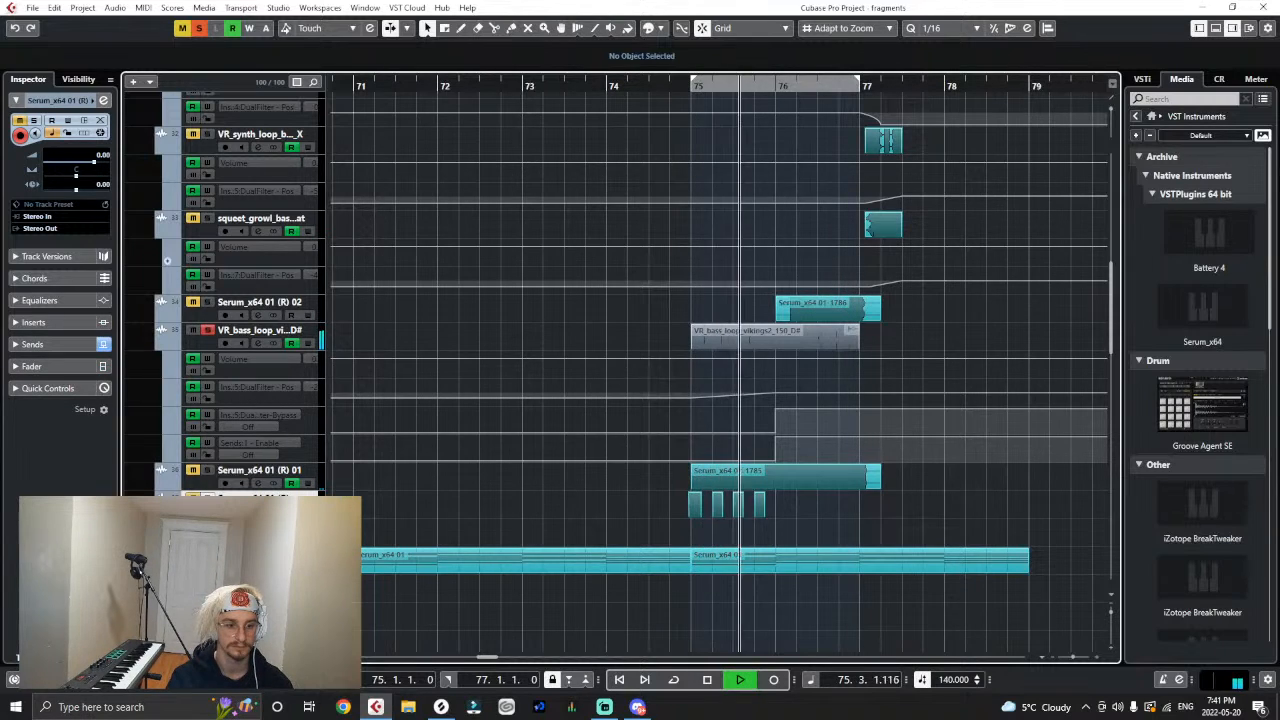
- Raise the colour send to 2.70 dB on the Serum track holding the four short chops at bar 75
{"action": "left_click", "coordinate": [12, 344]}
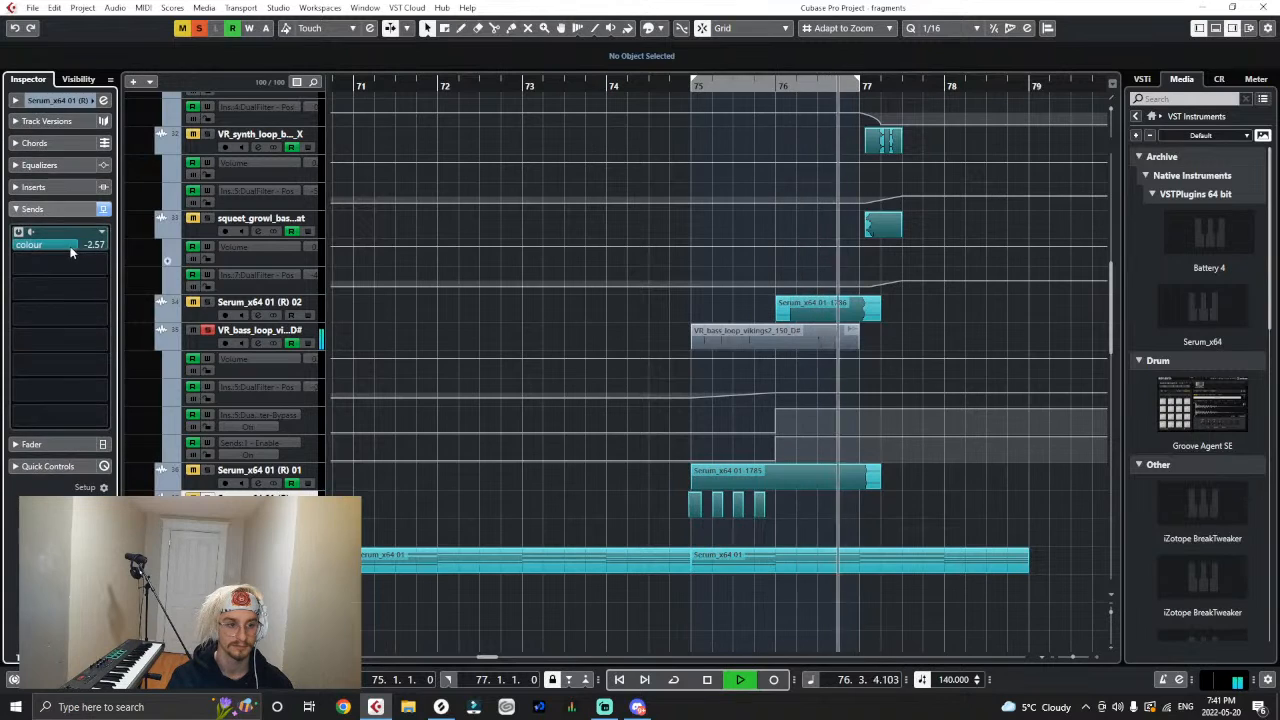
{"action": "left_click", "coordinate": [691, 88]}
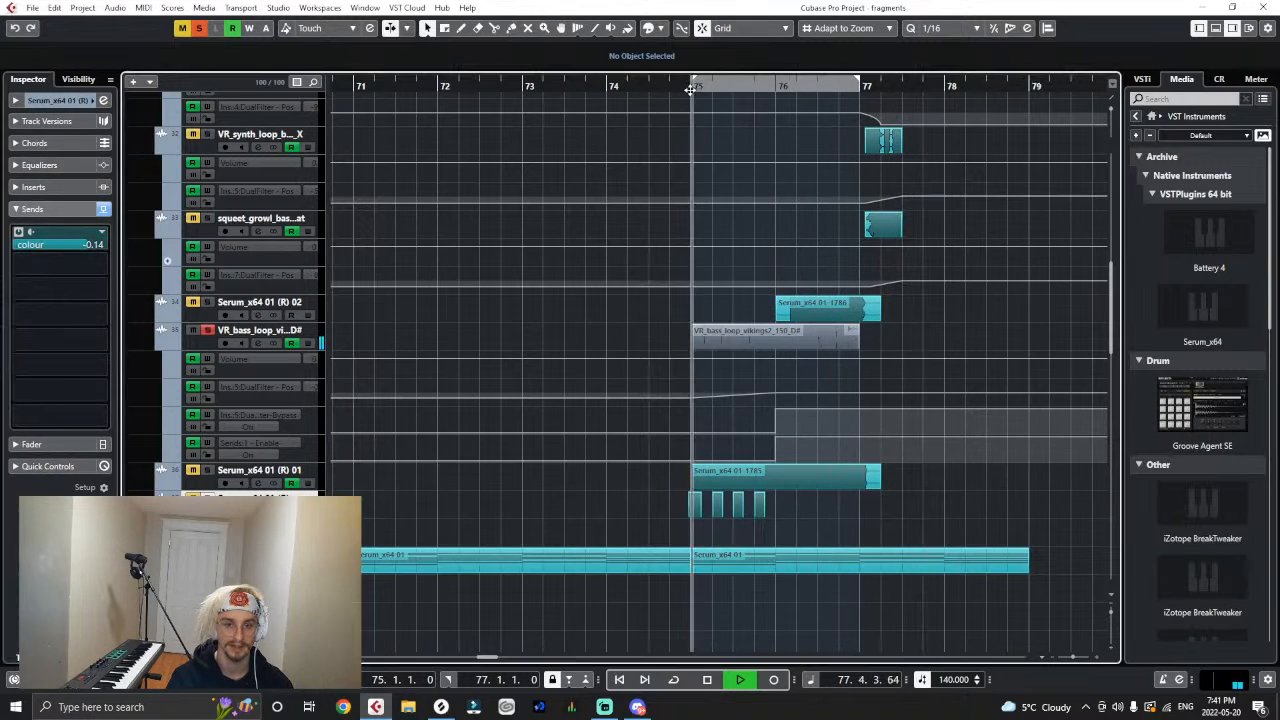
{"action": "left_click", "coordinate": [100, 248]}
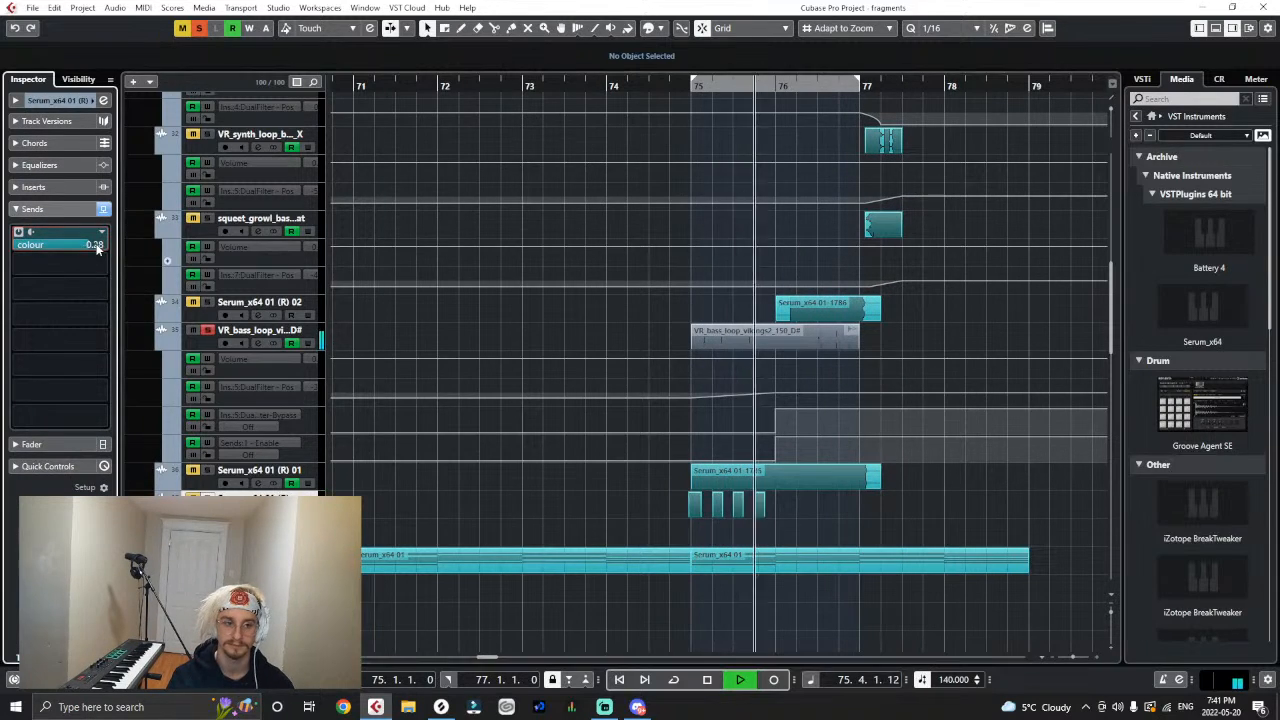
{"action": "left_click_drag", "start_coordinate": [100, 247], "coordinate": [103, 248]}
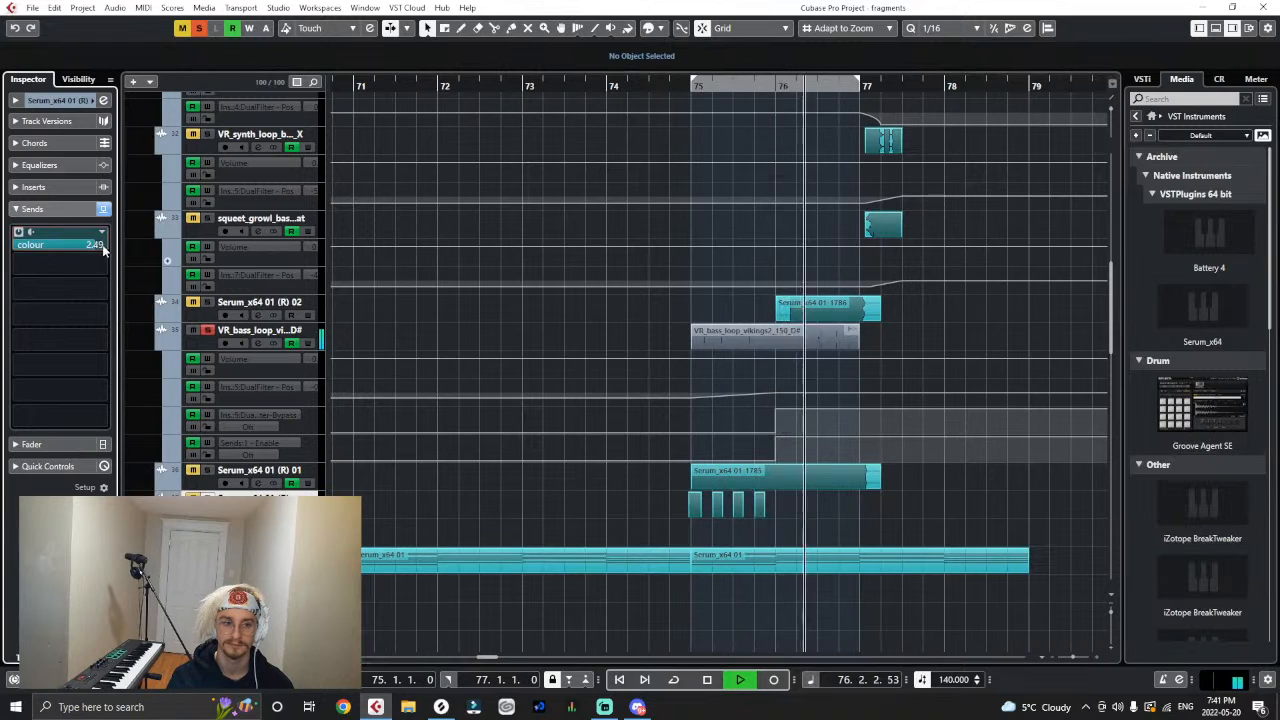
- Recolour the grey vikings2 loop event to the same teal as the neighbouring Serum clips
{"action": "key", "text": "space"}
{"action": "right_click", "coordinate": [845, 338]}
{"action": "left_click", "coordinate": [964, 333]}
{"action": "left_click", "coordinate": [797, 340]}
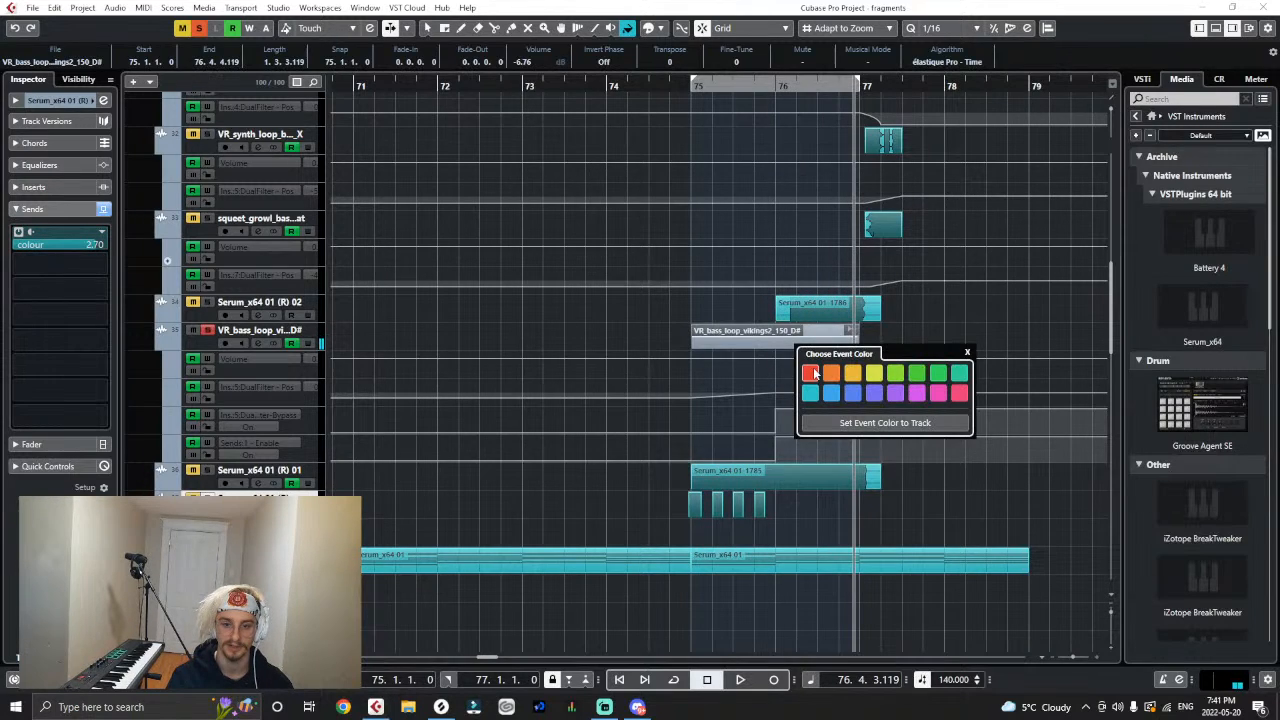
{"action": "key", "text": "1"}
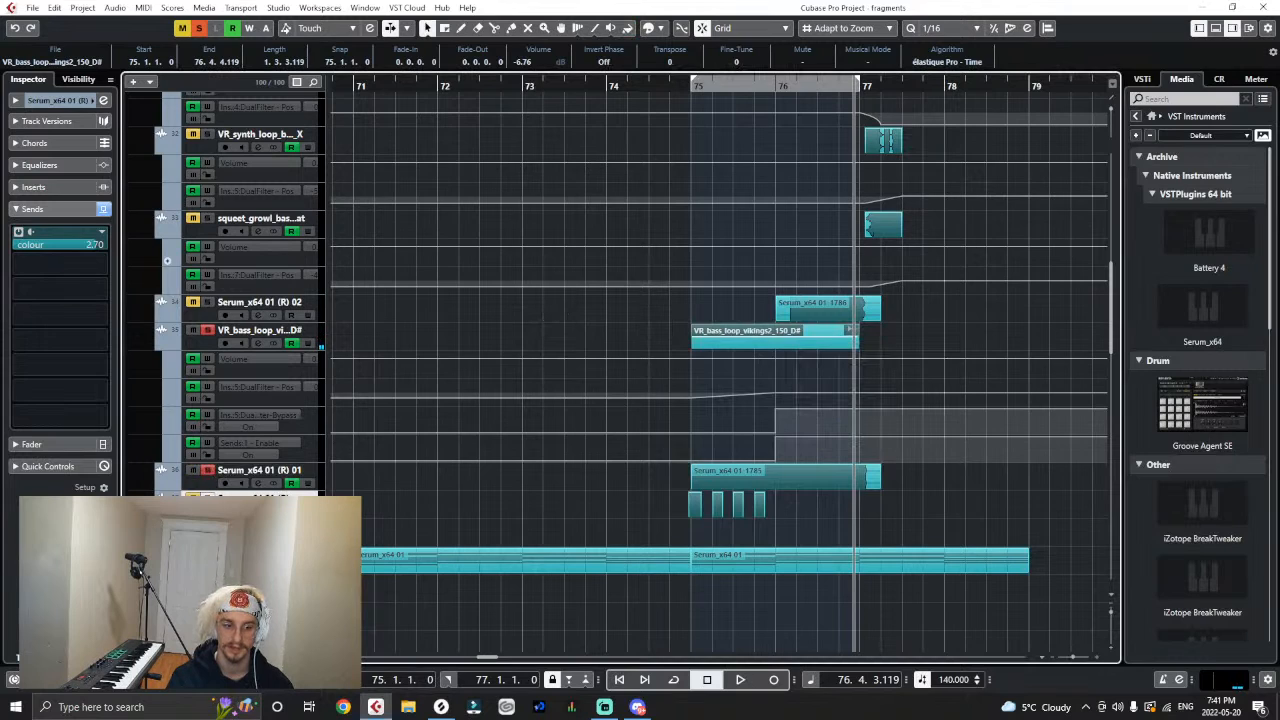
- Audition the vikings2 loop soloed together with the Serum layers, and in the full mix from bar 75
{"action": "key", "text": "space"}
{"action": "left_click", "coordinate": [209, 301]}
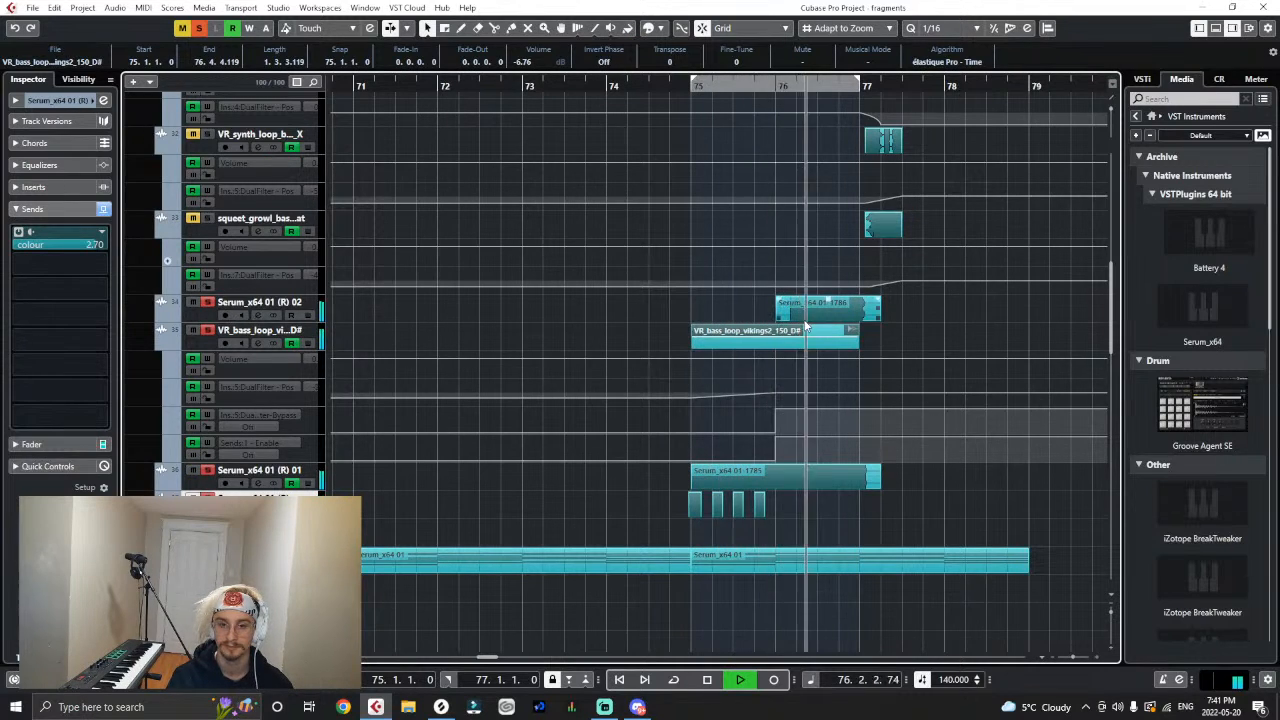
{"action": "key", "text": "space"}
{"action": "left_click", "coordinate": [907, 340]}
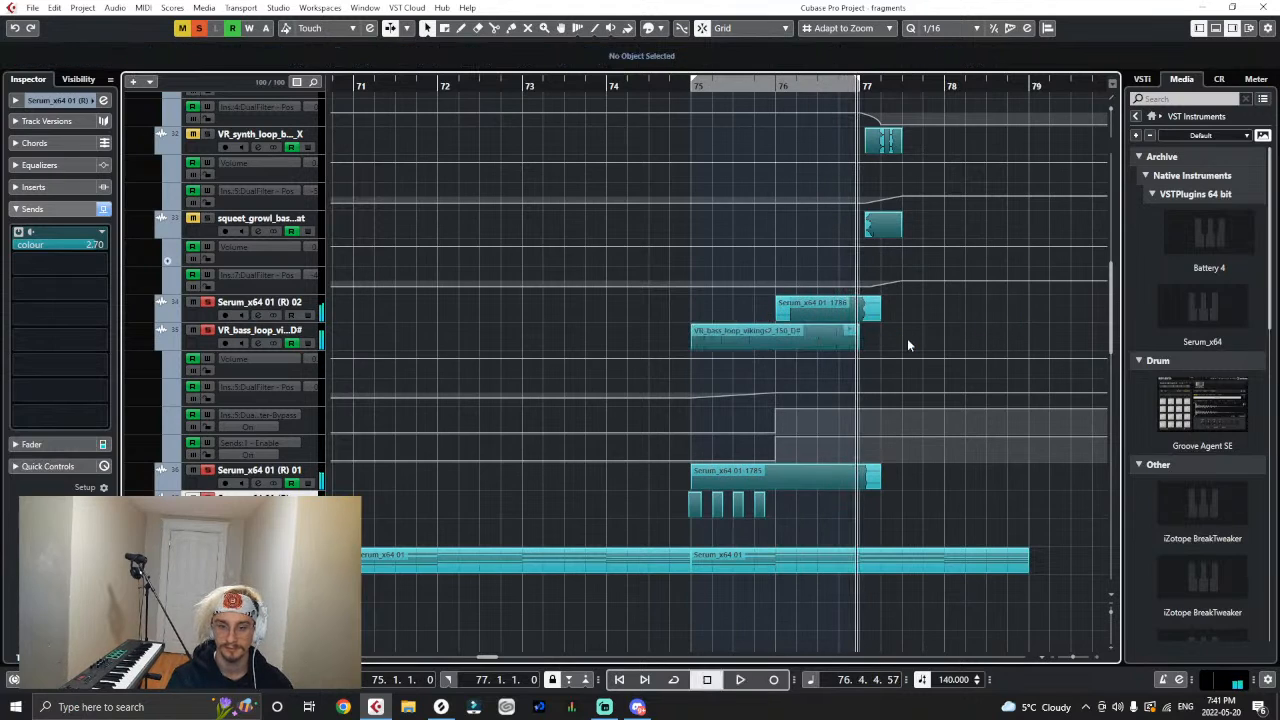
{"action": "left_click", "coordinate": [692, 86]}
{"action": "key", "text": "space"}
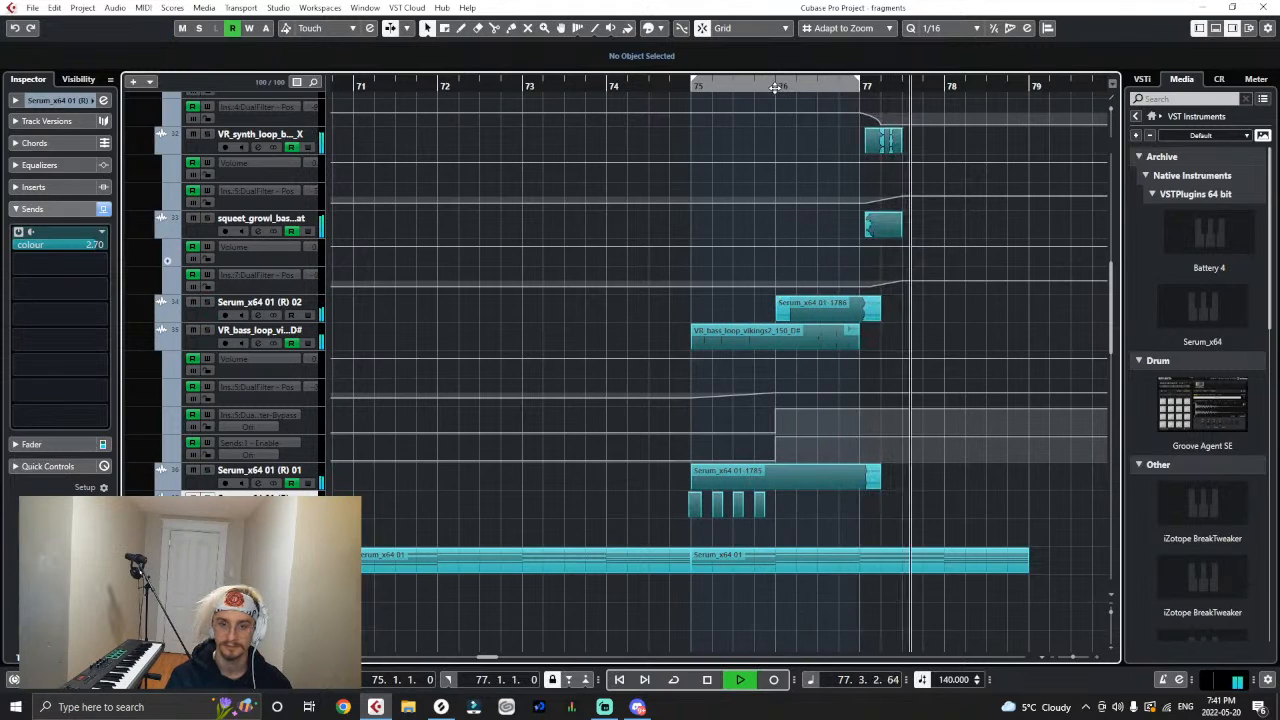
{"action": "key", "text": "space"}
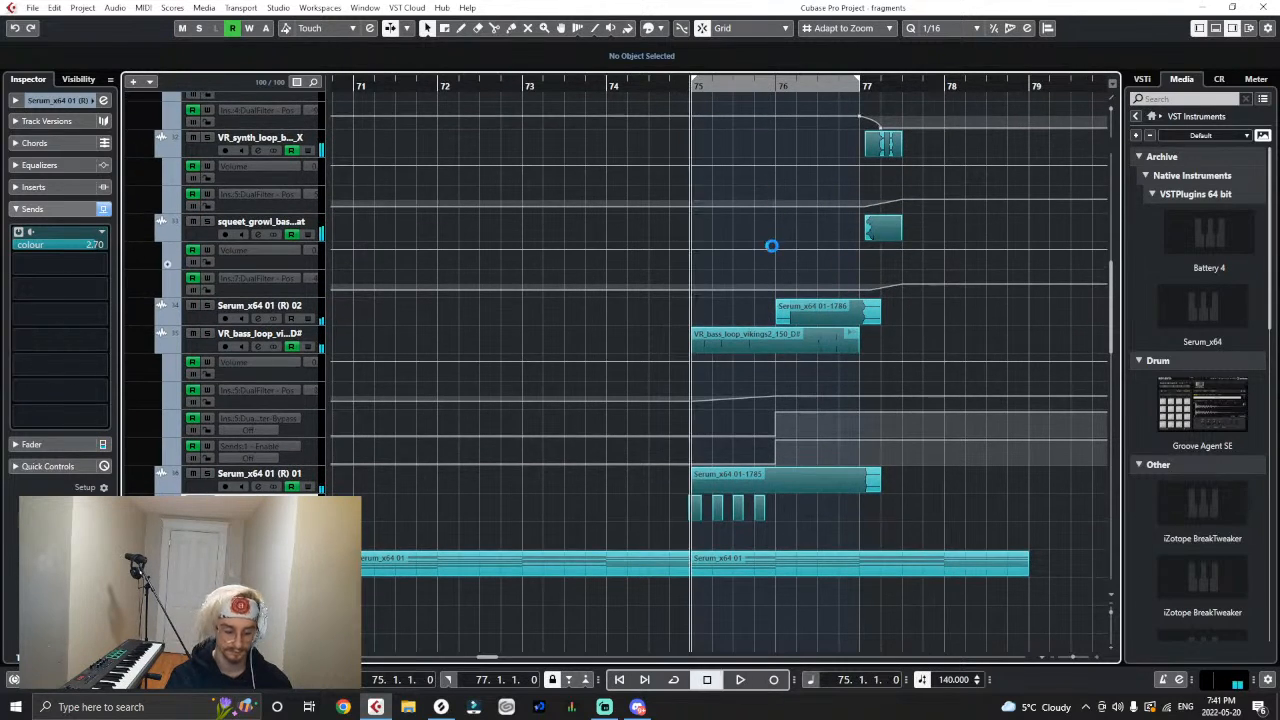
- Play the drop from bar 71 into the second half glitches and return to bar 75
{"action": "key", "text": "g"}
{"action": "key", "text": "g"}
{"action": "key", "text": "g"}
{"action": "key", "text": "g"}
{"action": "key", "text": "g"}
{"action": "key", "text": "g"}
{"action": "scroll", "coordinate": [577, 246], "scroll_direction": "up", "scroll_amount": 4}
{"action": "left_click", "coordinate": [607, 87]}
{"action": "key", "text": "space"}
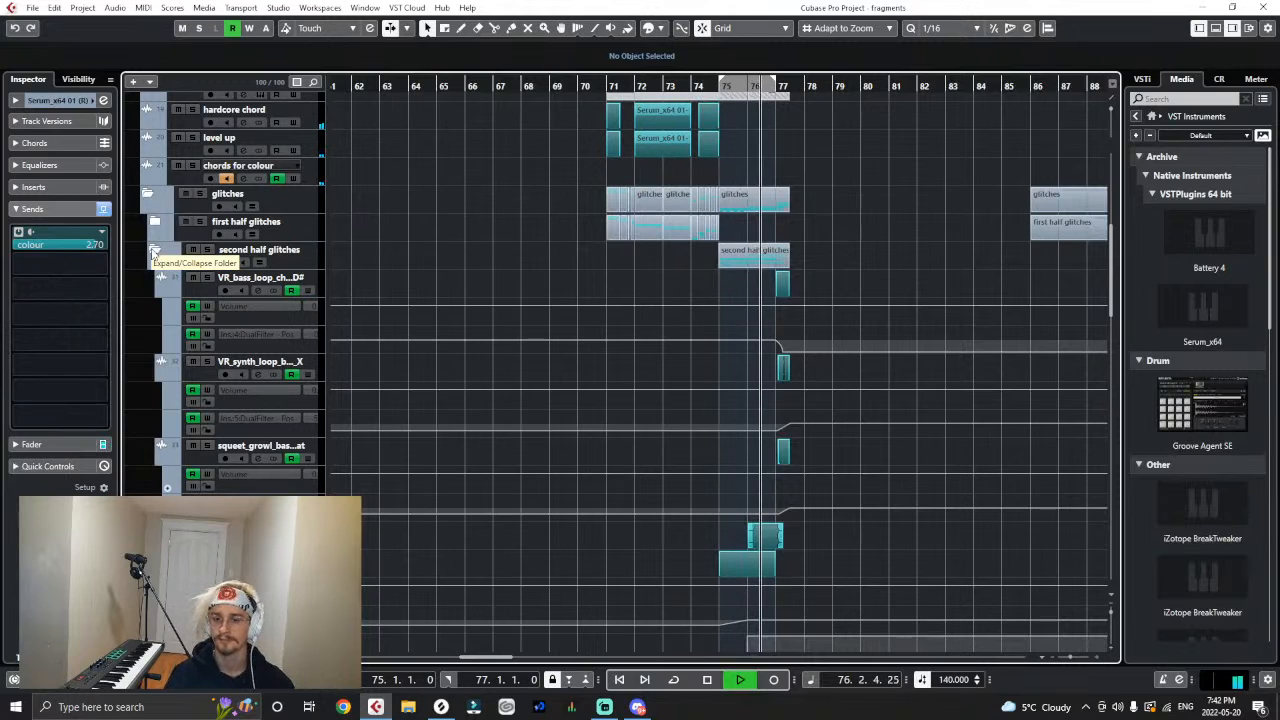
{"action": "key", "text": "space"}
{"action": "left_click", "coordinate": [717, 84]}
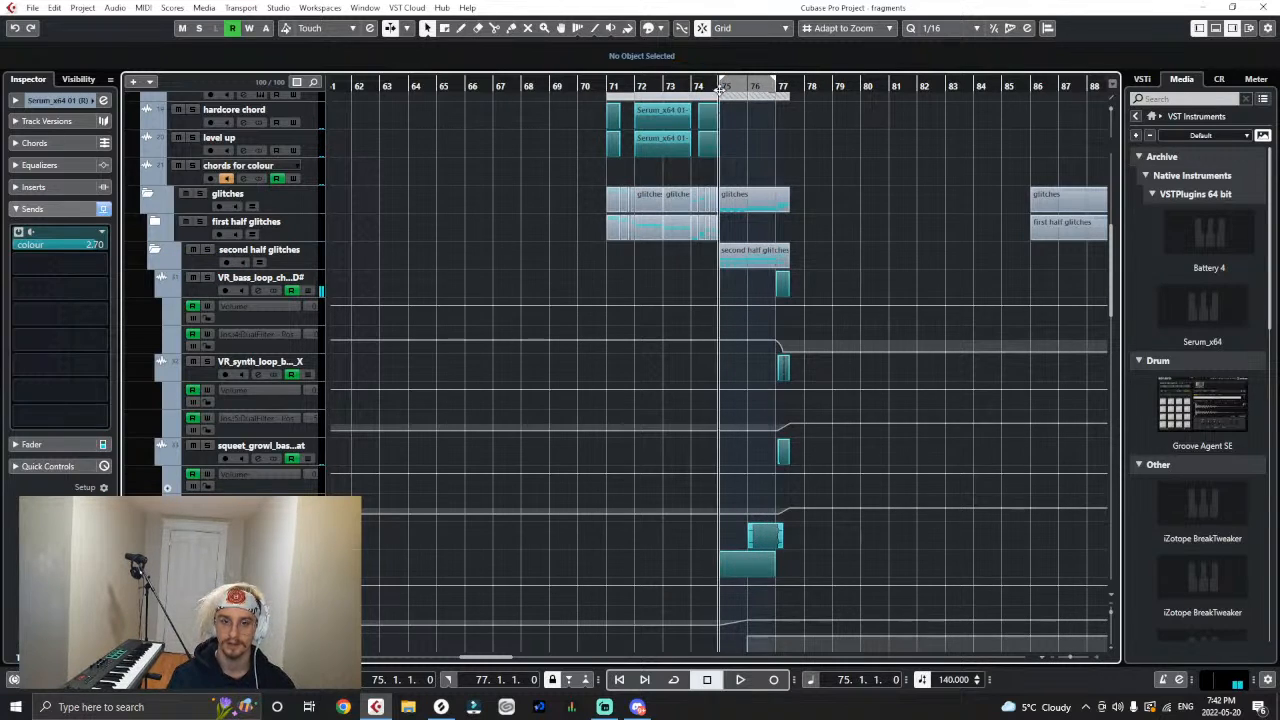
- Play the glitch section from bar 75 and split the vikings2 loop event at 76.4.1
{"action": "scroll", "coordinate": [654, 504], "scroll_direction": "down", "scroll_amount": 3}
{"action": "key", "text": "h"}
{"action": "key", "text": "h"}
{"action": "key", "text": "h"}
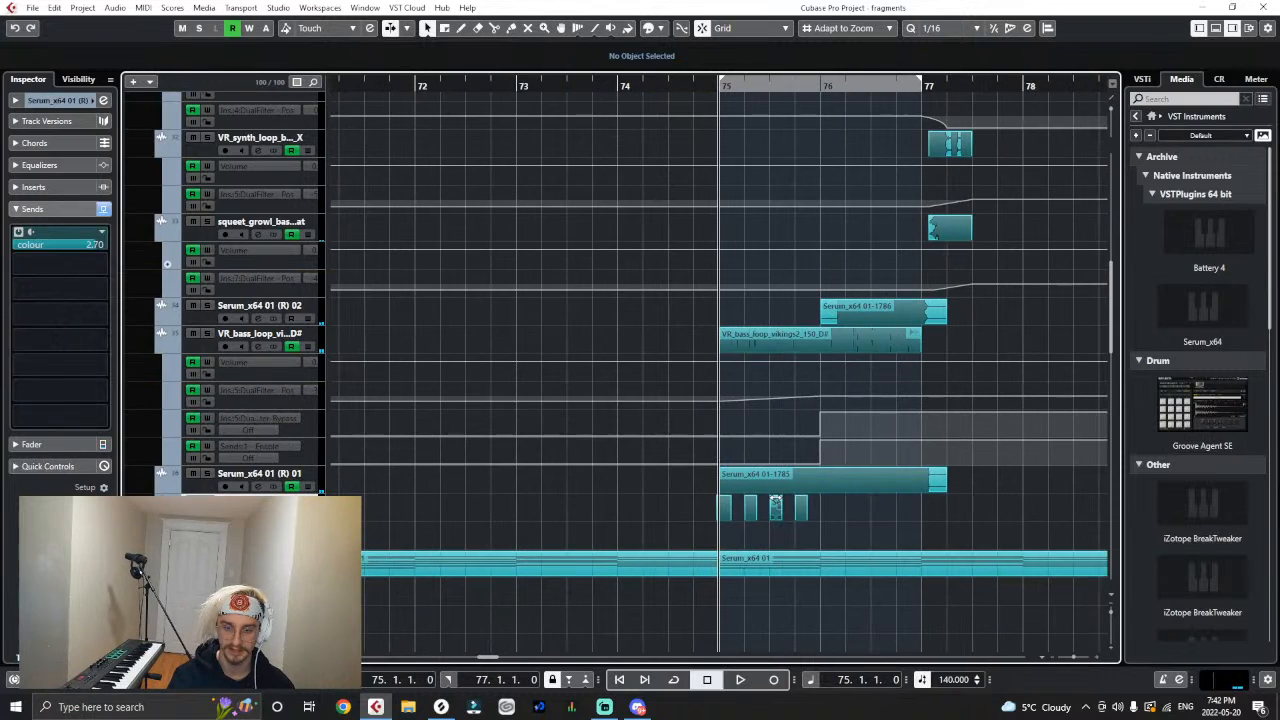
{"action": "left_click", "coordinate": [909, 484]}
{"action": "key", "text": "space"}
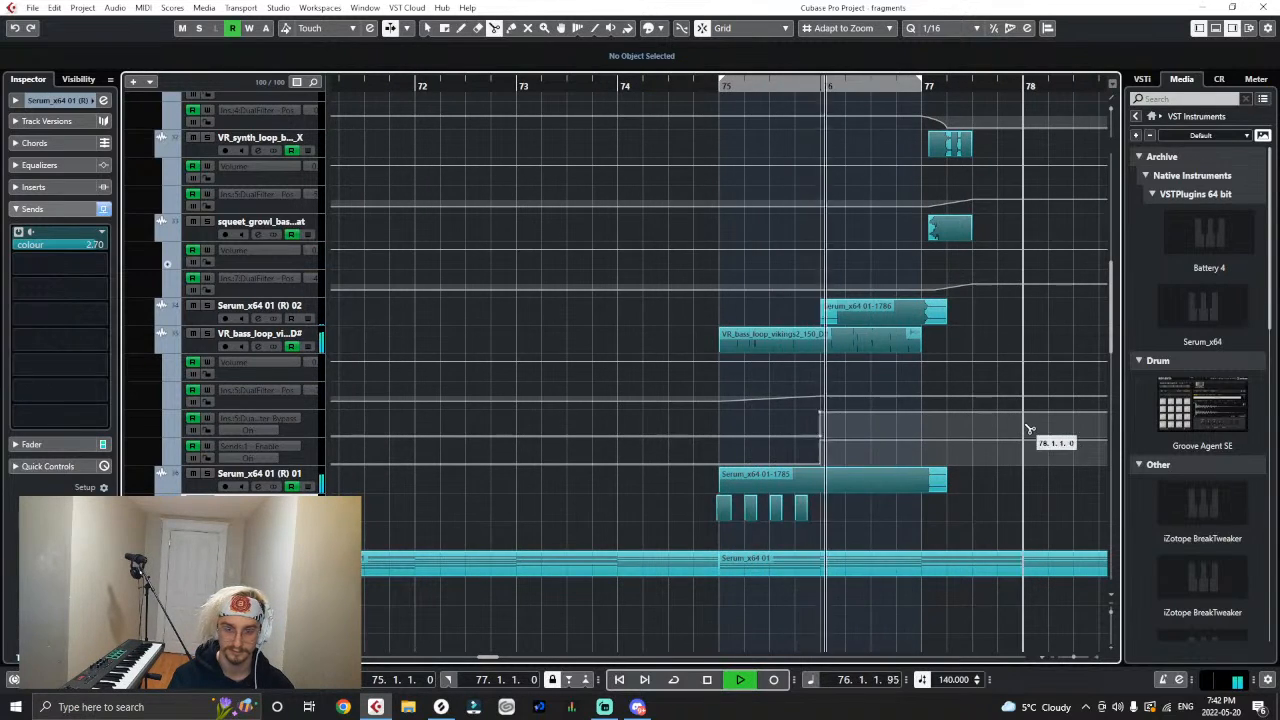
{"action": "key", "text": "space"}
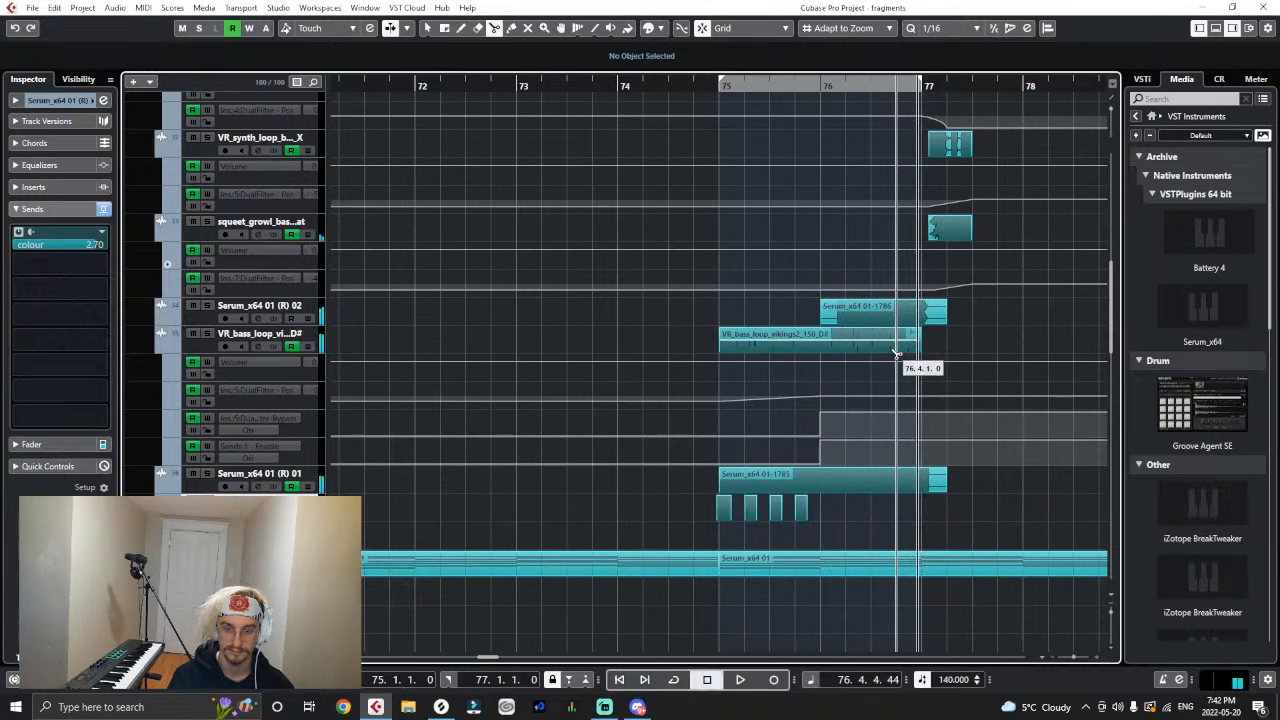
{"action": "left_click", "coordinate": [897, 348]}
{"action": "right_click", "coordinate": [949, 342]}
{"action": "left_click", "coordinate": [953, 343]}
- Rename the vikings2 track as barking and add a stereo audio track named low bark below Serum_x64 01 (R) 02
{"action": "double_click", "coordinate": [223, 334]}
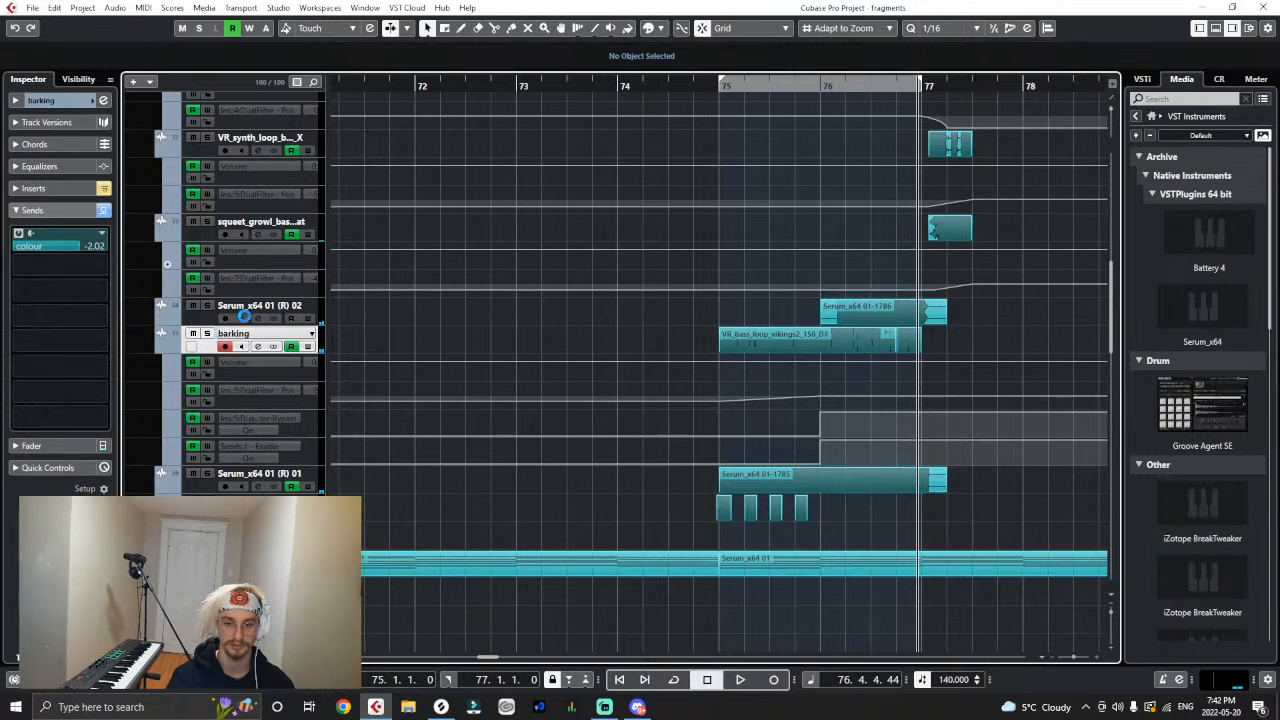
{"action": "left_click", "coordinate": [320, 314]}
{"action": "right_click", "coordinate": [325, 316]}
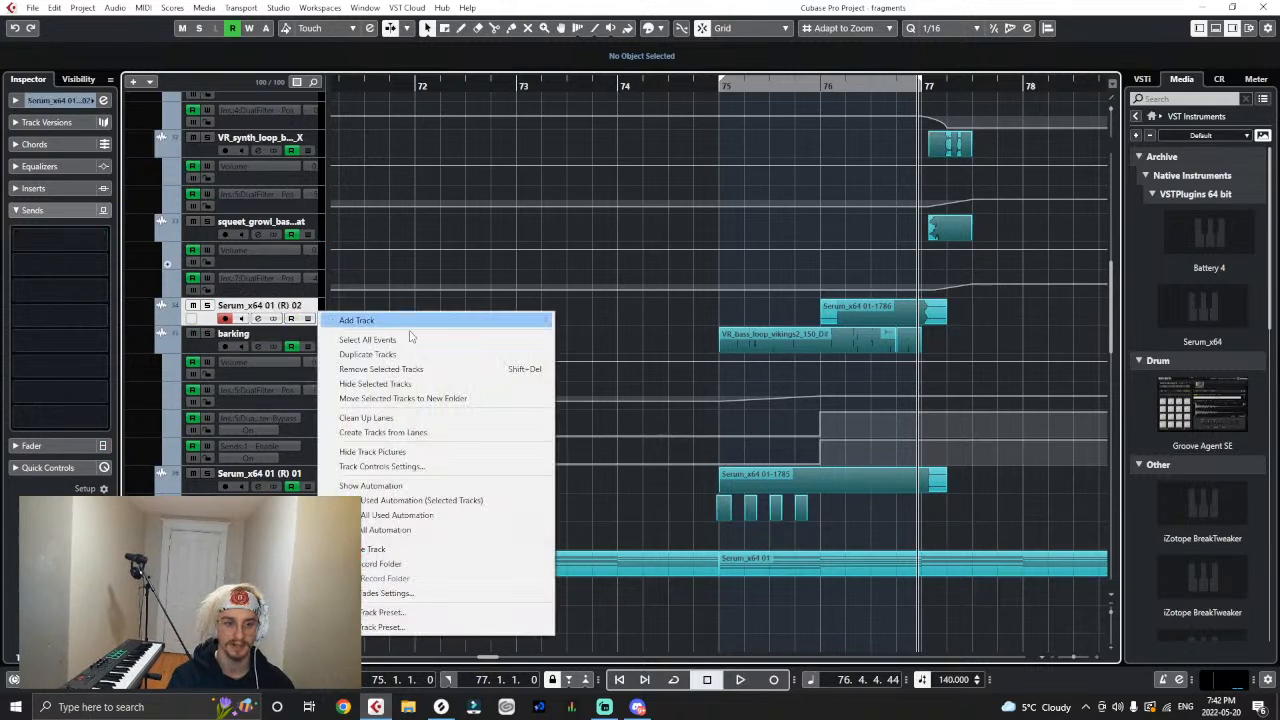
{"action": "mouse_move", "coordinate": [357, 320]}
{"action": "left_click", "coordinate": [600, 320]}
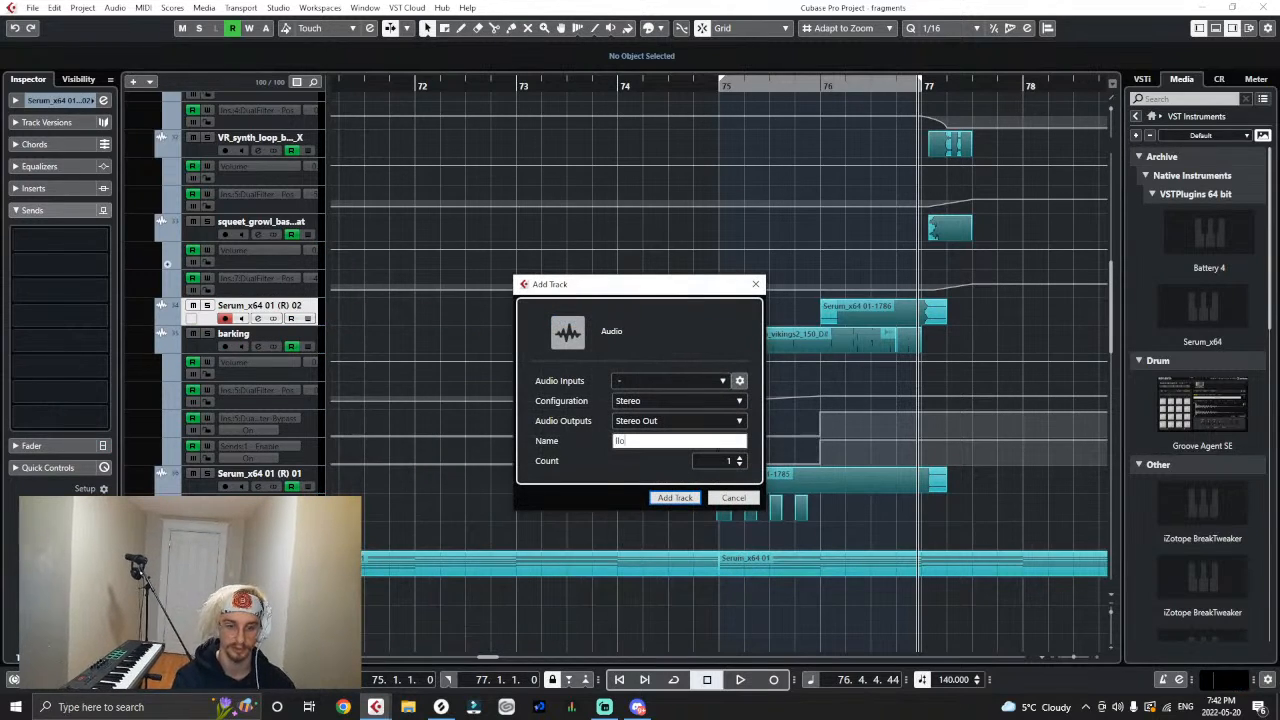
{"action": "type", "text": "low bark"}
{"action": "key", "text": "Return"}
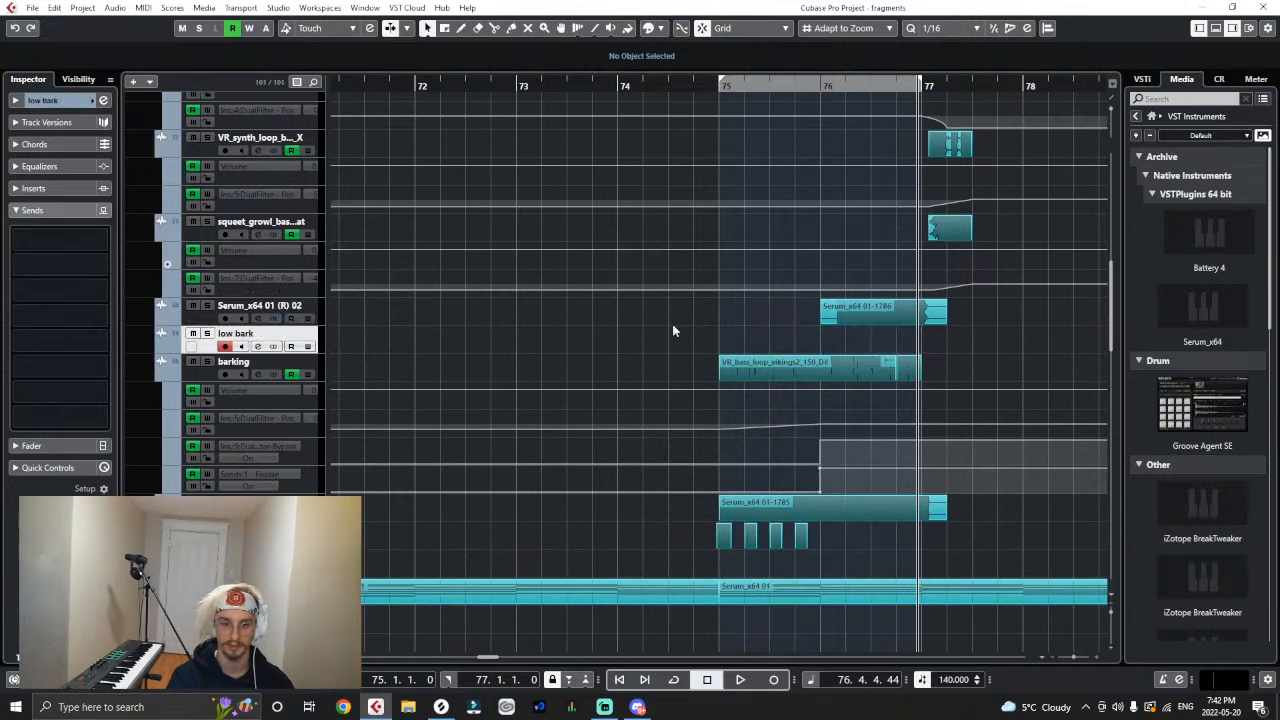
- Copy the last slice of the vikings2 loop onto the low bark track, starting at 76.4.1
{"action": "left_click", "coordinate": [903, 370]}
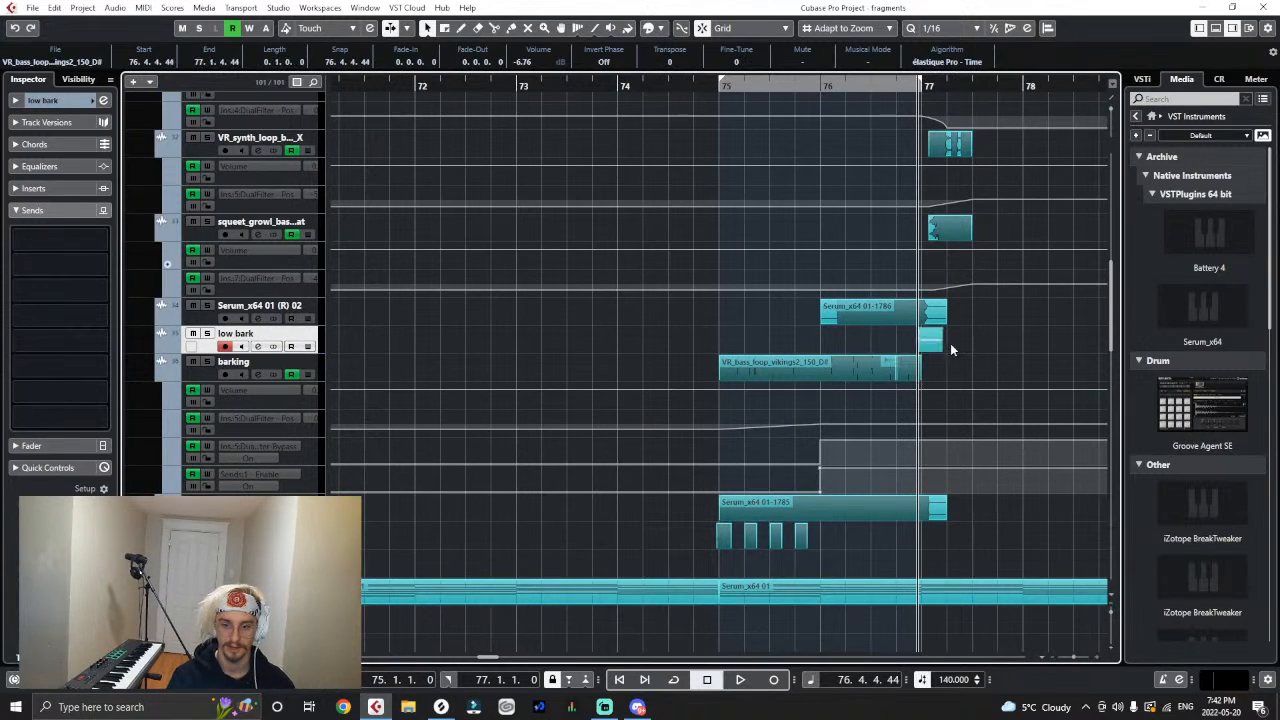
{"action": "left_click_drag", "start_coordinate": [930, 342], "coordinate": [908, 340]}
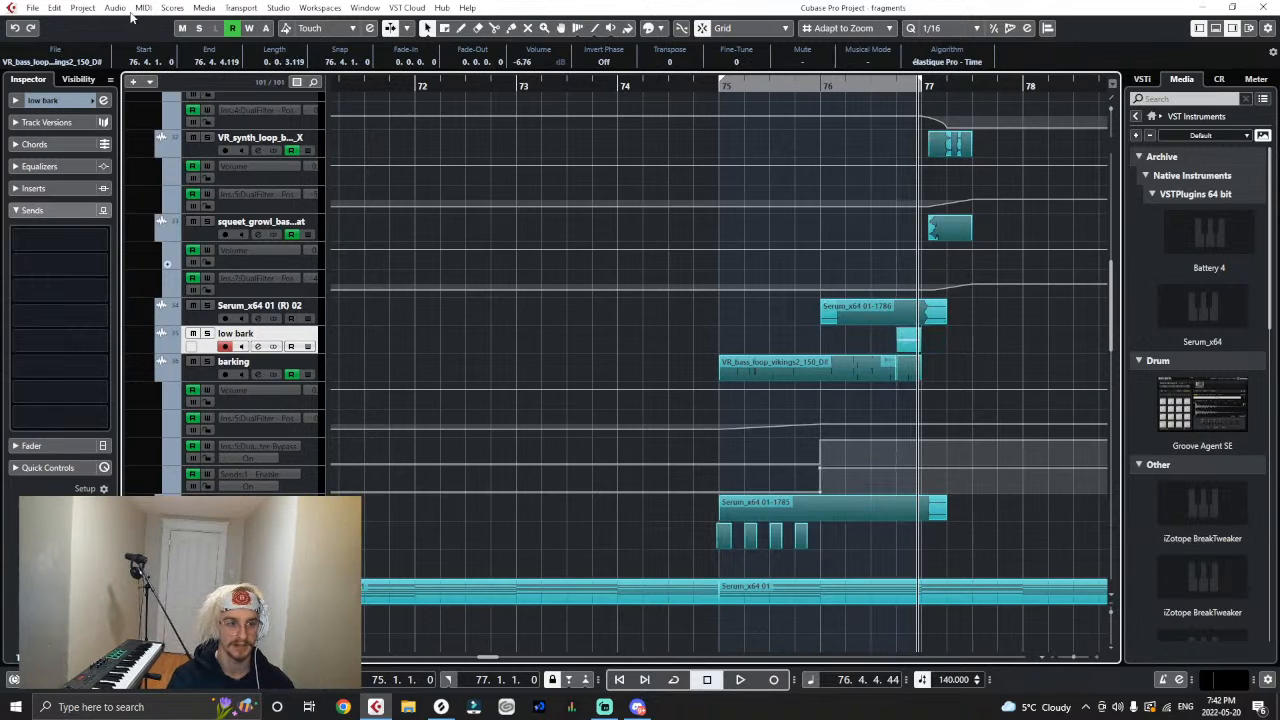
{"action": "key", "text": "Return"}
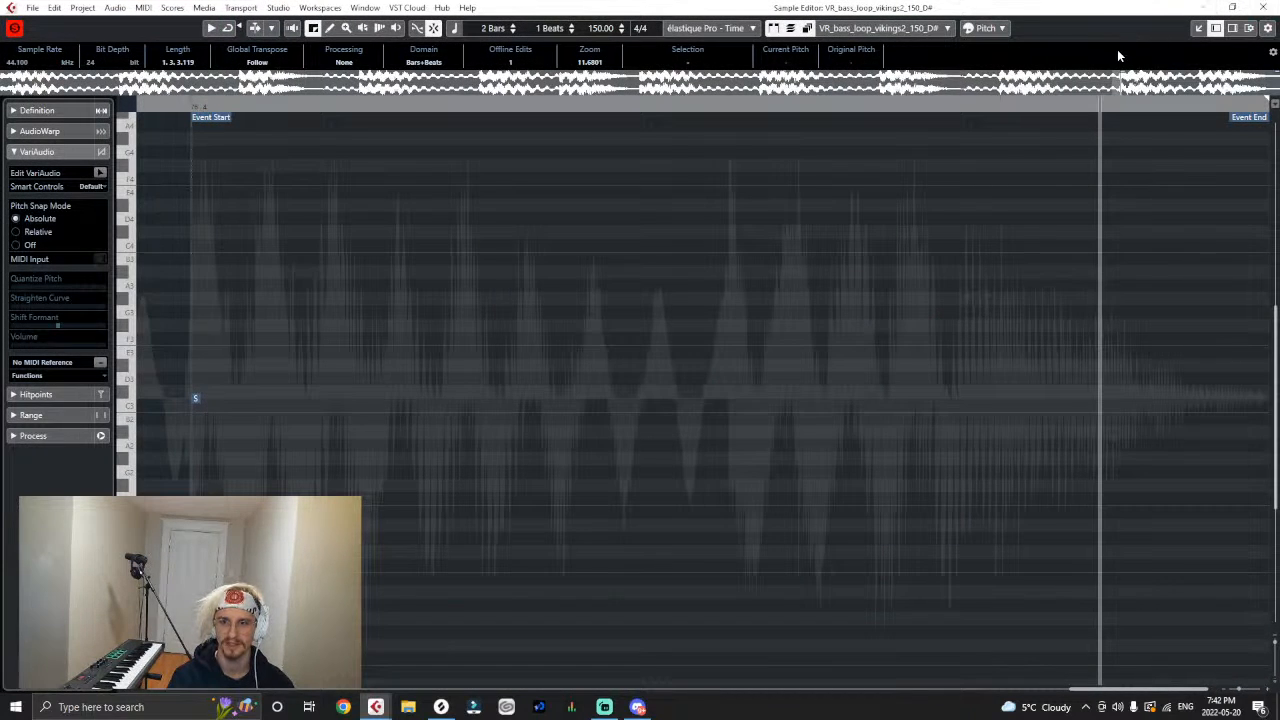
{"action": "left_click", "coordinate": [1199, 30]}
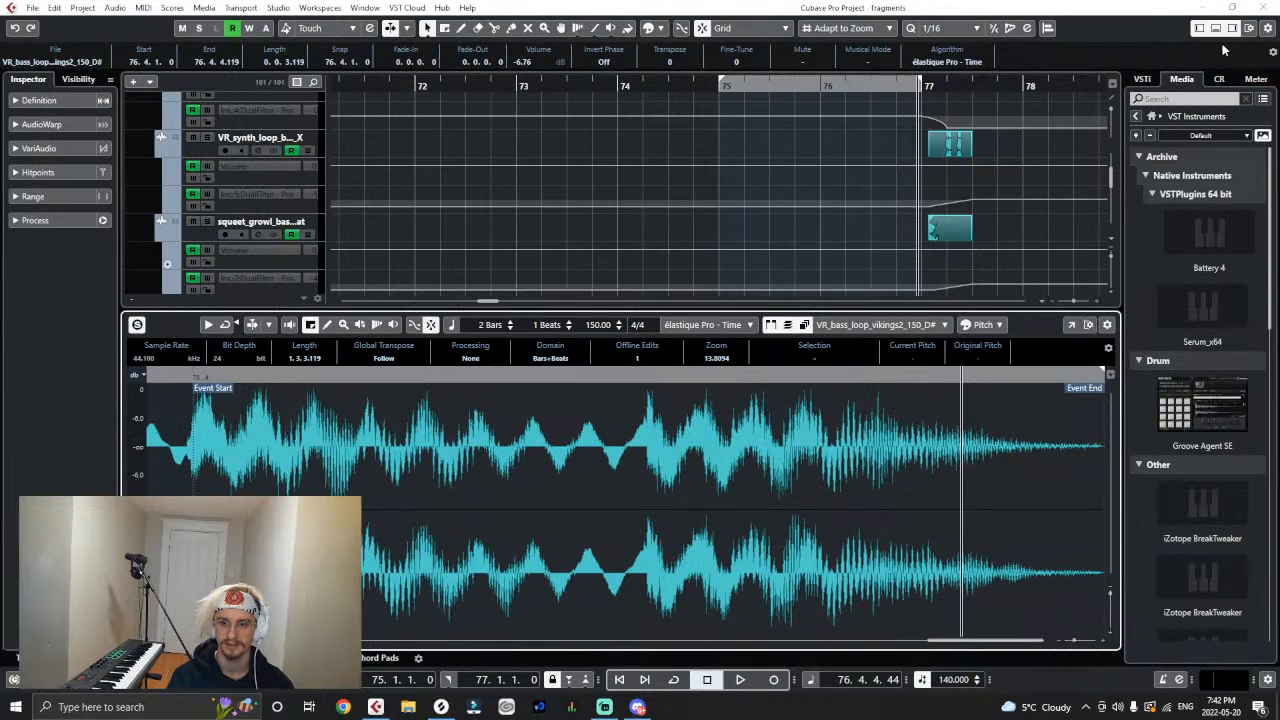
{"action": "left_click", "coordinate": [1215, 28]}
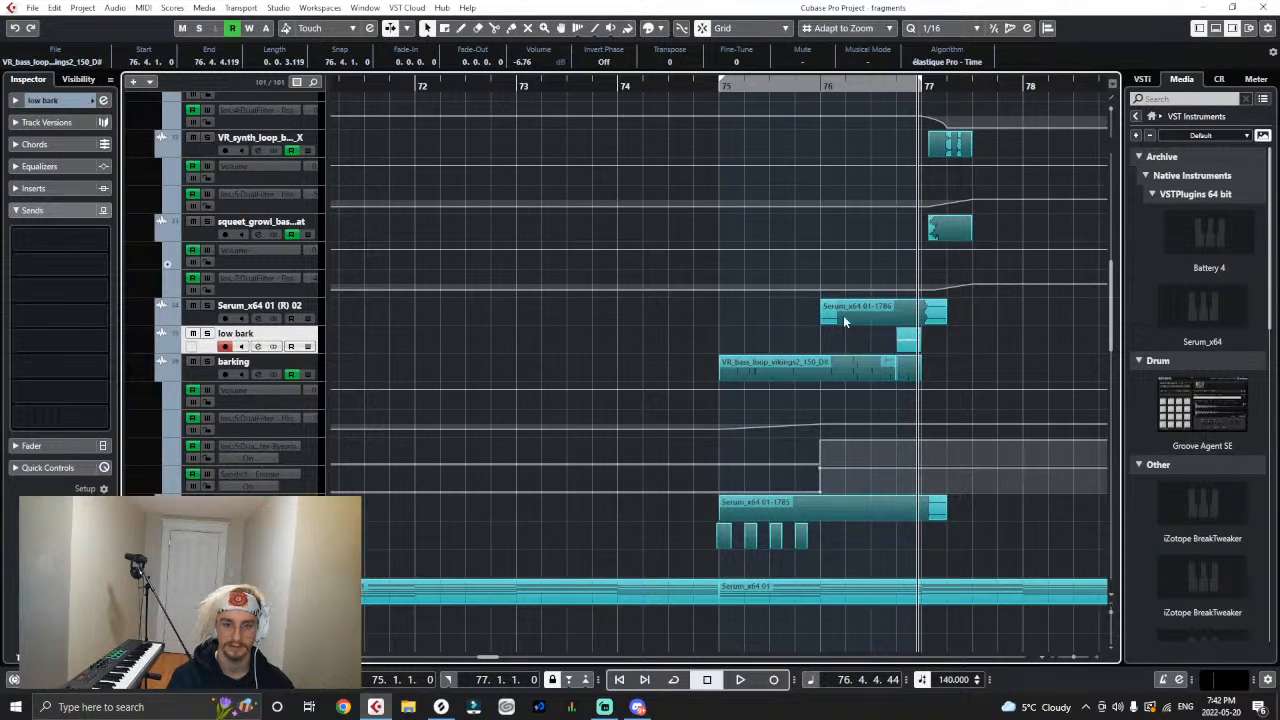
{"action": "left_click", "coordinate": [115, 9]}
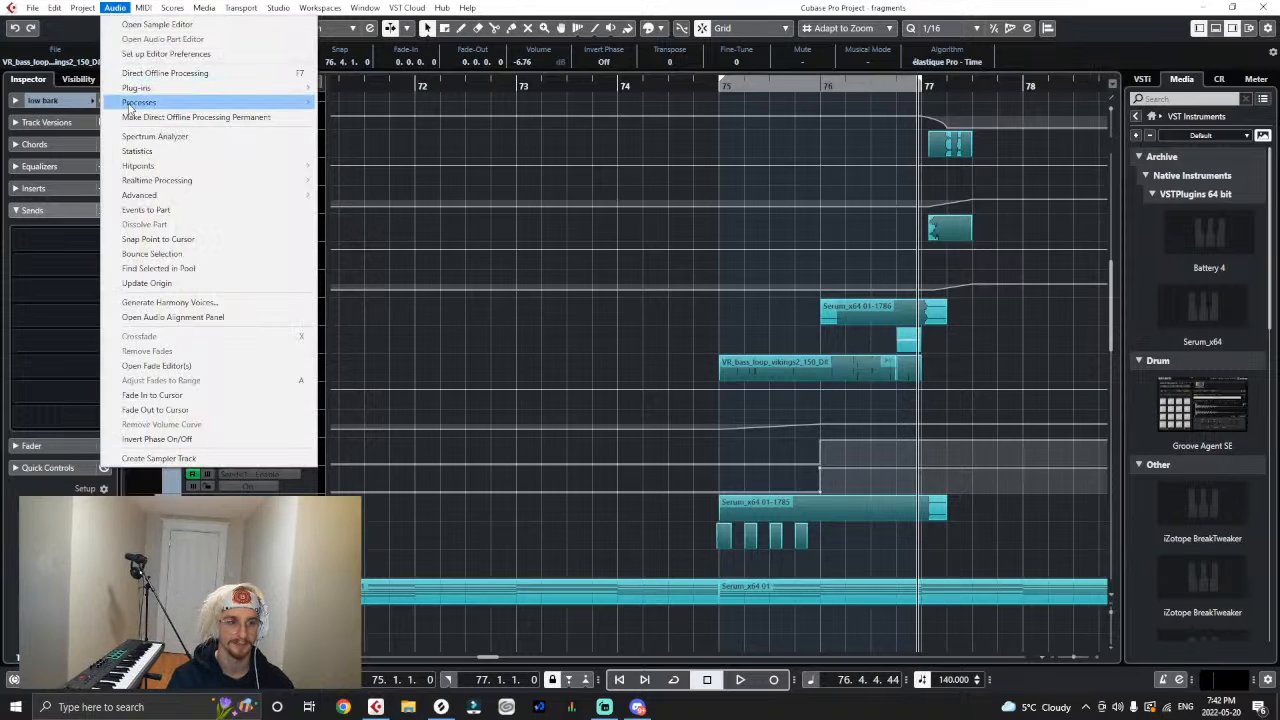
{"action": "mouse_move", "coordinate": [200, 97]}
{"action": "left_click", "coordinate": [370, 279]}
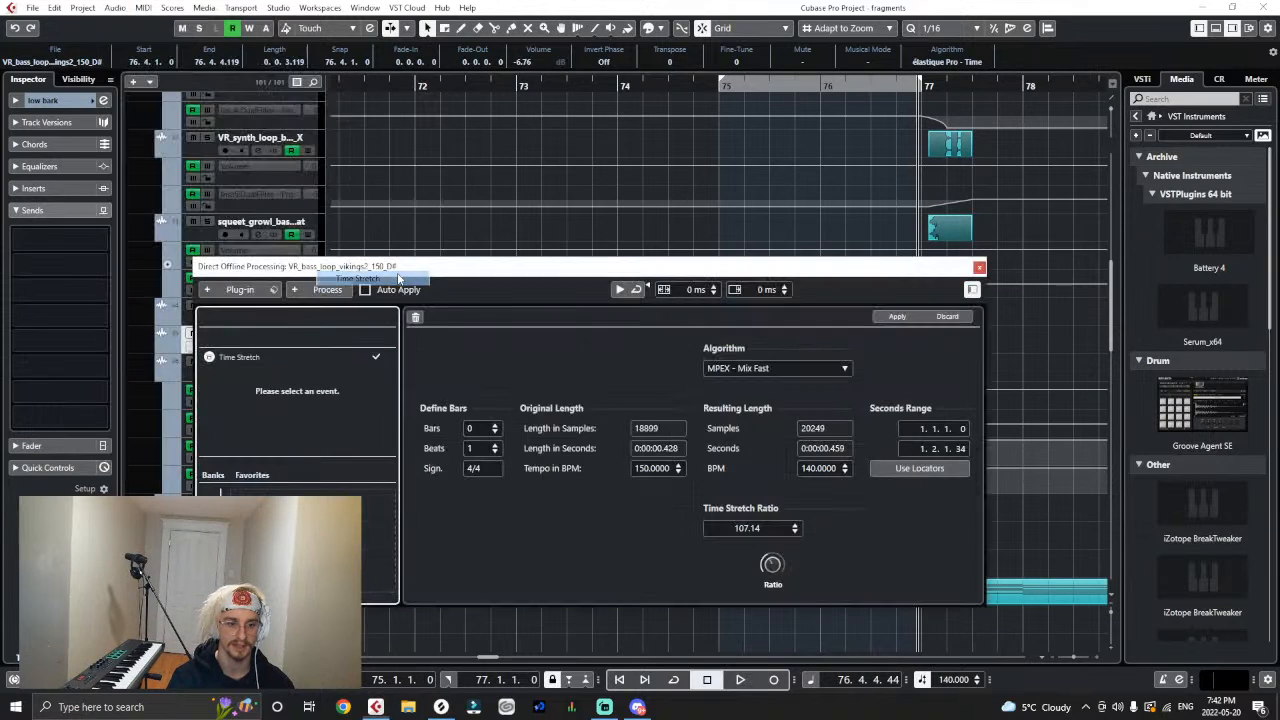
{"action": "left_click", "coordinate": [979, 268]}
- Apply a Pitch Shift of -12 semitones with fine-tune 13 to the low bark slice and play it back
{"action": "left_click", "coordinate": [122, 9]}
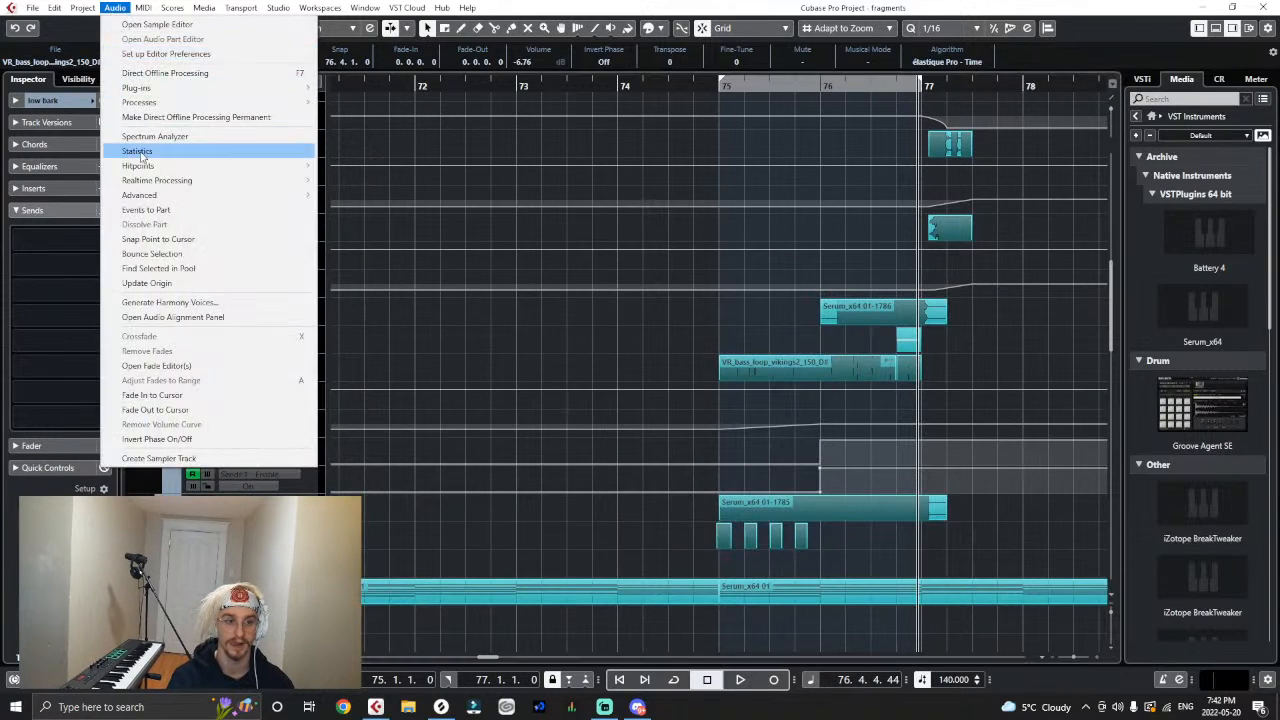
{"action": "mouse_move", "coordinate": [150, 102]}
{"action": "left_click", "coordinate": [378, 190]}
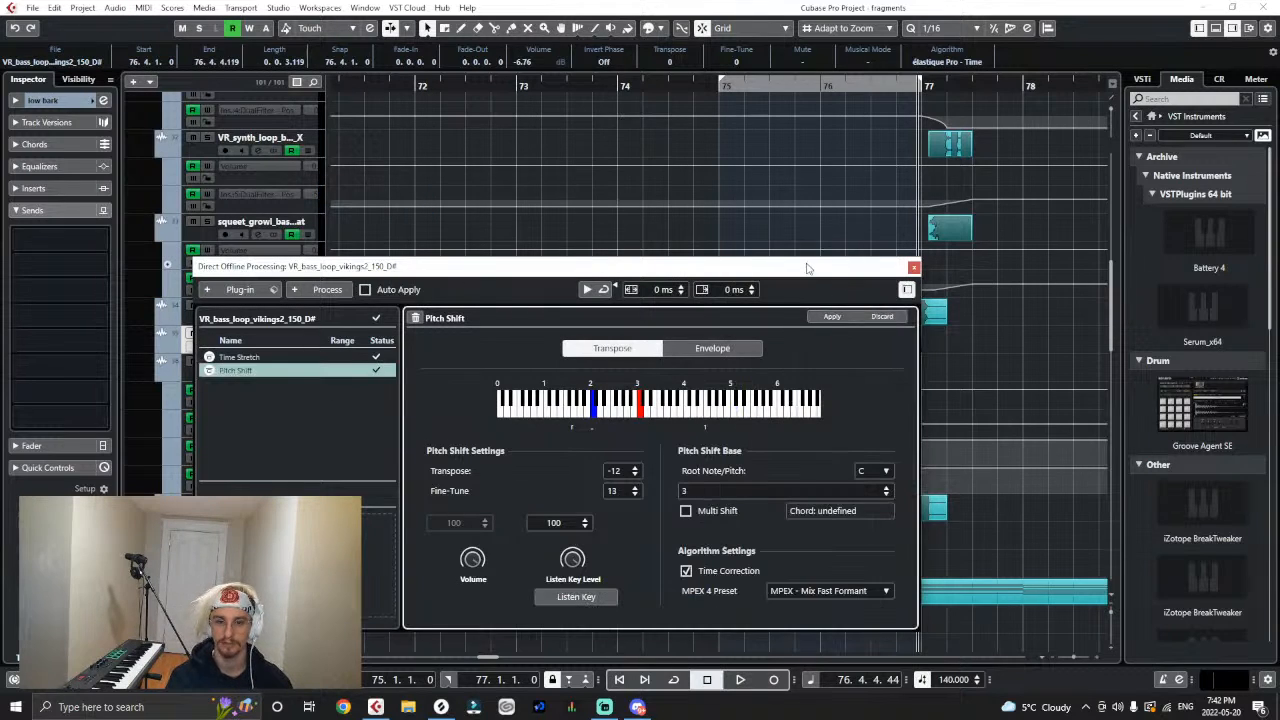
{"action": "left_click_drag", "start_coordinate": [808, 268], "coordinate": [736, 573]}
{"action": "key", "text": "space"}
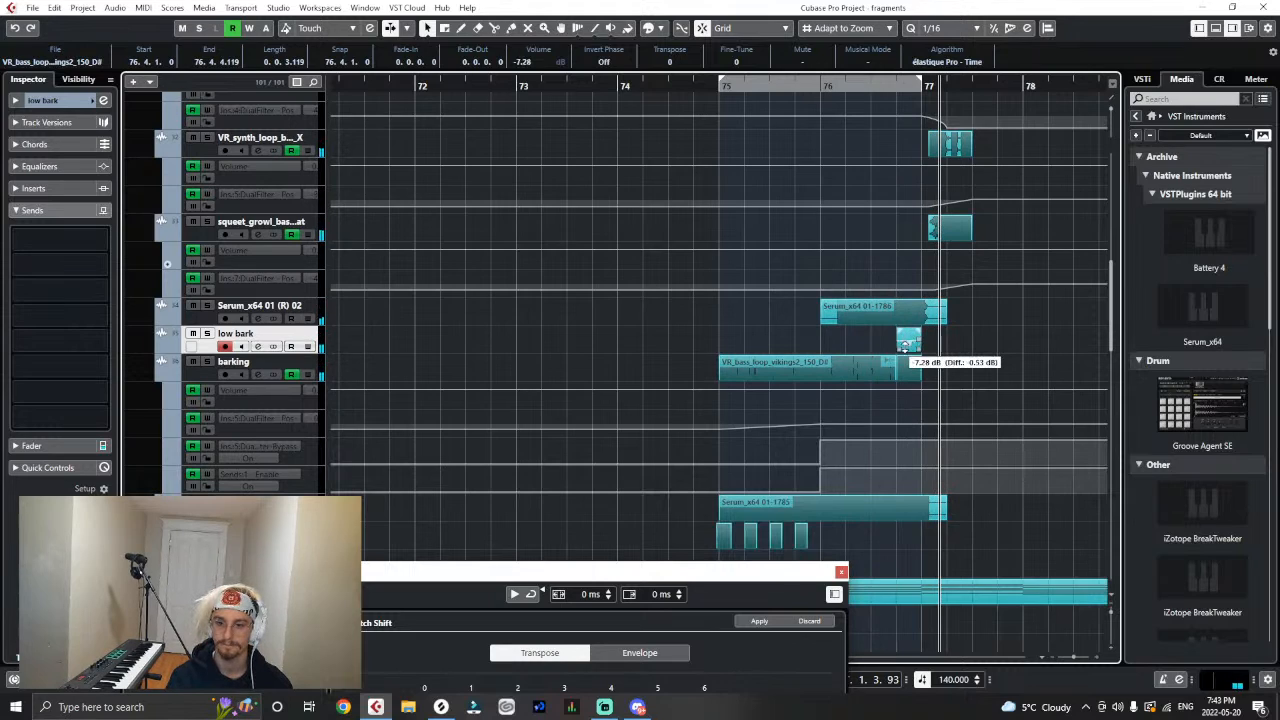
- Lower the low bark slice's volume to -9.78 dB while playing the section from bar 75, and close the Pitch Shift window
{"action": "left_click", "coordinate": [818, 91]}
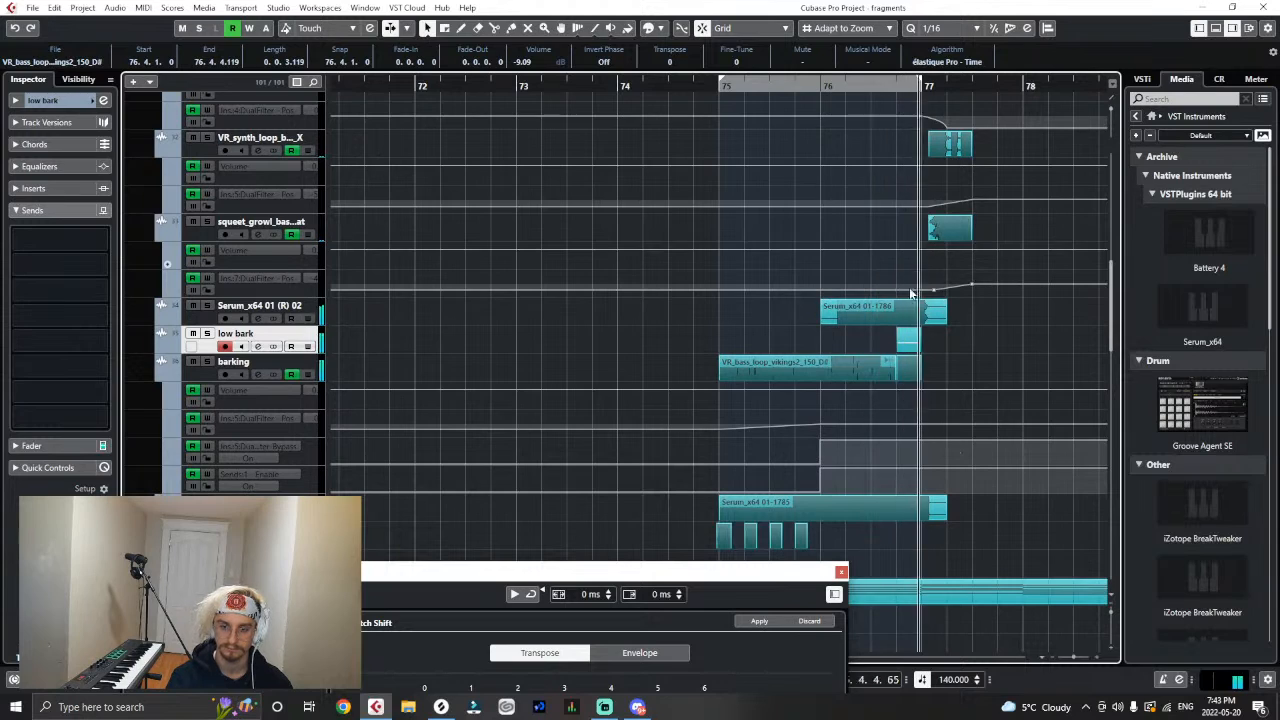
{"action": "left_click_drag", "start_coordinate": [908, 346], "coordinate": [908, 345]}
{"action": "key", "text": "space"}
{"action": "left_click", "coordinate": [722, 88]}
{"action": "key", "text": "space"}
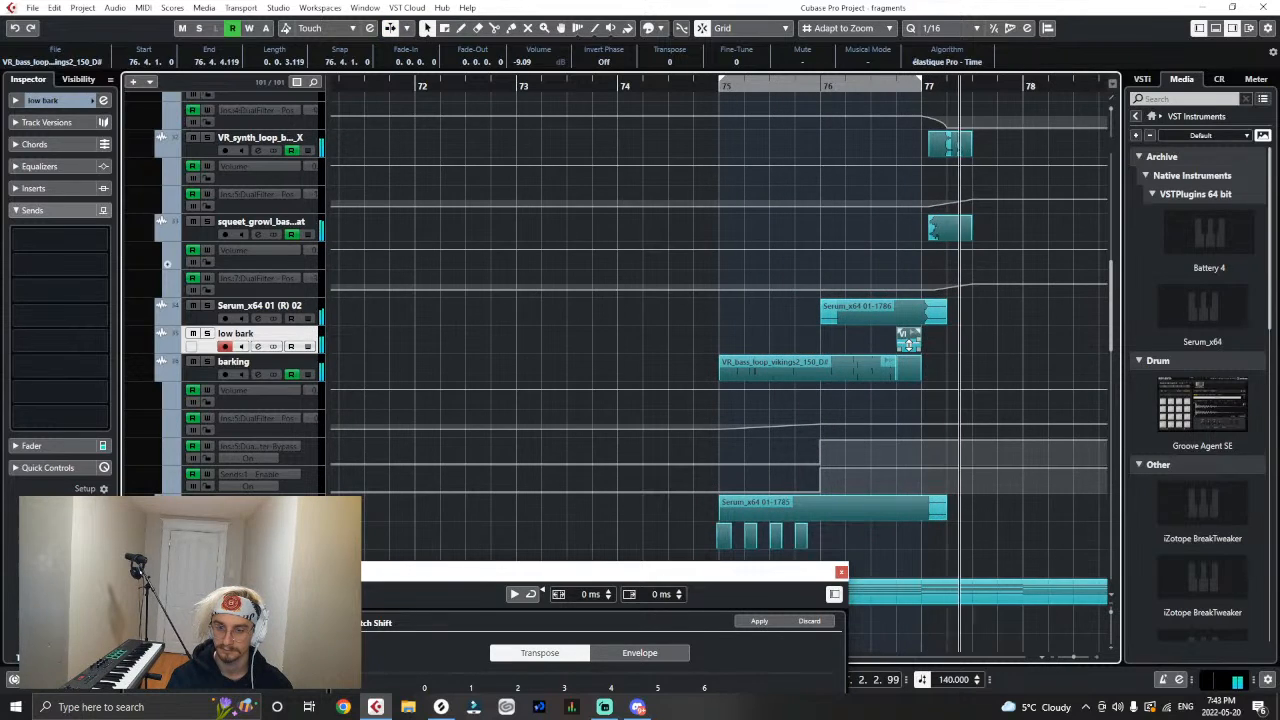
{"action": "left_click_drag", "start_coordinate": [908, 343], "coordinate": [908, 350]}
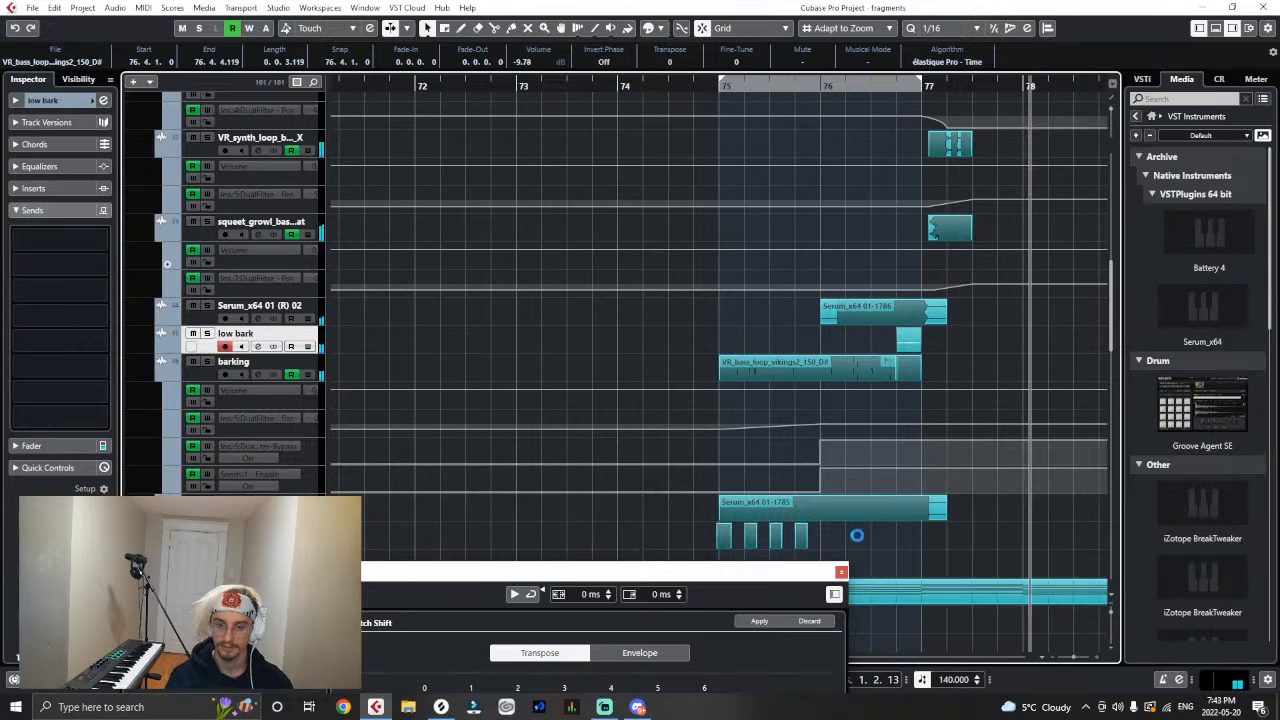
{"action": "left_click", "coordinate": [842, 573]}
- Deselect the low bark slice and select the second half glitches folder track
{"action": "left_click", "coordinate": [1032, 372]}
{"action": "key", "text": "g"}
{"action": "key", "text": "g"}
{"action": "key", "text": "g"}
{"action": "key", "text": "g"}
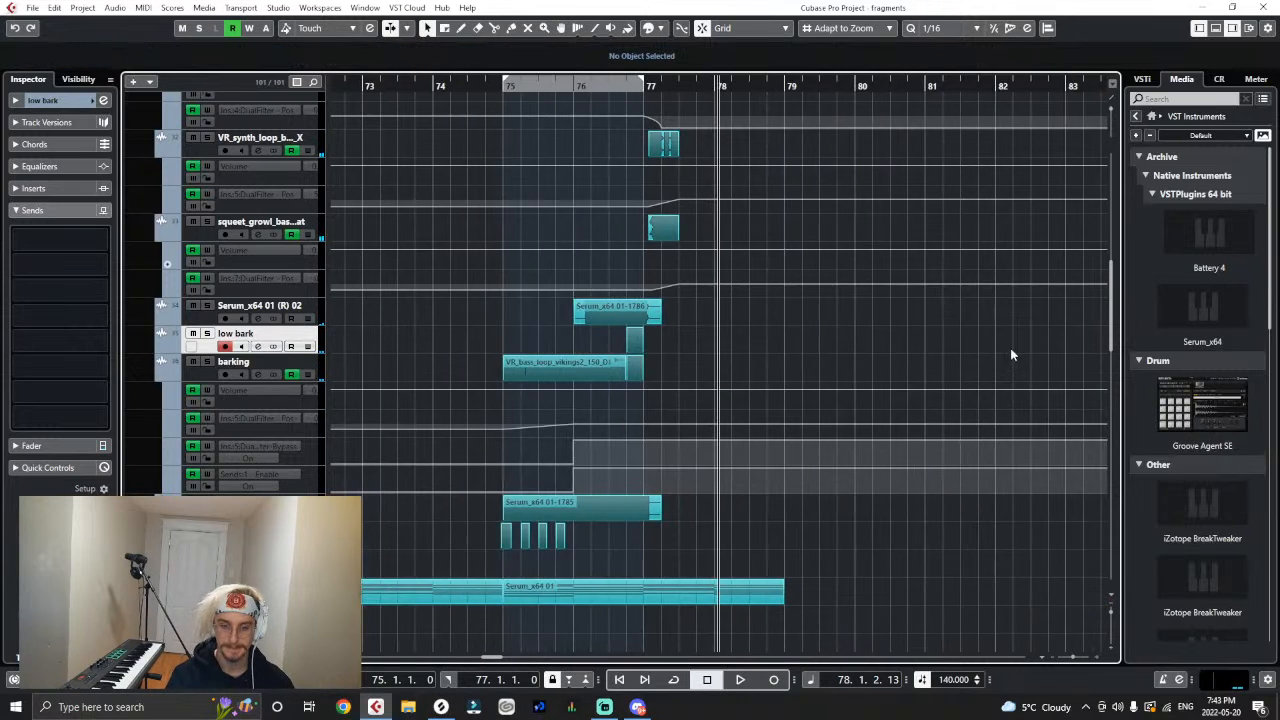
{"action": "scroll", "coordinate": [860, 472], "scroll_direction": "up", "scroll_amount": 5}
{"action": "key", "text": "g"}
{"action": "scroll", "coordinate": [800, 472], "scroll_direction": "up", "scroll_amount": 3}
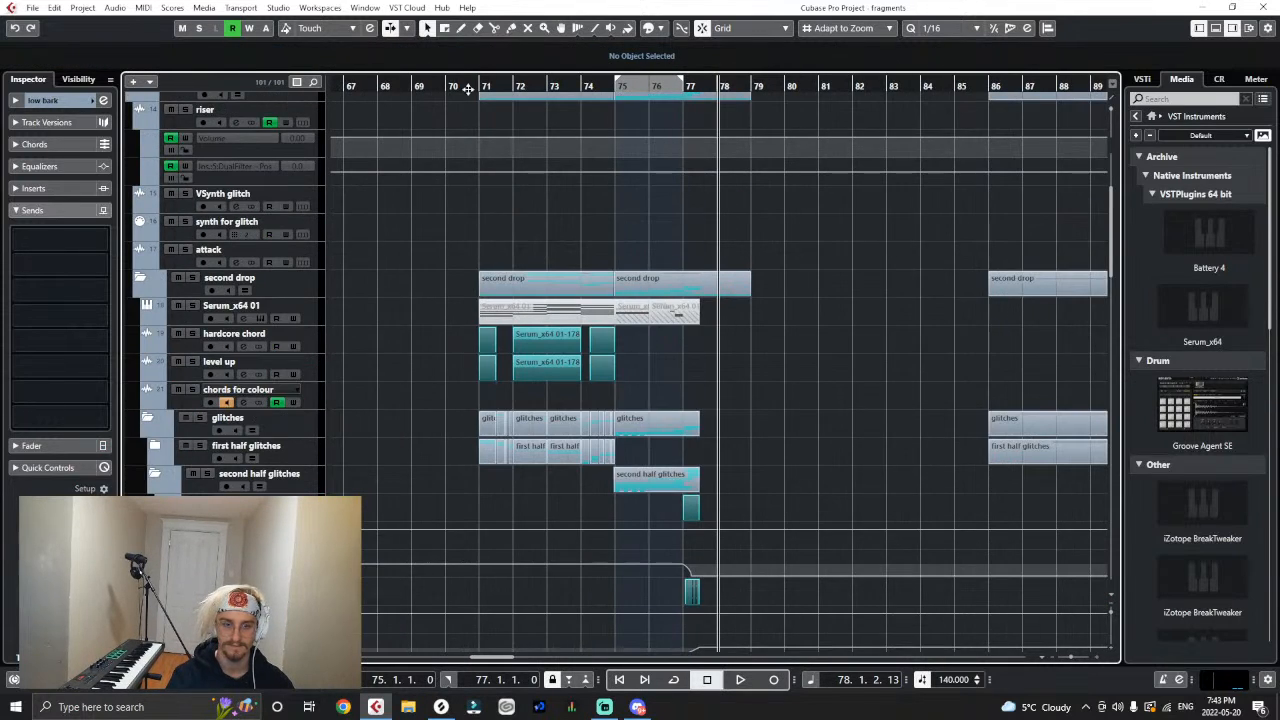
{"action": "key", "text": "g"}
{"action": "scroll", "coordinate": [654, 332], "scroll_direction": "up", "scroll_amount": 3}
{"action": "scroll", "coordinate": [654, 333], "scroll_direction": "down", "scroll_amount": 7}
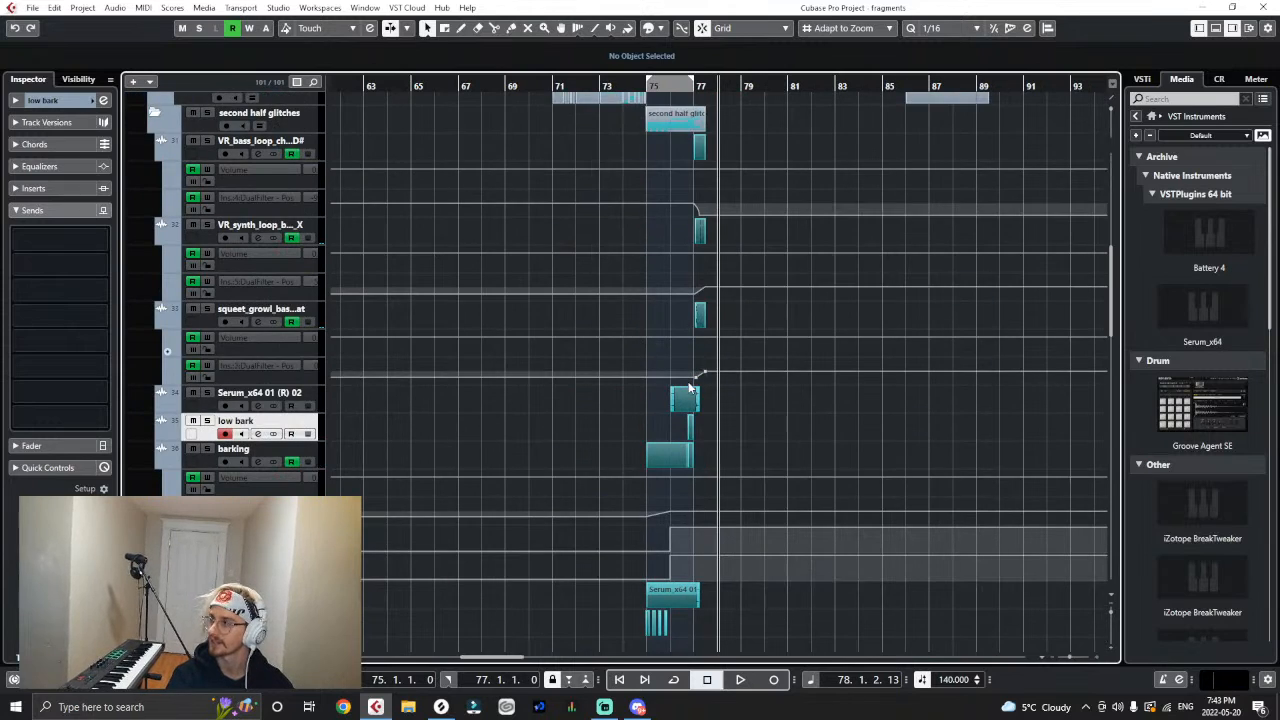
{"action": "scroll", "coordinate": [686, 392], "scroll_direction": "down", "scroll_amount": 4}
{"action": "scroll", "coordinate": [707, 375], "scroll_direction": "up", "scroll_amount": 6}
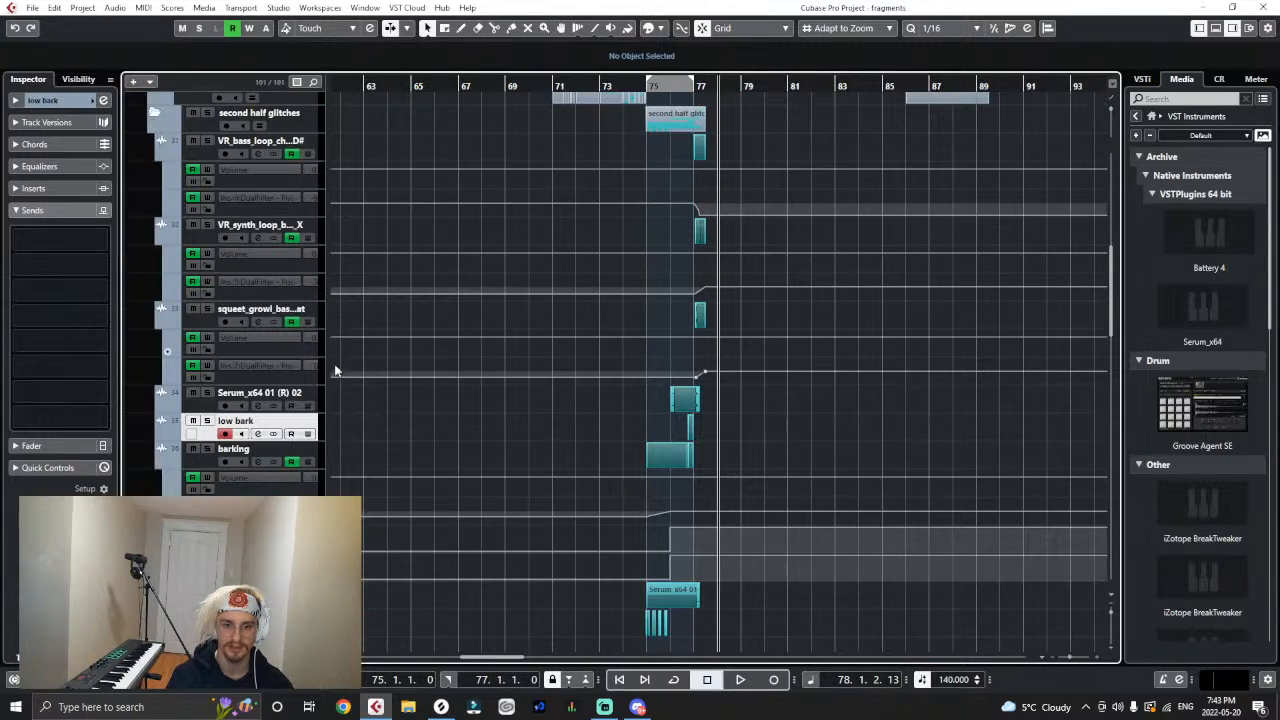
{"action": "left_click", "coordinate": [314, 243]}
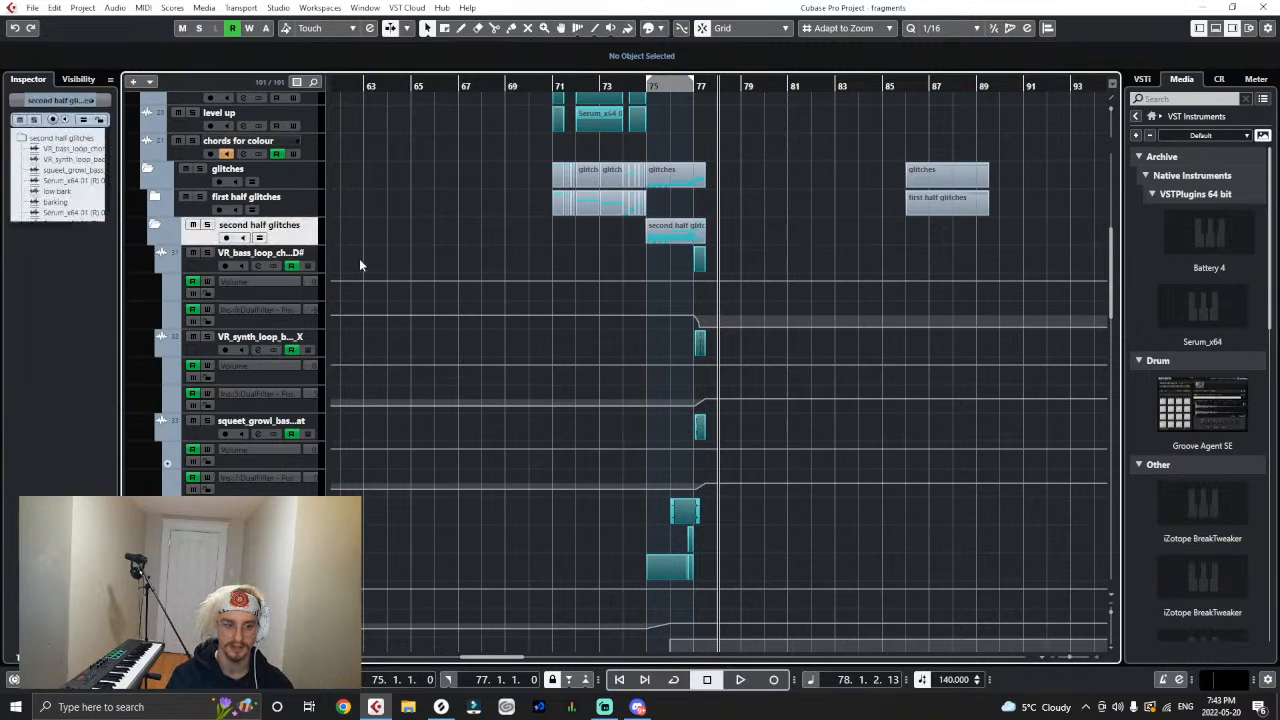
- Switch to Splice and preview VR_glitch_stab_6.wav in the Virtual Riot - Heavy Bass Design Vol. 2 pack
{"action": "left_click", "coordinate": [447, 707]}
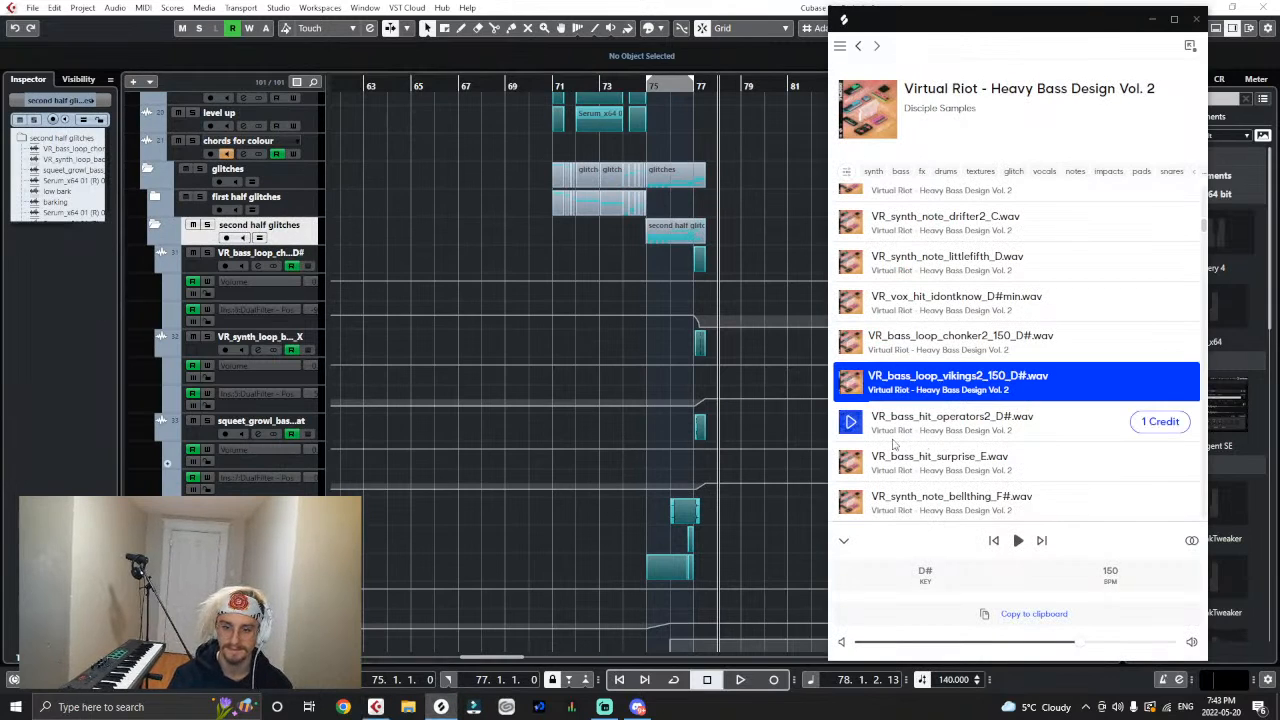
{"action": "scroll", "coordinate": [893, 443], "scroll_direction": "down", "scroll_amount": 3}
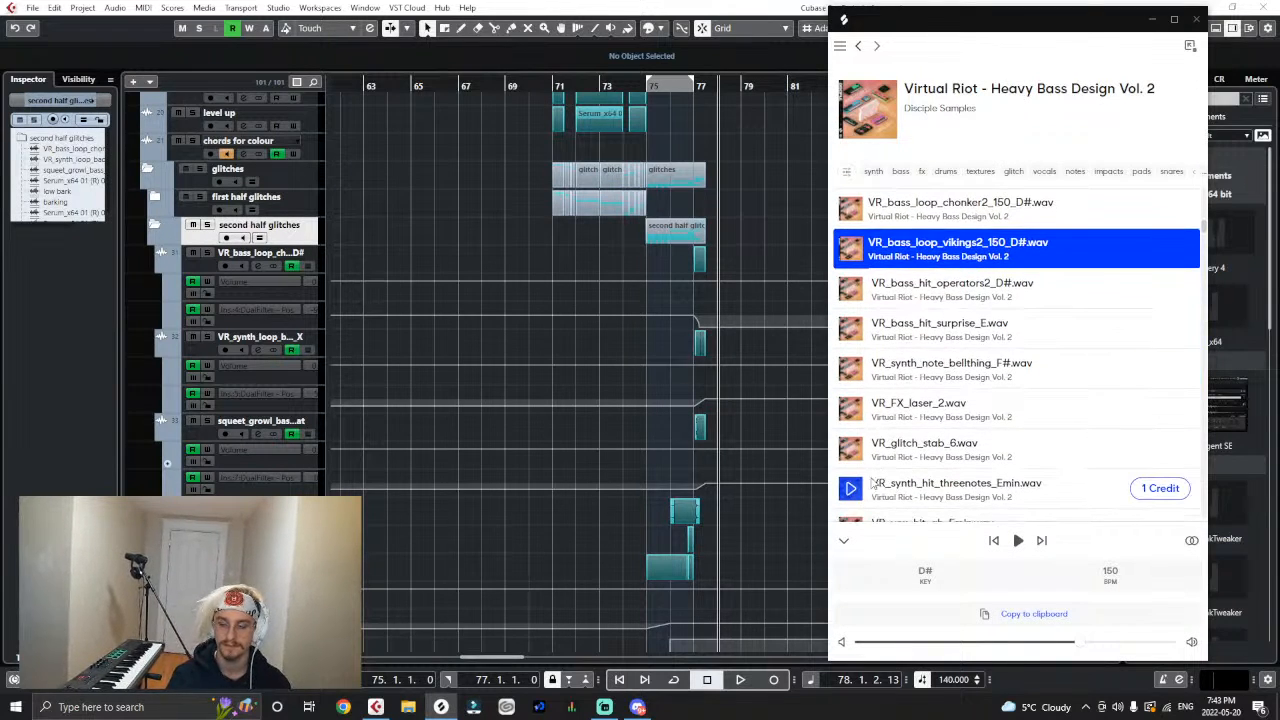
{"action": "left_click", "coordinate": [850, 449]}
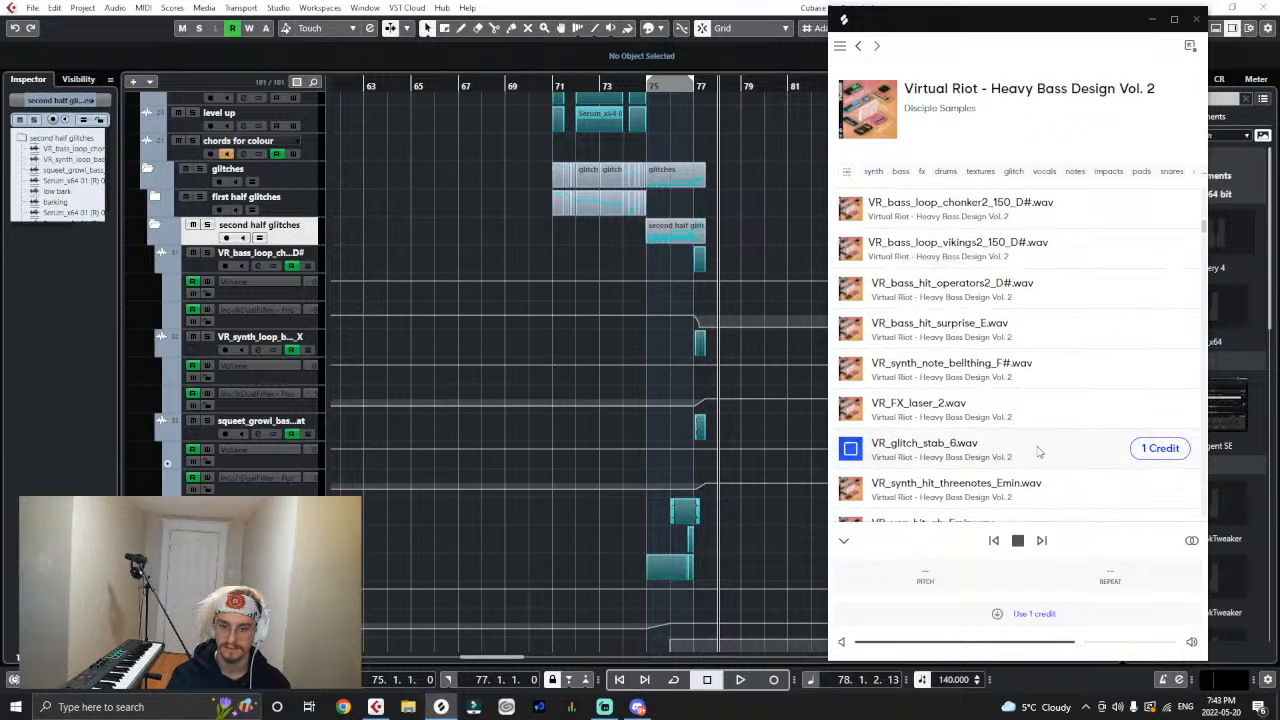
{"action": "scroll", "coordinate": [1010, 440], "scroll_direction": "down", "scroll_amount": 3}
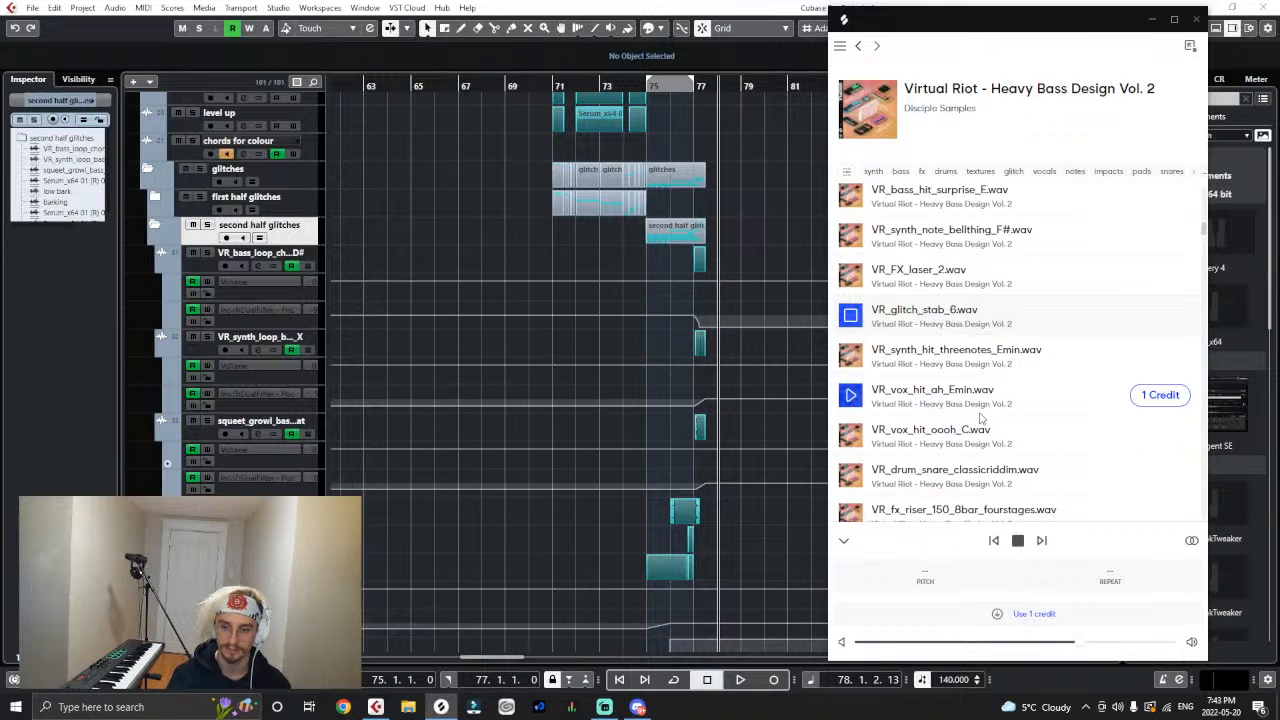
- Download VR_drum_snare_classicriddim.wav and import it as a new track in the second half glitches folder, copying the file to the working directory
{"action": "left_click", "coordinate": [1160, 475]}
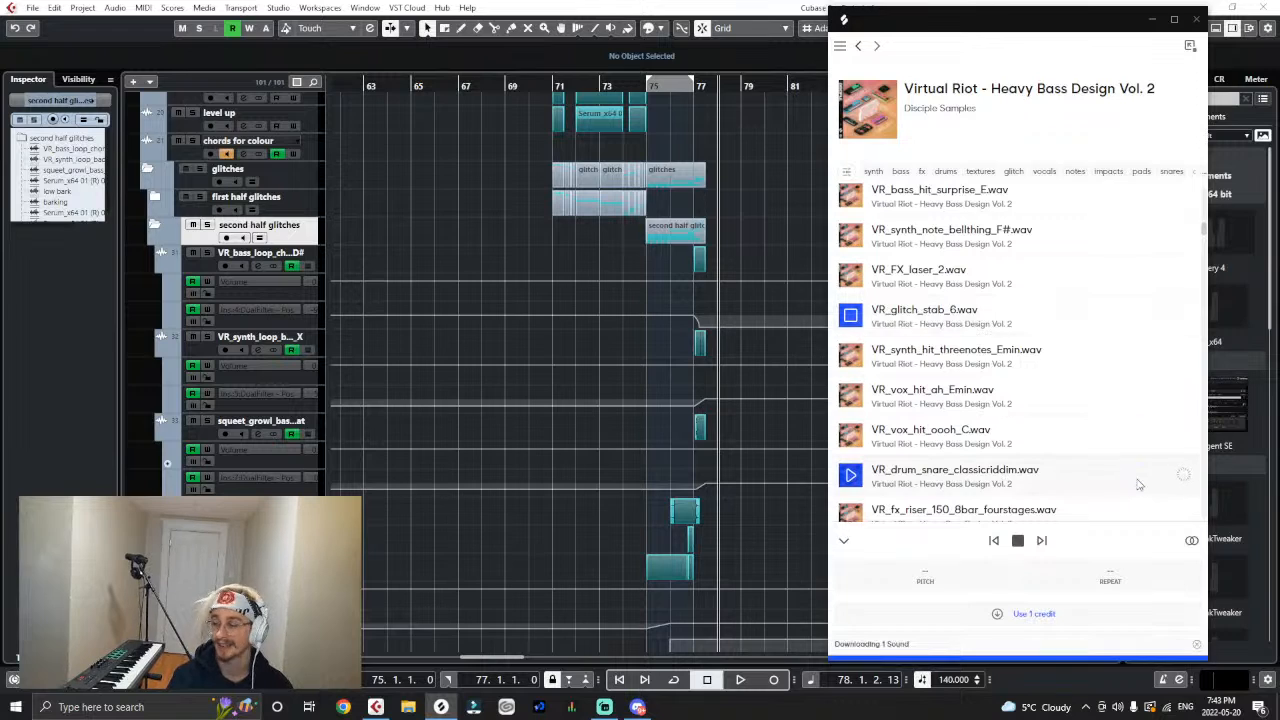
{"action": "left_click_drag", "start_coordinate": [1138, 484], "coordinate": [309, 258]}
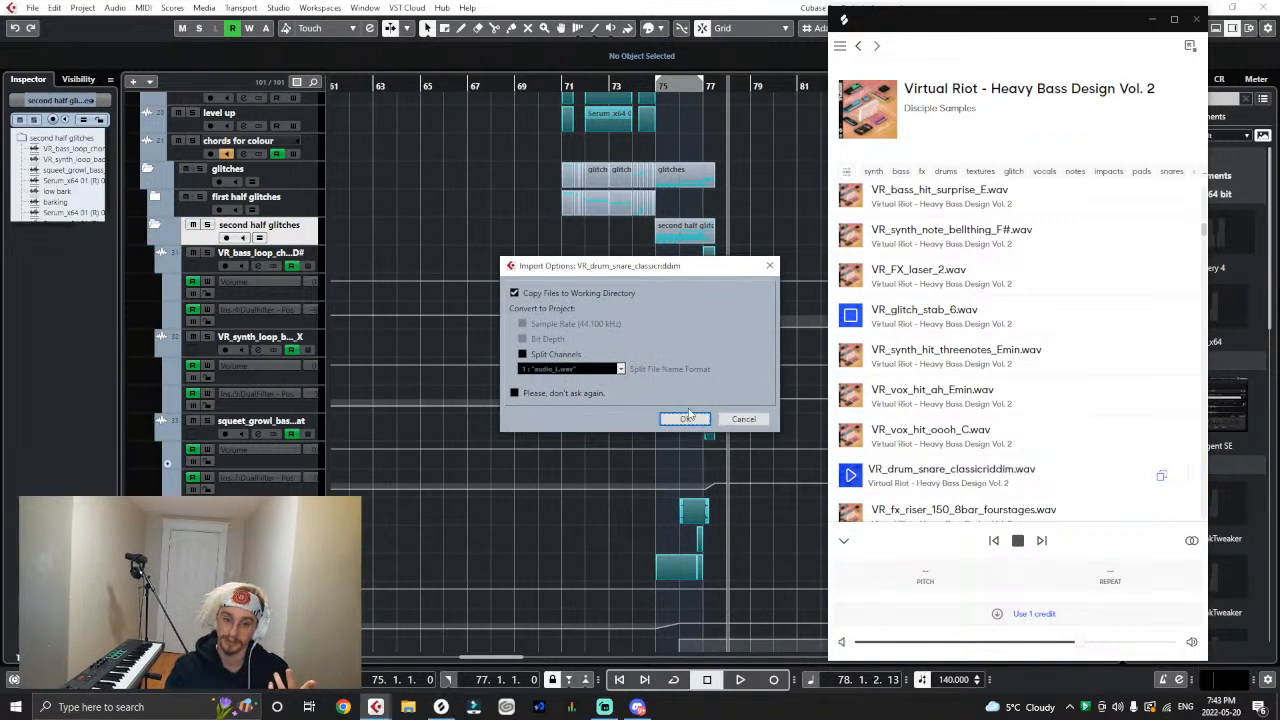
{"action": "left_click", "coordinate": [672, 421]}
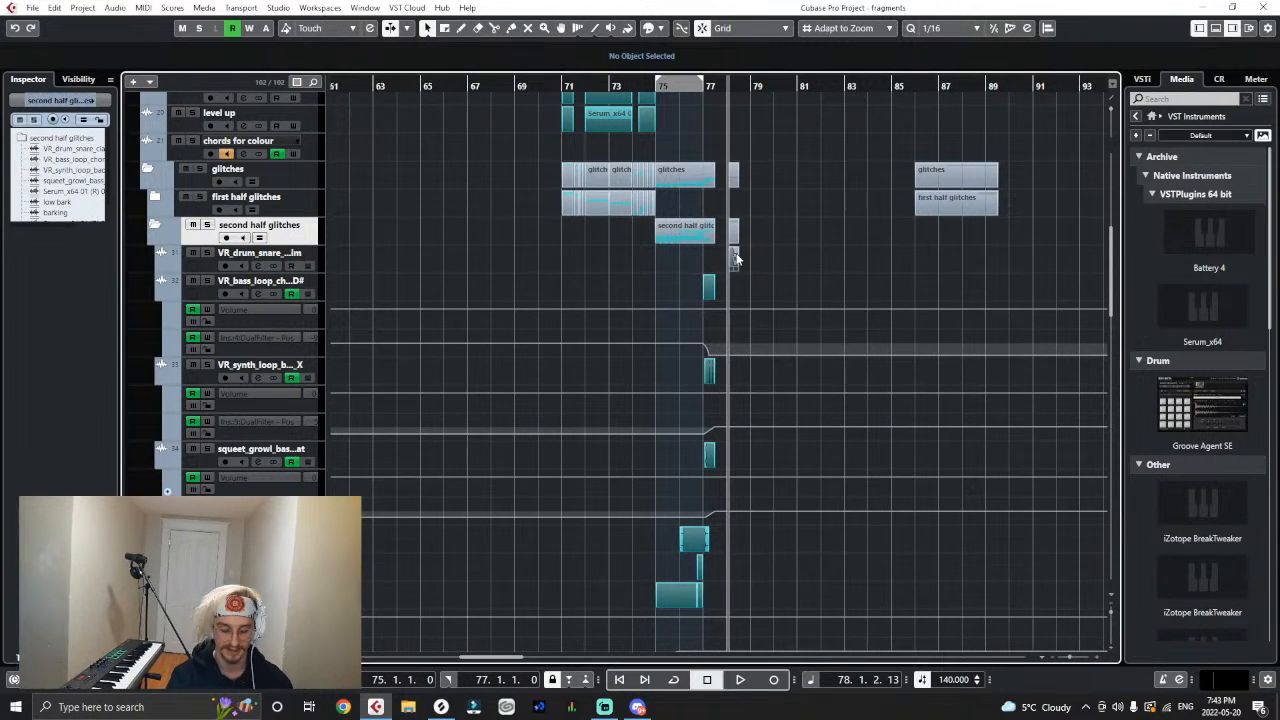
- Move the imported snare event to start at 77.3.1 and set its volume to -5.34 dB
{"action": "scroll", "coordinate": [736, 258], "scroll_direction": "up", "scroll_amount": 4}
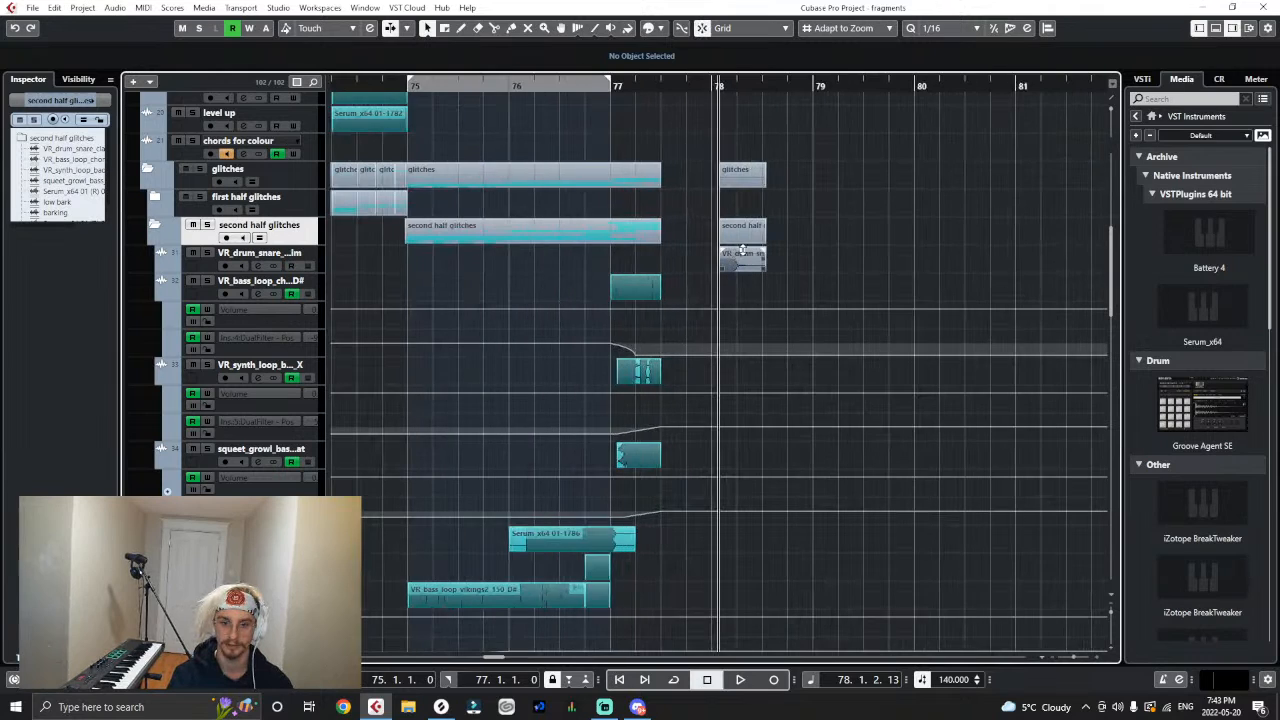
{"action": "left_click_drag", "start_coordinate": [742, 258], "coordinate": [683, 262]}
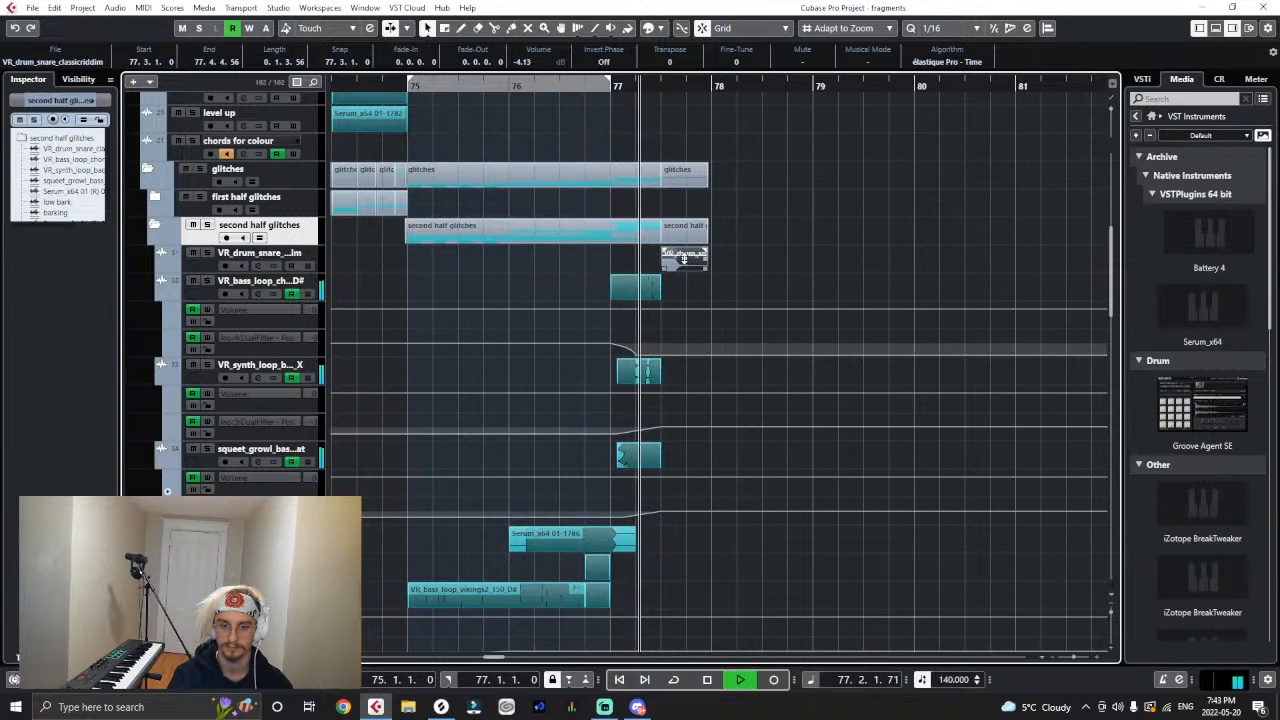
{"action": "left_click_drag", "start_coordinate": [684, 258], "coordinate": [684, 261]}
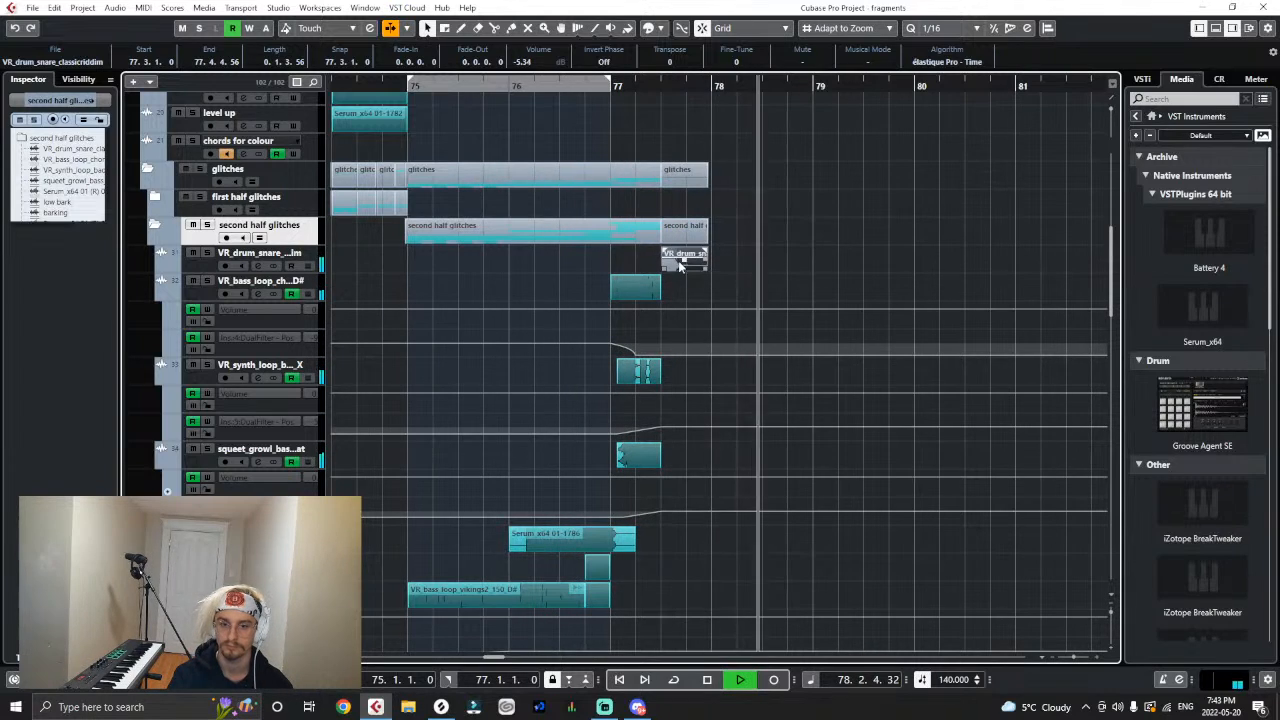
- Trim and duplicate the snare into short slices spanning 77.3.1 to 77.4.1, and play them back from just before bar 77
{"action": "key", "text": "h"}
{"action": "key", "text": "h"}
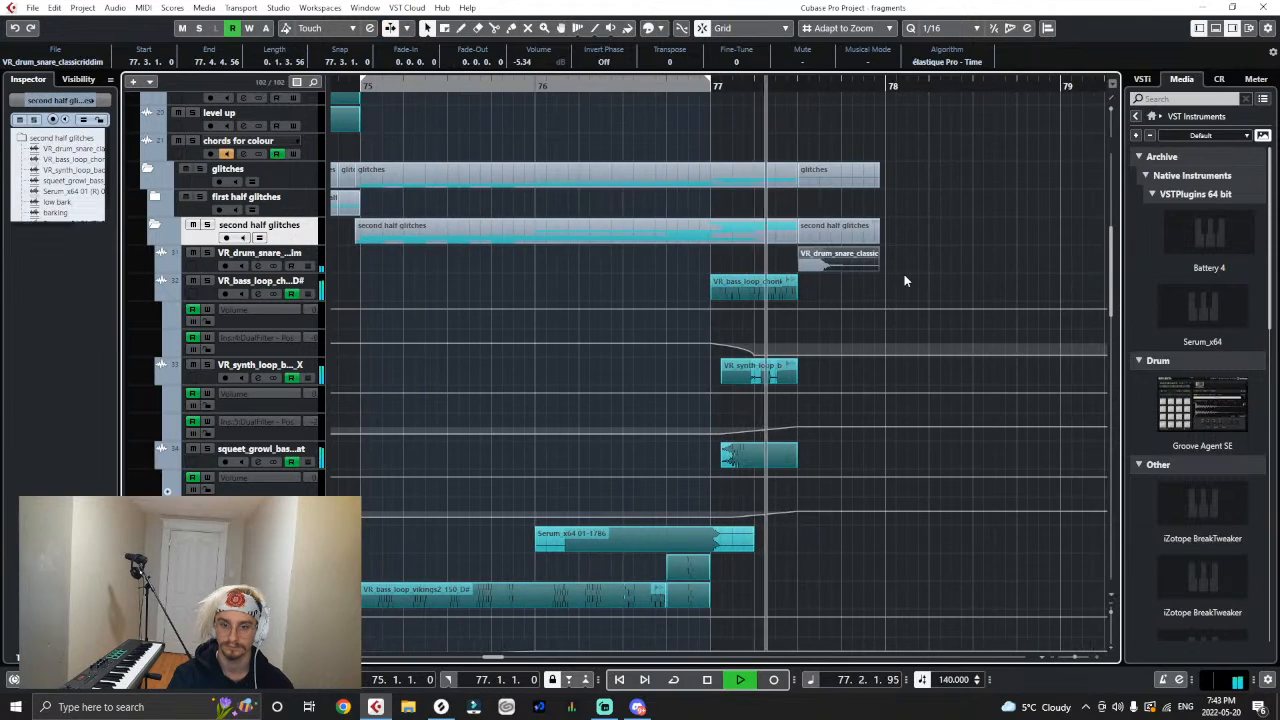
{"action": "key", "text": "space"}
{"action": "left_click_drag", "start_coordinate": [881, 266], "coordinate": [828, 278]}
{"action": "key", "text": "ctrl+d"}
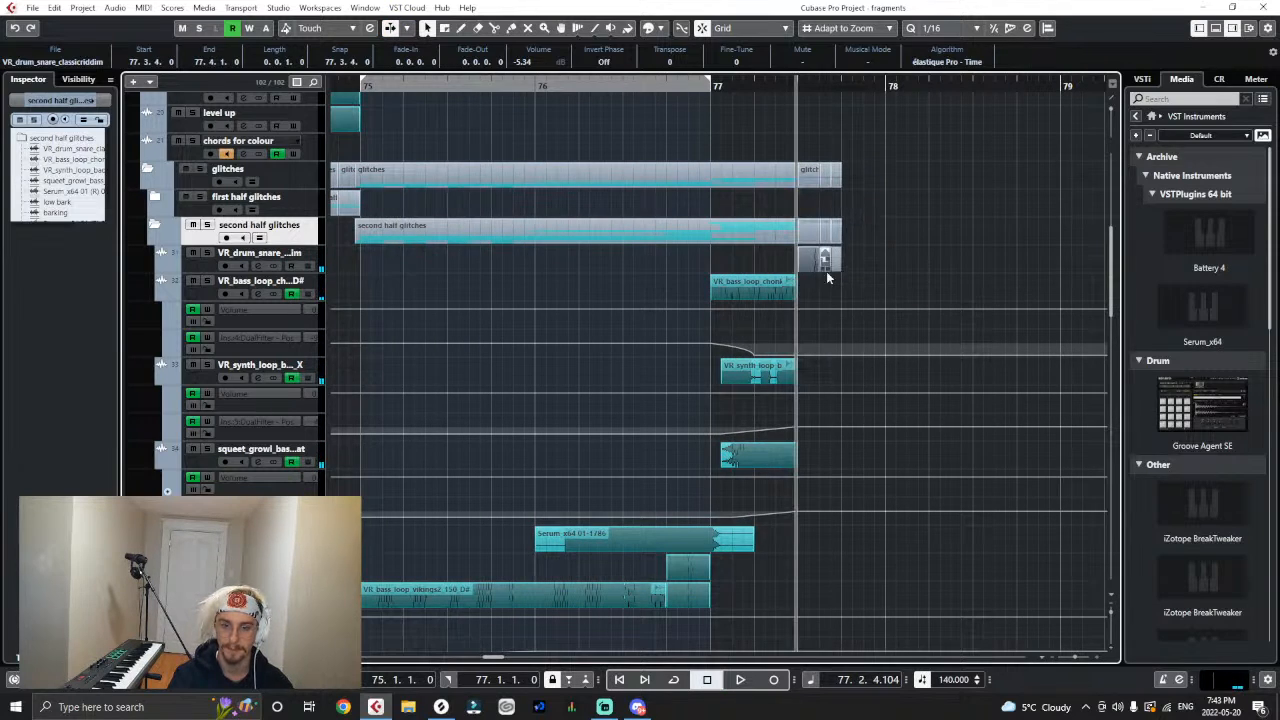
{"action": "left_click", "coordinate": [704, 82]}
{"action": "key", "text": "space"}
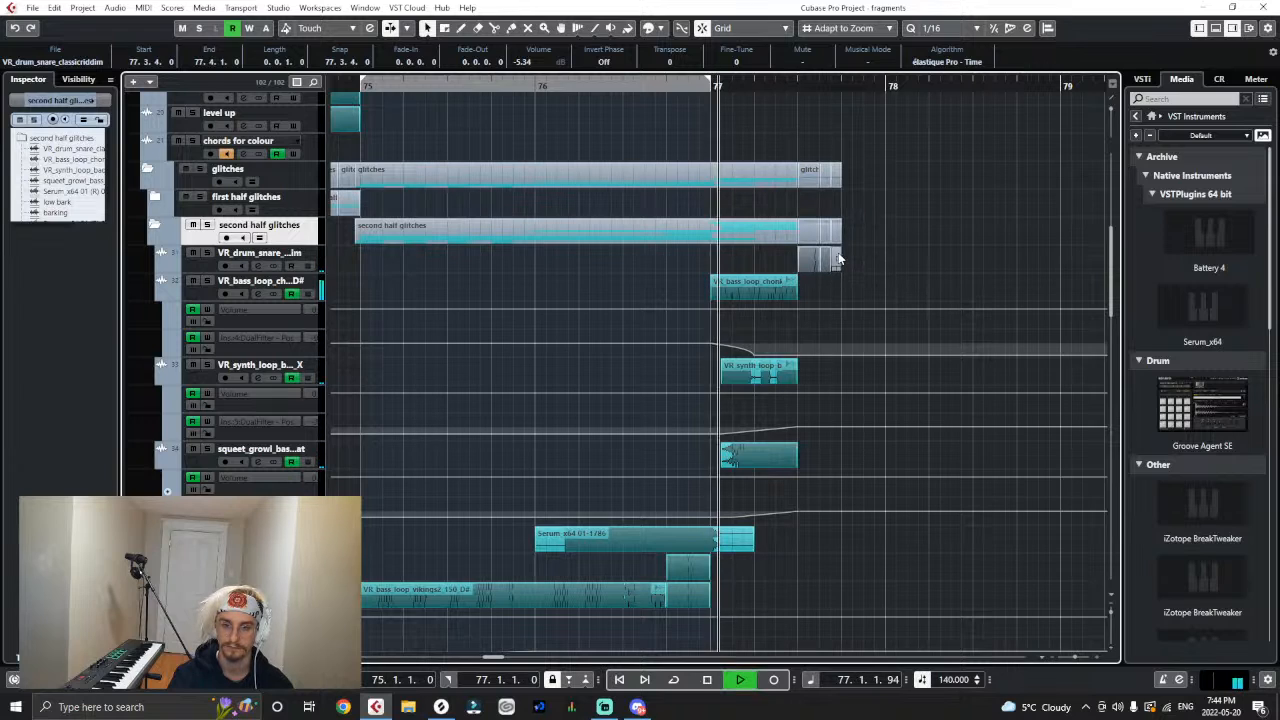
- Colour the snare slices teal like the other glitch events while playing the section from before bar 75
{"action": "left_click_drag", "start_coordinate": [640, 84], "coordinate": [270, 84]}
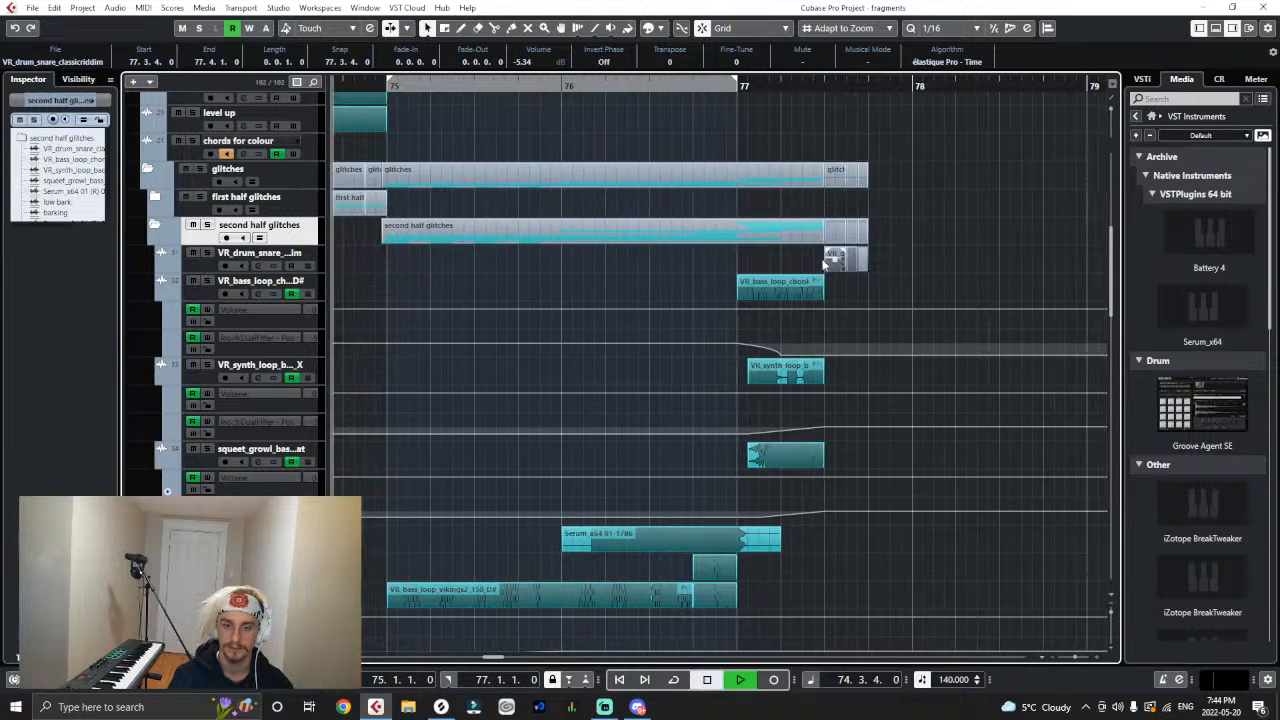
{"action": "right_click", "coordinate": [832, 258]}
{"action": "left_click", "coordinate": [1016, 259]}
{"action": "left_click_drag", "start_coordinate": [819, 256], "coordinate": [862, 263]}
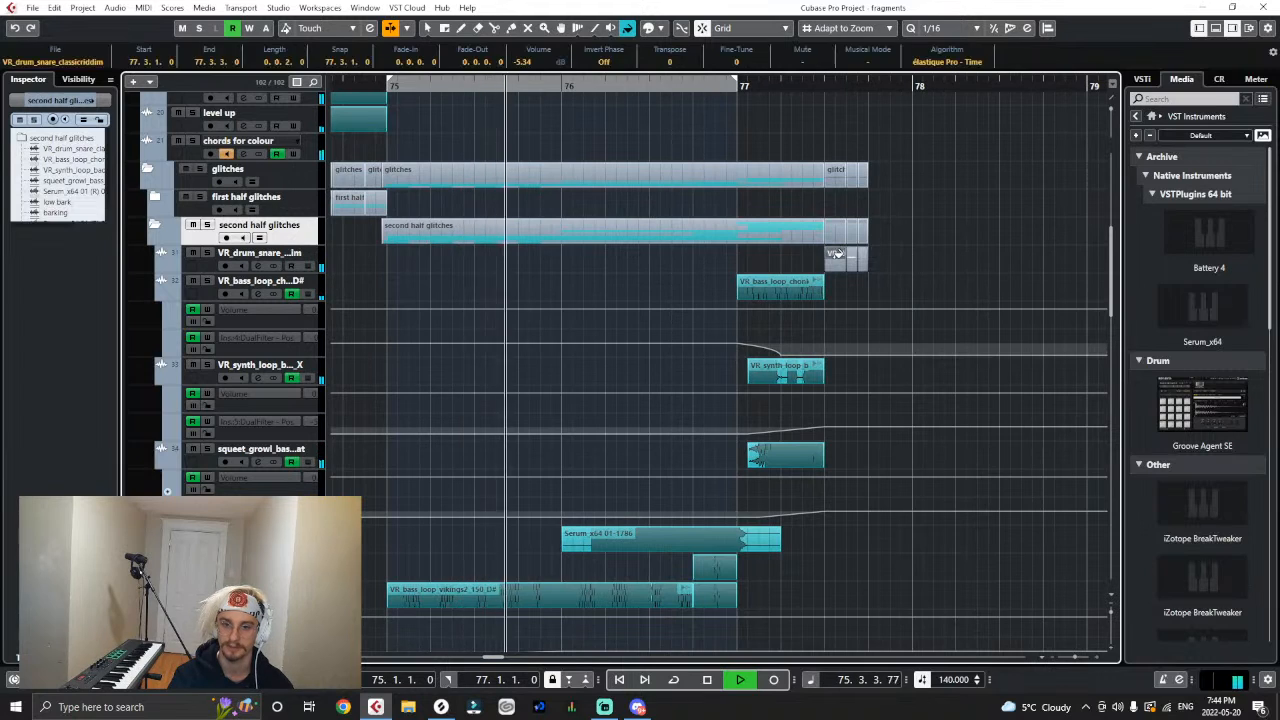
{"action": "left_click", "coordinate": [835, 259]}
{"action": "left_click", "coordinate": [851, 309]}
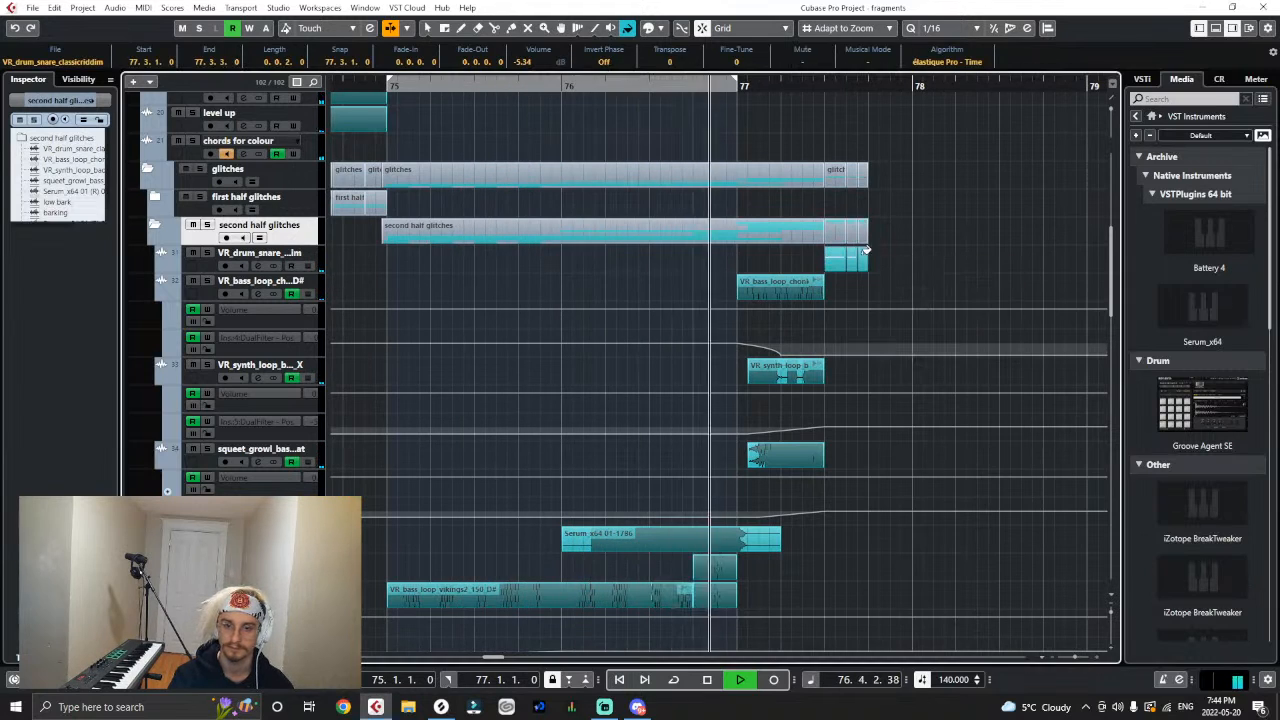
{"action": "right_click", "coordinate": [930, 253]}
{"action": "left_click", "coordinate": [931, 253]}
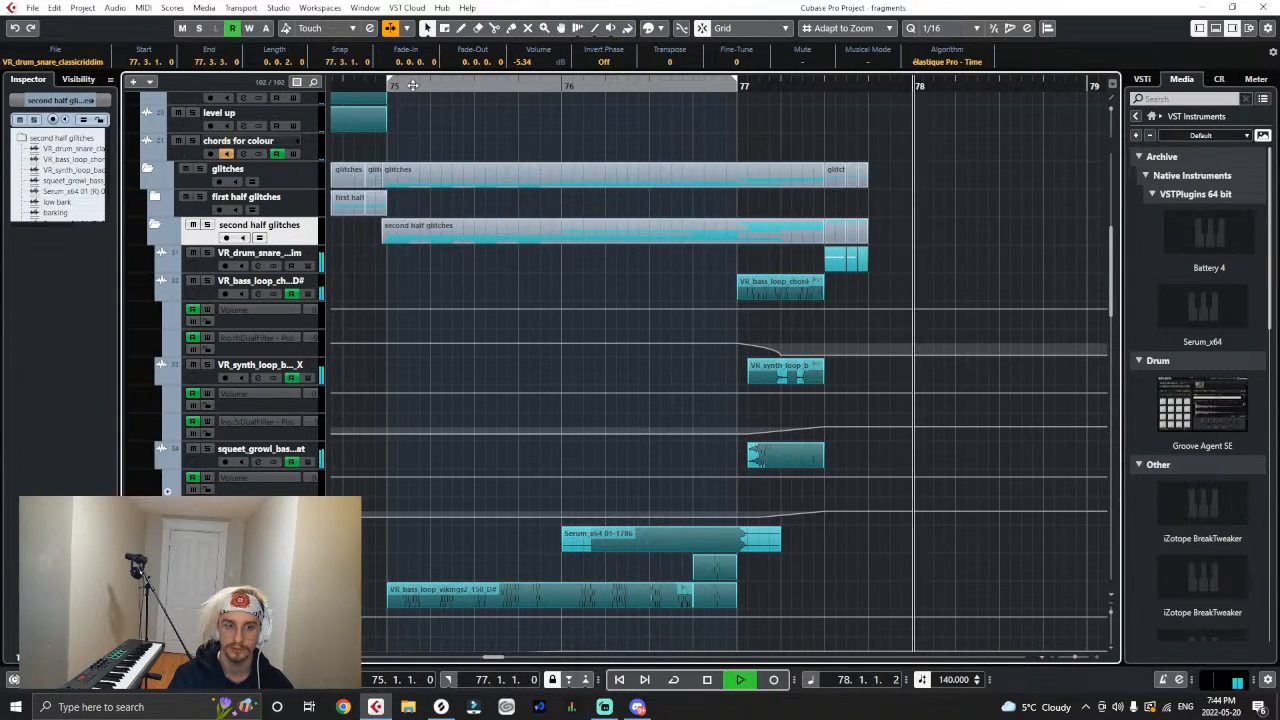
- Lower the DualFilter position automation point at bar 75 on the barking track and listen to the change
{"action": "scroll", "coordinate": [589, 465], "scroll_direction": "down", "scroll_amount": 6}
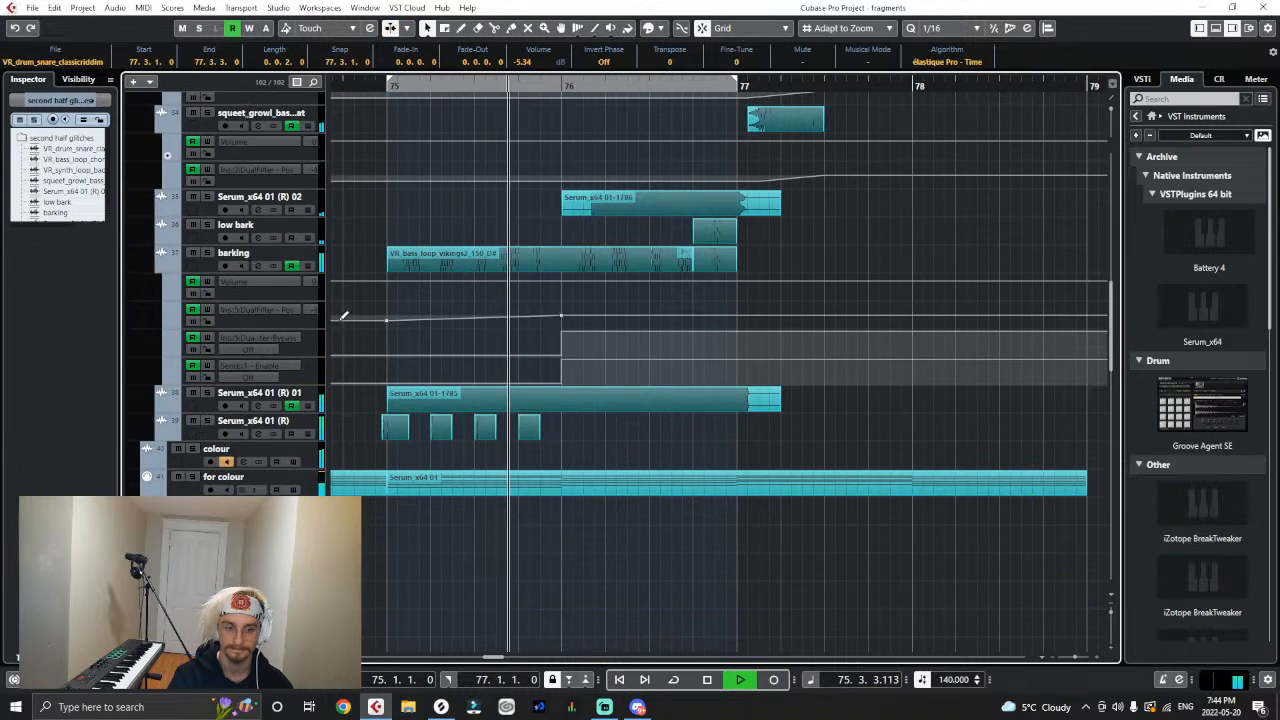
{"action": "left_click", "coordinate": [385, 328]}
{"action": "left_click_drag", "start_coordinate": [385, 328], "coordinate": [382, 336]}
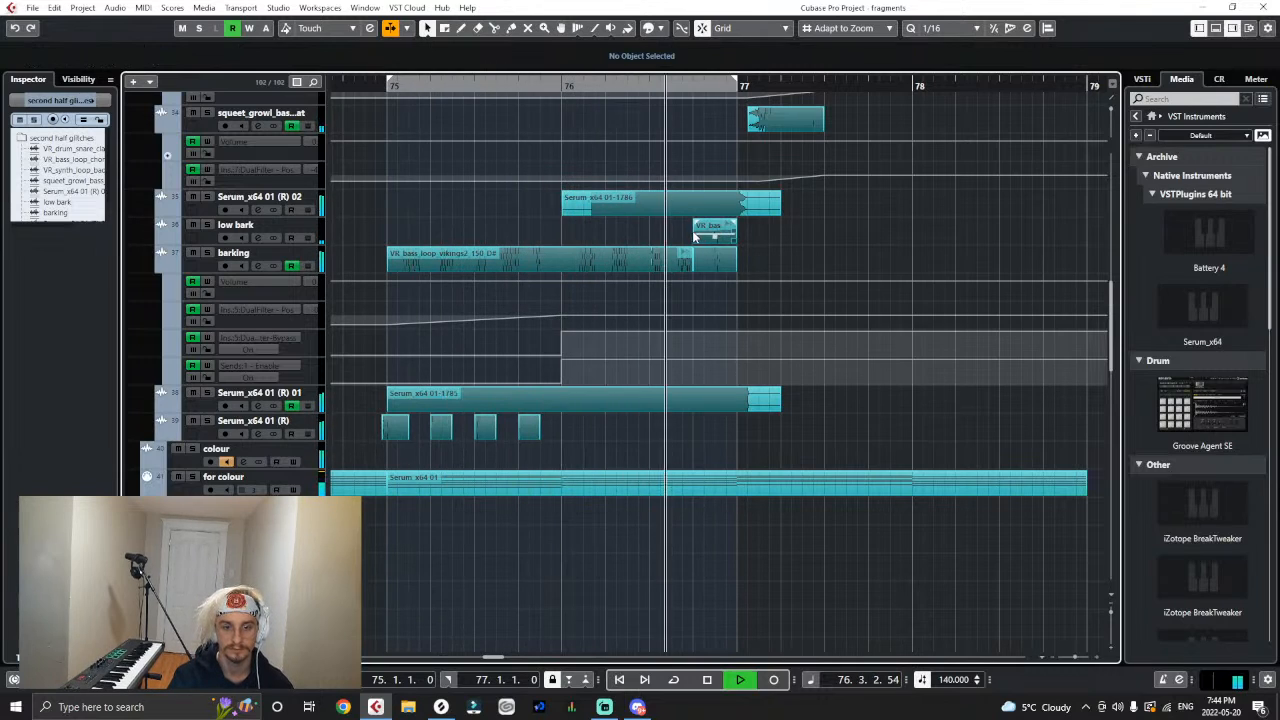
{"action": "key", "text": "space"}
- Split the barking loop at 76.3.1 and copy the slice ending at 76.4.1 onto the low bark track at 75.4.3
{"action": "right_click", "coordinate": [718, 262]}
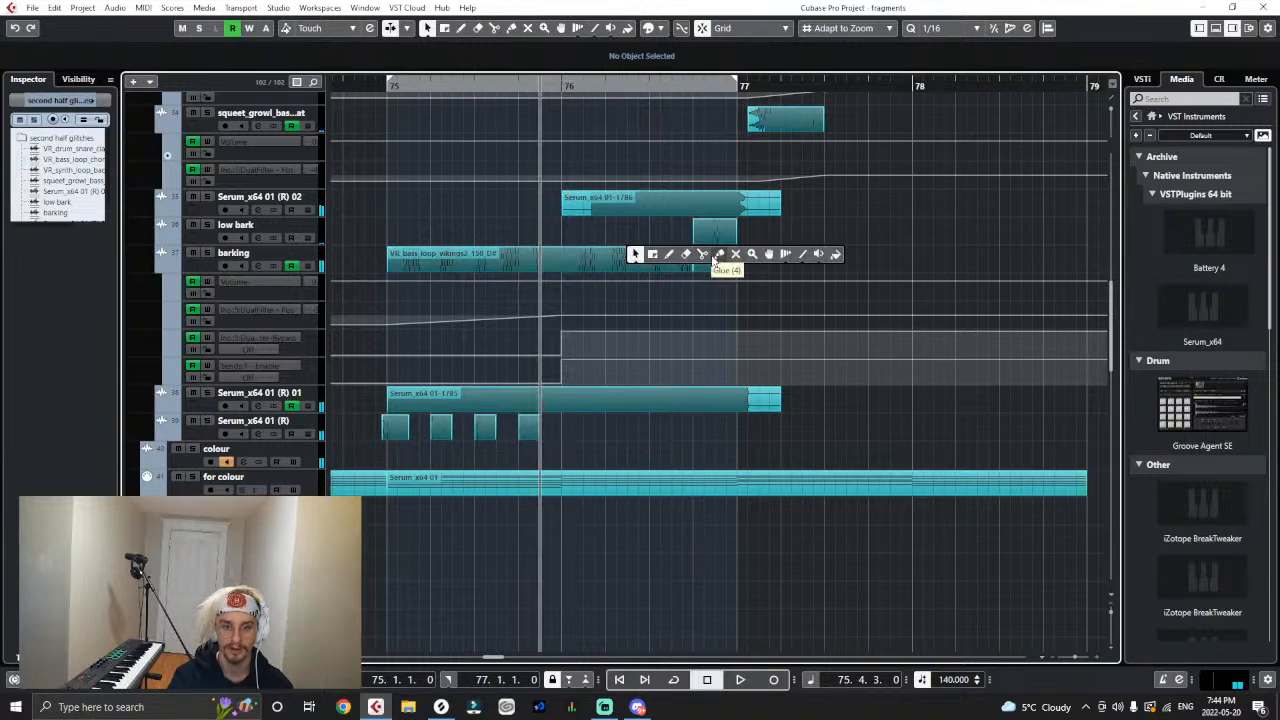
{"action": "left_click", "coordinate": [703, 255]}
{"action": "left_click", "coordinate": [651, 266]}
{"action": "key", "text": "1"}
{"action": "left_click", "coordinate": [669, 265]}
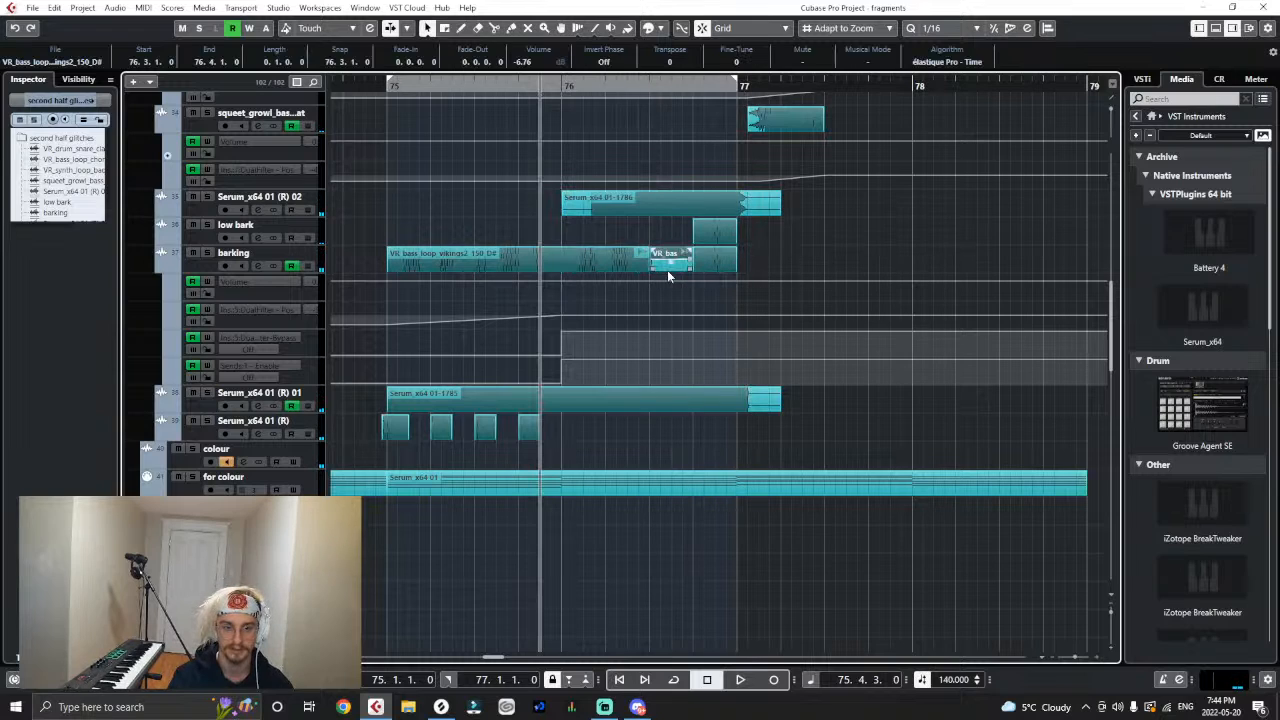
{"action": "left_click", "coordinate": [336, 226]}
{"action": "left_click_drag", "start_coordinate": [680, 266], "coordinate": [571, 238]}
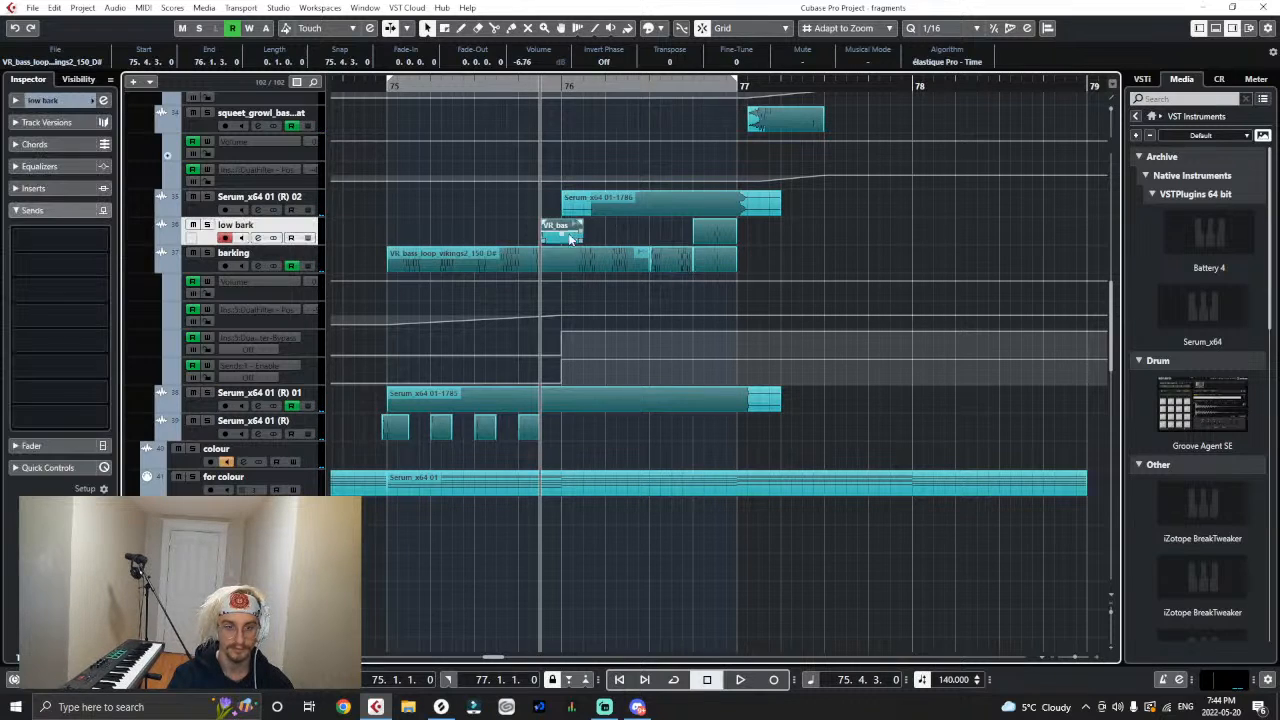
- Add a stereo audio track named high bark below Serum_x64 01 (R) 02 and move the copied slice onto it at 76.3.1
{"action": "right_click", "coordinate": [314, 208]}
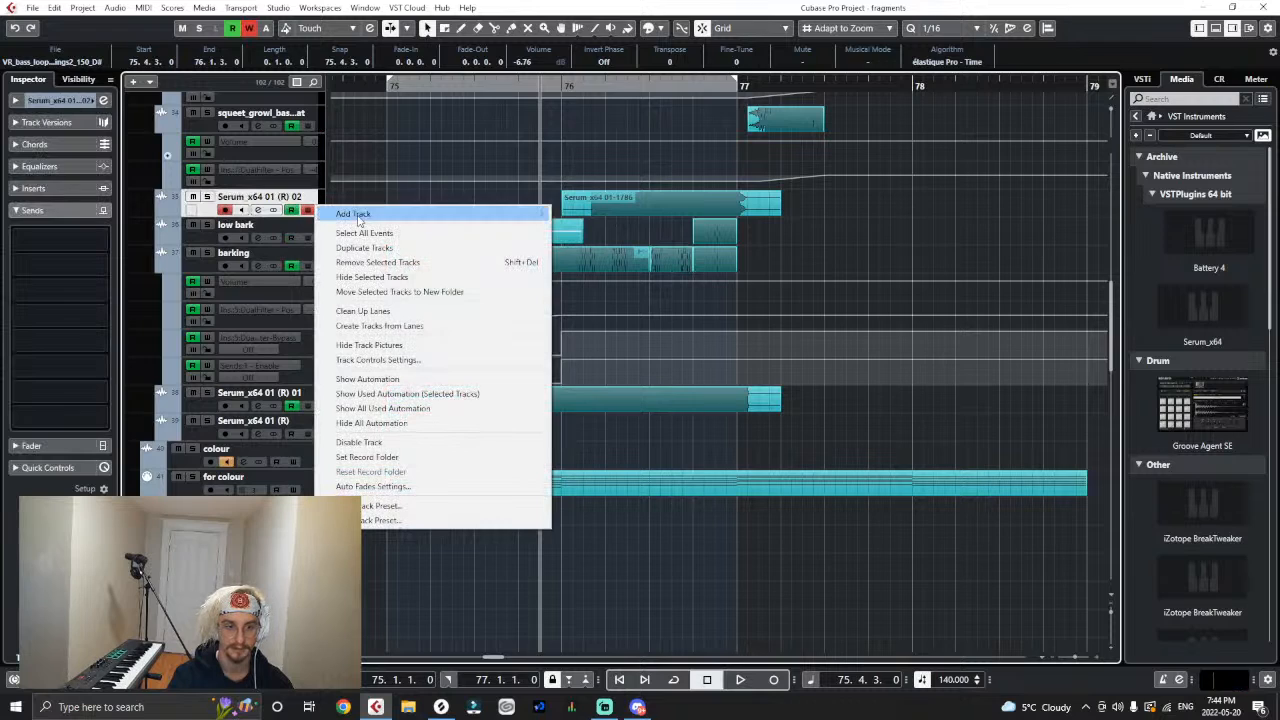
{"action": "left_click", "coordinate": [345, 213]}
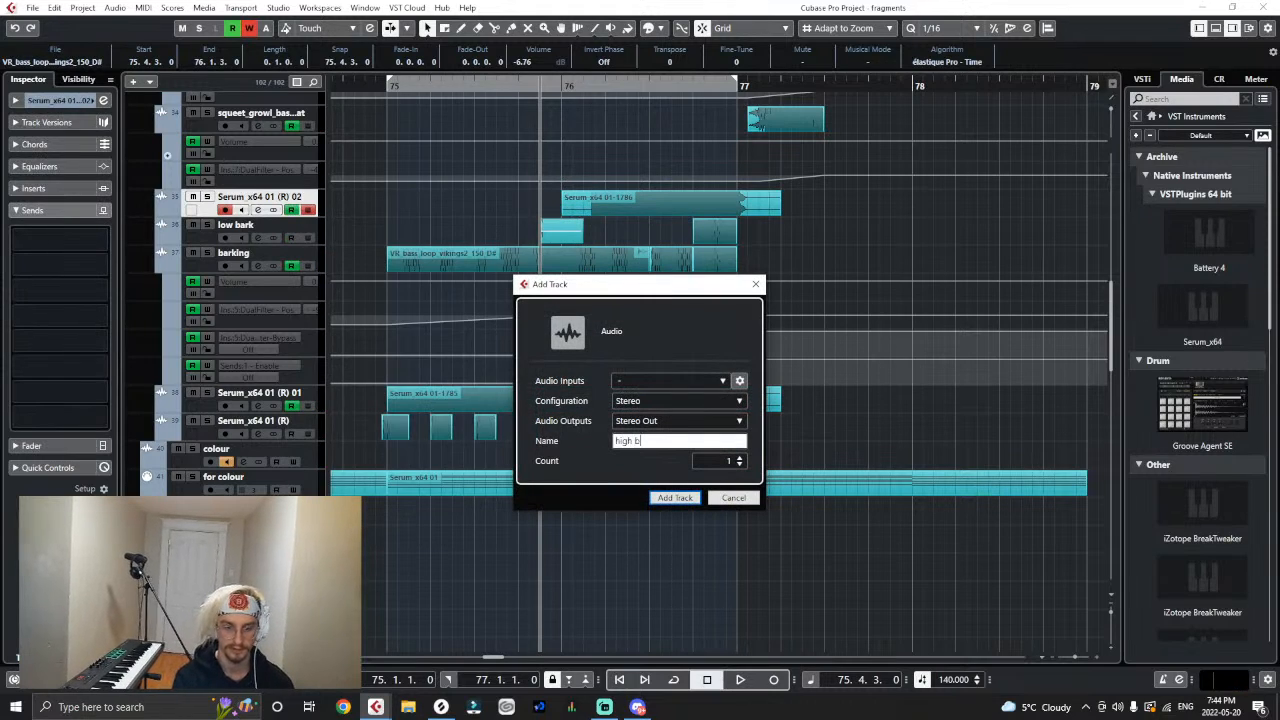
{"action": "key", "text": "Escape"}
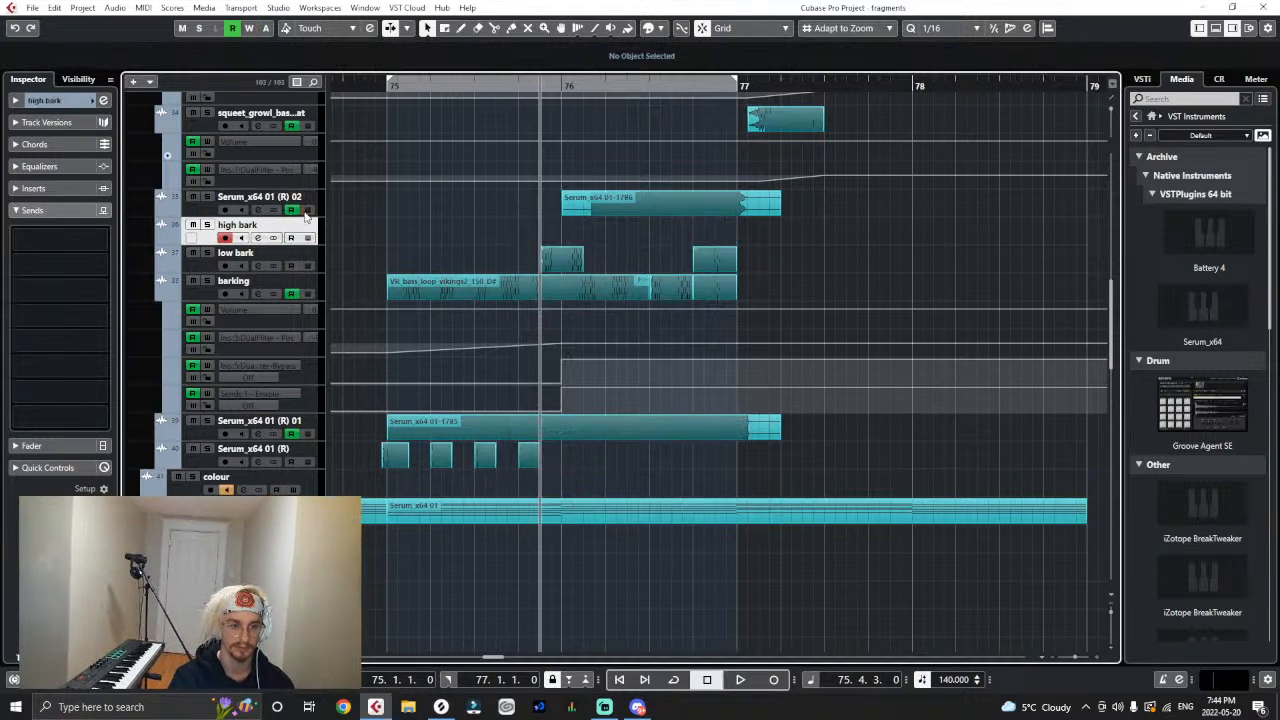
{"action": "left_click_drag", "start_coordinate": [553, 258], "coordinate": [669, 232]}
- Apply an offline Pitch Shift with Transpose 12 to the high bark slice and play the section from just before bar 75
{"action": "left_click", "coordinate": [114, 8]}
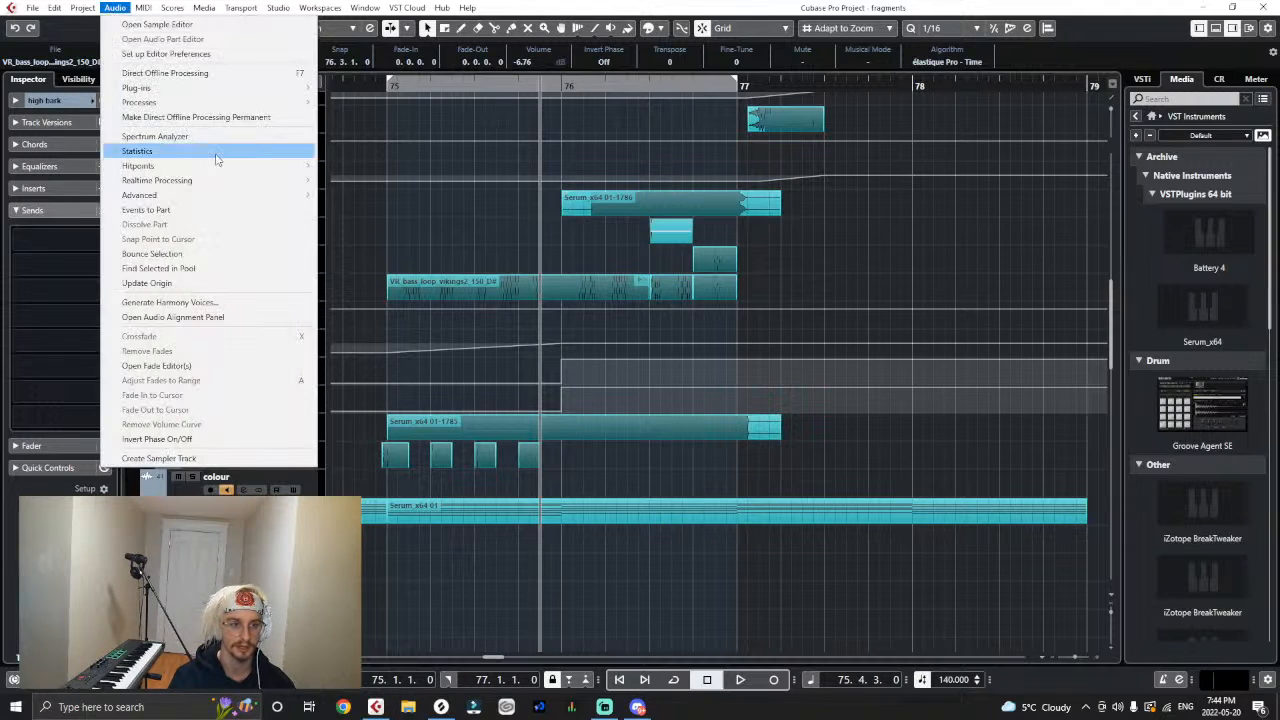
{"action": "mouse_move", "coordinate": [145, 102]}
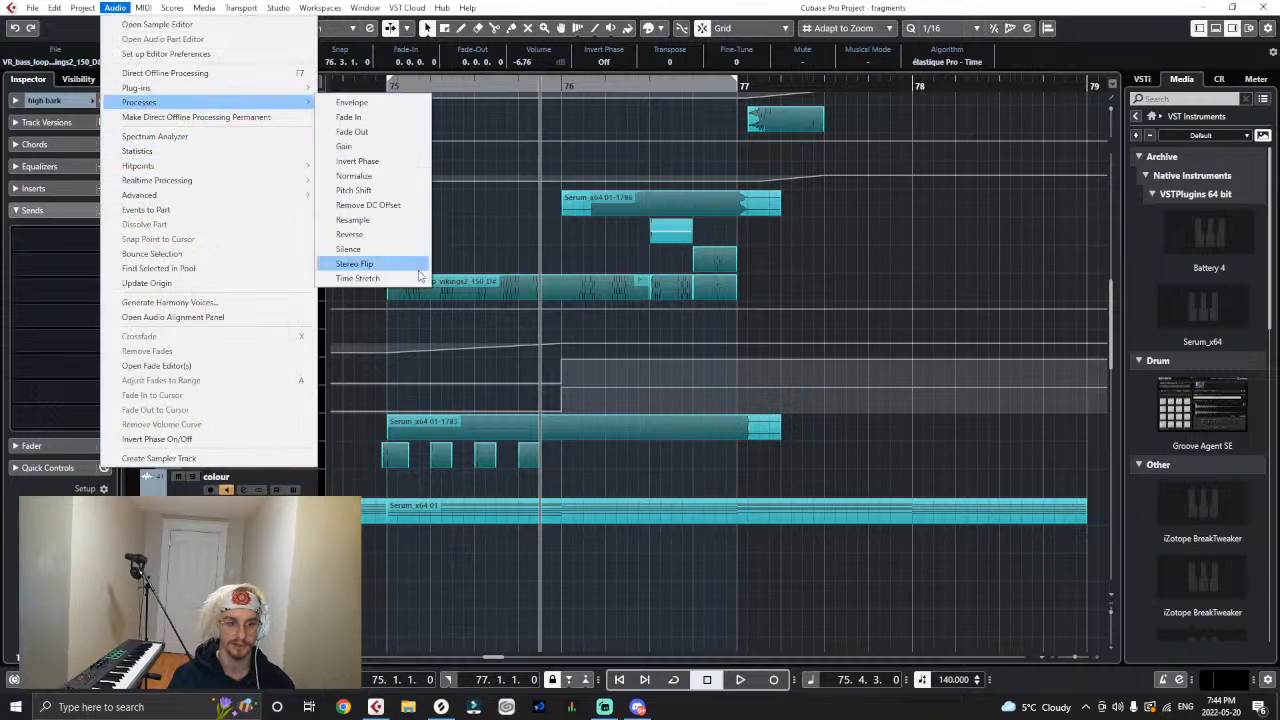
{"action": "left_click", "coordinate": [373, 189]}
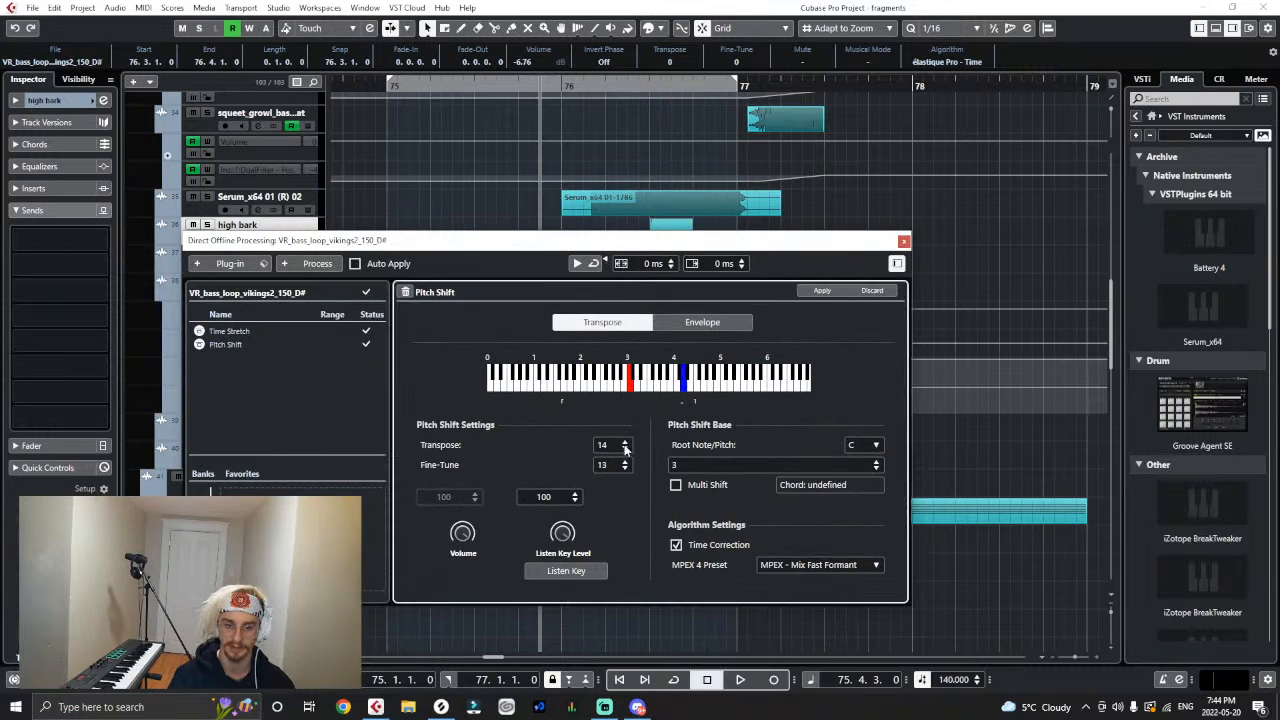
{"action": "left_click", "coordinate": [823, 291]}
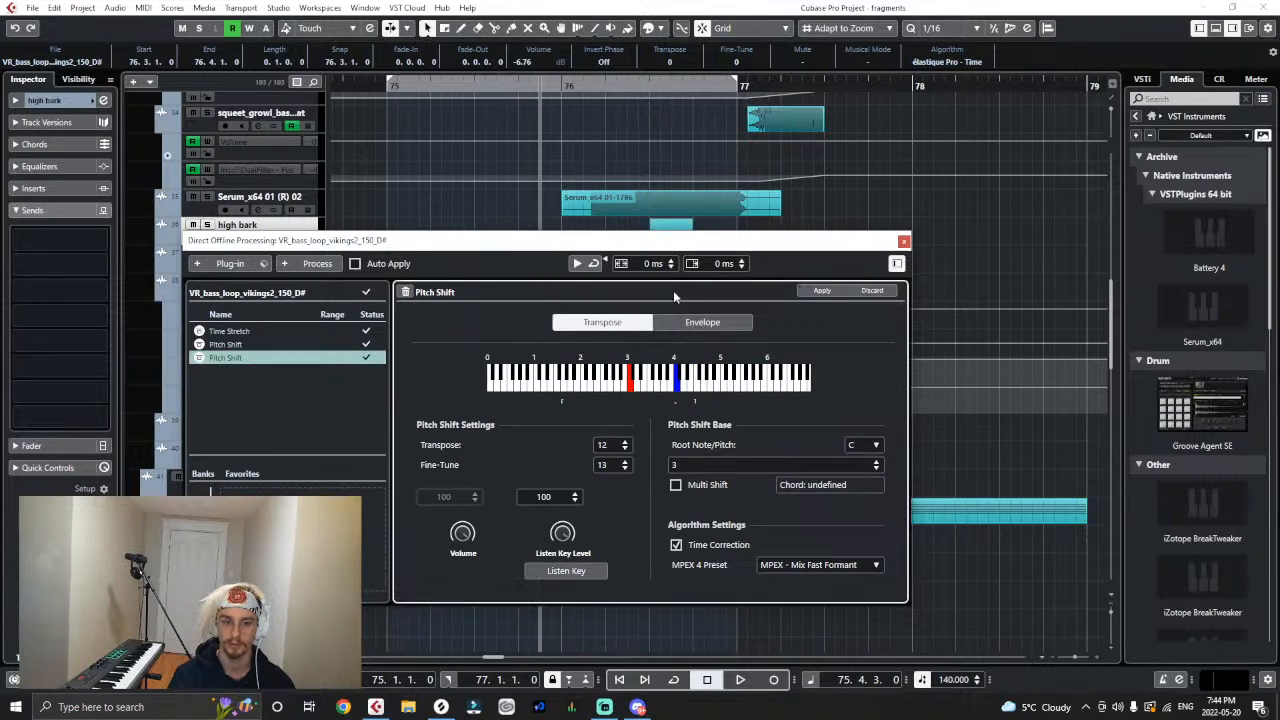
{"action": "left_click", "coordinate": [904, 242]}
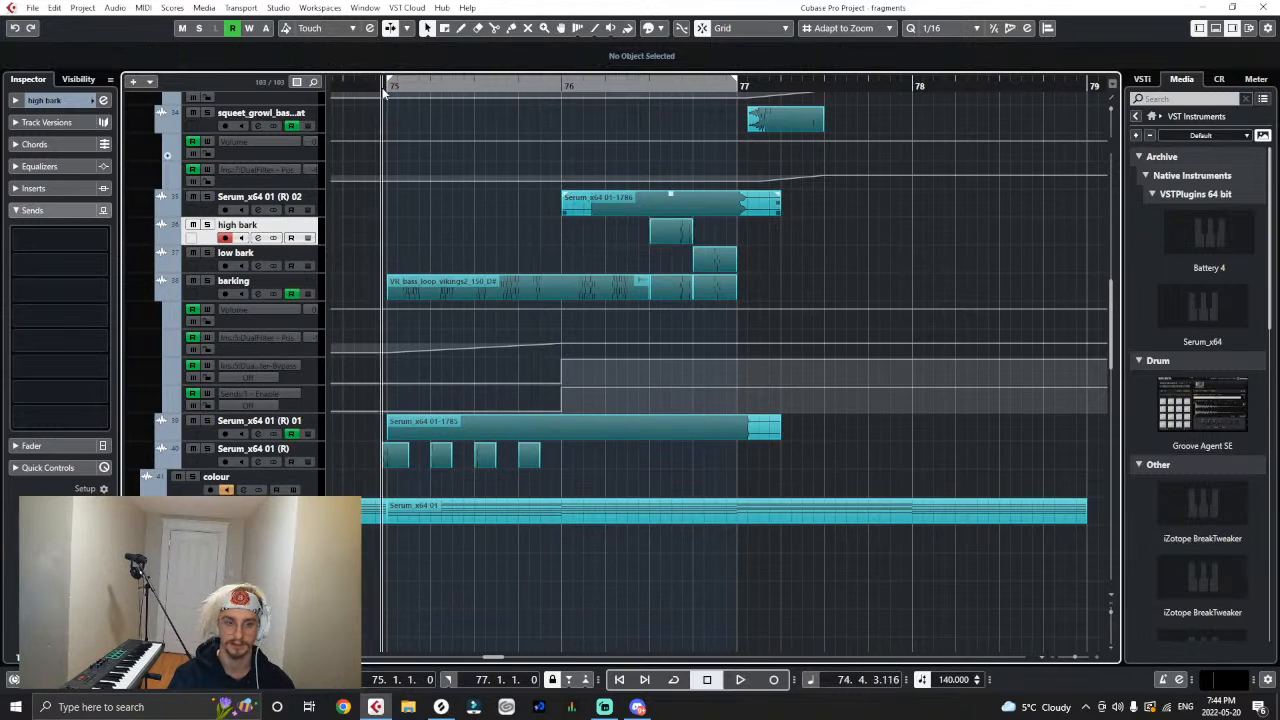
{"action": "key", "text": "space"}
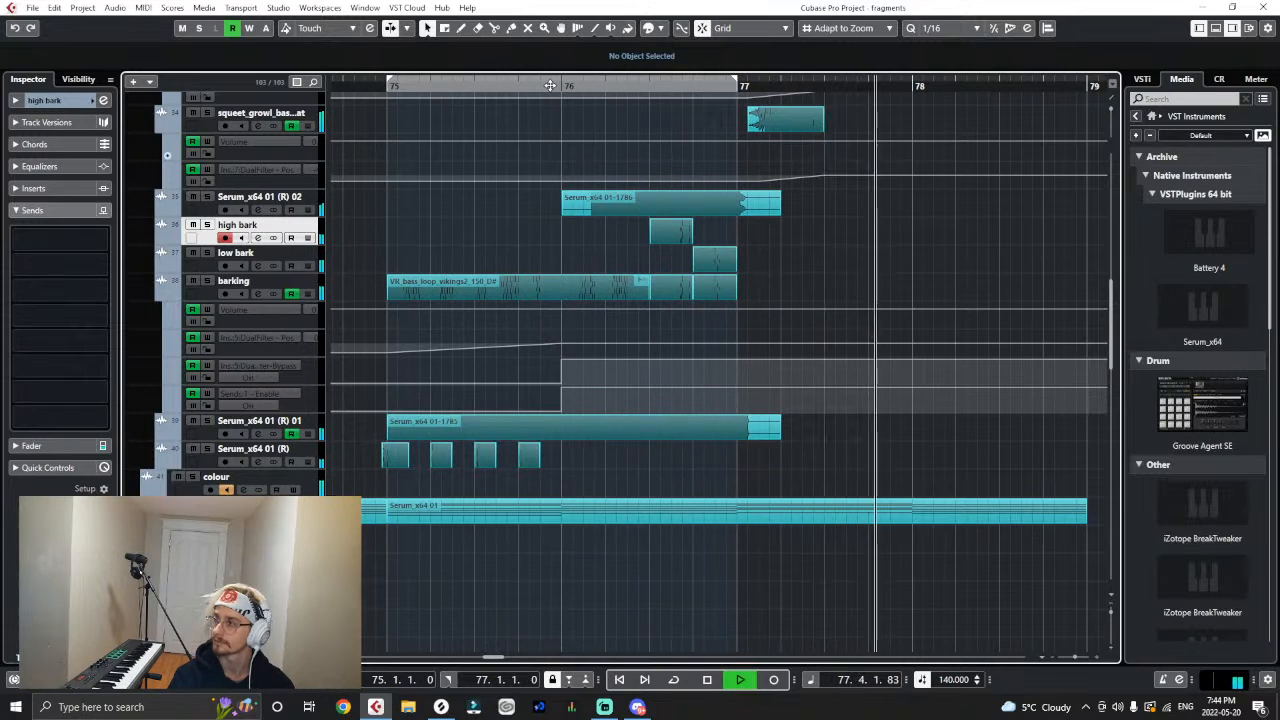
{"action": "key", "text": "space"}
- Play the second drop from bar 71 to just past bar 78 and listen to the arrangement
{"action": "key", "text": "g"}
{"action": "key", "text": "g"}
{"action": "key", "text": "g"}
{"action": "key", "text": "g"}
{"action": "key", "text": "g"}
{"action": "key", "text": "g"}
{"action": "key", "text": "g"}
{"action": "key", "text": "g"}
{"action": "key", "text": "g"}
{"action": "key", "text": "g"}
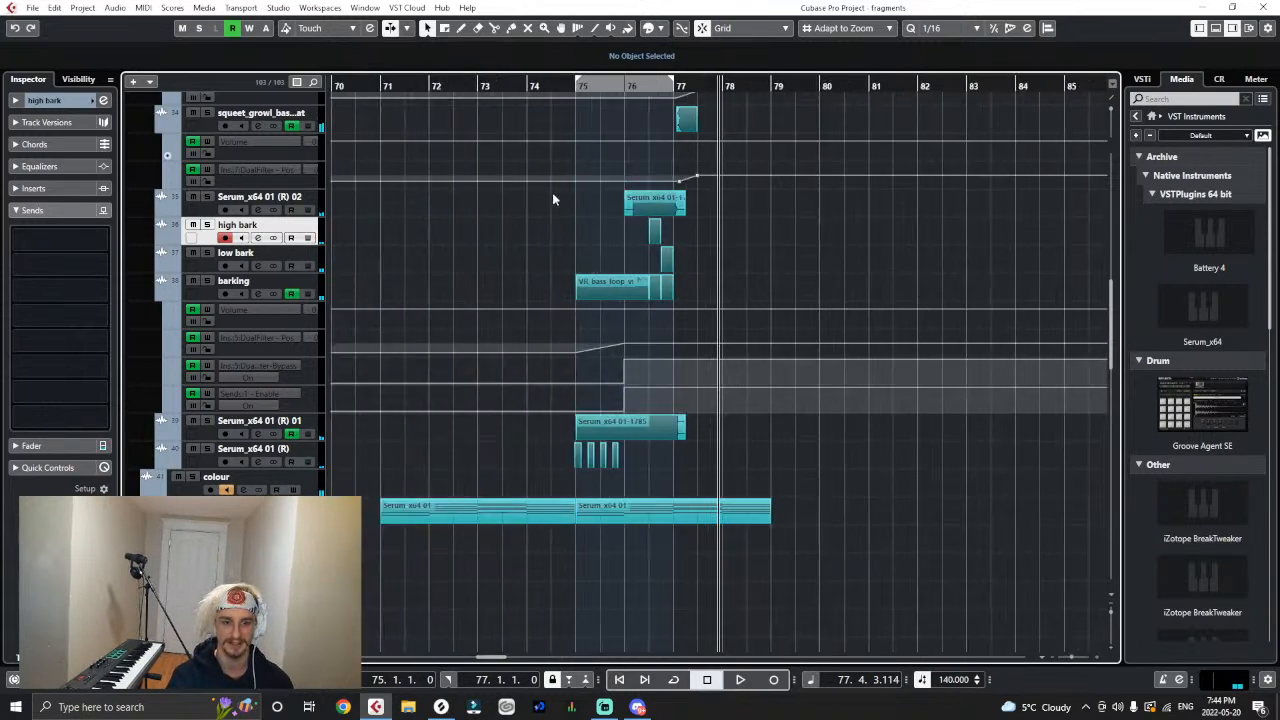
{"action": "scroll", "coordinate": [550, 180], "scroll_direction": "up", "scroll_amount": 4}
{"action": "left_click", "coordinate": [518, 85]}
{"action": "left_click", "coordinate": [520, 85]}
{"action": "scroll", "coordinate": [598, 168], "scroll_direction": "up", "scroll_amount": 10}
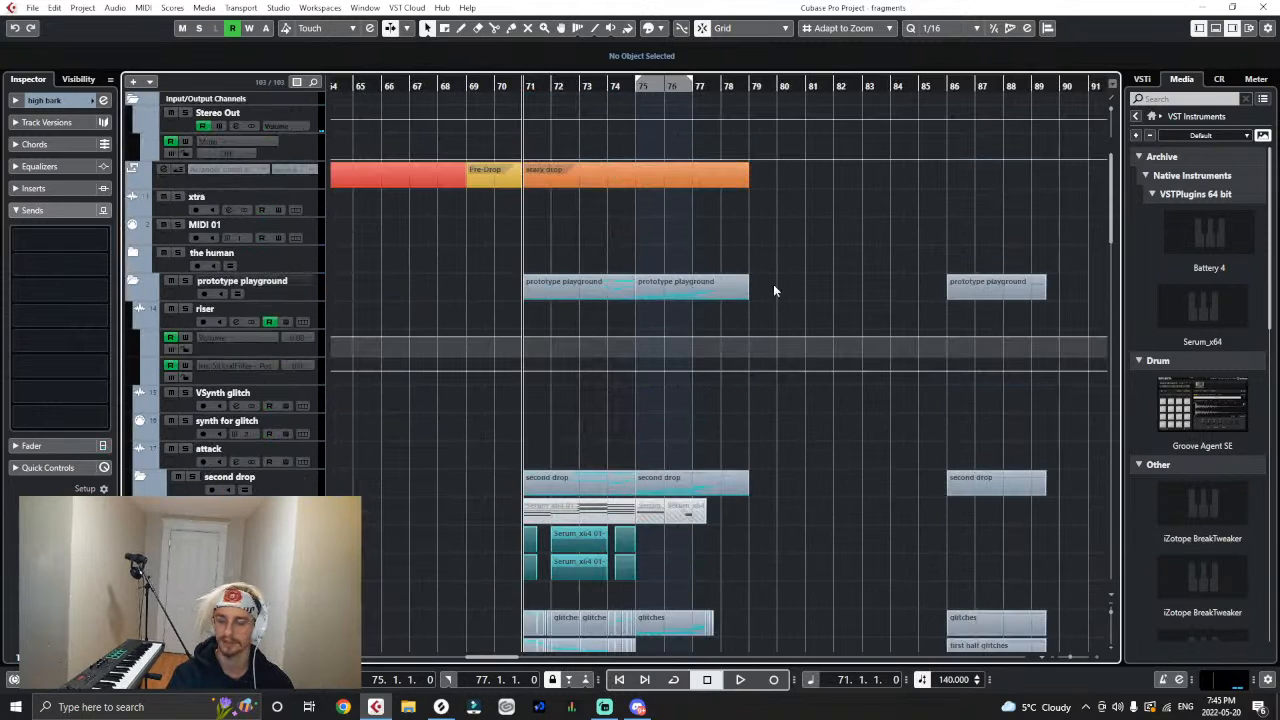
{"action": "key", "text": "space"}
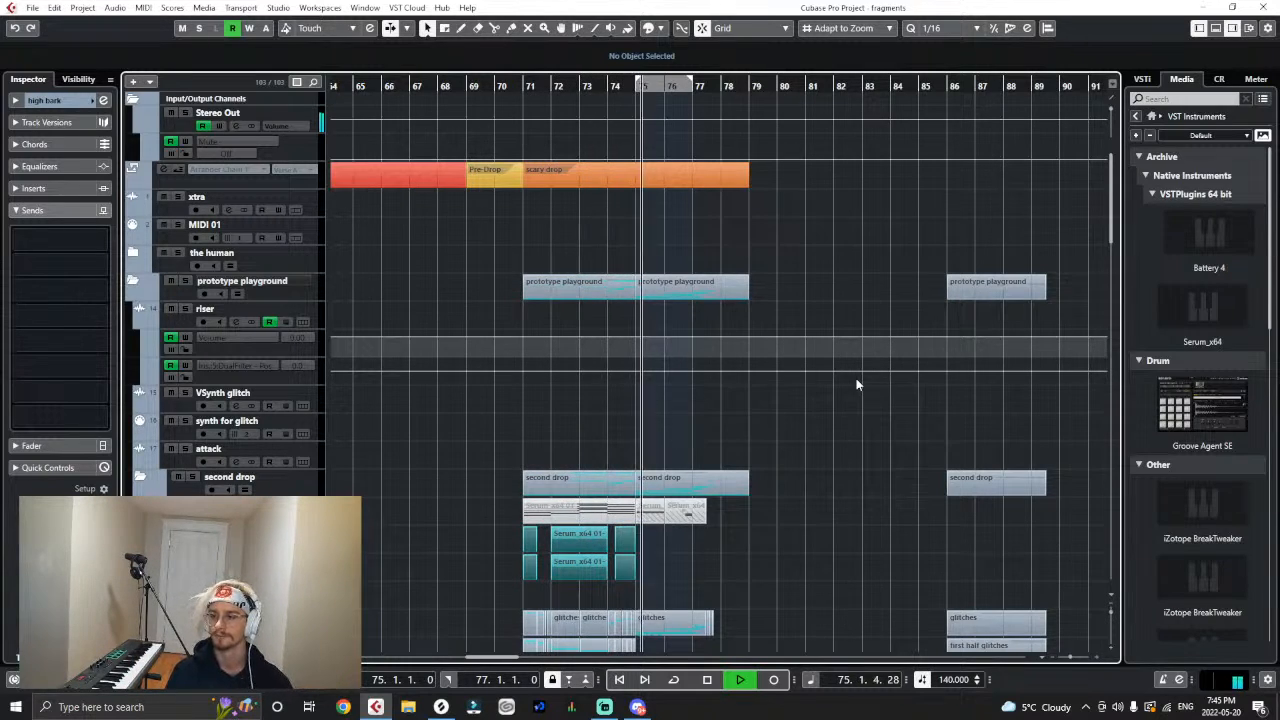
{"action": "scroll", "coordinate": [811, 400], "scroll_direction": "down", "scroll_amount": 4}
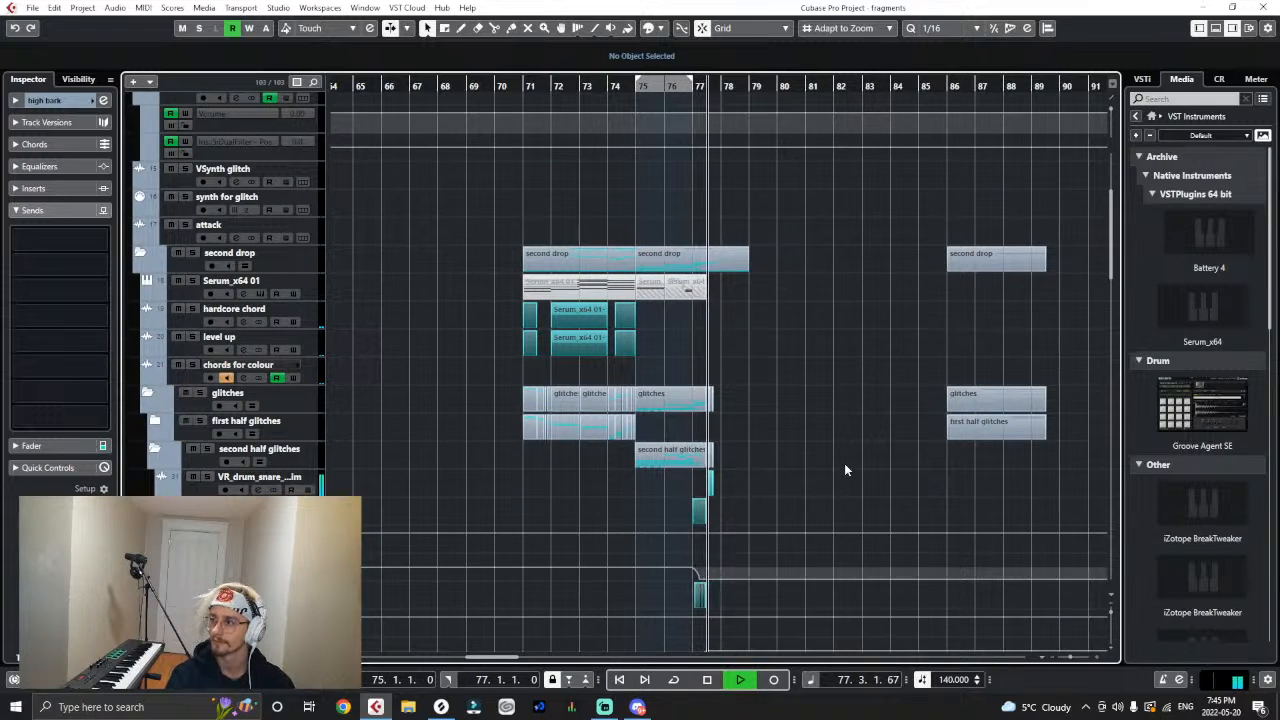
{"action": "key", "text": "space"}
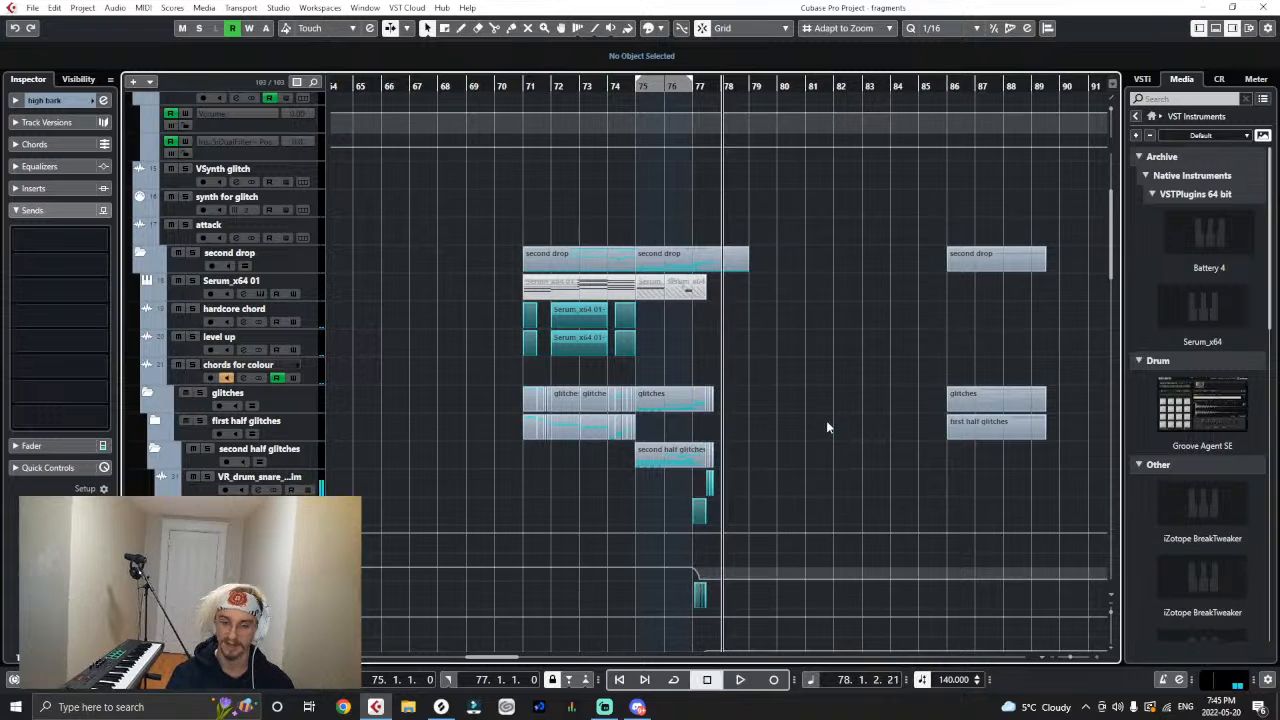
- Switch to Splice and audition VR_bass_loop_smashed_150_D#.wav in the Virtual Riot - Heavy Bass Design Vol. 2 pack
{"action": "key", "text": "h"}
{"action": "key", "text": "h"}
{"action": "key", "text": "h"}
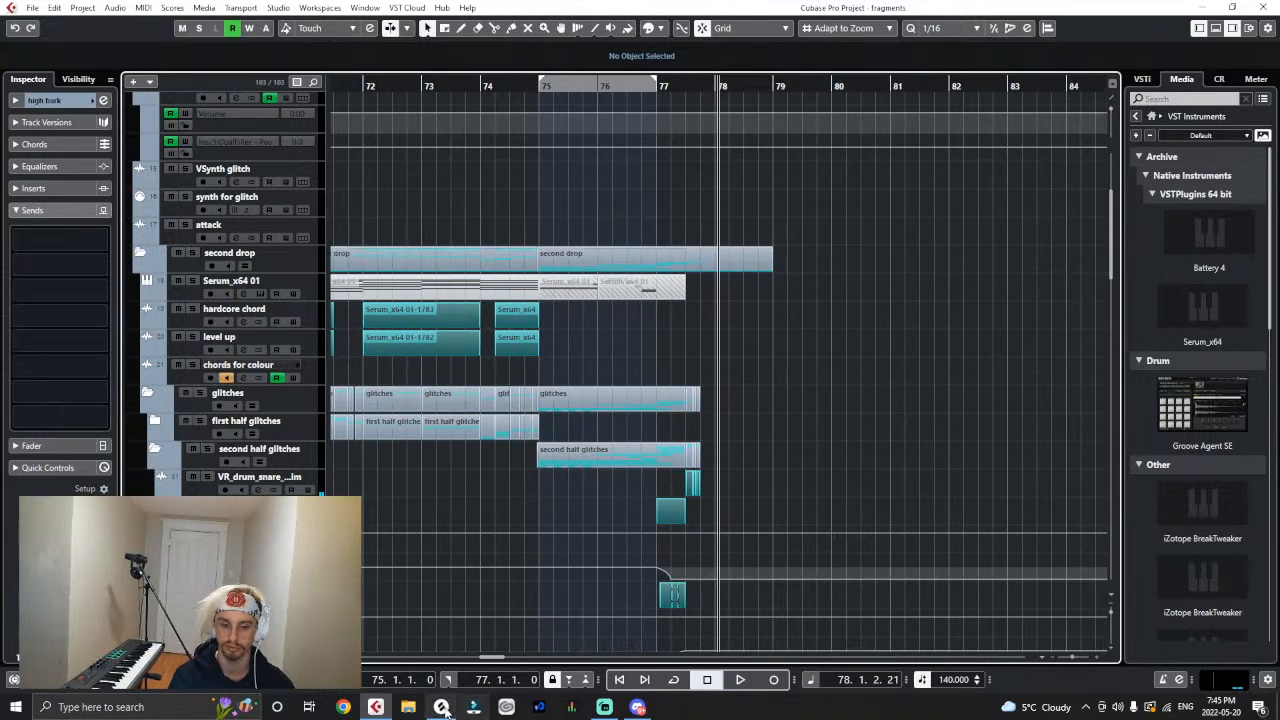
{"action": "left_click", "coordinate": [441, 707]}
{"action": "scroll", "coordinate": [880, 455], "scroll_direction": "down", "scroll_amount": 2}
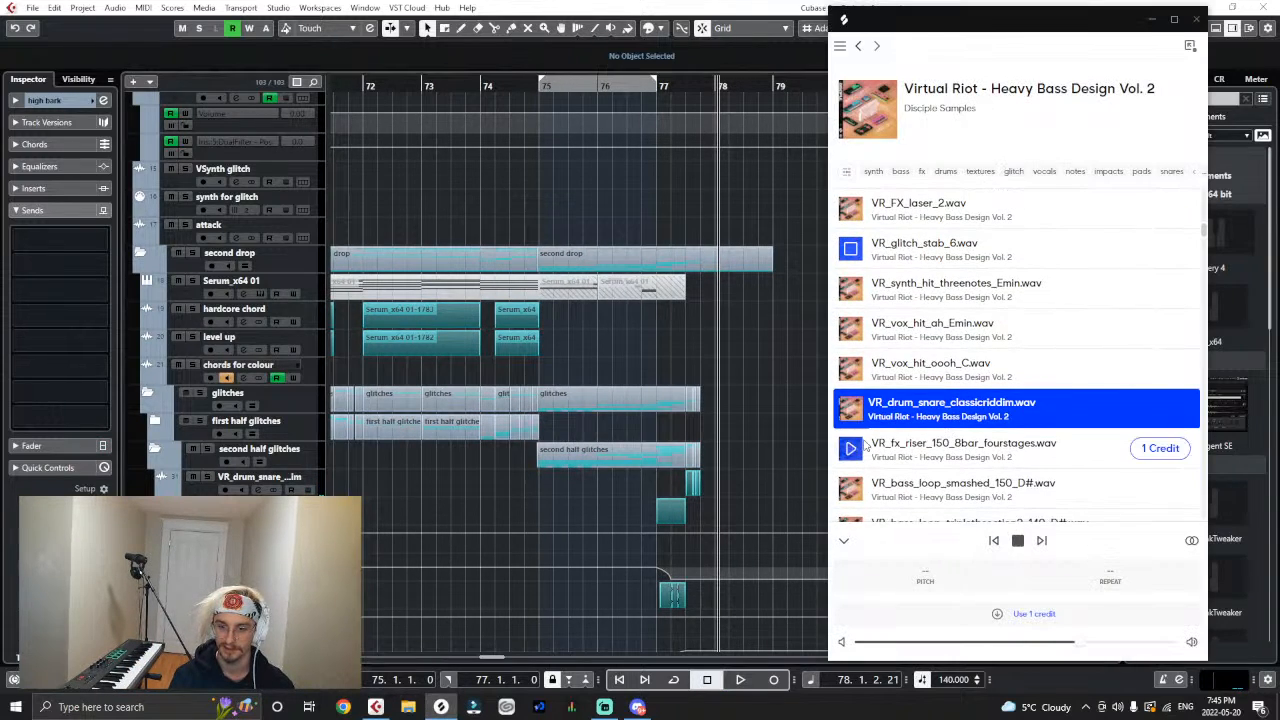
{"action": "left_click", "coordinate": [852, 490]}
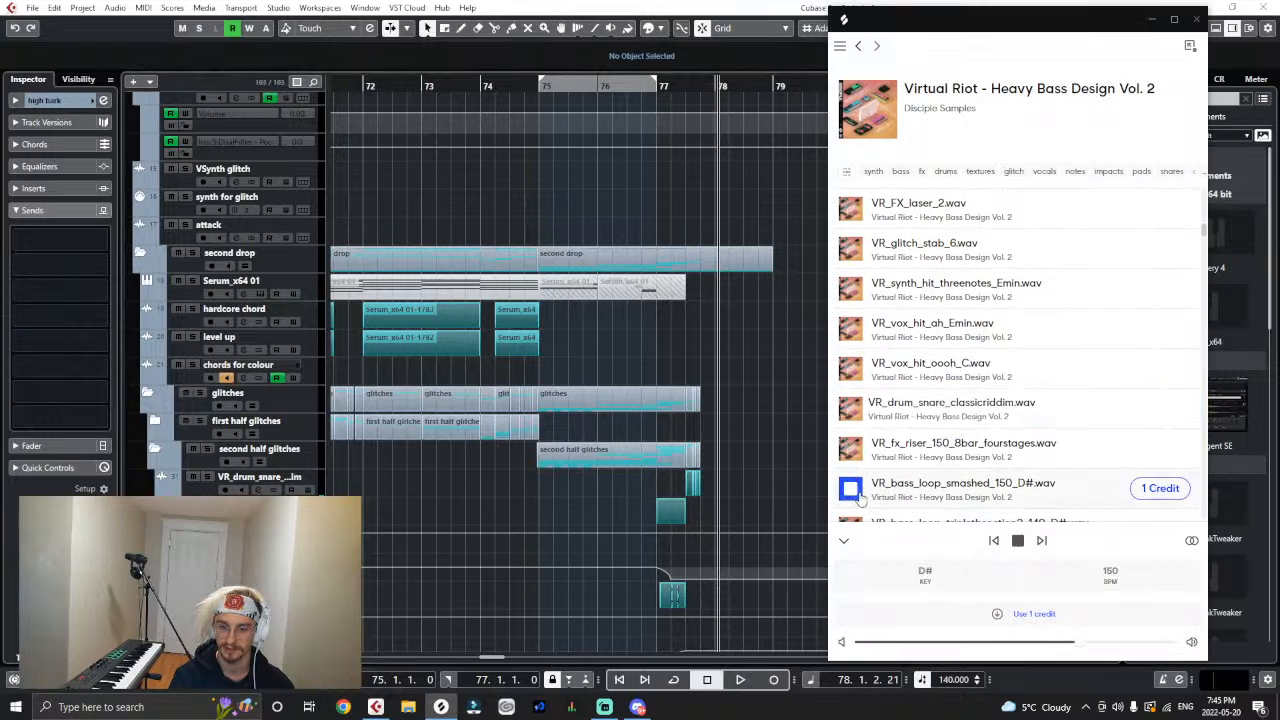
{"action": "scroll", "coordinate": [880, 440], "scroll_direction": "down", "scroll_amount": 2}
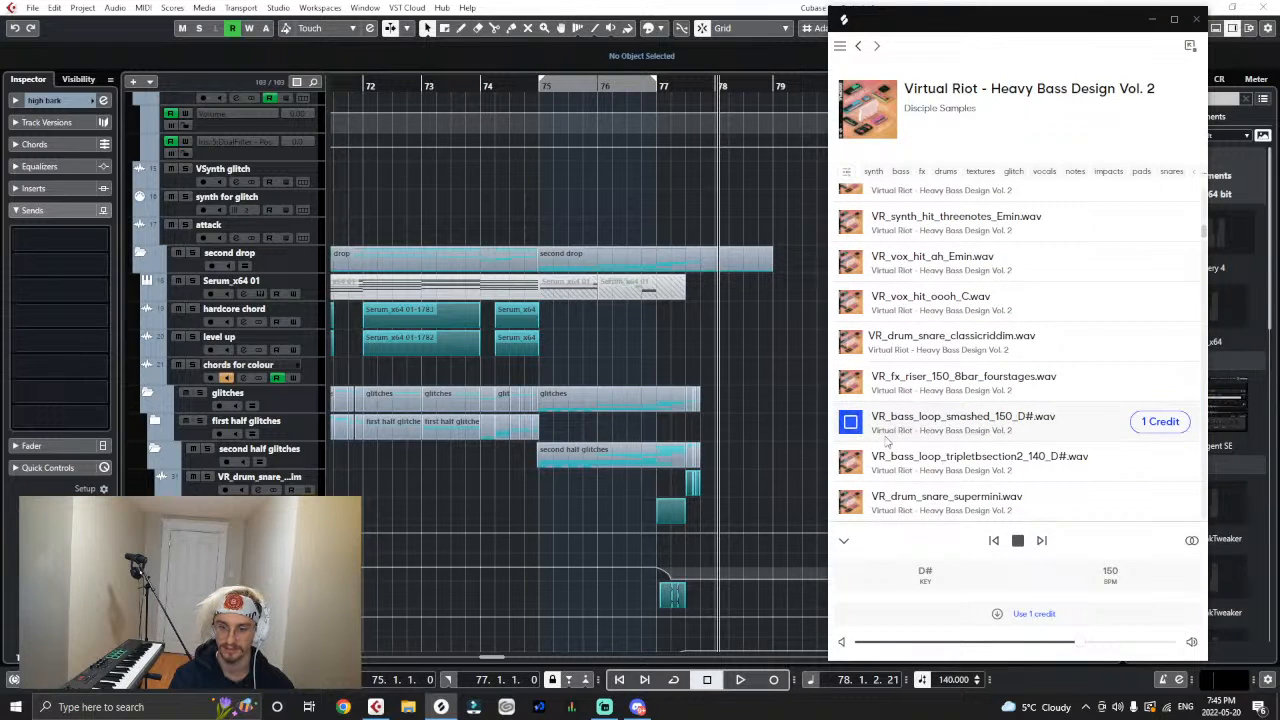
{"action": "left_click", "coordinate": [858, 434]}
{"action": "scroll", "coordinate": [862, 474], "scroll_direction": "down", "scroll_amount": 1}
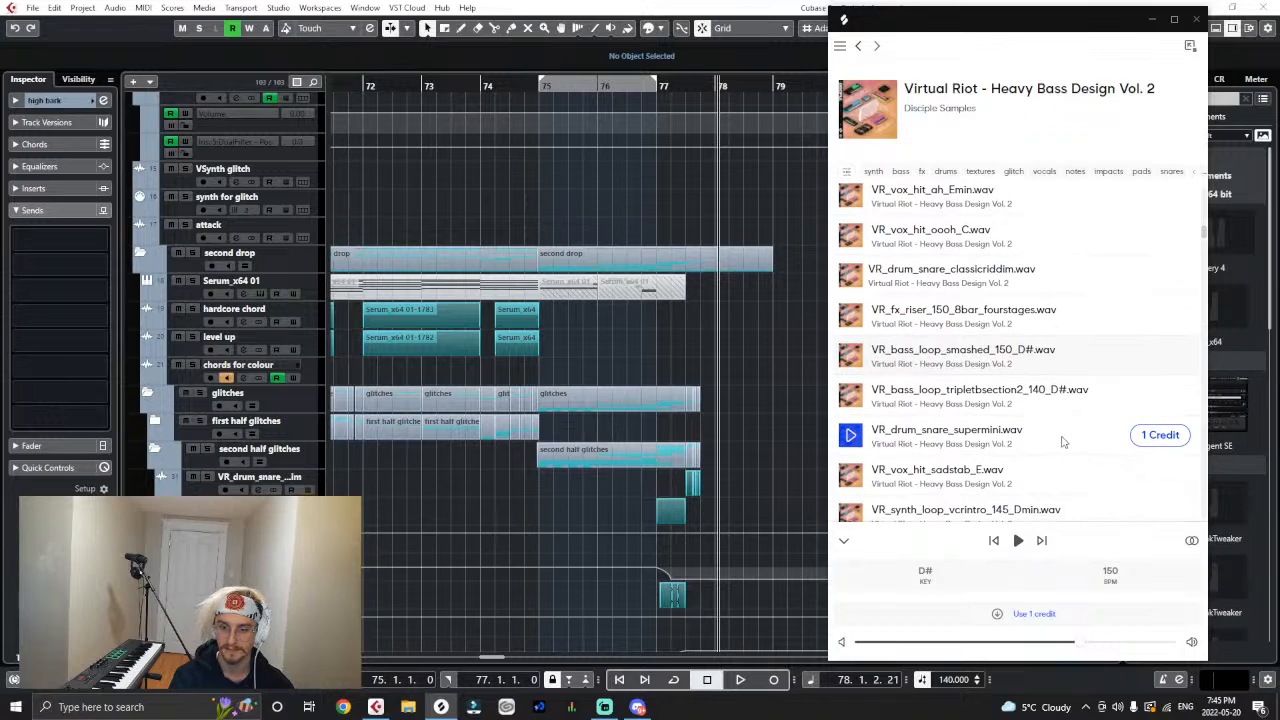
- Get VR_drum_snare_supermini.wav with a credit and import it into the second half glitches folder, copying the file to the working directory
{"action": "left_click", "coordinate": [1145, 437]}
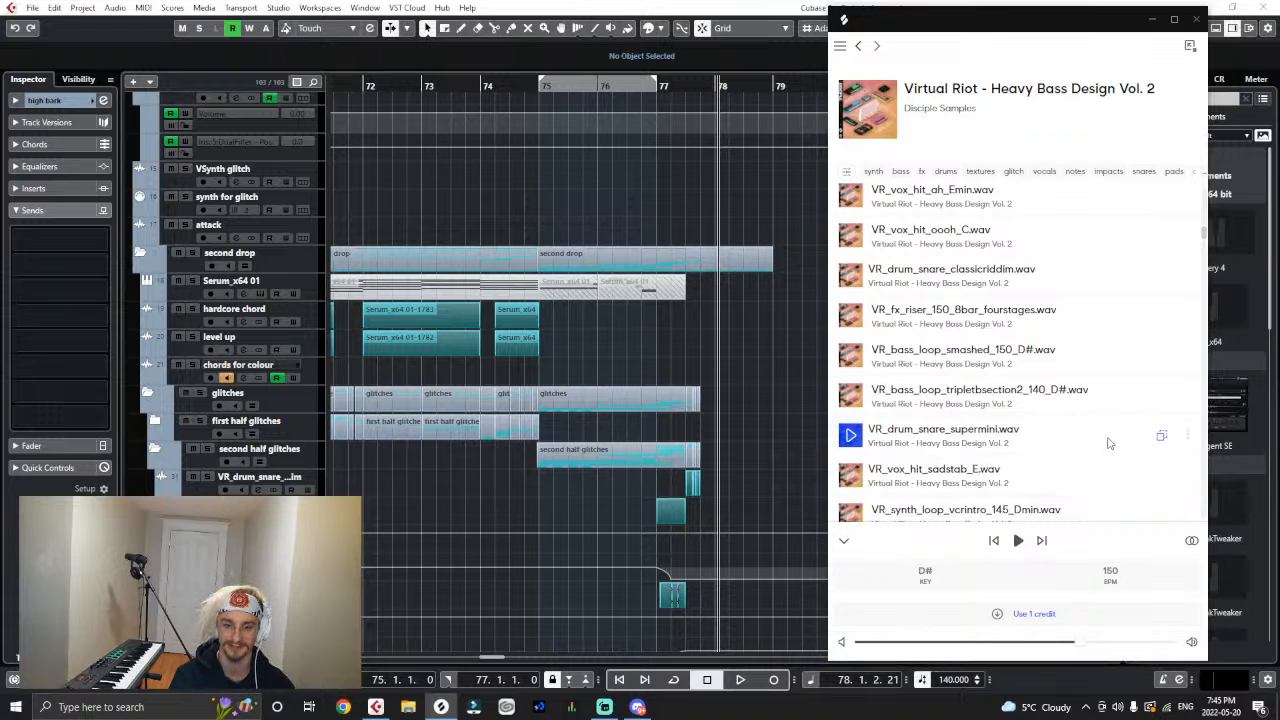
{"action": "left_click_drag", "start_coordinate": [1108, 443], "coordinate": [320, 479]}
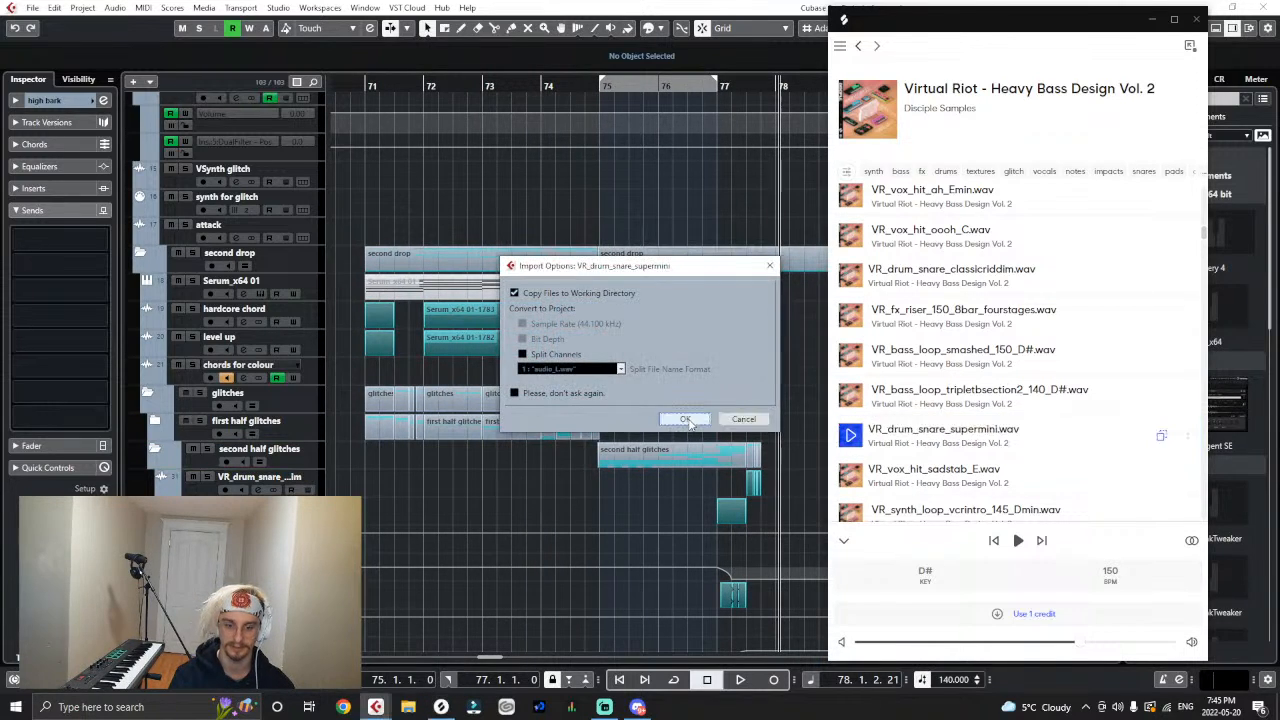
{"action": "left_click", "coordinate": [685, 419]}
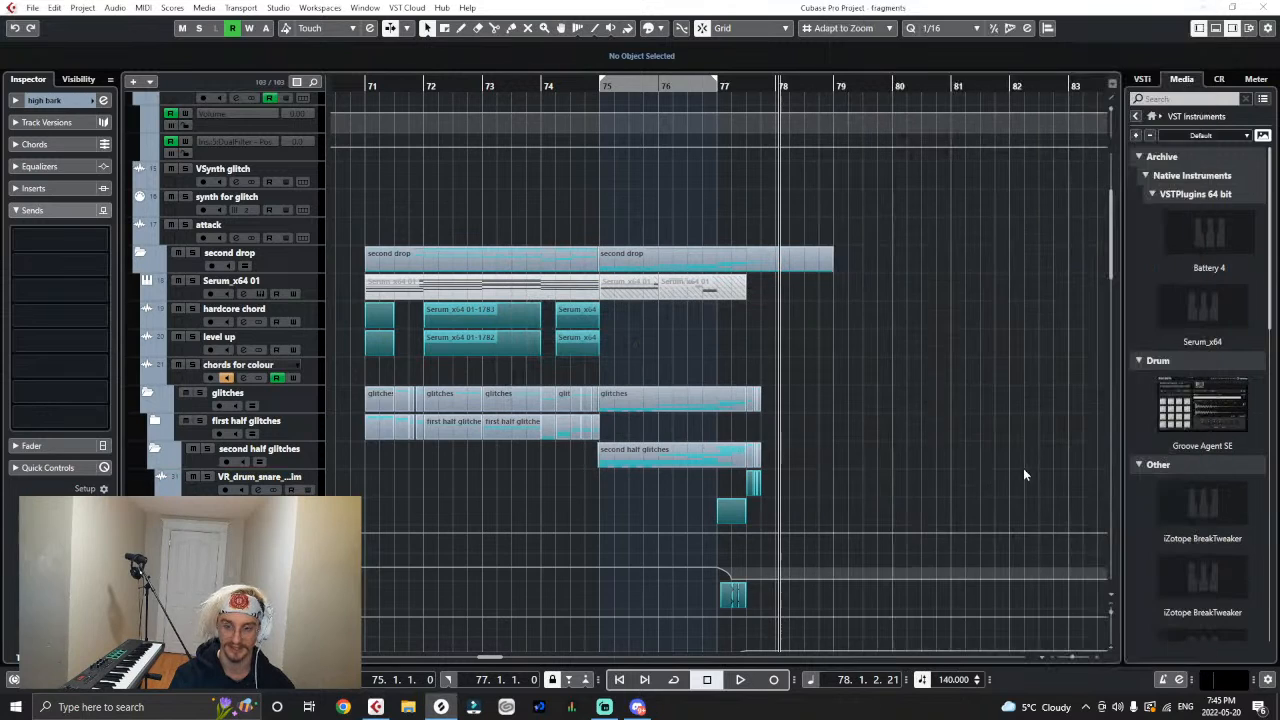
- Import VR_vox_hit_sadstab_E.wav from Splice onto its own track in the second half glitches folder, copying the file to the working directory
{"action": "left_click", "coordinate": [441, 707]}
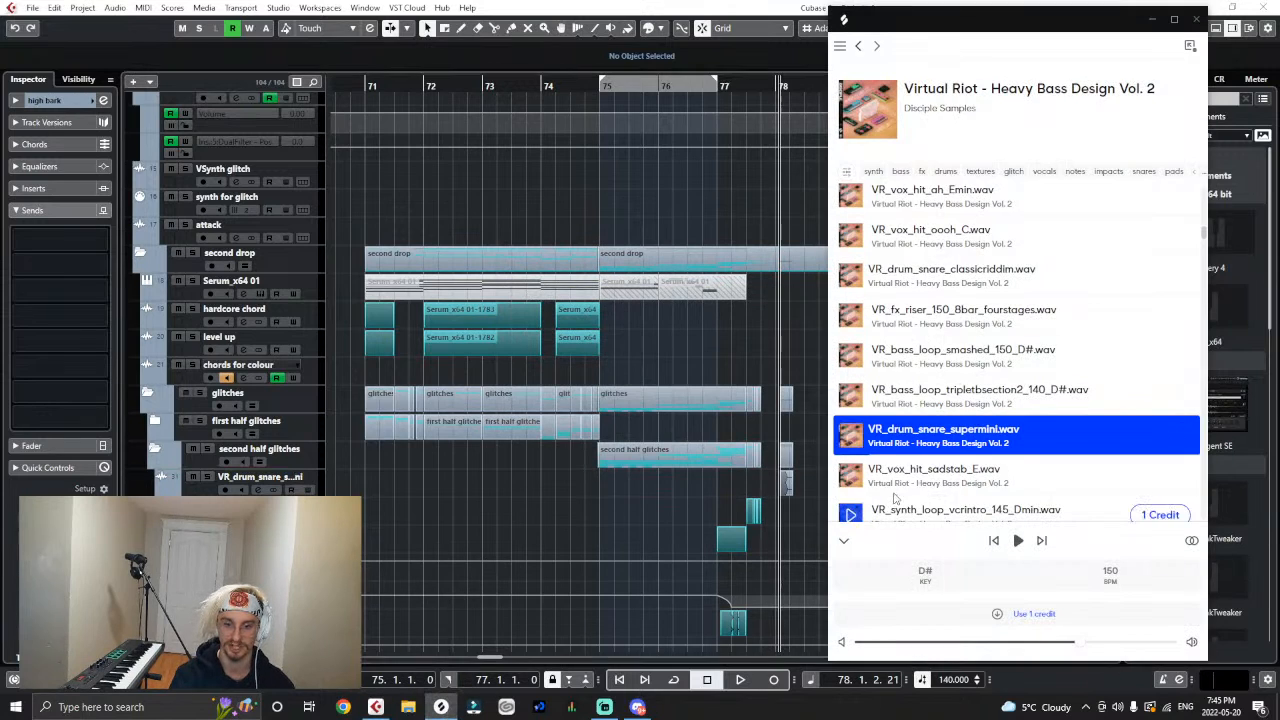
{"action": "left_click_drag", "start_coordinate": [1000, 469], "coordinate": [314, 490]}
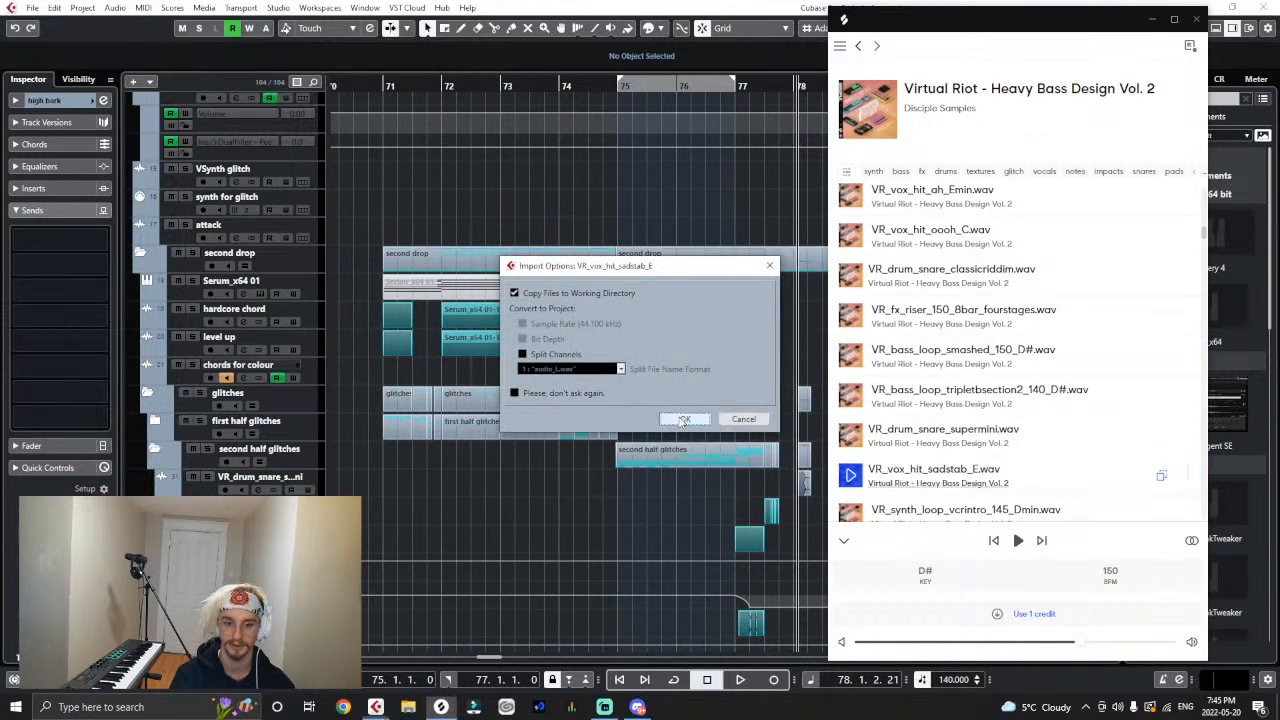
{"action": "left_click", "coordinate": [678, 416]}
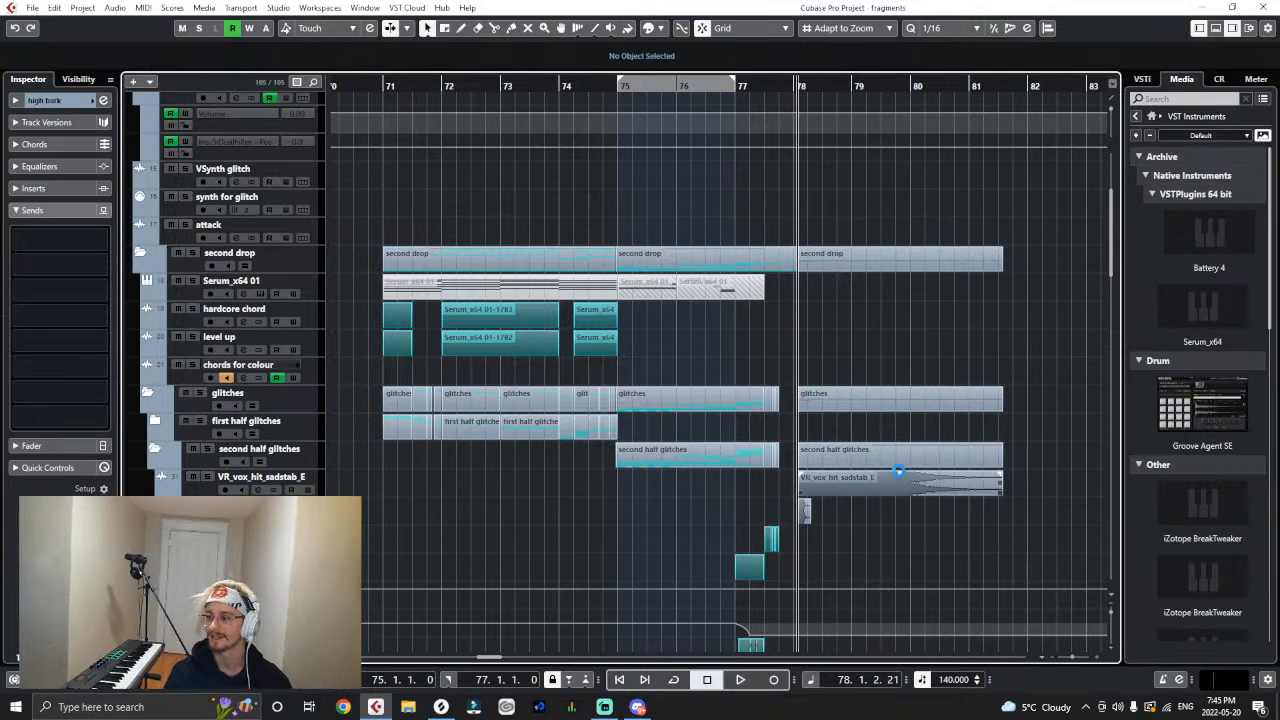
- Lower the volume of the sadstab vox and supermini snare events to -3.41 dB and move the snare to 80.1.1
{"action": "scroll", "coordinate": [860, 460], "scroll_direction": "up", "scroll_amount": 3}
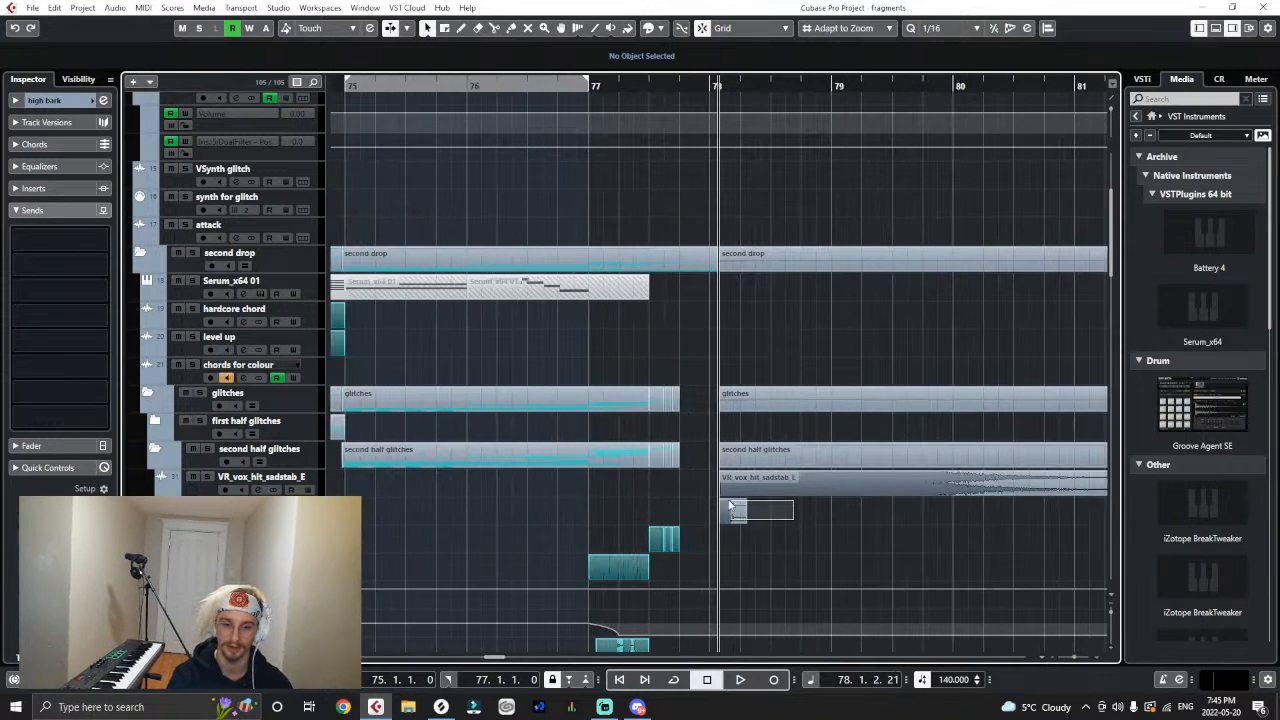
{"action": "left_click", "coordinate": [970, 488]}
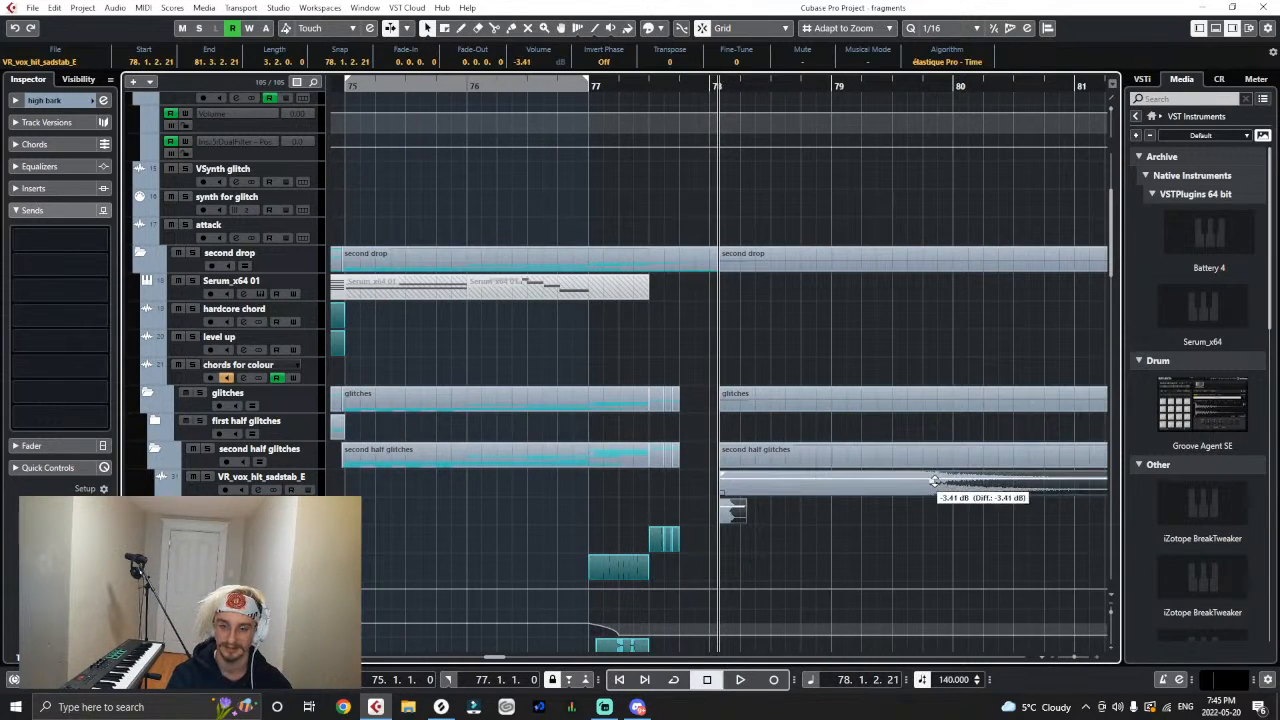
{"action": "left_click", "coordinate": [778, 547]}
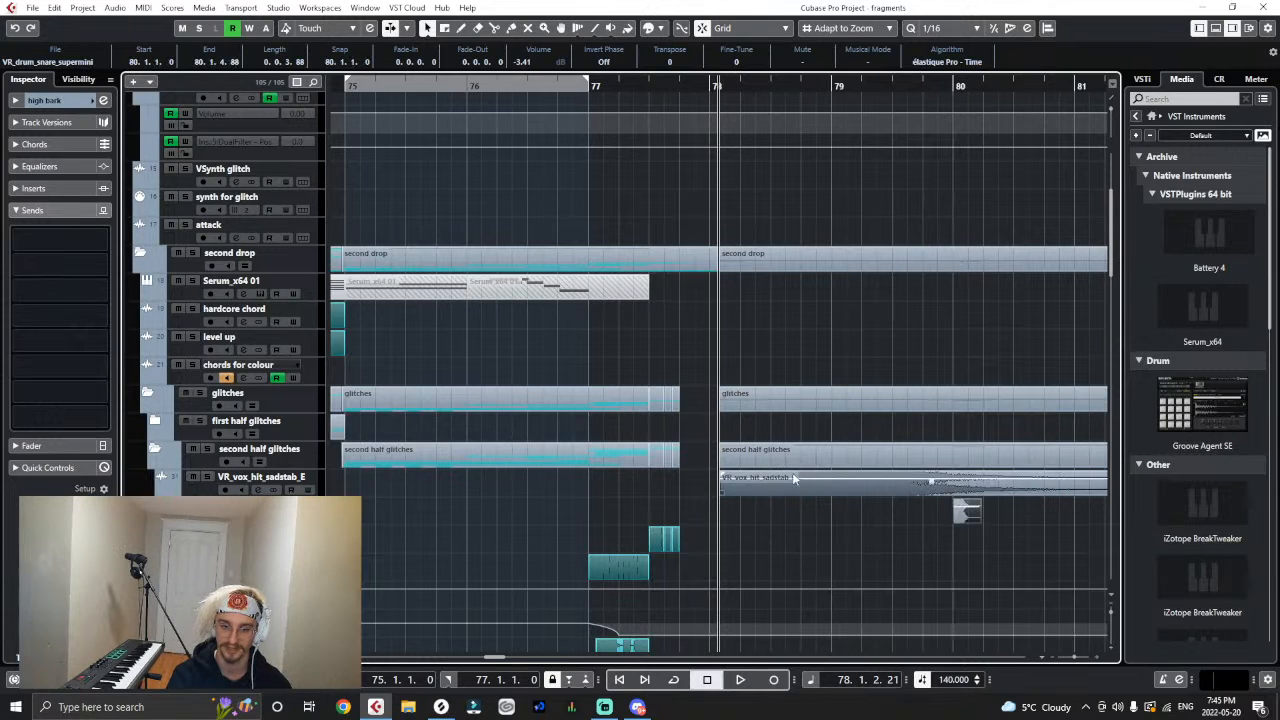
- Move the sadstab vox hit to 77.4.1 and play the passage leading into it
{"action": "left_click_drag", "start_coordinate": [792, 476], "coordinate": [842, 482]}
{"action": "left_click_drag", "start_coordinate": [520, 86], "coordinate": [513, 100]}
{"action": "scroll", "coordinate": [738, 367], "scroll_direction": "down", "scroll_amount": 4}
{"action": "key", "text": "space"}
{"action": "left_click_drag", "start_coordinate": [855, 148], "coordinate": [746, 146]}
{"action": "key", "text": "space"}
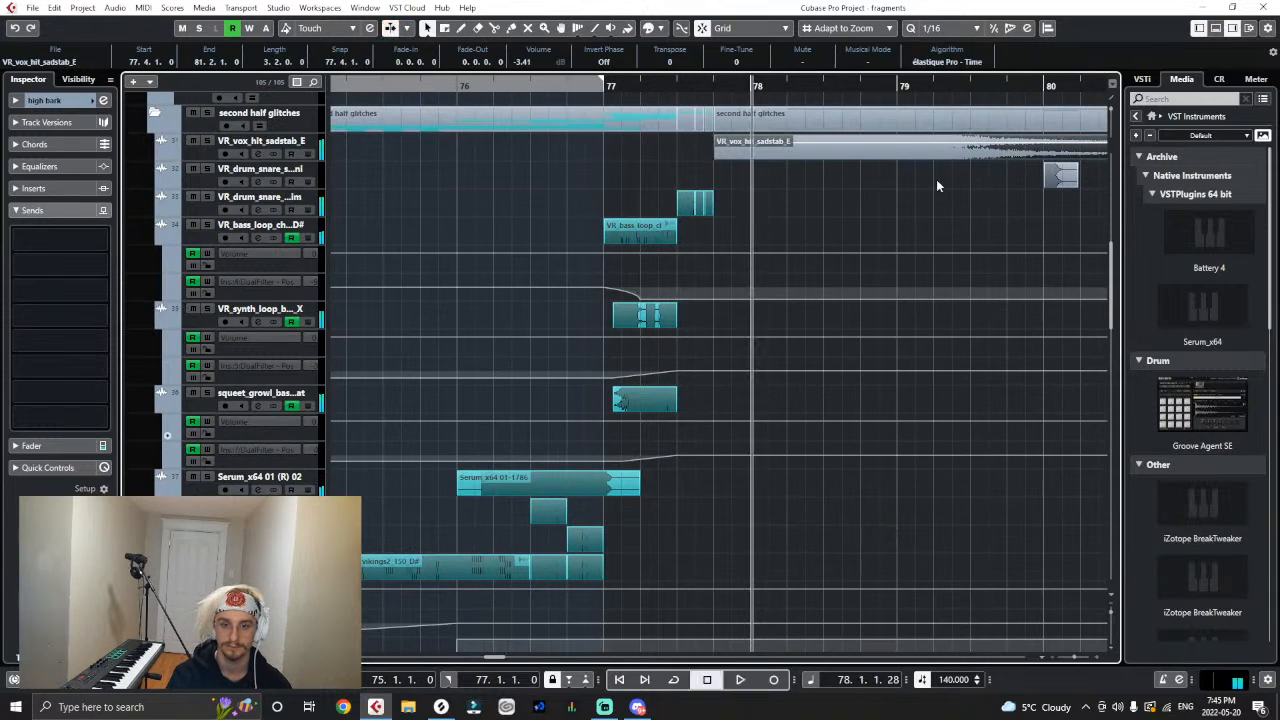
- Remove the VR_vox_hit_sadstab_E track from the second half glitches folder
{"action": "left_click", "coordinate": [312, 142]}
{"action": "left_click", "coordinate": [371, 143]}
{"action": "right_click", "coordinate": [310, 150]}
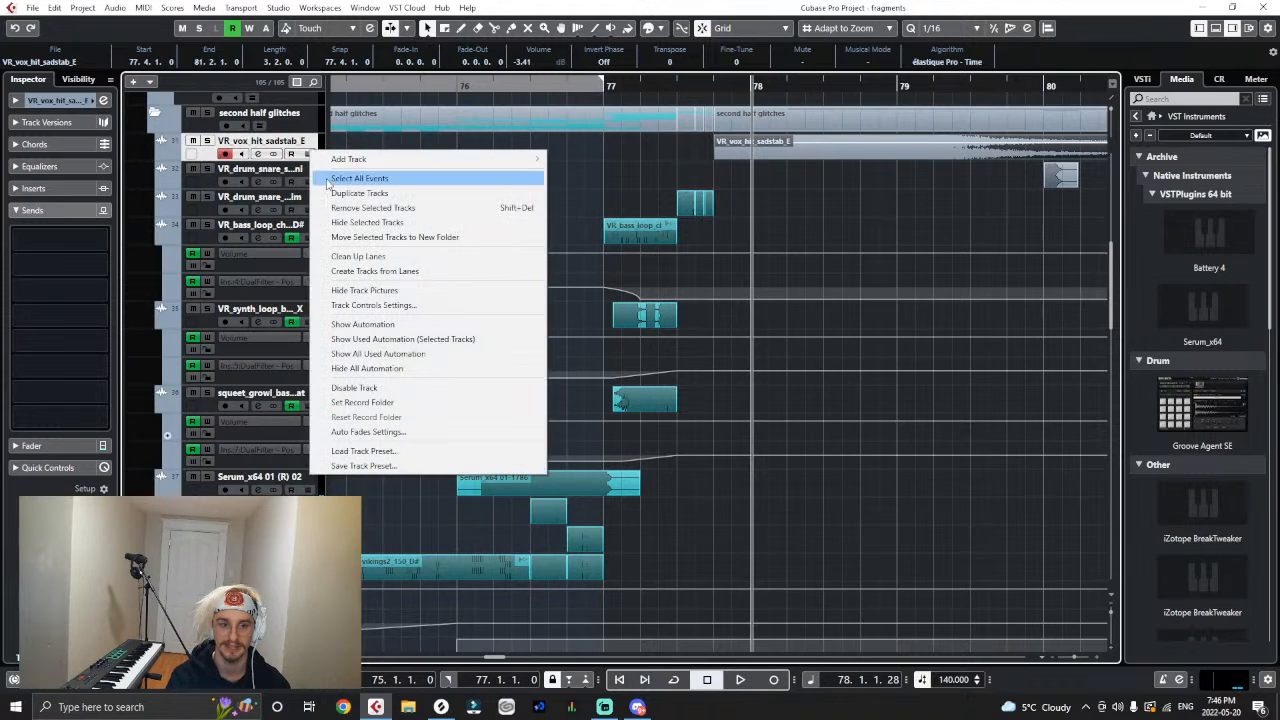
{"action": "left_click", "coordinate": [336, 208]}
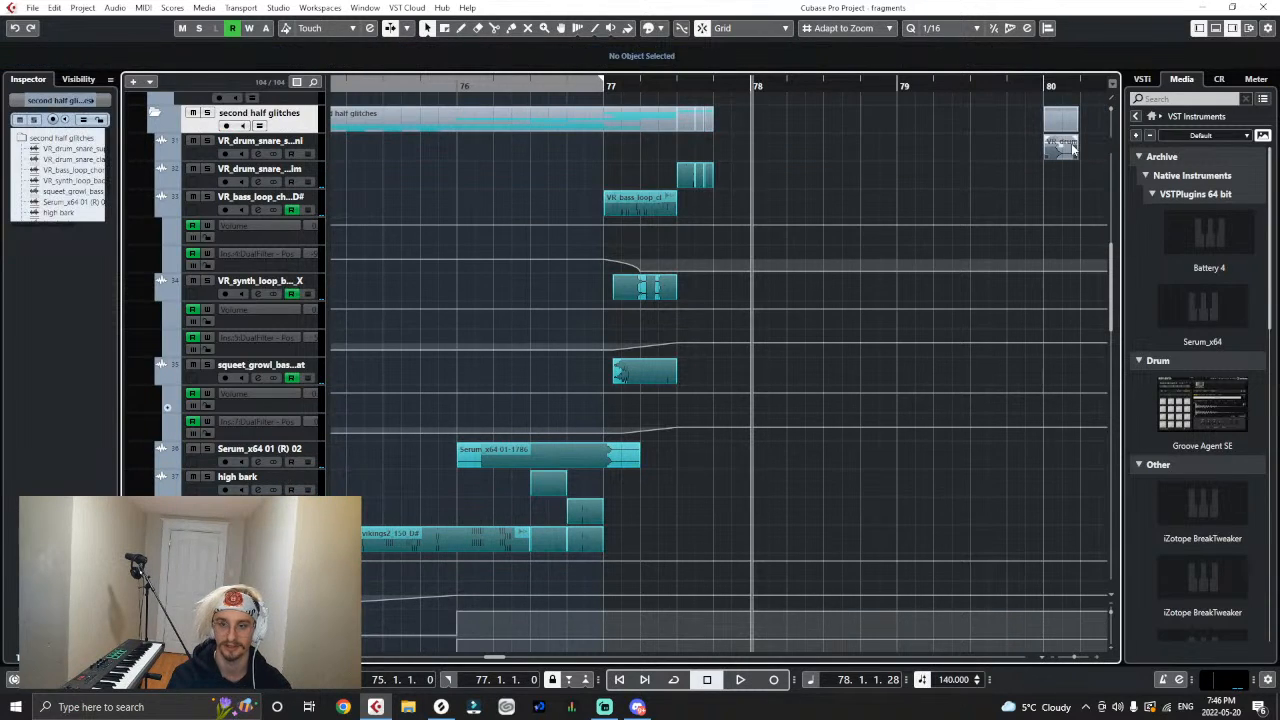
- Move the supermini snare to 77.4.1 and play the passage from the middle of bar 76
{"action": "left_click_drag", "start_coordinate": [1073, 148], "coordinate": [743, 150]}
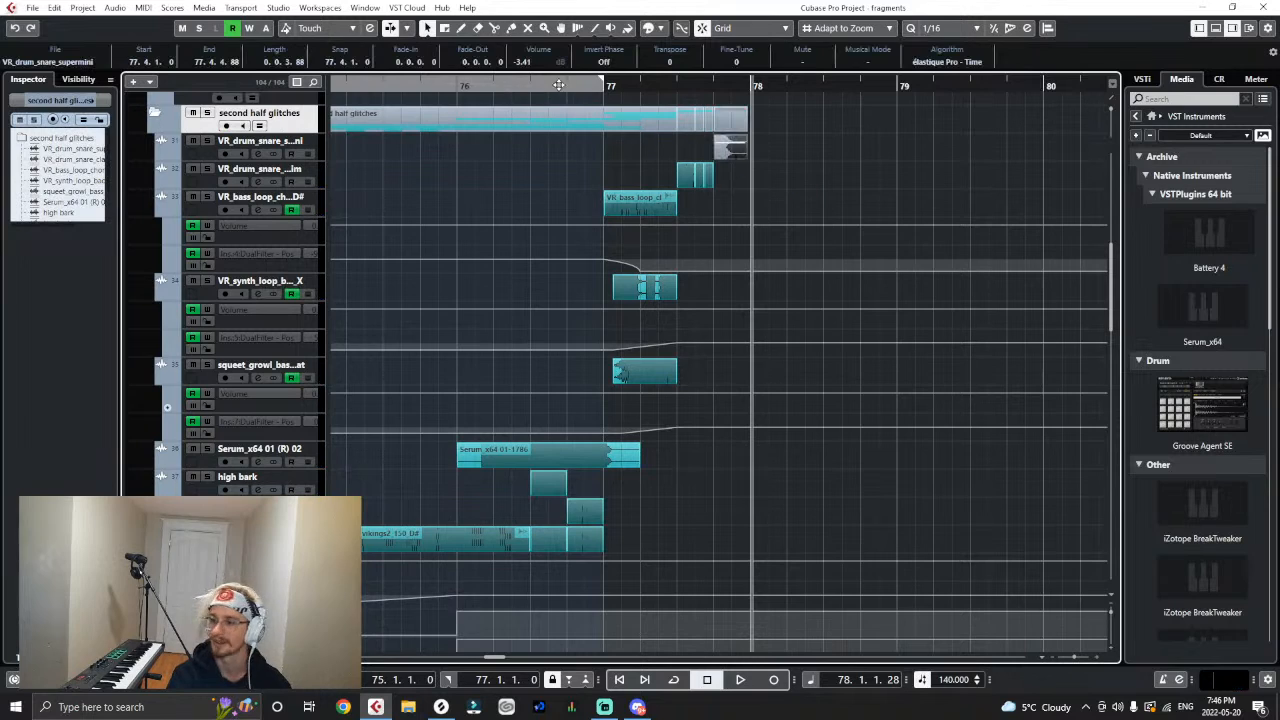
{"action": "left_click", "coordinate": [527, 95]}
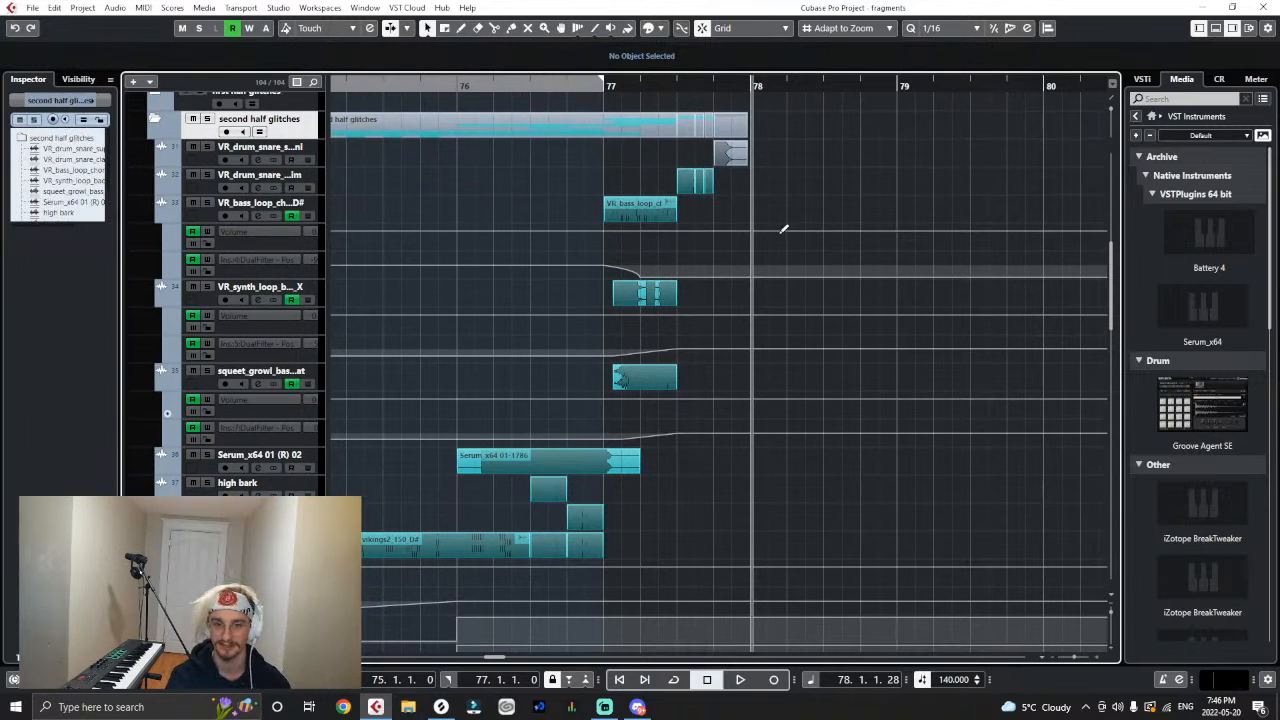
{"action": "scroll", "coordinate": [592, 214], "scroll_direction": "up", "scroll_amount": 2}
{"action": "left_click", "coordinate": [530, 91]}
{"action": "key", "text": "space"}
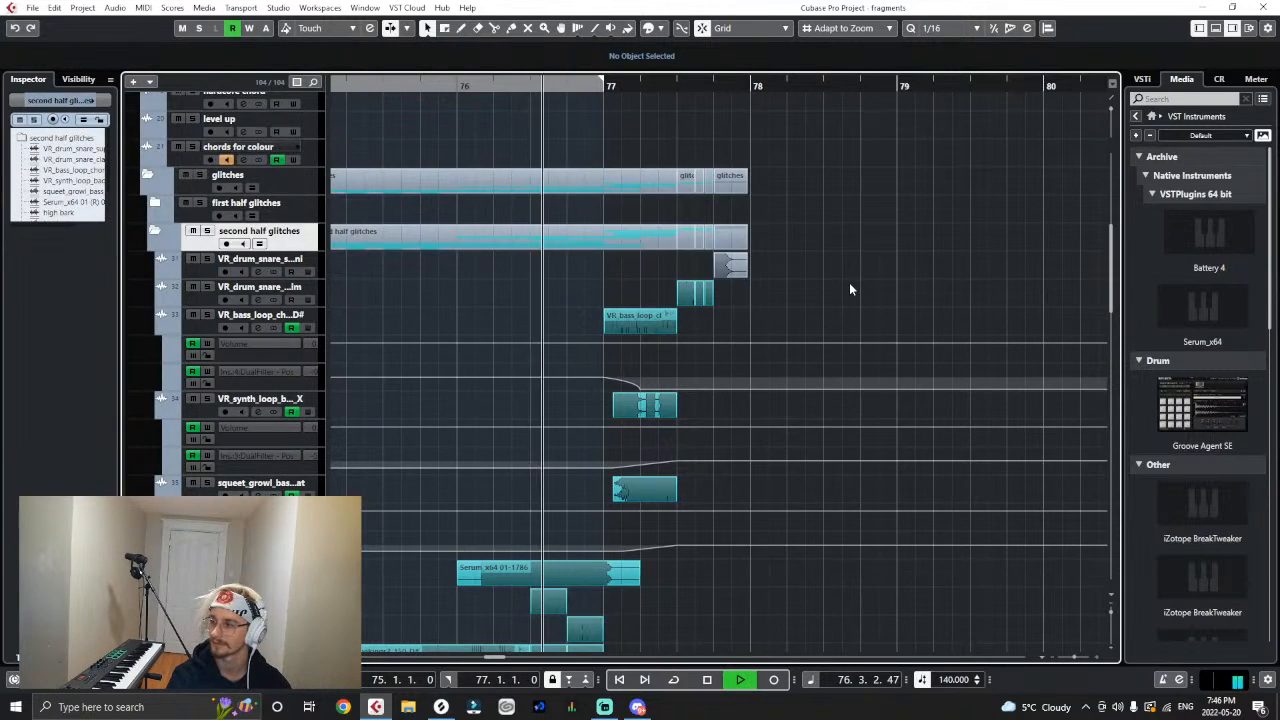
{"action": "key", "text": "space"}
- Shorten the supermini snare to end at 77.4.3 and duplicate it directly after itself up to bar 78
{"action": "left_click", "coordinate": [728, 272]}
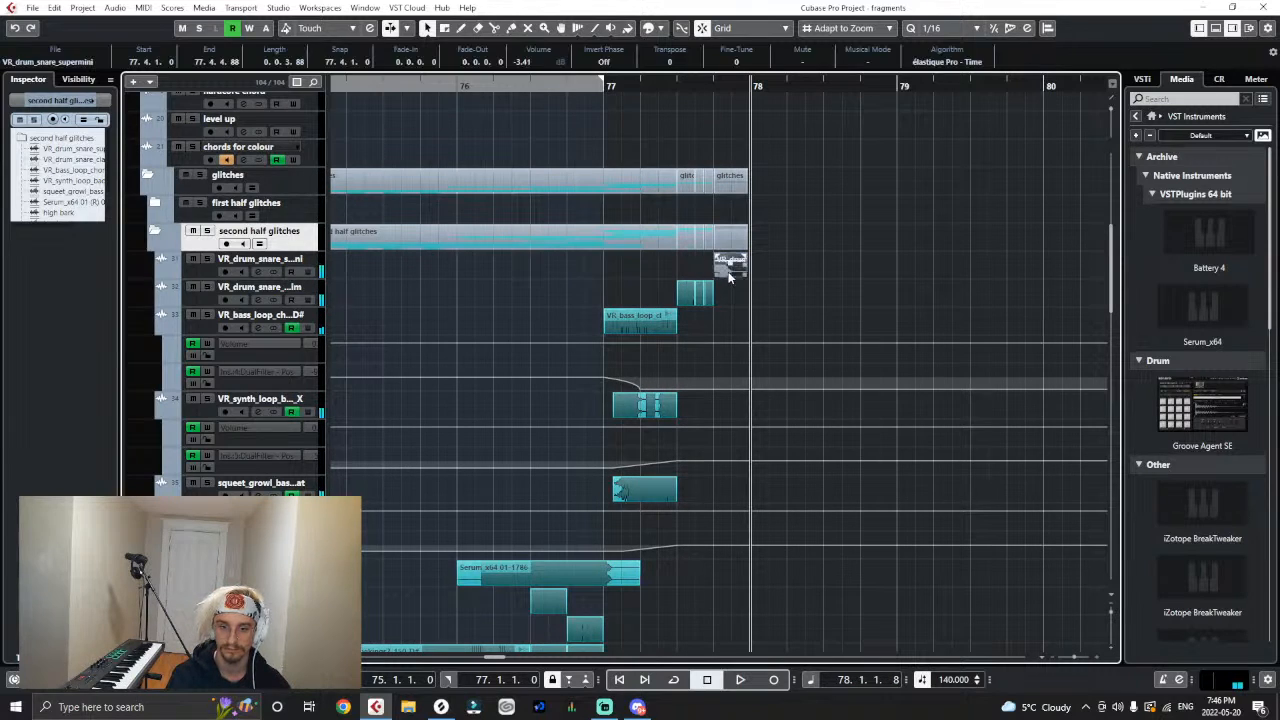
{"action": "key", "text": "h"}
{"action": "key", "text": "h"}
{"action": "key", "text": "h"}
{"action": "key", "text": "h"}
{"action": "key", "text": "h"}
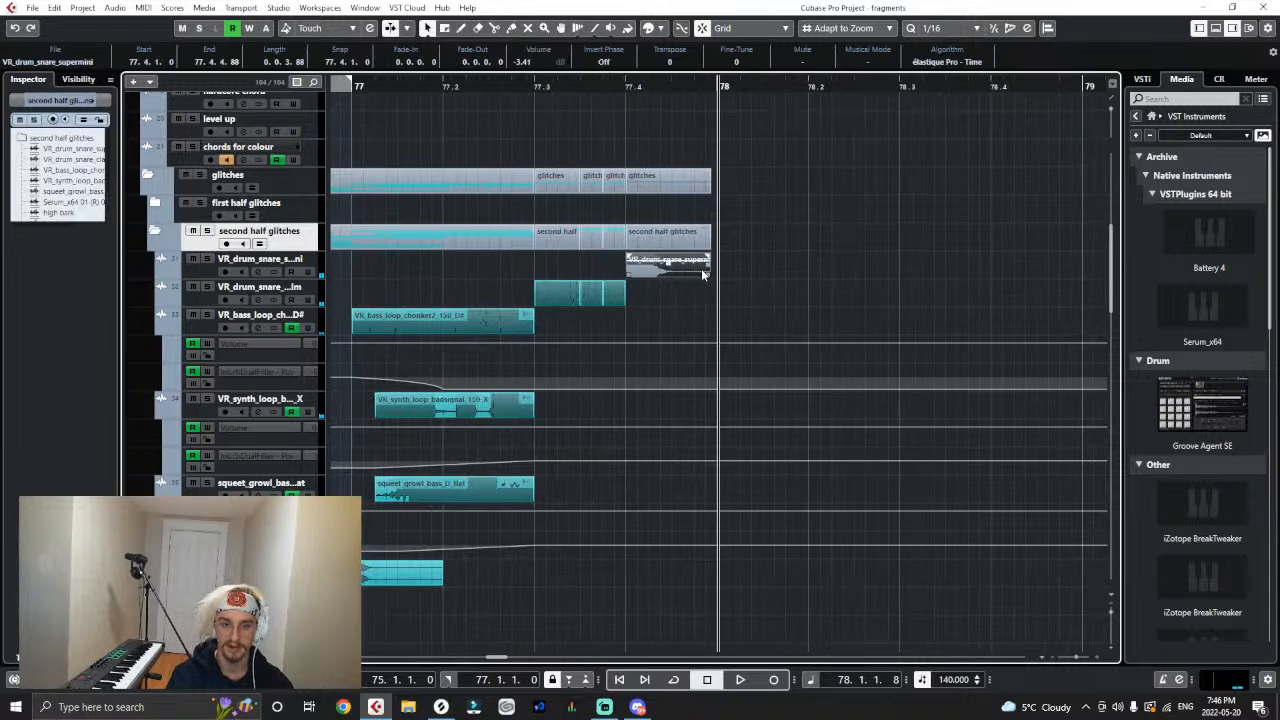
{"action": "left_click_drag", "start_coordinate": [706, 272], "coordinate": [668, 292]}
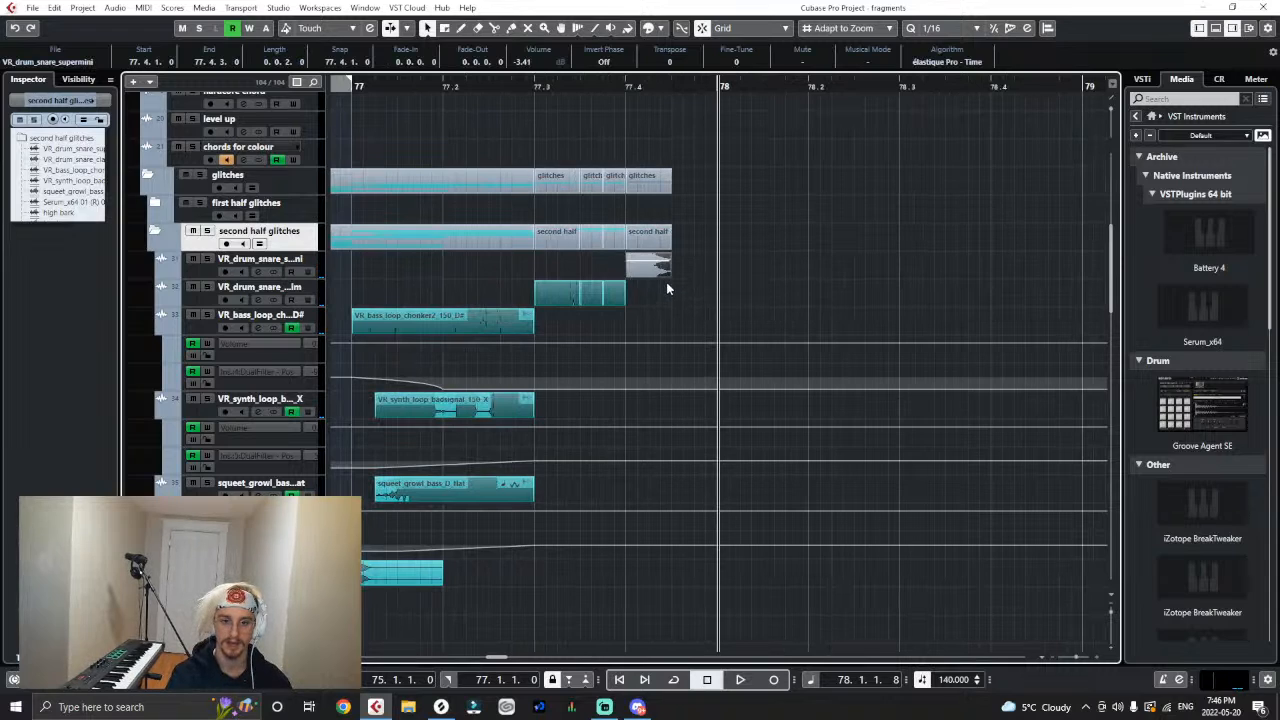
{"action": "key", "text": "ctrl+d"}
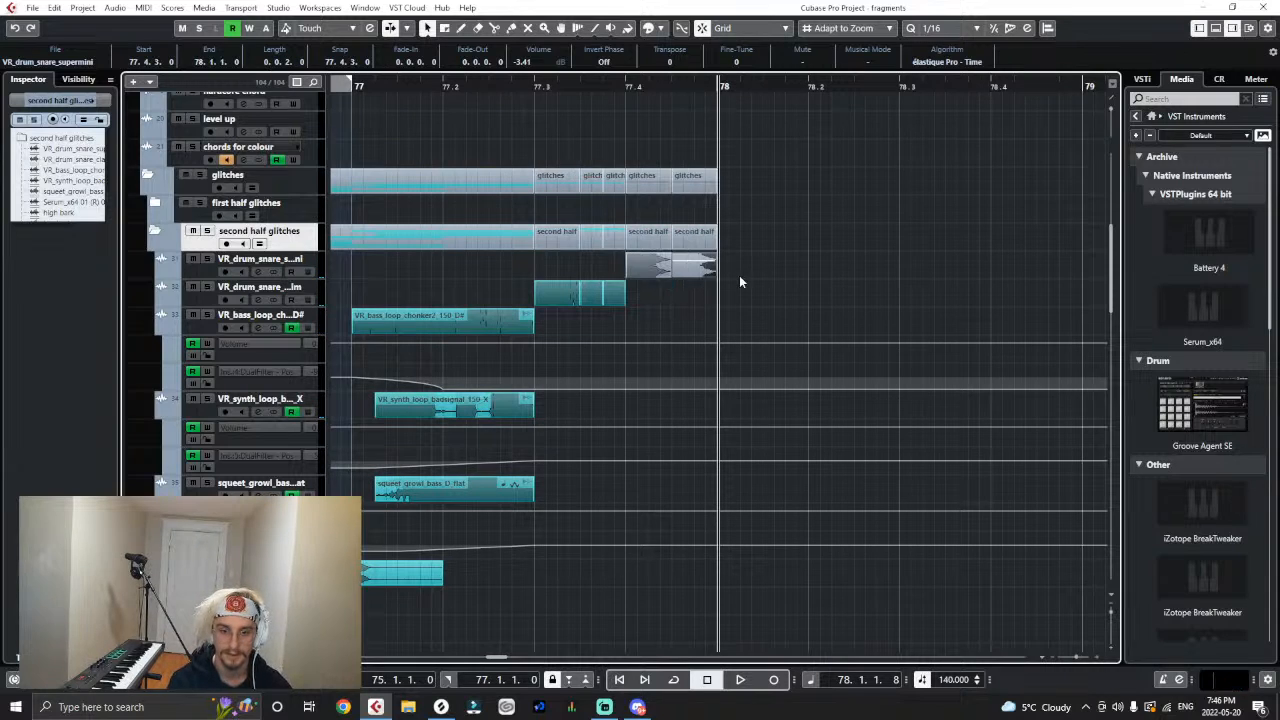
- Shorten the two supermini snare slices after 77.4.1 to 0.0.1.60 each, keeping them adjacent, and duplicate the second slice after itself
{"action": "left_click_drag", "start_coordinate": [666, 277], "coordinate": [658, 277]}
{"action": "mouse_move", "coordinate": [683, 272]}
{"action": "left_mouse_down"}
{"action": "mouse_move", "coordinate": [671, 273]}
{"action": "mouse_move", "coordinate": [693, 273]}
{"action": "left_mouse_up"}
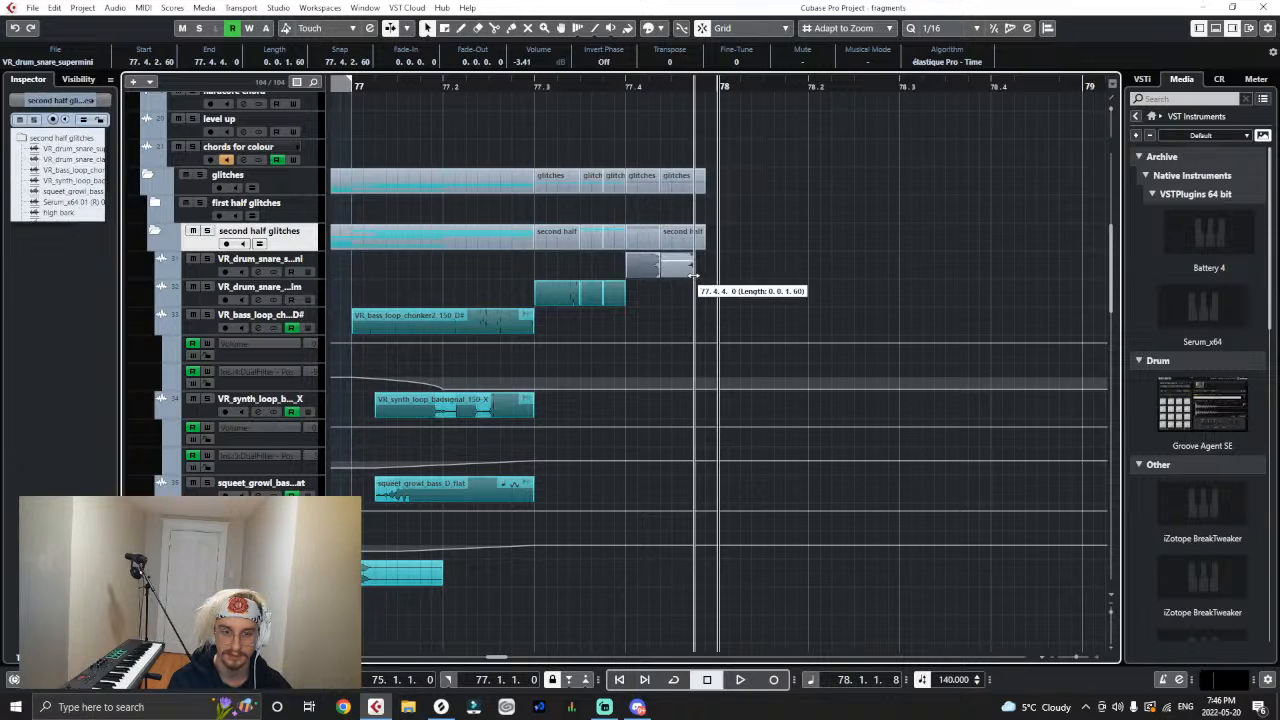
{"action": "key", "text": "ctrl+d"}
{"action": "left_click_drag", "start_coordinate": [633, 86], "coordinate": [490, 87]}
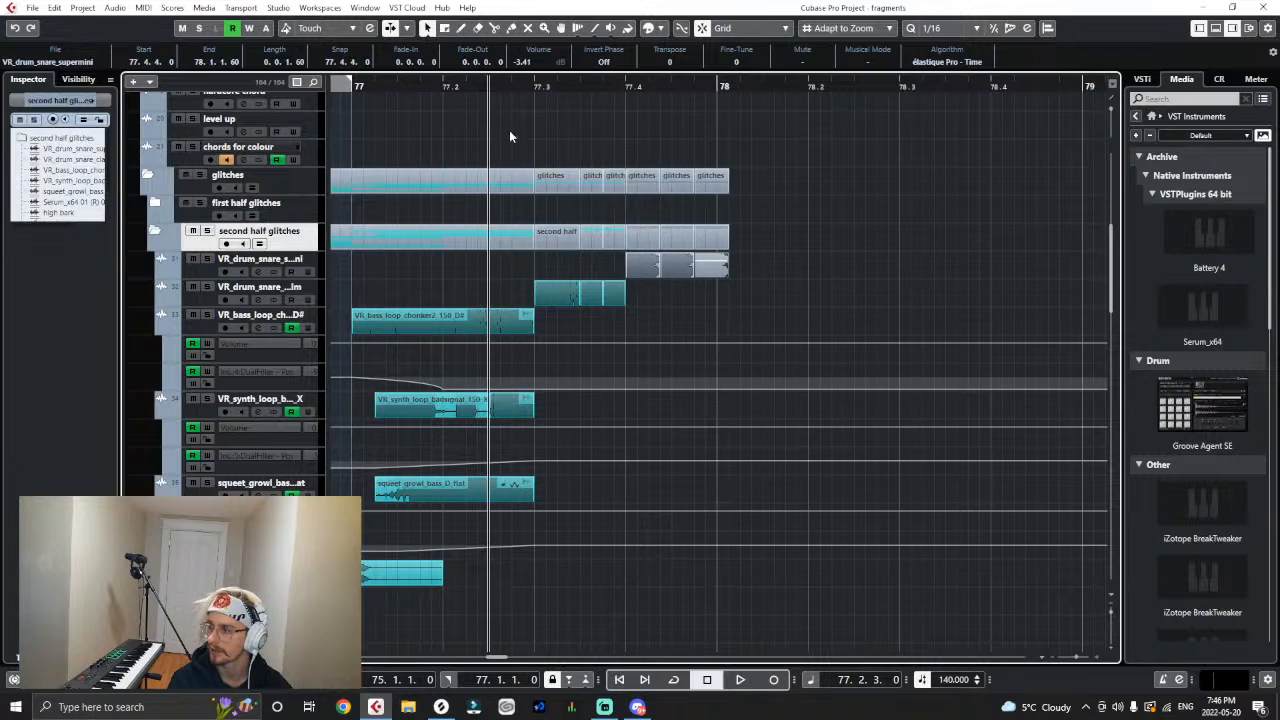
- Play the snare stutter and trim the last supermini slice to end at bar 78
{"action": "left_click", "coordinate": [840, 291]}
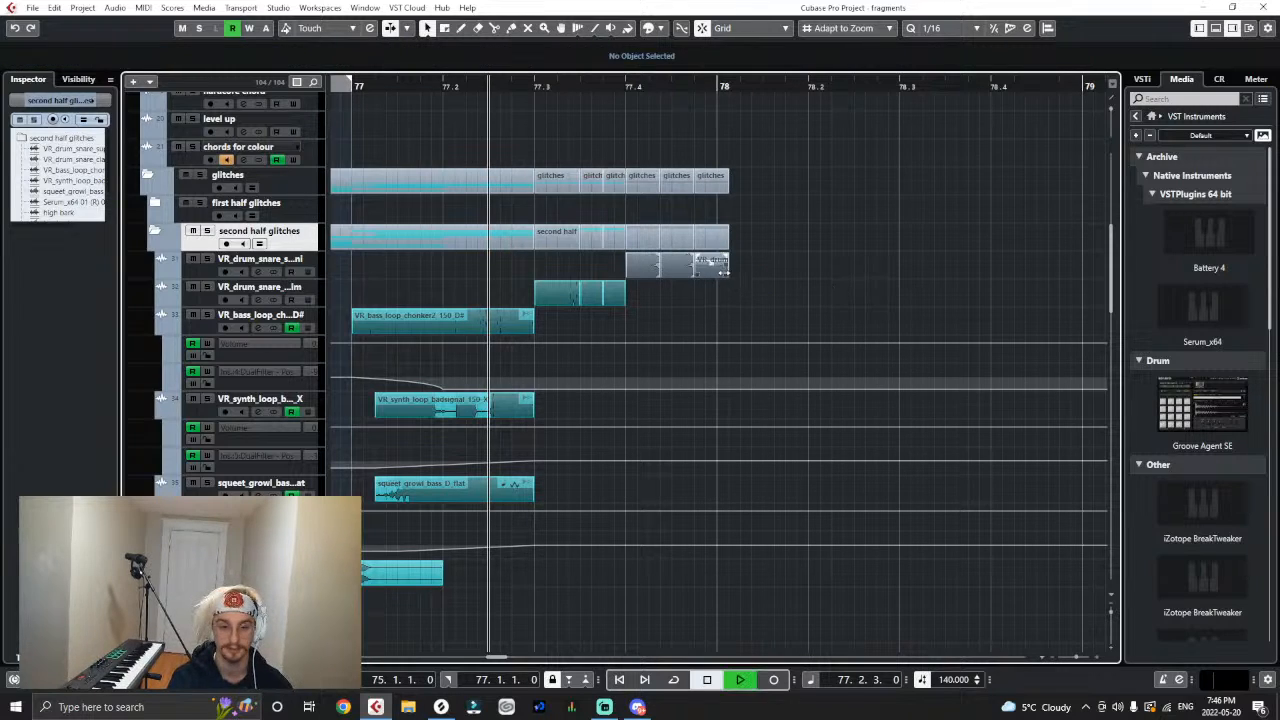
{"action": "key", "text": "space"}
{"action": "left_click", "coordinate": [582, 90]}
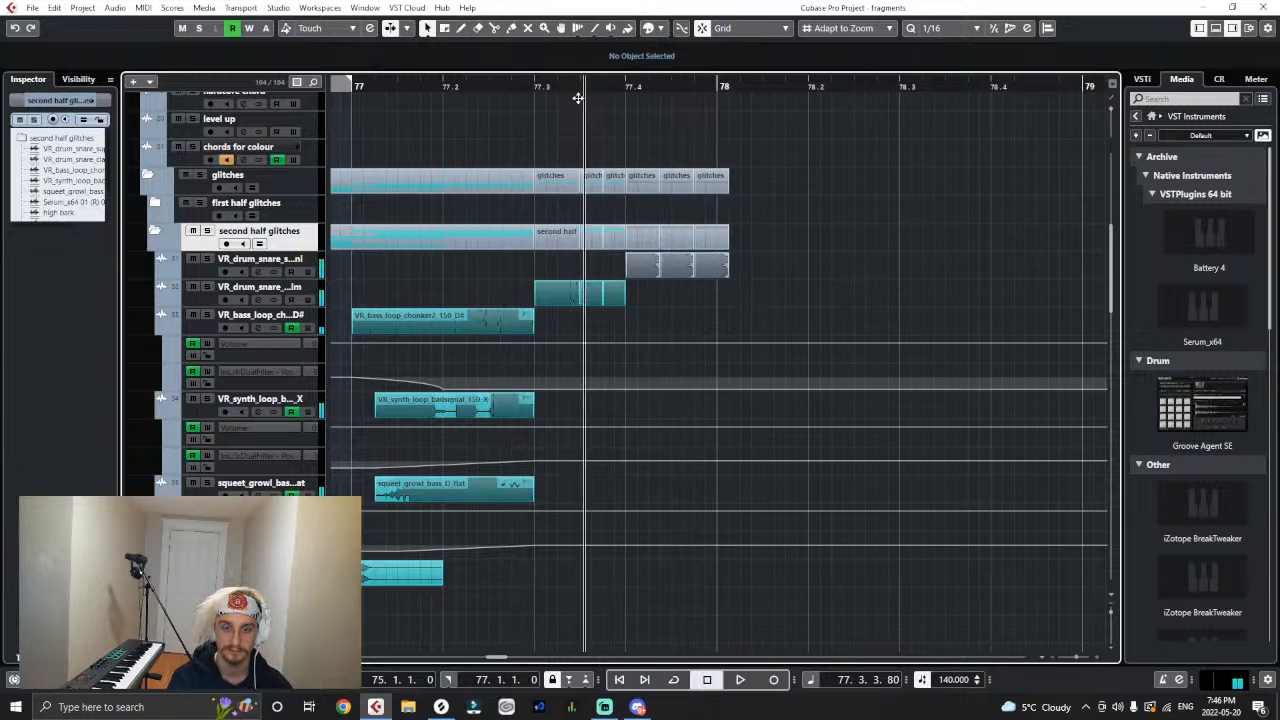
{"action": "key", "text": "space"}
{"action": "left_click_drag", "start_coordinate": [729, 269], "coordinate": [716, 272]}
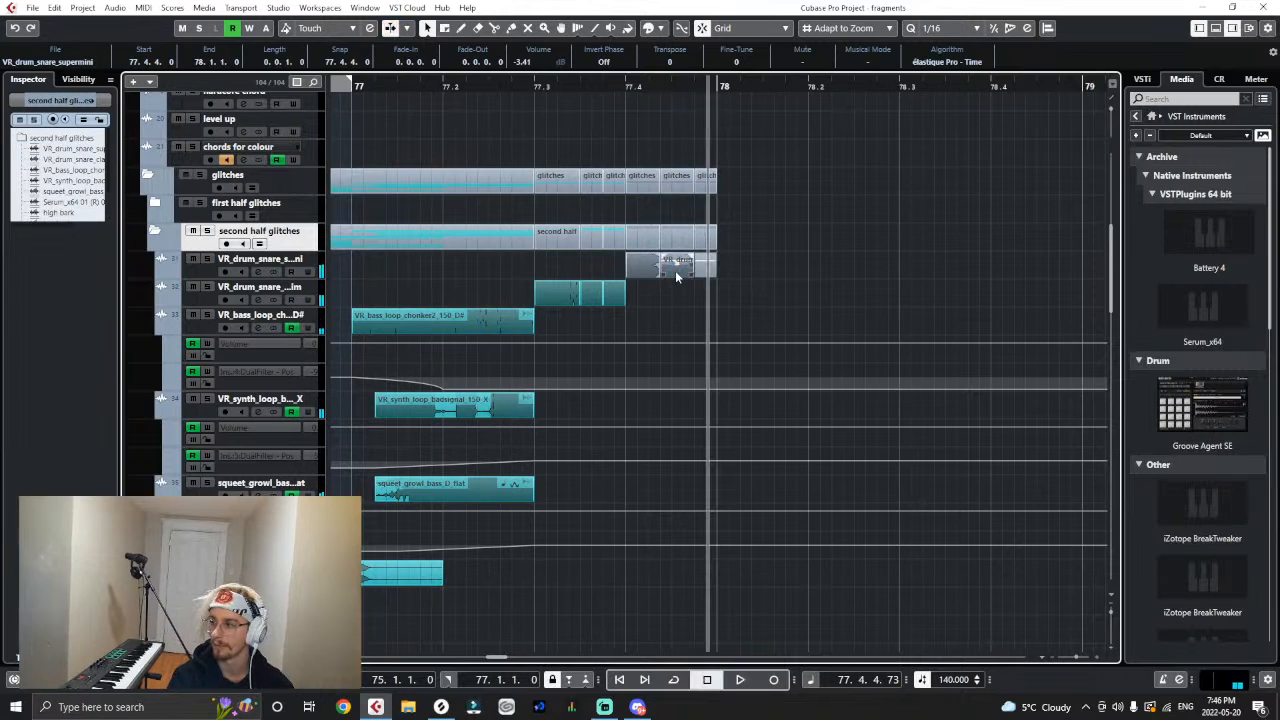
- Try a Pitch Shift with a -4 transpose on the middle supermini snare slice at 77.4.2.60
{"action": "left_click", "coordinate": [115, 8]}
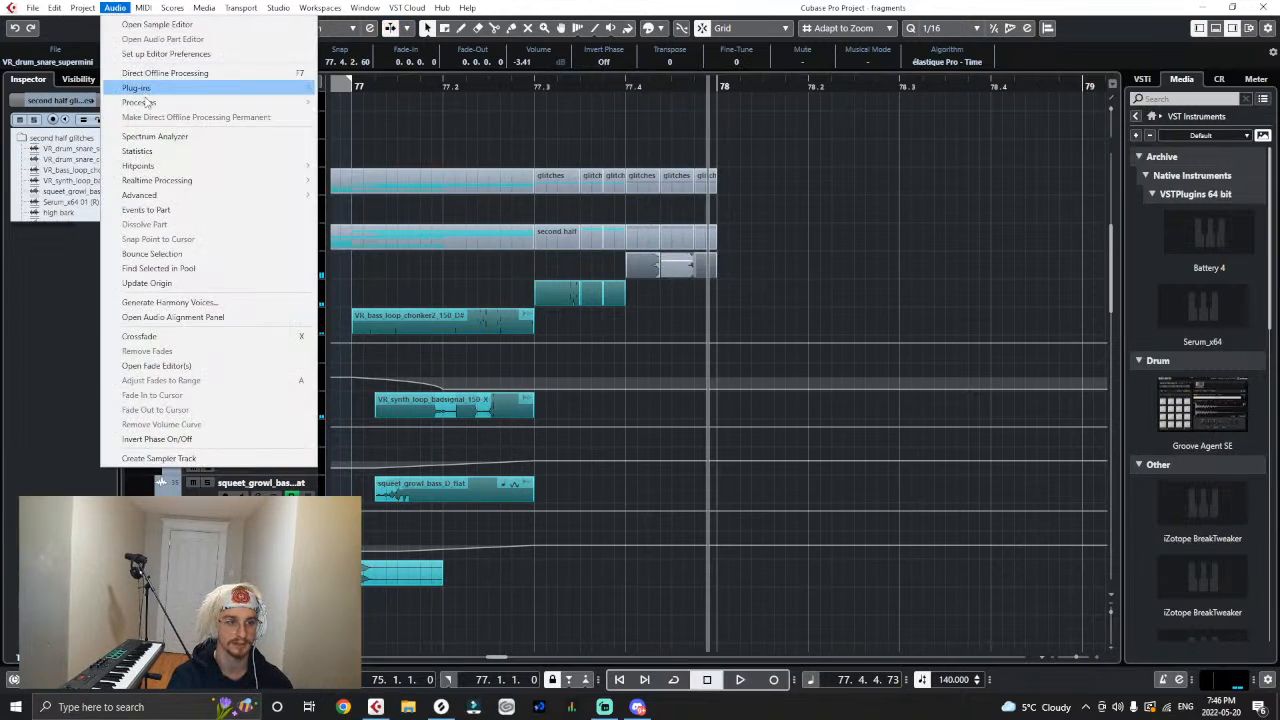
{"action": "mouse_move", "coordinate": [200, 102]}
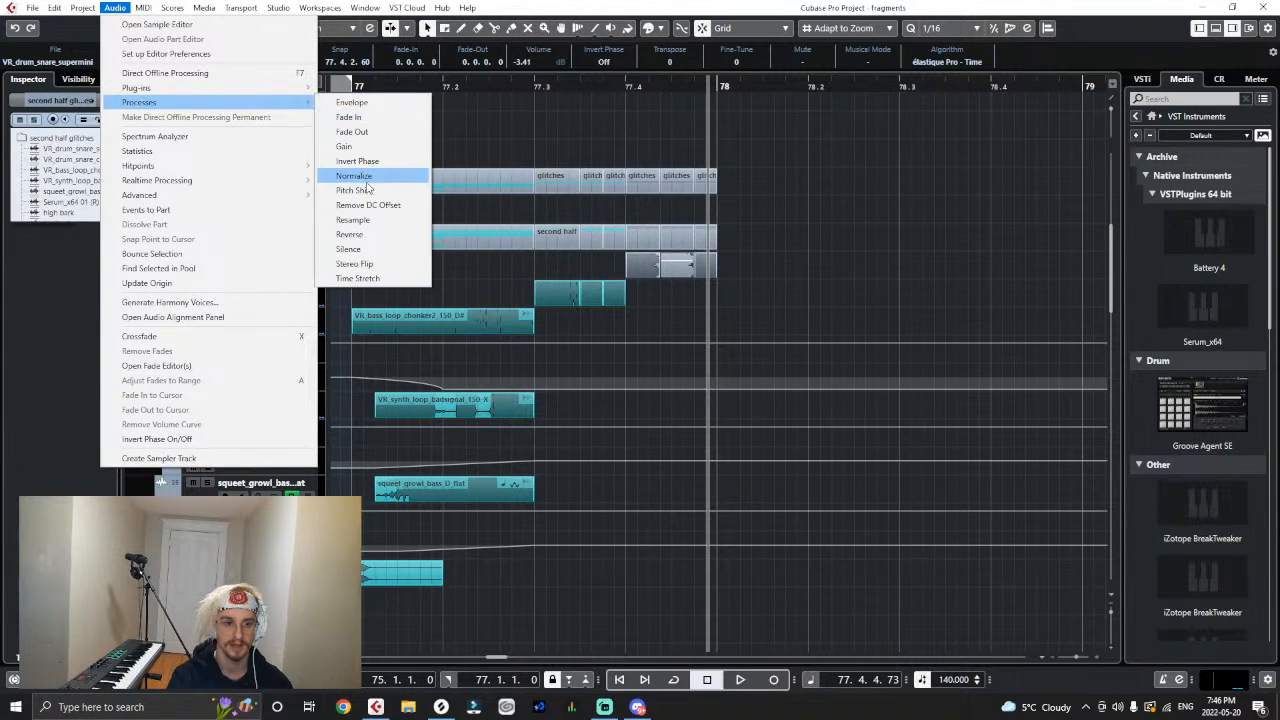
{"action": "left_click", "coordinate": [360, 190]}
{"action": "left_click", "coordinate": [624, 448]}
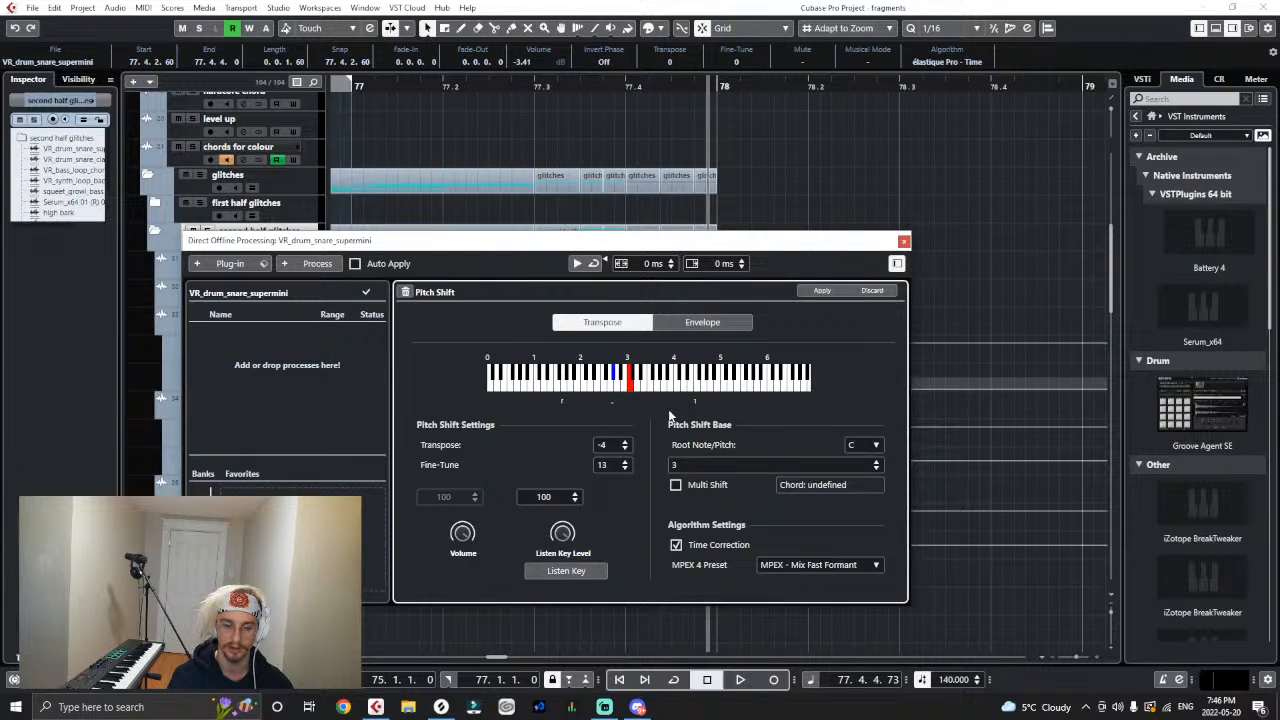
{"action": "left_click", "coordinate": [822, 291]}
- Play the stutter from 77.4 and from 77.3, and undo the pitch shift on the middle slice
{"action": "left_click_drag", "start_coordinate": [645, 230], "coordinate": [651, 316]}
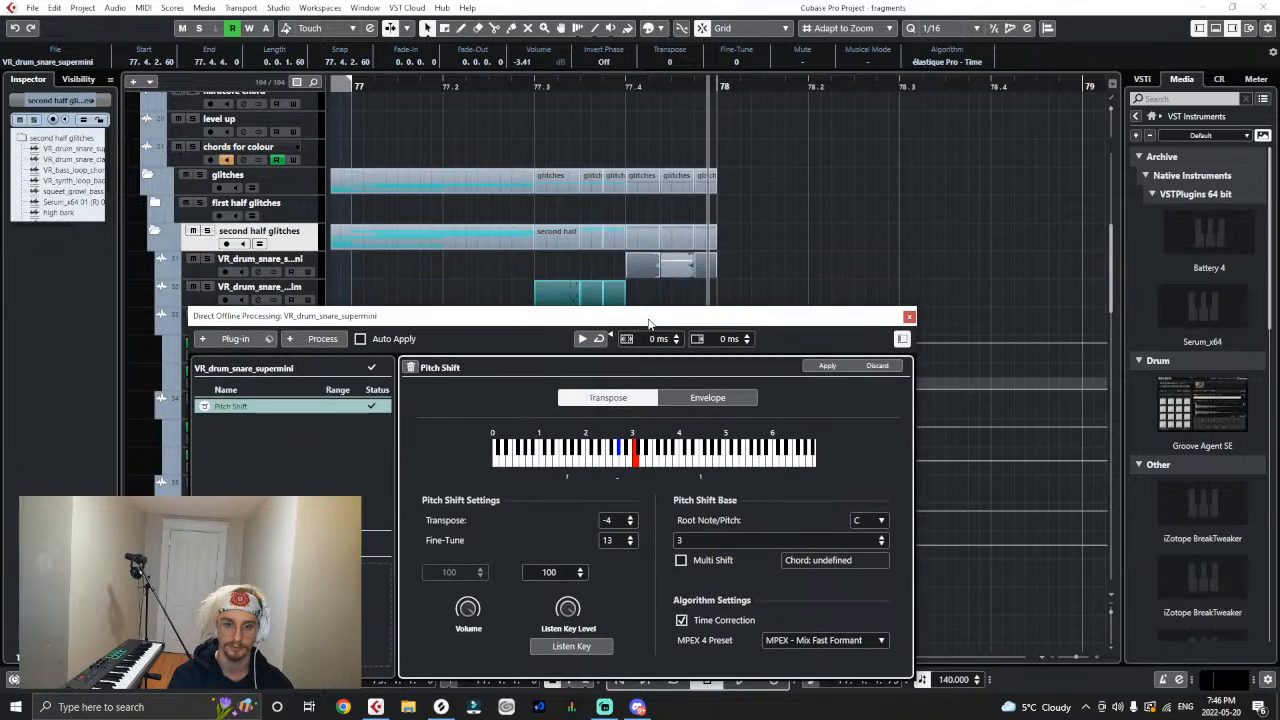
{"action": "left_click", "coordinate": [627, 92]}
{"action": "key", "text": "space"}
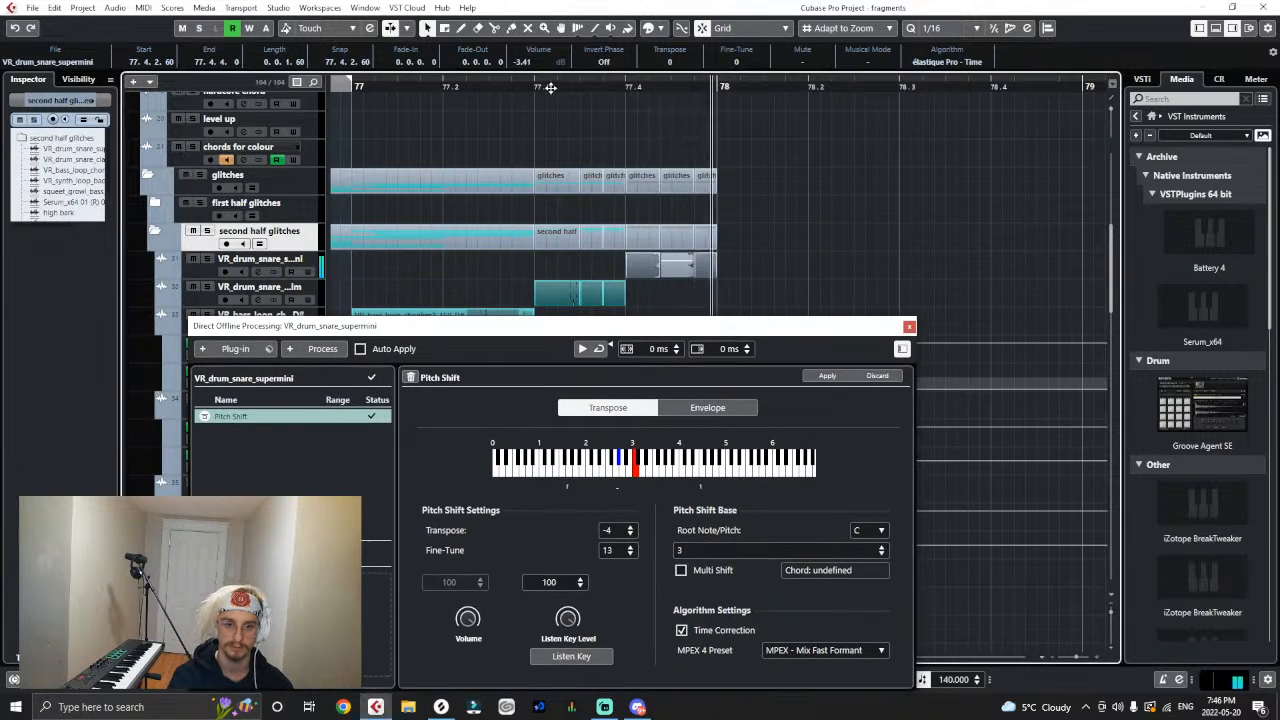
{"action": "key", "text": "space"}
{"action": "left_click", "coordinate": [537, 88]}
{"action": "key", "text": "space"}
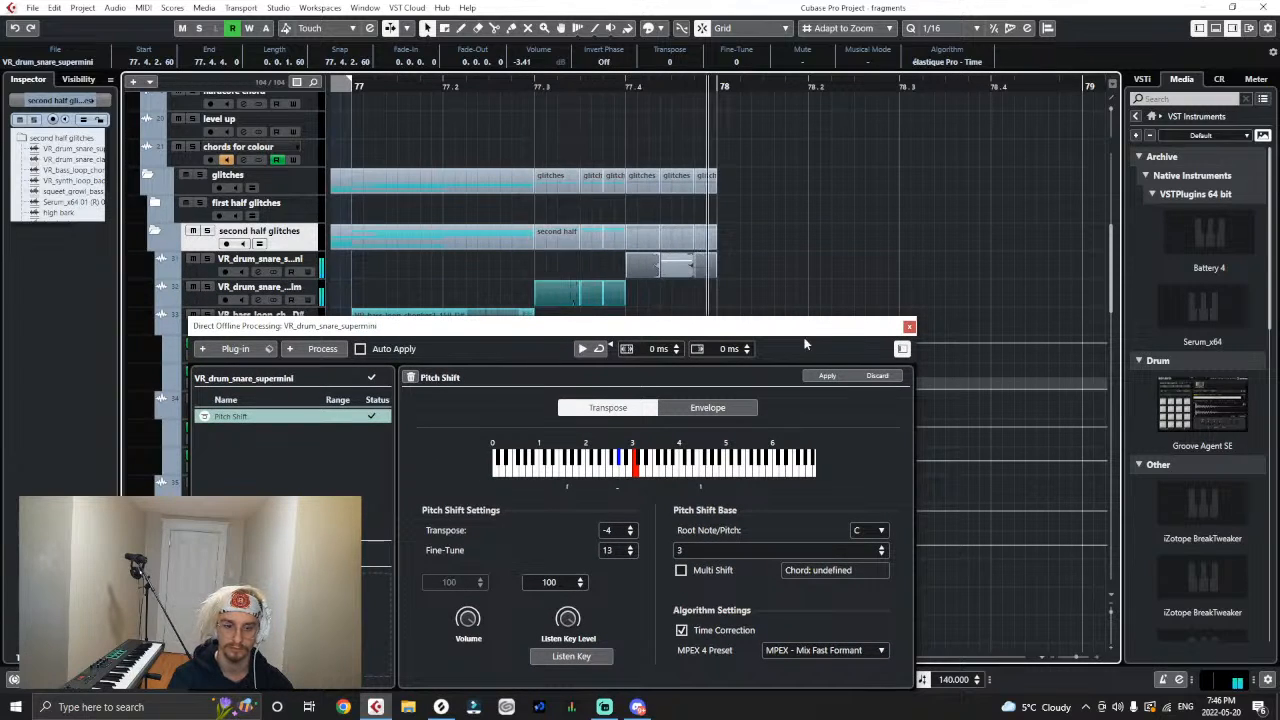
{"action": "key", "text": "ctrl+z"}
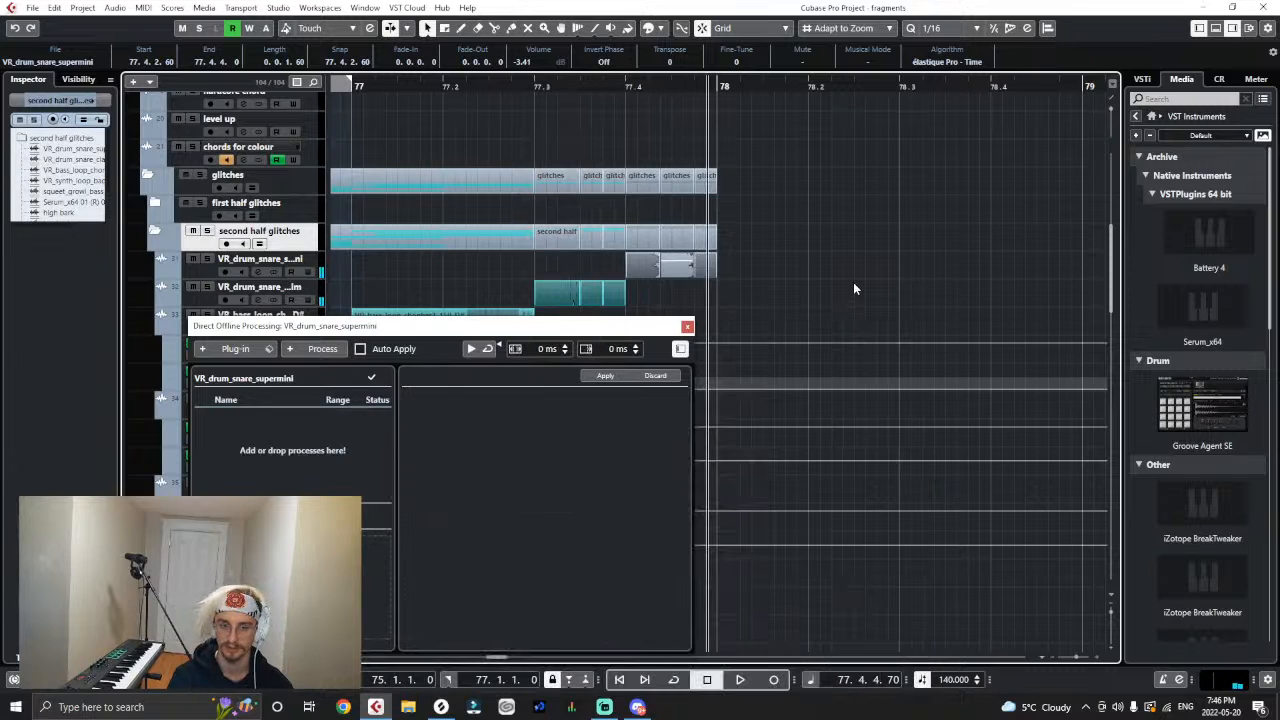
- Retry the -4 Pitch Shift on the middle supermini slice, play it against the unshifted version, and undo it
{"action": "left_click", "coordinate": [663, 281]}
{"action": "left_click", "coordinate": [653, 266]}
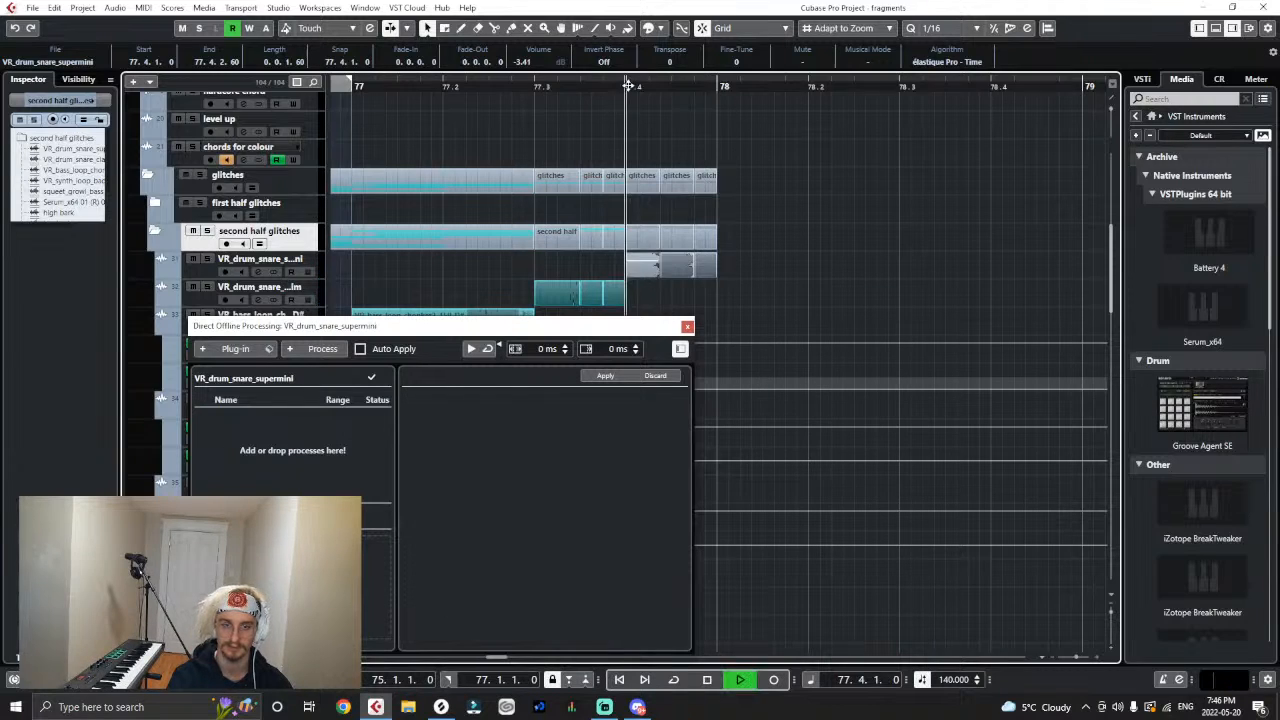
{"action": "left_click", "coordinate": [673, 288]}
{"action": "left_click", "coordinate": [673, 270]}
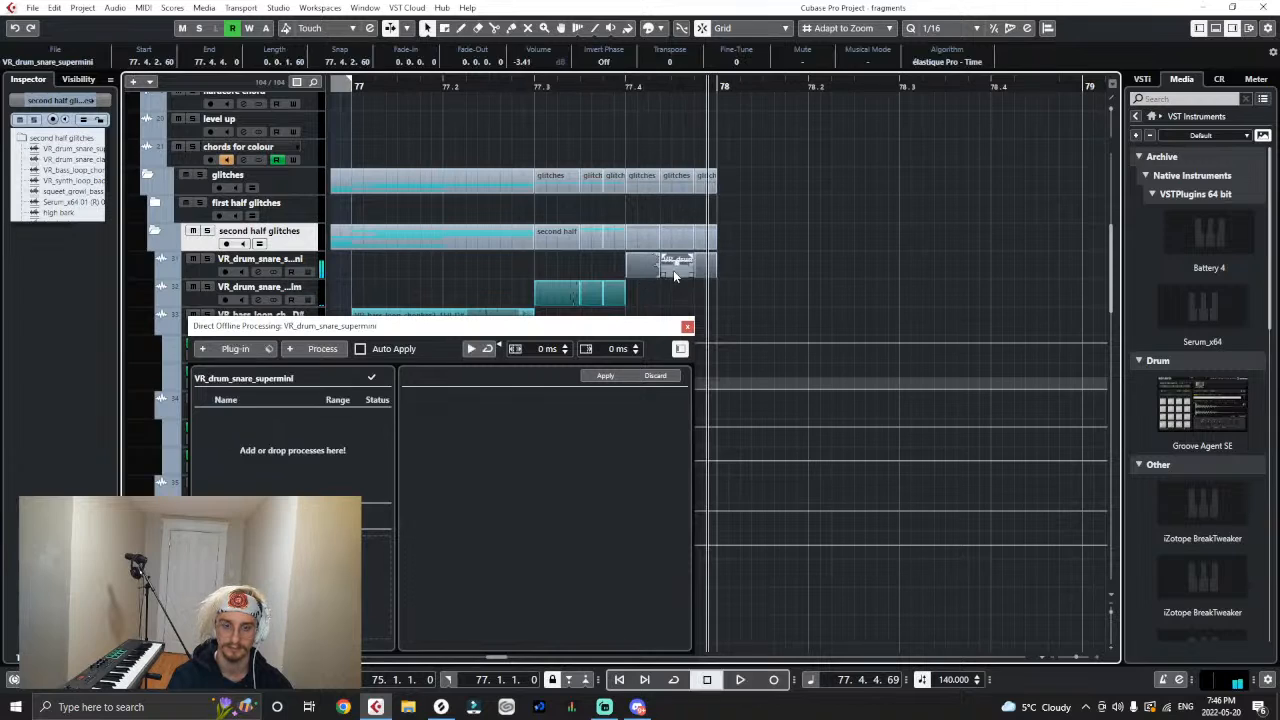
{"action": "mouse_move", "coordinate": [114, 7]}
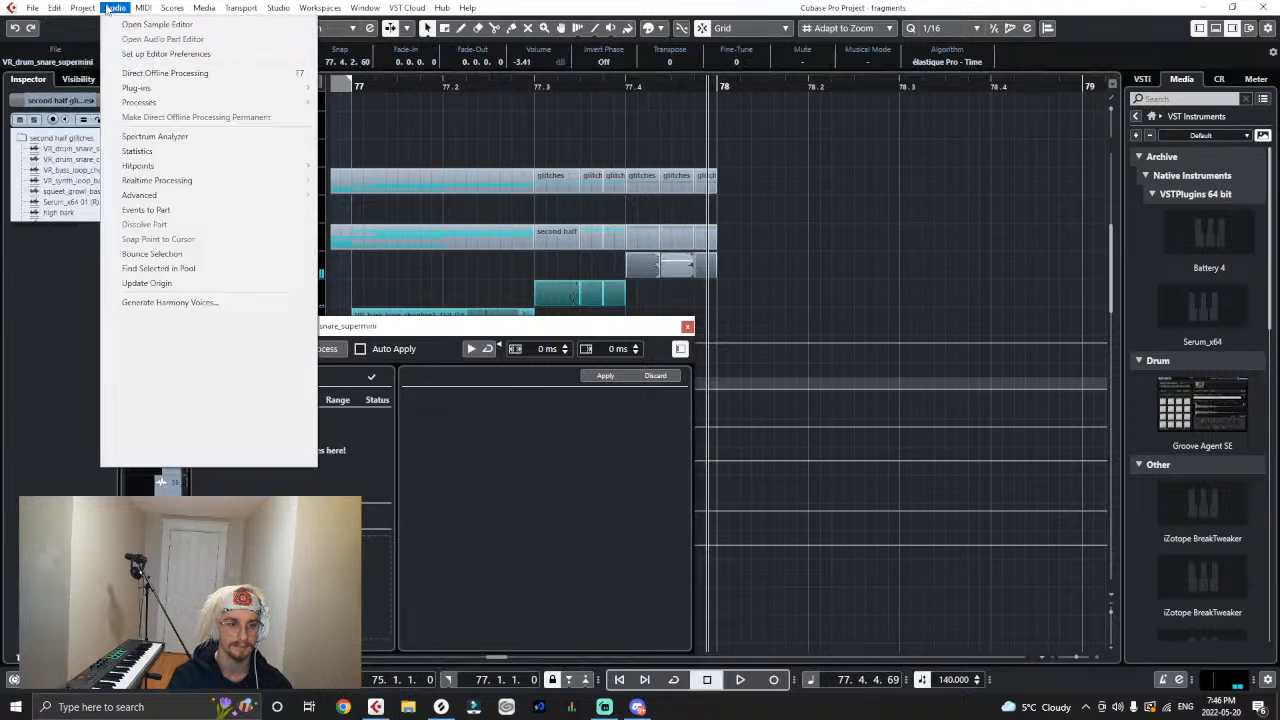
{"action": "mouse_move", "coordinate": [140, 103]}
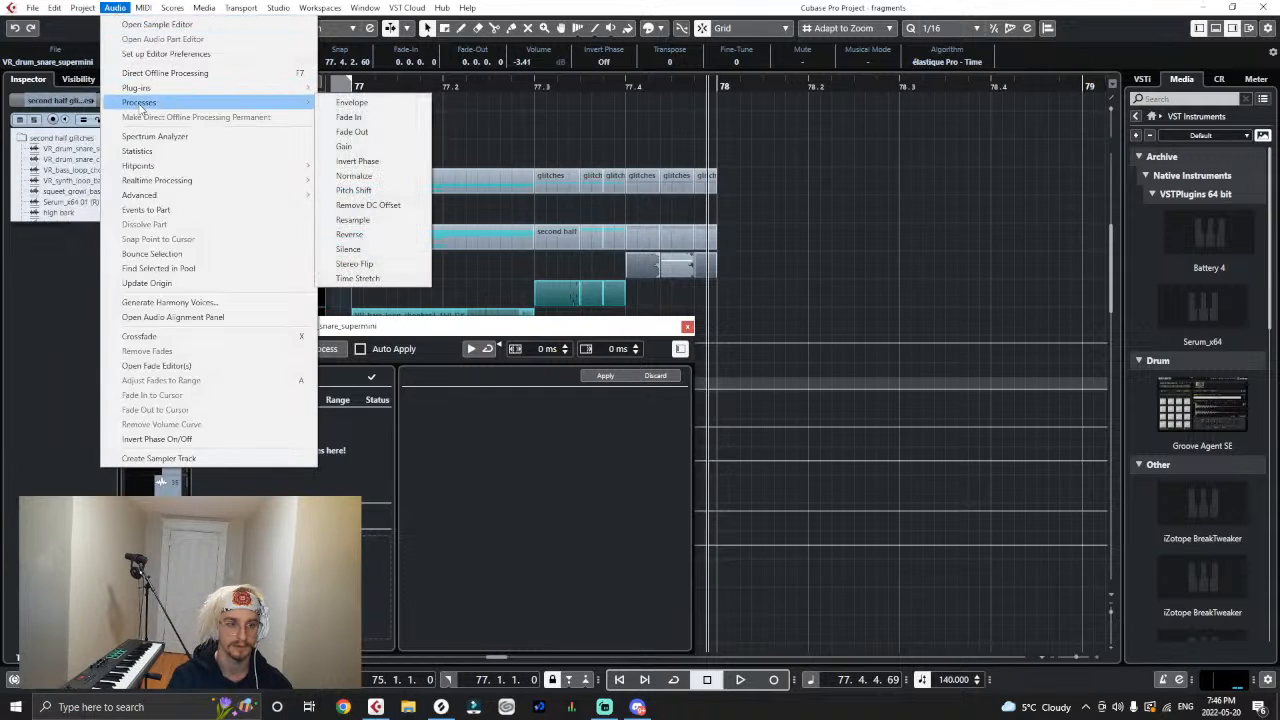
{"action": "left_click", "coordinate": [360, 177]}
{"action": "left_click", "coordinate": [827, 375]}
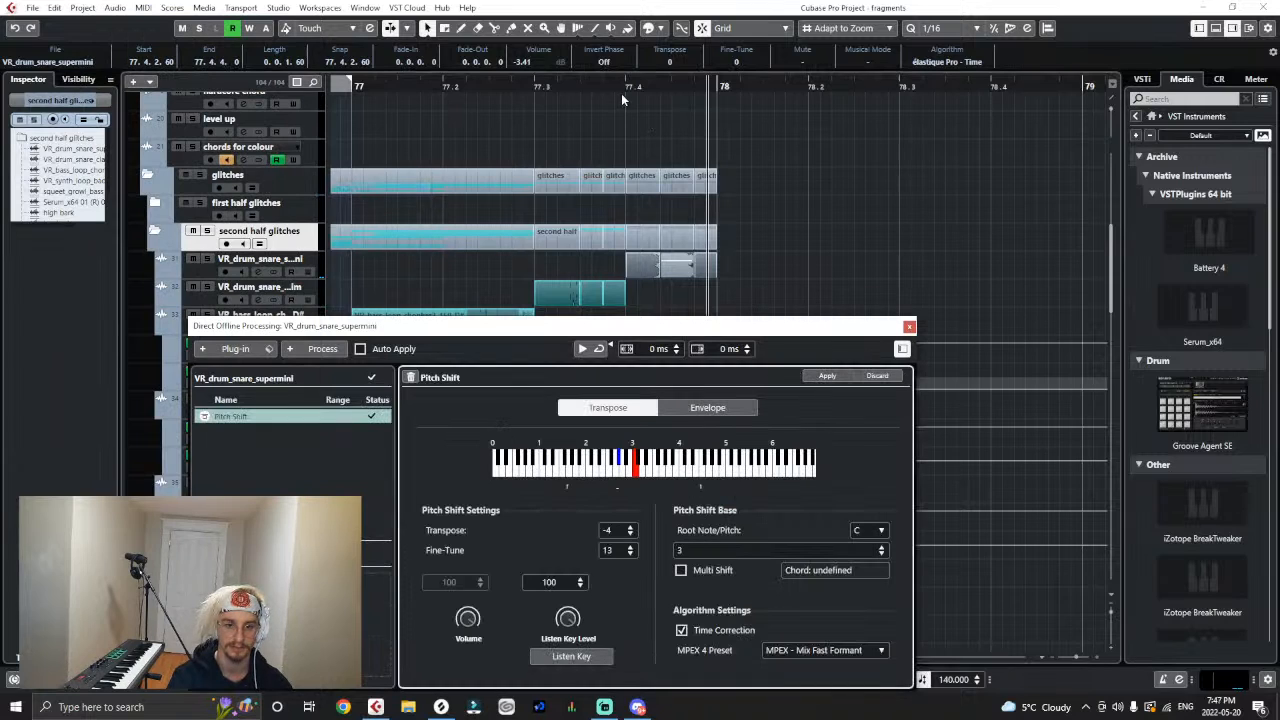
{"action": "key", "text": "space"}
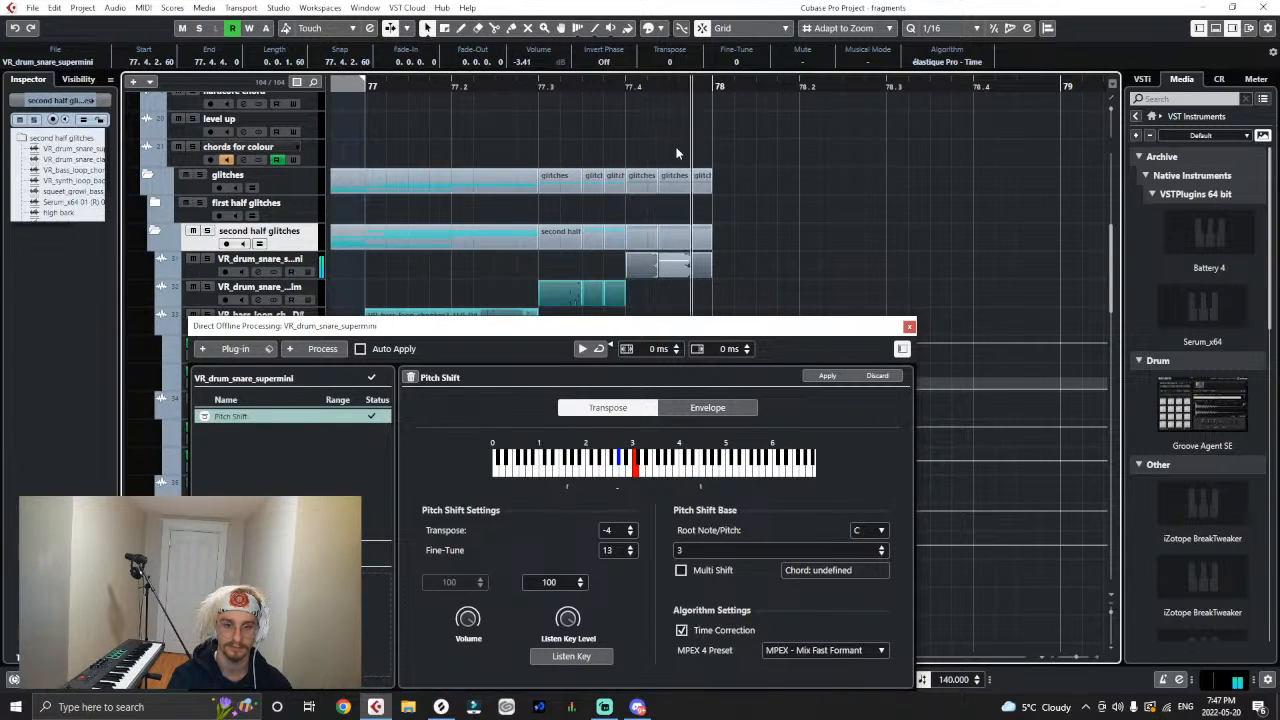
{"action": "key", "text": "space"}
{"action": "key", "text": "ctrl+z"}
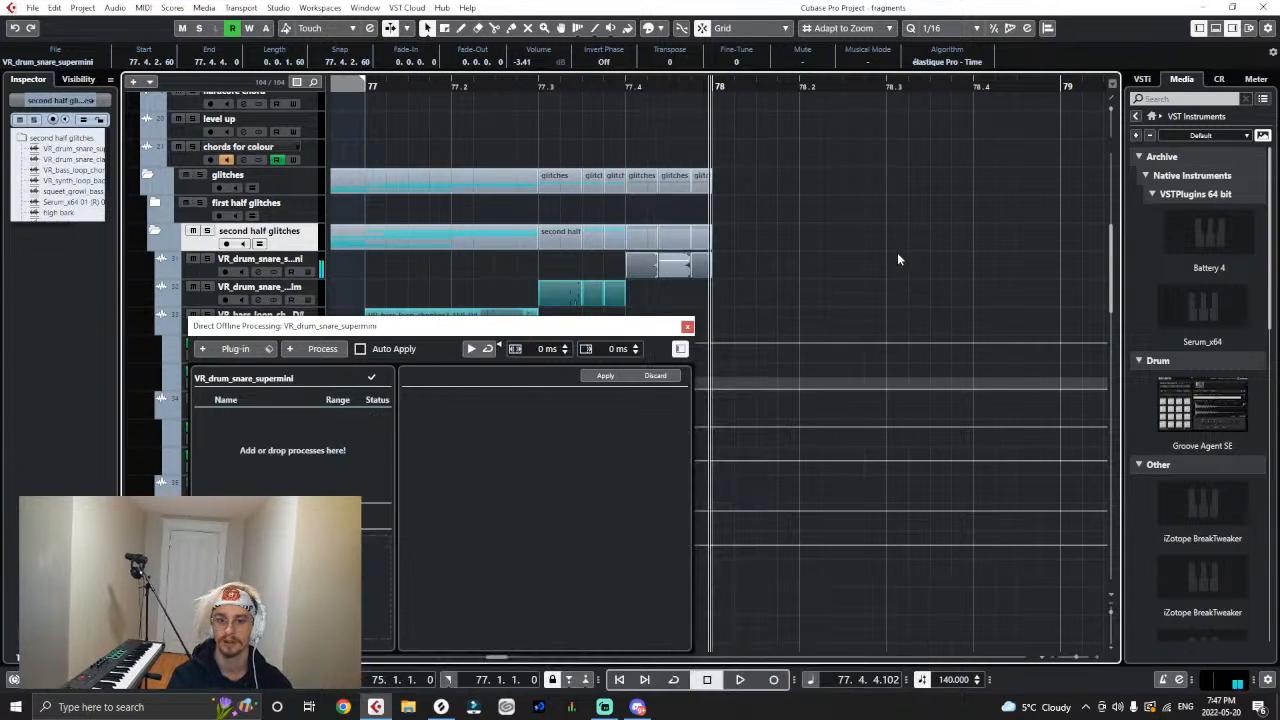
{"action": "left_click", "coordinate": [688, 328]}
- Play the arrangement from 74.4 through the snare stutter up to bar 78
{"action": "left_click", "coordinate": [795, 290]}
{"action": "key", "text": "g"}
{"action": "key", "text": "g"}
{"action": "key", "text": "g"}
{"action": "key", "text": "g"}
{"action": "key", "text": "g"}
{"action": "key", "text": "g"}
{"action": "key", "text": "g"}
{"action": "key", "text": "g"}
{"action": "left_click", "coordinate": [458, 88]}
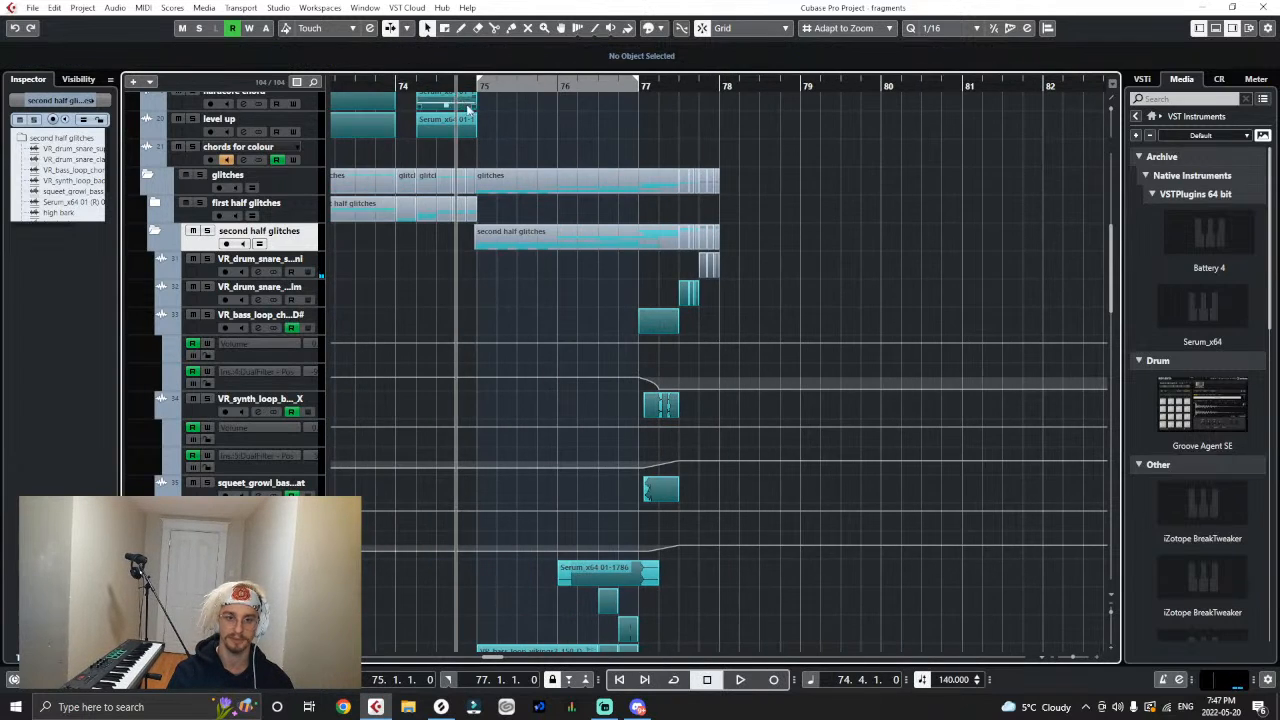
{"action": "key", "text": "space"}
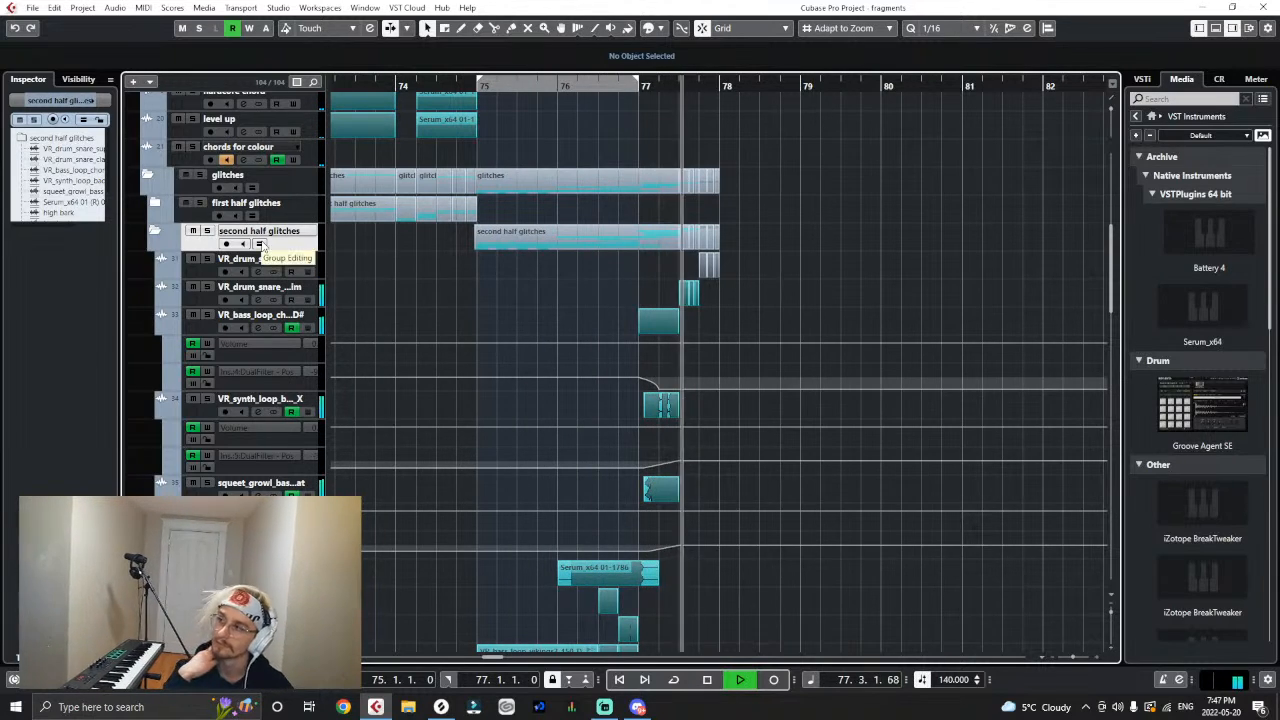
{"action": "key", "text": "space"}
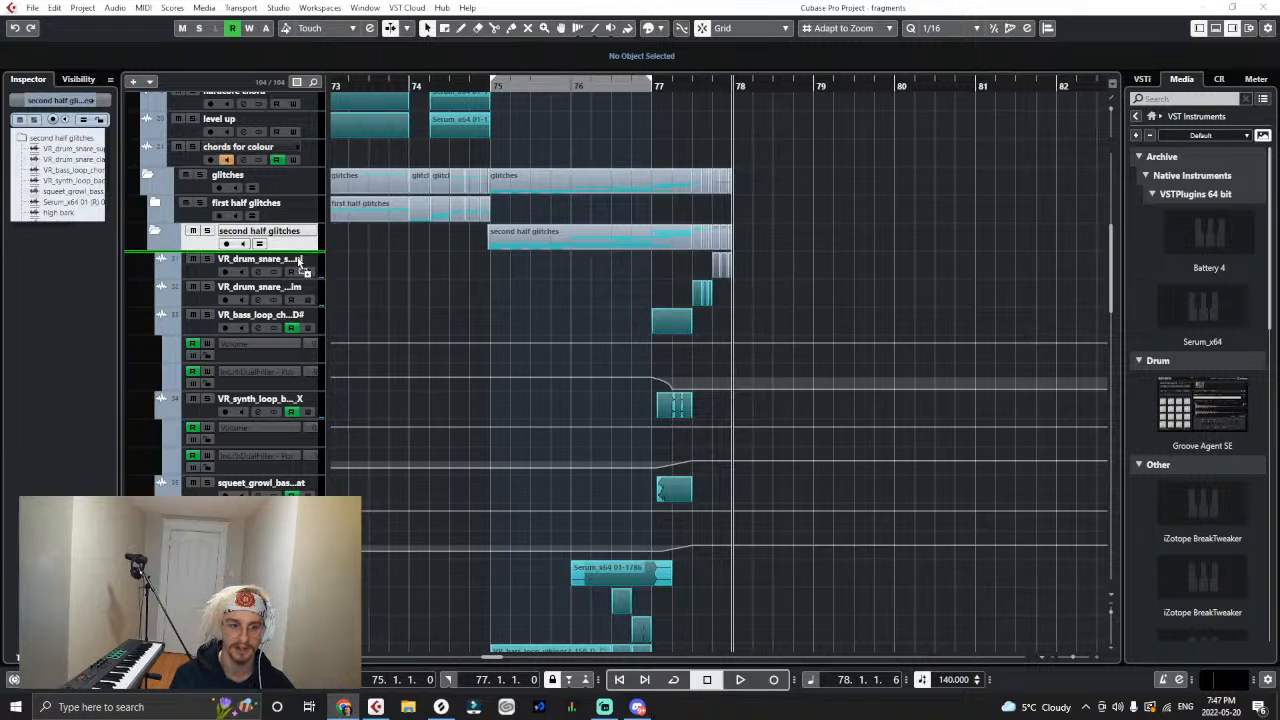
- Add the squeet_growl_coloured sample at bar 78 on a new track in the second half glitches folder and play it
{"action": "left_click", "coordinate": [688, 421]}
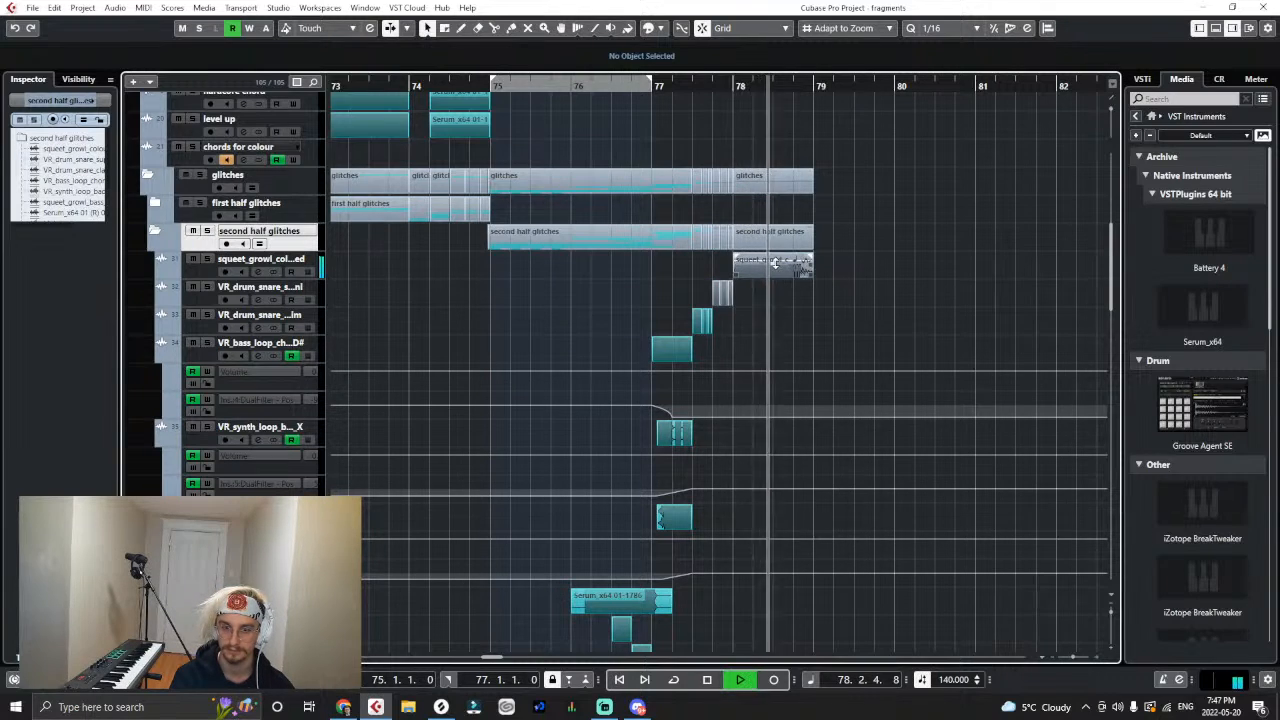
{"action": "key", "text": "space"}
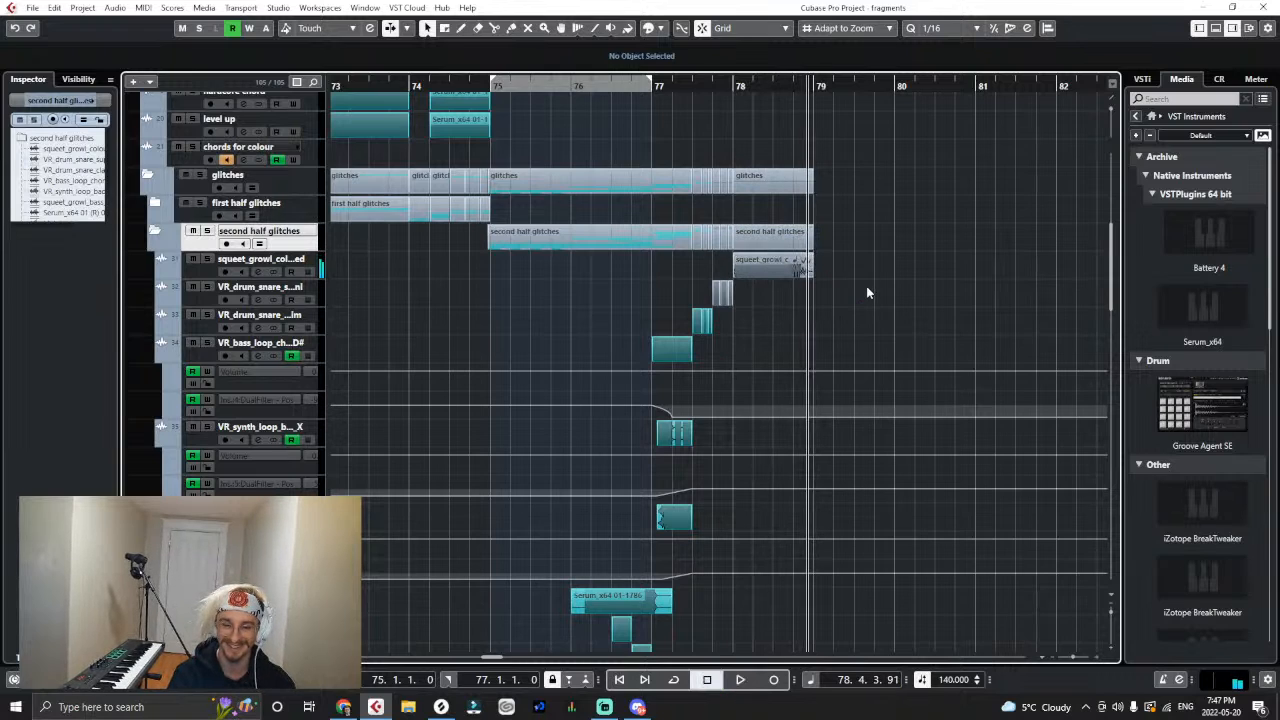
{"action": "key", "text": "h"}
{"action": "key", "text": "g"}
{"action": "key", "text": "g"}
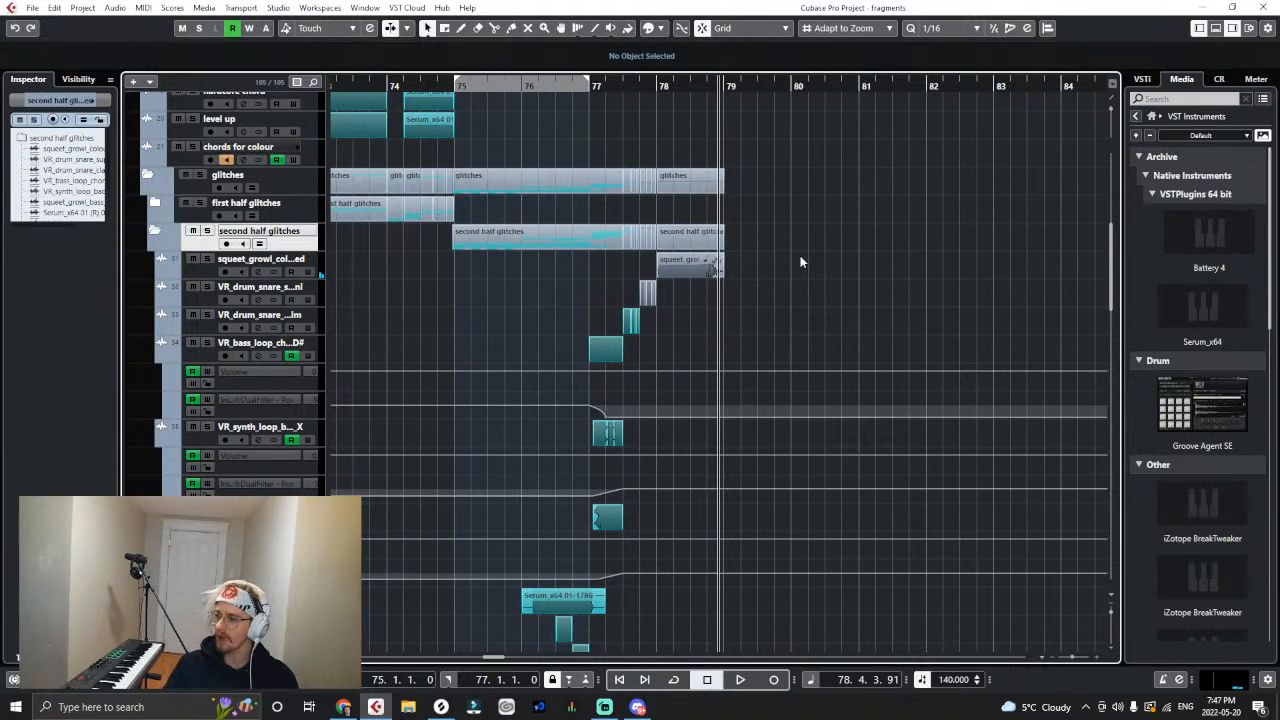
{"action": "key", "text": "h"}
{"action": "key", "text": "h"}
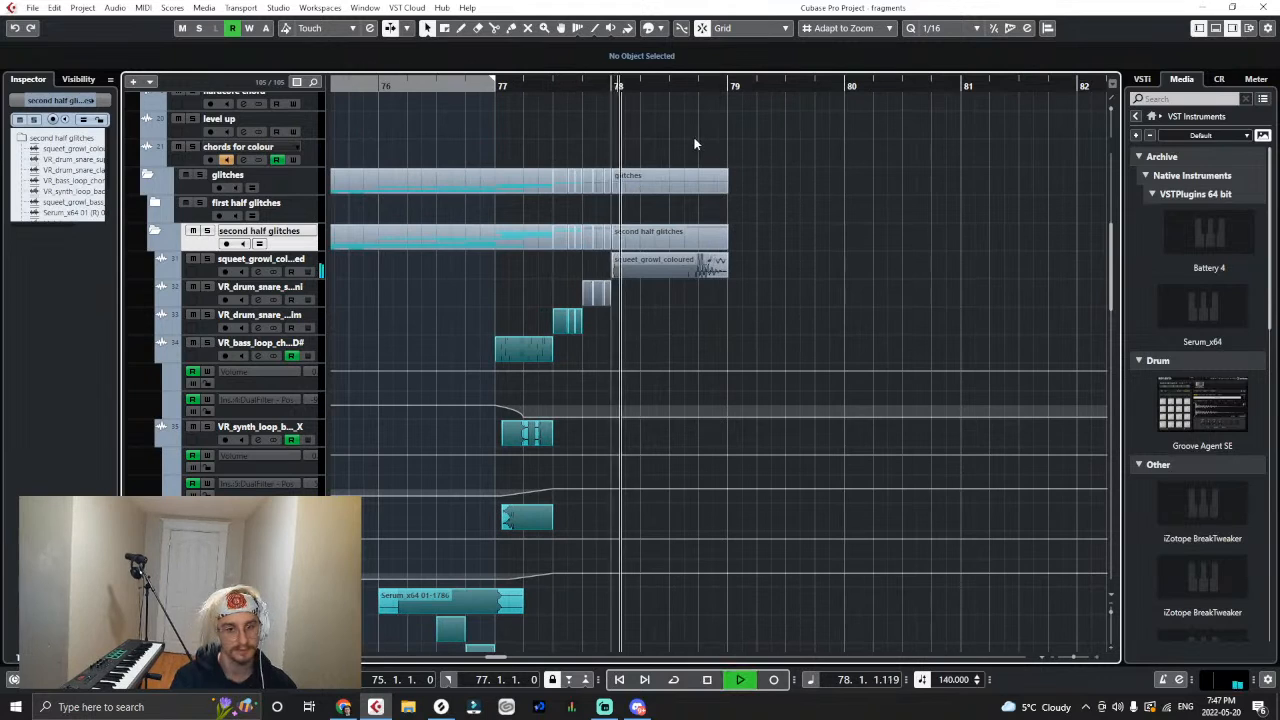
{"action": "key", "text": "g"}
{"action": "key", "text": "g"}
{"action": "key", "text": "g"}
{"action": "key", "text": "g"}
{"action": "key", "text": "g"}
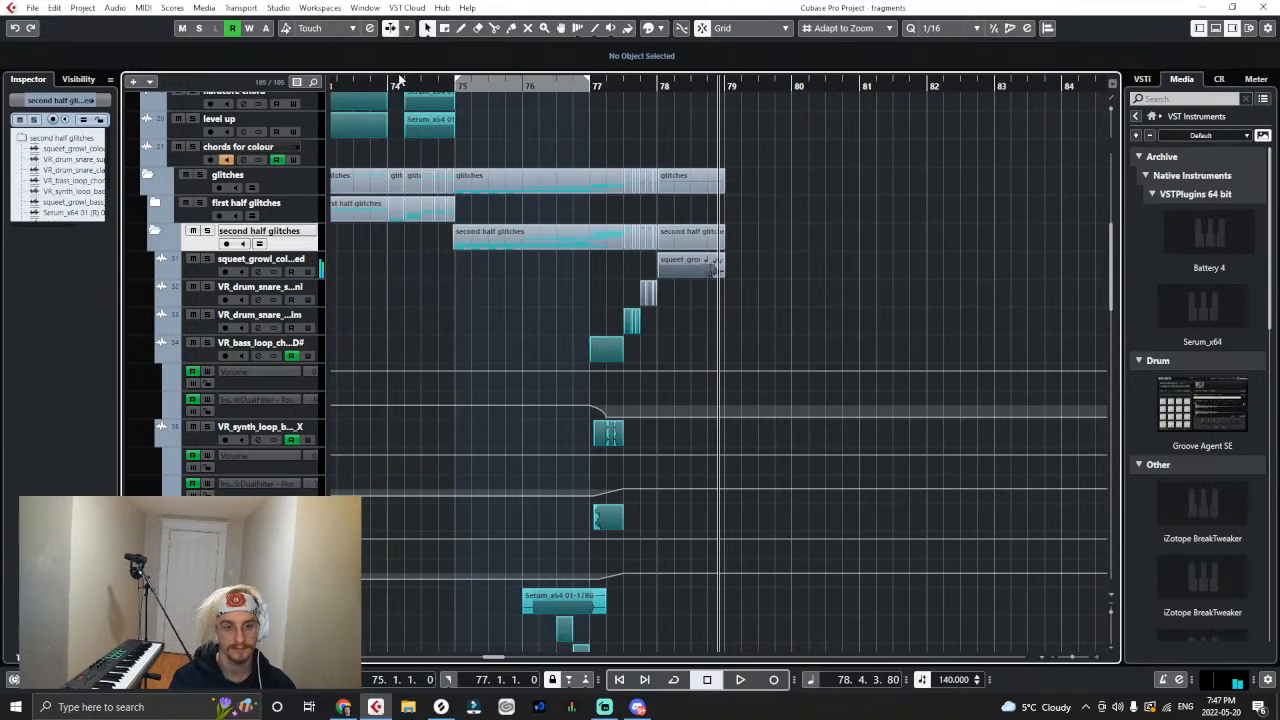
- Mute the squeet_growl_coloured clip at bar 78 and reduce its track's height
{"action": "left_click", "coordinate": [531, 86]}
{"action": "key", "text": "h"}
{"action": "key", "text": "h"}
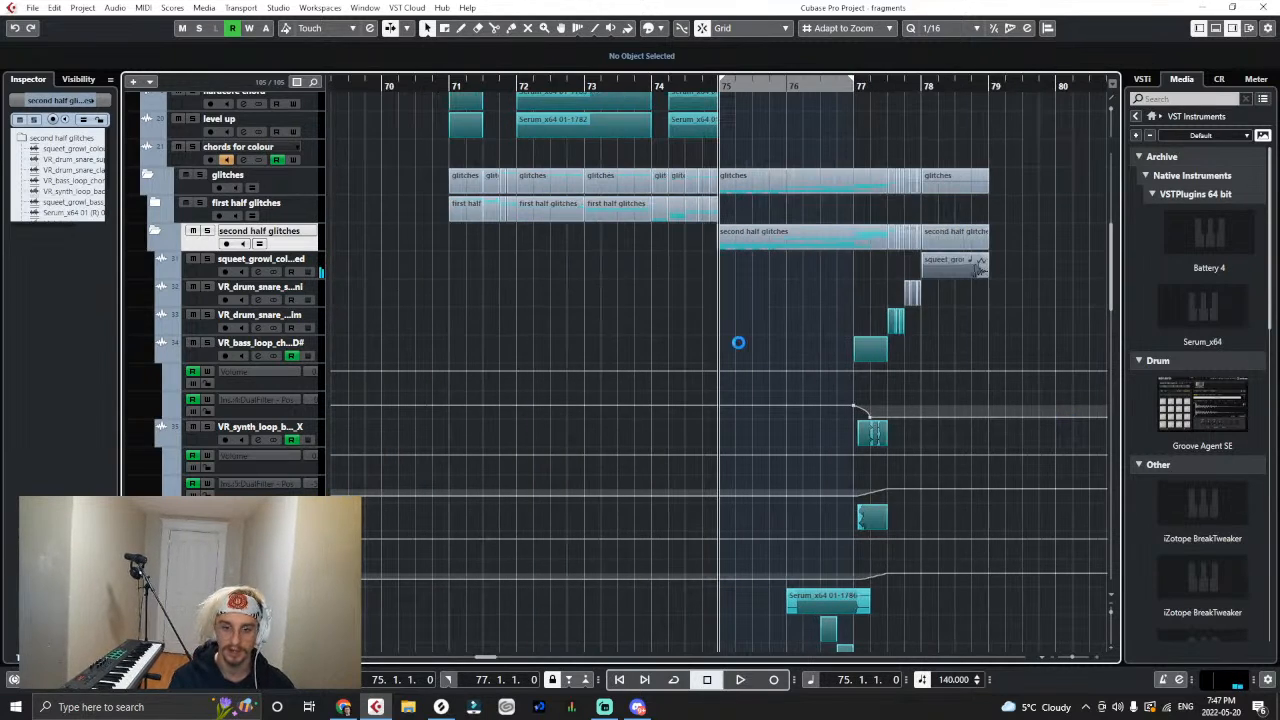
{"action": "key", "text": "g"}
{"action": "key", "text": "g"}
{"action": "right_click", "coordinate": [771, 272]}
{"action": "left_click", "coordinate": [806, 265]}
{"action": "left_click", "coordinate": [882, 266]}
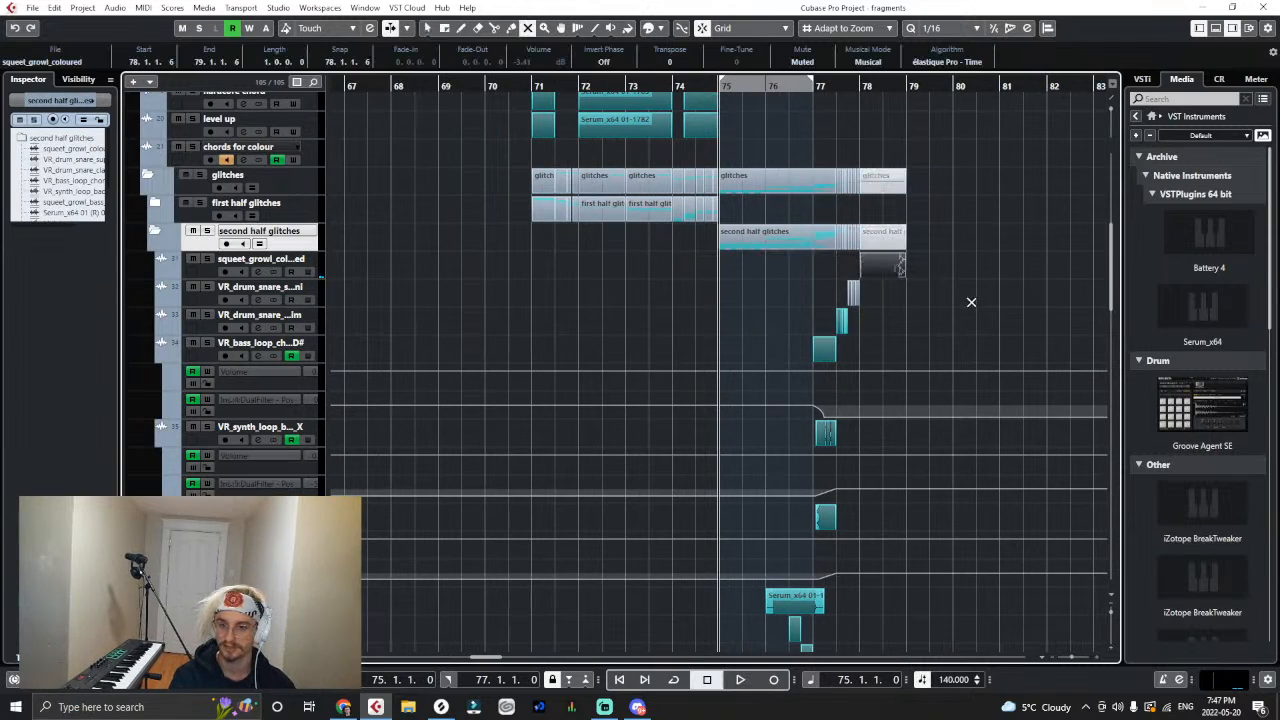
{"action": "left_click", "coordinate": [973, 302]}
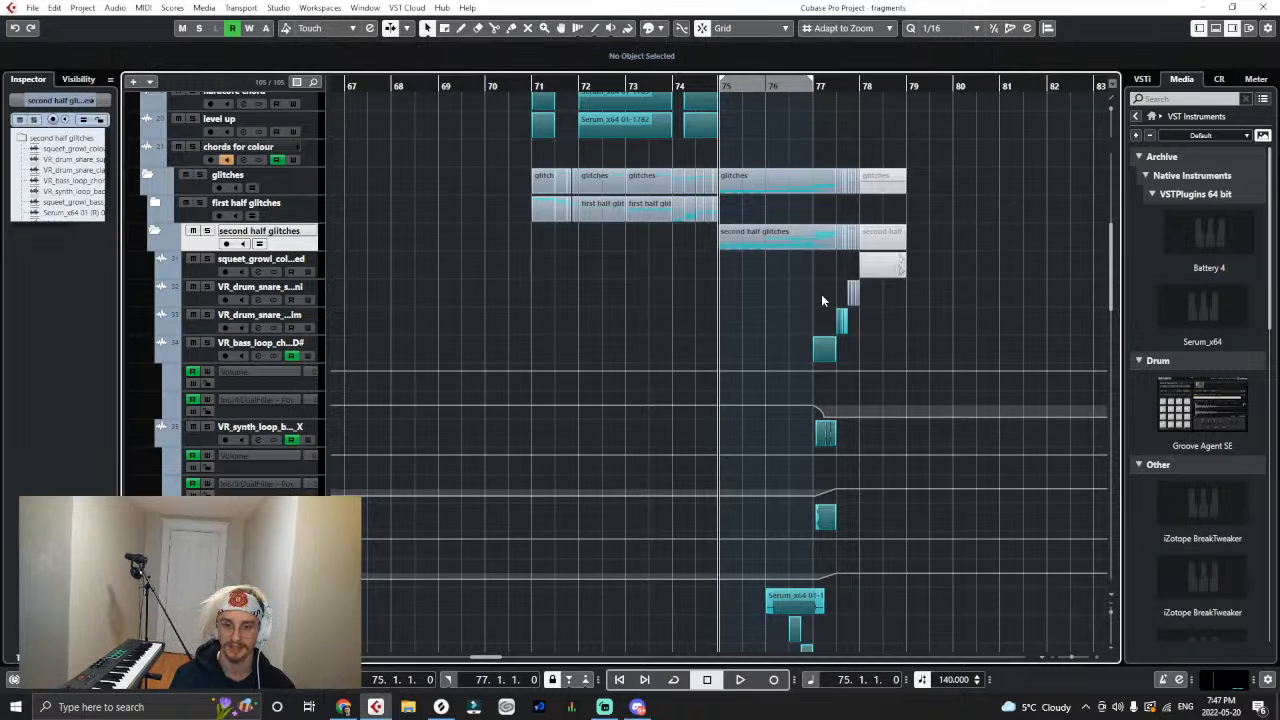
{"action": "left_click_drag", "start_coordinate": [318, 279], "coordinate": [320, 261]}
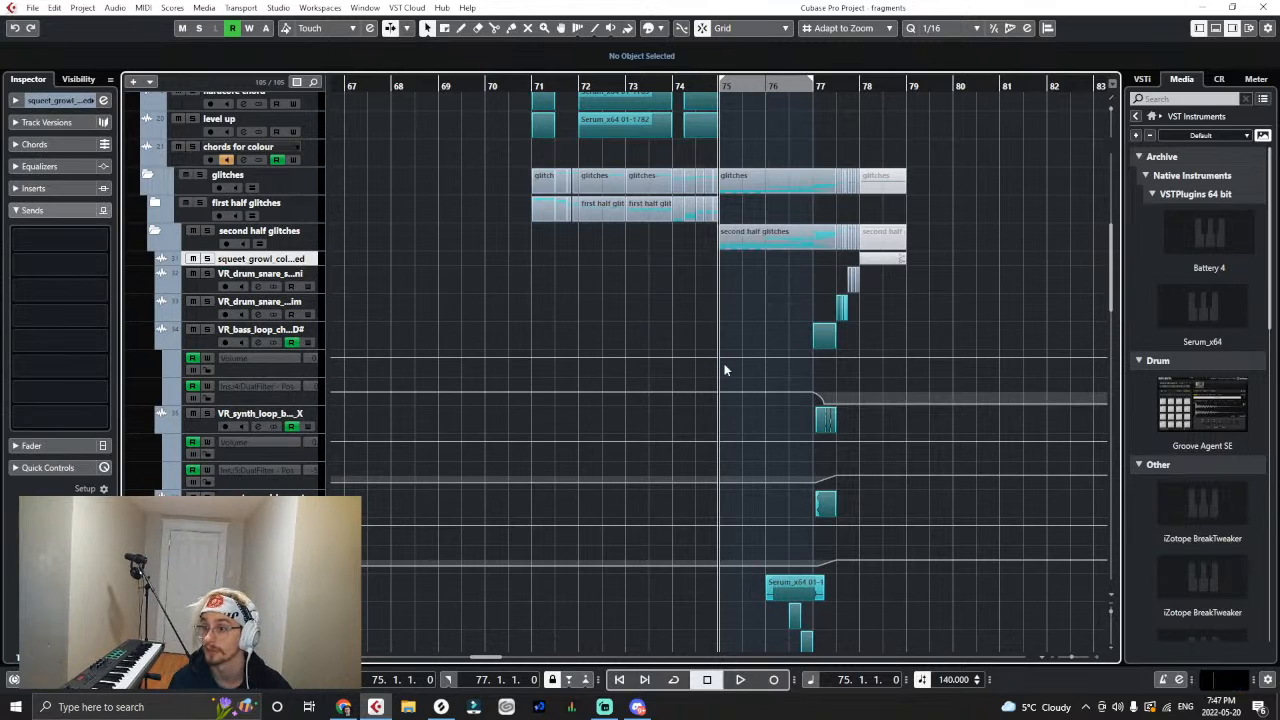
- Examine the second half glitches arrangement around bars 75 to 78, from the Serum chords down to the barking tracks
{"action": "key", "text": "h"}
{"action": "key", "text": "h"}
{"action": "key", "text": "h"}
{"action": "key", "text": "h"}
{"action": "key", "text": "g"}
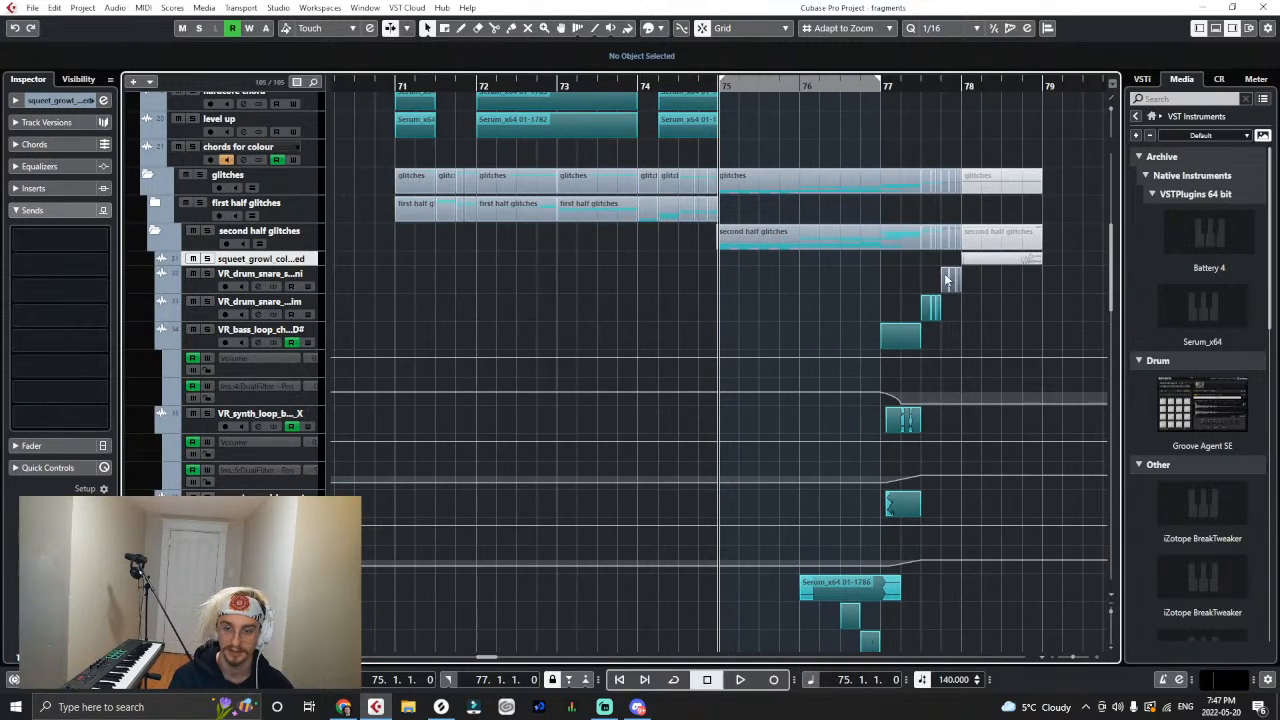
{"action": "key", "text": "h"}
{"action": "scroll", "coordinate": [784, 499], "scroll_direction": "down", "scroll_amount": 5}
{"action": "scroll", "coordinate": [784, 499], "scroll_direction": "up", "scroll_amount": 5}
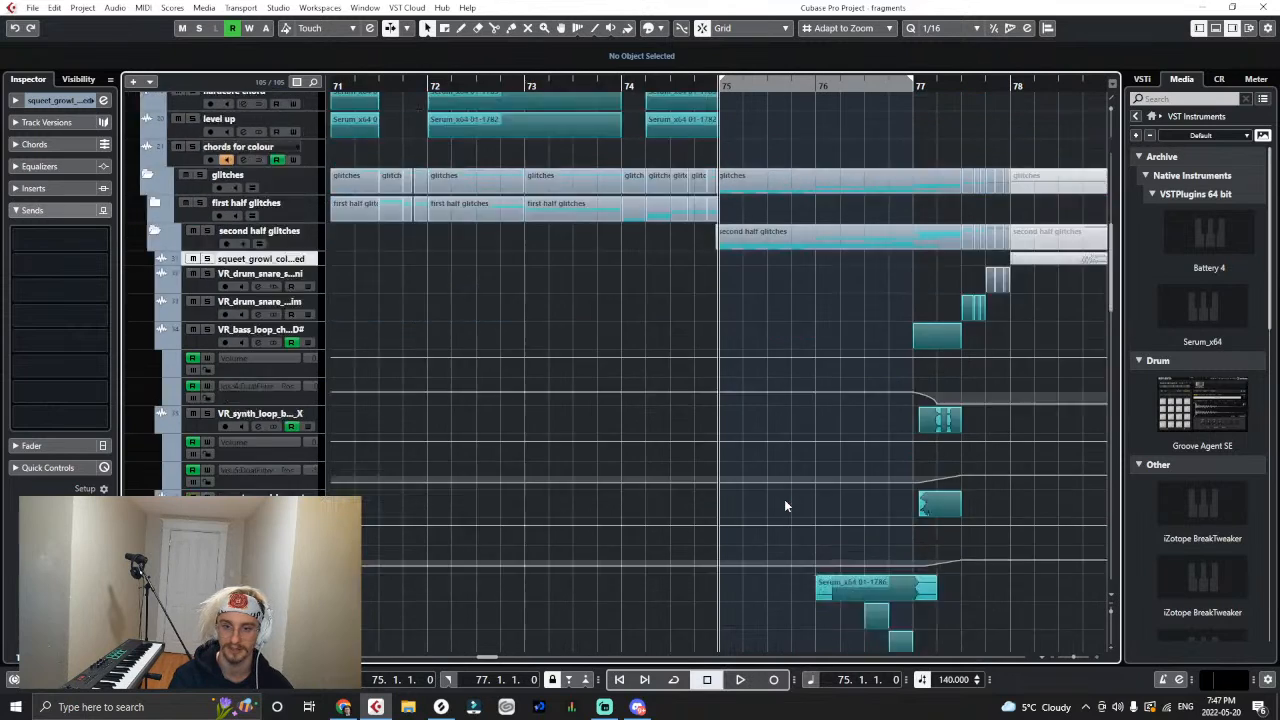
{"action": "scroll", "coordinate": [790, 490], "scroll_direction": "down", "scroll_amount": 3}
{"action": "scroll", "coordinate": [801, 474], "scroll_direction": "down", "scroll_amount": 2}
{"action": "scroll", "coordinate": [660, 446], "scroll_direction": "up", "scroll_amount": 8}
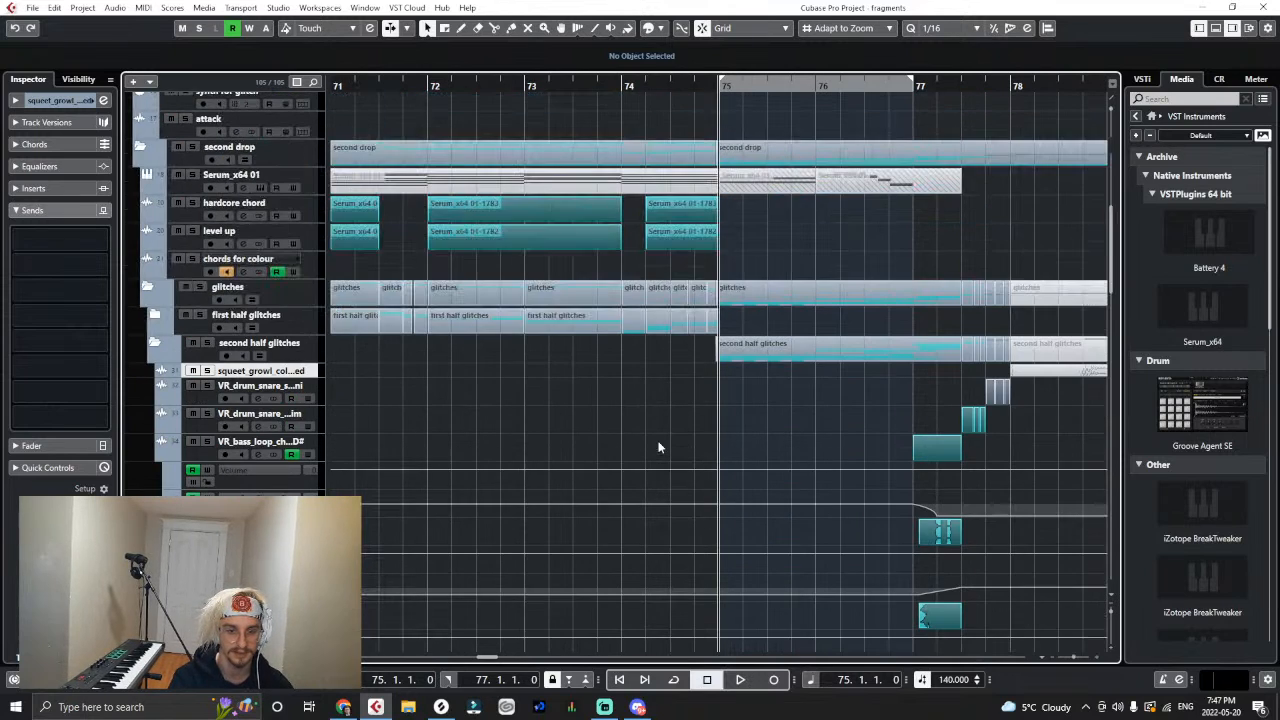
{"action": "scroll", "coordinate": [934, 538], "scroll_direction": "down", "scroll_amount": 4}
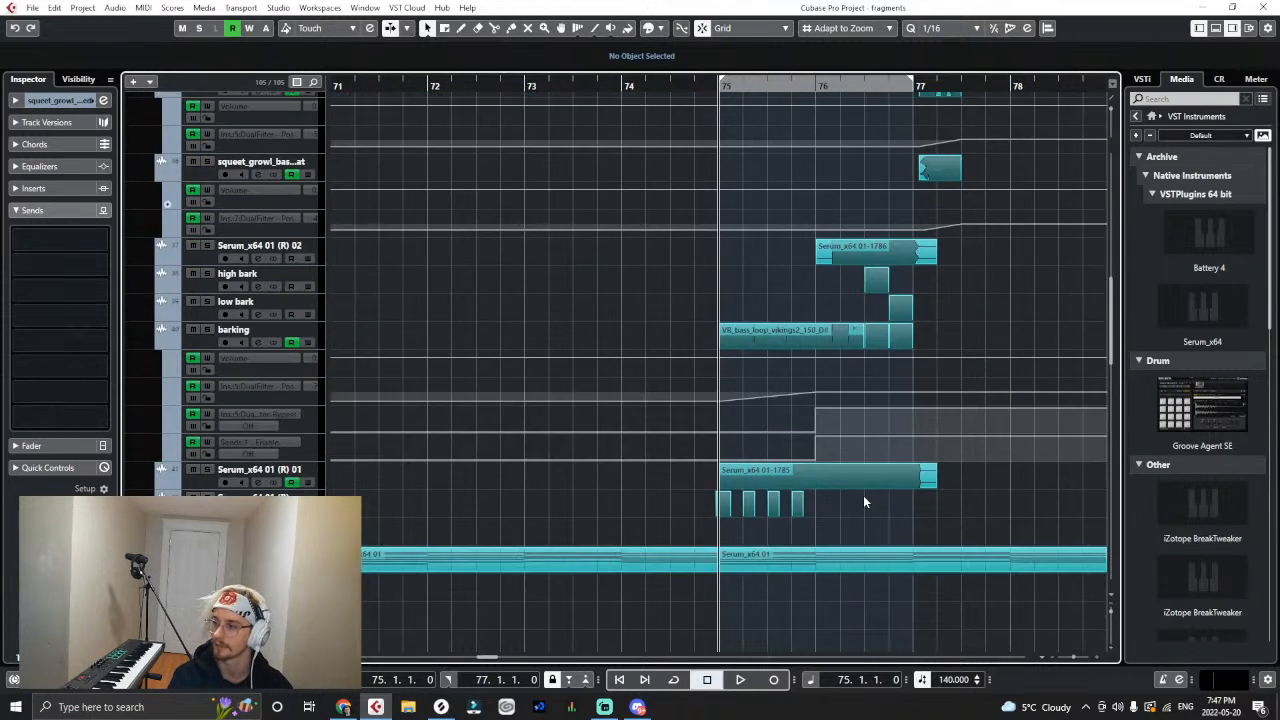
- Play the second drop from bar 71 through the glitches up to bar 78
{"action": "scroll", "coordinate": [863, 497], "scroll_direction": "up", "scroll_amount": 5}
{"action": "key", "text": "g"}
{"action": "key", "text": "g"}
{"action": "left_click", "coordinate": [452, 87]}
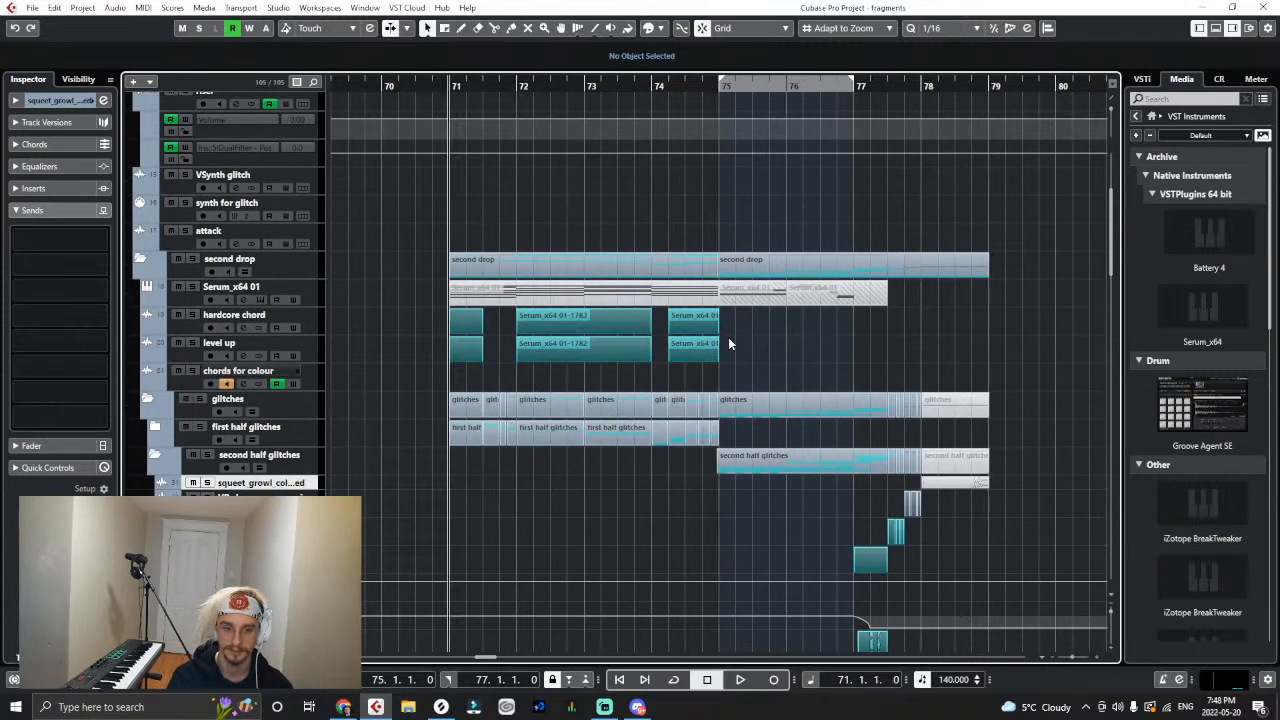
{"action": "key", "text": "space"}
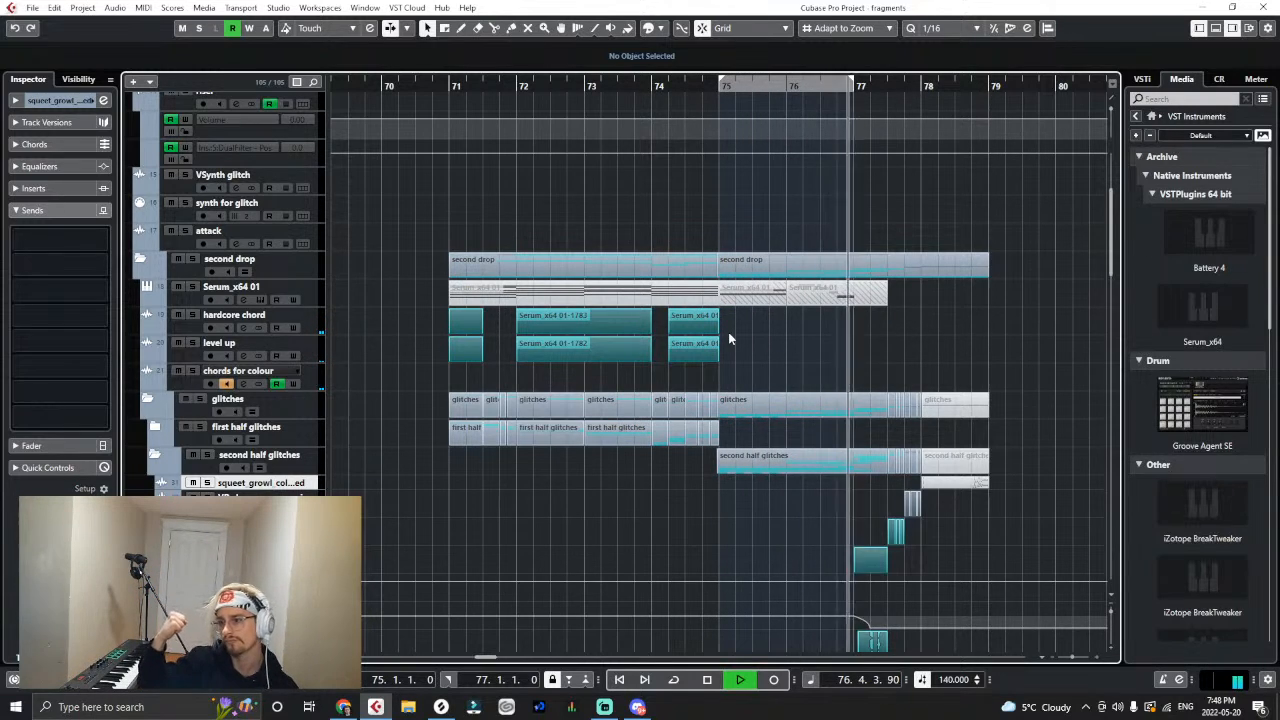
{"action": "key", "text": "space"}
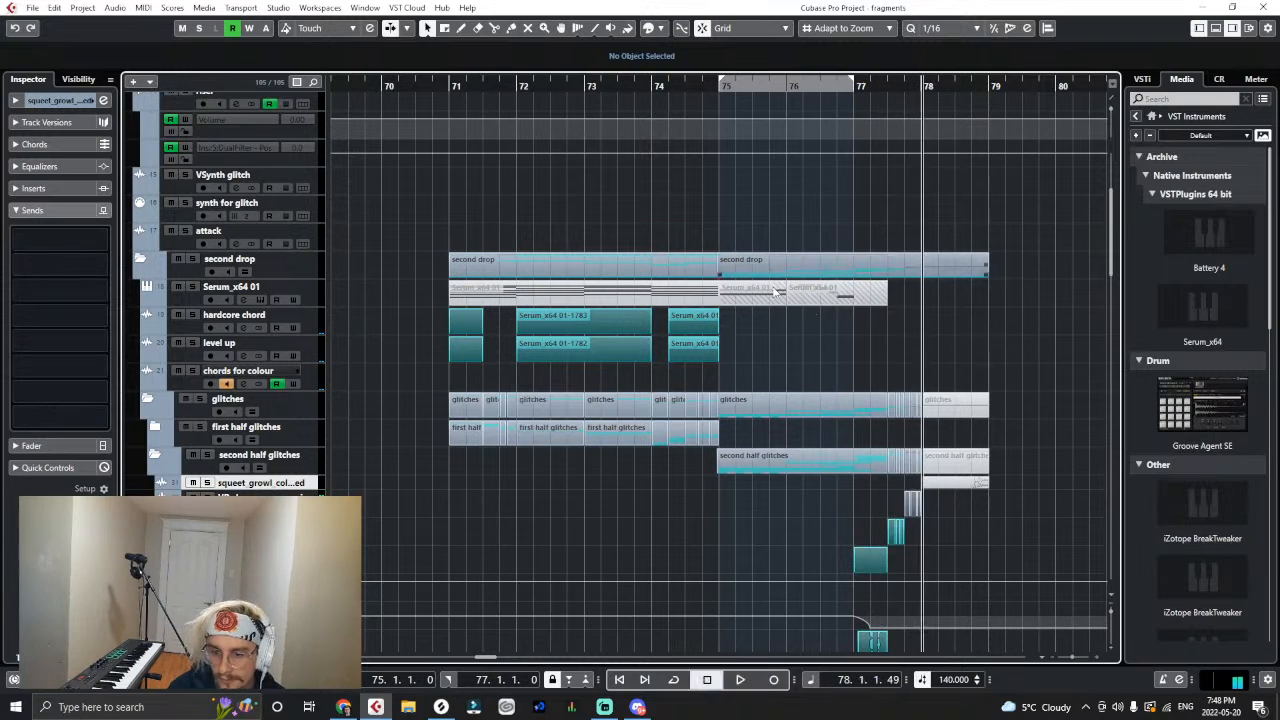
- Colour the VR_drum_snare_supermini slices before bar 78 teal to match the other glitch clips
{"action": "key", "text": "f"}
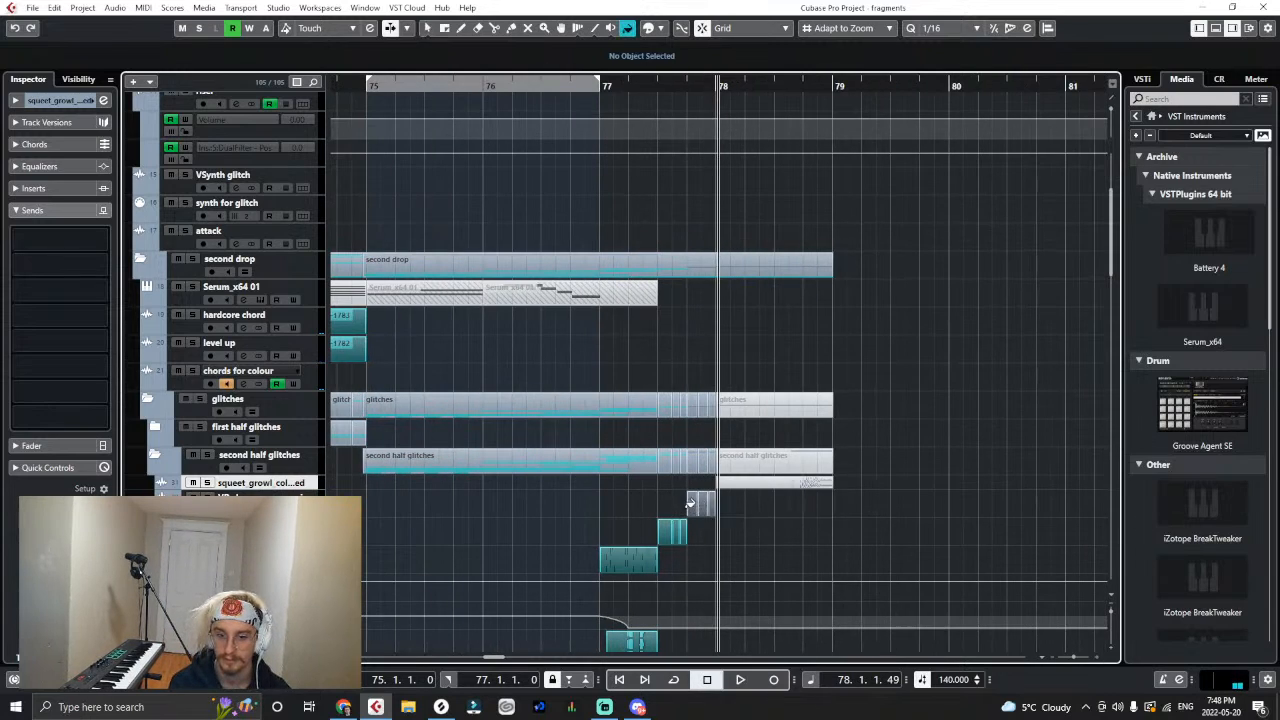
{"action": "left_click", "coordinate": [695, 504]}
{"action": "right_click", "coordinate": [737, 513]}
{"action": "left_click", "coordinate": [743, 519]}
{"action": "scroll", "coordinate": [732, 466], "scroll_direction": "down", "scroll_amount": 4}
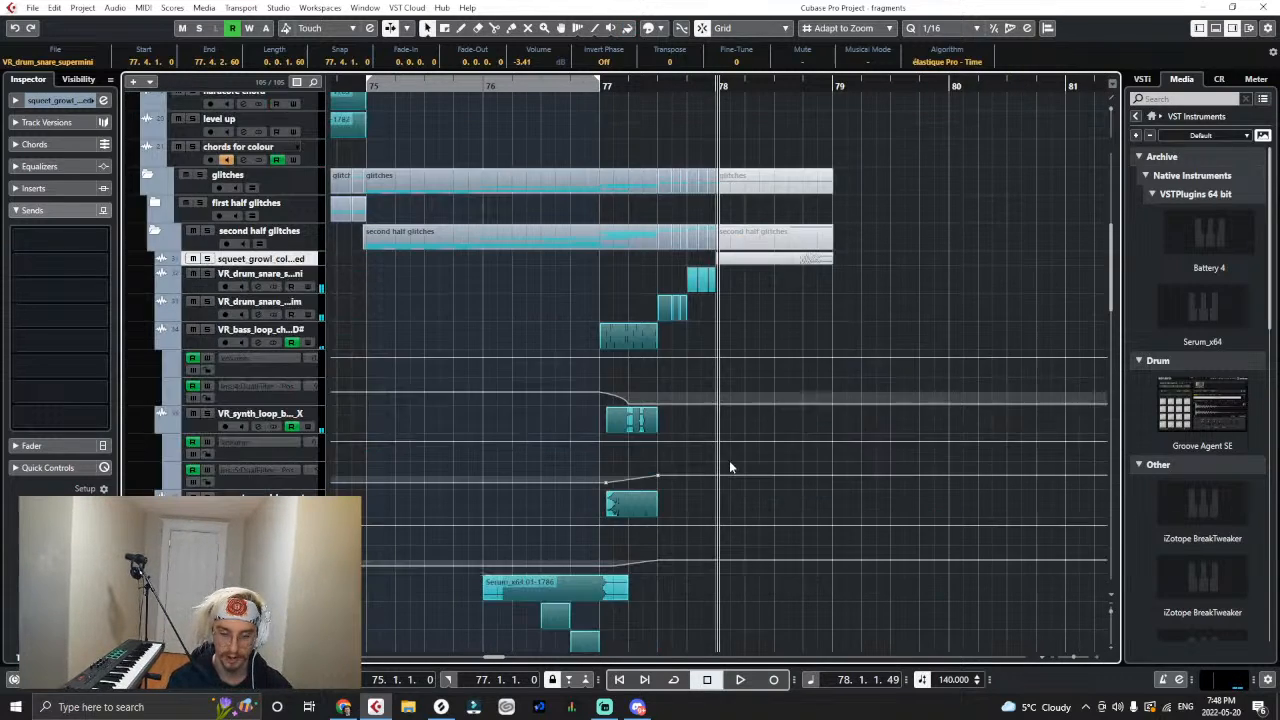
- Switch to Splice and download VR_bass_loop_stomping_150_F.wav from Virtual Riot - Heavy Bass Design Vol. 2
{"action": "left_click", "coordinate": [441, 707]}
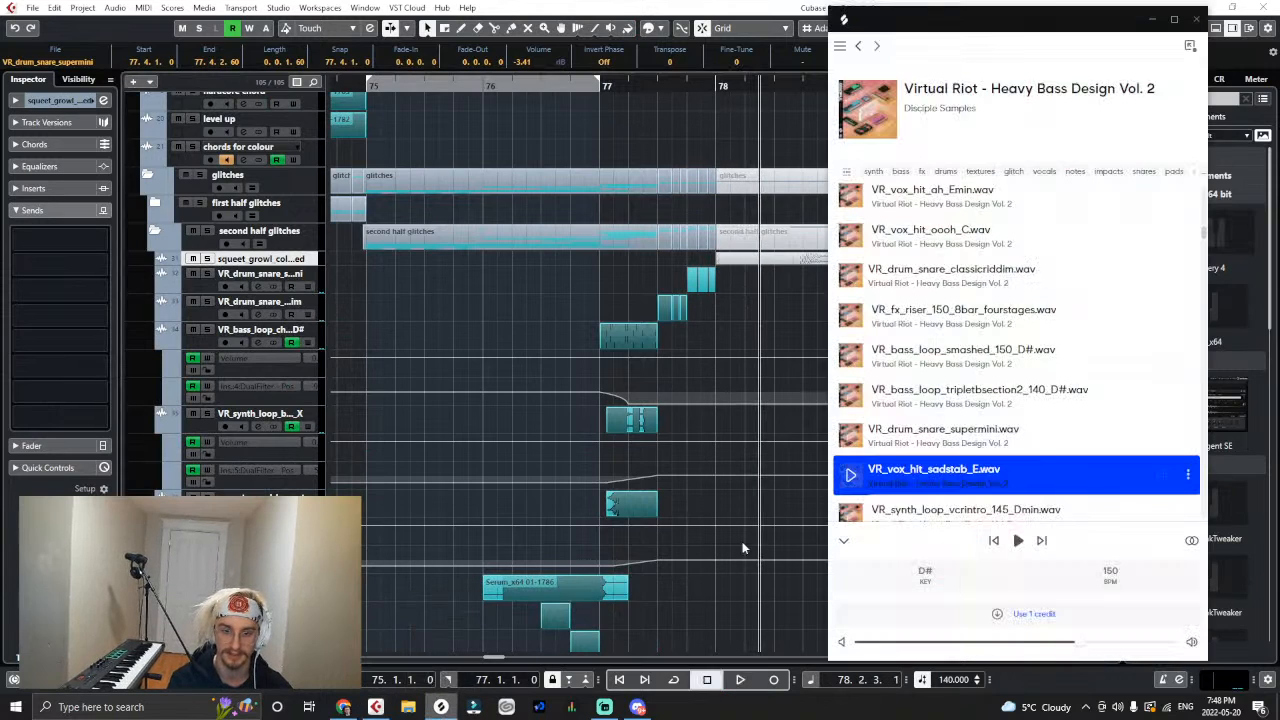
{"action": "scroll", "coordinate": [740, 530], "scroll_direction": "down", "scroll_amount": 4}
{"action": "scroll", "coordinate": [950, 440], "scroll_direction": "down", "scroll_amount": 3}
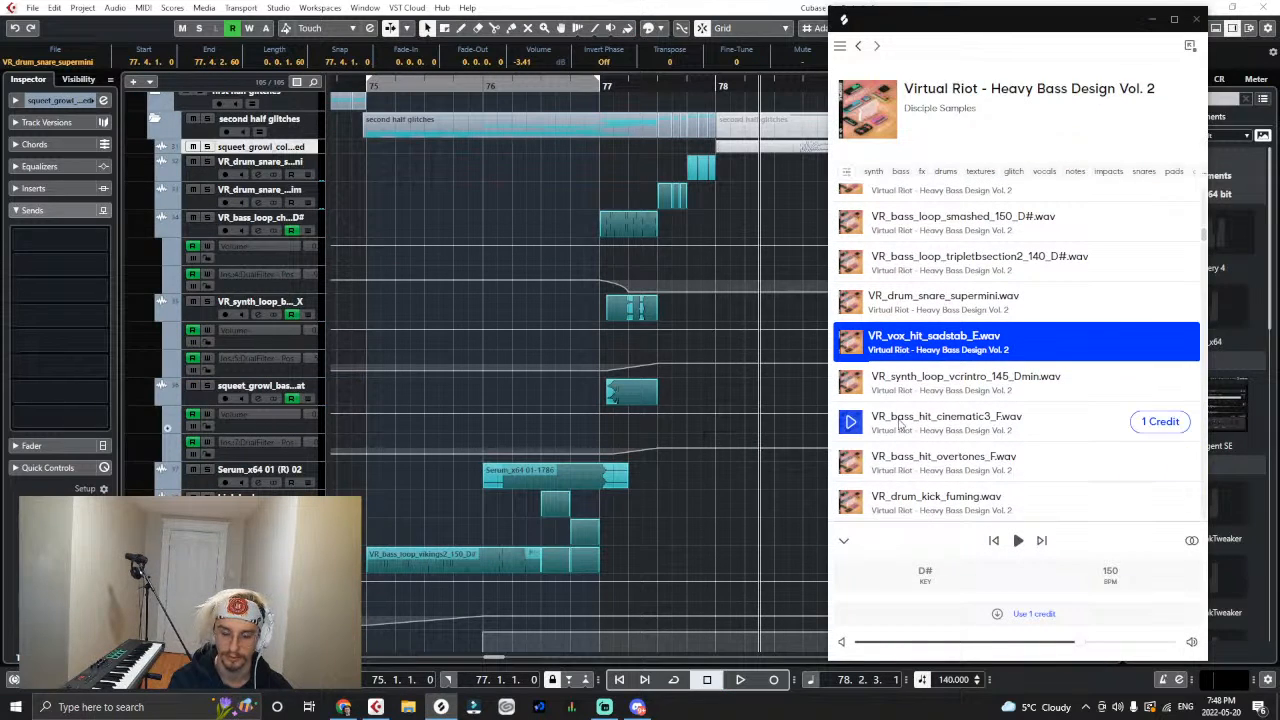
{"action": "scroll", "coordinate": [950, 418], "scroll_direction": "down", "scroll_amount": 2}
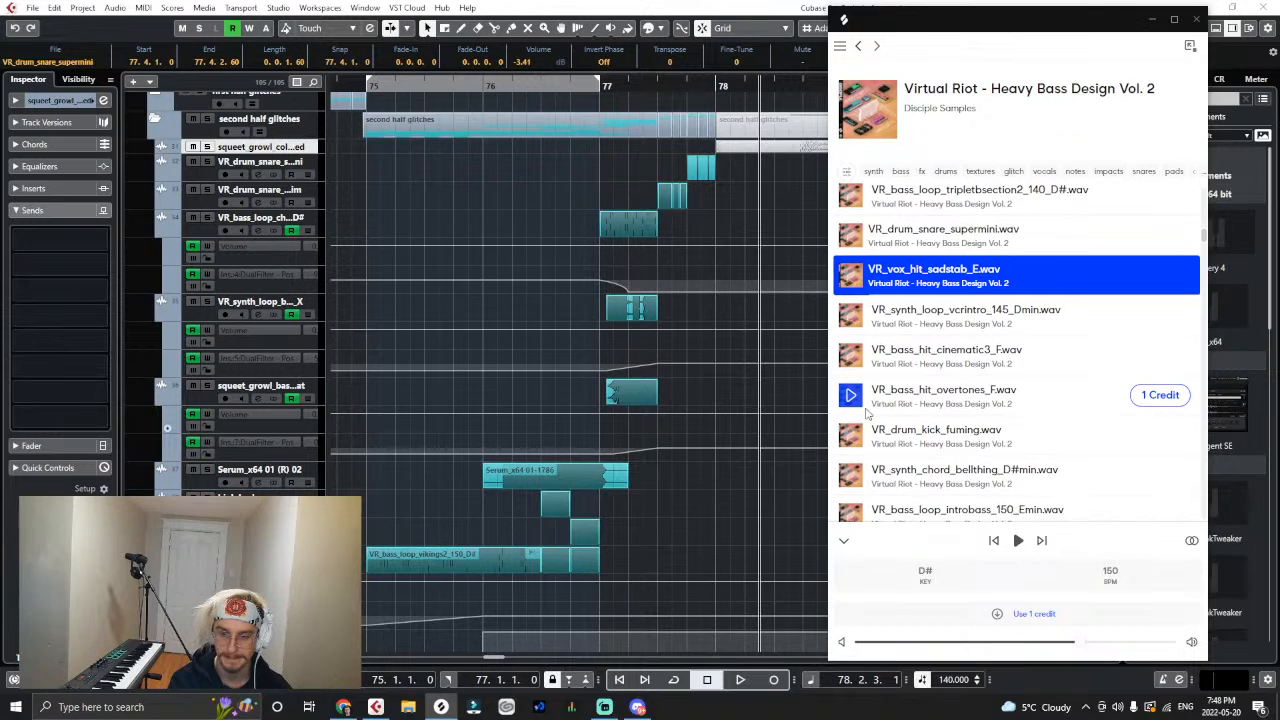
{"action": "scroll", "coordinate": [868, 418], "scroll_direction": "down", "scroll_amount": 4}
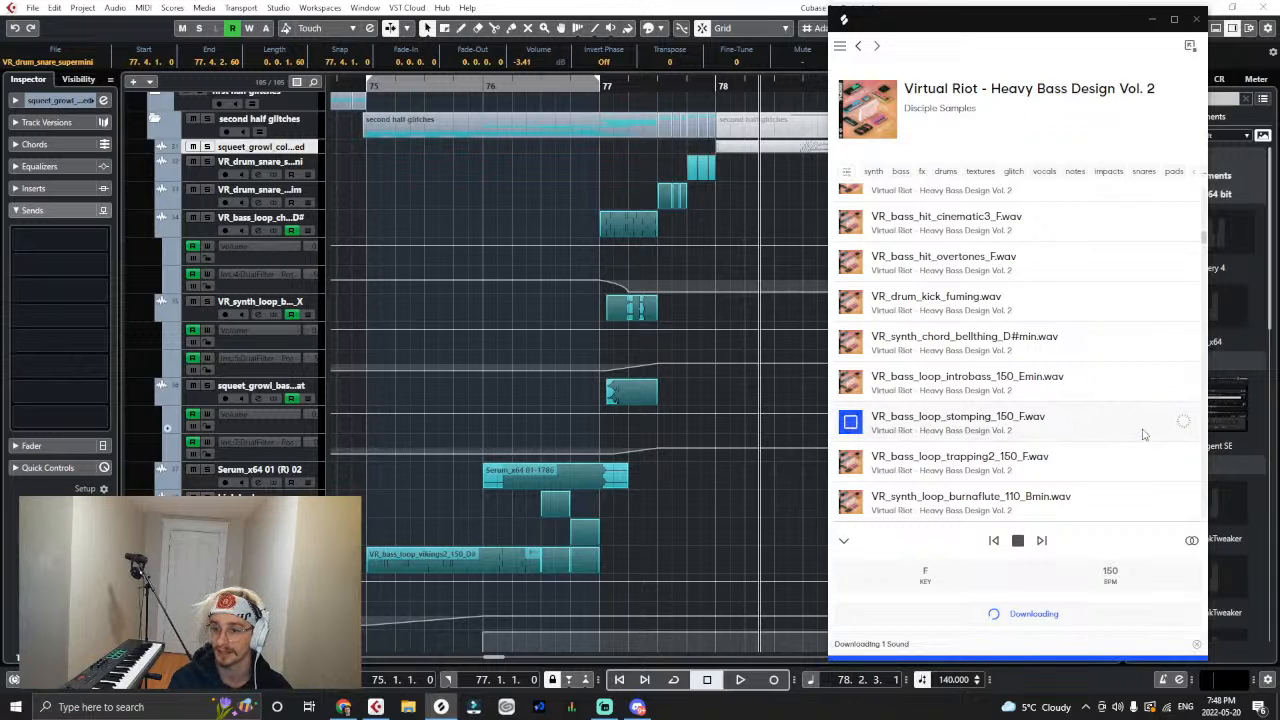
- Import VR_bass_loop_stomping_150_F onto a new, taller track in second half glitches, starting at bar 78, and place the playhead at 76.2
{"action": "left_click_drag", "start_coordinate": [1105, 427], "coordinate": [320, 163]}
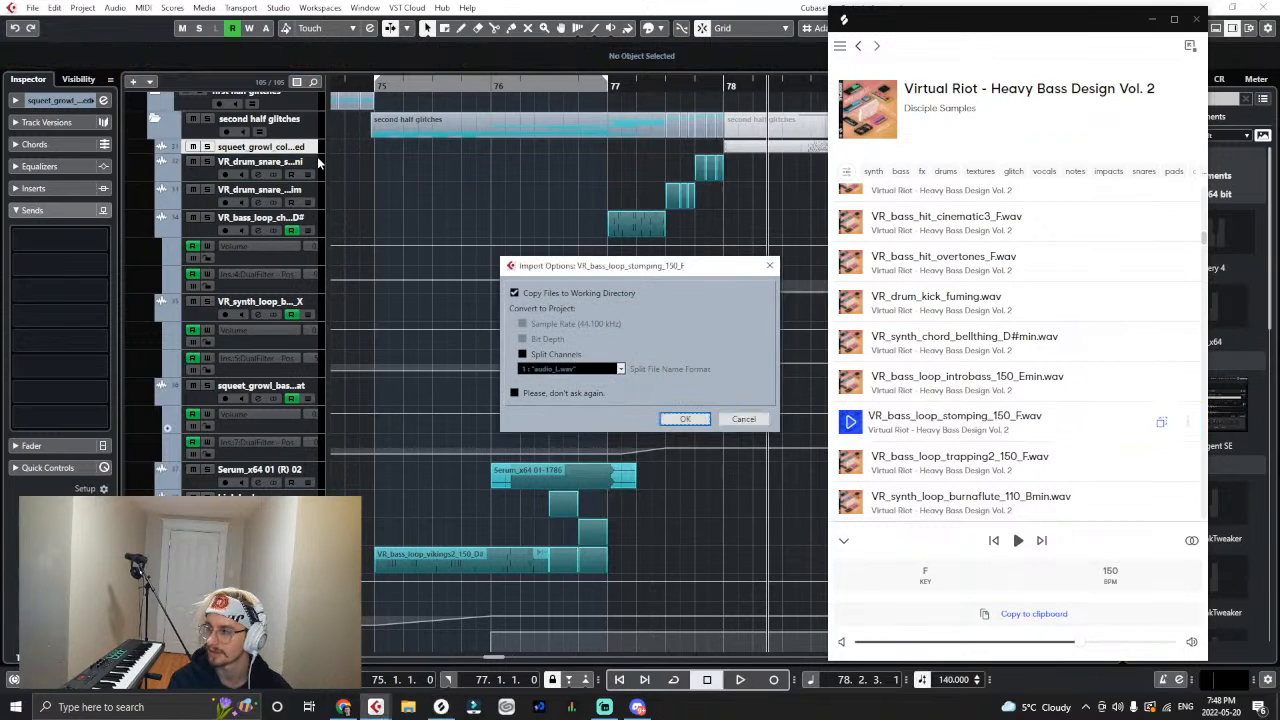
{"action": "left_click", "coordinate": [666, 418]}
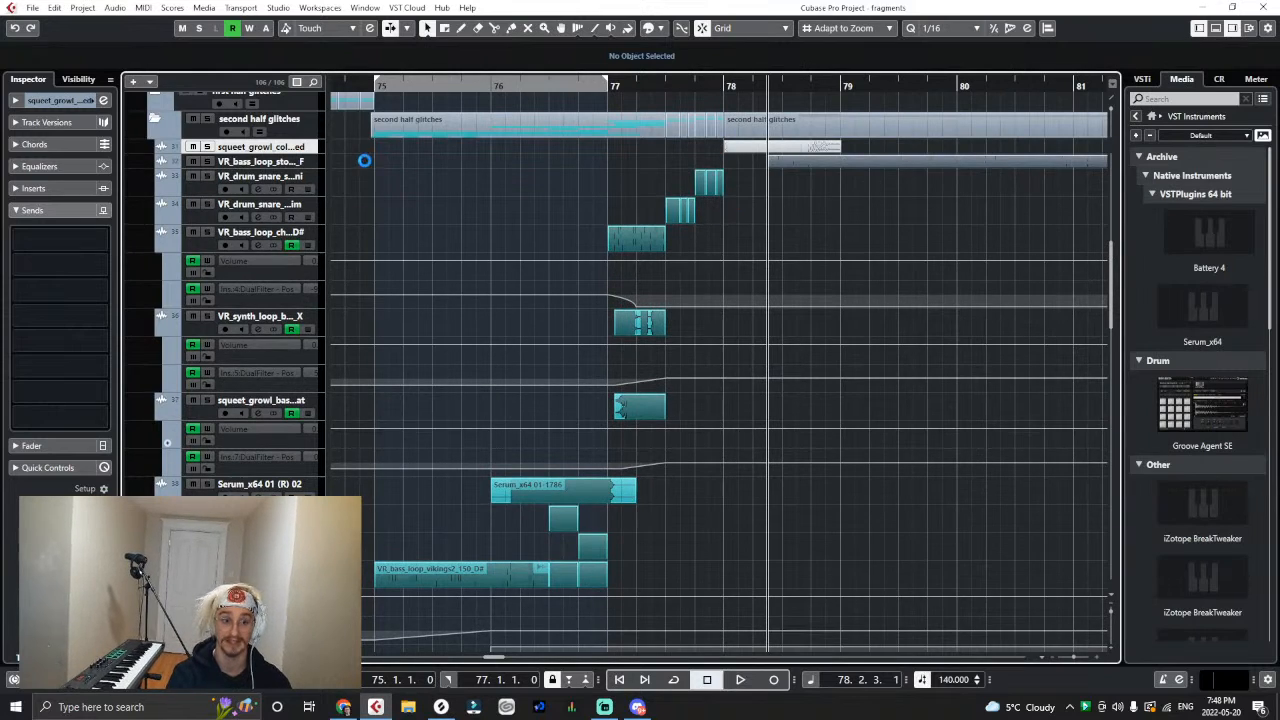
{"action": "mouse_move", "coordinate": [305, 168]}
{"action": "left_mouse_down"}
{"action": "mouse_move", "coordinate": [310, 181]}
{"action": "mouse_move", "coordinate": [314, 166]}
{"action": "left_mouse_up"}
{"action": "left_click_drag", "start_coordinate": [795, 186], "coordinate": [750, 181]}
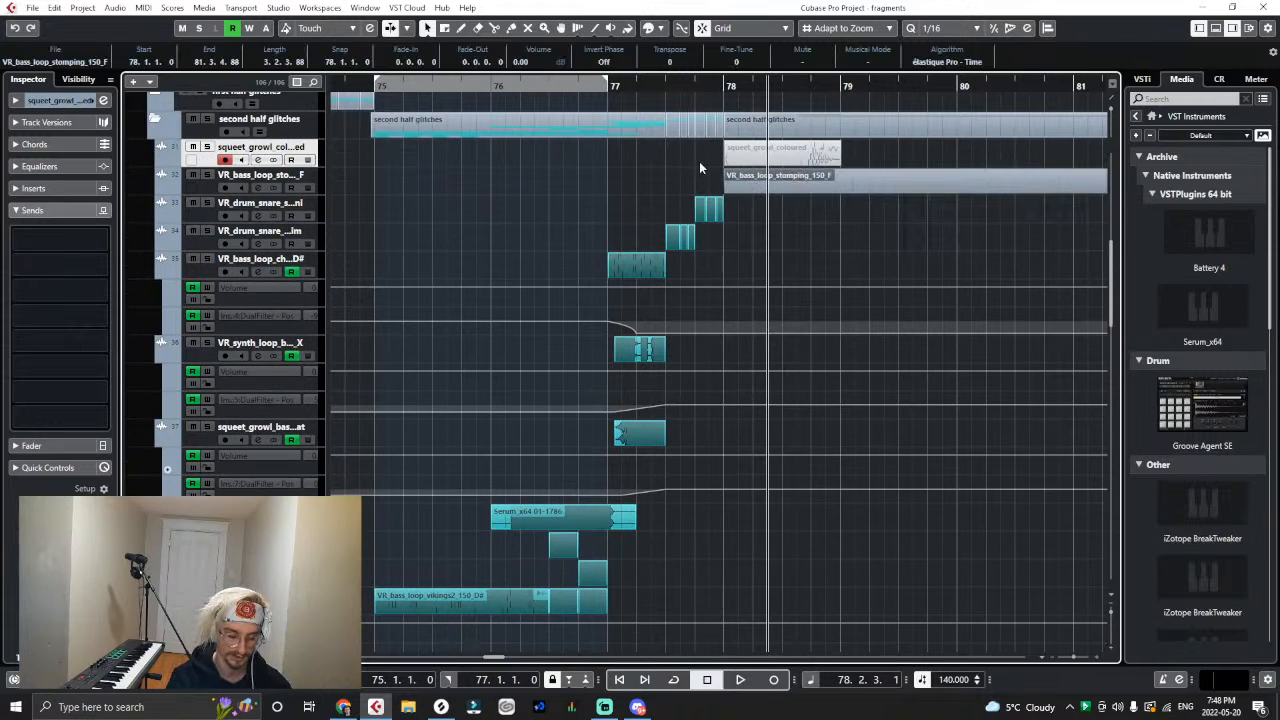
{"action": "left_click_drag", "start_coordinate": [613, 87], "coordinate": [549, 87]}
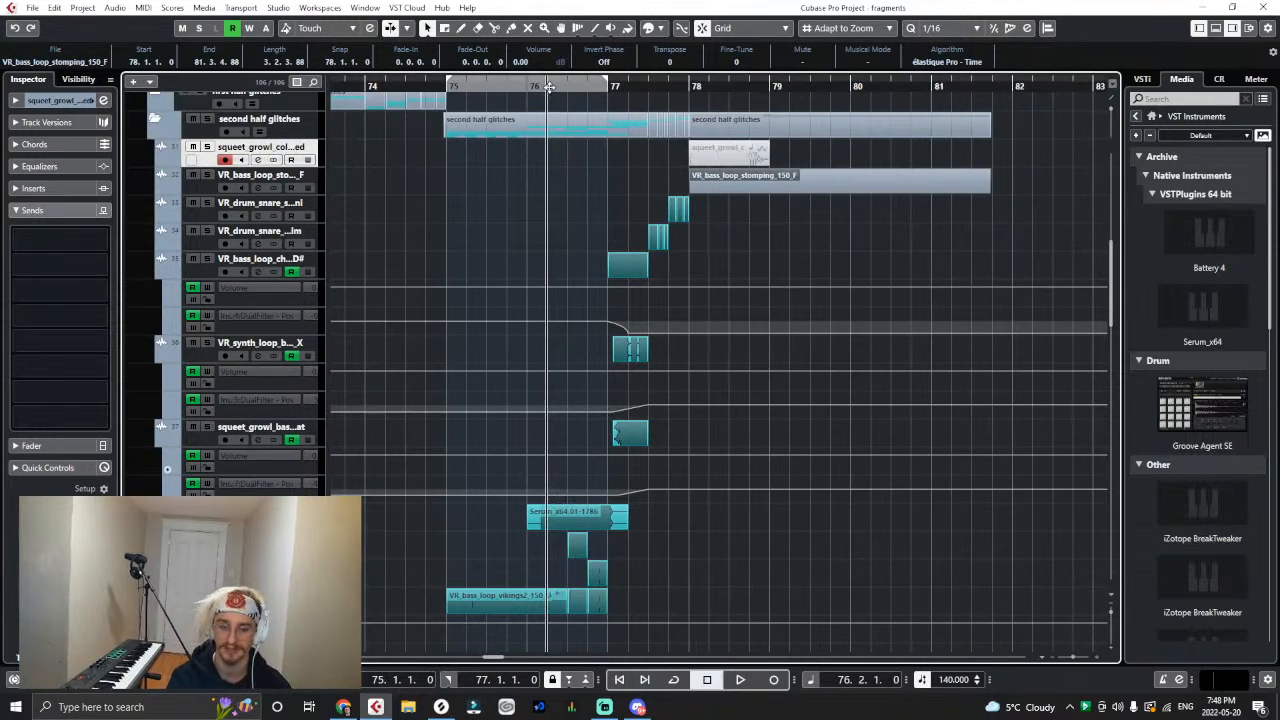
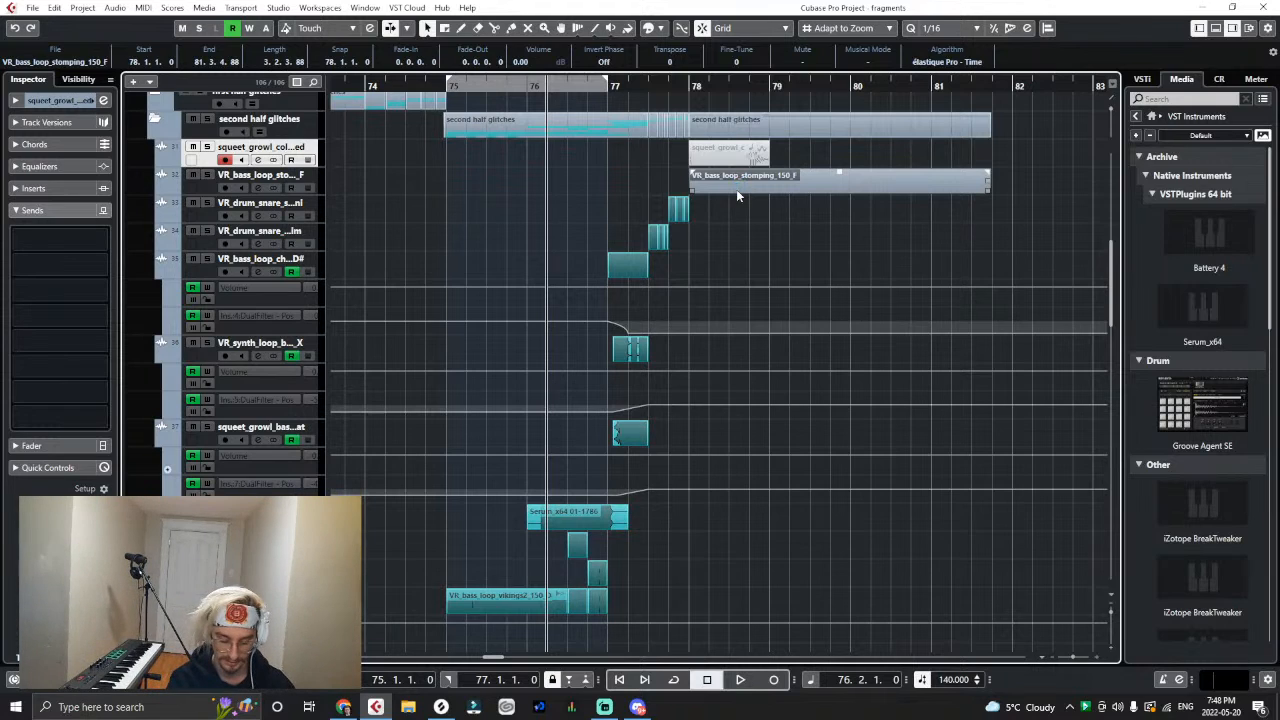
- Play the glitches from 76.2 into the stomping bass loop just past bar 78
{"action": "key", "text": "space"}
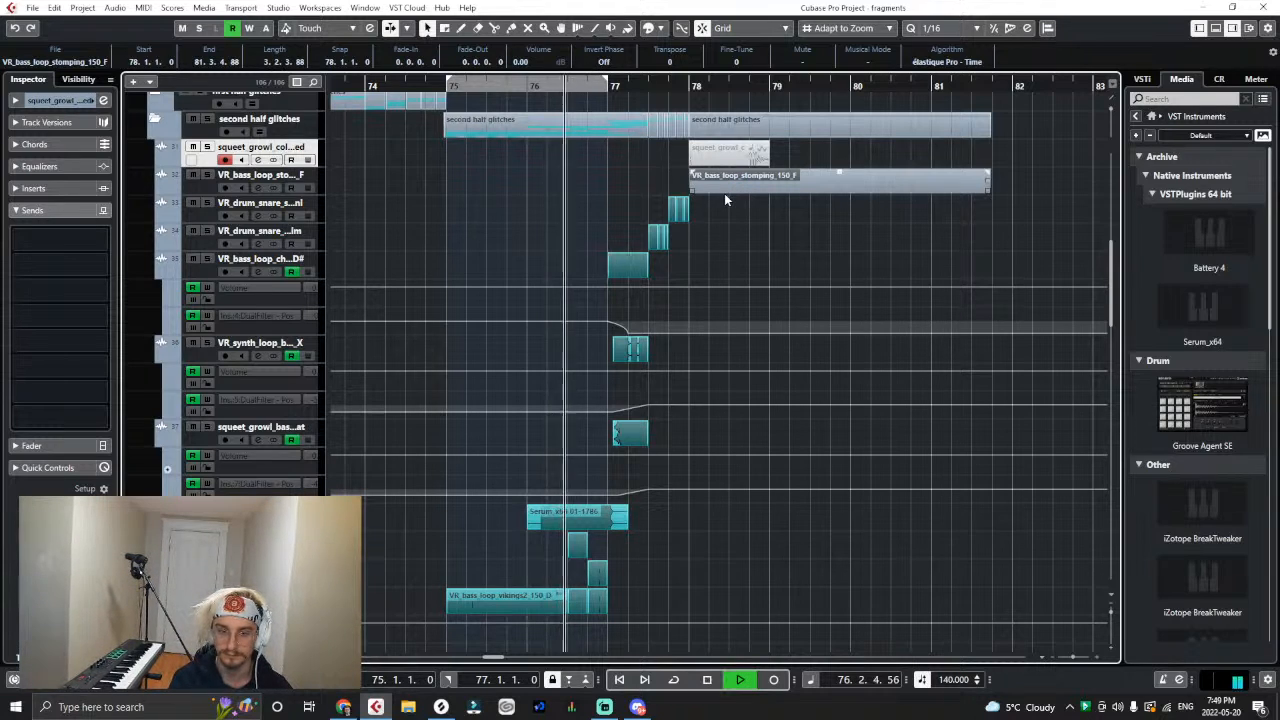
{"action": "key", "text": "h"}
{"action": "key", "text": "h"}
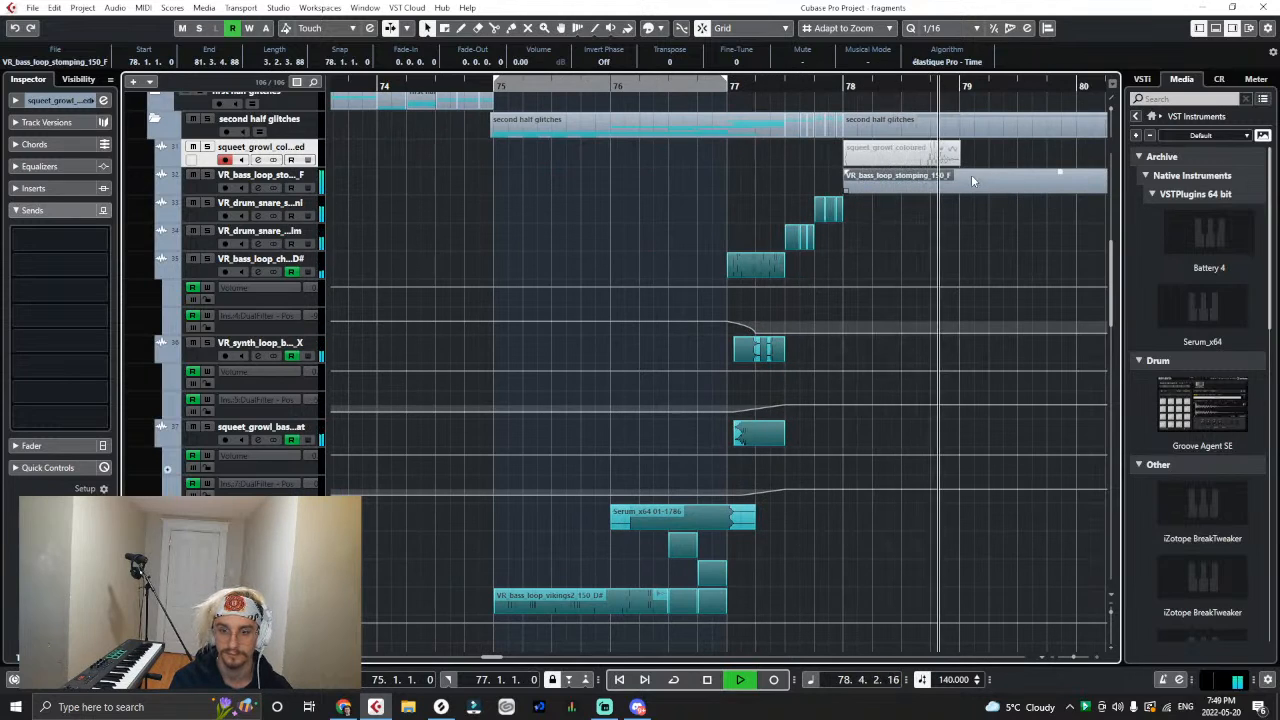
{"action": "key", "text": "space"}
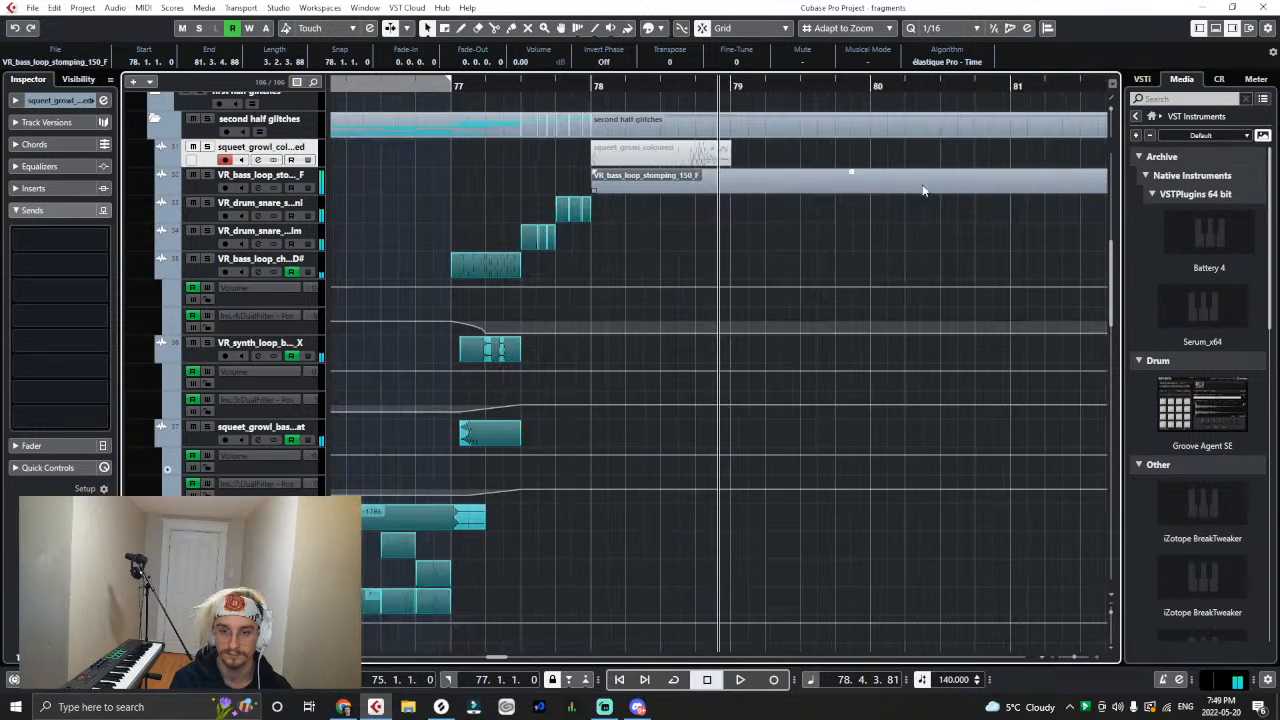
- Time-stretch VR_bass_loop_stomping_150_F from 150 to 140 BPM with the MPEX - Mix Fast algorithm and audition it from bar 78
{"action": "left_click", "coordinate": [115, 8]}
{"action": "mouse_move", "coordinate": [140, 102]}
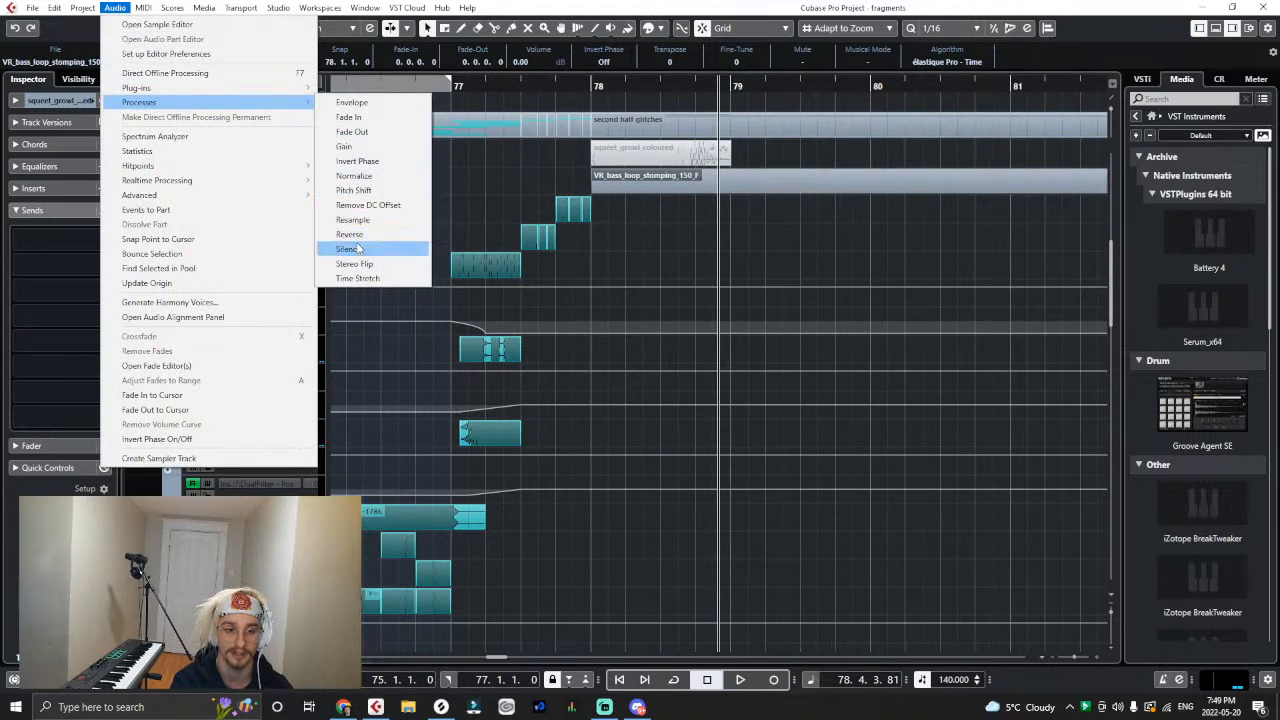
{"action": "left_click", "coordinate": [362, 280]}
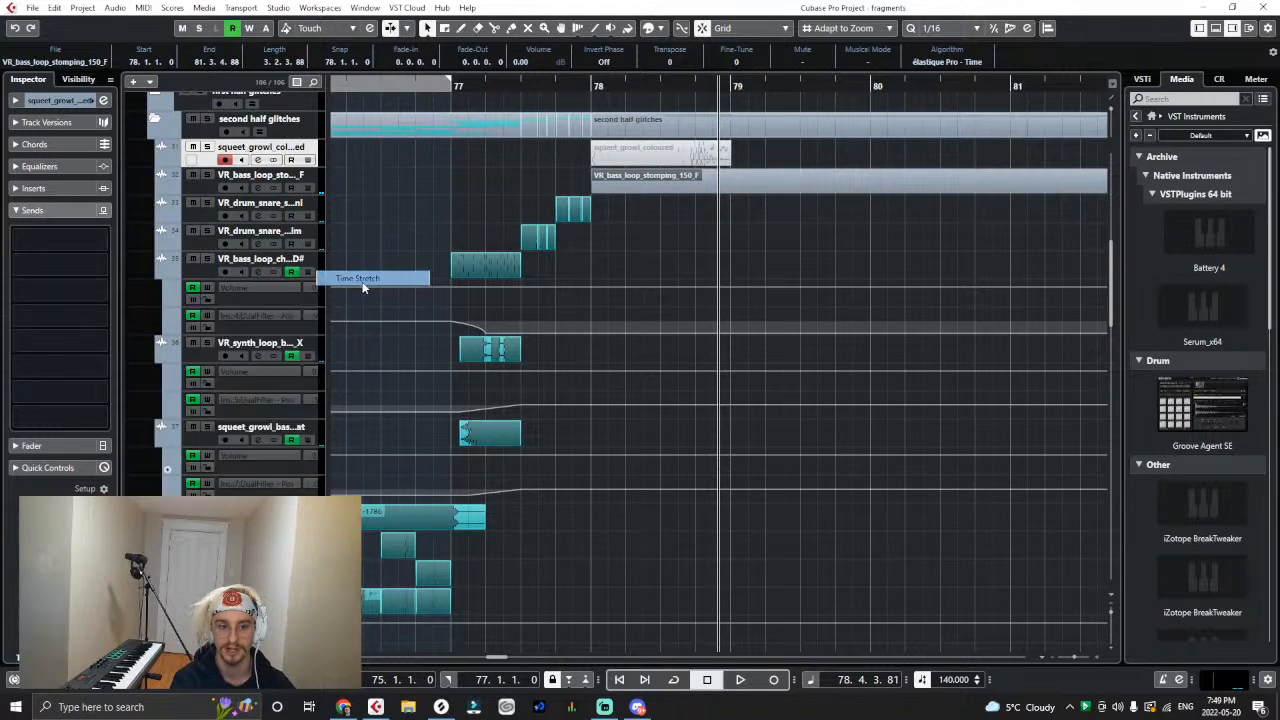
{"action": "left_click", "coordinate": [893, 376]}
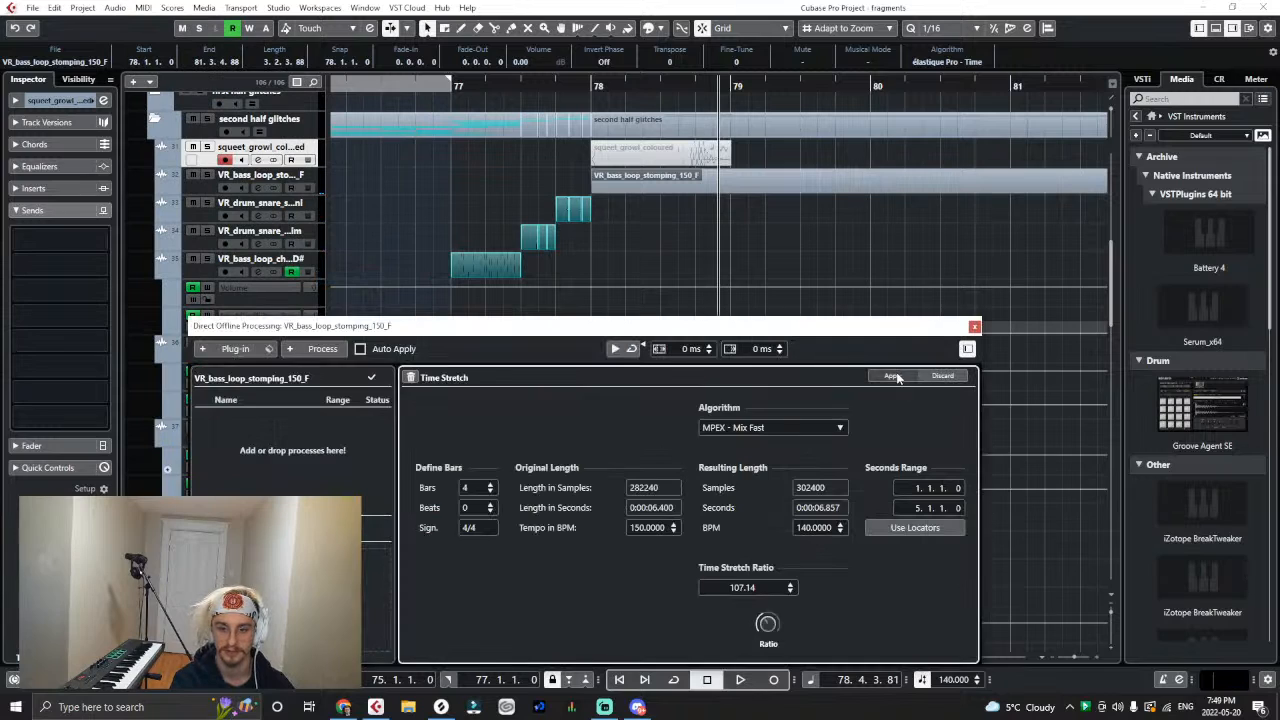
{"action": "left_click", "coordinate": [590, 86]}
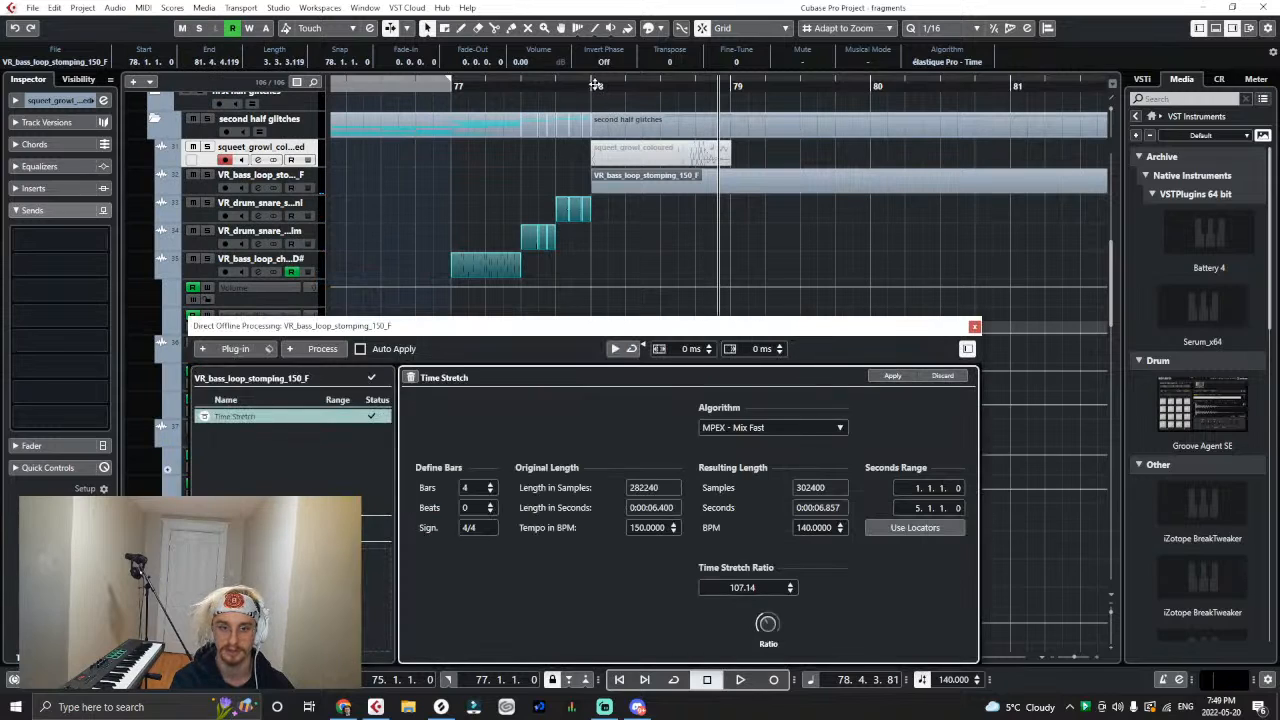
{"action": "key", "text": "space"}
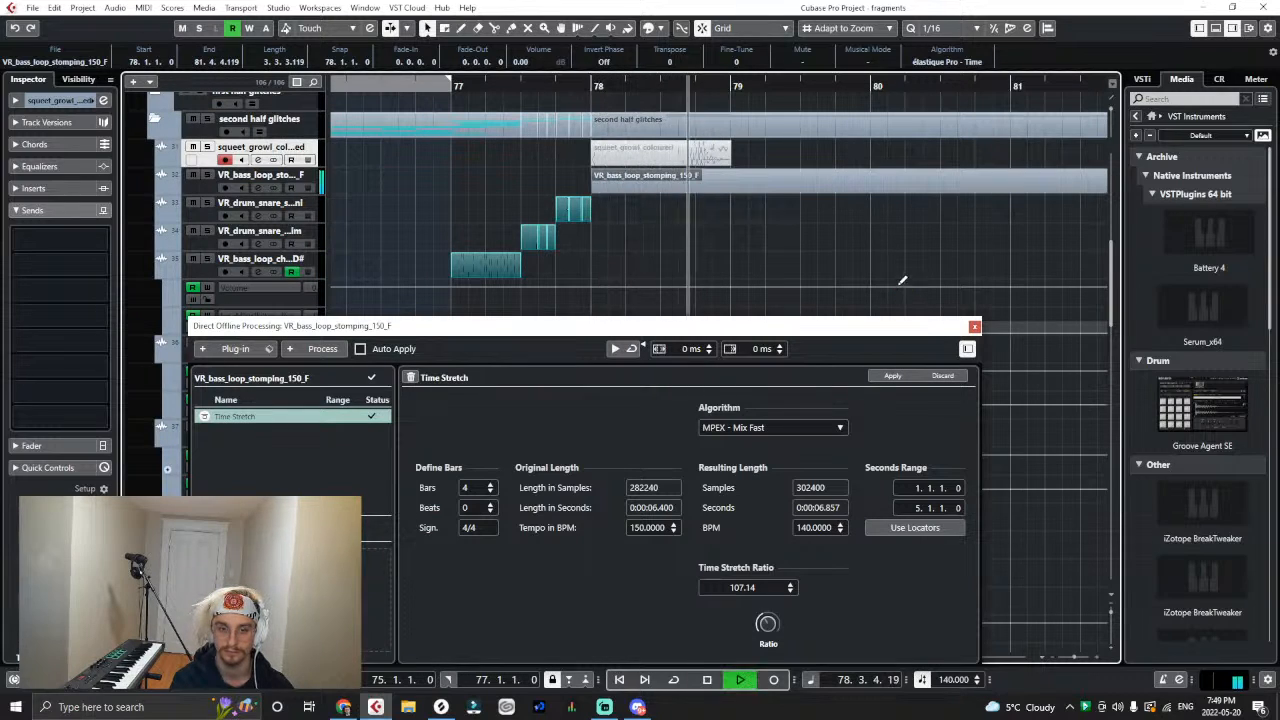
{"action": "key", "text": "space"}
{"action": "left_click", "coordinate": [976, 328]}
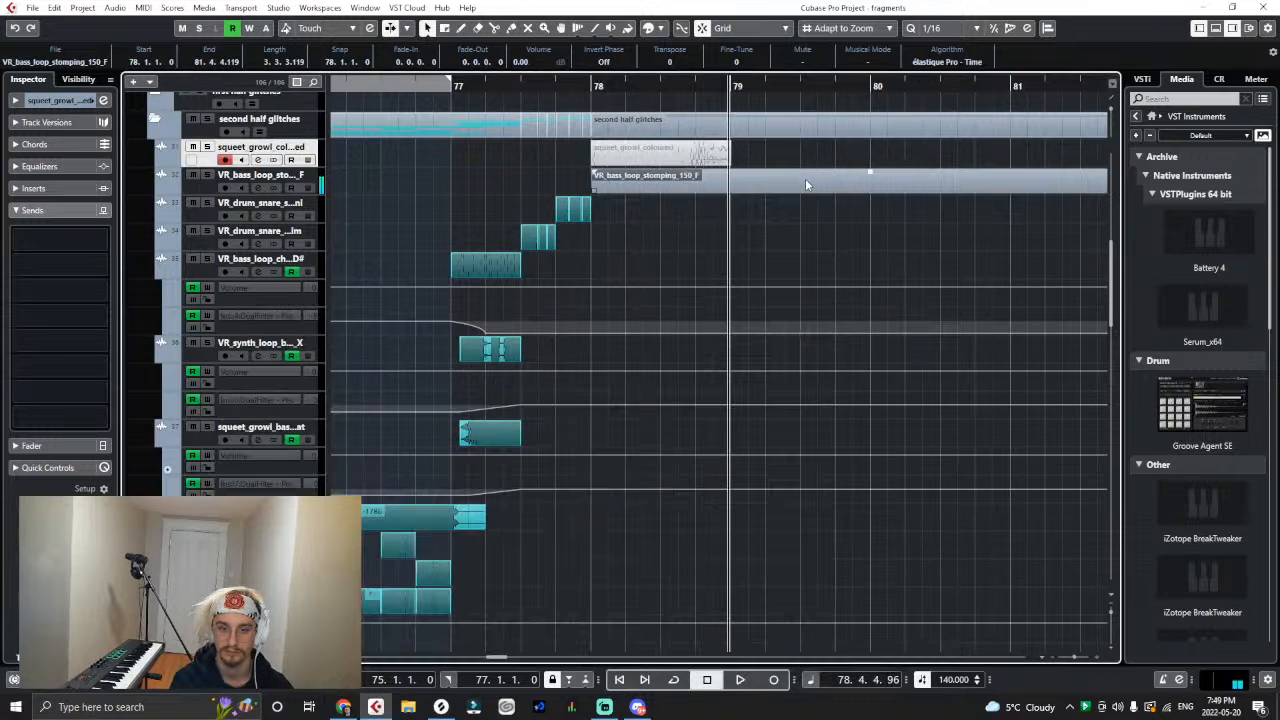
- Split the stomping bass loop at bar 79 and delete everything after the cut
{"action": "right_click", "coordinate": [805, 181]}
{"action": "left_click", "coordinate": [817, 187]}
{"action": "left_click", "coordinate": [730, 187]}
{"action": "key", "text": "1"}
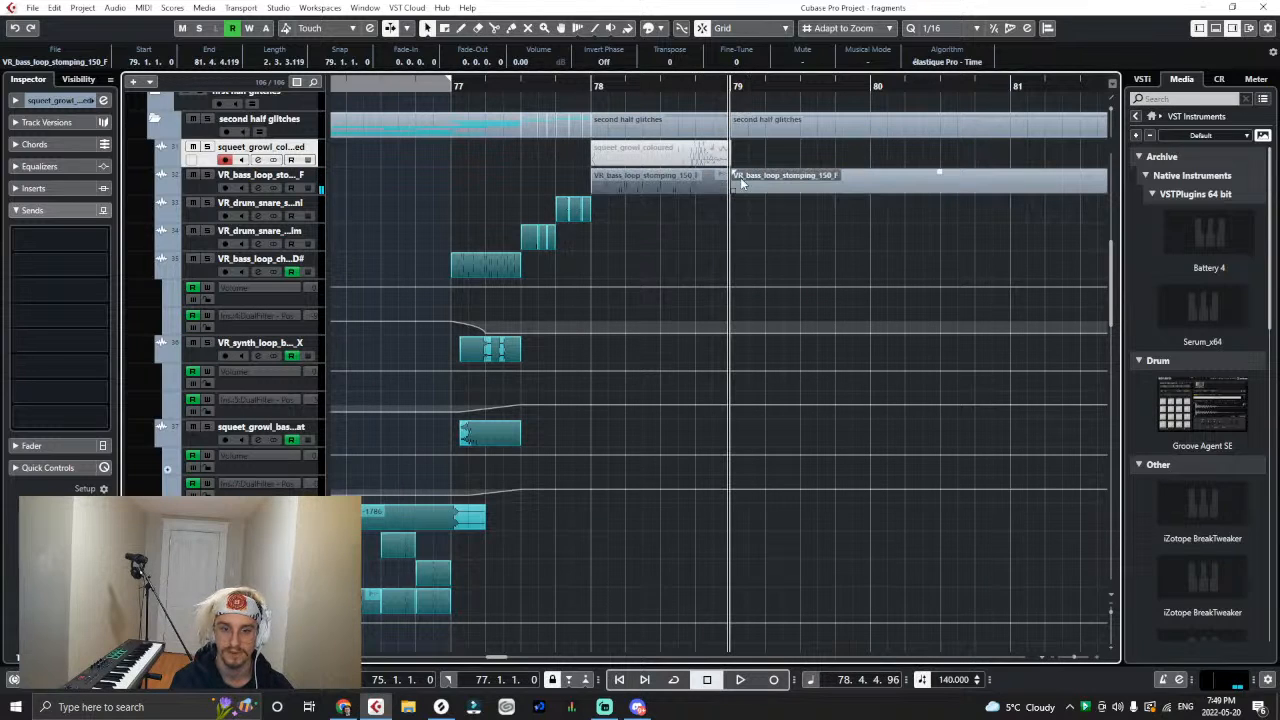
{"action": "key", "text": "Delete"}
- Play the second half glitches from bar 75 and colour the stomping bass clip teal
{"action": "key", "text": "g"}
{"action": "key", "text": "g"}
{"action": "key", "text": "g"}
{"action": "key", "text": "g"}
{"action": "key", "text": "g"}
{"action": "key", "text": "g"}
{"action": "key", "text": "g"}
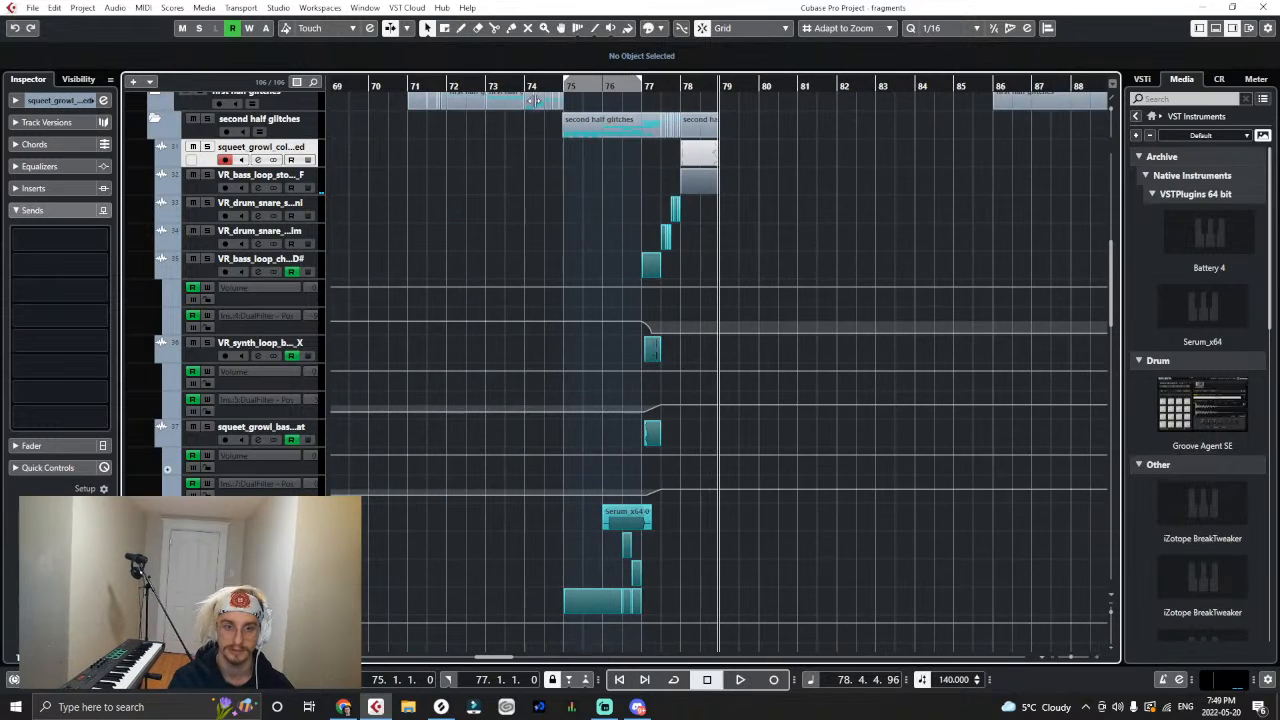
{"action": "left_click", "coordinate": [562, 83]}
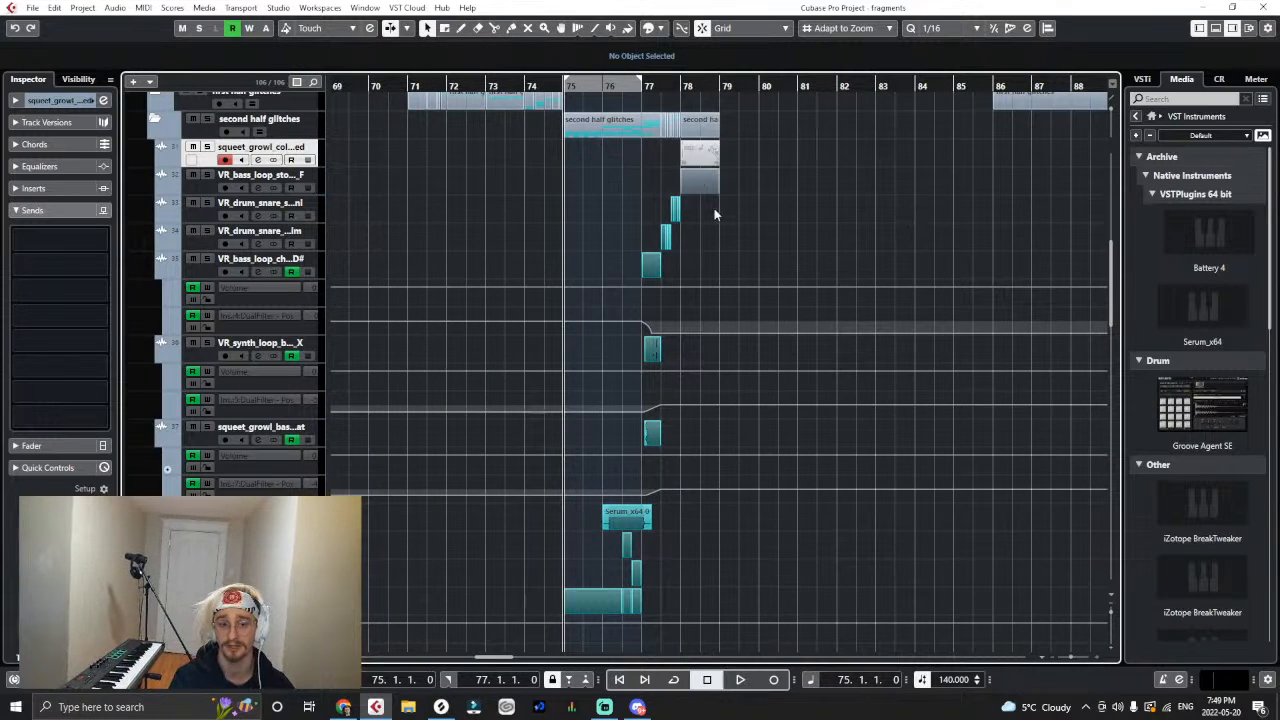
{"action": "scroll", "coordinate": [714, 213], "scroll_direction": "up", "scroll_amount": 6}
{"action": "key", "text": "space"}
{"action": "scroll", "coordinate": [714, 223], "scroll_direction": "down", "scroll_amount": 5}
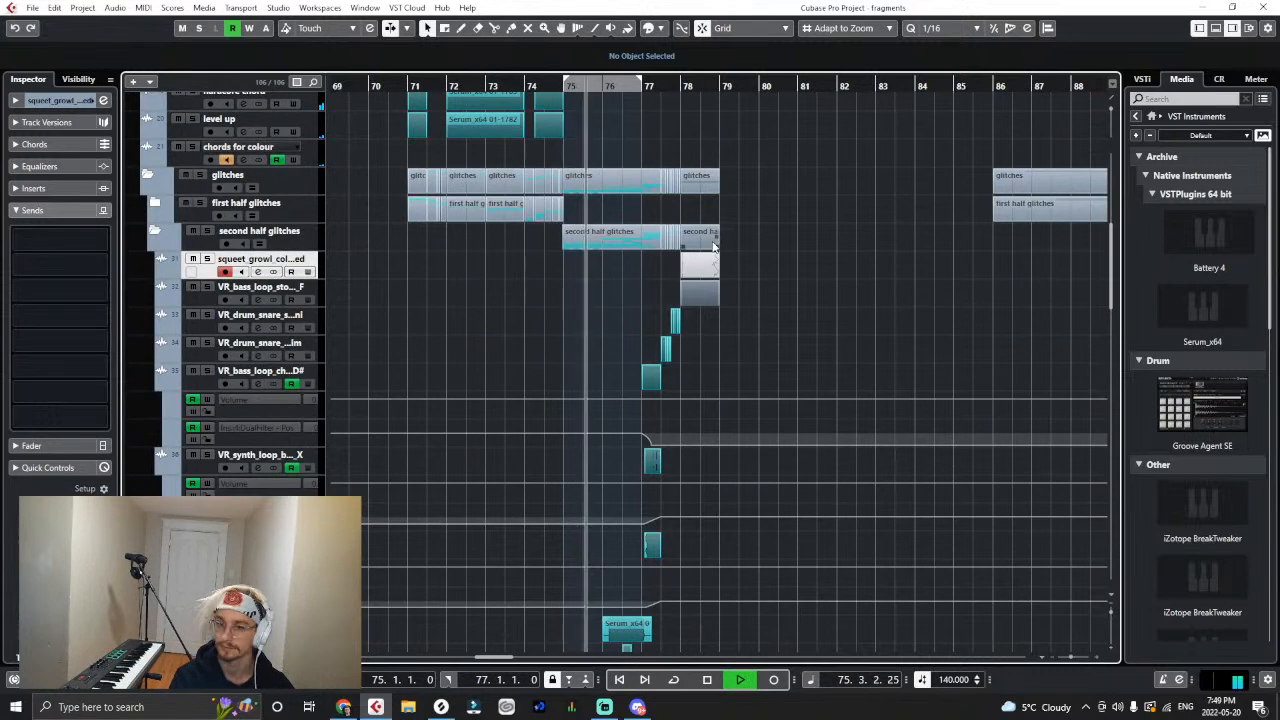
{"action": "right_click", "coordinate": [791, 295]}
{"action": "left_click", "coordinate": [892, 312]}
{"action": "left_click", "coordinate": [713, 303]}
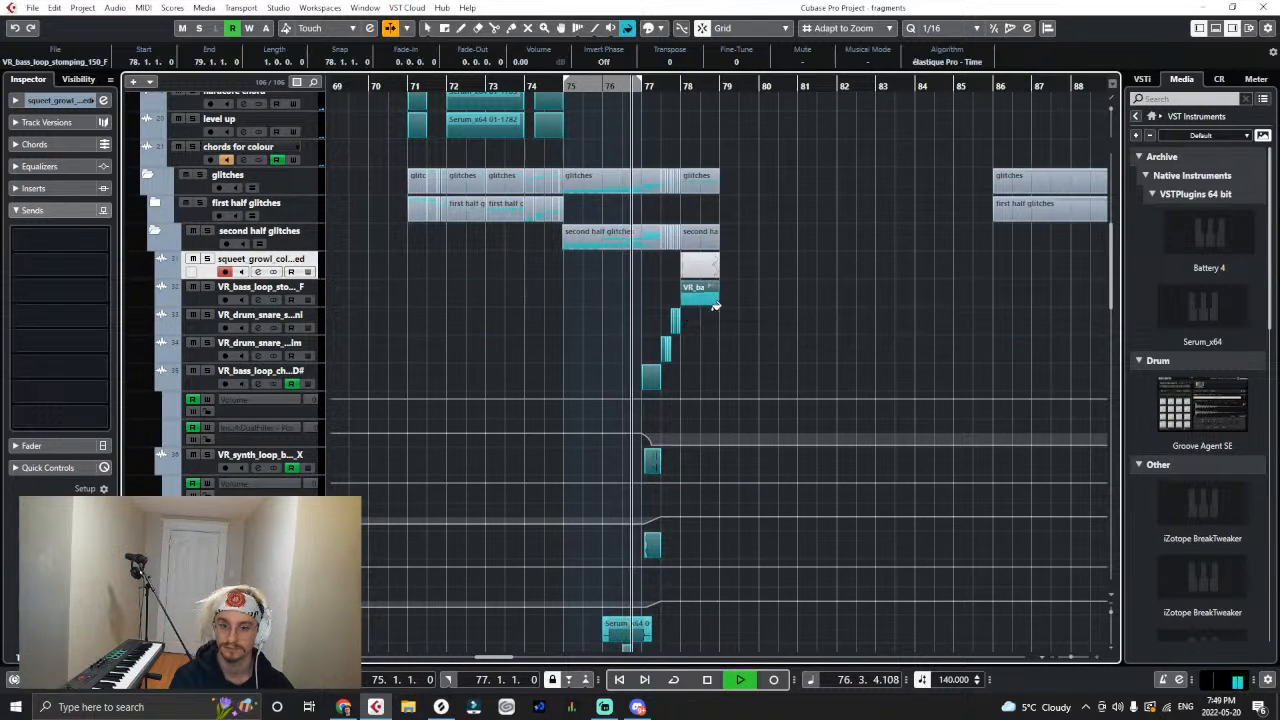
{"action": "right_click", "coordinate": [814, 337]}
{"action": "left_click", "coordinate": [808, 339]}
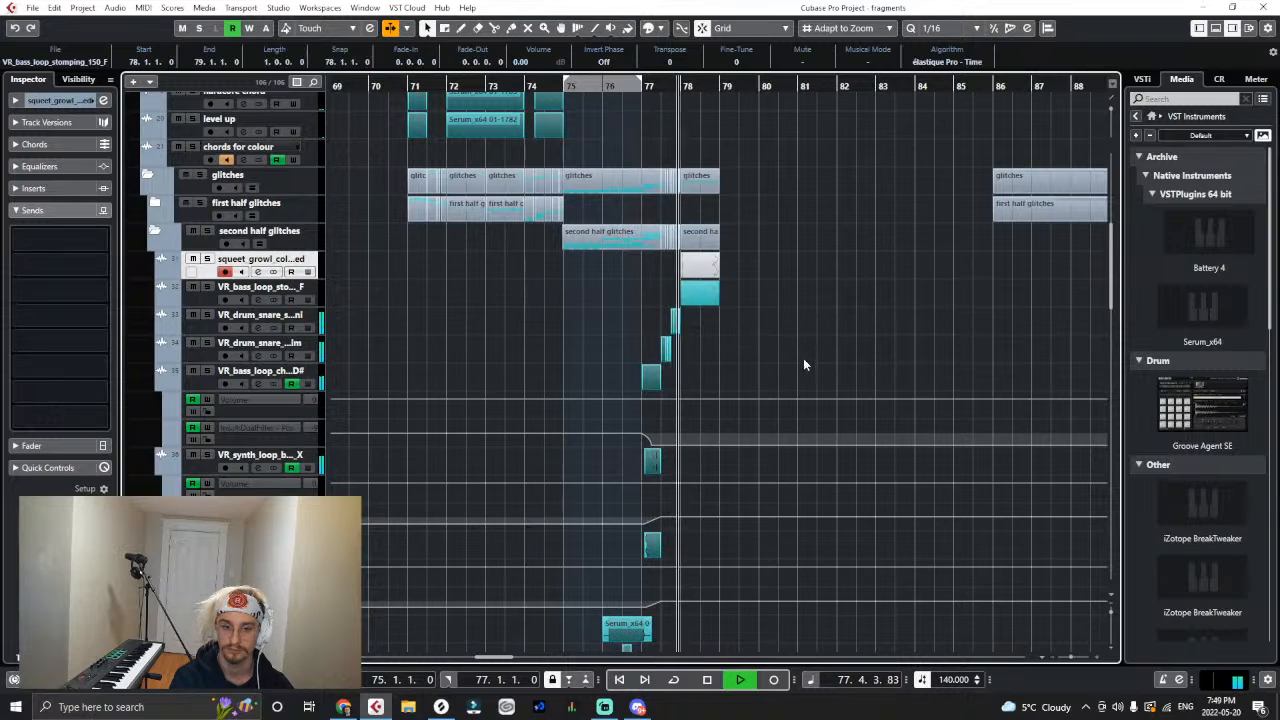
- Trim the start of the stomping bass clip to 78.3 and play the glitches from bar 76
{"action": "key", "text": "space"}
{"action": "left_click_drag", "start_coordinate": [600, 87], "coordinate": [604, 150]}
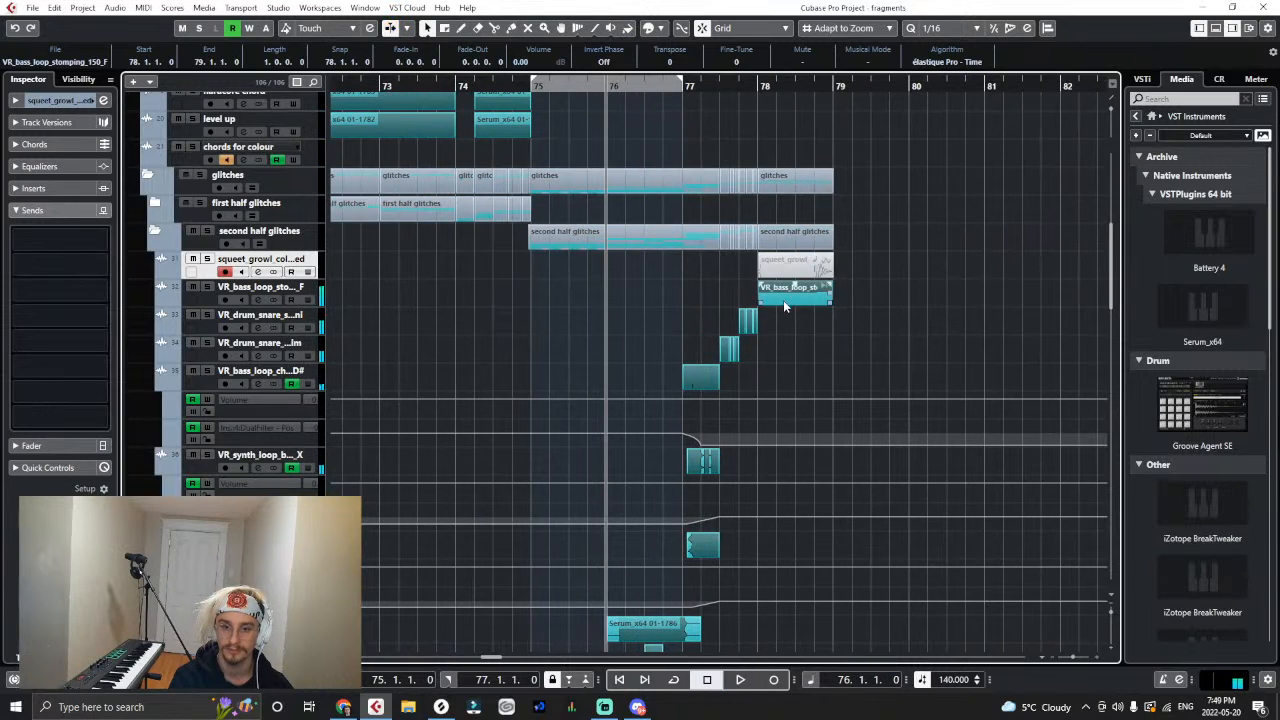
{"action": "left_click_drag", "start_coordinate": [762, 298], "coordinate": [796, 298]}
{"action": "left_click", "coordinate": [858, 378]}
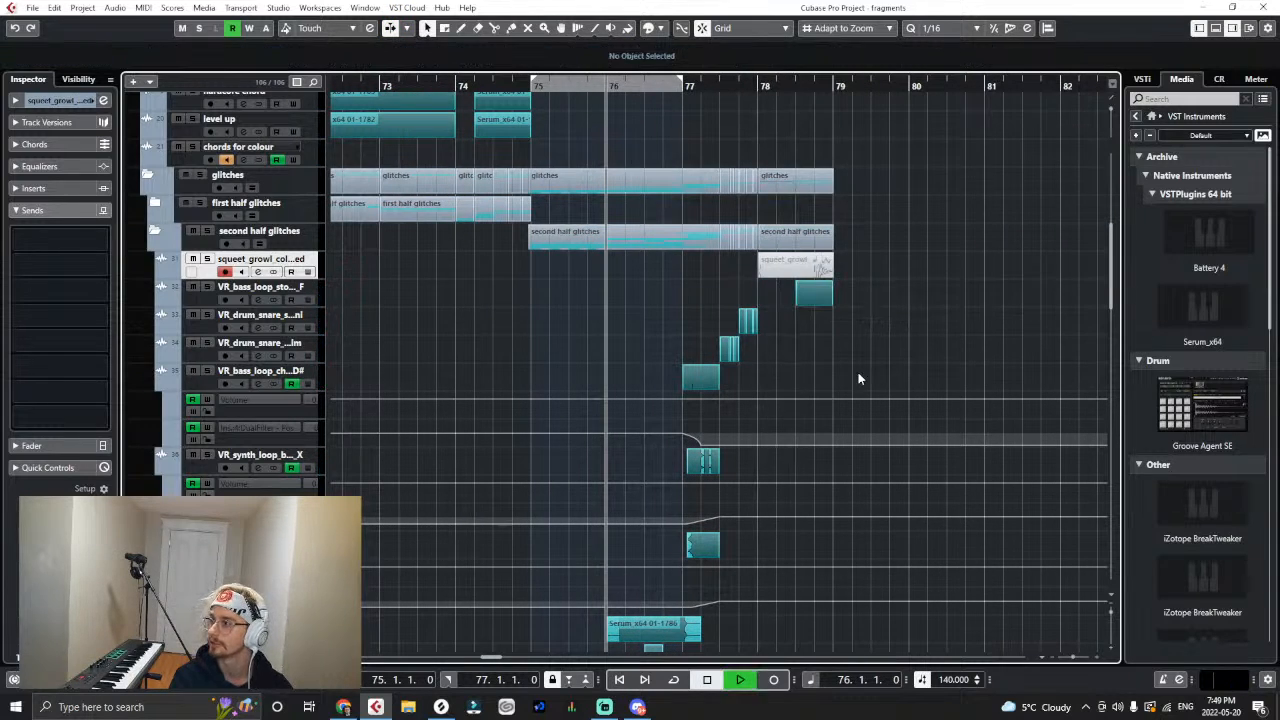
{"action": "key", "text": "space"}
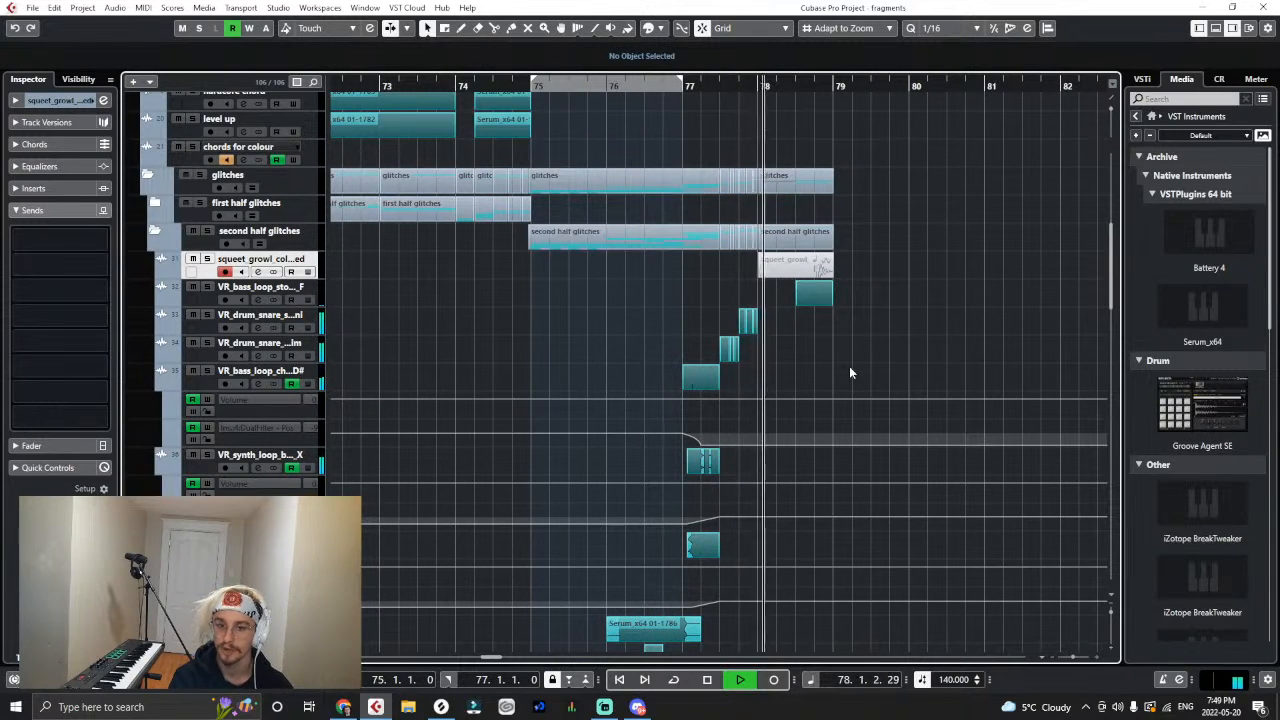
{"action": "key", "text": "space"}
- Place the playhead at 74.3, switch to Splice and download VR_pad_loop_stateforest_150_Fmin.wav from Virtual Riot - Heavy Bass Design Vol. 2
{"action": "left_click", "coordinate": [491, 87]}
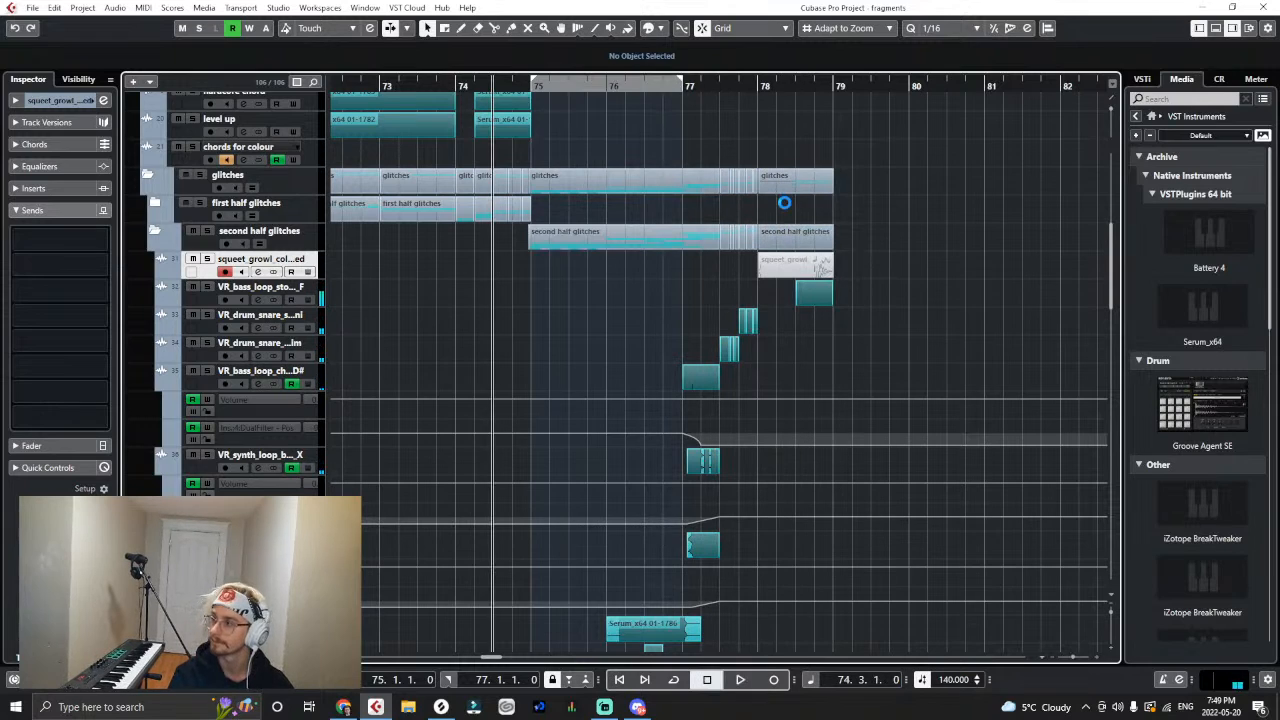
{"action": "left_click", "coordinate": [441, 706]}
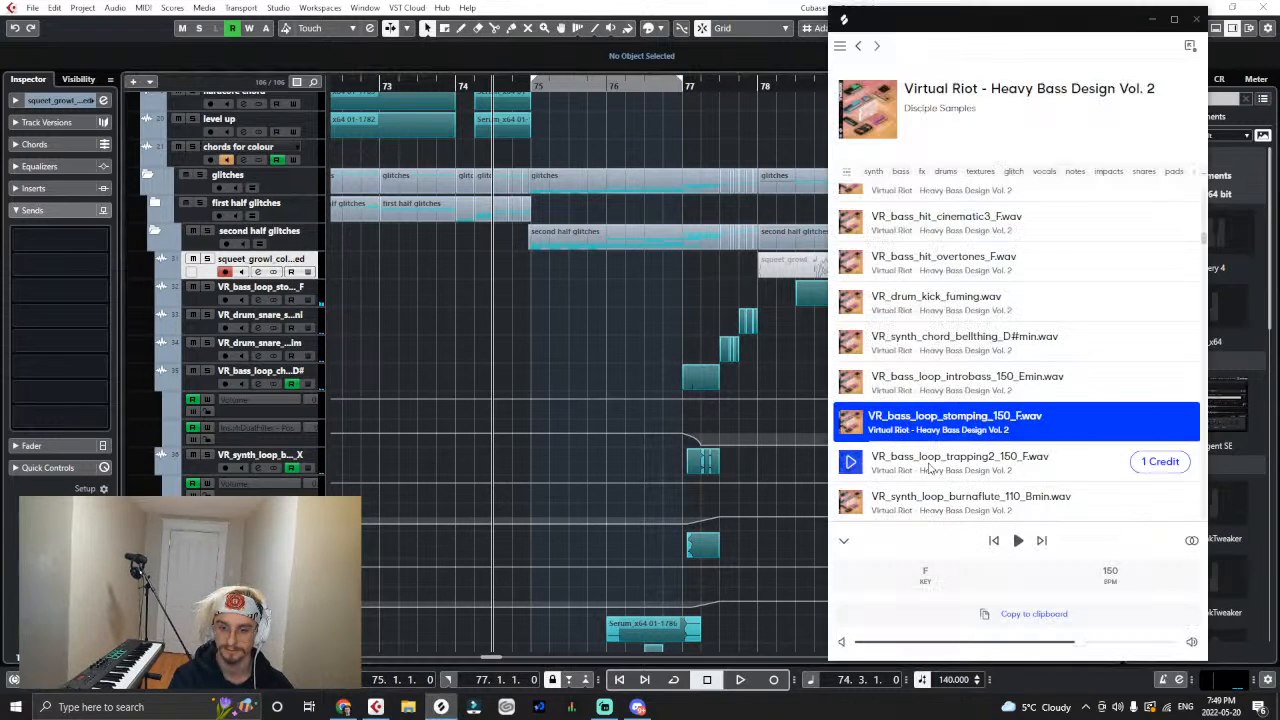
{"action": "scroll", "coordinate": [978, 441], "scroll_direction": "down", "scroll_amount": 1}
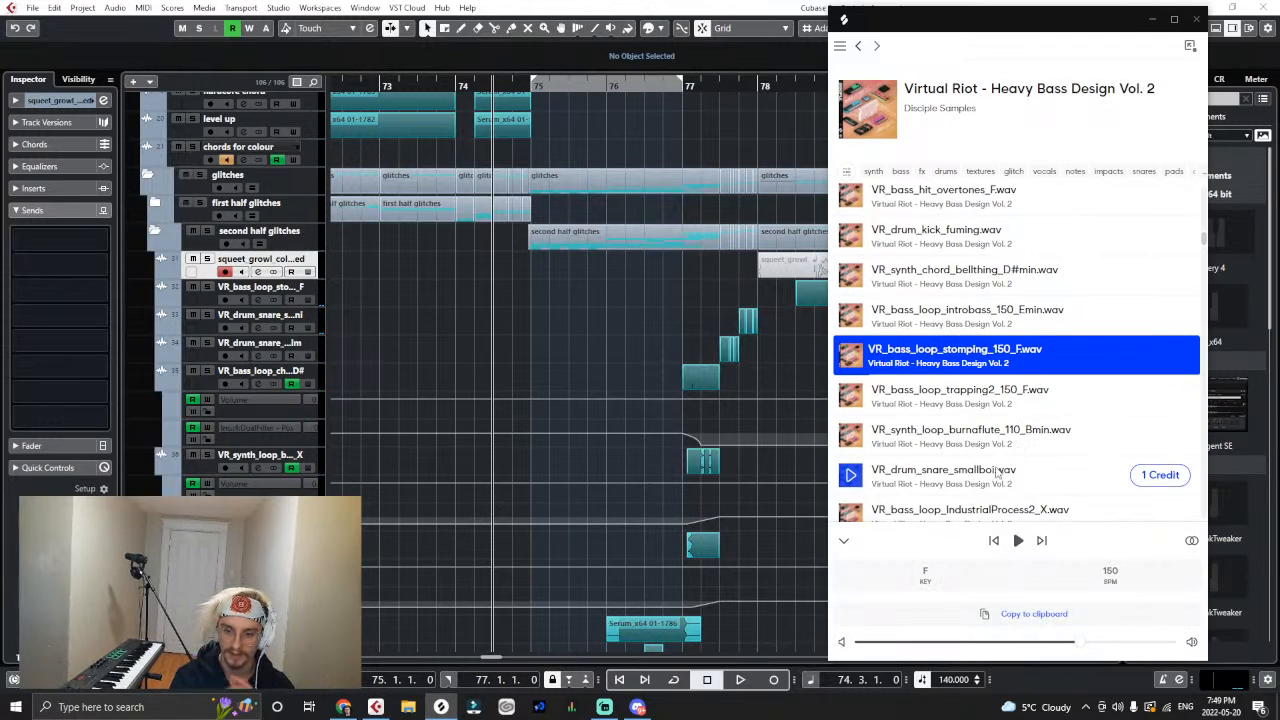
{"action": "scroll", "coordinate": [930, 481], "scroll_direction": "down", "scroll_amount": 1}
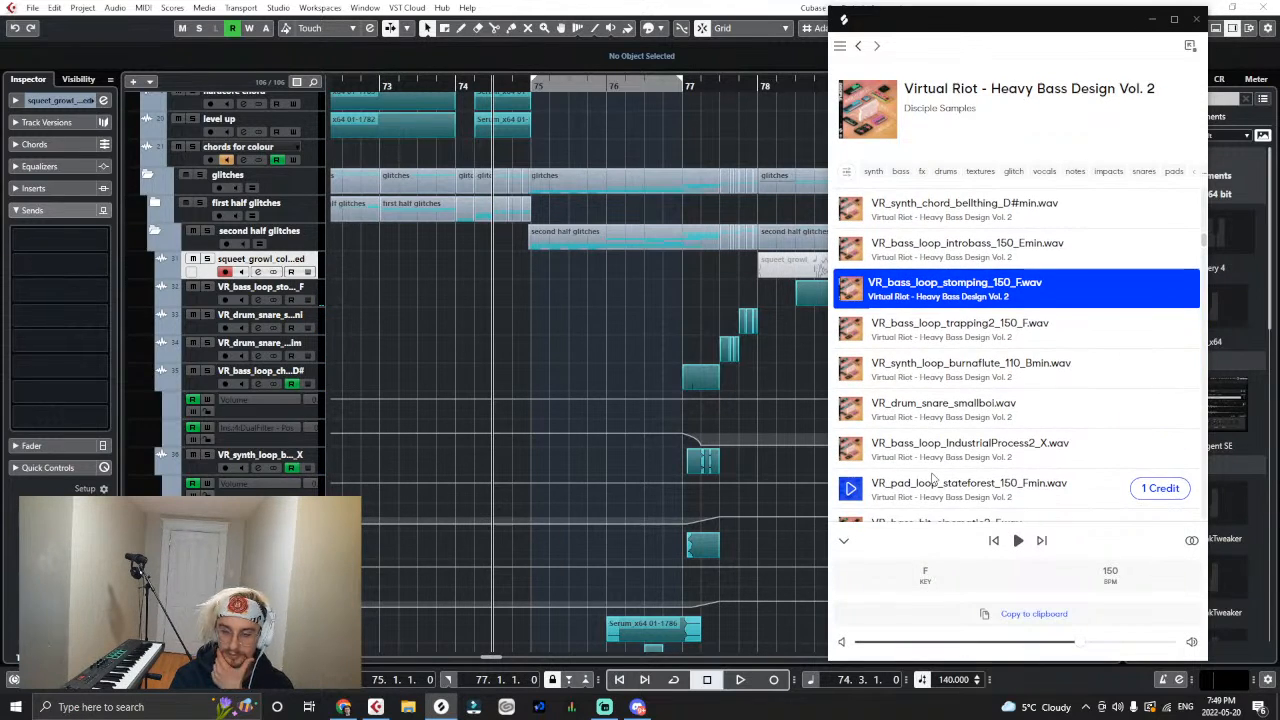
{"action": "scroll", "coordinate": [945, 480], "scroll_direction": "down", "scroll_amount": 1}
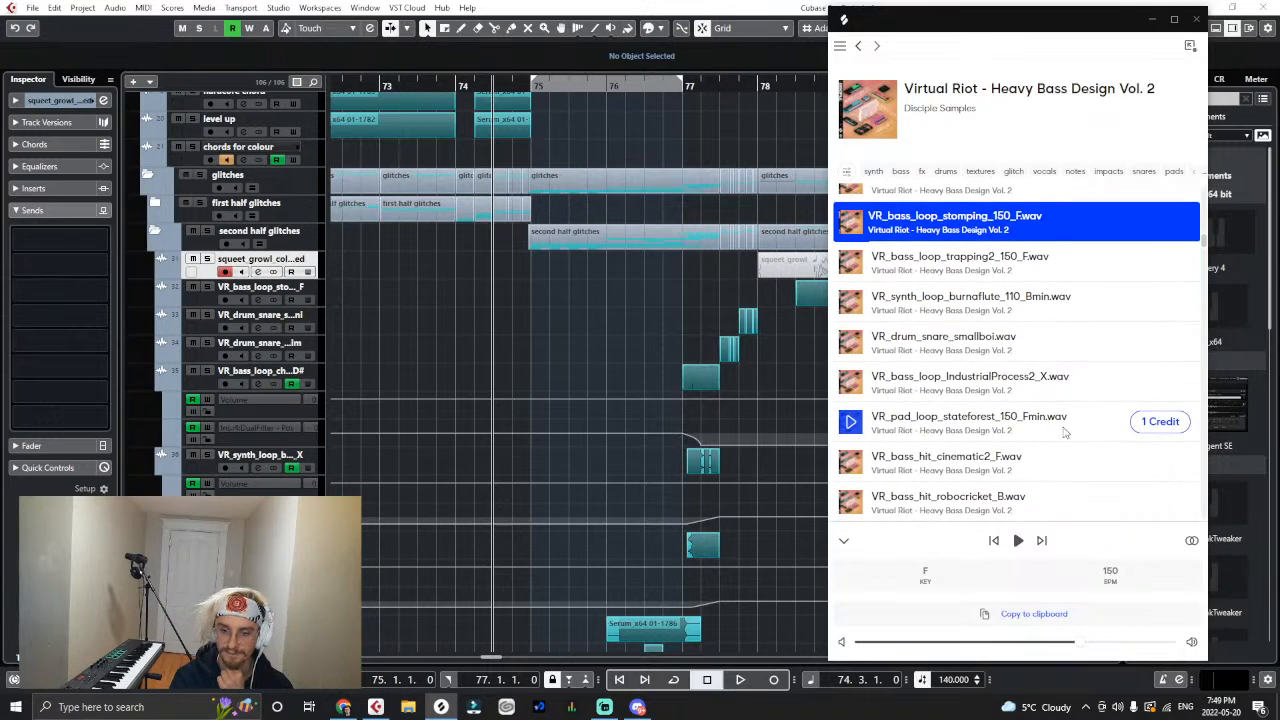
{"action": "left_click", "coordinate": [1150, 418]}
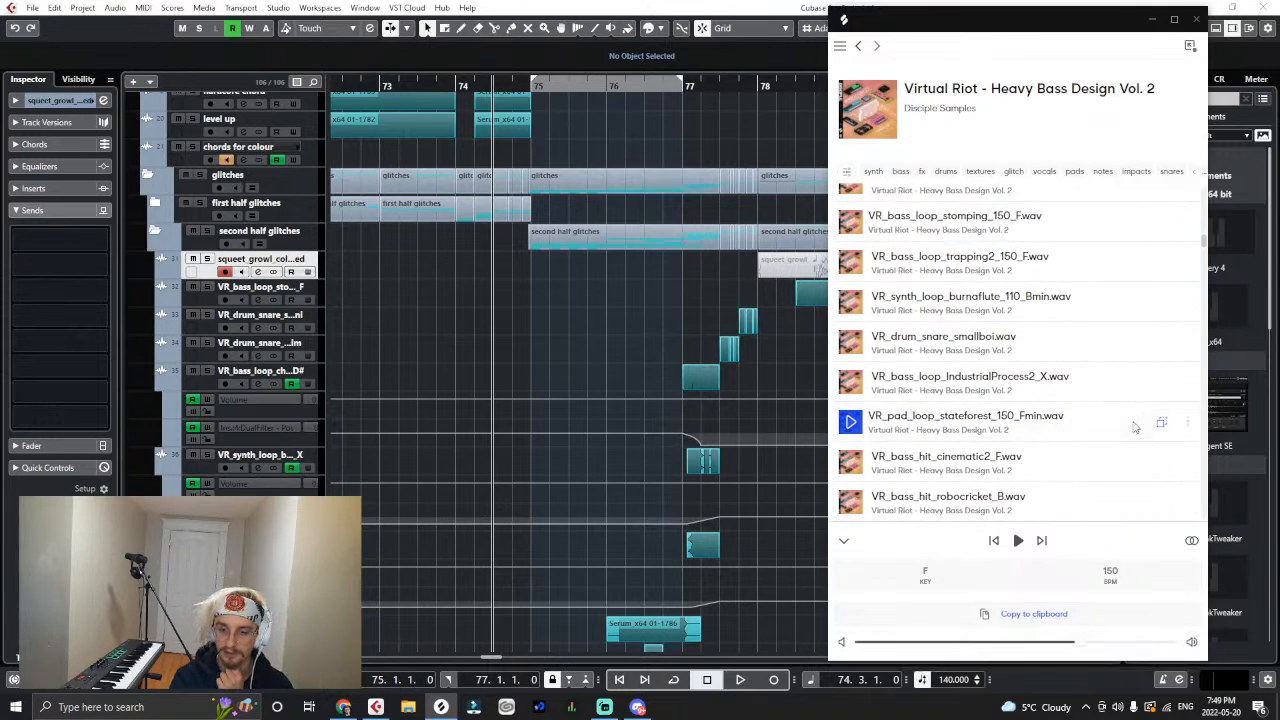
- Import VR_pad_loop_stateforest_150_Fmin onto a new track in second half glitches and move the clip to bar 78
{"action": "left_click_drag", "start_coordinate": [1155, 423], "coordinate": [297, 272]}
{"action": "left_click", "coordinate": [697, 416]}
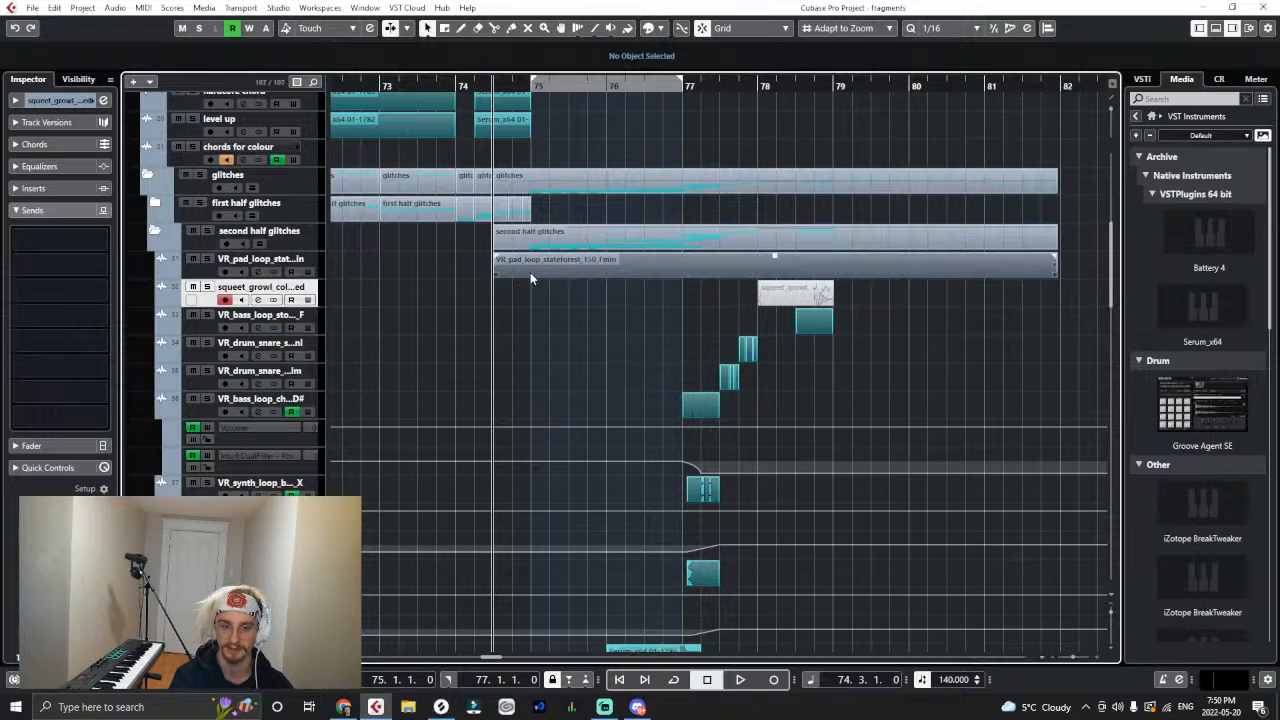
{"action": "left_click_drag", "start_coordinate": [530, 272], "coordinate": [797, 268]}
- Split the pad loop at 78.3, delete the part after the cut and extend the clip's end to 78.4
{"action": "right_click", "coordinate": [852, 268]}
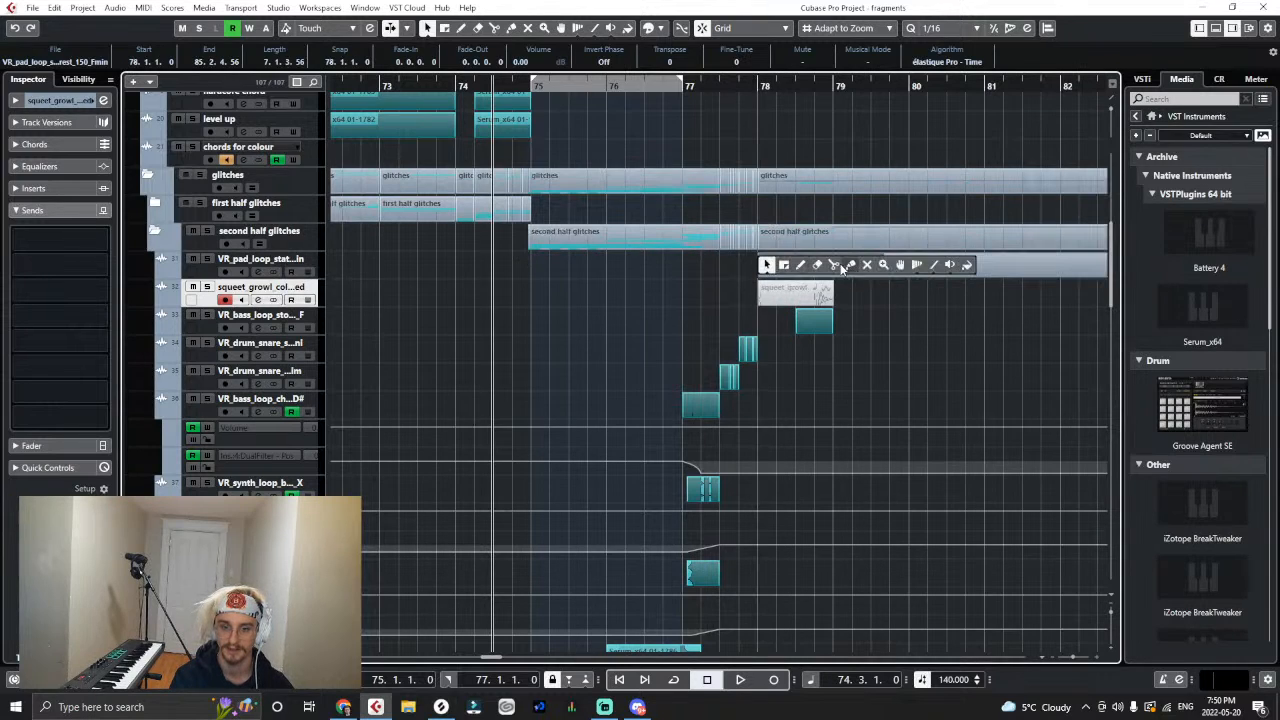
{"action": "left_click", "coordinate": [835, 266]}
{"action": "left_click", "coordinate": [798, 270]}
{"action": "right_click", "coordinate": [838, 271]}
{"action": "left_click", "coordinate": [833, 271]}
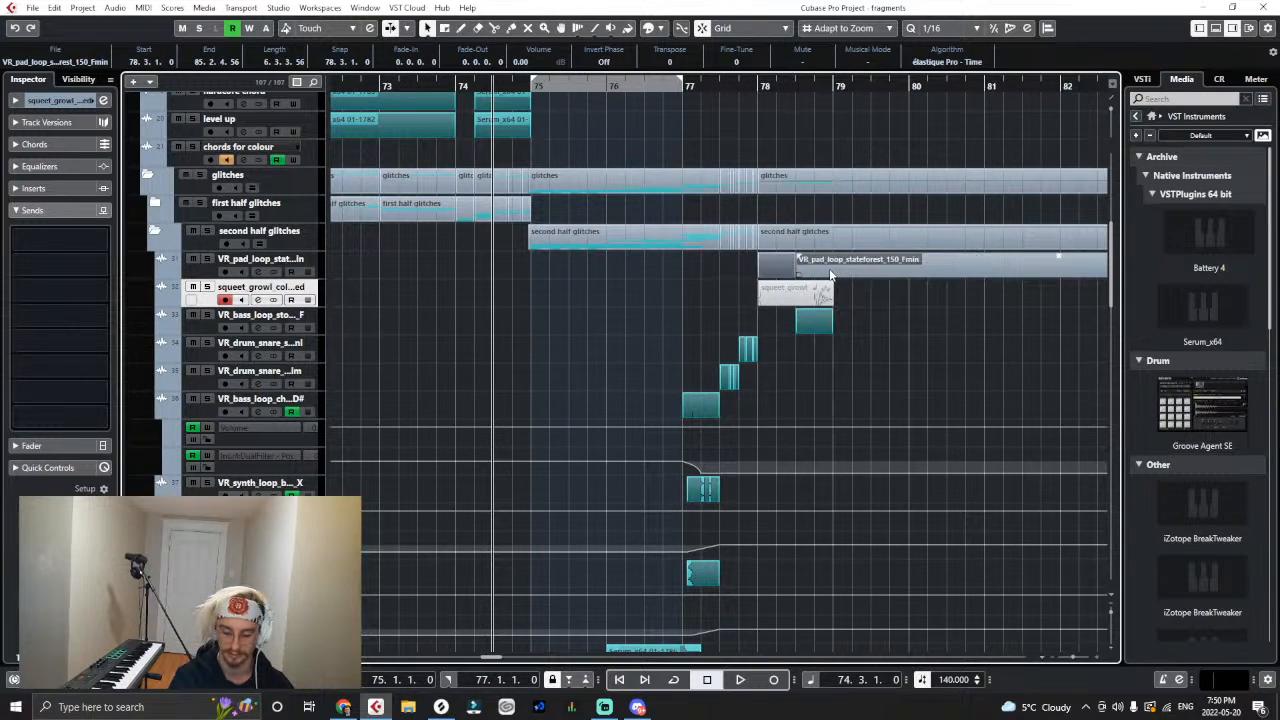
{"action": "key", "text": "Delete"}
{"action": "left_click", "coordinate": [794, 268]}
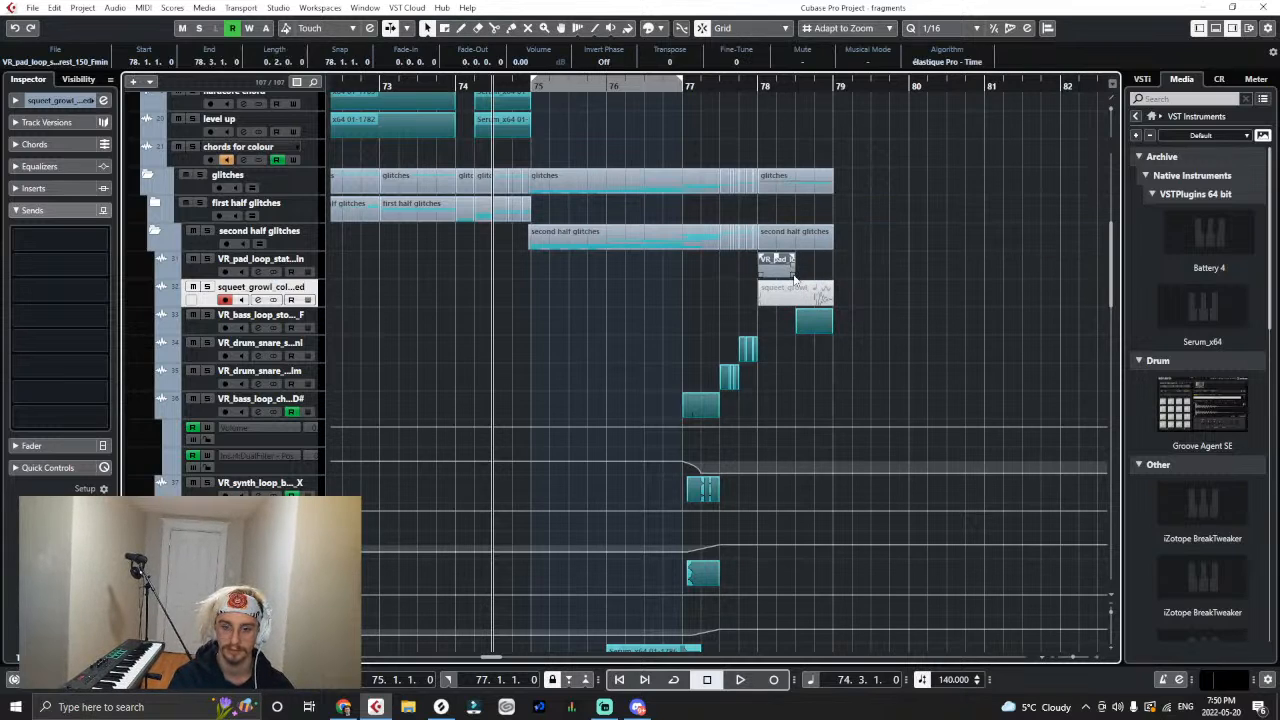
{"action": "double_click", "coordinate": [795, 277]}
{"action": "left_click_drag", "start_coordinate": [795, 276], "coordinate": [815, 278]}
- Solo the pad loop track and play its clip from bar 78
{"action": "left_click", "coordinate": [1215, 29]}
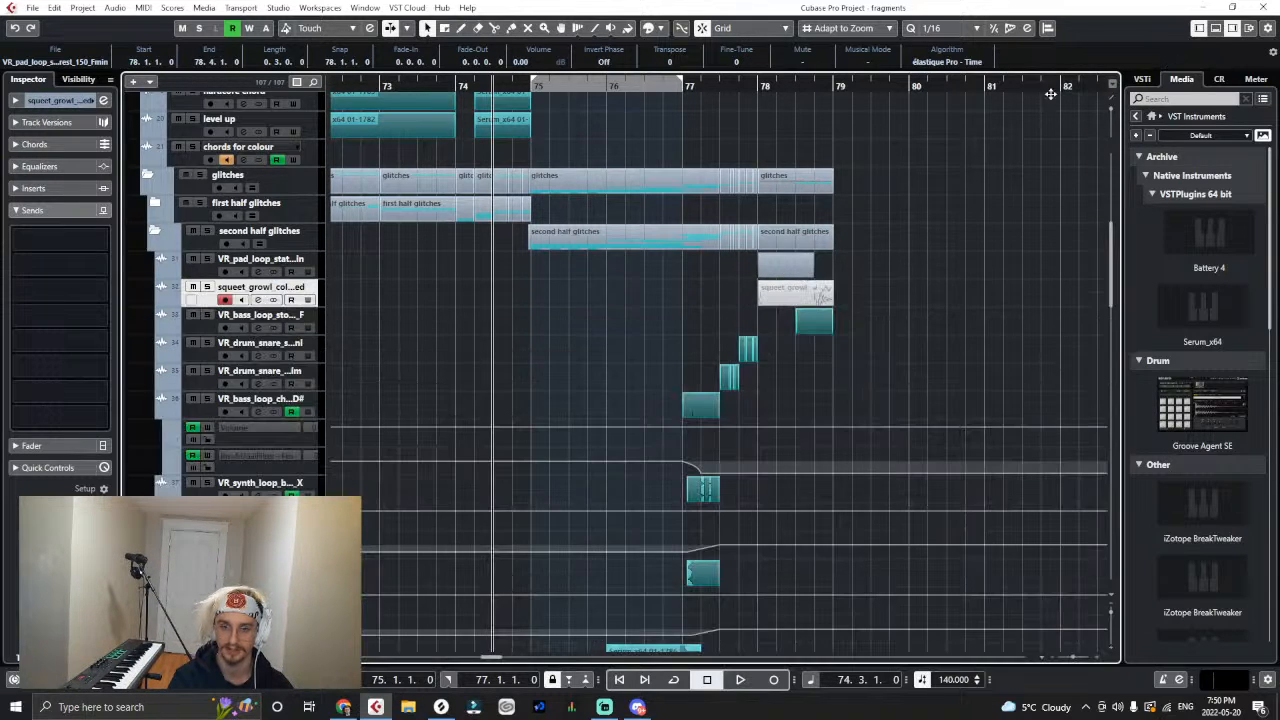
{"action": "left_click", "coordinate": [207, 258]}
{"action": "left_click", "coordinate": [763, 89]}
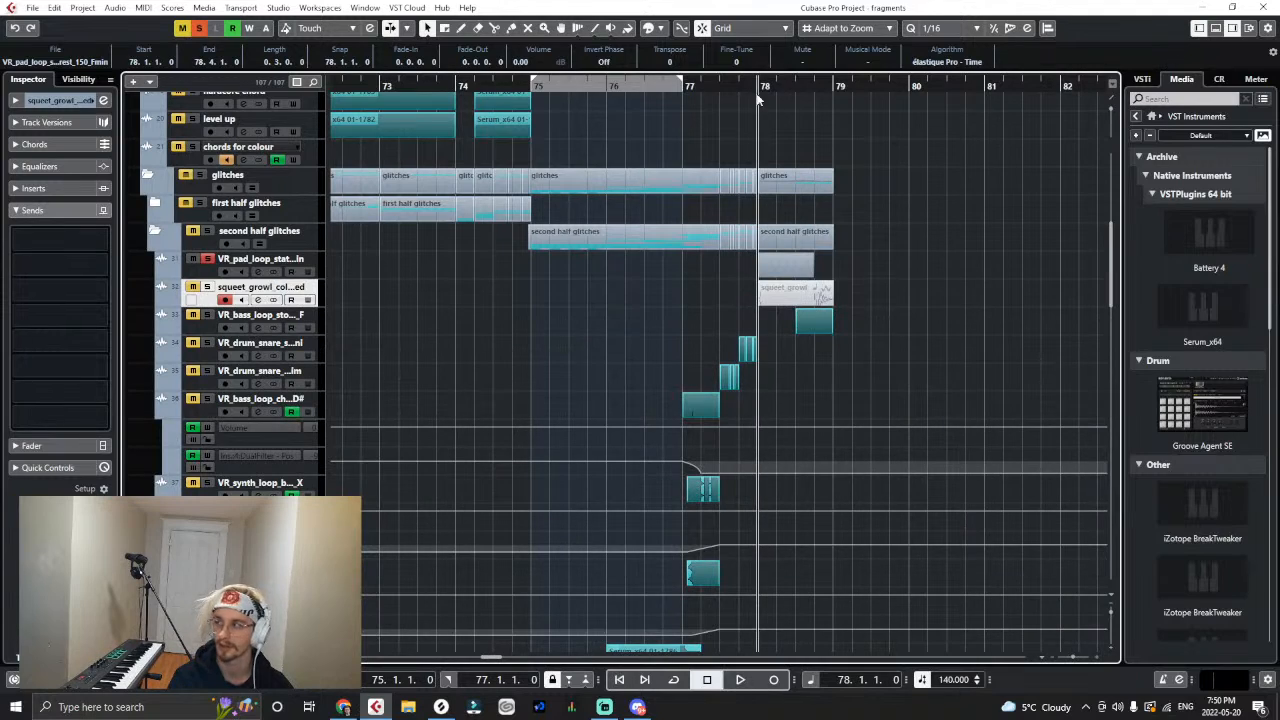
{"action": "key", "text": "space"}
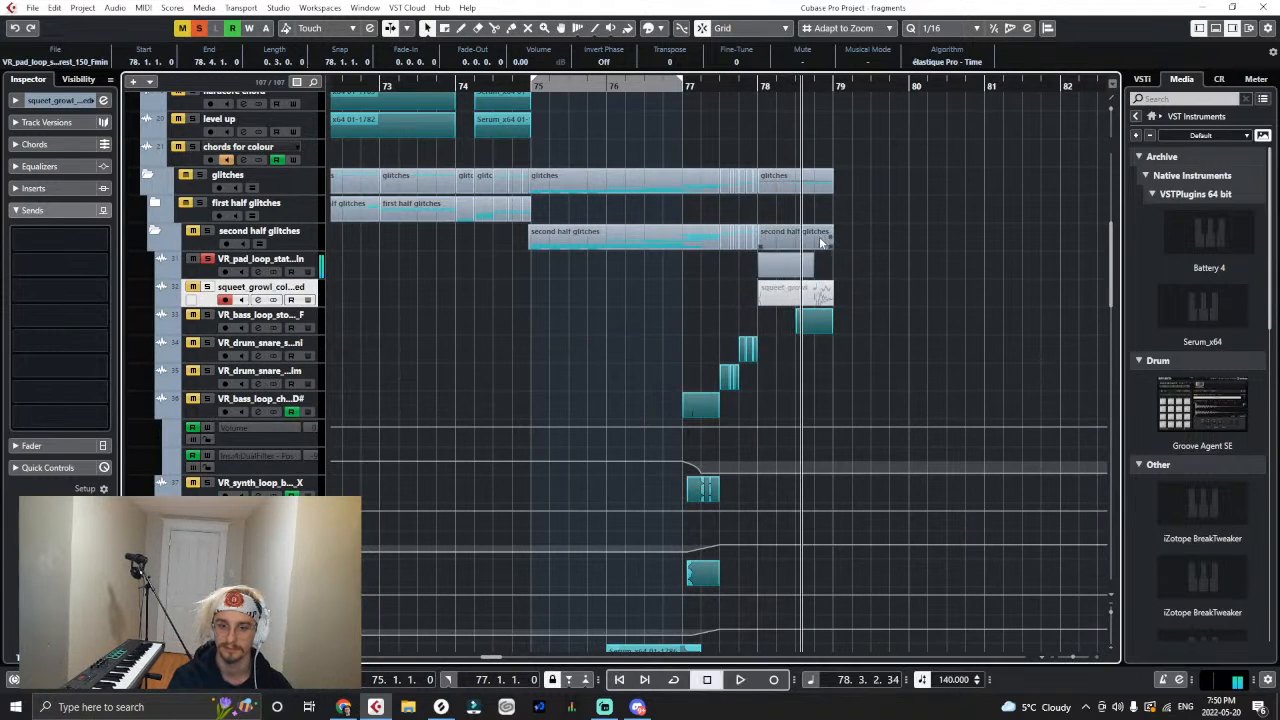
- Undo the pad loop's edits and its import
{"action": "key", "text": "ctrl+z"}
{"action": "key", "text": "ctrl+z"}
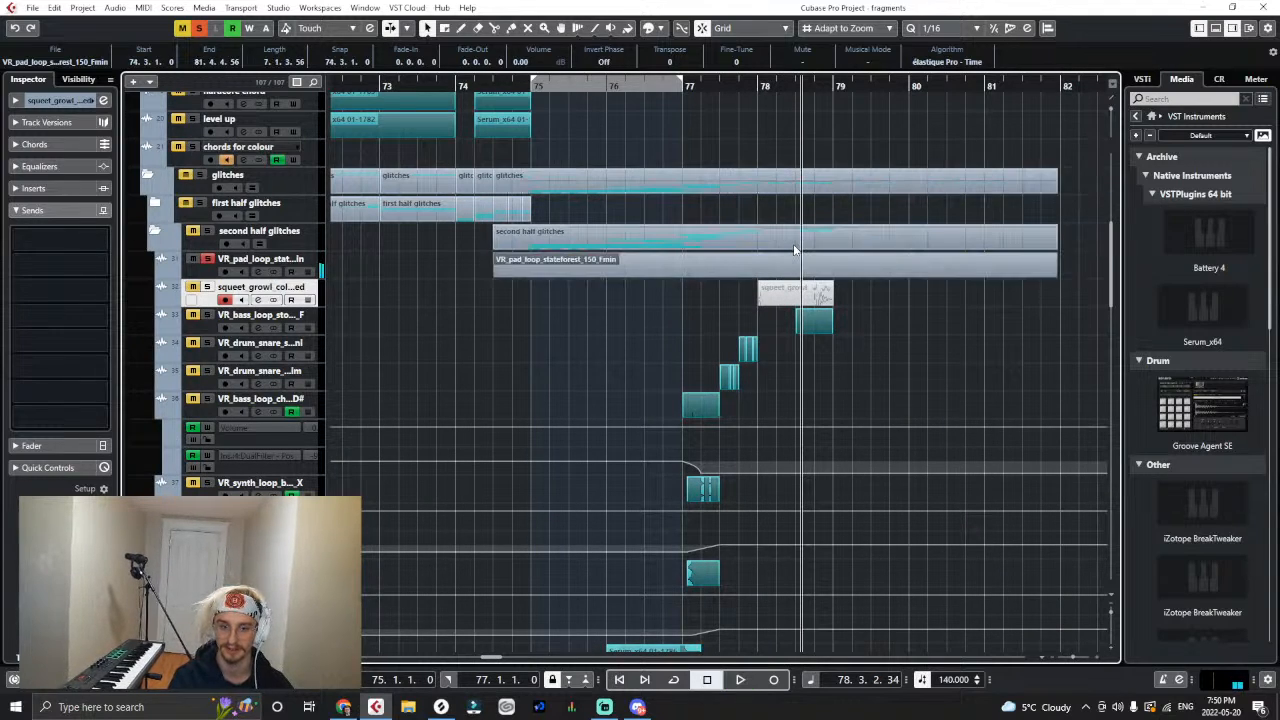
{"action": "key", "text": "ctrl+z"}
- Switch to Splice, get VR_bass_hit_Schwomp2_F.wav with one credit and import it onto a new track at the top of second half glitches
{"action": "left_click", "coordinate": [441, 707]}
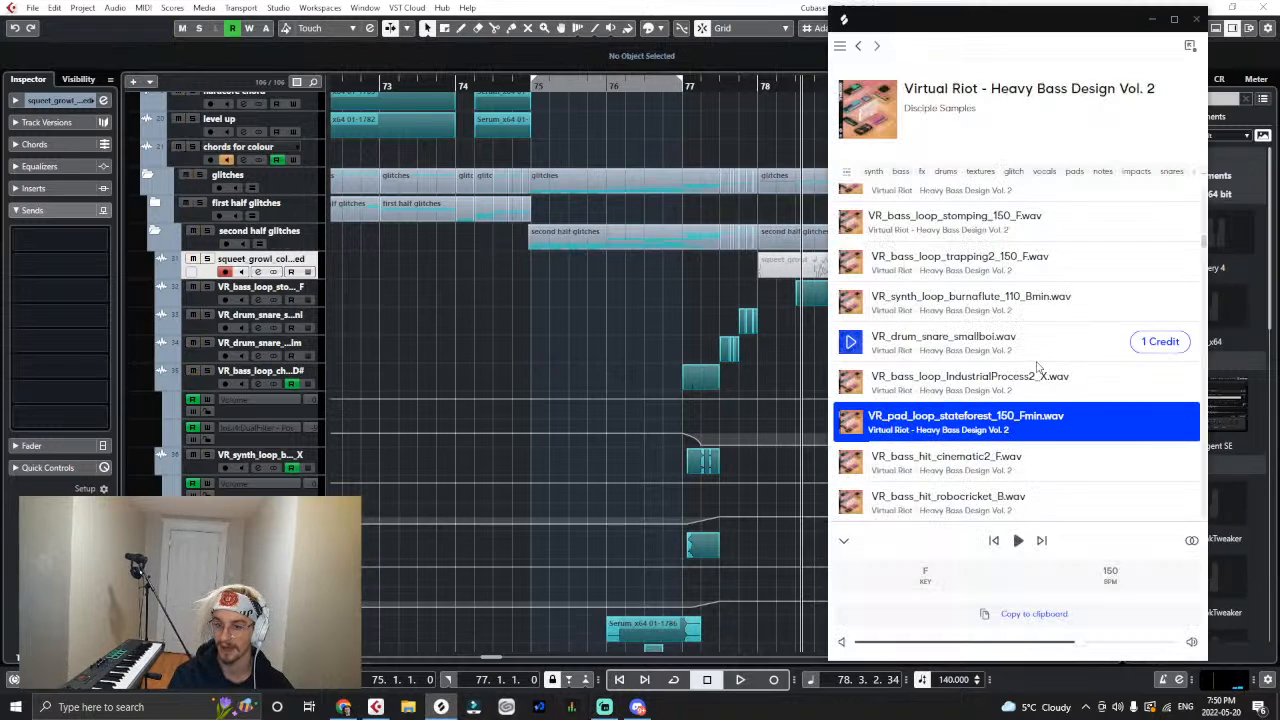
{"action": "scroll", "coordinate": [1037, 367], "scroll_direction": "down", "scroll_amount": 3}
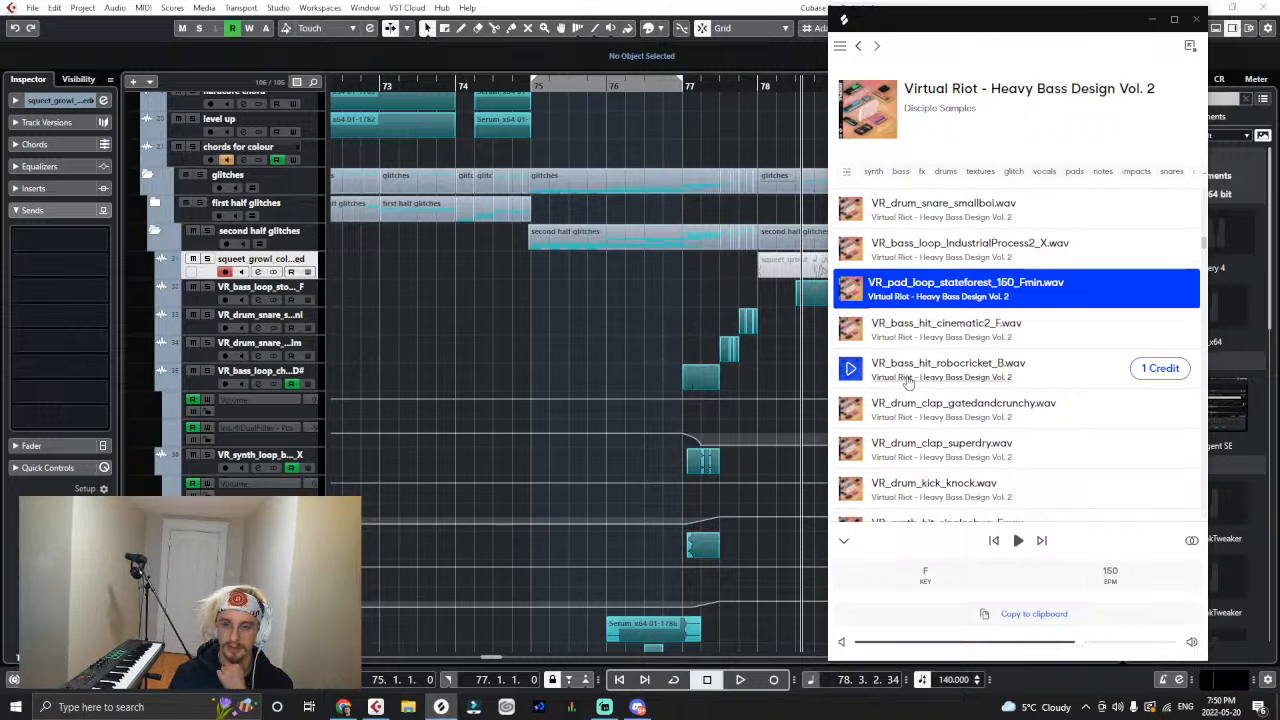
{"action": "scroll", "coordinate": [932, 346], "scroll_direction": "down", "scroll_amount": 5}
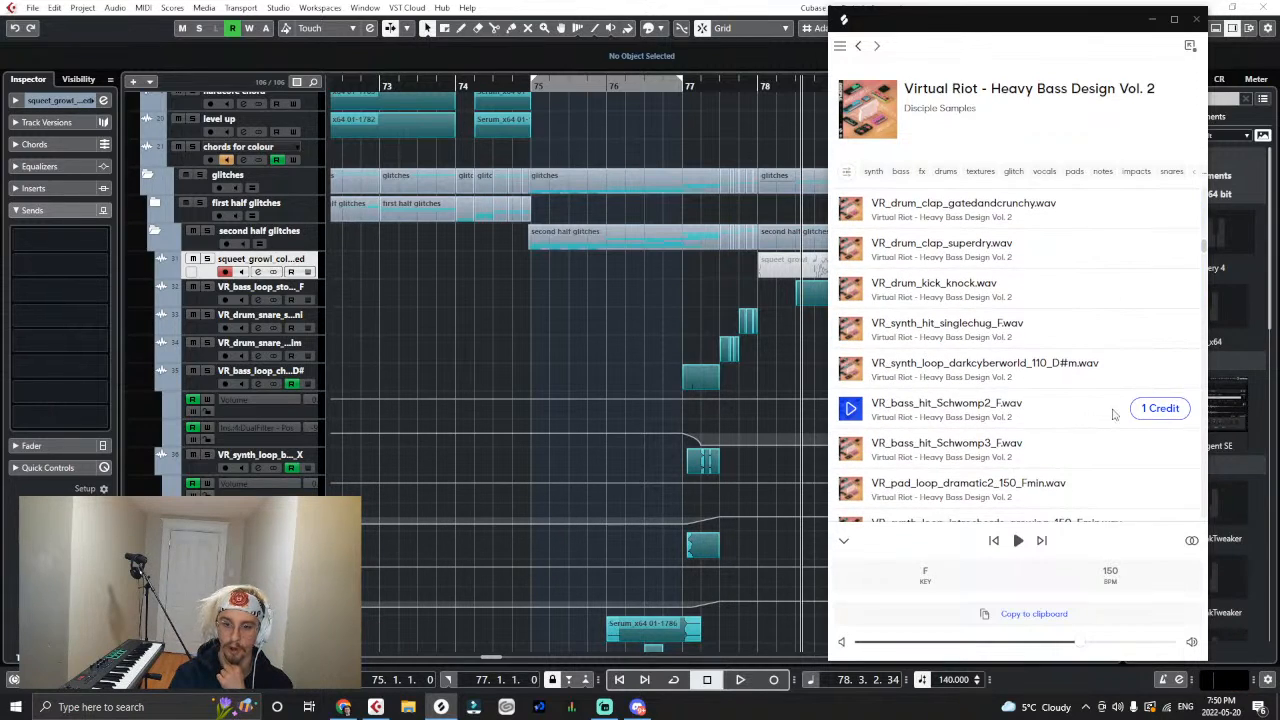
{"action": "left_click", "coordinate": [1142, 413]}
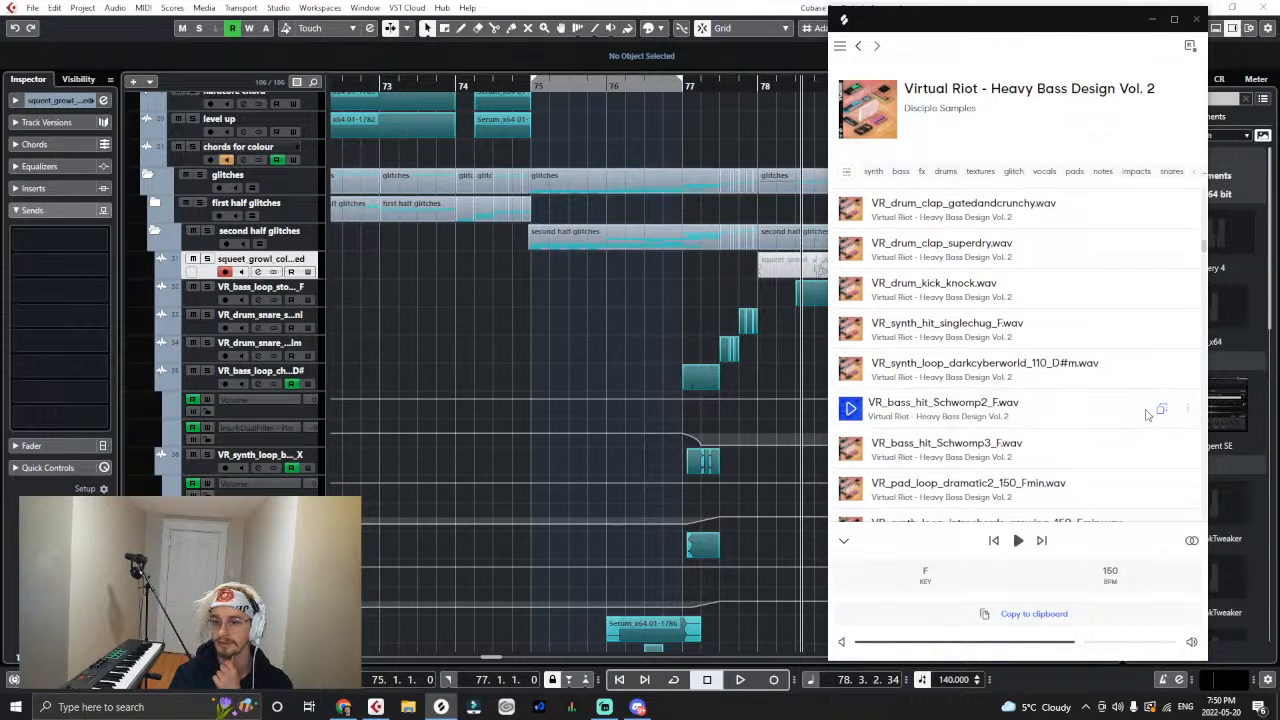
{"action": "left_click_drag", "start_coordinate": [1147, 415], "coordinate": [308, 262]}
{"action": "left_click", "coordinate": [698, 418]}
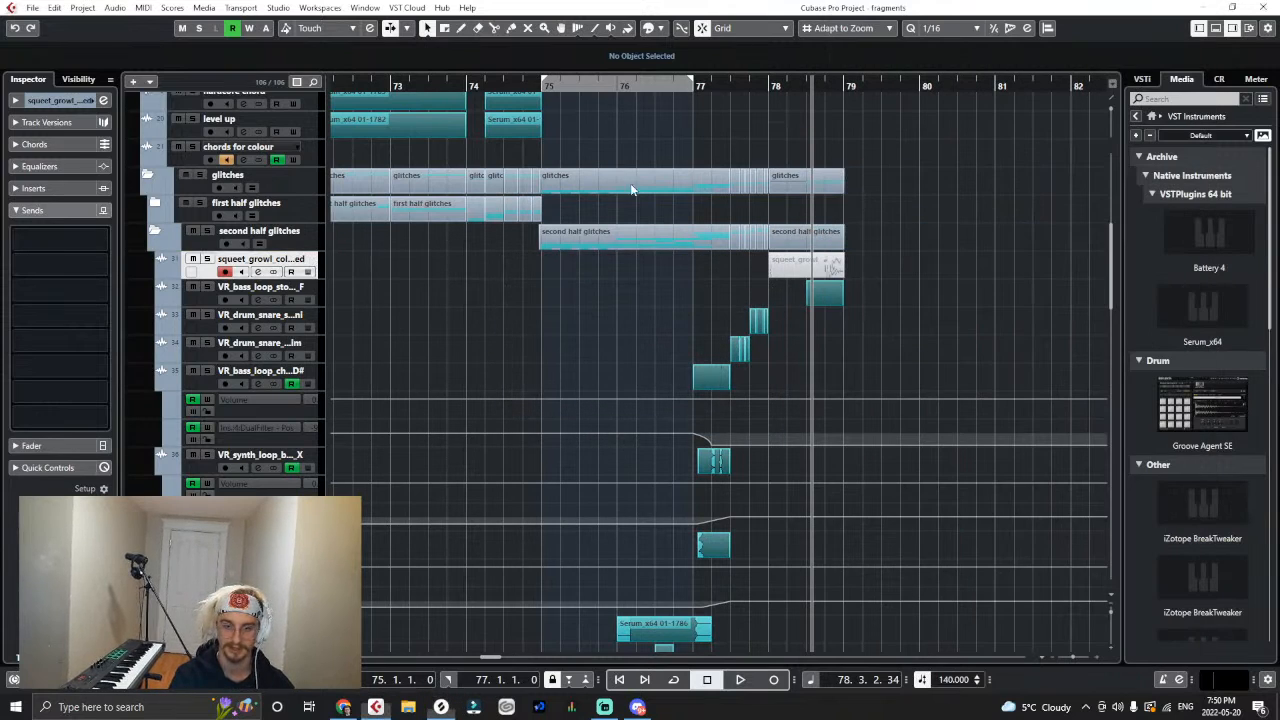
- Solo the VR_bass_hit_Schwomp2_F track and play its clip
{"action": "left_click", "coordinate": [207, 258]}
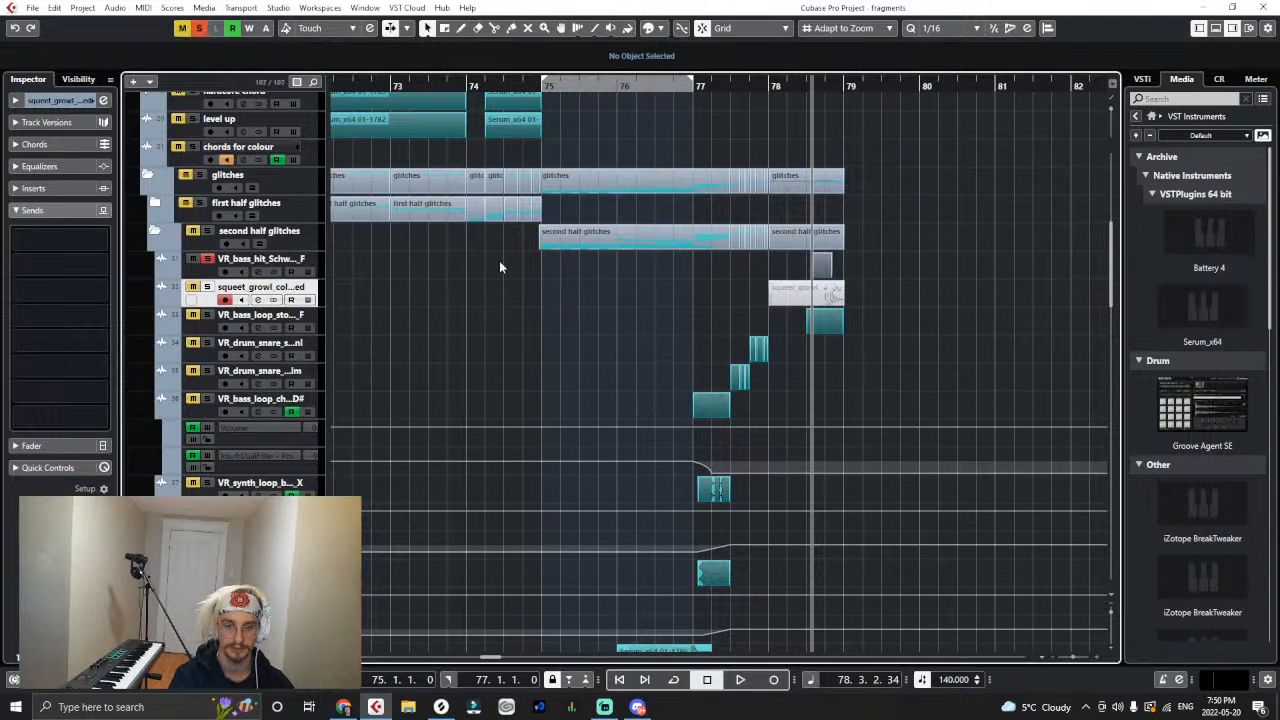
{"action": "key", "text": "h"}
{"action": "key", "text": "h"}
{"action": "key", "text": "h"}
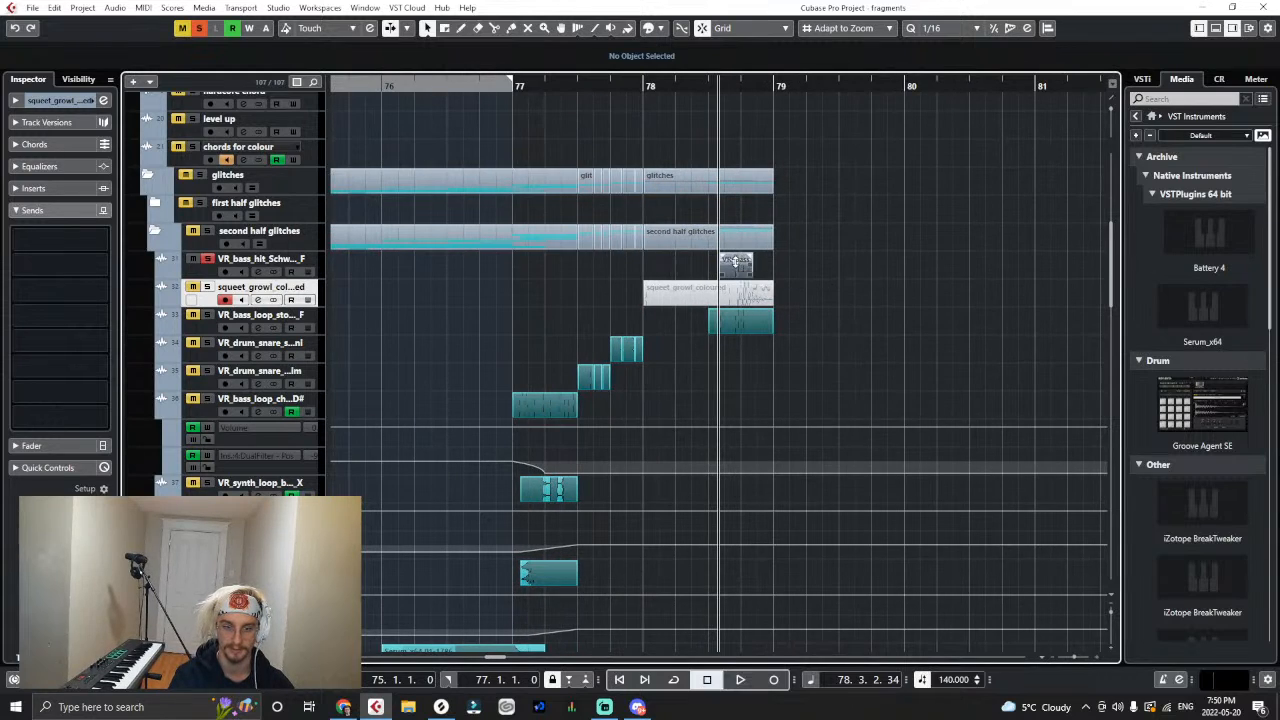
{"action": "key", "text": "space"}
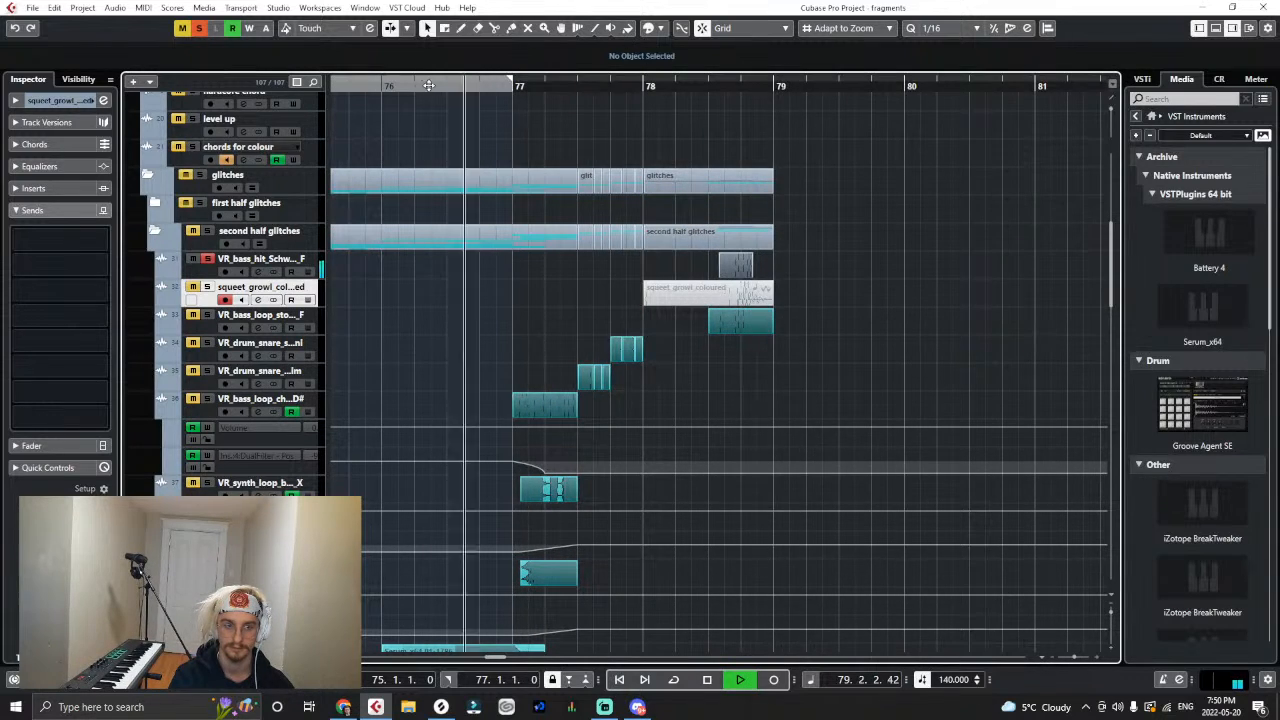
- Clear the solo, move the bass hit to 78.1, duplicate it at 78.2 and trim both clips to one beat
{"action": "left_click", "coordinate": [200, 28]}
{"action": "left_click", "coordinate": [742, 268]}
{"action": "left_click_drag", "start_coordinate": [742, 268], "coordinate": [667, 270]}
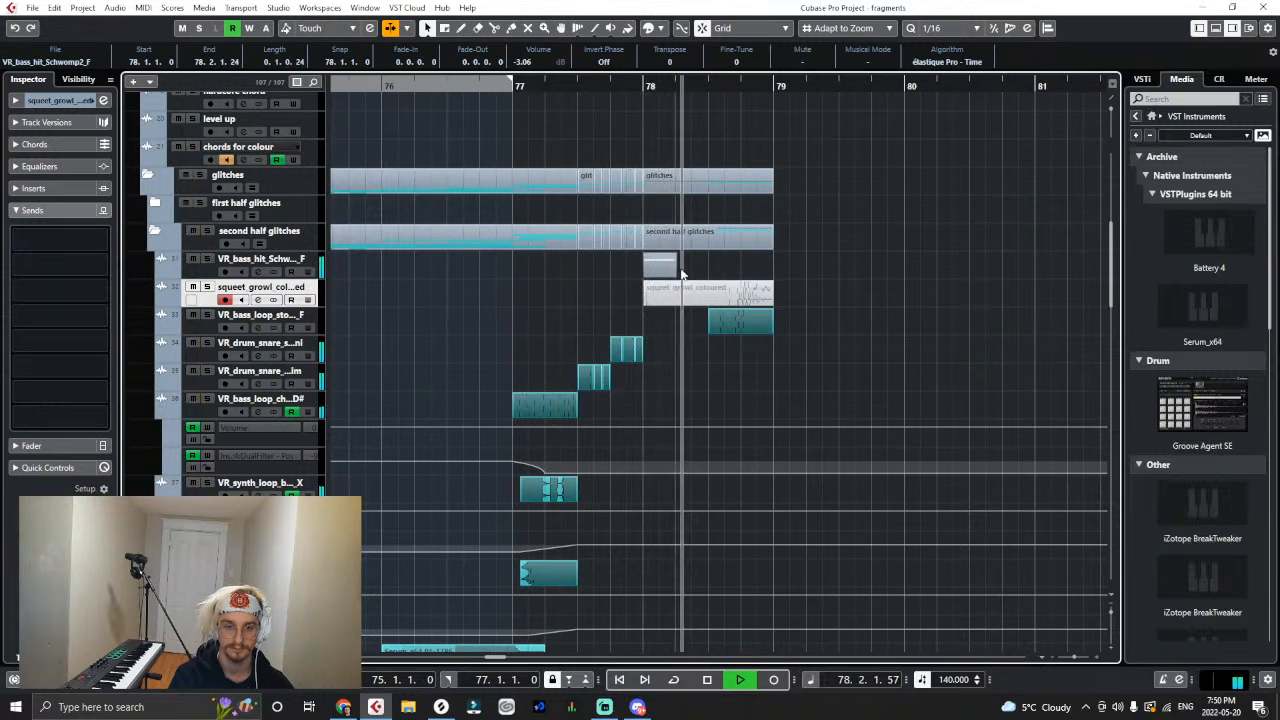
{"action": "key", "text": "ctrl+d"}
{"action": "mouse_move", "coordinate": [692, 268]}
{"action": "left_mouse_down"}
{"action": "mouse_move", "coordinate": [672, 275]}
{"action": "mouse_move", "coordinate": [706, 275]}
{"action": "left_mouse_up"}
- Play the passage leading into bar 78 to hear both bass hits in context
{"action": "left_click", "coordinate": [514, 87]}
{"action": "key", "text": "space"}
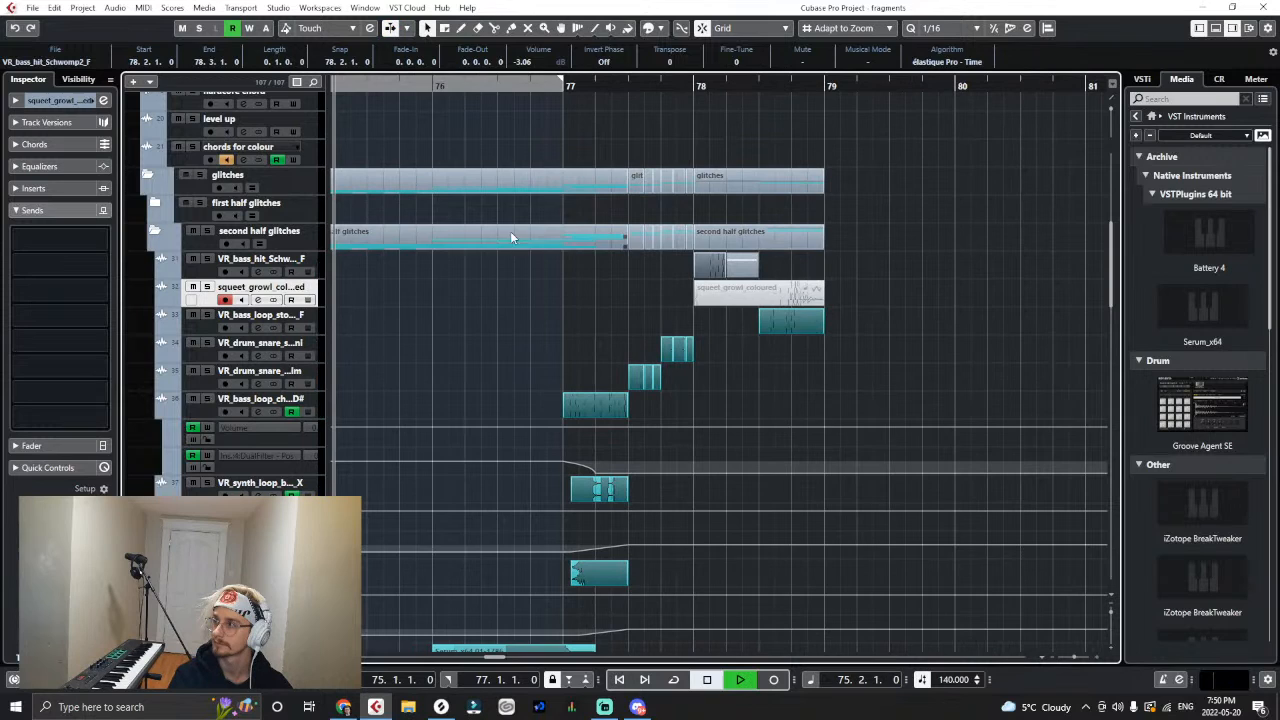
{"action": "left_click", "coordinate": [832, 358]}
{"action": "key", "text": "h"}
{"action": "key", "text": "h"}
{"action": "key", "text": "h"}
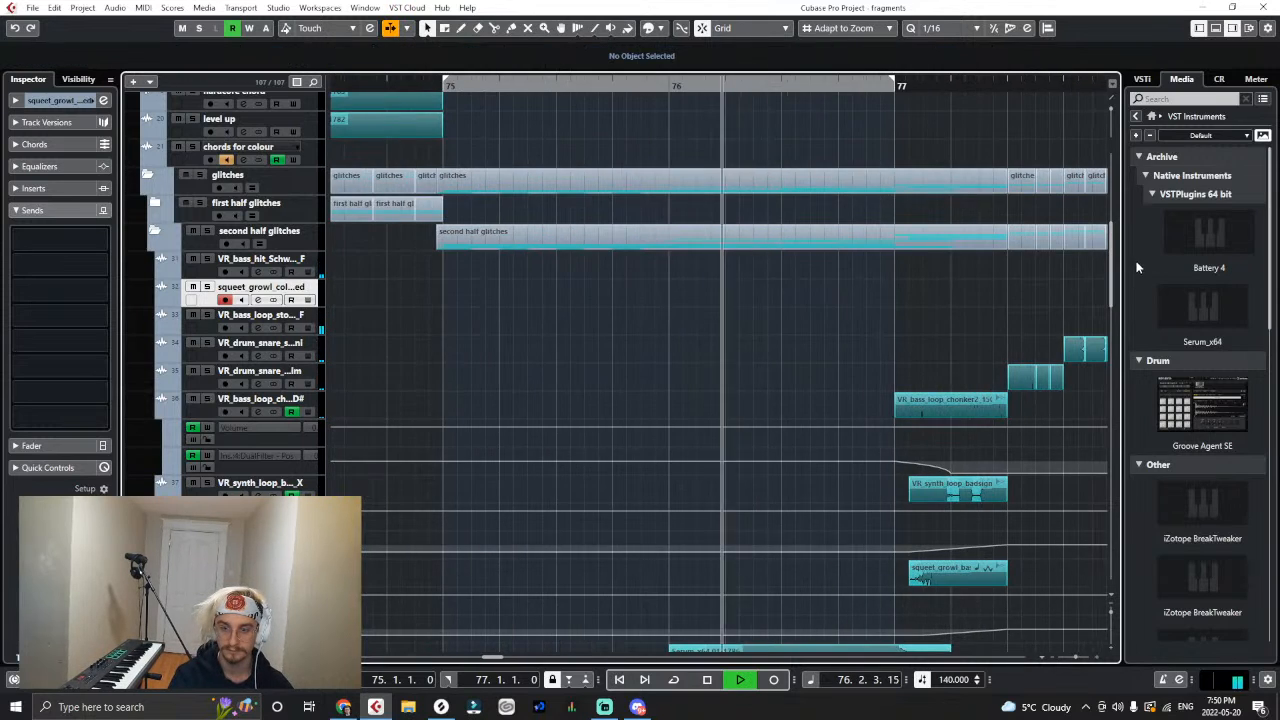
{"action": "key", "text": "g"}
{"action": "key", "text": "g"}
{"action": "key", "text": "h"}
{"action": "key", "text": "h"}
{"action": "key", "text": "h"}
{"action": "left_click_drag", "start_coordinate": [495, 658], "coordinate": [497, 660]}
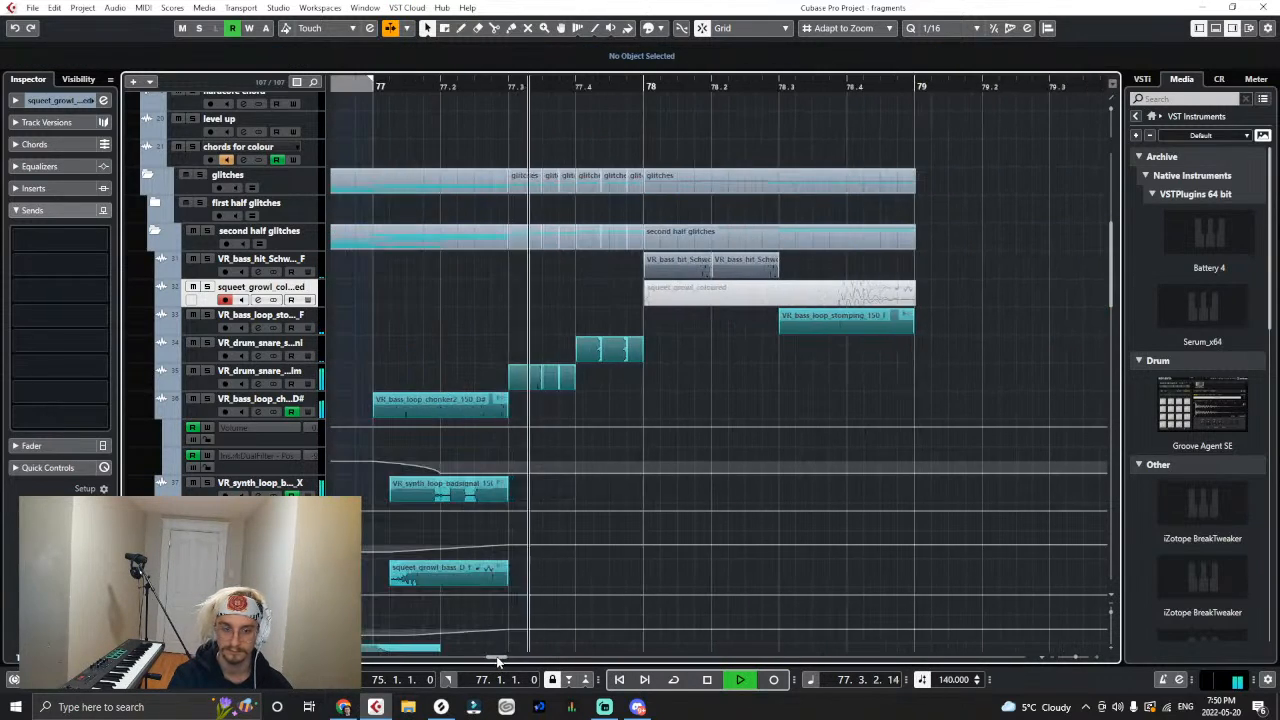
- Try shortening both bass hits to half a beat, ending the first at 78.1.3, and play the result
{"action": "left_click", "coordinate": [700, 263]}
{"action": "key", "text": "space"}
{"action": "left_click", "coordinate": [630, 87]}
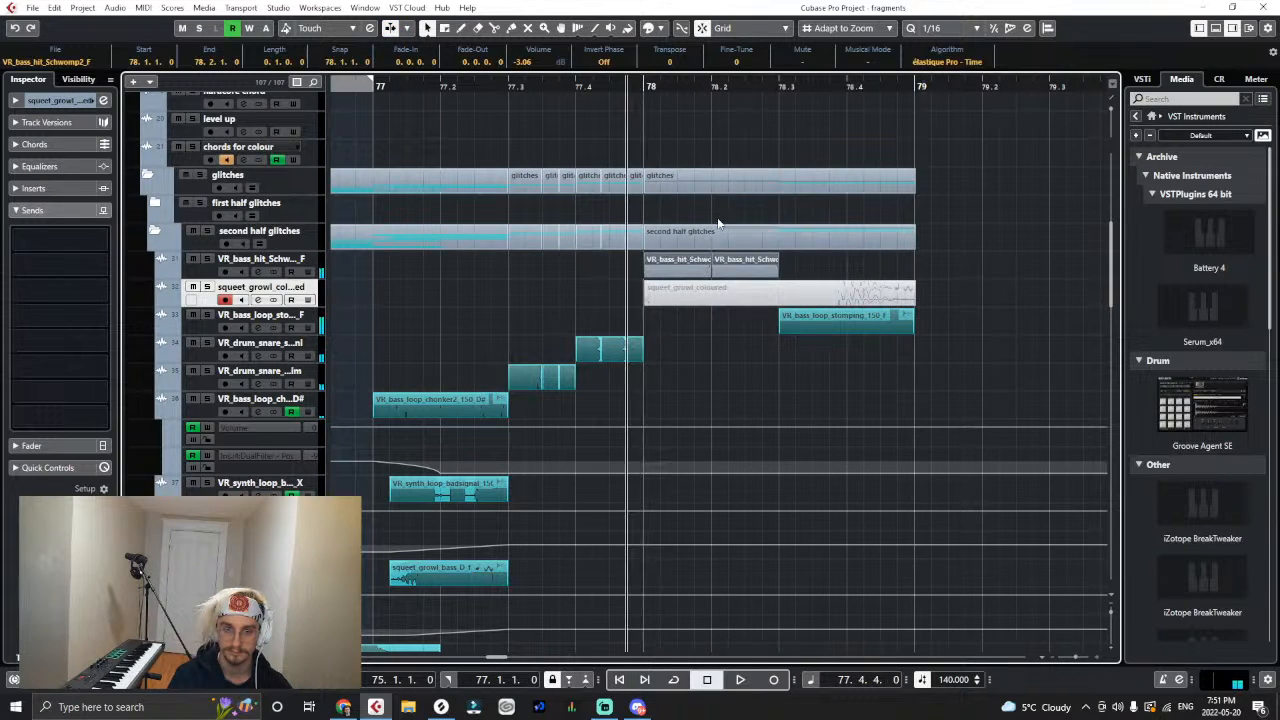
{"action": "key", "text": "space"}
{"action": "left_click_drag", "start_coordinate": [709, 274], "coordinate": [674, 261]}
{"action": "key", "text": "space"}
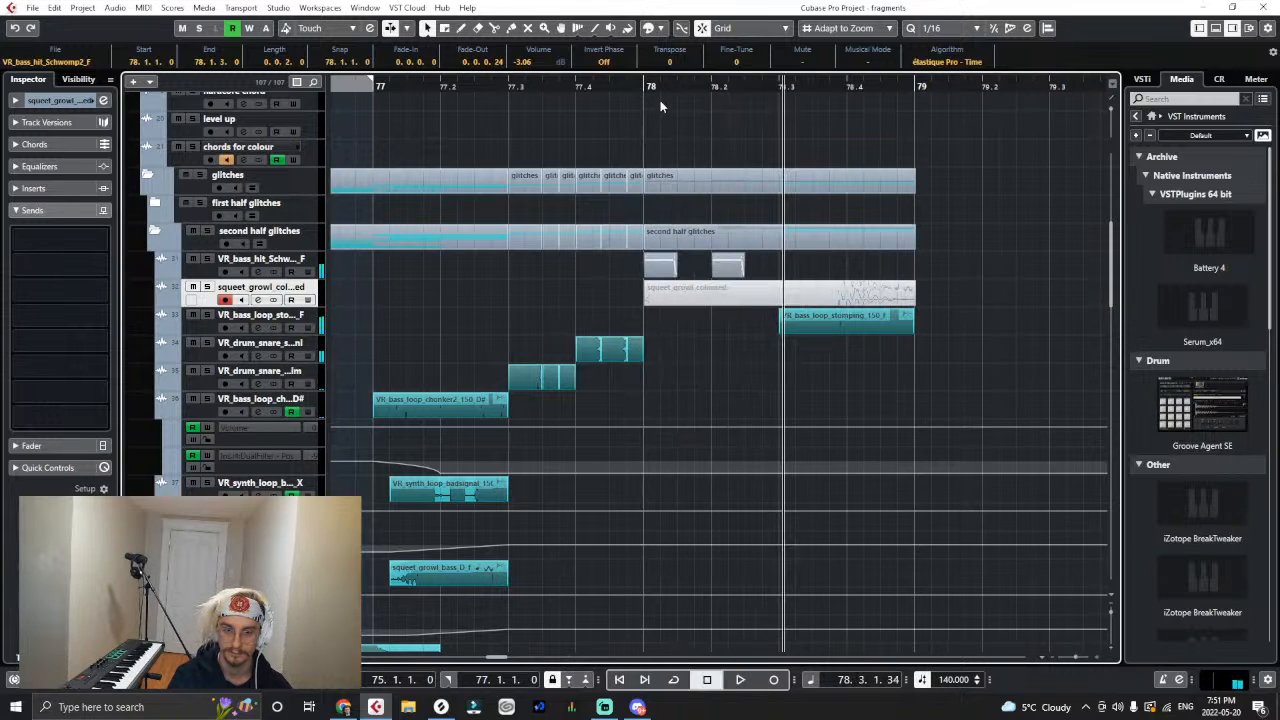
{"action": "left_click", "coordinate": [660, 100]}
{"action": "left_click", "coordinate": [643, 87]}
{"action": "key", "text": "space"}
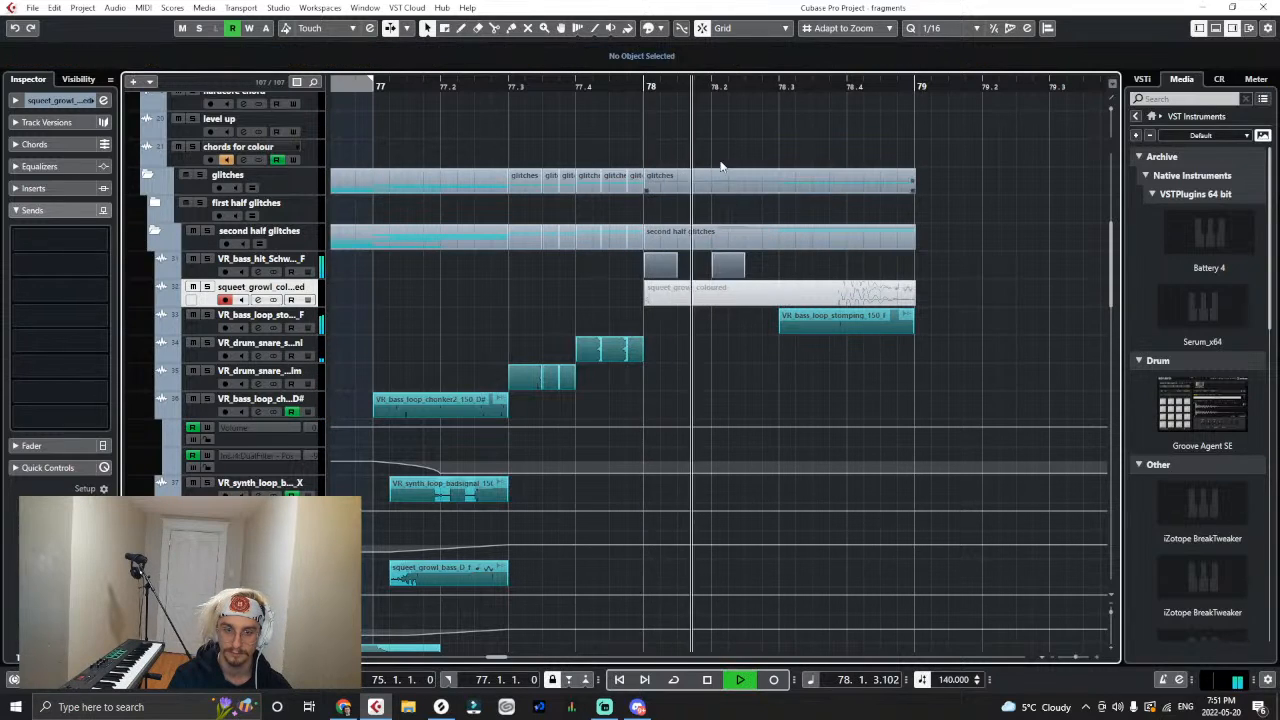
{"action": "key", "text": "space"}
{"action": "left_click_drag", "start_coordinate": [560, 86], "coordinate": [406, 86]}
{"action": "key", "text": "space"}
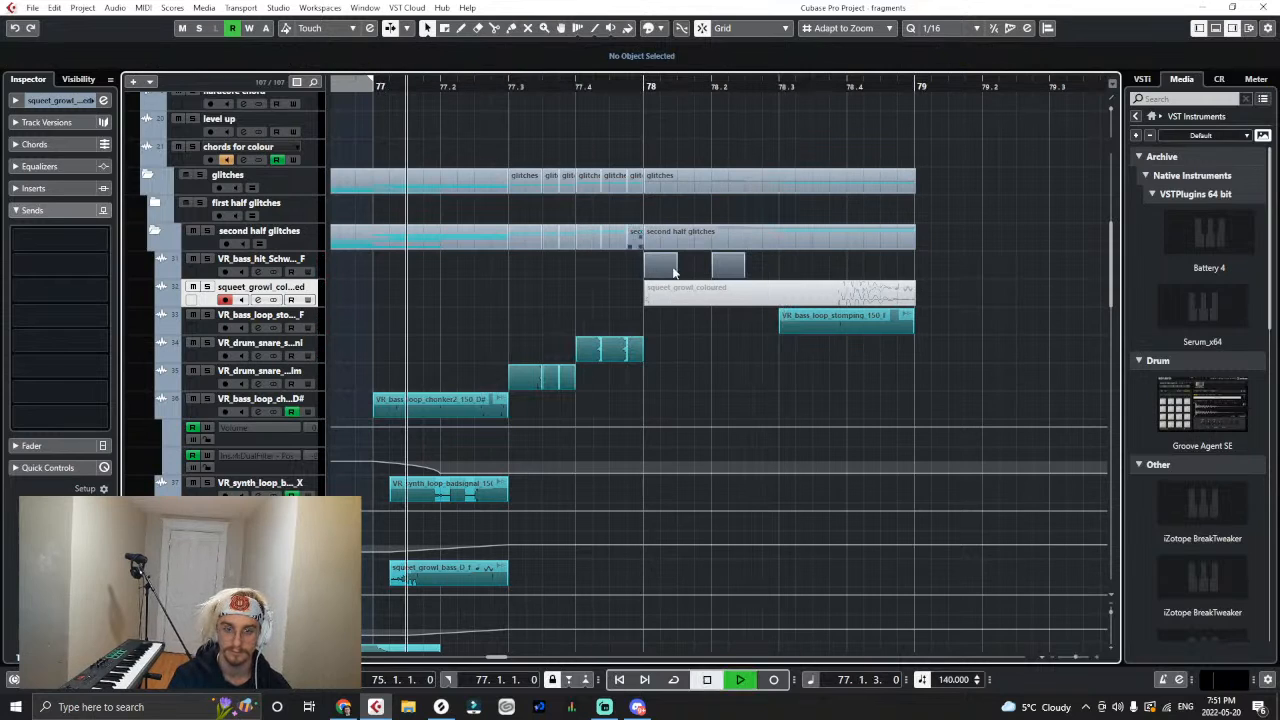
- Undo the shortening of both bass hits and stop playback
{"action": "key", "text": "ctrl+z"}
{"action": "key", "text": "ctrl+z"}
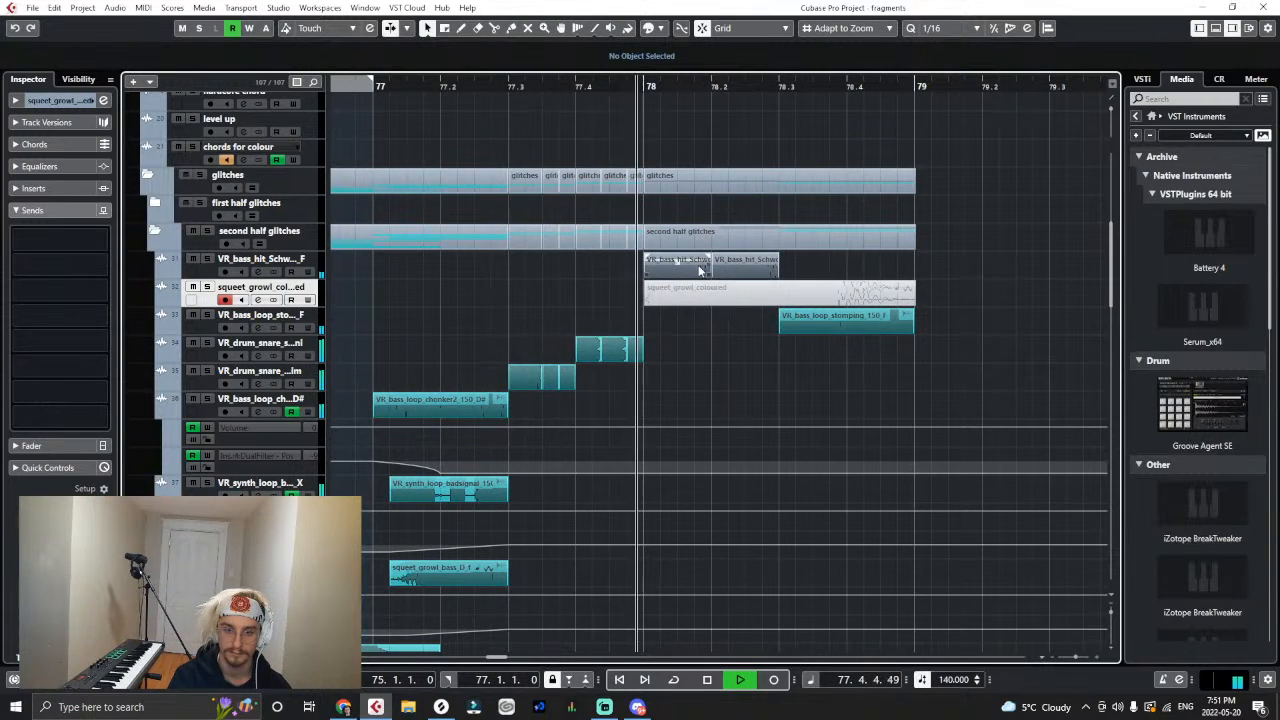
{"action": "key", "text": "space"}
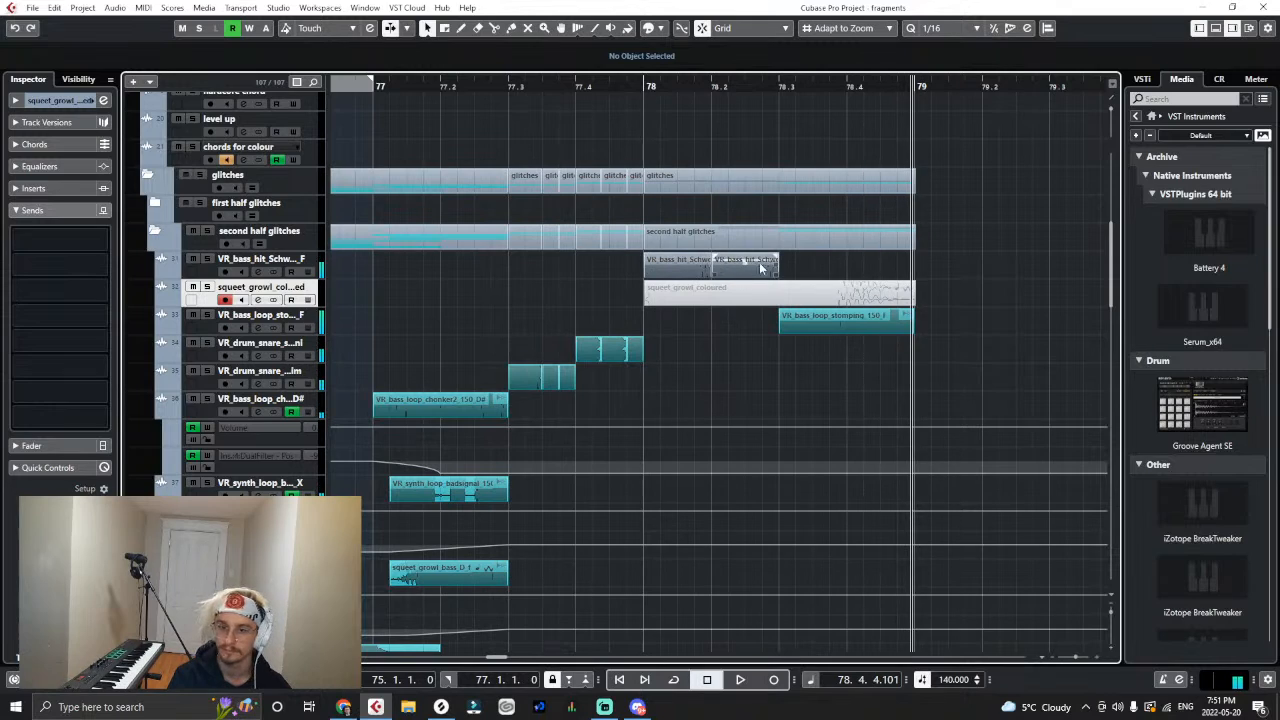
- Delete the second bass hit and extend the first one's end to 78.2.1.24
{"action": "left_click", "coordinate": [685, 265]}
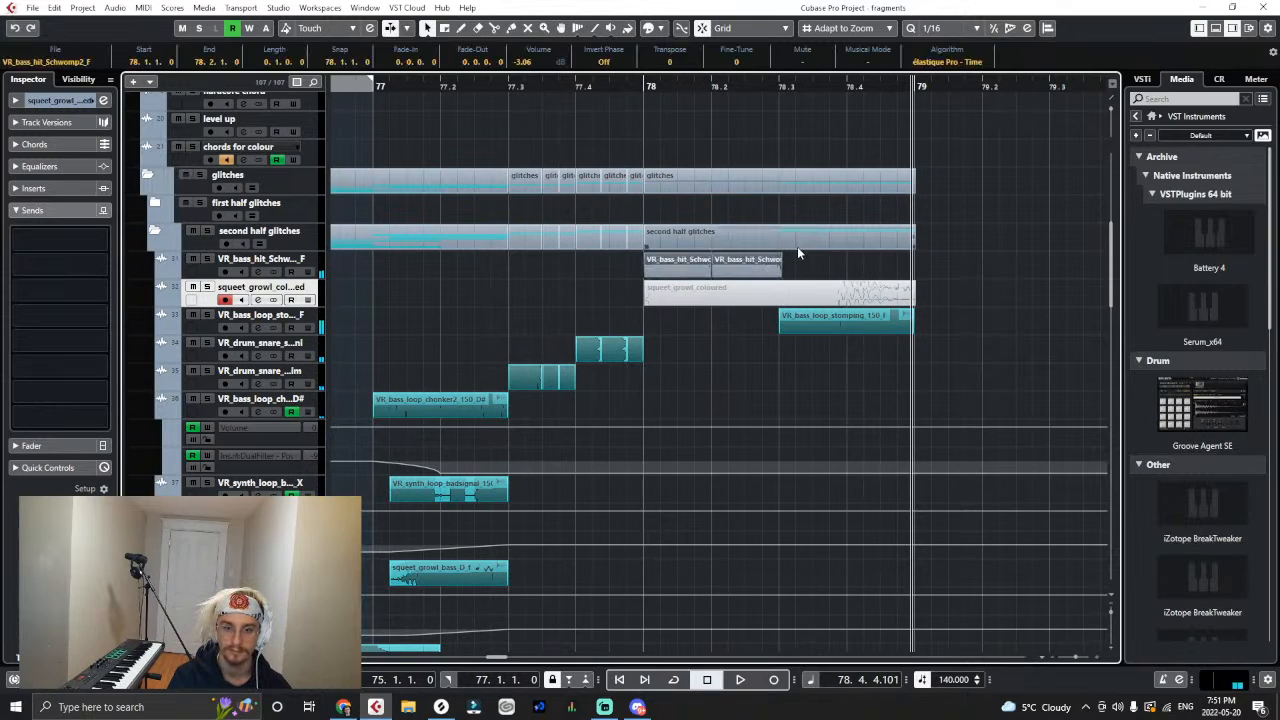
{"action": "key", "text": "Delete"}
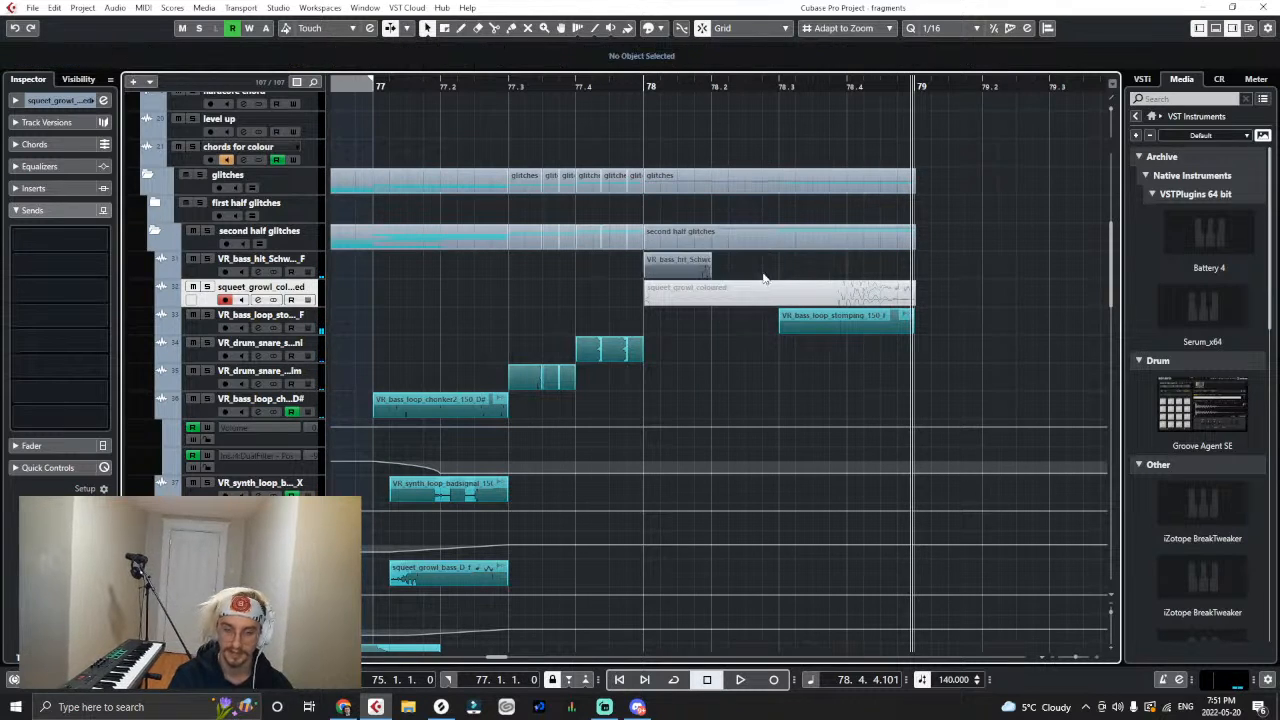
{"action": "left_click_drag", "start_coordinate": [707, 270], "coordinate": [803, 280]}
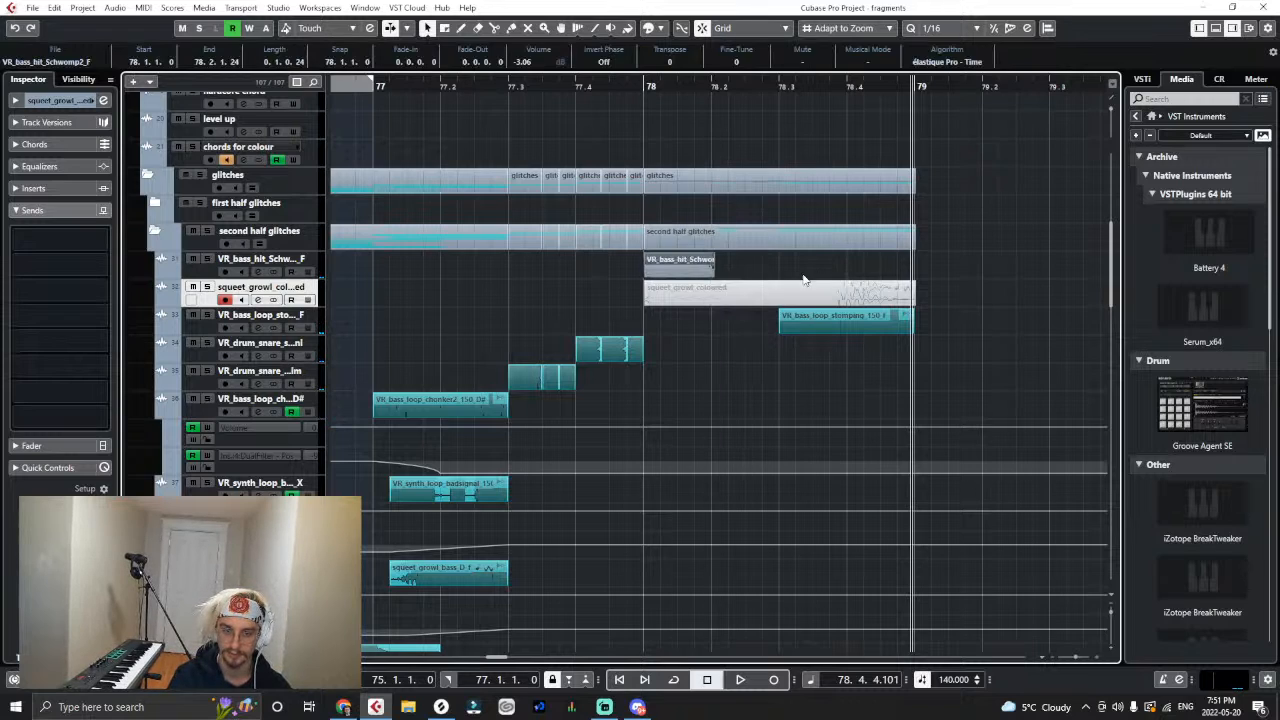
- Check the sample's tempo in Splice and time-stretch the bass hit from 150 to 140 BPM with the MPEX - Mix Fast algorithm
{"action": "left_click", "coordinate": [58, 8]}
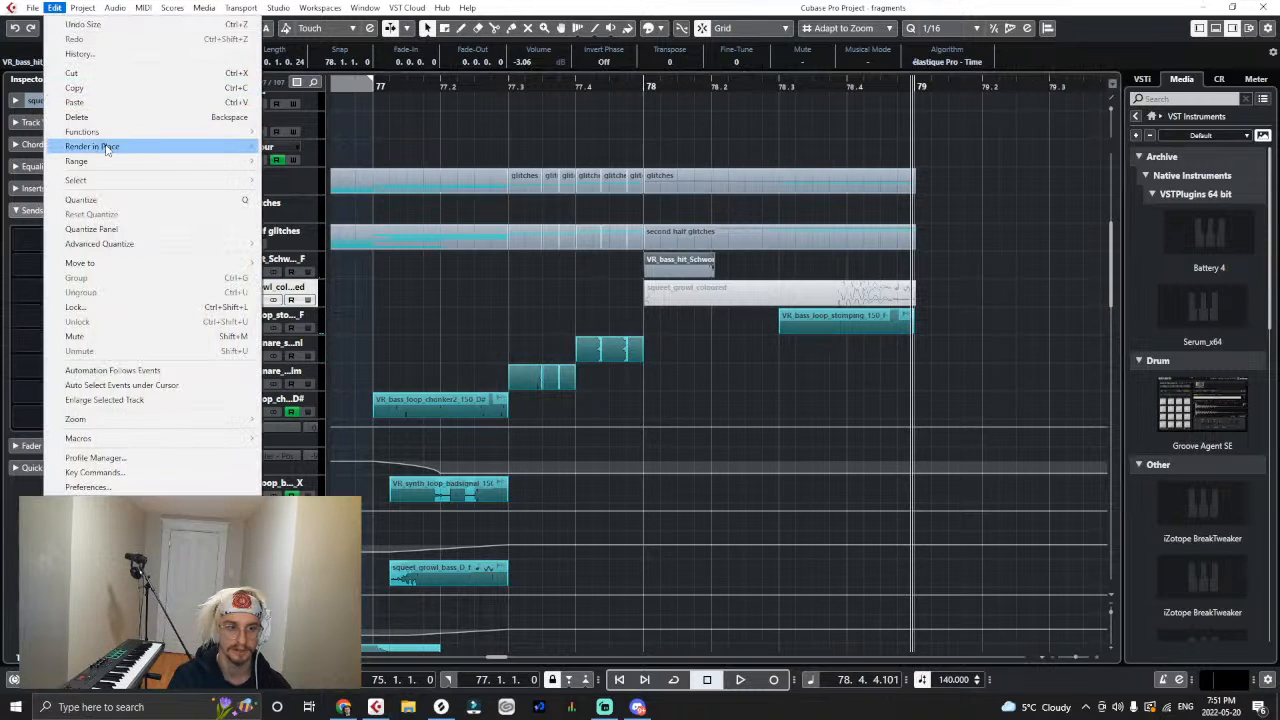
{"action": "mouse_move", "coordinate": [115, 8]}
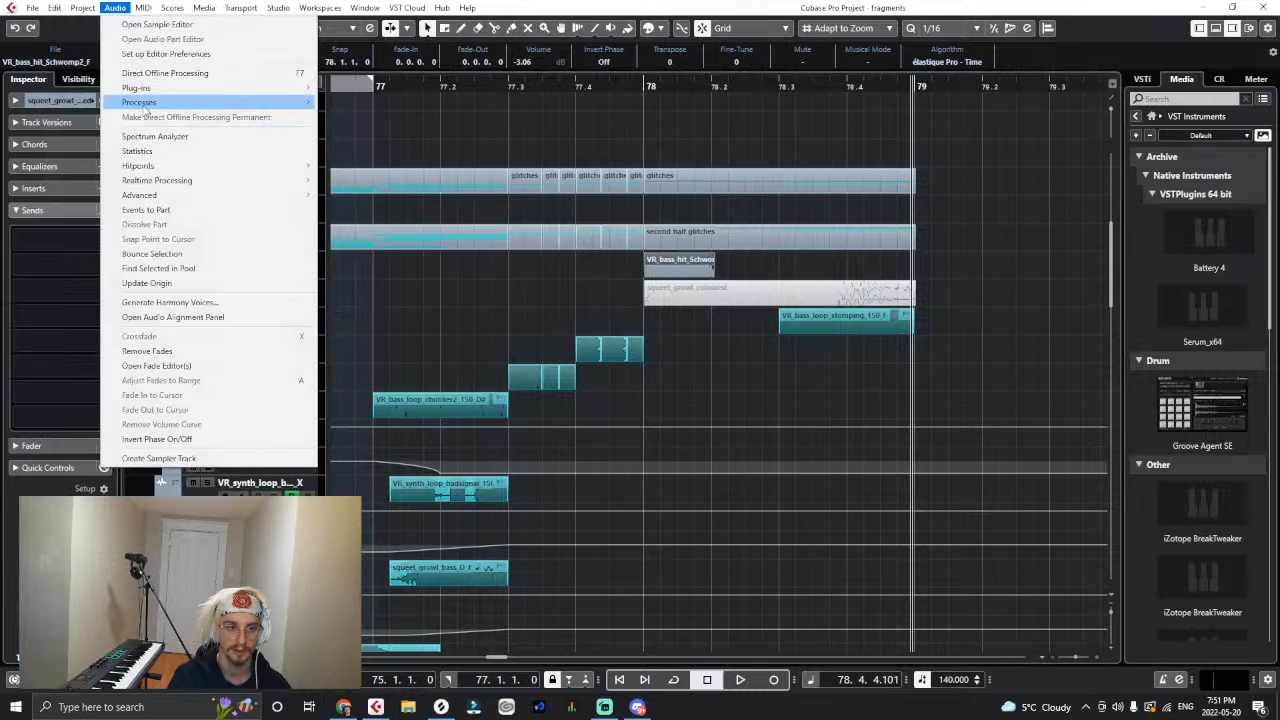
{"action": "mouse_move", "coordinate": [150, 103]}
{"action": "left_click", "coordinate": [362, 278]}
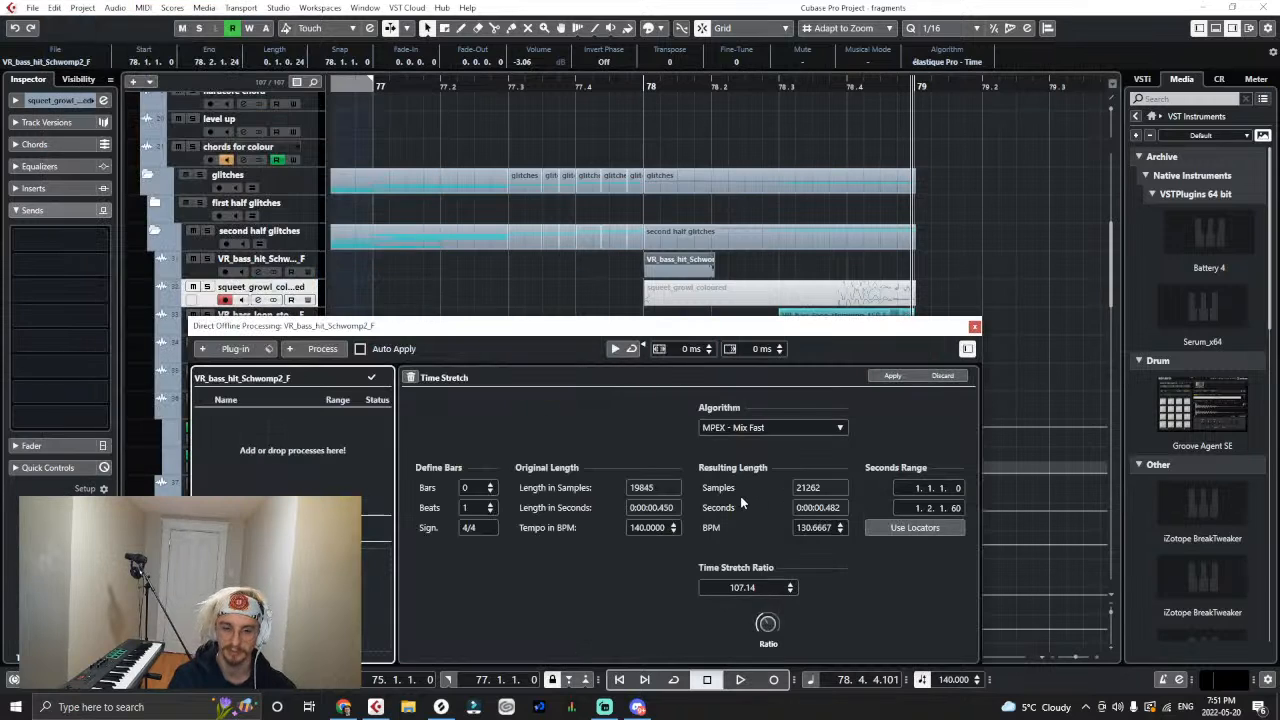
{"action": "left_click", "coordinate": [441, 707]}
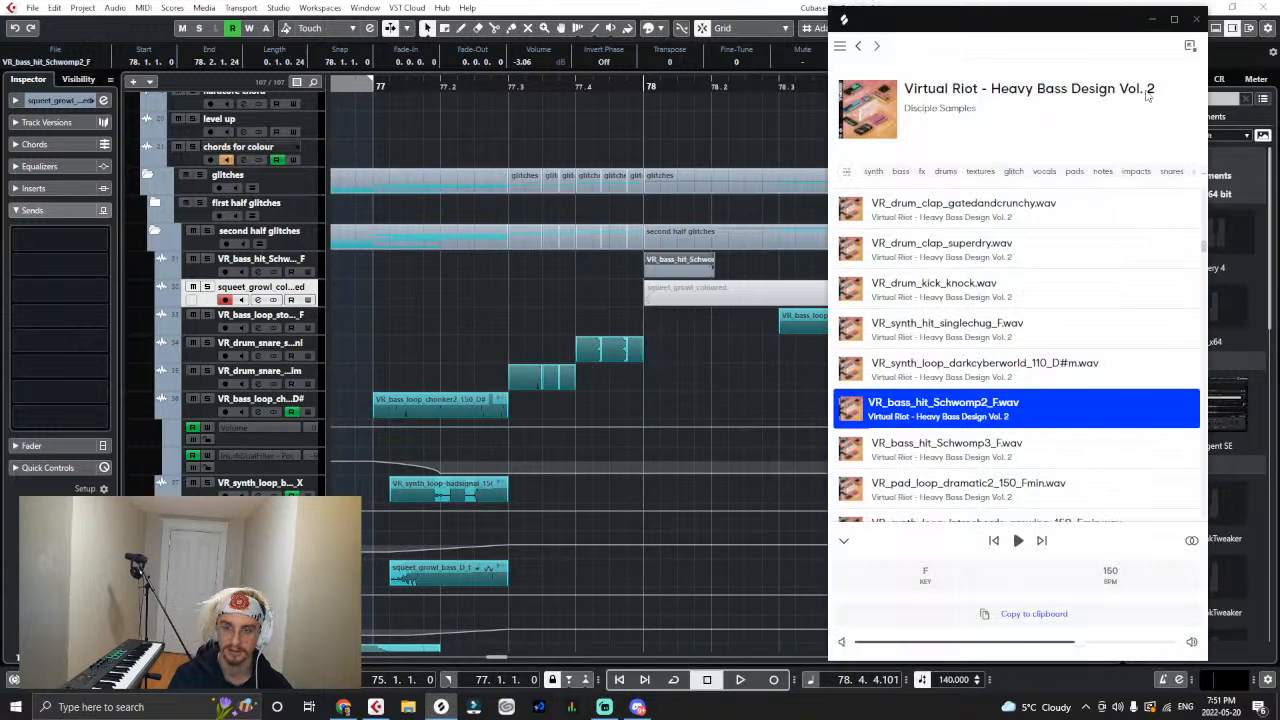
{"action": "left_click", "coordinate": [1152, 20]}
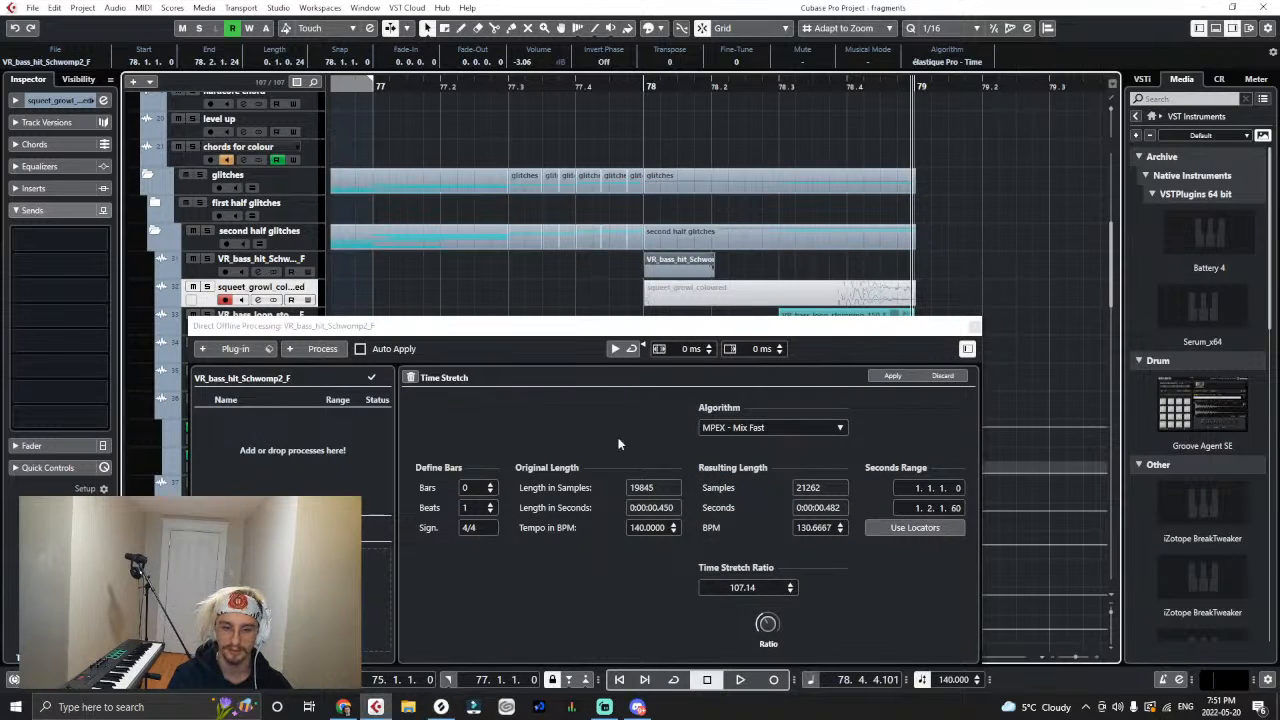
{"action": "left_click", "coordinate": [666, 529]}
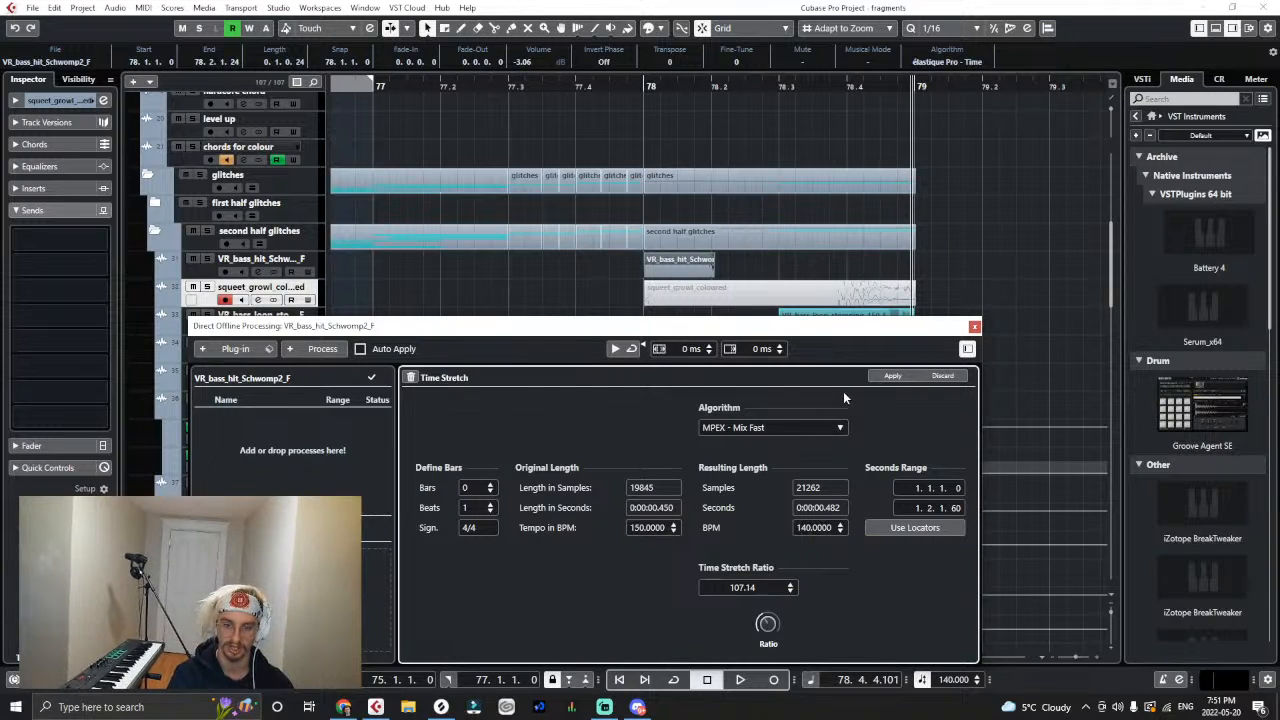
{"action": "left_click", "coordinate": [872, 377]}
- Play the stretched bass hit, place a copy of it at 78.2 and close the offline processing window
{"action": "left_click", "coordinate": [643, 97]}
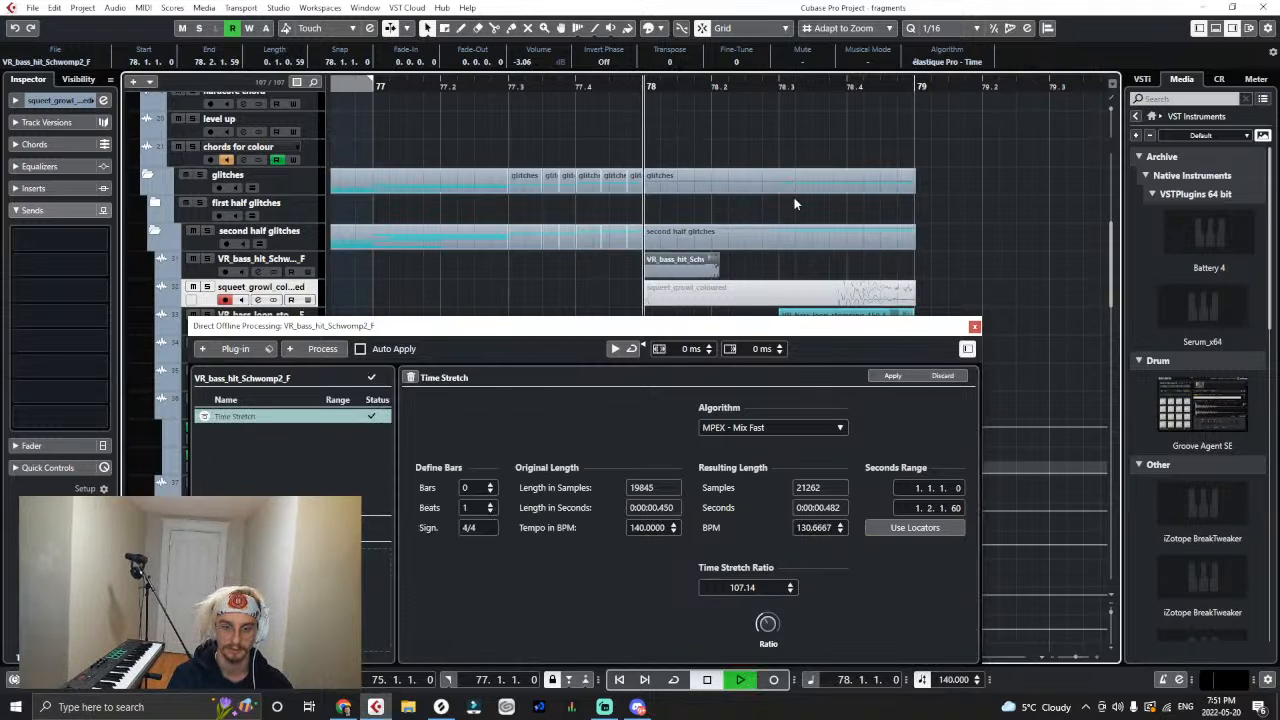
{"action": "key", "text": "space"}
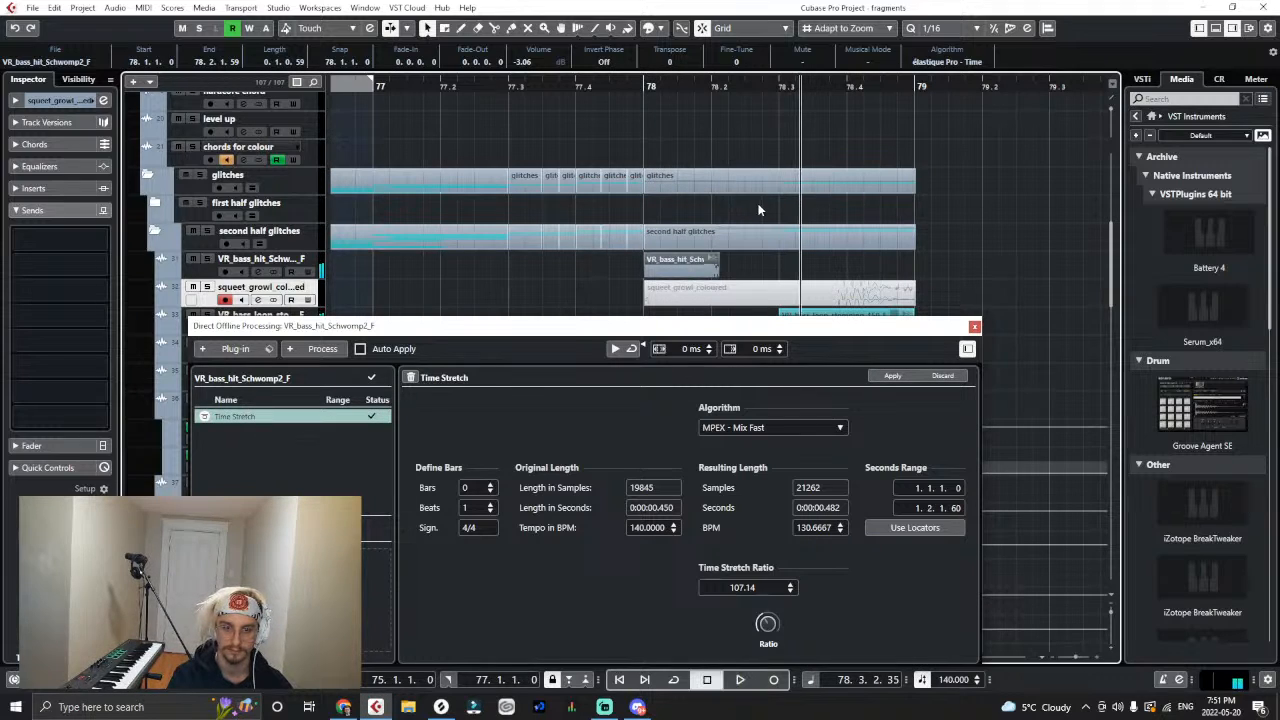
{"action": "left_click_drag", "start_coordinate": [662, 262], "coordinate": [729, 279]}
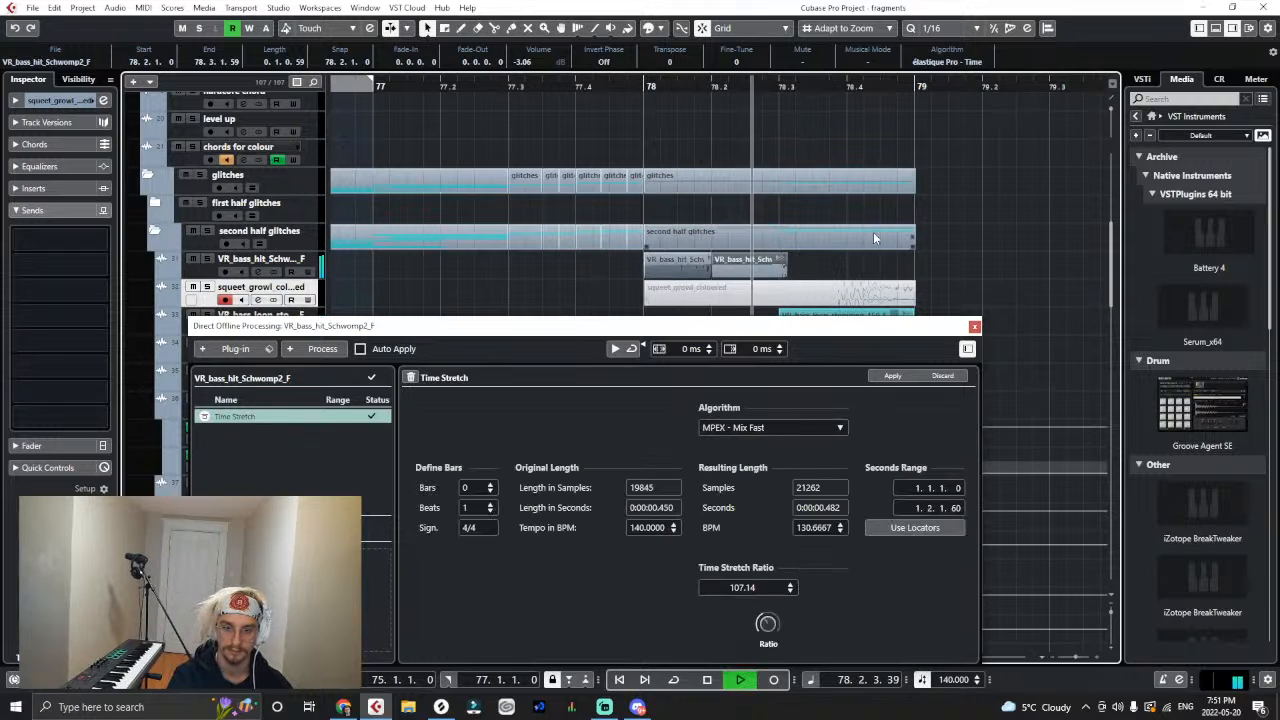
{"action": "left_click", "coordinate": [645, 87]}
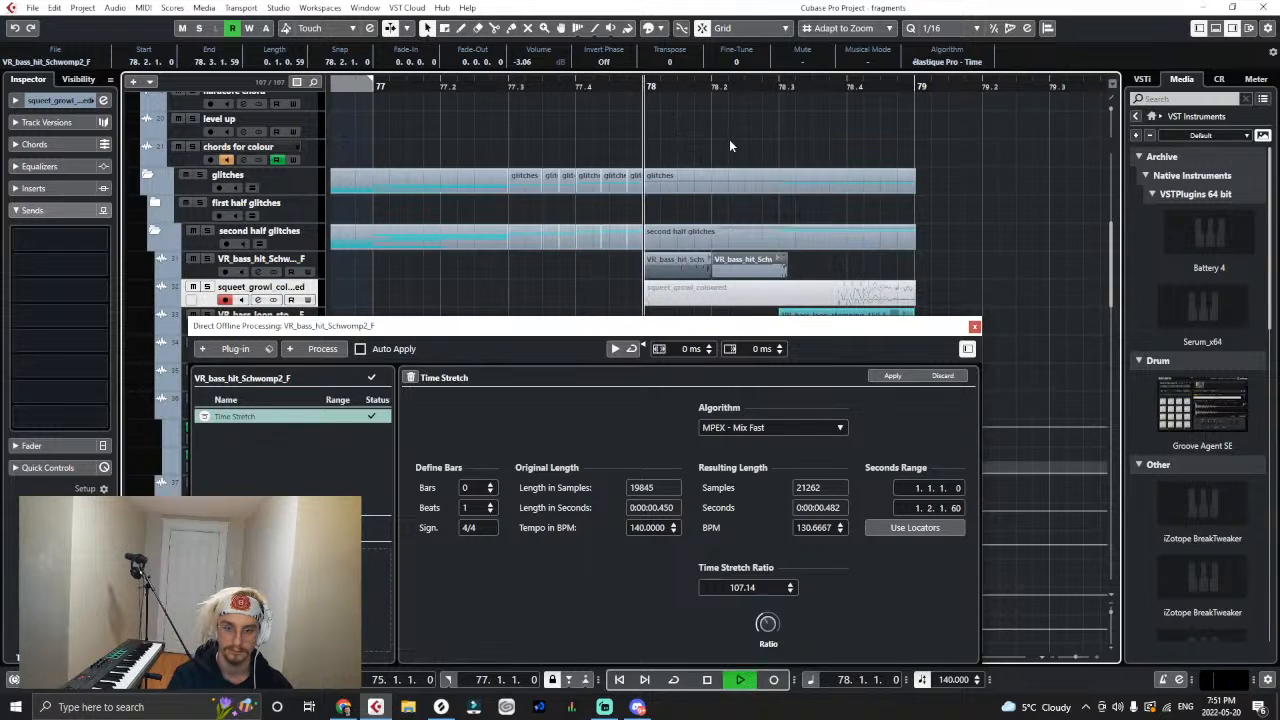
{"action": "left_click", "coordinate": [974, 327]}
{"action": "left_click", "coordinate": [810, 265]}
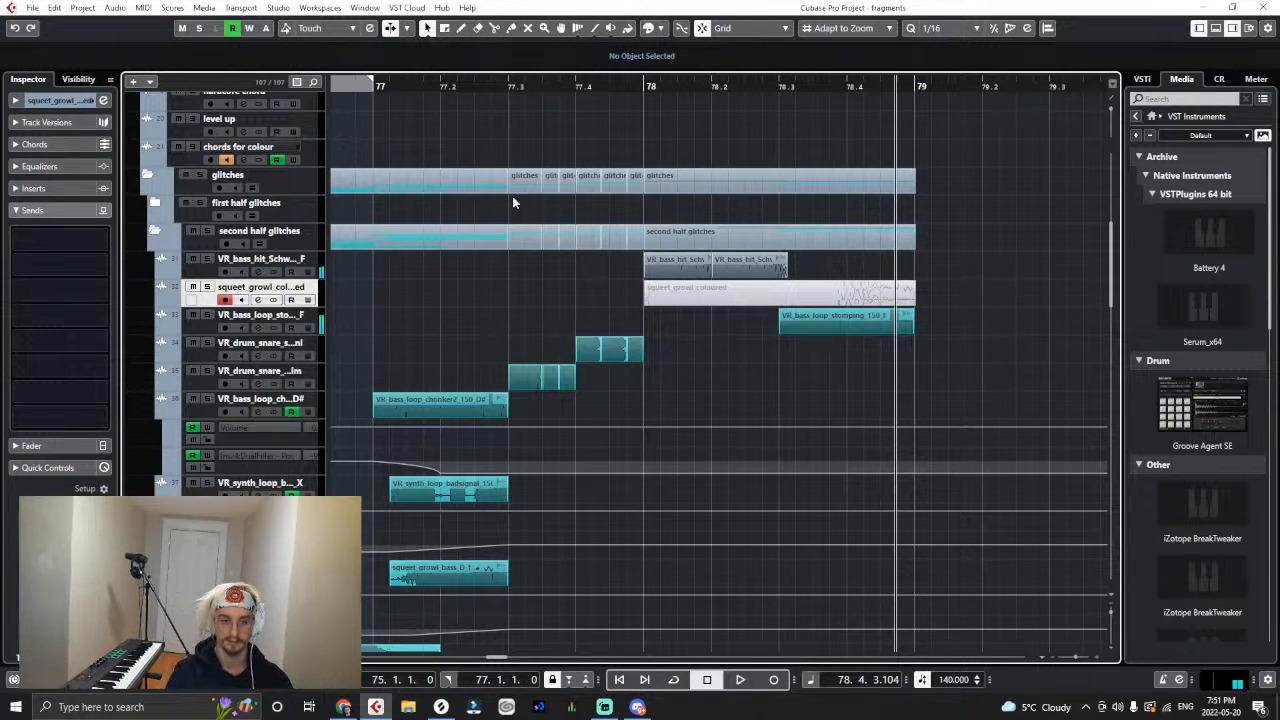
- Recolour both bass hit clips at bar 78 teal with the Color tool to match the neighbouring samples
{"action": "key", "text": "g"}
{"action": "key", "text": "g"}
{"action": "key", "text": "g"}
{"action": "key", "text": "g"}
{"action": "key", "text": "g"}
{"action": "left_click_drag", "start_coordinate": [484, 87], "coordinate": [411, 84]}
{"action": "right_click", "coordinate": [703, 268]}
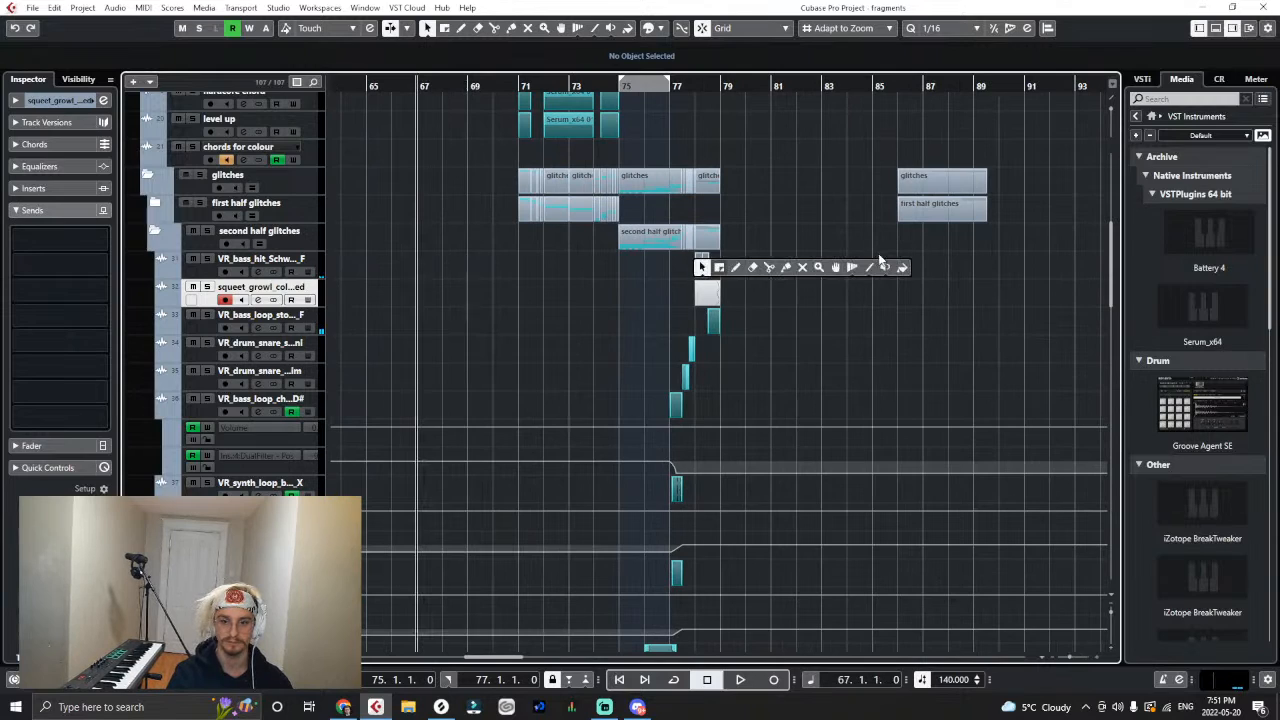
{"action": "left_click", "coordinate": [904, 268]}
{"action": "left_click_drag", "start_coordinate": [834, 271], "coordinate": [703, 262]}
{"action": "left_click", "coordinate": [703, 262]}
{"action": "right_click", "coordinate": [741, 271]}
{"action": "right_click", "coordinate": [741, 271]}
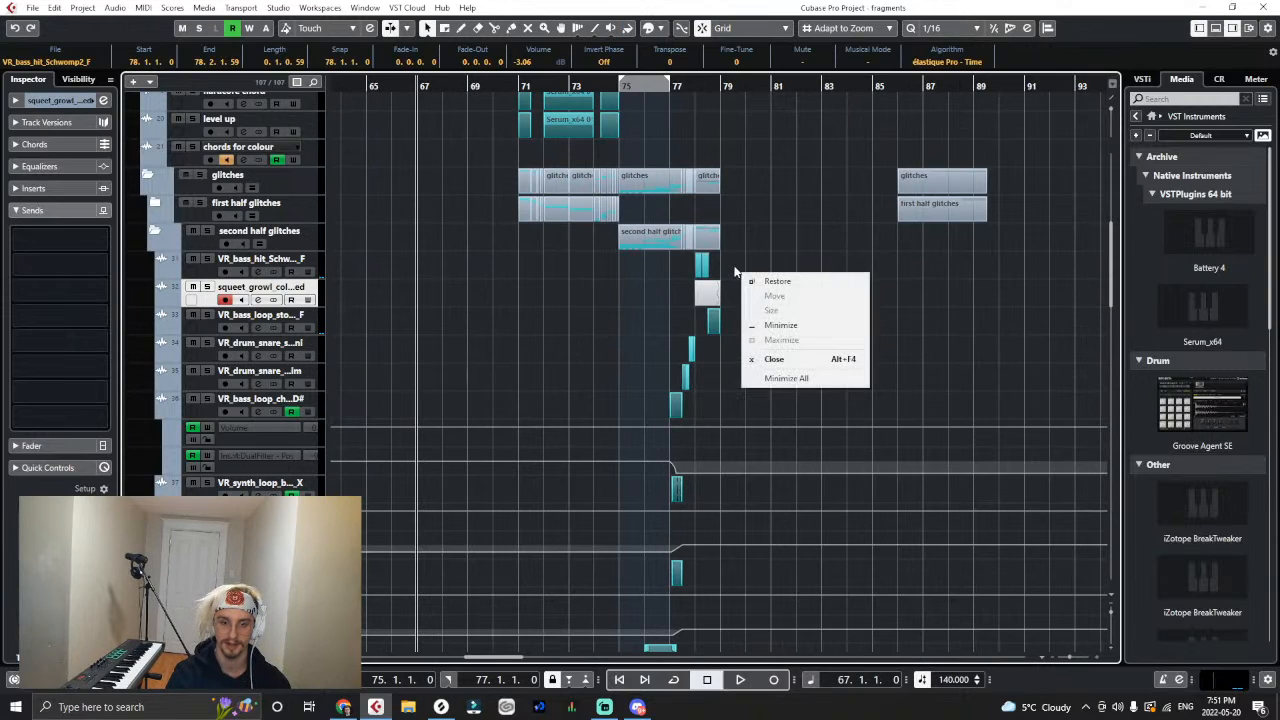
{"action": "left_click", "coordinate": [621, 332]}
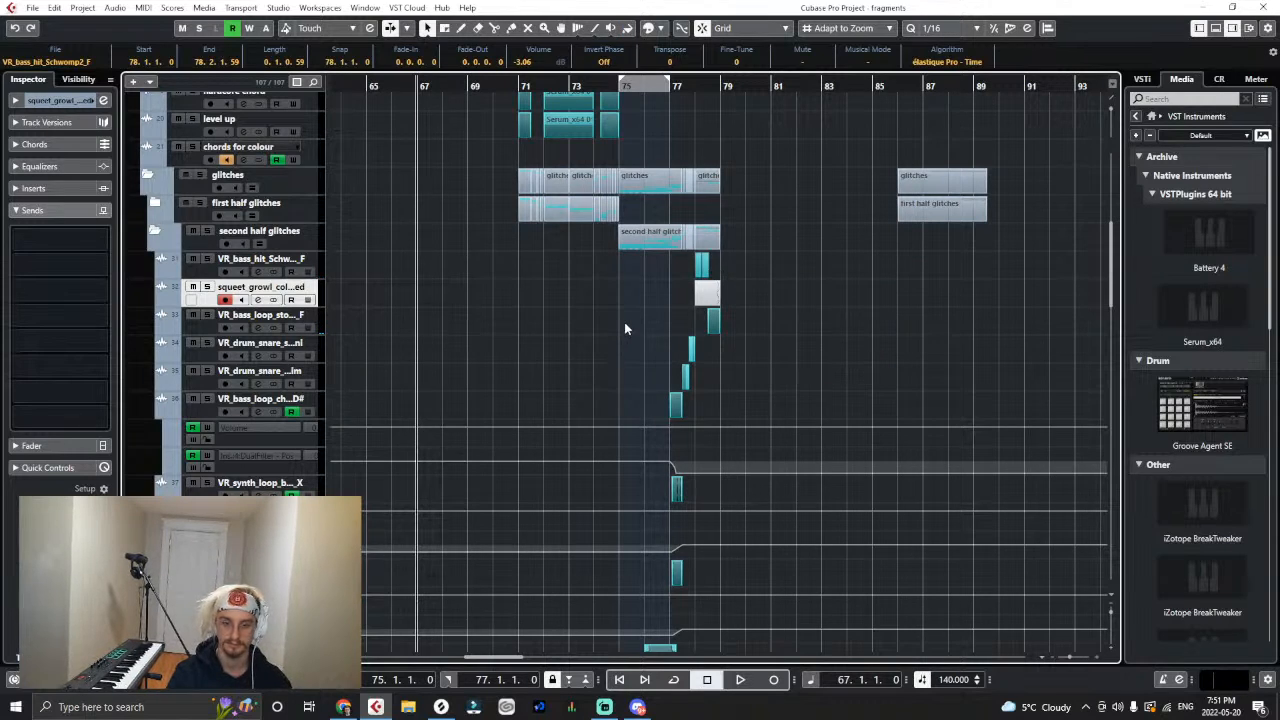
- Play the second drop and unfold the first half glitches folder
{"action": "left_click", "coordinate": [625, 323]}
{"action": "key", "text": "space"}
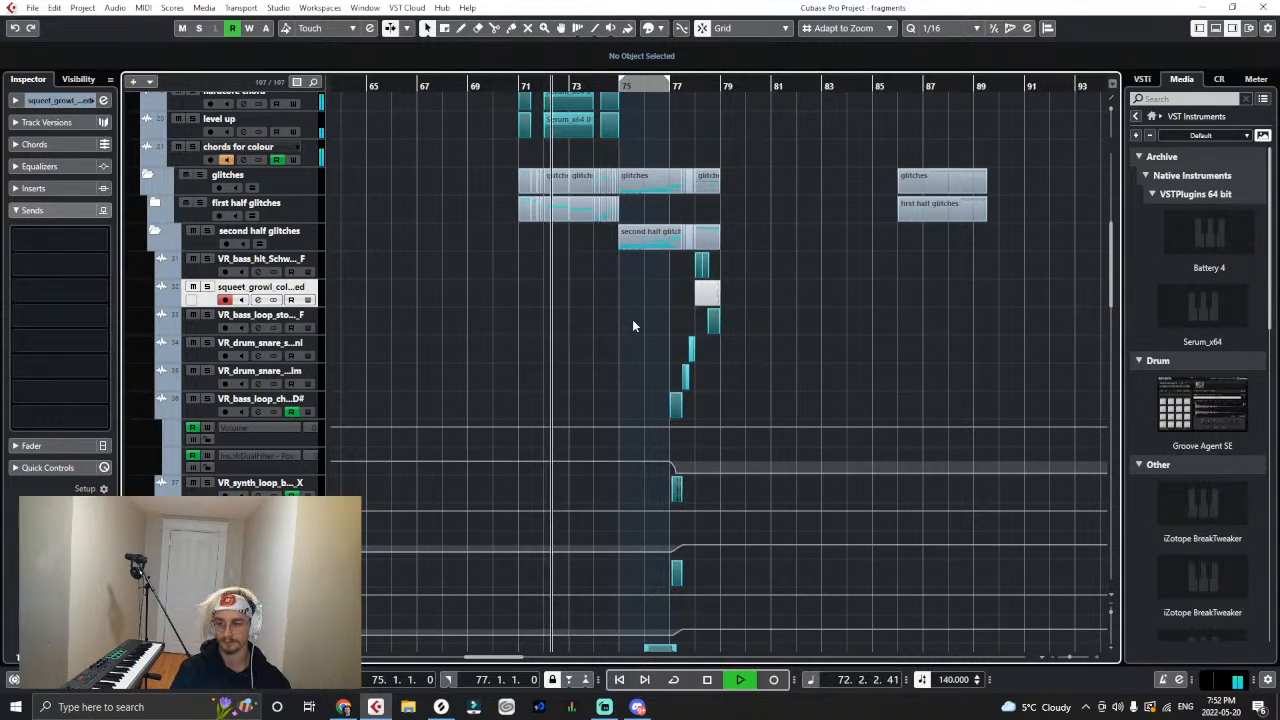
{"action": "scroll", "coordinate": [632, 326], "scroll_direction": "up", "scroll_amount": 3}
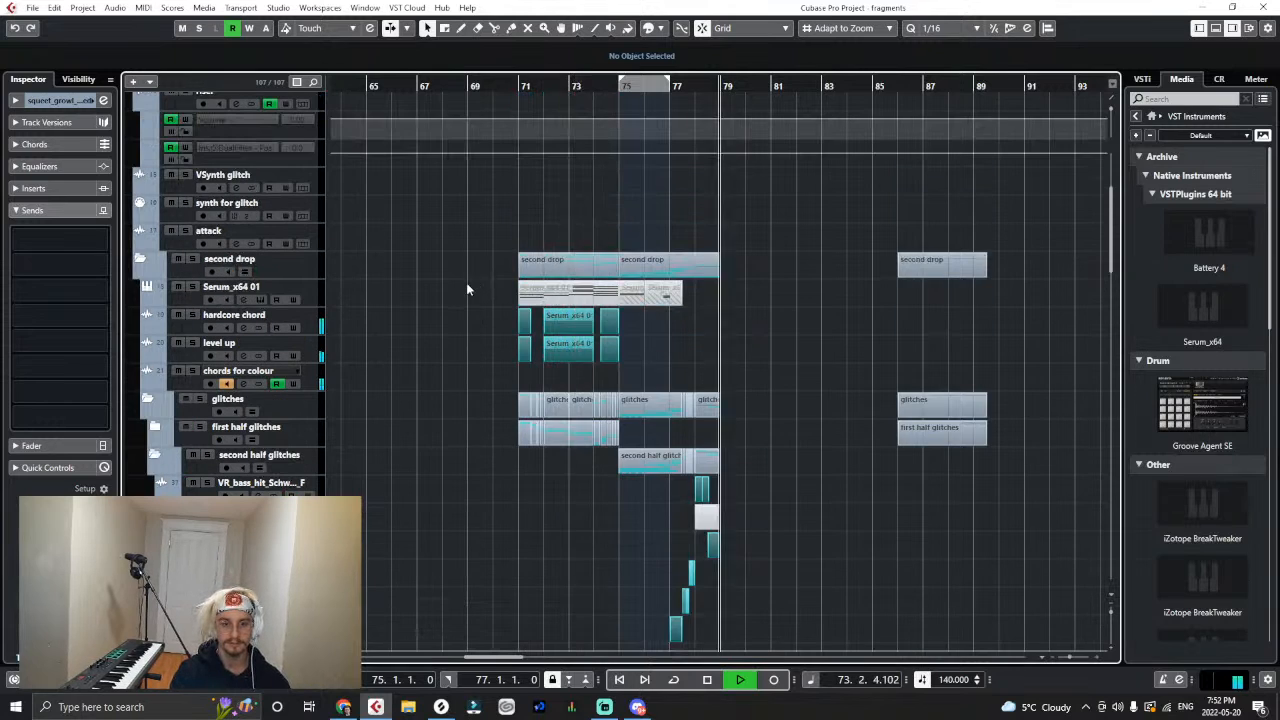
{"action": "key", "text": "g"}
{"action": "left_click", "coordinate": [160, 427]}
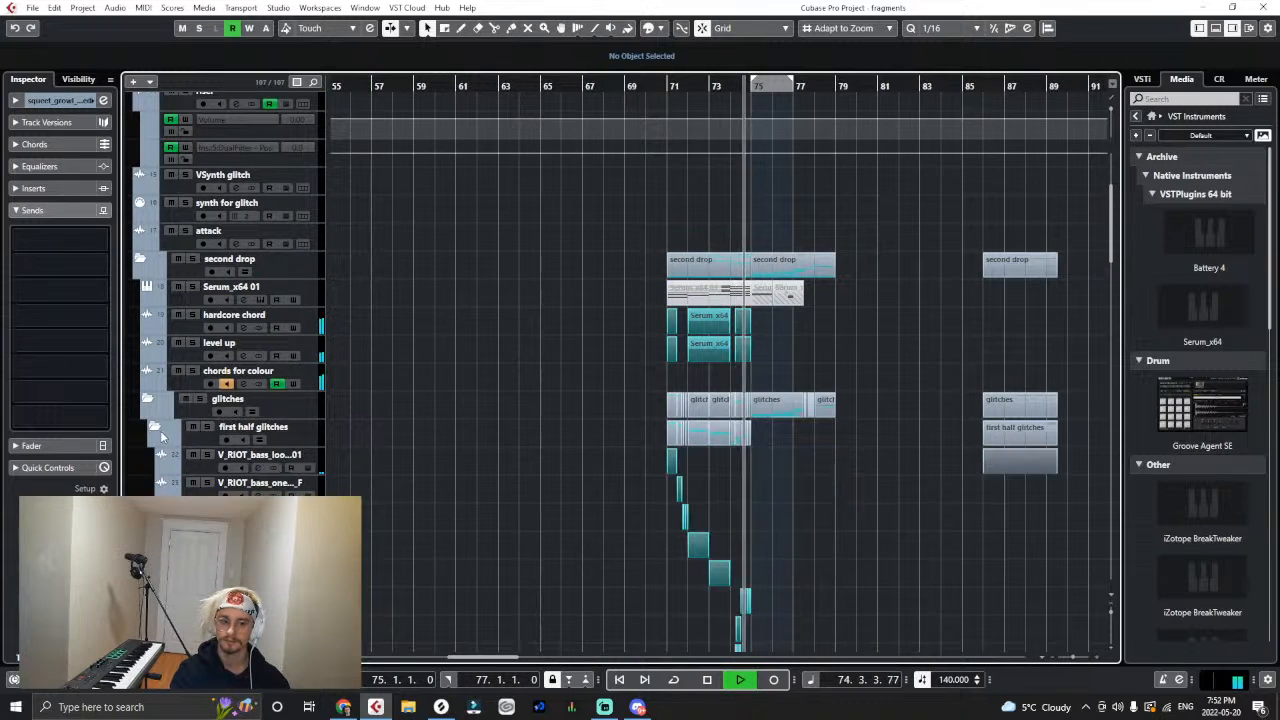
- Raise the V_RIOT_bass_glitch_falling clip's volume at 71.4 to 0.00 dB and continue playback from just before bar 74
{"action": "key", "text": "g"}
{"action": "key", "text": "h"}
{"action": "key", "text": "h"}
{"action": "key", "text": "h"}
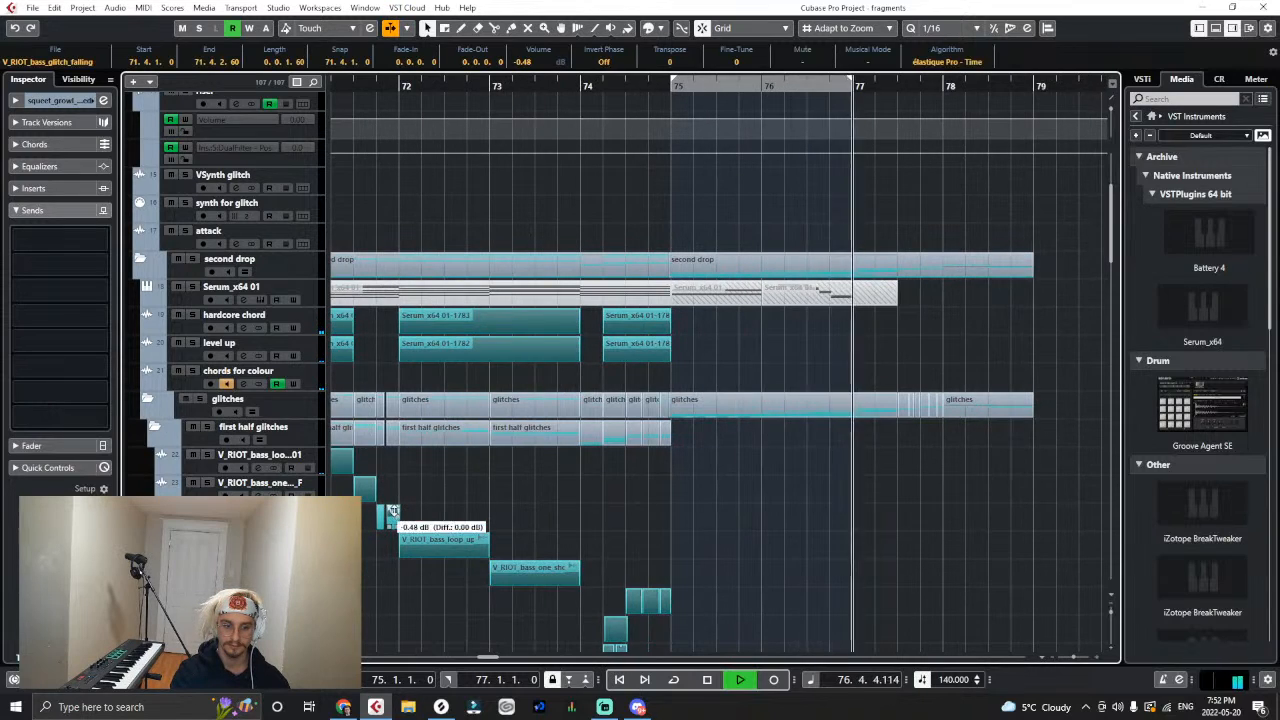
{"action": "left_click_drag", "start_coordinate": [395, 514], "coordinate": [395, 508]}
{"action": "left_click", "coordinate": [566, 92]}
- Shorten the Serum_x64 01-1785 clip so it ends at 76.4.1 and replay from bar 75
{"action": "scroll", "coordinate": [595, 427], "scroll_direction": "down", "scroll_amount": 4}
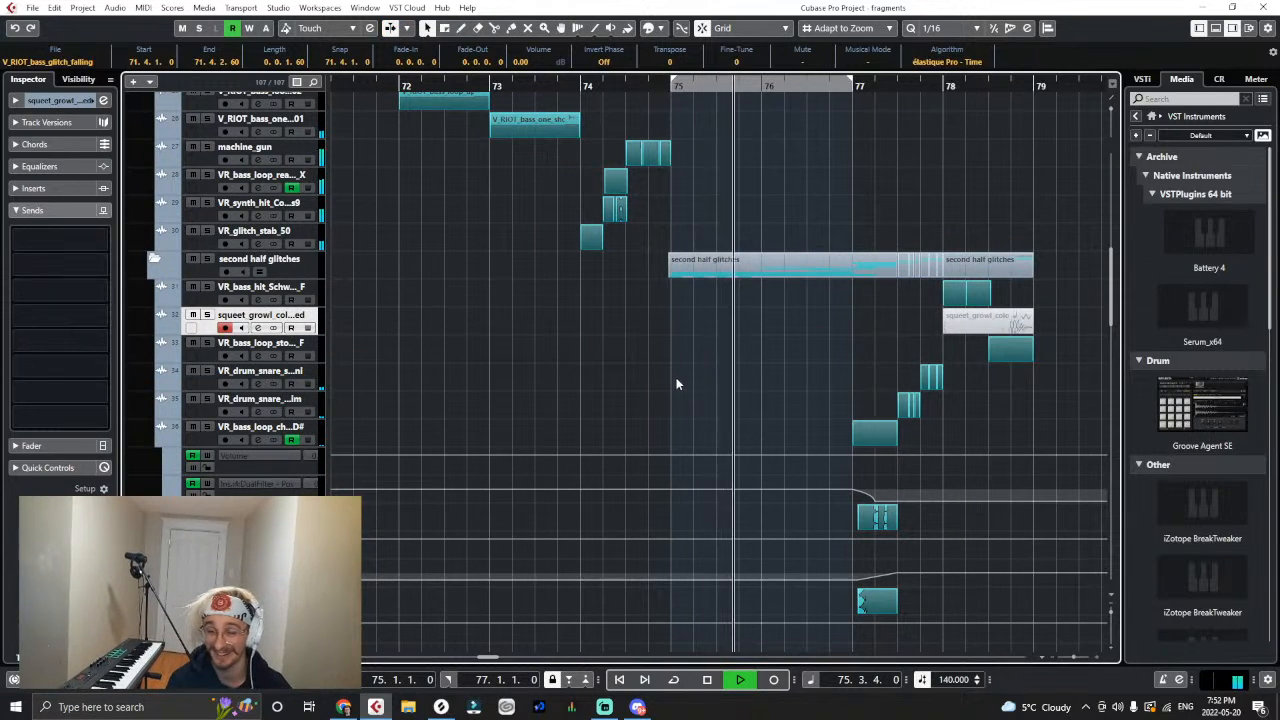
{"action": "scroll", "coordinate": [733, 393], "scroll_direction": "down", "scroll_amount": 2}
{"action": "key", "text": "h"}
{"action": "key", "text": "h"}
{"action": "key", "text": "h"}
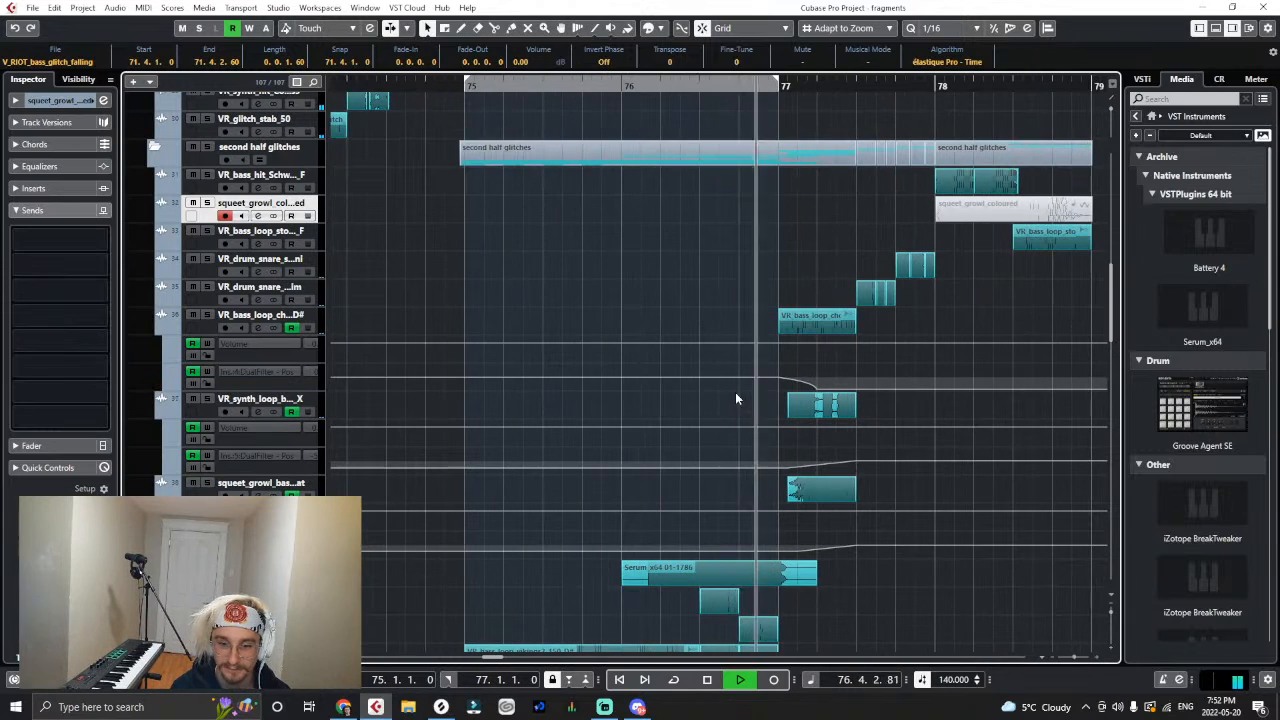
{"action": "left_click_drag", "start_coordinate": [660, 87], "coordinate": [484, 98]}
{"action": "scroll", "coordinate": [656, 511], "scroll_direction": "down", "scroll_amount": 4}
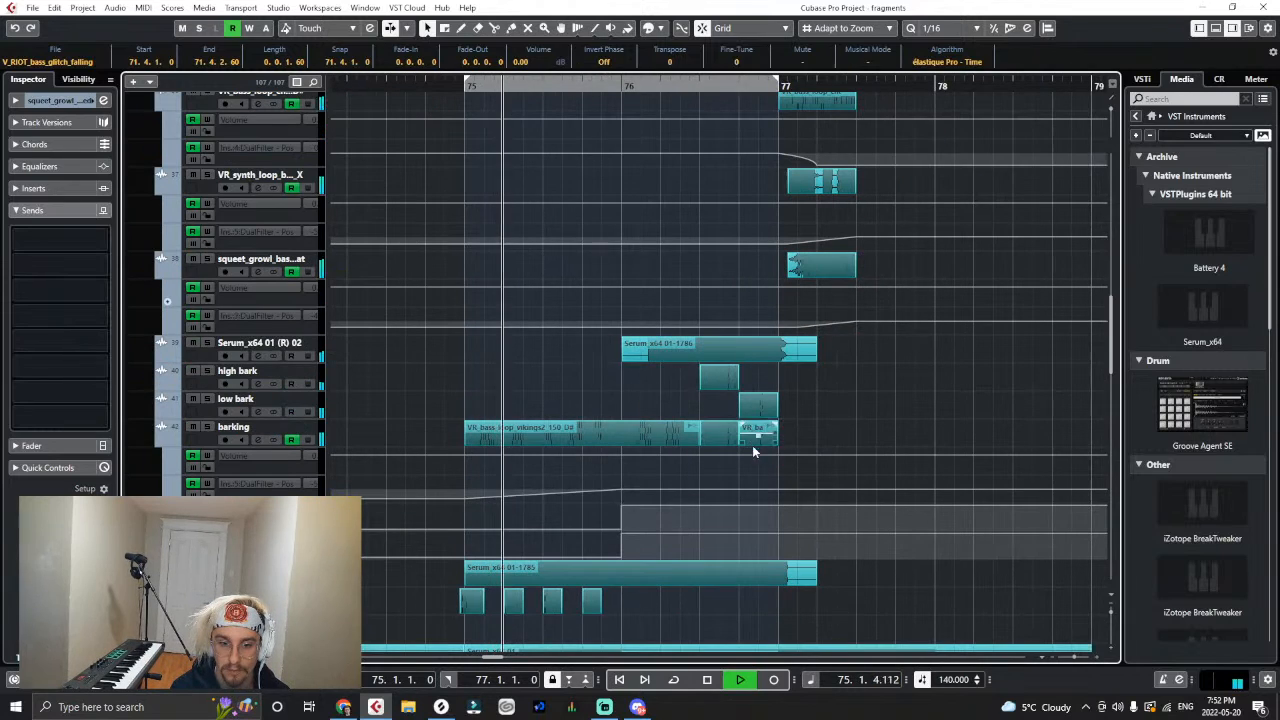
{"action": "left_click_drag", "start_coordinate": [815, 573], "coordinate": [737, 598]}
{"action": "left_click", "coordinate": [460, 87]}
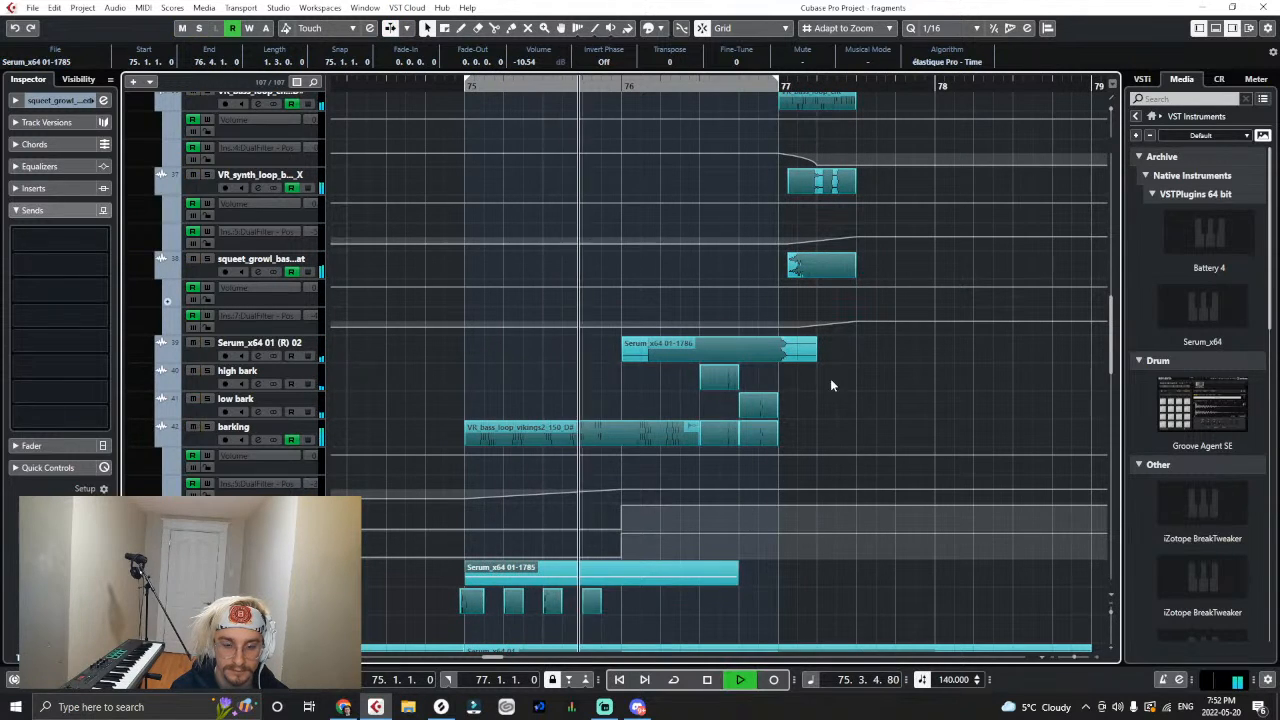
- Shorten the Serum_x64 01-1786 clip so it ends at 76.4.1 and replay from just before bar 75
{"action": "scroll", "coordinate": [822, 410], "scroll_direction": "down", "scroll_amount": 4}
{"action": "key", "text": "h"}
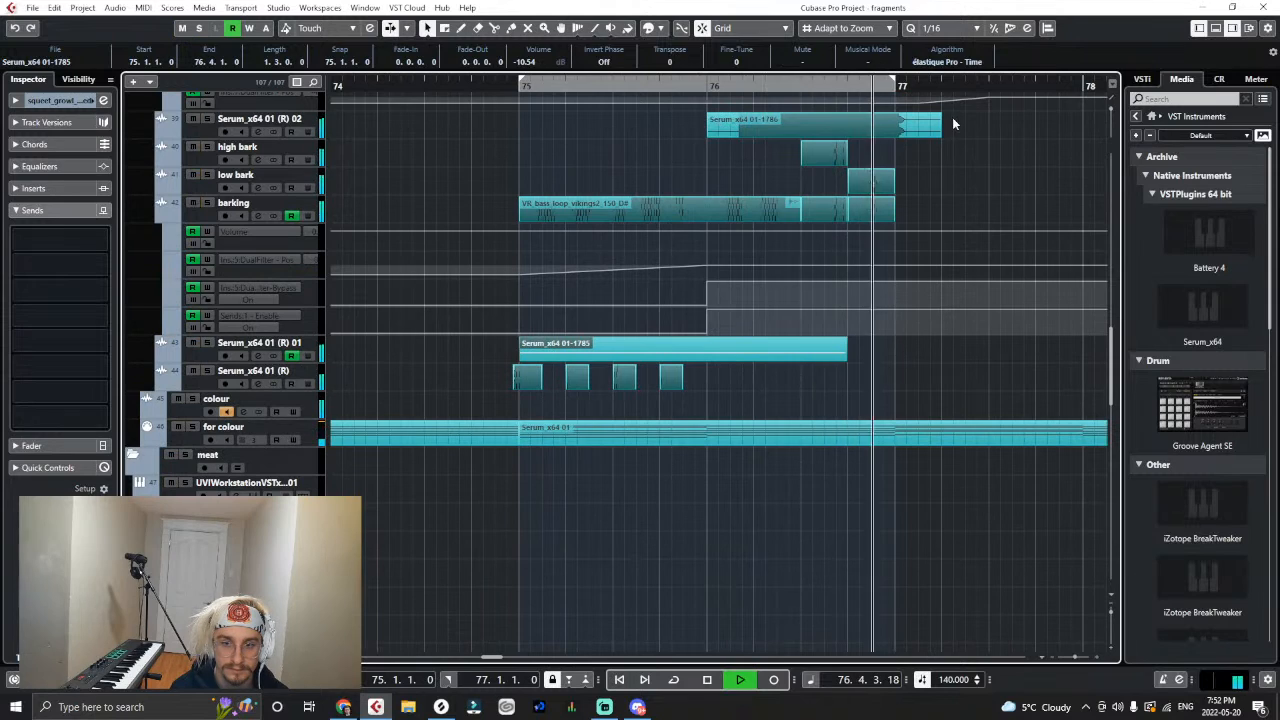
{"action": "left_click_drag", "start_coordinate": [940, 124], "coordinate": [848, 134]}
{"action": "key", "text": "KP_Subtract"}
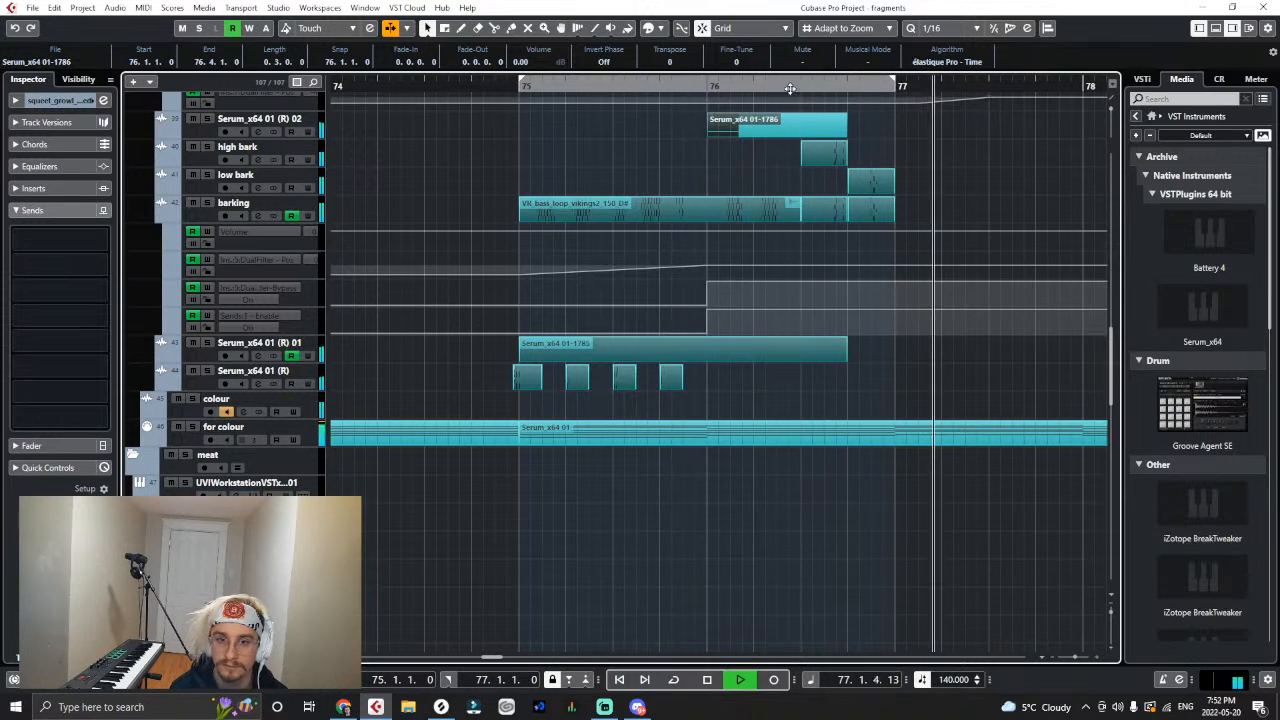
{"action": "left_click_drag", "start_coordinate": [539, 88], "coordinate": [437, 132]}
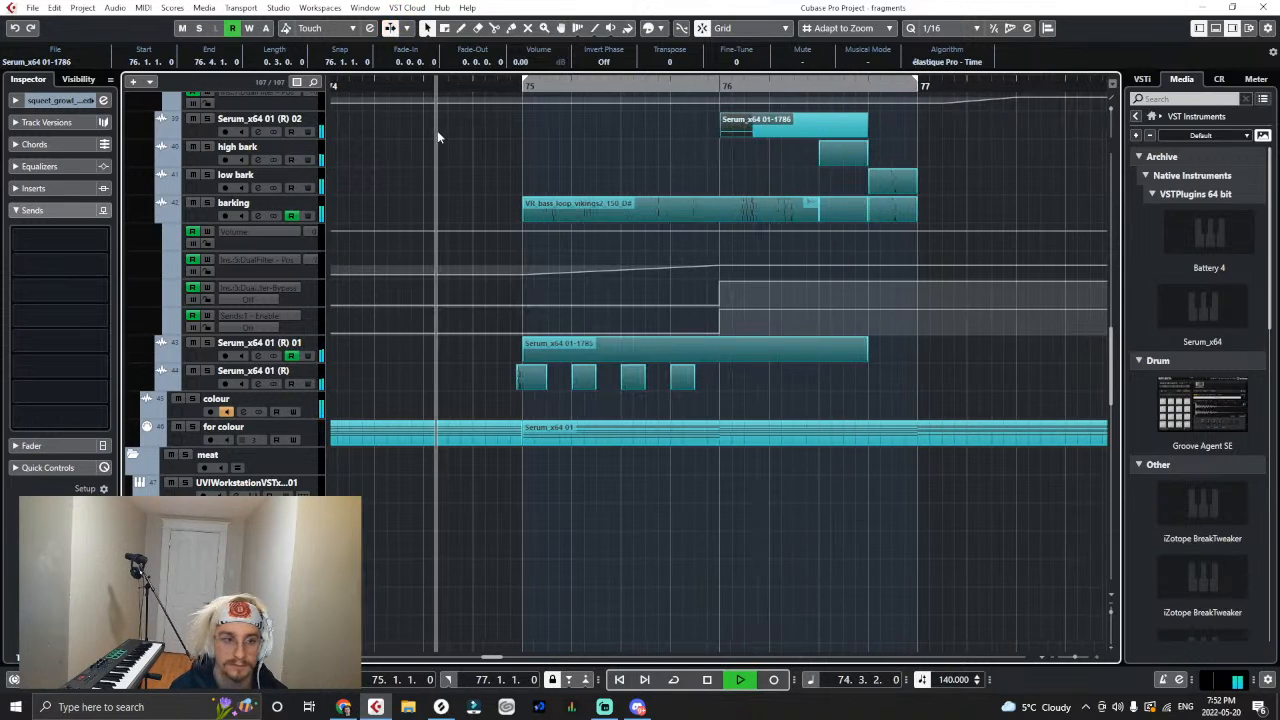
- Try removing the last clip on the barking track before bar 77 and undo the deletion
{"action": "left_click", "coordinate": [889, 215]}
{"action": "key", "text": "Delete"}
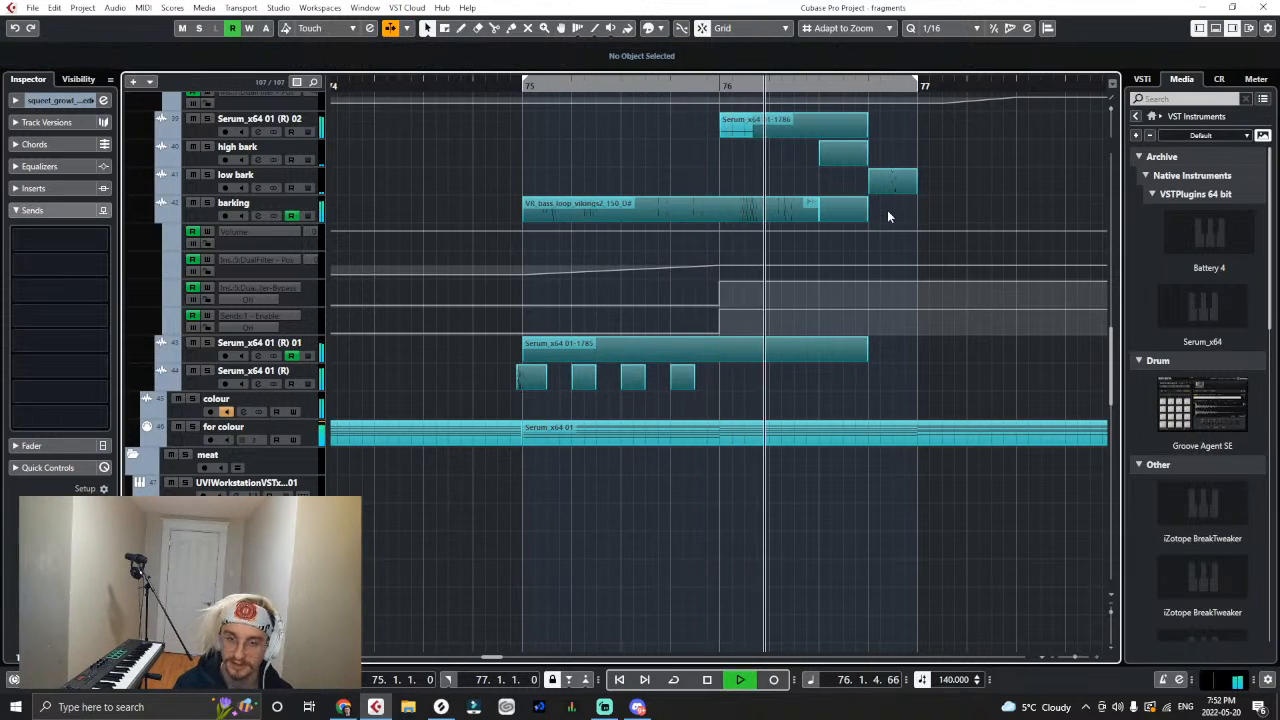
{"action": "key", "text": "ctrl+z"}
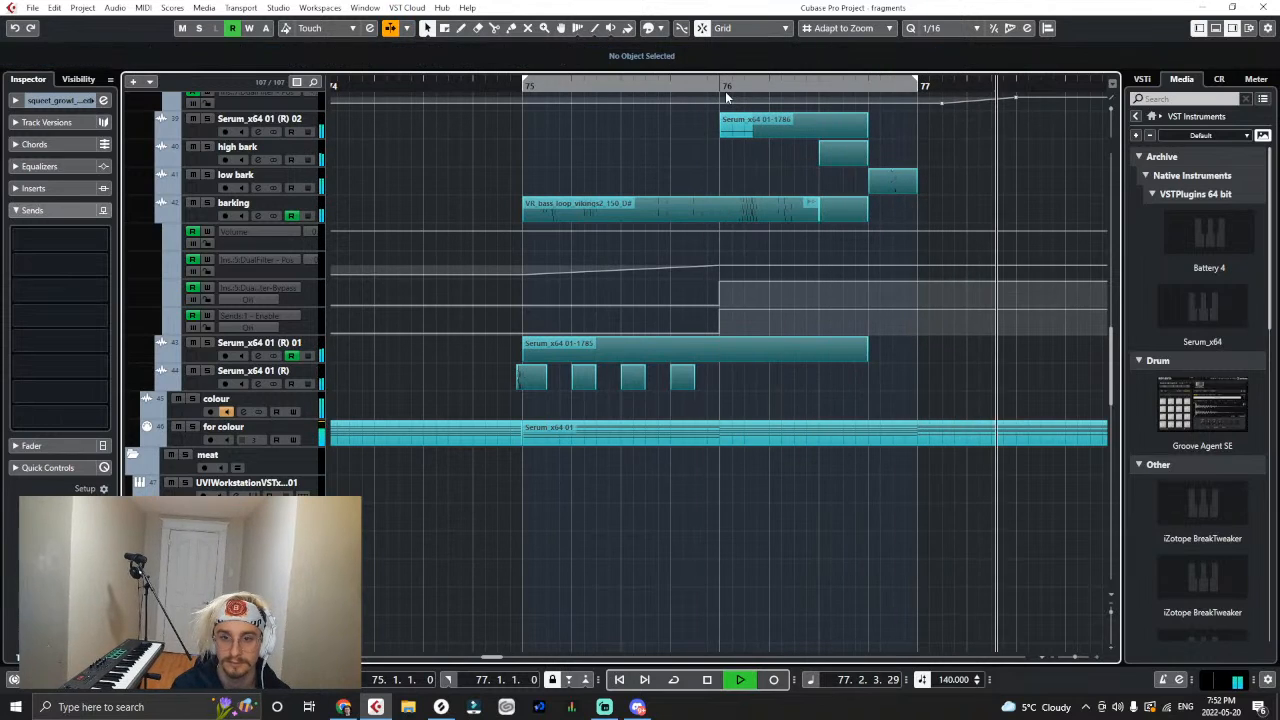
- Replay from bar 75 and extend the Serum_x64 01-1786 clip's end to 77.1.2
{"action": "left_click_drag", "start_coordinate": [500, 90], "coordinate": [449, 93]}
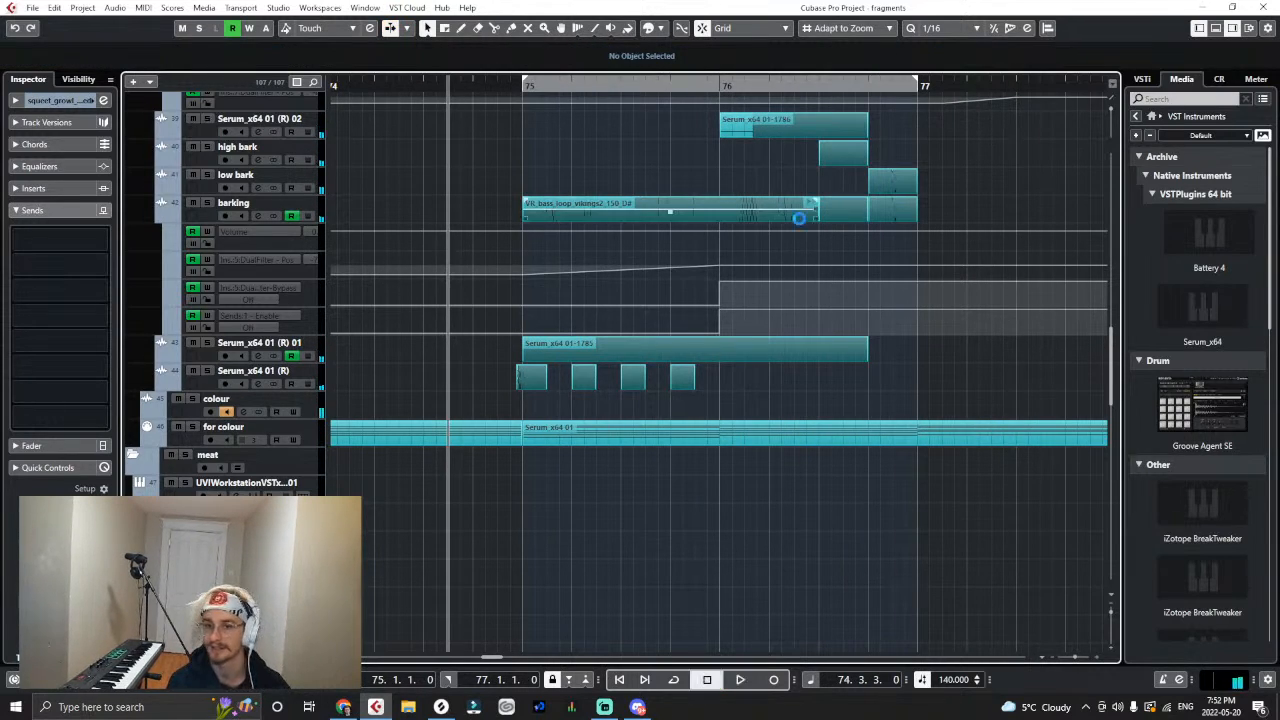
{"action": "left_click", "coordinate": [528, 90]}
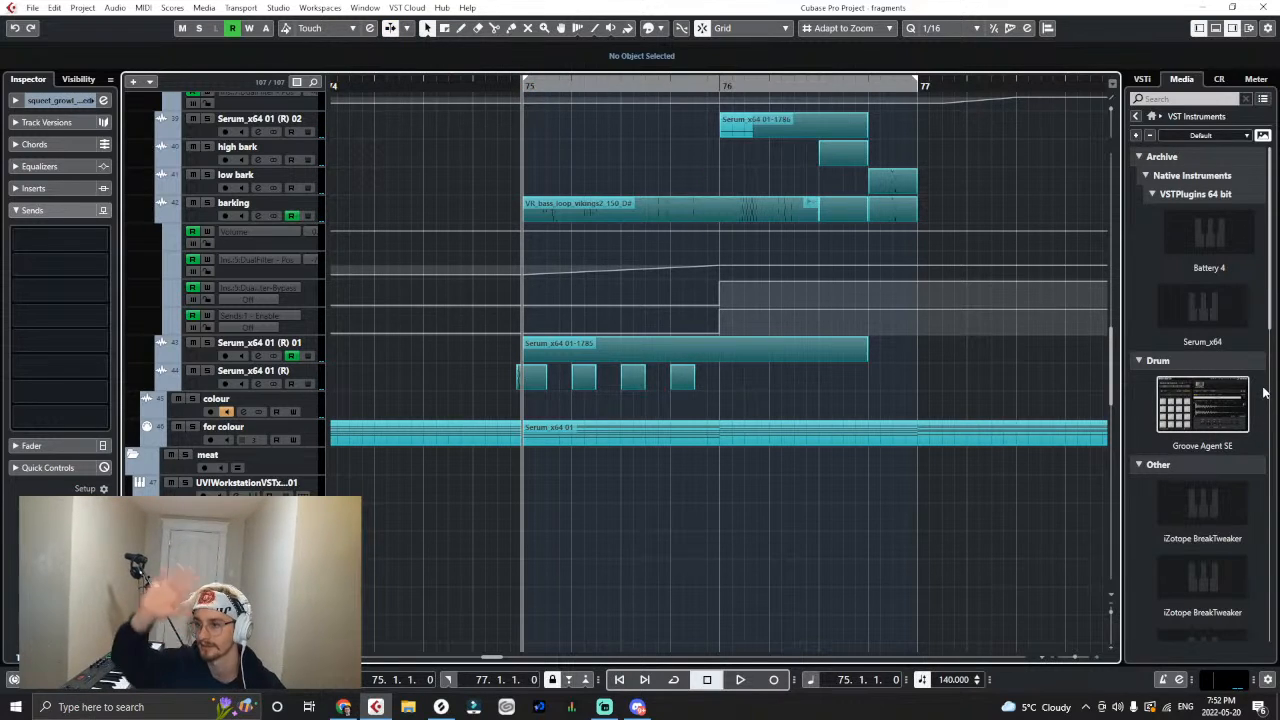
{"action": "key", "text": "space"}
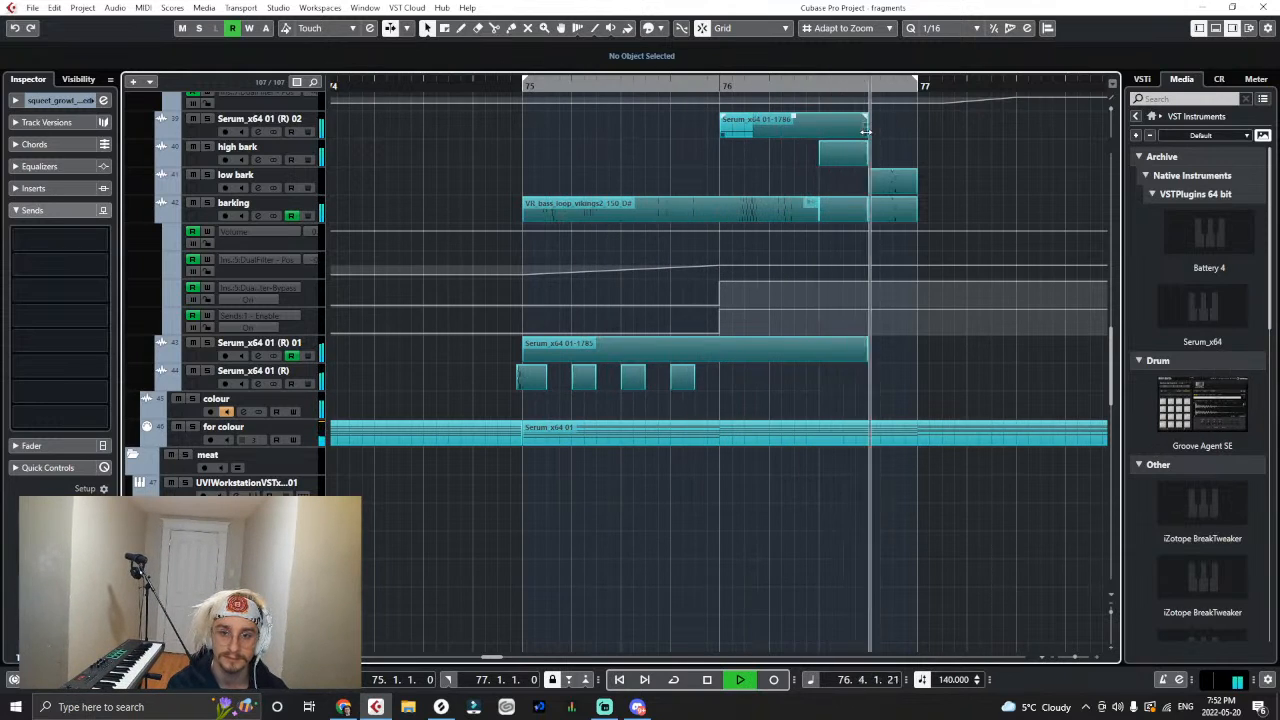
{"action": "left_click_drag", "start_coordinate": [866, 131], "coordinate": [928, 147]}
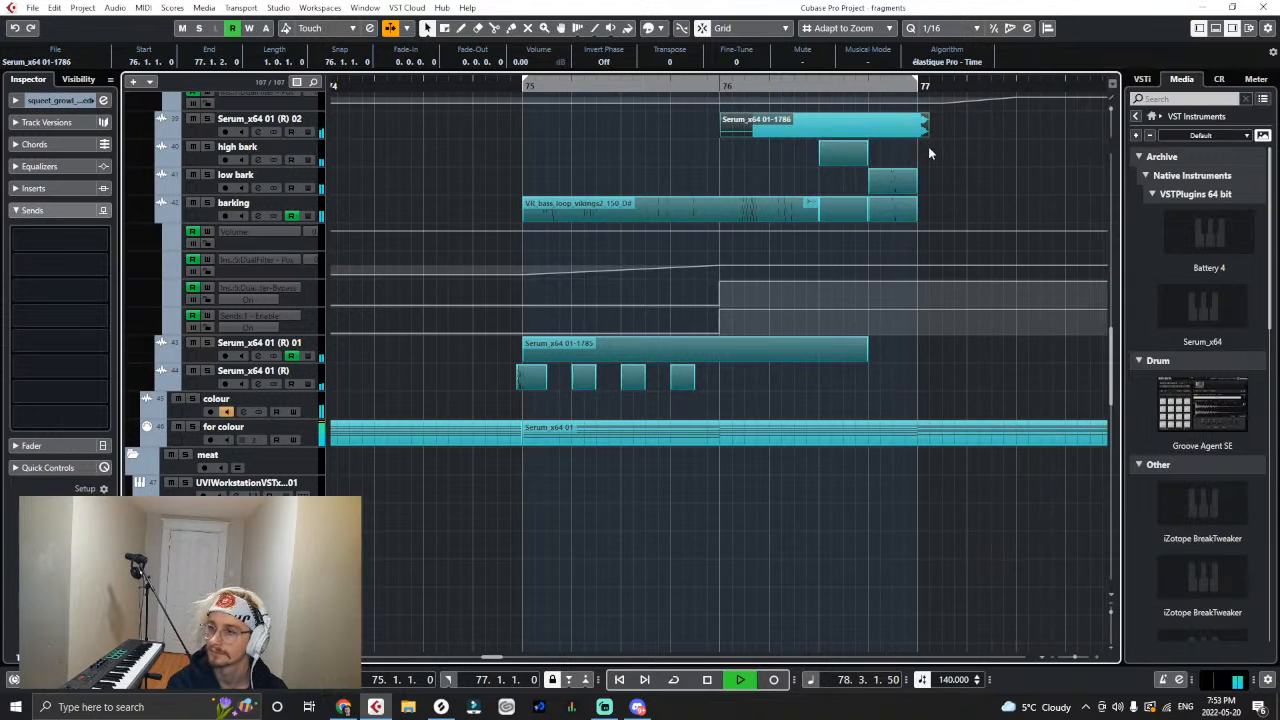
{"action": "key", "text": "space"}
- Select the VR_bass_loop_stomping clip at 78.3 and add a send from its track to the colour output
{"action": "scroll", "coordinate": [866, 172], "scroll_direction": "down", "scroll_amount": 5}
{"action": "scroll", "coordinate": [840, 155], "scroll_direction": "up", "scroll_amount": 5}
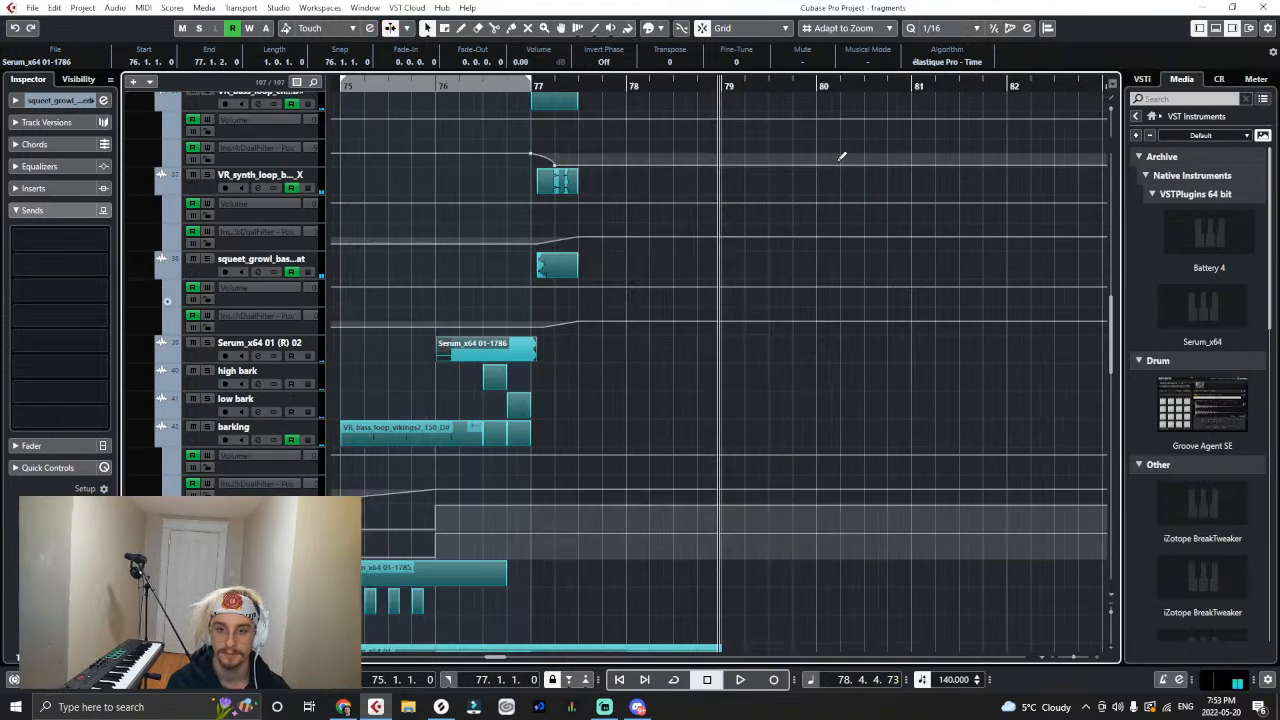
{"action": "key", "text": "h"}
{"action": "key", "text": "h"}
{"action": "key", "text": "h"}
{"action": "key", "text": "h"}
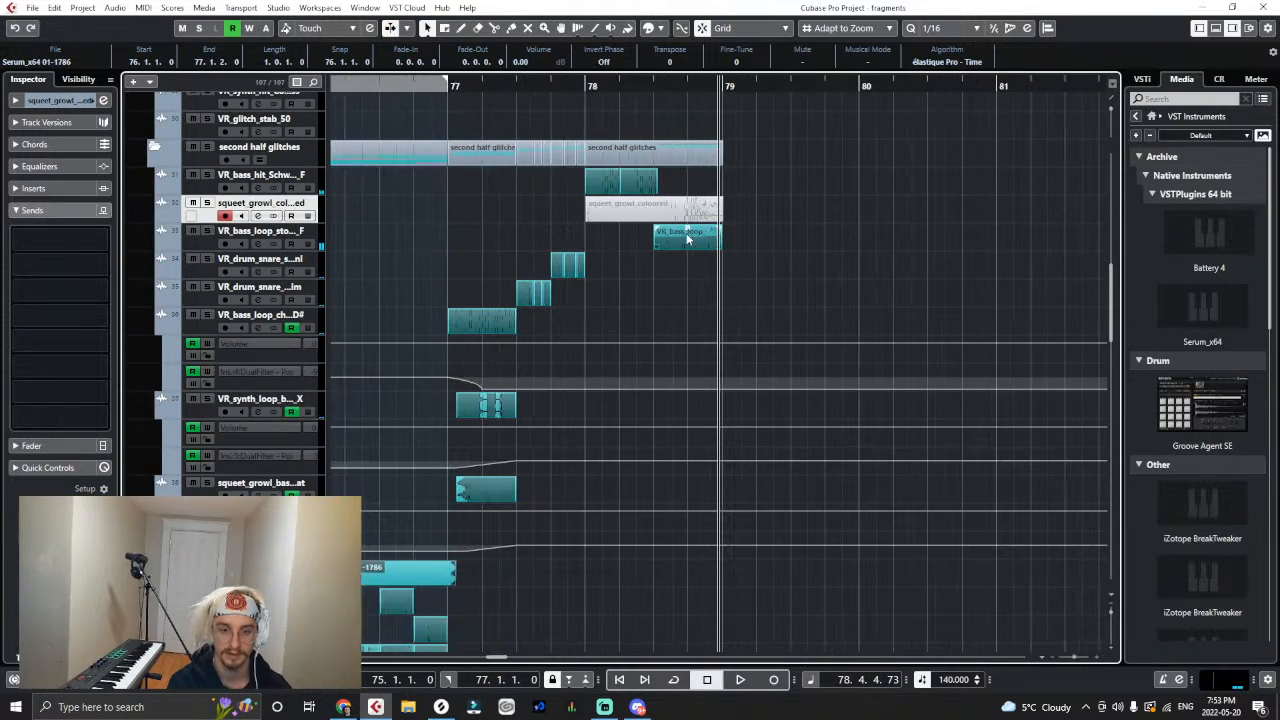
{"action": "left_click", "coordinate": [687, 238]}
{"action": "left_click", "coordinate": [309, 234]}
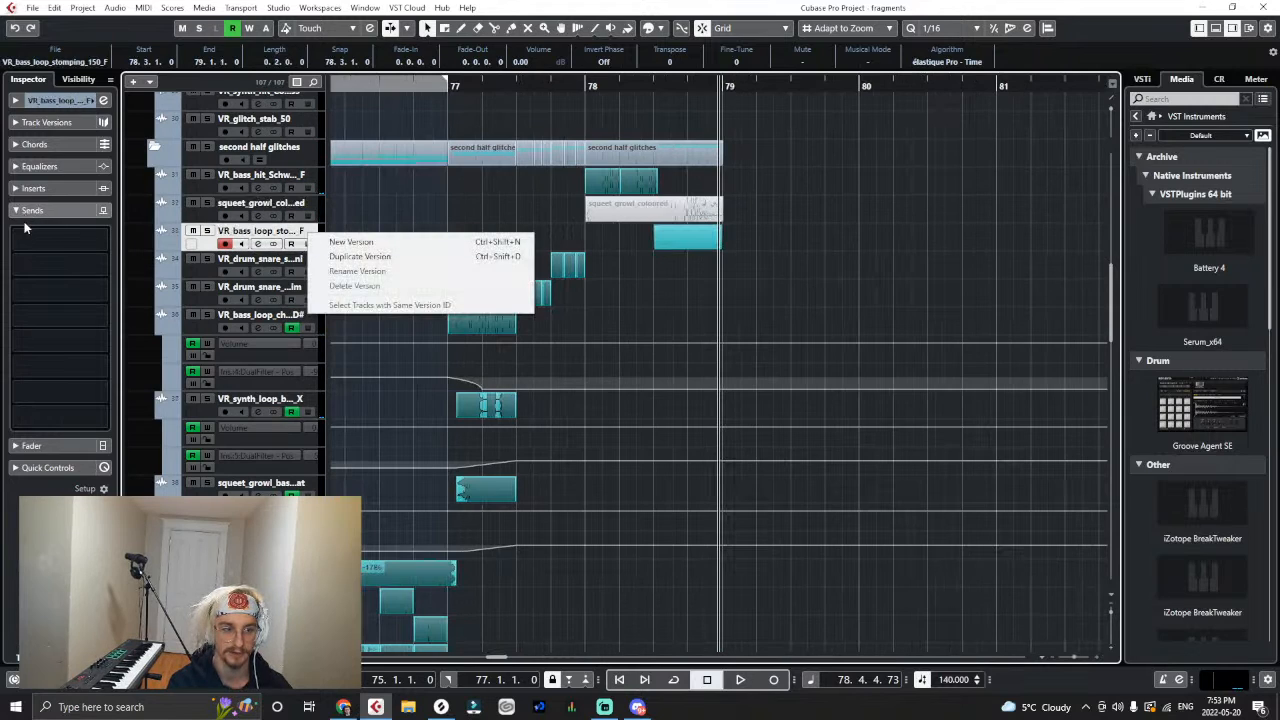
{"action": "left_click", "coordinate": [25, 229]}
{"action": "left_click", "coordinate": [26, 232]}
{"action": "type", "text": "colo"}
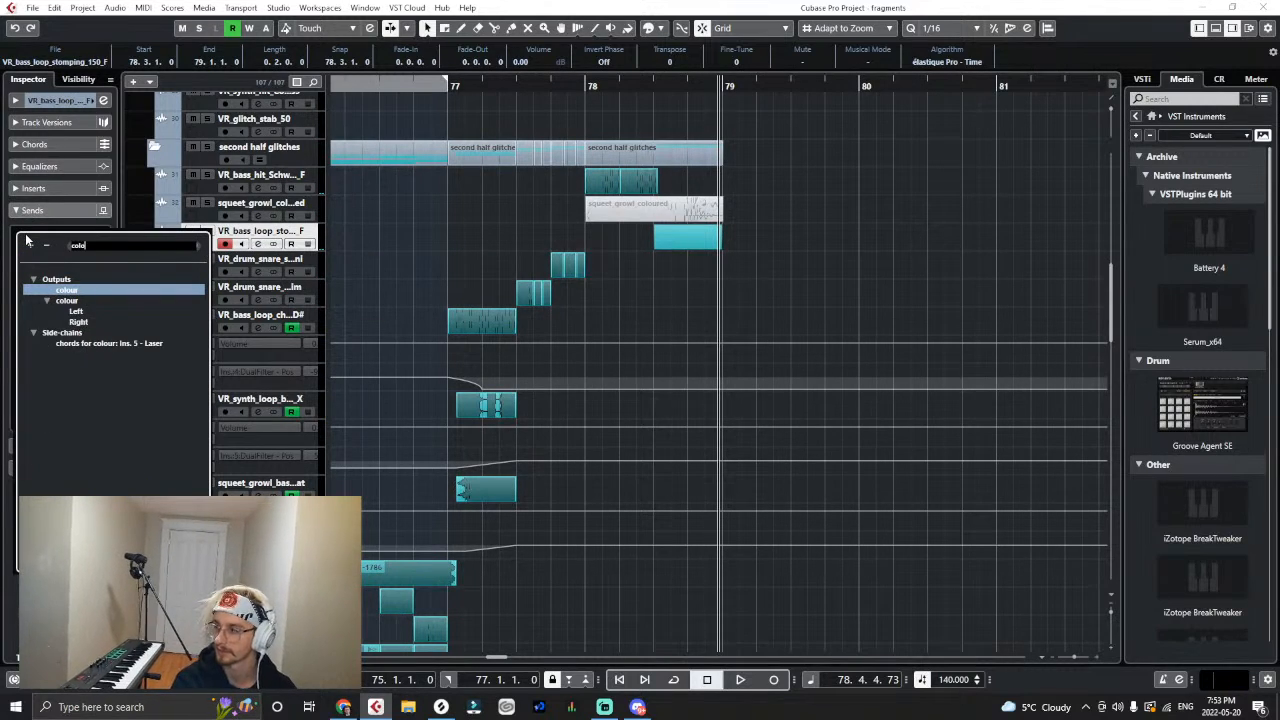
{"action": "left_click", "coordinate": [52, 290]}
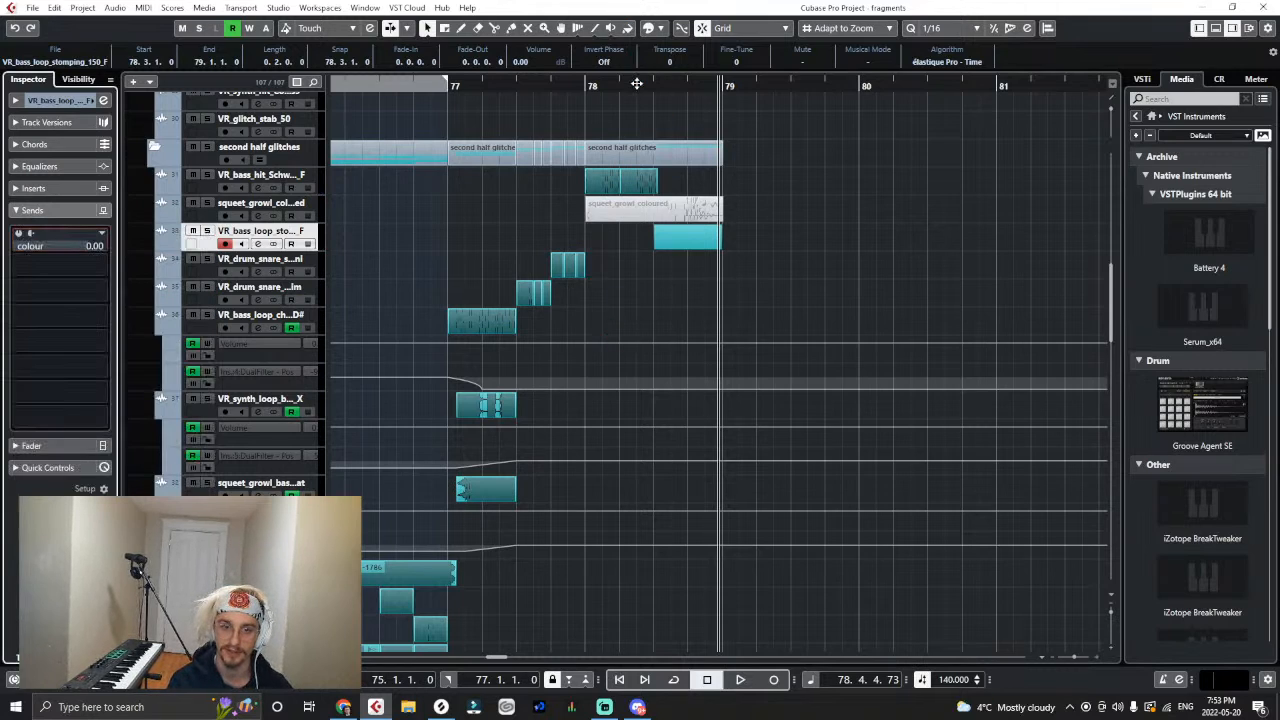
- Activate the stomping loop's colour send, set its level to -1.35 and play the samples from bar 77
{"action": "left_click", "coordinate": [497, 88]}
{"action": "left_click", "coordinate": [18, 233]}
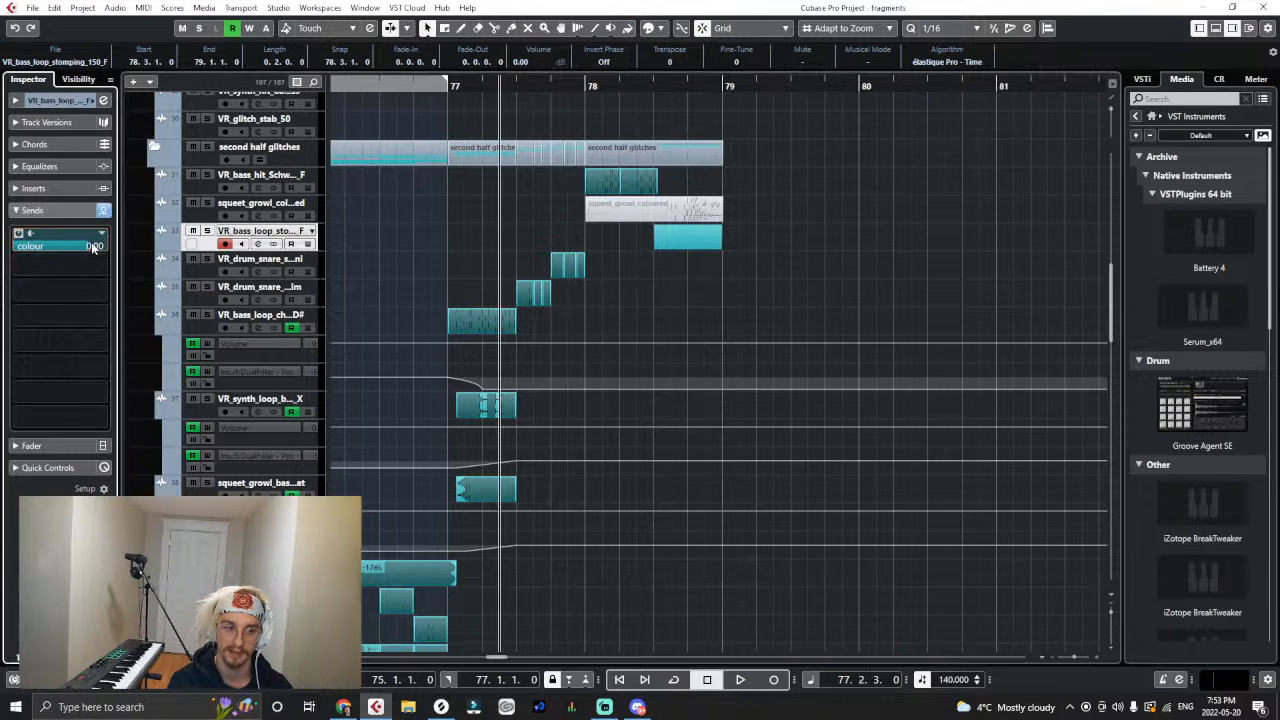
{"action": "left_click_drag", "start_coordinate": [71, 257], "coordinate": [67, 253]}
{"action": "key", "text": "space"}
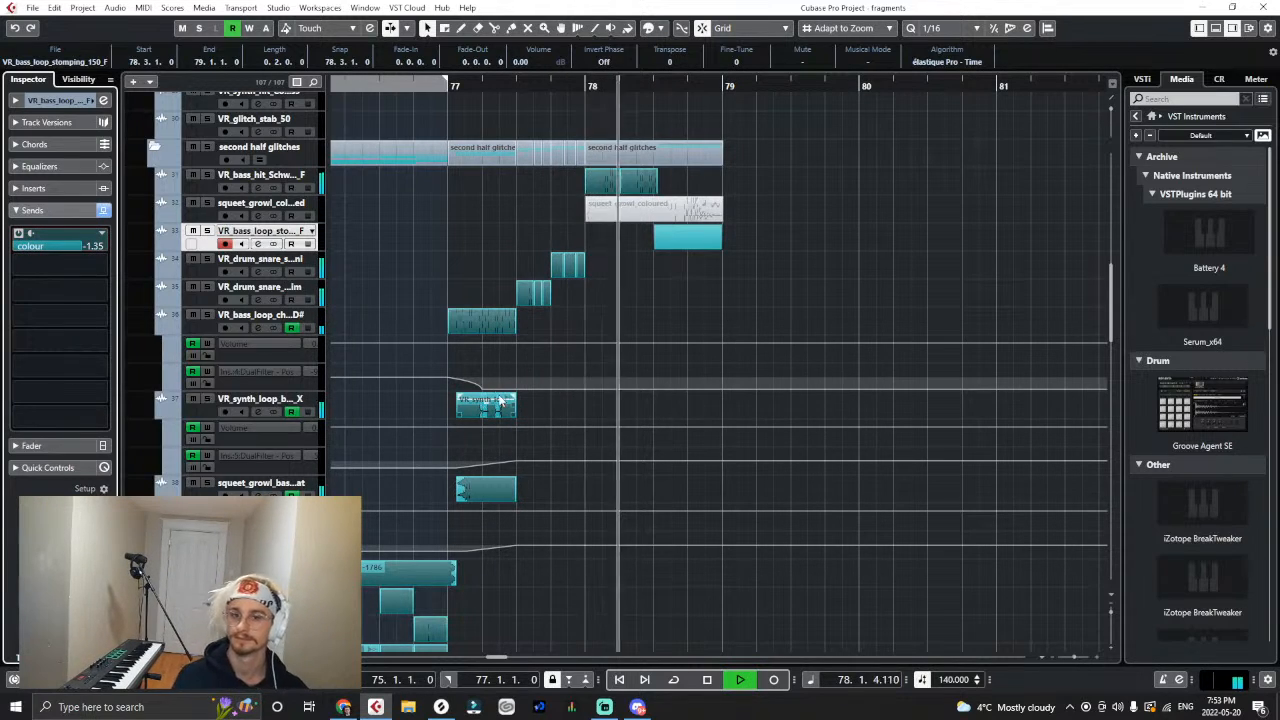
{"action": "left_click", "coordinate": [449, 86]}
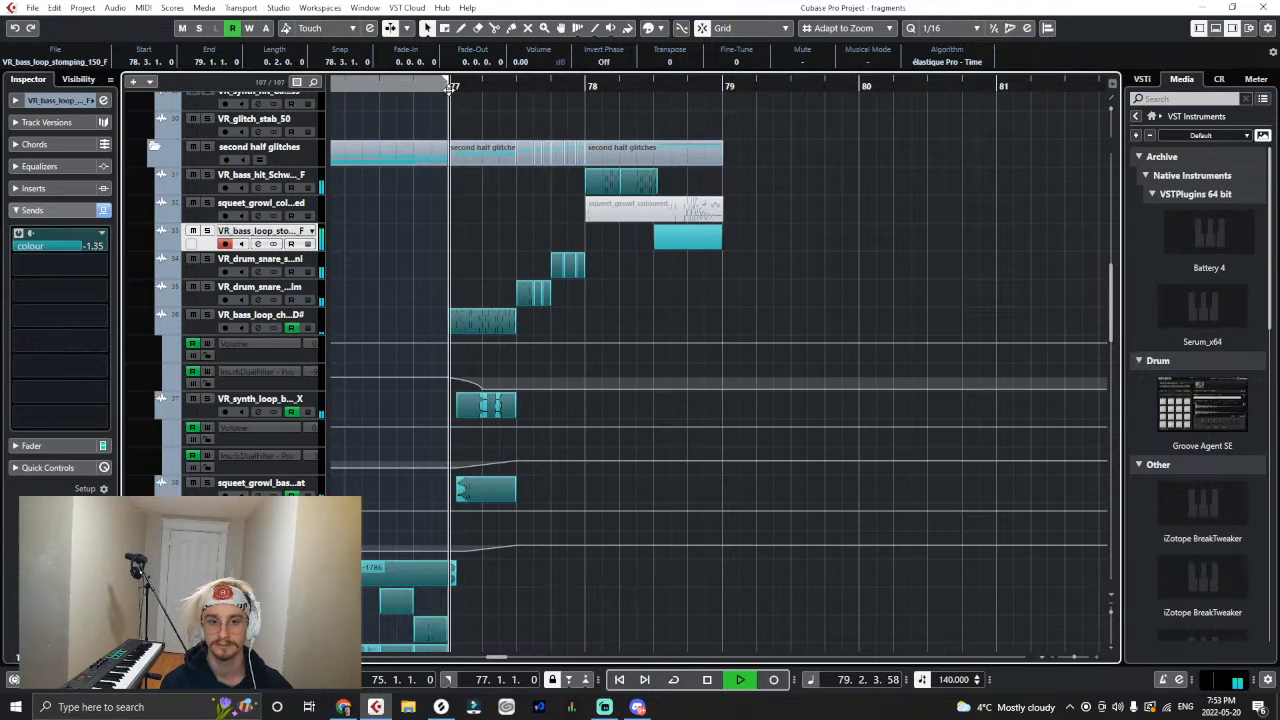
- Reset the stomping loop's colour send level to 0.00 and replay the samples in bars 77 and 78
{"action": "left_click", "coordinate": [680, 297]}
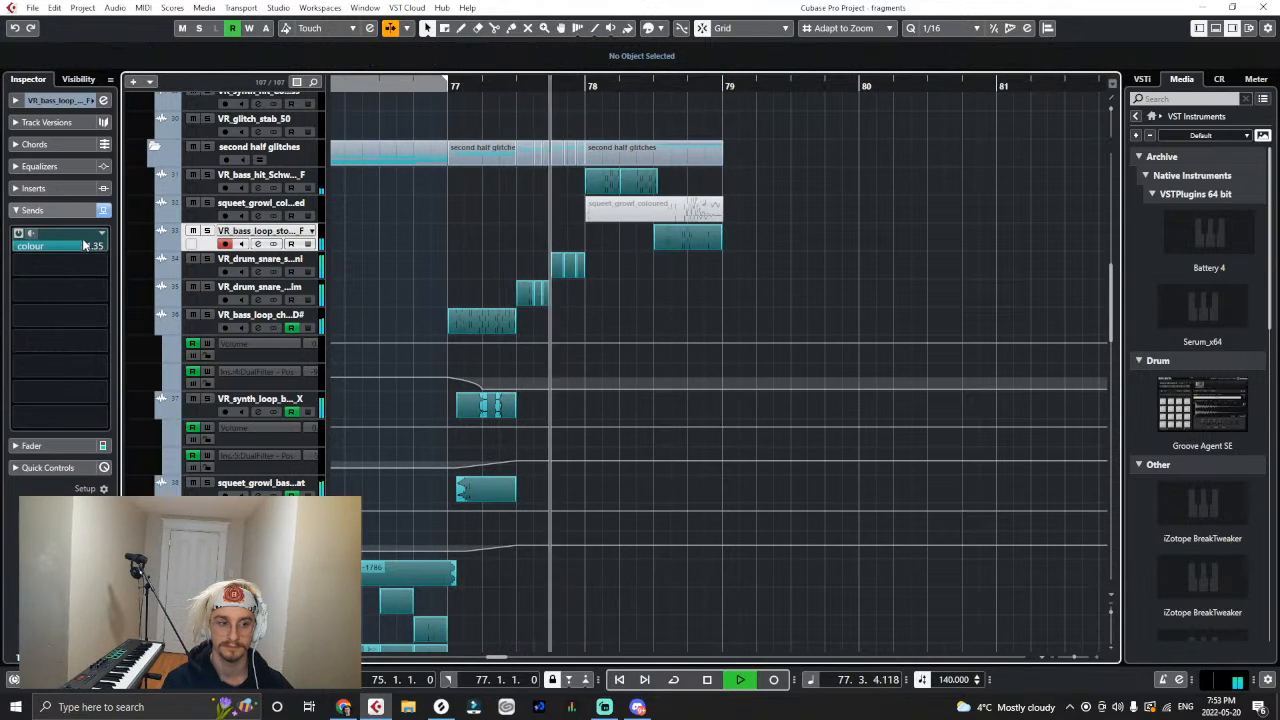
{"action": "left_click", "coordinate": [91, 246], "text": "ctrl"}
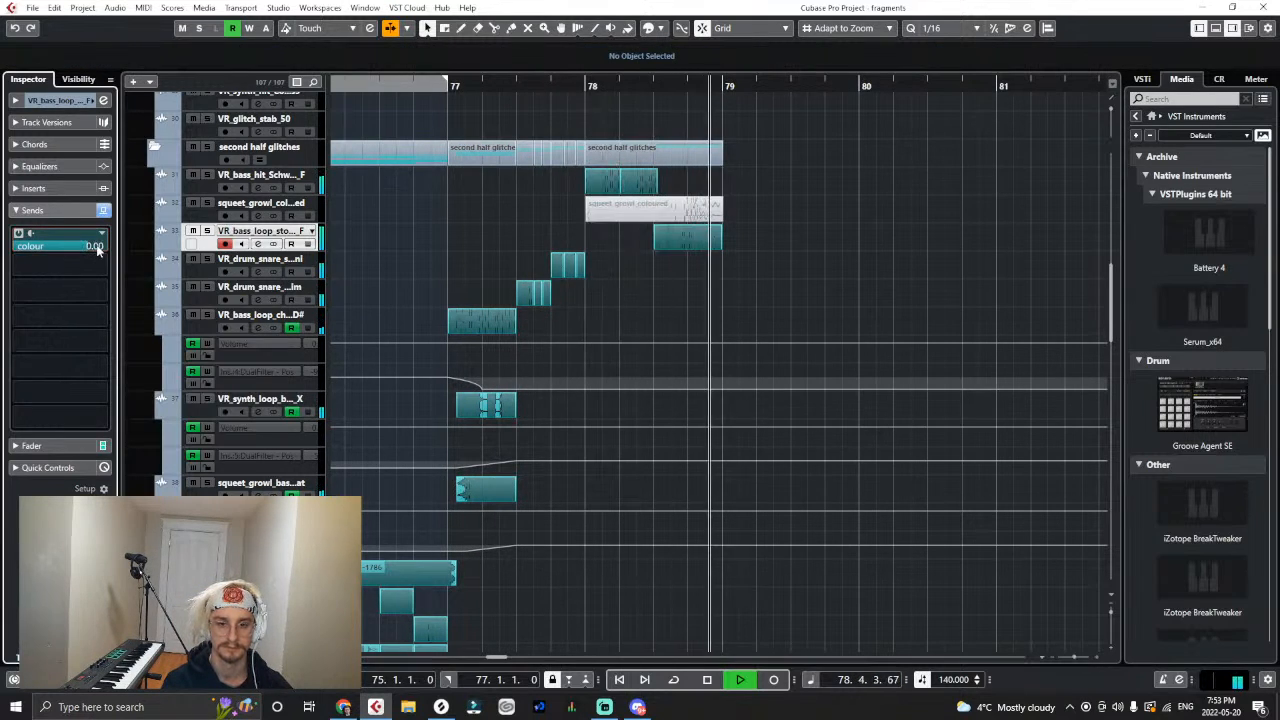
{"action": "left_click_drag", "start_coordinate": [596, 87], "coordinate": [510, 116]}
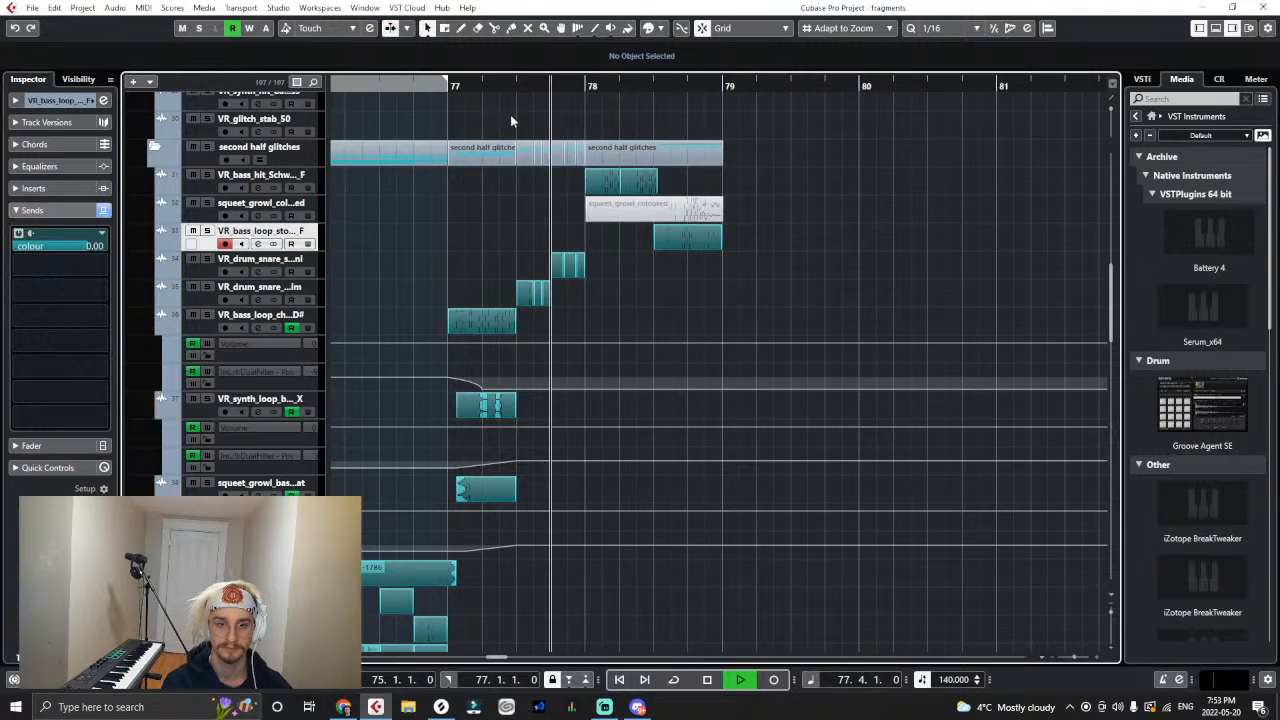
{"action": "key", "text": "space"}
- Show two automation lanes for the VR_bass_hit_Schwomp2_F track and add a send from it to colour
{"action": "left_click", "coordinate": [162, 187]}
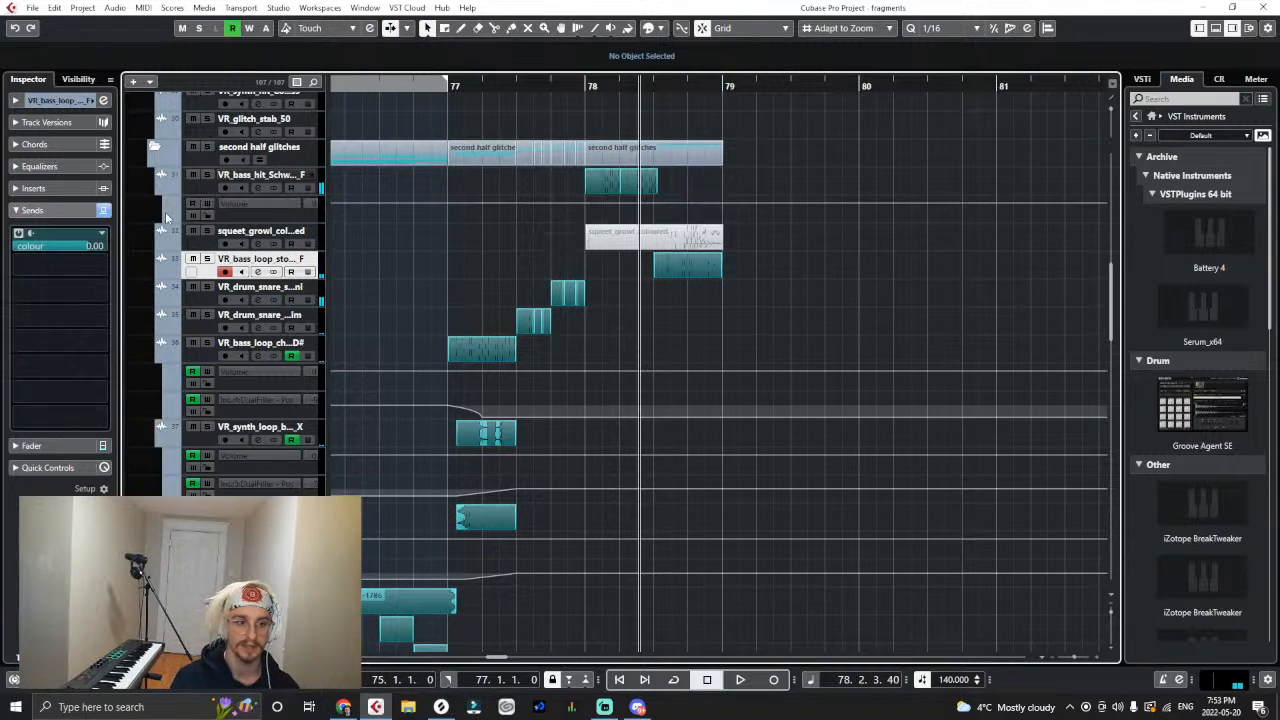
{"action": "left_click", "coordinate": [166, 218]}
{"action": "left_click", "coordinate": [315, 180]}
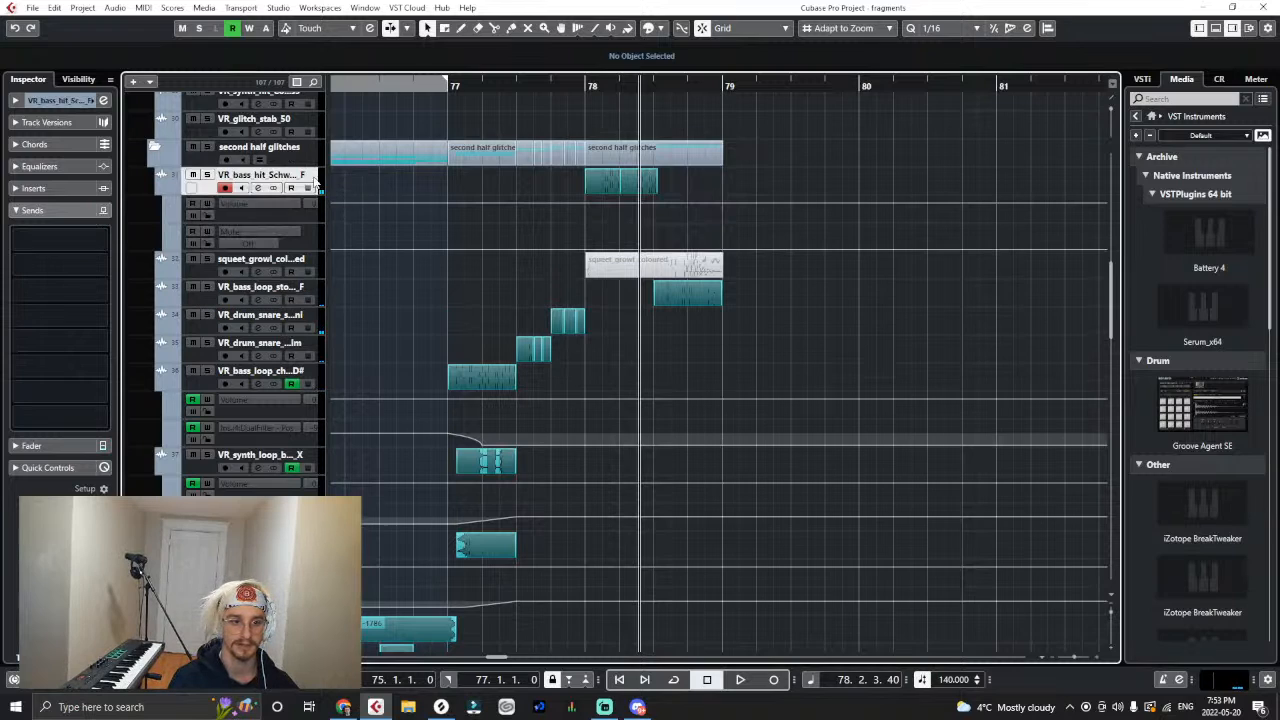
{"action": "left_click", "coordinate": [36, 241]}
{"action": "type", "text": "col"}
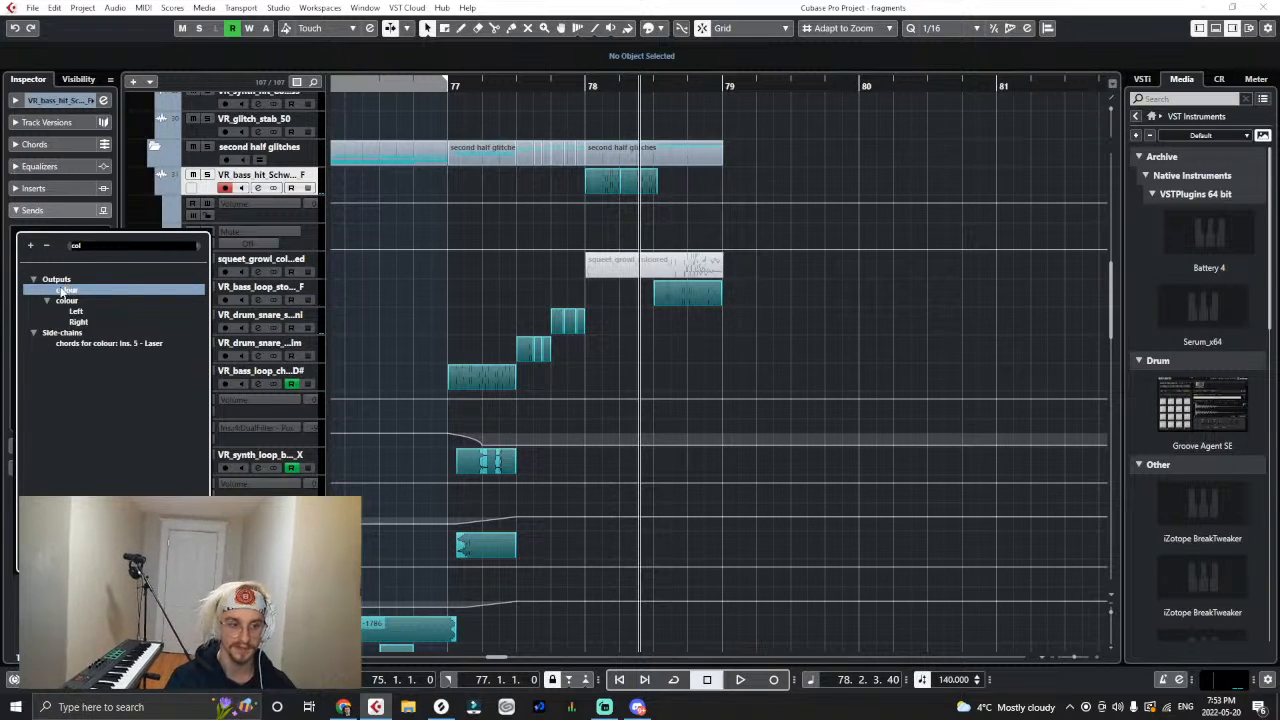
{"action": "left_click", "coordinate": [63, 290]}
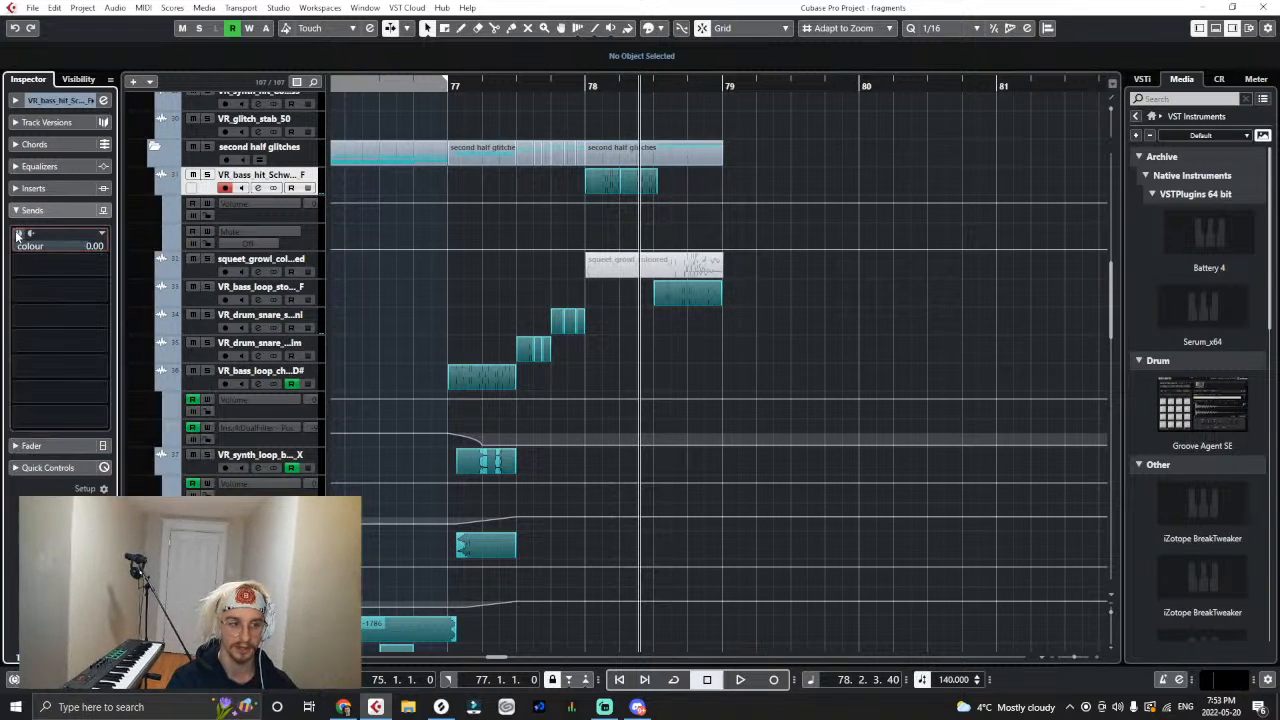
- Assign the second automation lane of the VR_bass_hit_Schwomp2_F track to the level of send 1
{"action": "left_click", "coordinate": [227, 243]}
{"action": "left_click", "coordinate": [236, 231]}
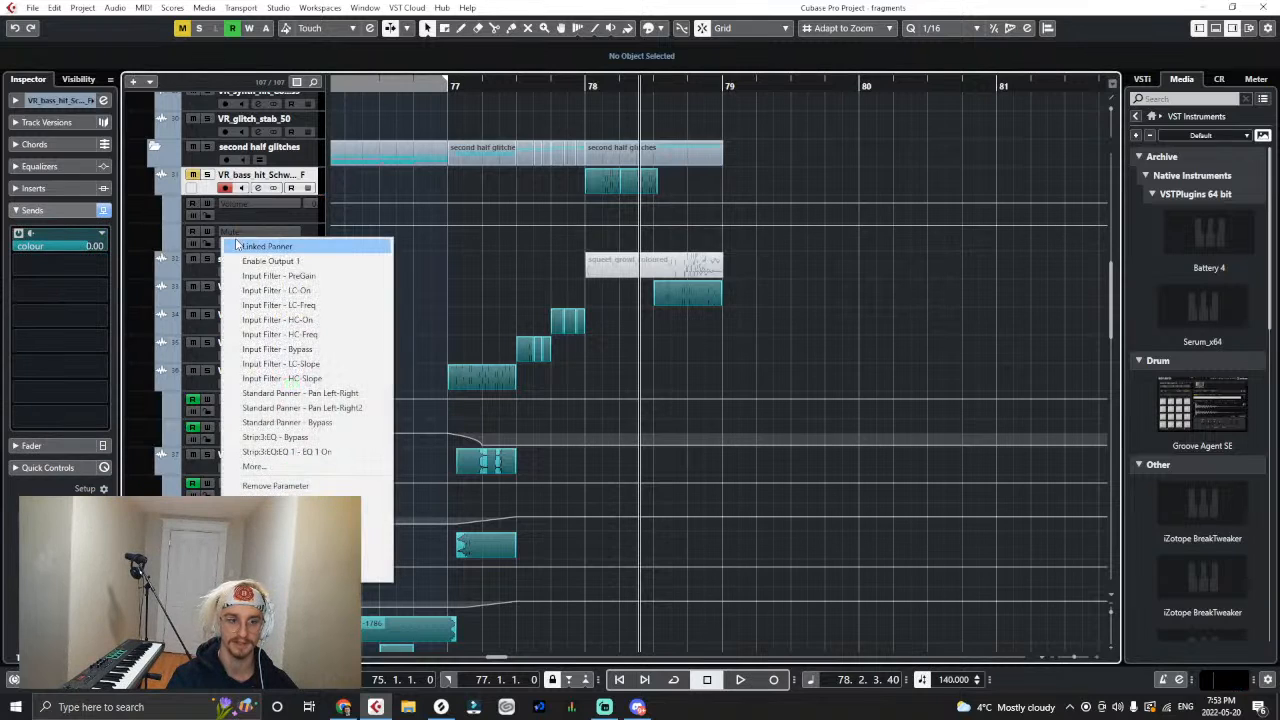
{"action": "left_click", "coordinate": [439, 266]}
{"action": "left_click", "coordinate": [243, 234]}
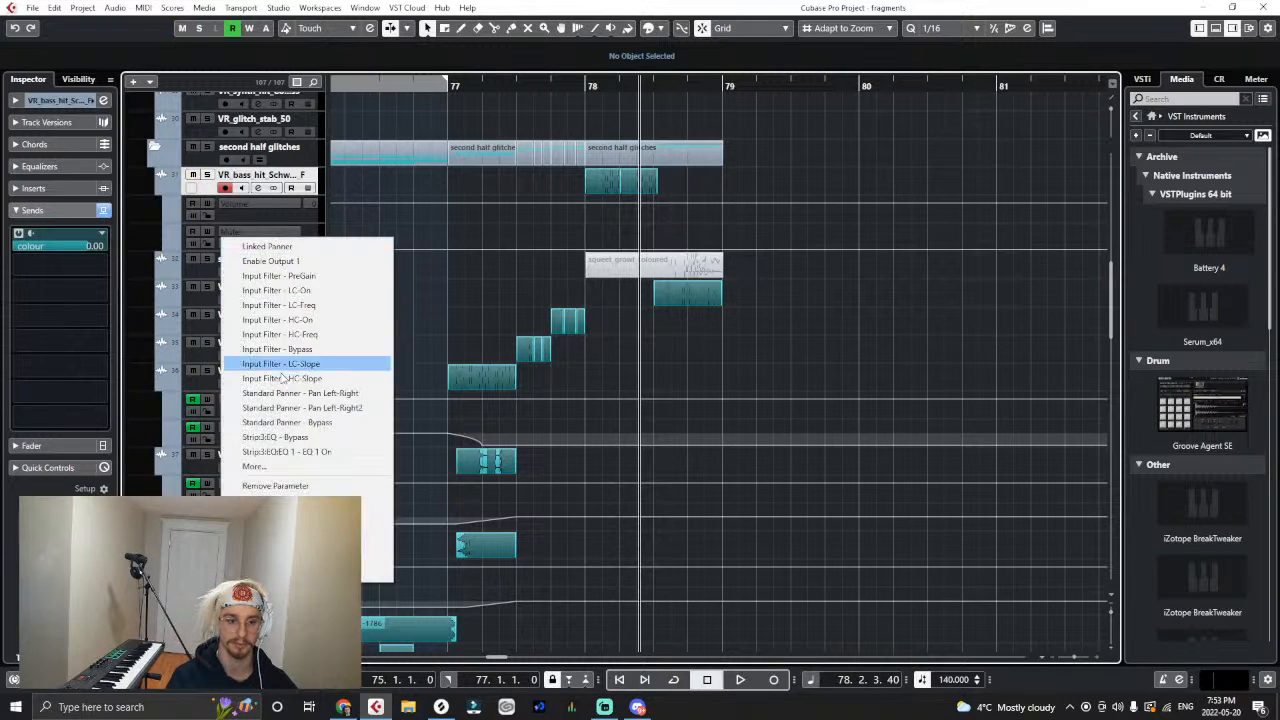
{"action": "left_click", "coordinate": [290, 468]}
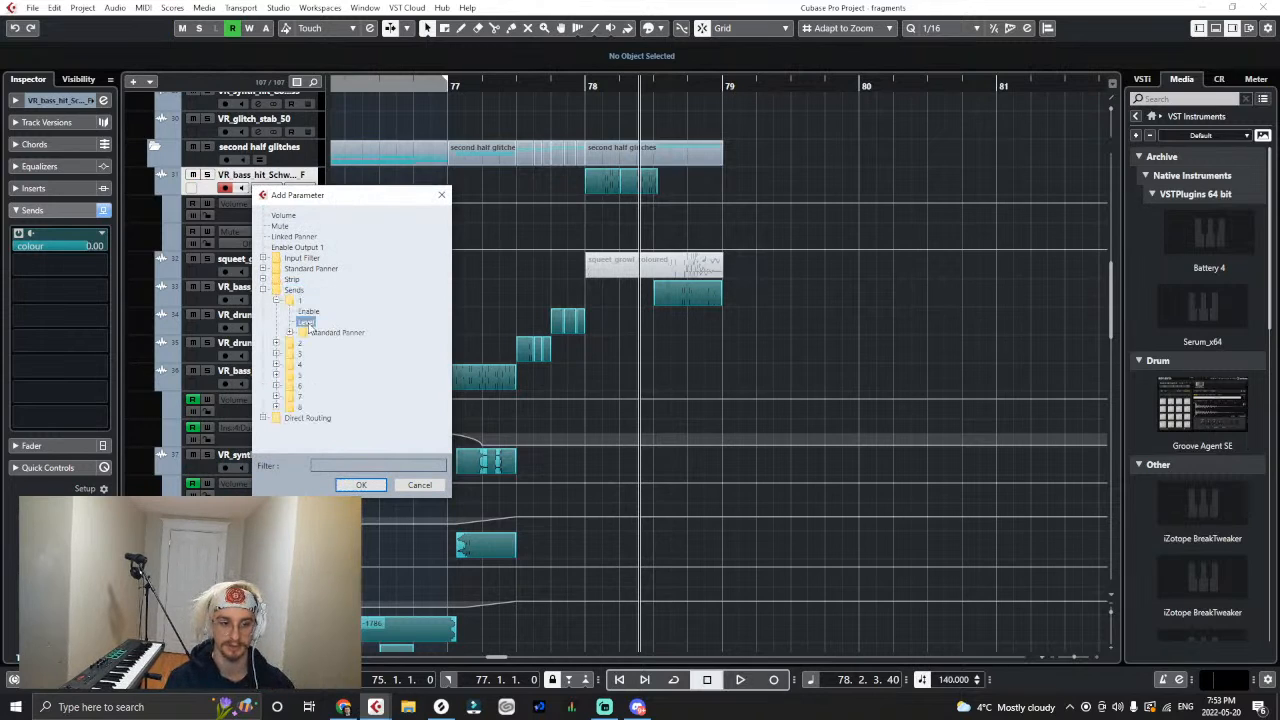
{"action": "left_click", "coordinate": [361, 486]}
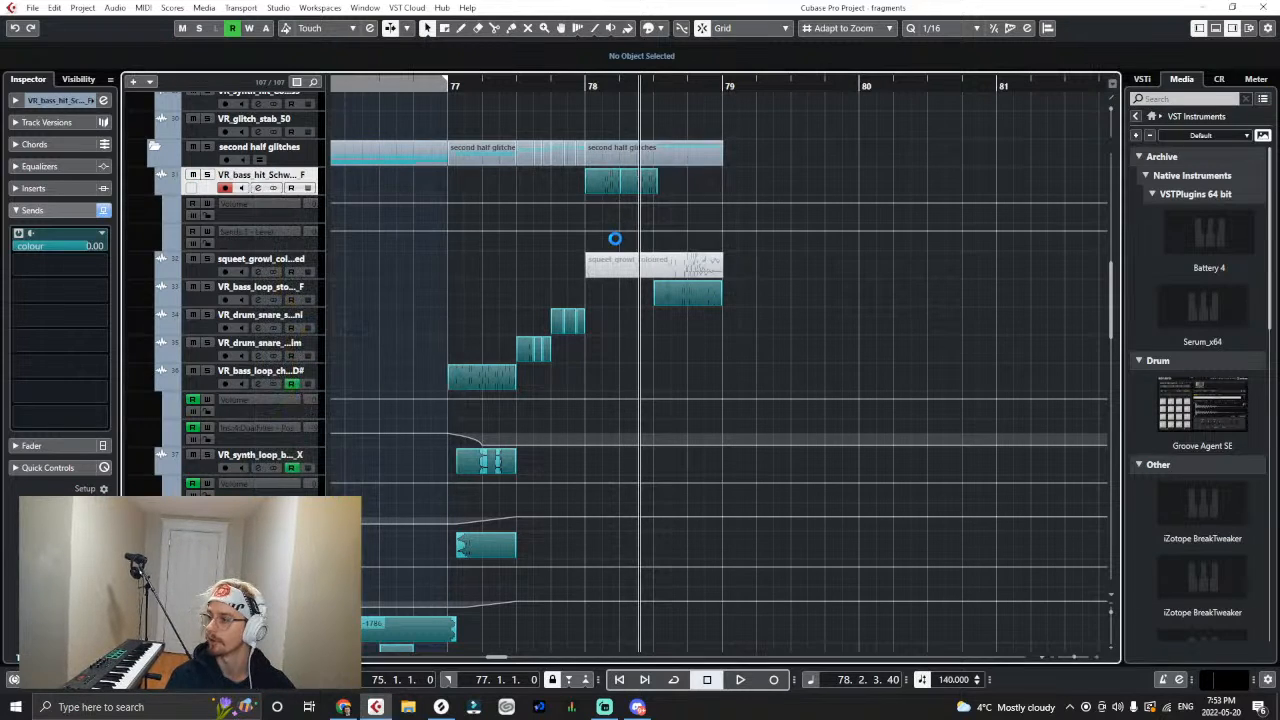
- Automate the bass hit's colour send level to rise from -oo at 78.1 to -0.23 at 78.3, playing it back
{"action": "left_click", "coordinate": [651, 230]}
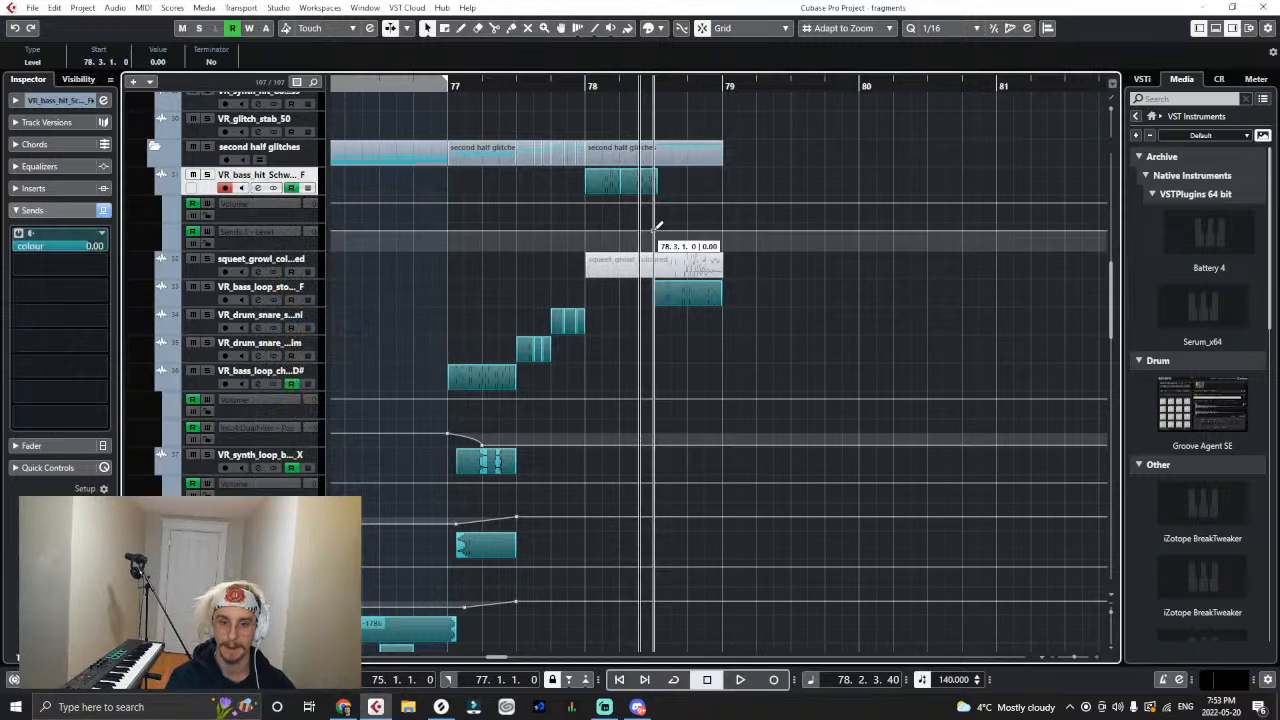
{"action": "left_click", "coordinate": [586, 243]}
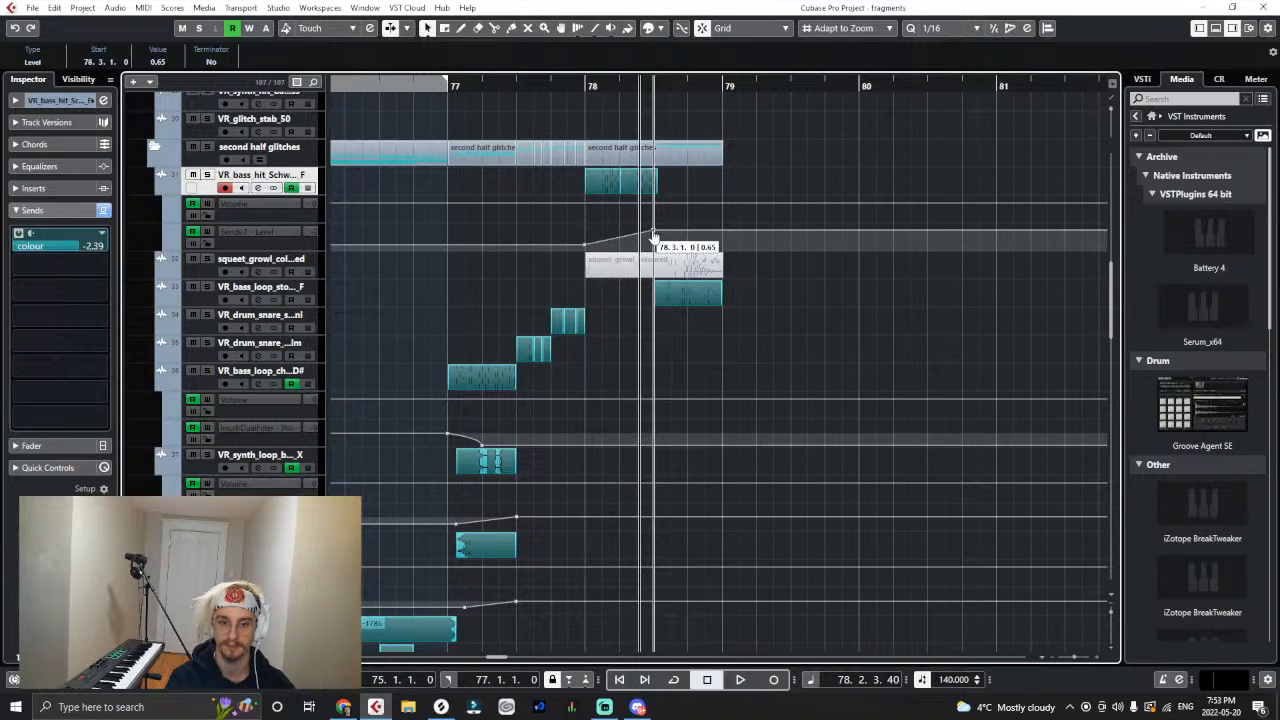
{"action": "key", "text": "space"}
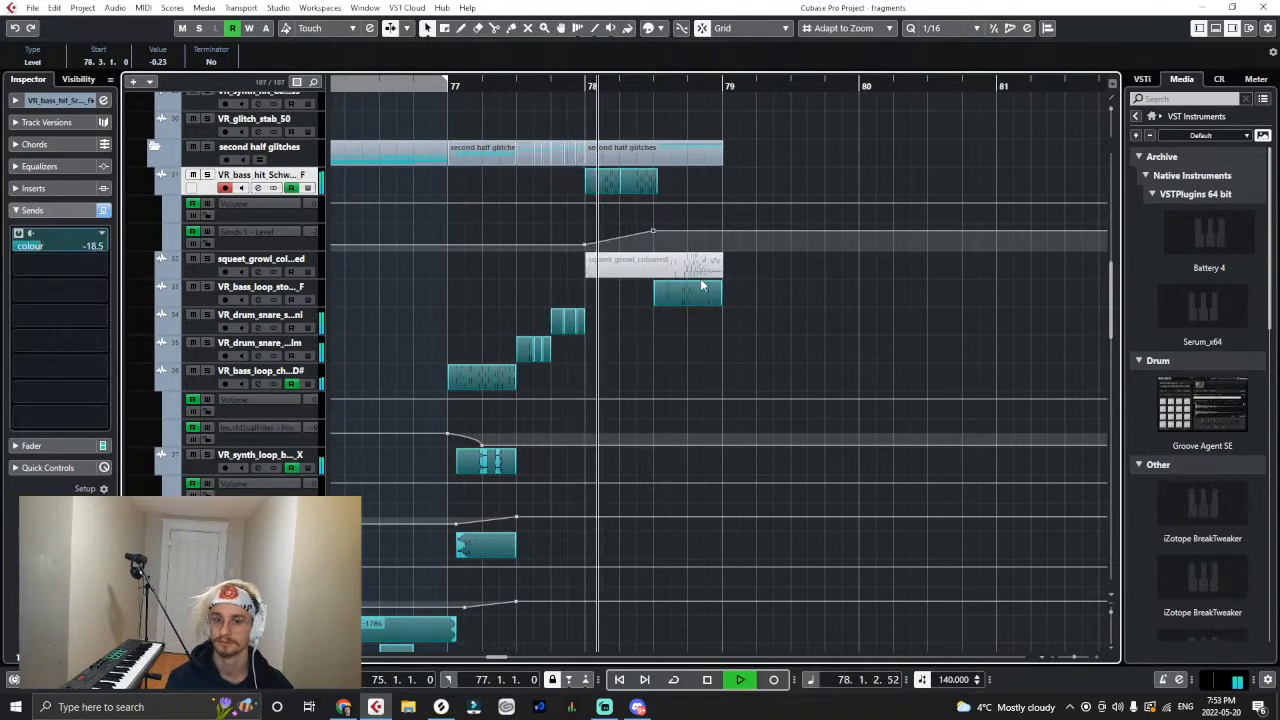
{"action": "left_click_drag", "start_coordinate": [584, 243], "coordinate": [587, 272]}
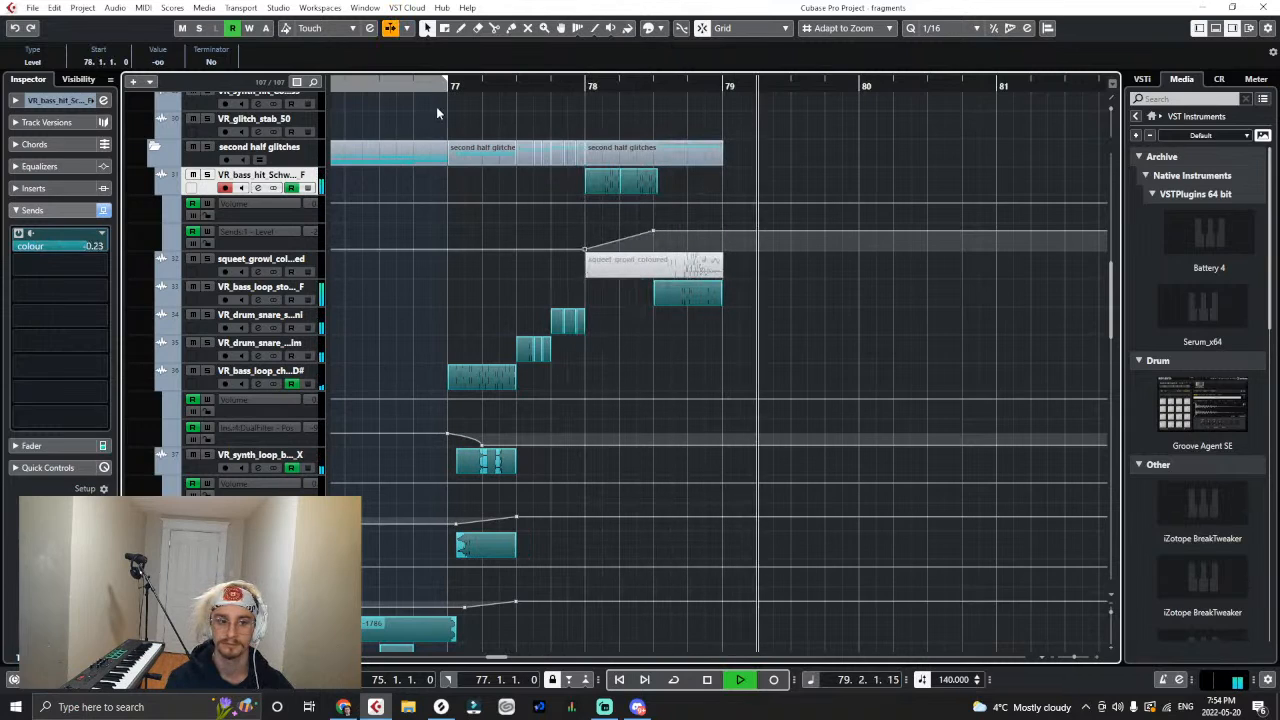
- Bend the send level ramp between 78.1 and 78.3 into a curve and replay from bar 76
{"action": "left_click", "coordinate": [583, 82]}
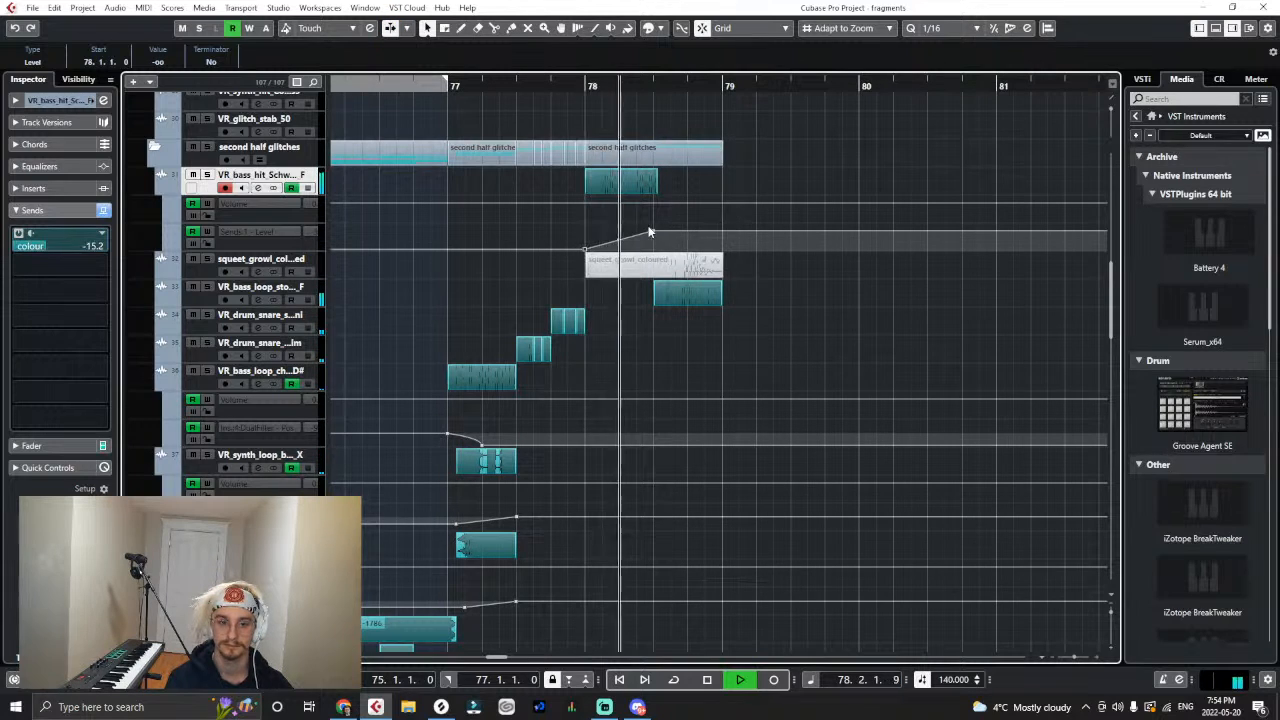
{"action": "key", "text": "space"}
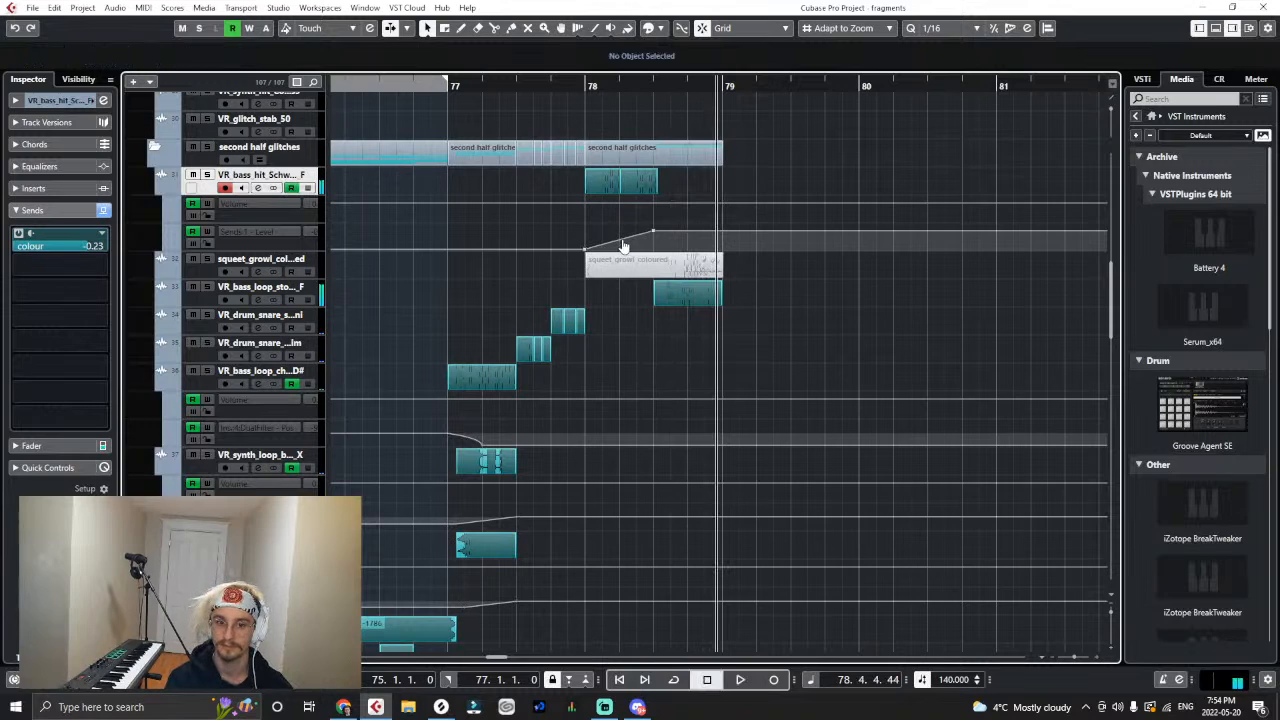
{"action": "left_click", "coordinate": [535, 85]}
{"action": "left_click", "coordinate": [396, 85]}
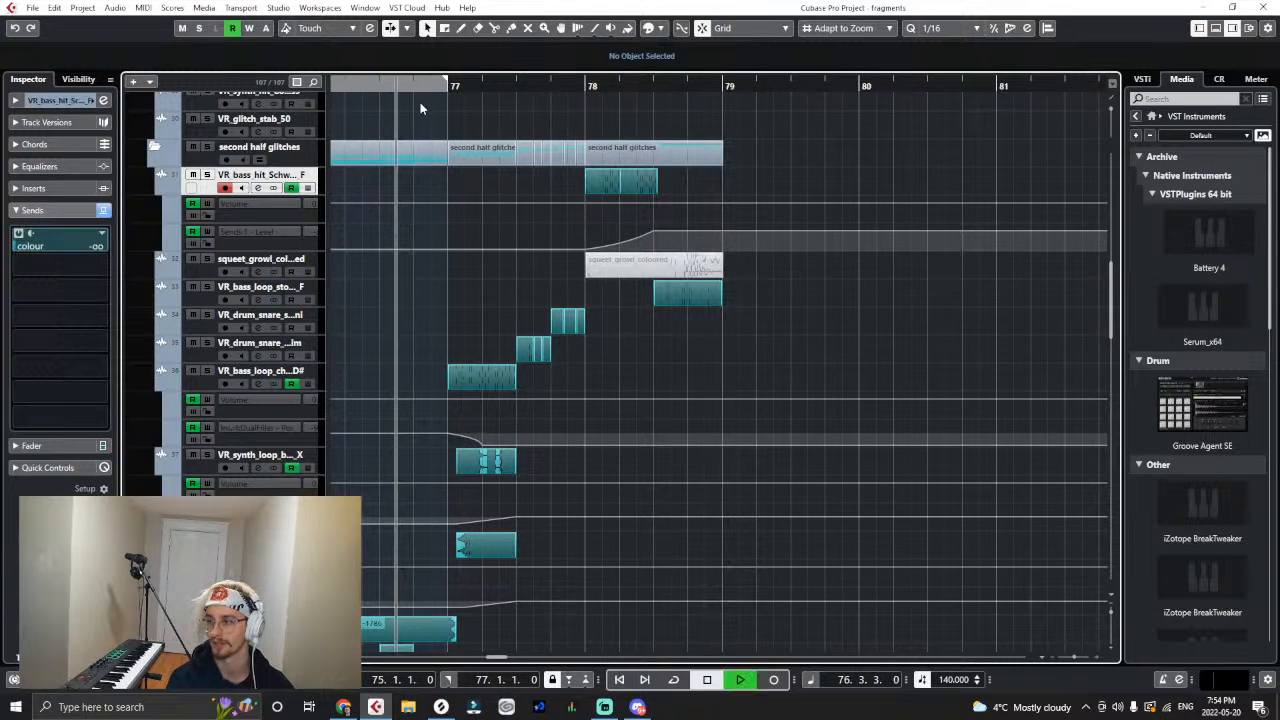
- Steepen the send level curve, try 6.02 for the point at 78.3, replay bar 78 and set the point to 4.11
{"action": "key", "text": "space"}
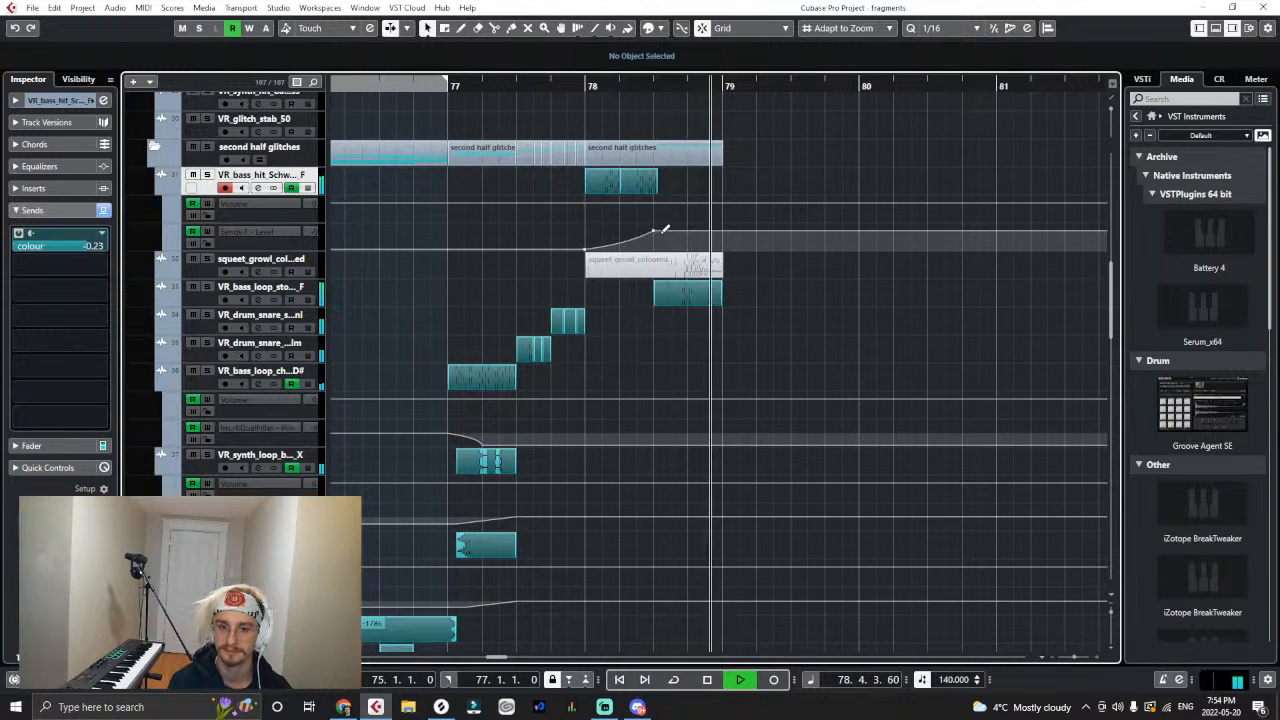
{"action": "key", "text": "space"}
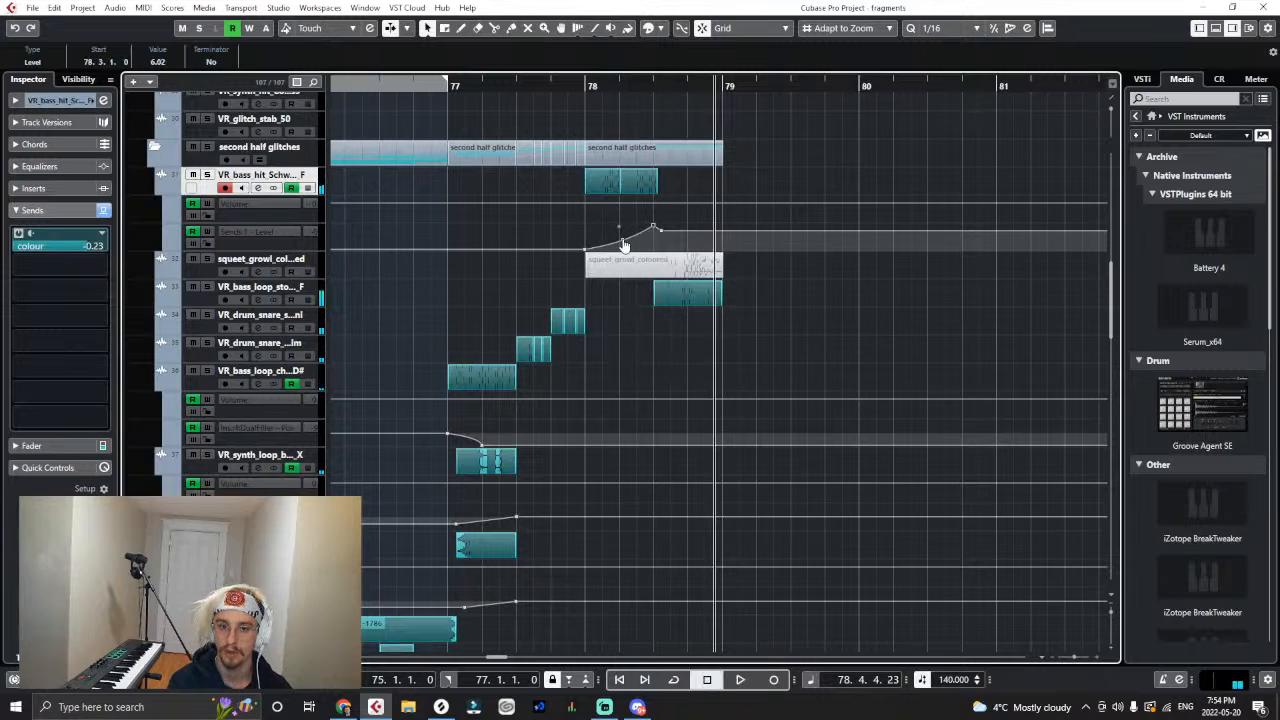
{"action": "double_click", "coordinate": [585, 90]}
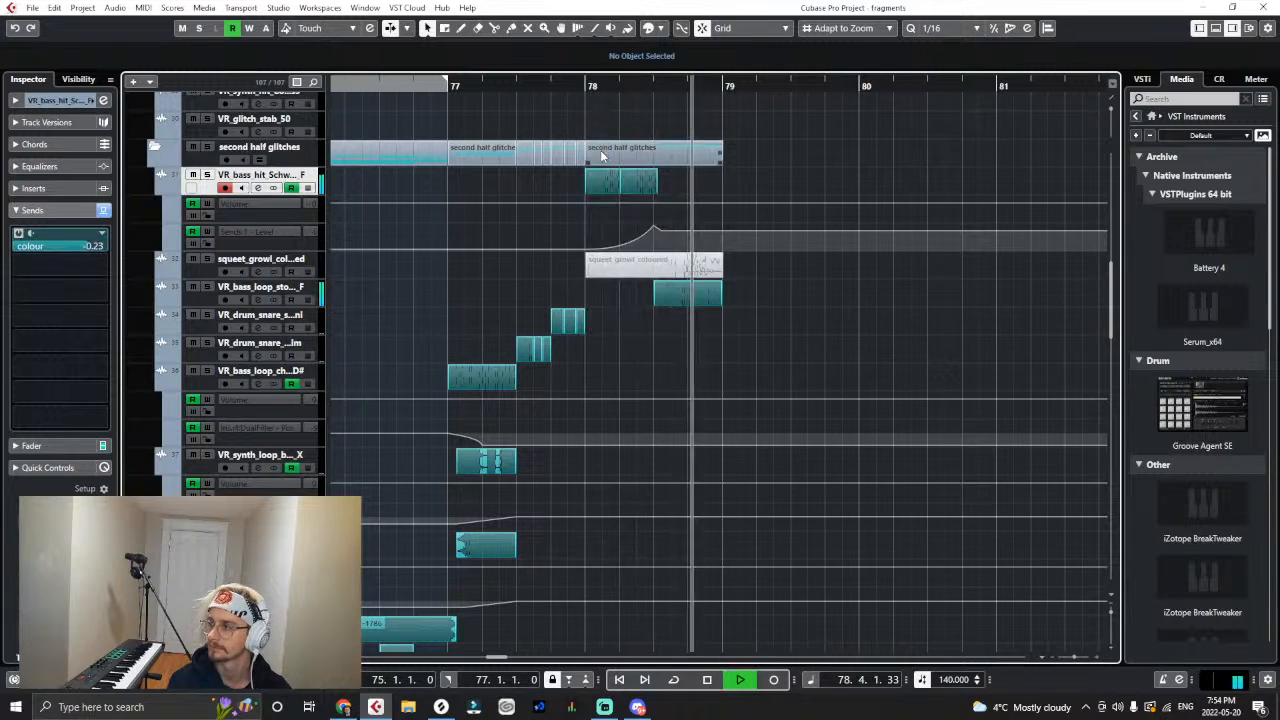
{"action": "key", "text": "space"}
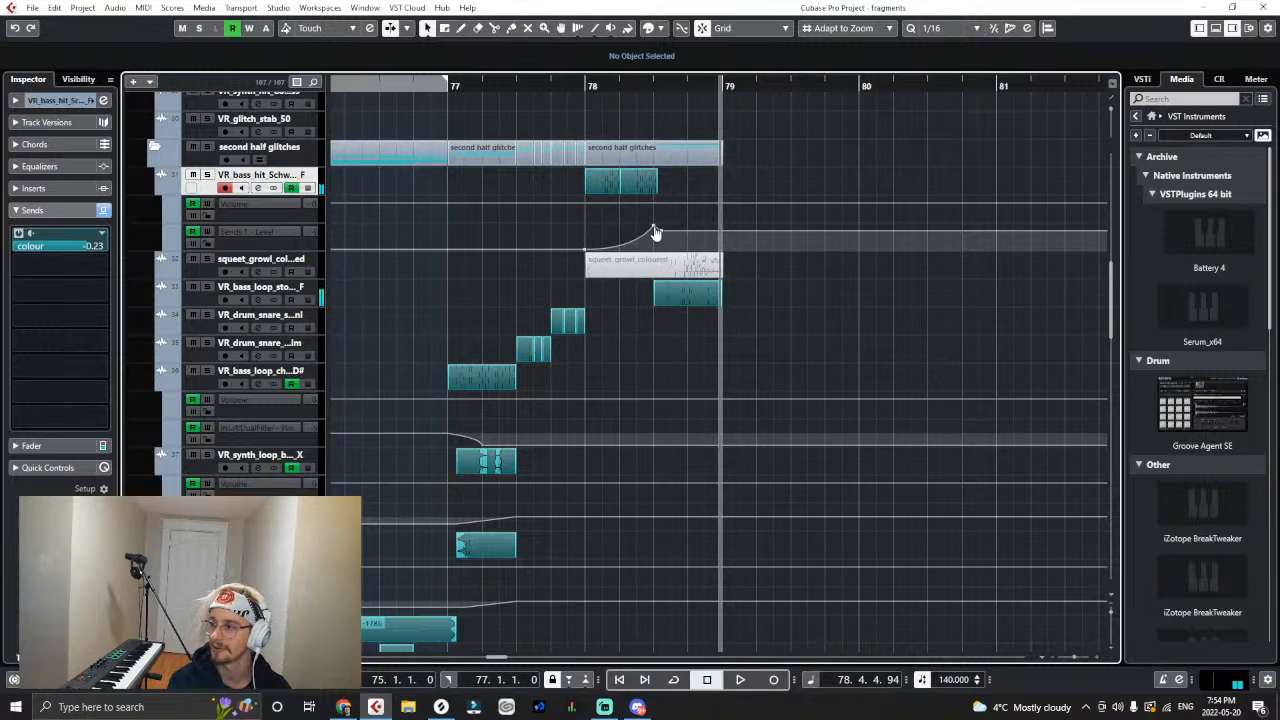
{"action": "left_click", "coordinate": [655, 231]}
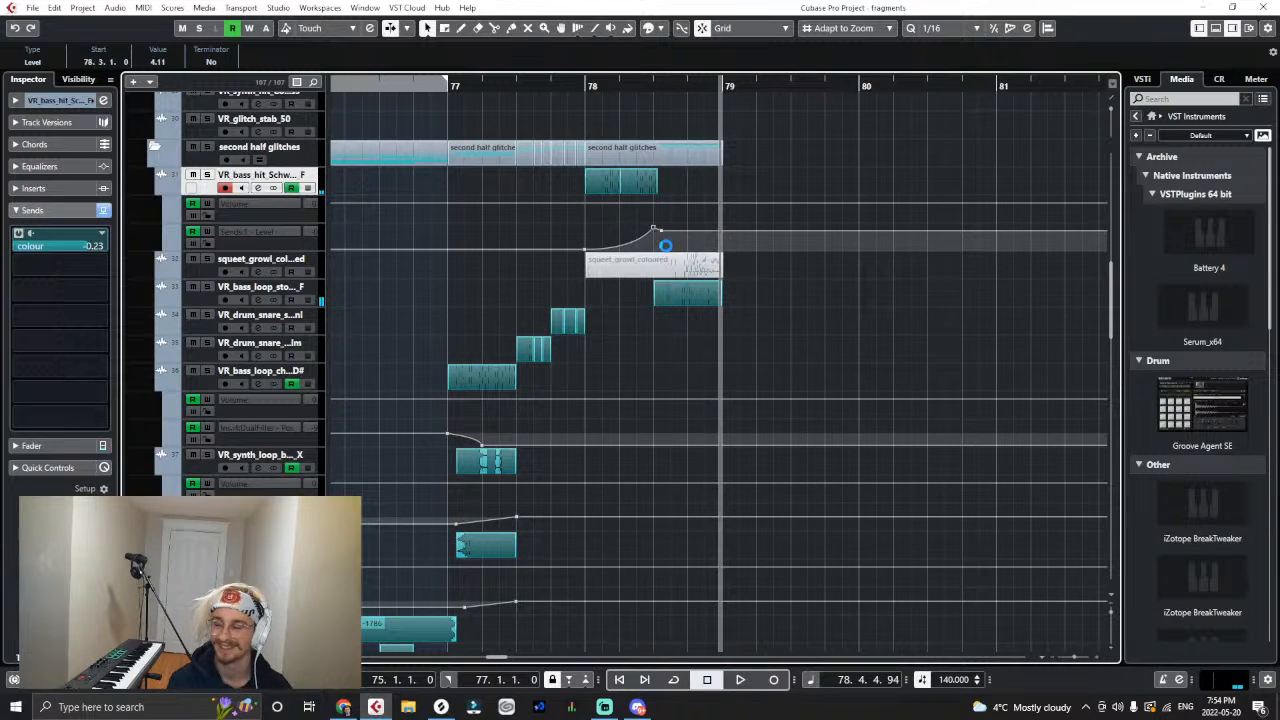
- Review the second half glitches tracks and their automation across bars 75 to 78
{"action": "key", "text": "g"}
{"action": "key", "text": "g"}
{"action": "key", "text": "g"}
{"action": "key", "text": "g"}
{"action": "key", "text": "g"}
{"action": "key", "text": "g"}
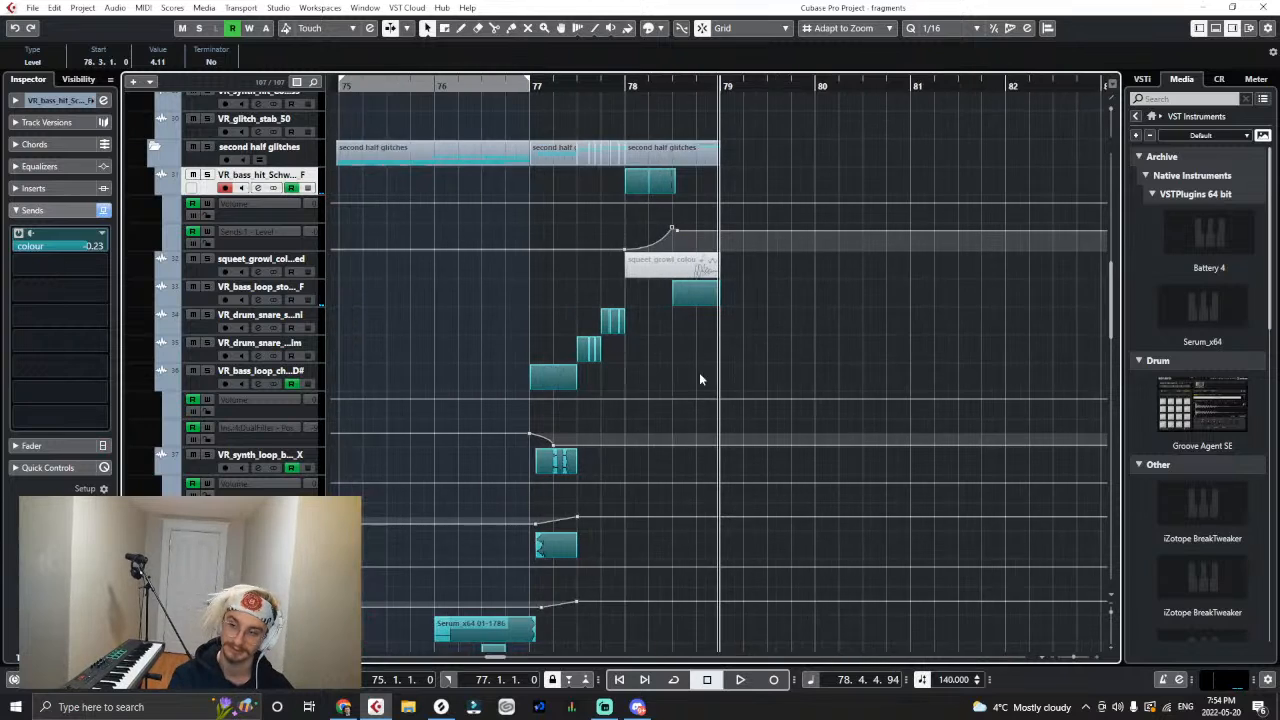
{"action": "left_click", "coordinate": [625, 86]}
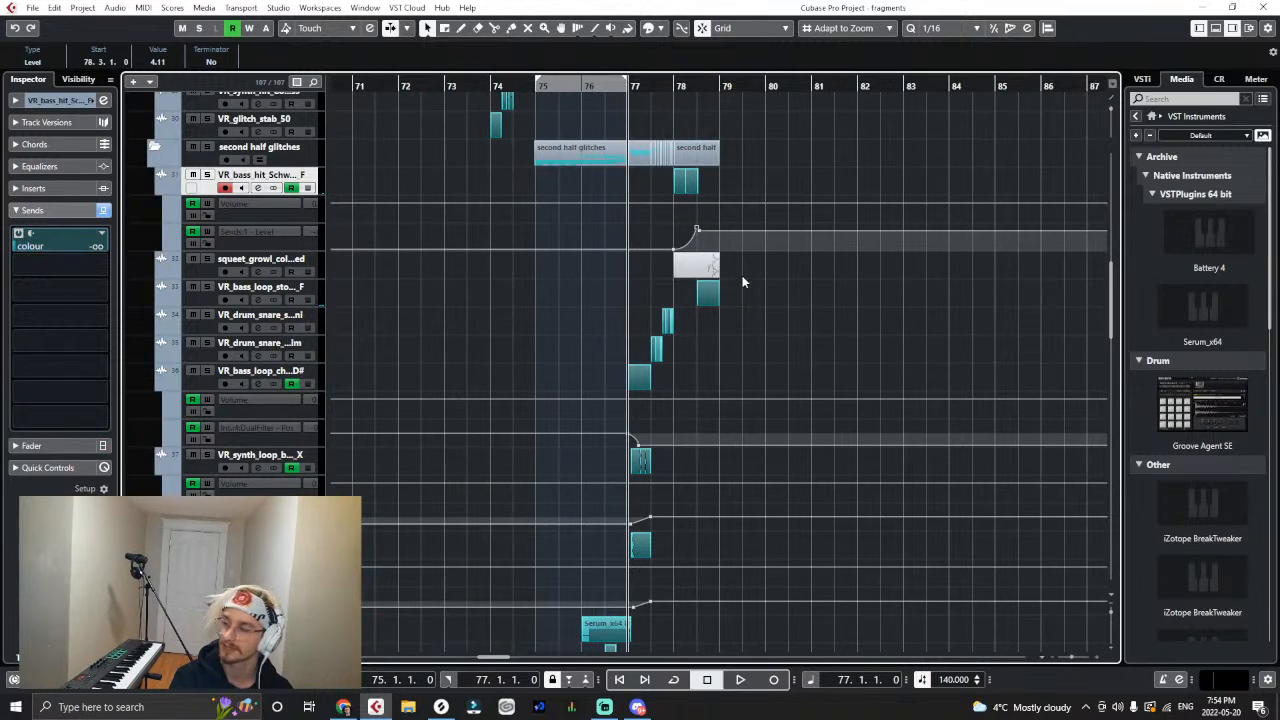
{"action": "scroll", "coordinate": [750, 303], "scroll_direction": "down", "scroll_amount": 8}
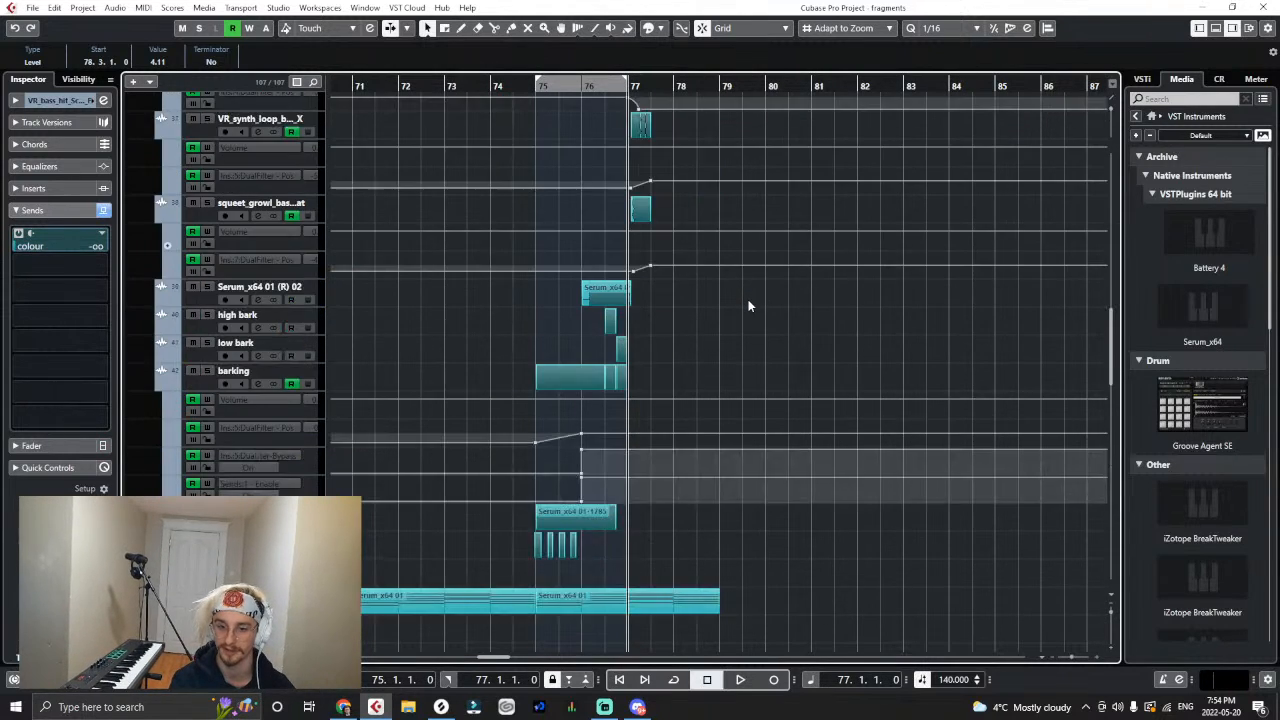
{"action": "key", "text": "h"}
{"action": "key", "text": "h"}
{"action": "key", "text": "h"}
{"action": "key", "text": "h"}
{"action": "key", "text": "h"}
{"action": "key", "text": "h"}
{"action": "scroll", "coordinate": [640, 262], "scroll_direction": "up", "scroll_amount": 4}
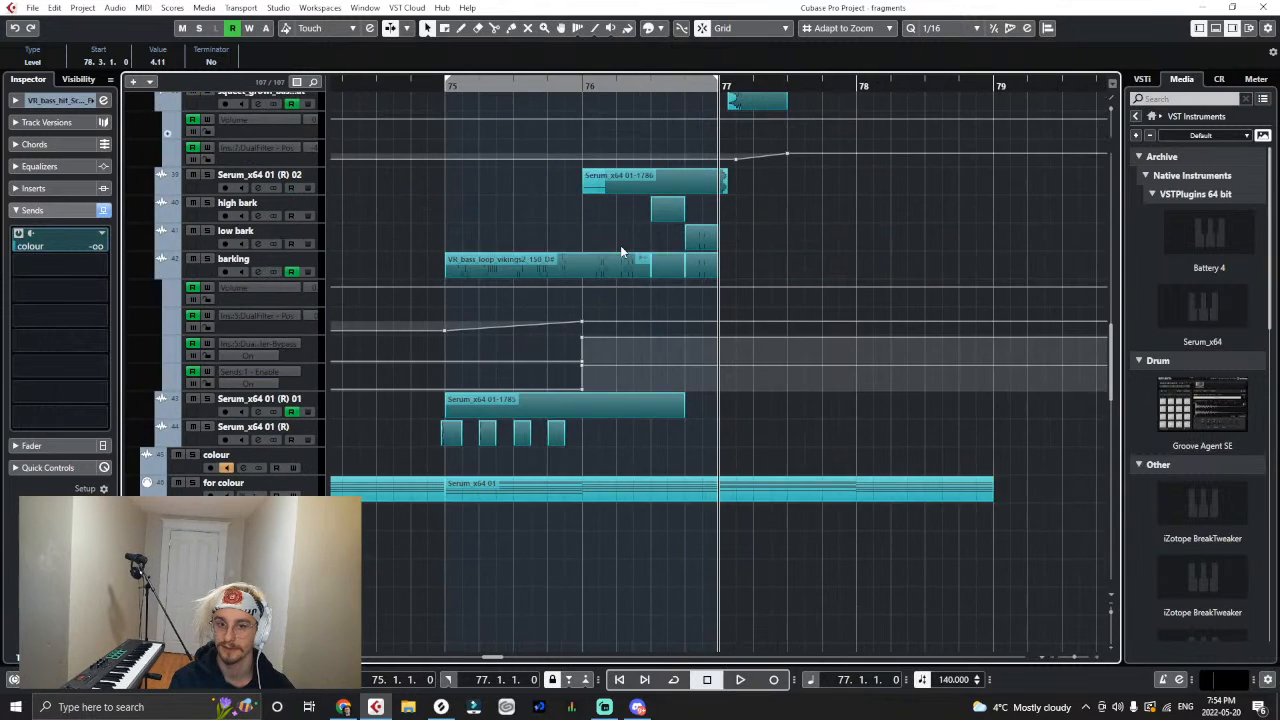
{"action": "key", "text": "g"}
{"action": "key", "text": "g"}
- Play the second half glitches from bar 75 through the end of bar 78
{"action": "left_click", "coordinate": [533, 86]}
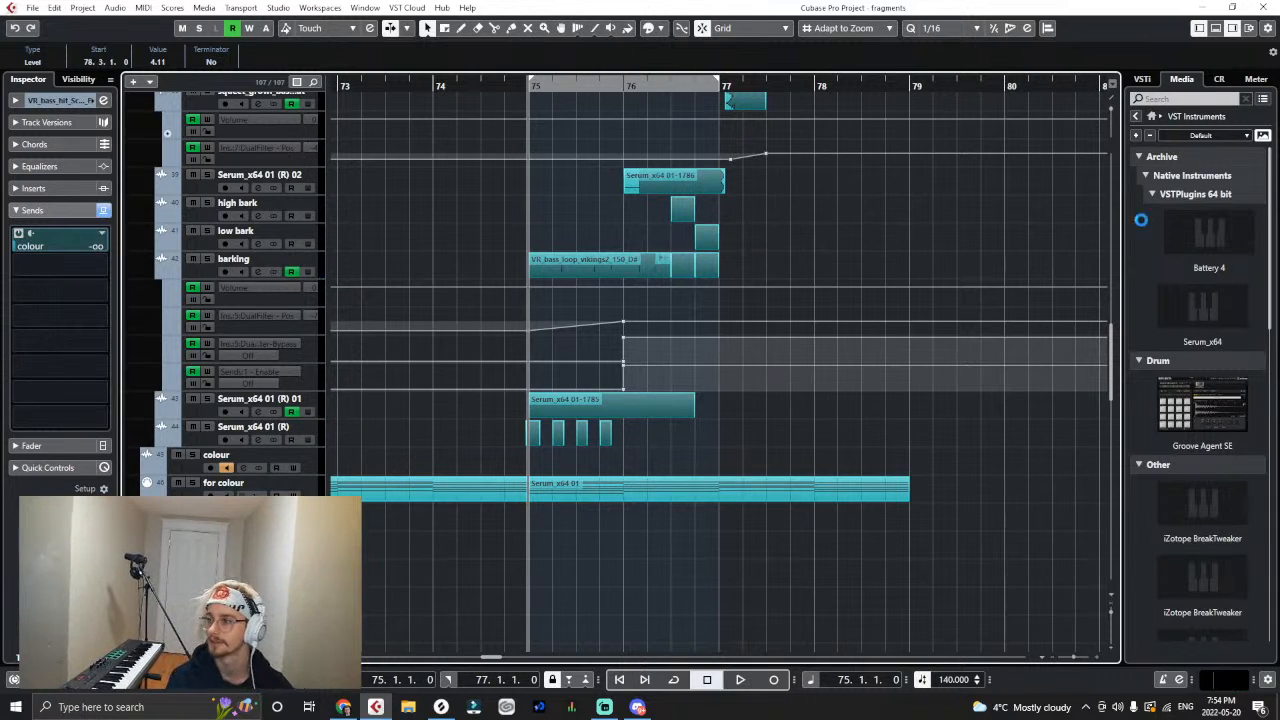
{"action": "key", "text": "g"}
{"action": "key", "text": "g"}
{"action": "key", "text": "g"}
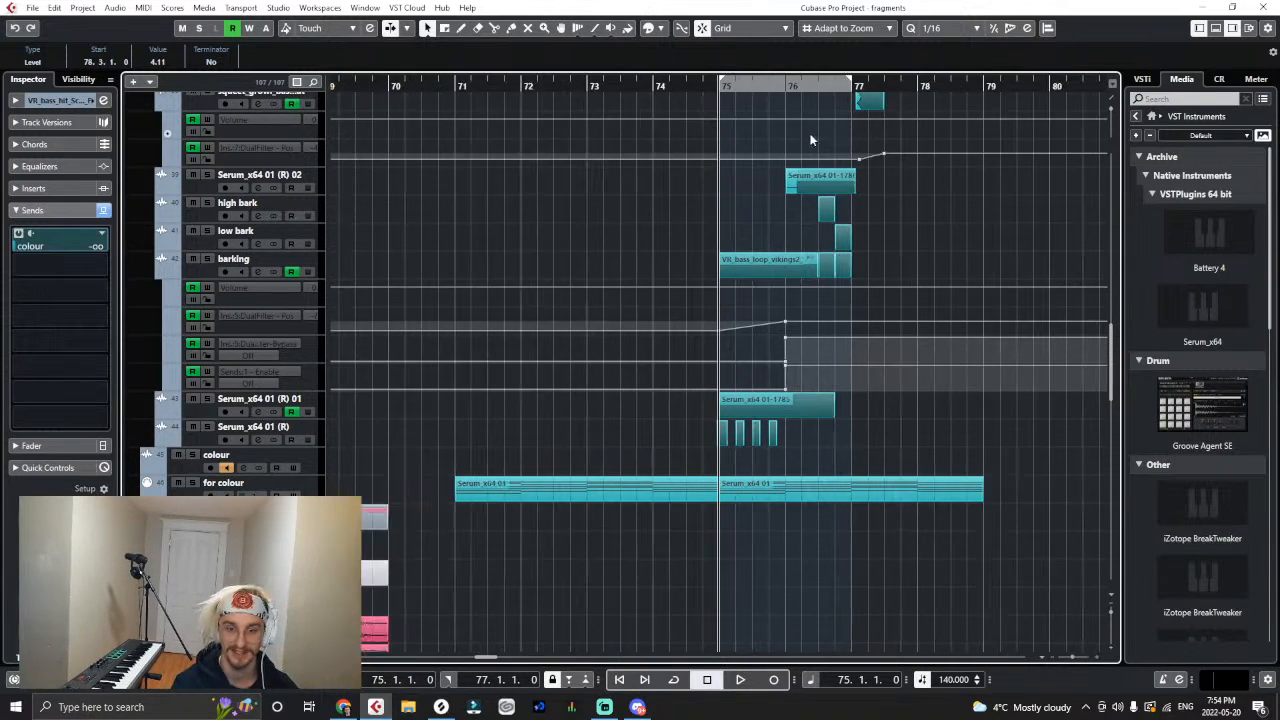
{"action": "scroll", "coordinate": [780, 130], "scroll_direction": "up", "scroll_amount": 4}
{"action": "key", "text": "g"}
{"action": "key", "text": "space"}
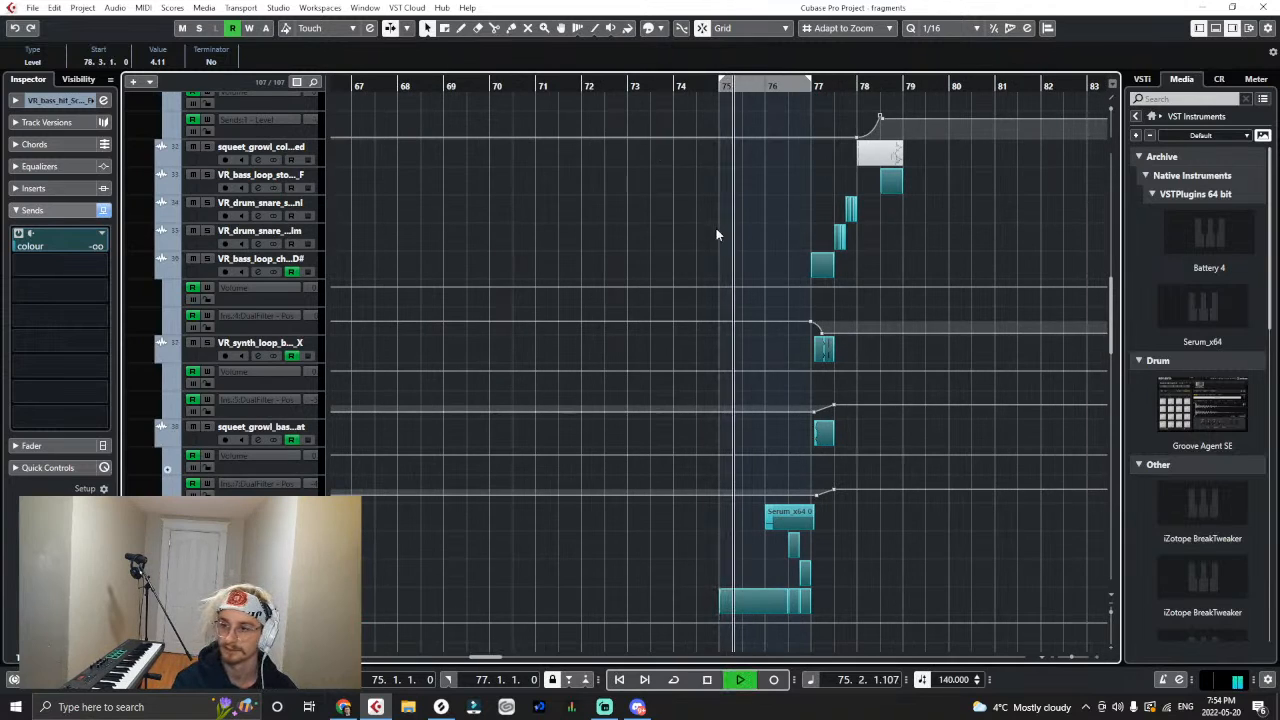
{"action": "scroll", "coordinate": [716, 235], "scroll_direction": "up", "scroll_amount": 5}
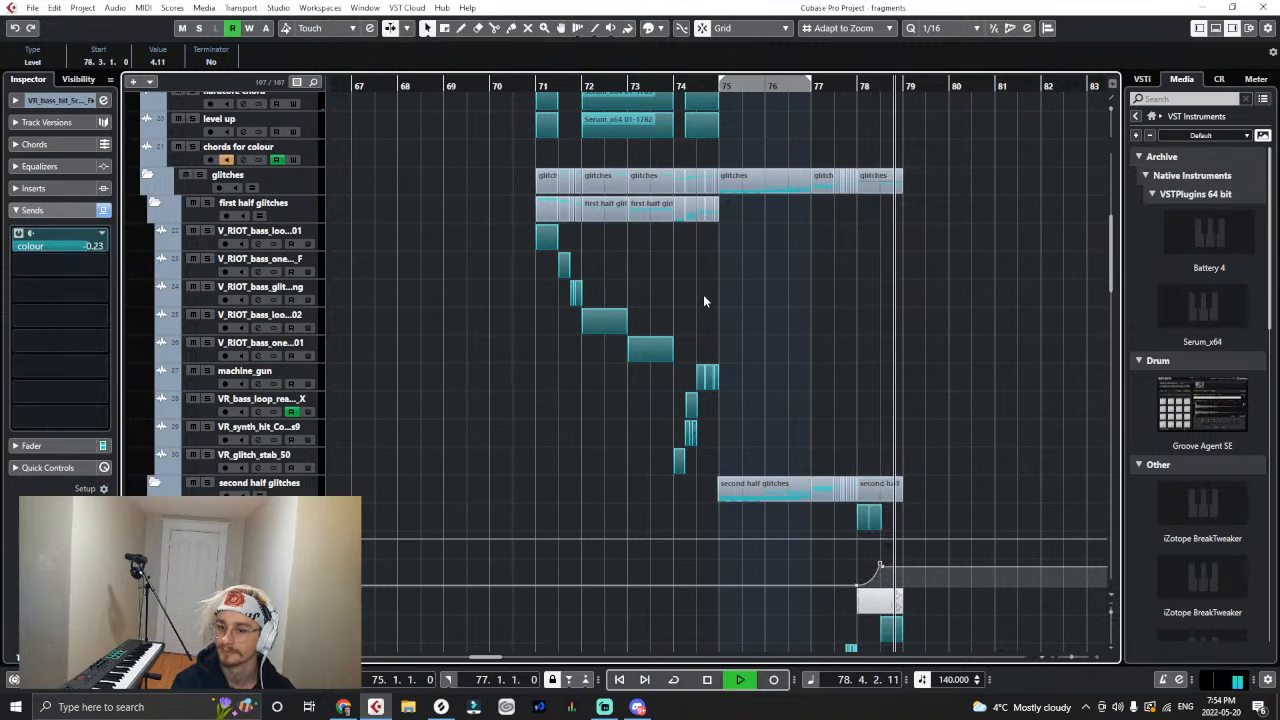
{"action": "key", "text": "space"}
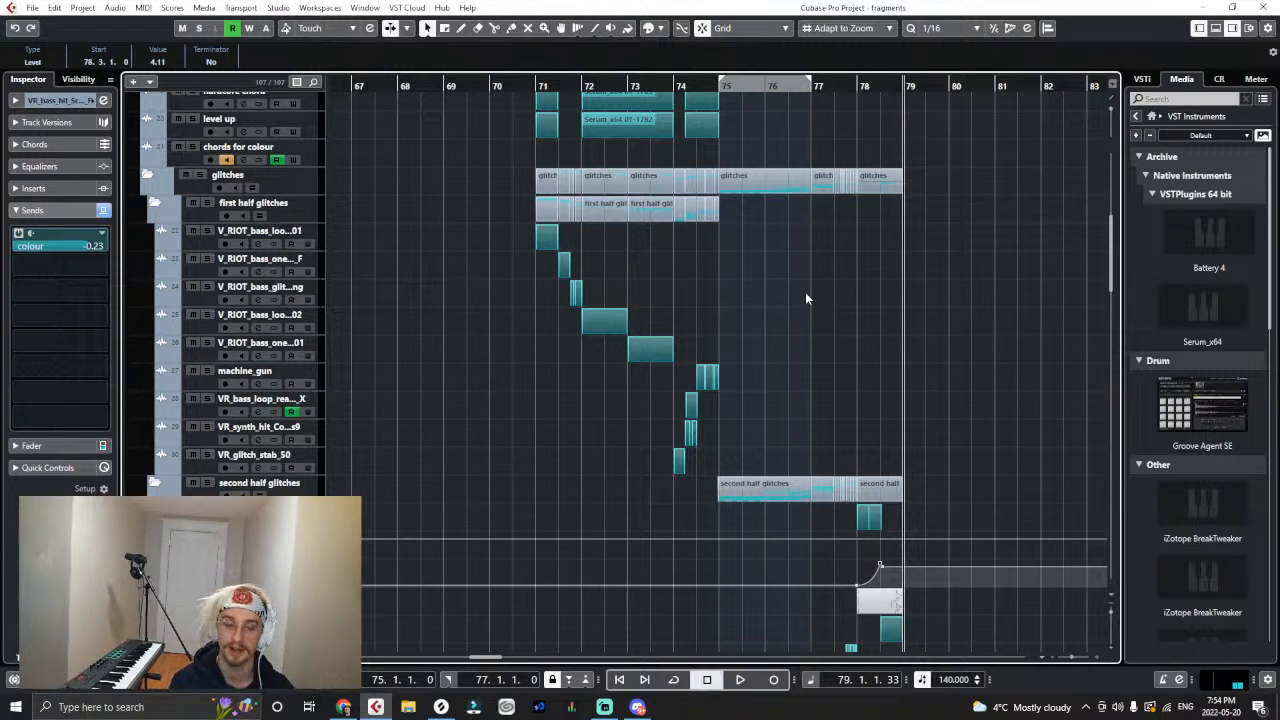
- Return the playback position to bar 71 and collapse the first half glitches and second half glitches folders
{"action": "left_click", "coordinate": [522, 85]}
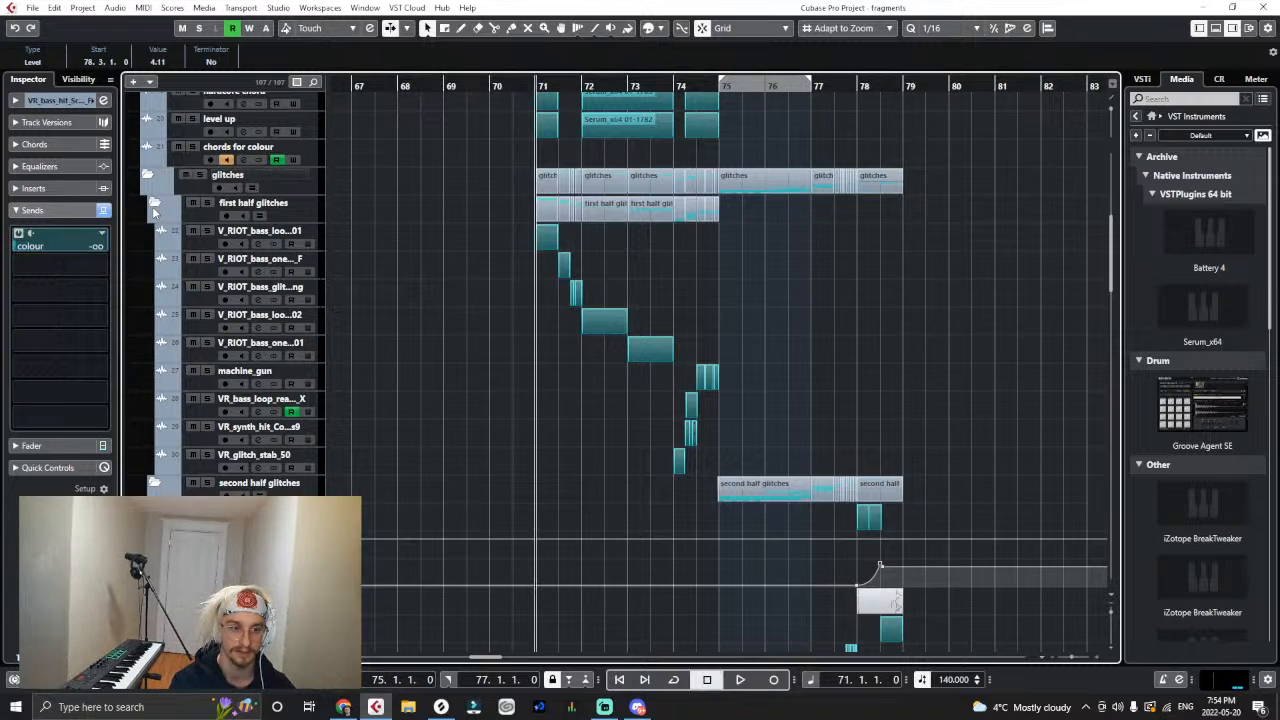
{"action": "scroll", "coordinate": [370, 540], "scroll_direction": "down", "scroll_amount": 10}
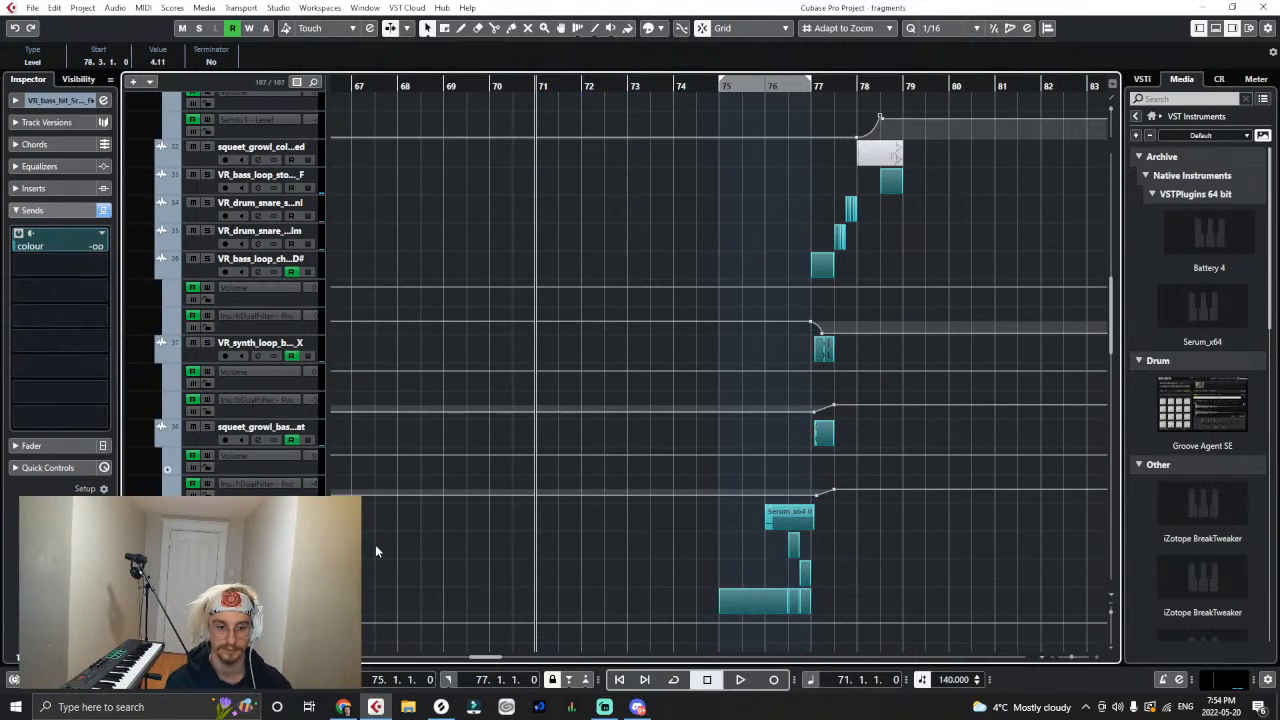
{"action": "scroll", "coordinate": [167, 245], "scroll_direction": "up", "scroll_amount": 5}
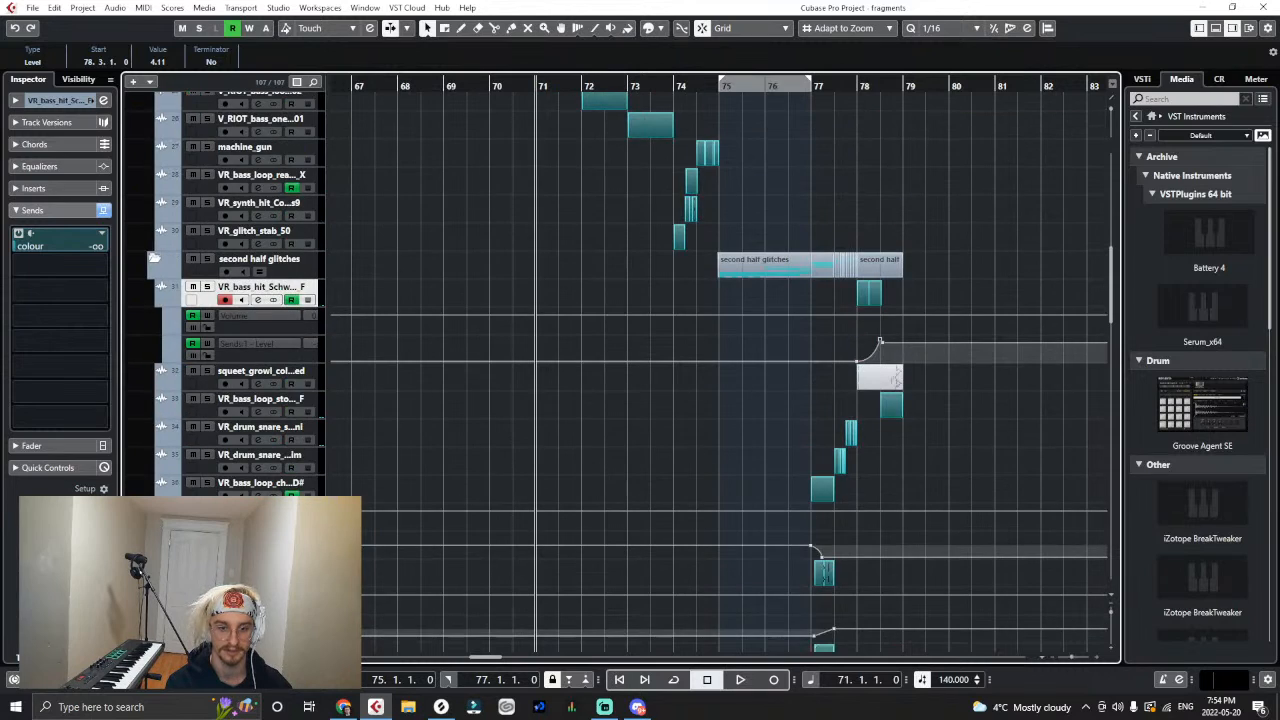
{"action": "scroll", "coordinate": [195, 272], "scroll_direction": "up", "scroll_amount": 4}
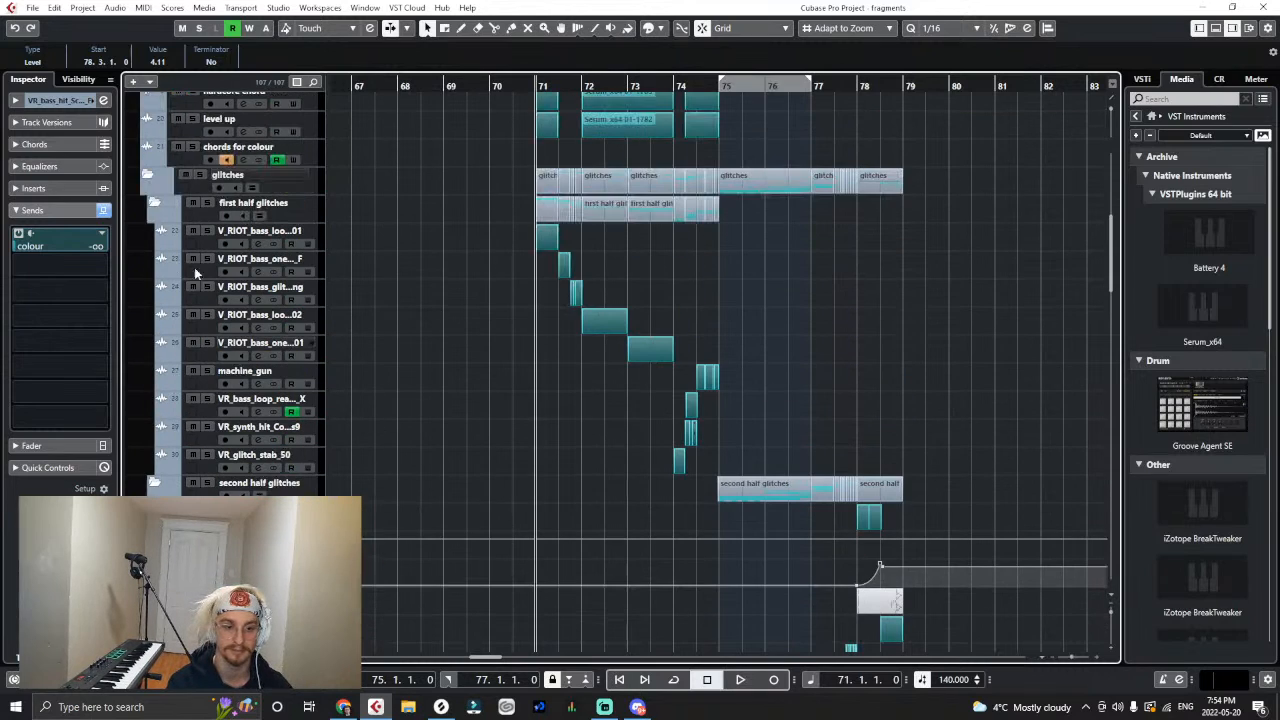
{"action": "left_click", "coordinate": [155, 205]}
{"action": "left_click", "coordinate": [157, 232]}
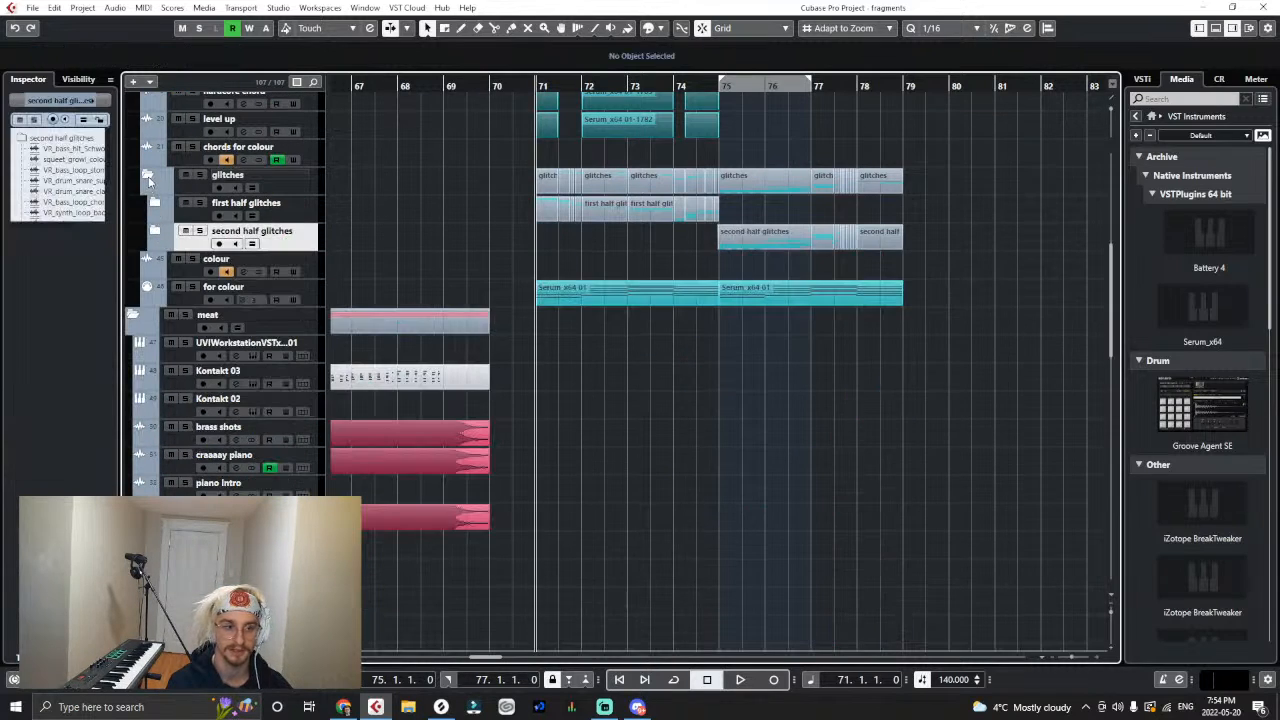
- Duplicate the hardcore chord and level up clips of bars 71 to 74 into bars 75 to 78
{"action": "scroll", "coordinate": [650, 300], "scroll_direction": "up", "scroll_amount": 4}
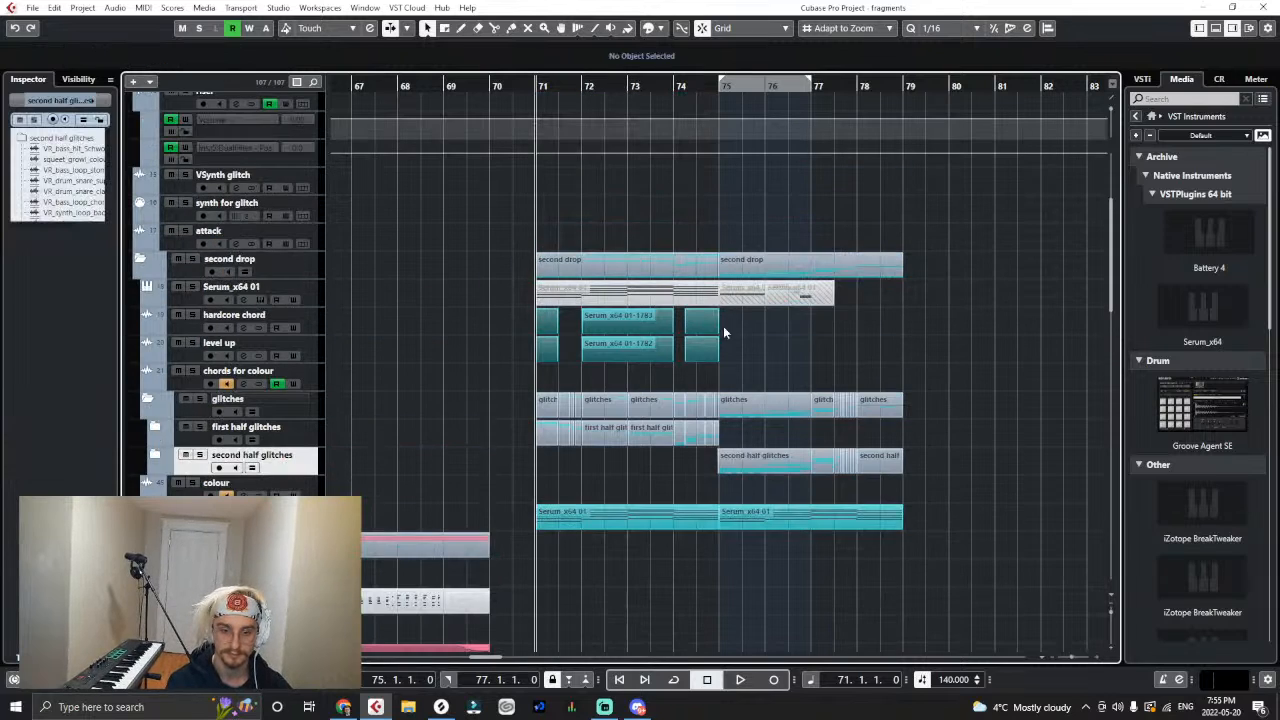
{"action": "left_click_drag", "start_coordinate": [724, 326], "coordinate": [541, 365]}
{"action": "key", "text": "ctrl+d"}
{"action": "left_click_drag", "start_coordinate": [728, 324], "coordinate": [723, 322]}
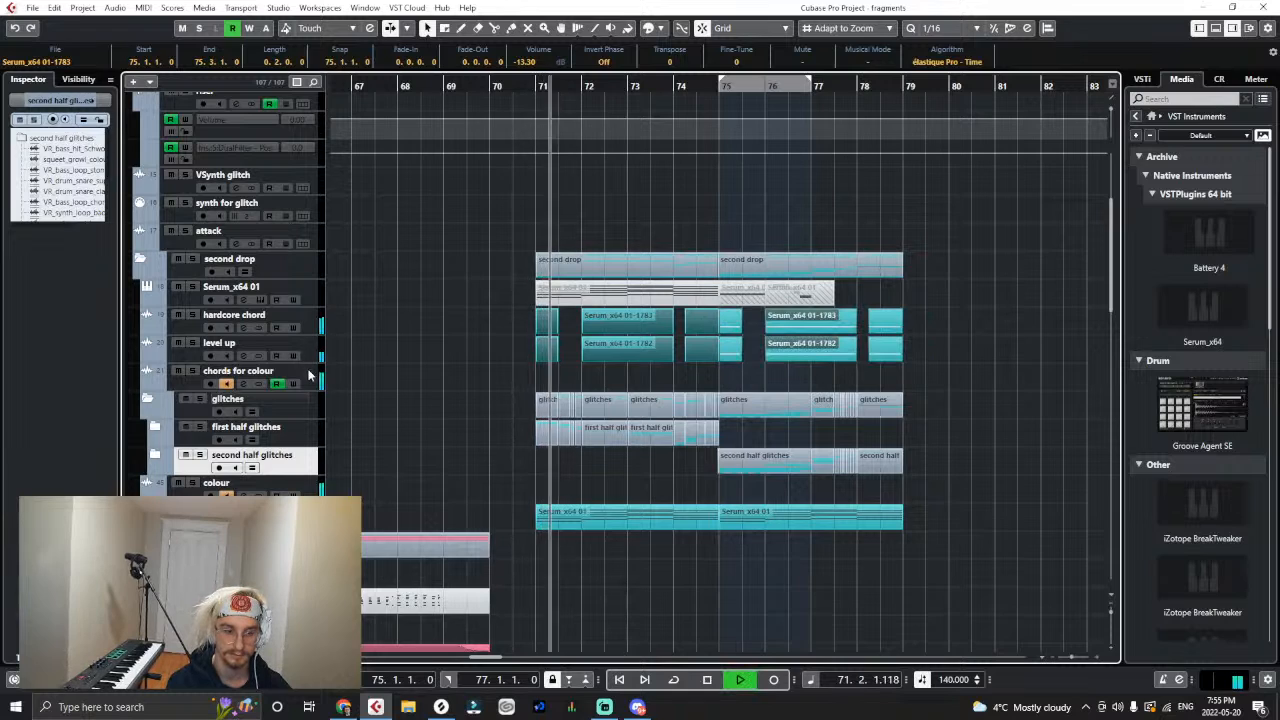
- Select the chords for colour track, listen through the second drop, and place the playback position at bar 75
{"action": "left_click", "coordinate": [250, 376]}
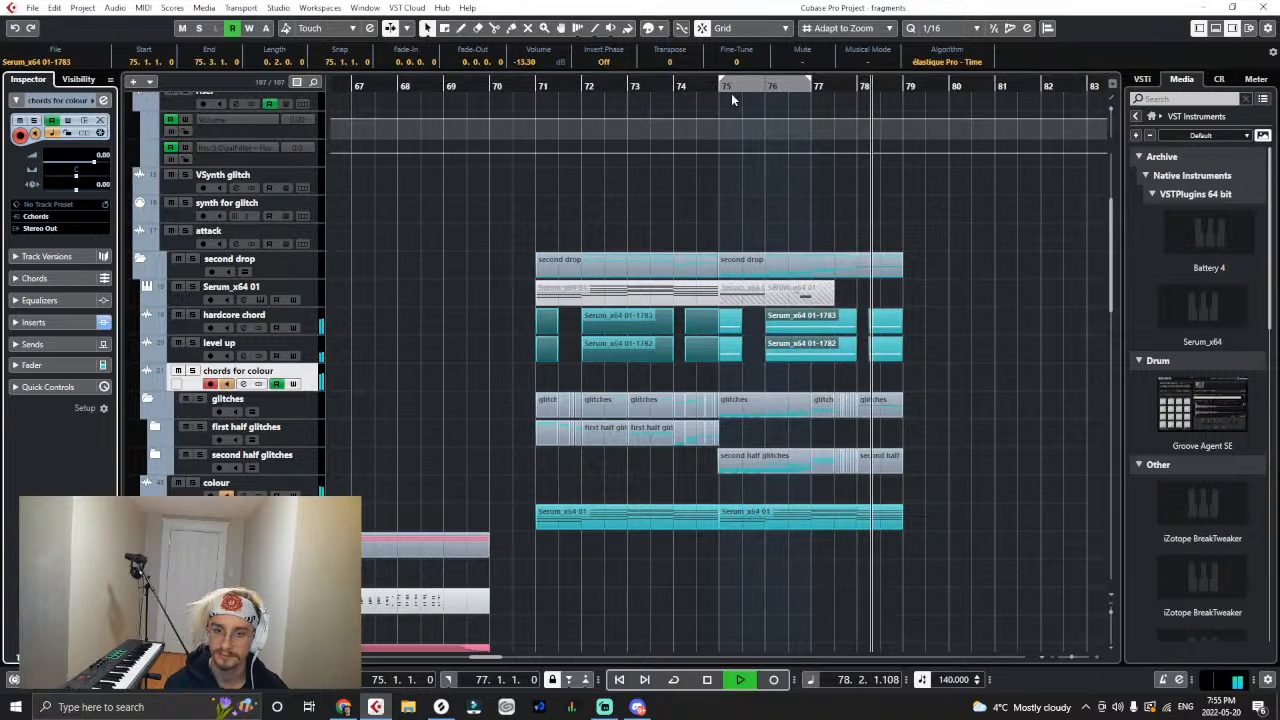
{"action": "left_click", "coordinate": [510, 92]}
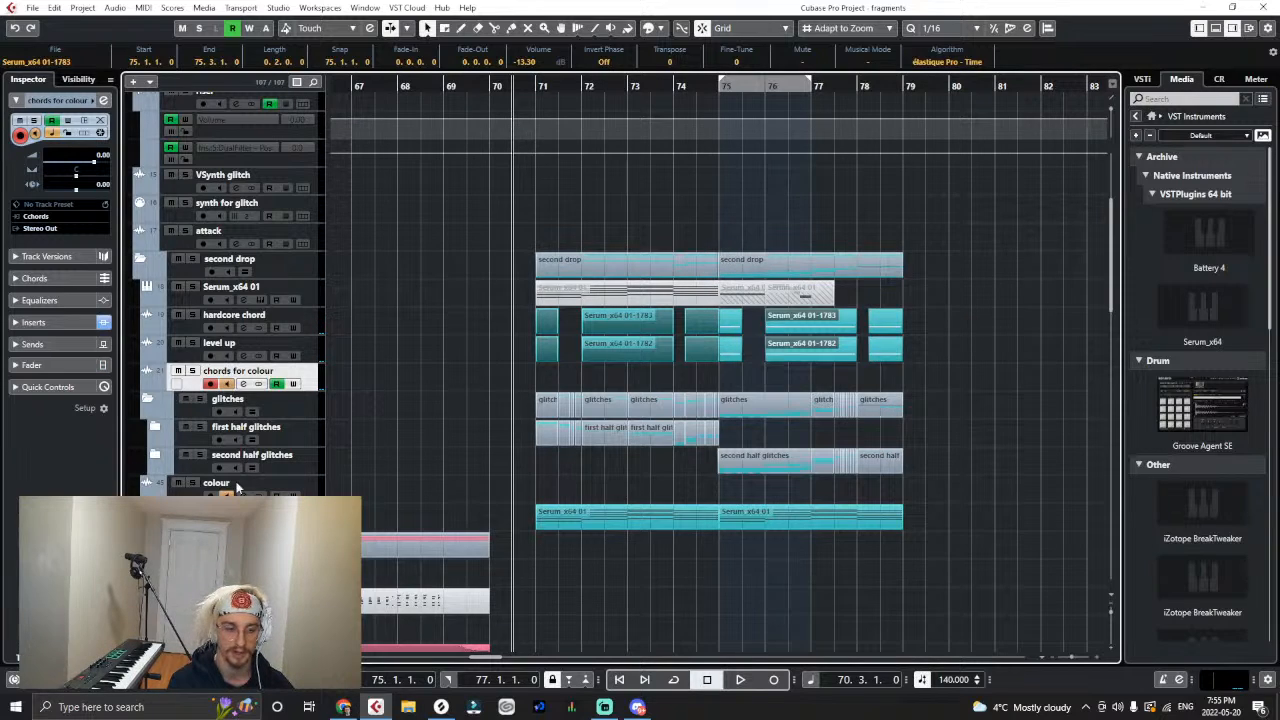
{"action": "left_click", "coordinate": [719, 86]}
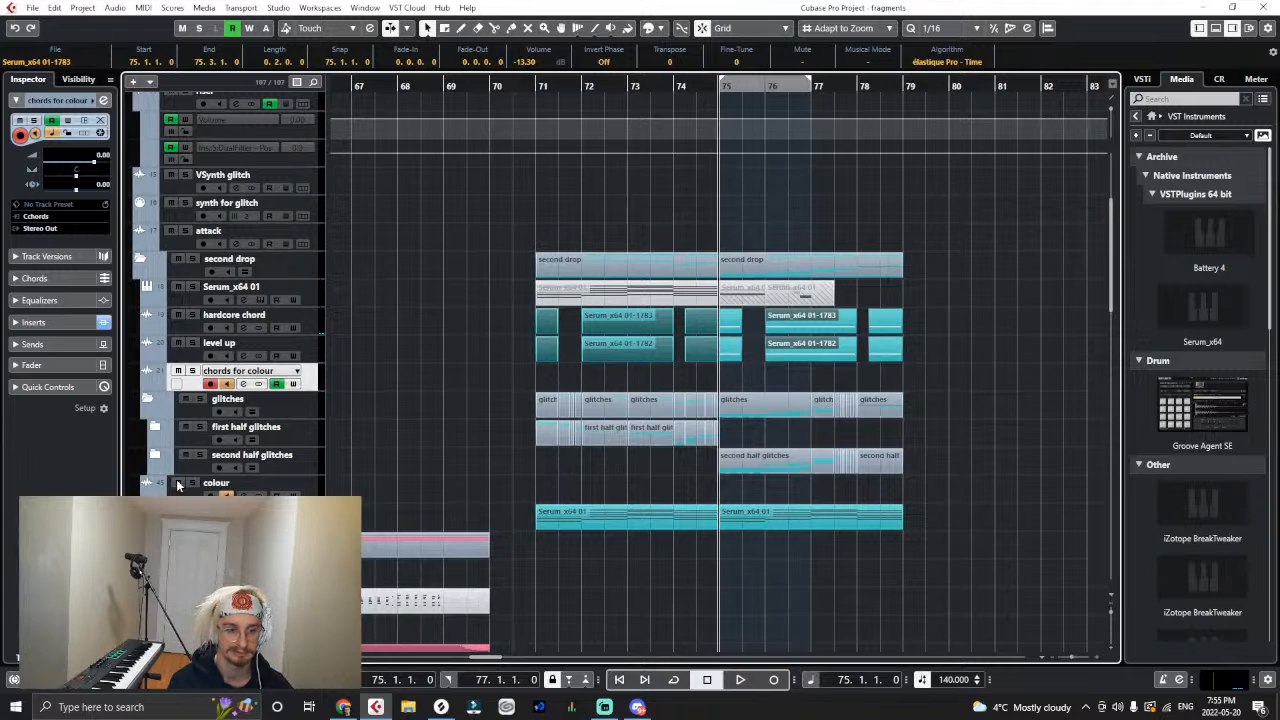
- Play the second drop from bar 75 through bar 78 while examining the second half glitch clips and their automation
{"action": "key", "text": "space"}
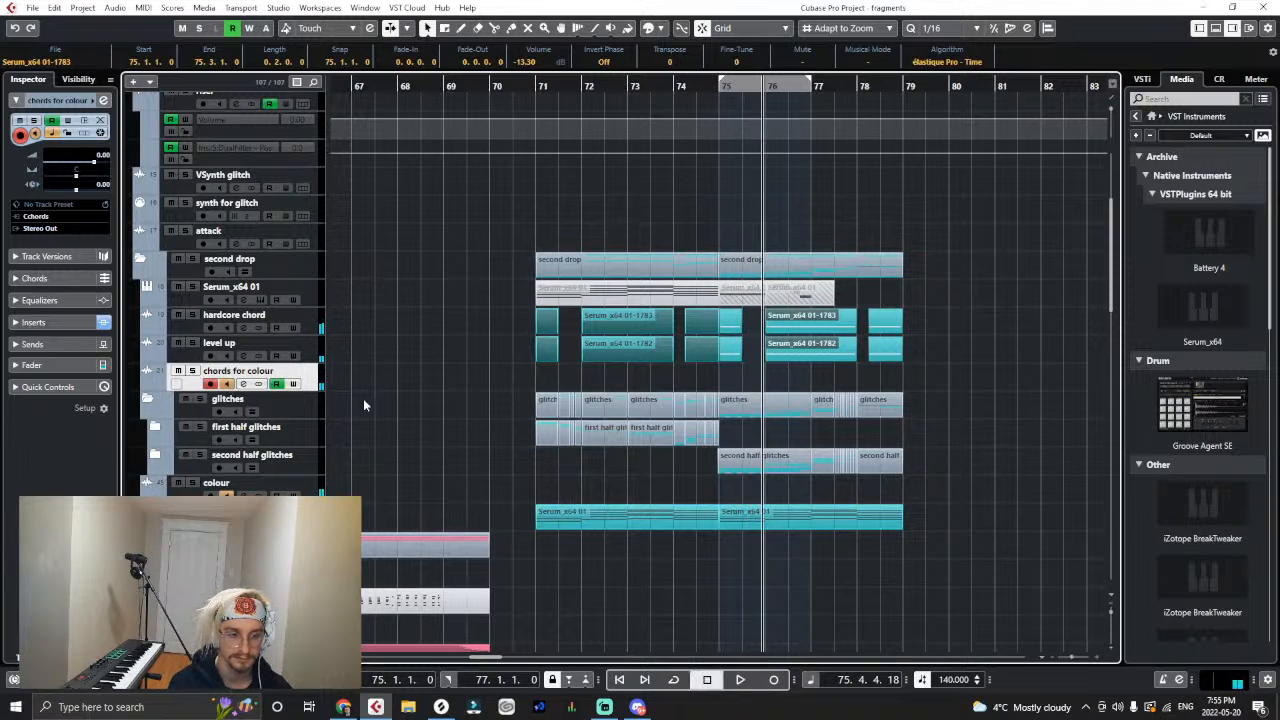
{"action": "key", "text": "h"}
{"action": "key", "text": "h"}
{"action": "key", "text": "h"}
{"action": "key", "text": "h"}
{"action": "left_click", "coordinate": [629, 87]}
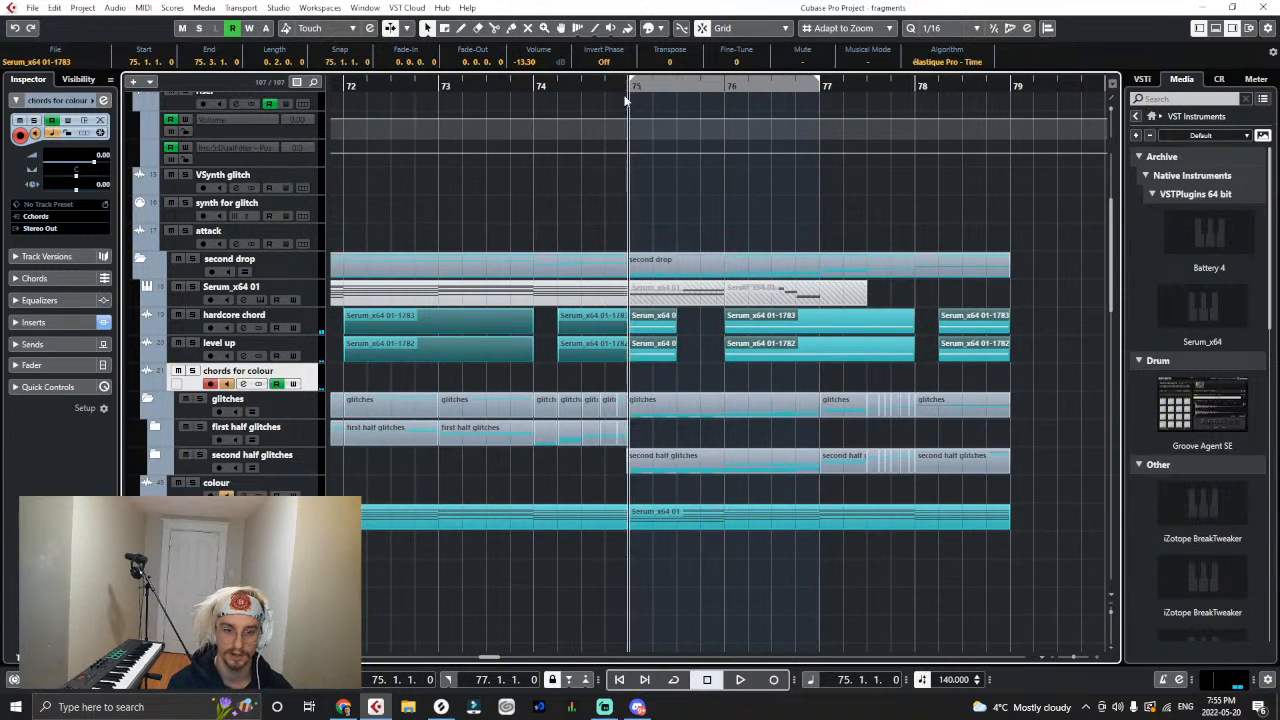
{"action": "scroll", "coordinate": [727, 451], "scroll_direction": "down", "scroll_amount": 15}
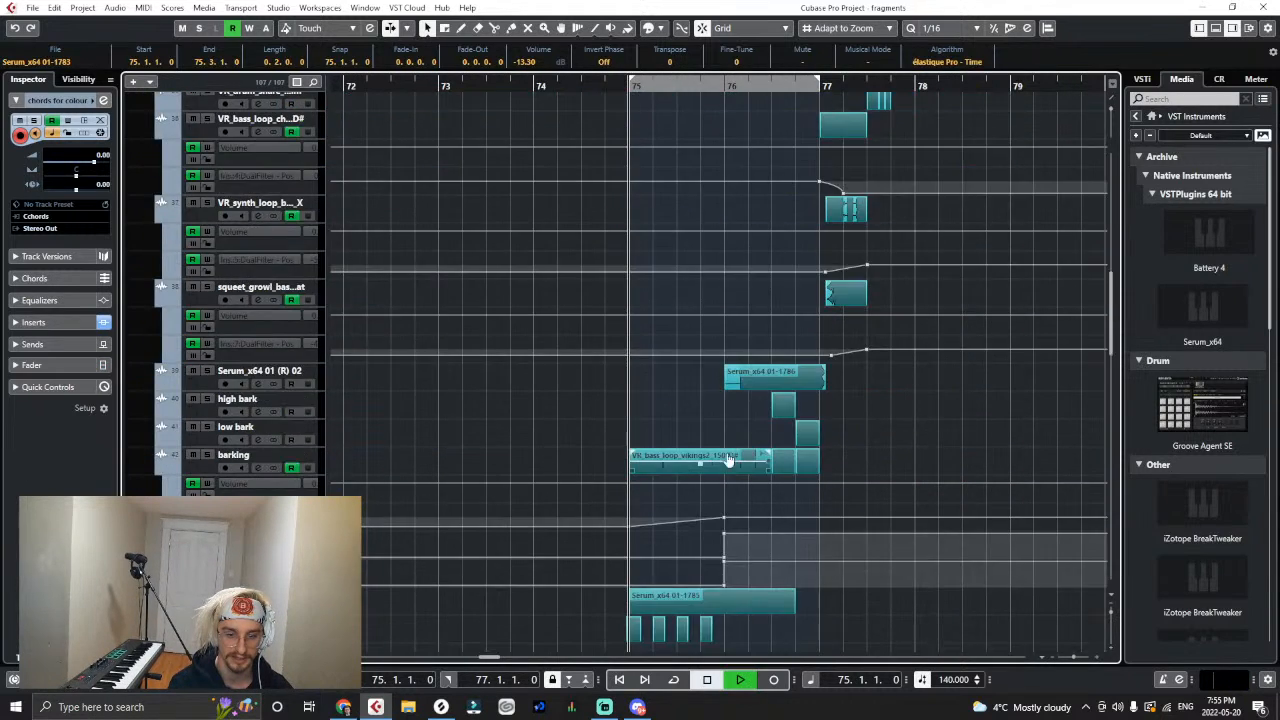
{"action": "key", "text": "space"}
{"action": "scroll", "coordinate": [726, 452], "scroll_direction": "up", "scroll_amount": 5}
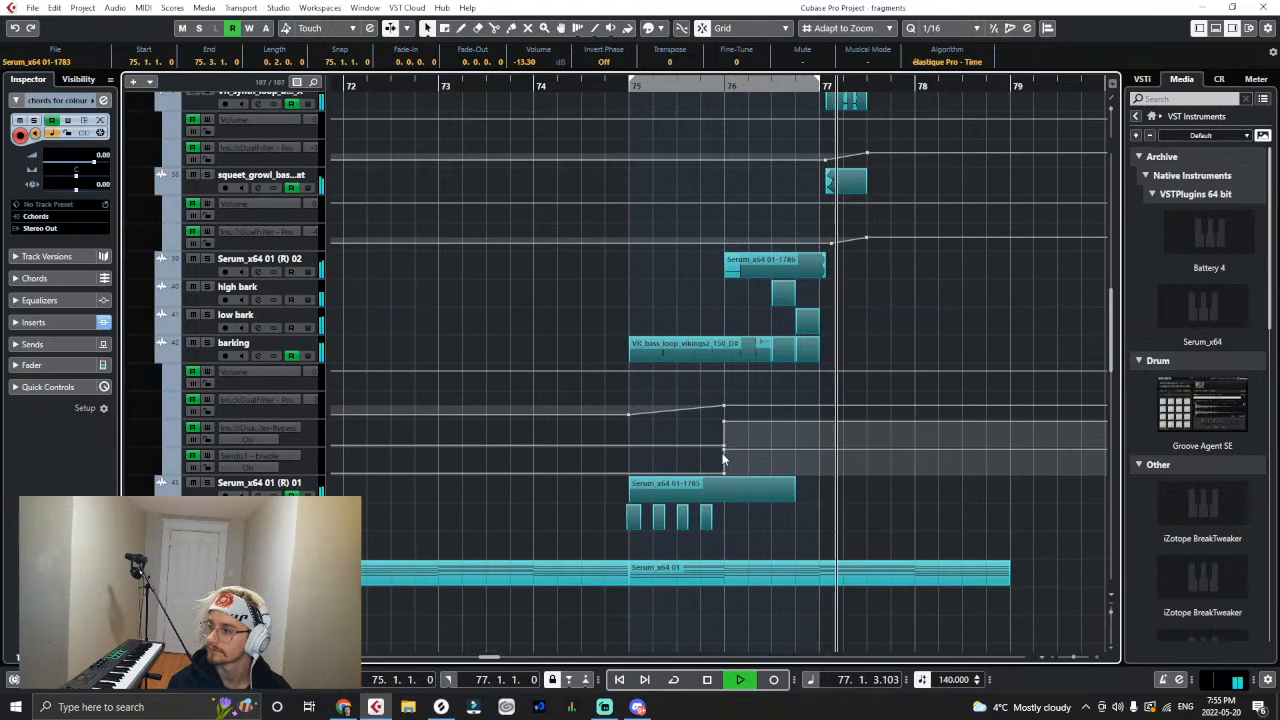
{"action": "scroll", "coordinate": [726, 475], "scroll_direction": "up", "scroll_amount": 10}
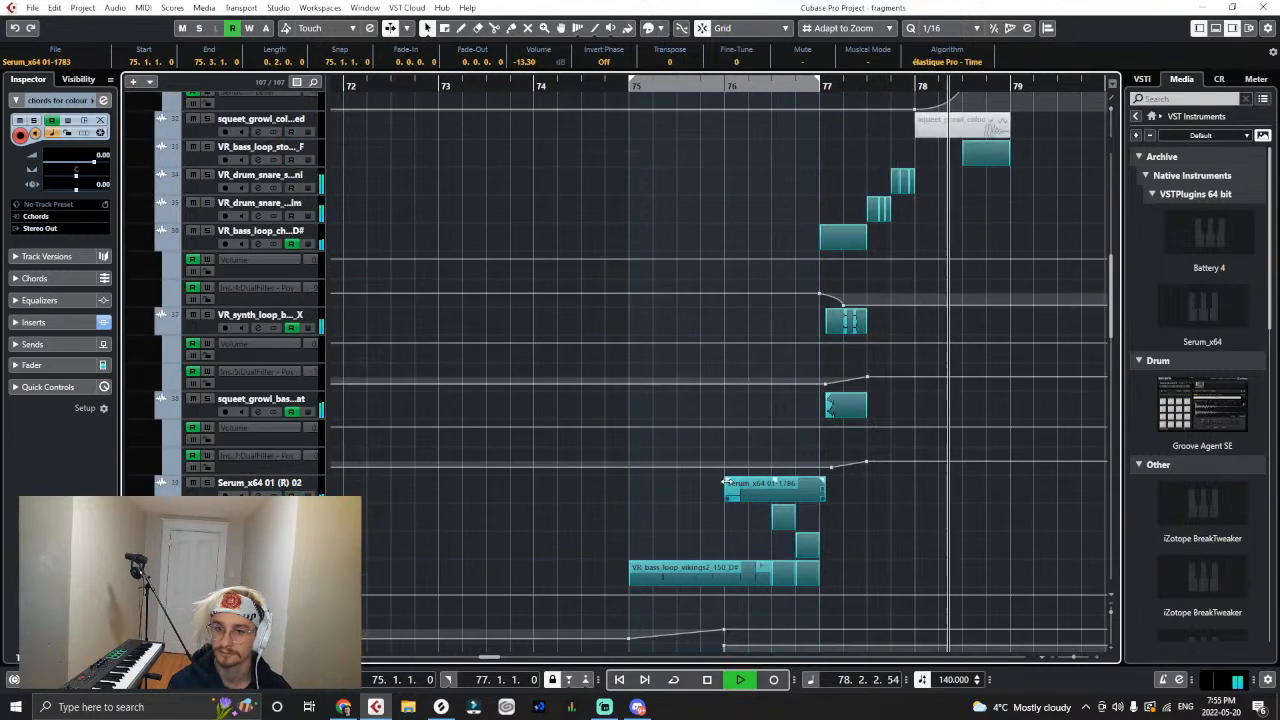
{"action": "scroll", "coordinate": [723, 490], "scroll_direction": "down", "scroll_amount": 7}
{"action": "key", "text": "space"}
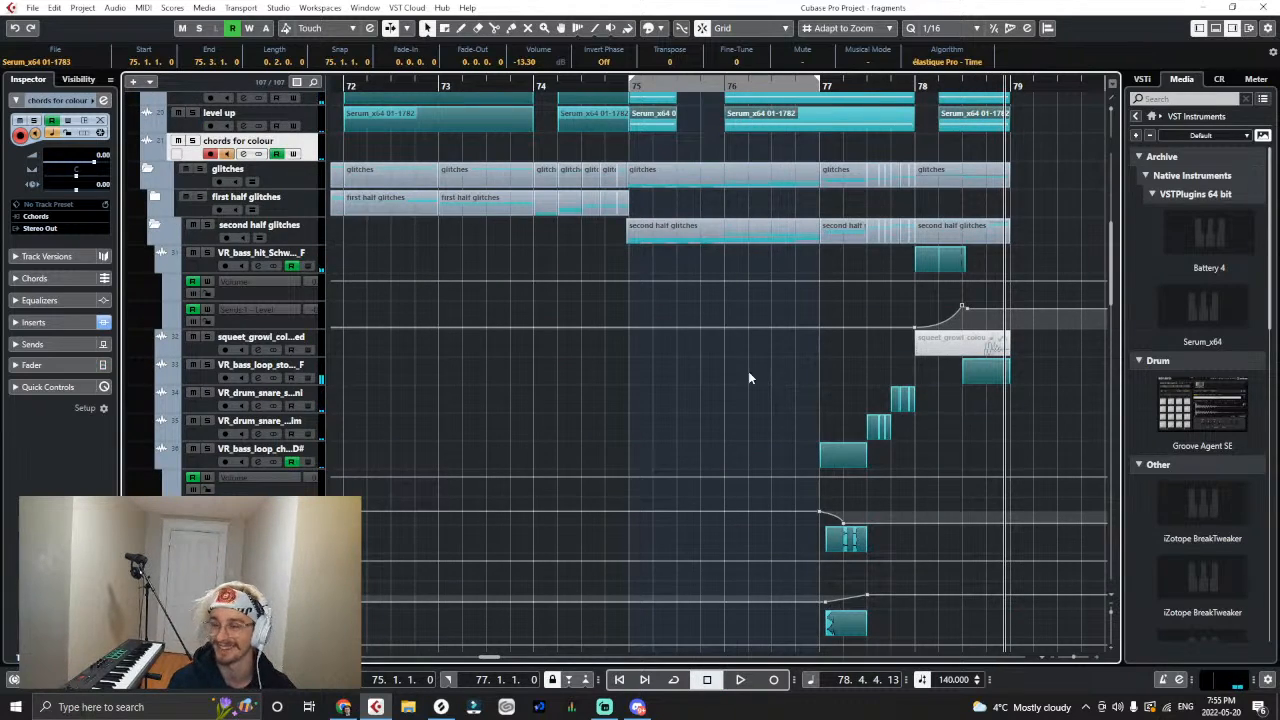
- Open the Laser insert of the chords for colour track and watch it while playing bars 75 through 78
{"action": "scroll", "coordinate": [748, 371], "scroll_direction": "up", "scroll_amount": 6}
{"action": "left_click", "coordinate": [14, 322]}
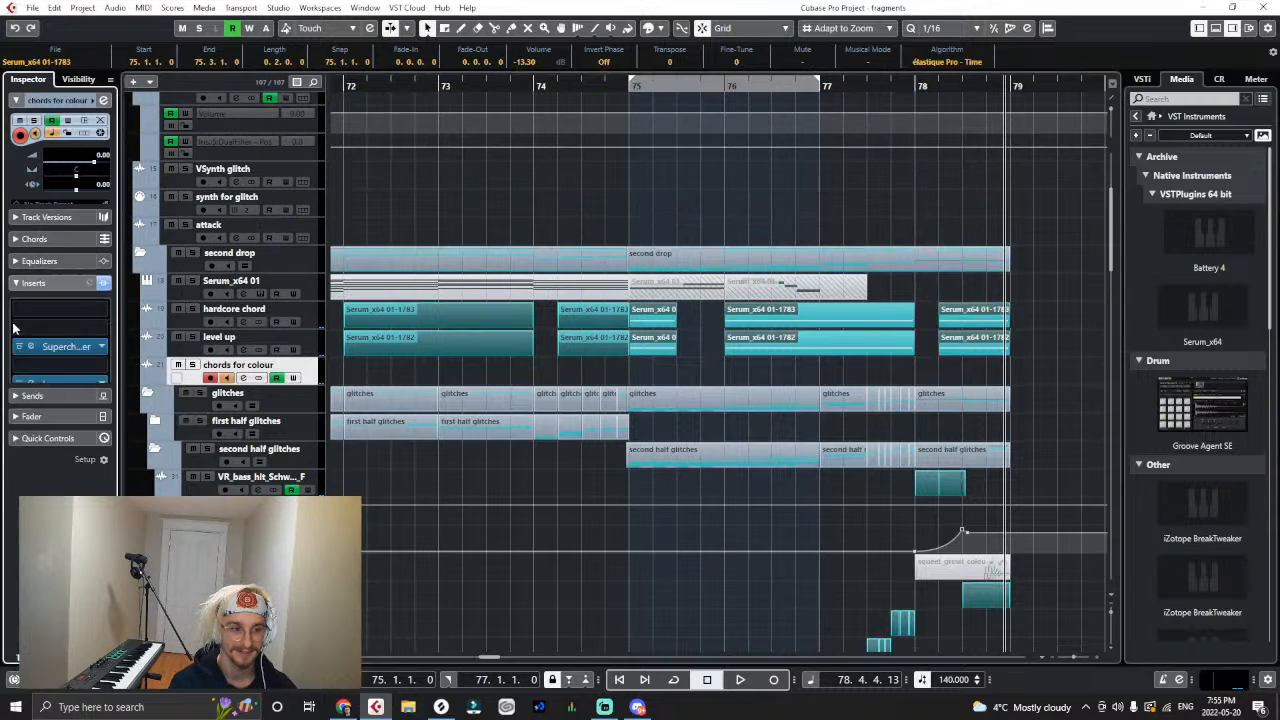
{"action": "left_click", "coordinate": [31, 287]}
{"action": "left_click", "coordinate": [637, 84]}
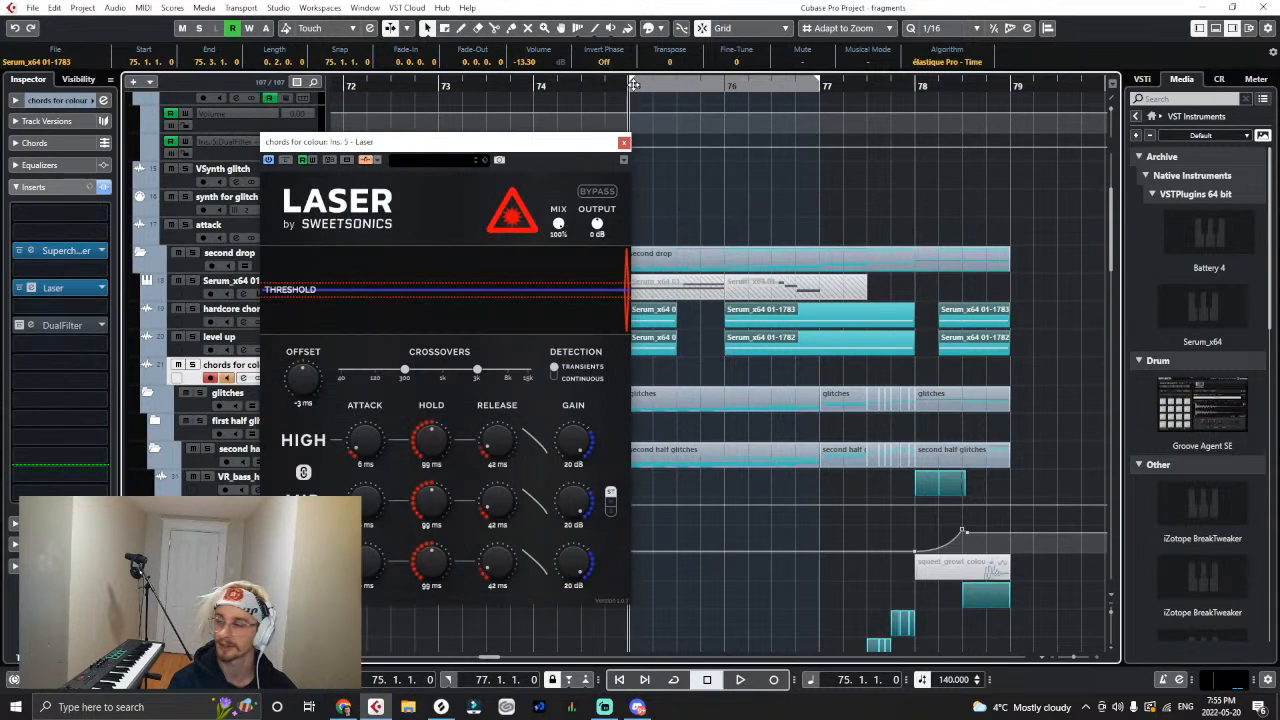
{"action": "key", "text": "g"}
{"action": "key", "text": "g"}
{"action": "key", "text": "g"}
{"action": "key", "text": "g"}
{"action": "key", "text": "g"}
{"action": "key", "text": "g"}
{"action": "left_click_drag", "start_coordinate": [557, 146], "coordinate": [525, 329]}
{"action": "key", "text": "g"}
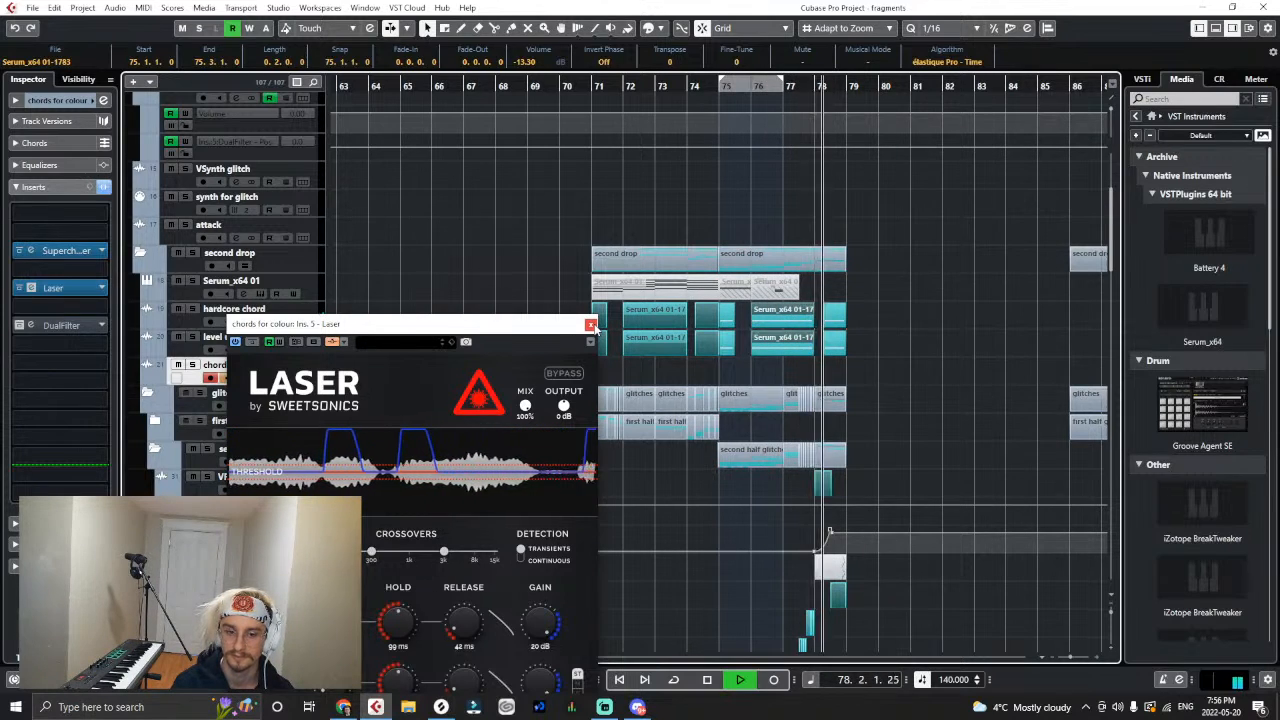
{"action": "key", "text": "space"}
- Try Laser's Continuous detection mode while playing from bar 75, and switch the detection back to Transients
{"action": "left_click", "coordinate": [522, 554]}
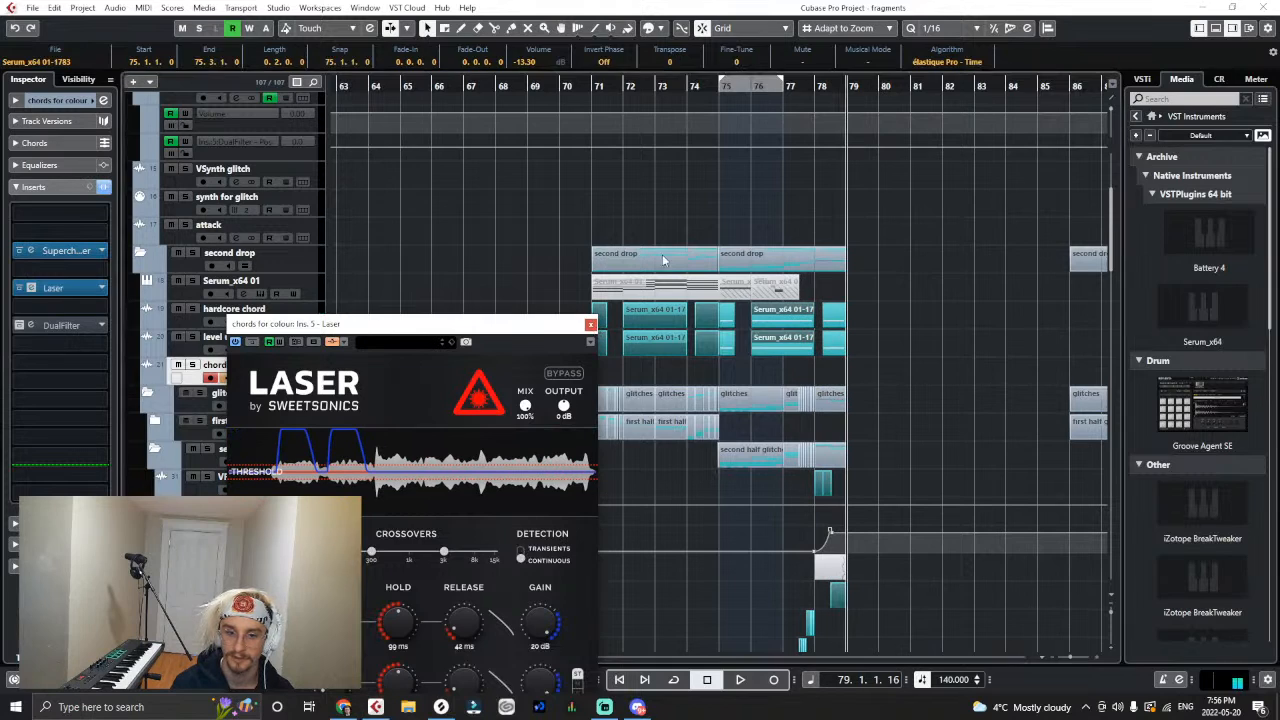
{"action": "left_click", "coordinate": [724, 86]}
{"action": "key", "text": "space"}
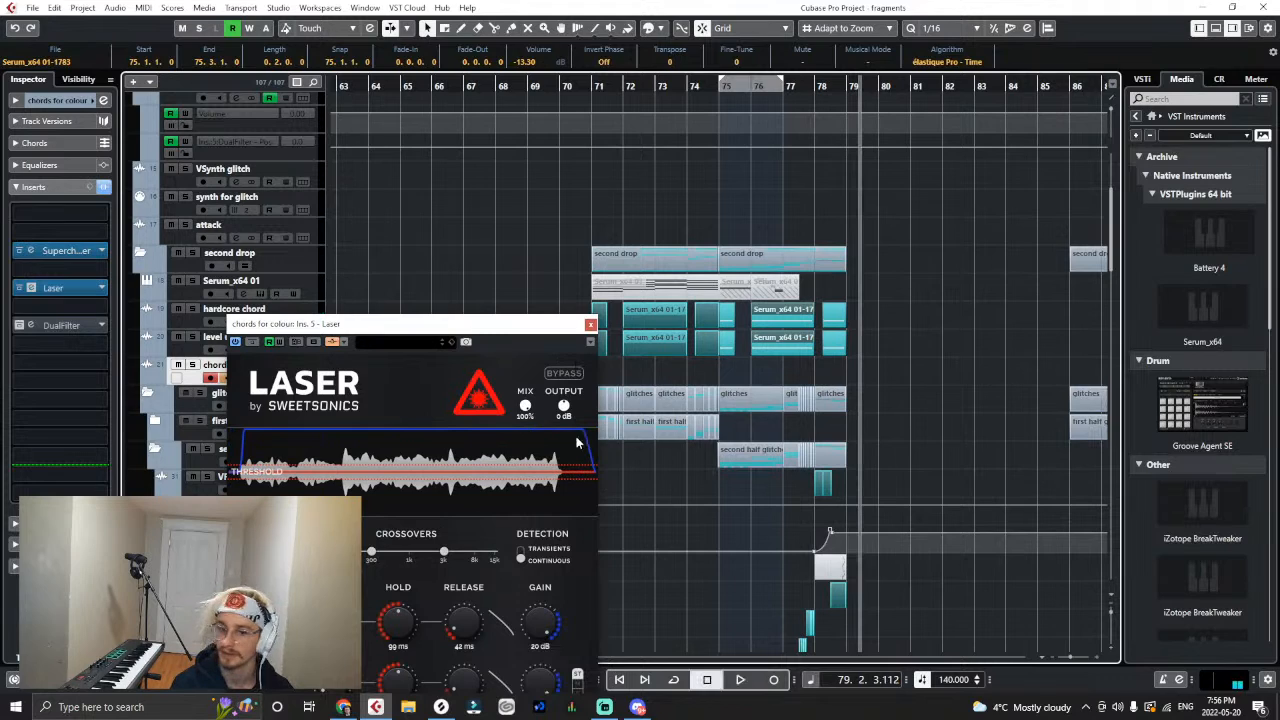
{"action": "left_click", "coordinate": [520, 549]}
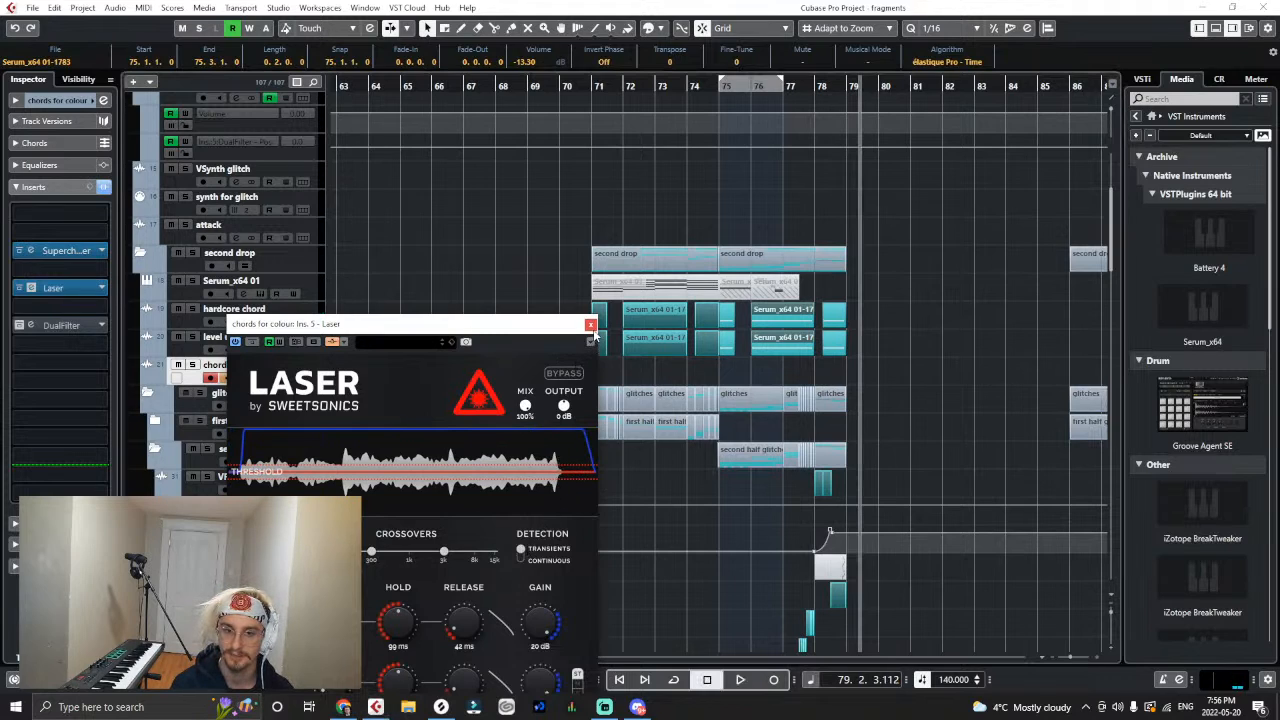
- Close Laser, place the playback position at bar 71, and reopen Laser on the chords for colour track
{"action": "left_click", "coordinate": [591, 324]}
{"action": "left_click", "coordinate": [602, 121]}
{"action": "key", "text": "space"}
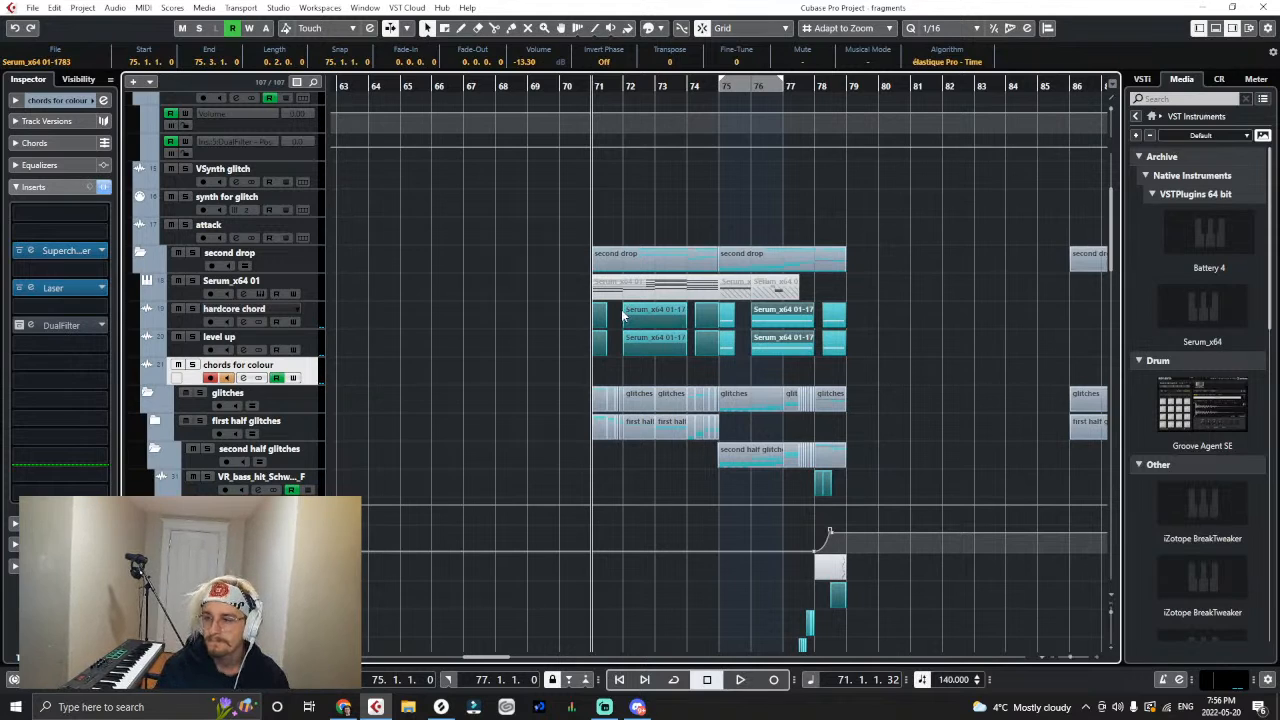
{"action": "left_click", "coordinate": [62, 287]}
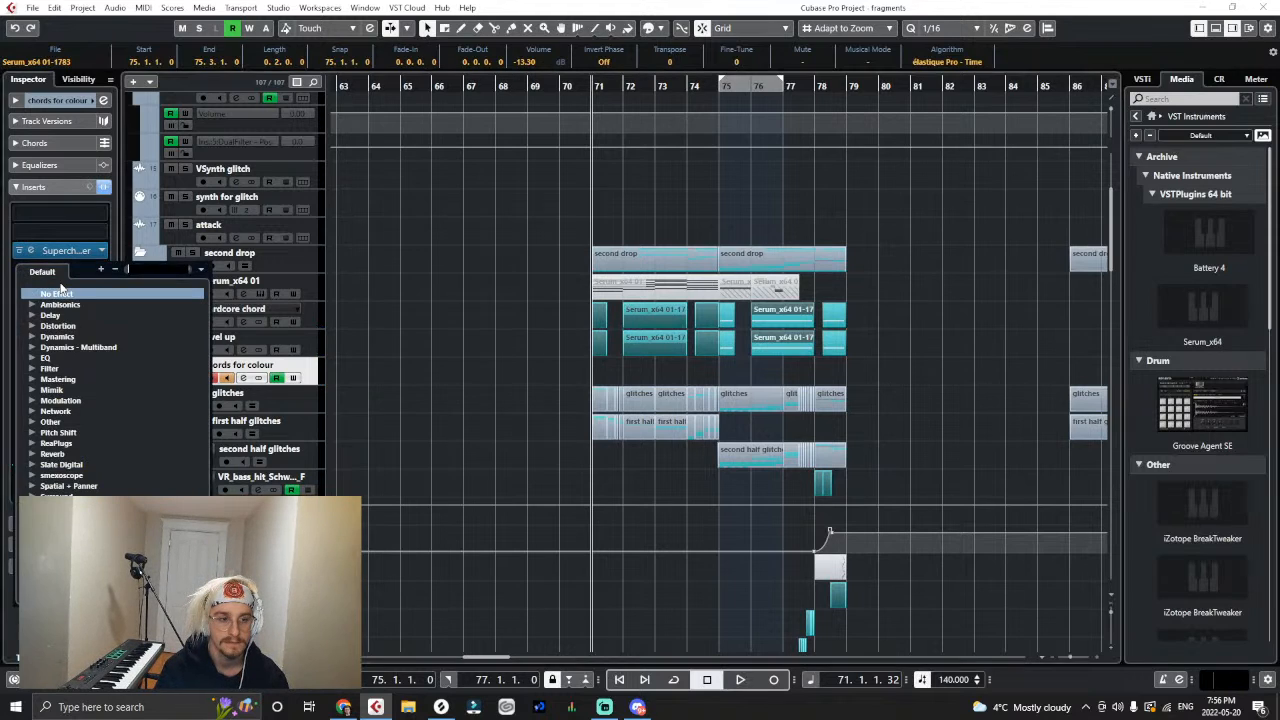
{"action": "left_click", "coordinate": [214, 281]}
- Listen to the second drop from bar 71 through bar 78 while watching Laser's response, and close Laser
{"action": "key", "text": "space"}
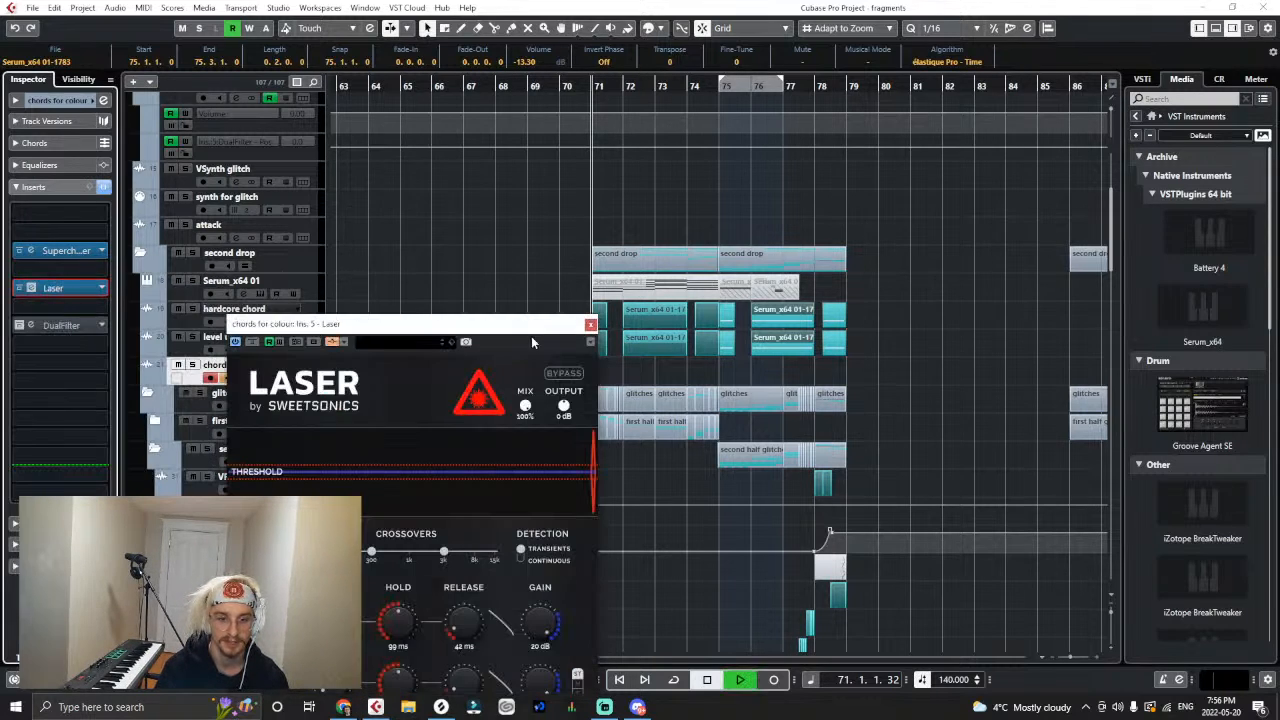
{"action": "scroll", "coordinate": [577, 264], "scroll_direction": "down", "scroll_amount": 3}
{"action": "scroll", "coordinate": [577, 264], "scroll_direction": "up", "scroll_amount": 2}
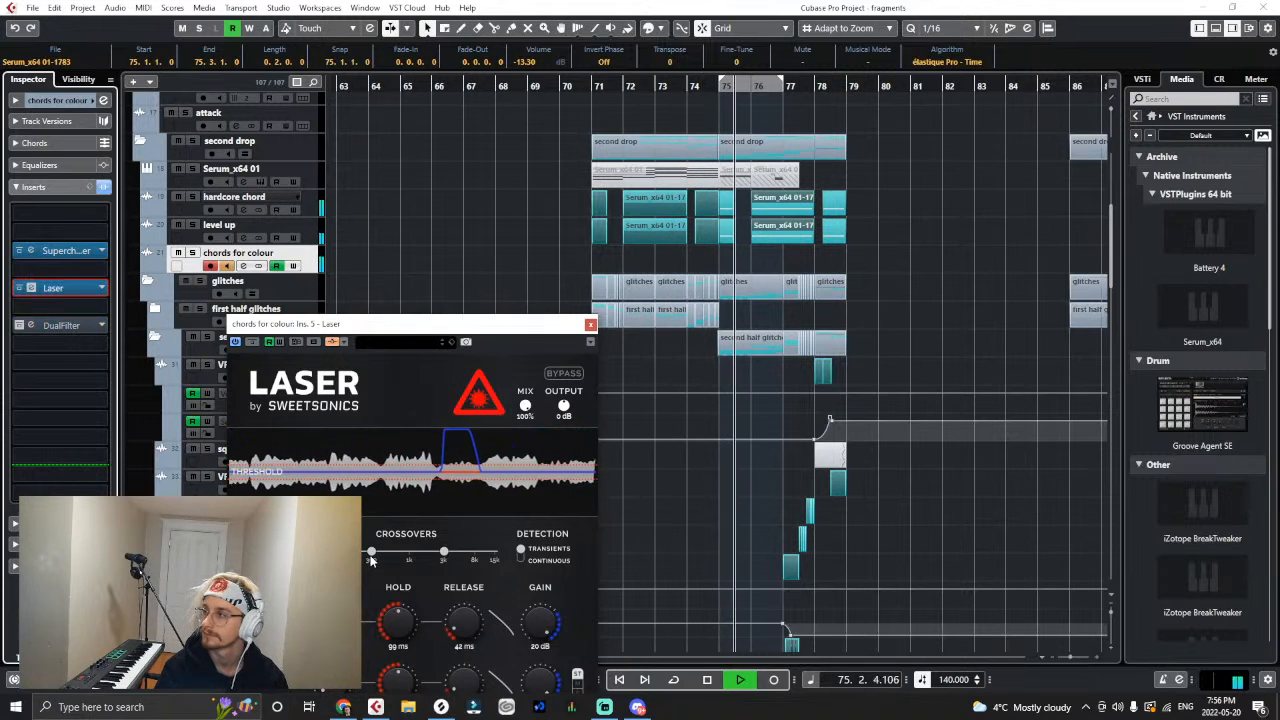
{"action": "key", "text": "h"}
{"action": "key", "text": "h"}
{"action": "key", "text": "h"}
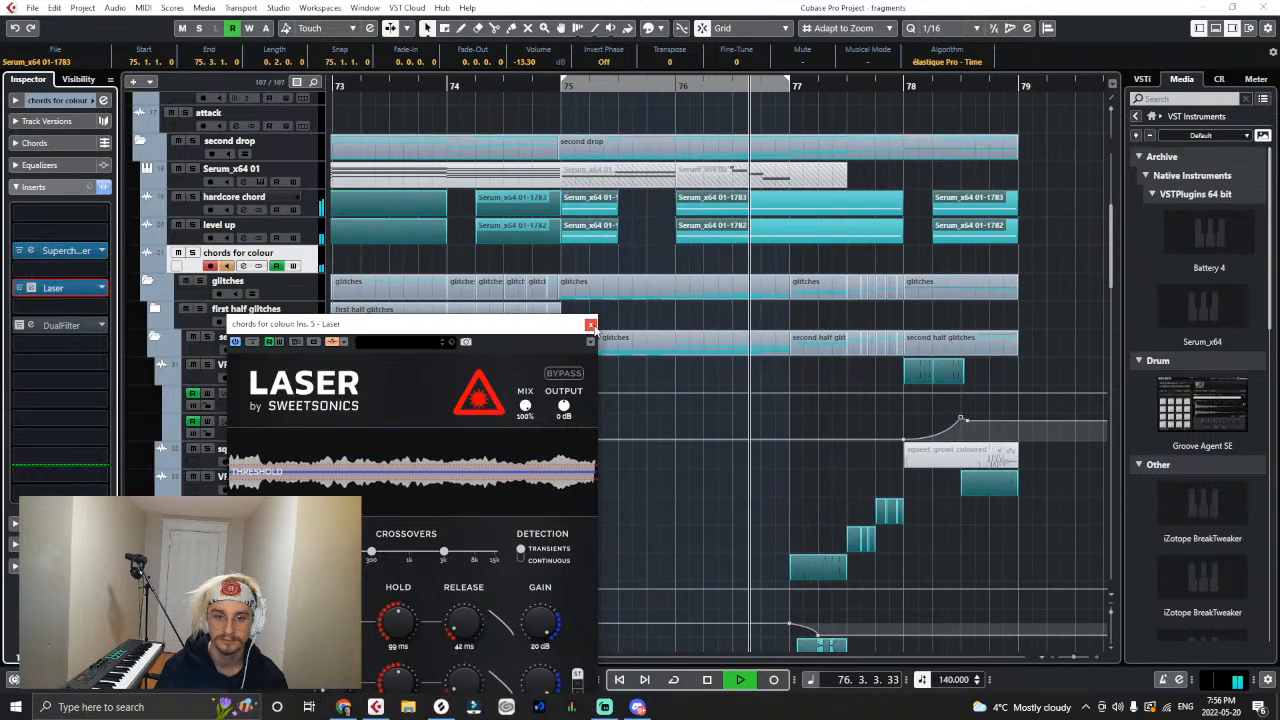
{"action": "left_click", "coordinate": [590, 325]}
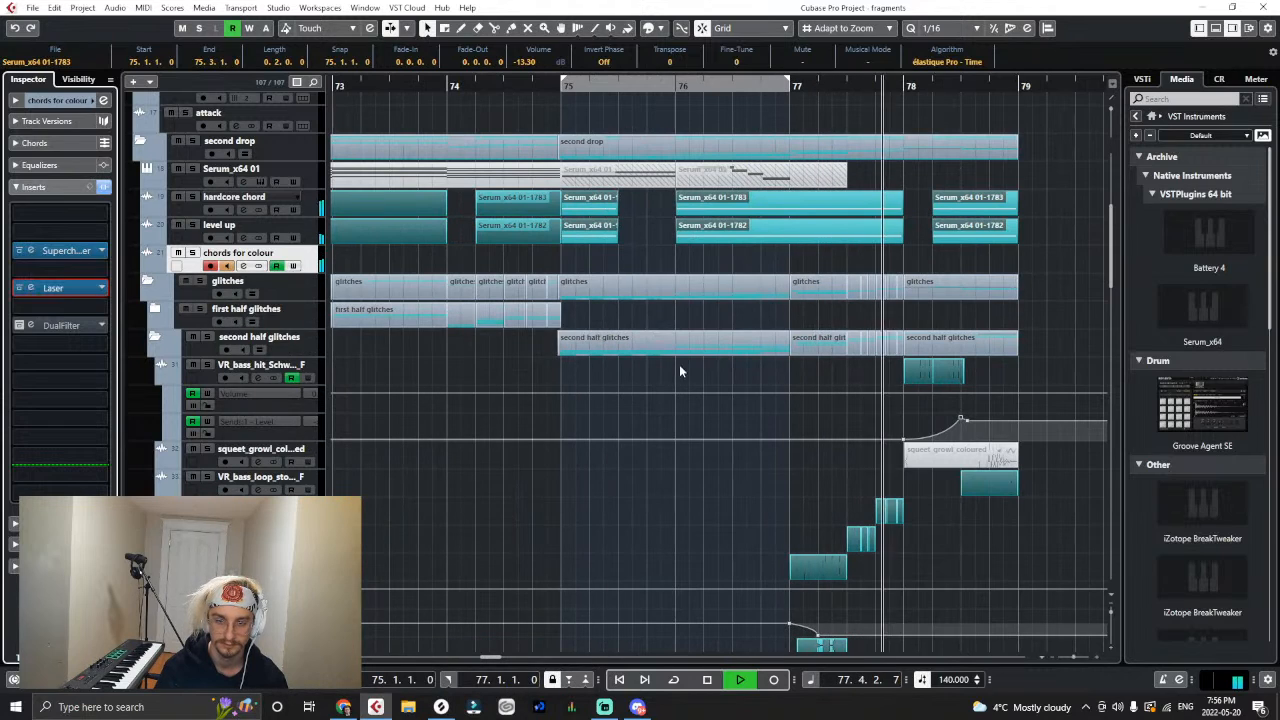
{"action": "scroll", "coordinate": [717, 379], "scroll_direction": "down", "scroll_amount": 2}
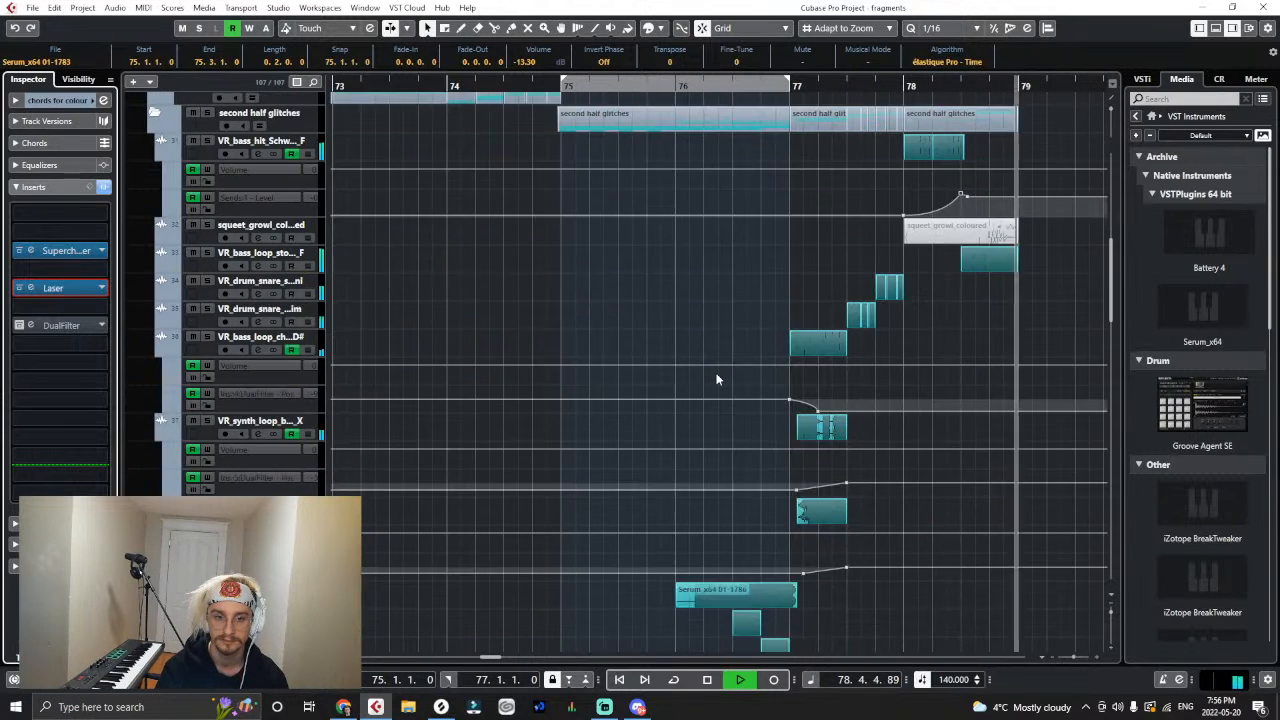
{"action": "key", "text": "space"}
- Show the colour track's volume automation and raise its level between bars 75 and 79 to 3.37
{"action": "key", "text": "g"}
{"action": "scroll", "coordinate": [718, 379], "scroll_direction": "down", "scroll_amount": 2}
{"action": "scroll", "coordinate": [717, 379], "scroll_direction": "down", "scroll_amount": 2}
{"action": "key", "text": "g"}
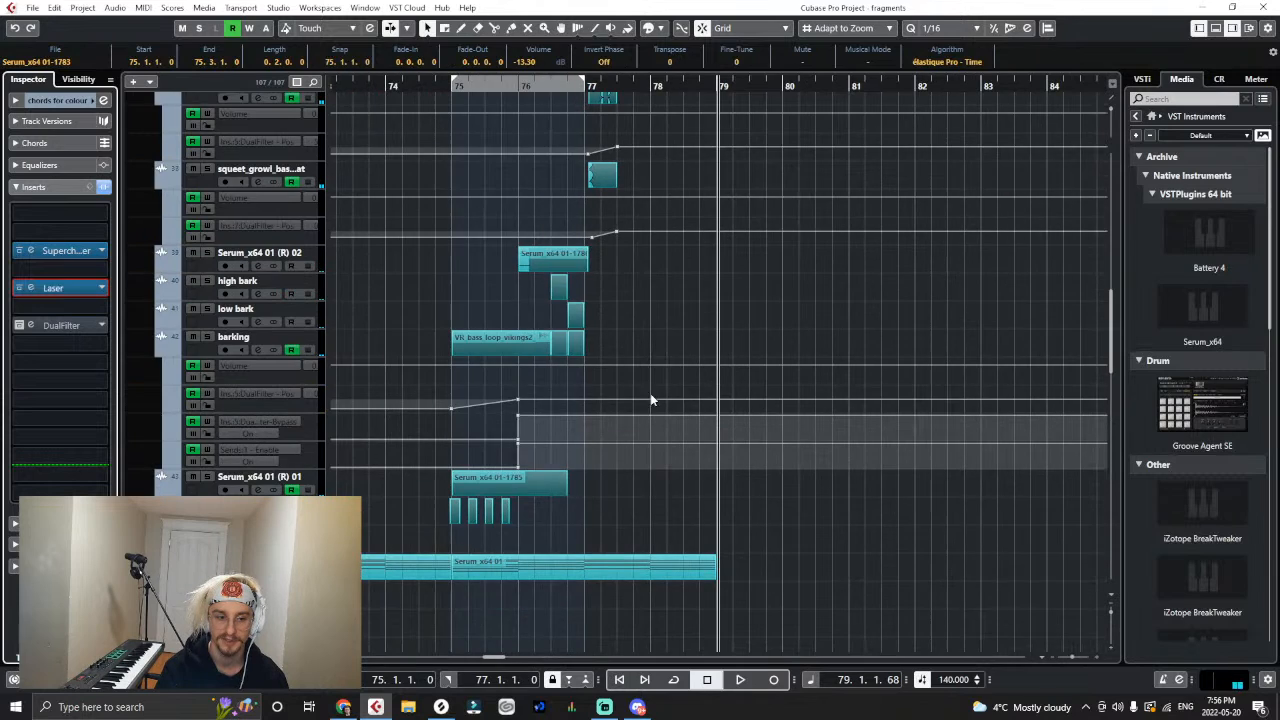
{"action": "left_click", "coordinate": [187, 548]}
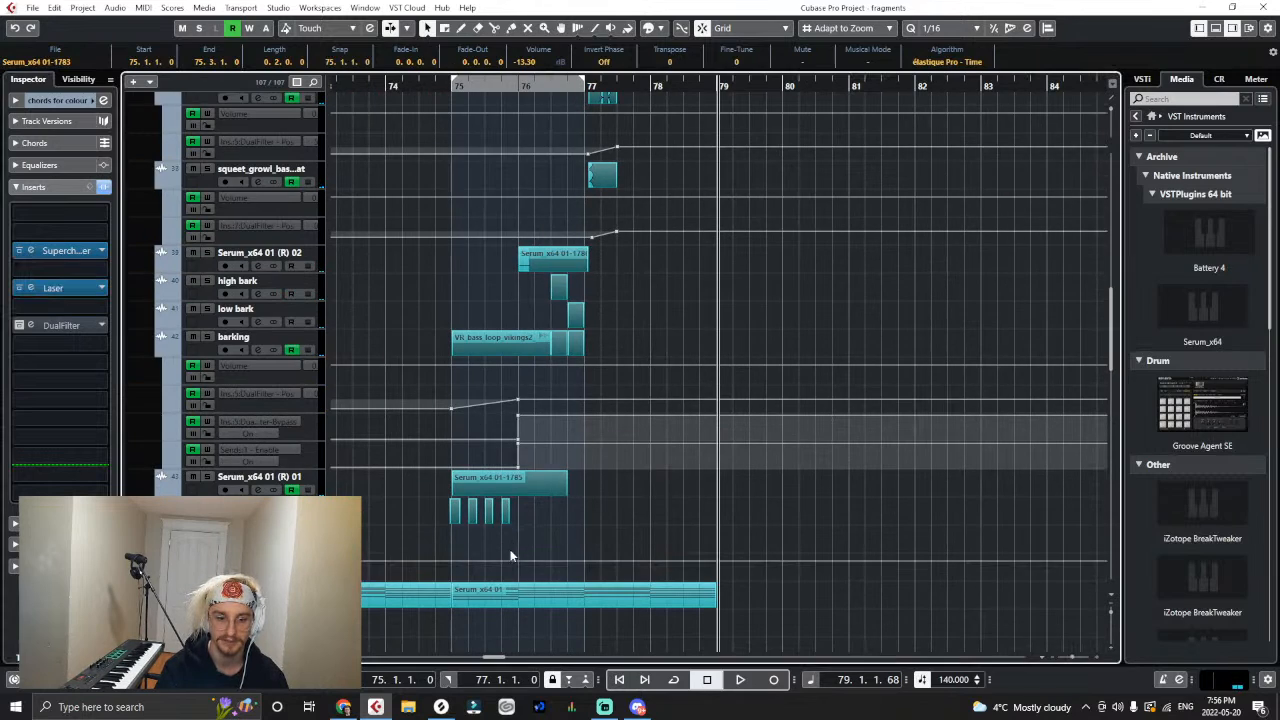
{"action": "left_click", "coordinate": [453, 558]}
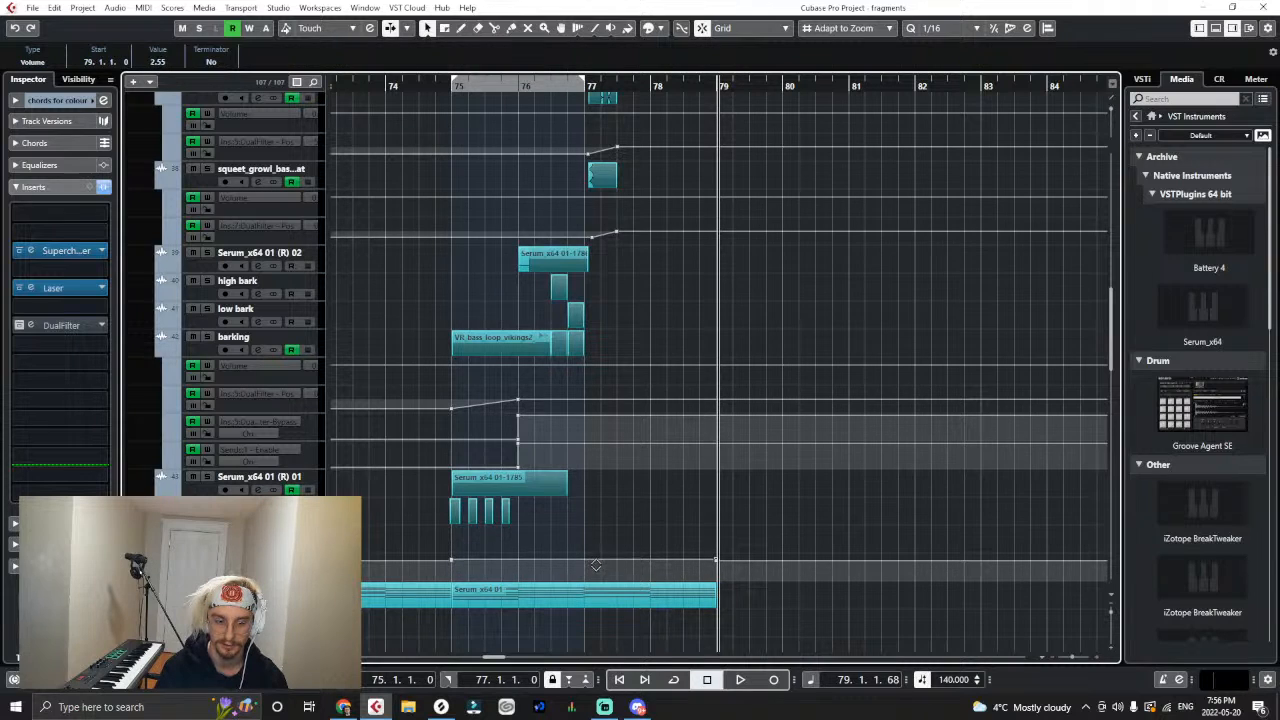
- Audition the drop from bar 74 with Laser open, close it, and lower the colour volume between bars 75 and 79 to -8.55
{"action": "left_click", "coordinate": [380, 87]}
{"action": "scroll", "coordinate": [345, 338], "scroll_direction": "up", "scroll_amount": 10}
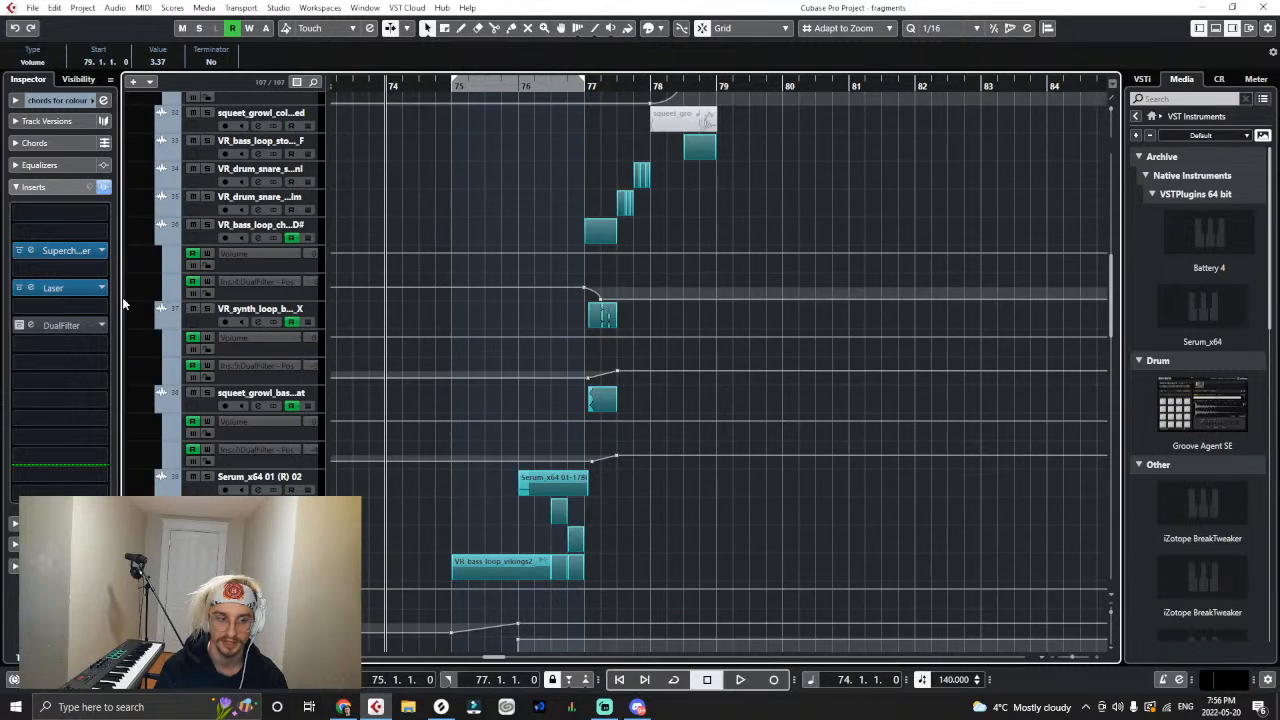
{"action": "key", "text": "space"}
{"action": "left_click", "coordinate": [77, 290]}
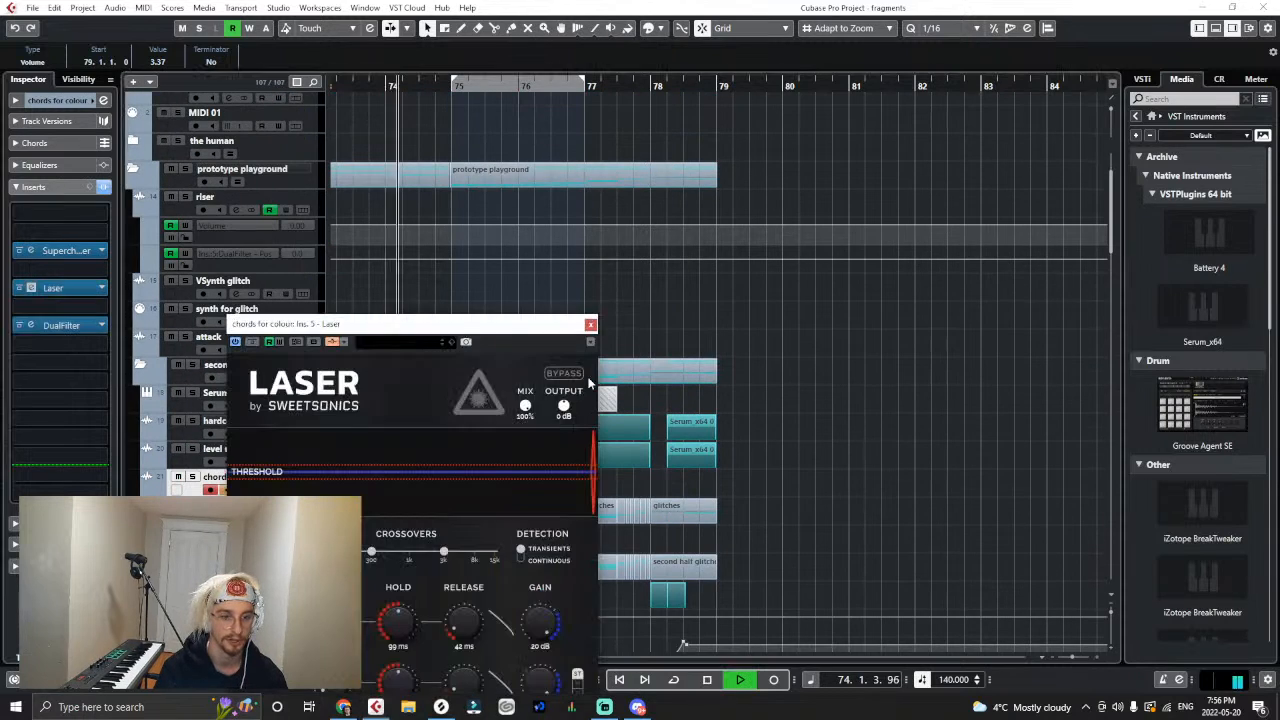
{"action": "scroll", "coordinate": [668, 382], "scroll_direction": "down", "scroll_amount": 10}
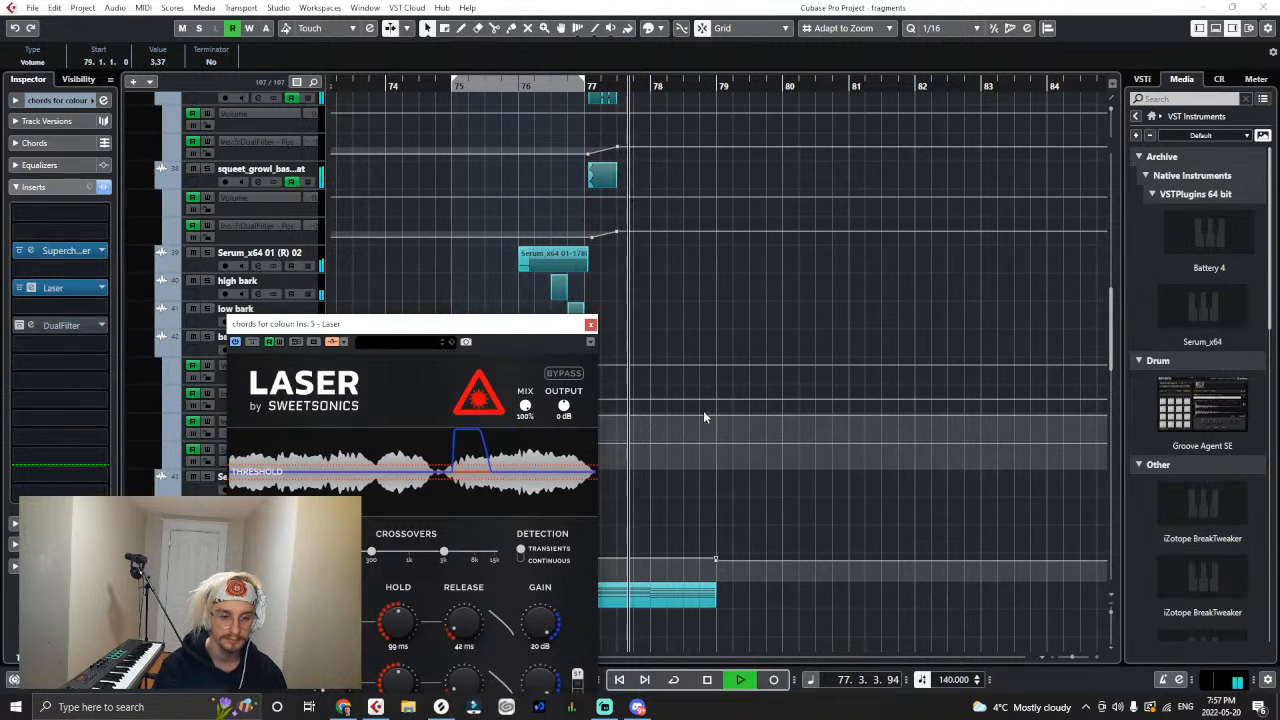
{"action": "left_click_drag", "start_coordinate": [545, 327], "coordinate": [572, 221]}
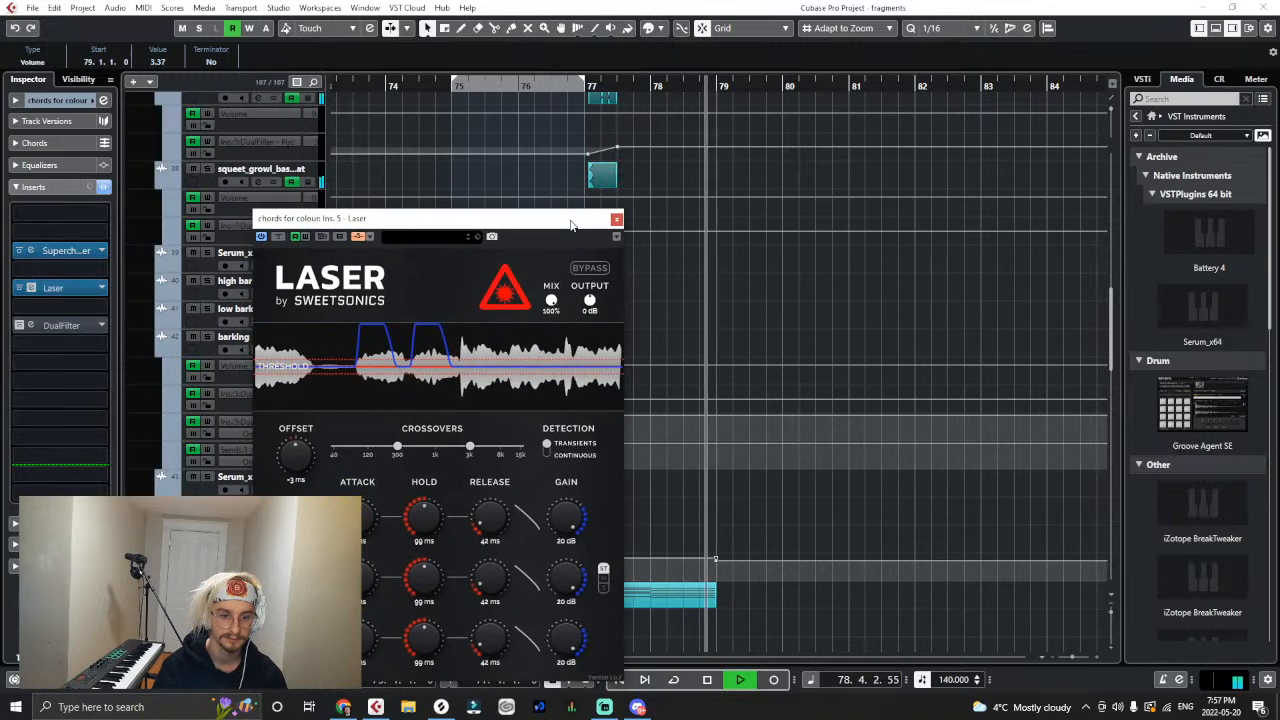
{"action": "left_click", "coordinate": [617, 219]}
{"action": "key", "text": "space"}
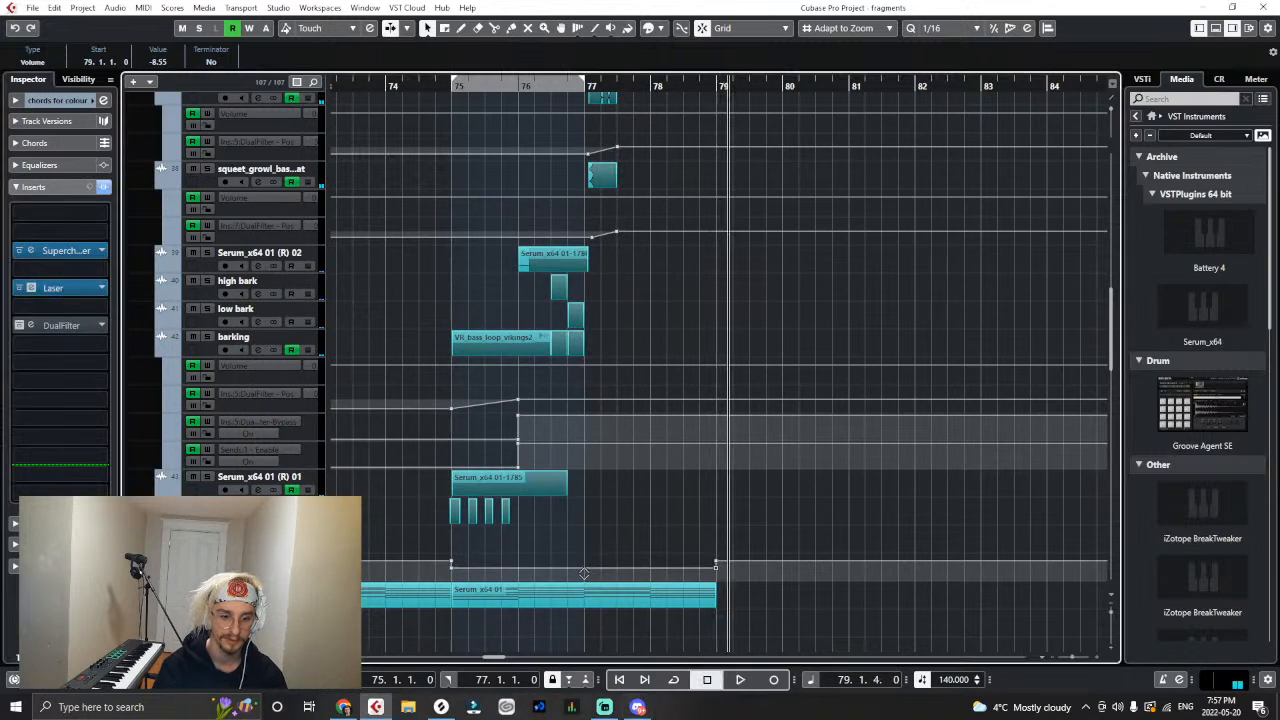
- Reopen Laser on the chords for colour track, listen from bar 75 through bar 78, and close it
{"action": "left_click", "coordinate": [62, 291]}
{"action": "left_click", "coordinate": [460, 86]}
{"action": "scroll", "coordinate": [631, 192], "scroll_direction": "up", "scroll_amount": 4}
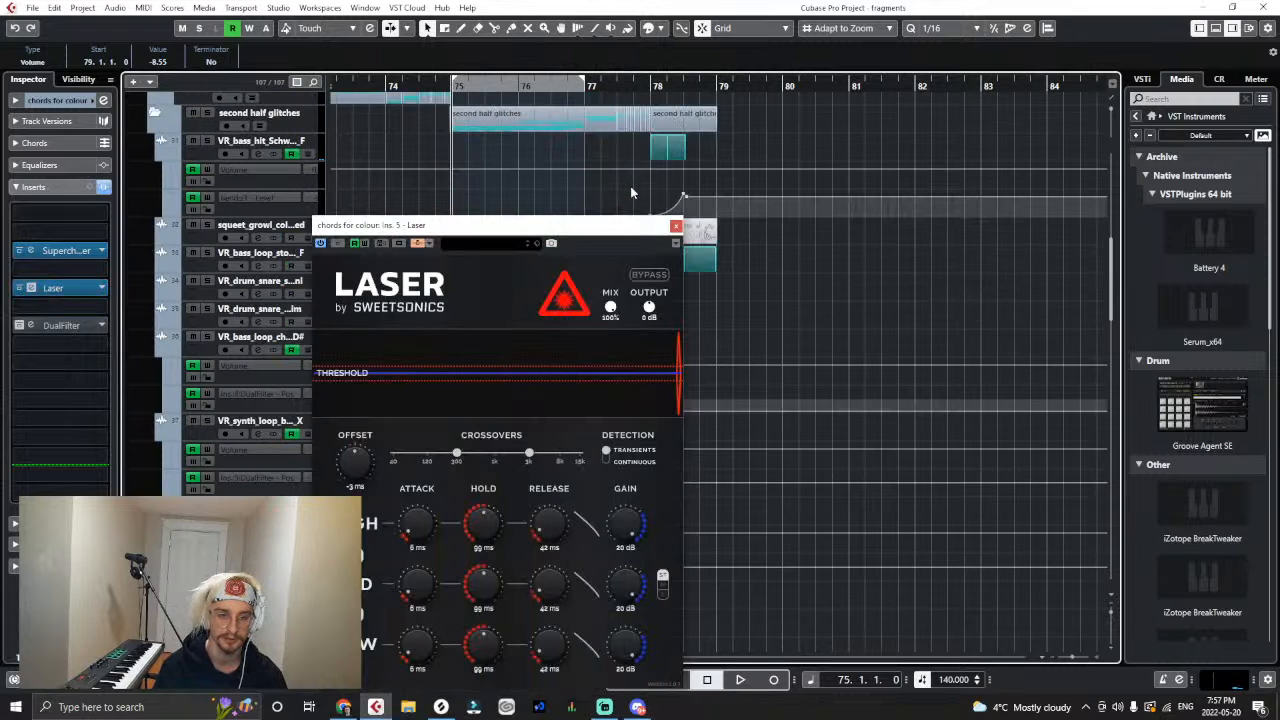
{"action": "scroll", "coordinate": [624, 181], "scroll_direction": "up", "scroll_amount": 3}
{"action": "key", "text": "space"}
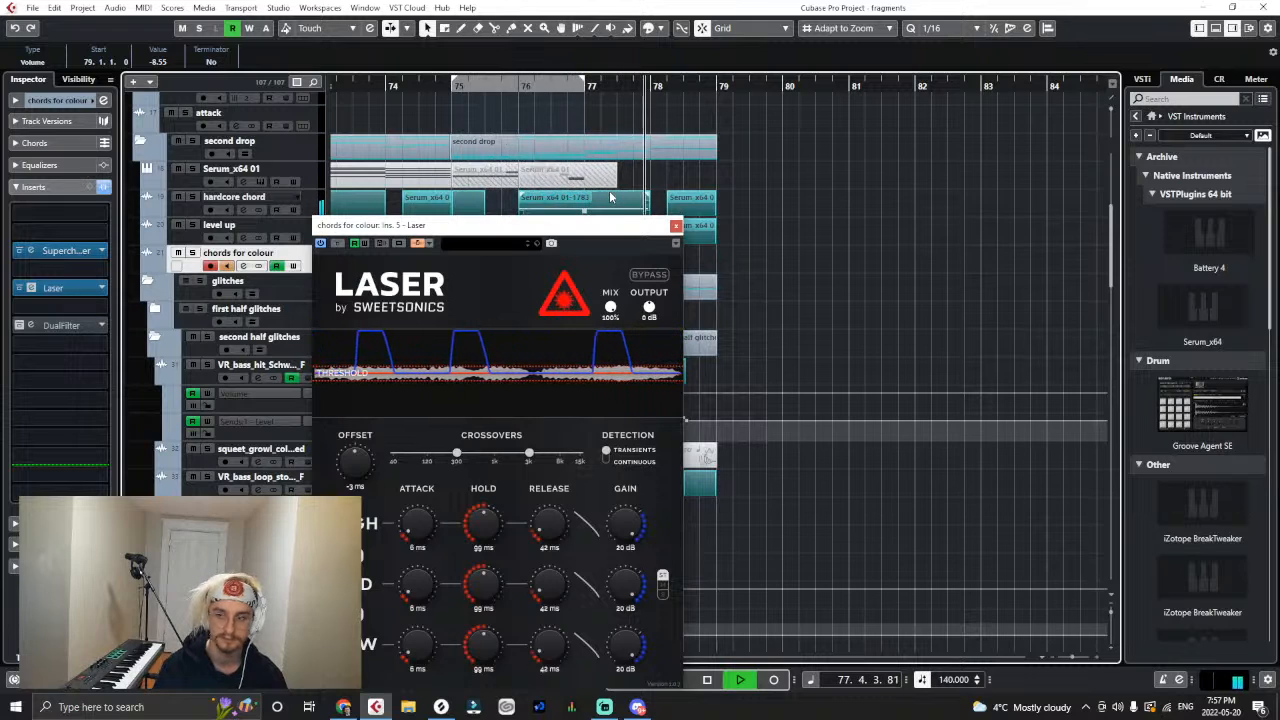
{"action": "key", "text": "space"}
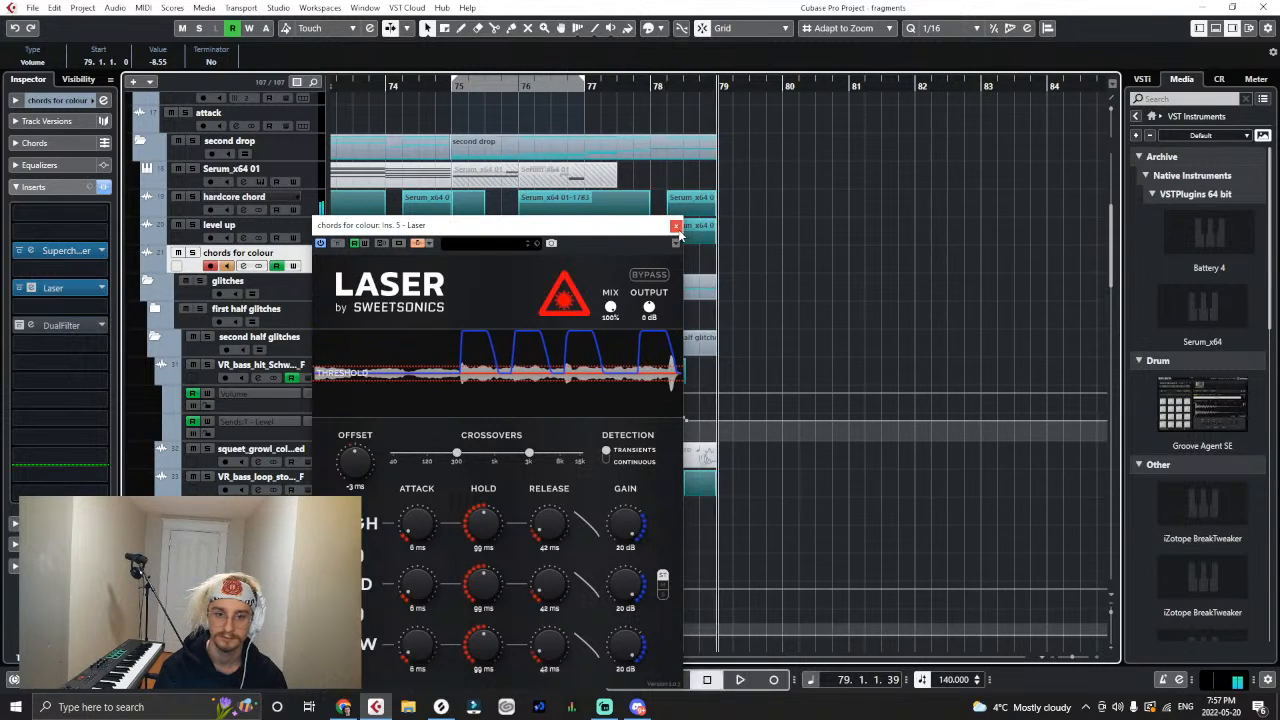
{"action": "left_click", "coordinate": [676, 226]}
- Delete the colour track's volume automation points between bars 75 and 79
{"action": "scroll", "coordinate": [756, 286], "scroll_direction": "down", "scroll_amount": 4}
{"action": "scroll", "coordinate": [756, 290], "scroll_direction": "down", "scroll_amount": 6}
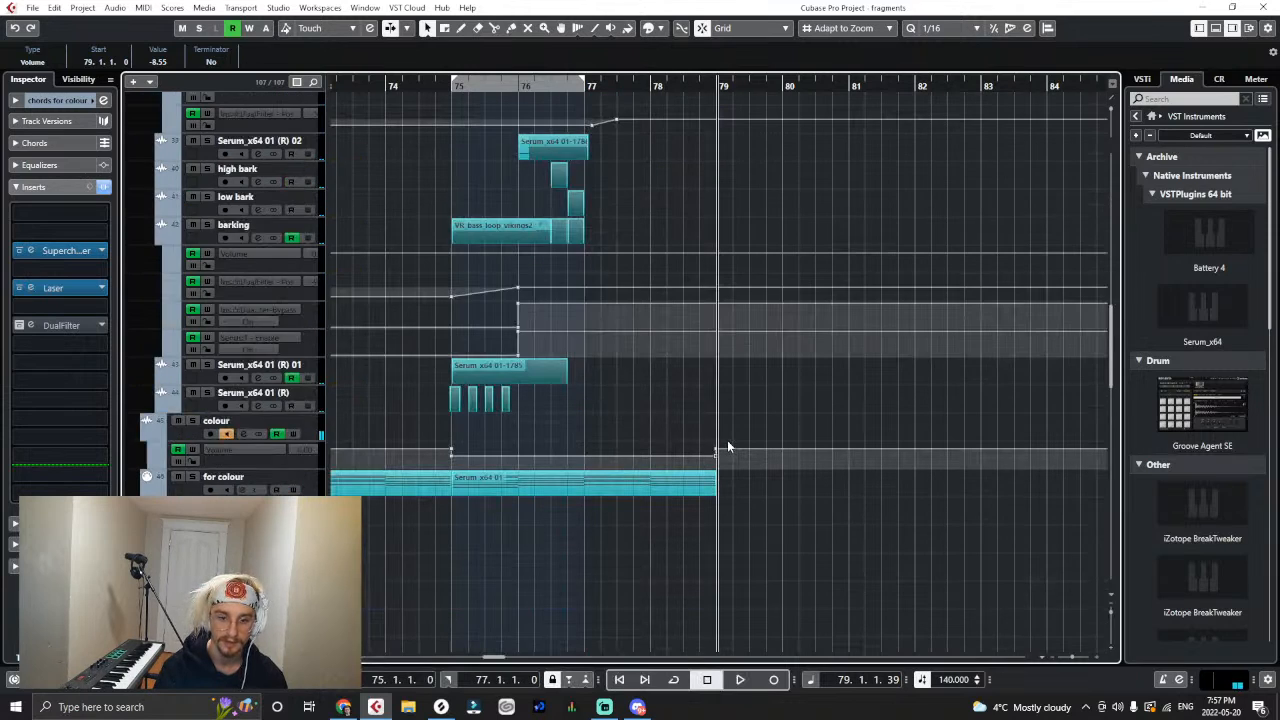
{"action": "left_click_drag", "start_coordinate": [725, 445], "coordinate": [447, 461]}
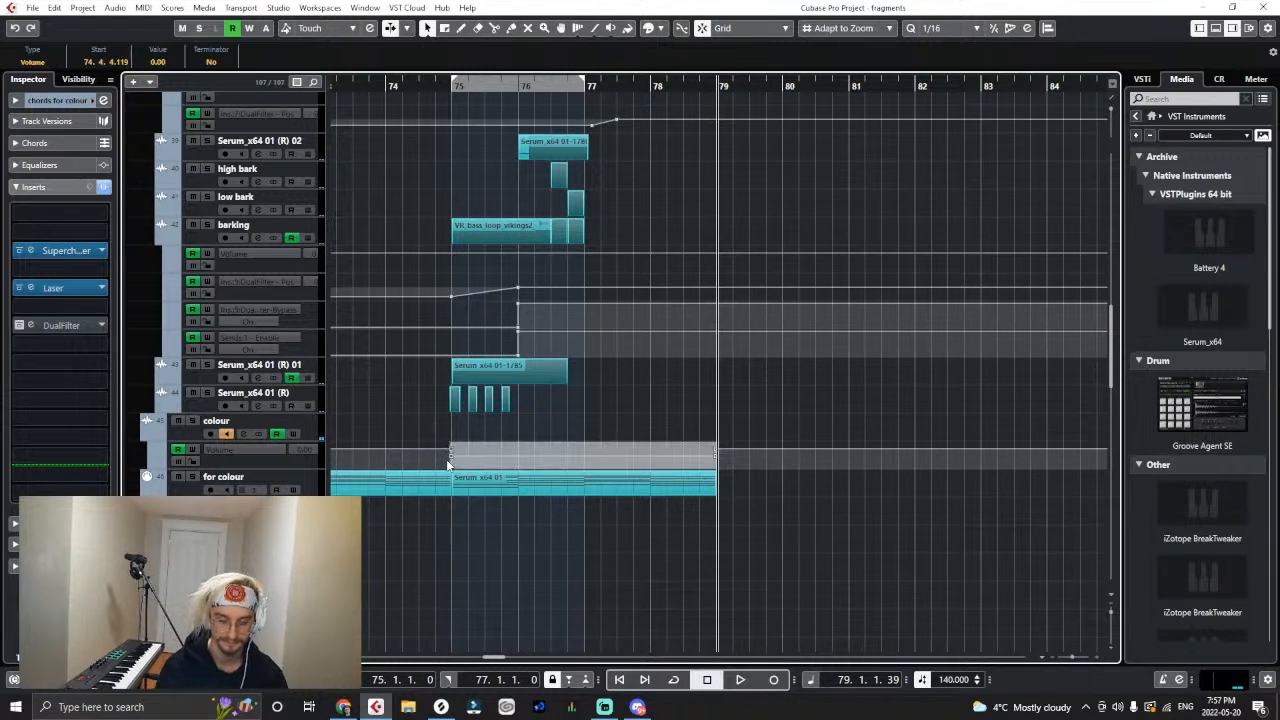
{"action": "key", "text": "Delete"}
- Return the playback position to bar 71 at the start of the second drop
{"action": "scroll", "coordinate": [448, 460], "scroll_direction": "up", "scroll_amount": 4}
{"action": "key", "text": "g"}
{"action": "key", "text": "g"}
{"action": "key", "text": "g"}
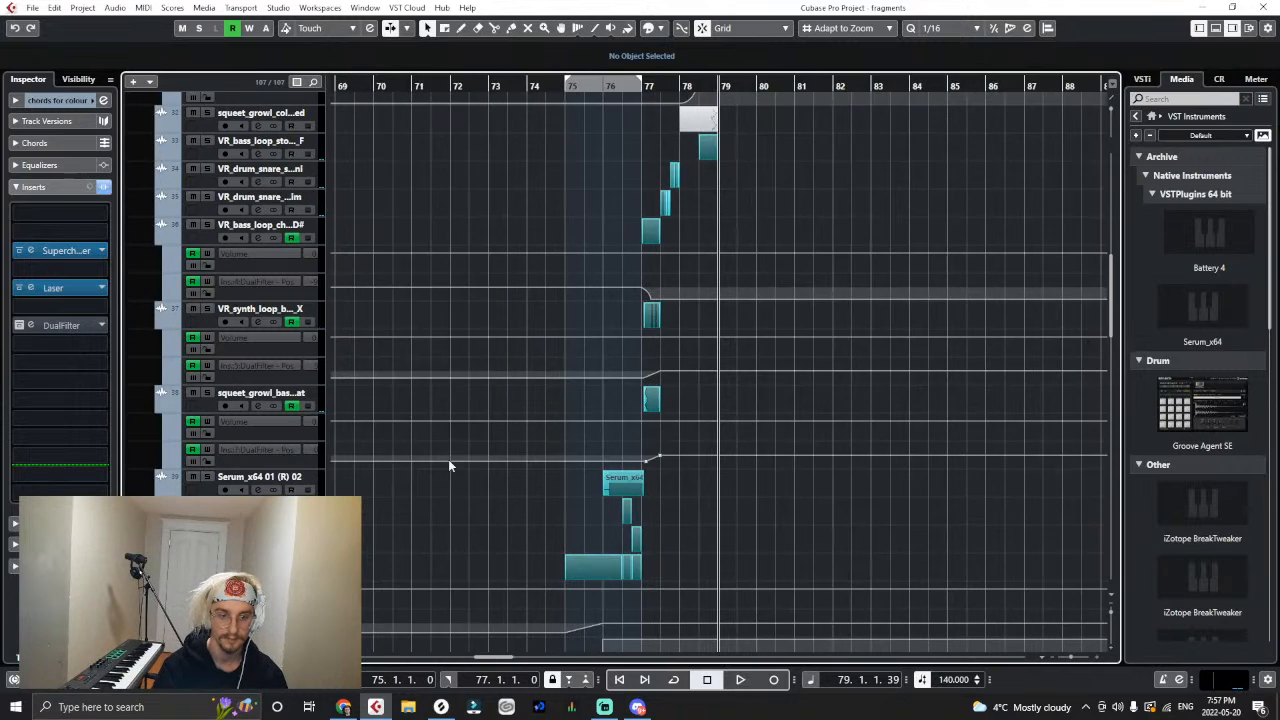
{"action": "scroll", "coordinate": [449, 463], "scroll_direction": "up", "scroll_amount": 3}
{"action": "key", "text": "g"}
{"action": "left_click", "coordinate": [501, 87]}
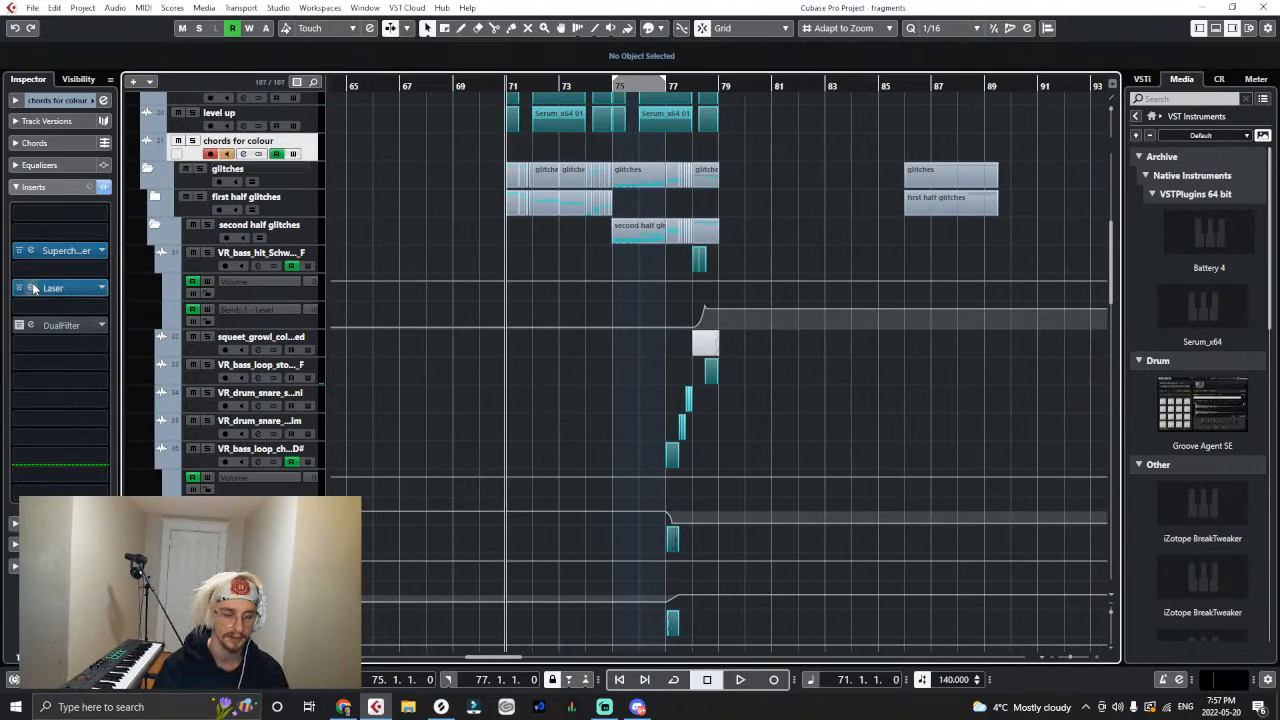
{"action": "scroll", "coordinate": [446, 421], "scroll_direction": "up", "scroll_amount": 3}
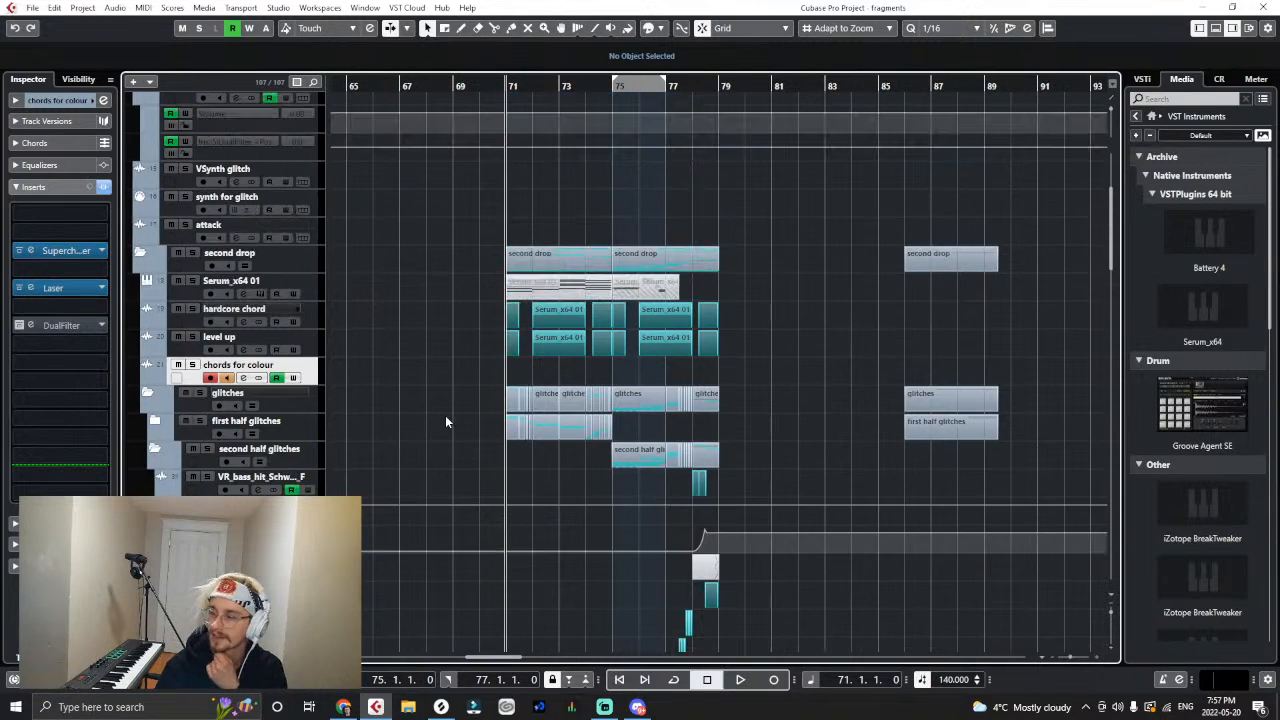
- Load Laser again on the chords for colour track, switch its detection to Continuous, and listen from bar 71
{"action": "left_click", "coordinate": [103, 288]}
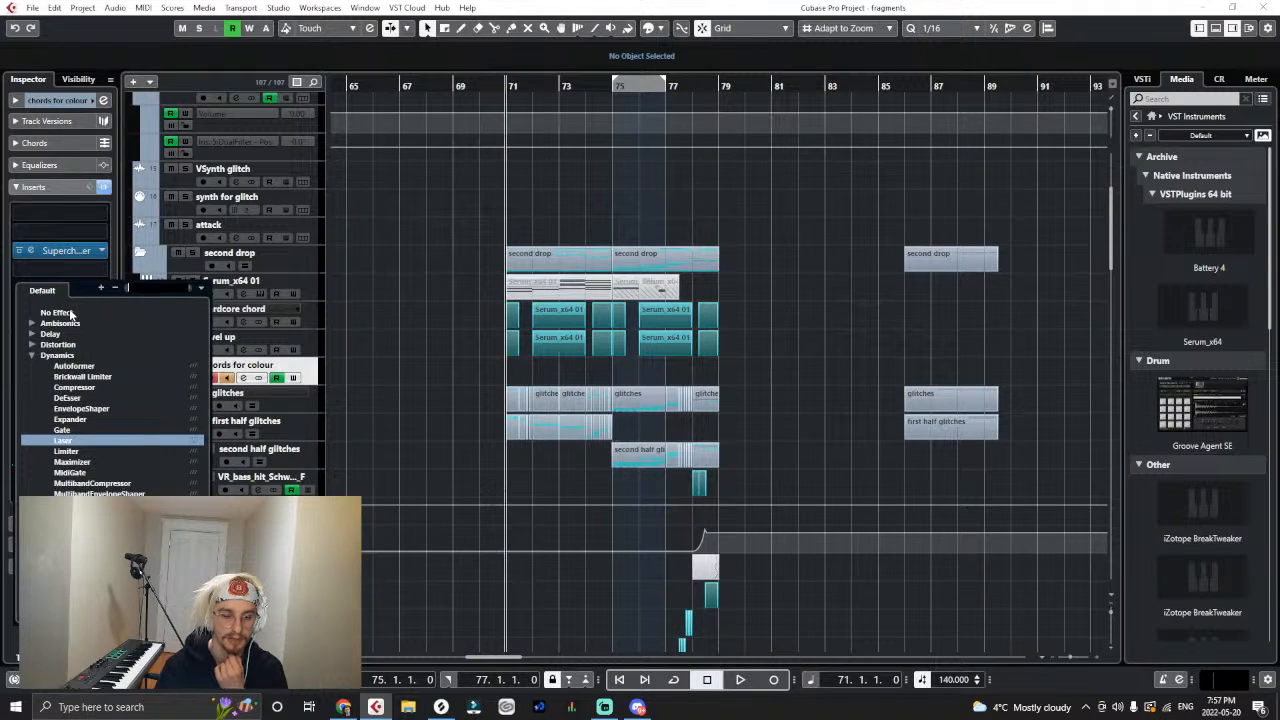
{"action": "left_click", "coordinate": [62, 440]}
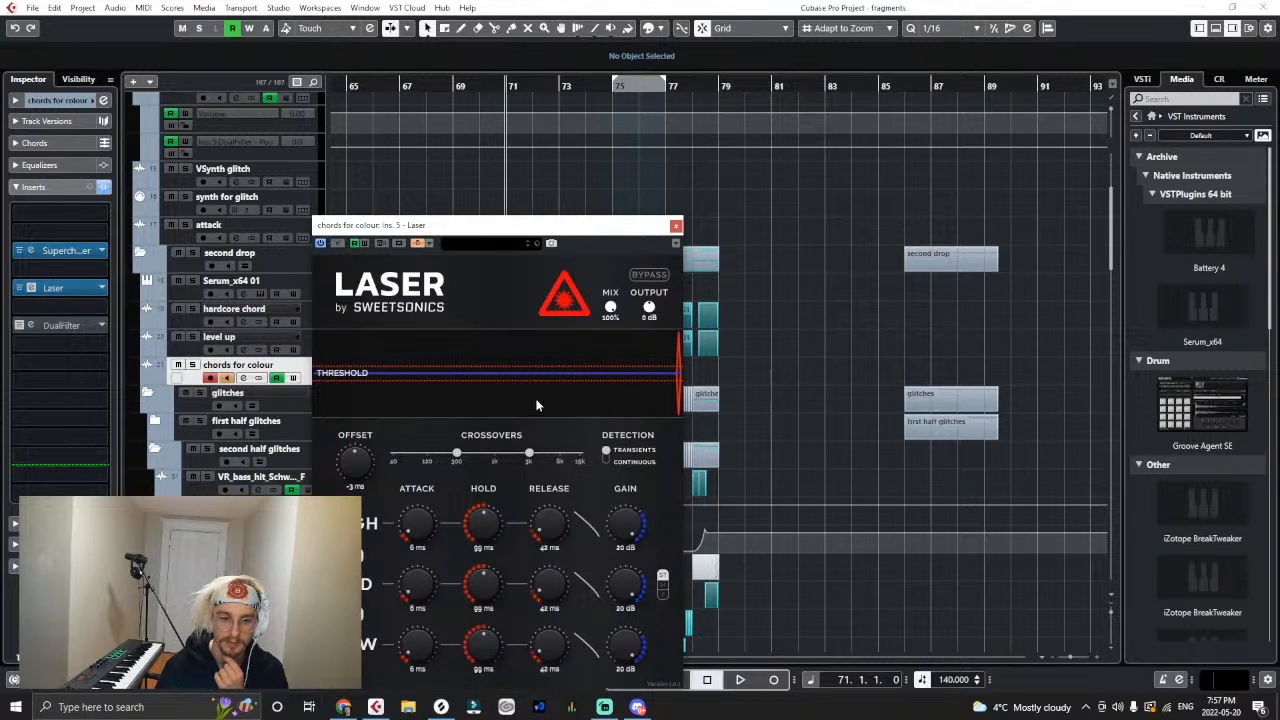
{"action": "left_click_drag", "start_coordinate": [498, 240], "coordinate": [640, 247]}
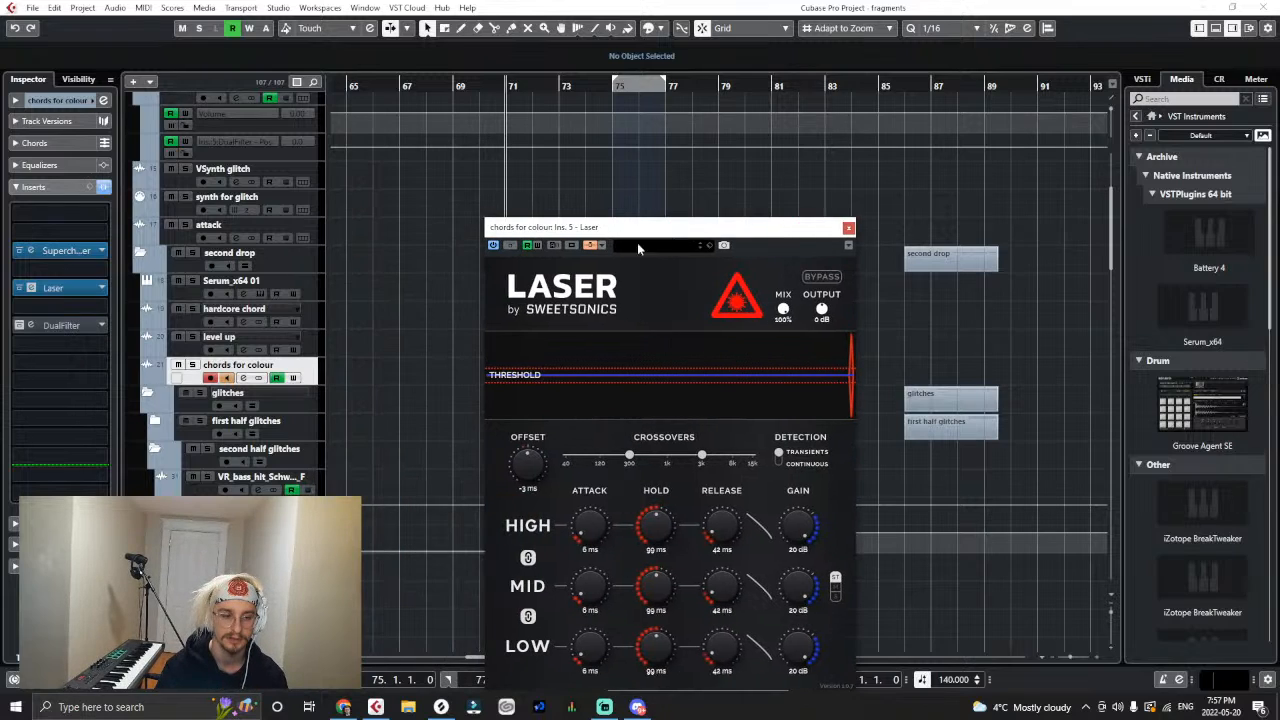
{"action": "key", "text": "space"}
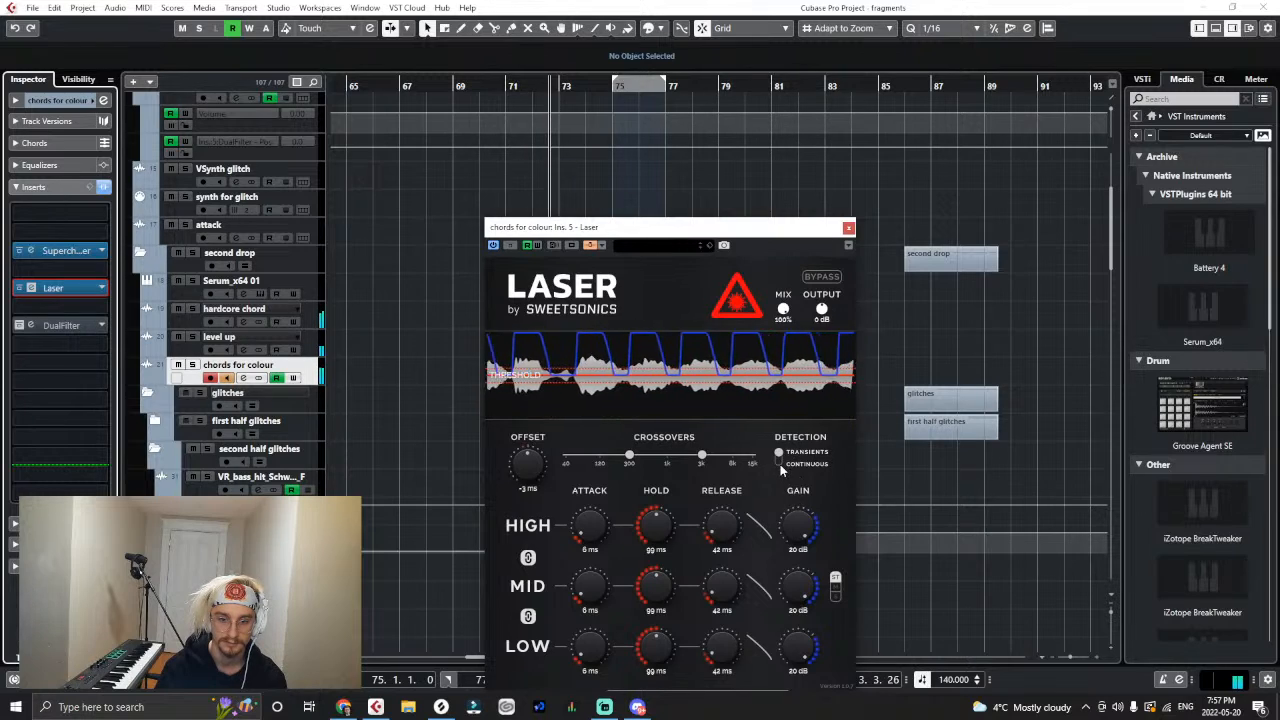
{"action": "left_click", "coordinate": [780, 464]}
{"action": "left_click_drag", "start_coordinate": [722, 227], "coordinate": [836, 230]}
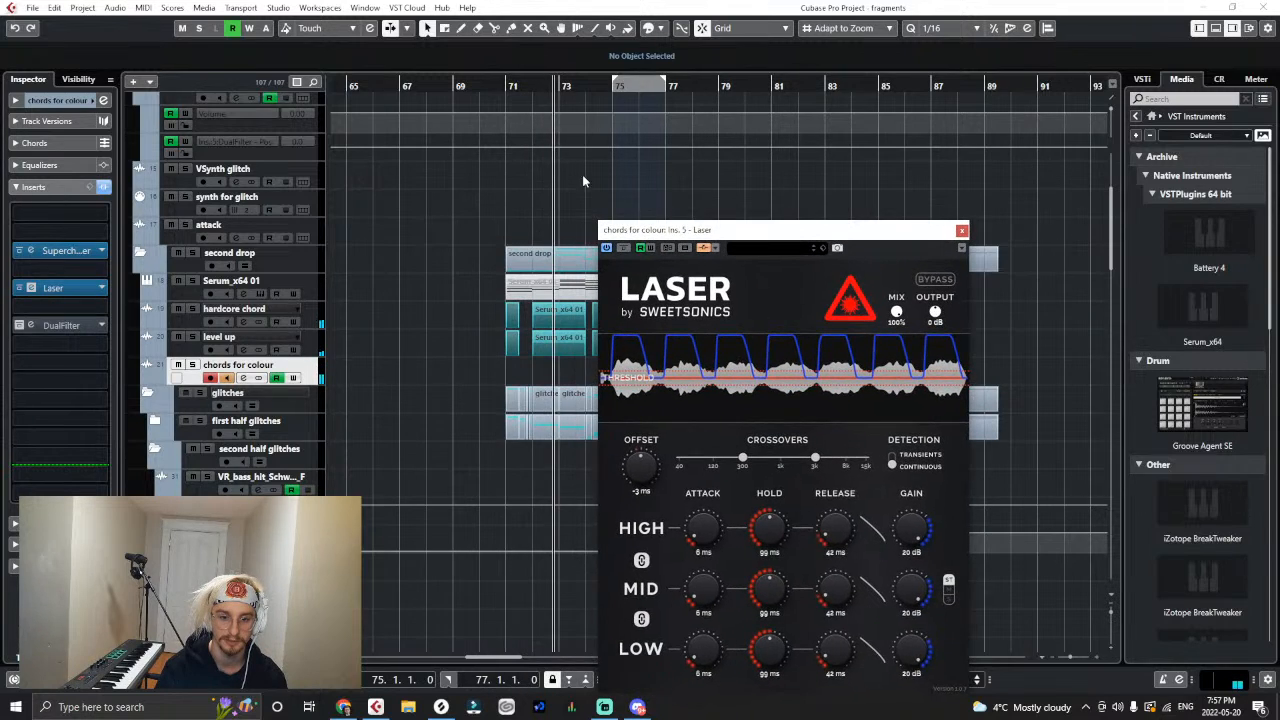
{"action": "left_click", "coordinate": [512, 89]}
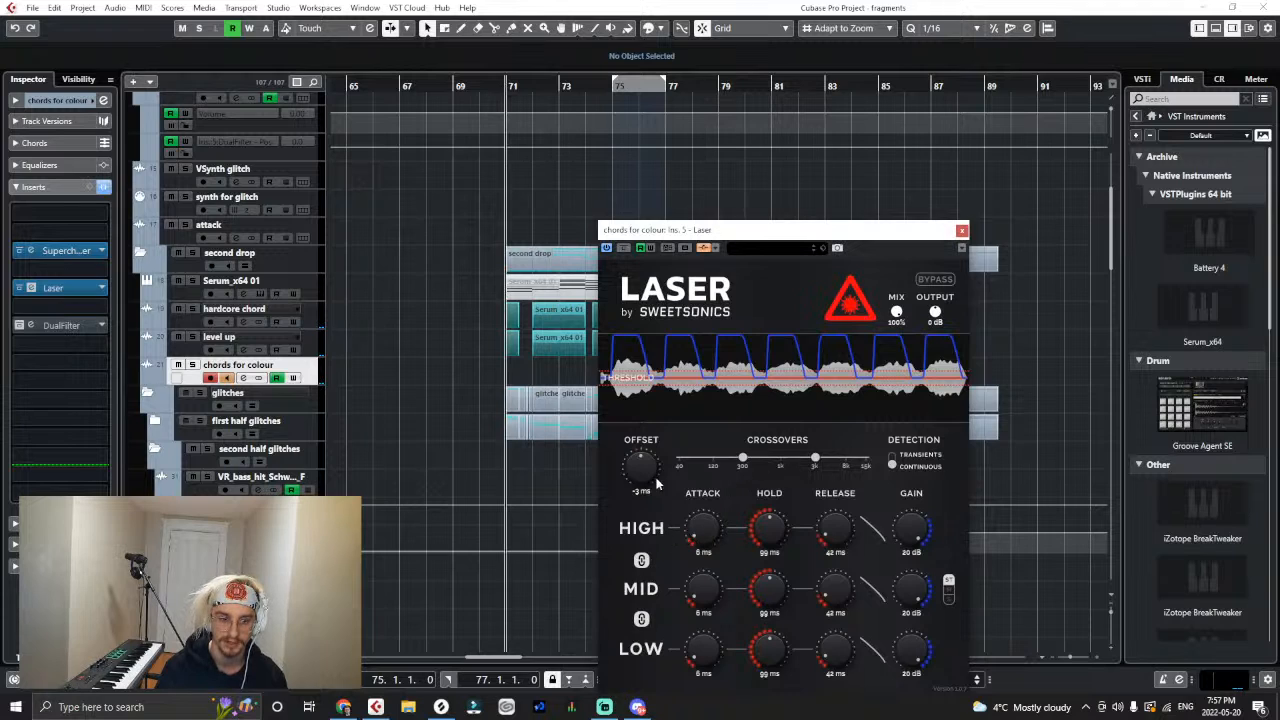
{"action": "key", "text": "space"}
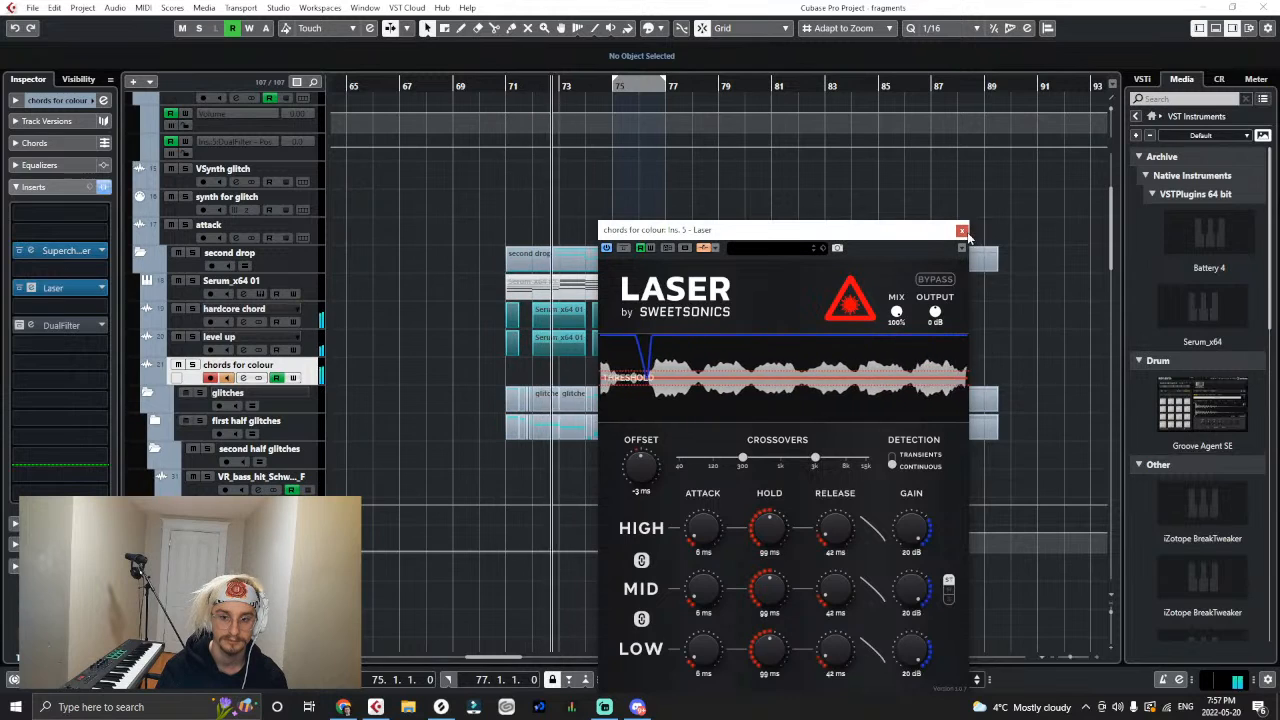
- Set Laser's hold to 64 ms and gain to 11 dB while listening through the second drop, and close the plug-in
{"action": "left_click_drag", "start_coordinate": [783, 526], "coordinate": [828, 525]}
{"action": "key", "text": "space"}
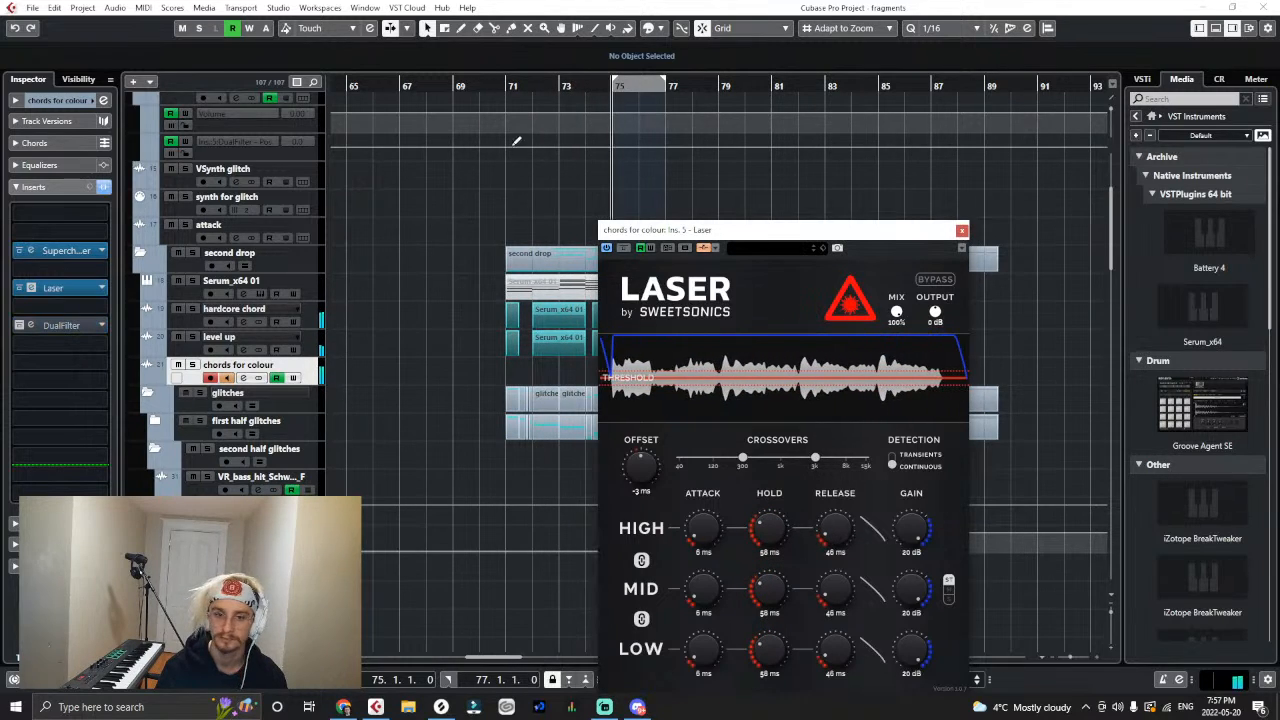
{"action": "left_click_drag", "start_coordinate": [909, 514], "coordinate": [908, 530]}
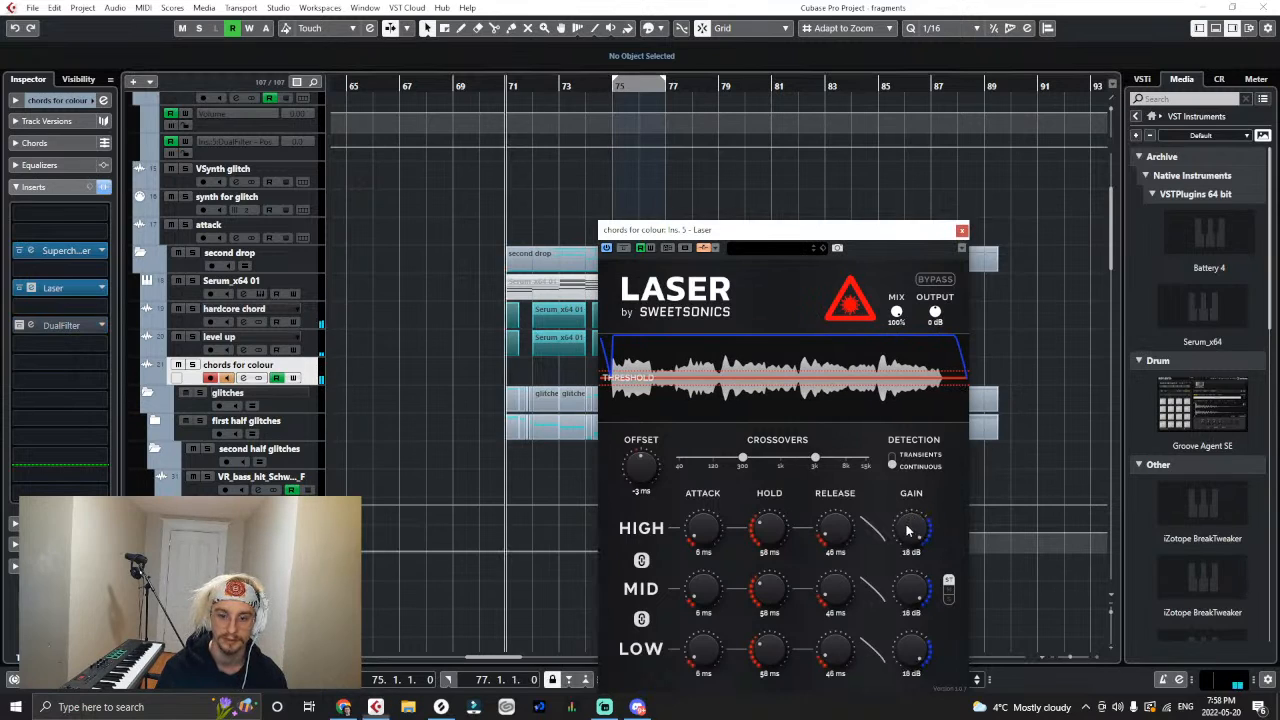
{"action": "key", "text": "space"}
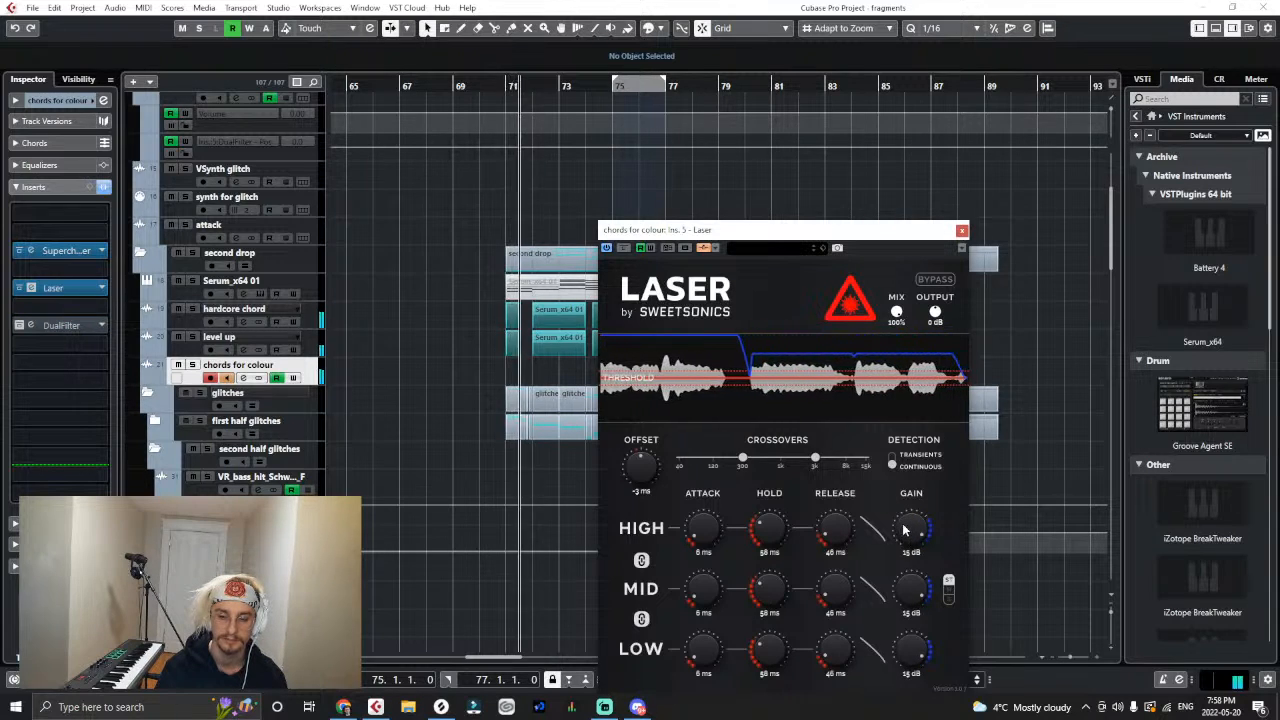
{"action": "mouse_move", "coordinate": [906, 530]}
{"action": "left_mouse_down"}
{"action": "mouse_move", "coordinate": [898, 560]}
{"action": "mouse_move", "coordinate": [903, 550]}
{"action": "left_mouse_up"}
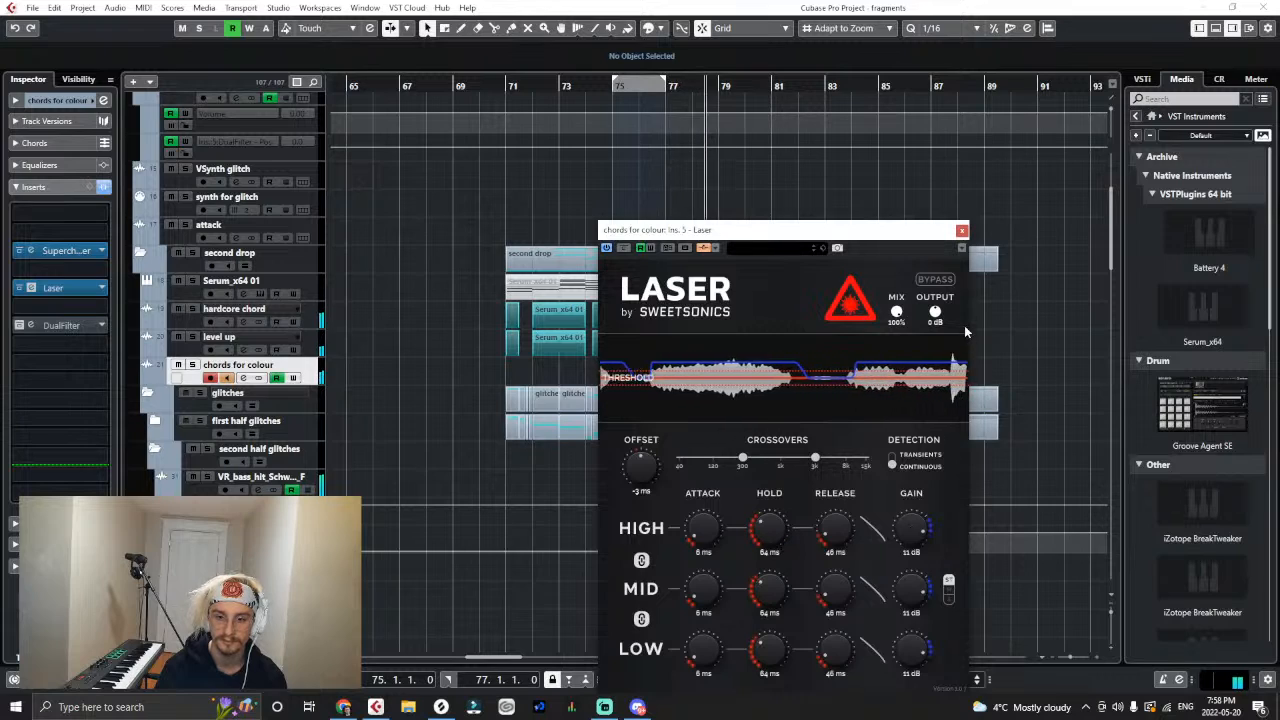
{"action": "left_click", "coordinate": [961, 230]}
{"action": "key", "text": "space"}
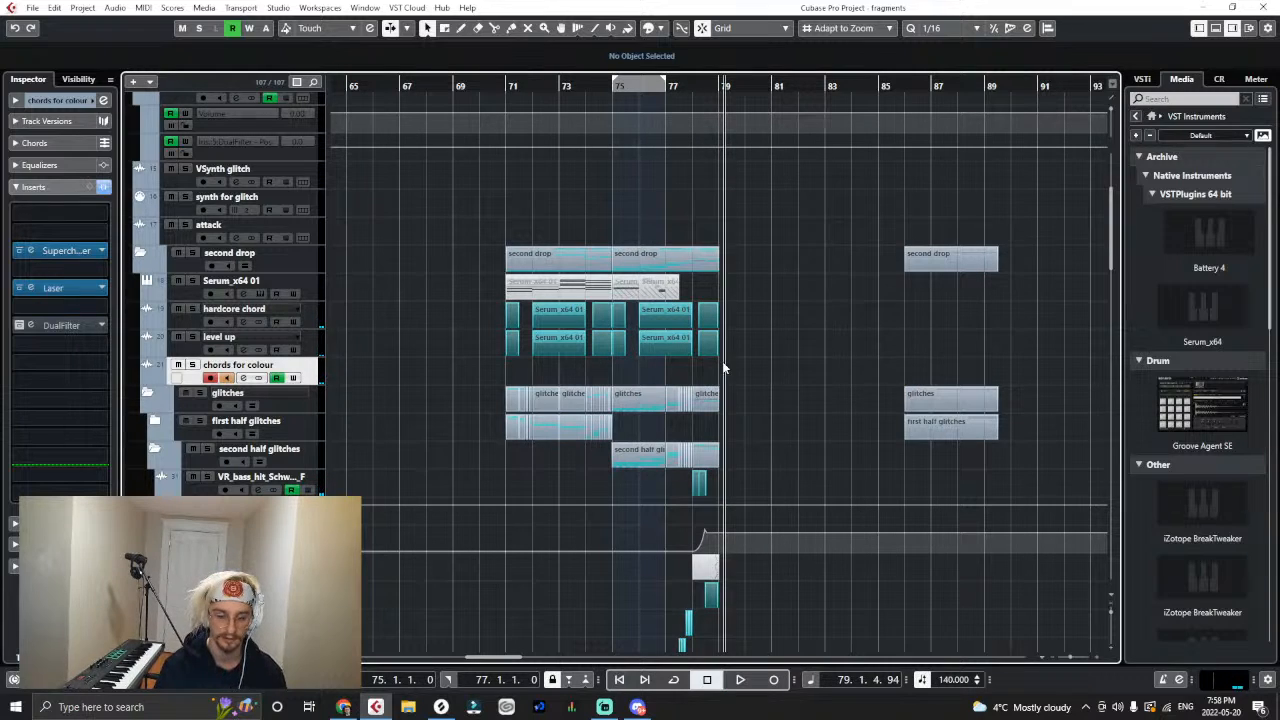
- Remove Laser from the chords for colour track's inserts by choosing No Effect
{"action": "key", "text": "h"}
{"action": "key", "text": "h"}
{"action": "key", "text": "h"}
{"action": "key", "text": "g"}
{"action": "key", "text": "g"}
{"action": "left_click", "coordinate": [102, 288]}
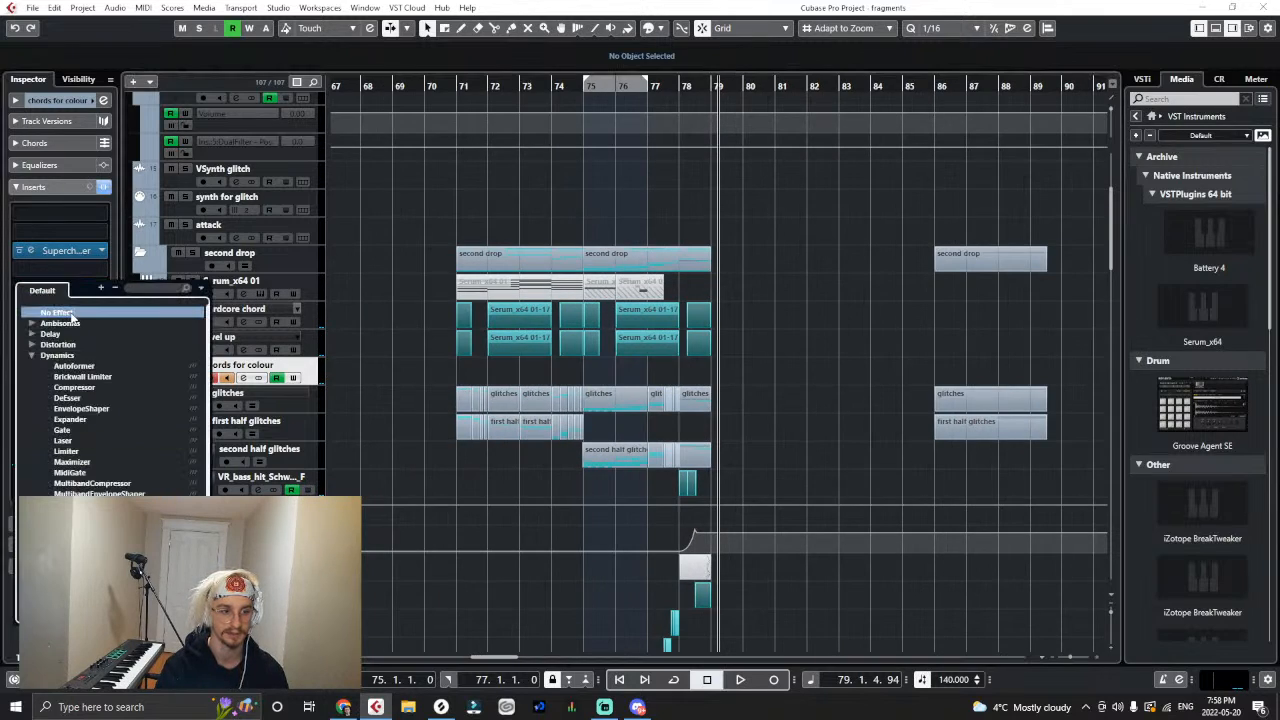
{"action": "left_click", "coordinate": [71, 315]}
{"action": "key", "text": "g"}
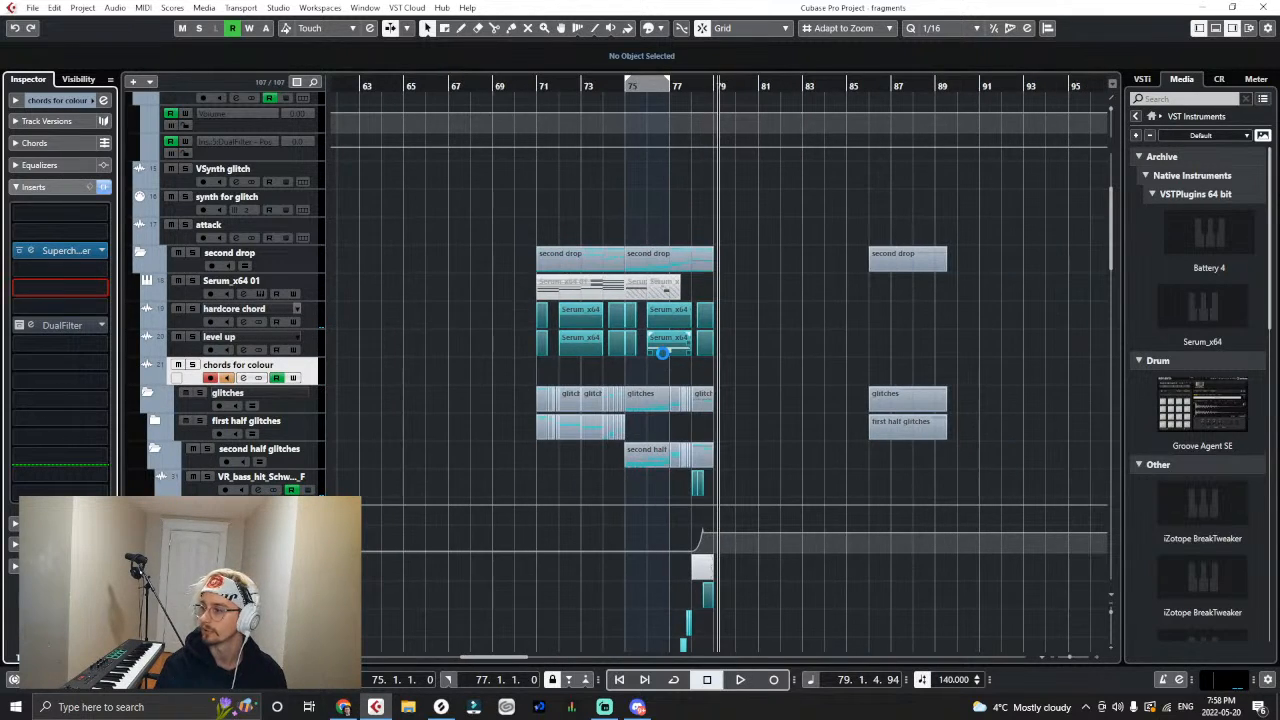
{"action": "key", "text": "h"}
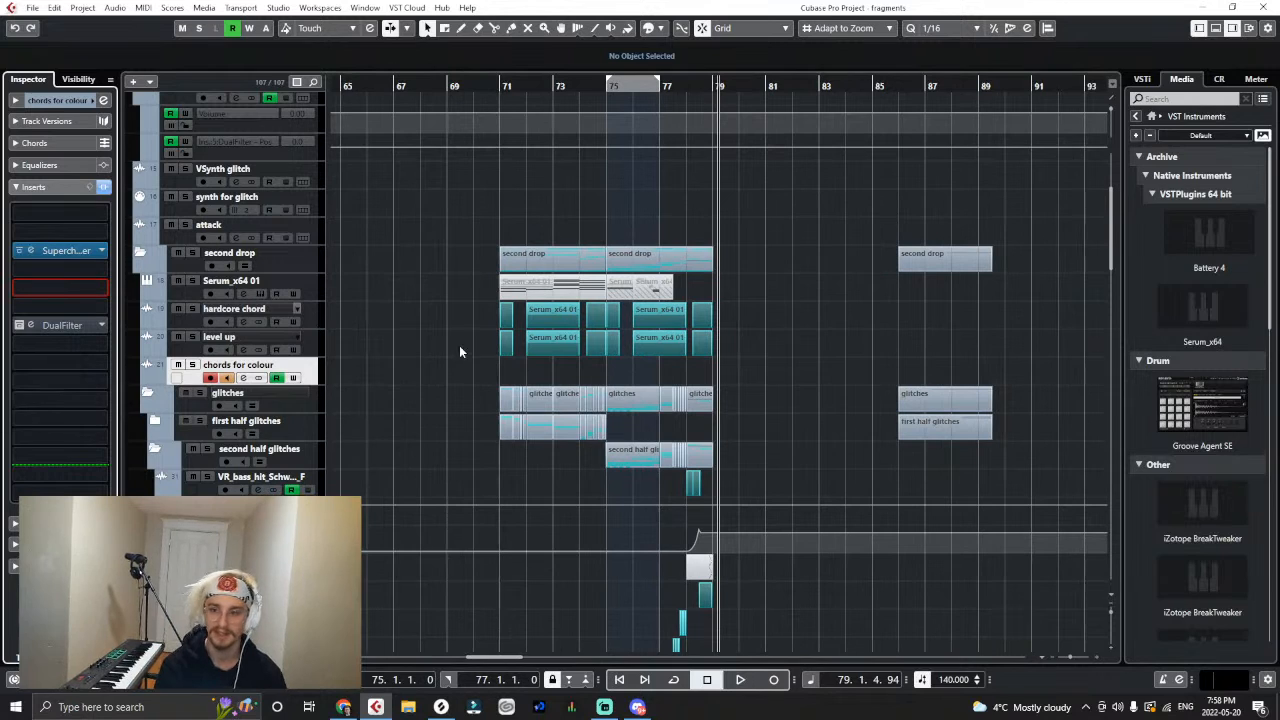
- Listen to the opening beats of the second drop from bar 71
{"action": "left_click", "coordinate": [500, 85]}
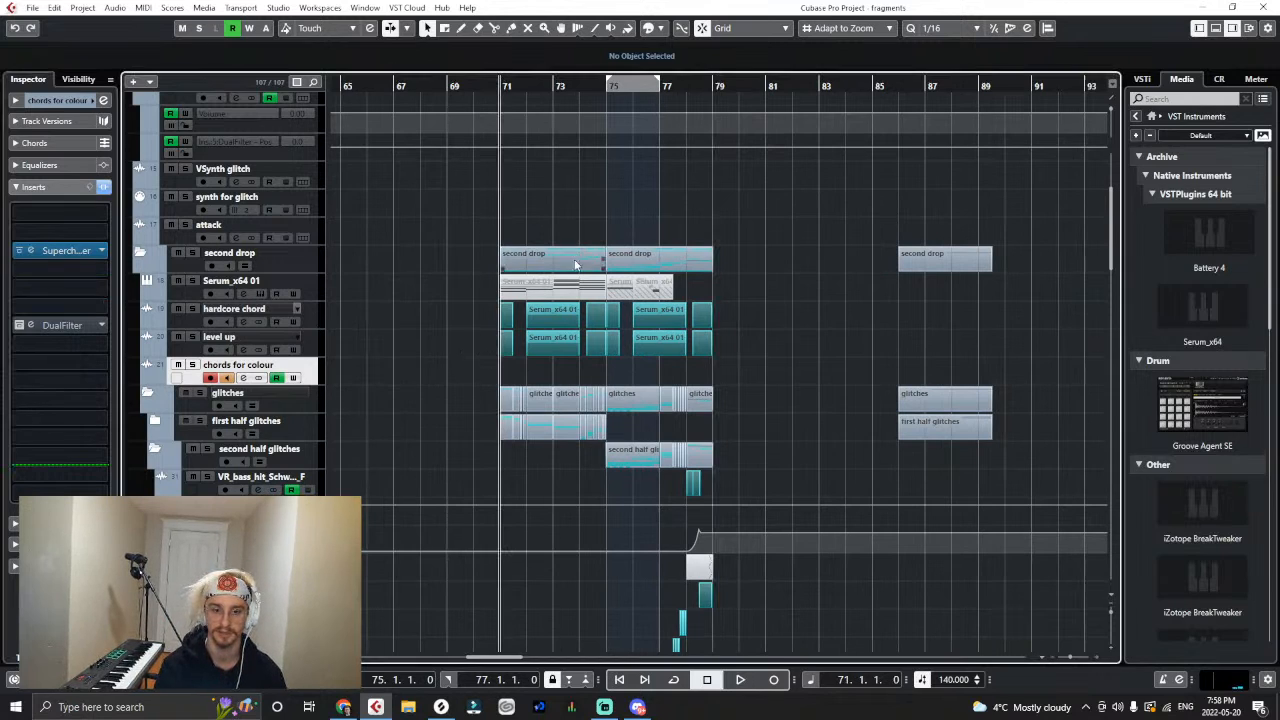
{"action": "key", "text": "h"}
{"action": "key", "text": "h"}
{"action": "key", "text": "h"}
{"action": "key", "text": "h"}
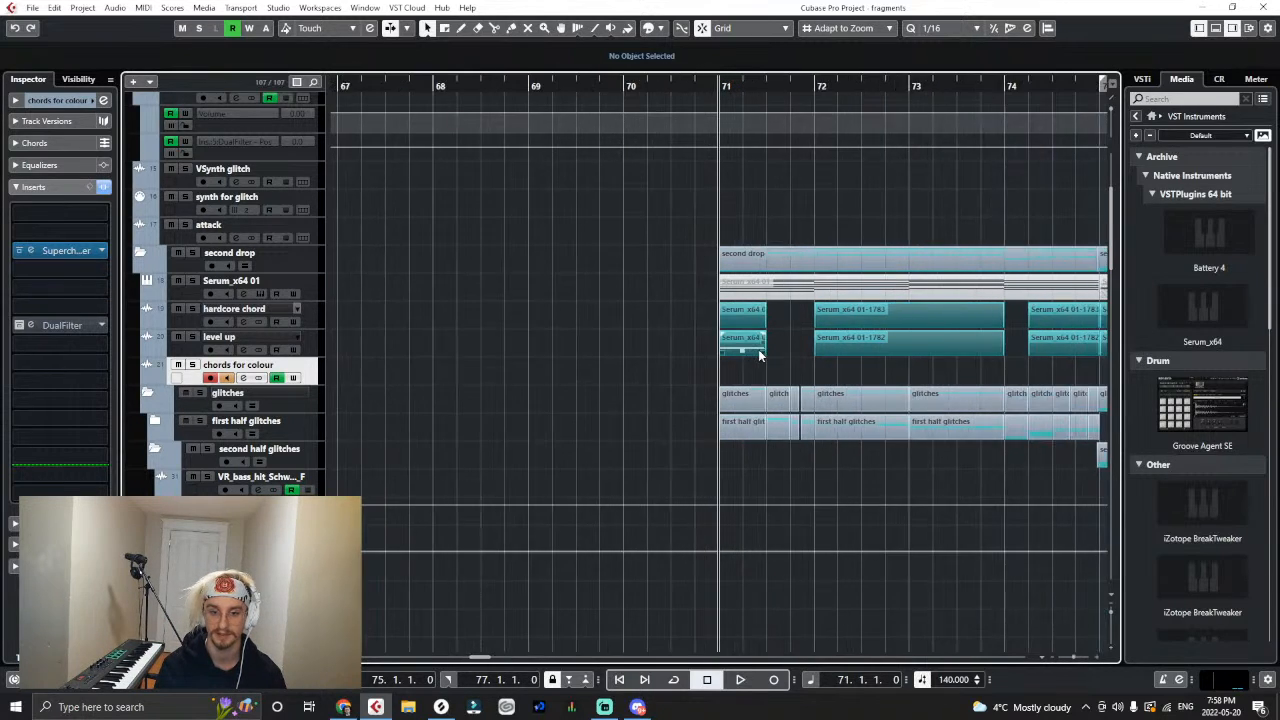
{"action": "key", "text": "space"}
{"action": "key", "text": "h"}
{"action": "key", "text": "h"}
{"action": "key", "text": "h"}
{"action": "key", "text": "space"}
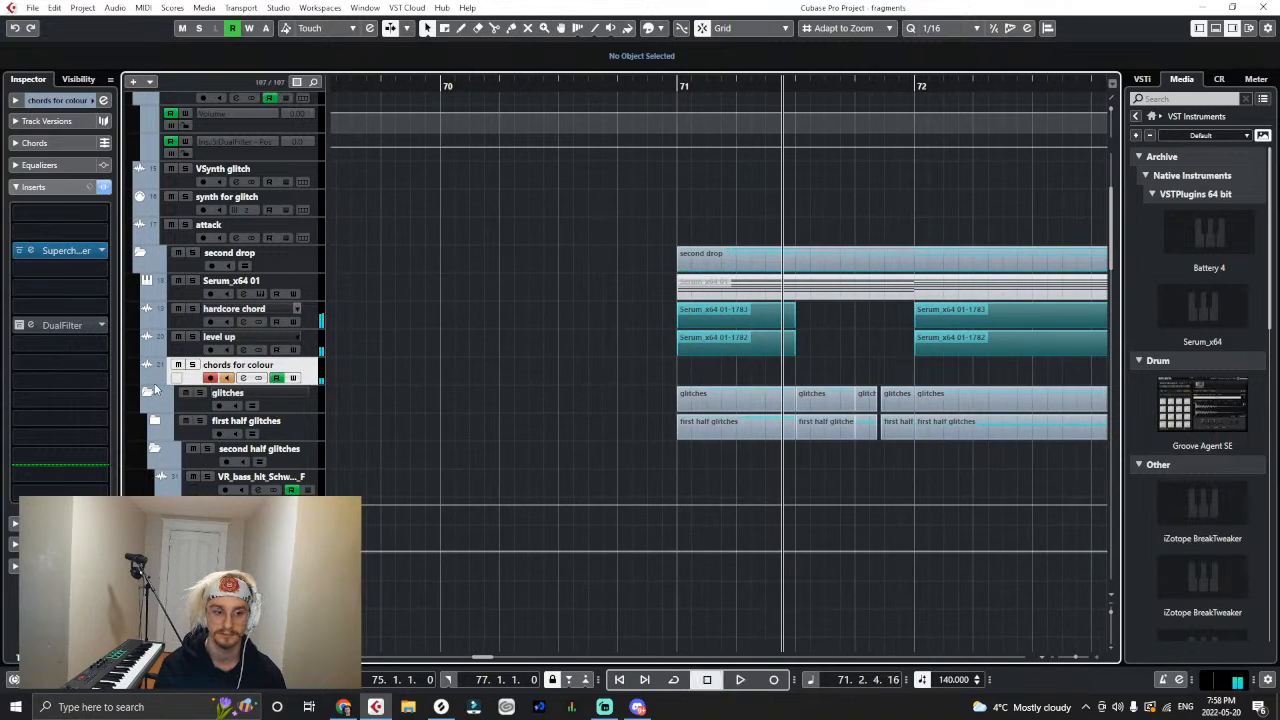
- Show the chords for colour track's automation lanes and add a volume point of 0.00 at the start of bar 71
{"action": "left_click", "coordinate": [154, 383]}
{"action": "key", "text": "g"}
{"action": "key", "text": "g"}
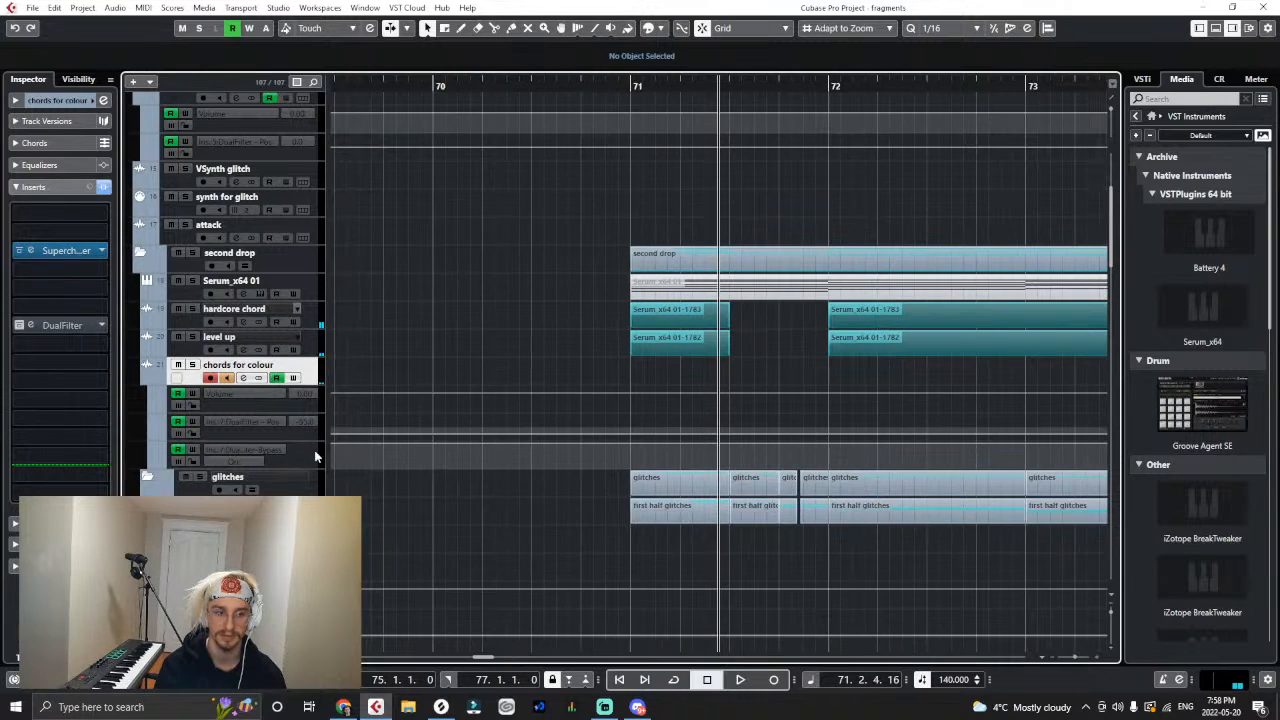
{"action": "key", "text": "h"}
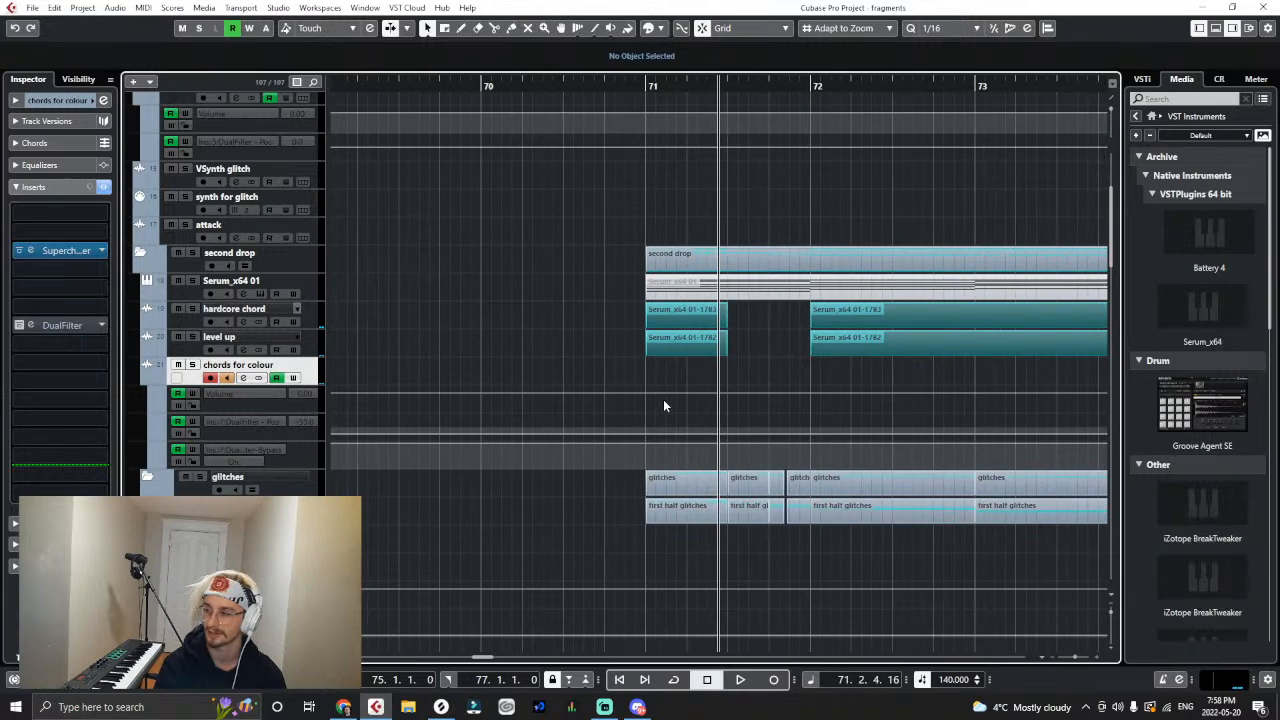
{"action": "key", "text": "h"}
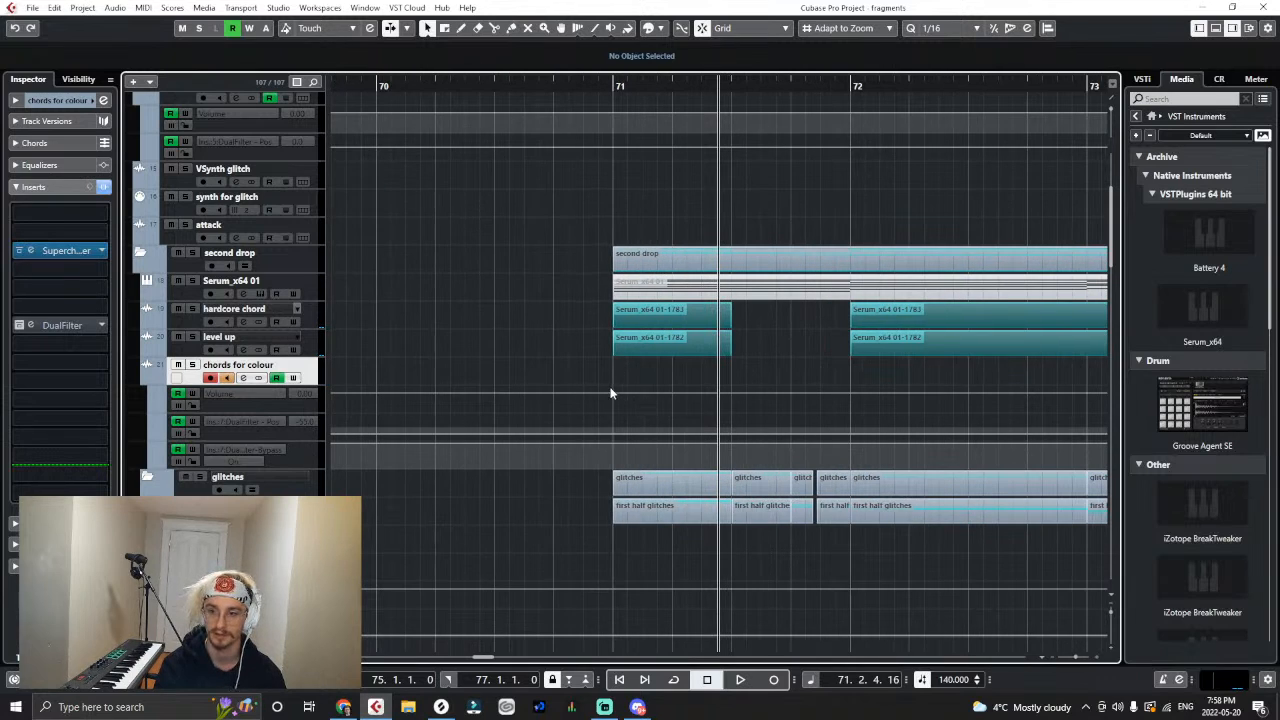
{"action": "left_click", "coordinate": [614, 391]}
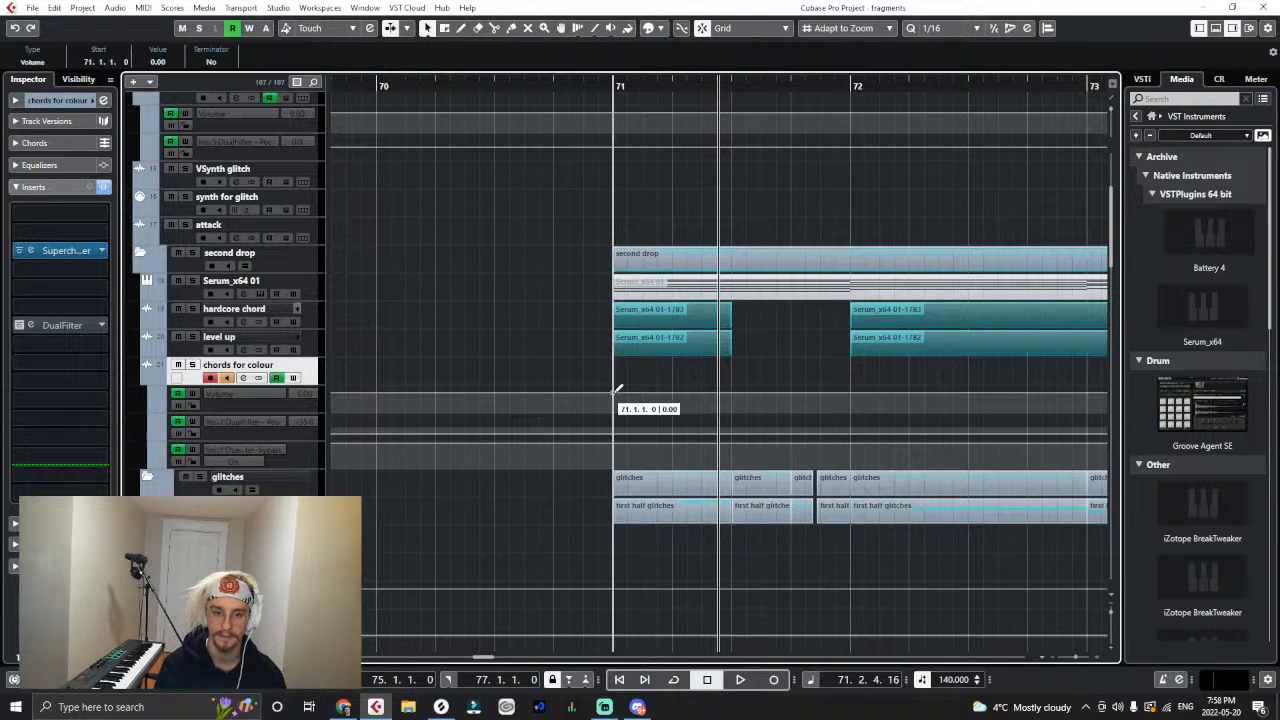
- Expand the first half glitches folder to show its audio tracks
{"action": "scroll", "coordinate": [643, 395], "scroll_direction": "down", "scroll_amount": 4}
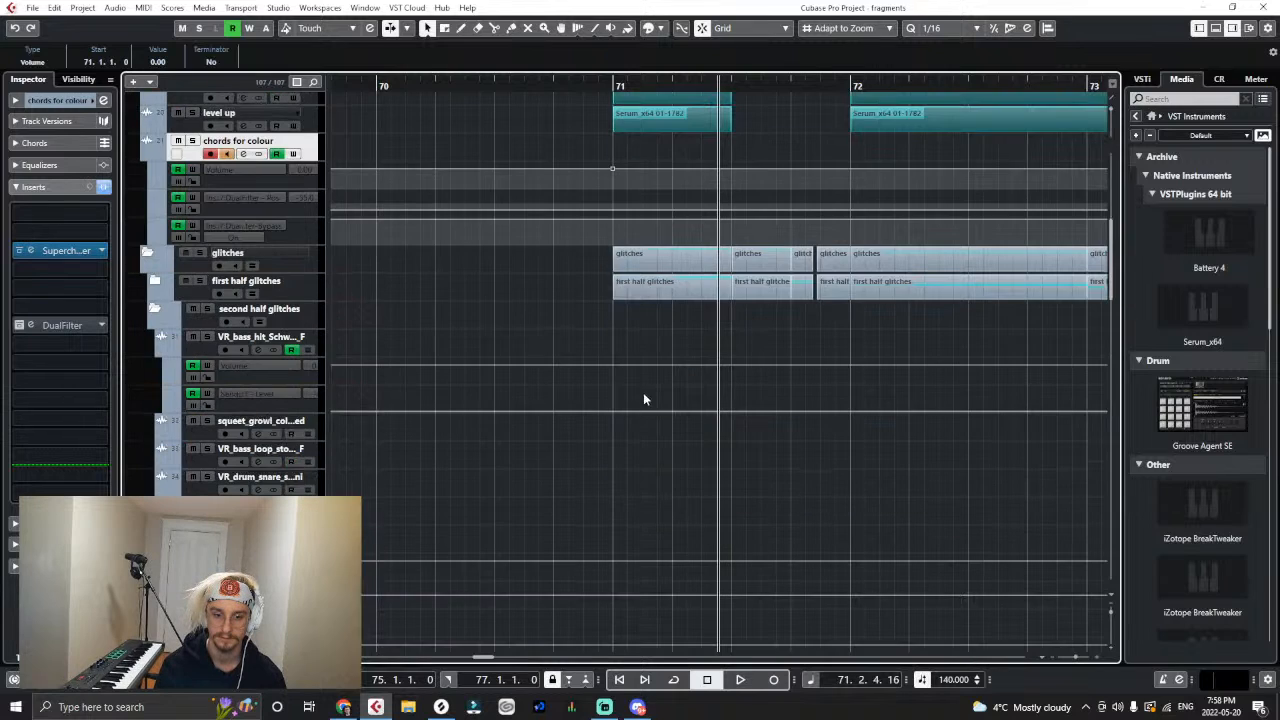
{"action": "scroll", "coordinate": [475, 391], "scroll_direction": "up", "scroll_amount": 2}
{"action": "left_click", "coordinate": [156, 393]}
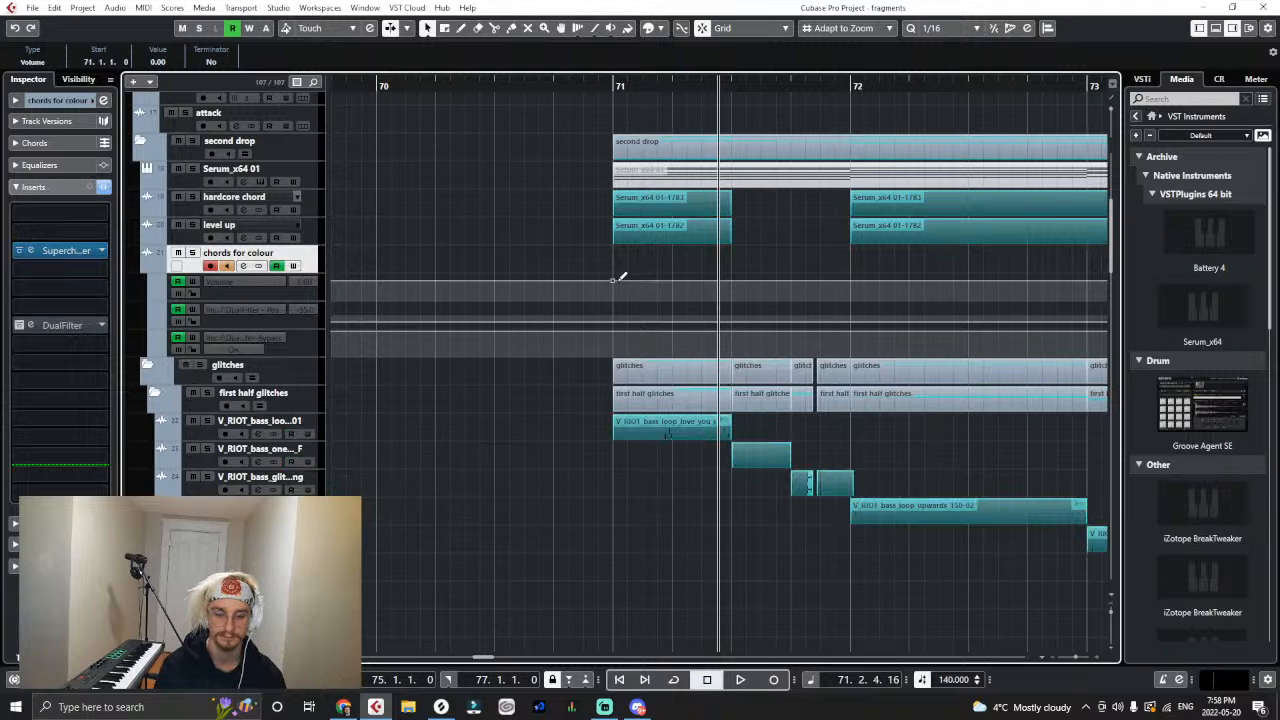
- Draw zigzag volume automation on chords for colour from bar 71 to 71.3.1, with three peaks dipping to -∞ between them
{"action": "left_click", "coordinate": [511, 88]}
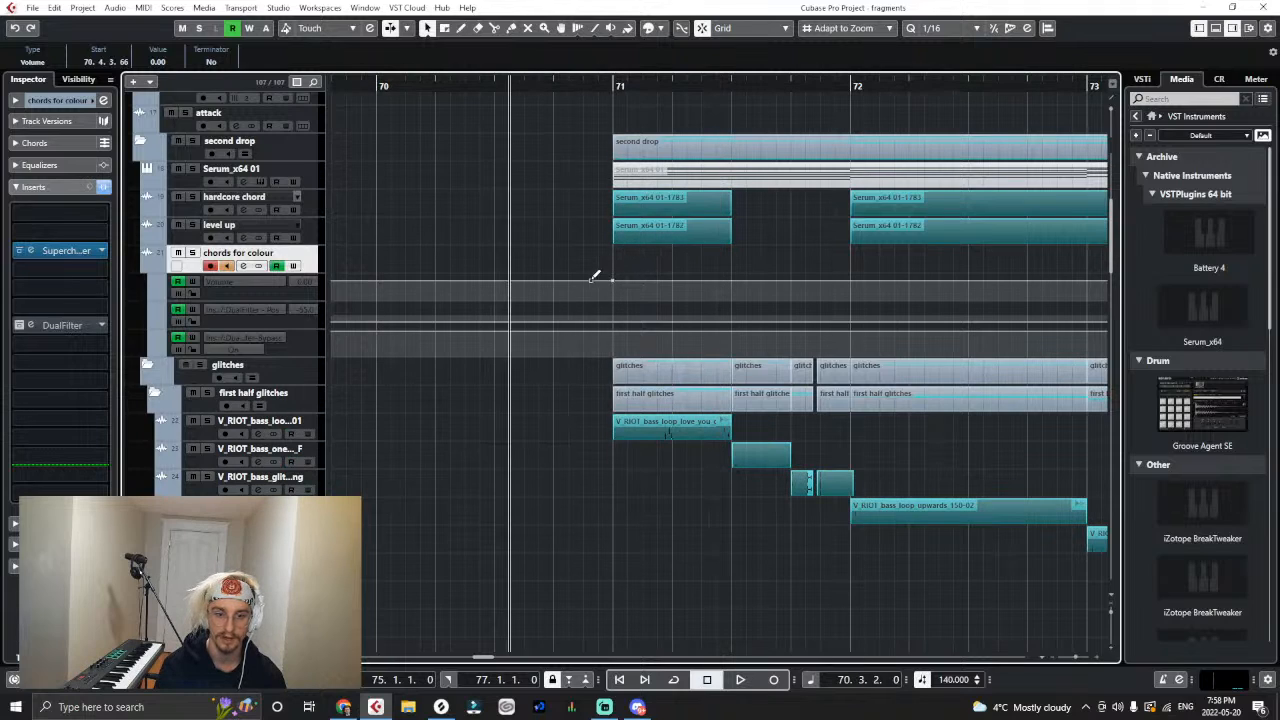
{"action": "left_click_drag", "start_coordinate": [617, 289], "coordinate": [603, 365]}
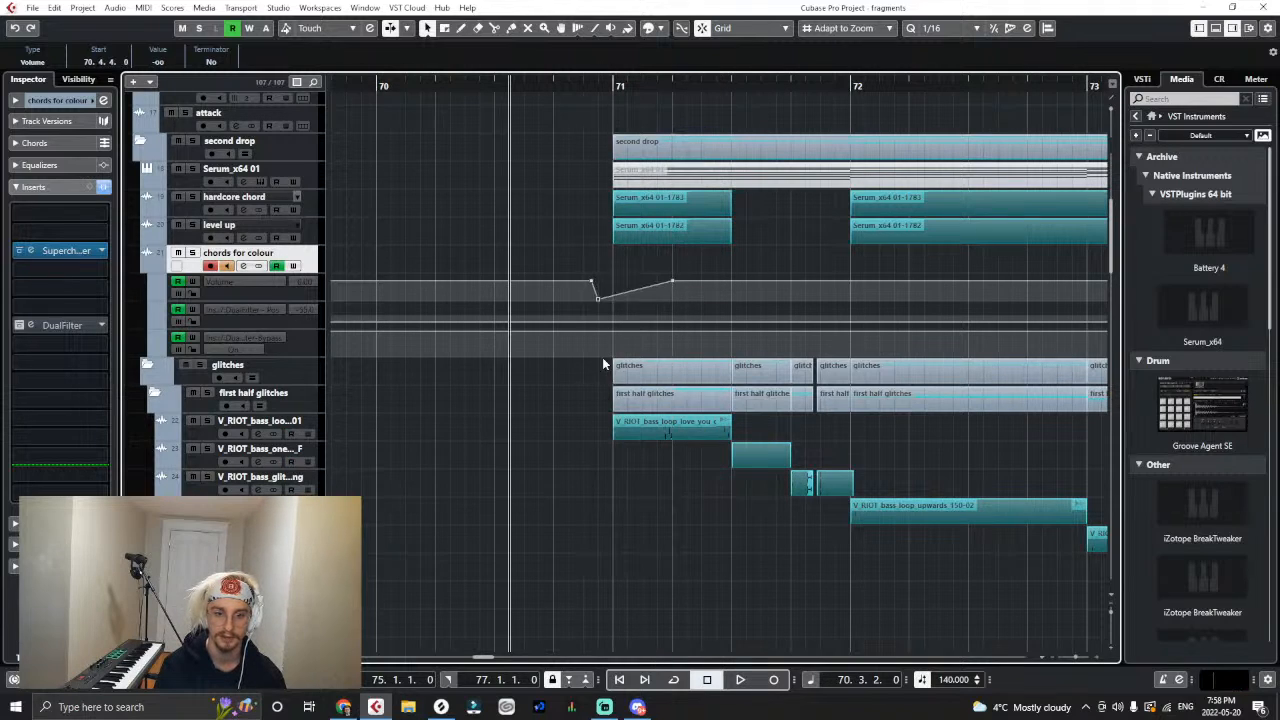
{"action": "left_click_drag", "start_coordinate": [598, 301], "coordinate": [693, 282]}
{"action": "key", "text": "space"}
{"action": "left_click_drag", "start_coordinate": [704, 283], "coordinate": [731, 300]}
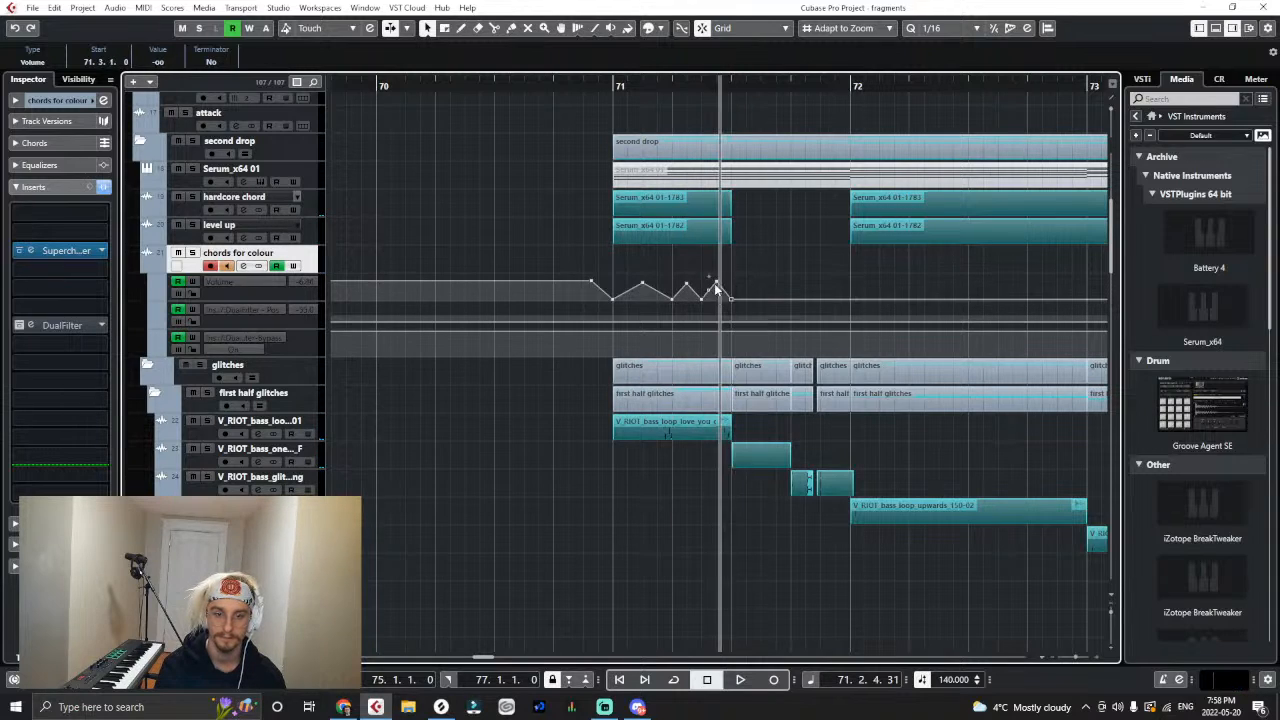
- Pull the colour volume point at 71.2.1 down to -∞ and listen from bar 71 through bar 72
{"action": "left_click", "coordinate": [612, 84]}
{"action": "key", "text": "space"}
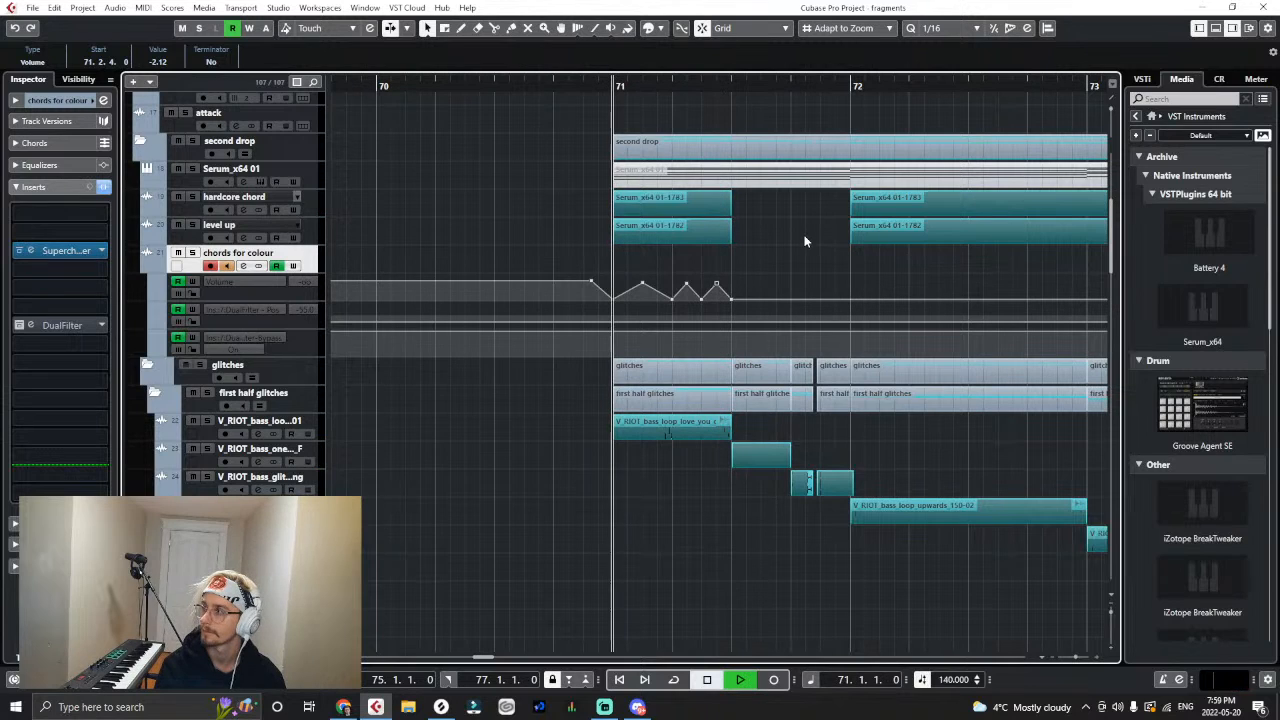
{"action": "left_click_drag", "start_coordinate": [672, 298], "coordinate": [671, 312]}
{"action": "key", "text": "g"}
{"action": "key", "text": "h"}
{"action": "key", "text": "space"}
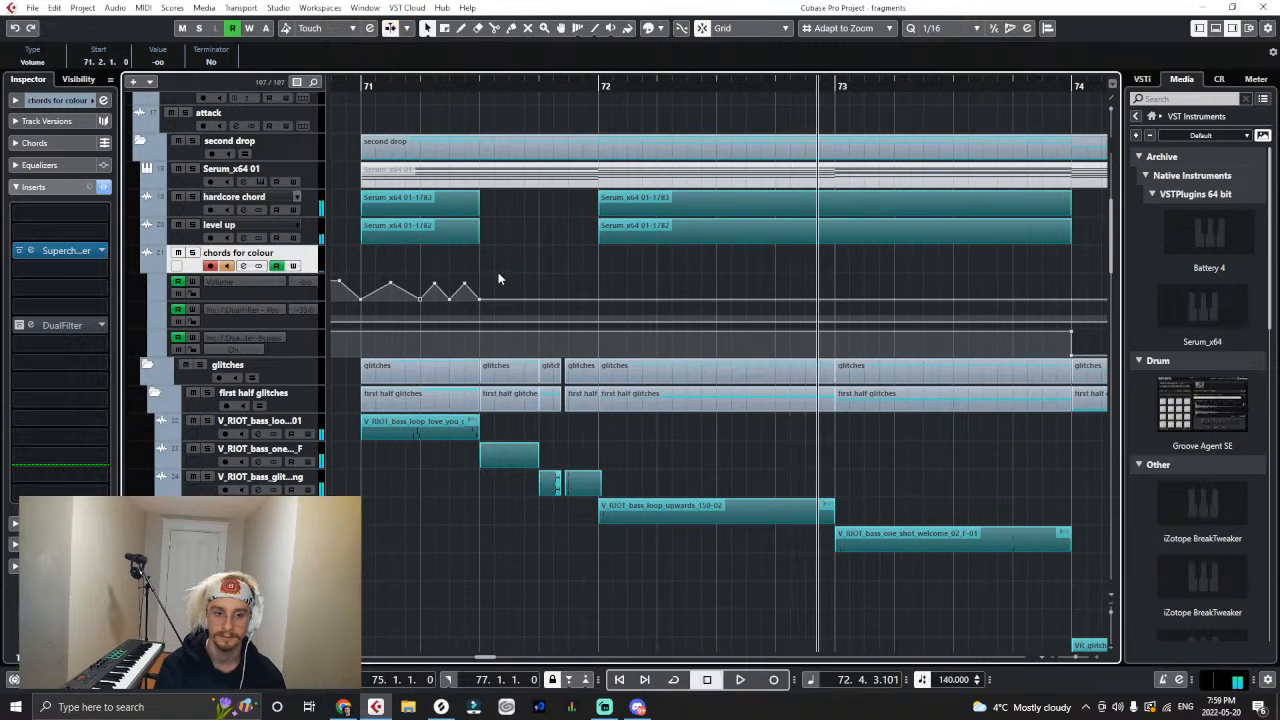
- Copy the two short volume peaks from the second beat of bar 71 to the start of bar 72
{"action": "left_click_drag", "start_coordinate": [494, 274], "coordinate": [418, 306]}
{"action": "left_click", "coordinate": [598, 87]}
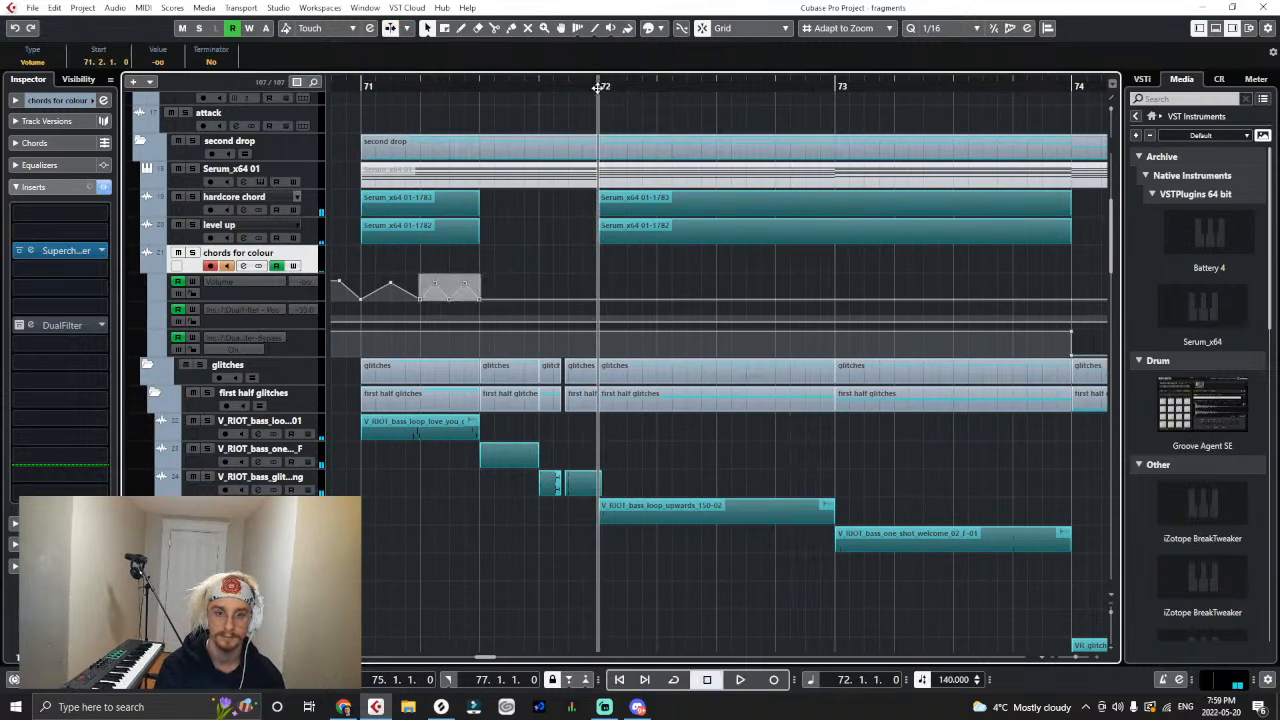
{"action": "key", "text": "ctrl+c"}
{"action": "key", "text": "ctrl+v"}
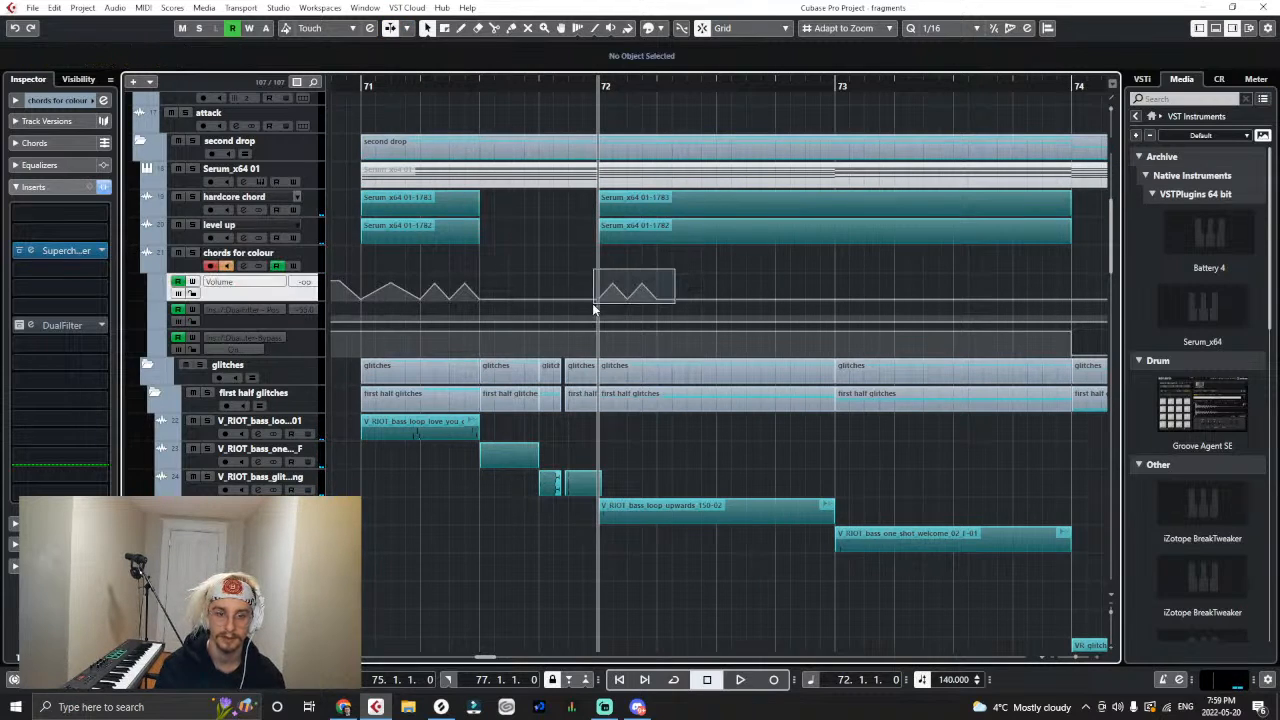
{"action": "left_click_drag", "start_coordinate": [593, 309], "coordinate": [596, 310]}
- Repeat the pulsing volume peaks by pasting them at 72.2 and 72.3 until they fill bar 72
{"action": "left_click", "coordinate": [656, 85]}
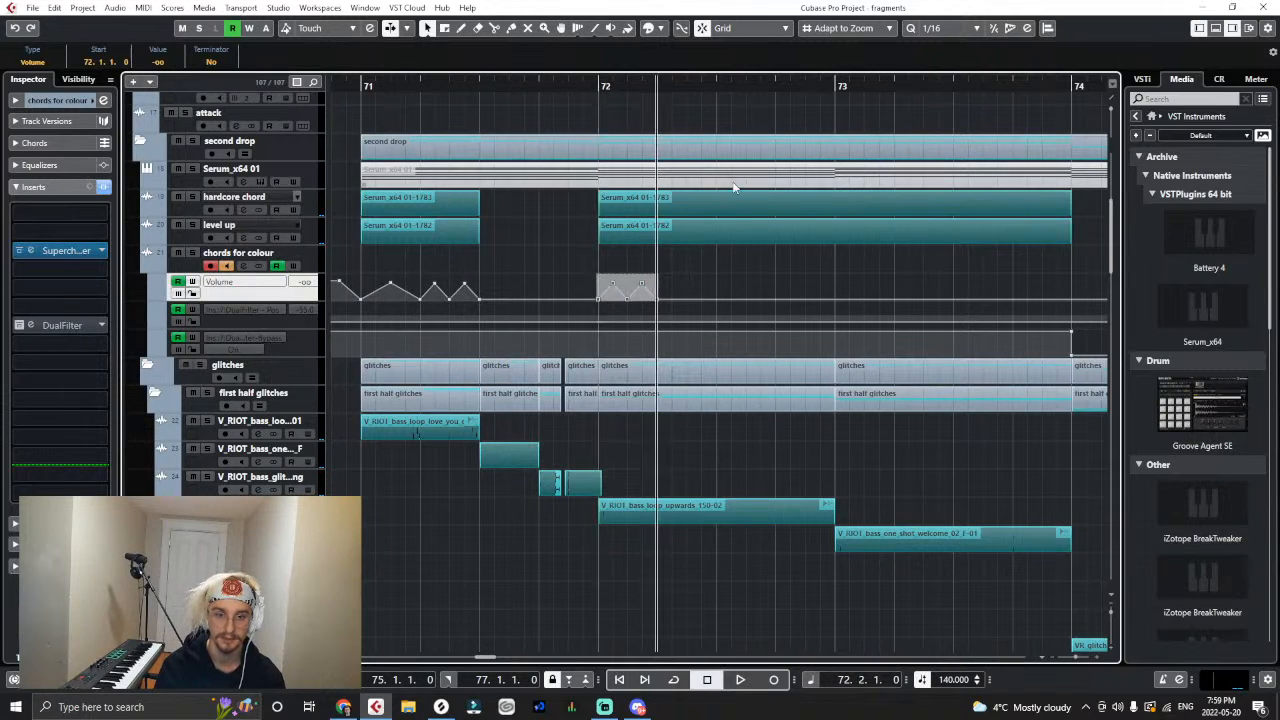
{"action": "key", "text": "ctrl+v"}
{"action": "left_click_drag", "start_coordinate": [731, 277], "coordinate": [592, 315]}
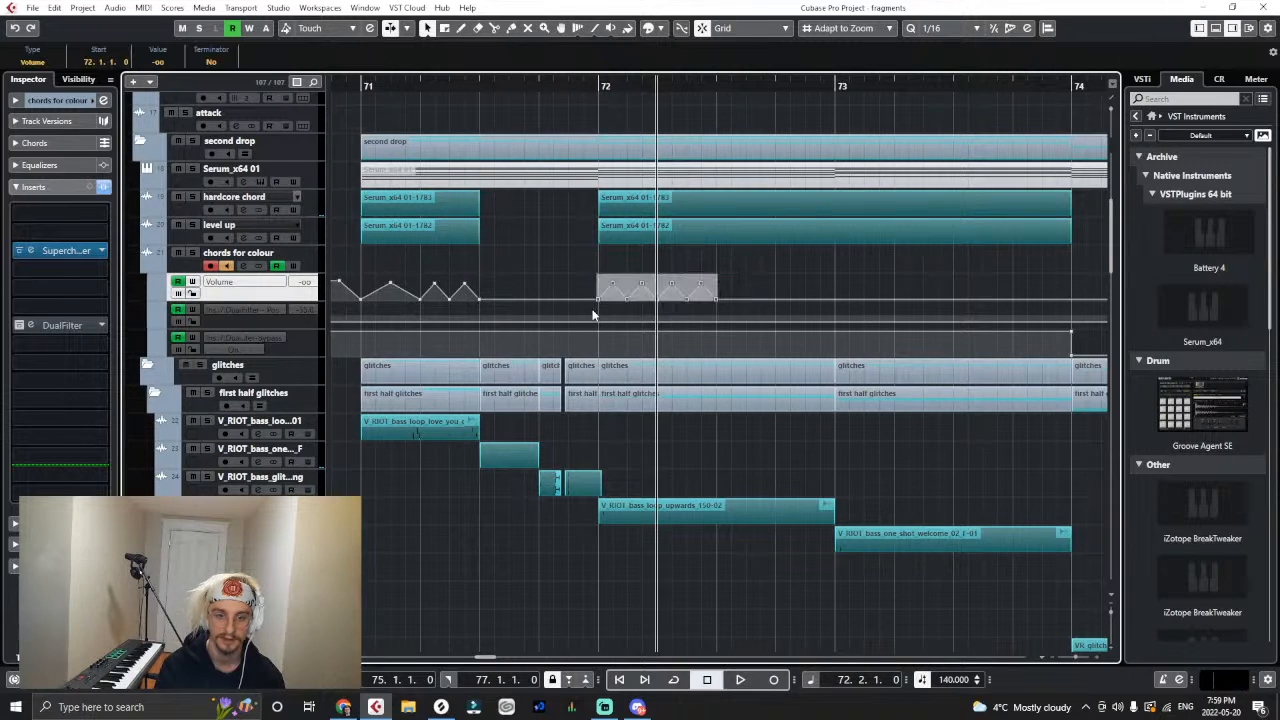
{"action": "left_click", "coordinate": [718, 85]}
{"action": "key", "text": "ctrl+v"}
{"action": "left_click_drag", "start_coordinate": [858, 268], "coordinate": [586, 305]}
- Listen to the pulsing colour volume from bar 72 into bar 73 and clear the automation selection
{"action": "left_click", "coordinate": [600, 86]}
{"action": "key", "text": "space"}
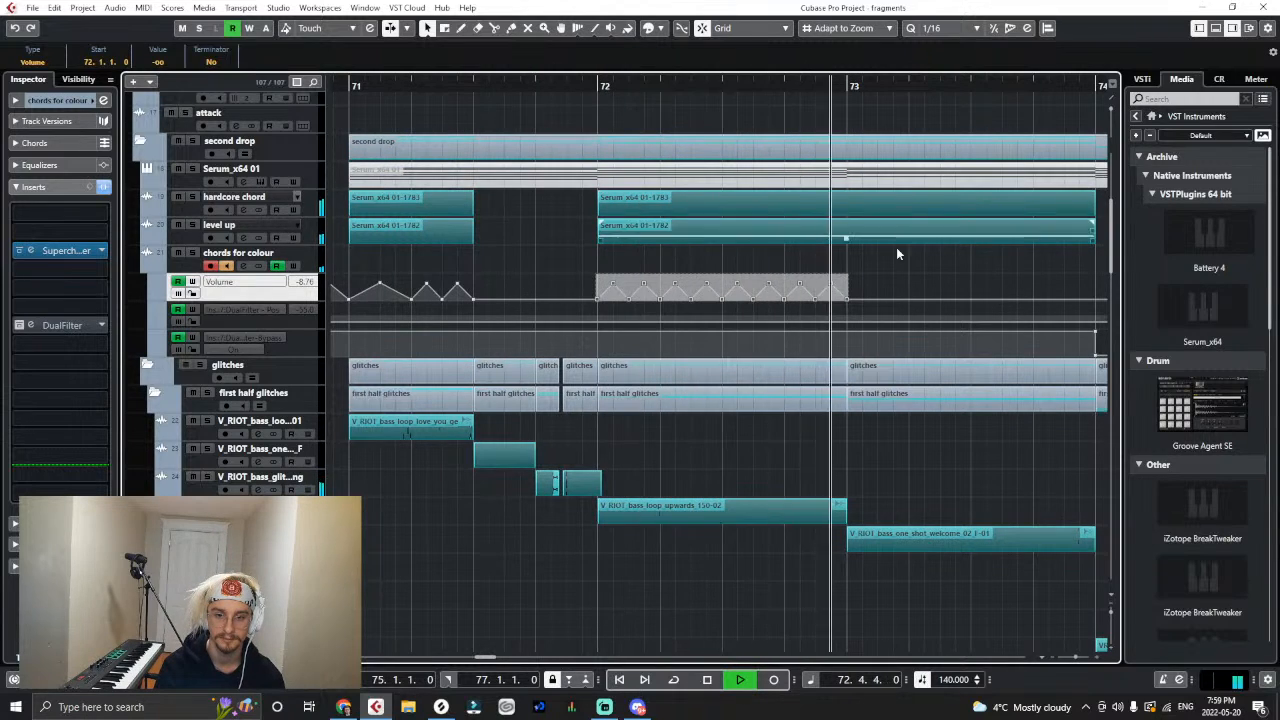
{"action": "key", "text": "space"}
{"action": "left_click", "coordinate": [944, 280]}
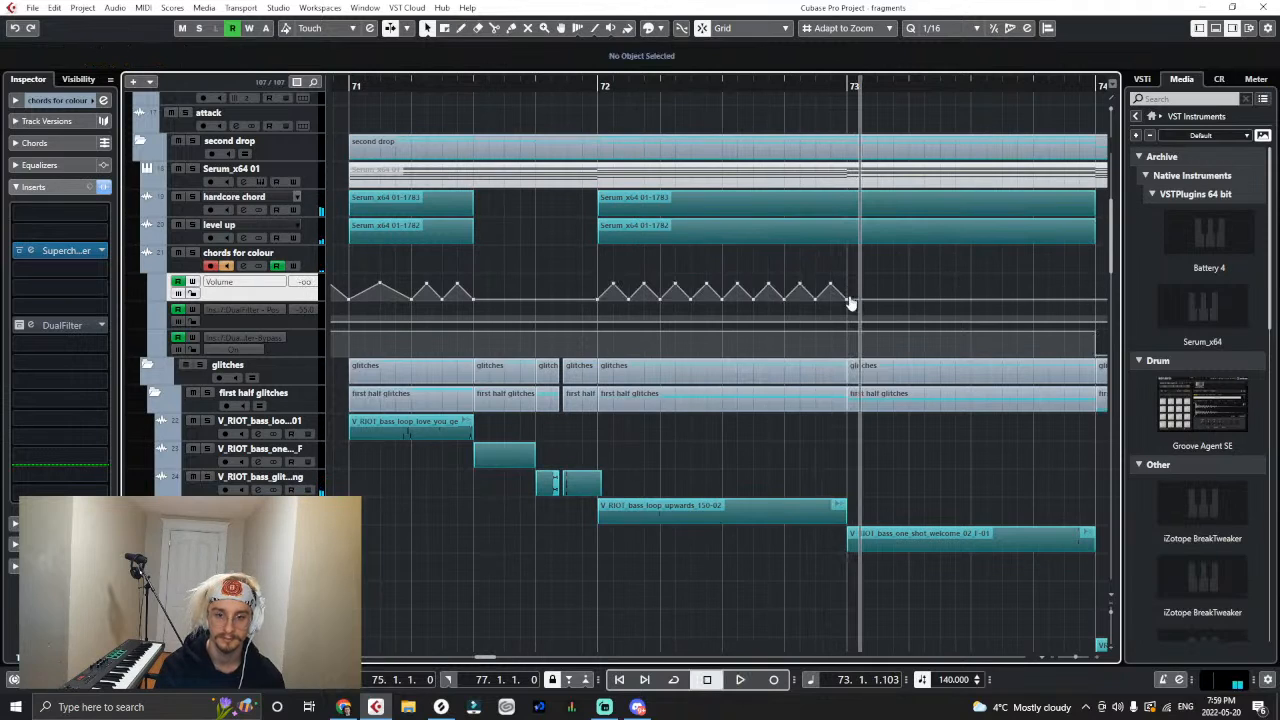
- Set the colour volume to -3.65 at bar 73 and, after silencing the first beat of bar 74, to -6.48 at 74.2
{"action": "left_click_drag", "start_coordinate": [848, 302], "coordinate": [856, 282]}
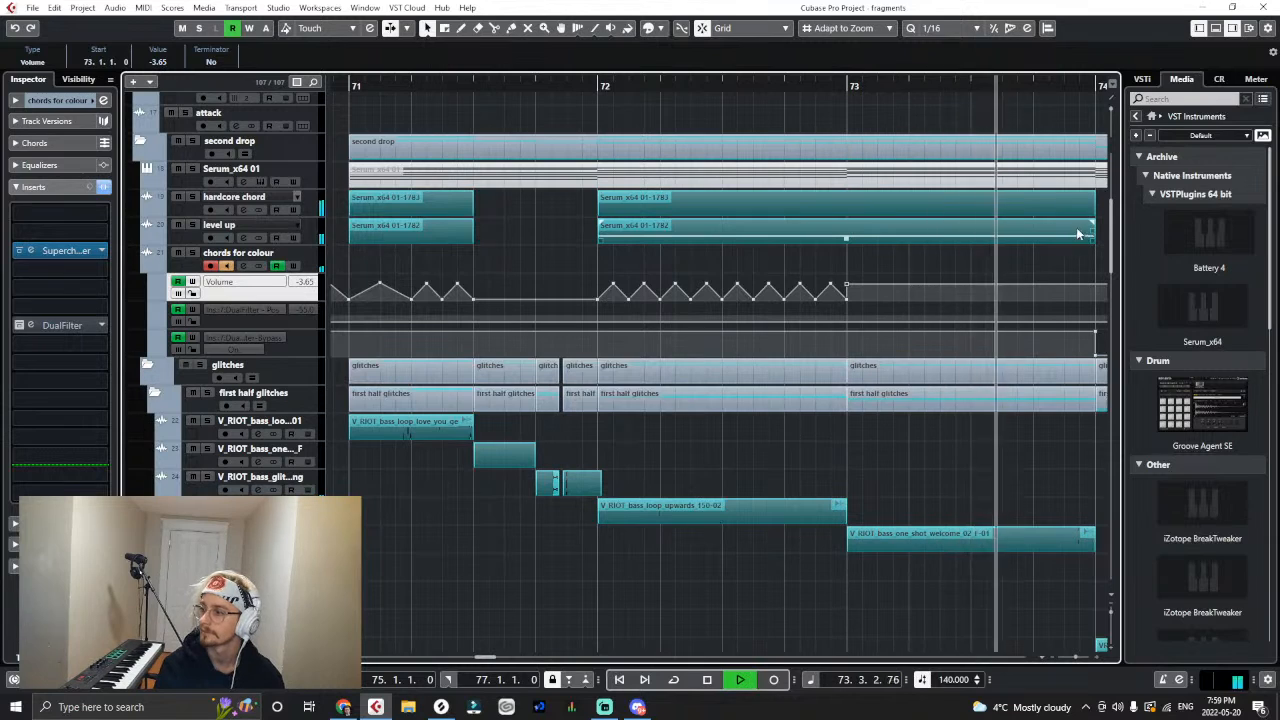
{"action": "key", "text": "space"}
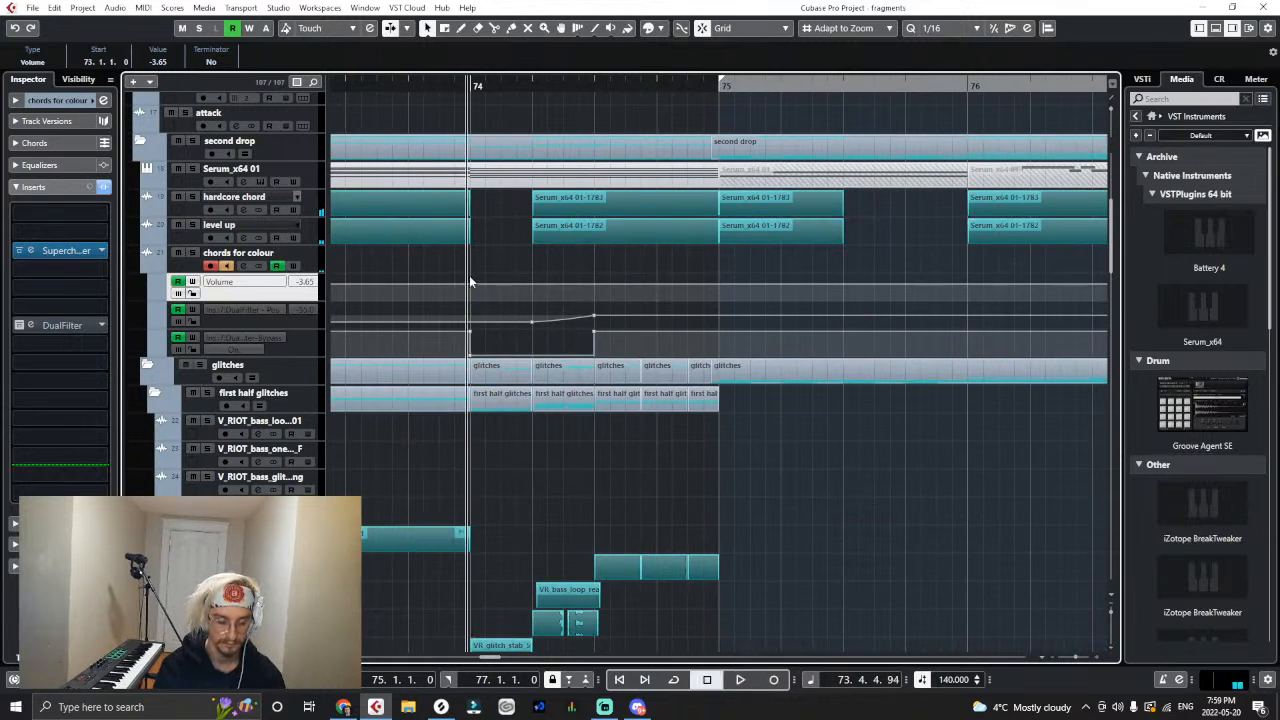
{"action": "key", "text": "g"}
{"action": "left_click_drag", "start_coordinate": [730, 281], "coordinate": [773, 288]}
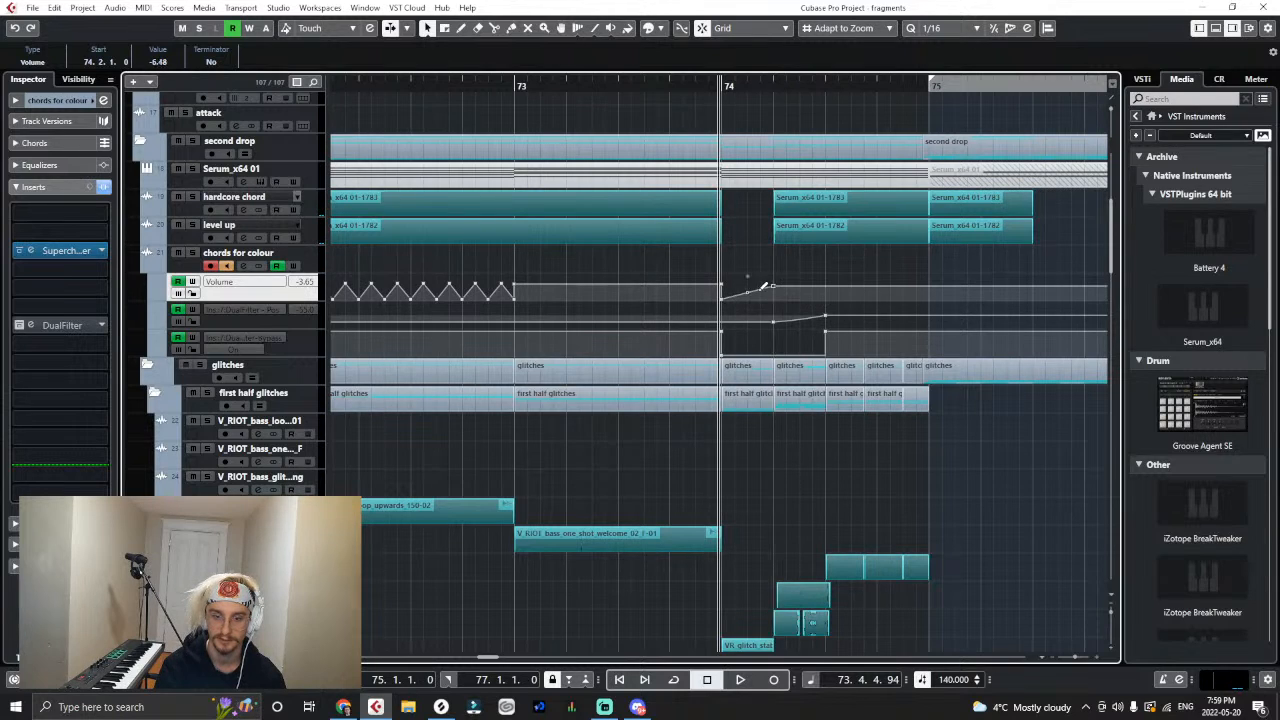
{"action": "key", "text": "space"}
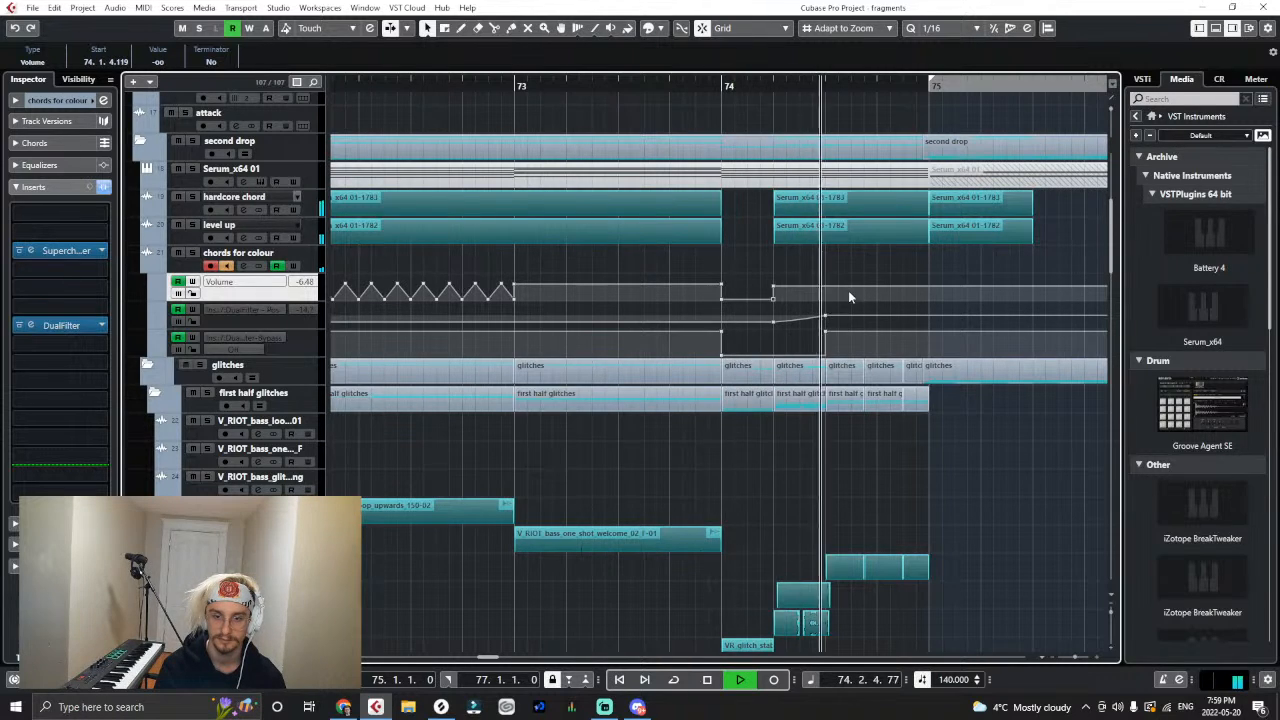
{"action": "key", "text": "space"}
- Draw two short colour volume peaks in the second half of bar 74, falling to -∞ at 75.1.1, and listen back
{"action": "key", "text": "h"}
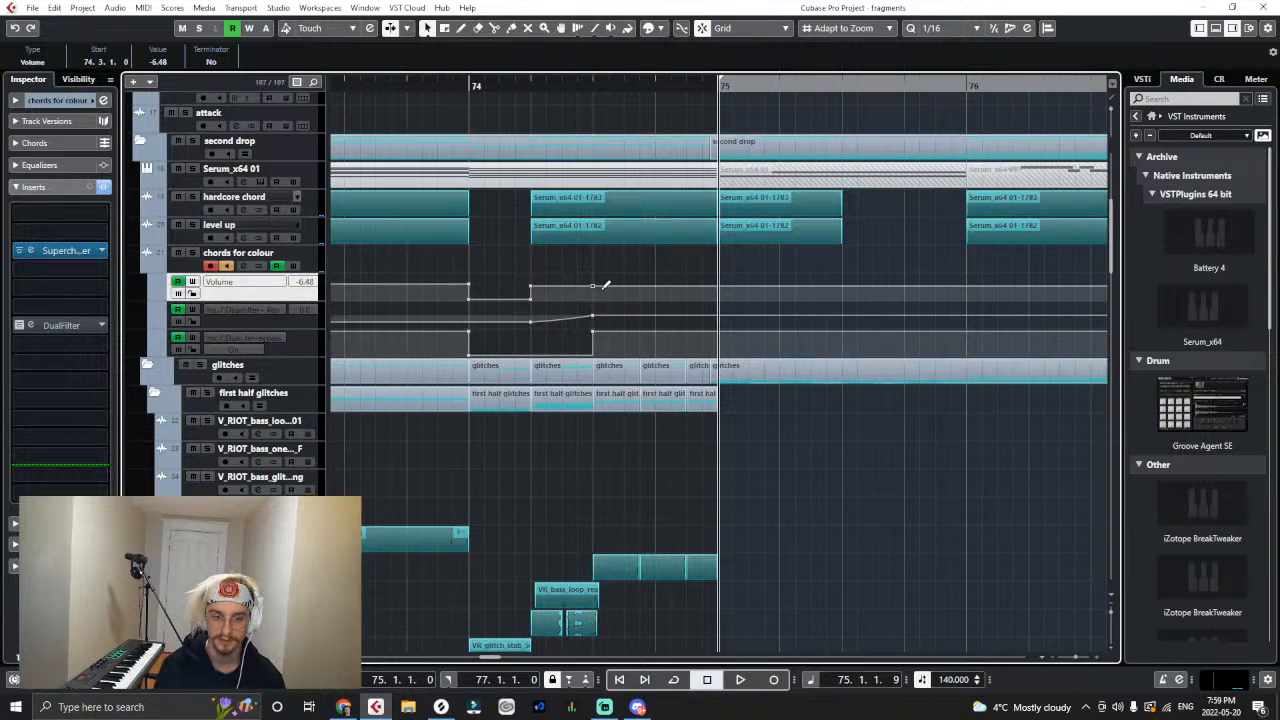
{"action": "mouse_move", "coordinate": [627, 284]}
{"action": "left_mouse_down"}
{"action": "mouse_move", "coordinate": [632, 301]}
{"action": "mouse_move", "coordinate": [657, 288]}
{"action": "mouse_move", "coordinate": [648, 282]}
{"action": "mouse_move", "coordinate": [688, 302]}
{"action": "mouse_move", "coordinate": [691, 287]}
{"action": "mouse_move", "coordinate": [674, 307]}
{"action": "mouse_move", "coordinate": [717, 287]}
{"action": "mouse_move", "coordinate": [717, 325]}
{"action": "left_mouse_up"}
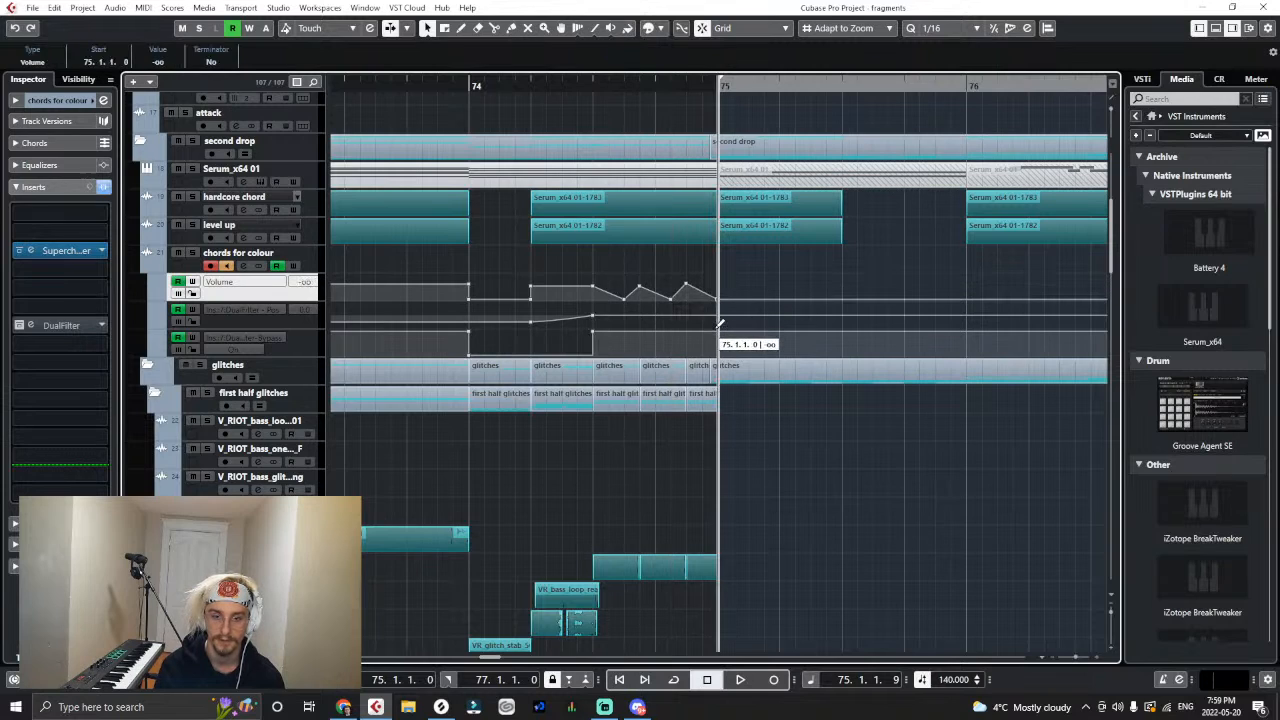
{"action": "key", "text": "g"}
{"action": "left_click_drag", "start_coordinate": [560, 81], "coordinate": [294, 142]}
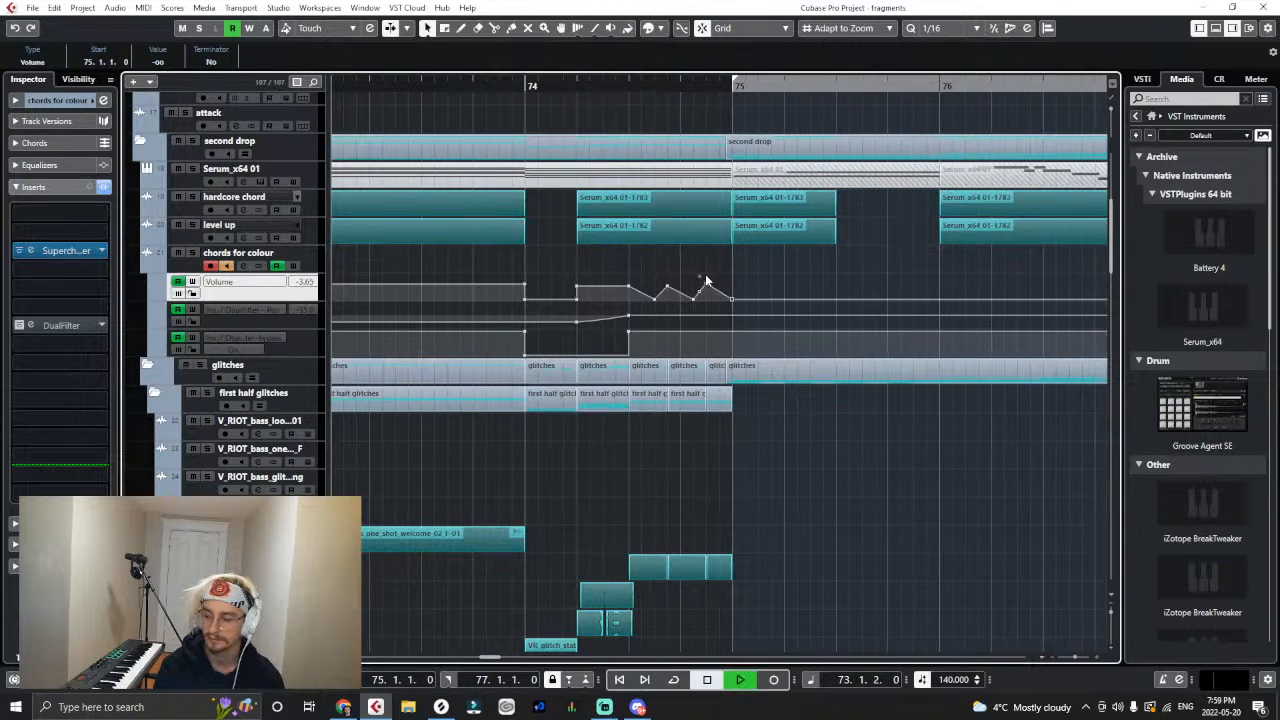
{"action": "key", "text": "space"}
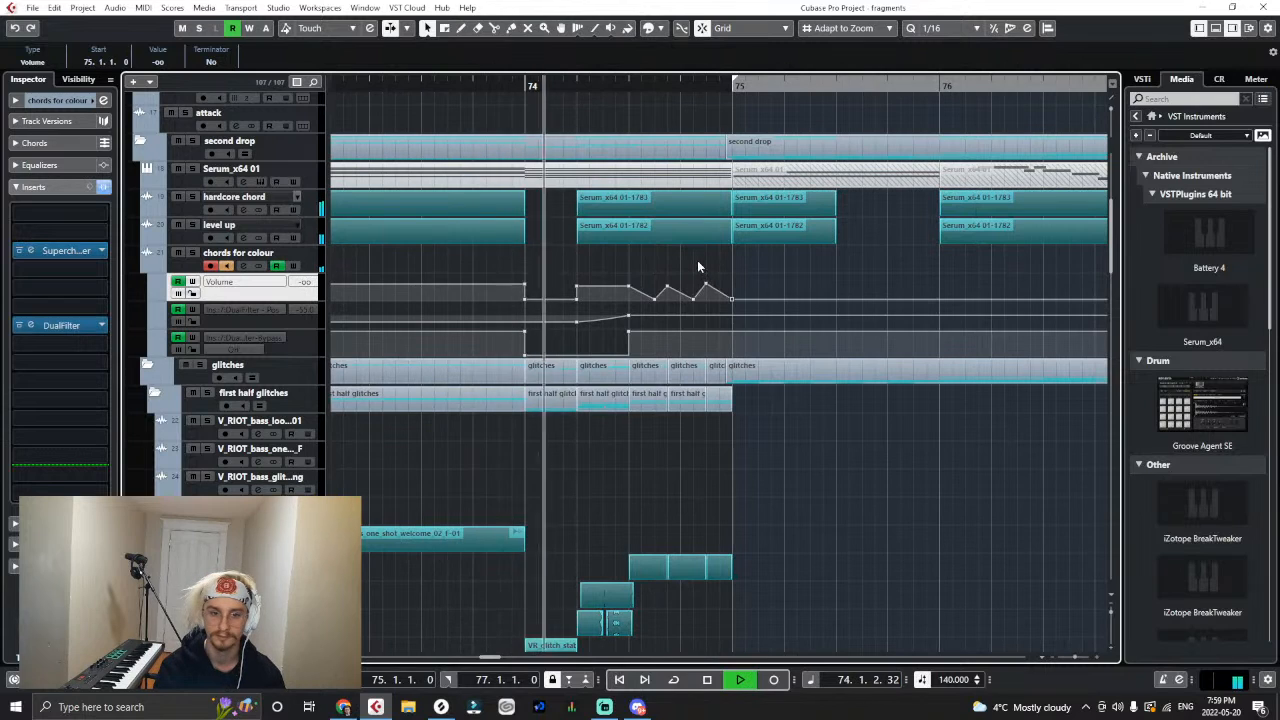
{"action": "key", "text": "space"}
- Listen to the colour volume automation from bar 71 into bar 75
{"action": "key", "text": "g"}
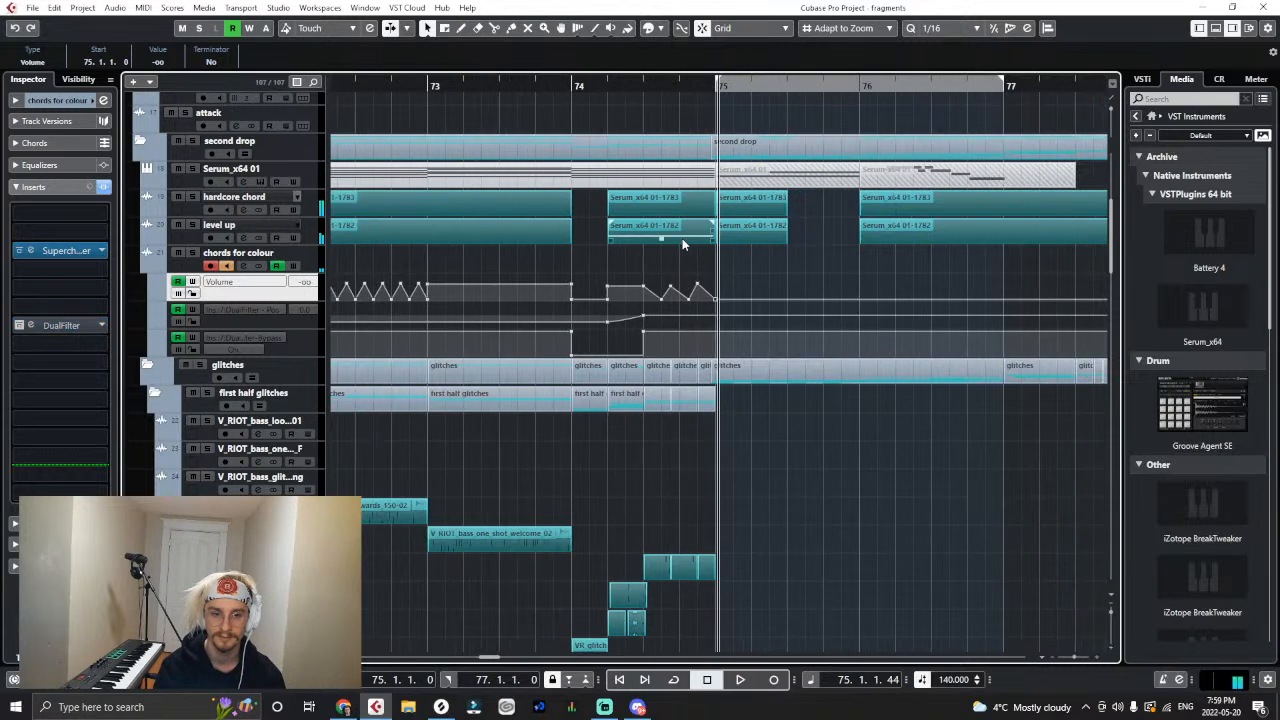
{"action": "key", "text": "g"}
{"action": "key", "text": "g"}
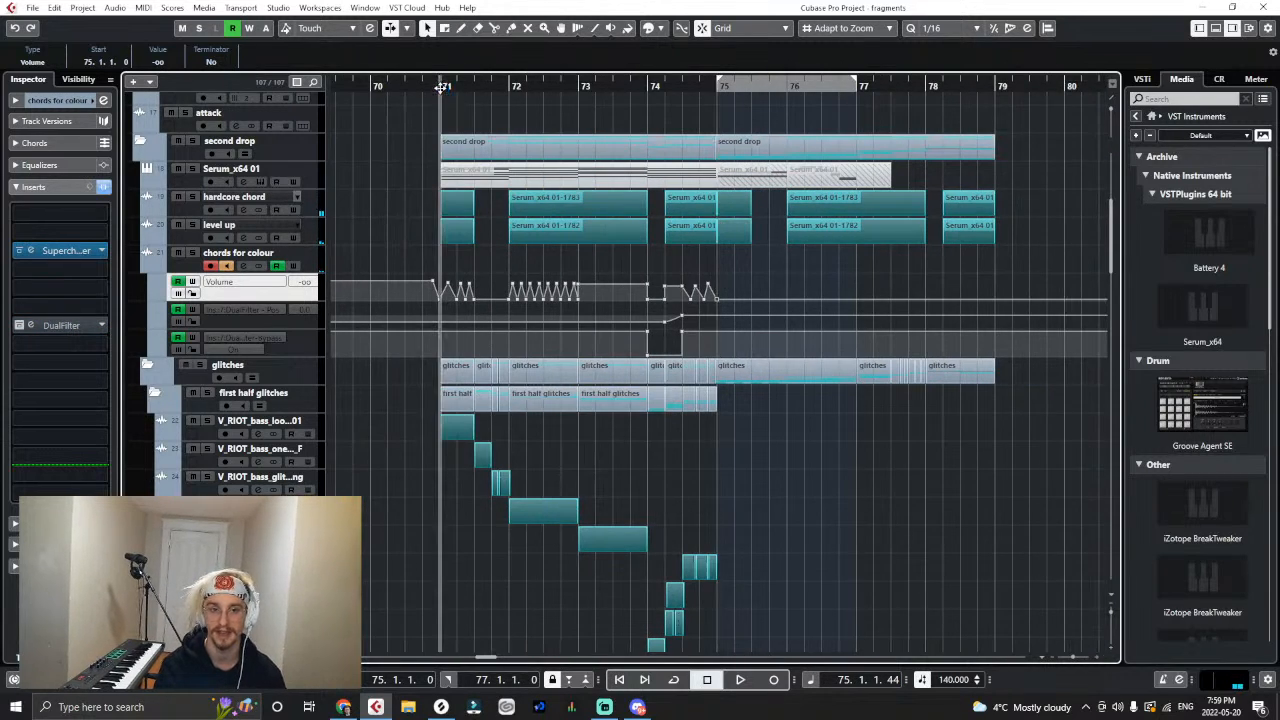
{"action": "left_click", "coordinate": [441, 88]}
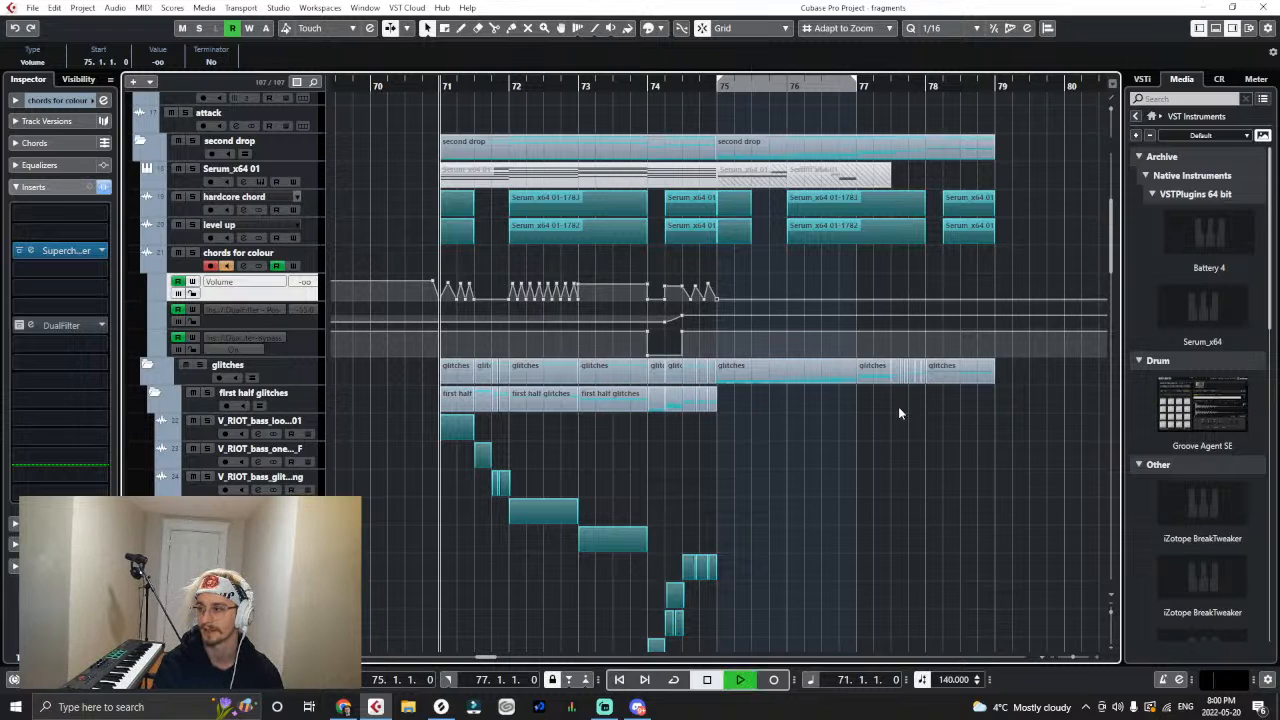
{"action": "key", "text": "space"}
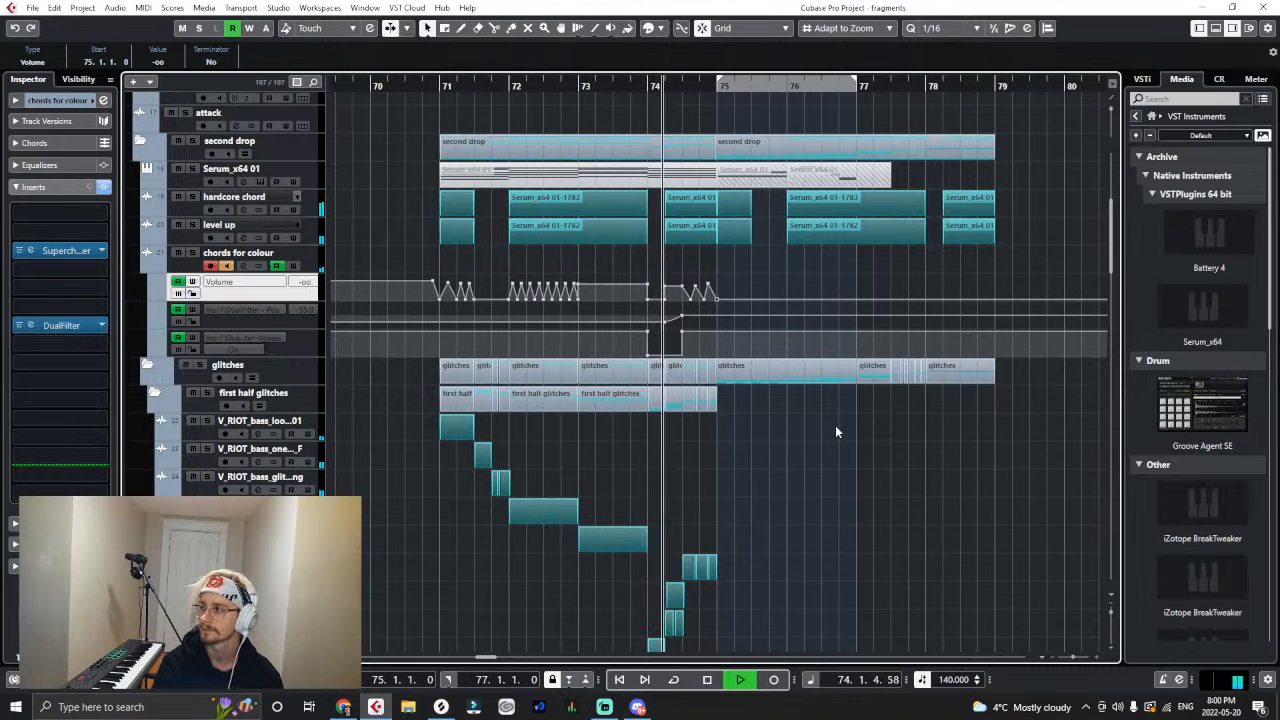
{"action": "key", "text": "h"}
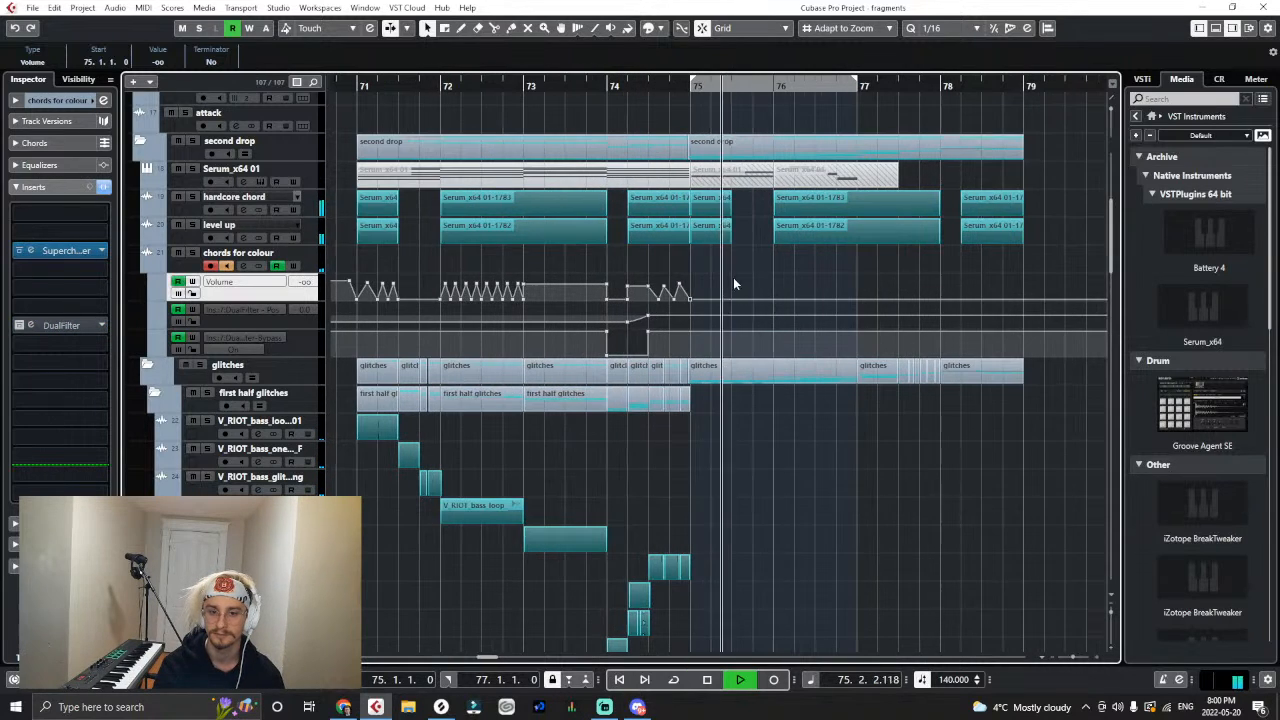
{"action": "key", "text": "space"}
- Try filling the first two beats of bar 75 with four pulsing colour volume peaks and listen from bar 75
{"action": "key", "text": "h"}
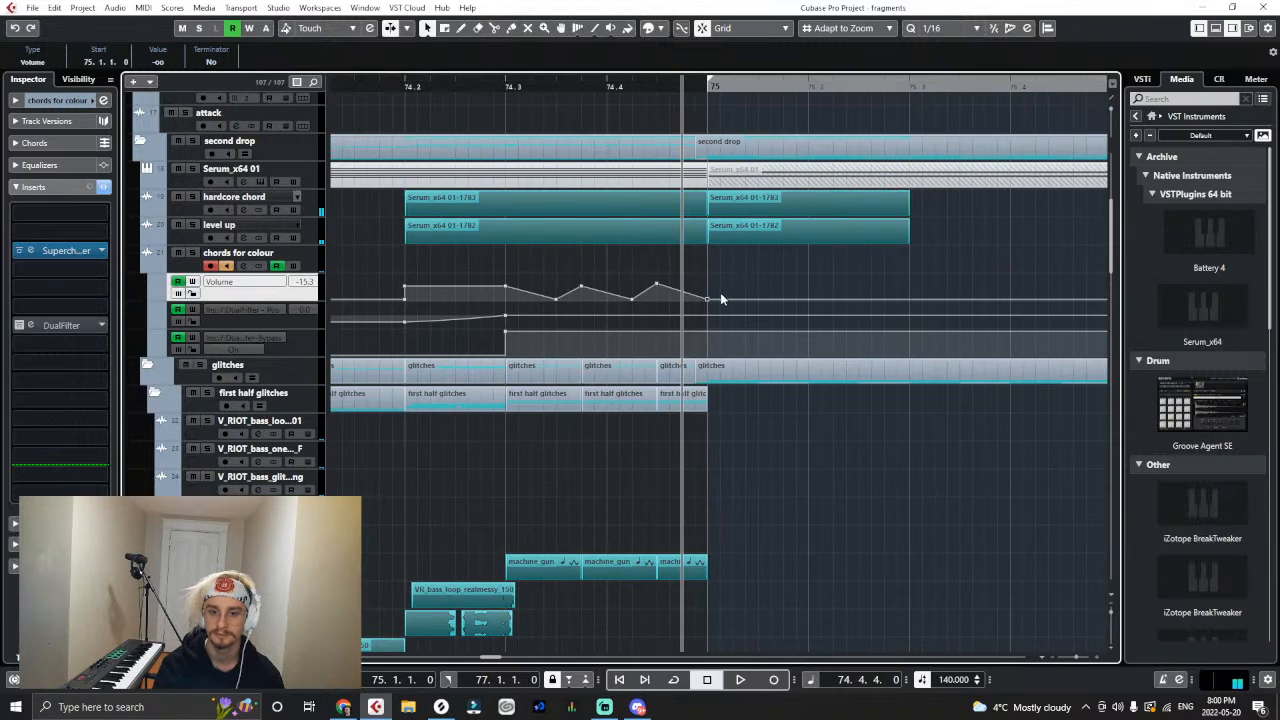
{"action": "mouse_move", "coordinate": [722, 296]}
{"action": "left_mouse_down"}
{"action": "mouse_move", "coordinate": [745, 282]}
{"action": "mouse_move", "coordinate": [766, 297]}
{"action": "mouse_move", "coordinate": [789, 279]}
{"action": "mouse_move", "coordinate": [814, 300]}
{"action": "mouse_move", "coordinate": [712, 316]}
{"action": "left_mouse_up"}
{"action": "left_click_drag", "start_coordinate": [836, 268], "coordinate": [703, 304]}
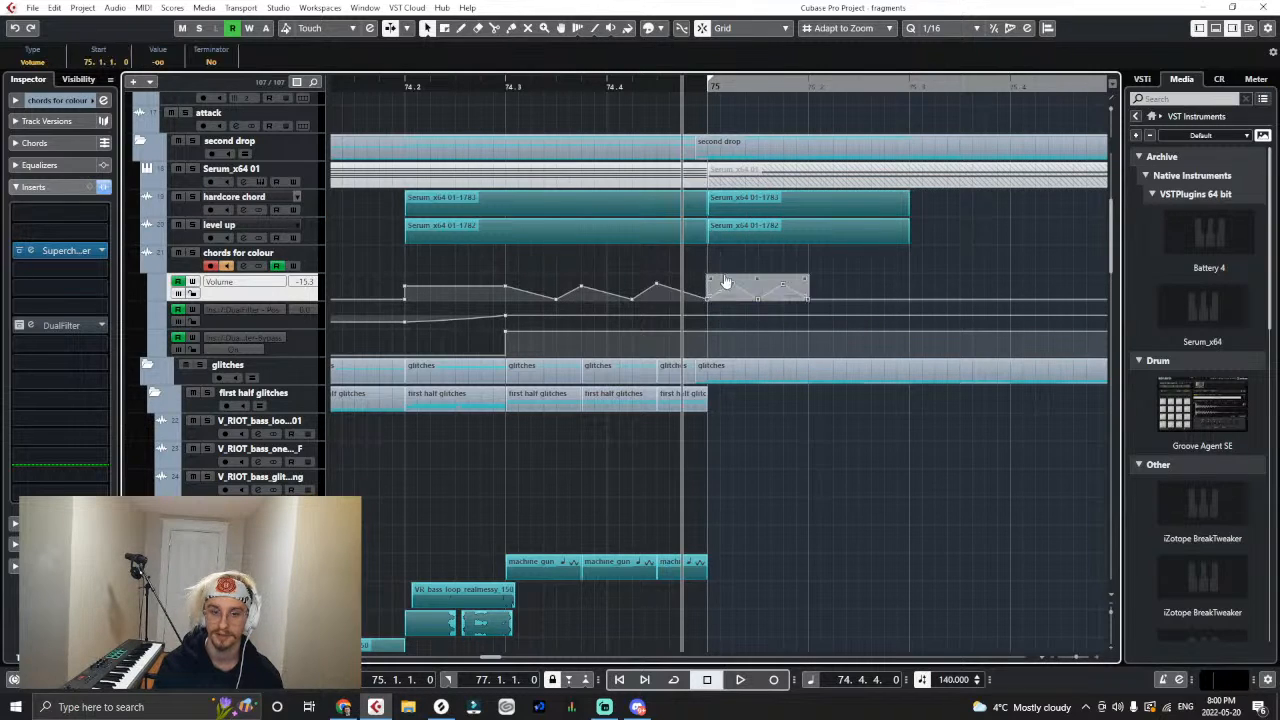
{"action": "left_click", "coordinate": [803, 87]}
{"action": "key", "text": "ctrl+v"}
{"action": "left_click", "coordinate": [708, 87]}
{"action": "key", "text": "space"}
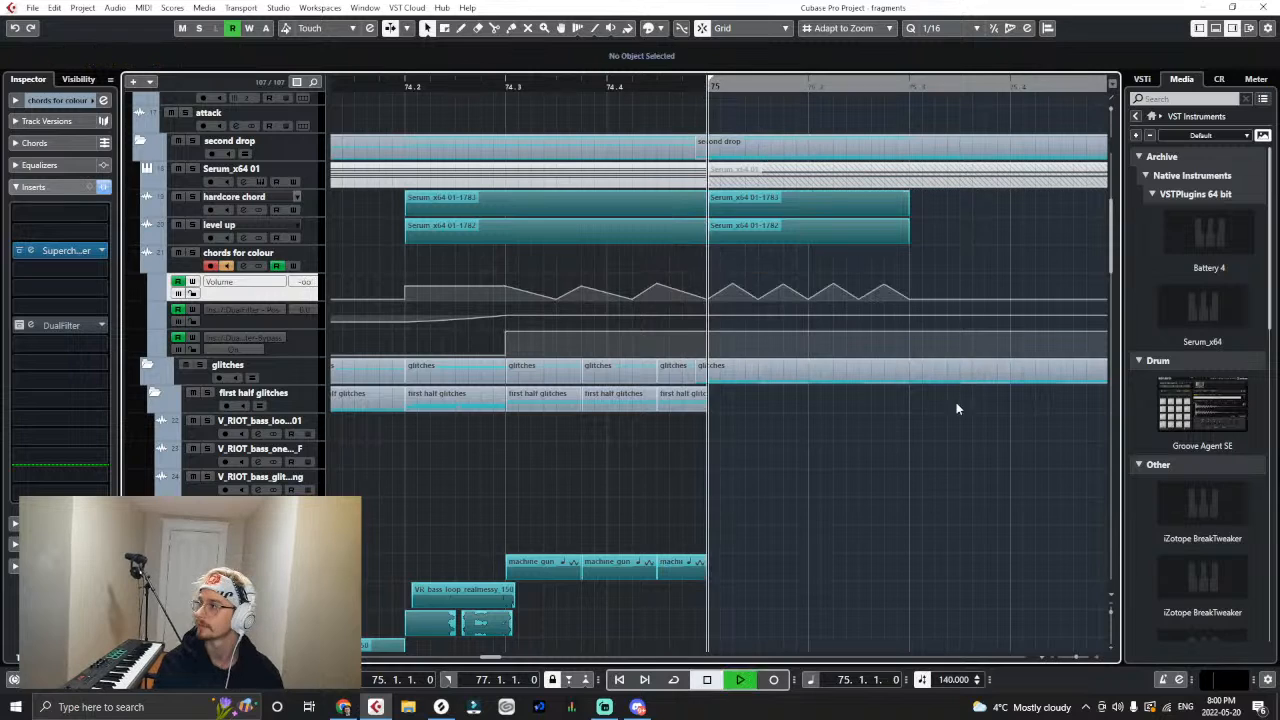
{"action": "key", "text": "space"}
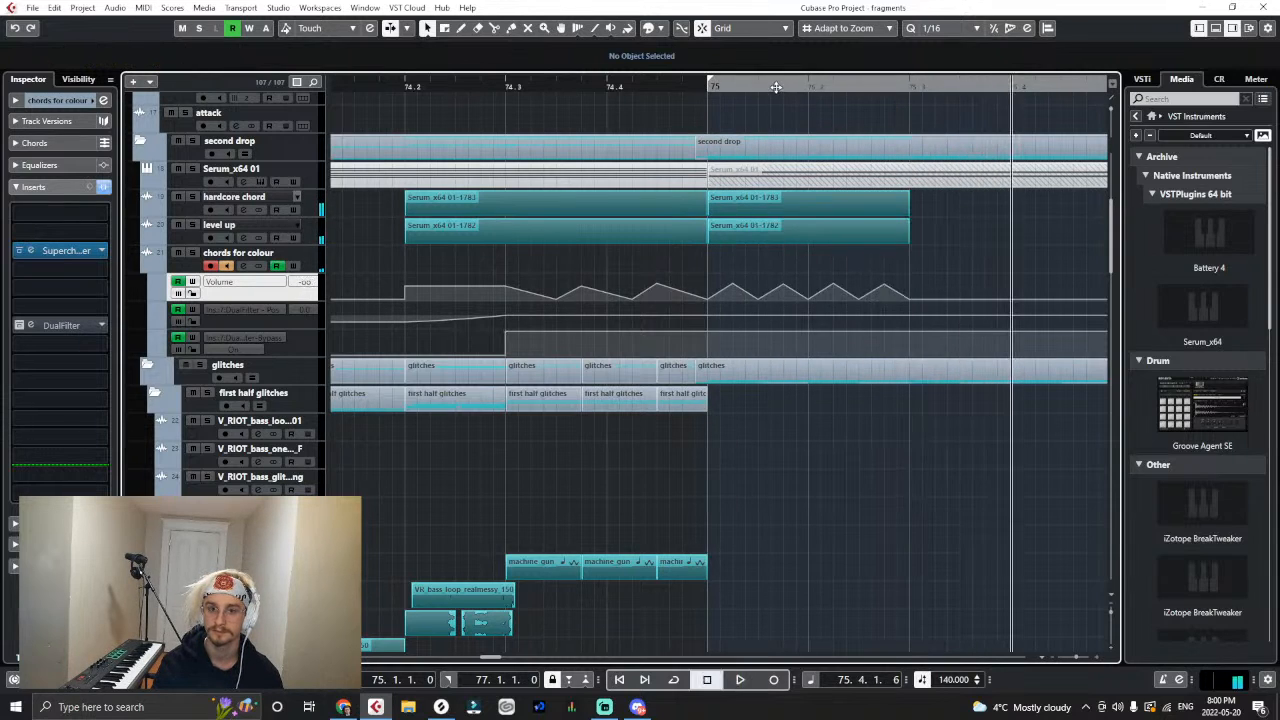
- Undo the pulsing colour volume peaks at the start of bar 75
{"action": "key", "text": "g"}
{"action": "key", "text": "g"}
{"action": "key", "text": "g"}
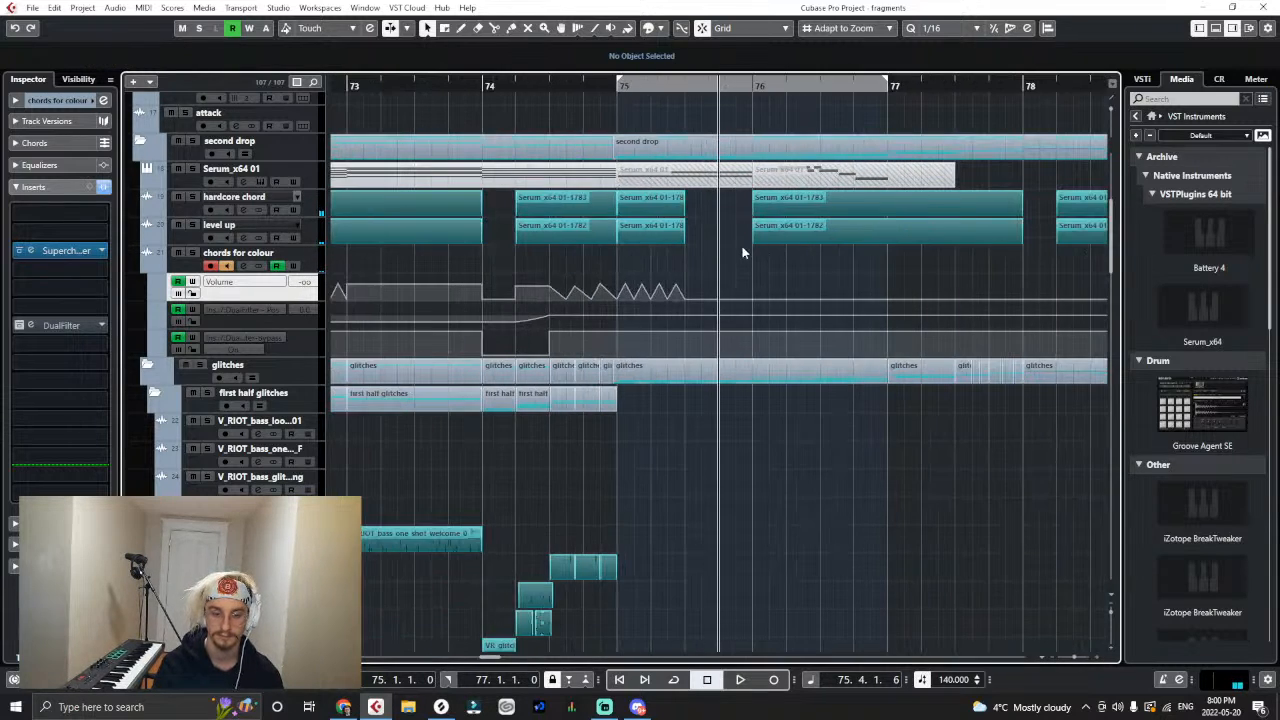
{"action": "key", "text": "ctrl+z"}
{"action": "key", "text": "ctrl+z"}
{"action": "key", "text": "ctrl+z"}
{"action": "key", "text": "ctrl+z"}
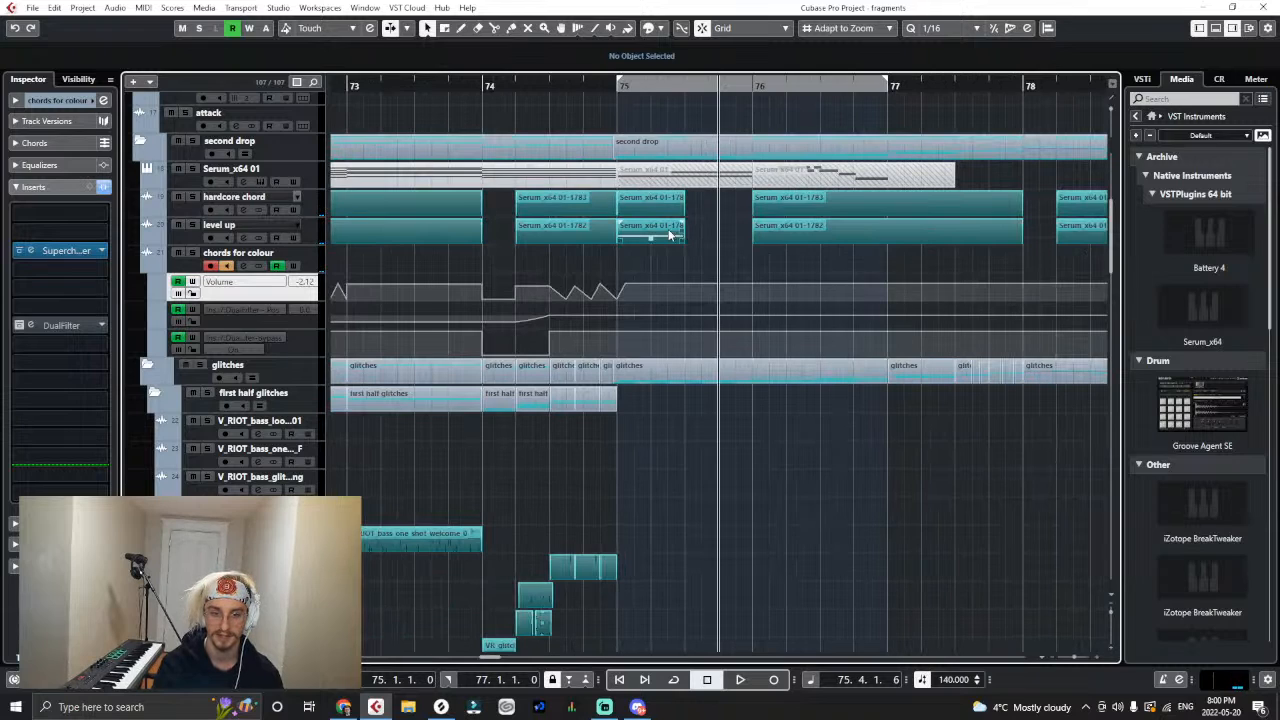
- Raise the colour volume to -0.23 across bar 76 and drop it to -∞ at bar 77
{"action": "left_click", "coordinate": [466, 84]}
{"action": "key", "text": "space"}
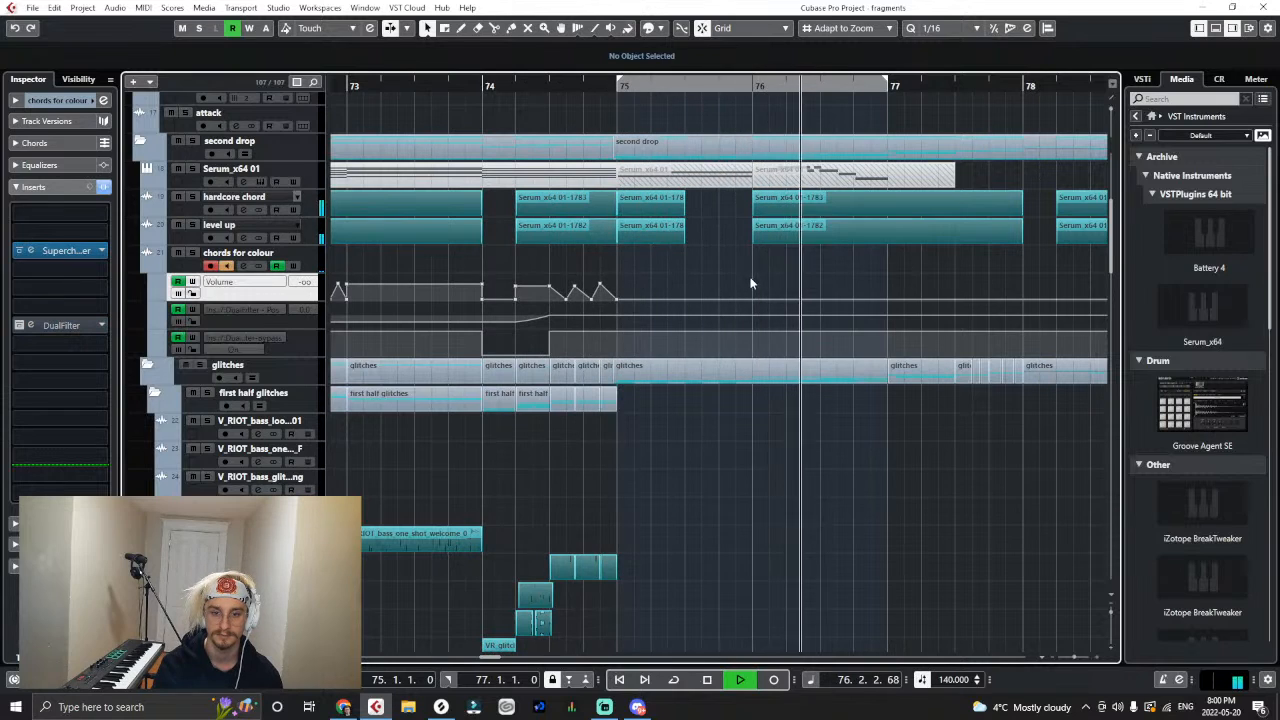
{"action": "mouse_move", "coordinate": [758, 297]}
{"action": "left_mouse_down"}
{"action": "mouse_move", "coordinate": [763, 279]}
{"action": "mouse_move", "coordinate": [764, 322]}
{"action": "left_mouse_up"}
{"action": "left_click", "coordinate": [515, 88]}
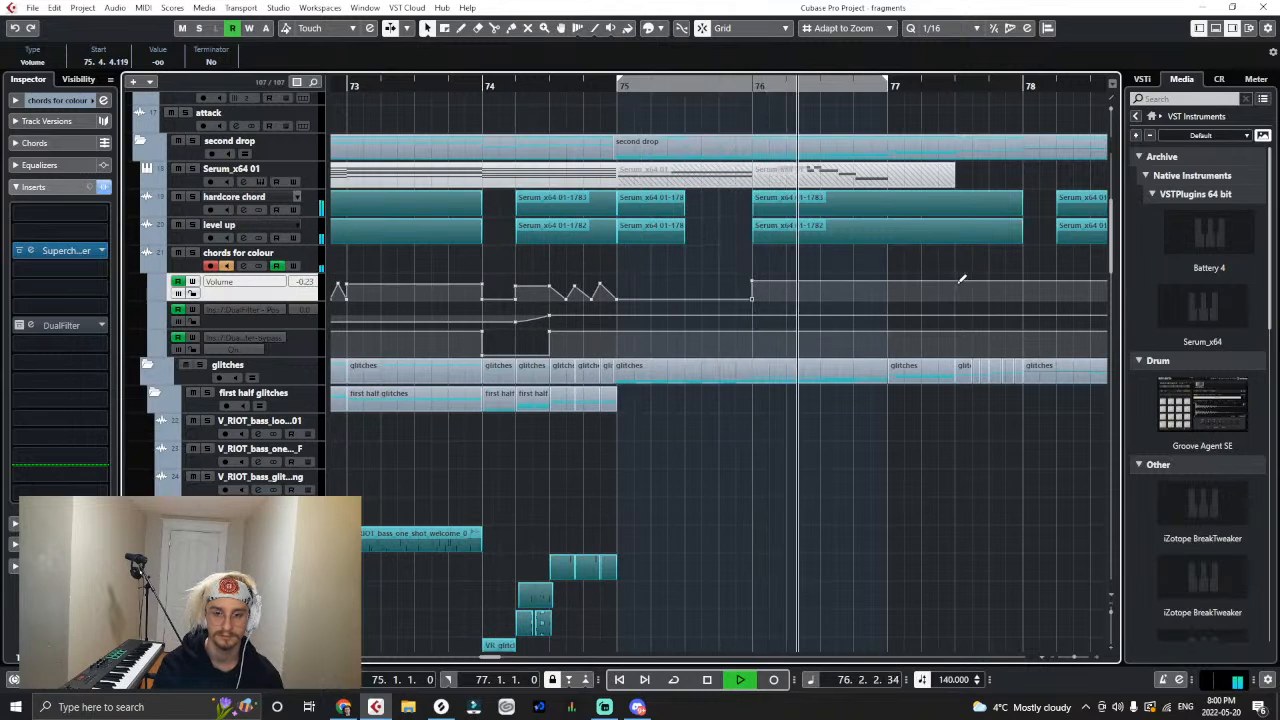
{"action": "left_click", "coordinate": [887, 283]}
{"action": "mouse_move", "coordinate": [890, 283]}
{"action": "left_mouse_down"}
{"action": "mouse_move", "coordinate": [909, 281]}
{"action": "mouse_move", "coordinate": [885, 305]}
{"action": "left_mouse_up"}
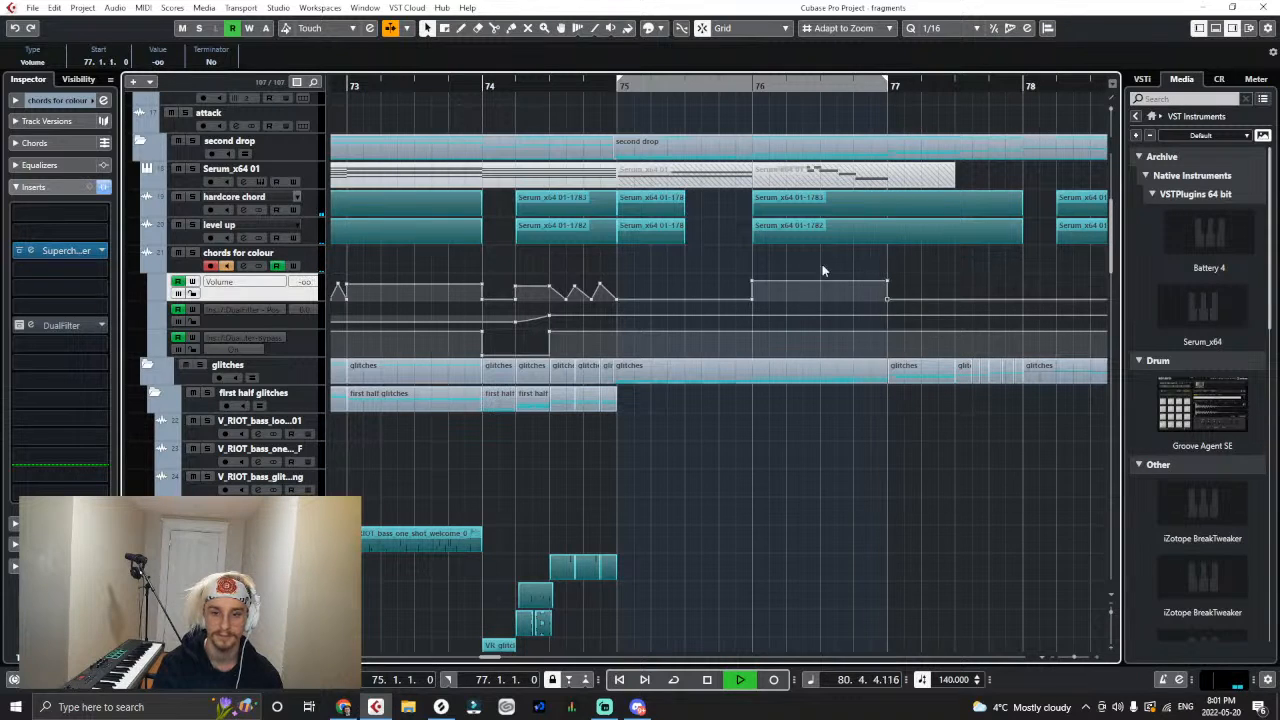
- Open the Supercharger insert on chords for colour and play from bar 71 with the second drop soloed but its glitches left out
{"action": "left_click", "coordinate": [55, 250]}
{"action": "mouse_move", "coordinate": [897, 522]}
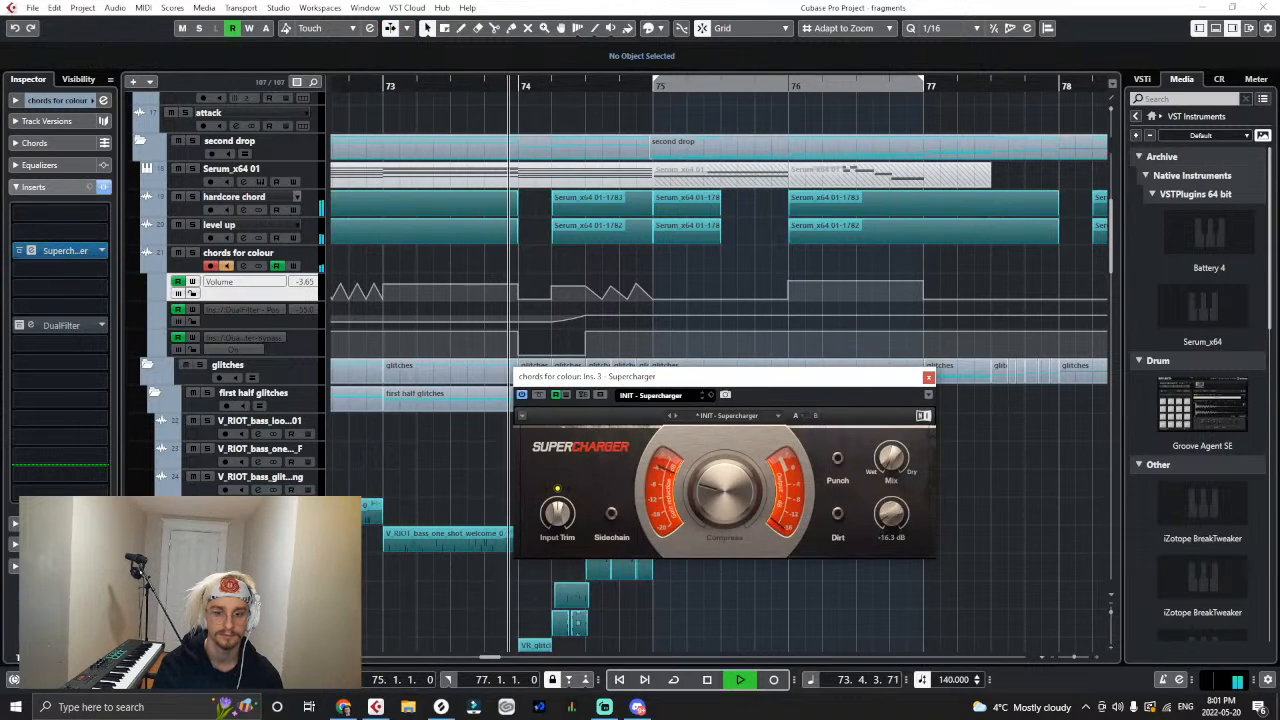
{"action": "key", "text": "g"}
{"action": "key", "text": "g"}
{"action": "key", "text": "g"}
{"action": "key", "text": "g"}
{"action": "key", "text": "g"}
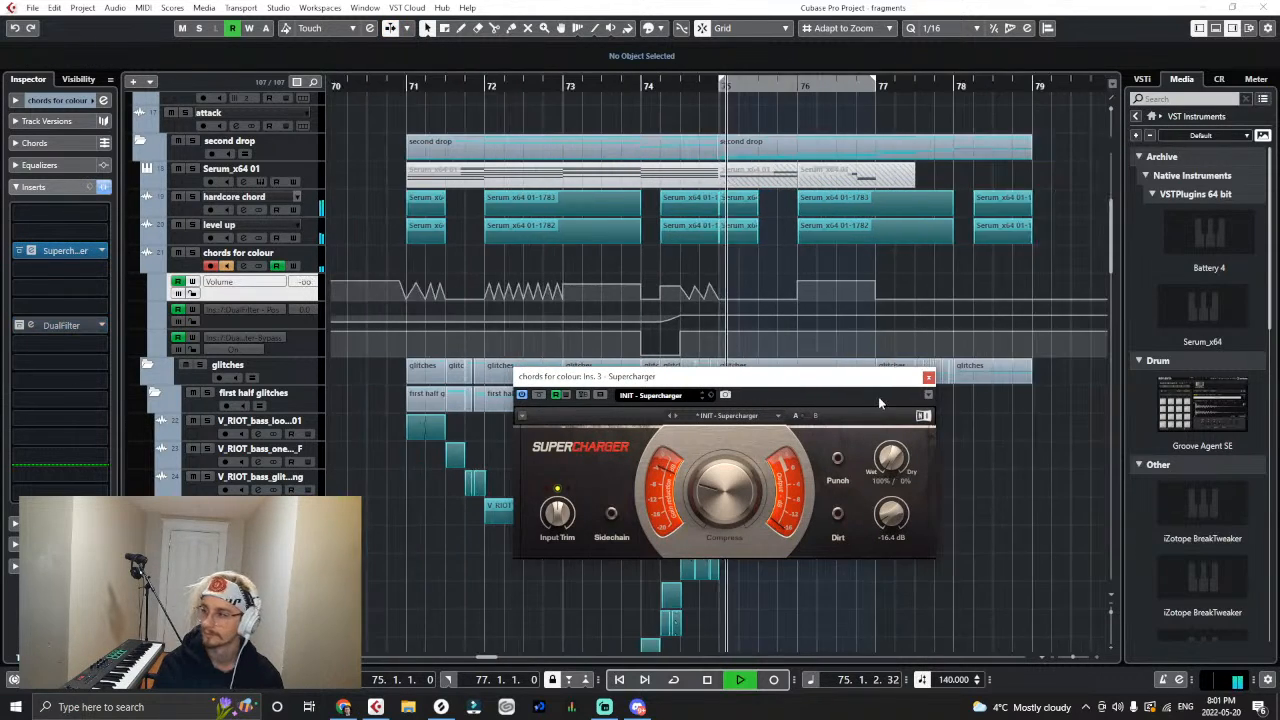
{"action": "left_click", "coordinate": [474, 90]}
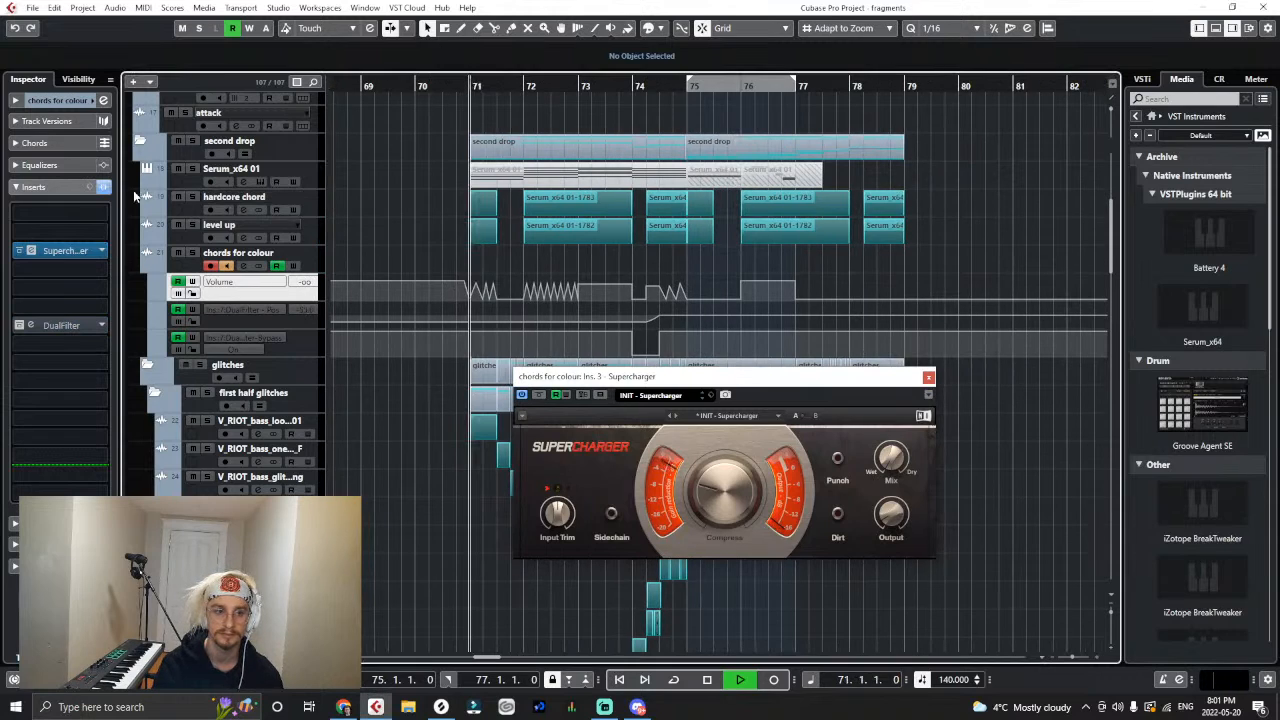
{"action": "left_click", "coordinate": [193, 141]}
{"action": "left_click", "coordinate": [200, 365]}
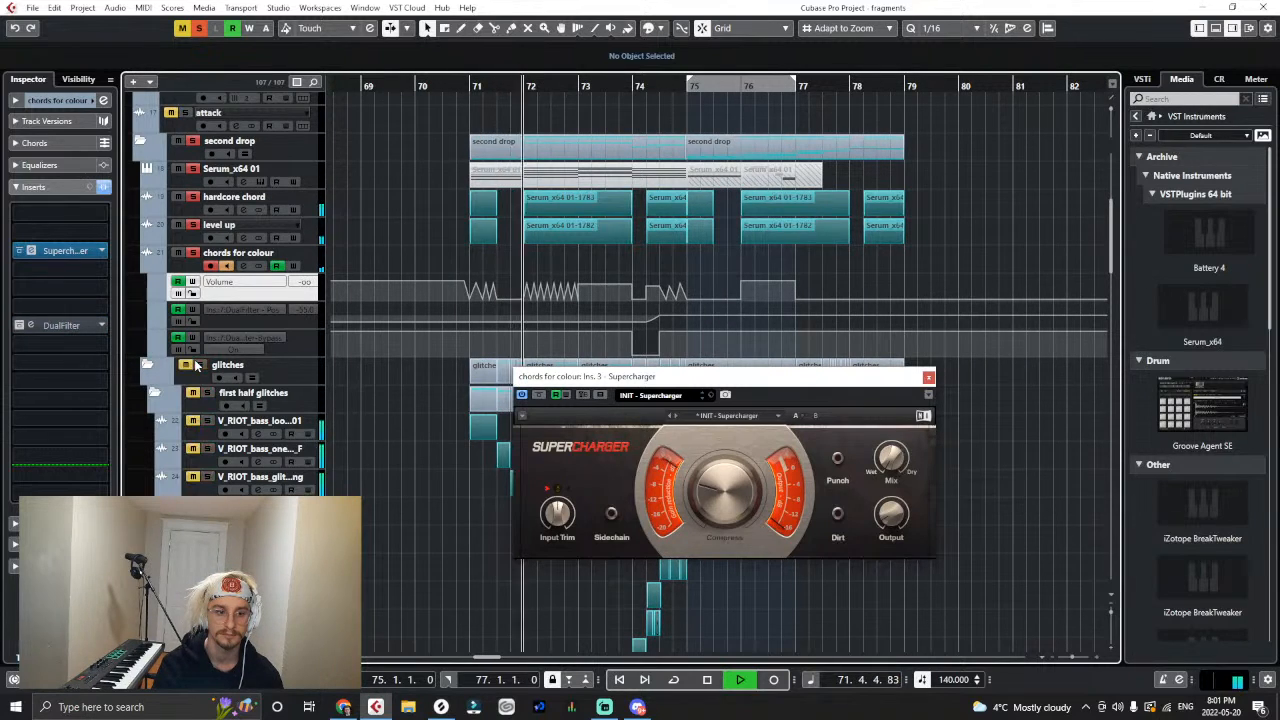
- Raise the Supercharger's output to about 2.8 dB while replaying from bar 71, and close the plugin
{"action": "left_click", "coordinate": [891, 515]}
{"action": "left_click_drag", "start_coordinate": [891, 515], "coordinate": [891, 488]}
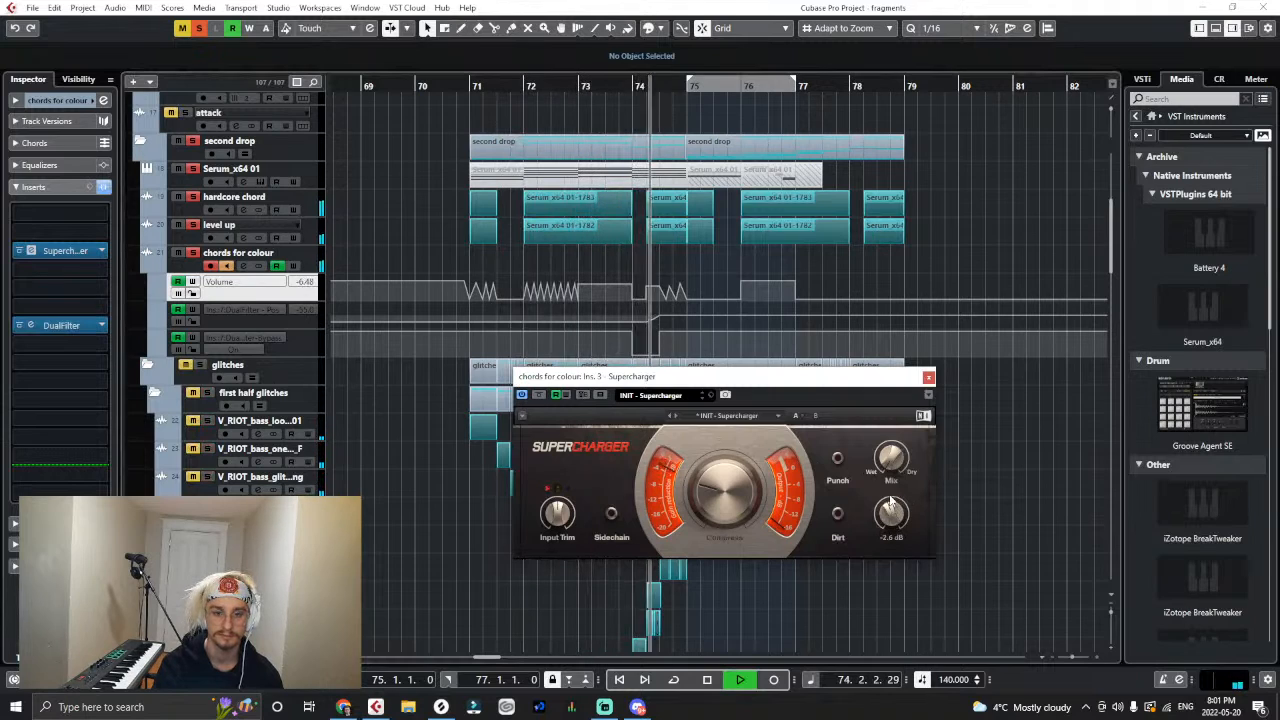
{"action": "left_click", "coordinate": [474, 97]}
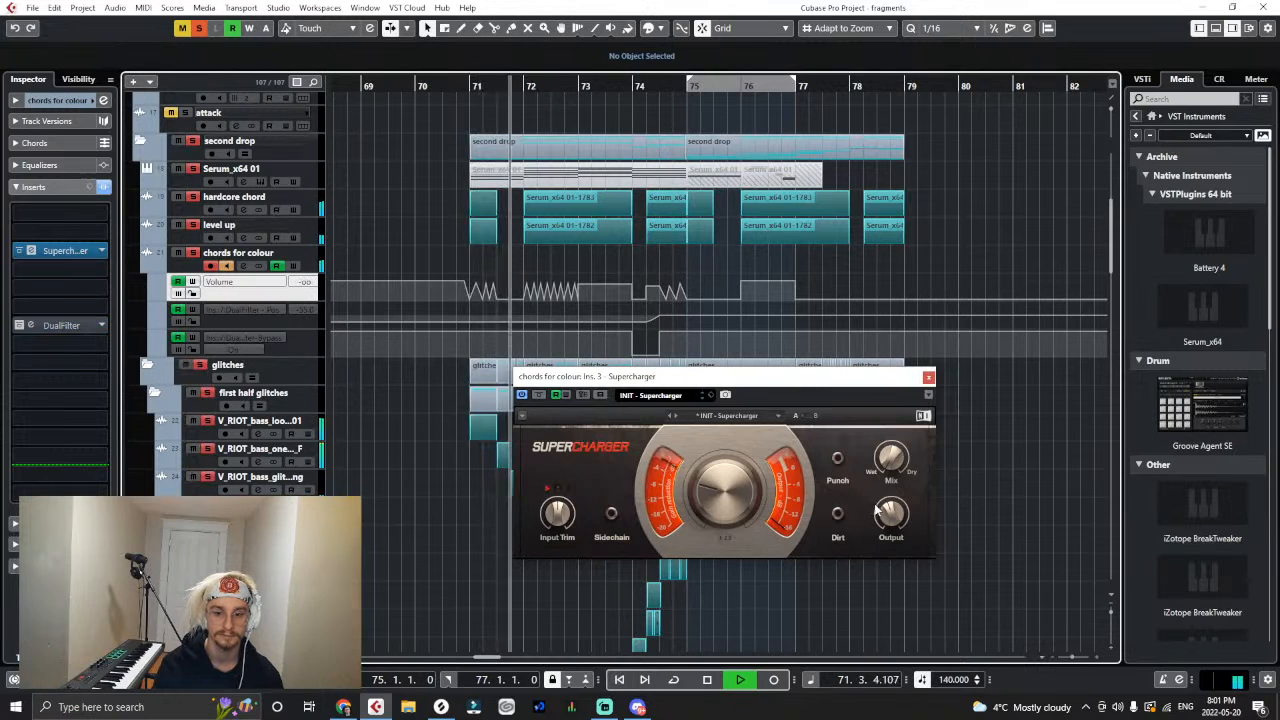
{"action": "left_click_drag", "start_coordinate": [890, 514], "coordinate": [890, 494]}
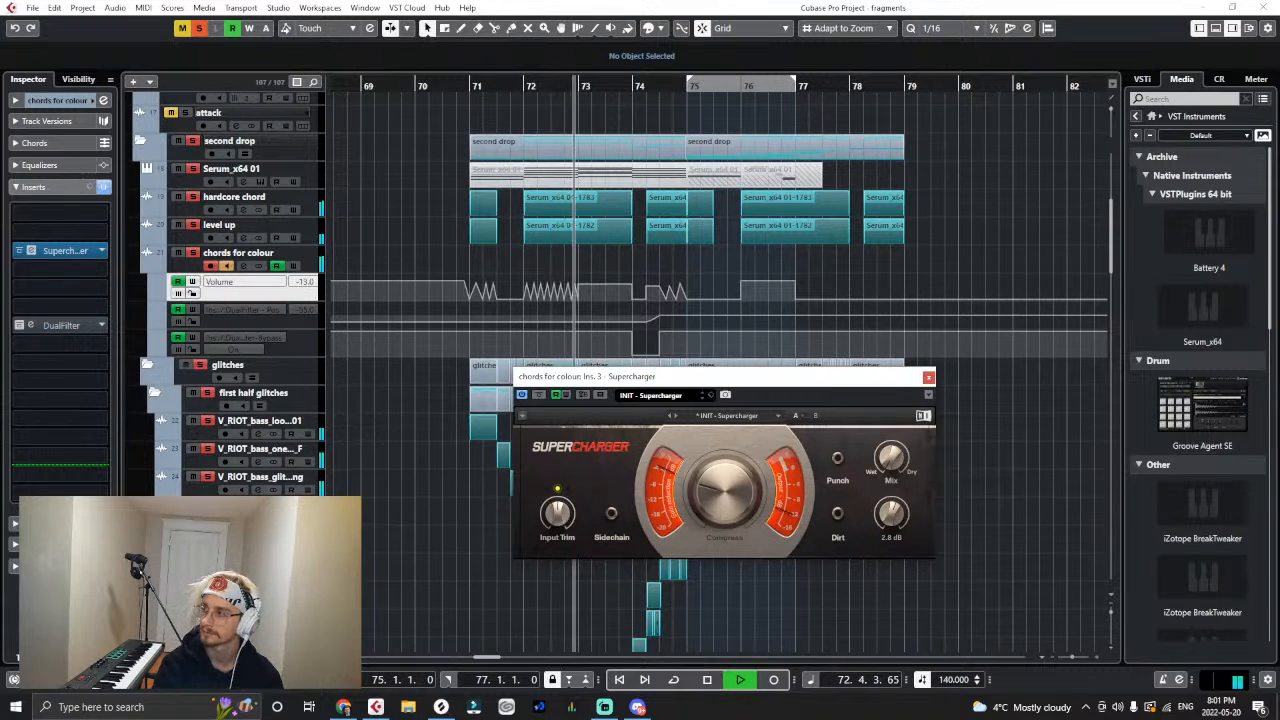
{"action": "left_click_drag", "start_coordinate": [895, 518], "coordinate": [895, 520]}
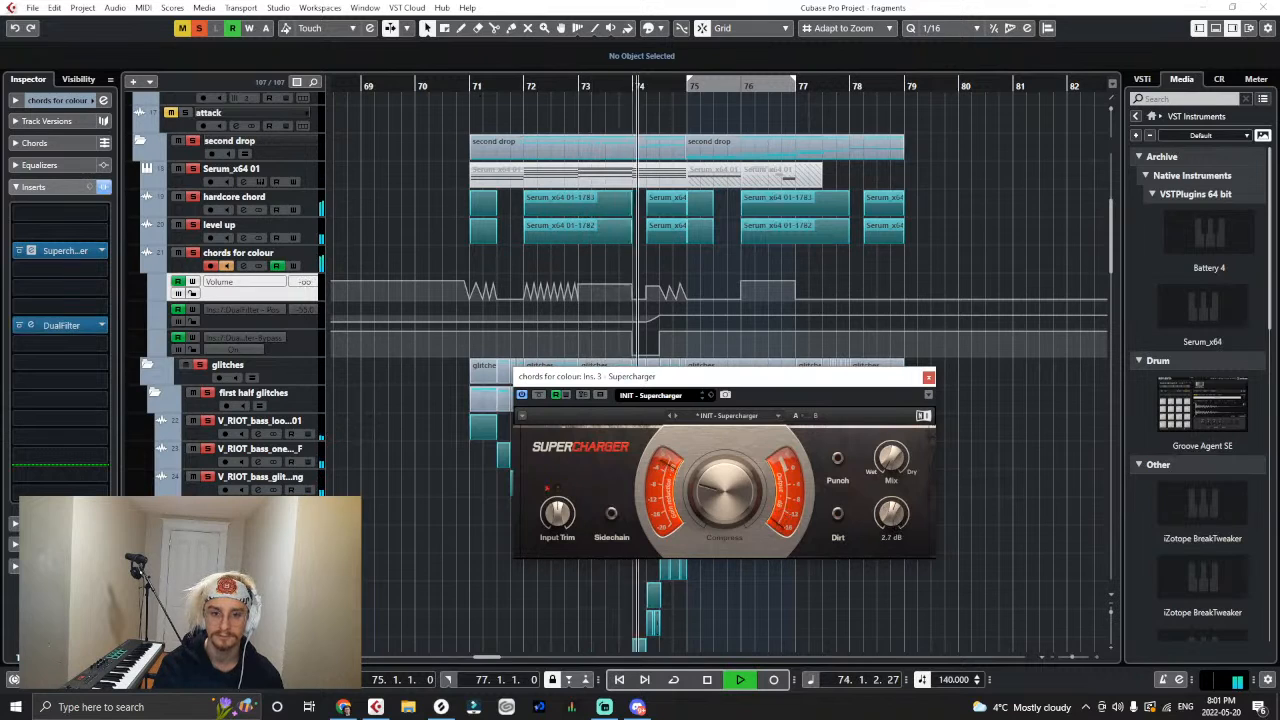
{"action": "left_click", "coordinate": [928, 378]}
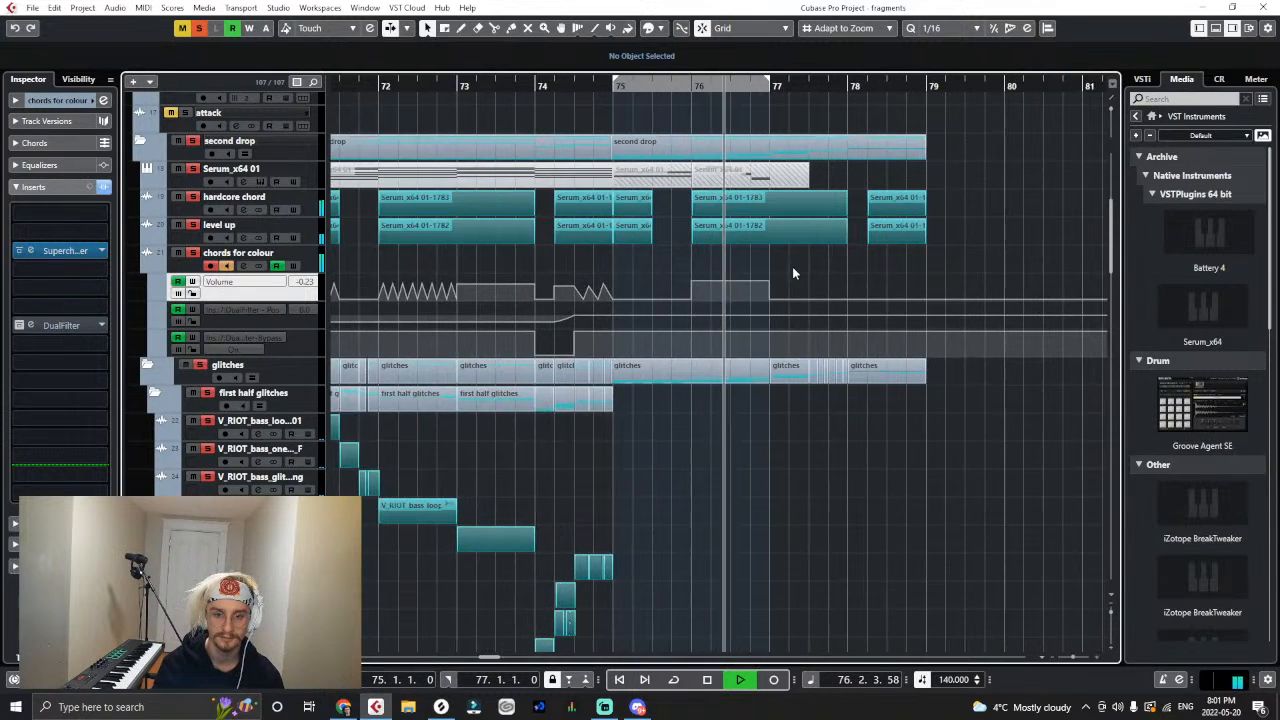
- Reshape the colour volume in bar 76 into a ramp rising from -∞ to -0.23 at 77.1.1 and listen from bar 76
{"action": "left_click", "coordinate": [695, 280]}
{"action": "left_click", "coordinate": [671, 281]}
{"action": "key", "text": "Delete"}
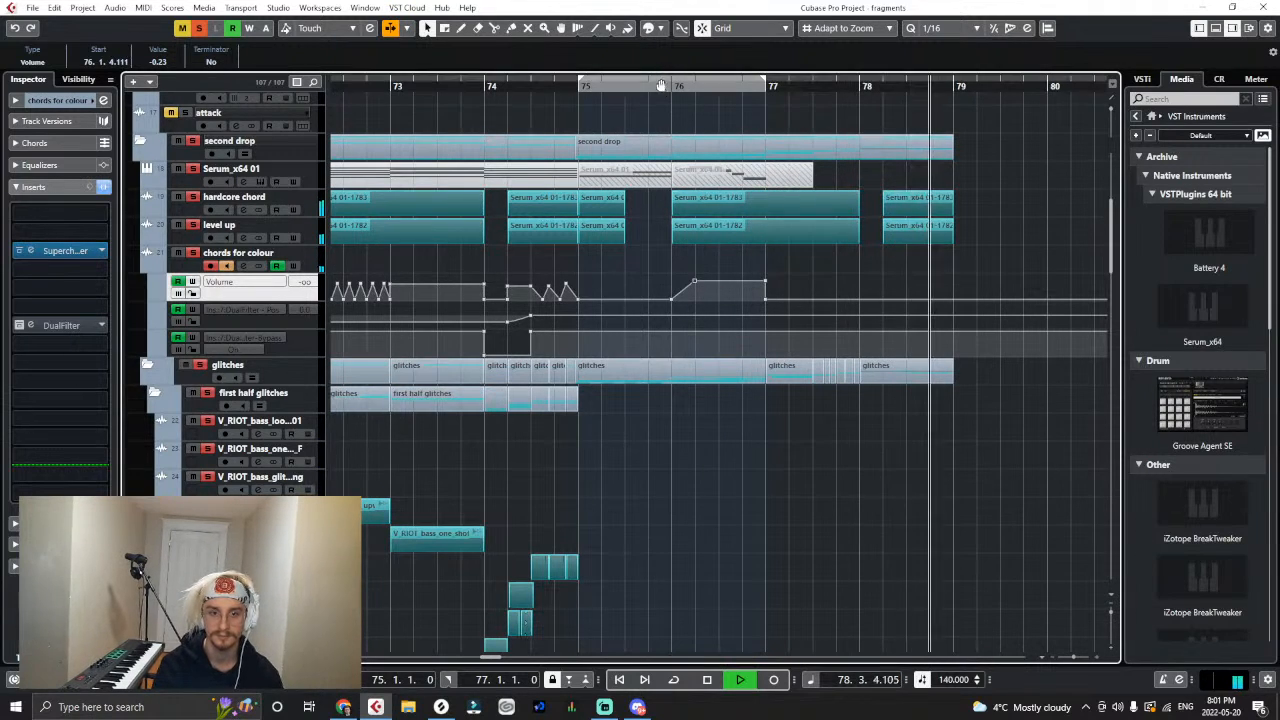
{"action": "key", "text": "space"}
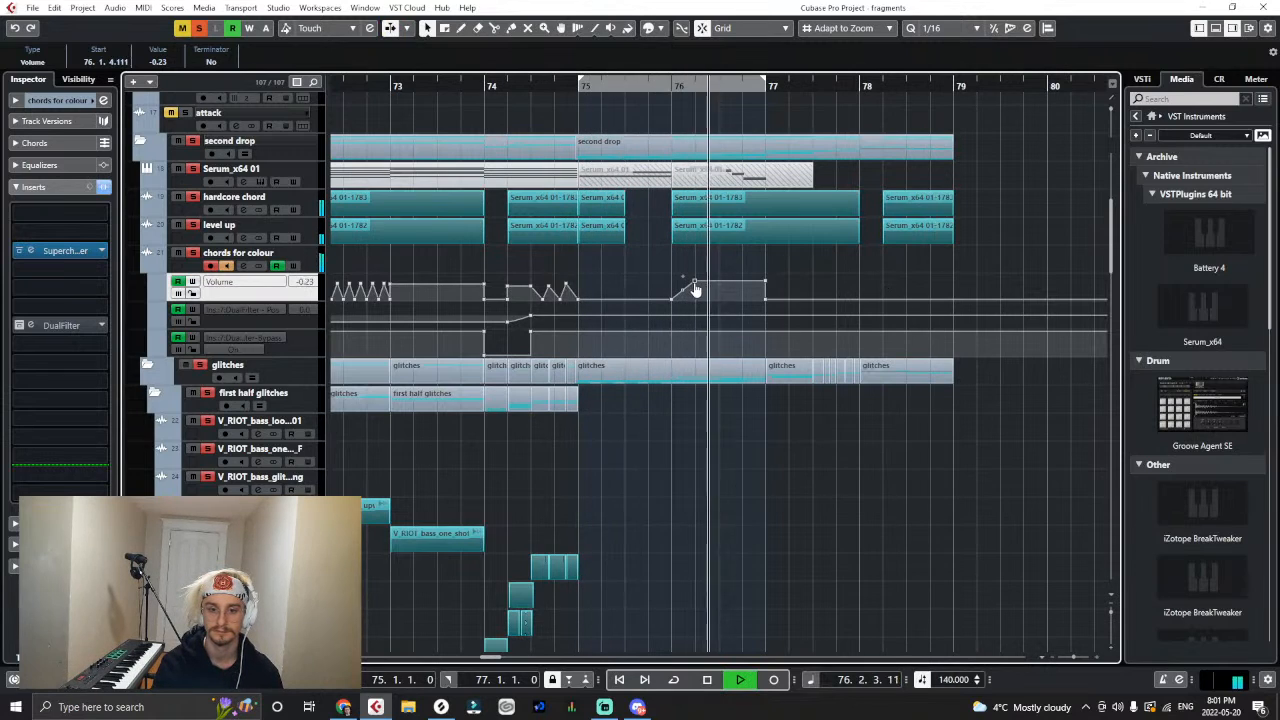
{"action": "key", "text": "space"}
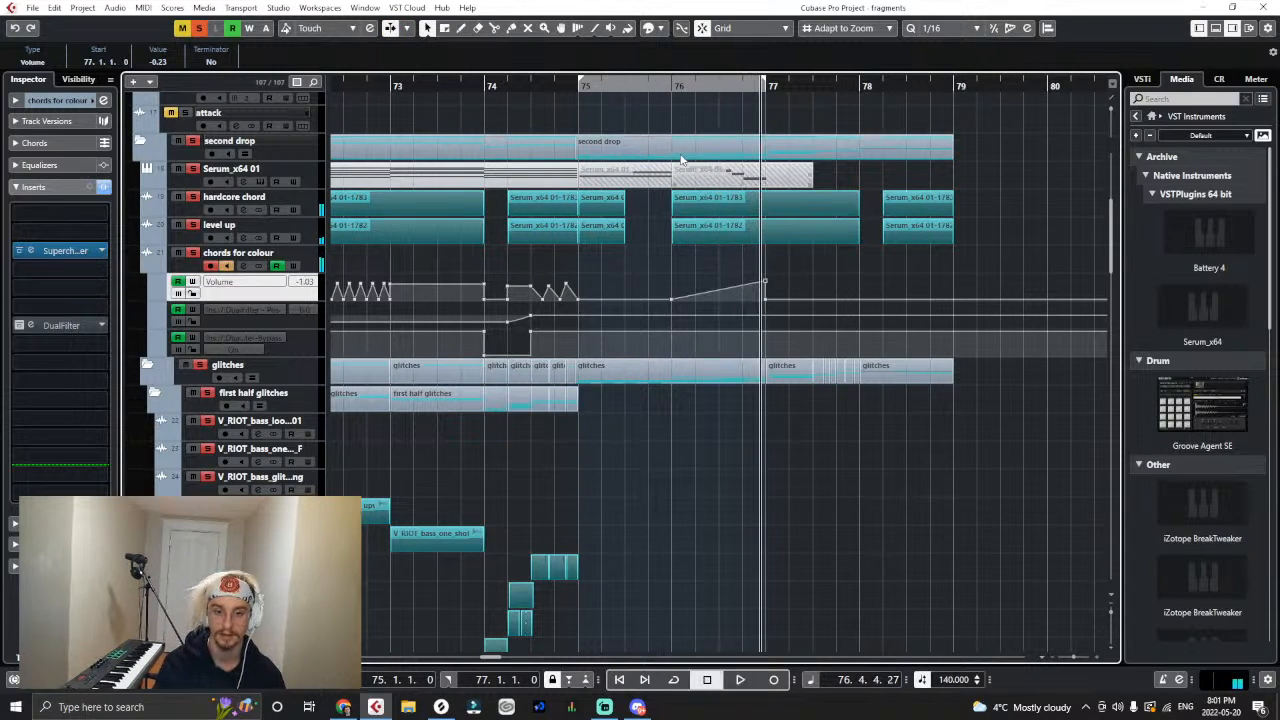
{"action": "left_click", "coordinate": [670, 97]}
{"action": "key", "text": "space"}
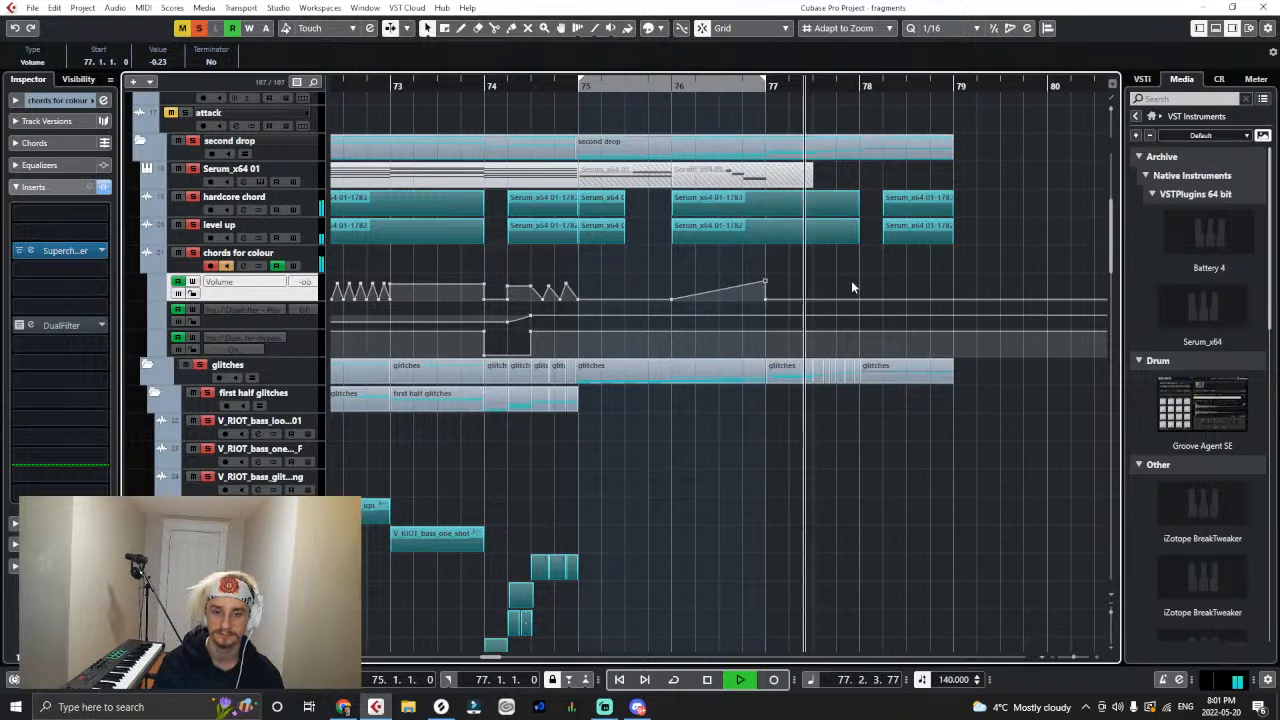
- Draw a second colour volume ramp from -∞ at 77.1.1 up to 77.3.1, with a drop back to -∞ there
{"action": "left_click", "coordinate": [782, 264]}
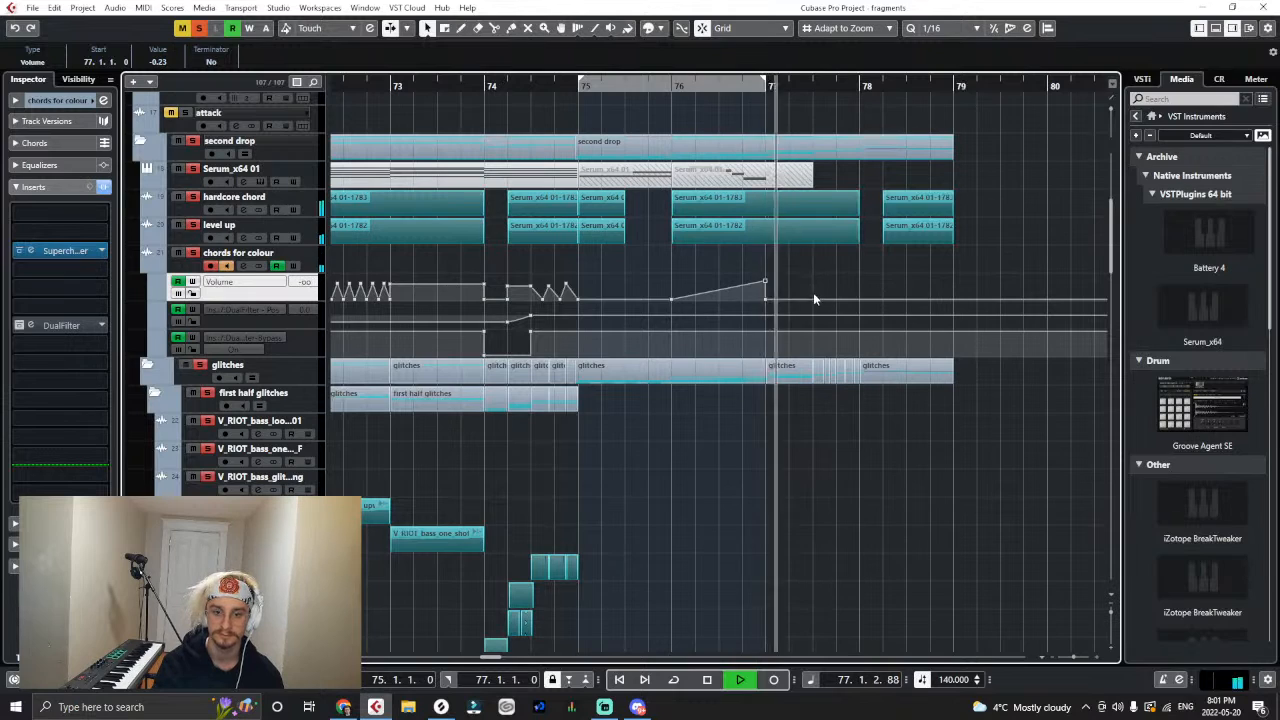
{"action": "key", "text": "space"}
{"action": "left_click_drag", "start_coordinate": [813, 299], "coordinate": [866, 397]}
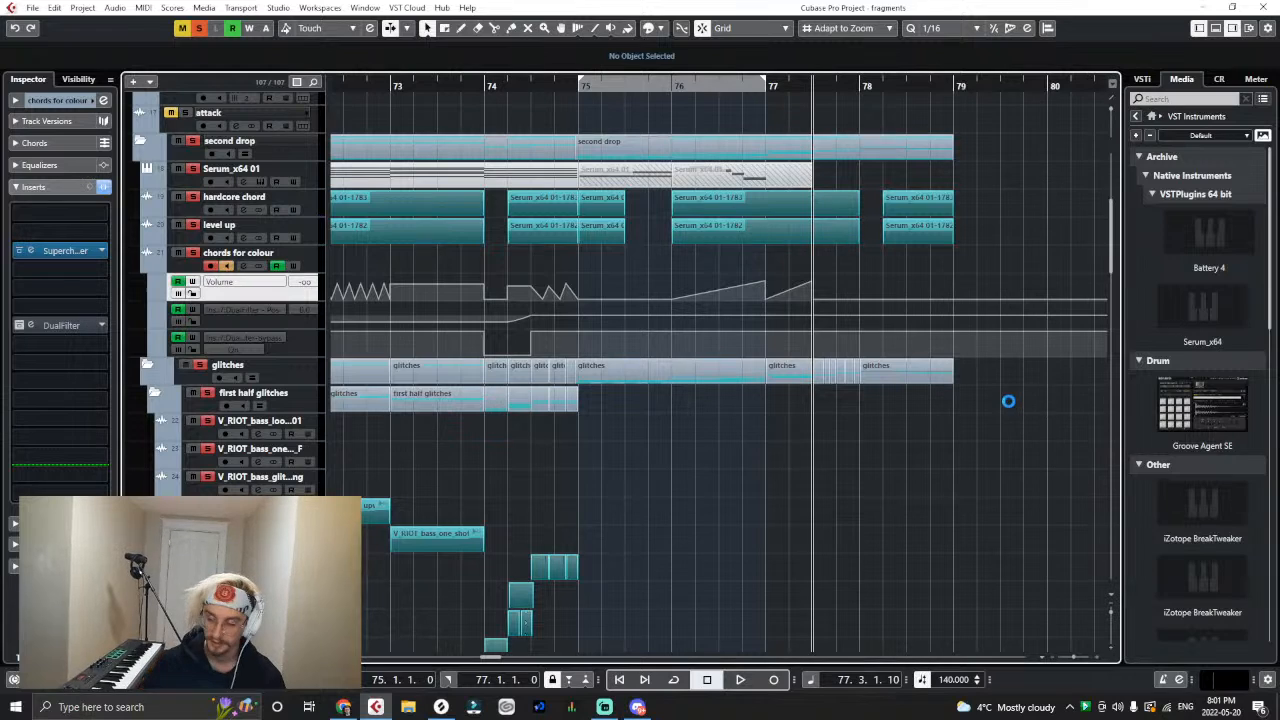
- Play the soloed second drop from bar 71 through bar 78 to check the chord volume ramps
{"action": "key", "text": "g"}
{"action": "key", "text": "g"}
{"action": "key", "text": "g"}
{"action": "key", "text": "g"}
{"action": "key", "text": "g"}
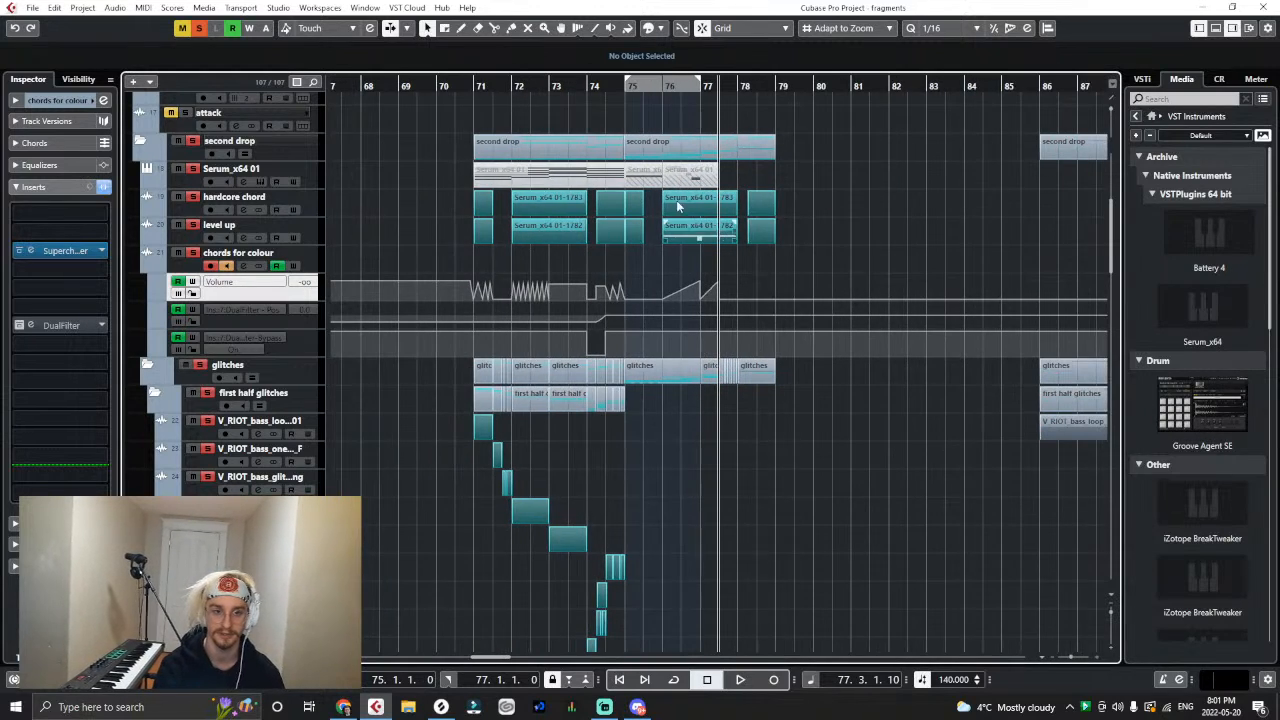
{"action": "left_click", "coordinate": [466, 84]}
{"action": "key", "text": "space"}
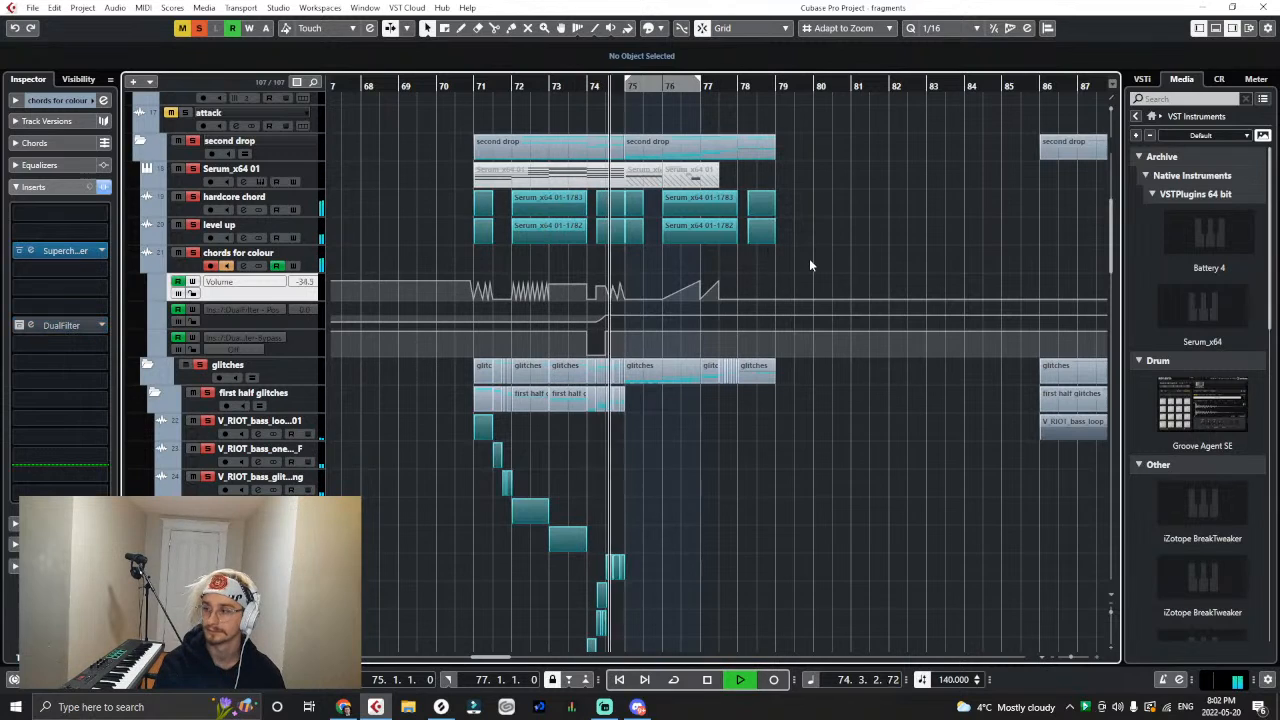
{"action": "key", "text": "h"}
{"action": "key", "text": "h"}
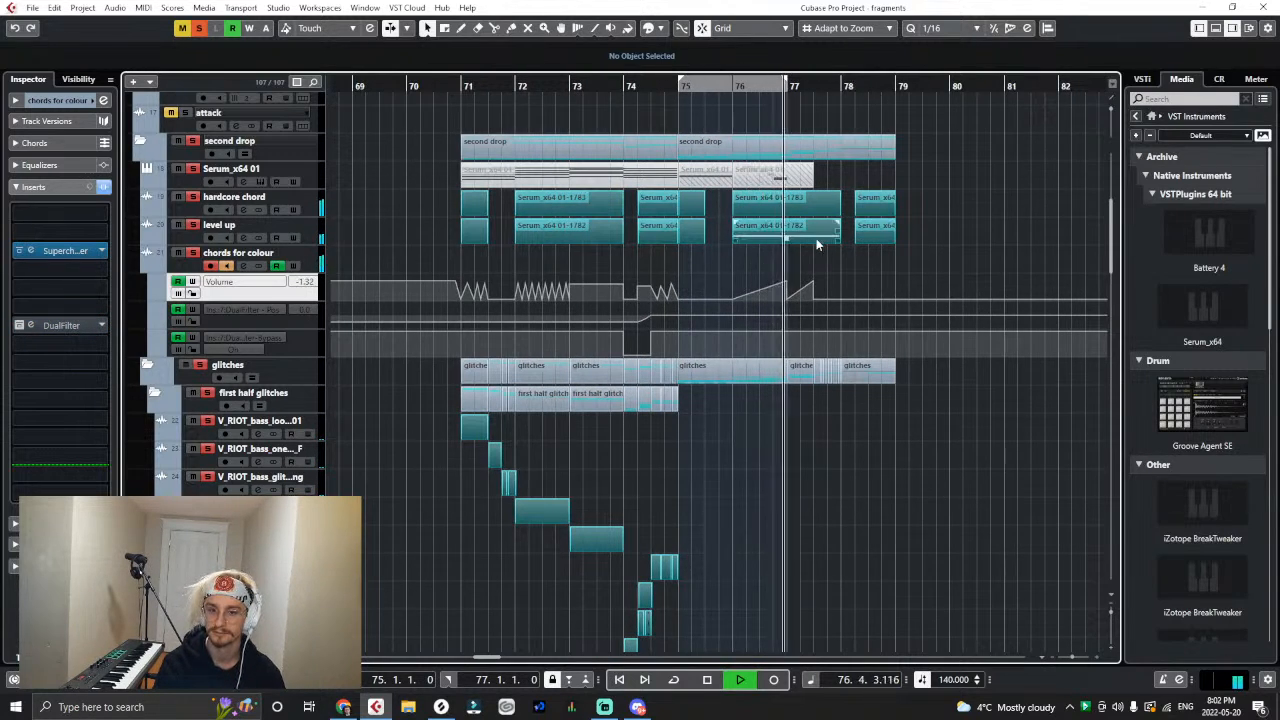
{"action": "key", "text": "h"}
{"action": "key", "text": "h"}
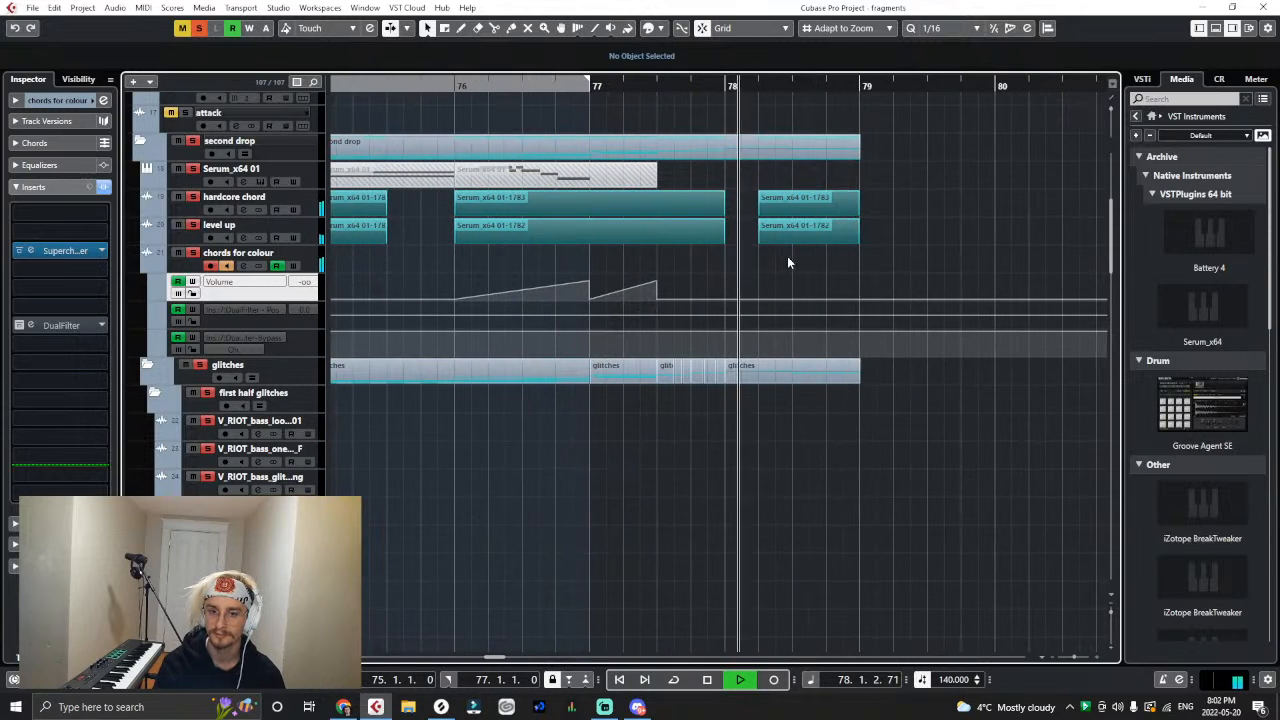
{"action": "key", "text": "space"}
- Draw a curved colour volume rise from -∞ at 78.2.1 to 79.1.1, drop it back to -∞, and replay from bar 77
{"action": "left_click", "coordinate": [860, 284]}
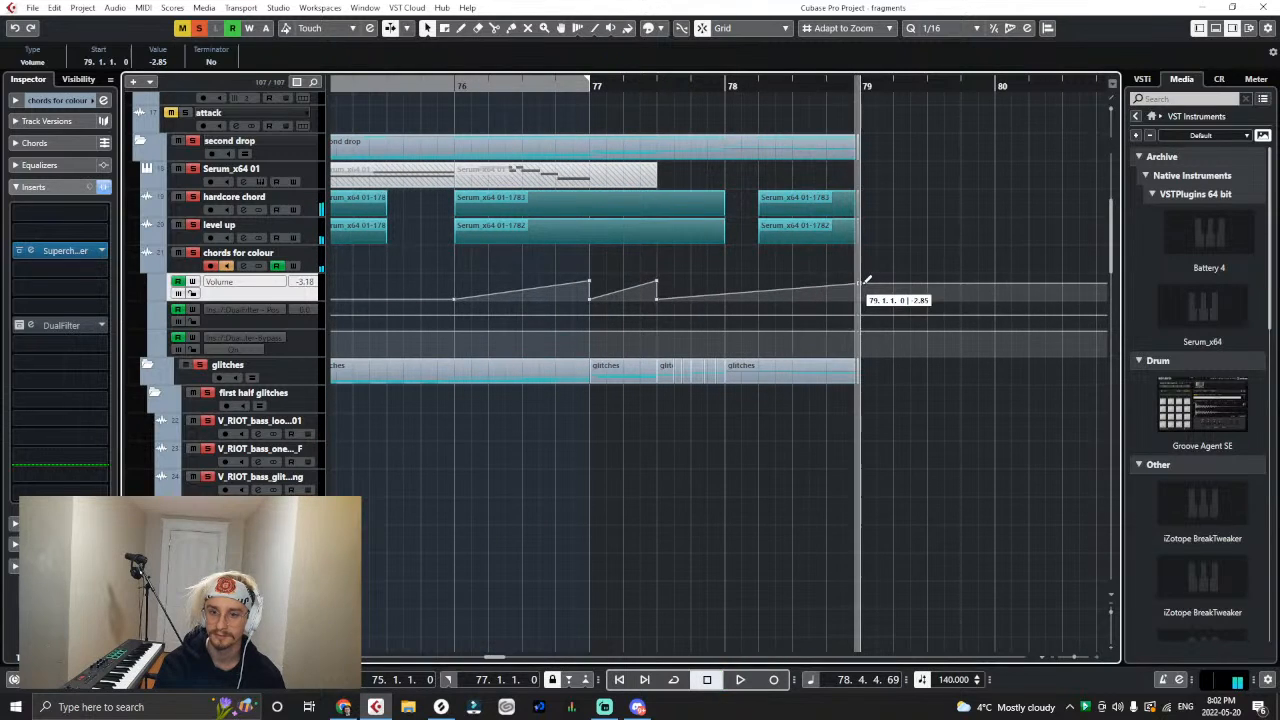
{"action": "left_click_drag", "start_coordinate": [757, 292], "coordinate": [760, 313]}
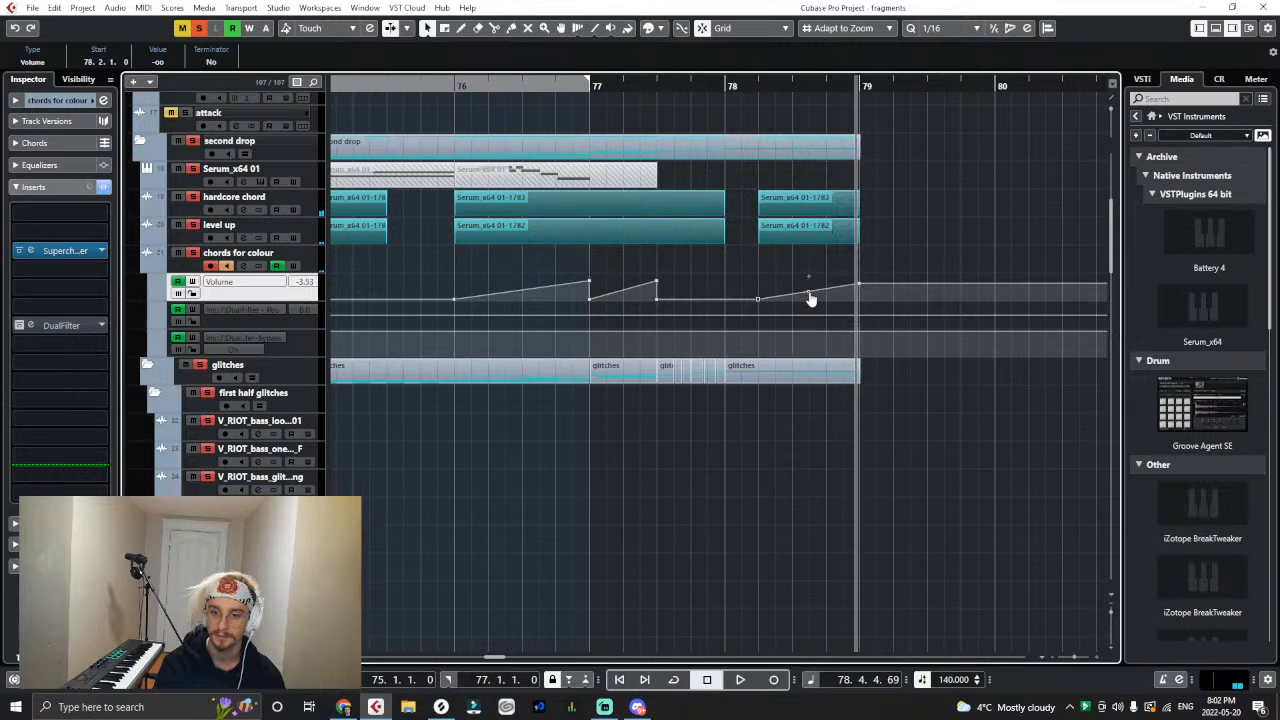
{"action": "left_click_drag", "start_coordinate": [734, 84], "coordinate": [640, 85]}
{"action": "key", "text": "space"}
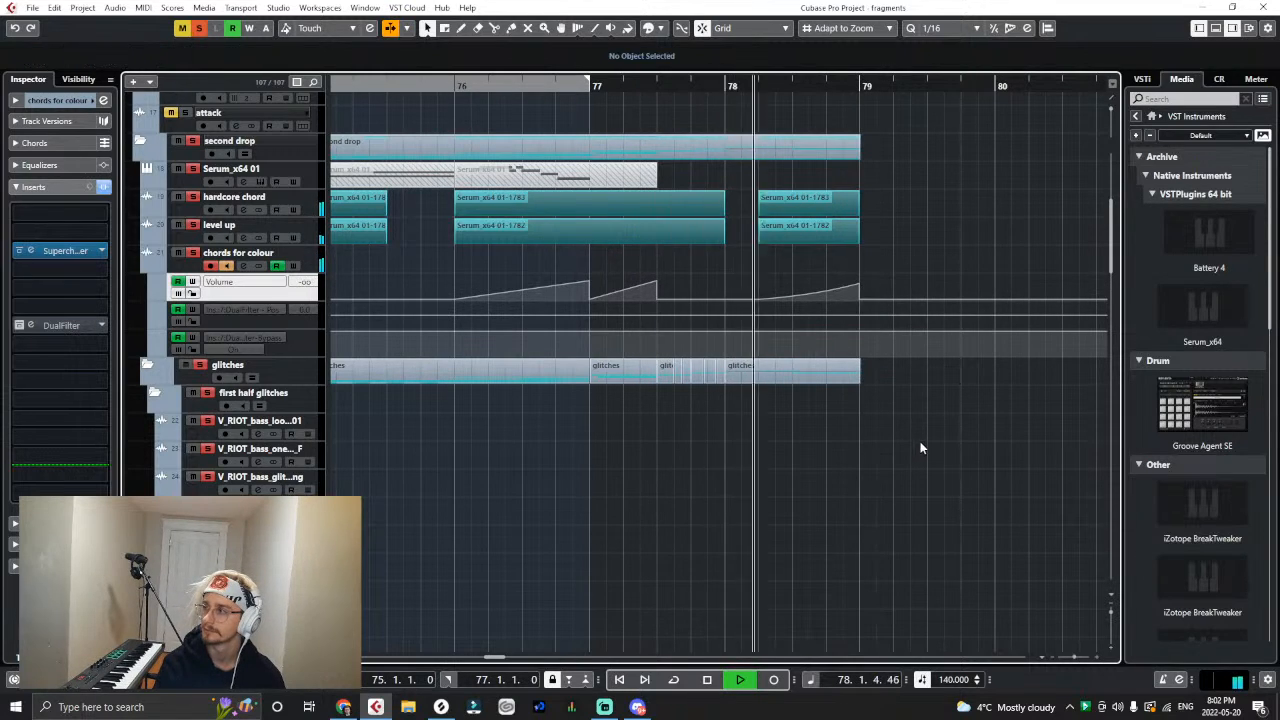
- Raise the peak of the last colour volume ramp at 79.1.1 to 0.65 and stop playback
{"action": "left_click", "coordinate": [860, 289]}
{"action": "left_click_drag", "start_coordinate": [862, 289], "coordinate": [862, 284]}
{"action": "key", "text": "space"}
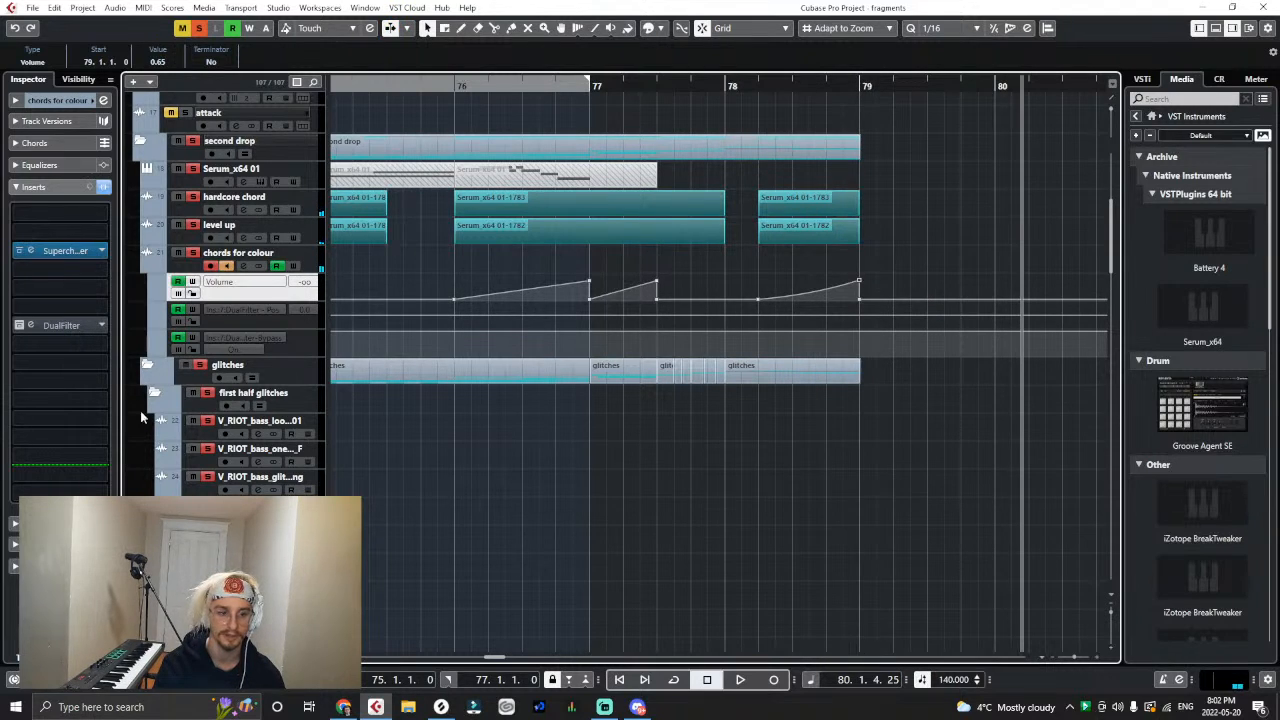
- Collapse the first half glitches folder and play the end of the drop alongside the second half glitches
{"action": "scroll", "coordinate": [141, 418], "scroll_direction": "down", "scroll_amount": 4}
{"action": "scroll", "coordinate": [533, 429], "scroll_direction": "up", "scroll_amount": 2}
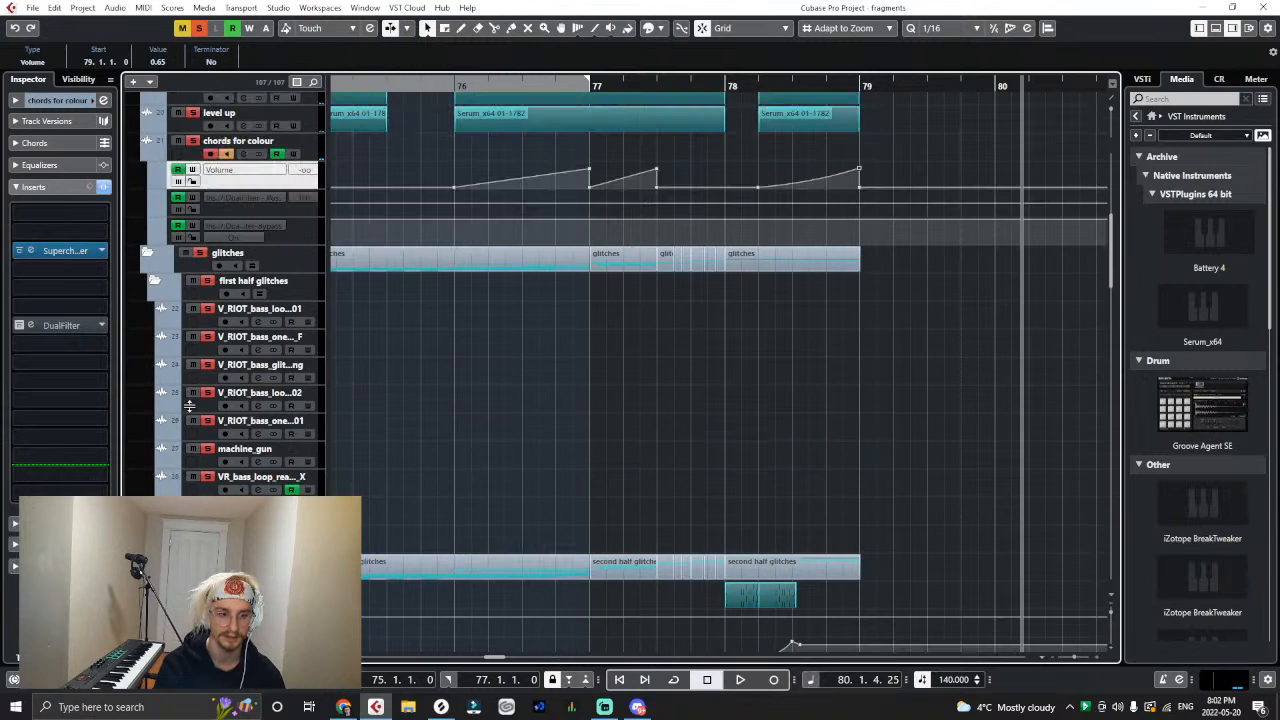
{"action": "left_click", "coordinate": [155, 282]}
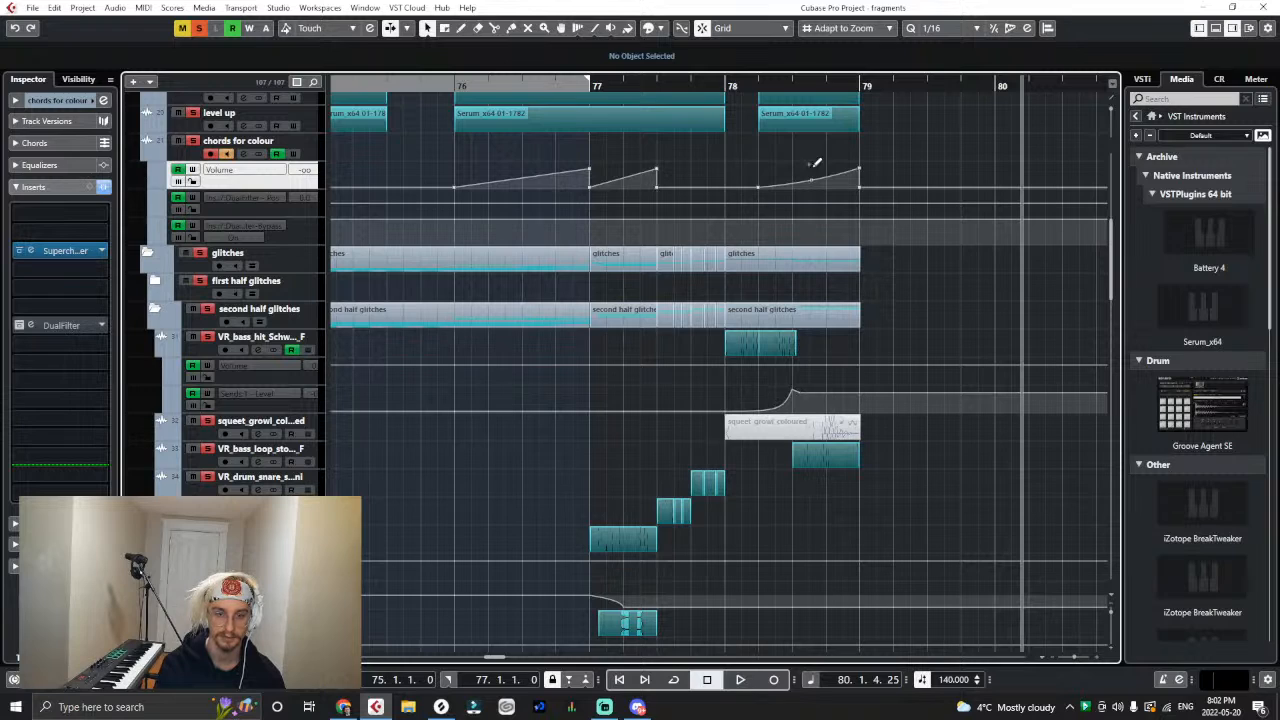
{"action": "key", "text": "space"}
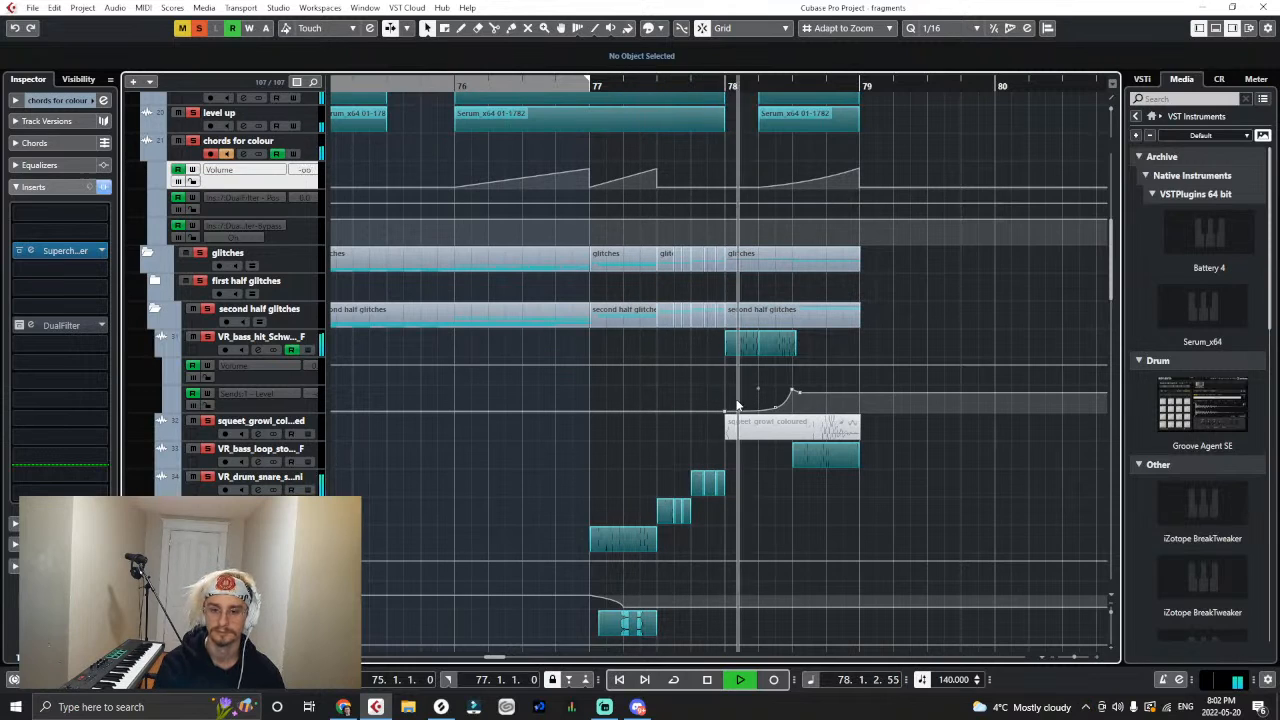
{"action": "key", "text": "space"}
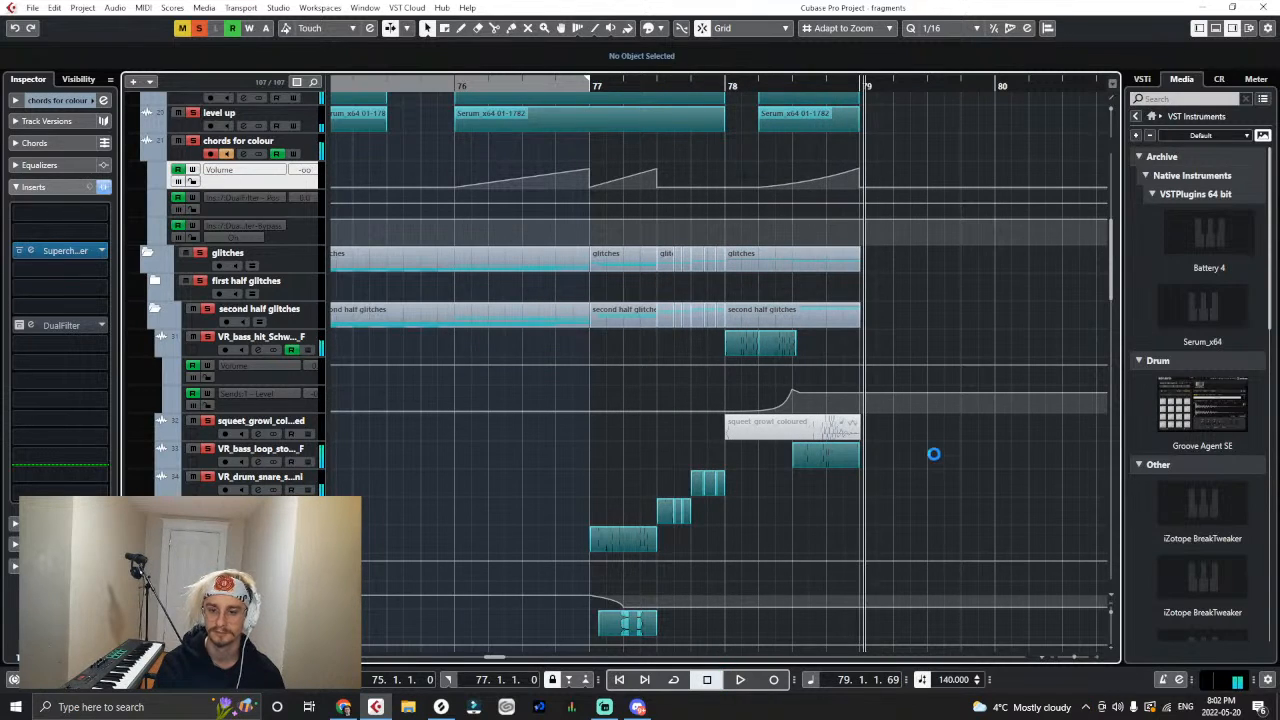
- Clear all mutes and solos in the project and set the playback position to bar 71
{"action": "key", "text": "g"}
{"action": "key", "text": "g"}
{"action": "key", "text": "g"}
{"action": "key", "text": "g"}
{"action": "key", "text": "g"}
{"action": "key", "text": "g"}
{"action": "key", "text": "g"}
{"action": "key", "text": "g"}
{"action": "key", "text": "g"}
{"action": "key", "text": "g"}
{"action": "key", "text": "g"}
{"action": "key", "text": "g"}
{"action": "key", "text": "g"}
{"action": "key", "text": "g"}
{"action": "key", "text": "g"}
{"action": "key", "text": "g"}
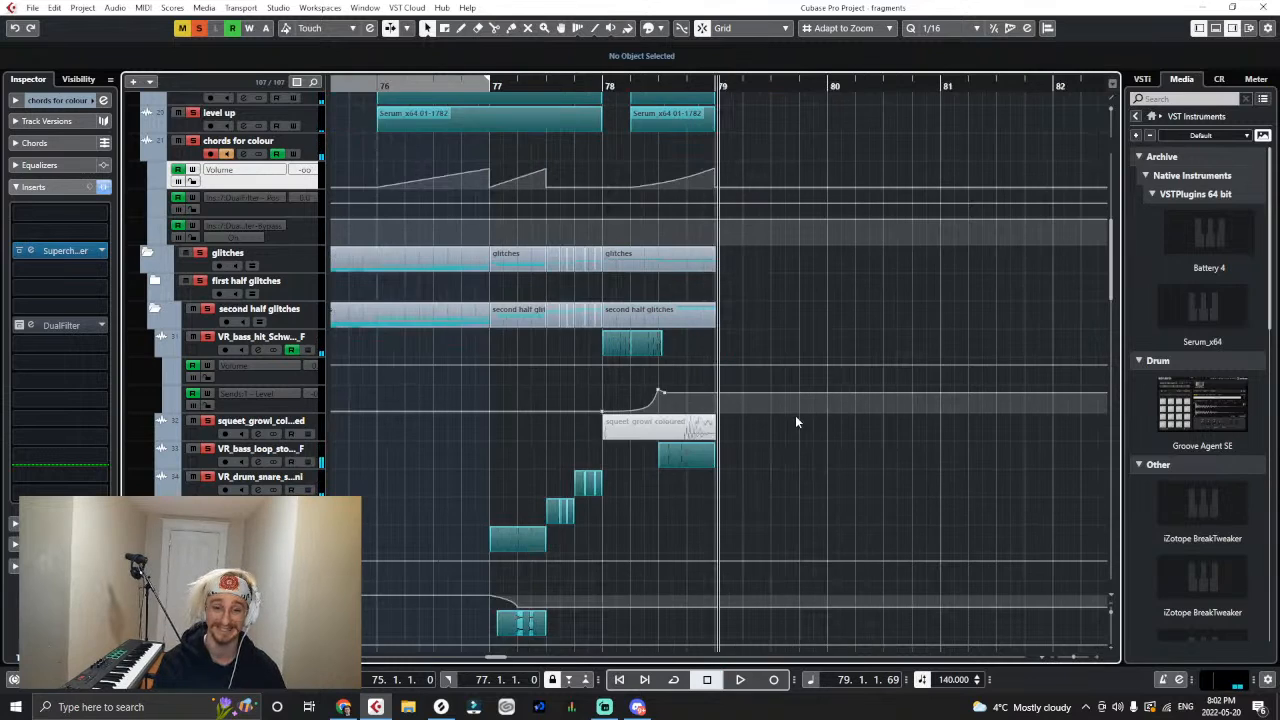
{"action": "scroll", "coordinate": [790, 398], "scroll_direction": "up", "scroll_amount": 2}
{"action": "key", "text": "h"}
{"action": "key", "text": "h"}
{"action": "key", "text": "h"}
{"action": "key", "text": "h"}
{"action": "key", "text": "h"}
{"action": "key", "text": "h"}
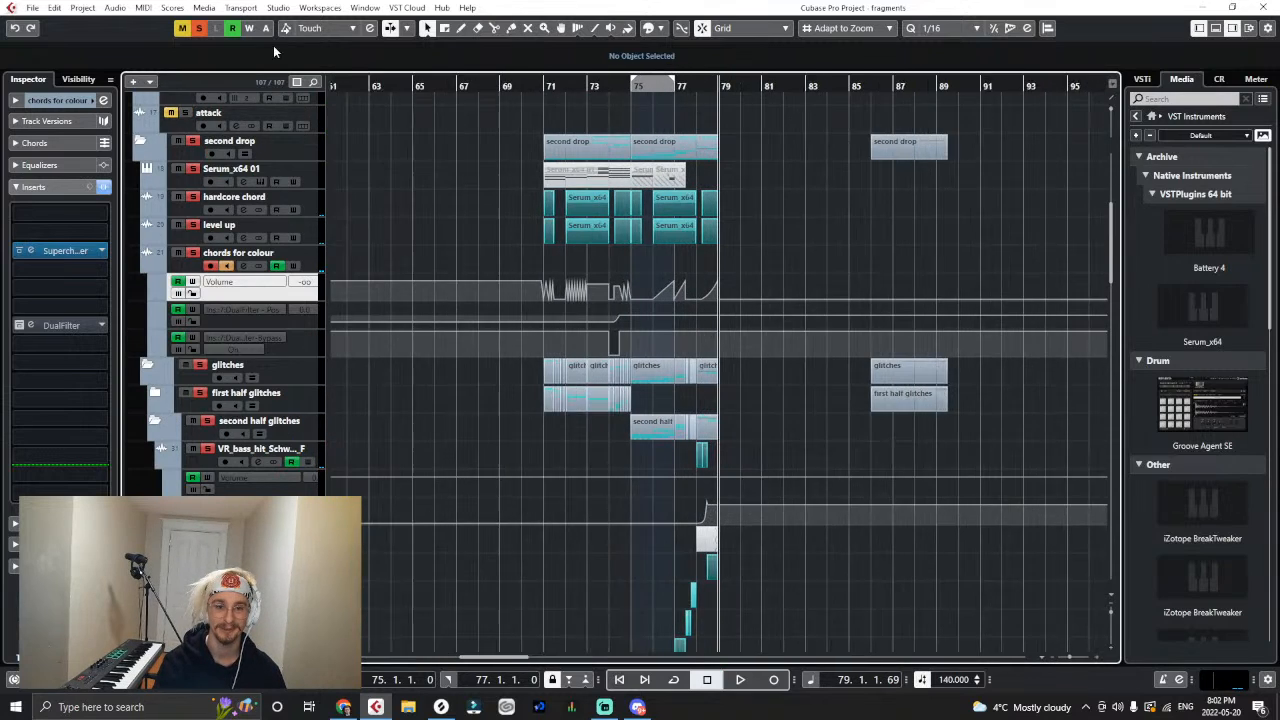
{"action": "left_click", "coordinate": [465, 85]}
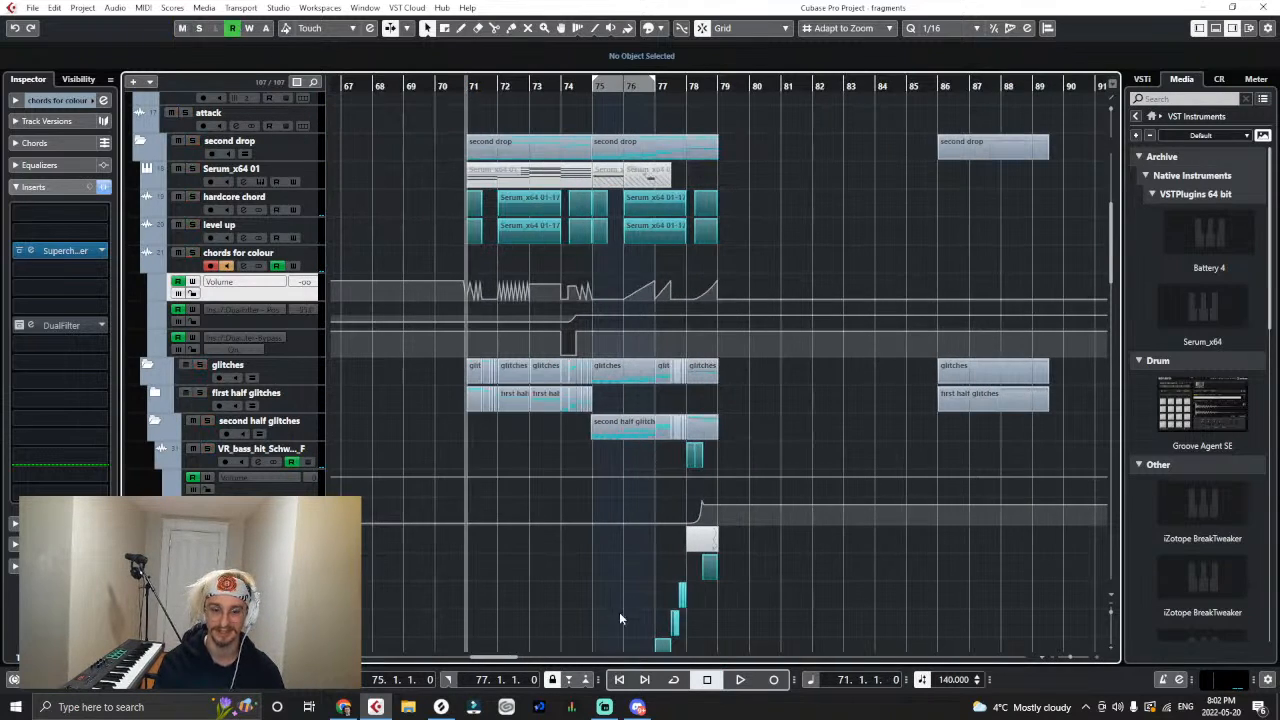
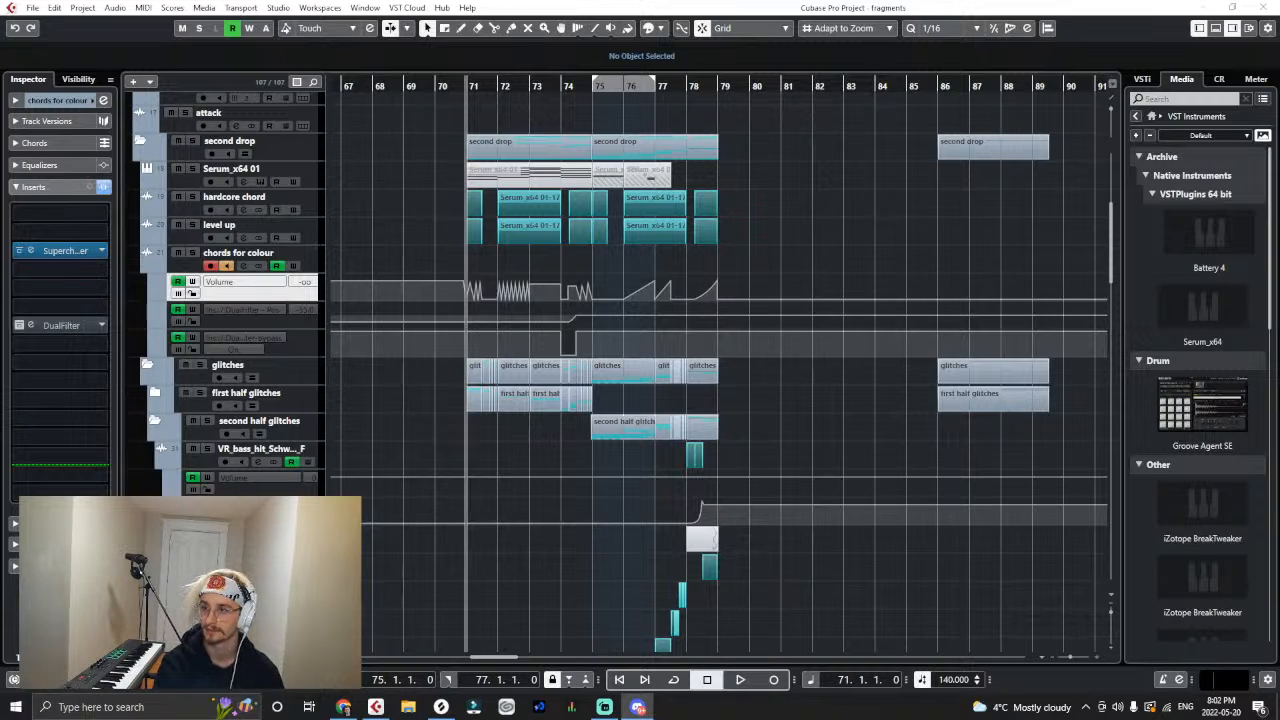
- Audition colour_texture_D_sharp_.wav in the Discord chat and import it into the project on a new track in the glitches folder at bar 71
{"action": "left_click_drag", "start_coordinate": [1279, 72], "coordinate": [407, 84]}
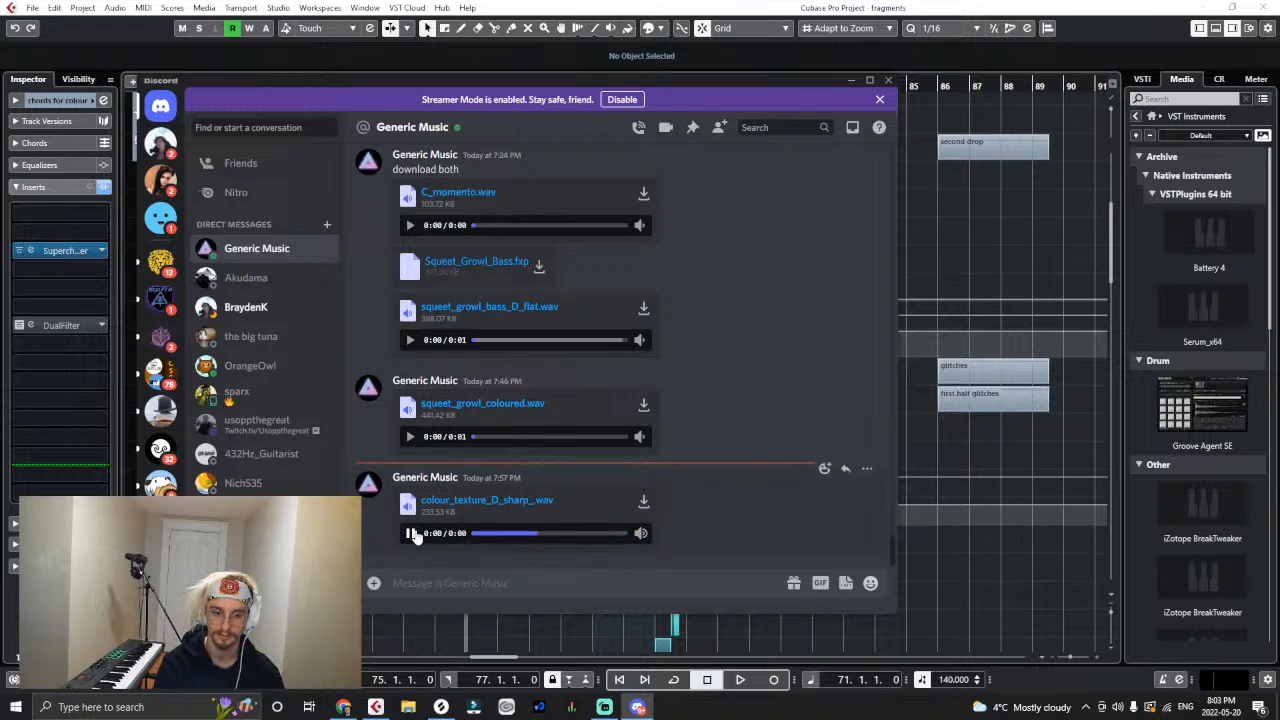
{"action": "left_click_drag", "start_coordinate": [681, 98], "coordinate": [1275, 101]}
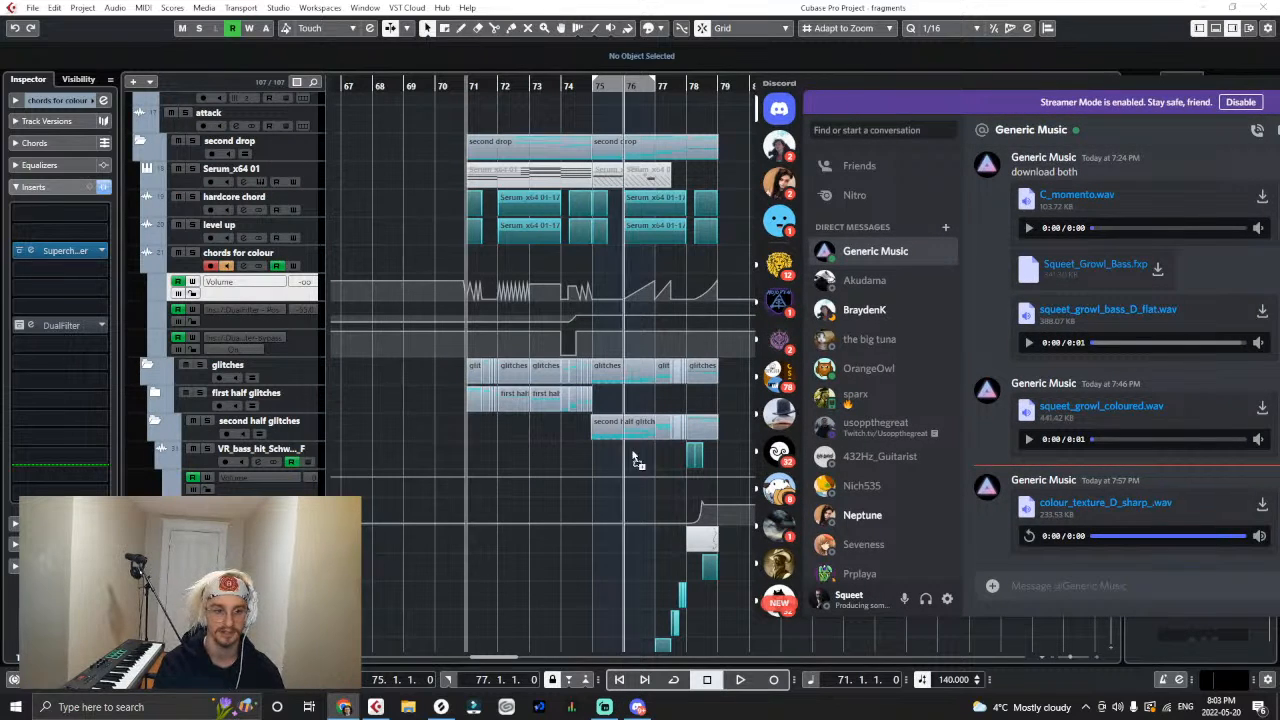
{"action": "left_click_drag", "start_coordinate": [293, 398], "coordinate": [293, 399]}
{"action": "left_click", "coordinate": [685, 420]}
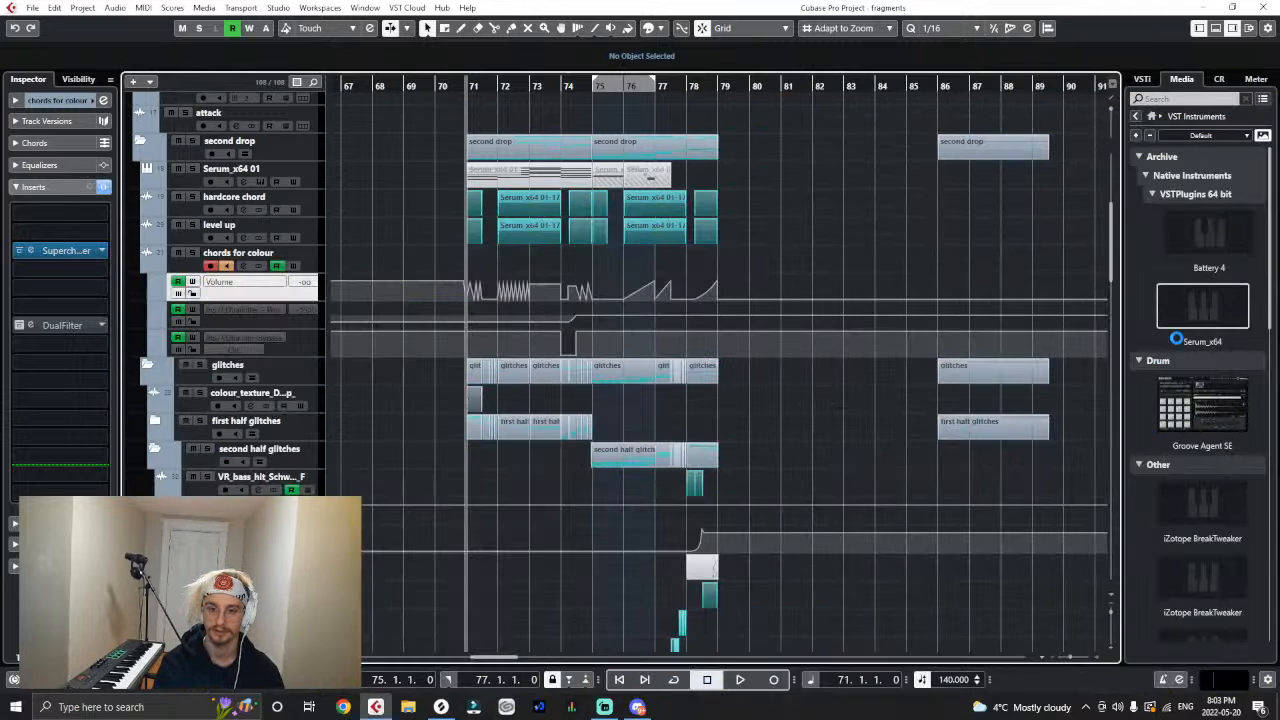
- Mute the imported colour_texture_D_sharp_ clip at bar 71
{"action": "right_click", "coordinate": [444, 403]}
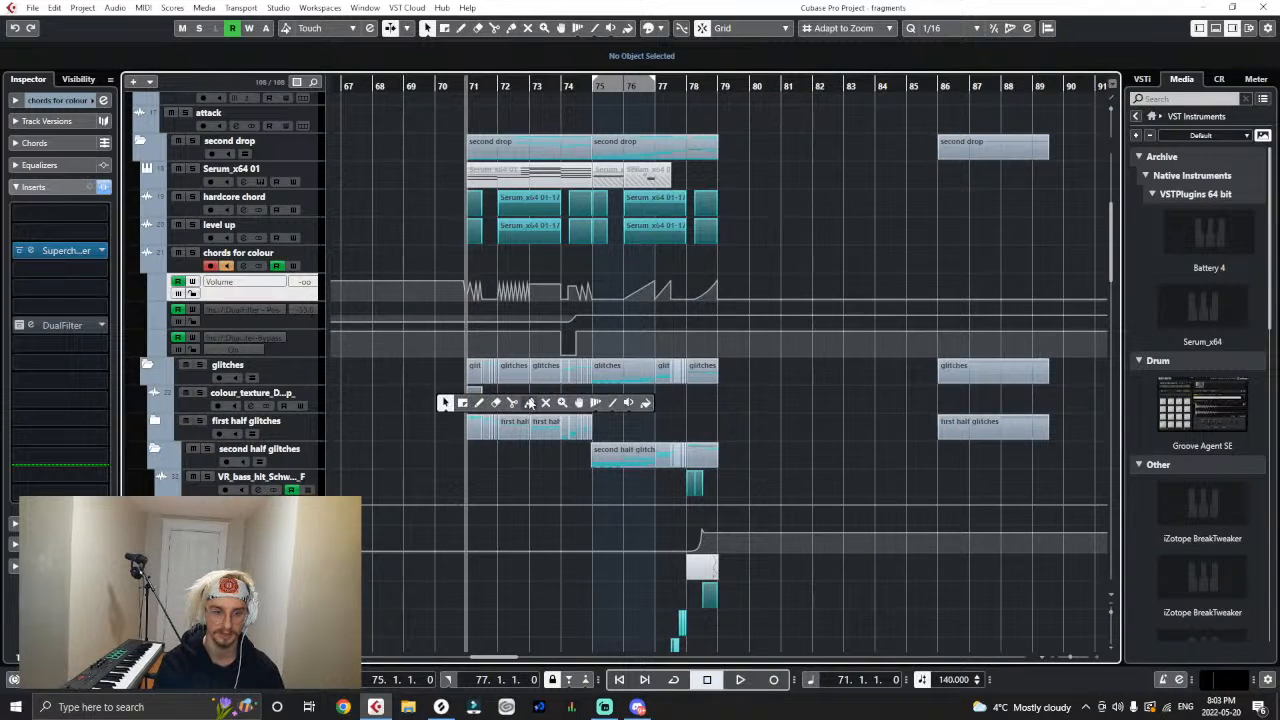
{"action": "left_click", "coordinate": [545, 404]}
{"action": "left_click", "coordinate": [474, 394]}
{"action": "right_click", "coordinate": [539, 403]}
{"action": "left_click", "coordinate": [540, 405]}
{"action": "right_click", "coordinate": [468, 403]}
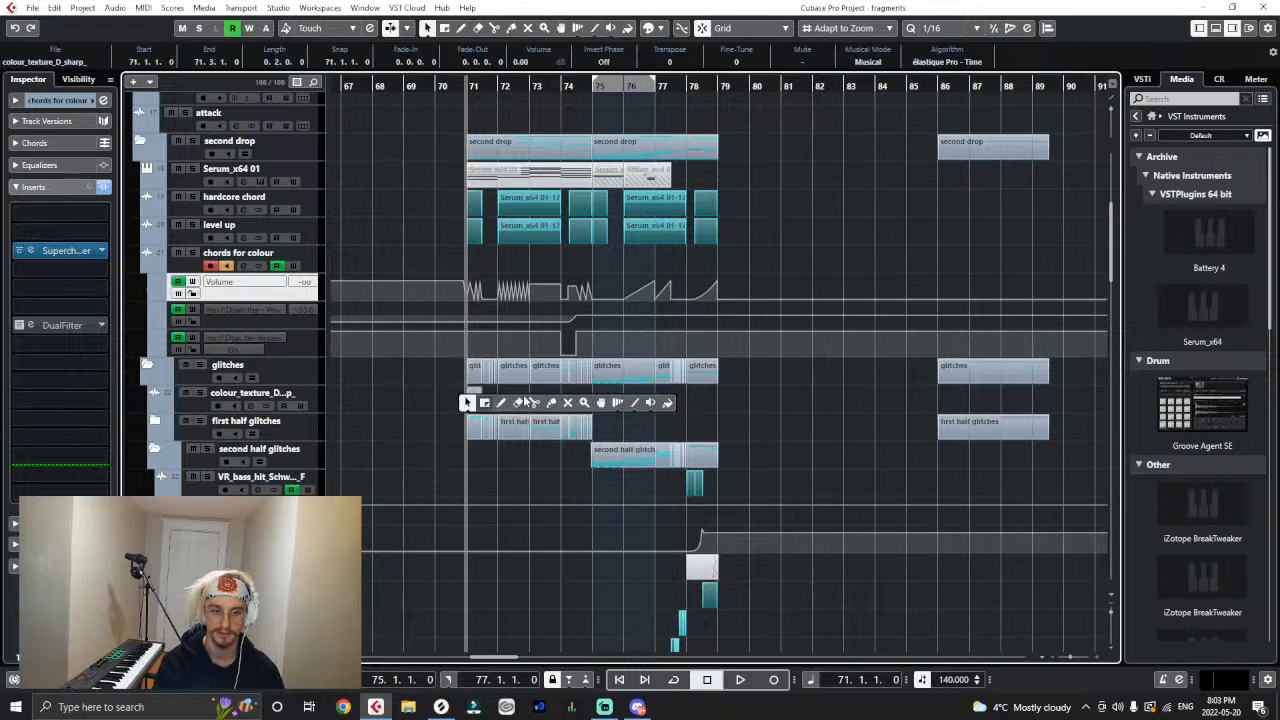
{"action": "left_click", "coordinate": [567, 403]}
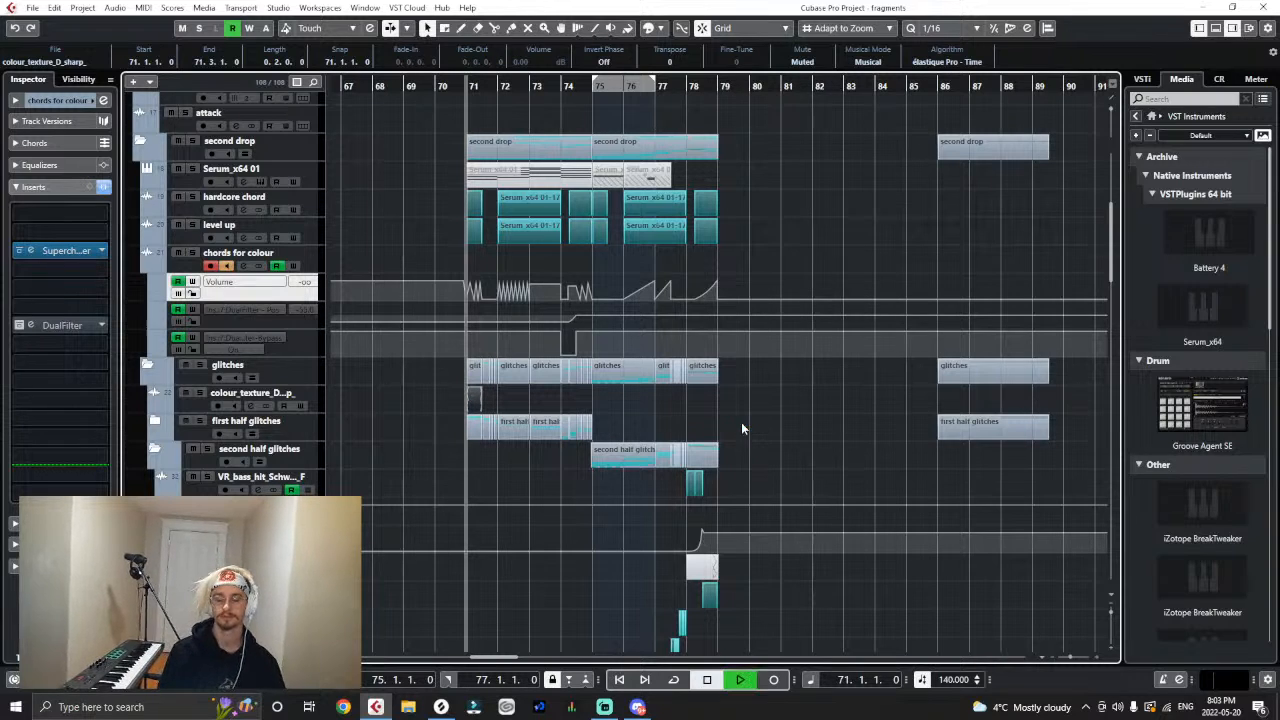
- Play the second drop from bar 71 and expand the first half glitches folder to examine its clips
{"action": "key", "text": "space"}
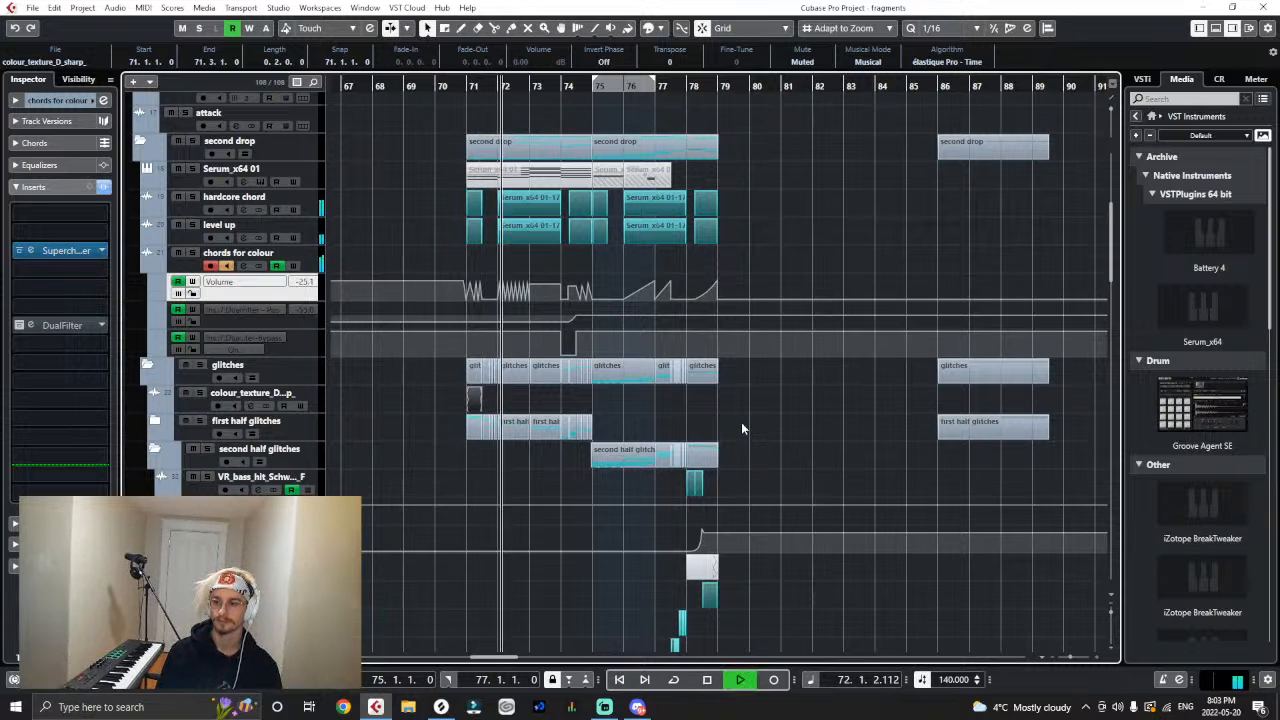
{"action": "key", "text": "h"}
{"action": "key", "text": "h"}
{"action": "key", "text": "h"}
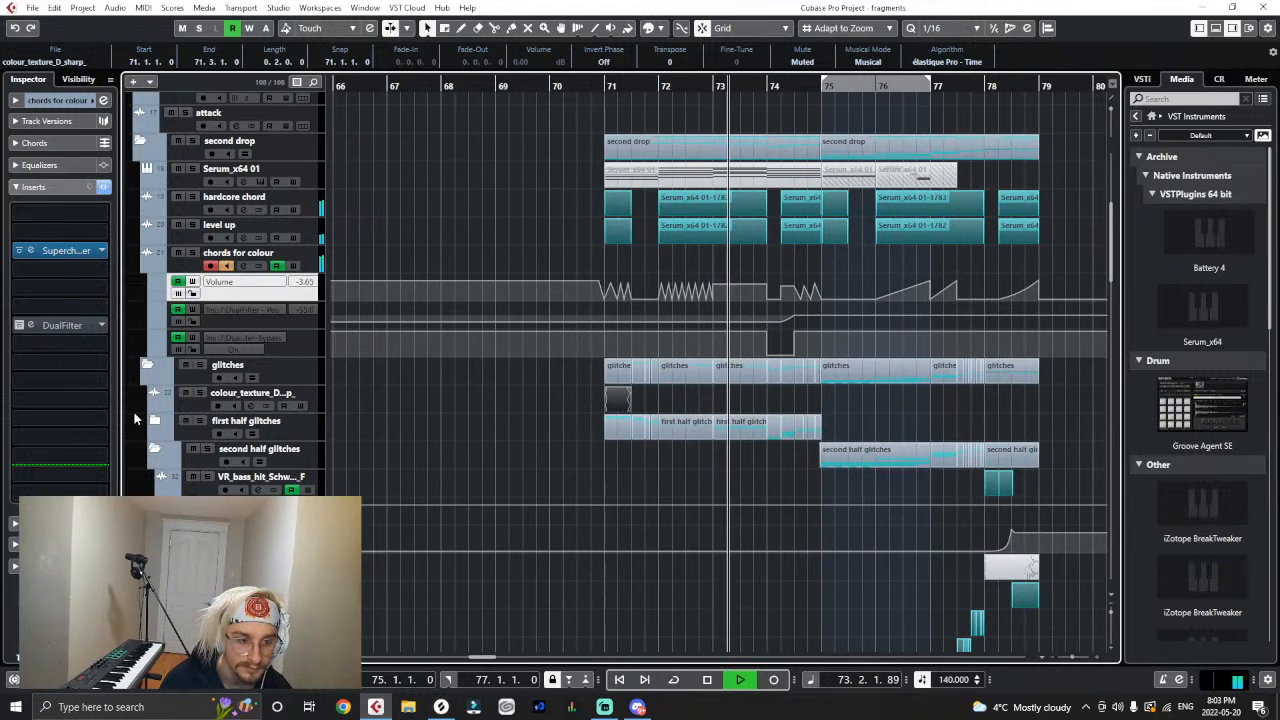
{"action": "left_click", "coordinate": [153, 420]}
{"action": "key", "text": "h"}
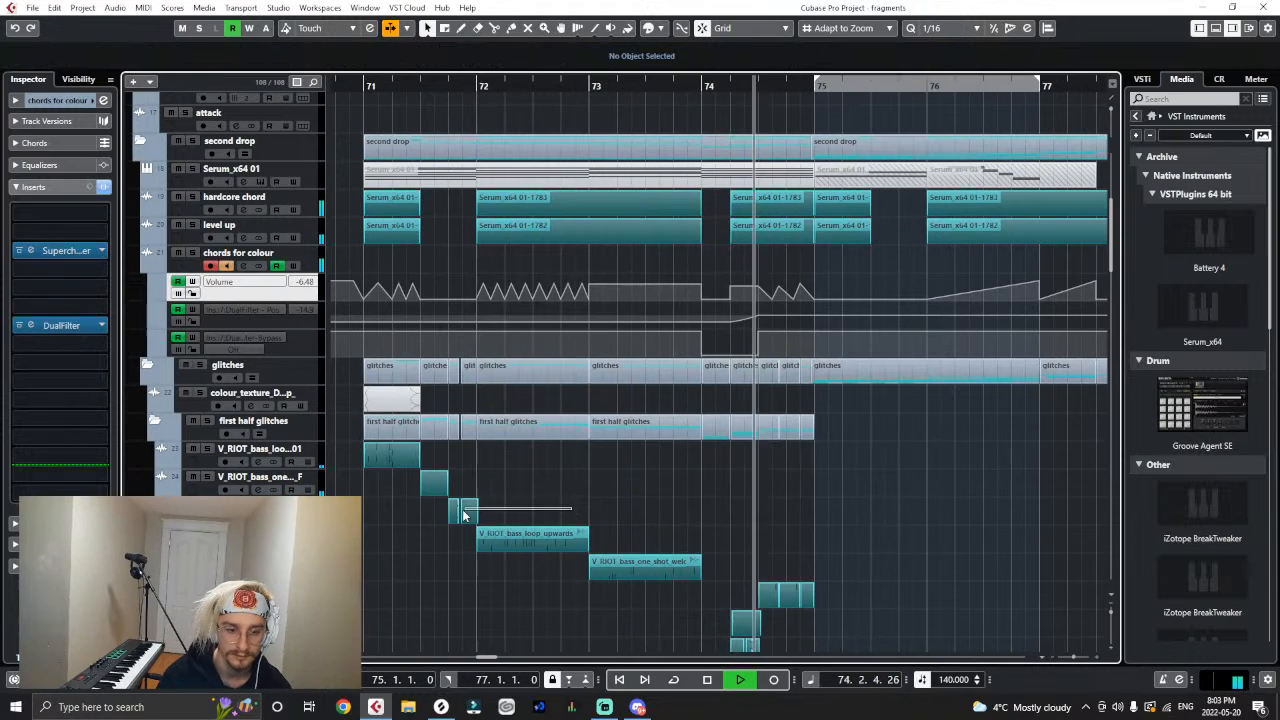
{"action": "left_click", "coordinate": [463, 513]}
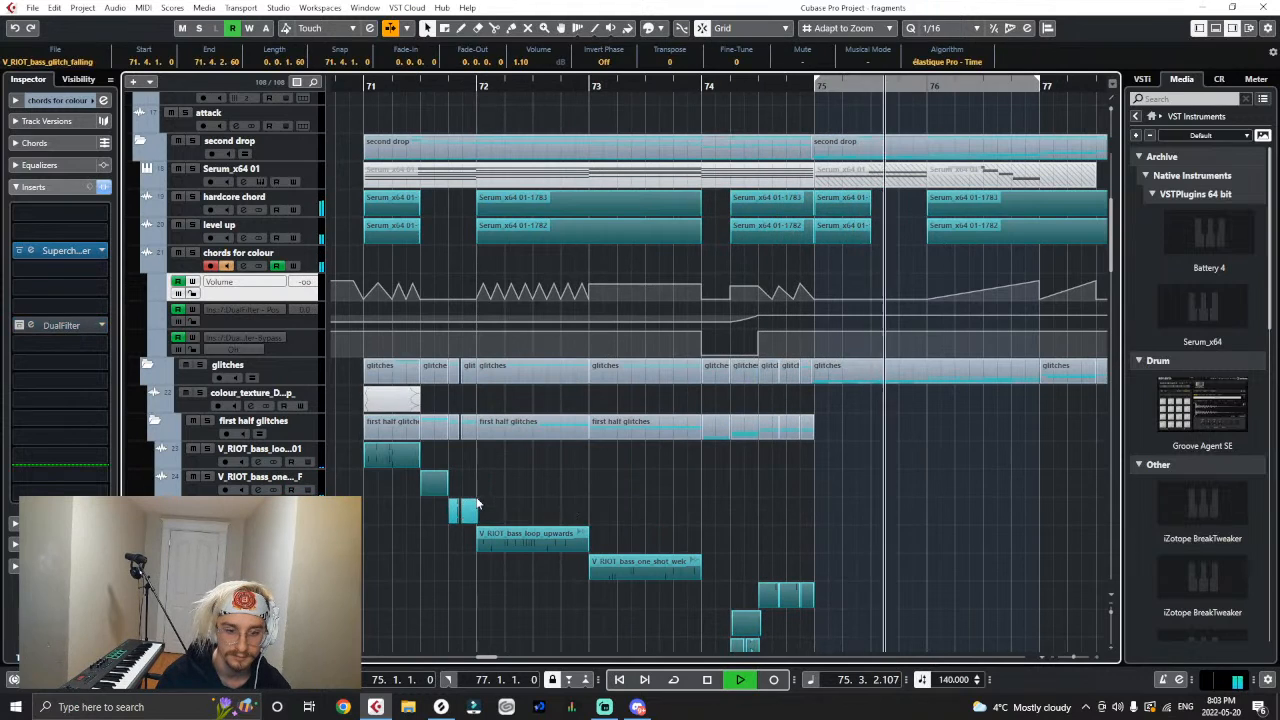
- Replay the passage around bar 74, reveal the VR_bass_loop track's automation lanes, and briefly mute that track to compare the sound
{"action": "left_click", "coordinate": [712, 86]}
{"action": "scroll", "coordinate": [839, 570], "scroll_direction": "down", "scroll_amount": 5}
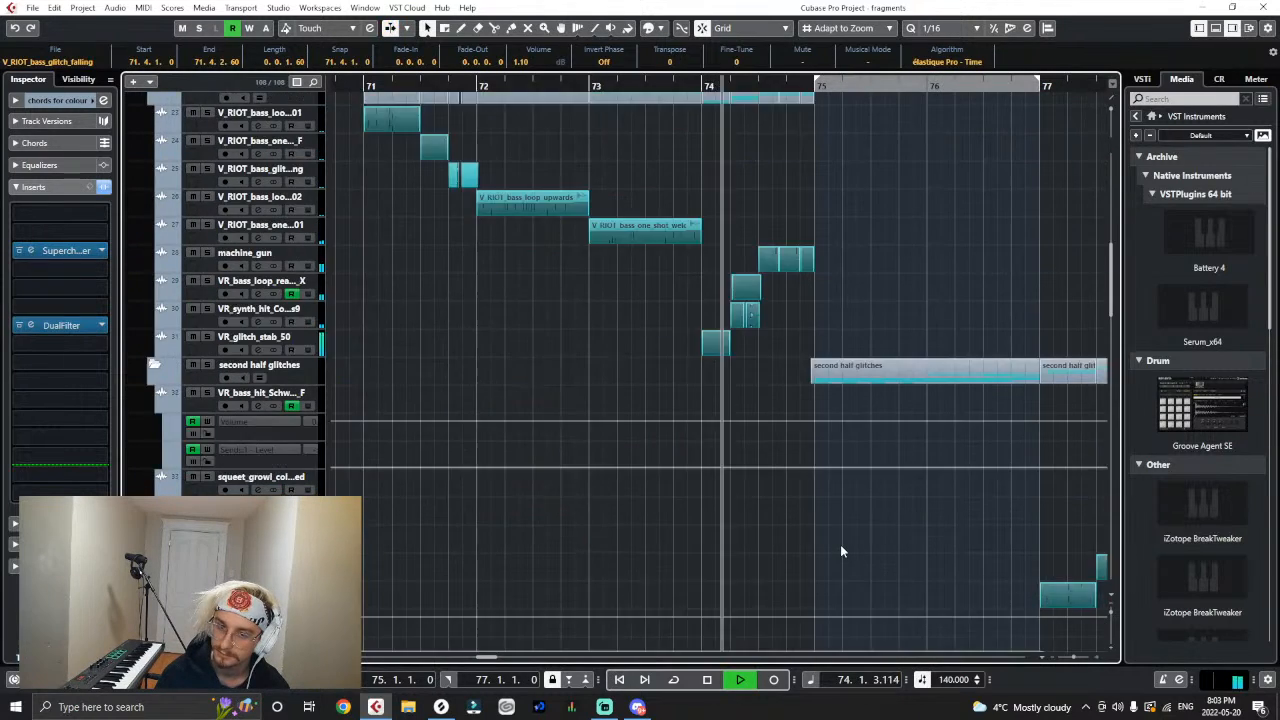
{"action": "scroll", "coordinate": [839, 548], "scroll_direction": "up", "scroll_amount": 3}
{"action": "key", "text": "space"}
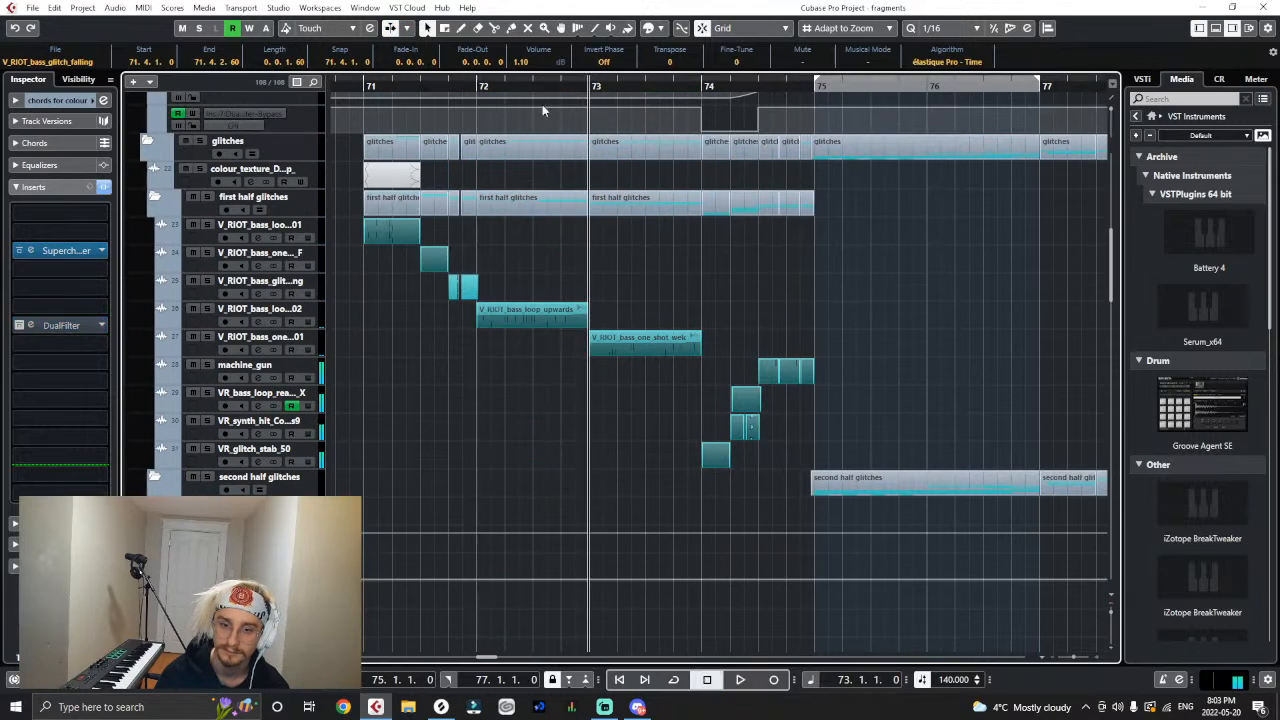
{"action": "left_click", "coordinate": [161, 405]}
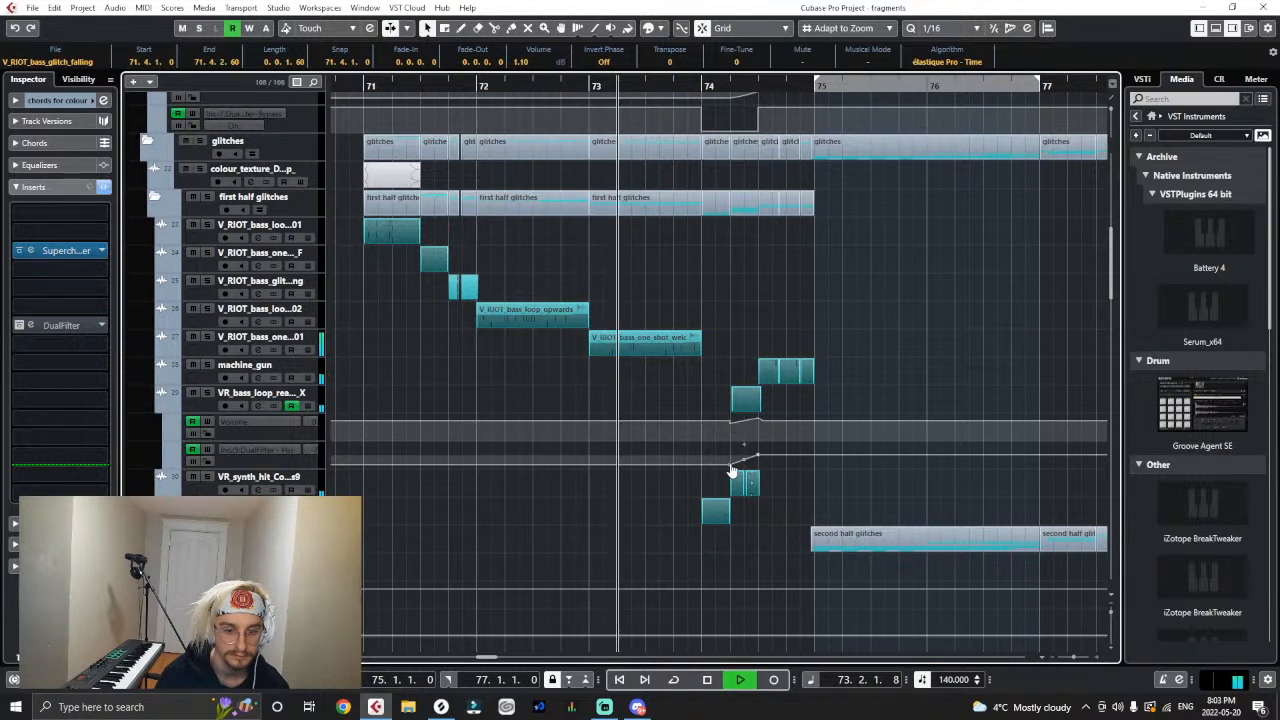
{"action": "left_click", "coordinate": [194, 392]}
{"action": "left_click", "coordinate": [194, 392]}
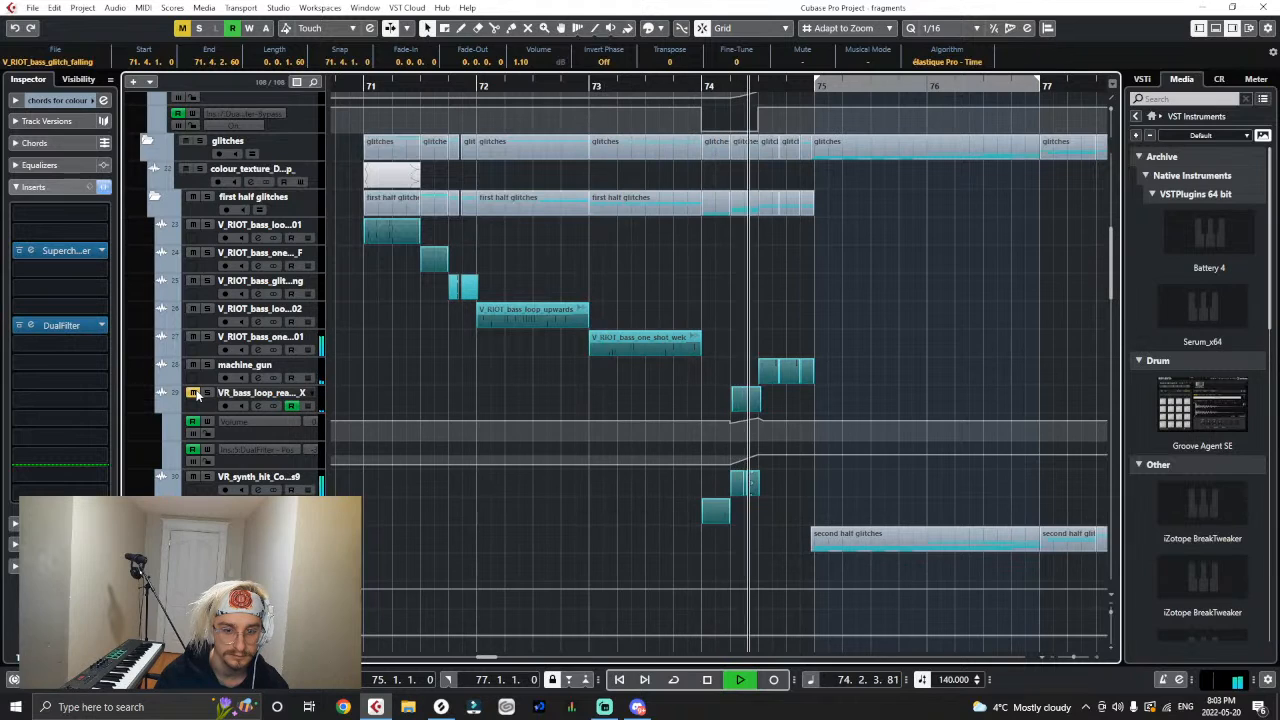
{"action": "left_click", "coordinate": [603, 85]}
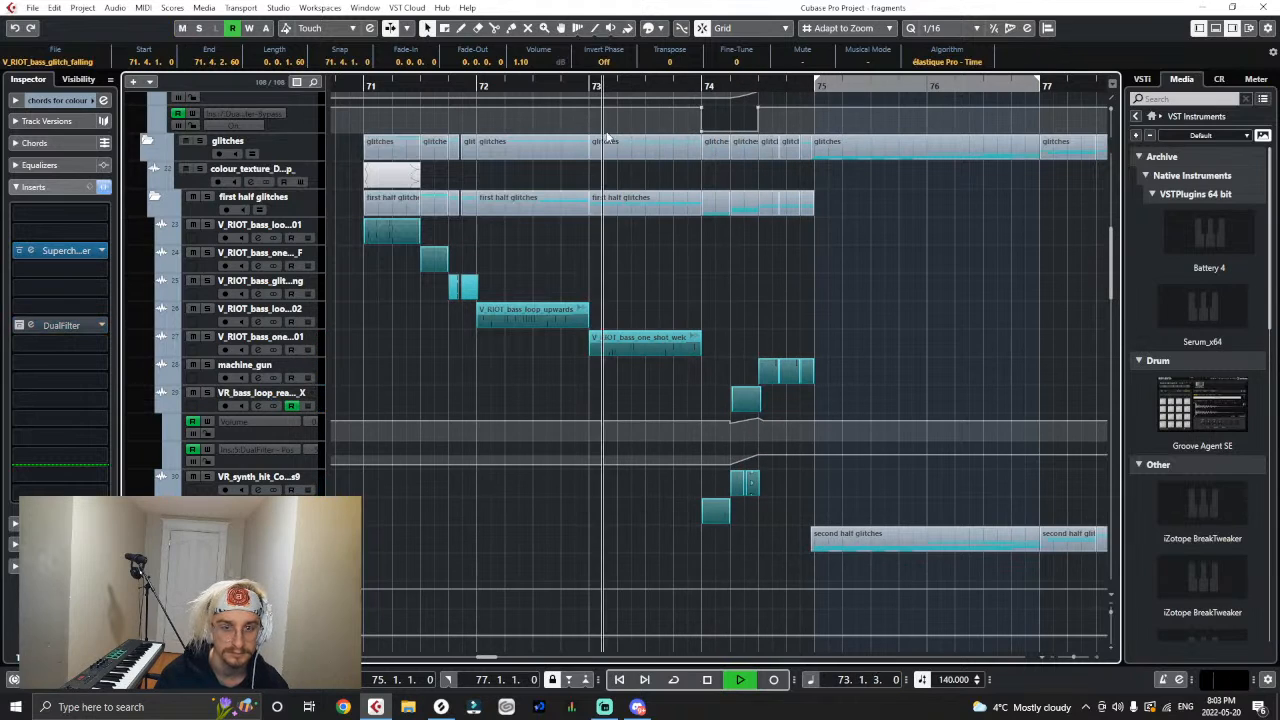
- Delete the upper volume automation point at 74.2 on the chords for colour track, making the level ramp up, and replay the passage
{"action": "scroll", "coordinate": [606, 225], "scroll_direction": "up", "scroll_amount": 1}
{"action": "scroll", "coordinate": [735, 245], "scroll_direction": "up", "scroll_amount": 2}
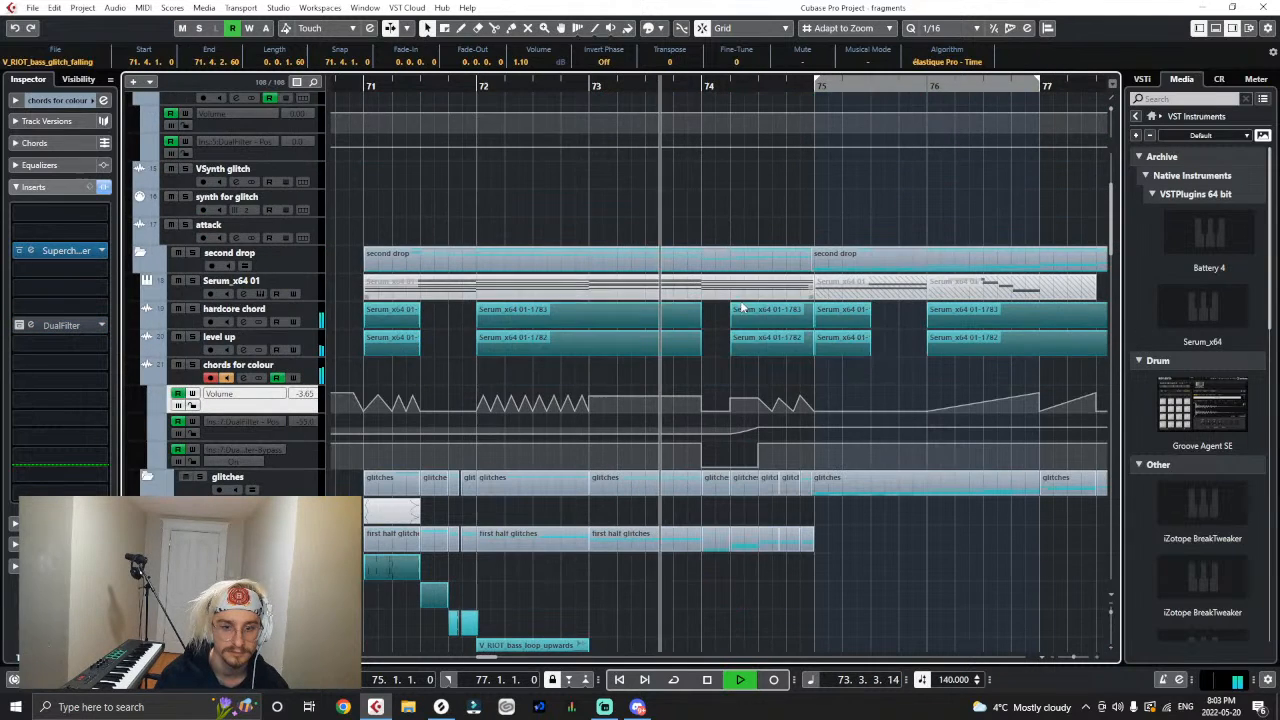
{"action": "left_click", "coordinate": [731, 403]}
{"action": "key", "text": "Delete"}
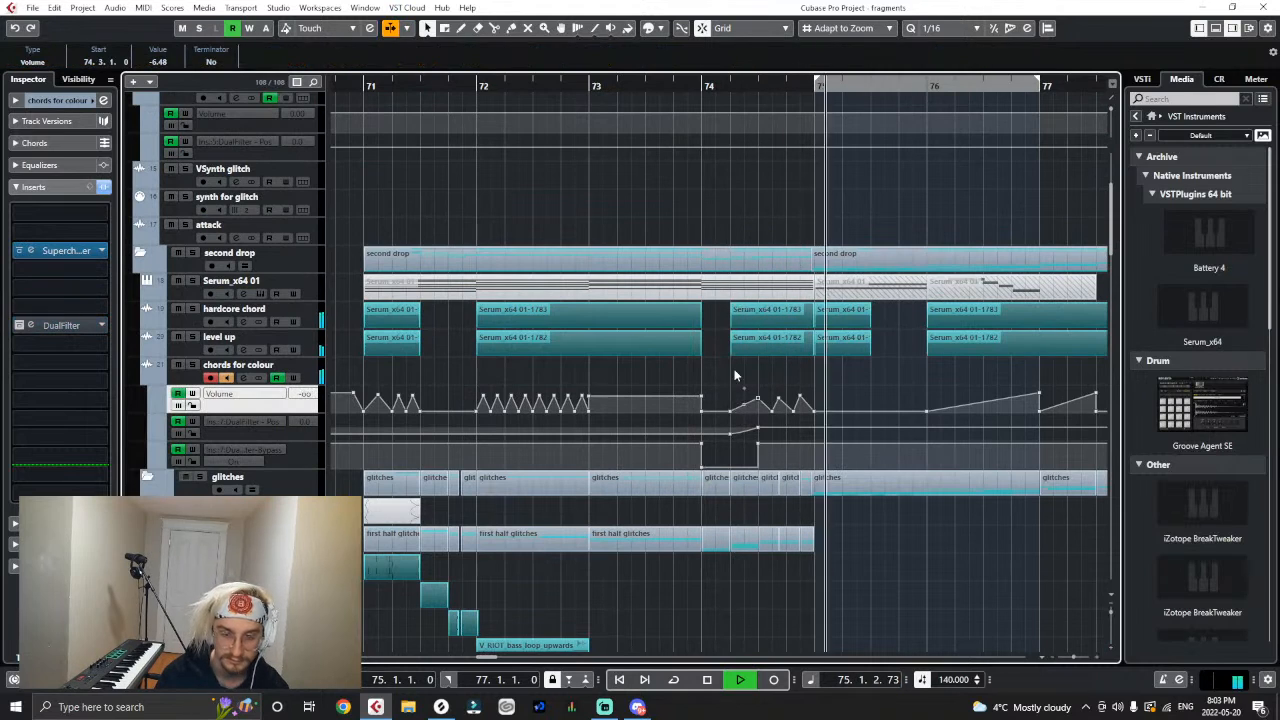
{"action": "left_click", "coordinate": [689, 86]}
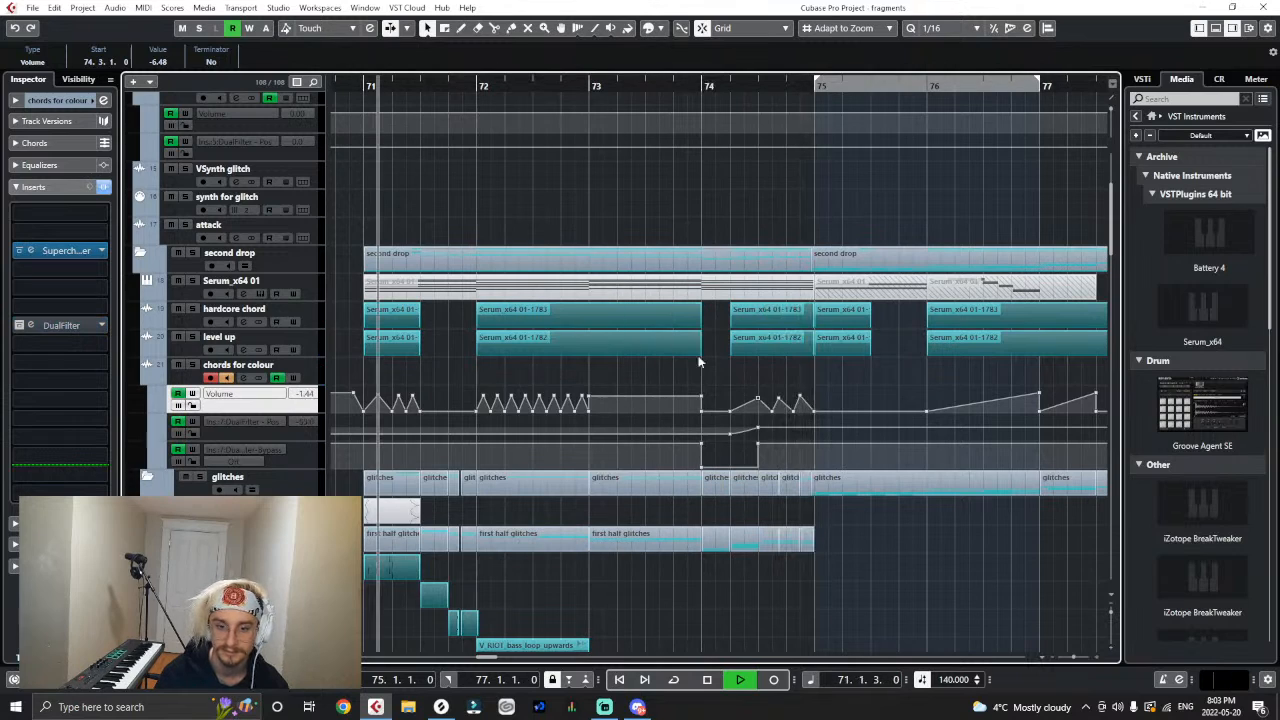
- Raise the volume automation peak at 74.3 on chords for colour, bend the ramp leading into it into a curve, and replay it
{"action": "left_click_drag", "start_coordinate": [758, 400], "coordinate": [762, 397]}
{"action": "left_click", "coordinate": [862, 528]}
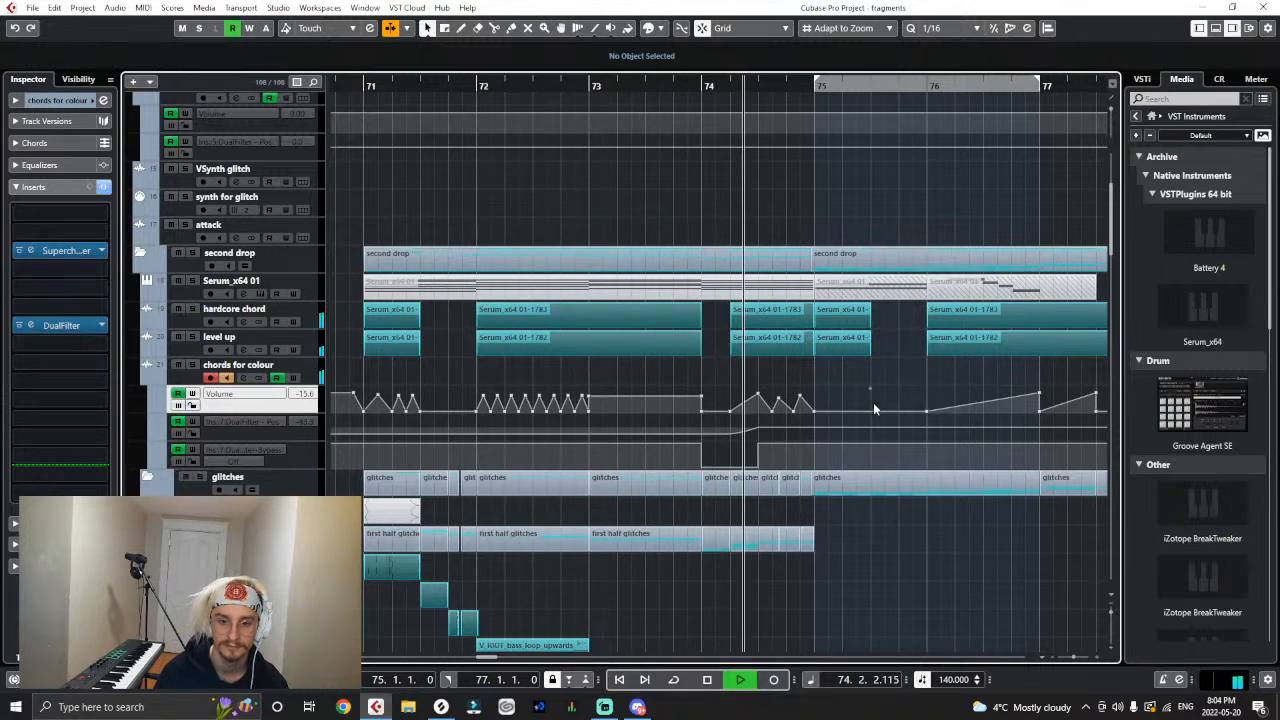
{"action": "left_click_drag", "start_coordinate": [758, 397], "coordinate": [748, 403]}
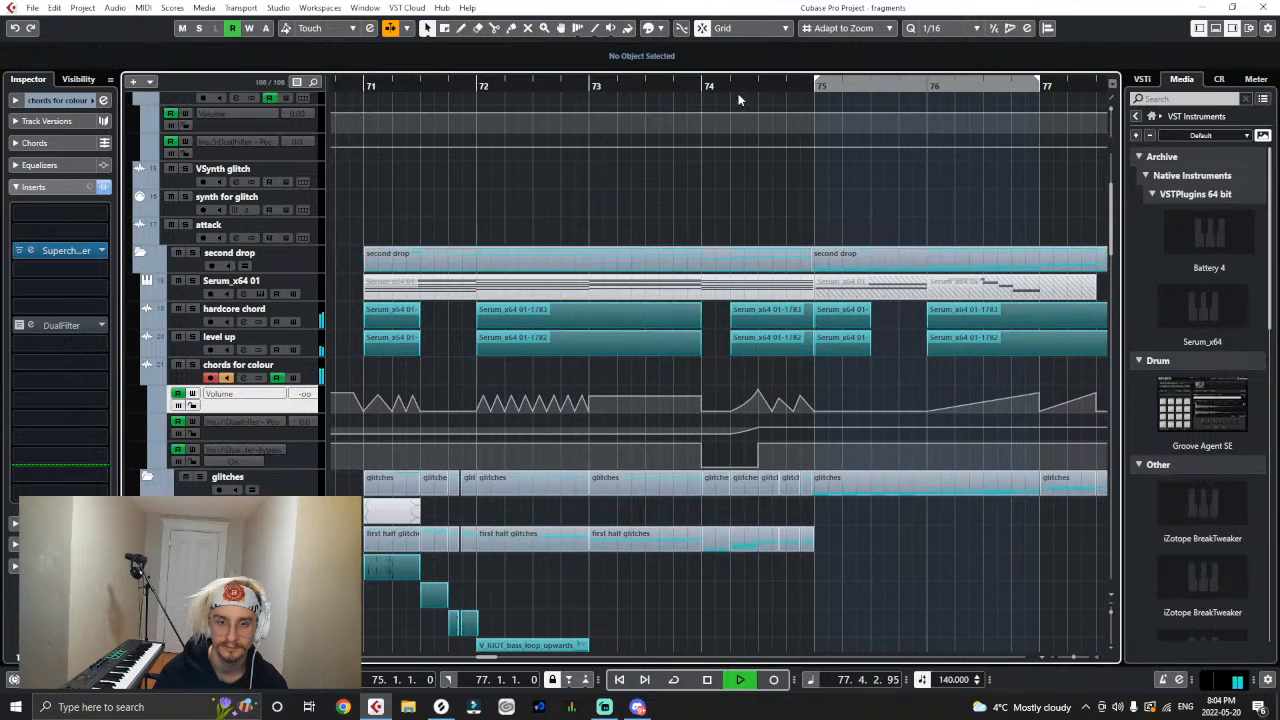
{"action": "left_click_drag", "start_coordinate": [728, 87], "coordinate": [252, 180]}
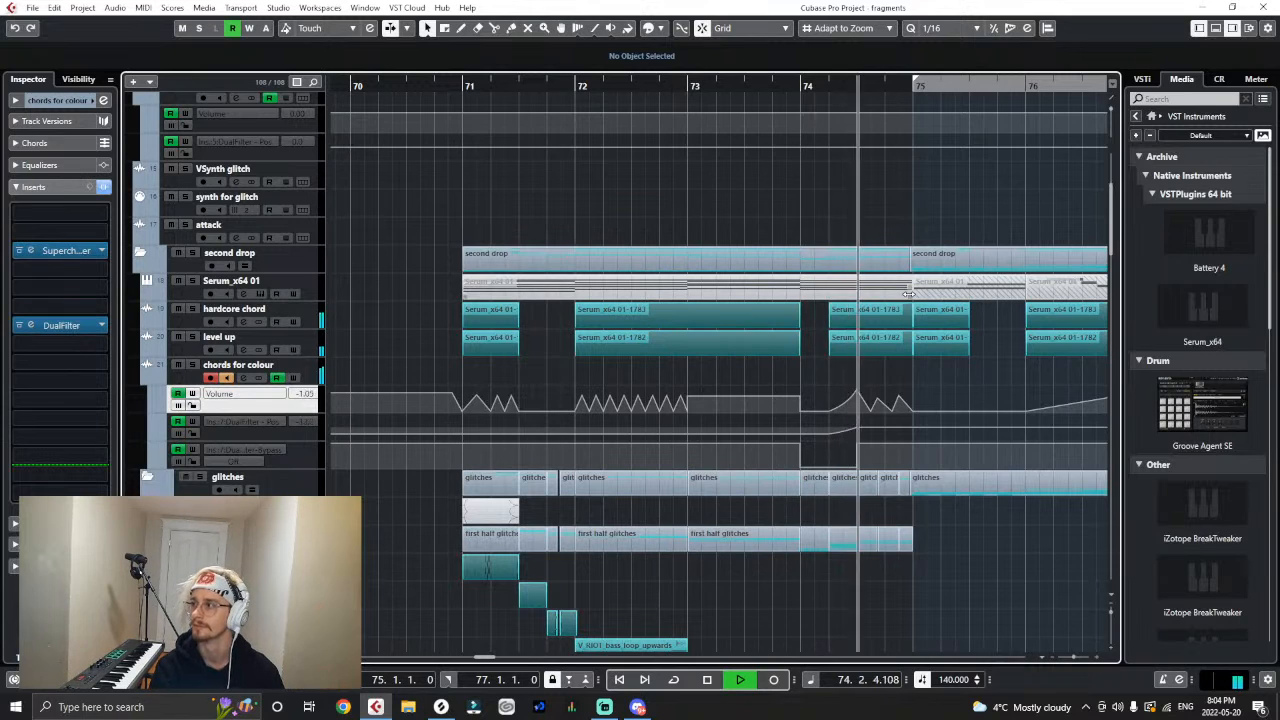
- Listen to the second half of the drop from bar 75 and examine its glitch tracks
{"action": "key", "text": "g"}
{"action": "key", "text": "g"}
{"action": "key", "text": "g"}
{"action": "scroll", "coordinate": [810, 400], "scroll_direction": "down", "scroll_amount": 2}
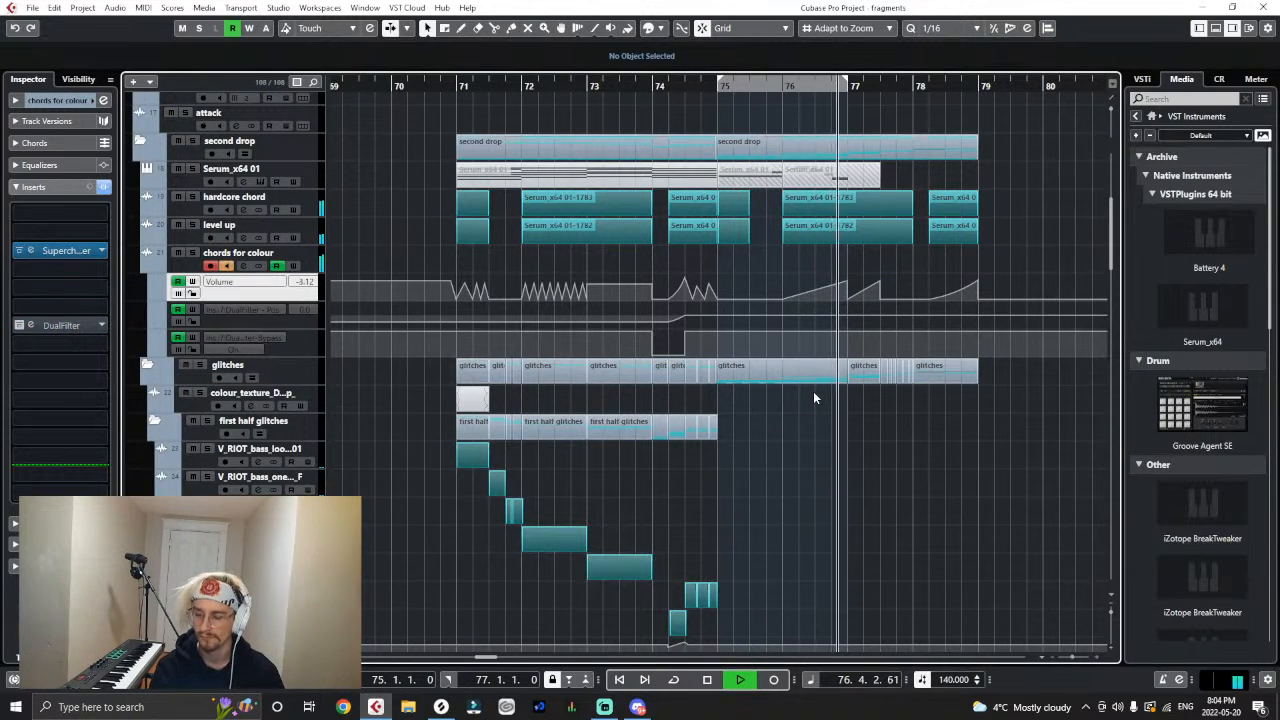
{"action": "left_click", "coordinate": [782, 86]}
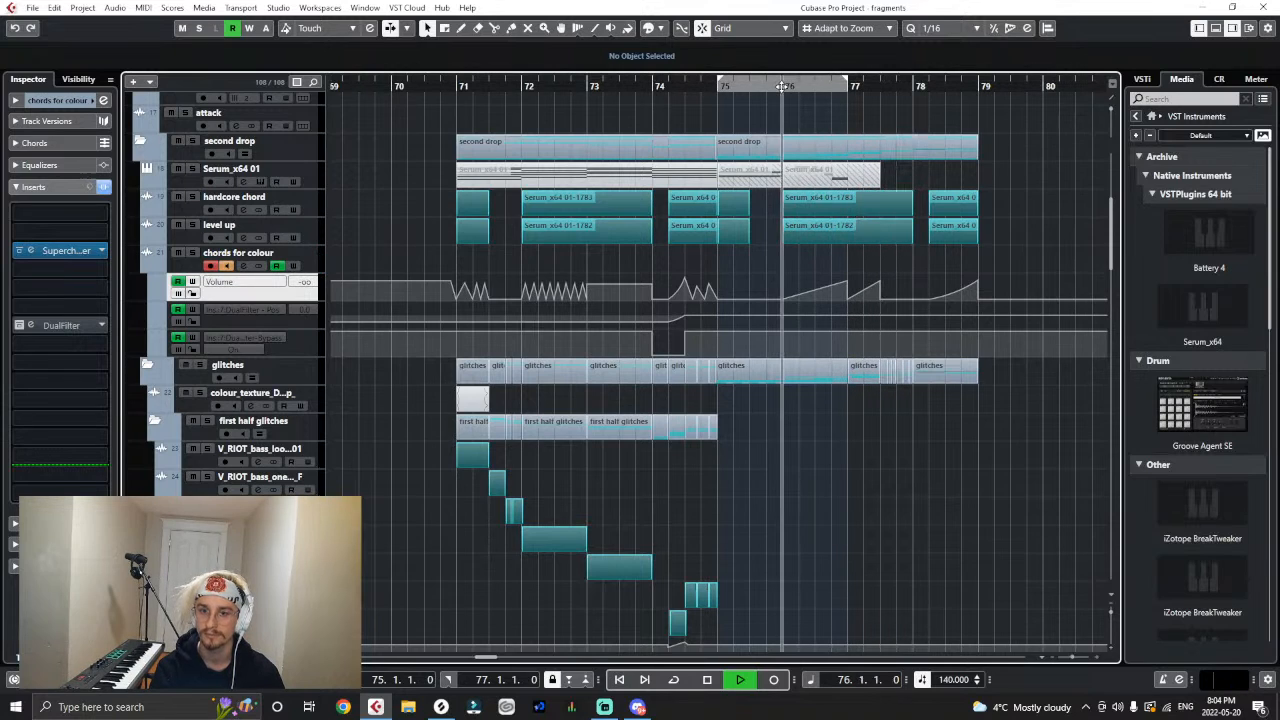
{"action": "key", "text": "space"}
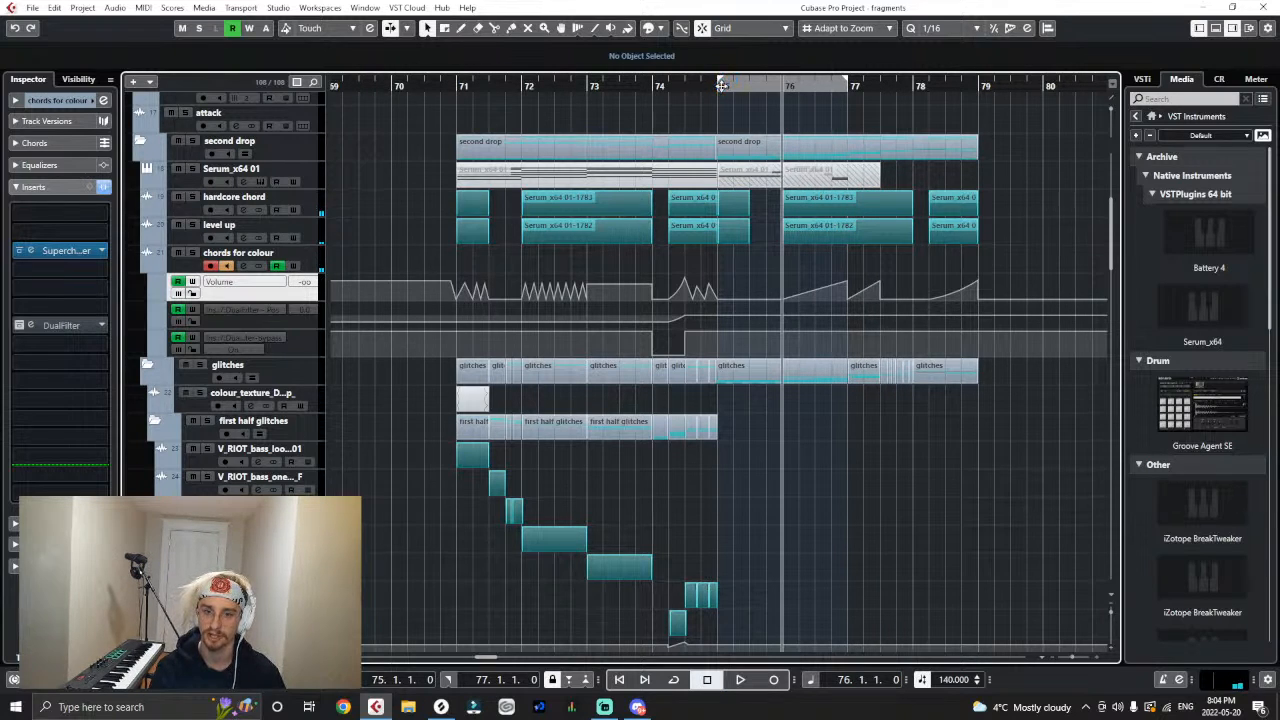
{"action": "left_click", "coordinate": [722, 86]}
{"action": "scroll", "coordinate": [900, 500], "scroll_direction": "down", "scroll_amount": 10}
{"action": "key", "text": "space"}
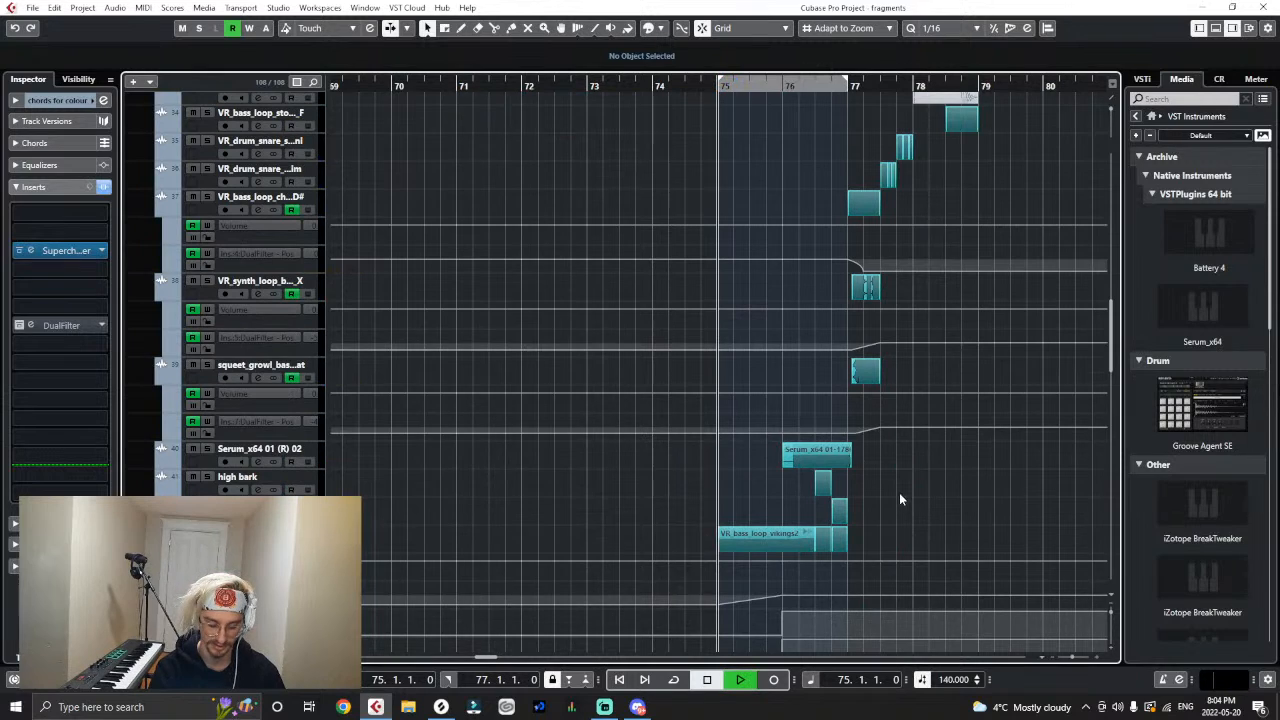
- Replay bars 75 to 77 and trim the end of the Serum_x64 01-1786 clip back to 76.4.3
{"action": "key", "text": "h"}
{"action": "scroll", "coordinate": [900, 476], "scroll_direction": "down", "scroll_amount": 4}
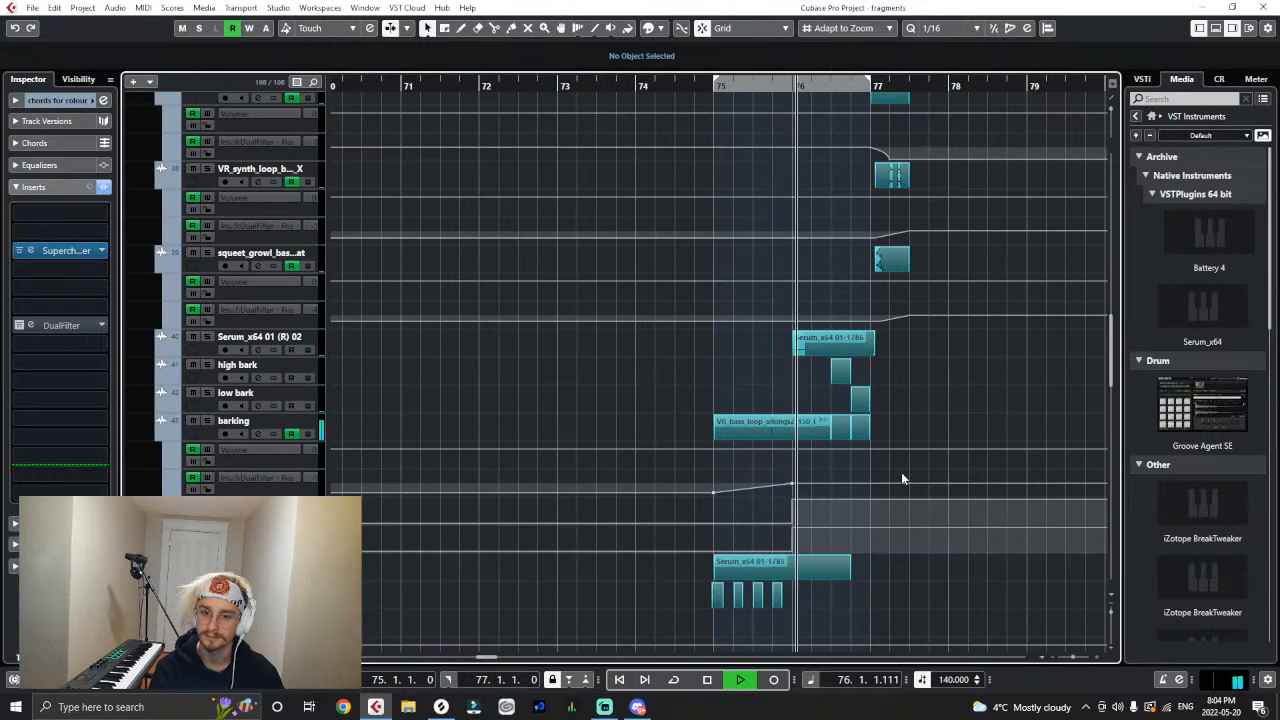
{"action": "left_click", "coordinate": [722, 86]}
{"action": "key", "text": "h"}
{"action": "key", "text": "h"}
{"action": "key", "text": "h"}
{"action": "key", "text": "h"}
{"action": "key", "text": "h"}
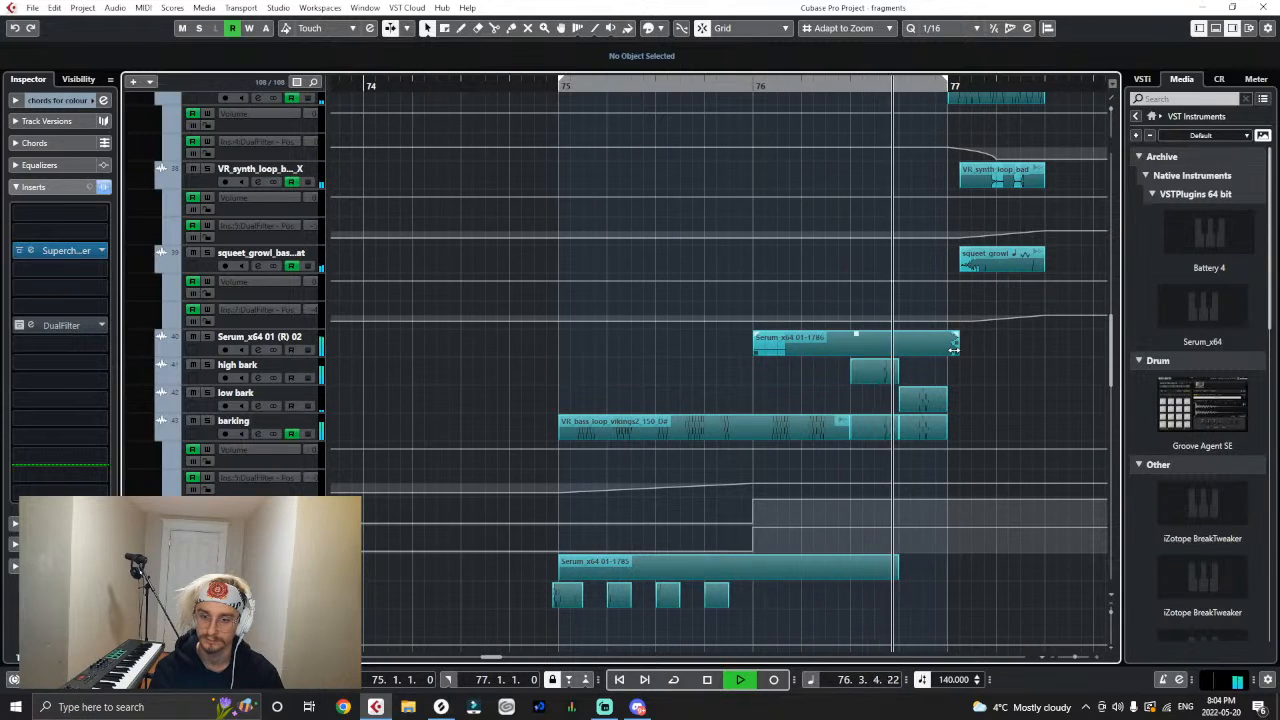
{"action": "key", "text": "space"}
{"action": "left_click_drag", "start_coordinate": [955, 347], "coordinate": [923, 361]}
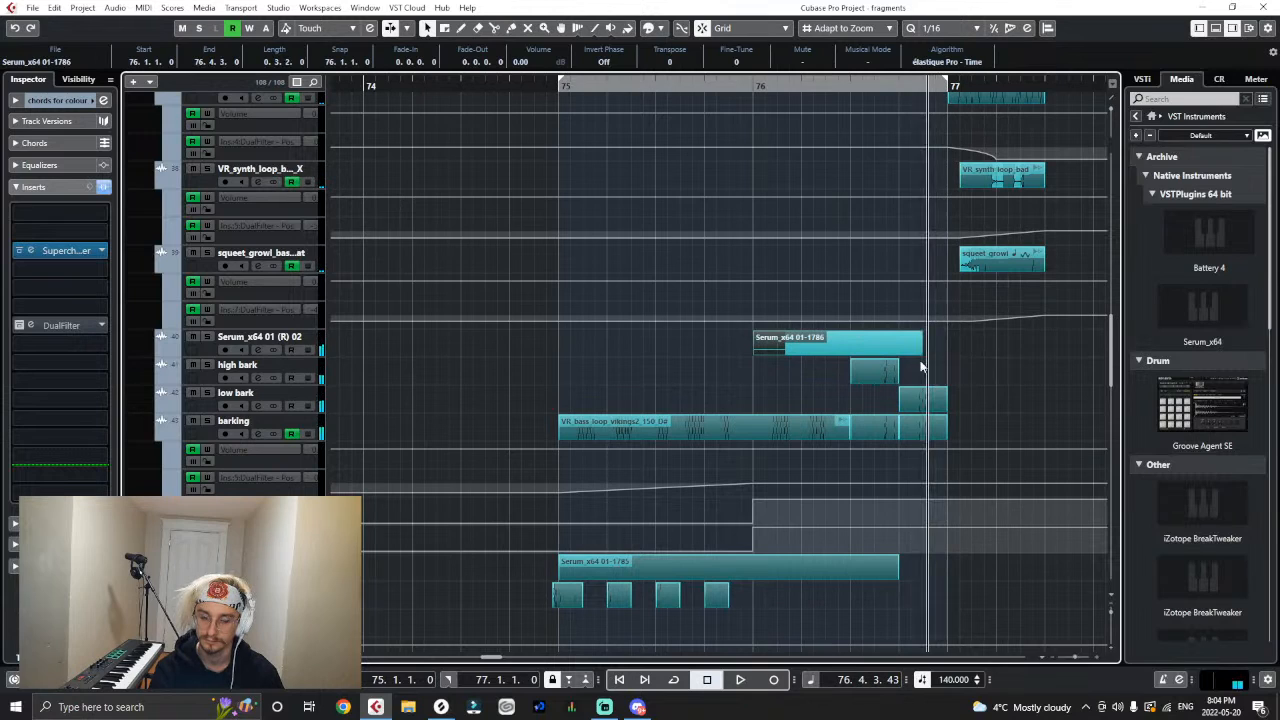
- Move the end of the chords for colour volume ramp in bar 76 back to 76.4.3, including its drop to silence
{"action": "scroll", "coordinate": [923, 361], "scroll_direction": "up", "scroll_amount": 10}
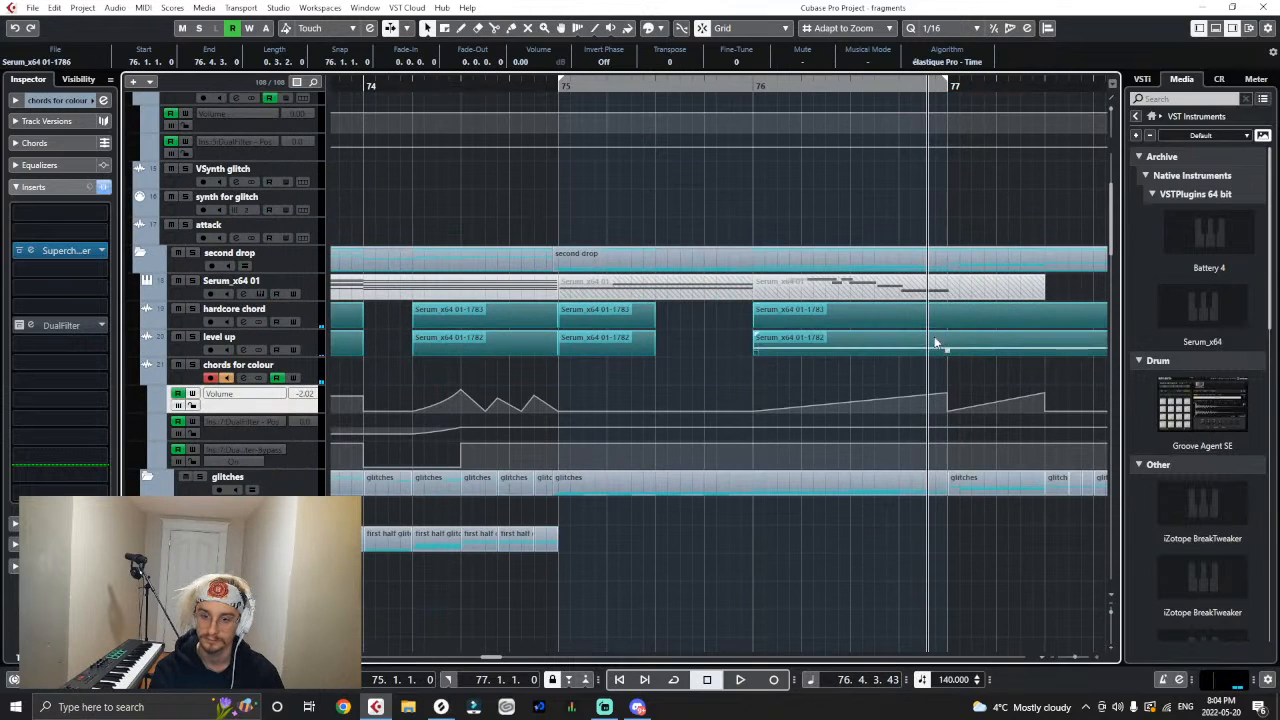
{"action": "left_click", "coordinate": [718, 117]}
{"action": "key", "text": "h"}
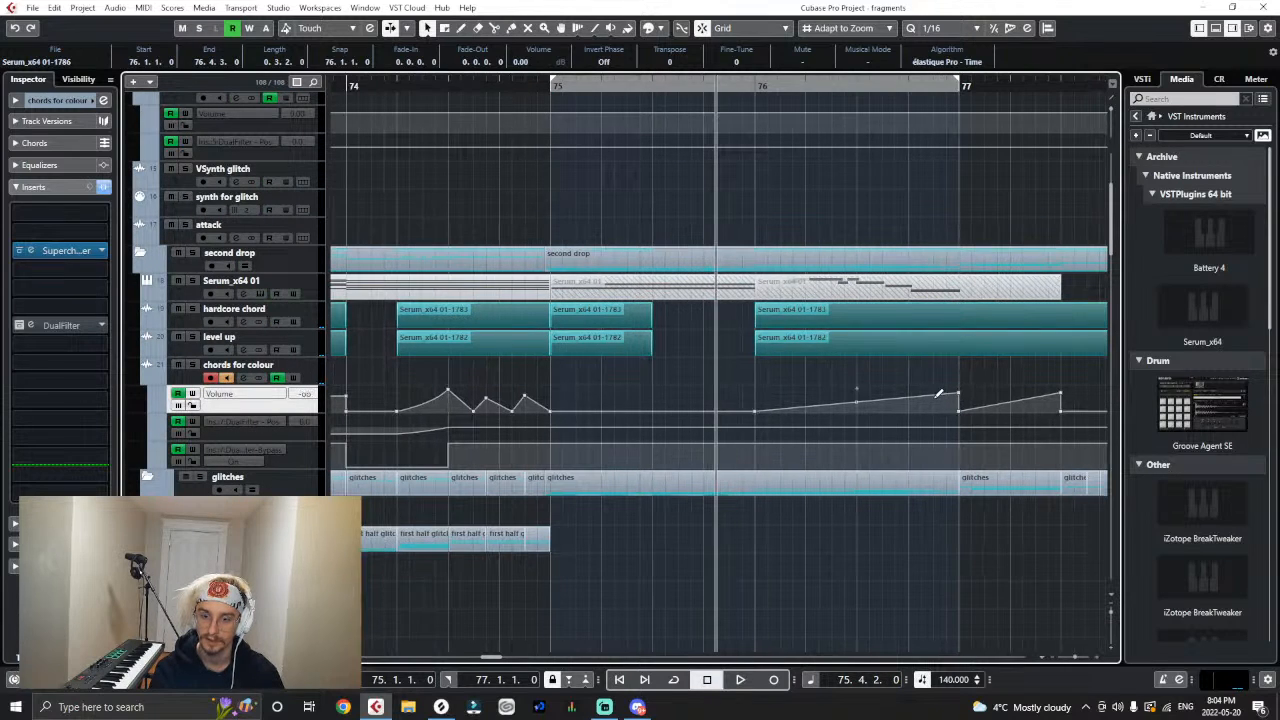
{"action": "left_click_drag", "start_coordinate": [958, 392], "coordinate": [932, 393]}
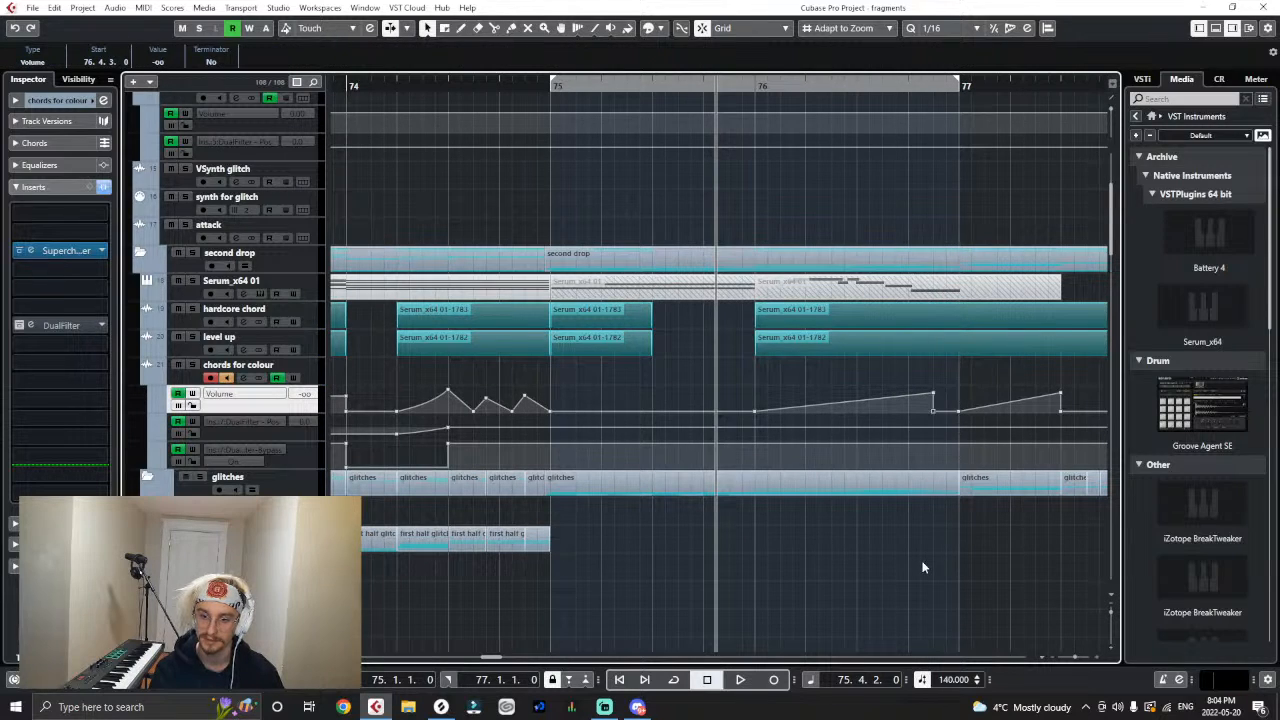
{"action": "left_click", "coordinate": [966, 557]}
- Audition the edited volume ramp and replay the second half of the drop from bar 75 while examining the glitch tracks
{"action": "key", "text": "space"}
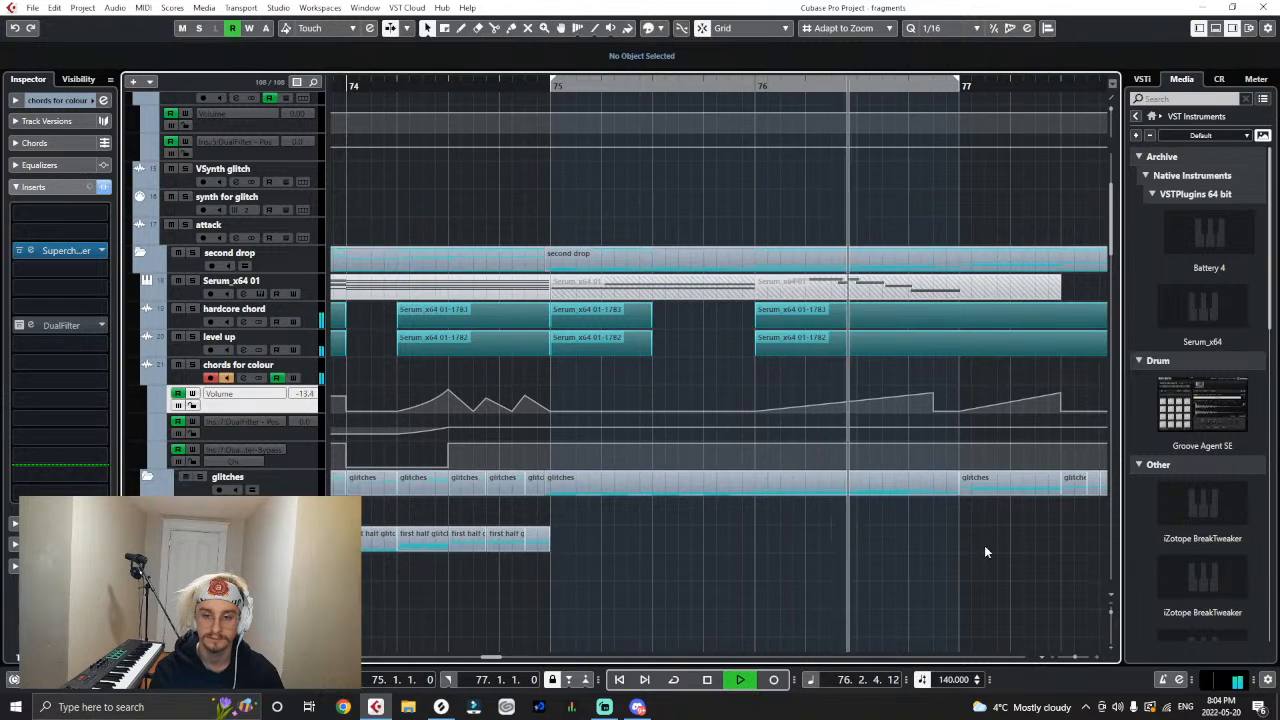
{"action": "key", "text": "space"}
{"action": "key", "text": "g"}
{"action": "key", "text": "g"}
{"action": "key", "text": "g"}
{"action": "key", "text": "g"}
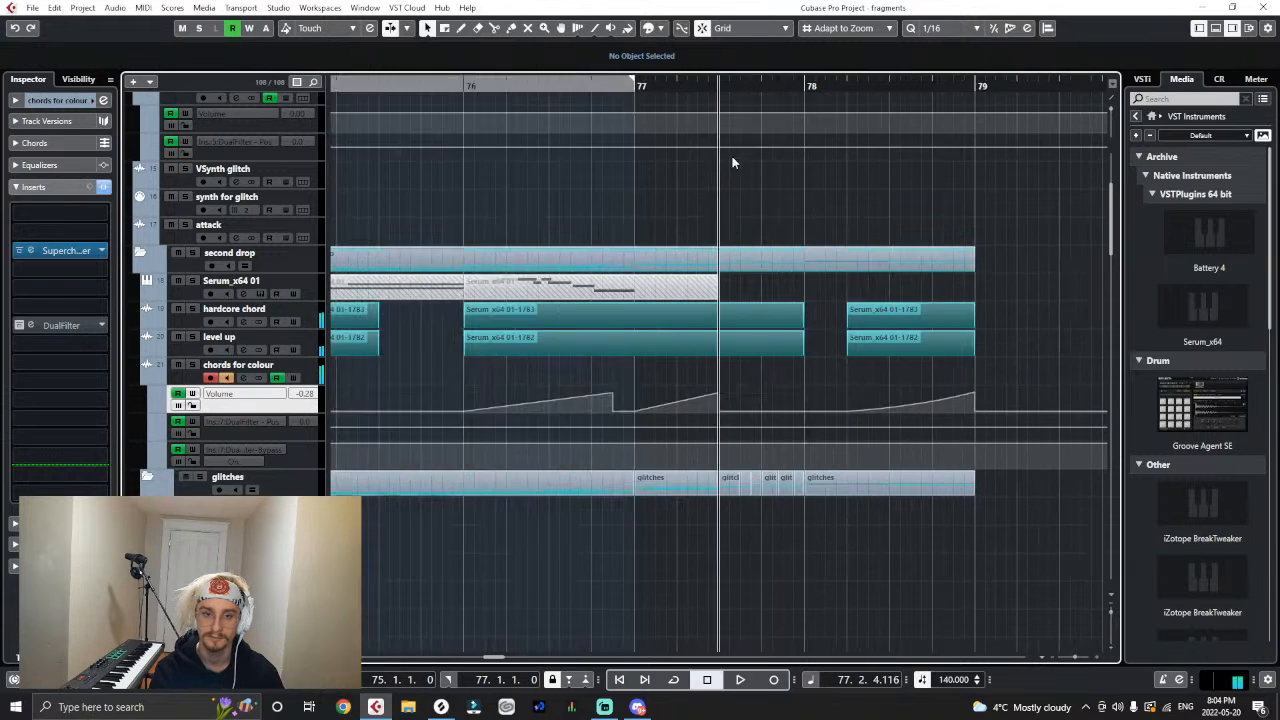
{"action": "left_click", "coordinate": [546, 88]}
{"action": "left_click", "coordinate": [470, 85]}
{"action": "key", "text": "space"}
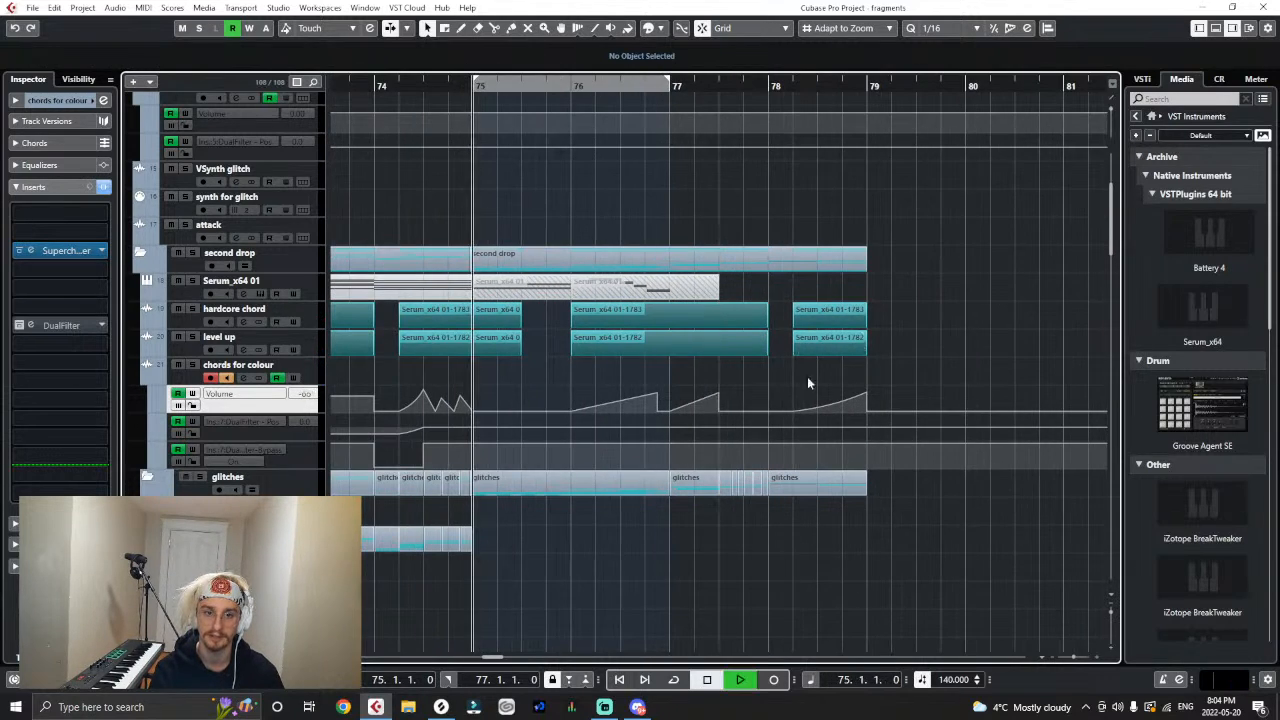
{"action": "scroll", "coordinate": [697, 435], "scroll_direction": "down", "scroll_amount": 6}
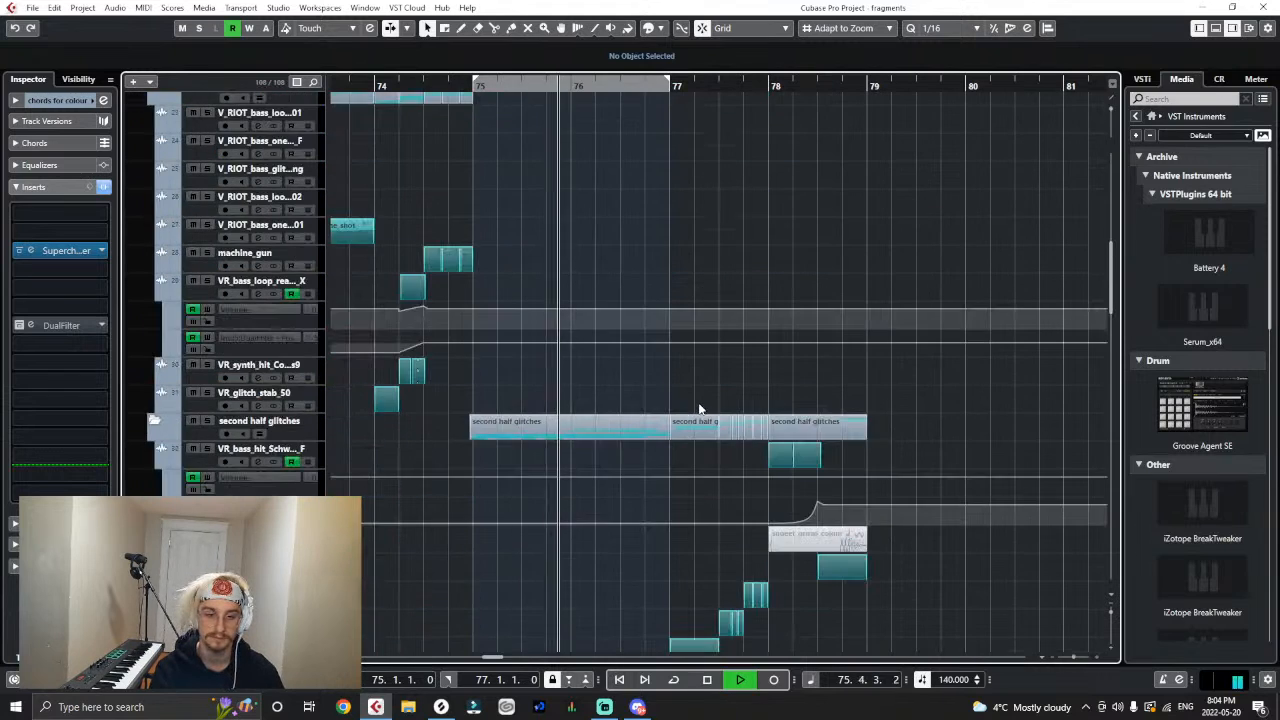
- Set the end point of the chords for colour volume ramp at 76.4.3 to -0.23 and replay from bar 76
{"action": "scroll", "coordinate": [698, 409], "scroll_direction": "up", "scroll_amount": 3}
{"action": "left_click", "coordinate": [657, 170]}
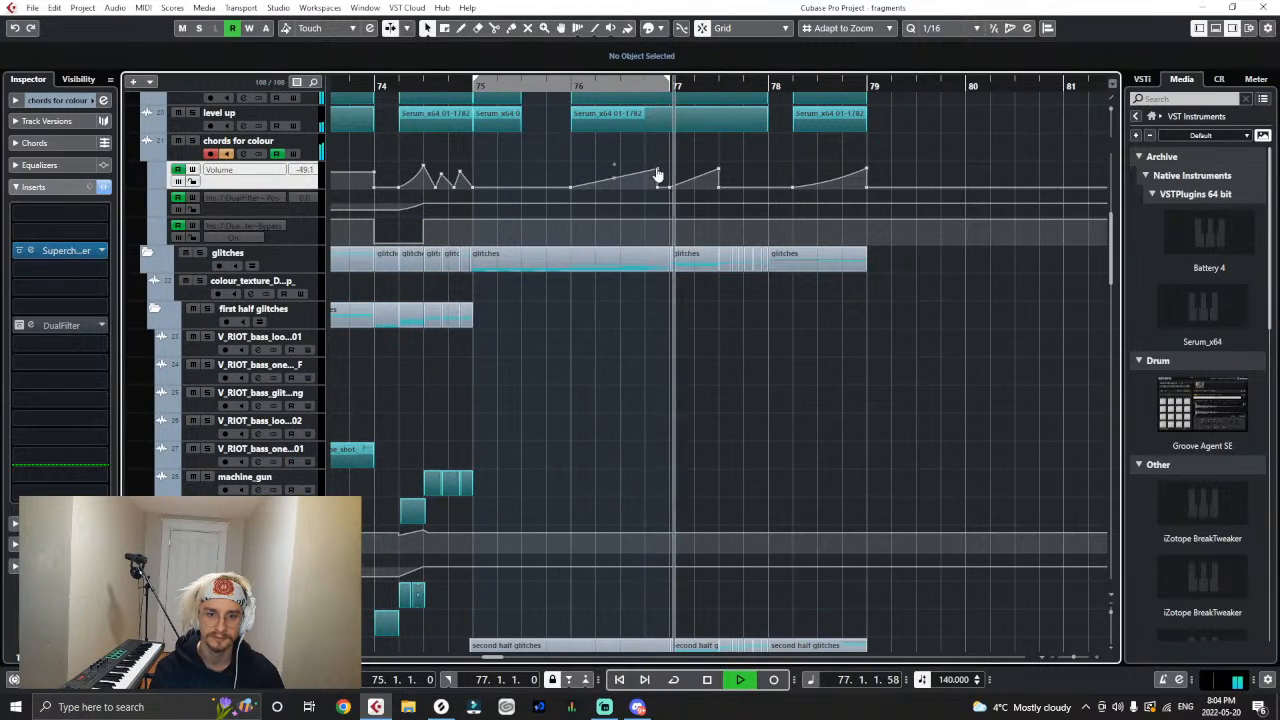
{"action": "left_click_drag", "start_coordinate": [658, 173], "coordinate": [658, 176]}
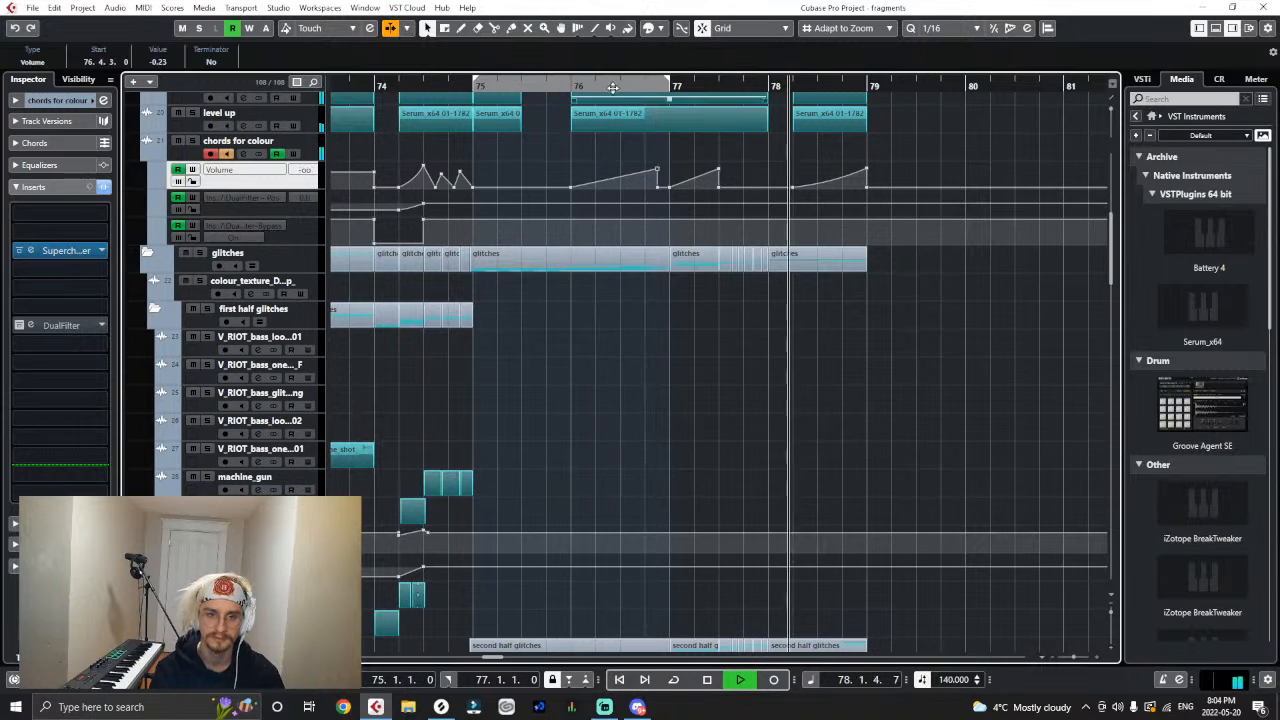
{"action": "left_click", "coordinate": [575, 85]}
{"action": "scroll", "coordinate": [673, 410], "scroll_direction": "down", "scroll_amount": 8}
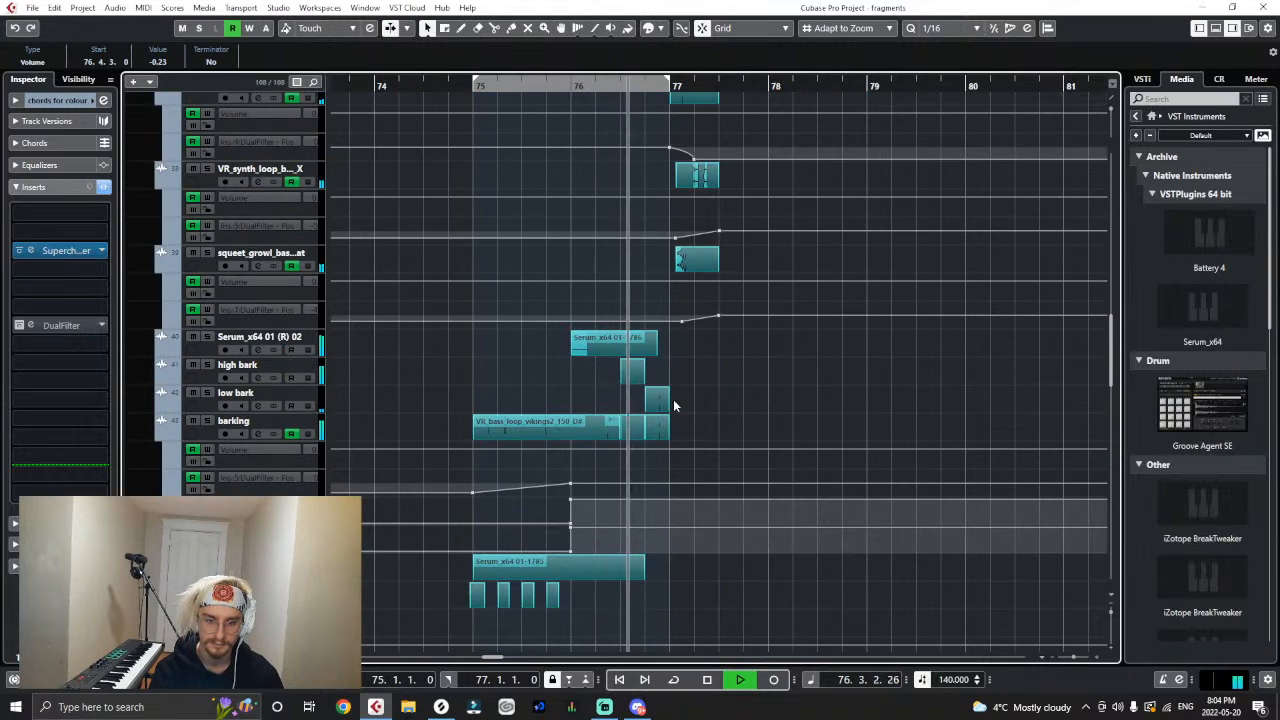
{"action": "key", "text": "space"}
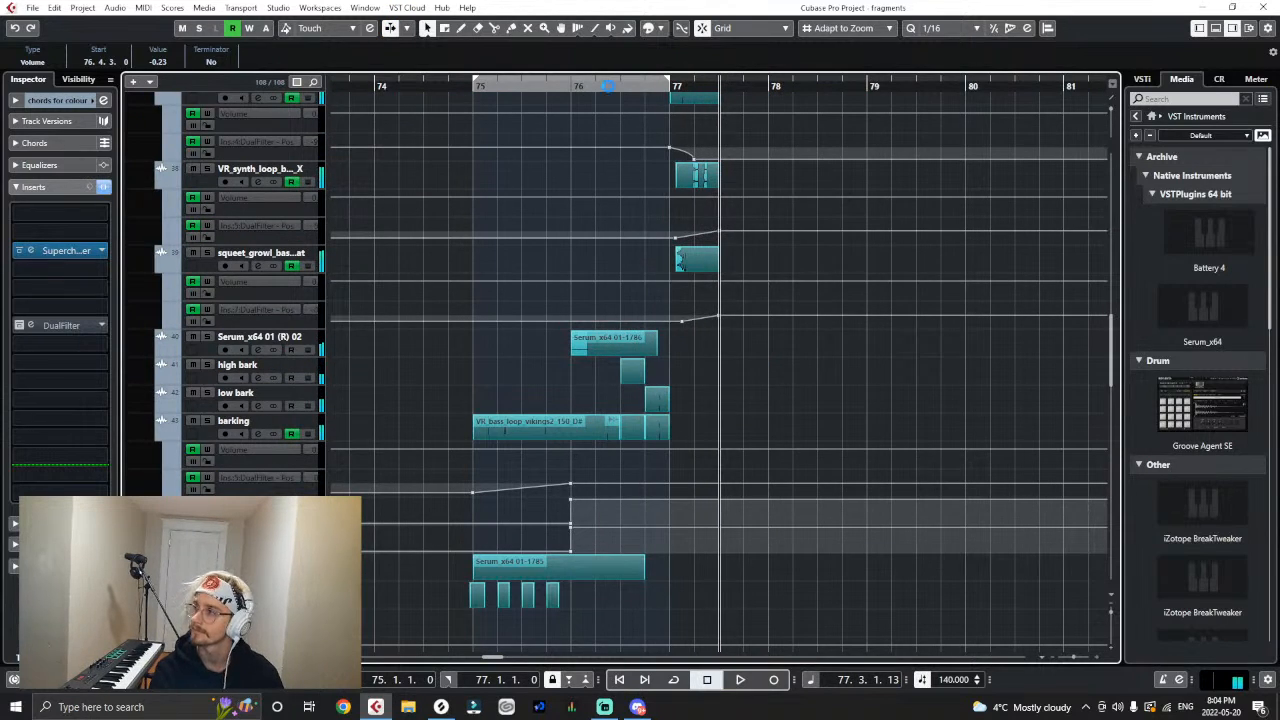
- Listen again to the section from bar 76 while examining the second half glitch tracks
{"action": "left_click", "coordinate": [472, 85]}
{"action": "key", "text": "space"}
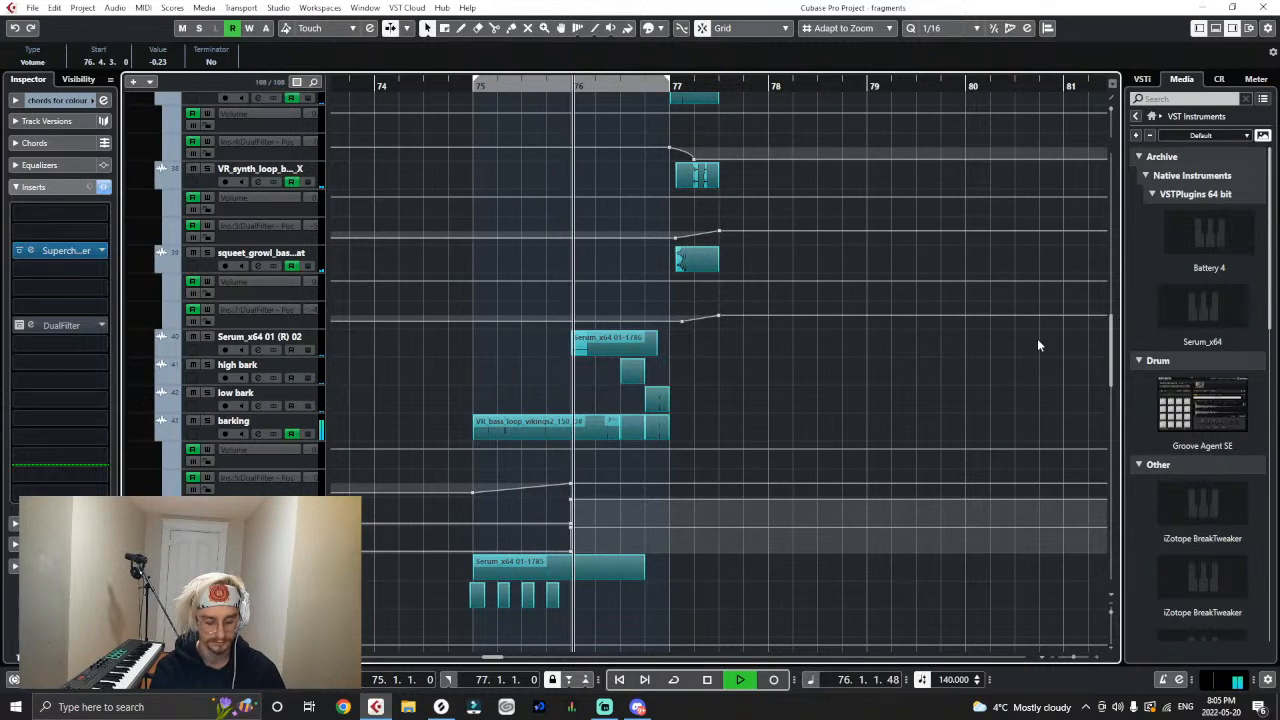
{"action": "scroll", "coordinate": [1074, 383], "scroll_direction": "up", "scroll_amount": 4}
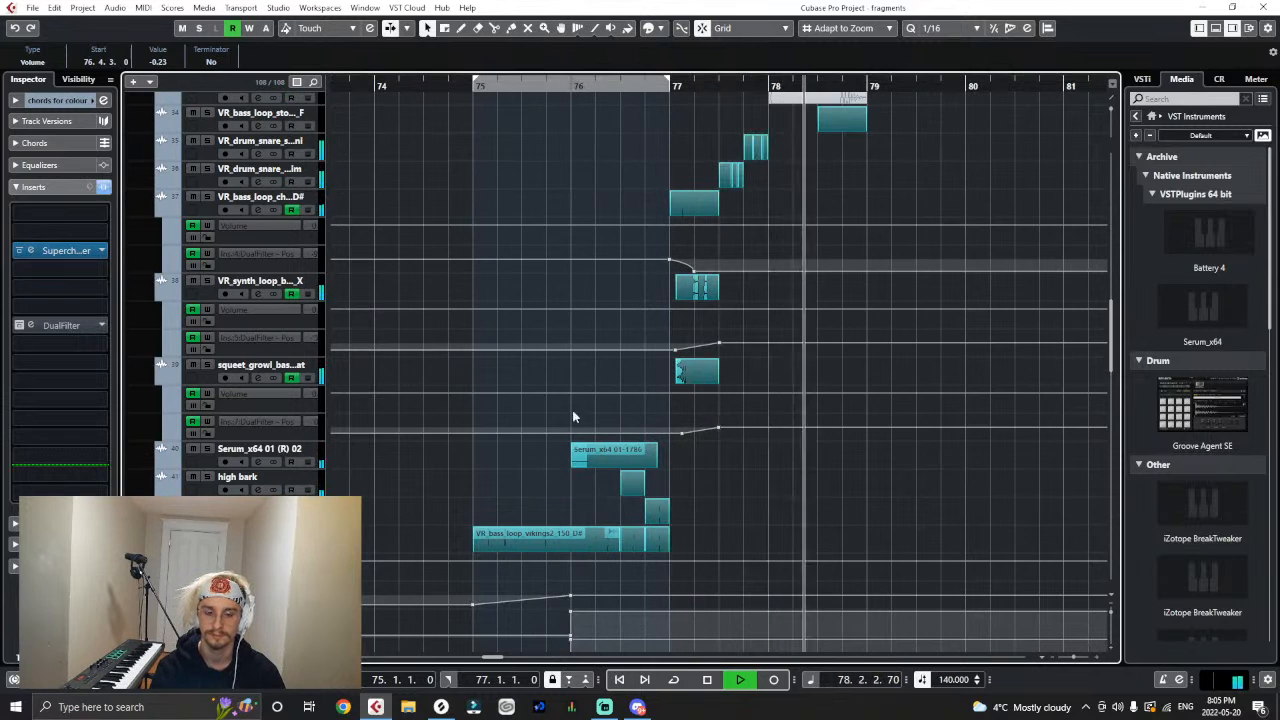
{"action": "key", "text": "space"}
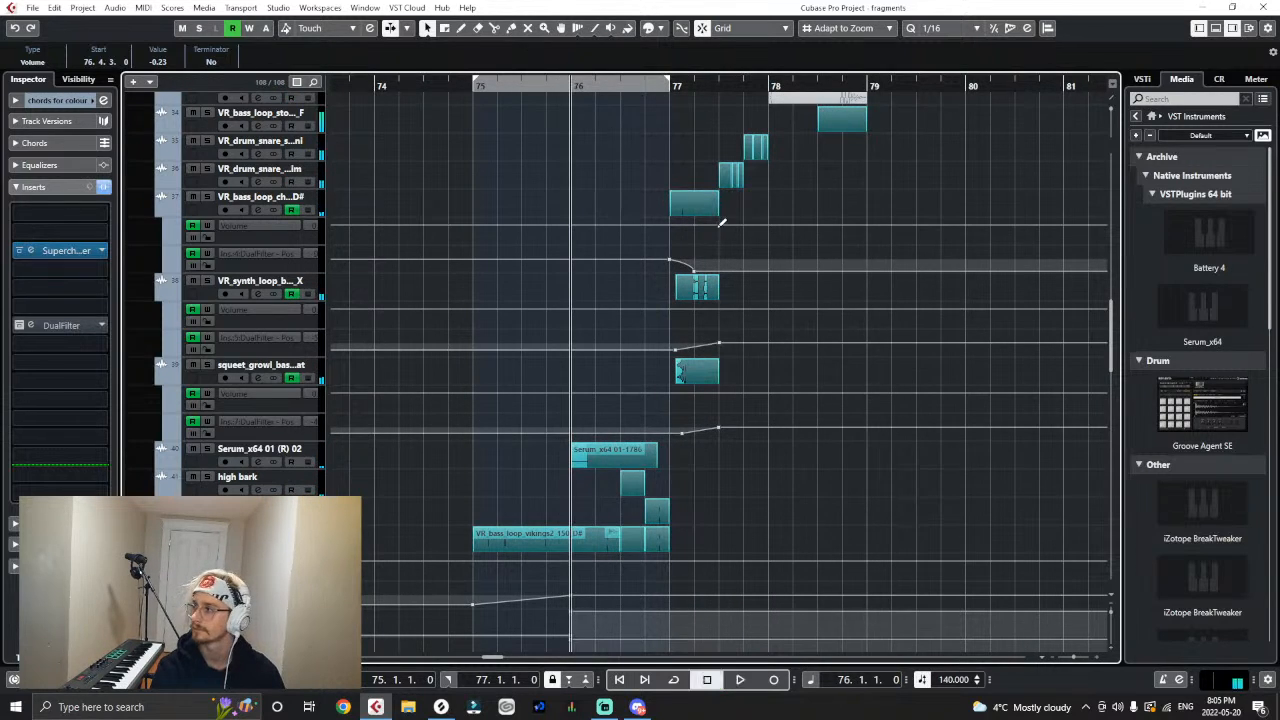
- Zoom out the arrangement and place the playhead at bar 71, the start of the second drop
{"action": "key", "text": "g"}
{"action": "key", "text": "g"}
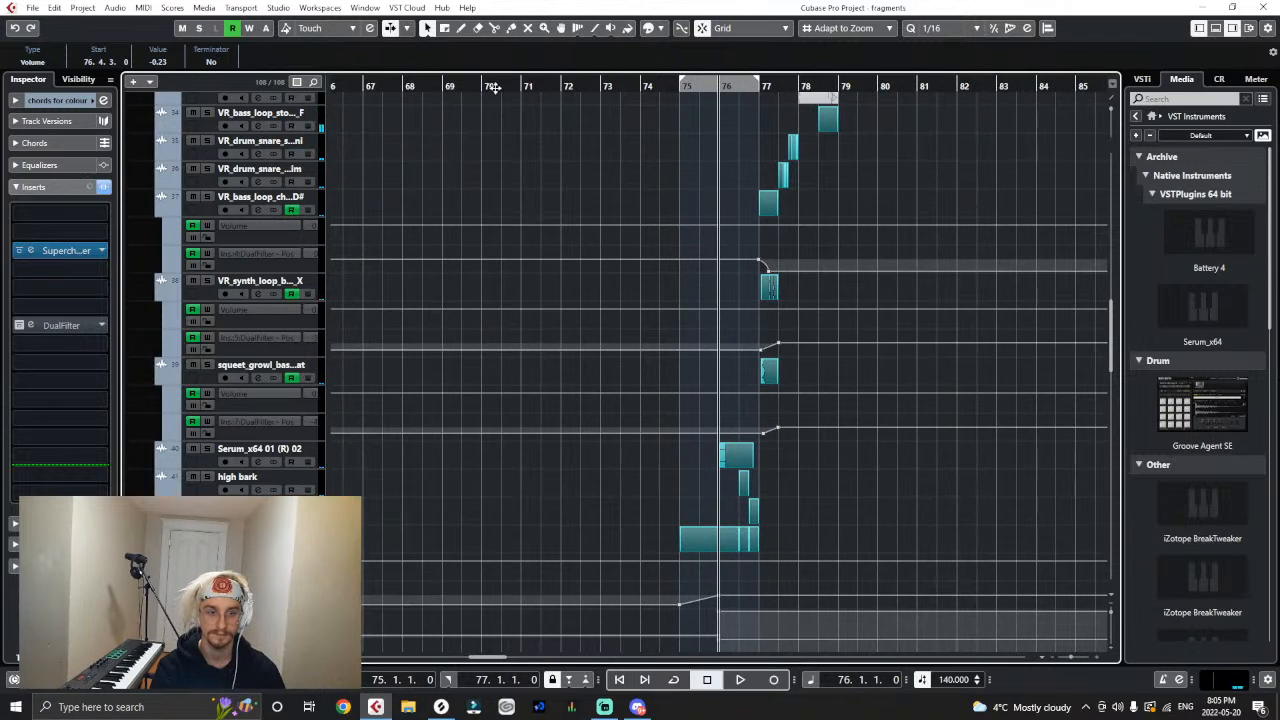
{"action": "key", "text": "g"}
{"action": "scroll", "coordinate": [554, 190], "scroll_direction": "up", "scroll_amount": 10}
{"action": "key", "text": "g"}
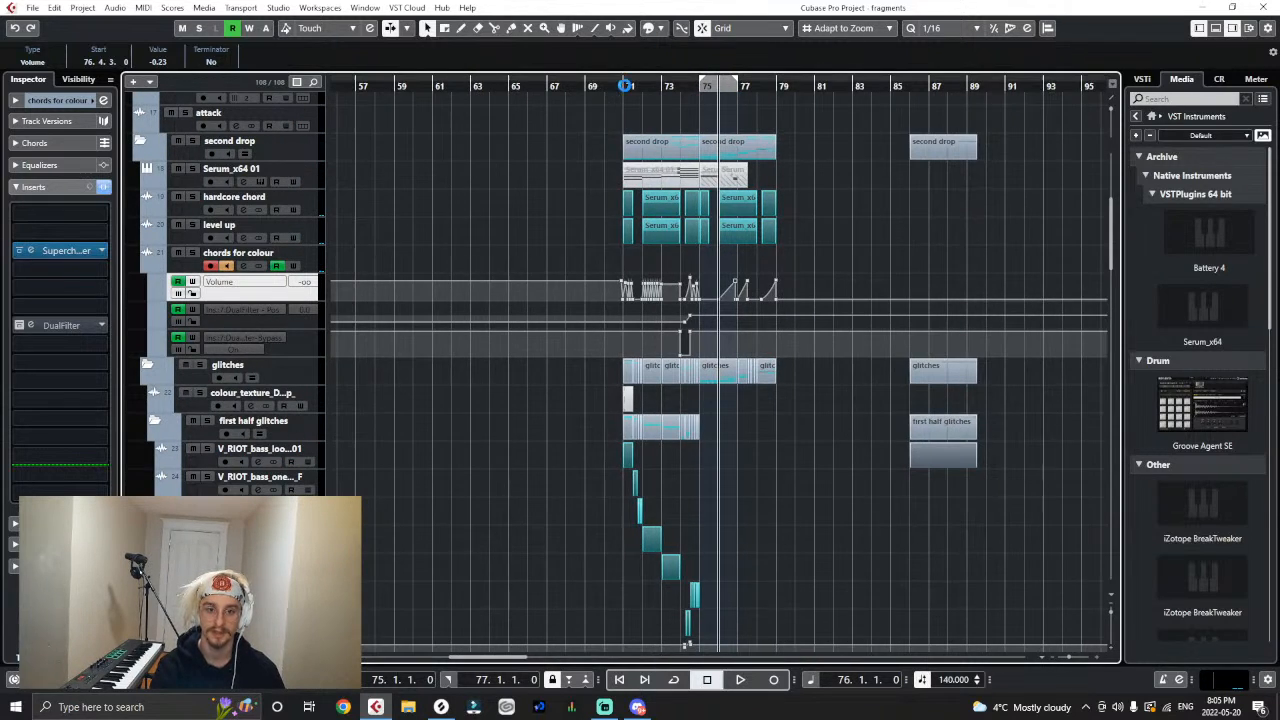
{"action": "left_click", "coordinate": [624, 86]}
{"action": "left_click", "coordinate": [142, 141]}
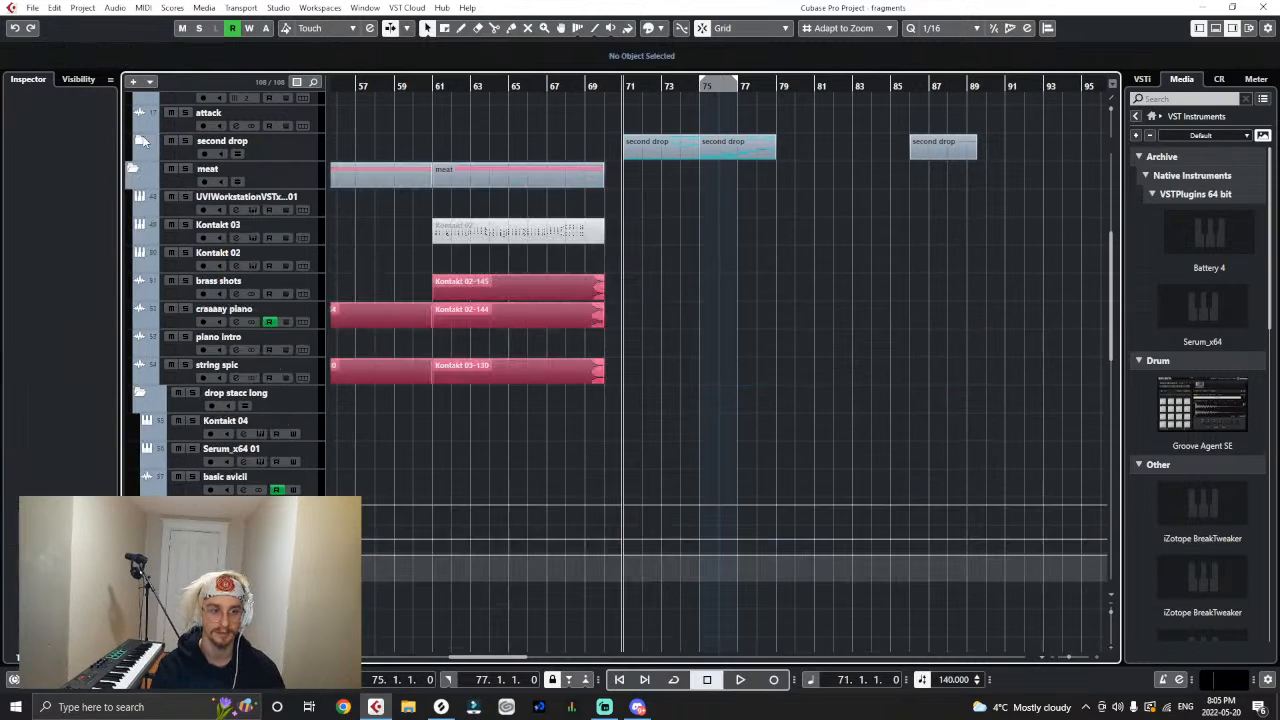
{"action": "scroll", "coordinate": [335, 281], "scroll_direction": "up", "scroll_amount": 4}
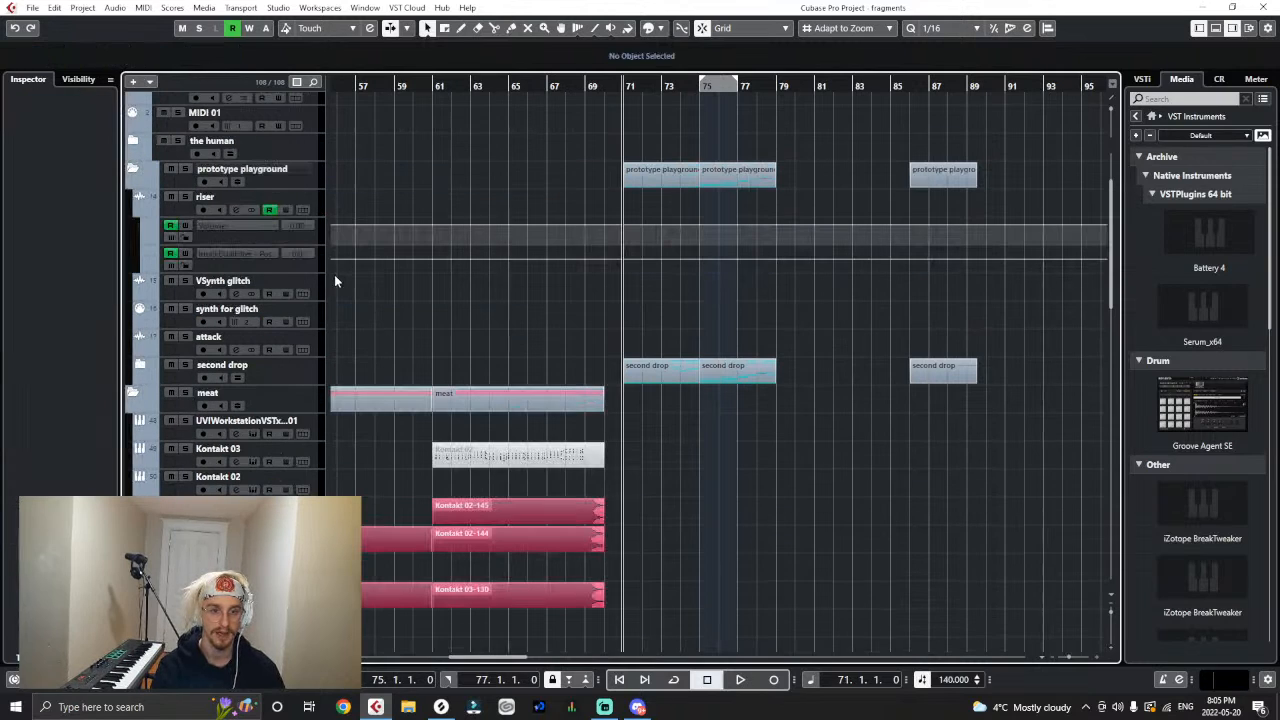
{"action": "left_click", "coordinate": [140, 366]}
- Collapse the first half glitches and second half glitches folders along with their parent glitches folder
{"action": "scroll", "coordinate": [562, 384], "scroll_direction": "down", "scroll_amount": 10}
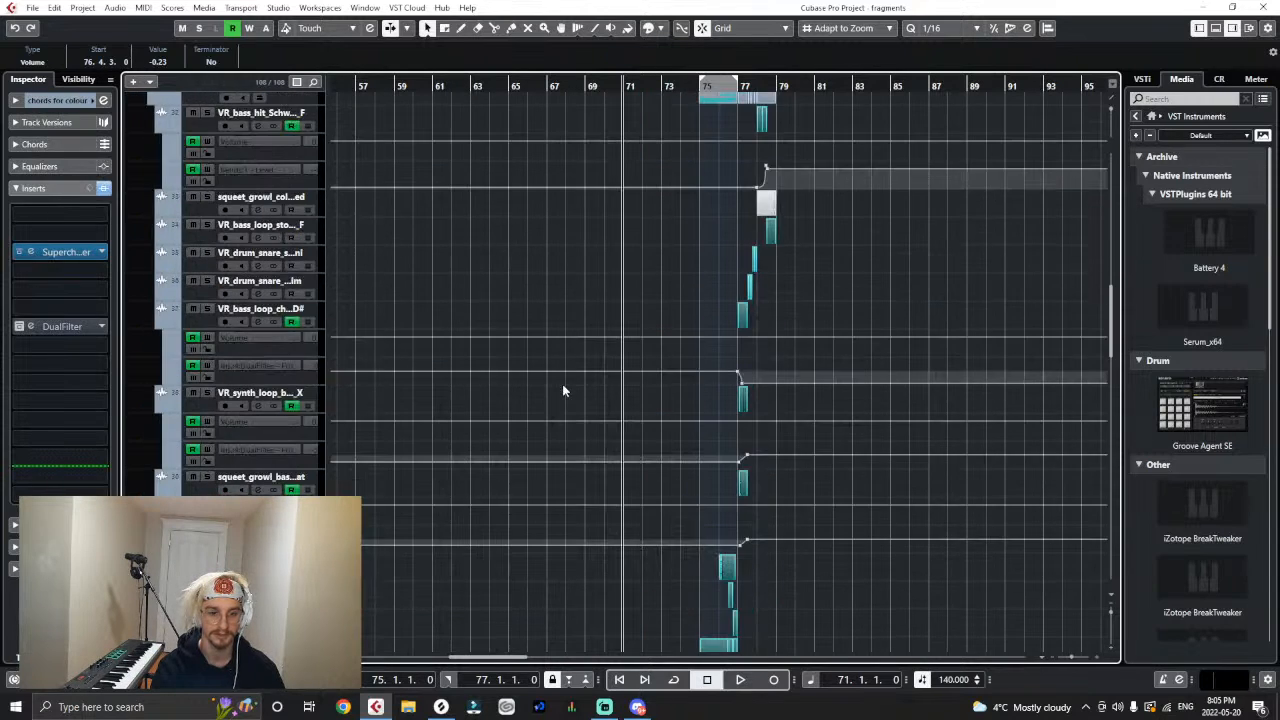
{"action": "scroll", "coordinate": [563, 386], "scroll_direction": "up", "scroll_amount": 6}
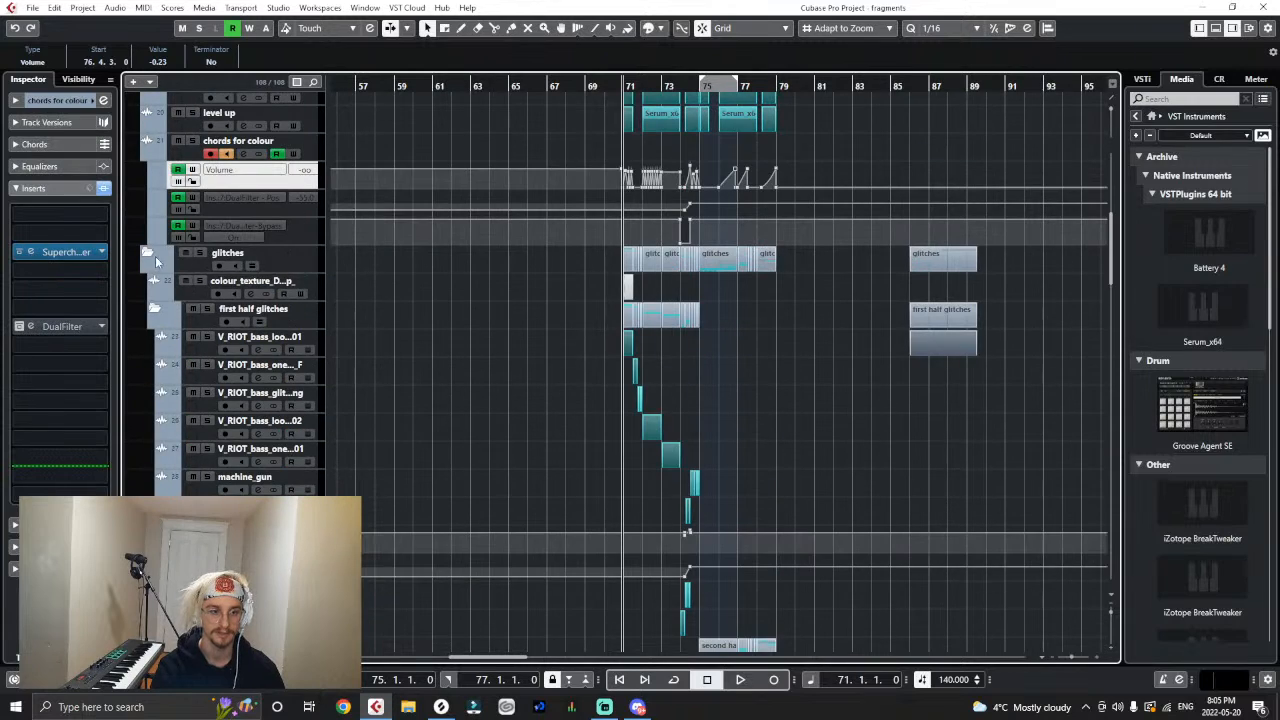
{"action": "left_click", "coordinate": [150, 255]}
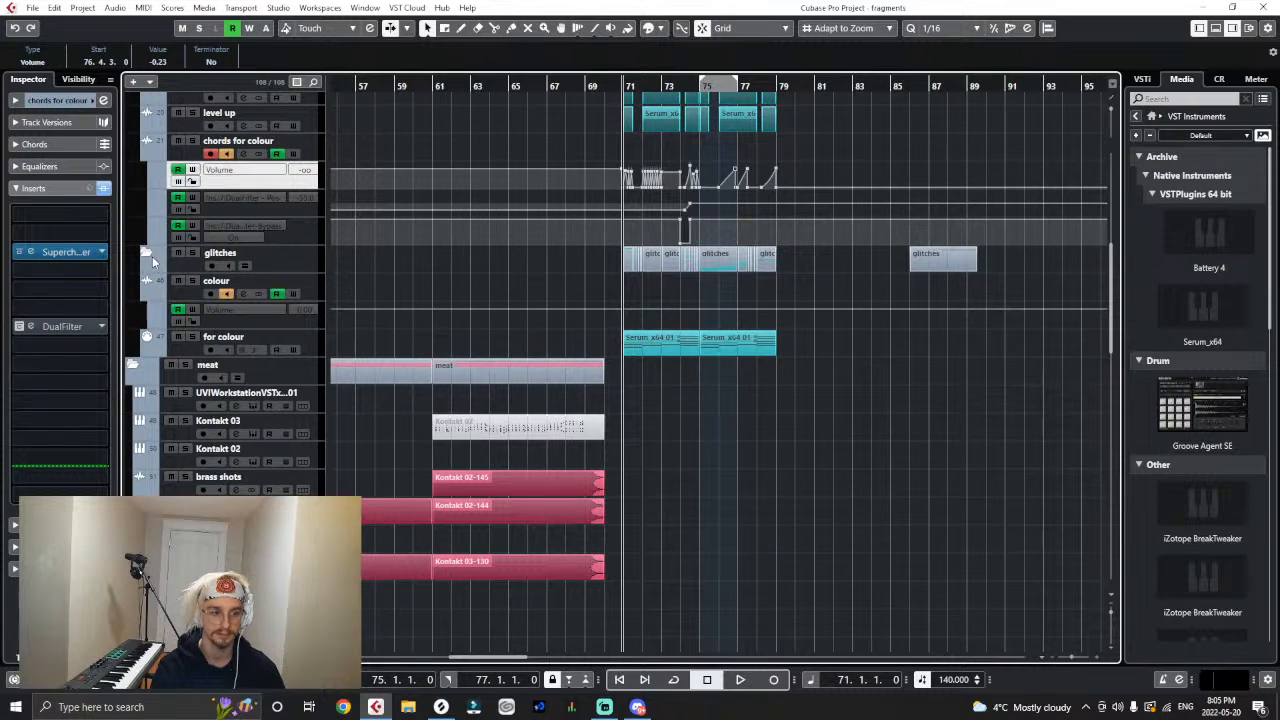
{"action": "left_click", "coordinate": [148, 254]}
{"action": "left_click", "coordinate": [155, 309]}
{"action": "left_click", "coordinate": [155, 337]}
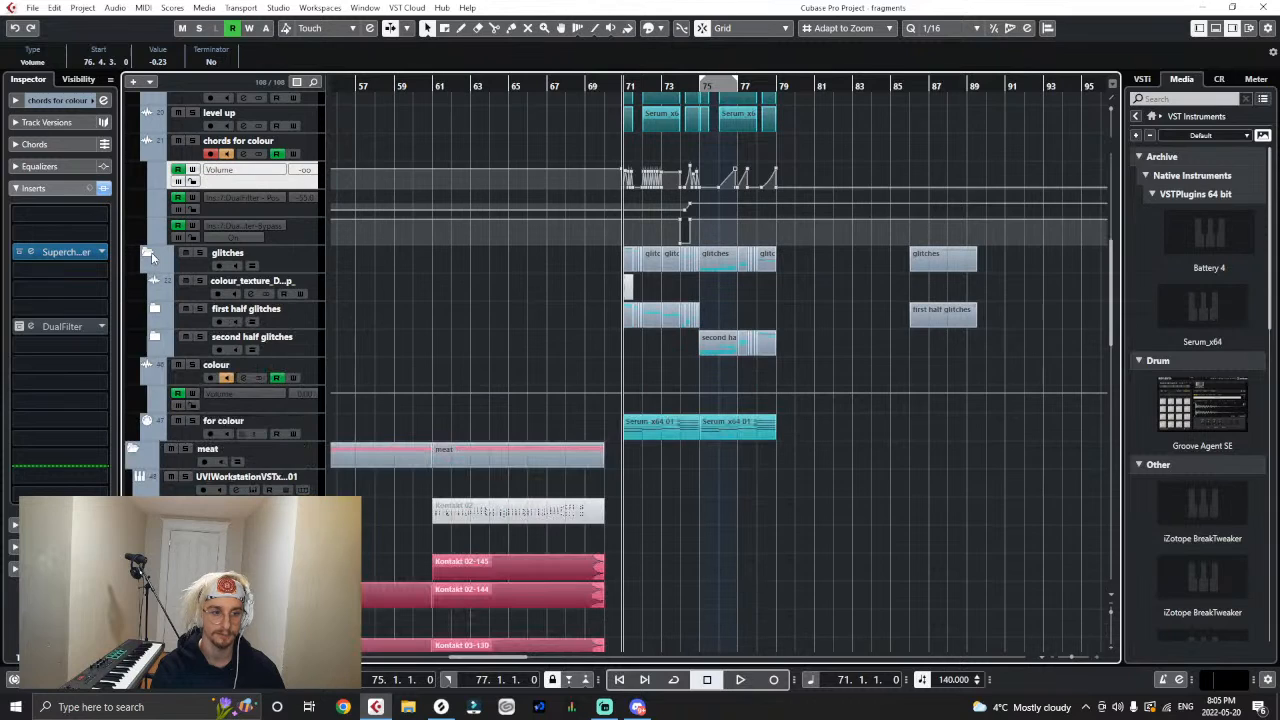
{"action": "left_click", "coordinate": [150, 255]}
{"action": "scroll", "coordinate": [416, 280], "scroll_direction": "up", "scroll_amount": 3}
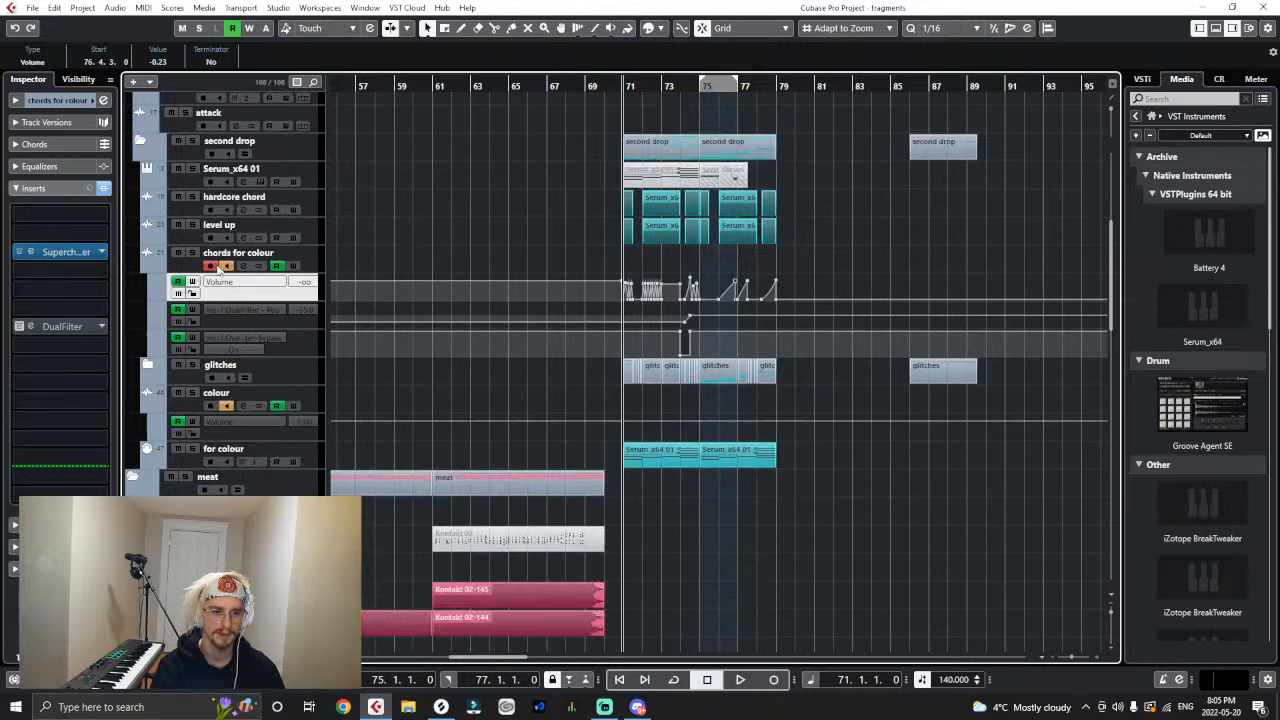
{"action": "left_click", "coordinate": [143, 142]}
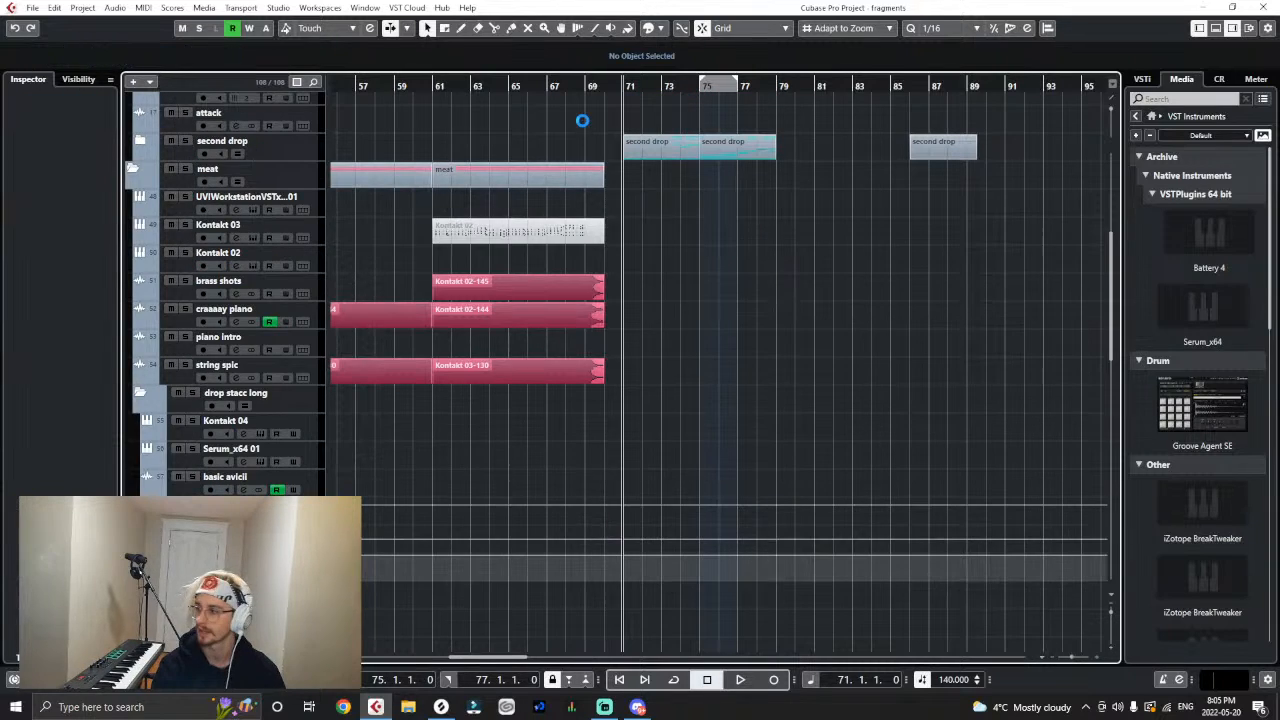
{"action": "scroll", "coordinate": [612, 166], "scroll_direction": "up", "scroll_amount": 3}
{"action": "left_click_drag", "start_coordinate": [503, 84], "coordinate": [395, 85]}
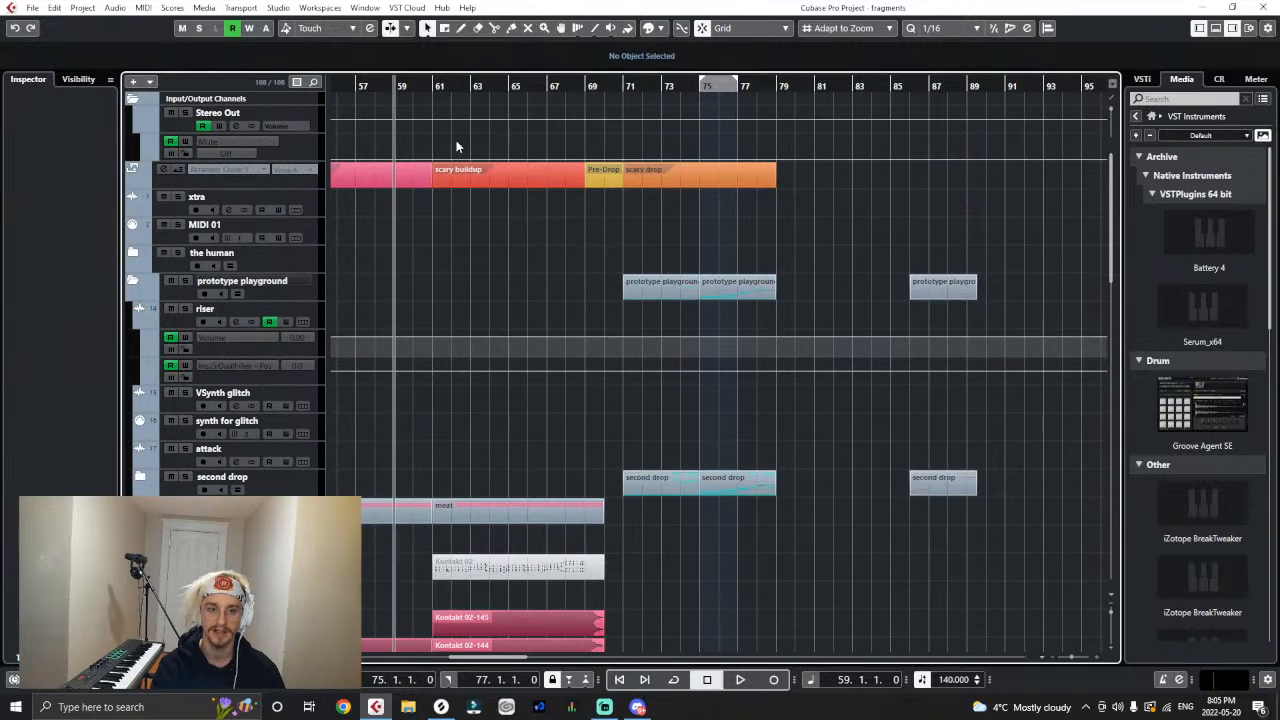
{"action": "scroll", "coordinate": [478, 185], "scroll_direction": "down", "scroll_amount": 4}
{"action": "left_click", "coordinate": [624, 86]}
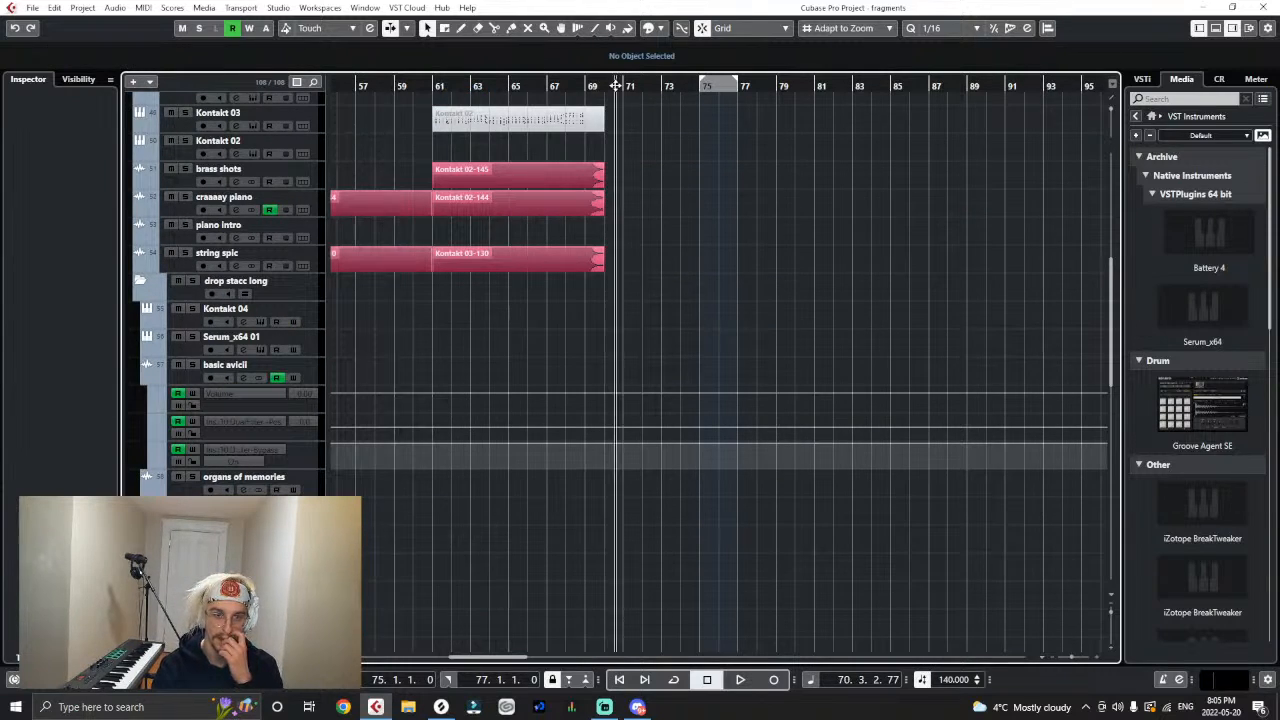
{"action": "scroll", "coordinate": [650, 140], "scroll_direction": "up", "scroll_amount": 4}
{"action": "left_click", "coordinate": [141, 365]}
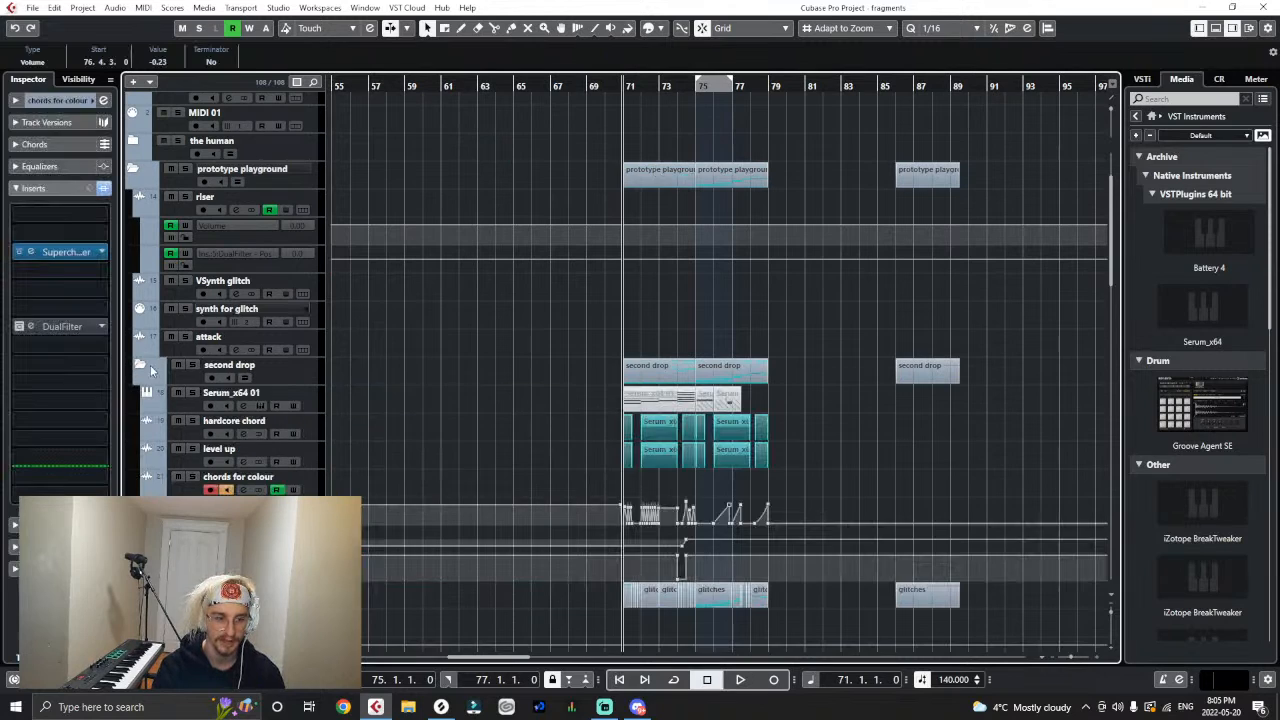
- Show the basic track settings and examine the output routing of the chords for colour, colour and hardcore chord tracks
{"action": "left_click", "coordinate": [55, 100]}
{"action": "scroll", "coordinate": [309, 358], "scroll_direction": "down", "scroll_amount": 4}
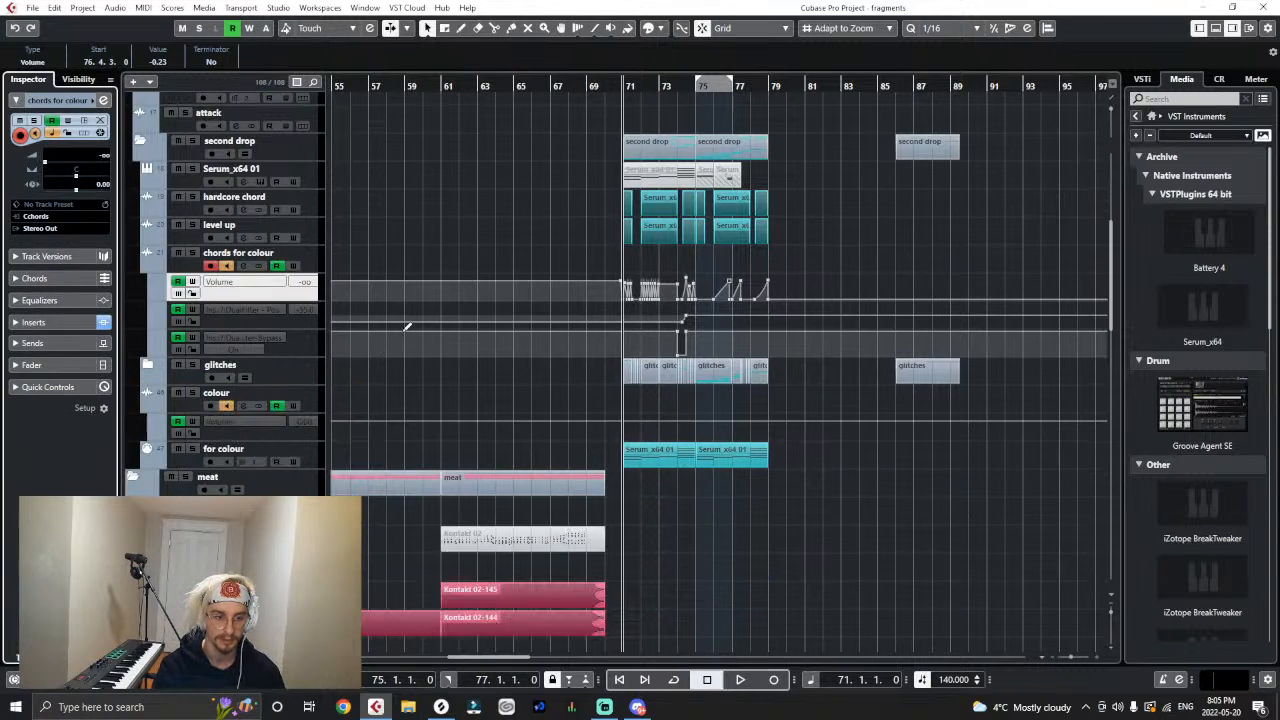
{"action": "left_click", "coordinate": [313, 406]}
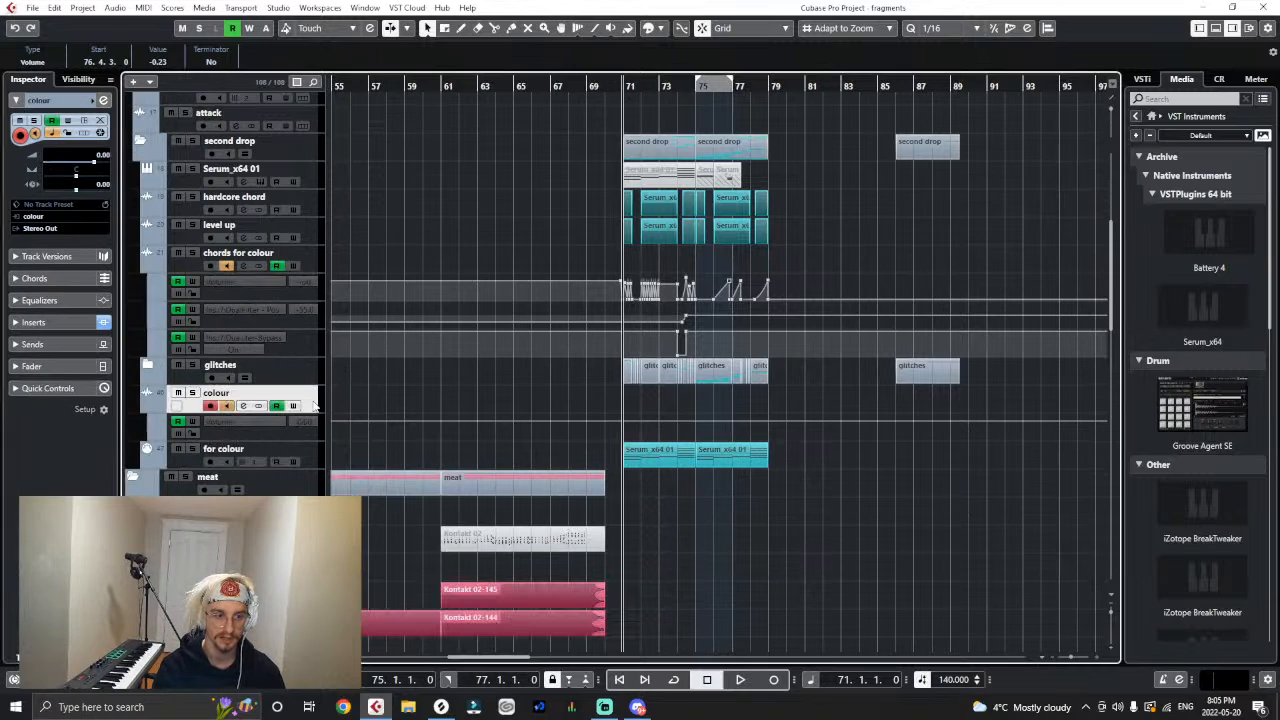
{"action": "left_click", "coordinate": [313, 203]}
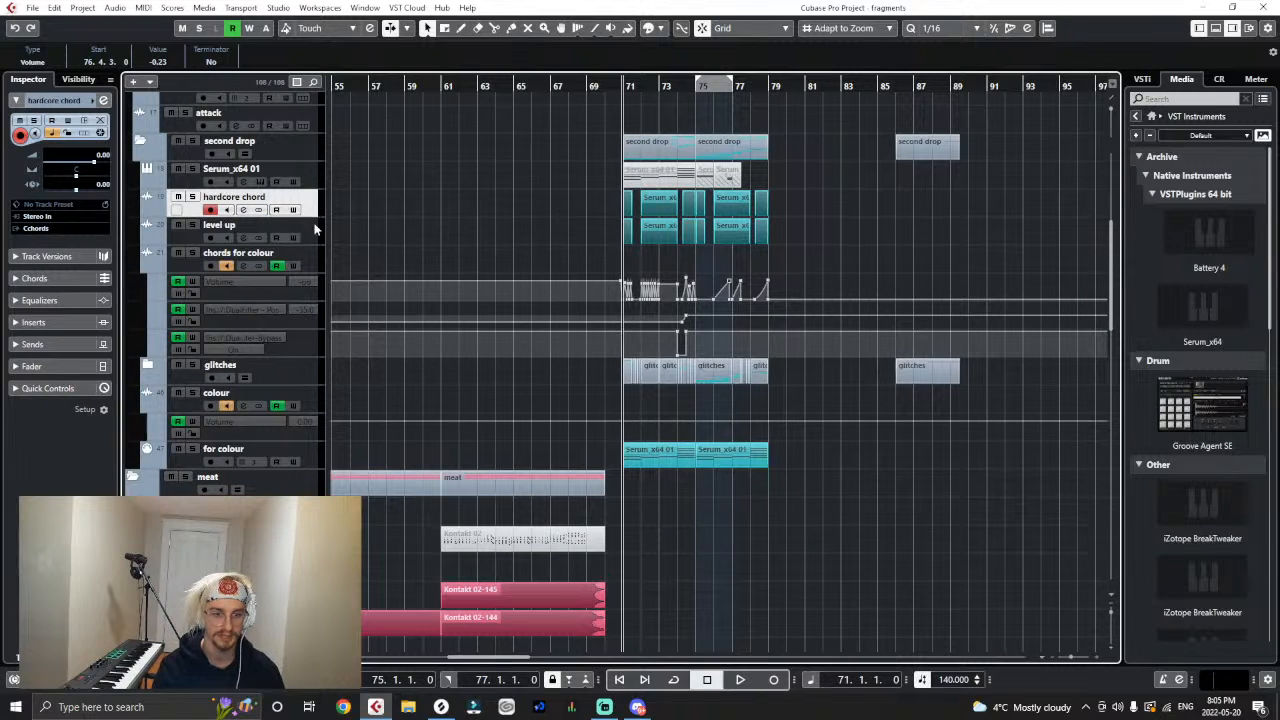
{"action": "left_click", "coordinate": [285, 8]}
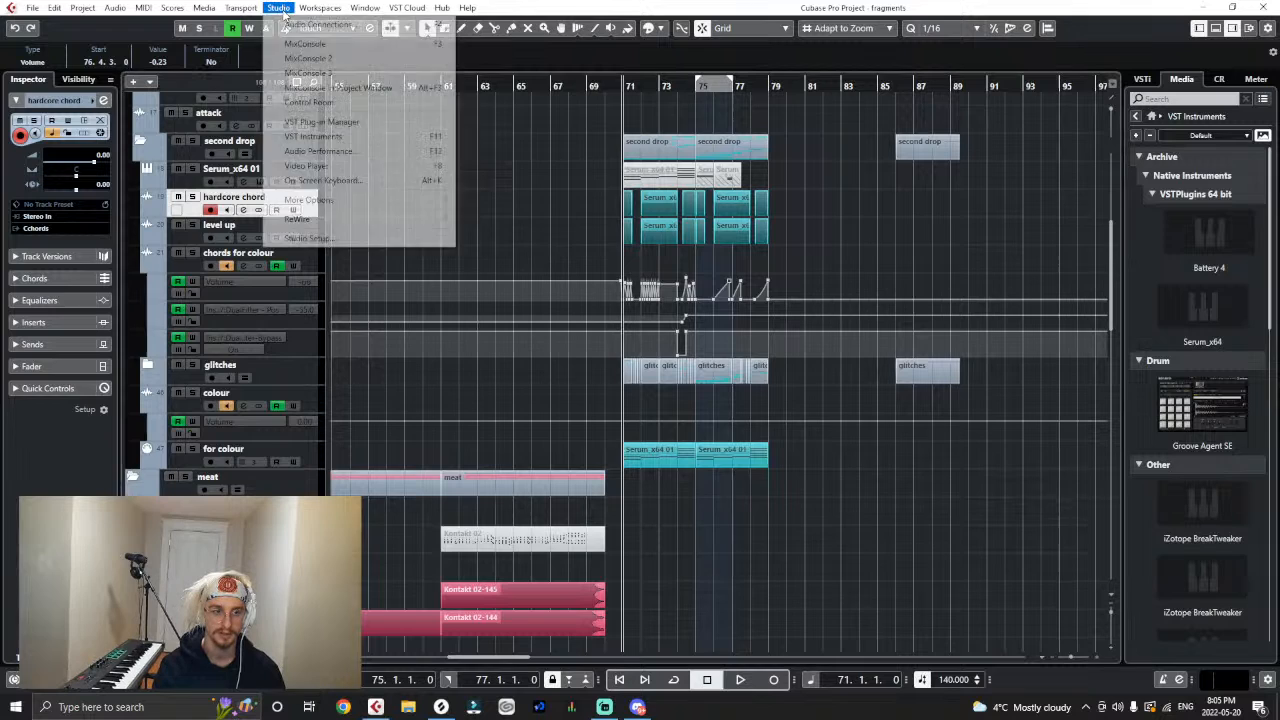
{"action": "left_click", "coordinate": [400, 240]}
{"action": "left_click", "coordinate": [846, 539]}
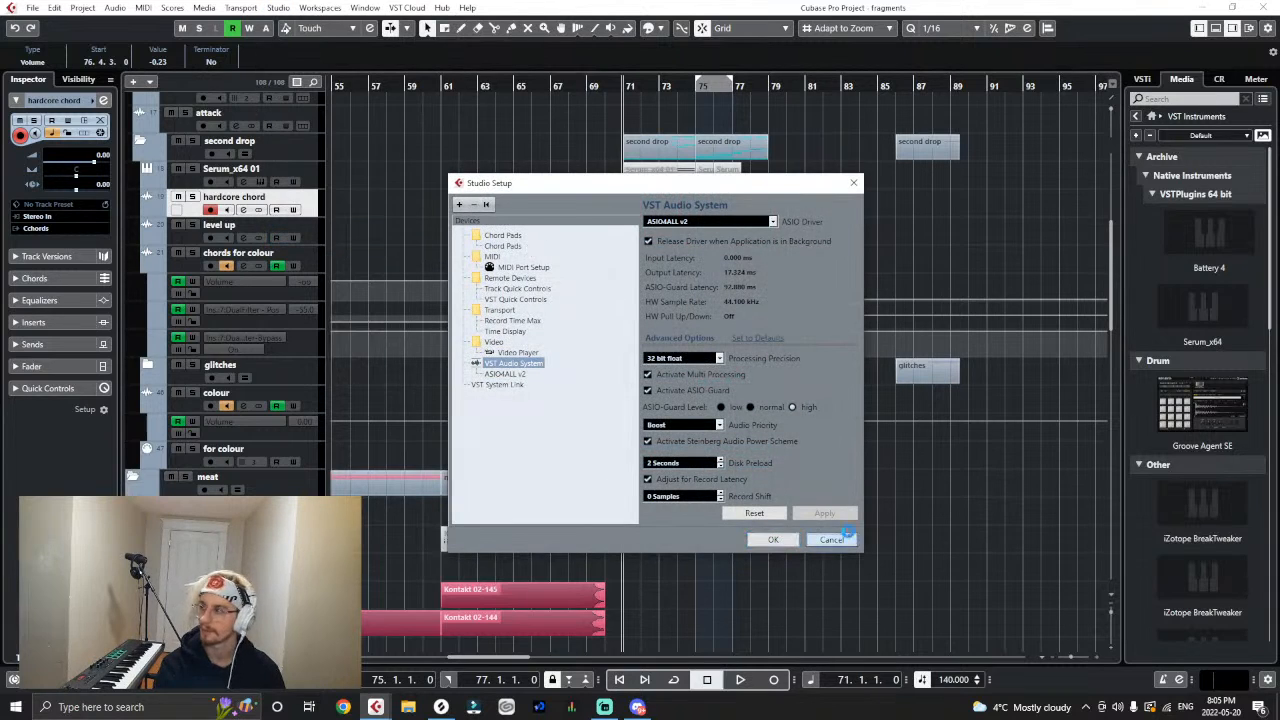
- Add one stereo output bus named second drop in the audio connections
{"action": "left_click", "coordinate": [280, 8]}
{"action": "left_click", "coordinate": [330, 172]}
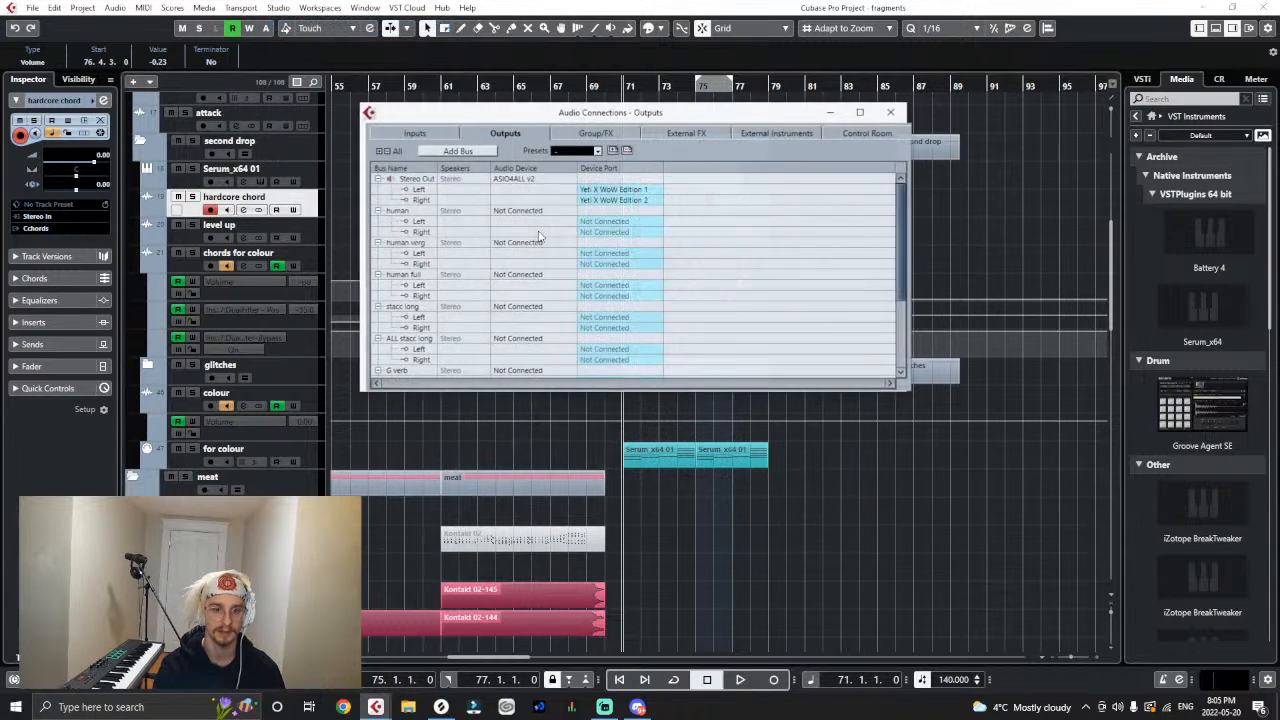
{"action": "scroll", "coordinate": [640, 265], "scroll_direction": "down", "scroll_amount": 3}
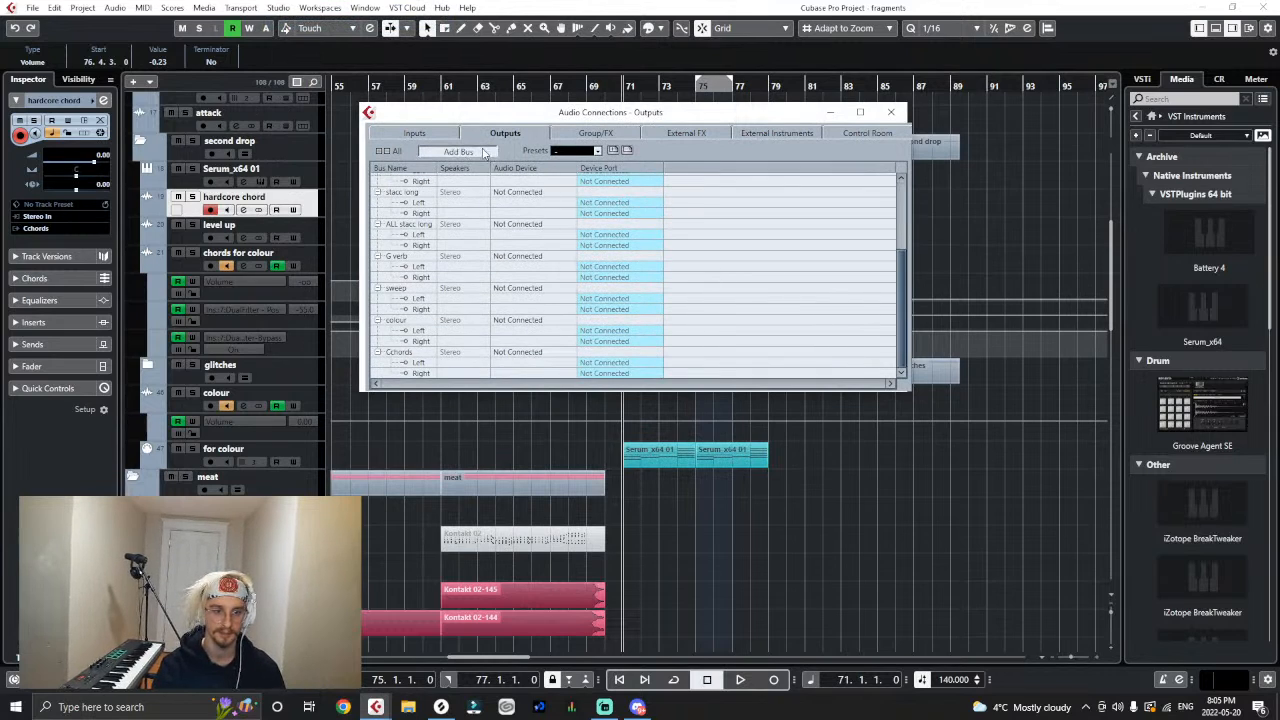
{"action": "left_click", "coordinate": [484, 152]}
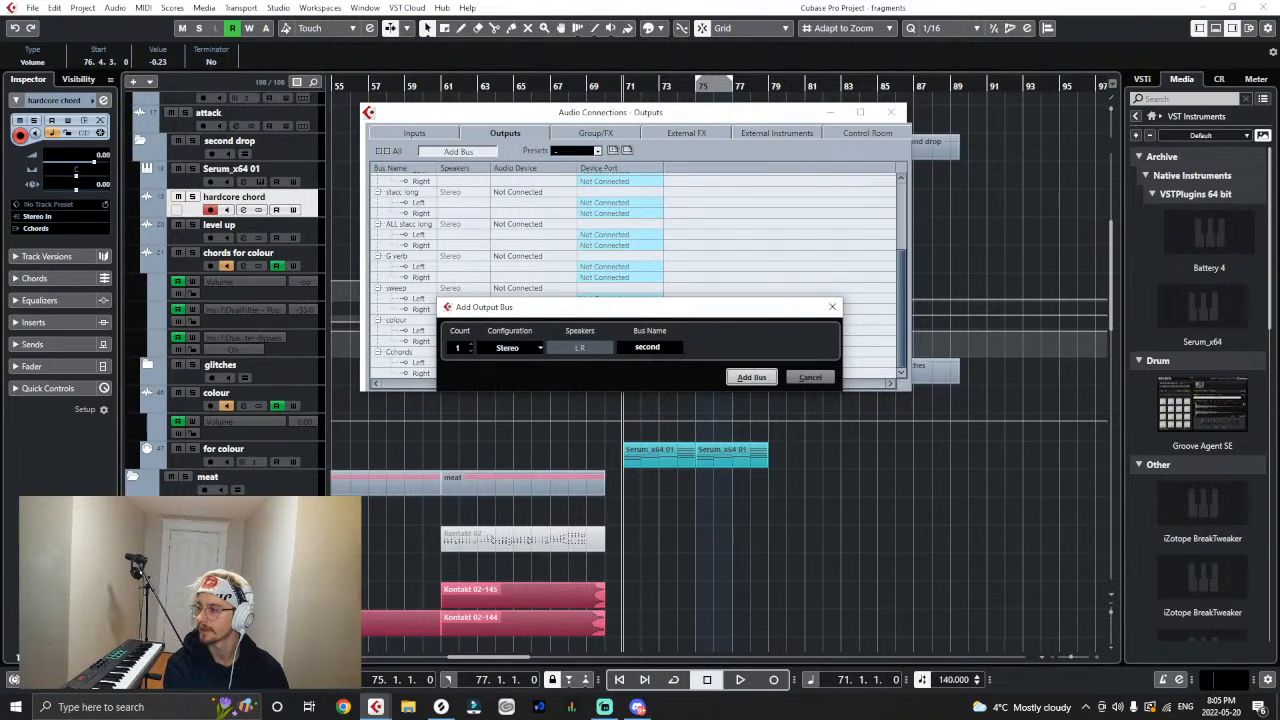
{"action": "key", "text": "Return"}
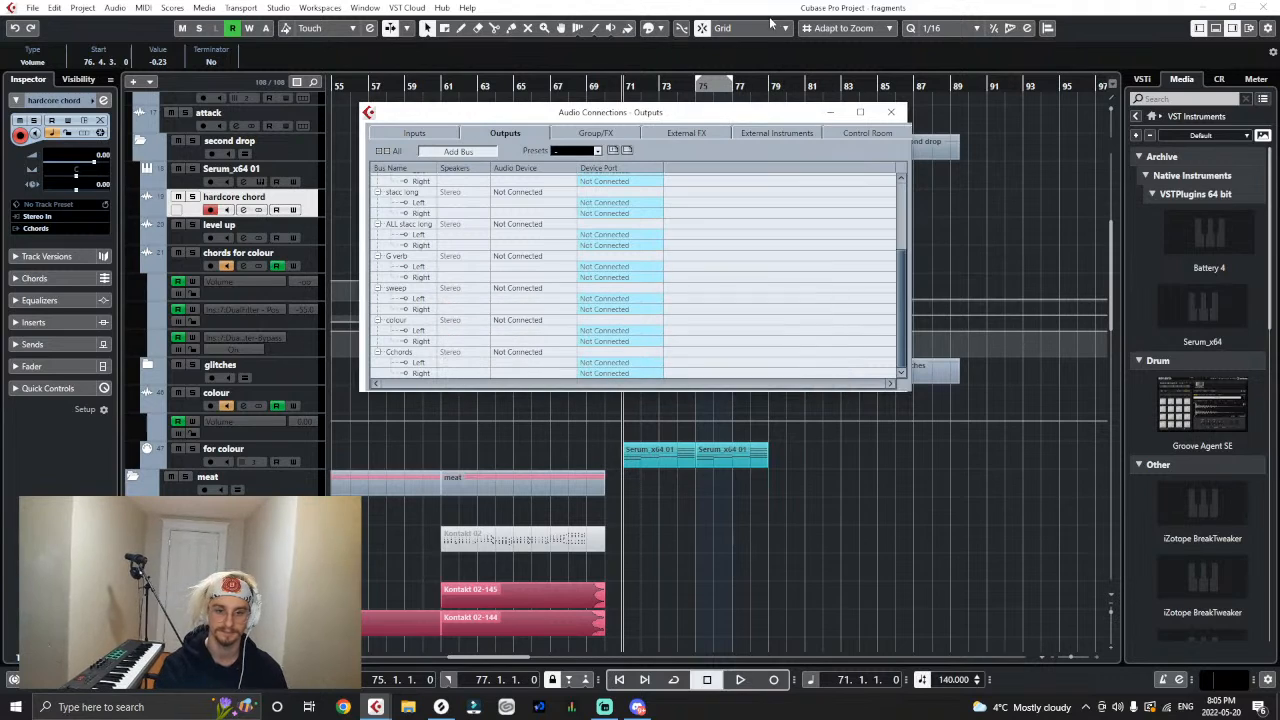
- Set both the left and right device ports of the second drop bus to Not Connected and close the audio connections
{"action": "scroll", "coordinate": [586, 292], "scroll_direction": "down", "scroll_amount": 1}
{"action": "left_click", "coordinate": [617, 364]}
{"action": "left_click", "coordinate": [608, 376]}
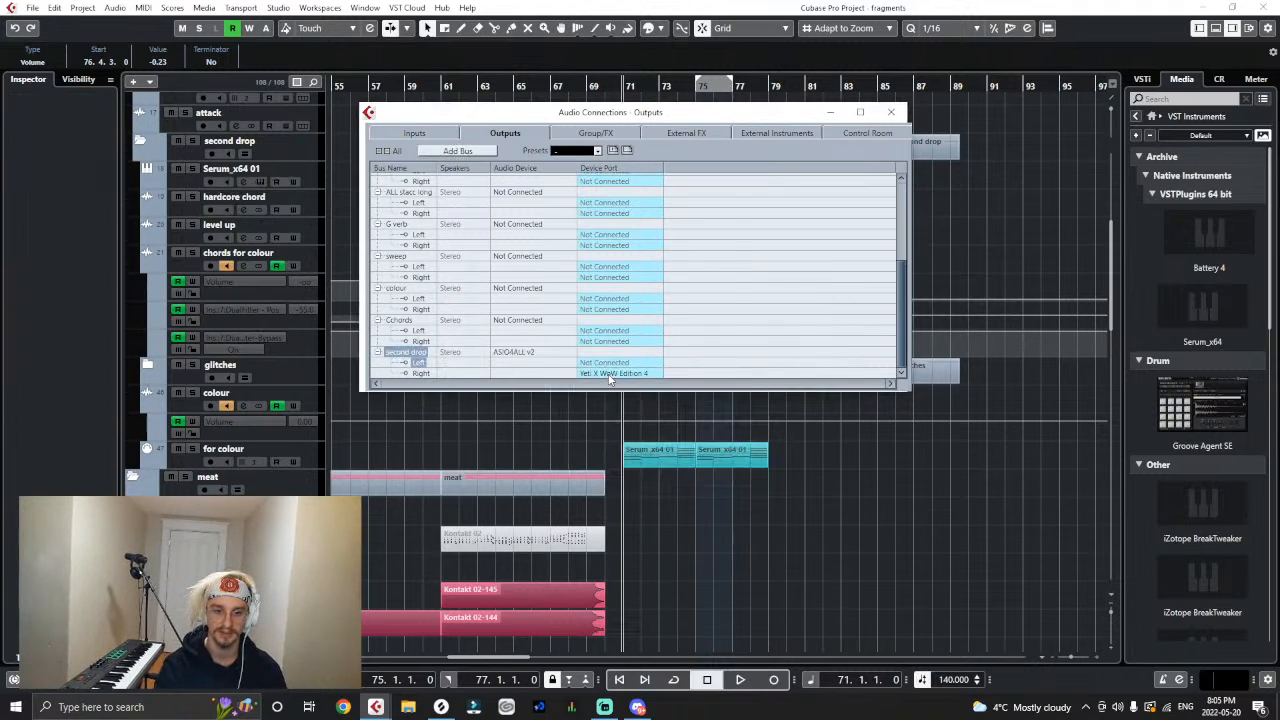
{"action": "left_click", "coordinate": [607, 375]}
{"action": "left_click", "coordinate": [605, 388]}
{"action": "left_click", "coordinate": [890, 112]}
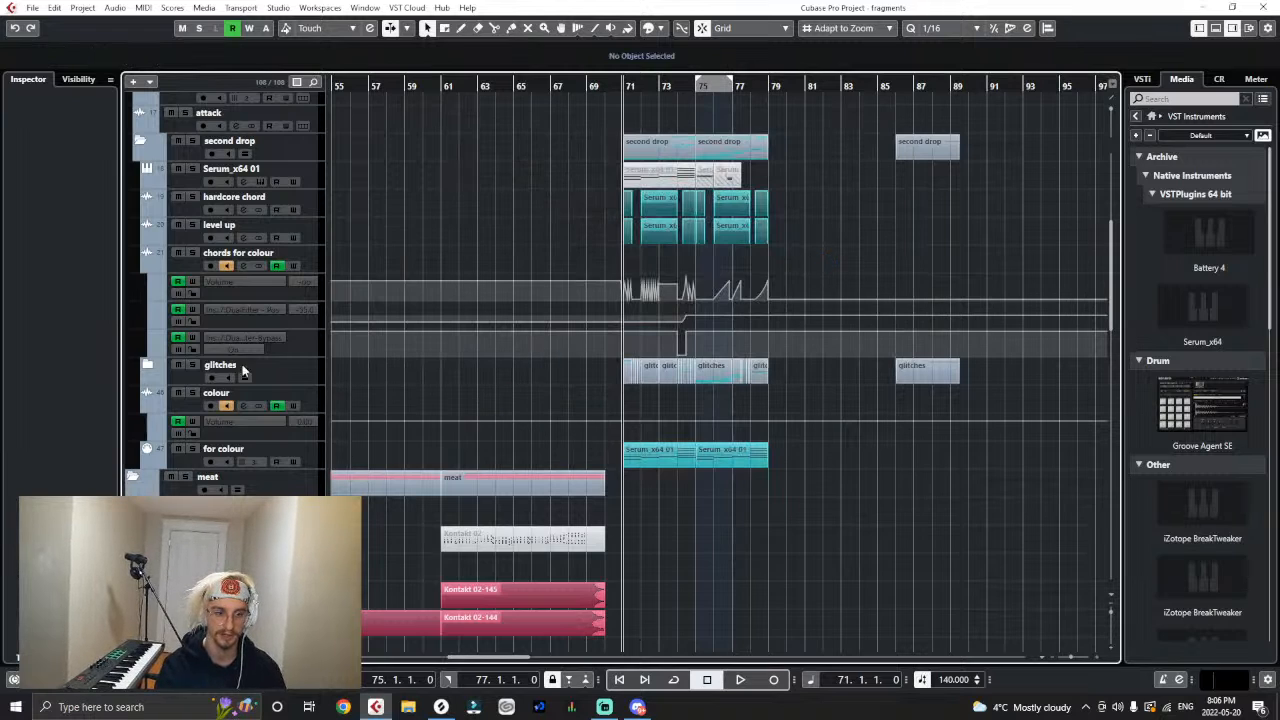
- Hide the automation lanes of chords for colour and colour, and move the chords for colour track between glitches and colour
{"action": "left_click", "coordinate": [154, 282]}
{"action": "left_click", "coordinate": [147, 319]}
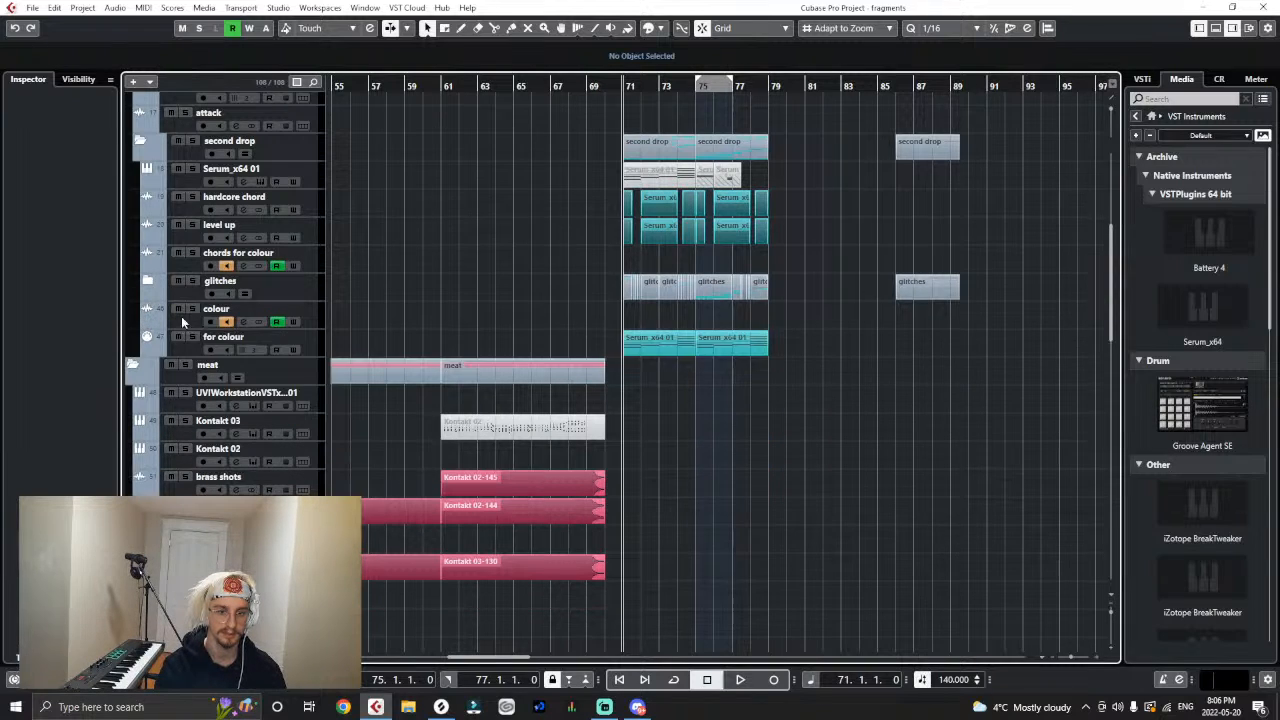
{"action": "left_click", "coordinate": [181, 316]}
{"action": "right_click", "coordinate": [322, 328]}
{"action": "left_click", "coordinate": [364, 267]}
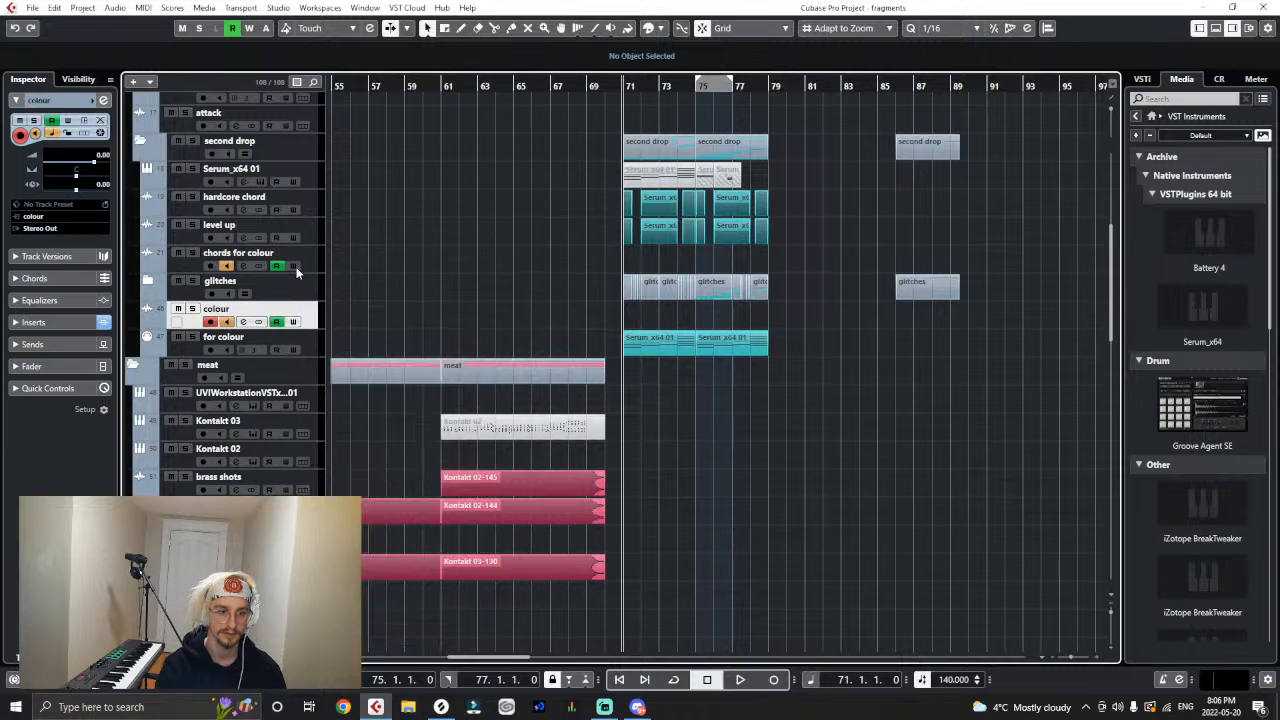
{"action": "left_click_drag", "start_coordinate": [308, 262], "coordinate": [311, 297]}
- Add one stereo audio track named second drop below the colour track, with its output set to Stereo Out
{"action": "left_click", "coordinate": [302, 316]}
{"action": "right_click", "coordinate": [294, 324]}
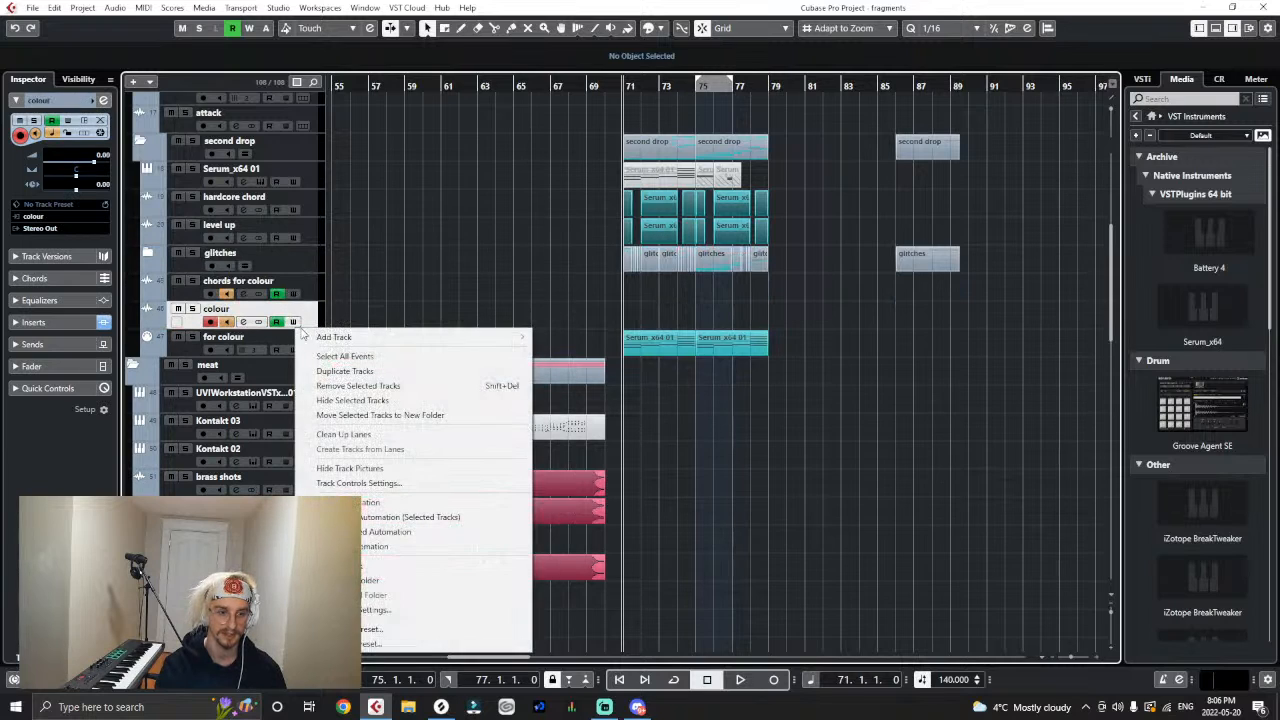
{"action": "mouse_move", "coordinate": [491, 346]}
{"action": "left_click", "coordinate": [560, 337]}
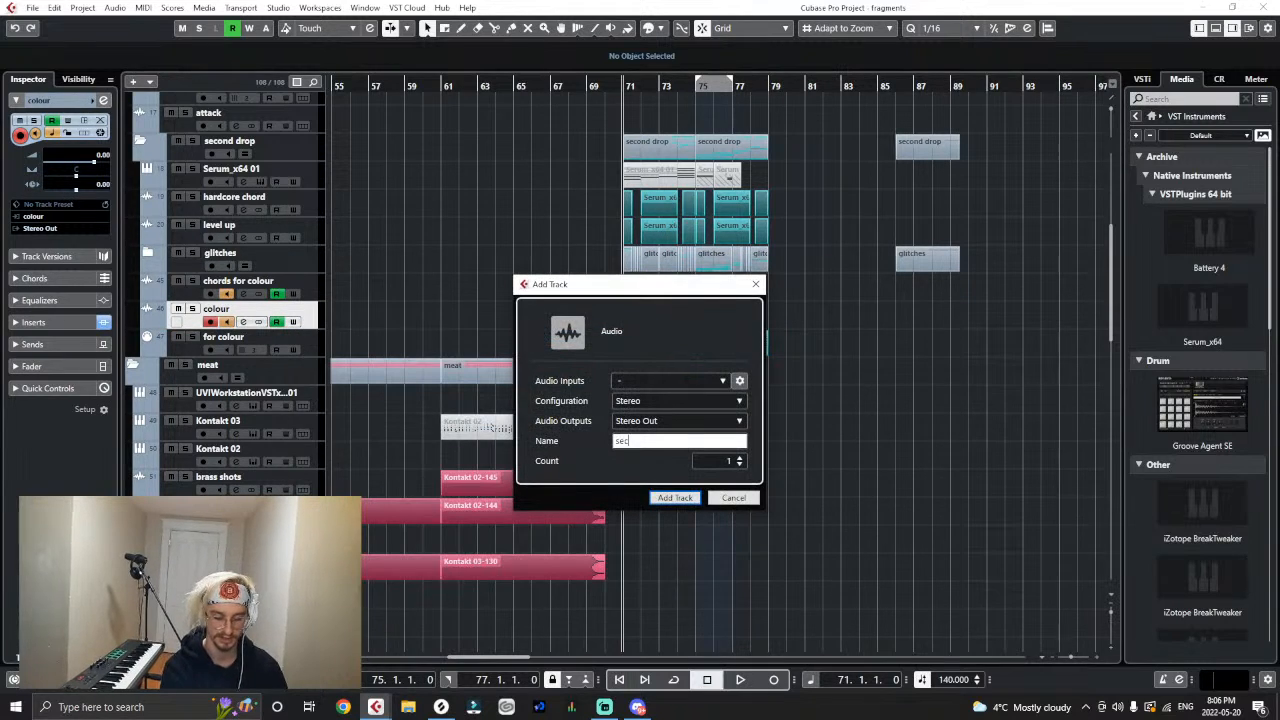
{"action": "key", "text": "Return"}
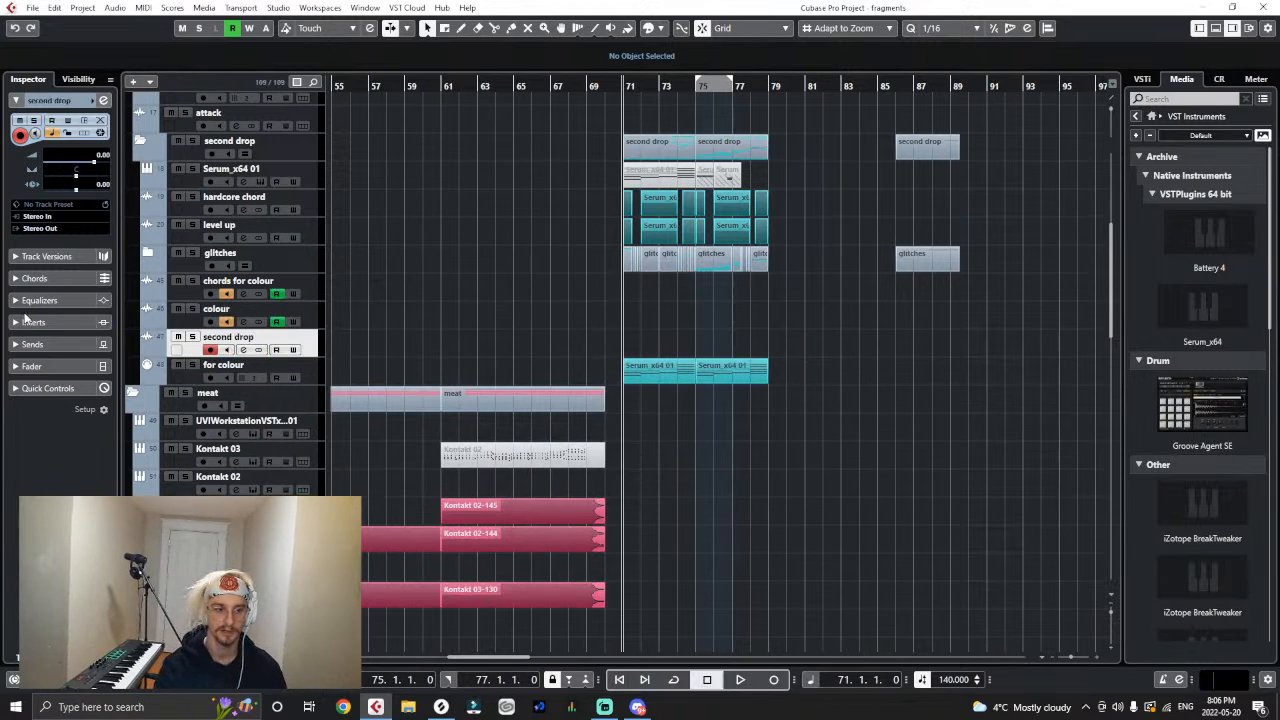
- Enable monitoring on the second drop audio track and set its input to the second drop bus
{"action": "left_click", "coordinate": [227, 349]}
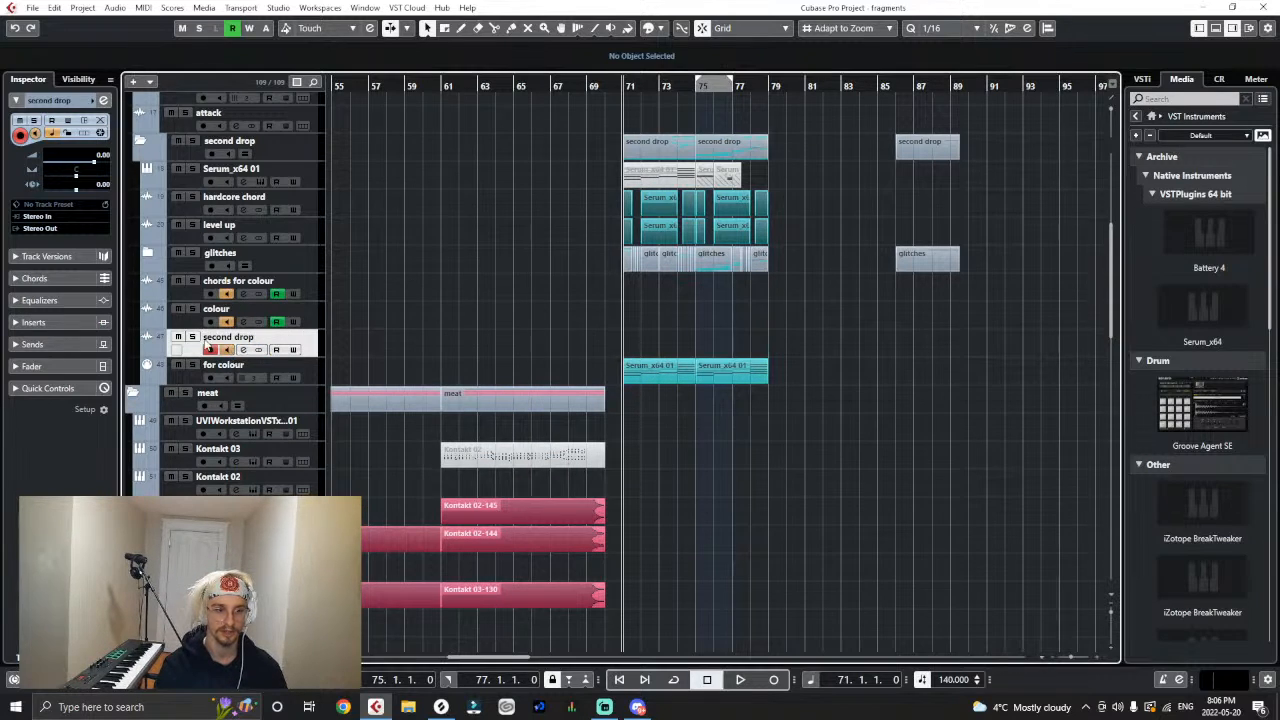
{"action": "left_click", "coordinate": [72, 218]}
{"action": "left_click", "coordinate": [73, 401]}
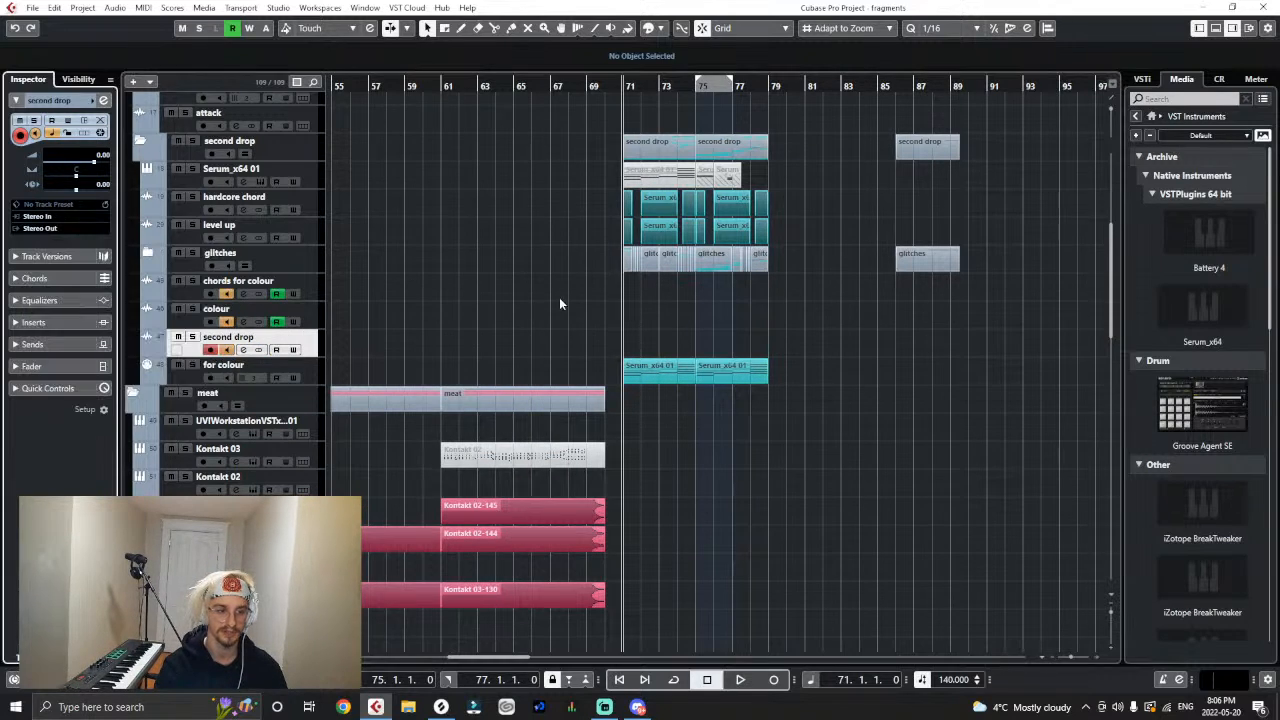
- Route the outputs of the colour and chords for colour tracks to the second drop bus
{"action": "left_click", "coordinate": [311, 319]}
{"action": "left_click", "coordinate": [45, 228]}
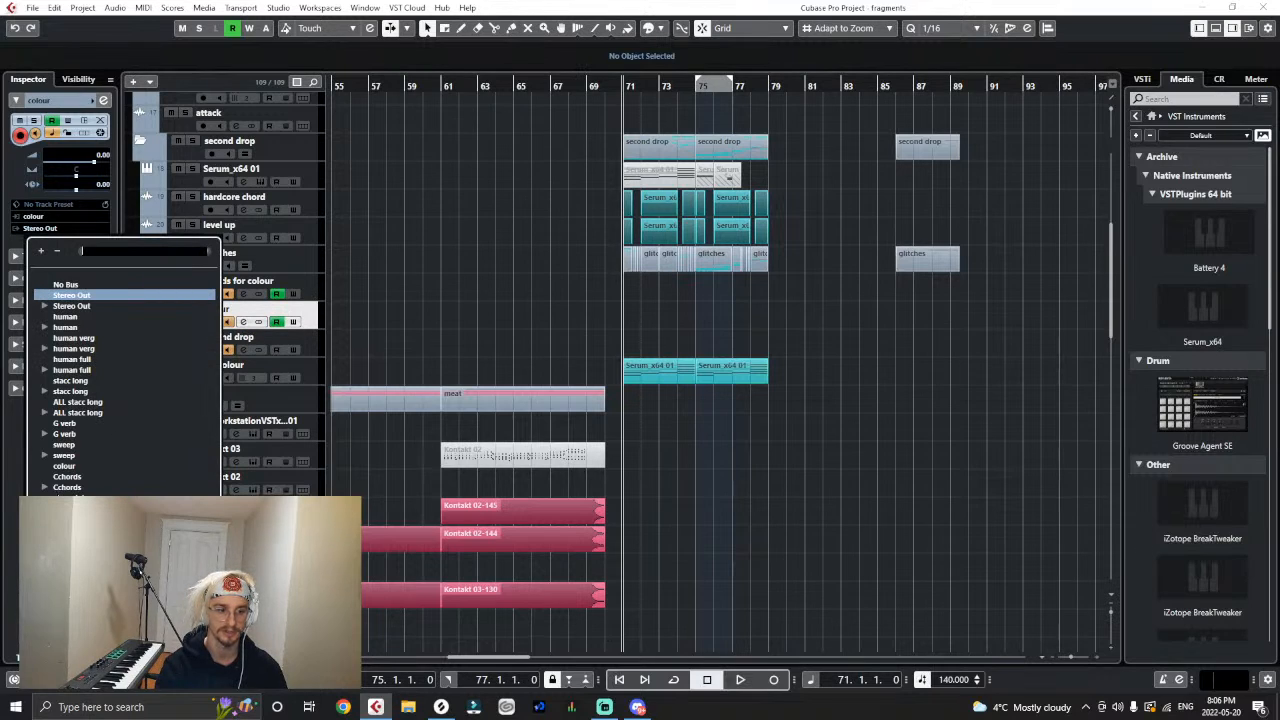
{"action": "left_click", "coordinate": [286, 341]}
{"action": "left_click", "coordinate": [316, 288]}
{"action": "left_click", "coordinate": [42, 229]}
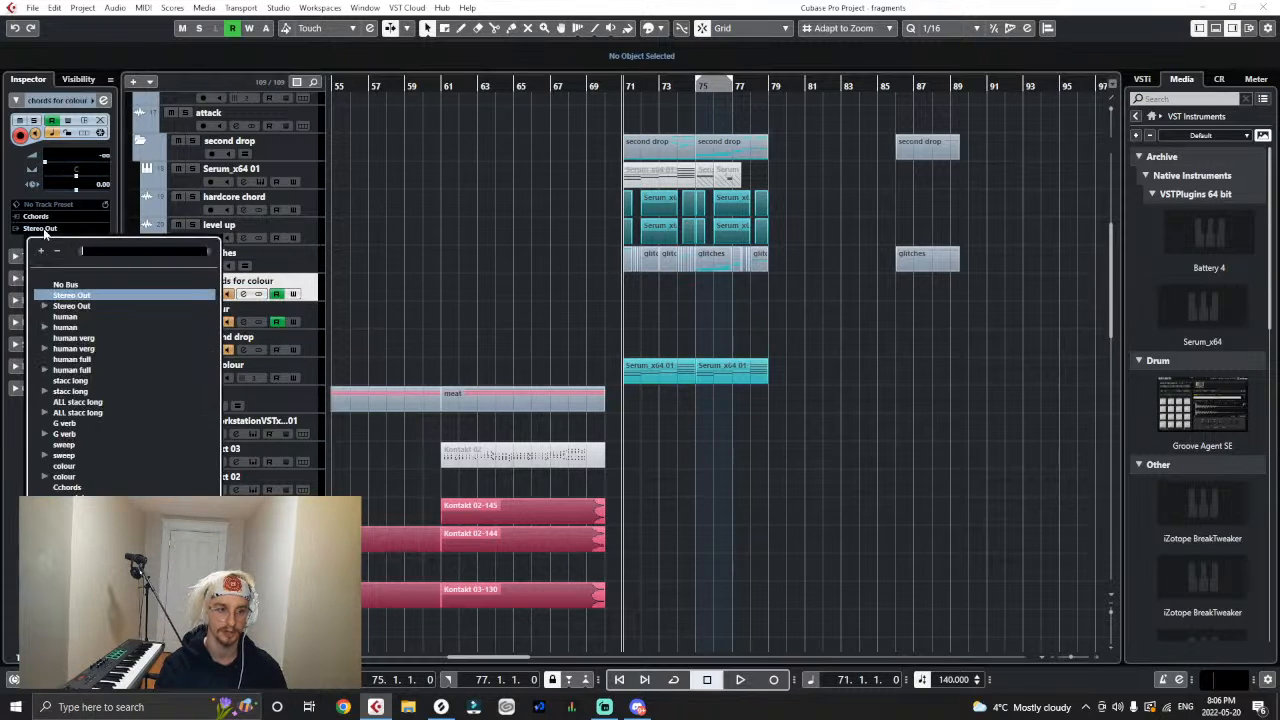
{"action": "left_click", "coordinate": [130, 474]}
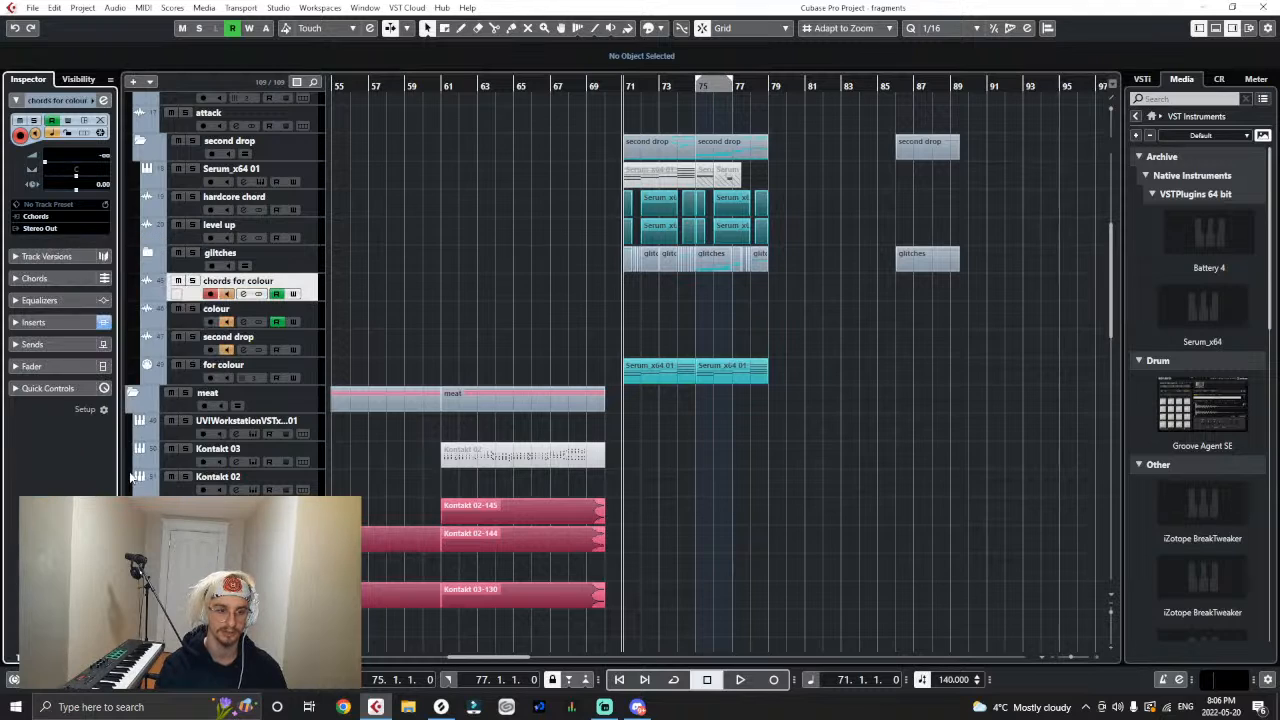
- Check the output routing of hardcore chord and level up, and expand the glitches and first half glitches folders
{"action": "left_click", "coordinate": [320, 199]}
{"action": "left_click", "coordinate": [313, 224]}
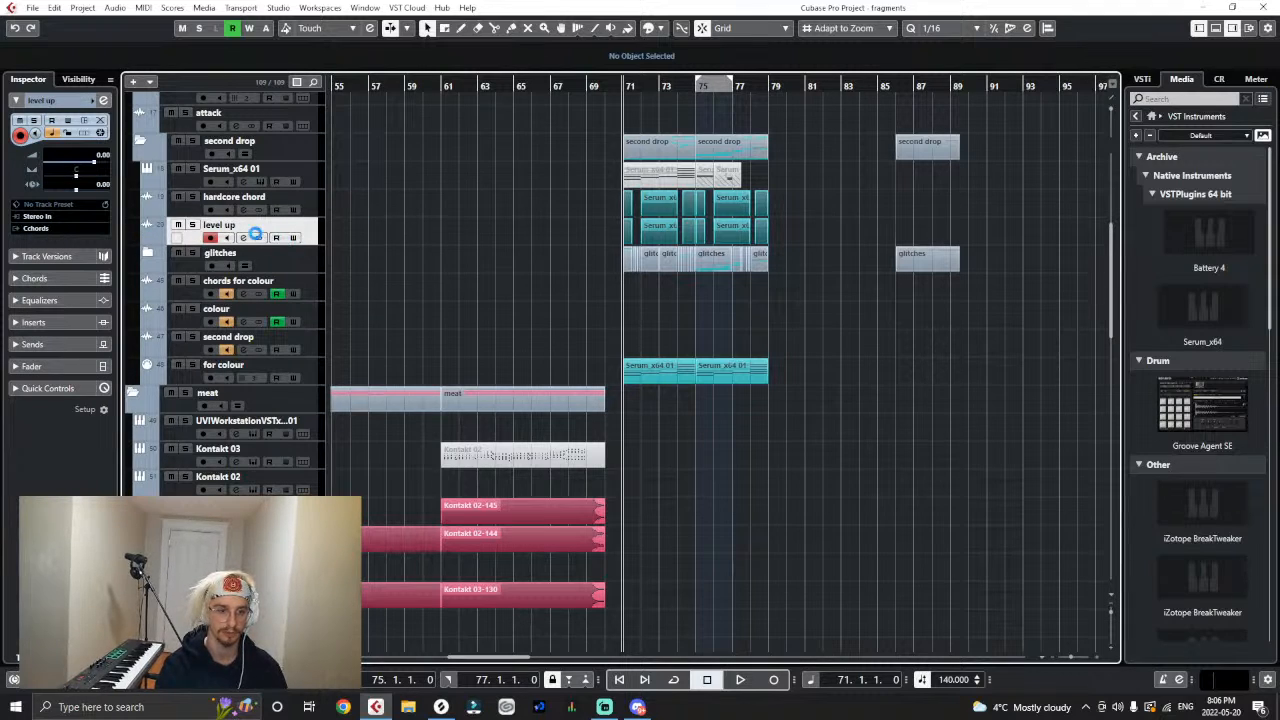
{"action": "left_click", "coordinate": [152, 254]}
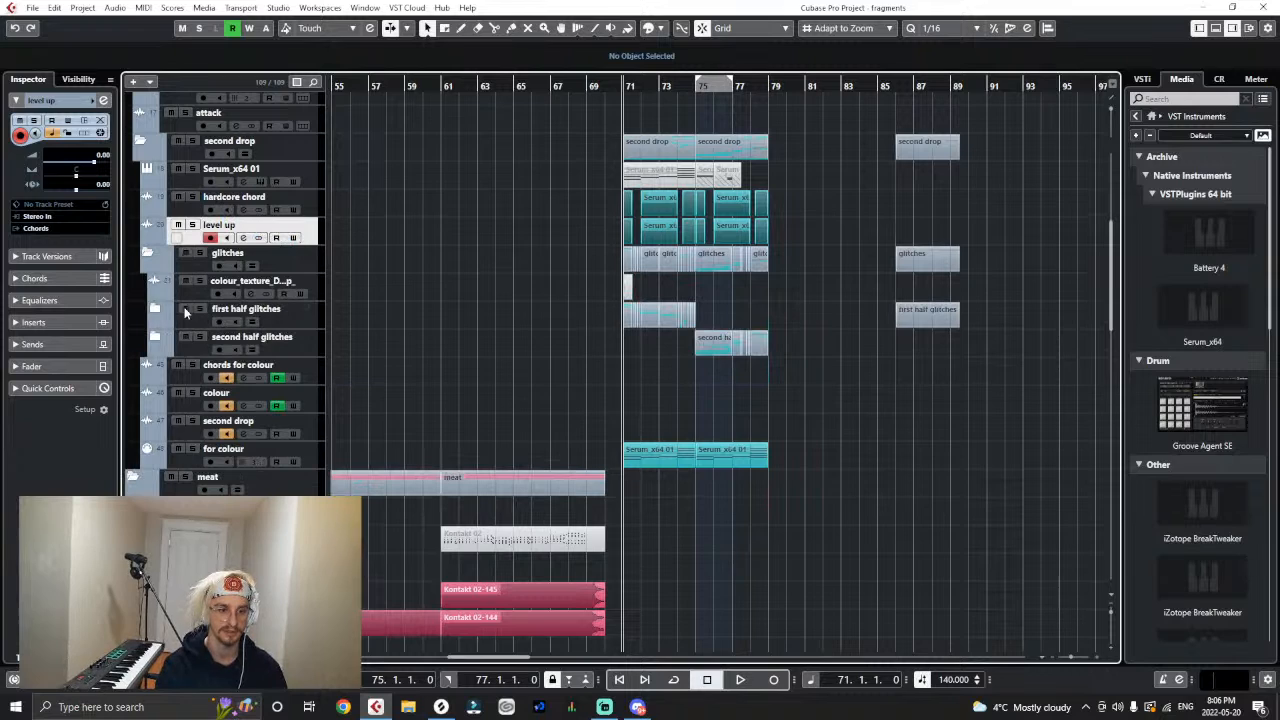
{"action": "left_click", "coordinate": [155, 309]}
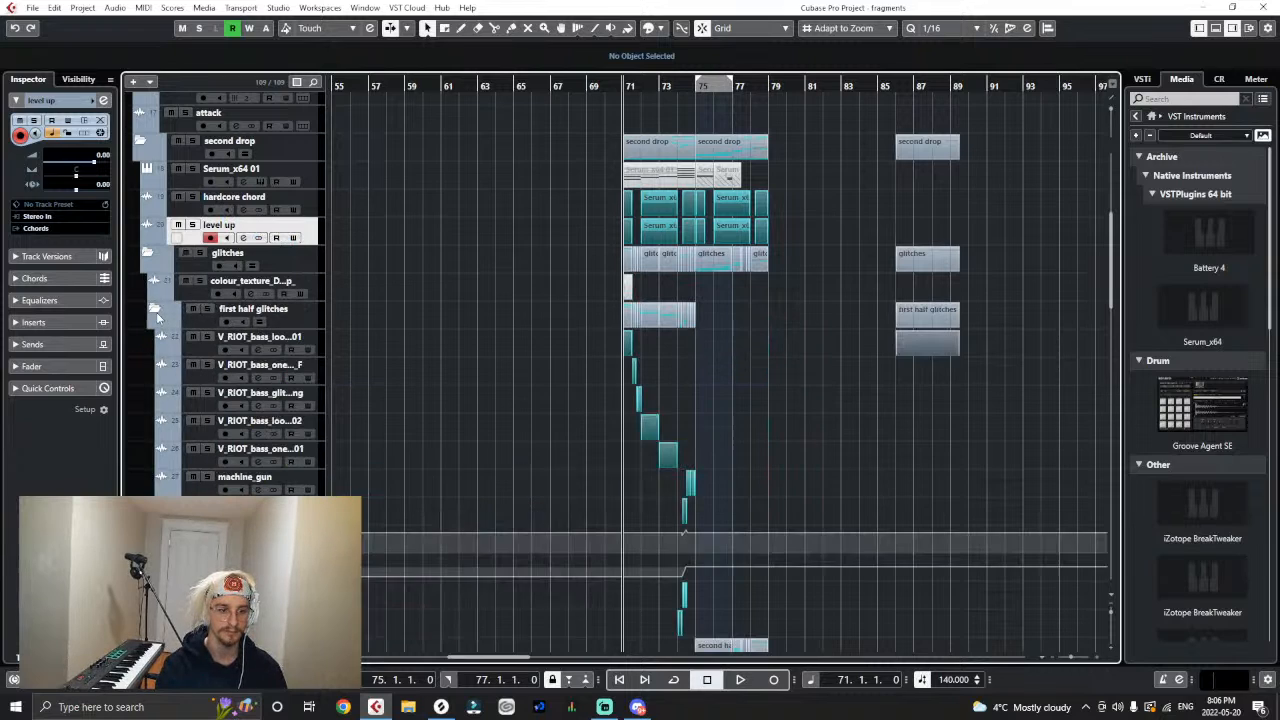
{"action": "scroll", "coordinate": [443, 379], "scroll_direction": "down", "scroll_amount": 3}
- Route the outputs of the first three V_RIOT_bass tracks in the first half glitches folder to second drop
{"action": "left_click", "coordinate": [312, 226]}
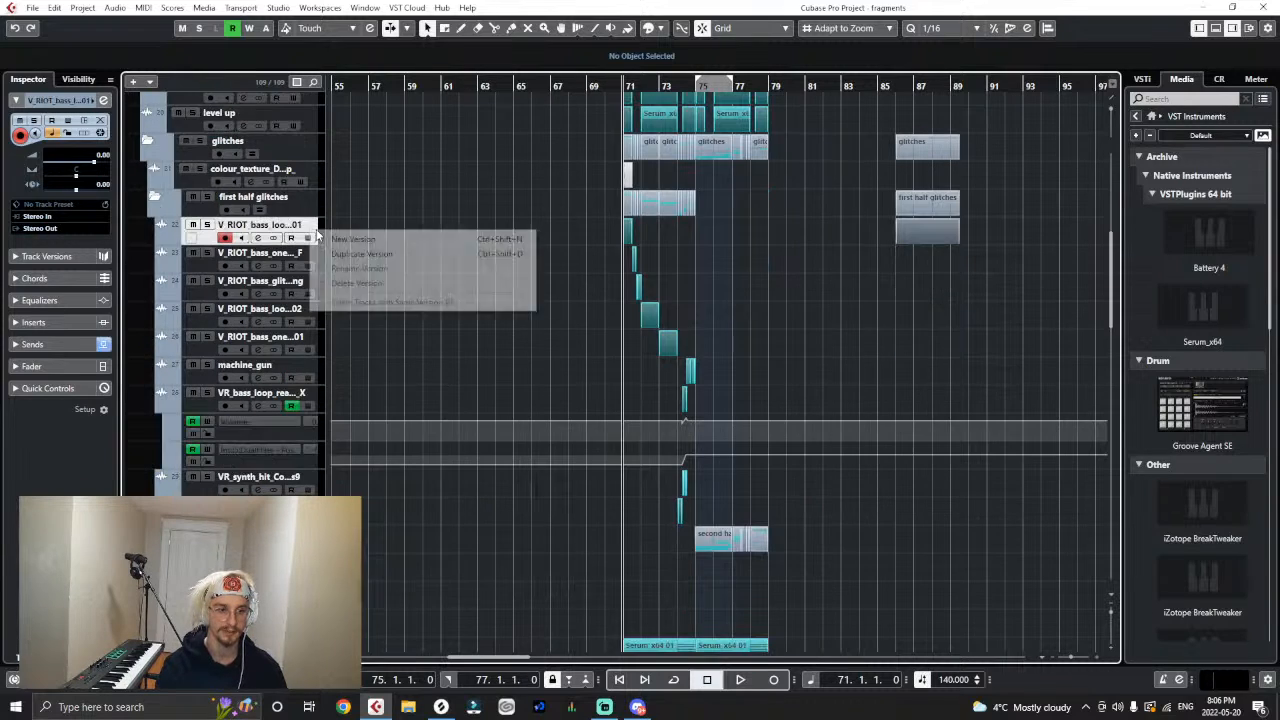
{"action": "left_click", "coordinate": [367, 160]}
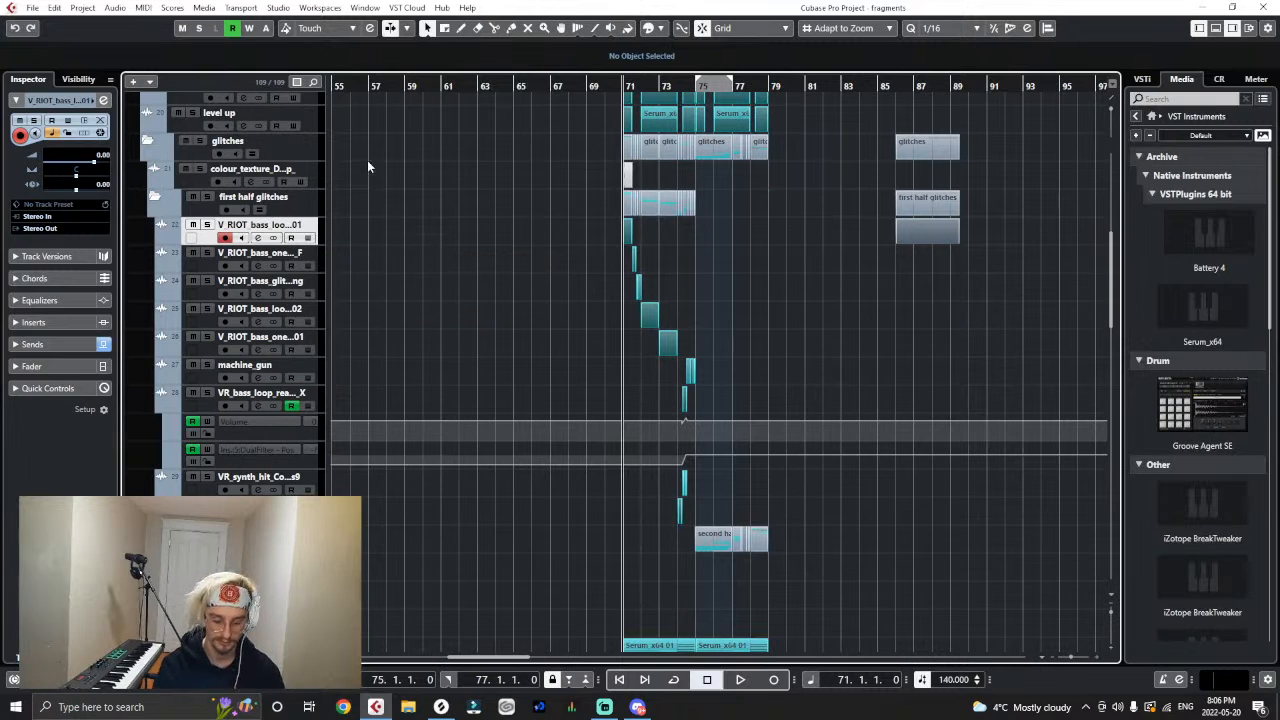
{"action": "left_click", "coordinate": [30, 230]}
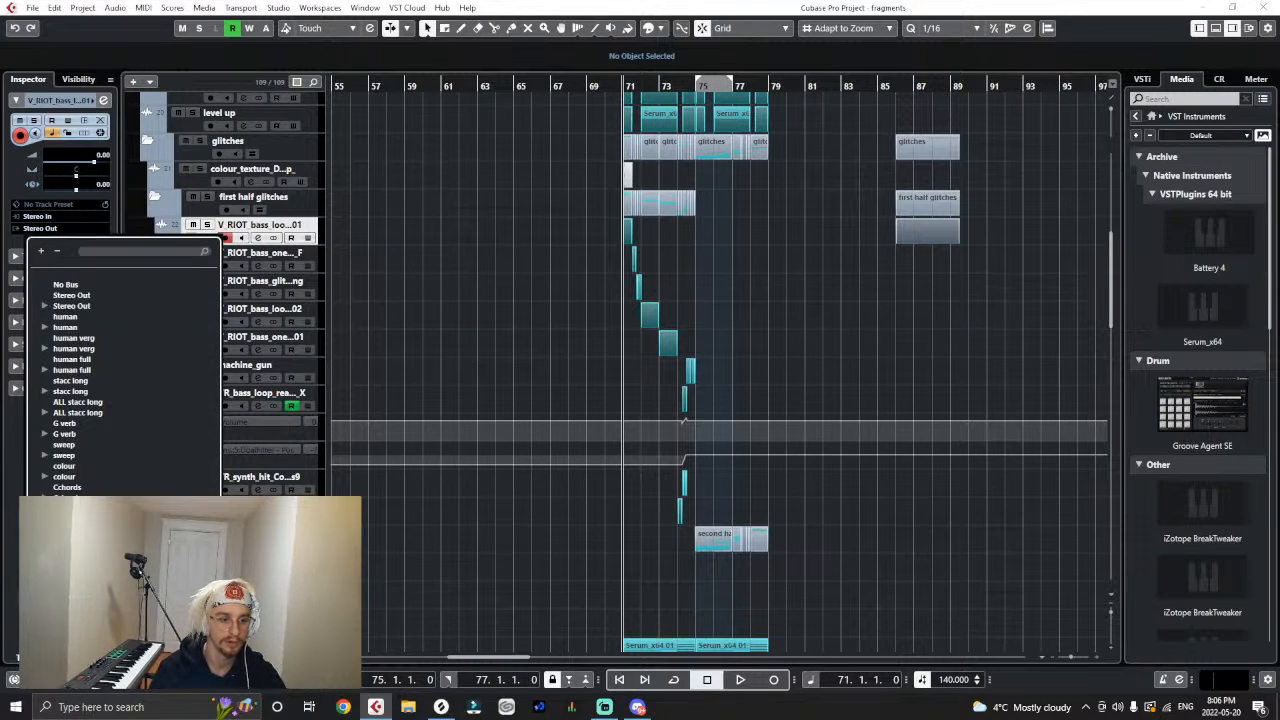
{"action": "left_click", "coordinate": [90, 600]}
{"action": "key", "text": "Down"}
{"action": "left_click", "coordinate": [60, 230]}
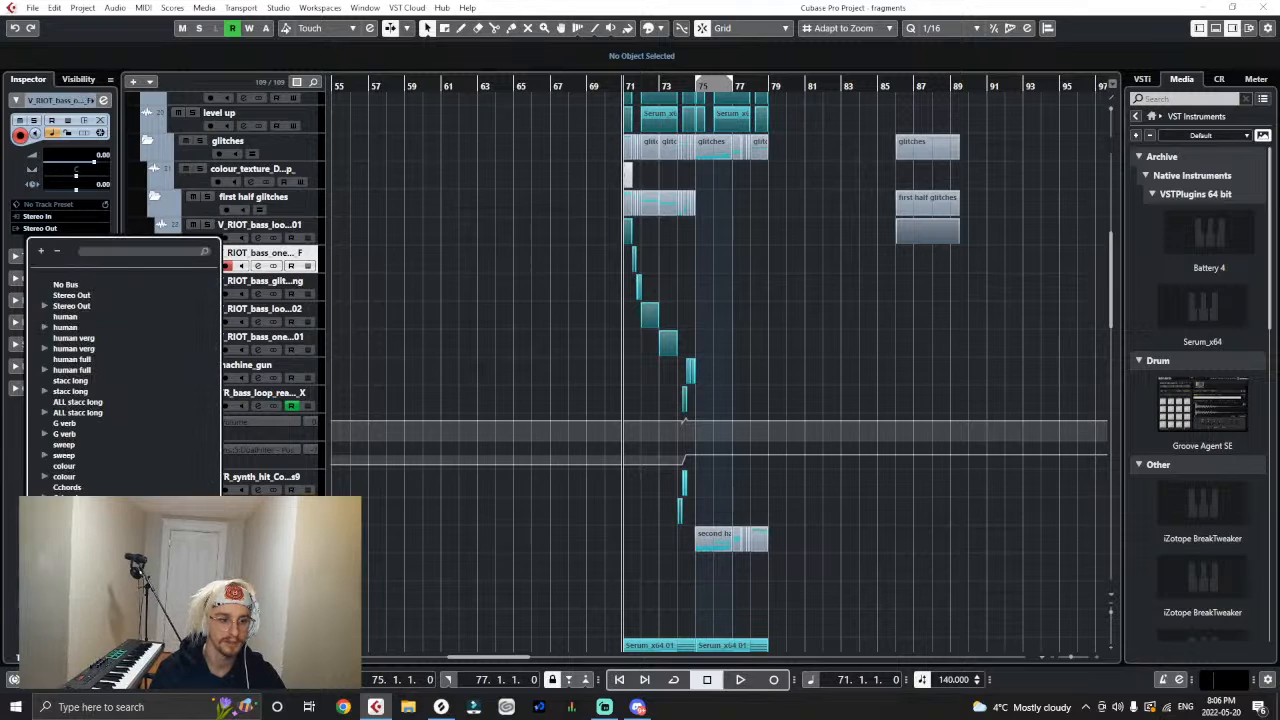
{"action": "left_click", "coordinate": [101, 296]}
{"action": "key", "text": "Down"}
{"action": "left_click", "coordinate": [54, 230]}
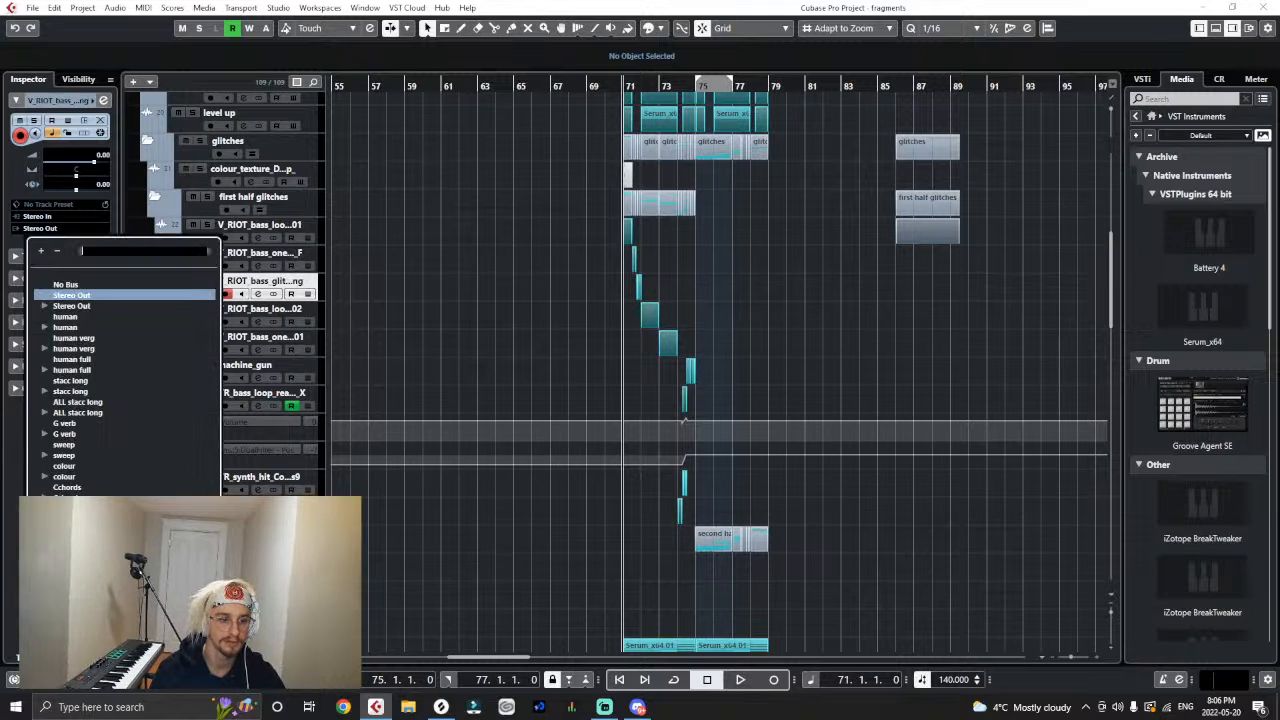
{"action": "left_click", "coordinate": [101, 294]}
- Route the outputs of the remaining two V_RIOT_bass tracks and machine_gun in first half glitches to second drop
{"action": "key", "text": "Down"}
{"action": "left_click", "coordinate": [40, 230]}
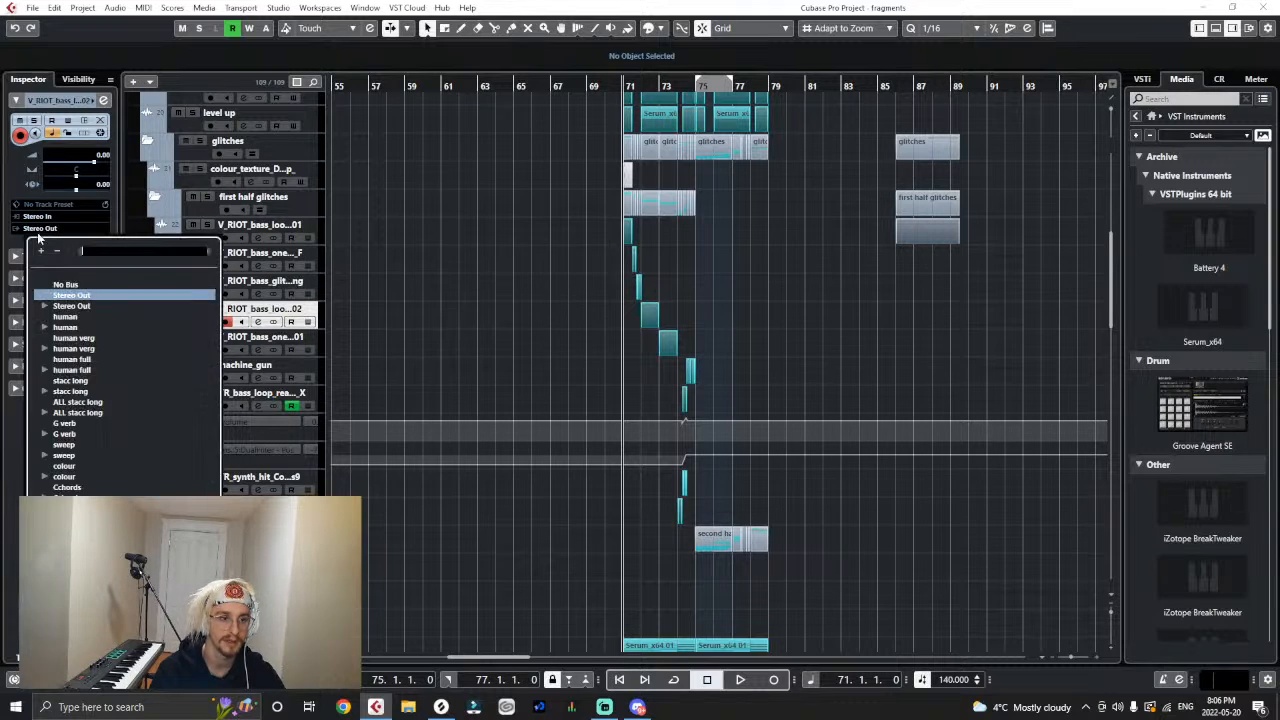
{"action": "left_click", "coordinate": [75, 295]}
{"action": "key", "text": "Down"}
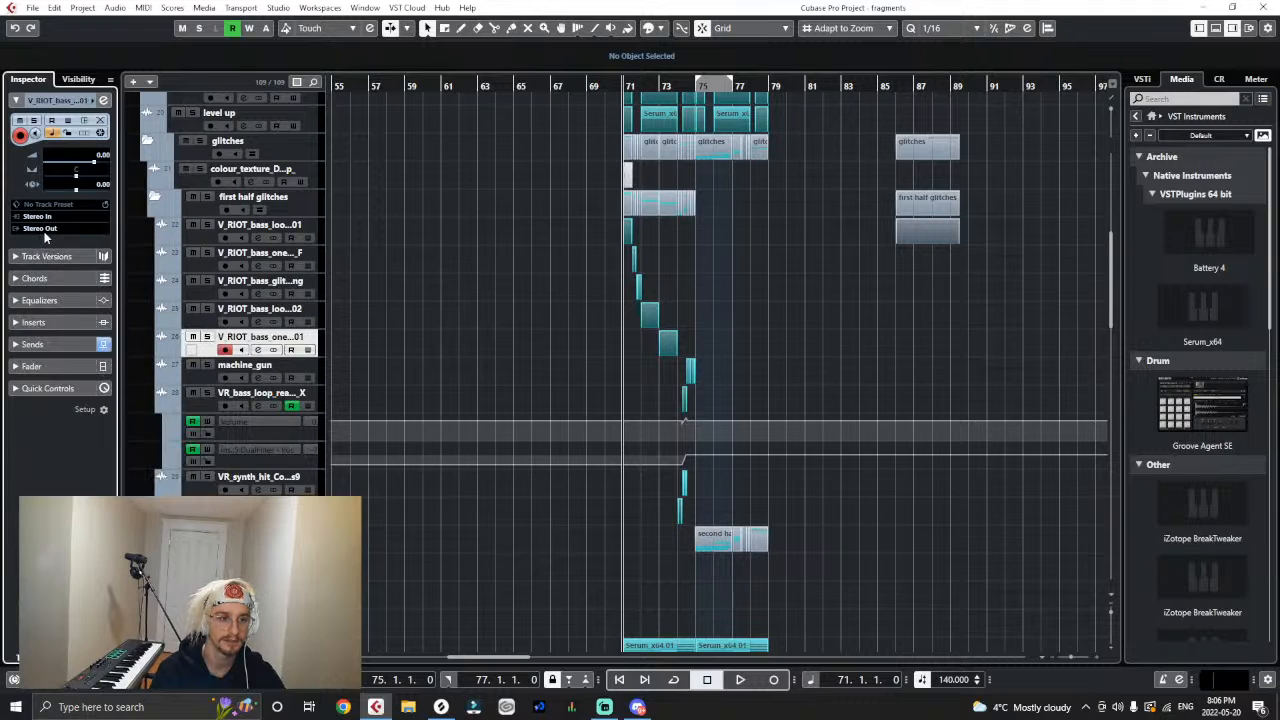
{"action": "left_click", "coordinate": [39, 231]}
{"action": "left_click", "coordinate": [71, 295]}
{"action": "key", "text": "Down"}
{"action": "left_click", "coordinate": [44, 231]}
{"action": "left_click", "coordinate": [71, 295]}
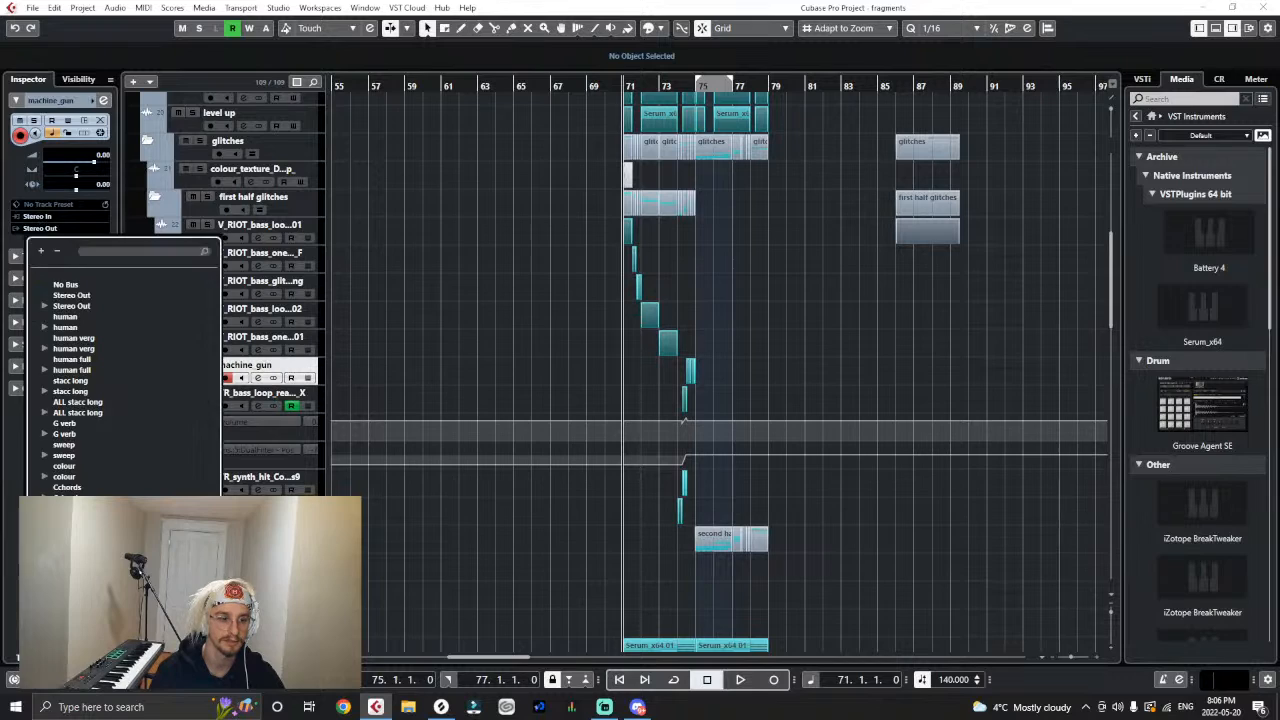
- Route the outputs of the VR_bass_loop, VR_synth_hit and VR_glitch_stab tracks in first half glitches to second drop
{"action": "key", "text": "Down"}
{"action": "left_click", "coordinate": [53, 231]}
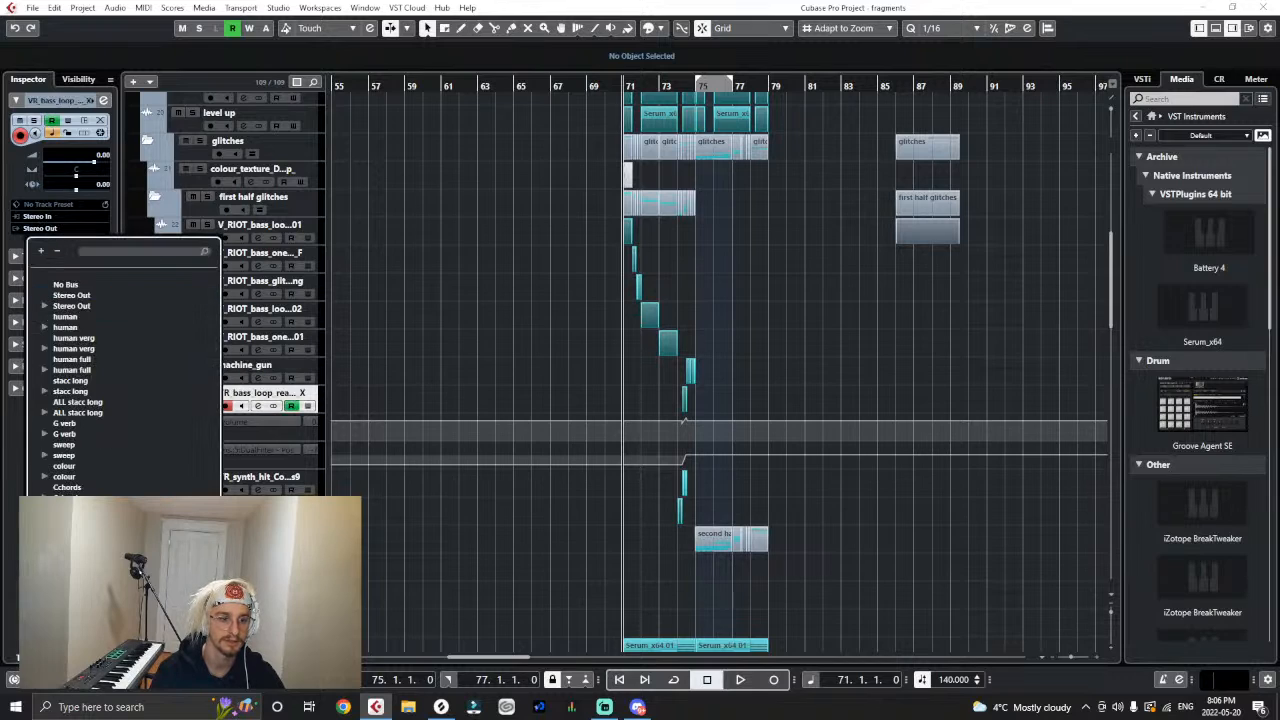
{"action": "left_click", "coordinate": [71, 295]}
{"action": "key", "text": "Down"}
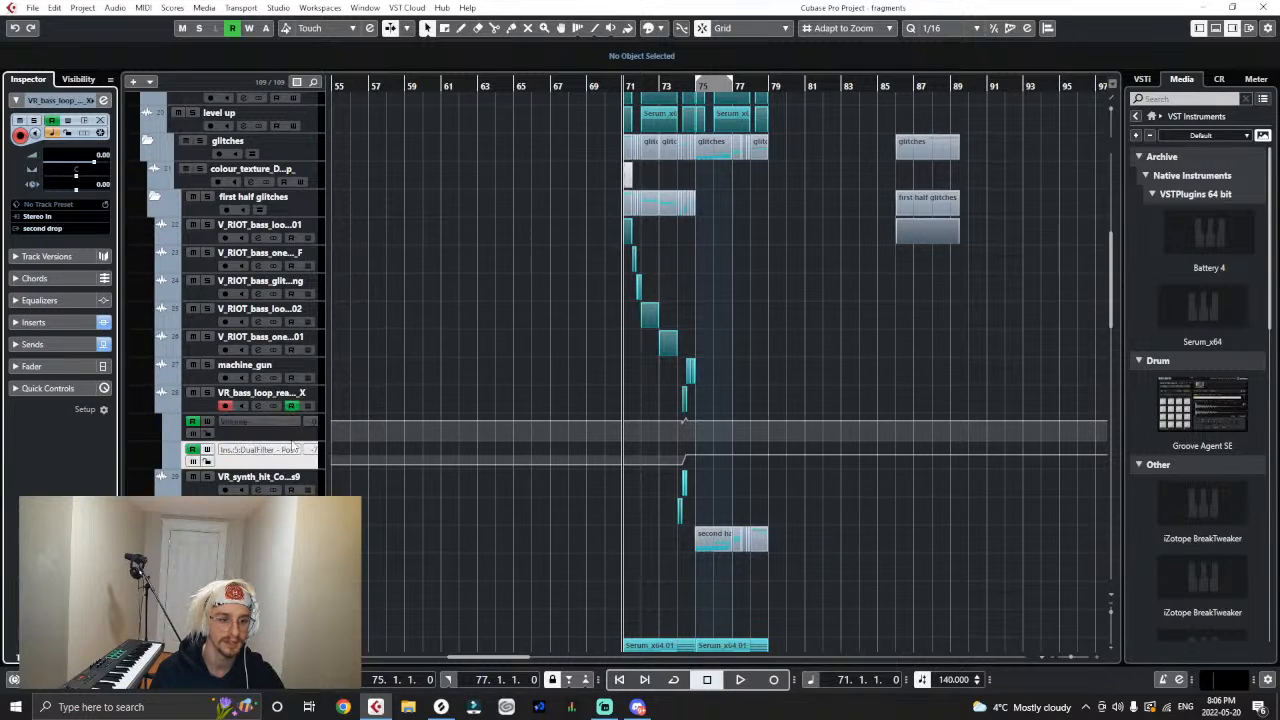
{"action": "left_click", "coordinate": [53, 229]}
{"action": "left_click", "coordinate": [110, 590]}
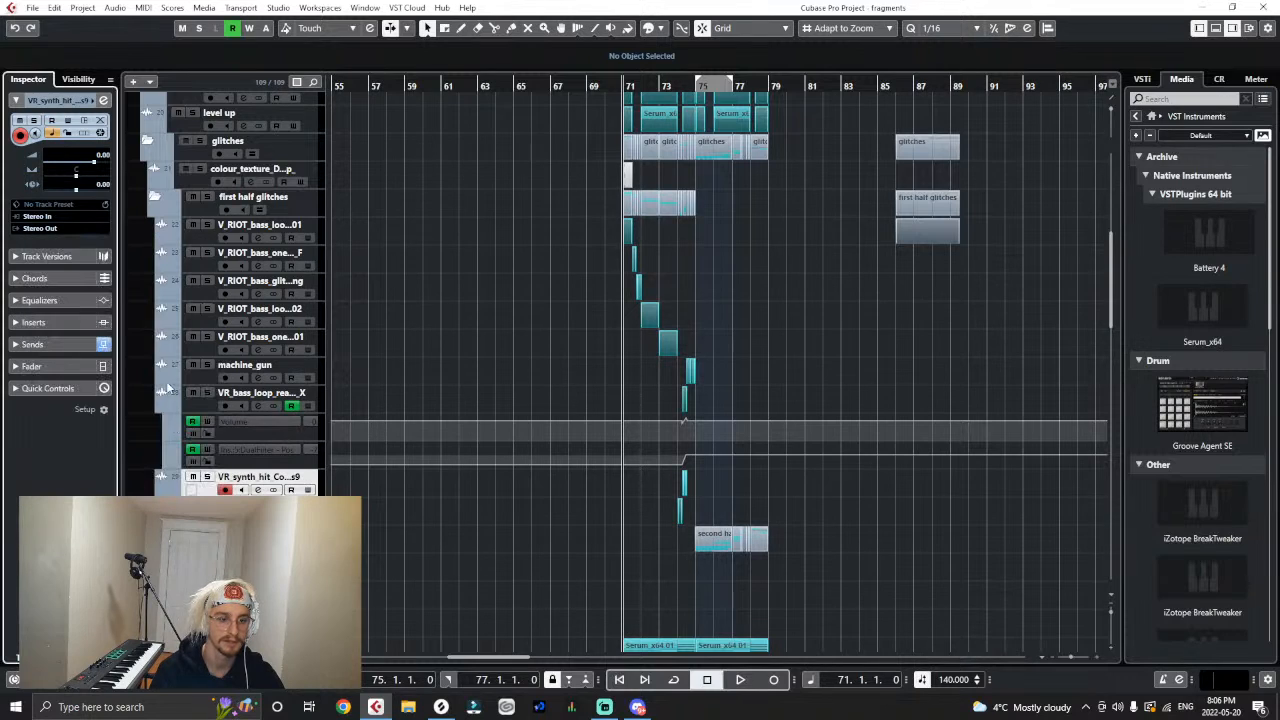
{"action": "key", "text": "Down"}
{"action": "left_click", "coordinate": [45, 229]}
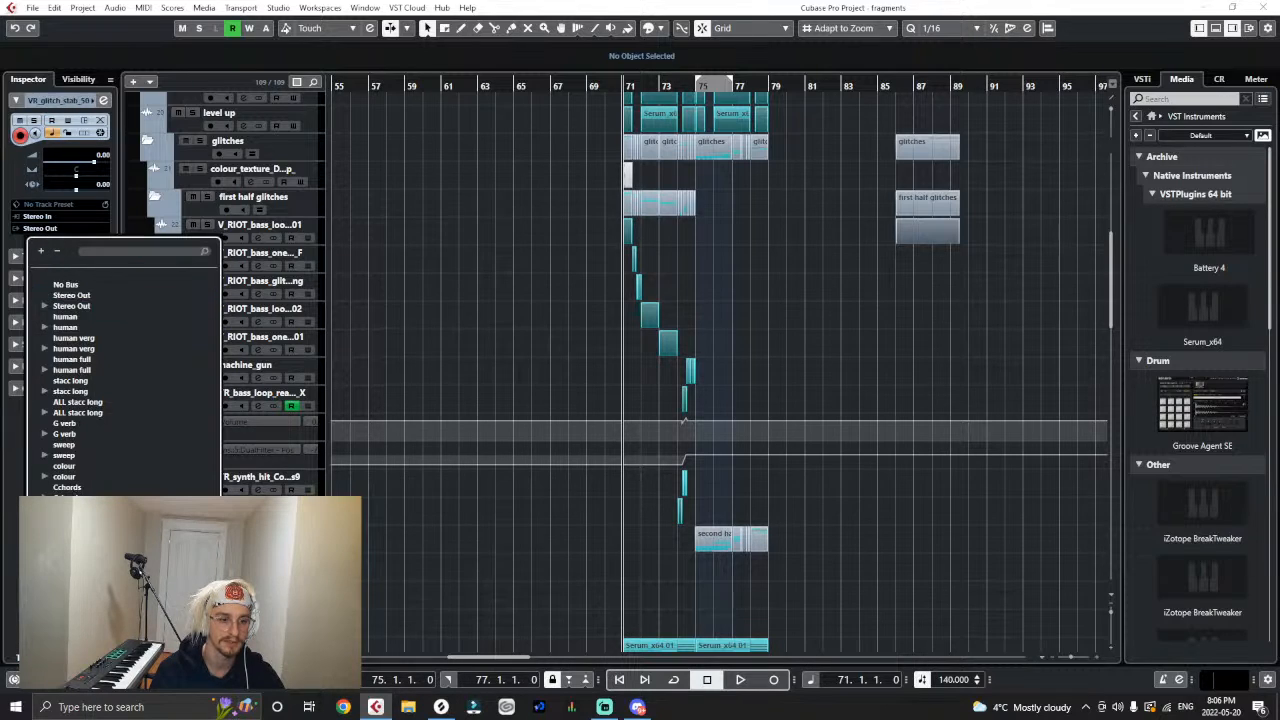
{"action": "left_click", "coordinate": [100, 592]}
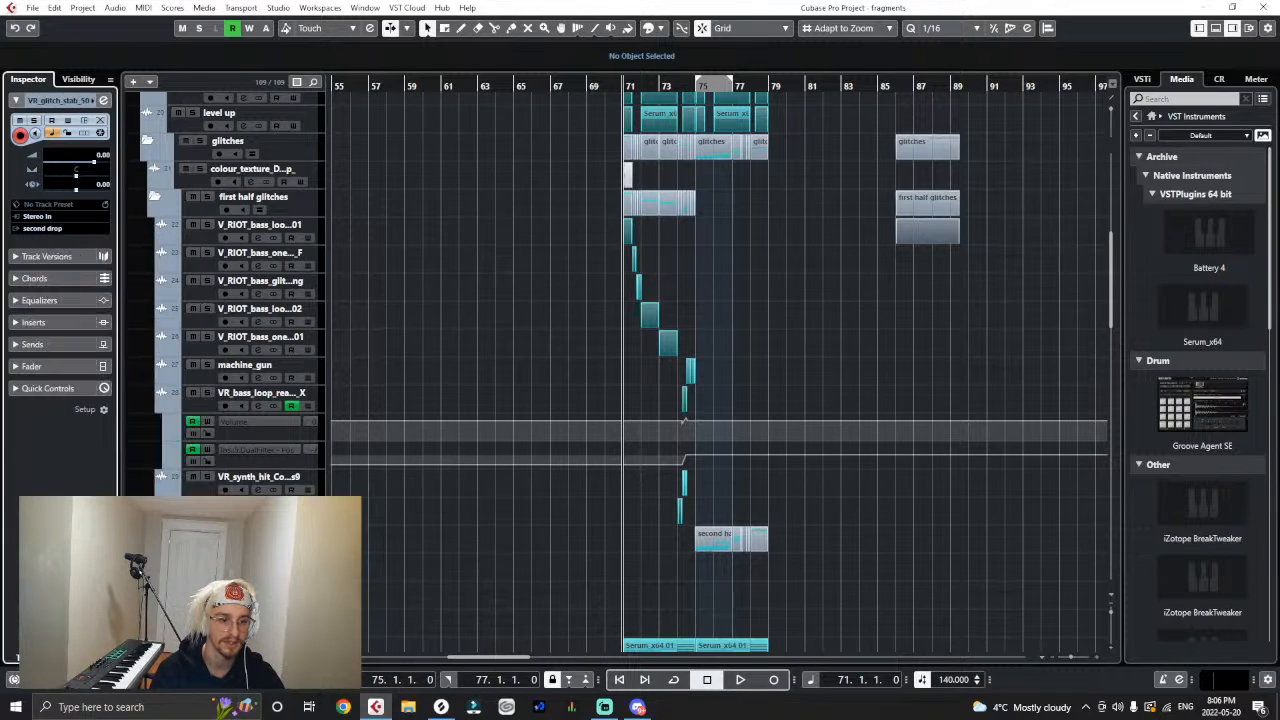
- Collapse first half glitches, expand second half glitches, and route its VR_bass_hit track's output to second drop
{"action": "left_click", "coordinate": [157, 197]}
{"action": "left_click", "coordinate": [154, 228]}
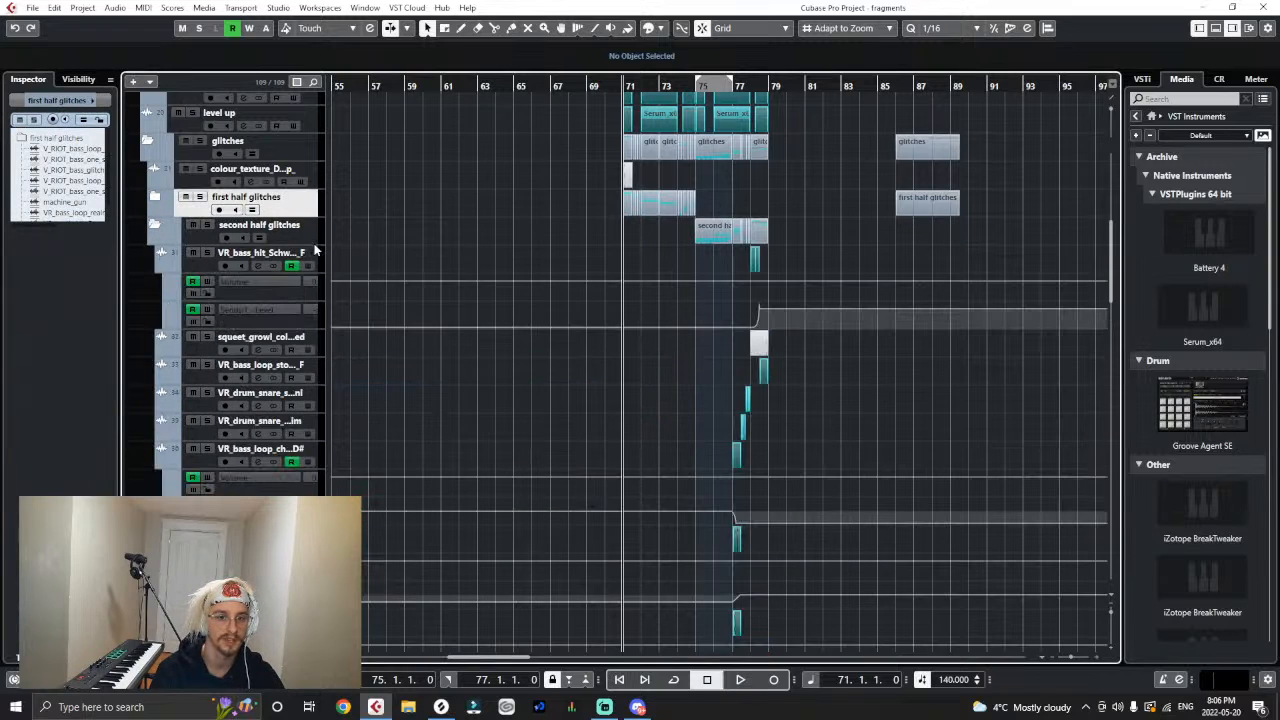
{"action": "left_click", "coordinate": [318, 259]}
{"action": "left_click", "coordinate": [70, 230]}
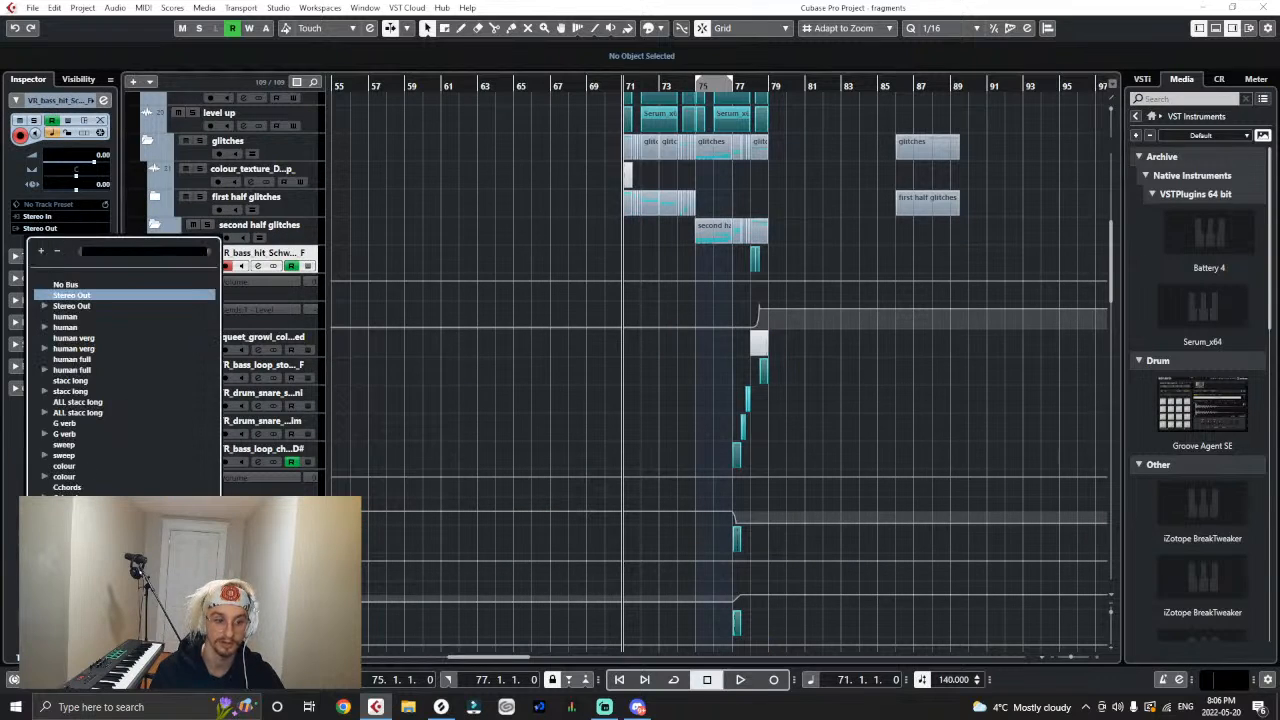
{"action": "left_click", "coordinate": [268, 307]}
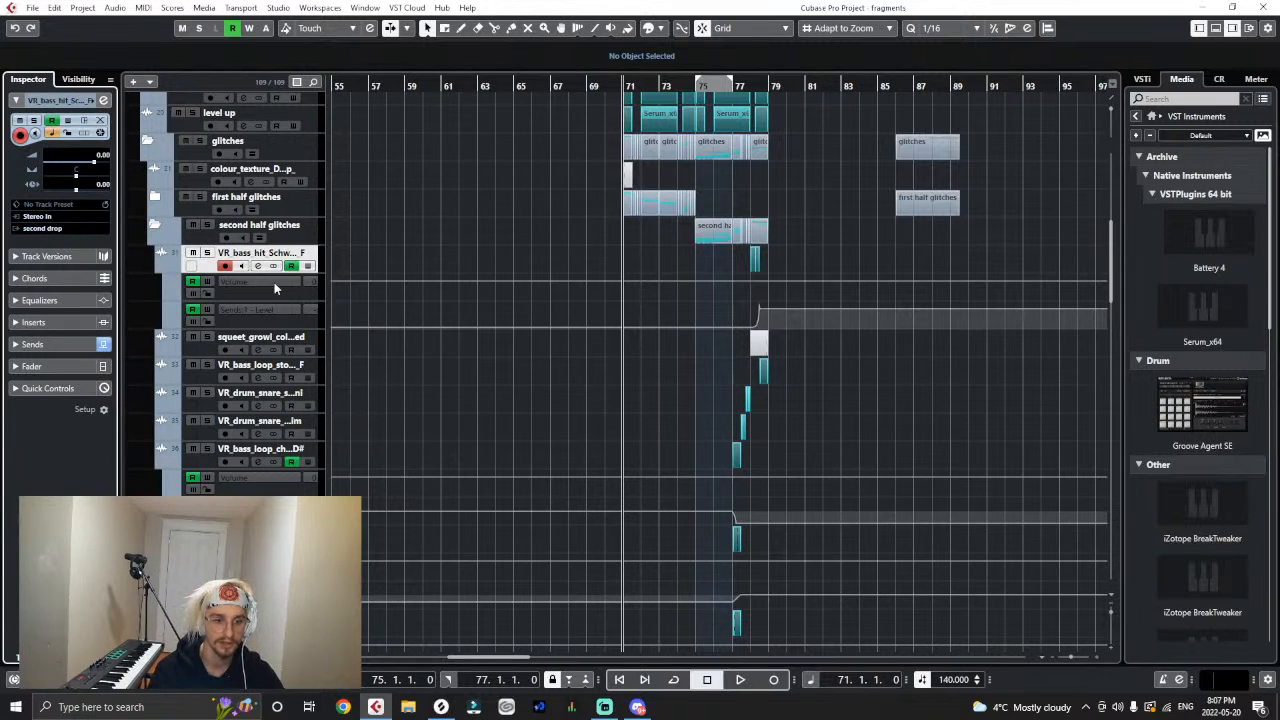
- Route the outputs of squeet_growl, the VR_bass_loop track below it and the first VR_drum_snare track to second drop
{"action": "key", "text": "Down"}
{"action": "key", "text": "Down"}
{"action": "key", "text": "Down"}
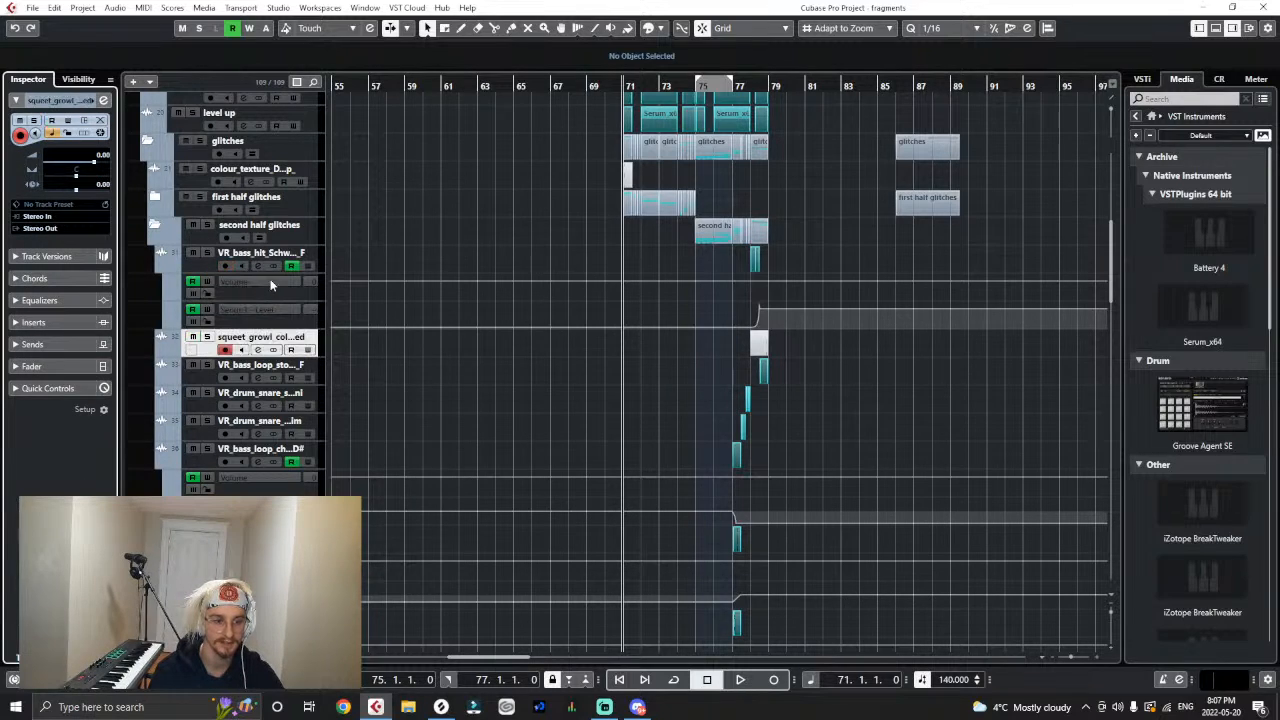
{"action": "key", "text": "Down"}
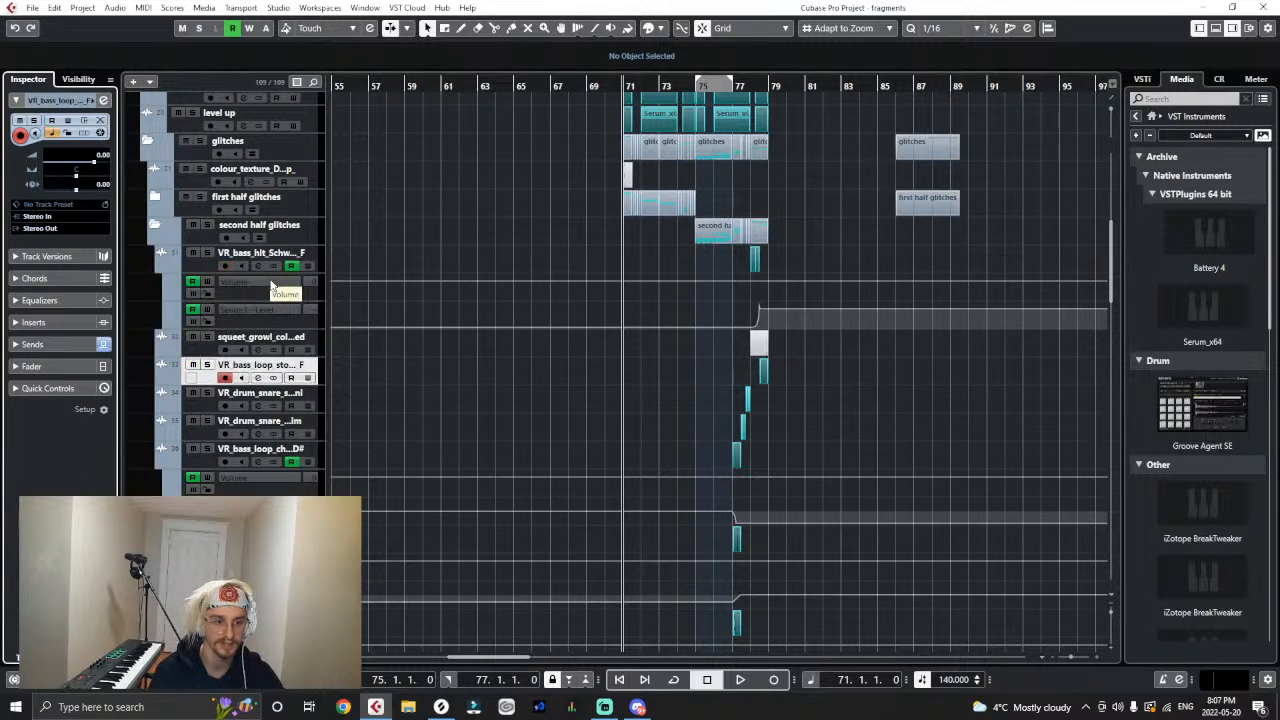
{"action": "left_click", "coordinate": [61, 229]}
{"action": "key", "text": "Escape"}
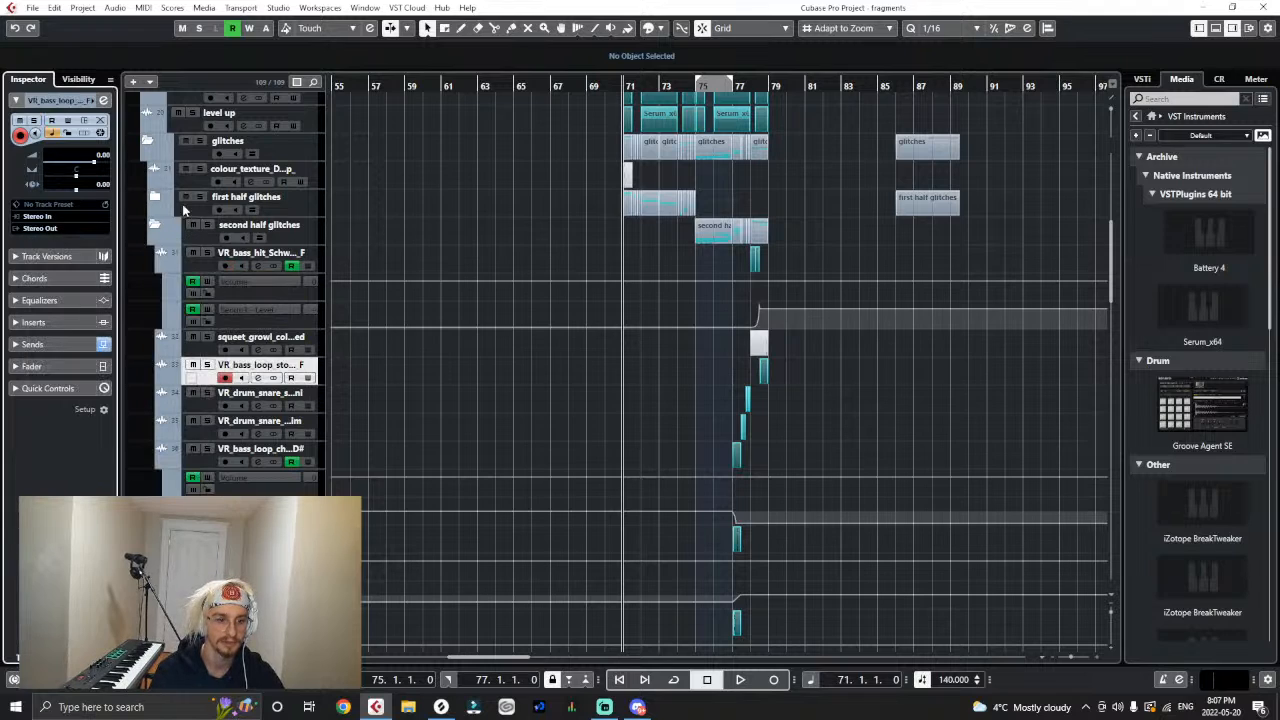
{"action": "key", "text": "Down"}
{"action": "left_click", "coordinate": [53, 231]}
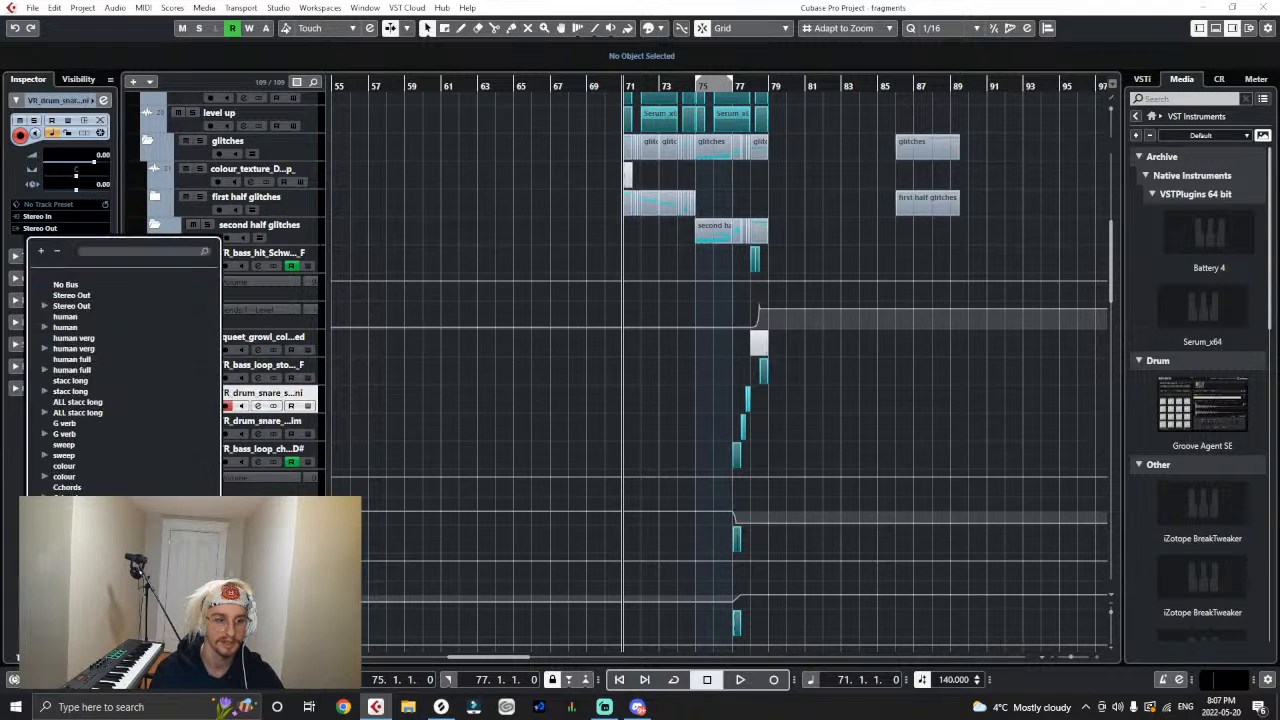
{"action": "key", "text": "Escape"}
- Route the outputs of the second VR_drum_snare track and the VR_bass_loop track ending in D# to second drop
{"action": "key", "text": "Down"}
{"action": "left_click", "coordinate": [50, 229]}
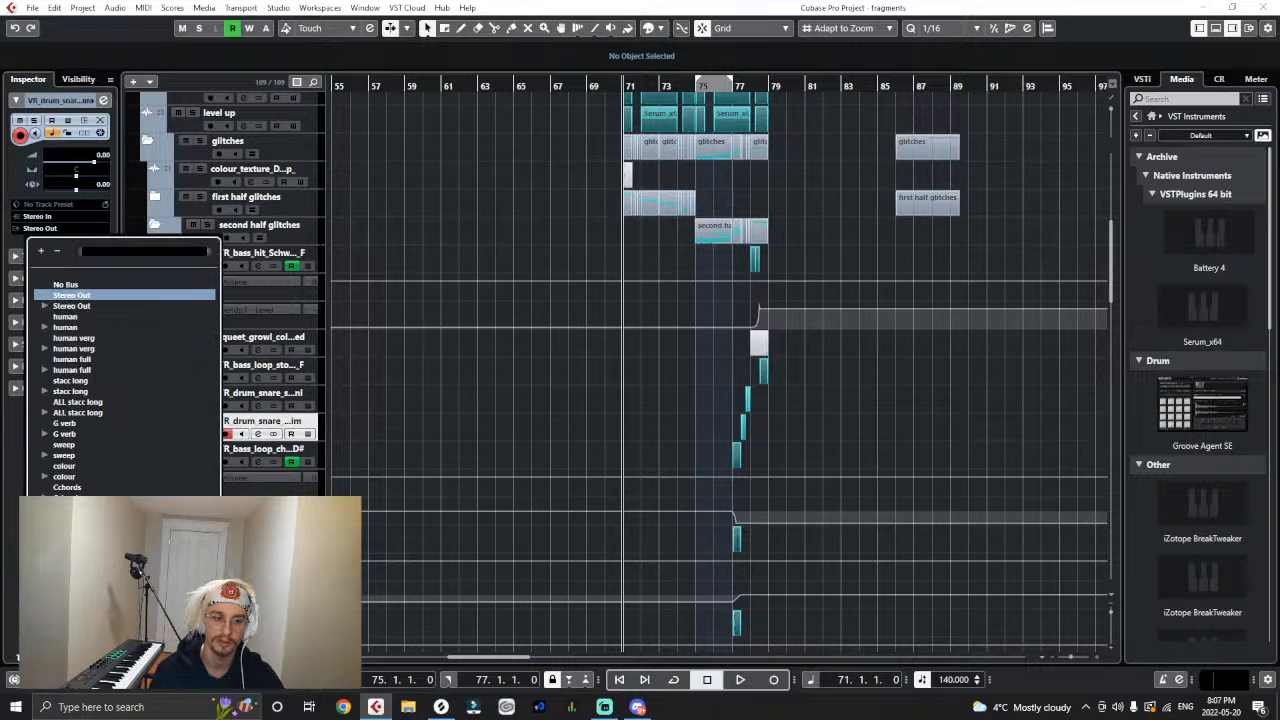
{"action": "key", "text": "Escape"}
{"action": "key", "text": "Down"}
{"action": "left_click", "coordinate": [50, 229]}
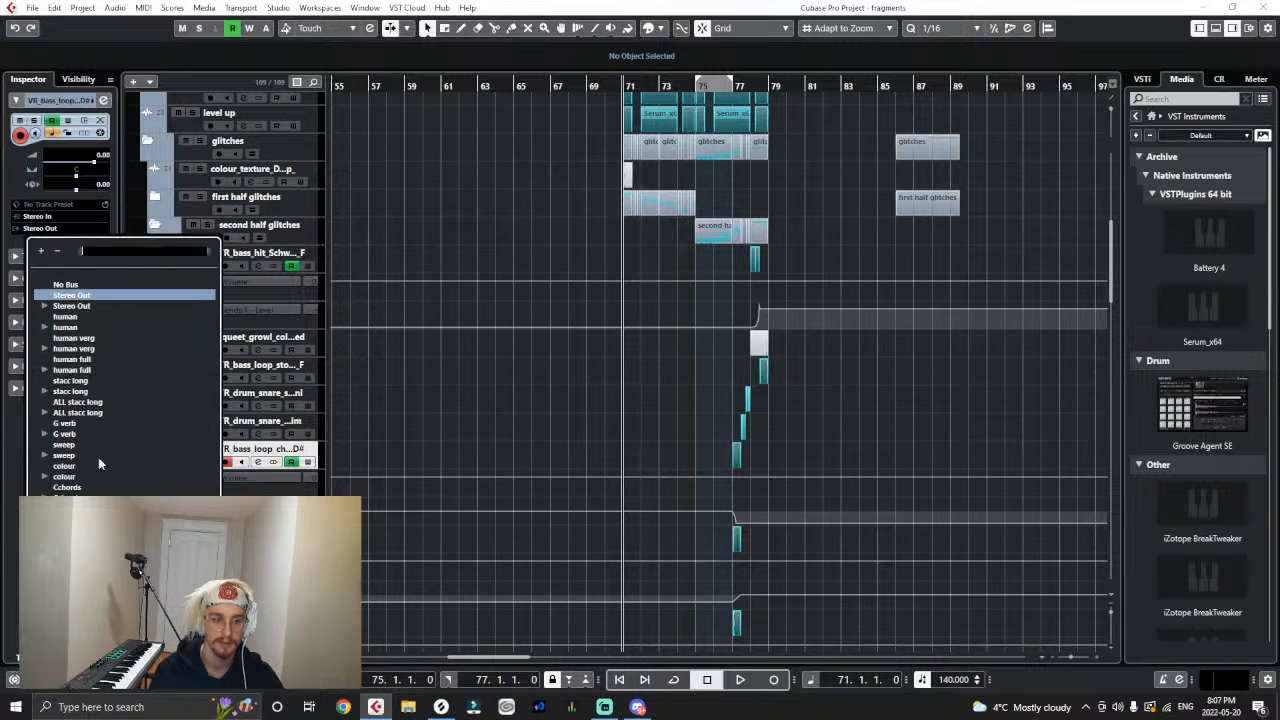
{"action": "left_click", "coordinate": [115, 590]}
- Route the outputs of the VR_synth_loop track and the squeet_growl_bas track below it to second drop
{"action": "key", "text": "Down"}
{"action": "key", "text": "Down"}
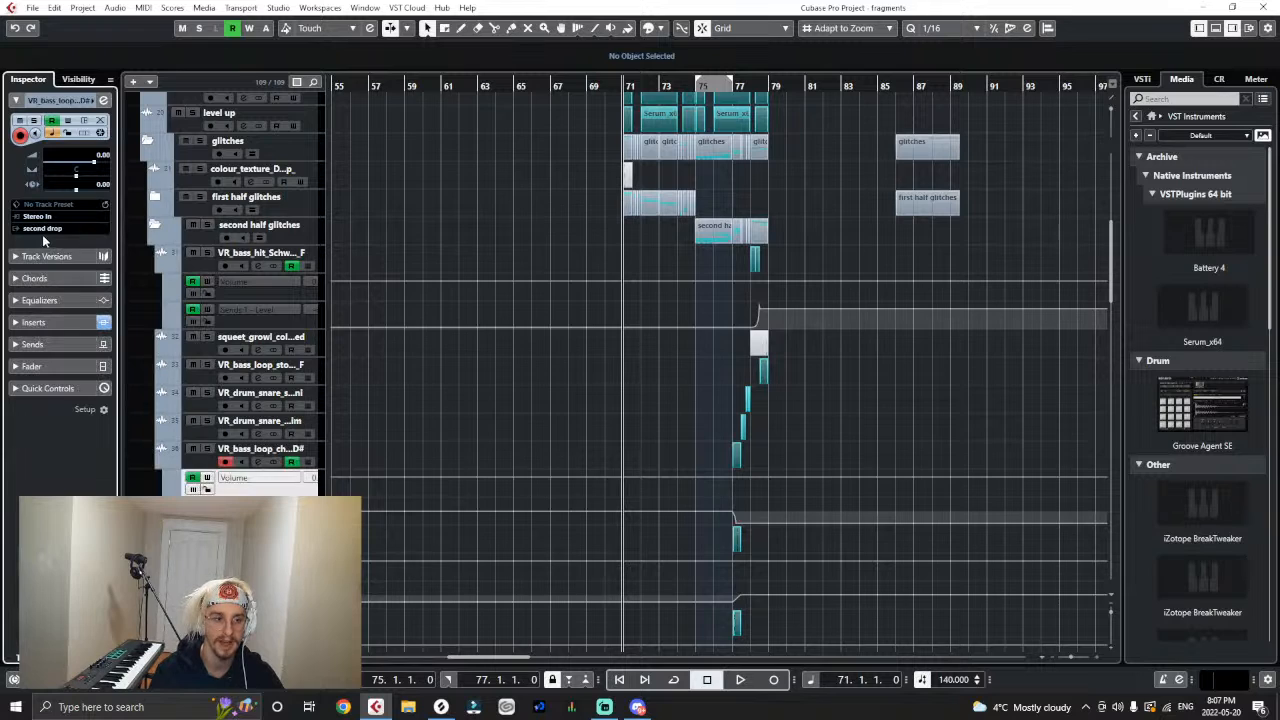
{"action": "key", "text": "Down"}
{"action": "left_click", "coordinate": [51, 229]}
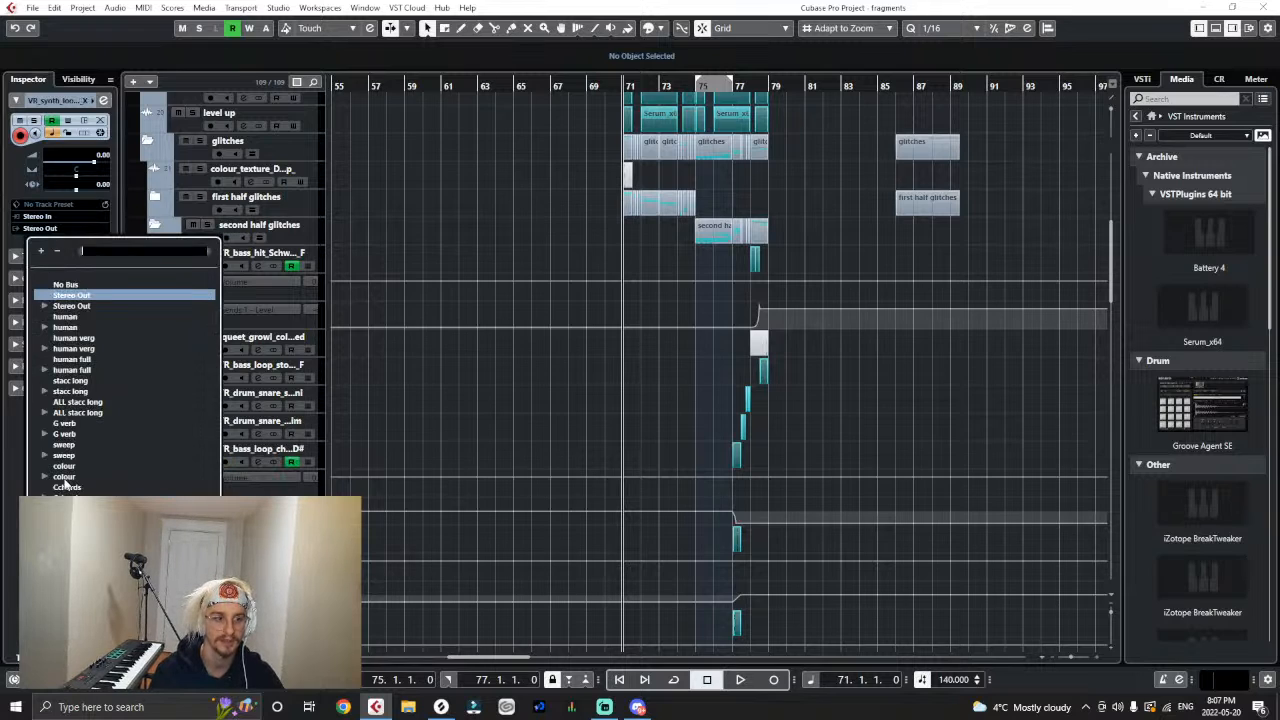
{"action": "left_click", "coordinate": [115, 590]}
{"action": "scroll", "coordinate": [445, 515], "scroll_direction": "down", "scroll_amount": 3}
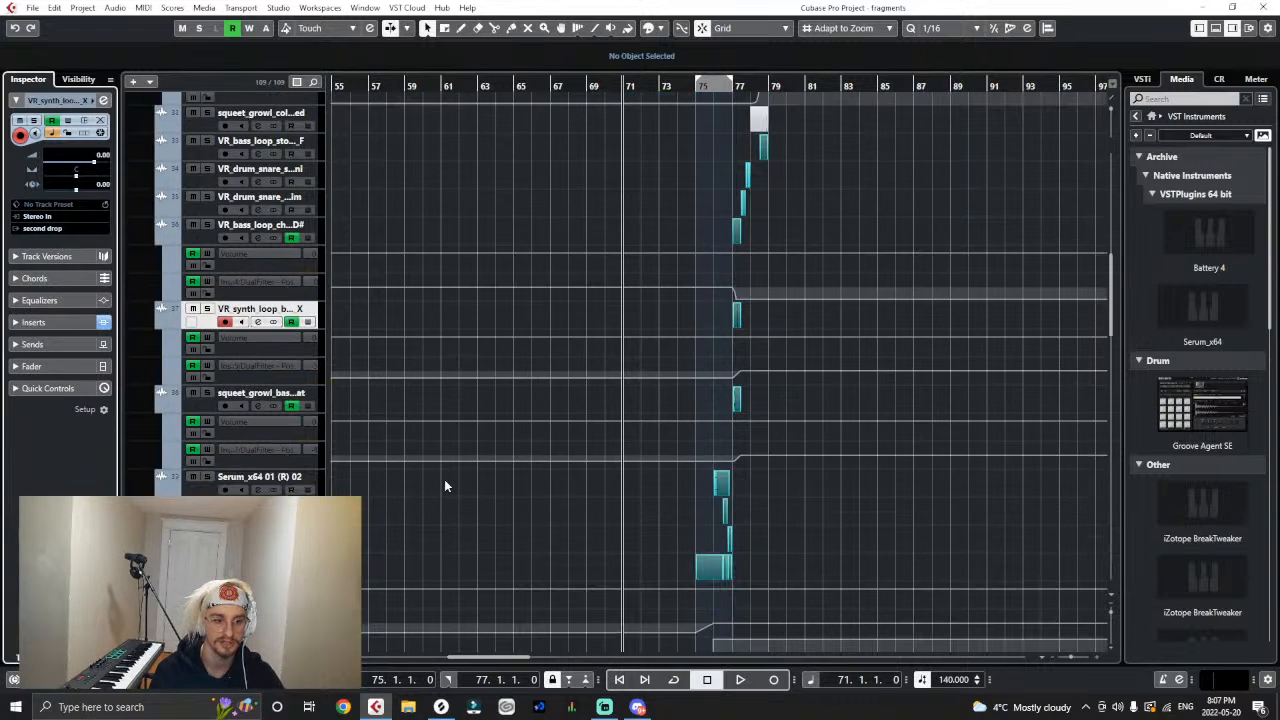
{"action": "key", "text": "Down"}
{"action": "left_click", "coordinate": [49, 229]}
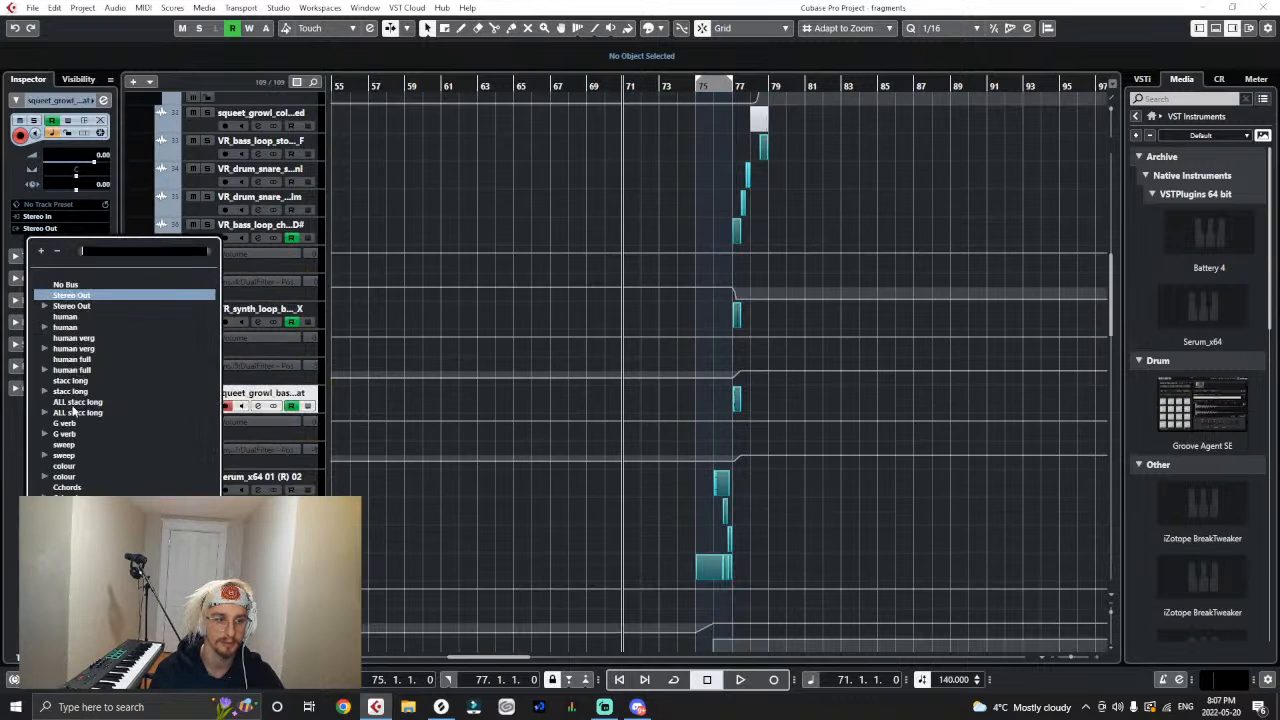
{"action": "left_click", "coordinate": [381, 287]}
- Route the outputs of the Serum_x64 01 (R) 02 and high bark tracks to second drop
{"action": "key", "text": "Down"}
{"action": "key", "text": "Down"}
{"action": "key", "text": "Down"}
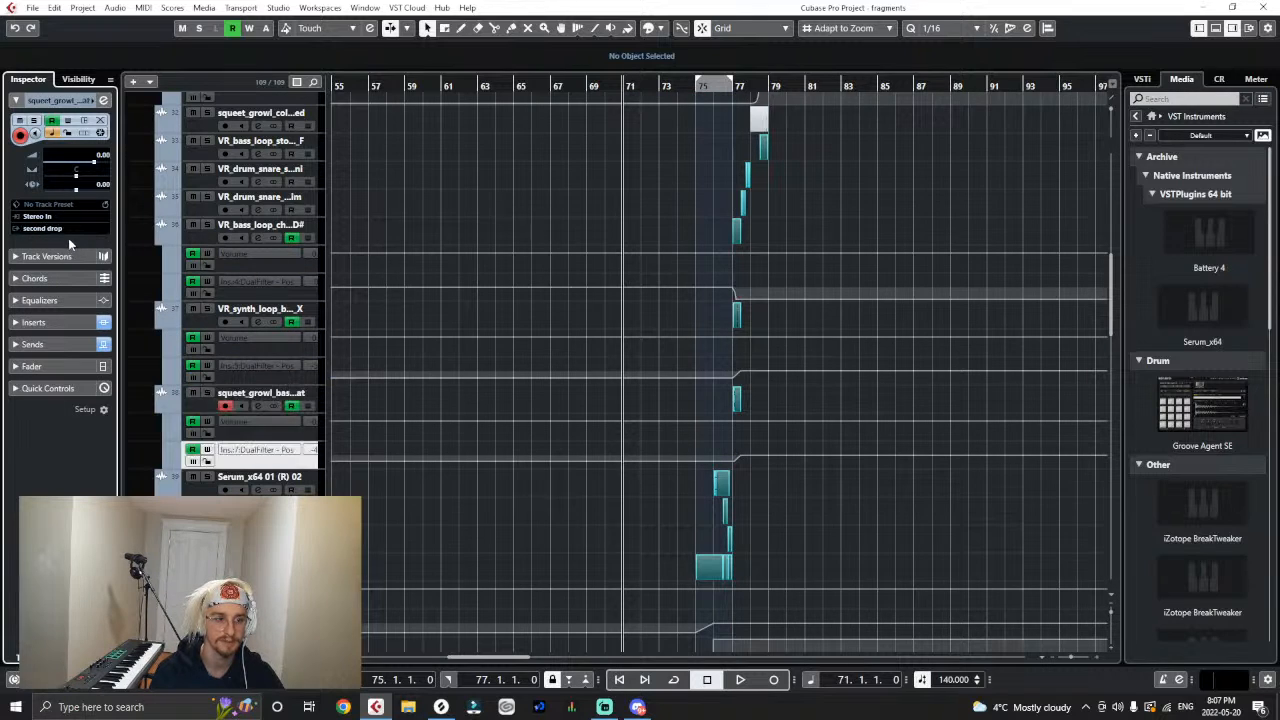
{"action": "left_click", "coordinate": [47, 231]}
{"action": "left_click", "coordinate": [62, 585]}
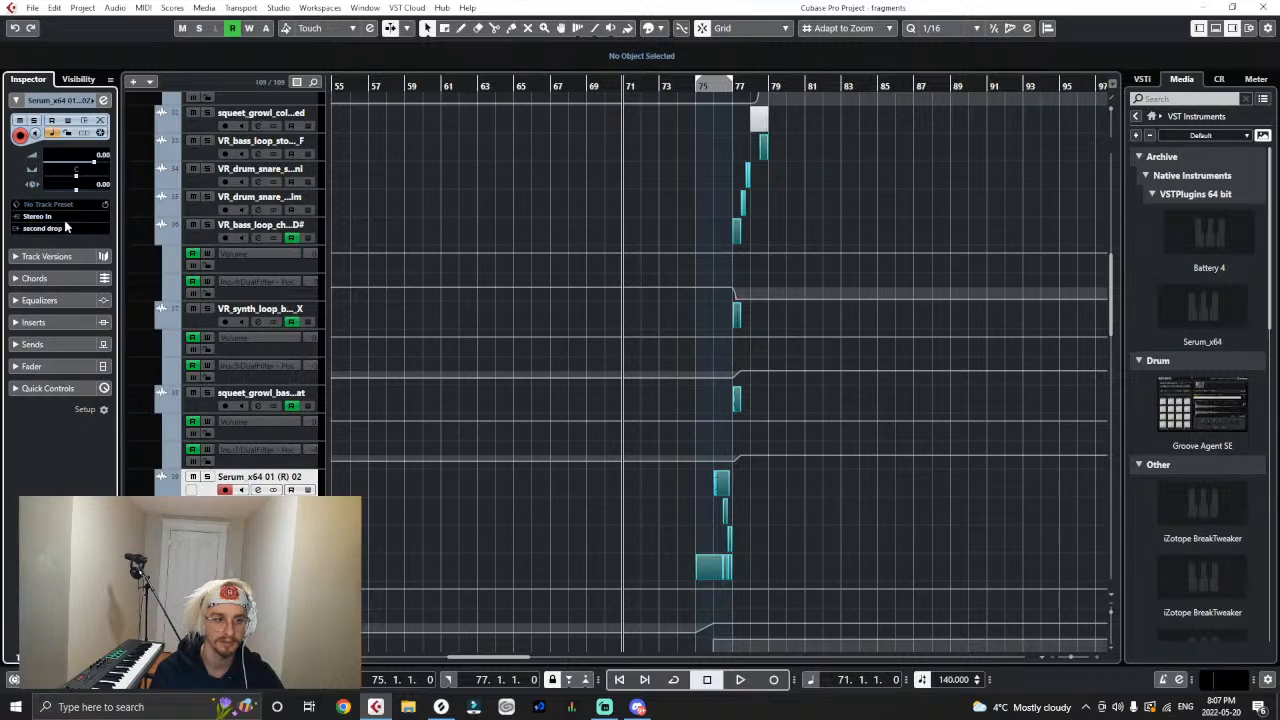
{"action": "key", "text": "Down"}
{"action": "left_click", "coordinate": [57, 229]}
{"action": "left_click", "coordinate": [64, 585]}
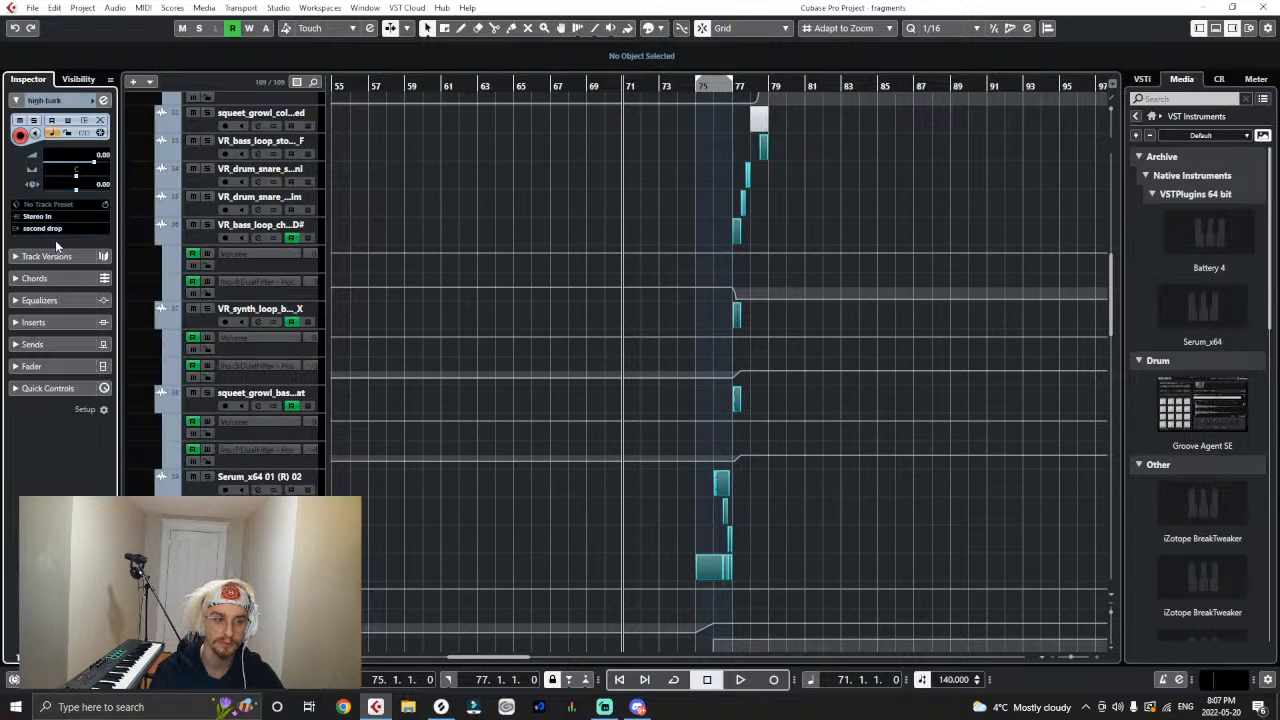
- Route the outputs of the low bark and barking tracks to second drop
{"action": "left_click", "coordinate": [49, 232]}
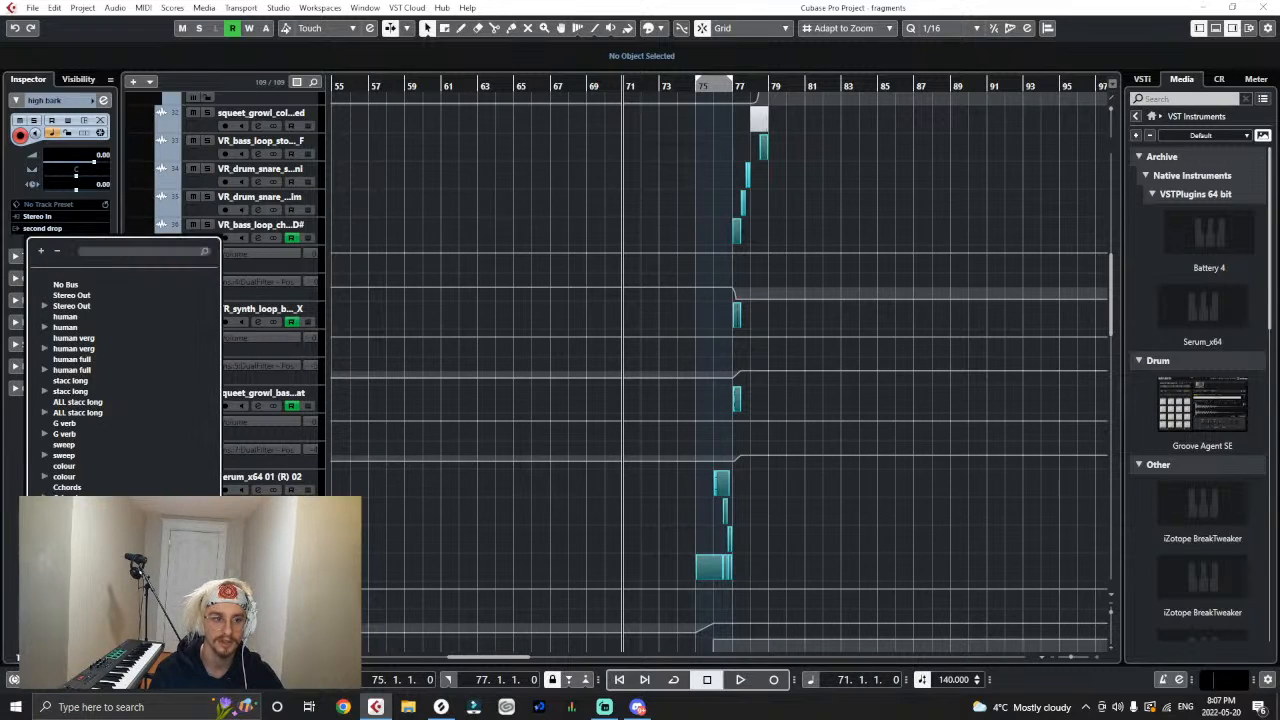
{"action": "left_click", "coordinate": [66, 585]}
{"action": "left_click", "coordinate": [62, 228]}
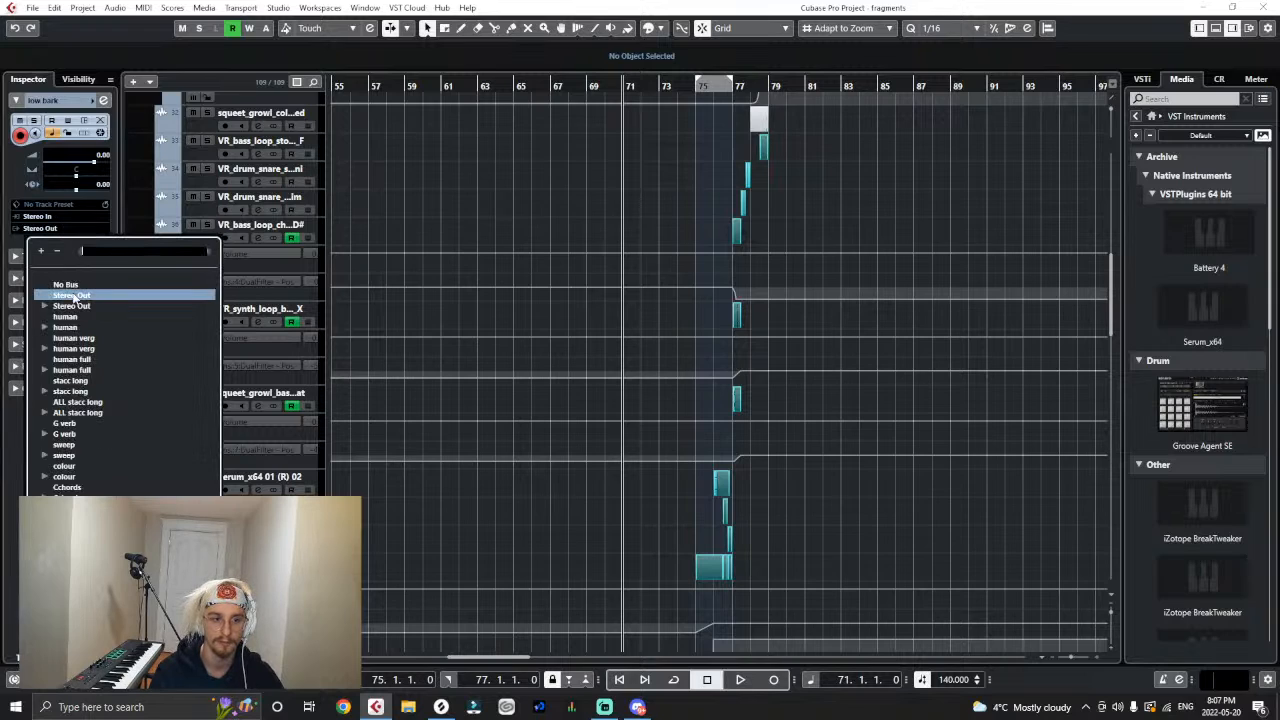
{"action": "left_click", "coordinate": [45, 295]}
{"action": "key", "text": "Down"}
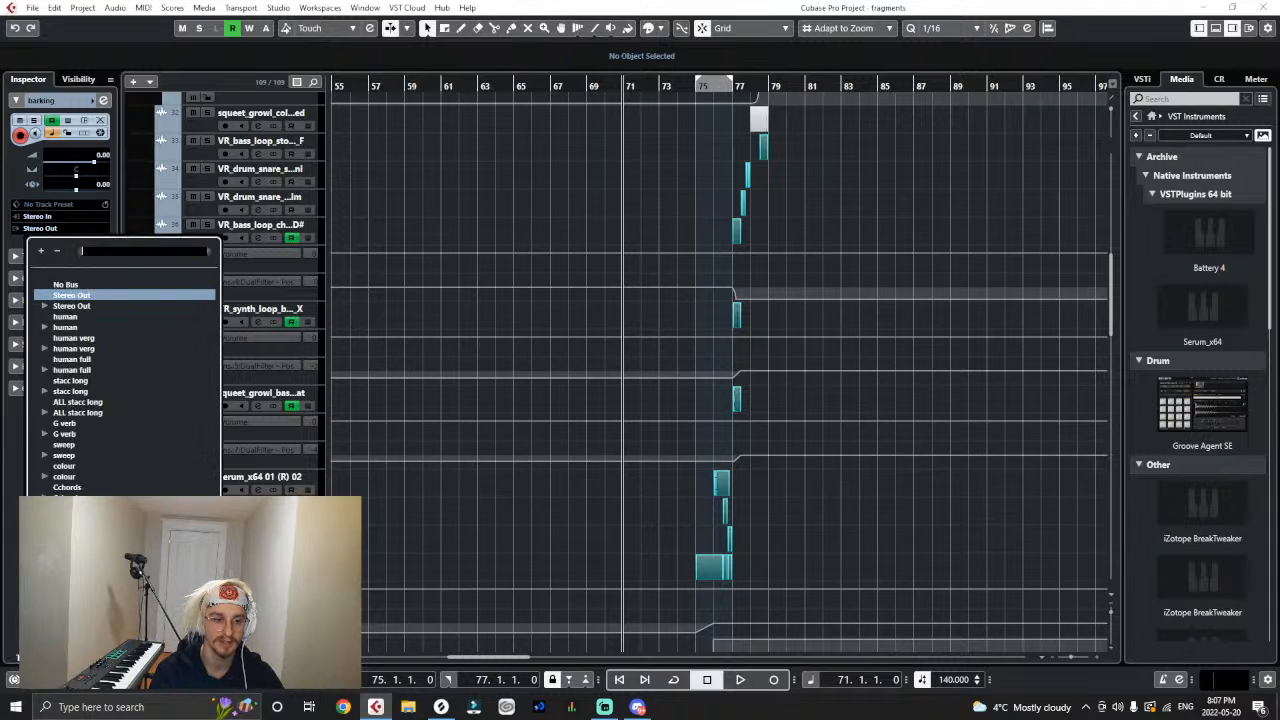
{"action": "key", "text": "Escape"}
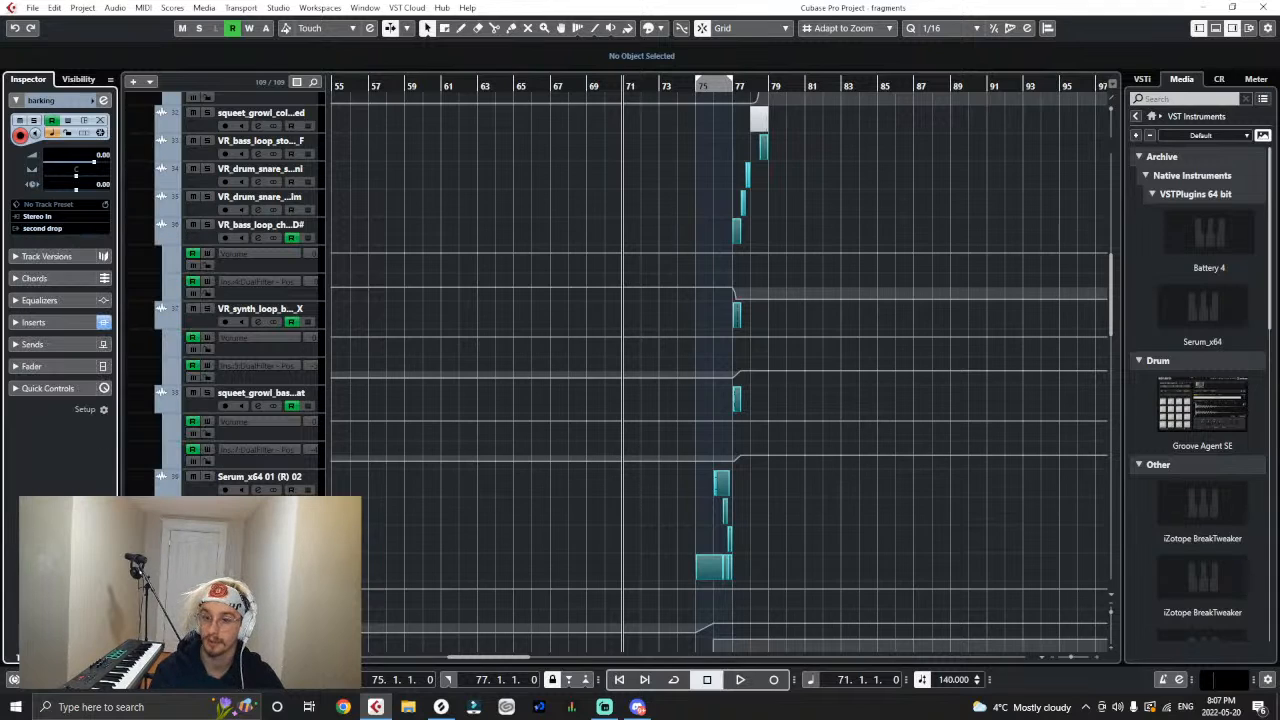
- Route the outputs of Serum_x64 01 (R) 01 and the Serum_x64 01 (R) track below it to second drop
{"action": "key", "text": "Down"}
{"action": "key", "text": "Down"}
{"action": "key", "text": "Down"}
{"action": "key", "text": "Down"}
{"action": "key", "text": "Down"}
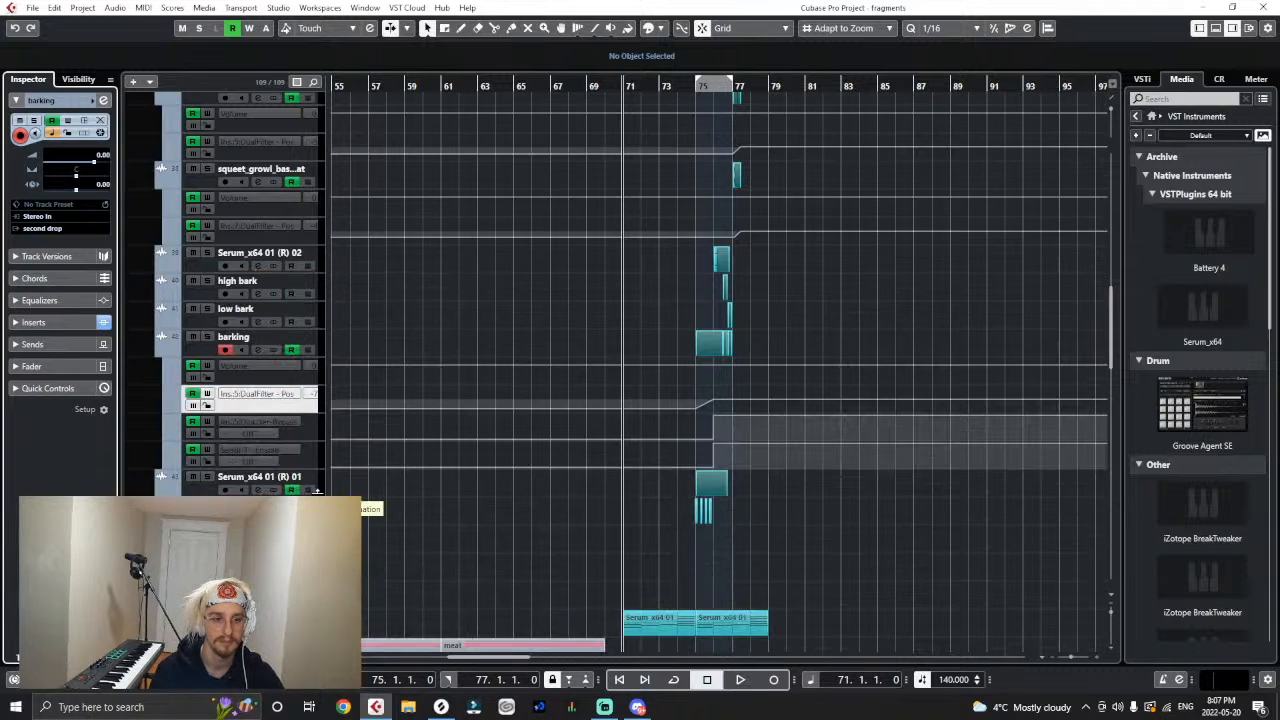
{"action": "key", "text": "Up"}
{"action": "left_click", "coordinate": [50, 230]}
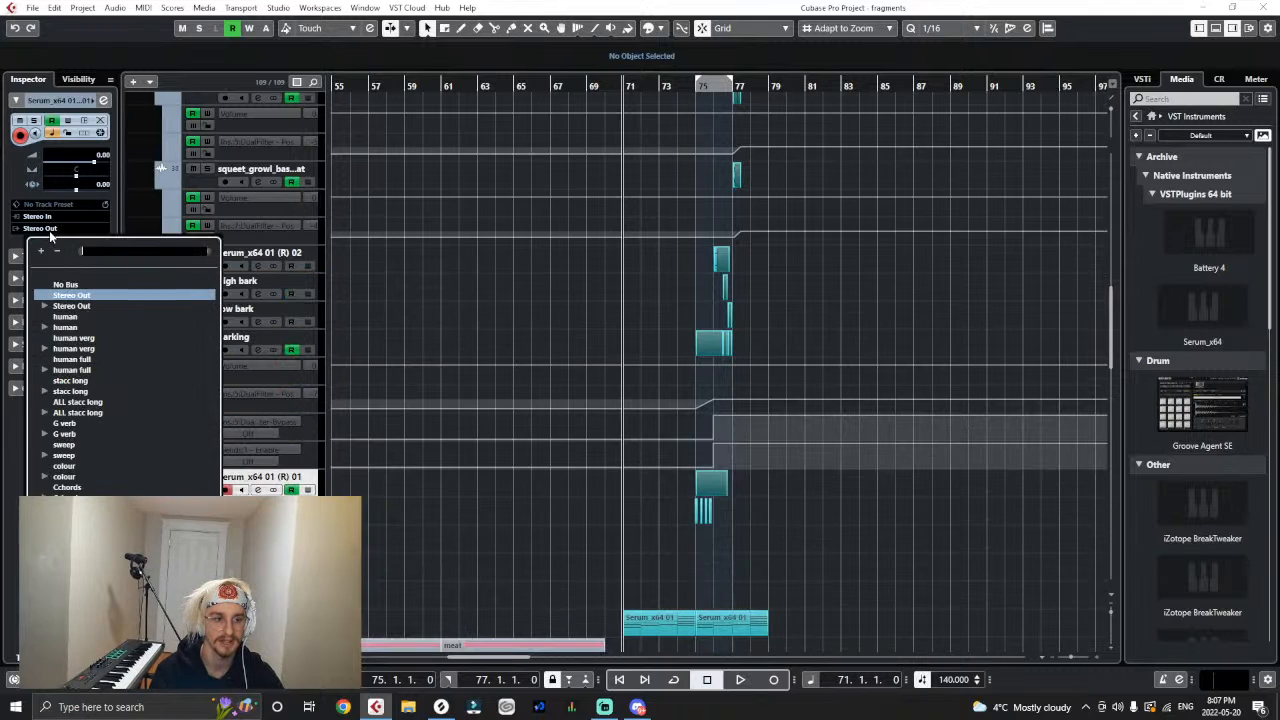
{"action": "left_click", "coordinate": [70, 600]}
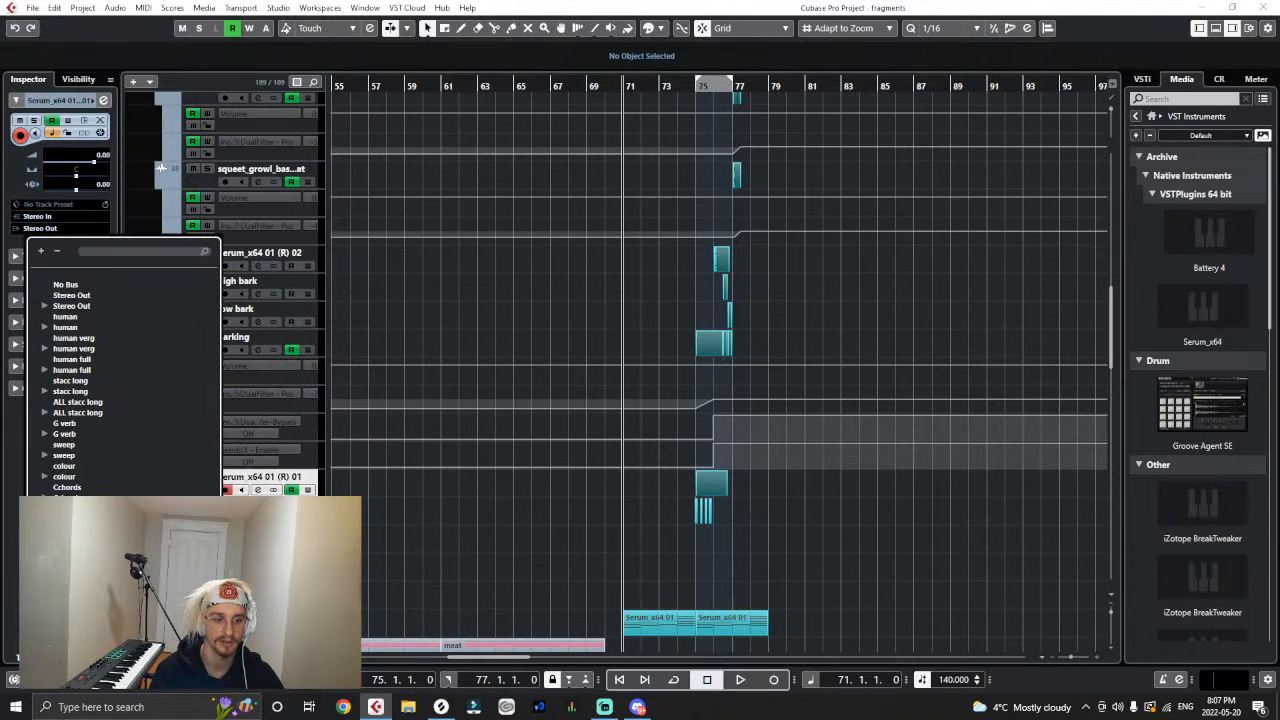
{"action": "left_click", "coordinate": [41, 229]}
{"action": "left_click", "coordinate": [70, 600]}
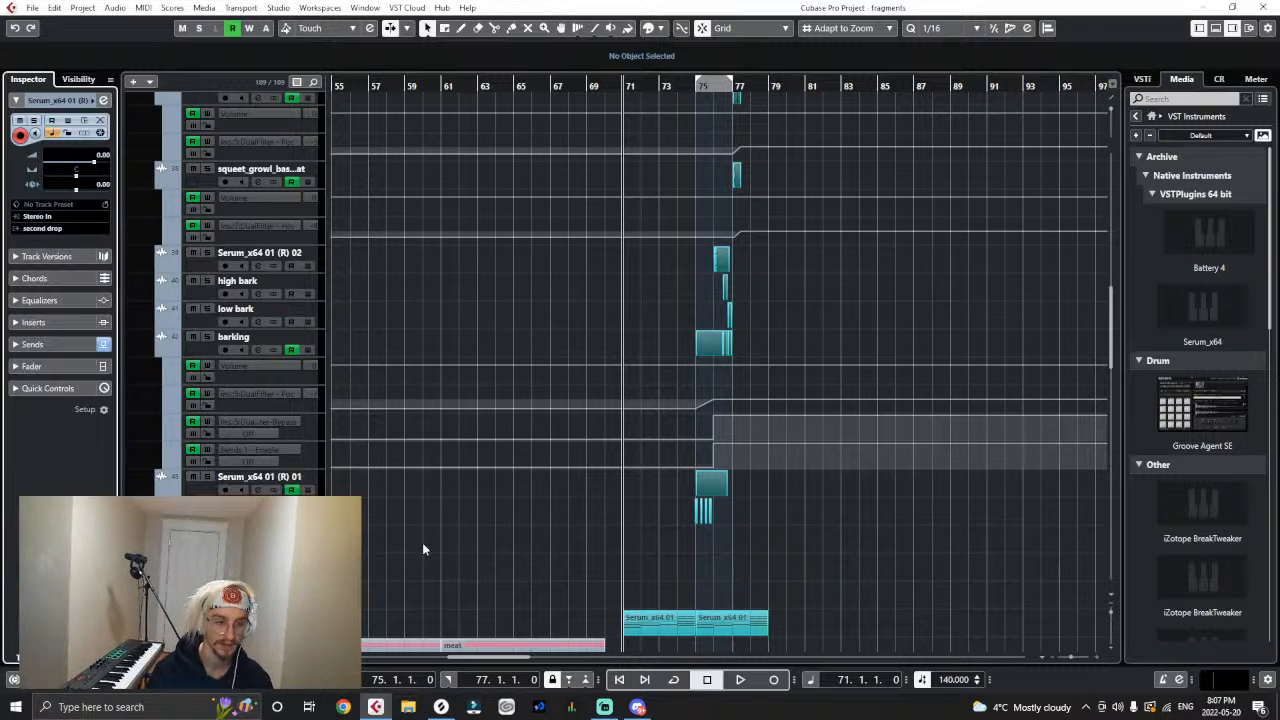
- Collapse the glitches folder and insert the Laser plug-in on the second drop audio track
{"action": "scroll", "coordinate": [425, 548], "scroll_direction": "up", "scroll_amount": 10}
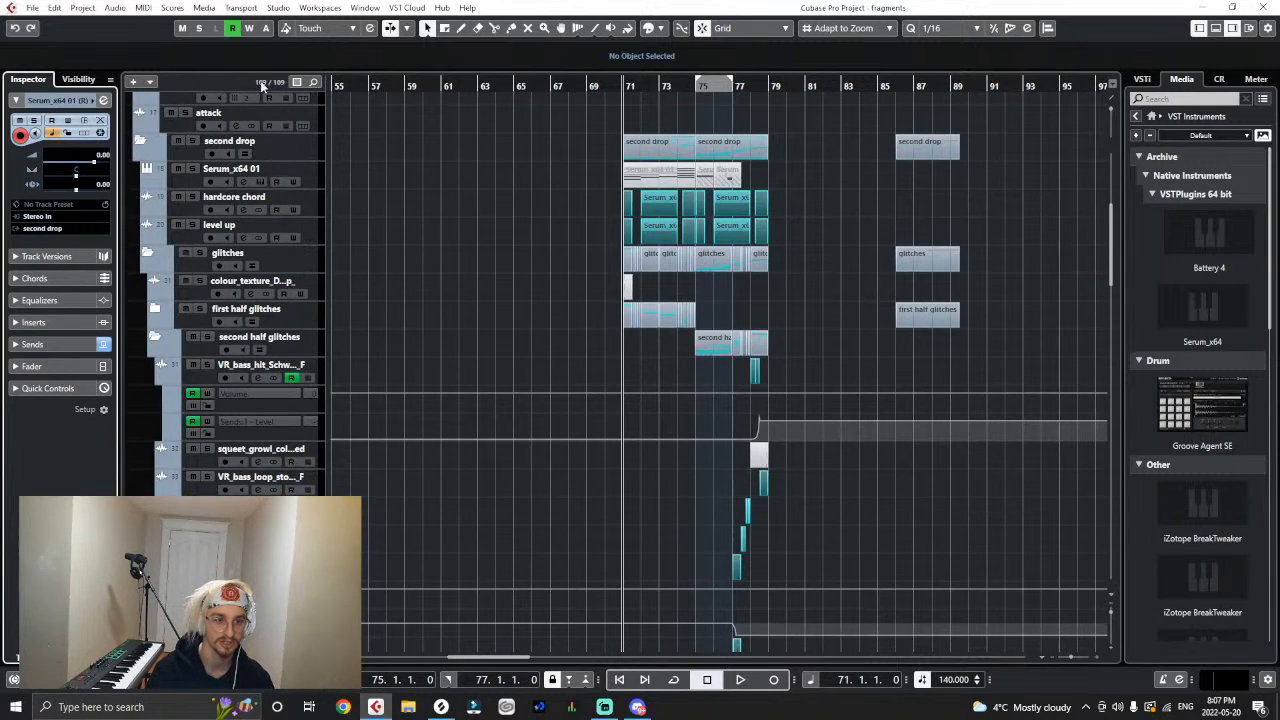
{"action": "left_click", "coordinate": [147, 254]}
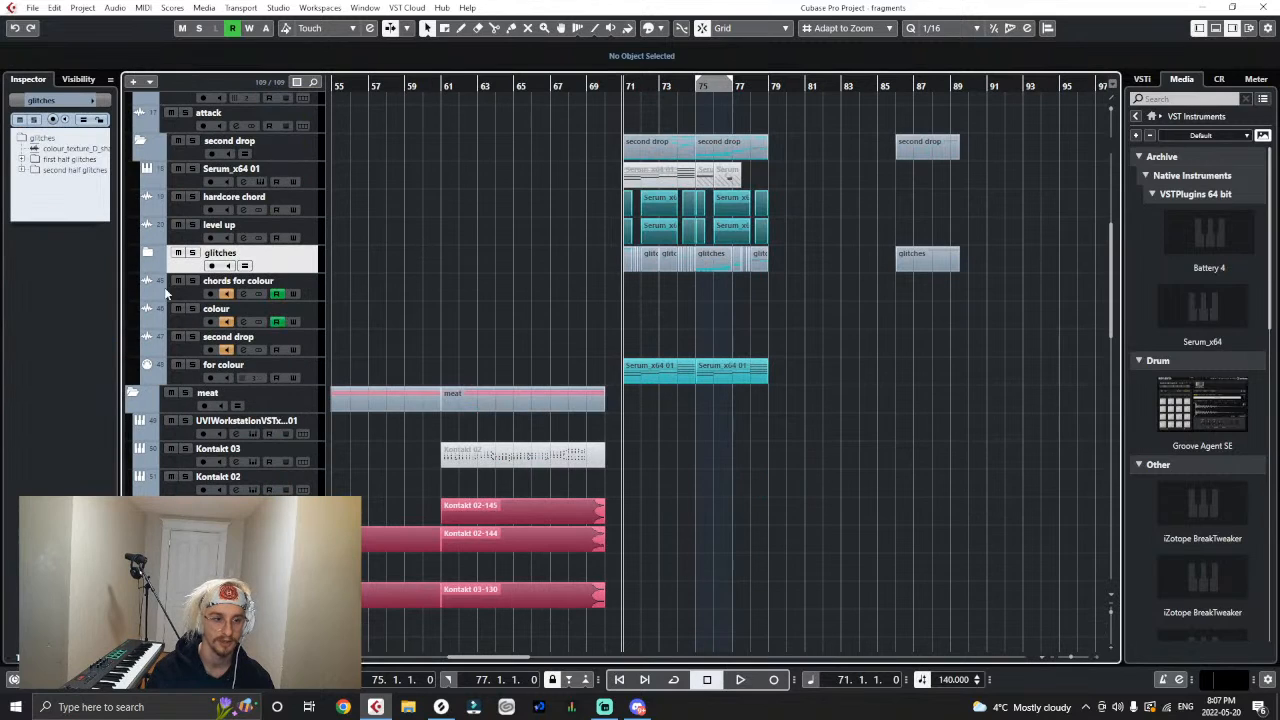
{"action": "left_click", "coordinate": [315, 338]}
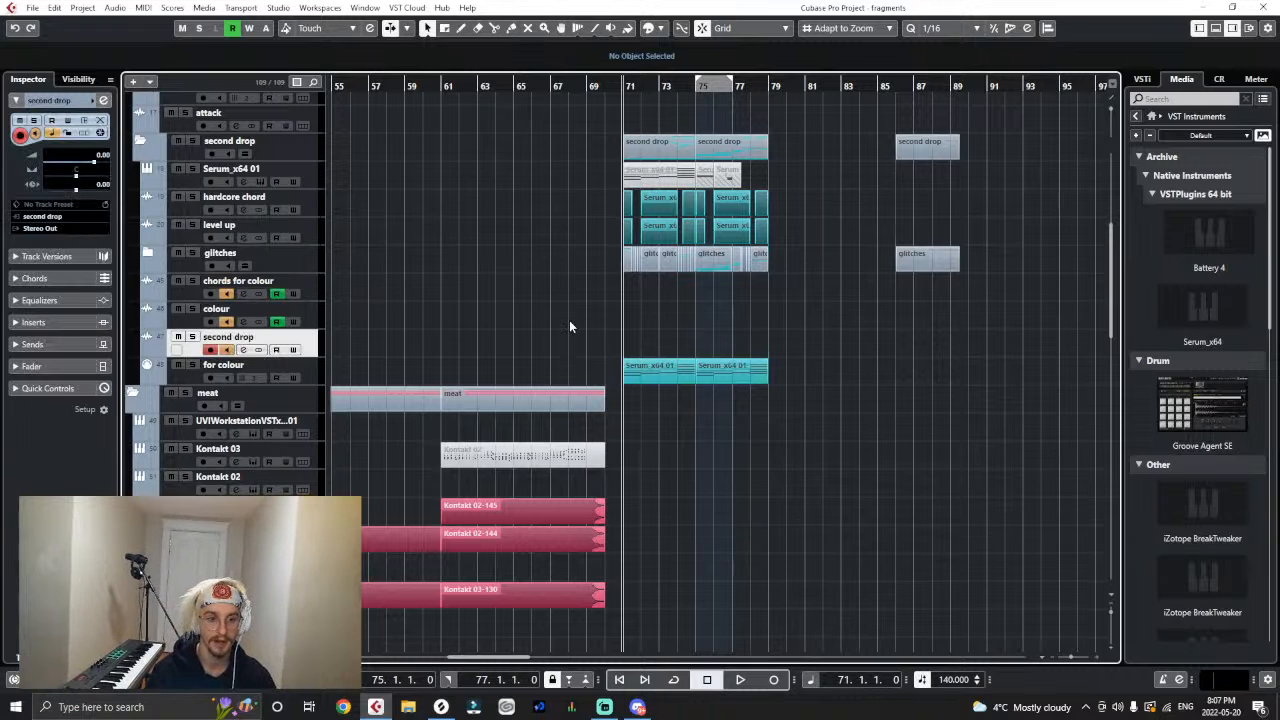
{"action": "left_click", "coordinate": [33, 322]}
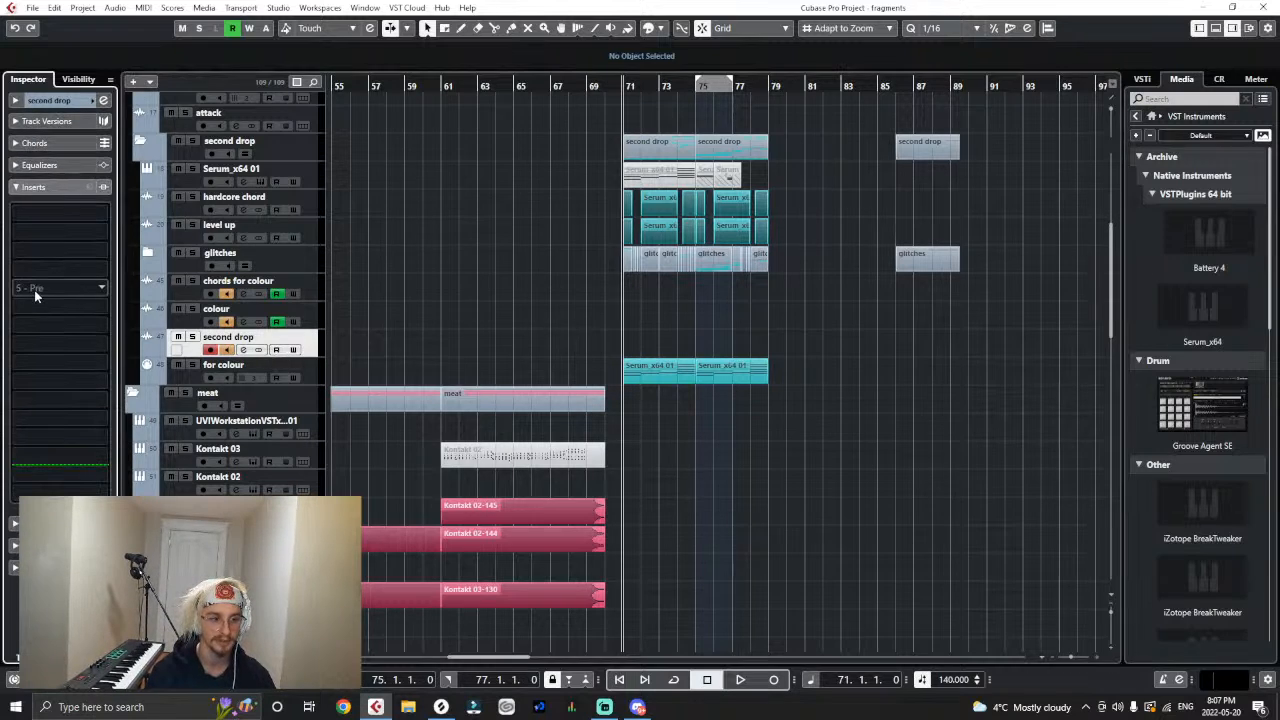
{"action": "left_click", "coordinate": [35, 291]}
{"action": "type", "text": "laser"}
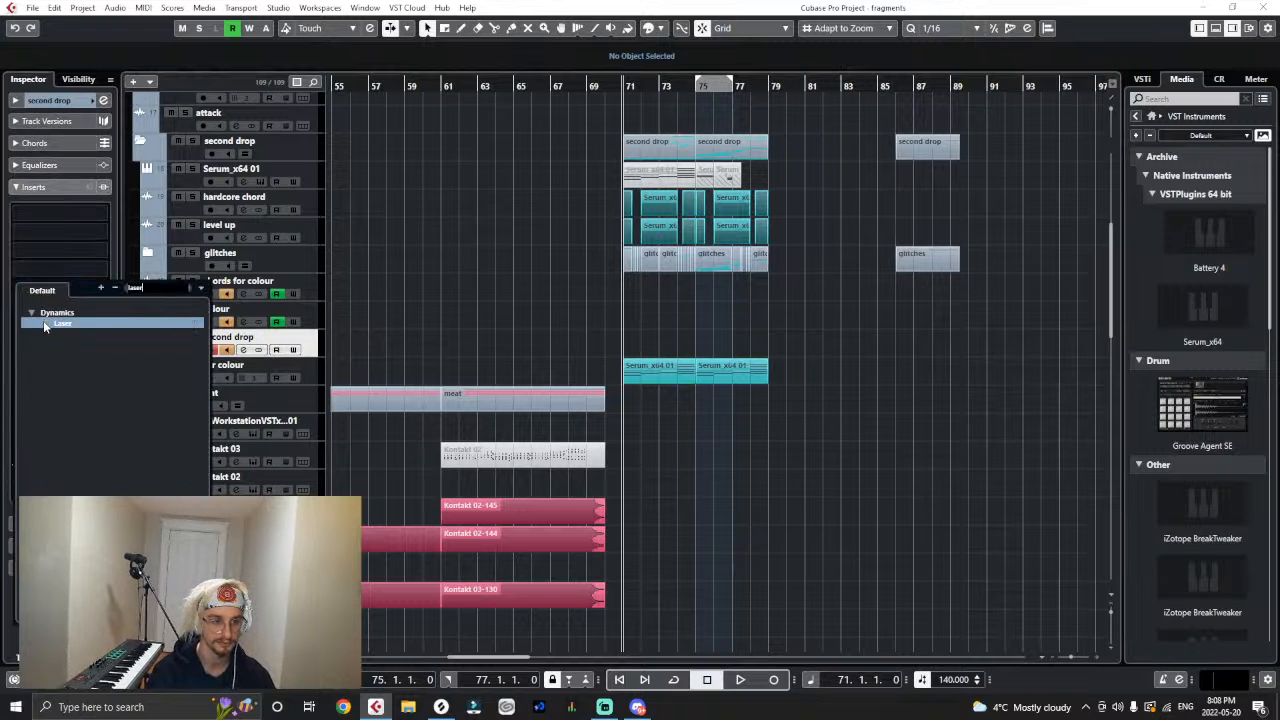
{"action": "left_click", "coordinate": [43, 322]}
{"action": "left_click", "coordinate": [570, 109]}
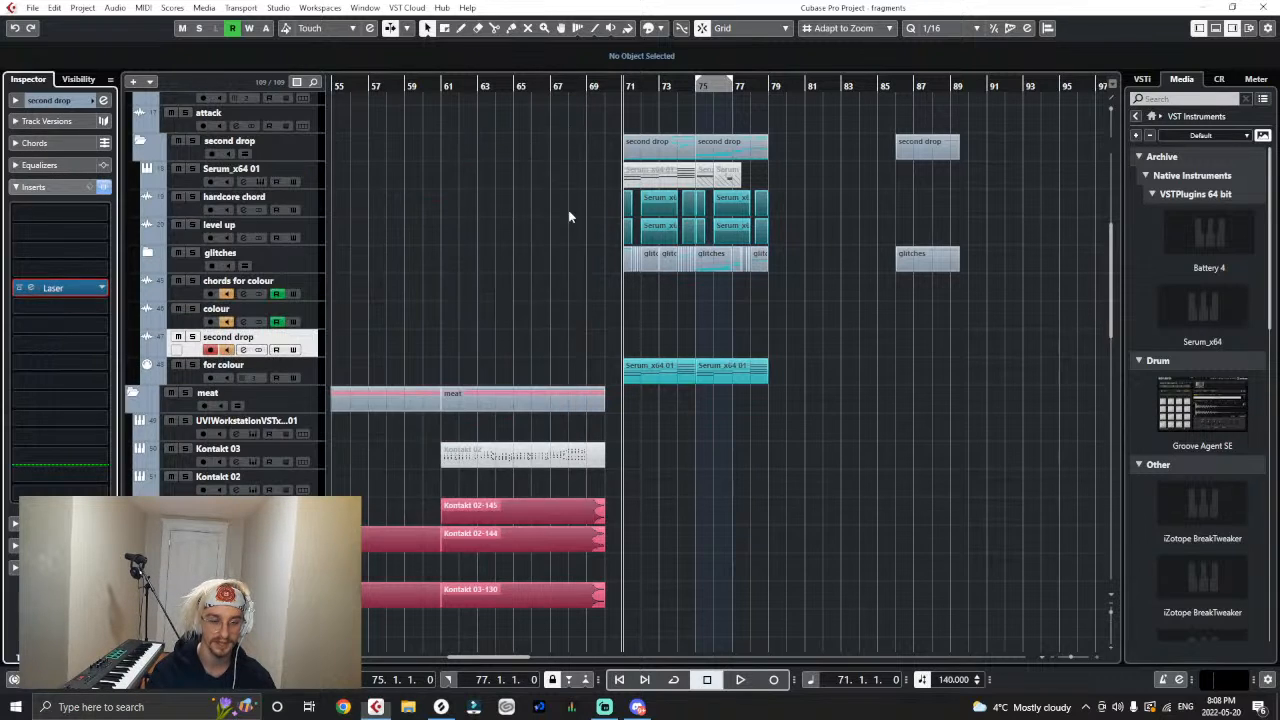
- Collapse the meat, Count Bassy and sweep n fx folders above drummiez
{"action": "left_click", "coordinate": [134, 394]}
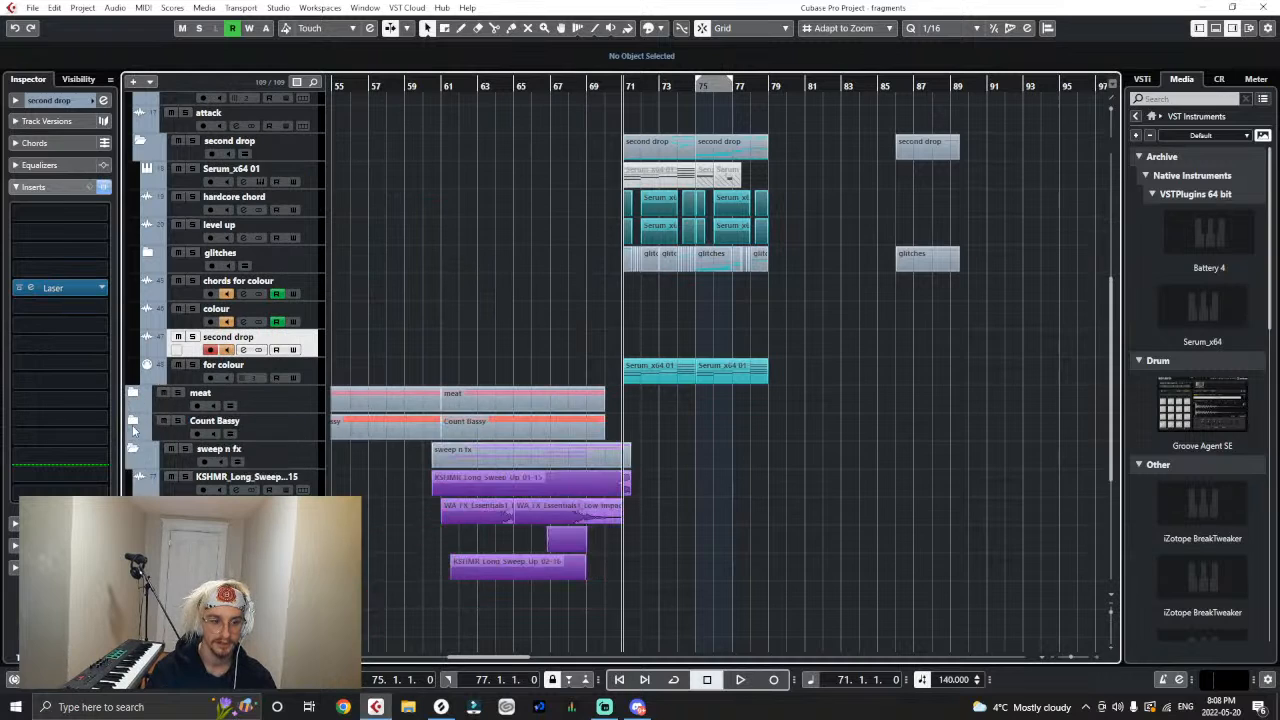
{"action": "left_click", "coordinate": [133, 451]}
{"action": "left_click", "coordinate": [133, 478]}
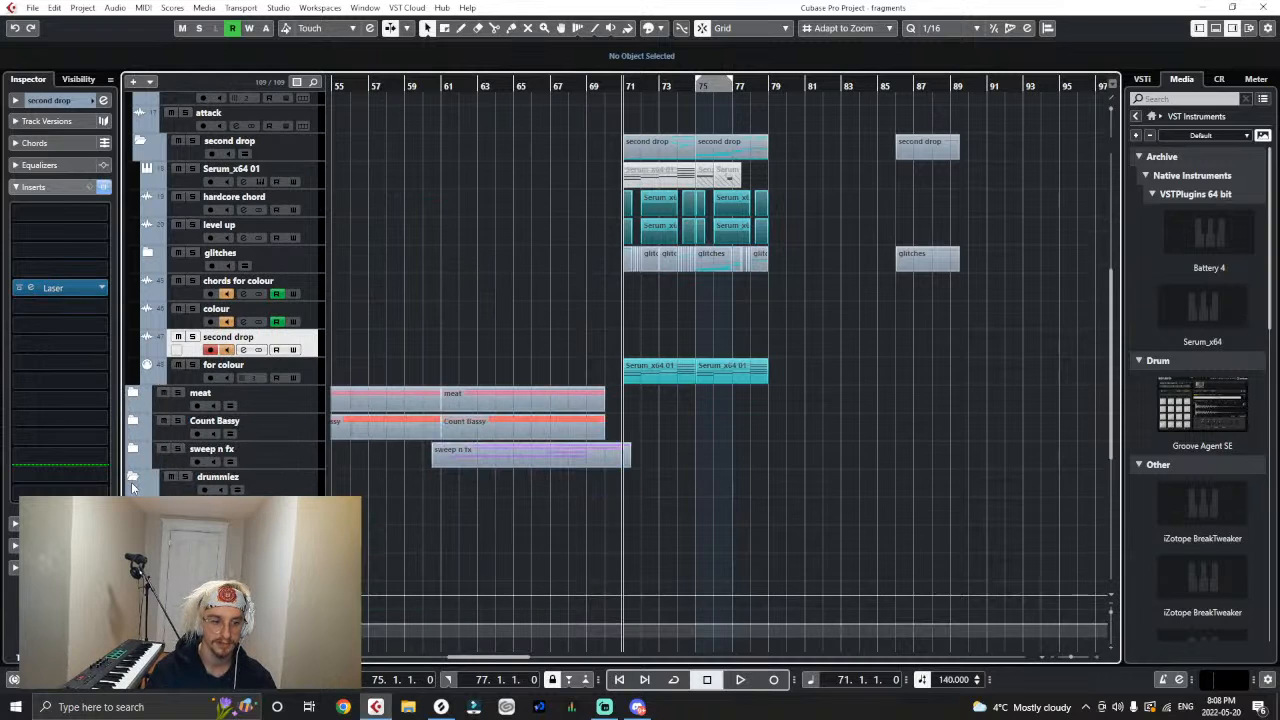
- Copy the first Cymatics - Grime Kick event at bar 29 in the drummiez folder
{"action": "scroll", "coordinate": [136, 485], "scroll_direction": "down", "scroll_amount": 2}
{"action": "key", "text": "g"}
{"action": "key", "text": "g"}
{"action": "key", "text": "g"}
{"action": "key", "text": "g"}
{"action": "key", "text": "g"}
{"action": "key", "text": "g"}
{"action": "key", "text": "g"}
{"action": "key", "text": "g"}
{"action": "key", "text": "g"}
{"action": "key", "text": "g"}
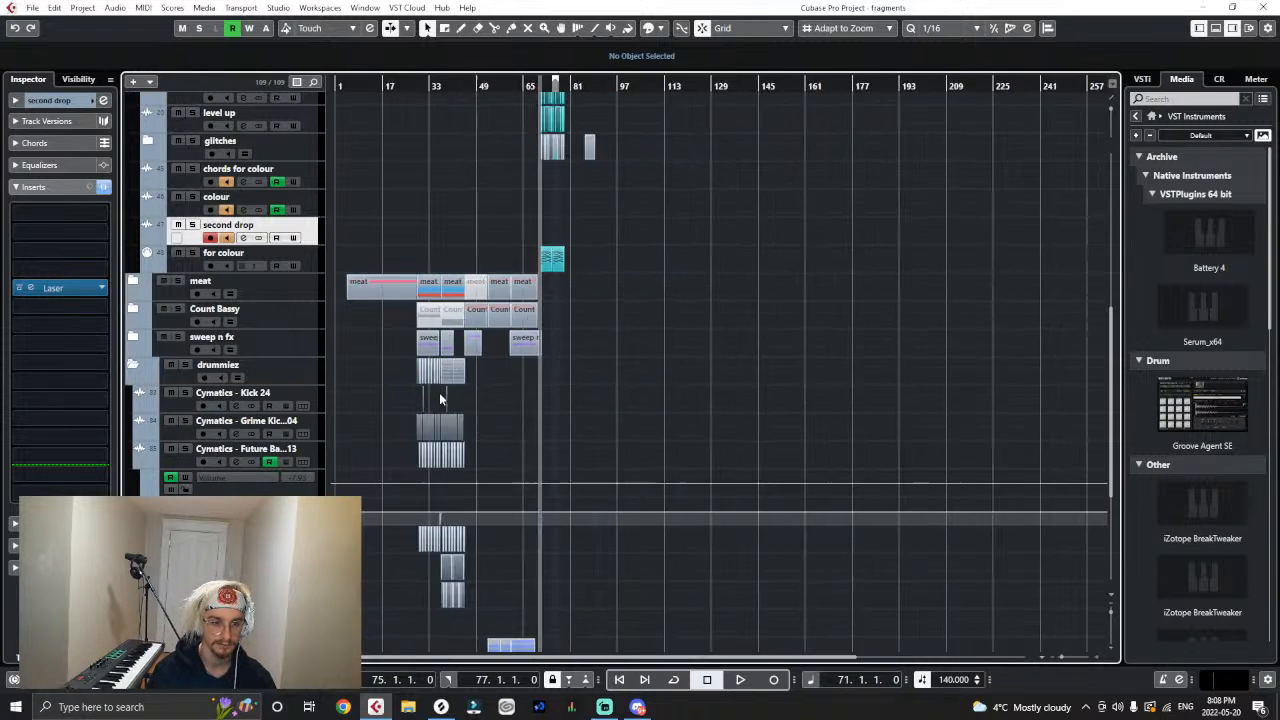
{"action": "key", "text": "h"}
{"action": "key", "text": "h"}
{"action": "key", "text": "h"}
{"action": "key", "text": "h"}
{"action": "left_click", "coordinate": [464, 104]}
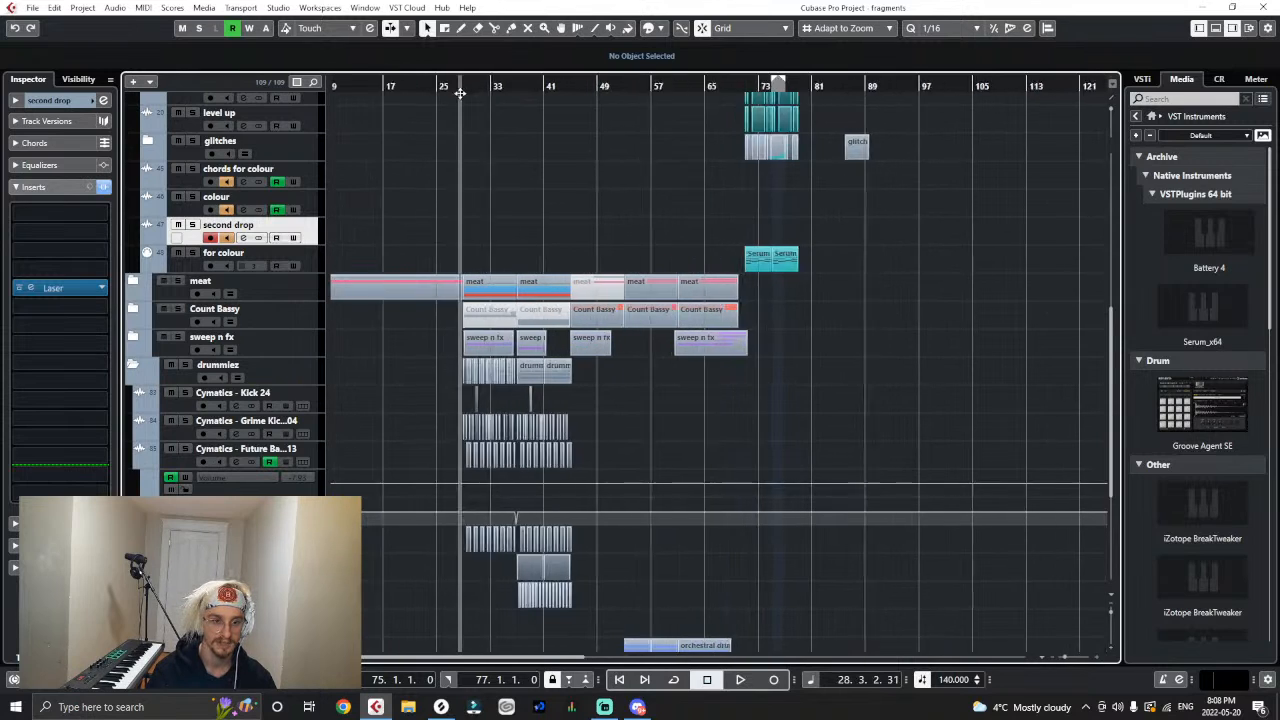
{"action": "key", "text": "h"}
{"action": "key", "text": "h"}
{"action": "key", "text": "h"}
{"action": "key", "text": "h"}
{"action": "key", "text": "h"}
{"action": "key", "text": "h"}
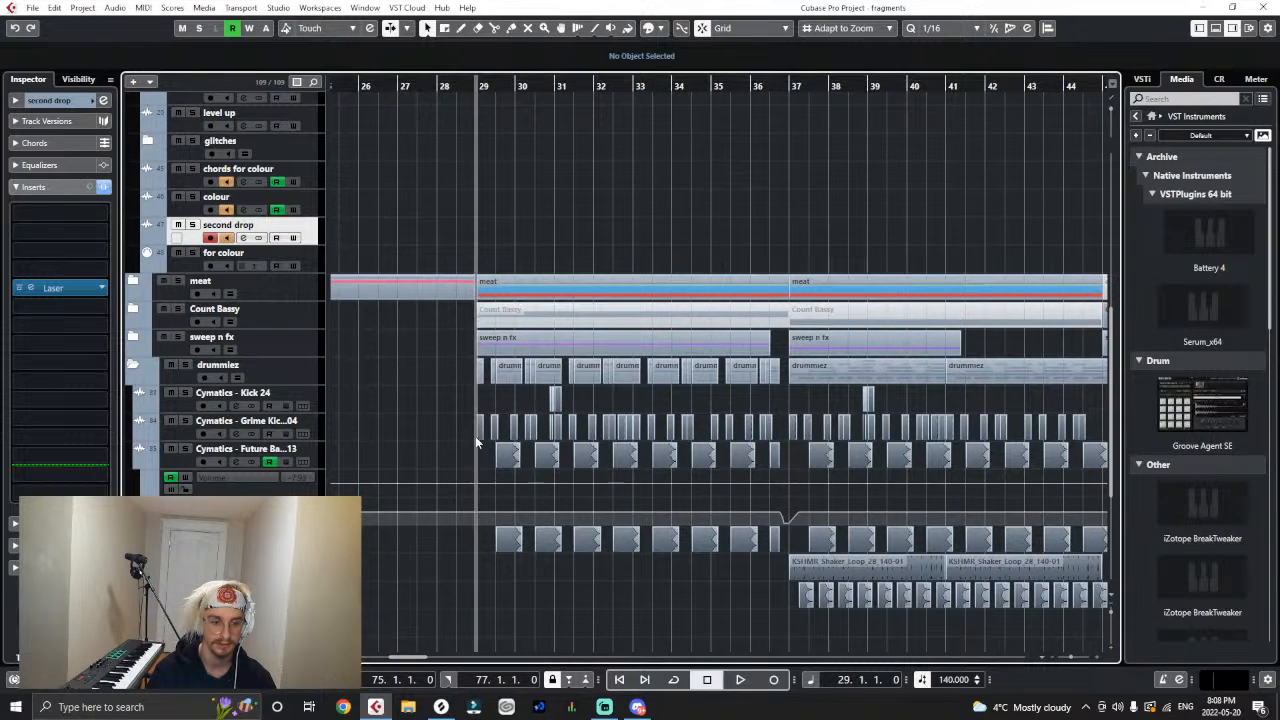
{"action": "left_click", "coordinate": [479, 437]}
{"action": "key", "text": "g"}
{"action": "key", "text": "g"}
{"action": "key", "text": "g"}
{"action": "key", "text": "g"}
{"action": "key", "text": "g"}
{"action": "key", "text": "g"}
{"action": "key", "text": "g"}
{"action": "key", "text": "g"}
{"action": "key", "text": "g"}
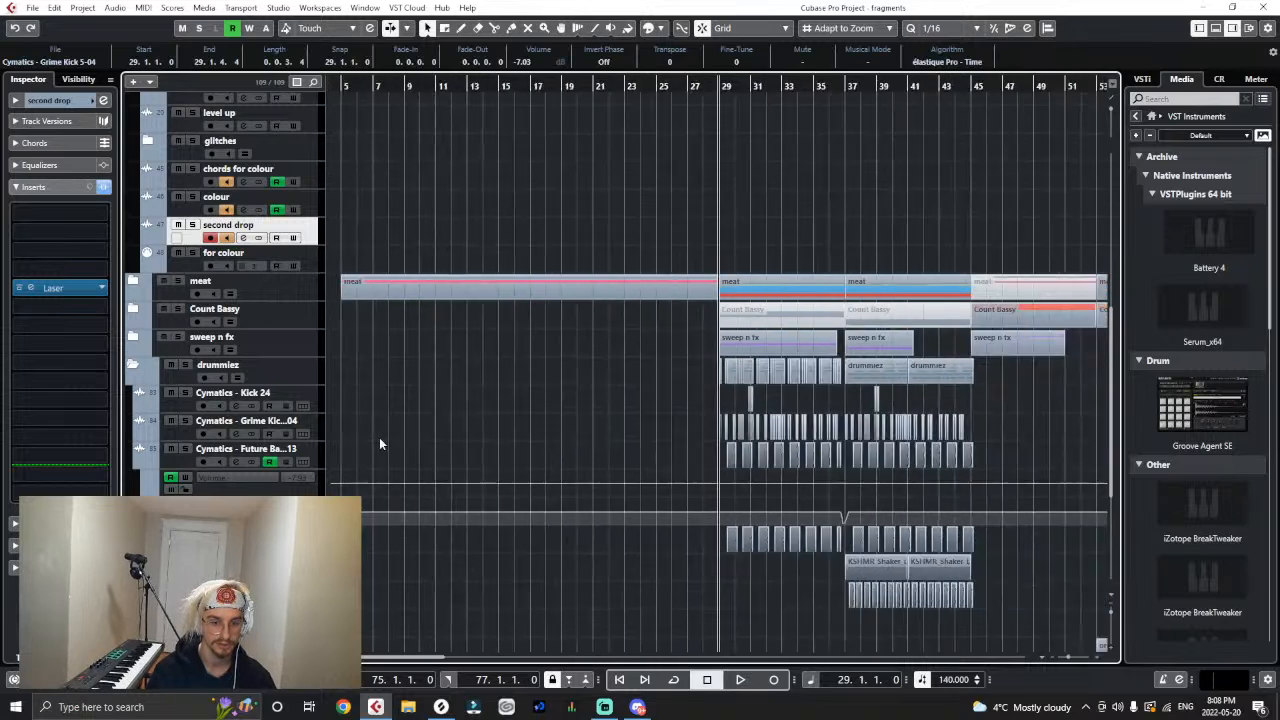
- Play from bar 70, paste the kick onto the Cymatics - Grime Kick track and align it to the start of bar 71
{"action": "left_click", "coordinate": [319, 427]}
{"action": "left_click", "coordinate": [506, 172]}
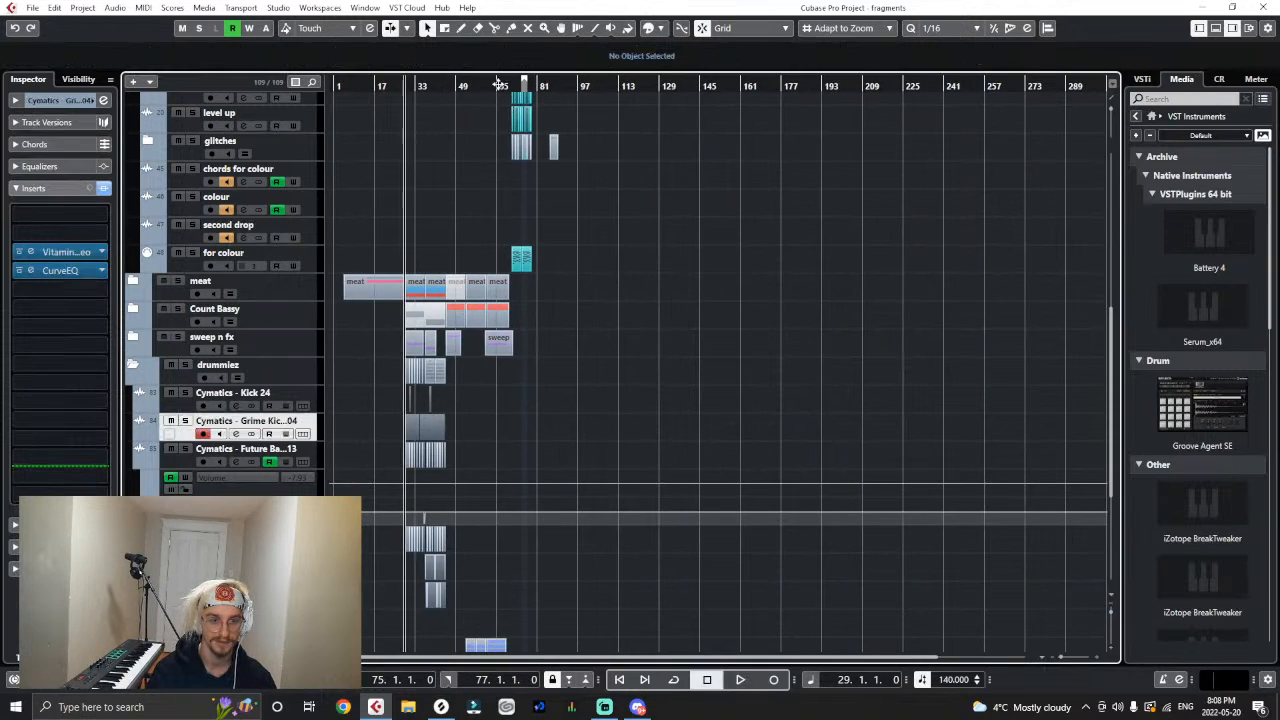
{"action": "left_click_drag", "start_coordinate": [497, 85], "coordinate": [594, 122]}
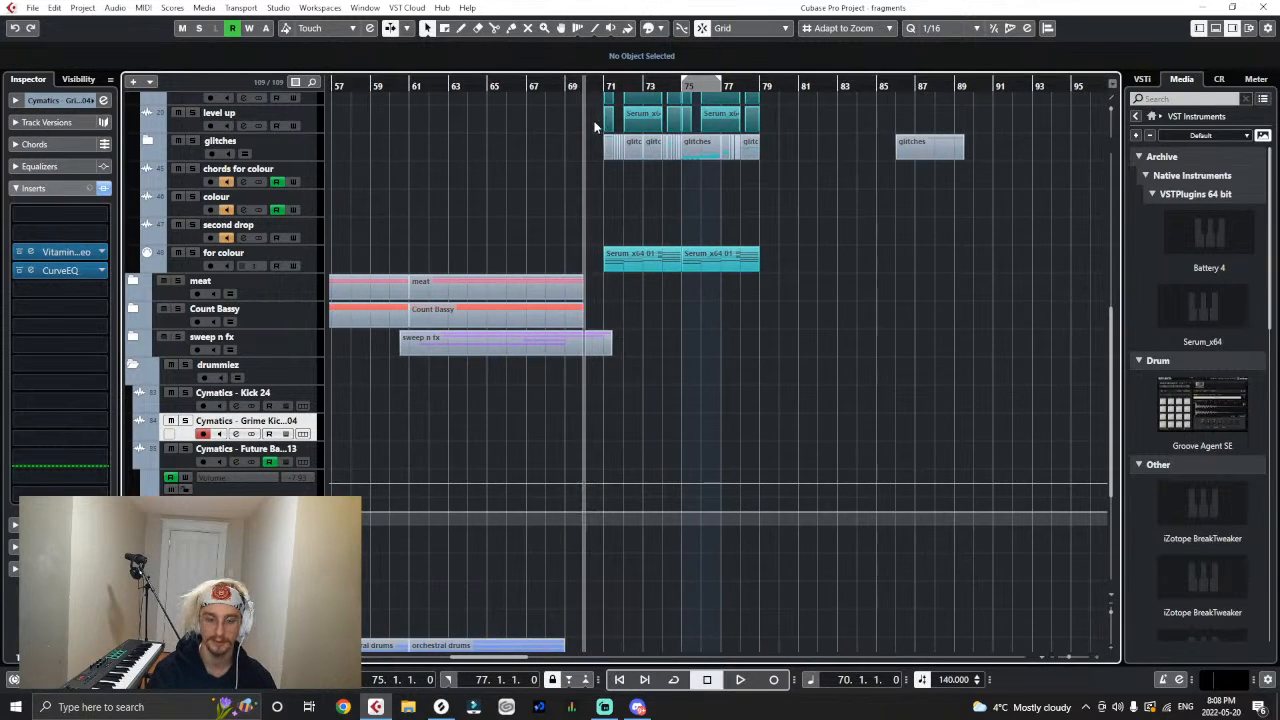
{"action": "key", "text": "h"}
{"action": "key", "text": "h"}
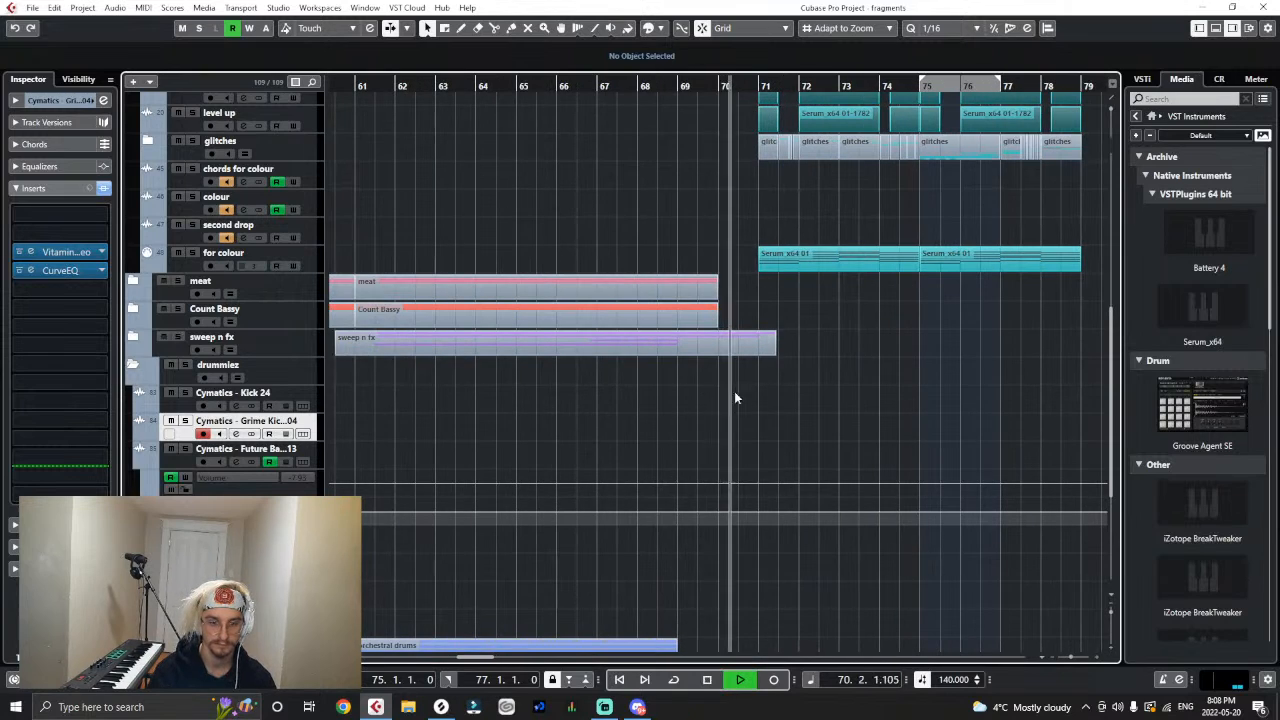
{"action": "key", "text": "ctrl+v"}
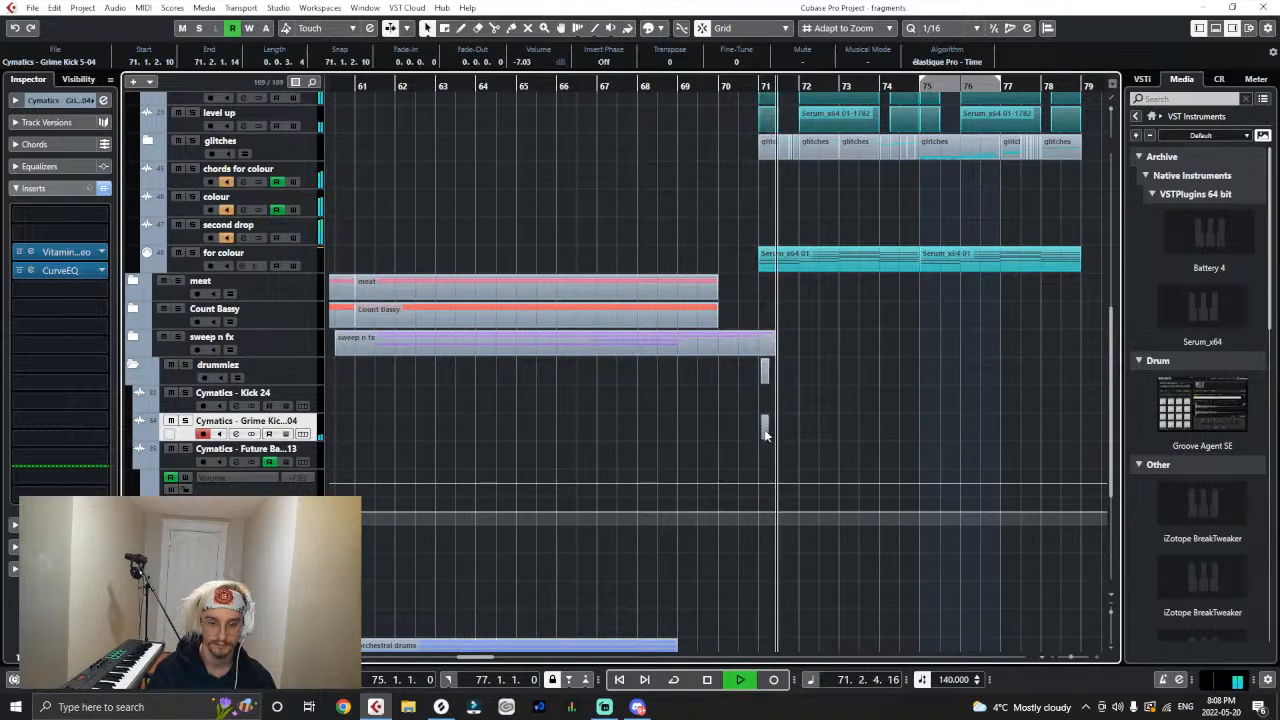
{"action": "left_click_drag", "start_coordinate": [768, 431], "coordinate": [764, 431]}
- Duplicate the Grime Kick event onto beats 2, 3 and 4 of bar 71 while auditioning the second drop
{"action": "key", "text": "h"}
{"action": "key", "text": "h"}
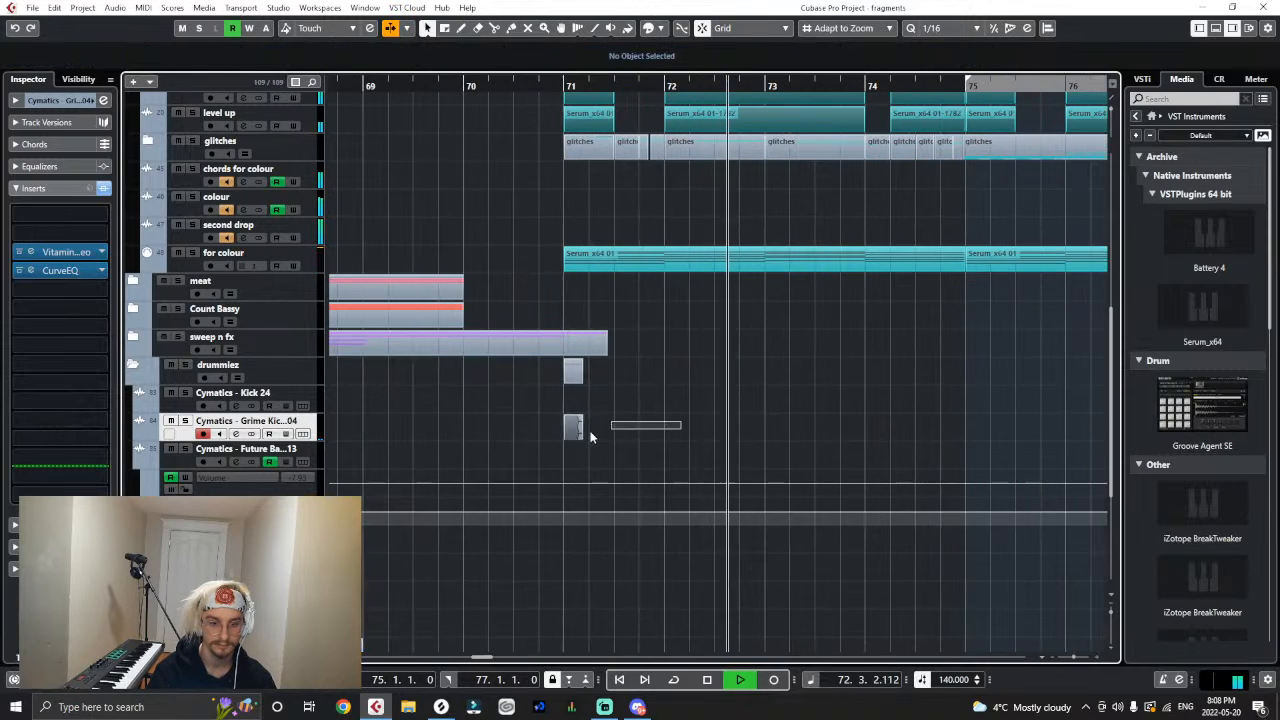
{"action": "left_click_drag", "start_coordinate": [587, 430], "coordinate": [593, 430]}
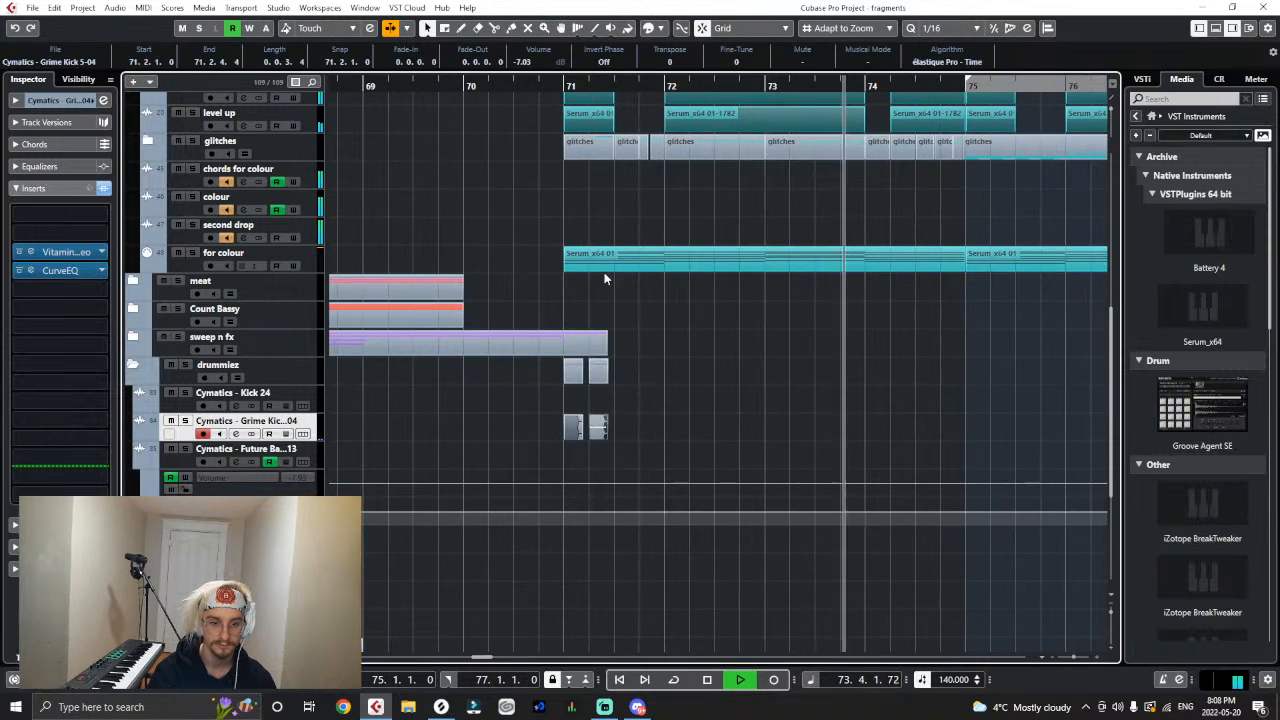
{"action": "key", "text": "space"}
{"action": "key", "text": "space"}
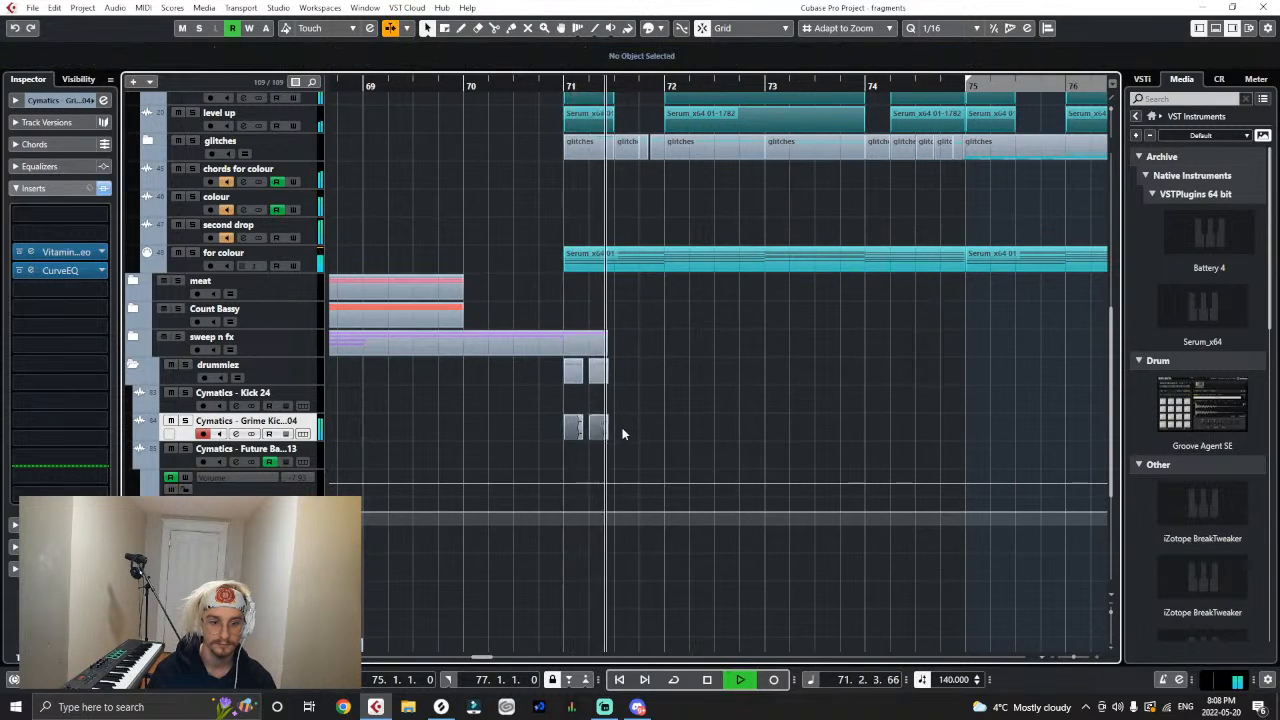
{"action": "key", "text": "ctrl+v"}
{"action": "left_click_drag", "start_coordinate": [619, 429], "coordinate": [541, 427]}
{"action": "key", "text": "ctrl+d"}
{"action": "key", "text": "space"}
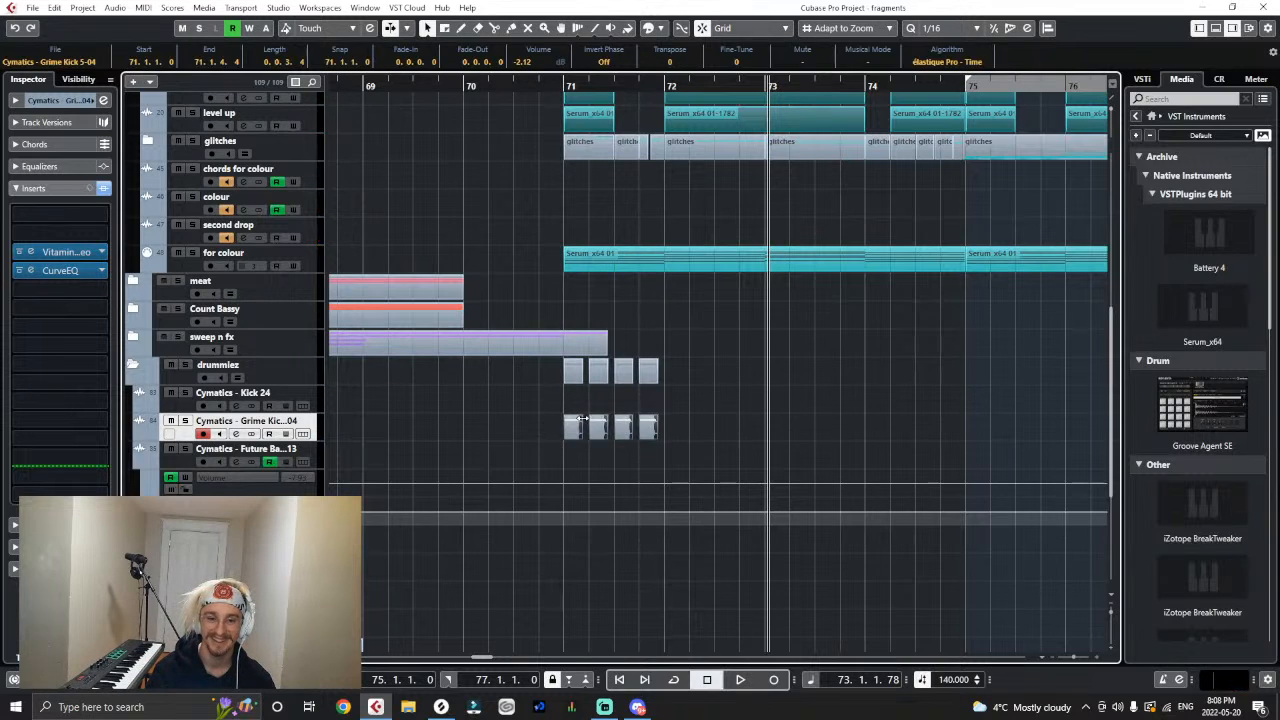
- Duplicate the Grime Kick pattern through bars 72, 73 and 74, aligning each copied group to the start of its bar
{"action": "key", "text": "ctrl+d"}
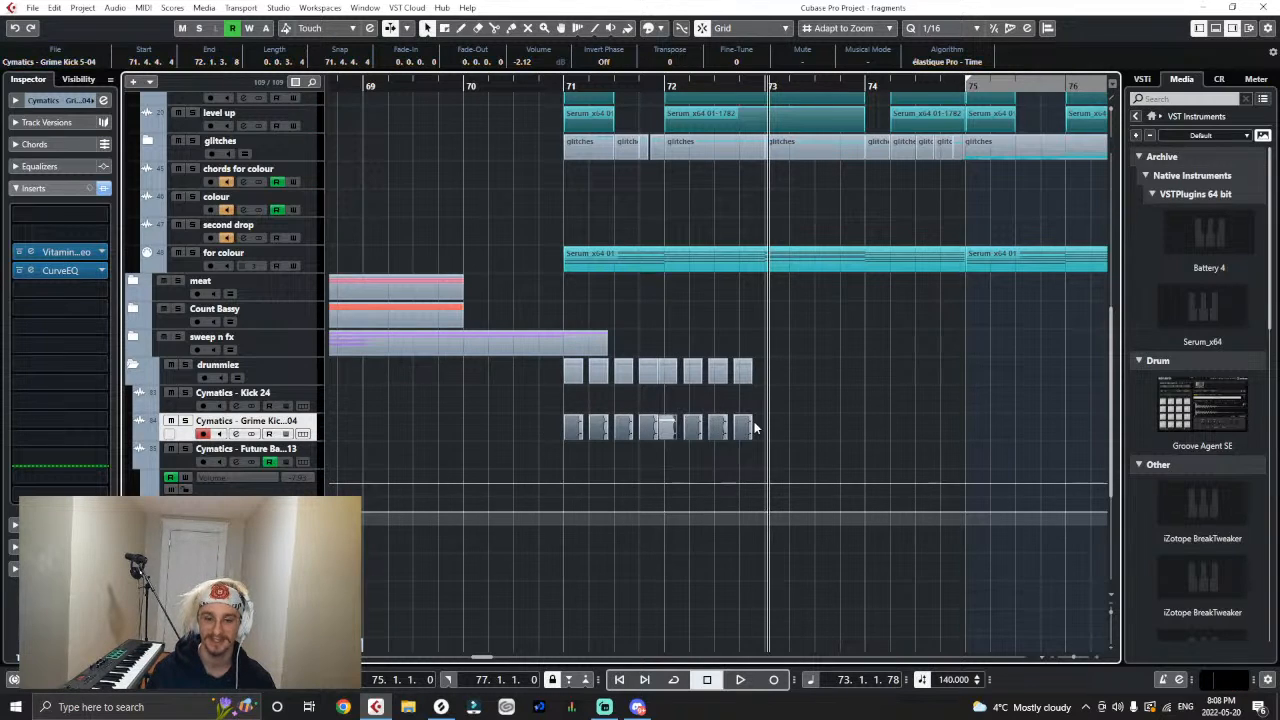
{"action": "left_click_drag", "start_coordinate": [671, 435], "coordinate": [677, 436]}
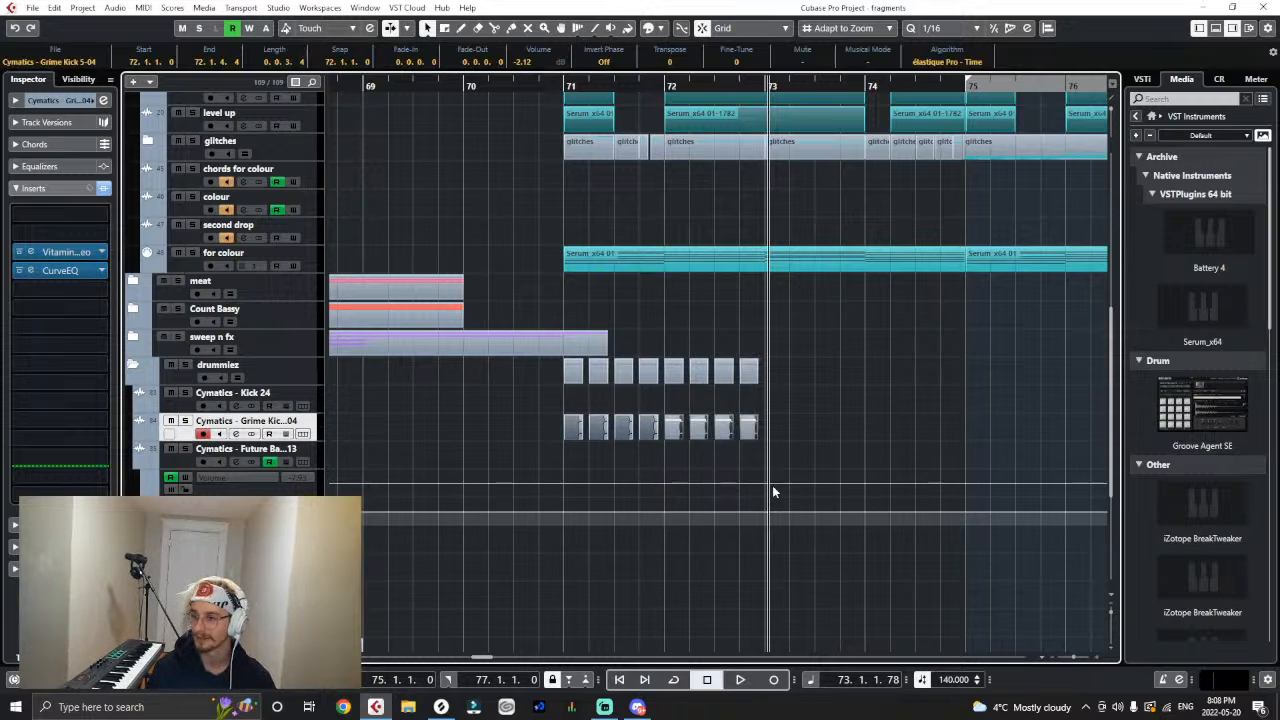
{"action": "left_click_drag", "start_coordinate": [795, 472], "coordinate": [557, 424]}
{"action": "key", "text": "ctrl+d"}
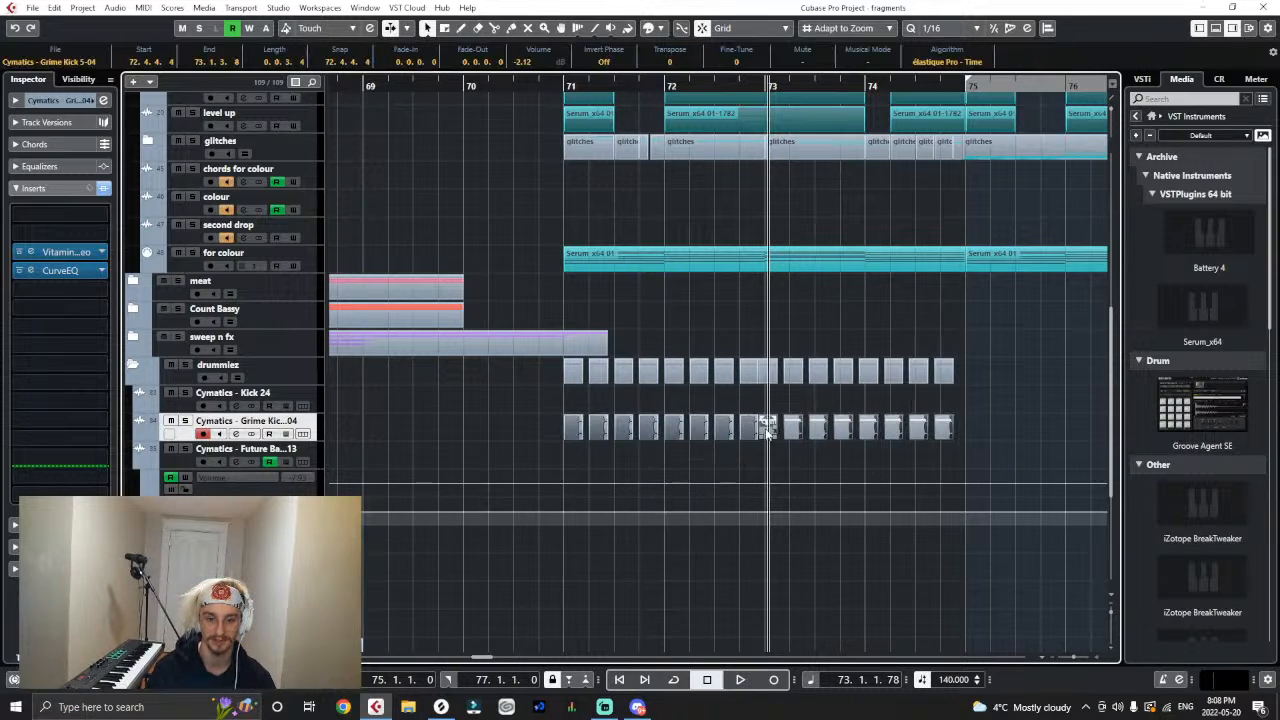
{"action": "left_click_drag", "start_coordinate": [768, 430], "coordinate": [780, 433]}
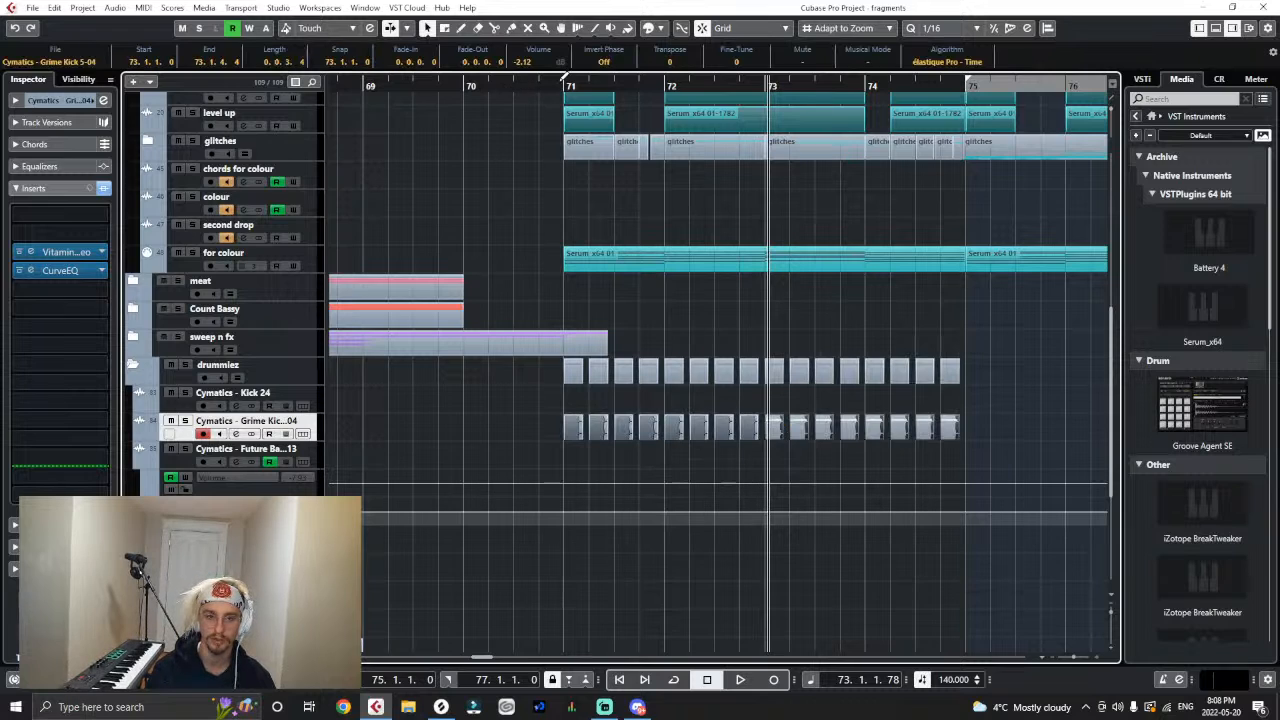
- Lower all Grime Kick events to -2.74 dB and duplicate the four-bar pattern from bar 75 while playing from bar 71
{"action": "left_click", "coordinate": [565, 78]}
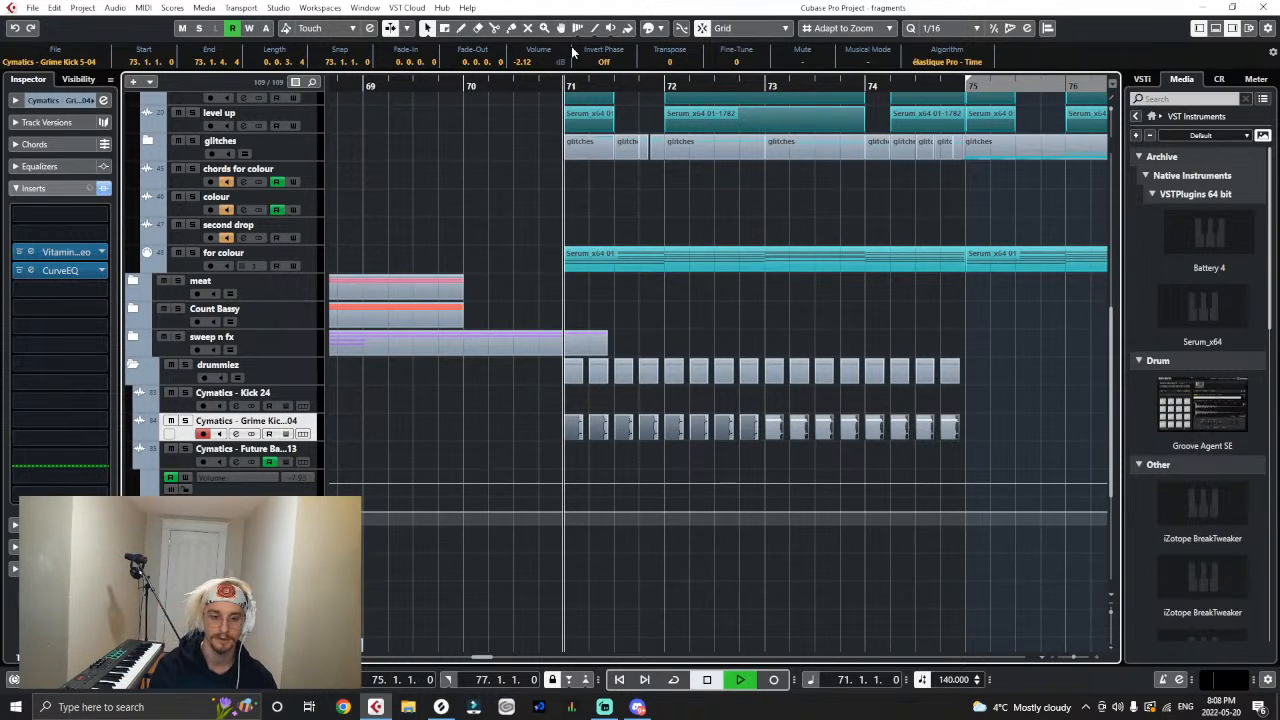
{"action": "left_click_drag", "start_coordinate": [977, 419], "coordinate": [570, 428]}
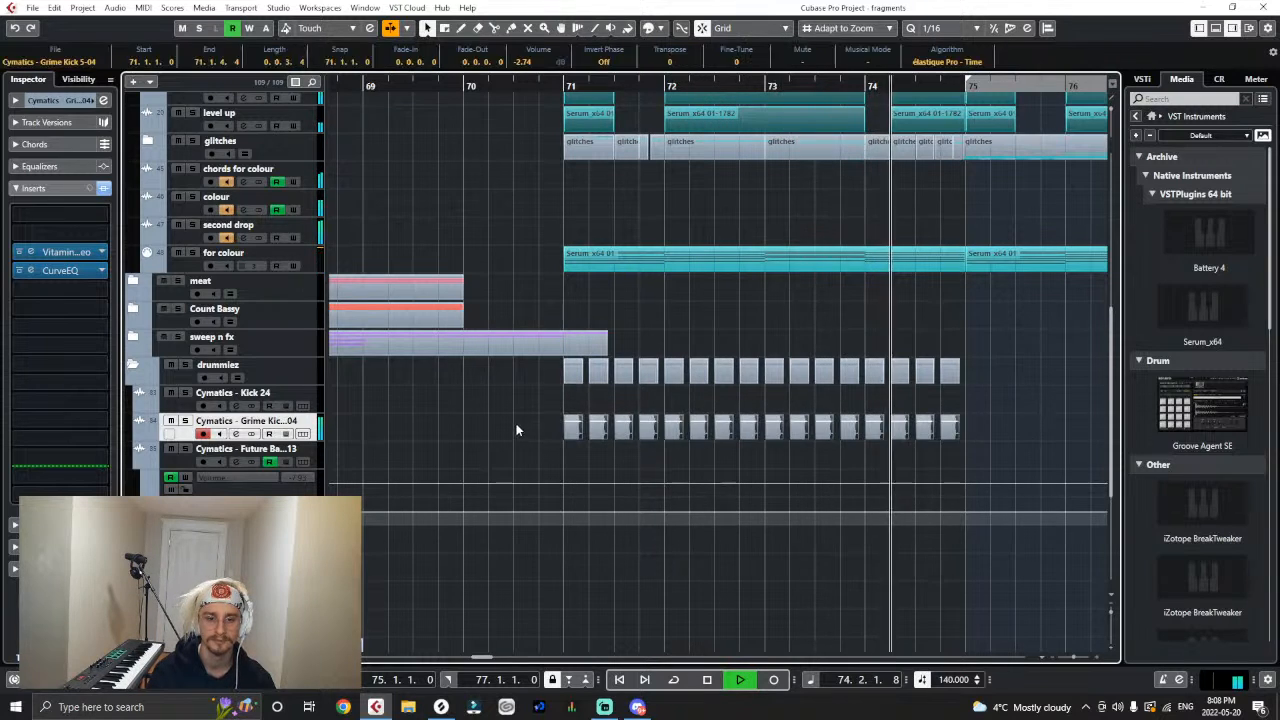
{"action": "key", "text": "ctrl+d"}
{"action": "left_click_drag", "start_coordinate": [709, 428], "coordinate": [716, 434]}
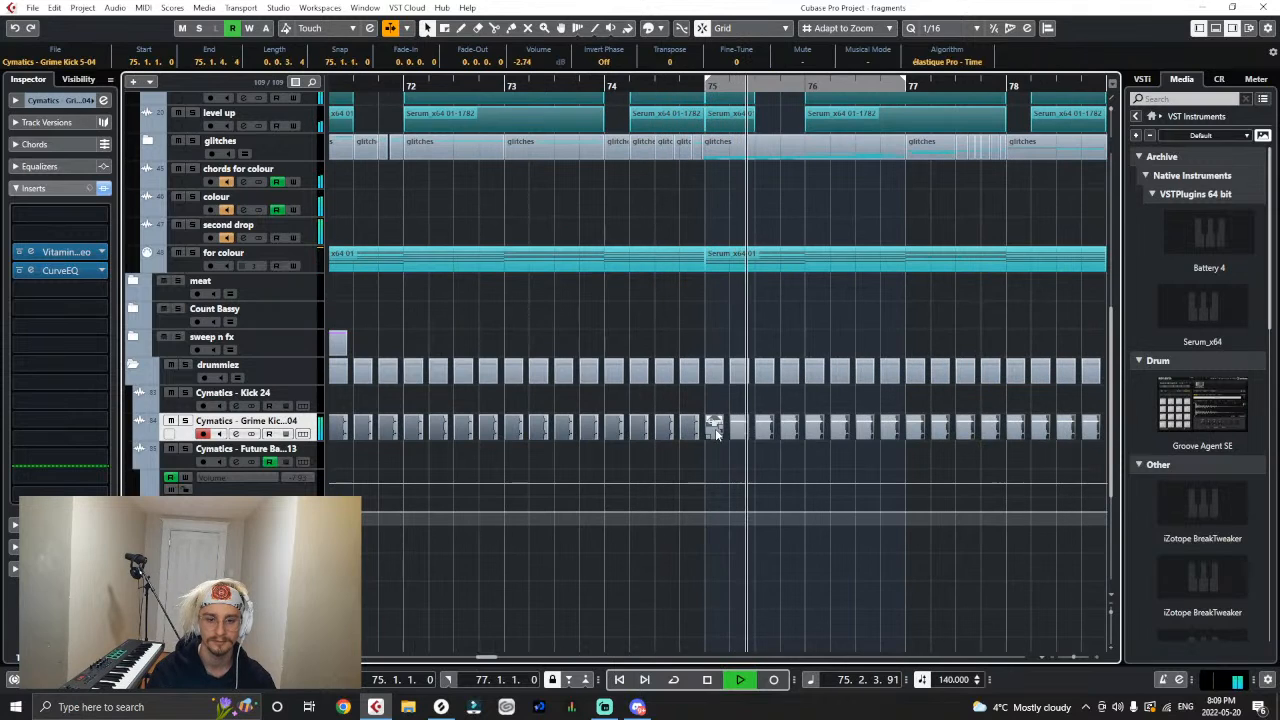
{"action": "key", "text": "g"}
{"action": "key", "text": "g"}
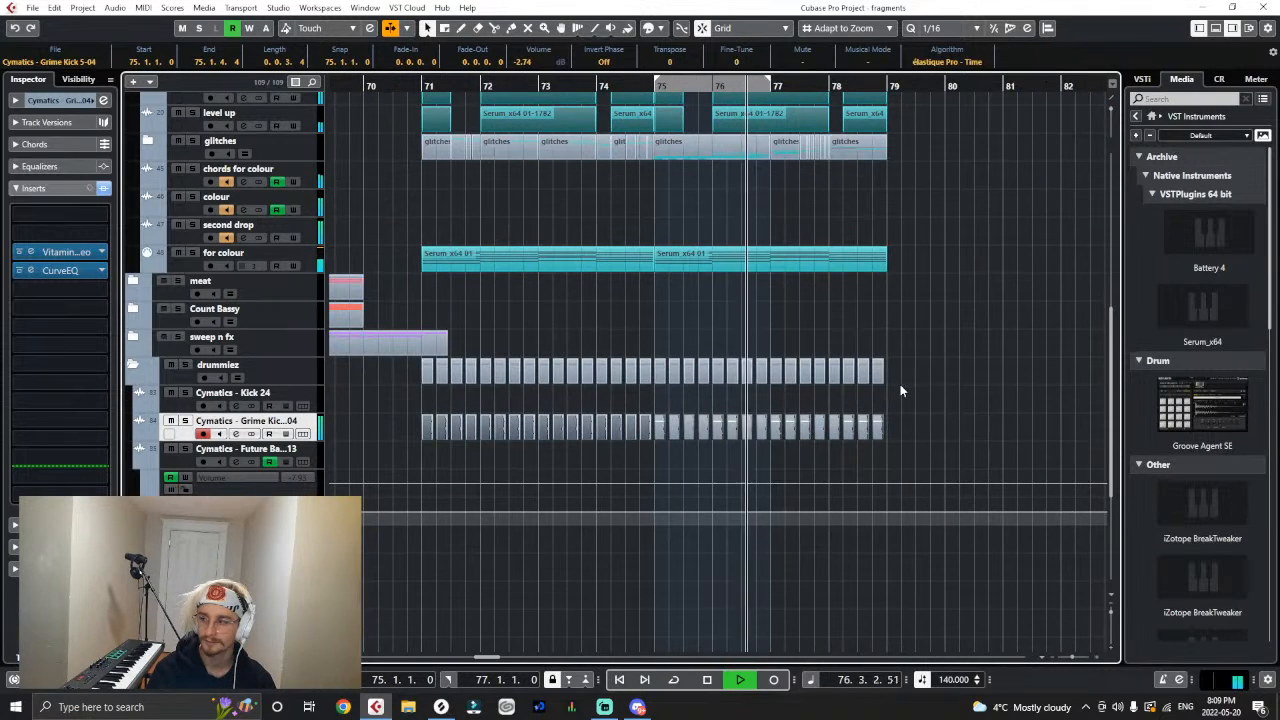
- Return the playhead to bar 71 and hide the automation lane under the Cymatics - Future Bass track
{"action": "left_click", "coordinate": [424, 84]}
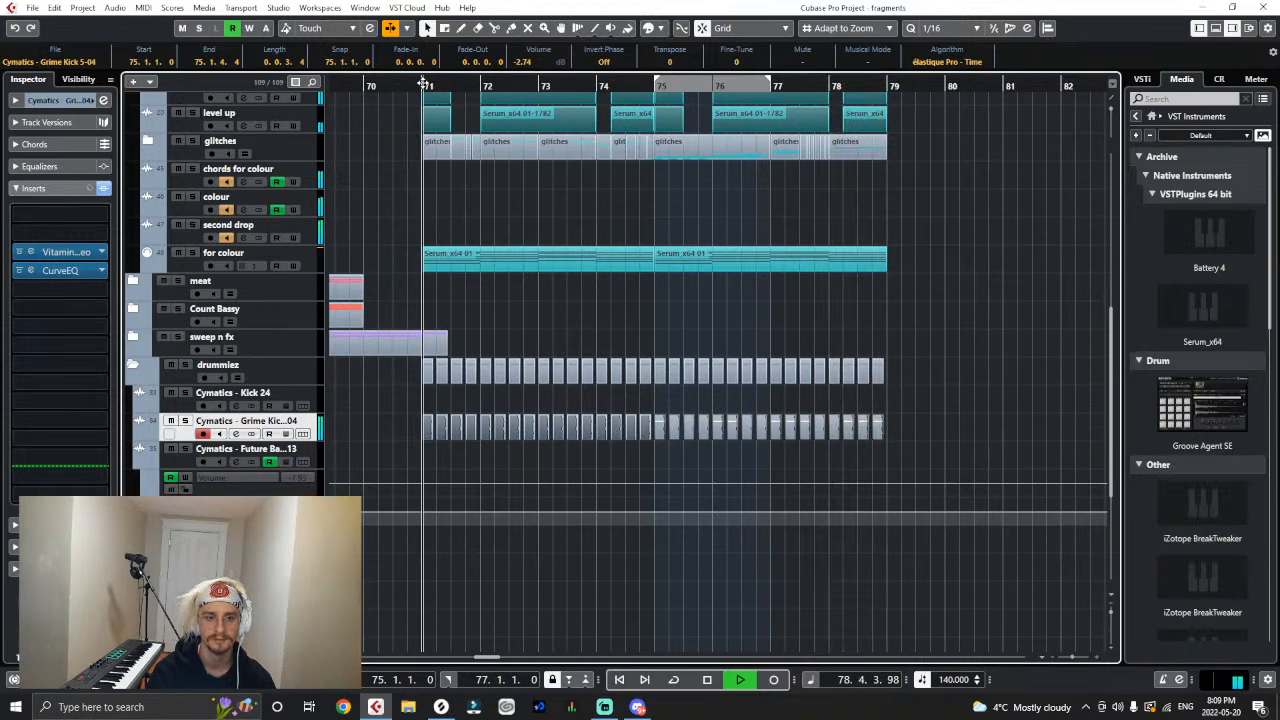
{"action": "left_click", "coordinate": [140, 465]}
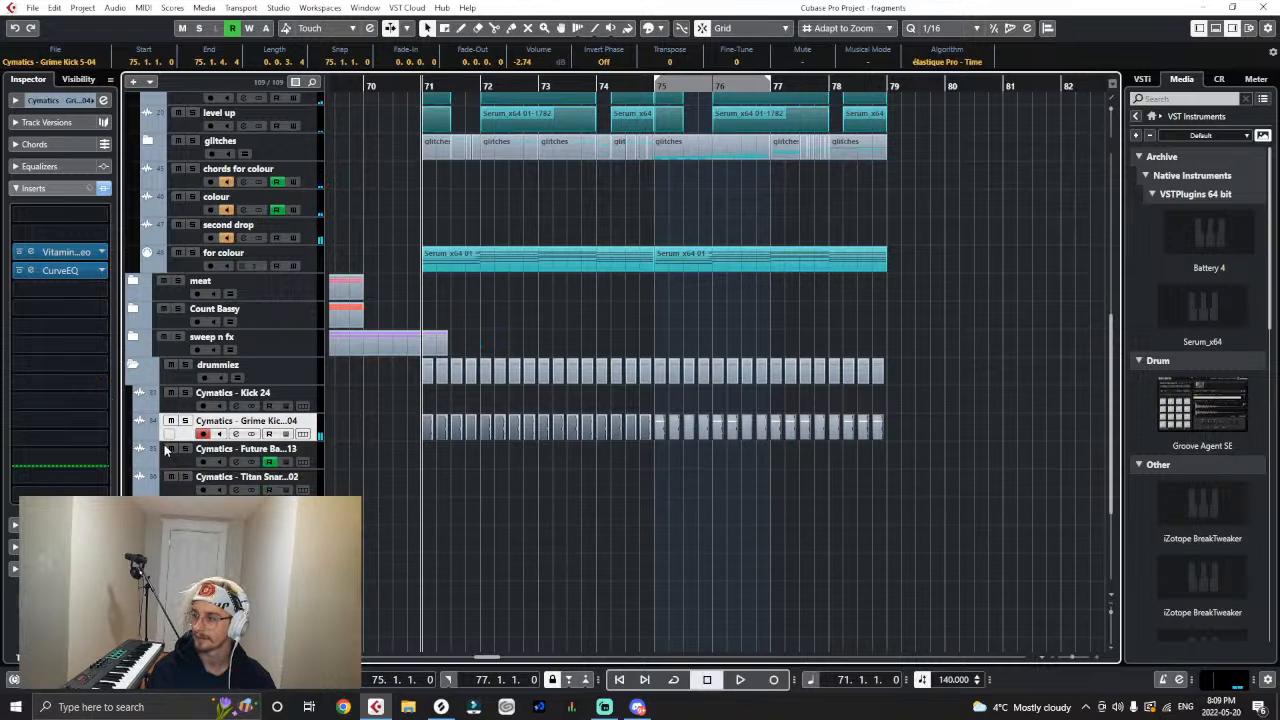
{"action": "key", "text": "g"}
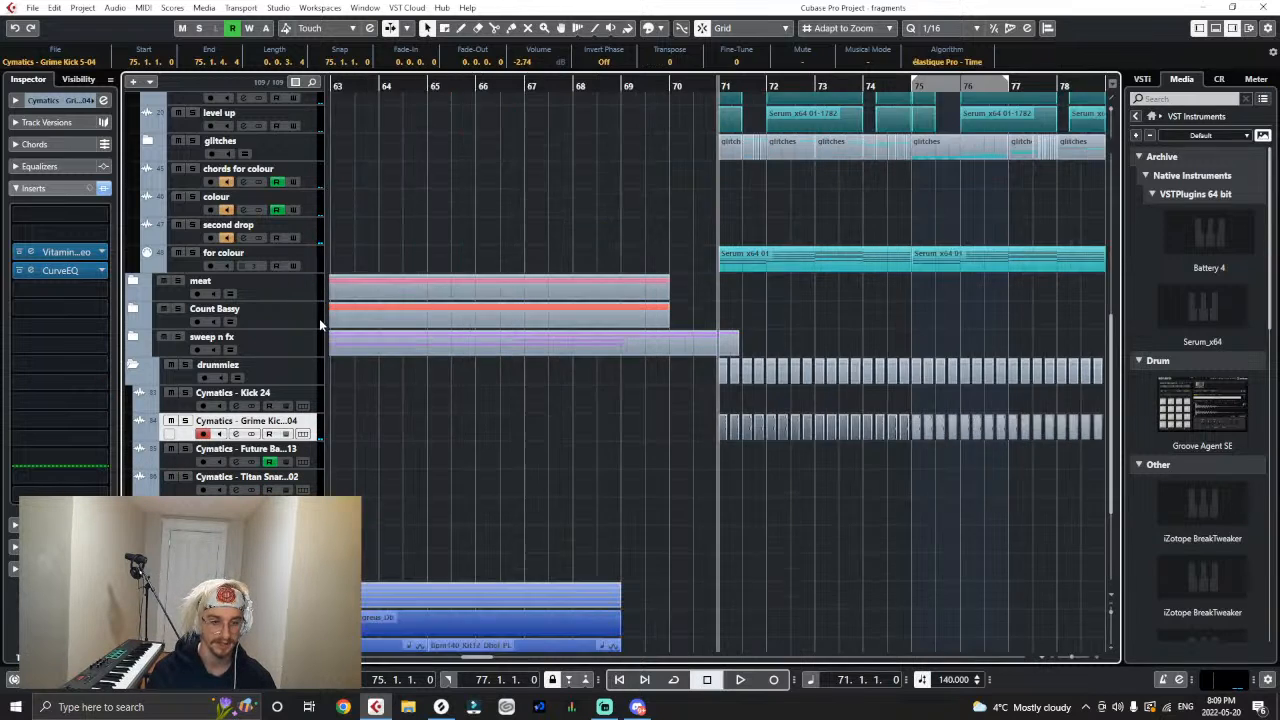
- Add Cymatics - Grime Kick 5-04 as a side-chain input to Laser on the second drop bus
{"action": "left_click", "coordinate": [318, 240]}
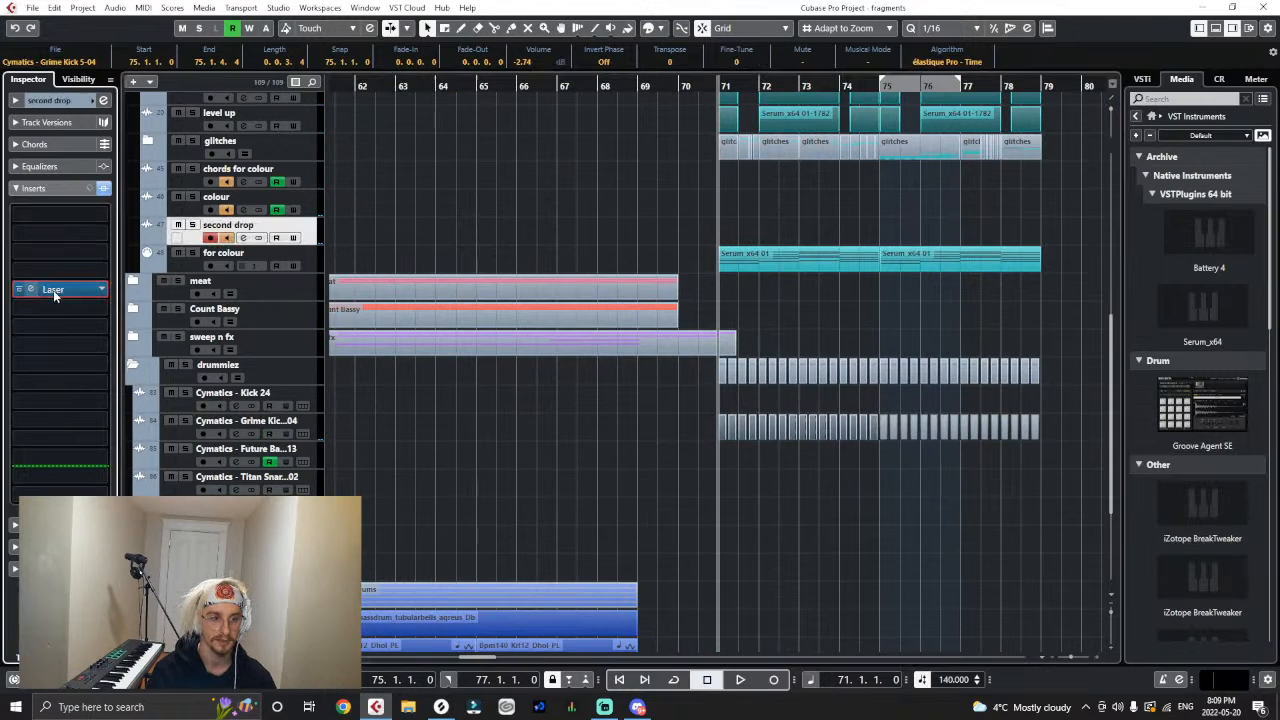
{"action": "left_click", "coordinate": [53, 289]}
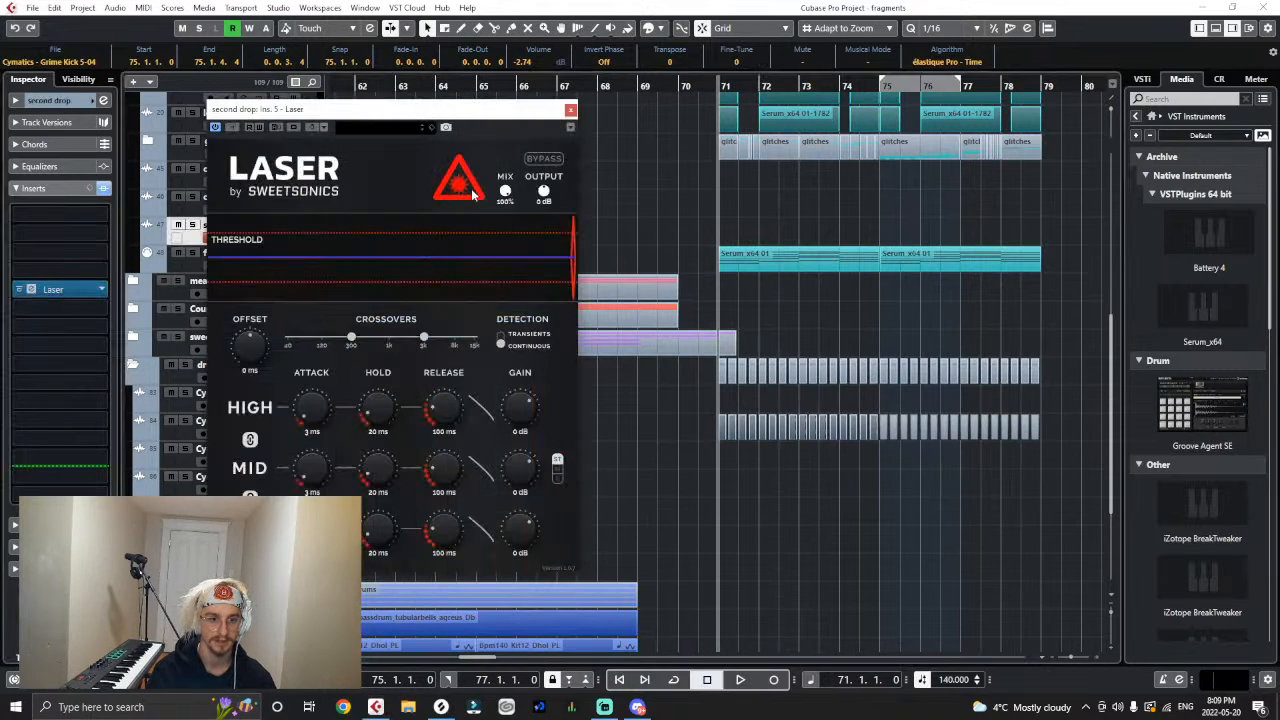
{"action": "left_click_drag", "start_coordinate": [464, 134], "coordinate": [492, 238]}
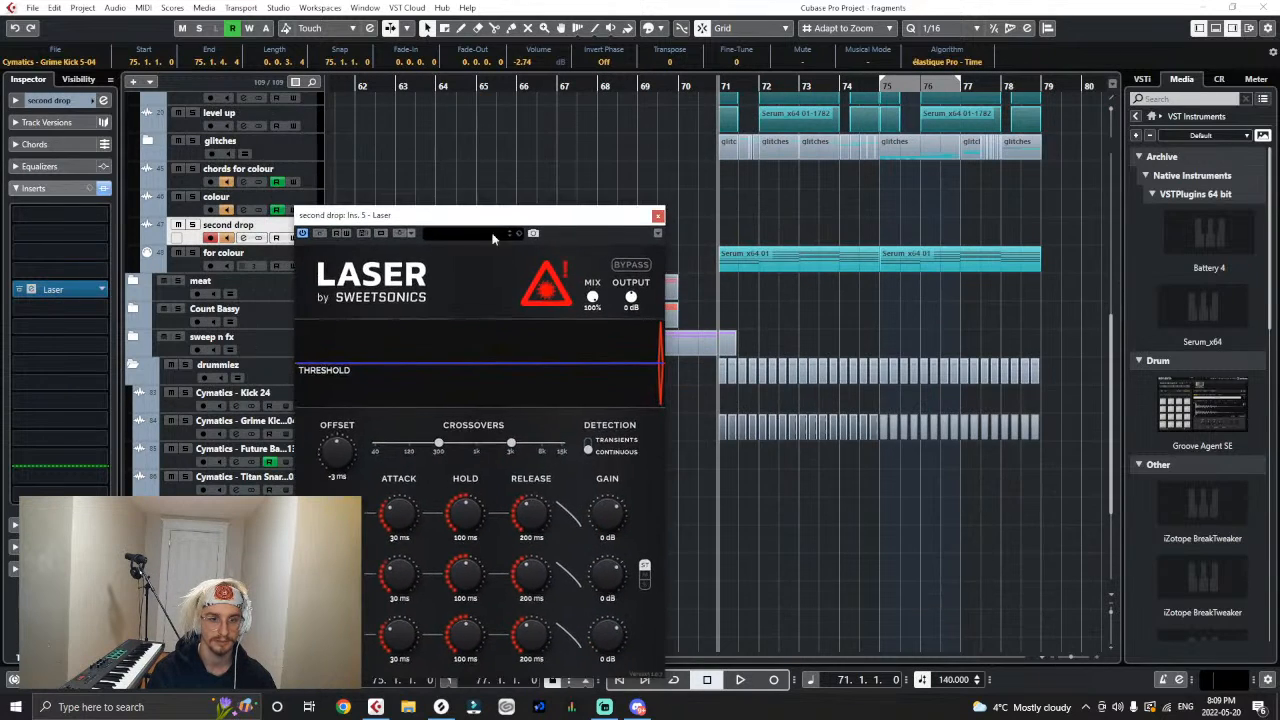
{"action": "left_click", "coordinate": [405, 234]}
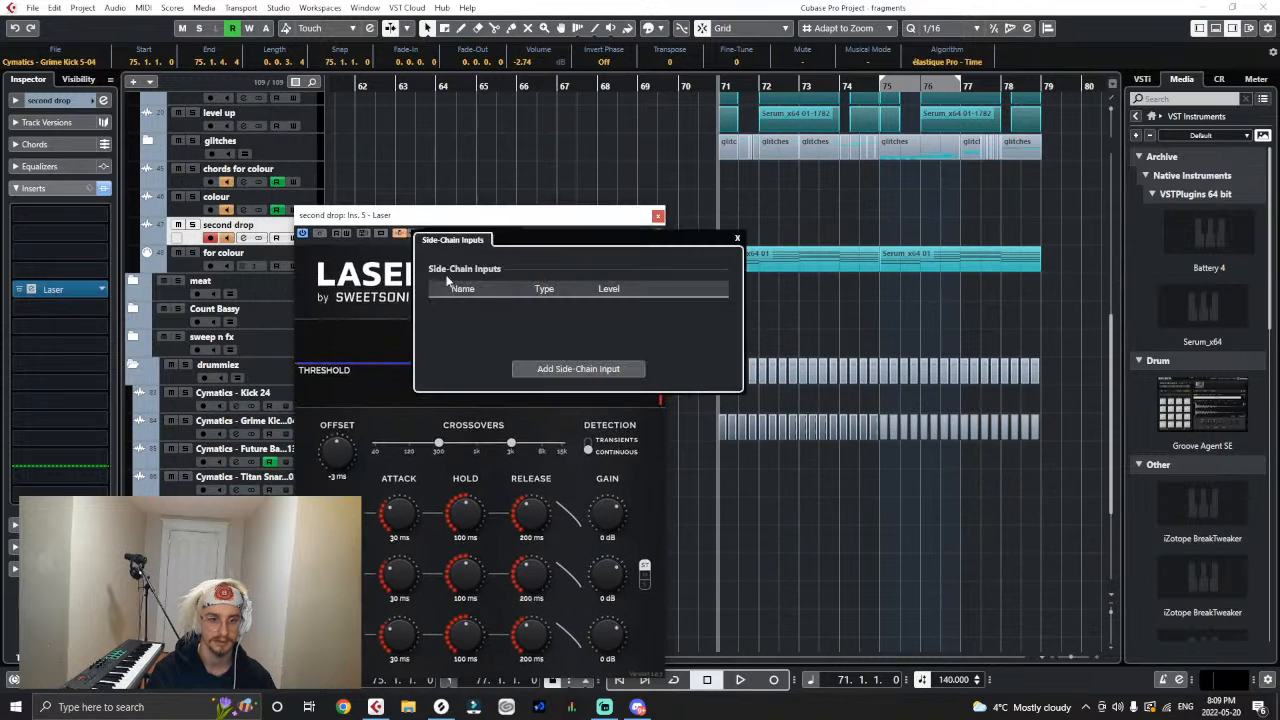
{"action": "left_click", "coordinate": [518, 368]}
{"action": "type", "text": "grim"}
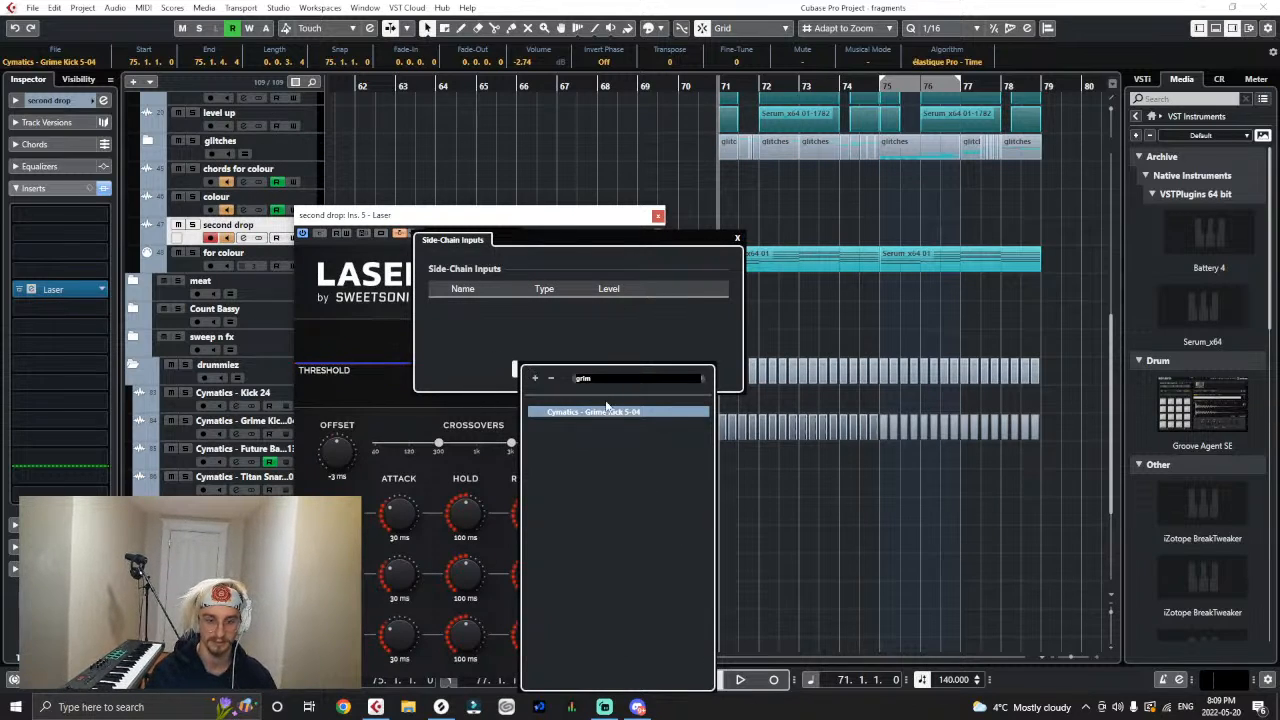
{"action": "left_click", "coordinate": [601, 413]}
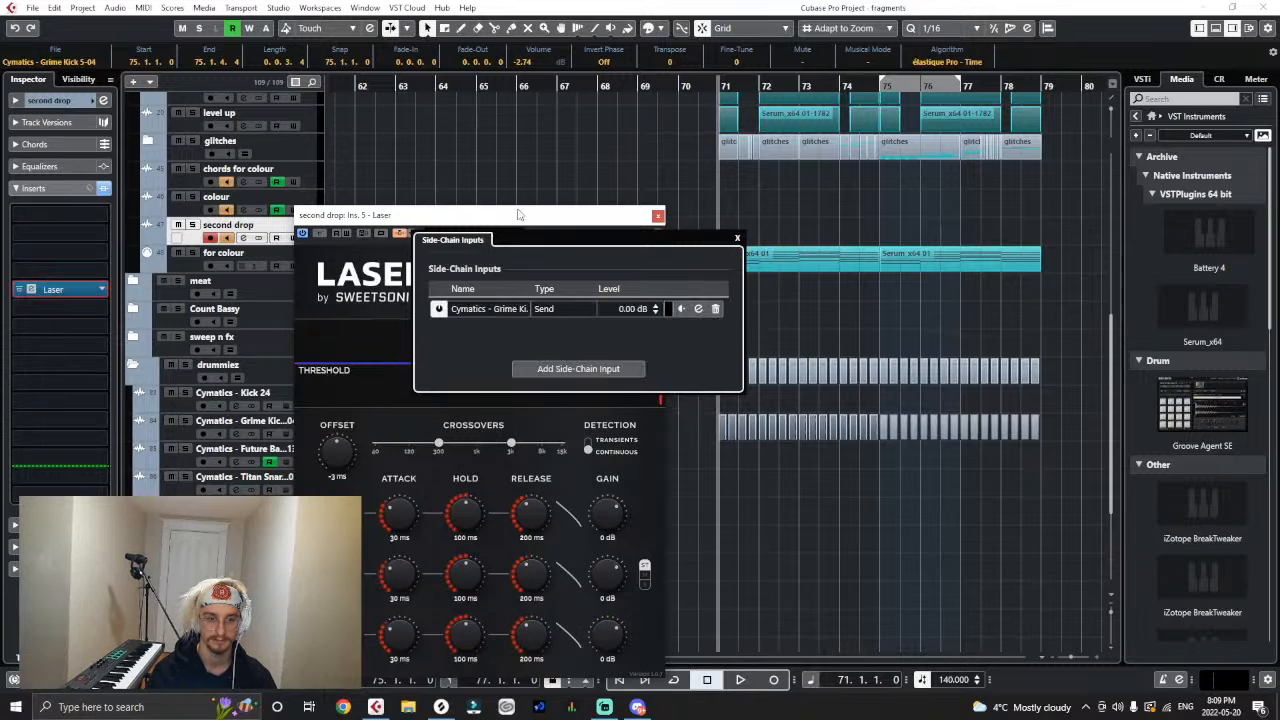
{"action": "left_click", "coordinate": [735, 240]}
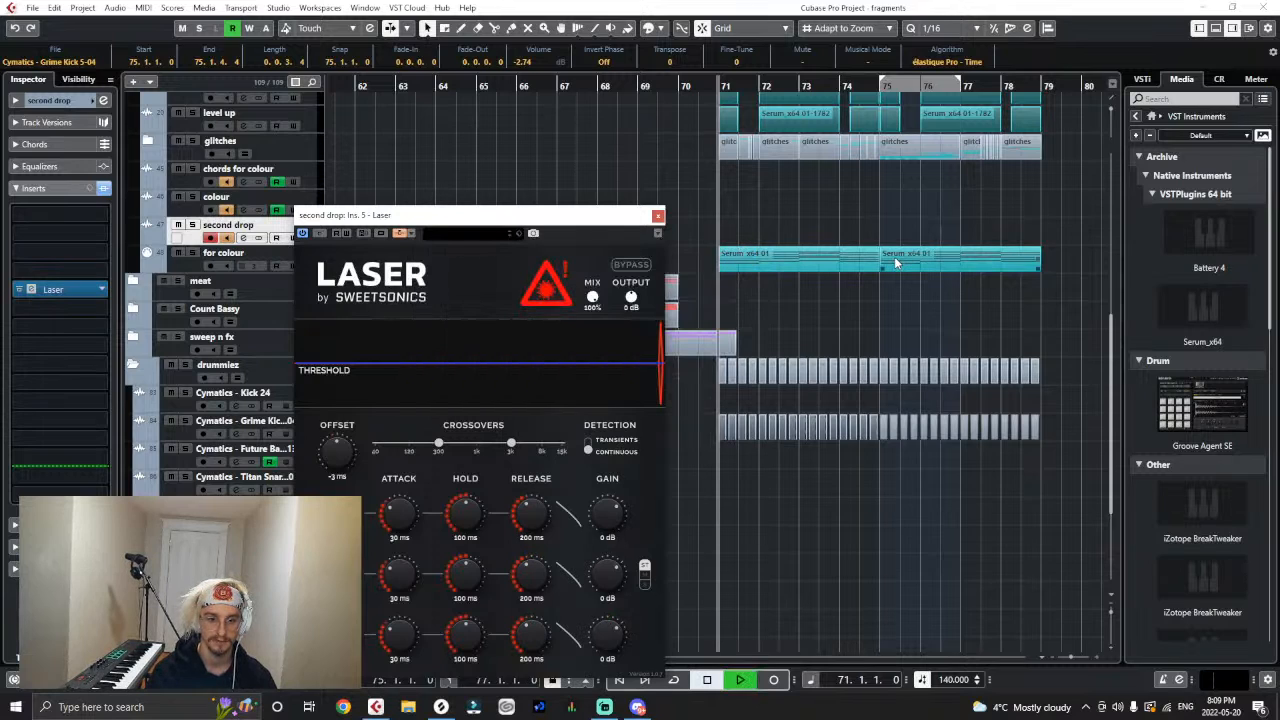
- Set Laser to transient detection with 4 ms attack, 58 ms hold, 164 ms release and -40 dB gain, and close it
{"action": "key", "text": "space"}
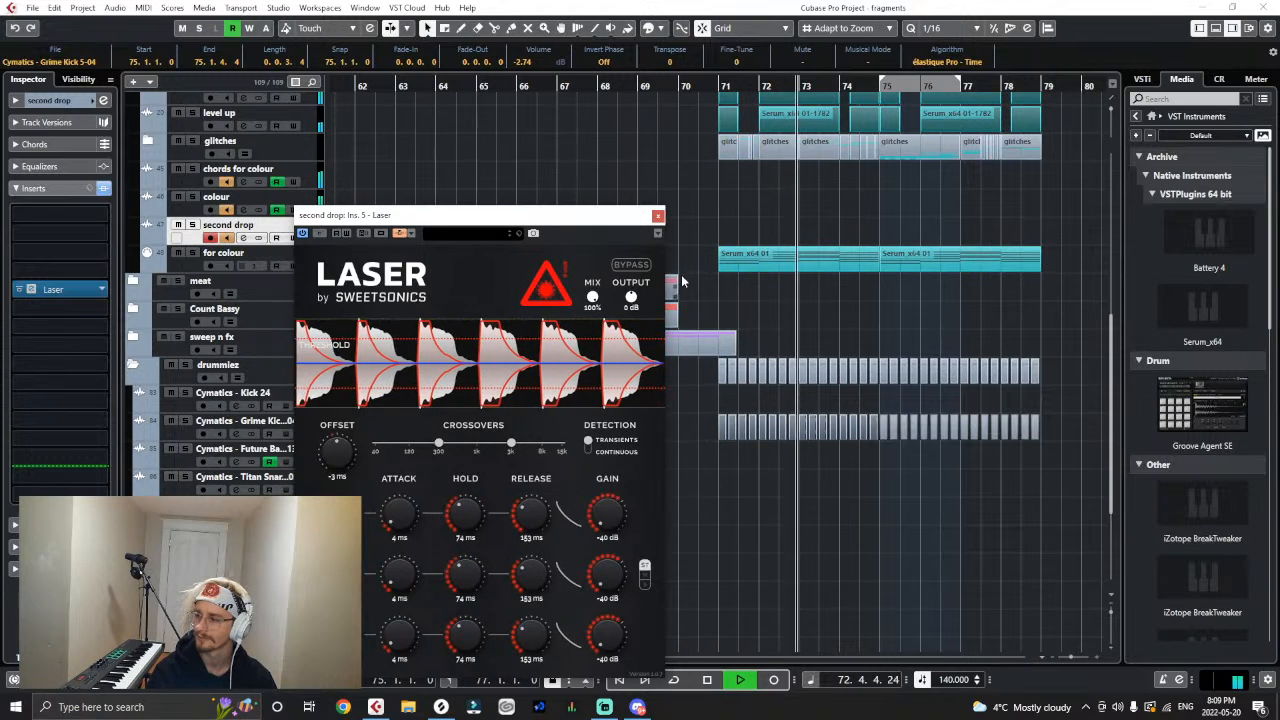
{"action": "left_click", "coordinate": [656, 215]}
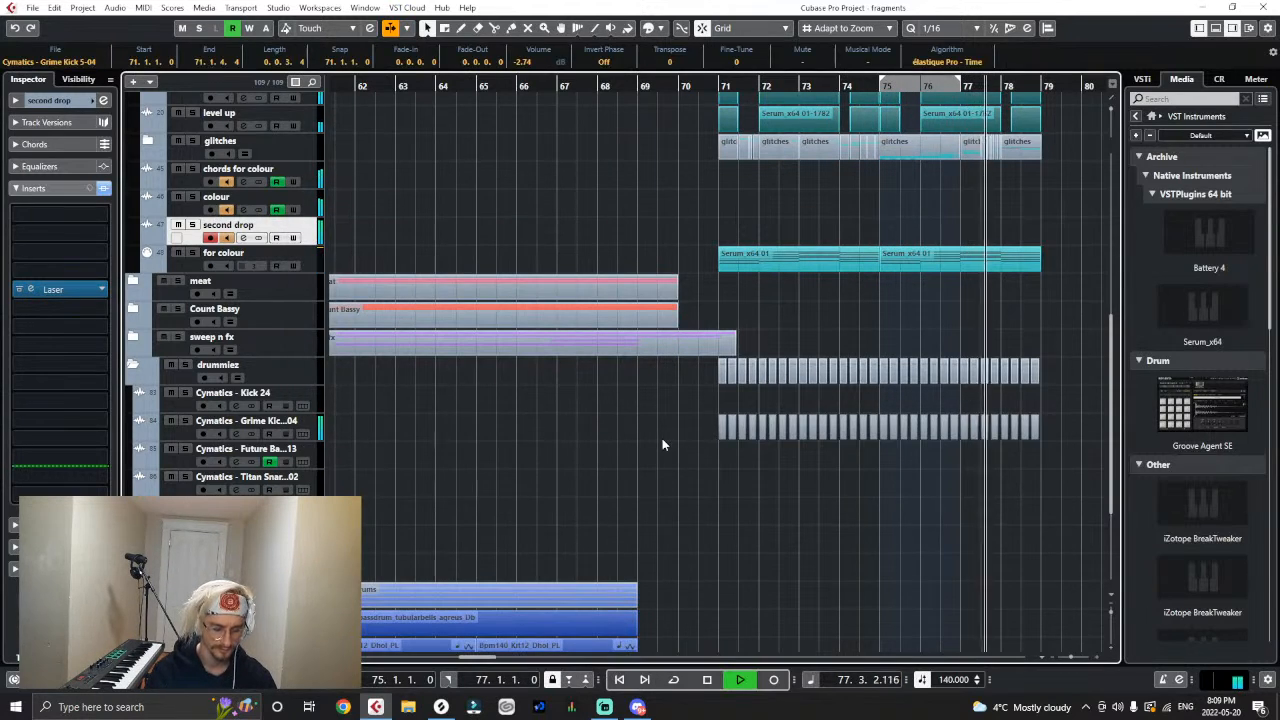
- Lower the volume of all Grime Kick events in the second drop to -3.06 dB
{"action": "key", "text": "h"}
{"action": "key", "text": "h"}
{"action": "key", "text": "h"}
{"action": "key", "text": "h"}
{"action": "key", "text": "h"}
{"action": "key", "text": "h"}
{"action": "key", "text": "h"}
{"action": "left_click_drag", "start_coordinate": [690, 422], "coordinate": [690, 426]}
{"action": "key", "text": "g"}
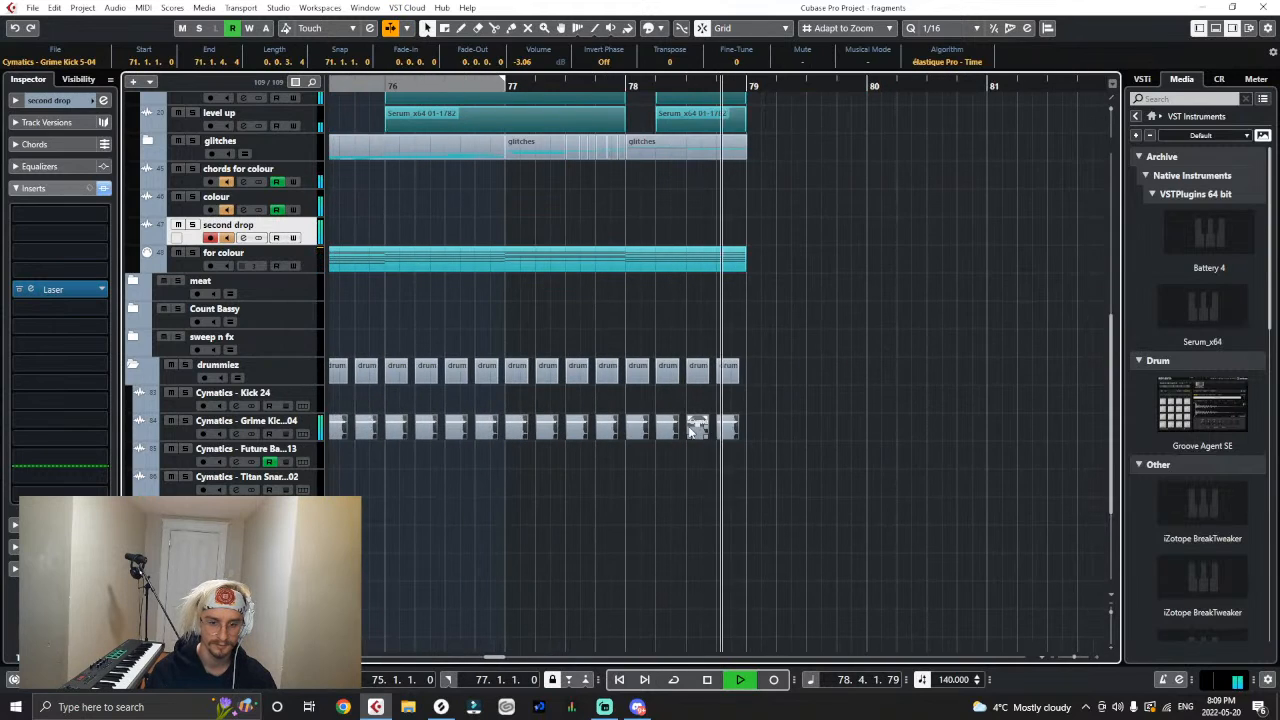
{"action": "key", "text": "g"}
{"action": "key", "text": "g"}
{"action": "key", "text": "g"}
- Replay from bar 71 and check the Vitamin Stereo settings on the Grime Kick track
{"action": "left_click_drag", "start_coordinate": [444, 85], "coordinate": [449, 112]}
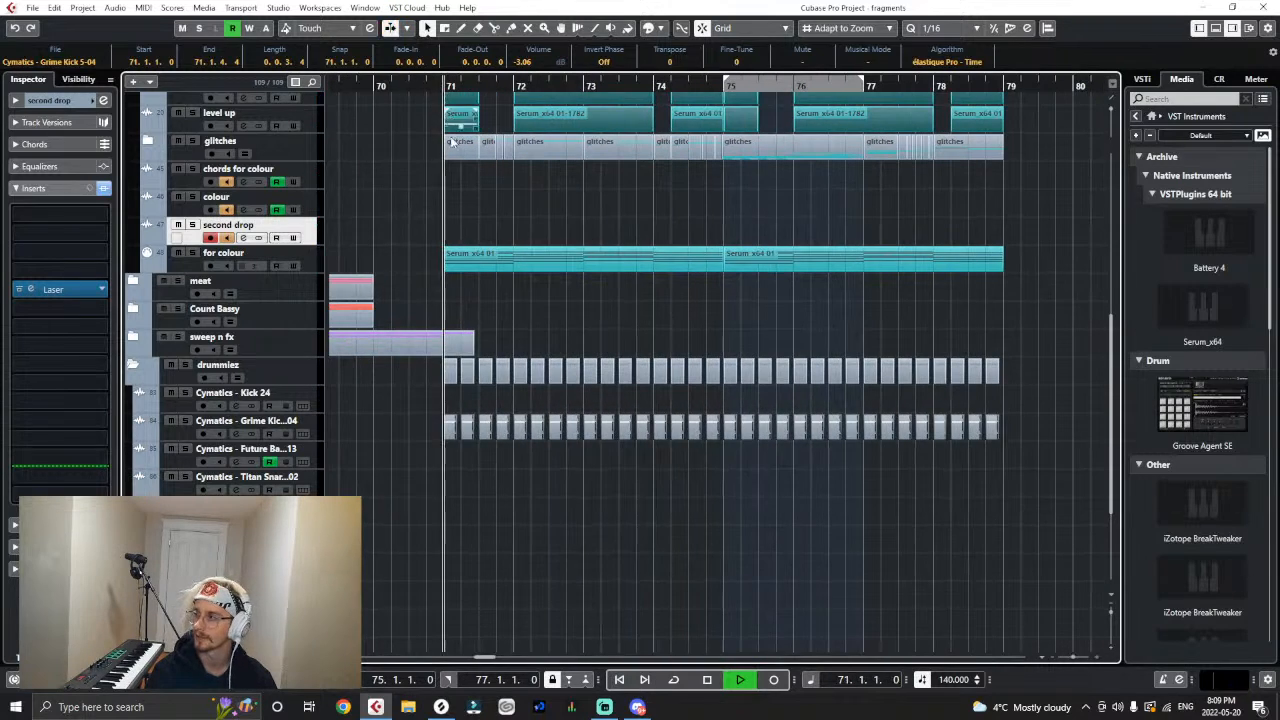
{"action": "key", "text": "h"}
{"action": "left_click", "coordinate": [303, 424]}
{"action": "left_click", "coordinate": [77, 257]}
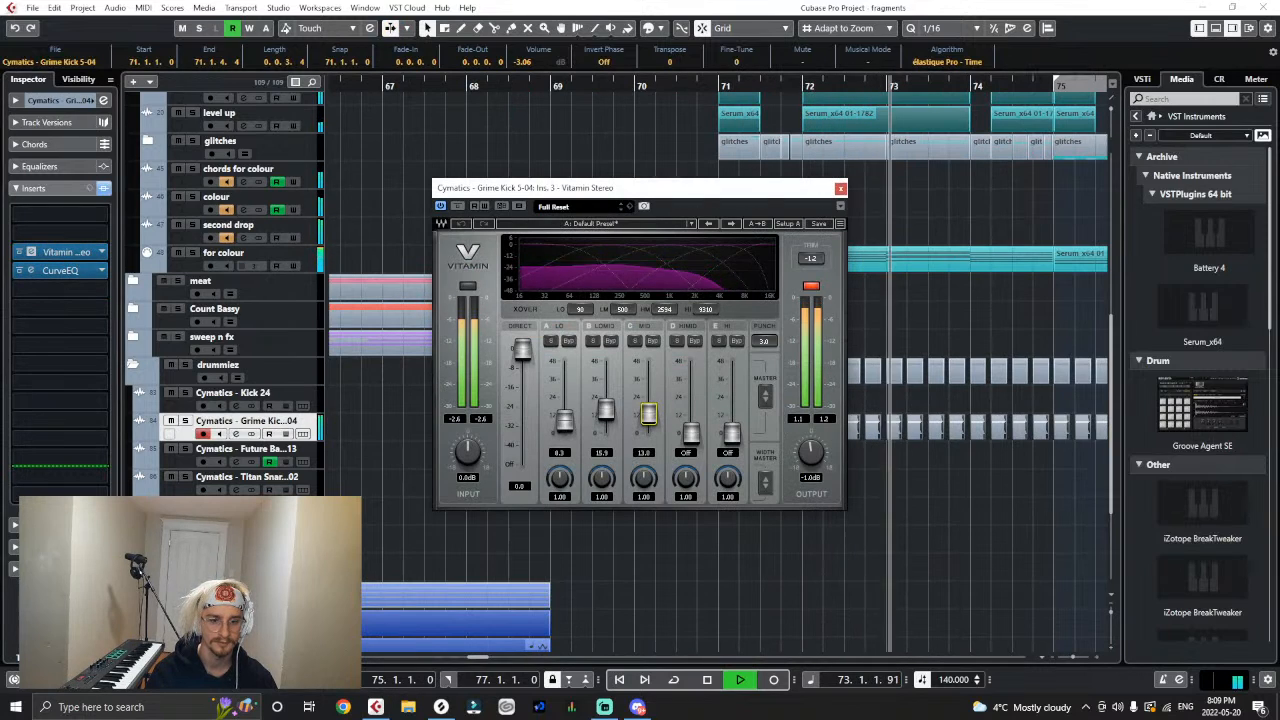
{"action": "left_click", "coordinate": [841, 188]}
{"action": "key", "text": "h"}
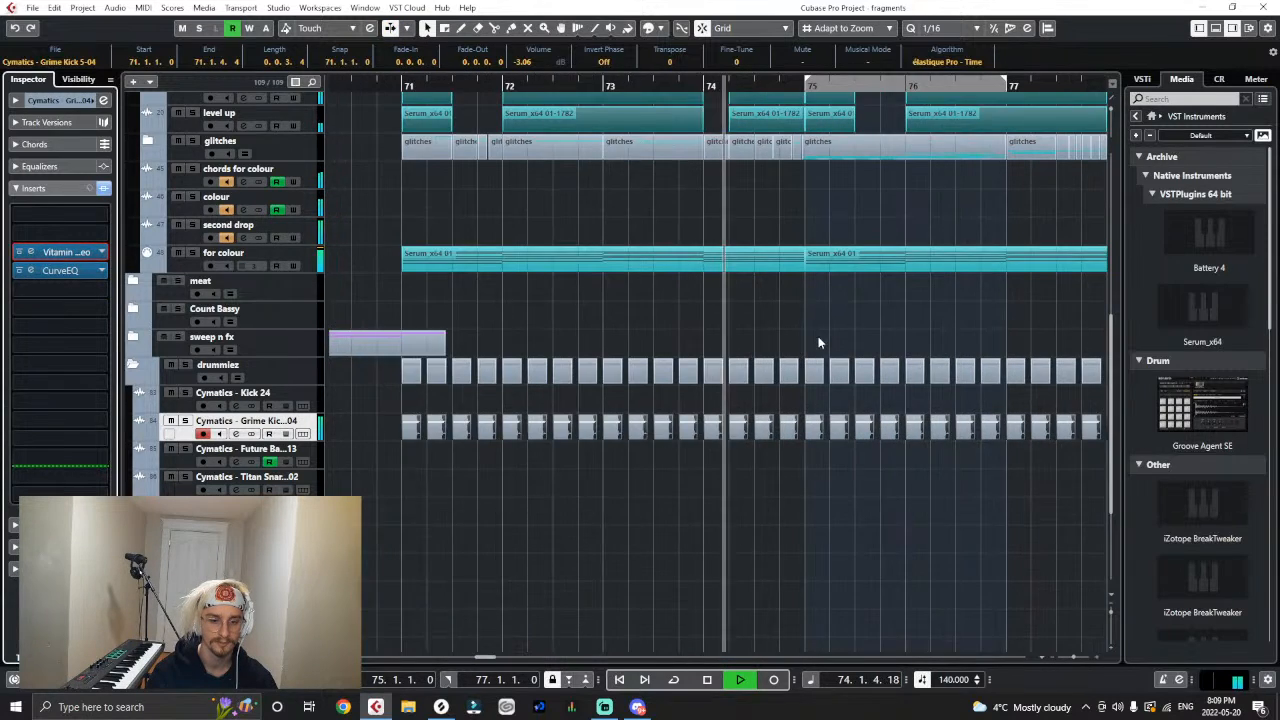
- Reshape the Grime Kick's CurveEQ by adding a slight upper-bass boost point and lowering the midrange and high-frequency points
{"action": "key", "text": "g"}
{"action": "left_click", "coordinate": [68, 271]}
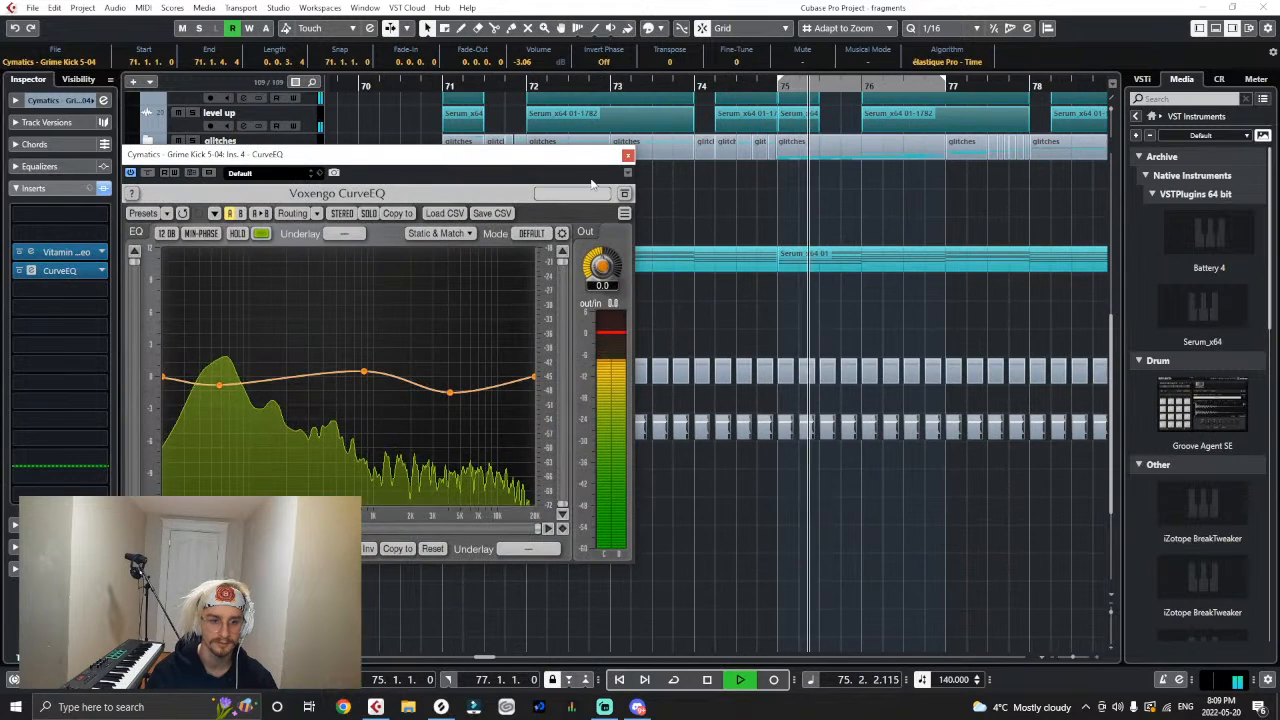
{"action": "left_click_drag", "start_coordinate": [259, 384], "coordinate": [268, 366]}
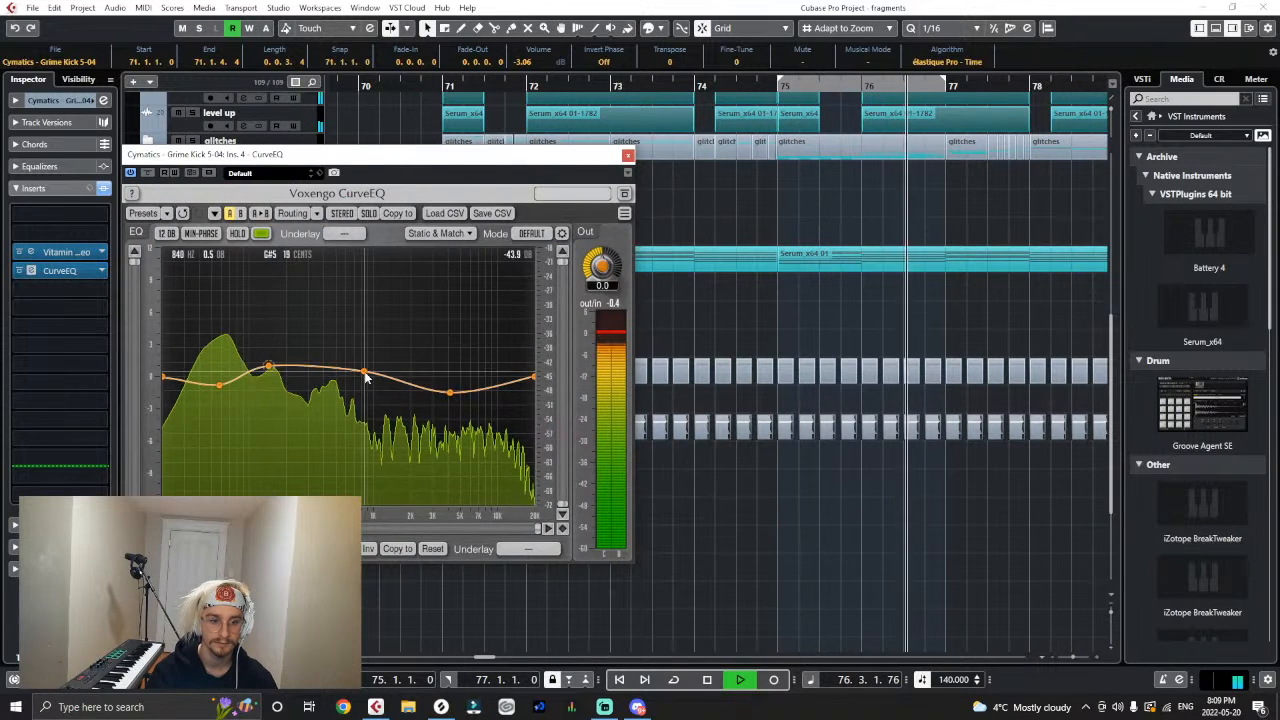
{"action": "left_click_drag", "start_coordinate": [365, 372], "coordinate": [363, 386]}
{"action": "left_click_drag", "start_coordinate": [450, 392], "coordinate": [448, 400]}
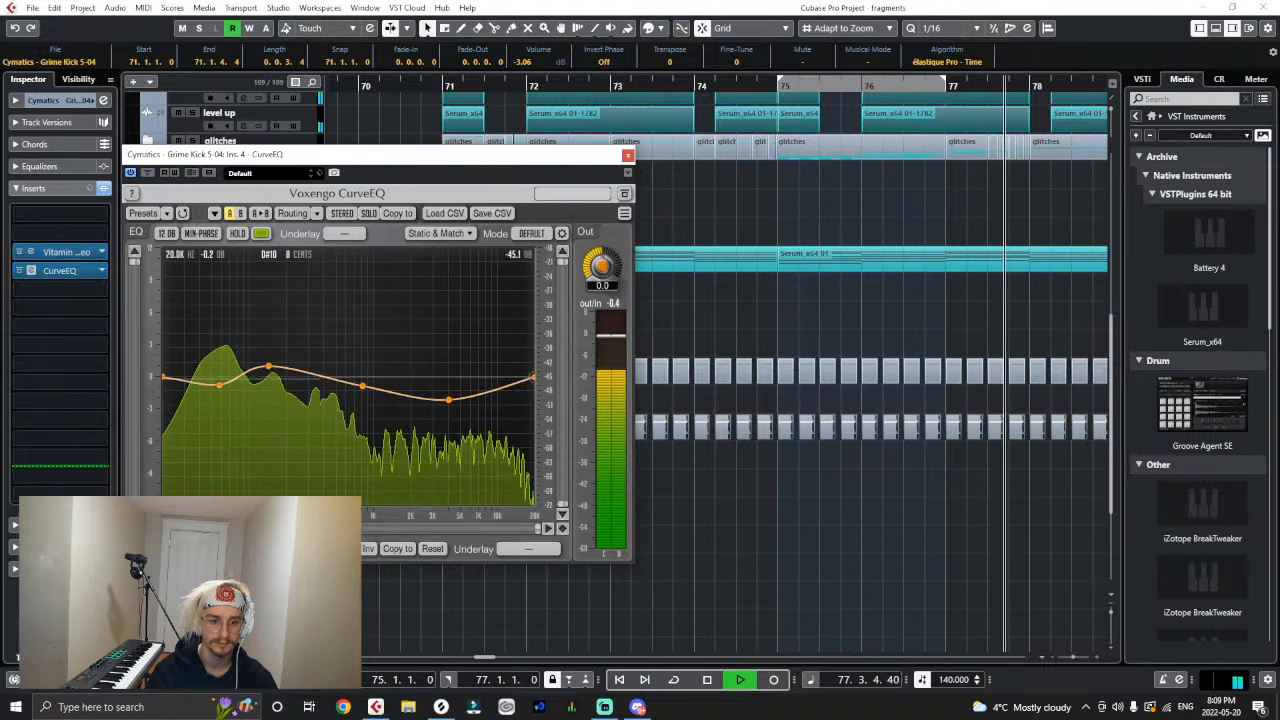
{"action": "left_click_drag", "start_coordinate": [534, 378], "coordinate": [534, 388]}
{"action": "left_click_drag", "start_coordinate": [448, 400], "coordinate": [447, 395]}
{"action": "key", "text": "g"}
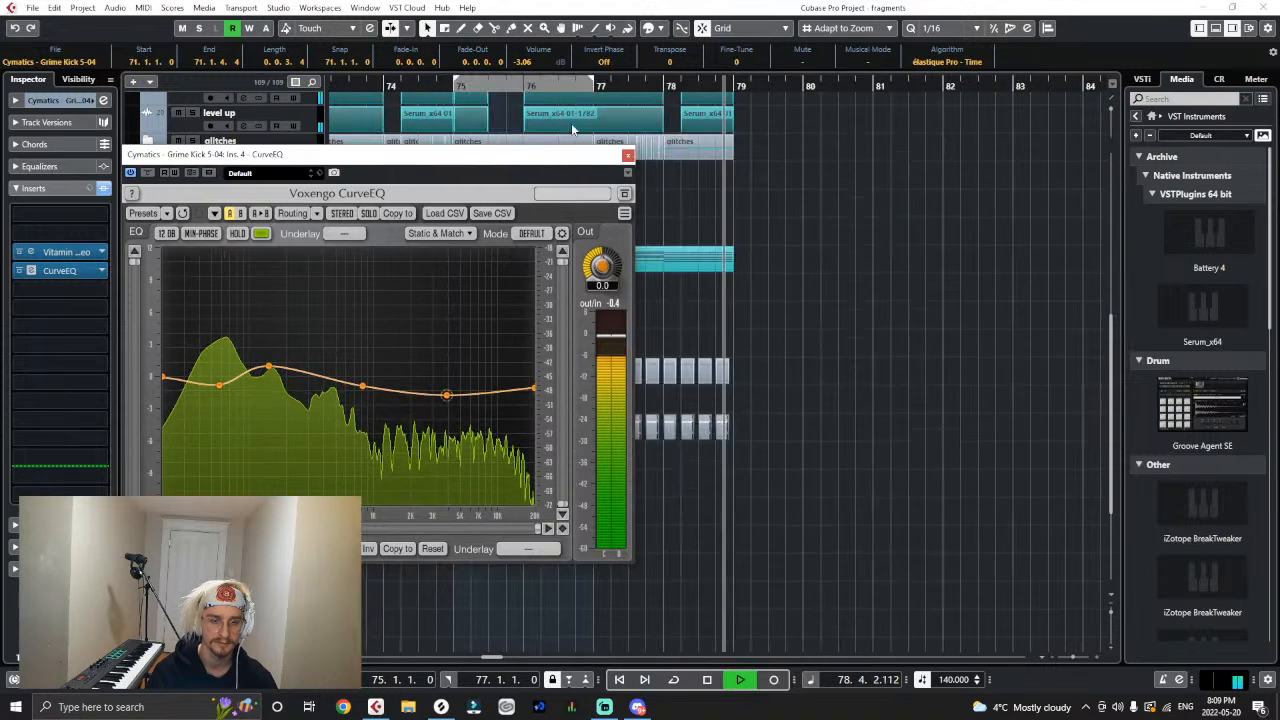
{"action": "key", "text": "g"}
{"action": "key", "text": "g"}
{"action": "left_click", "coordinate": [628, 155]}
- Replay the drop from bar 71 and set Laser on the second drop bus to -27 dB gain, 62 ms hold and 122 ms release
{"action": "left_click", "coordinate": [625, 131]}
{"action": "left_click", "coordinate": [525, 86]}
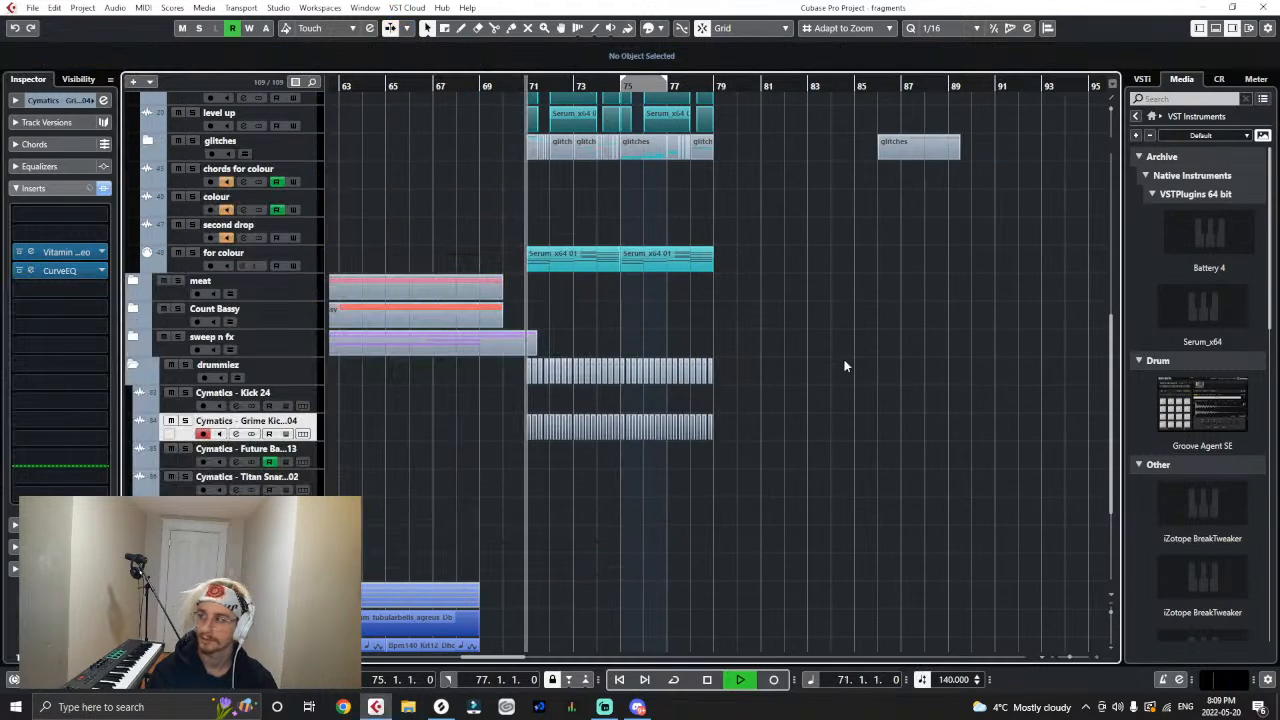
{"action": "left_click", "coordinate": [845, 366]}
{"action": "key", "text": "g"}
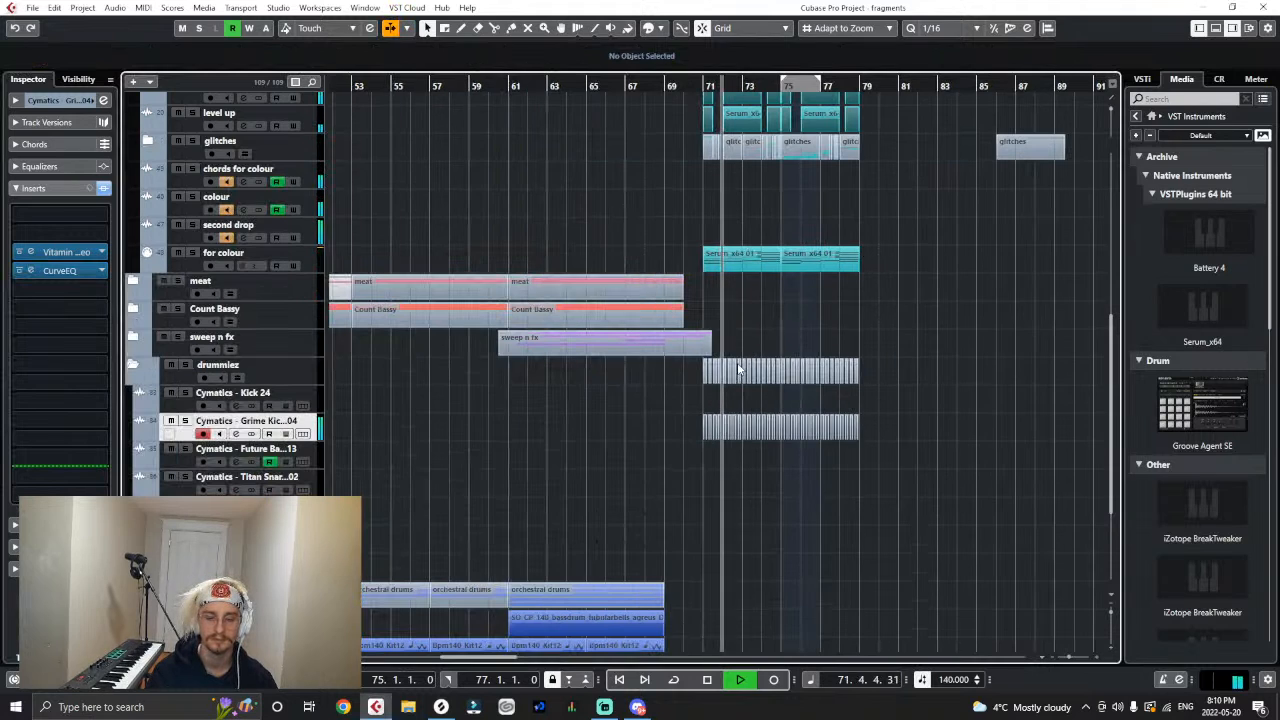
{"action": "key", "text": "h"}
{"action": "key", "text": "h"}
{"action": "key", "text": "h"}
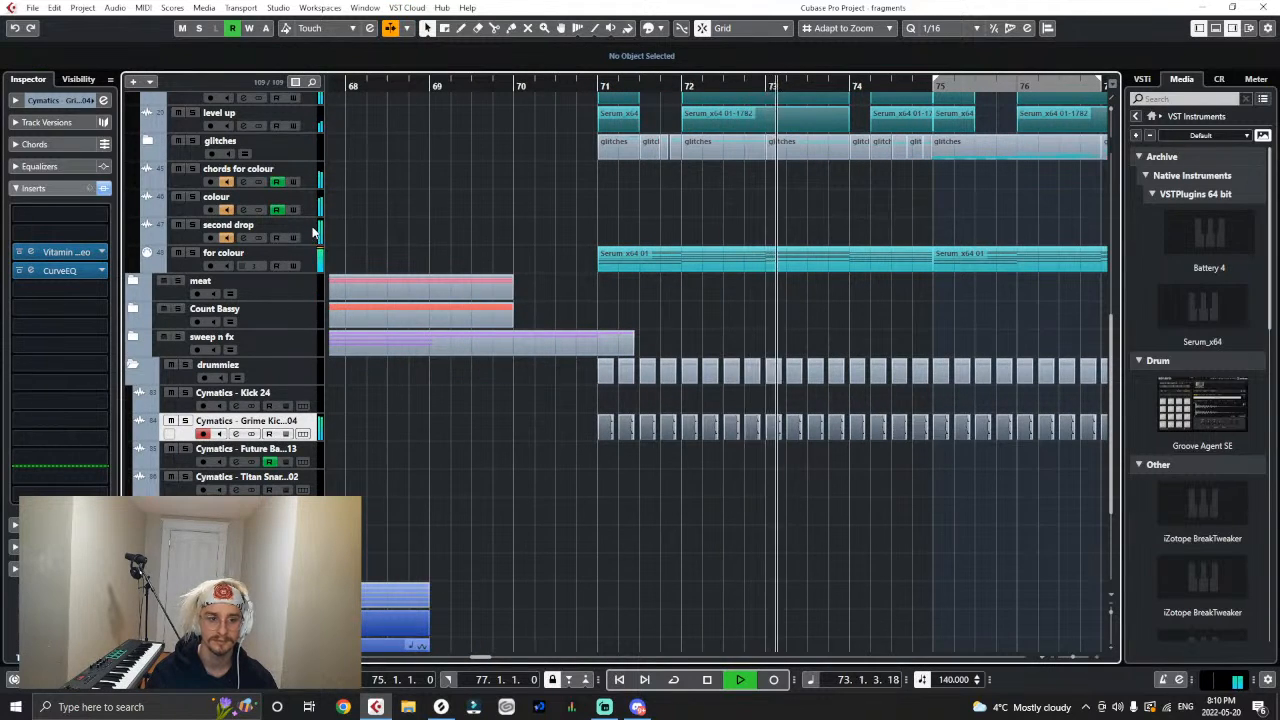
{"action": "left_click", "coordinate": [313, 232]}
{"action": "left_click", "coordinate": [53, 289]}
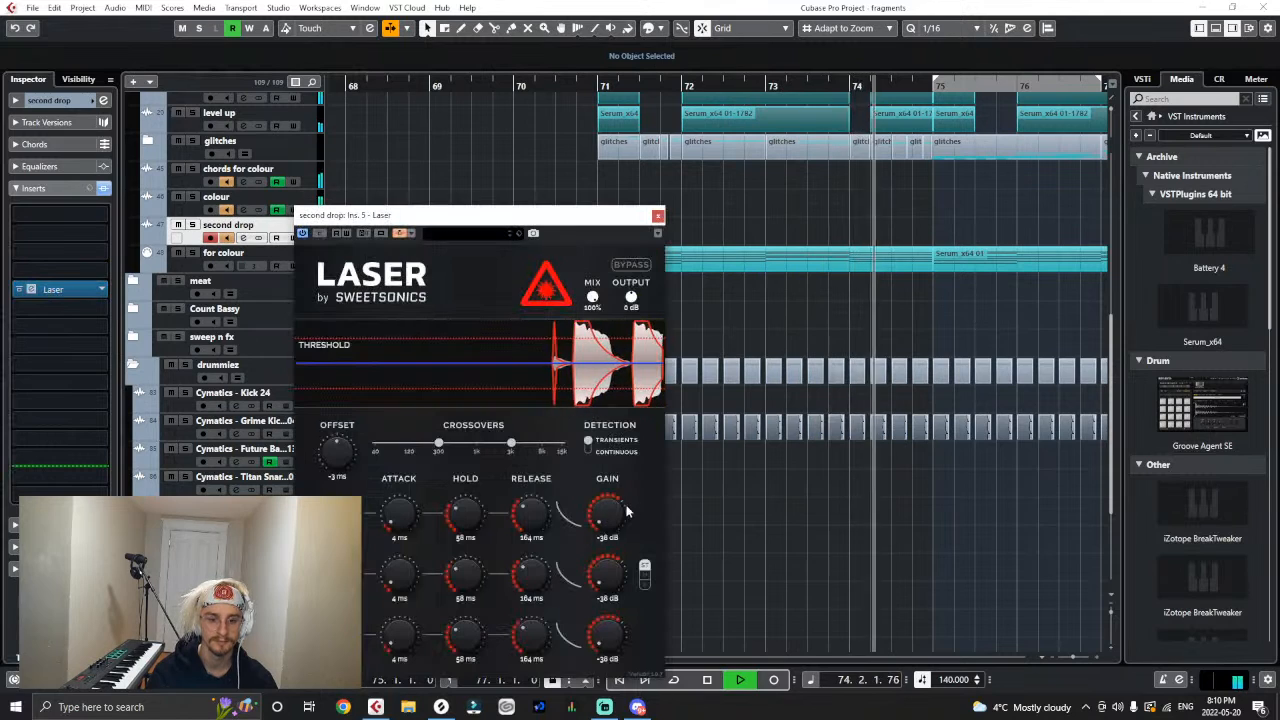
{"action": "left_click_drag", "start_coordinate": [627, 512], "coordinate": [620, 482]}
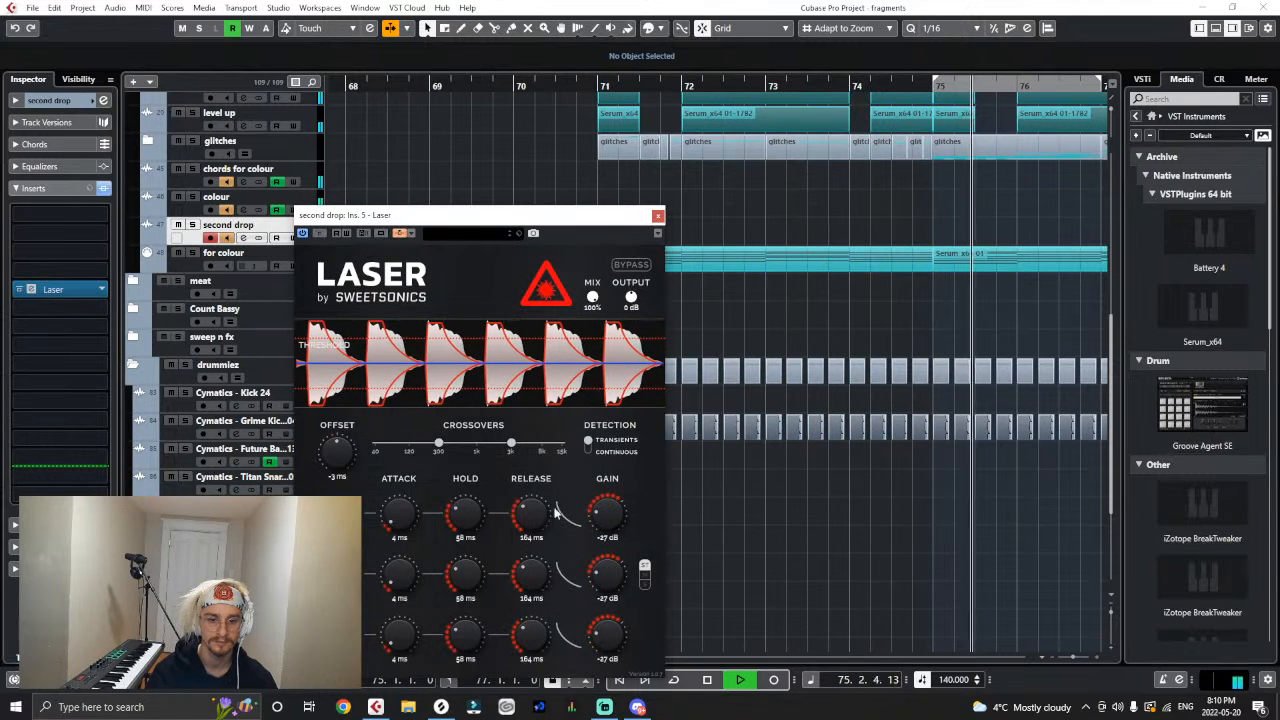
{"action": "left_click_drag", "start_coordinate": [473, 521], "coordinate": [479, 516]}
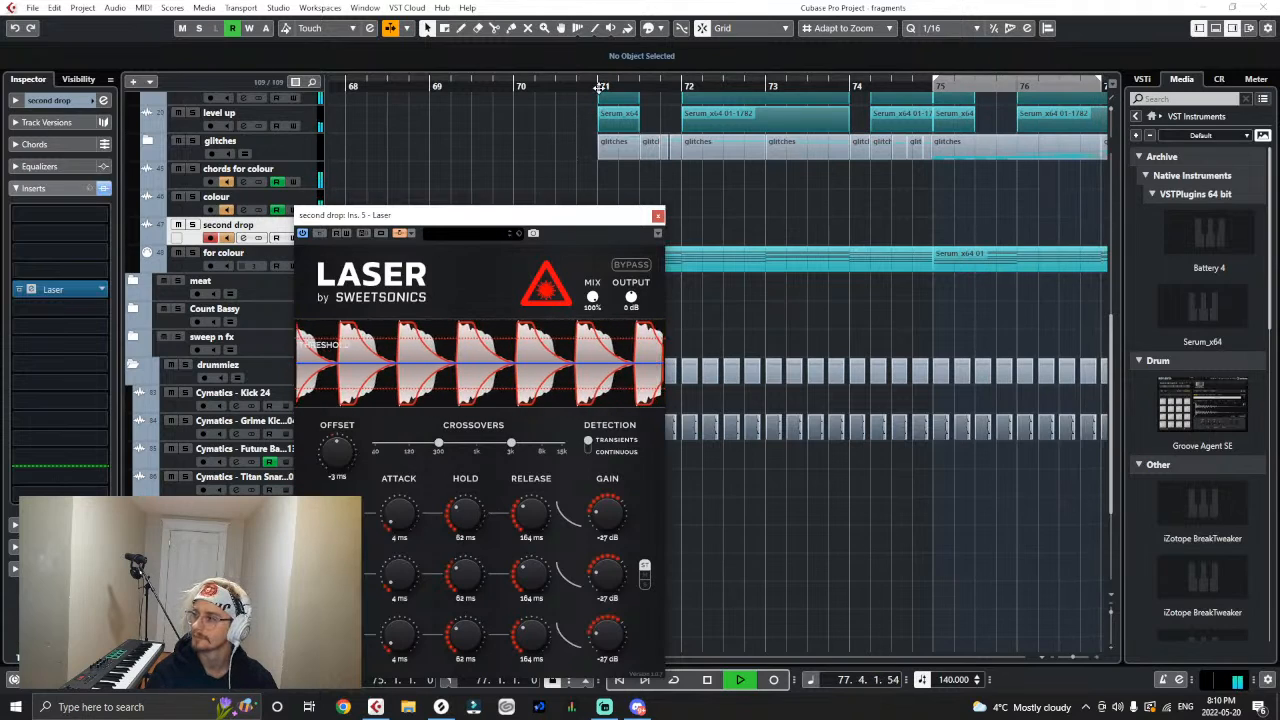
{"action": "left_click_drag", "start_coordinate": [524, 531], "coordinate": [525, 542]}
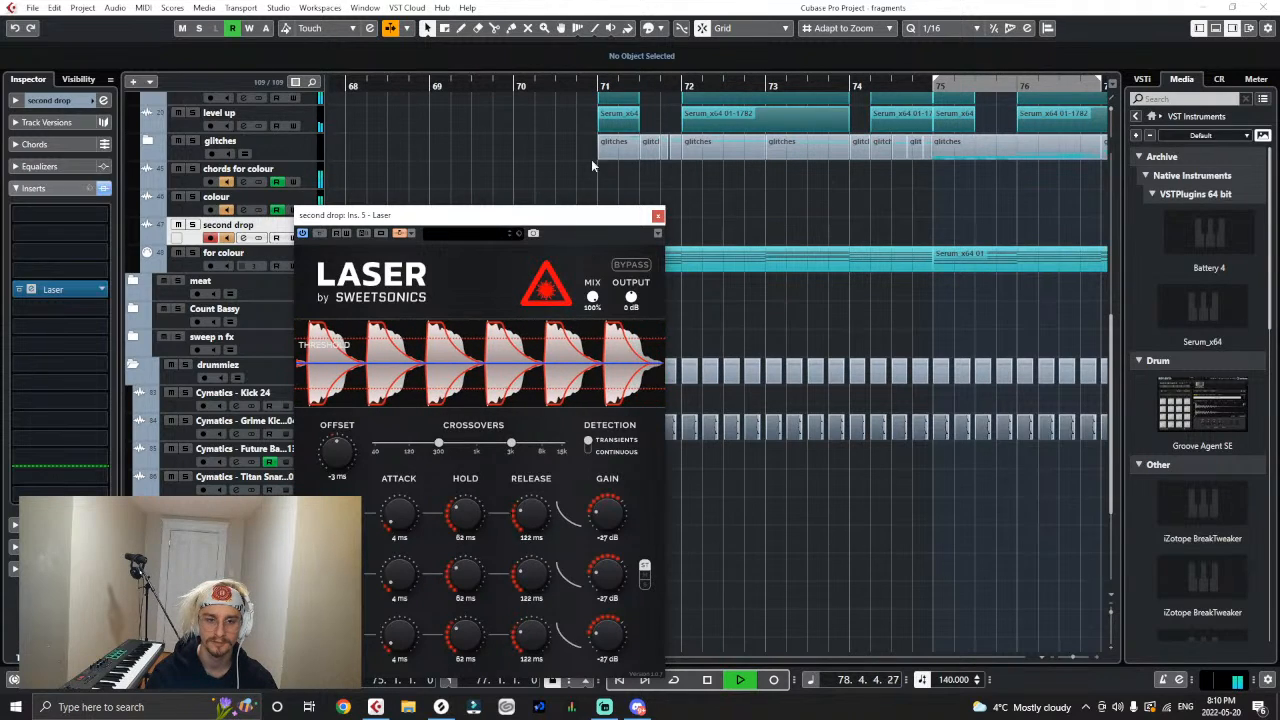
- Close the Laser plug-in and replay the second drop from bar 71, checking the Grime Kick and second drop bus tracks
{"action": "key", "text": "space"}
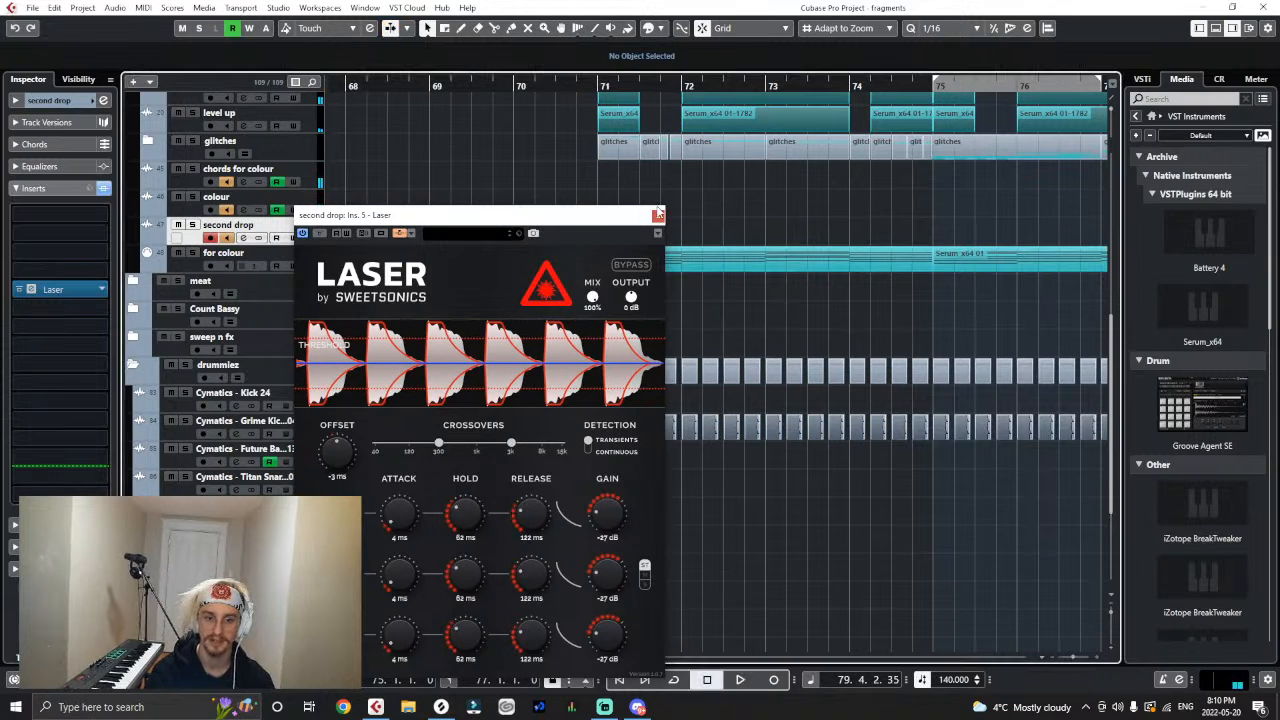
{"action": "left_click", "coordinate": [657, 215]}
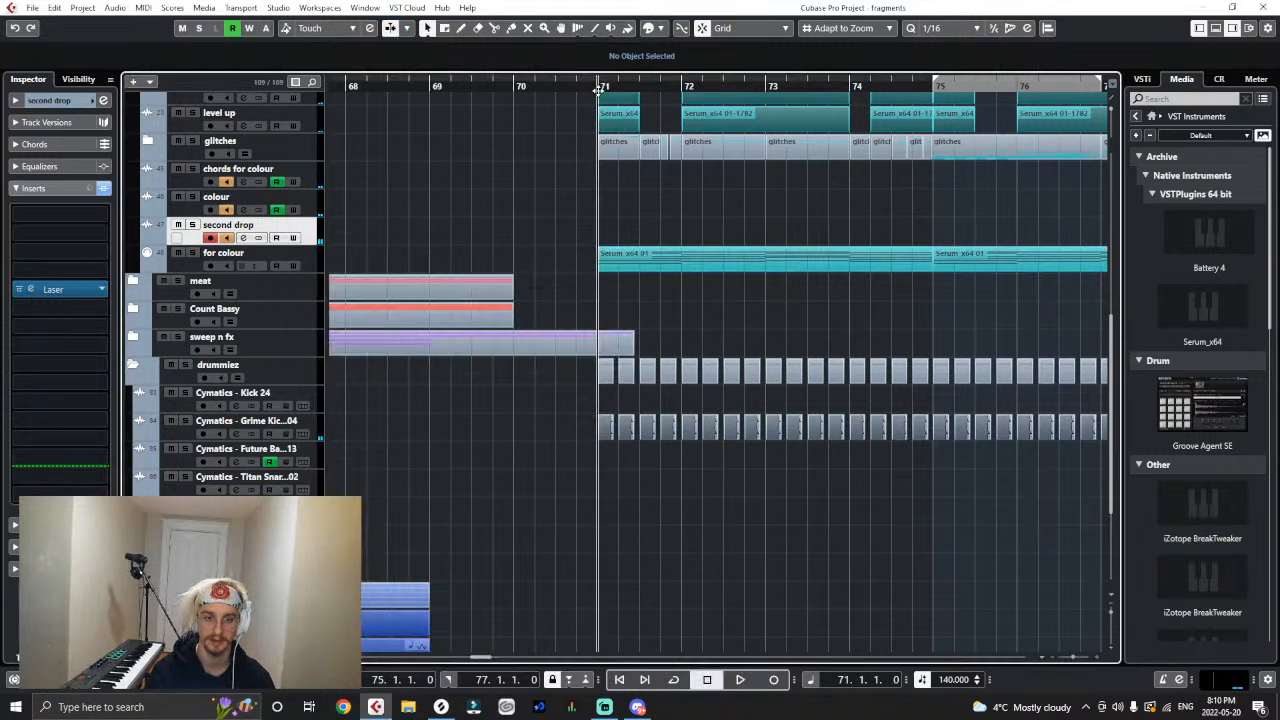
{"action": "key", "text": "space"}
{"action": "key", "text": "g"}
{"action": "key", "text": "g"}
{"action": "key", "text": "g"}
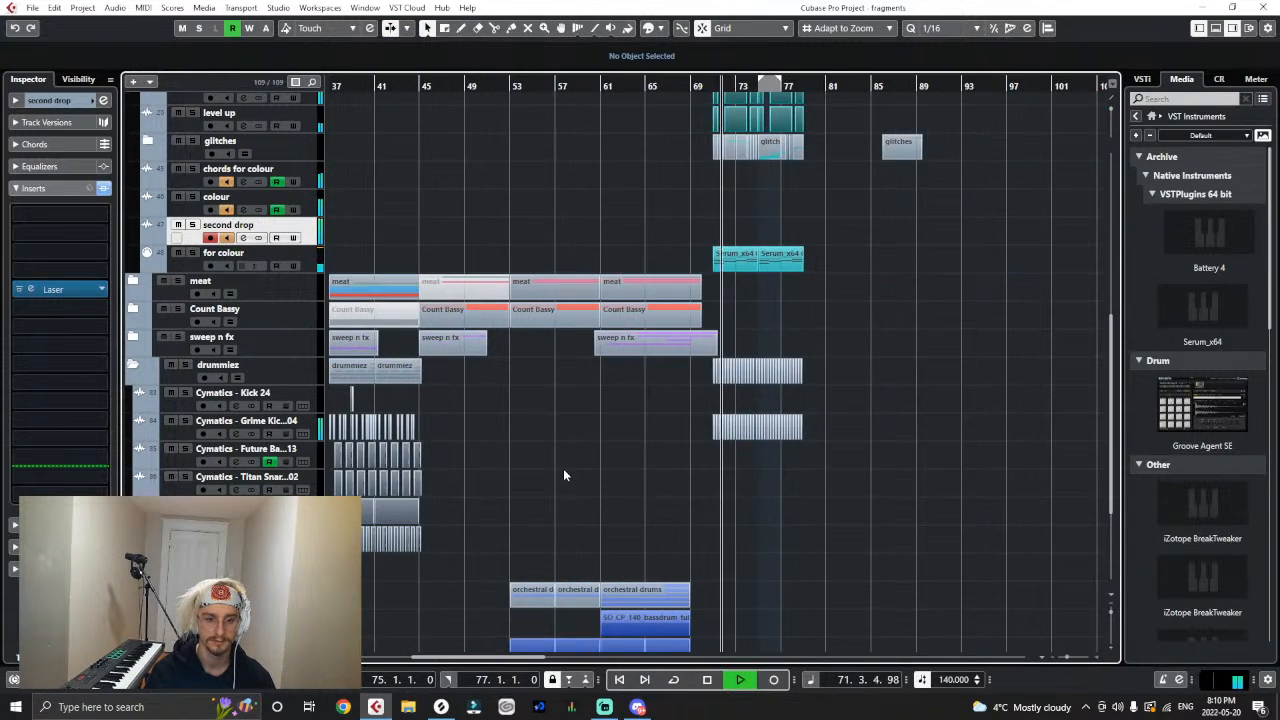
{"action": "scroll", "coordinate": [814, 426], "scroll_direction": "up", "scroll_amount": 1}
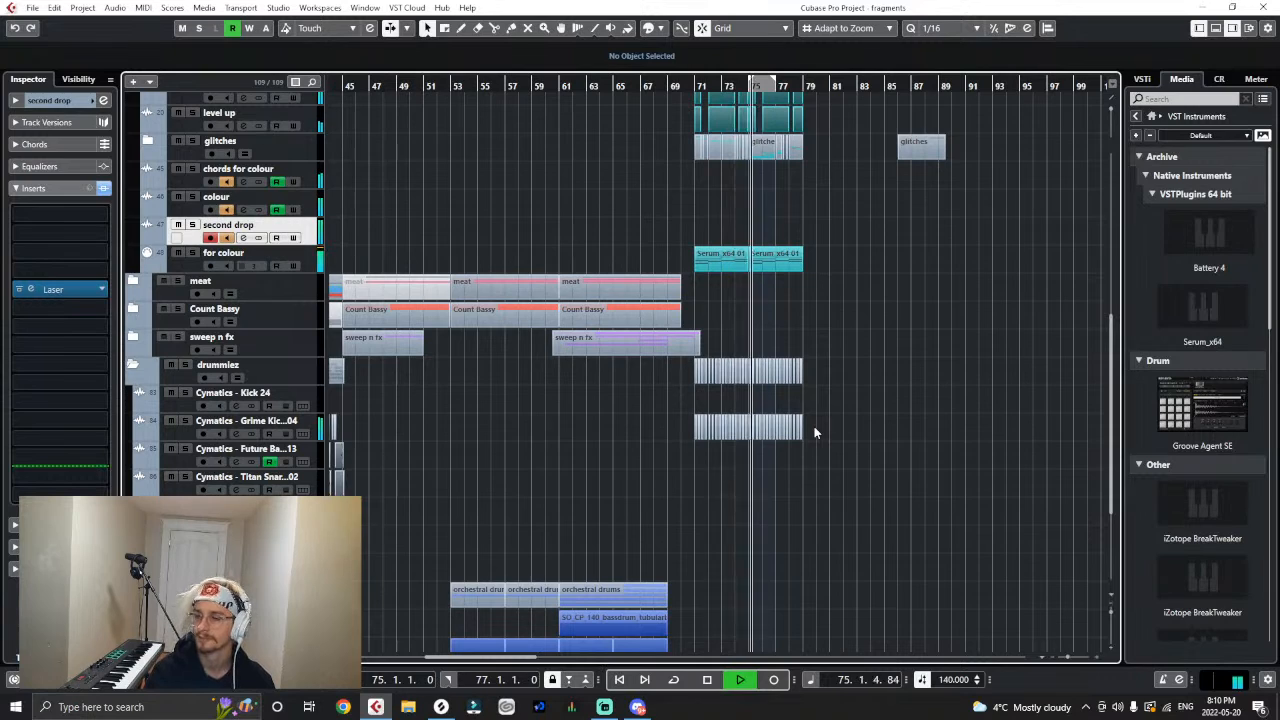
{"action": "left_click", "coordinate": [320, 428]}
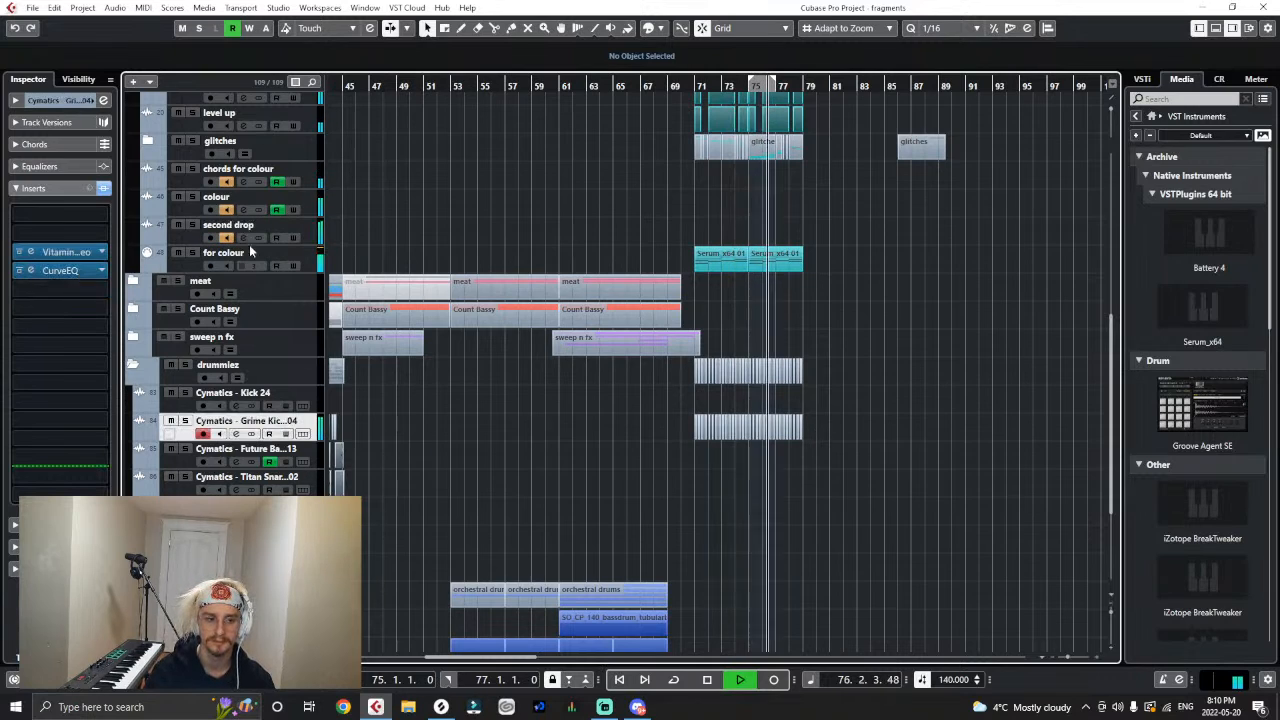
{"action": "left_click", "coordinate": [305, 222]}
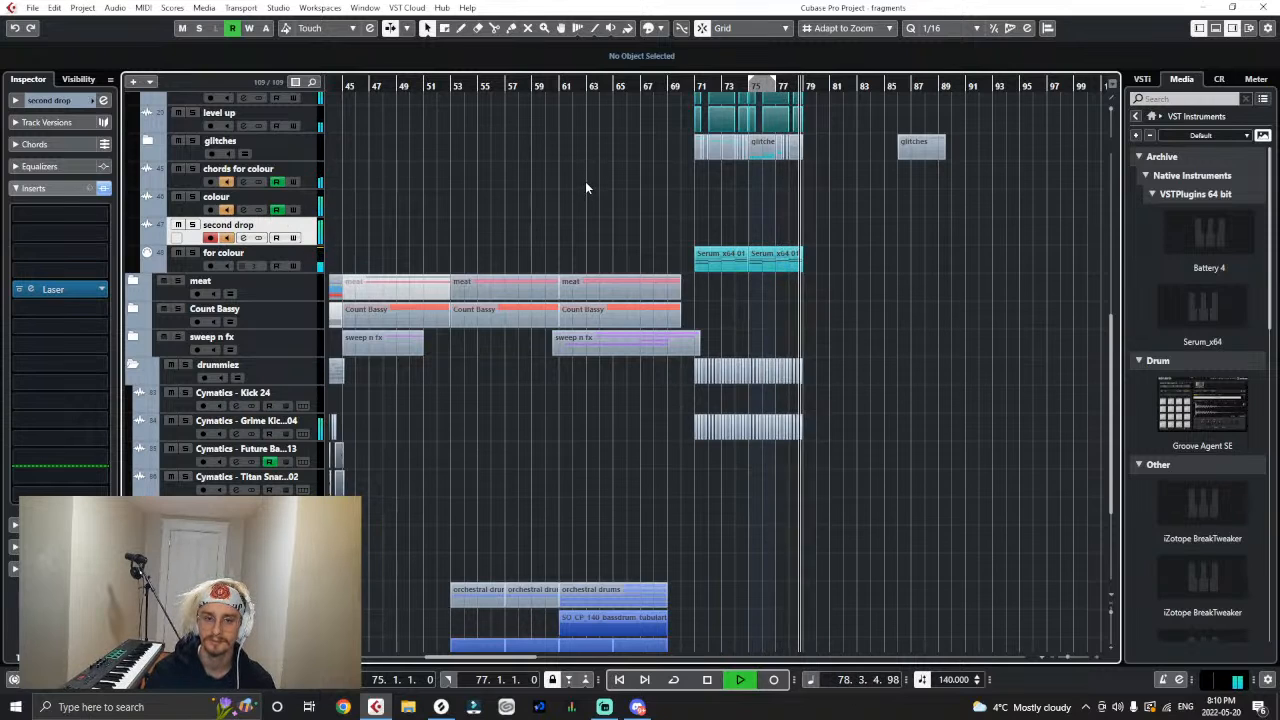
{"action": "key", "text": "space"}
- Play the arrangement from the verse section and look through the first drop's and meat folder's tracks
{"action": "key", "text": "g"}
{"action": "key", "text": "g"}
{"action": "key", "text": "g"}
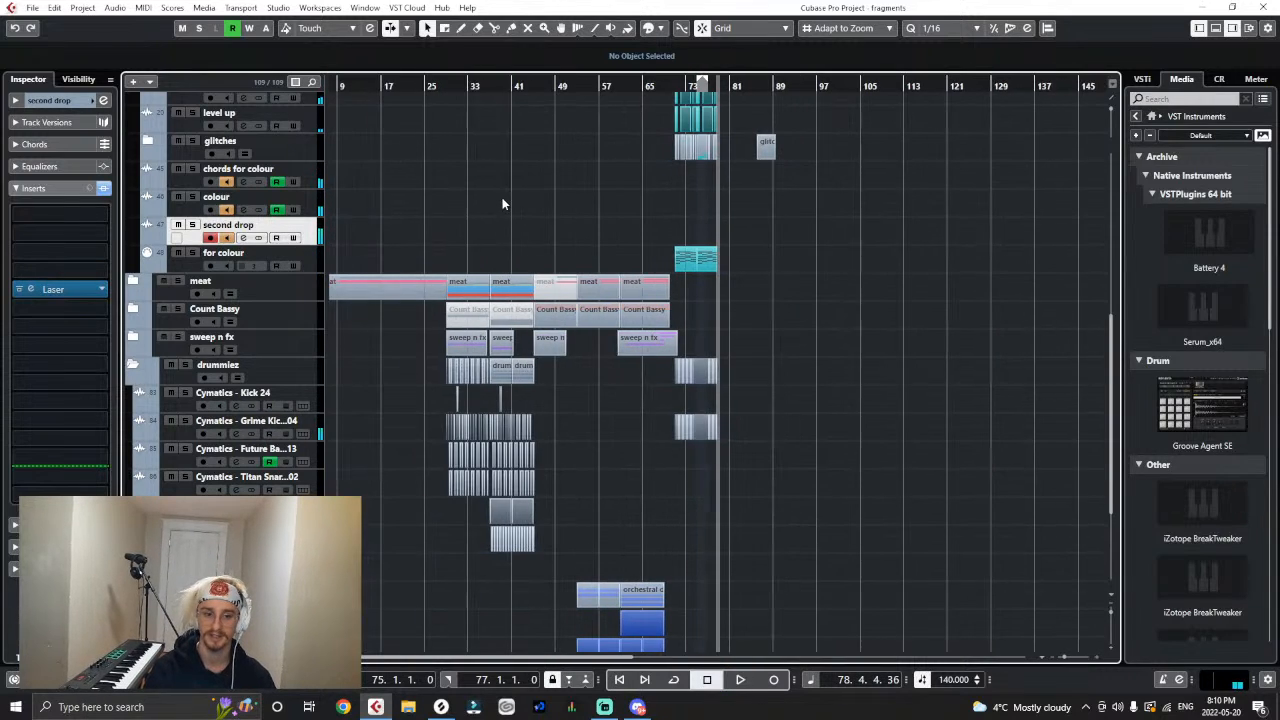
{"action": "scroll", "coordinate": [480, 215], "scroll_direction": "up", "scroll_amount": 6}
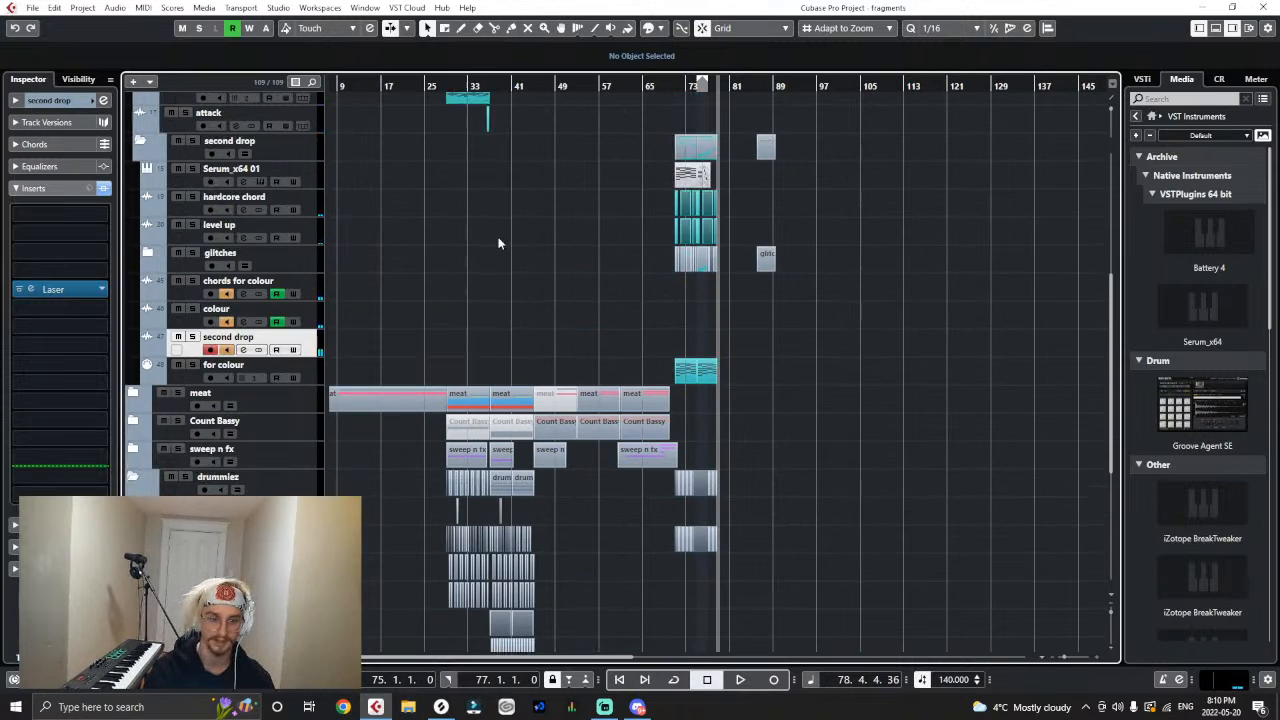
{"action": "left_click", "coordinate": [398, 90]}
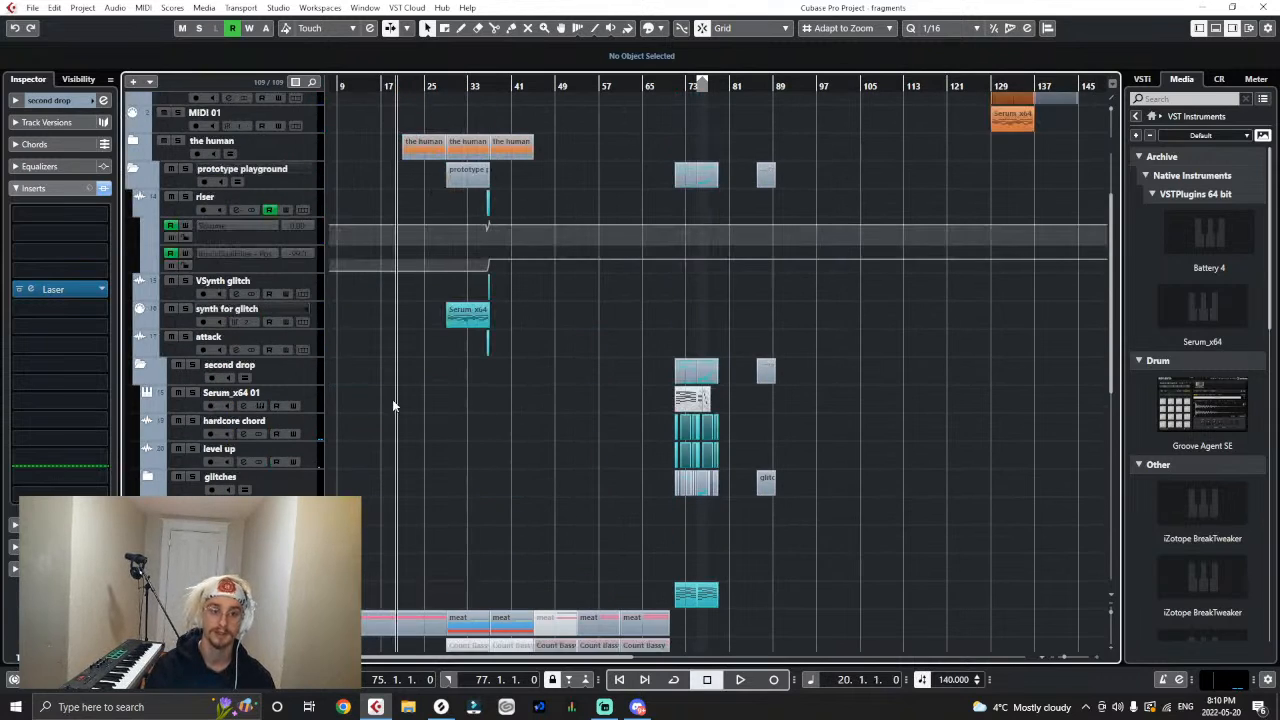
{"action": "scroll", "coordinate": [393, 405], "scroll_direction": "up", "scroll_amount": 2}
{"action": "left_click", "coordinate": [360, 90]}
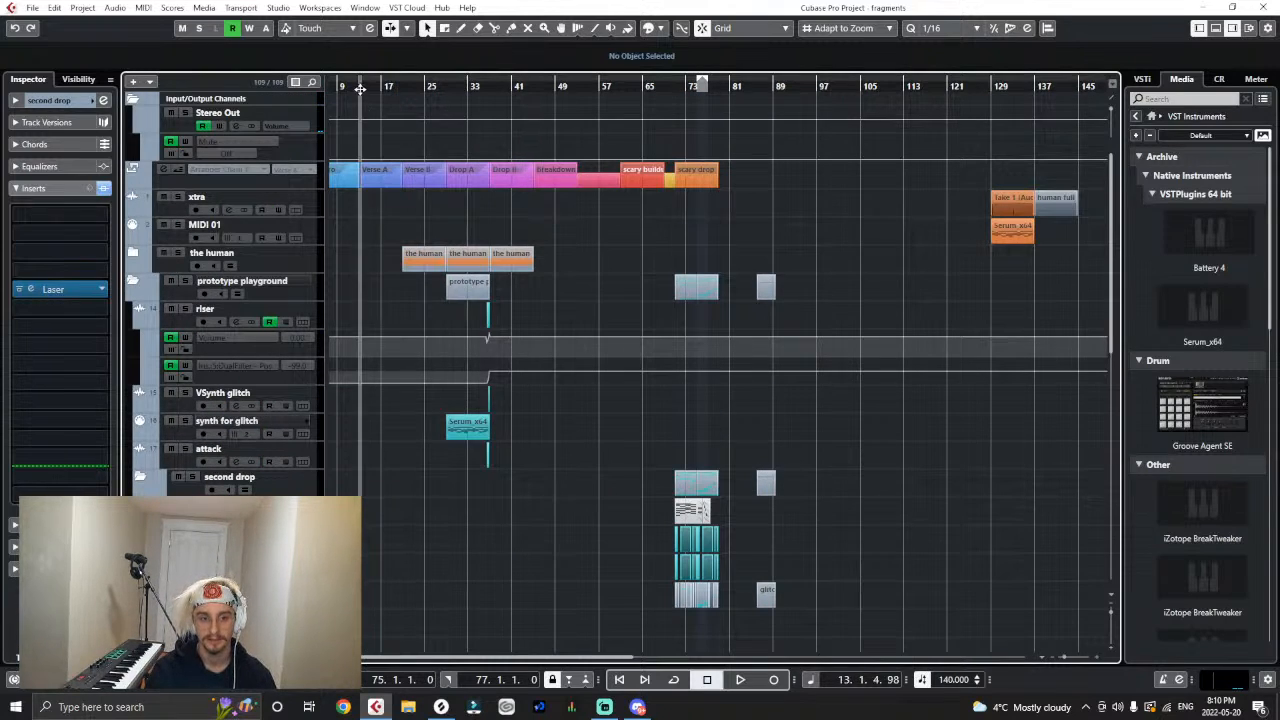
{"action": "left_click_drag", "start_coordinate": [402, 87], "coordinate": [402, 128]}
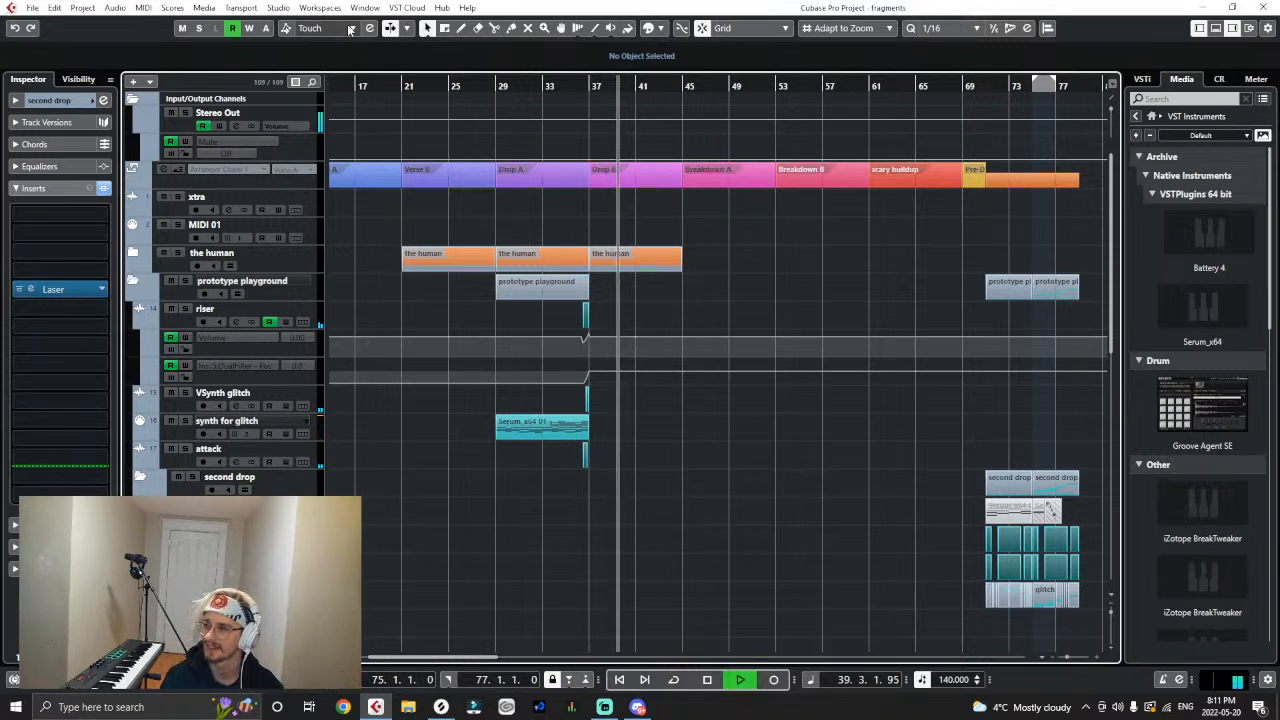
{"action": "scroll", "coordinate": [460, 414], "scroll_direction": "down", "scroll_amount": 4}
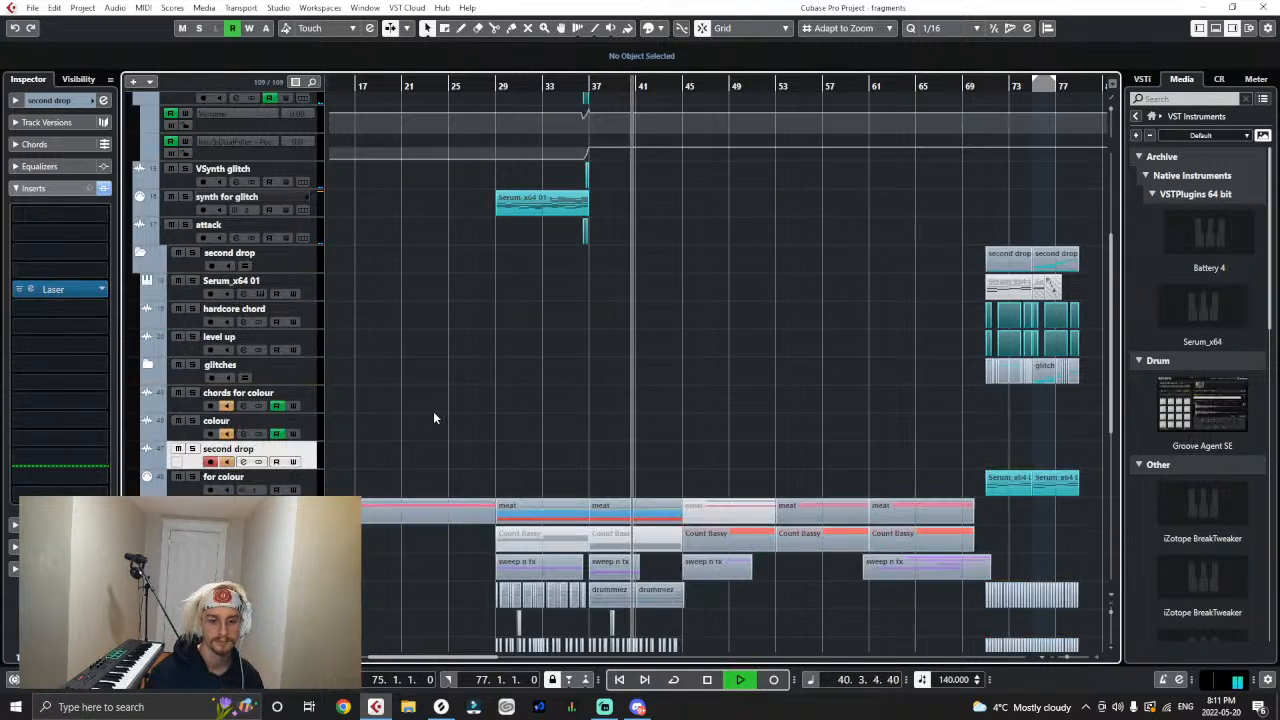
{"action": "scroll", "coordinate": [534, 431], "scroll_direction": "down", "scroll_amount": 4}
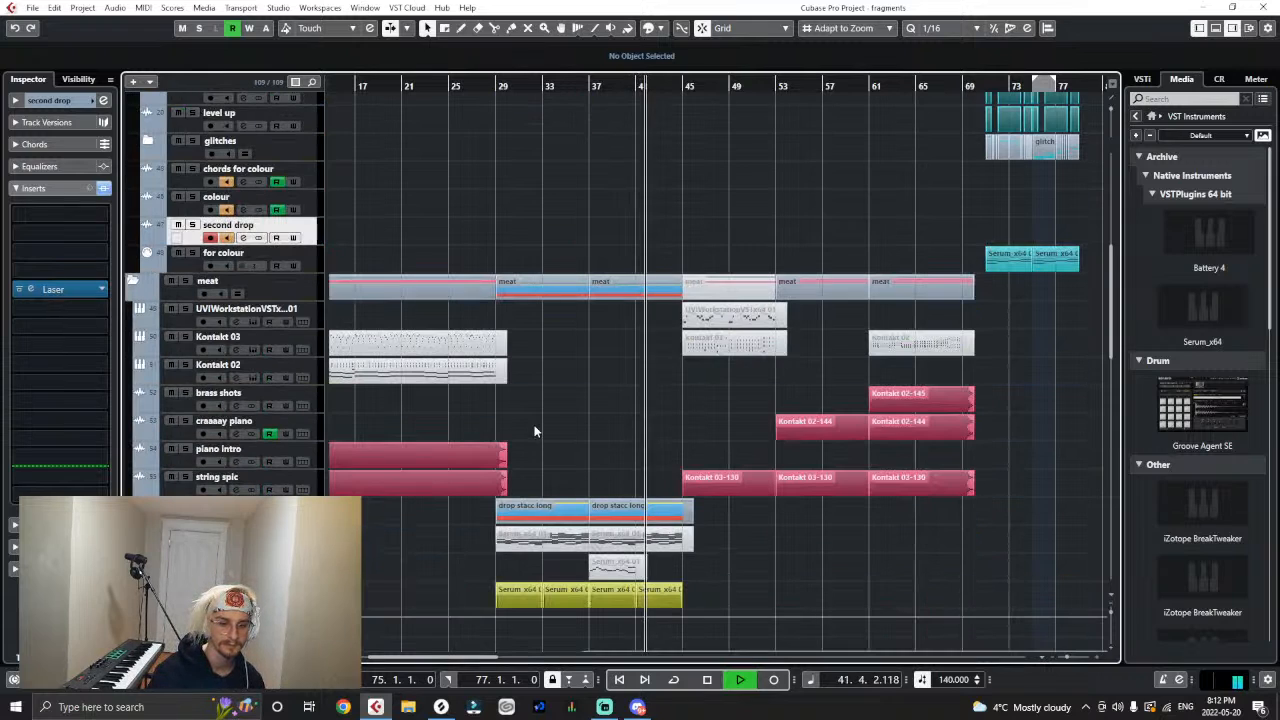
{"action": "scroll", "coordinate": [534, 431], "scroll_direction": "down", "scroll_amount": 4}
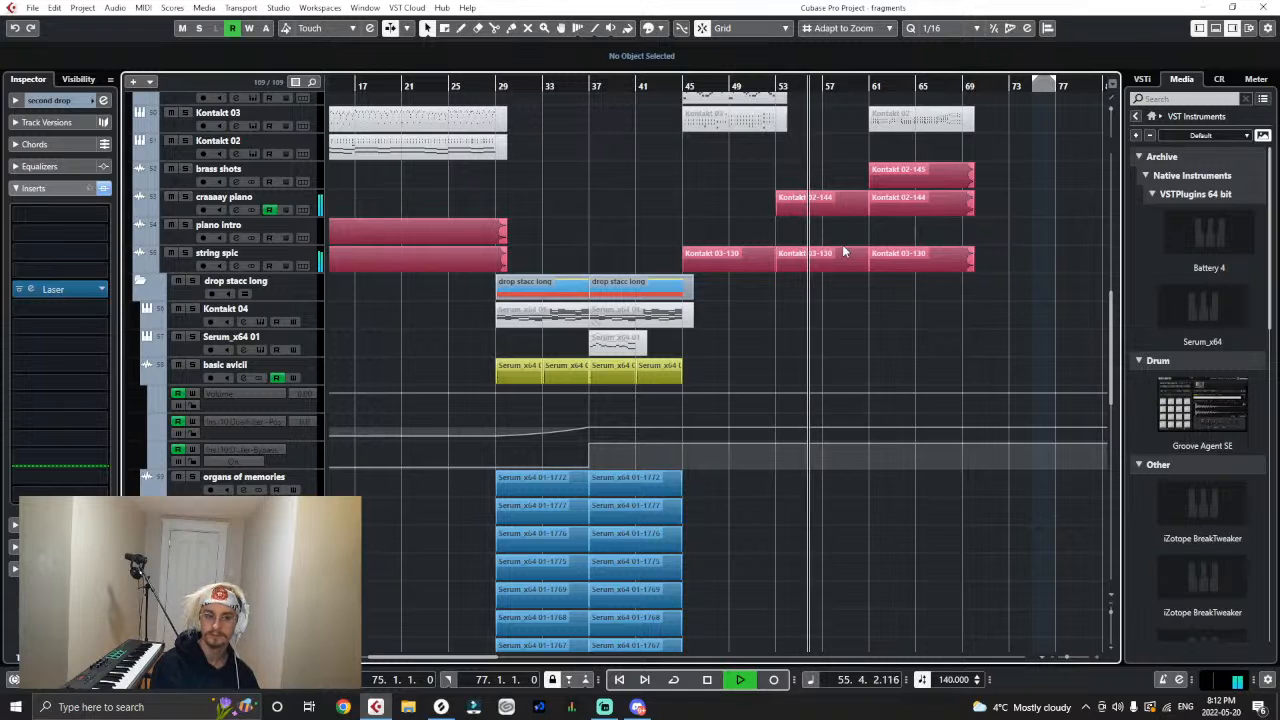
- Show the craaaay piano track's automation lanes and listen through the scary buildup to the end of the second drop
{"action": "left_click", "coordinate": [143, 212]}
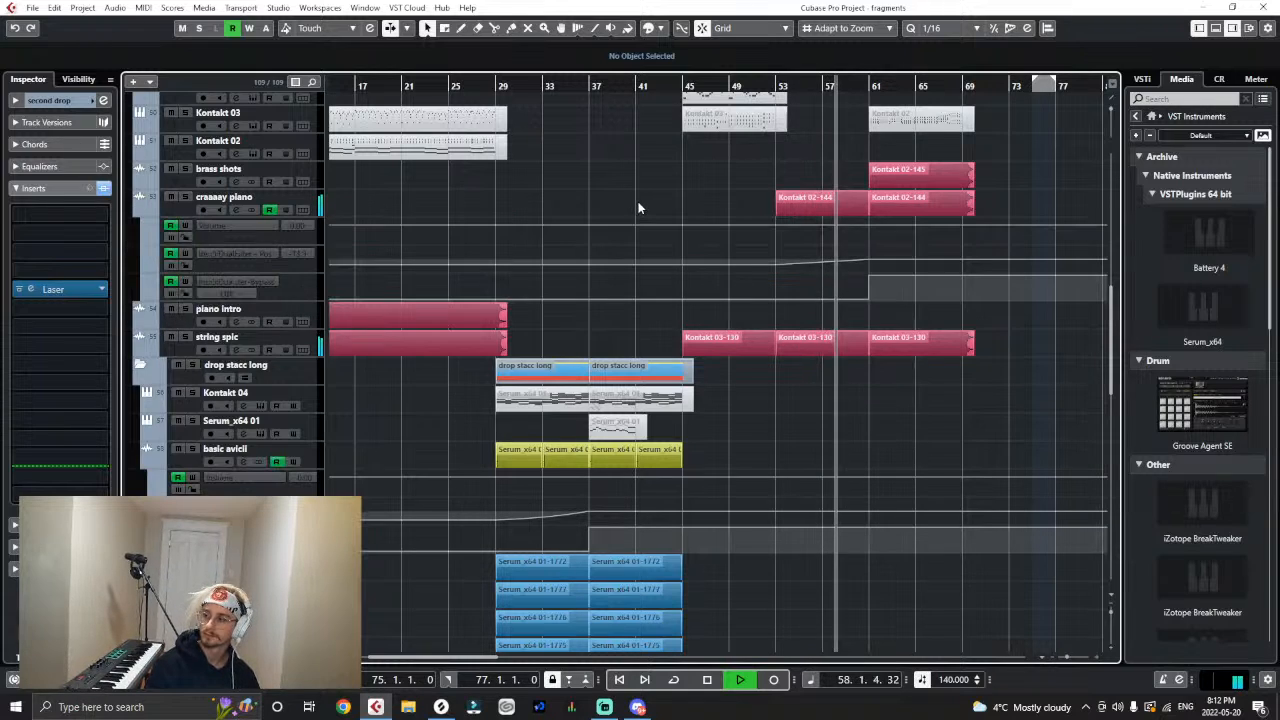
{"action": "scroll", "coordinate": [852, 535], "scroll_direction": "up", "scroll_amount": 4}
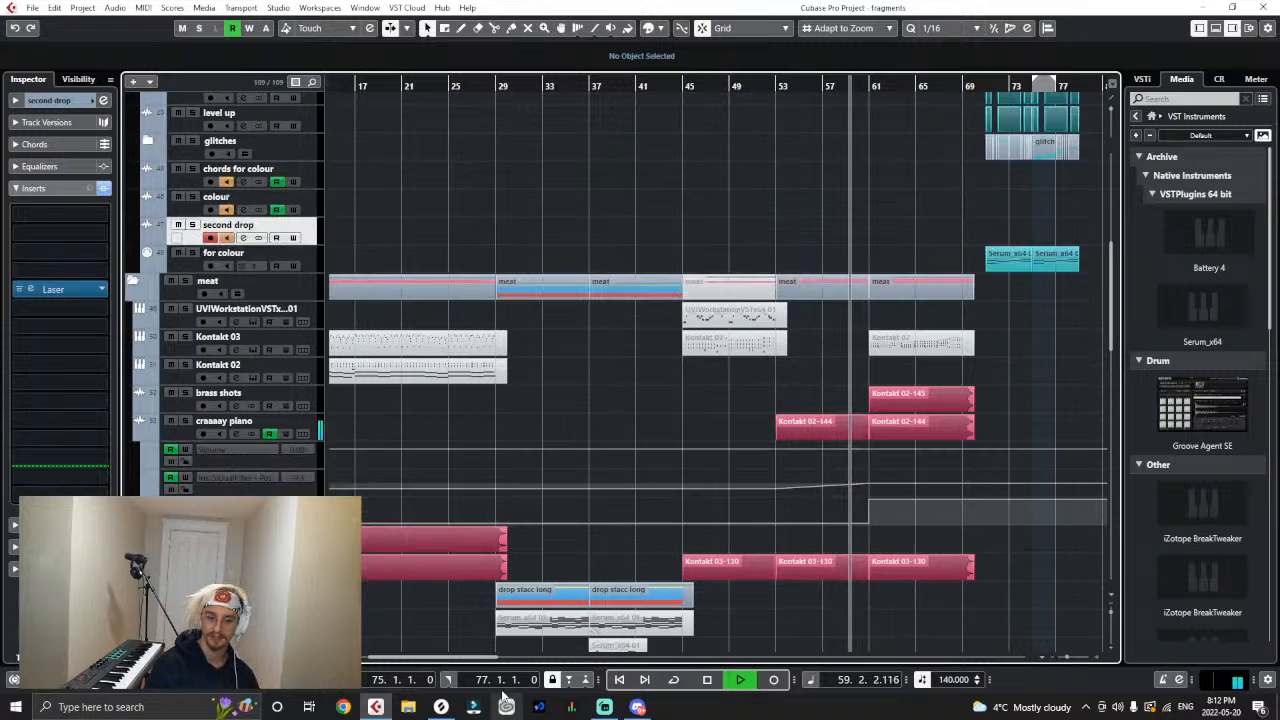
{"action": "left_click_drag", "start_coordinate": [480, 657], "coordinate": [556, 655]}
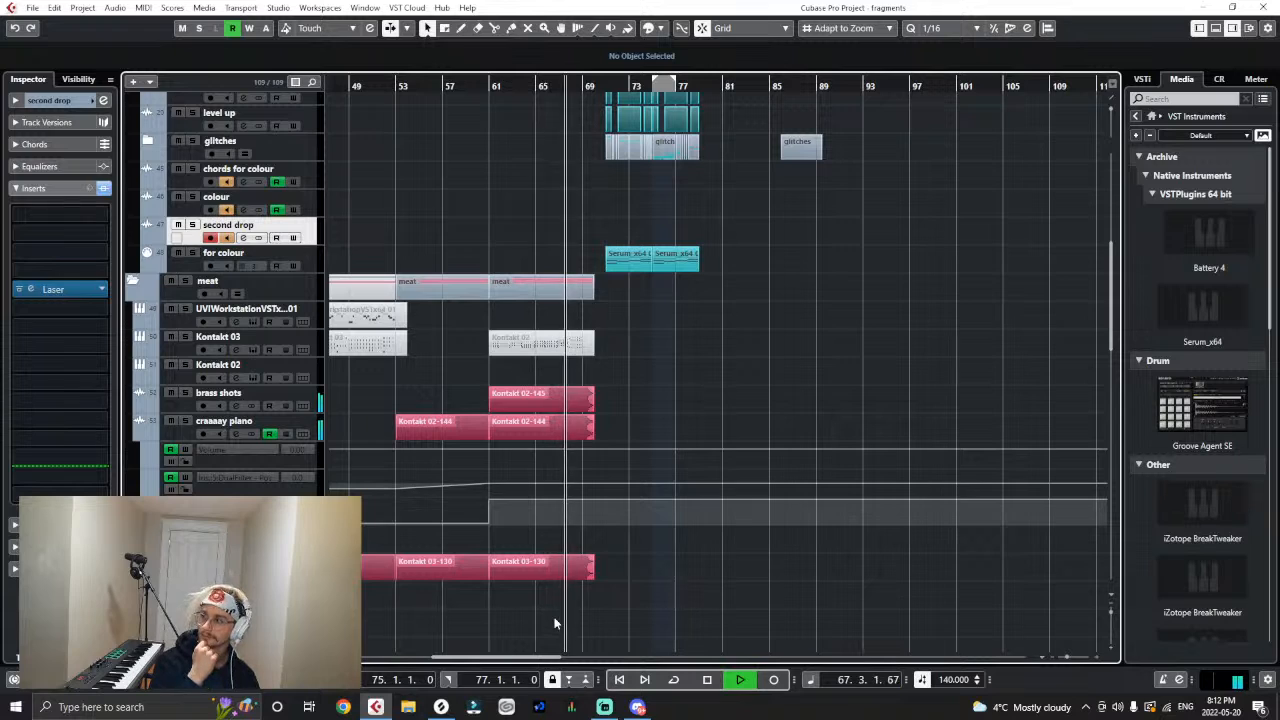
{"action": "scroll", "coordinate": [670, 512], "scroll_direction": "up", "scroll_amount": 5}
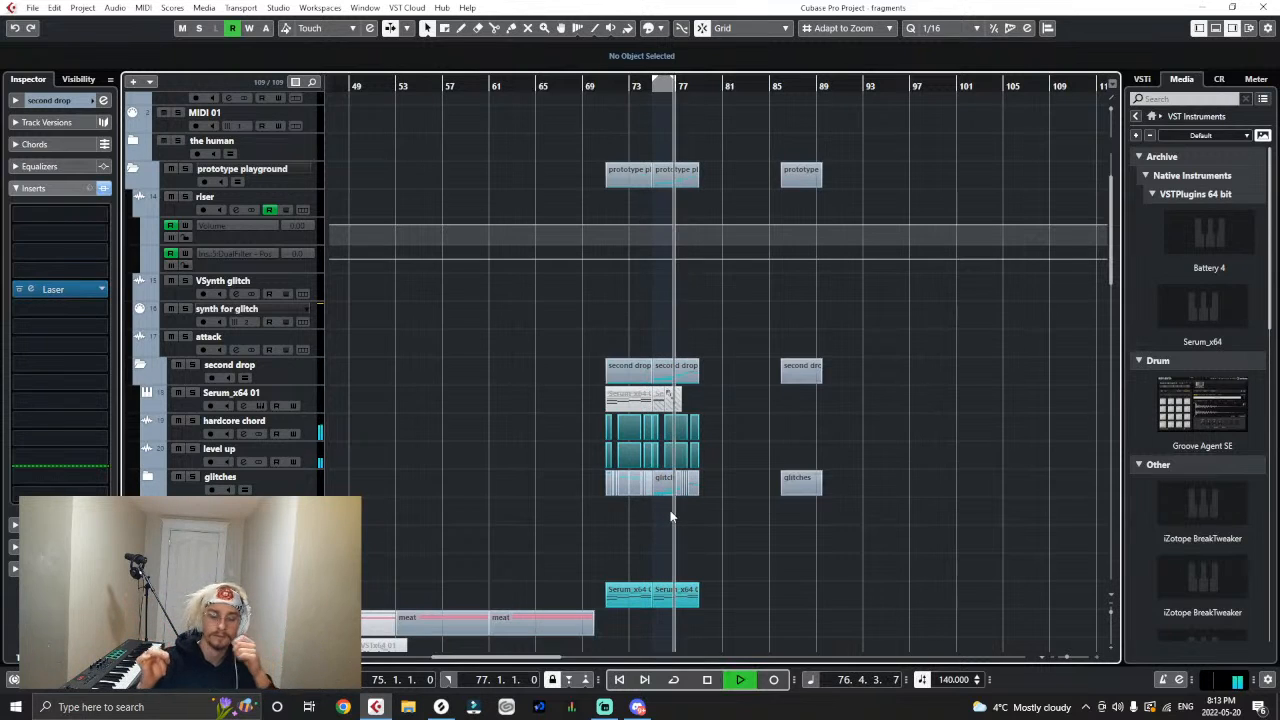
{"action": "scroll", "coordinate": [620, 569], "scroll_direction": "down", "scroll_amount": 5}
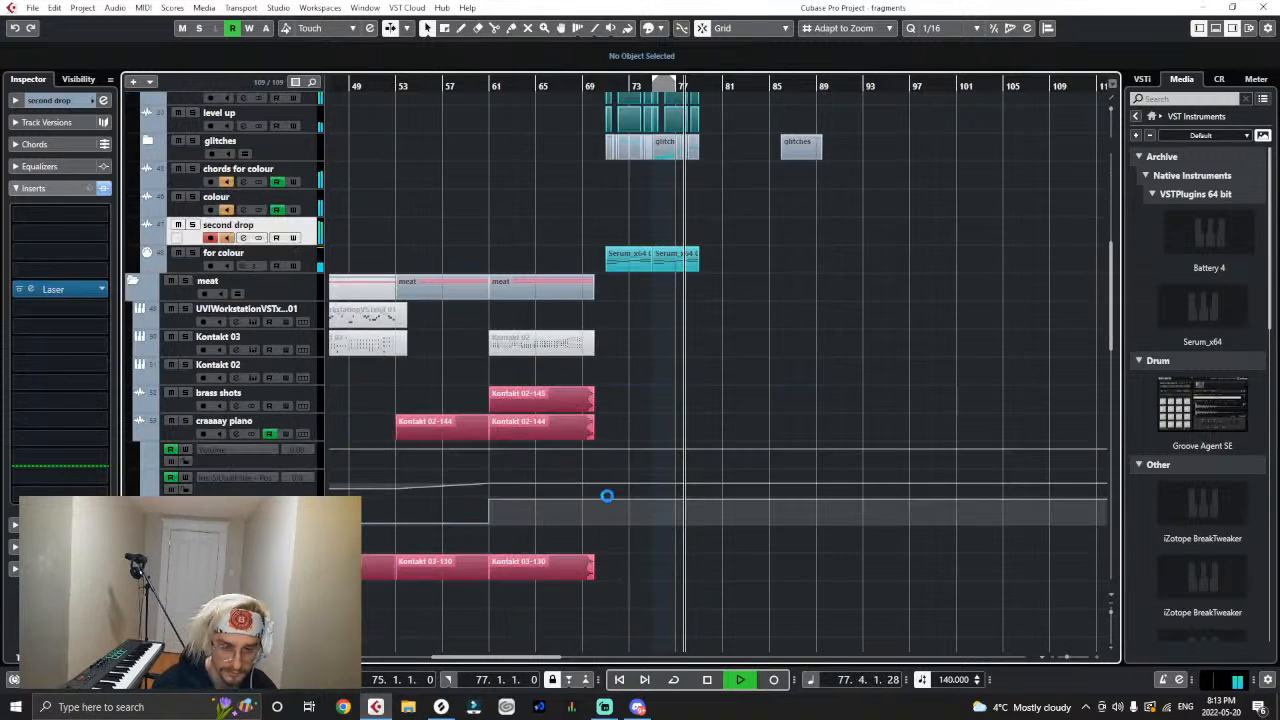
{"action": "scroll", "coordinate": [607, 498], "scroll_direction": "down", "scroll_amount": 12}
{"action": "key", "text": "space"}
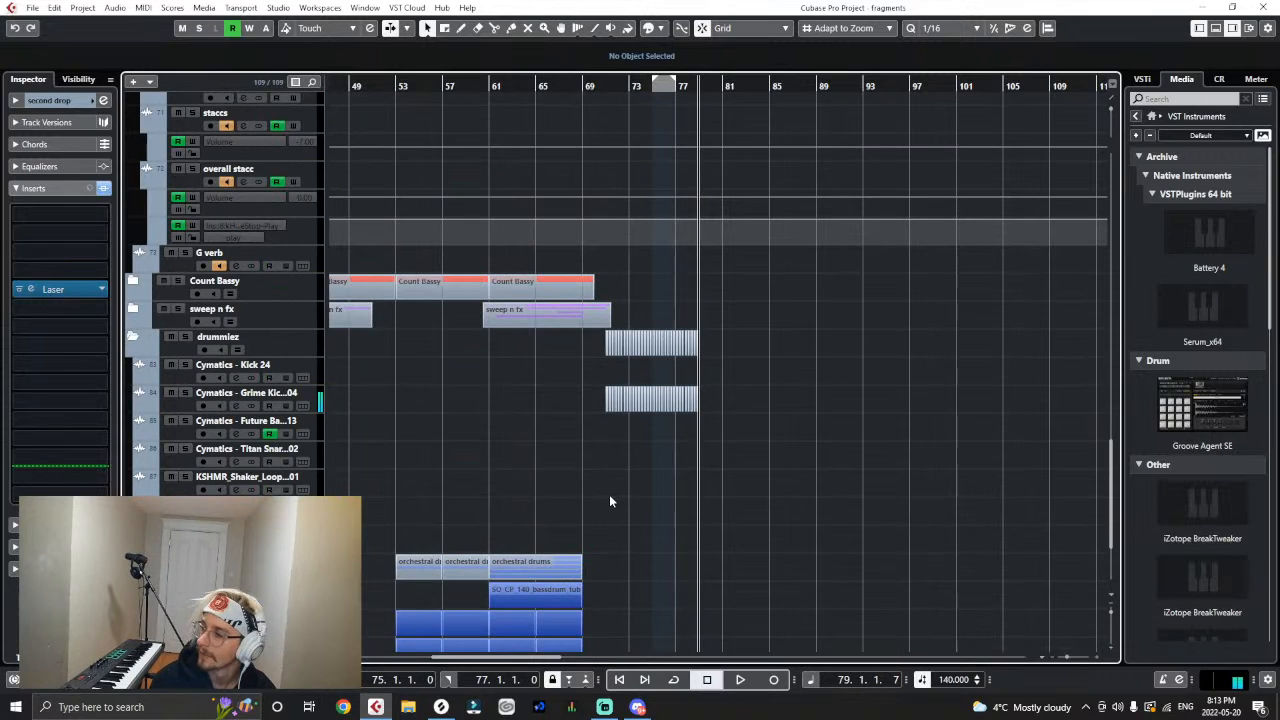
- Try deleting every second-drop Grime Kick event after the first one at bar 71, and undo the deletion
{"action": "key", "text": "h"}
{"action": "key", "text": "h"}
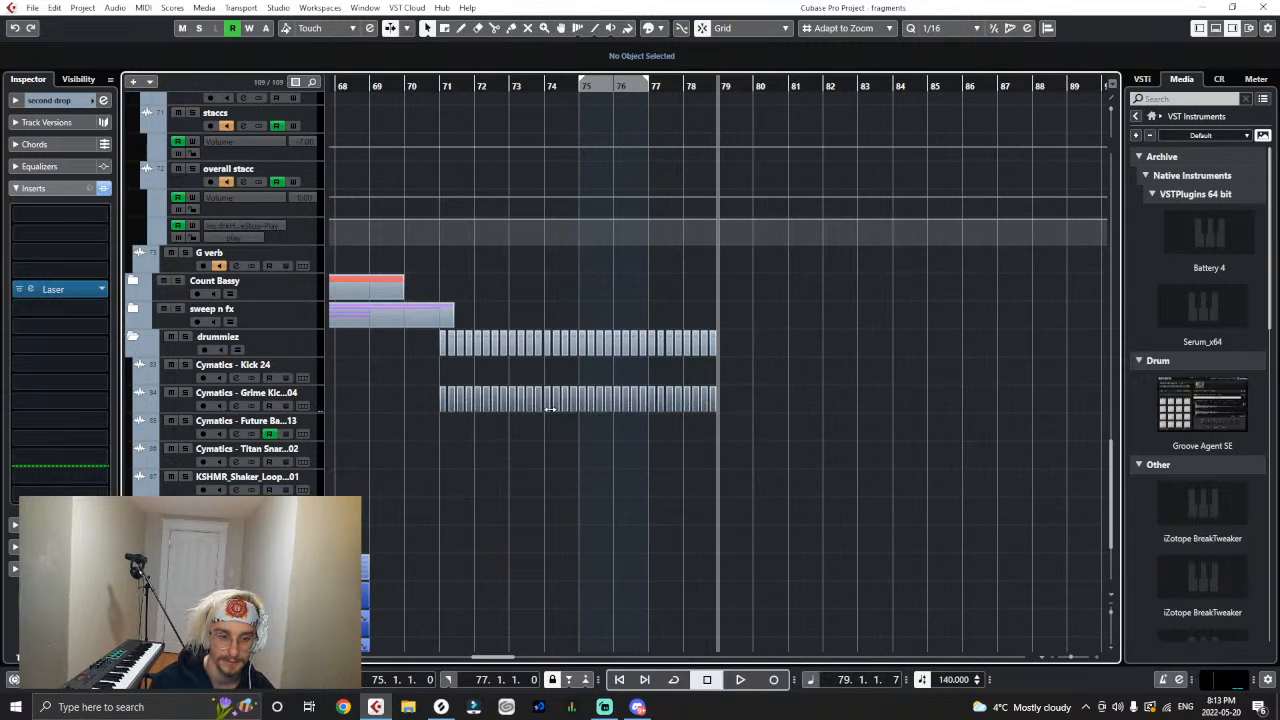
{"action": "left_click", "coordinate": [712, 402]}
{"action": "left_click_drag", "start_coordinate": [732, 404], "coordinate": [450, 441]}
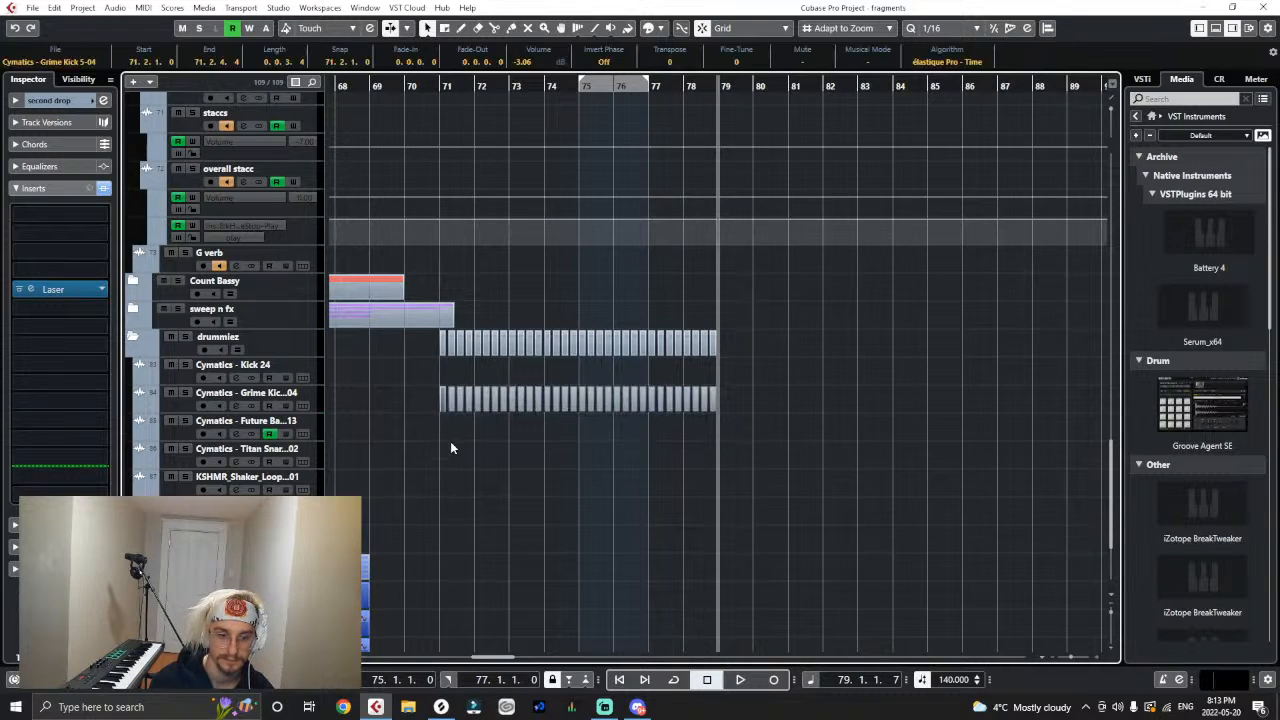
{"action": "key", "text": "Delete"}
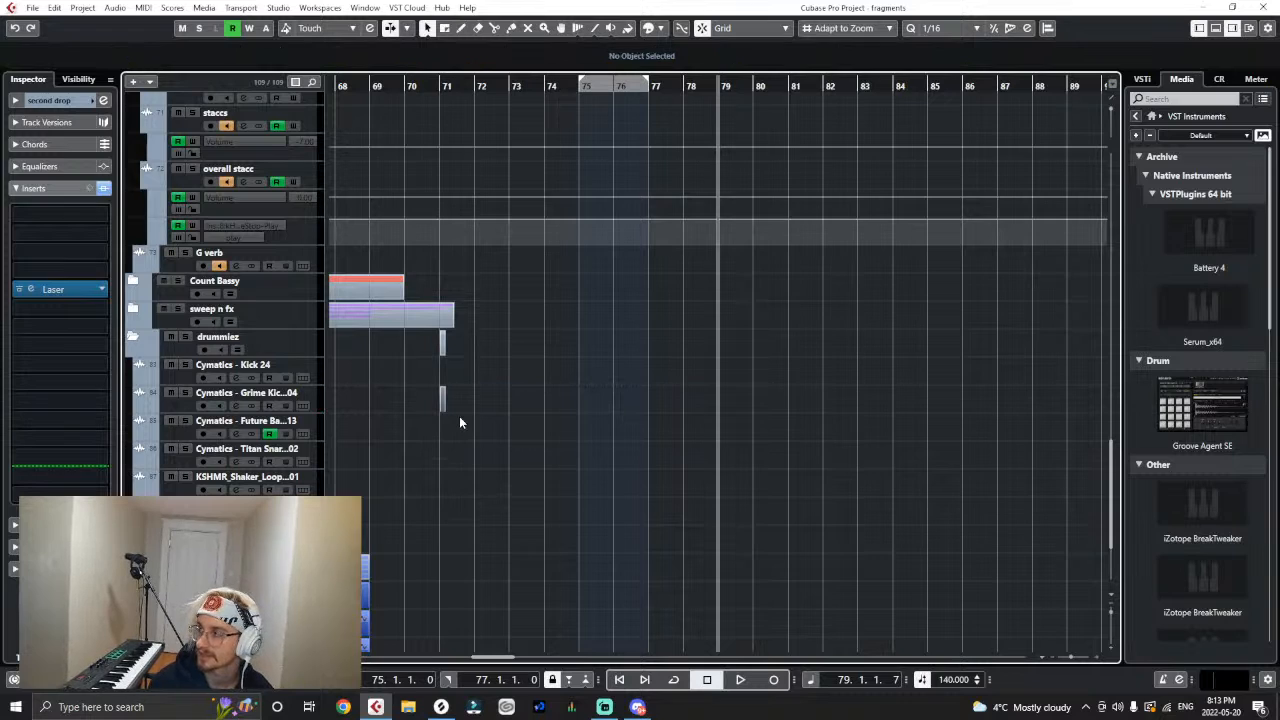
{"action": "key", "text": "ctrl+z"}
- Move the second drop's Grime Kick pattern to start at bar 79 and paste a copy of its first kick at bar 71
{"action": "left_click_drag", "start_coordinate": [444, 402], "coordinate": [722, 404]}
{"action": "left_click", "coordinate": [731, 428]}
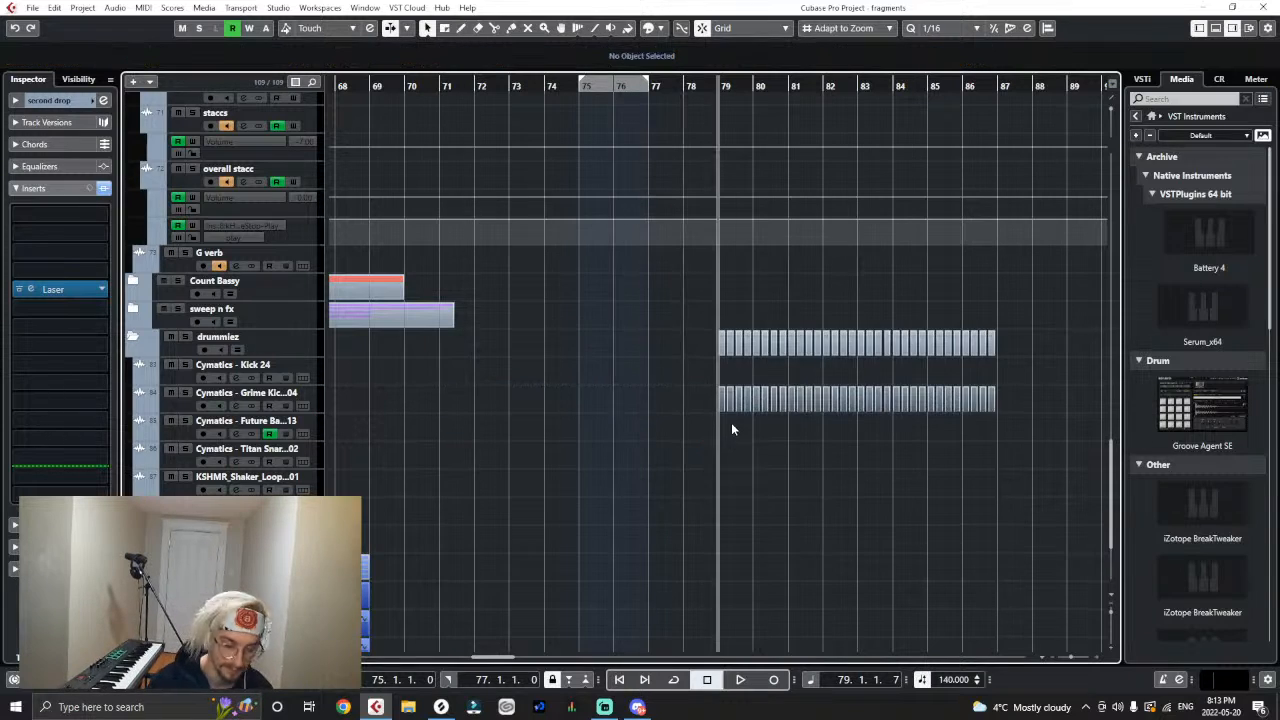
{"action": "left_click", "coordinate": [720, 399]}
{"action": "left_click", "coordinate": [455, 114]}
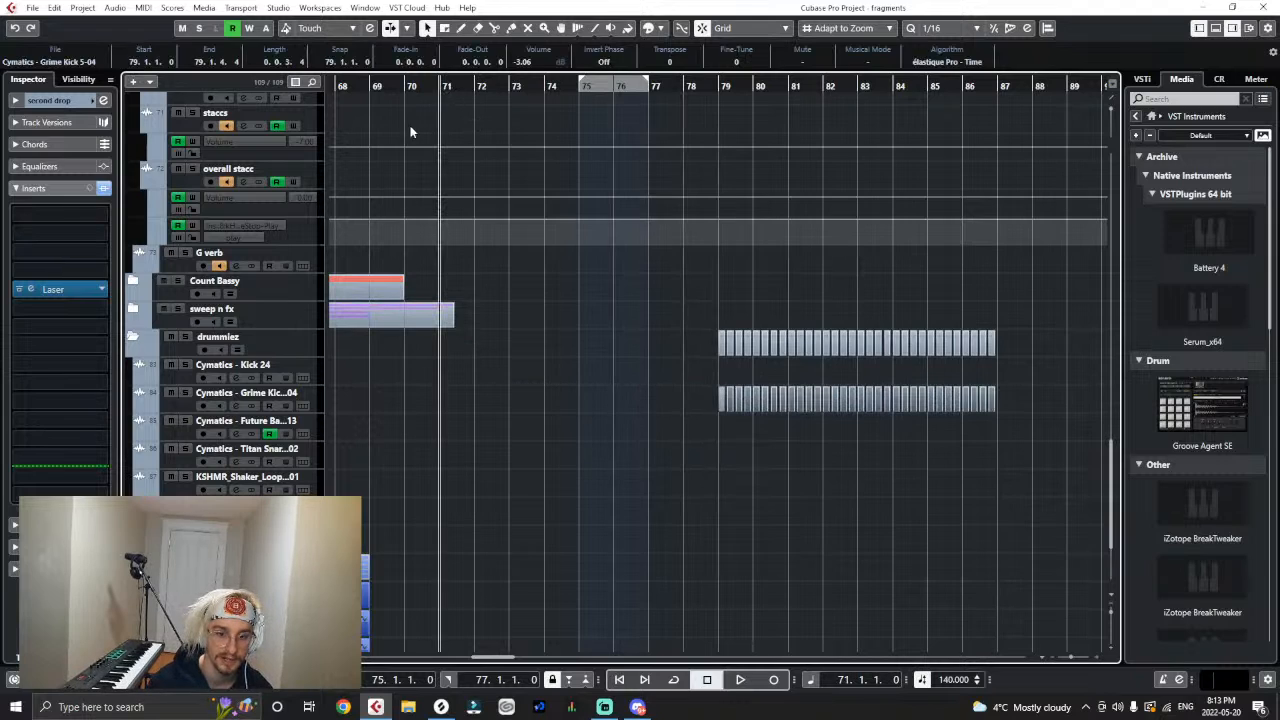
{"action": "left_click", "coordinate": [309, 397]}
{"action": "left_click", "coordinate": [409, 392]}
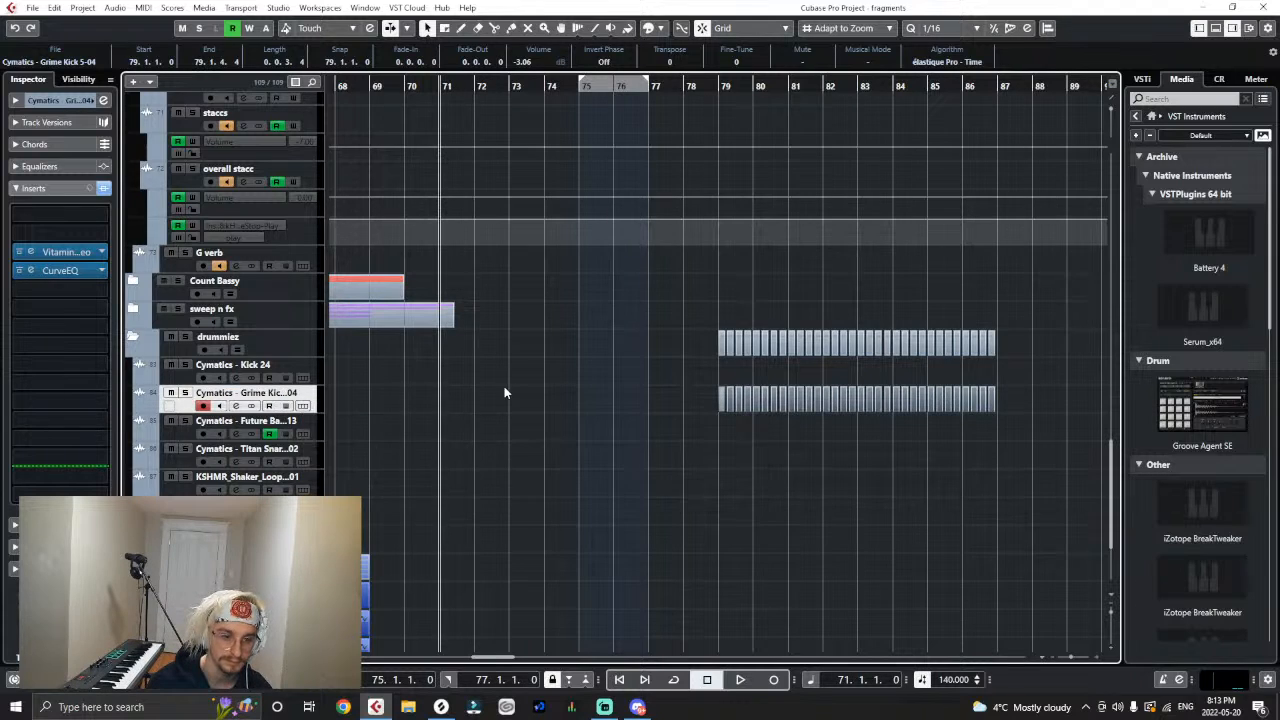
{"action": "key", "text": "ctrl+v"}
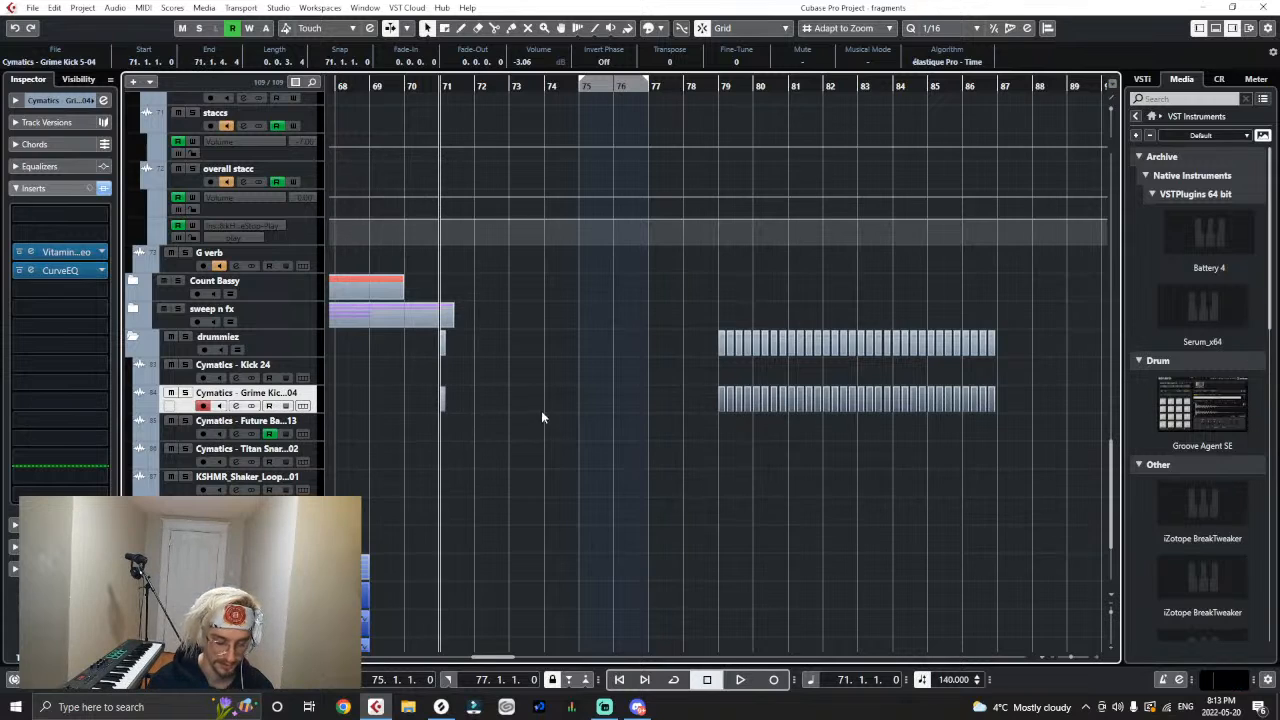
- Add a copy of the bar 71 Grime Kick event at 71.2.3 and replay from bar 71
{"action": "key", "text": "h"}
{"action": "left_click_drag", "start_coordinate": [733, 400], "coordinate": [769, 408]}
{"action": "key", "text": "h"}
{"action": "key", "text": "space"}
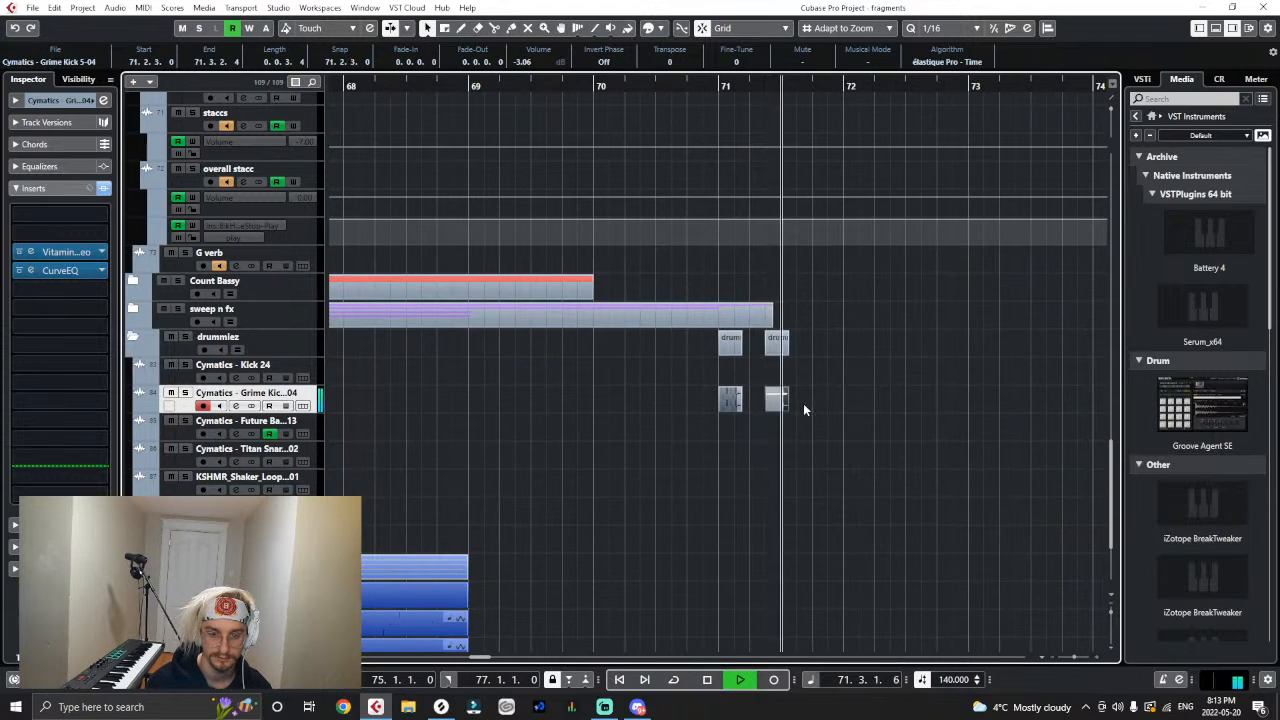
{"action": "left_click", "coordinate": [722, 402]}
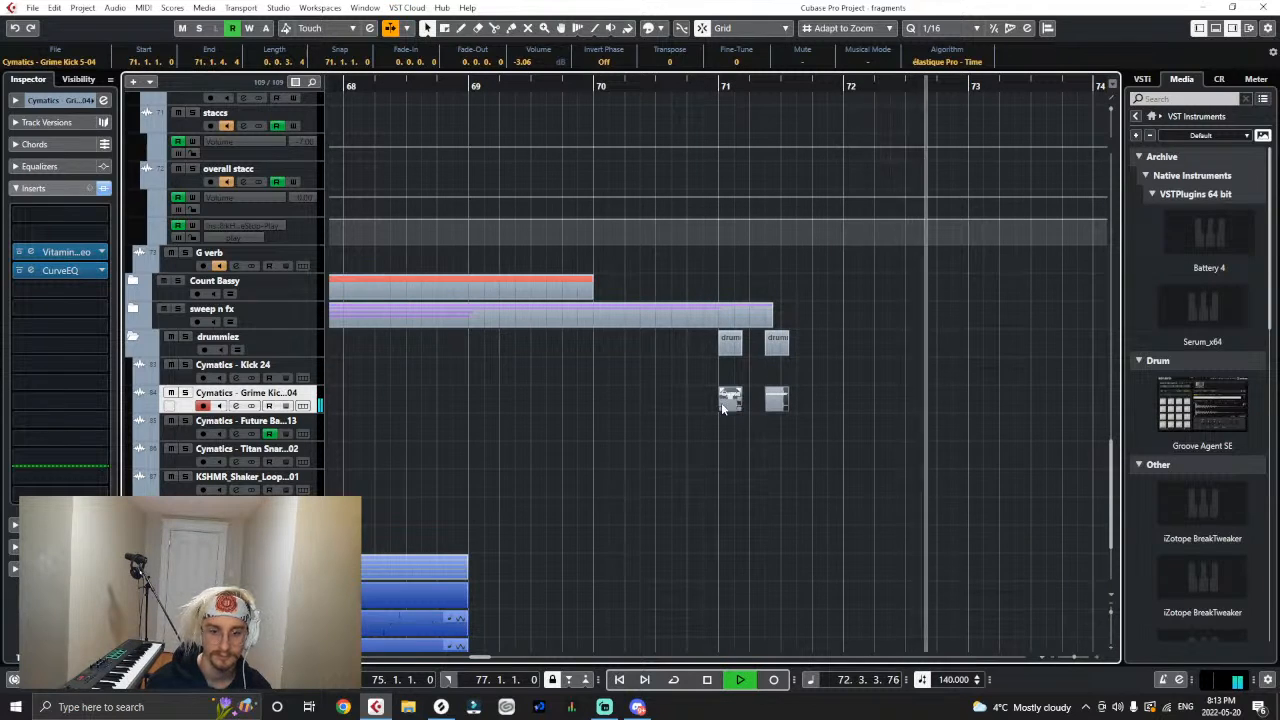
{"action": "left_click", "coordinate": [714, 84]}
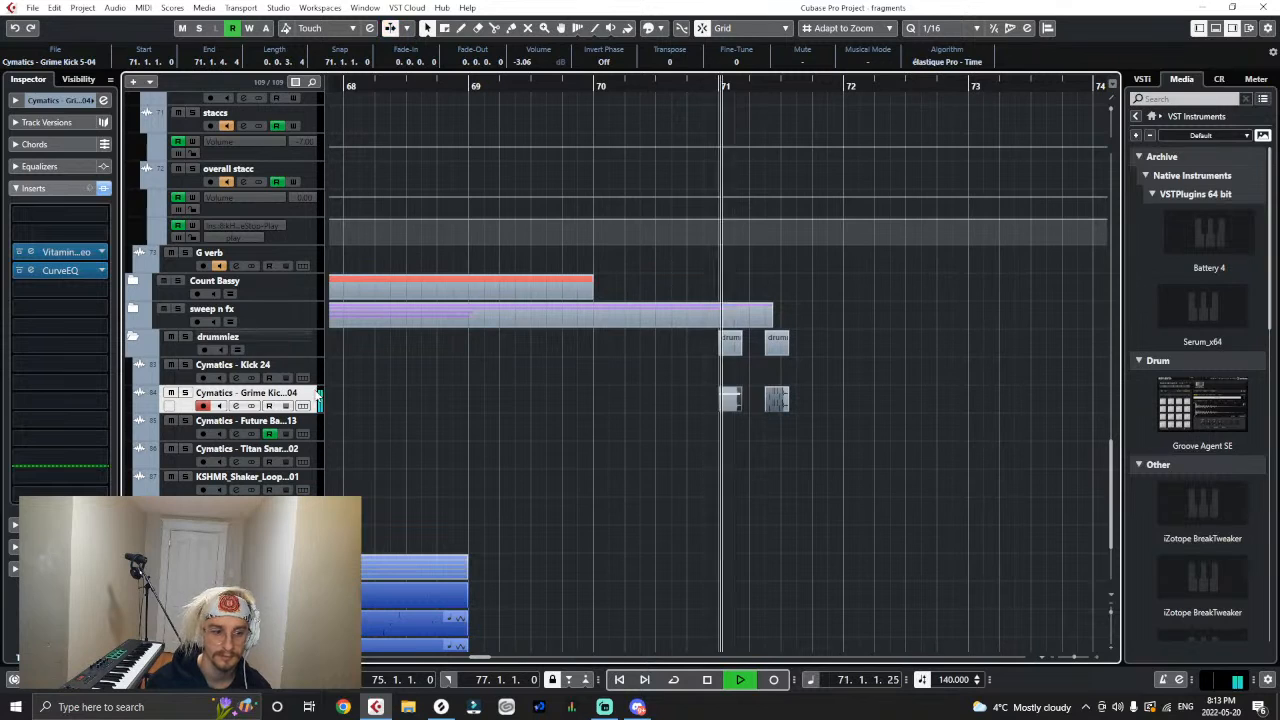
- Add two more Grime Kick events at about 72.1.1 and 72.2.3 and replay from just before bar 71
{"action": "left_click", "coordinate": [756, 480]}
{"action": "key", "text": "ctrl+v"}
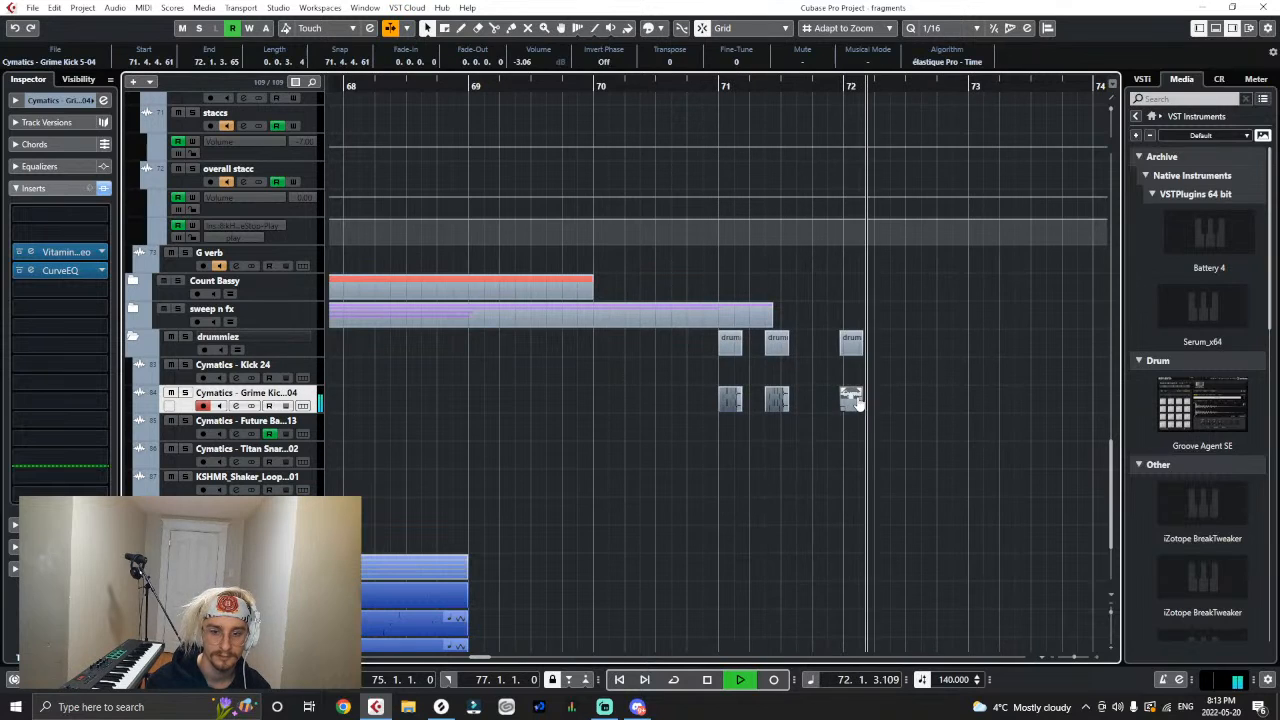
{"action": "key", "text": "ctrl+v"}
{"action": "left_click", "coordinate": [714, 86]}
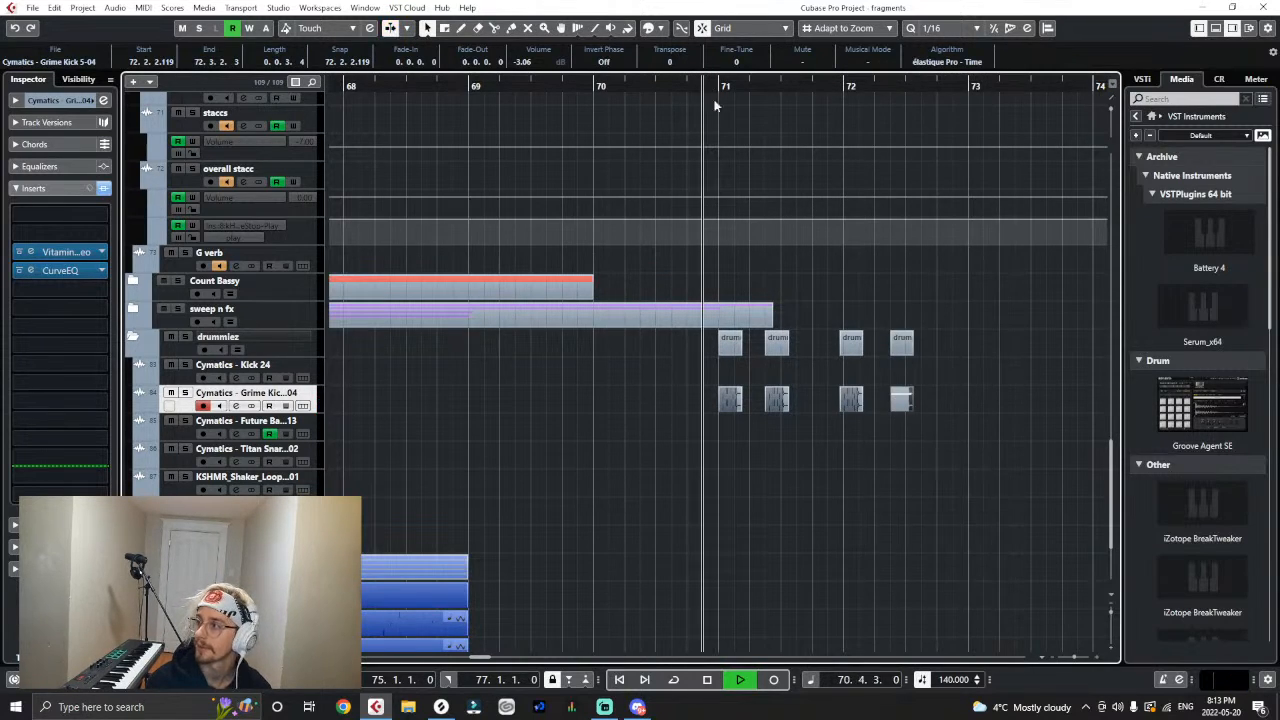
- Align the two bar 72 kicks to 72.1.1 and 72.1.4, and duplicate the second one directly after itself
{"action": "left_click_drag", "start_coordinate": [851, 407], "coordinate": [896, 418]}
{"action": "left_click_drag", "start_coordinate": [696, 94], "coordinate": [703, 106]}
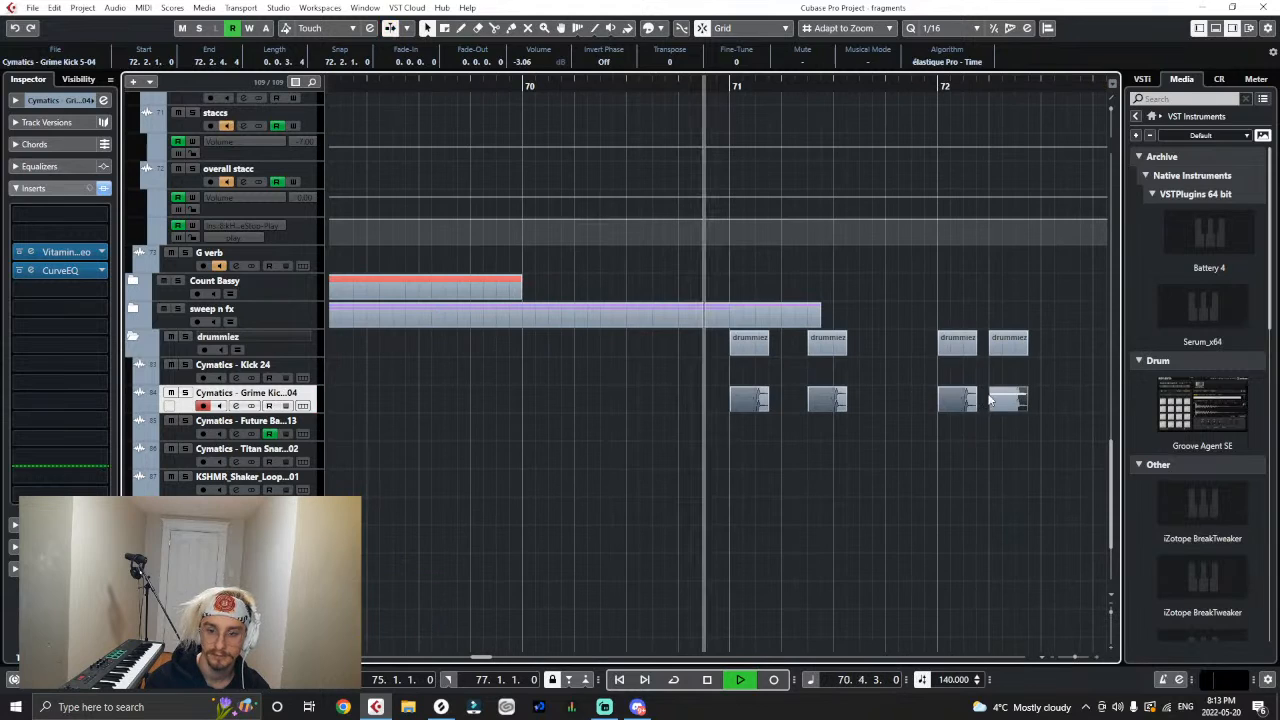
{"action": "left_click_drag", "start_coordinate": [989, 400], "coordinate": [977, 400]}
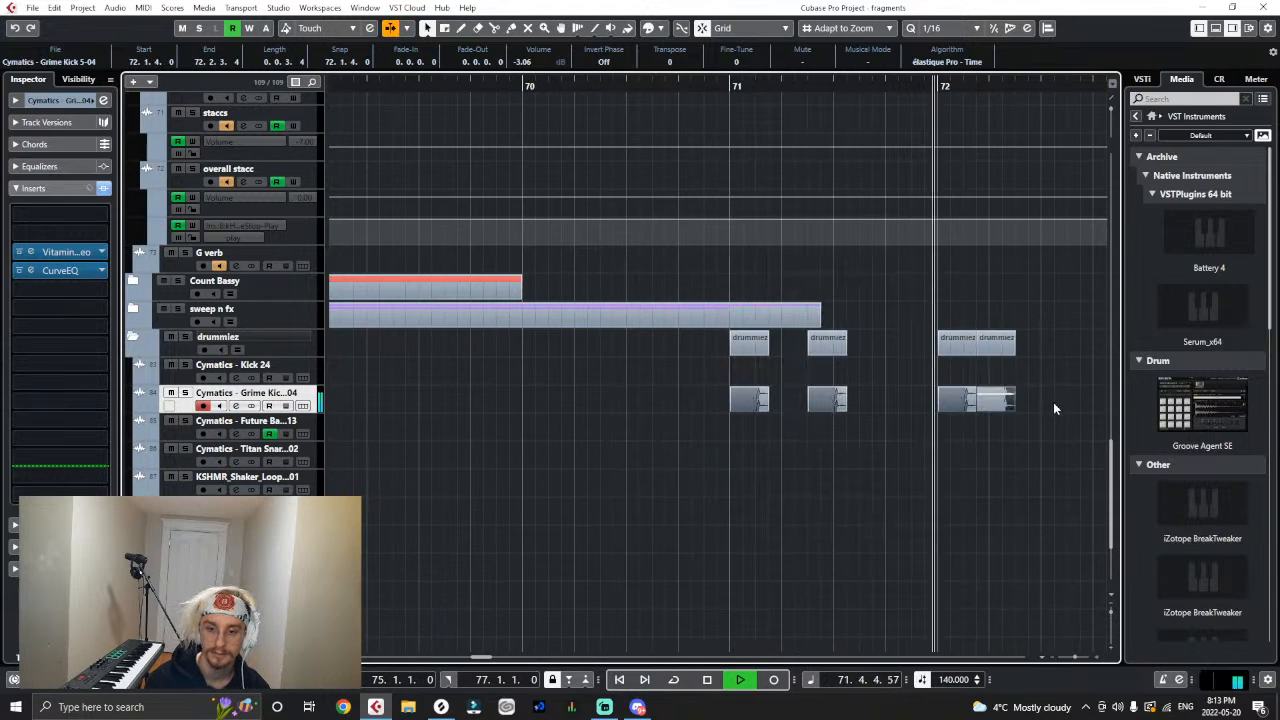
{"action": "key", "text": "ctrl+d"}
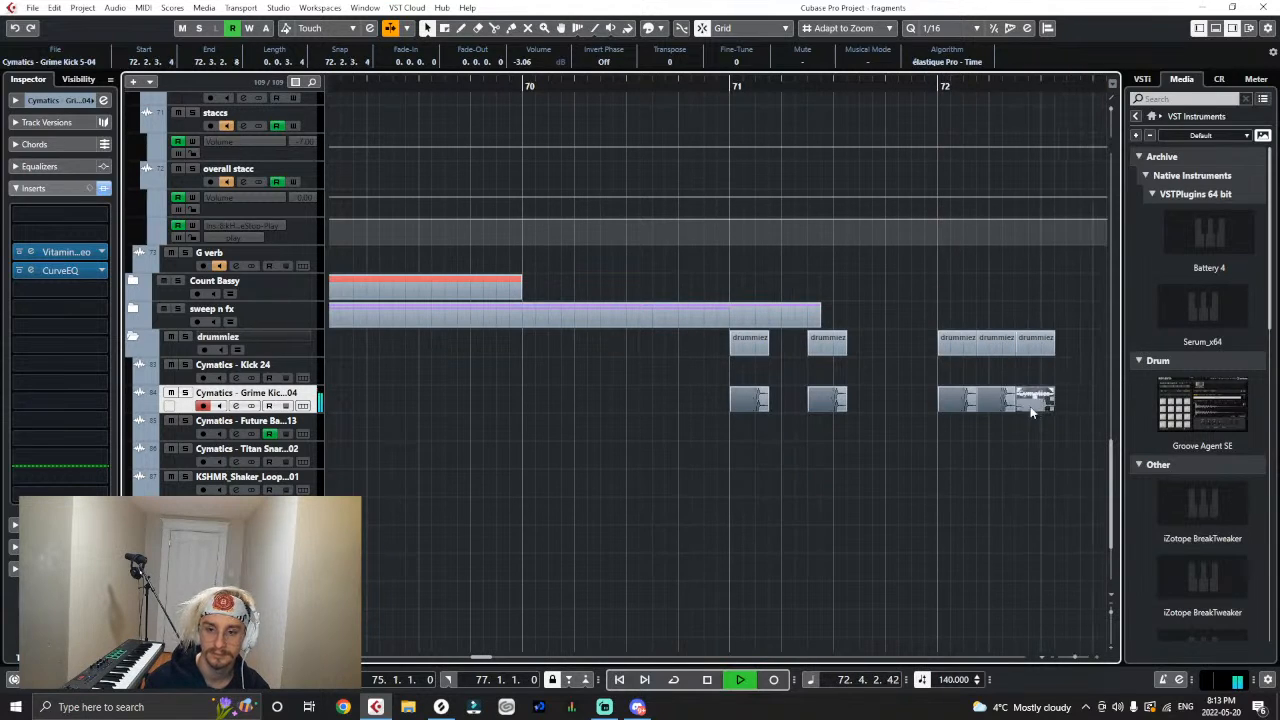
- Replay from bar 71, then copy the five Grime Kick events of bars 71 and 72 and place the copy at bar 73
{"action": "left_click", "coordinate": [727, 86]}
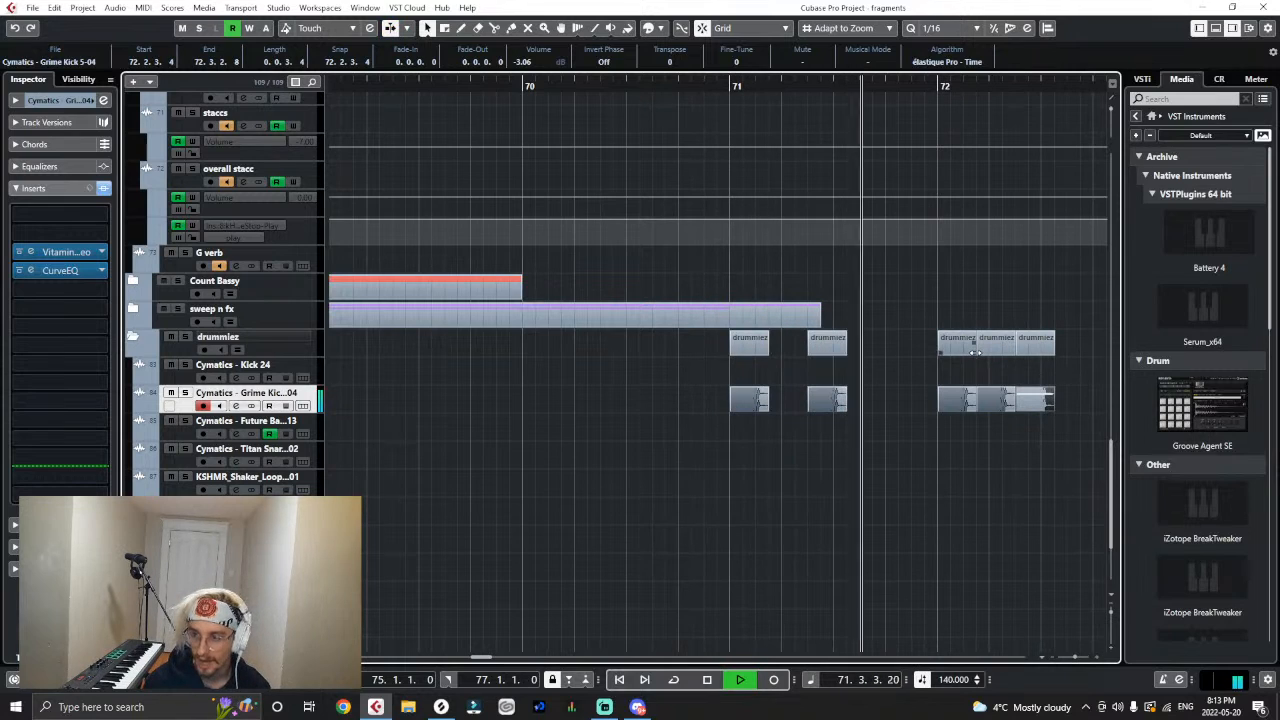
{"action": "key", "text": "g"}
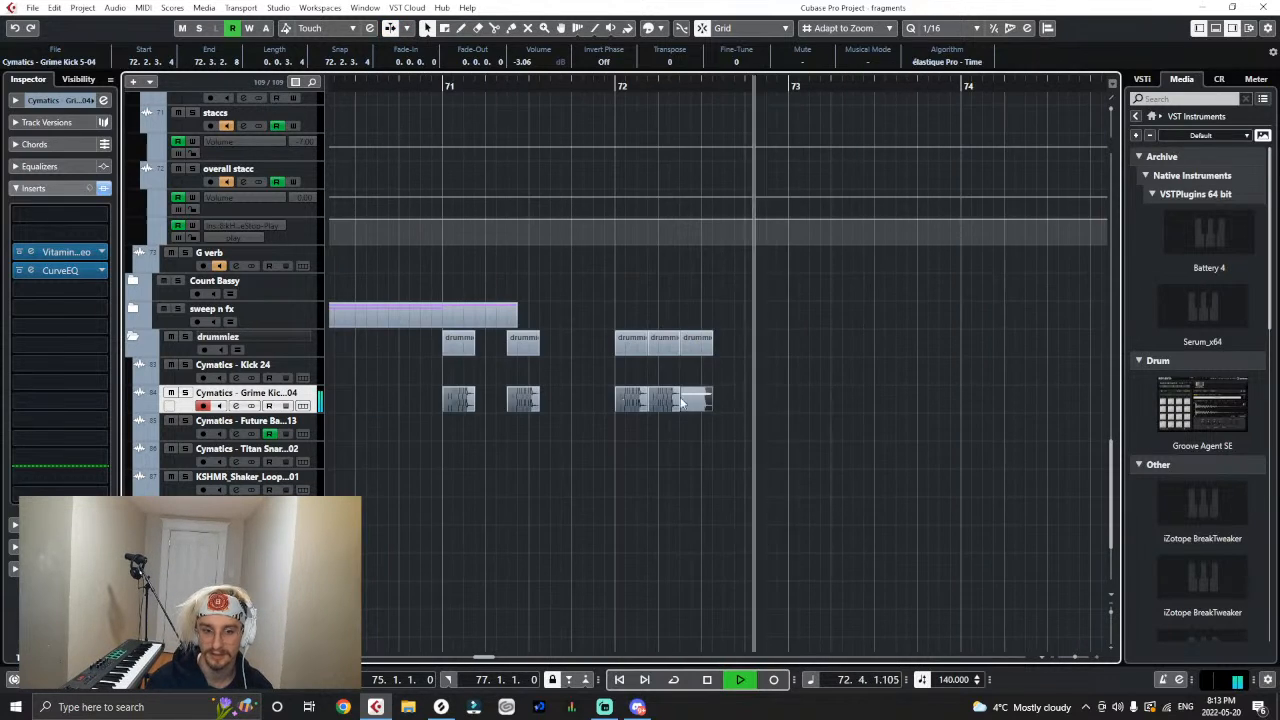
{"action": "left_click_drag", "start_coordinate": [582, 400], "coordinate": [300, 425]}
{"action": "key", "text": "ctrl+c"}
{"action": "key", "text": "ctrl+v"}
{"action": "key", "text": "space"}
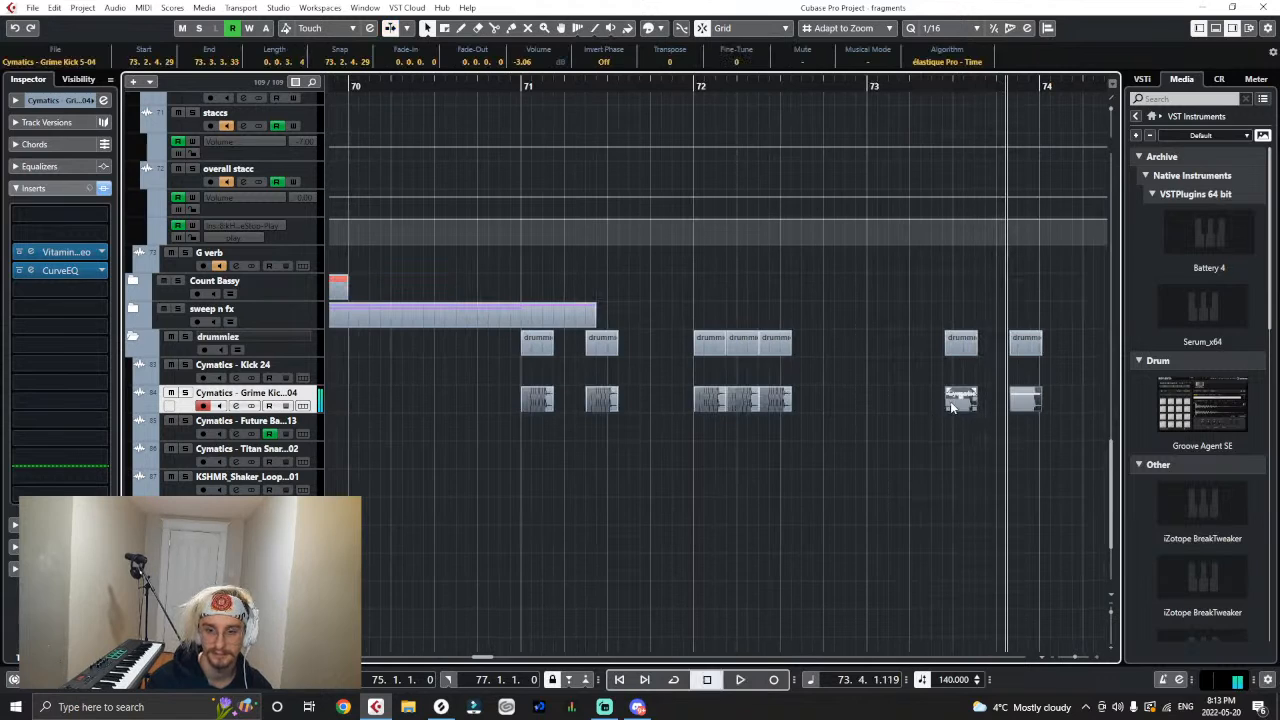
{"action": "left_click_drag", "start_coordinate": [951, 407], "coordinate": [876, 408]}
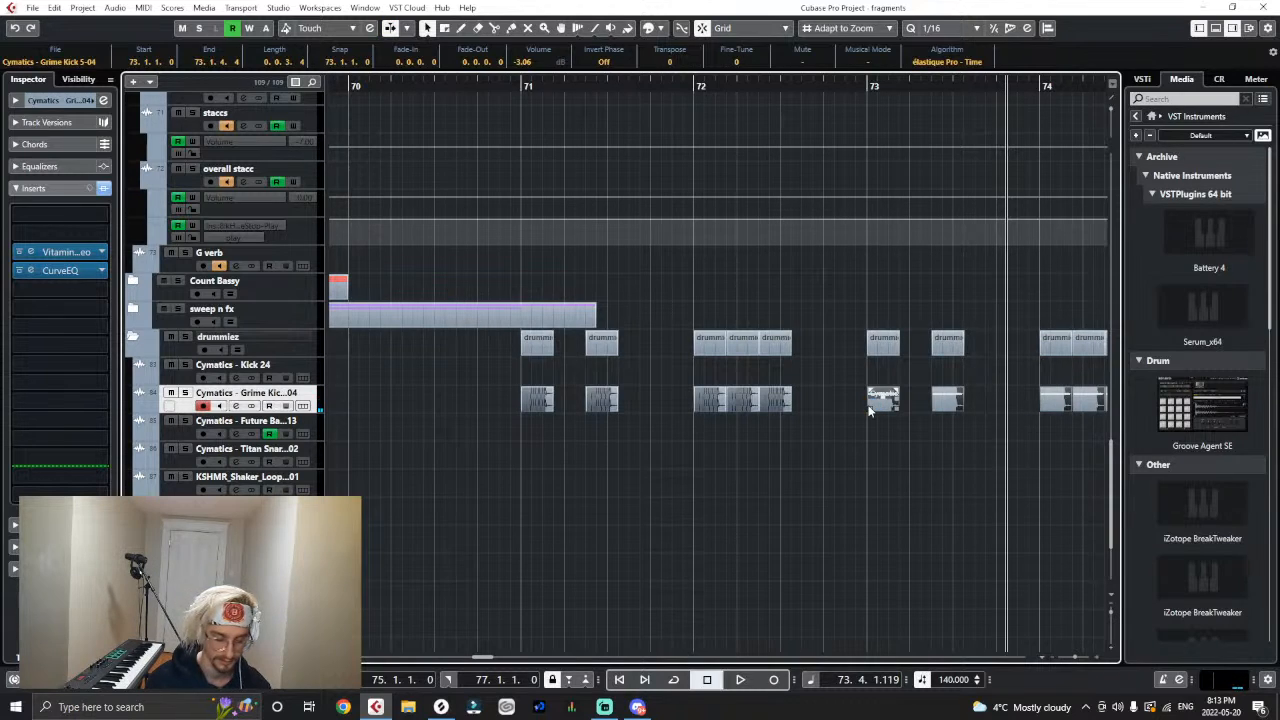
- Listen to the Grime Kick pattern of bars 71 to 74 twice from bar 71
{"action": "key", "text": "g"}
{"action": "key", "text": "g"}
{"action": "key", "text": "g"}
{"action": "key", "text": "g"}
{"action": "left_click_drag", "start_coordinate": [432, 86], "coordinate": [476, 138]}
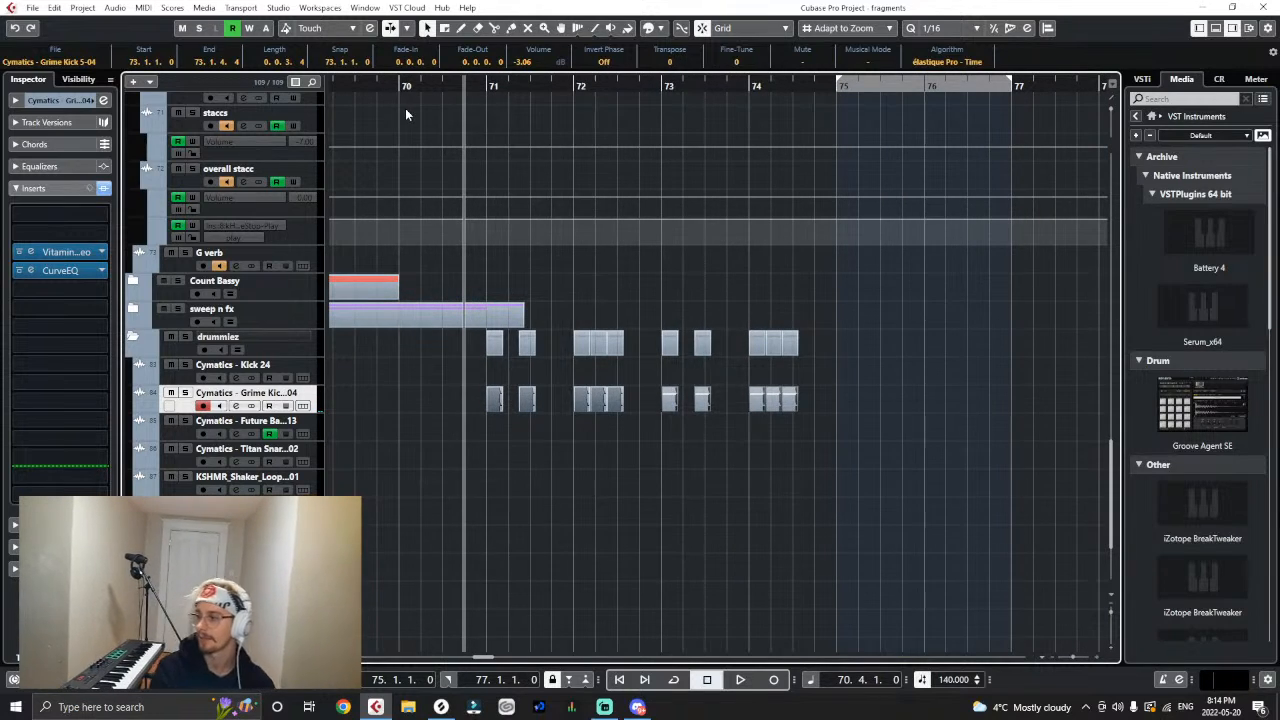
{"action": "left_click", "coordinate": [486, 95]}
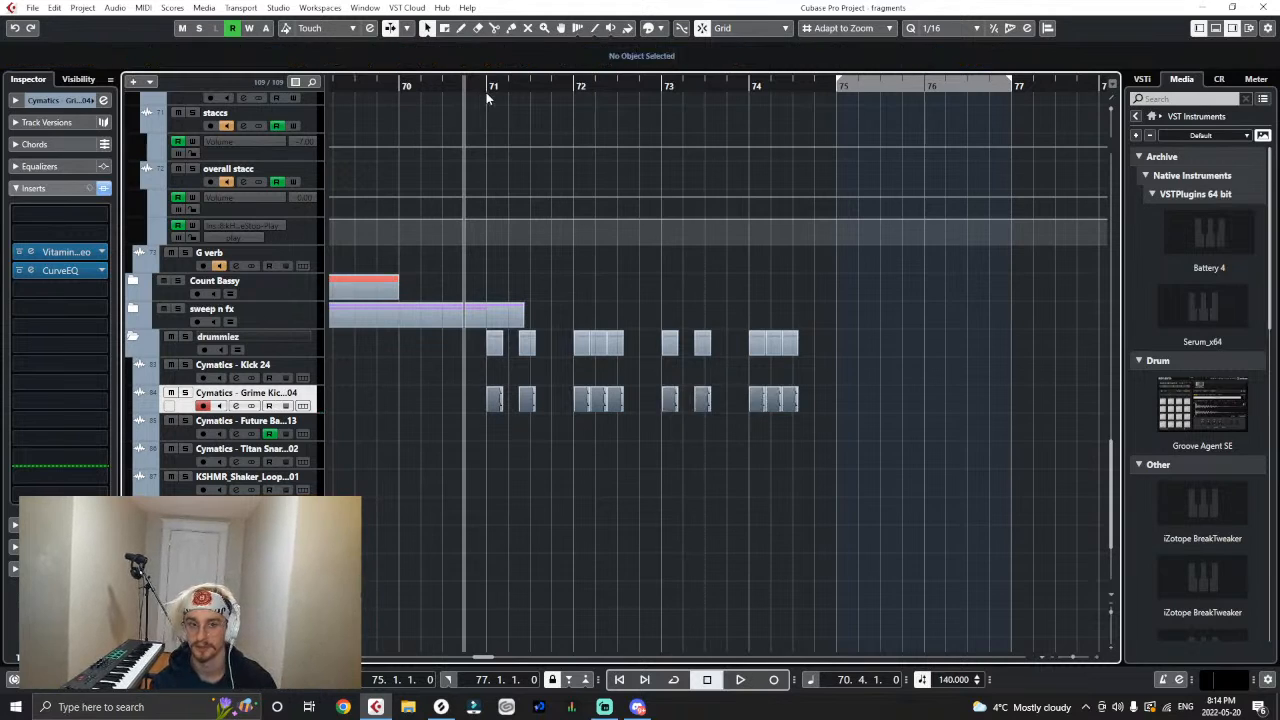
{"action": "left_click", "coordinate": [489, 86]}
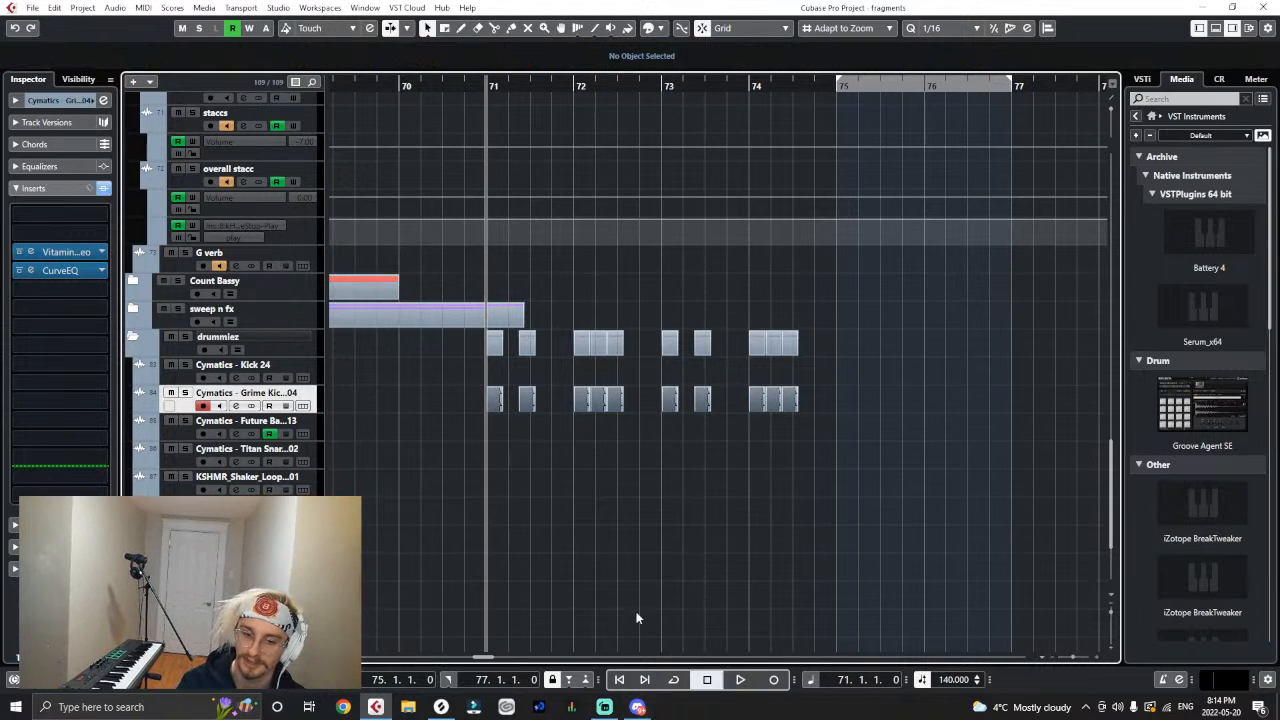
{"action": "key", "text": "g"}
{"action": "key", "text": "g"}
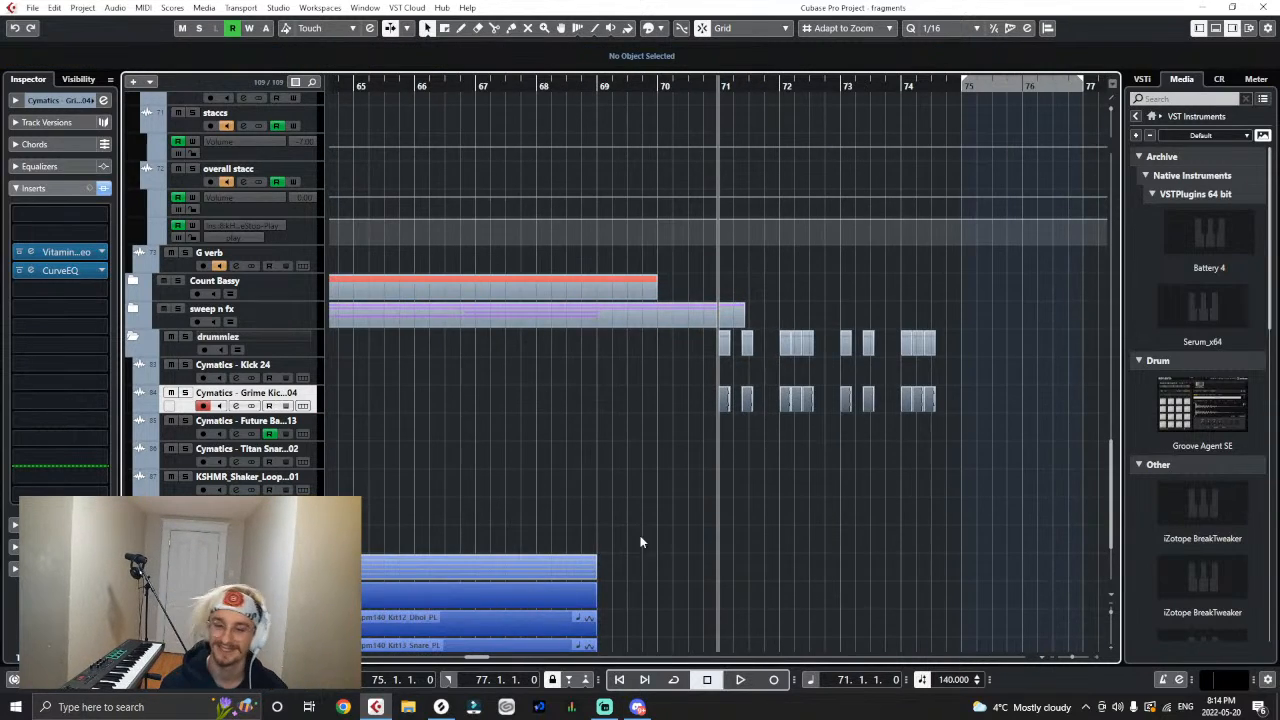
{"action": "key", "text": "space"}
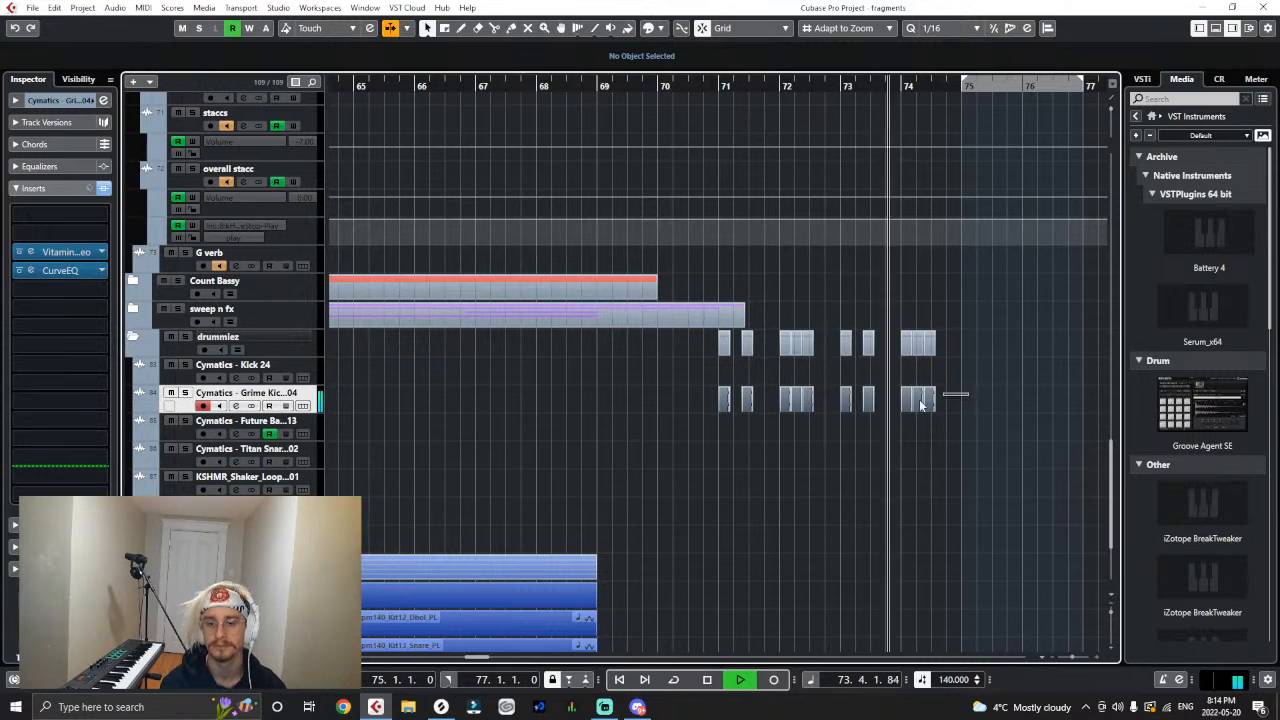
{"action": "left_click_drag", "start_coordinate": [957, 395], "coordinate": [742, 430]}
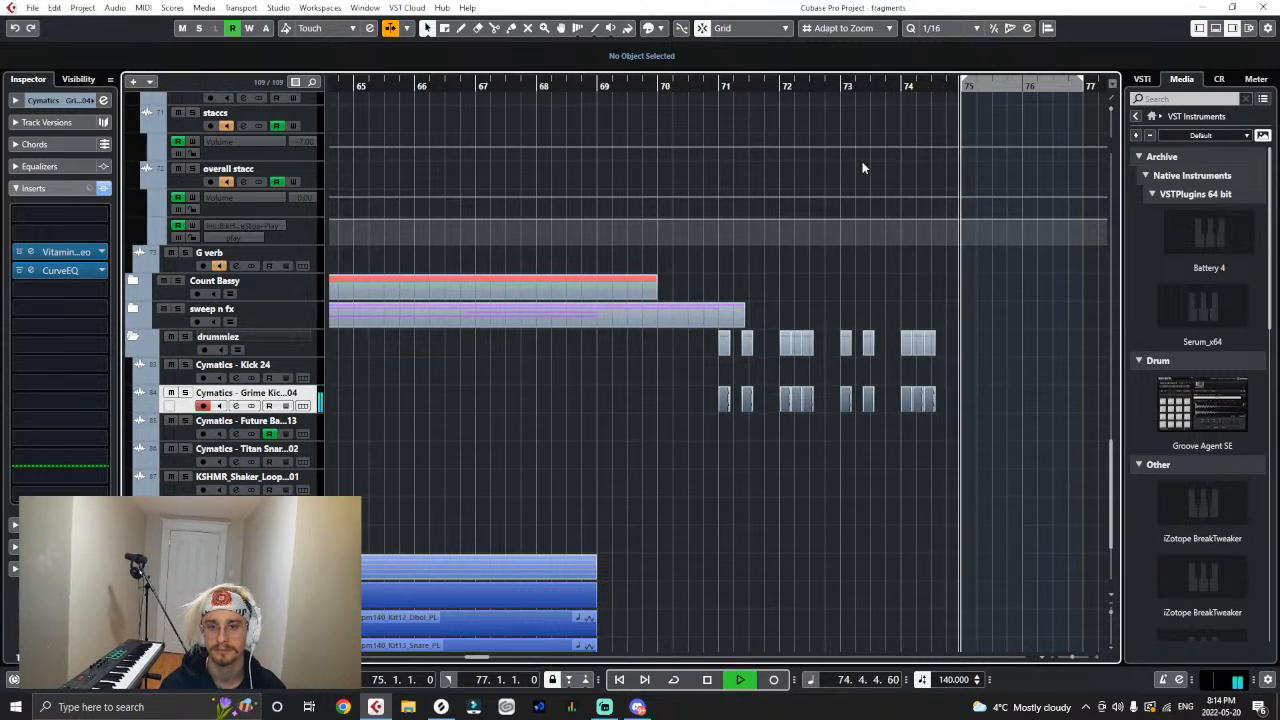
{"action": "key", "text": "space"}
{"action": "left_click", "coordinate": [718, 88]}
{"action": "key", "text": "space"}
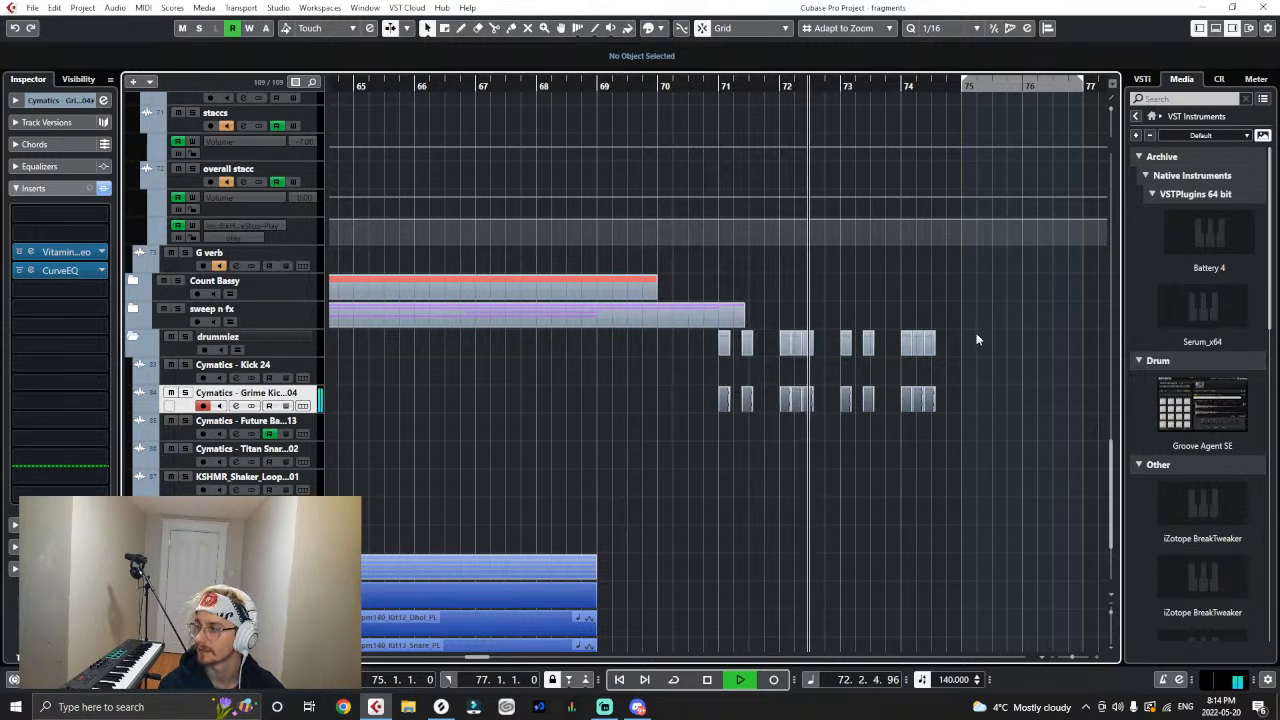
{"action": "key", "text": "h"}
{"action": "key", "text": "h"}
{"action": "key", "text": "h"}
{"action": "key", "text": "h"}
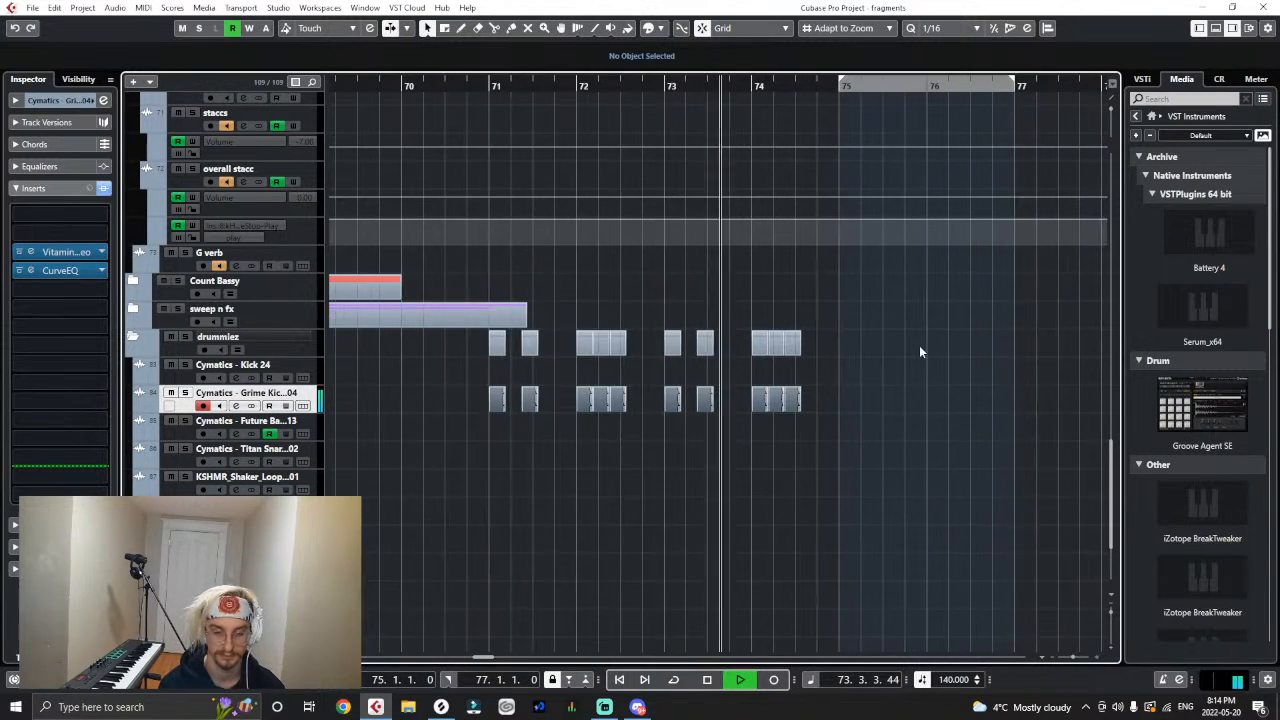
- Thin the bar 74 Grime Kick events to two, at 74.1.1 and 74.2.1, and replay from bars 74 and 71
{"action": "key", "text": "space"}
{"action": "left_click", "coordinate": [775, 395]}
{"action": "key", "text": "Delete"}
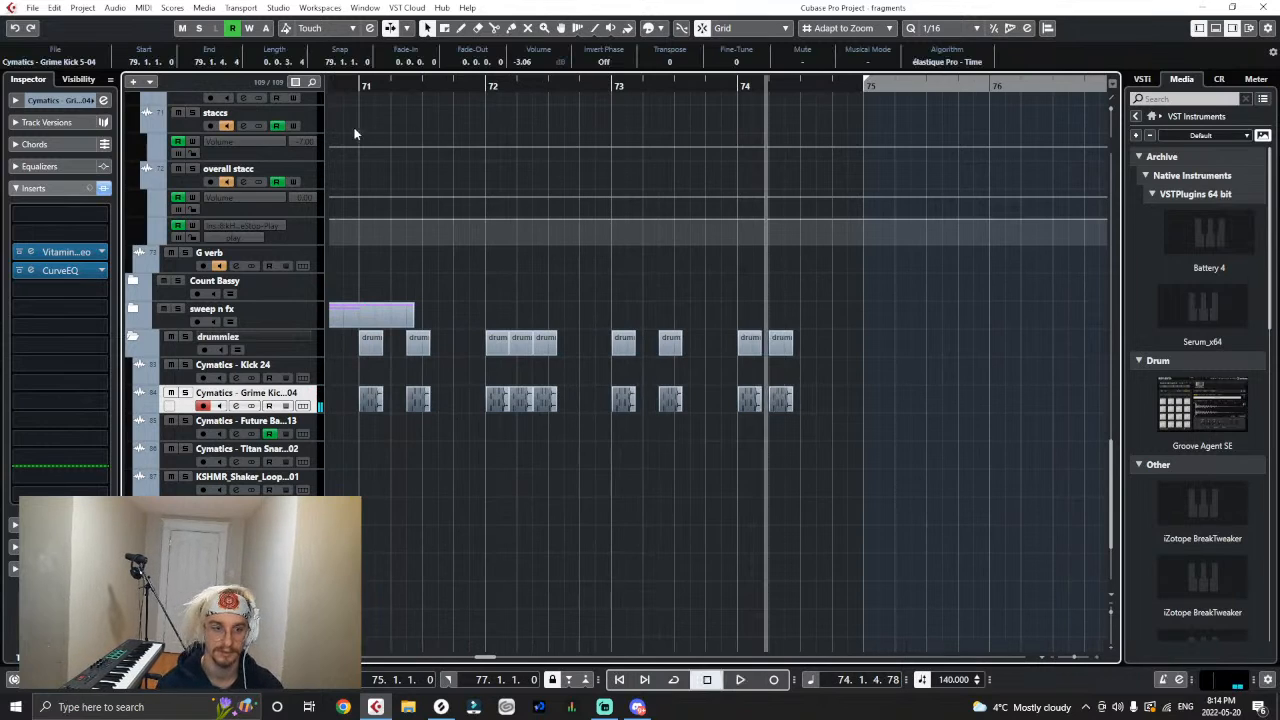
{"action": "left_click", "coordinate": [741, 88]}
{"action": "key", "text": "space"}
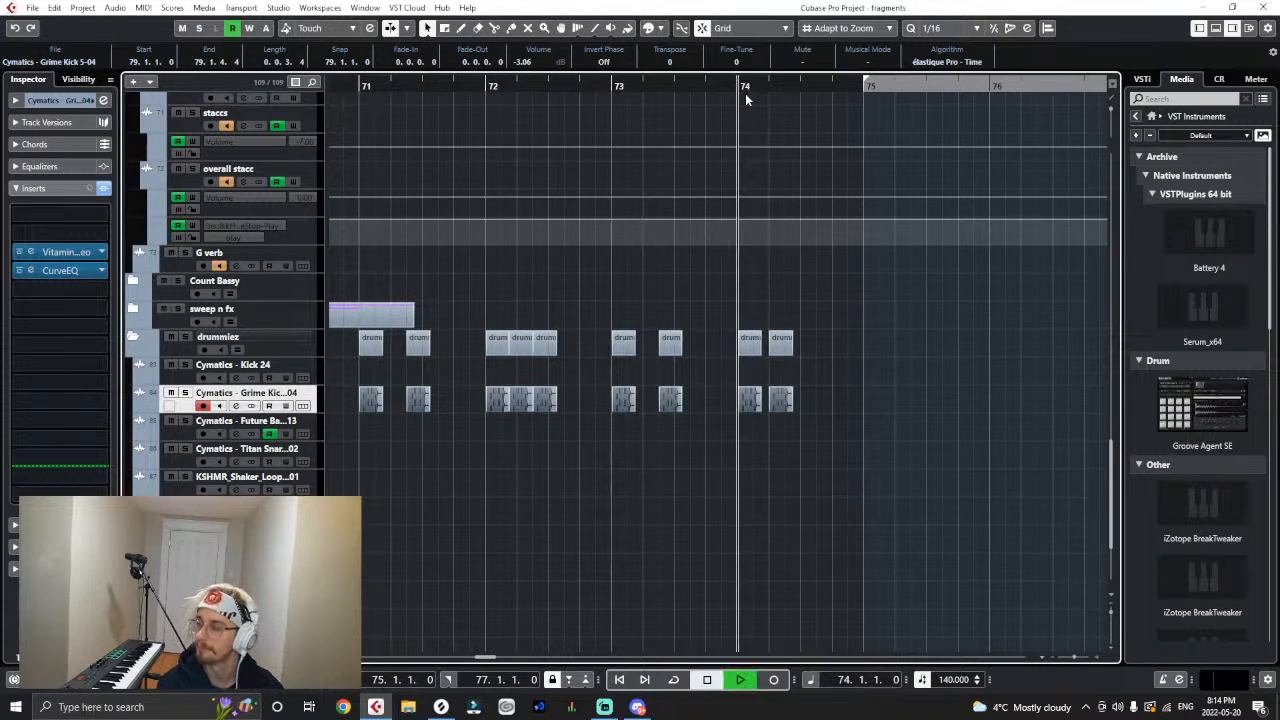
{"action": "left_click", "coordinate": [366, 90]}
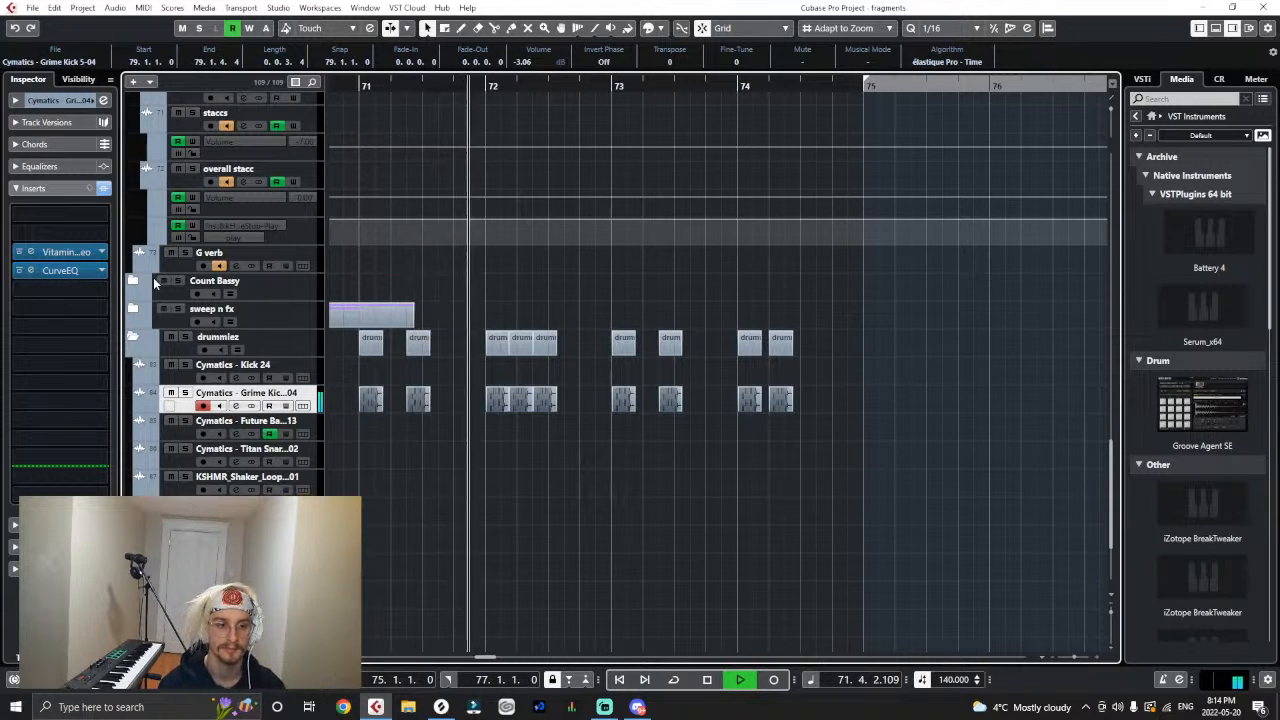
{"action": "scroll", "coordinate": [333, 380], "scroll_direction": "up", "scroll_amount": 10}
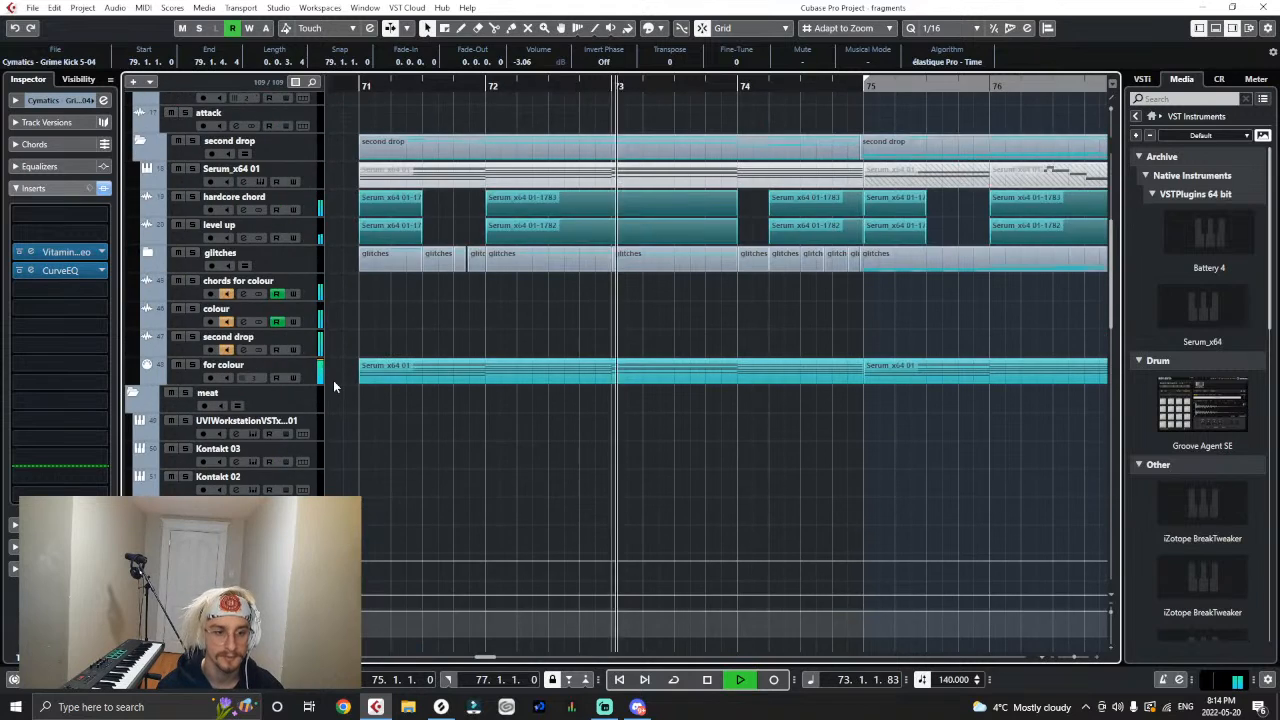
{"action": "scroll", "coordinate": [790, 520], "scroll_direction": "down", "scroll_amount": 15}
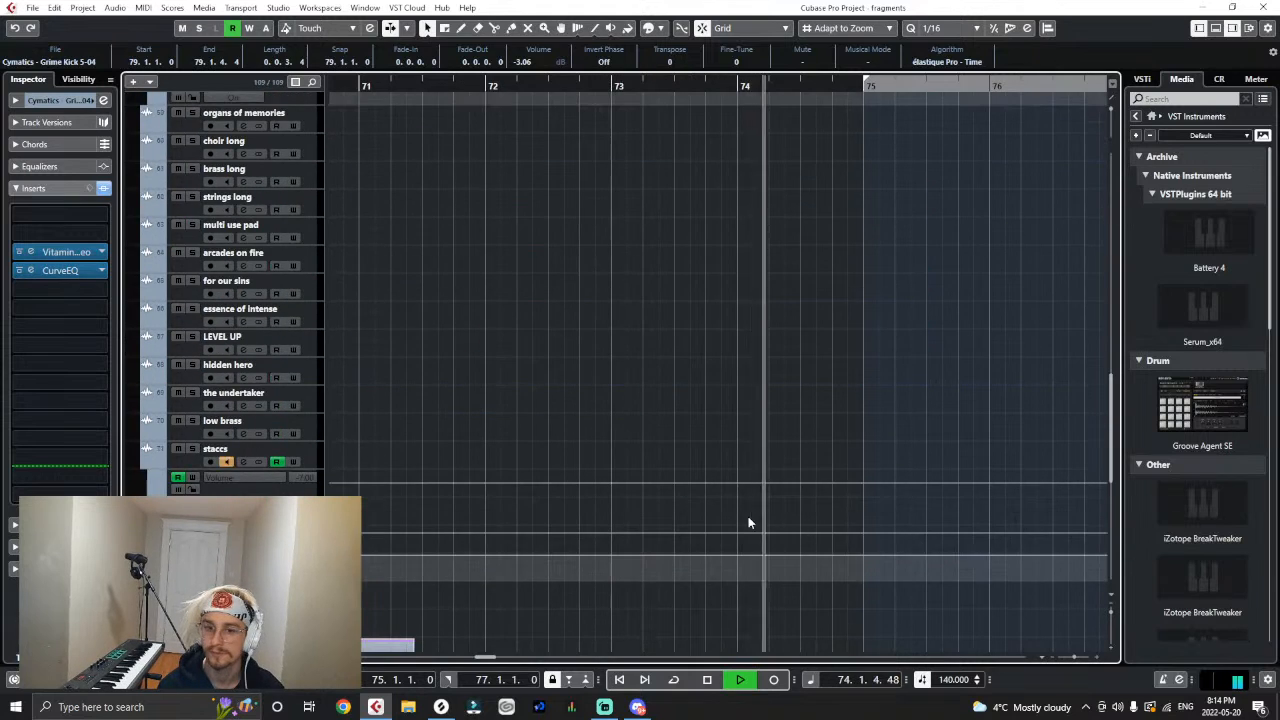
- Duplicate the Grime Kick events of bars 71 to 74 so the copy starts at bar 75, and replay from bar 71
{"action": "left_click_drag", "start_coordinate": [840, 408], "coordinate": [455, 438]}
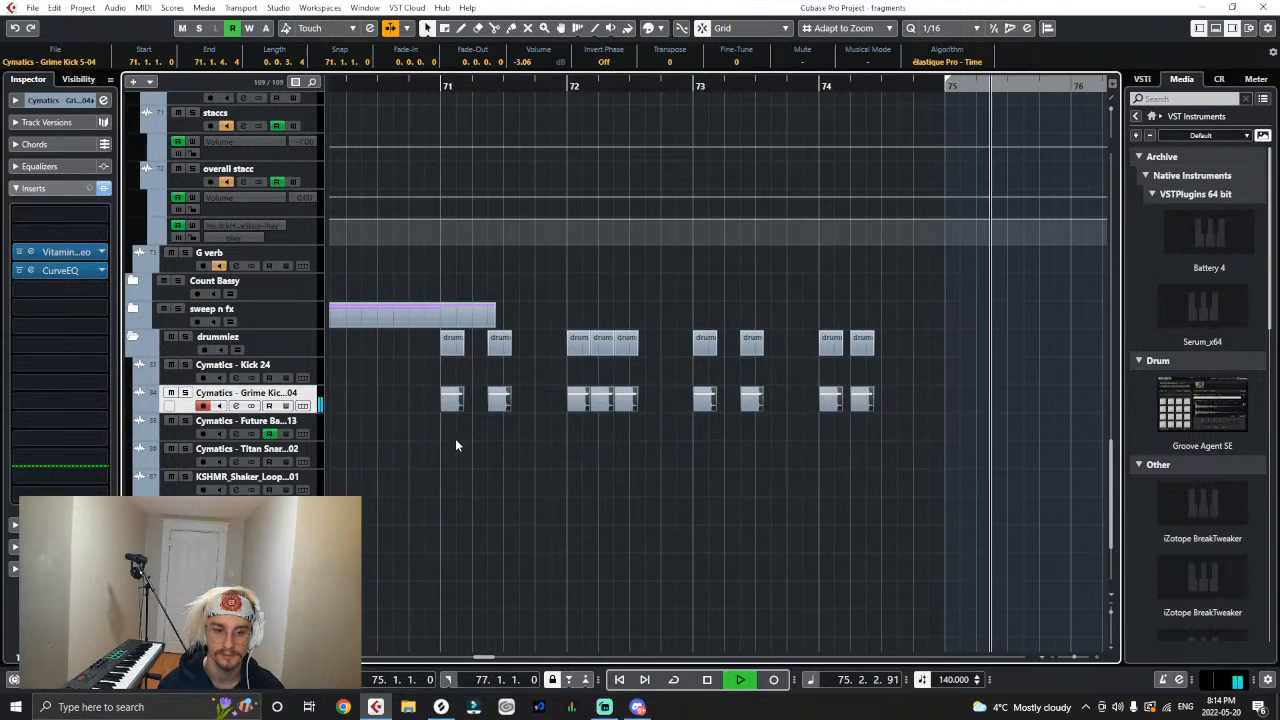
{"action": "key", "text": "space"}
{"action": "key", "text": "ctrl+d"}
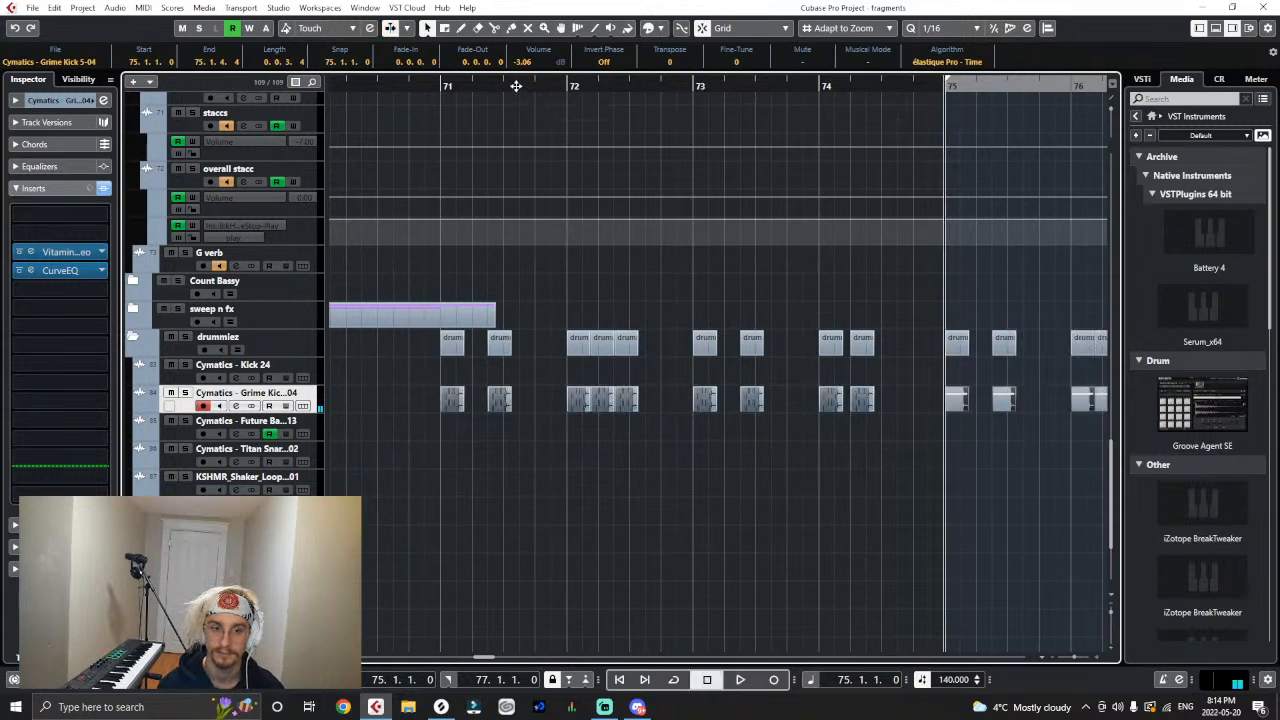
{"action": "left_click", "coordinate": [444, 86]}
{"action": "key", "text": "space"}
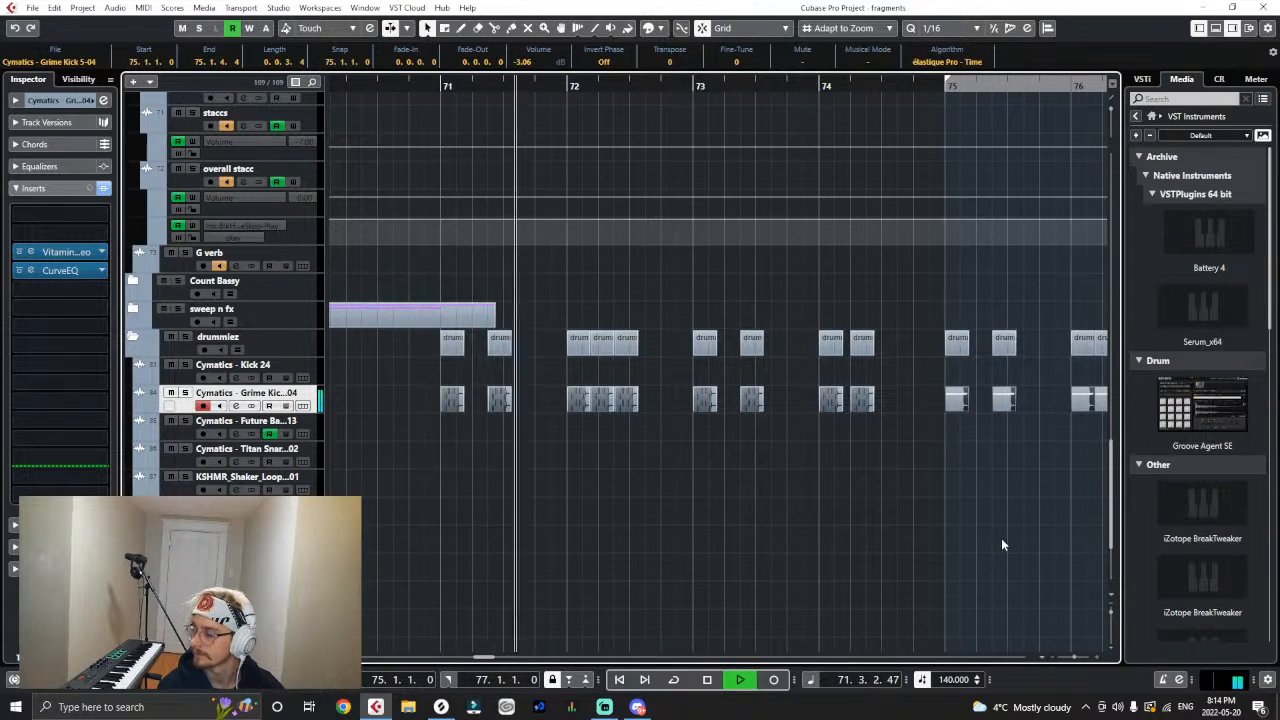
{"action": "key", "text": "space"}
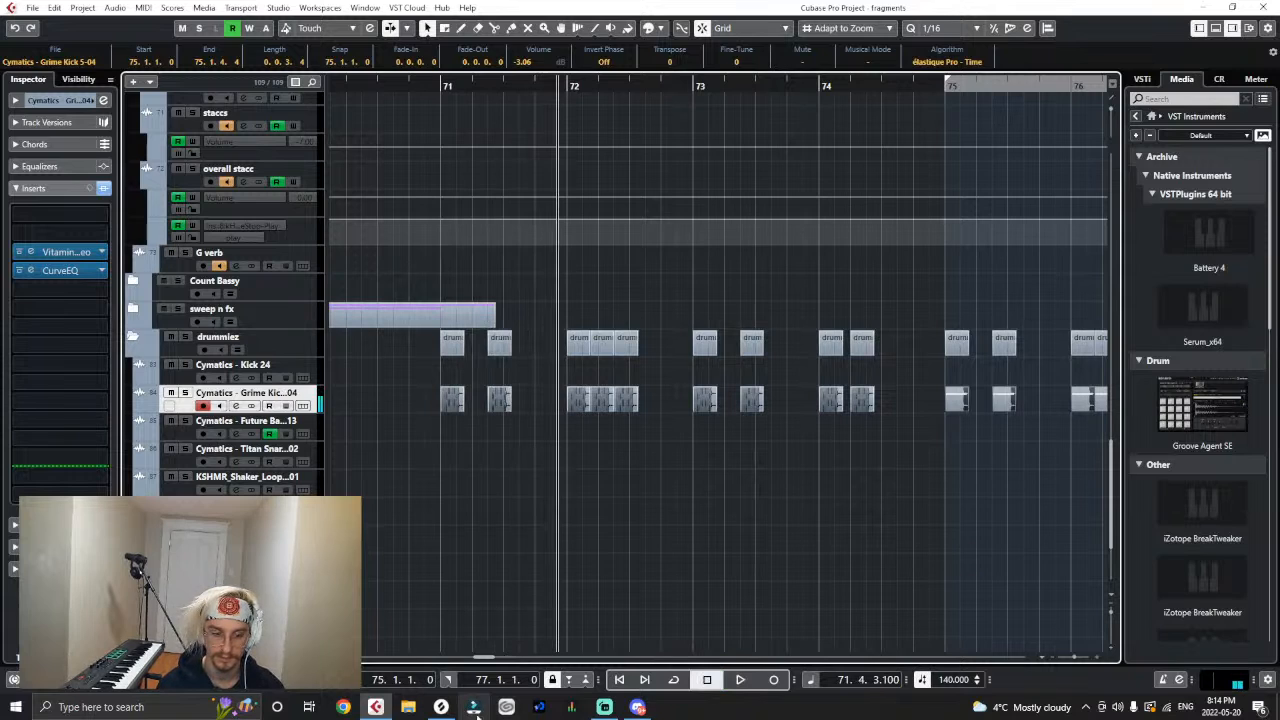
- Switch to Discord and move its window over the project to view the audio files received in the direct-message conversation
{"action": "key", "text": "g"}
{"action": "key", "text": "g"}
{"action": "key", "text": "g"}
{"action": "key", "text": "g"}
{"action": "left_click", "coordinate": [639, 706]}
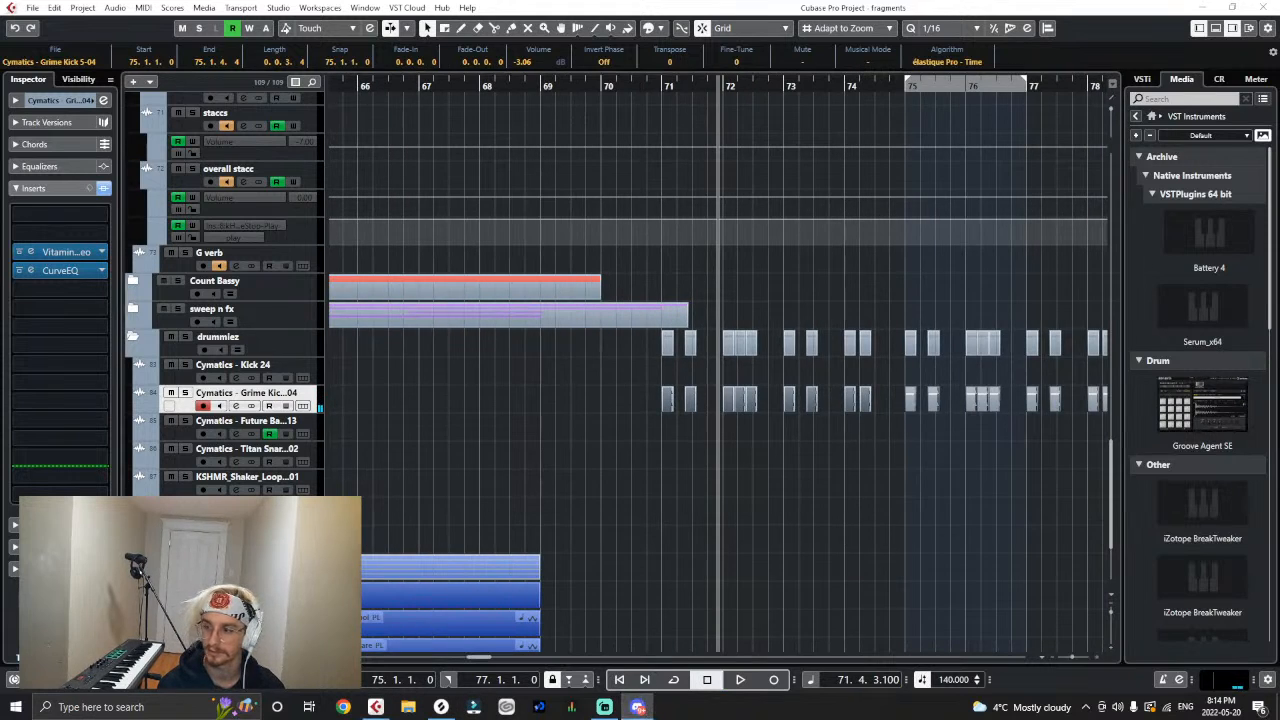
{"action": "left_click_drag", "start_coordinate": [1279, 5], "coordinate": [644, 58]}
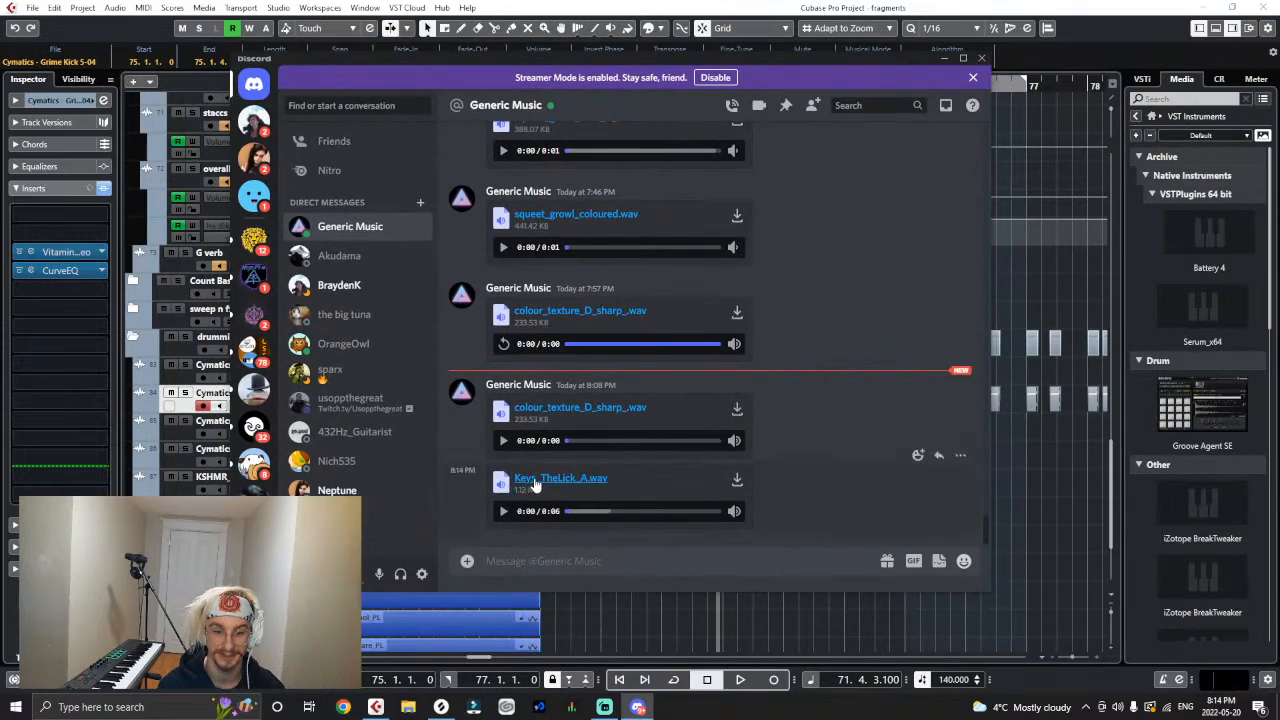
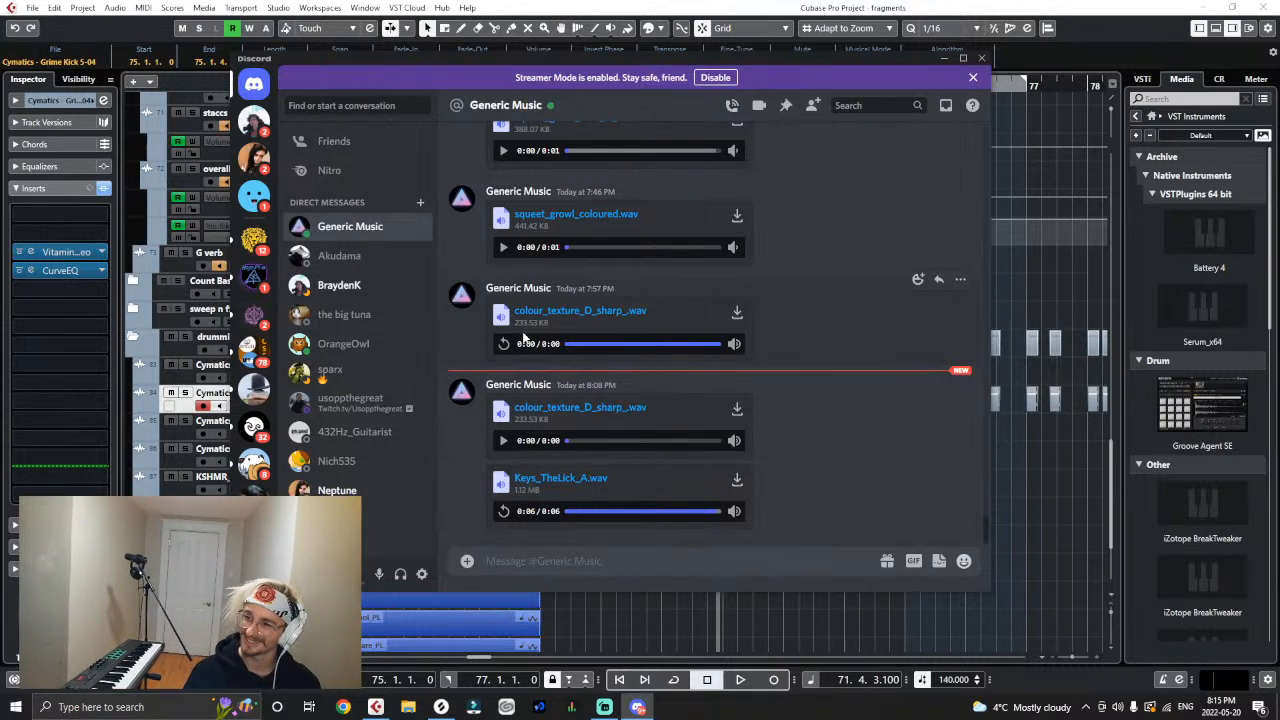
- Minimize the Discord window and return to the Cubase project
{"action": "left_click", "coordinate": [939, 561]}
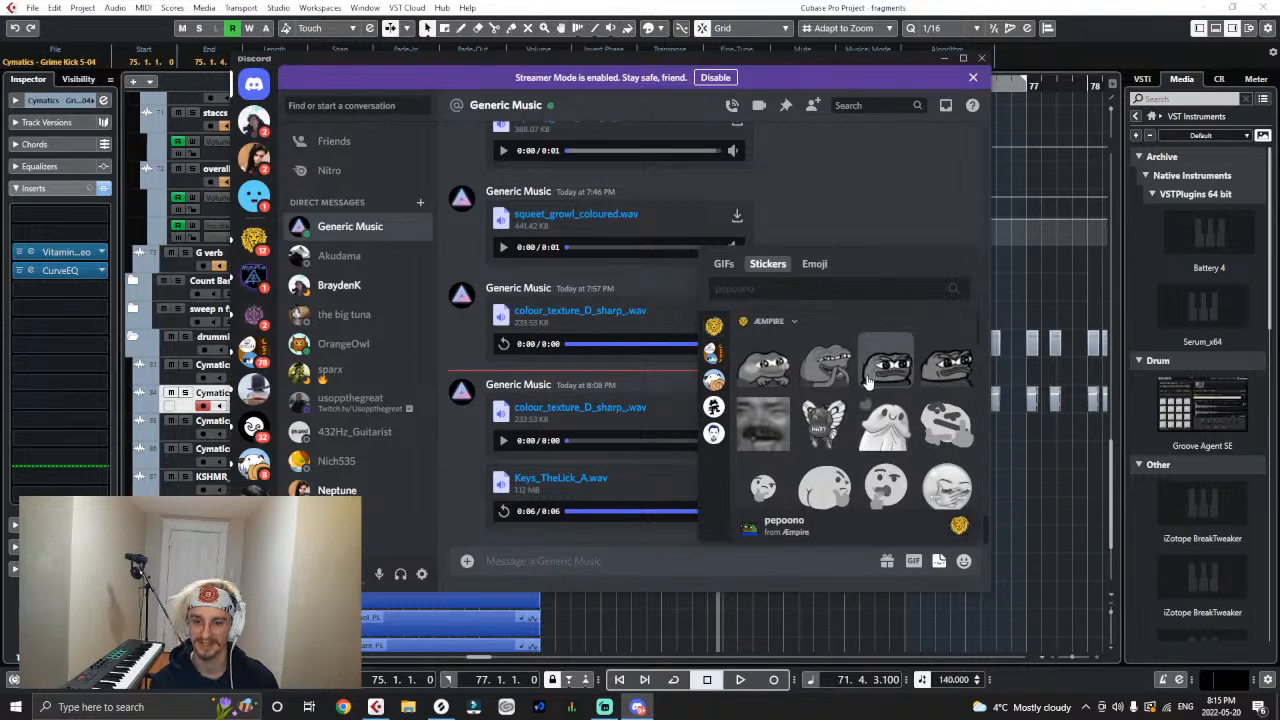
{"action": "left_click", "coordinate": [896, 237]}
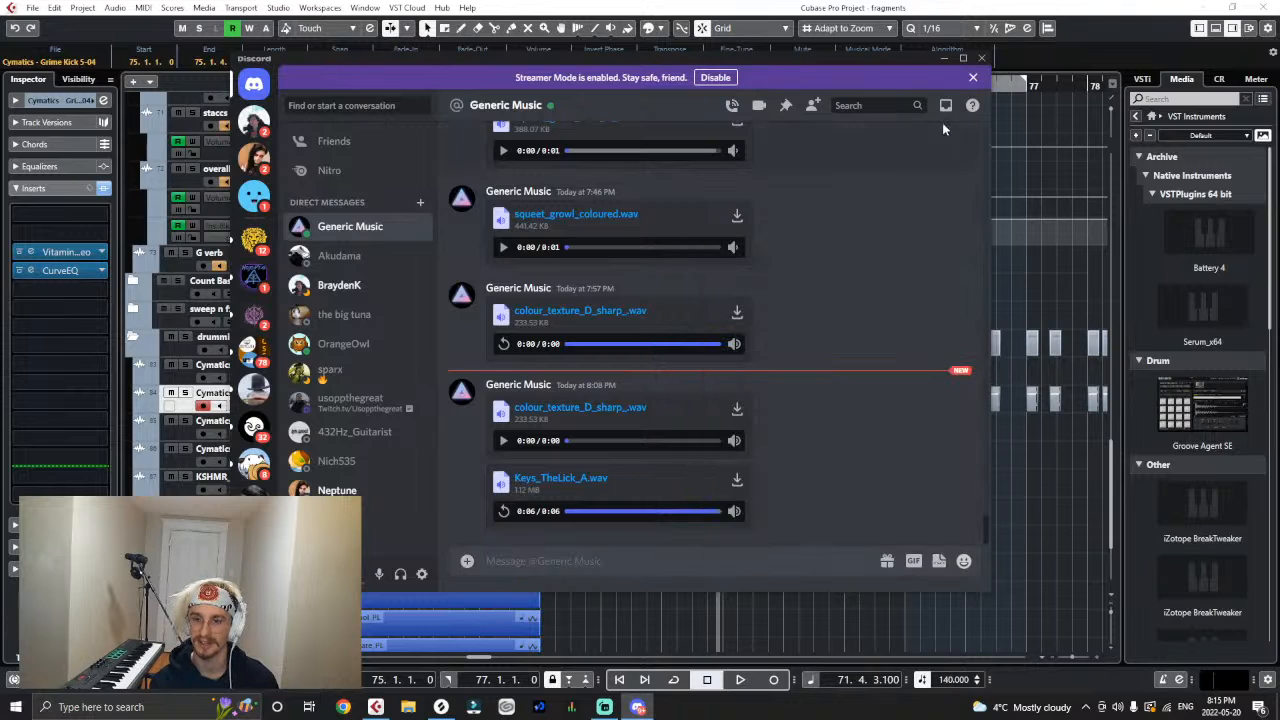
{"action": "left_click", "coordinate": [938, 60]}
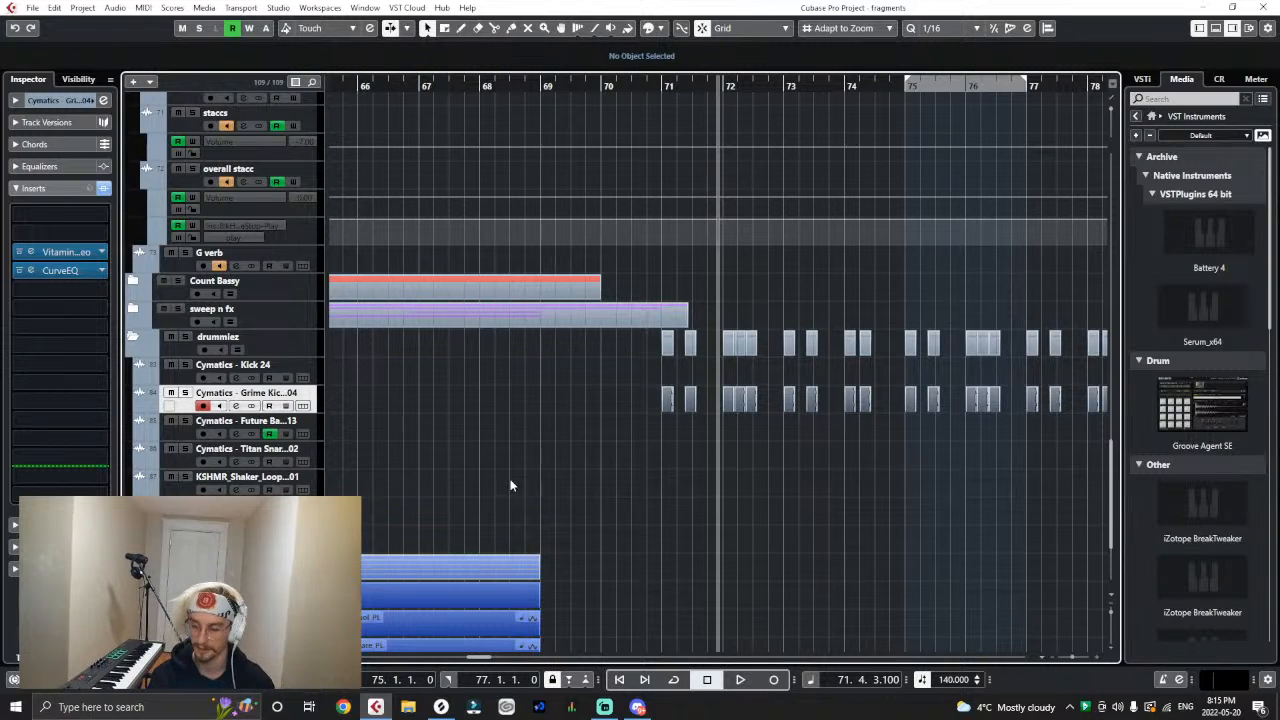
- Open the media file browser at the Cymatics drum one-shots' Snares folder
{"action": "key", "text": "g"}
{"action": "key", "text": "g"}
{"action": "key", "text": "g"}
{"action": "key", "text": "g"}
{"action": "key", "text": "g"}
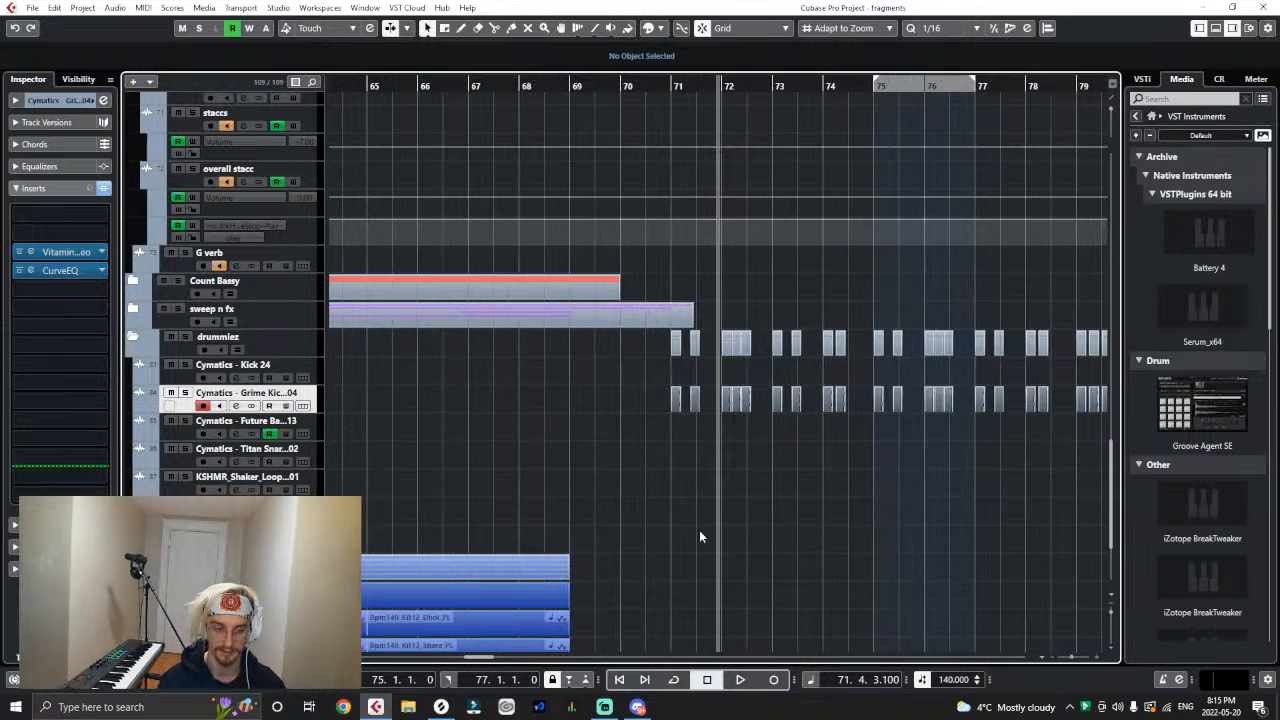
{"action": "key", "text": "h"}
{"action": "key", "text": "h"}
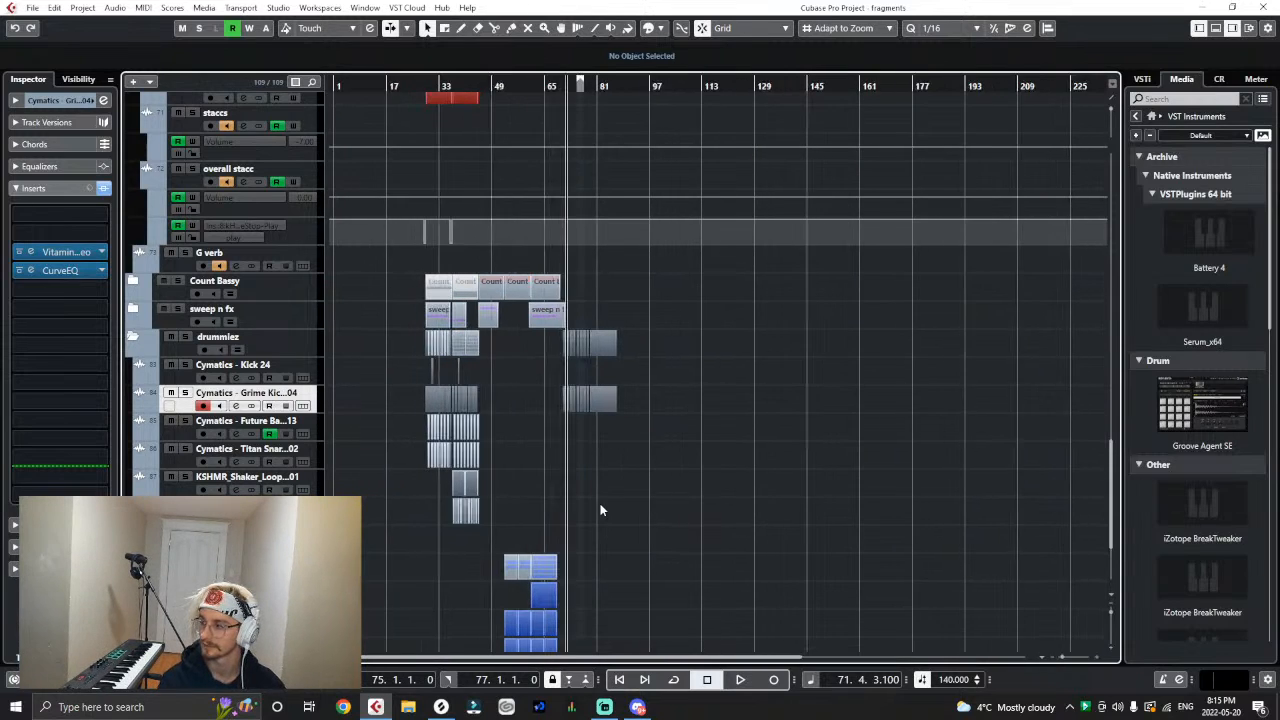
{"action": "key", "text": "h"}
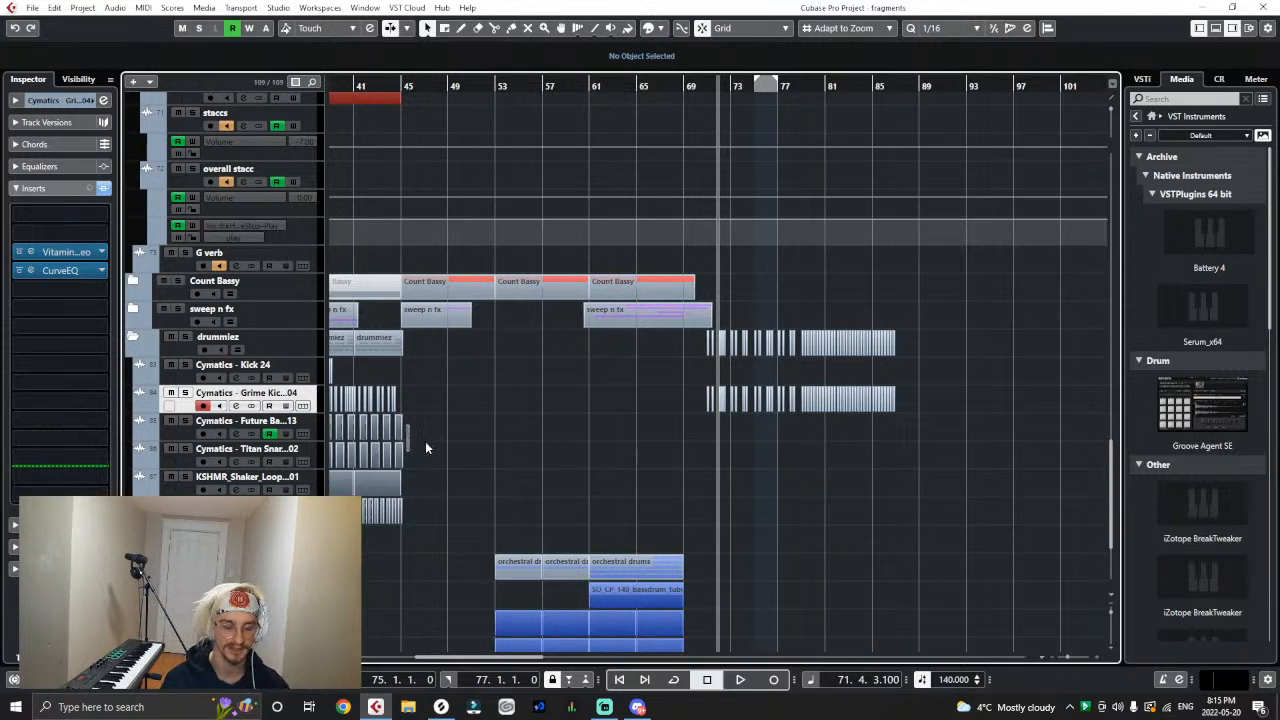
{"action": "left_click", "coordinate": [1136, 117]}
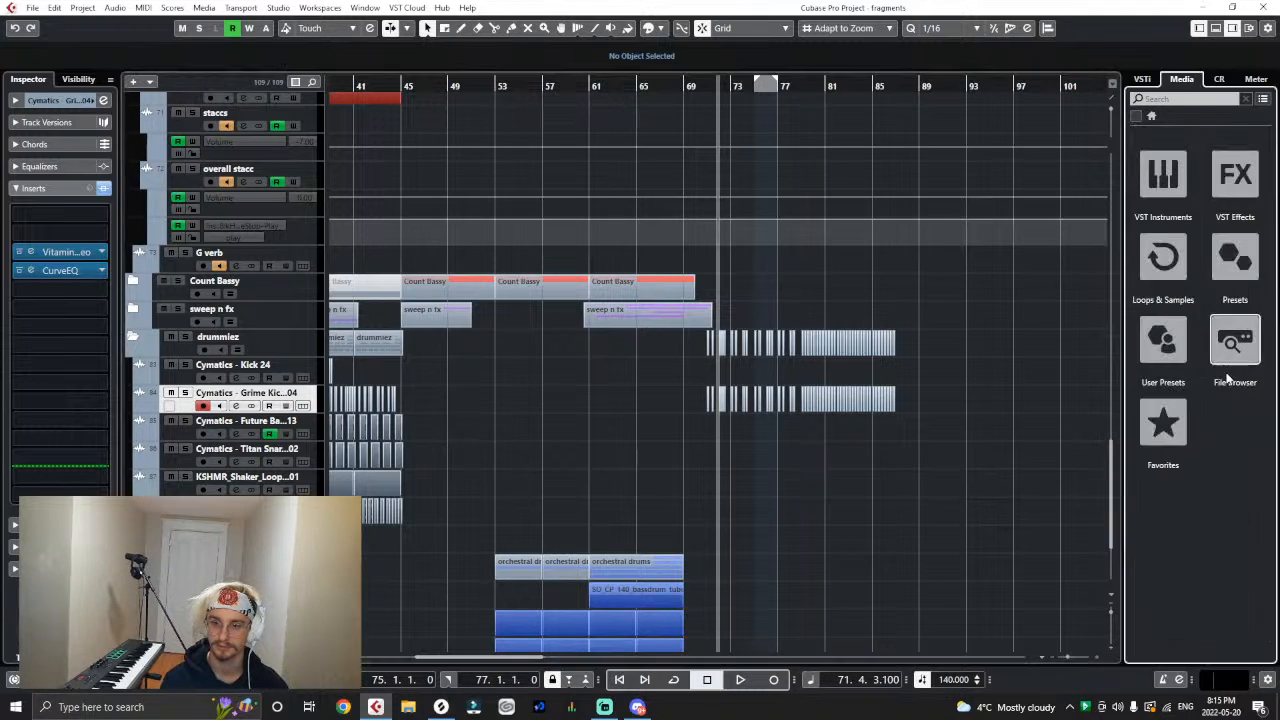
{"action": "left_click", "coordinate": [1237, 343]}
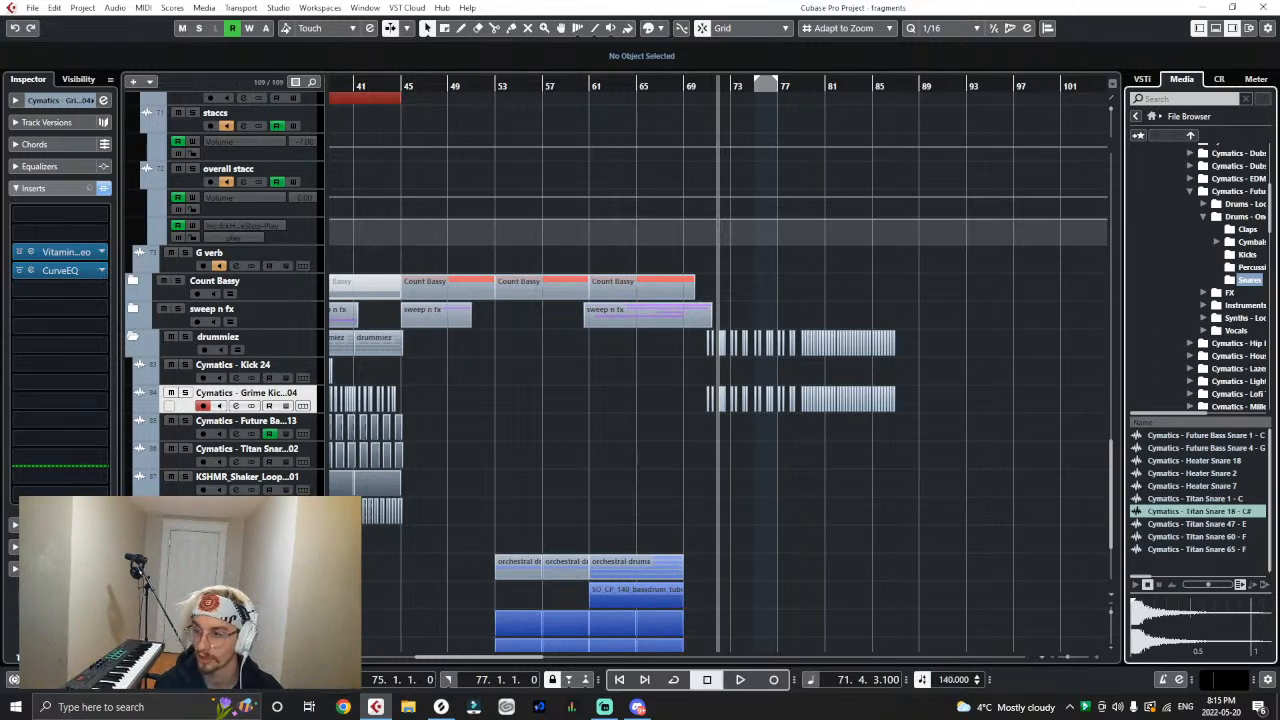
- Audition the Cymatics Titan Snare 47, 60, 65 and 1 samples
{"action": "left_click", "coordinate": [1197, 525]}
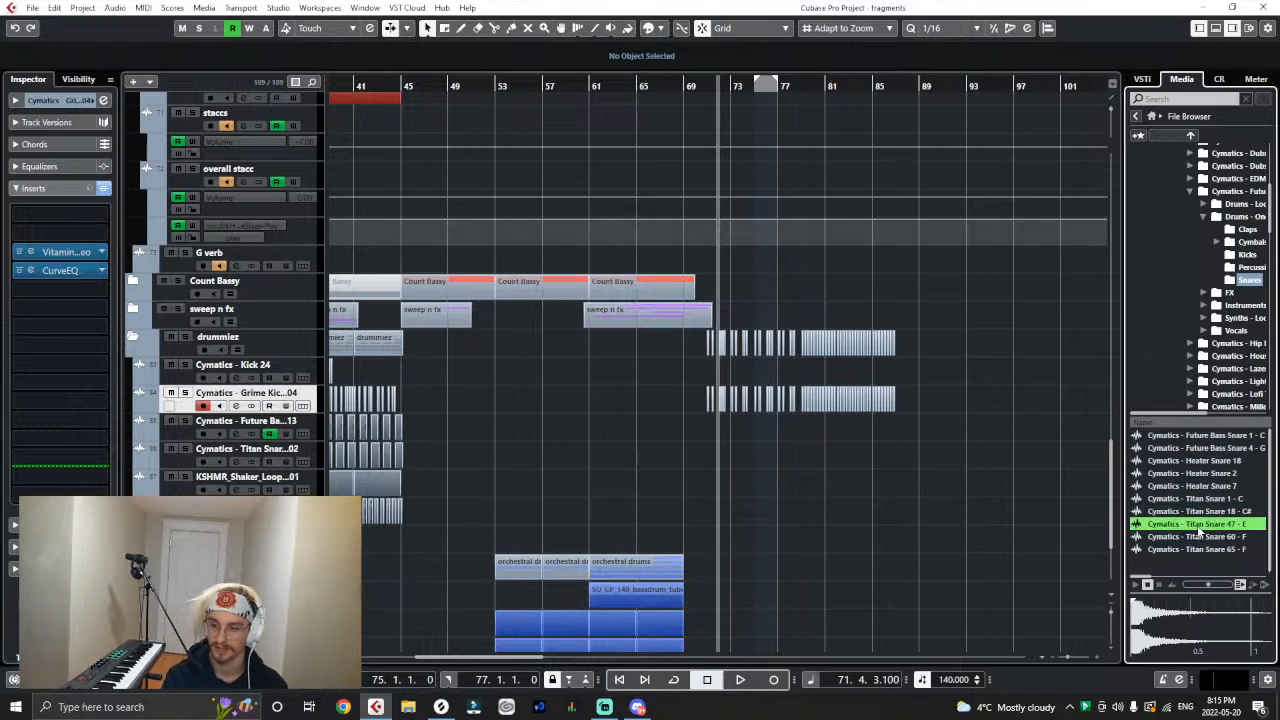
{"action": "left_click", "coordinate": [1197, 538]}
{"action": "left_click", "coordinate": [1201, 550]}
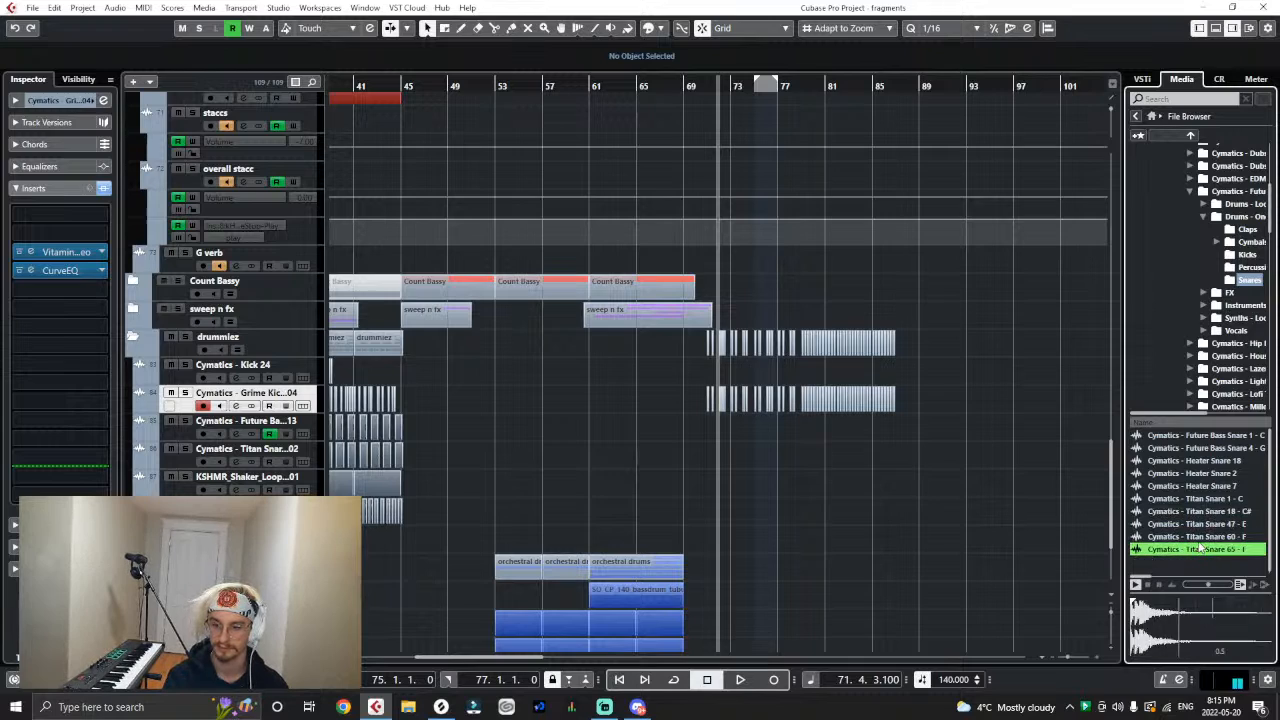
{"action": "left_click", "coordinate": [1200, 540]}
{"action": "left_click", "coordinate": [1197, 498]}
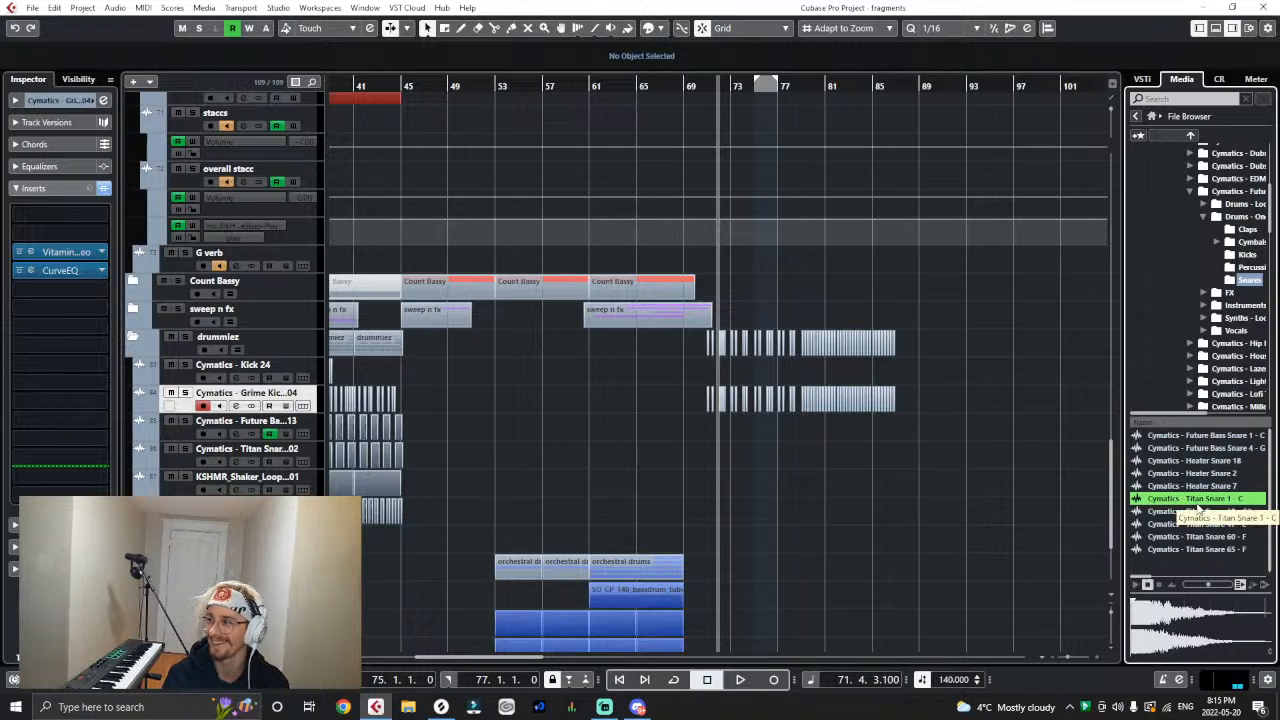
- Add the Titan Snare 1 - C sample on a new track above the KSHMR shaker loop and place it at 71.3.1
{"action": "left_click_drag", "start_coordinate": [1197, 503], "coordinate": [278, 458]}
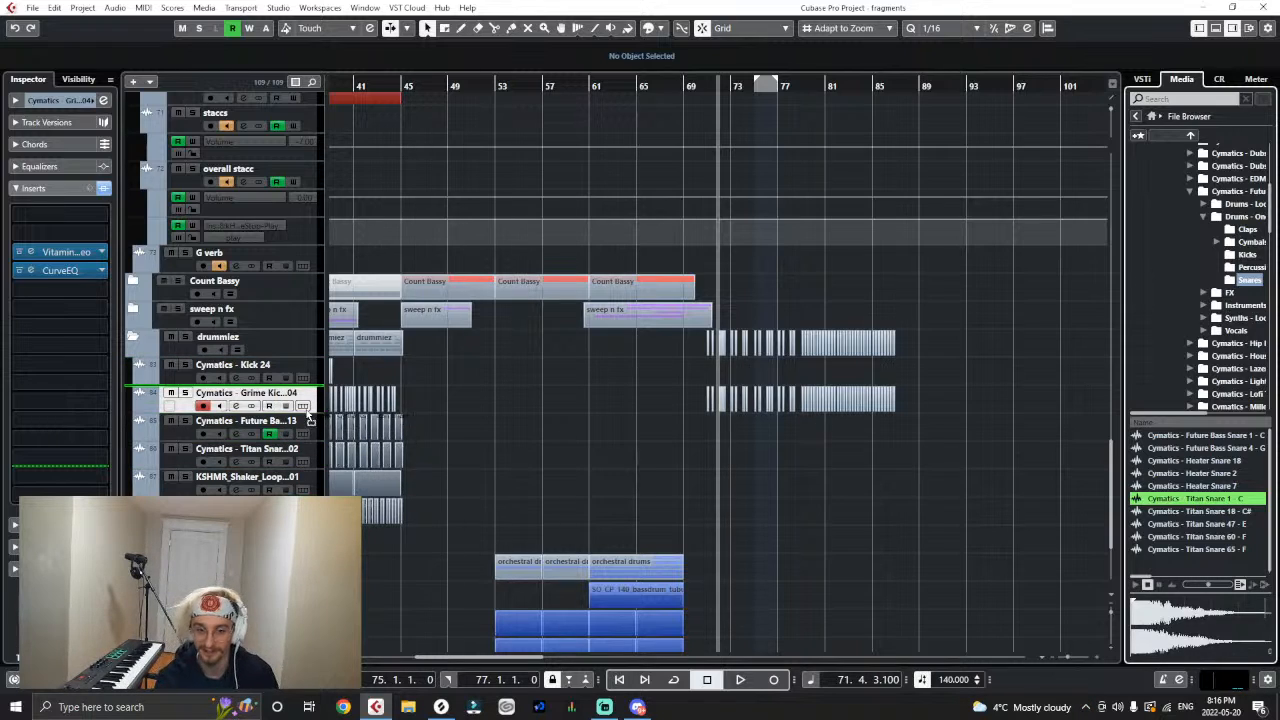
{"action": "left_click_drag", "start_coordinate": [320, 442], "coordinate": [293, 477]}
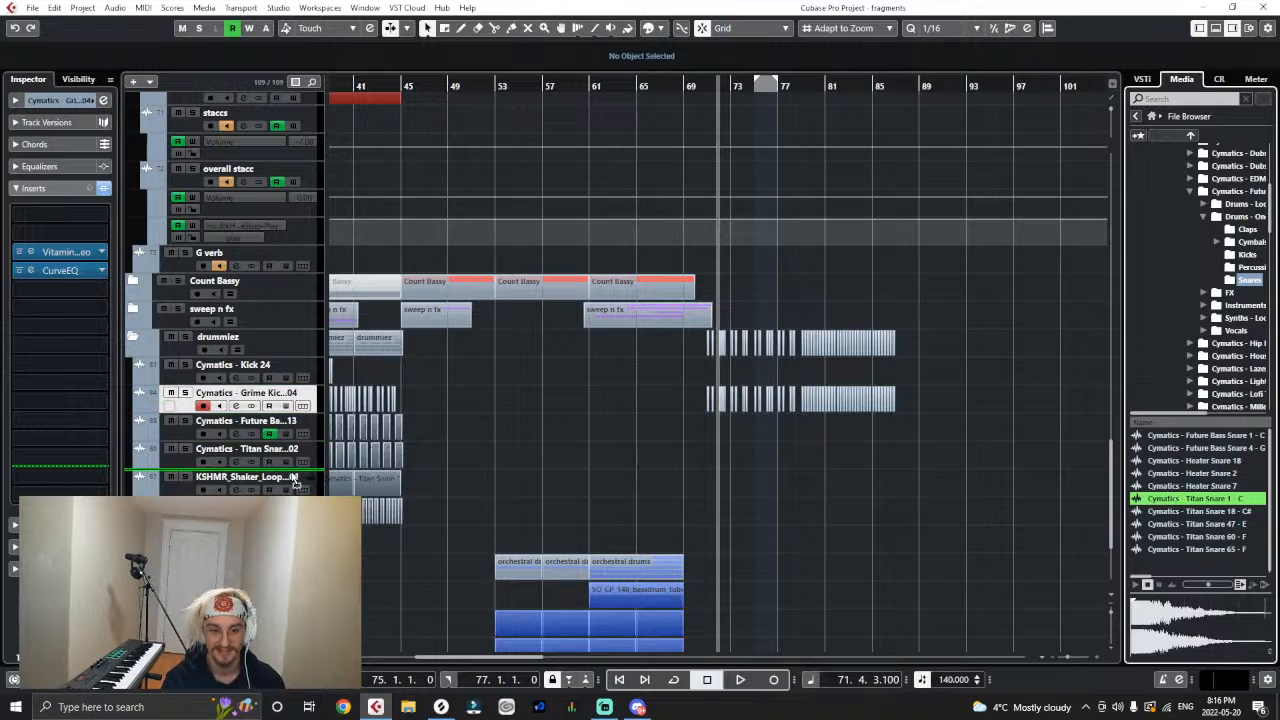
{"action": "left_click", "coordinate": [681, 420]}
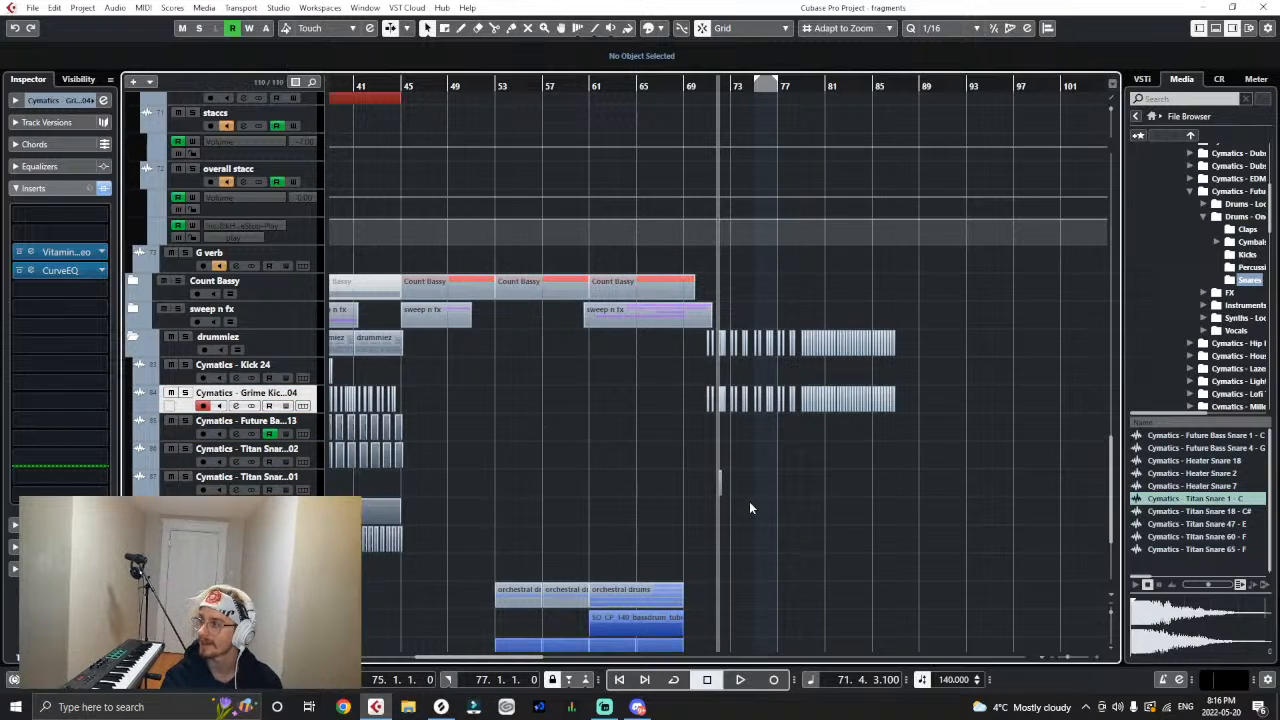
{"action": "scroll", "coordinate": [744, 497], "scroll_direction": "up", "scroll_amount": 8}
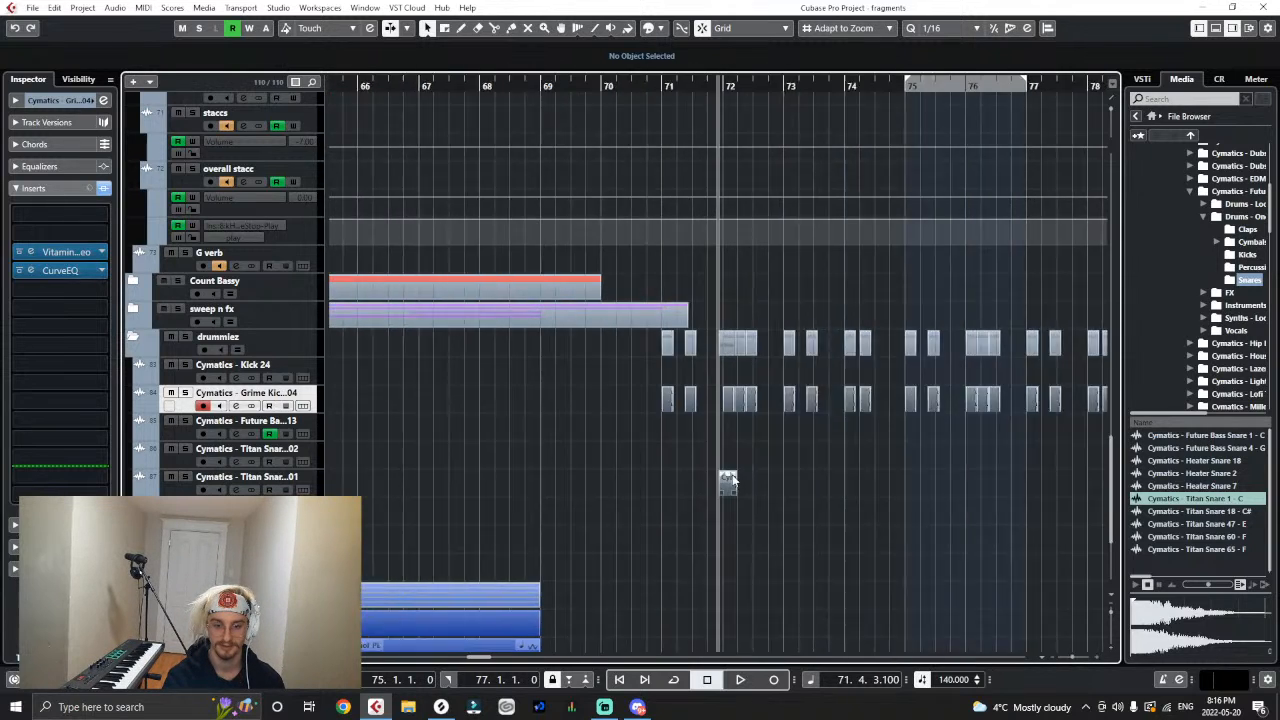
{"action": "left_click_drag", "start_coordinate": [739, 477], "coordinate": [680, 486]}
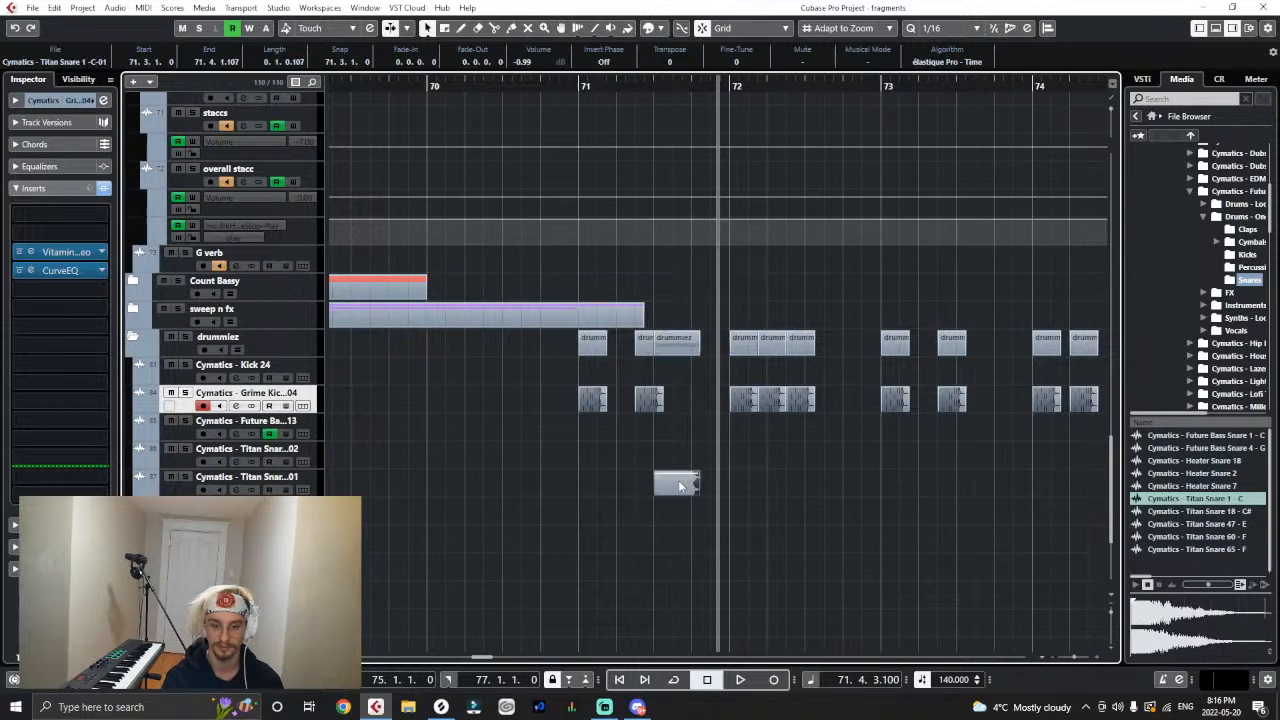
- Set the new snare event's volume to -2.12 dB and place a copy at 72.3.1, playing from bar 71
{"action": "left_click", "coordinate": [575, 87]}
{"action": "key", "text": "space"}
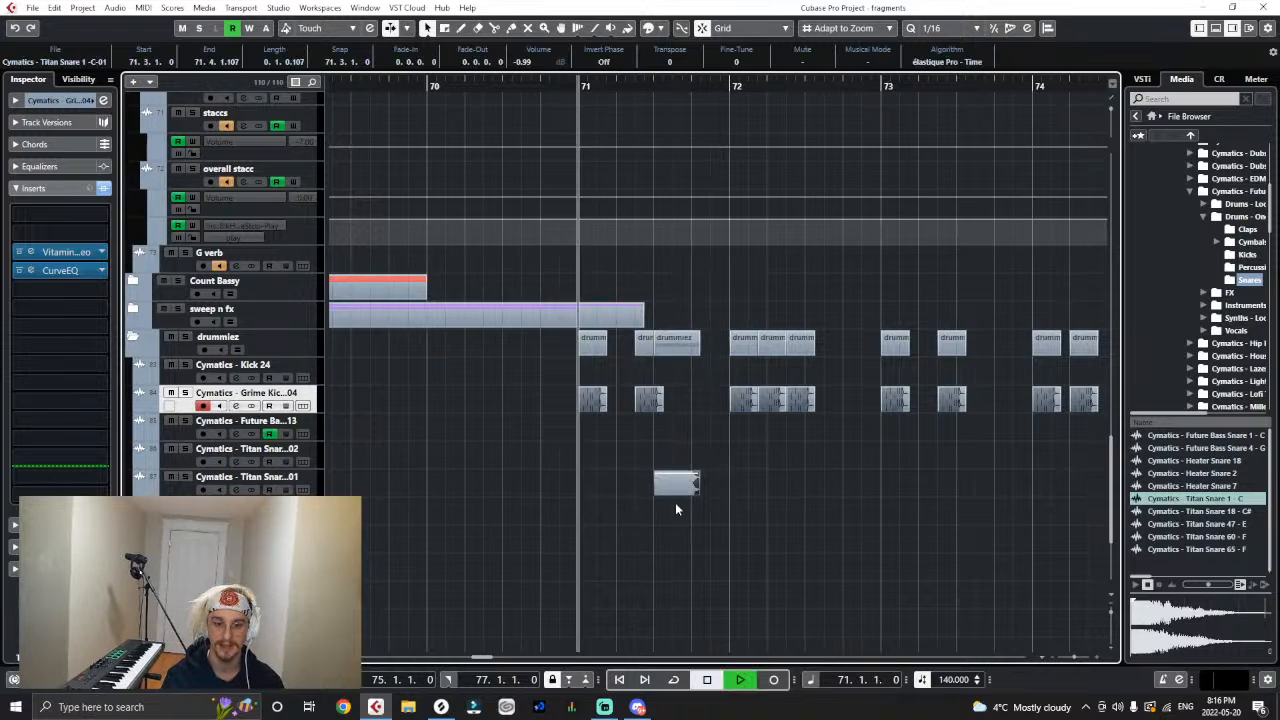
{"action": "left_click_drag", "start_coordinate": [677, 477], "coordinate": [675, 492]}
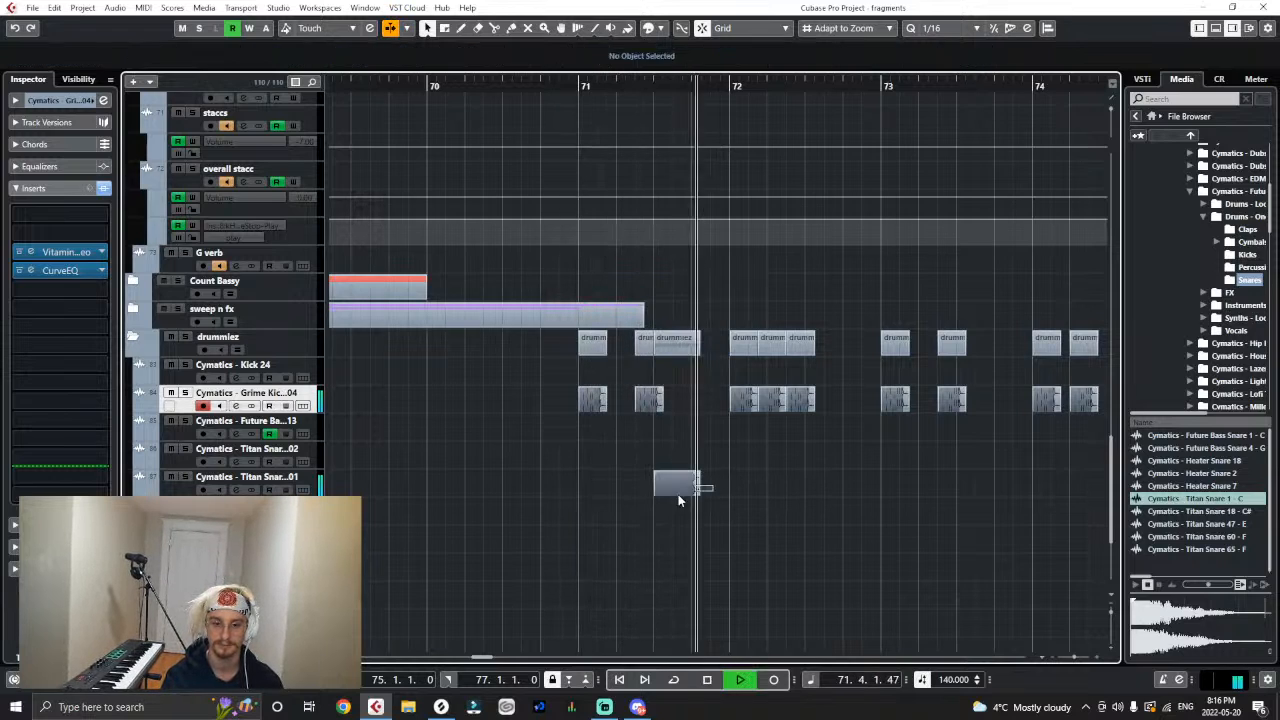
{"action": "left_click", "coordinate": [262, 480]}
{"action": "key", "text": "ctrl+v"}
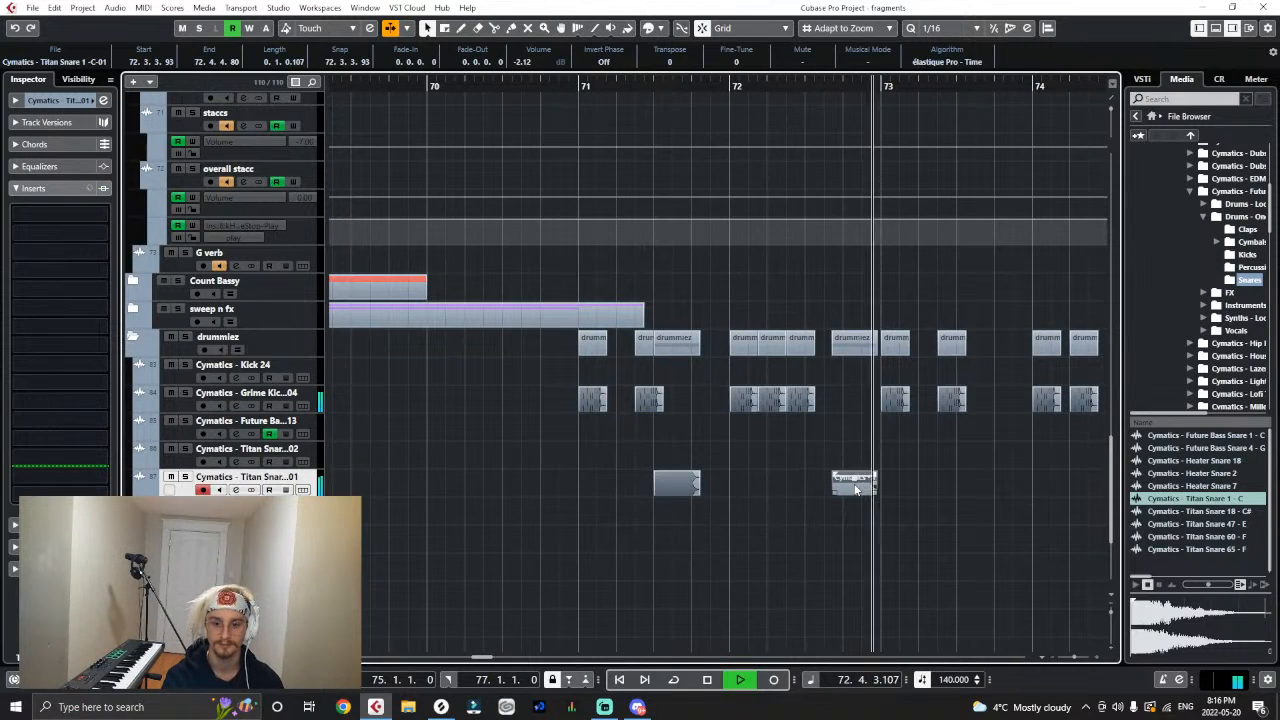
{"action": "left_click_drag", "start_coordinate": [854, 484], "coordinate": [818, 485]}
{"action": "left_click", "coordinate": [573, 87]}
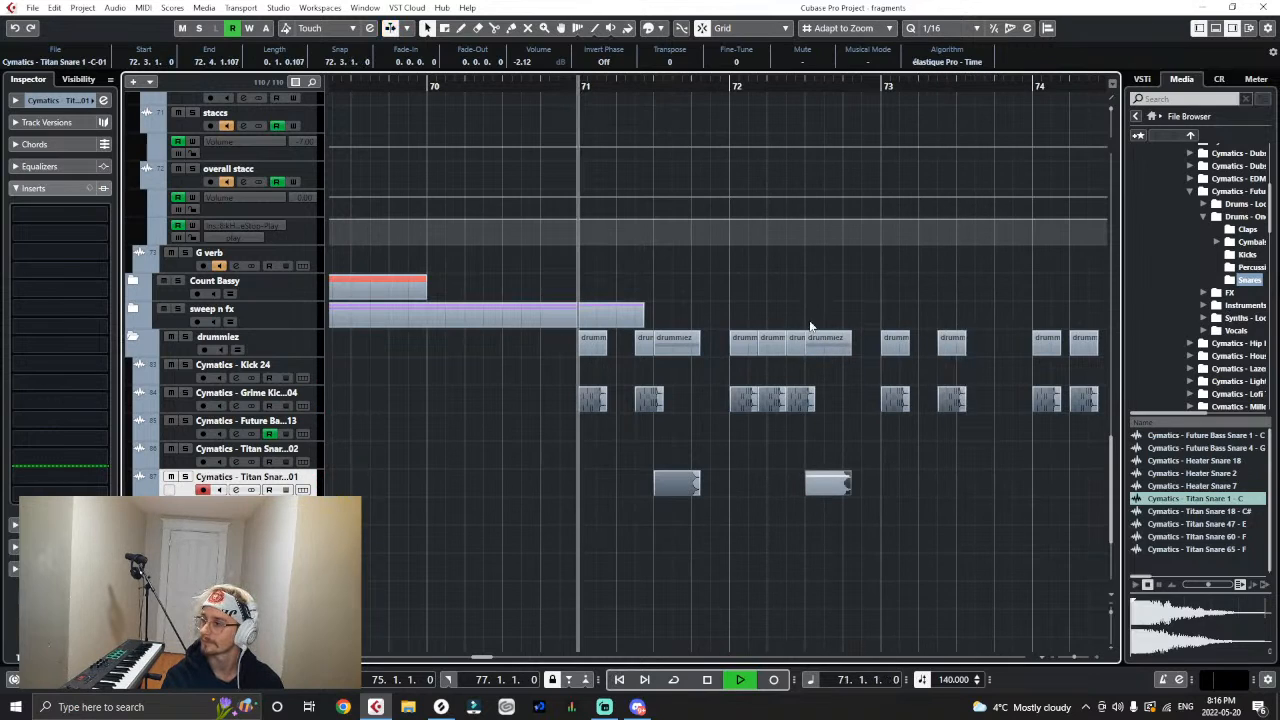
- Duplicate the snare hits of bars 71 and 72 so the copies fall at 73.3.1 and 74.3.1
{"action": "left_click_drag", "start_coordinate": [896, 470], "coordinate": [676, 512]}
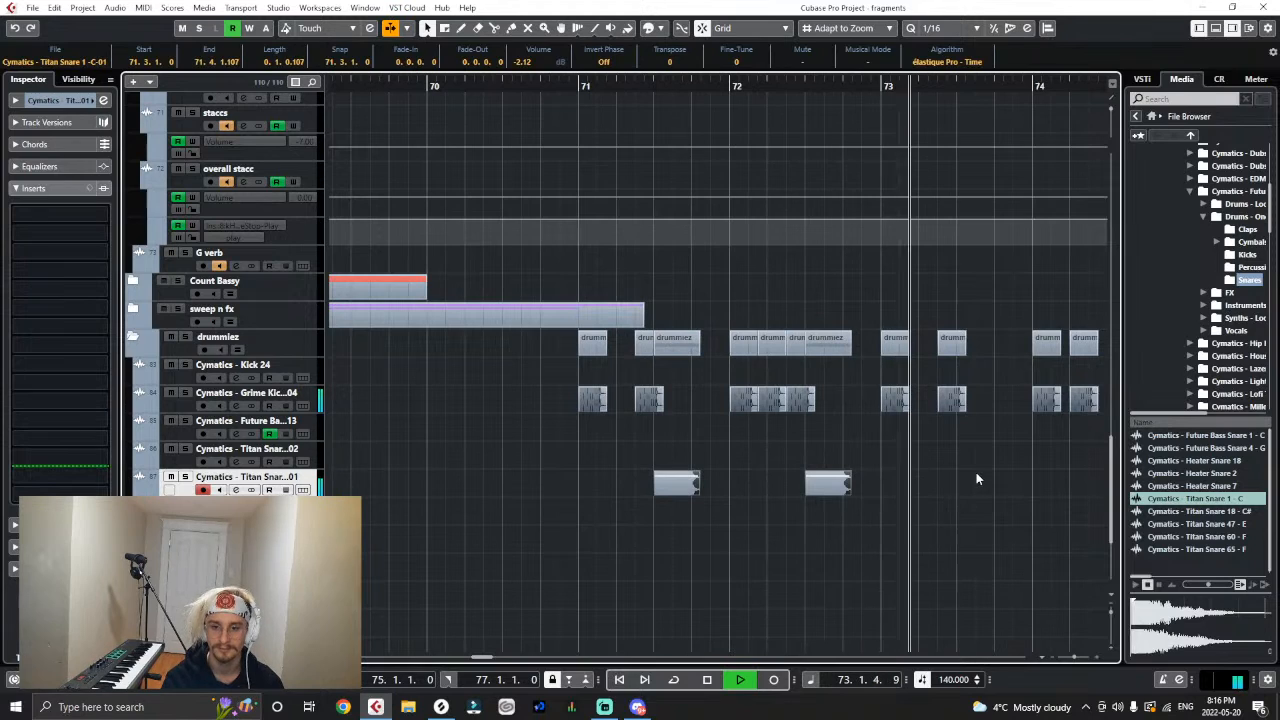
{"action": "key", "text": "ctrl+d"}
{"action": "key", "text": "g"}
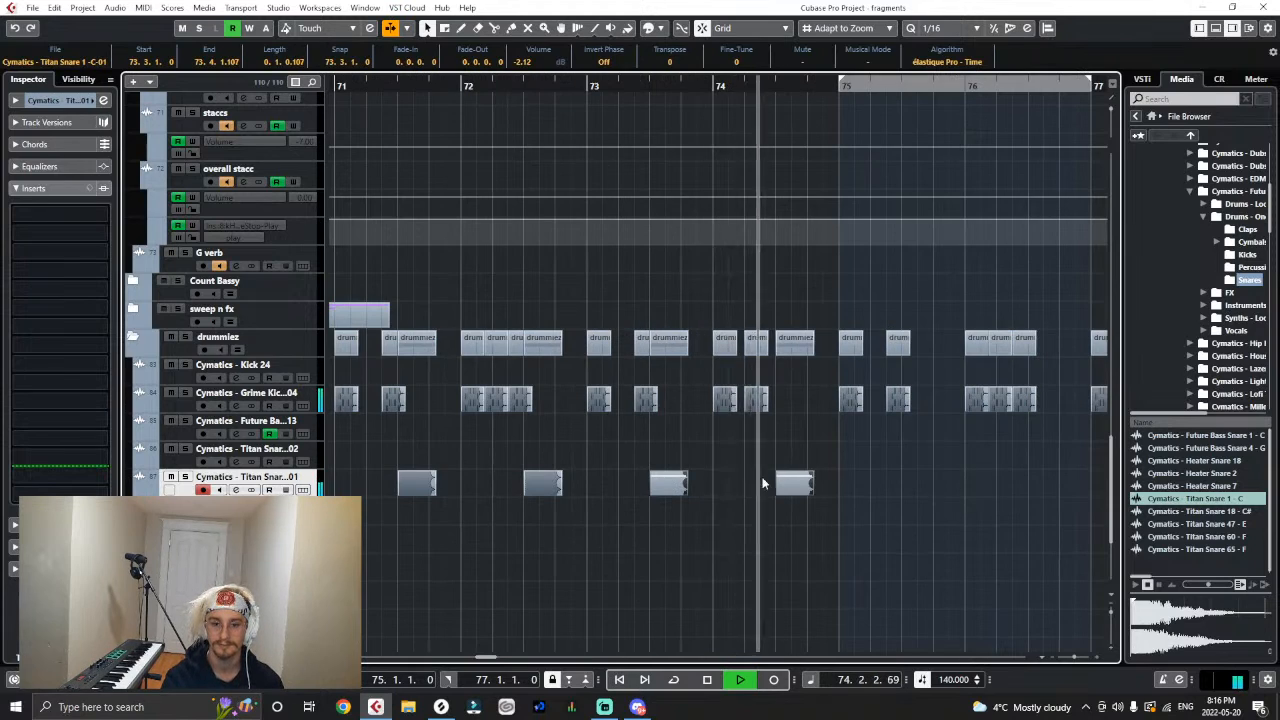
{"action": "key", "text": "g"}
{"action": "key", "text": "g"}
{"action": "key", "text": "space"}
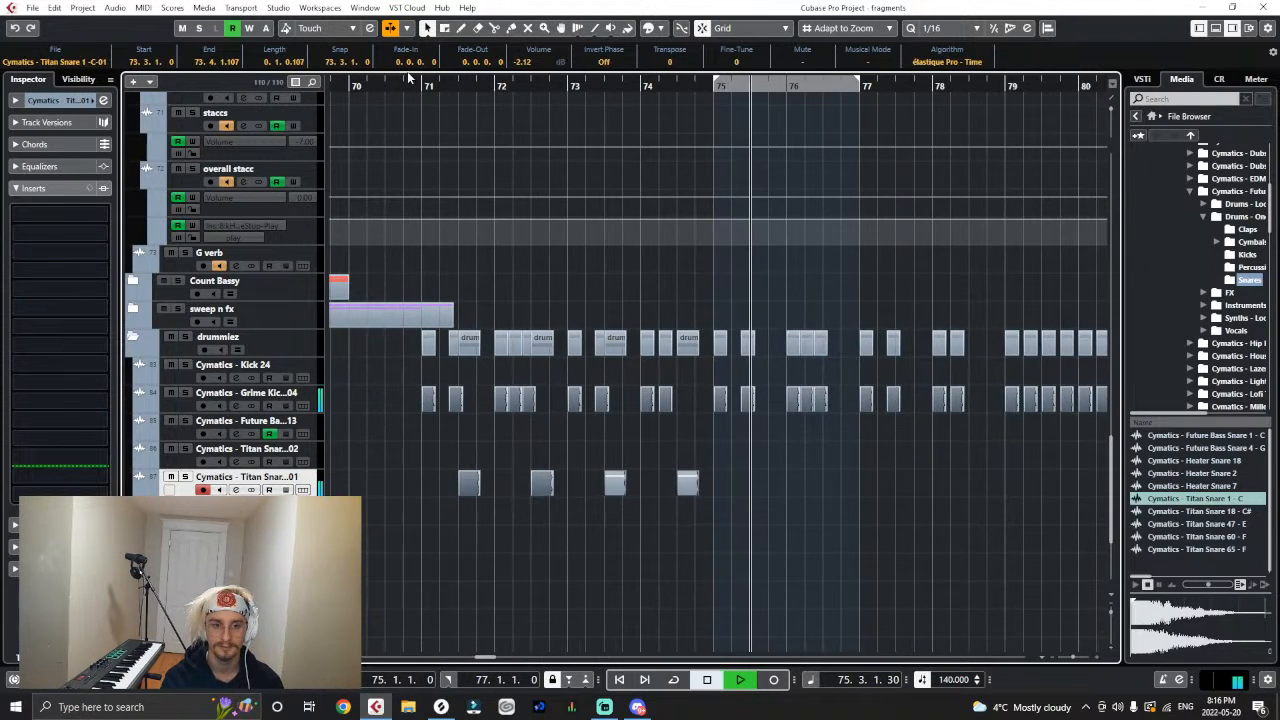
- Duplicate the four snare hits of bars 71 to 74, starting the copies at 75.2.1, and play from bar 71
{"action": "left_click", "coordinate": [416, 84]}
{"action": "key", "text": "h"}
{"action": "left_click", "coordinate": [494, 495]}
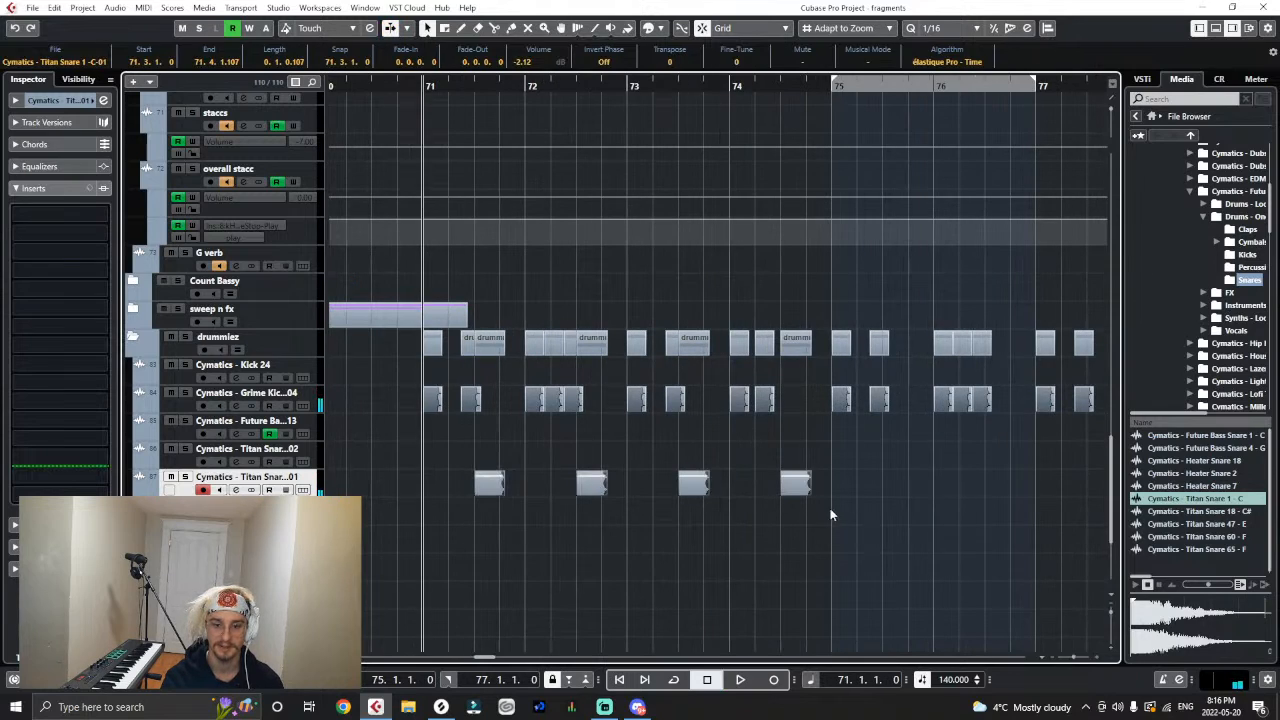
{"action": "key", "text": "ctrl+d"}
{"action": "scroll", "coordinate": [785, 490], "scroll_direction": "right", "scroll_amount": 1}
{"action": "left_click_drag", "start_coordinate": [802, 488], "coordinate": [848, 490]}
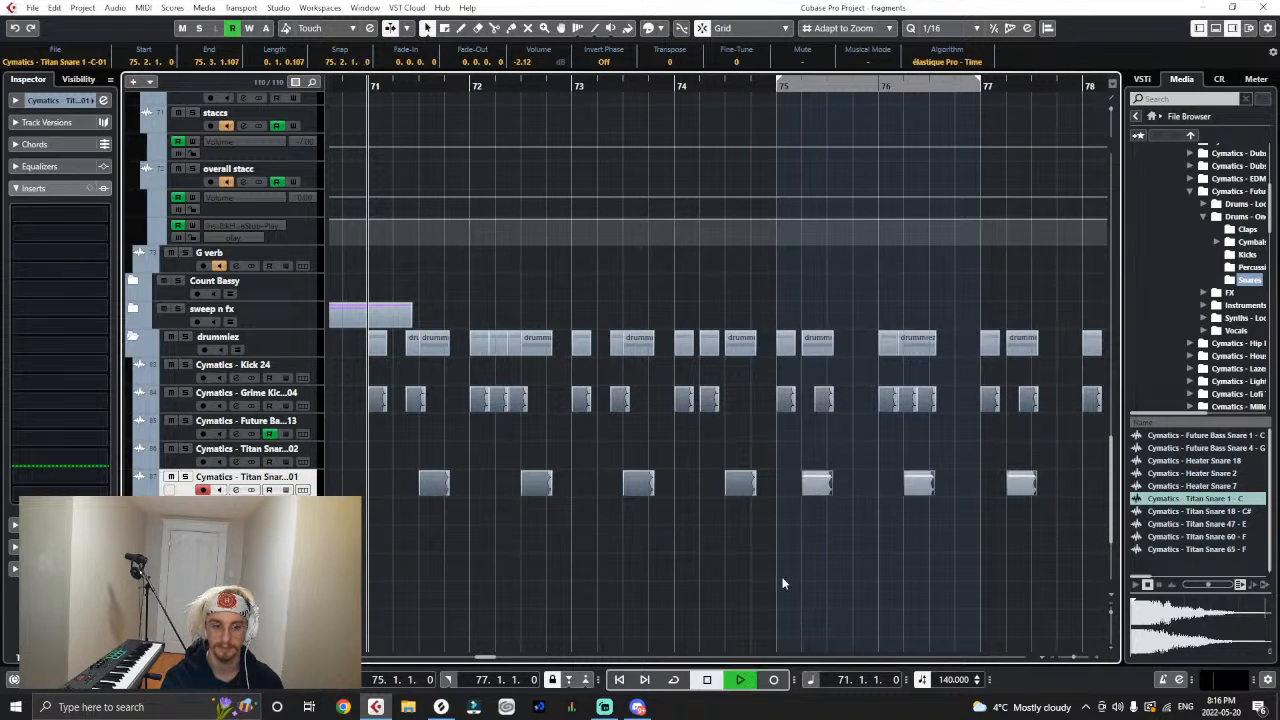
{"action": "key", "text": "space"}
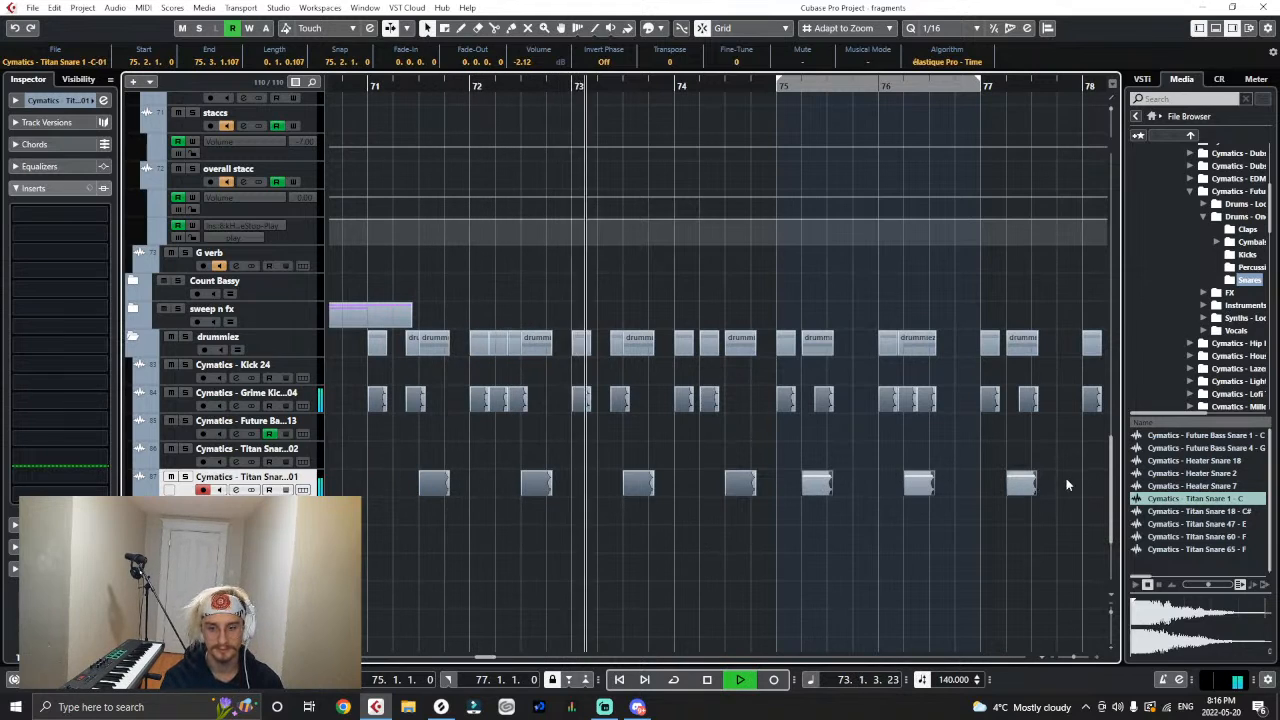
- Set the volume of all the new snare events to -3.41 dB and stop playback
{"action": "left_click", "coordinate": [533, 484]}
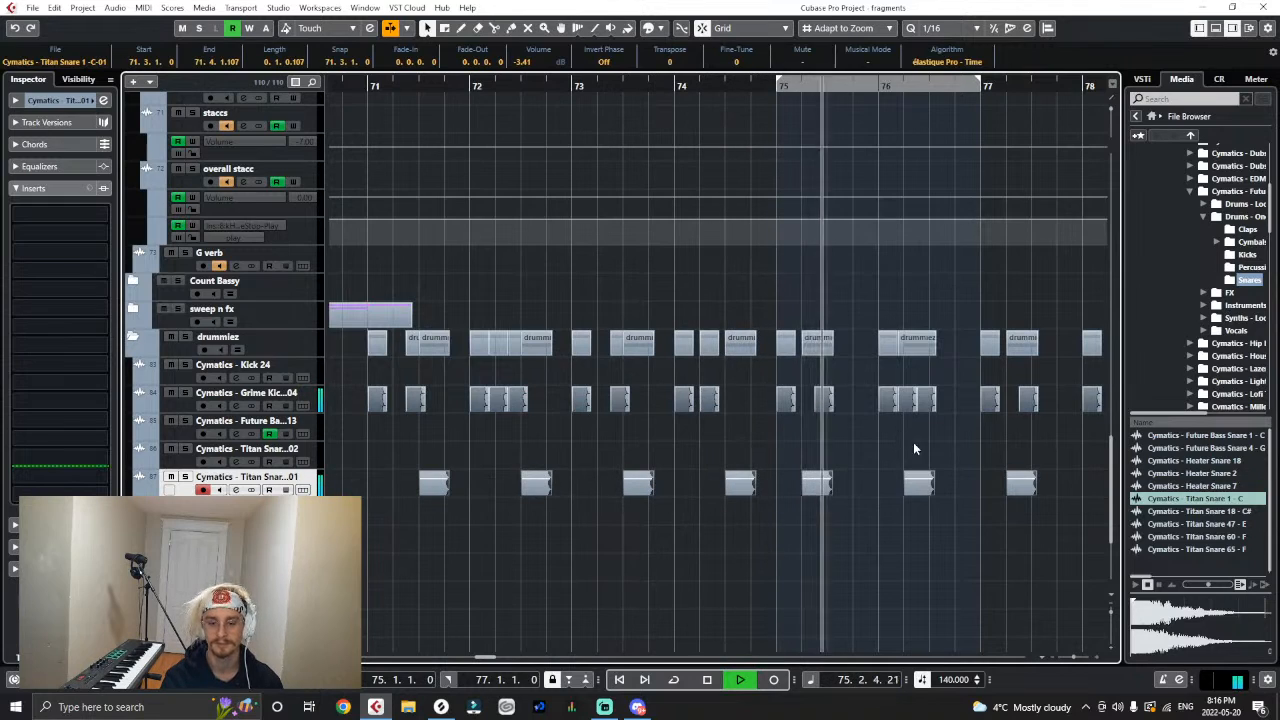
{"action": "key", "text": "space"}
{"action": "left_click", "coordinate": [882, 523]}
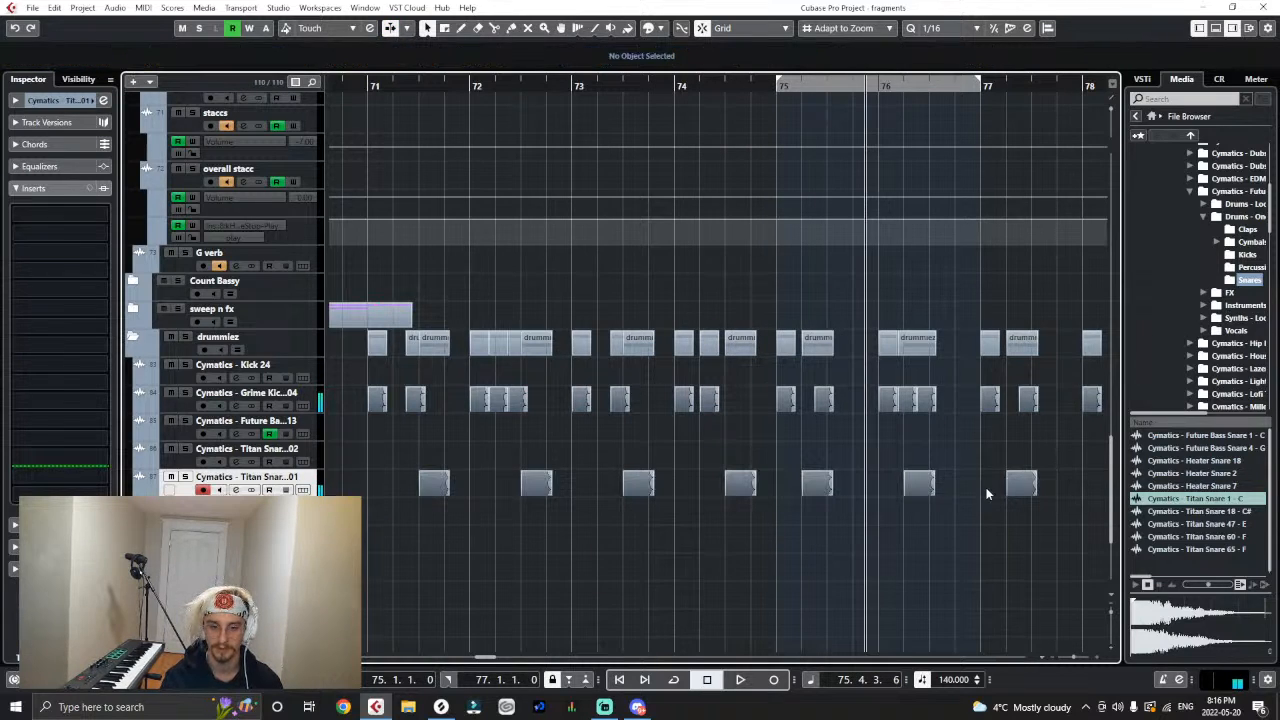
- Move the four copied snare hits so they start at 75.3.1, and replay from bar 71
{"action": "key", "text": "g"}
{"action": "left_click_drag", "start_coordinate": [1012, 458], "coordinate": [715, 498]}
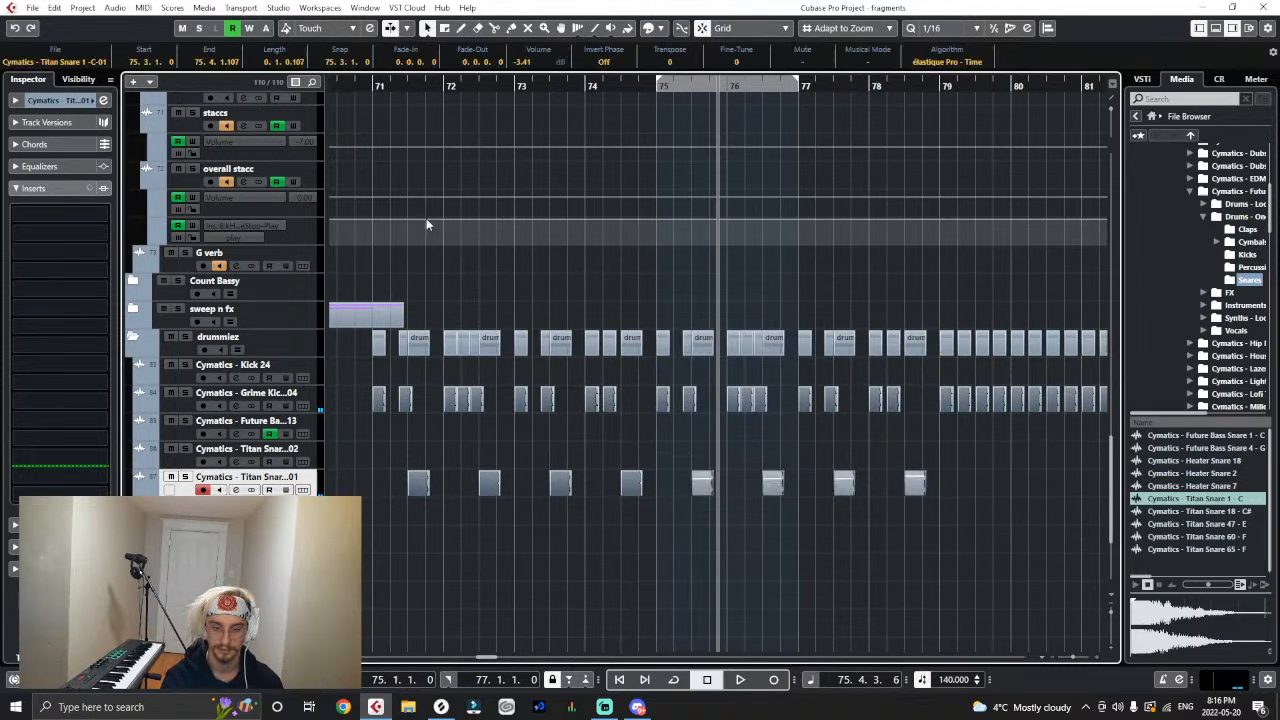
{"action": "left_click", "coordinate": [377, 86]}
{"action": "key", "text": "space"}
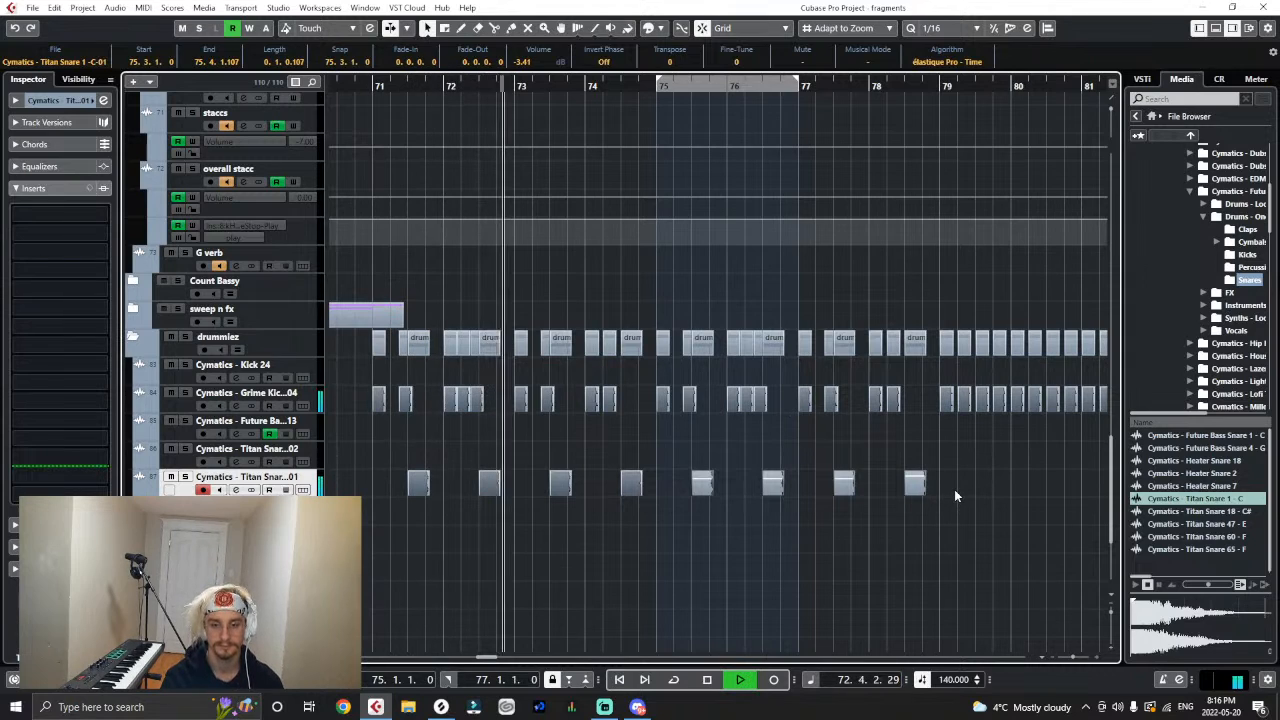
{"action": "left_click", "coordinate": [763, 443]}
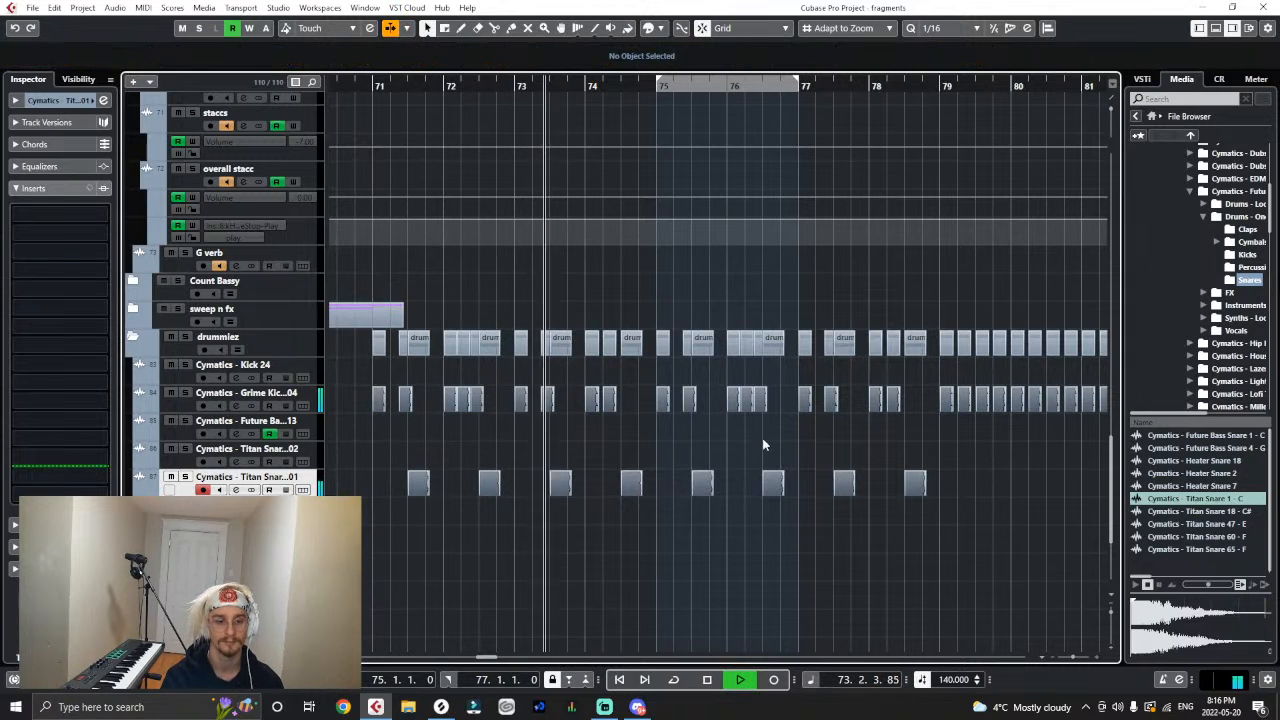
- Add a send from the new Titan Snare track to G verb and activate it
{"action": "left_click", "coordinate": [32, 188]}
{"action": "left_click", "coordinate": [32, 209]}
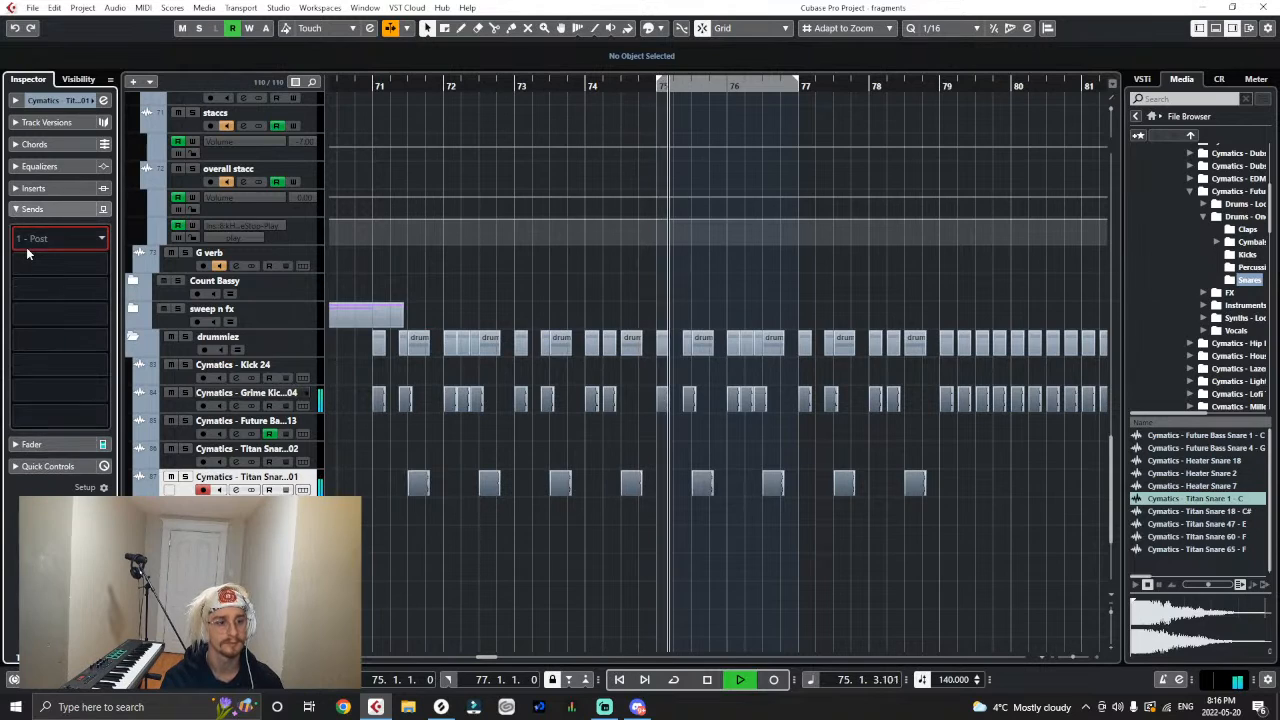
{"action": "left_click", "coordinate": [27, 253]}
{"action": "type", "text": "g"}
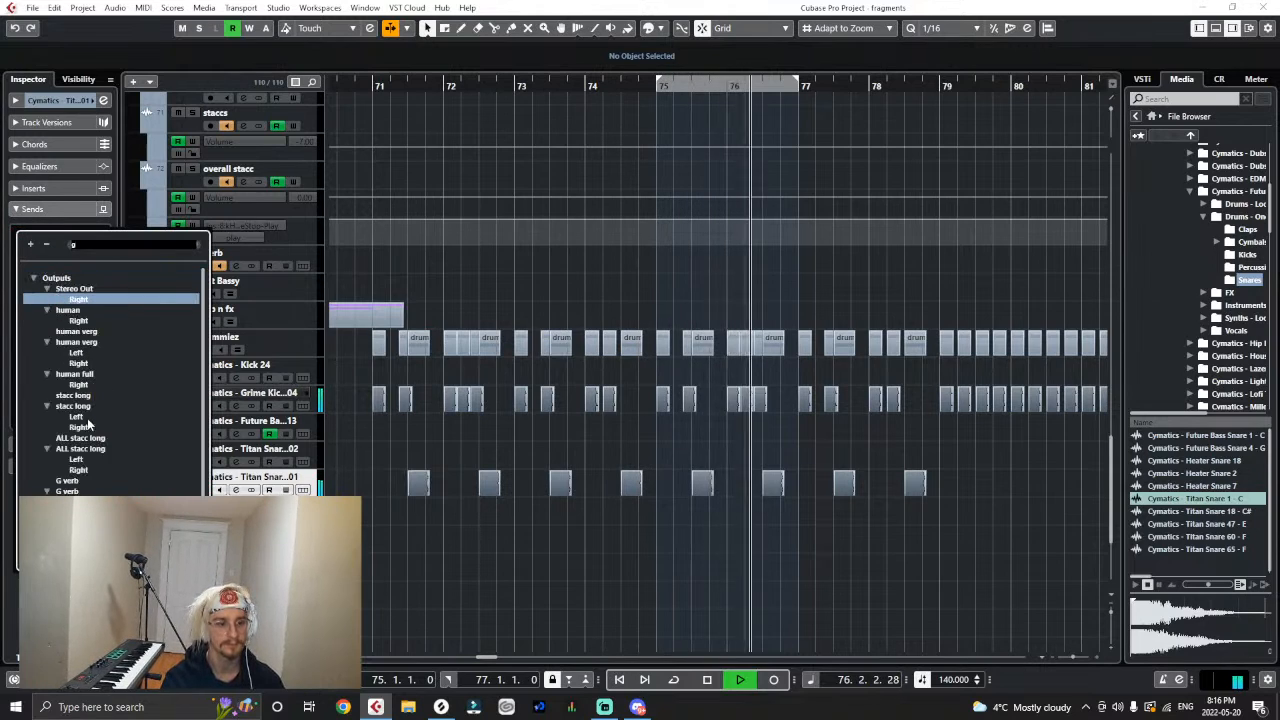
{"action": "left_click", "coordinate": [67, 481]}
{"action": "key", "text": "space"}
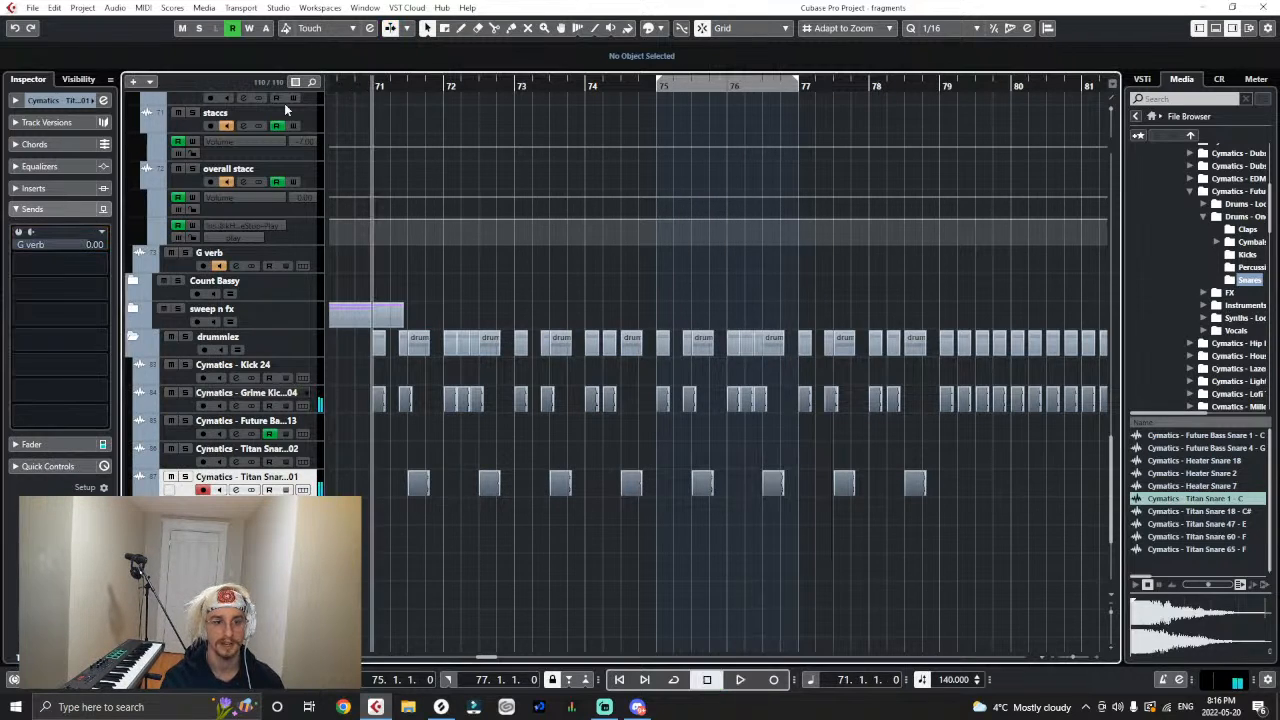
{"action": "left_click", "coordinate": [17, 232]}
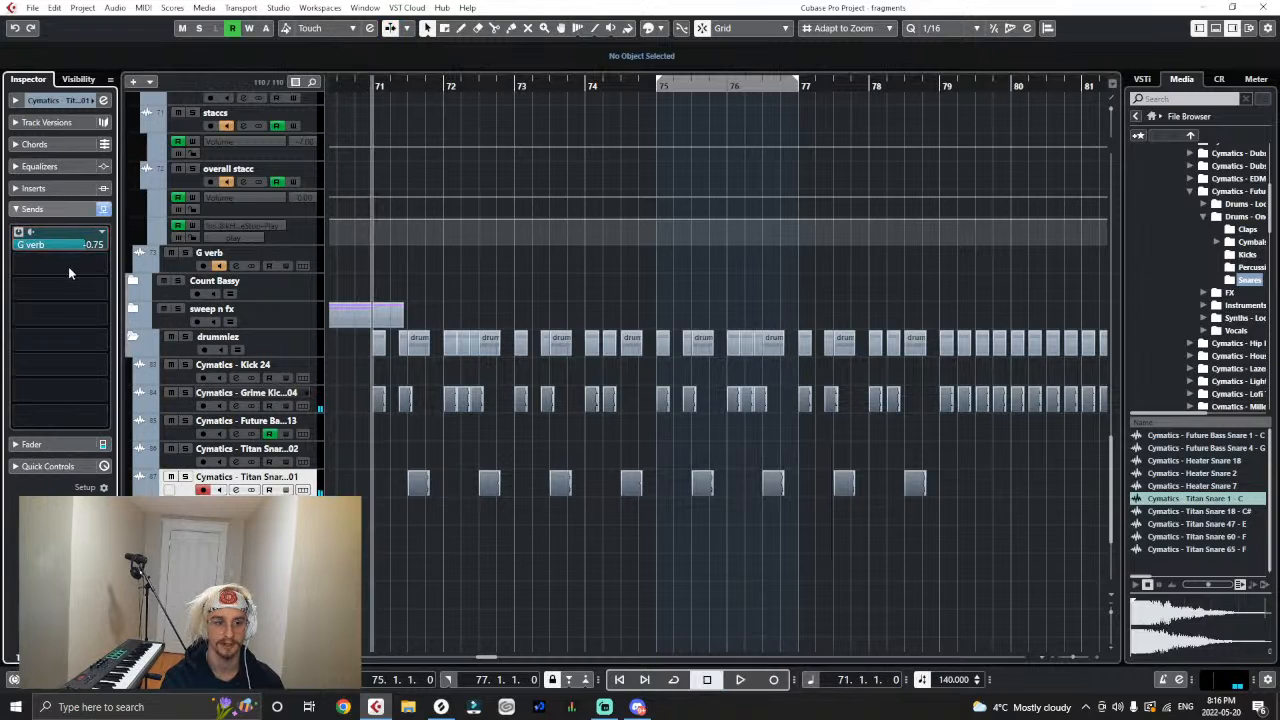
- Play from bar 71 and lower the Titan Snare track's G verb send level to -2.34 dB
{"action": "key", "text": "space"}
{"action": "scroll", "coordinate": [72, 248], "scroll_direction": "down", "scroll_amount": 2}
{"action": "scroll", "coordinate": [72, 248], "scroll_direction": "down", "scroll_amount": 1}
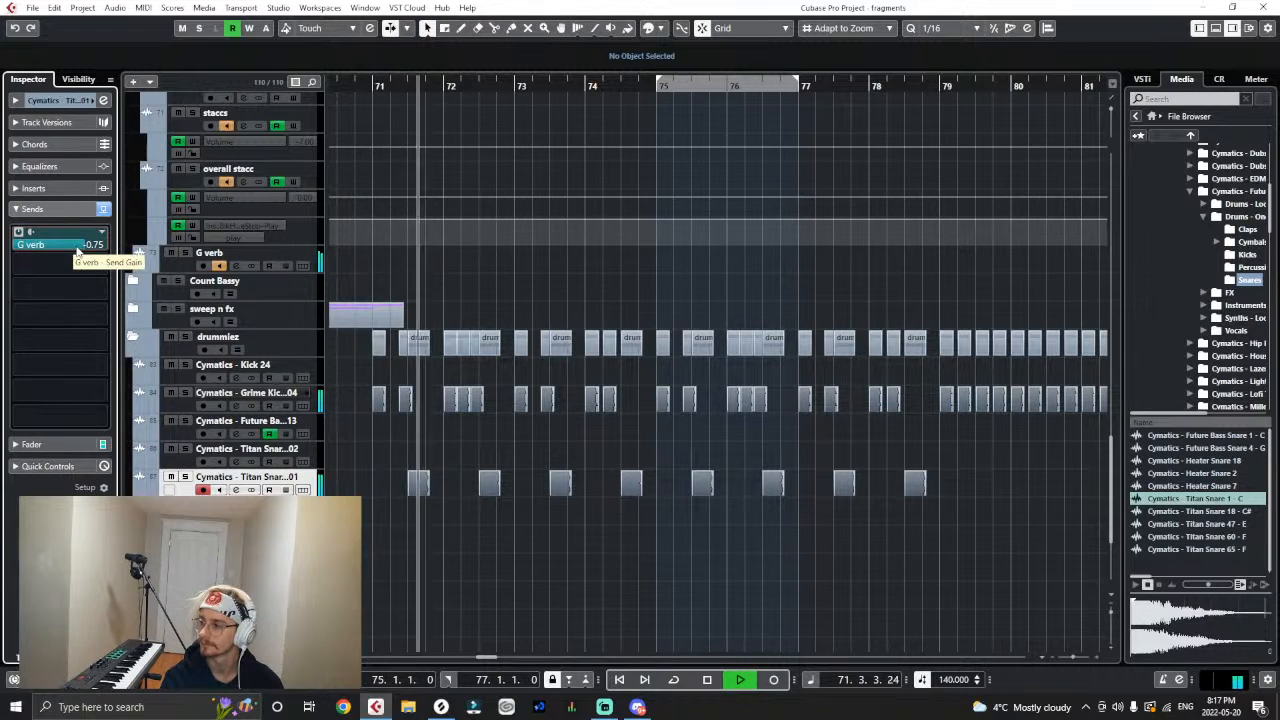
{"action": "scroll", "coordinate": [67, 263], "scroll_direction": "down", "scroll_amount": 3}
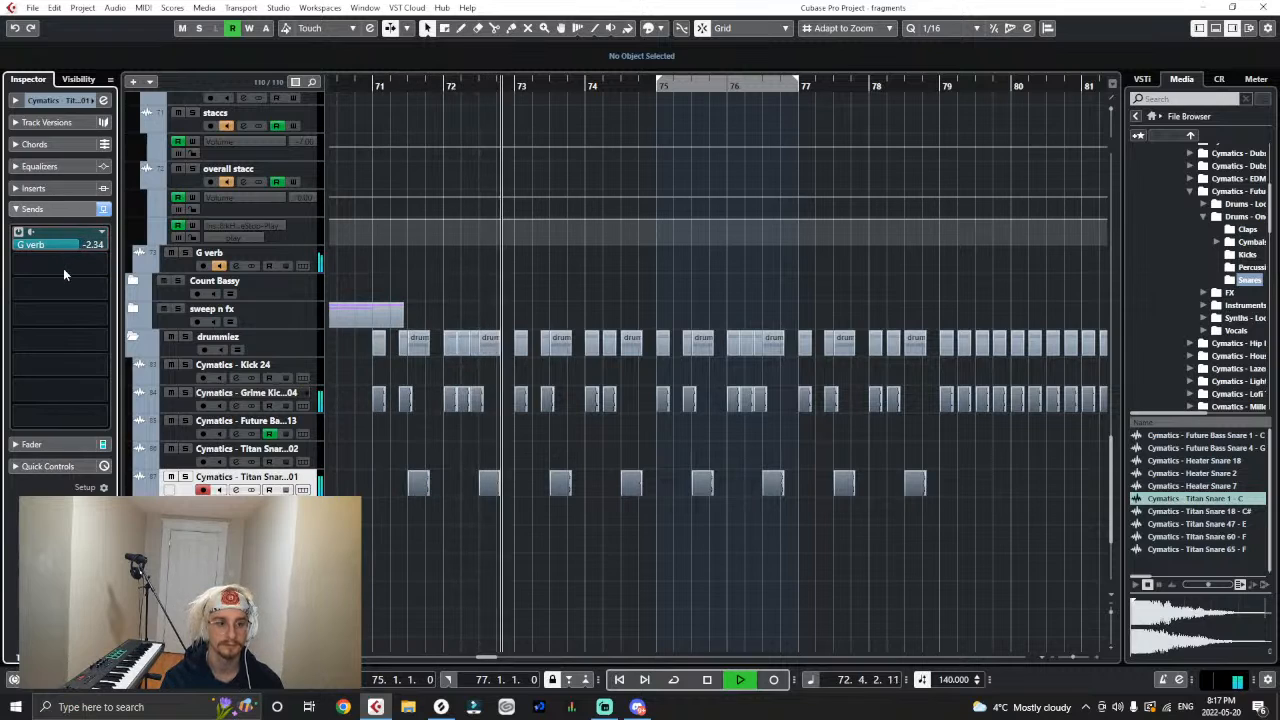
- Set the volume of the eight Titan Snare hits across bars 71 to 78 to -5.79 dB
{"action": "left_click_drag", "start_coordinate": [940, 456], "coordinate": [419, 483]}
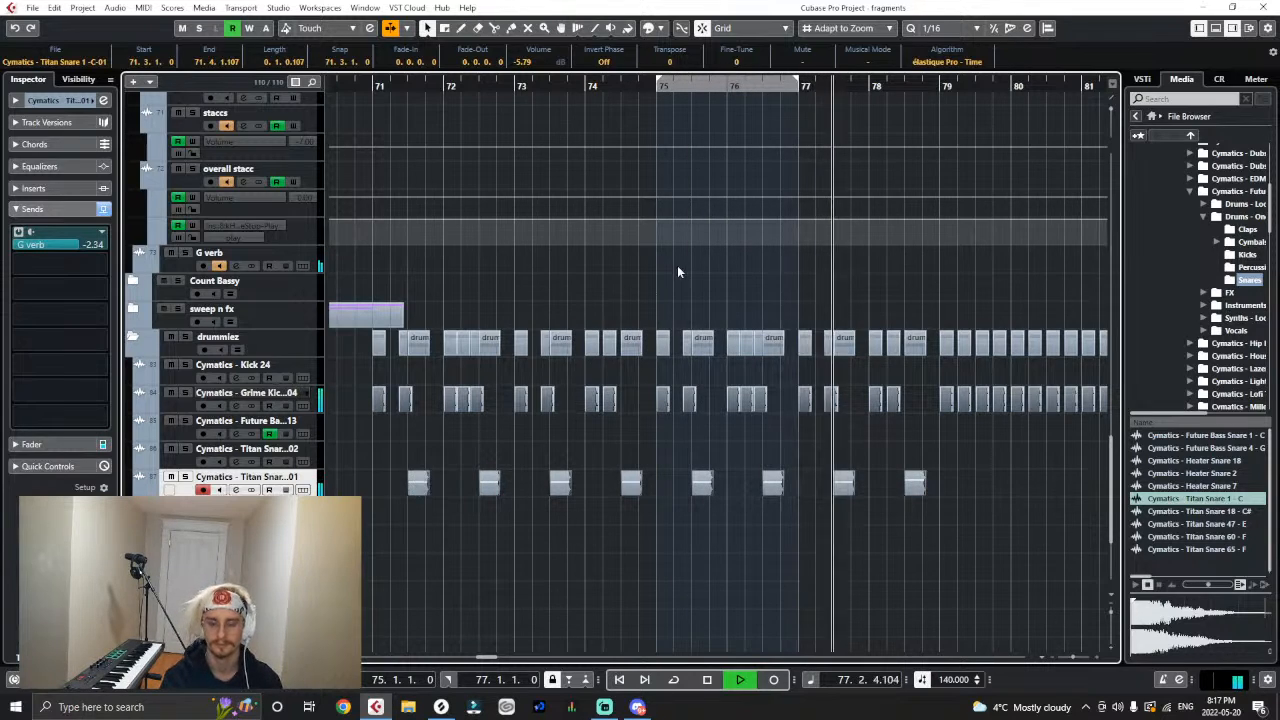
{"action": "left_click_drag", "start_coordinate": [963, 480], "coordinate": [398, 528]}
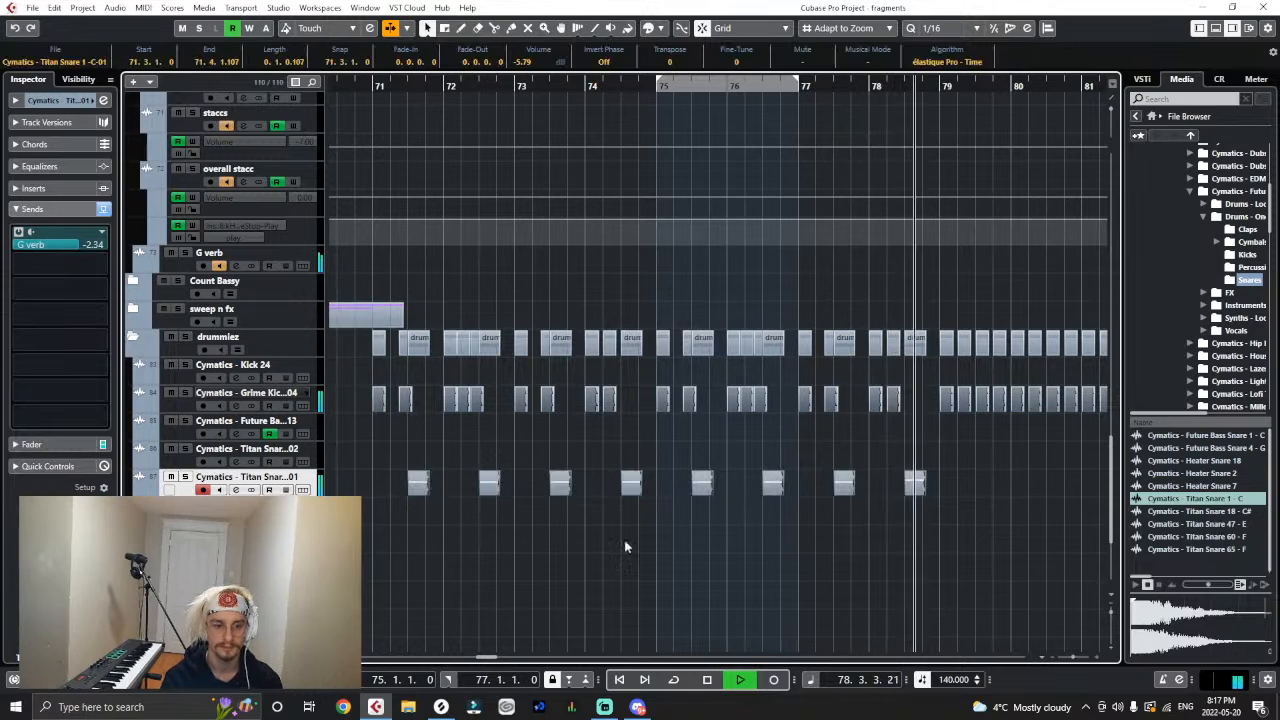
{"action": "left_click", "coordinate": [1043, 529]}
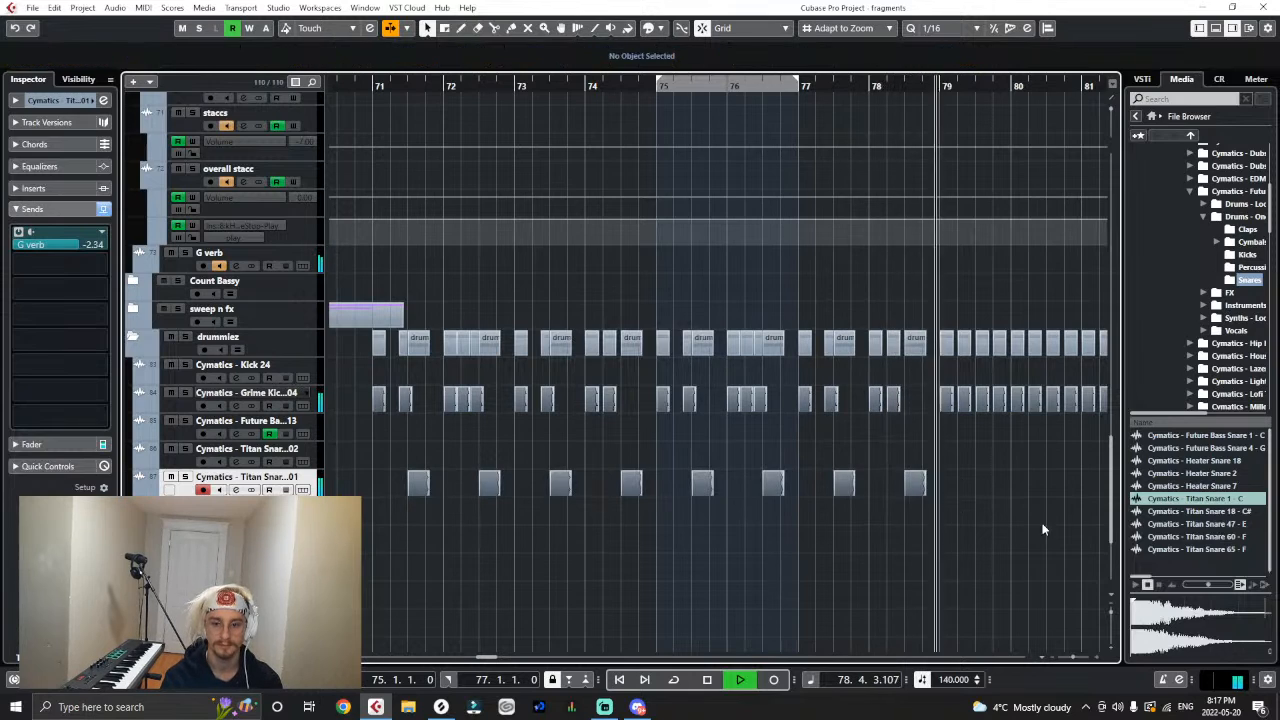
- Copy the eight Titan Snare hits of bars 71 to 78 to bar 79, starting the copies at 79.2.1
{"action": "left_click_drag", "start_coordinate": [942, 484], "coordinate": [359, 508]}
{"action": "left_click", "coordinate": [912, 503]}
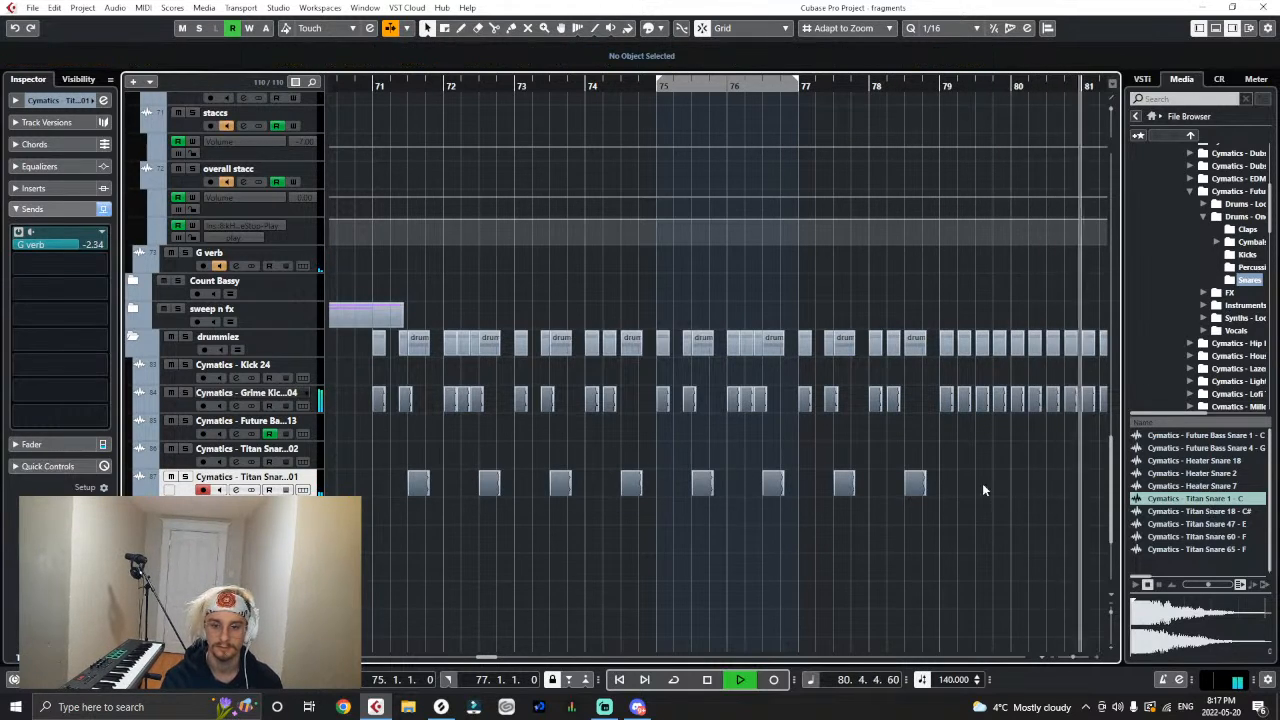
{"action": "left_click_drag", "start_coordinate": [982, 485], "coordinate": [482, 549]}
{"action": "left_click", "coordinate": [1003, 87]}
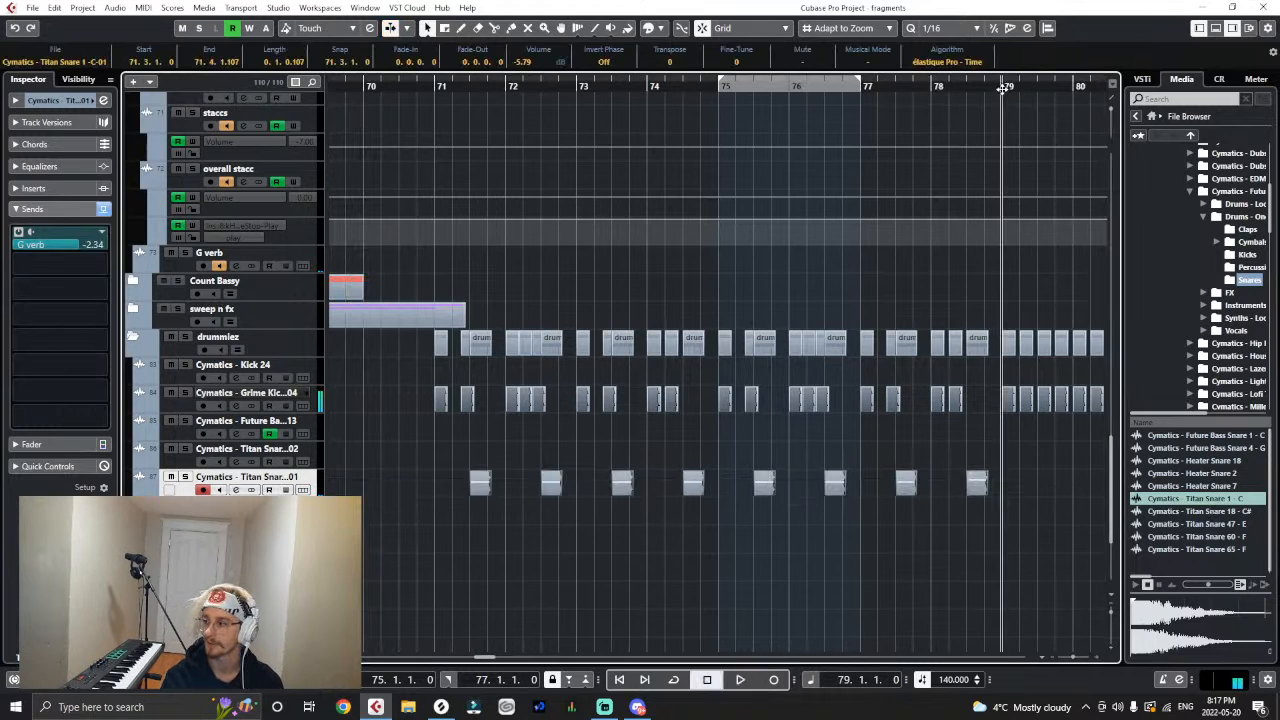
{"action": "key", "text": "g"}
{"action": "key", "text": "h"}
{"action": "key", "text": "h"}
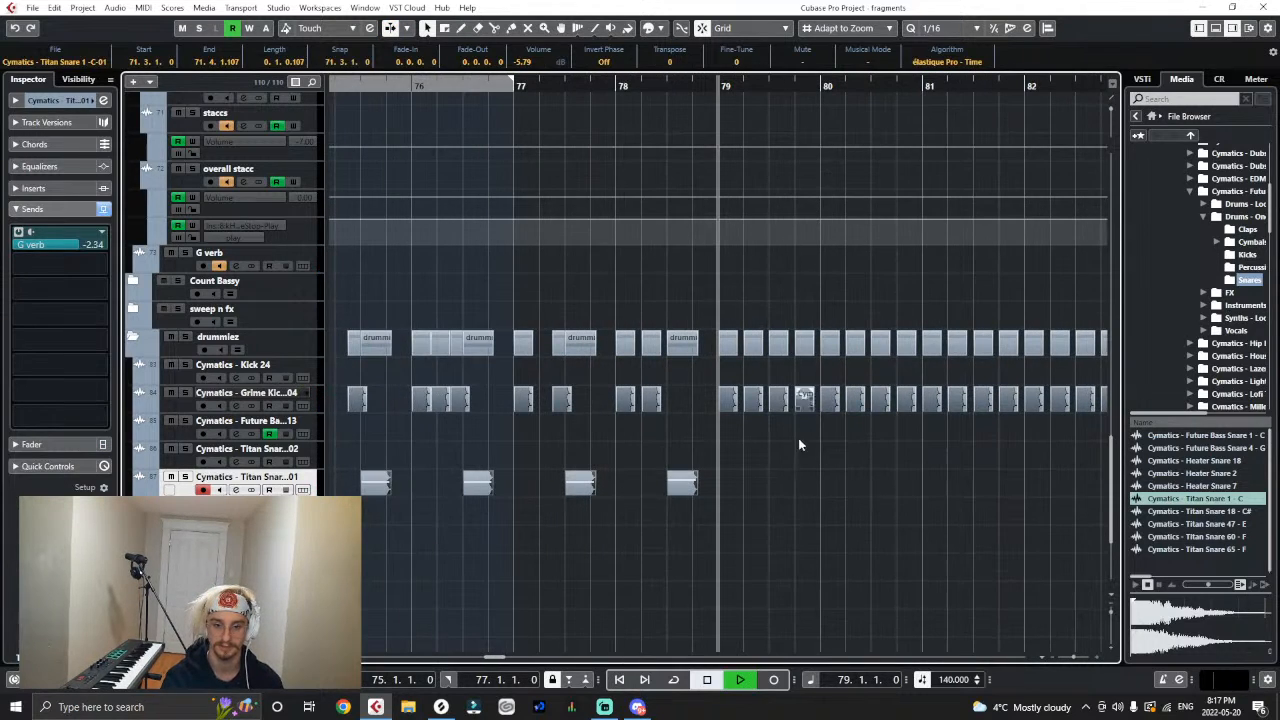
{"action": "key", "text": "ctrl+v"}
{"action": "mouse_move", "coordinate": [759, 484]}
{"action": "left_mouse_down"}
{"action": "mouse_move", "coordinate": [769, 497]}
{"action": "mouse_move", "coordinate": [758, 491]}
{"action": "left_mouse_up"}
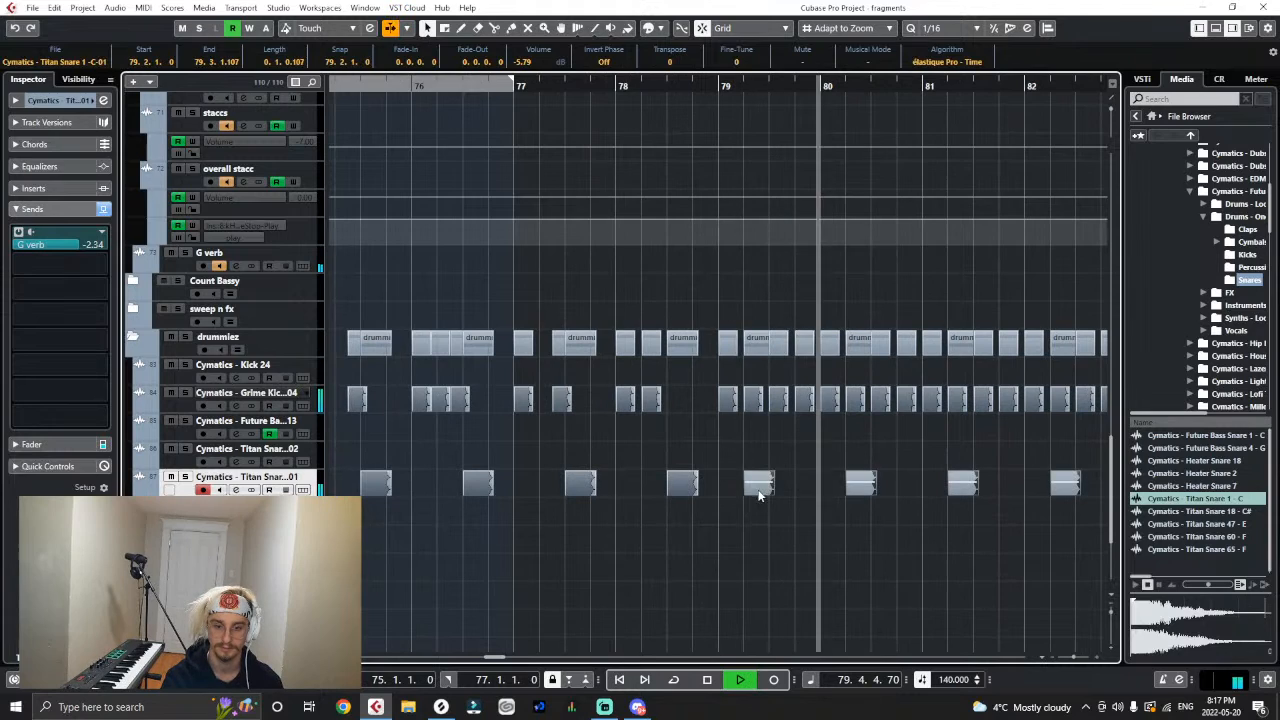
- Paste the eight snare hits again starting at 79.4.1, and play from bar 79
{"action": "left_click", "coordinate": [797, 87]}
{"action": "key", "text": "ctrl+v"}
{"action": "left_click", "coordinate": [720, 87]}
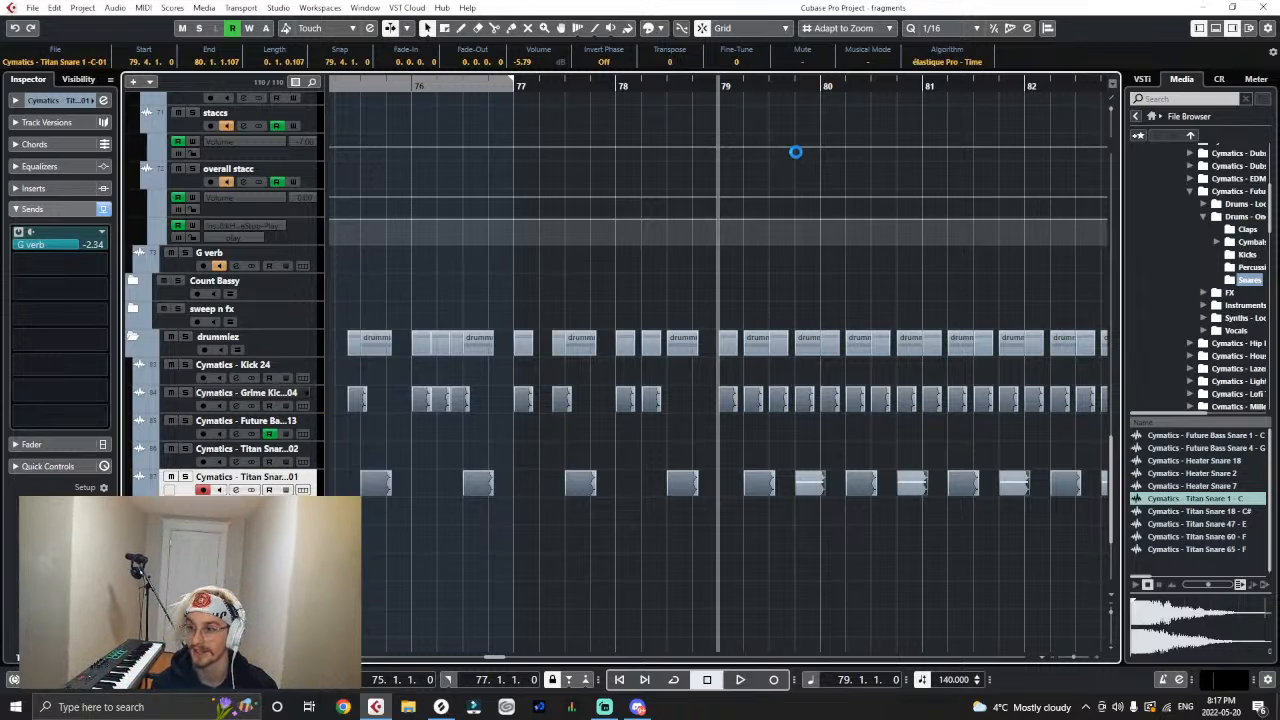
{"action": "key", "text": "g"}
{"action": "key", "text": "g"}
{"action": "key", "text": "g"}
{"action": "key", "text": "g"}
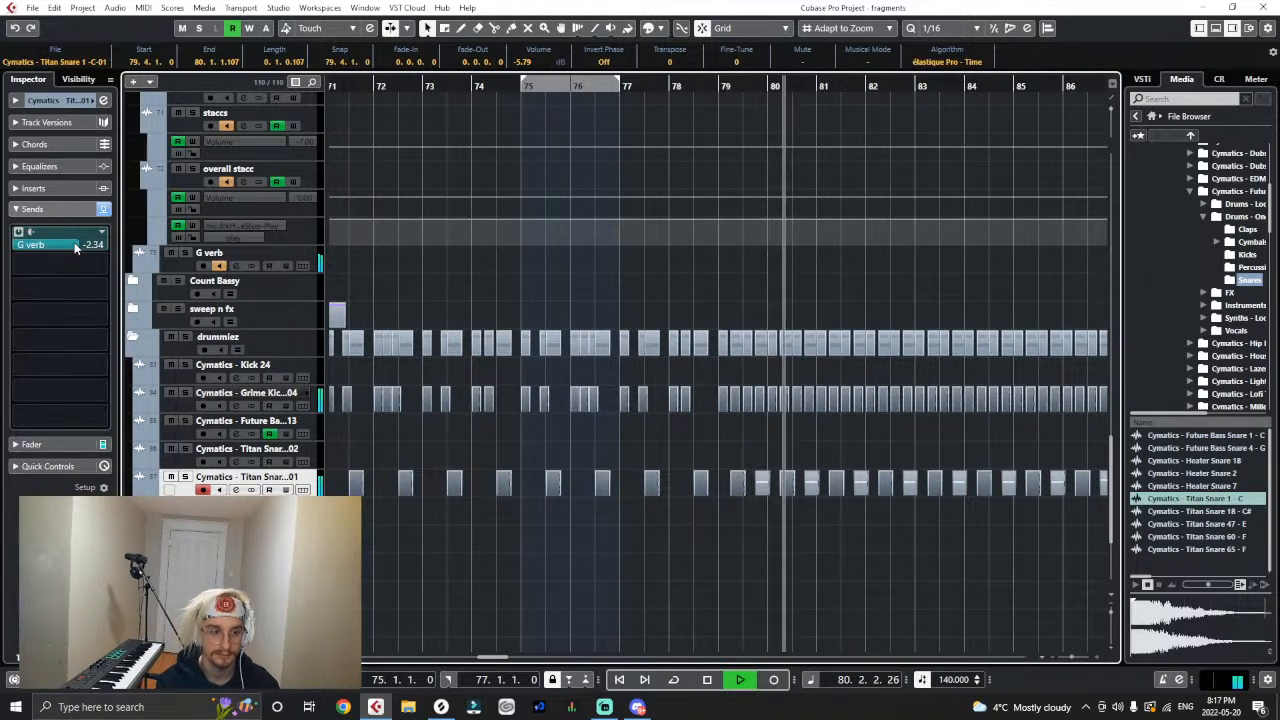
- Stop playback and add an automation lane for the level of send 1 on the Titan Snare track
{"action": "key", "text": "space"}
{"action": "left_click", "coordinate": [147, 492]}
{"action": "left_click", "coordinate": [150, 519]}
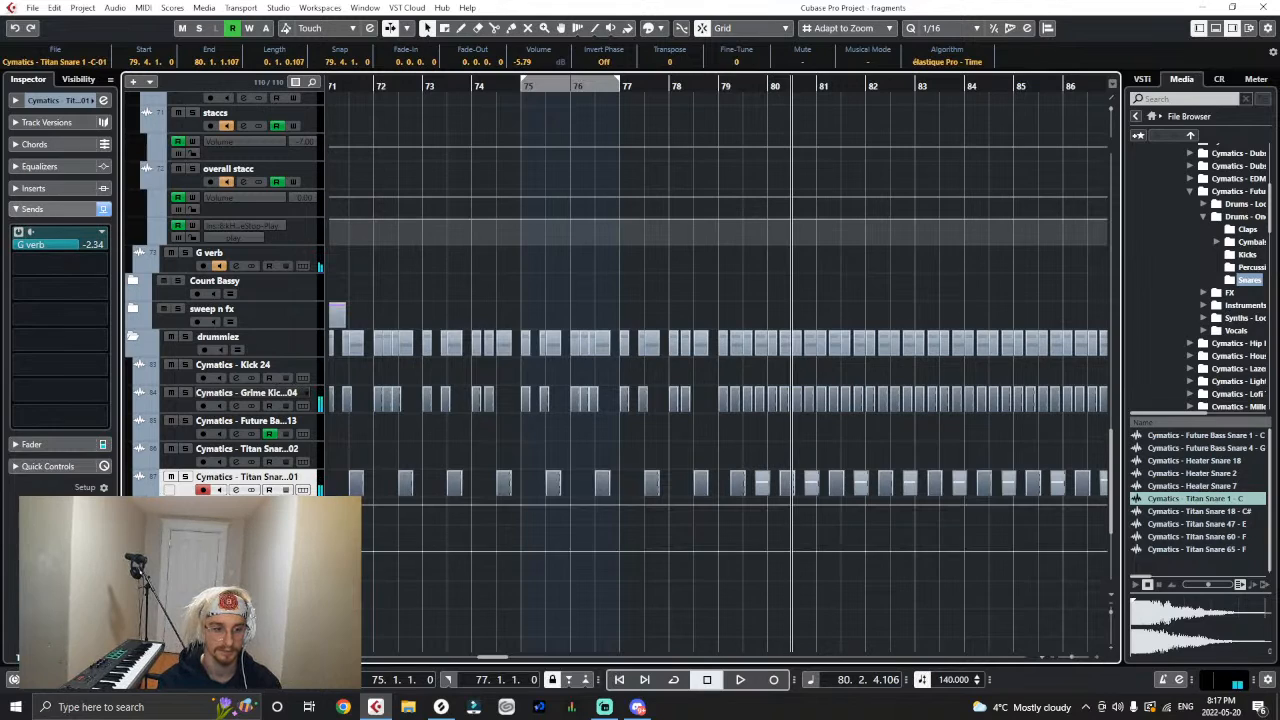
{"action": "left_click", "coordinate": [236, 534]}
{"action": "left_click", "coordinate": [233, 422]}
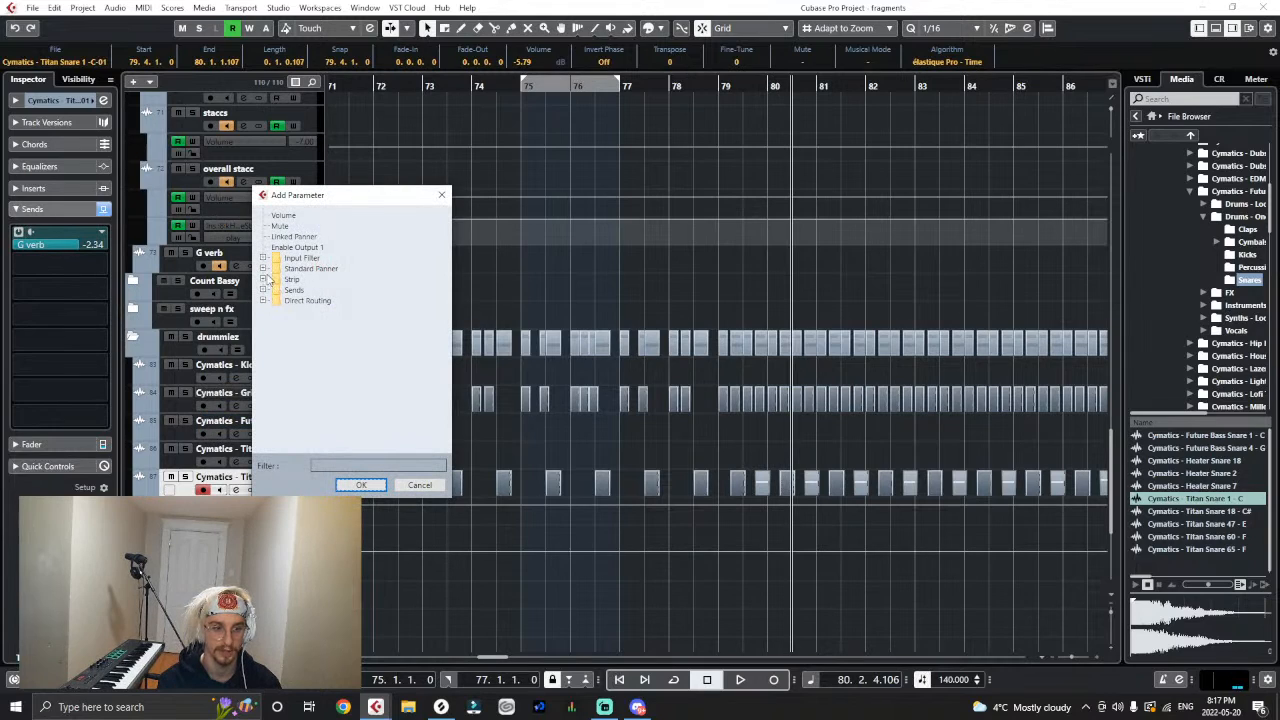
{"action": "left_click", "coordinate": [263, 290]}
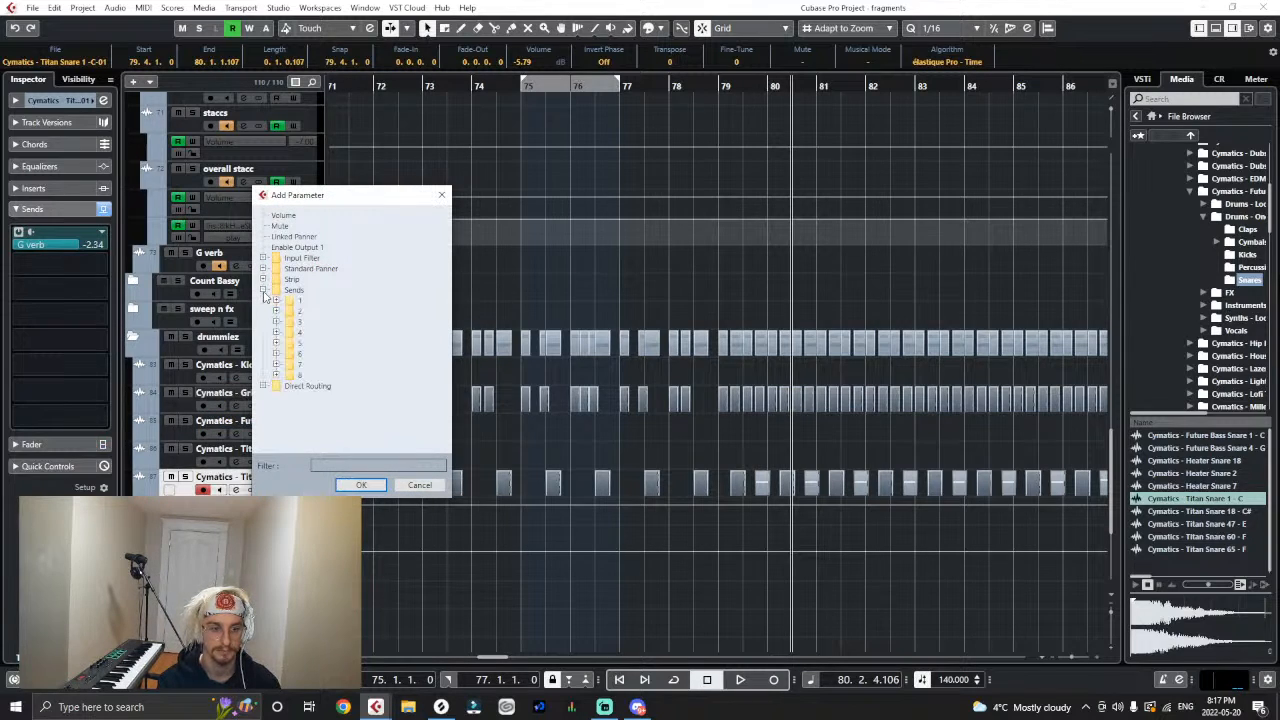
{"action": "left_click", "coordinate": [276, 300]}
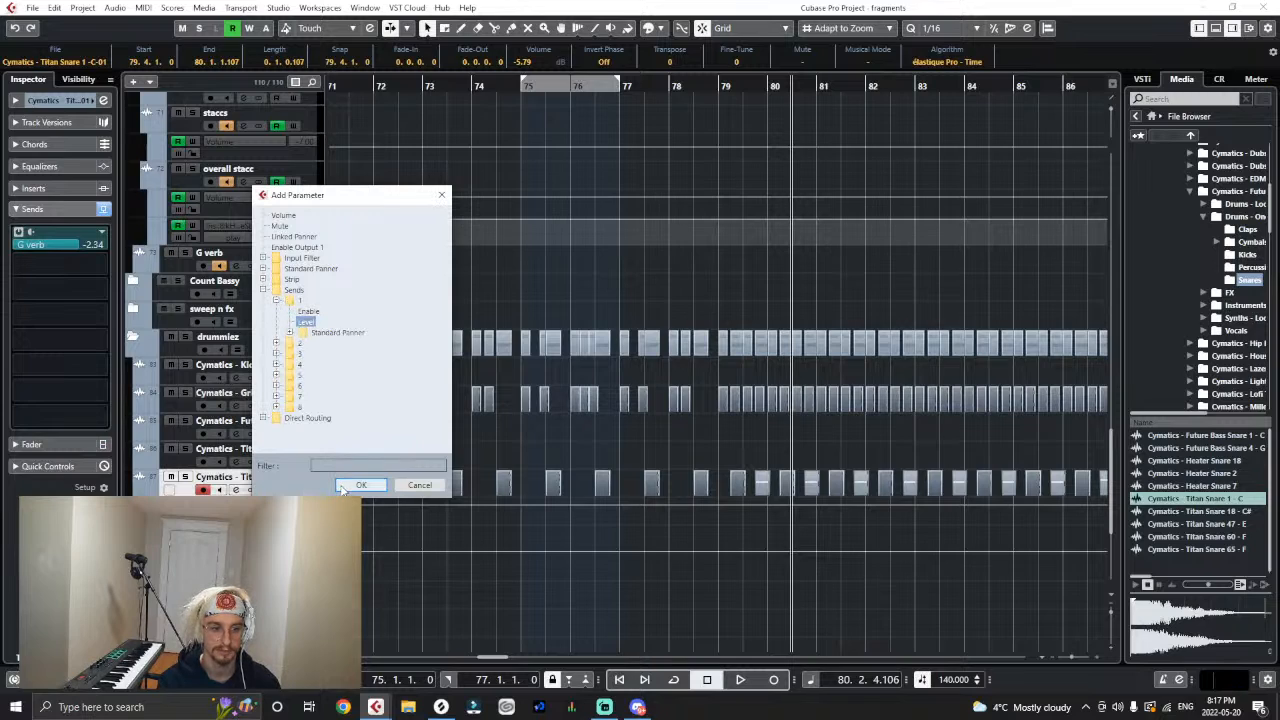
{"action": "left_click", "coordinate": [343, 486]}
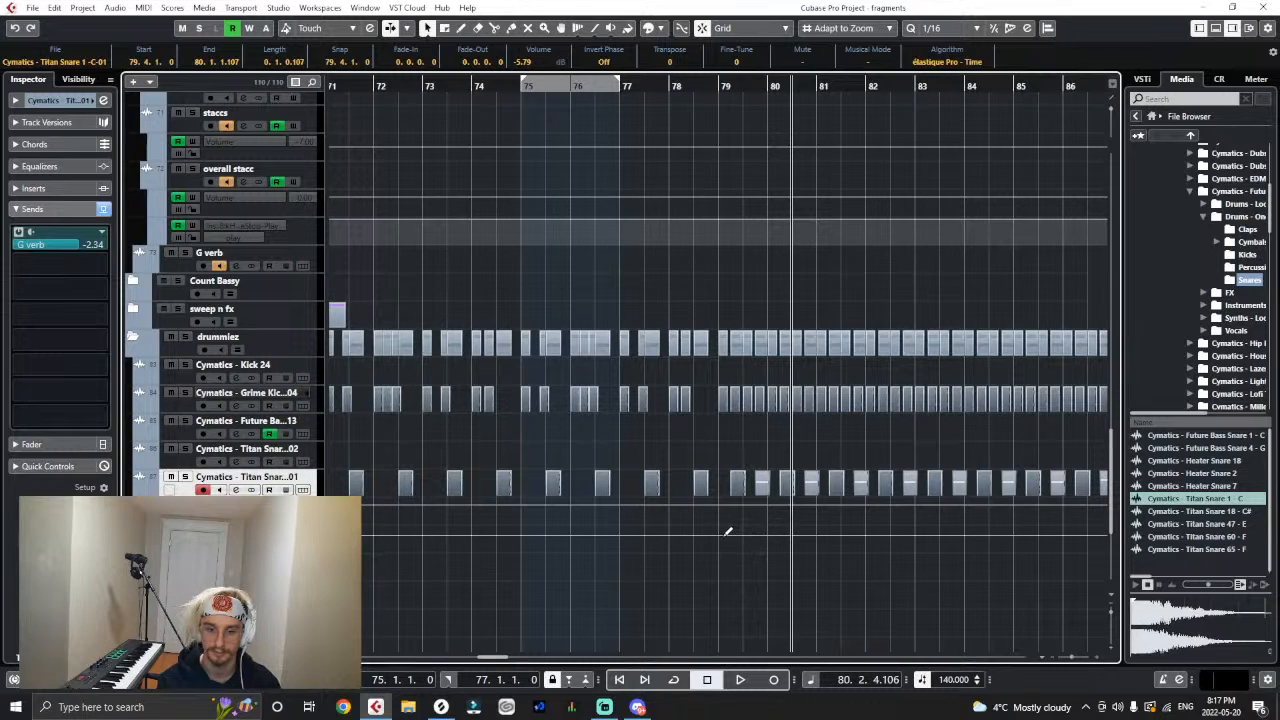
- Drop the snare's send level automation to -11.5 from 79.1.1 onward, and play from bar 71
{"action": "left_click_drag", "start_coordinate": [728, 531], "coordinate": [721, 540]}
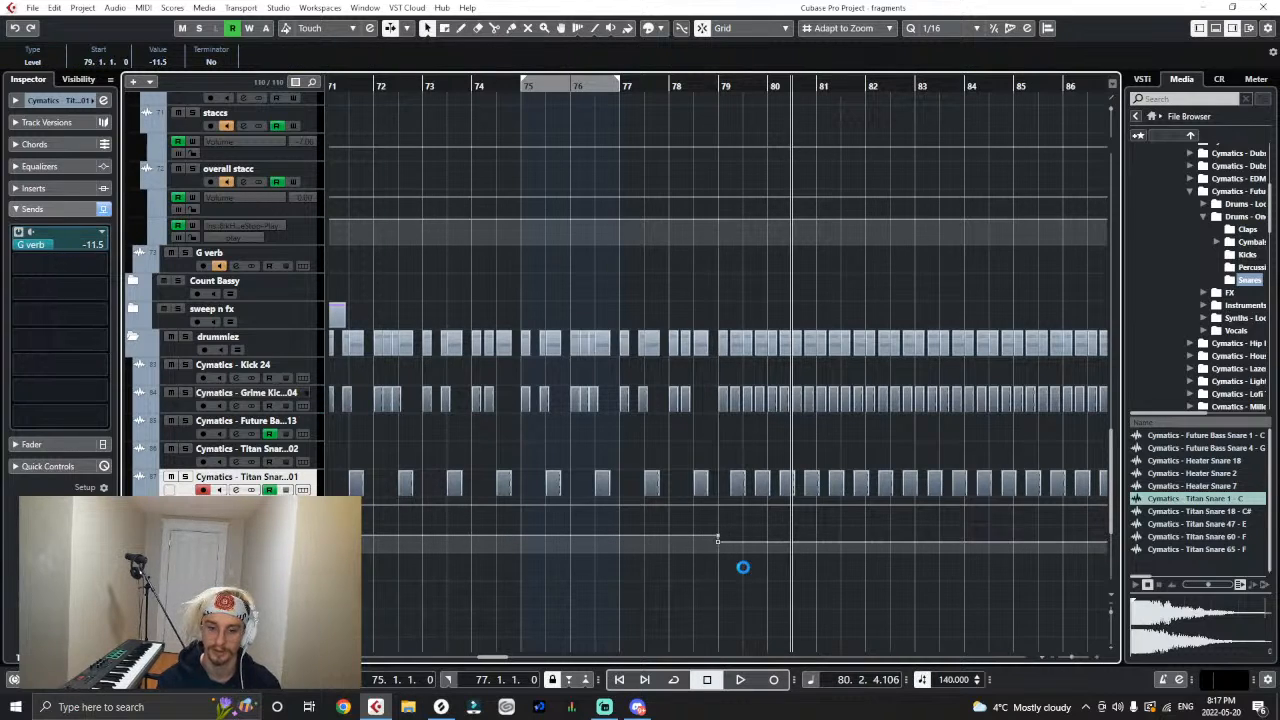
{"action": "left_click", "coordinate": [744, 569]}
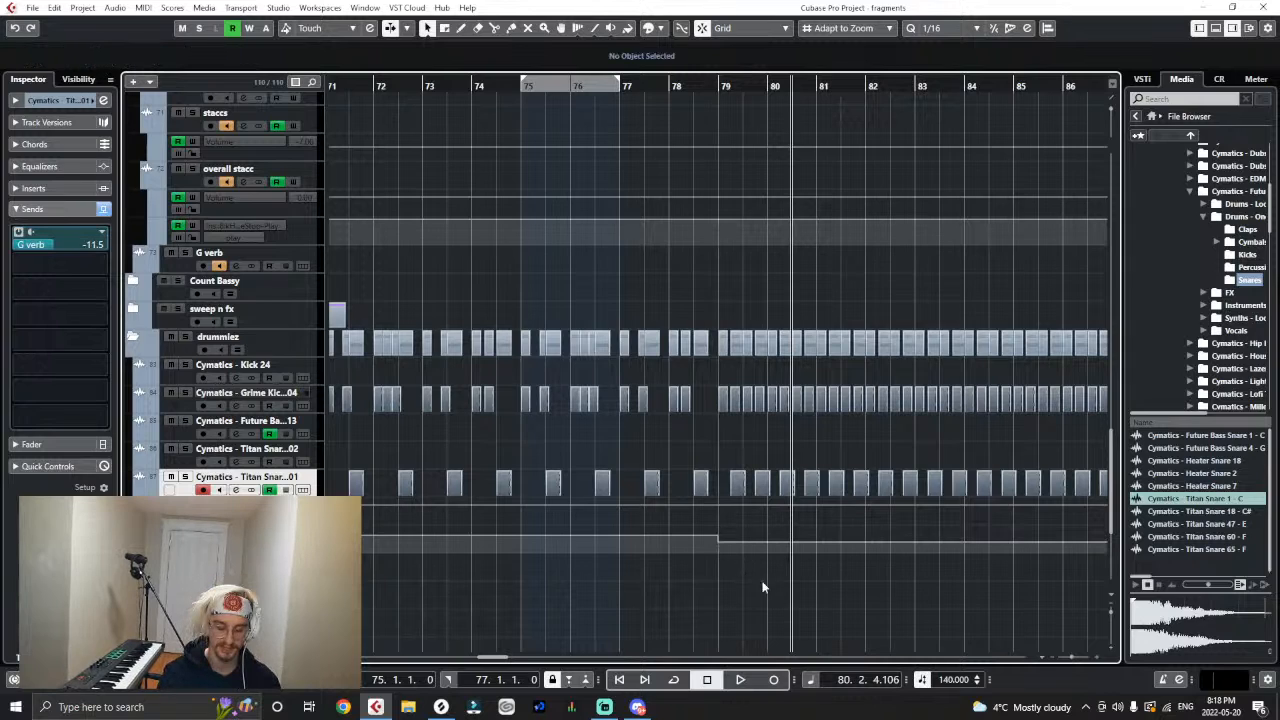
{"action": "key", "text": "g"}
{"action": "key", "text": "g"}
{"action": "left_click", "coordinate": [501, 87]}
{"action": "left_click_drag", "start_coordinate": [500, 88], "coordinate": [447, 92]}
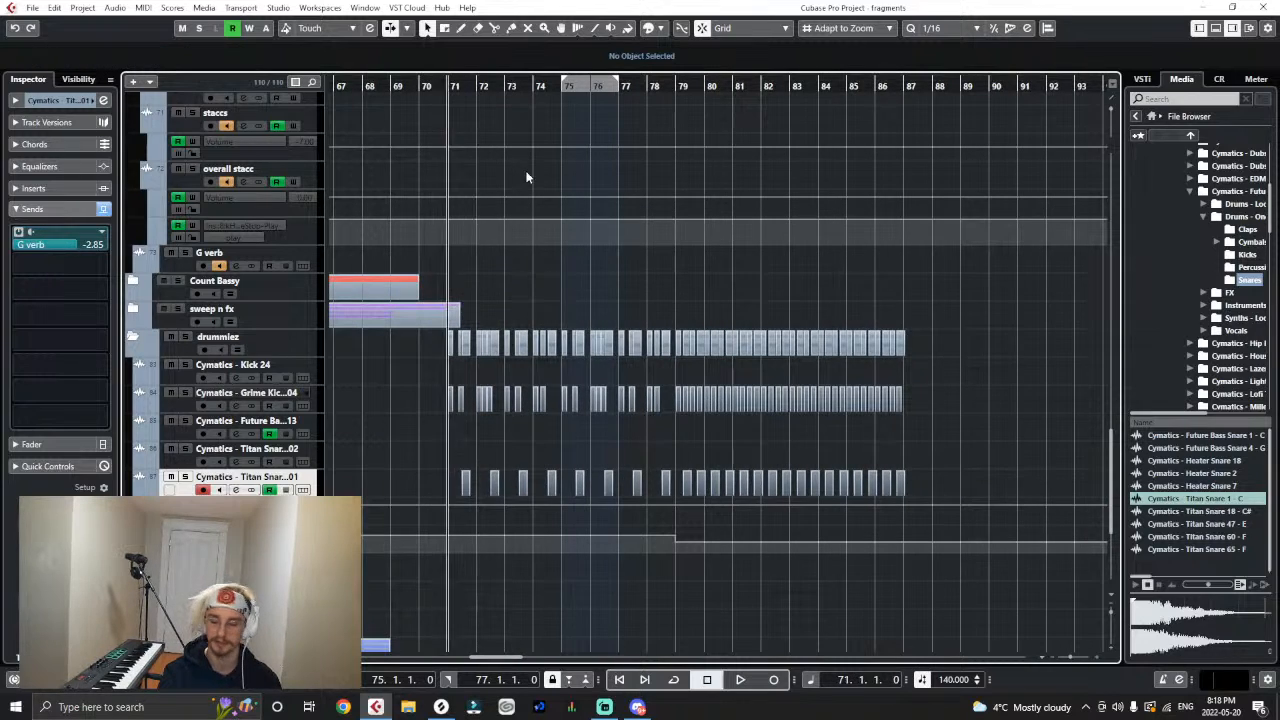
{"action": "key", "text": "space"}
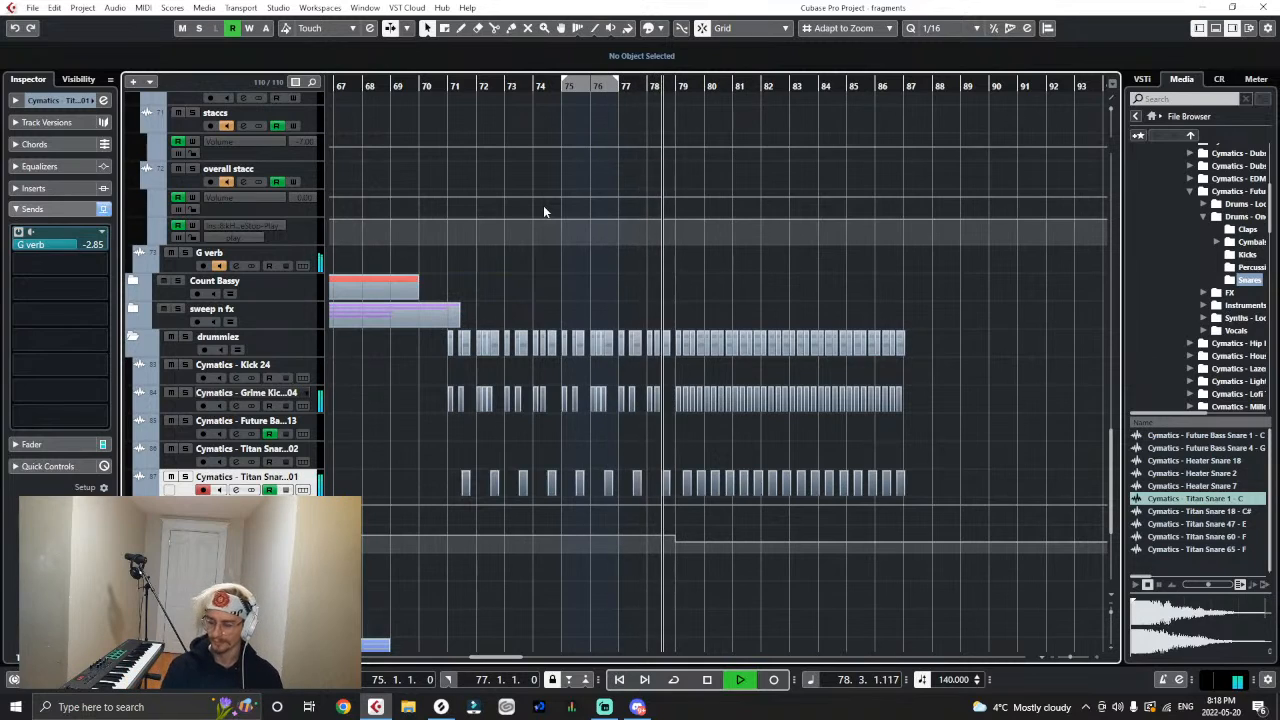
- Replay from bar 71, expand the second drop's glitches folder with its two half folders collapsed, and stop playback
{"action": "left_click", "coordinate": [449, 86]}
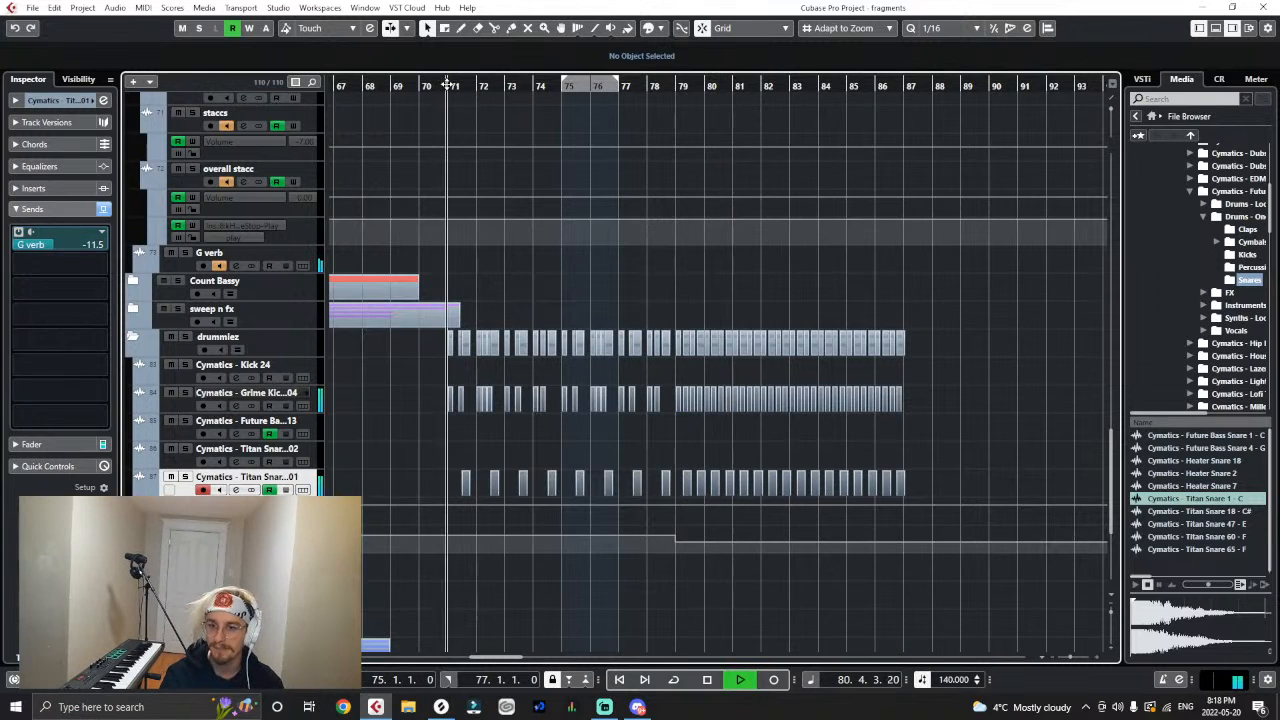
{"action": "scroll", "coordinate": [579, 388], "scroll_direction": "up", "scroll_amount": 5}
{"action": "scroll", "coordinate": [565, 378], "scroll_direction": "up", "scroll_amount": 5}
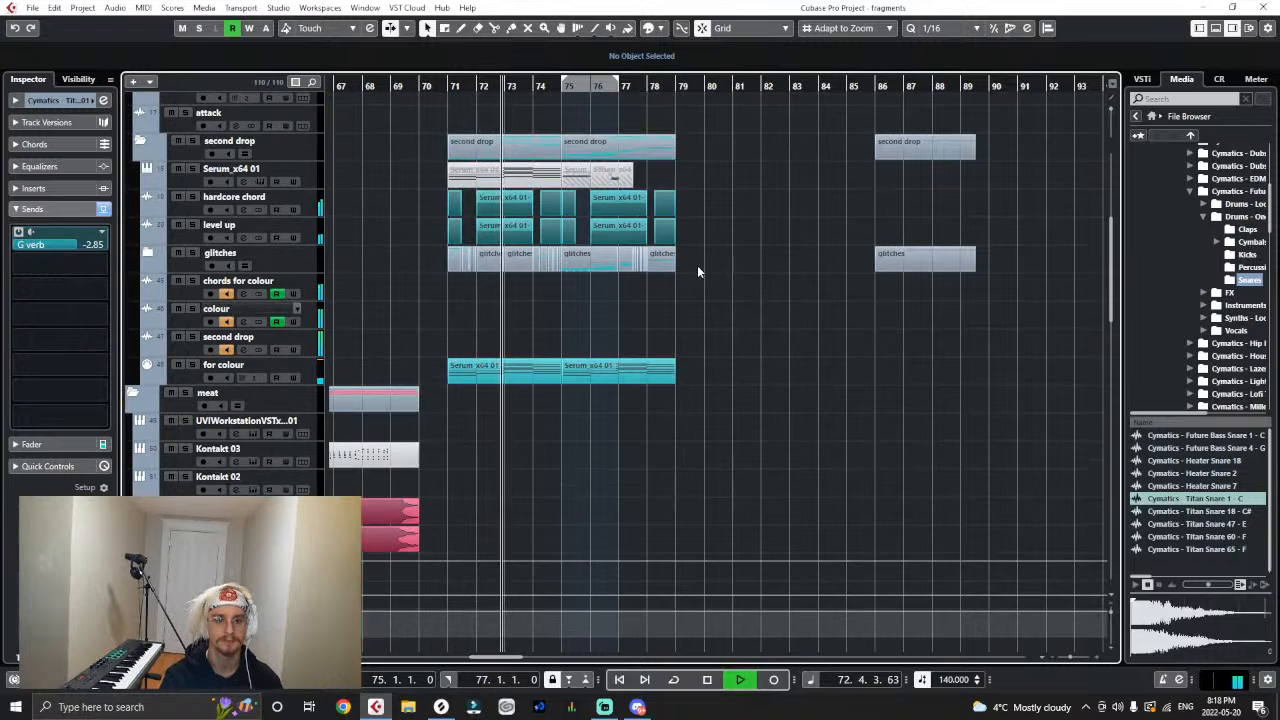
{"action": "left_click", "coordinate": [147, 253]}
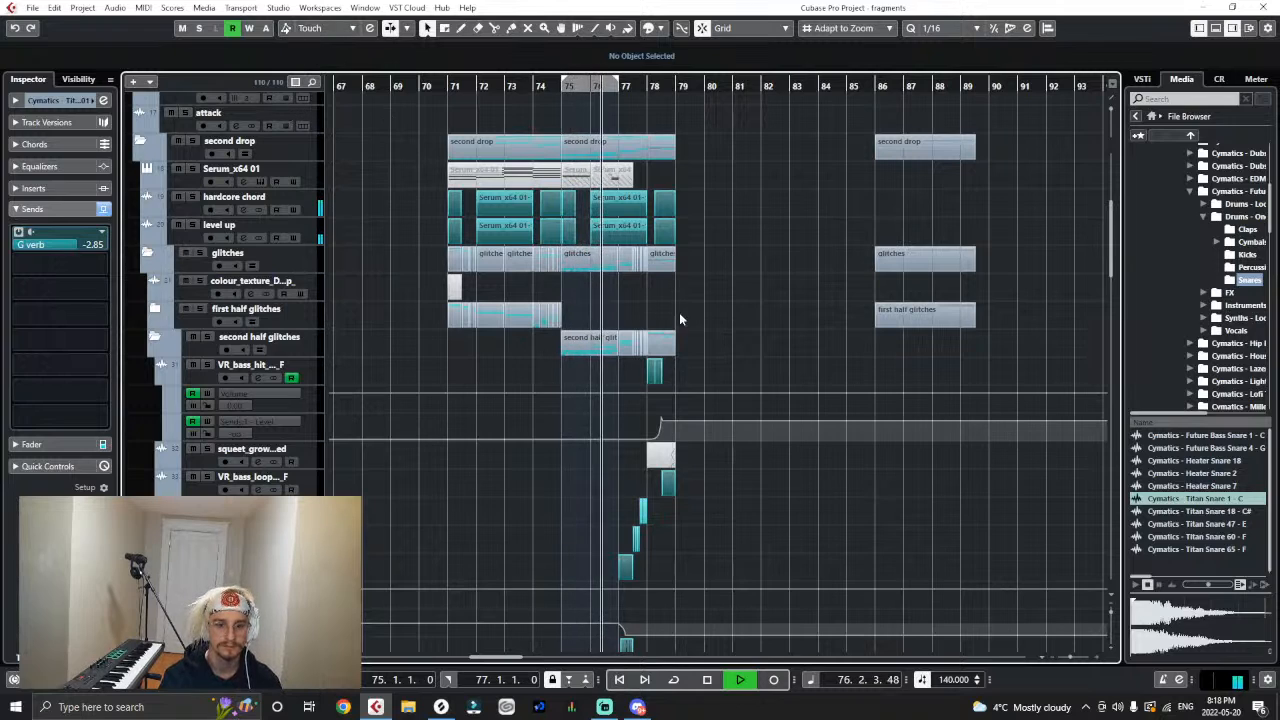
{"action": "scroll", "coordinate": [679, 312], "scroll_direction": "down", "scroll_amount": 3}
{"action": "left_click", "coordinate": [156, 195]}
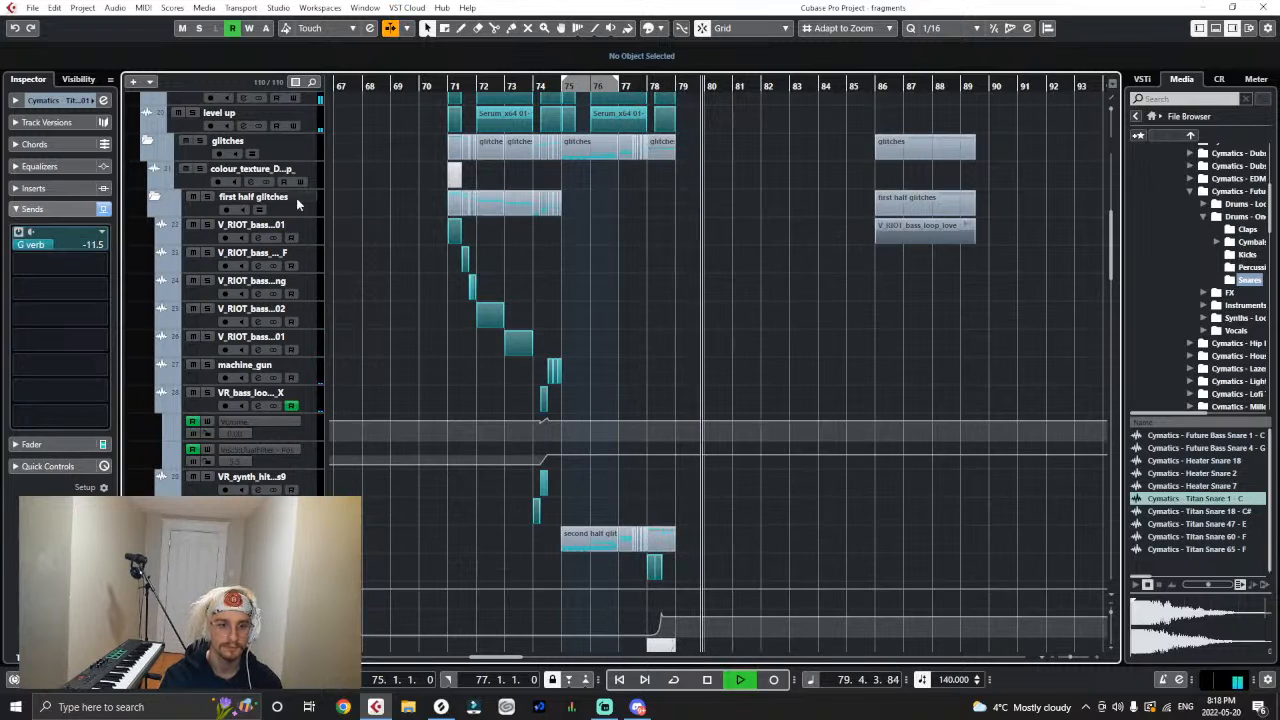
{"action": "left_click", "coordinate": [155, 196]}
{"action": "left_click", "coordinate": [154, 224]}
{"action": "key", "text": "space"}
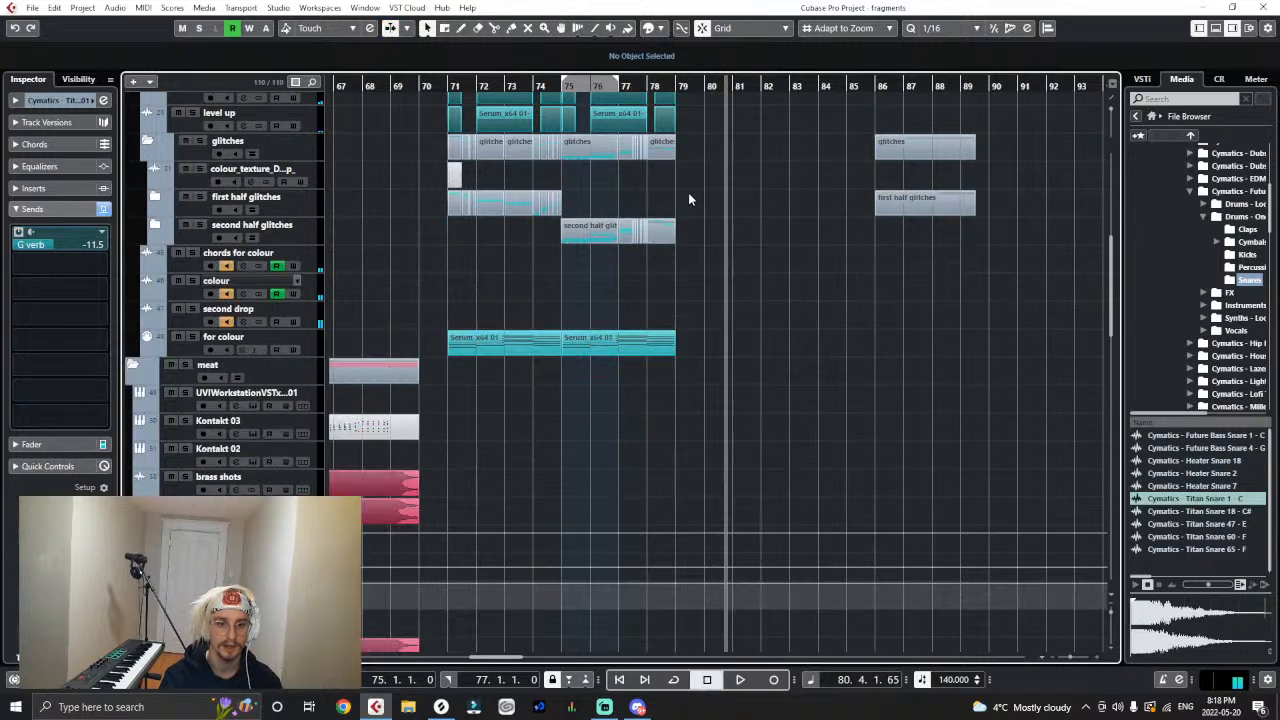
- Move the spare first half glitches event to bar 91 and copy both glitch halves of bars 71 to 78 to bar 79
{"action": "left_click_drag", "start_coordinate": [688, 192], "coordinate": [391, 264]}
{"action": "left_click", "coordinate": [310, 213]}
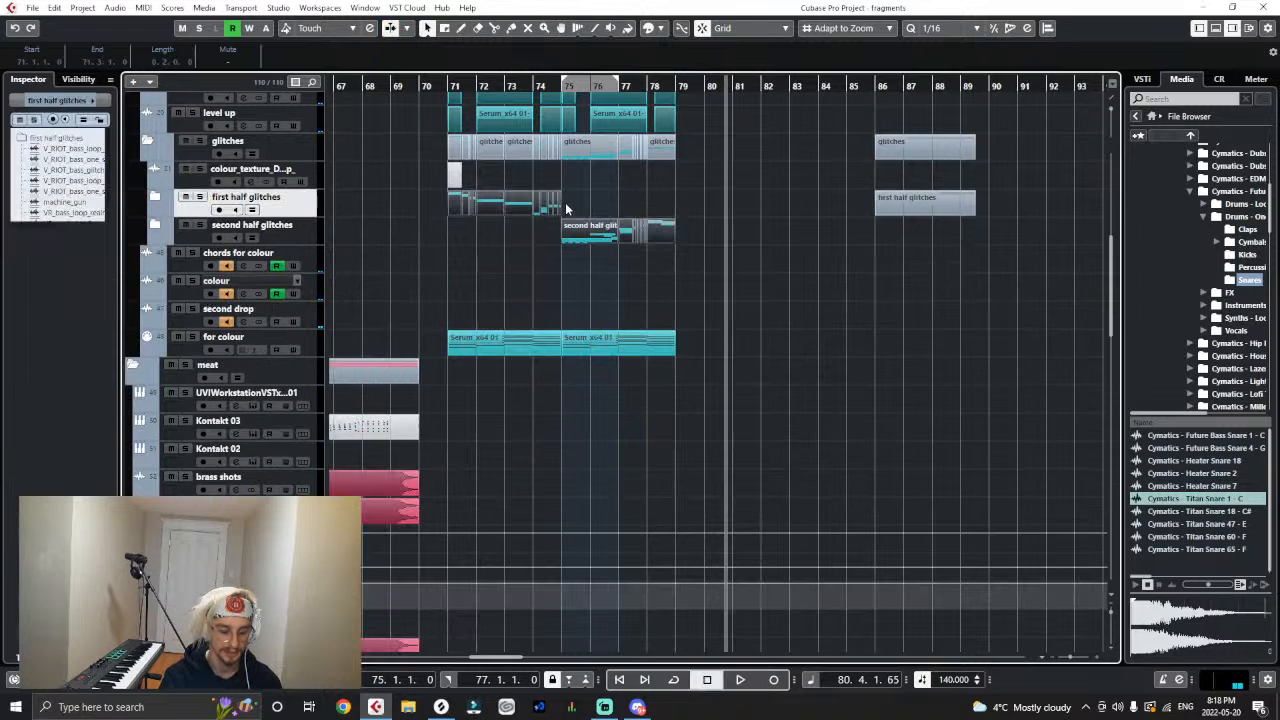
{"action": "left_click_drag", "start_coordinate": [924, 203], "coordinate": [1068, 198]}
{"action": "left_click", "coordinate": [676, 86]}
{"action": "key", "text": "ctrl+v"}
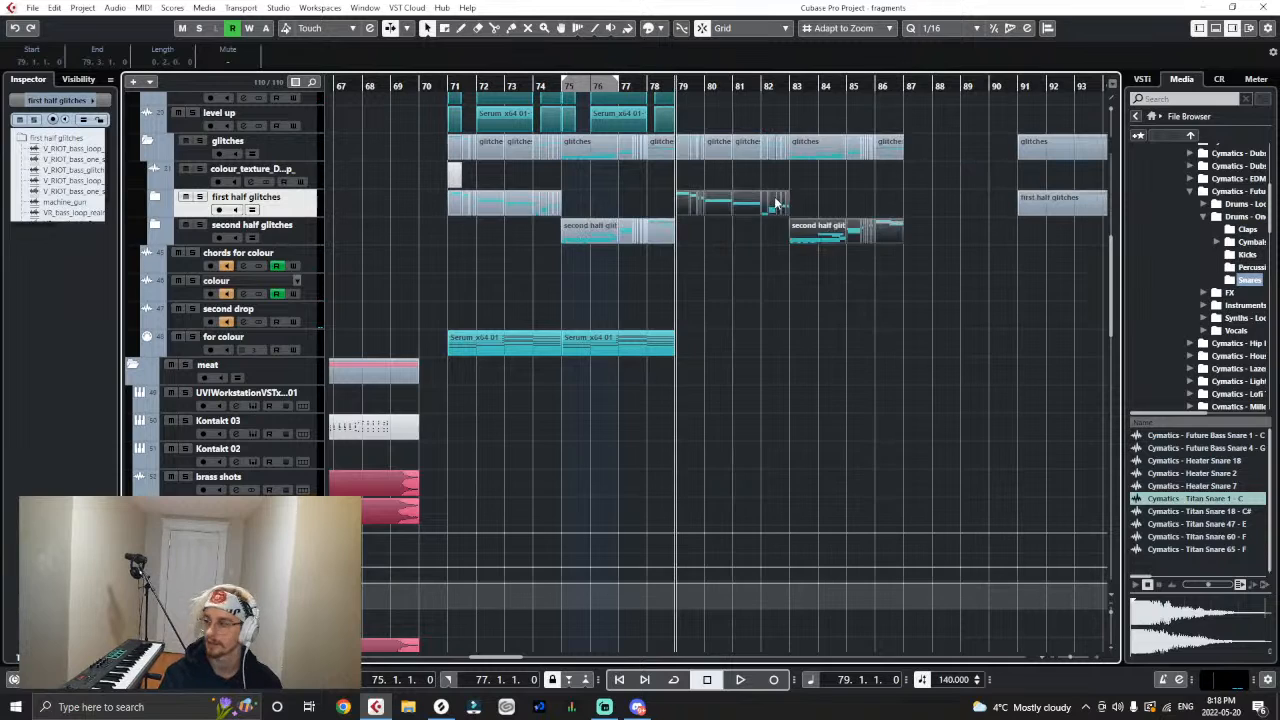
- Play from bar 71 and duplicate the two Serum events on the for colour track to start at bar 79
{"action": "left_click", "coordinate": [449, 84]}
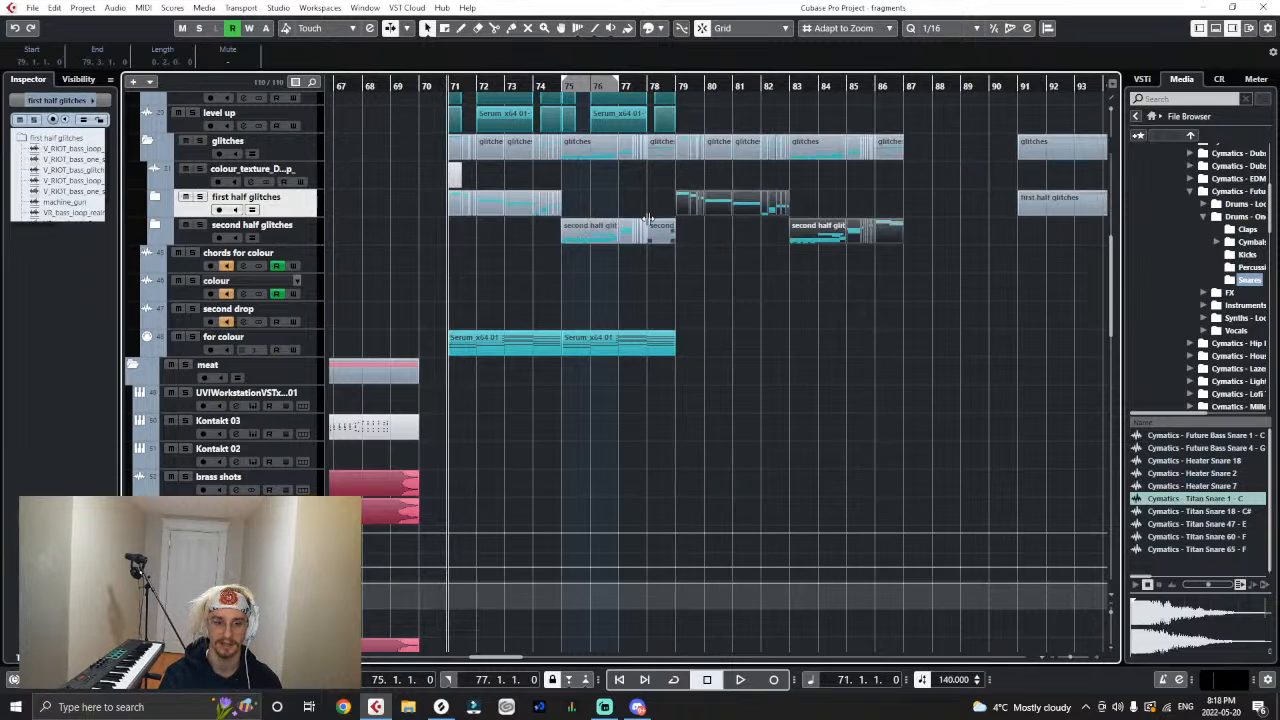
{"action": "key", "text": "space"}
{"action": "left_click_drag", "start_coordinate": [784, 365], "coordinate": [545, 346]}
{"action": "key", "text": "ctrl+d"}
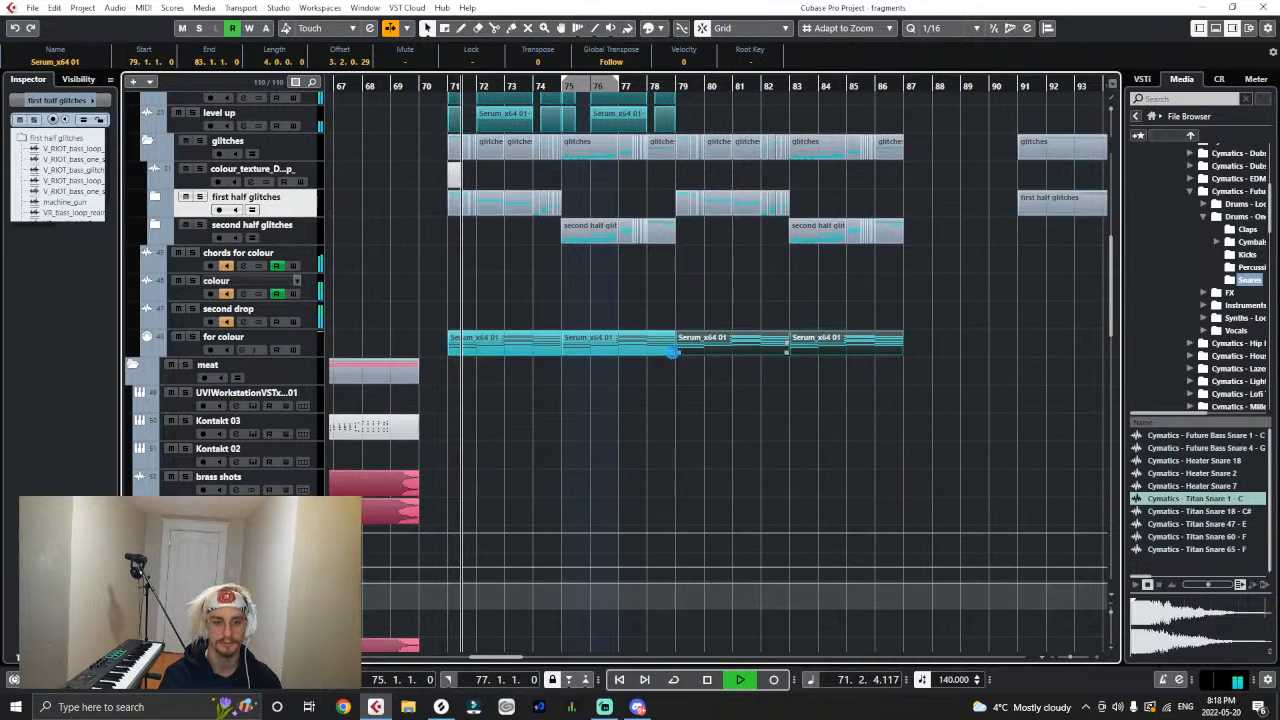
- Expand the first half glitches folder, select the VR_bass_loop Volume and DualFilter automation at 74.2.1 with its Volume lane active, and stop playback
{"action": "left_click", "coordinate": [155, 197]}
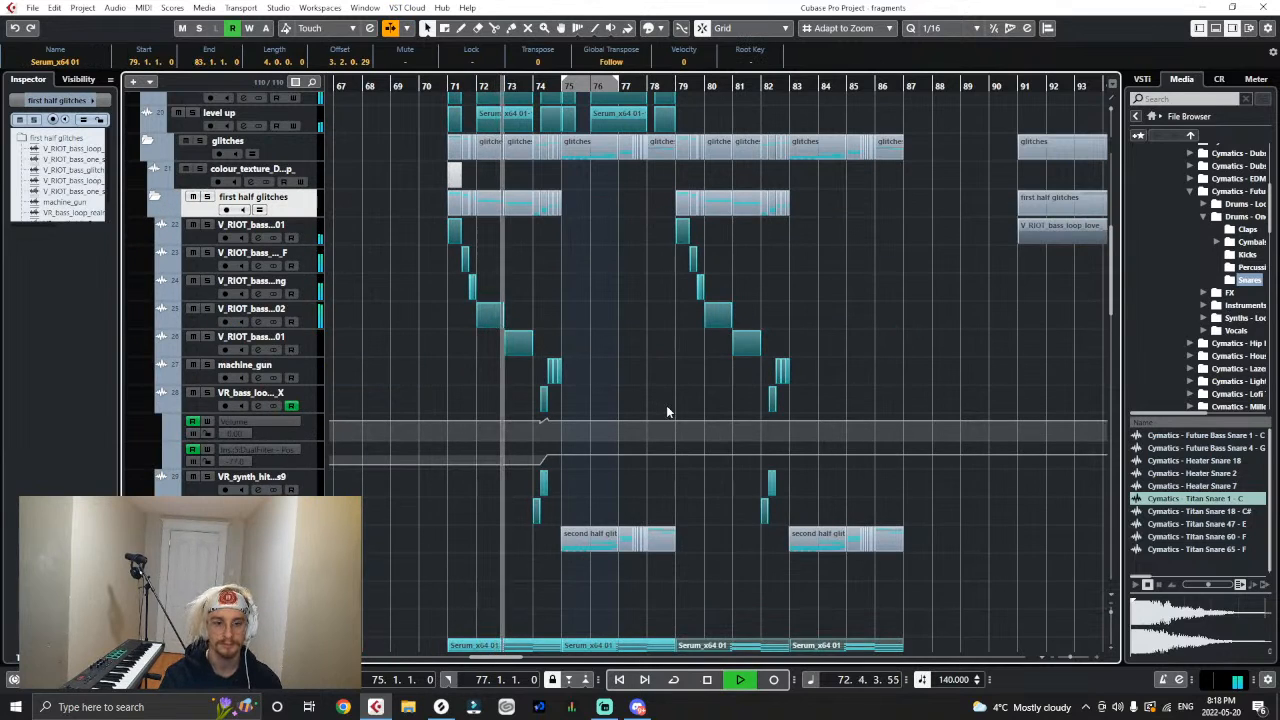
{"action": "key", "text": "h"}
{"action": "key", "text": "h"}
{"action": "key", "text": "h"}
{"action": "key", "text": "h"}
{"action": "key", "text": "h"}
{"action": "key", "text": "h"}
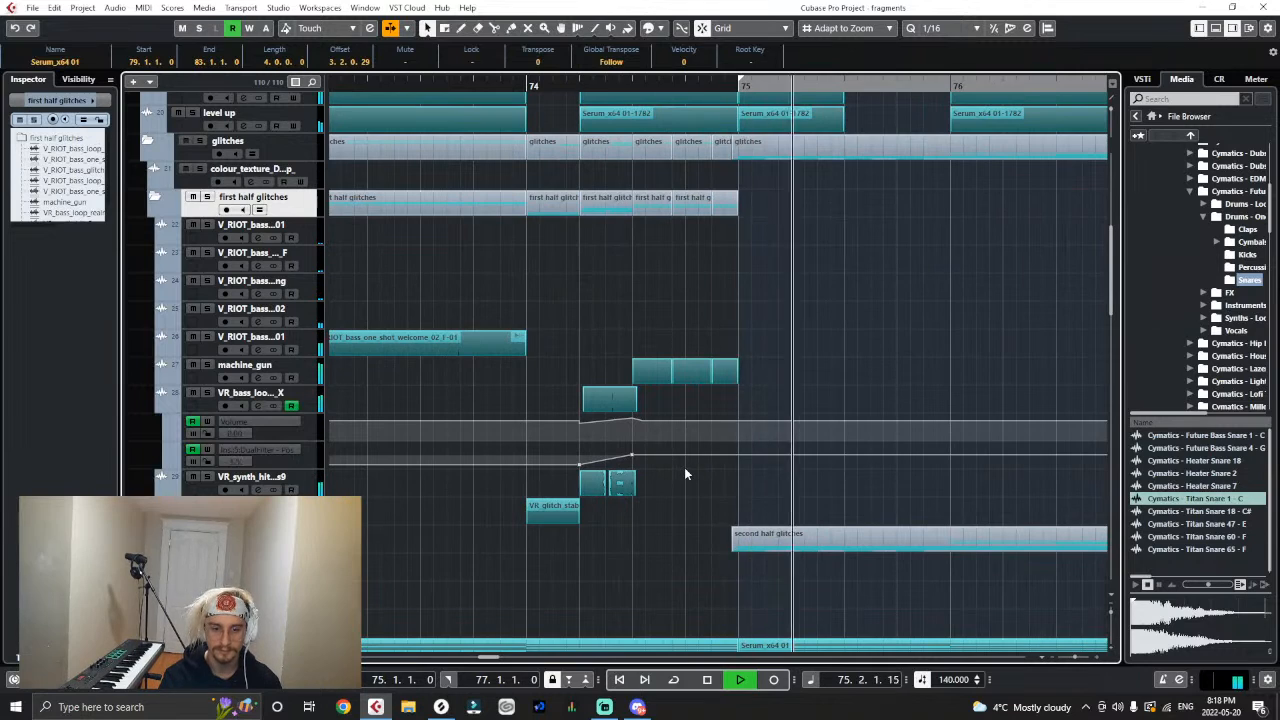
{"action": "left_click_drag", "start_coordinate": [680, 470], "coordinate": [572, 415]}
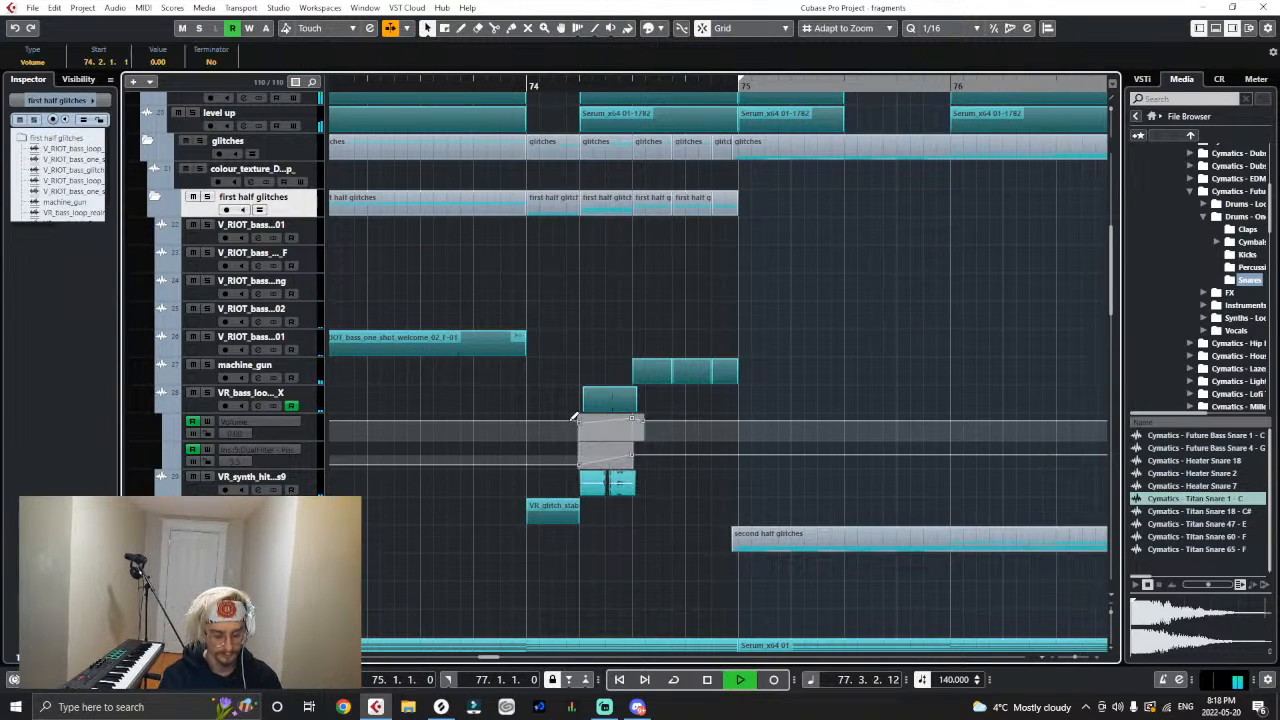
{"action": "key", "text": "g"}
{"action": "key", "text": "g"}
{"action": "key", "text": "g"}
{"action": "key", "text": "g"}
{"action": "key", "text": "g"}
{"action": "key", "text": "g"}
{"action": "key", "text": "g"}
{"action": "key", "text": "g"}
{"action": "key", "text": "g"}
{"action": "key", "text": "g"}
{"action": "key", "text": "g"}
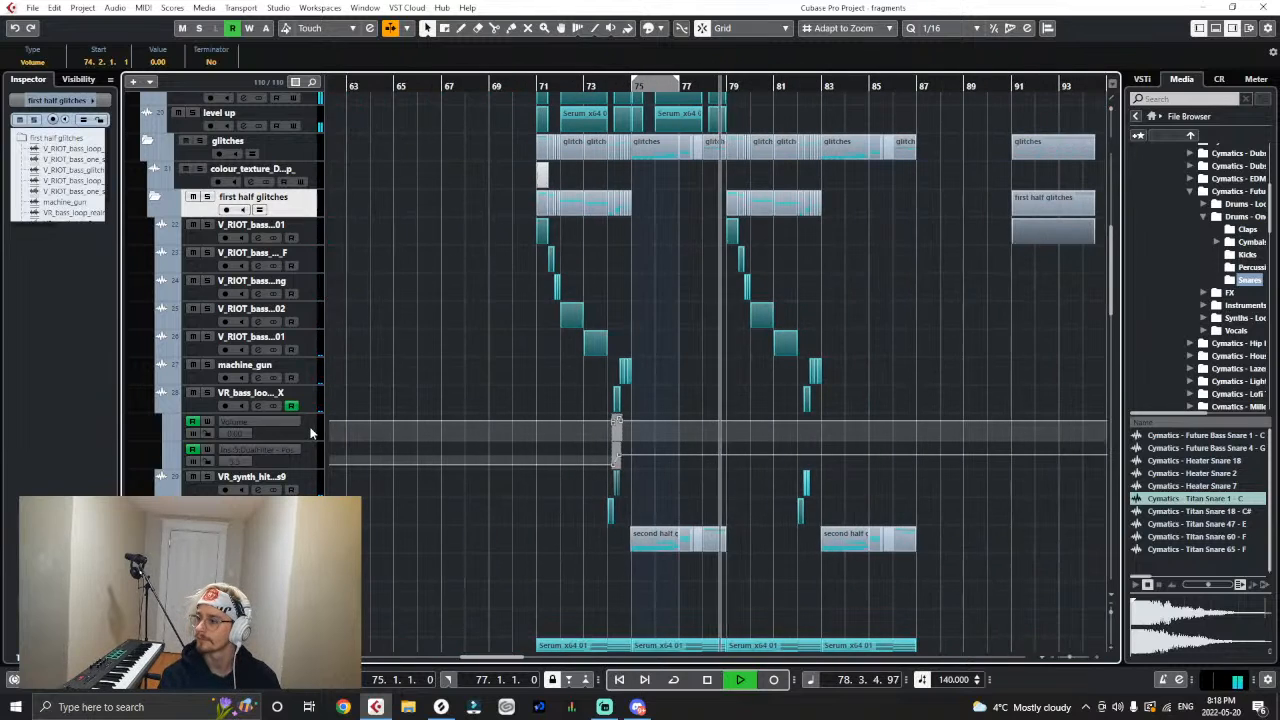
{"action": "left_click", "coordinate": [311, 431]}
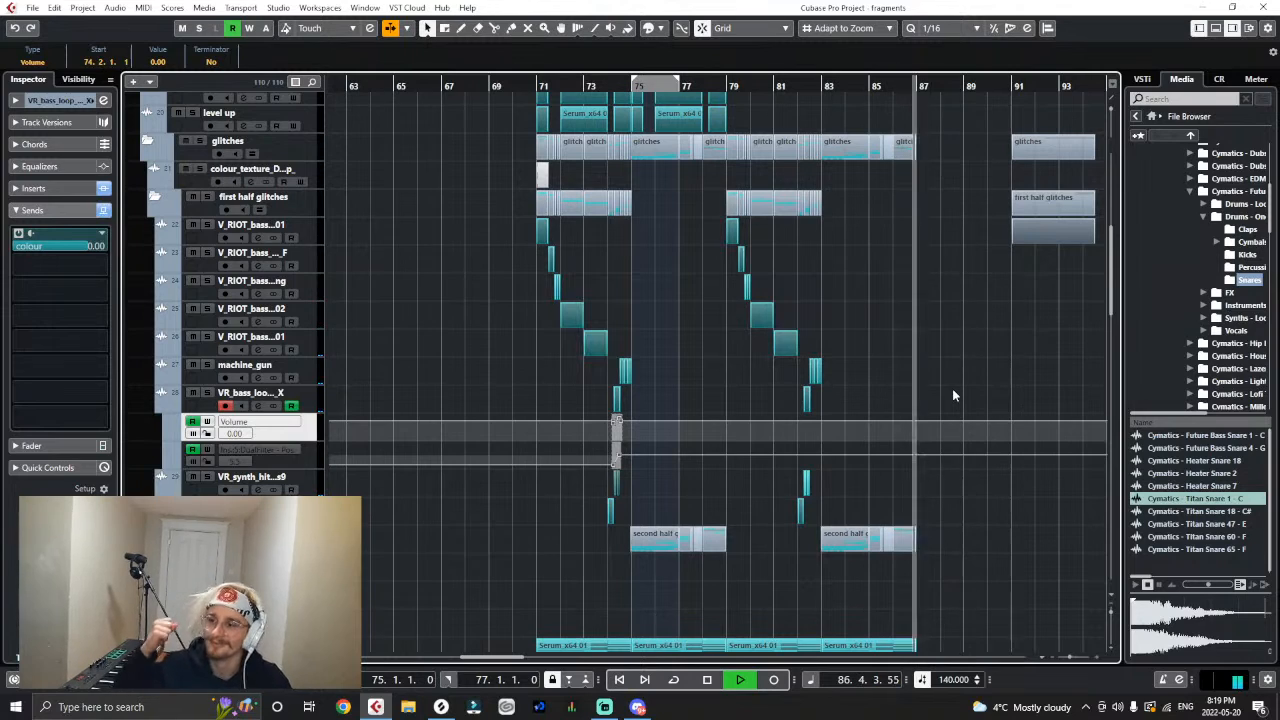
{"action": "key", "text": "space"}
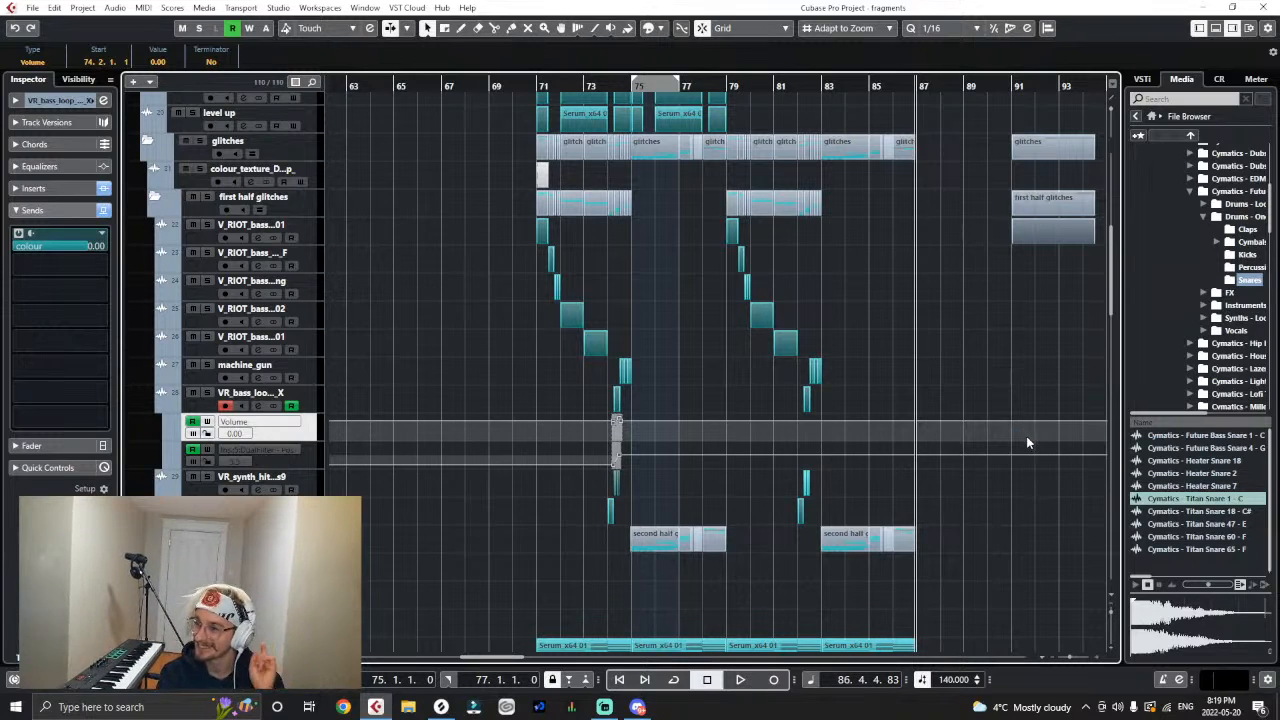
- Play briefly past bar 87 and expand the second half glitches folder
{"action": "scroll", "coordinate": [829, 449], "scroll_direction": "down", "scroll_amount": 3}
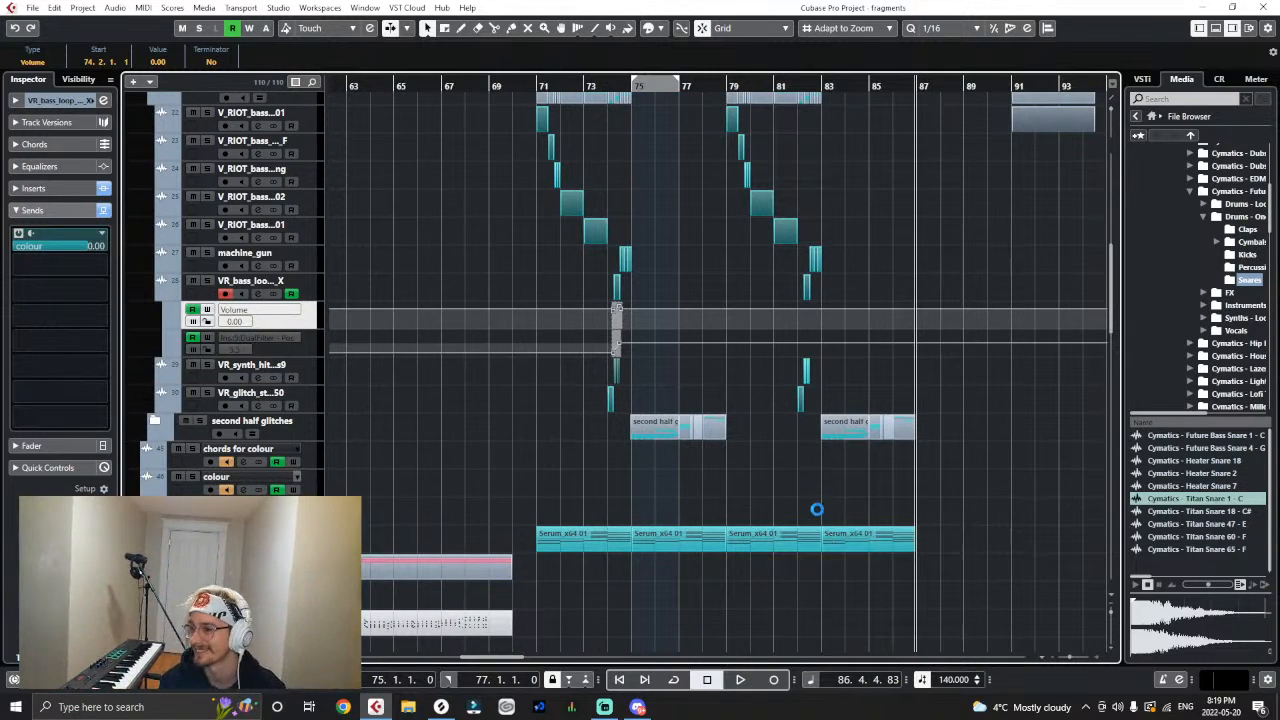
{"action": "scroll", "coordinate": [770, 490], "scroll_direction": "down", "scroll_amount": 10}
{"action": "scroll", "coordinate": [729, 466], "scroll_direction": "up", "scroll_amount": 7}
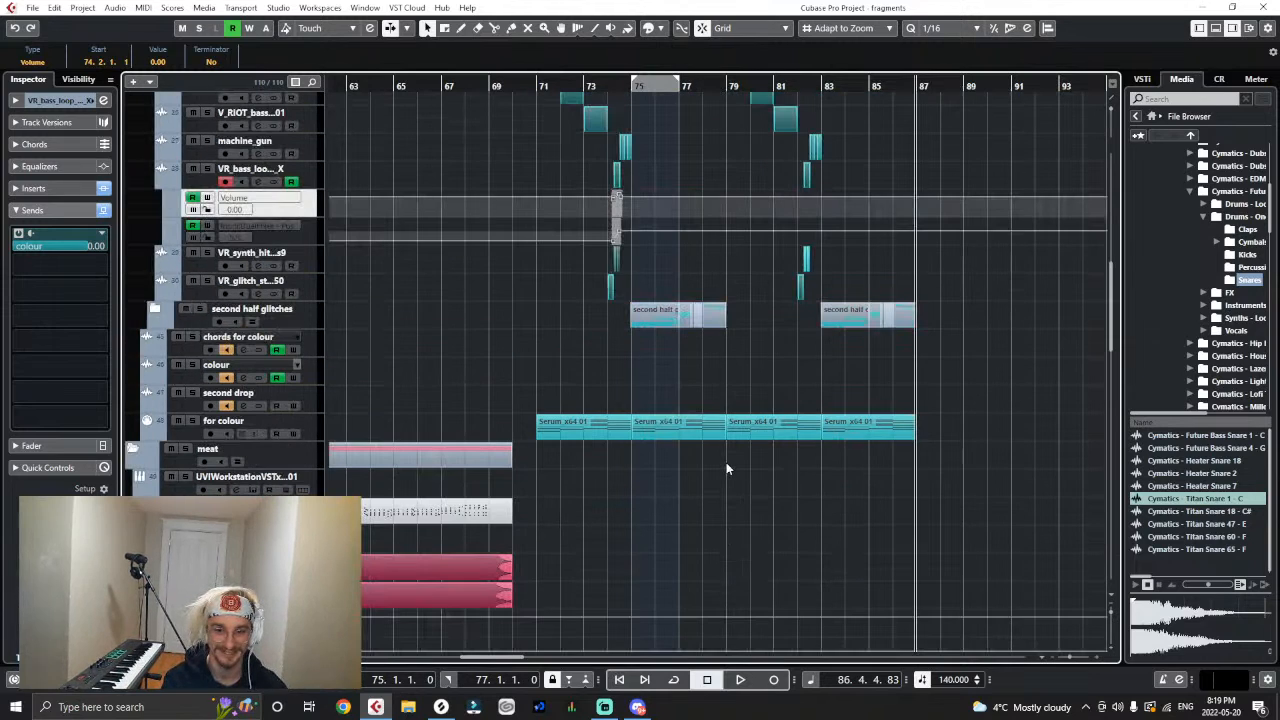
{"action": "scroll", "coordinate": [727, 468], "scroll_direction": "down", "scroll_amount": 3}
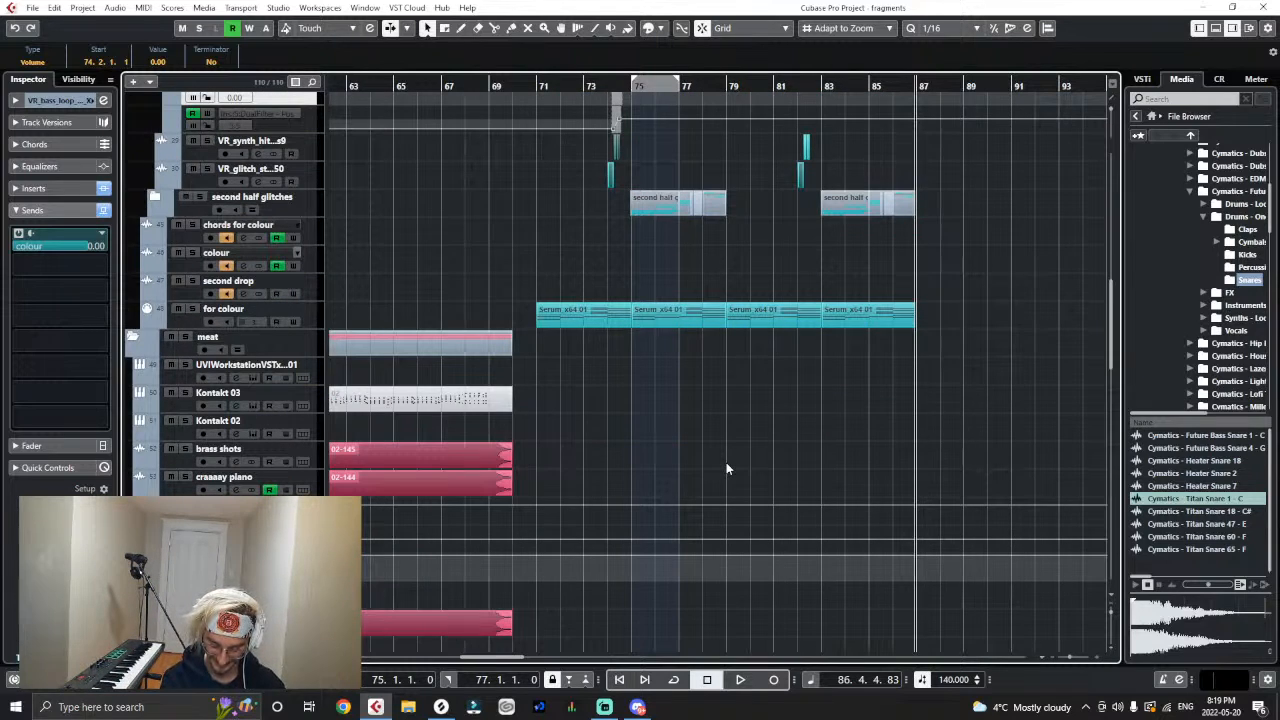
{"action": "key", "text": "space"}
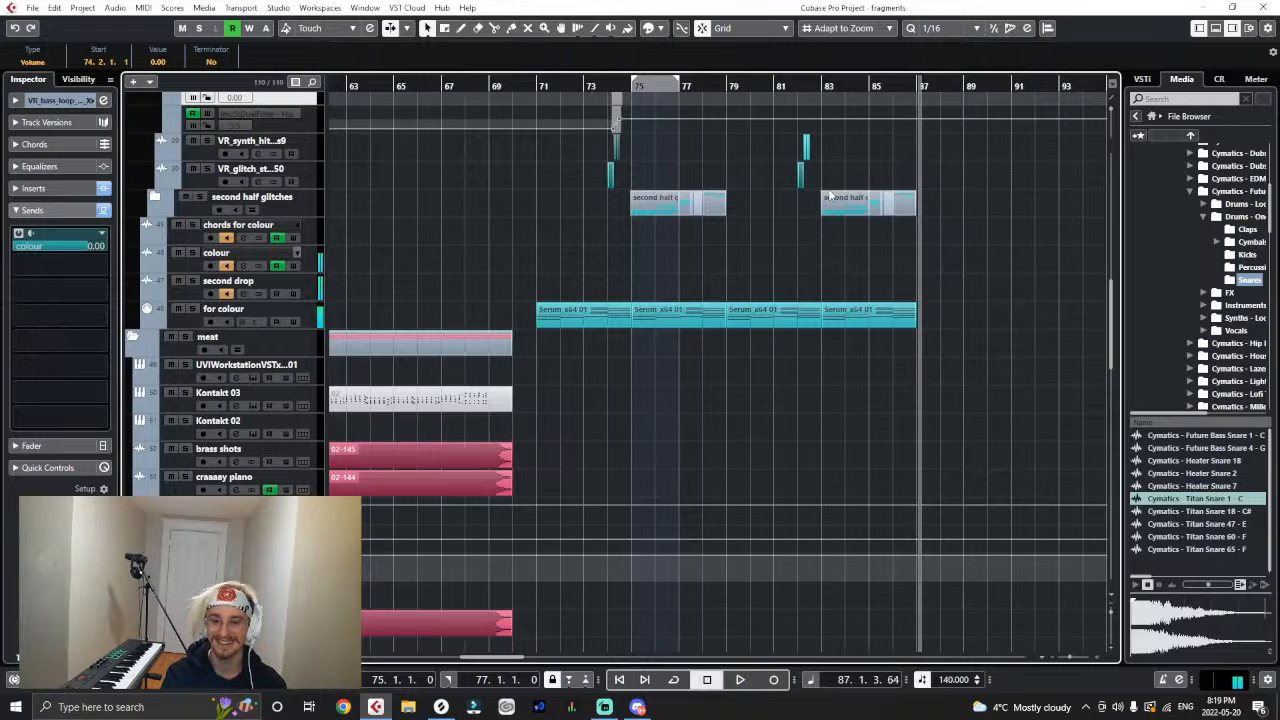
{"action": "scroll", "coordinate": [790, 230], "scroll_direction": "up", "scroll_amount": 5}
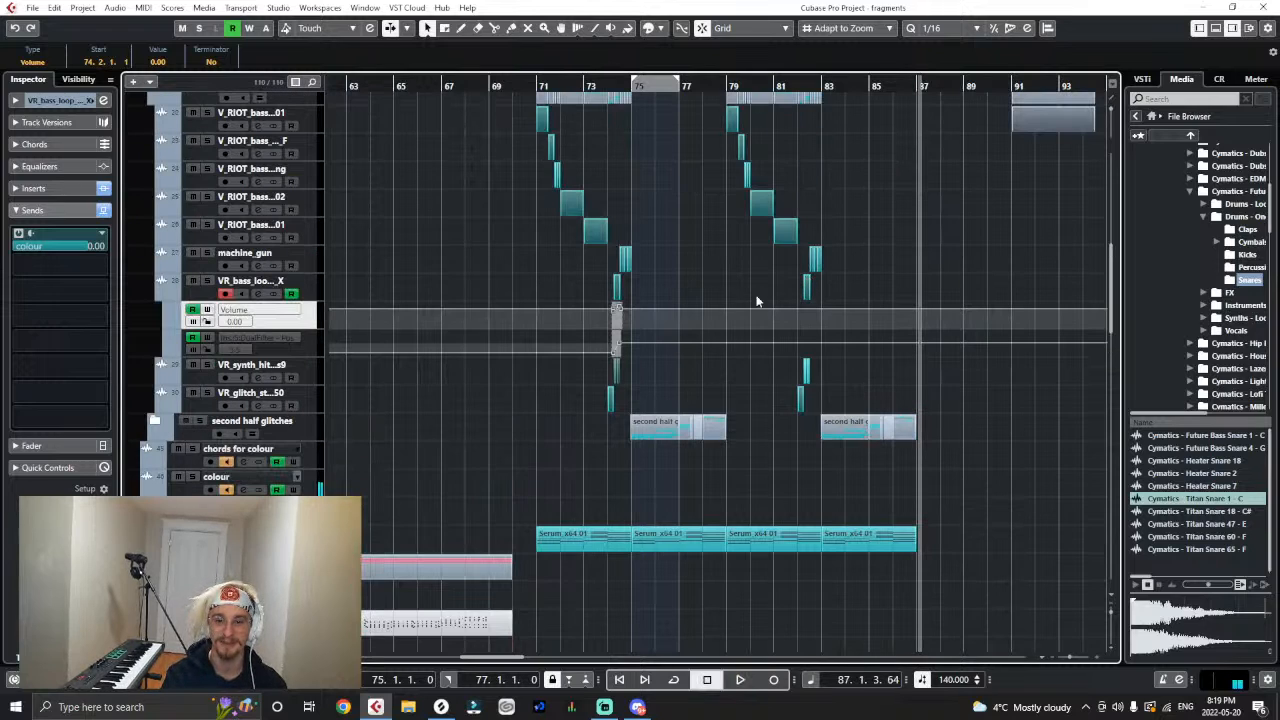
{"action": "left_click", "coordinate": [153, 421]}
{"action": "scroll", "coordinate": [685, 432], "scroll_direction": "down", "scroll_amount": 3}
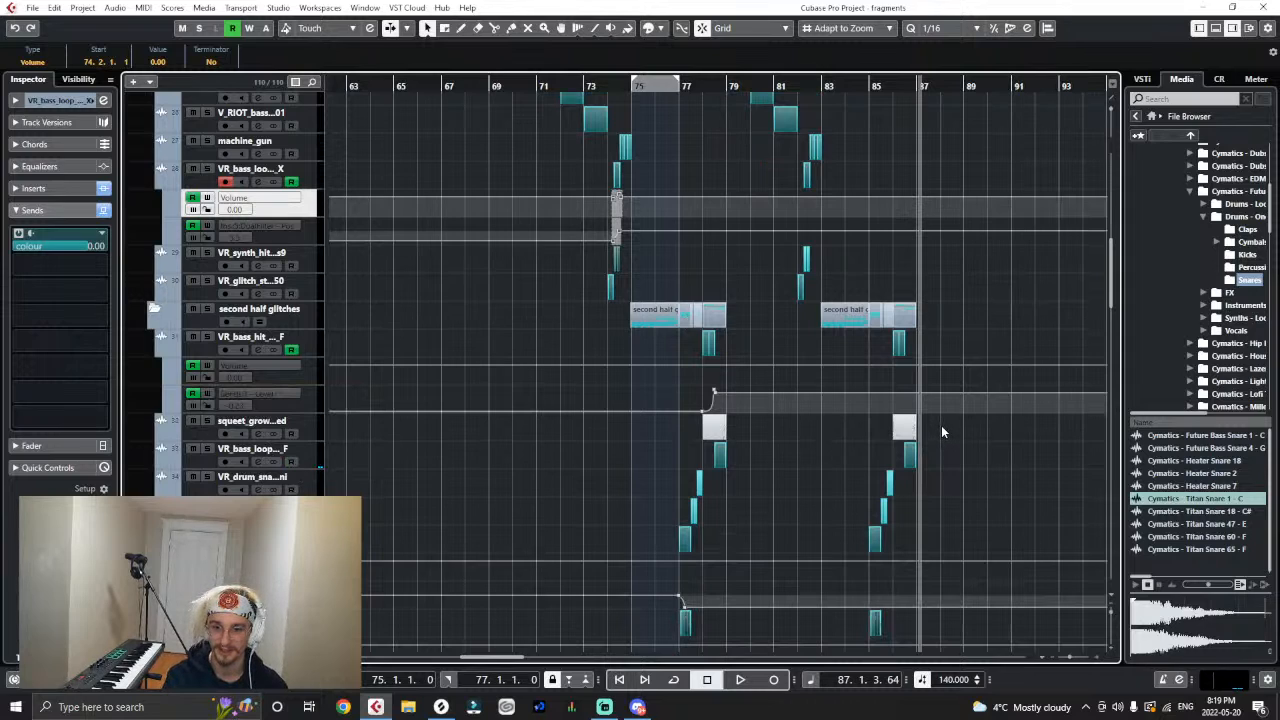
- Copy the VR_bass_loop Volume and DualFilter automation ramps from 74.2.1 to 82.2.1 in the first half glitches
{"action": "left_click", "coordinate": [411, 424]}
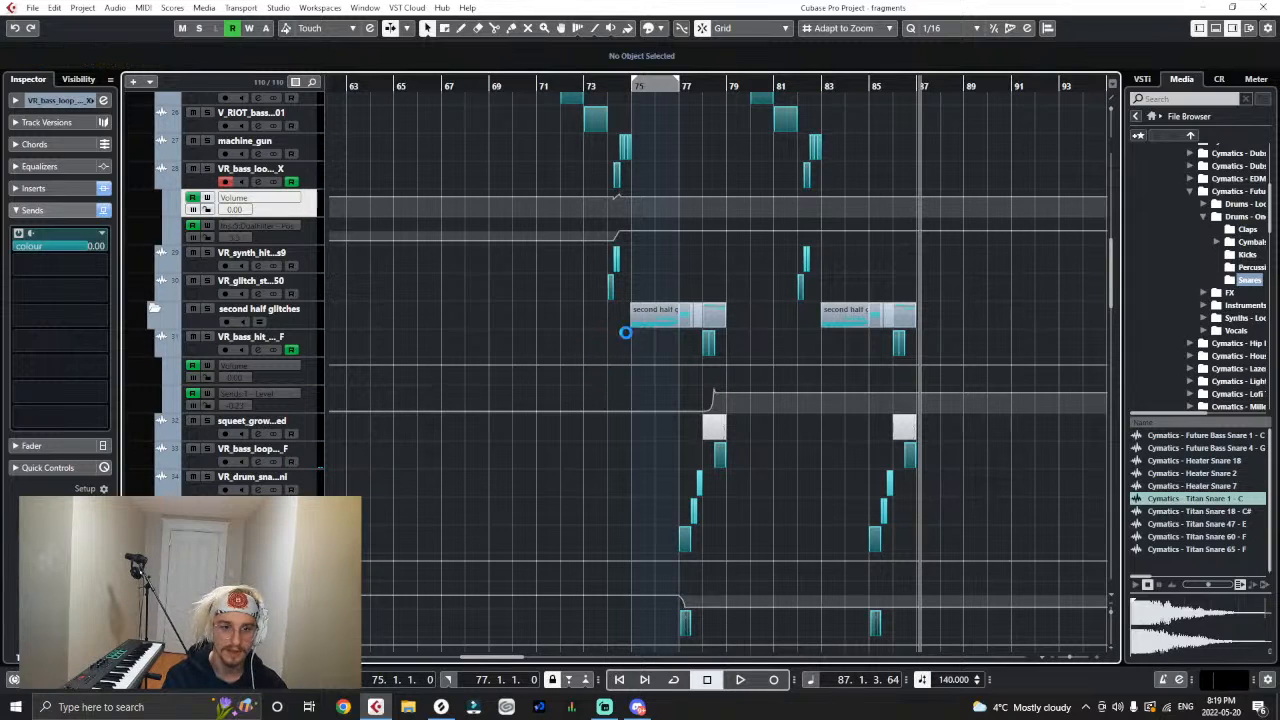
{"action": "left_click_drag", "start_coordinate": [609, 80], "coordinate": [566, 242]}
{"action": "key", "text": "g"}
{"action": "key", "text": "g"}
{"action": "key", "text": "g"}
{"action": "key", "text": "g"}
{"action": "key", "text": "g"}
{"action": "key", "text": "g"}
{"action": "key", "text": "g"}
{"action": "key", "text": "g"}
{"action": "key", "text": "g"}
{"action": "key", "text": "g"}
{"action": "key", "text": "g"}
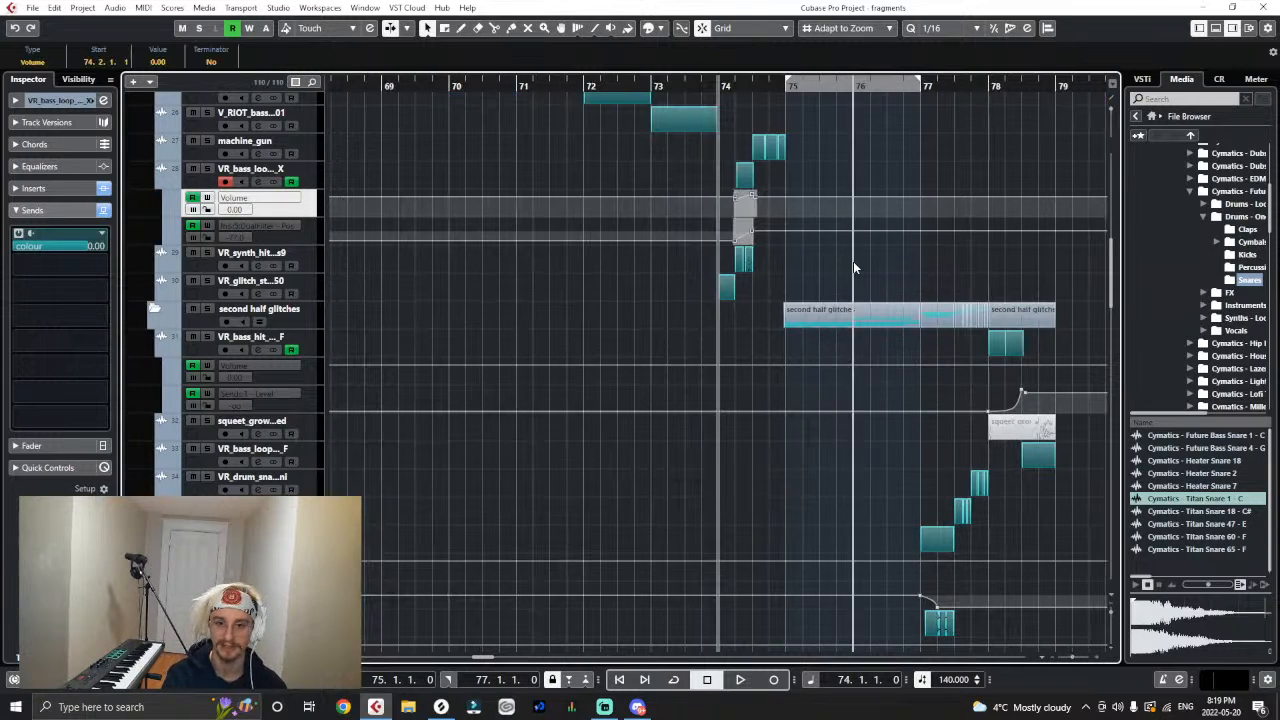
{"action": "left_click_drag", "start_coordinate": [815, 91], "coordinate": [860, 119]}
{"action": "left_click", "coordinate": [814, 92]}
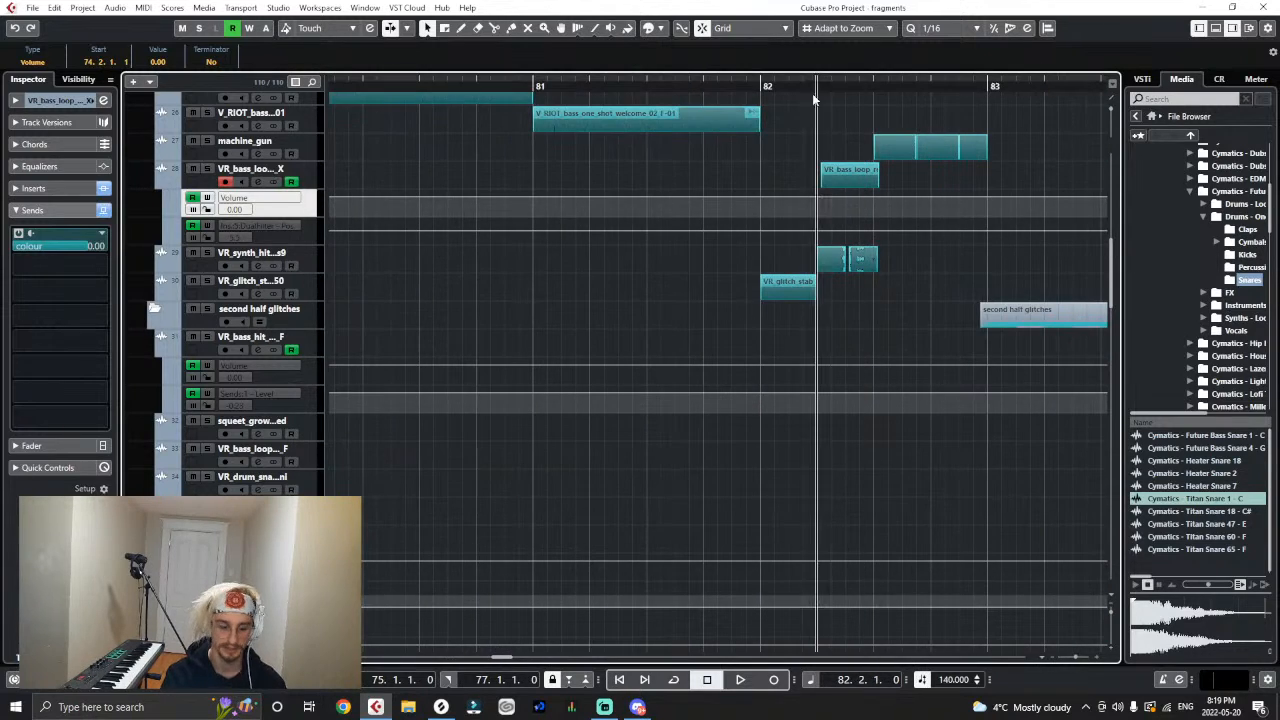
{"action": "left_click", "coordinate": [842, 282]}
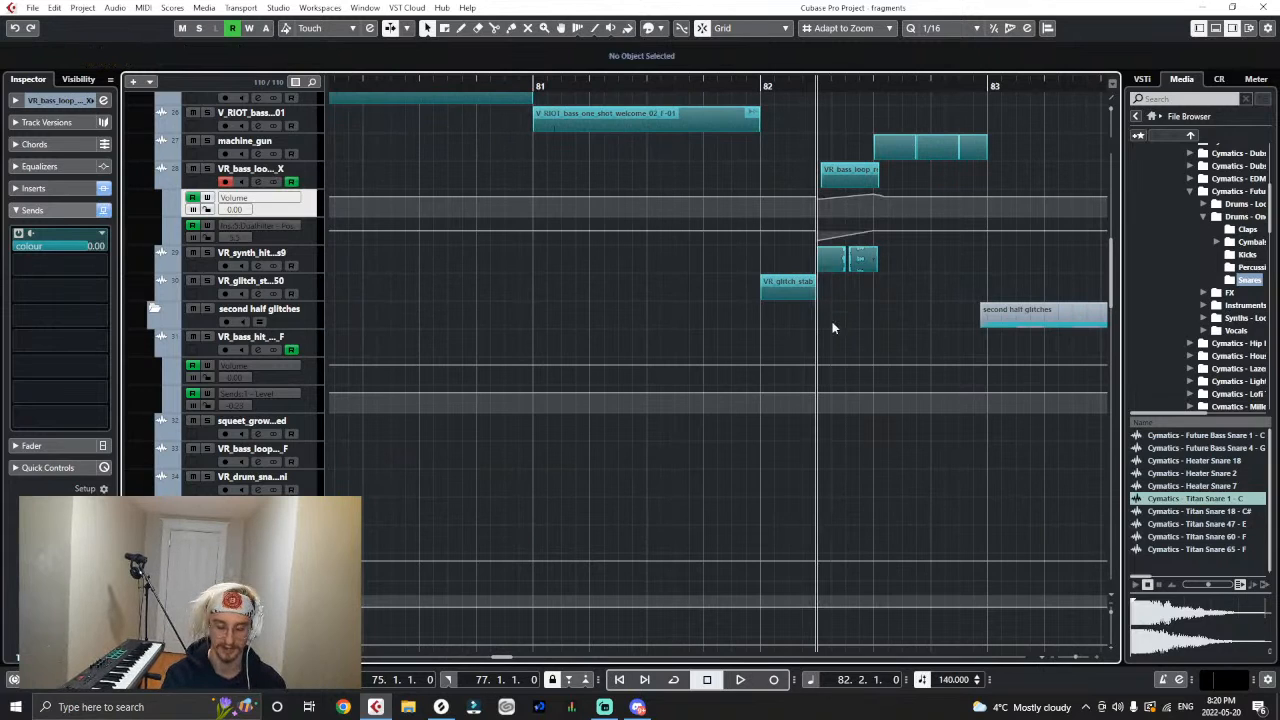
- Copy the VR_bass_hit track's send level automation rise from bar 78 to 86.1.1
{"action": "key", "text": "g"}
{"action": "key", "text": "g"}
{"action": "key", "text": "g"}
{"action": "key", "text": "g"}
{"action": "key", "text": "g"}
{"action": "key", "text": "g"}
{"action": "key", "text": "g"}
{"action": "key", "text": "g"}
{"action": "key", "text": "g"}
{"action": "key", "text": "g"}
{"action": "key", "text": "g"}
{"action": "key", "text": "g"}
{"action": "key", "text": "g"}
{"action": "key", "text": "g"}
{"action": "scroll", "coordinate": [580, 288], "scroll_direction": "down", "scroll_amount": 2}
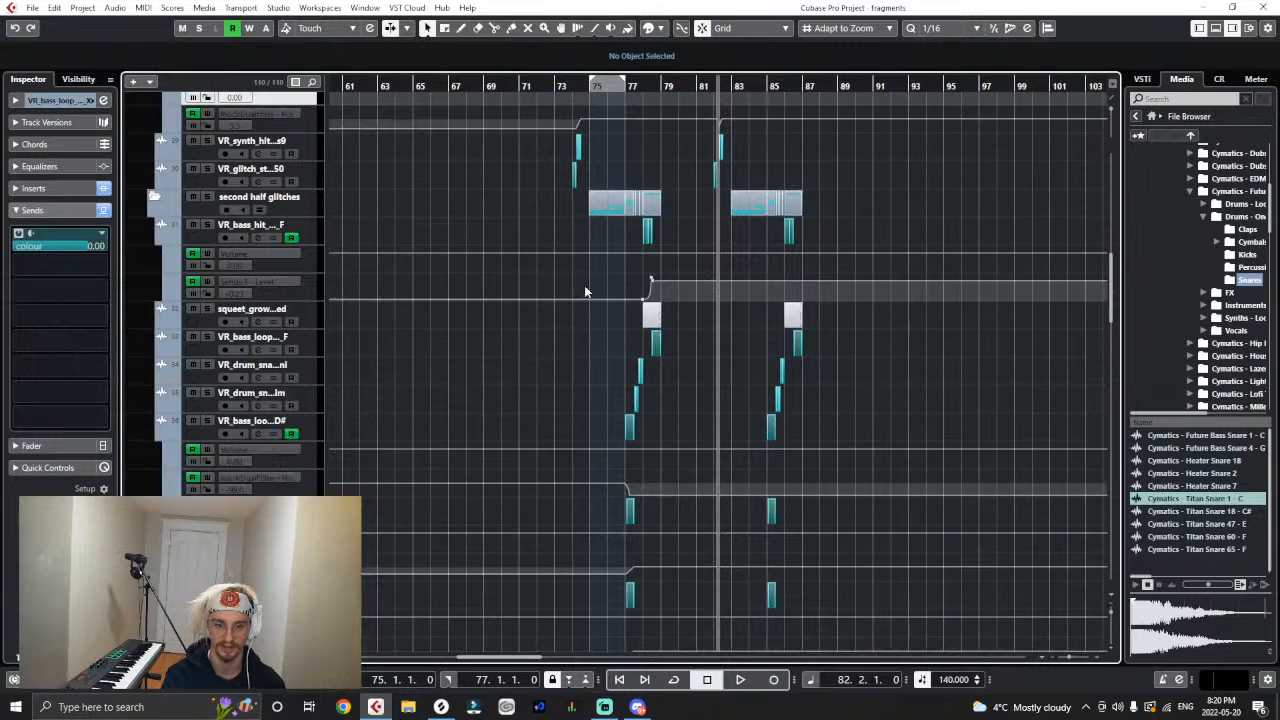
{"action": "key", "text": "h"}
{"action": "key", "text": "h"}
{"action": "key", "text": "h"}
{"action": "key", "text": "h"}
{"action": "left_click_drag", "start_coordinate": [519, 298], "coordinate": [513, 296]}
{"action": "left_click_drag", "start_coordinate": [540, 92], "coordinate": [549, 189]}
{"action": "left_click", "coordinate": [476, 244]}
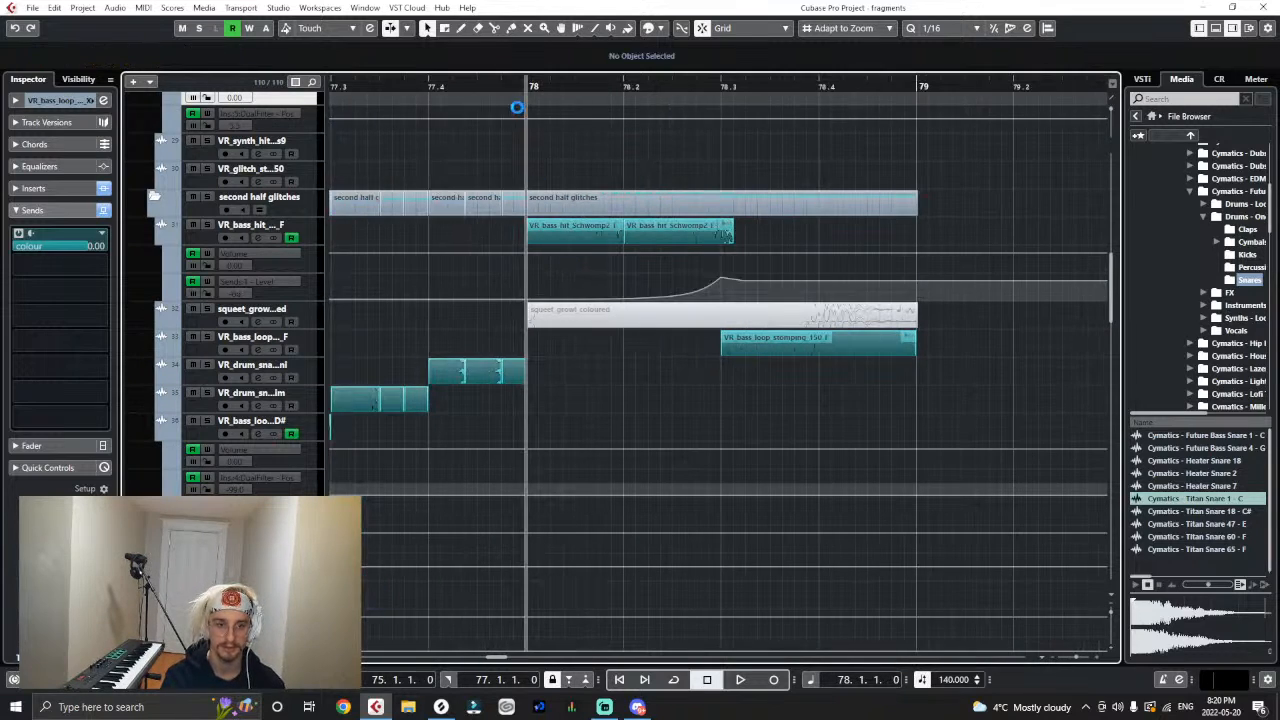
{"action": "left_click", "coordinate": [480, 91]}
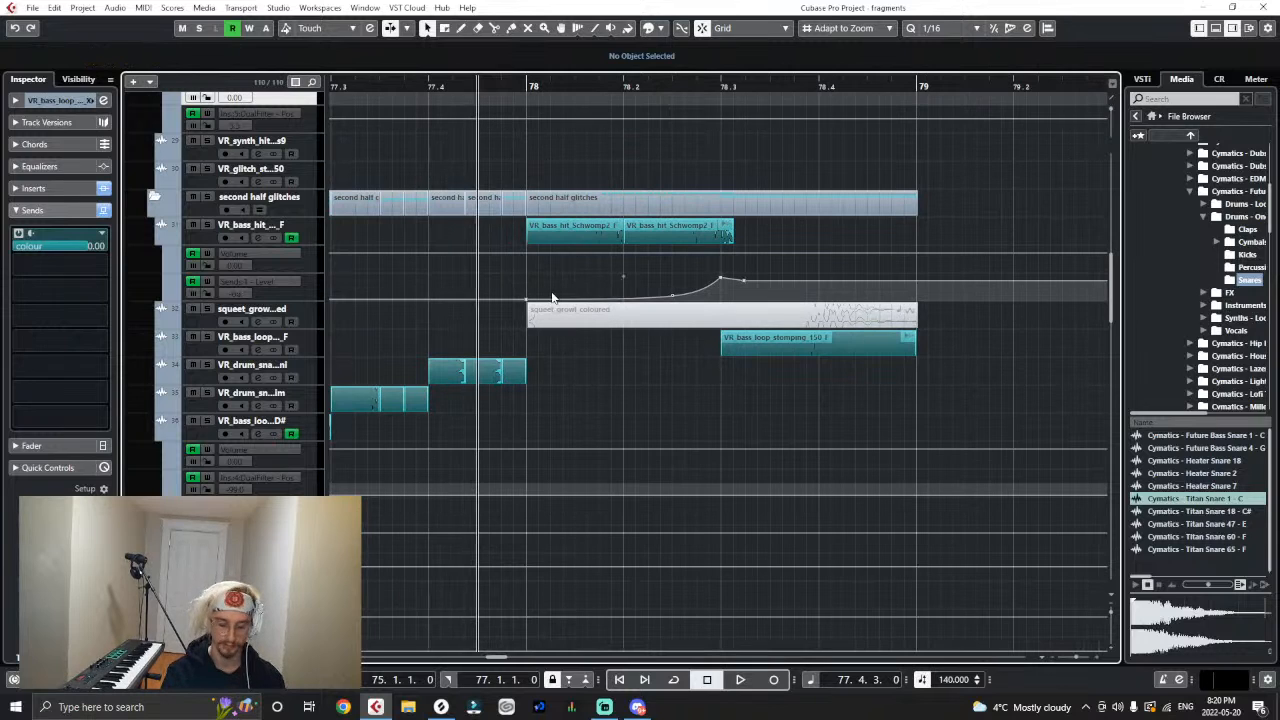
{"action": "scroll", "coordinate": [625, 292], "scroll_direction": "down", "scroll_amount": 10}
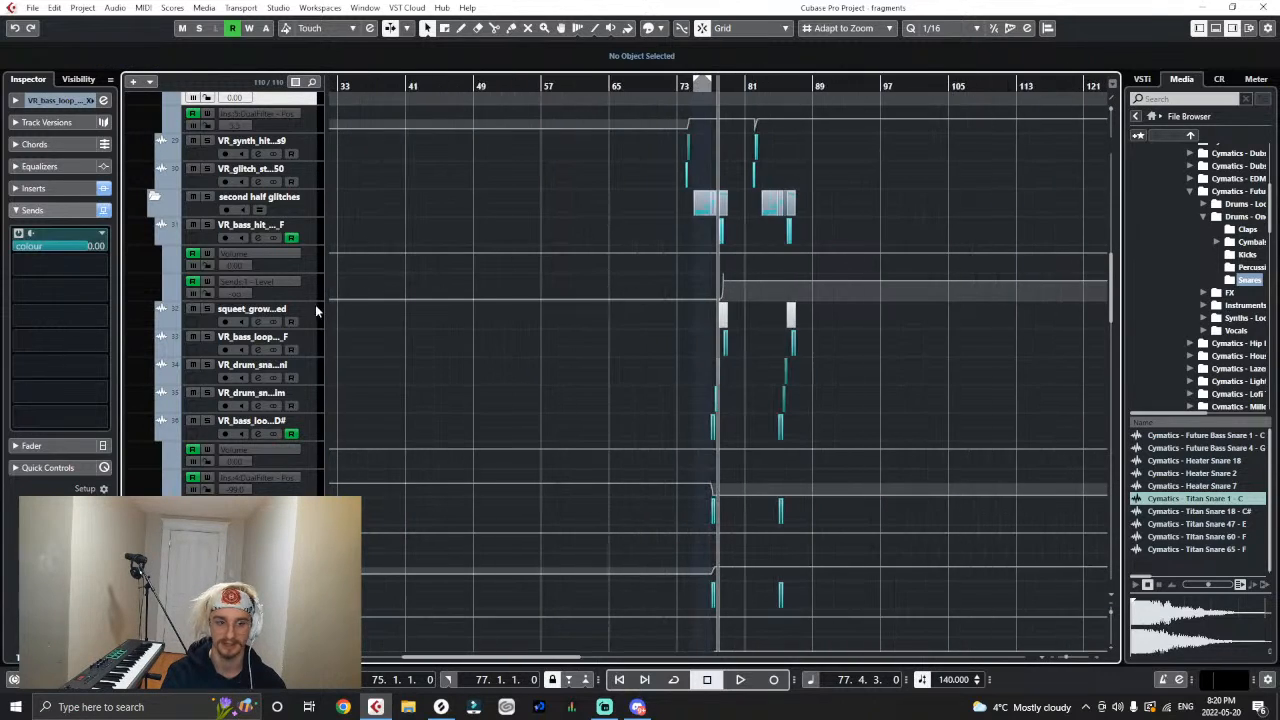
{"action": "left_click", "coordinate": [300, 290]}
{"action": "scroll", "coordinate": [787, 98], "scroll_direction": "up", "scroll_amount": 8}
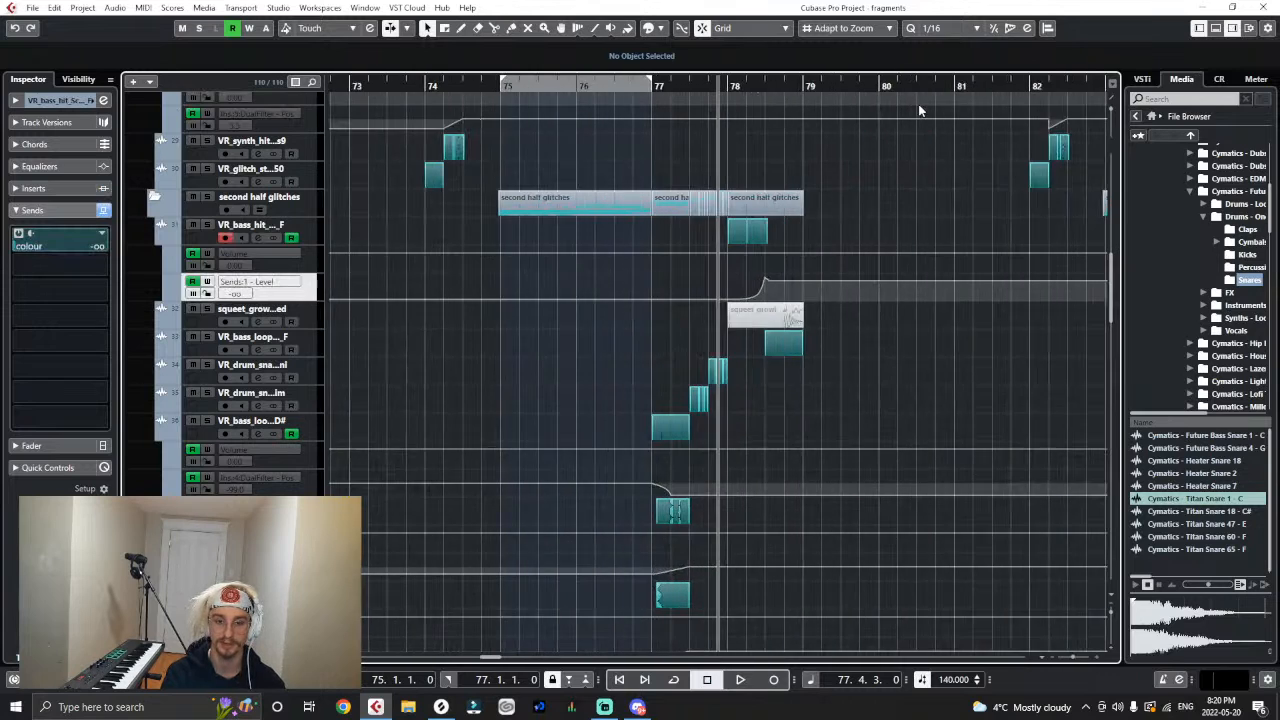
{"action": "key", "text": "g"}
{"action": "left_click", "coordinate": [1020, 87]}
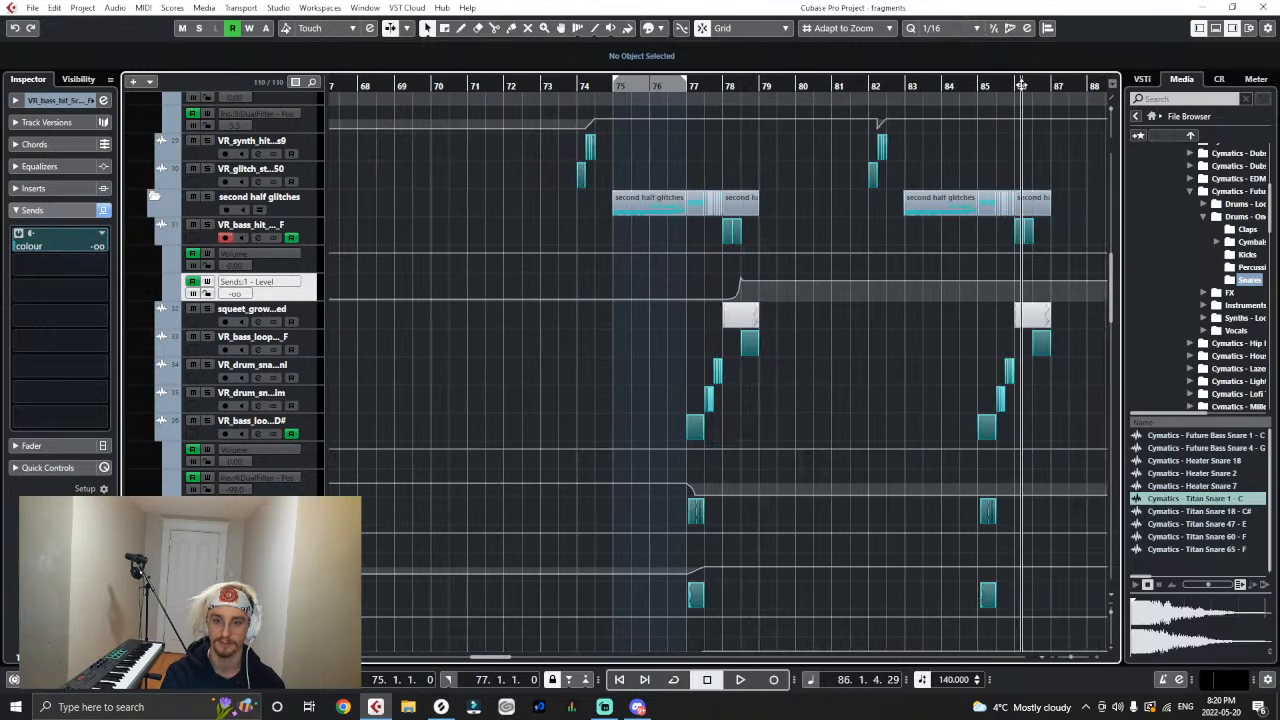
{"action": "key", "text": "h"}
{"action": "key", "text": "h"}
{"action": "key", "text": "h"}
{"action": "key", "text": "h"}
{"action": "key", "text": "h"}
{"action": "key", "text": "h"}
{"action": "key", "text": "h"}
{"action": "key", "text": "h"}
{"action": "key", "text": "h"}
{"action": "left_click", "coordinate": [970, 87]}
{"action": "left_click_drag", "start_coordinate": [970, 87], "coordinate": [968, 88]}
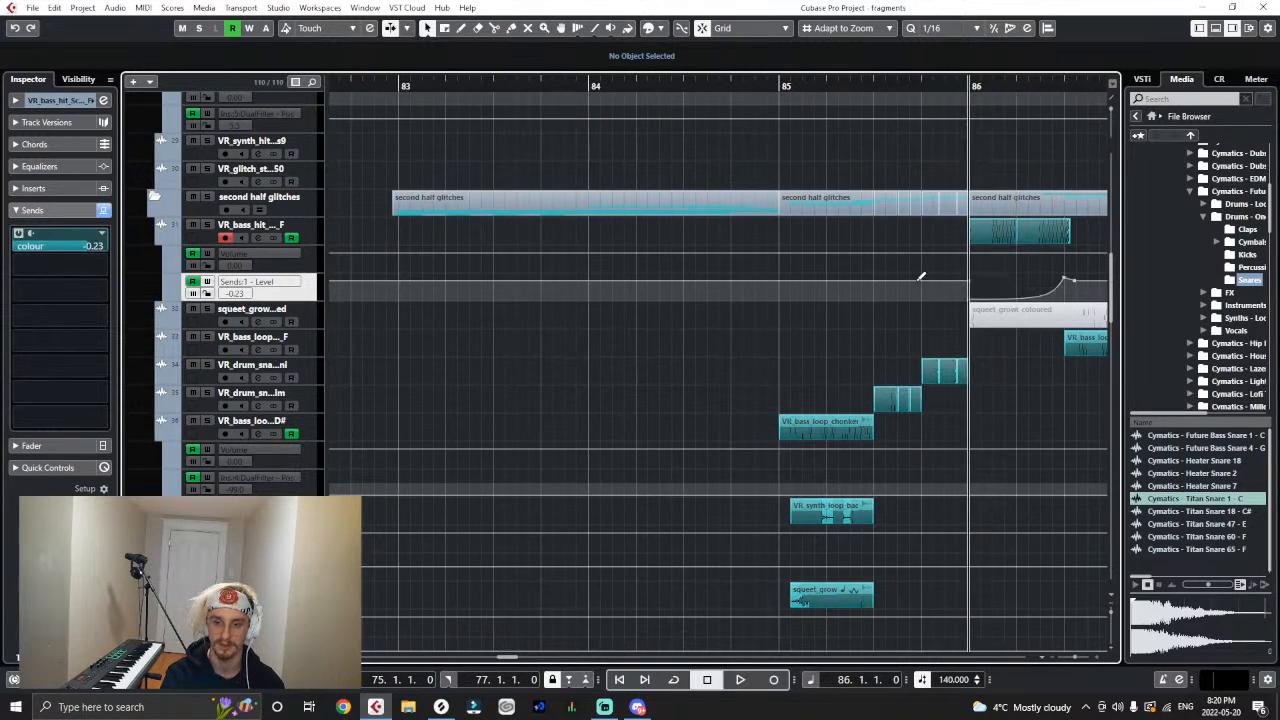
- Ramp the VR_bass_hit send level down from -0.23 at 85.3.1 to -oo at 86.1.1, deleting the extra point between them
{"action": "mouse_move", "coordinate": [922, 280]}
{"action": "left_mouse_down"}
{"action": "mouse_move", "coordinate": [960, 281]}
{"action": "mouse_move", "coordinate": [967, 298]}
{"action": "left_mouse_up"}
{"action": "left_click", "coordinate": [874, 279]}
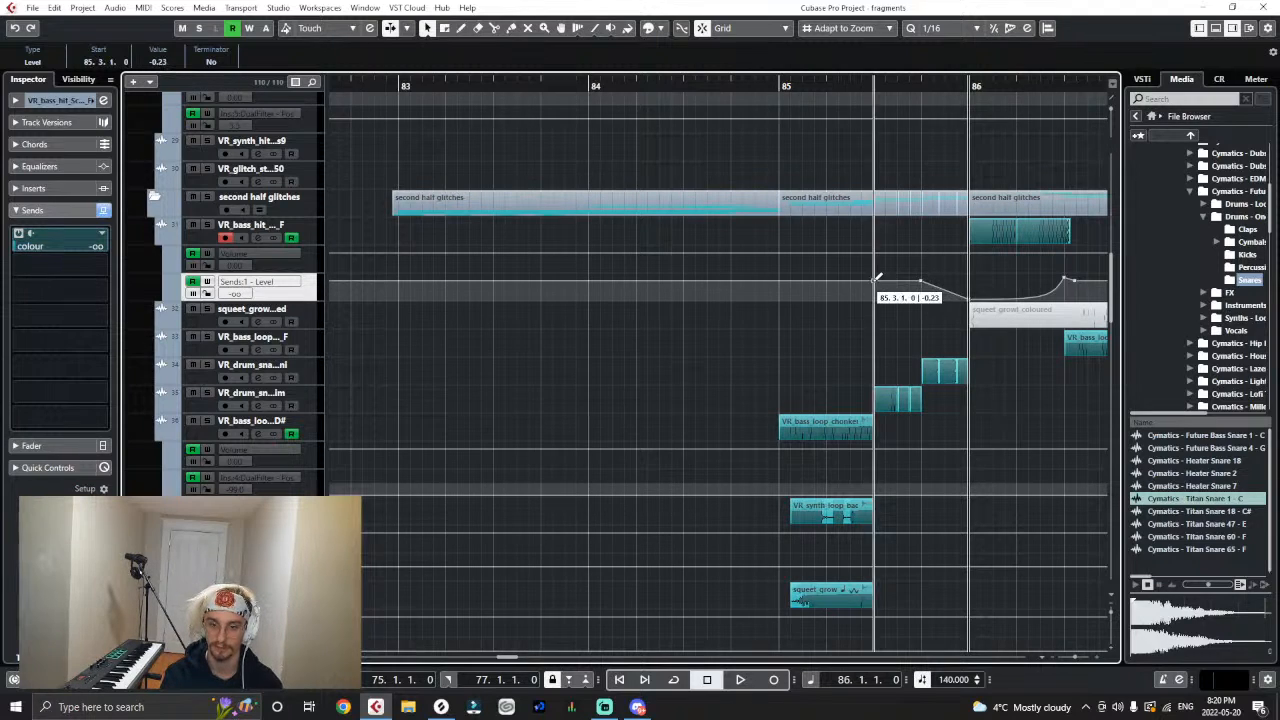
{"action": "key", "text": "Delete"}
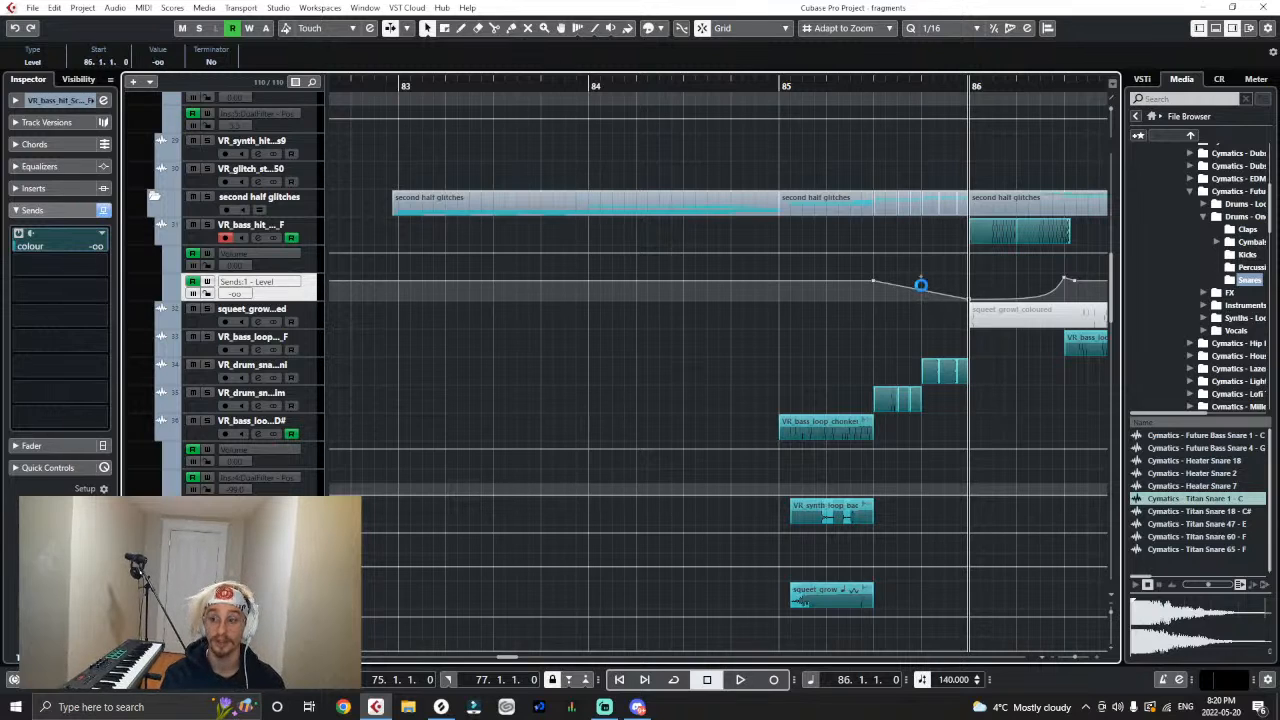
{"action": "key", "text": "g"}
{"action": "key", "text": "g"}
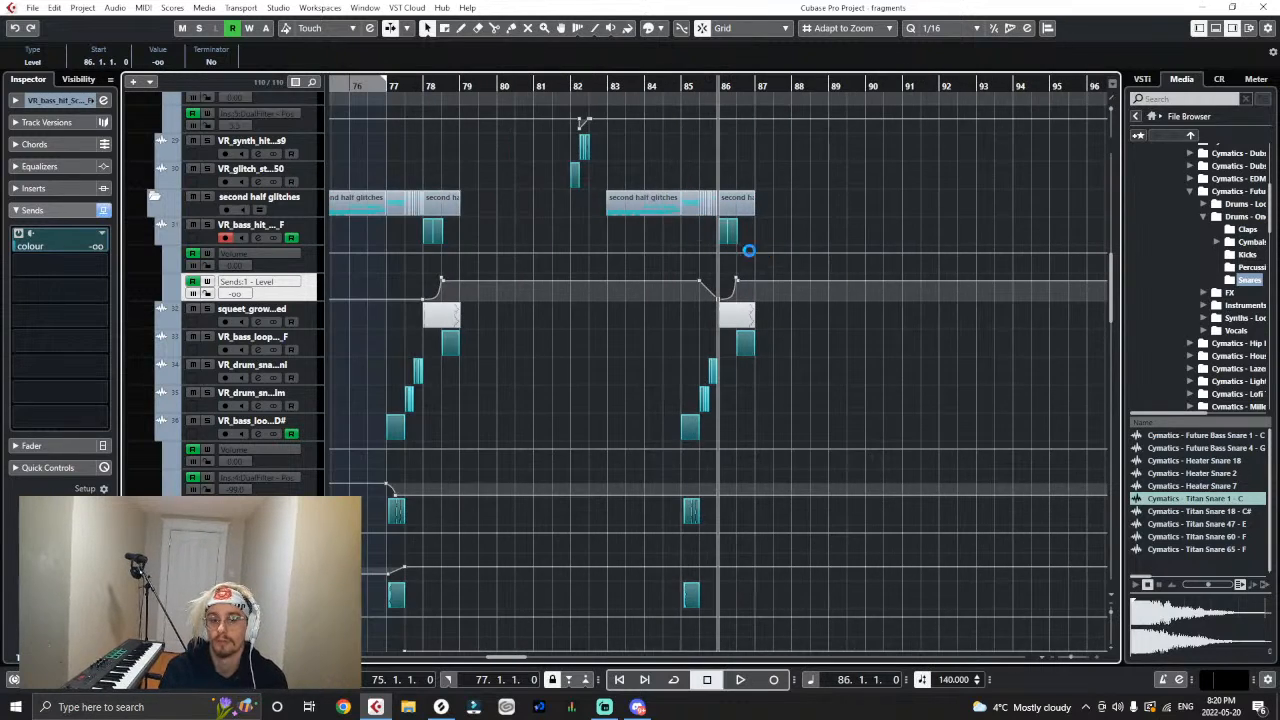
{"action": "key", "text": "g"}
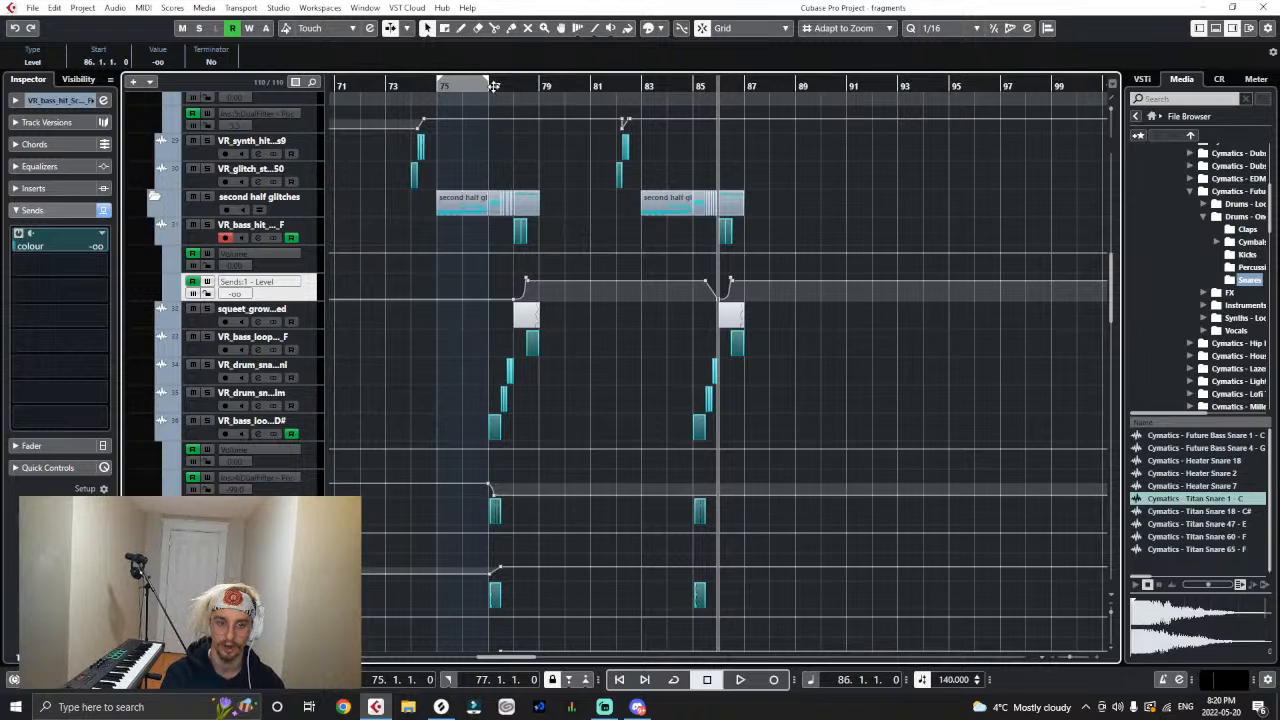
- Copy the VR_bass_loop D# DualFilter position automation from 77.1.1 to 85.1.1 and add a lead-in point one beat before it
{"action": "left_click_drag", "start_coordinate": [494, 86], "coordinate": [500, 152]}
{"action": "left_click_drag", "start_coordinate": [531, 471], "coordinate": [432, 502]}
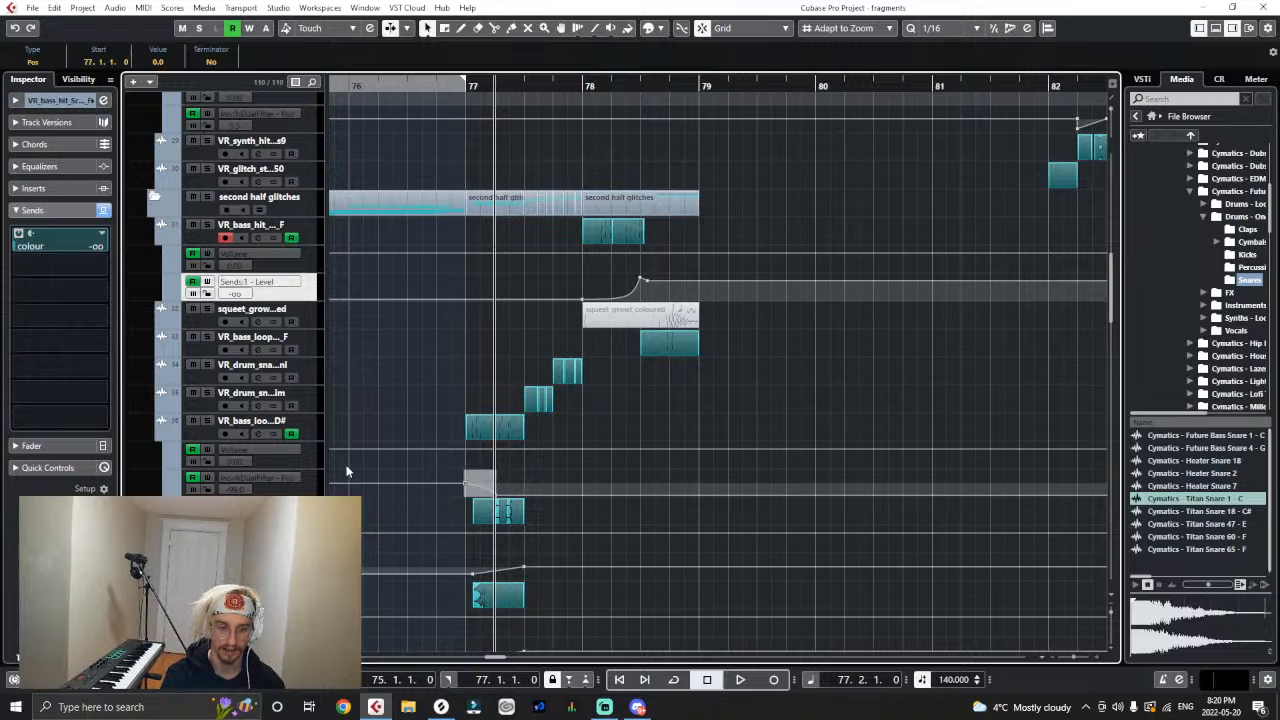
{"action": "key", "text": "g"}
{"action": "key", "text": "g"}
{"action": "key", "text": "g"}
{"action": "key", "text": "g"}
{"action": "key", "text": "g"}
{"action": "key", "text": "g"}
{"action": "key", "text": "g"}
{"action": "key", "text": "g"}
{"action": "key", "text": "g"}
{"action": "key", "text": "g"}
{"action": "left_click", "coordinate": [317, 480]}
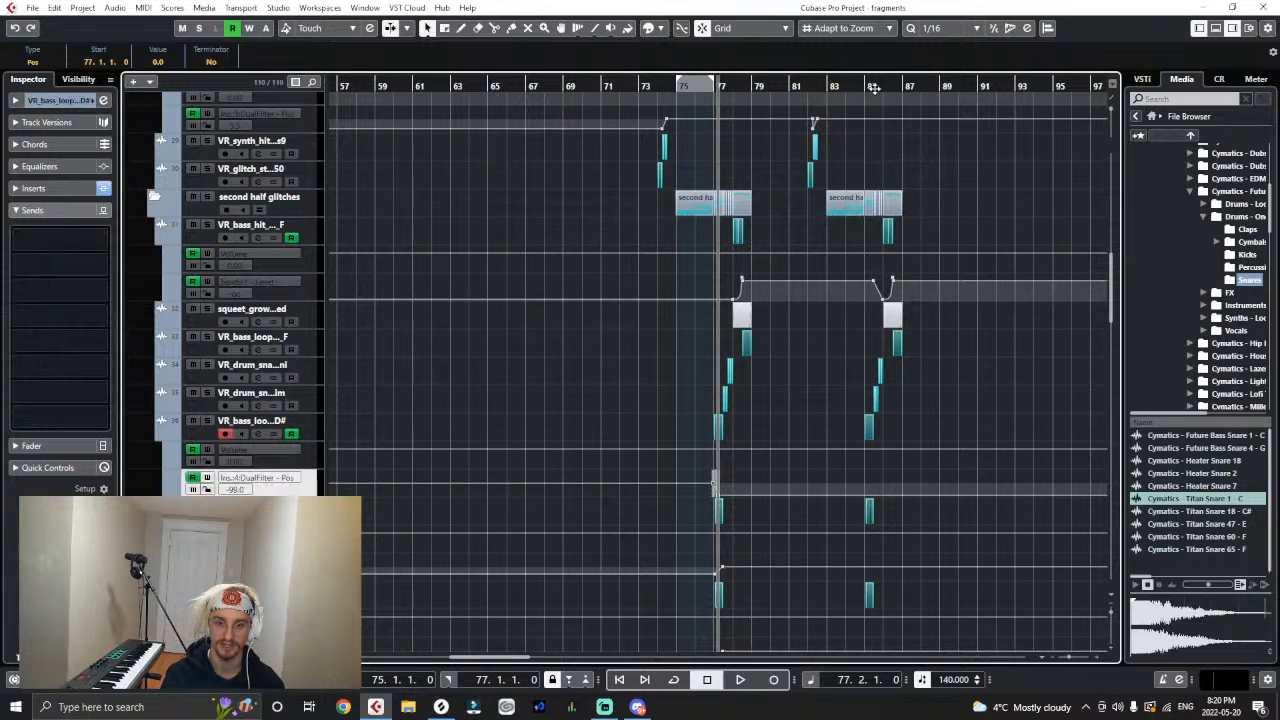
{"action": "left_click_drag", "start_coordinate": [873, 89], "coordinate": [862, 112]}
{"action": "left_click", "coordinate": [841, 88]}
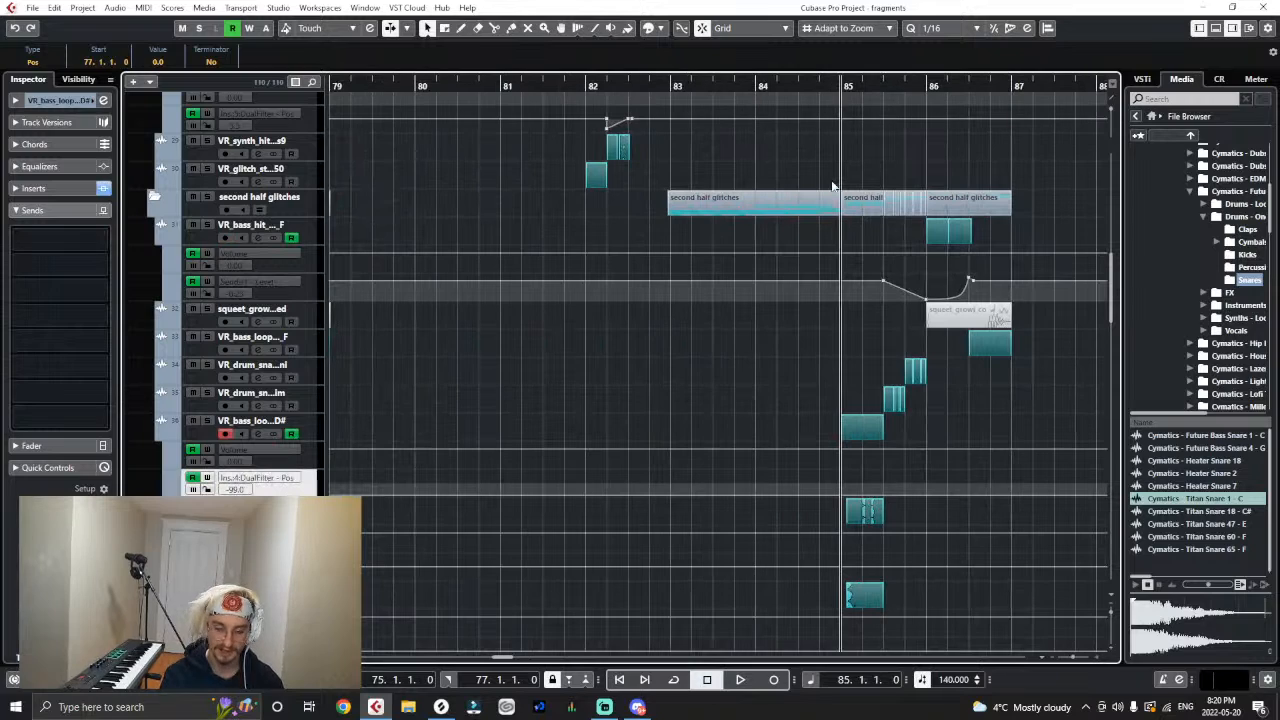
{"action": "left_click", "coordinate": [821, 496]}
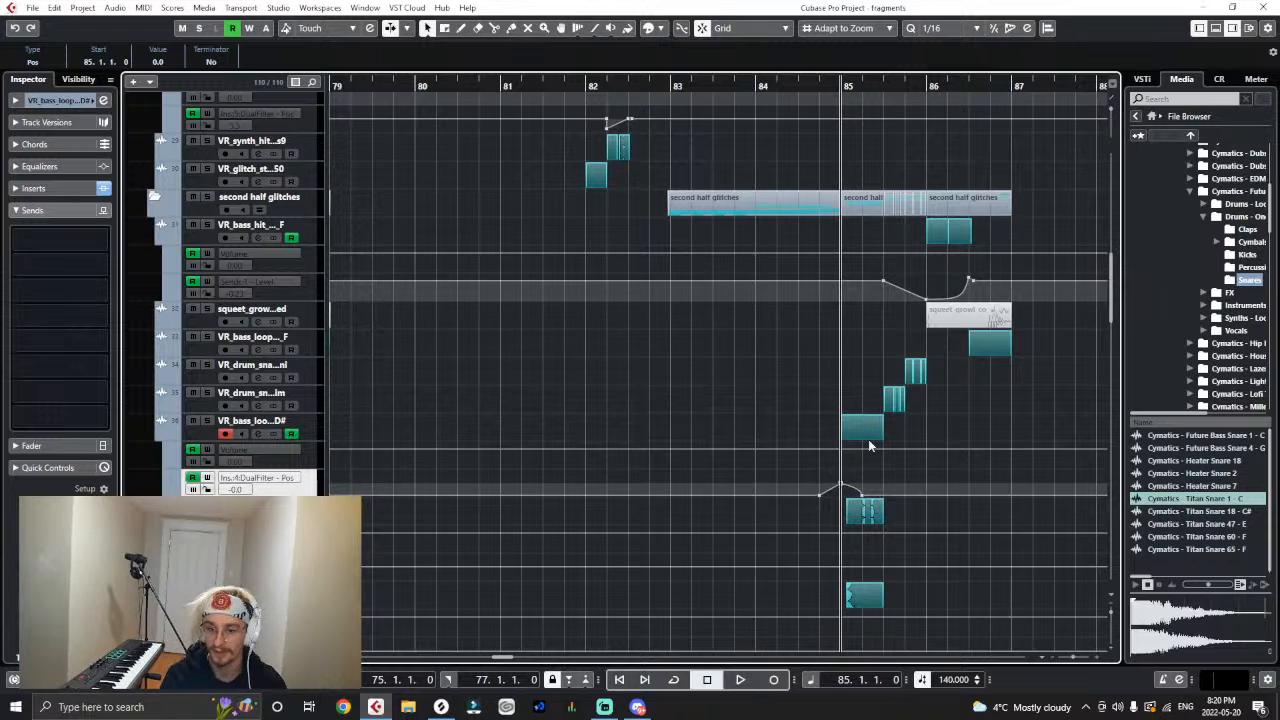
- Copy the VR_synth_loop DualFilter position ramp from 77.1.2 to 85.1.2 and add a lead-in point at 85.1.1
{"action": "scroll", "coordinate": [715, 533], "scroll_direction": "down", "scroll_amount": 5}
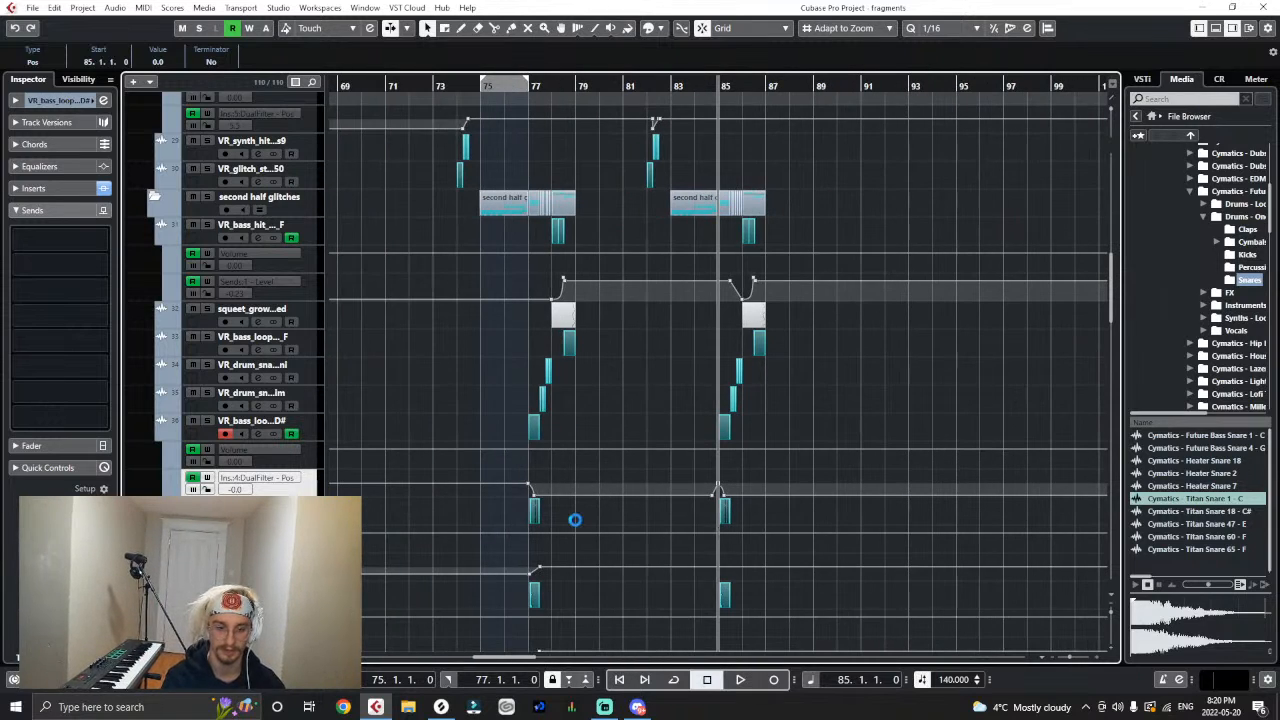
{"action": "scroll", "coordinate": [568, 266], "scroll_direction": "down", "scroll_amount": 4}
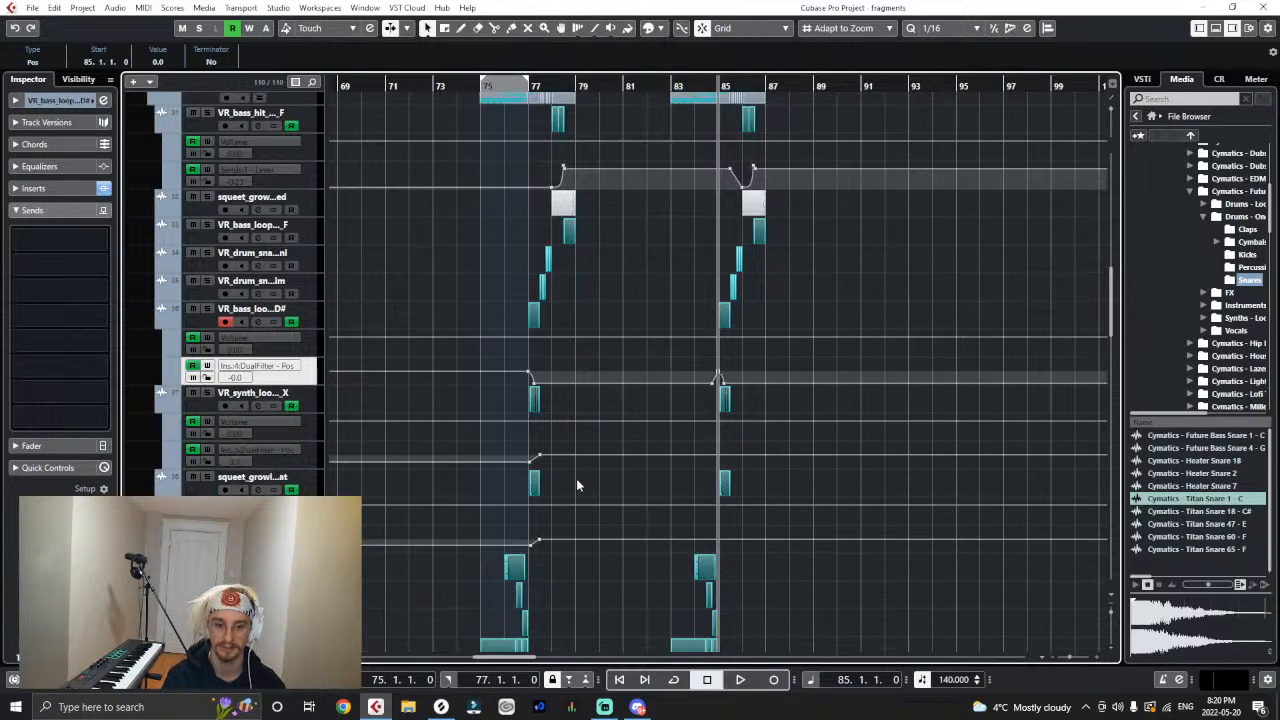
{"action": "left_click_drag", "start_coordinate": [562, 438], "coordinate": [507, 462]}
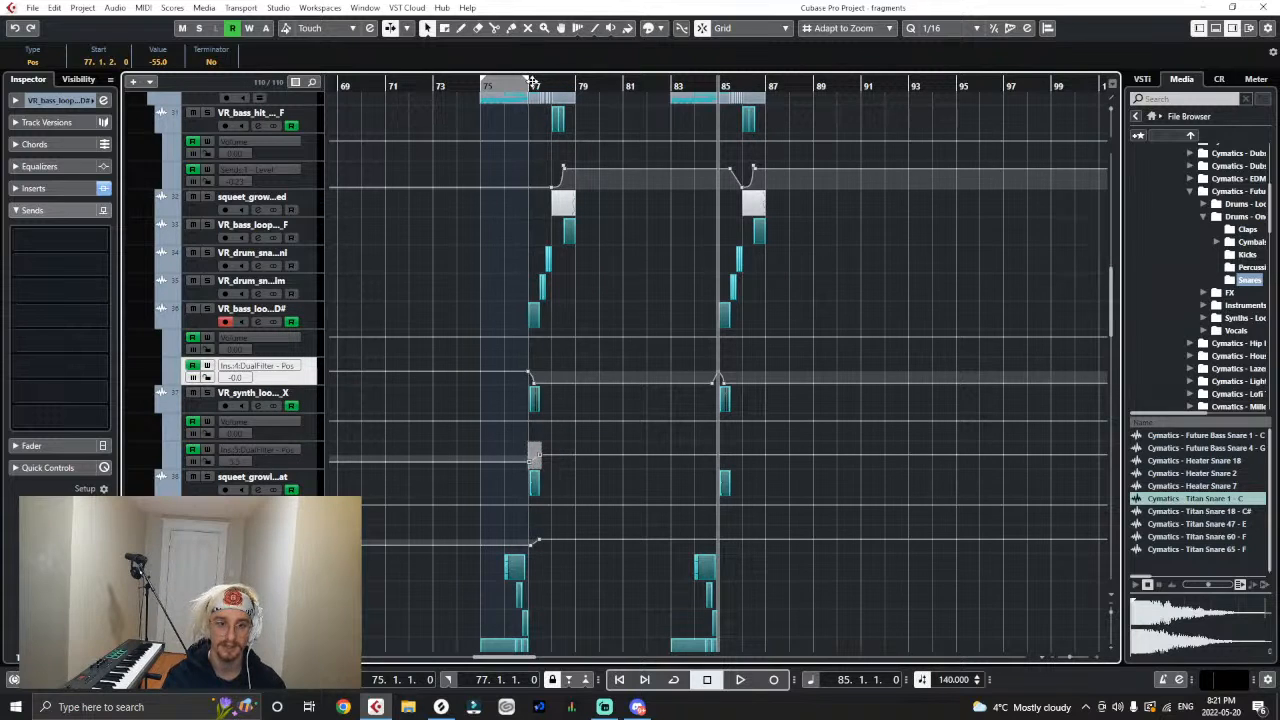
{"action": "left_click_drag", "start_coordinate": [533, 82], "coordinate": [521, 110]}
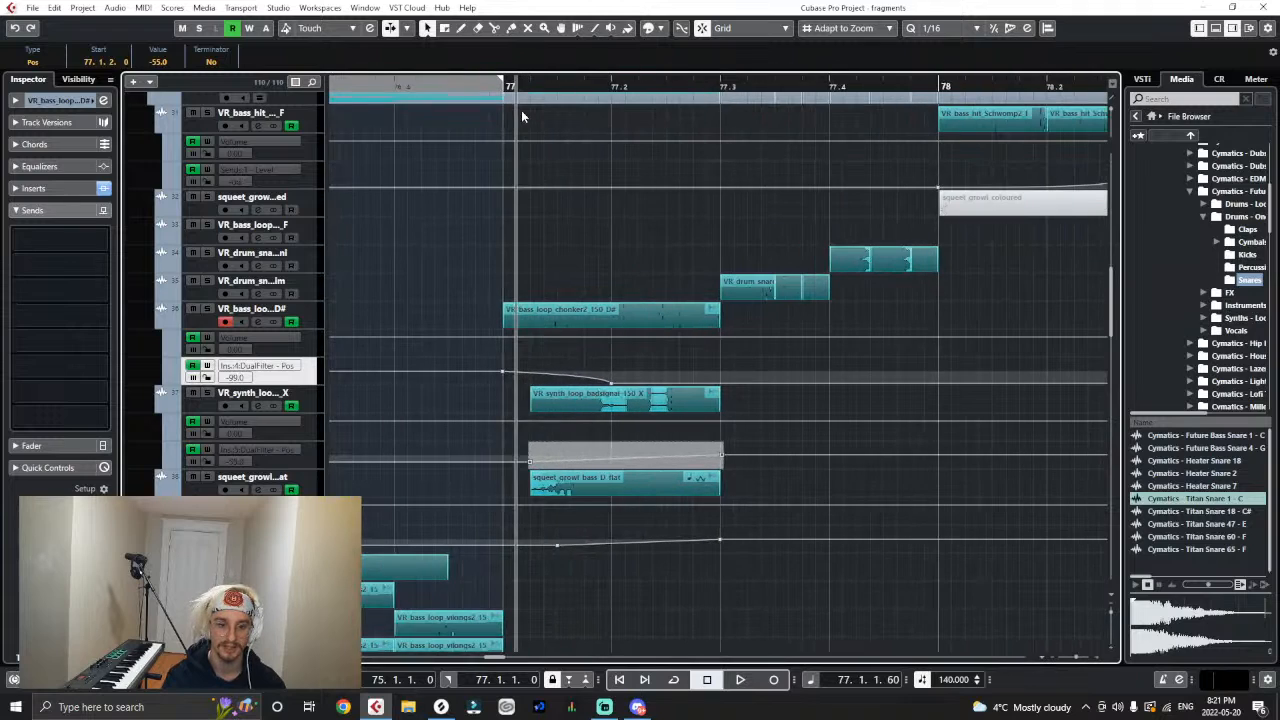
{"action": "key", "text": "g"}
{"action": "key", "text": "g"}
{"action": "key", "text": "g"}
{"action": "key", "text": "g"}
{"action": "key", "text": "g"}
{"action": "key", "text": "g"}
{"action": "key", "text": "g"}
{"action": "key", "text": "g"}
{"action": "key", "text": "g"}
{"action": "key", "text": "g"}
{"action": "key", "text": "g"}
{"action": "key", "text": "g"}
{"action": "key", "text": "g"}
{"action": "key", "text": "g"}
{"action": "key", "text": "g"}
{"action": "key", "text": "g"}
{"action": "key", "text": "g"}
{"action": "key", "text": "g"}
{"action": "key", "text": "g"}
{"action": "key", "text": "g"}
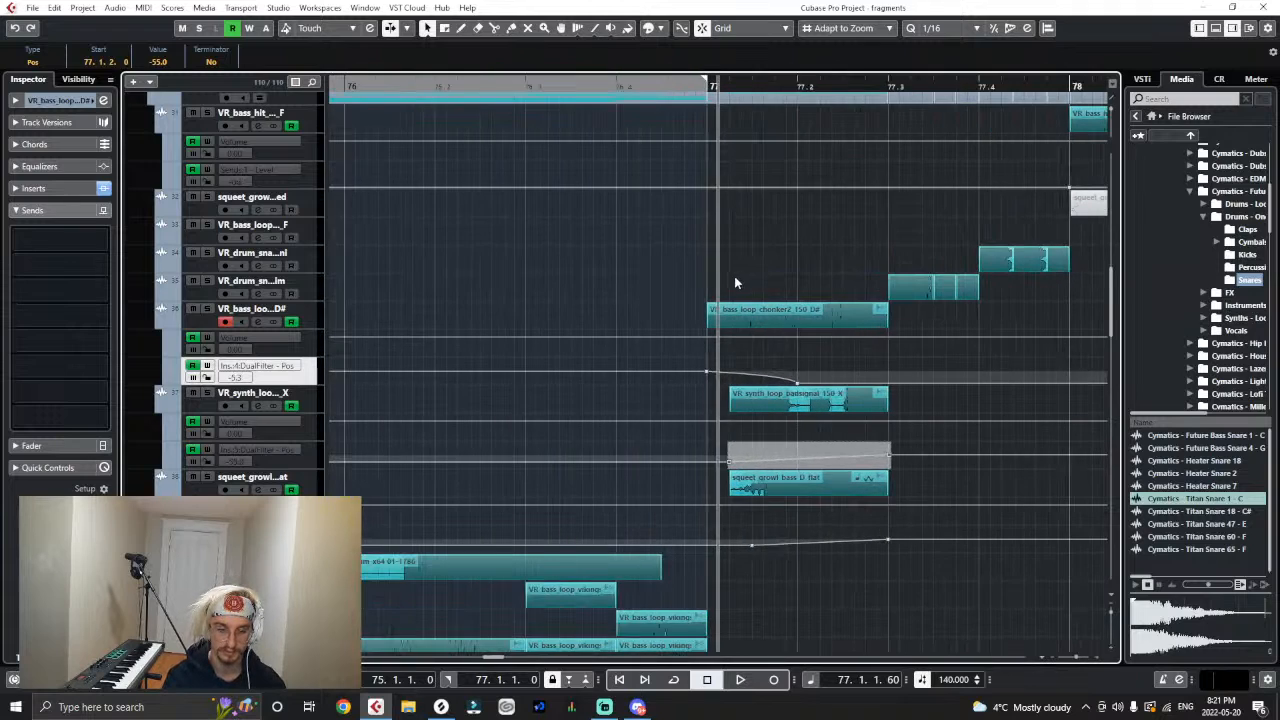
{"action": "left_click", "coordinate": [311, 466]}
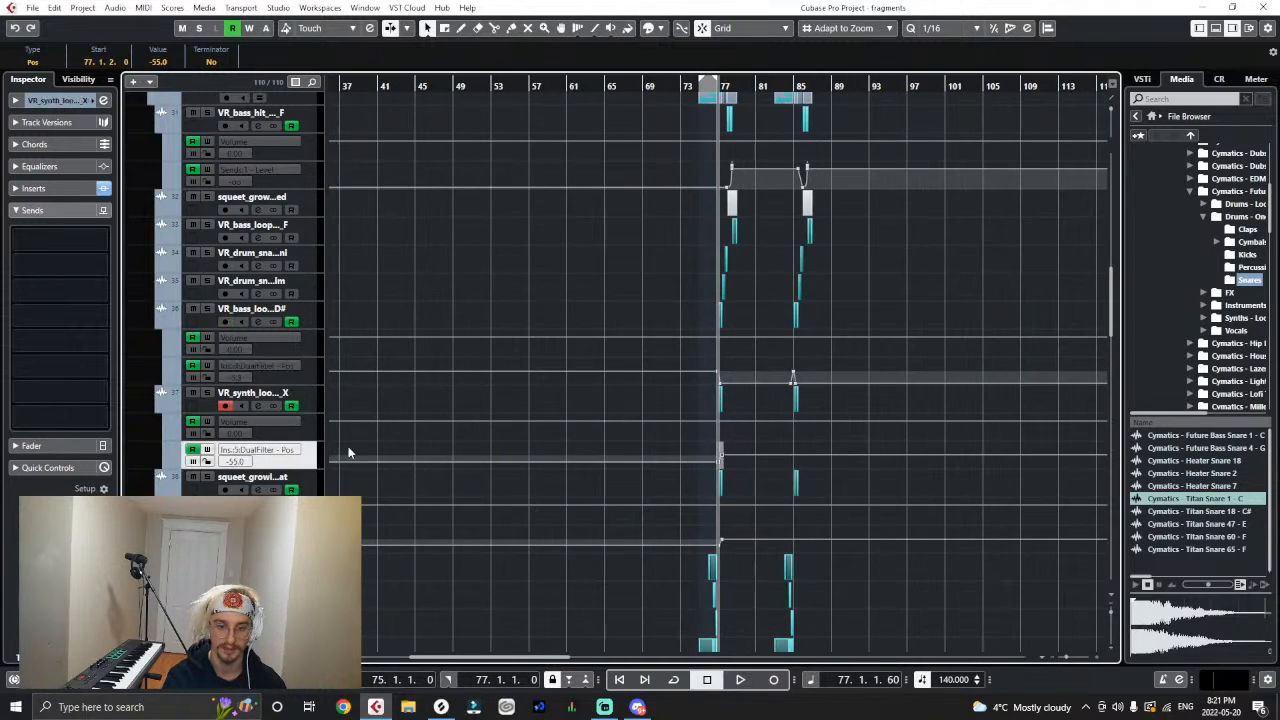
{"action": "left_click_drag", "start_coordinate": [800, 84], "coordinate": [528, 118]}
{"action": "left_click", "coordinate": [544, 84]}
{"action": "key", "text": "ctrl+v"}
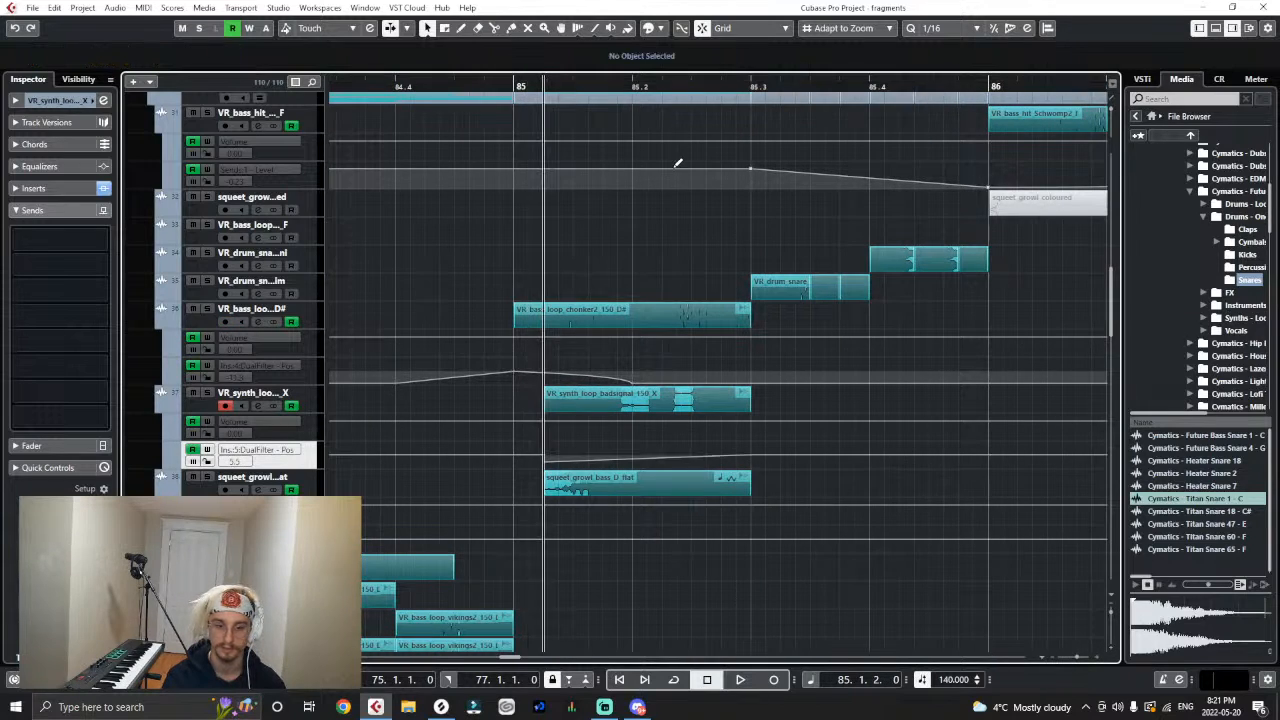
{"action": "left_click", "coordinate": [515, 452]}
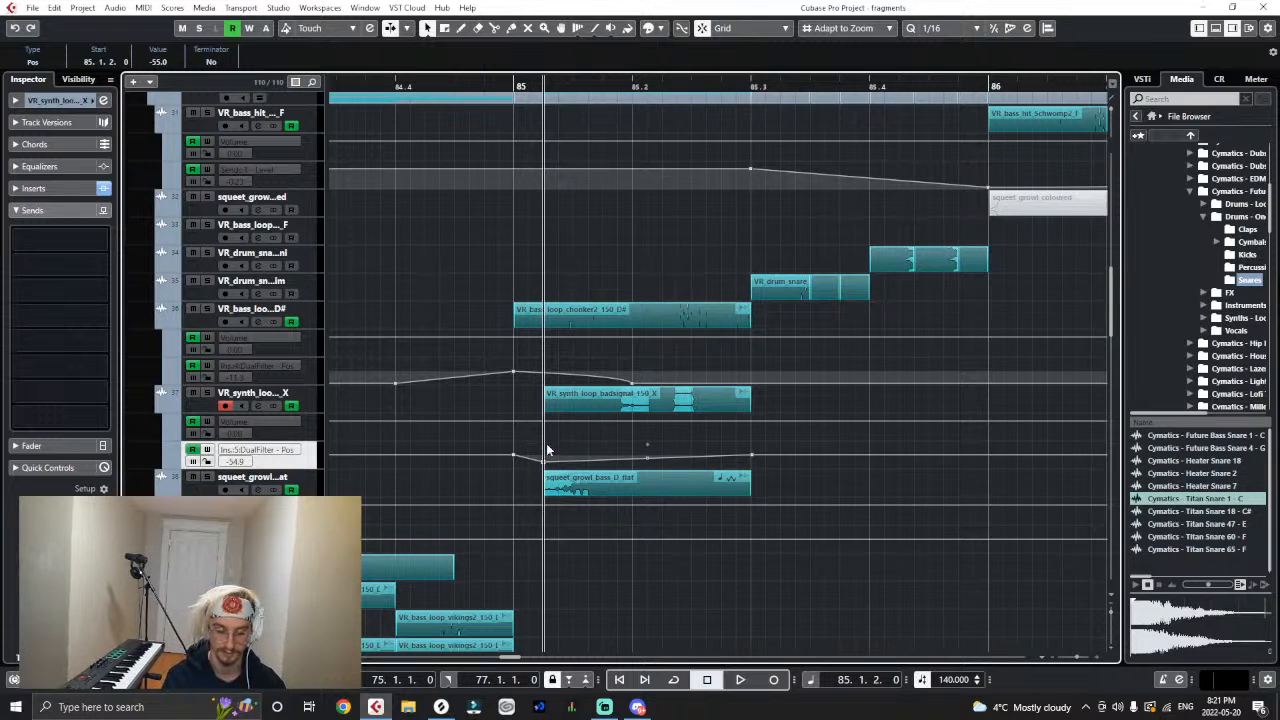
- Copy the squeet_growl DualFilter position ramp from 77.1.3 to 85.1.2.60 and add a lead-in point at bar 85
{"action": "key", "text": "g"}
{"action": "key", "text": "g"}
{"action": "key", "text": "g"}
{"action": "key", "text": "g"}
{"action": "key", "text": "g"}
{"action": "key", "text": "g"}
{"action": "key", "text": "g"}
{"action": "key", "text": "g"}
{"action": "key", "text": "g"}
{"action": "key", "text": "g"}
{"action": "key", "text": "g"}
{"action": "key", "text": "g"}
{"action": "key", "text": "g"}
{"action": "key", "text": "g"}
{"action": "key", "text": "g"}
{"action": "key", "text": "g"}
{"action": "key", "text": "g"}
{"action": "key", "text": "g"}
{"action": "key", "text": "g"}
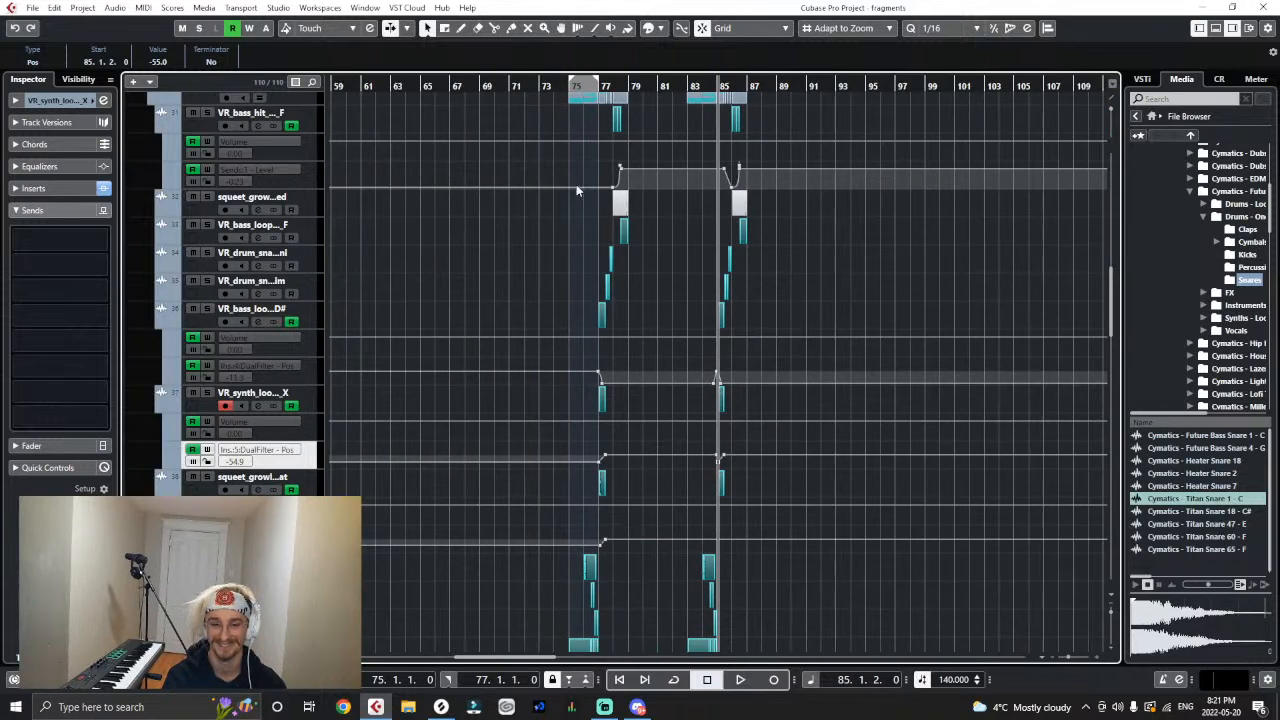
{"action": "left_click_drag", "start_coordinate": [610, 87], "coordinate": [589, 427]}
{"action": "left_click", "coordinate": [593, 541]}
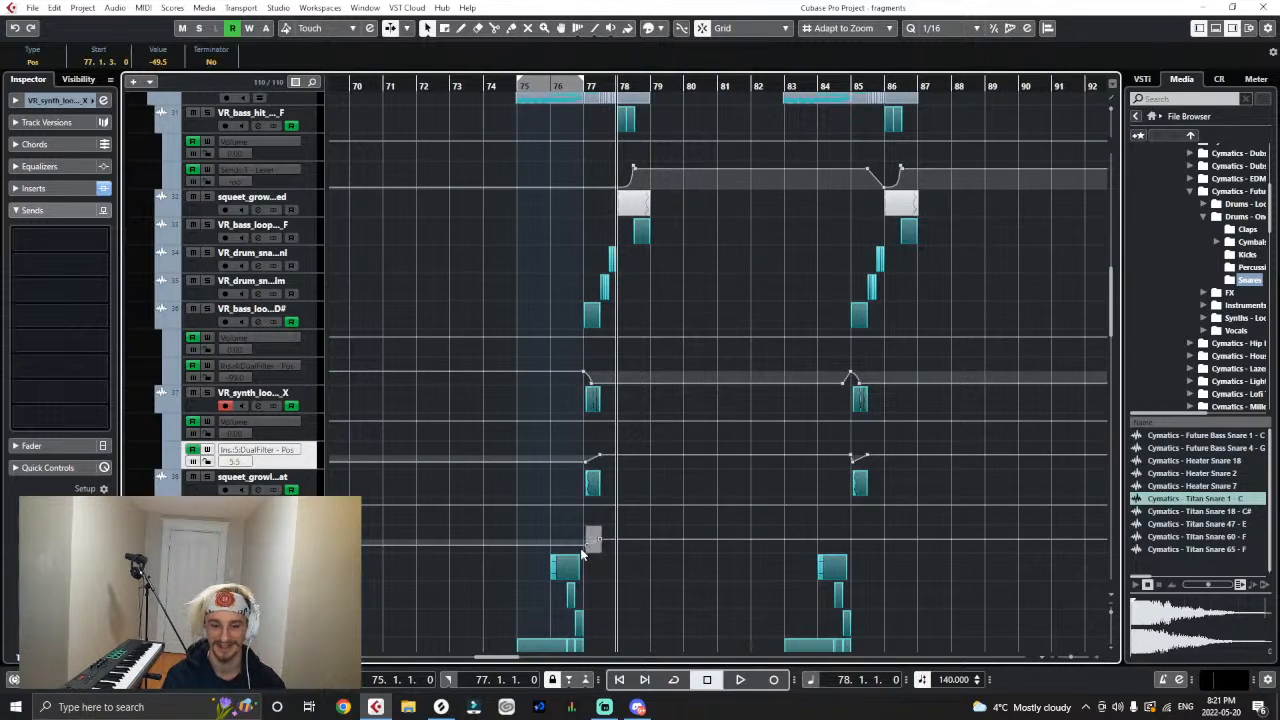
{"action": "key", "text": "h"}
{"action": "key", "text": "h"}
{"action": "key", "text": "h"}
{"action": "key", "text": "h"}
{"action": "key", "text": "h"}
{"action": "key", "text": "h"}
{"action": "key", "text": "h"}
{"action": "key", "text": "h"}
{"action": "key", "text": "h"}
{"action": "key", "text": "h"}
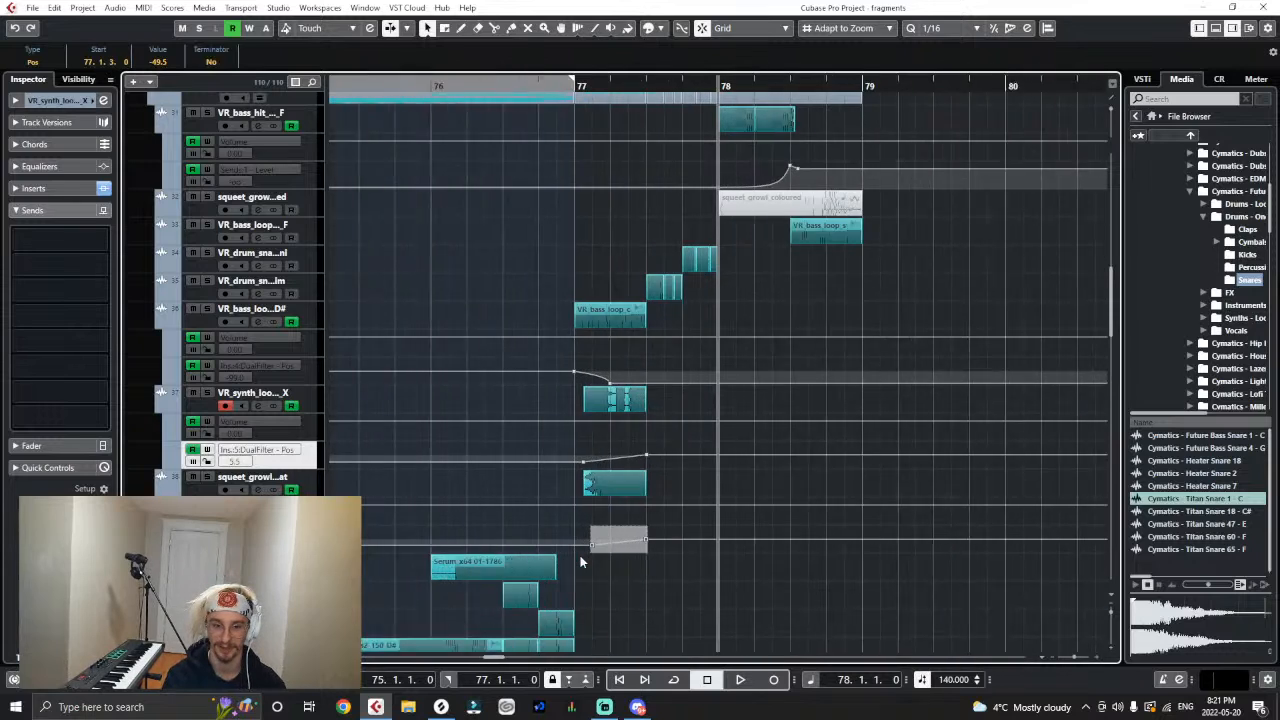
{"action": "left_click_drag", "start_coordinate": [478, 84], "coordinate": [481, 200]}
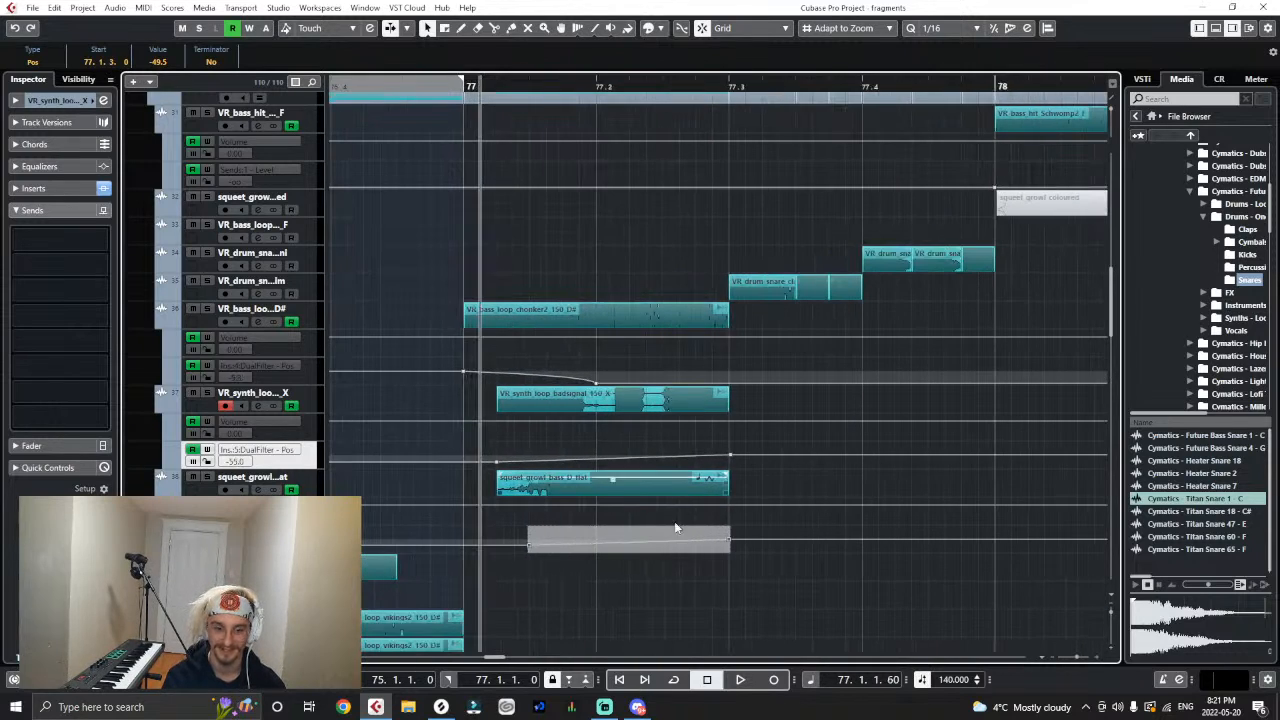
{"action": "left_click", "coordinate": [666, 556]}
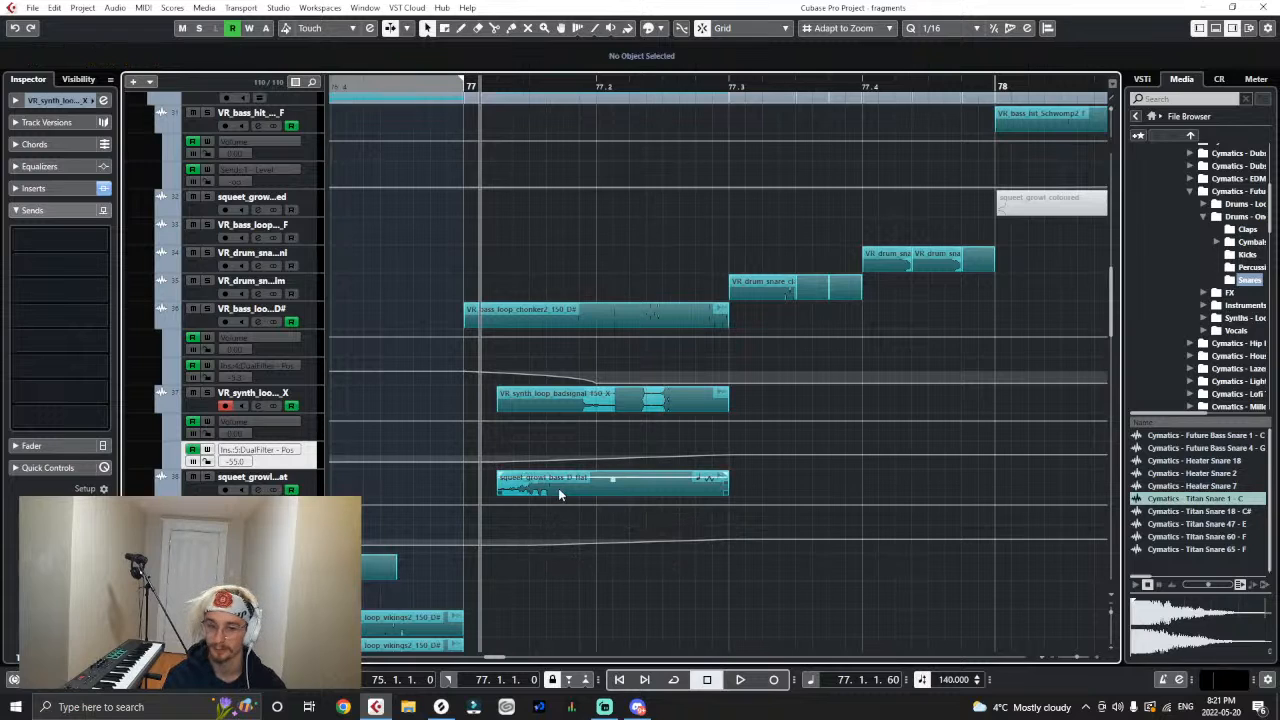
{"action": "key", "text": "g"}
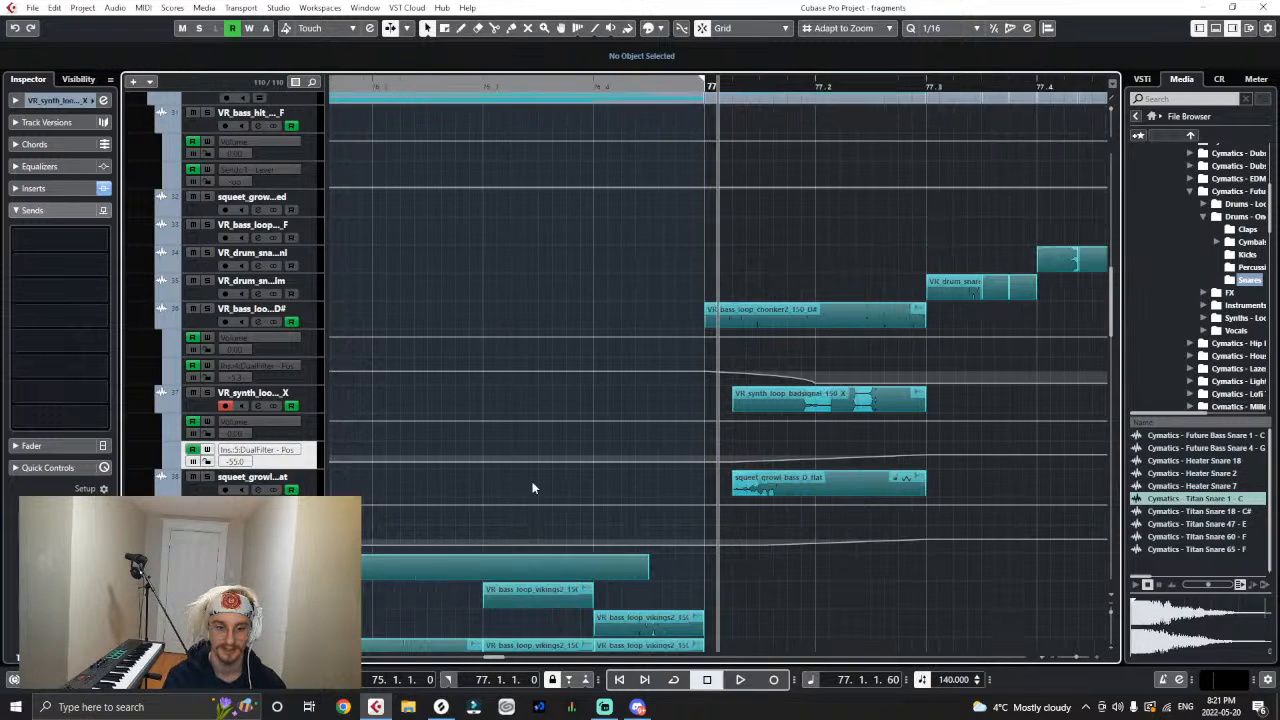
{"action": "key", "text": "g"}
{"action": "key", "text": "g"}
{"action": "key", "text": "g"}
{"action": "key", "text": "g"}
{"action": "key", "text": "g"}
{"action": "left_click", "coordinate": [437, 489]}
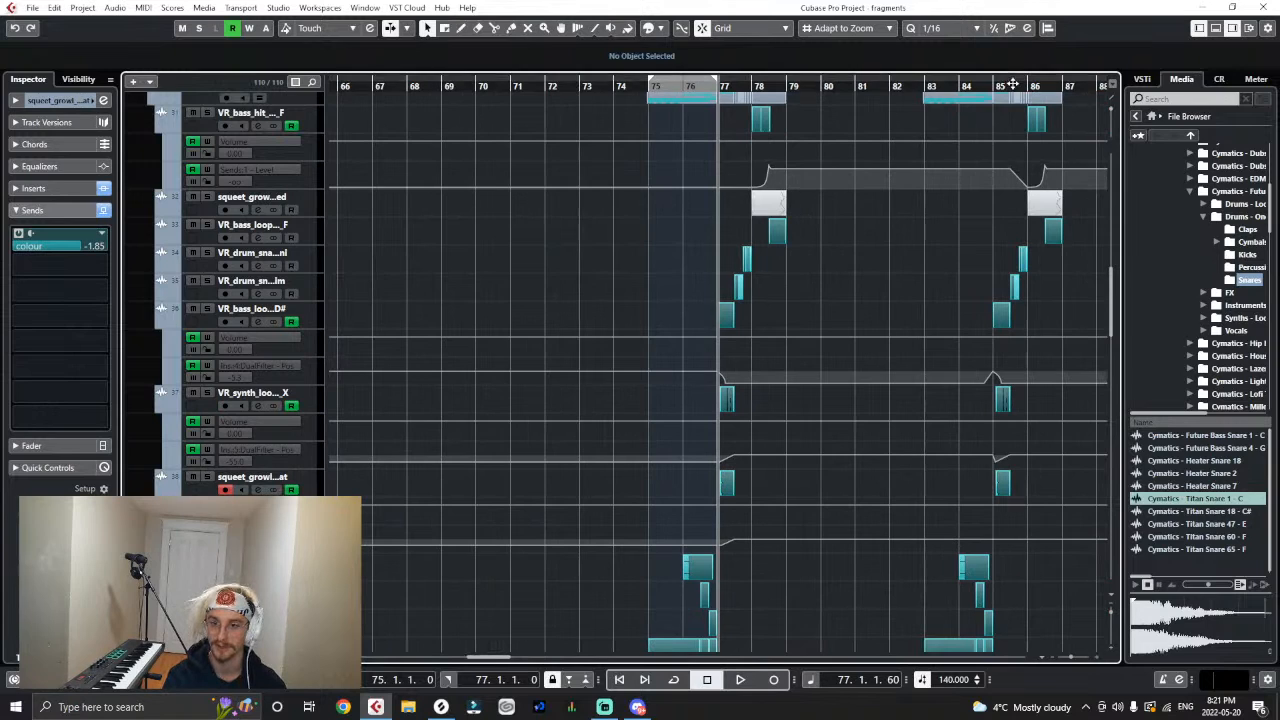
{"action": "left_click_drag", "start_coordinate": [1012, 85], "coordinate": [592, 117]}
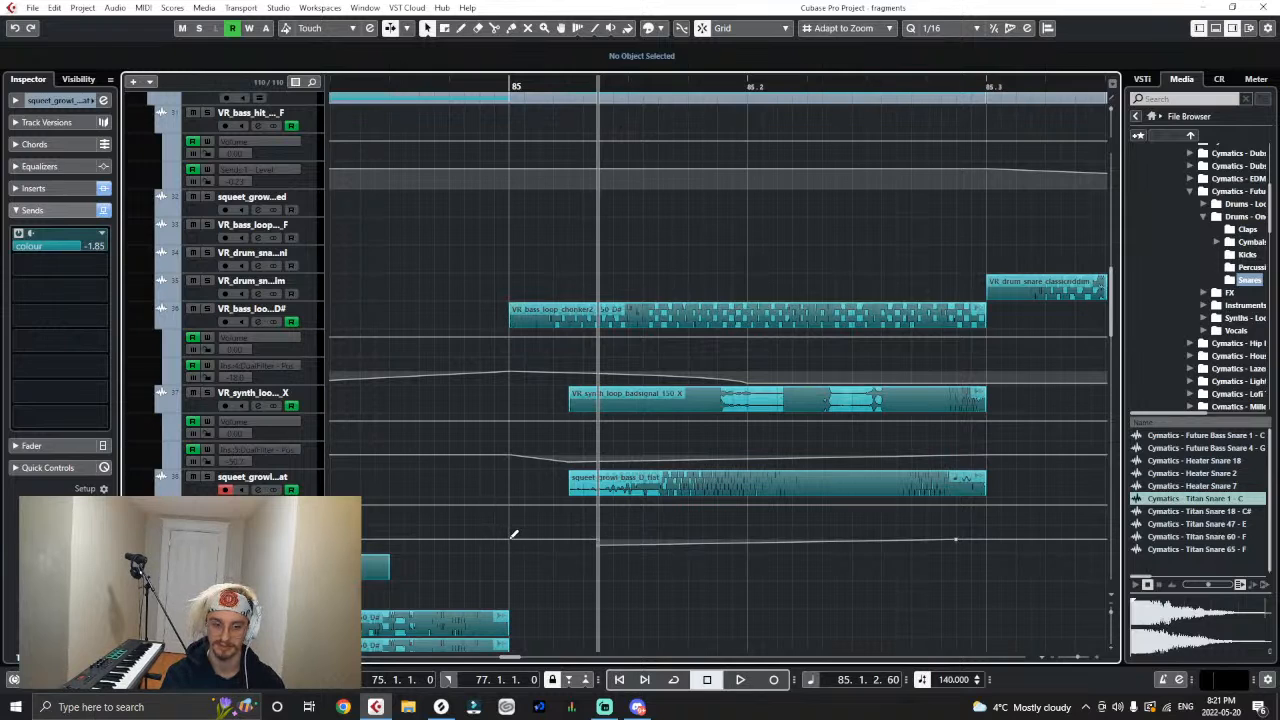
{"action": "left_click", "coordinate": [513, 537]}
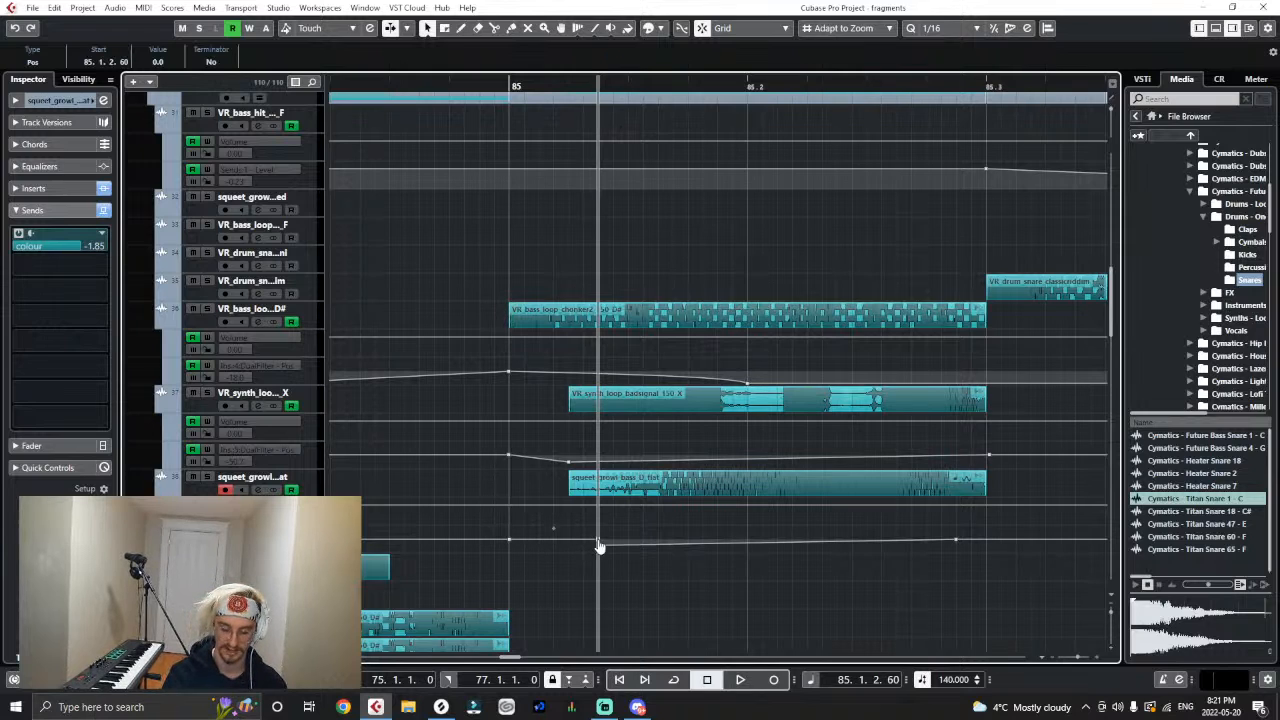
- Copy the barking track's DualFilter position, DualFilter bypass and send enable automation from bar 75 to 83.1.1
{"action": "key", "text": "g"}
{"action": "key", "text": "g"}
{"action": "key", "text": "g"}
{"action": "key", "text": "g"}
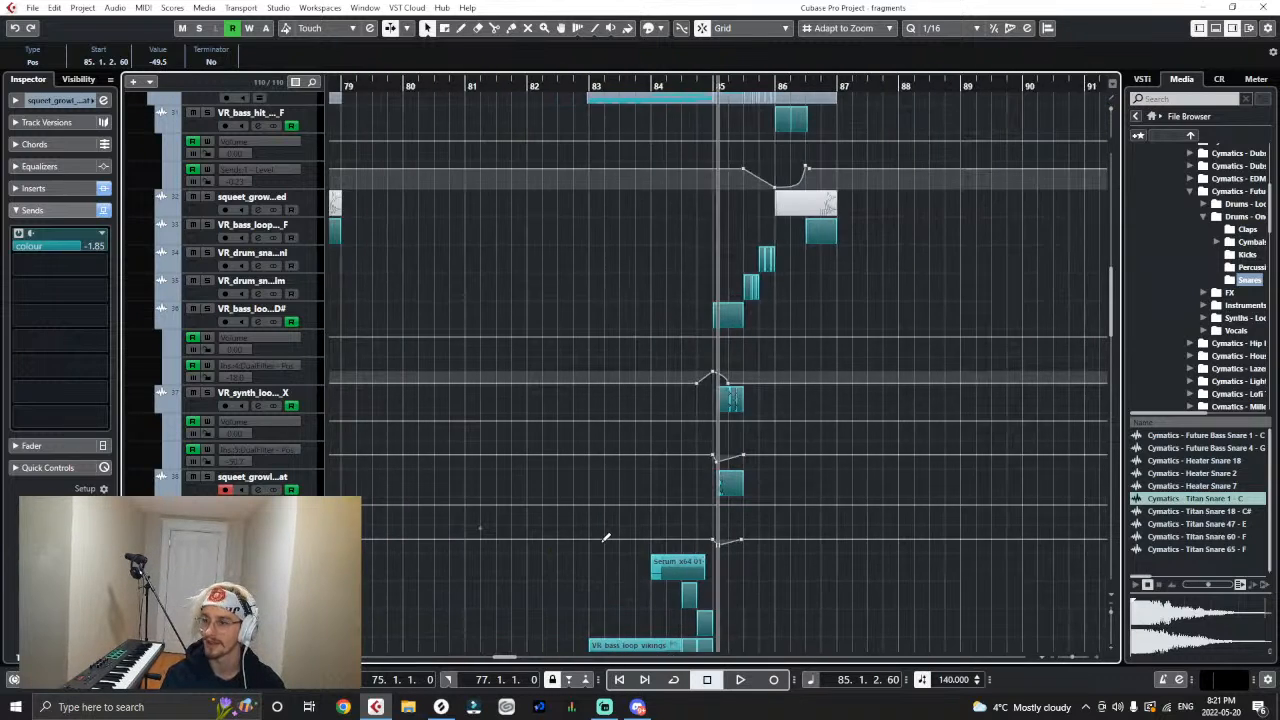
{"action": "scroll", "coordinate": [600, 544], "scroll_direction": "down", "scroll_amount": 2}
{"action": "key", "text": "g"}
{"action": "scroll", "coordinate": [604, 463], "scroll_direction": "down", "scroll_amount": 1}
{"action": "key", "text": "g"}
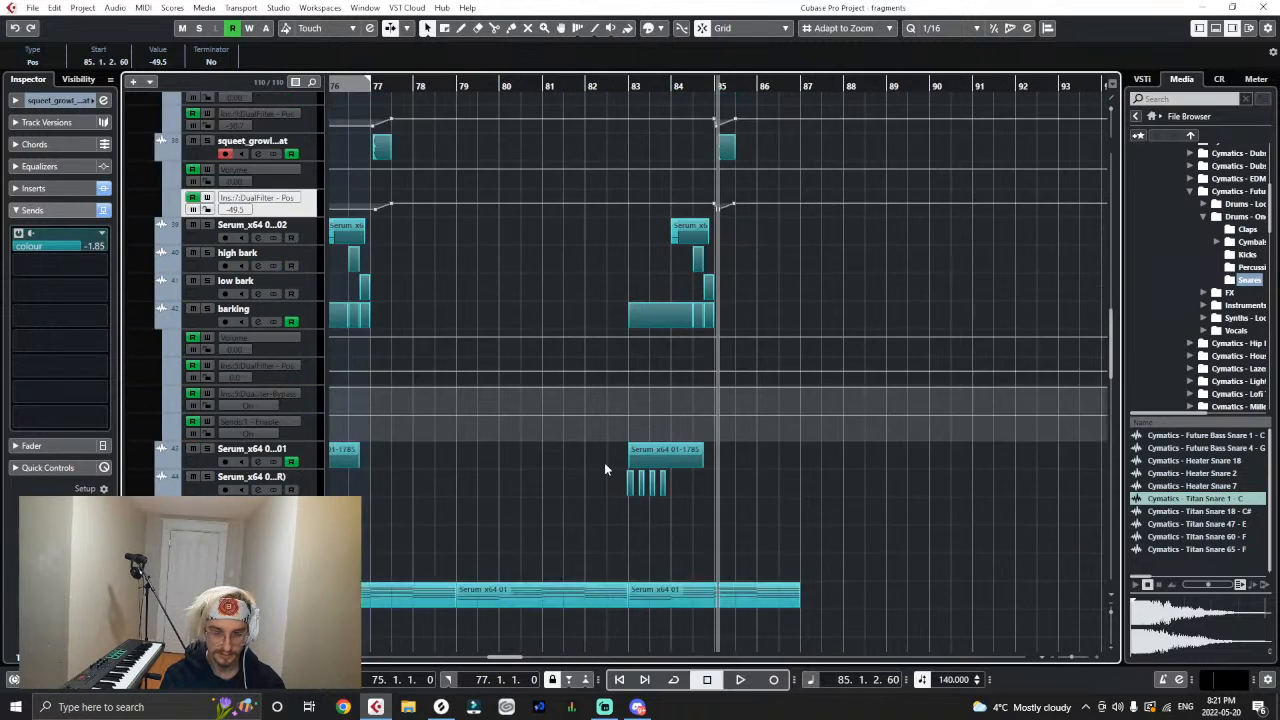
{"action": "scroll", "coordinate": [604, 463], "scroll_direction": "down", "scroll_amount": 1}
{"action": "key", "text": "g"}
{"action": "key", "text": "g"}
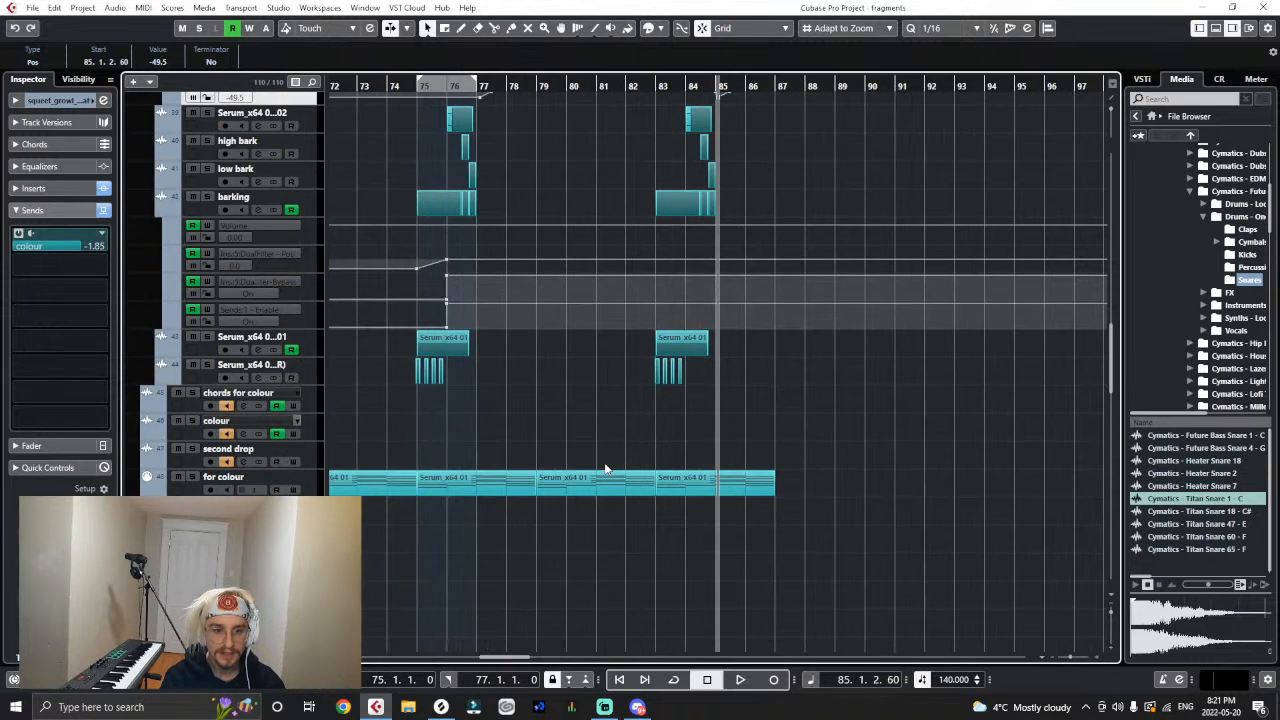
{"action": "left_click", "coordinate": [422, 88]}
{"action": "key", "text": "h"}
{"action": "left_click_drag", "start_coordinate": [489, 251], "coordinate": [374, 325]}
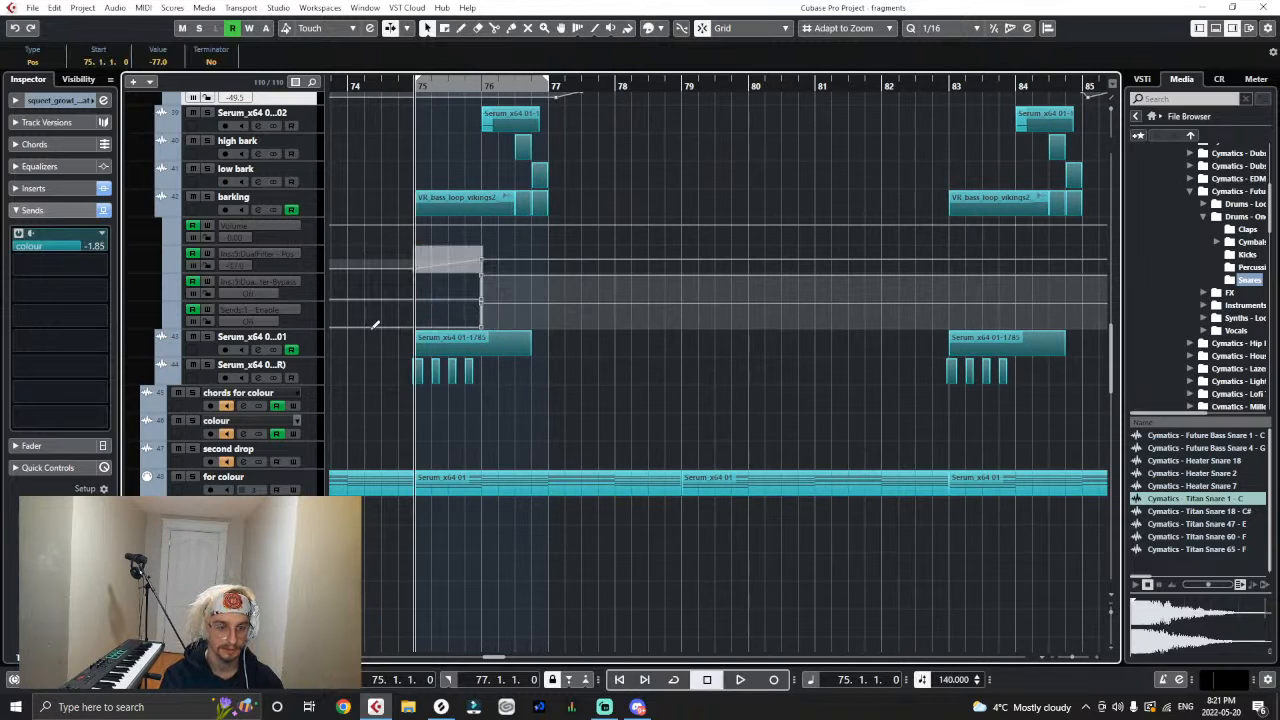
{"action": "key", "text": "g"}
{"action": "key", "text": "g"}
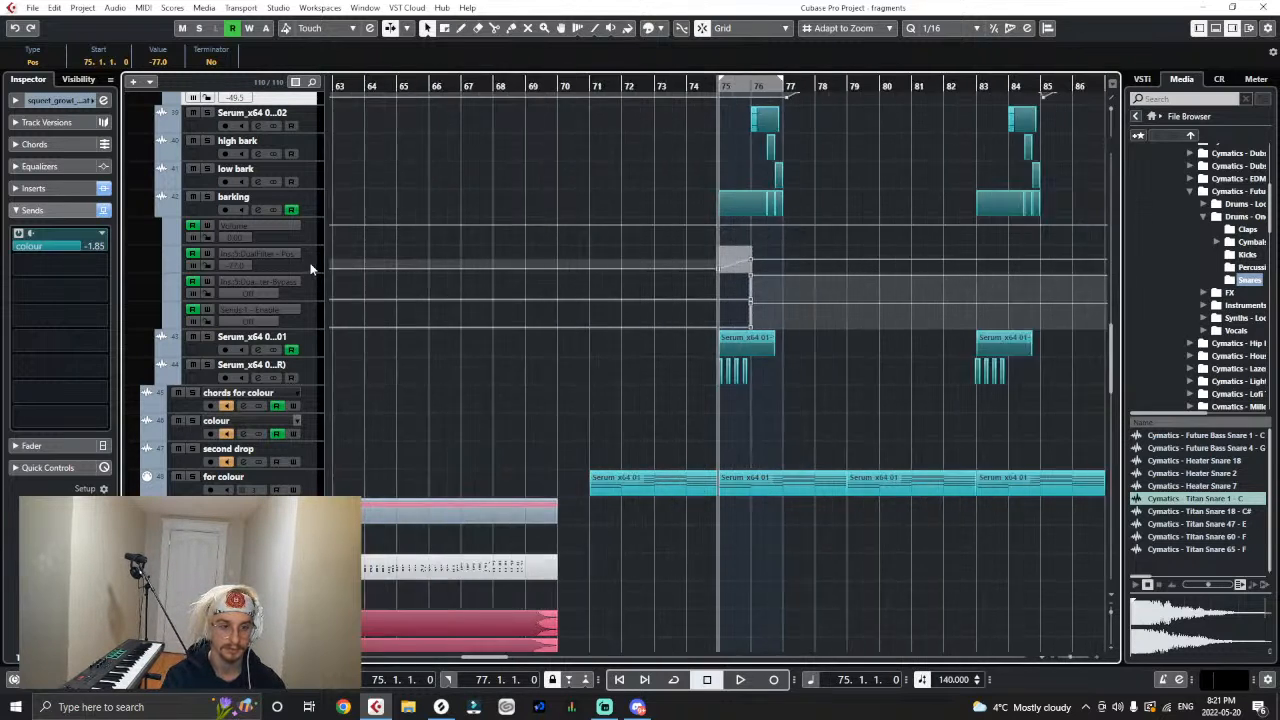
{"action": "key", "text": "g"}
{"action": "left_click", "coordinate": [316, 268]}
{"action": "left_click", "coordinate": [872, 88]}
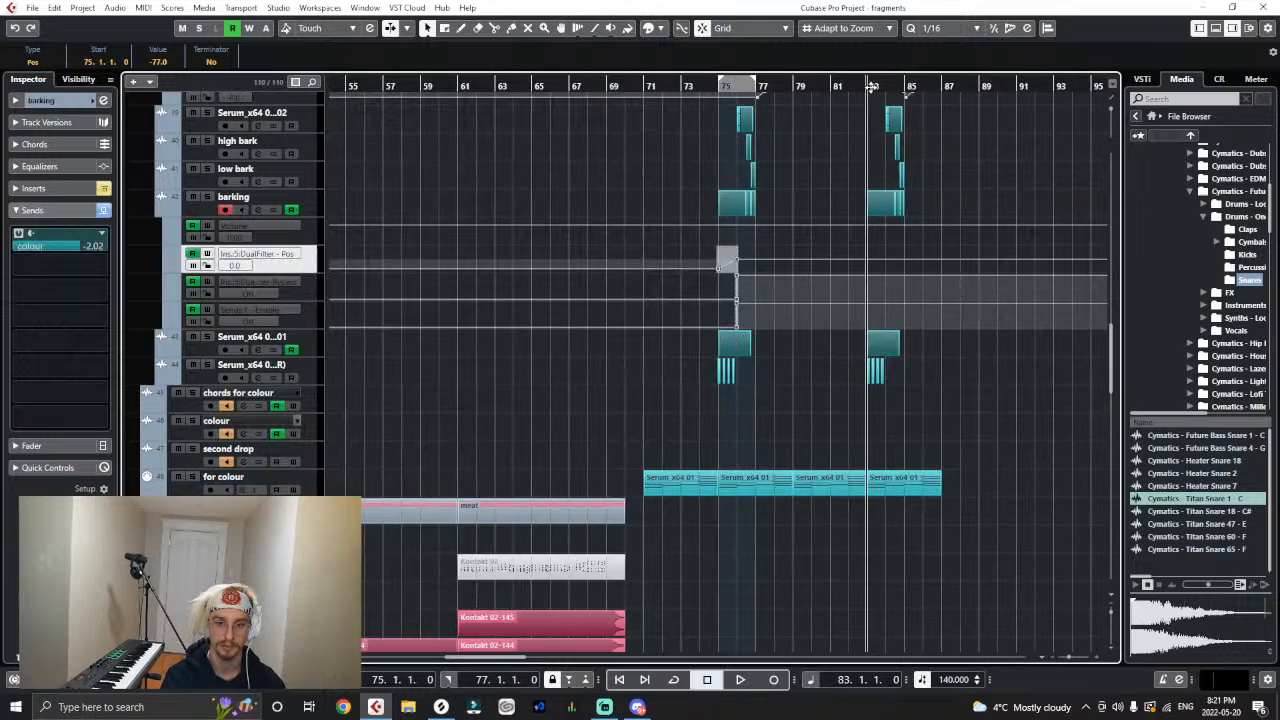
{"action": "left_click", "coordinate": [729, 434]}
{"action": "key", "text": "ctrl+v"}
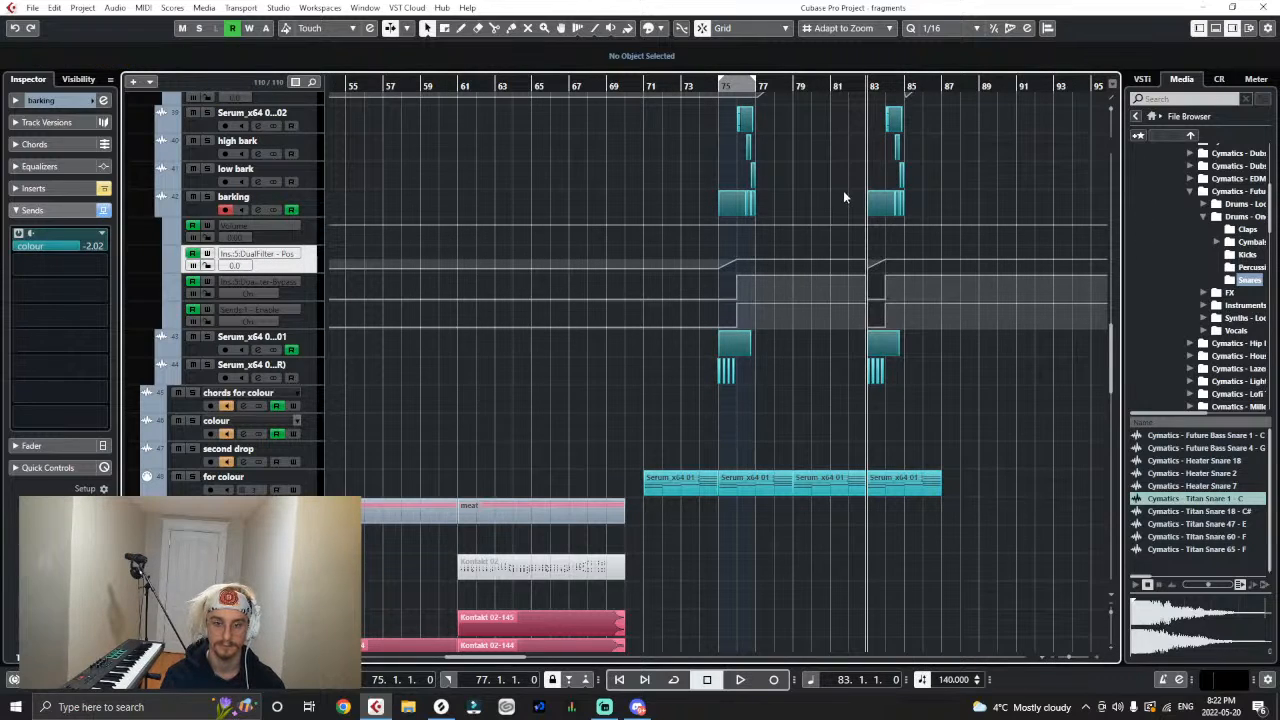
- Add a DualFilter position lead-in point at bar 82 on barking and make its bypass and send enable automation switch off at 82.1.1
{"action": "left_click", "coordinate": [850, 259]}
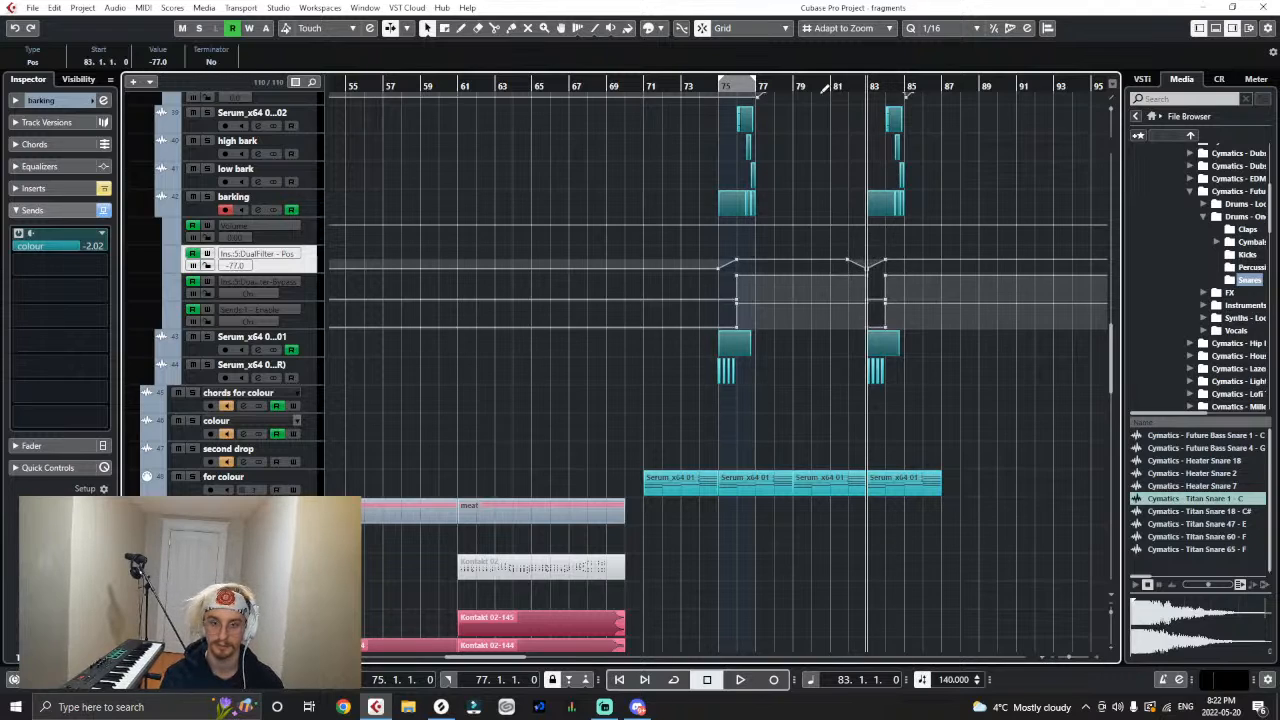
{"action": "left_click", "coordinate": [824, 88]}
{"action": "left_click", "coordinate": [849, 304]}
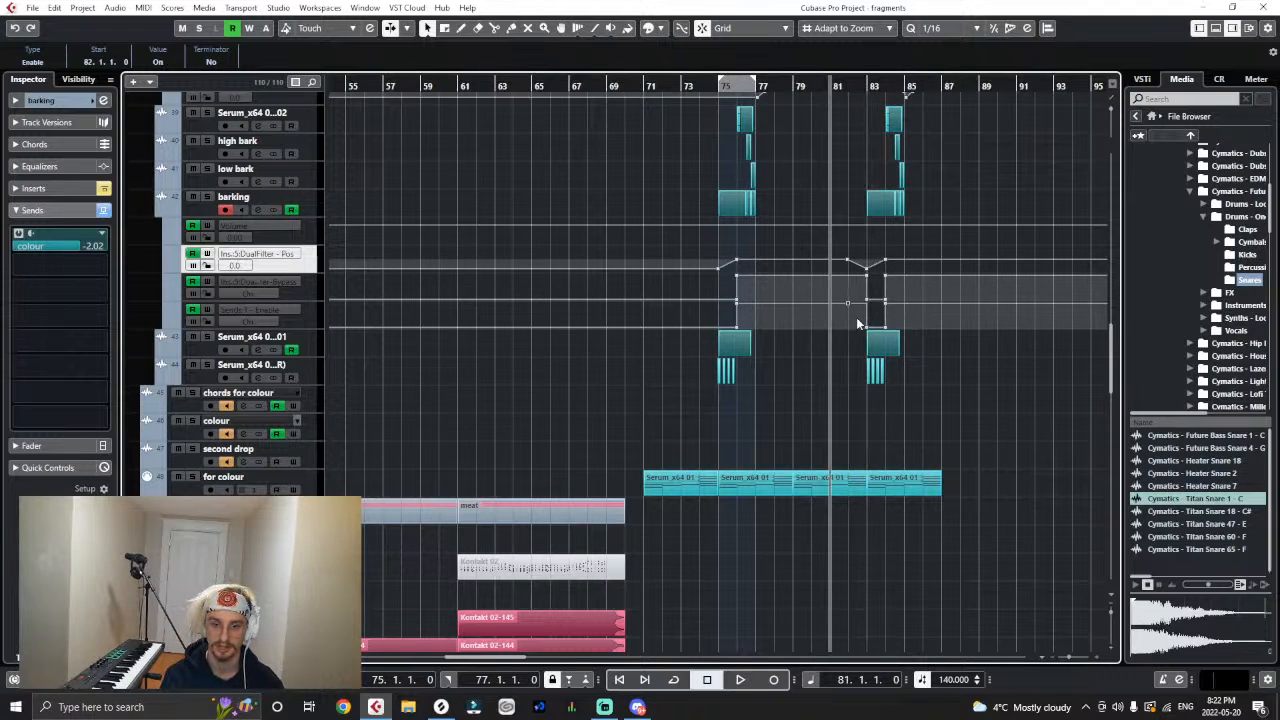
{"action": "left_click_drag", "start_coordinate": [867, 329], "coordinate": [849, 300]}
{"action": "left_click", "coordinate": [869, 303]}
{"action": "left_click", "coordinate": [838, 410]}
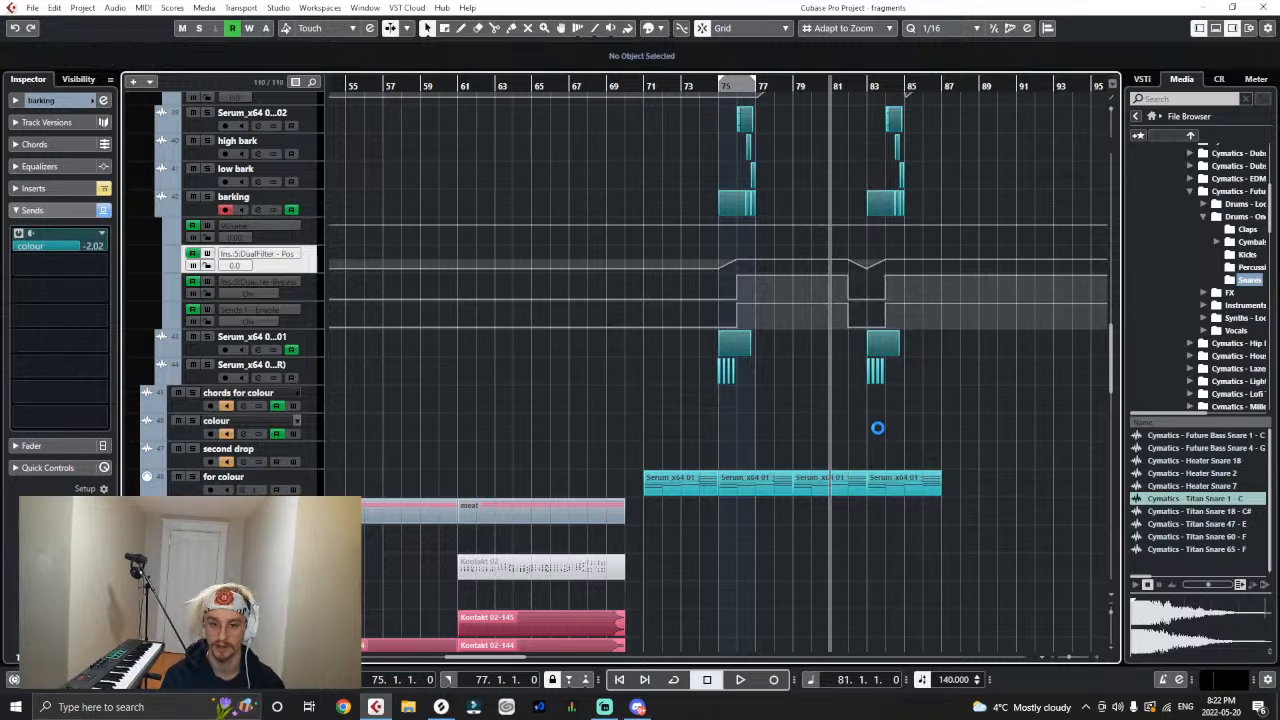
- Play the arrangement from bar 69 into the repeated second drop to check the copied glitches and automation
{"action": "scroll", "coordinate": [843, 431], "scroll_direction": "up", "scroll_amount": 4}
{"action": "key", "text": "g"}
{"action": "key", "text": "g"}
{"action": "key", "text": "g"}
{"action": "scroll", "coordinate": [805, 415], "scroll_direction": "up", "scroll_amount": 15}
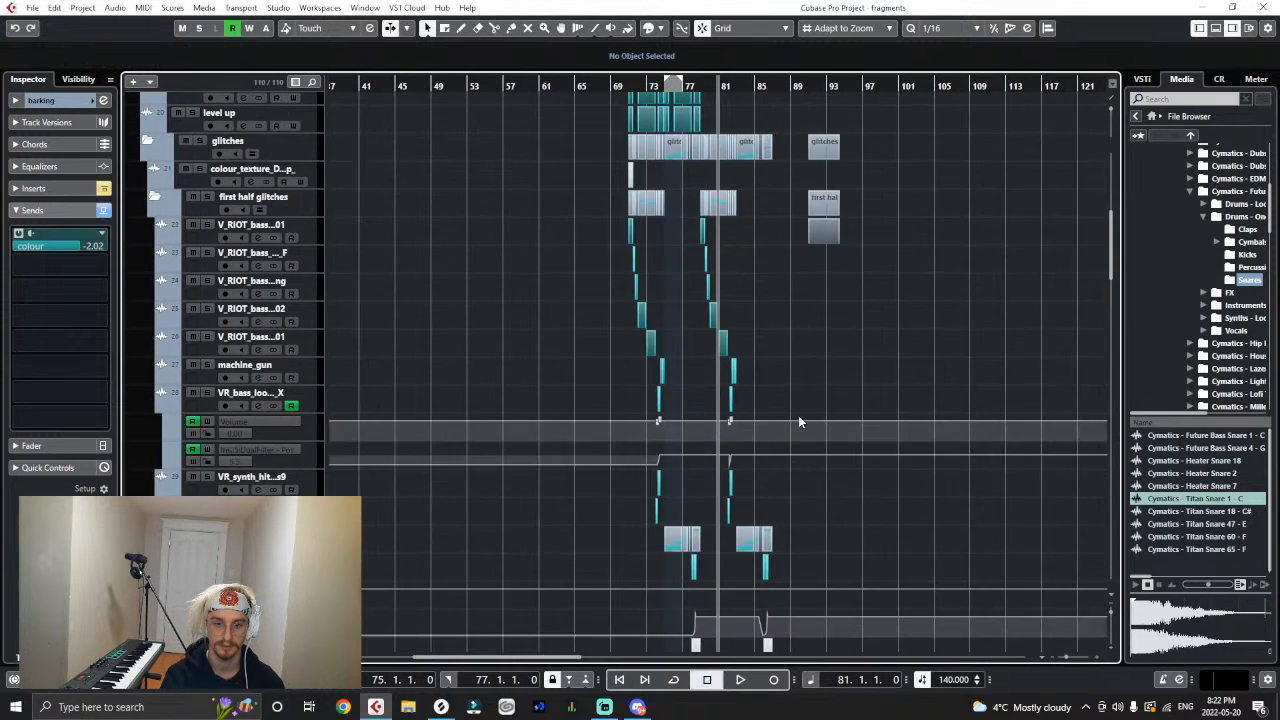
{"action": "left_click", "coordinate": [612, 86]}
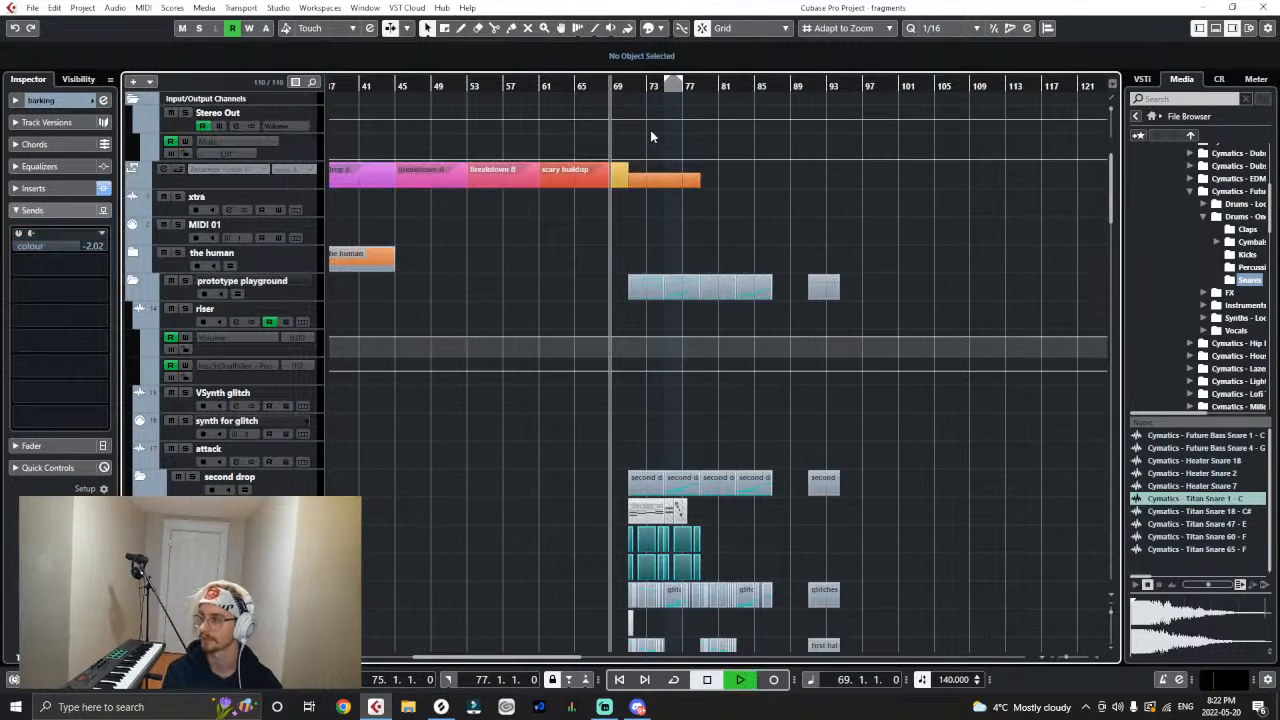
{"action": "key", "text": "space"}
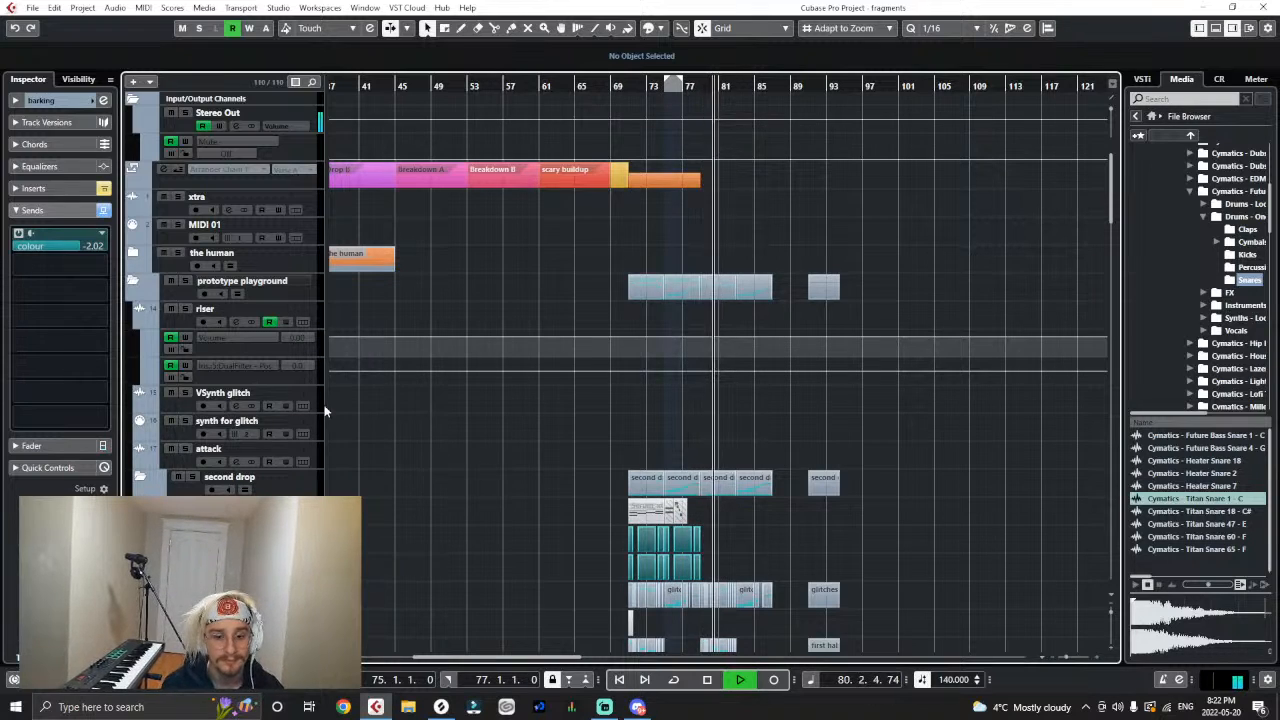
{"action": "scroll", "coordinate": [375, 414], "scroll_direction": "down", "scroll_amount": 5}
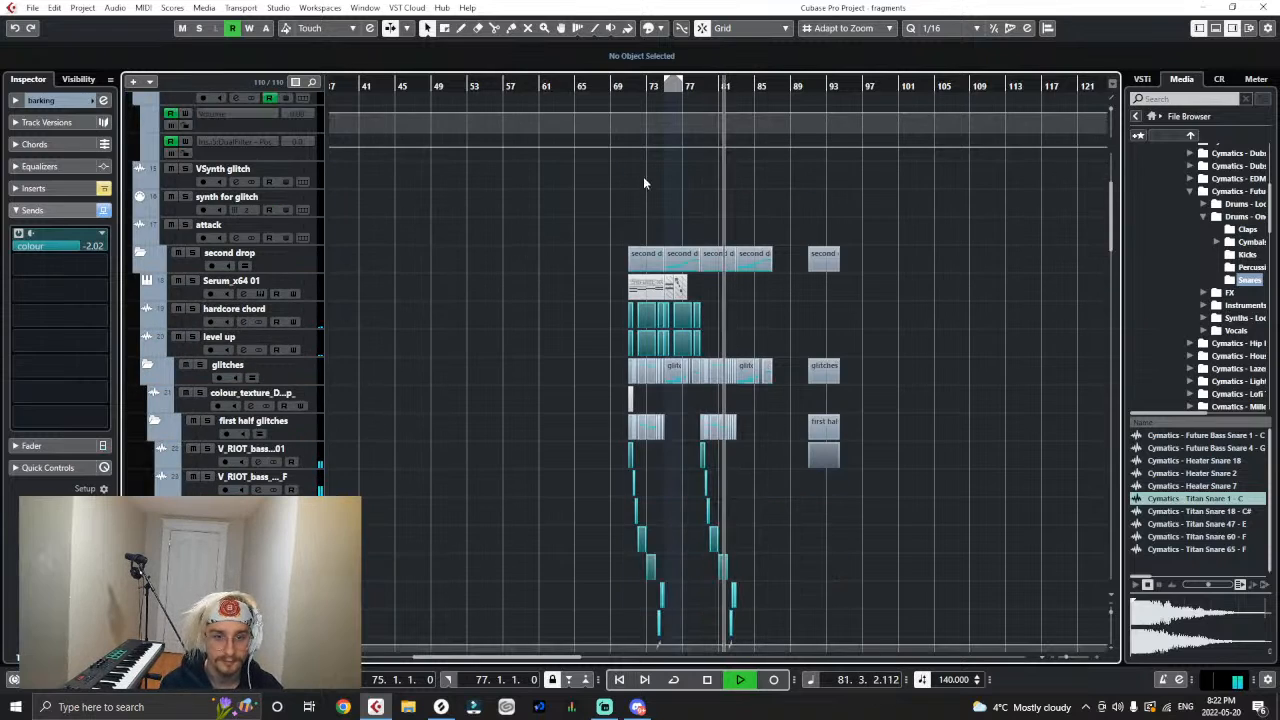
{"action": "key", "text": "space"}
- Copy the hardcore chord and level up clips of bars 71 to 78 so the copies start at bar 79
{"action": "left_click_drag", "start_coordinate": [640, 104], "coordinate": [650, 308]}
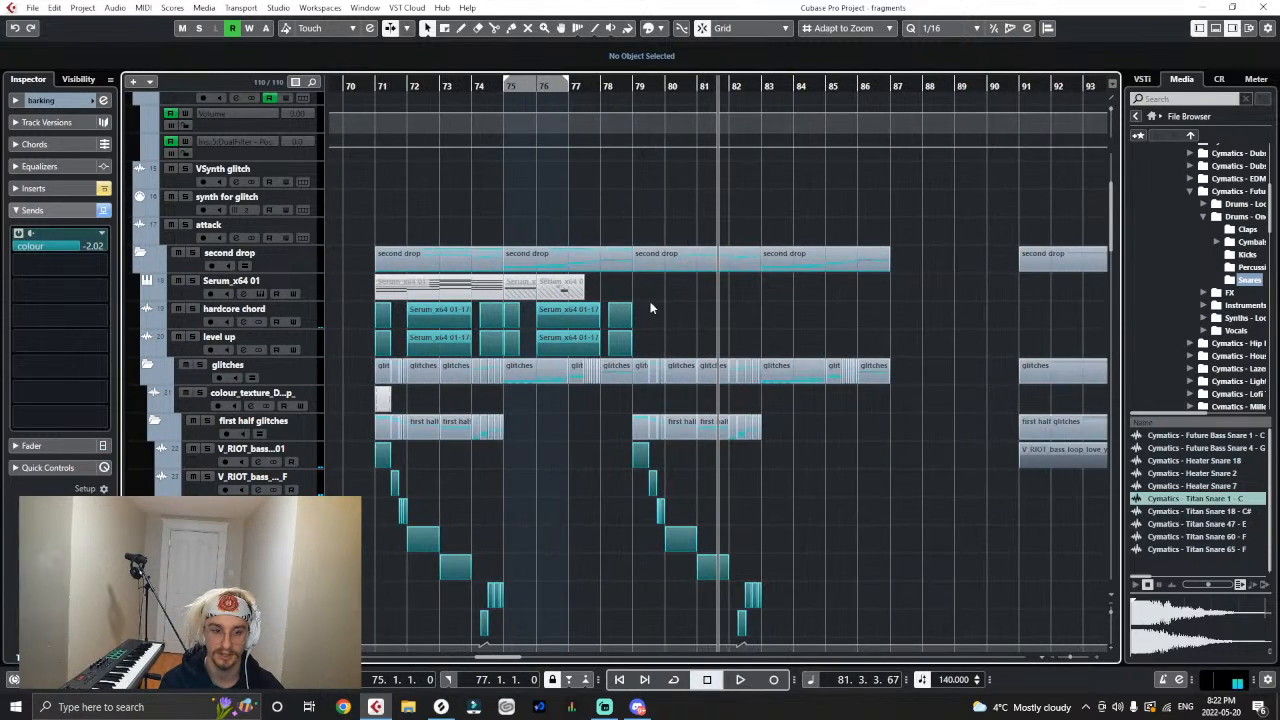
{"action": "left_click_drag", "start_coordinate": [453, 335], "coordinate": [362, 345]}
{"action": "left_click", "coordinate": [315, 316]}
{"action": "key", "text": "ctrl+v"}
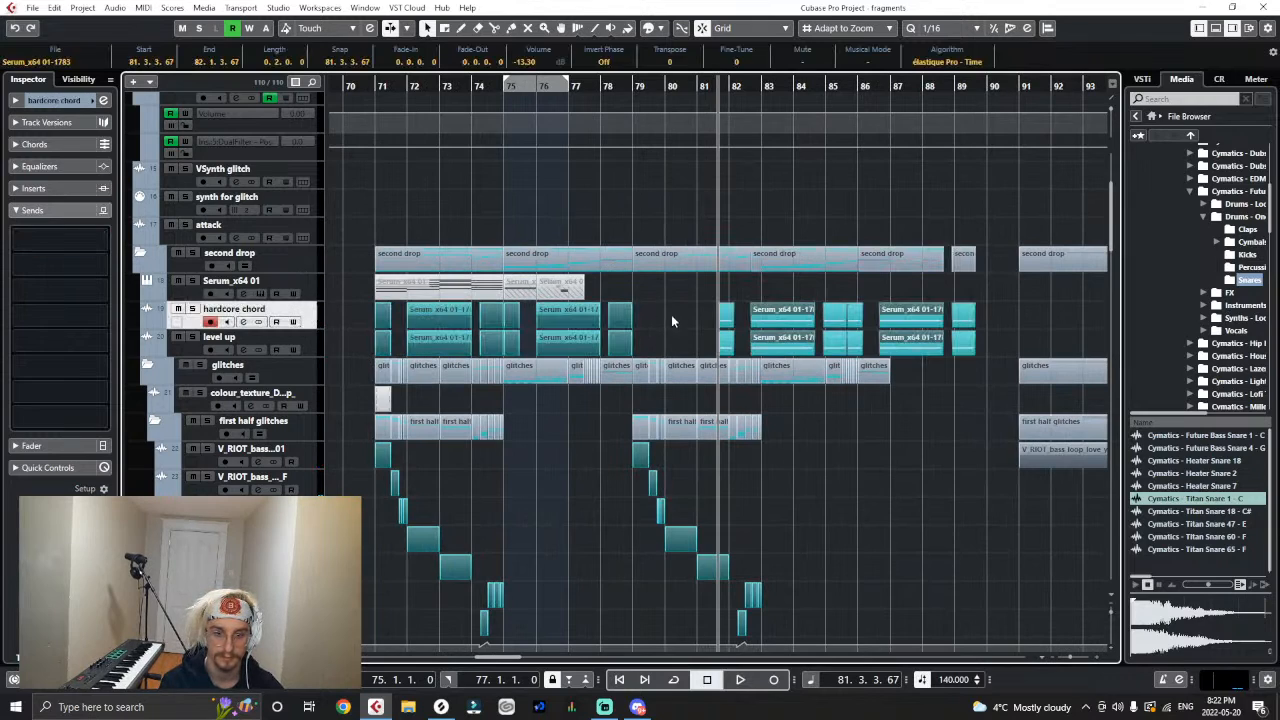
{"action": "left_click_drag", "start_coordinate": [721, 318], "coordinate": [635, 318]}
- Play the second drop from bar 71 to hear the extended chords with the glitches
{"action": "left_click", "coordinate": [375, 92]}
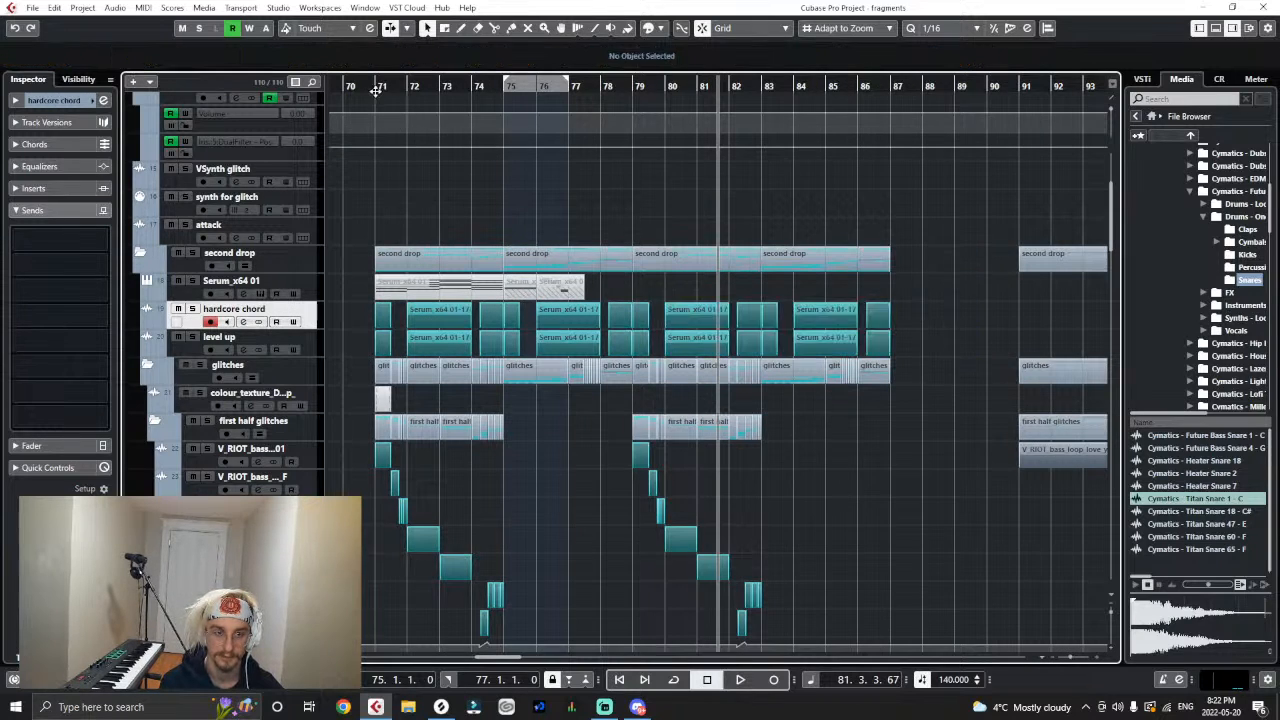
{"action": "key", "text": "space"}
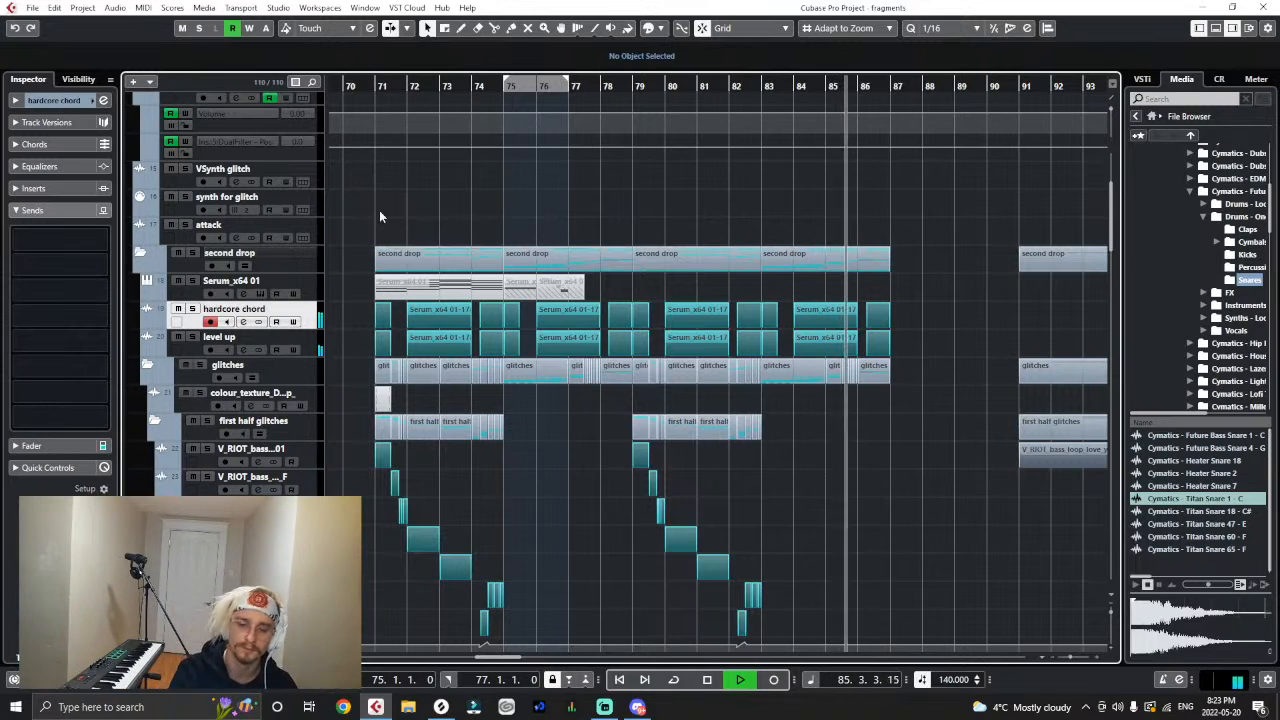
- Play the second drop from bar 83 while reviewing the second half glitches and their filter automation
{"action": "scroll", "coordinate": [729, 243], "scroll_direction": "down", "scroll_amount": 5}
{"action": "scroll", "coordinate": [729, 243], "scroll_direction": "down", "scroll_amount": 2}
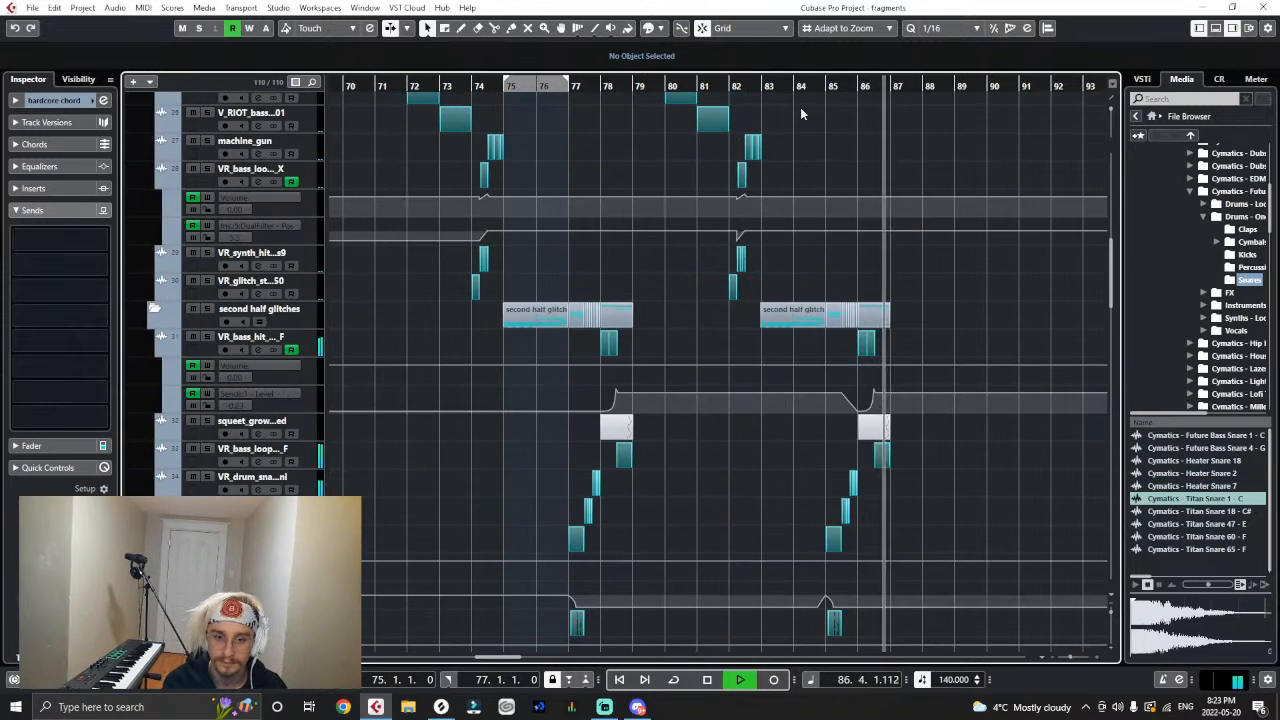
{"action": "key", "text": "space"}
{"action": "left_click_drag", "start_coordinate": [787, 86], "coordinate": [758, 104]}
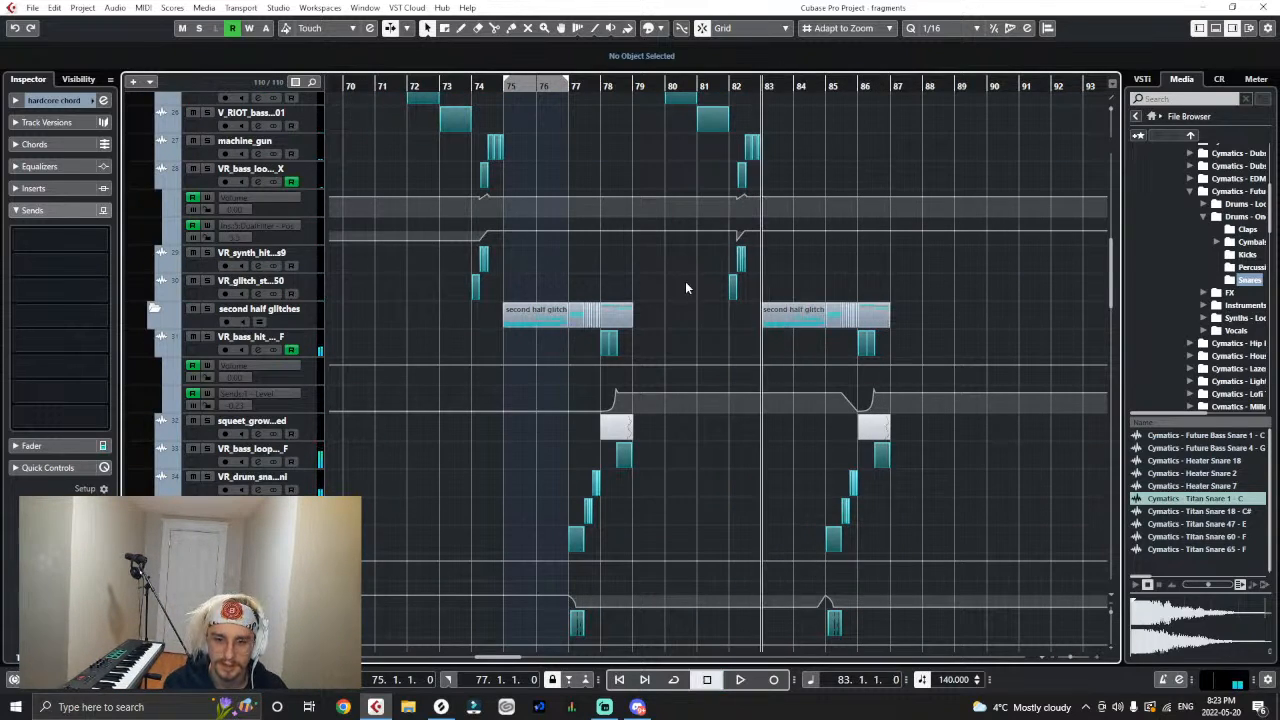
{"action": "key", "text": "space"}
{"action": "scroll", "coordinate": [831, 374], "scroll_direction": "down", "scroll_amount": 3}
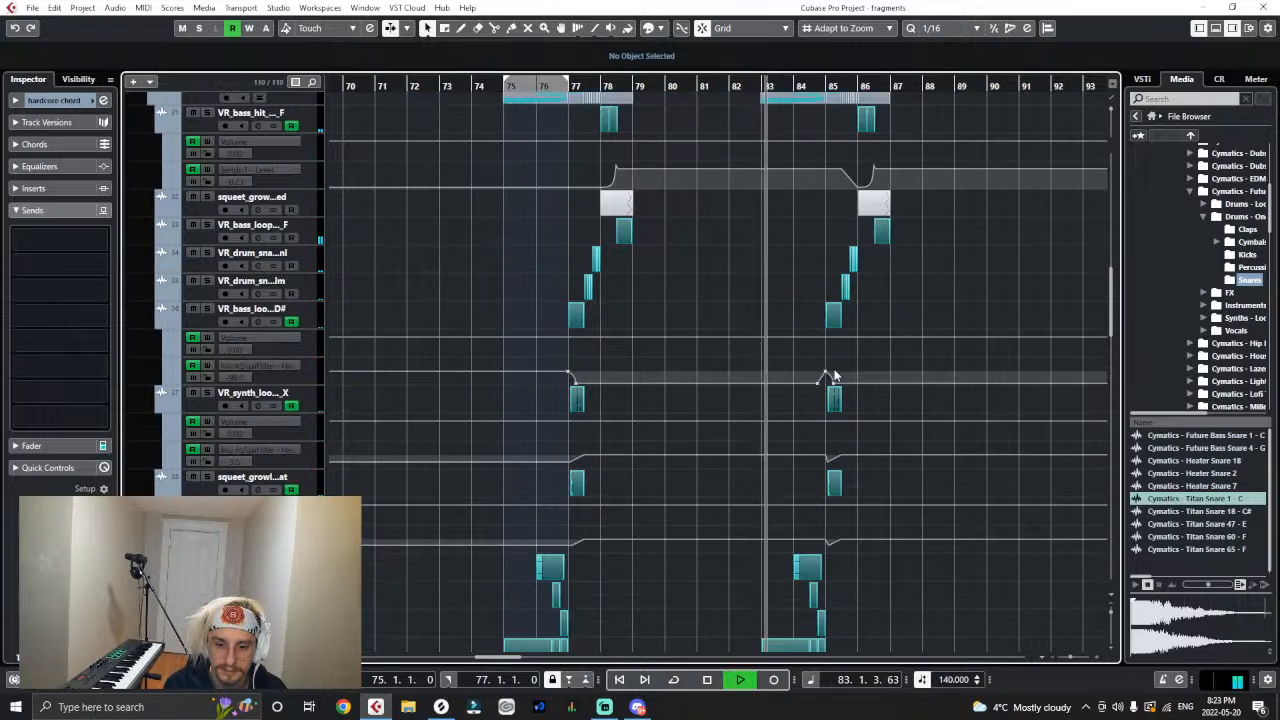
{"action": "scroll", "coordinate": [834, 374], "scroll_direction": "down", "scroll_amount": 3}
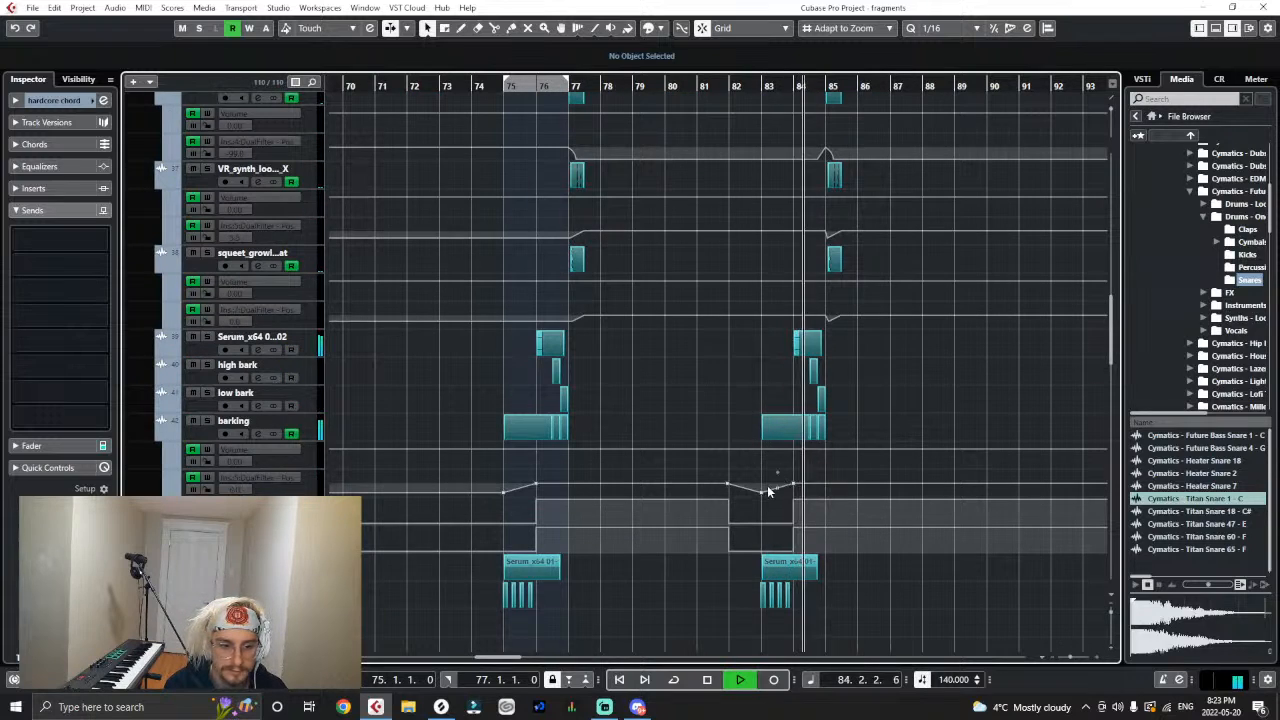
{"action": "key", "text": "space"}
- Inspect barking's bypass automation point just before bar 84 and replay the passage from bar 83
{"action": "left_click_drag", "start_coordinate": [783, 524], "coordinate": [801, 549]}
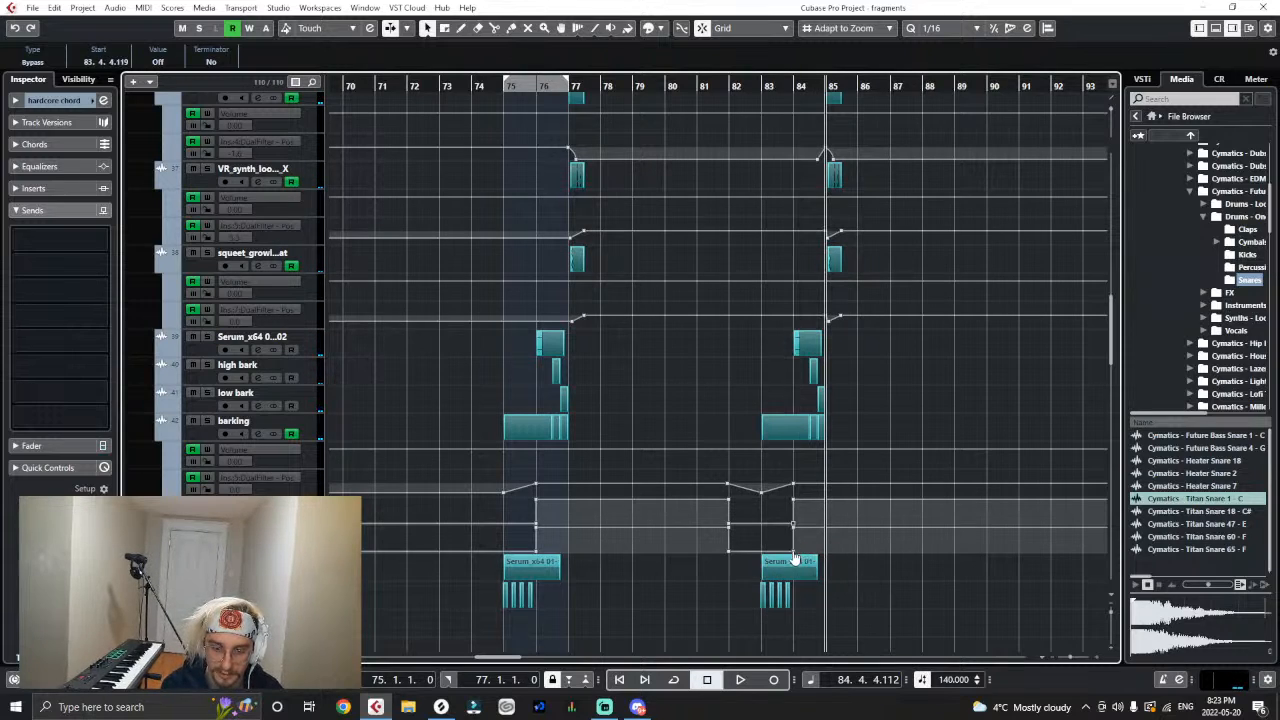
{"action": "left_click", "coordinate": [829, 576]}
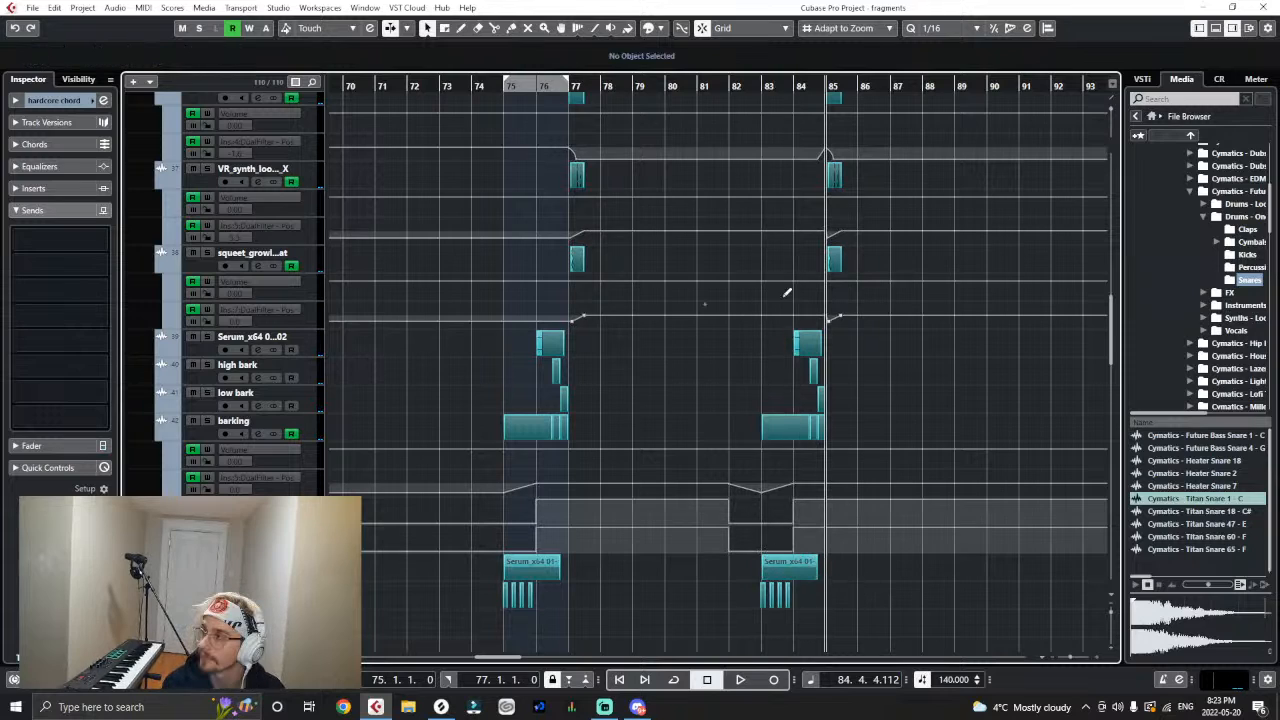
{"action": "left_click", "coordinate": [779, 88]}
{"action": "key", "text": "space"}
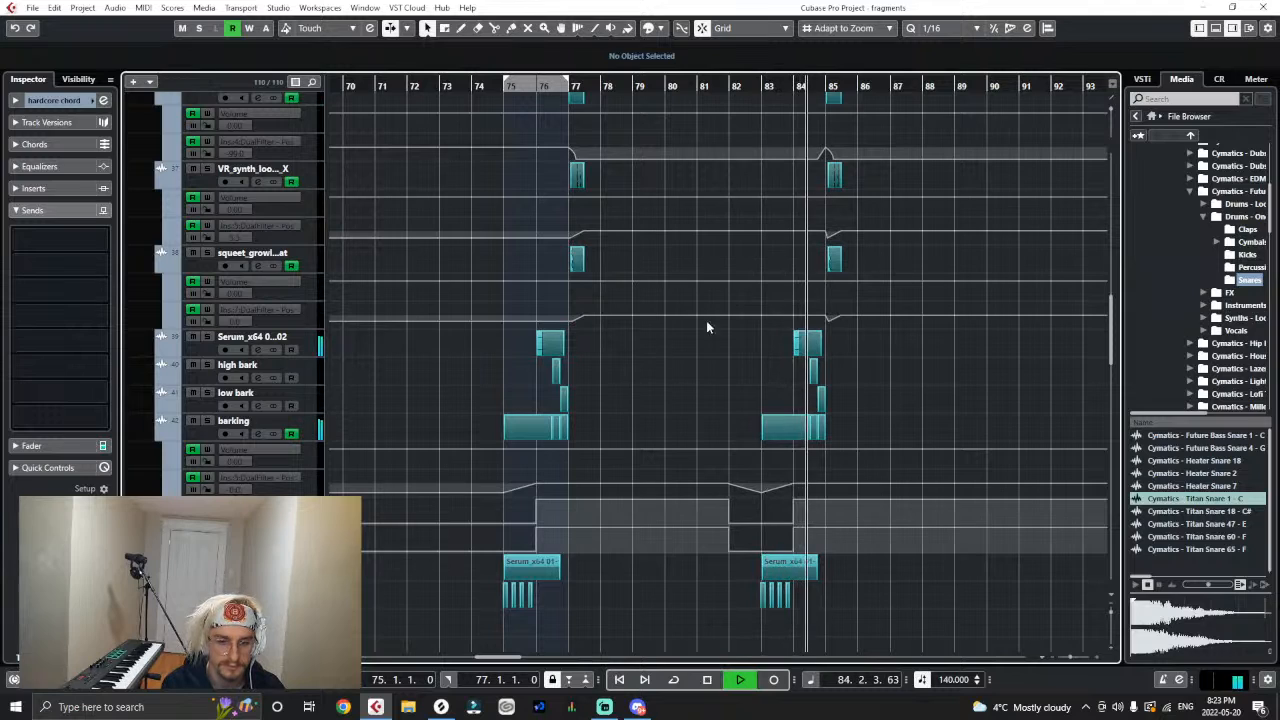
{"action": "key", "text": "space"}
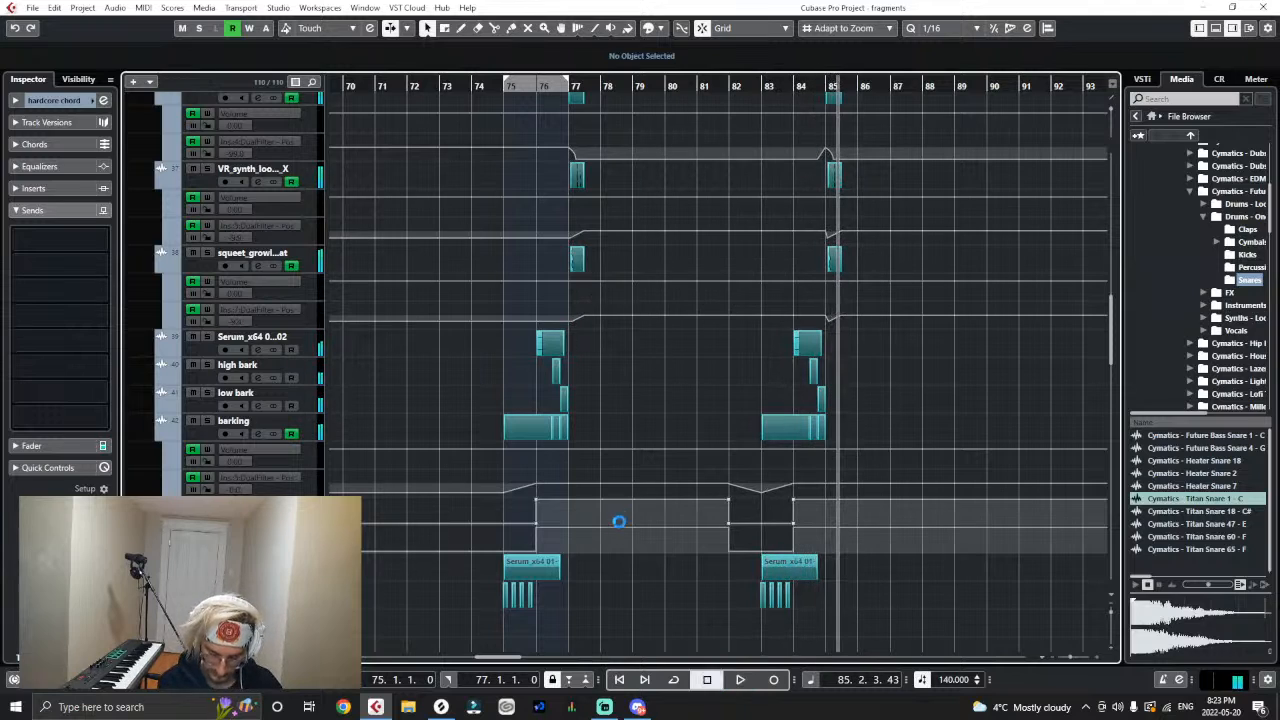
- Copy the DualFilter position and bypass automation of bar 75 on the Serum_x64 01 audio track below barking to bar 83
{"action": "scroll", "coordinate": [727, 562], "scroll_direction": "down", "scroll_amount": 2}
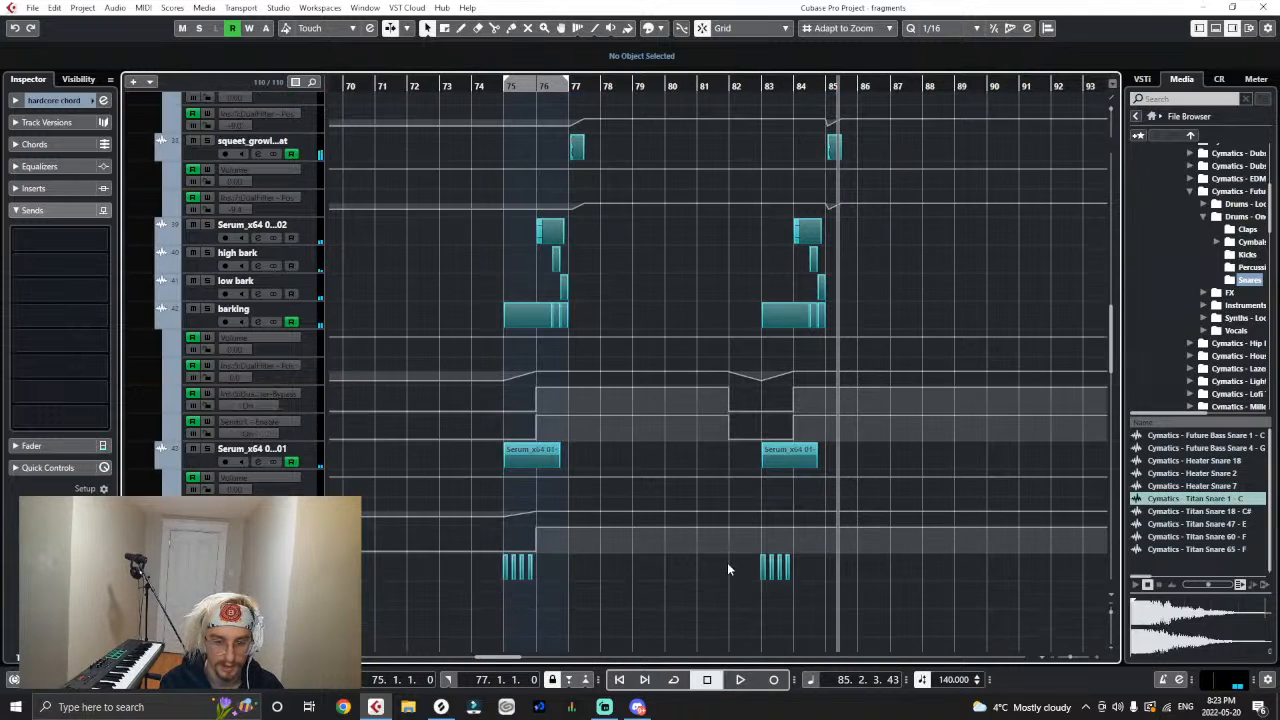
{"action": "left_click_drag", "start_coordinate": [563, 502], "coordinate": [450, 549]}
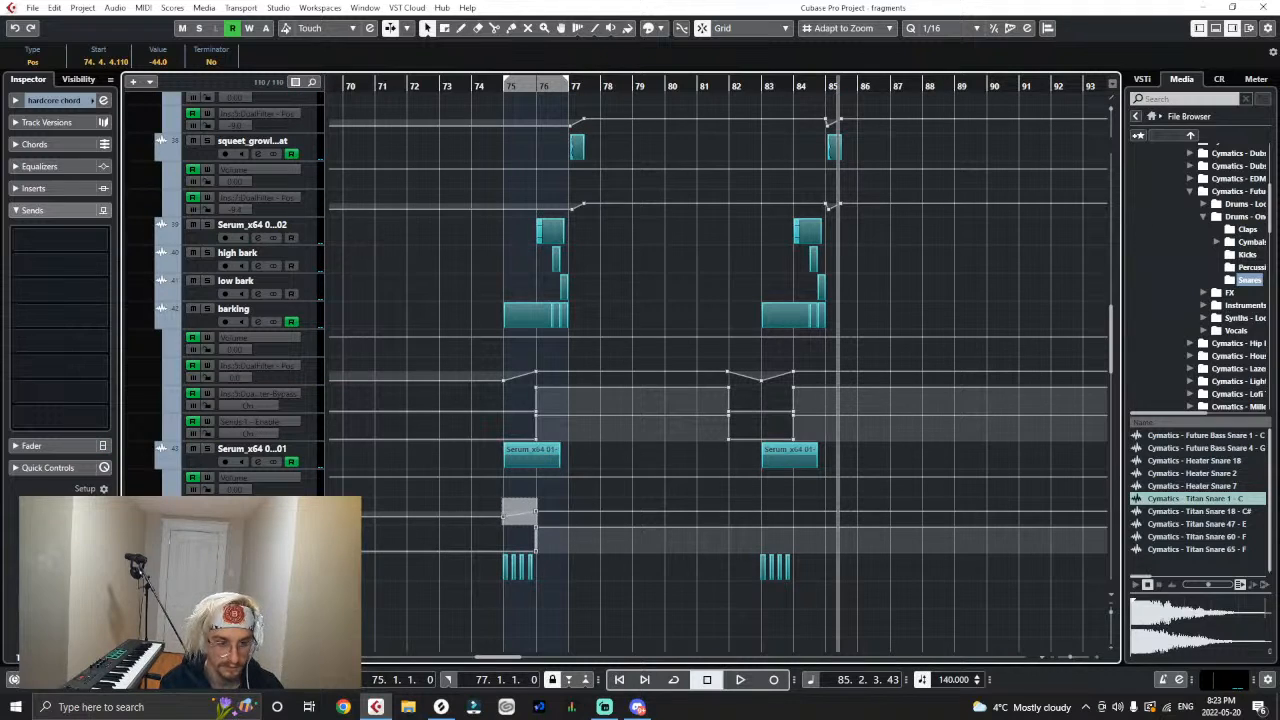
{"action": "left_click", "coordinate": [262, 511]}
{"action": "left_click", "coordinate": [764, 84]}
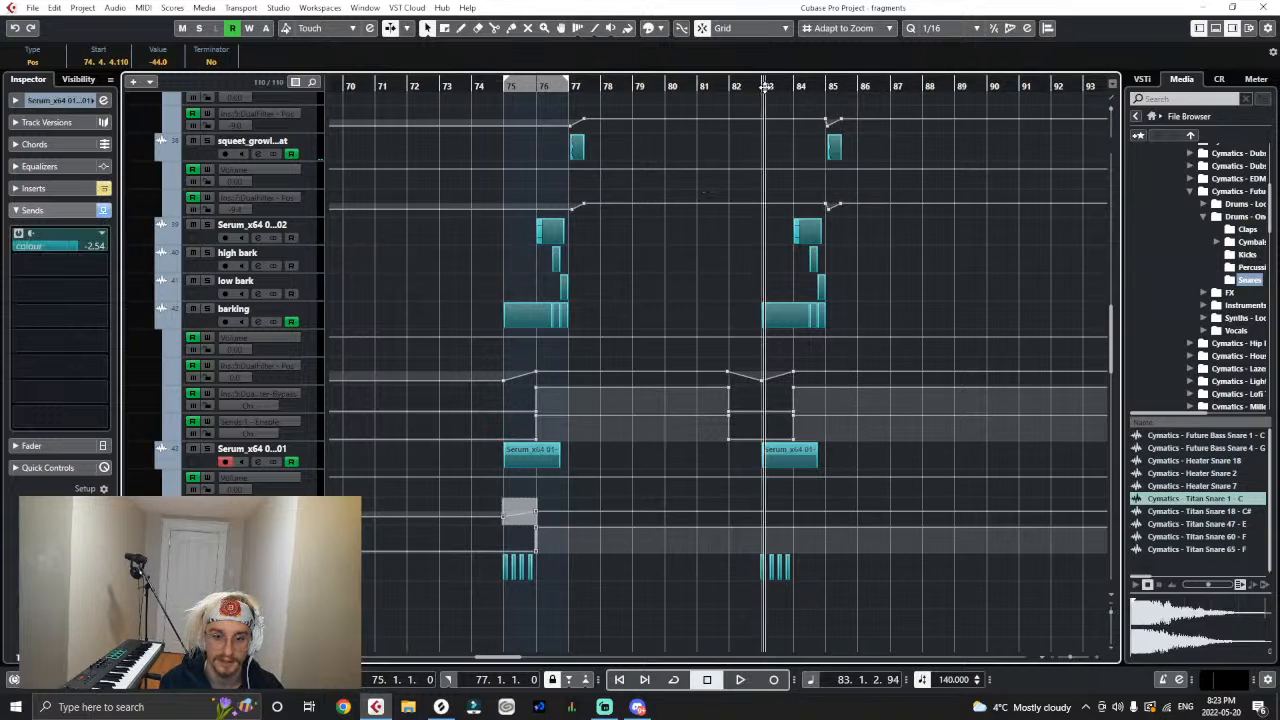
{"action": "key", "text": "ctrl+v"}
{"action": "left_click", "coordinate": [883, 582]}
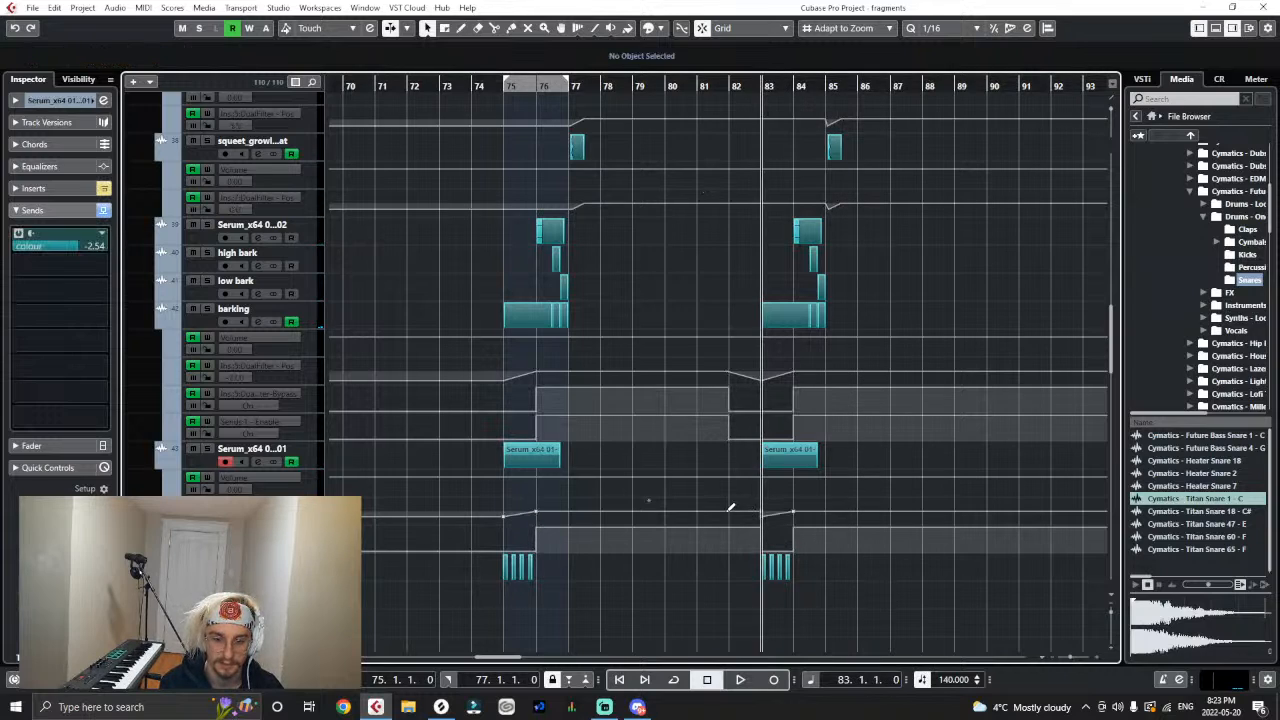
- Add a position lead-in point at bar 82 on that Serum track and make its filter bypass off from bar 82 to 84
{"action": "left_click", "coordinate": [729, 511]}
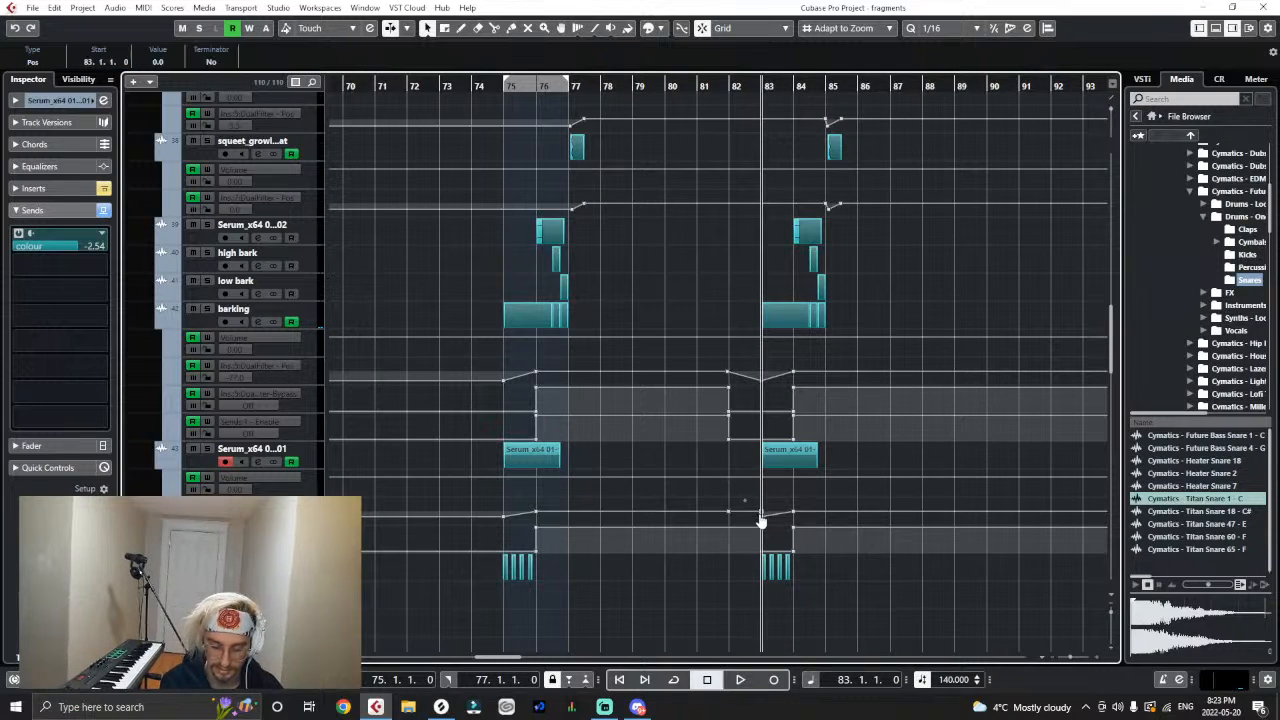
{"action": "left_click_drag", "start_coordinate": [762, 528], "coordinate": [759, 562]}
{"action": "left_click", "coordinate": [791, 548]}
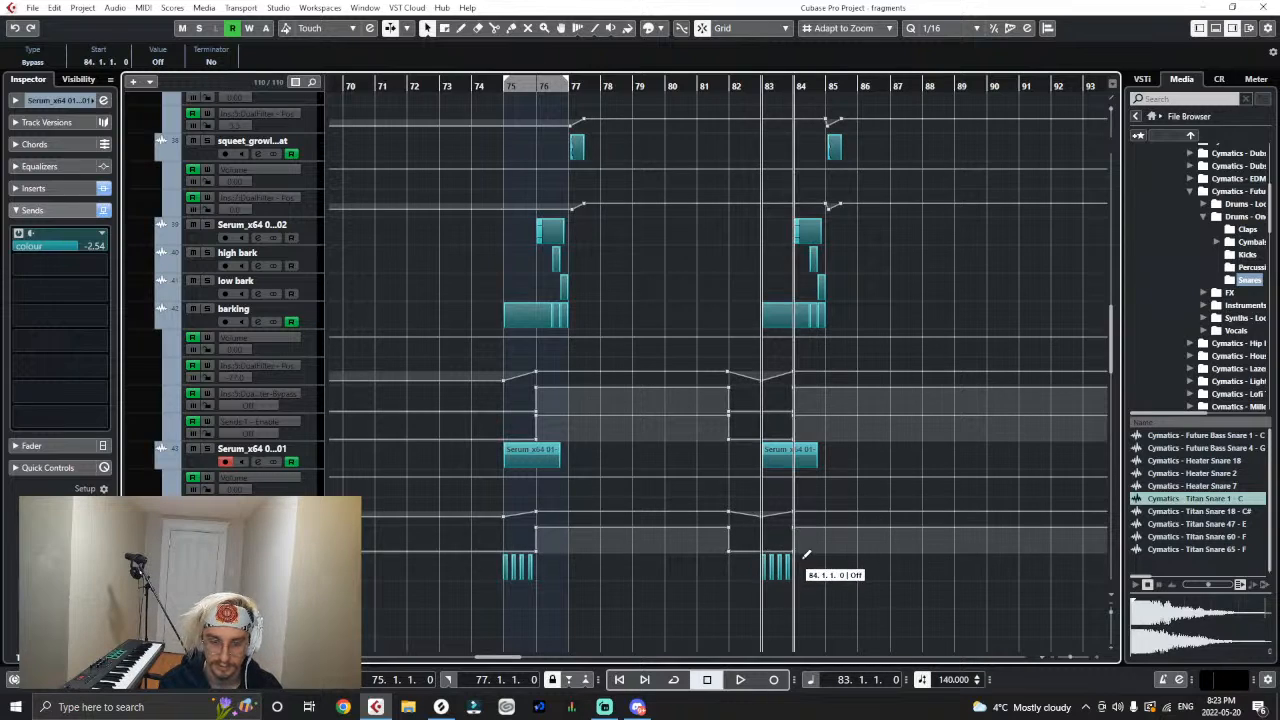
- Play the second drop from bar 83 to check the new Serum automation, and return the playhead to bar 75
{"action": "key", "text": "space"}
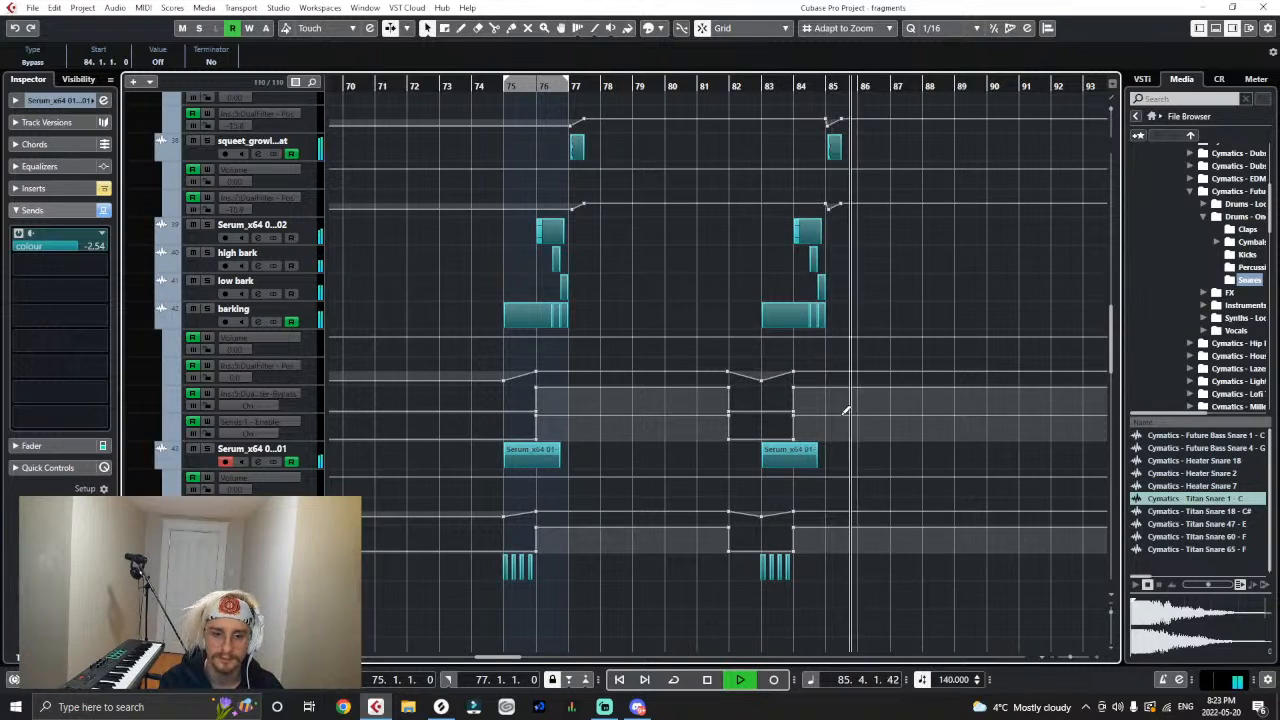
{"action": "key", "text": "space"}
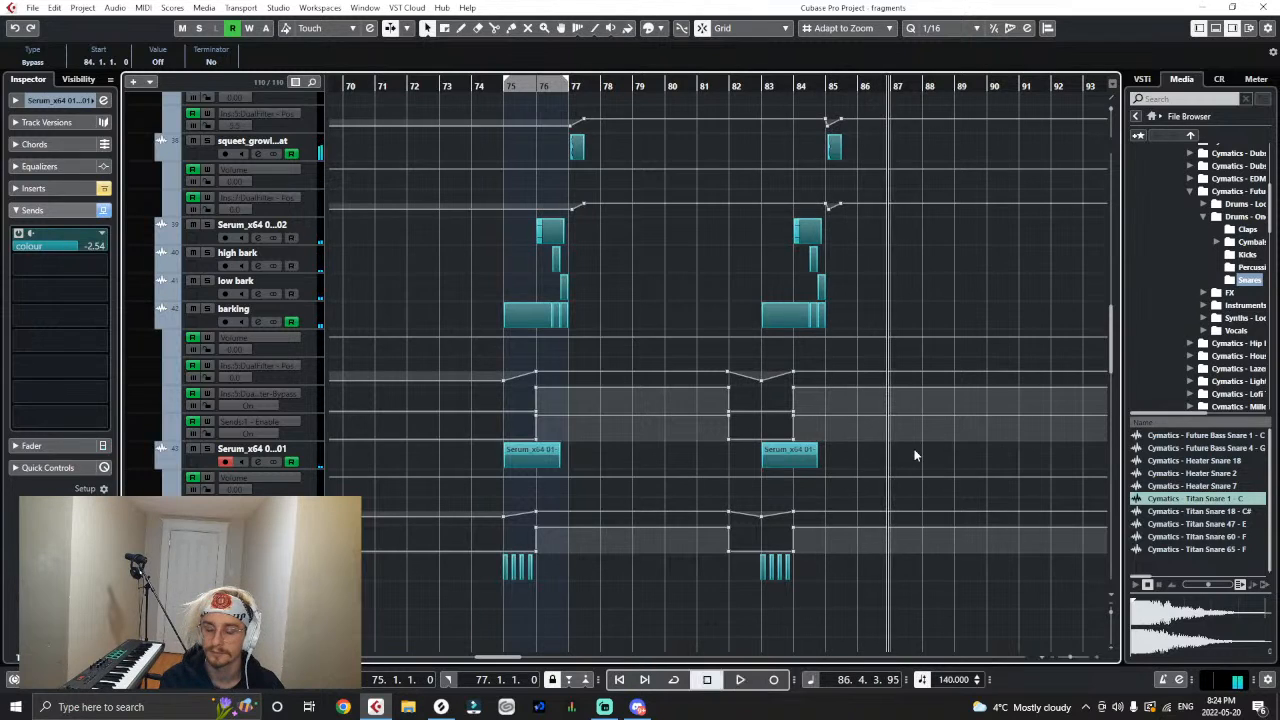
{"action": "scroll", "coordinate": [912, 432], "scroll_direction": "up", "scroll_amount": 5}
{"action": "scroll", "coordinate": [588, 175], "scroll_direction": "up", "scroll_amount": 3}
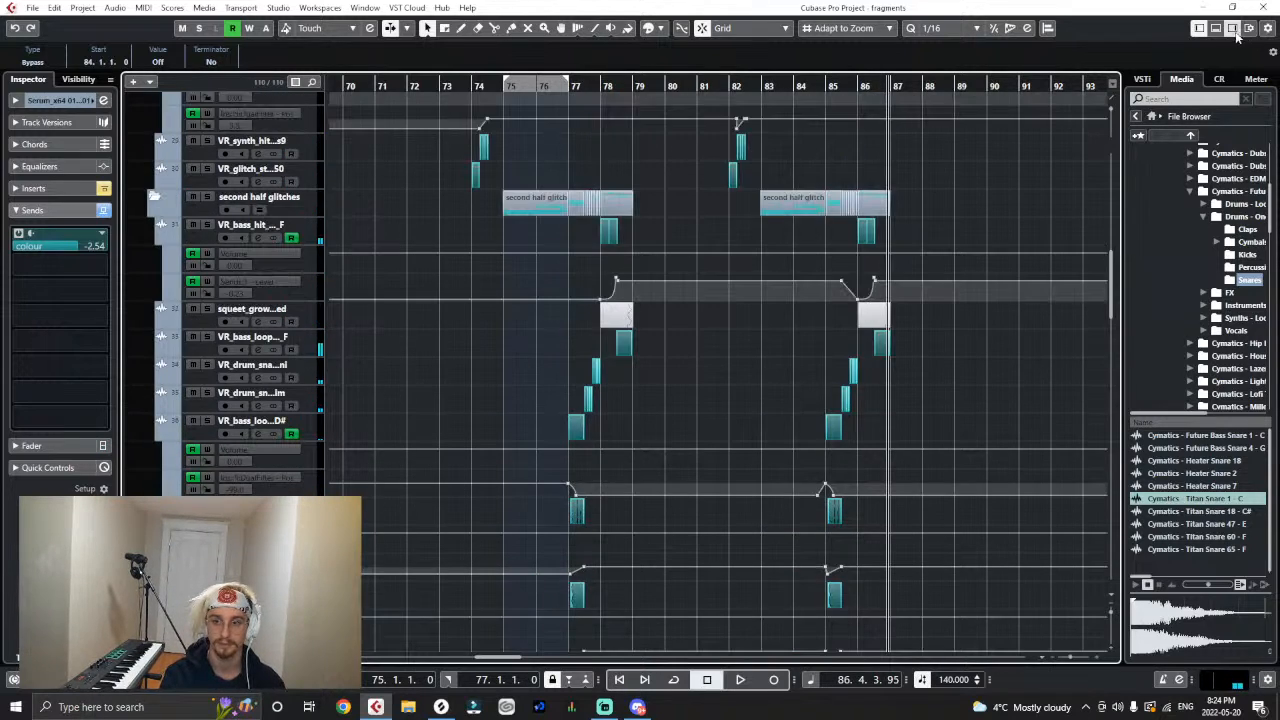
{"action": "left_click", "coordinate": [500, 87]}
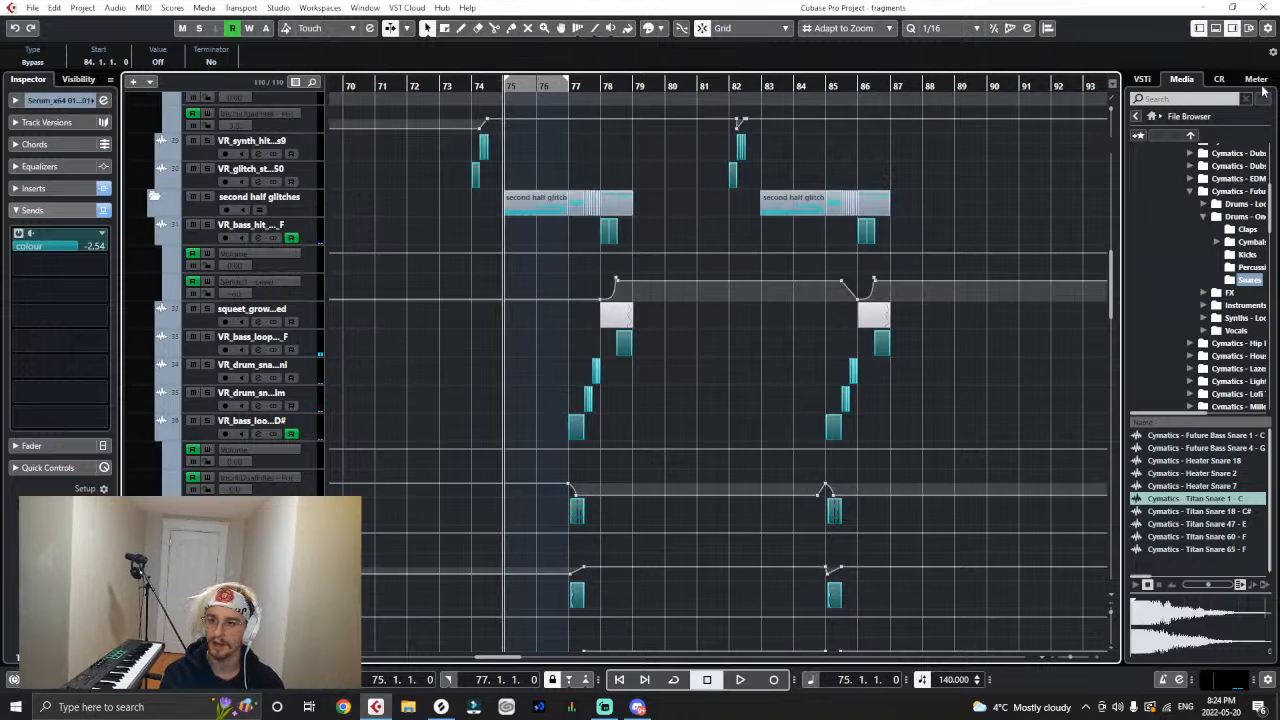
- Collapse the second half glitches, first half glitches and parent glitches folders in the track list
{"action": "left_click", "coordinate": [154, 198]}
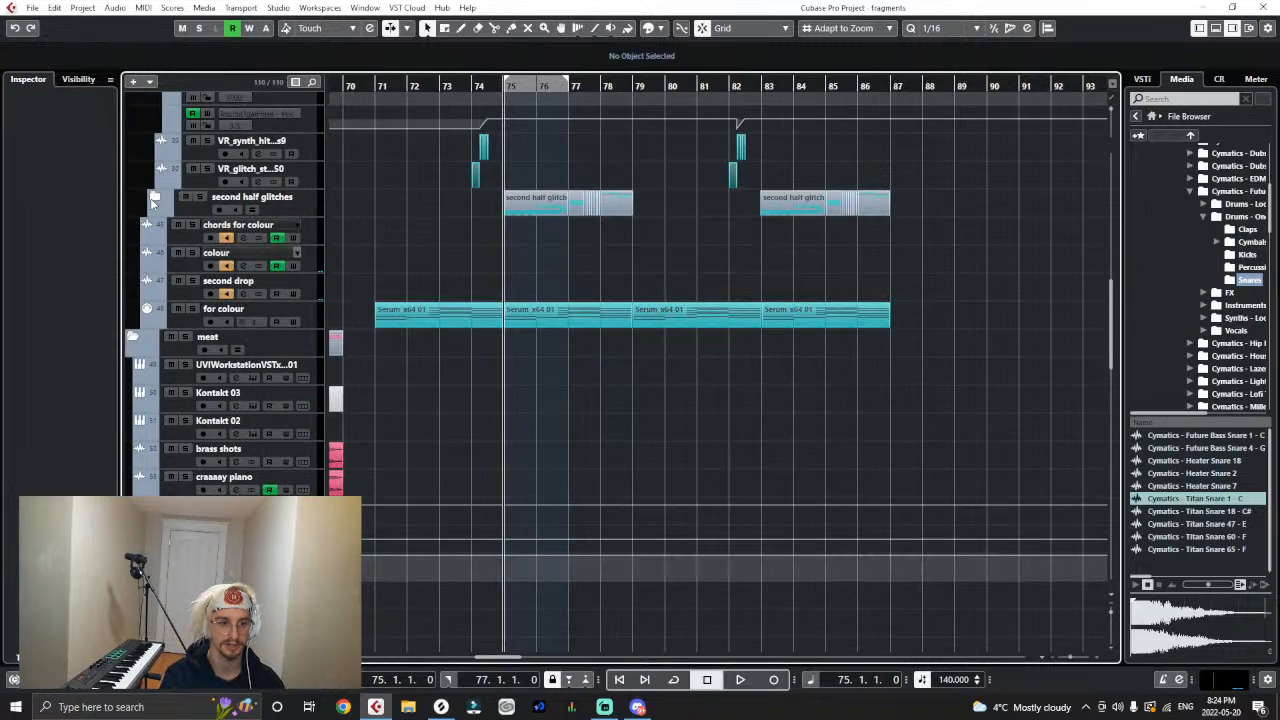
{"action": "scroll", "coordinate": [430, 355], "scroll_direction": "up", "scroll_amount": 9}
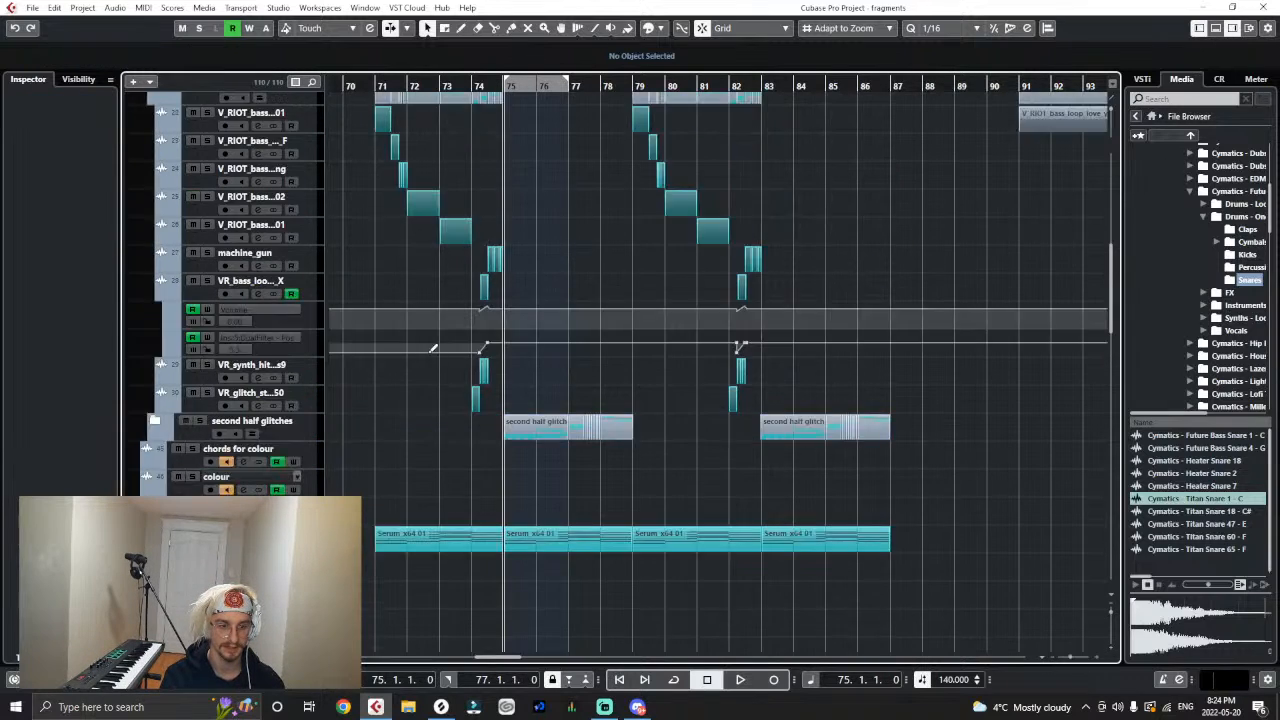
{"action": "left_click", "coordinate": [153, 186]}
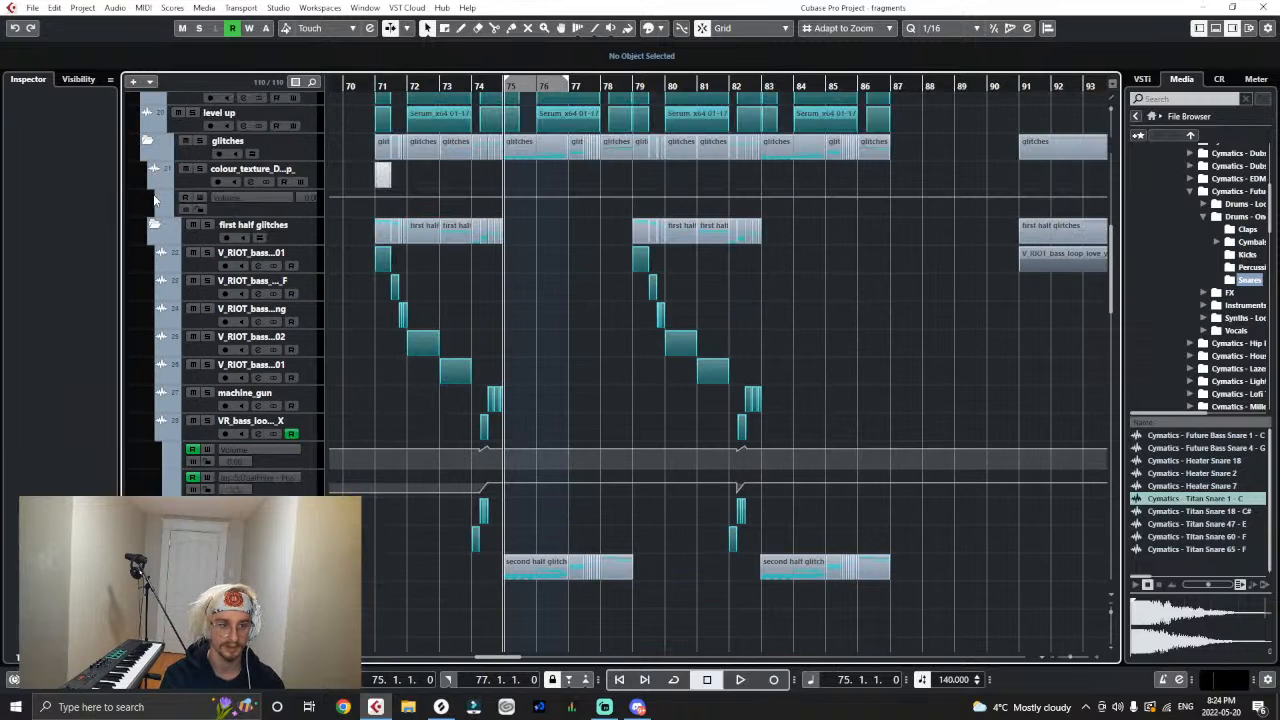
{"action": "left_click", "coordinate": [153, 186]}
{"action": "left_click", "coordinate": [153, 197]}
{"action": "left_click", "coordinate": [147, 141]}
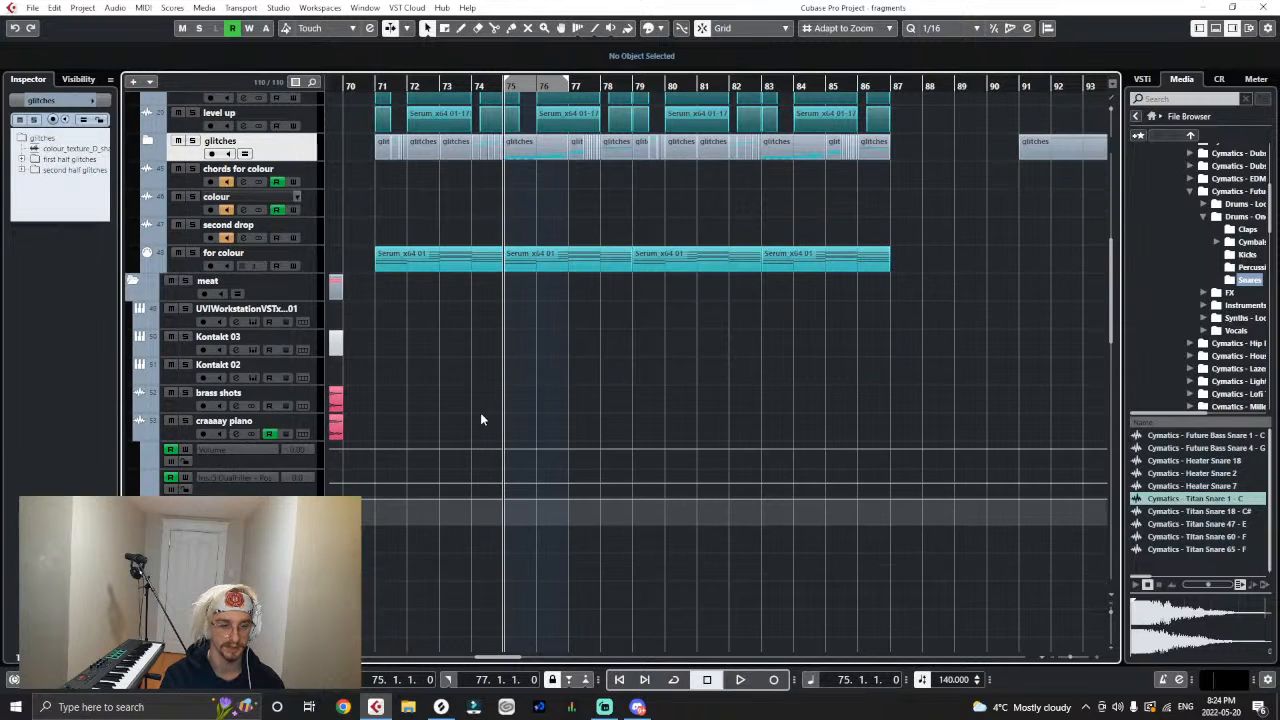
- Look through the meat folder's tracks before bar 70 and compare them with the second drop clips
{"action": "scroll", "coordinate": [480, 419], "scroll_direction": "up", "scroll_amount": 6}
{"action": "scroll", "coordinate": [486, 472], "scroll_direction": "down", "scroll_amount": 8}
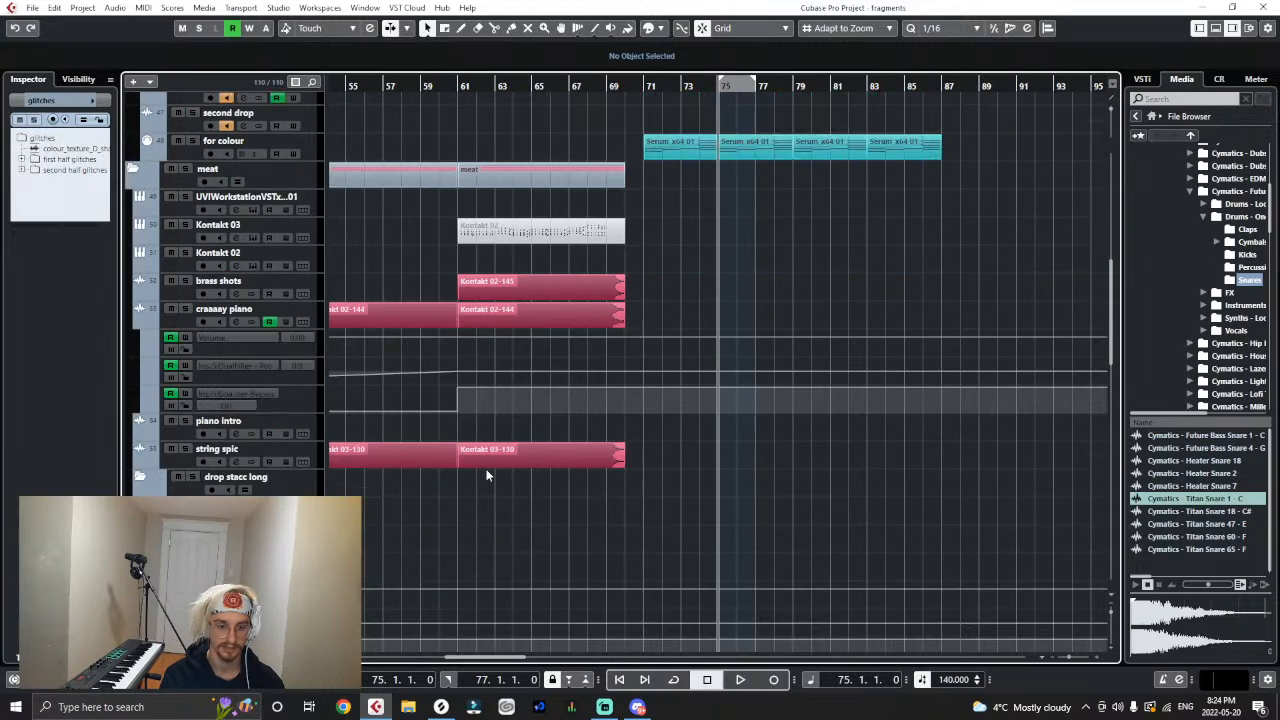
{"action": "scroll", "coordinate": [486, 475], "scroll_direction": "up", "scroll_amount": 4}
{"action": "scroll", "coordinate": [486, 475], "scroll_direction": "down", "scroll_amount": 6}
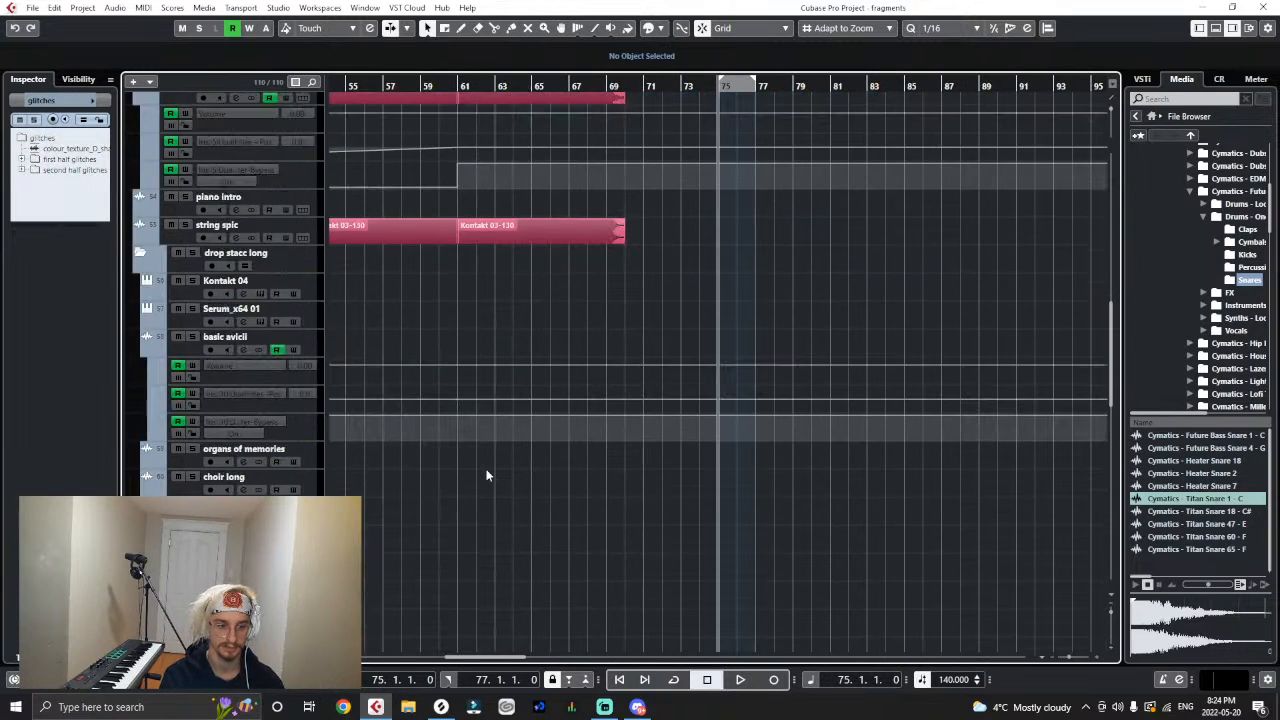
{"action": "scroll", "coordinate": [486, 472], "scroll_direction": "up", "scroll_amount": 7}
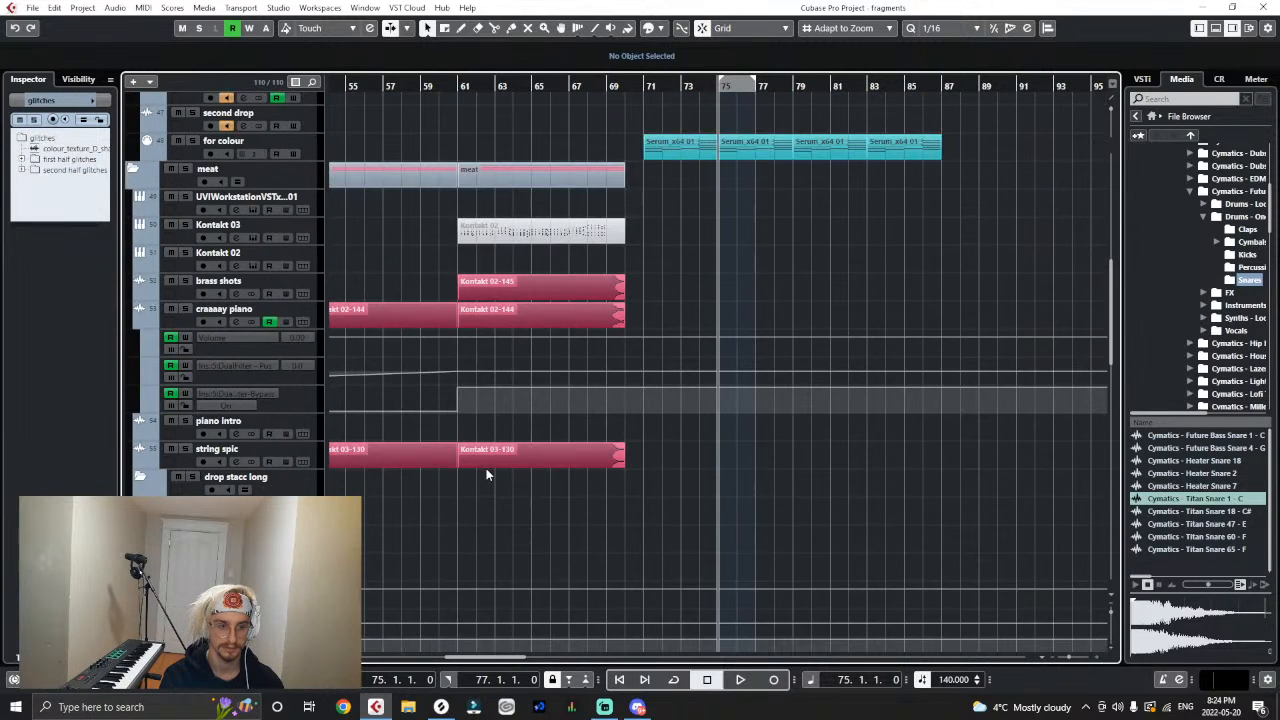
{"action": "scroll", "coordinate": [383, 331], "scroll_direction": "up", "scroll_amount": 4}
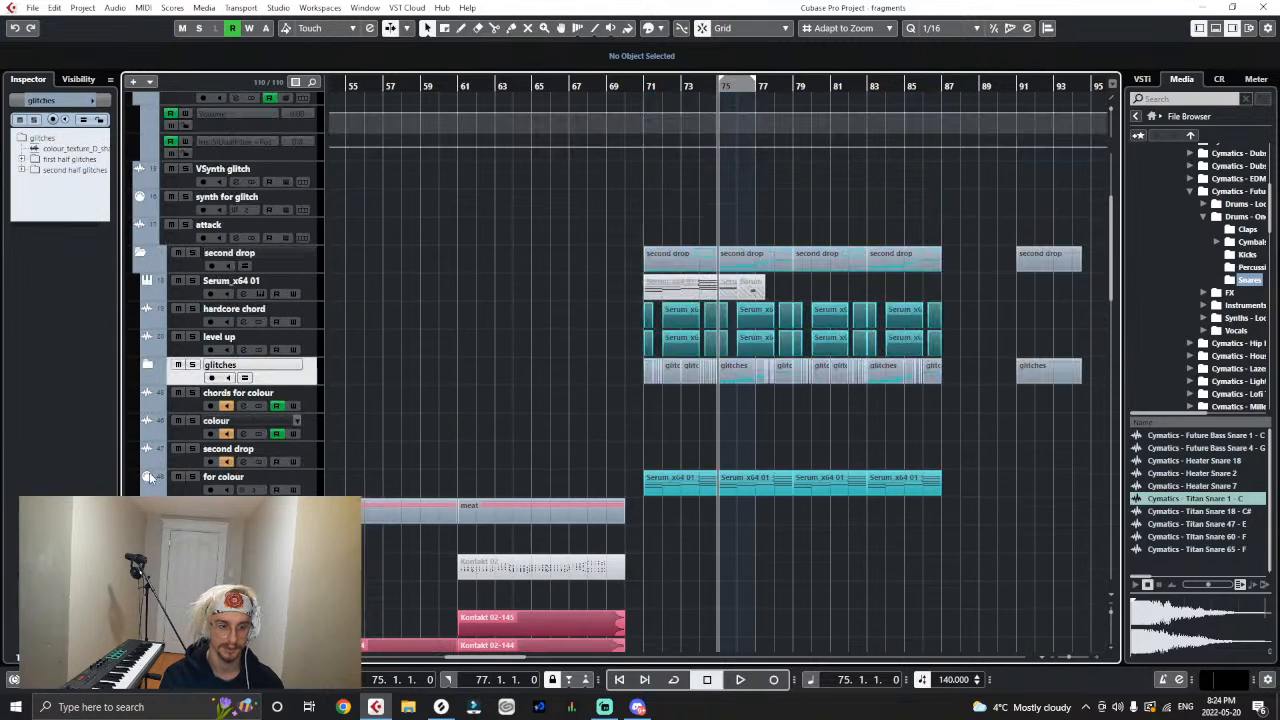
{"action": "left_click", "coordinate": [140, 505]}
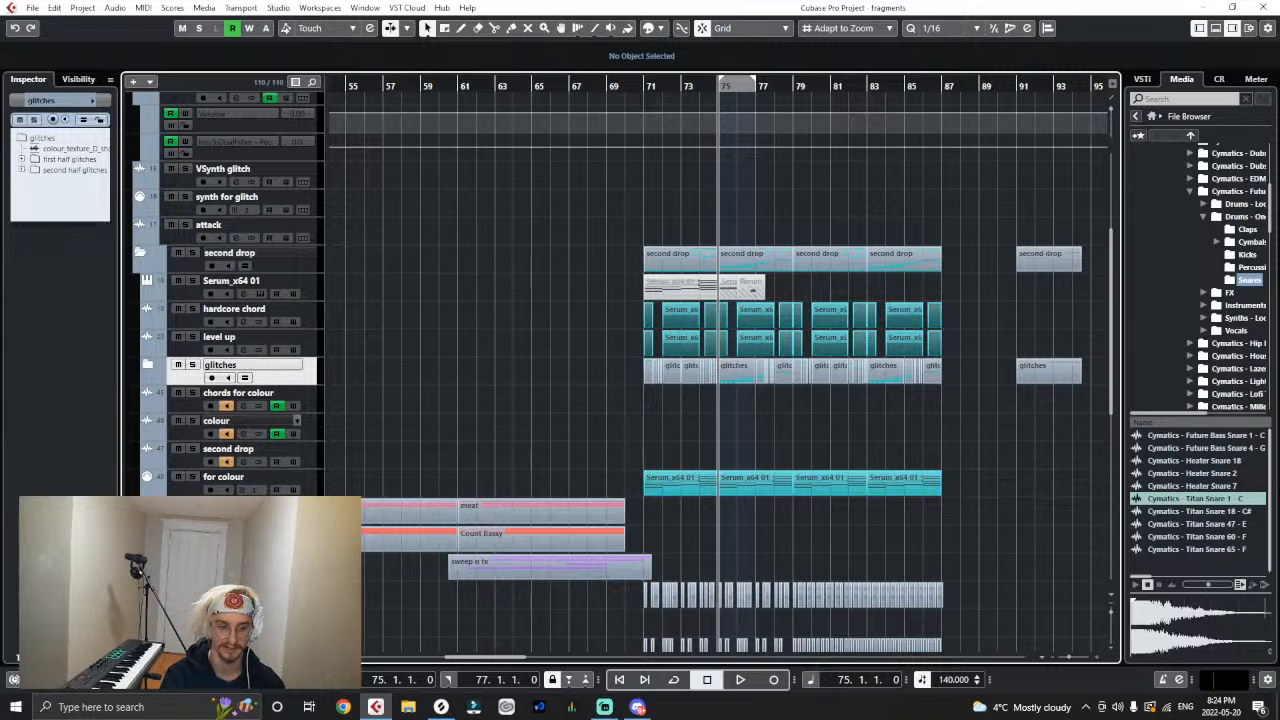
- Zoom out to the full arrangement and collapse the drop stacc long folder inside the meat folder
{"action": "scroll", "coordinate": [222, 473], "scroll_direction": "down", "scroll_amount": 15}
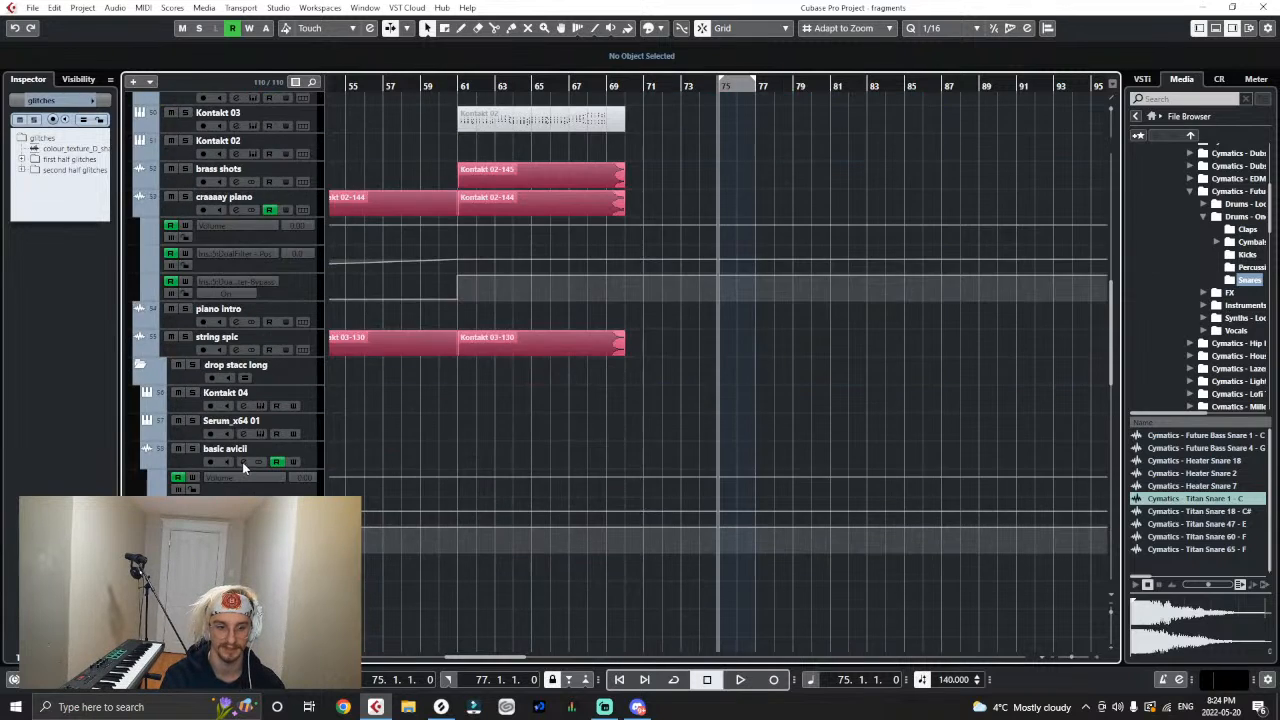
{"action": "scroll", "coordinate": [305, 451], "scroll_direction": "down", "scroll_amount": 1}
{"action": "key", "text": "g"}
{"action": "key", "text": "g"}
{"action": "key", "text": "g"}
{"action": "key", "text": "g"}
{"action": "key", "text": "g"}
{"action": "key", "text": "g"}
{"action": "key", "text": "g"}
{"action": "key", "text": "g"}
{"action": "key", "text": "g"}
{"action": "key", "text": "g"}
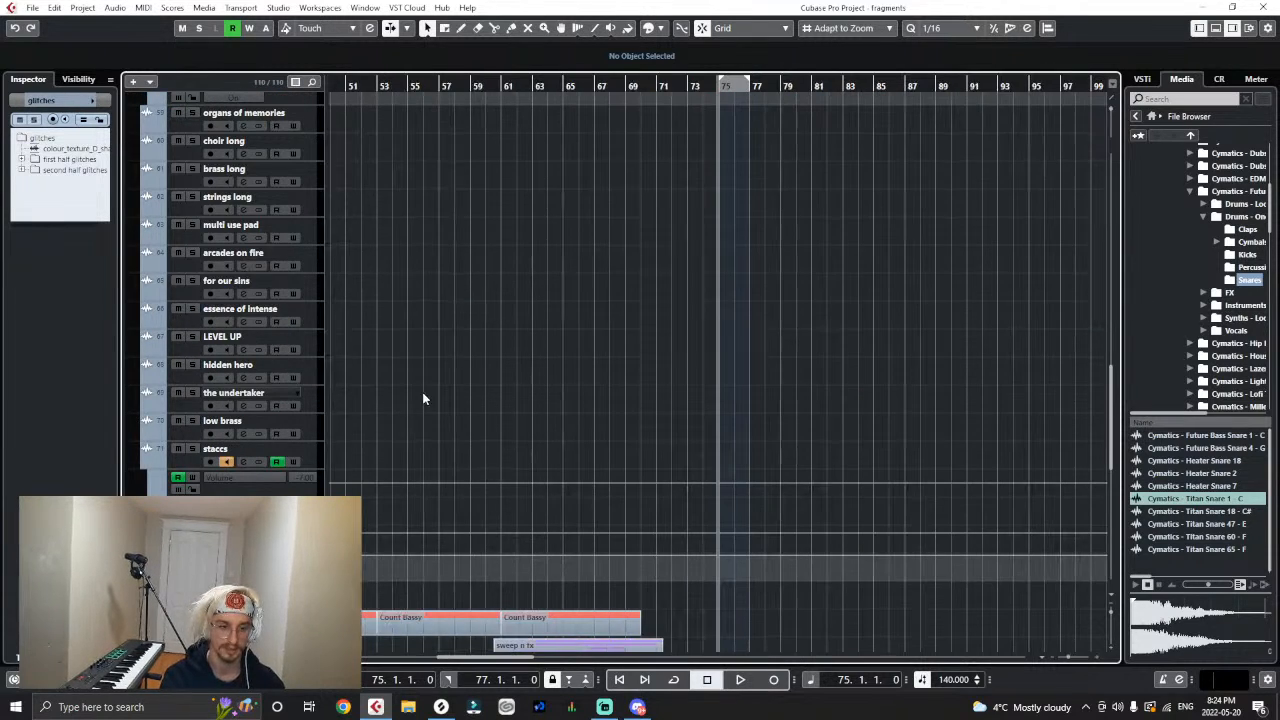
{"action": "scroll", "coordinate": [422, 392], "scroll_direction": "up", "scroll_amount": 2}
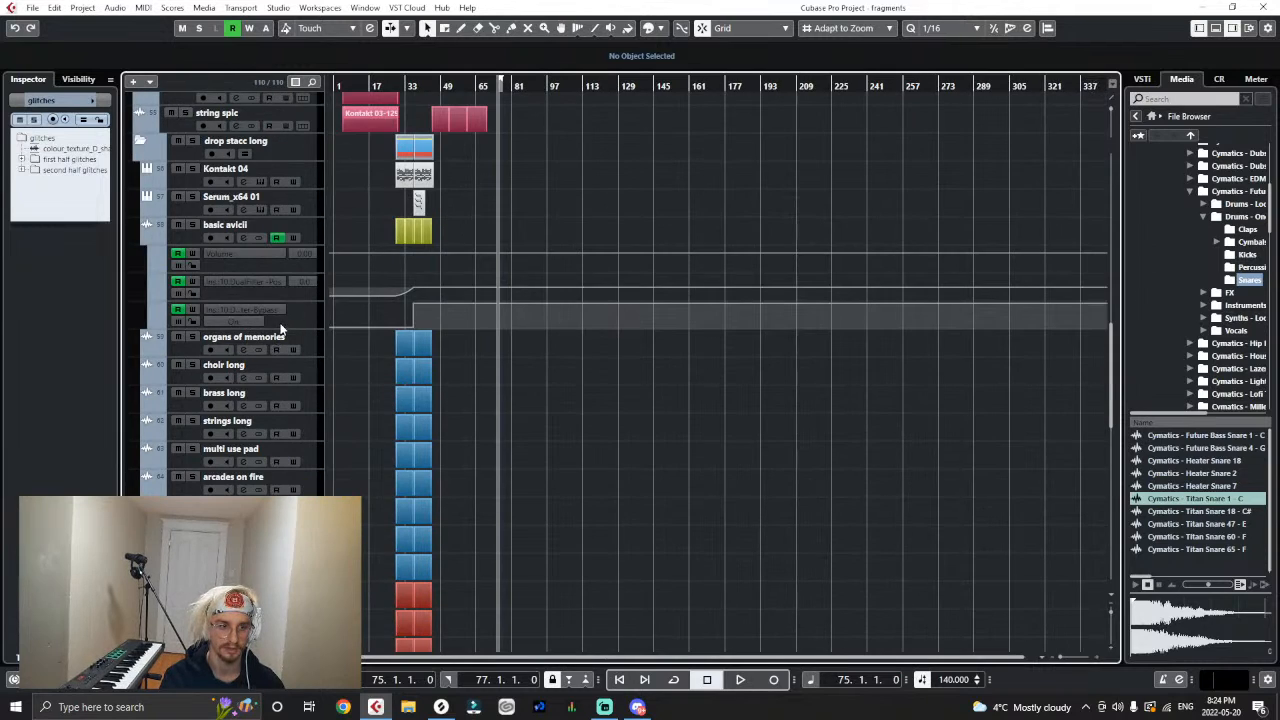
{"action": "left_click", "coordinate": [143, 143]}
- Add a folder track named "second drop long" inside the meat folder
{"action": "scroll", "coordinate": [470, 398], "scroll_direction": "up", "scroll_amount": 2}
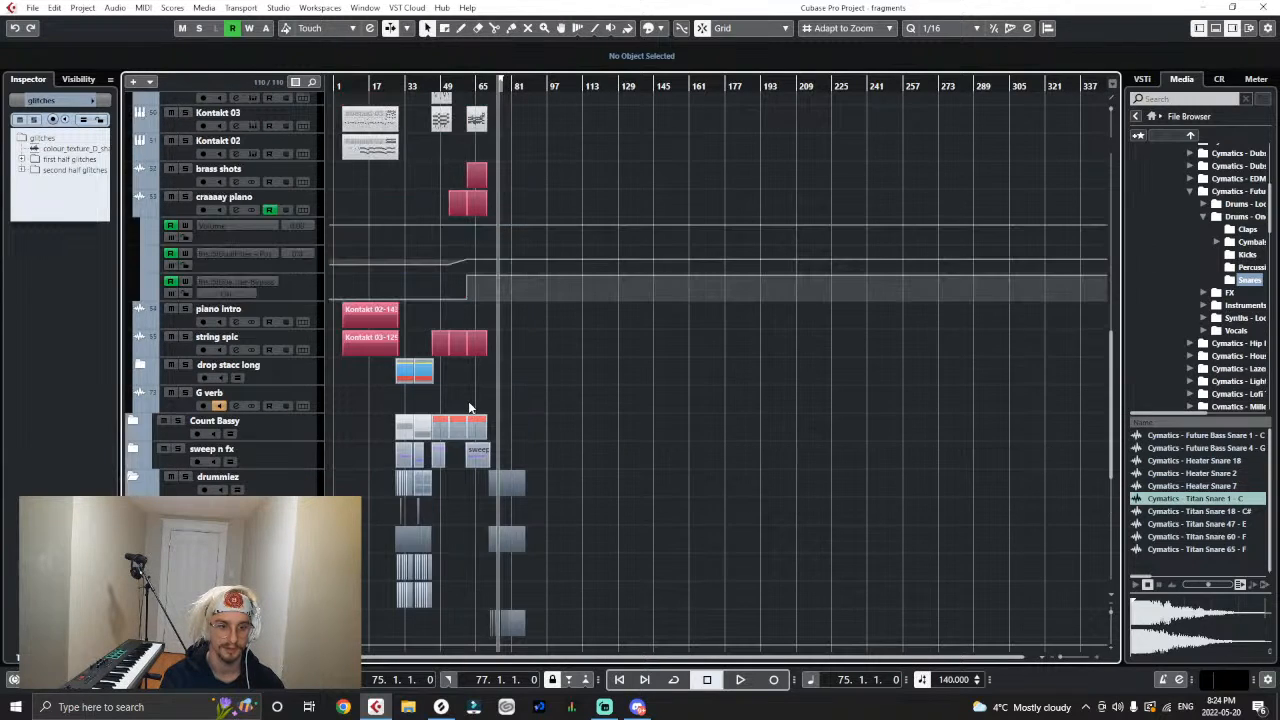
{"action": "scroll", "coordinate": [468, 401], "scroll_direction": "up", "scroll_amount": 2}
{"action": "left_click", "coordinate": [138, 437]}
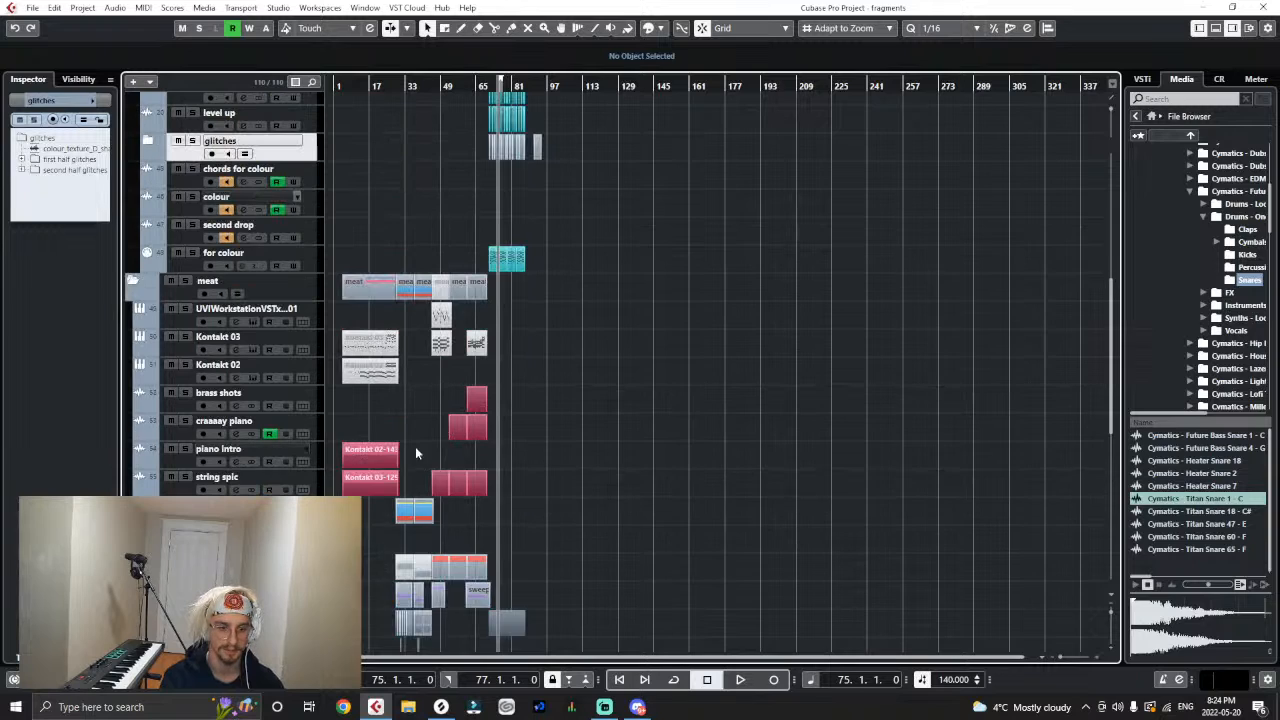
{"action": "key", "text": "h"}
{"action": "key", "text": "h"}
{"action": "key", "text": "h"}
{"action": "key", "text": "h"}
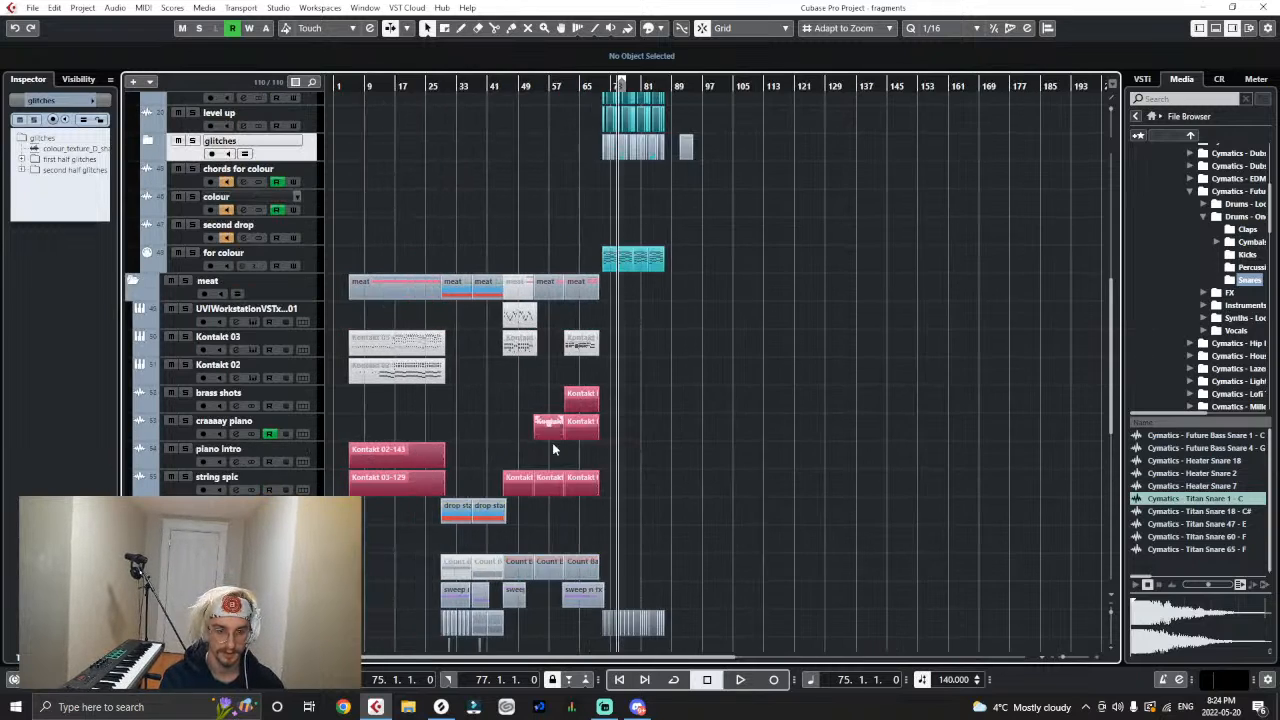
{"action": "left_click", "coordinate": [308, 295]}
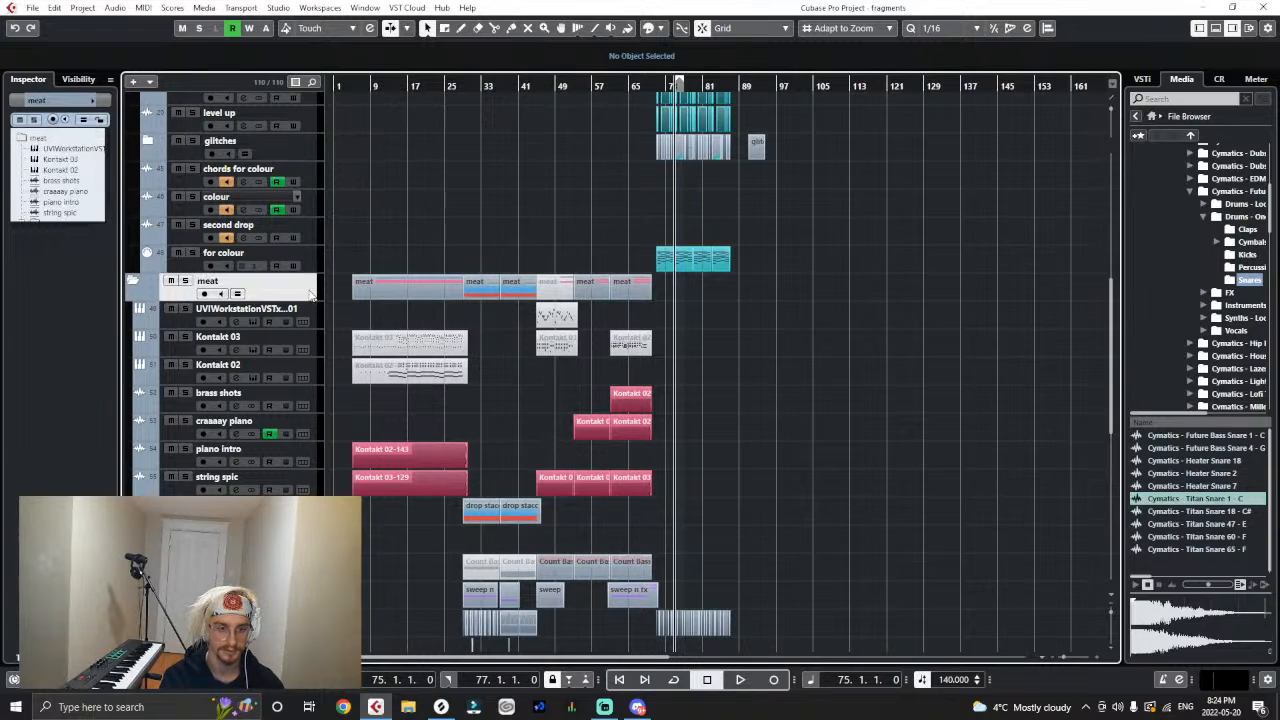
{"action": "right_click", "coordinate": [310, 298]}
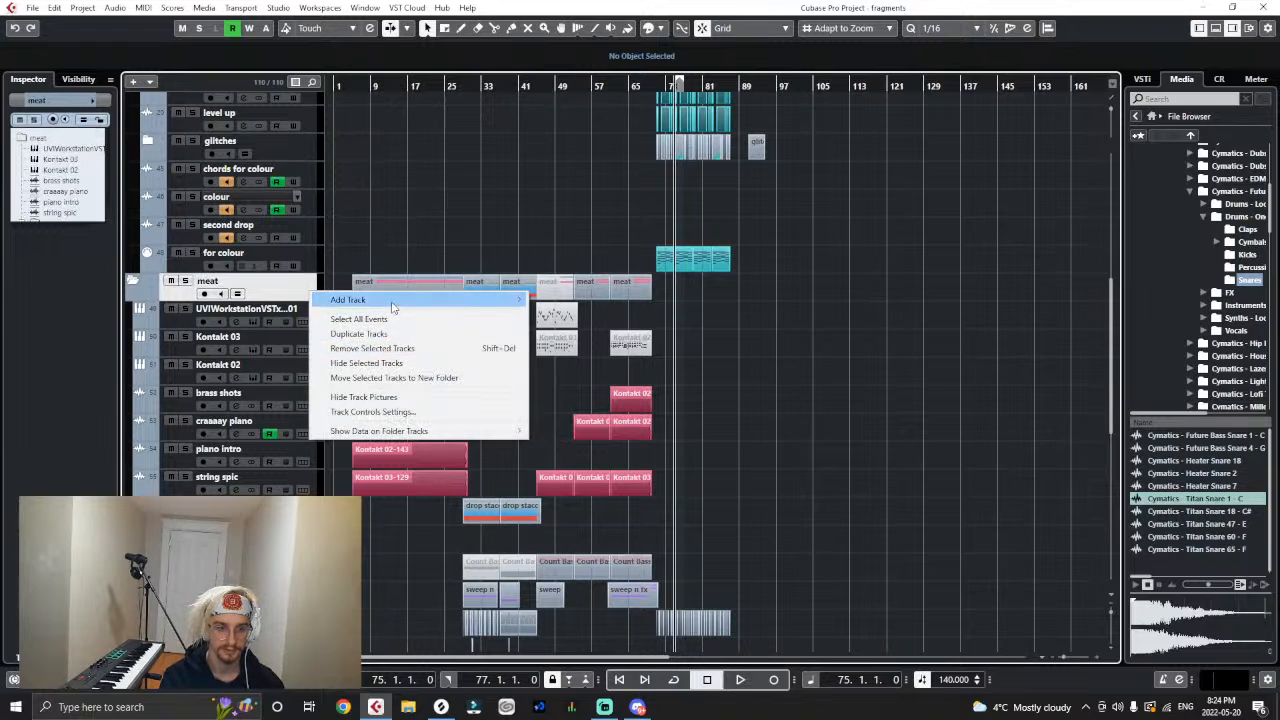
{"action": "mouse_move", "coordinate": [400, 300]}
{"action": "left_click", "coordinate": [595, 412]}
{"action": "key", "text": "Return"}
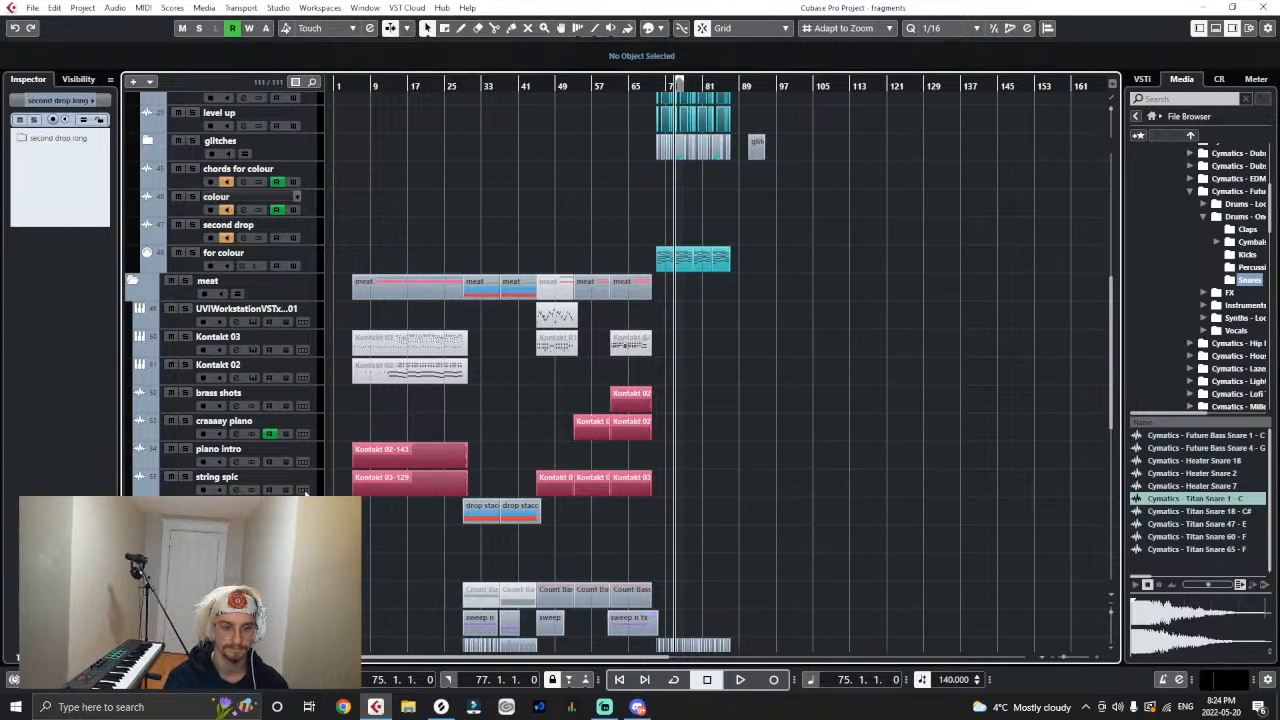
- Move the drop stacc long and second drop long folders directly below the Kontakt 02 track, above brass shots
{"action": "left_click_drag", "start_coordinate": [312, 510], "coordinate": [314, 433]}
{"action": "left_click_drag", "start_coordinate": [320, 388], "coordinate": [316, 416]}
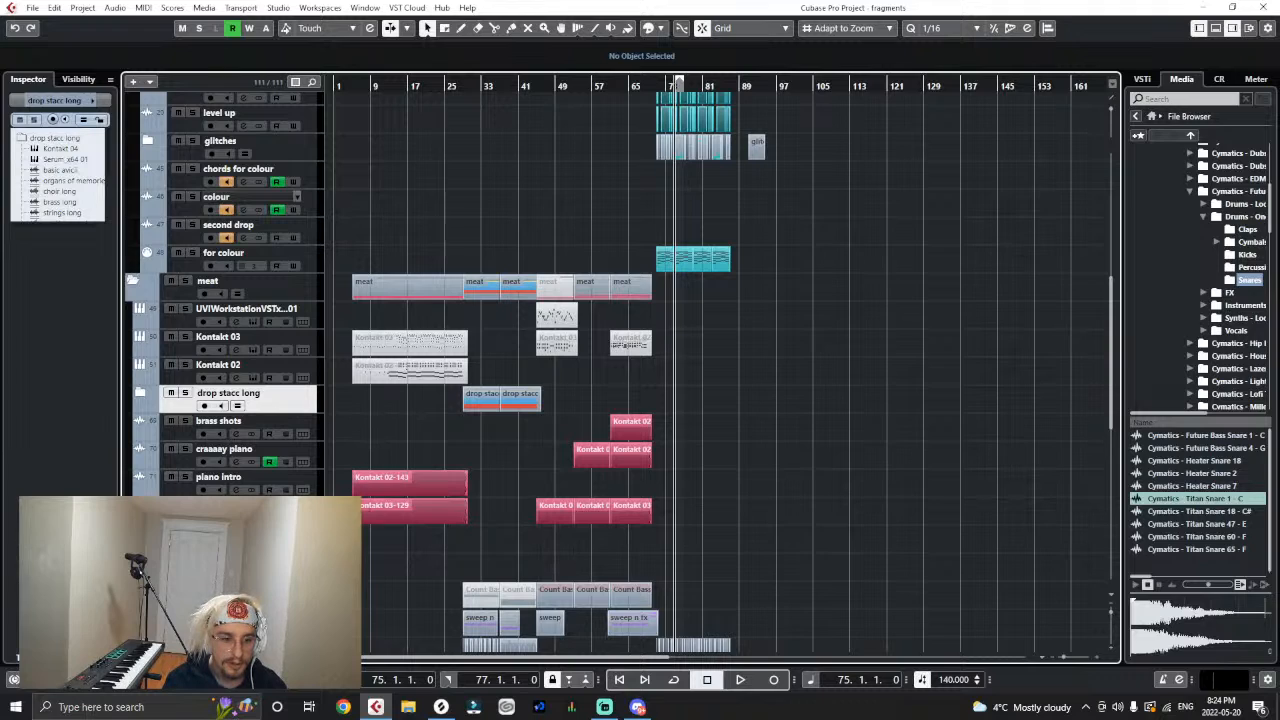
{"action": "left_click_drag", "start_coordinate": [314, 538], "coordinate": [316, 433]}
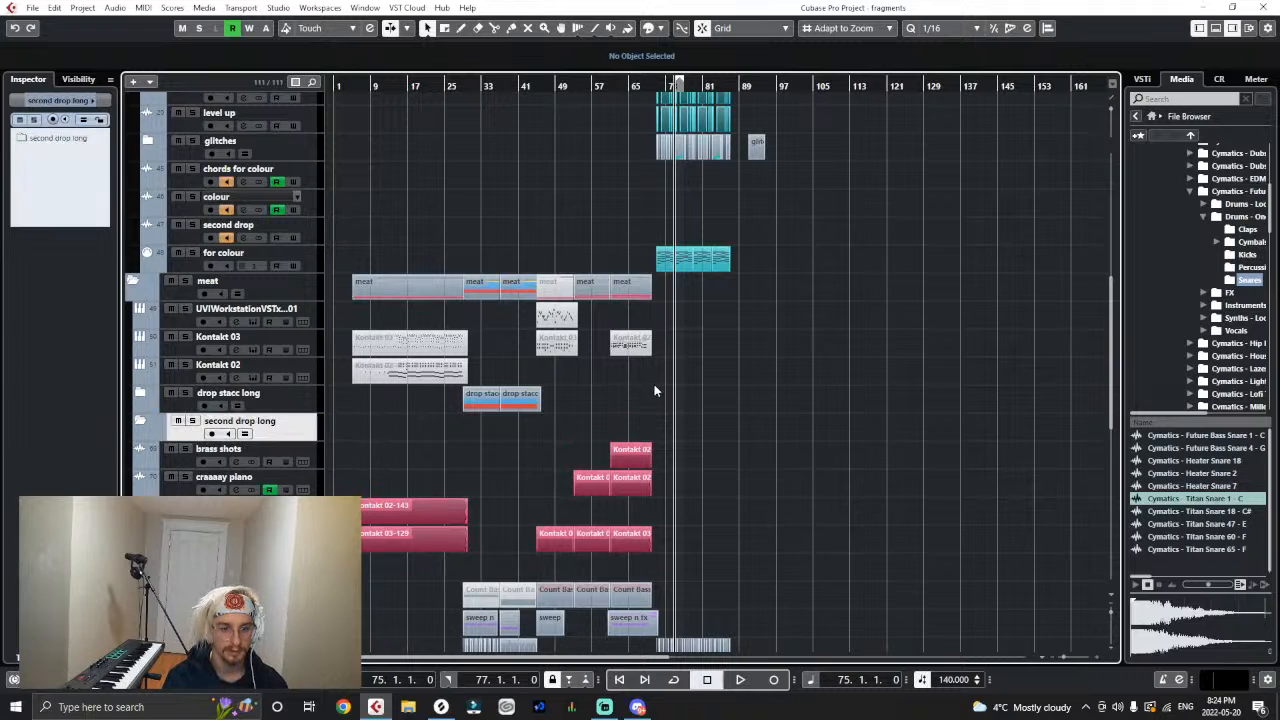
- Add another folder track named "midi" inside the meat folder
{"action": "left_click", "coordinate": [319, 370]}
{"action": "left_click", "coordinate": [319, 347]}
{"action": "left_click", "coordinate": [319, 323]}
{"action": "left_click", "coordinate": [323, 334]}
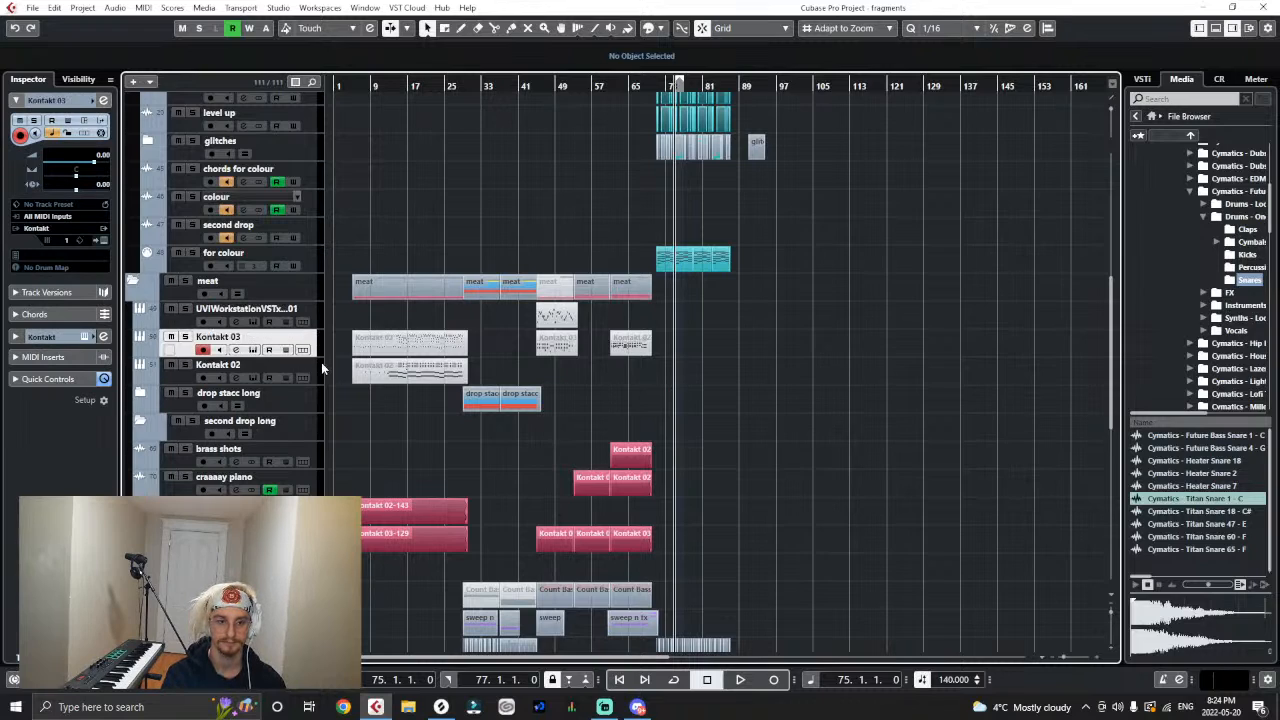
{"action": "left_click", "coordinate": [320, 366]}
{"action": "left_click", "coordinate": [310, 293]}
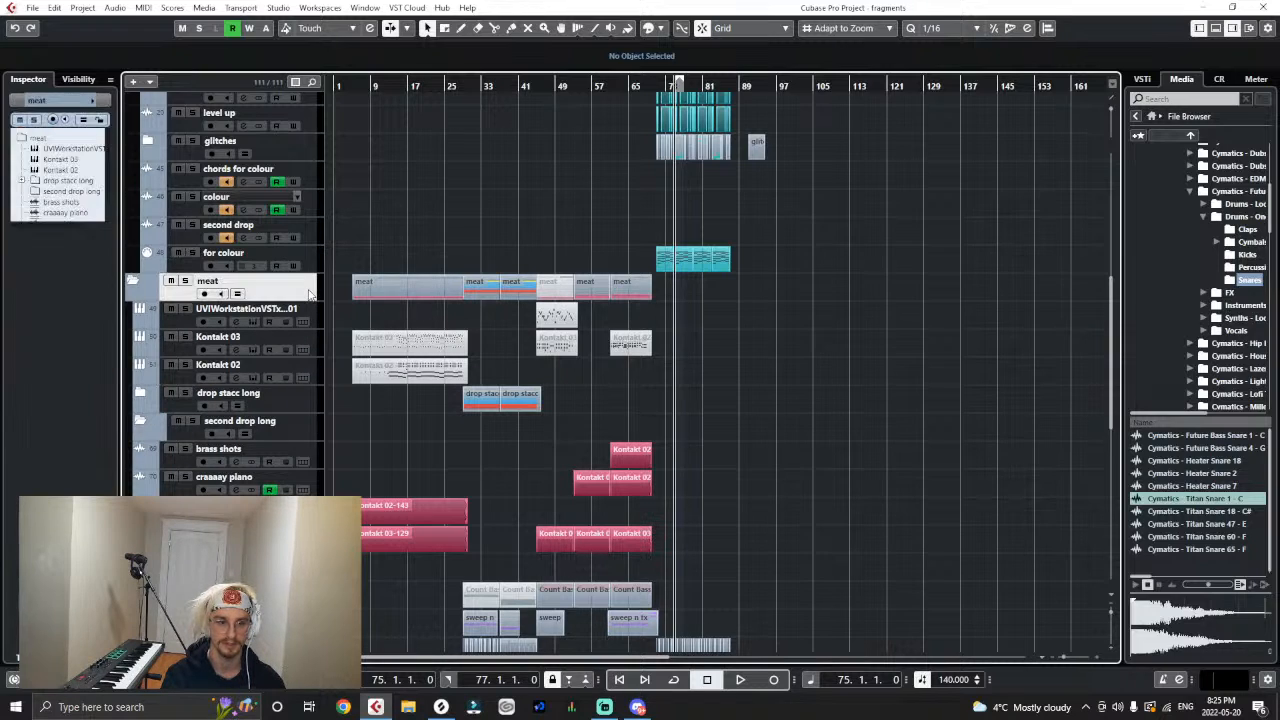
{"action": "right_click", "coordinate": [310, 292]}
{"action": "mouse_move", "coordinate": [395, 300]}
{"action": "left_click", "coordinate": [572, 412]}
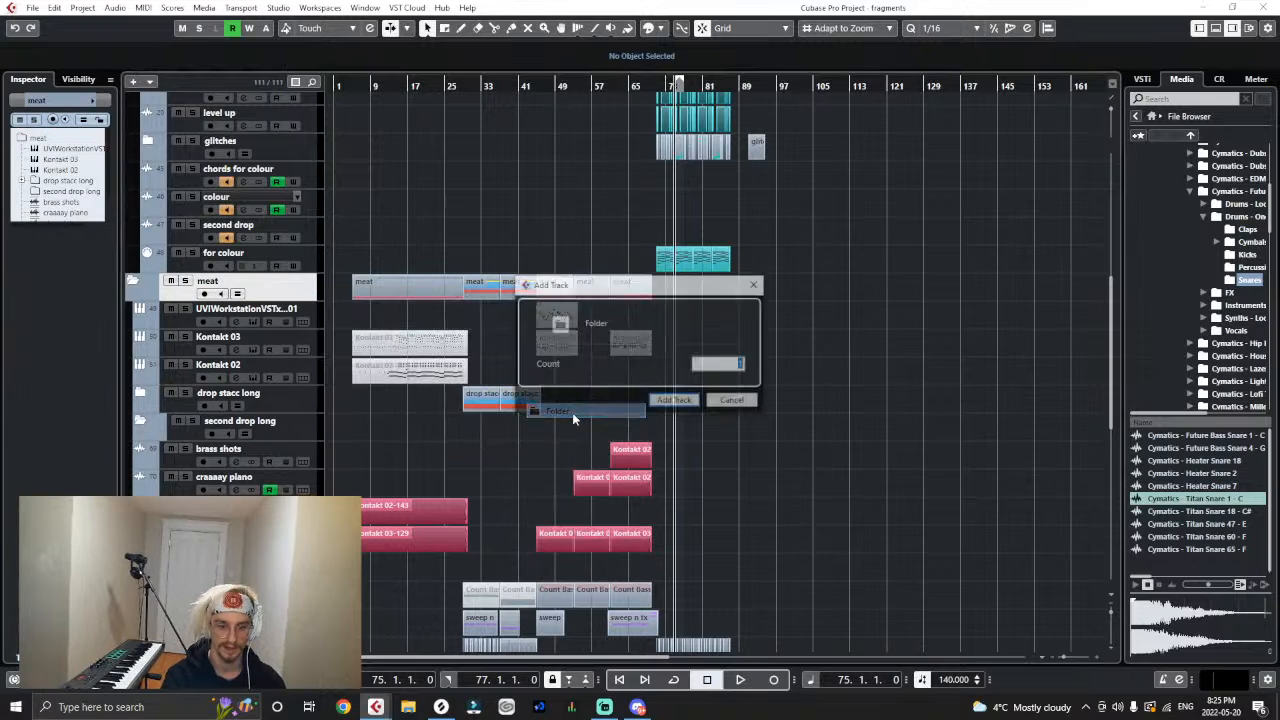
{"action": "key", "text": "Return"}
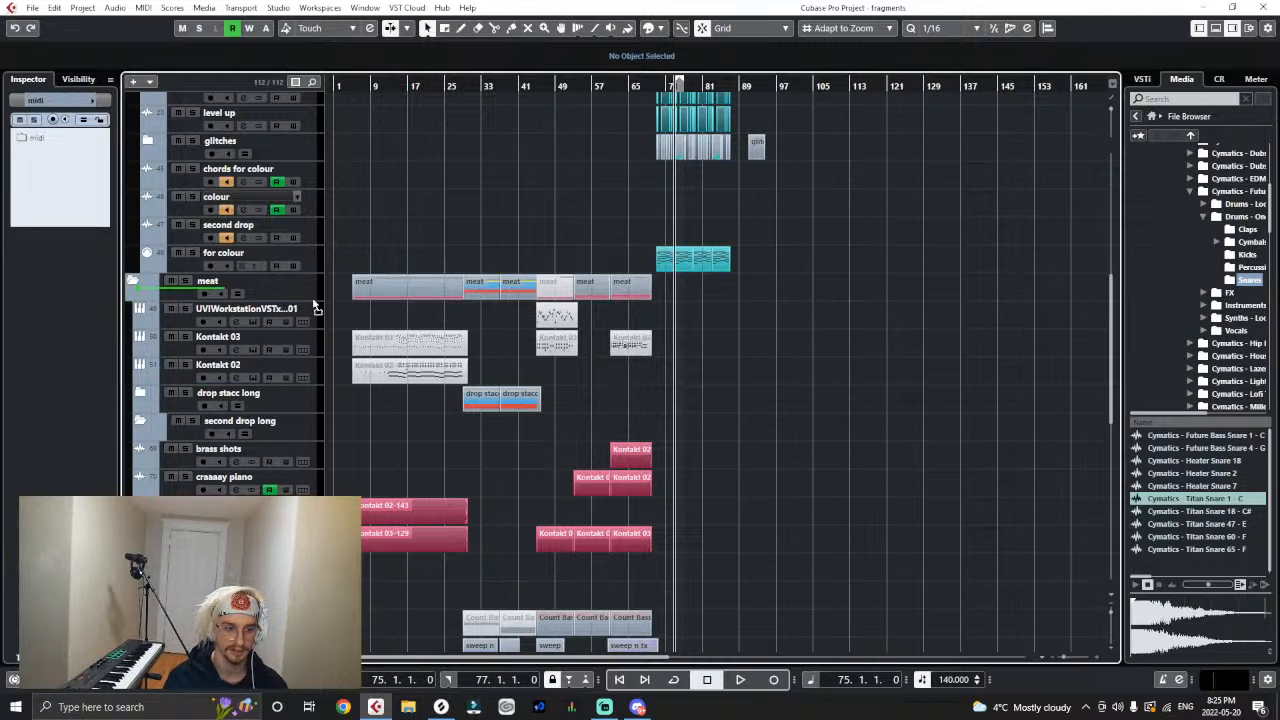
- Move the midi folder to the start of meat, put the UVIWorkstation, Kontakt 03 and Kontakt 02 tracks in it, and collapse it
{"action": "left_click_drag", "start_coordinate": [314, 302], "coordinate": [321, 337]}
{"action": "left_click", "coordinate": [301, 363]}
{"action": "left_click", "coordinate": [324, 335]}
{"action": "left_click", "coordinate": [303, 394]}
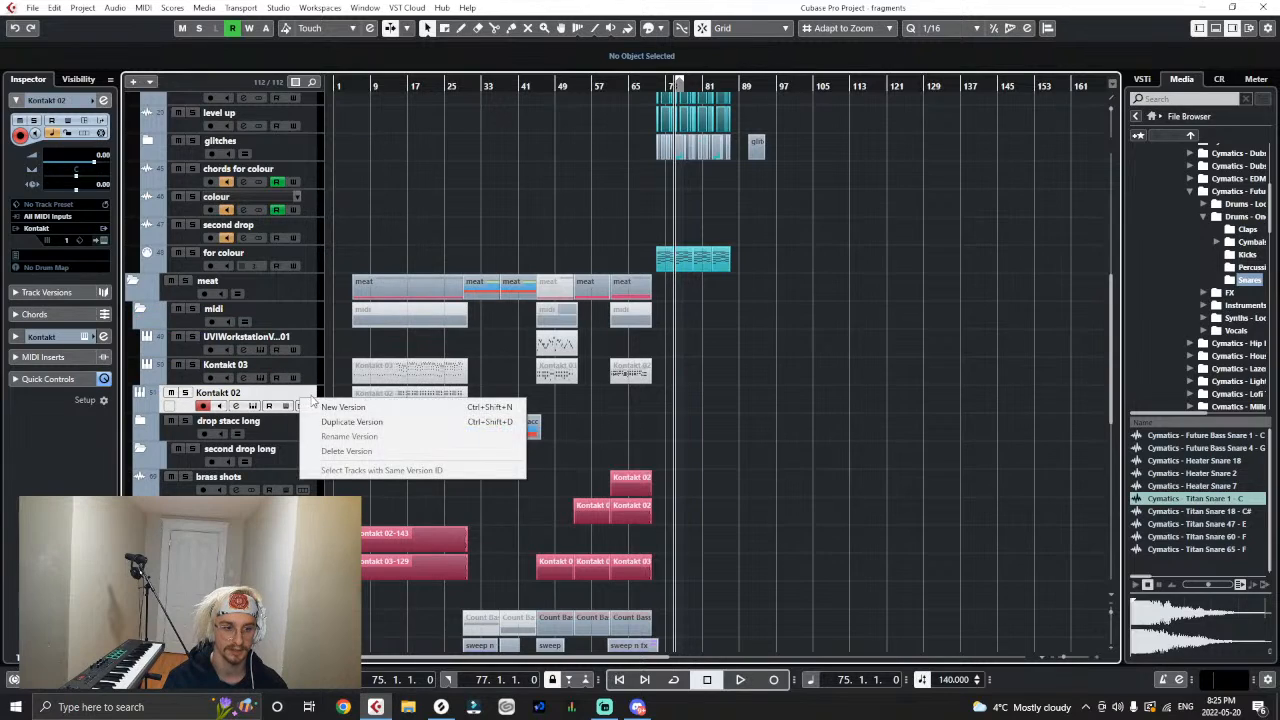
{"action": "left_click_drag", "start_coordinate": [315, 394], "coordinate": [316, 340]}
{"action": "left_click", "coordinate": [141, 310]}
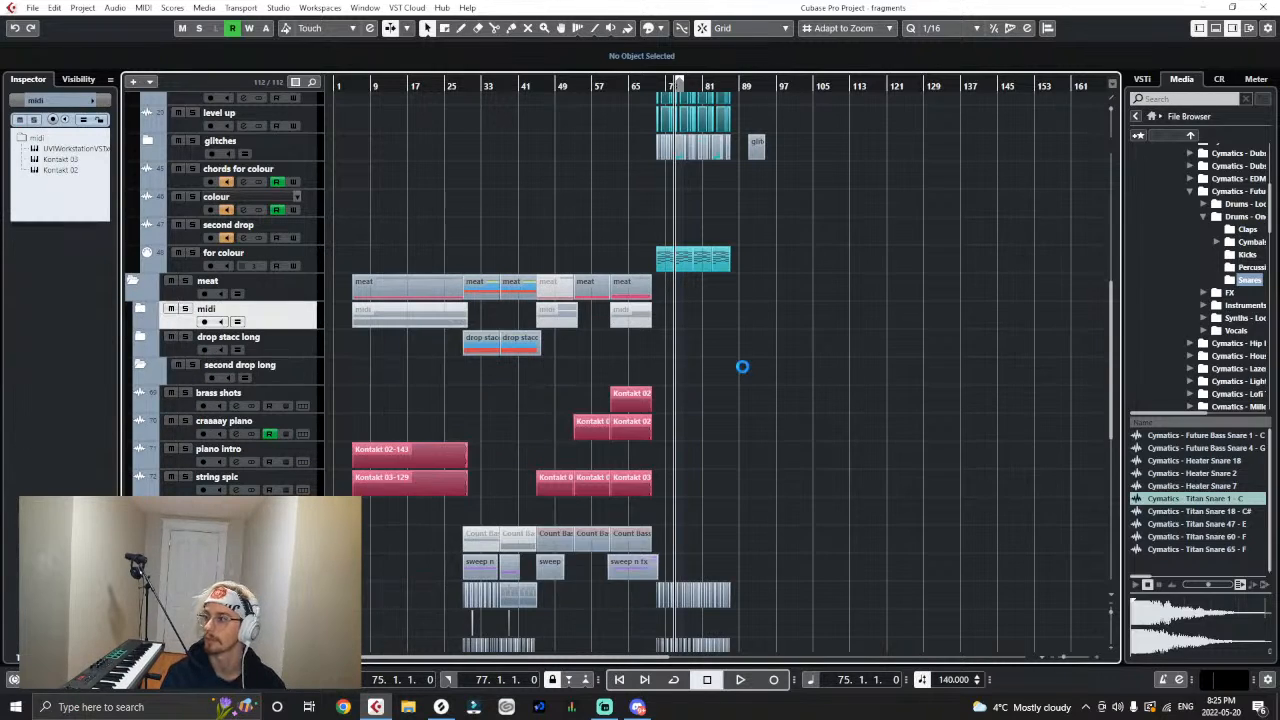
- Move the second drop long folder above the drop stacc long folder
{"action": "scroll", "coordinate": [738, 394], "scroll_direction": "up", "scroll_amount": 2}
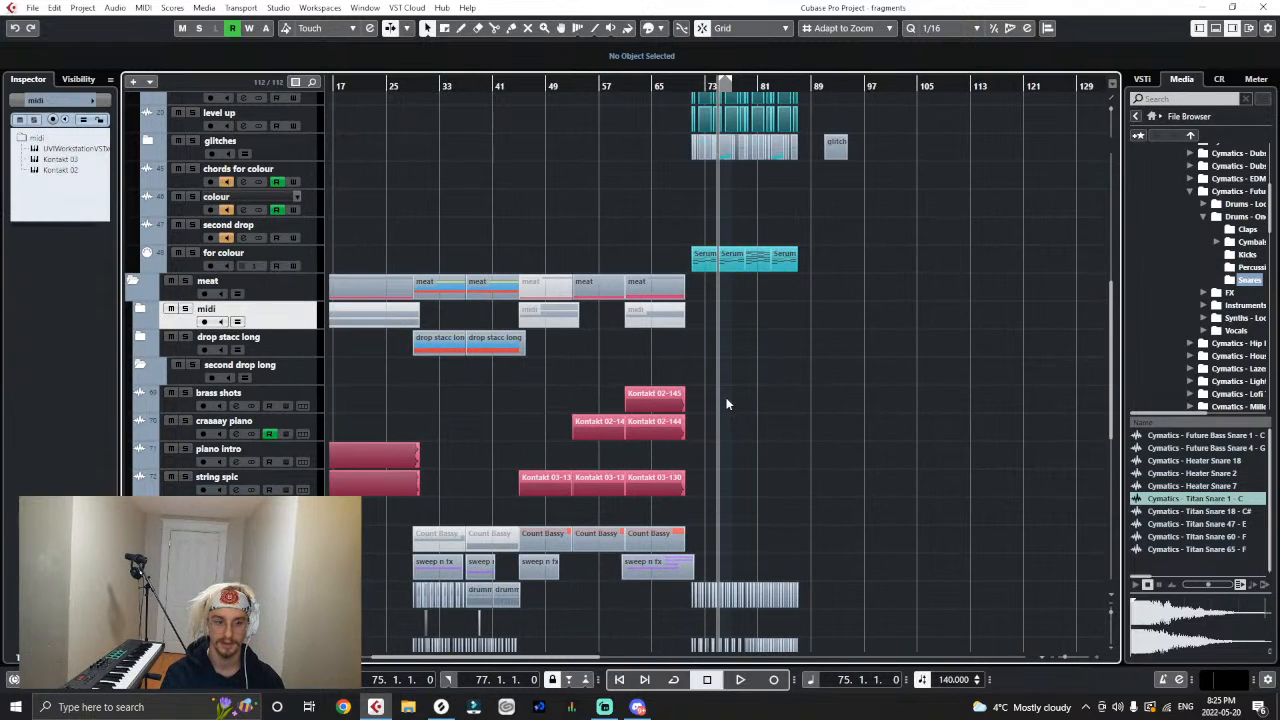
{"action": "left_click_drag", "start_coordinate": [310, 365], "coordinate": [310, 345]}
{"action": "scroll", "coordinate": [816, 260], "scroll_direction": "up", "scroll_amount": 1}
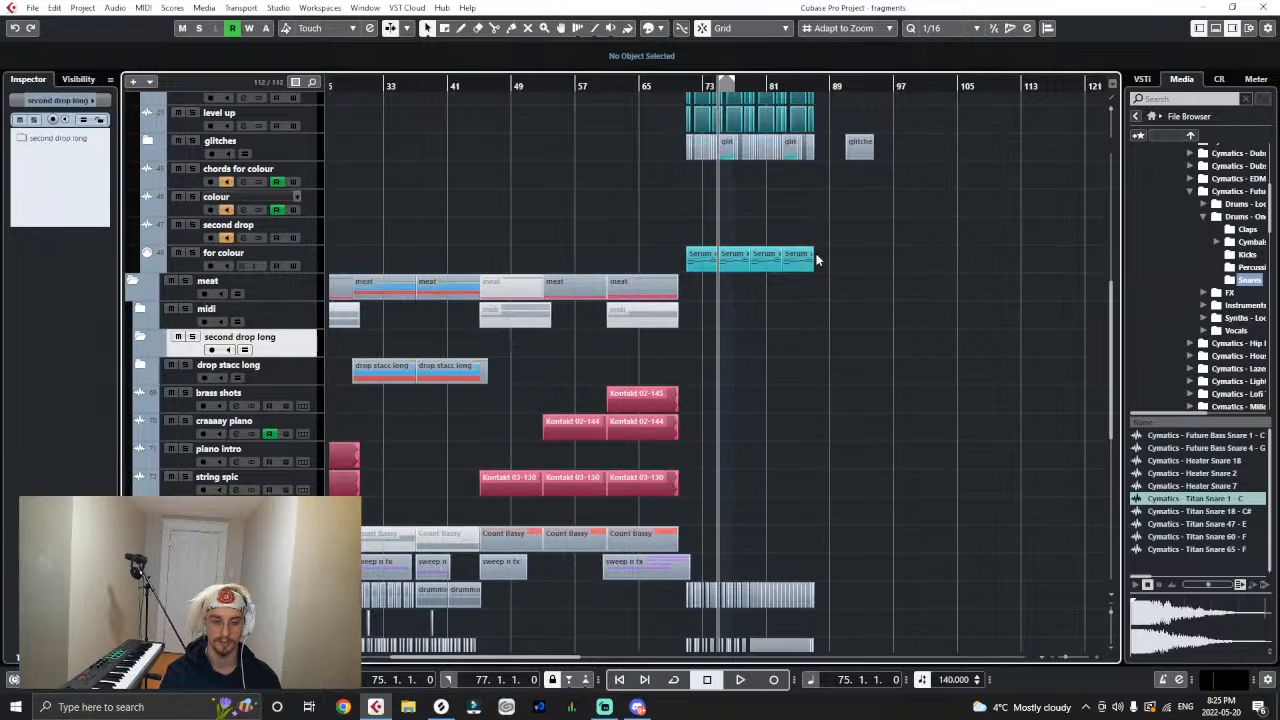
- Play the arrangement from about bar 55 to hear the lead-in to the second drop
{"action": "left_click", "coordinate": [565, 87]}
{"action": "key", "text": "space"}
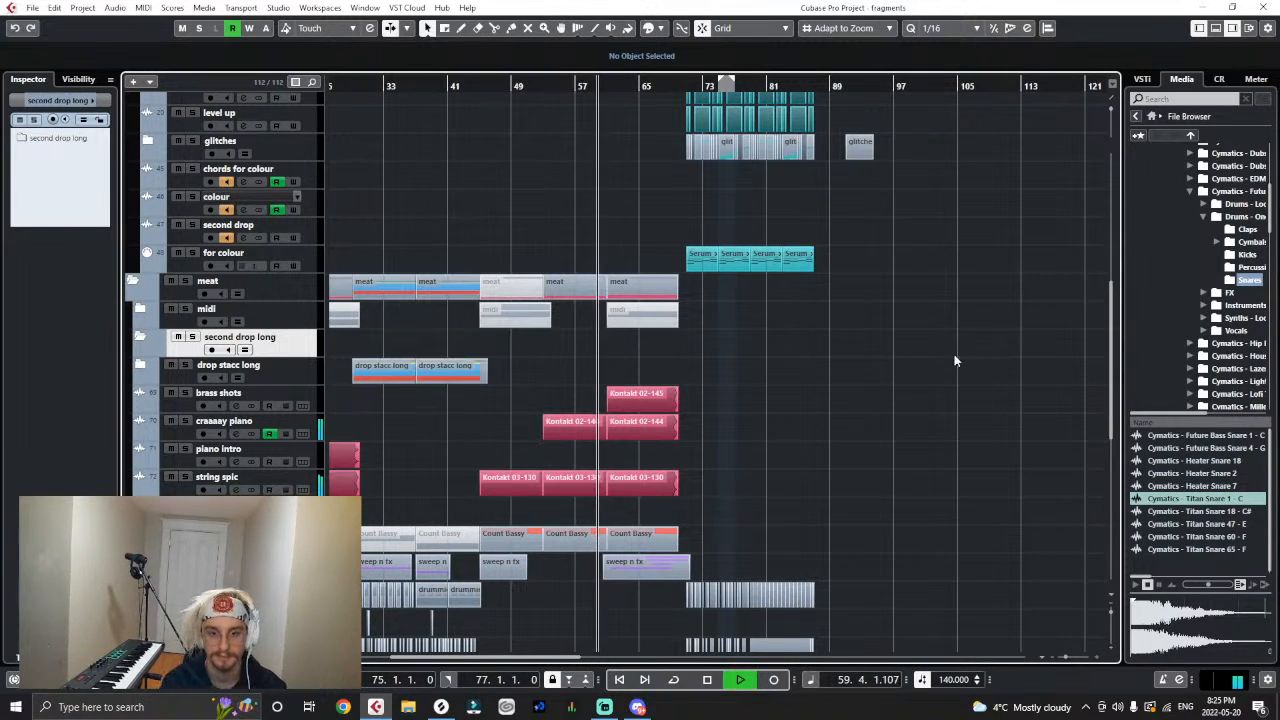
{"action": "key", "text": "h"}
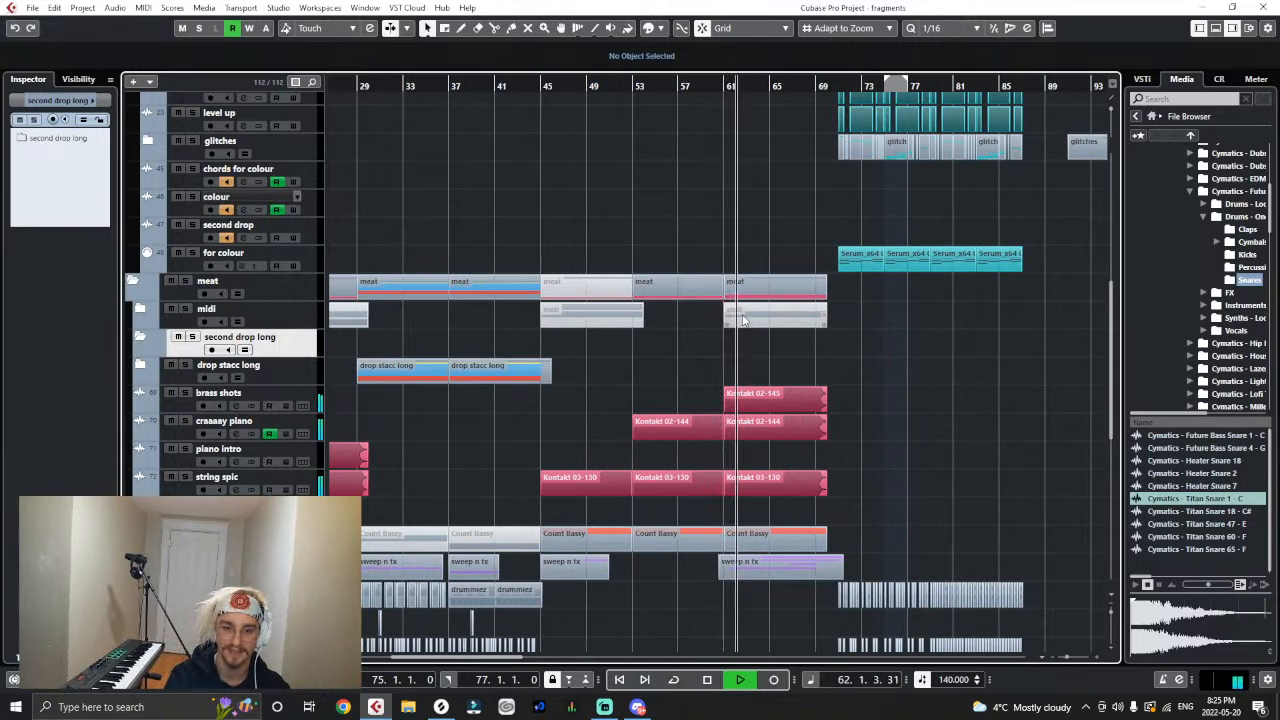
- Select the bar 71 clip on the for colour track and add a Serum_x64 instrument track inside the second drop long folder
{"action": "left_click", "coordinate": [854, 266]}
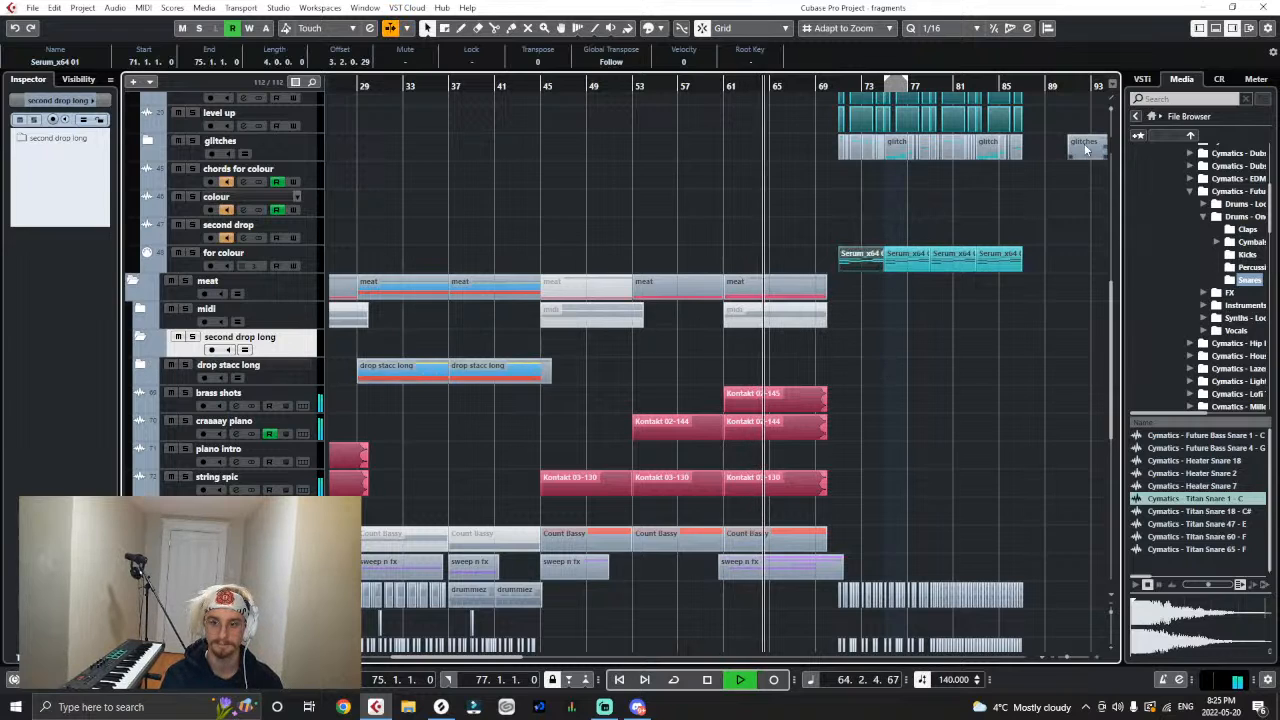
{"action": "left_click", "coordinate": [1135, 116]}
{"action": "left_click", "coordinate": [1166, 187]}
{"action": "left_click_drag", "start_coordinate": [1176, 236], "coordinate": [331, 366]}
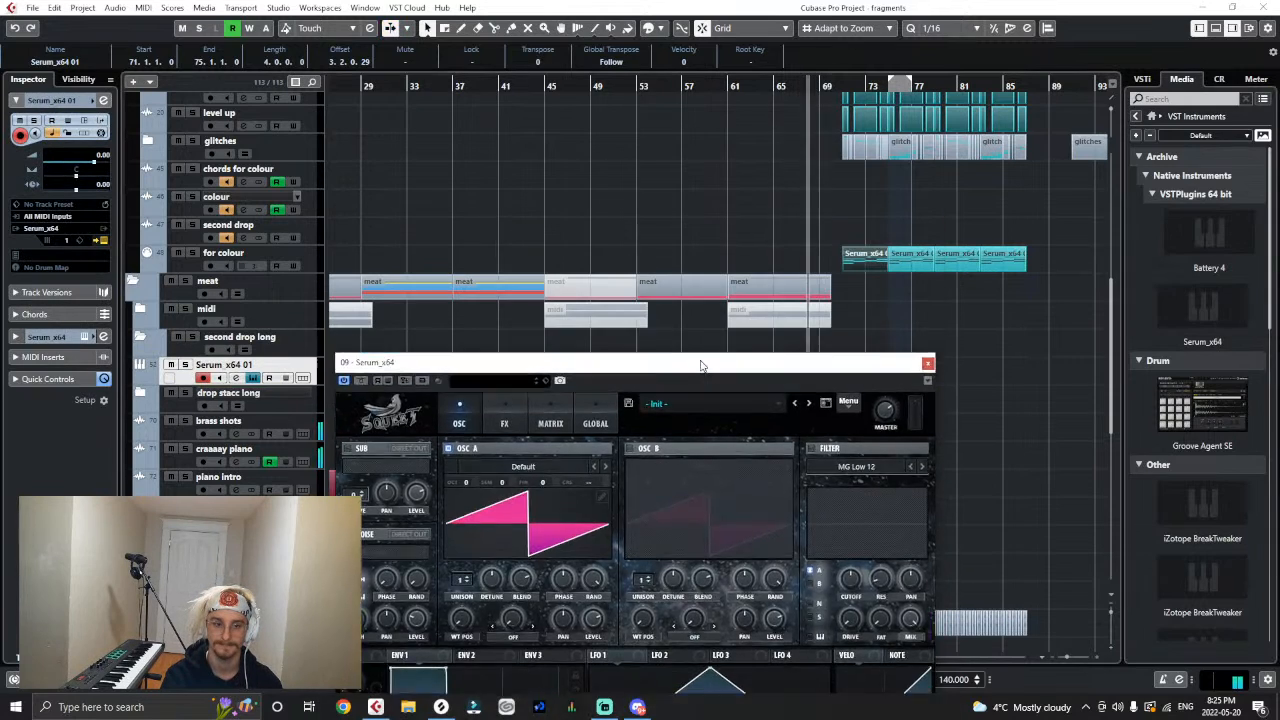
{"action": "right_click", "coordinate": [310, 355]}
{"action": "mouse_move", "coordinate": [314, 361]}
{"action": "left_mouse_down"}
{"action": "mouse_move", "coordinate": [319, 345]}
{"action": "mouse_move", "coordinate": [320, 357]}
{"action": "left_mouse_up"}
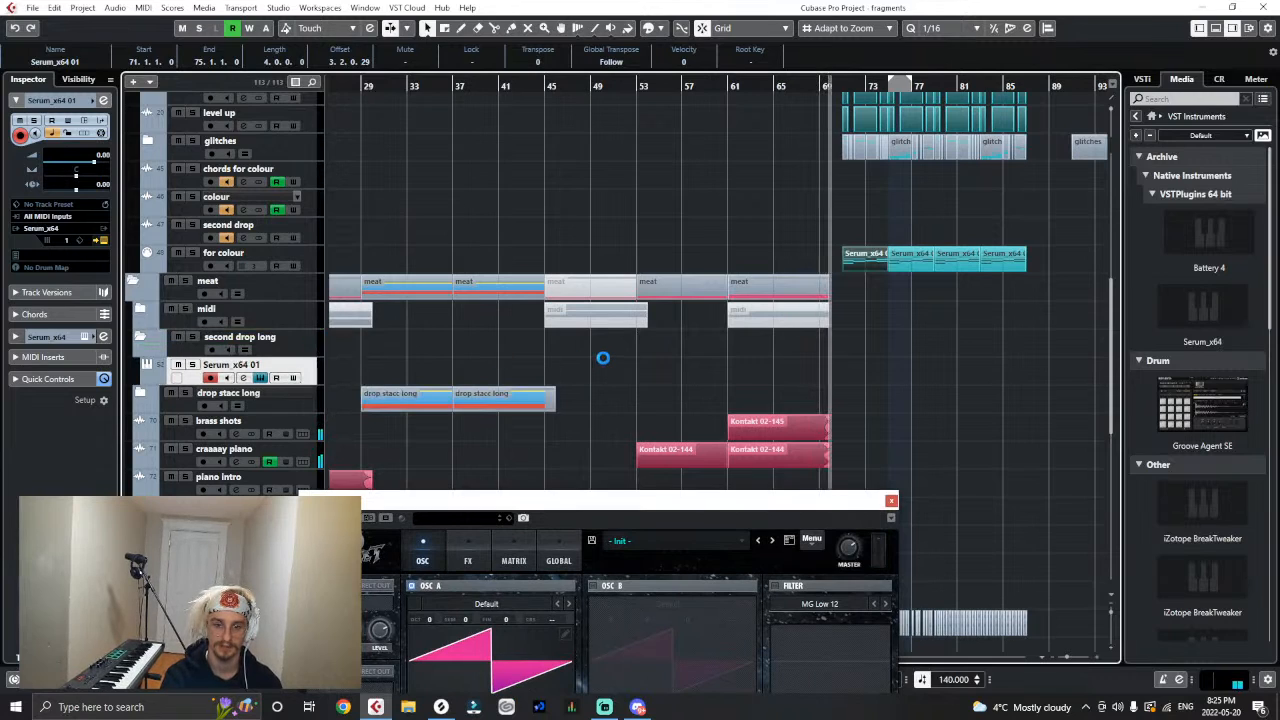
- Paste the for colour clip onto the new Serum track at bar 71 and colour it pinkish red
{"action": "key", "text": "h"}
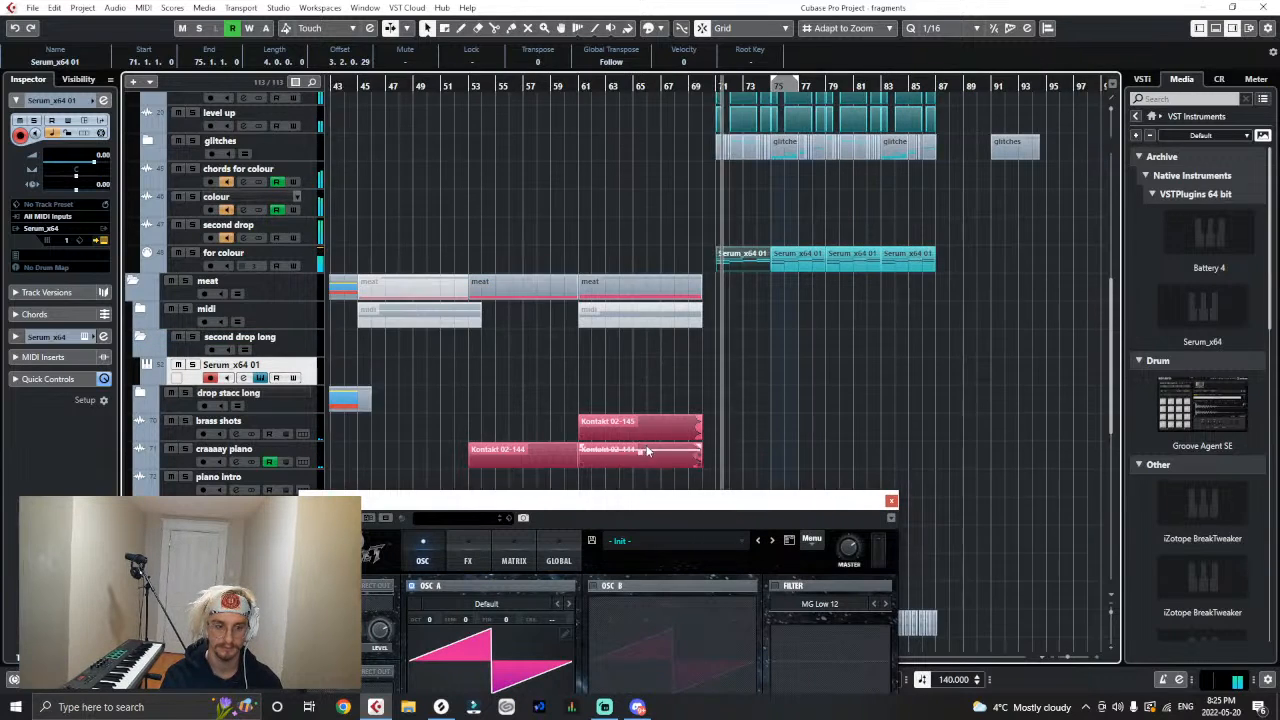
{"action": "key", "text": "h"}
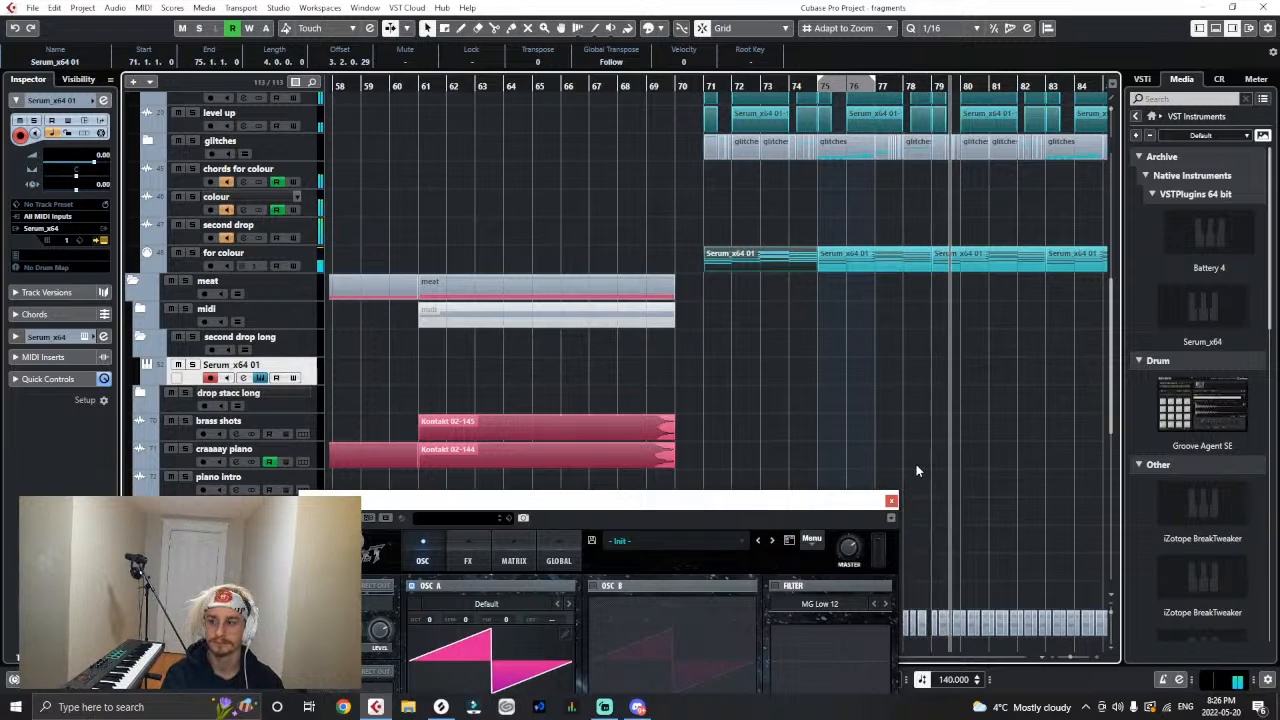
{"action": "left_click_drag", "start_coordinate": [893, 500], "coordinate": [916, 414]}
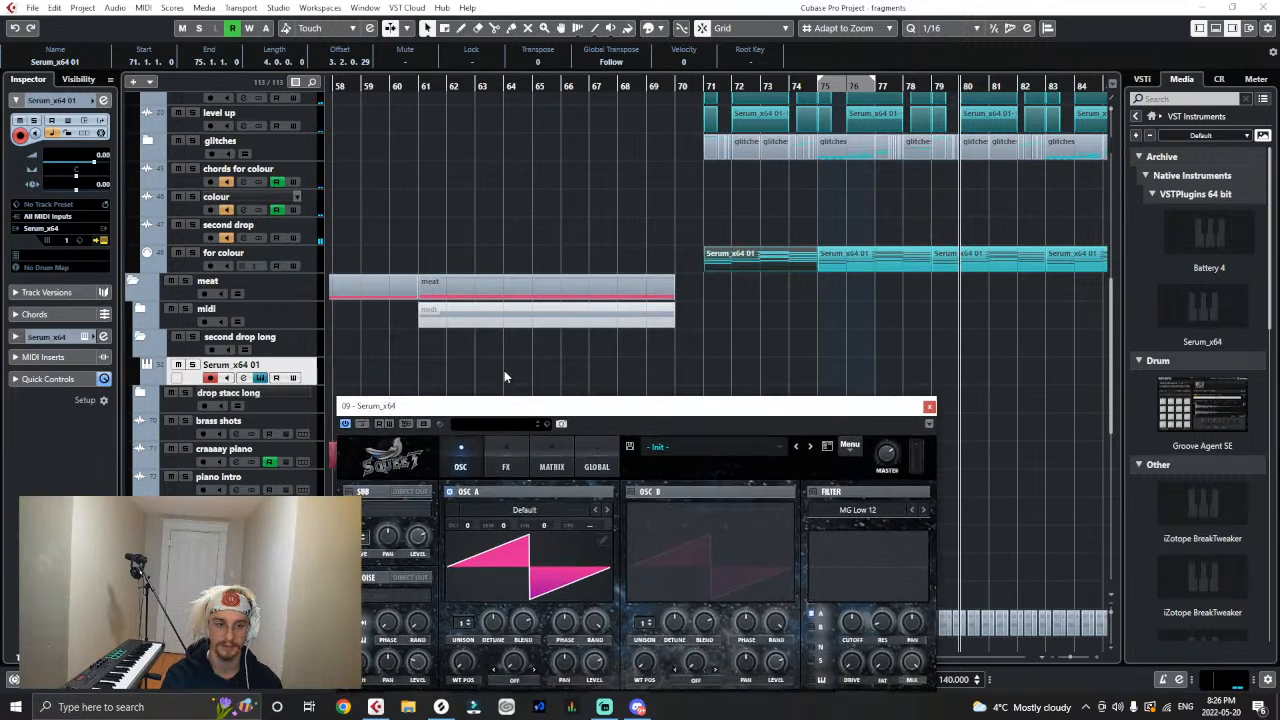
{"action": "key", "text": "ctrl+v"}
{"action": "left_click_drag", "start_coordinate": [966, 372], "coordinate": [715, 370]}
{"action": "right_click", "coordinate": [718, 368]}
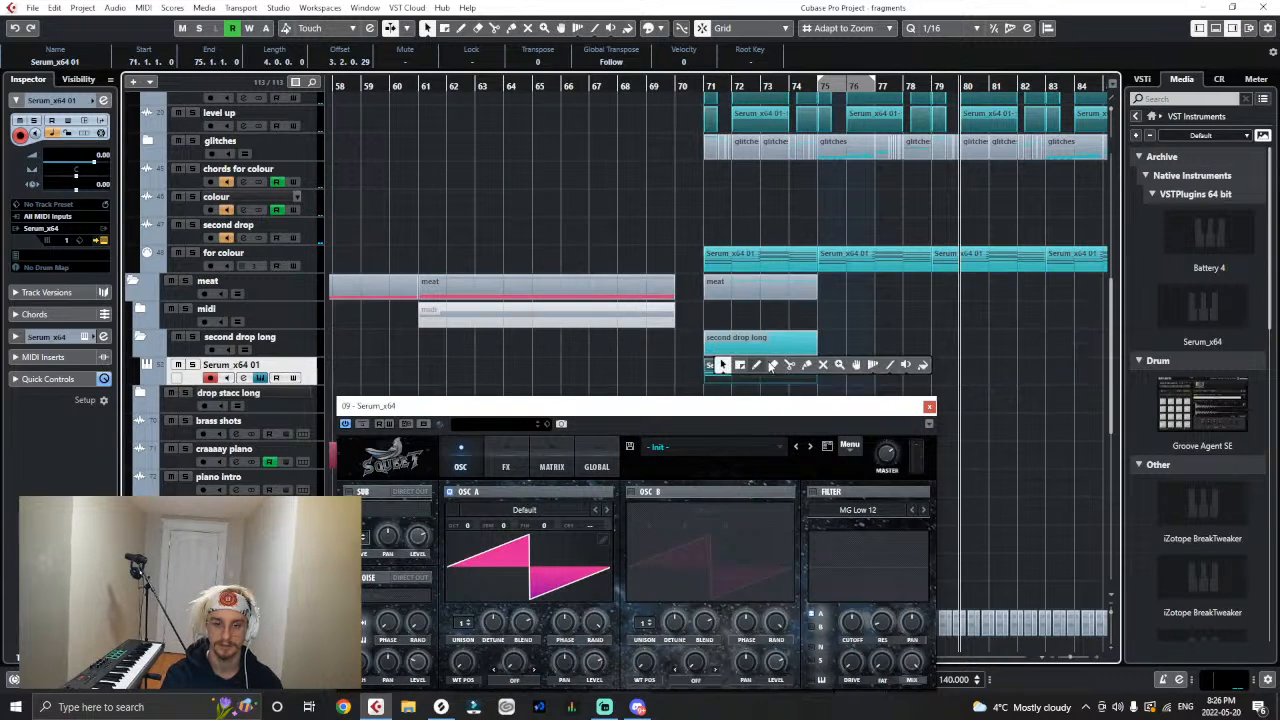
{"action": "left_click", "coordinate": [918, 364]}
{"action": "left_click", "coordinate": [795, 366]}
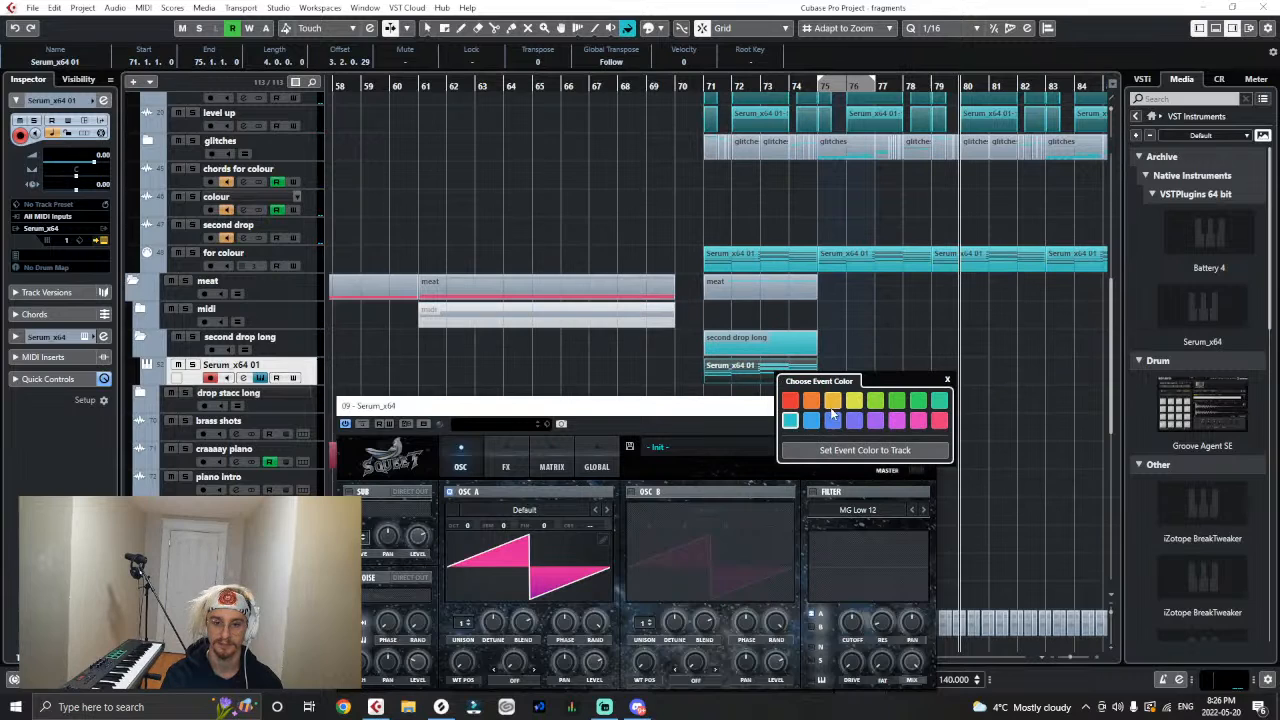
{"action": "left_click", "coordinate": [938, 423]}
- Play from bar 71 with the new Serum track soloed, and reposition the Serum window to show its modulation section
{"action": "left_click_drag", "start_coordinate": [692, 84], "coordinate": [692, 88]}
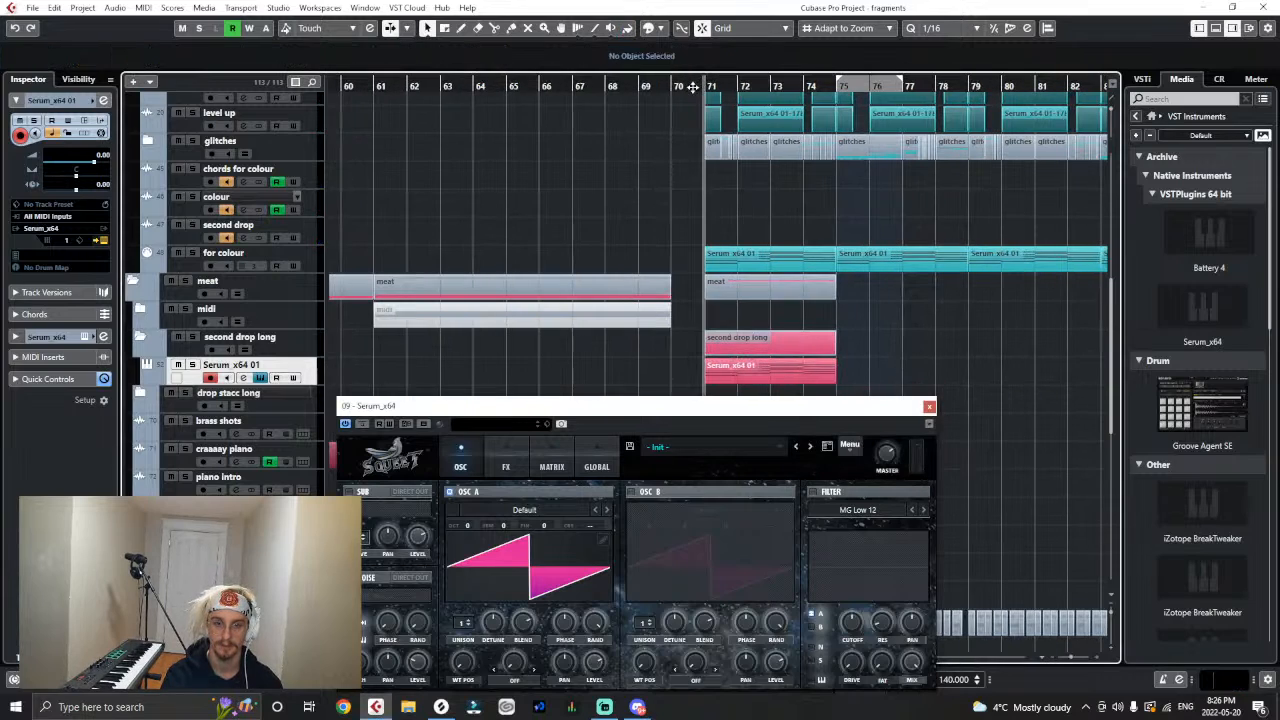
{"action": "key", "text": "space"}
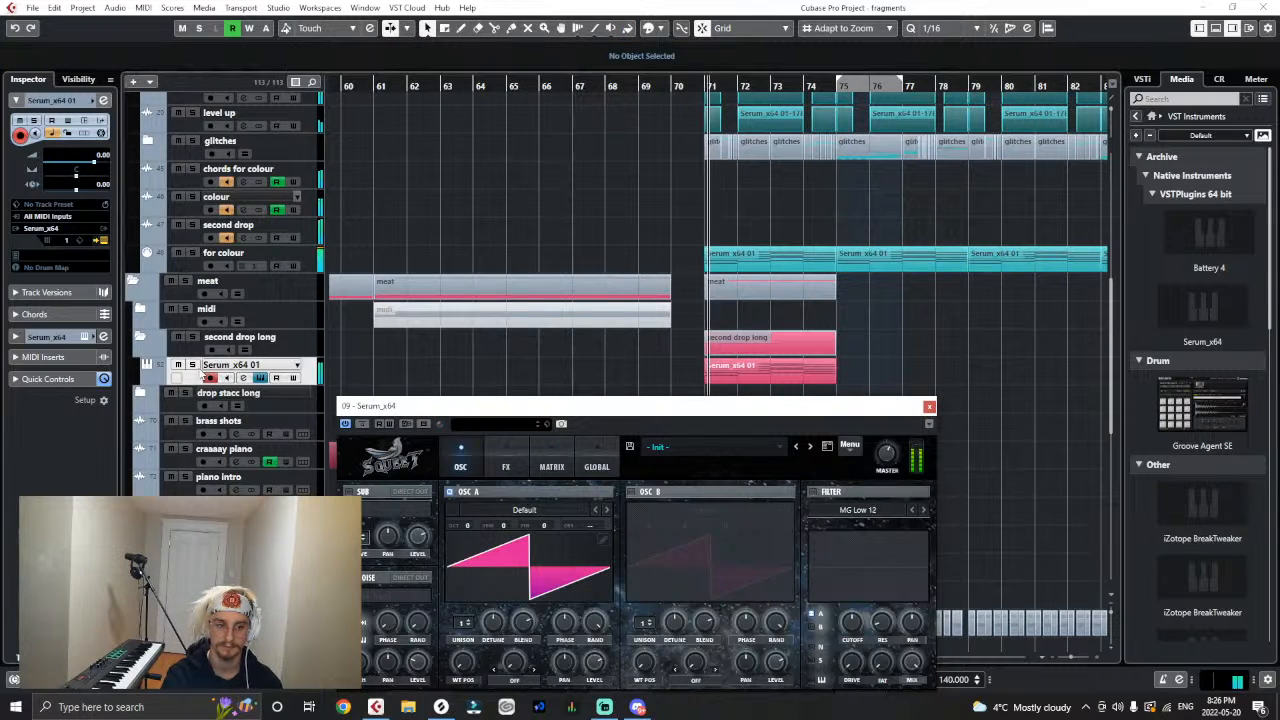
{"action": "key", "text": "s"}
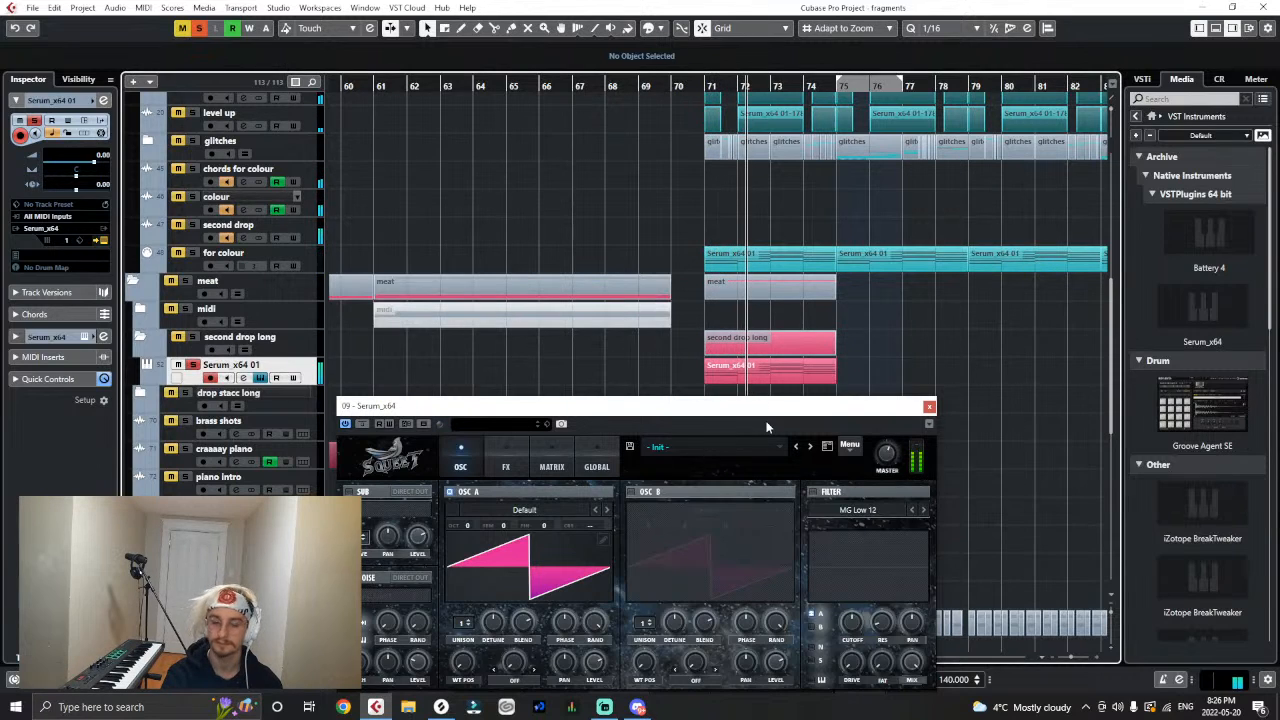
{"action": "left_click_drag", "start_coordinate": [748, 418], "coordinate": [711, 268]}
{"action": "left_click_drag", "start_coordinate": [676, 563], "coordinate": [556, 561]}
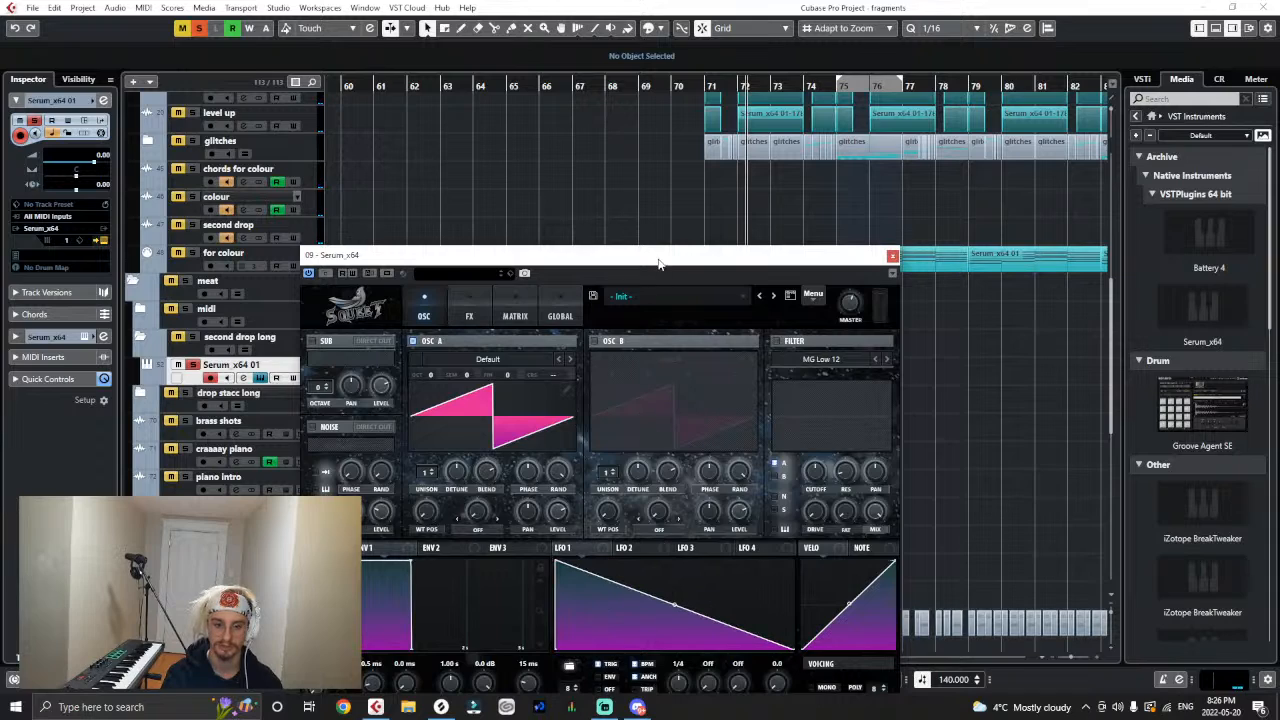
- Enable Serum's MG Low 12 filter and modulate its cutoff with LFO 1 at a 1/8 rate, then stop playback
{"action": "left_click", "coordinate": [776, 341]}
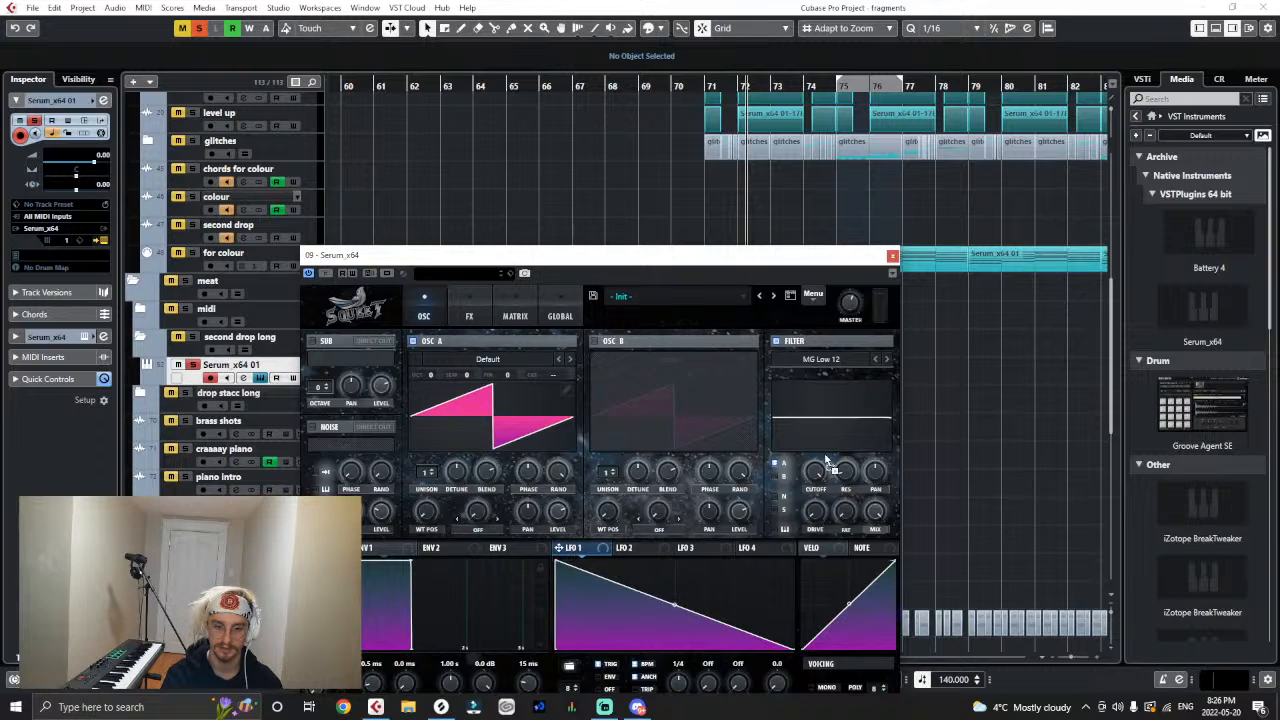
{"action": "left_click_drag", "start_coordinate": [811, 459], "coordinate": [752, 650]}
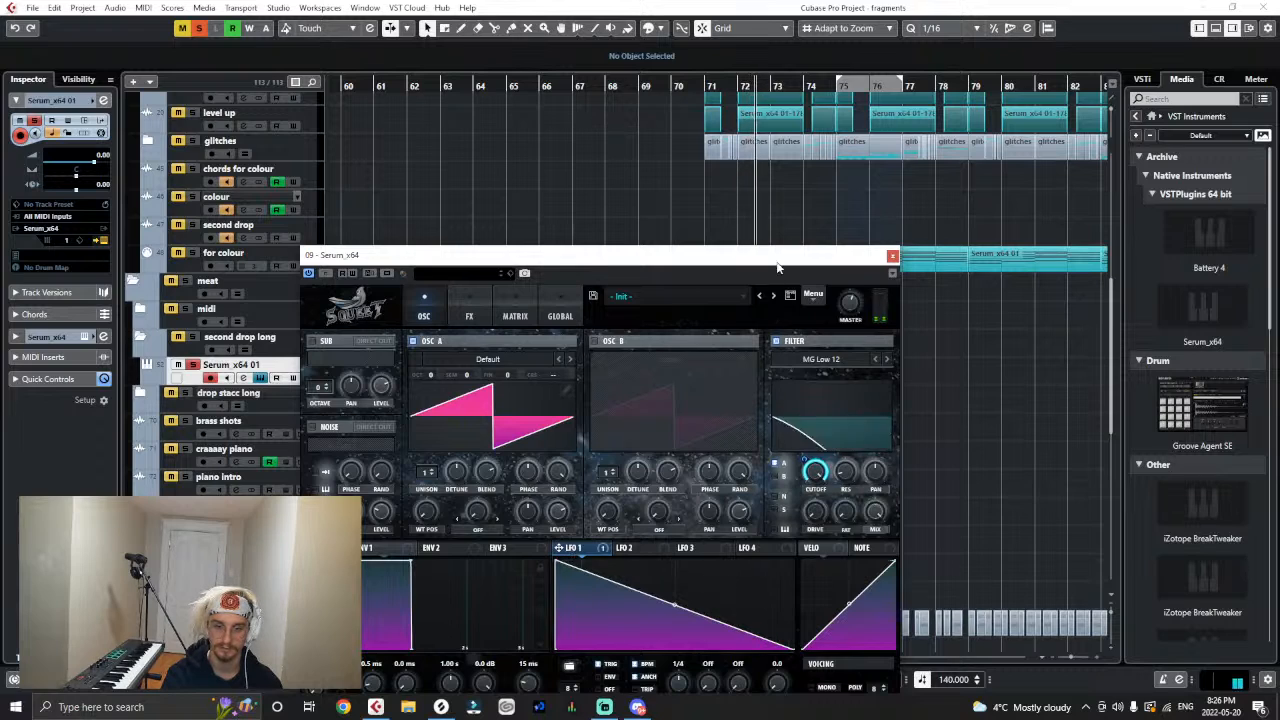
{"action": "left_click_drag", "start_coordinate": [797, 262], "coordinate": [737, 303]}
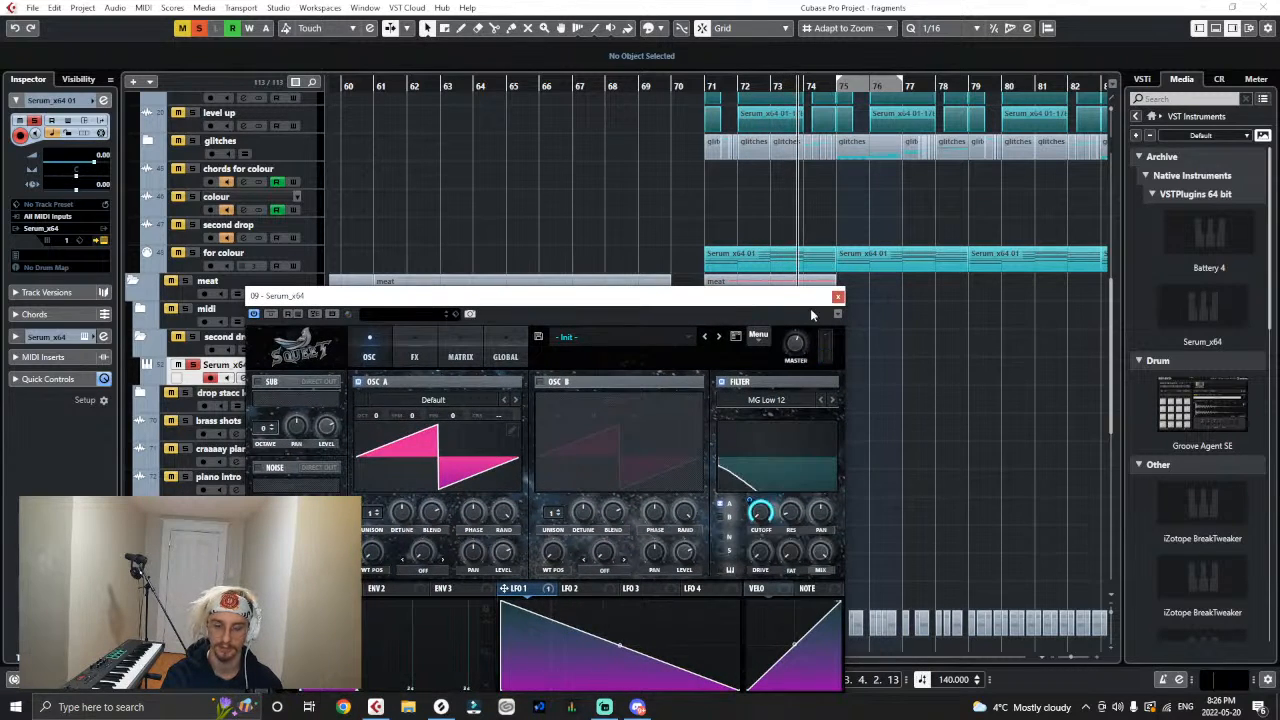
{"action": "left_click_drag", "start_coordinate": [768, 299], "coordinate": [829, 133]}
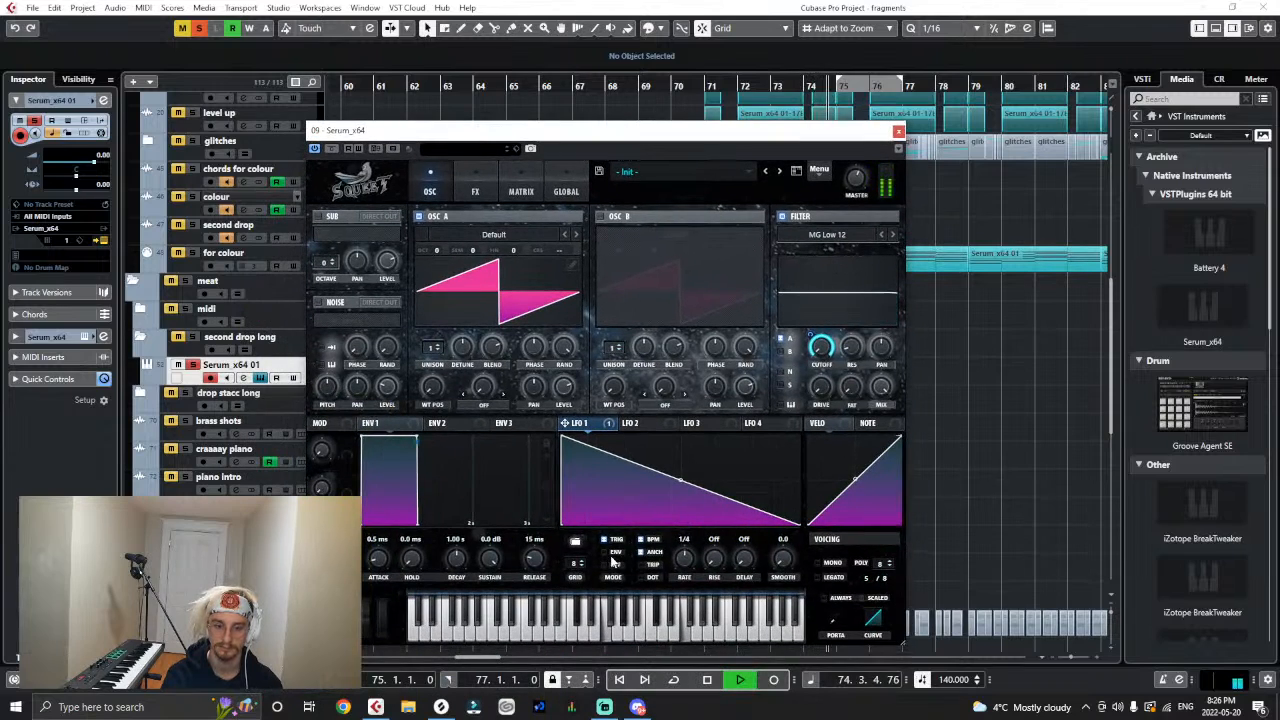
{"action": "key", "text": "space"}
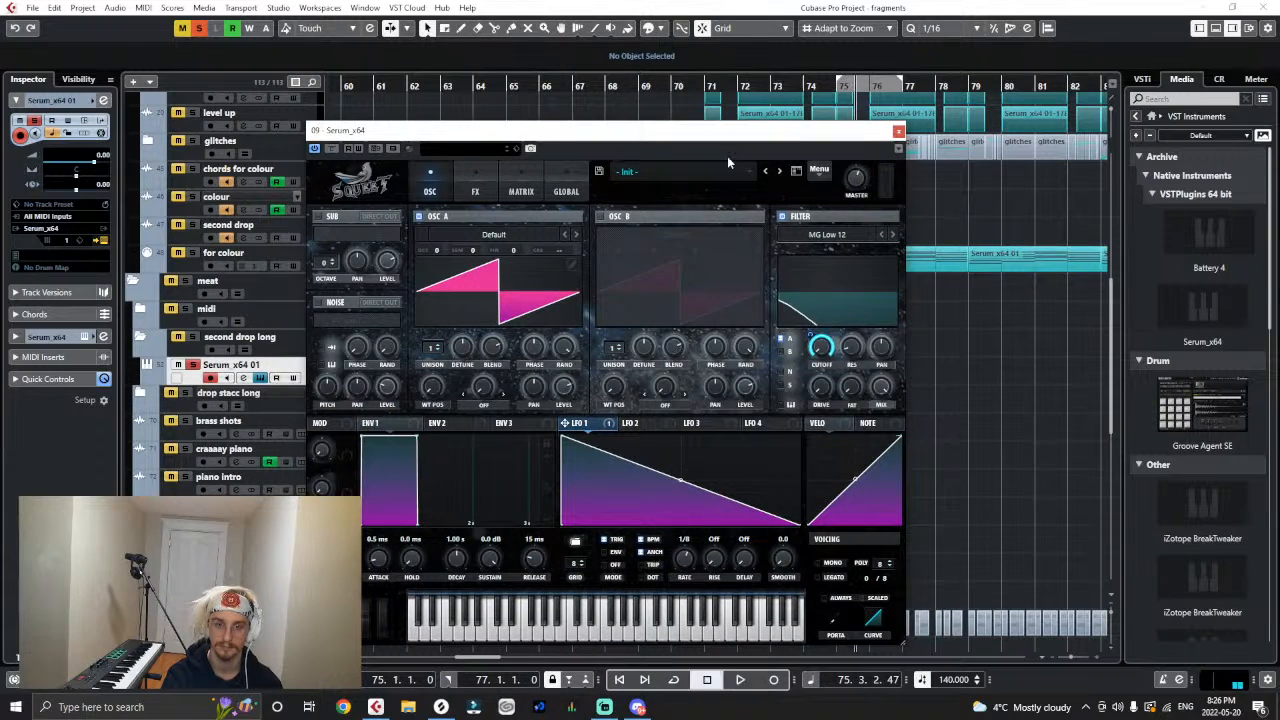
- Play from bar 71 and bend Serum's LFO 1 curve slightly inward for a faster initial fall
{"action": "left_click", "coordinate": [706, 88]}
{"action": "key", "text": "space"}
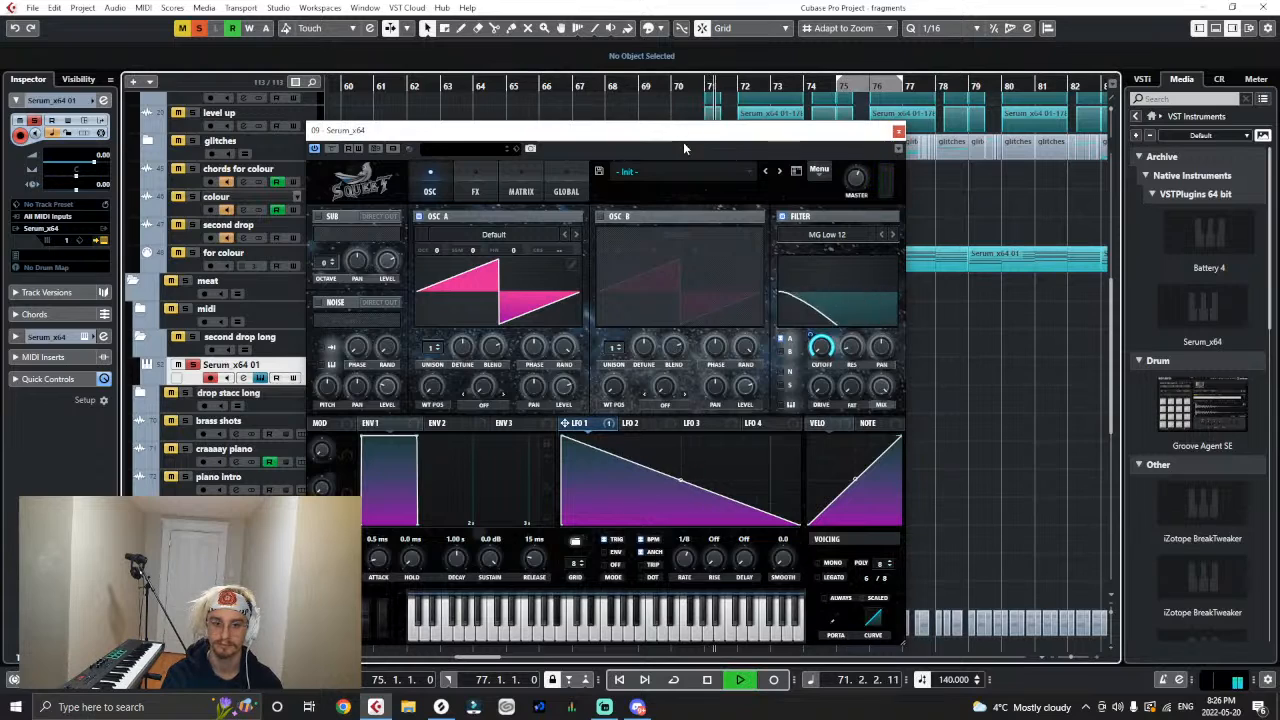
{"action": "mouse_move", "coordinate": [680, 486]}
{"action": "left_mouse_down"}
{"action": "mouse_move", "coordinate": [674, 452]}
{"action": "mouse_move", "coordinate": [670, 486]}
{"action": "left_mouse_up"}
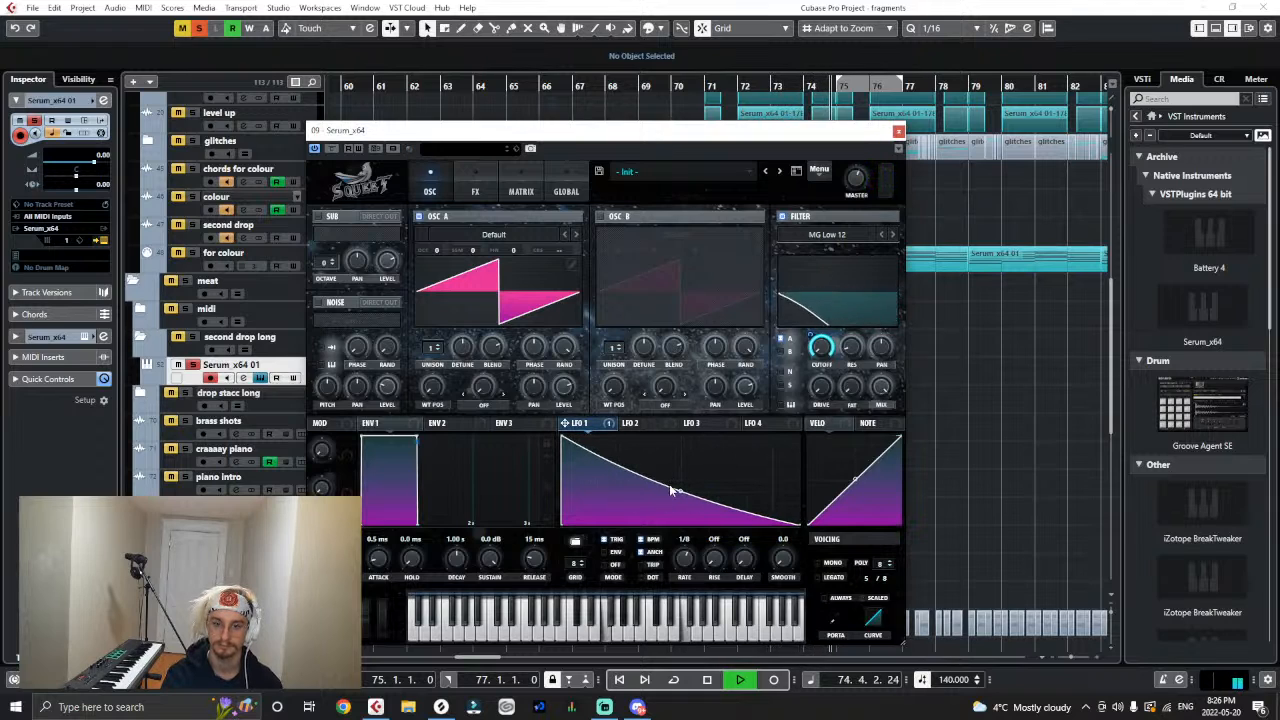
- Duplicate the Serum clip to bar 75 and loop playback from bar 71 to bar 75, moving the Serum window clear
{"action": "left_click_drag", "start_coordinate": [763, 135], "coordinate": [756, 398]}
{"action": "left_click", "coordinate": [763, 377]}
{"action": "key", "text": "ctrl+d"}
{"action": "left_click", "coordinate": [710, 87]}
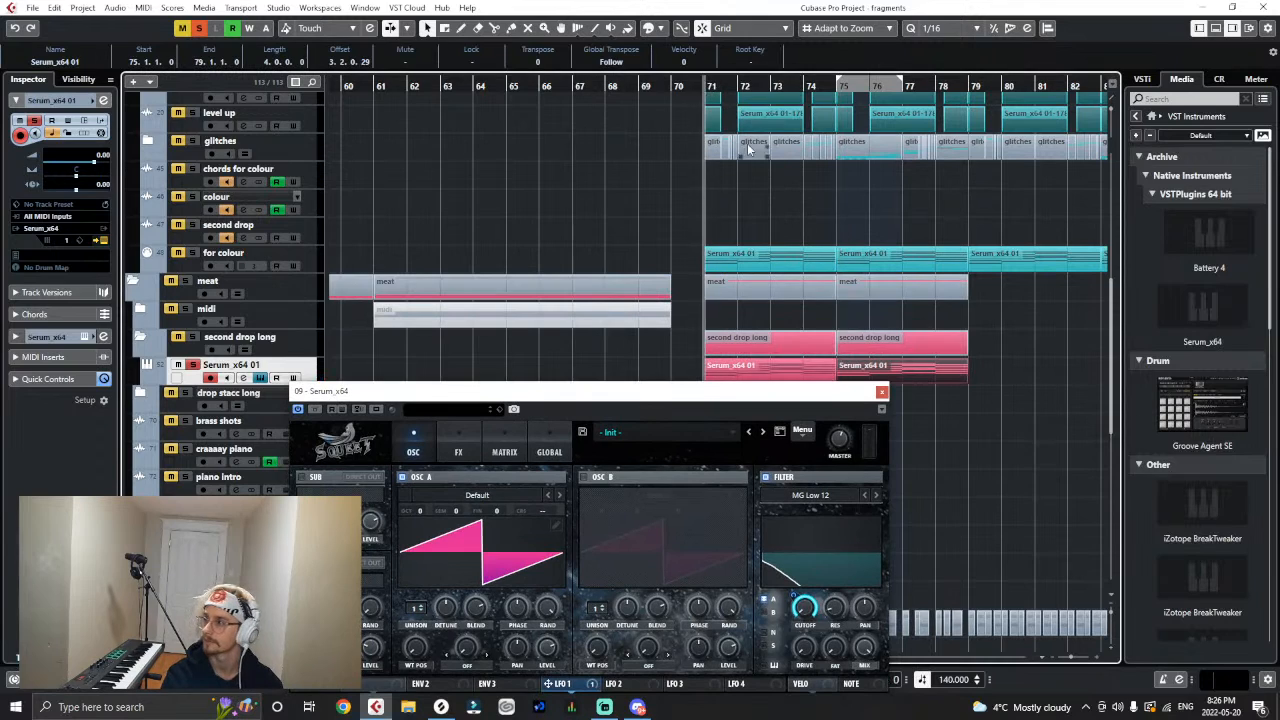
{"action": "left_click_drag", "start_coordinate": [705, 79], "coordinate": [838, 90]}
{"action": "left_click", "coordinate": [808, 84]}
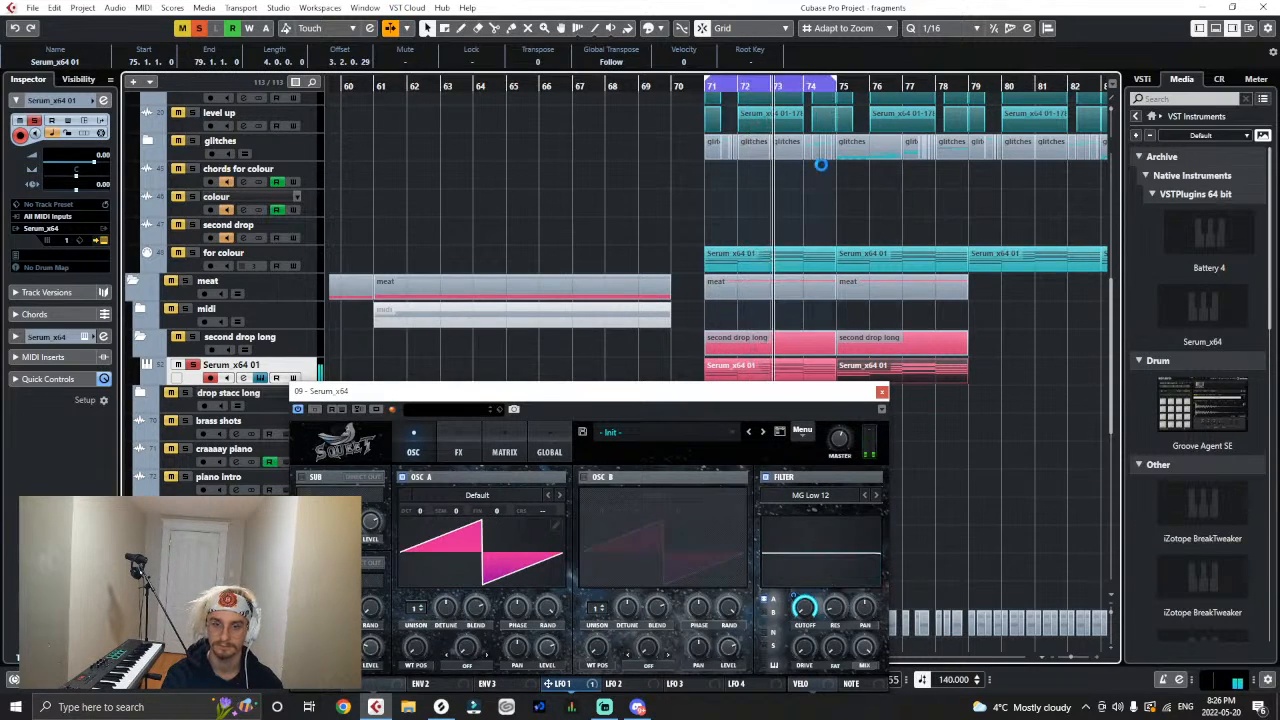
{"action": "left_click_drag", "start_coordinate": [620, 391], "coordinate": [607, 263]}
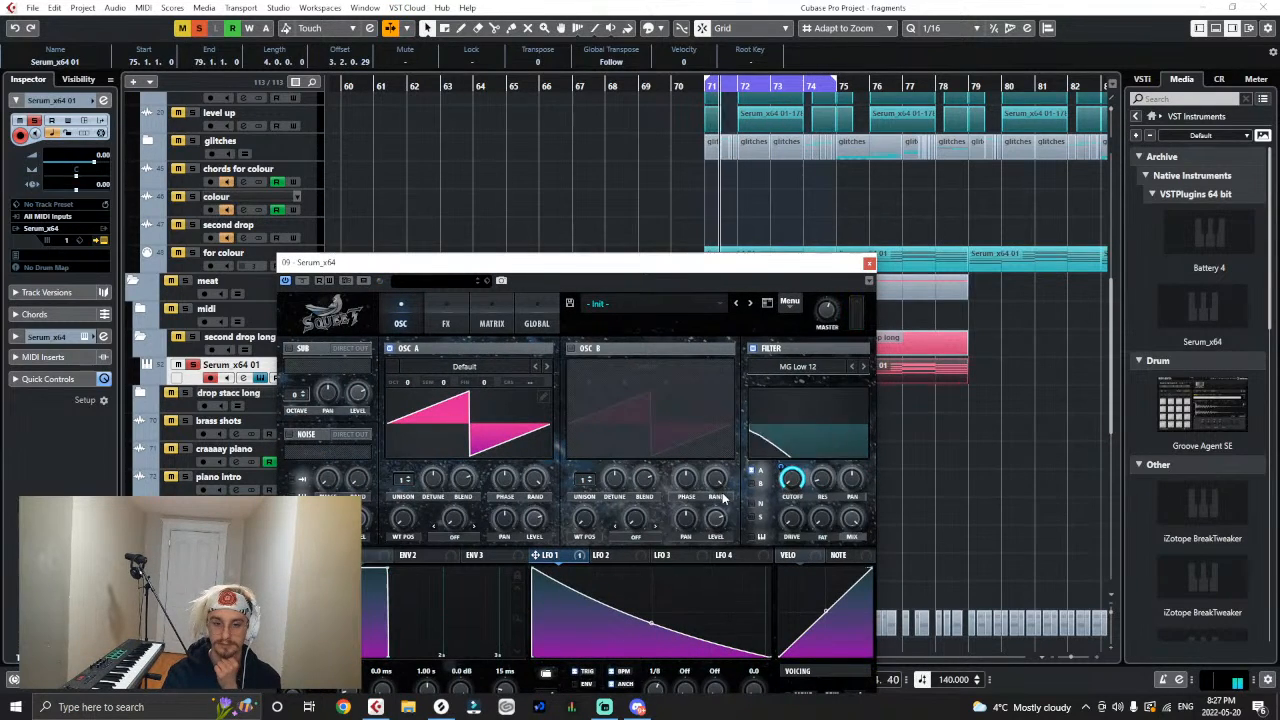
- Enable Serum's Oscillator B with the Basic Shapes wavetable and move its wavetable position to a narrow pulse shape
{"action": "left_click", "coordinate": [571, 348]}
{"action": "left_click", "coordinate": [604, 368]}
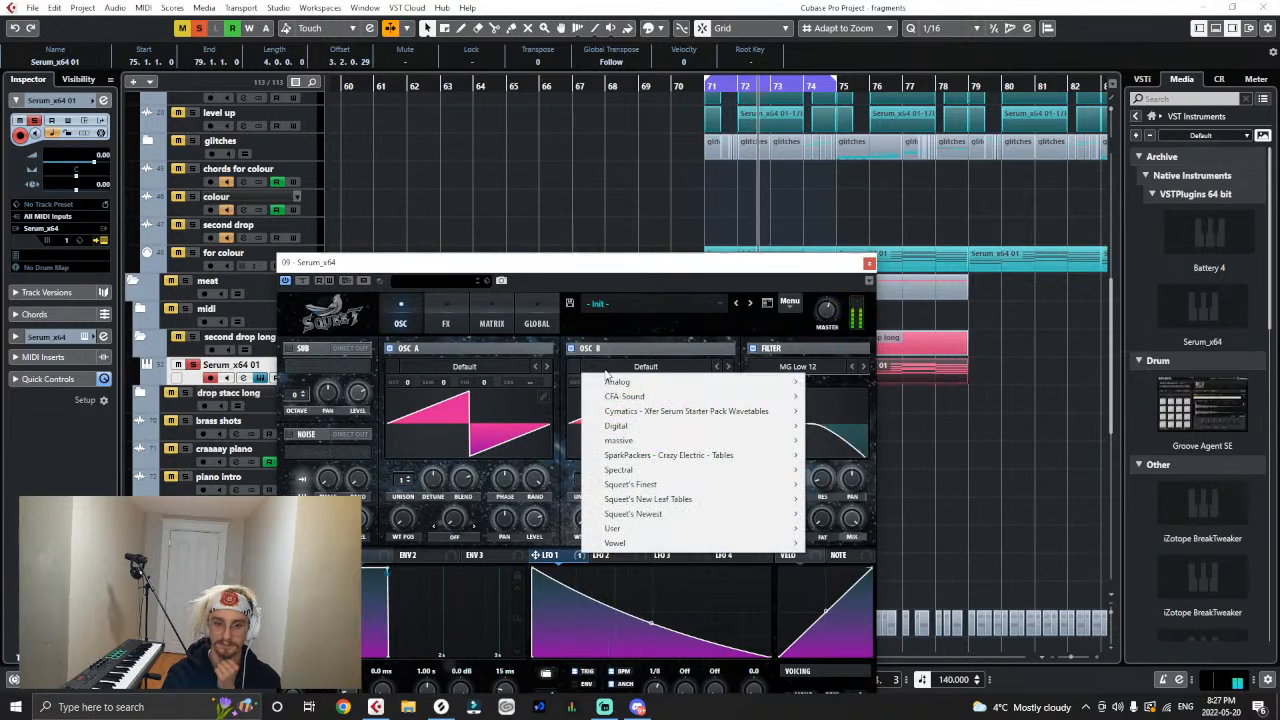
{"action": "mouse_move", "coordinate": [800, 382]}
{"action": "left_click", "coordinate": [860, 118]}
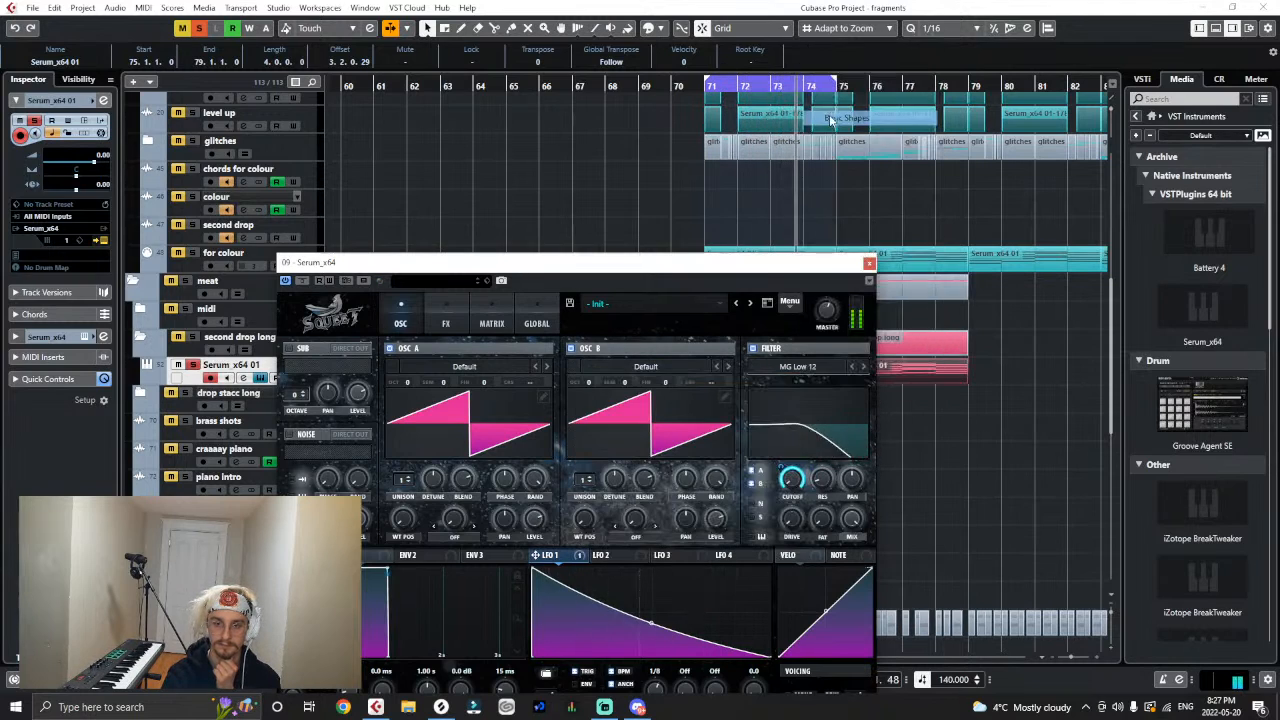
{"action": "left_click_drag", "start_coordinate": [604, 518], "coordinate": [631, 446]}
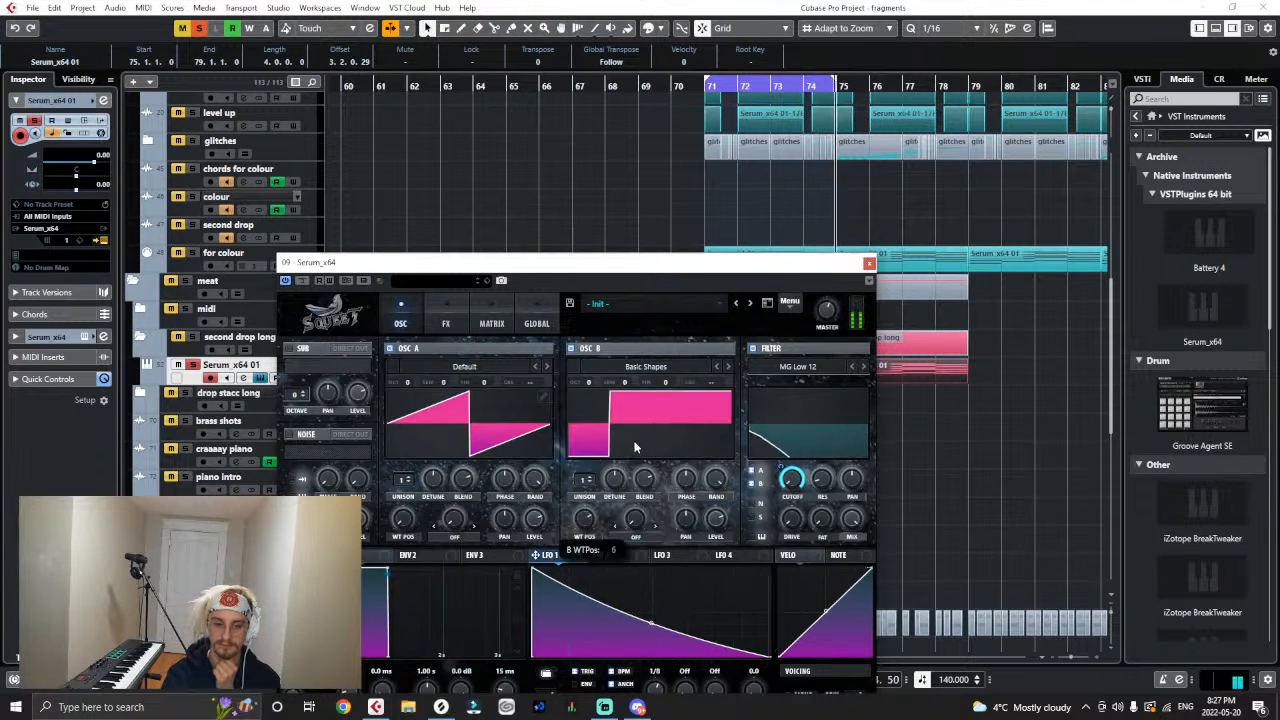
- Raise Oscillator A's warp in FM (from B) mode, and give Oscillator B 4 unison voices with LFO 1 modulating detune
{"action": "left_click", "coordinate": [435, 545]}
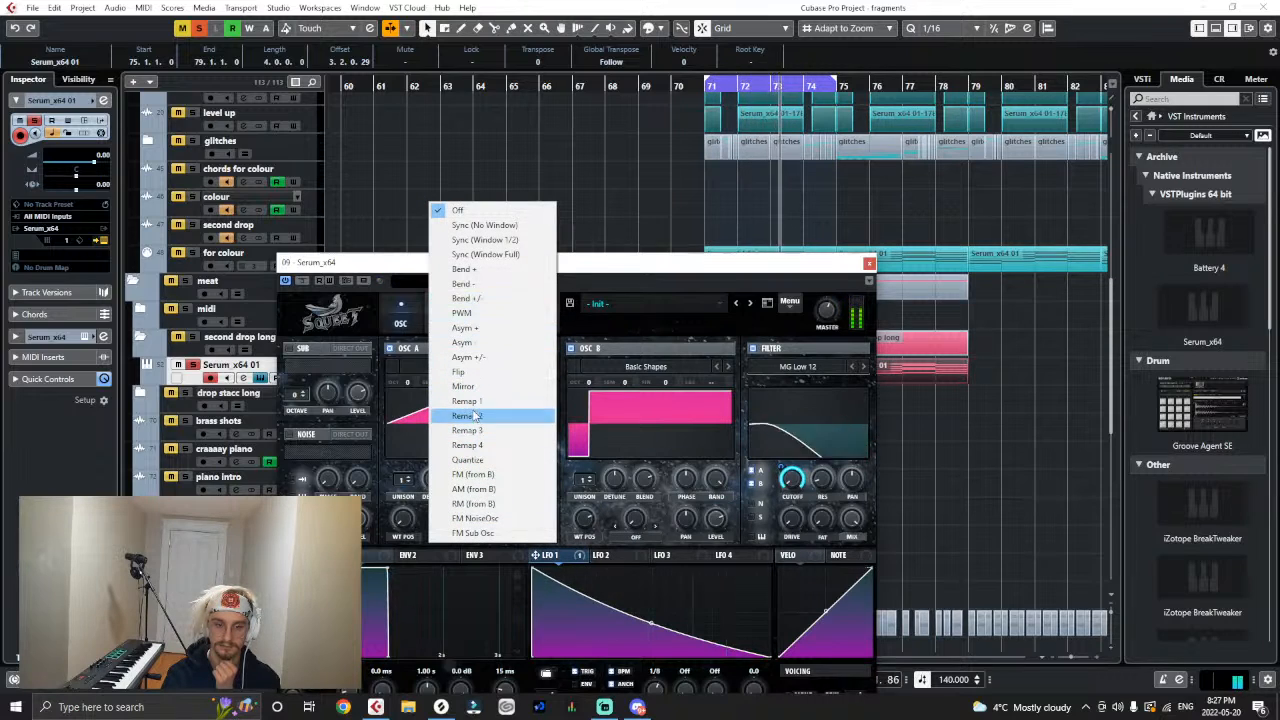
{"action": "left_click", "coordinate": [481, 477]}
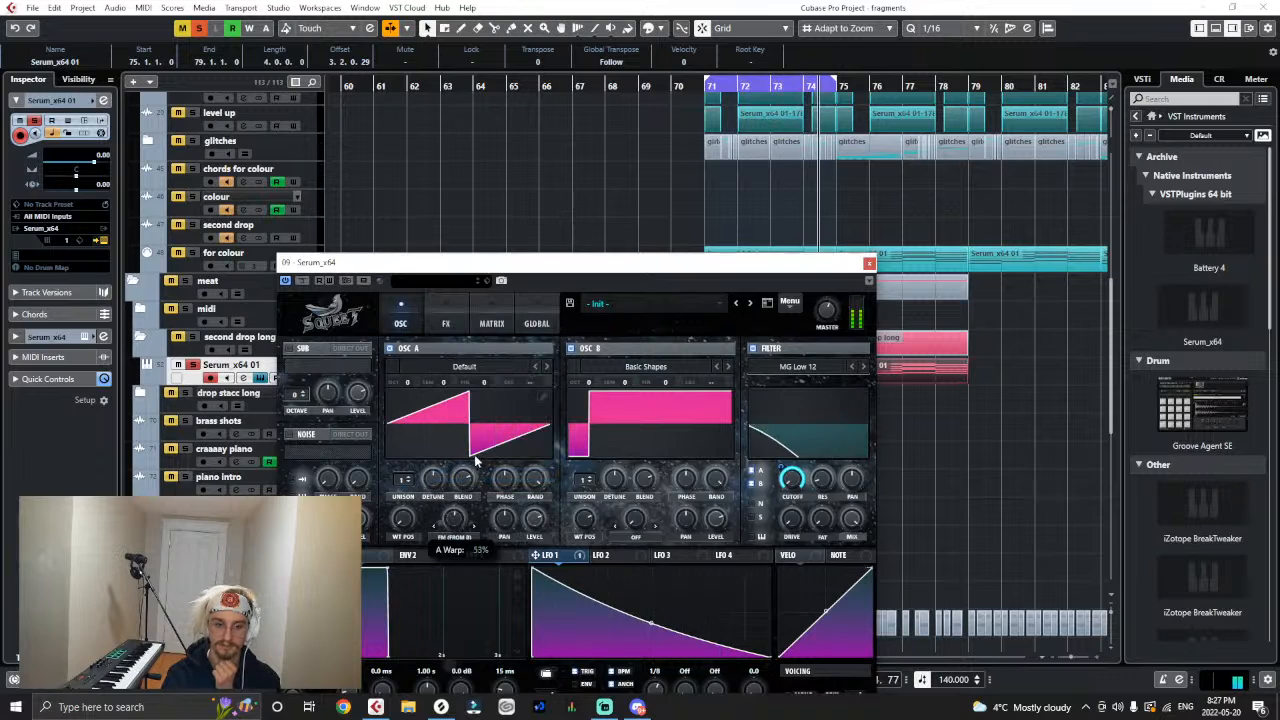
{"action": "left_click_drag", "start_coordinate": [494, 432], "coordinate": [517, 403]}
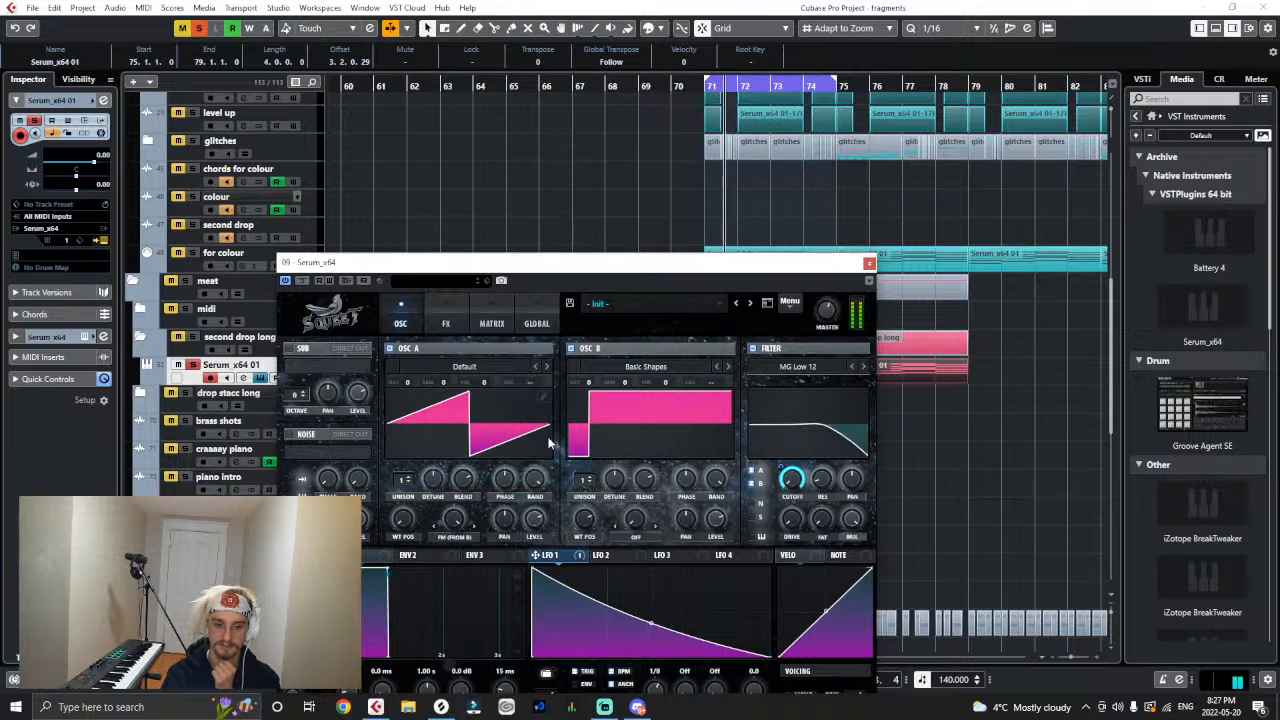
{"action": "left_click_drag", "start_coordinate": [585, 480], "coordinate": [615, 496]}
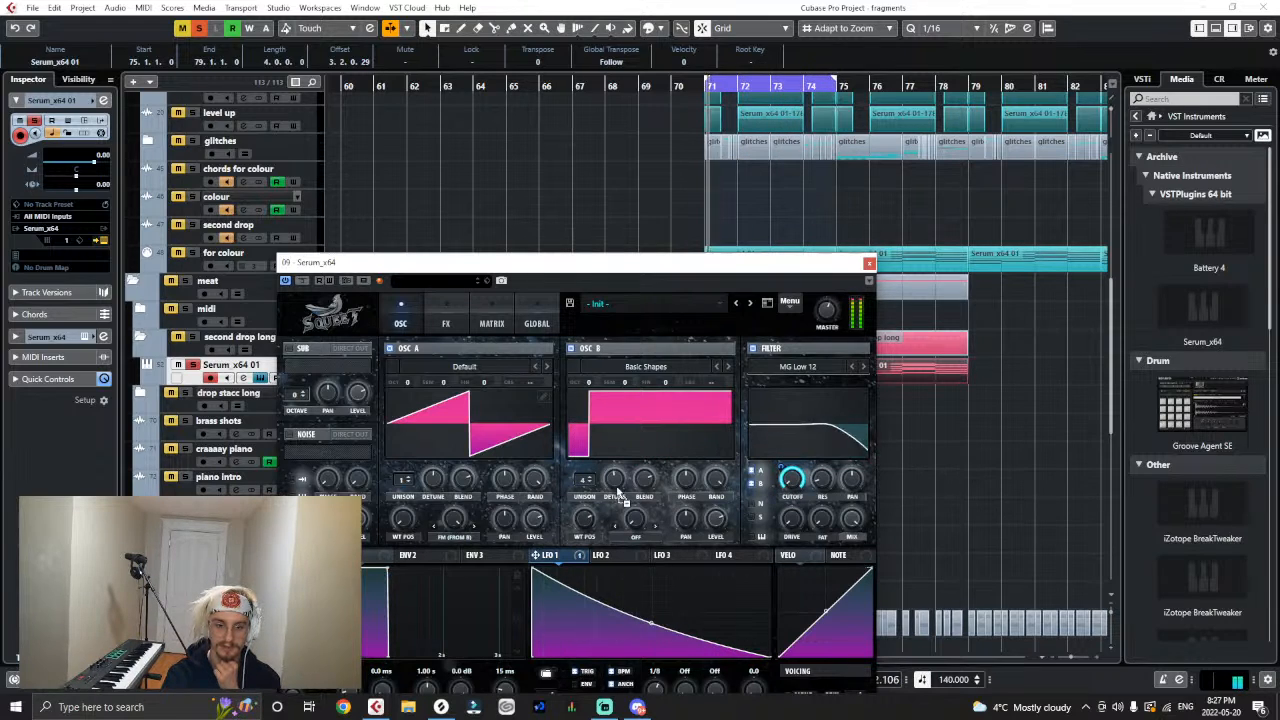
{"action": "left_click_drag", "start_coordinate": [615, 474], "coordinate": [617, 485]}
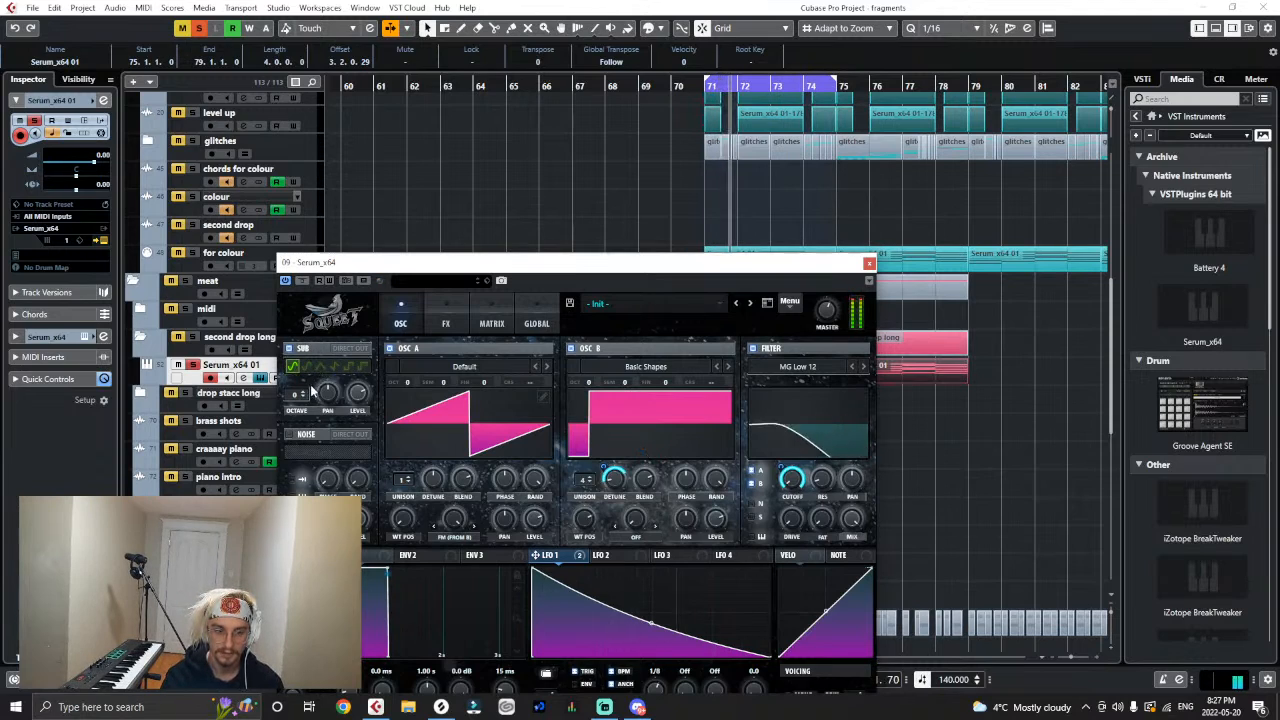
- Audition the sub oscillator's shapes at octave -1, then choose the saw shape and route the sub through the filter
{"action": "left_click", "coordinate": [310, 368]}
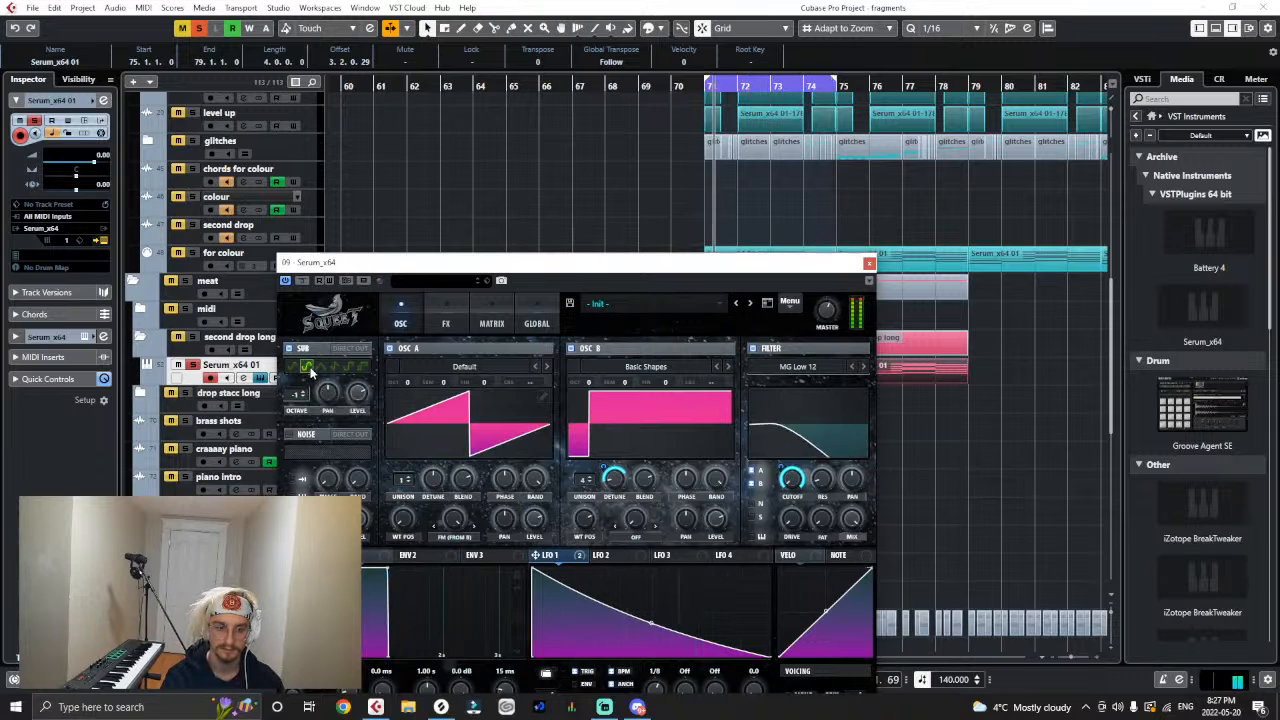
{"action": "left_click", "coordinate": [334, 366]}
{"action": "left_click", "coordinate": [347, 367]}
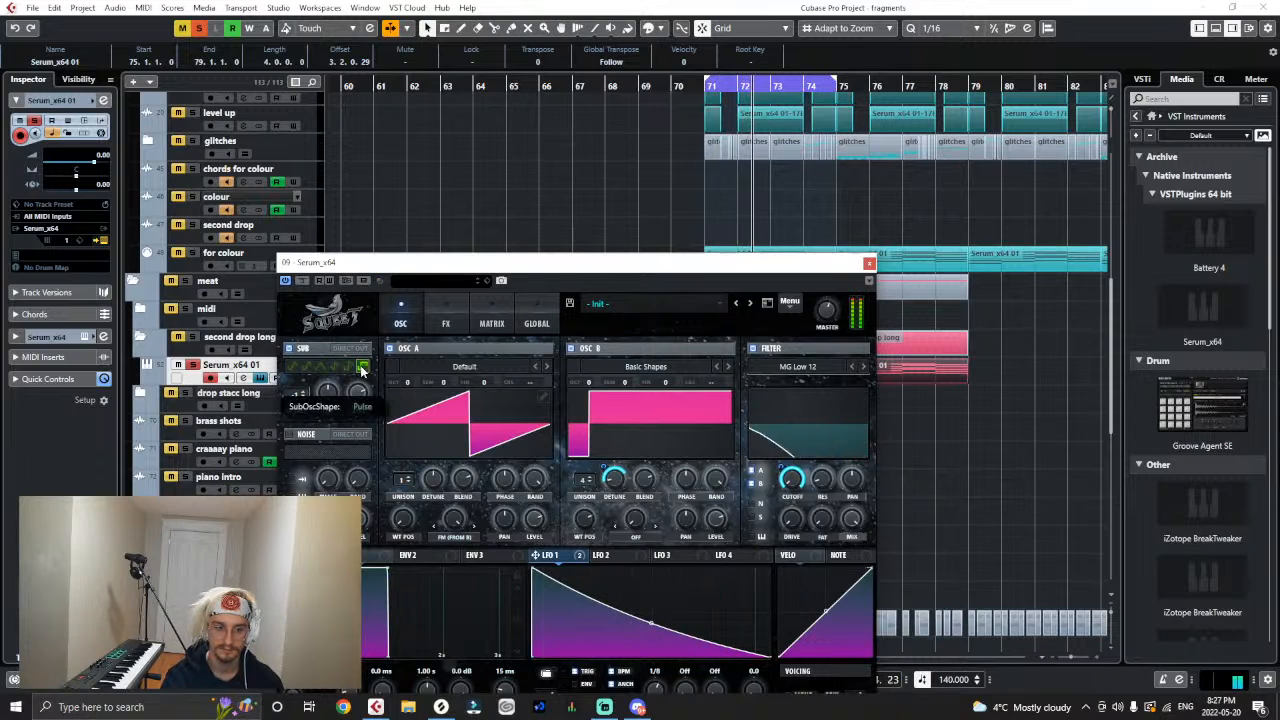
{"action": "left_click", "coordinate": [334, 366]}
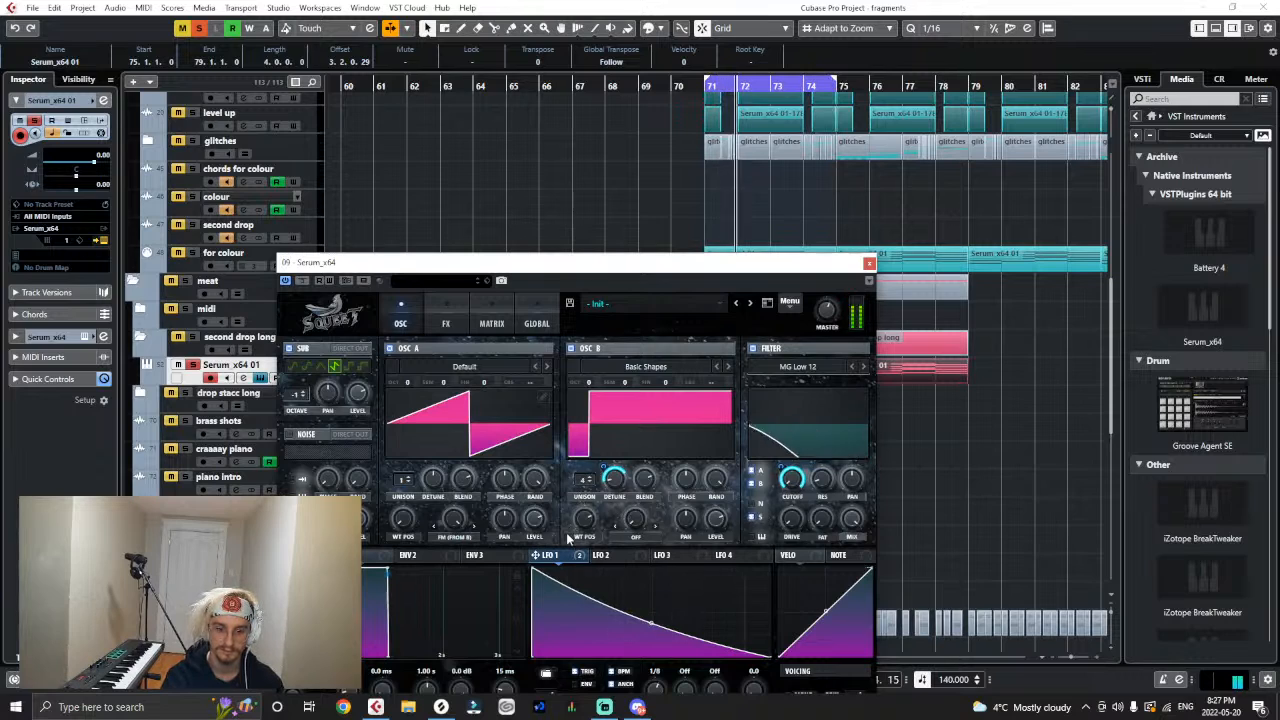
- Adjust the LFO 1-modulated Dimension mix in Serum's Hyper/Dimension effect and compare the sound with the effect bypassed
{"action": "left_click", "coordinate": [445, 318]}
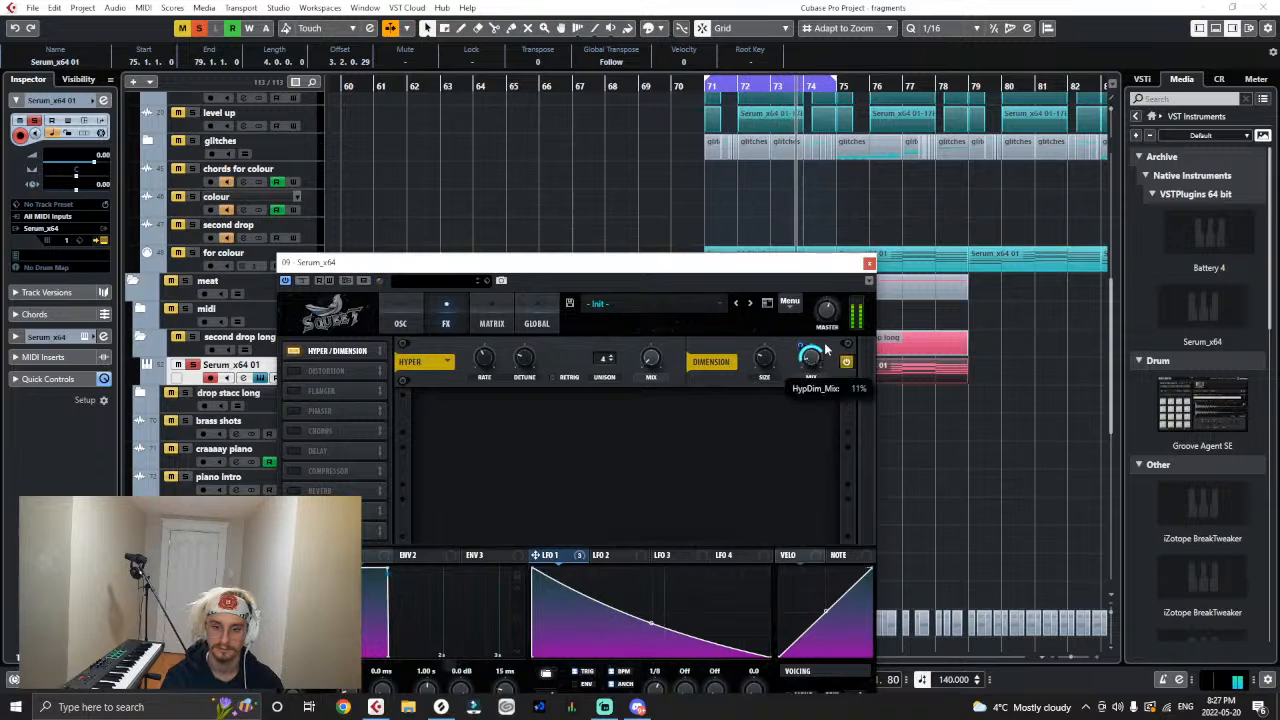
{"action": "left_click_drag", "start_coordinate": [819, 358], "coordinate": [854, 282]}
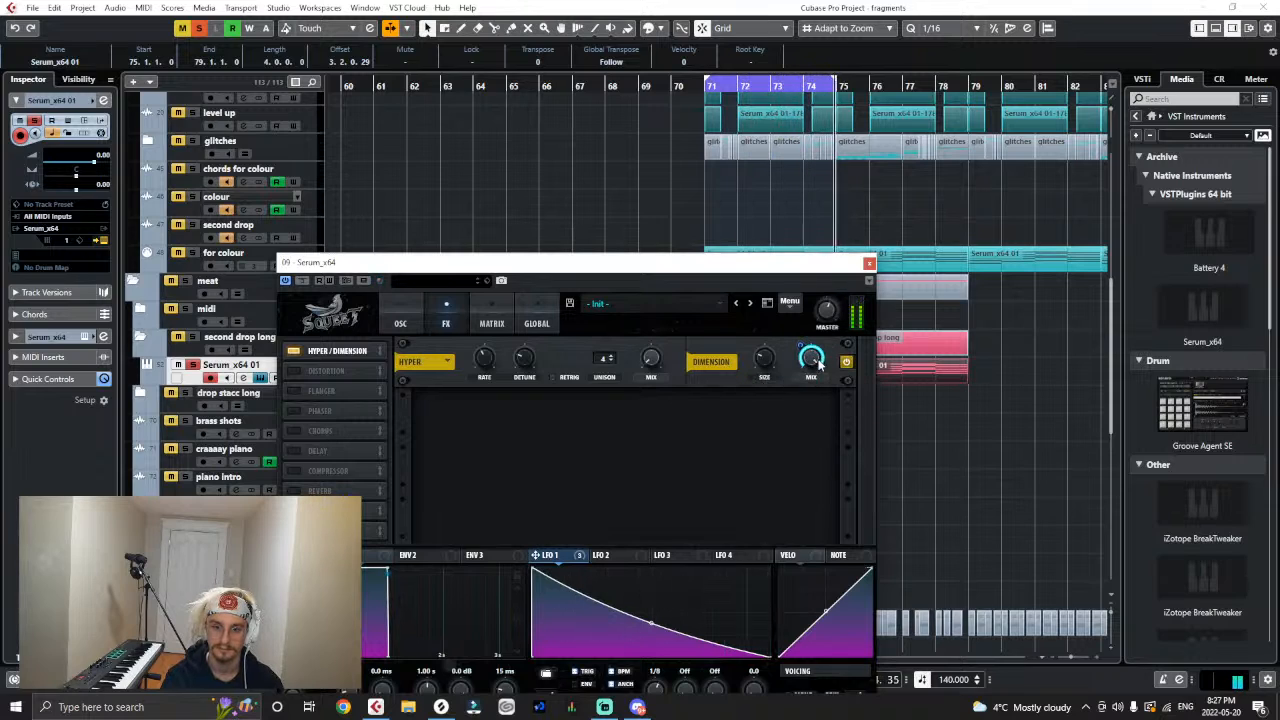
{"action": "left_click_drag", "start_coordinate": [811, 366], "coordinate": [799, 404]}
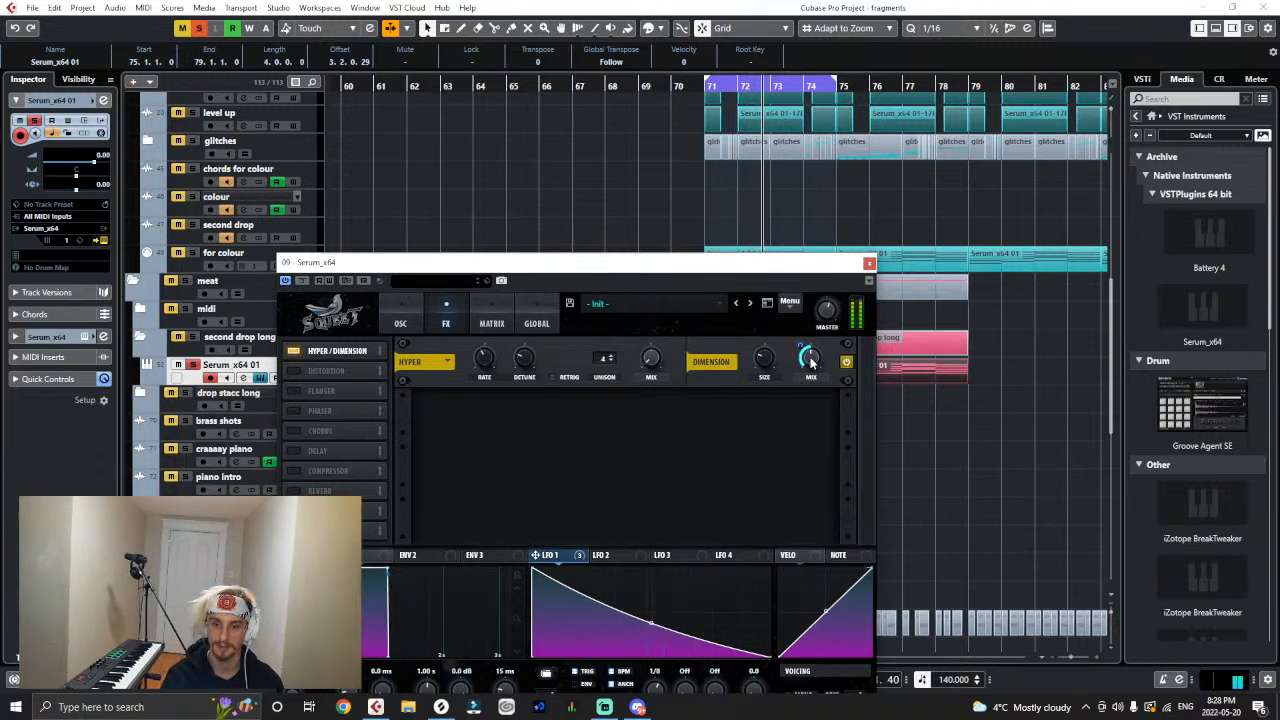
{"action": "left_click_drag", "start_coordinate": [811, 359], "coordinate": [811, 368]}
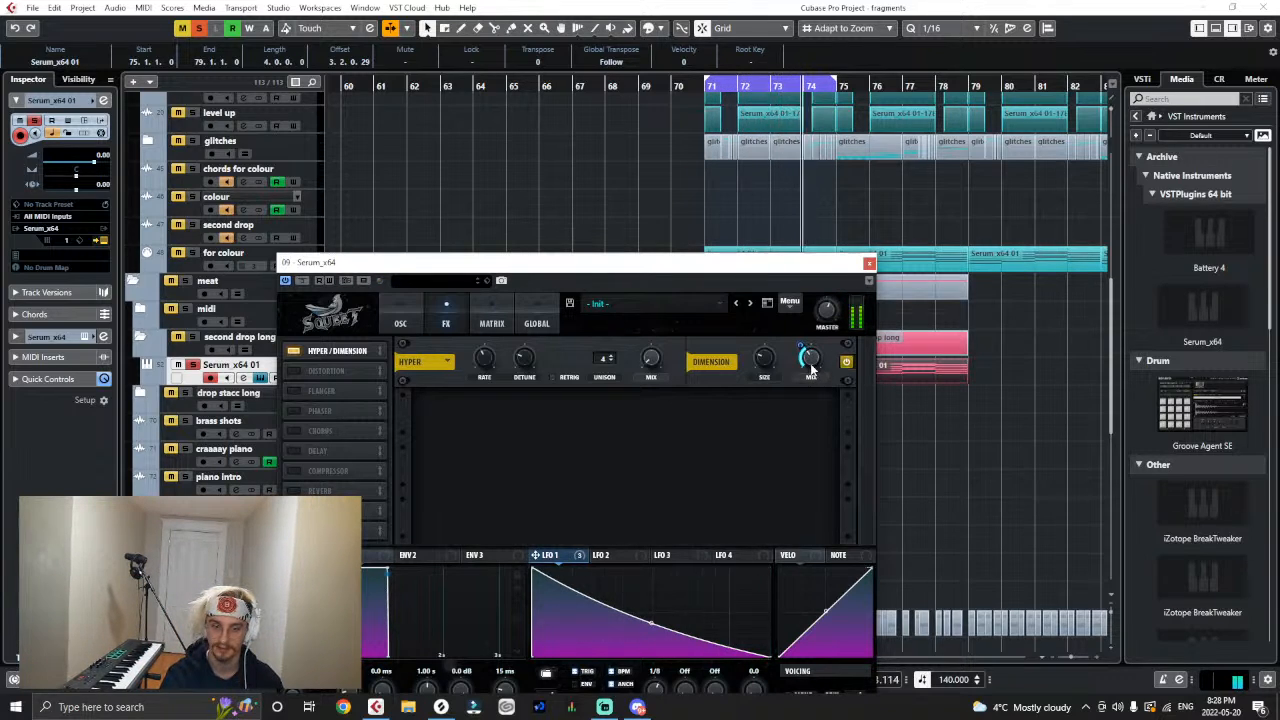
{"action": "left_click", "coordinate": [293, 352]}
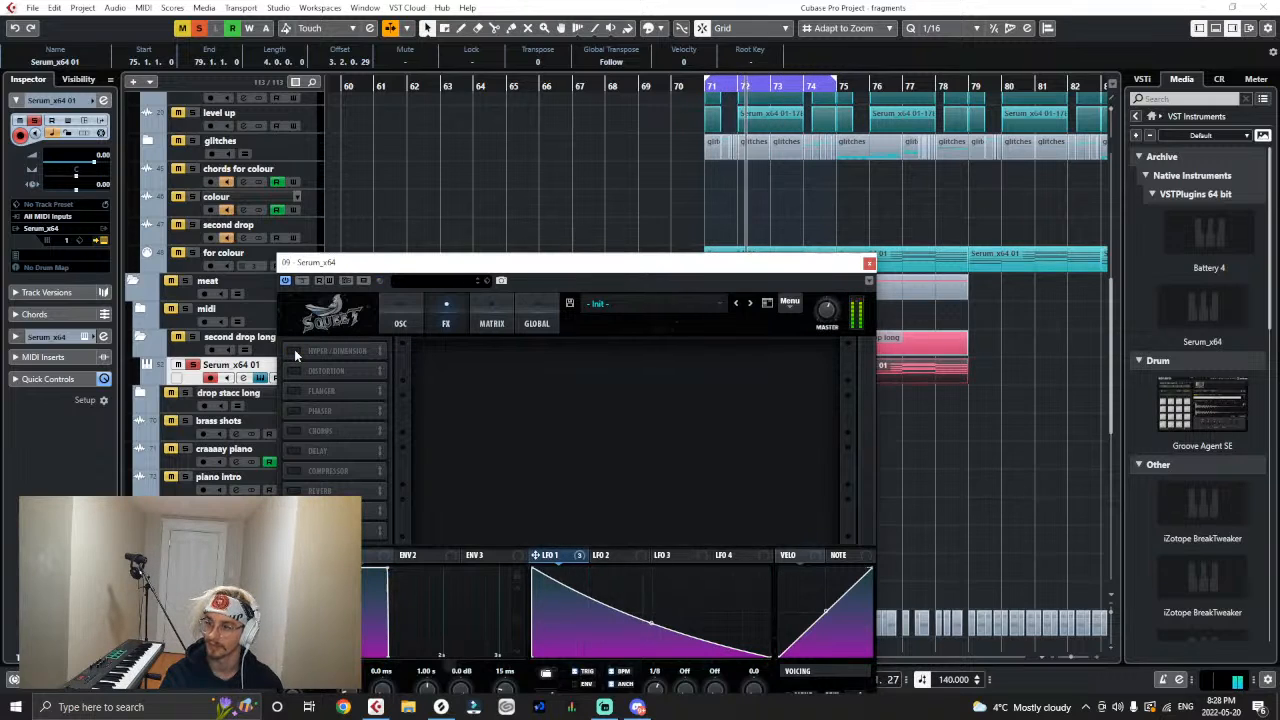
{"action": "left_click", "coordinate": [294, 350]}
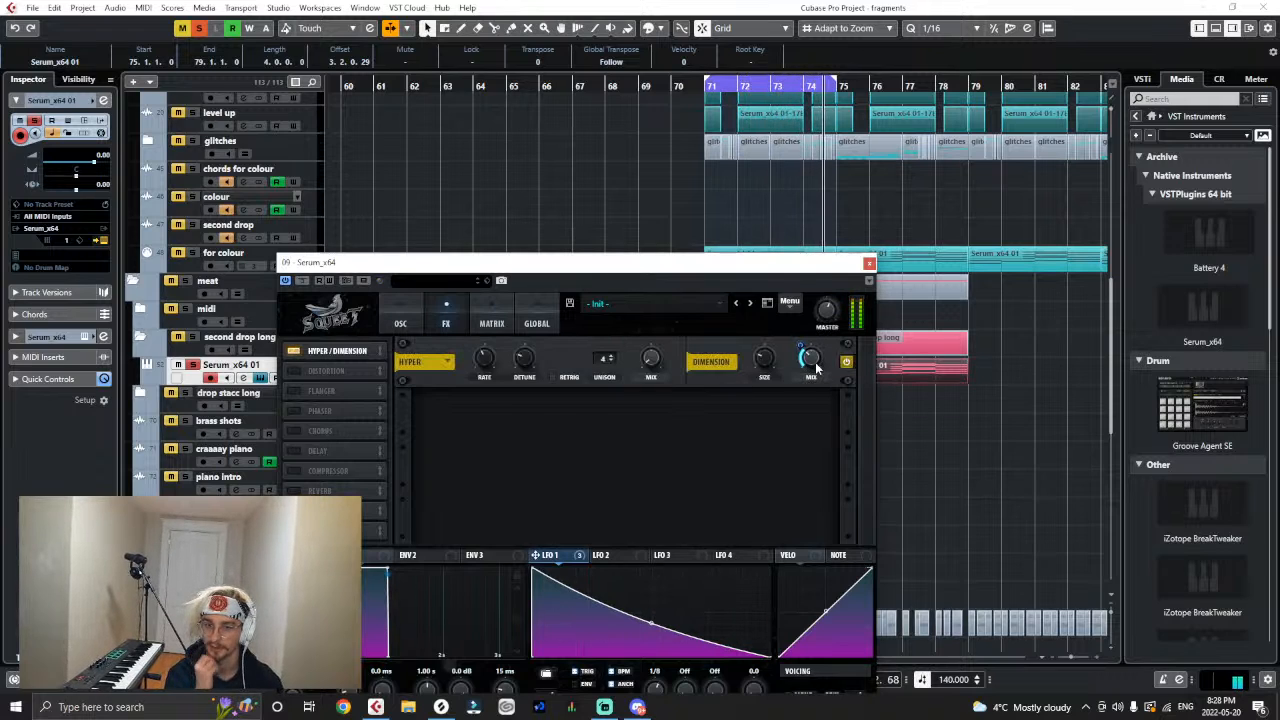
- Solo the prototype playground folder and fine-tune the input gain and output saturation of the INTENSITY insert on Stereo Out
{"action": "scroll", "coordinate": [503, 167], "scroll_direction": "up", "scroll_amount": 4}
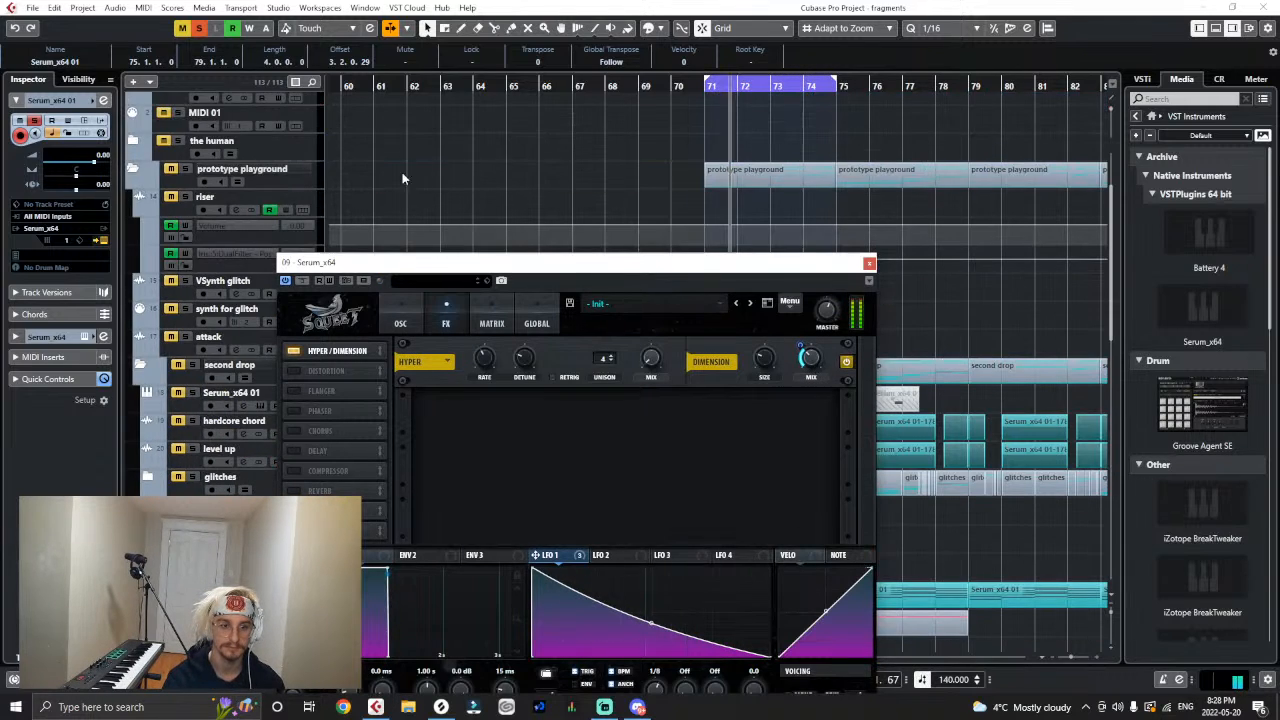
{"action": "left_click", "coordinate": [186, 170]}
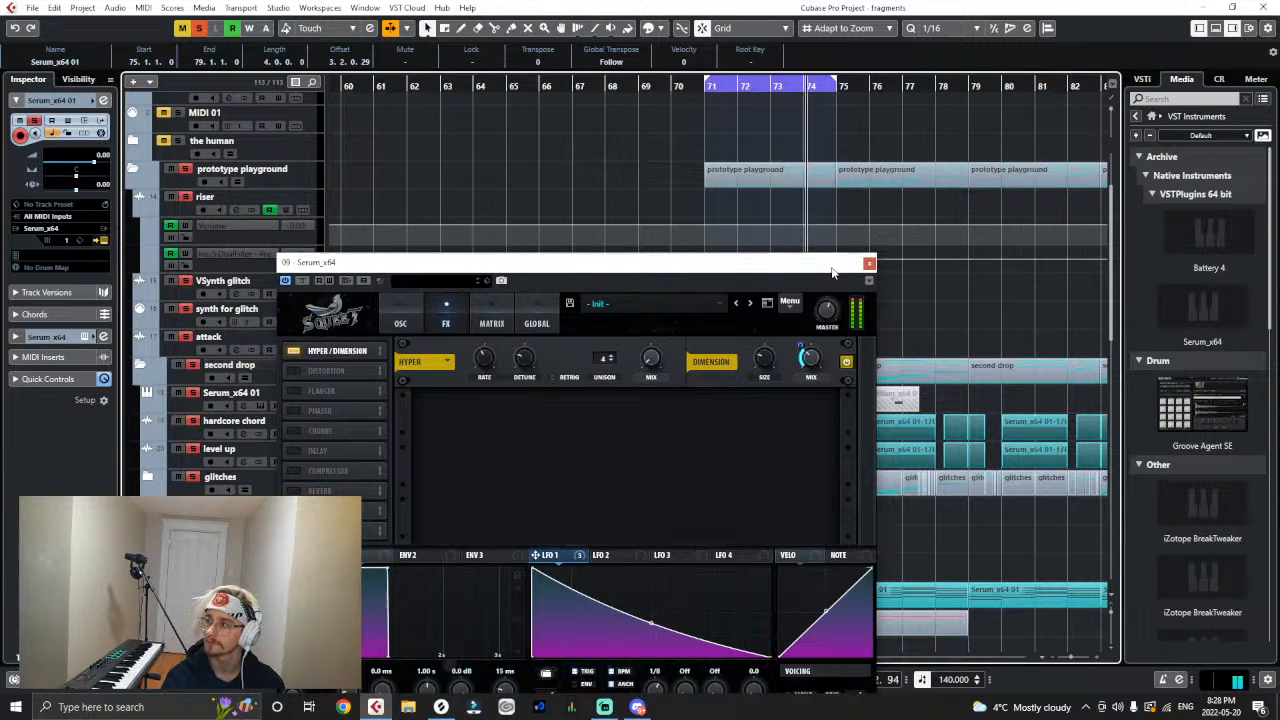
{"action": "scroll", "coordinate": [322, 122], "scroll_direction": "up", "scroll_amount": 3}
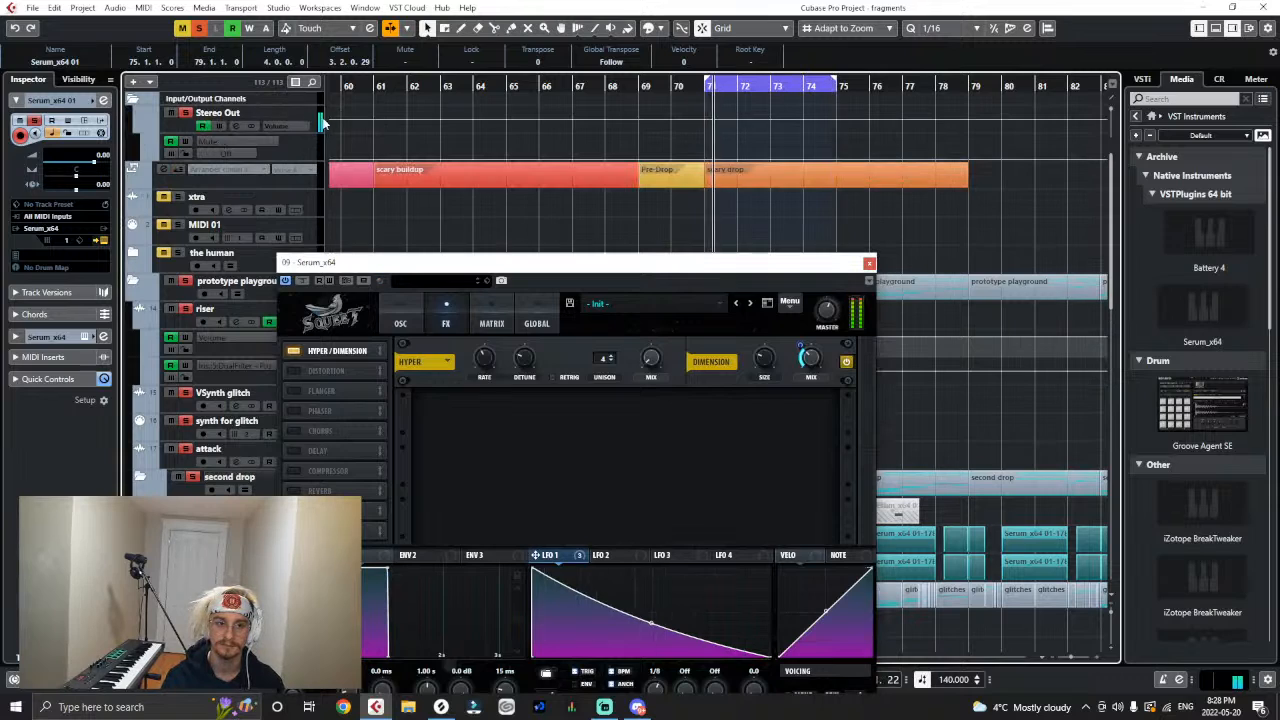
{"action": "left_click", "coordinate": [322, 122]}
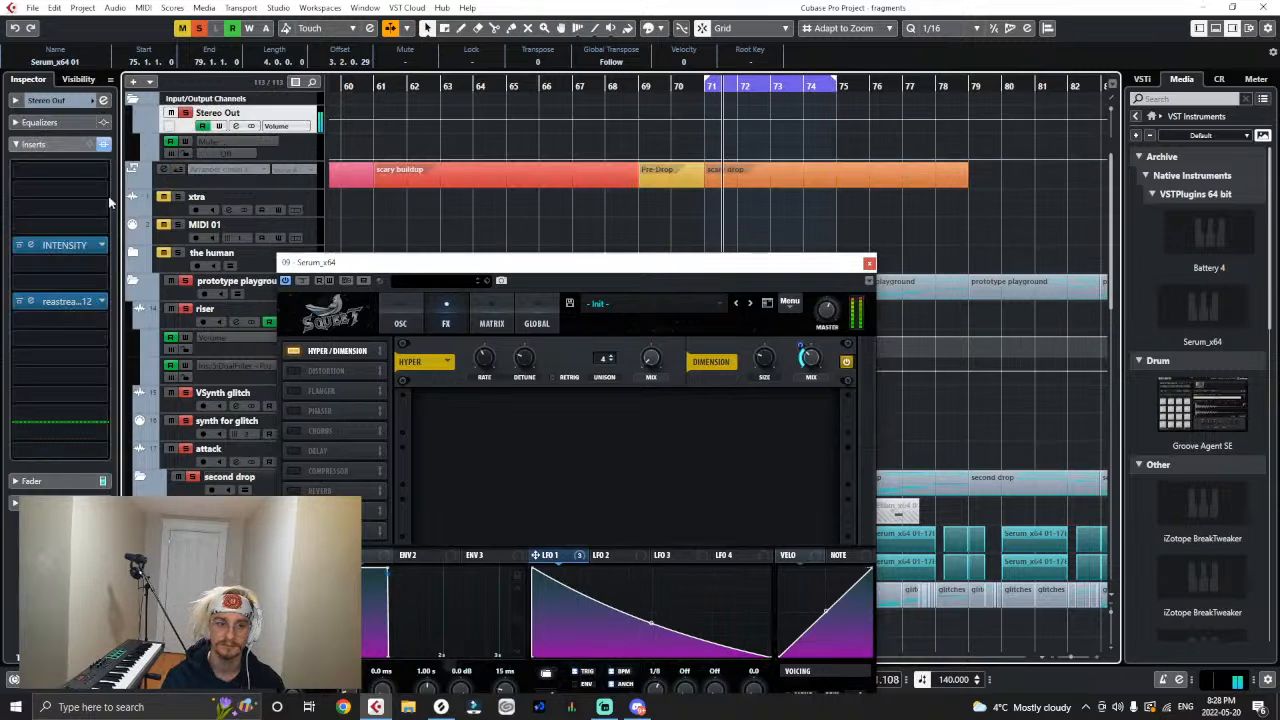
{"action": "left_click", "coordinate": [20, 246]}
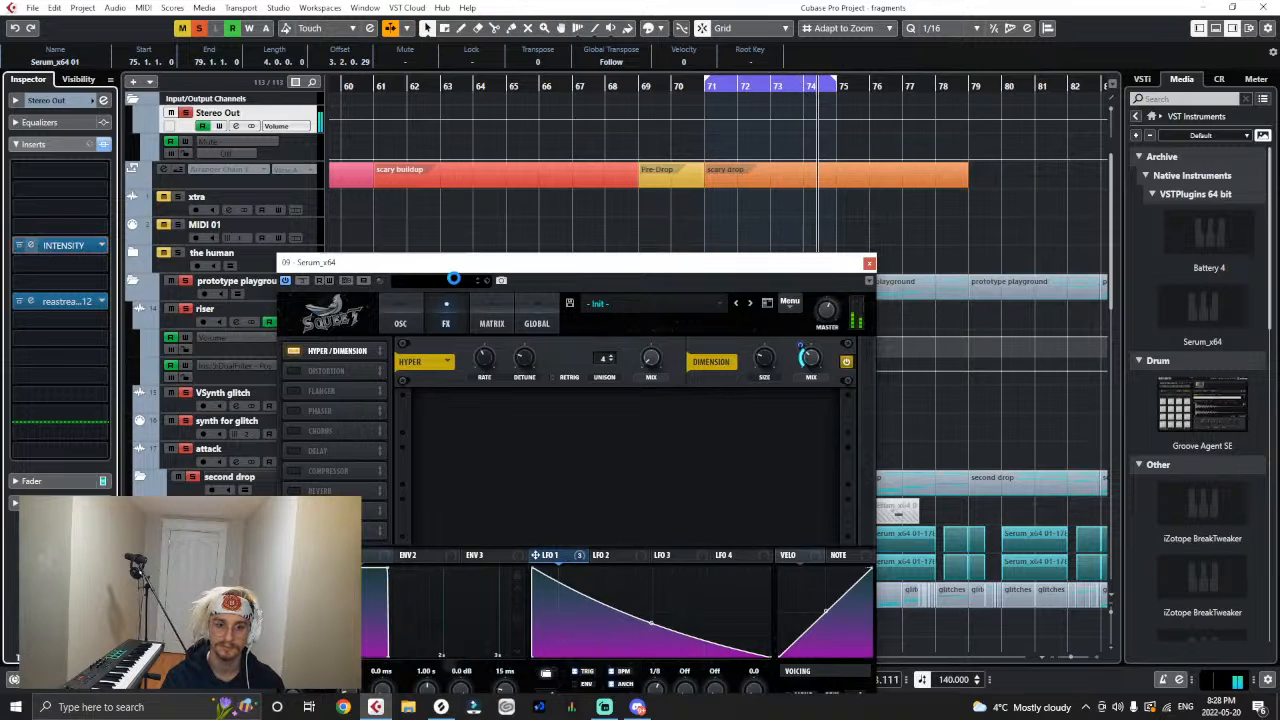
{"action": "left_click_drag", "start_coordinate": [466, 338], "coordinate": [459, 347]}
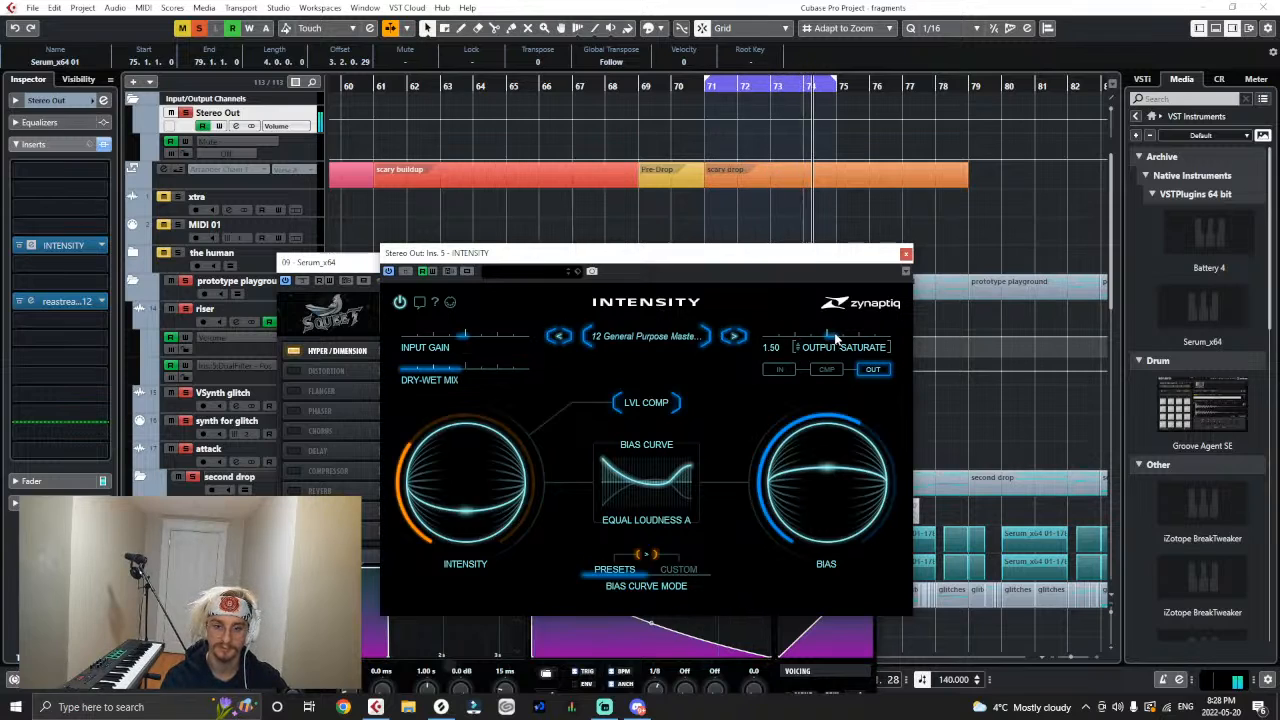
{"action": "left_click_drag", "start_coordinate": [461, 340], "coordinate": [457, 342]}
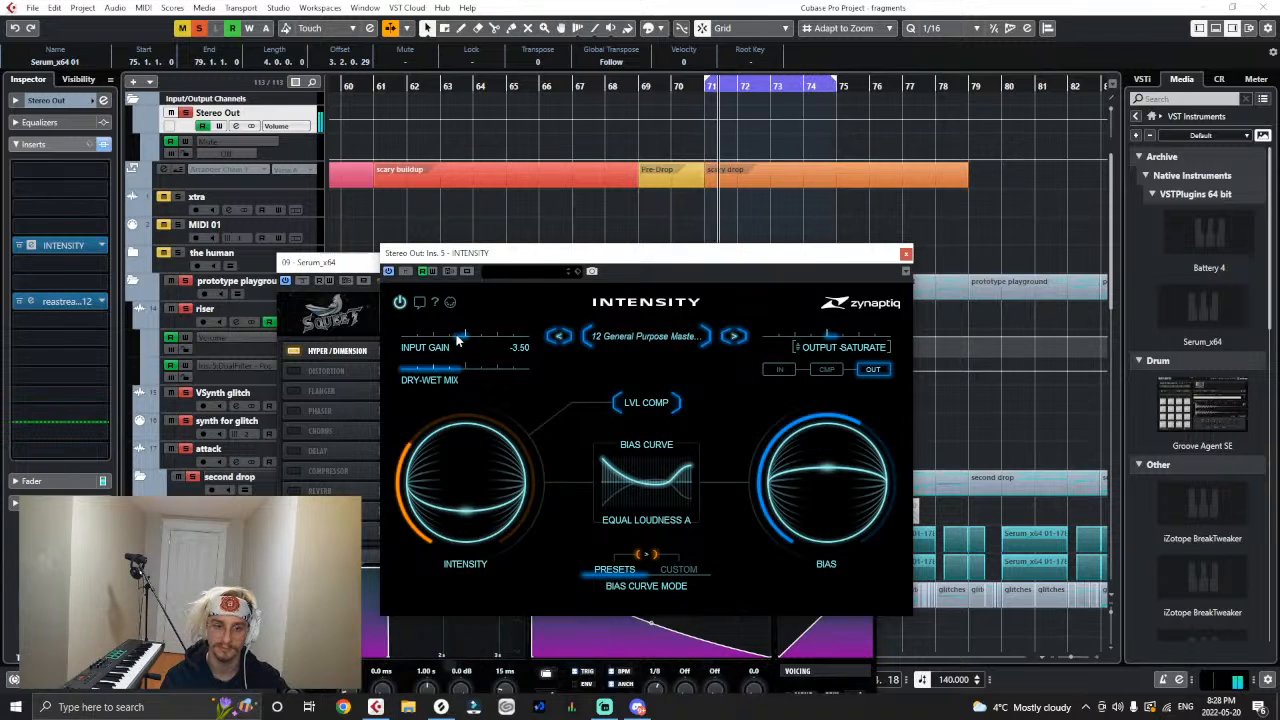
{"action": "left_click", "coordinate": [905, 254]}
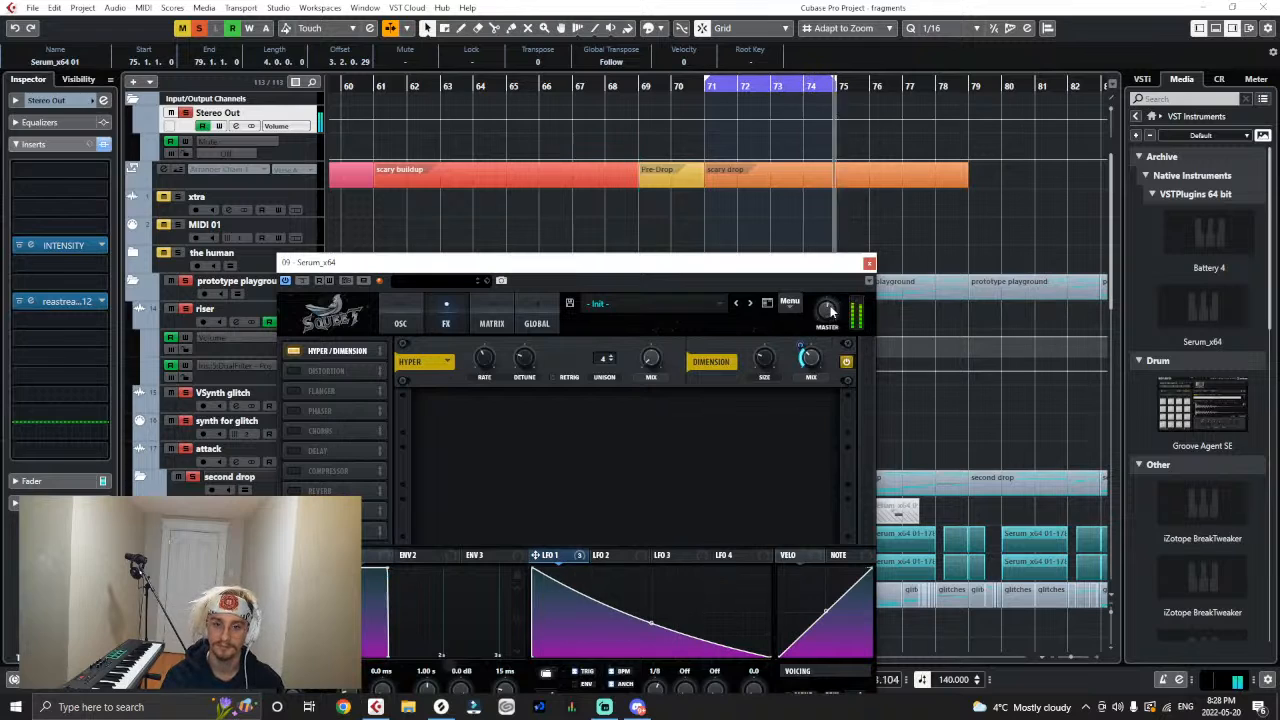
- Add Serum's Chorus effect, modulate its mix with LFO 1, and compare the sound with the chorus bypassed
{"action": "left_click", "coordinate": [396, 318]}
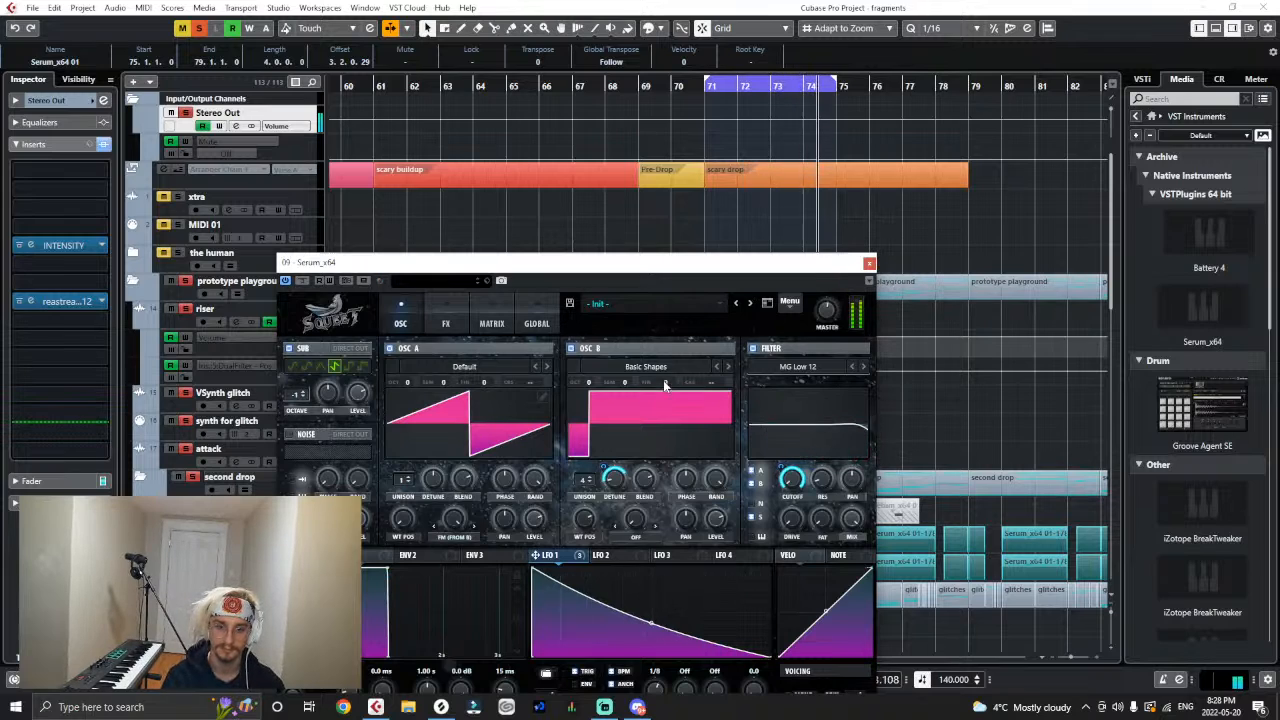
{"action": "left_click", "coordinate": [443, 312]}
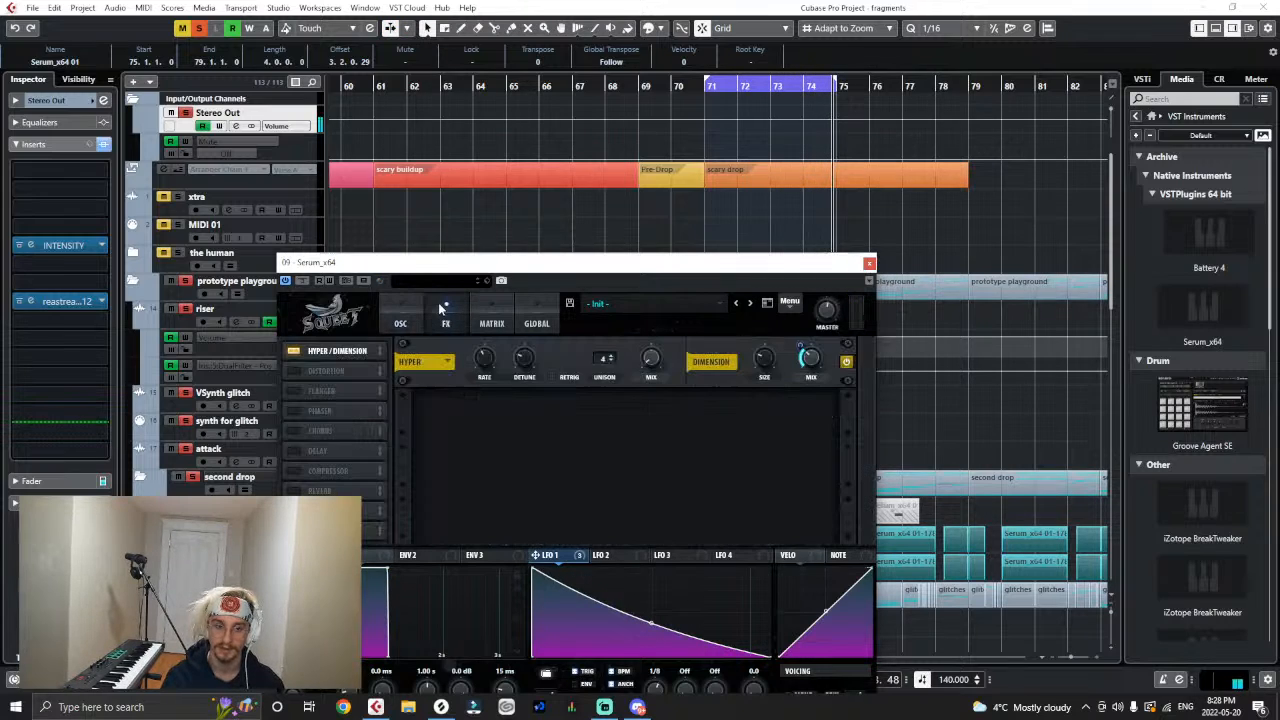
{"action": "scroll", "coordinate": [680, 230], "scroll_direction": "down", "scroll_amount": 2}
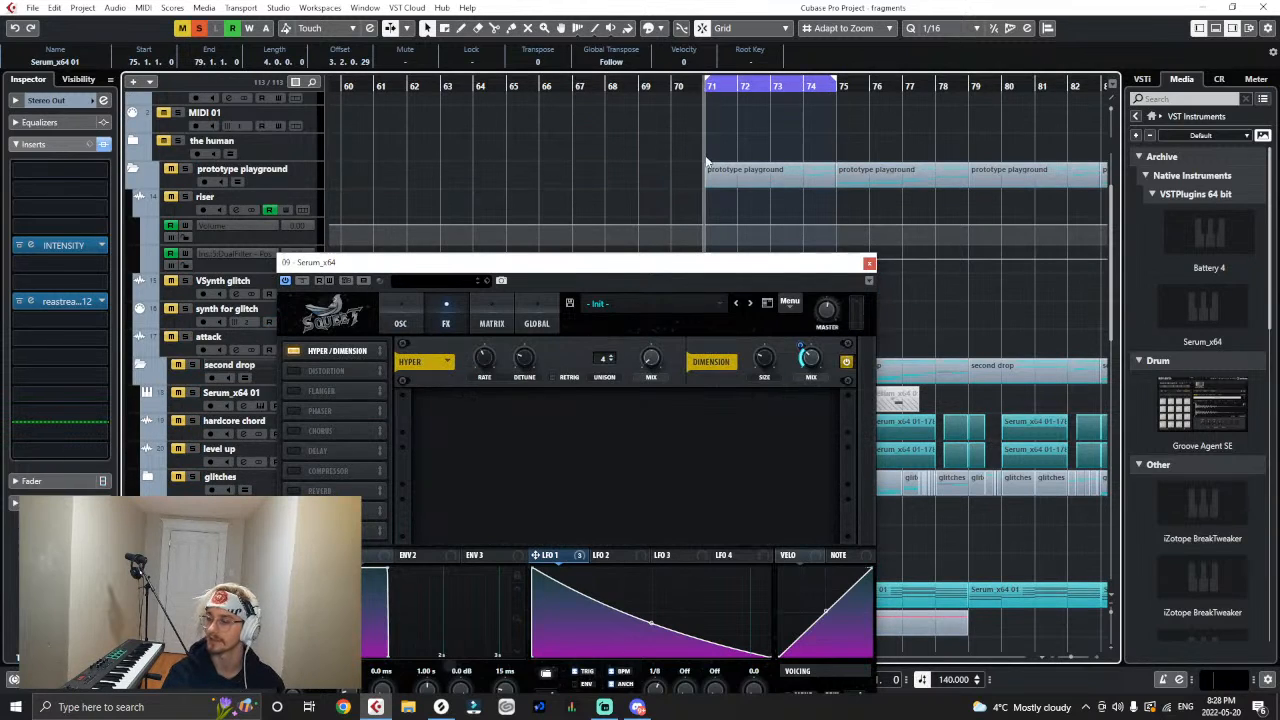
{"action": "left_click", "coordinate": [848, 420]}
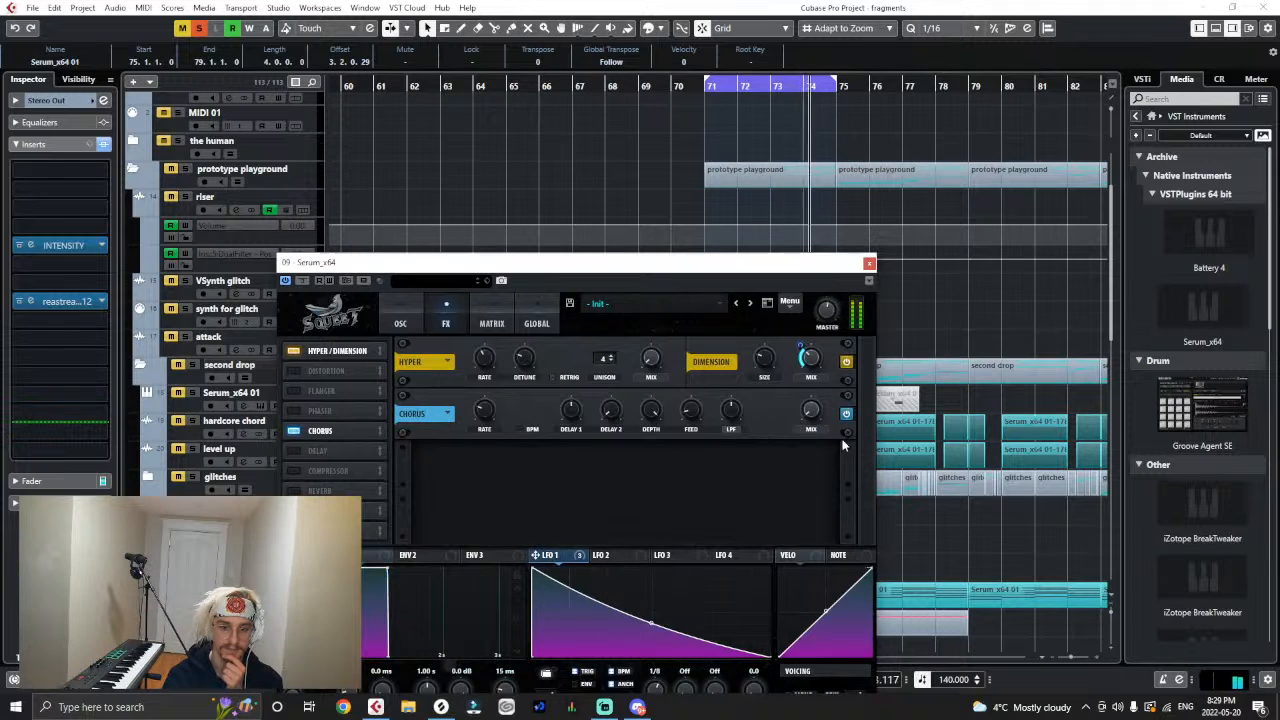
{"action": "mouse_move", "coordinate": [815, 411]}
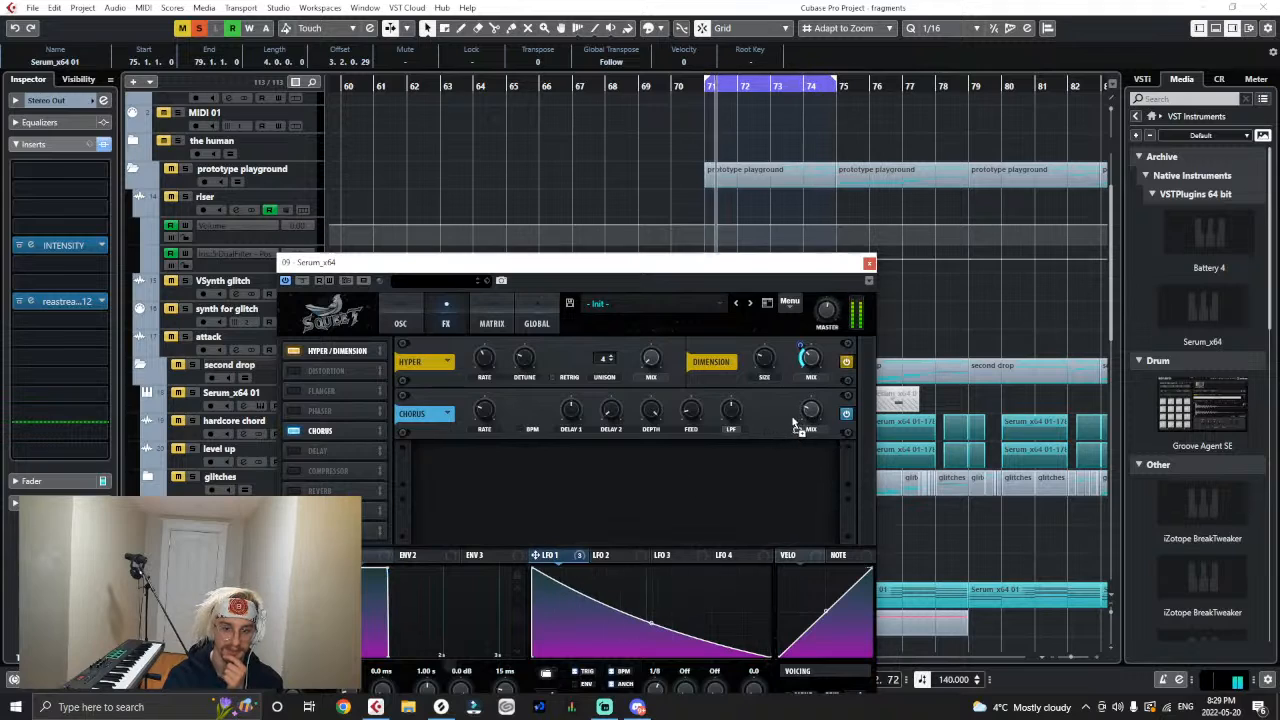
{"action": "left_click_drag", "start_coordinate": [794, 423], "coordinate": [801, 398]}
{"action": "mouse_move", "coordinate": [815, 412]}
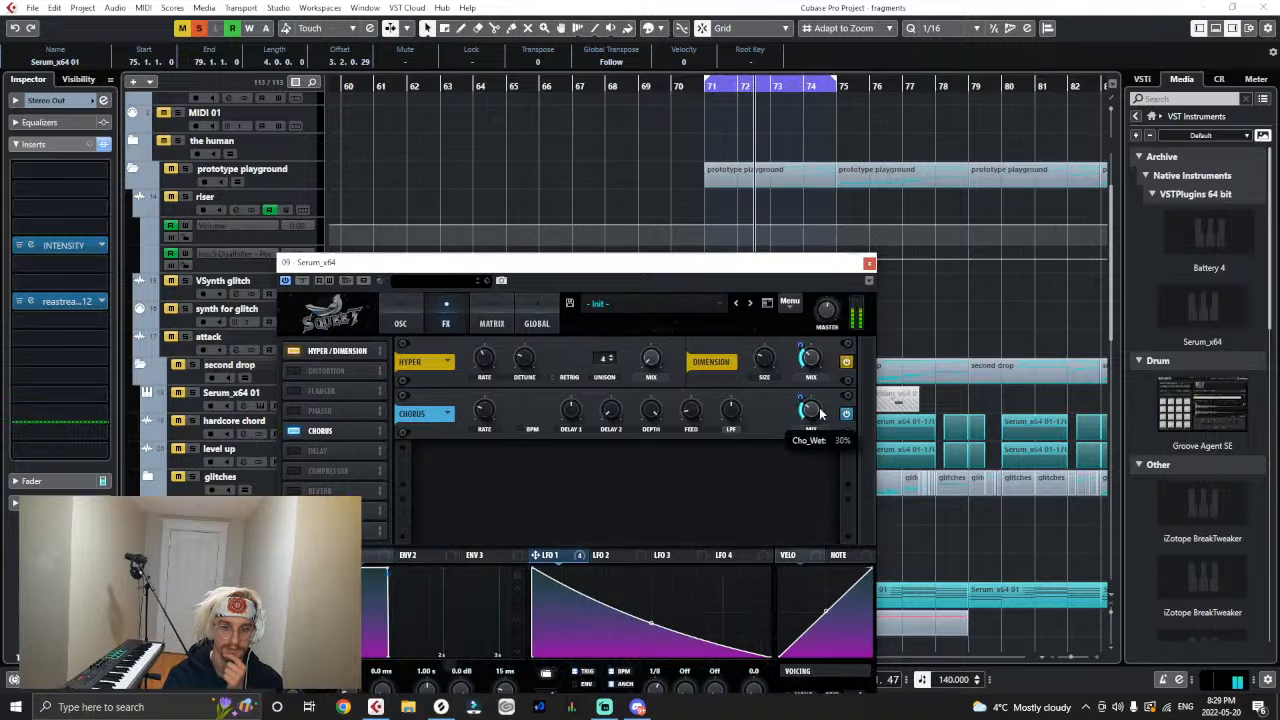
{"action": "left_click", "coordinate": [290, 433]}
{"action": "left_click", "coordinate": [290, 433]}
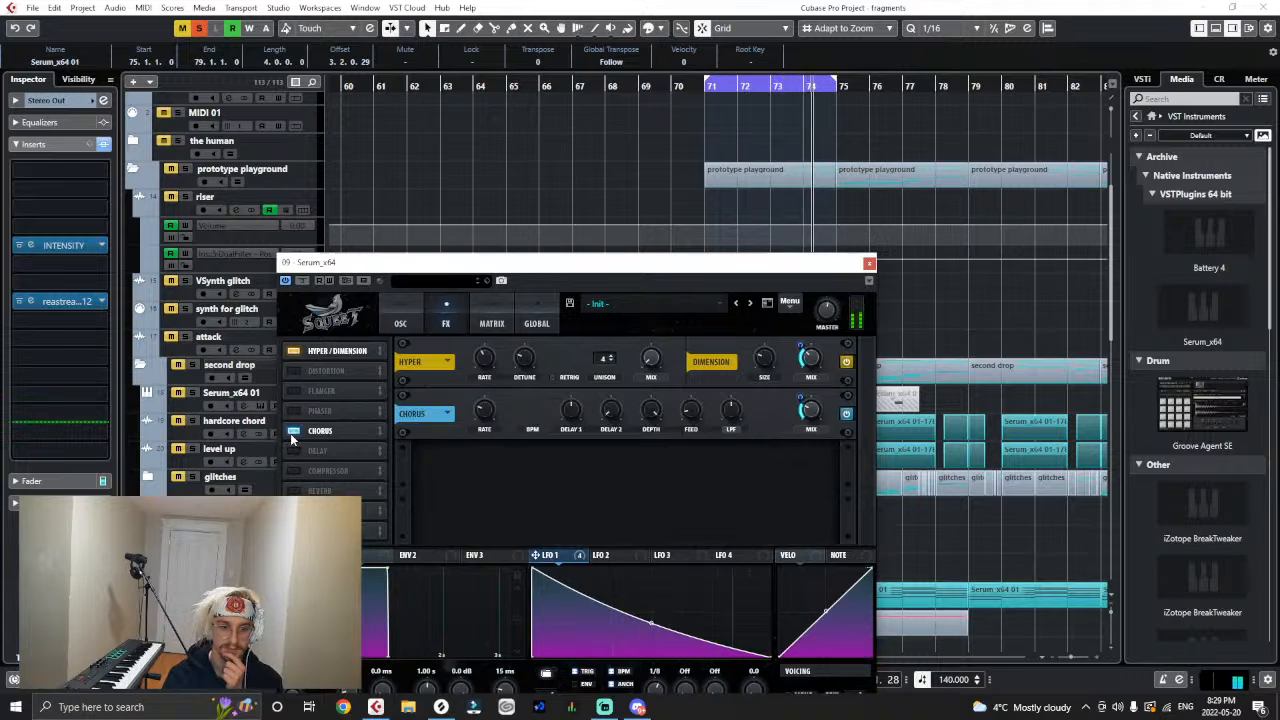
- Enable Serum's EQ effect and set its lower band to a low cut at about 102 Hz
{"action": "left_click", "coordinate": [292, 511]}
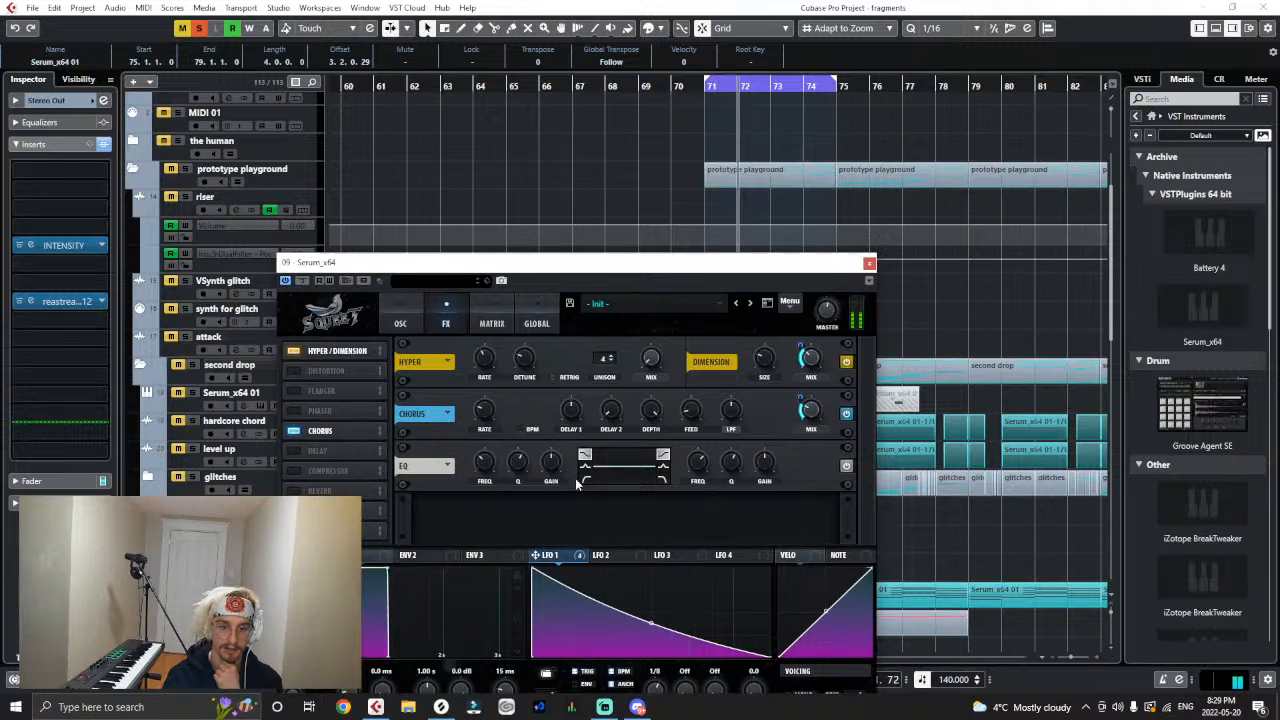
{"action": "left_click", "coordinate": [585, 479]}
{"action": "left_click_drag", "start_coordinate": [505, 464], "coordinate": [503, 487]}
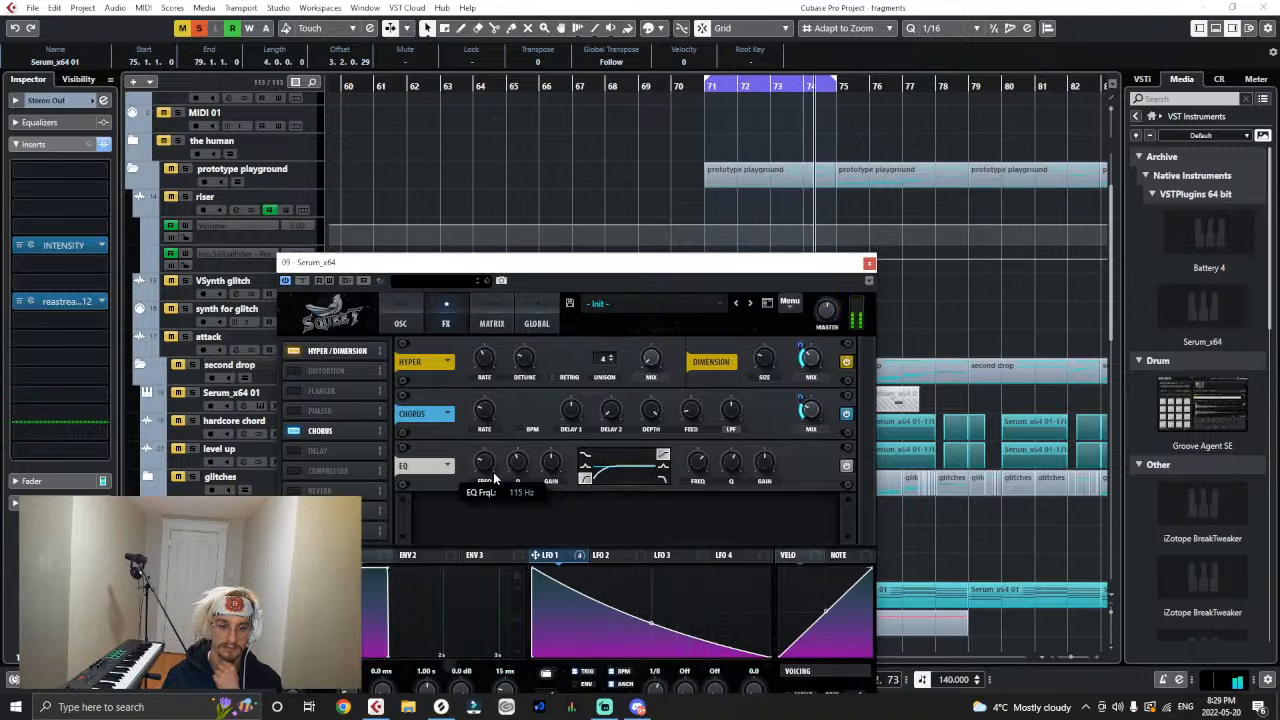
{"action": "mouse_move", "coordinate": [493, 474]}
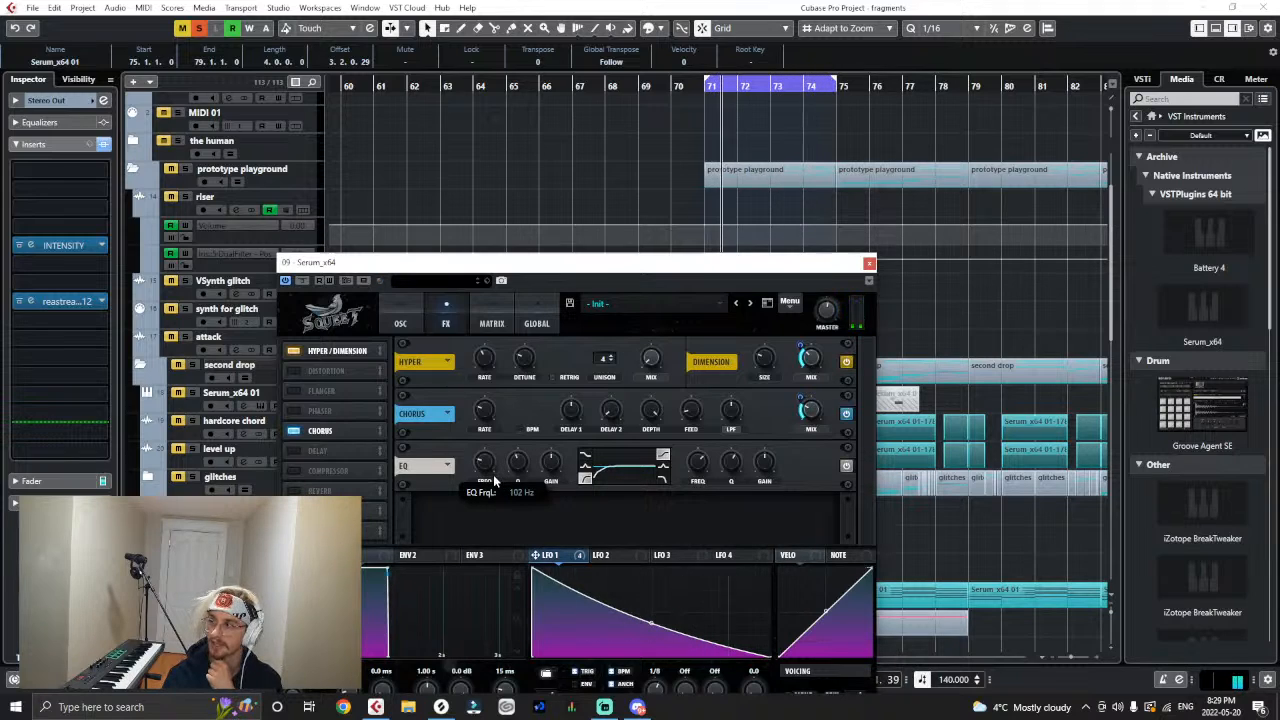
{"action": "left_click_drag", "start_coordinate": [493, 474], "coordinate": [494, 474]}
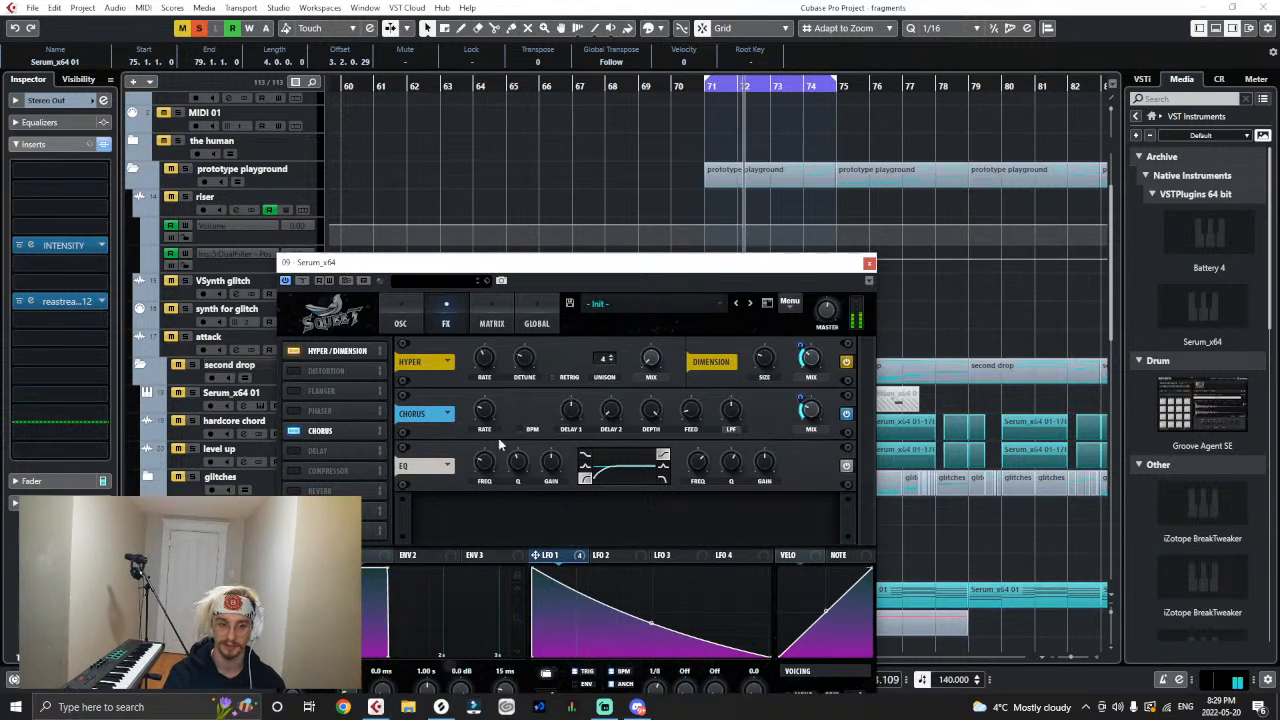
- Close the synth and render the Serum_x64 01 chord clips in the second drop long folder in place with current settings
{"action": "left_click", "coordinate": [869, 263]}
{"action": "key", "text": "g"}
{"action": "key", "text": "g"}
{"action": "key", "text": "g"}
{"action": "scroll", "coordinate": [690, 375], "scroll_direction": "down", "scroll_amount": 4}
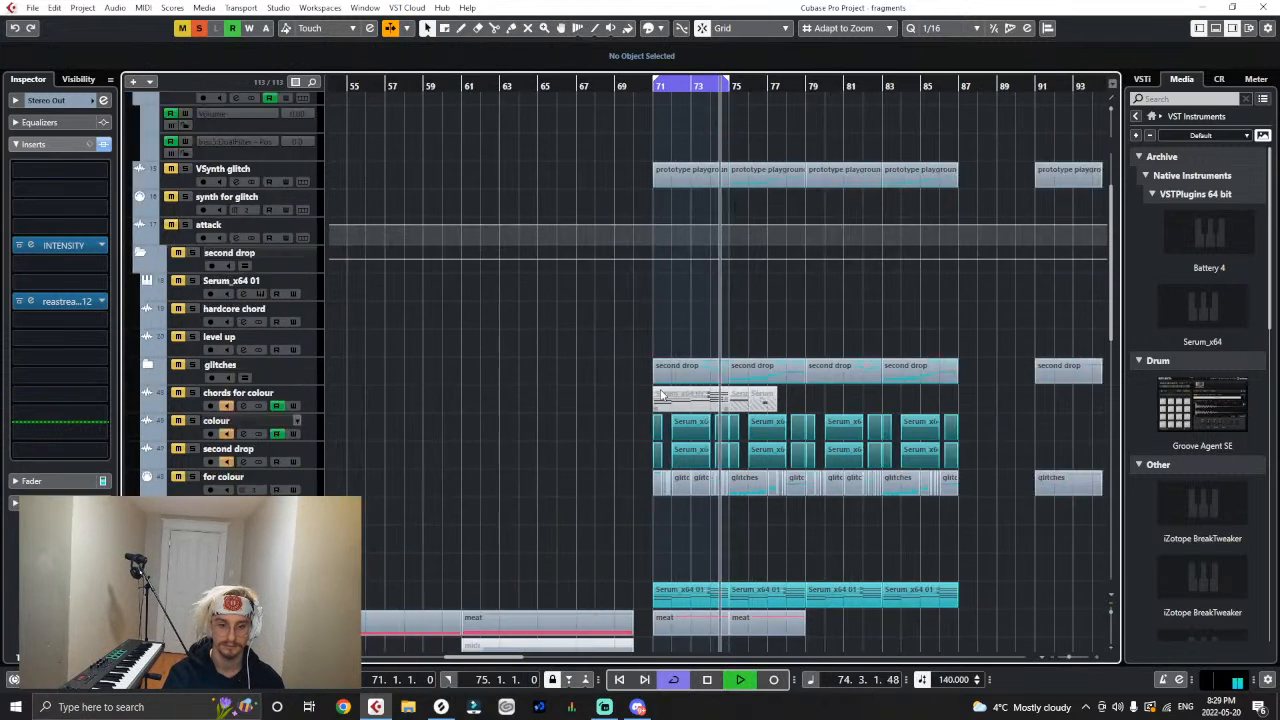
{"action": "left_click", "coordinate": [286, 258]}
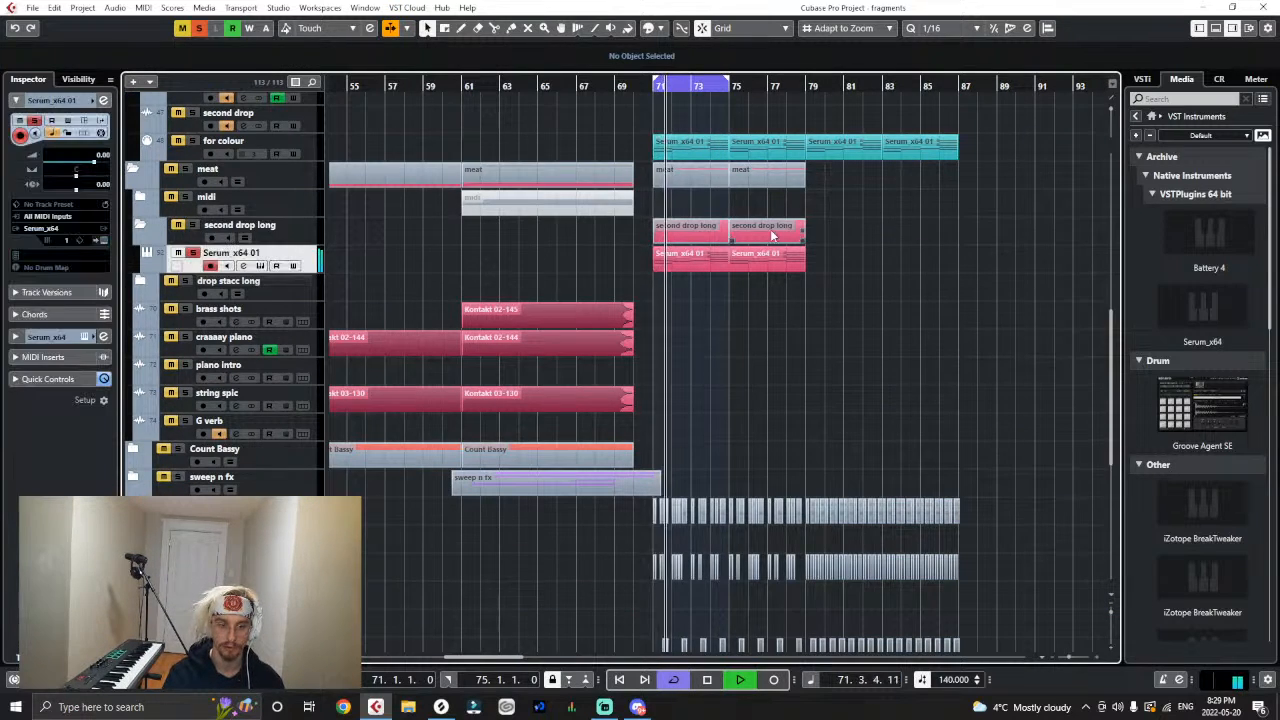
{"action": "left_click", "coordinate": [54, 8]}
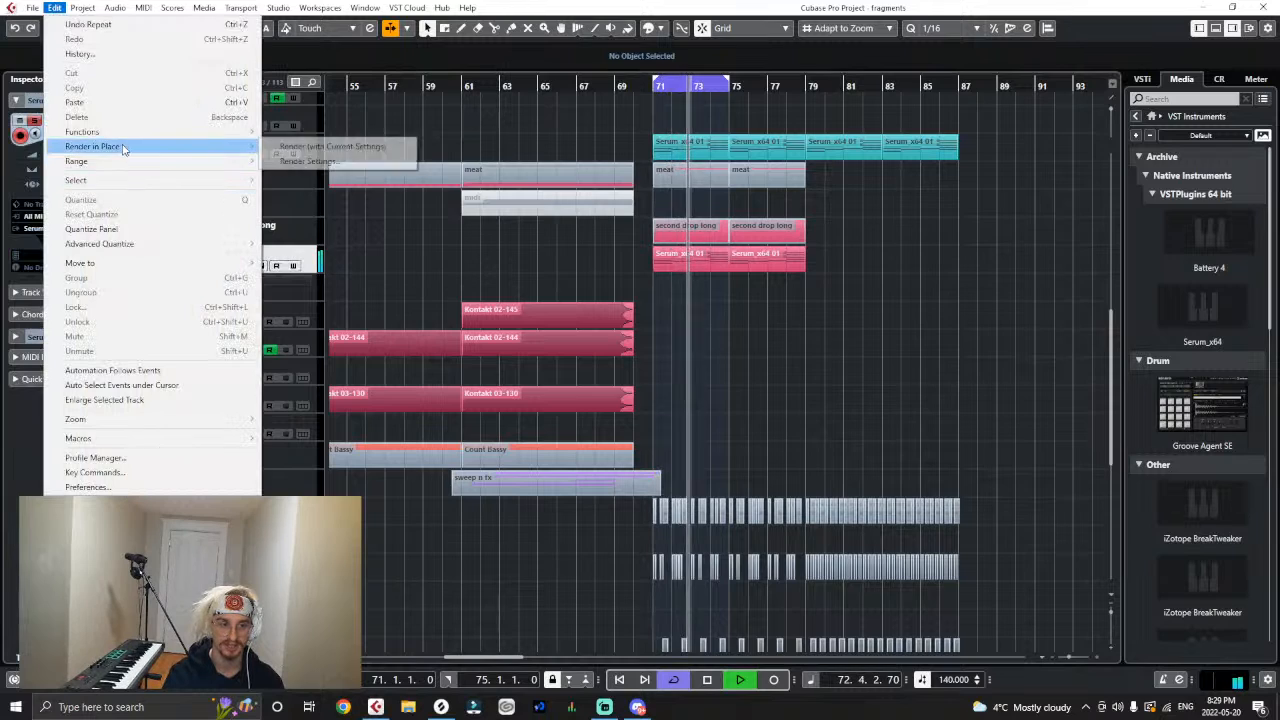
{"action": "mouse_move", "coordinate": [170, 143]}
{"action": "left_click", "coordinate": [343, 143]}
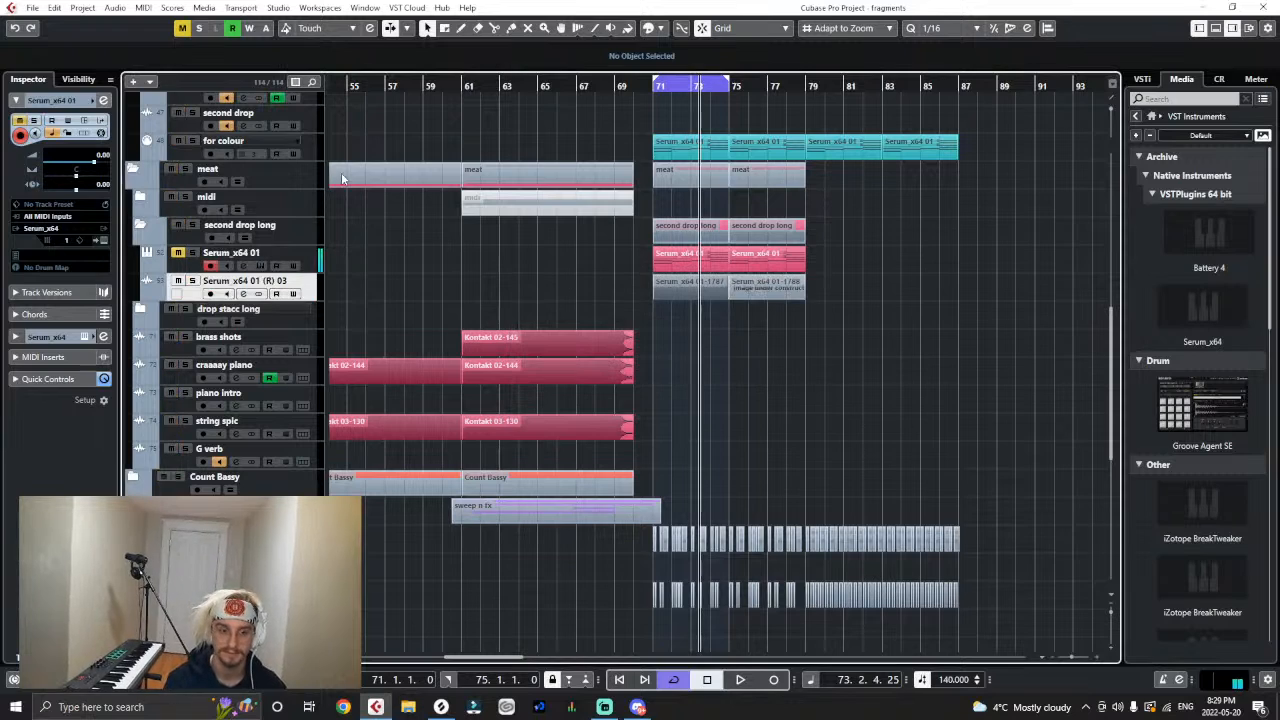
- Reopen Serum from the Serum_x64 01 track and enter the preset's author name and the description "Basic pluck with rhythm"
{"action": "left_click", "coordinate": [307, 258]}
{"action": "left_click", "coordinate": [81, 239]}
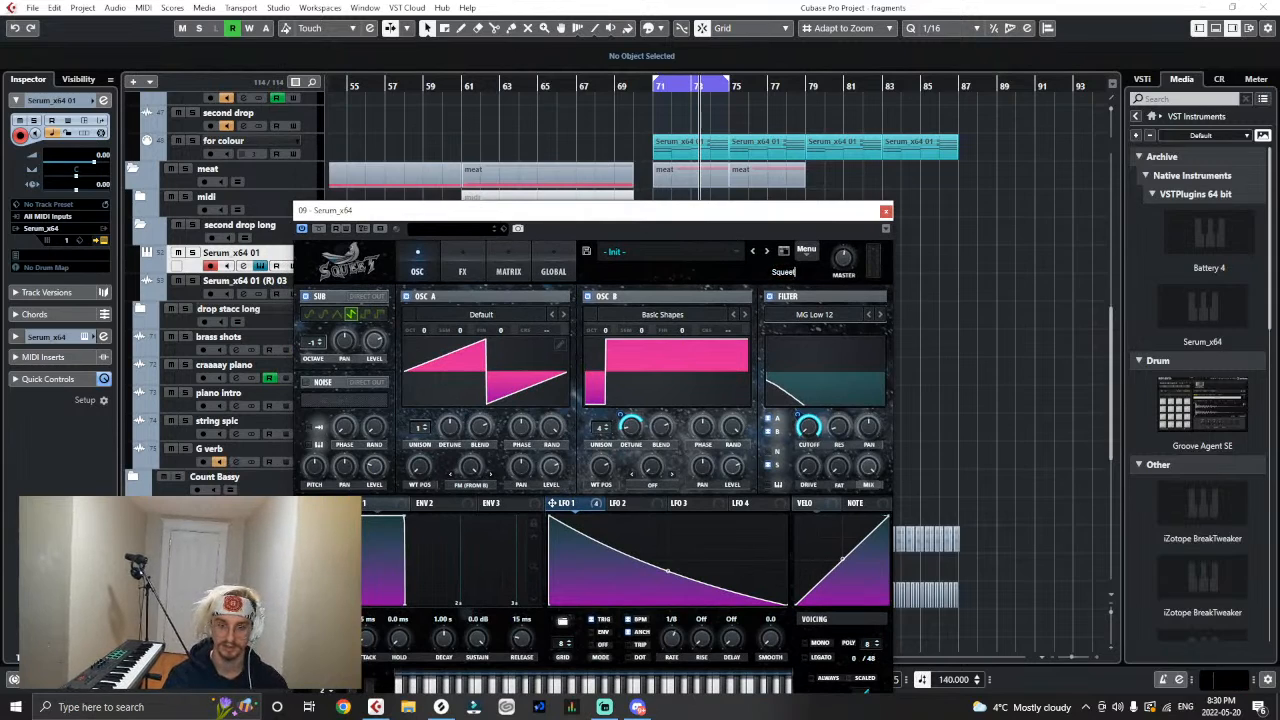
{"action": "key", "text": "Return"}
{"action": "type", "text": "Basic pluck with rhythm"}
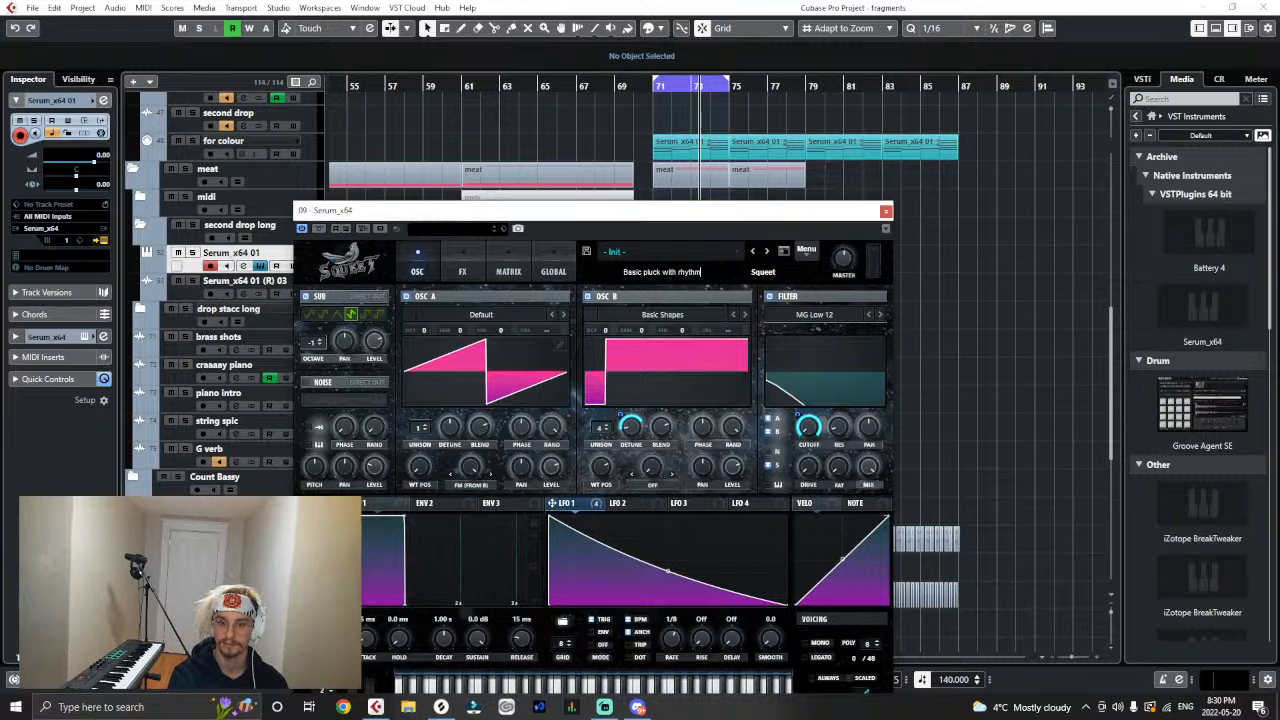
- Save the Serum preset as "SYN Straight Rhythm Pluck" in the Squeet's Redemption folder and close the synth
{"action": "left_click", "coordinate": [586, 251]}
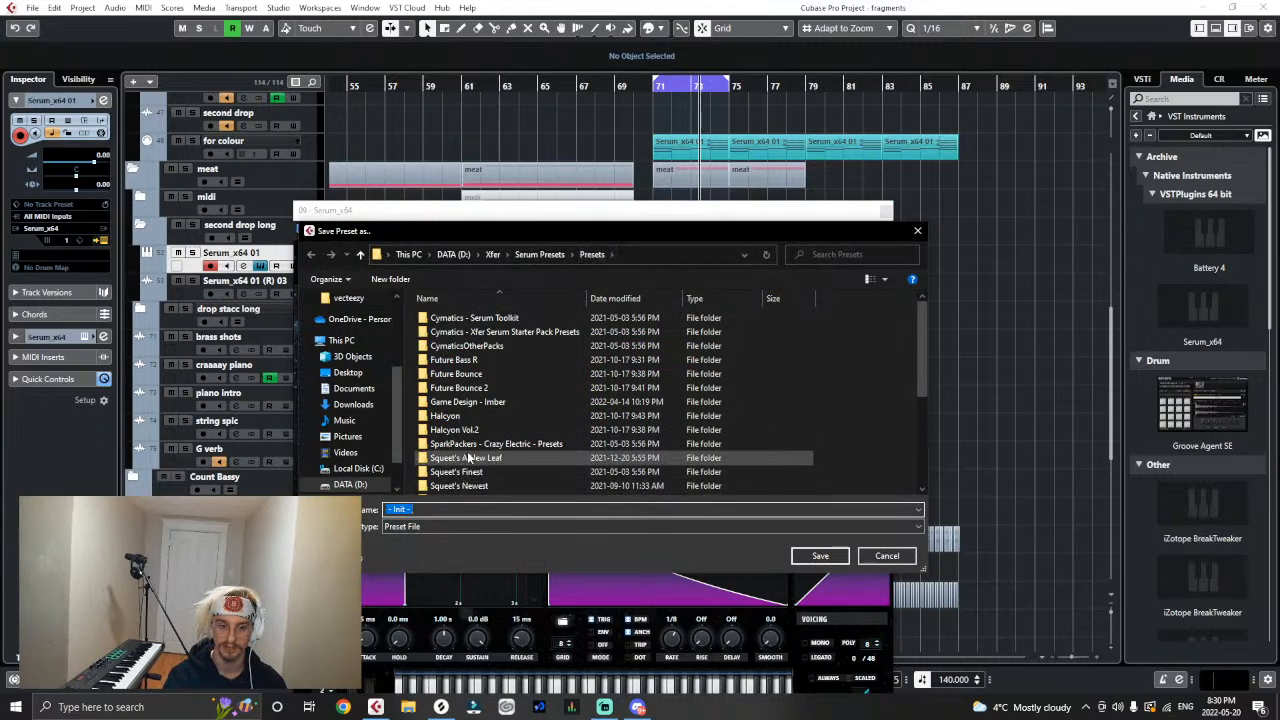
{"action": "scroll", "coordinate": [470, 460], "scroll_direction": "down", "scroll_amount": 1}
{"action": "left_click", "coordinate": [474, 462]}
{"action": "double_click", "coordinate": [475, 466]}
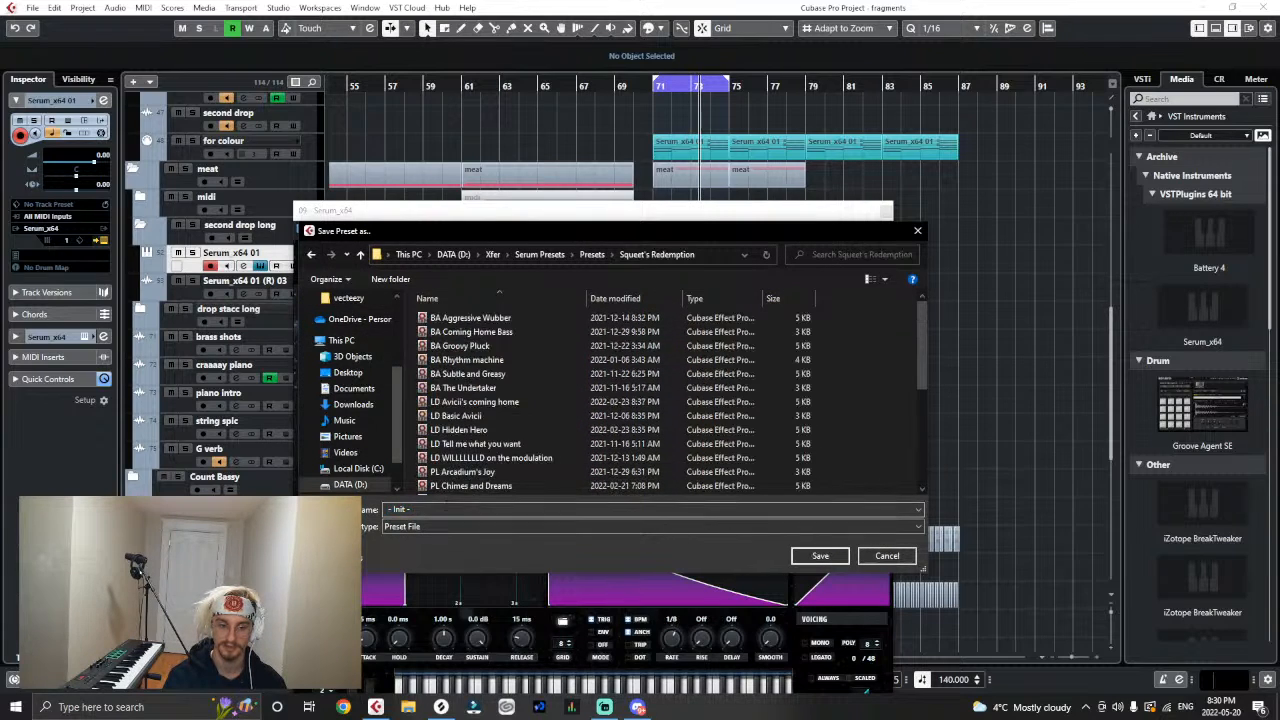
{"action": "type", "text": "SYN"}
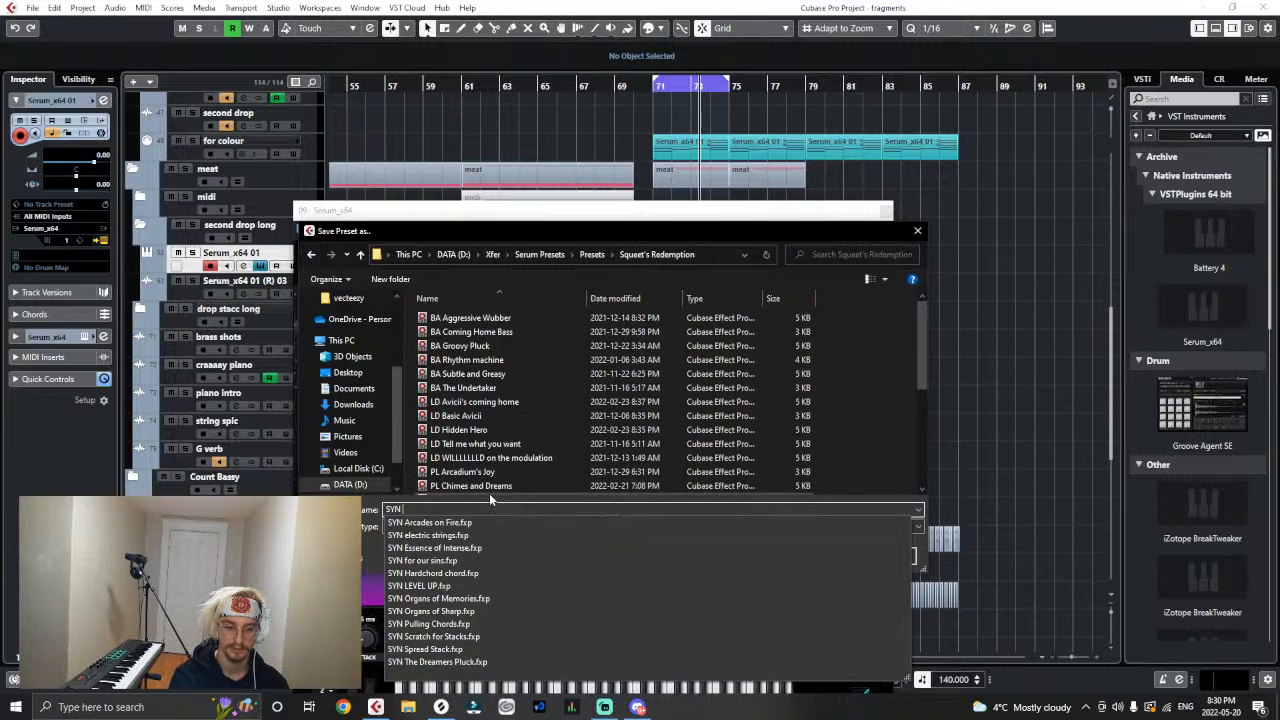
{"action": "type", "text": " Straight"}
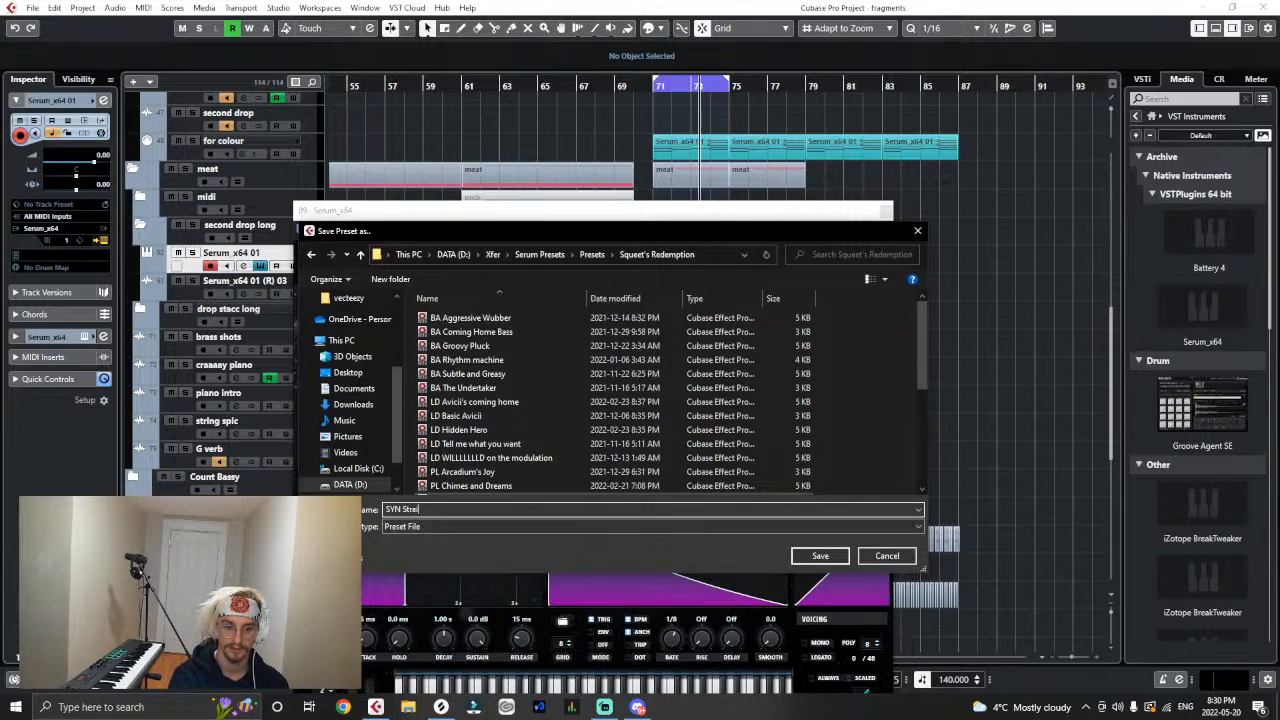
{"action": "type", "text": " Rhythm Pl"}
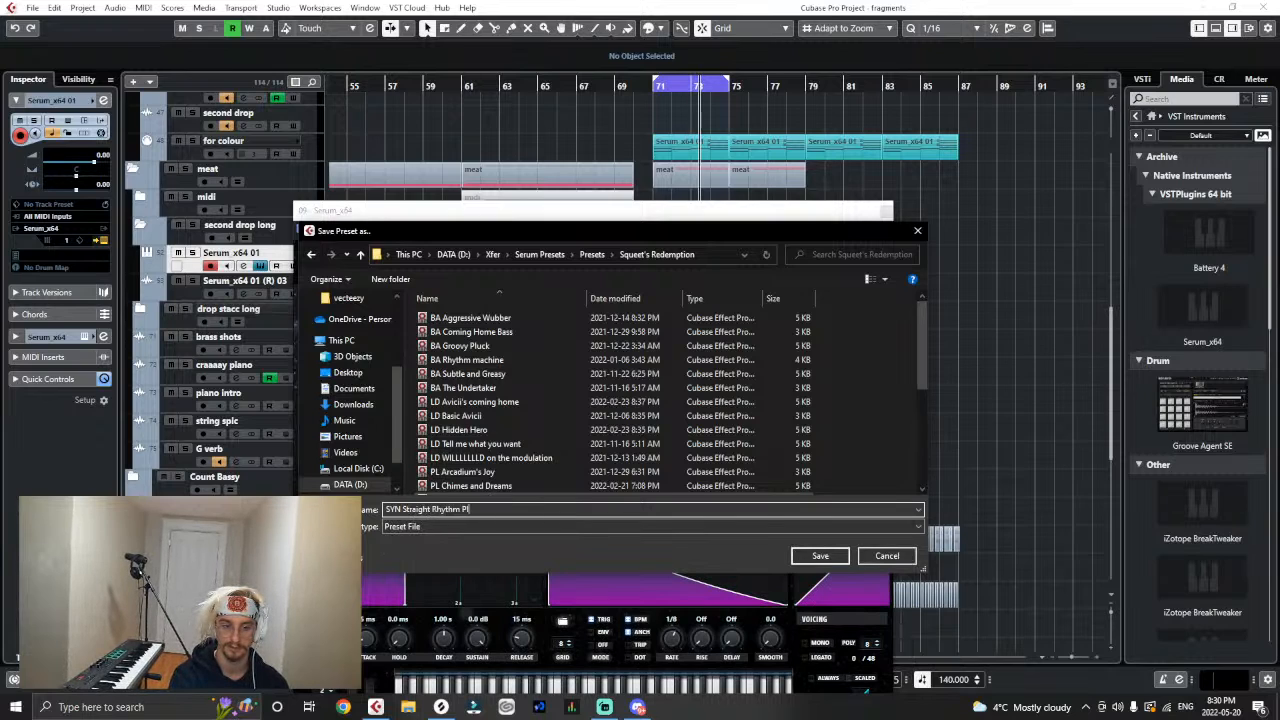
{"action": "type", "text": "uck"}
{"action": "key", "text": "Return"}
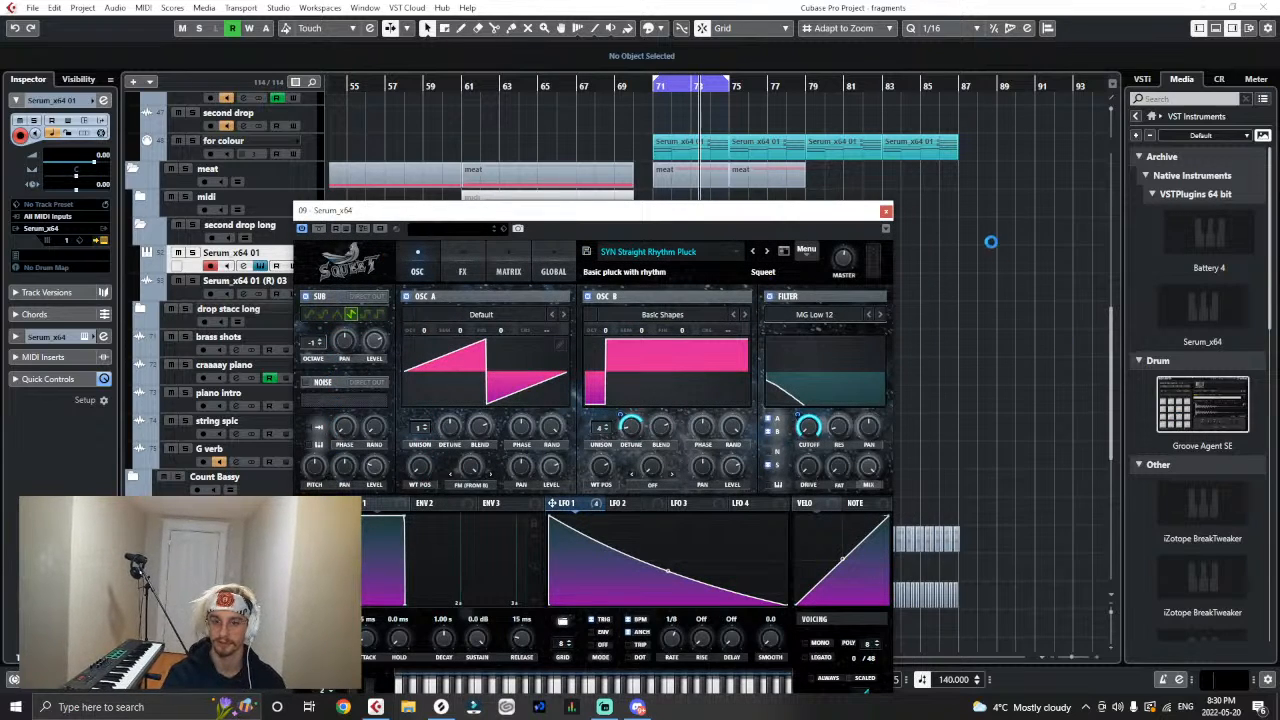
{"action": "left_click", "coordinate": [886, 211]}
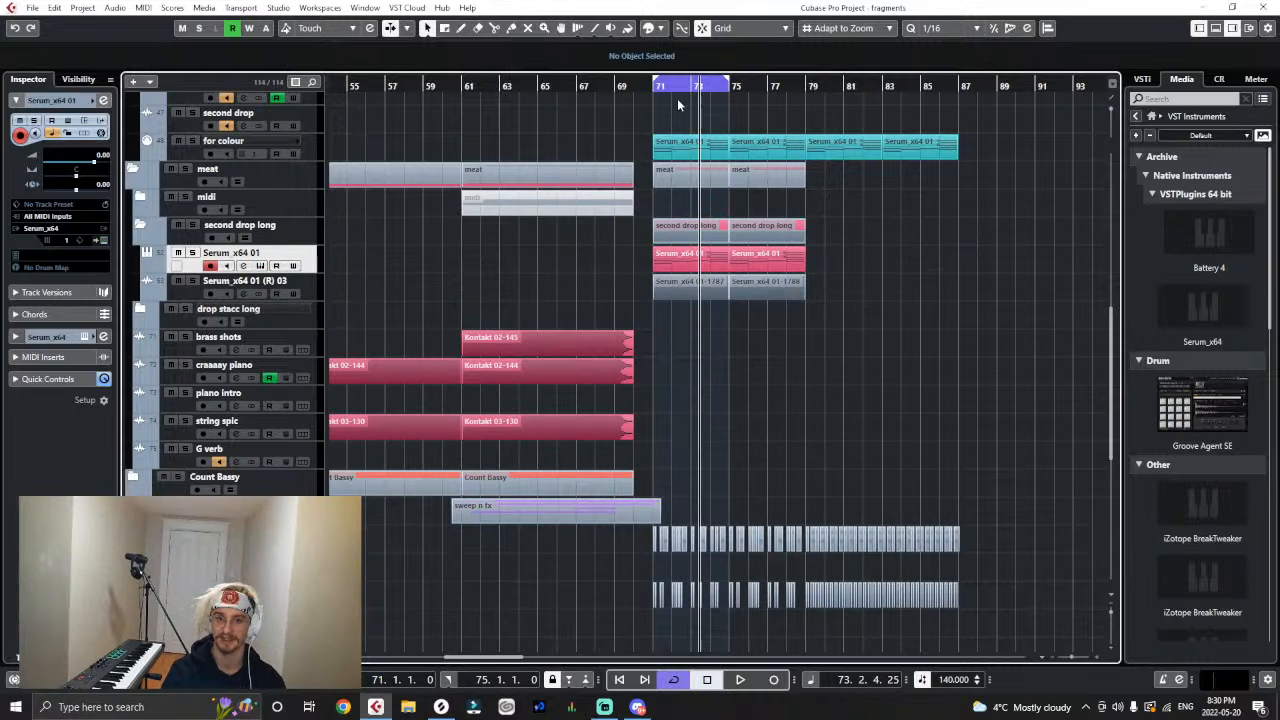
- Mute the two original Serum_x64 01 MIDI clips from bar 71 and return the playback cursor to bar 71
{"action": "right_click", "coordinate": [672, 240]}
{"action": "left_click", "coordinate": [778, 241]}
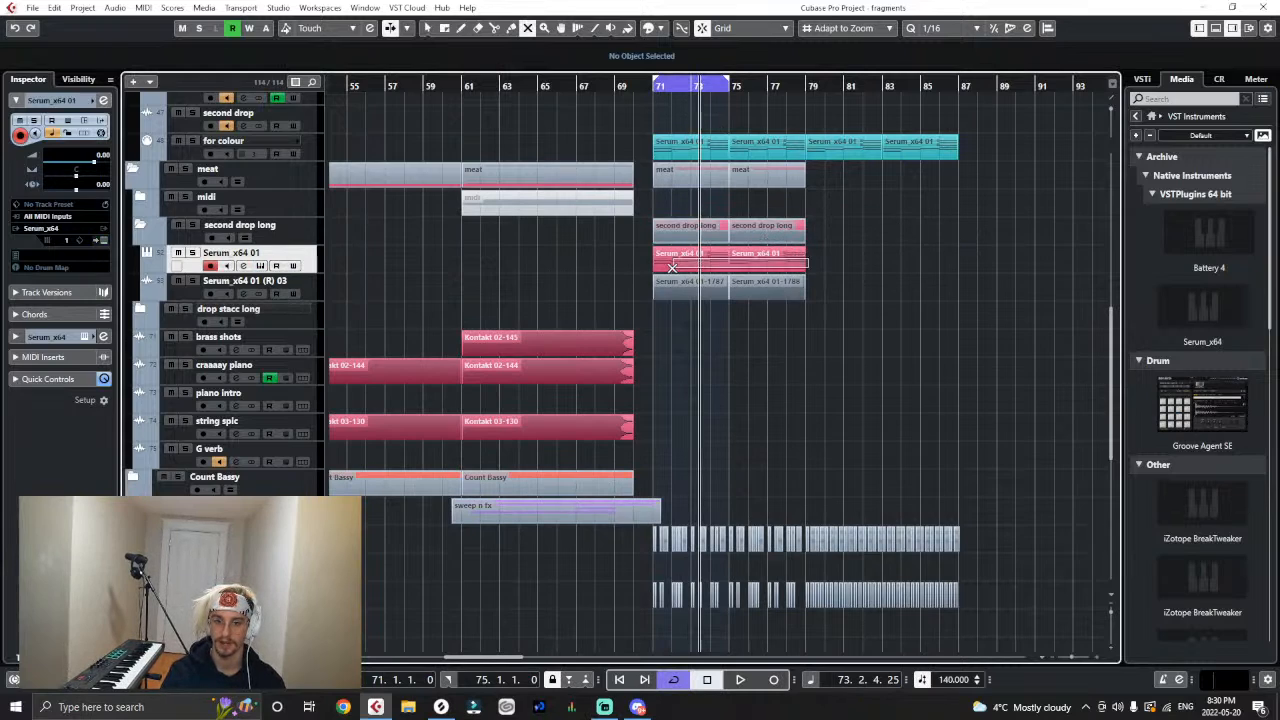
{"action": "left_click_drag", "start_coordinate": [672, 267], "coordinate": [668, 267]}
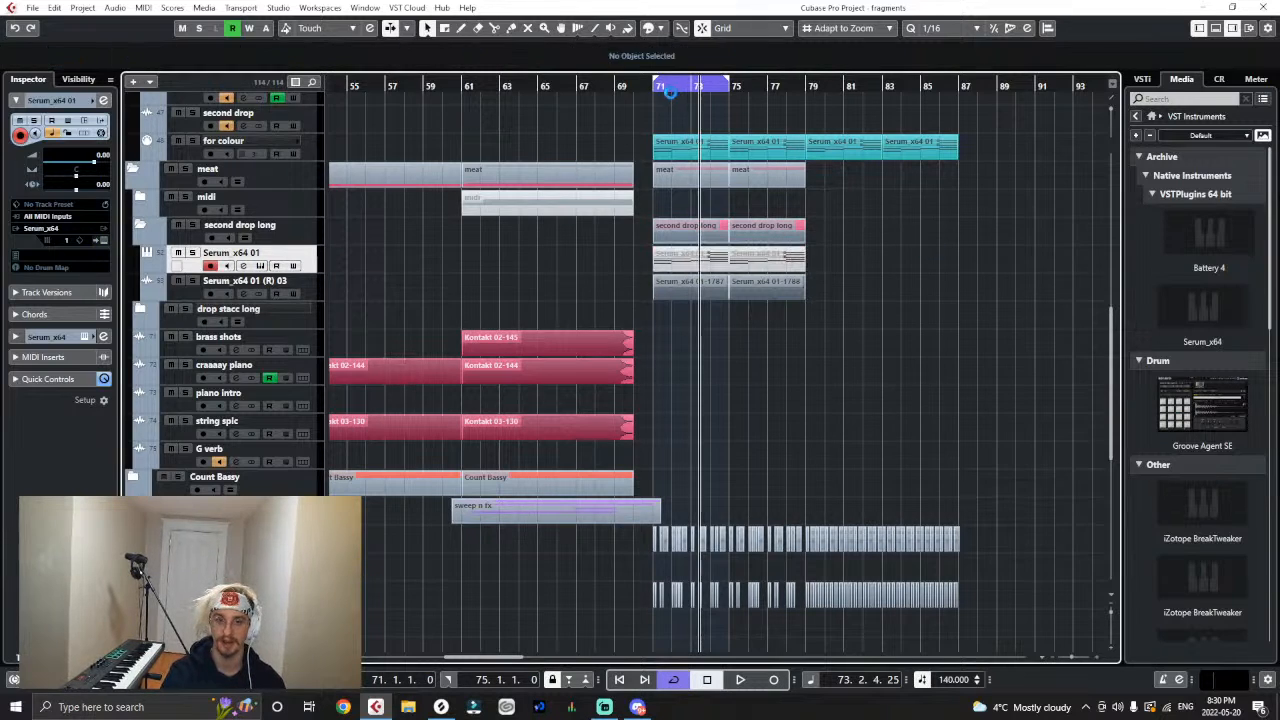
{"action": "left_click", "coordinate": [656, 89]}
- Rename the rendered audio track "straight rhythm pluck" and route its output to Cchords
{"action": "left_click", "coordinate": [312, 296]}
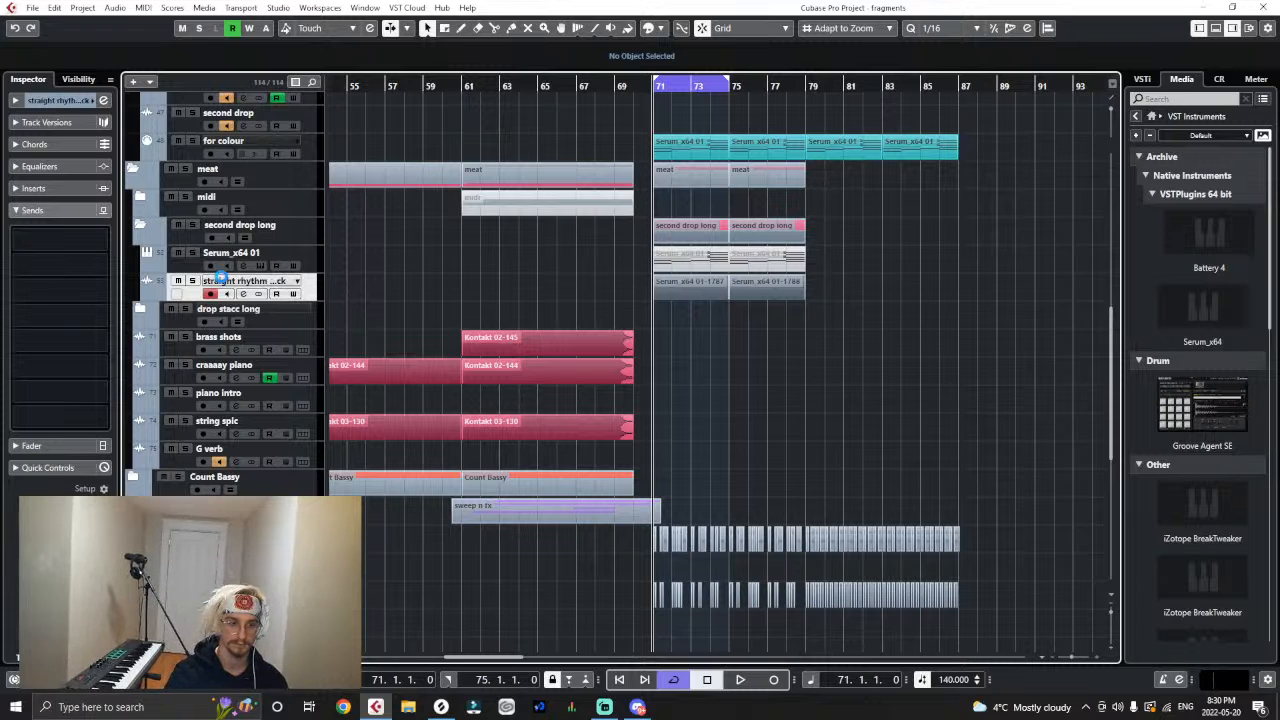
{"action": "left_click", "coordinate": [20, 104]}
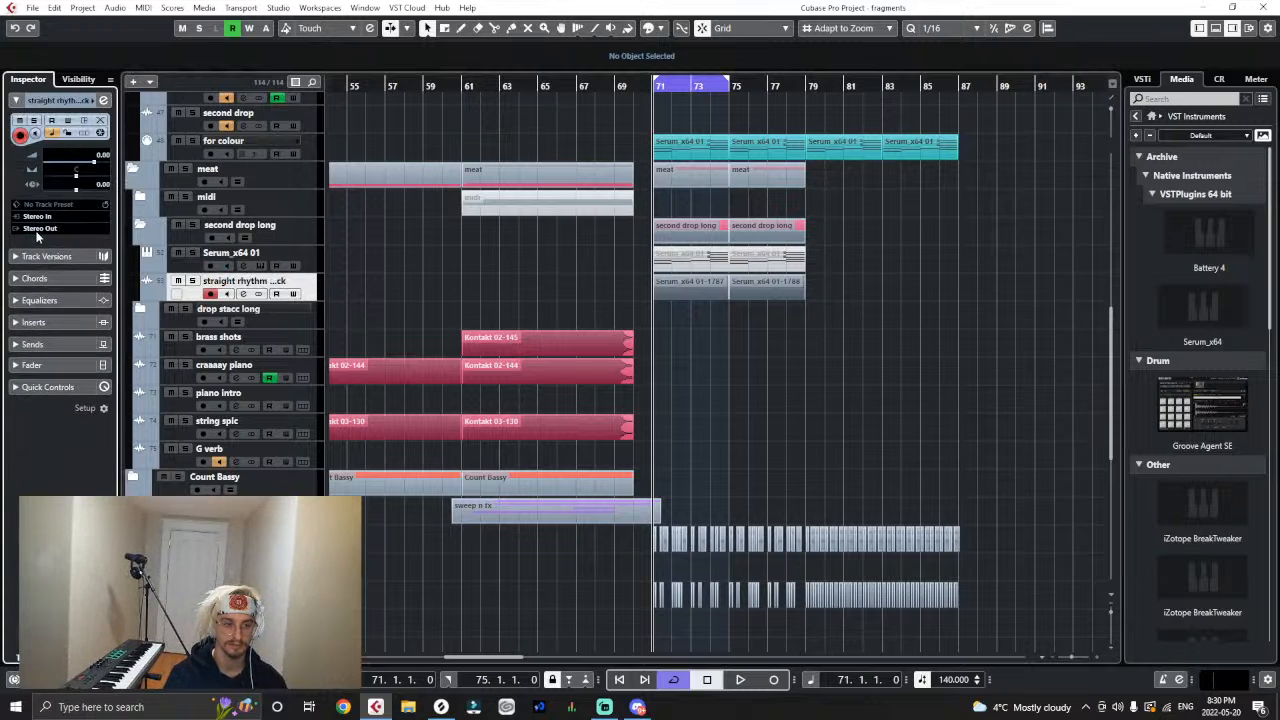
{"action": "left_click", "coordinate": [38, 231]}
{"action": "left_click", "coordinate": [437, 284]}
{"action": "scroll", "coordinate": [352, 174], "scroll_direction": "up", "scroll_amount": 2}
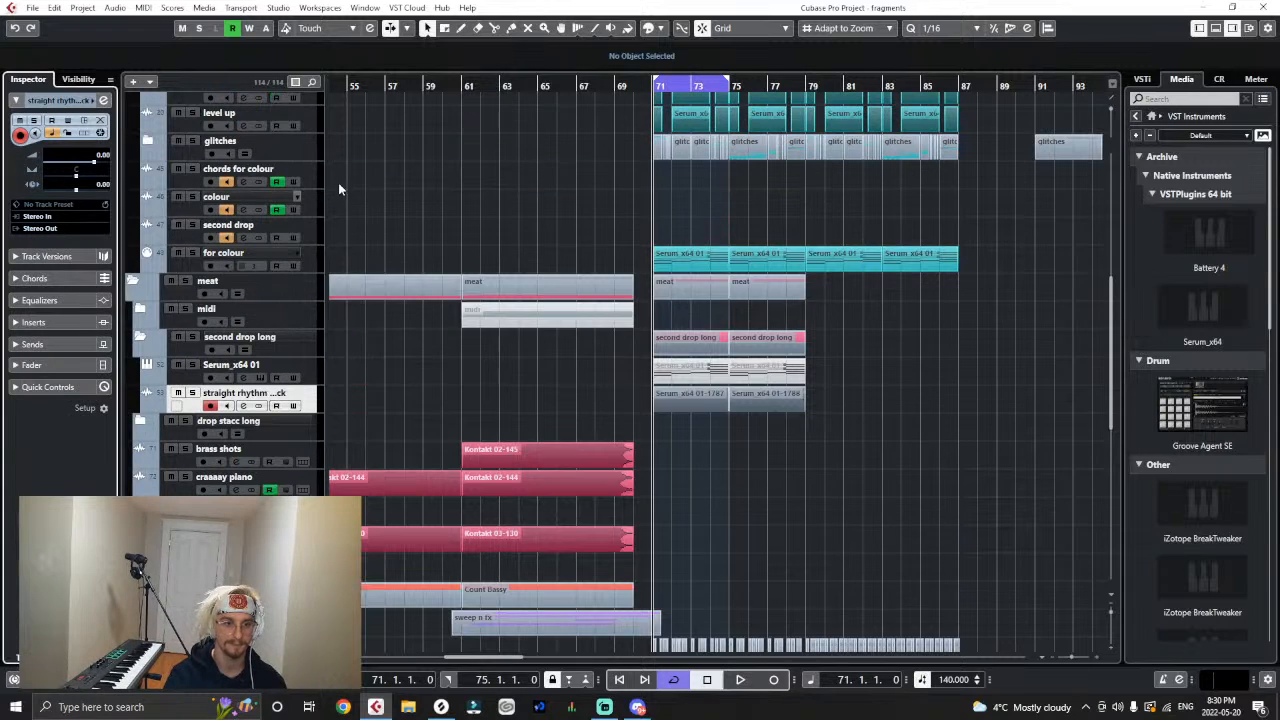
{"action": "left_click", "coordinate": [304, 176]}
{"action": "left_click", "coordinate": [316, 402]}
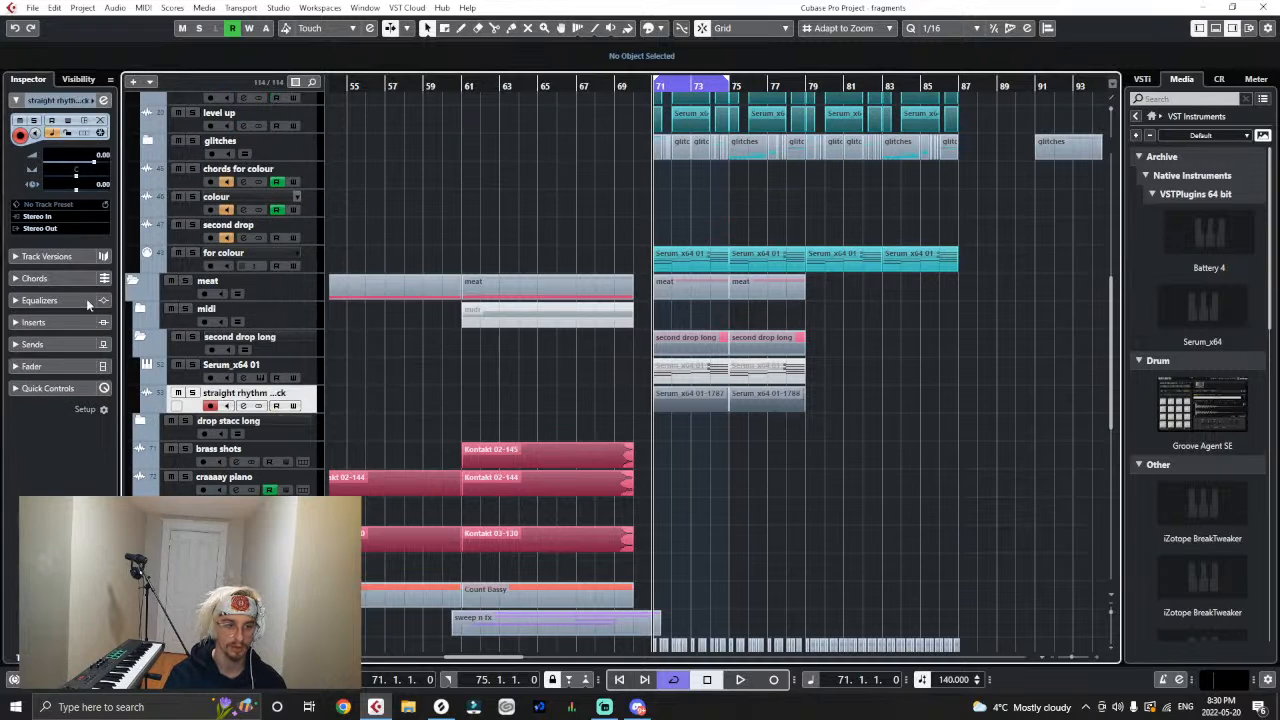
{"action": "left_click", "coordinate": [40, 229]}
{"action": "left_click", "coordinate": [67, 487]}
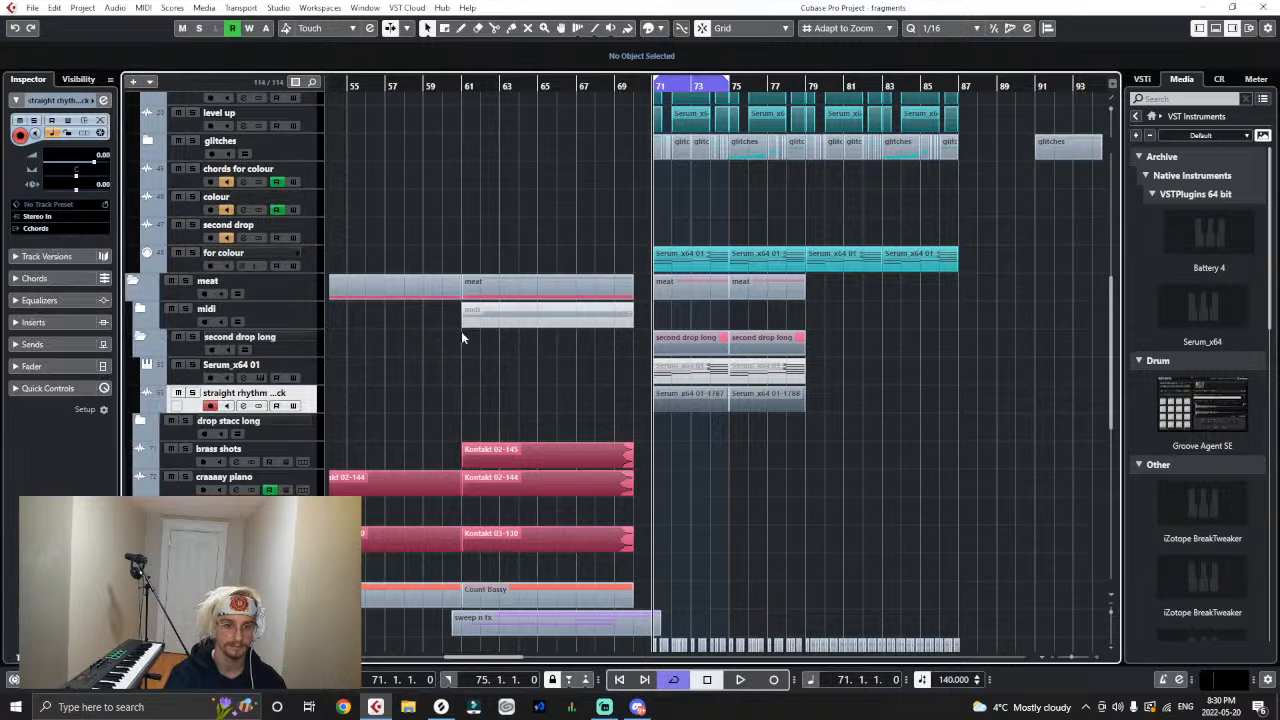
- Solo the chords for colour track alongside the second drop long folder and audition the rendered pluck from bar 71
{"action": "key", "text": "space"}
{"action": "left_click", "coordinate": [192, 169]}
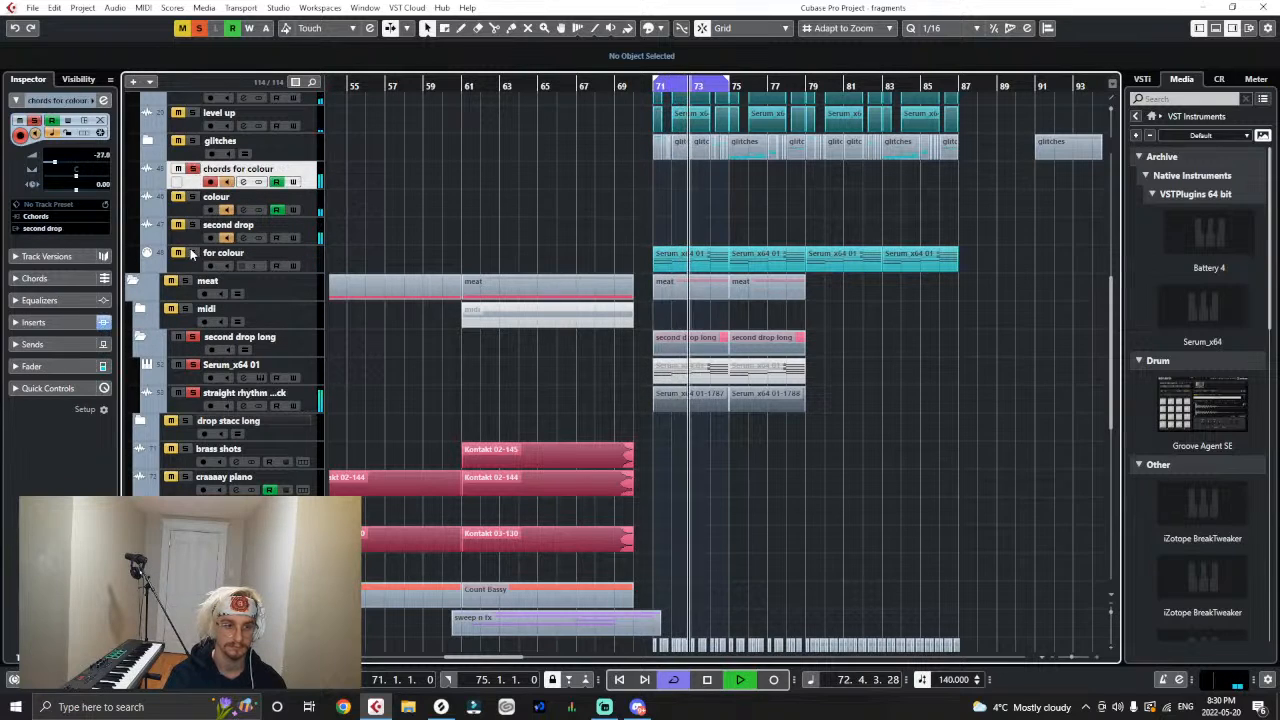
{"action": "key", "text": "space"}
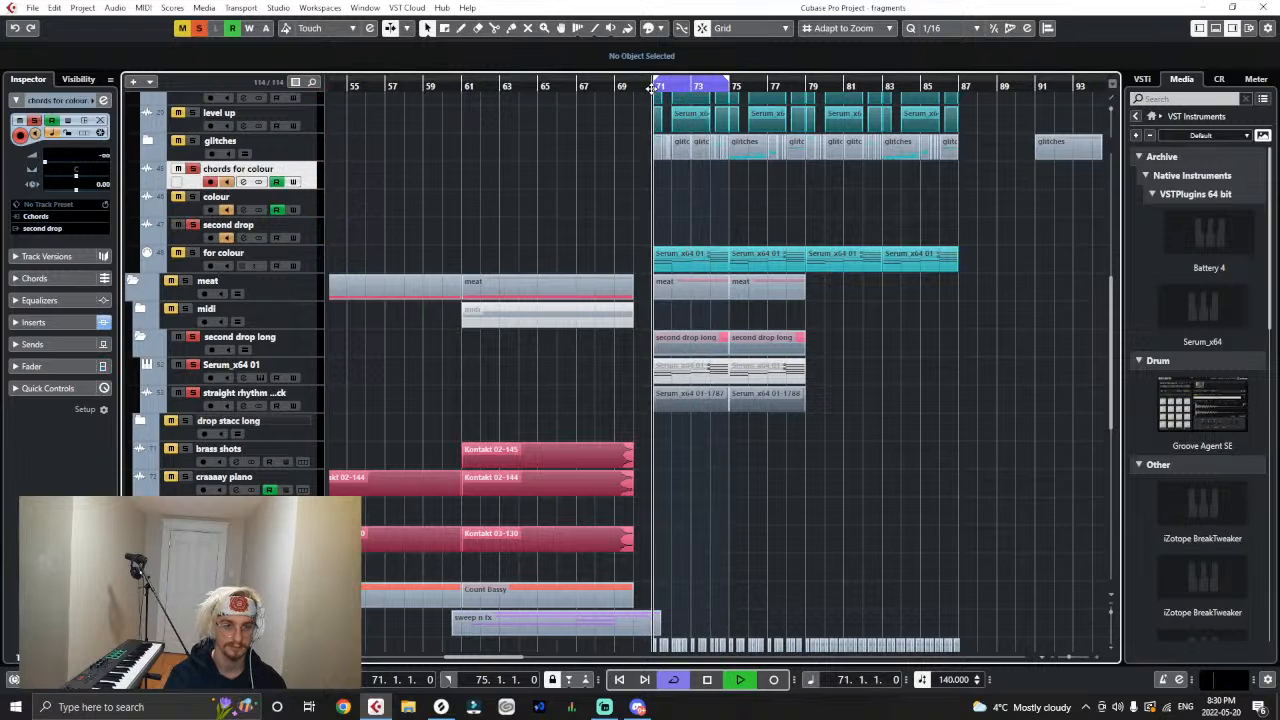
{"action": "key", "text": "space"}
{"action": "scroll", "coordinate": [190, 300], "scroll_direction": "down", "scroll_amount": 6}
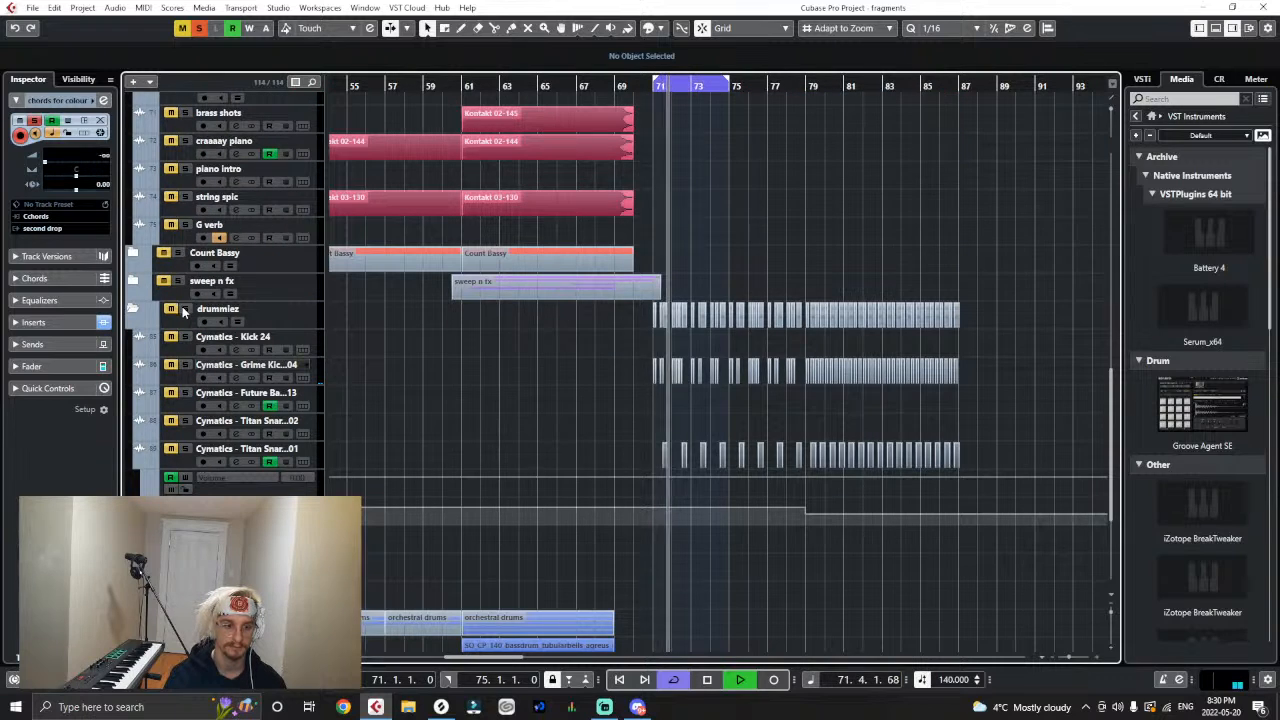
{"action": "scroll", "coordinate": [681, 358], "scroll_direction": "up", "scroll_amount": 4}
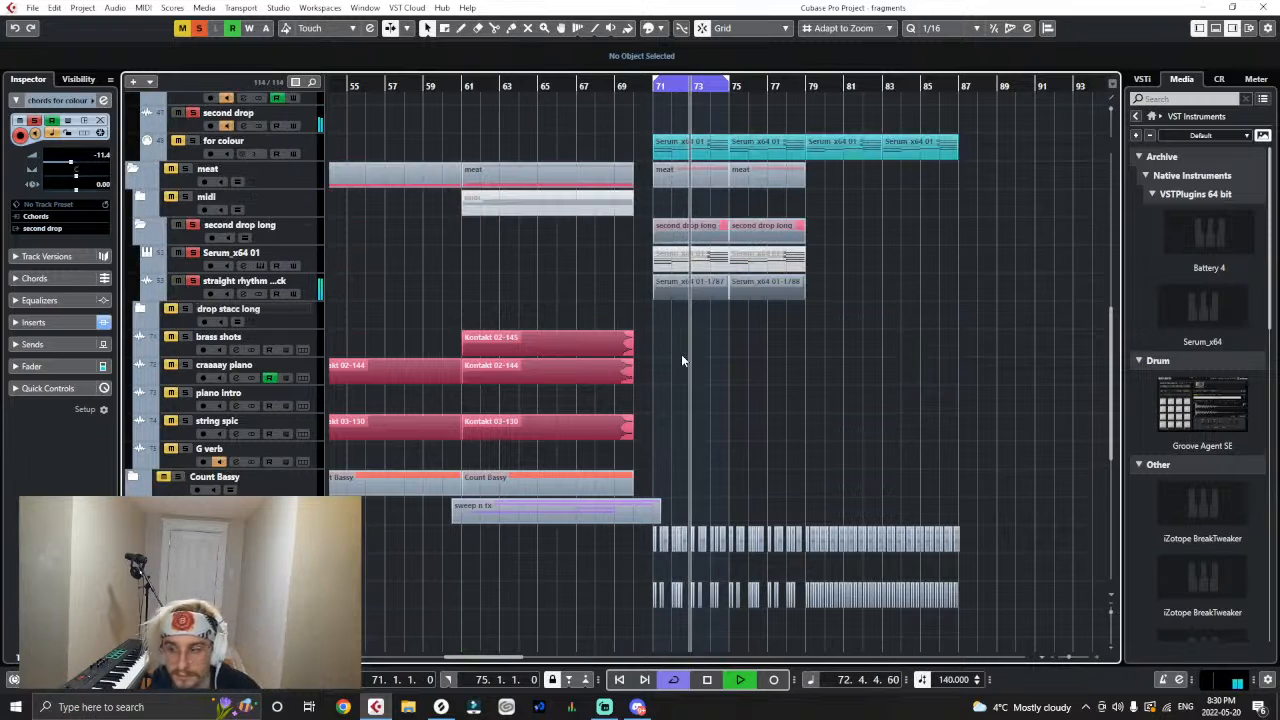
- Show the chords for colour track's automation and examine its volume and DualFilter curves from bar 71 during playback
{"action": "scroll", "coordinate": [674, 323], "scroll_direction": "up", "scroll_amount": 5}
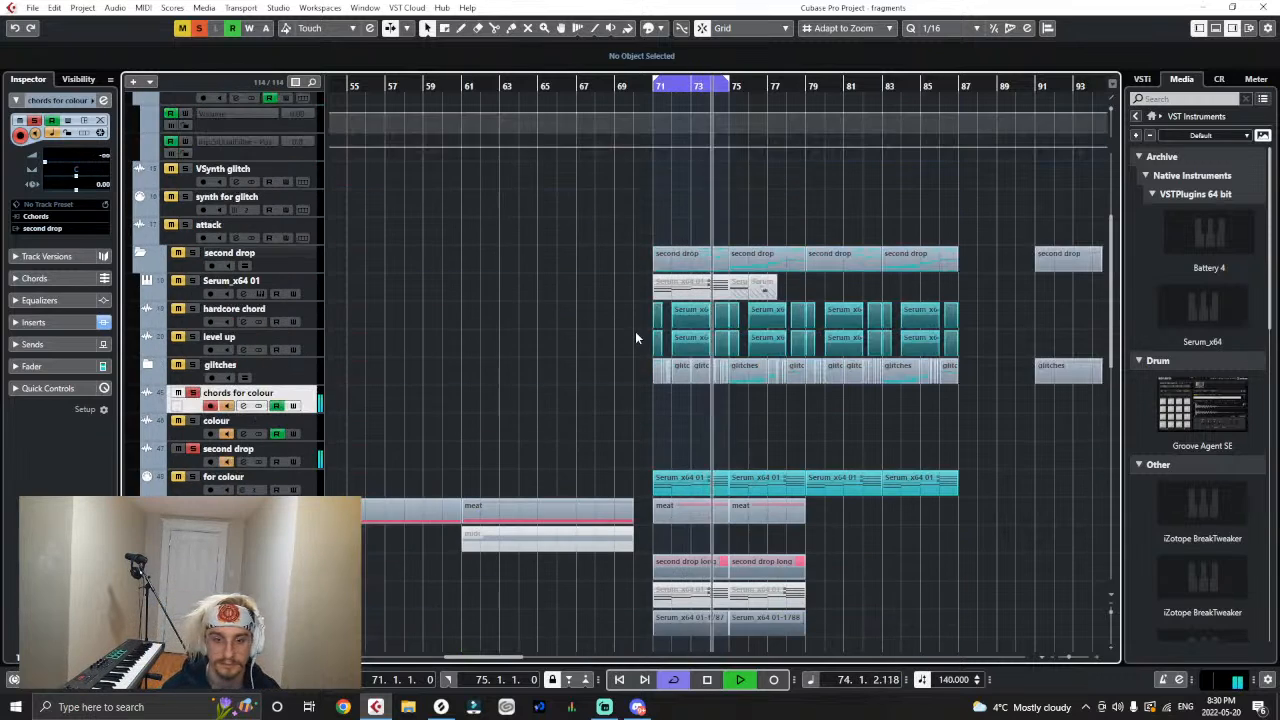
{"action": "left_click", "coordinate": [149, 406]}
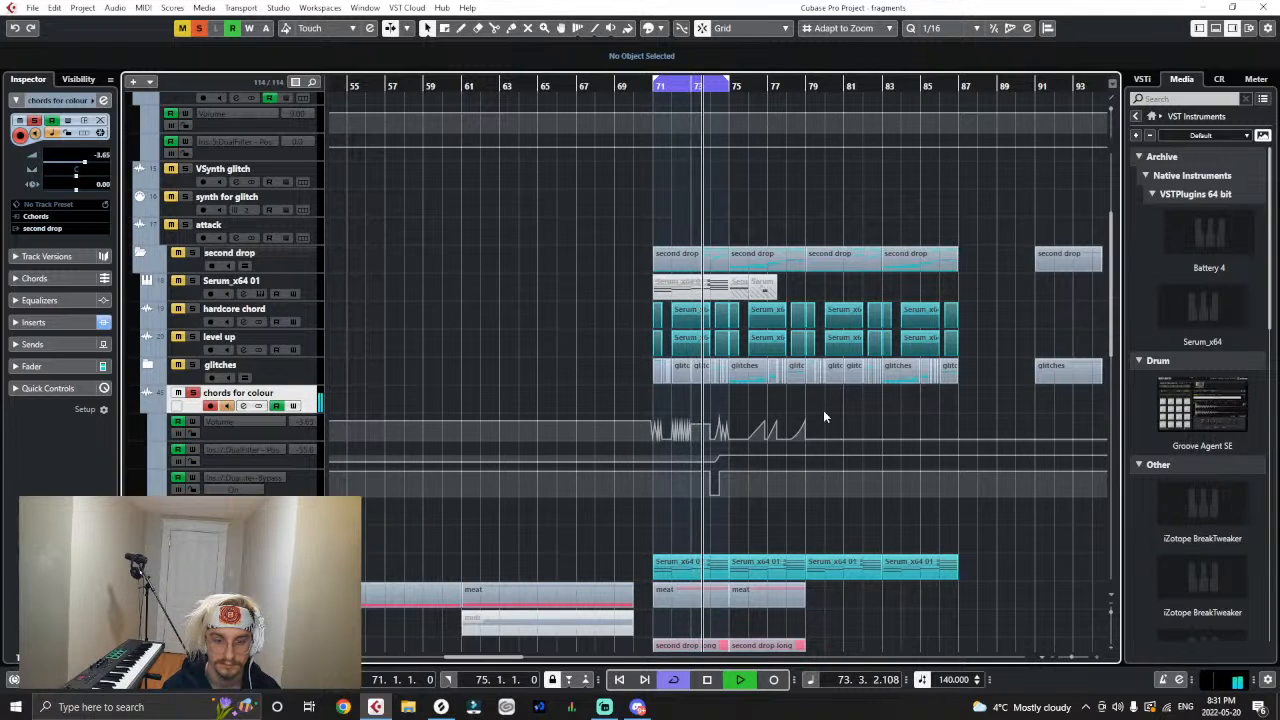
{"action": "left_click_drag", "start_coordinate": [710, 470], "coordinate": [706, 468]}
{"action": "key", "text": "h"}
{"action": "key", "text": "h"}
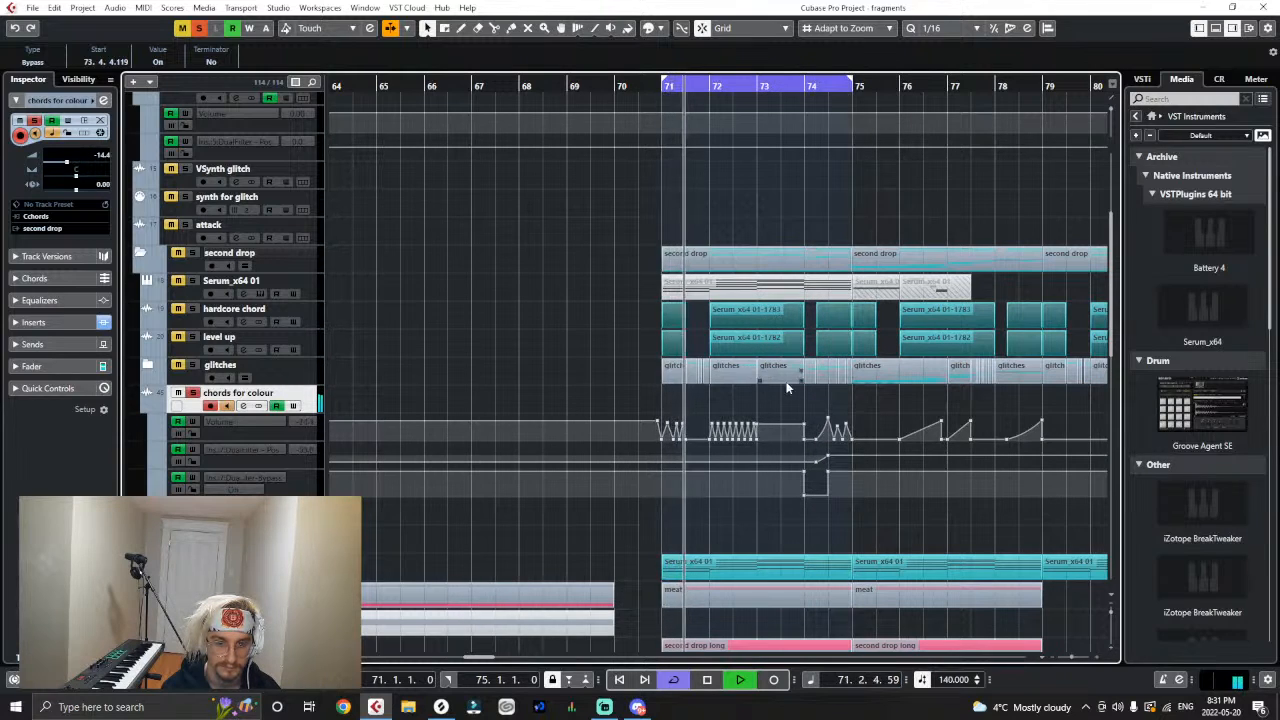
{"action": "scroll", "coordinate": [774, 434], "scroll_direction": "down", "scroll_amount": 3}
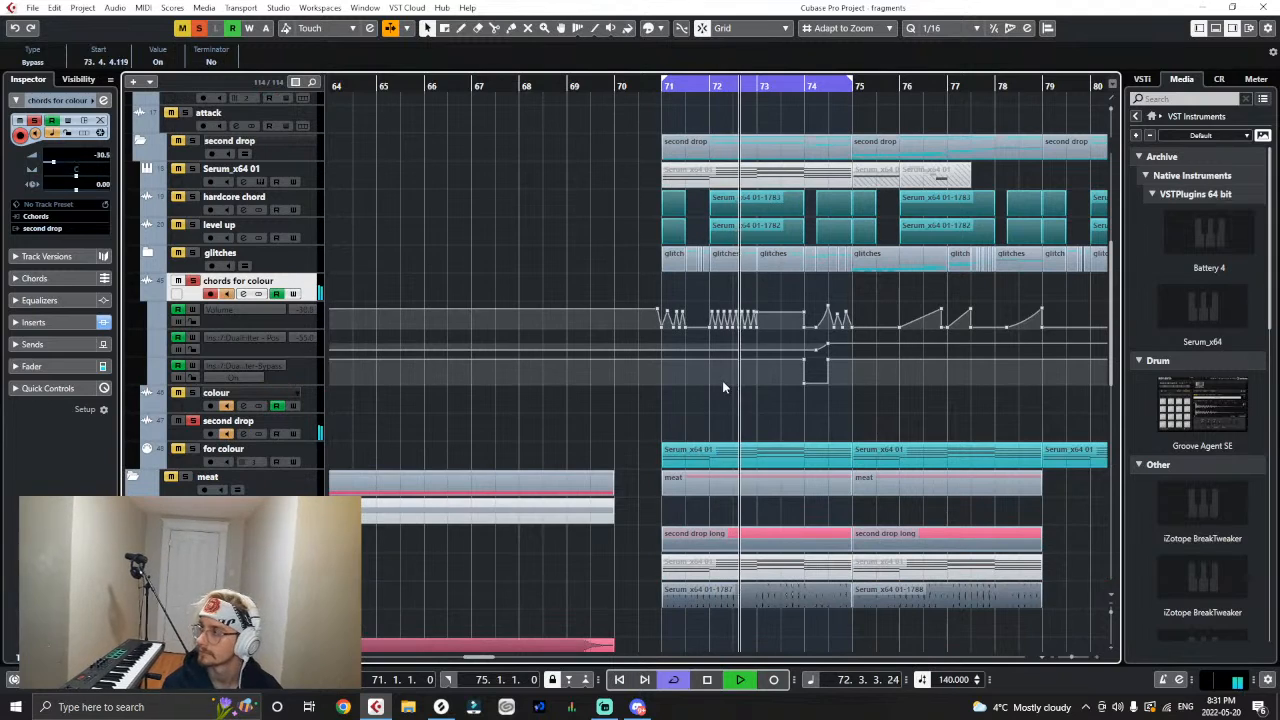
{"action": "key", "text": "space"}
{"action": "scroll", "coordinate": [568, 490], "scroll_direction": "down", "scroll_amount": 3}
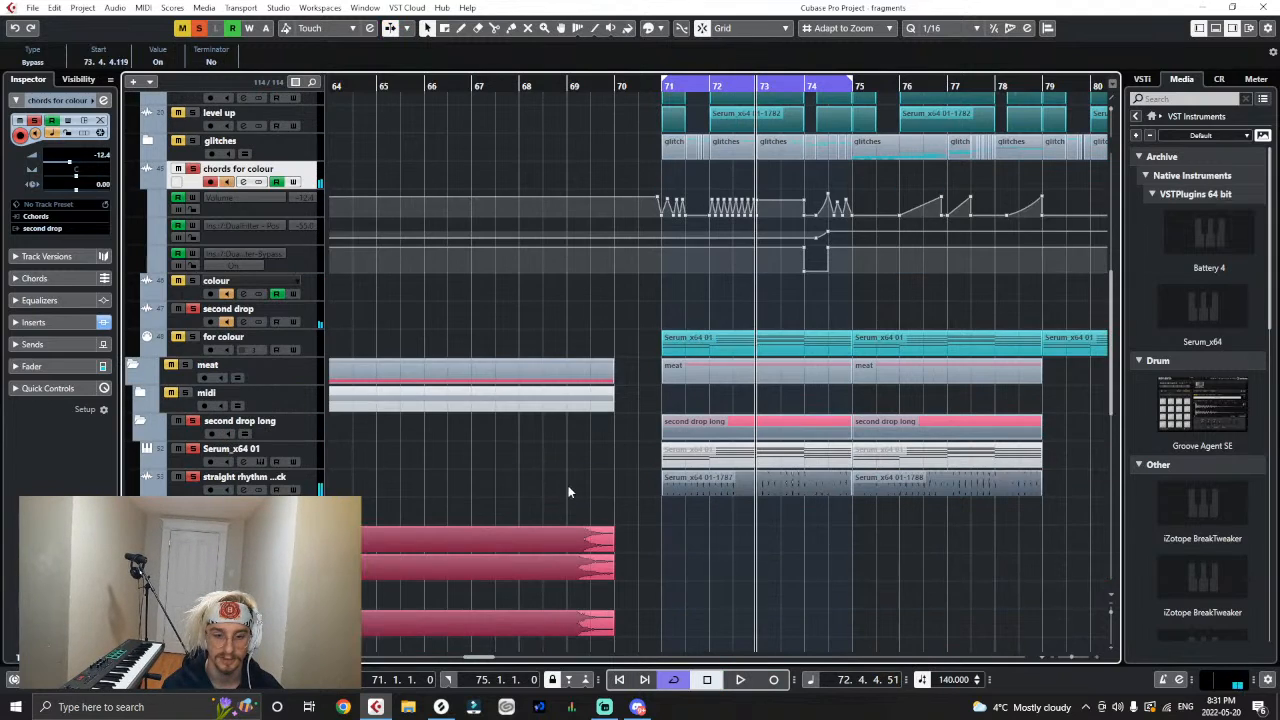
- Change the output routing of the straight rhythm pluck track to second drop
{"action": "left_click", "coordinate": [316, 490]}
{"action": "left_click", "coordinate": [47, 229]}
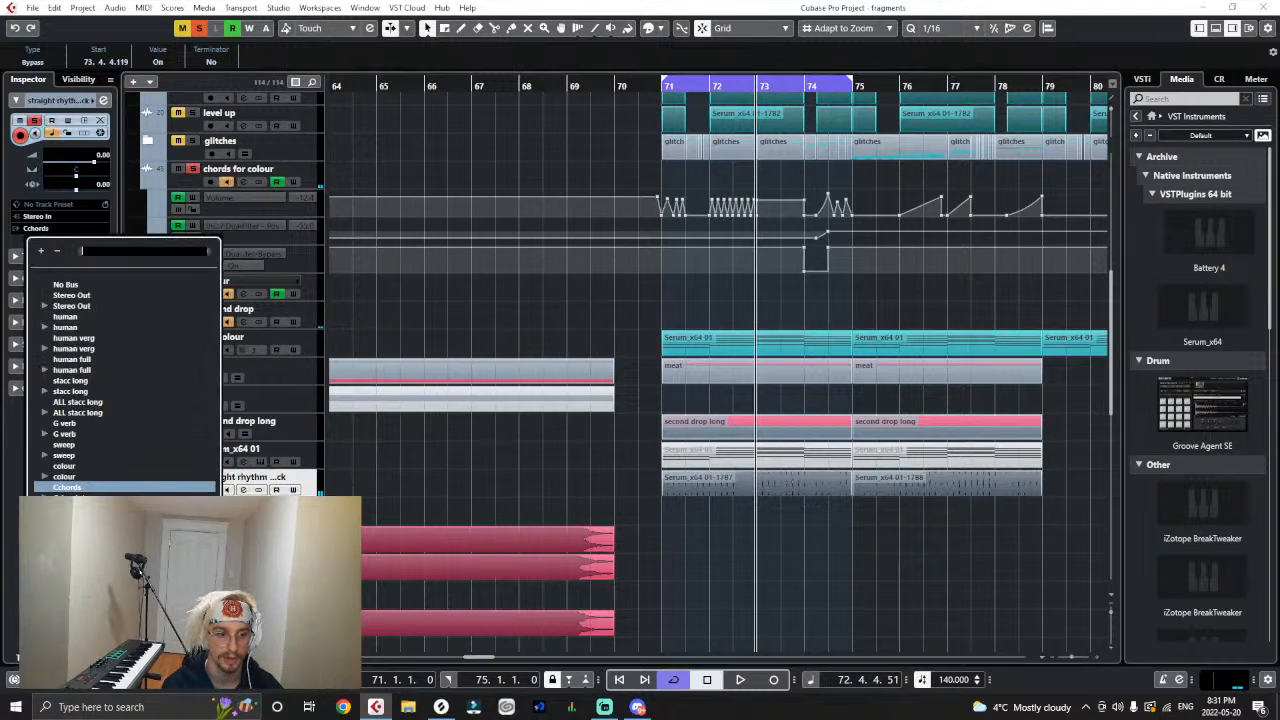
{"action": "key", "text": "Escape"}
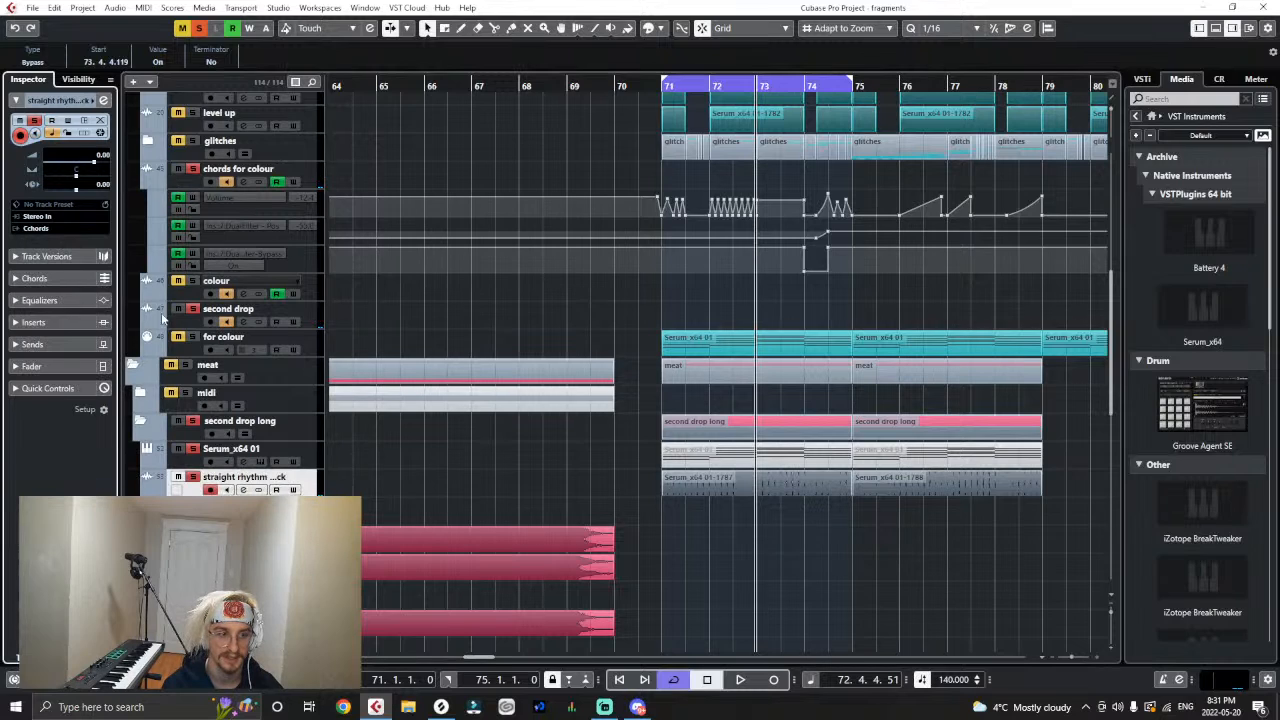
- Clear all solos, solo the straight rhythm pluck track together with the drummiez folder, and audition them from bar 71
{"action": "left_click", "coordinate": [198, 31]}
{"action": "left_click", "coordinate": [661, 84]}
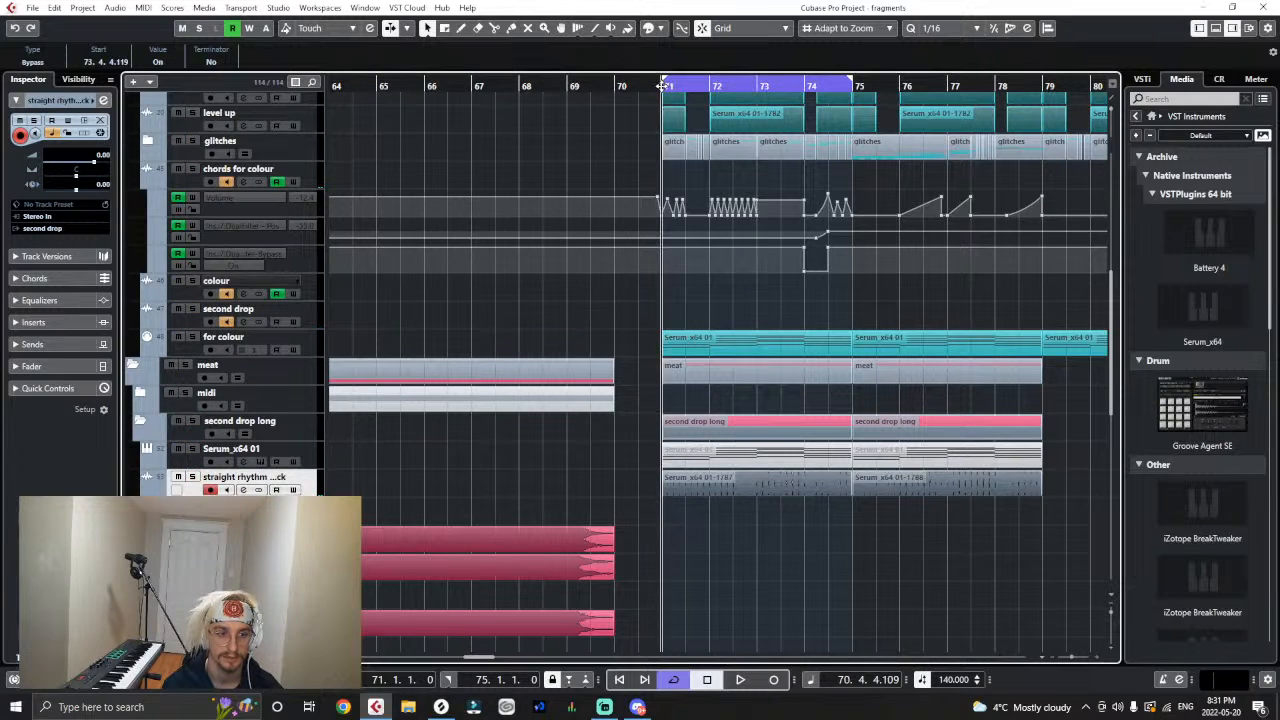
{"action": "left_click", "coordinate": [192, 478]}
{"action": "key", "text": "space"}
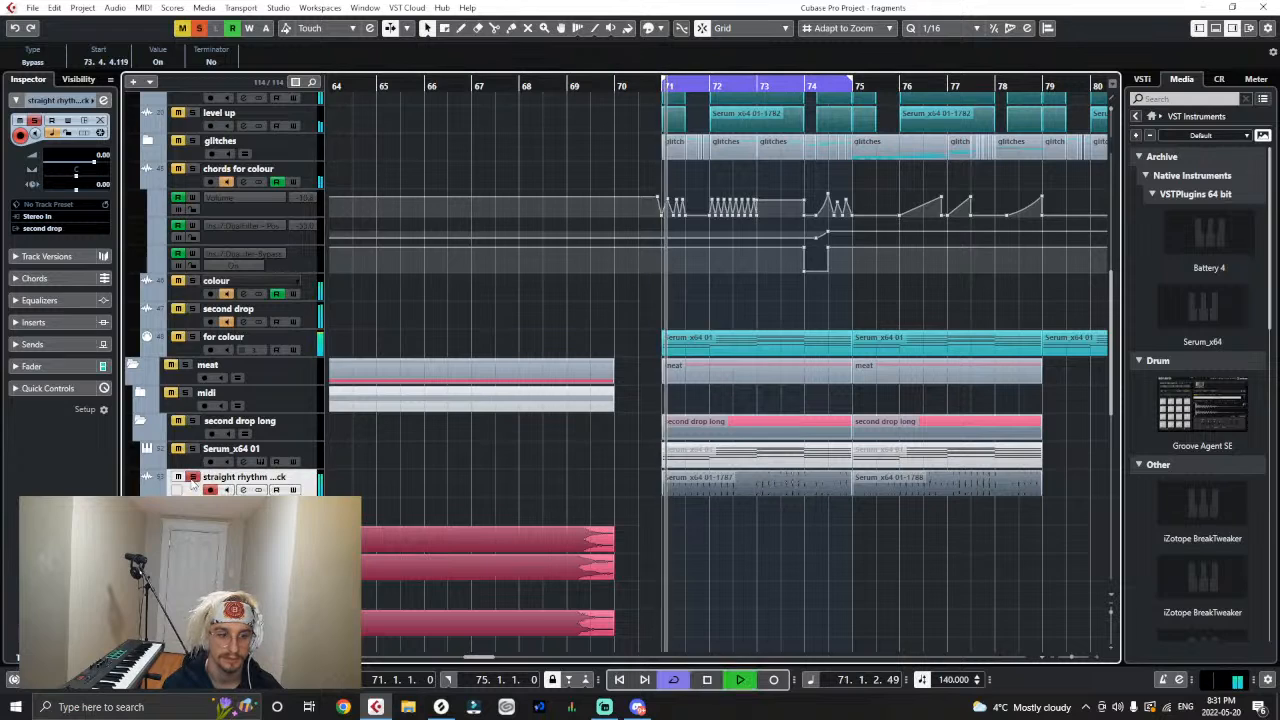
{"action": "scroll", "coordinate": [197, 484], "scroll_direction": "down", "scroll_amount": 4}
{"action": "scroll", "coordinate": [197, 484], "scroll_direction": "down", "scroll_amount": 4}
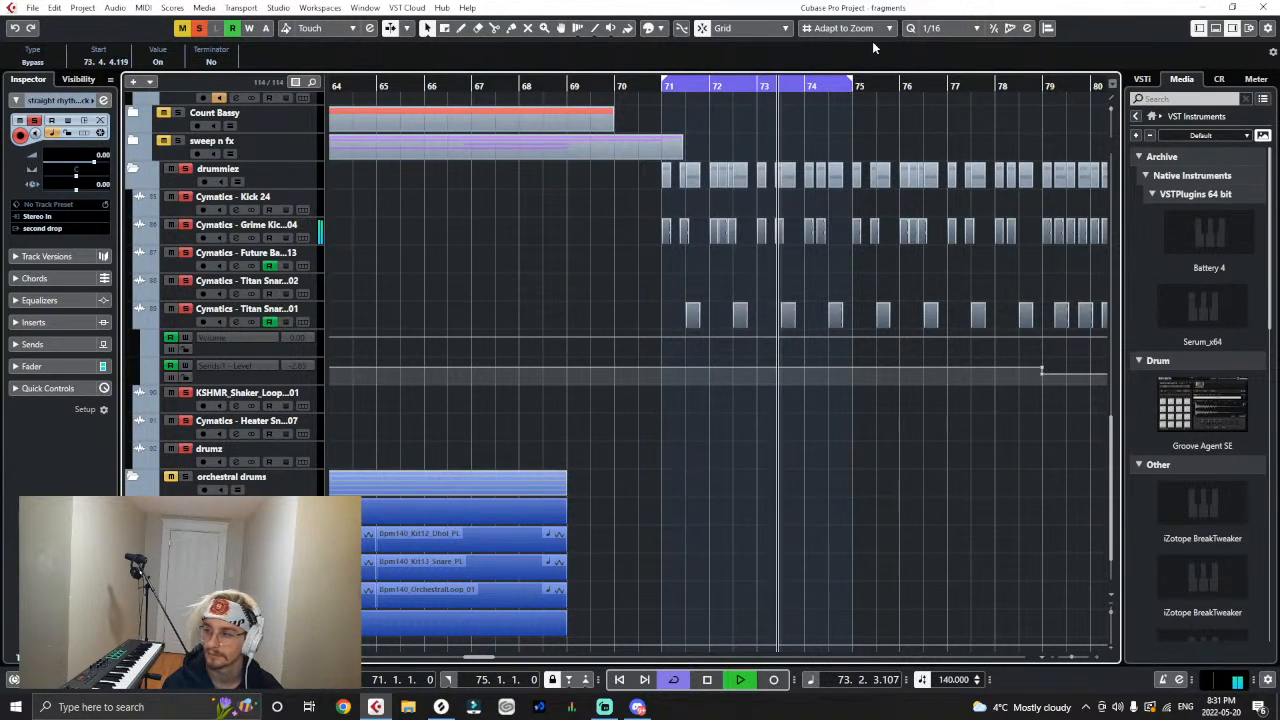
{"action": "scroll", "coordinate": [841, 196], "scroll_direction": "up", "scroll_amount": 4}
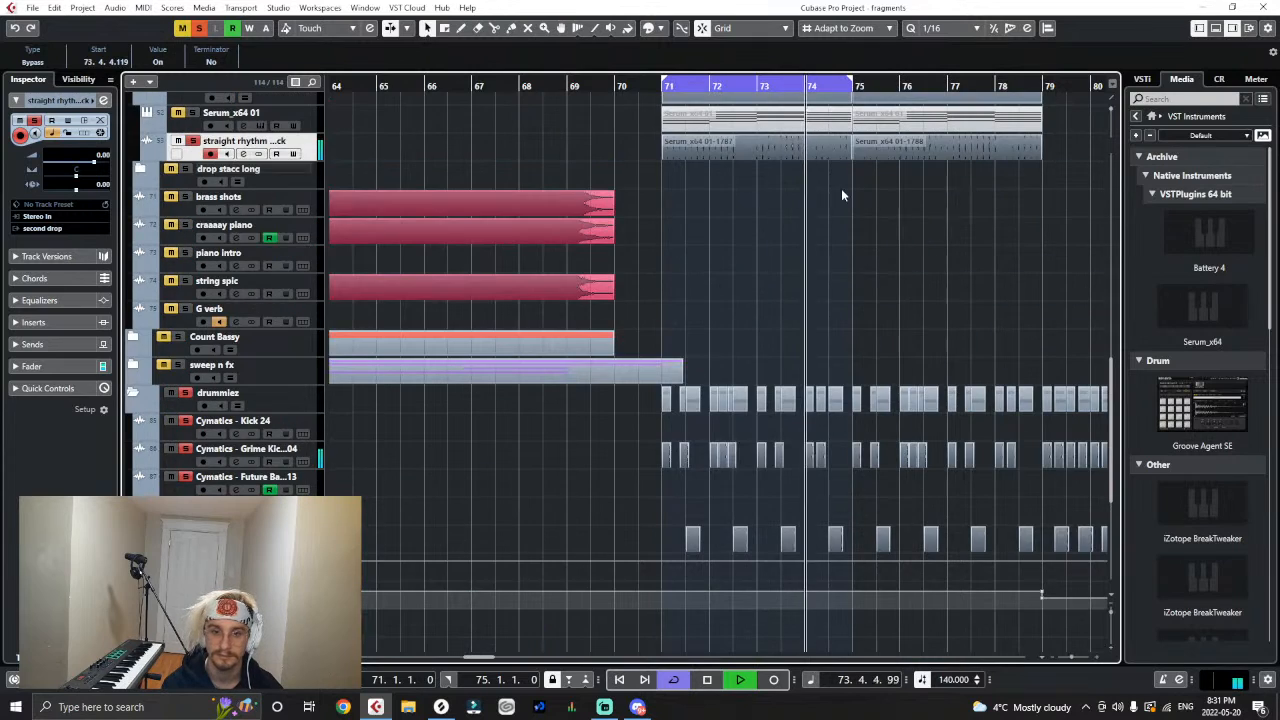
- Colour the two straight rhythm pluck audio clips from bar 71 pink
{"action": "right_click", "coordinate": [789, 179]}
{"action": "left_click", "coordinate": [986, 178]}
{"action": "left_click_drag", "start_coordinate": [1049, 165], "coordinate": [790, 160]}
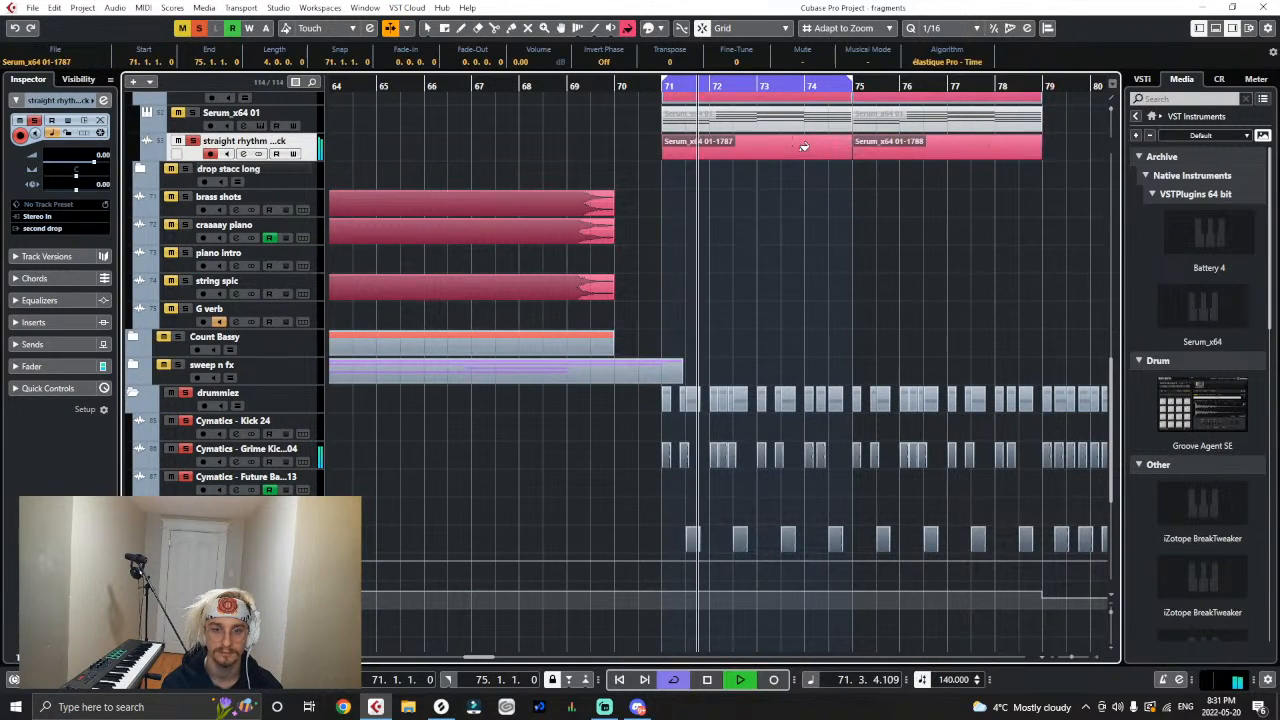
- Insert DualFilter in the straight rhythm pluck track's fifth insert slot and duplicate its two clips to bar 79
{"action": "left_click", "coordinate": [12, 323]}
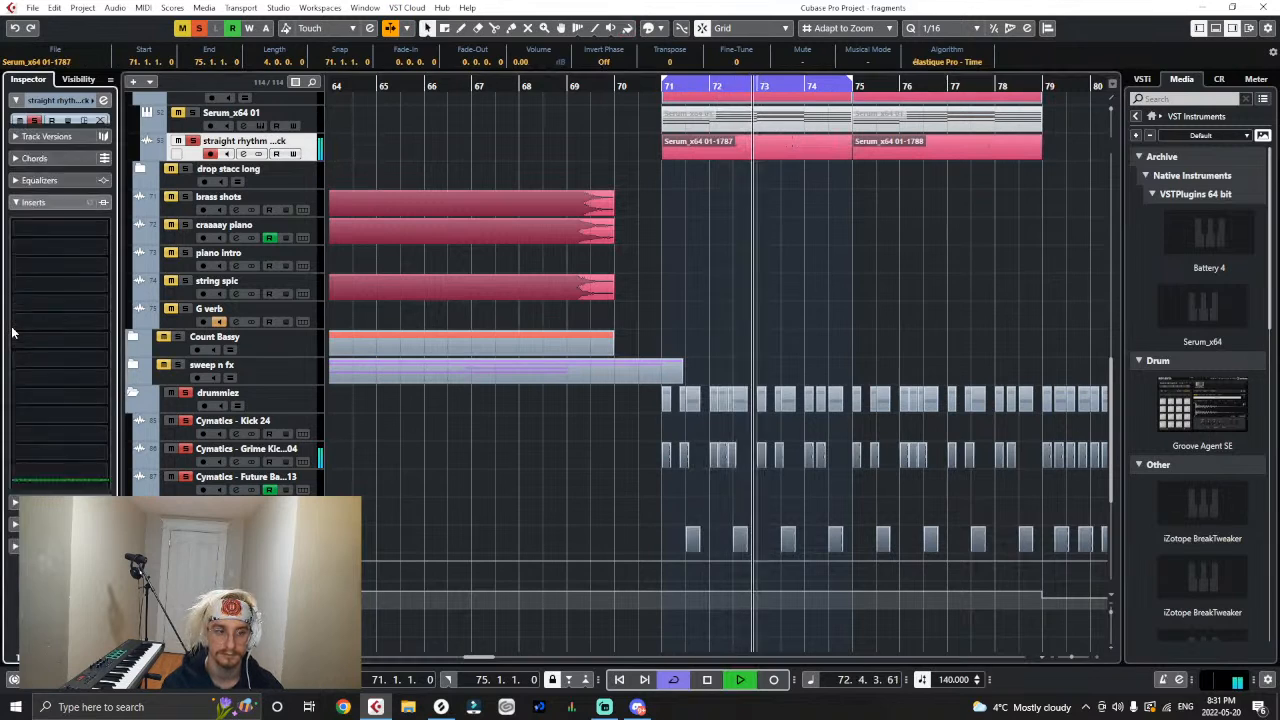
{"action": "left_click", "coordinate": [39, 287]}
{"action": "type", "text": "dual"}
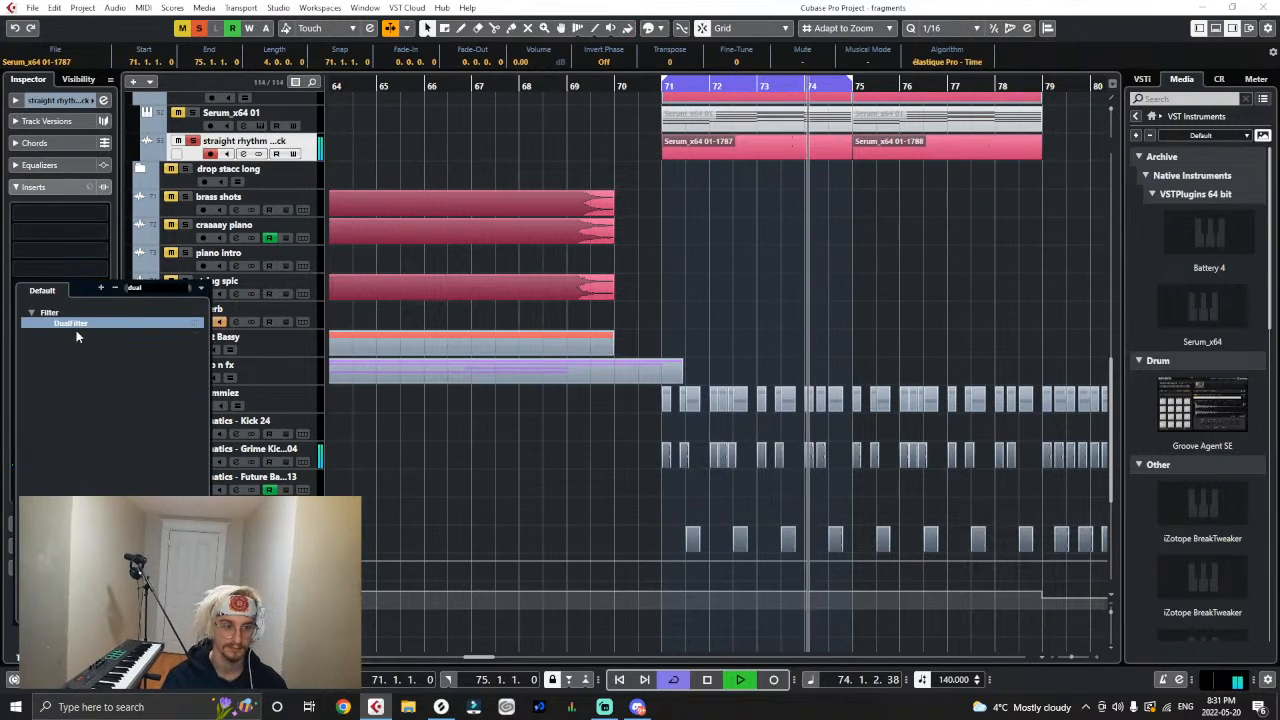
{"action": "left_click", "coordinate": [84, 326]}
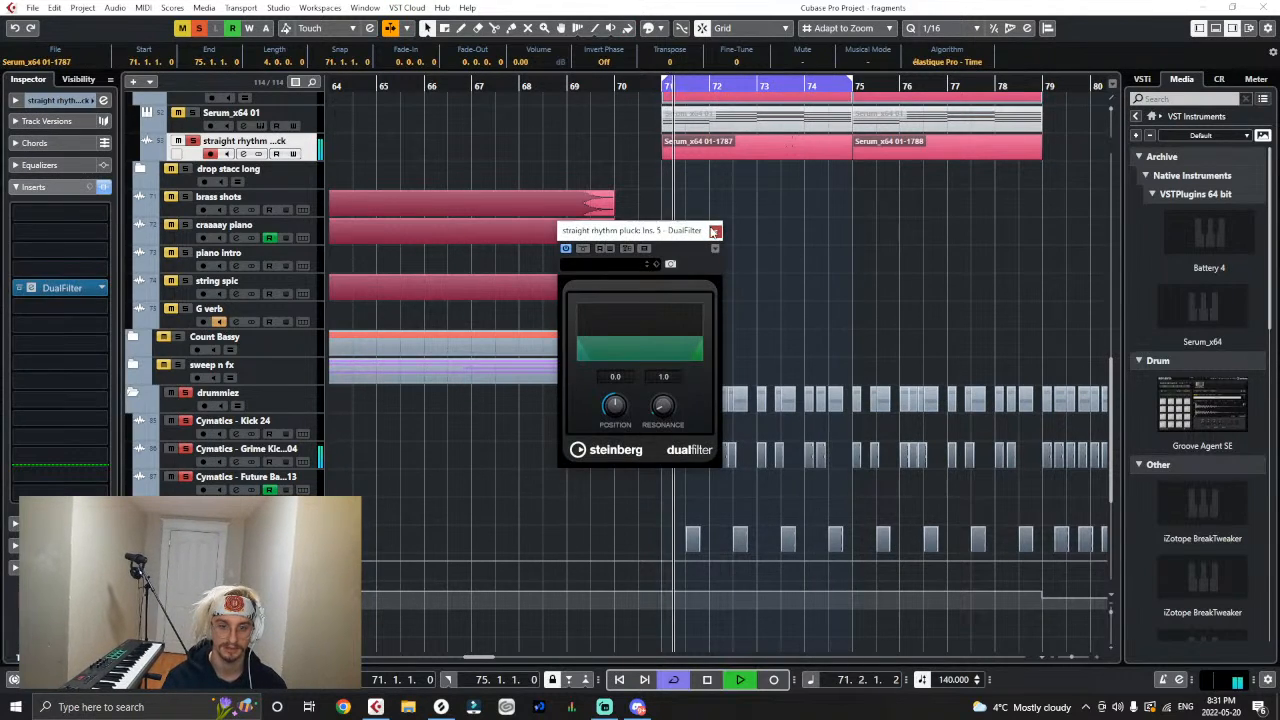
{"action": "left_click", "coordinate": [714, 231]}
{"action": "key", "text": "g"}
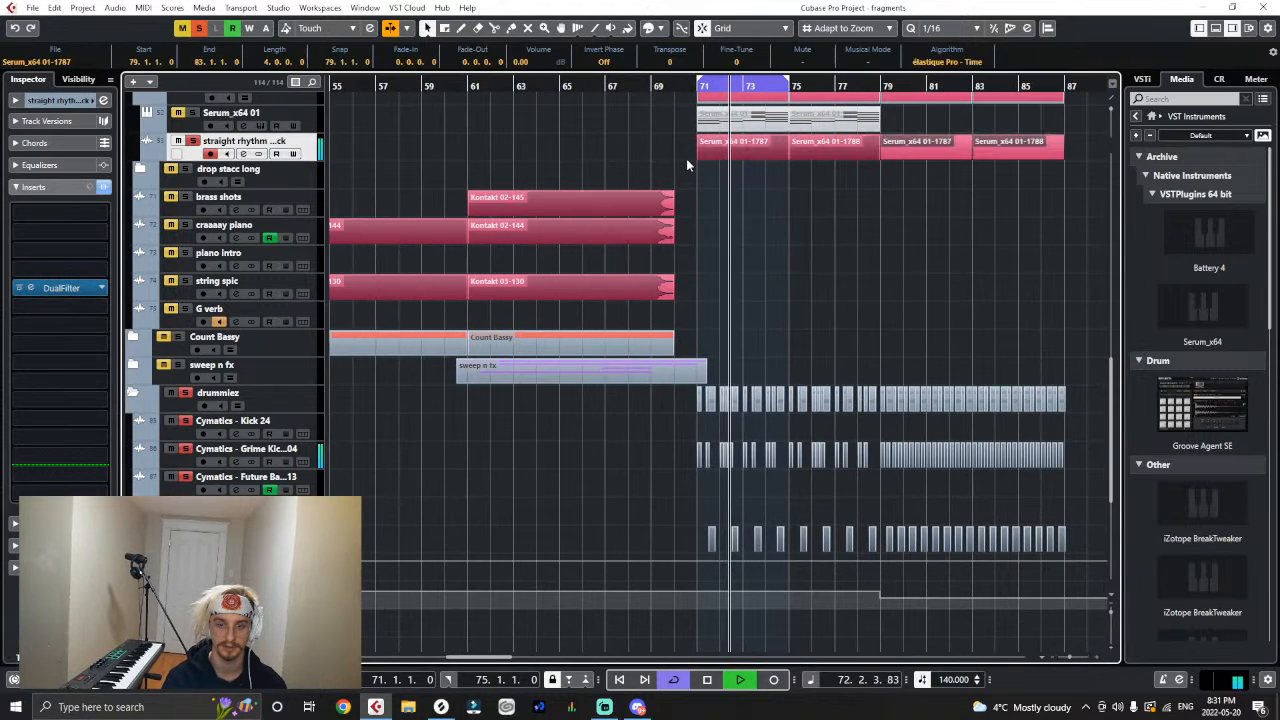
- Show automation lanes for DualFilter position and DualFilter bypass under the straight rhythm pluck track
{"action": "left_click", "coordinate": [146, 156]}
{"action": "left_click", "coordinate": [155, 182]}
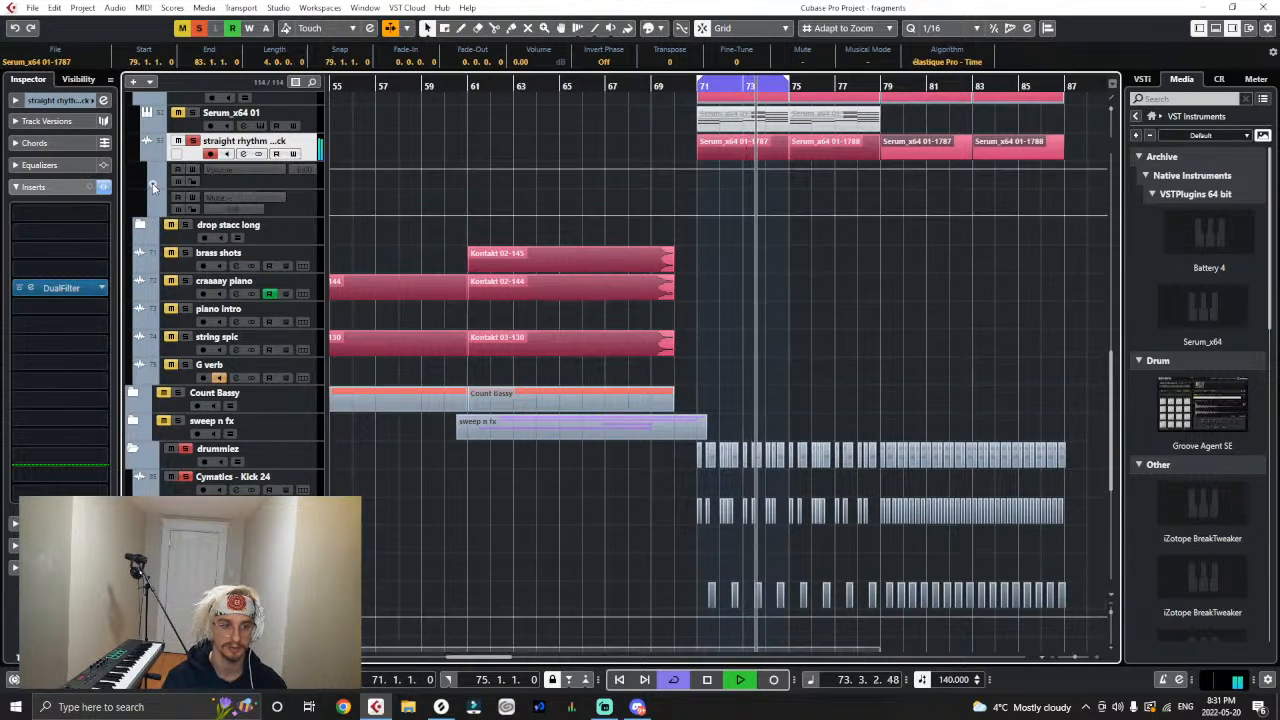
{"action": "left_click", "coordinate": [156, 208]}
{"action": "left_click", "coordinate": [156, 224]}
{"action": "left_click", "coordinate": [174, 206]}
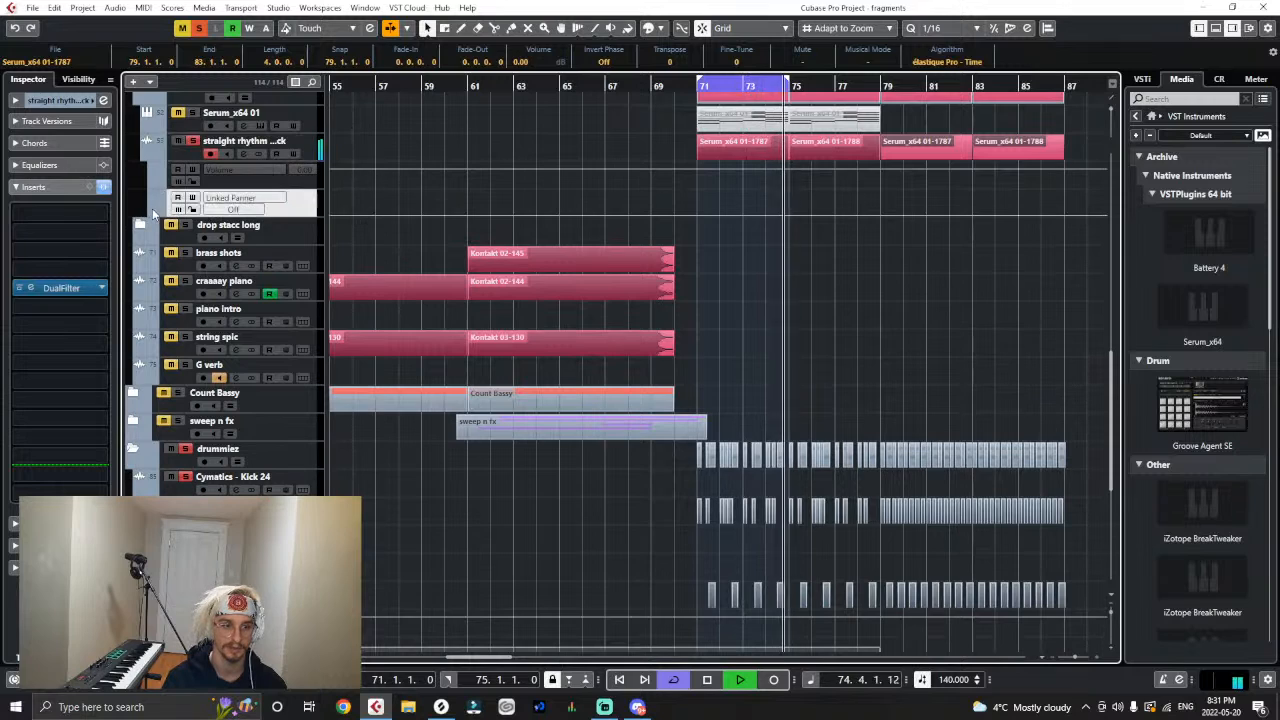
{"action": "left_click", "coordinate": [155, 212]}
{"action": "left_click", "coordinate": [244, 198]}
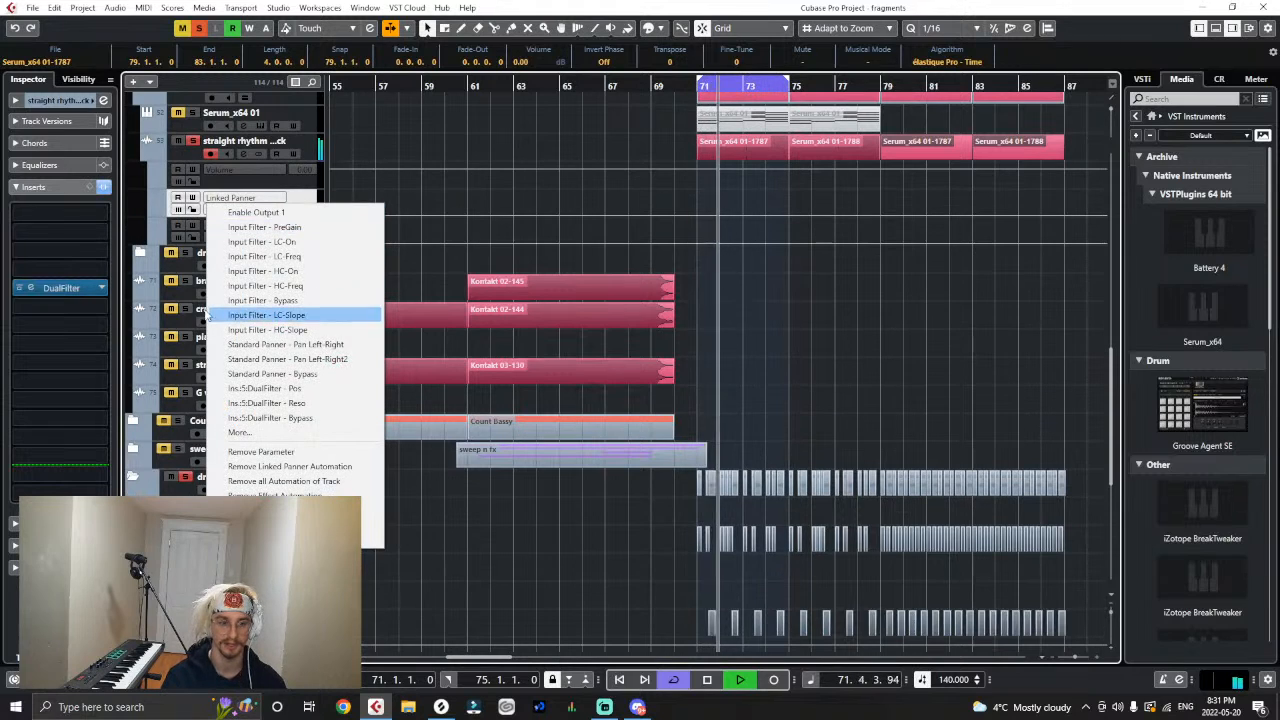
{"action": "left_click", "coordinate": [234, 388]}
{"action": "left_click", "coordinate": [228, 226]}
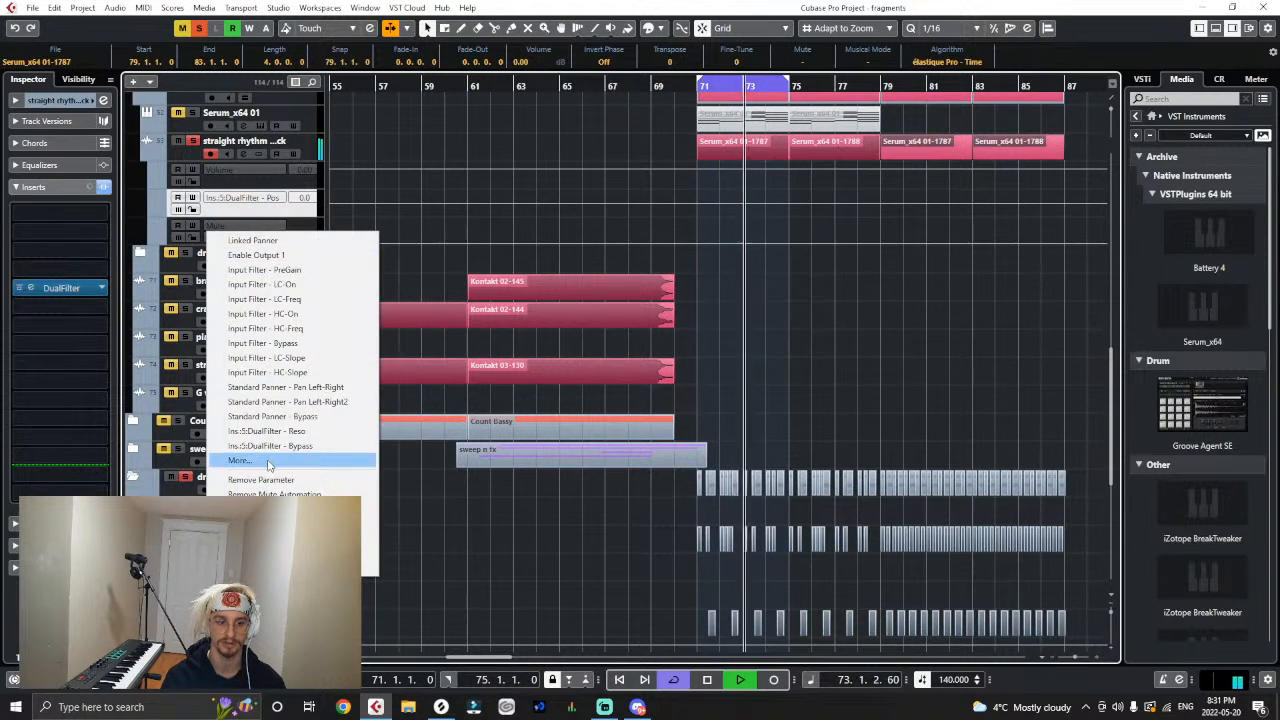
{"action": "left_click", "coordinate": [268, 449]}
- Automate the pluck's DualFilter bypass off until bar 79 and on from there, with position rising from bar 71 to 0.0 at bar 79
{"action": "key", "text": "space"}
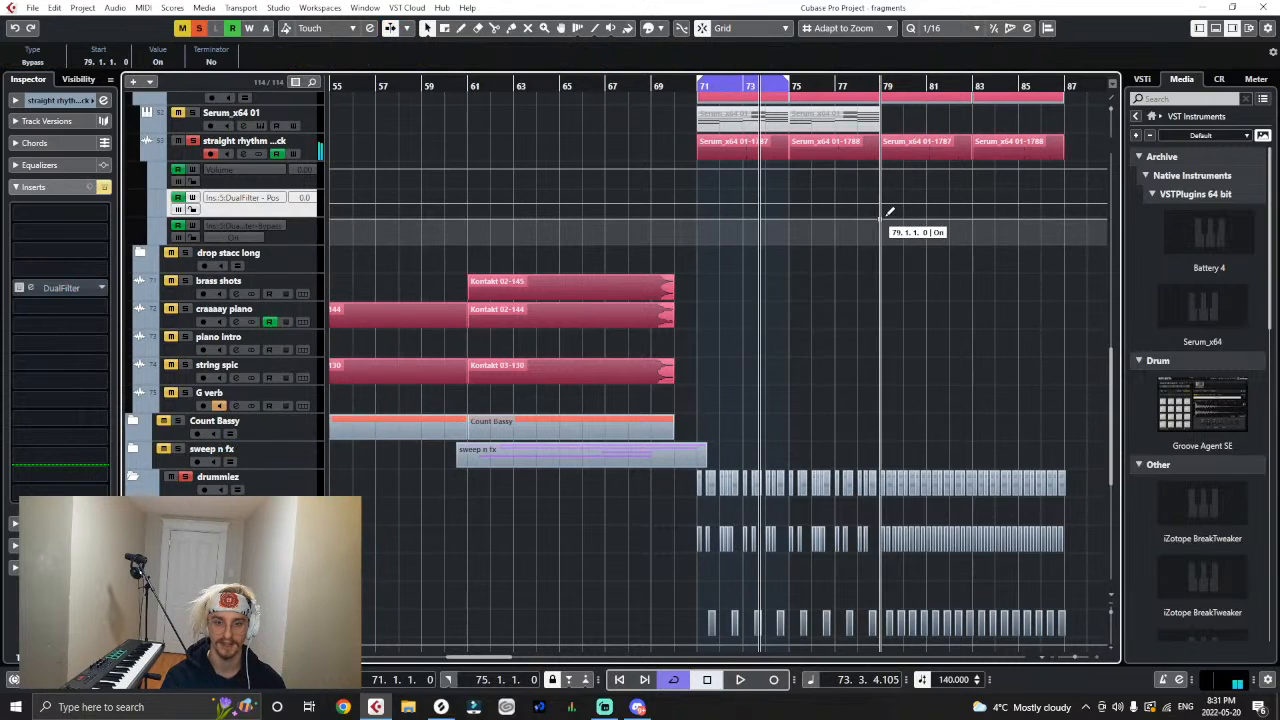
{"action": "left_click", "coordinate": [877, 243]}
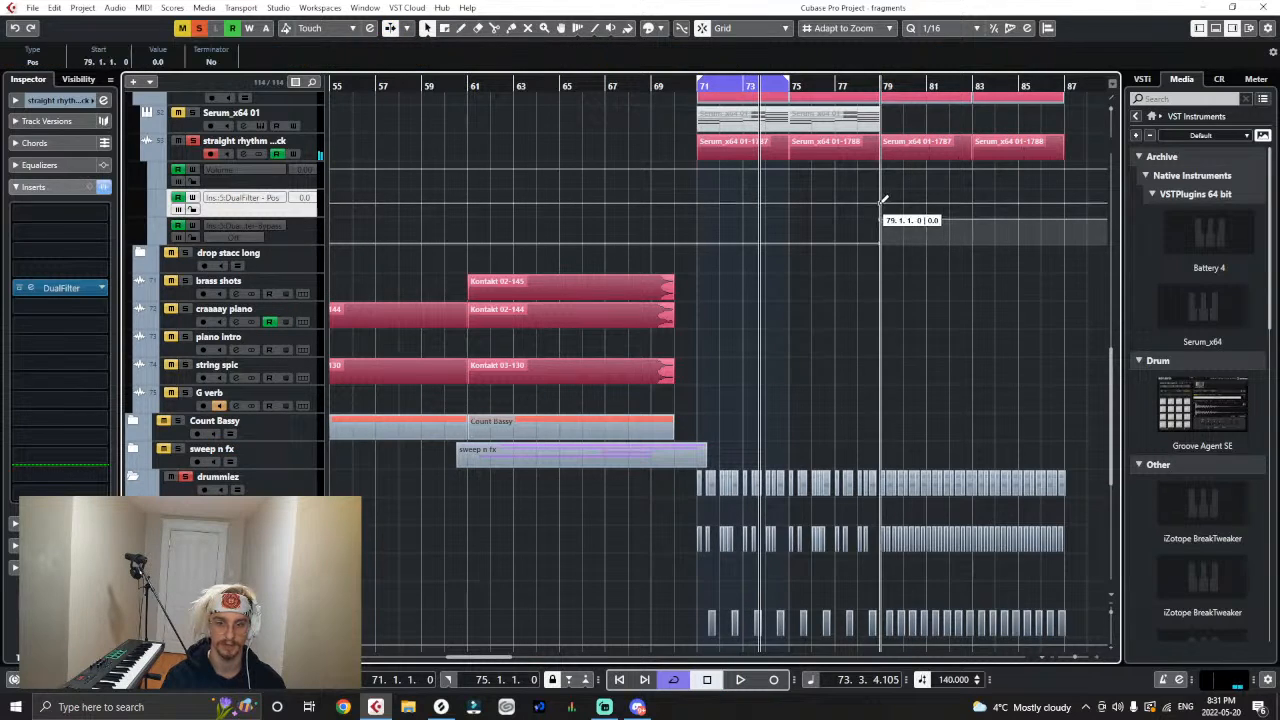
{"action": "left_click", "coordinate": [699, 209]}
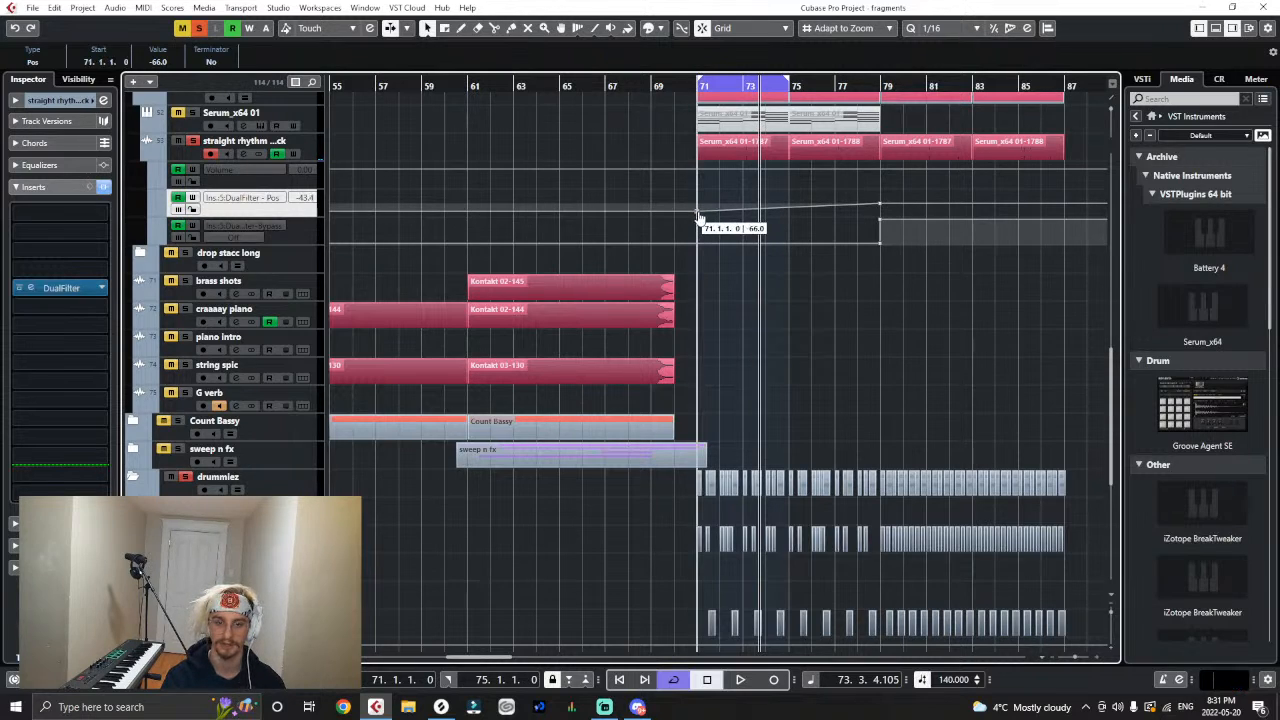
- Audition the full mix without looping from about bar 65 into the second drop
{"action": "left_click", "coordinate": [568, 86]}
{"action": "scroll", "coordinate": [716, 388], "scroll_direction": "up", "scroll_amount": 5}
{"action": "key", "text": "space"}
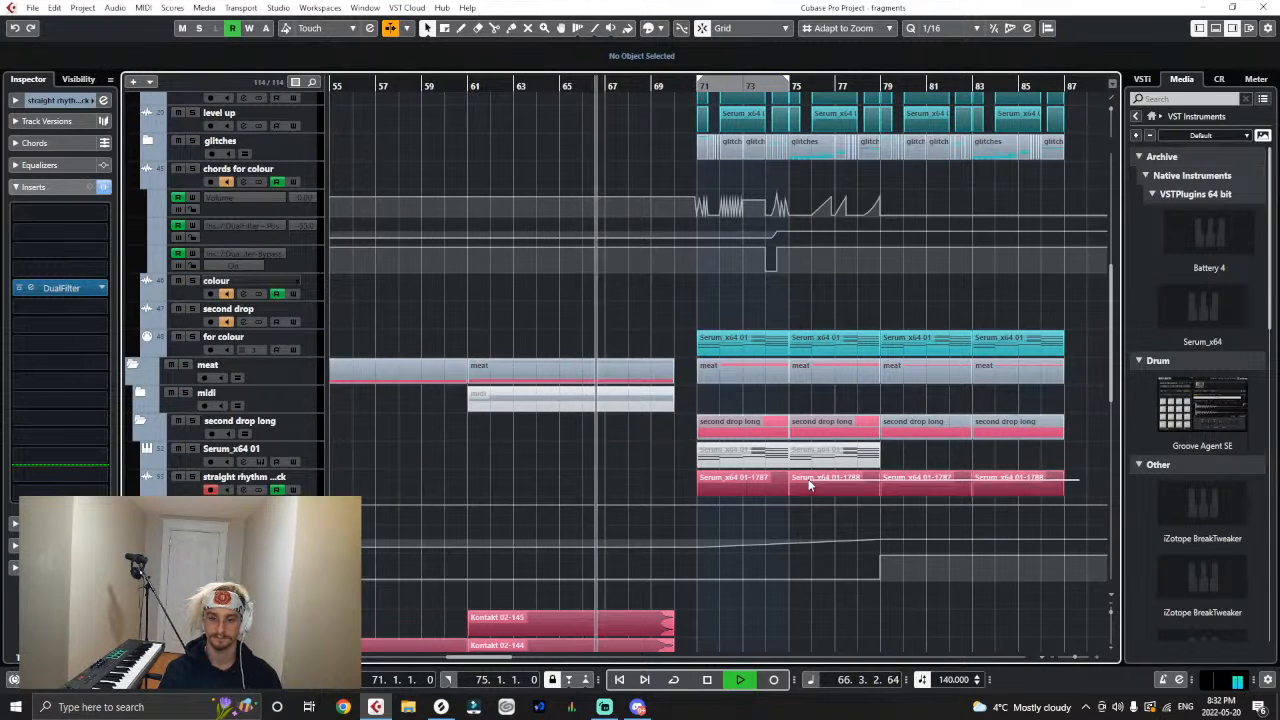
- Lower the volume of the straight rhythm pluck clip at bar 71 to -0.99 dB
{"action": "left_click", "coordinate": [740, 480]}
{"action": "left_click_drag", "start_coordinate": [743, 480], "coordinate": [737, 478]}
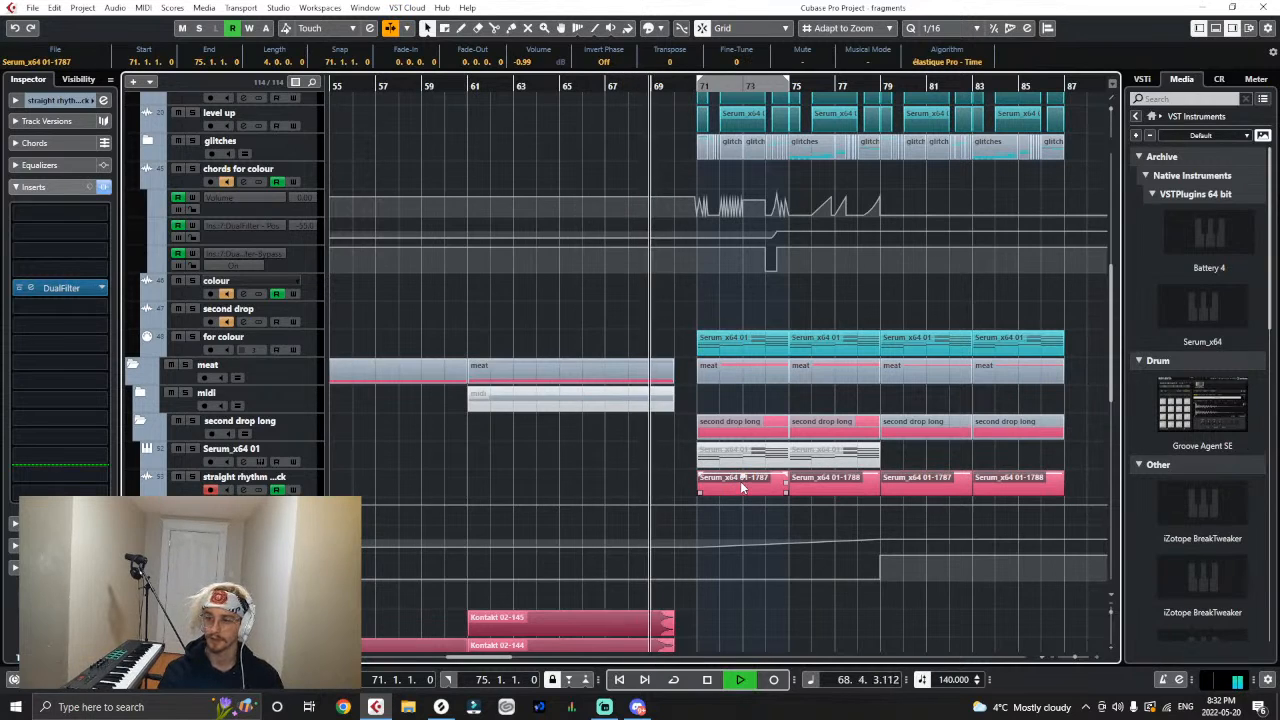
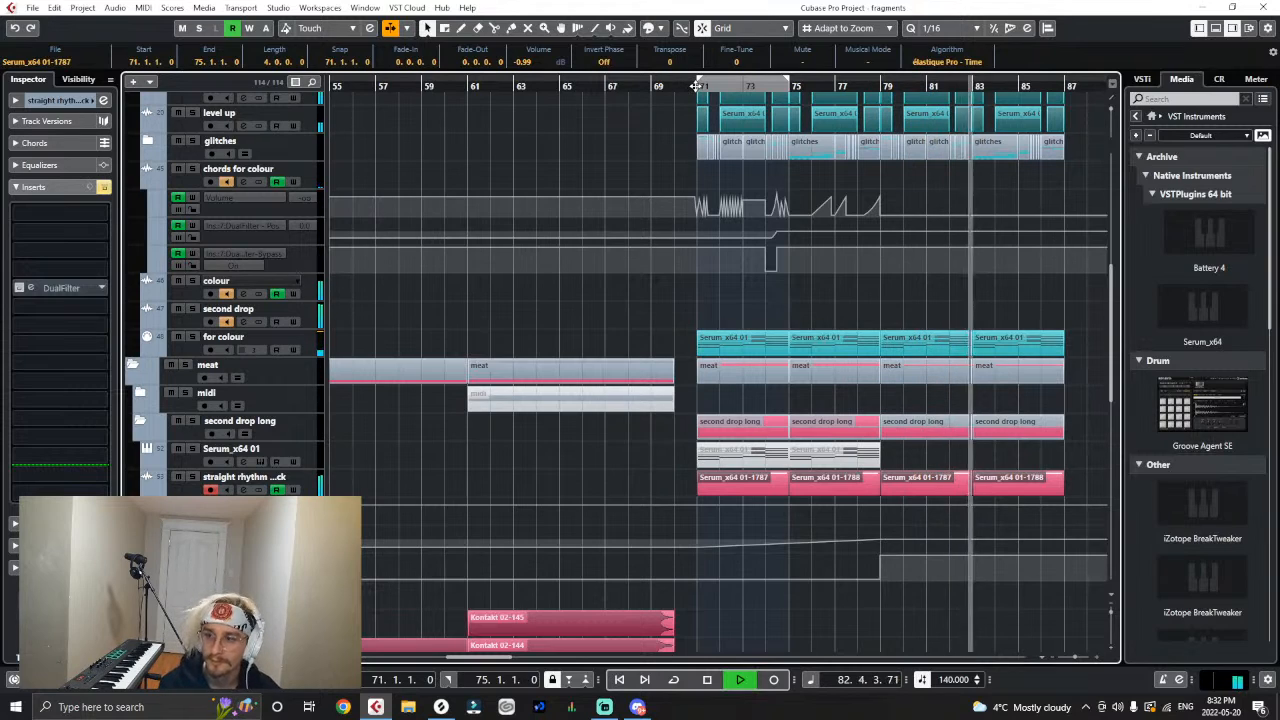
- Compare the second drop from bar 71 with the straight rhythm pluck muted and unmuted
{"action": "key", "text": "space"}
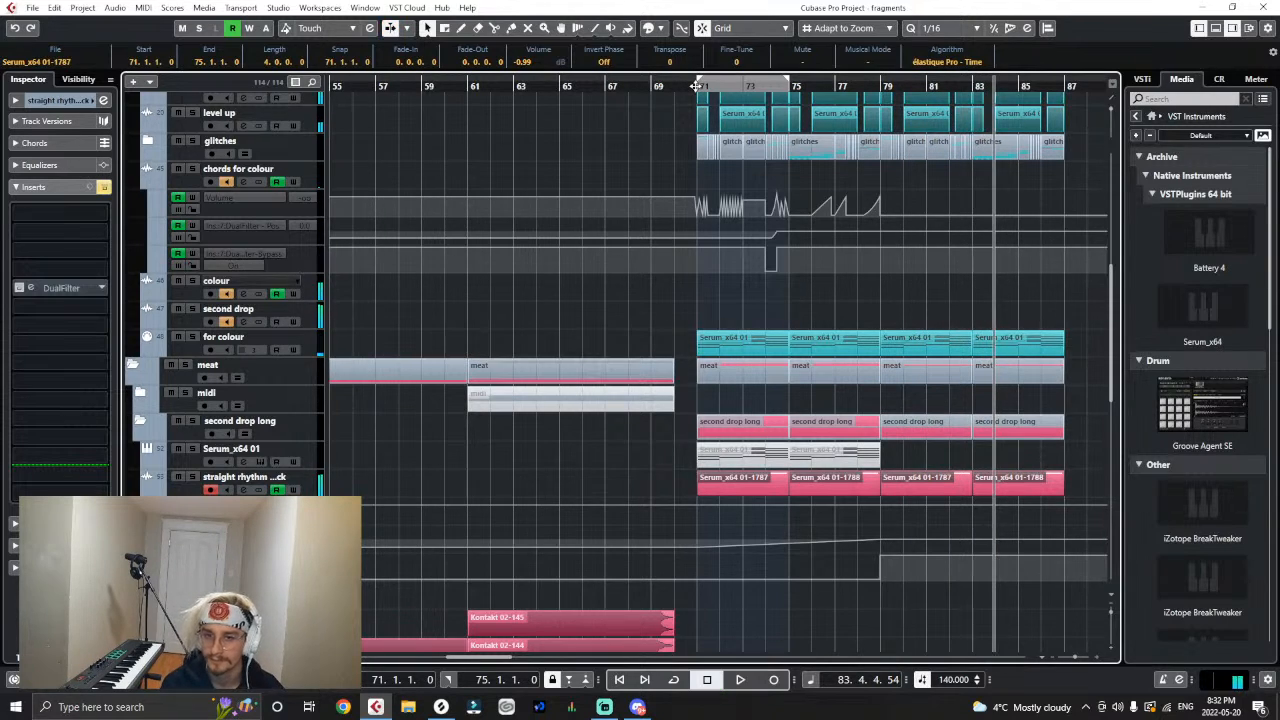
{"action": "left_click", "coordinate": [697, 86]}
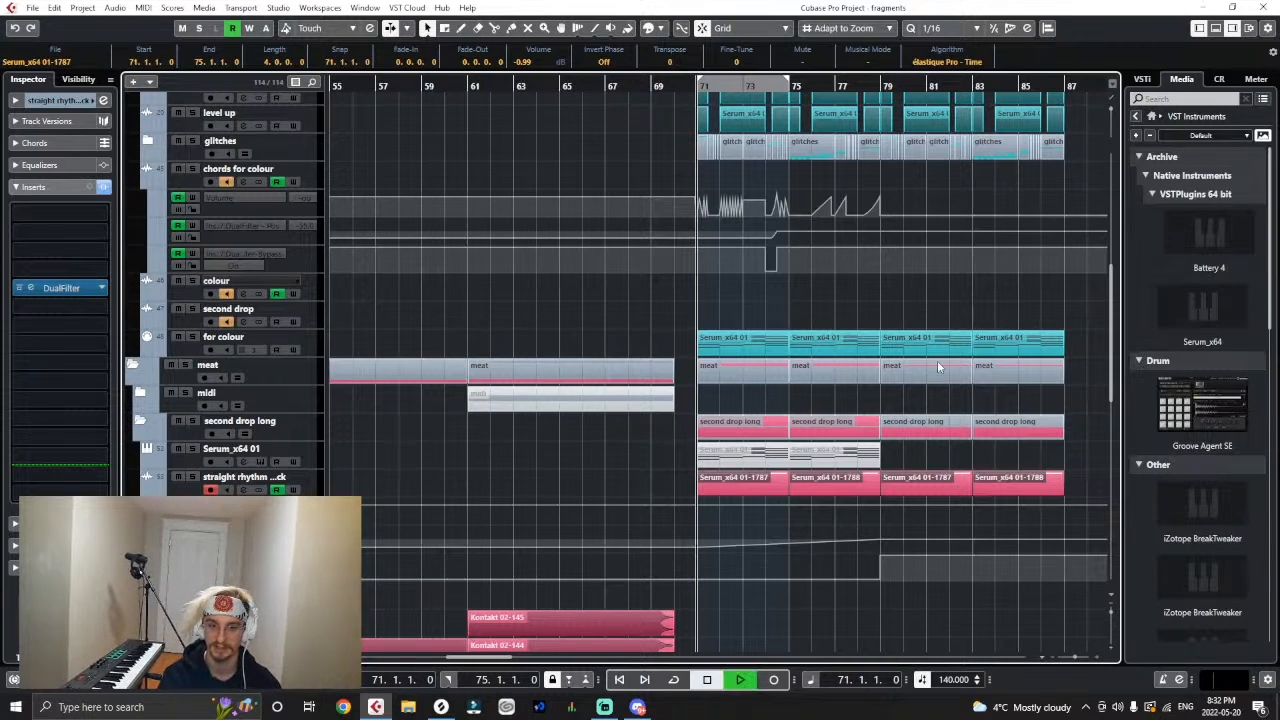
{"action": "key", "text": "h"}
{"action": "key", "text": "h"}
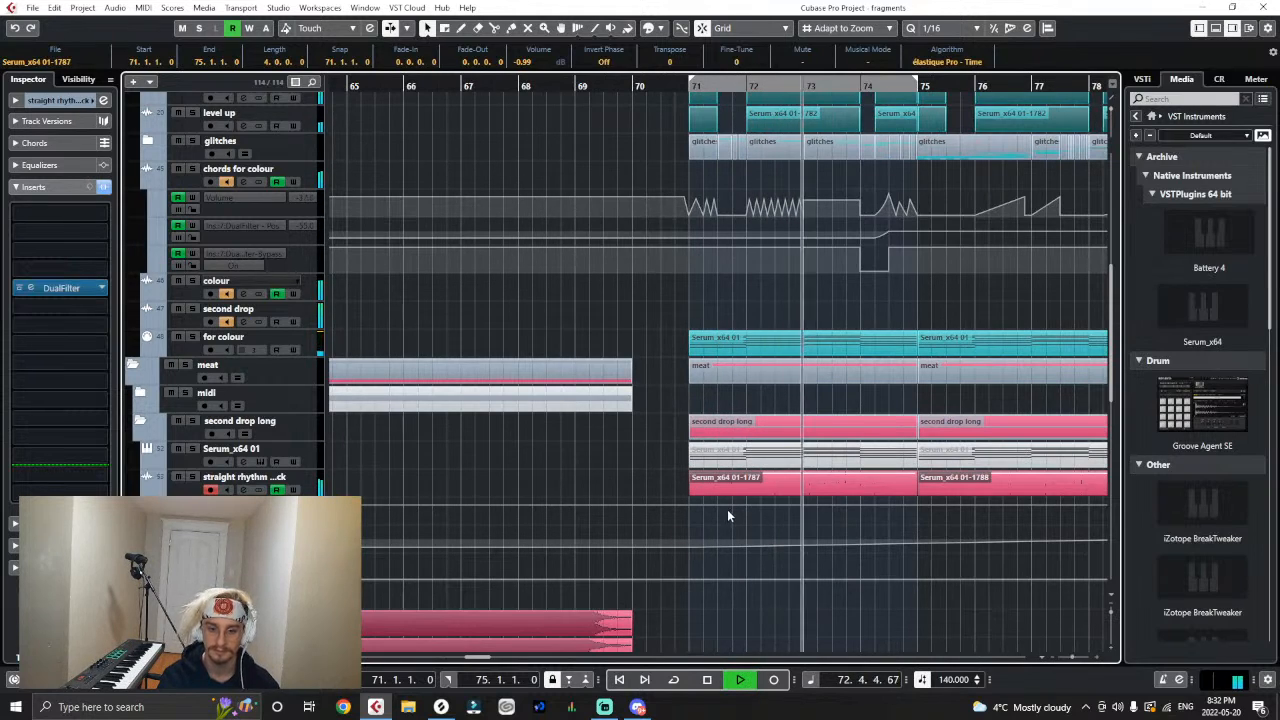
{"action": "key", "text": "space"}
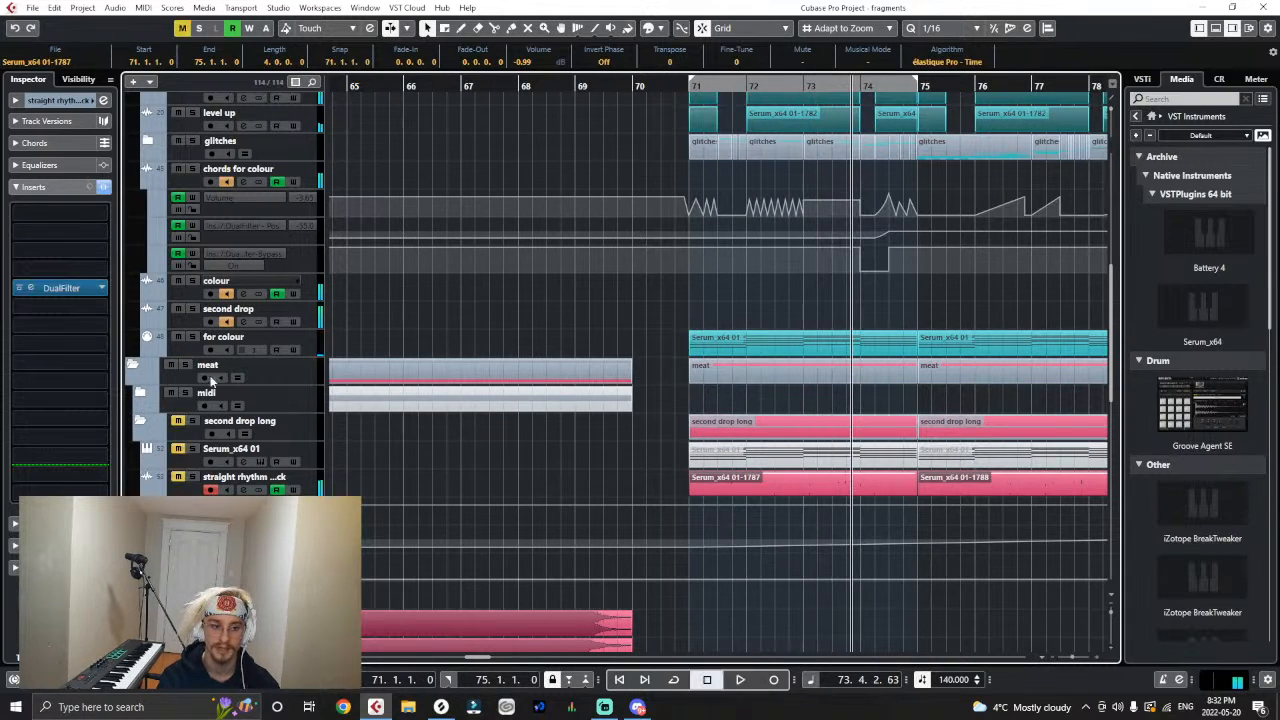
{"action": "left_click", "coordinate": [681, 86]}
{"action": "key", "text": "space"}
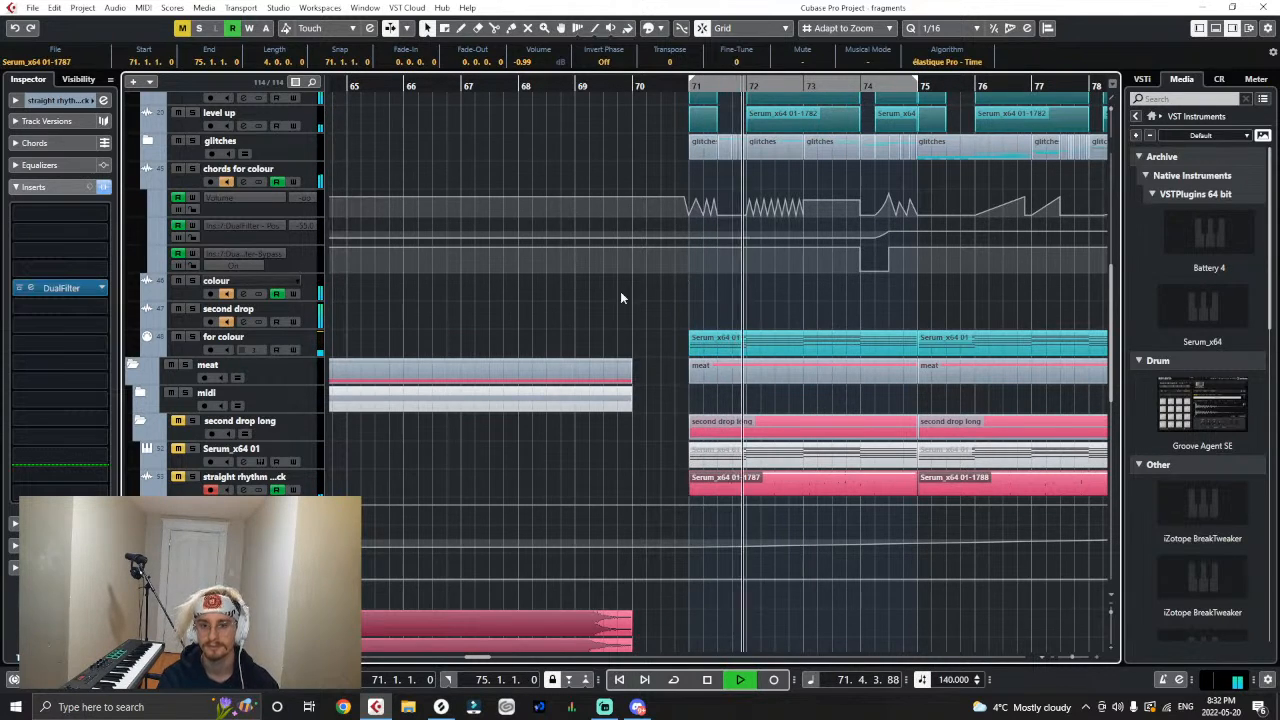
{"action": "left_click", "coordinate": [179, 479]}
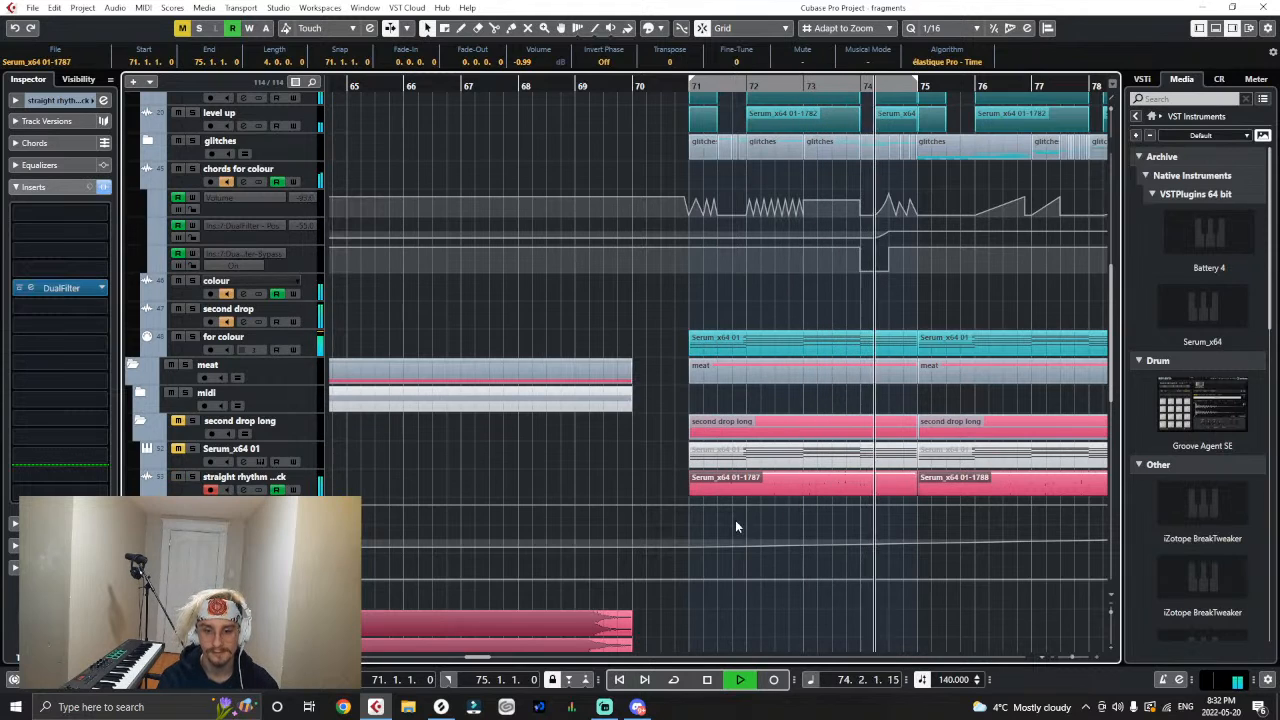
- Move the start of the straight rhythm pluck clip and its DualFilter position ramp to bar 73
{"action": "left_click_drag", "start_coordinate": [689, 549], "coordinate": [806, 549]}
{"action": "left_click", "coordinate": [682, 88]}
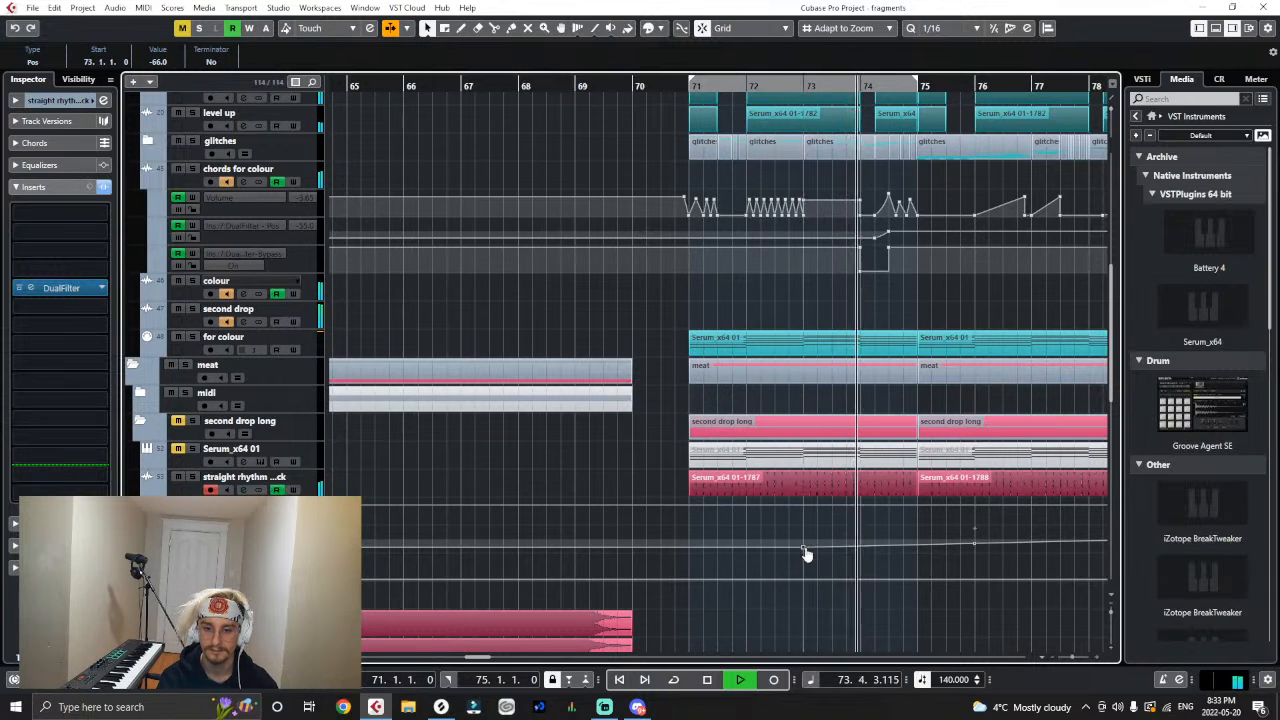
{"action": "left_click_drag", "start_coordinate": [689, 500], "coordinate": [805, 500]}
{"action": "left_click_drag", "start_coordinate": [679, 87], "coordinate": [688, 87]}
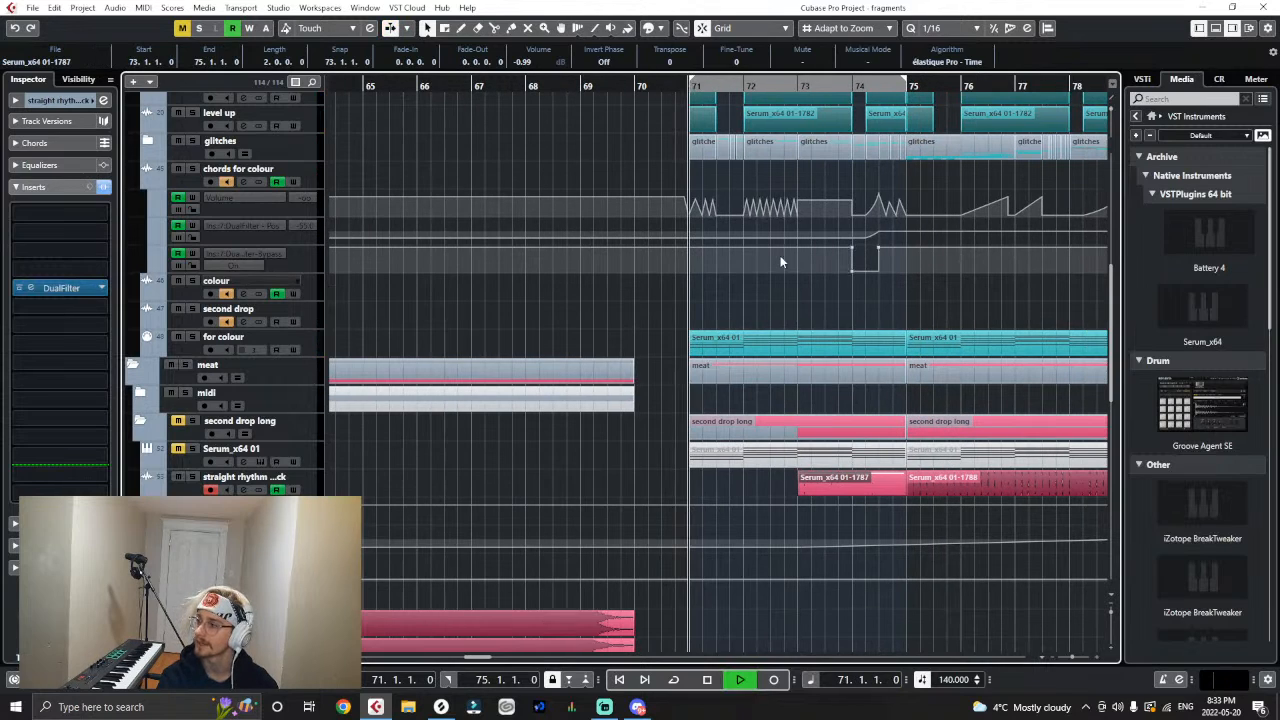
- Set the pluck's DualFilter position at bar 73 to -71.5 and audition the drop from bar 71
{"action": "left_click", "coordinate": [800, 555]}
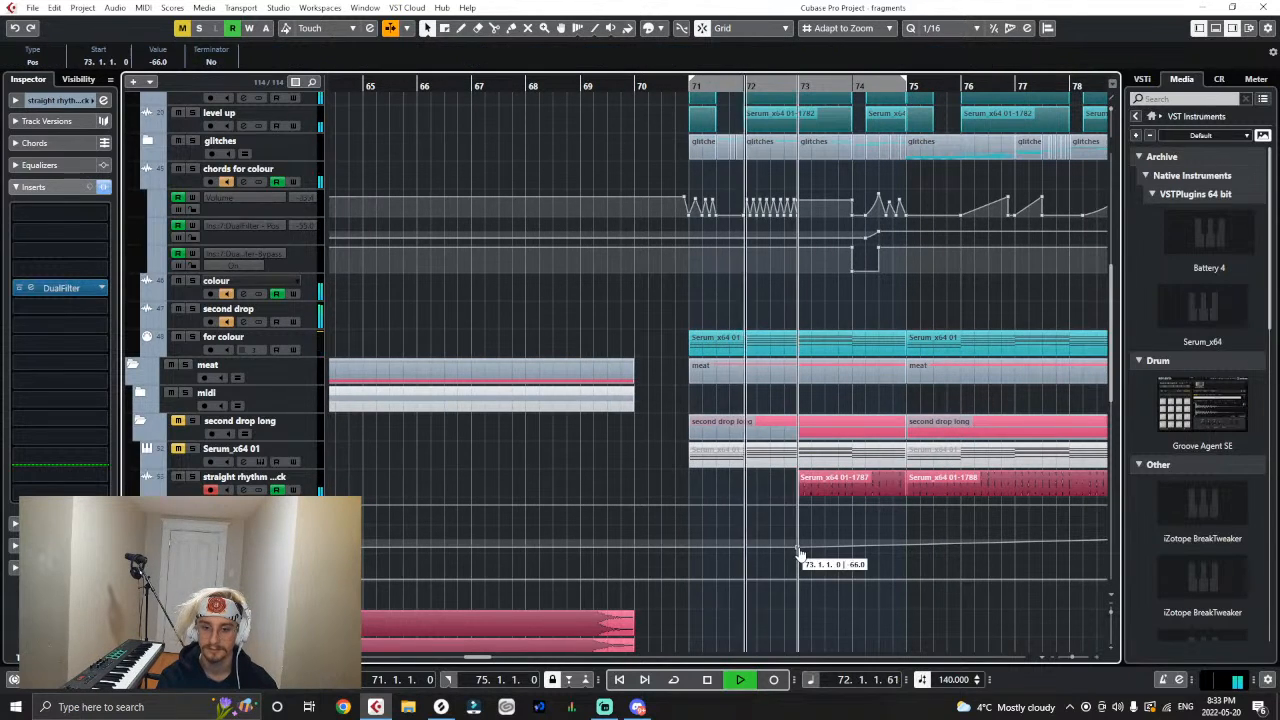
{"action": "left_click_drag", "start_coordinate": [800, 555], "coordinate": [800, 547]}
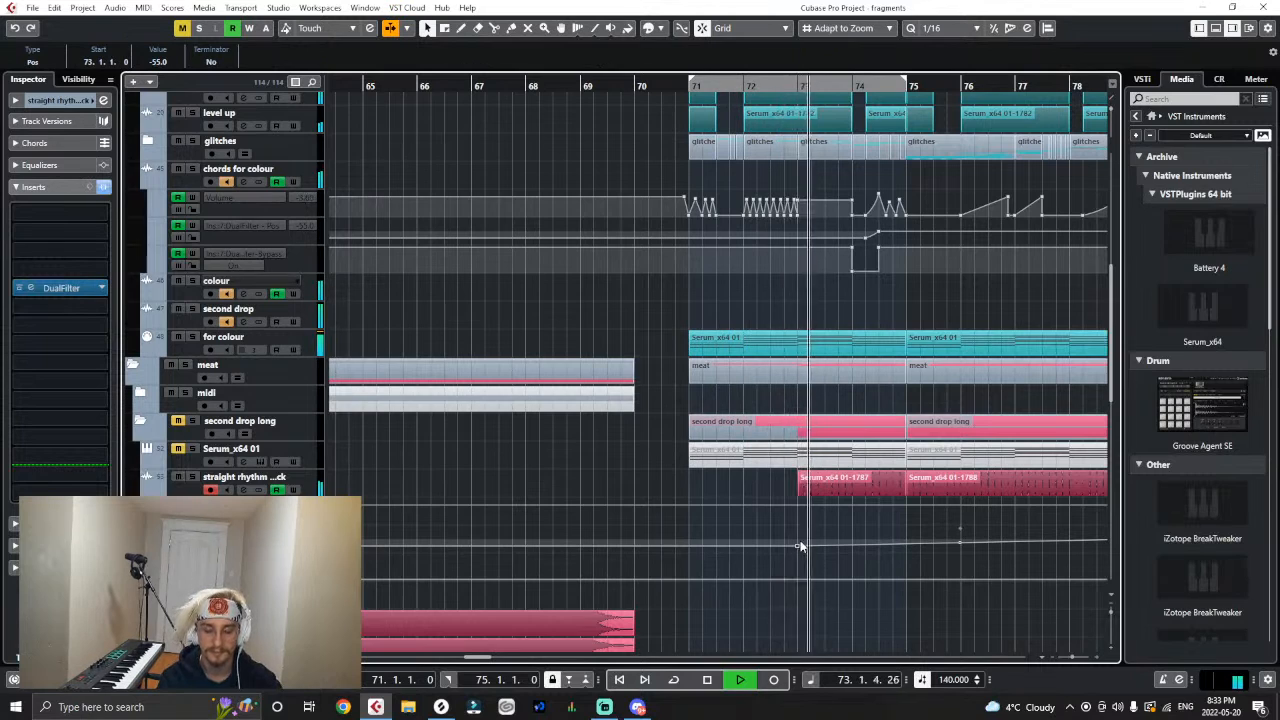
{"action": "left_click_drag", "start_coordinate": [800, 547], "coordinate": [798, 555]}
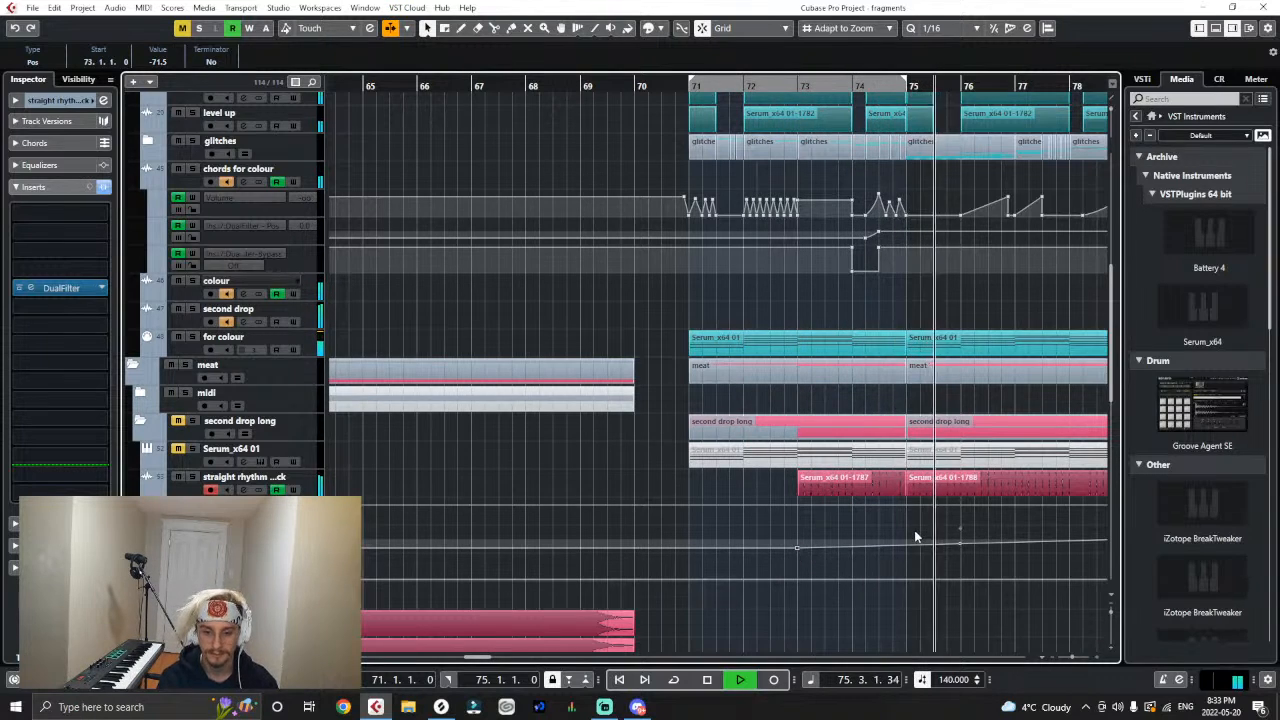
{"action": "key", "text": "g"}
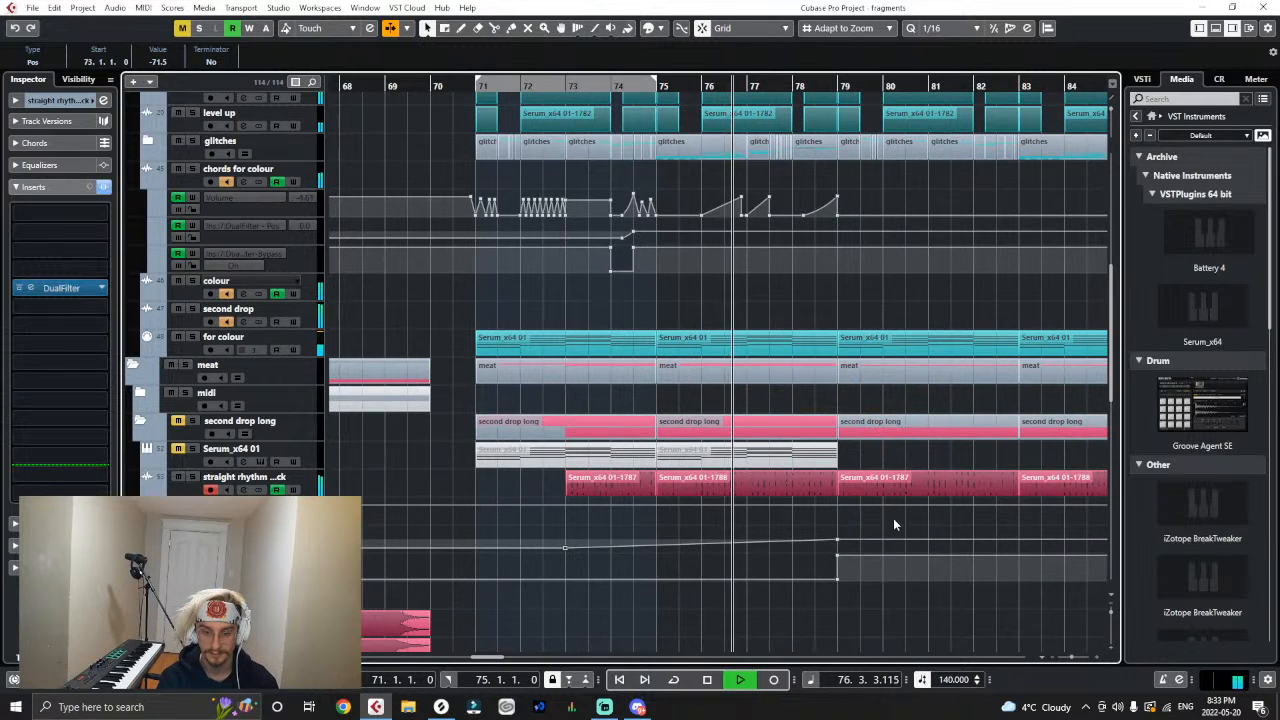
{"action": "left_click", "coordinate": [479, 86]}
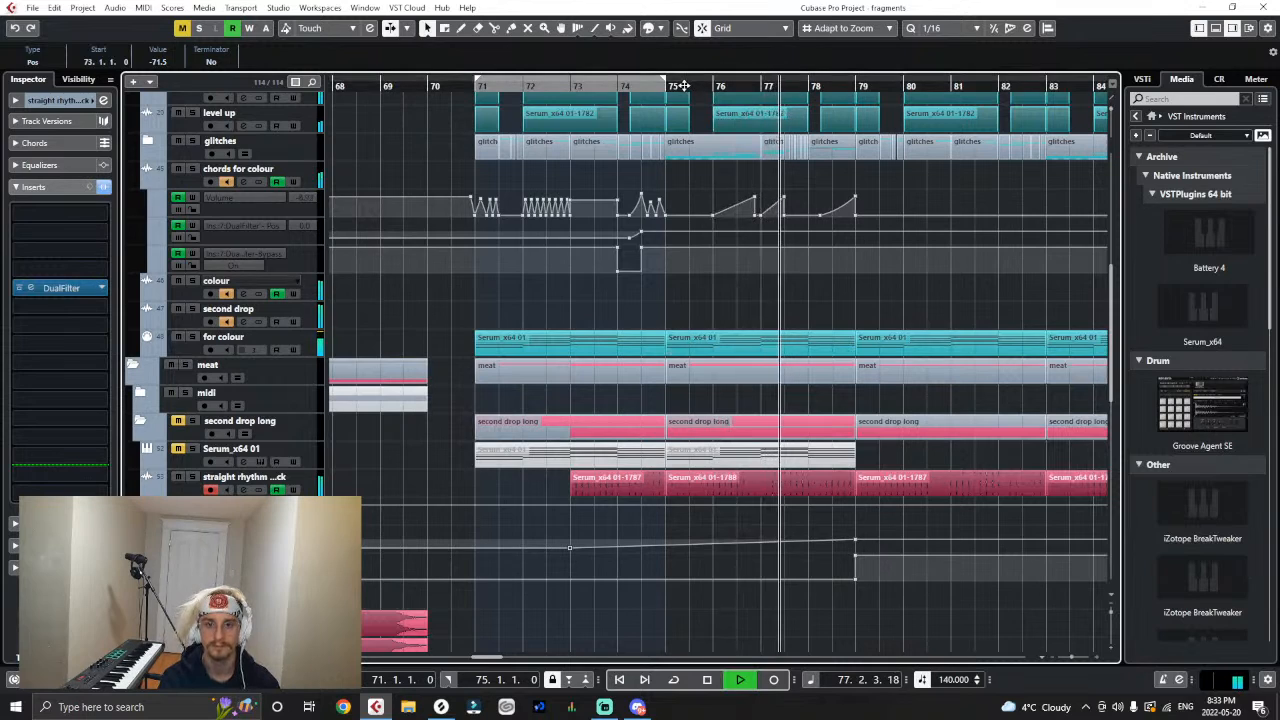
{"action": "left_click", "coordinate": [546, 86]}
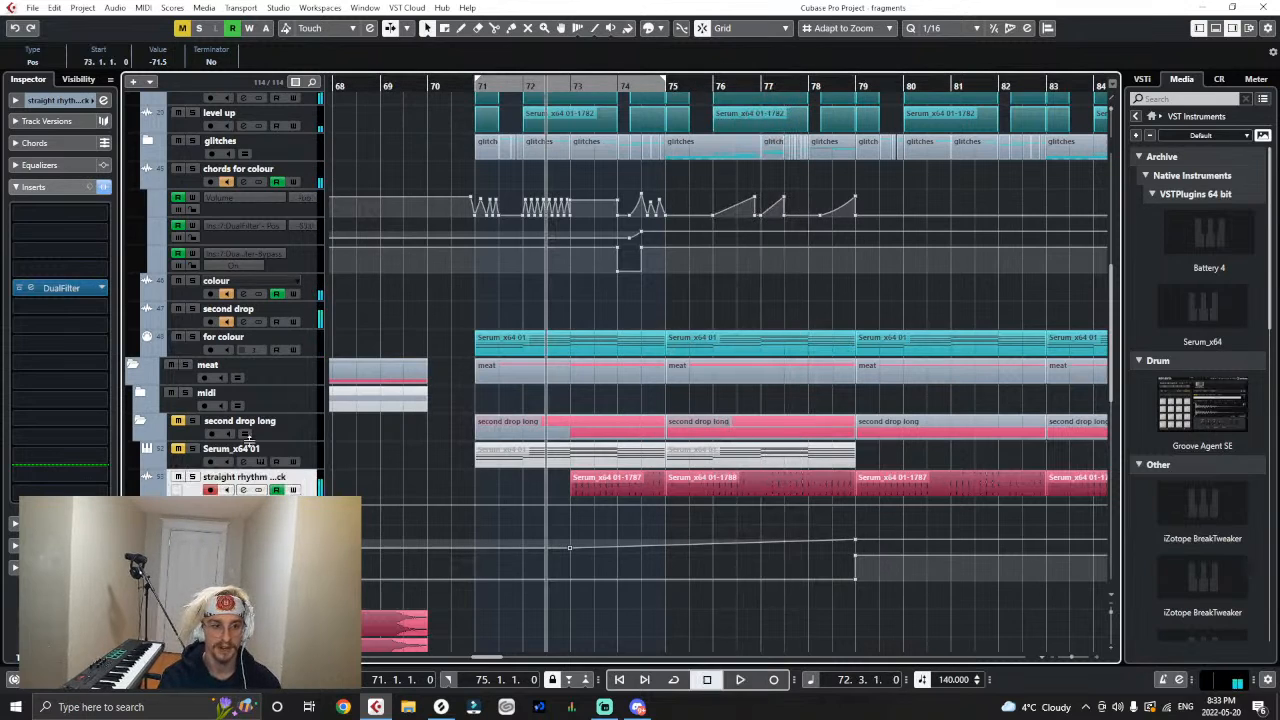
- Add kHs Tape Stop after DualFilter on the straight rhythm pluck track and show its Play automation lane
{"action": "left_click", "coordinate": [32, 312]}
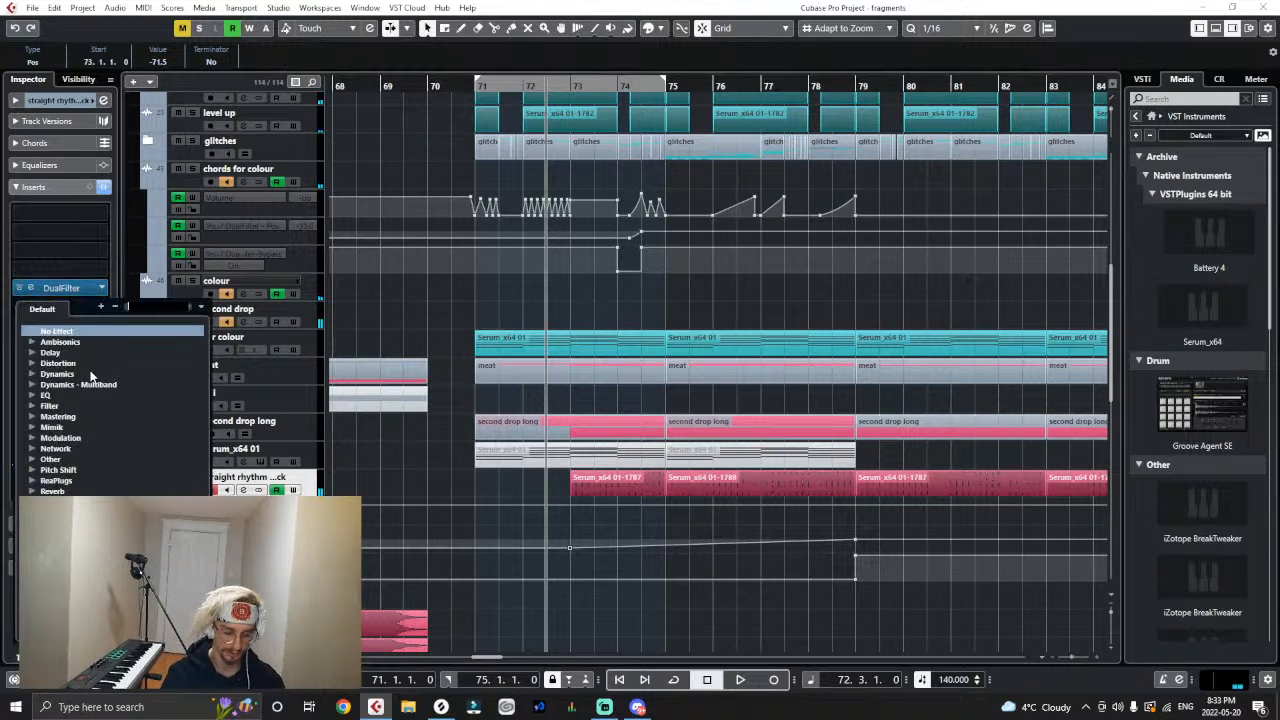
{"action": "type", "text": "tape"}
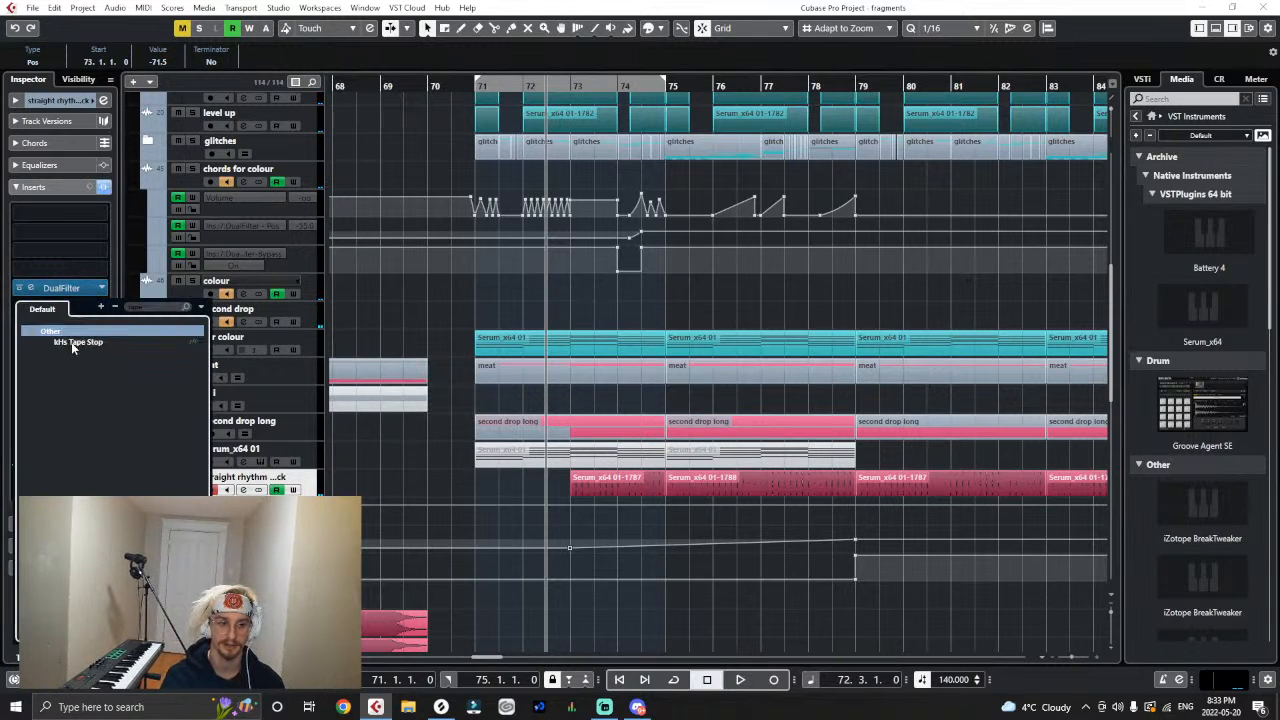
{"action": "double_click", "coordinate": [72, 342]}
{"action": "left_click", "coordinate": [587, 147]}
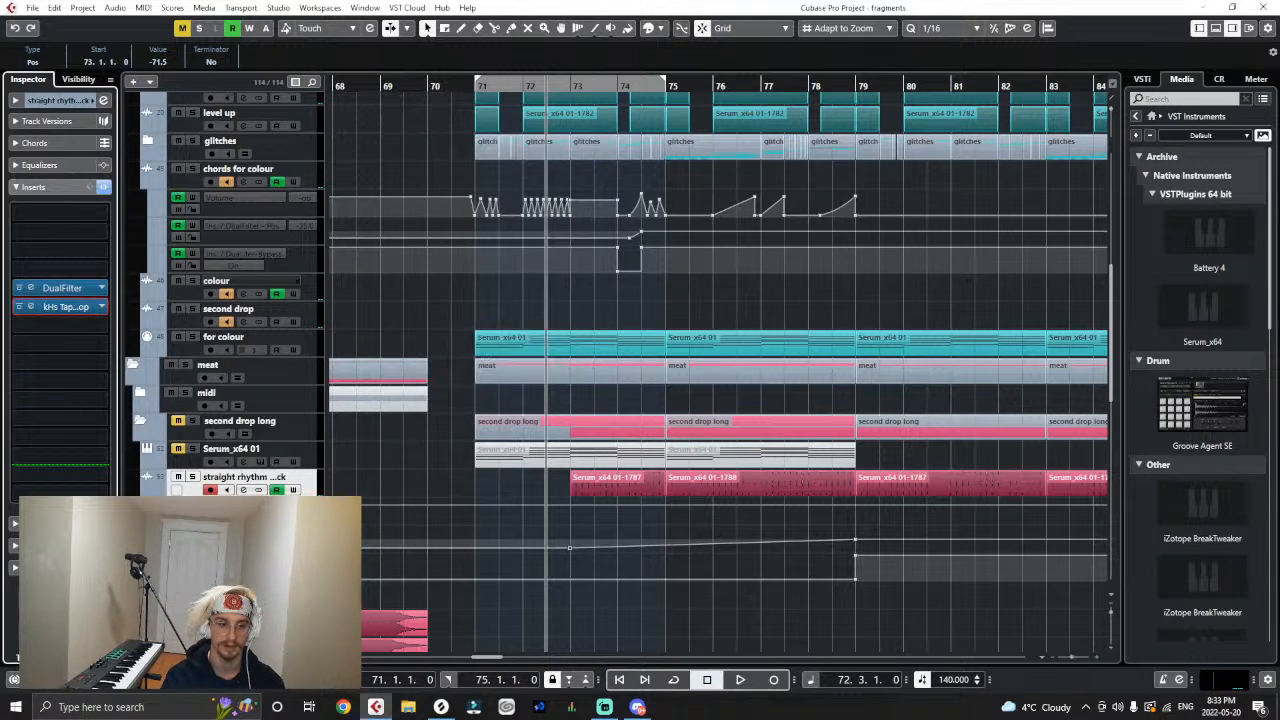
{"action": "left_click", "coordinate": [245, 253]}
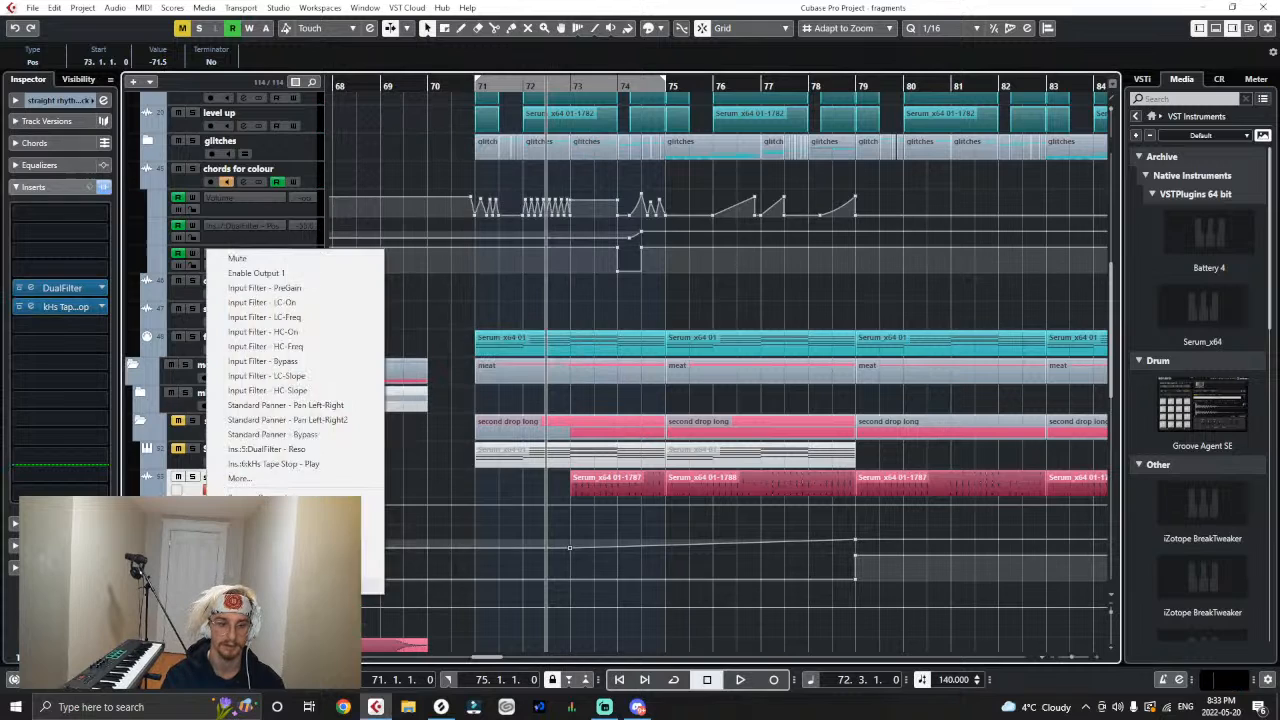
{"action": "left_click", "coordinate": [228, 465]}
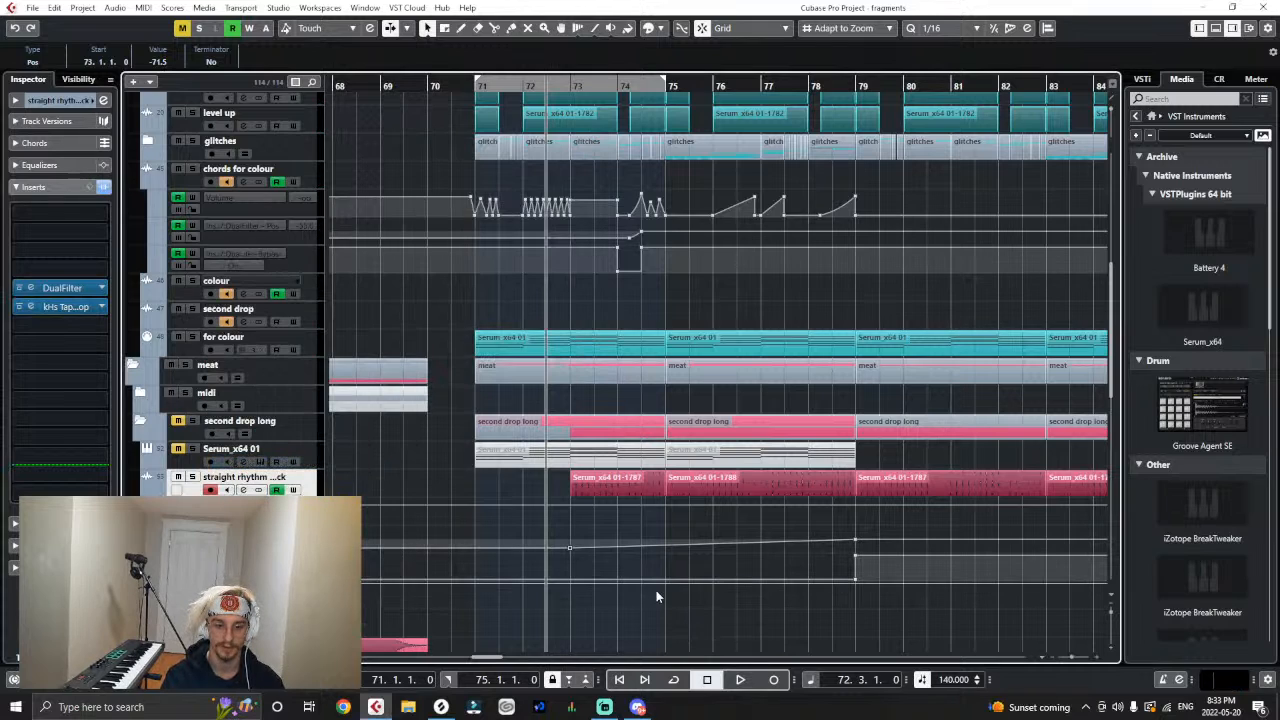
- Automate Tape Stop's Play parameter to stop on the last beat of bar 76 and resume at bar 77
{"action": "key", "text": "space"}
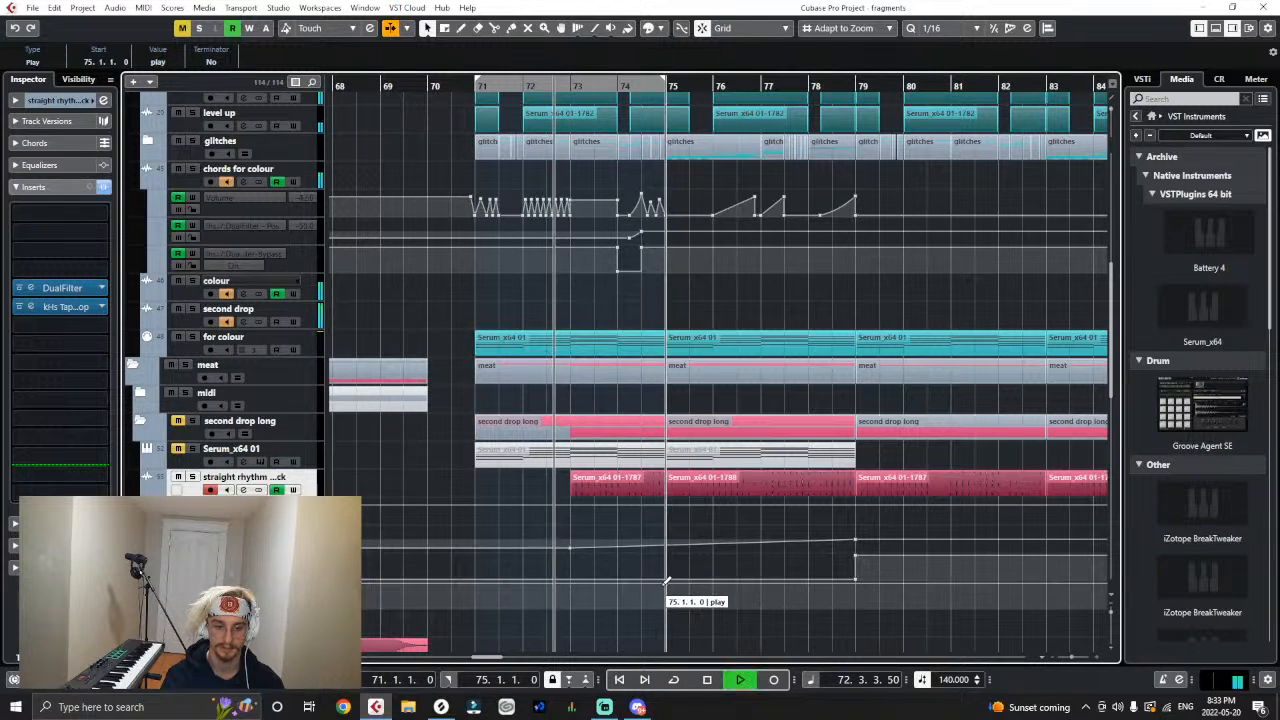
{"action": "key", "text": "h"}
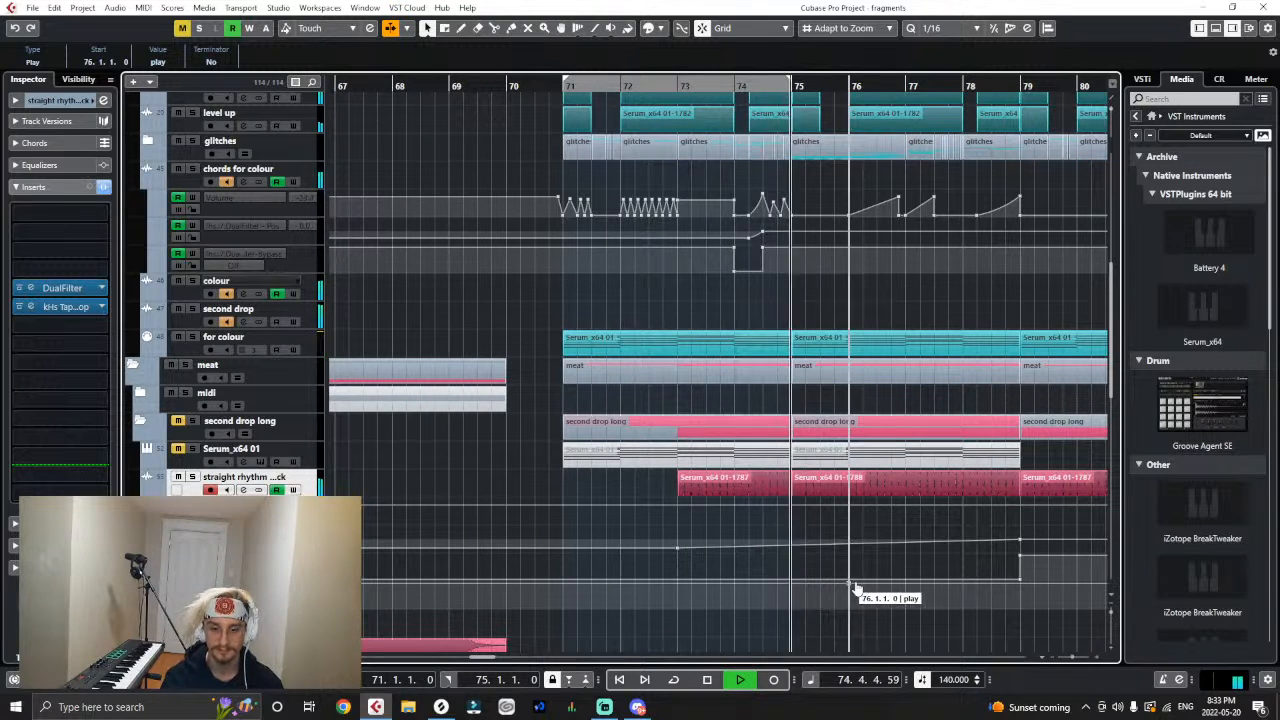
{"action": "key", "text": "h"}
{"action": "key", "text": "h"}
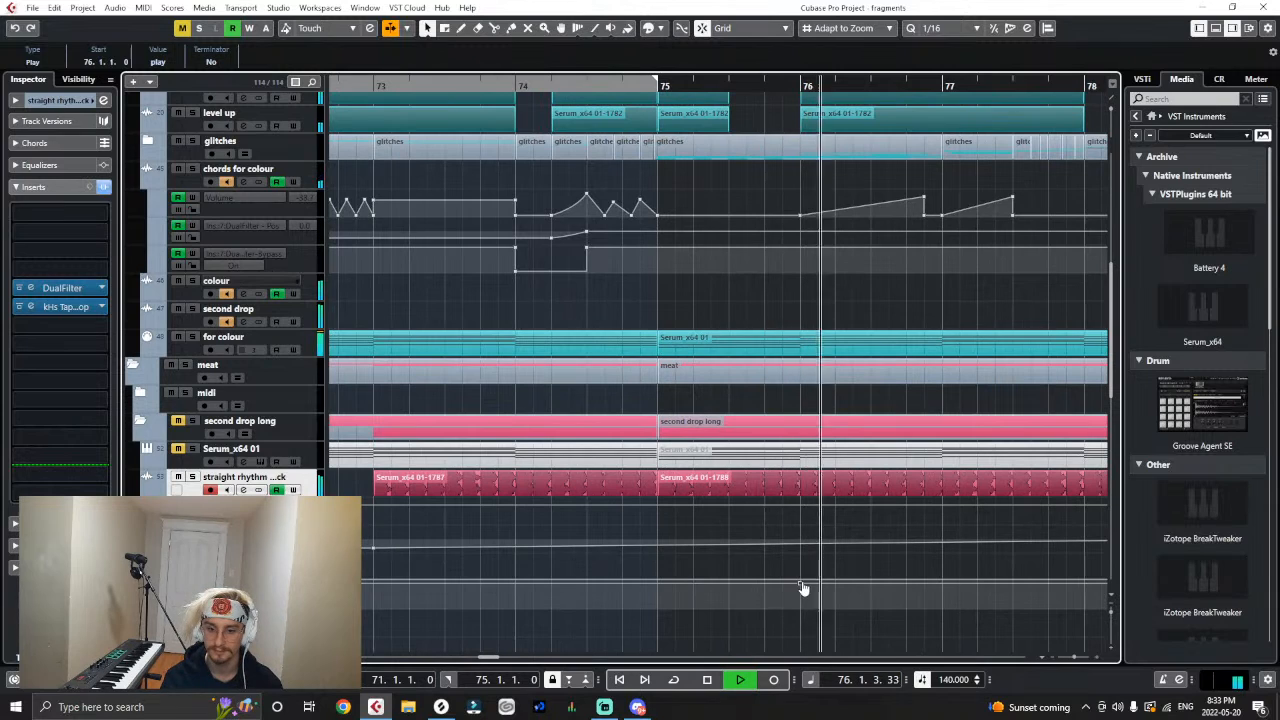
{"action": "left_click_drag", "start_coordinate": [802, 580], "coordinate": [948, 582]}
{"action": "key", "text": "space"}
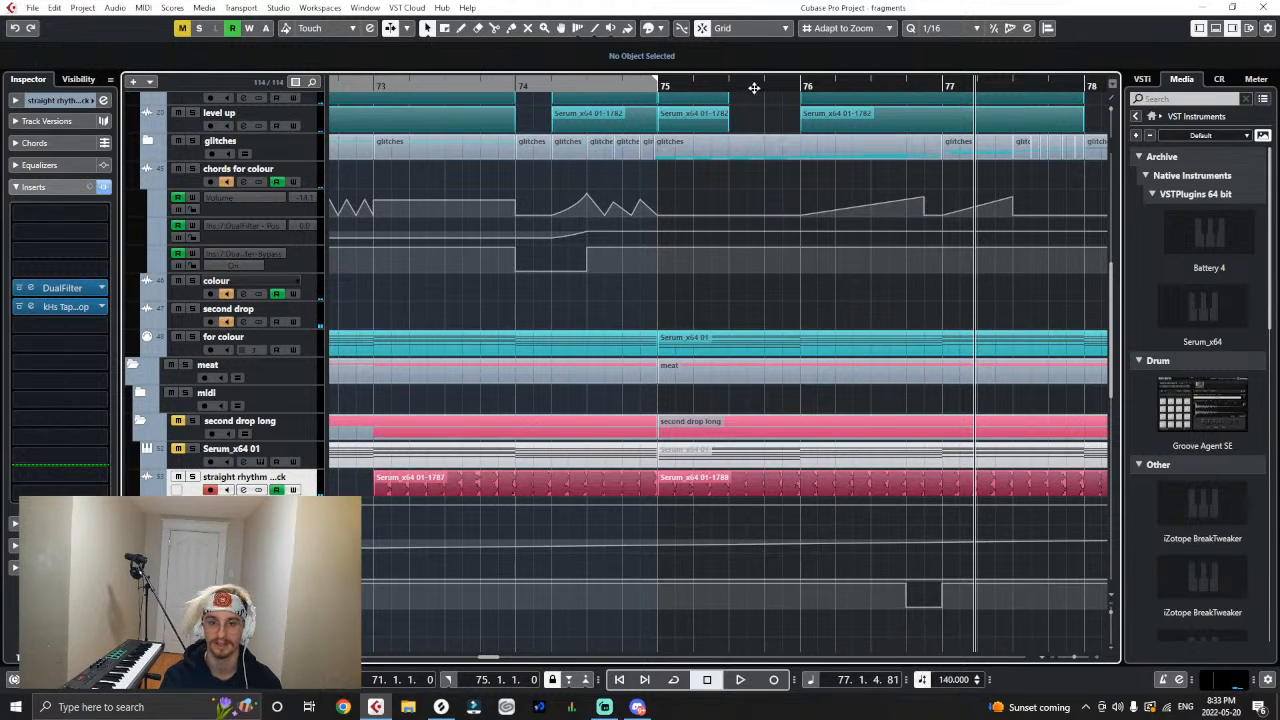
- Audition the tape stop at the end of bar 76 and solo the second drop long folder
{"action": "key", "text": "space"}
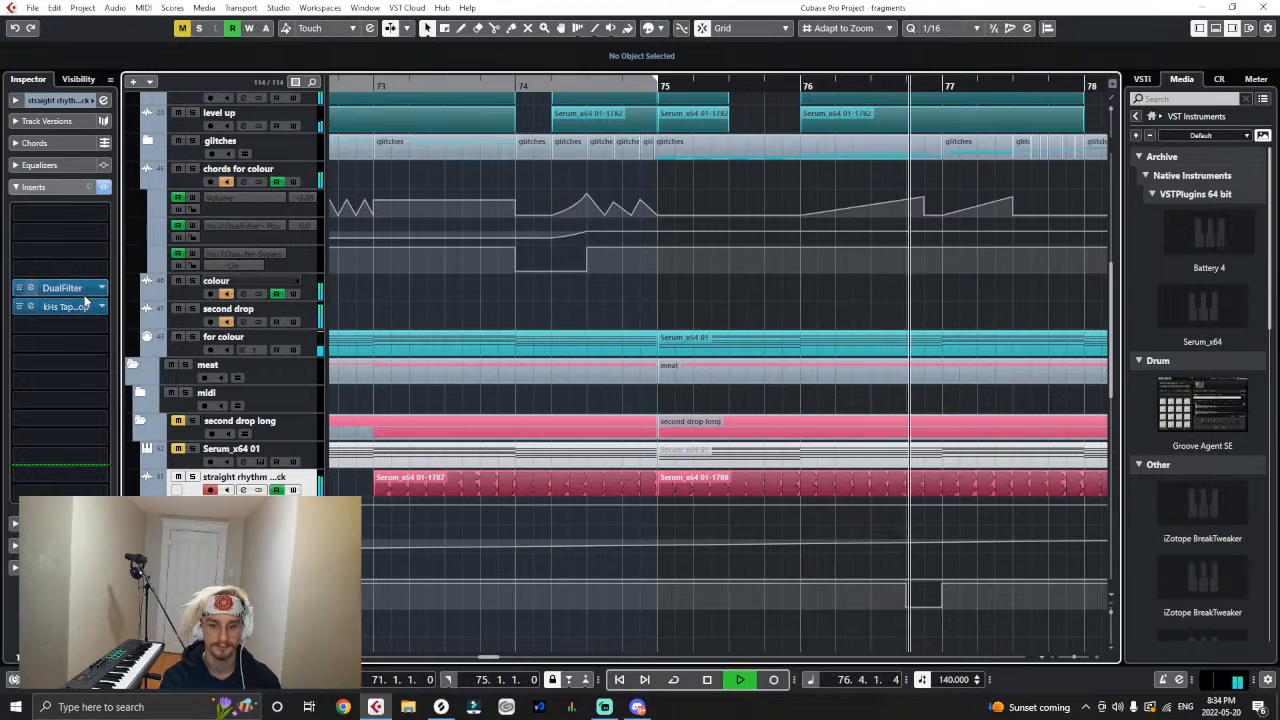
{"action": "key", "text": "space"}
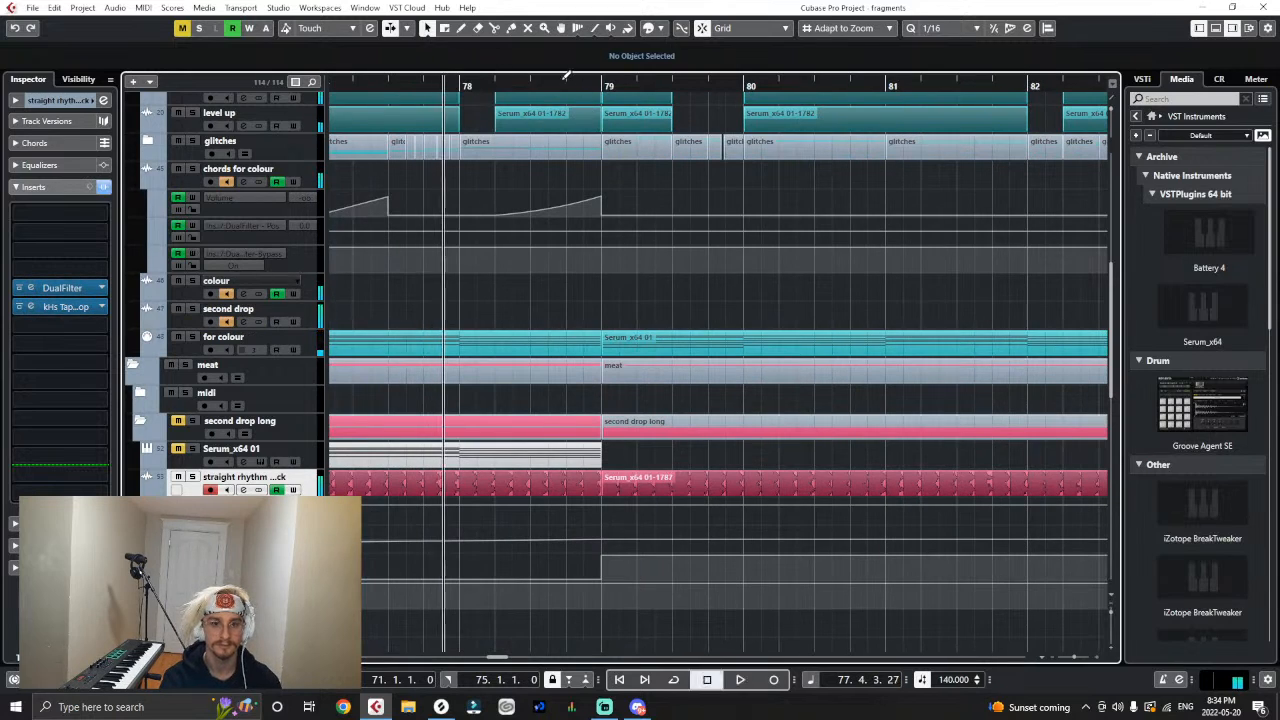
{"action": "key", "text": "g"}
{"action": "key", "text": "g"}
{"action": "key", "text": "g"}
{"action": "key", "text": "g"}
{"action": "left_click", "coordinate": [367, 87]}
{"action": "key", "text": "g"}
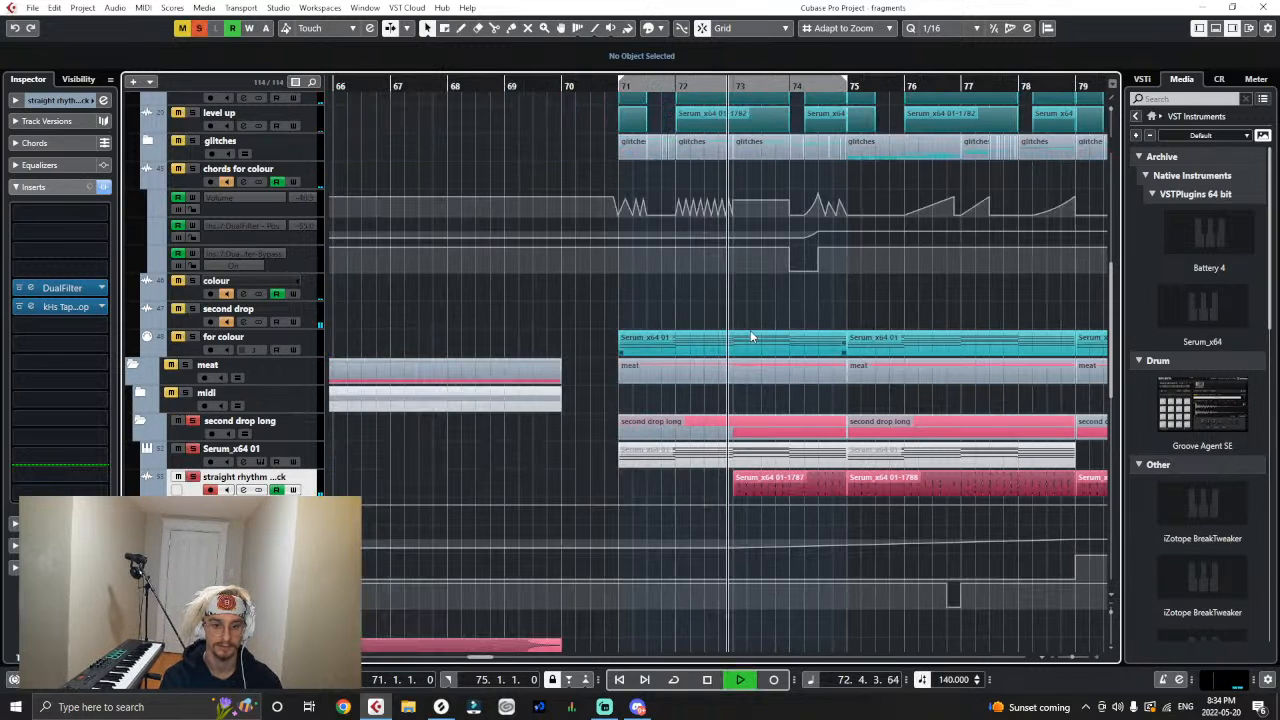
- Solo the second drop group track as well and audition the pluck through the tape stop in bar 76
{"action": "scroll", "coordinate": [750, 330], "scroll_direction": "up", "scroll_amount": 3}
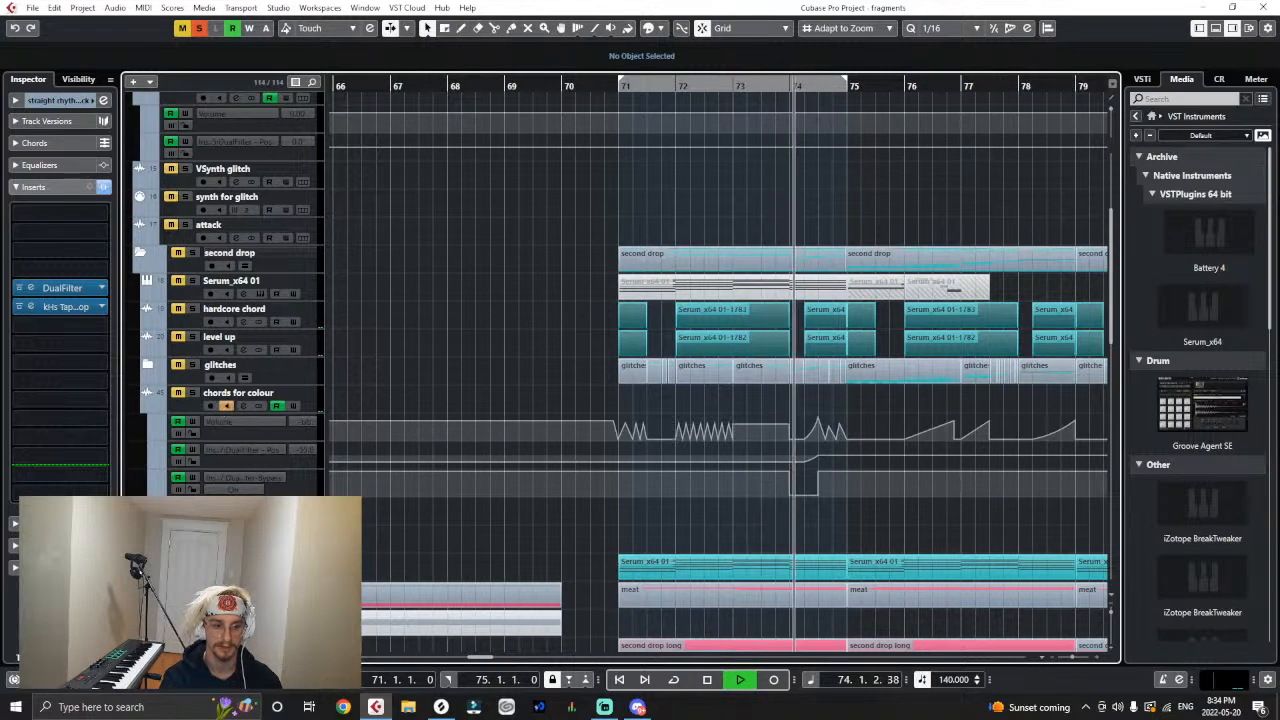
{"action": "scroll", "coordinate": [526, 534], "scroll_direction": "down", "scroll_amount": 2}
{"action": "key", "text": "g"}
{"action": "key", "text": "g"}
{"action": "key", "text": "h"}
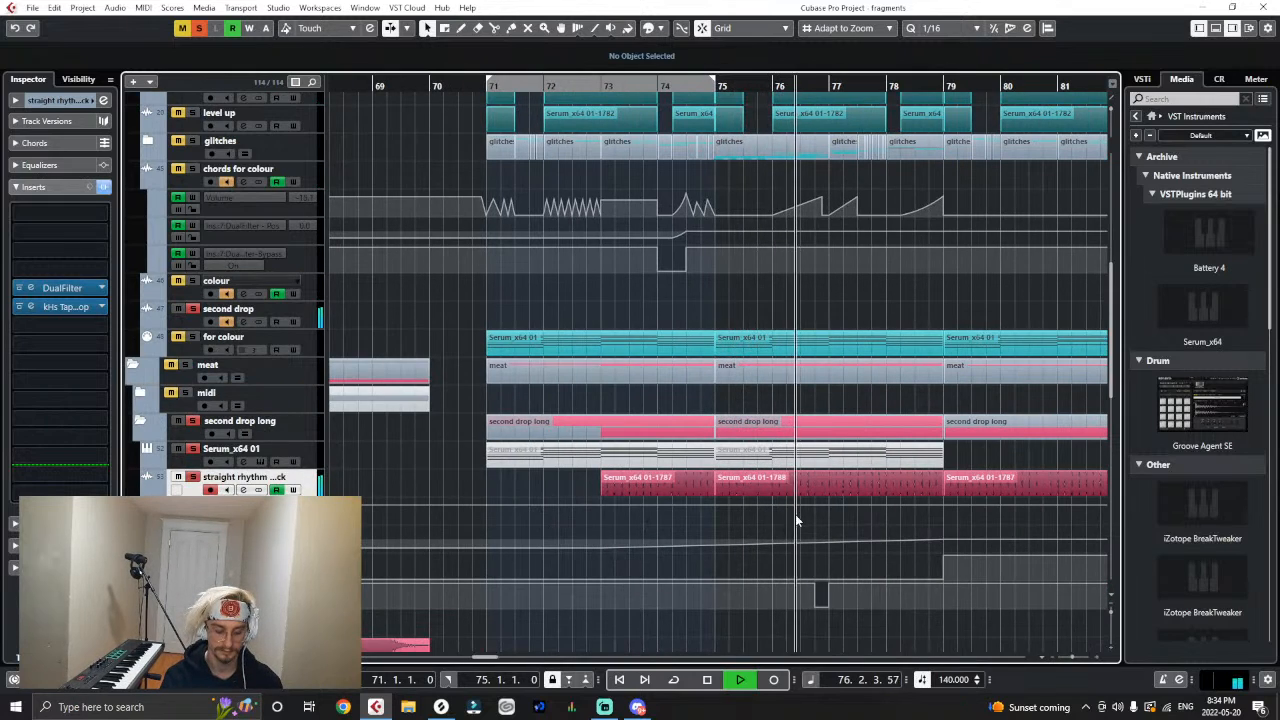
{"action": "left_click", "coordinate": [666, 86]}
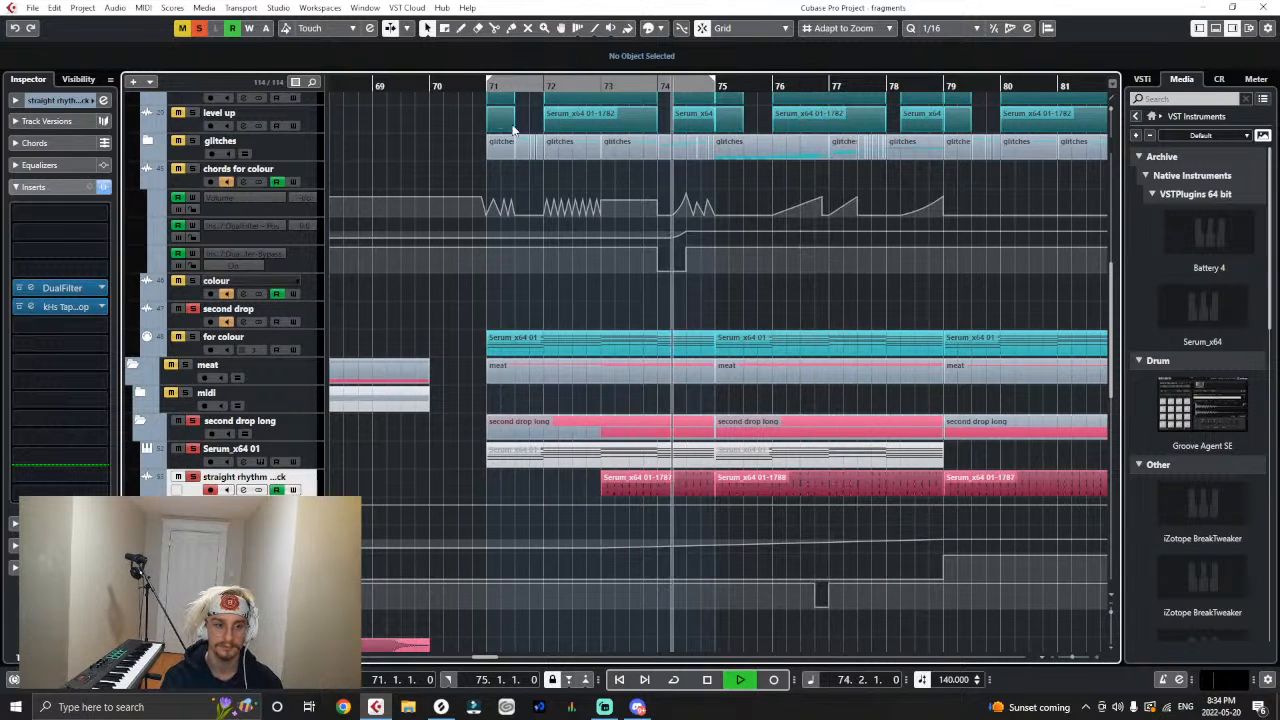
- Open the pluck's Tape Stop settings and move the Play automation's resume point to 76.4.4
{"action": "left_click", "coordinate": [70, 307]}
{"action": "key", "text": "h"}
{"action": "key", "text": "h"}
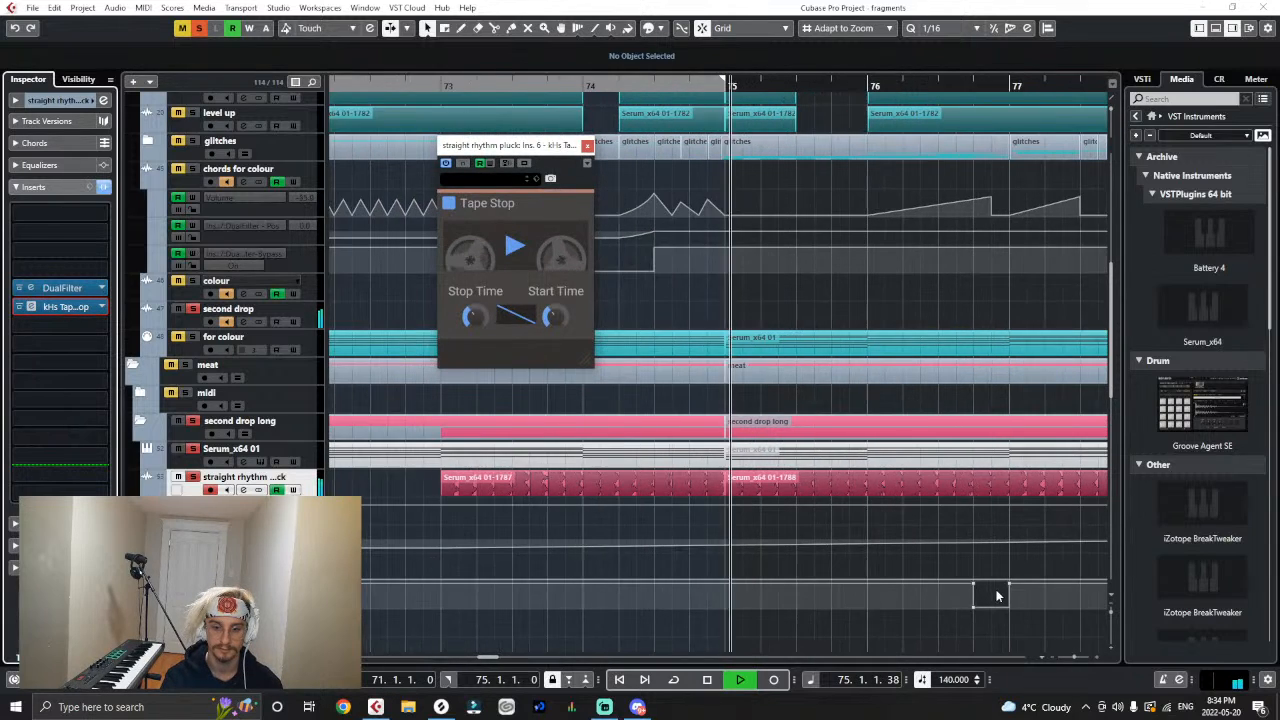
{"action": "left_click_drag", "start_coordinate": [1049, 588], "coordinate": [1040, 588]}
{"action": "key", "text": "h"}
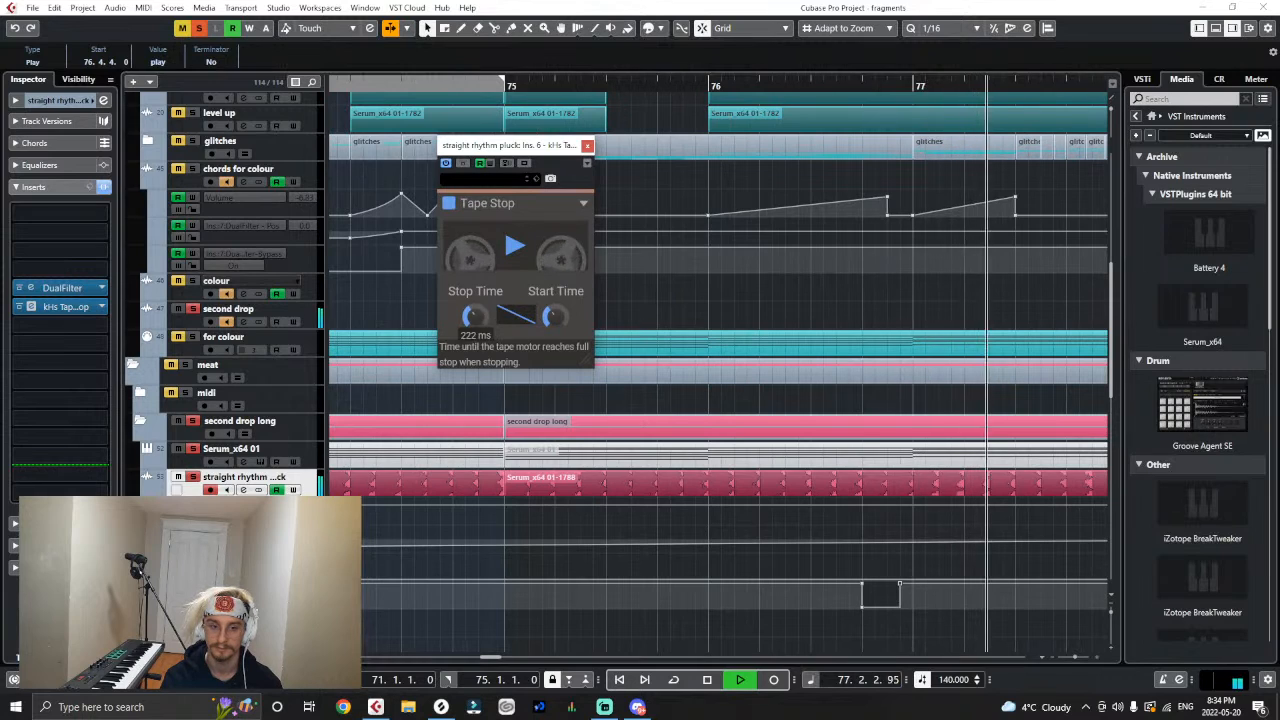
- Audition the soloed pluck's tape stop around bars 76 and 77 while checking its Stop Time and Start Time controls
{"action": "left_click", "coordinate": [709, 86]}
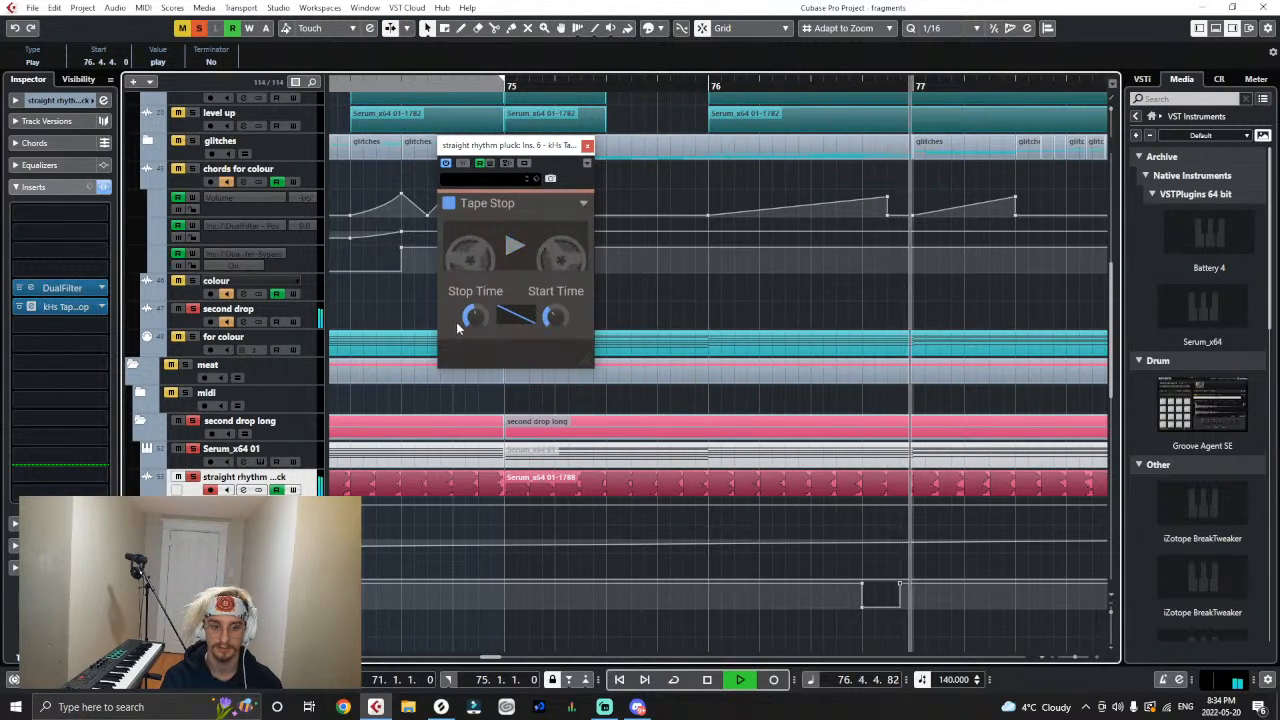
{"action": "mouse_move", "coordinate": [475, 318]}
{"action": "key", "text": "g"}
{"action": "key", "text": "g"}
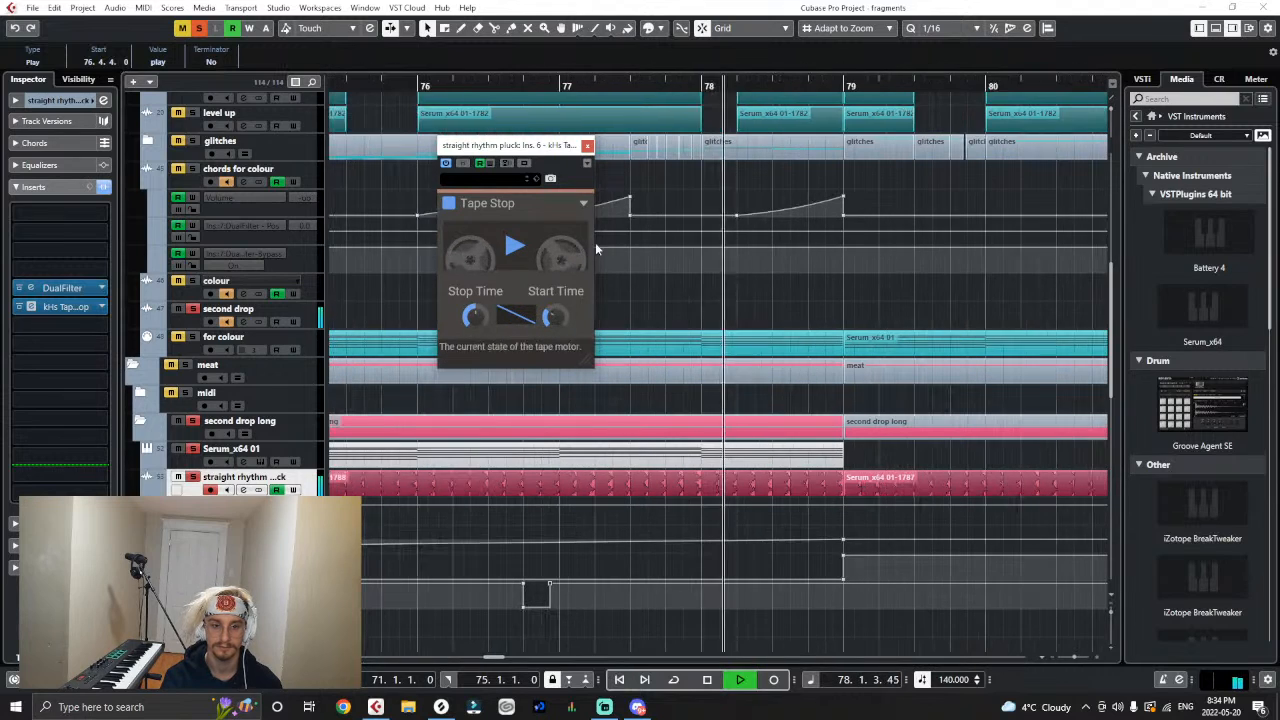
{"action": "key", "text": "g"}
{"action": "left_click", "coordinate": [438, 86]}
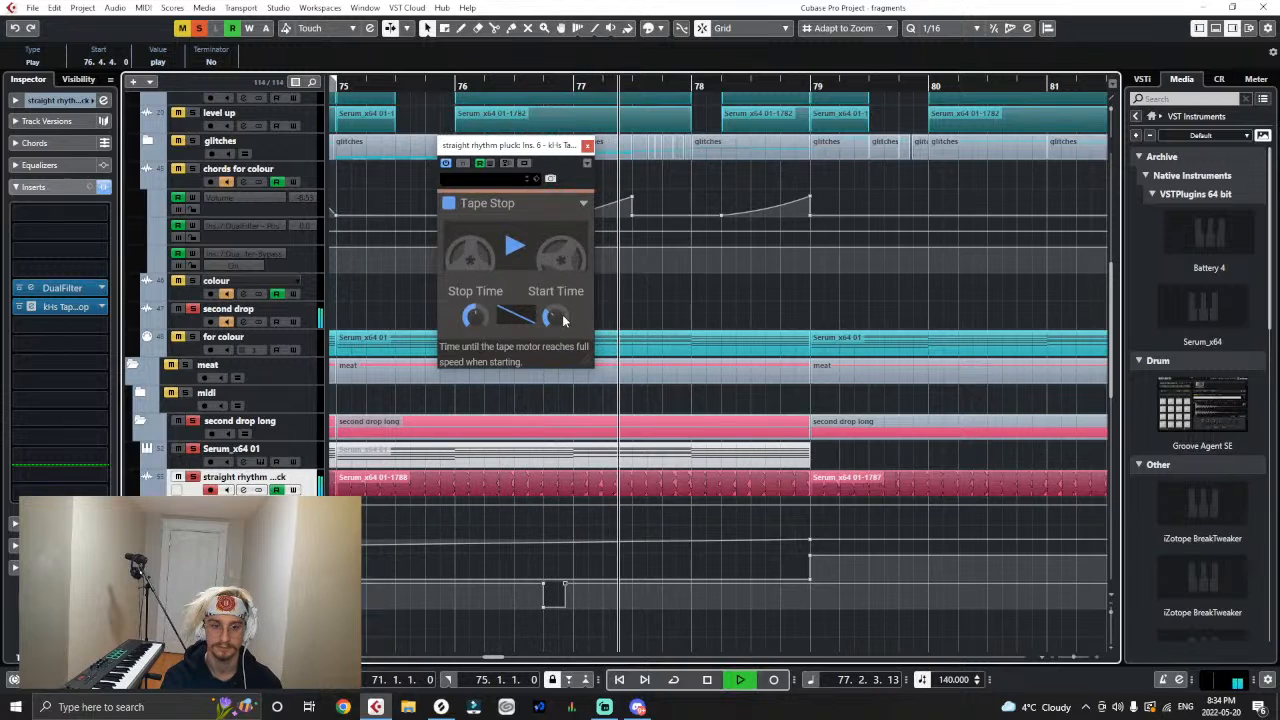
- Audition bar 76 again and move Tape Stop's Play resume point to 76.4.3
{"action": "left_click", "coordinate": [496, 86]}
{"action": "key", "text": "h"}
{"action": "key", "text": "h"}
{"action": "key", "text": "h"}
{"action": "key", "text": "h"}
{"action": "key", "text": "h"}
{"action": "key", "text": "h"}
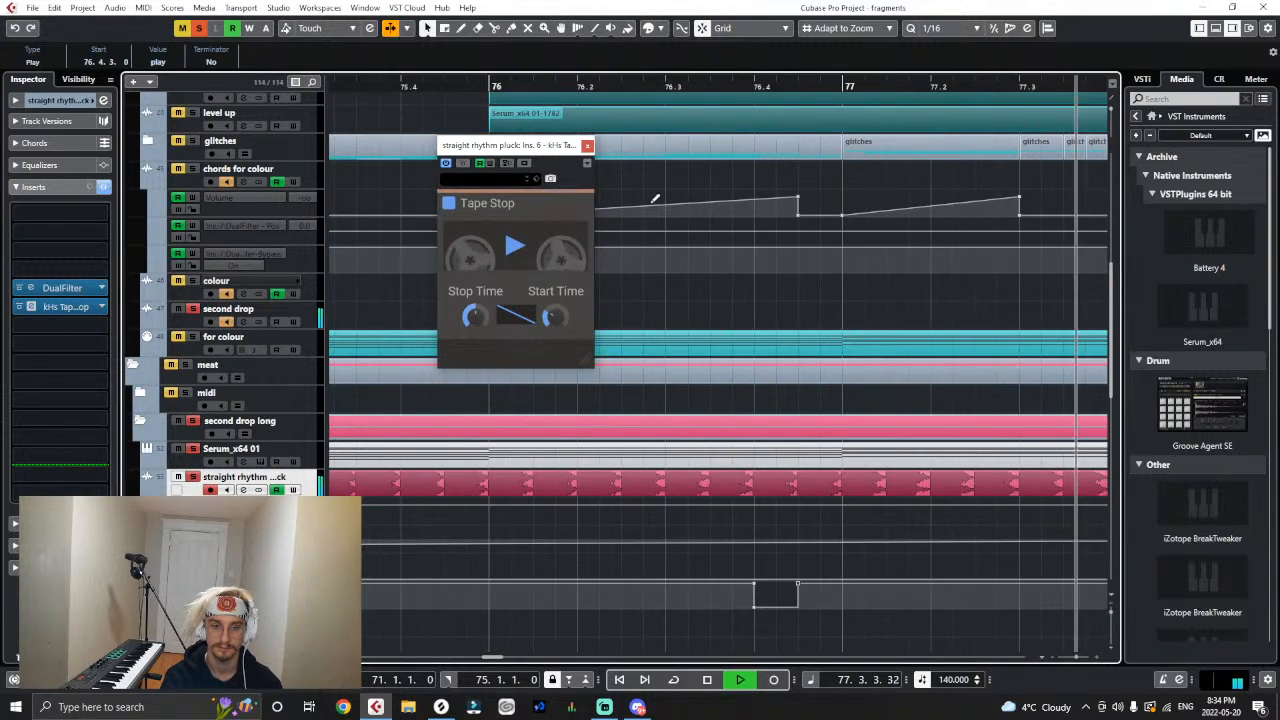
- Move Tape Stop's Play resume point to 76.4.4 and audition the soloed pluck through bars 75 to 78
{"action": "left_click", "coordinate": [640, 86]}
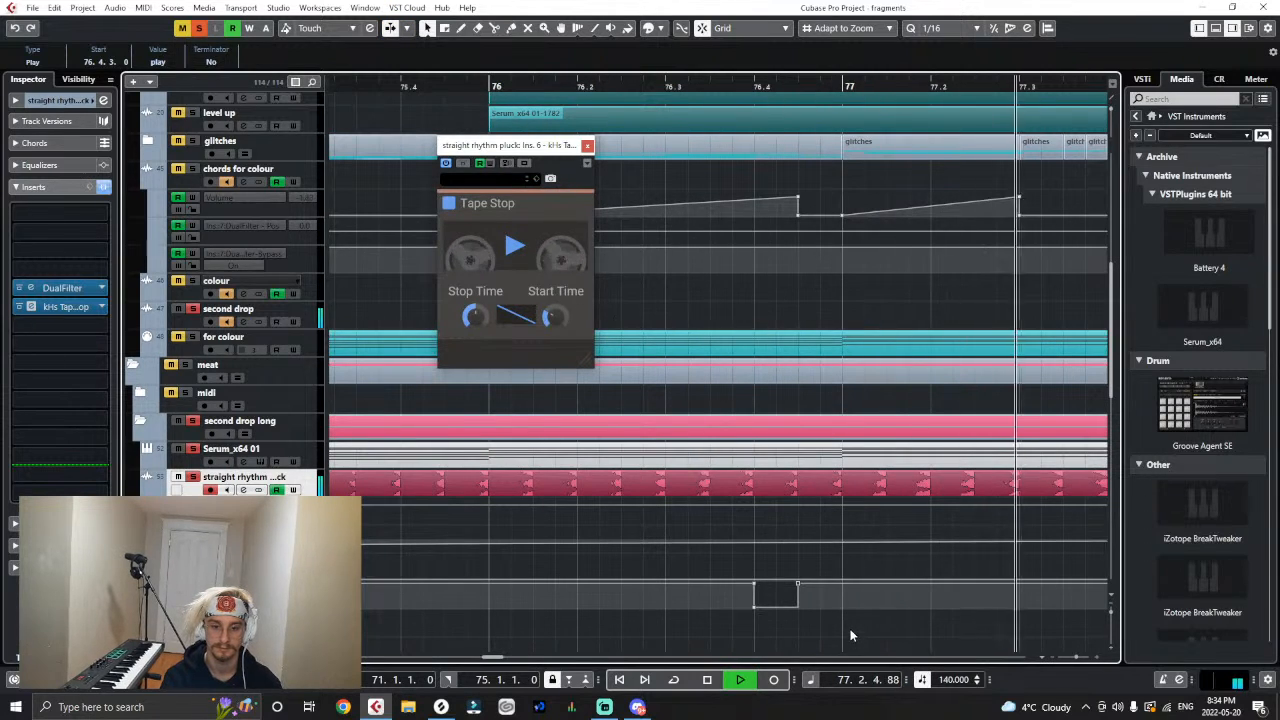
{"action": "key", "text": "g"}
{"action": "key", "text": "g"}
{"action": "key", "text": "g"}
{"action": "key", "text": "g"}
{"action": "key", "text": "g"}
{"action": "key", "text": "g"}
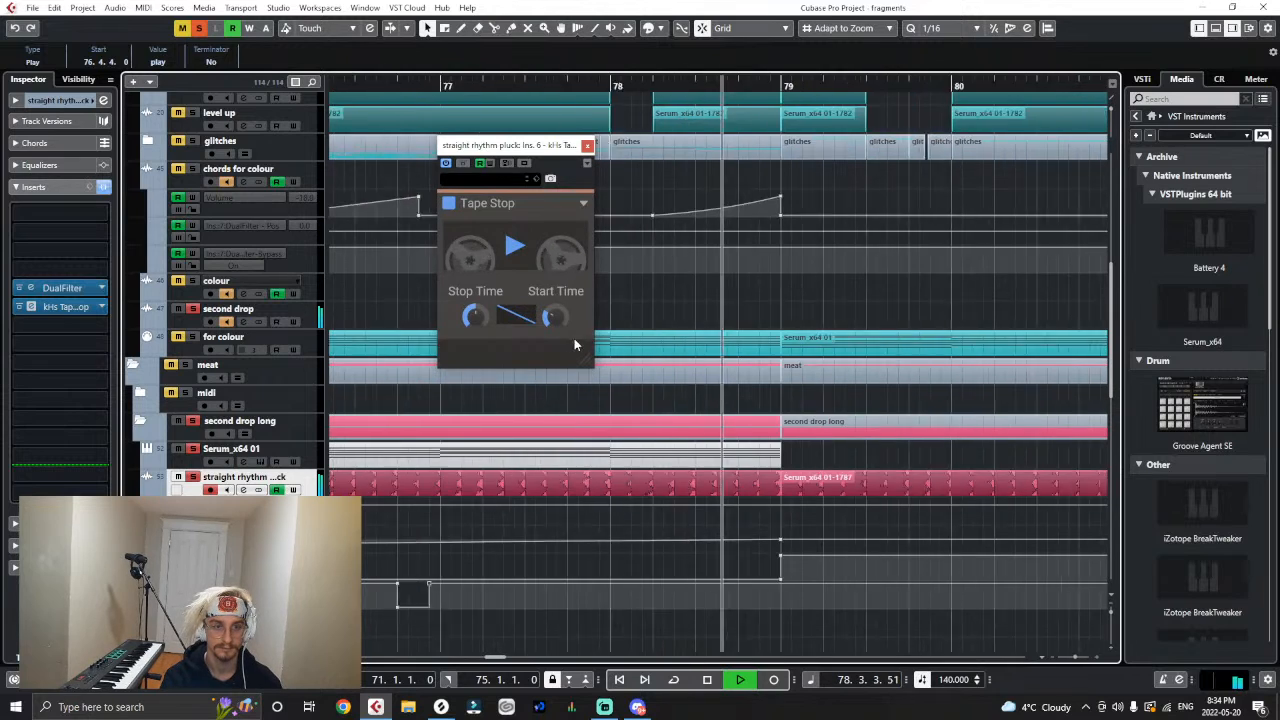
{"action": "left_click_drag", "start_coordinate": [565, 88], "coordinate": [563, 114]}
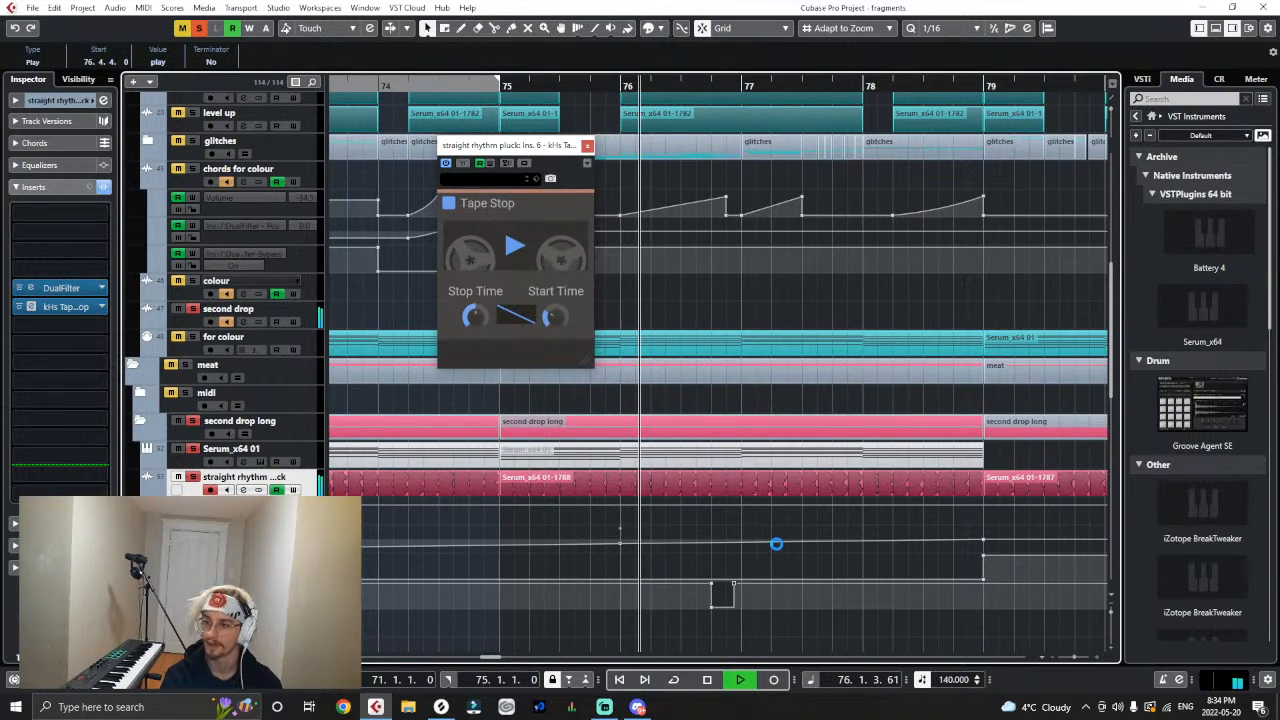
{"action": "key", "text": "g"}
{"action": "key", "text": "g"}
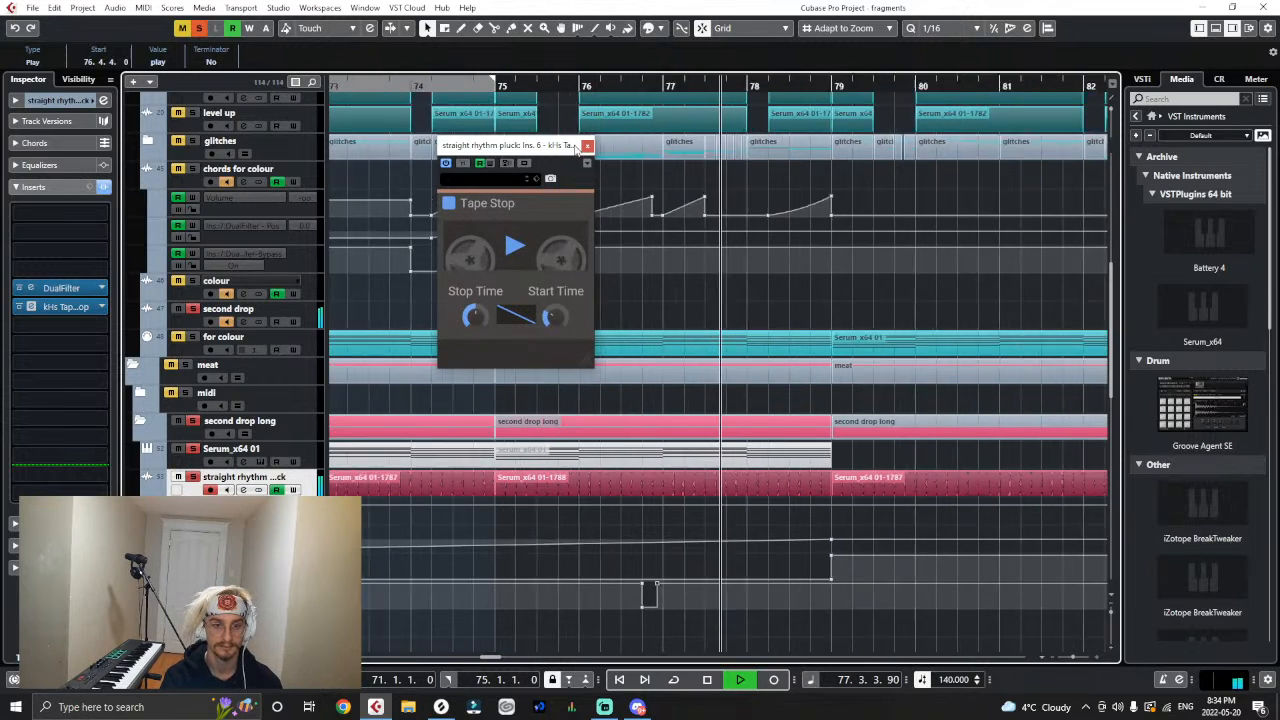
- Close the Tape Stop settings, clear all solos and audition the second drop in the full mix from bar 72
{"action": "key", "text": "g"}
{"action": "key", "text": "g"}
{"action": "key", "text": "g"}
{"action": "key", "text": "g"}
{"action": "key", "text": "space"}
{"action": "left_click", "coordinate": [587, 146]}
{"action": "left_click_drag", "start_coordinate": [604, 83], "coordinate": [604, 87]}
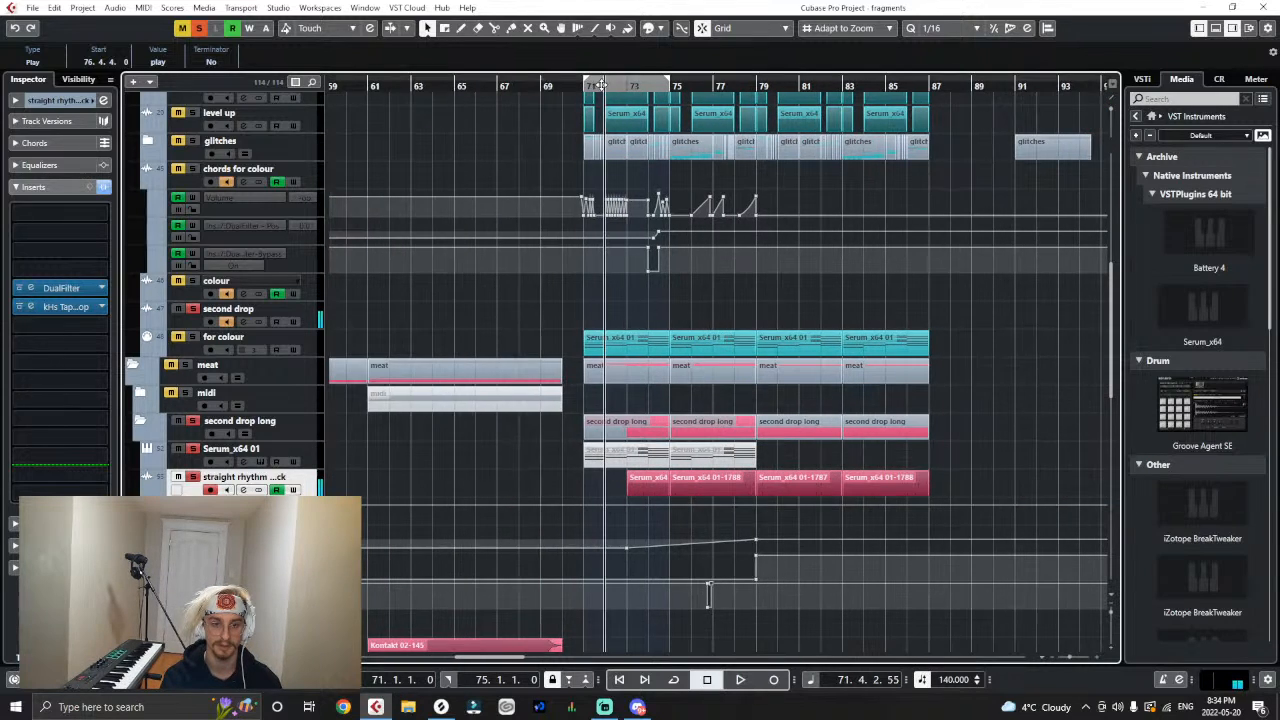
{"action": "left_click", "coordinate": [200, 31]}
{"action": "key", "text": "space"}
{"action": "left_click", "coordinate": [758, 485]}
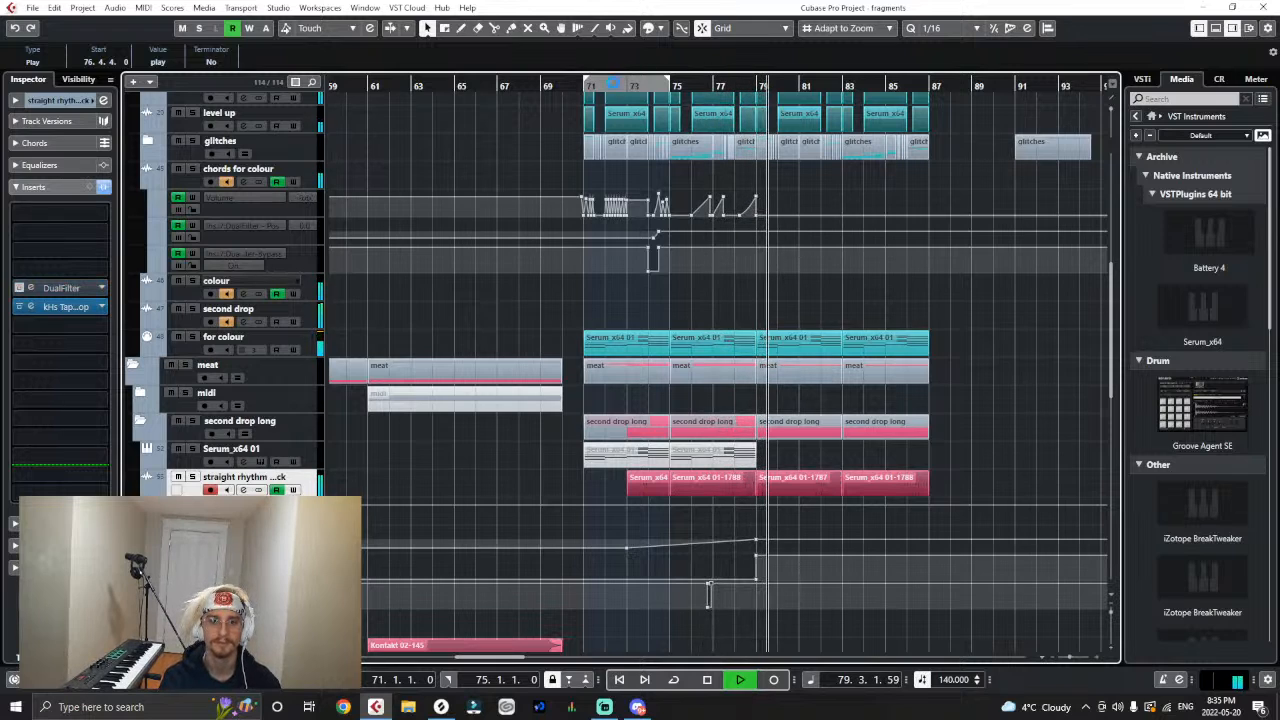
{"action": "key", "text": "h"}
{"action": "key", "text": "h"}
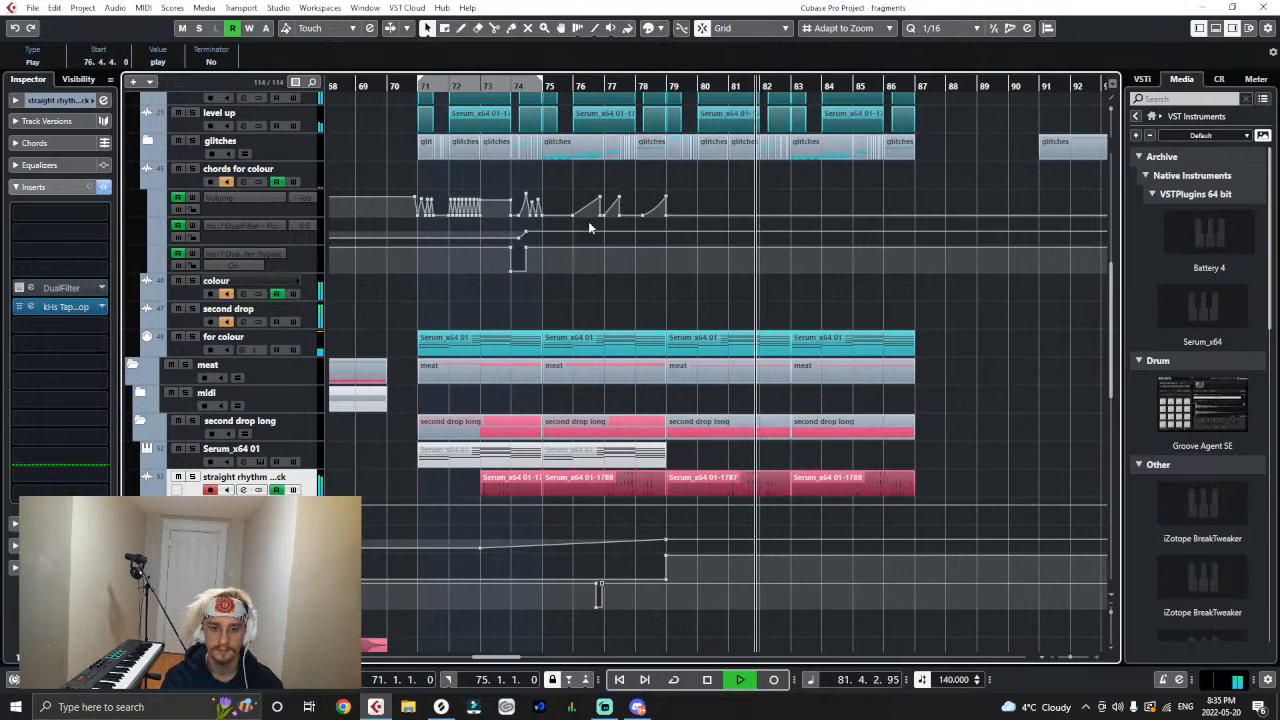
- Copy the chords for colour track's volume and DualFilter automation from bars 71 to 79 and paste it at bar 79
{"action": "left_click_drag", "start_coordinate": [713, 178], "coordinate": [686, 209]}
{"action": "left_click_drag", "start_coordinate": [403, 84], "coordinate": [402, 100]}
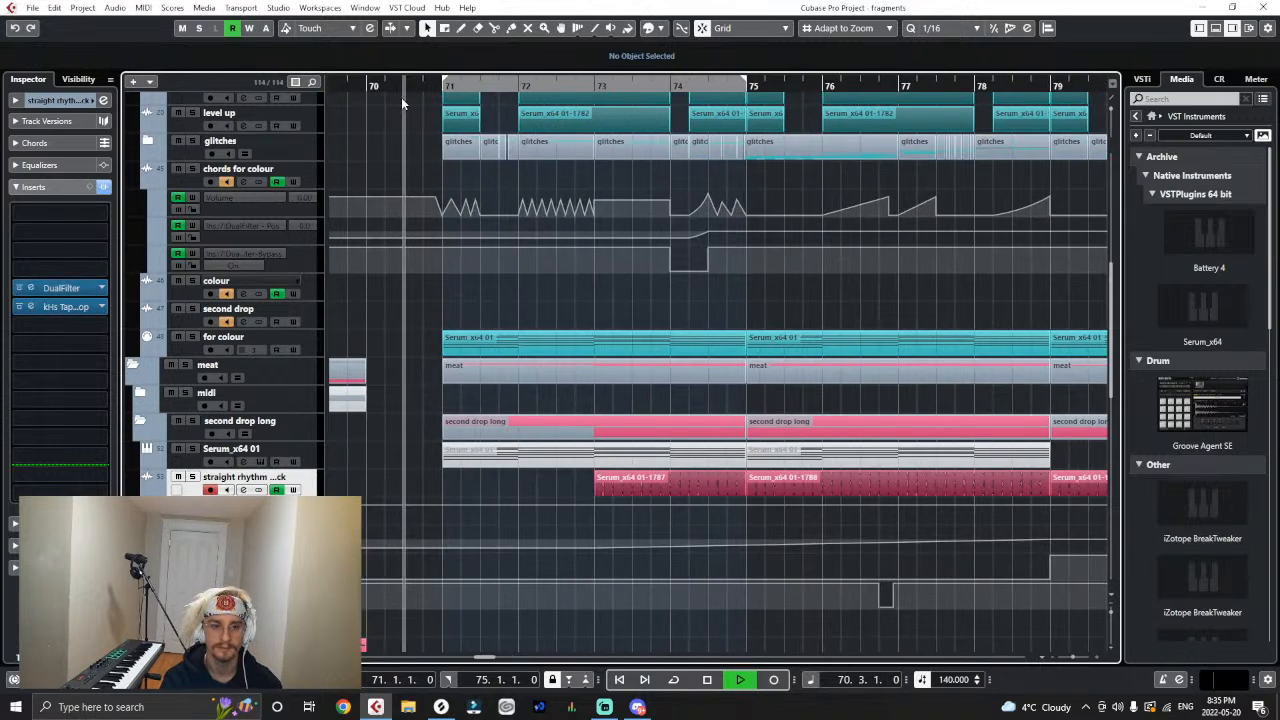
{"action": "left_click_drag", "start_coordinate": [1068, 172], "coordinate": [438, 292]}
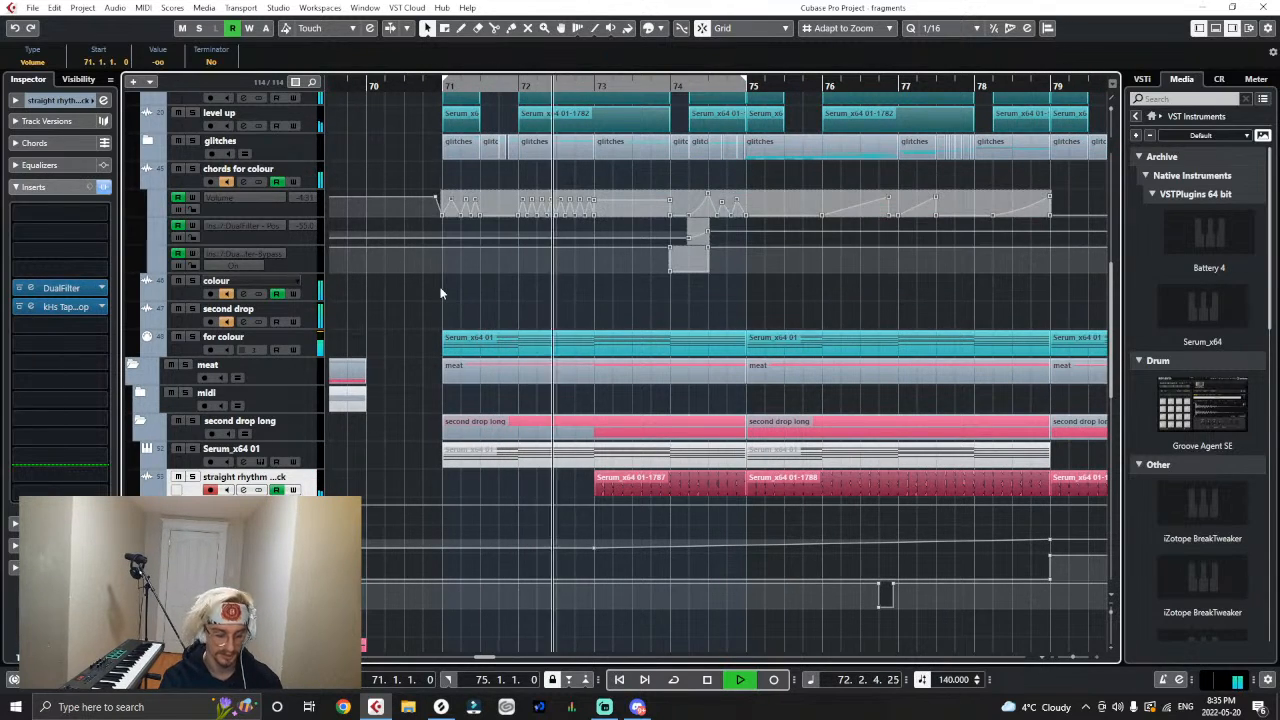
{"action": "key", "text": "g"}
{"action": "key", "text": "g"}
{"action": "key", "text": "g"}
{"action": "key", "text": "g"}
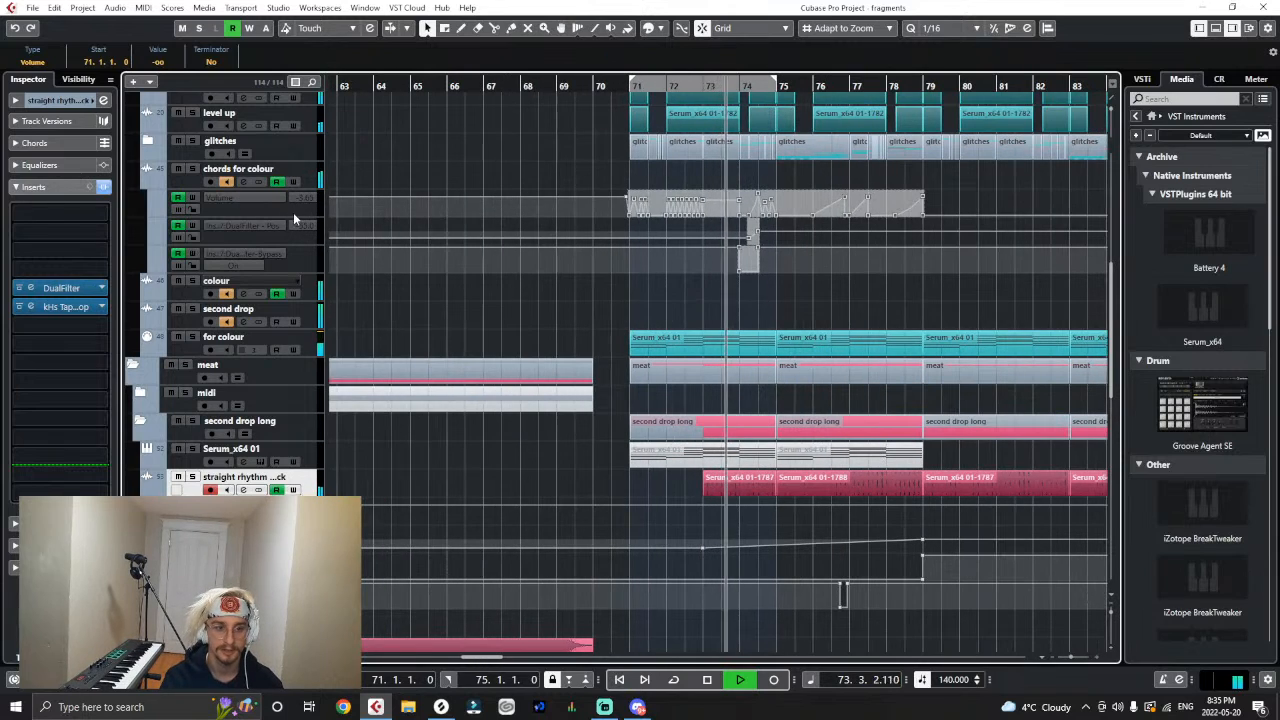
{"action": "left_click", "coordinate": [295, 211]}
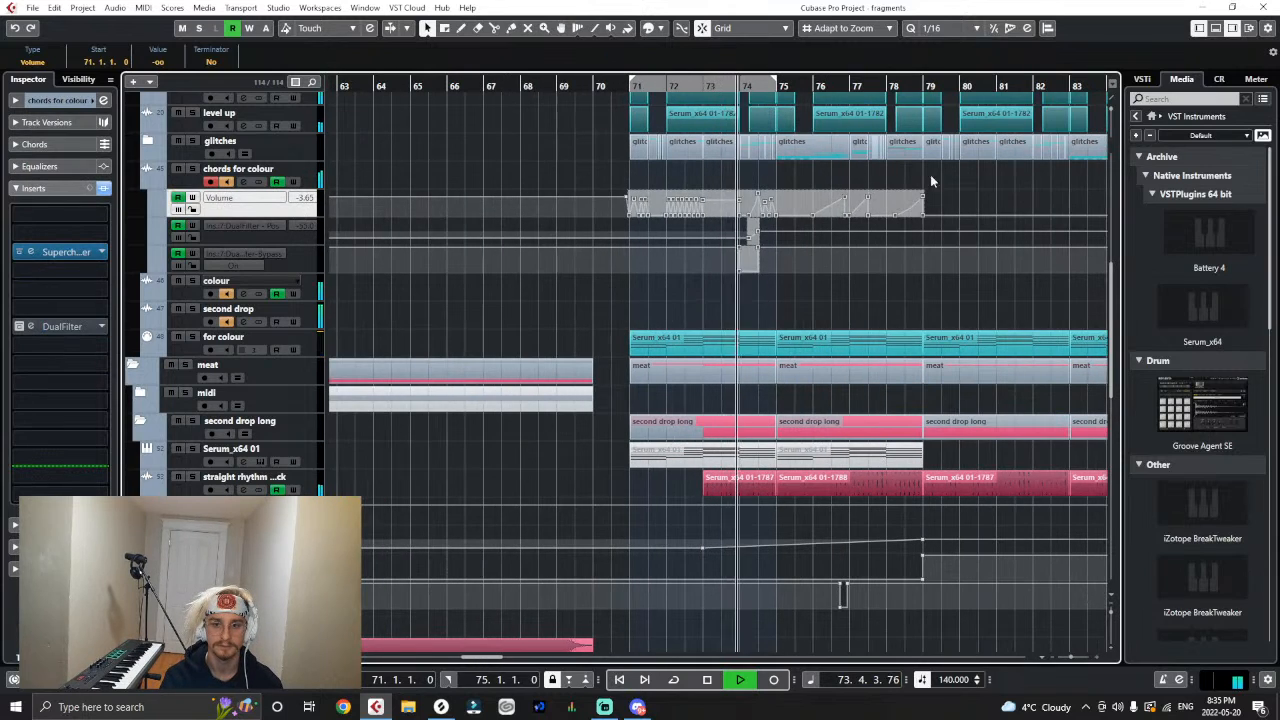
{"action": "key", "text": "space"}
{"action": "left_click", "coordinate": [925, 86]}
{"action": "left_click", "coordinate": [438, 172]}
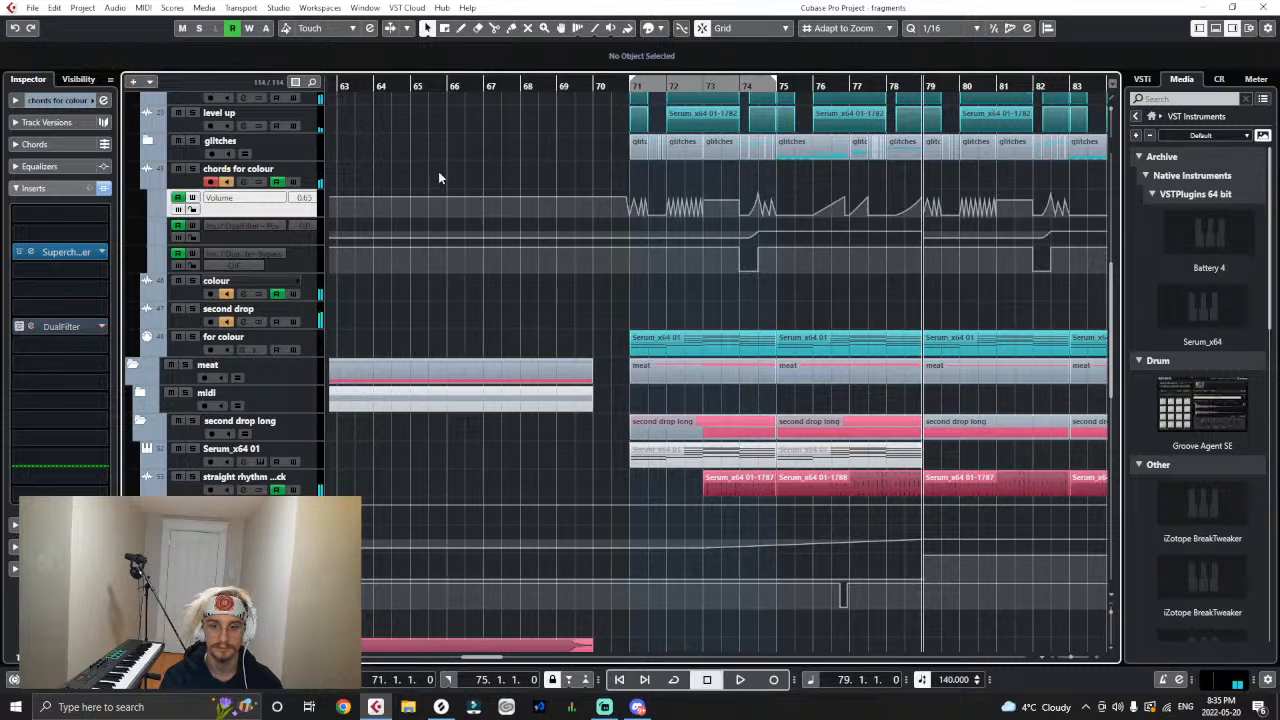
- Audition the second half of the second drop from bar 79 to the end of bar 86 with the copied automation
{"action": "key", "text": "space"}
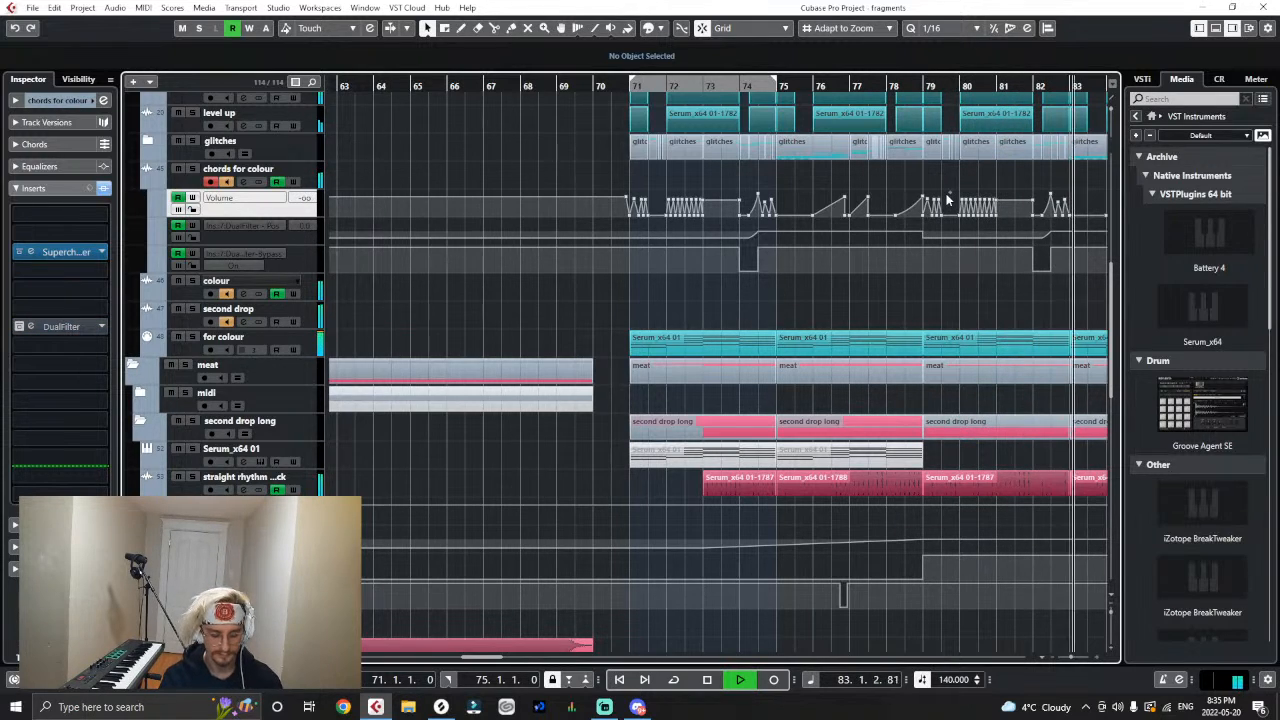
{"action": "key", "text": "g"}
{"action": "key", "text": "g"}
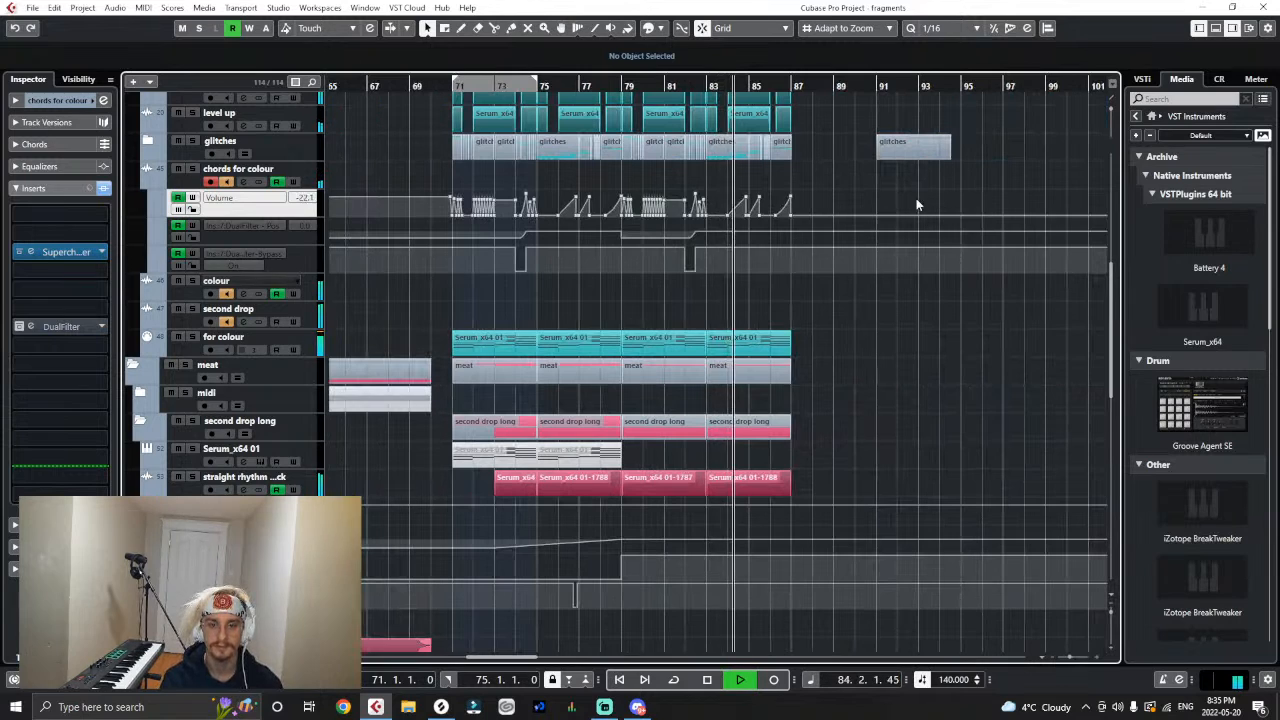
{"action": "key", "text": "g"}
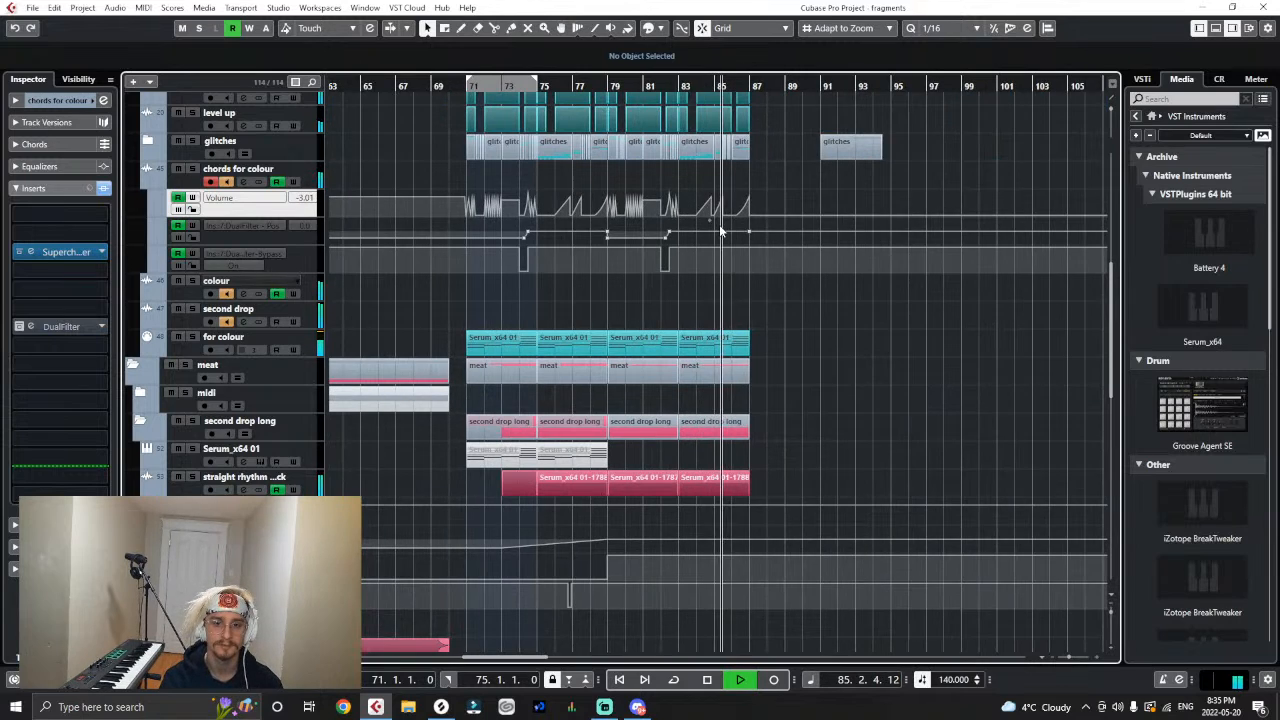
{"action": "key", "text": "h"}
{"action": "key", "text": "h"}
{"action": "key", "text": "g"}
{"action": "key", "text": "g"}
{"action": "key", "text": "g"}
{"action": "key", "text": "g"}
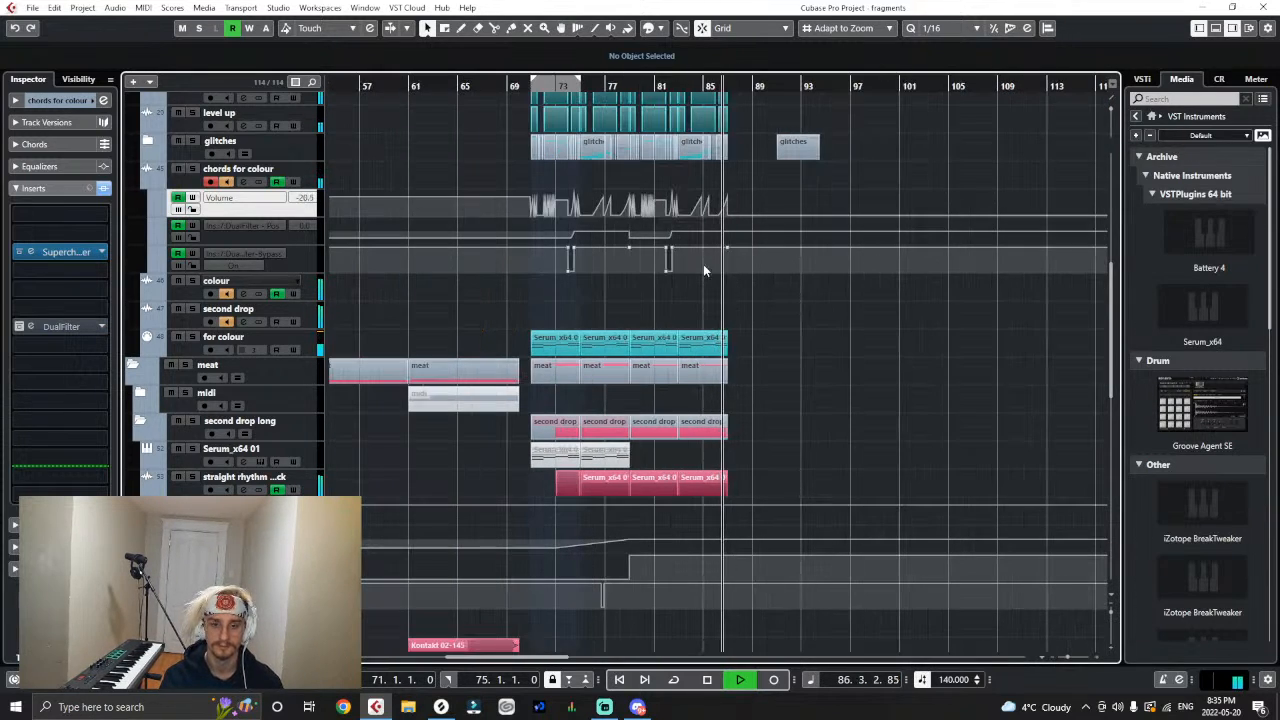
{"action": "key", "text": "space"}
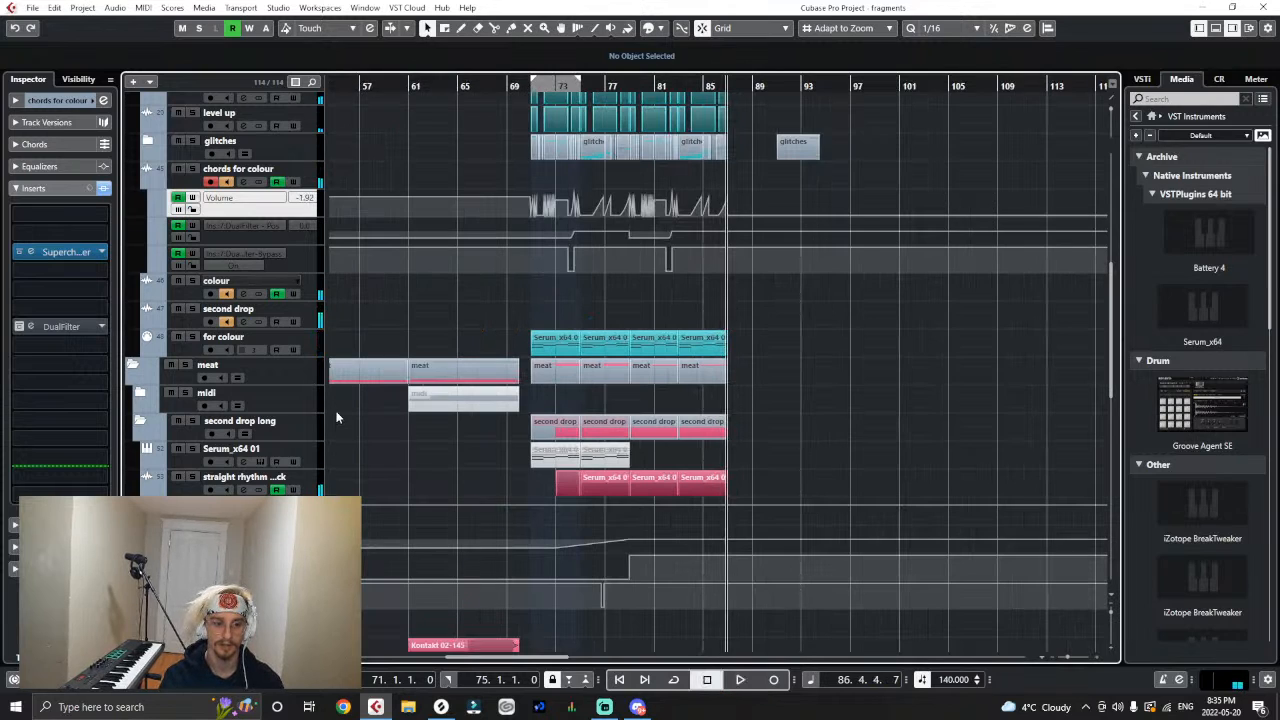
- Expand the Count Bassy folder to show its bass tracks and their clips across the arrangement
{"action": "scroll", "coordinate": [337, 417], "scroll_direction": "down", "scroll_amount": 10}
{"action": "scroll", "coordinate": [337, 417], "scroll_direction": "up", "scroll_amount": 8}
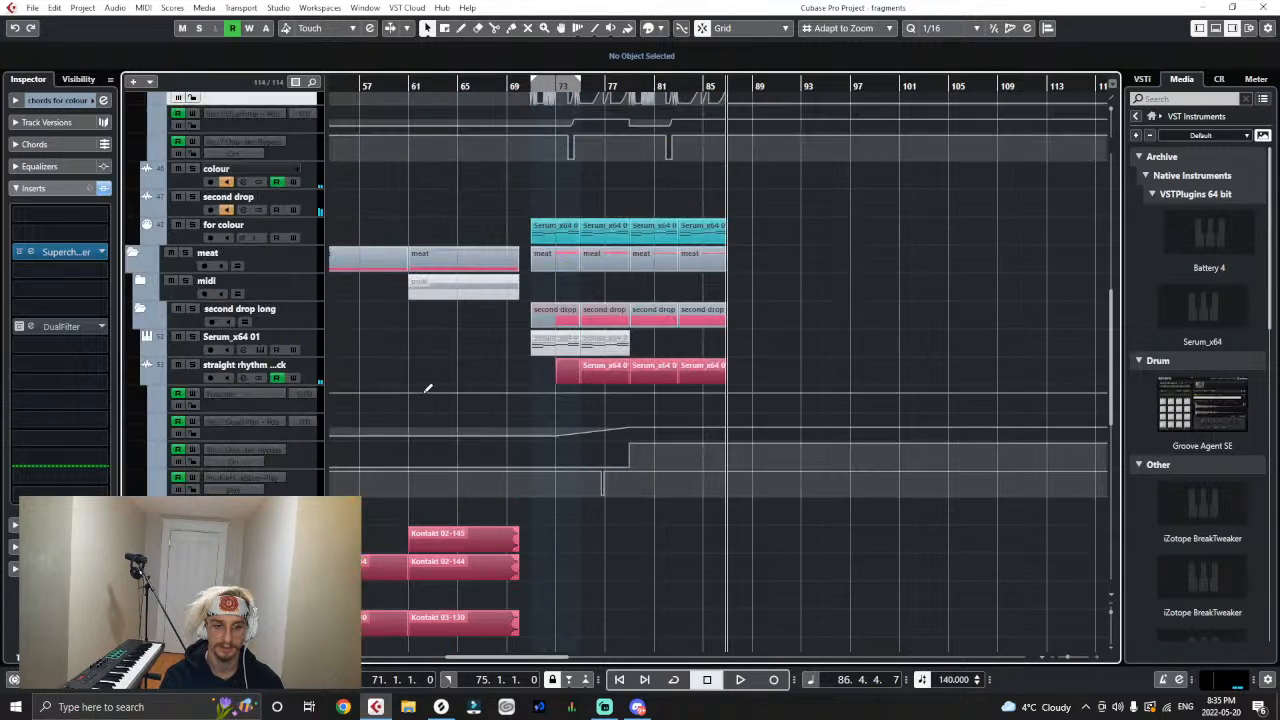
{"action": "left_click", "coordinate": [307, 375]}
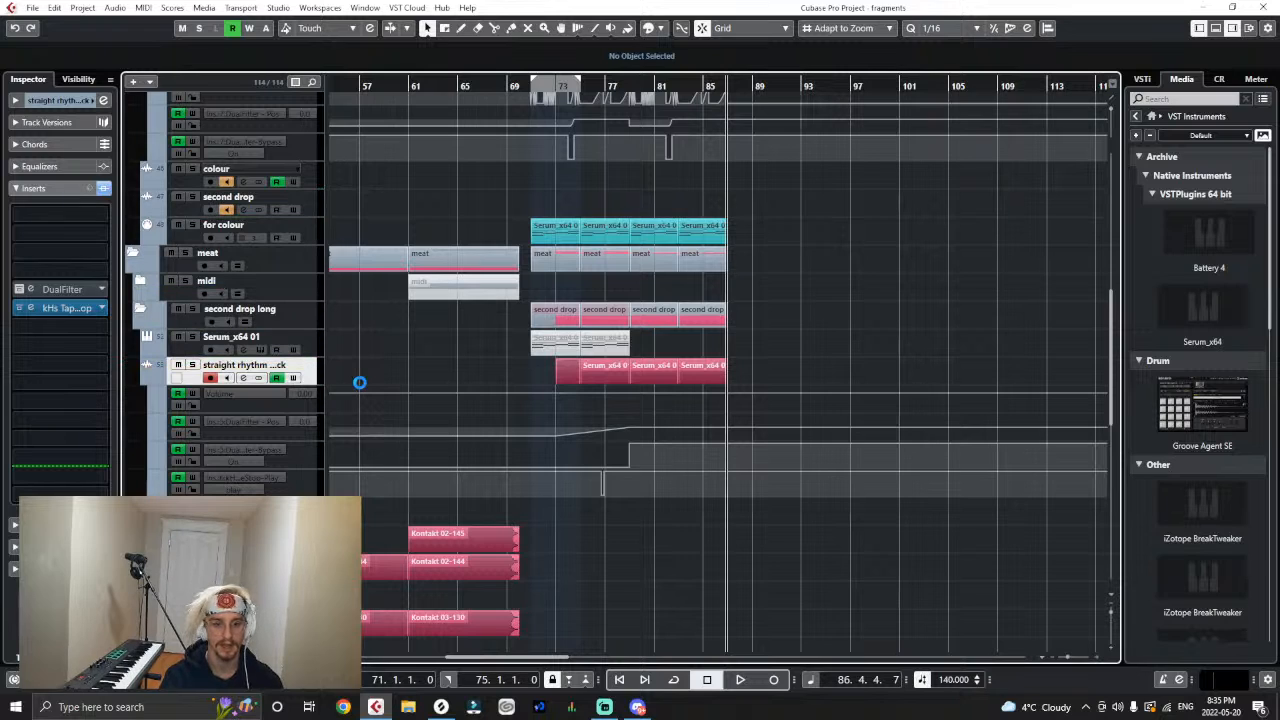
{"action": "scroll", "coordinate": [380, 362], "scroll_direction": "down", "scroll_amount": 10}
{"action": "scroll", "coordinate": [380, 362], "scroll_direction": "up", "scroll_amount": 5}
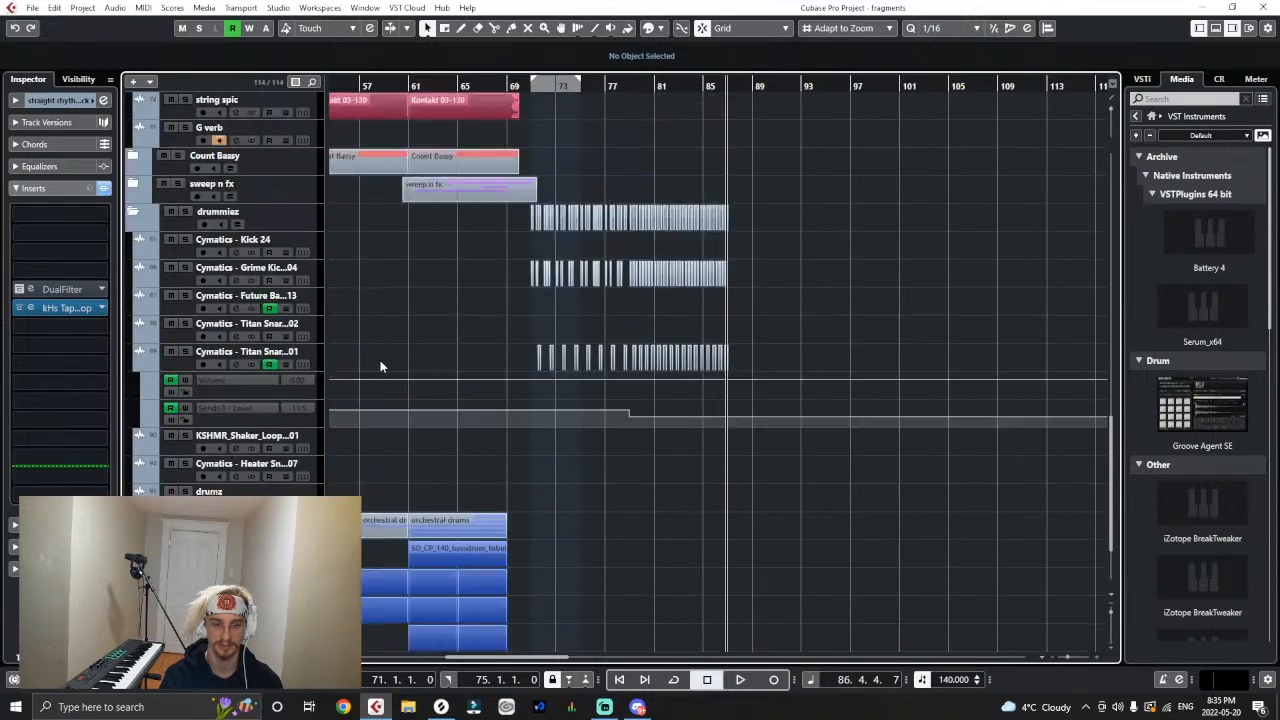
{"action": "left_click", "coordinate": [134, 380]}
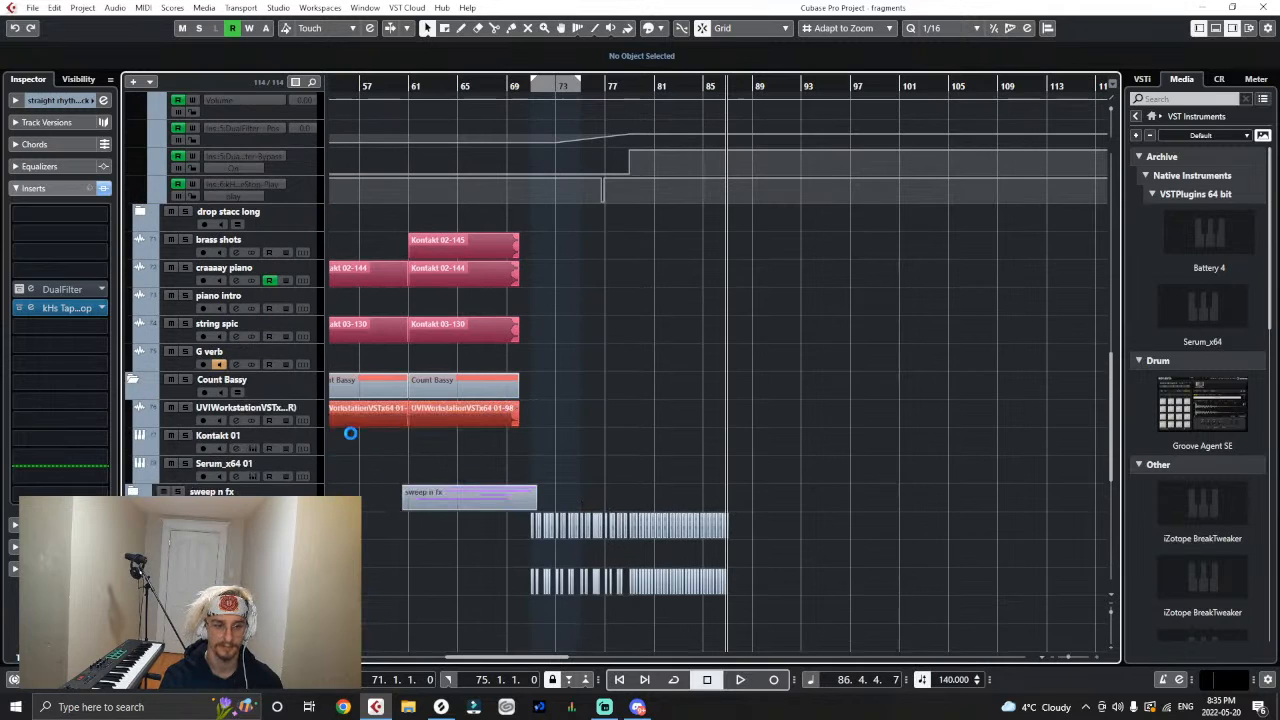
{"action": "key", "text": "g"}
{"action": "key", "text": "g"}
{"action": "key", "text": "g"}
{"action": "key", "text": "g"}
{"action": "key", "text": "g"}
{"action": "key", "text": "g"}
{"action": "key", "text": "h"}
{"action": "key", "text": "h"}
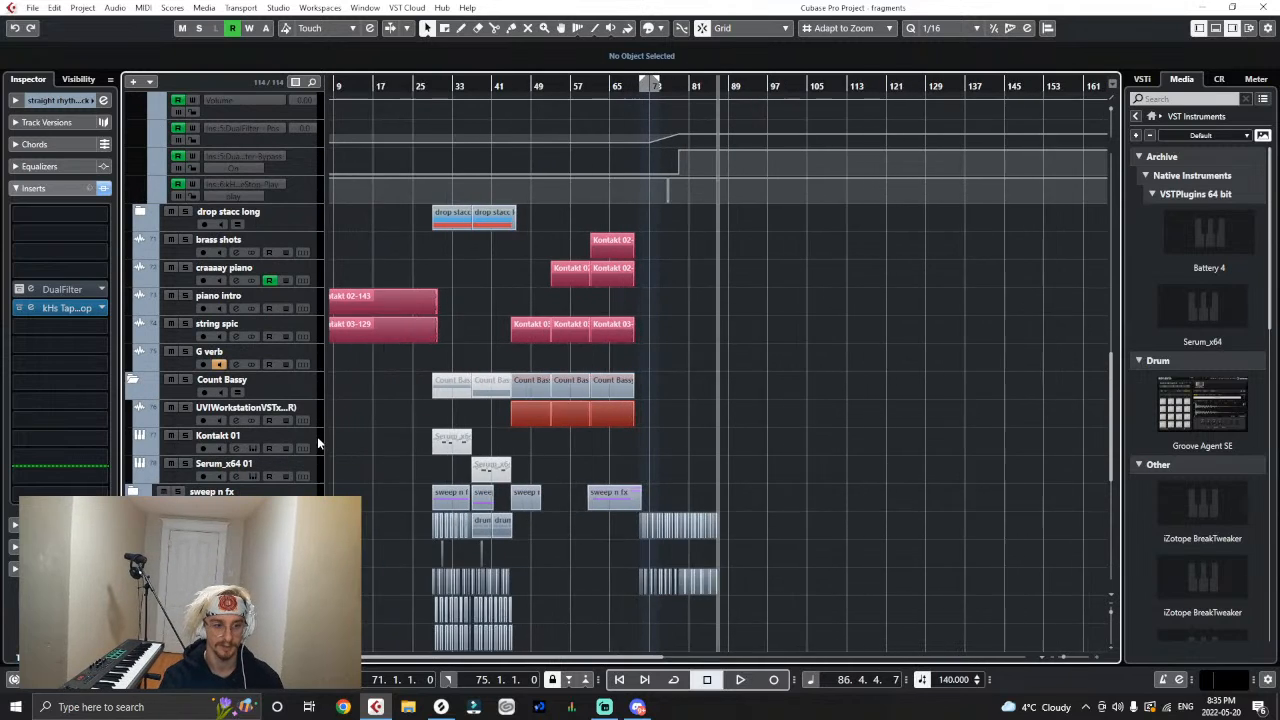
- Reorder the Count Bassy folder so Serum_x64 01 comes first, followed by Kontakt 01 and the UVIWorkstation audio track
{"action": "left_click", "coordinate": [313, 477]}
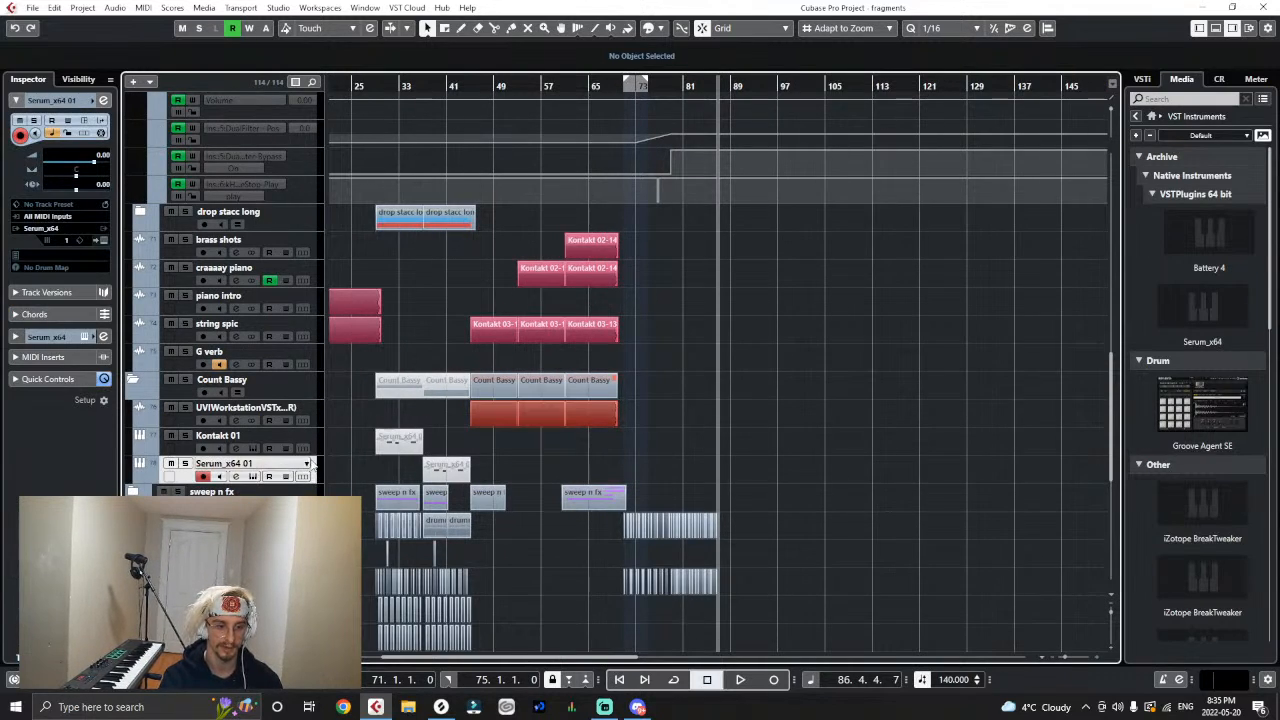
{"action": "left_click", "coordinate": [317, 408]}
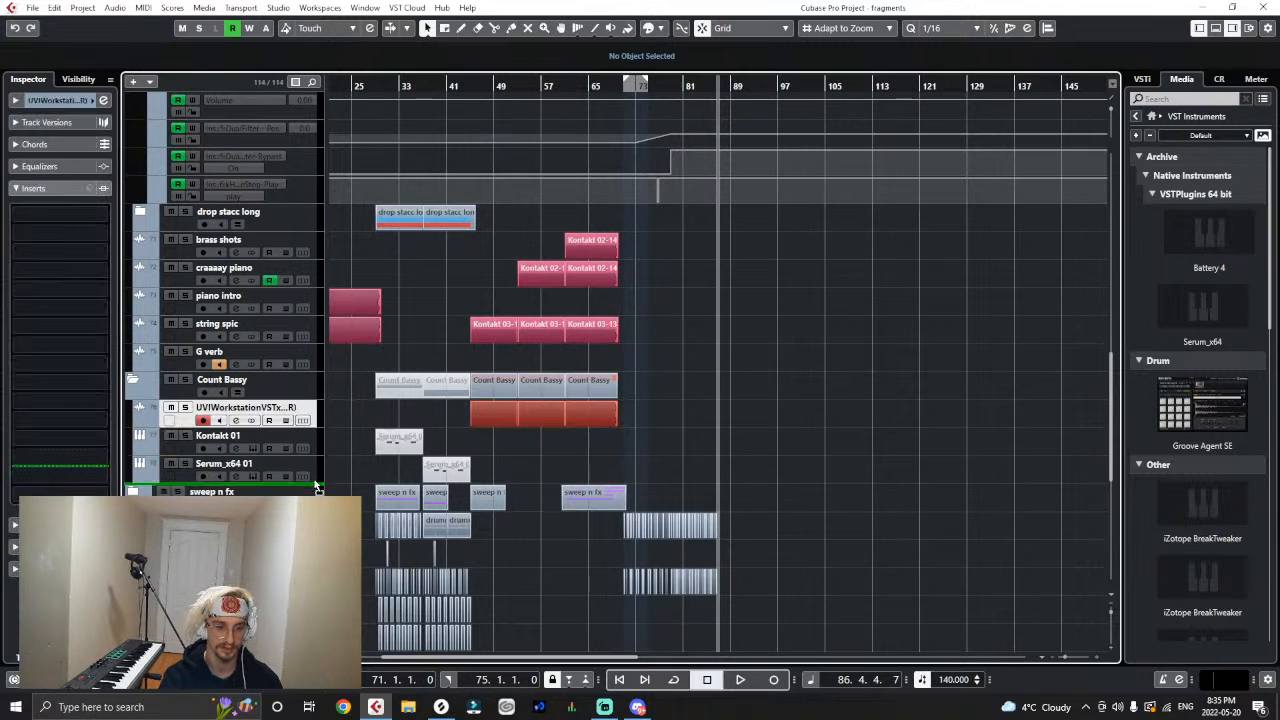
{"action": "left_click_drag", "start_coordinate": [316, 485], "coordinate": [316, 478]}
{"action": "left_click", "coordinate": [316, 430]}
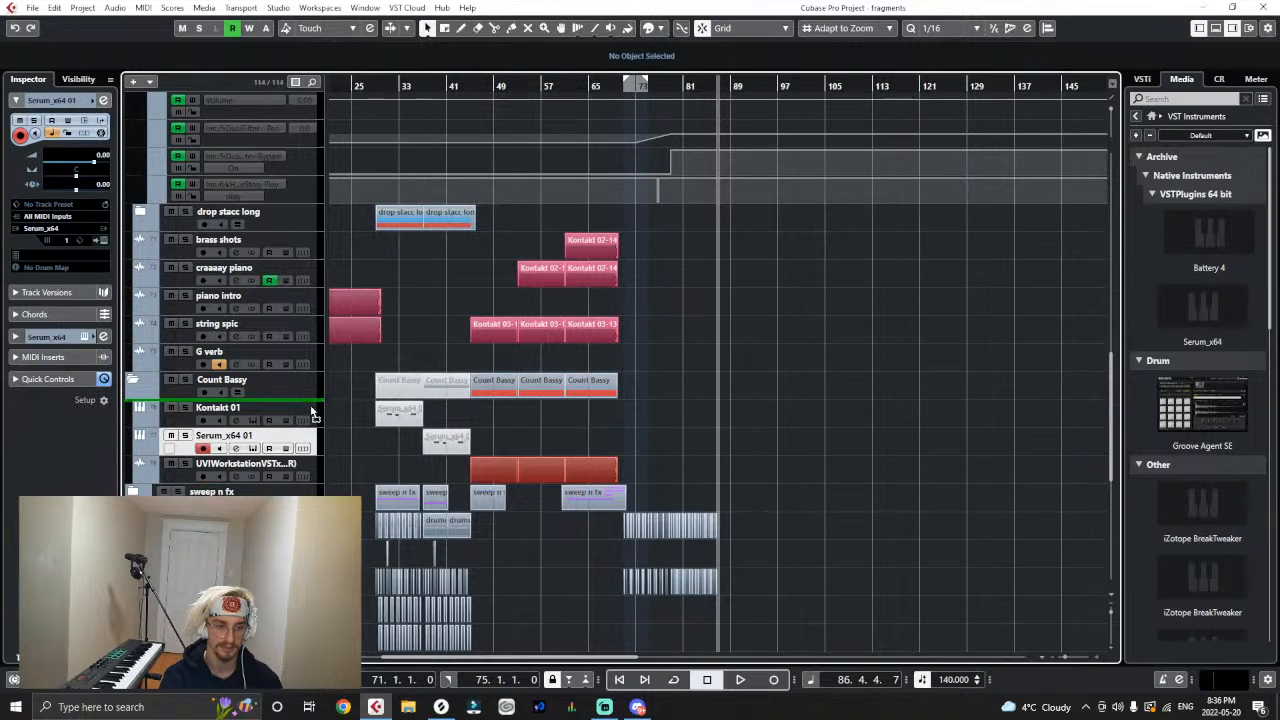
{"action": "left_click_drag", "start_coordinate": [313, 412], "coordinate": [314, 408]}
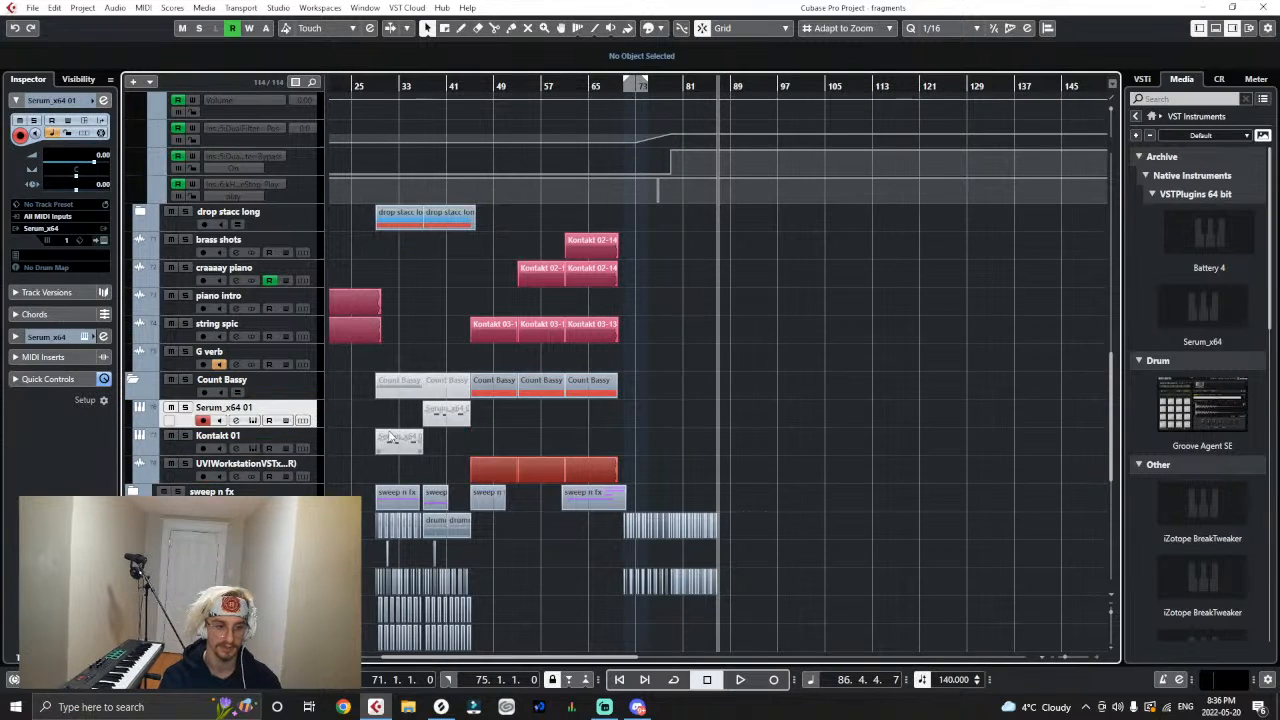
- Open the Serum instrument of Count Bassy's Serum_x64 01 track and check its preset banks and current sound
{"action": "left_click", "coordinate": [100, 238]}
{"action": "left_click", "coordinate": [824, 173]}
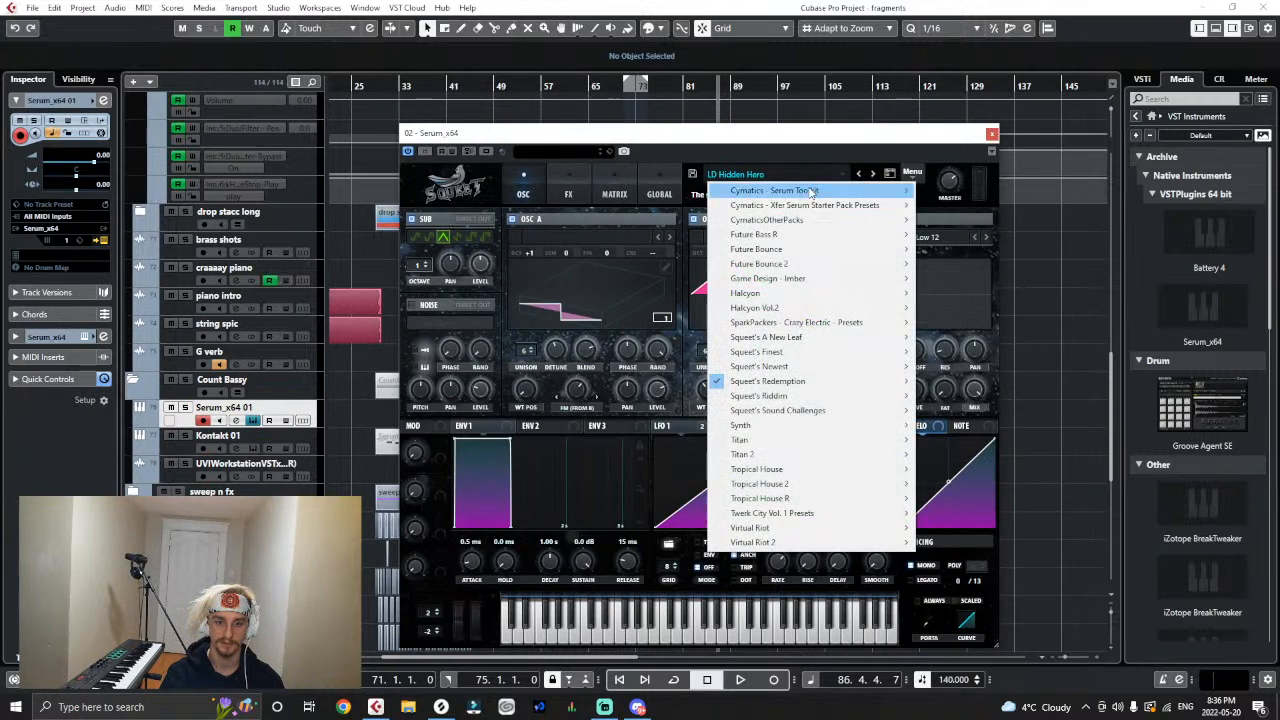
{"action": "left_click", "coordinate": [769, 158]}
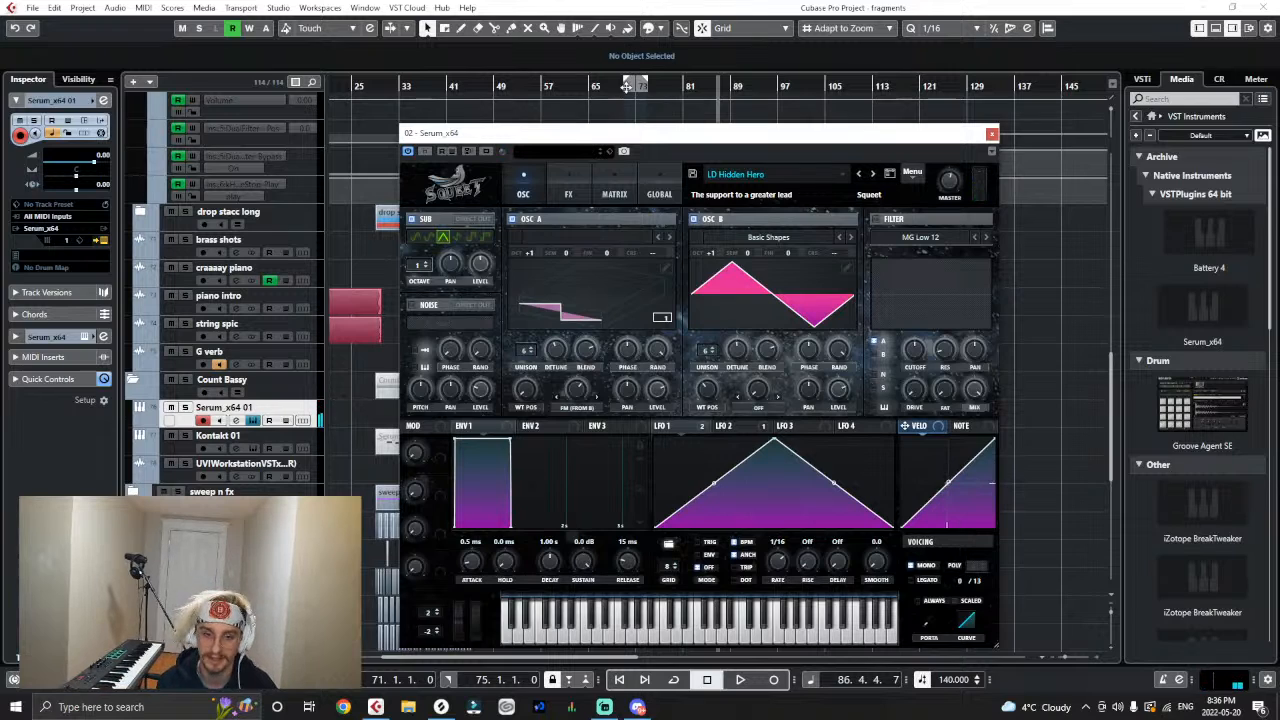
- Load the BA Aggressive Wubber preset from the Squeet's Redemption bank into Serum
{"action": "left_click", "coordinate": [735, 174]}
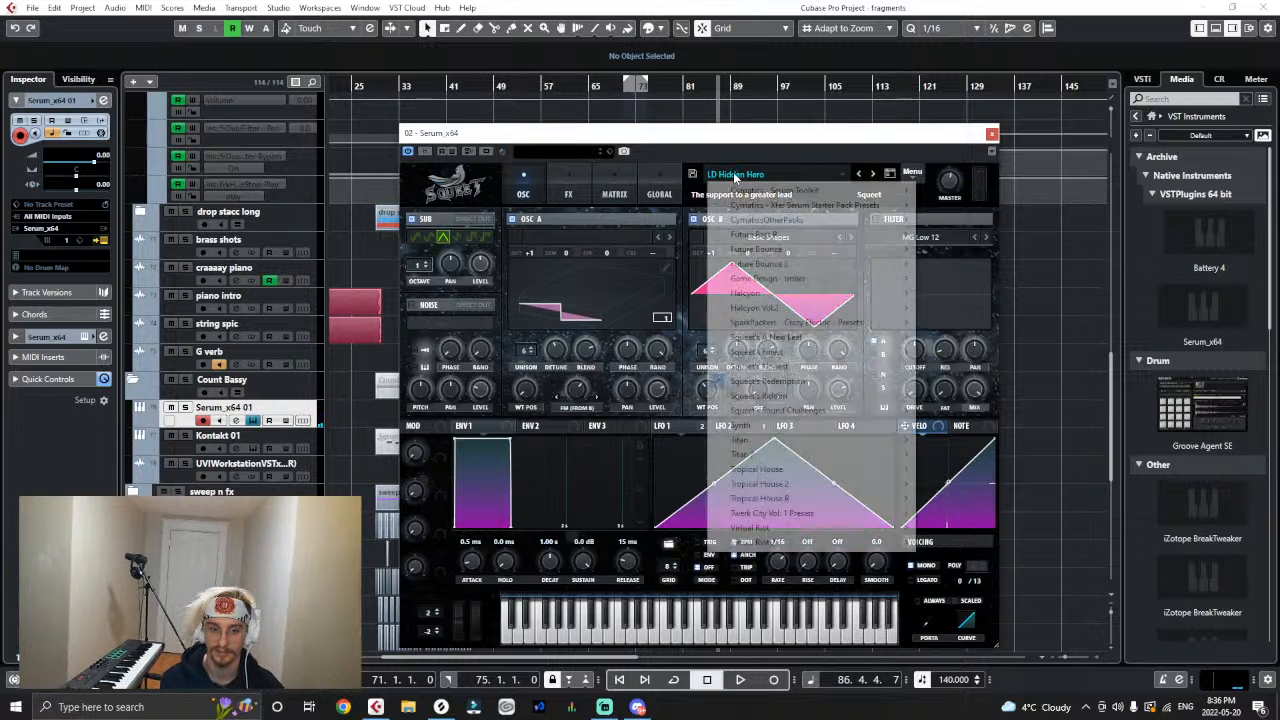
{"action": "mouse_move", "coordinate": [767, 388]}
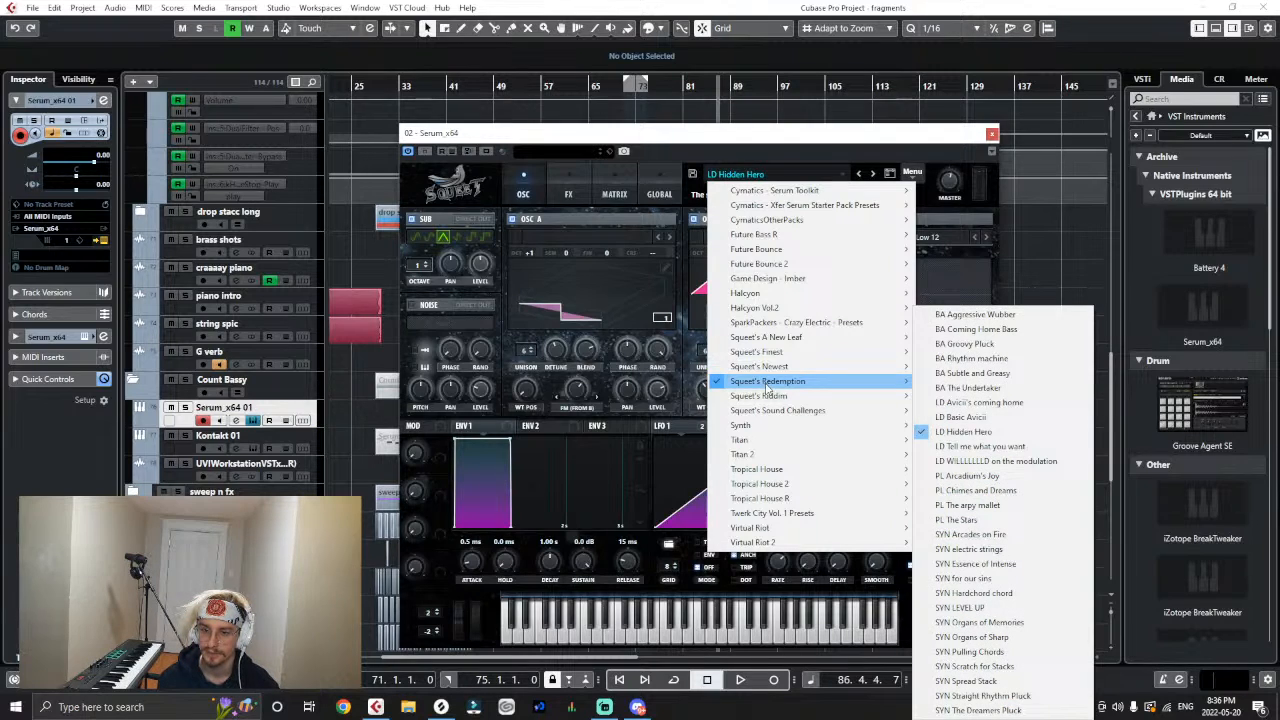
{"action": "left_click", "coordinate": [950, 314]}
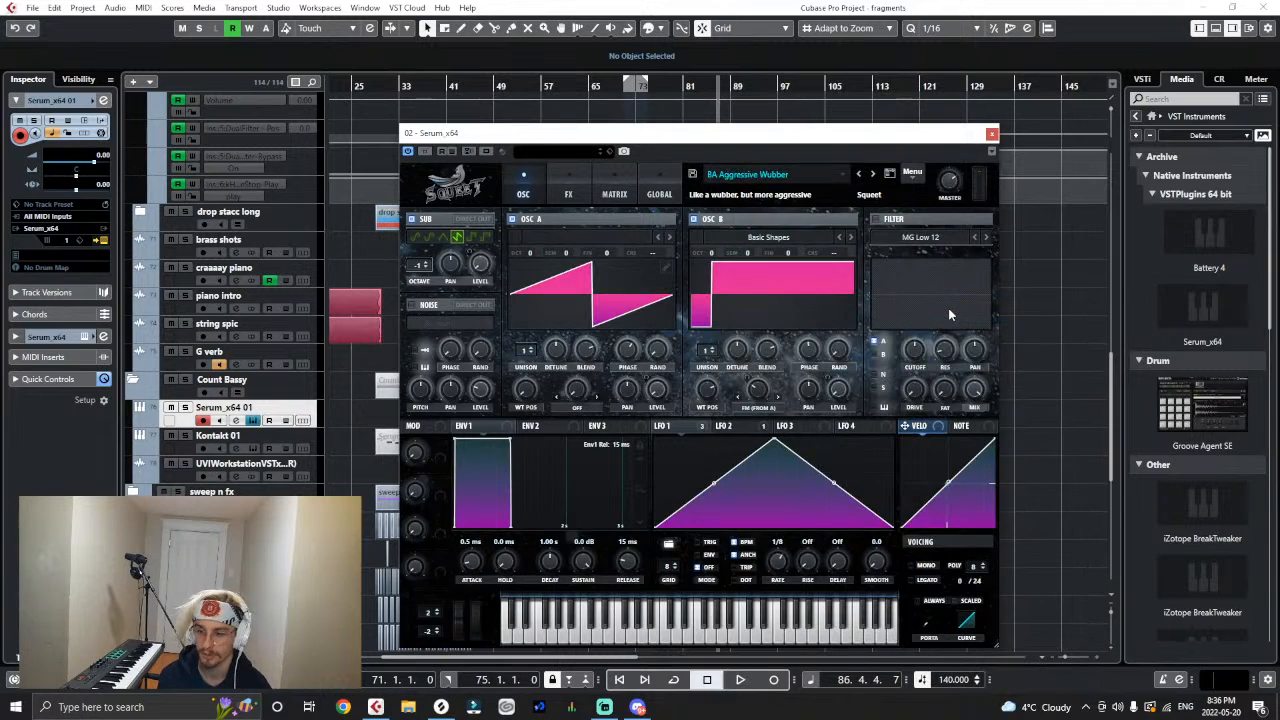
- Load the BA Future Bass Wubber preset from the Squeet's Sound Challenges bank and close the Serum instrument
{"action": "left_click", "coordinate": [750, 174]}
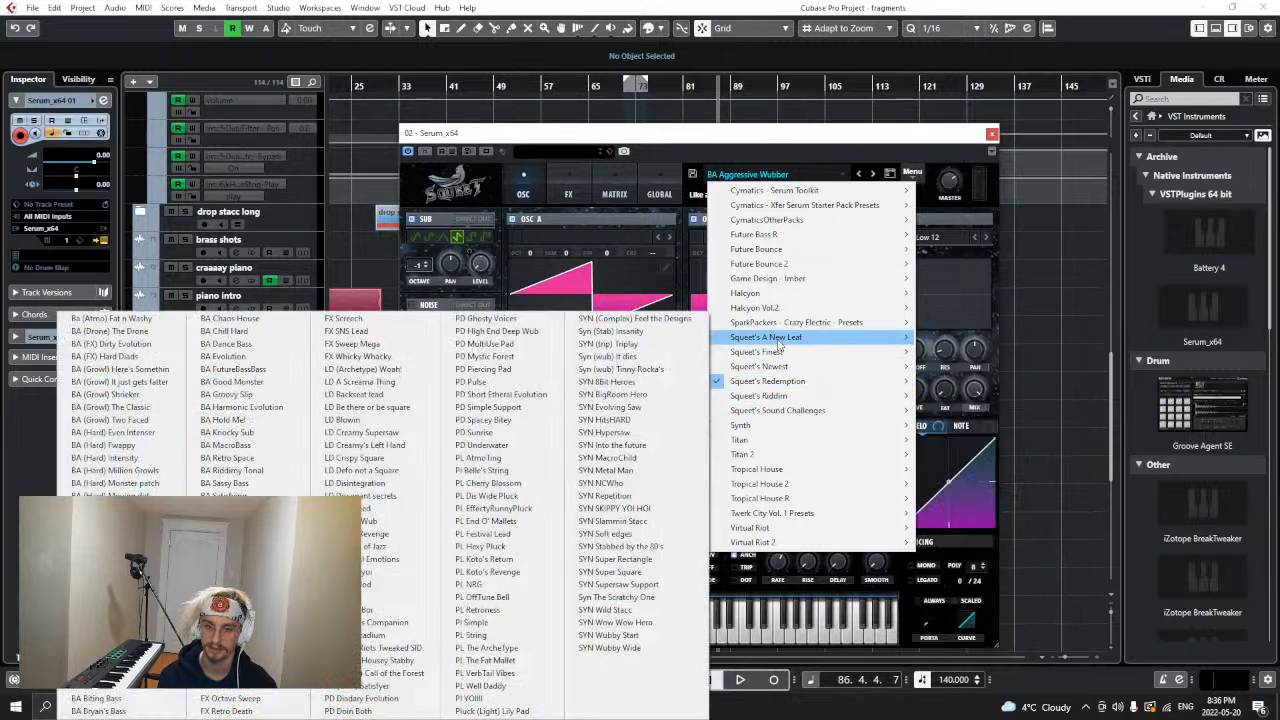
{"action": "mouse_move", "coordinate": [778, 342]}
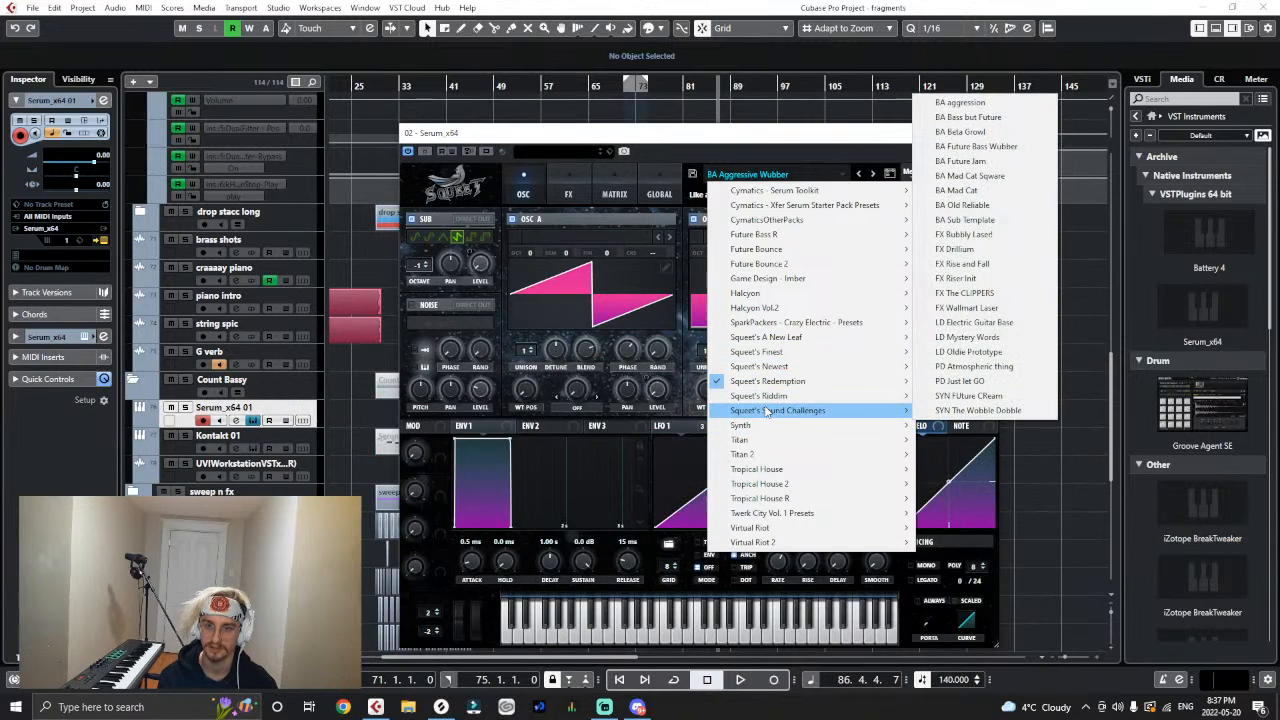
{"action": "left_click", "coordinate": [974, 149]}
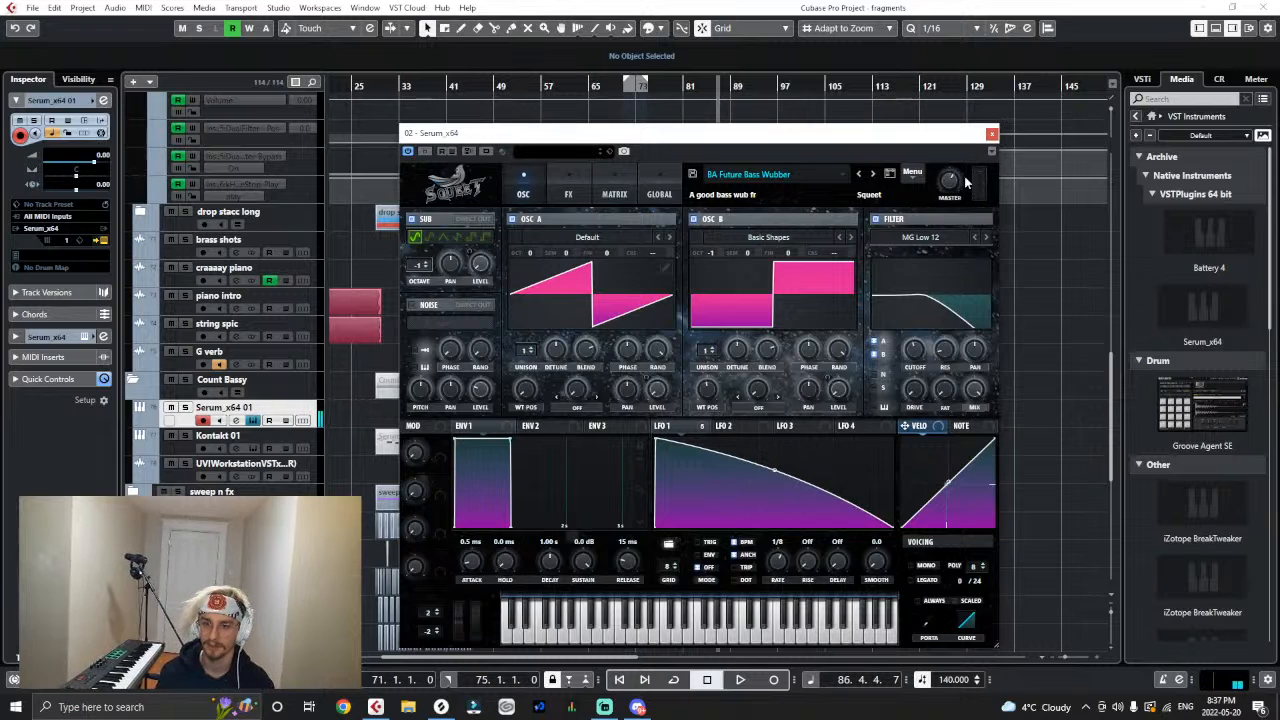
{"action": "left_click", "coordinate": [991, 135]}
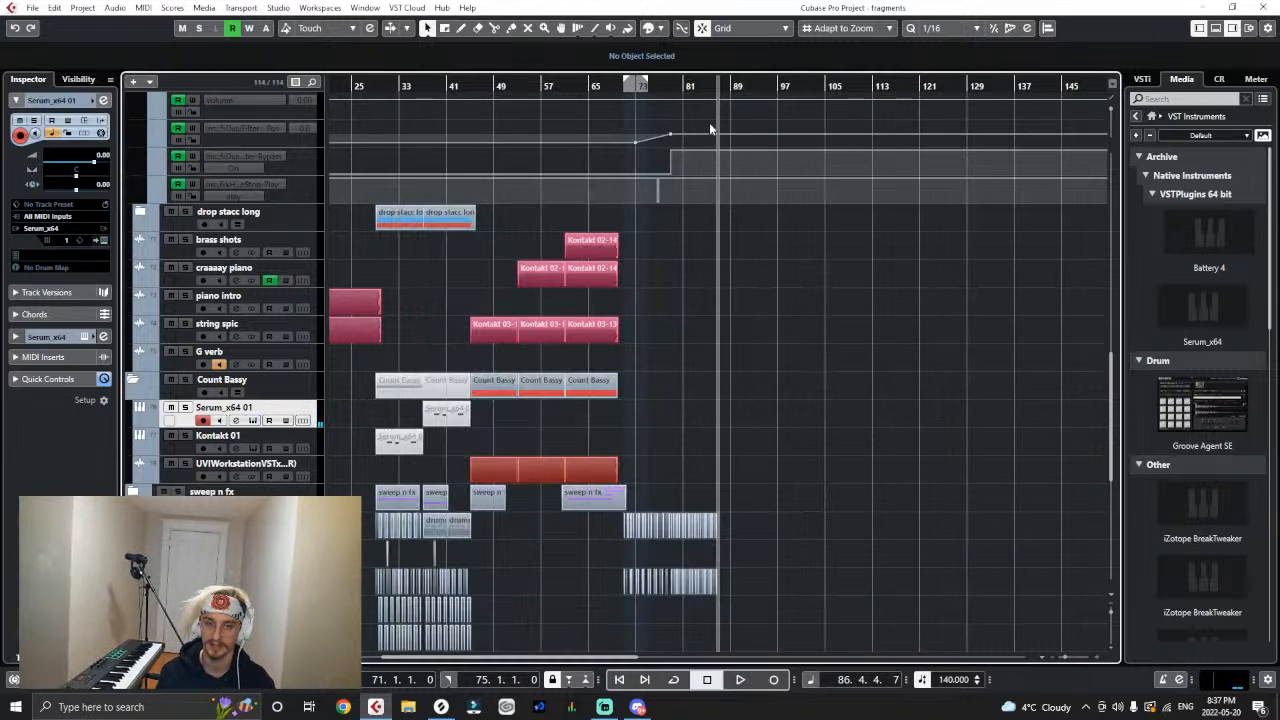
- Solo the second drop long and Count Bassy folders, play the second drop from bar 71, and clear the solos
{"action": "left_click_drag", "start_coordinate": [709, 122], "coordinate": [512, 158]}
{"action": "scroll", "coordinate": [475, 320], "scroll_direction": "down", "scroll_amount": 2}
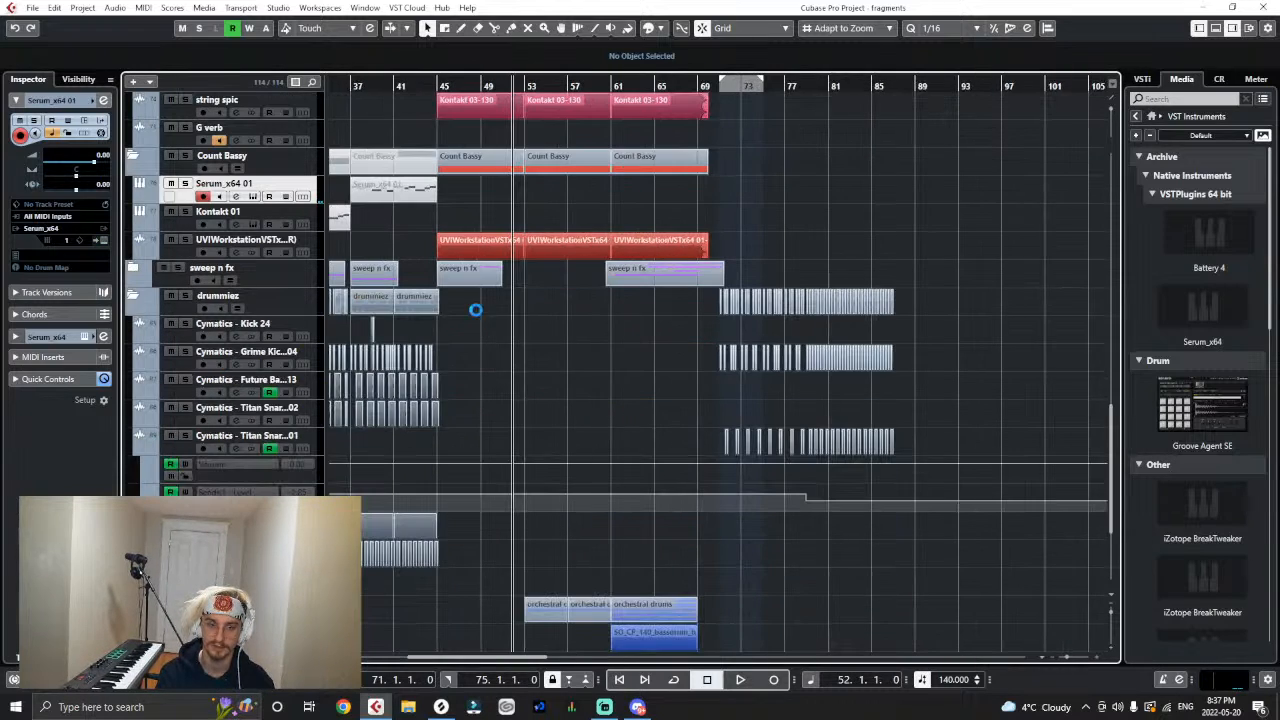
{"action": "scroll", "coordinate": [499, 366], "scroll_direction": "up", "scroll_amount": 2}
{"action": "scroll", "coordinate": [497, 369], "scroll_direction": "down", "scroll_amount": 5}
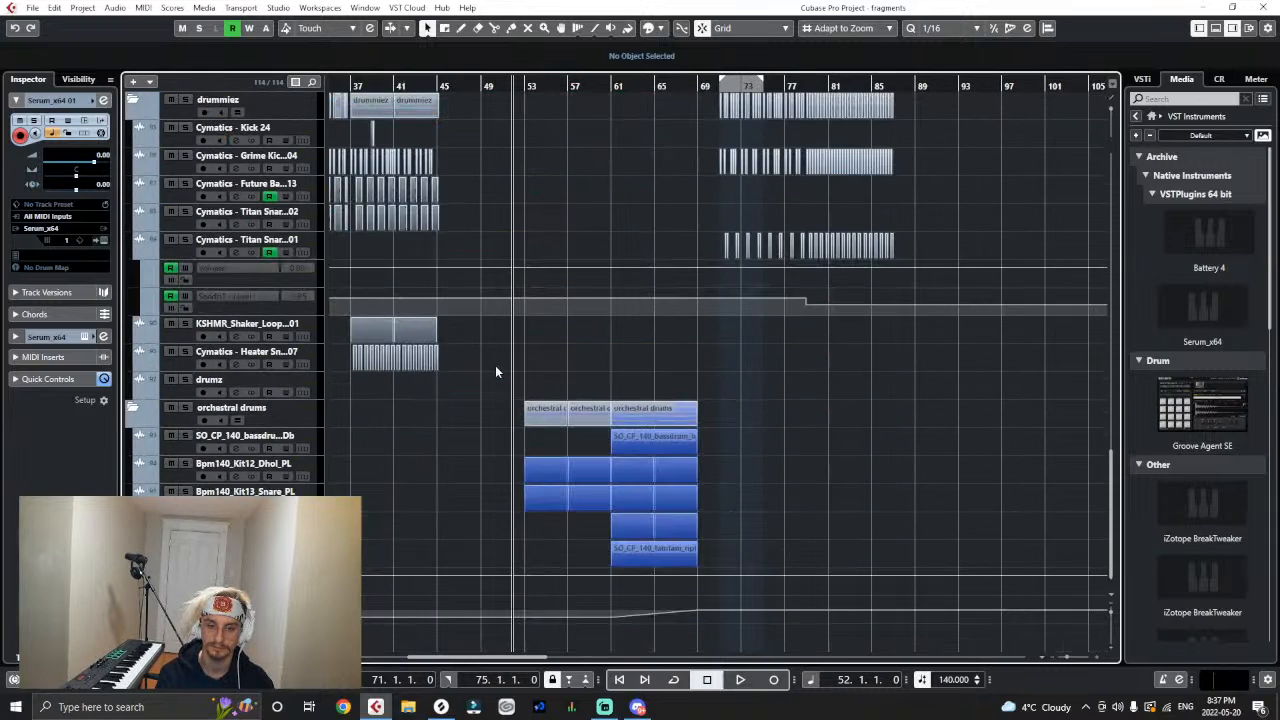
{"action": "scroll", "coordinate": [495, 365], "scroll_direction": "up", "scroll_amount": 7}
{"action": "scroll", "coordinate": [495, 366], "scroll_direction": "up", "scroll_amount": 2}
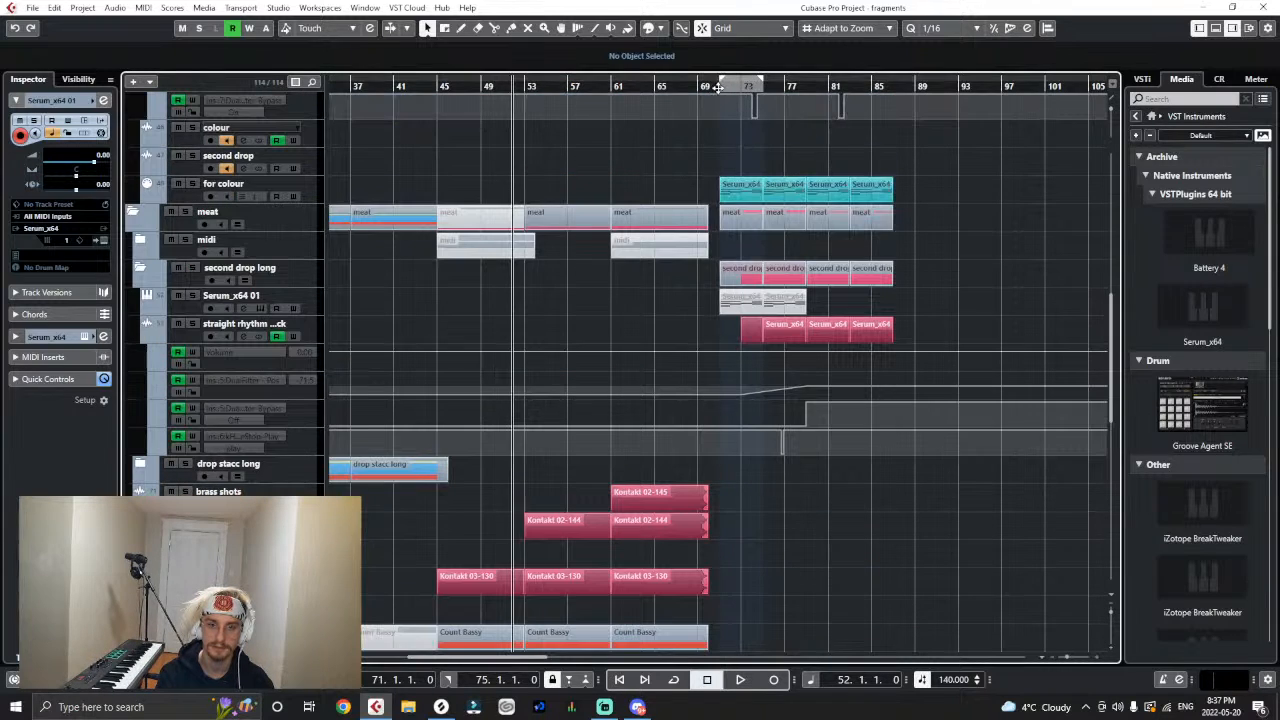
{"action": "left_click", "coordinate": [718, 87]}
{"action": "key", "text": "h"}
{"action": "key", "text": "h"}
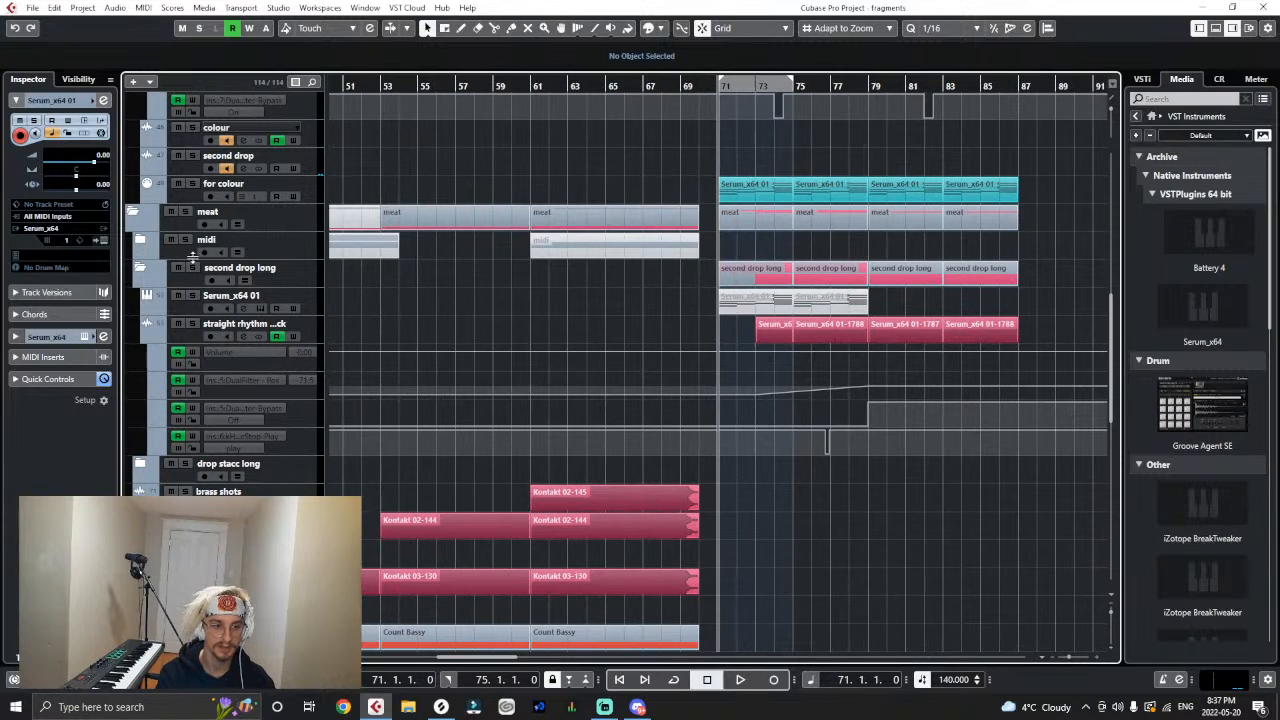
{"action": "key", "text": "h"}
{"action": "scroll", "coordinate": [403, 329], "scroll_direction": "up", "scroll_amount": 4}
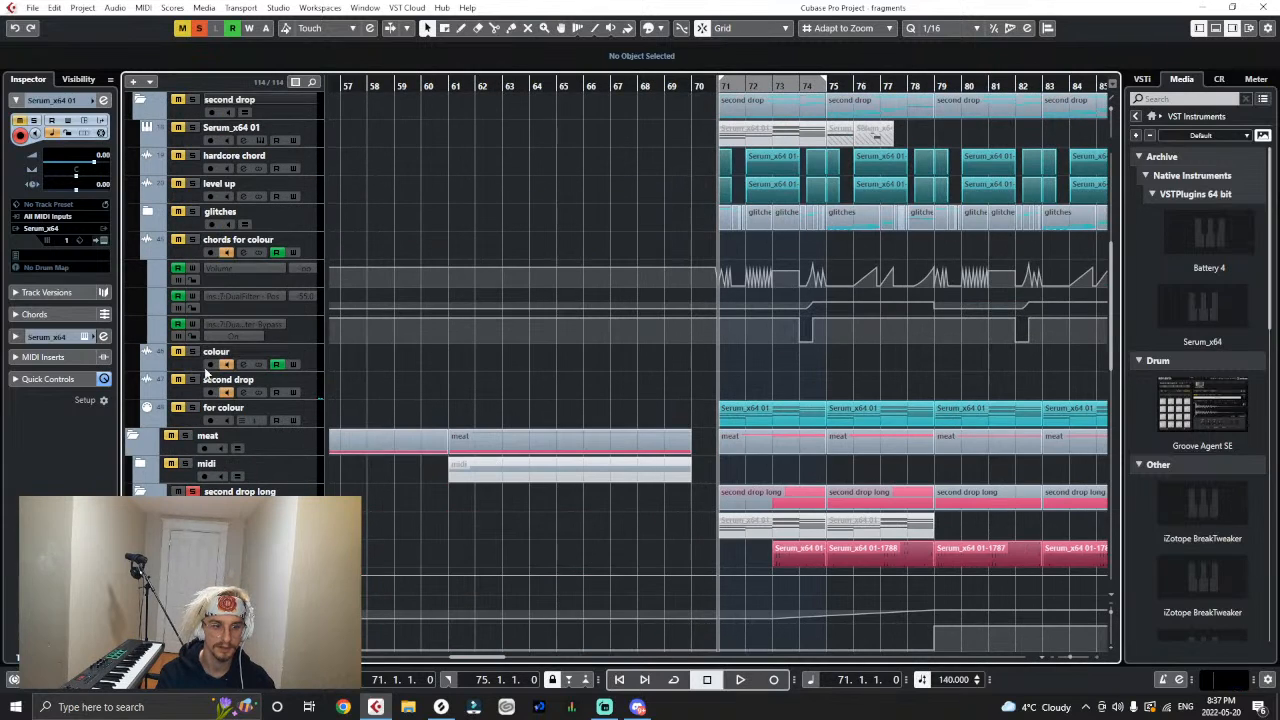
{"action": "scroll", "coordinate": [205, 392], "scroll_direction": "down", "scroll_amount": 10}
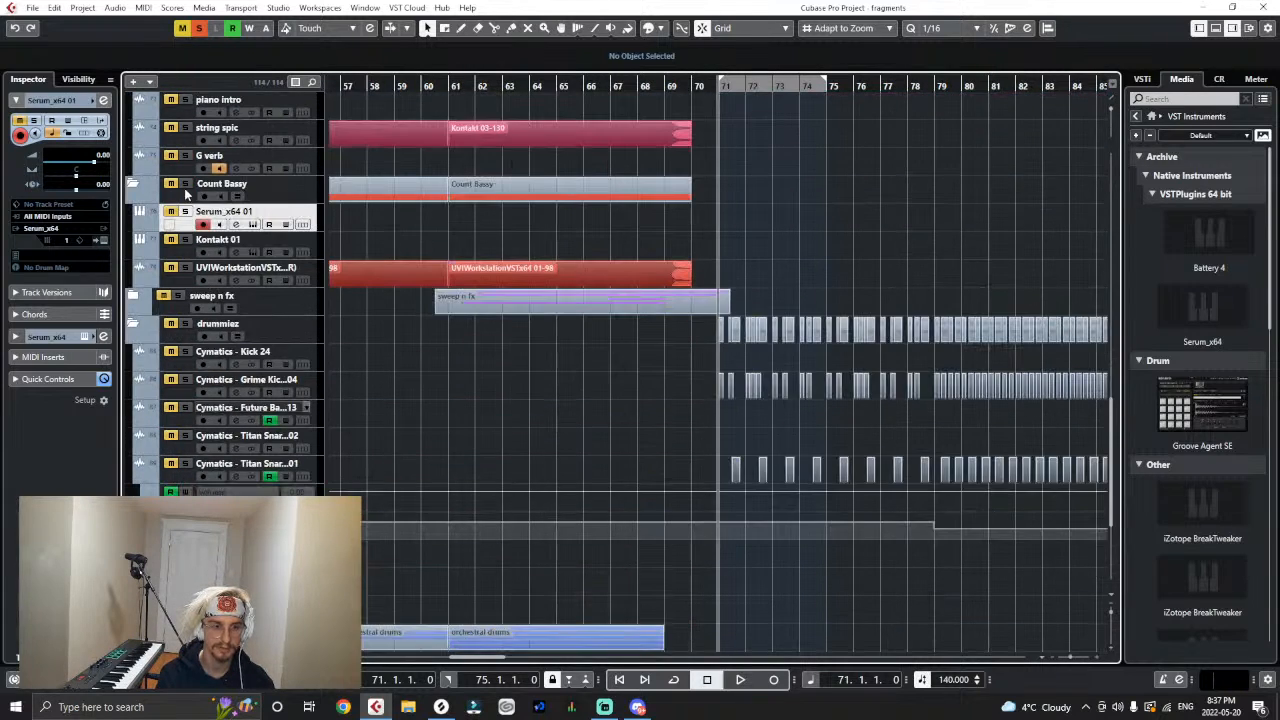
{"action": "scroll", "coordinate": [725, 290], "scroll_direction": "up", "scroll_amount": 4}
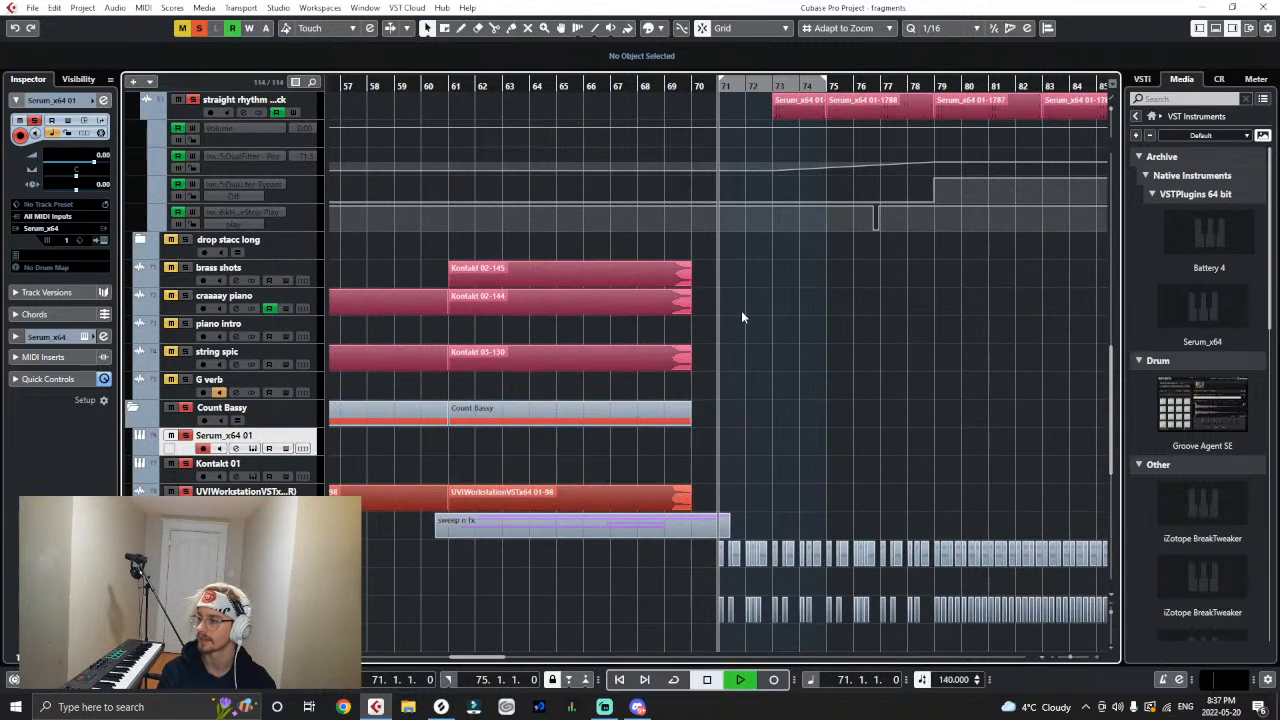
{"action": "key", "text": "space"}
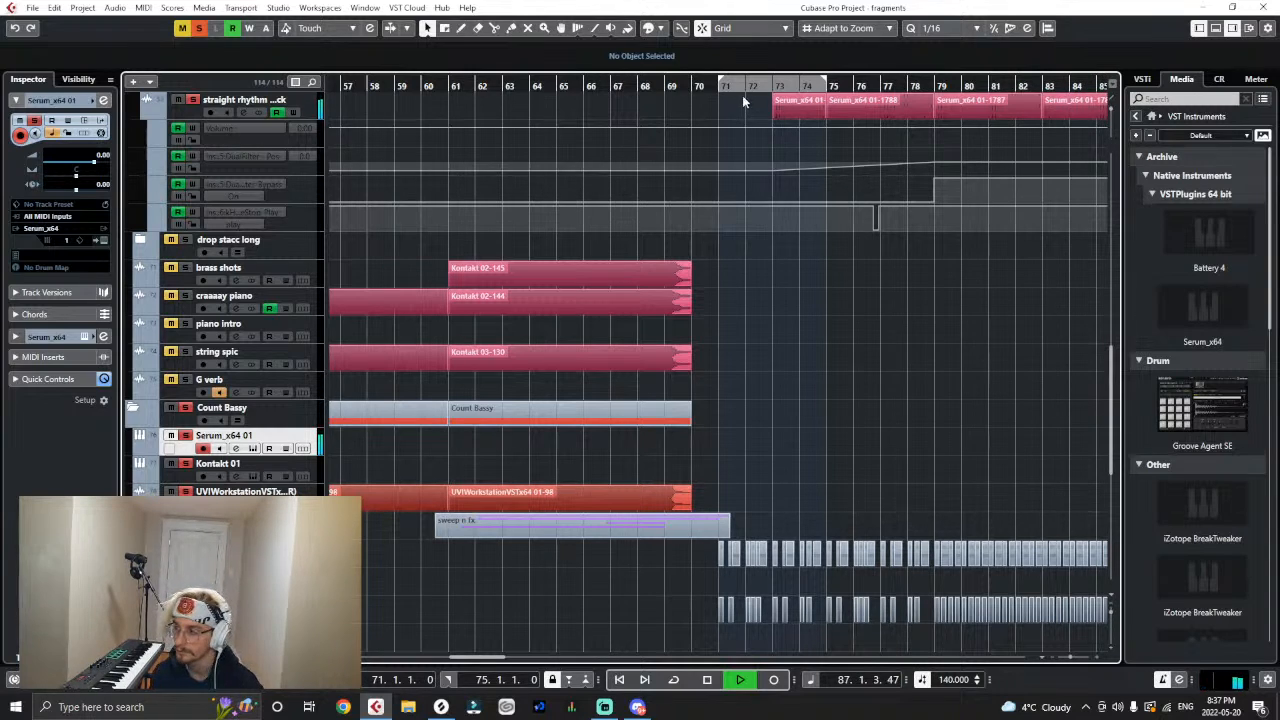
{"action": "key", "text": "space"}
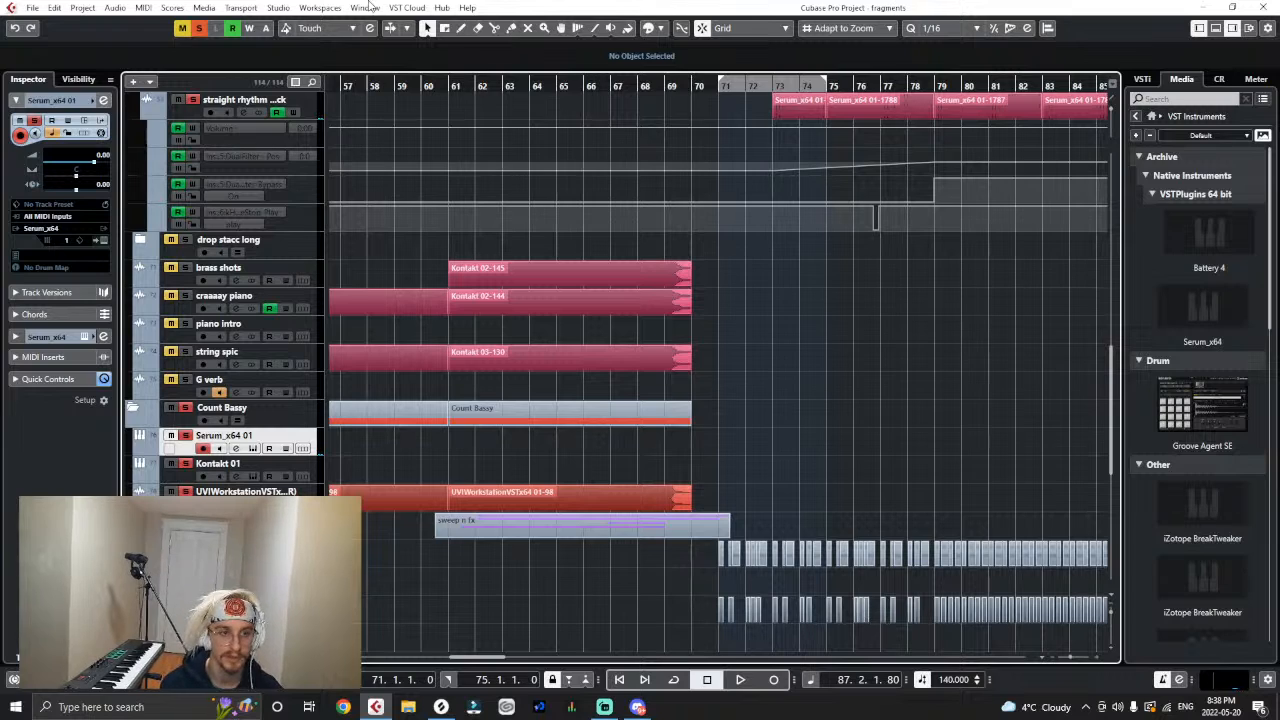
{"action": "left_click", "coordinate": [200, 29]}
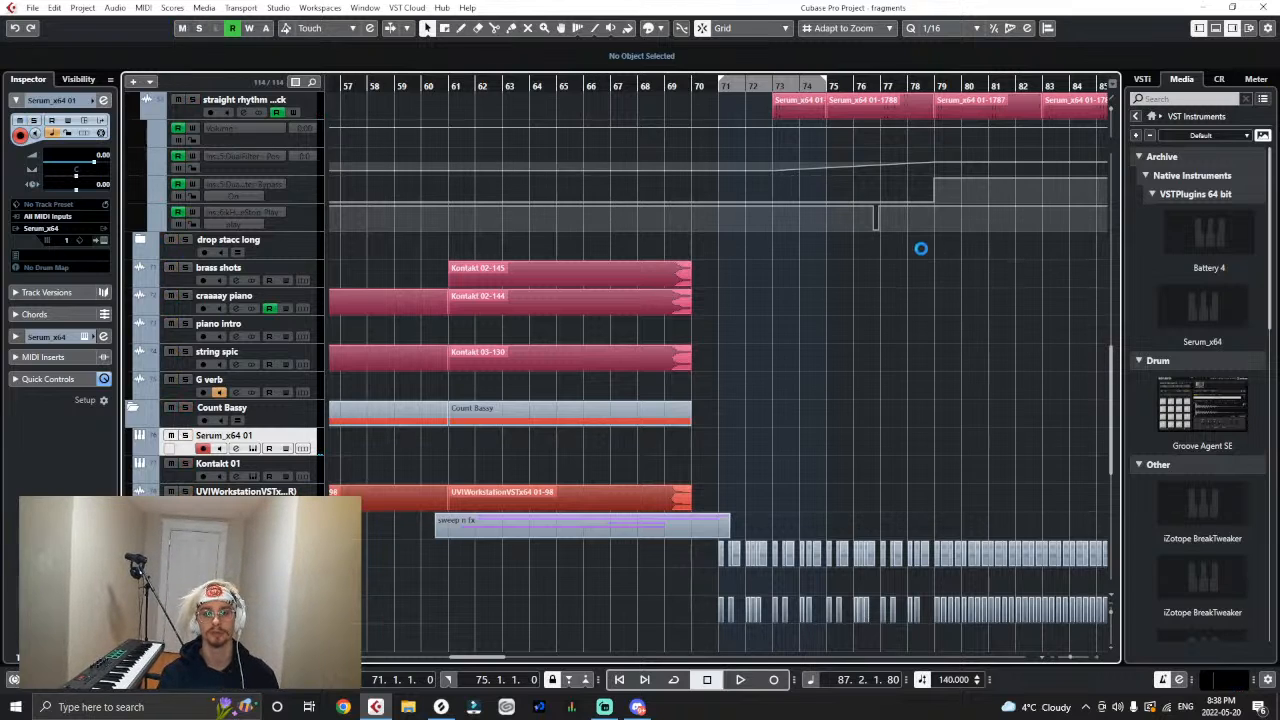
- Set the project cursor to bar 71 and solo the second drop long and Count Bassy folders again
{"action": "scroll", "coordinate": [908, 262], "scroll_direction": "up", "scroll_amount": 3}
{"action": "scroll", "coordinate": [905, 269], "scroll_direction": "down", "scroll_amount": 3}
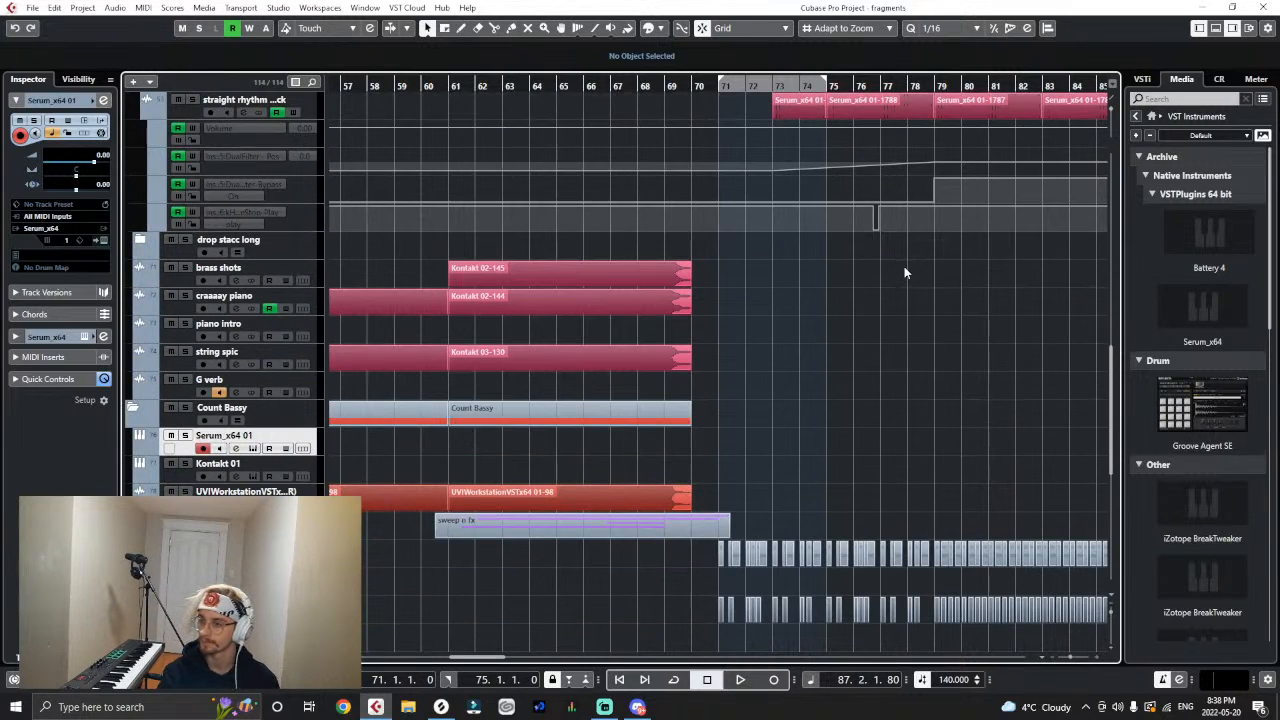
{"action": "scroll", "coordinate": [904, 266], "scroll_direction": "up", "scroll_amount": 3}
{"action": "scroll", "coordinate": [904, 266], "scroll_direction": "down", "scroll_amount": 3}
{"action": "scroll", "coordinate": [902, 269], "scroll_direction": "up", "scroll_amount": 2}
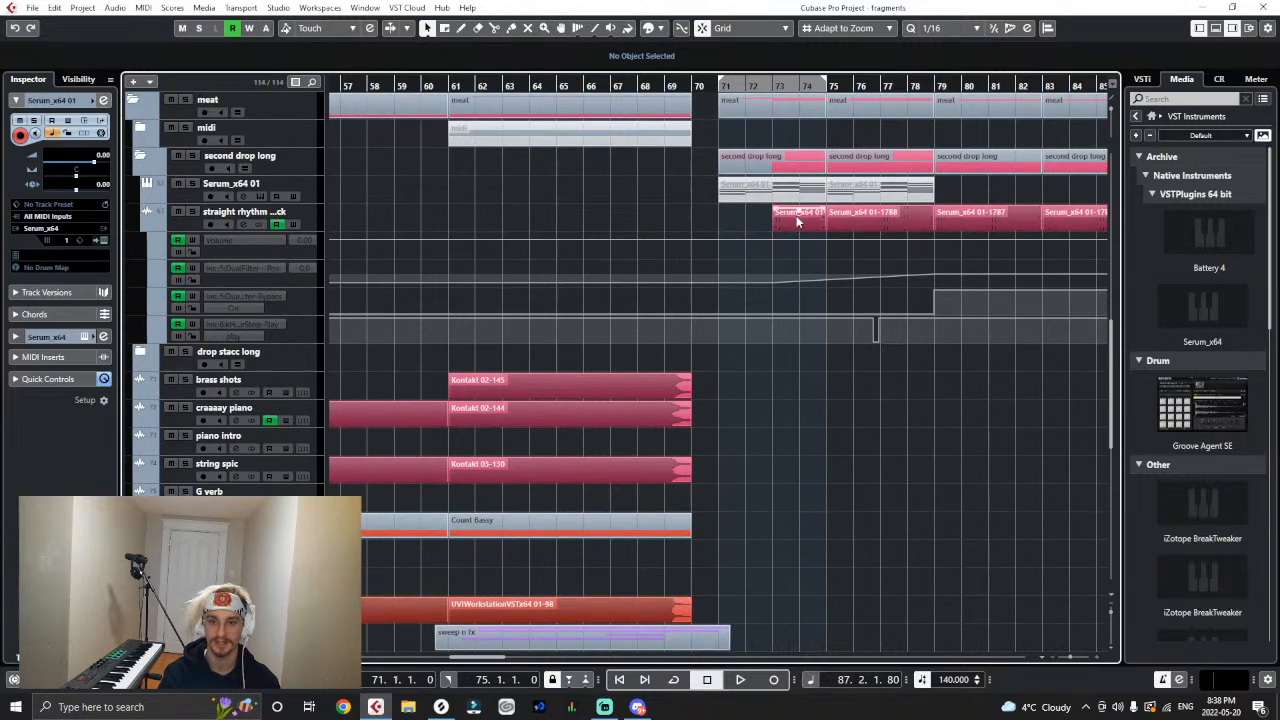
{"action": "left_click", "coordinate": [773, 87]}
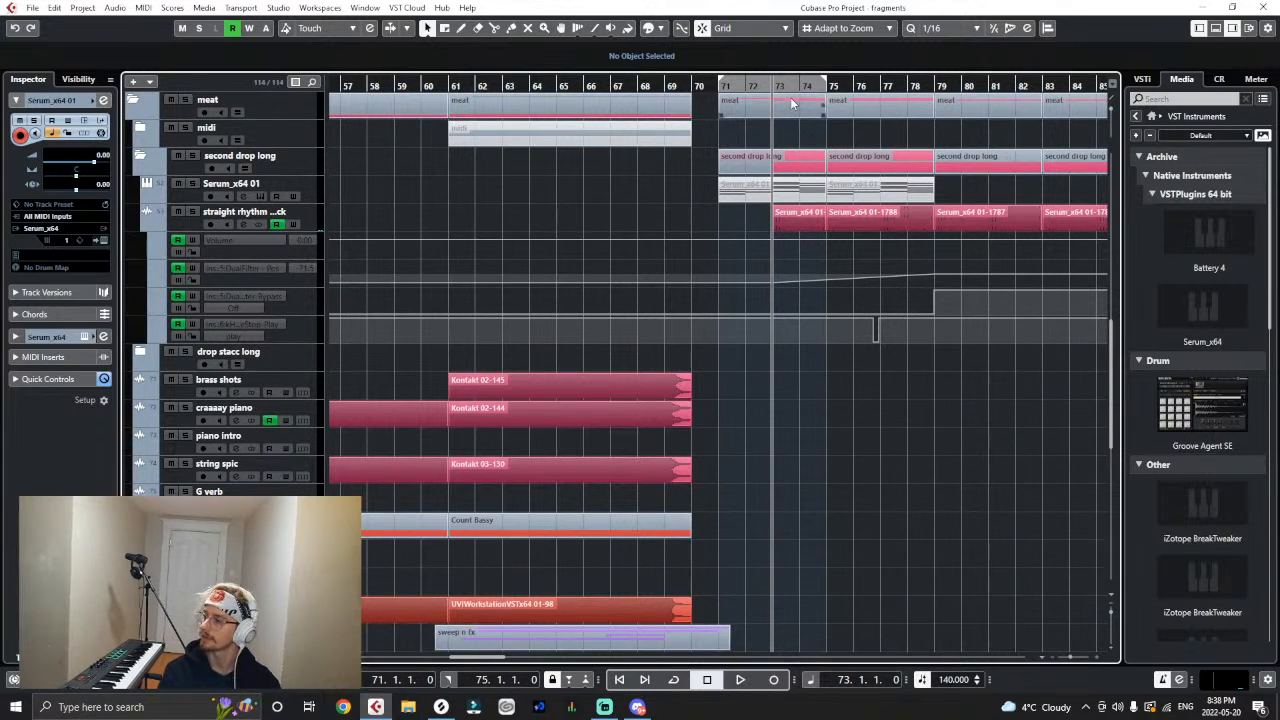
{"action": "key", "text": "h"}
{"action": "key", "text": "h"}
{"action": "key", "text": "h"}
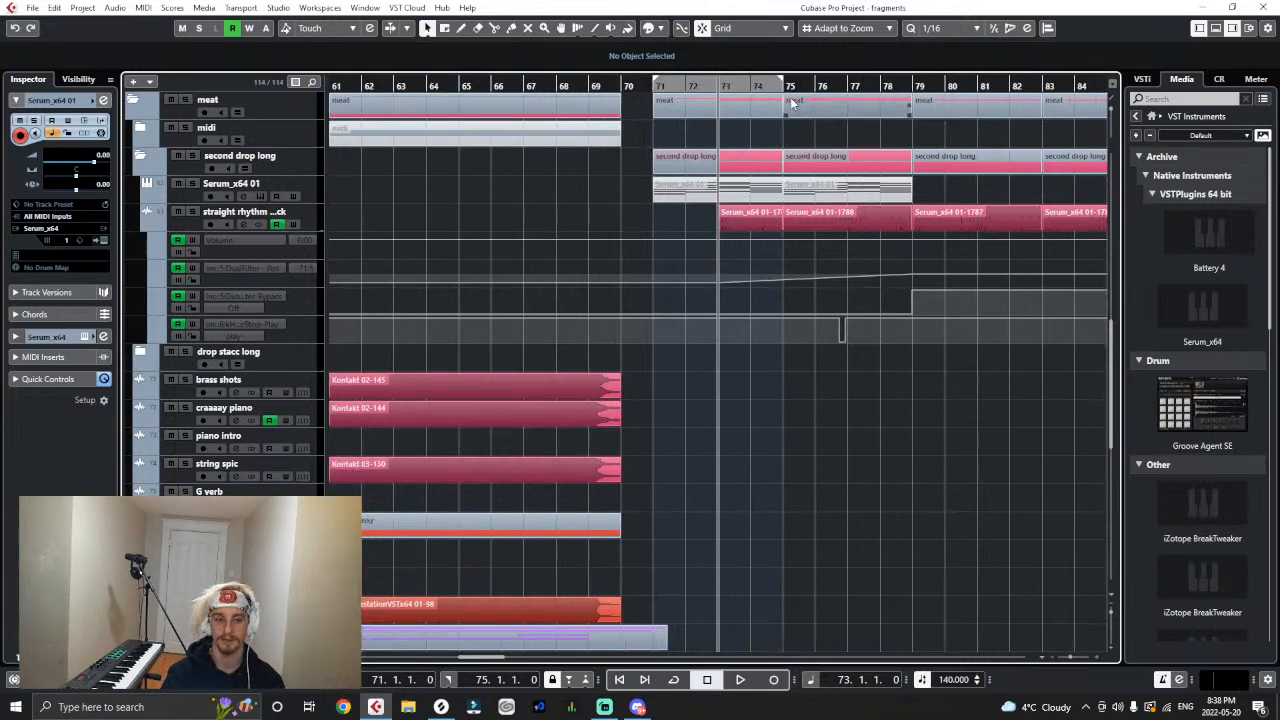
{"action": "left_click", "coordinate": [620, 86]}
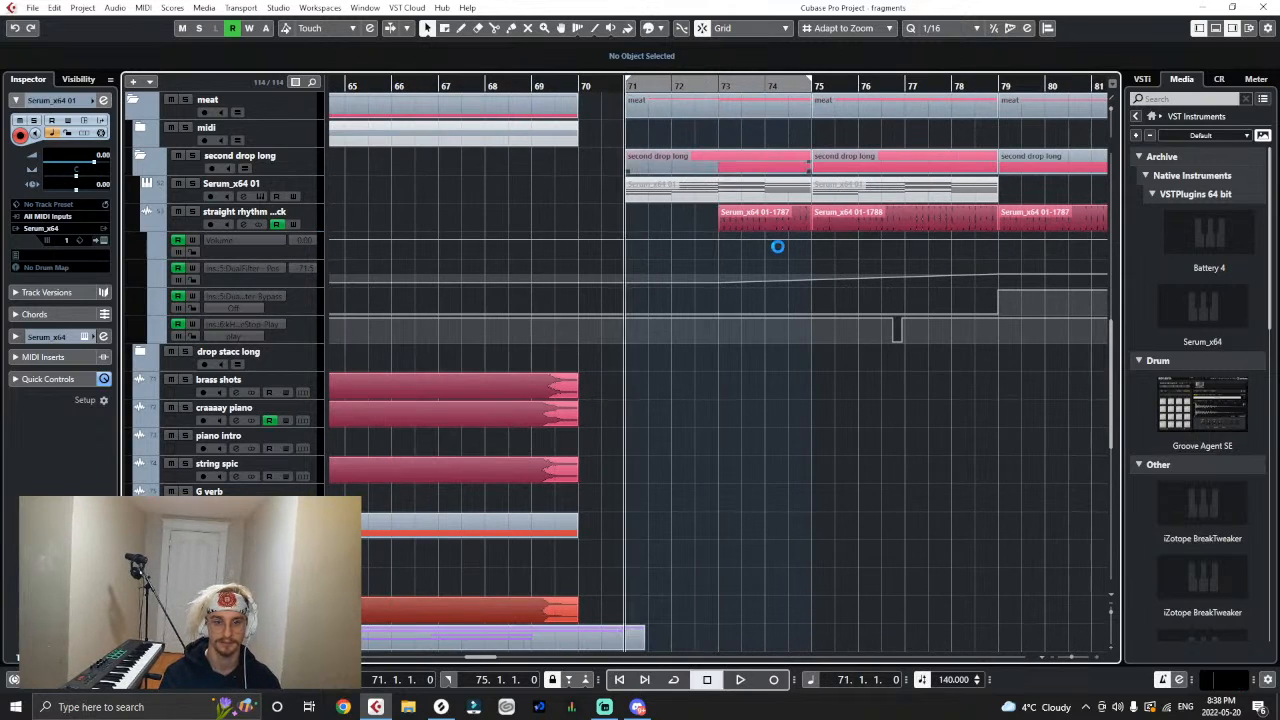
{"action": "left_click", "coordinate": [189, 156]}
{"action": "scroll", "coordinate": [303, 272], "scroll_direction": "up", "scroll_amount": 2}
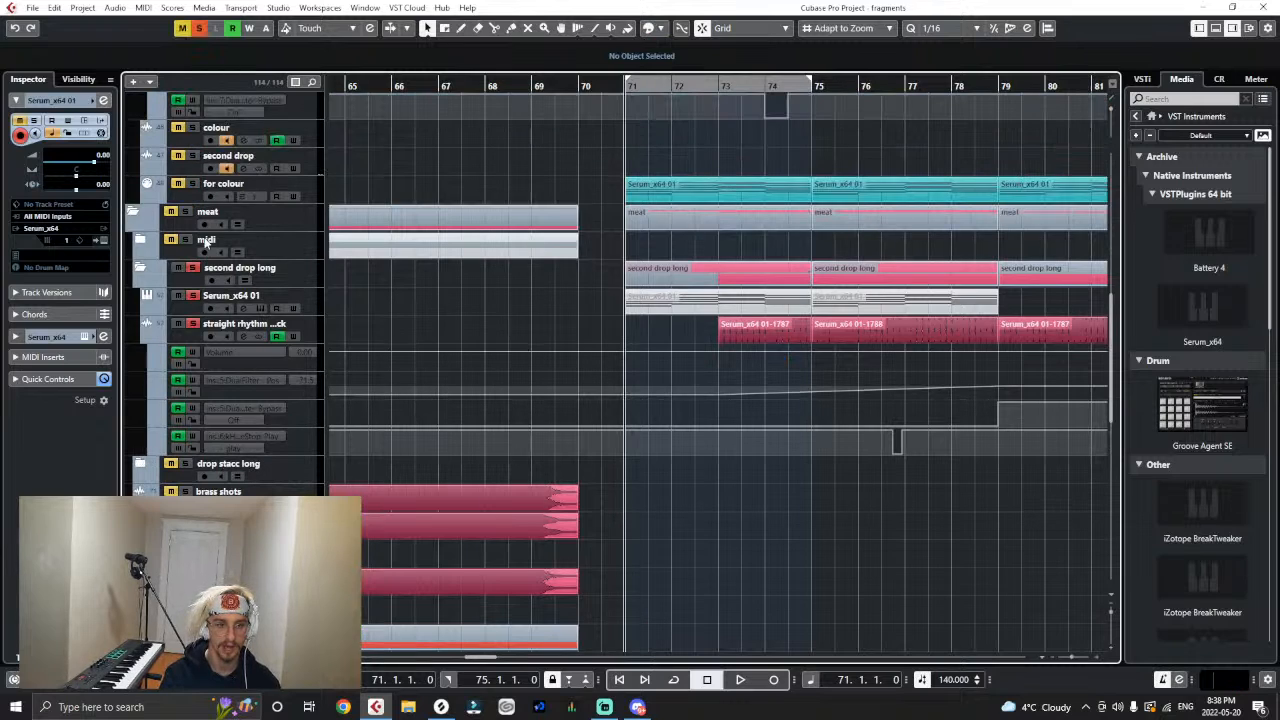
{"action": "scroll", "coordinate": [197, 154], "scroll_direction": "down", "scroll_amount": 2}
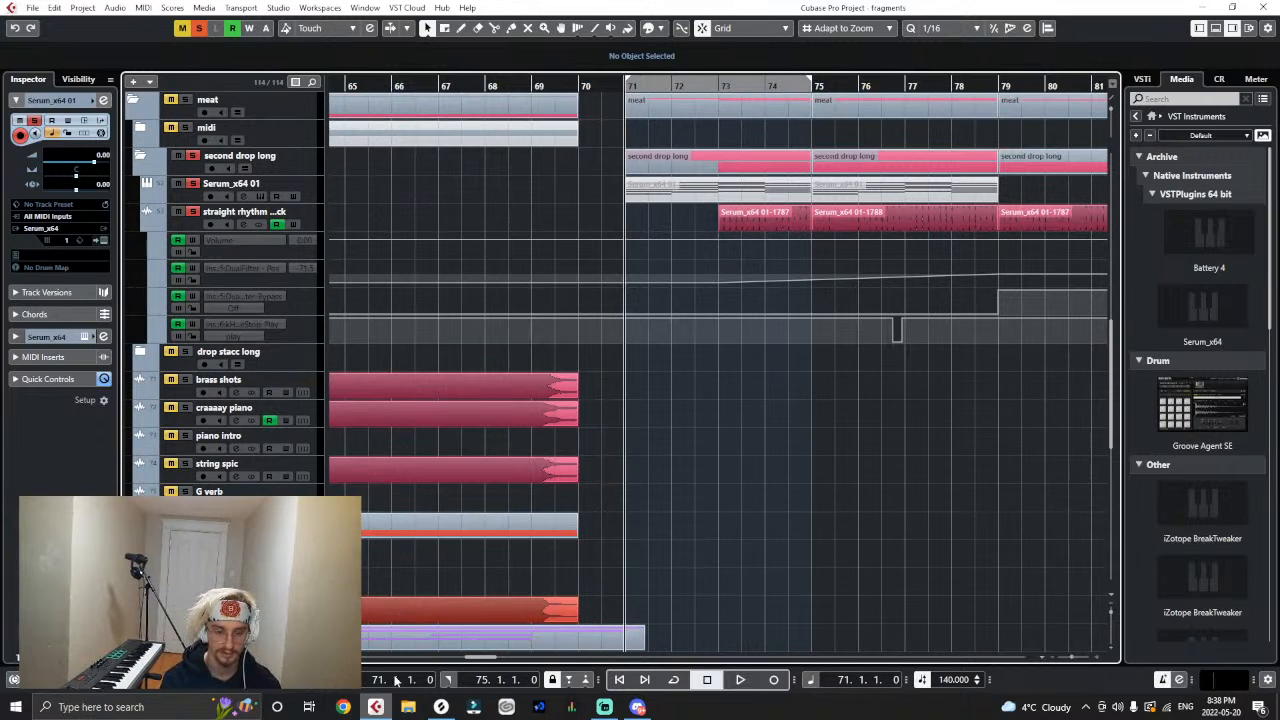
- Switch to Discord, listen to the shared granular_synthesis_plus_colour_bass.wav file, and return to the Cubase project
{"action": "left_click", "coordinate": [638, 707]}
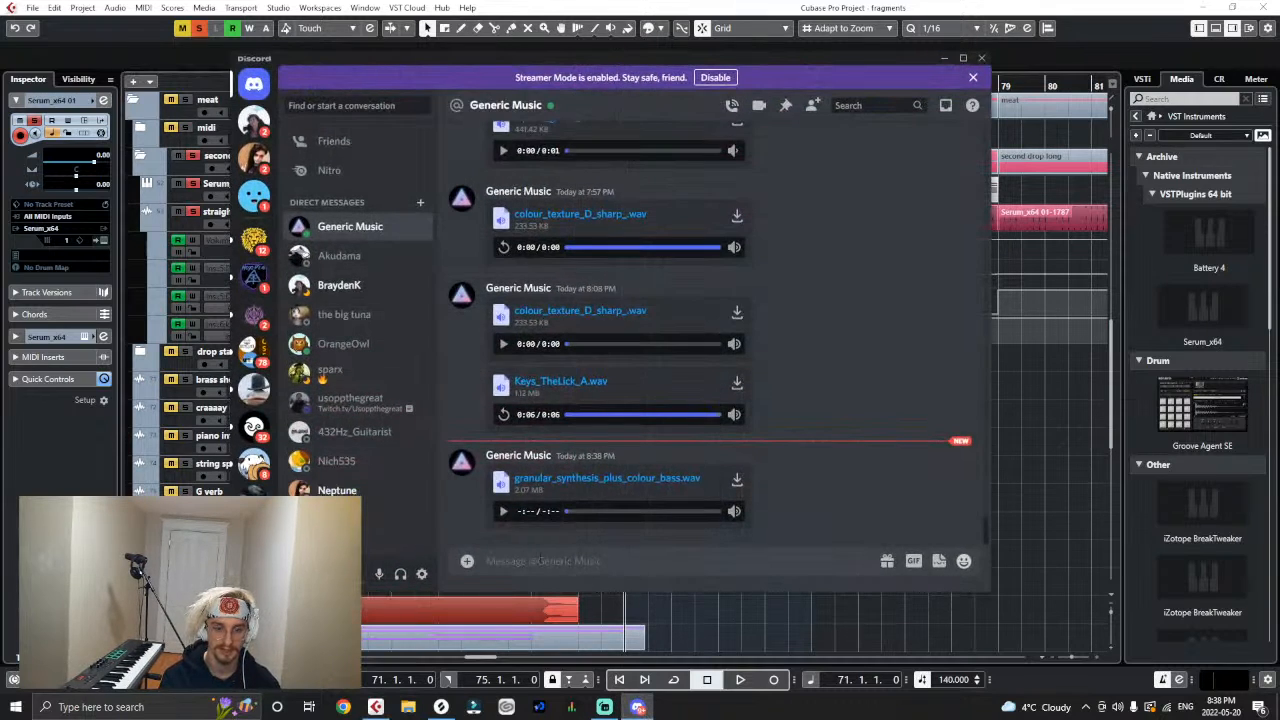
{"action": "mouse_move", "coordinate": [734, 510]}
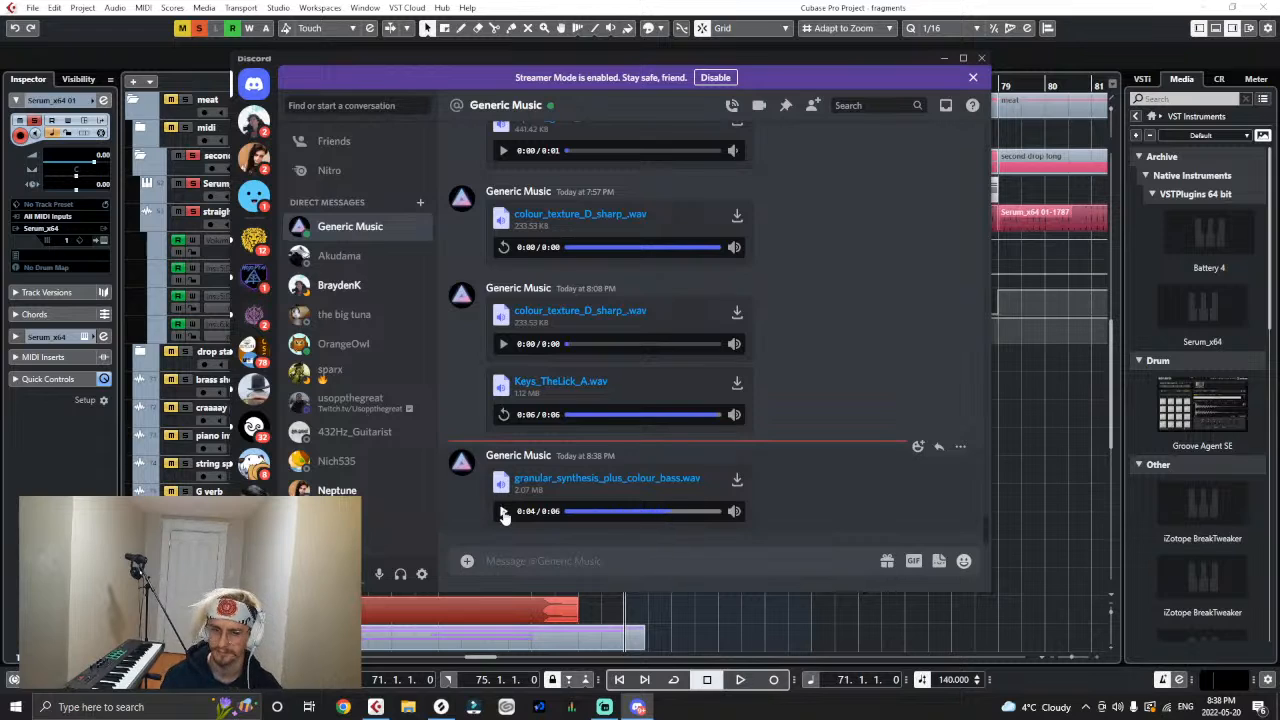
{"action": "left_click", "coordinate": [943, 60]}
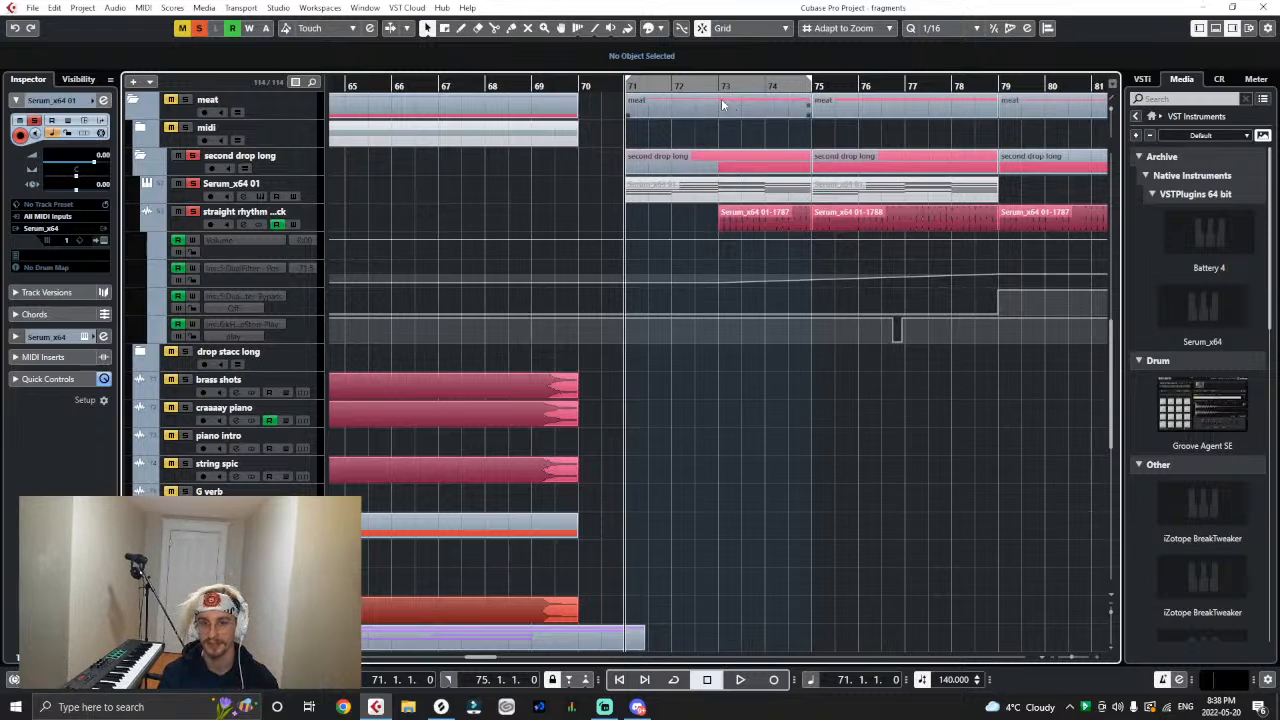
- Record a four-note bass line on Count Bassy's Serum_x64 01 track, starting the recording at bar 72
{"action": "left_click", "coordinate": [671, 86]}
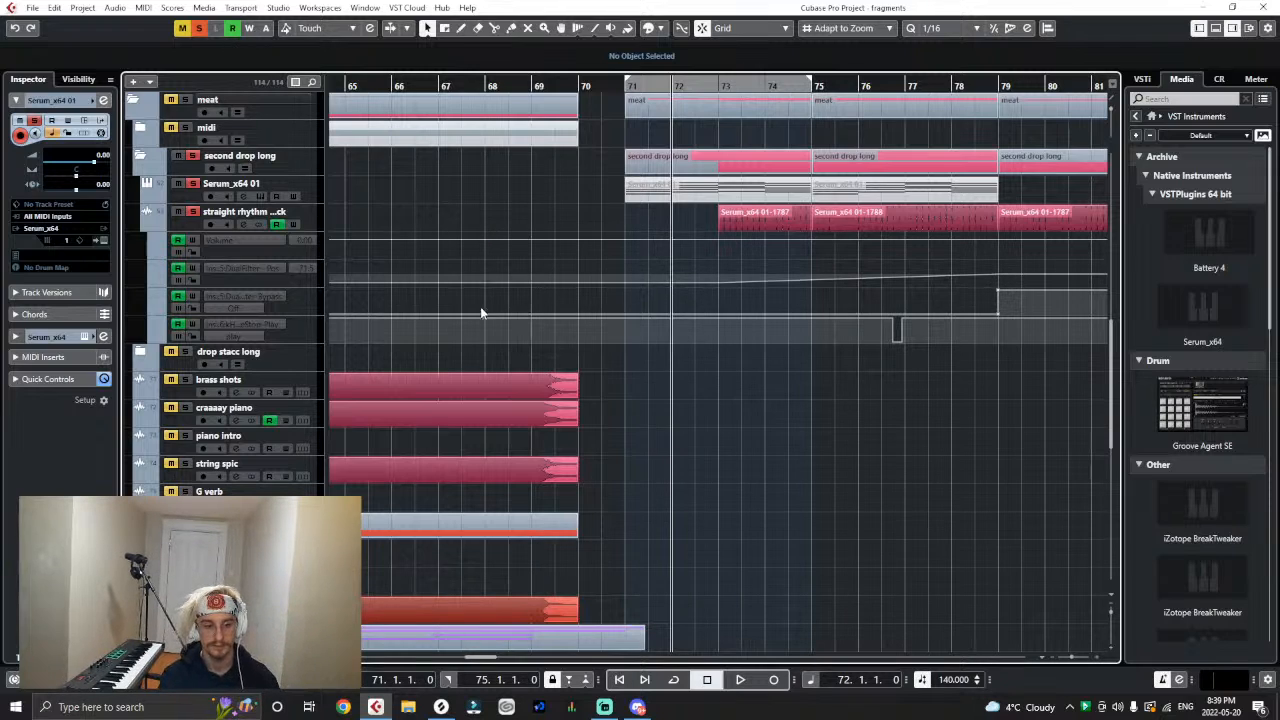
{"action": "left_click", "coordinate": [104, 241]}
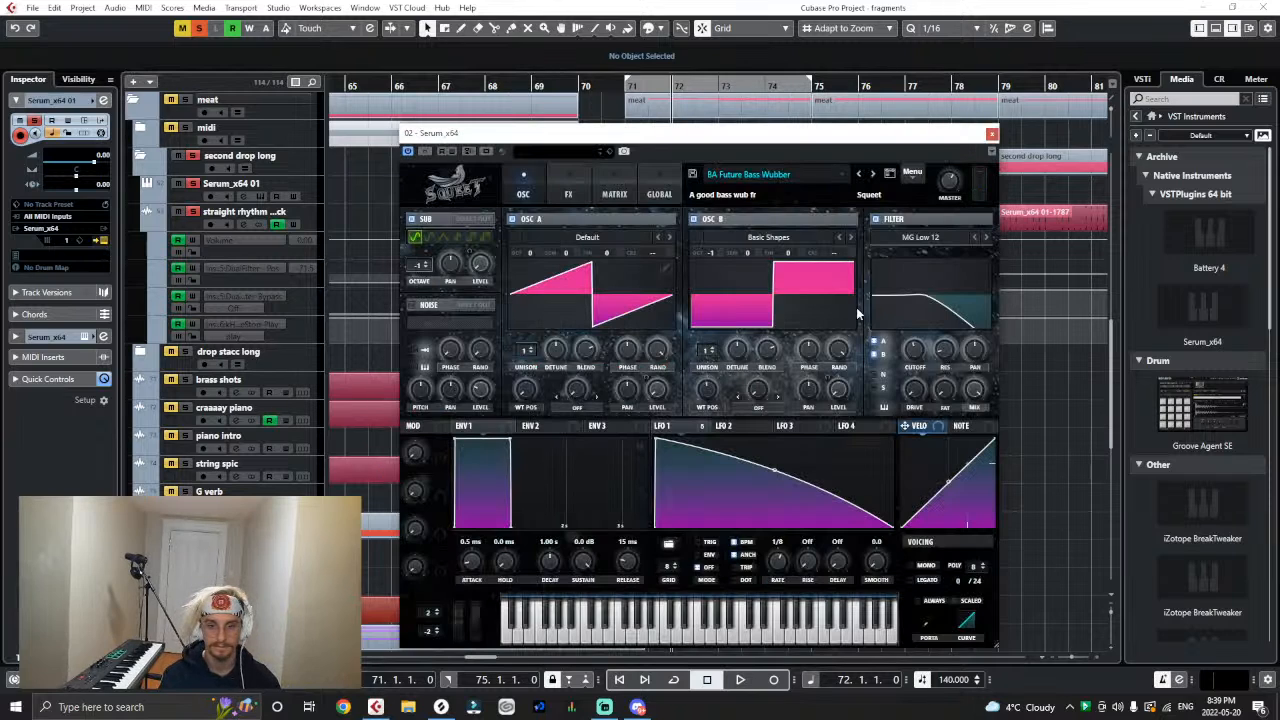
{"action": "left_click", "coordinate": [992, 134]}
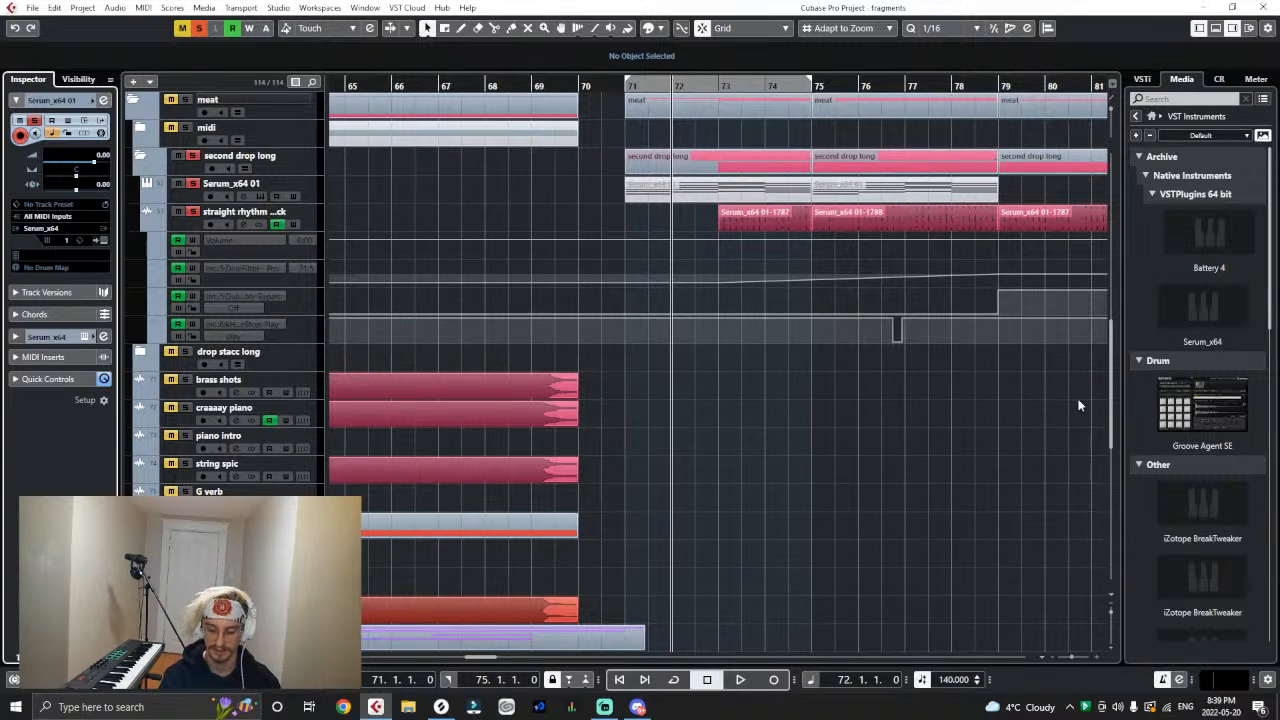
{"action": "key", "text": "KP_Multiply"}
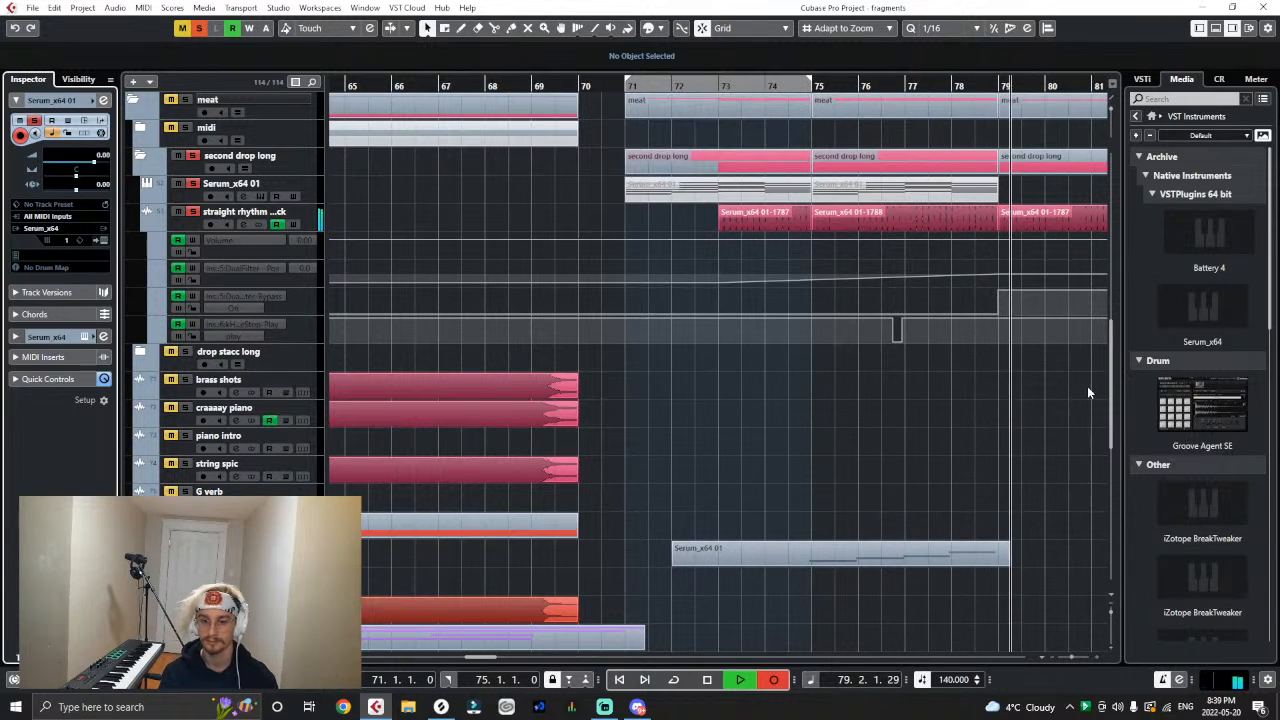
{"action": "key", "text": "space"}
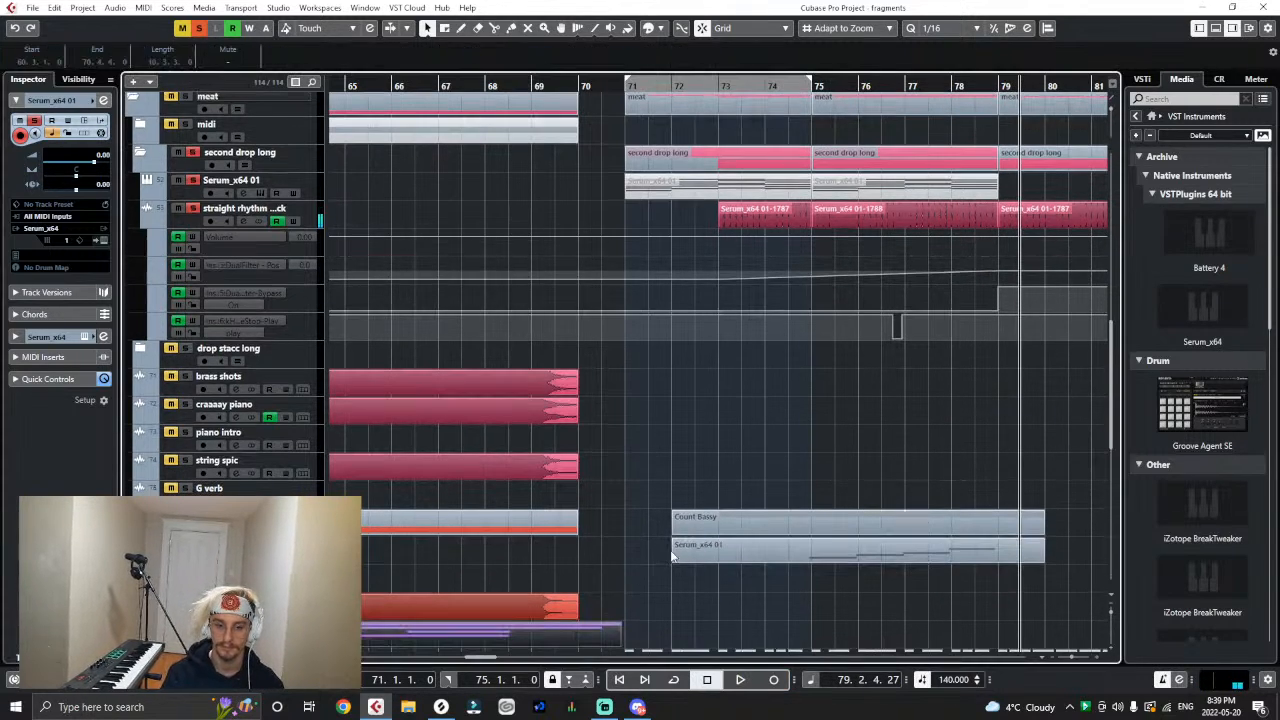
- Trim the start of the recorded Serum_x64 01 part to bar 75 and open its notes for editing
{"action": "scroll", "coordinate": [672, 556], "scroll_direction": "down", "scroll_amount": 4}
{"action": "left_click_drag", "start_coordinate": [674, 336], "coordinate": [813, 345]}
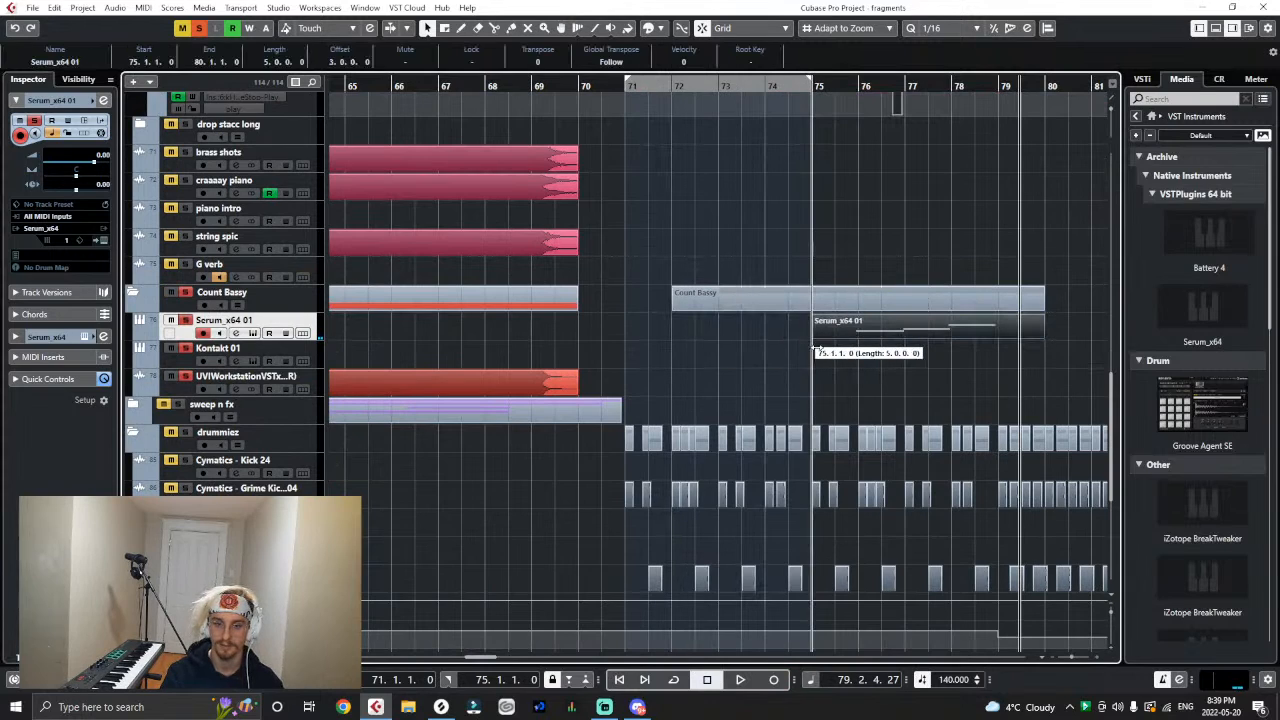
{"action": "double_click", "coordinate": [853, 322]}
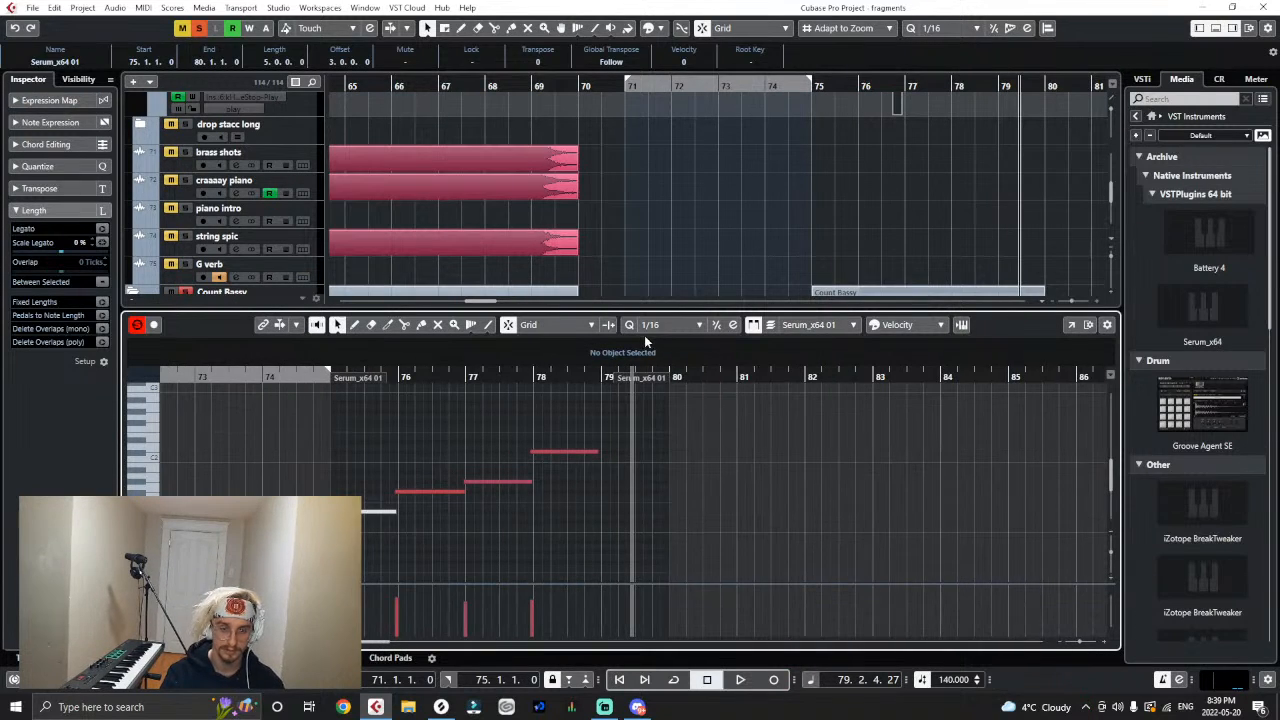
{"action": "left_click_drag", "start_coordinate": [332, 378], "coordinate": [334, 402]}
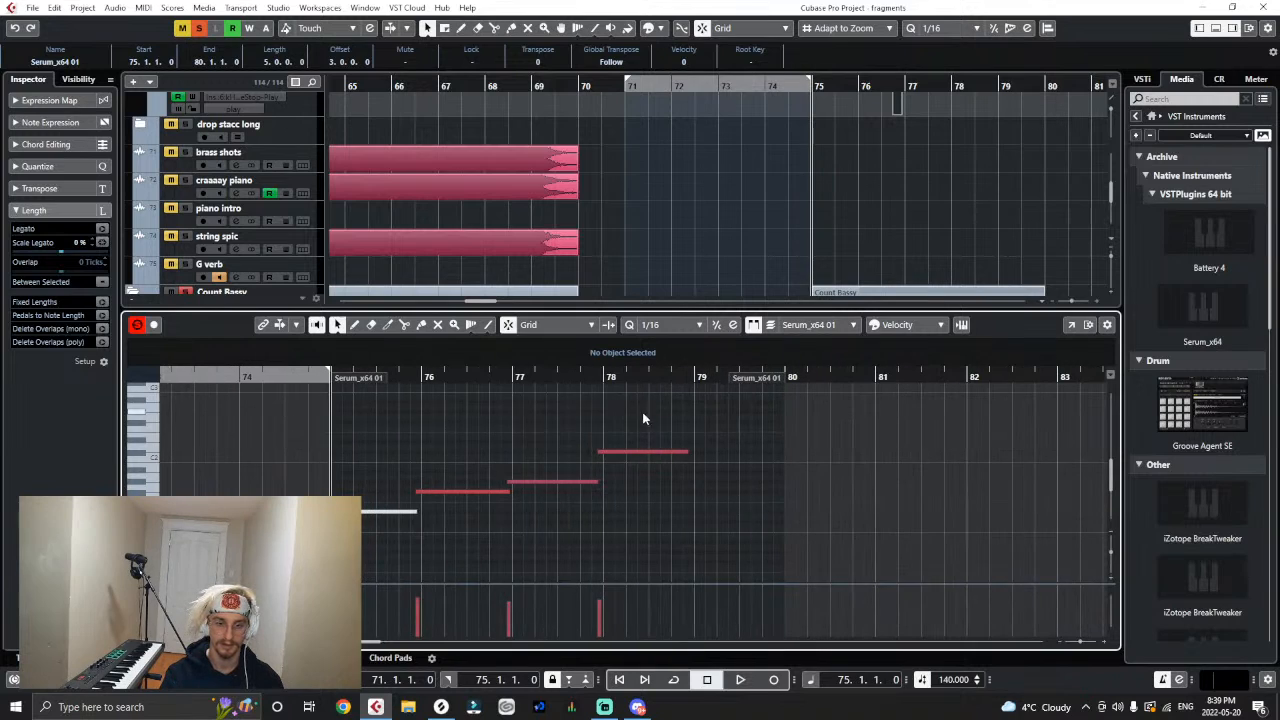
- Quantize all the bass notes to 1/16 and make the first three exactly one bar long each
{"action": "left_click_drag", "start_coordinate": [648, 408], "coordinate": [309, 553]}
{"action": "key", "text": "q"}
{"action": "left_click", "coordinate": [511, 514]}
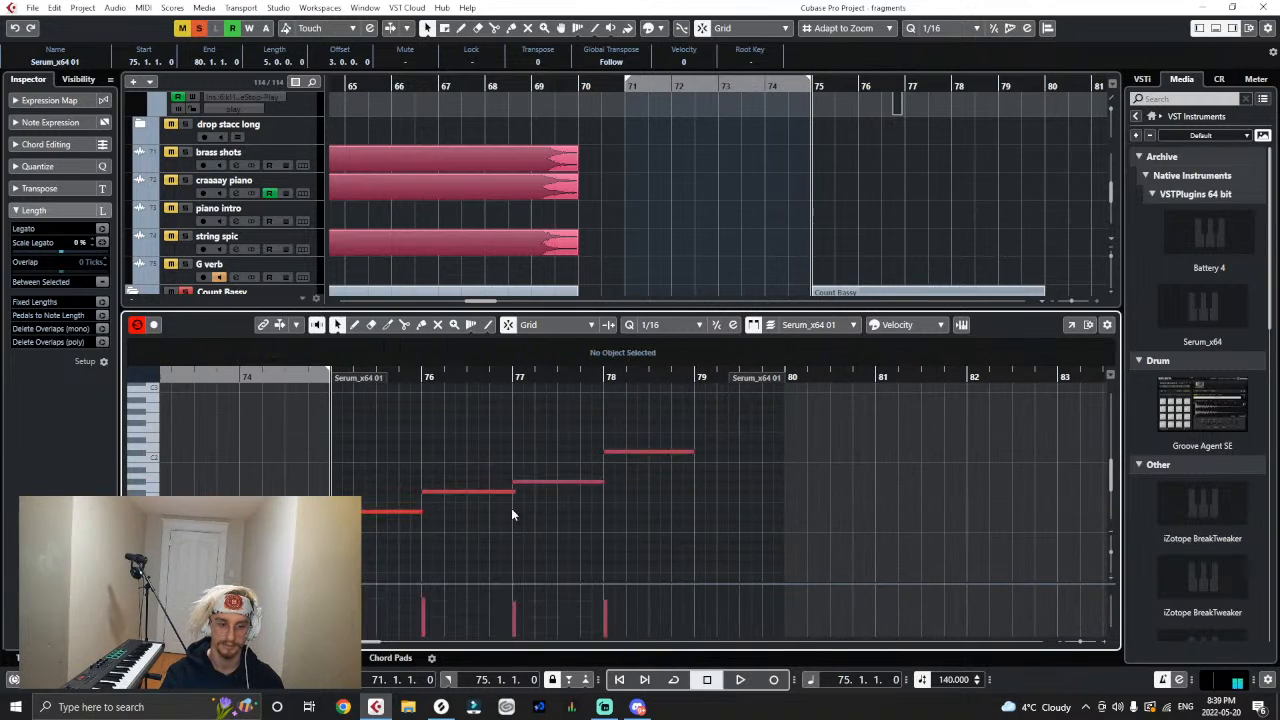
{"action": "left_click", "coordinate": [419, 513]}
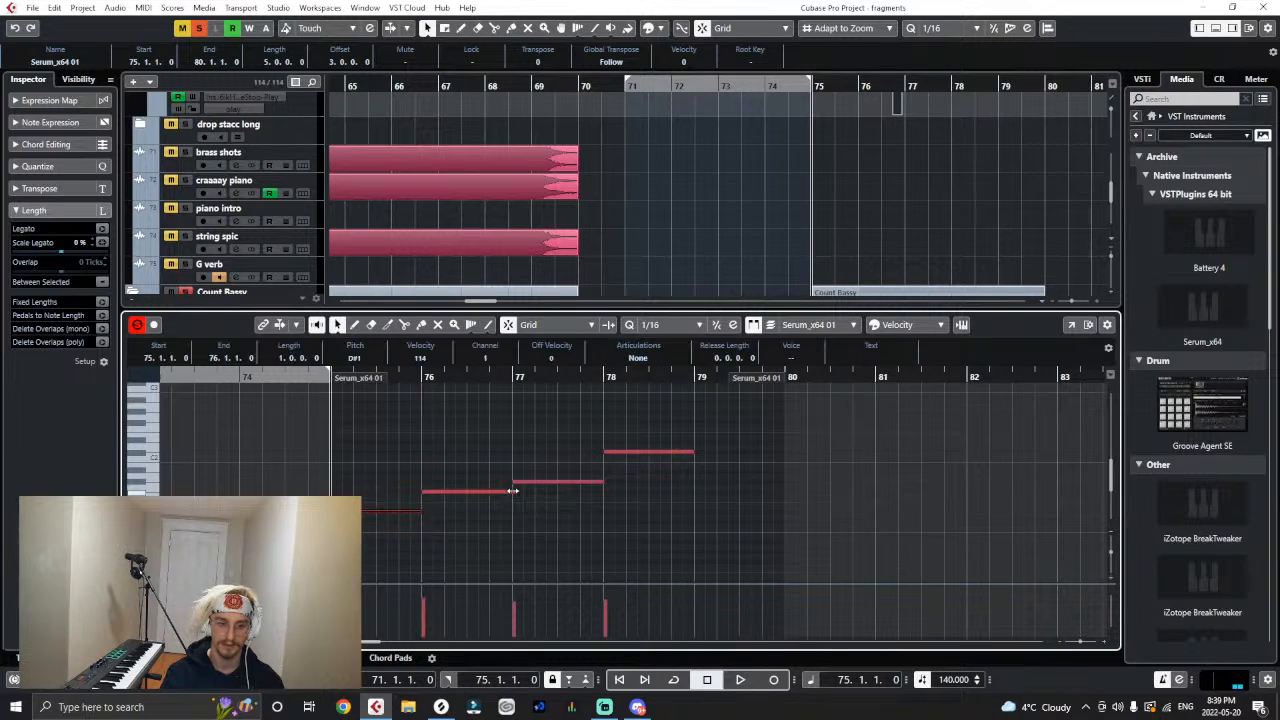
{"action": "left_click", "coordinate": [510, 491]}
{"action": "left_click", "coordinate": [600, 482]}
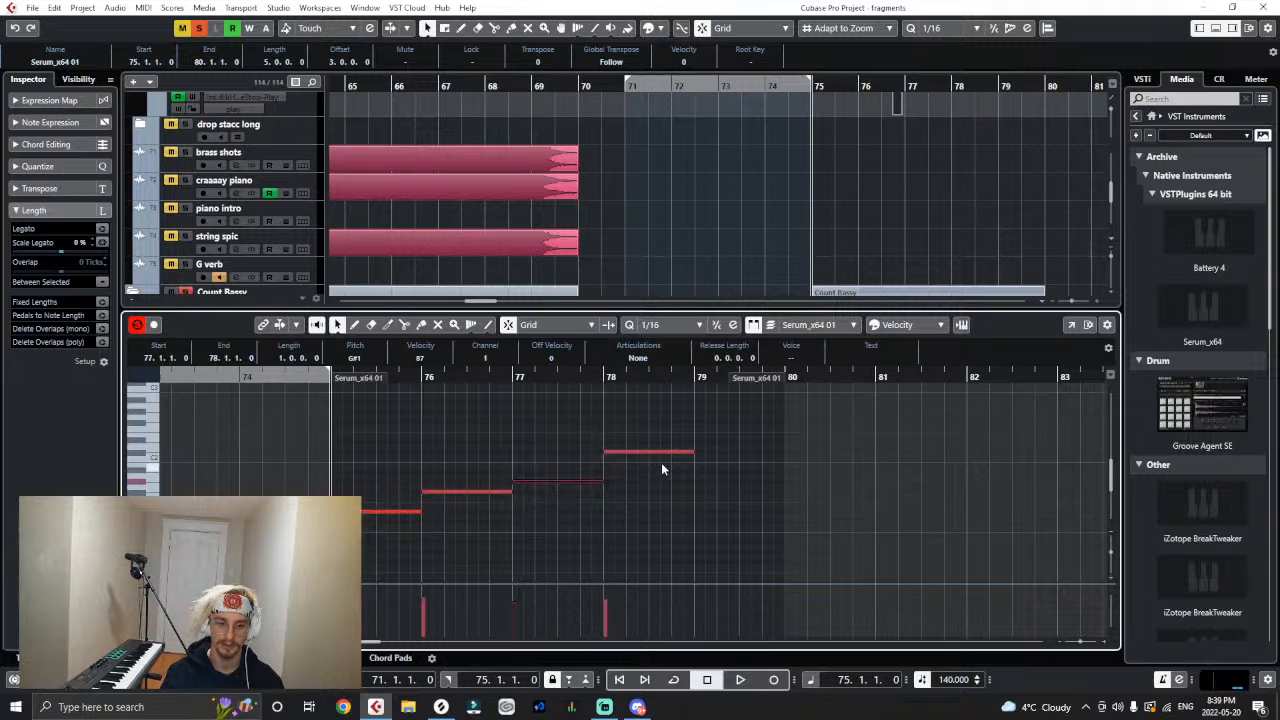
- Raise the velocity of all four bass notes to maximum and extend the last note to bar 79
{"action": "left_click_drag", "start_coordinate": [709, 424], "coordinate": [382, 560]}
{"action": "left_click_drag", "start_coordinate": [500, 612], "coordinate": [493, 586]}
{"action": "left_click", "coordinate": [632, 412]}
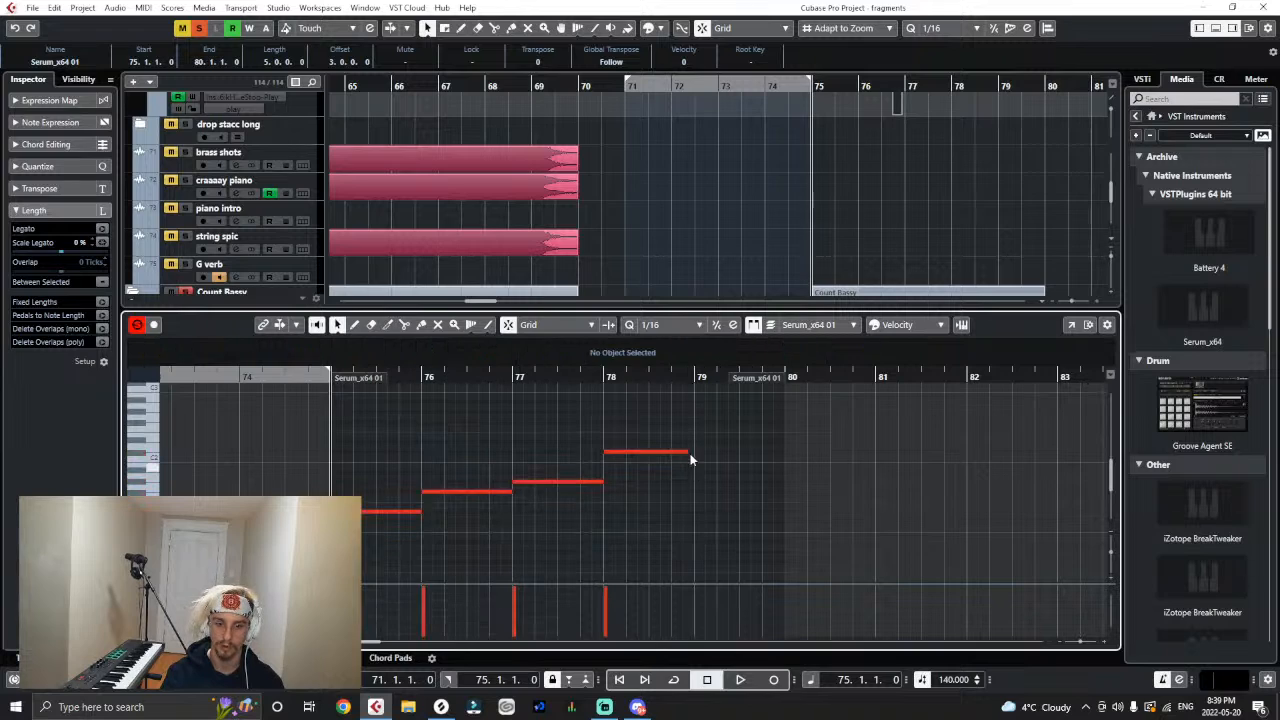
{"action": "left_click_drag", "start_coordinate": [687, 452], "coordinate": [693, 452]}
{"action": "left_click", "coordinate": [726, 446]}
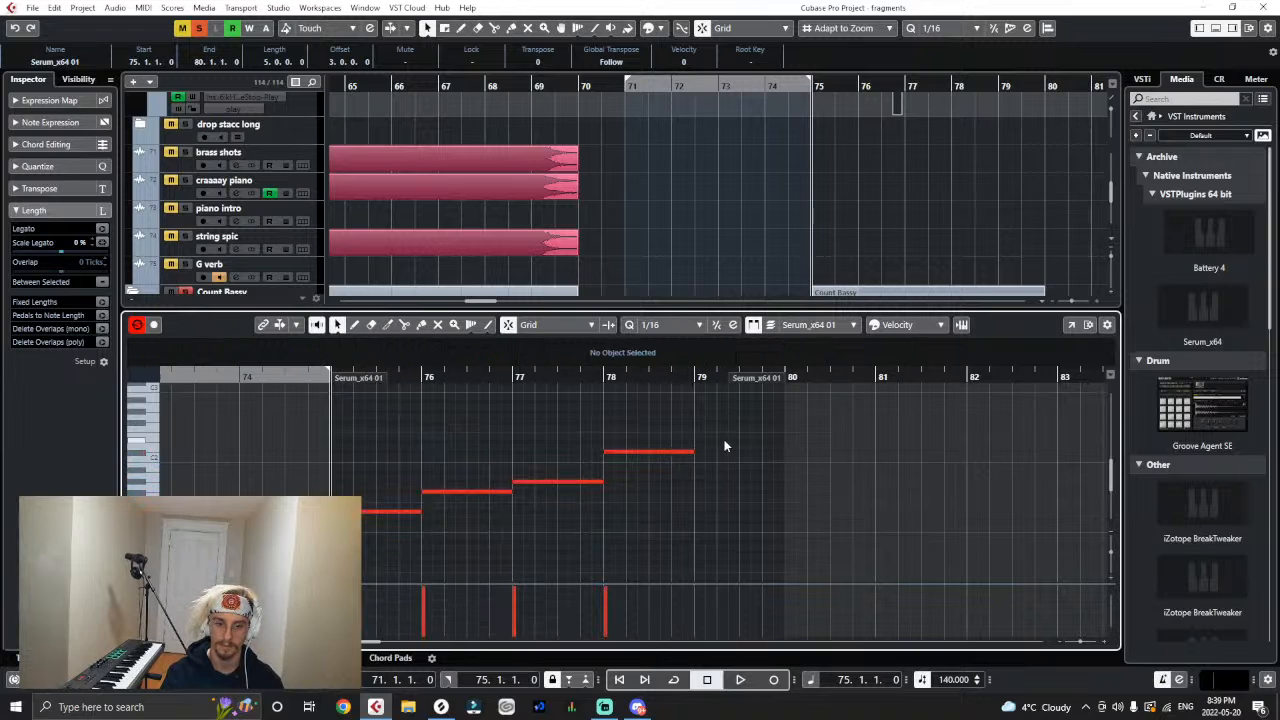
- Close the note editor and trim the end of the Serum_x64 01 bass part to bar 79
{"action": "left_click", "coordinate": [1216, 31]}
{"action": "left_click_drag", "start_coordinate": [1040, 330], "coordinate": [997, 338]}
{"action": "left_click", "coordinate": [986, 346]}
{"action": "right_click", "coordinate": [1060, 332]}
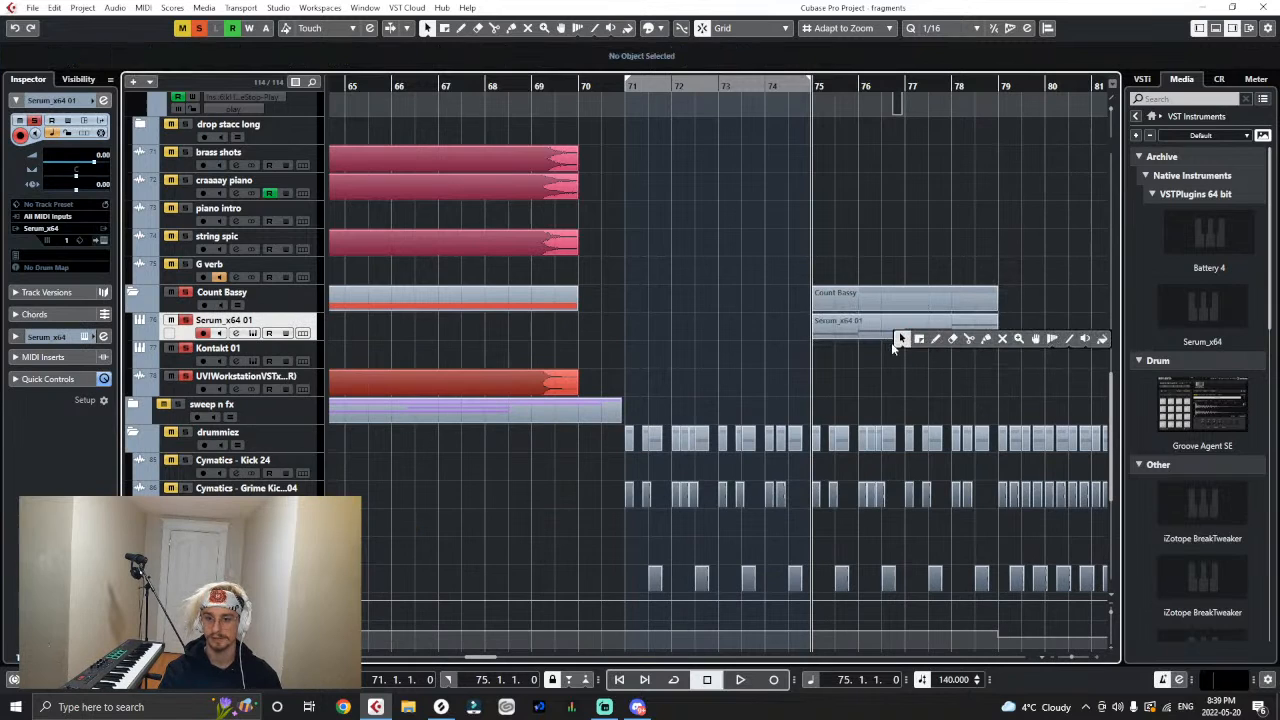
{"action": "left_click", "coordinate": [895, 342]}
- Render the Serum_x64 01 bass part from bar 75 to 79 in place with the current settings
{"action": "left_click", "coordinate": [882, 334]}
{"action": "left_click", "coordinate": [55, 8]}
{"action": "mouse_move", "coordinate": [200, 127]}
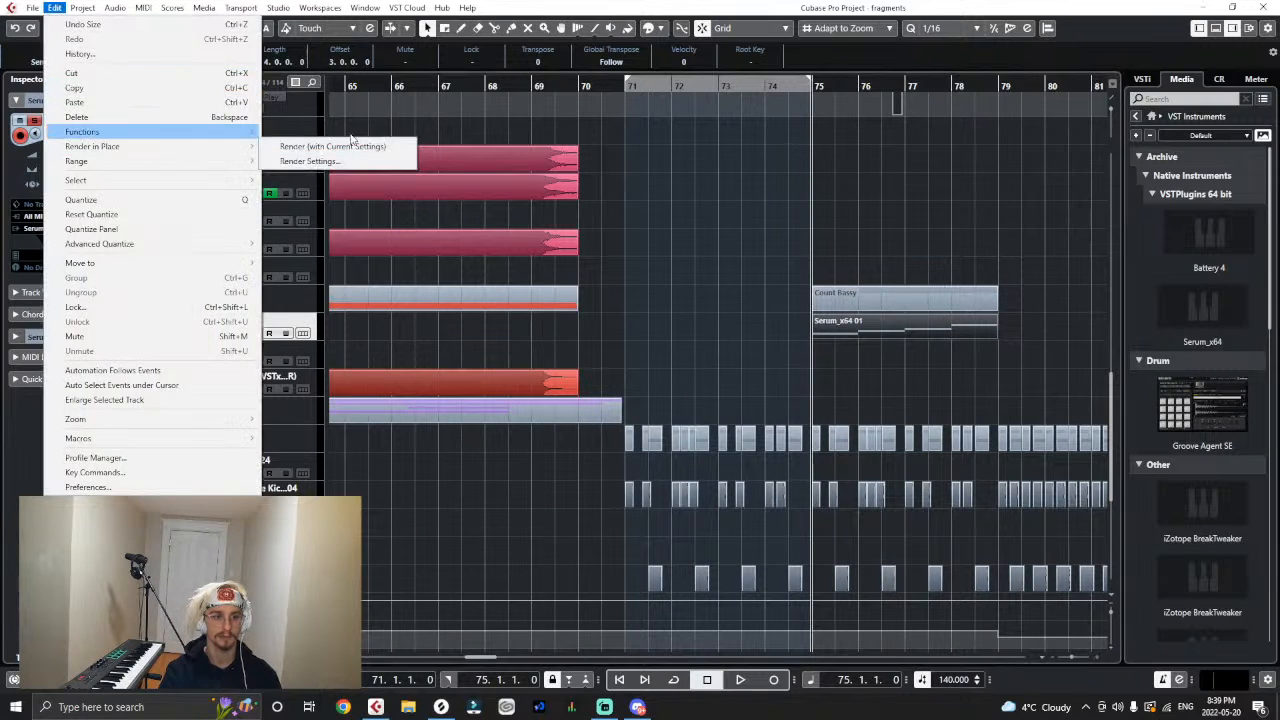
{"action": "left_click", "coordinate": [341, 145]}
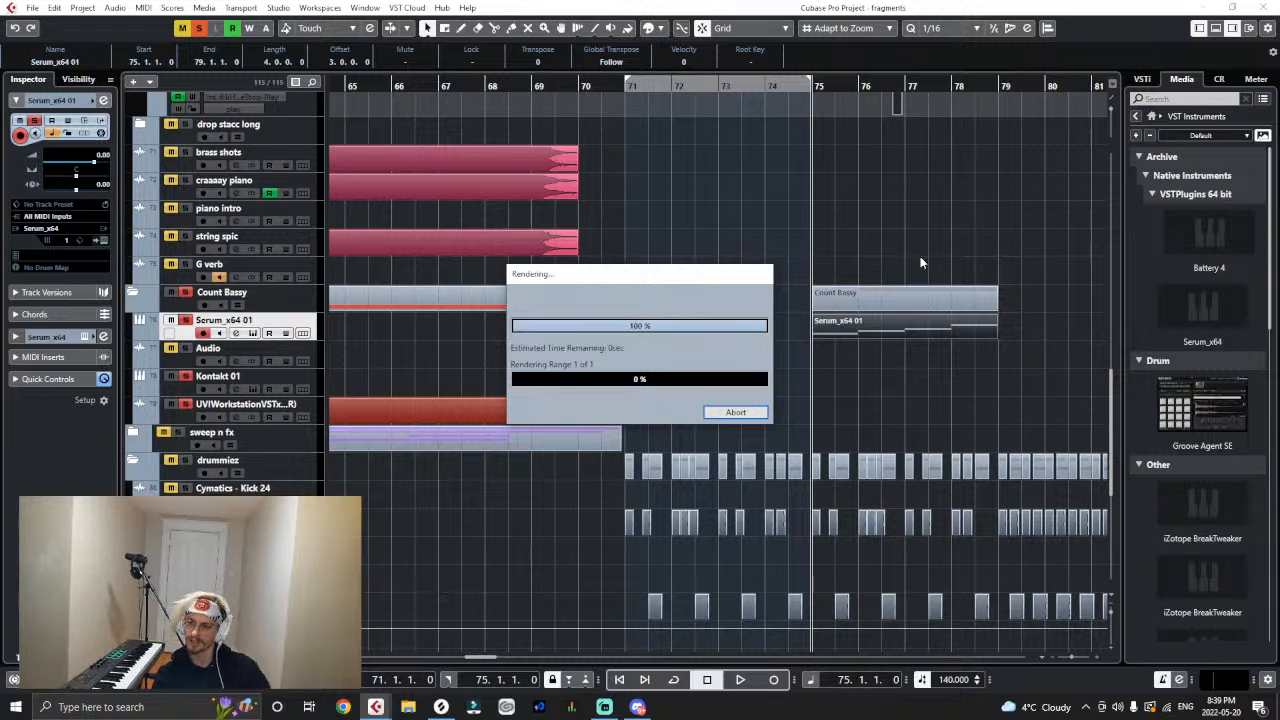
- Colour the rendered bass audio event red and return to the selection tool
{"action": "right_click", "coordinate": [885, 334]}
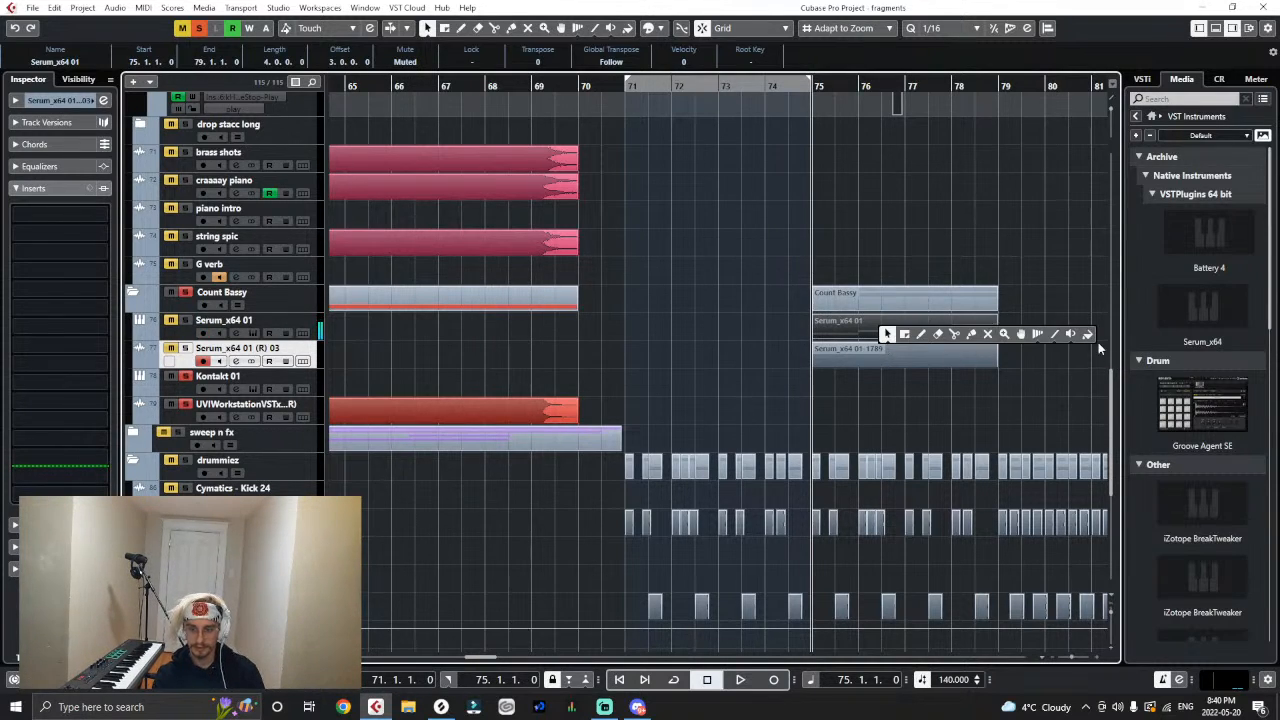
{"action": "left_click", "coordinate": [1090, 336]}
{"action": "left_click", "coordinate": [857, 352]}
{"action": "left_click", "coordinate": [872, 379]}
{"action": "right_click", "coordinate": [876, 297]}
{"action": "left_click", "coordinate": [878, 298]}
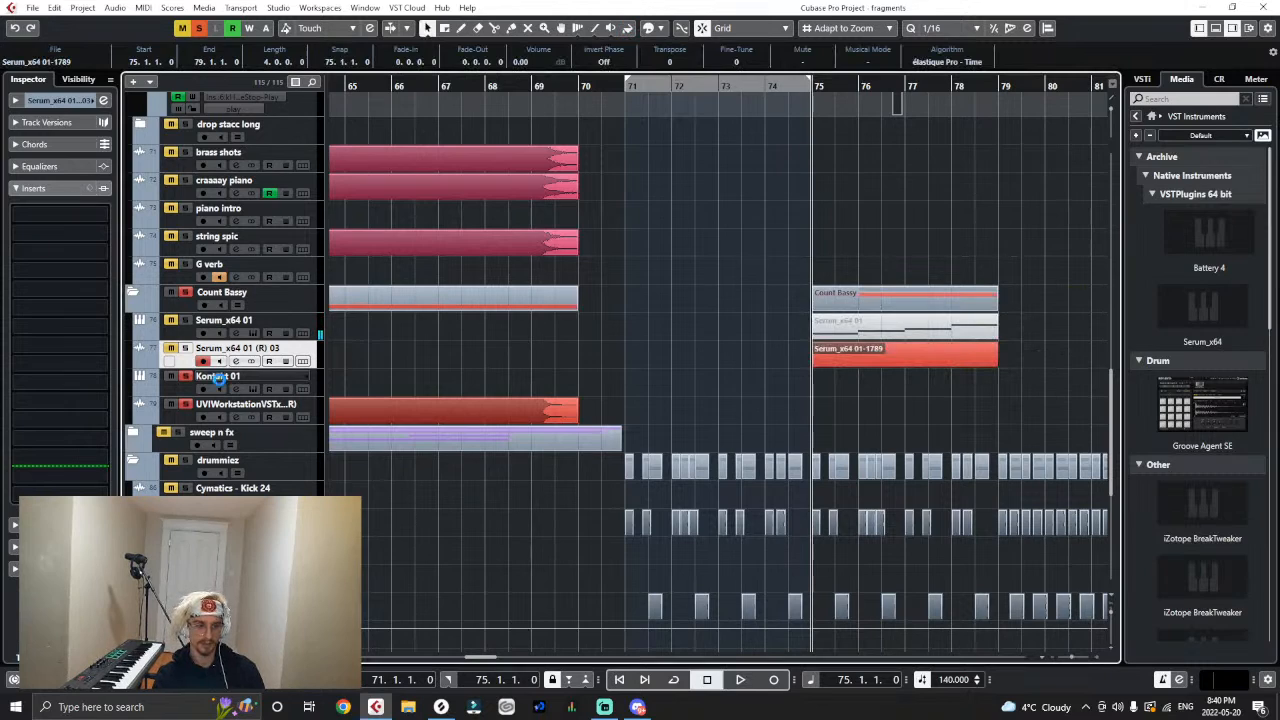
- Rename the rendered audio track "future bass wubber" and route its output to the second drop group
{"action": "double_click", "coordinate": [248, 348]}
{"action": "key", "text": "BackSpace"}
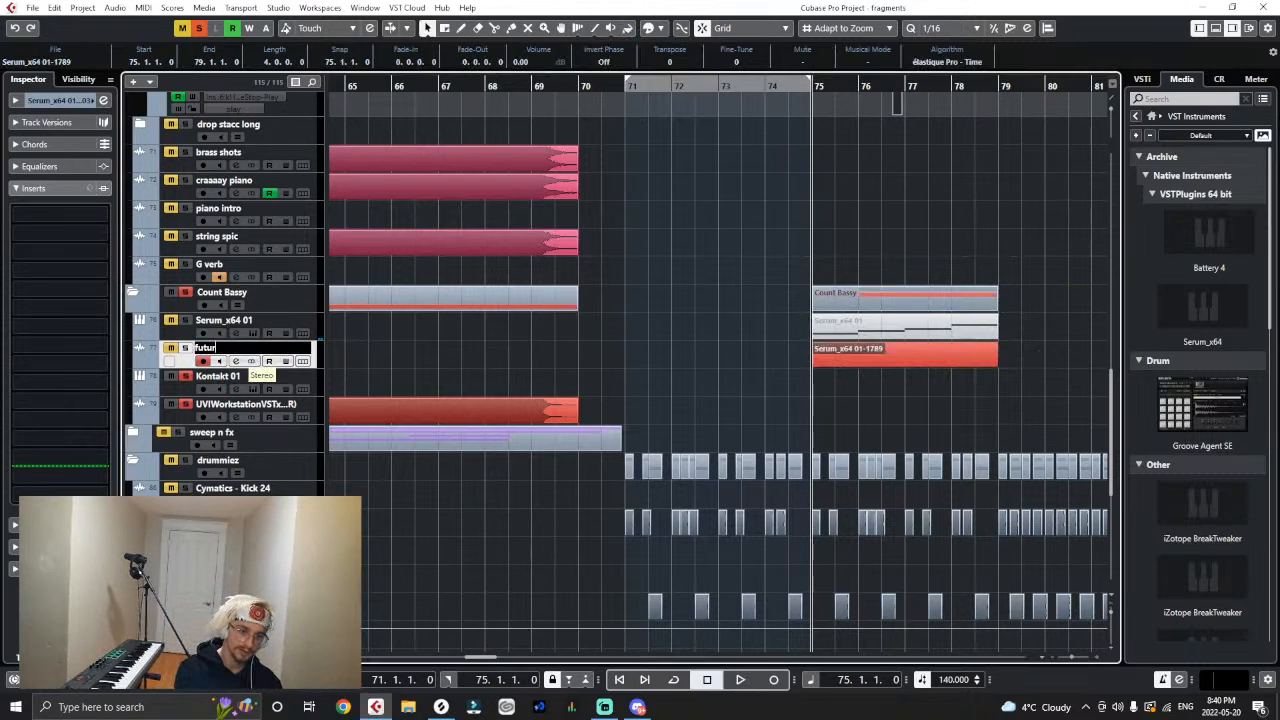
{"action": "type", "text": "future bass wubber"}
{"action": "key", "text": "Return"}
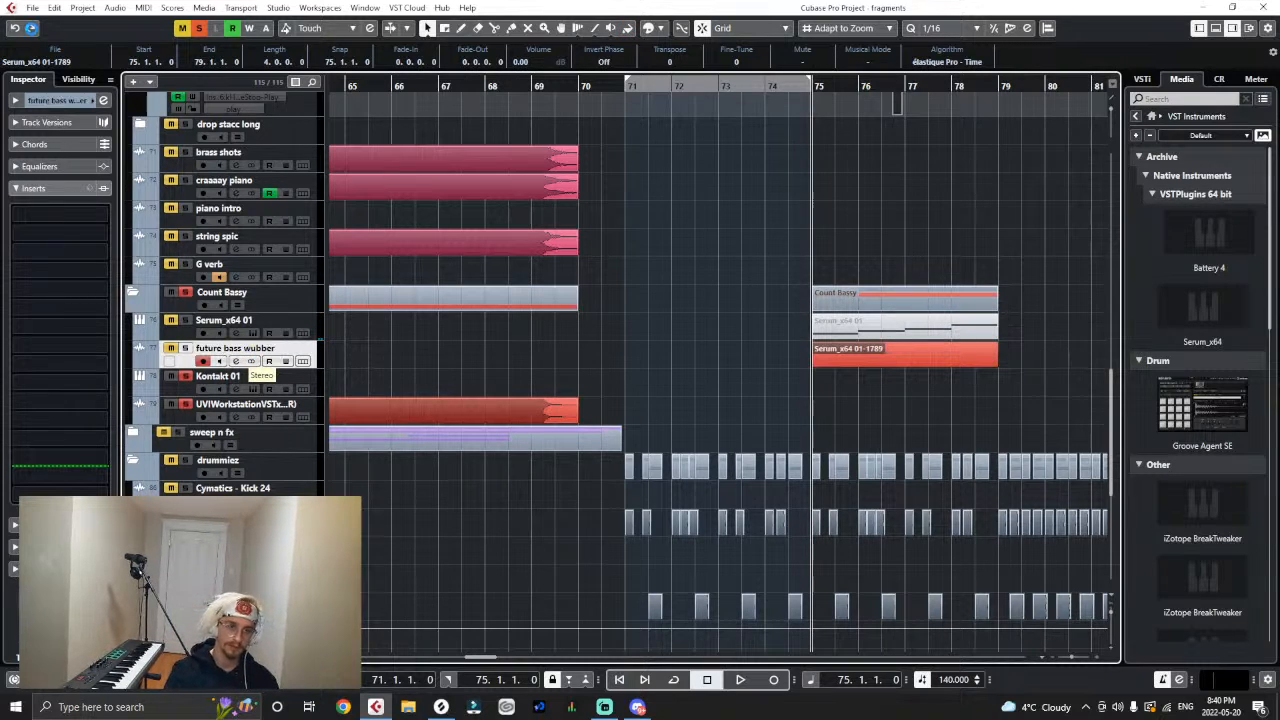
{"action": "left_click", "coordinate": [20, 100]}
{"action": "left_click", "coordinate": [38, 229]}
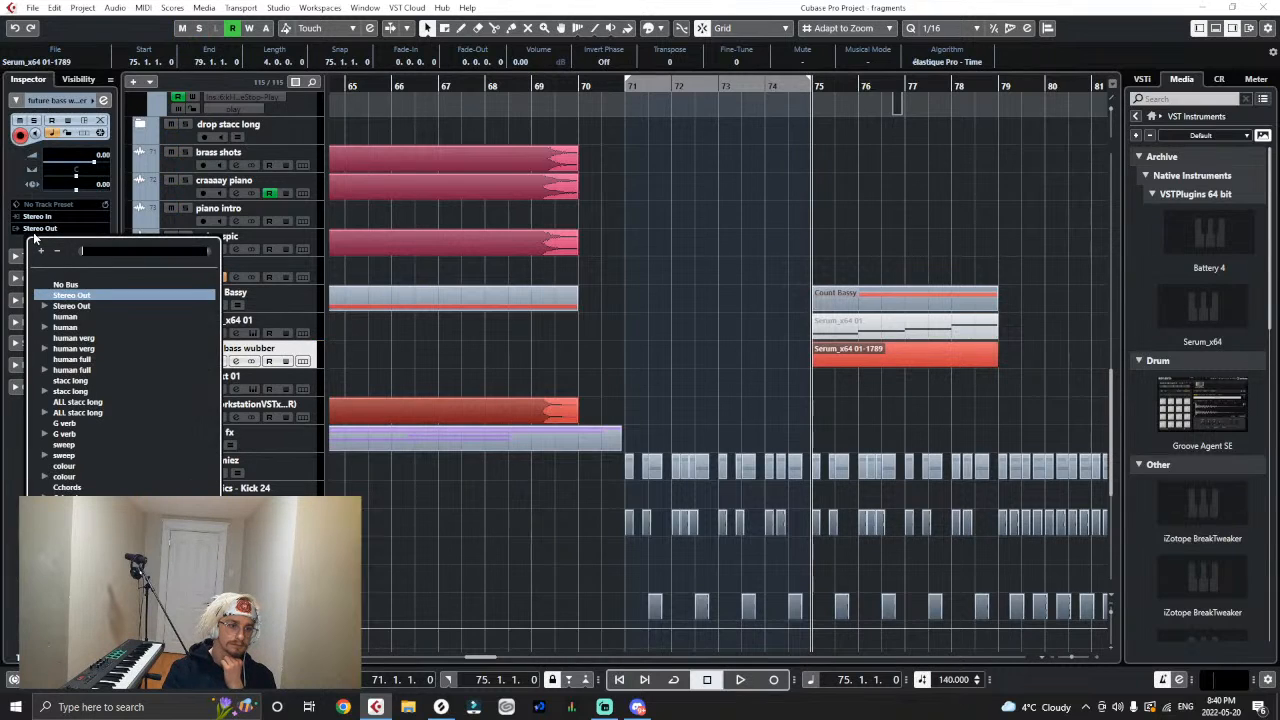
{"action": "left_click", "coordinate": [86, 414]}
- Solo the future bass wubber track together with the meat folder and play the drop from bar 75
{"action": "left_click", "coordinate": [630, 88]}
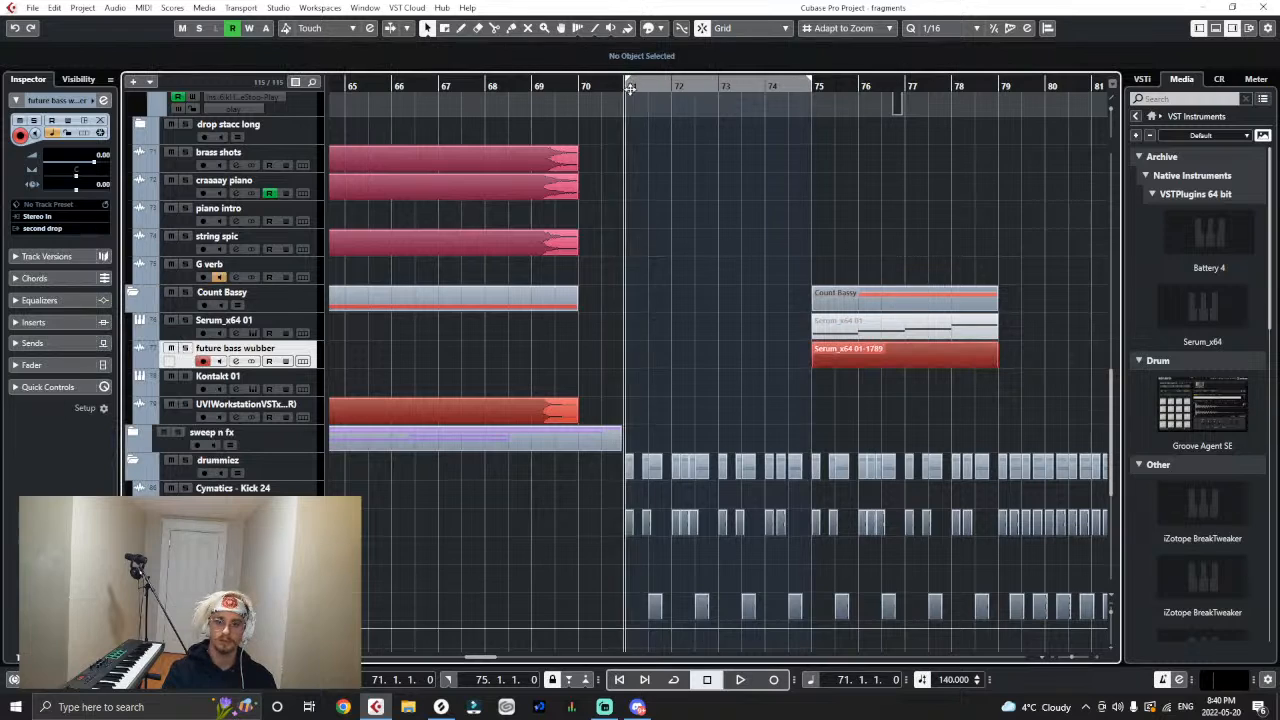
{"action": "left_click", "coordinate": [815, 88]}
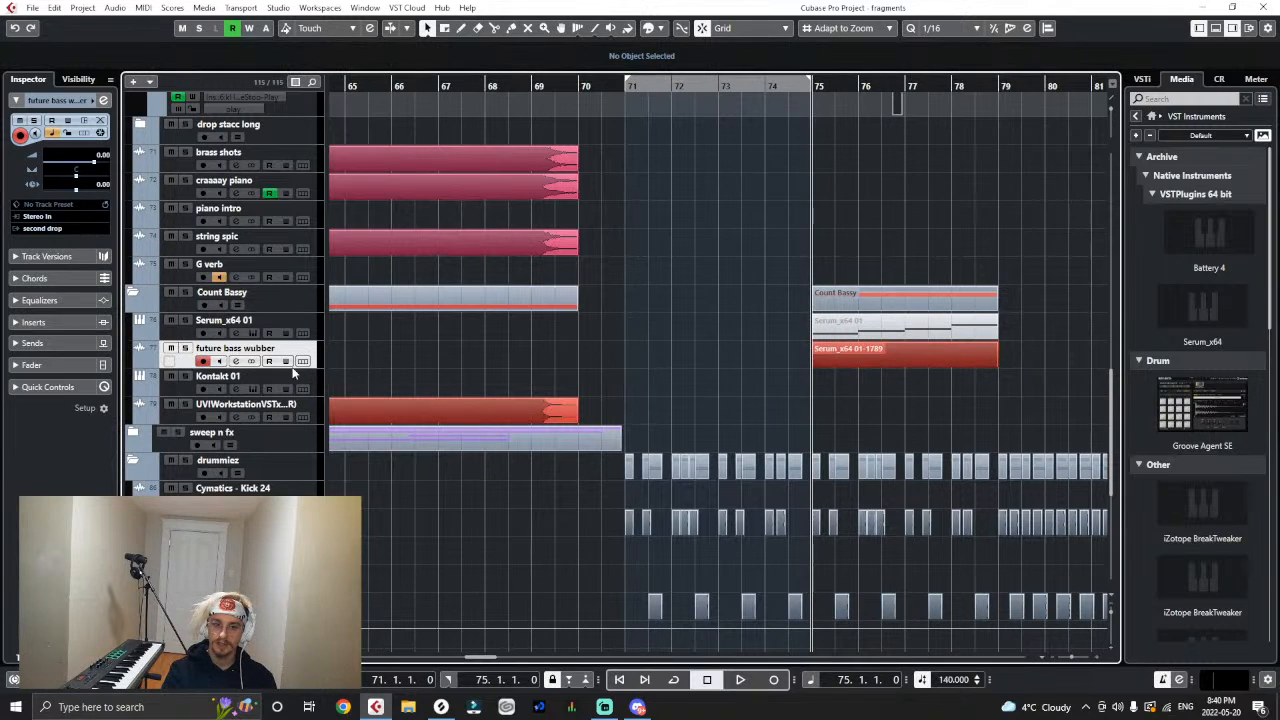
{"action": "left_click", "coordinate": [185, 348]}
{"action": "scroll", "coordinate": [337, 357], "scroll_direction": "up", "scroll_amount": 4}
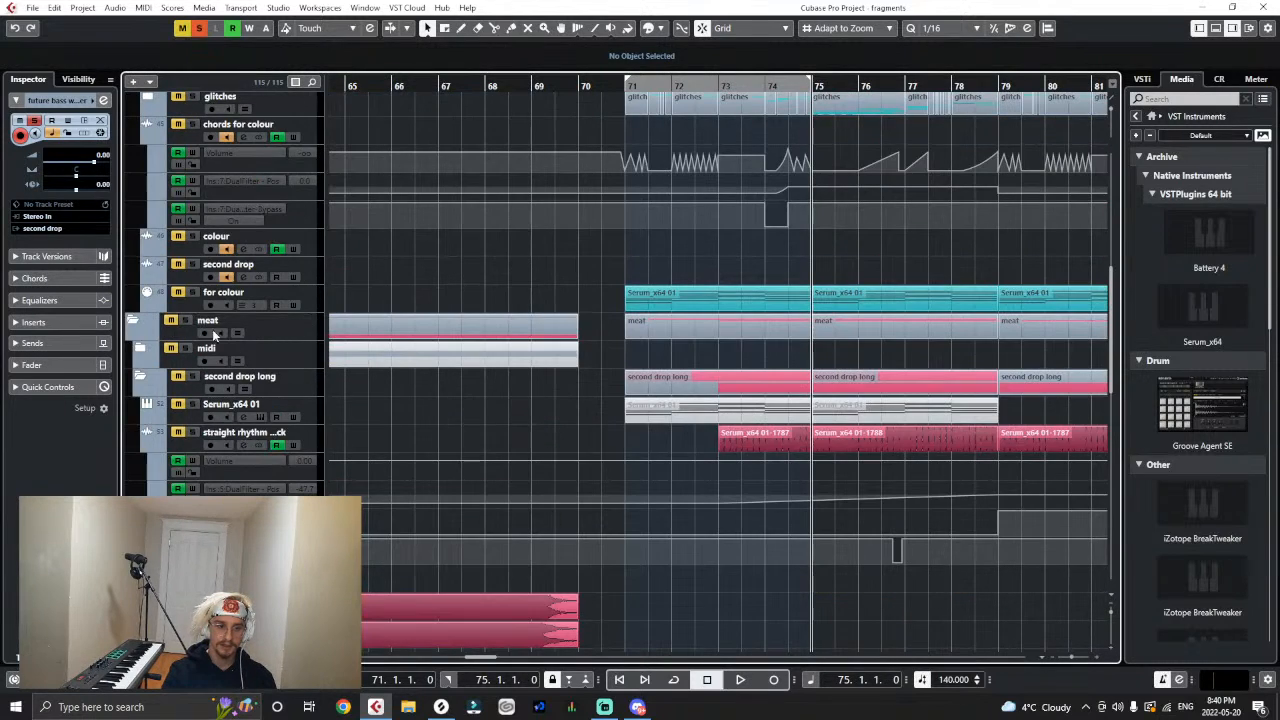
{"action": "left_click", "coordinate": [186, 320]}
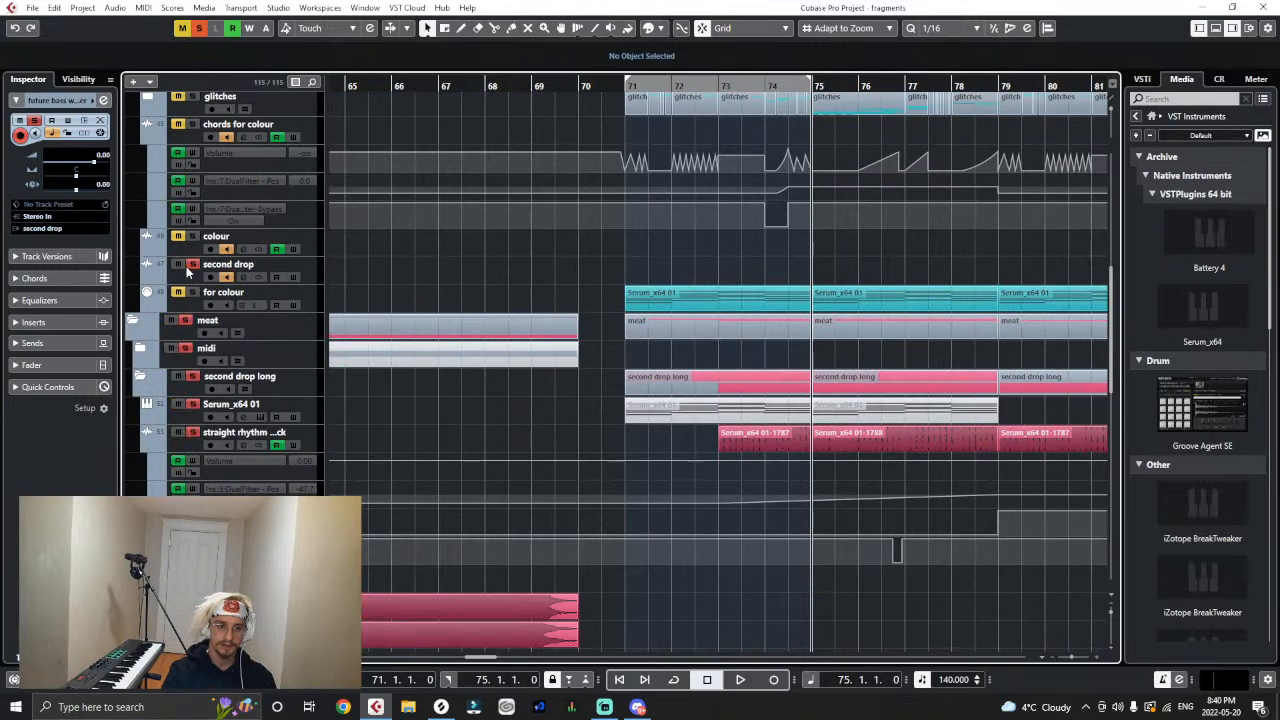
{"action": "key", "text": "space"}
{"action": "scroll", "coordinate": [397, 406], "scroll_direction": "down", "scroll_amount": 6}
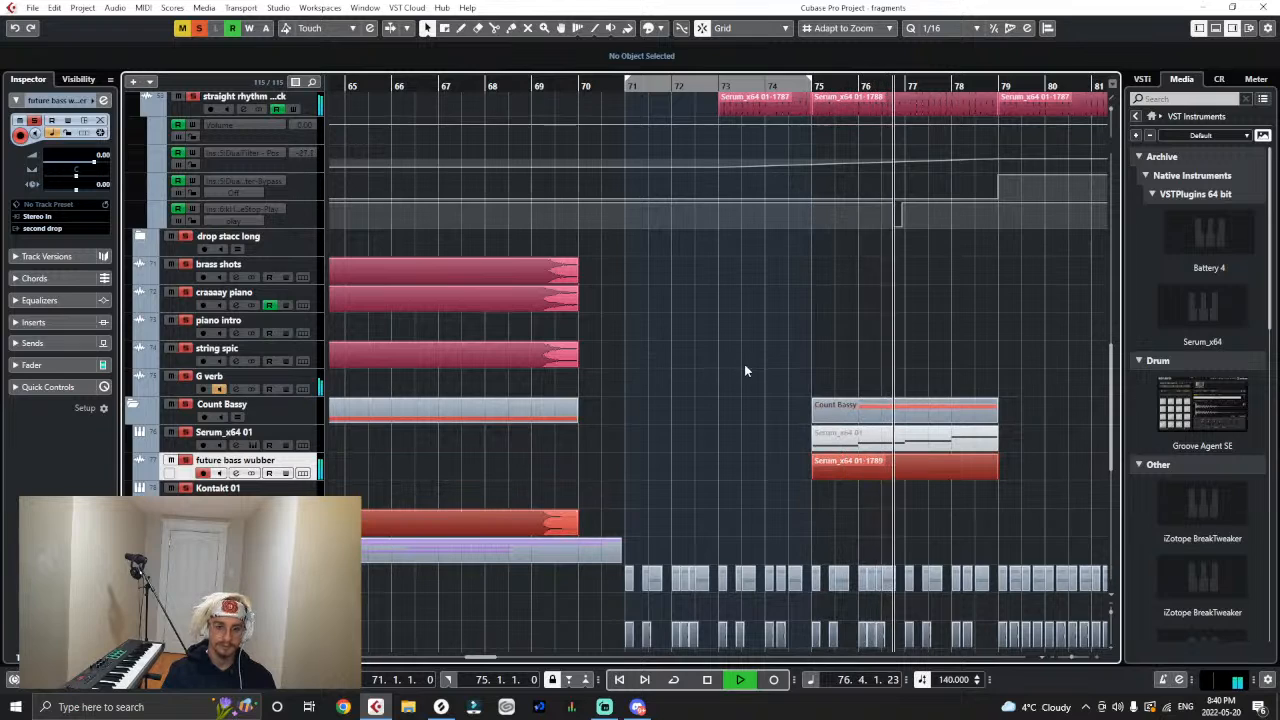
- Show the future bass wubber inserts and duplicate its audio event twice, up to bar 87
{"action": "left_click", "coordinate": [14, 324]}
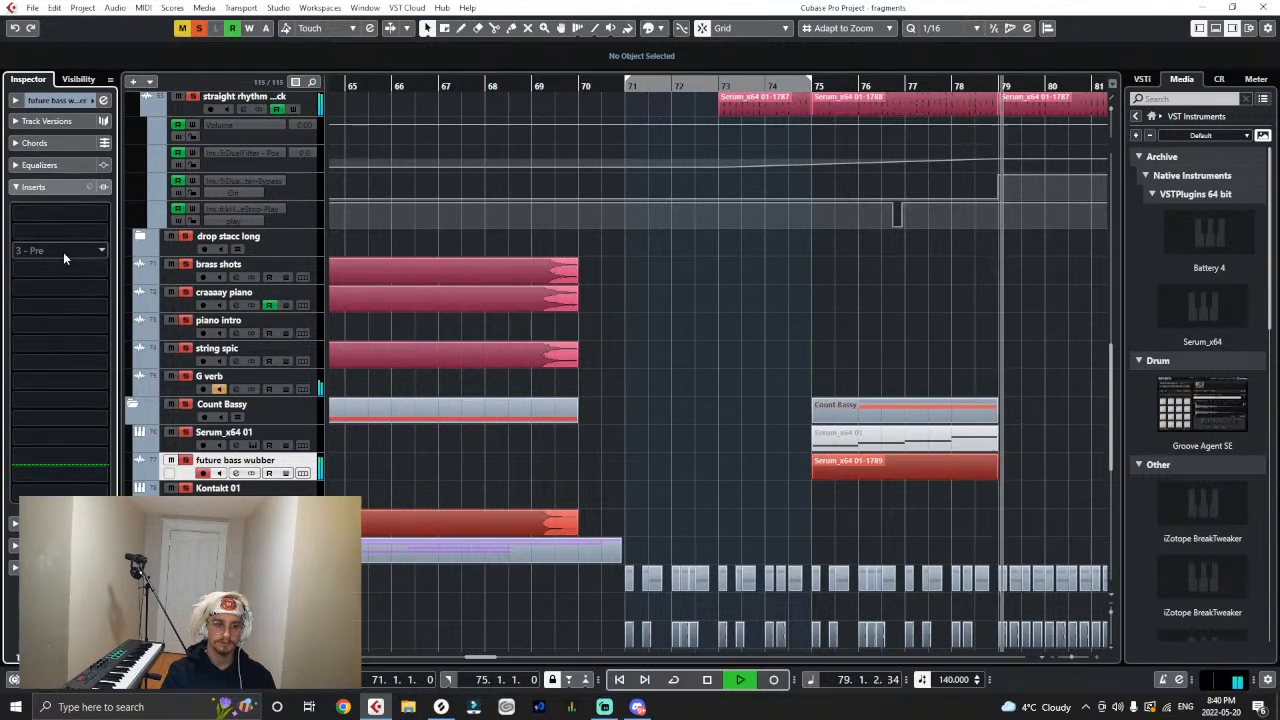
{"action": "left_click", "coordinate": [853, 463]}
{"action": "key", "text": "ctrl+d"}
{"action": "key", "text": "ctrl+d"}
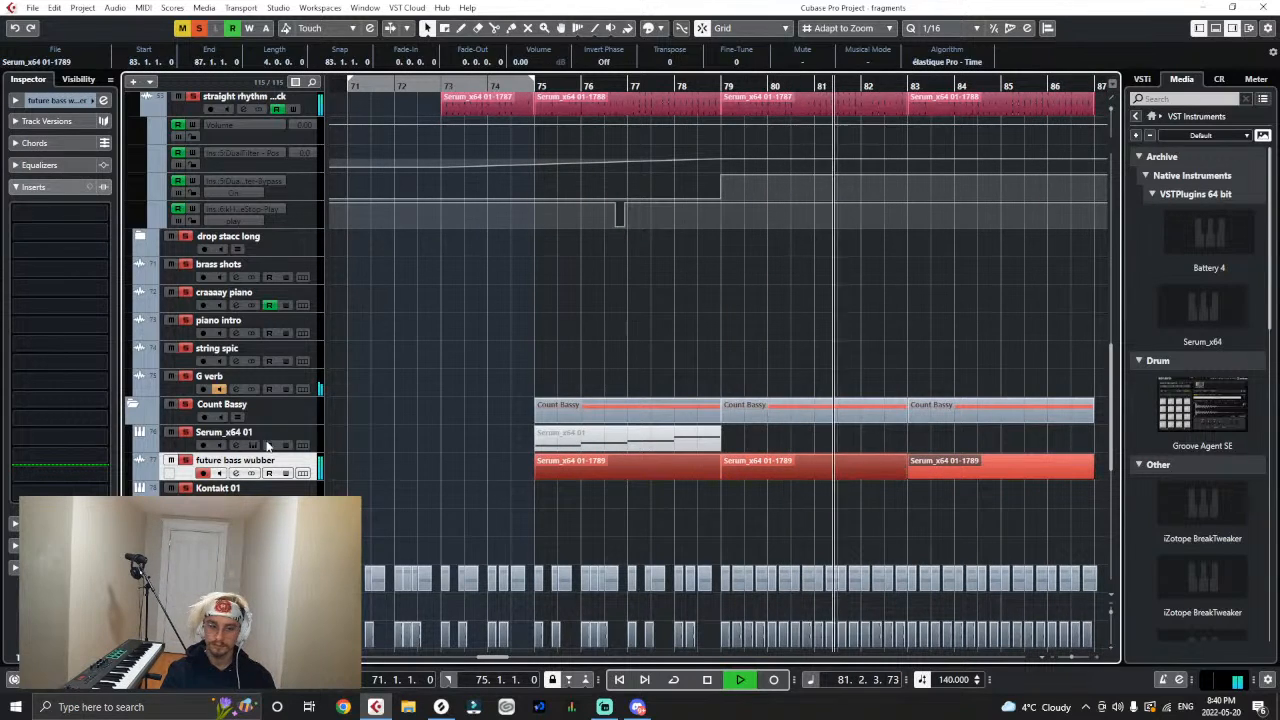
- Try CurveEQ in the third insert slot of future bass wubber and remove it again
{"action": "left_click", "coordinate": [48, 252]}
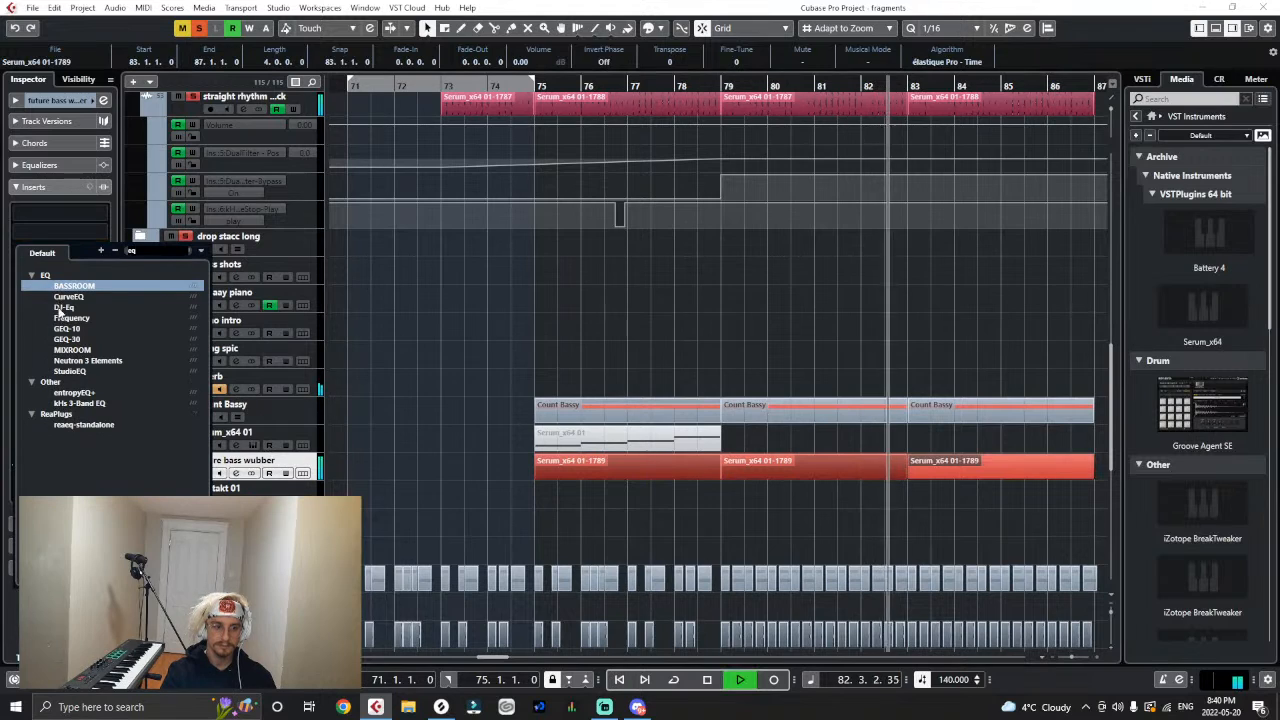
{"action": "left_click", "coordinate": [60, 296]}
{"action": "left_click", "coordinate": [1129, 191]}
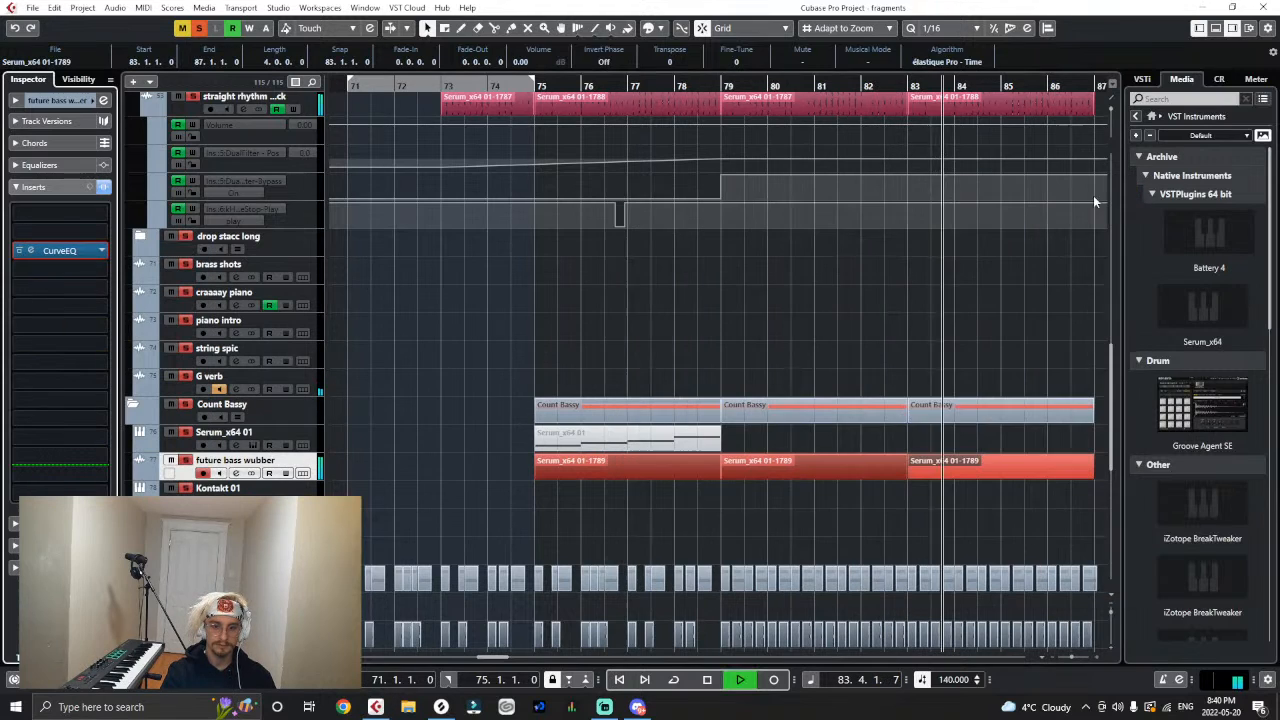
{"action": "key", "text": "space"}
{"action": "left_click", "coordinate": [101, 251]}
{"action": "left_click", "coordinate": [80, 274]}
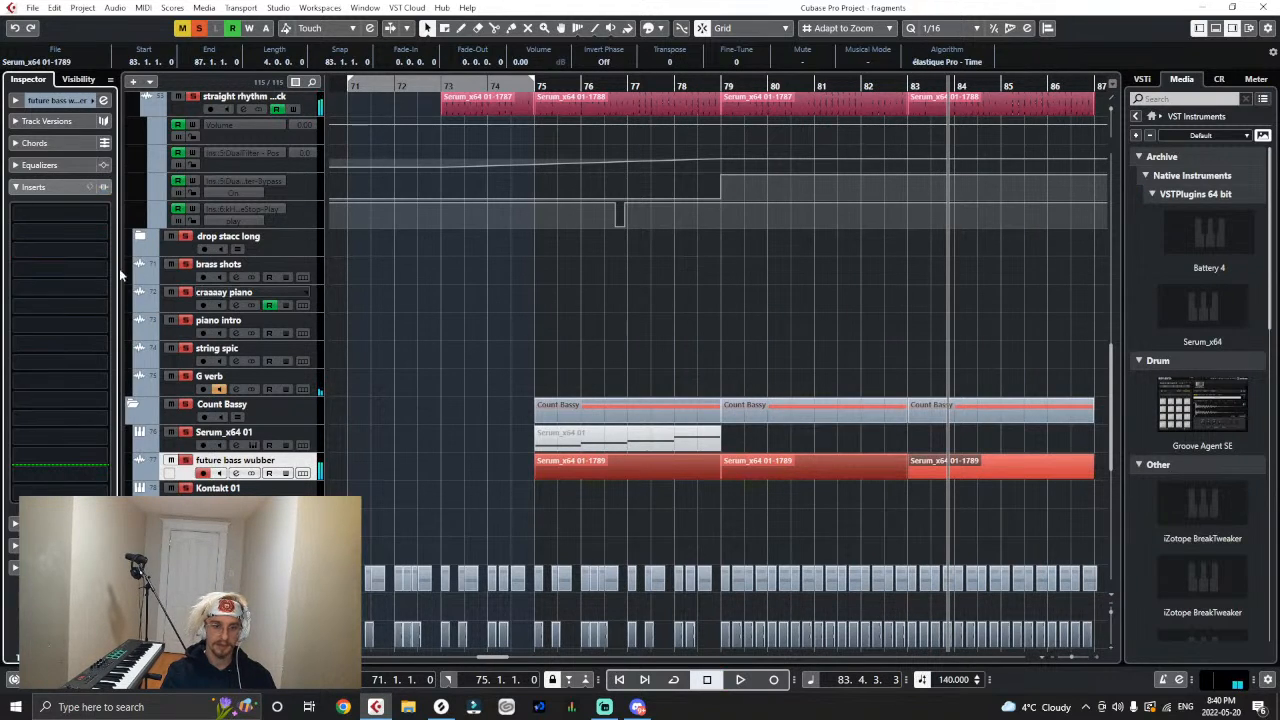
- Insert a MultibandCompressor in the third insert slot of the future bass wubber track
{"action": "left_click", "coordinate": [84, 256]}
{"action": "type", "text": "multi"}
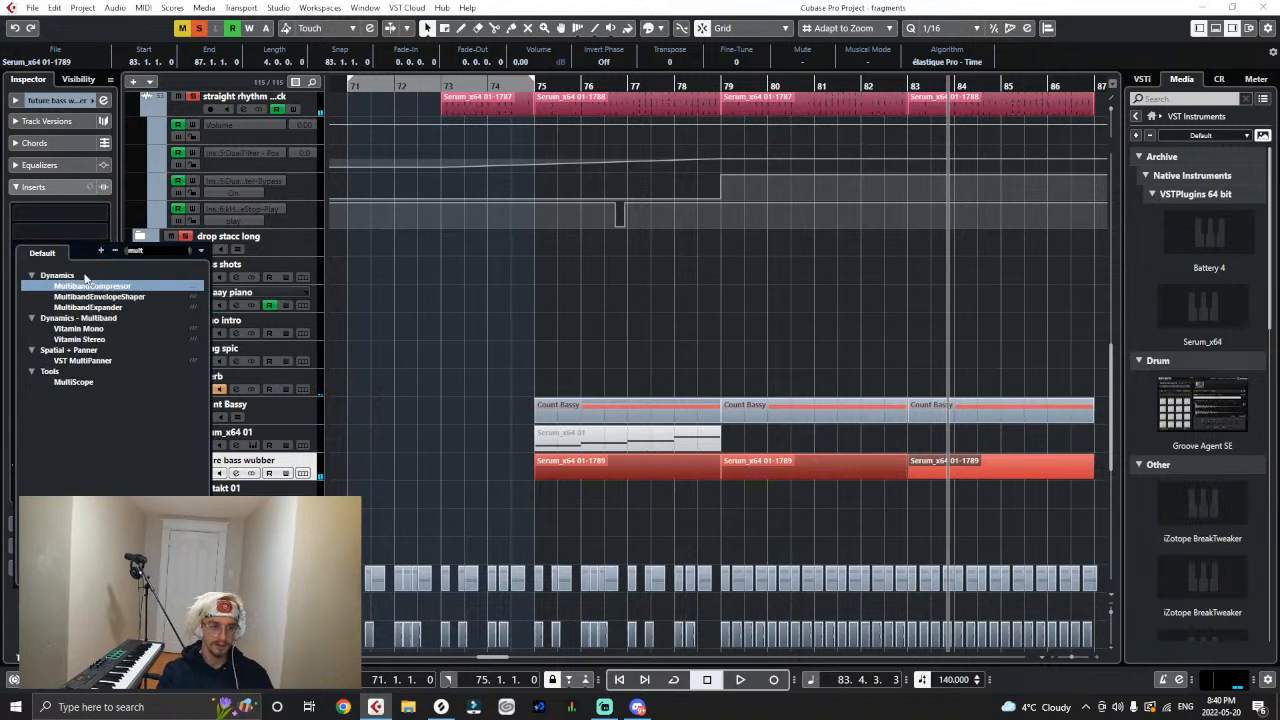
{"action": "left_click", "coordinate": [102, 286]}
- Set the compressor's 20–150 Hz band to a -13.2 dB threshold and 2.0 ratio while playing from bar 75, and close the plug-in
{"action": "left_click", "coordinate": [516, 90]}
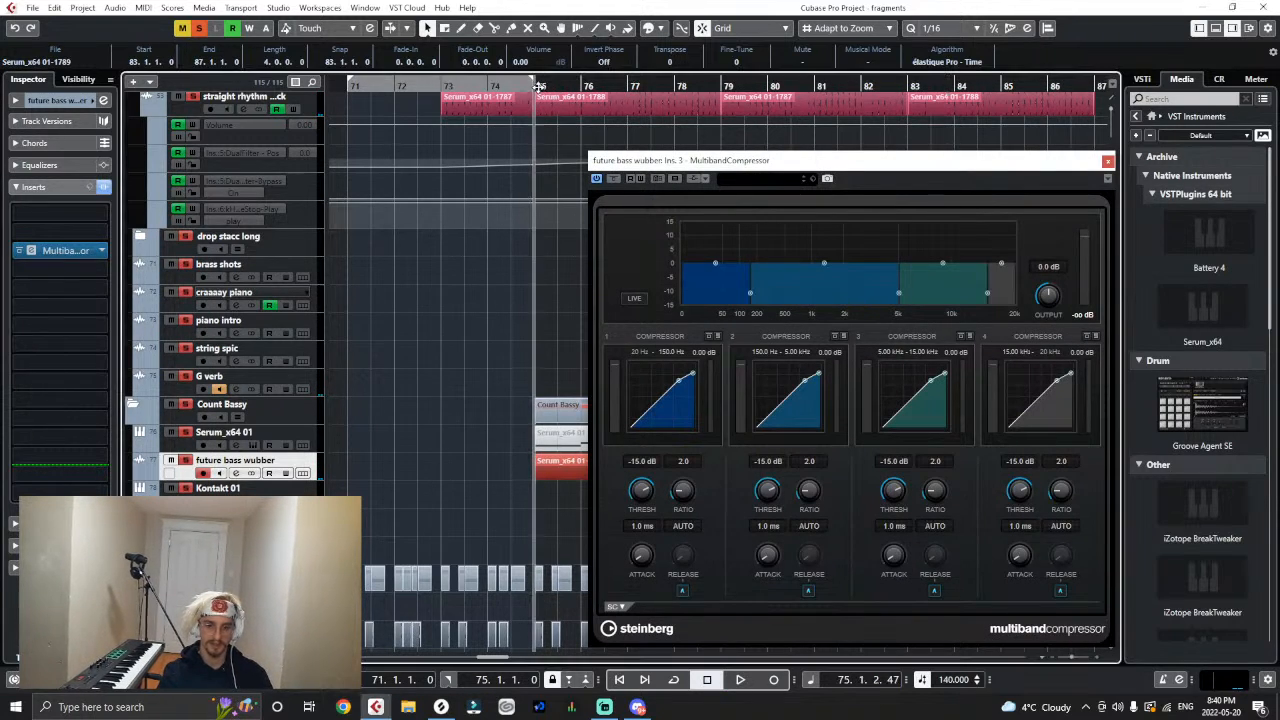
{"action": "key", "text": "space"}
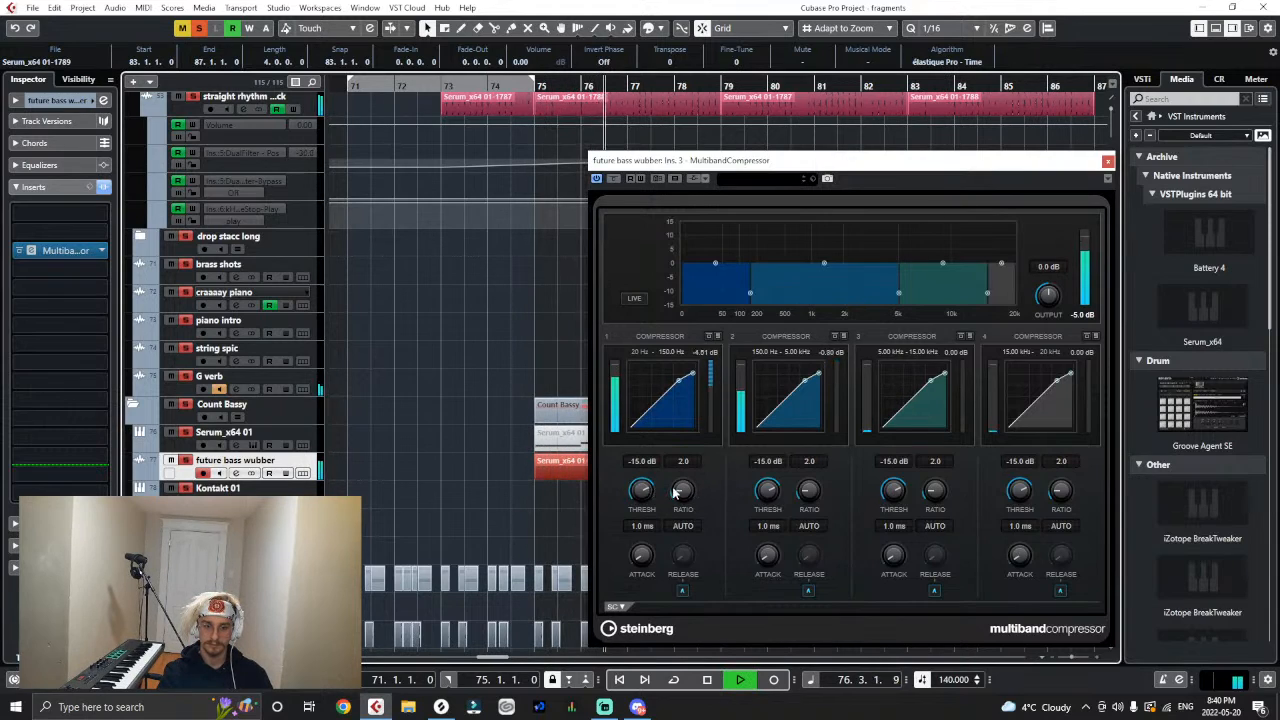
{"action": "mouse_move", "coordinate": [677, 491]}
{"action": "left_mouse_down"}
{"action": "mouse_move", "coordinate": [689, 497]}
{"action": "mouse_move", "coordinate": [676, 509]}
{"action": "mouse_move", "coordinate": [648, 503]}
{"action": "mouse_move", "coordinate": [665, 498]}
{"action": "left_mouse_up"}
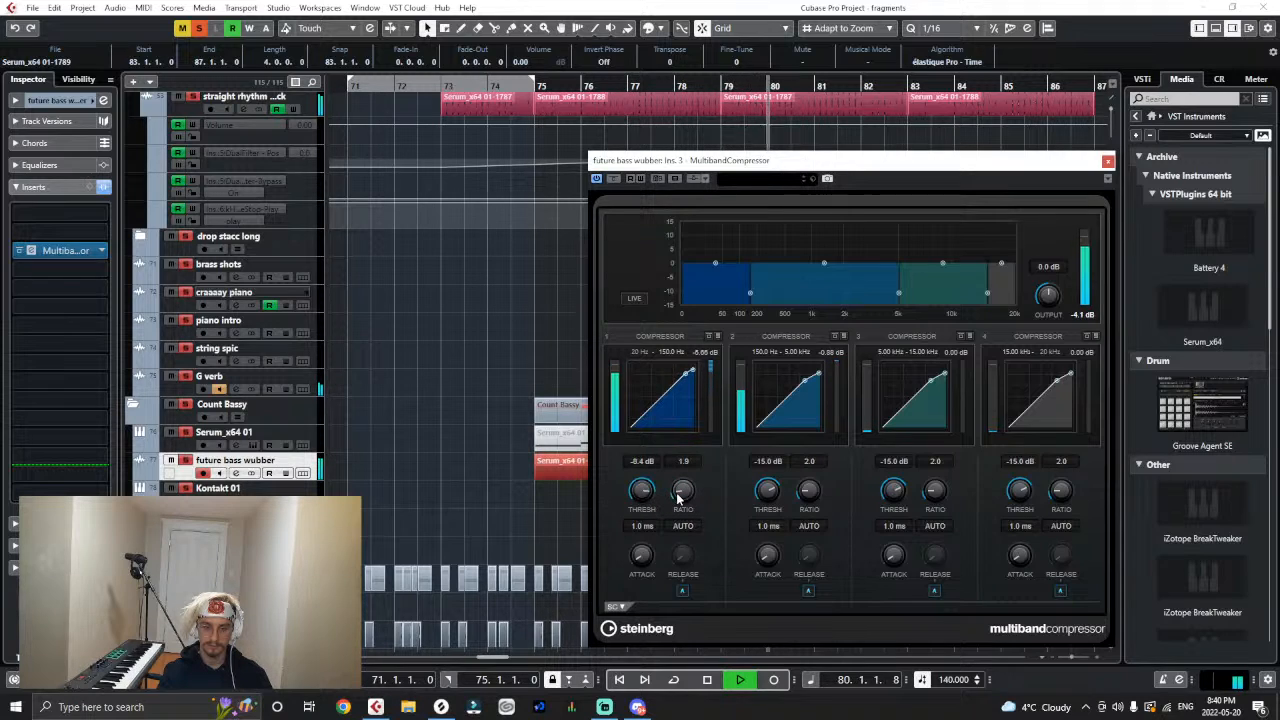
{"action": "left_click_drag", "start_coordinate": [677, 491], "coordinate": [634, 505]}
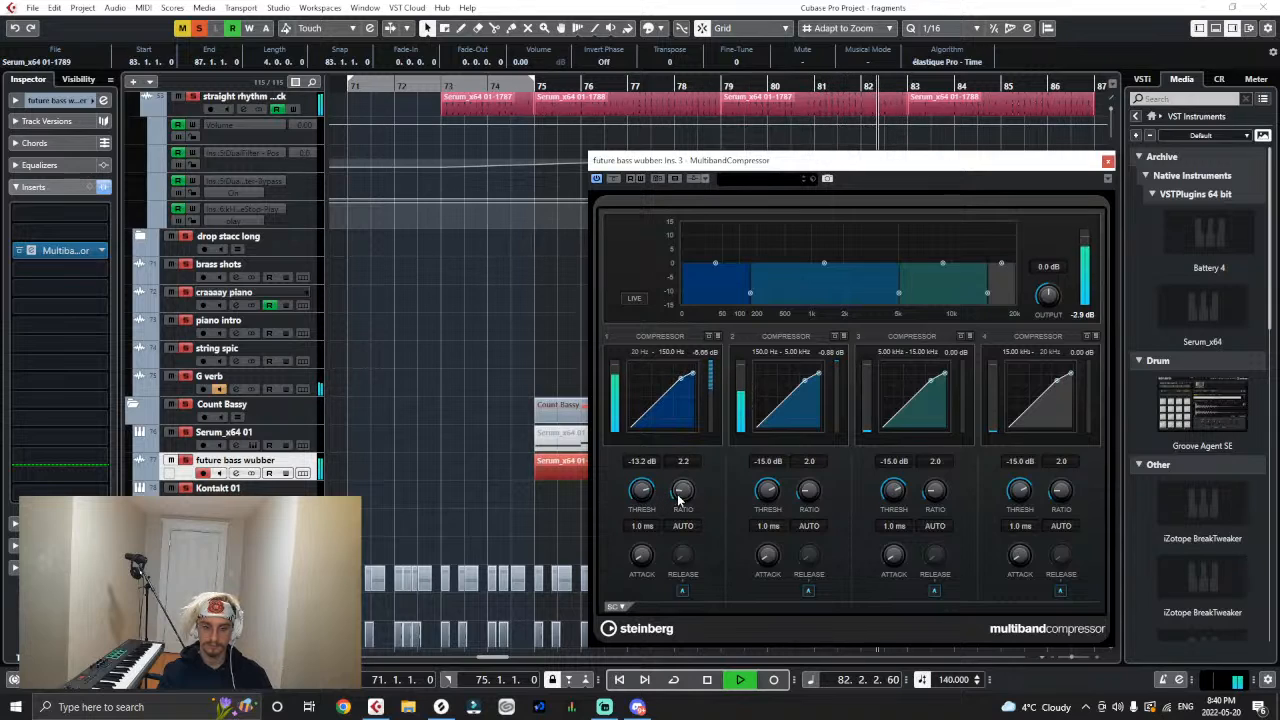
{"action": "left_click", "coordinate": [537, 87]}
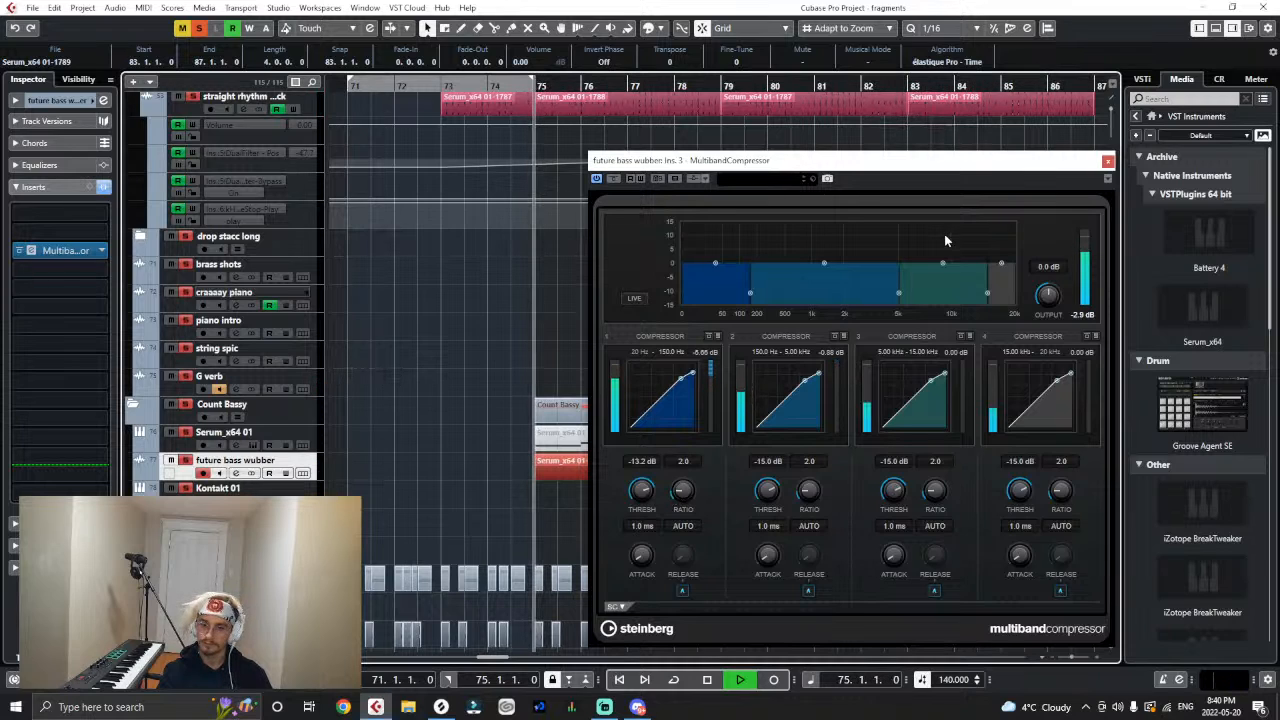
{"action": "left_click", "coordinate": [1106, 161]}
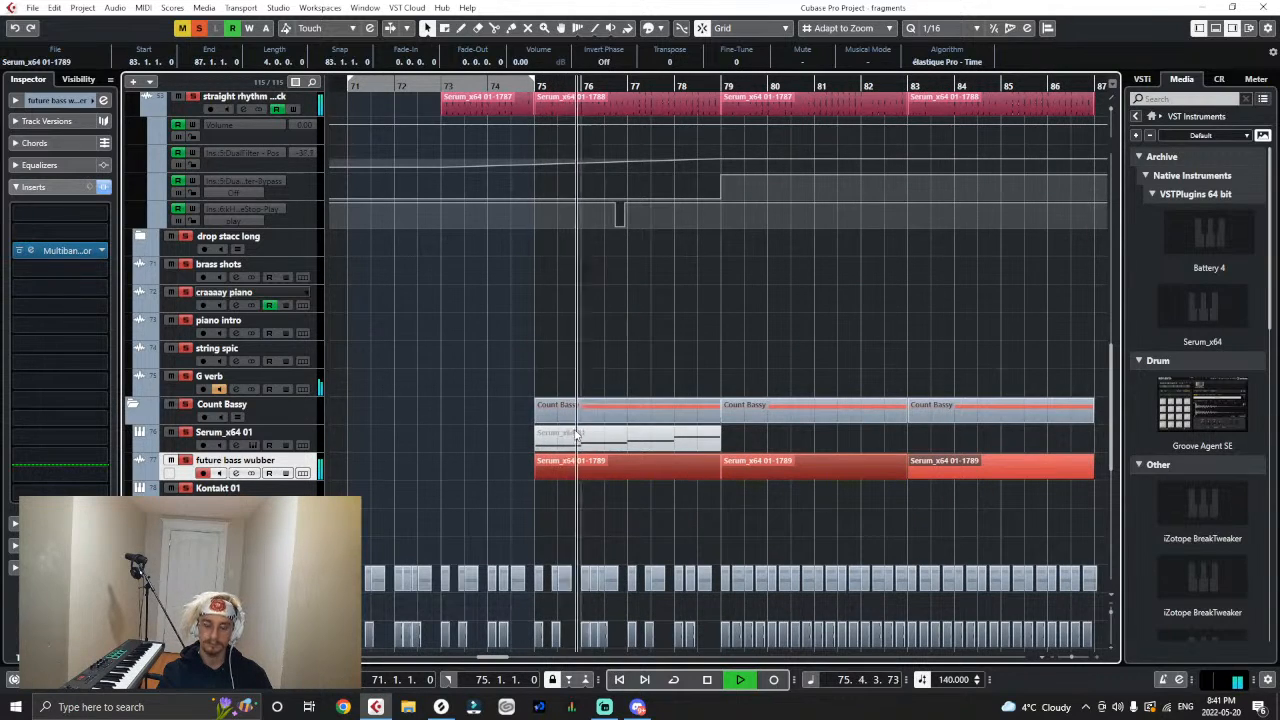
- Stop playback and delete all three audio events on the future bass wubber track
{"action": "key", "text": "g"}
{"action": "key", "text": "g"}
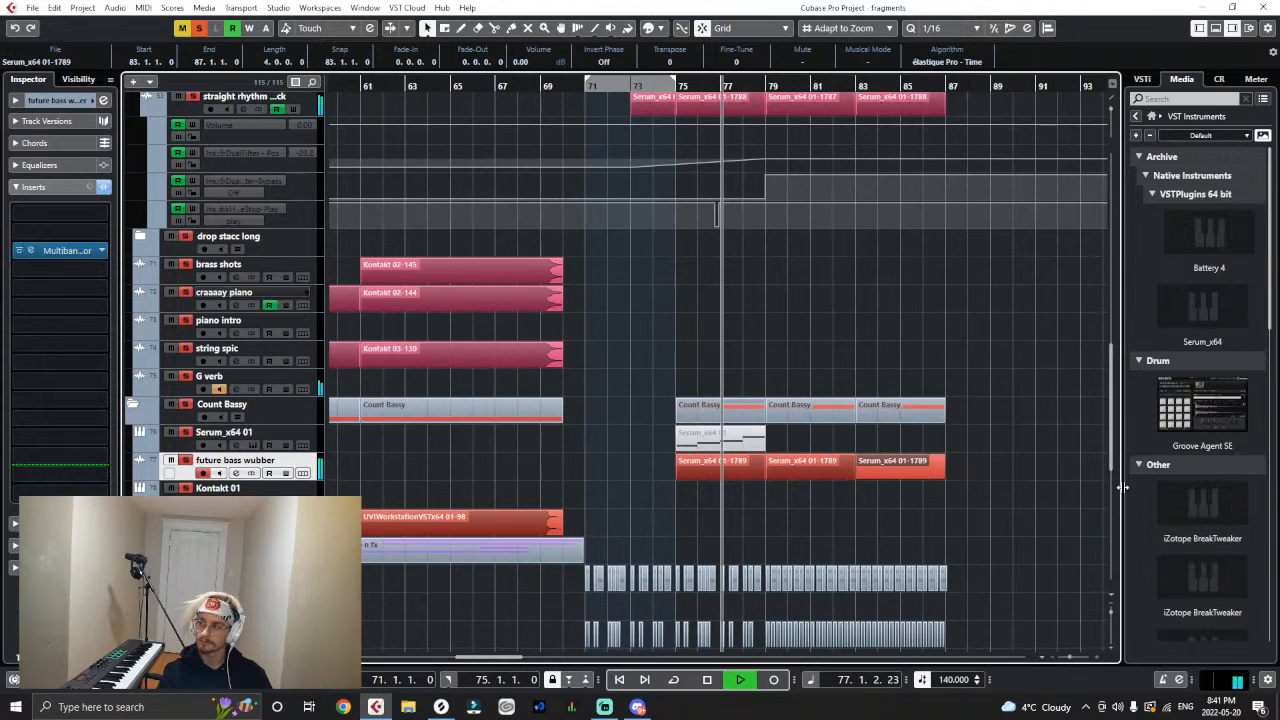
{"action": "key", "text": "space"}
{"action": "left_click_drag", "start_coordinate": [933, 515], "coordinate": [634, 452]}
{"action": "key", "text": "Delete"}
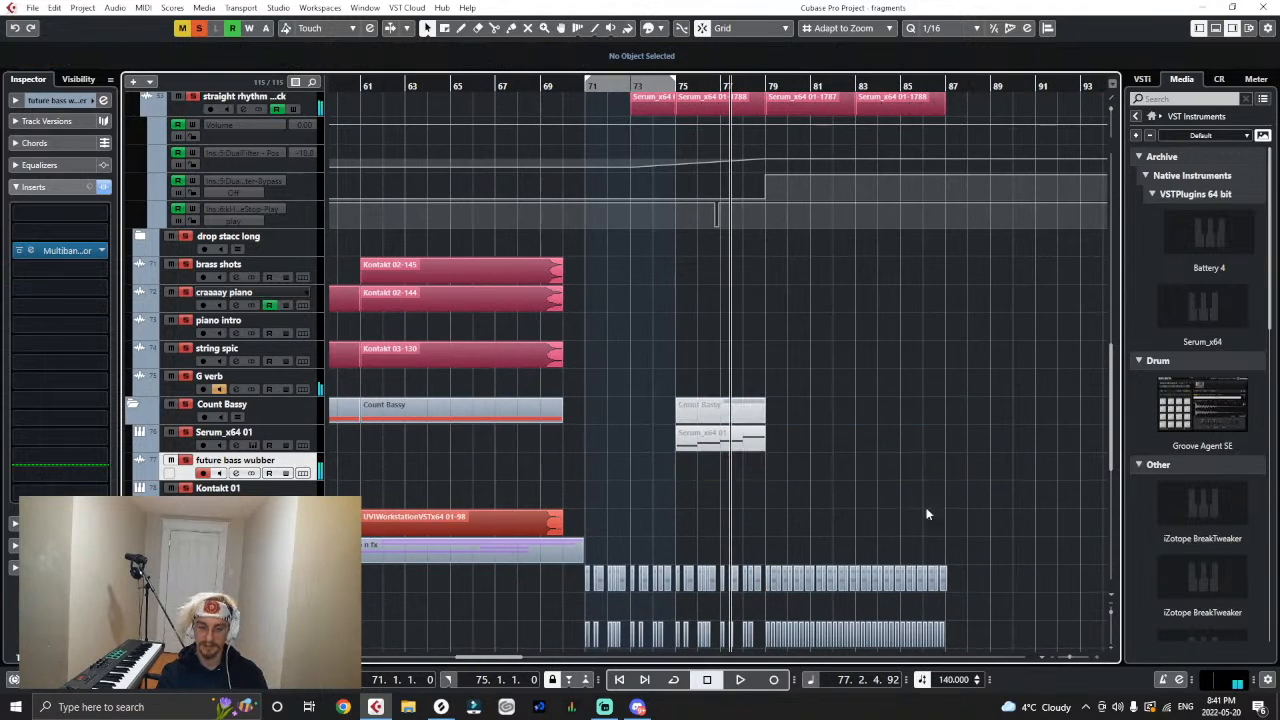
- Unmute the Serum_x64 01 part at bar 75 and open its notes for editing
{"action": "right_click", "coordinate": [730, 440]}
{"action": "left_click", "coordinate": [731, 441]}
{"action": "double_click", "coordinate": [729, 440]}
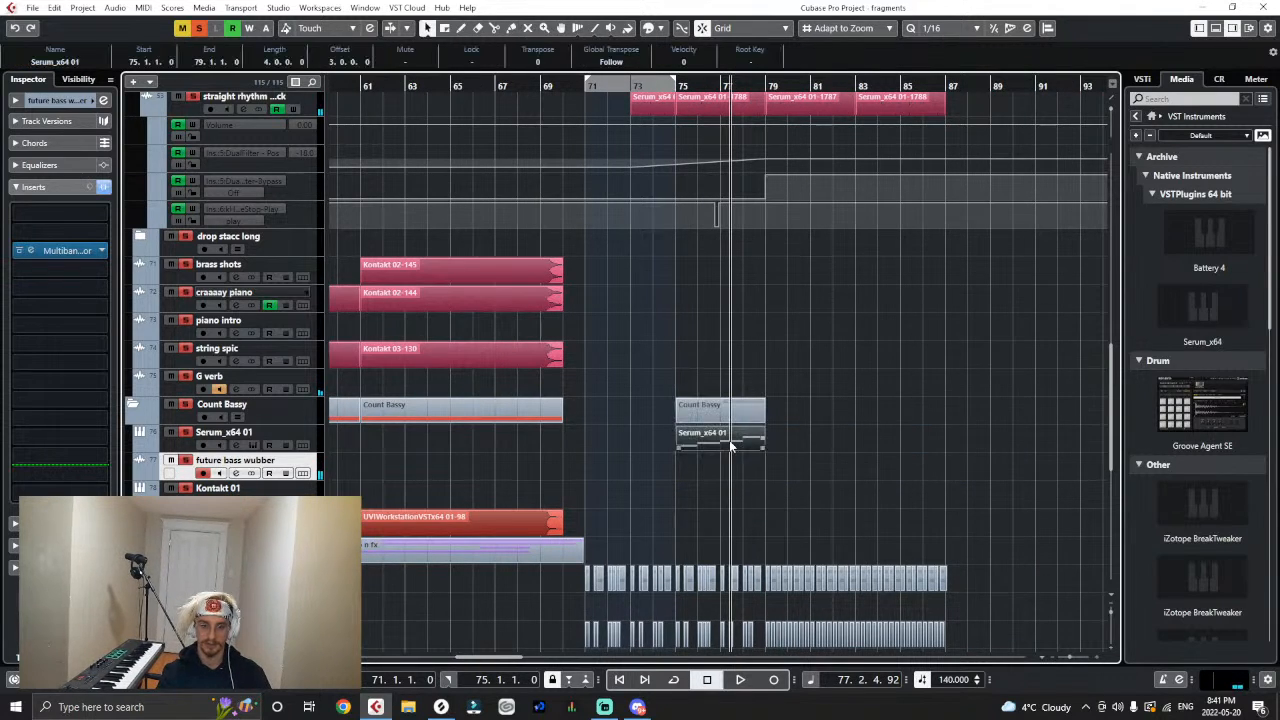
- Double all four bass notes one octave higher, with the copies aligned from bar 75
{"action": "key", "text": "ctrl+a"}
{"action": "key", "text": "g"}
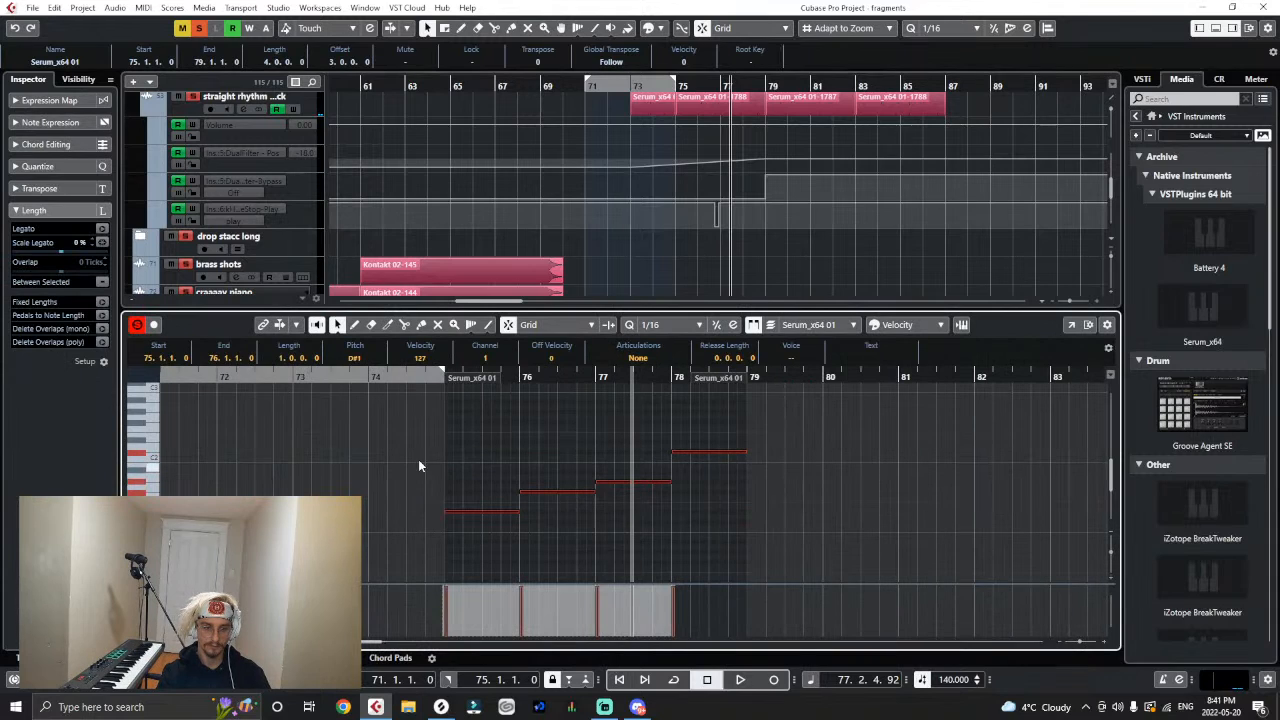
{"action": "left_click", "coordinate": [419, 381]}
{"action": "key", "text": "ctrl+v"}
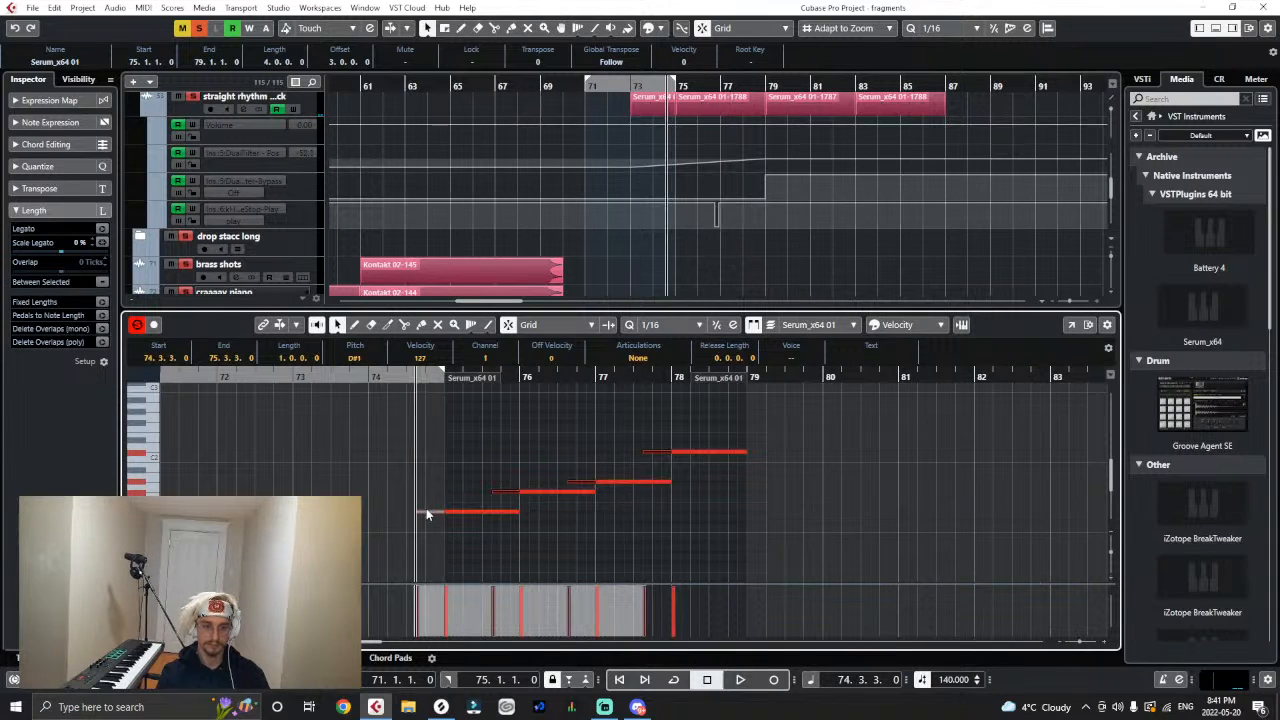
{"action": "left_click", "coordinate": [426, 512]}
{"action": "mouse_move", "coordinate": [427, 511]}
{"action": "left_mouse_down"}
{"action": "mouse_move", "coordinate": [474, 480]}
{"action": "mouse_move", "coordinate": [463, 443]}
{"action": "mouse_move", "coordinate": [454, 448]}
{"action": "left_mouse_up"}
{"action": "key", "text": "ctrl+z"}
{"action": "key", "text": "ctrl+v"}
- Play back the octave-doubled bass notes and close the note editor
{"action": "left_click", "coordinate": [580, 382]}
{"action": "key", "text": "space"}
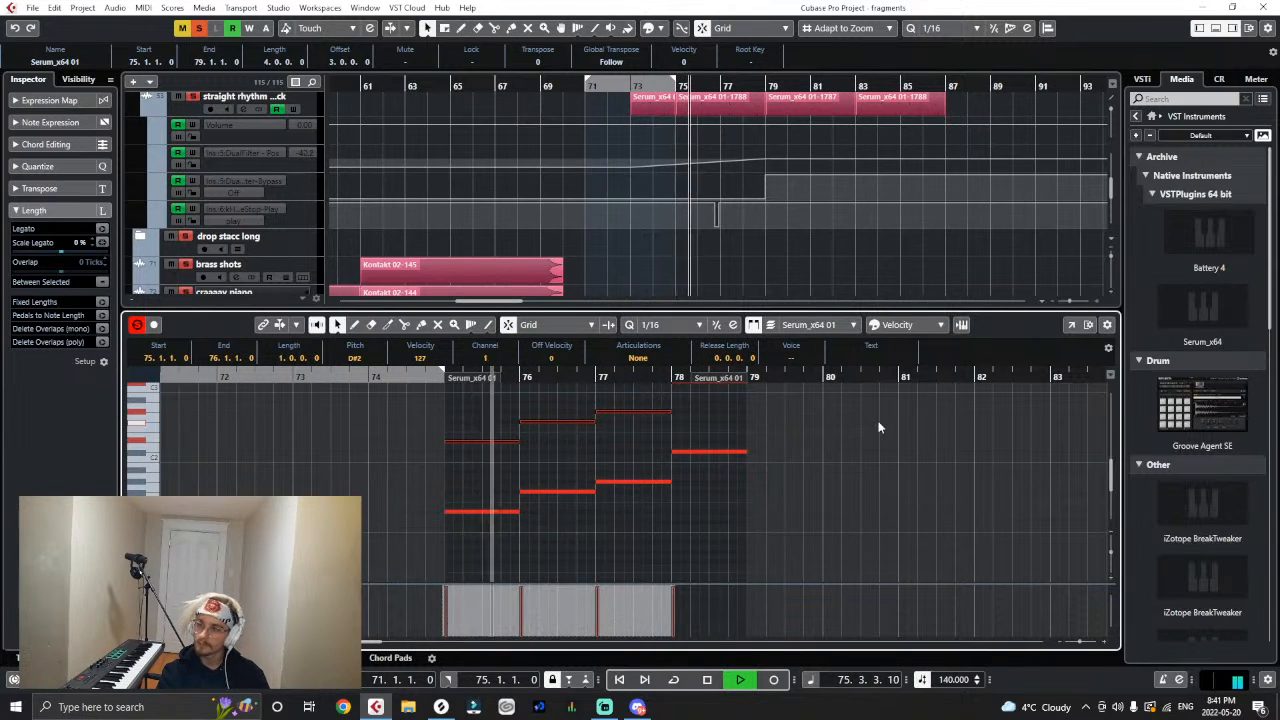
{"action": "key", "text": "space"}
{"action": "key", "text": "Return"}
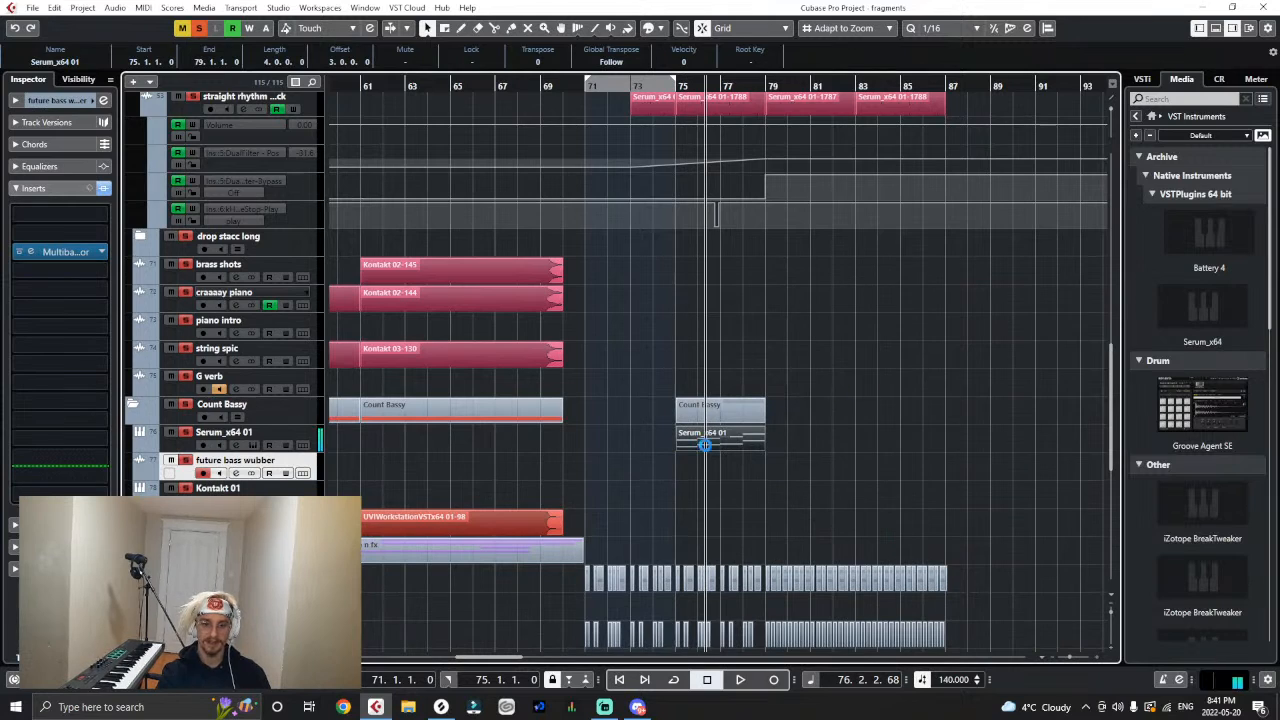
- Render the octave-doubled Serum_x64 01 part with the current settings and place the audio on the future bass wubber track at bar 75
{"action": "left_click", "coordinate": [55, 8]}
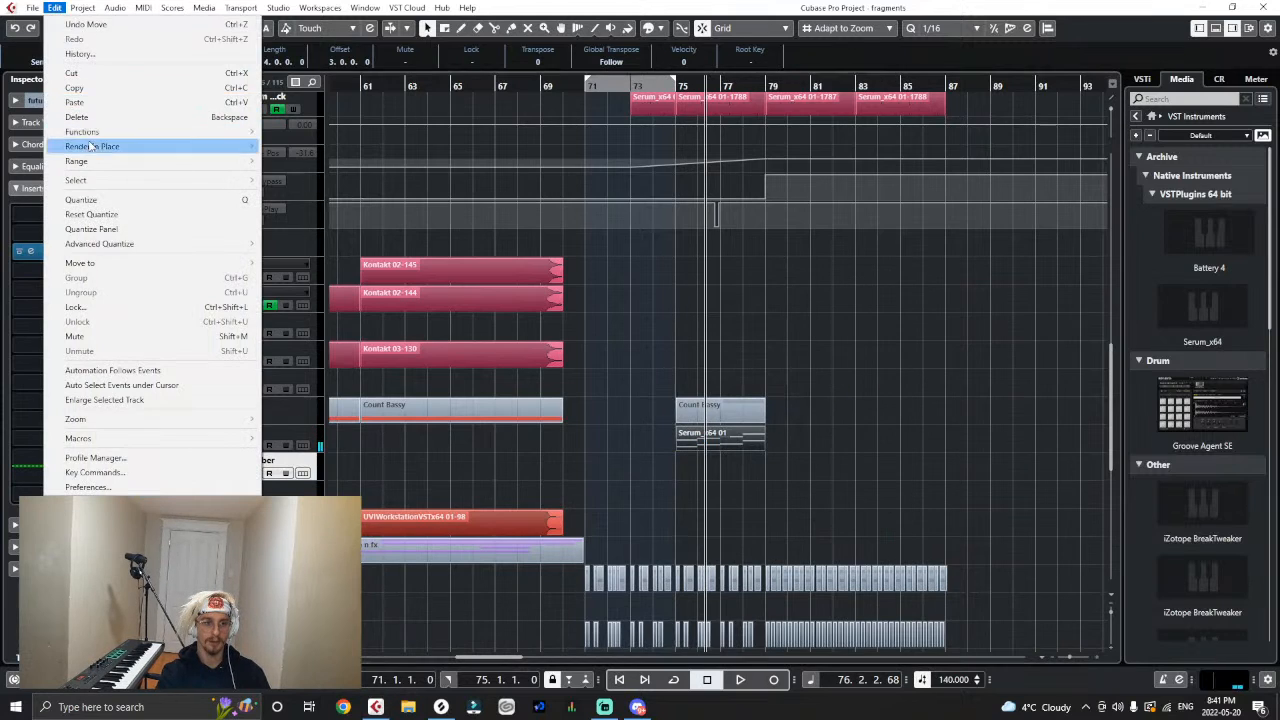
{"action": "mouse_move", "coordinate": [150, 146]}
{"action": "left_click", "coordinate": [315, 148]}
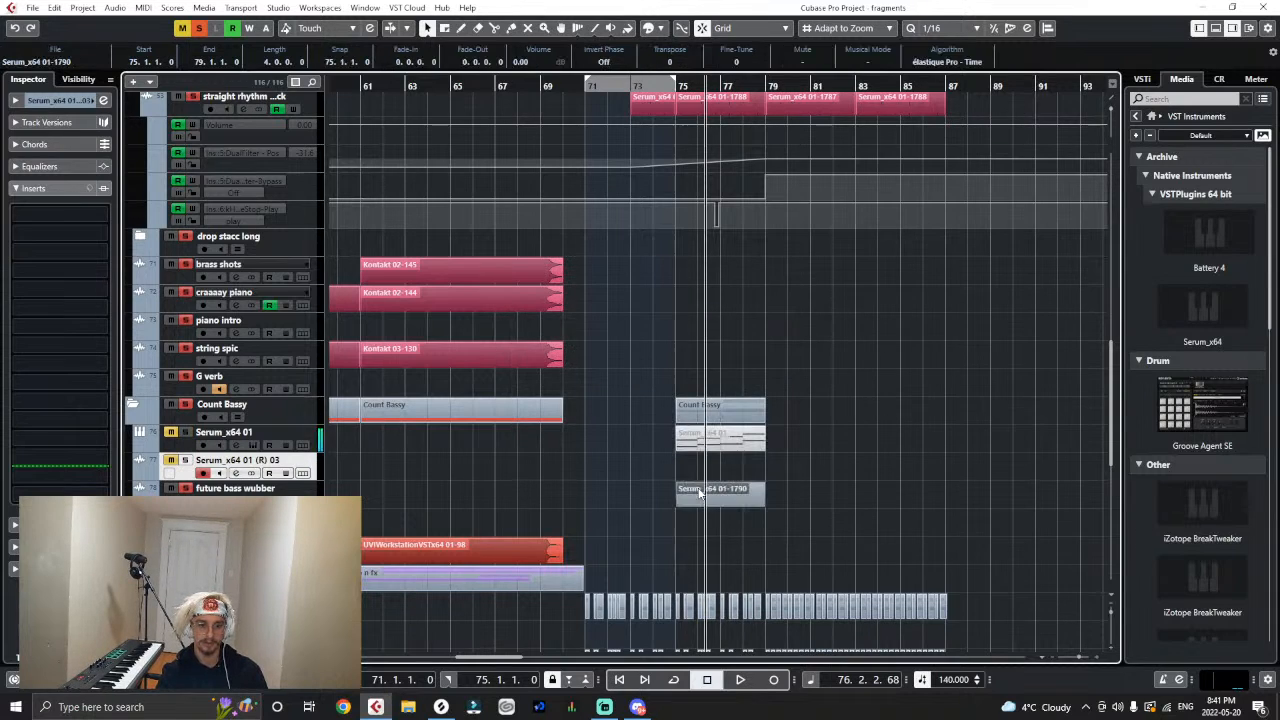
- Remove the emptied Serum_x64 01 (R) 03 track
{"action": "right_click", "coordinate": [322, 463]}
{"action": "right_click", "coordinate": [305, 470]}
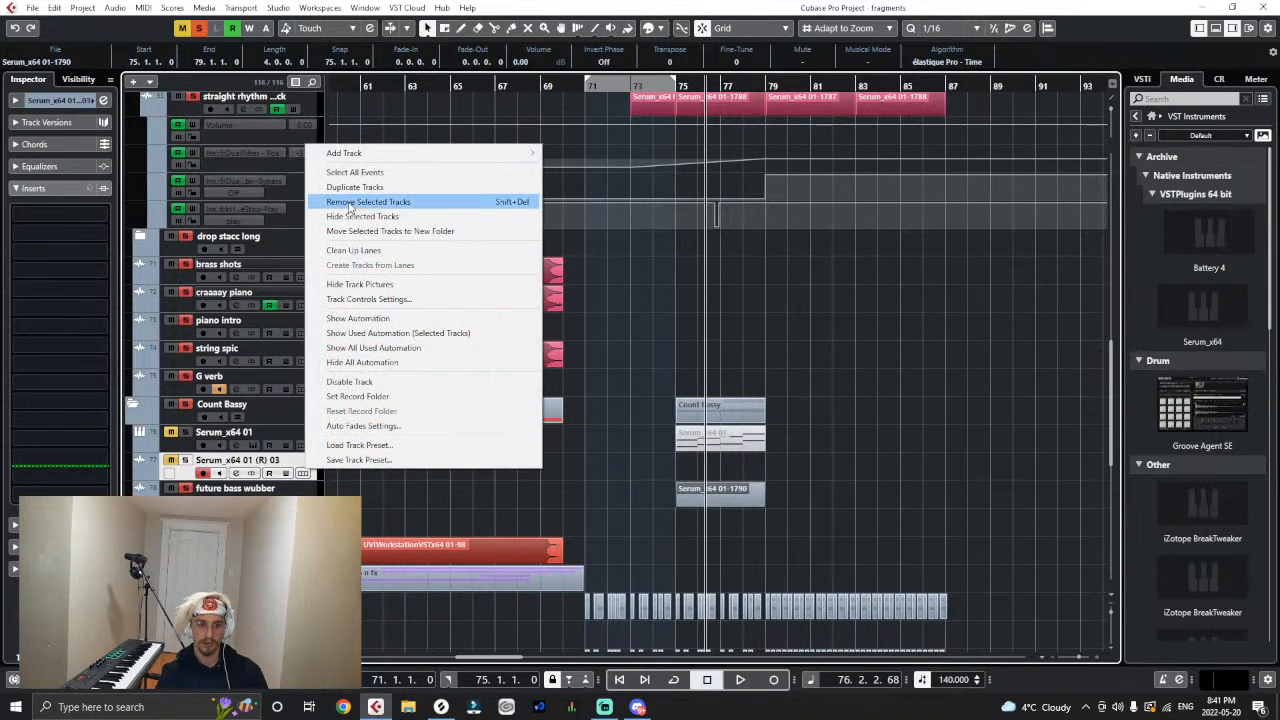
{"action": "left_click", "coordinate": [350, 204]}
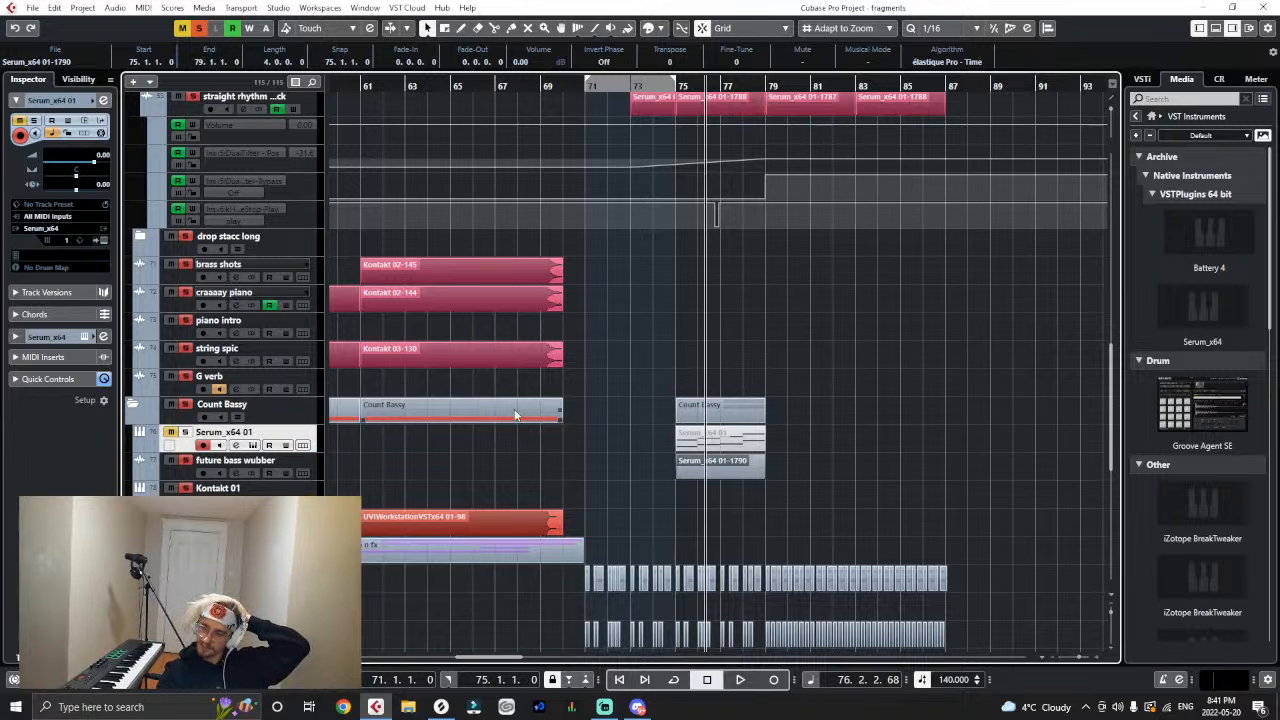
- Repeat the rendered bass audio twice on the future bass wubber track to fill bars 75 to 87, and colour all three clips red
{"action": "key", "text": "ctrl+d"}
{"action": "key", "text": "ctrl+d"}
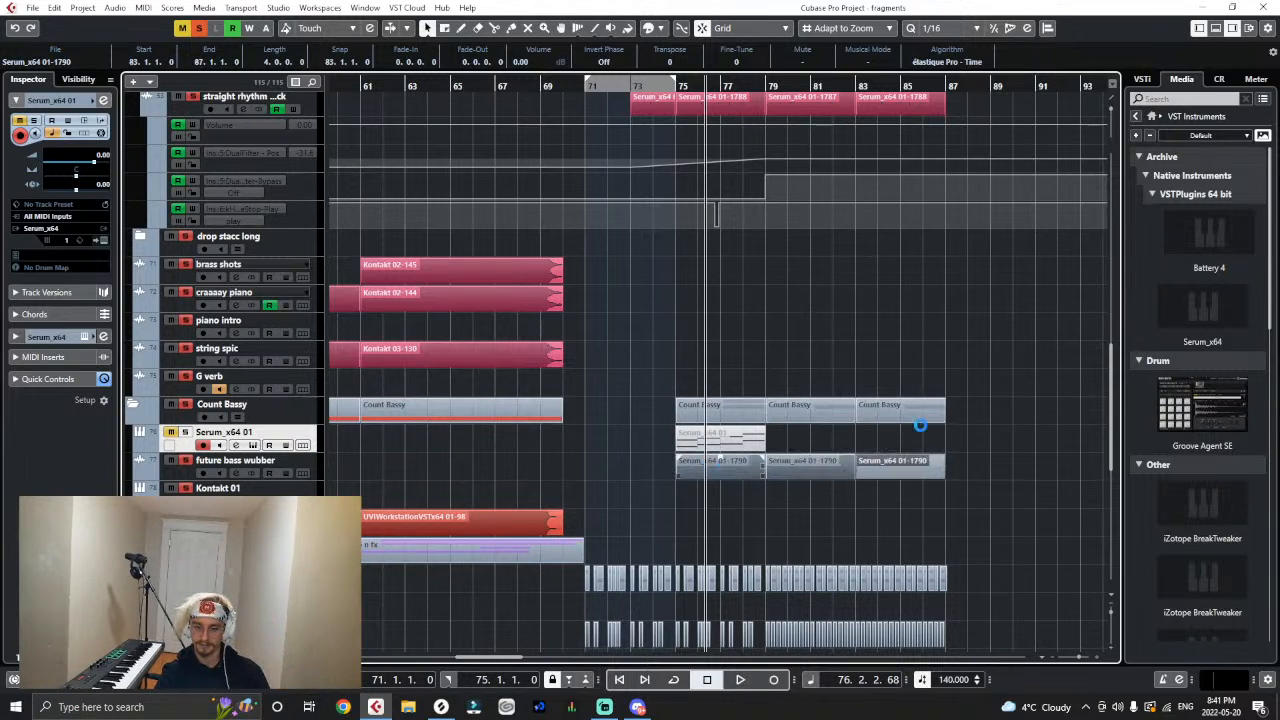
{"action": "right_click", "coordinate": [1045, 459]}
{"action": "left_click", "coordinate": [939, 463]}
{"action": "left_click_drag", "start_coordinate": [967, 467], "coordinate": [740, 464]}
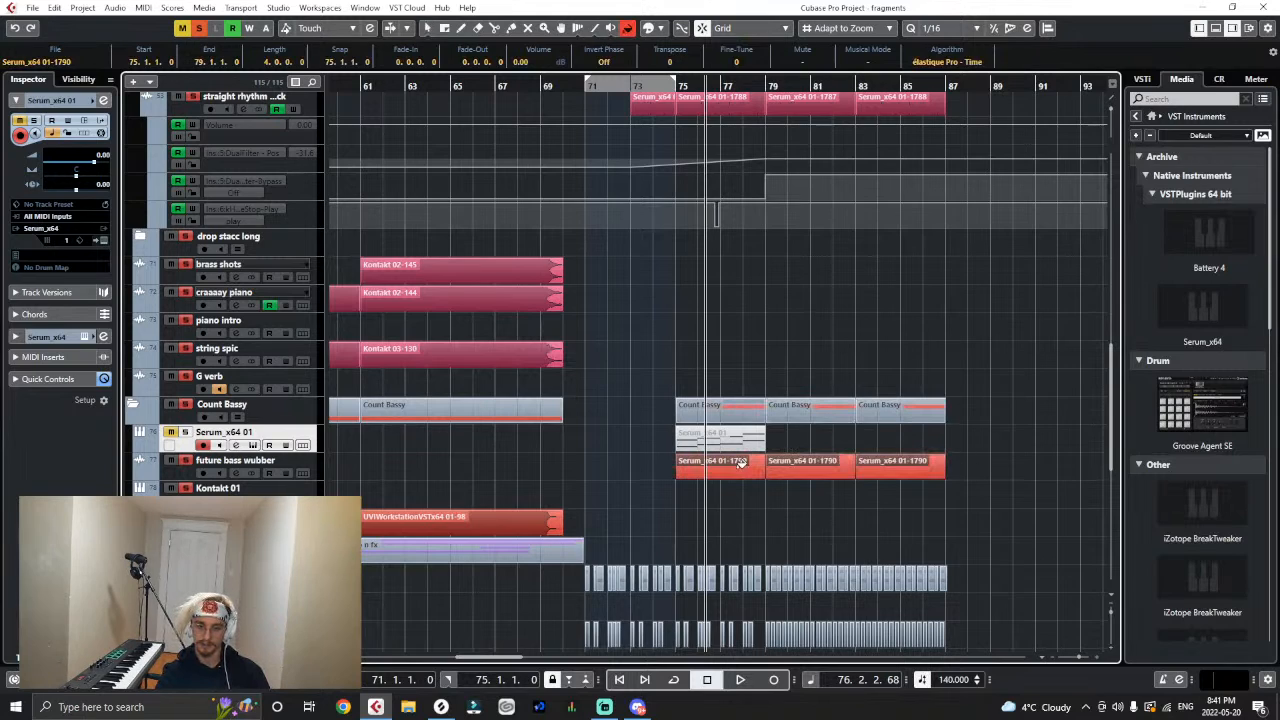
{"action": "right_click", "coordinate": [902, 488]}
{"action": "left_click", "coordinate": [908, 491]}
{"action": "left_click", "coordinate": [700, 489]}
- Play back from bar 75 and insert Saturn 2 in slot 5 of the future bass wubber track
{"action": "left_click", "coordinate": [678, 86]}
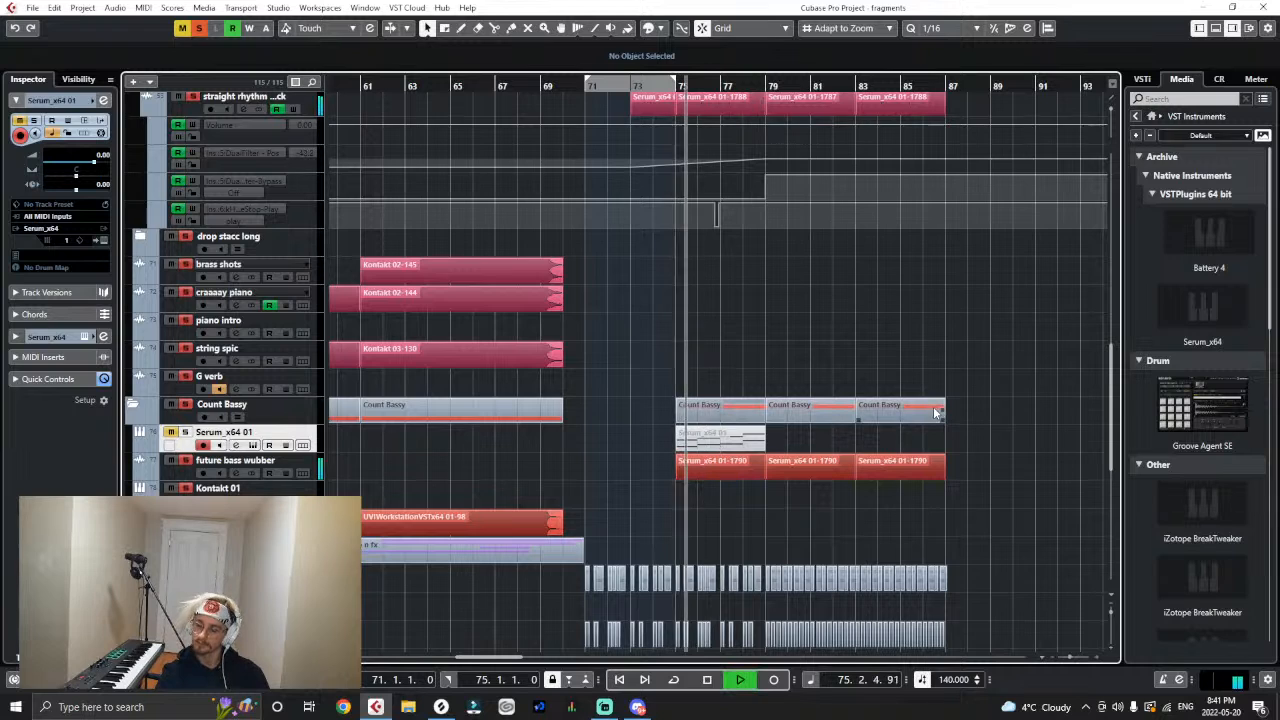
{"action": "left_click", "coordinate": [303, 466]}
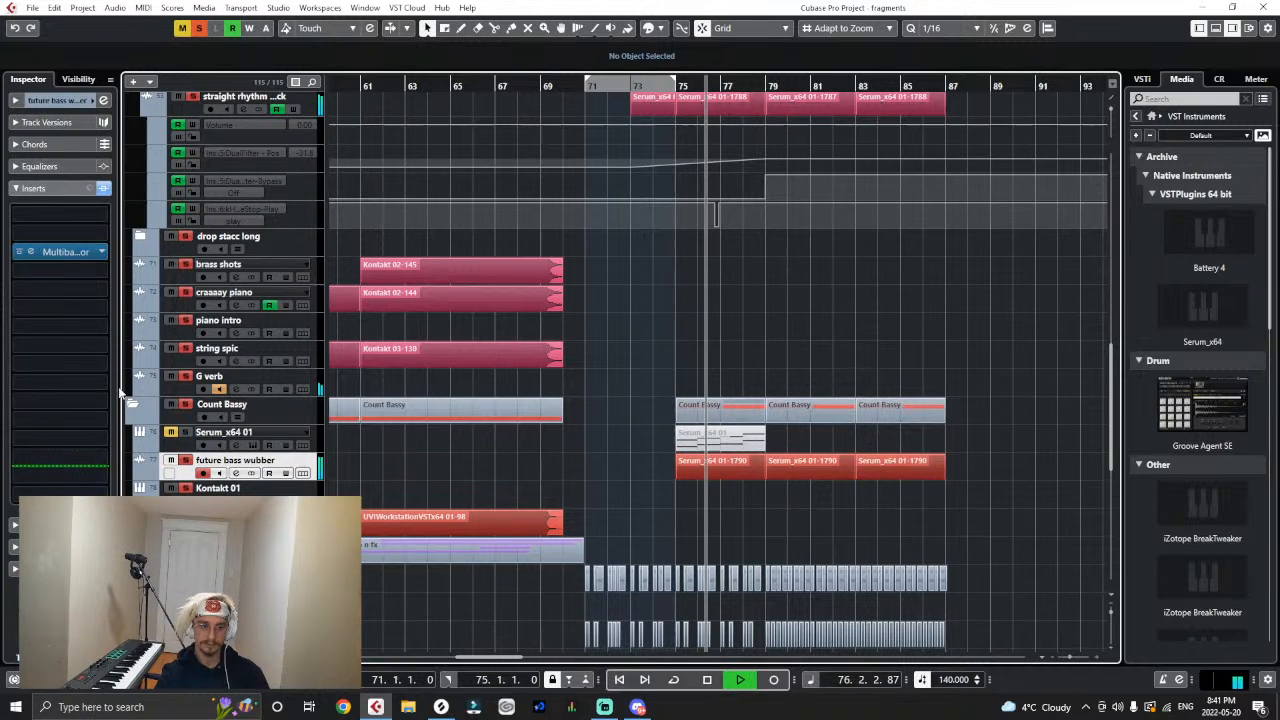
{"action": "left_click", "coordinate": [55, 292]}
{"action": "left_click", "coordinate": [68, 326]}
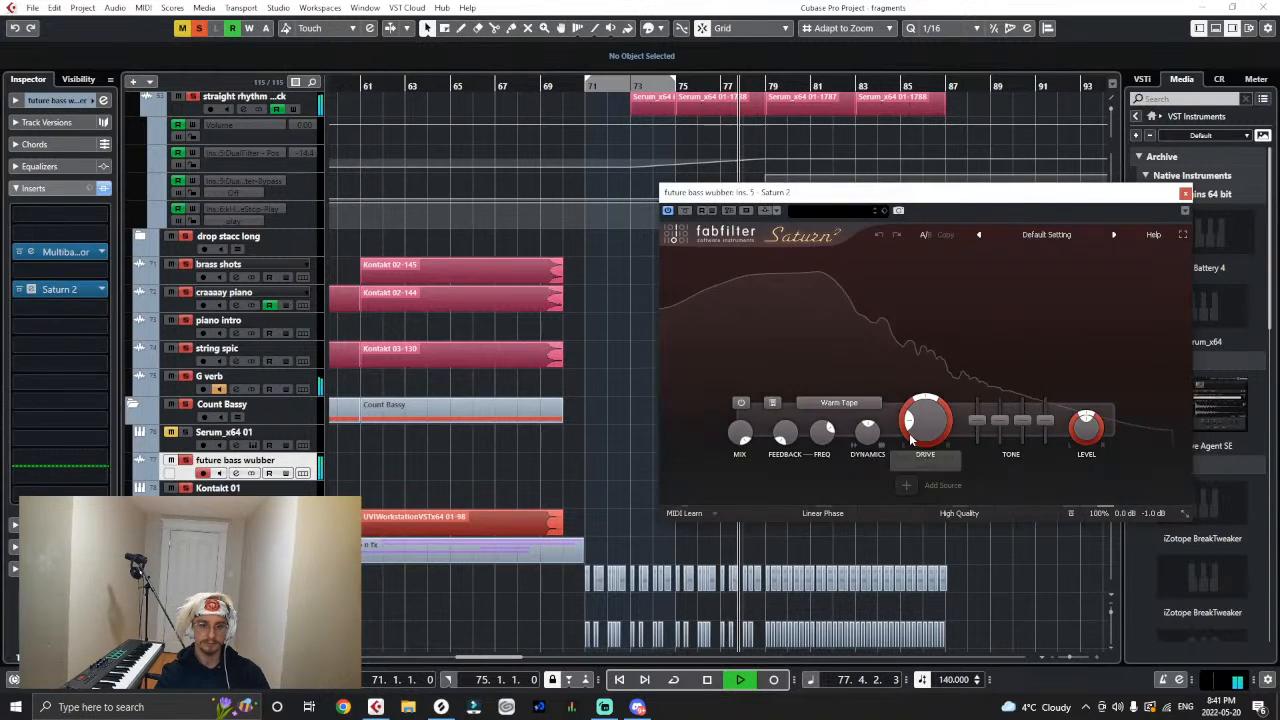
- Split Saturn 2 into three bands with the first crossover at about 174 Hz, and raise the middle band's drive
{"action": "left_click", "coordinate": [869, 260]}
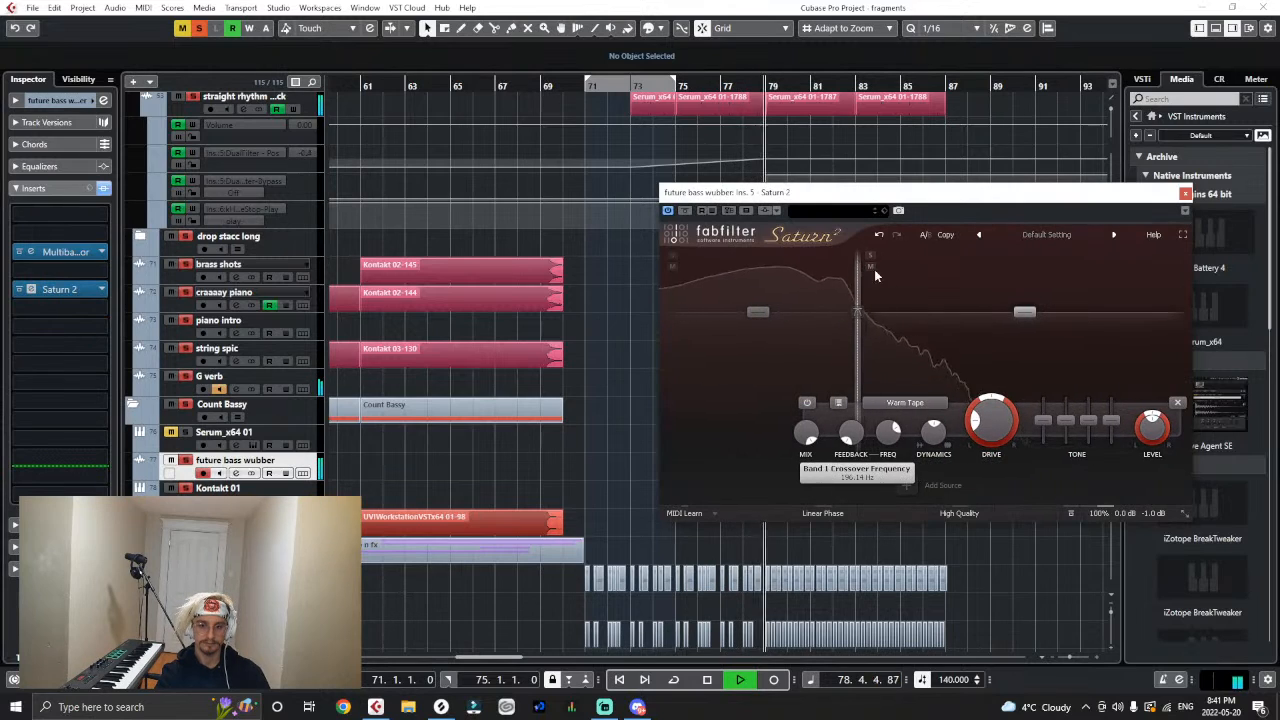
{"action": "left_click", "coordinate": [974, 275]}
{"action": "left_click_drag", "start_coordinate": [971, 277], "coordinate": [977, 280]}
{"action": "left_click", "coordinate": [923, 328]}
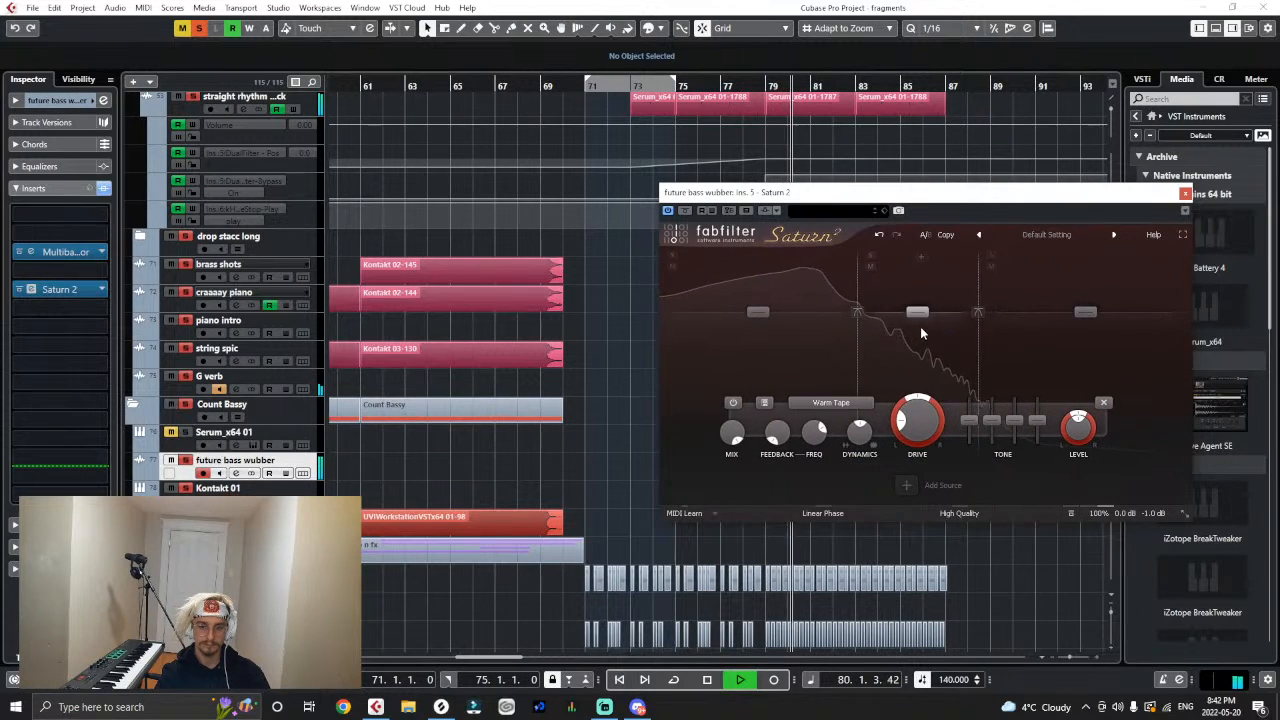
{"action": "left_click_drag", "start_coordinate": [919, 424], "coordinate": [933, 374]}
{"action": "left_click_drag", "start_coordinate": [858, 294], "coordinate": [850, 295]}
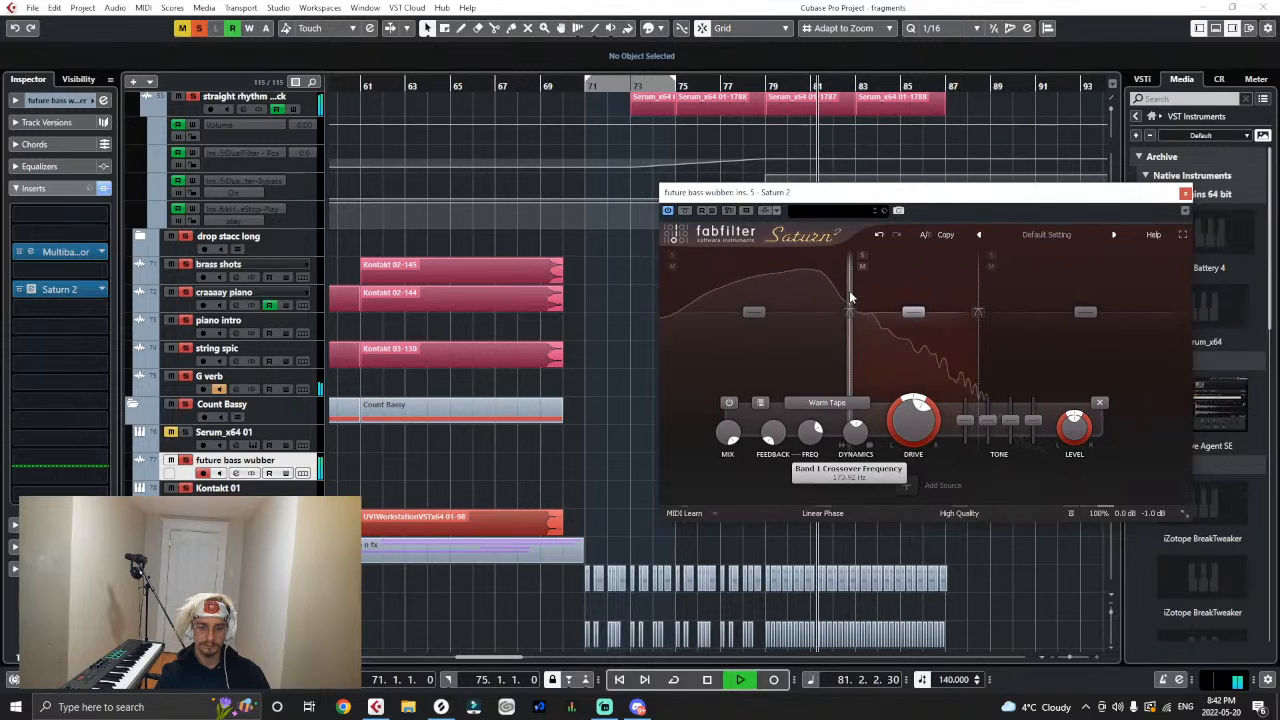
{"action": "left_click_drag", "start_coordinate": [981, 304], "coordinate": [979, 303]}
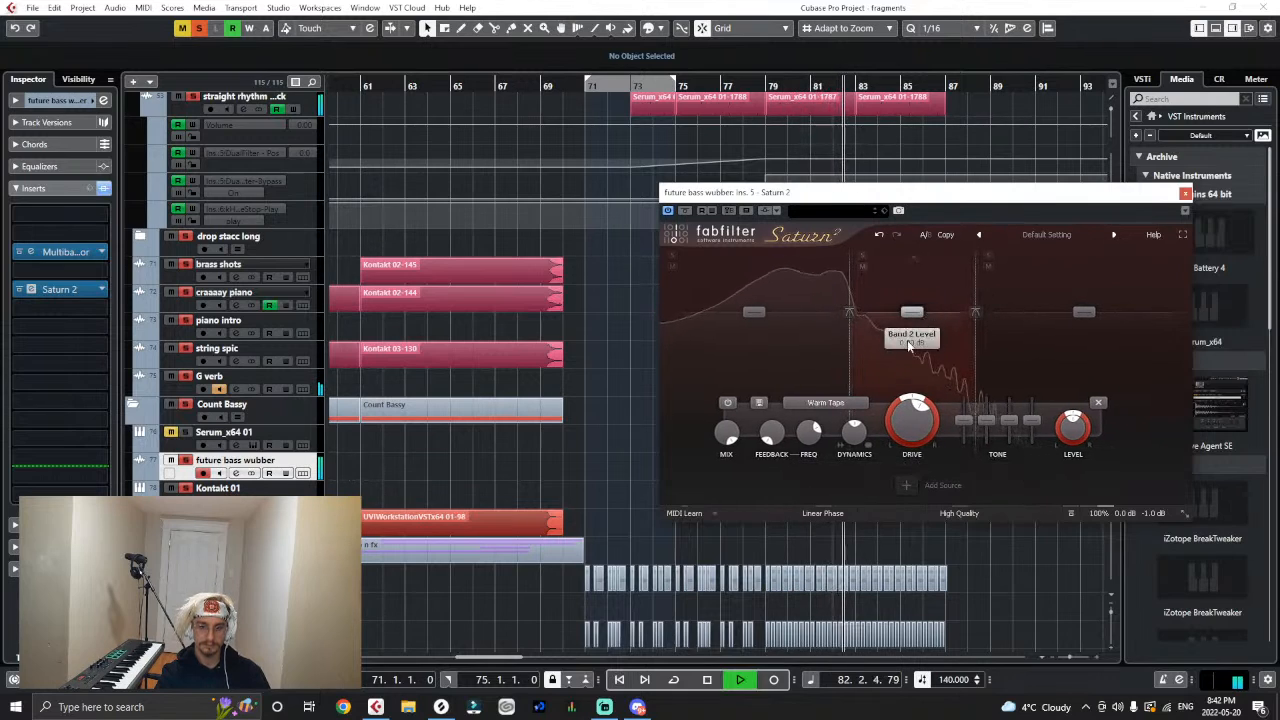
{"action": "left_click", "coordinate": [1185, 193]}
- Insert Voxengo CurveEQ after Saturn 2 on the future bass wubber track
{"action": "left_click", "coordinate": [80, 308]}
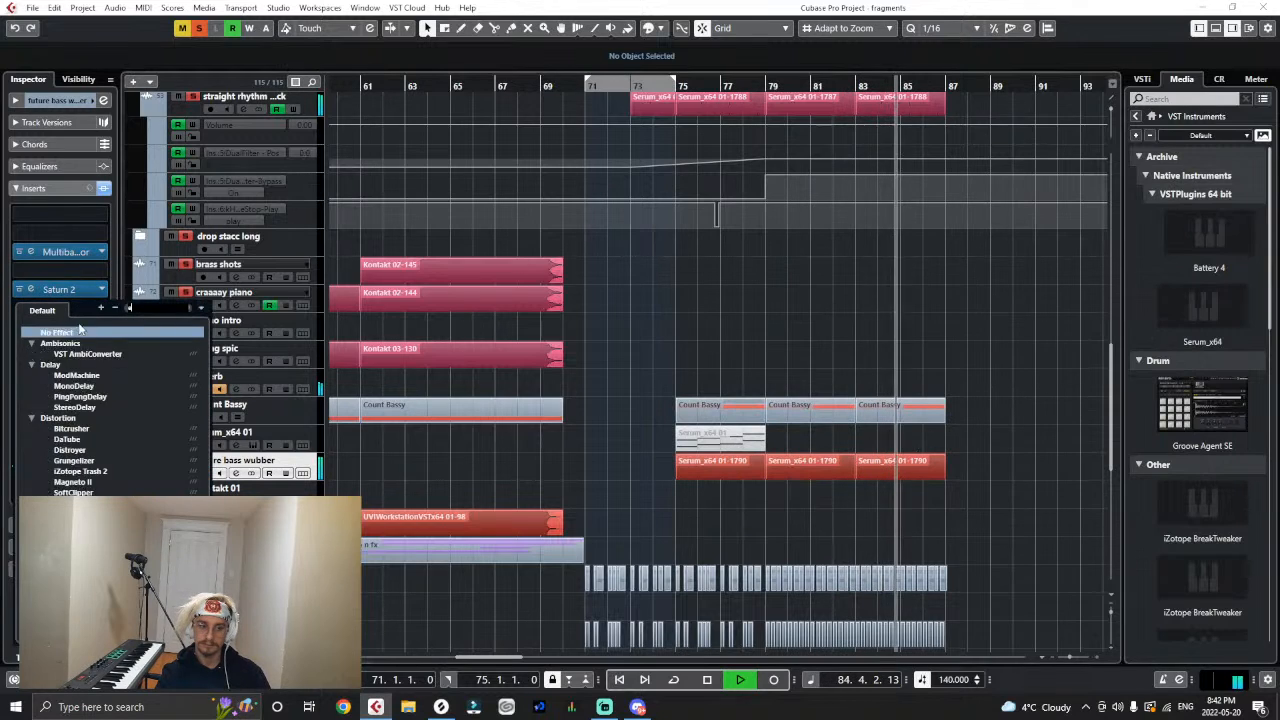
{"action": "type", "text": "eq"}
{"action": "left_click", "coordinate": [70, 355]}
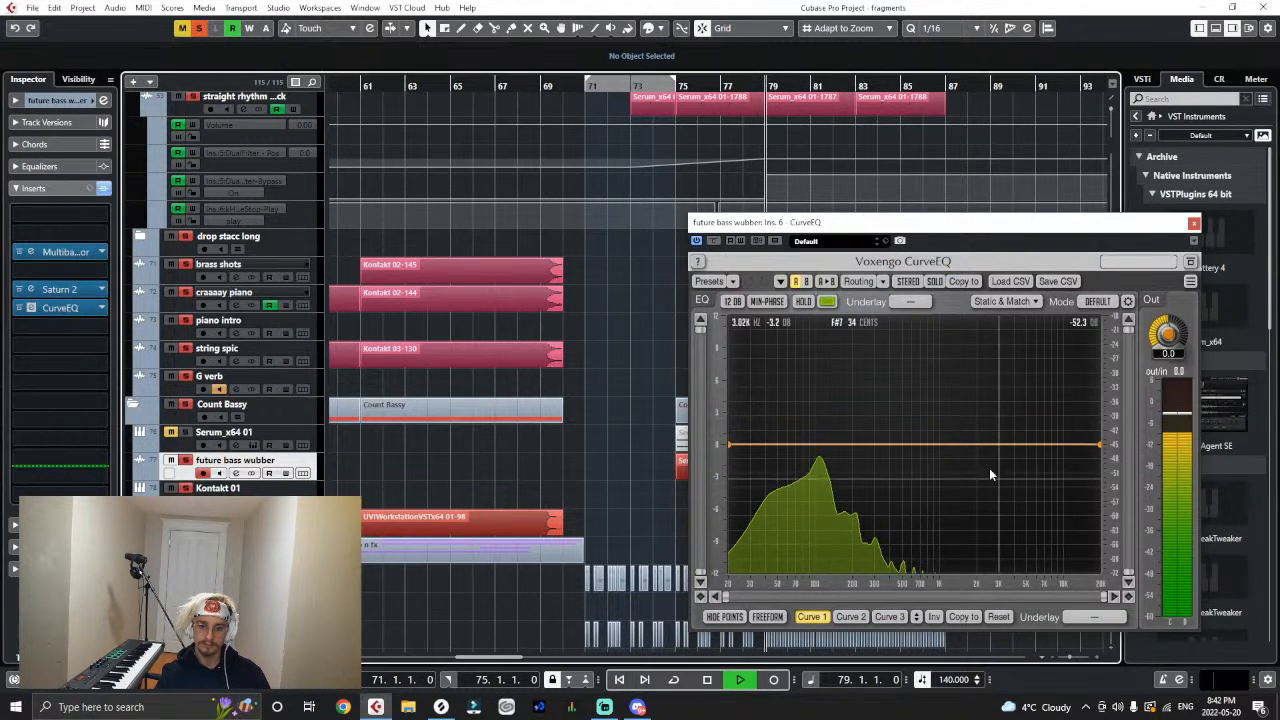
- Shape a dip of about -3 dB near 200 Hz in CurveEQ, with near-flat points at about 106 Hz and in the highs
{"action": "mouse_move", "coordinate": [934, 446]}
{"action": "left_mouse_down"}
{"action": "mouse_move", "coordinate": [934, 461]}
{"action": "mouse_move", "coordinate": [919, 449]}
{"action": "left_mouse_up"}
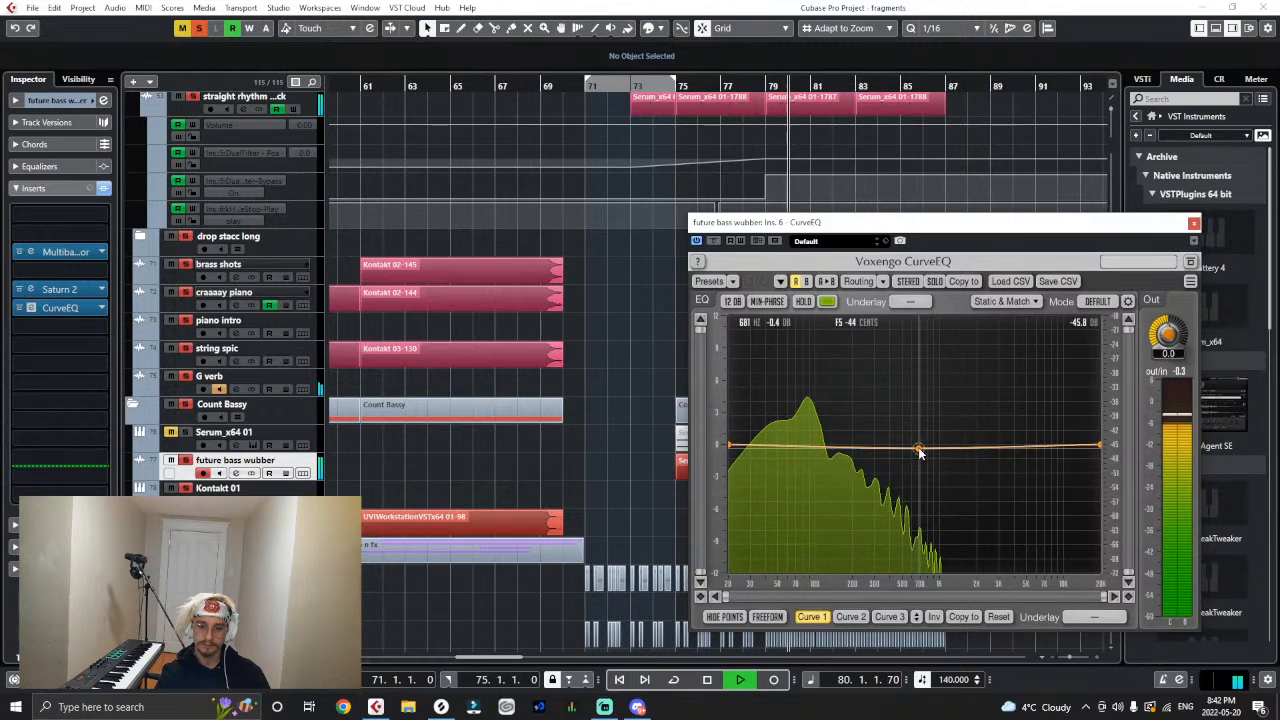
{"action": "double_click", "coordinate": [832, 444]}
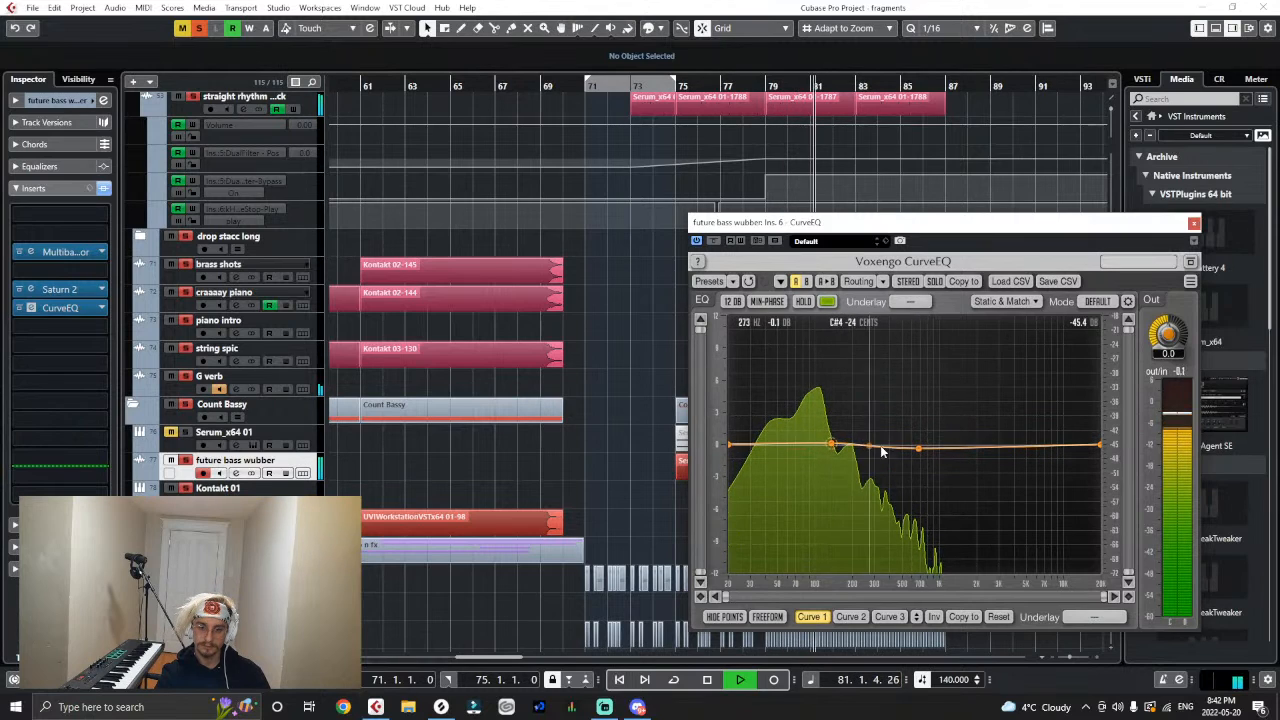
{"action": "left_click_drag", "start_coordinate": [918, 448], "coordinate": [848, 469]}
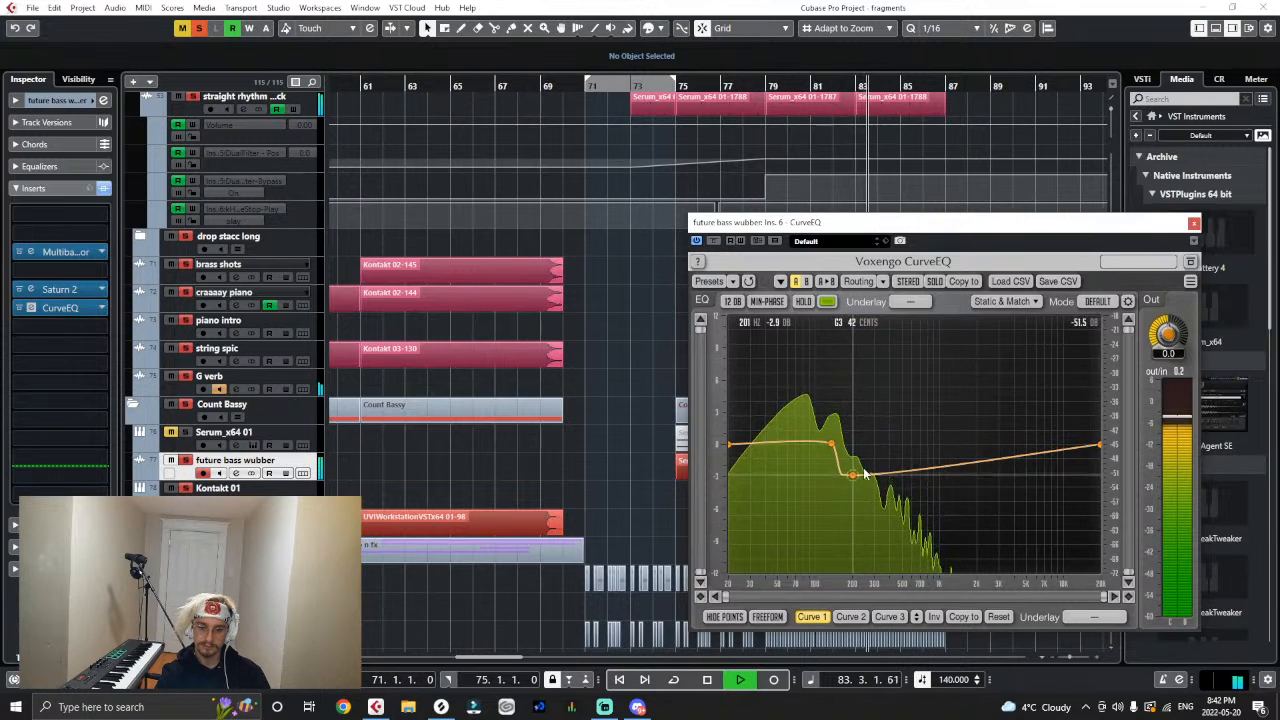
{"action": "double_click", "coordinate": [976, 444]}
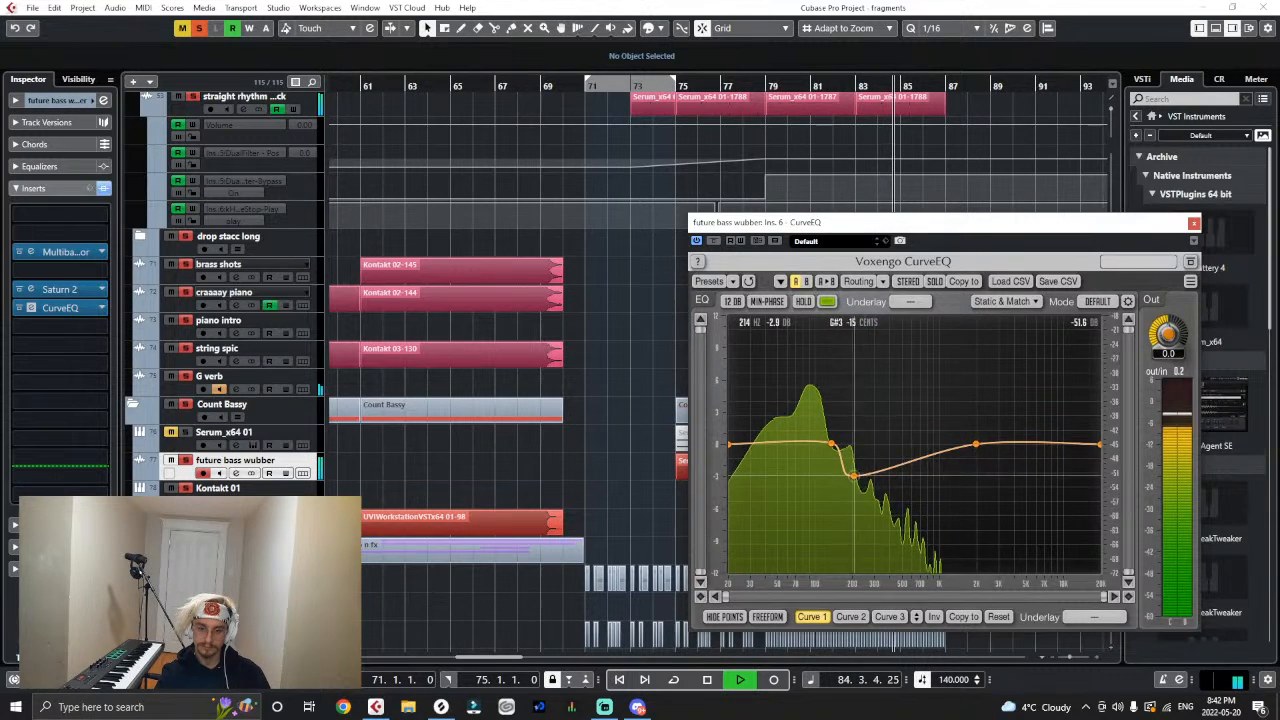
{"action": "left_click_drag", "start_coordinate": [833, 448], "coordinate": [820, 447]}
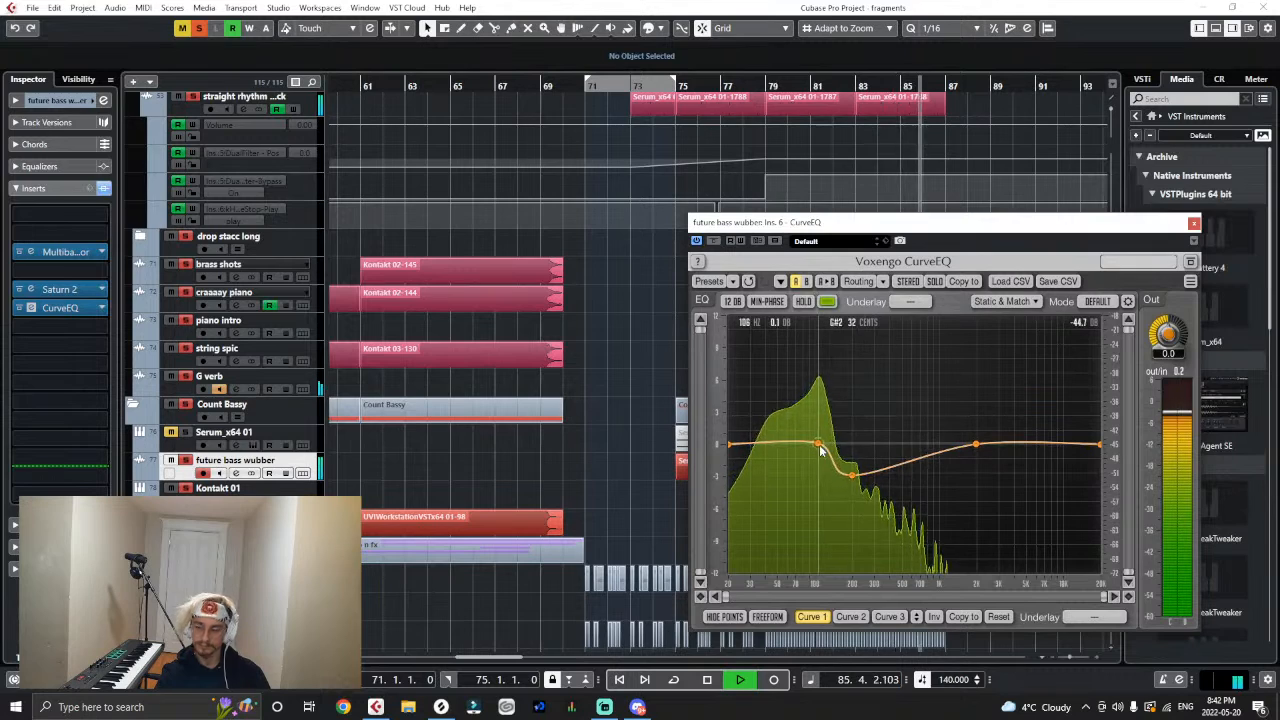
{"action": "key", "text": "space"}
{"action": "left_click", "coordinate": [1194, 224]}
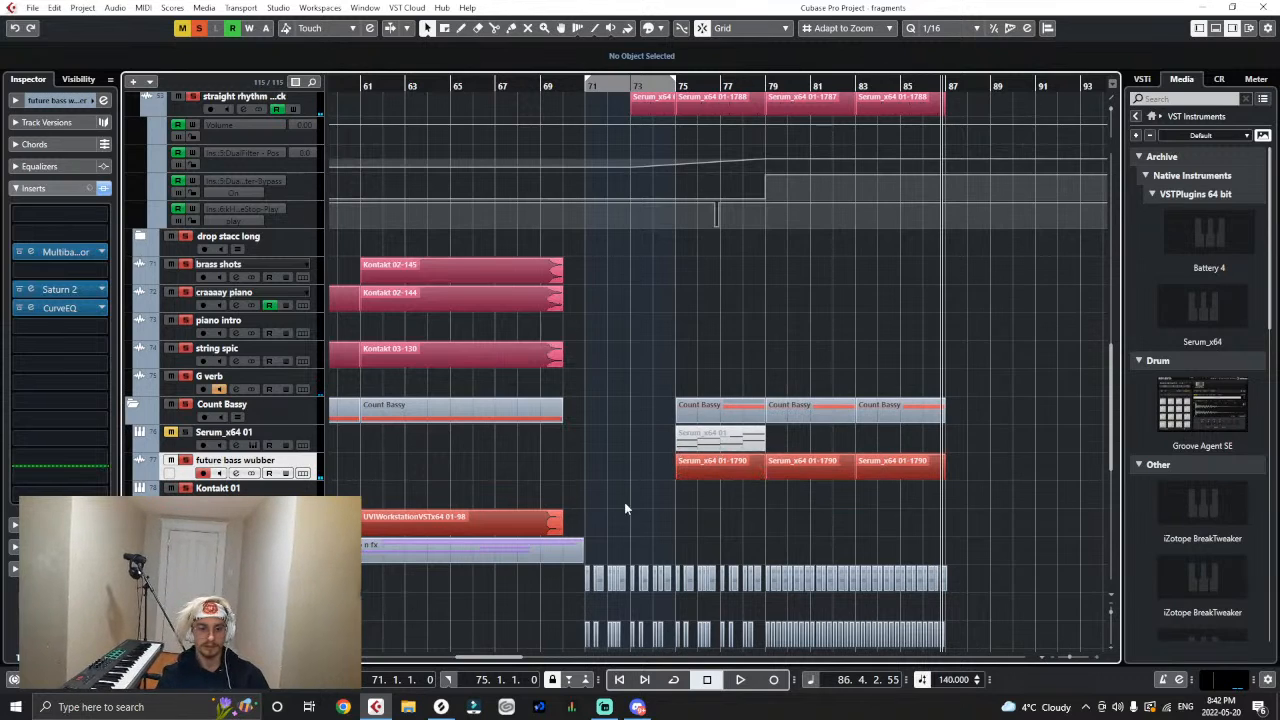
- Deactivate all solos and play the full arrangement from bar 71
{"action": "scroll", "coordinate": [624, 502], "scroll_direction": "up", "scroll_amount": 4}
{"action": "left_click", "coordinate": [586, 85]}
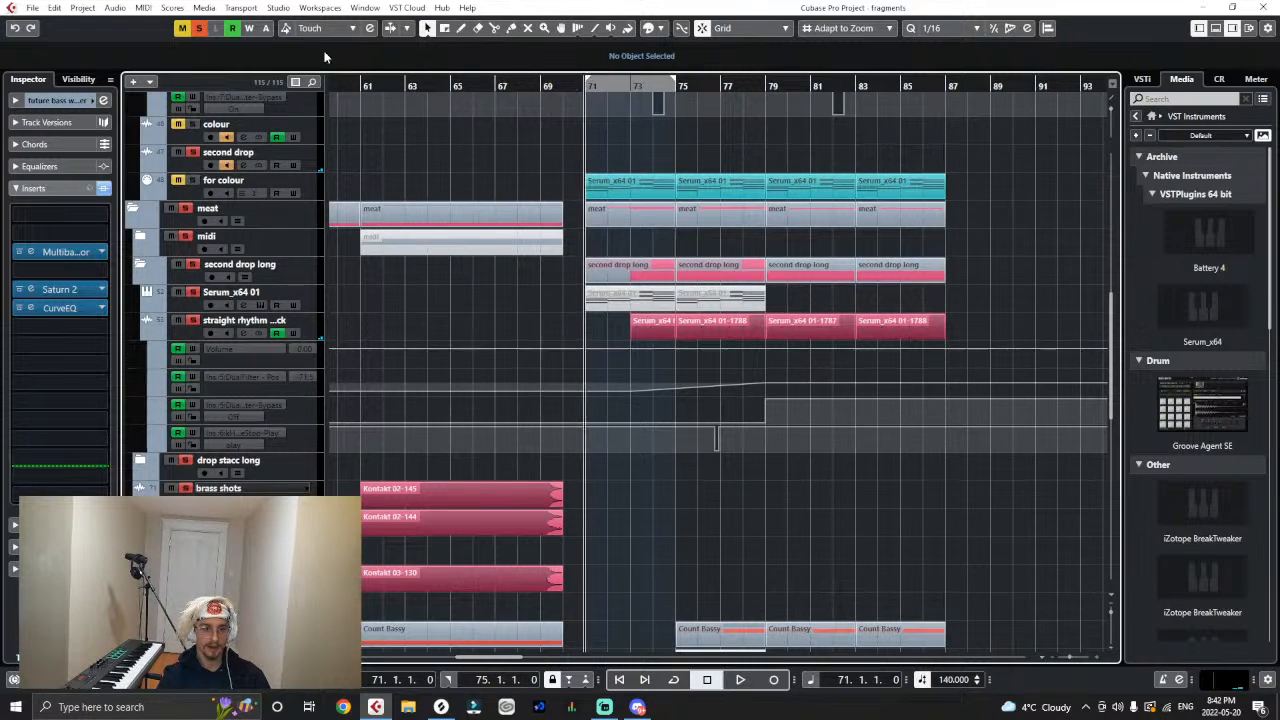
{"action": "left_click", "coordinate": [199, 29]}
{"action": "key", "text": "space"}
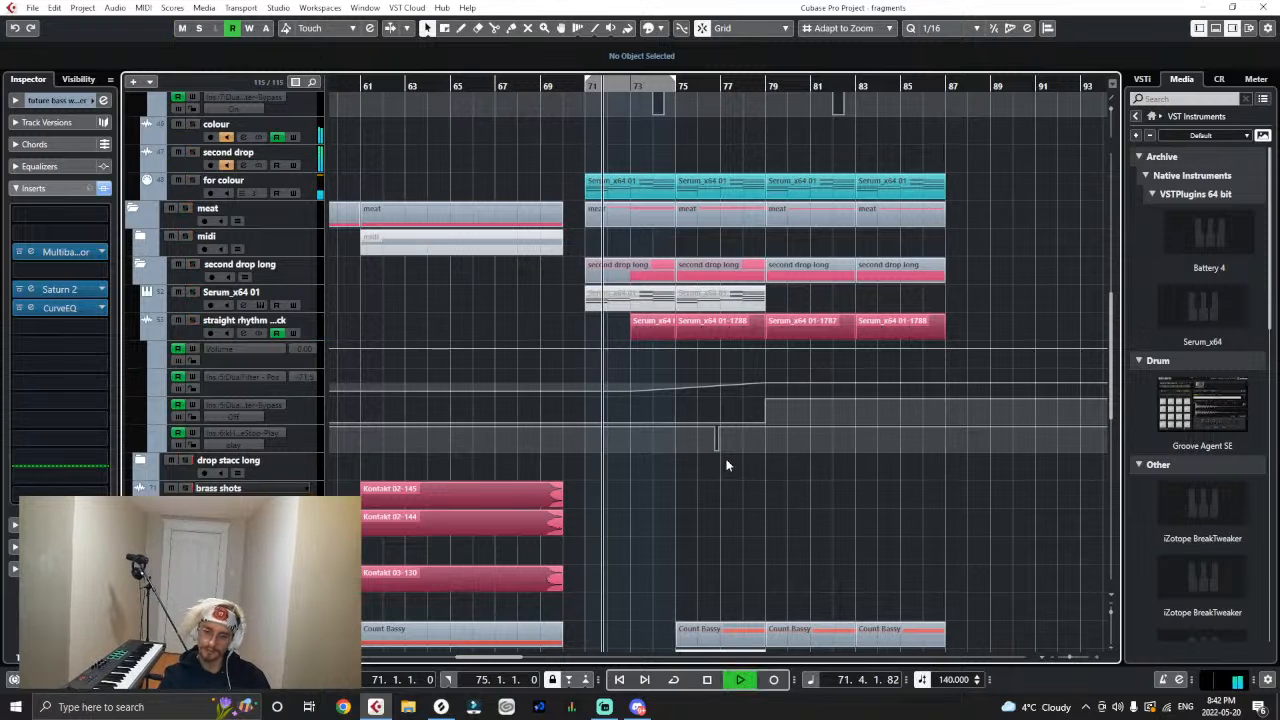
{"action": "scroll", "coordinate": [722, 470], "scroll_direction": "down", "scroll_amount": 4}
{"action": "scroll", "coordinate": [709, 431], "scroll_direction": "up", "scroll_amount": 2}
{"action": "scroll", "coordinate": [716, 458], "scroll_direction": "down", "scroll_amount": 2}
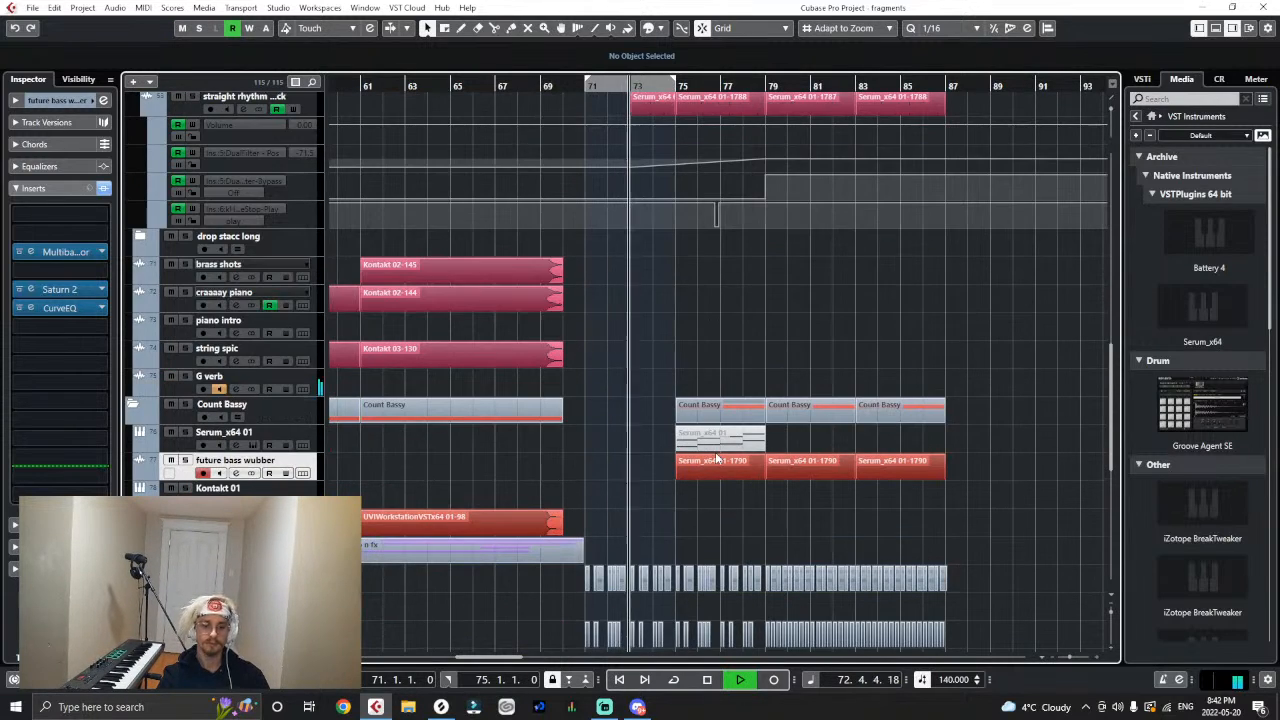
- Insert DualFilter in slot 8 of future bass wubber and check the straight rhythm track's filter position automation point at bar 73
{"action": "left_click", "coordinate": [67, 347]}
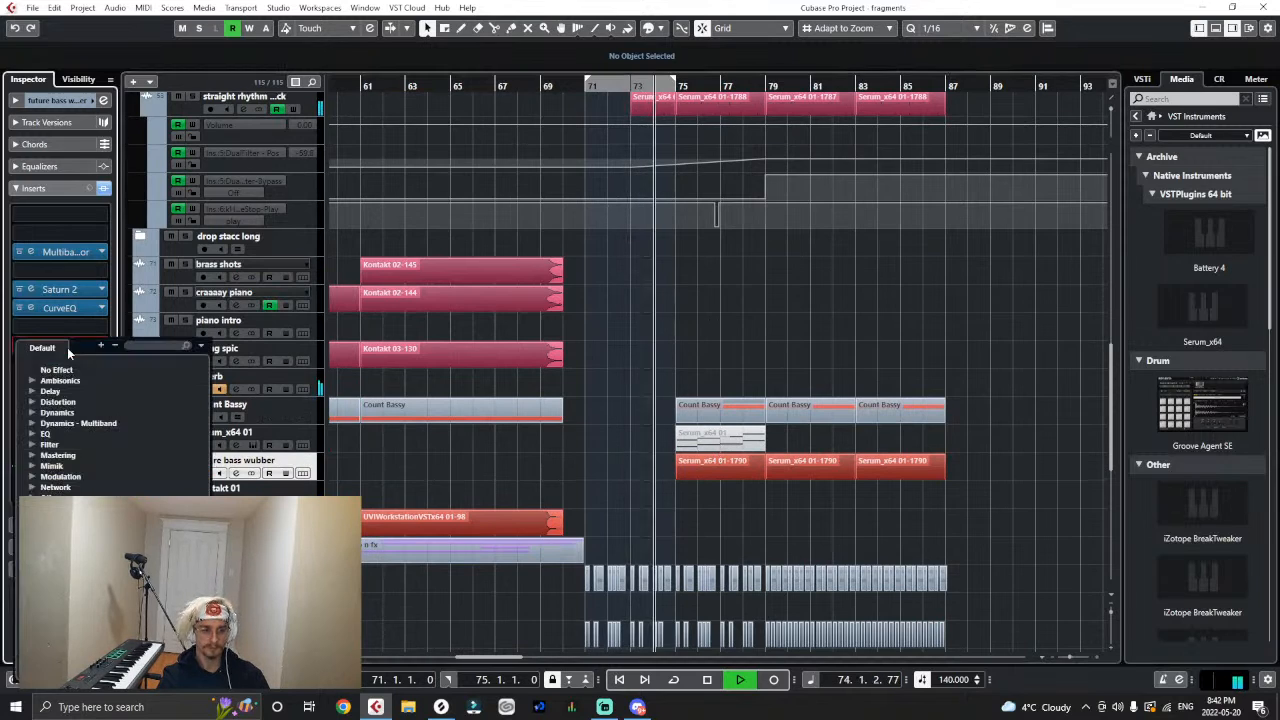
{"action": "type", "text": "dual"}
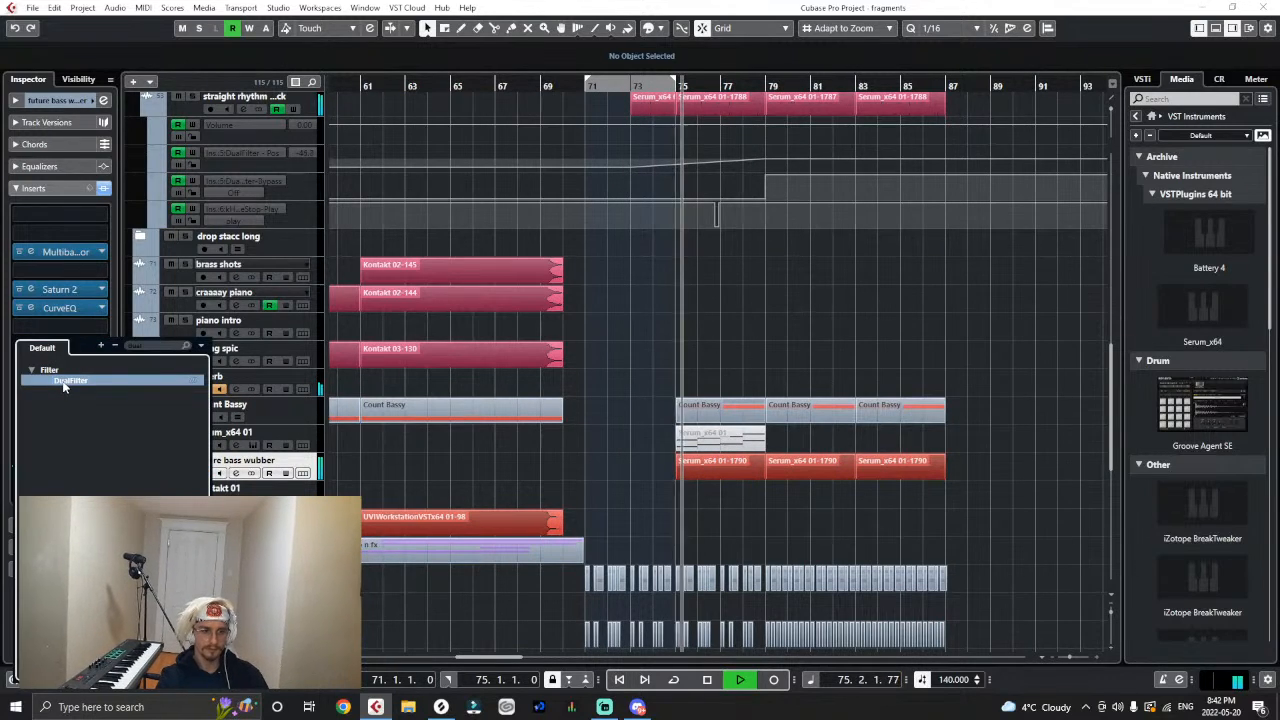
{"action": "left_click", "coordinate": [64, 383]}
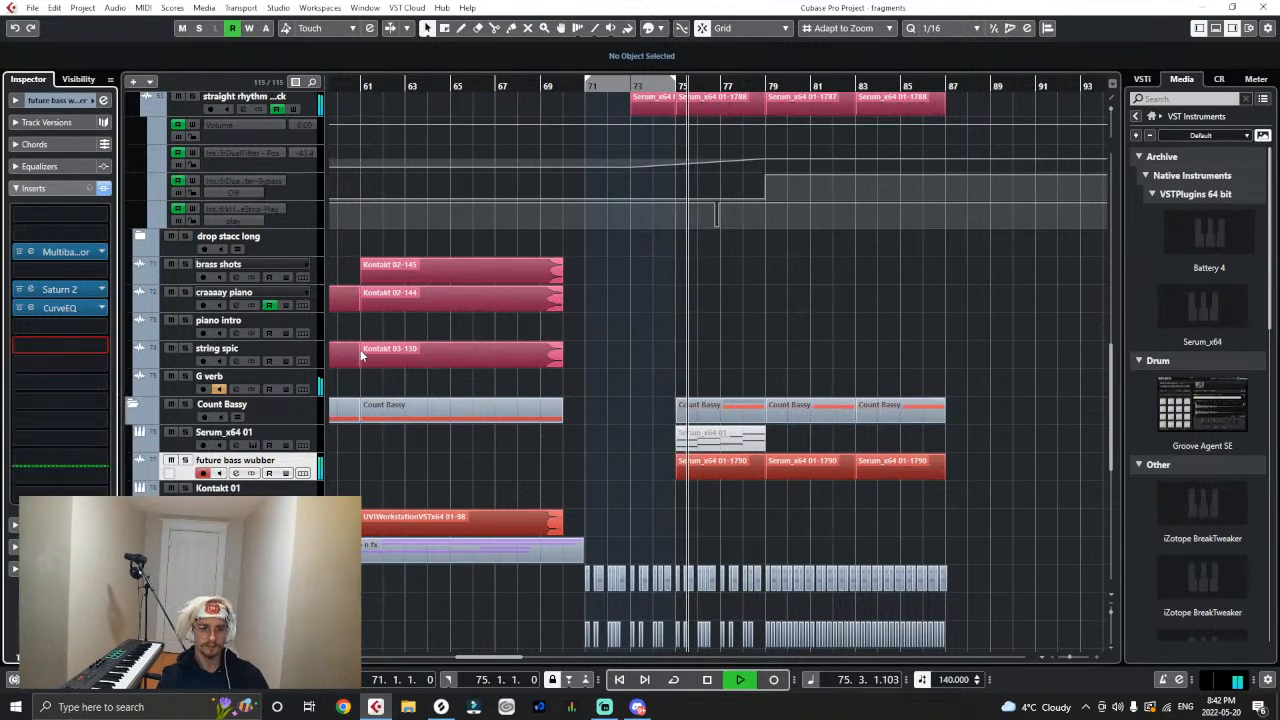
{"action": "left_click", "coordinate": [631, 165]}
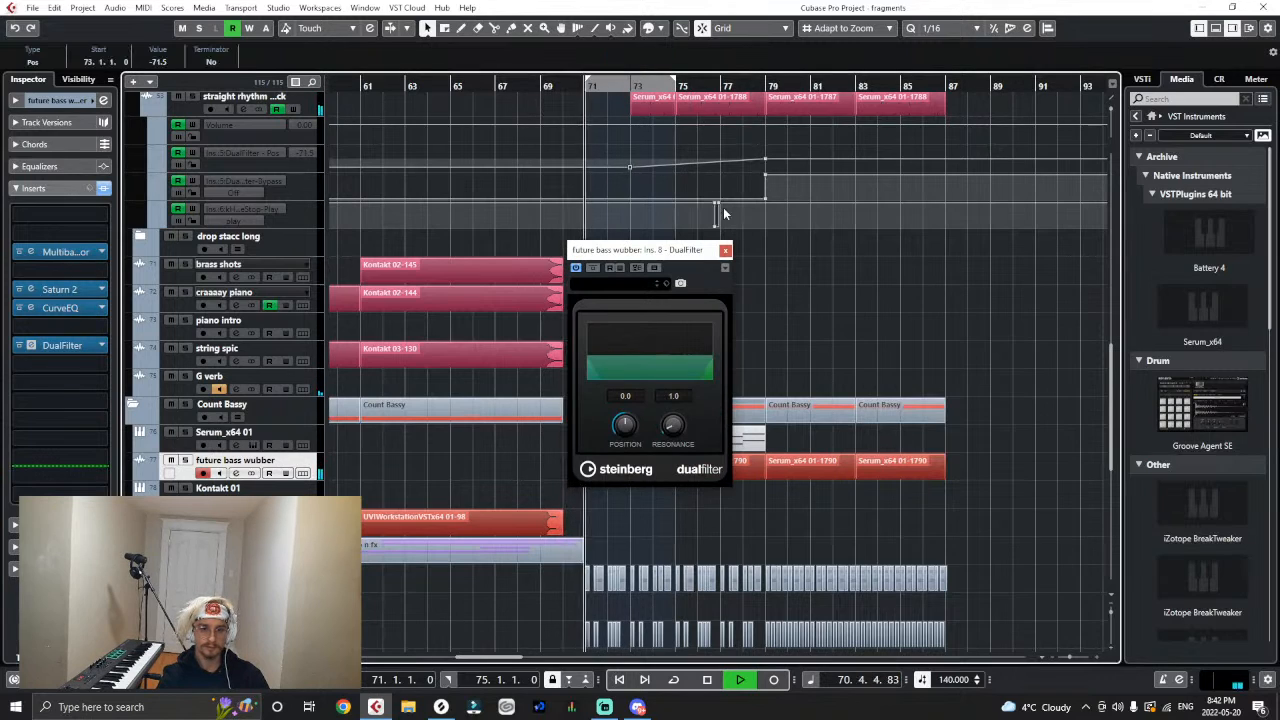
{"action": "left_click", "coordinate": [725, 249]}
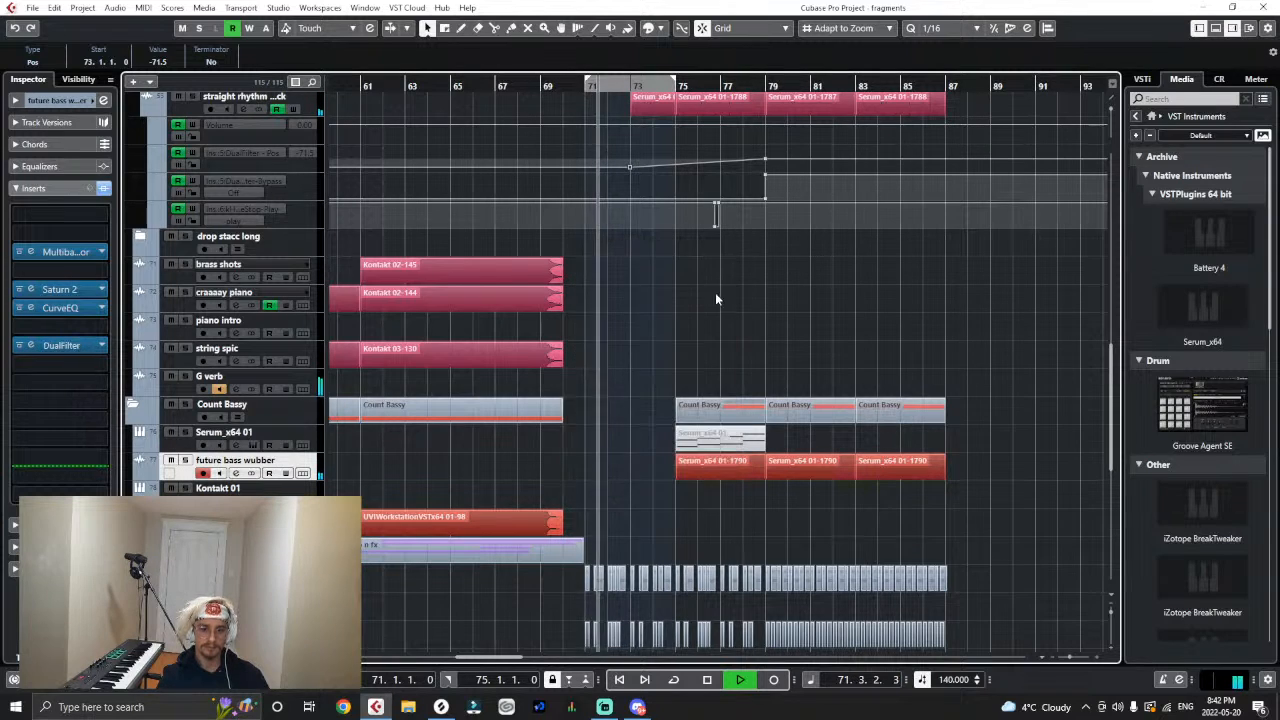
- Show the future bass wubber track's automation and add a DualFilter parameter to it
{"action": "left_click", "coordinate": [140, 478]}
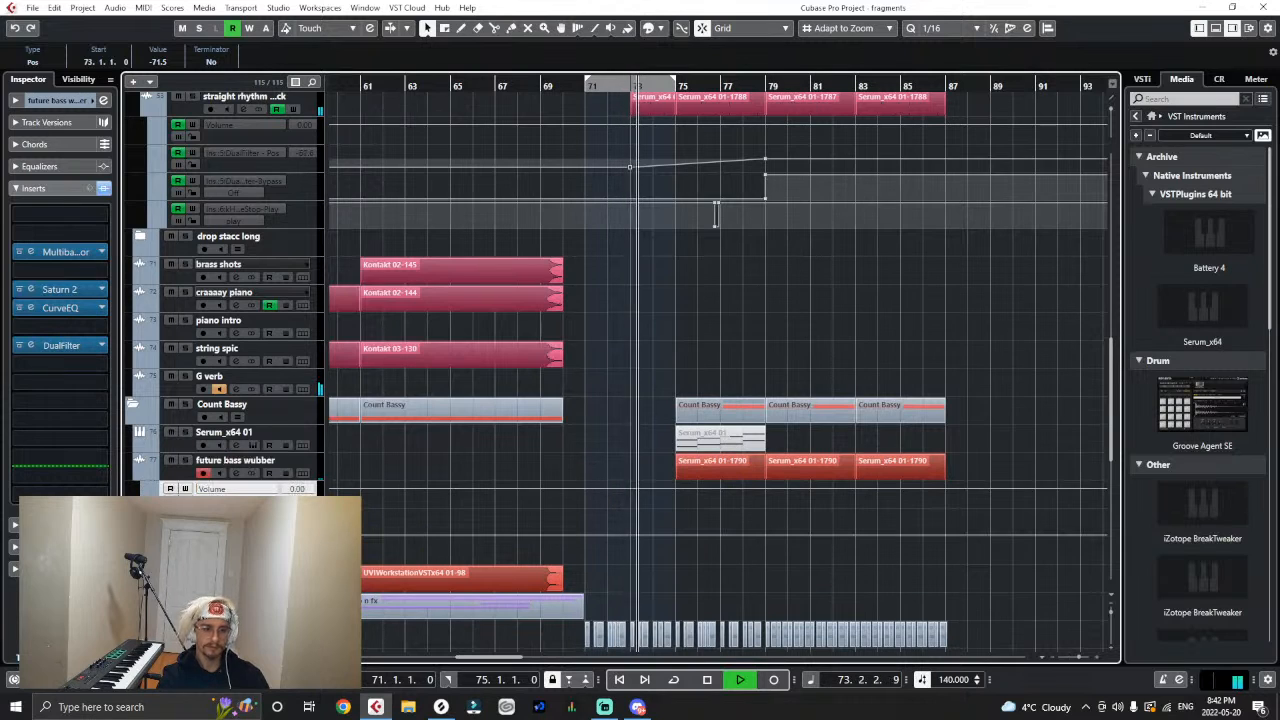
{"action": "left_click", "coordinate": [211, 488]}
{"action": "left_click", "coordinate": [240, 408]}
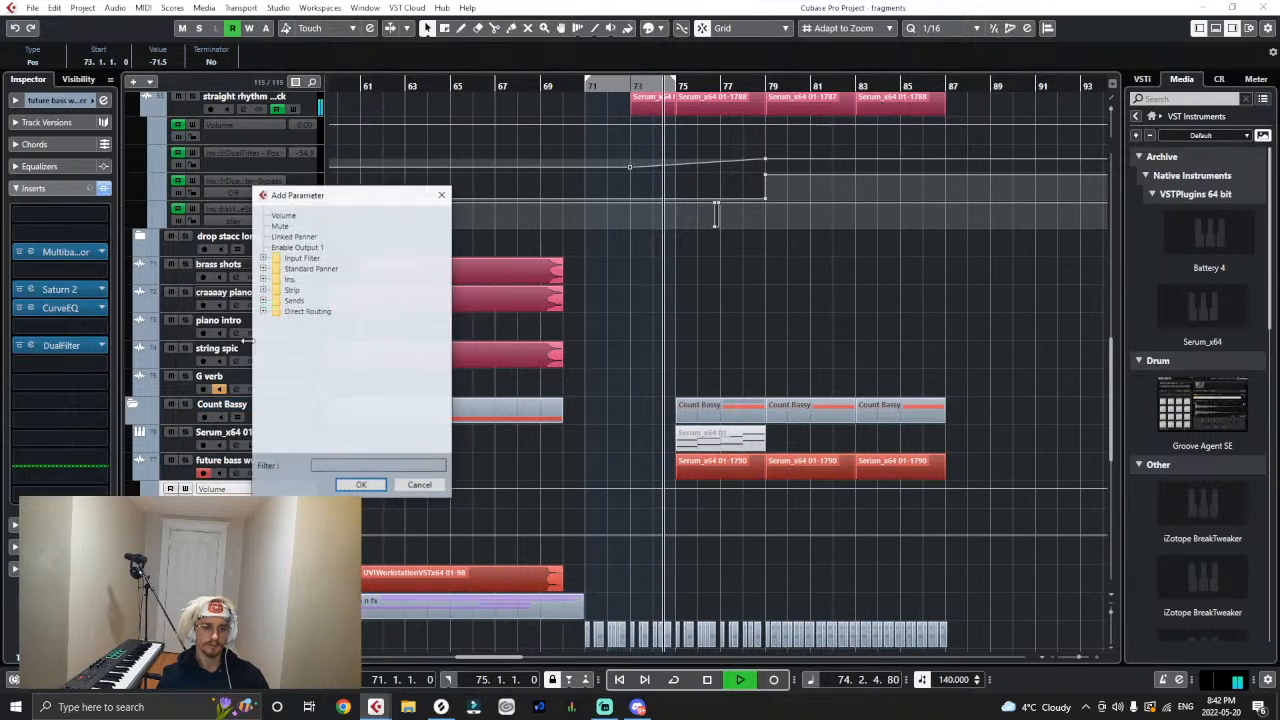
{"action": "double_click", "coordinate": [290, 279]}
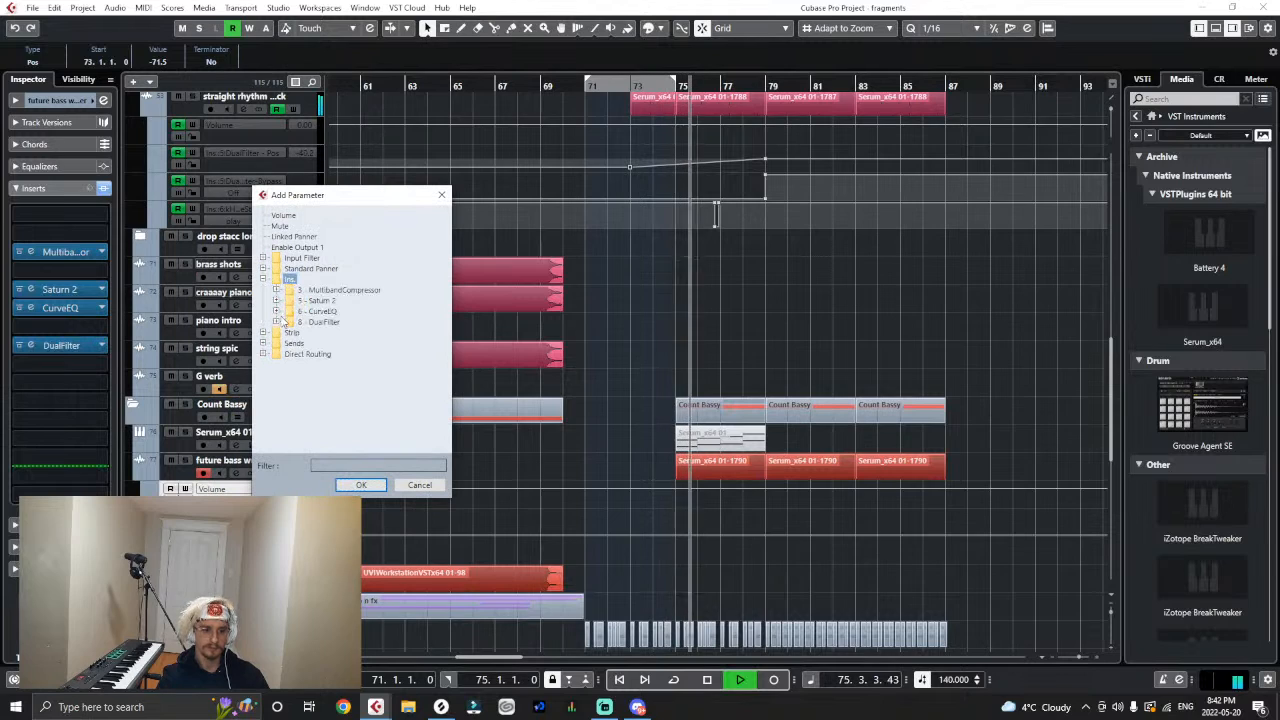
{"action": "left_click", "coordinate": [277, 322]}
{"action": "left_click", "coordinate": [302, 333]}
{"action": "left_click", "coordinate": [362, 485]}
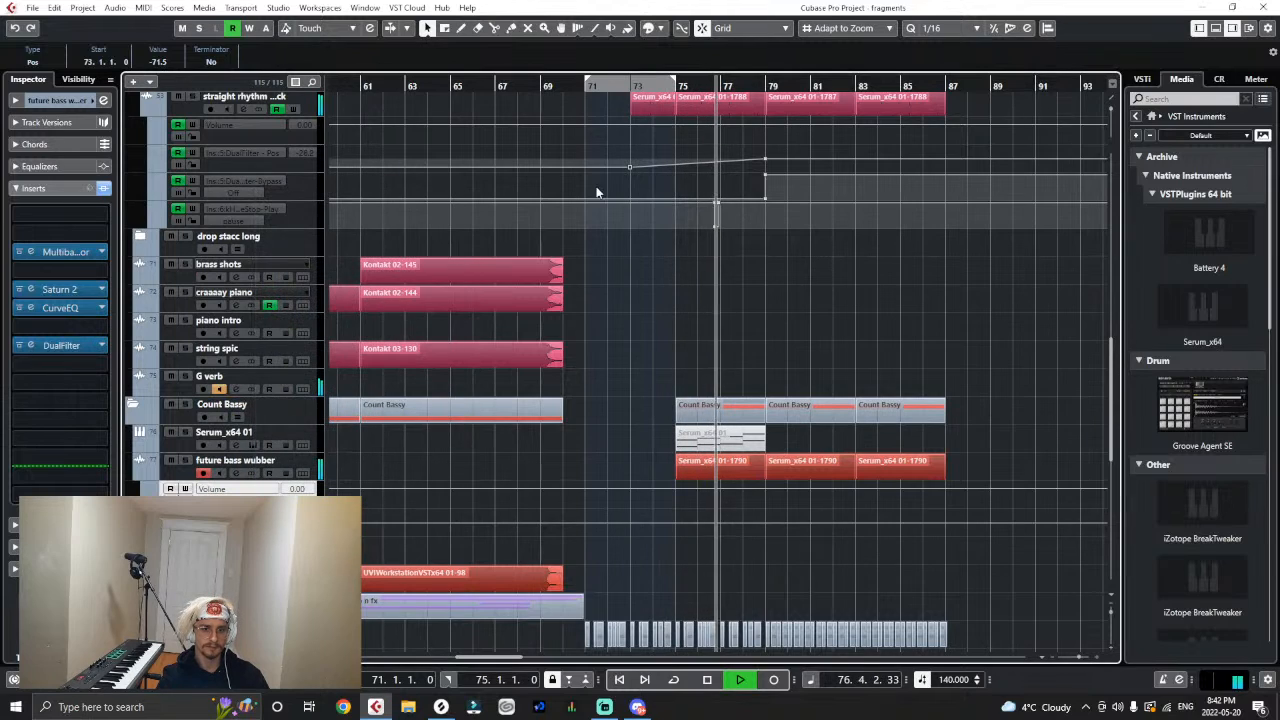
- Move the start of the straight rhythm track's filter ramp to bar 75 and delete its audio clip between bars 73 and 75
{"action": "key", "text": "space"}
{"action": "left_click_drag", "start_coordinate": [629, 168], "coordinate": [668, 174]}
{"action": "left_click", "coordinate": [645, 112]}
{"action": "key", "text": "Delete"}
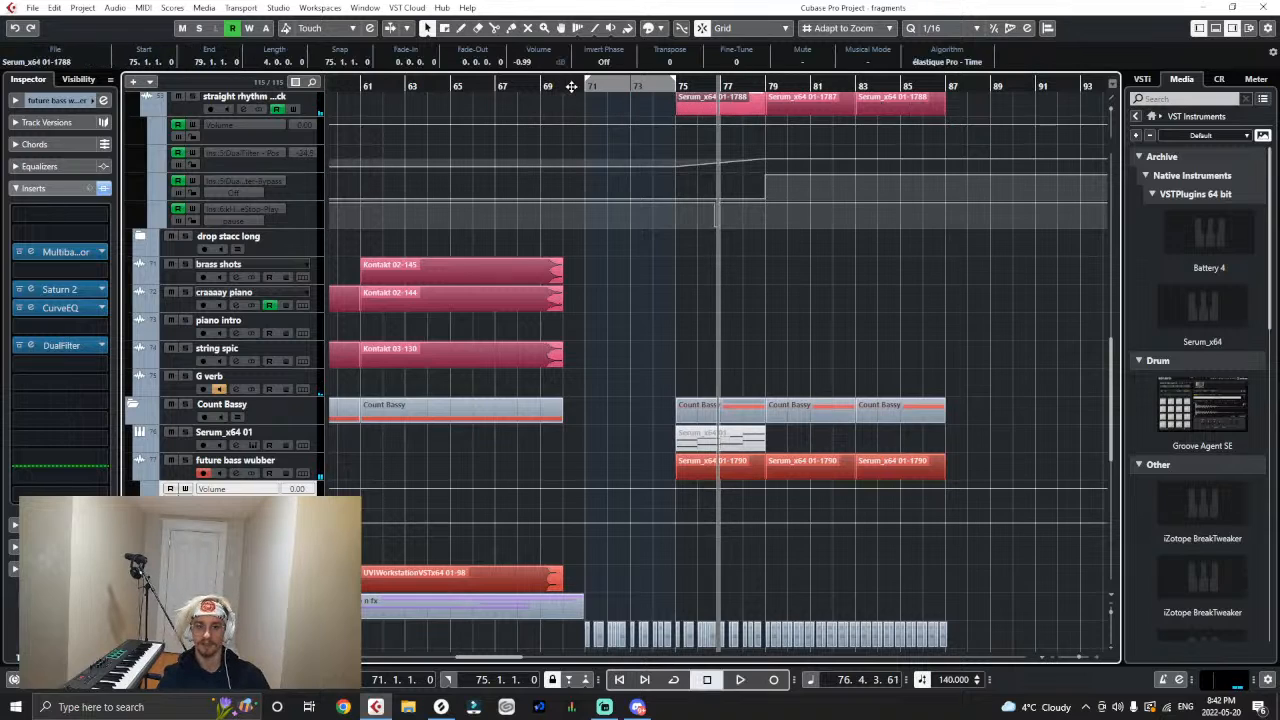
- Play back the edited drop briefly from bar 71
{"action": "key", "text": "KP_1"}
{"action": "key", "text": "space"}
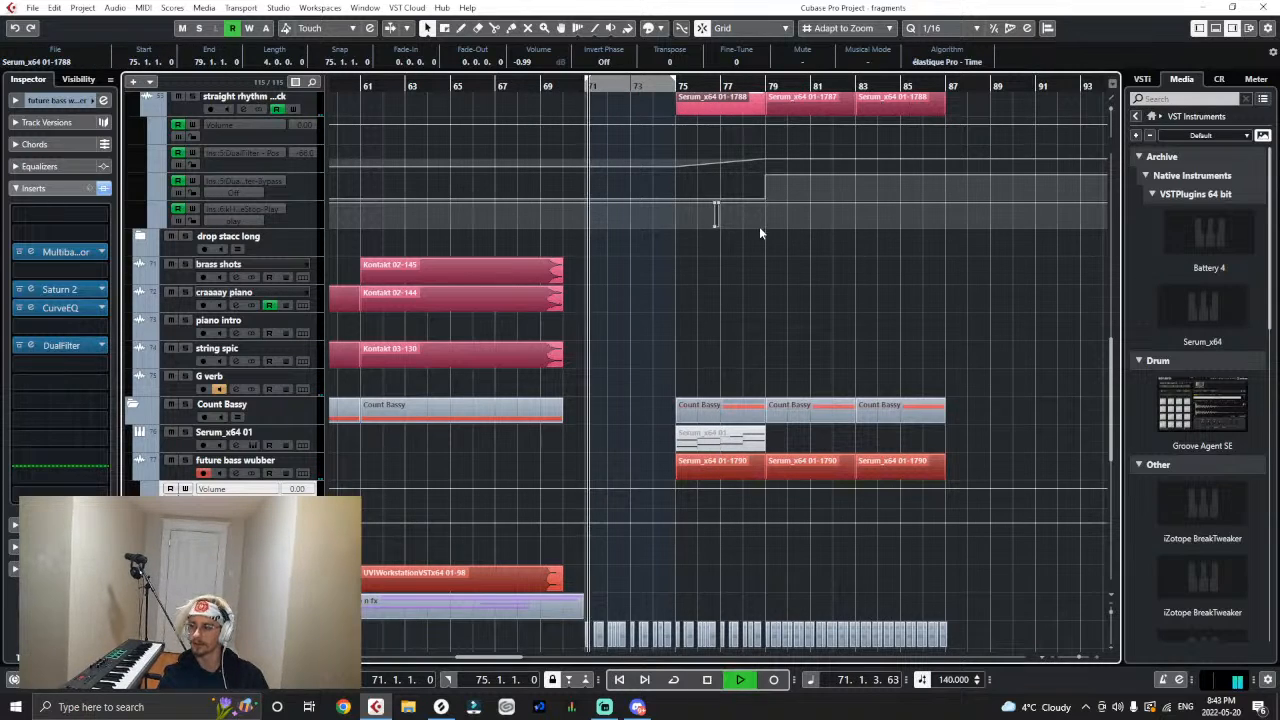
{"action": "key", "text": "space"}
- Switch to Discord, open the shared SoundCloud link to Samplifire - Sigurd, and bring up the browser to listen to it
{"action": "left_click", "coordinate": [638, 707]}
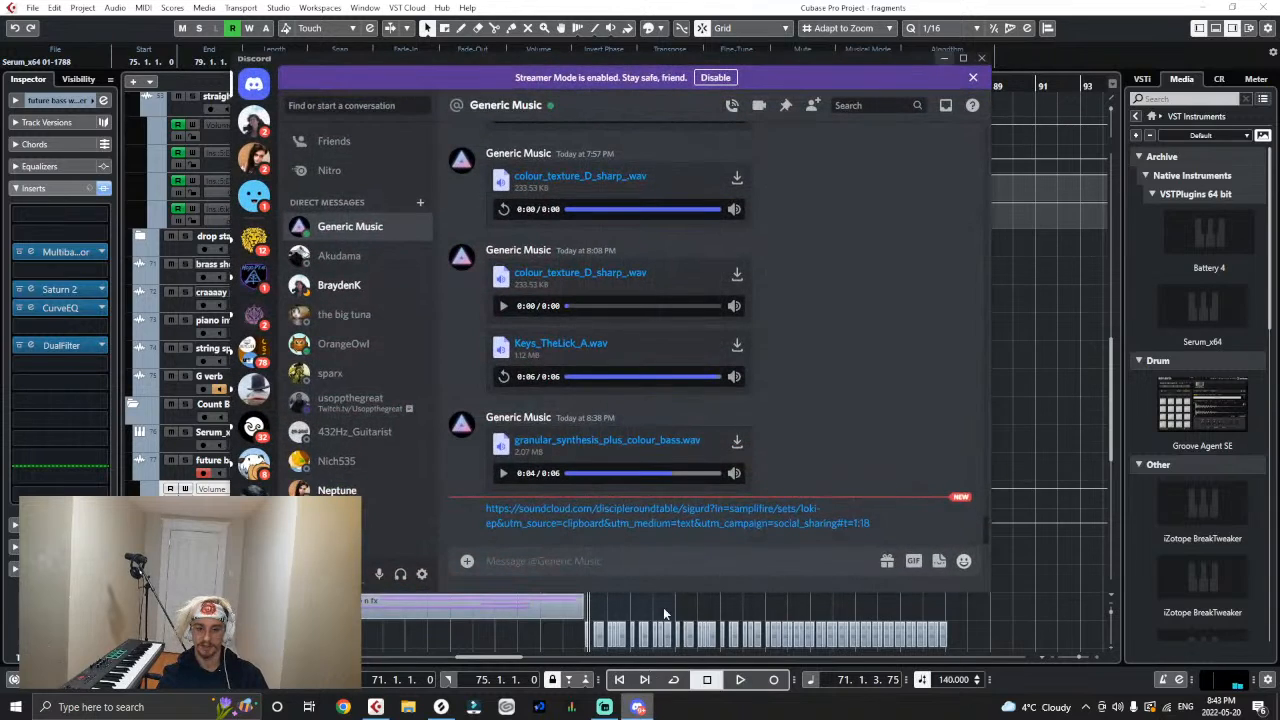
{"action": "left_click", "coordinate": [759, 513]}
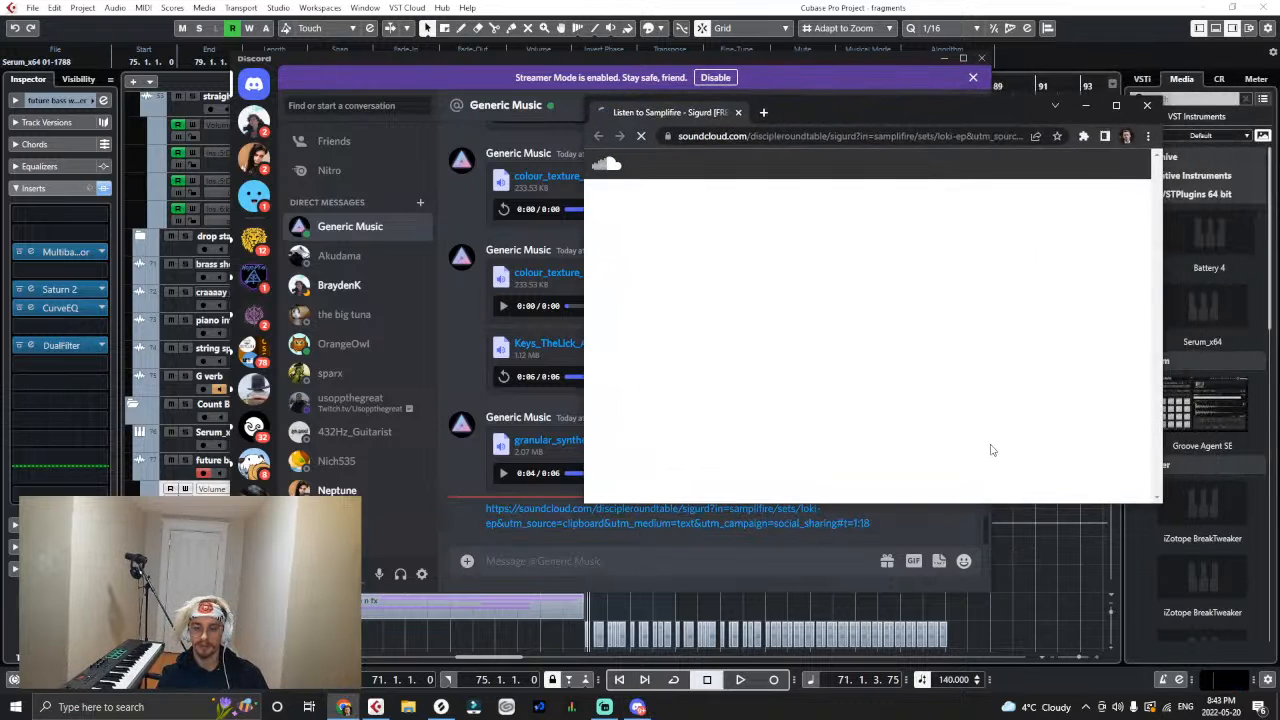
{"action": "left_click", "coordinate": [1020, 589]}
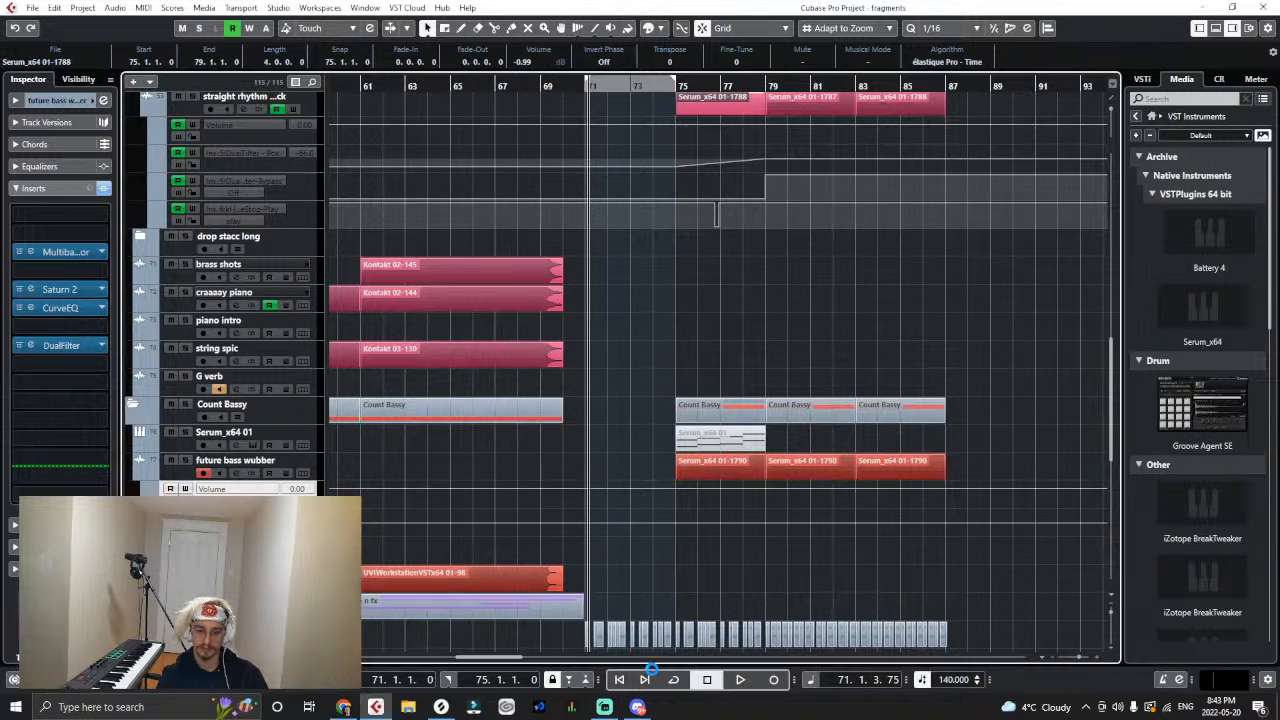
{"action": "left_click", "coordinate": [343, 707]}
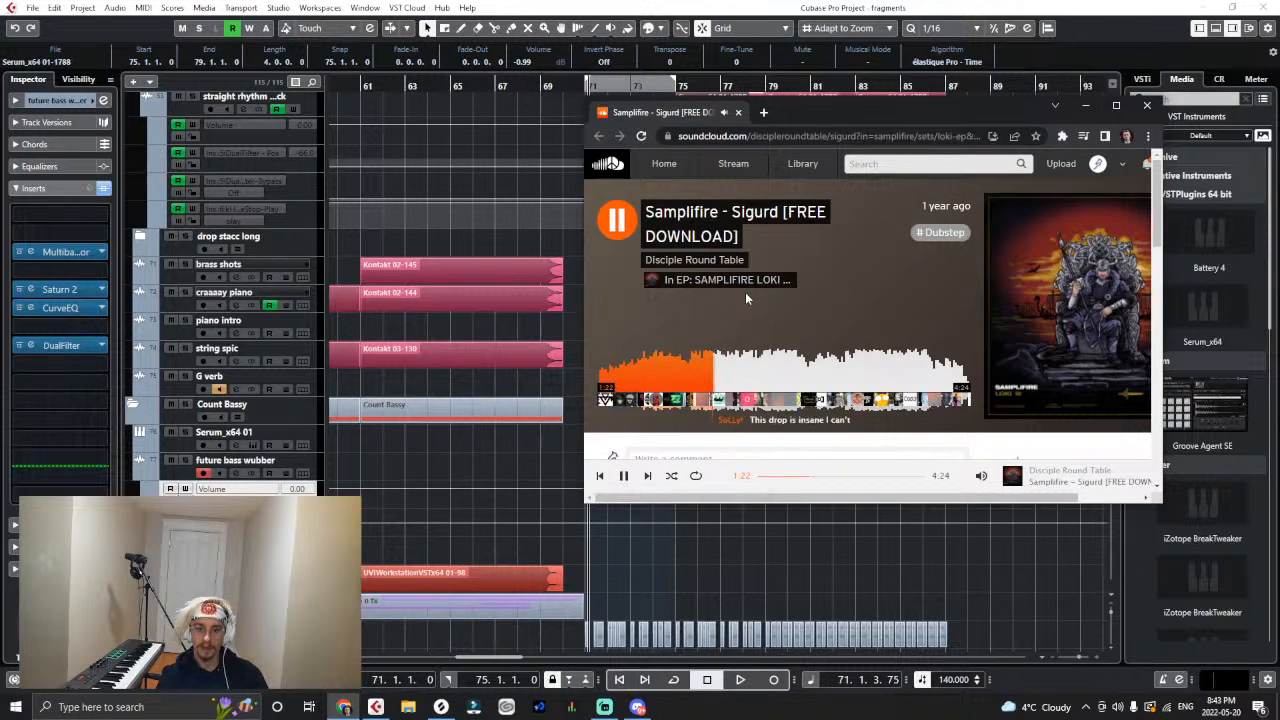
- Pause the Sigurd reference track, close the browser window and return the playhead to bar 71 in the project
{"action": "left_click", "coordinate": [618, 222]}
{"action": "left_click_drag", "start_coordinate": [830, 101], "coordinate": [657, 108]}
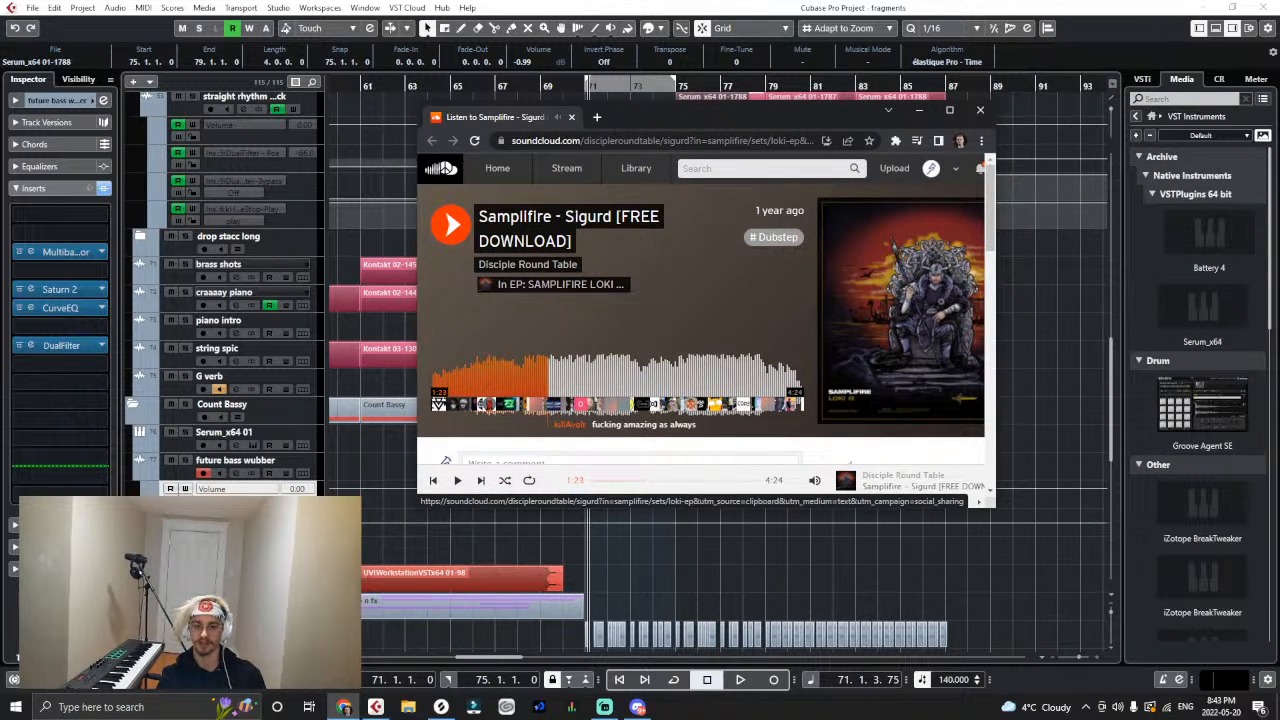
{"action": "left_click", "coordinate": [980, 112]}
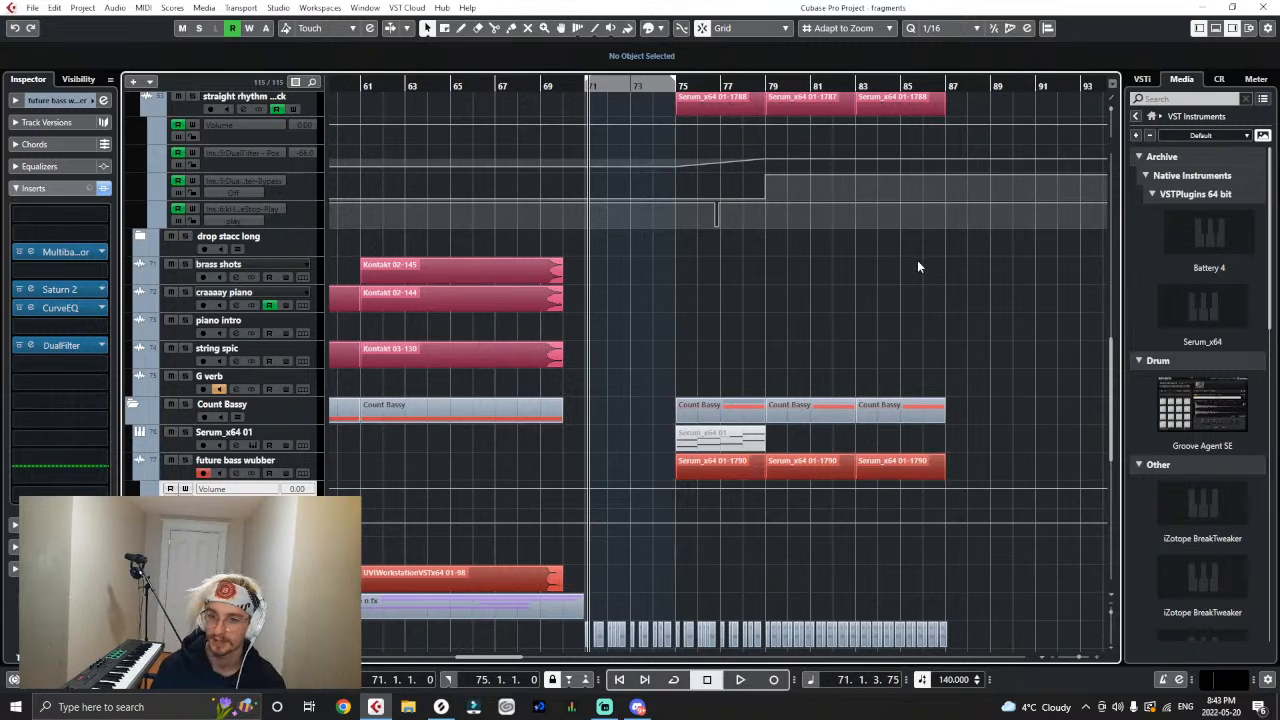
{"action": "scroll", "coordinate": [917, 260], "scroll_direction": "up", "scroll_amount": 3}
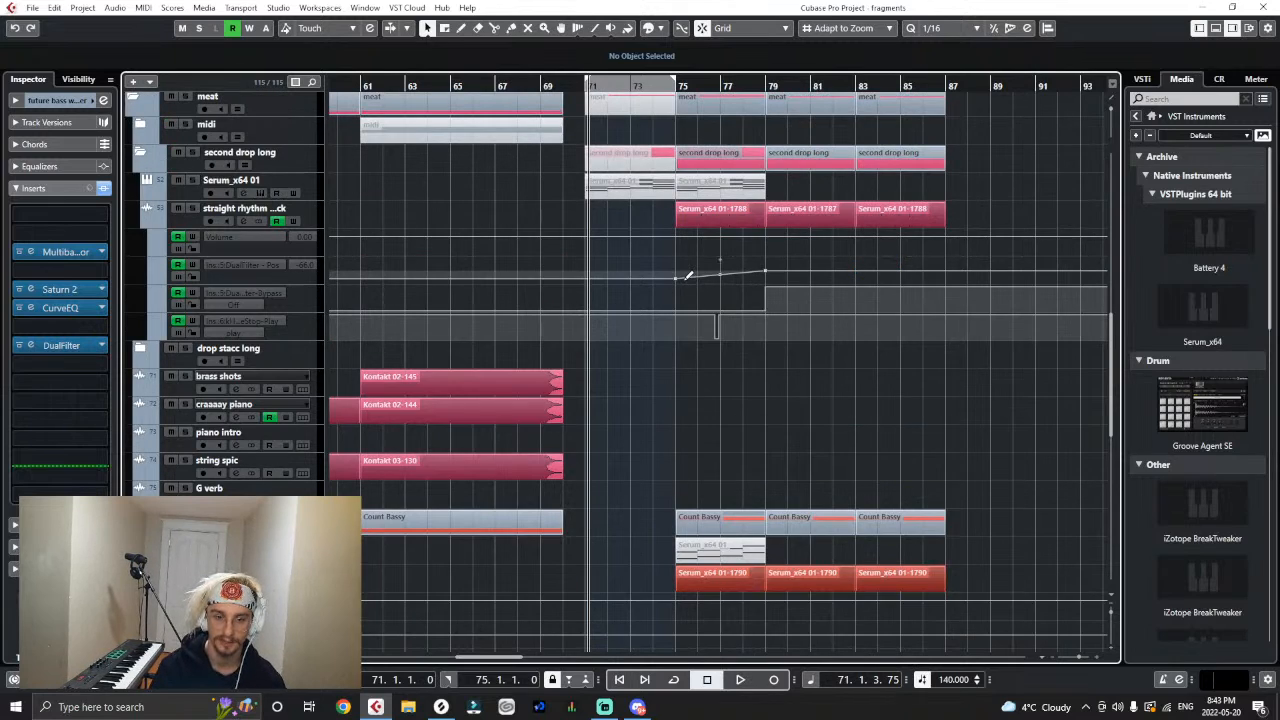
{"action": "left_click", "coordinate": [587, 90]}
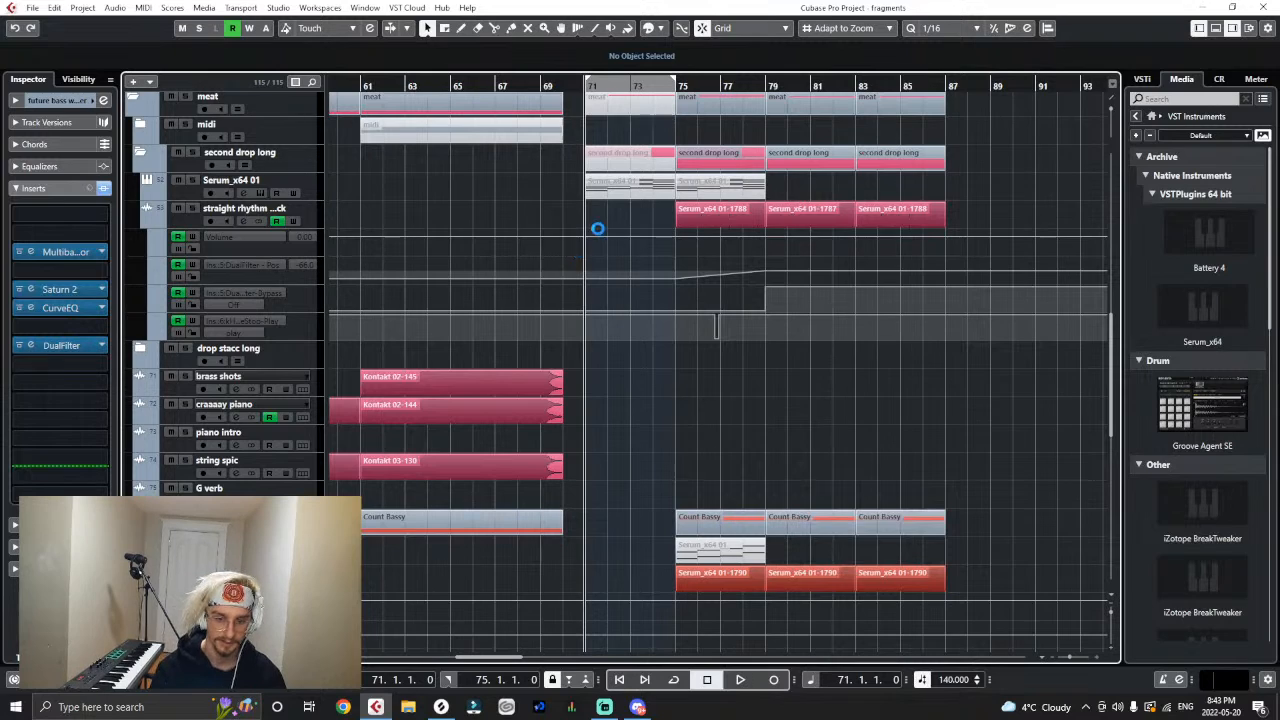
- Add an automation lane for the DualFilter Bypass parameter to the future bass wubber track
{"action": "scroll", "coordinate": [590, 232], "scroll_direction": "down", "scroll_amount": 5}
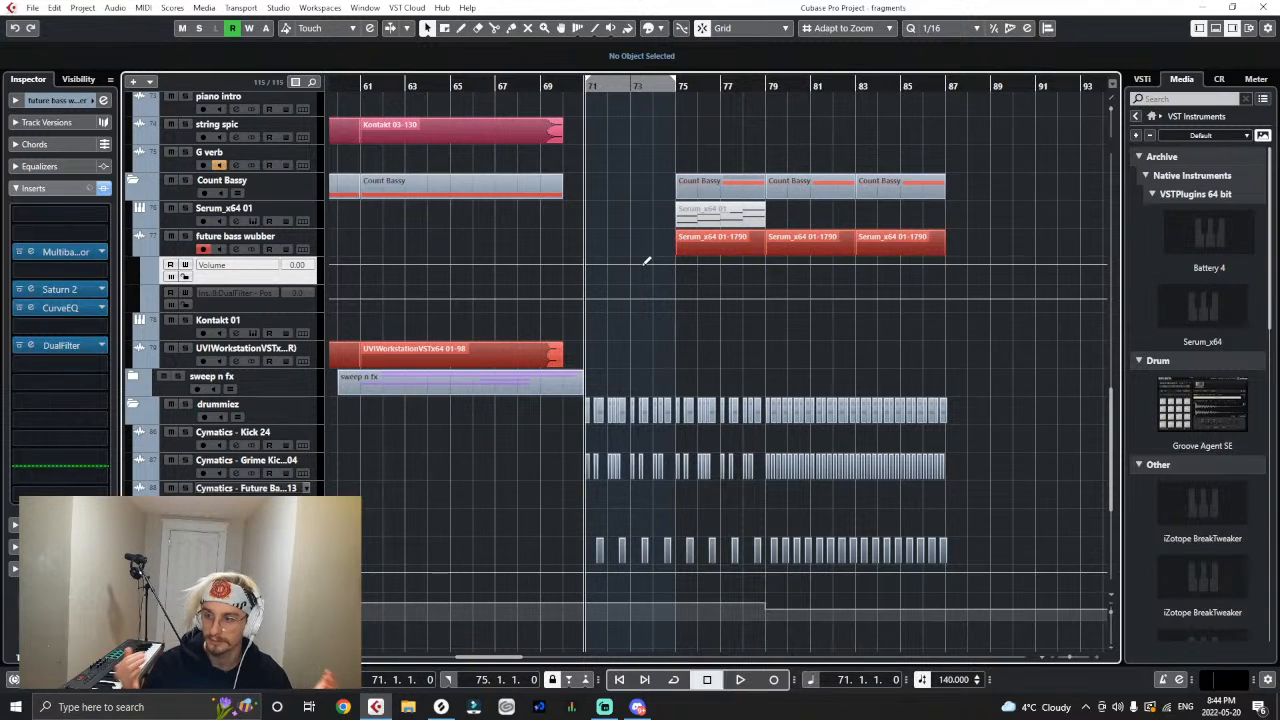
{"action": "left_click", "coordinate": [146, 306]}
{"action": "left_click", "coordinate": [210, 320]}
{"action": "left_click", "coordinate": [335, 334]}
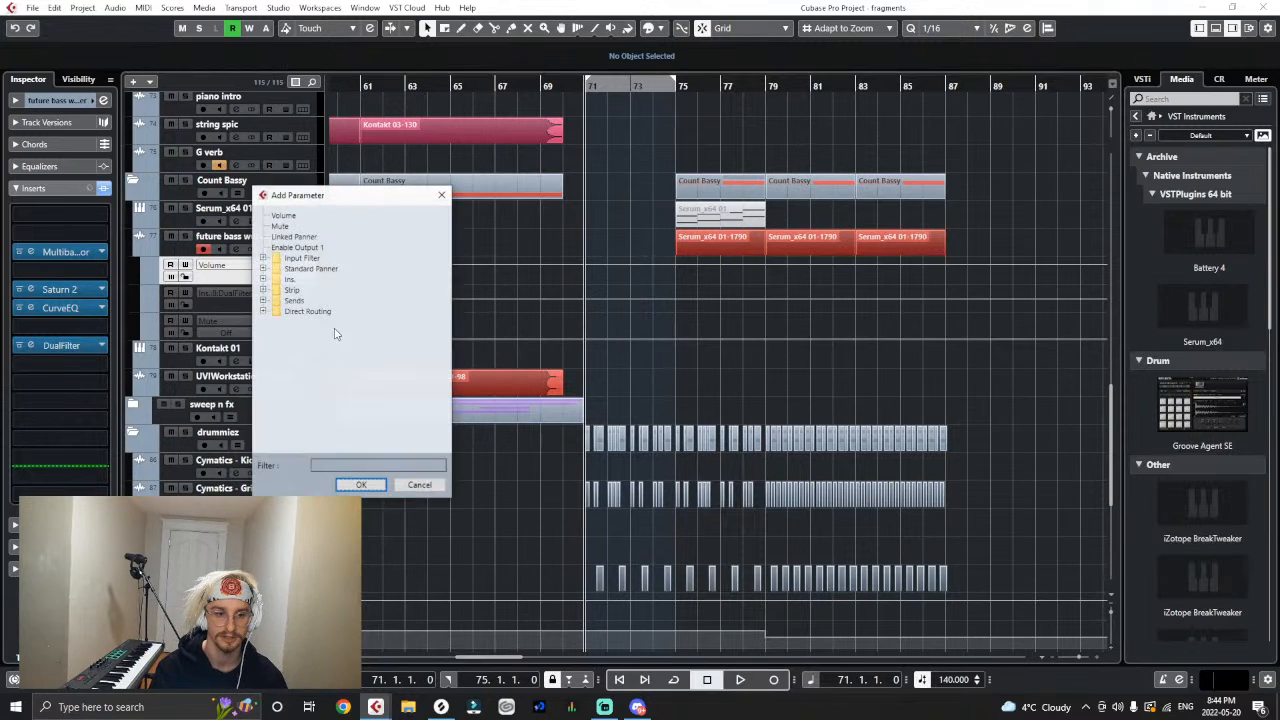
{"action": "left_click", "coordinate": [263, 279]}
{"action": "left_click", "coordinate": [276, 322]}
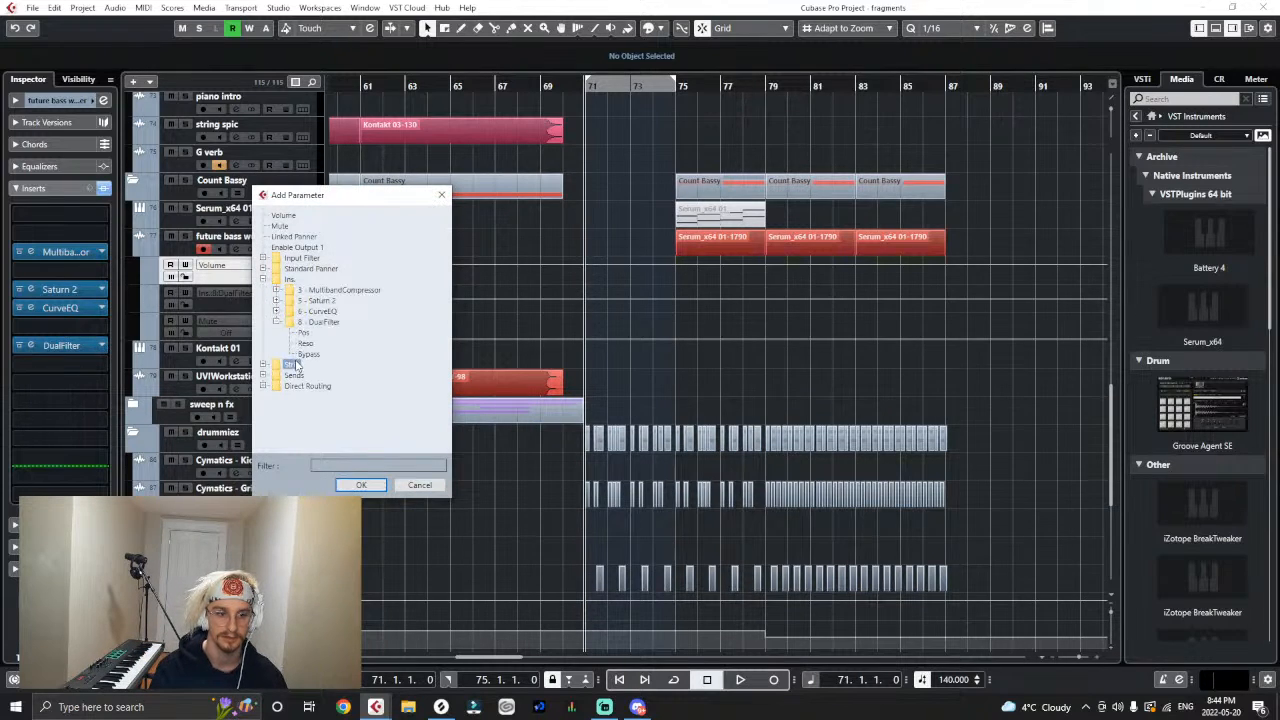
{"action": "left_click", "coordinate": [361, 487]}
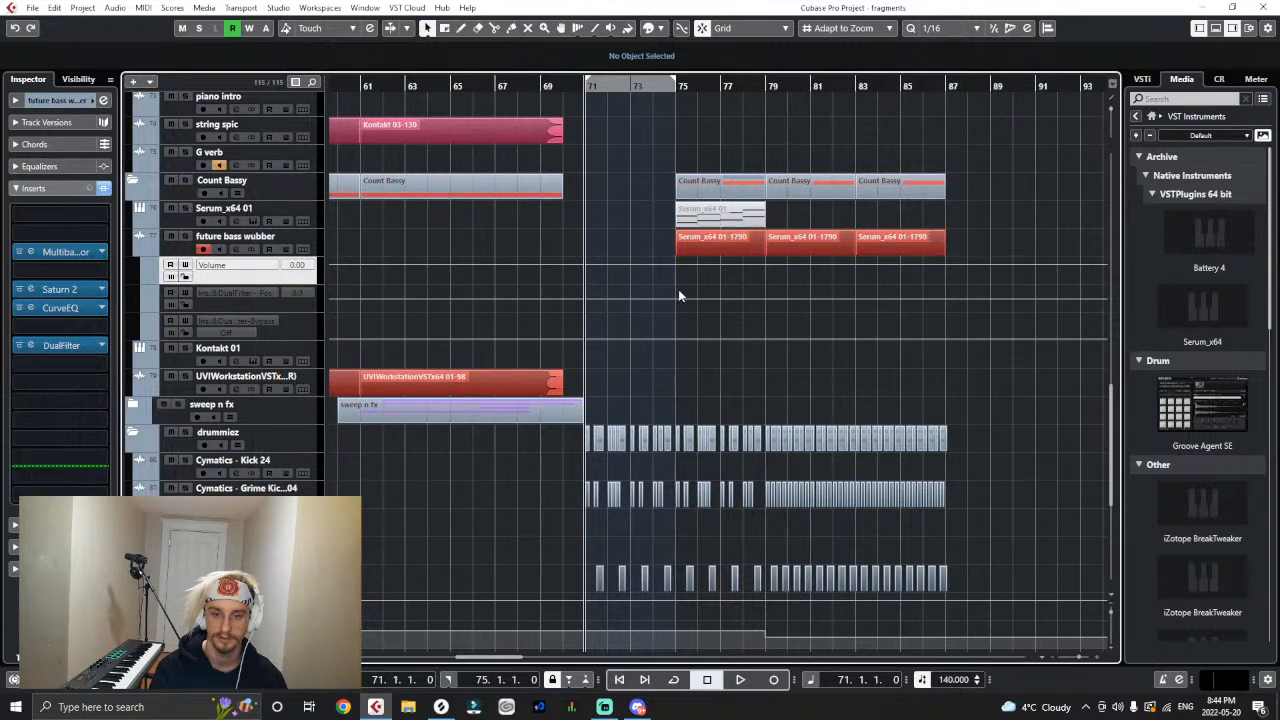
- Automate the wubber's DualFilter to bypass from bar 79, and ramp its position up from -55 at bar 75 to bar 79
{"action": "left_click", "coordinate": [766, 322]}
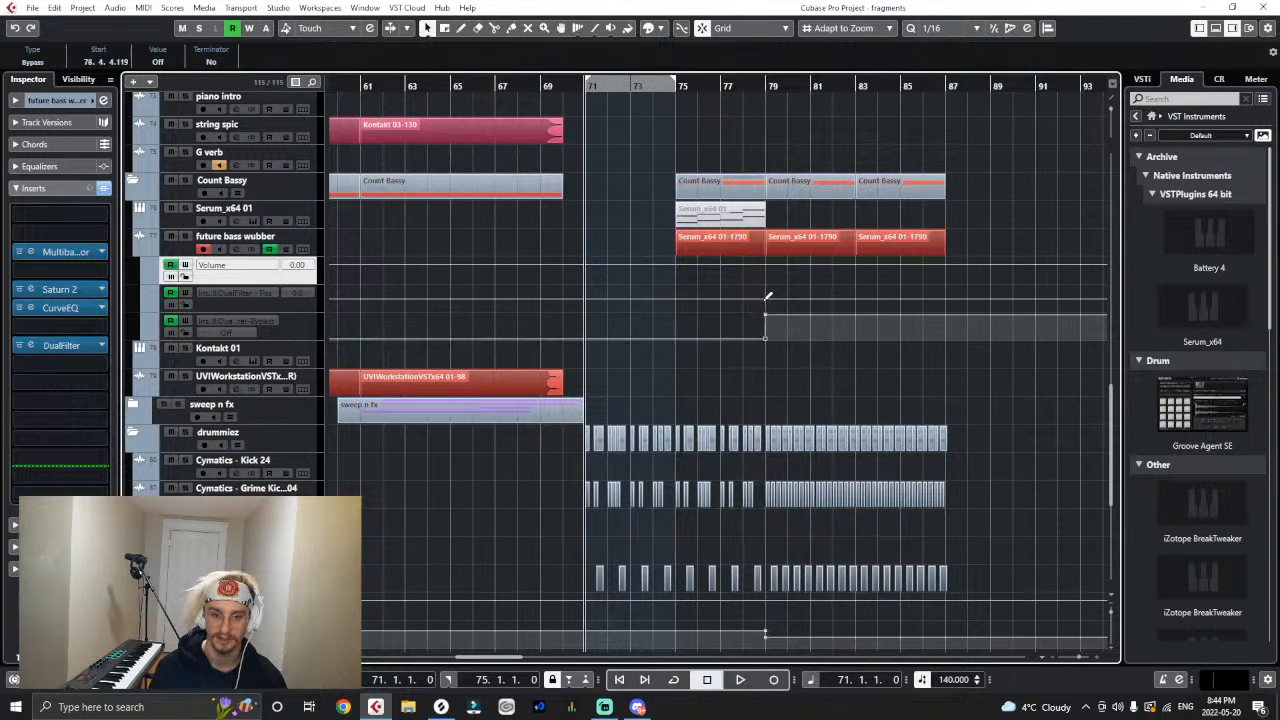
{"action": "left_click", "coordinate": [766, 297]}
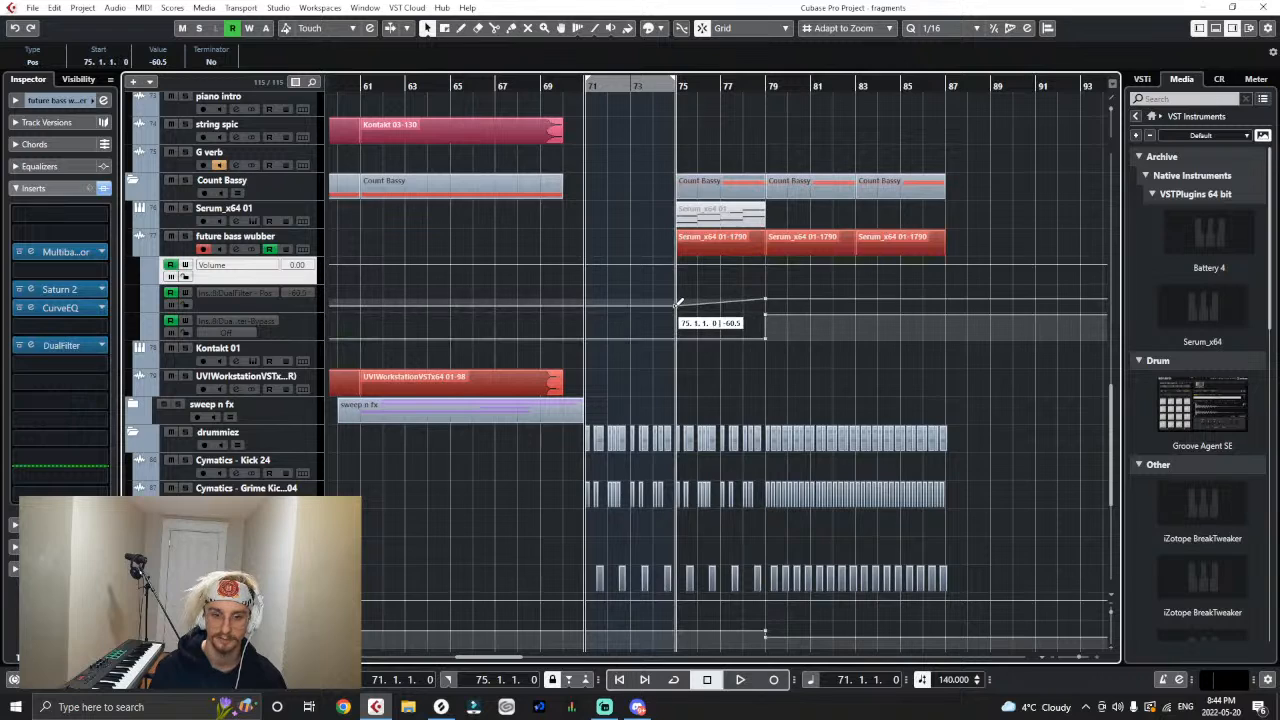
{"action": "left_click_drag", "start_coordinate": [678, 302], "coordinate": [677, 306]}
{"action": "left_click", "coordinate": [691, 377]}
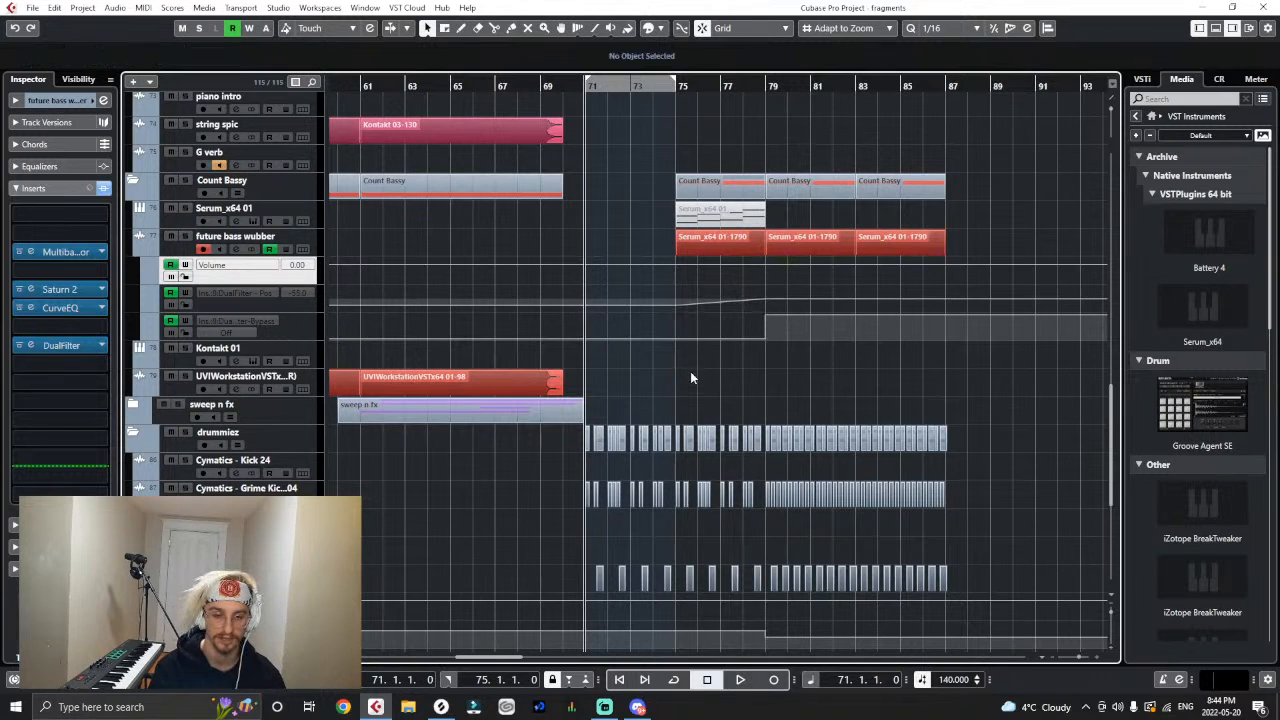
- Play back the drop from bar 71 to check the wubber's filter ramp alongside the straight rhythm track's
{"action": "key", "text": "space"}
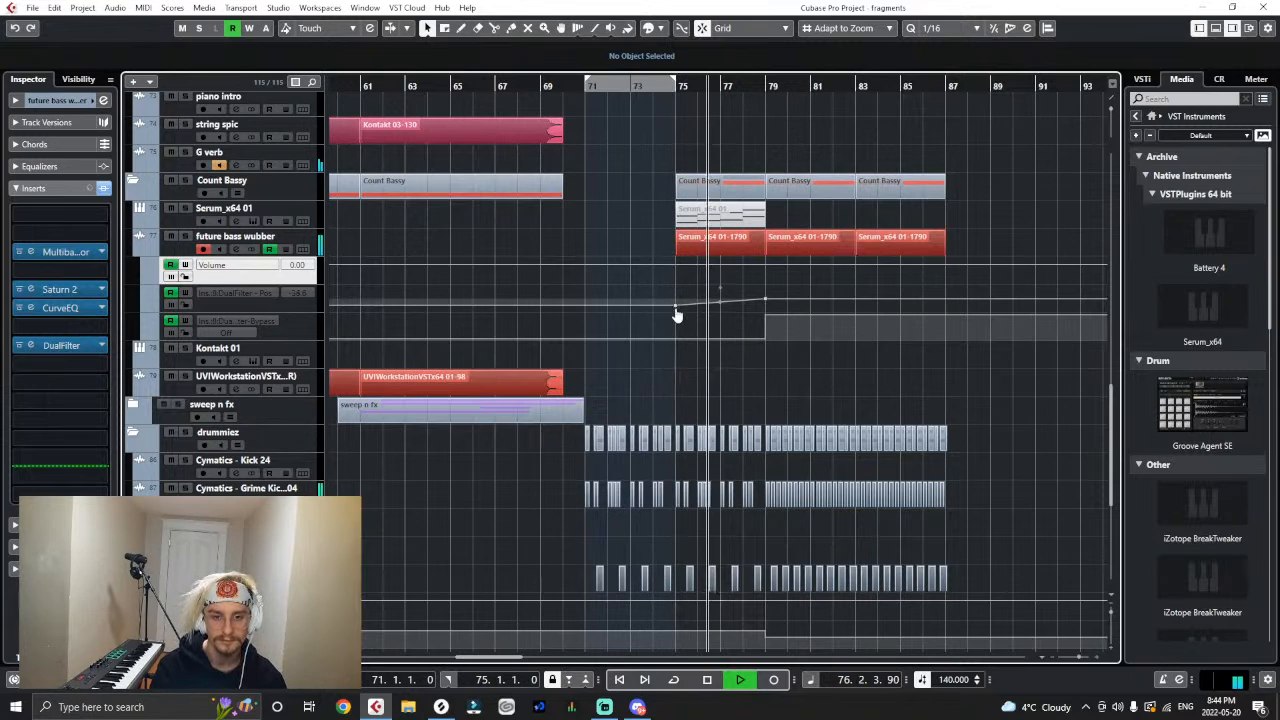
{"action": "left_click", "coordinate": [676, 308]}
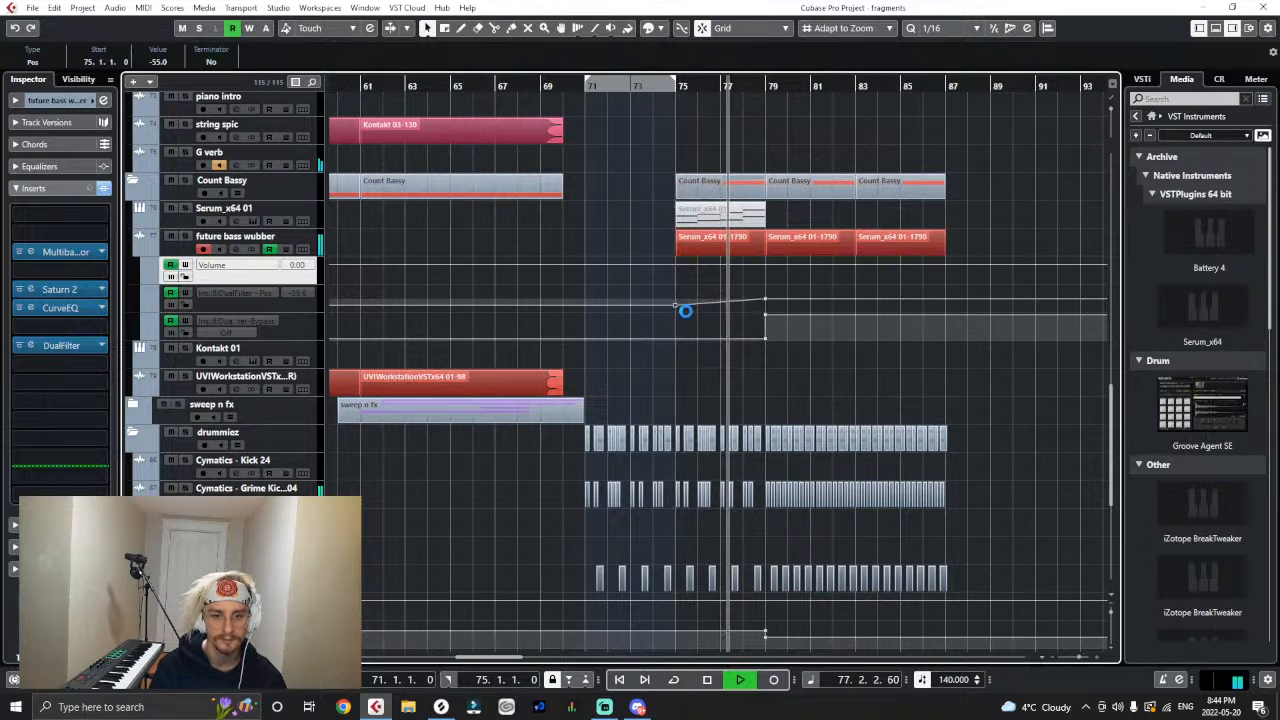
{"action": "scroll", "coordinate": [685, 311], "scroll_direction": "up", "scroll_amount": 10}
{"action": "scroll", "coordinate": [686, 320], "scroll_direction": "down", "scroll_amount": 3}
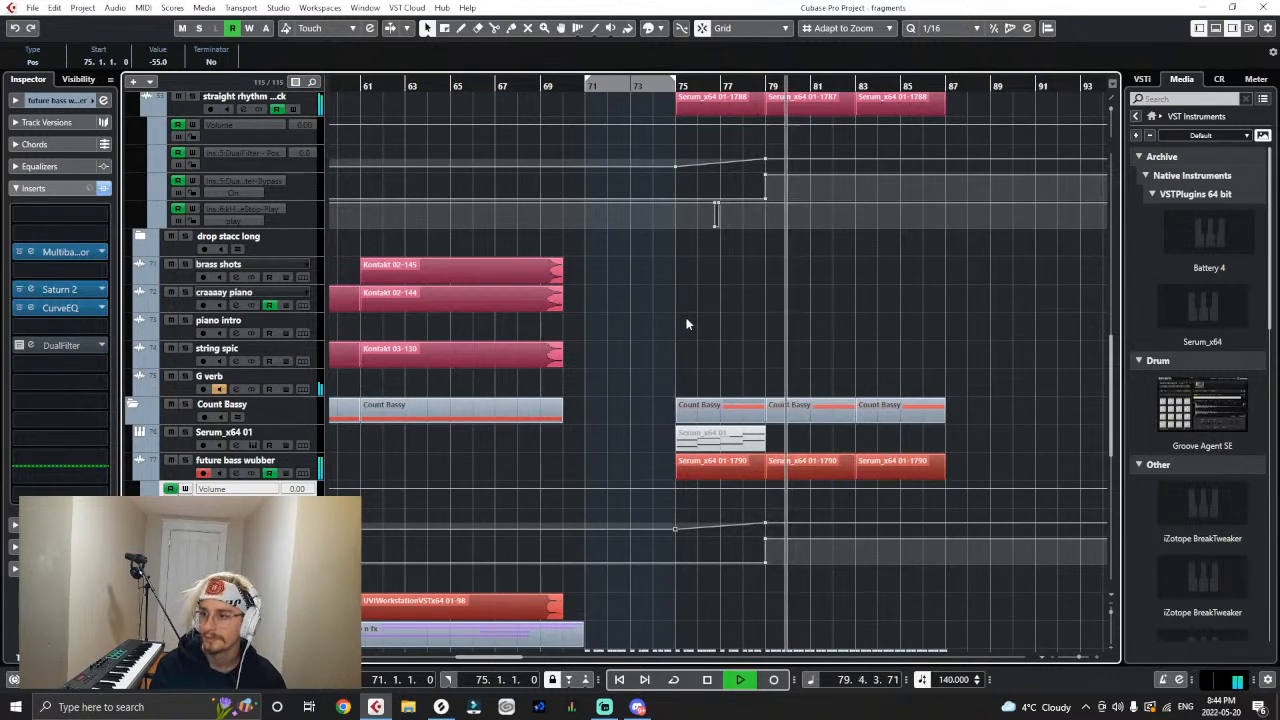
{"action": "key", "text": "space"}
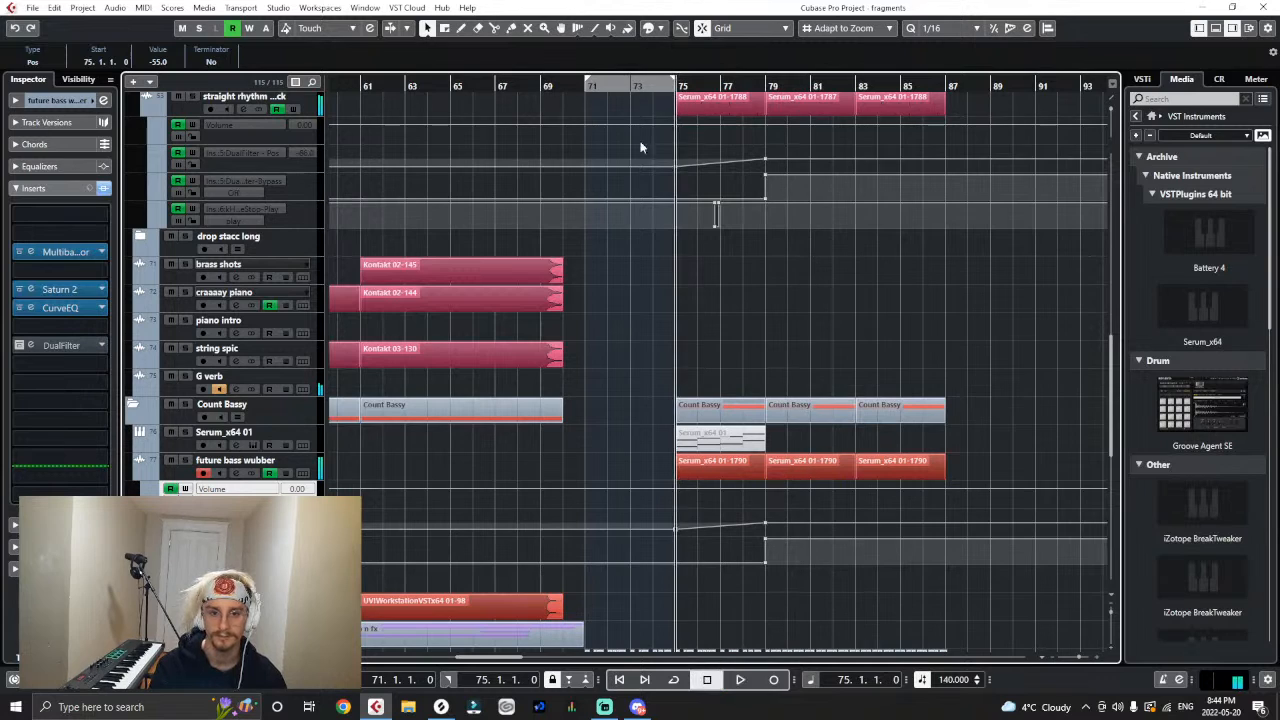
- Insert the kHs Tape Stop effect after the DualFilter on the future bass wubber track
{"action": "left_click", "coordinate": [70, 364]}
{"action": "type", "text": "tape"}
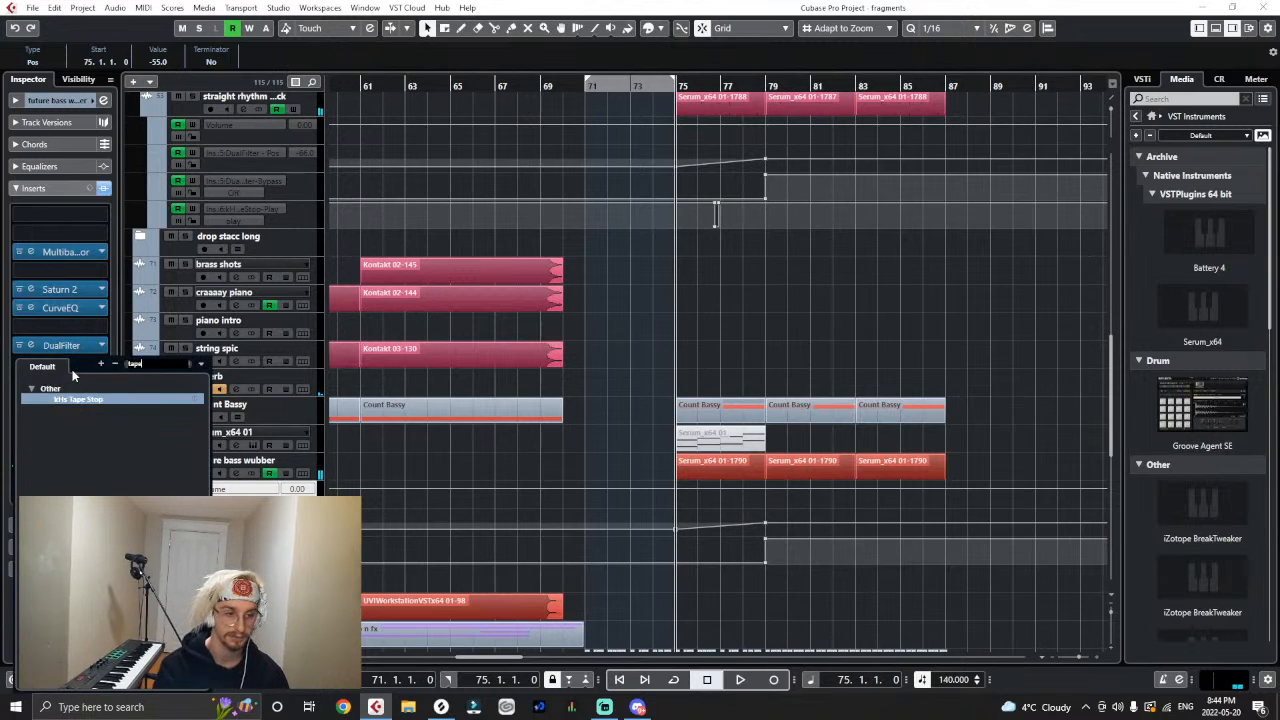
{"action": "left_click", "coordinate": [78, 399]}
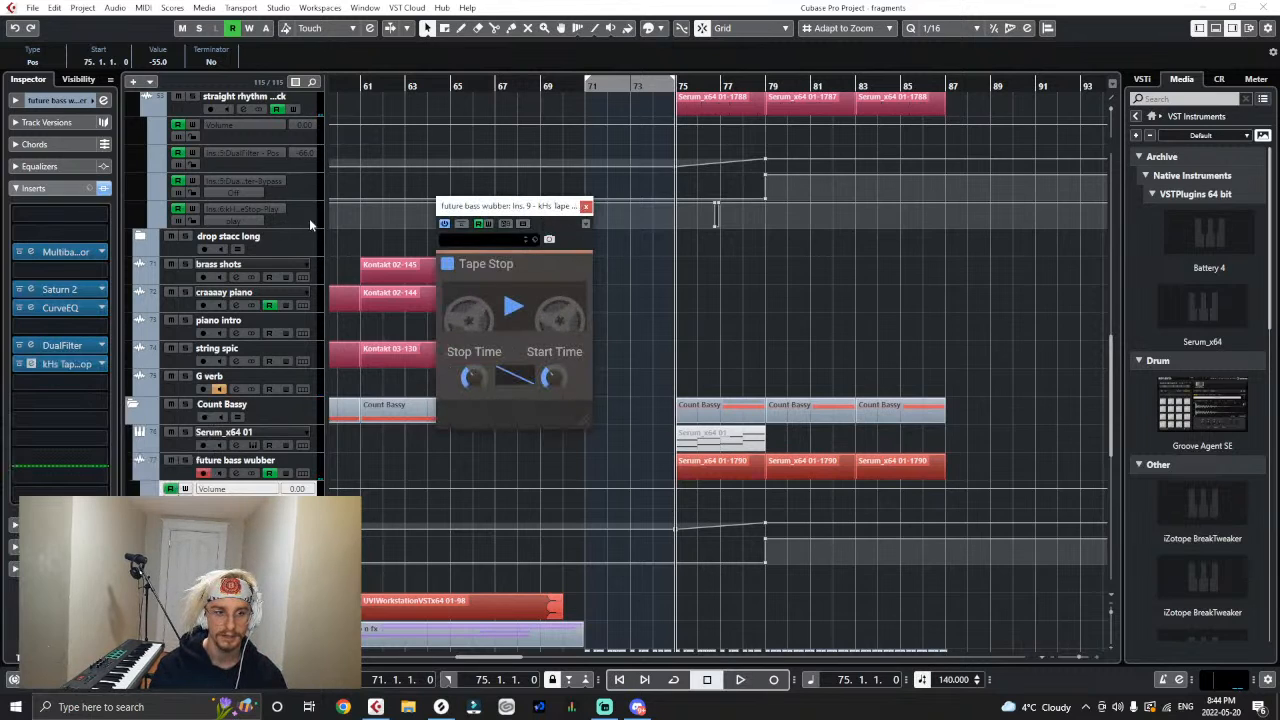
- Match the wubber's Tape Stop stop and start times to those of the straight rhythm pluck's Tape Stop, and close both plug-in windows
{"action": "left_click", "coordinate": [310, 108]}
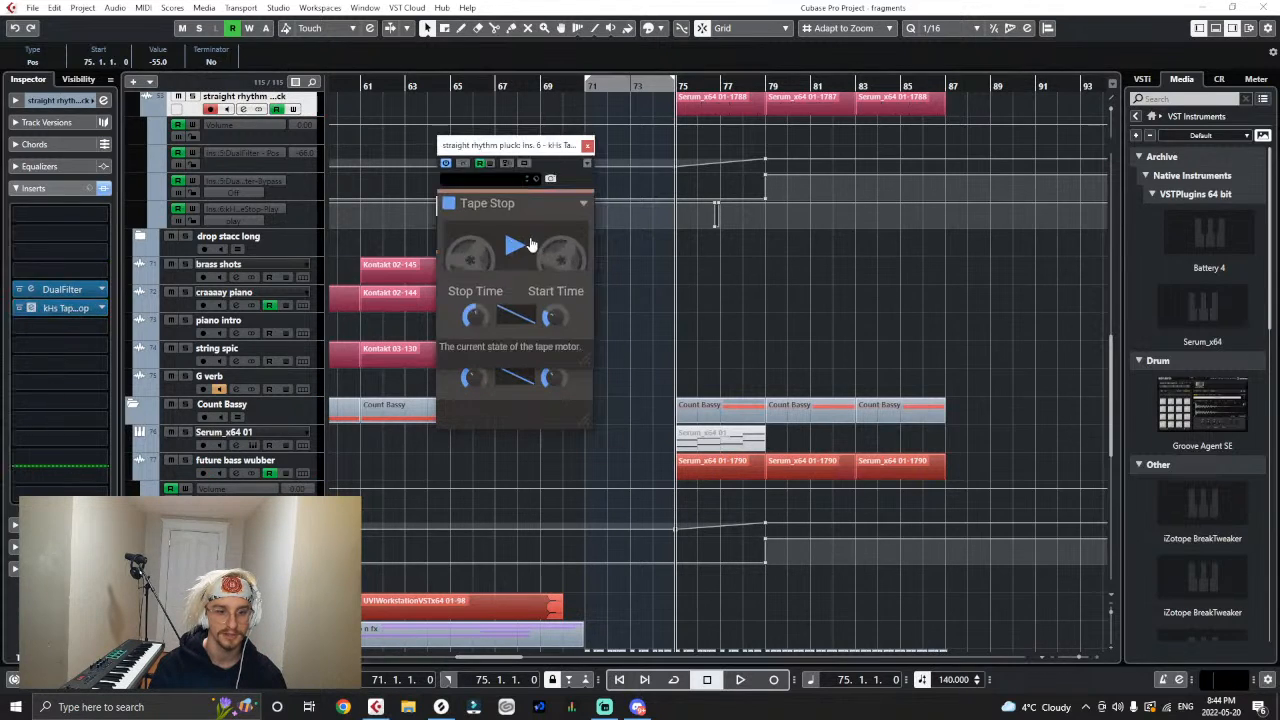
{"action": "left_click_drag", "start_coordinate": [493, 152], "coordinate": [743, 206]}
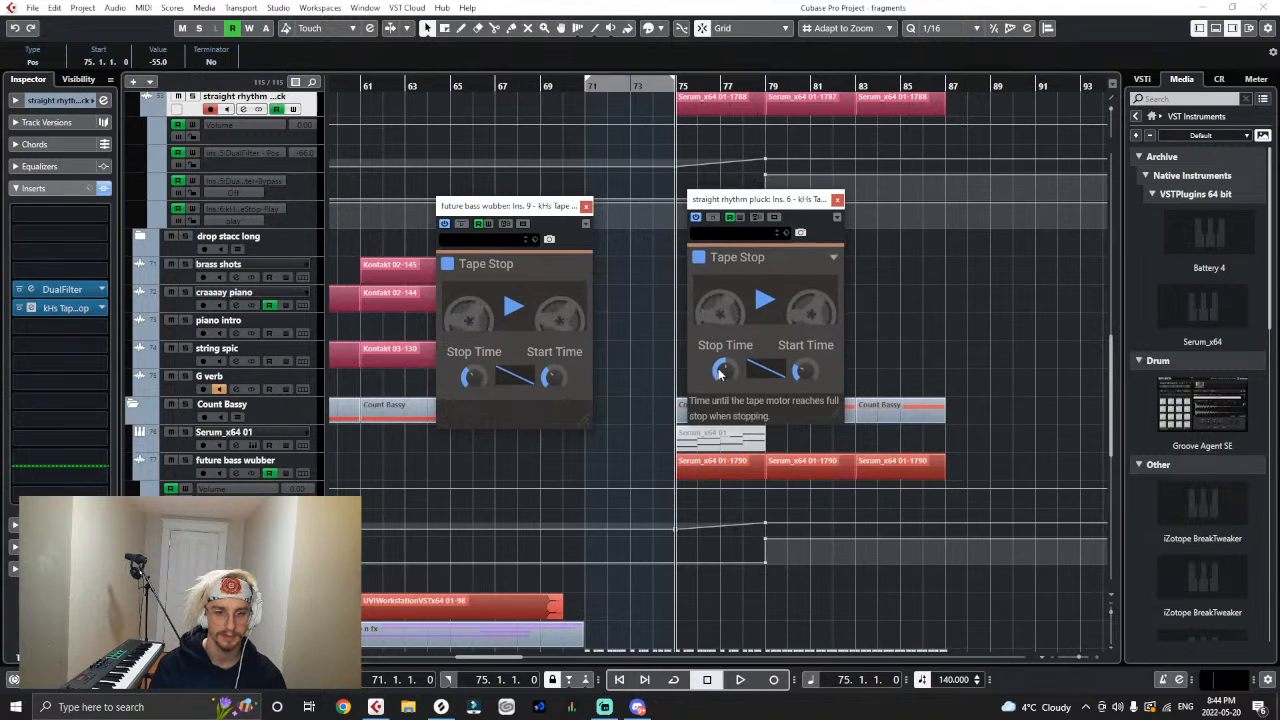
{"action": "left_click_drag", "start_coordinate": [472, 378], "coordinate": [472, 362]}
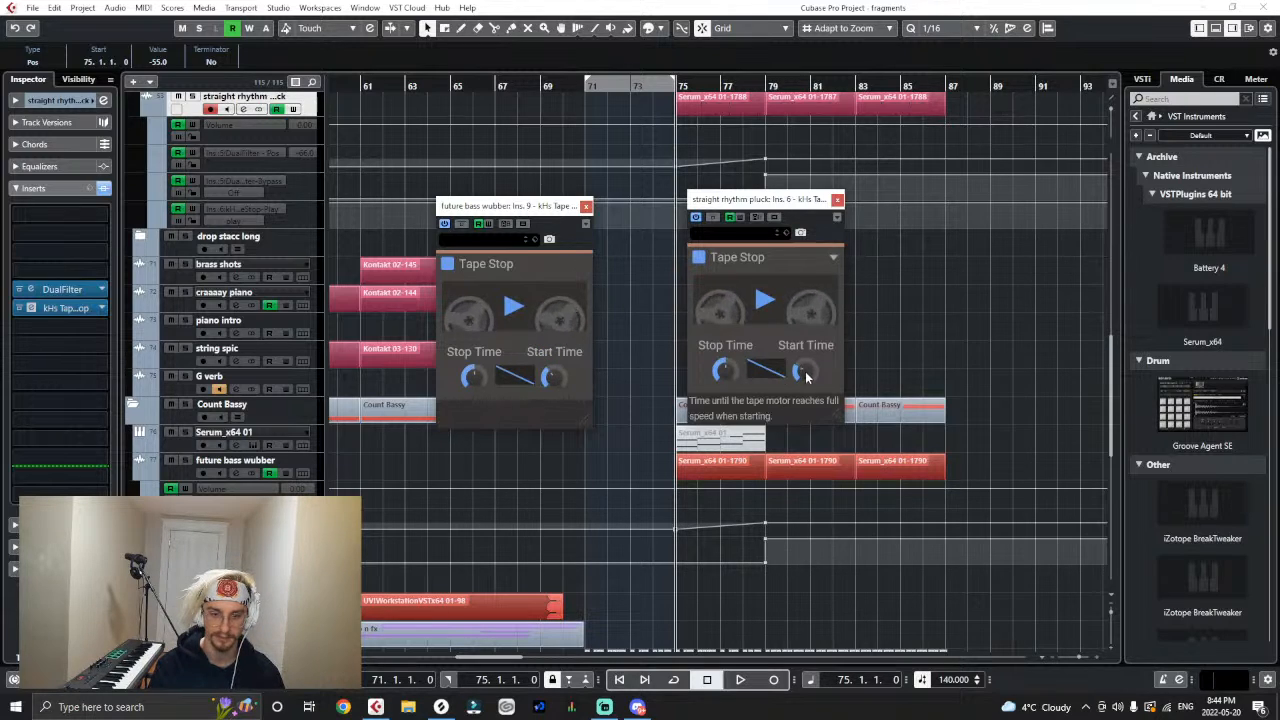
{"action": "left_click_drag", "start_coordinate": [549, 376], "coordinate": [549, 376]}
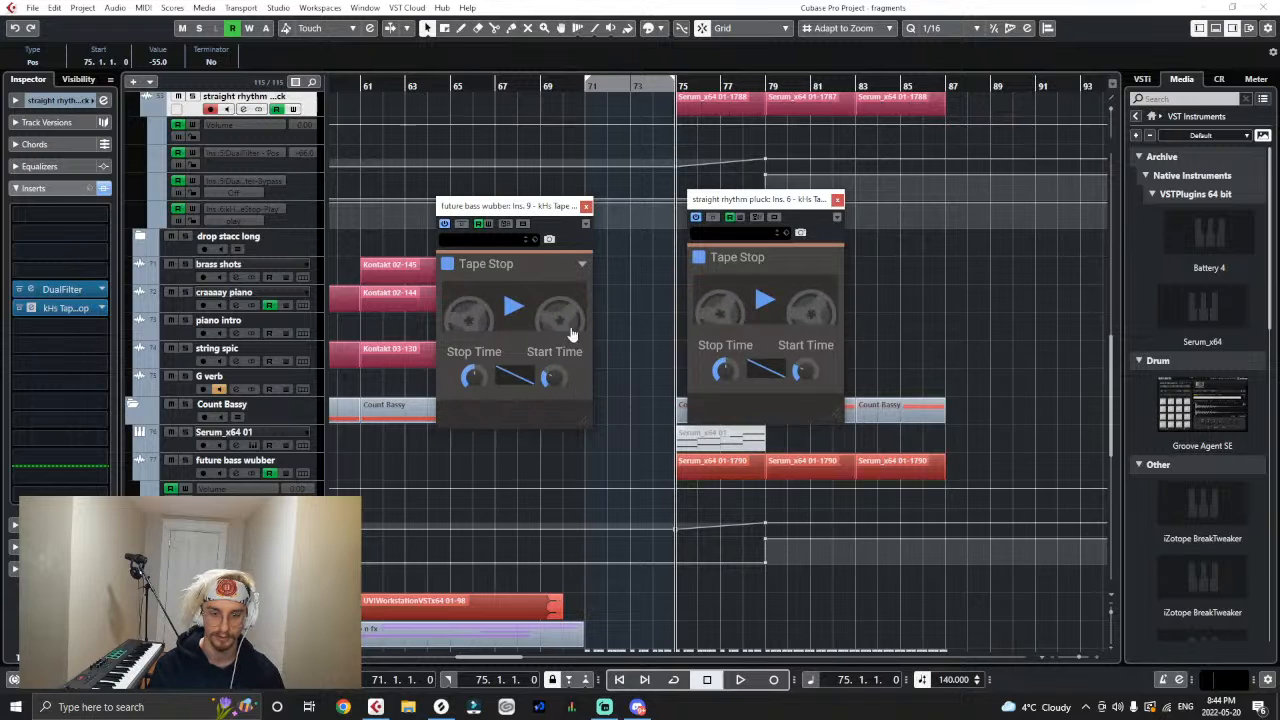
{"action": "left_click", "coordinate": [837, 200]}
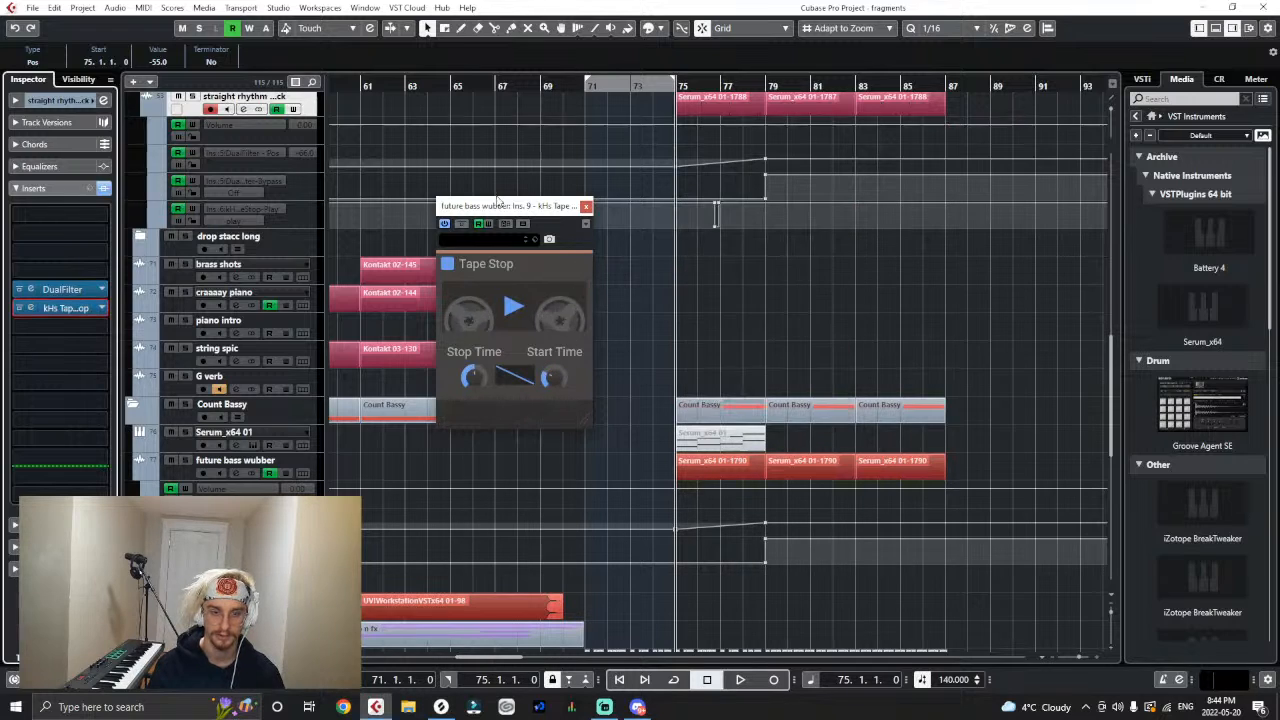
{"action": "left_click", "coordinate": [586, 206]}
- Add an automation lane for the kHs Tape Stop Play parameter to the future bass wubber track
{"action": "key", "text": "h"}
{"action": "key", "text": "h"}
{"action": "key", "text": "h"}
{"action": "key", "text": "h"}
{"action": "key", "text": "h"}
{"action": "key", "text": "h"}
{"action": "key", "text": "h"}
{"action": "key", "text": "h"}
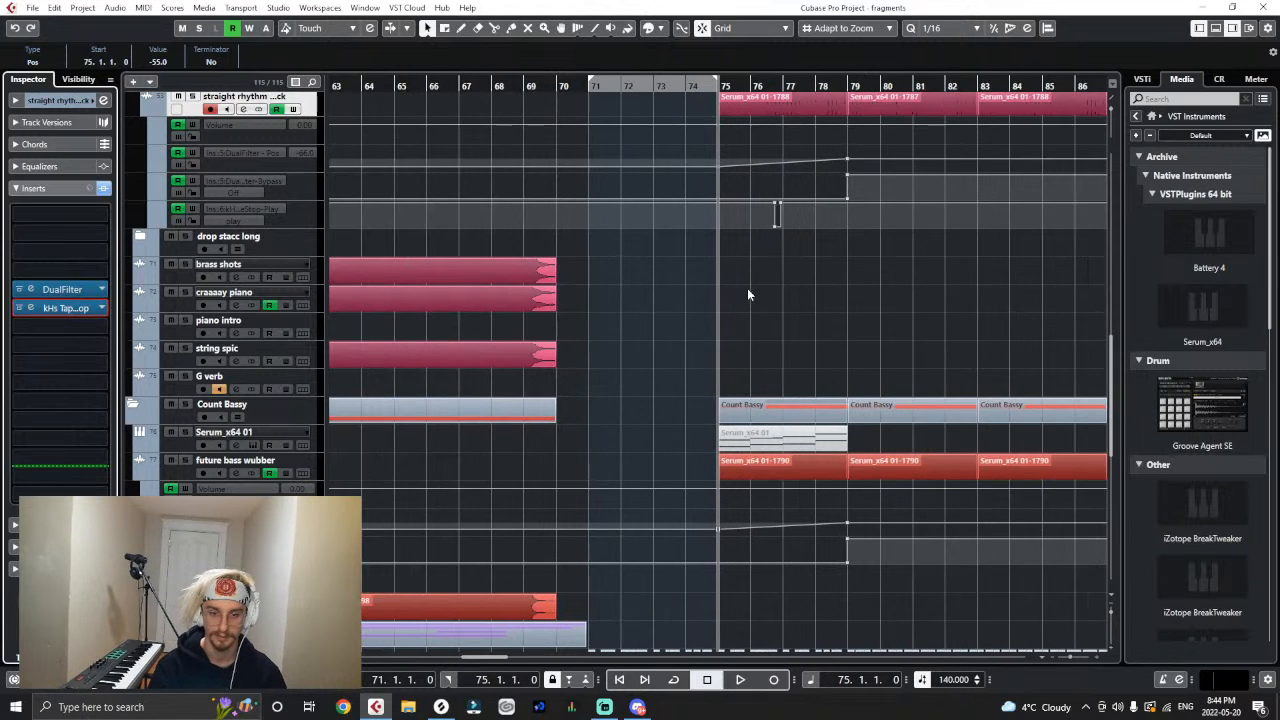
{"action": "left_click_drag", "start_coordinate": [961, 277], "coordinate": [885, 201]}
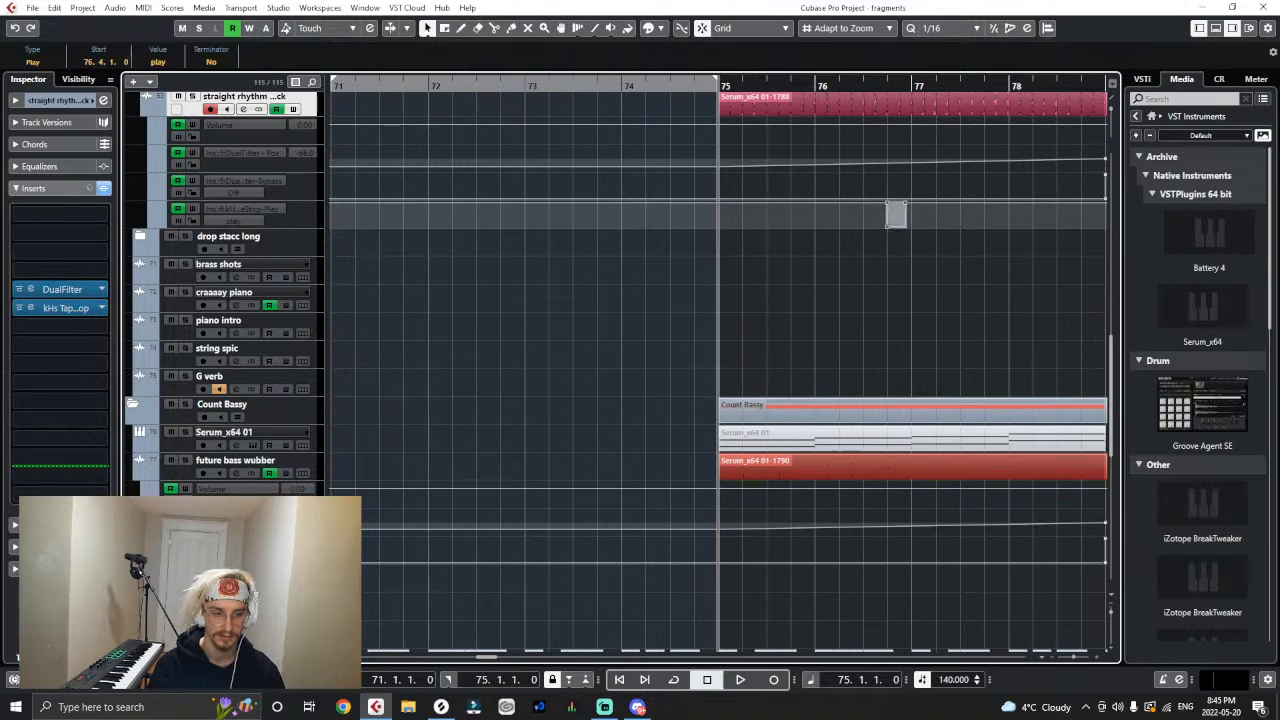
{"action": "left_click", "coordinate": [166, 560]}
{"action": "left_click", "coordinate": [240, 573]}
{"action": "left_click", "coordinate": [272, 462]}
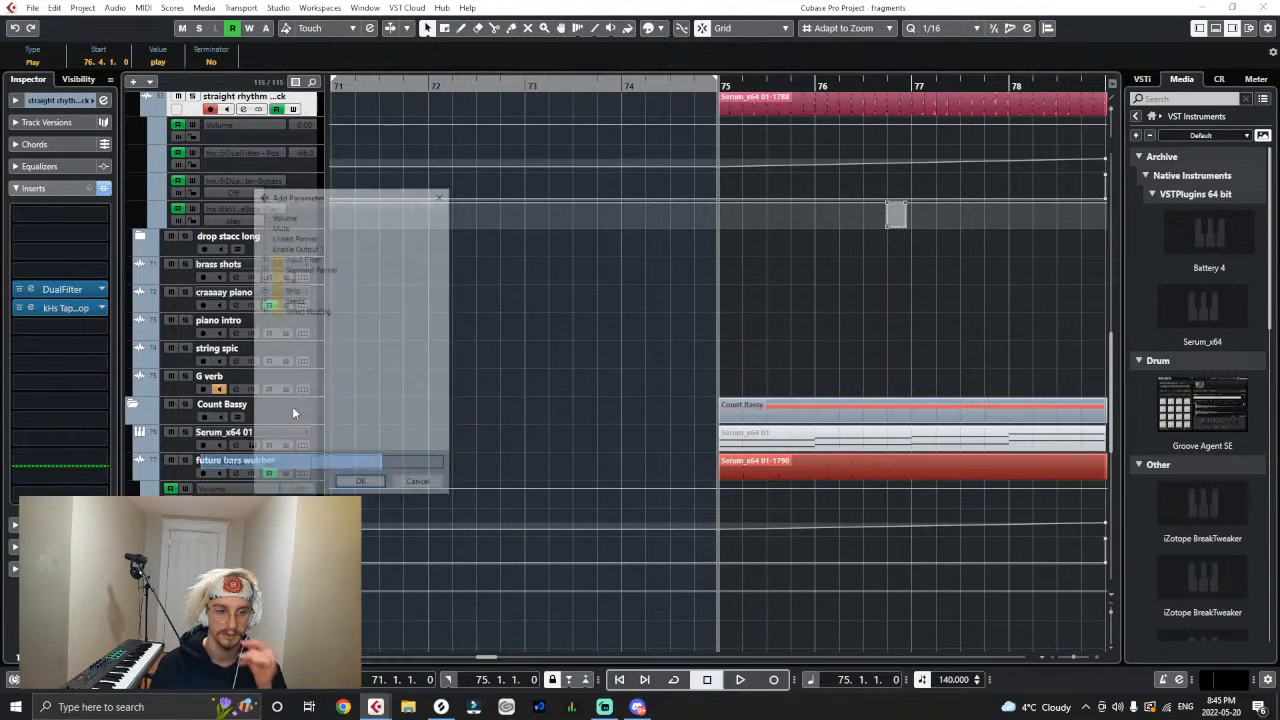
{"action": "left_click", "coordinate": [263, 280]}
{"action": "left_click", "coordinate": [276, 332]}
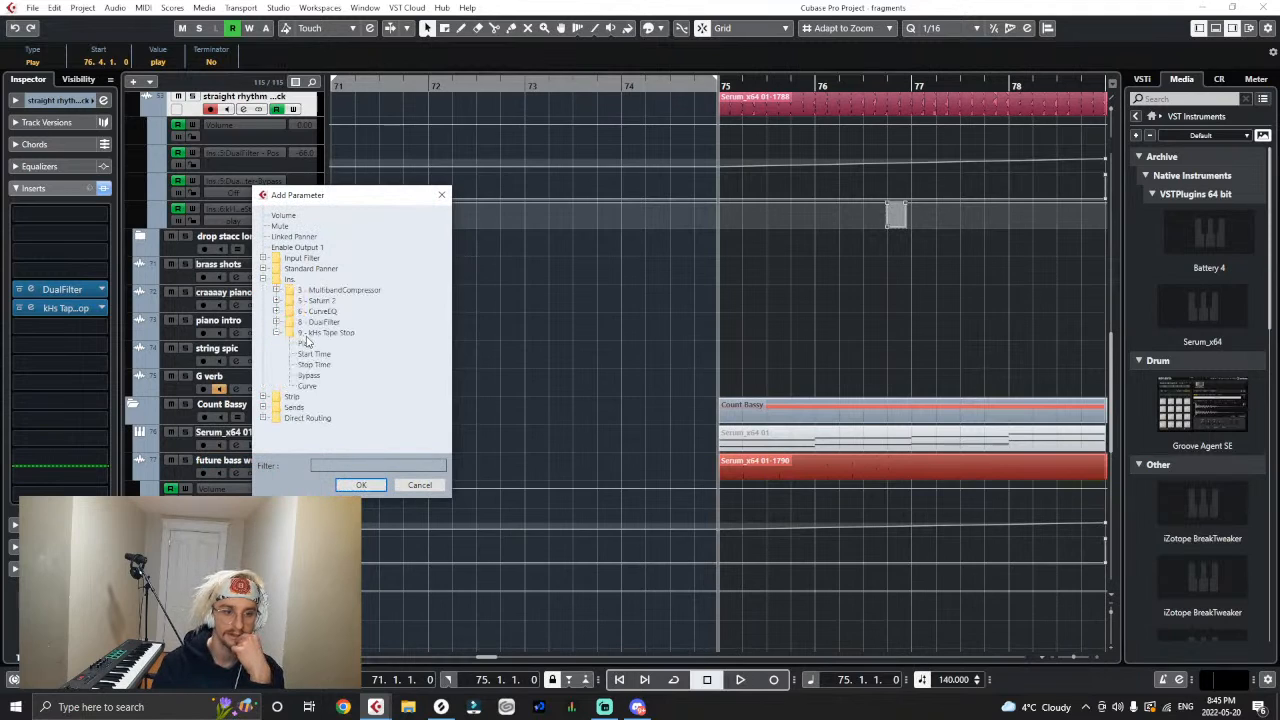
{"action": "left_click", "coordinate": [361, 485]}
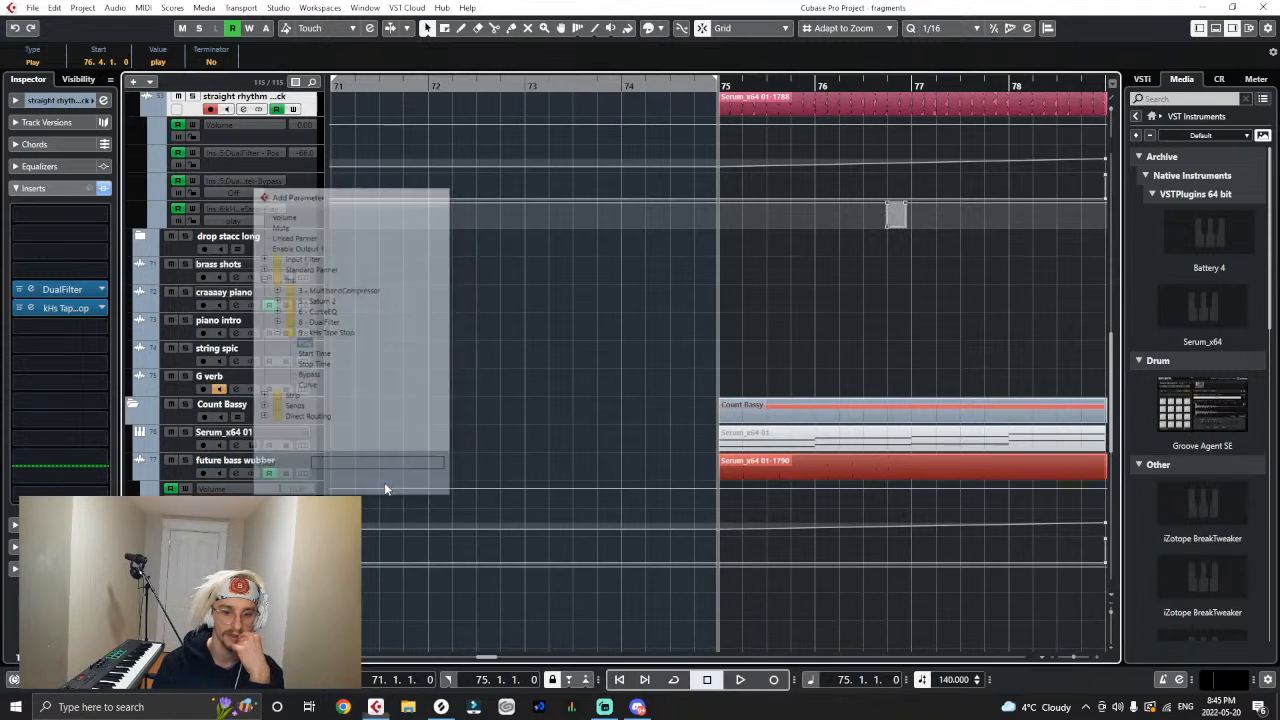
- Copy the straight rhythm track's tape-stop dip into the wubber's Tape Stop Play lane at 76.4.1
{"action": "left_click", "coordinate": [886, 570]}
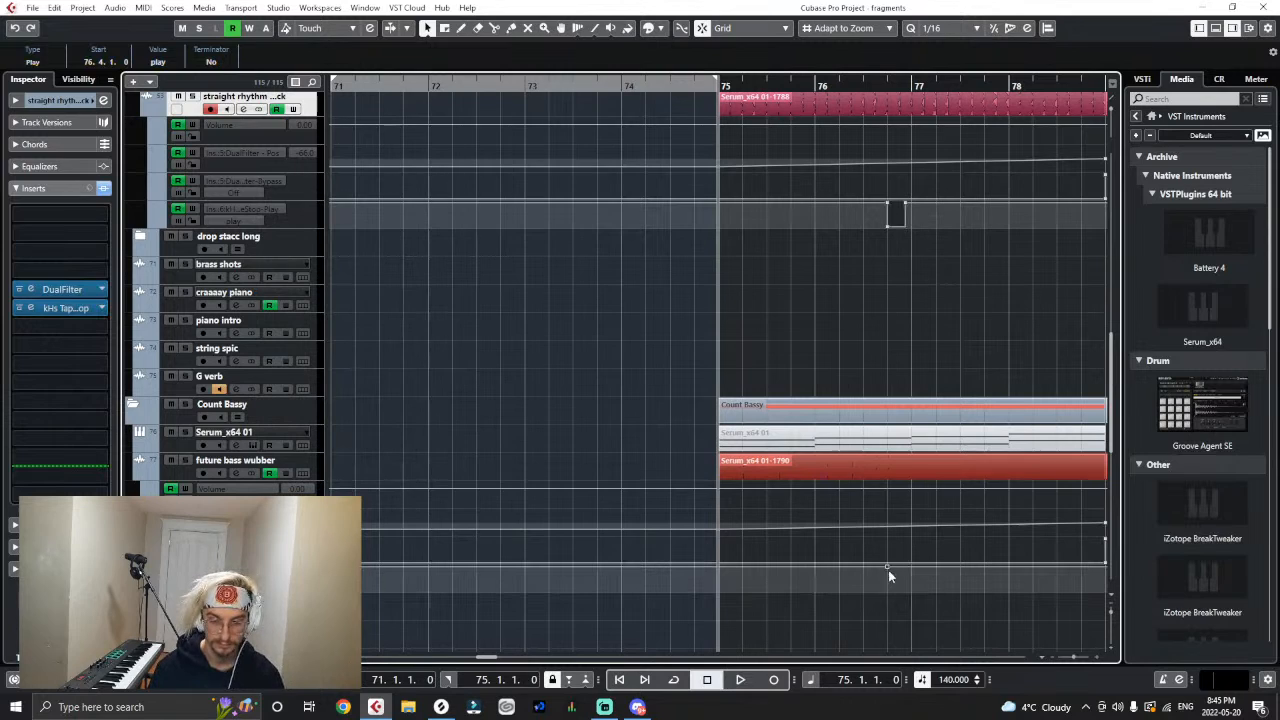
{"action": "left_click", "coordinate": [888, 571]}
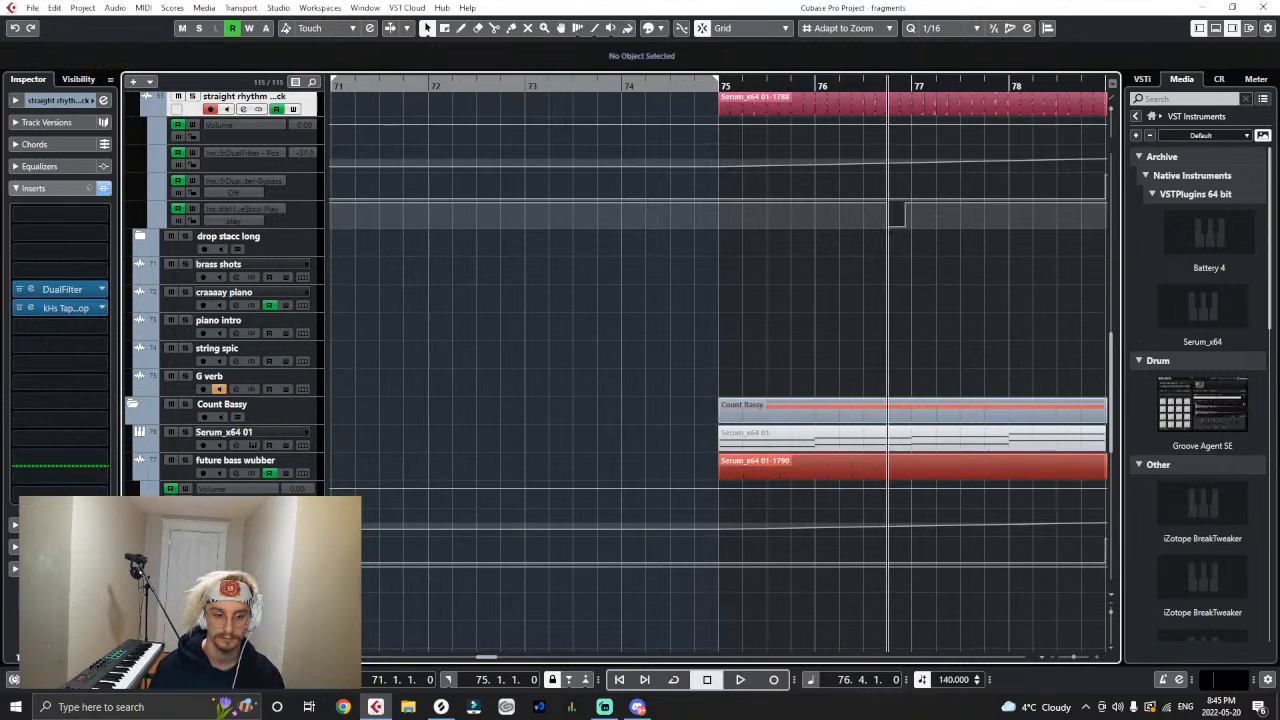
{"action": "left_click", "coordinate": [250, 574]}
{"action": "key", "text": "ctrl+v"}
- Play back the drop through bar 86 to hear the tape stop on both layers
{"action": "key", "text": "space"}
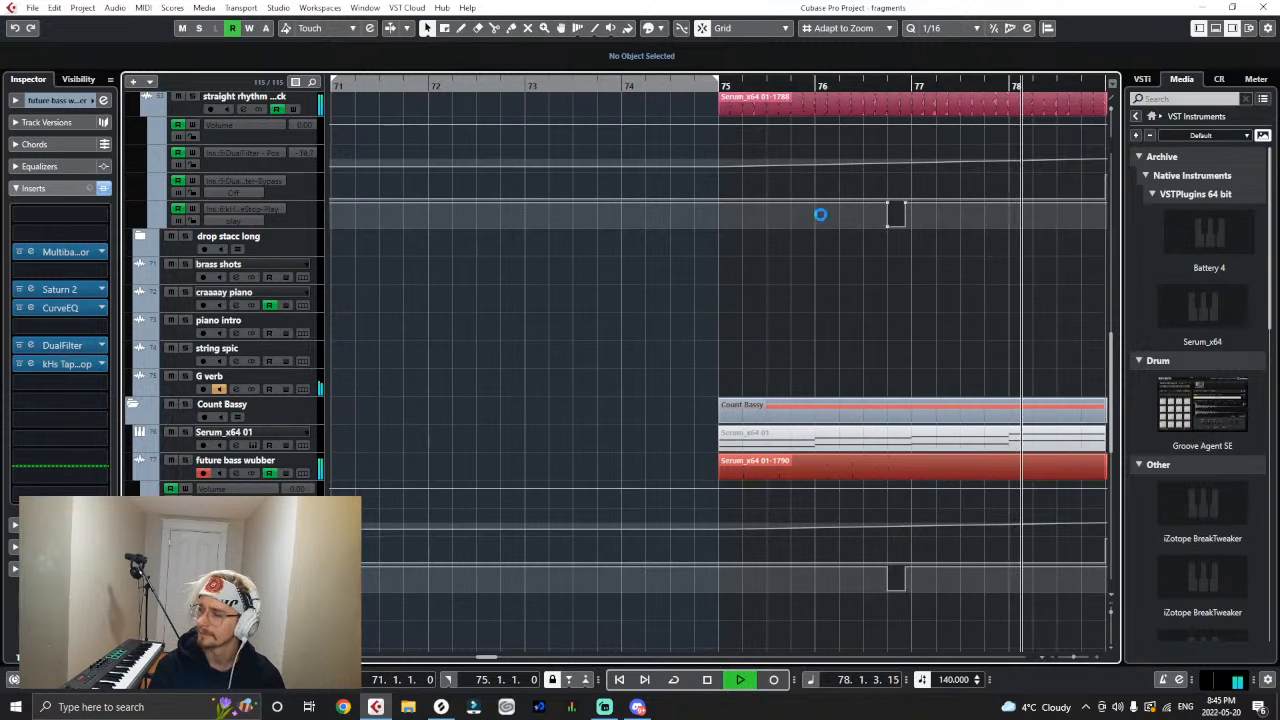
{"action": "key", "text": "g"}
{"action": "key", "text": "g"}
{"action": "key", "text": "g"}
{"action": "key", "text": "g"}
{"action": "key", "text": "g"}
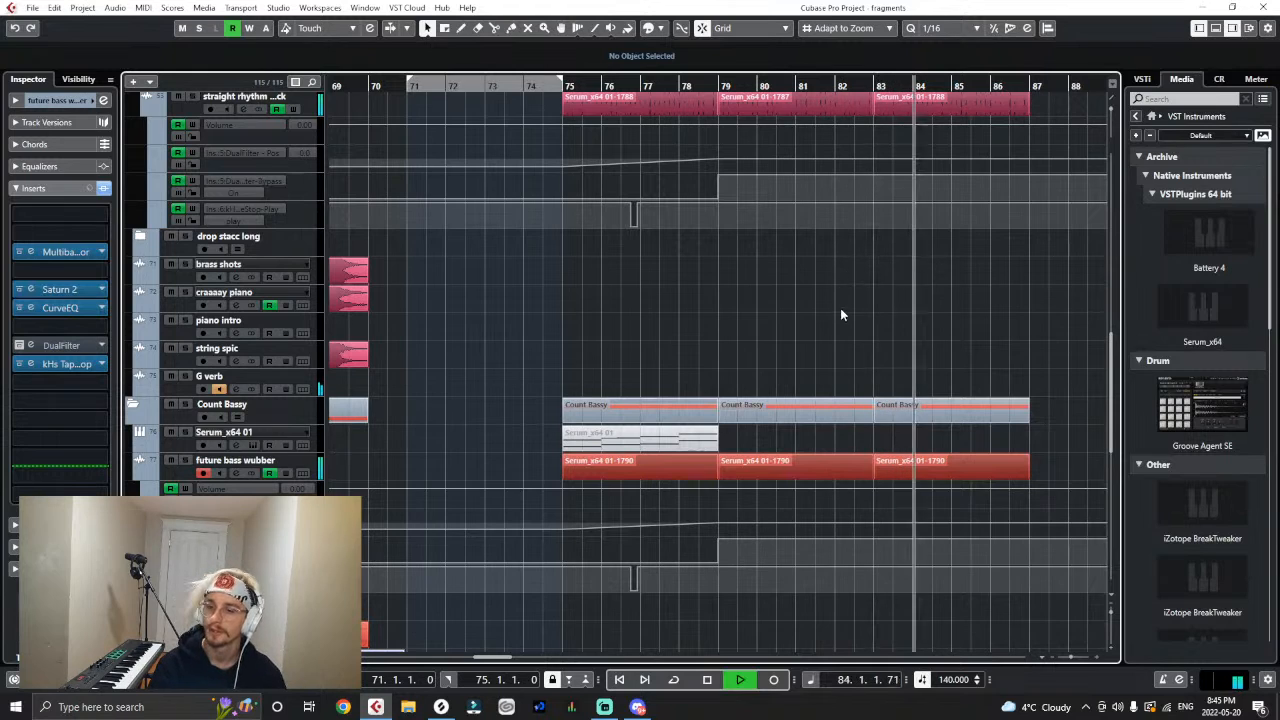
{"action": "key", "text": "g"}
{"action": "scroll", "coordinate": [815, 357], "scroll_direction": "up", "scroll_amount": 3}
{"action": "key", "text": "g"}
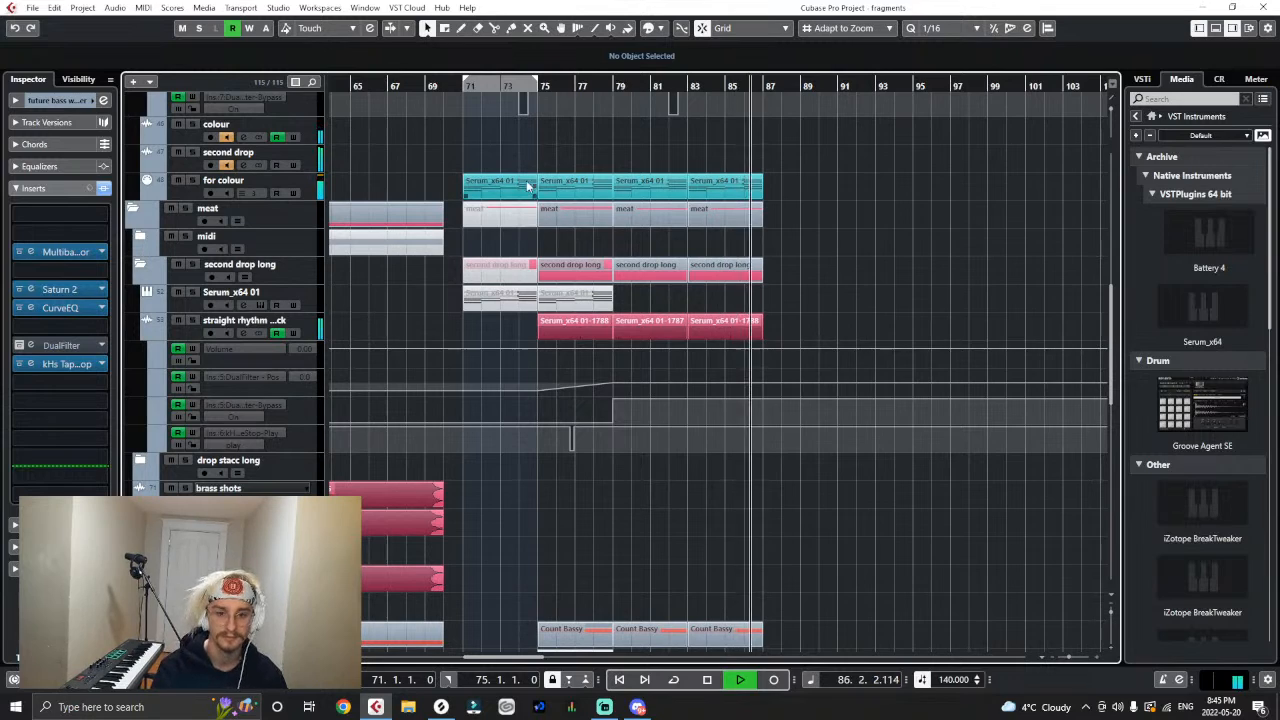
{"action": "key", "text": "space"}
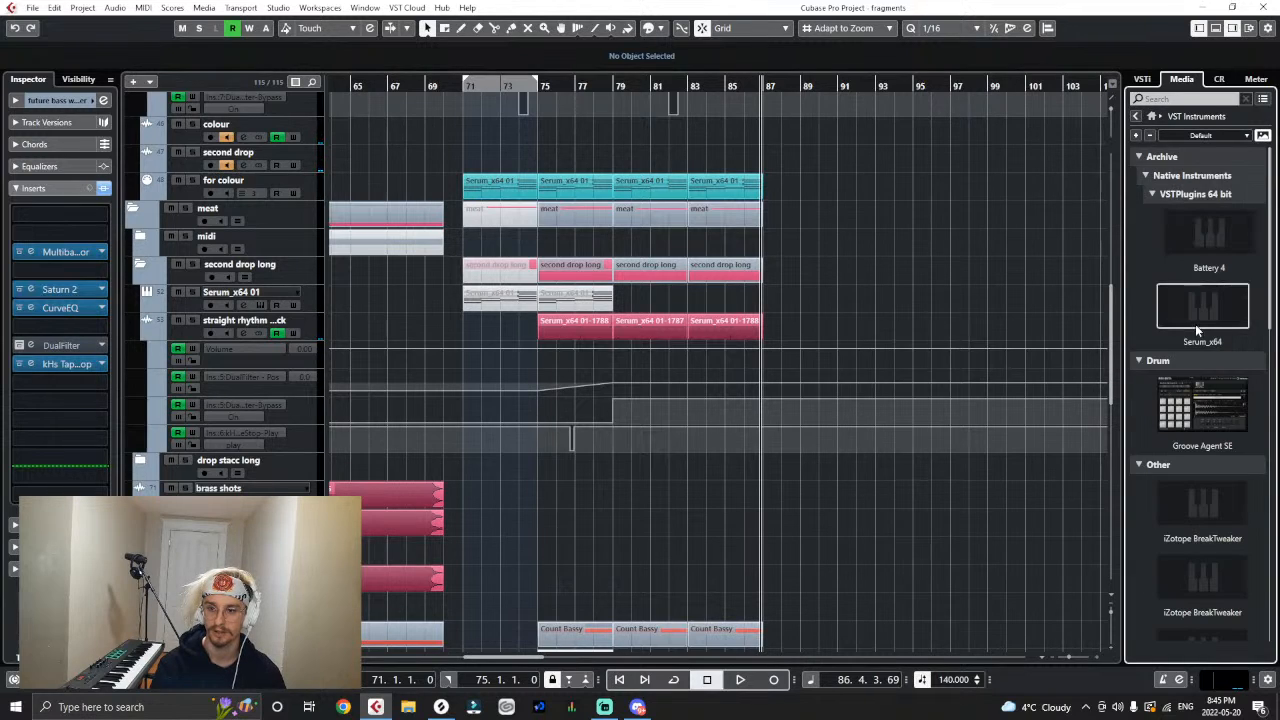
- Add a new Kontakt instrument track from the VST instruments to the project
{"action": "scroll", "coordinate": [1191, 436], "scroll_direction": "down", "scroll_amount": 3}
{"action": "scroll", "coordinate": [1186, 586], "scroll_direction": "down", "scroll_amount": 1}
{"action": "left_click_drag", "start_coordinate": [1201, 488], "coordinate": [312, 241]}
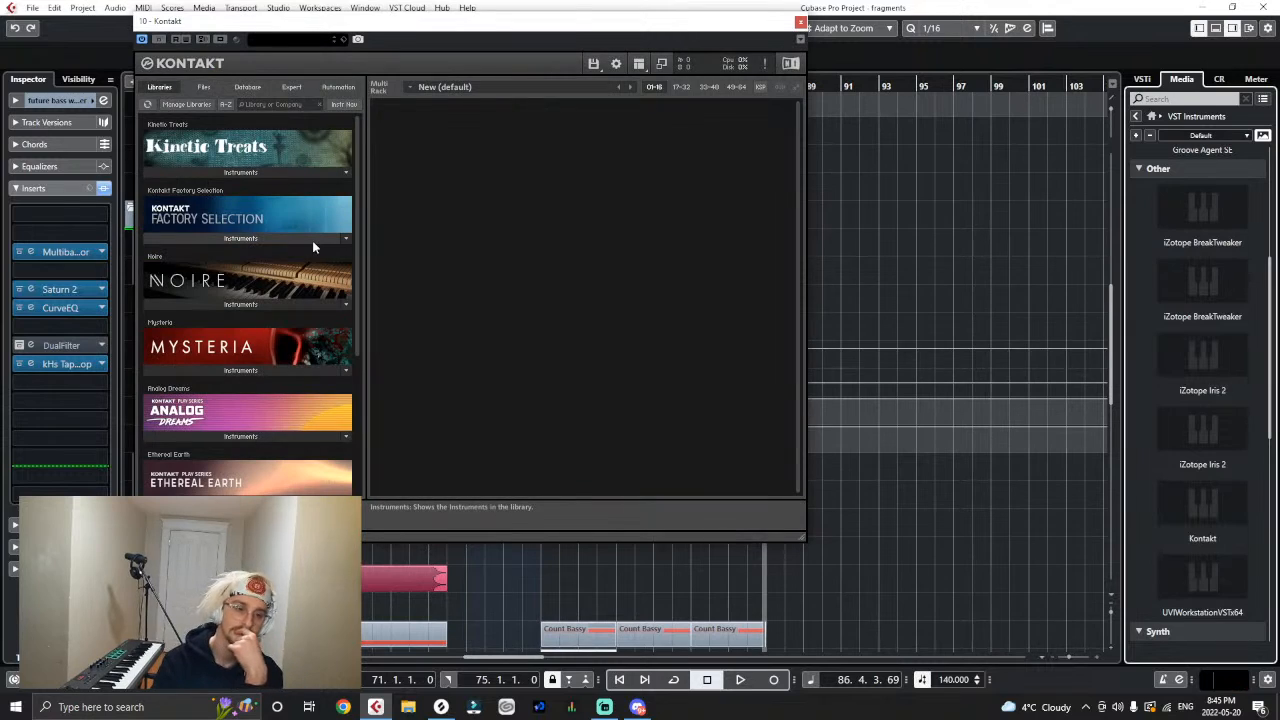
- Load the Nucleus - 08 Brass - Full Ens instrument from the Nucleus library into Kontakt and close the plug-in window
{"action": "scroll", "coordinate": [289, 450], "scroll_direction": "down", "scroll_amount": 3}
{"action": "scroll", "coordinate": [289, 450], "scroll_direction": "down", "scroll_amount": 2}
{"action": "left_click", "coordinate": [272, 481]}
{"action": "scroll", "coordinate": [260, 457], "scroll_direction": "down", "scroll_amount": 1}
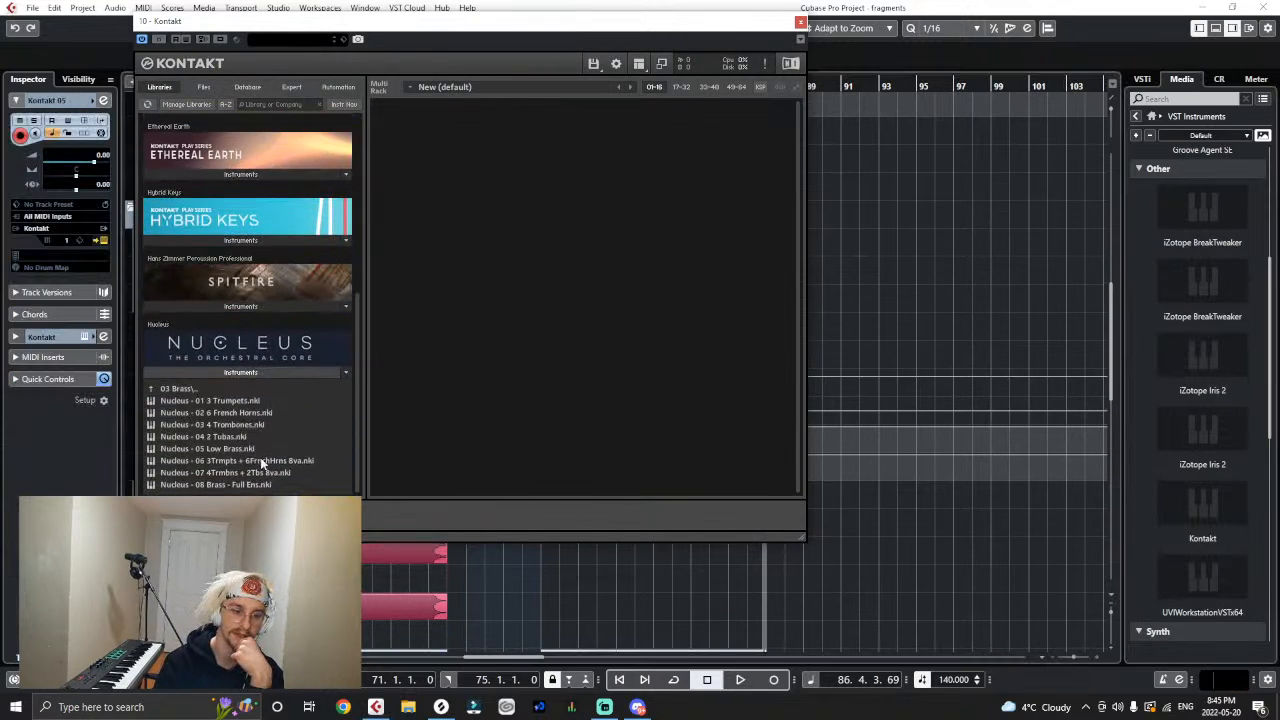
{"action": "double_click", "coordinate": [198, 484]}
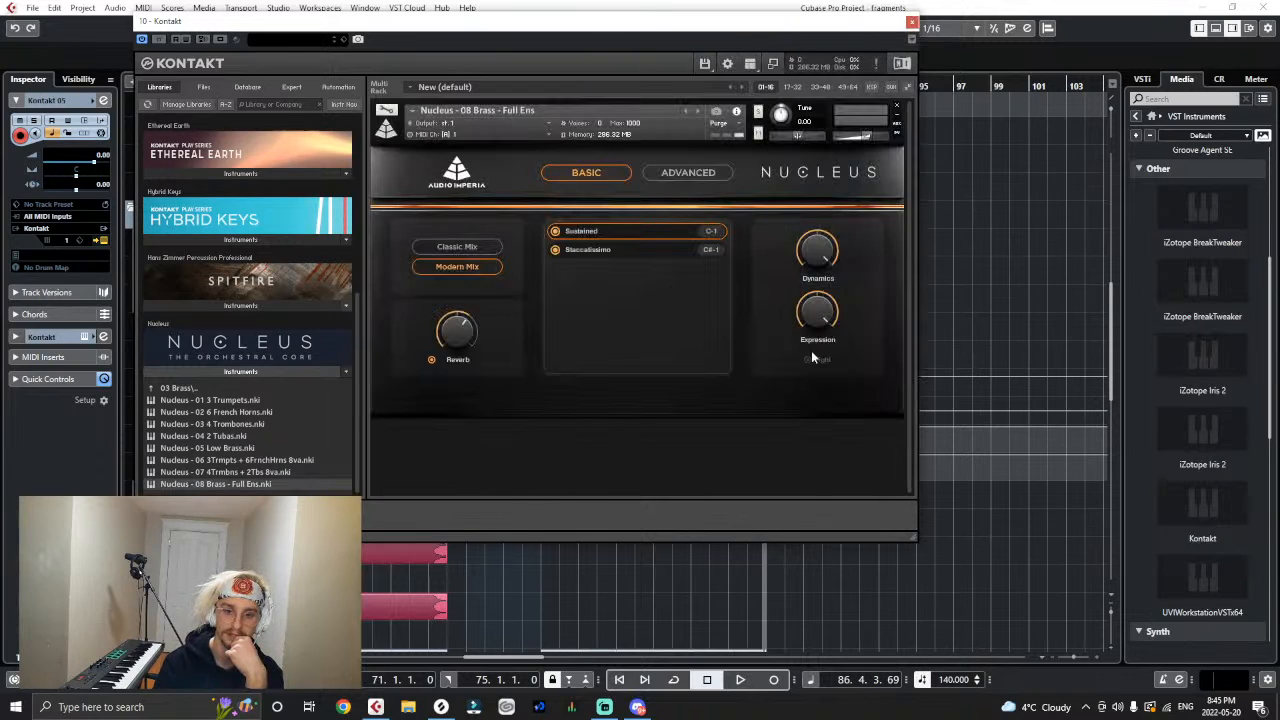
{"action": "left_click", "coordinate": [911, 21]}
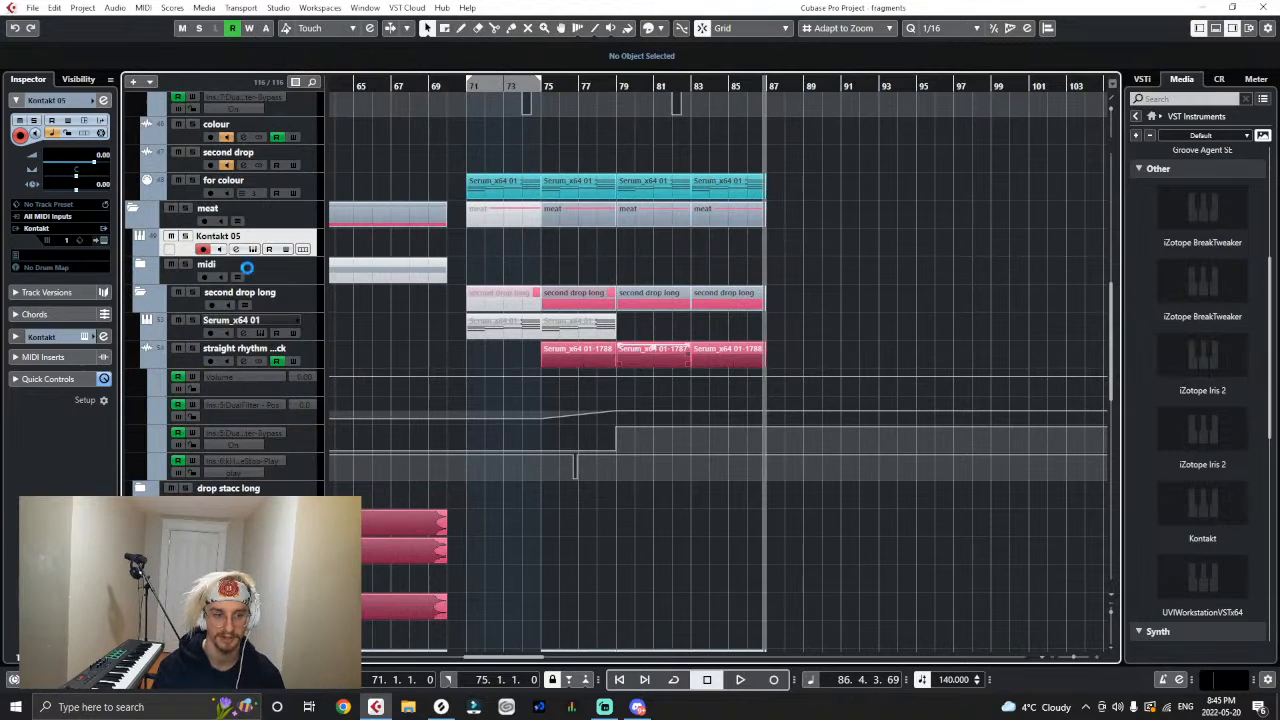
- Copy the muted Serum MIDI part onto the Kontakt 05 track at bar 79 and unmute the copy
{"action": "mouse_move", "coordinate": [588, 335]}
{"action": "left_mouse_down"}
{"action": "mouse_move", "coordinate": [826, 240]}
{"action": "mouse_move", "coordinate": [749, 263]}
{"action": "mouse_move", "coordinate": [688, 258]}
{"action": "left_mouse_up"}
{"action": "right_click", "coordinate": [665, 253]}
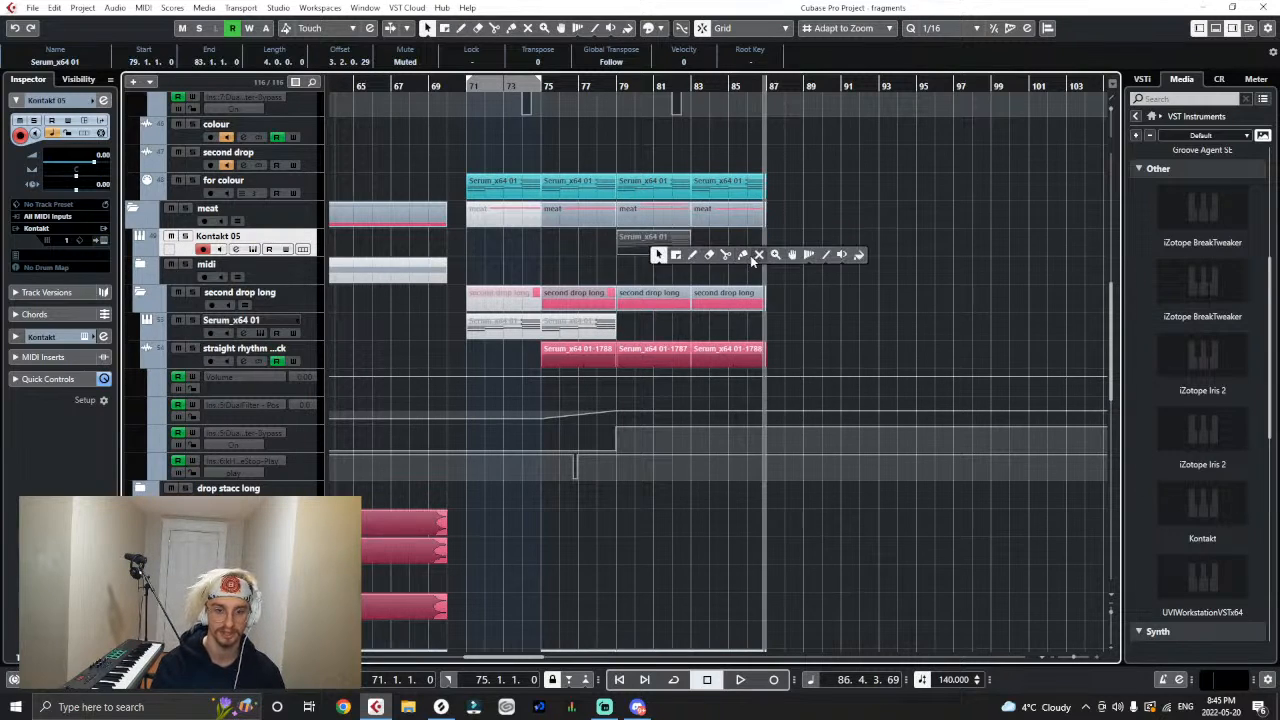
{"action": "left_click", "coordinate": [752, 251]}
{"action": "key", "text": "1"}
{"action": "left_click", "coordinate": [904, 251]}
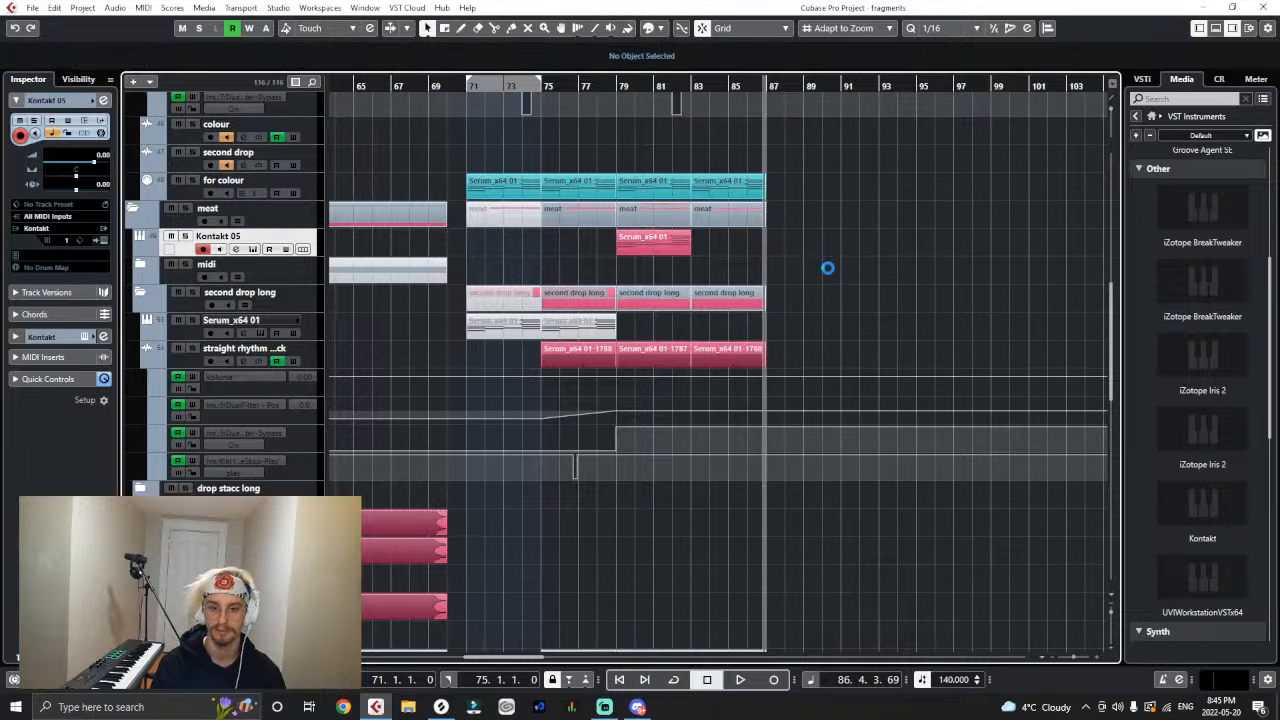
- Play back the drop from bar 79 to hear the brass part
{"action": "left_click", "coordinate": [623, 88]}
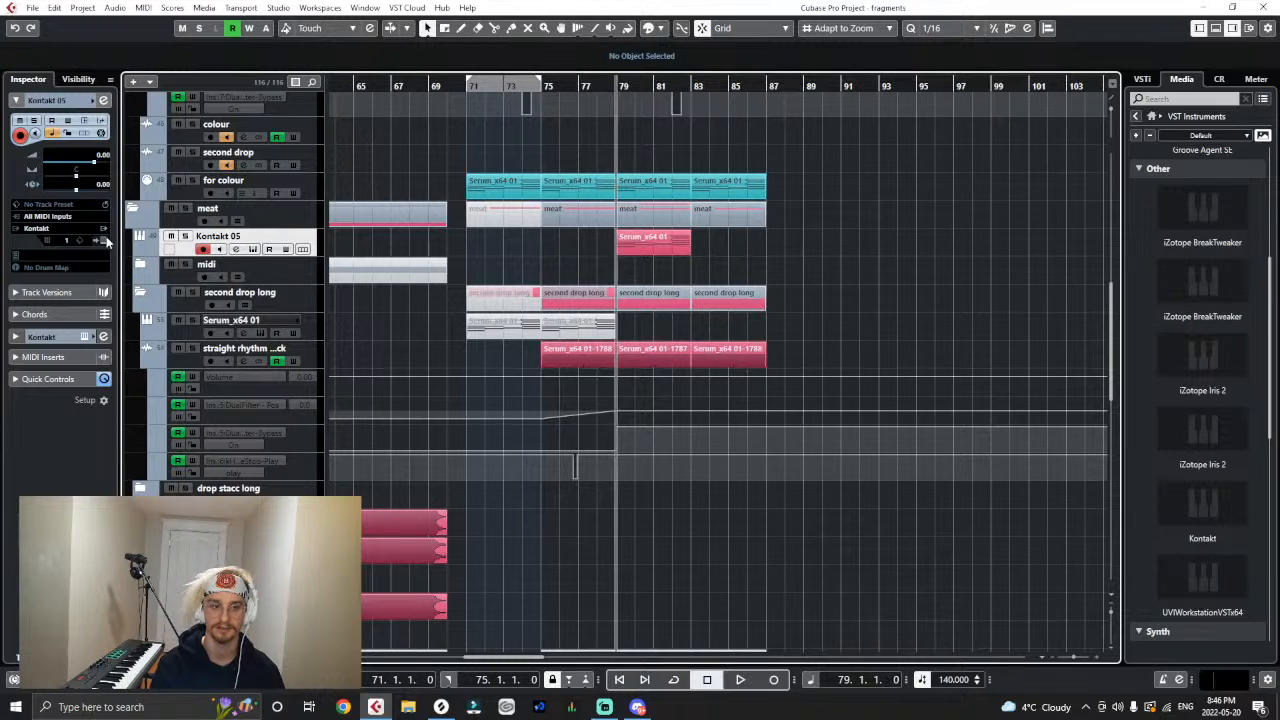
{"action": "key", "text": "space"}
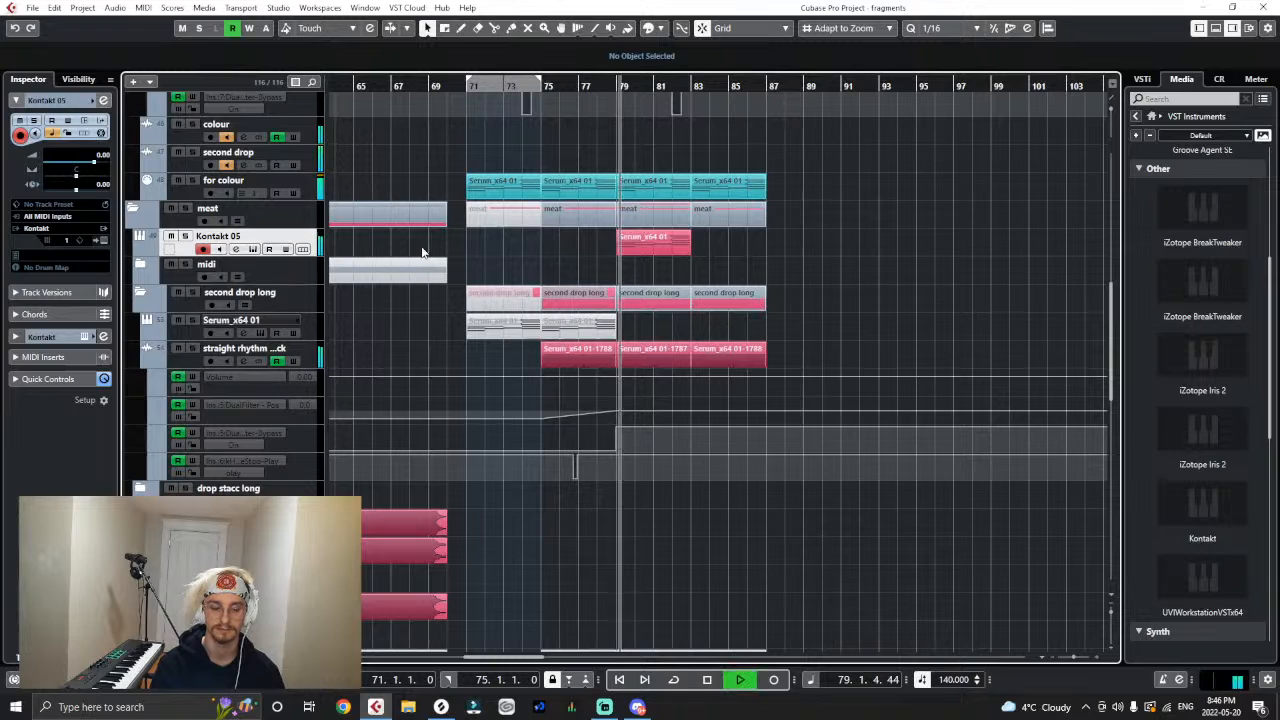
{"action": "left_click", "coordinate": [654, 237]}
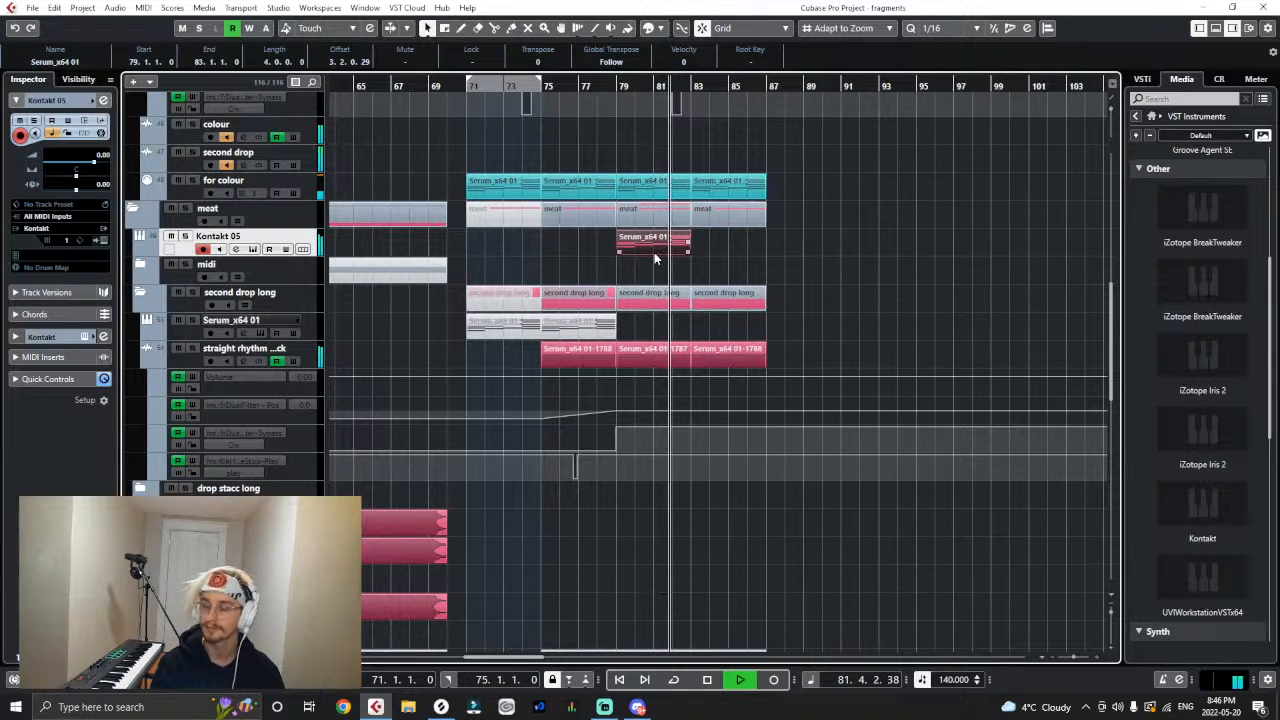
{"action": "key", "text": "space"}
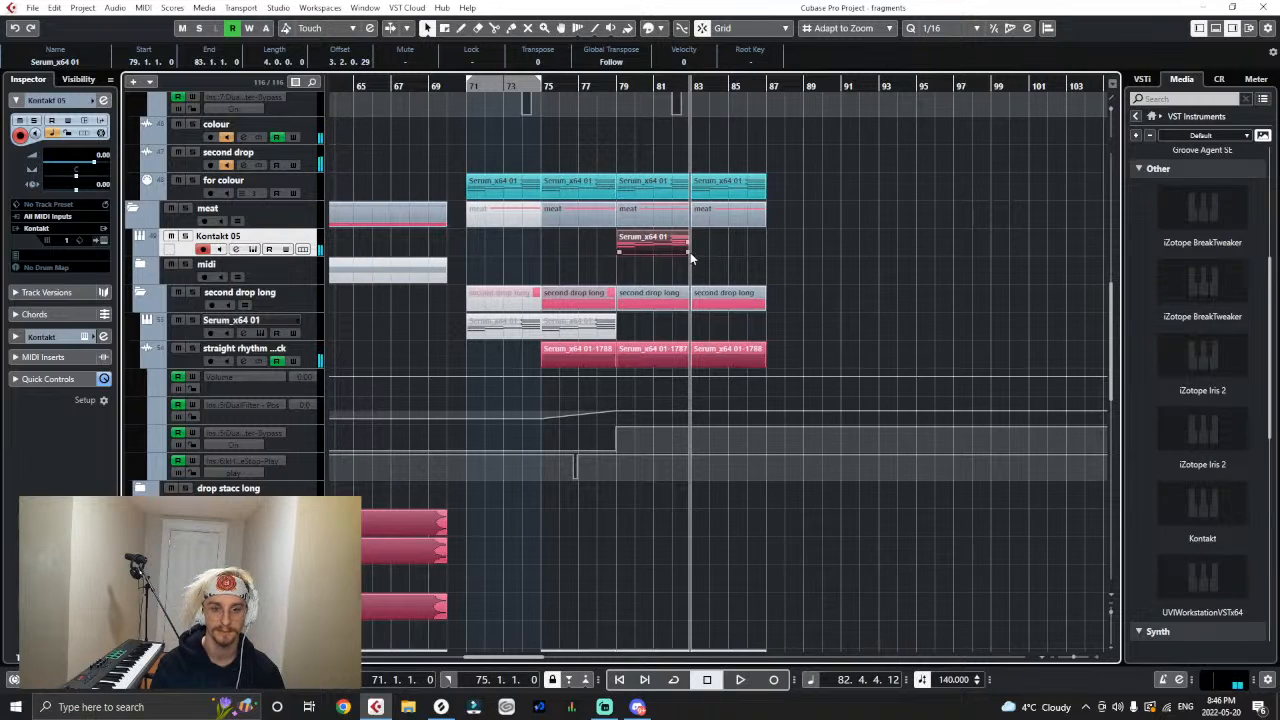
- Extend the Kontakt 05 part to end at 84.1.1 and render it in place as audio
{"action": "left_click_drag", "start_coordinate": [690, 252], "coordinate": [698, 258]}
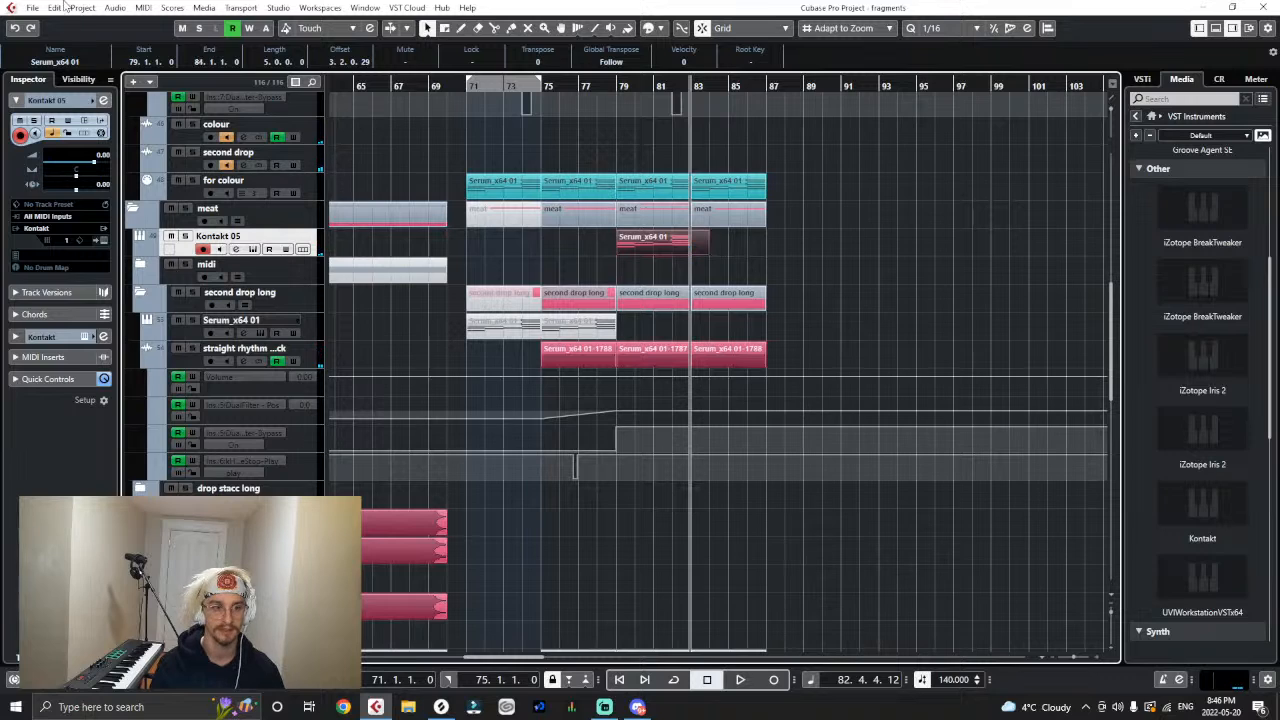
{"action": "mouse_move", "coordinate": [180, 143]}
{"action": "left_click", "coordinate": [285, 144]}
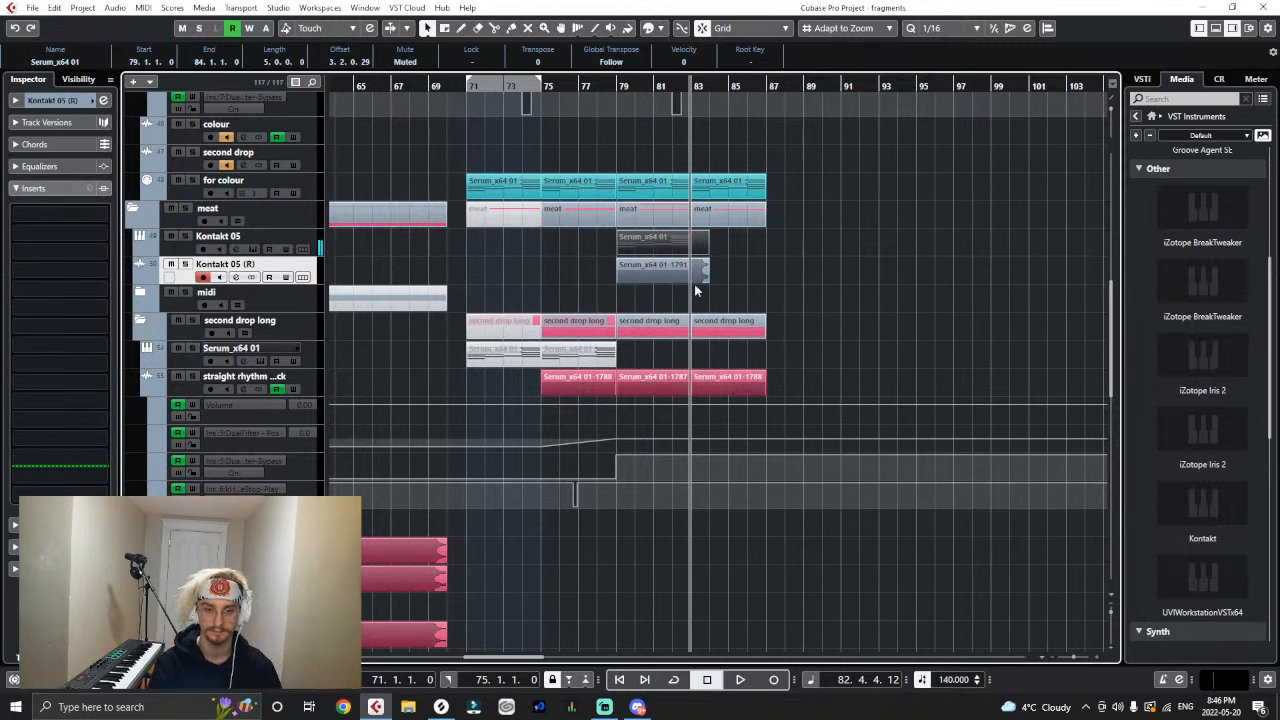
- Copy the rendered brass clip to bar 83 and move the long brass track above the straight rhythm track in the second drop long folder
{"action": "left_click_drag", "start_coordinate": [697, 290], "coordinate": [786, 287]}
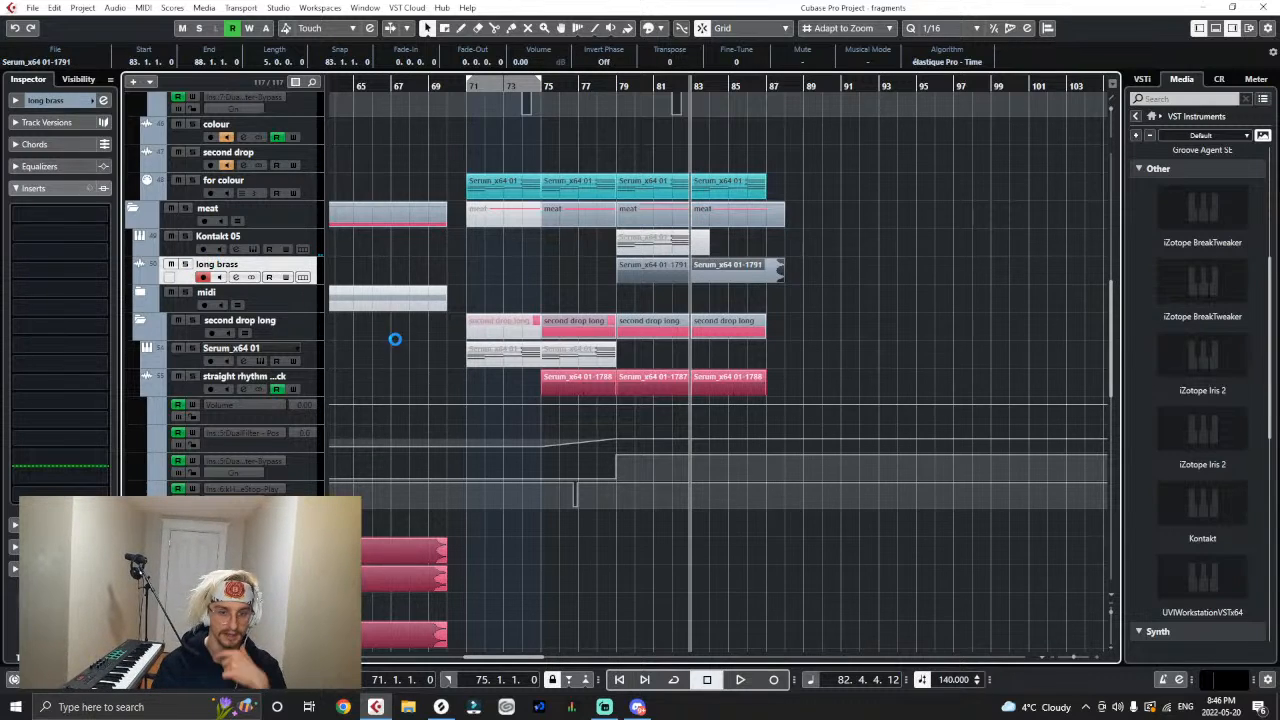
{"action": "right_click", "coordinate": [316, 270]}
{"action": "key", "text": "Escape"}
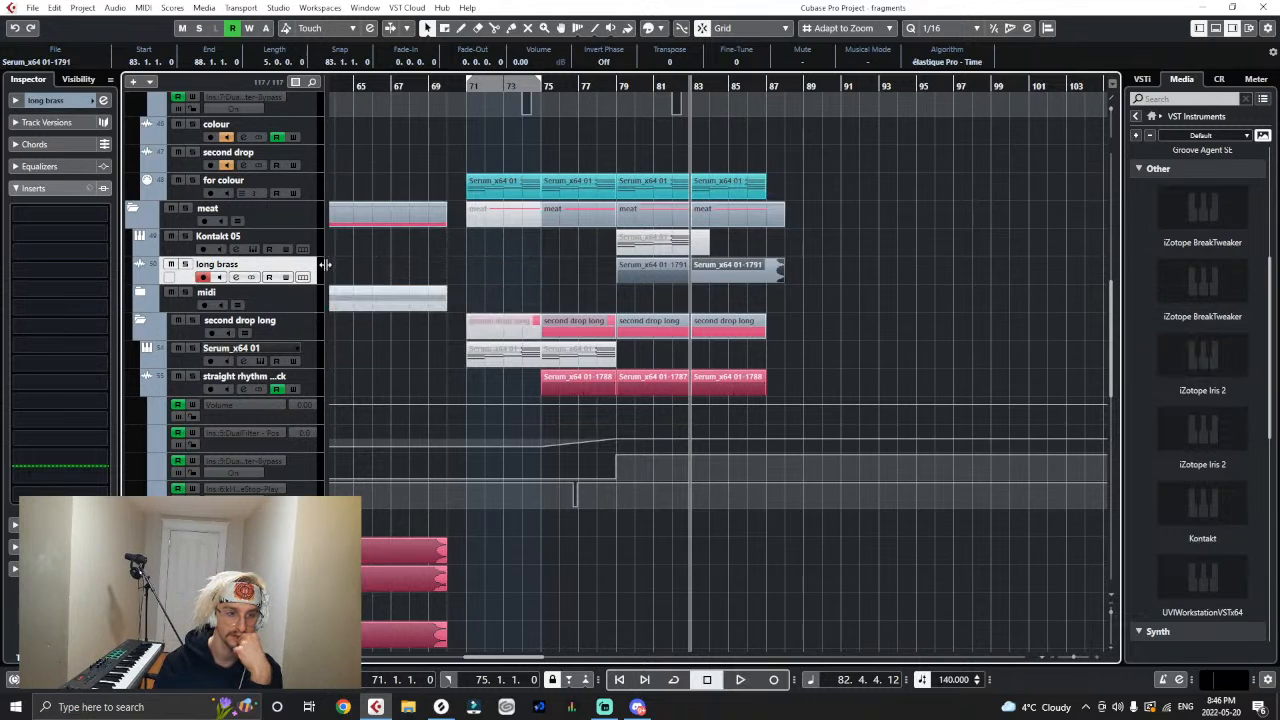
{"action": "left_click_drag", "start_coordinate": [313, 343], "coordinate": [310, 331]}
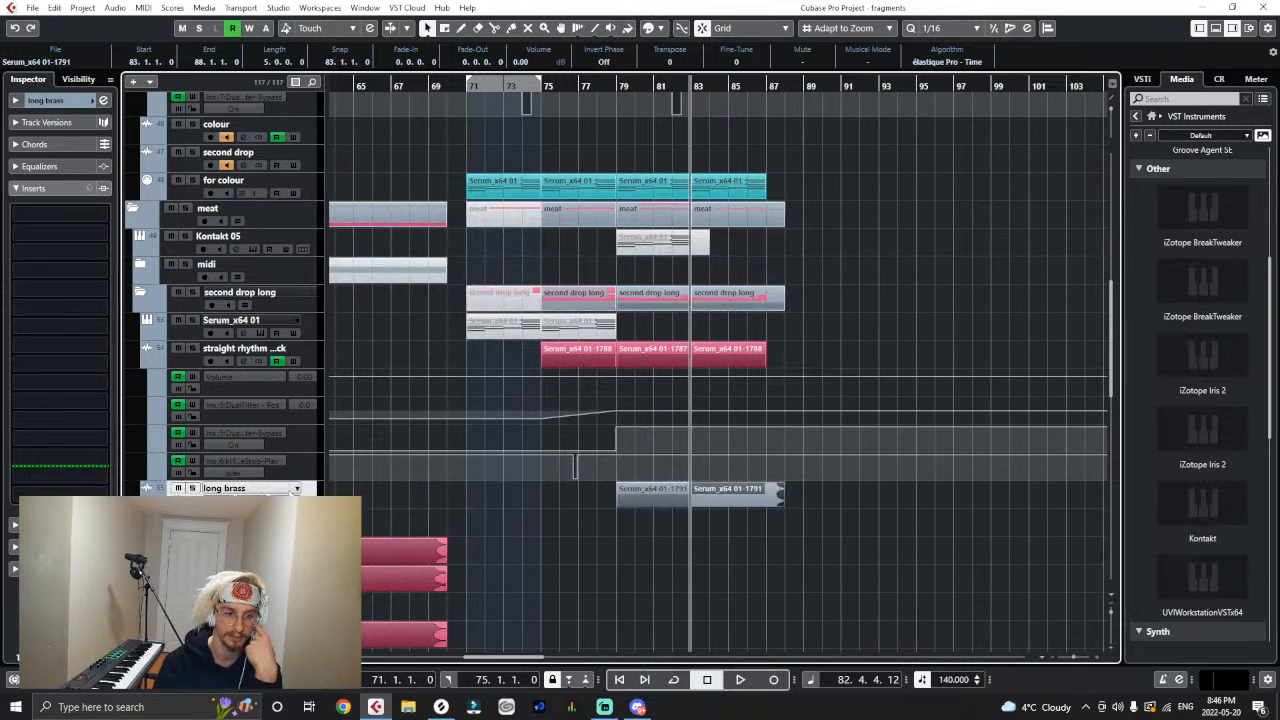
{"action": "left_click_drag", "start_coordinate": [296, 424], "coordinate": [294, 361]}
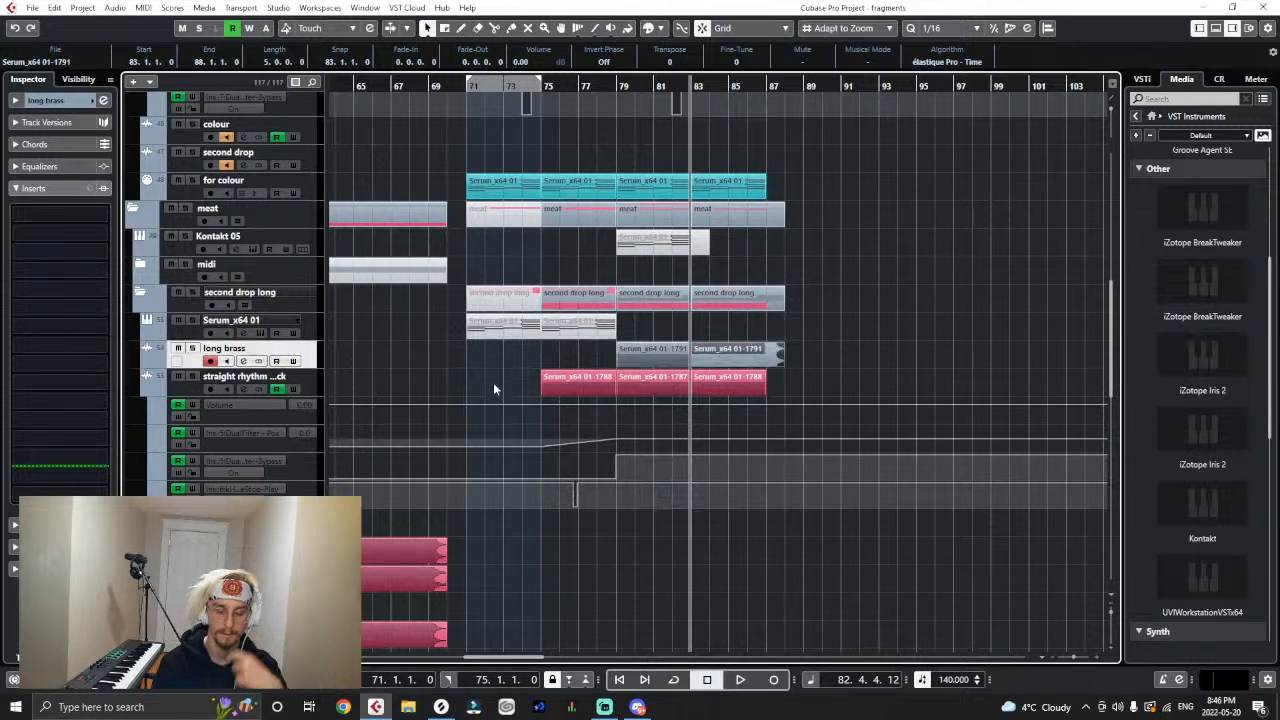
- Colour both long brass clips pink-red to match the straight rhythm track's clips
{"action": "right_click", "coordinate": [566, 368]}
{"action": "right_click", "coordinate": [724, 357]}
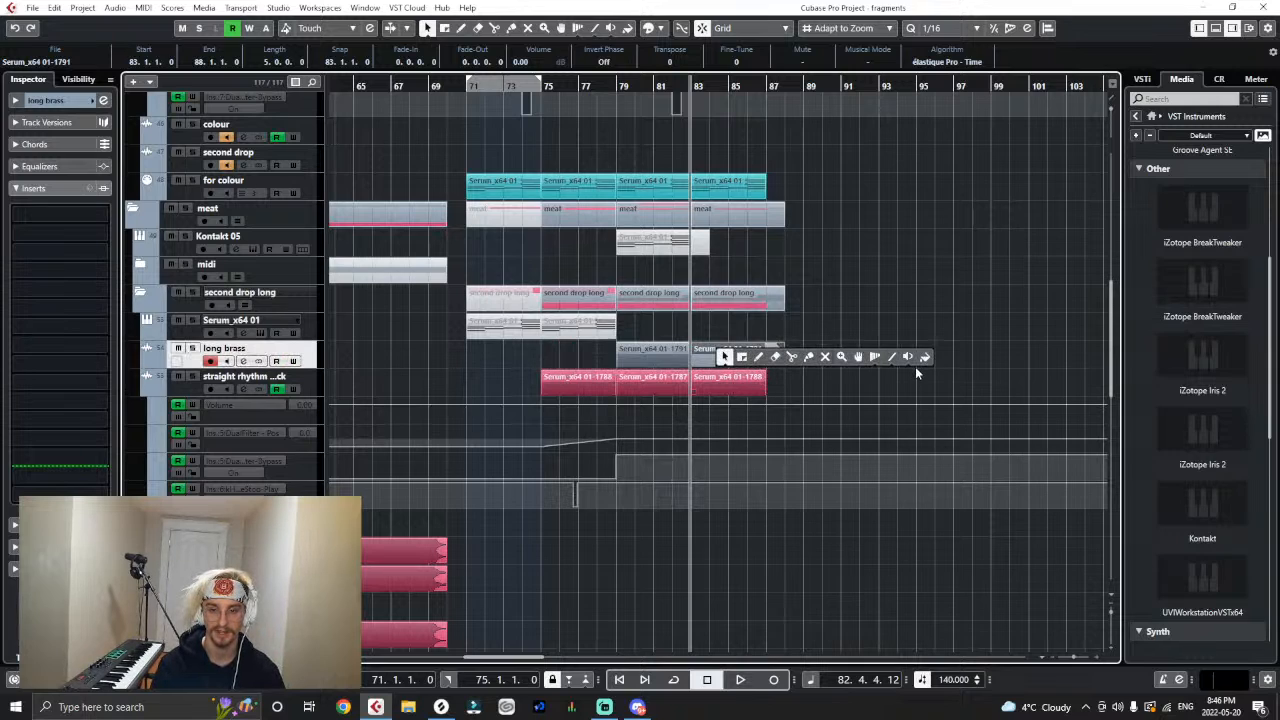
{"action": "left_click", "coordinate": [925, 357]}
{"action": "left_click", "coordinate": [667, 354]}
{"action": "left_click", "coordinate": [778, 351]}
{"action": "left_click", "coordinate": [752, 357], "text": "ctrl"}
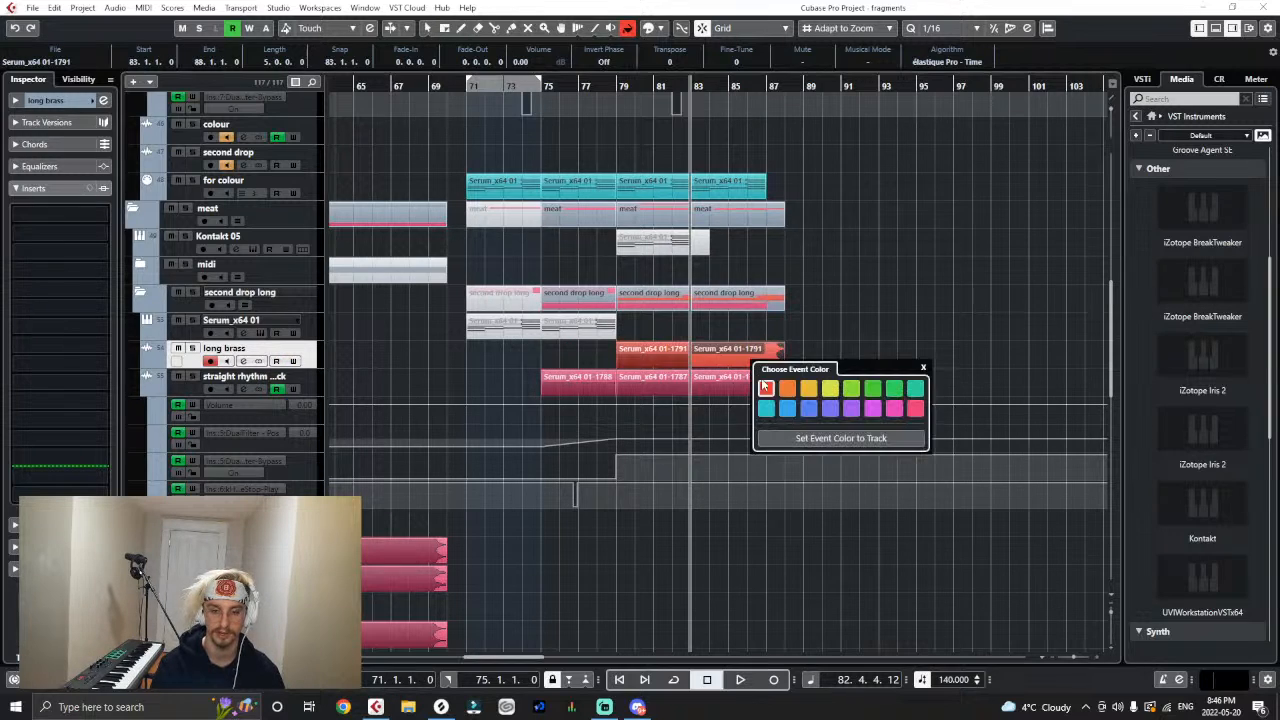
{"action": "left_click", "coordinate": [648, 347]}
{"action": "right_click", "coordinate": [787, 314]}
{"action": "left_click", "coordinate": [792, 315]}
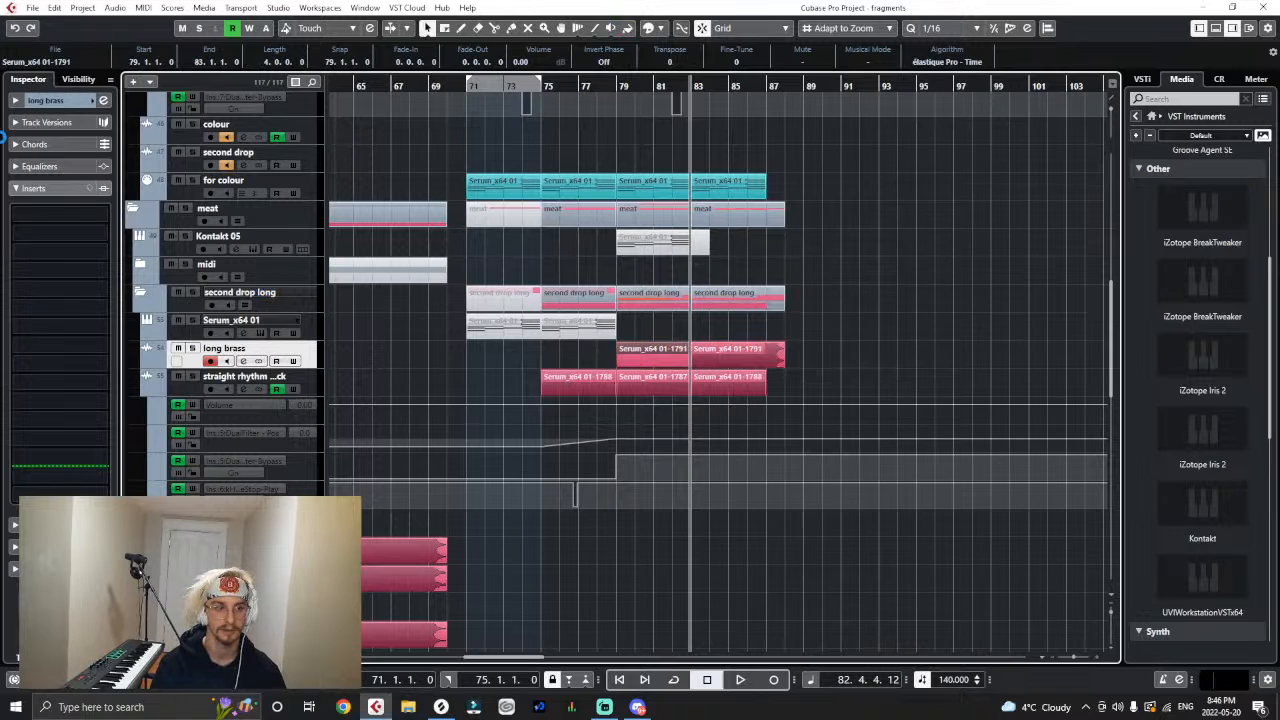
- Route the long brass track's output to the second drop group
{"action": "left_click", "coordinate": [17, 101]}
{"action": "left_click", "coordinate": [43, 229]}
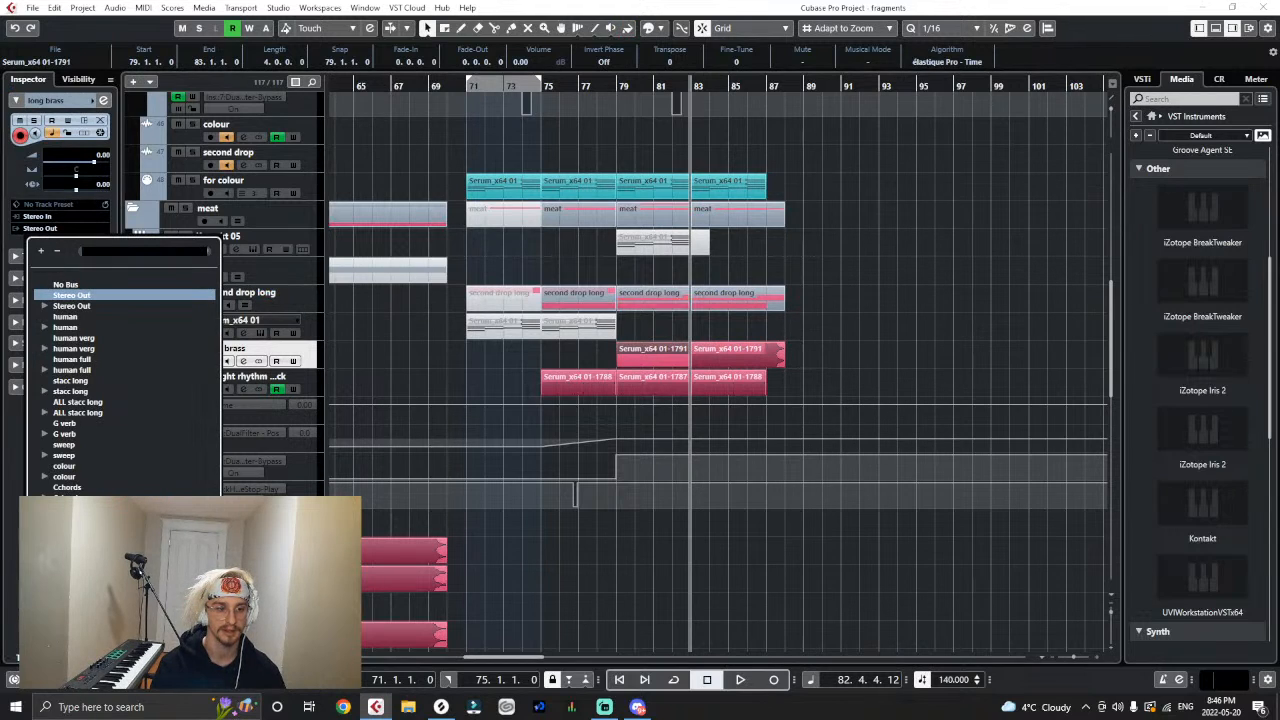
{"action": "left_click", "coordinate": [72, 520]}
{"action": "left_click", "coordinate": [728, 325]}
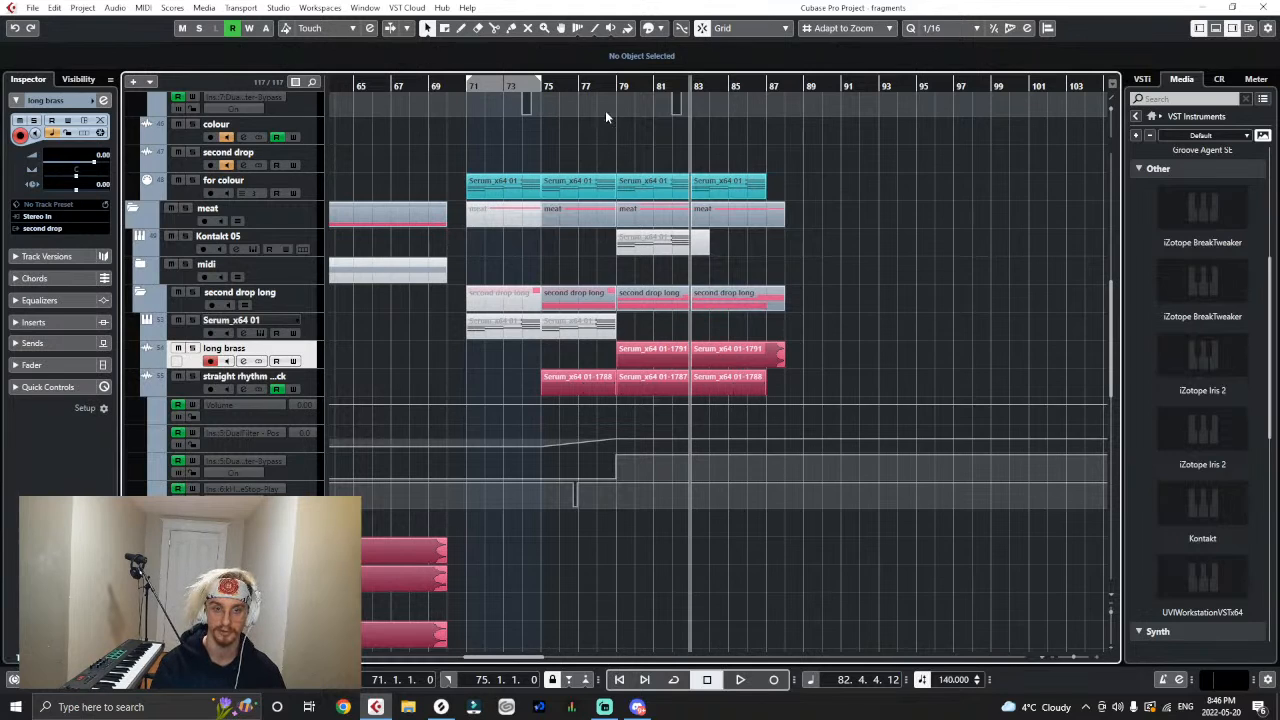
- Insert a DualFilter in the fifth insert slot of the long brass track
{"action": "left_click", "coordinate": [612, 84]}
{"action": "left_click", "coordinate": [22, 323]}
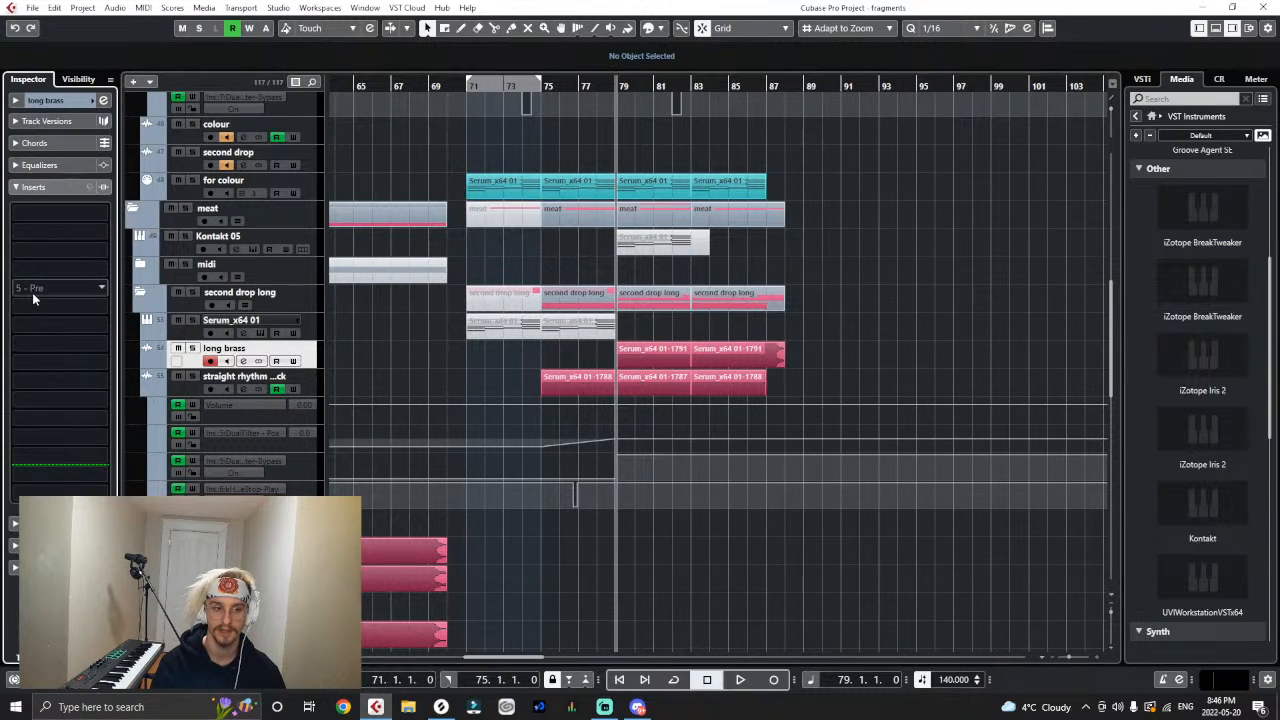
{"action": "left_click", "coordinate": [33, 293]}
{"action": "type", "text": "dual"}
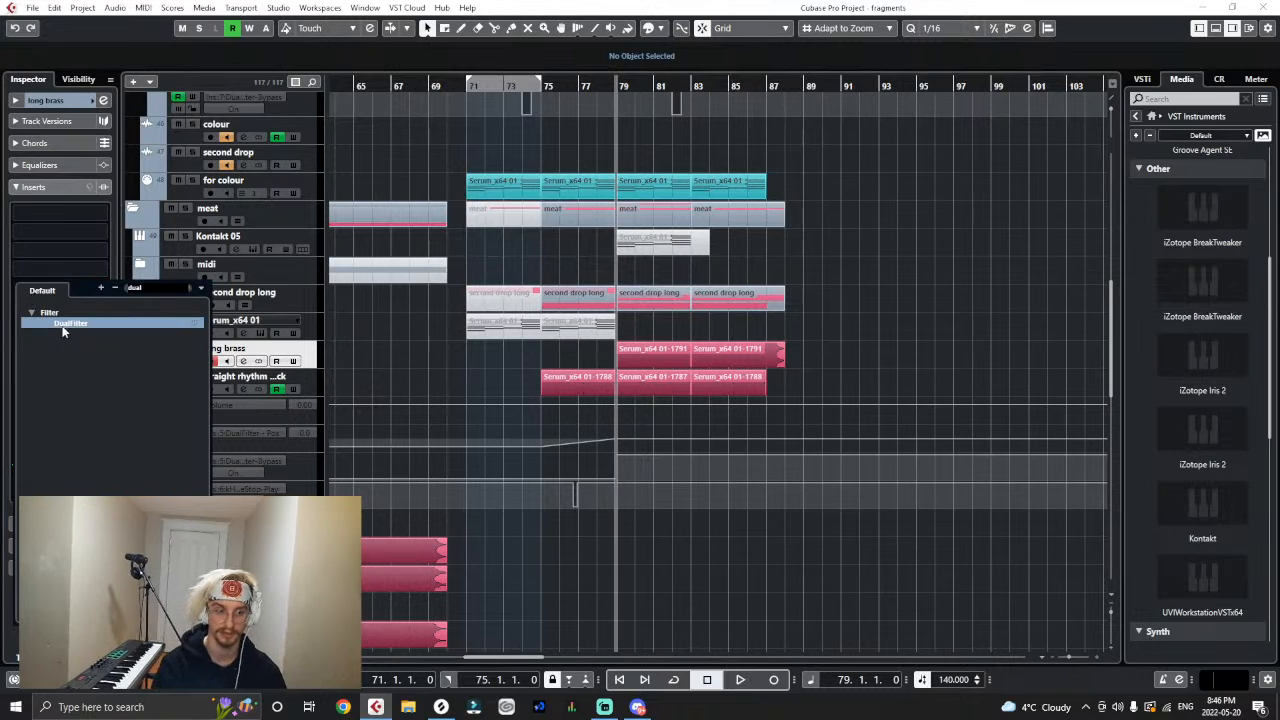
{"action": "left_click", "coordinate": [62, 325]}
{"action": "left_click", "coordinate": [714, 232]}
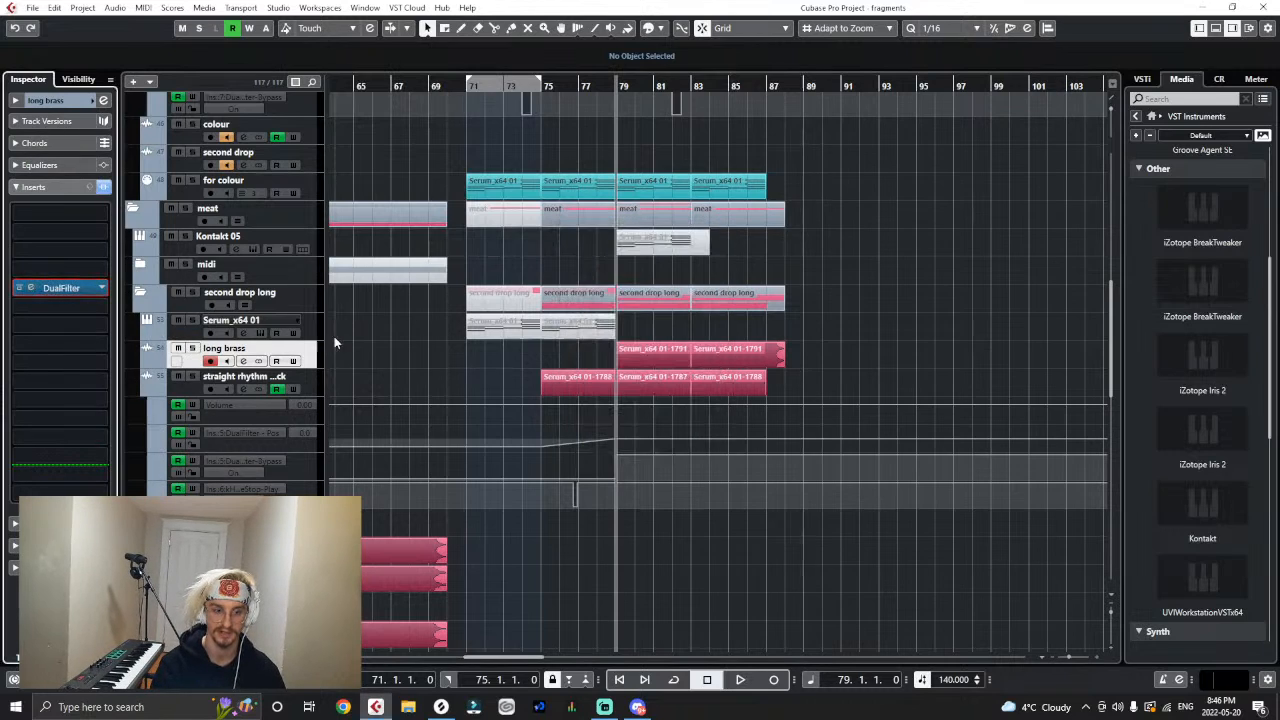
- Show automation lanes for the long brass track and assign one to the DualFilter position parameter
{"action": "left_click", "coordinate": [148, 363]}
{"action": "left_click", "coordinate": [152, 386]}
{"action": "left_click", "coordinate": [149, 418]}
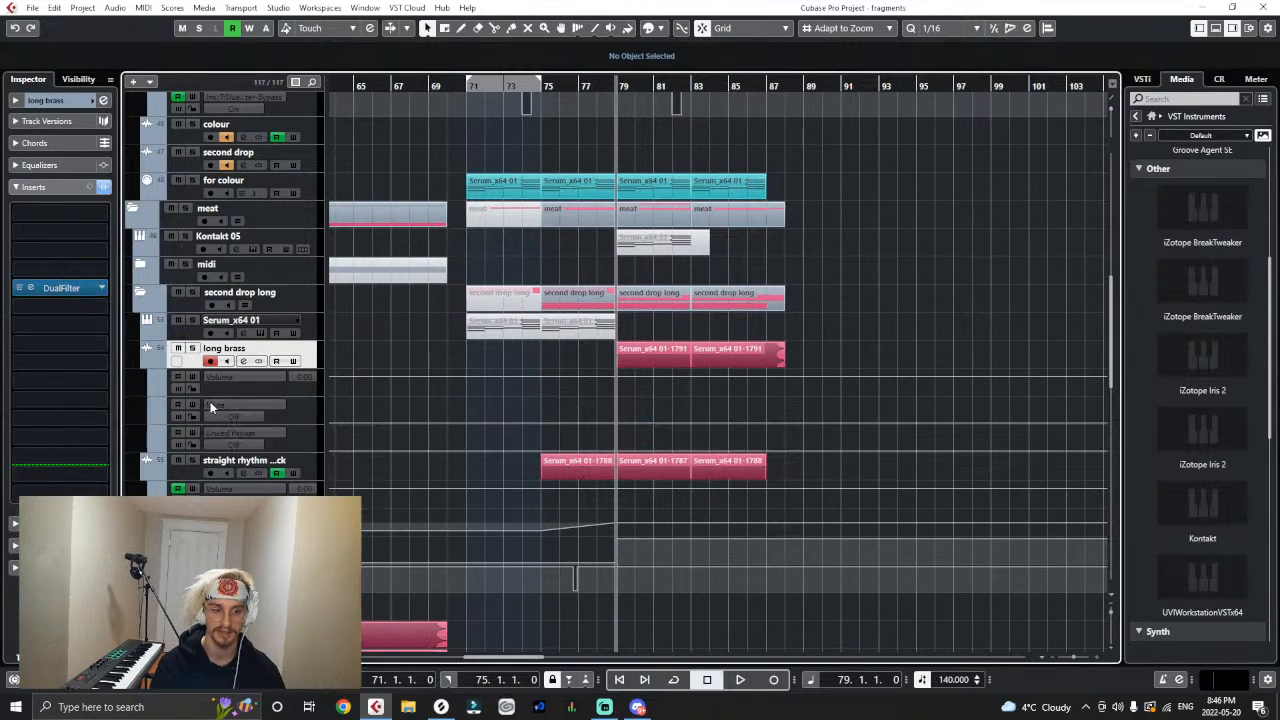
{"action": "left_click", "coordinate": [210, 401]}
{"action": "left_click", "coordinate": [262, 250]}
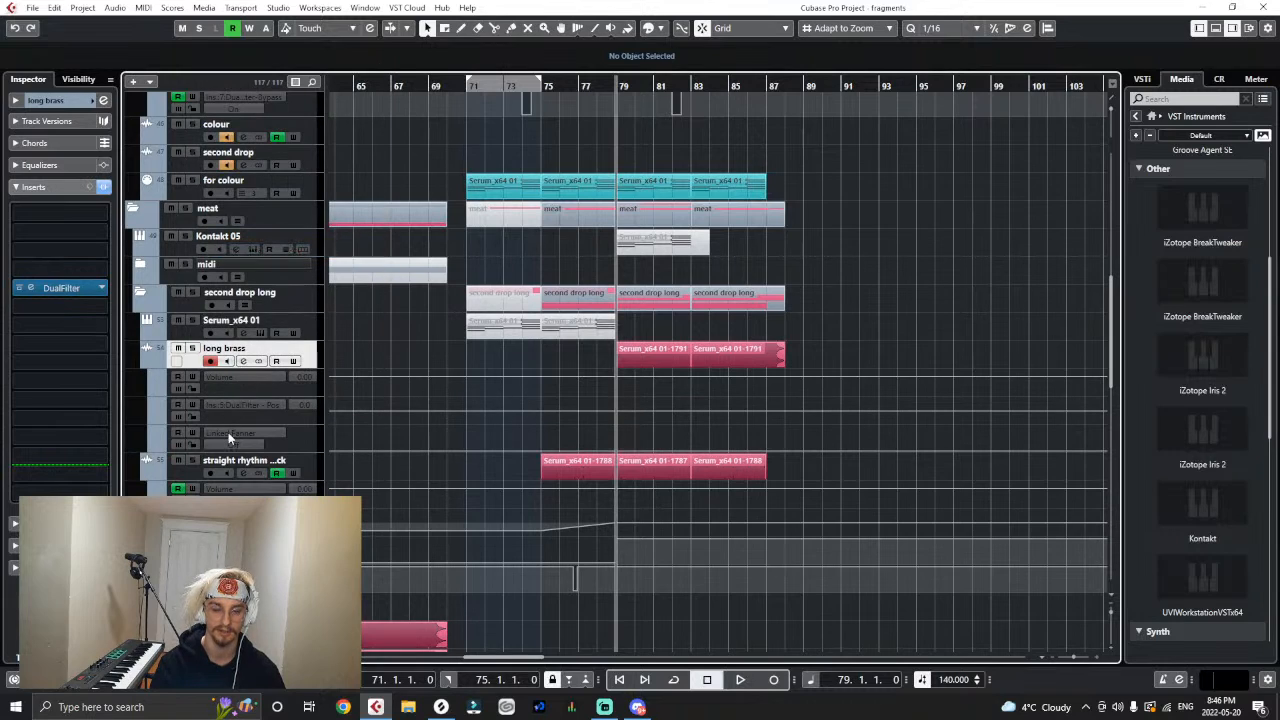
- Draw a rising DualFilter position ramp on long brass from -44.0 at 79.1.1 up to bar 87
{"action": "left_click_drag", "start_coordinate": [783, 410], "coordinate": [772, 410]}
{"action": "left_click", "coordinate": [619, 413]}
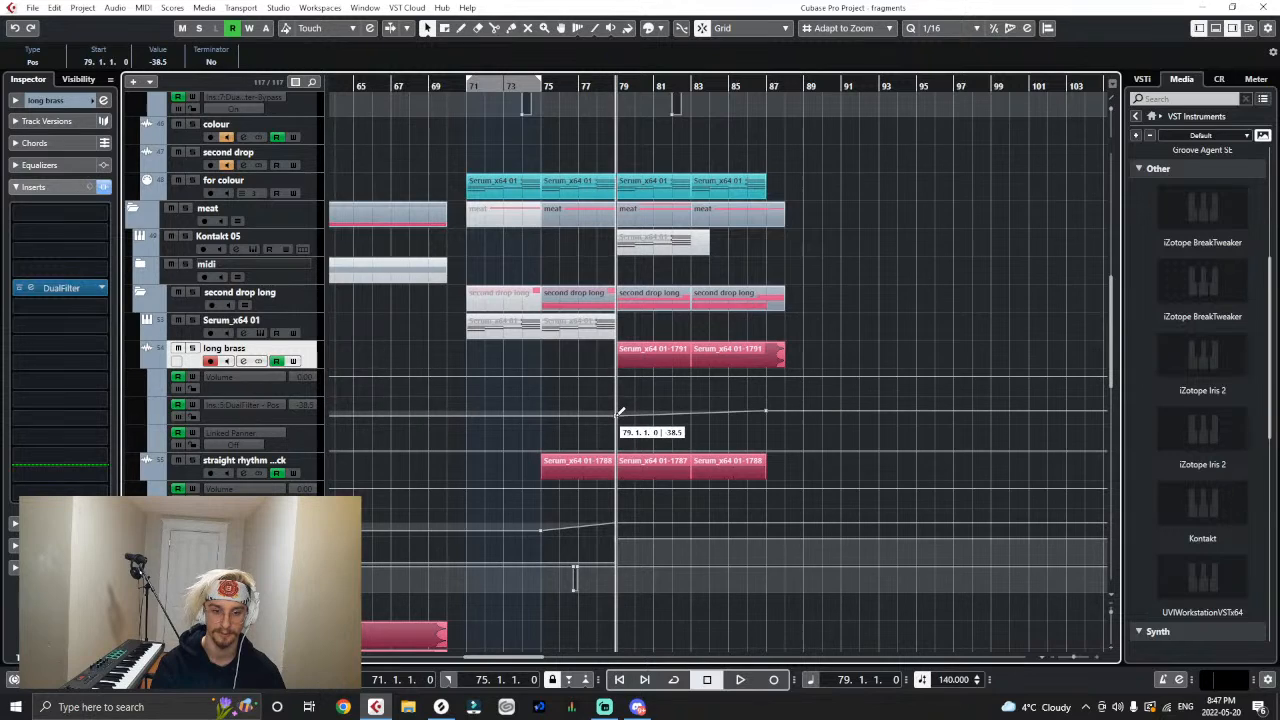
{"action": "left_click_drag", "start_coordinate": [619, 413], "coordinate": [618, 423]}
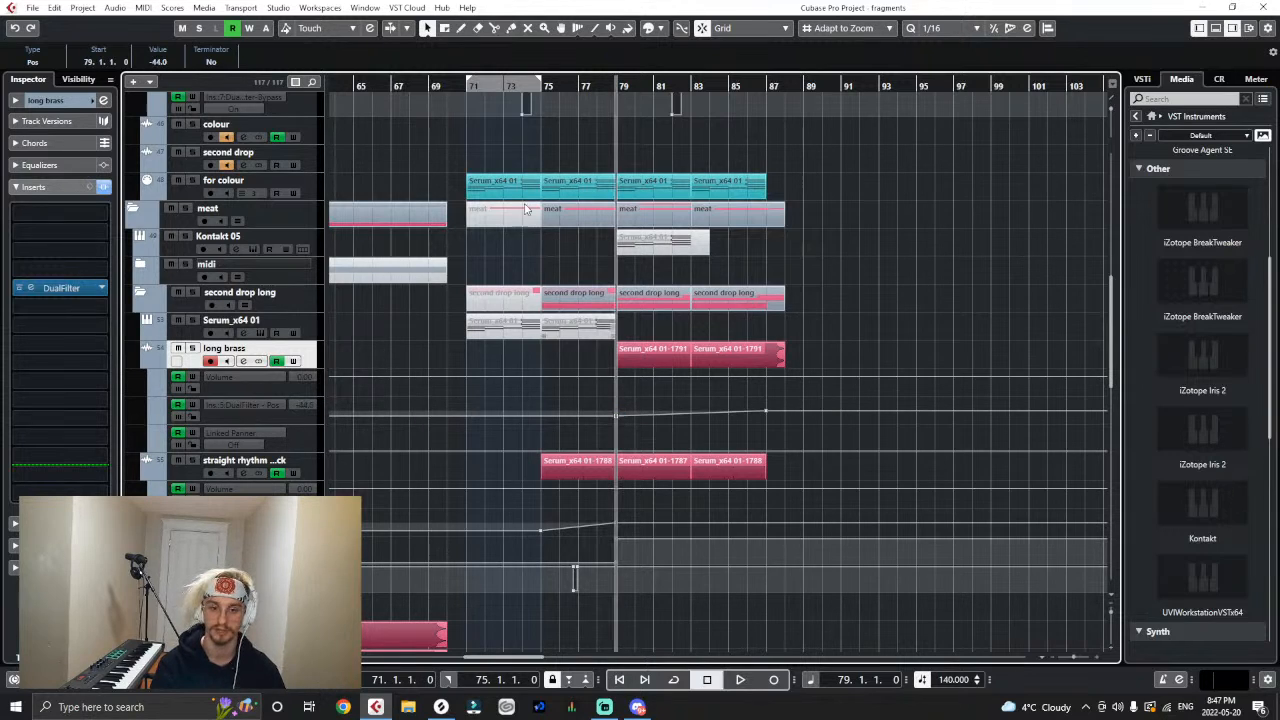
- Play back the drop from bar 71 into the brass section, stop, and return the cursor to bar 79
{"action": "left_click_drag", "start_coordinate": [479, 87], "coordinate": [462, 87]}
{"action": "key", "text": "space"}
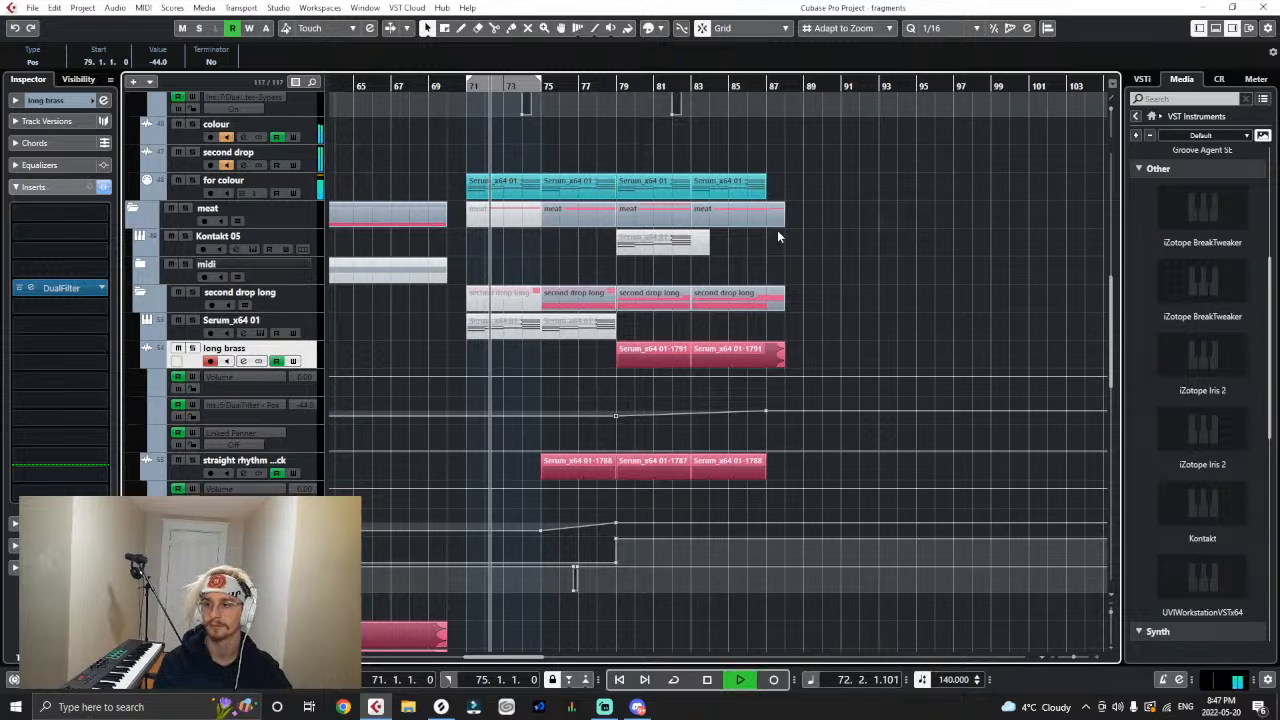
{"action": "scroll", "coordinate": [742, 318], "scroll_direction": "up", "scroll_amount": 3}
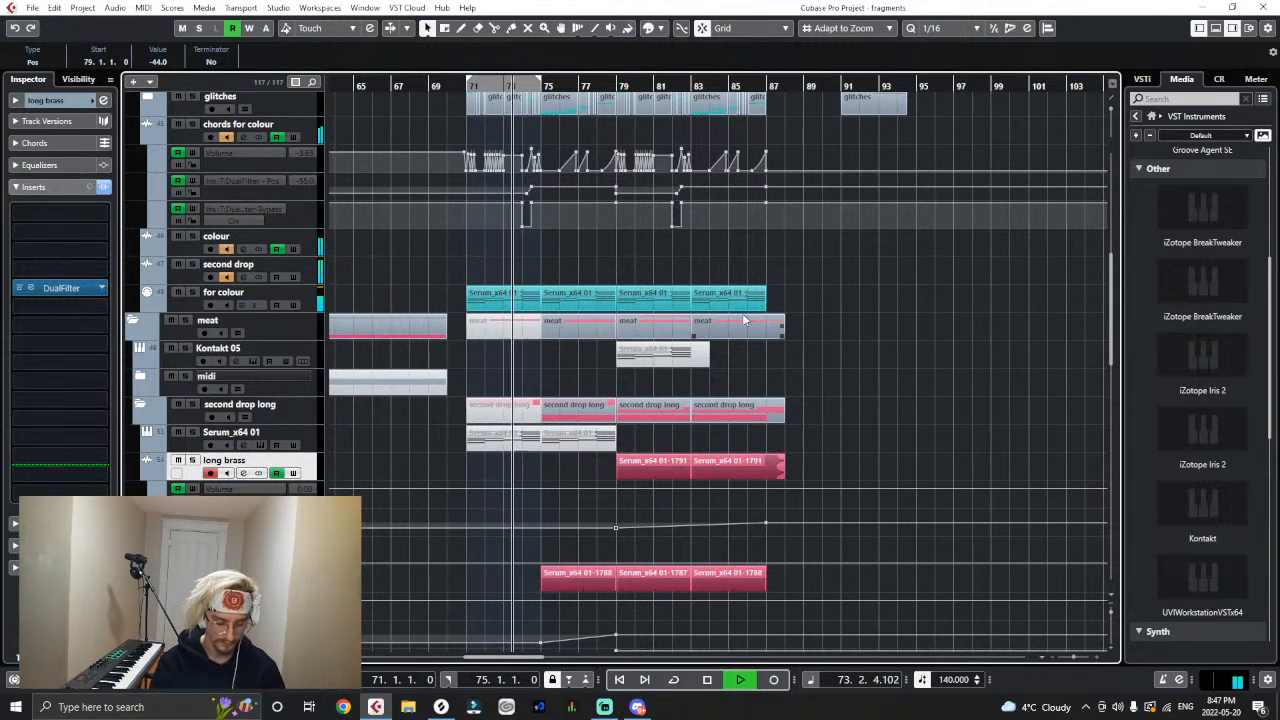
{"action": "key", "text": "h"}
{"action": "key", "text": "h"}
{"action": "key", "text": "h"}
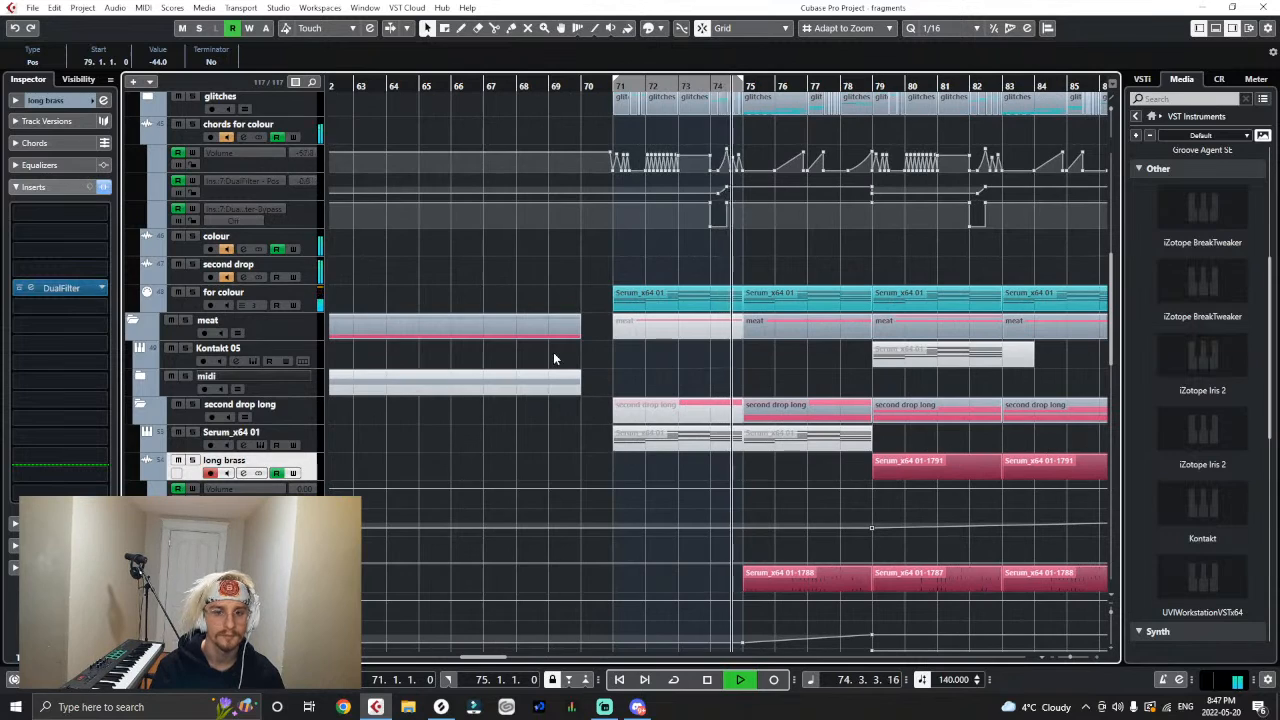
{"action": "scroll", "coordinate": [353, 322], "scroll_direction": "up", "scroll_amount": 4}
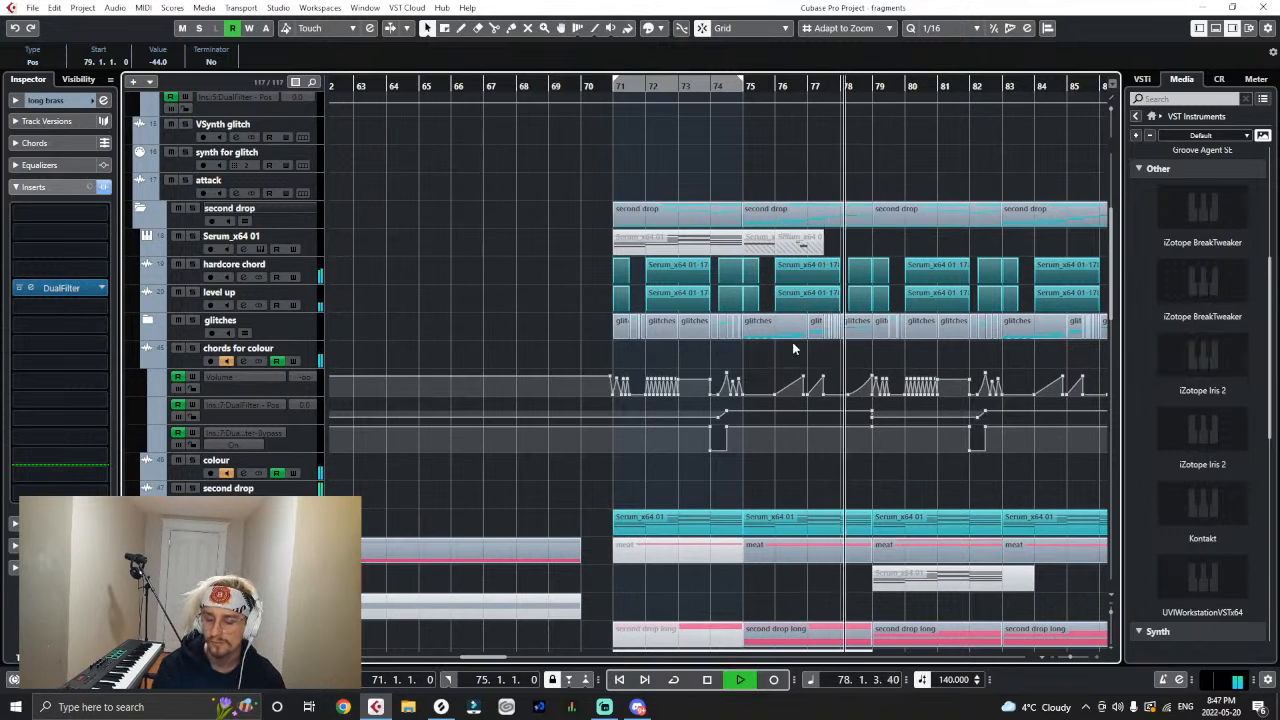
{"action": "key", "text": "h"}
{"action": "key", "text": "g"}
{"action": "key", "text": "g"}
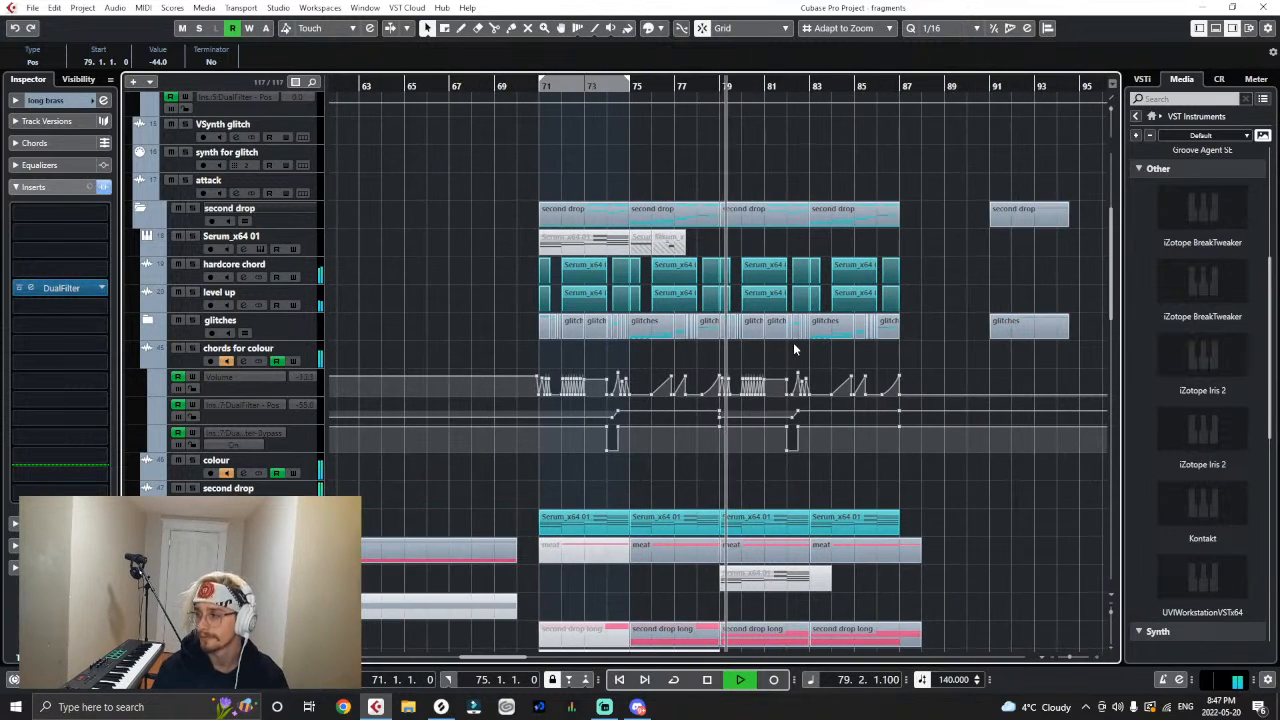
{"action": "scroll", "coordinate": [787, 337], "scroll_direction": "down", "scroll_amount": 3}
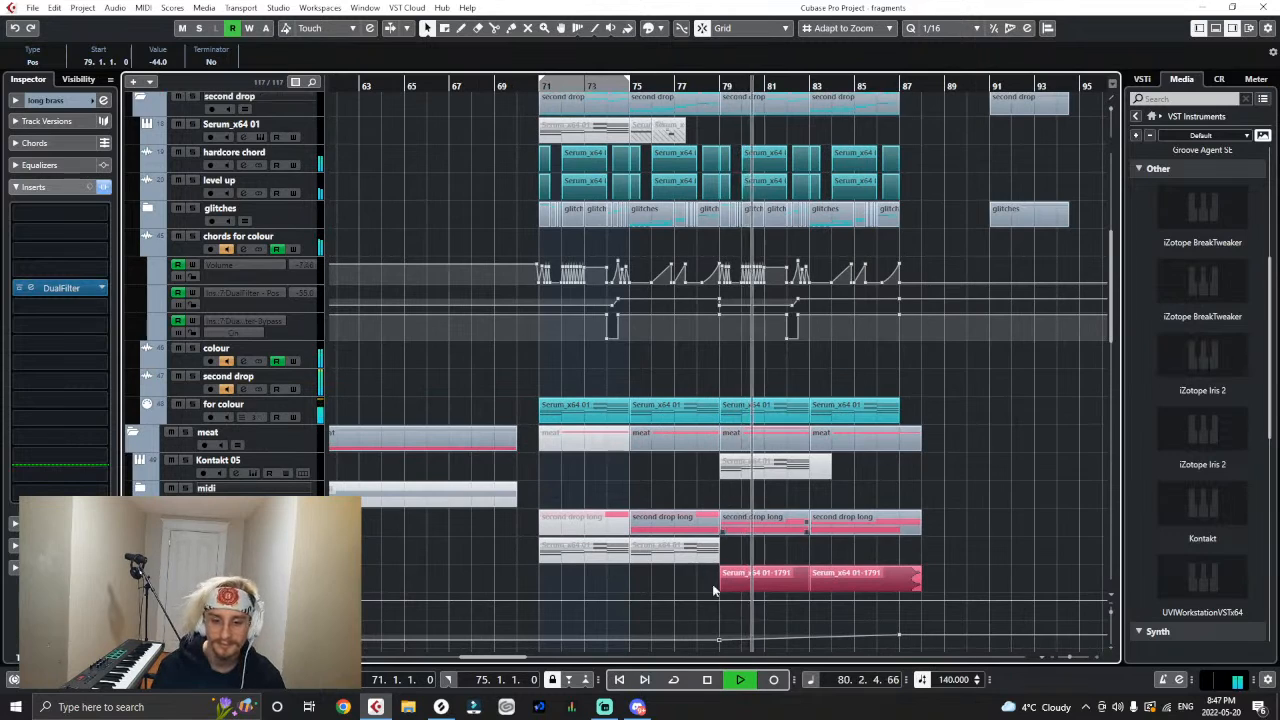
{"action": "scroll", "coordinate": [717, 616], "scroll_direction": "down", "scroll_amount": 3}
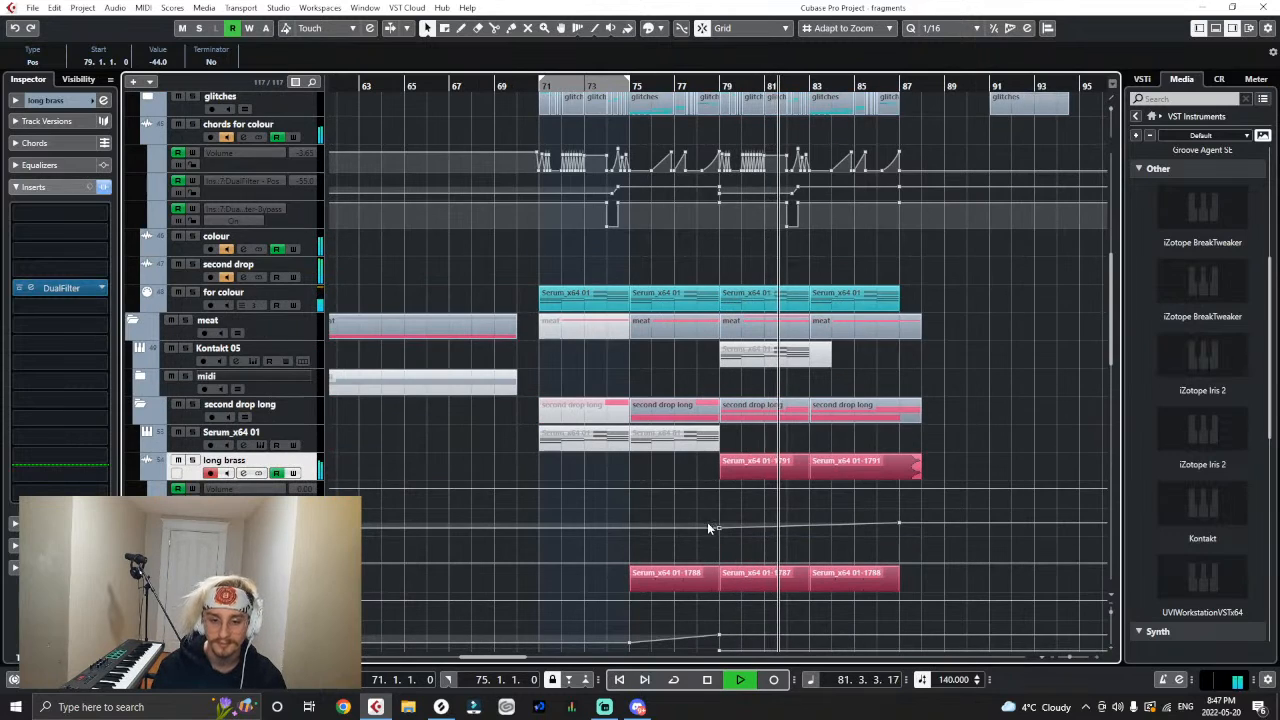
{"action": "key", "text": "space"}
{"action": "left_click", "coordinate": [706, 87]}
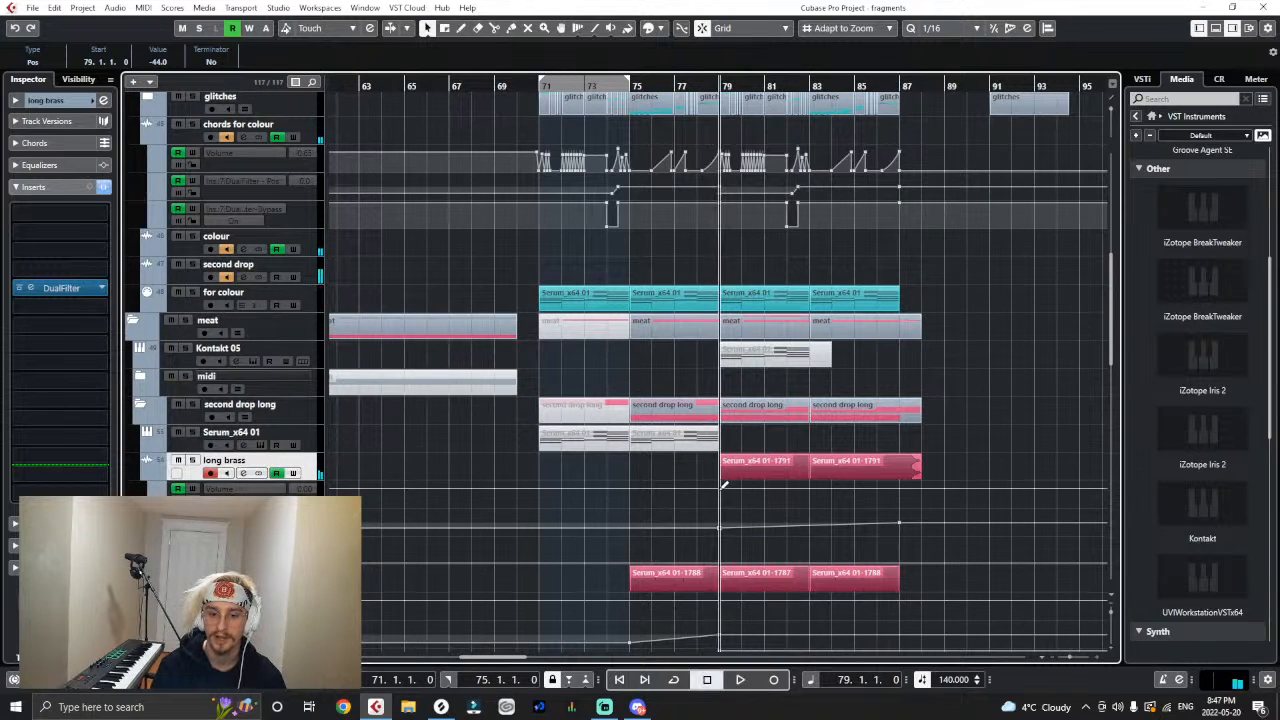
- Try DualFilter position values of -88.0 and -71.5 at 79.1.1 on long brass, auditioning the section around bar 79
{"action": "left_click_drag", "start_coordinate": [720, 537], "coordinate": [711, 542]}
{"action": "left_click_drag", "start_coordinate": [673, 86], "coordinate": [675, 93]}
{"action": "key", "text": "space"}
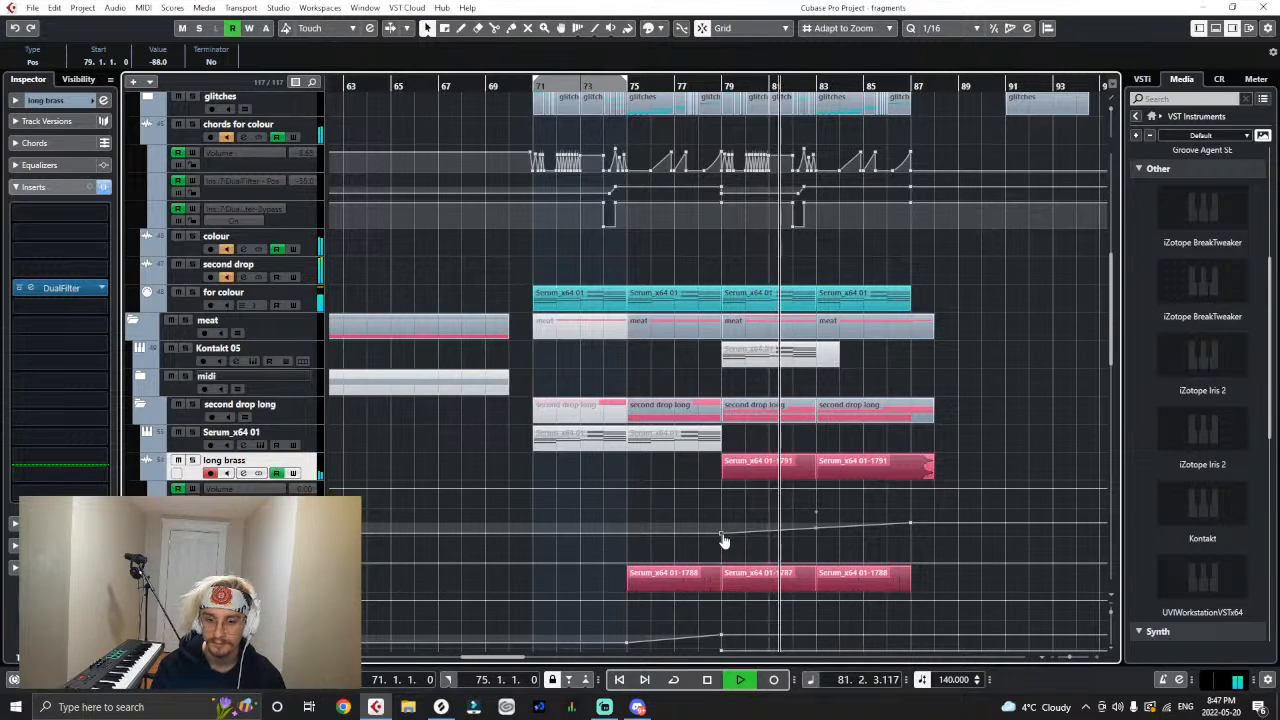
{"action": "key", "text": "space"}
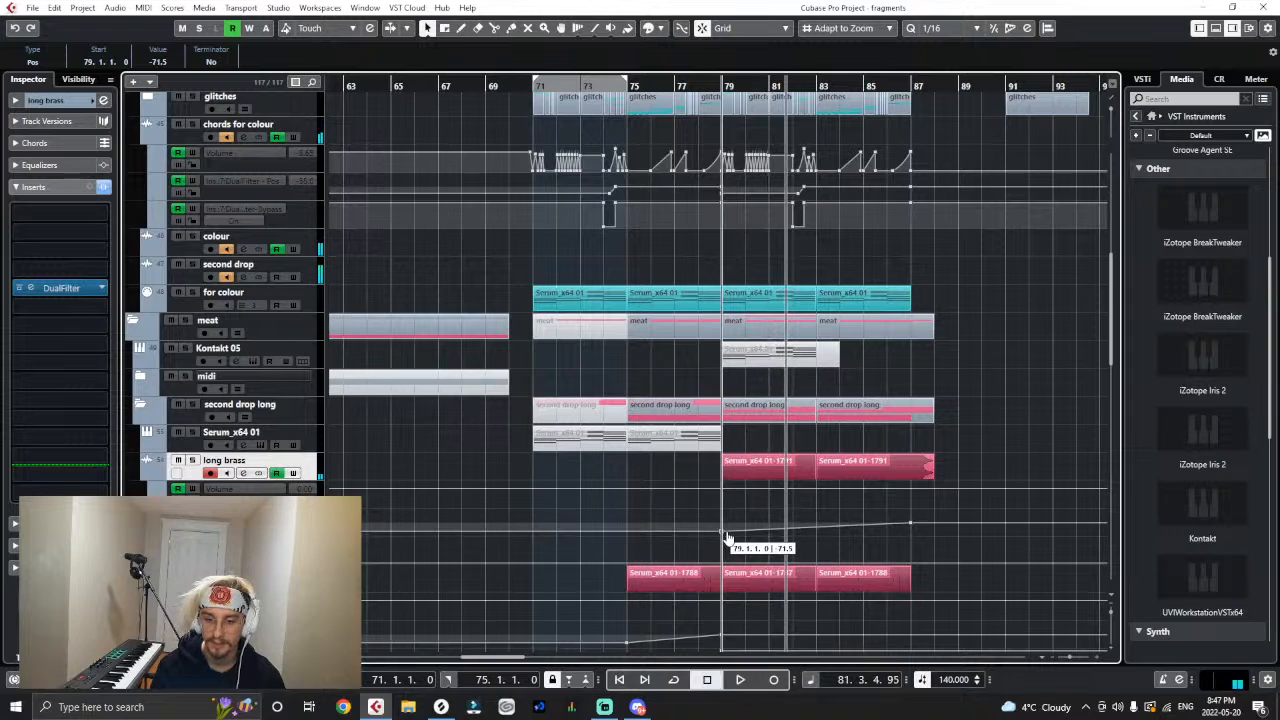
{"action": "left_click", "coordinate": [702, 80]}
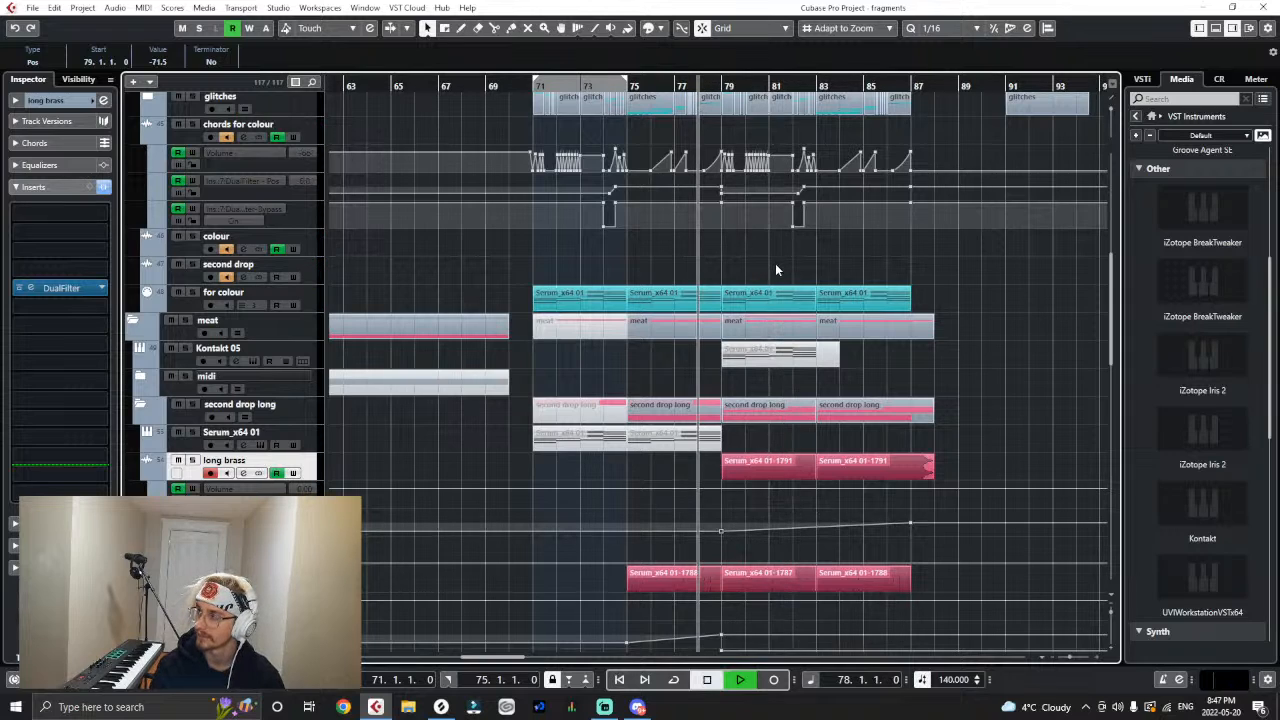
{"action": "key", "text": "space"}
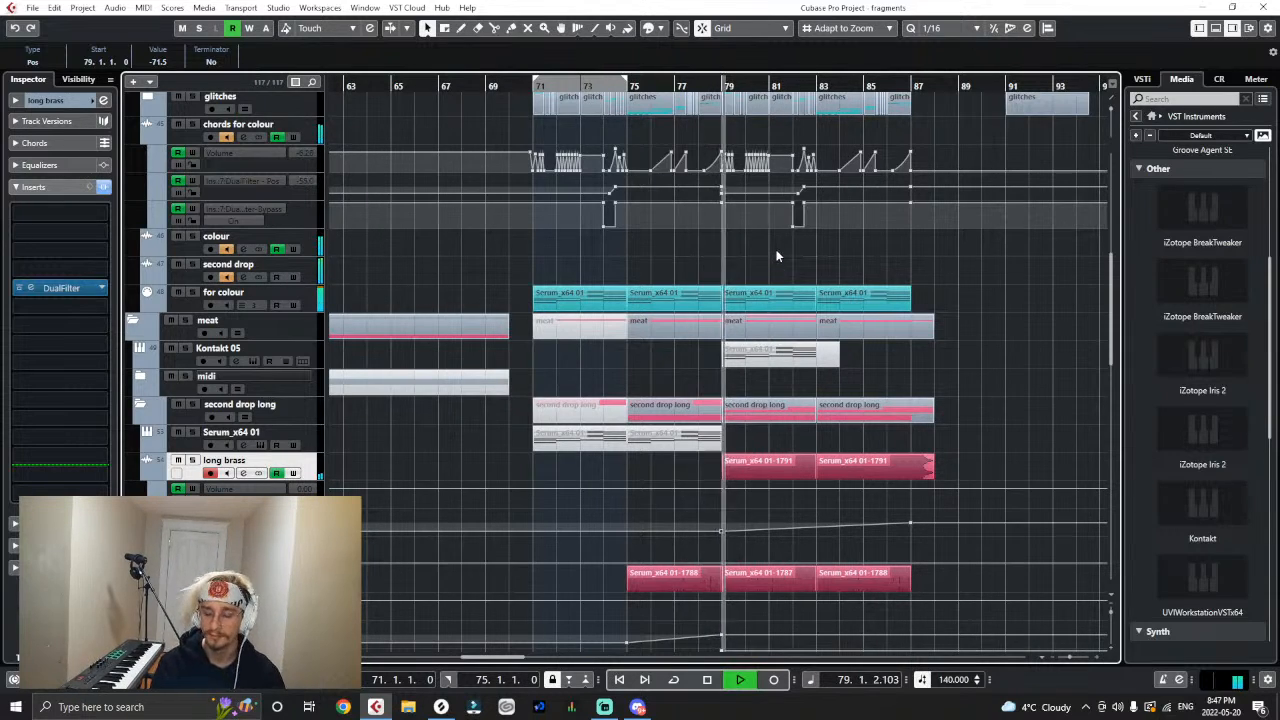
{"action": "key", "text": "space"}
- Set the DualFilter position point at 79.1.1 on long brass to -60.5 and play back from bar 78
{"action": "left_click", "coordinate": [748, 526]}
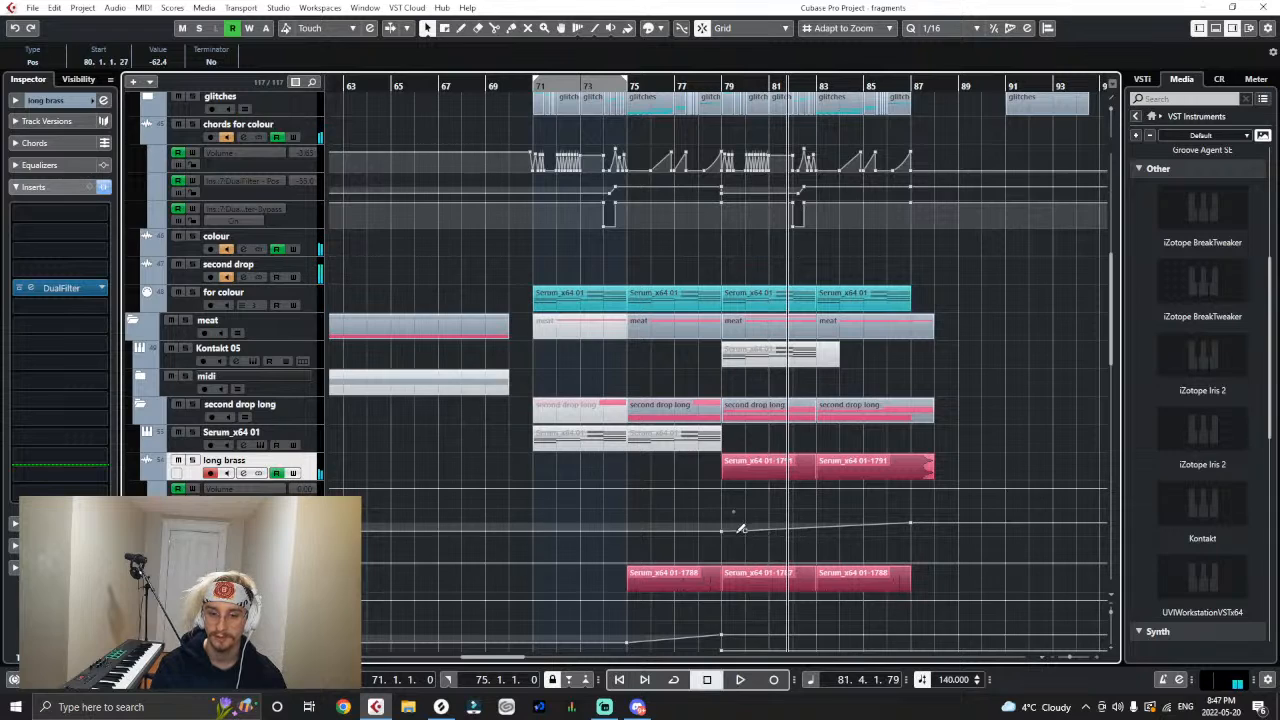
{"action": "key", "text": "ctrl+z"}
{"action": "left_click_drag", "start_coordinate": [722, 533], "coordinate": [722, 531]}
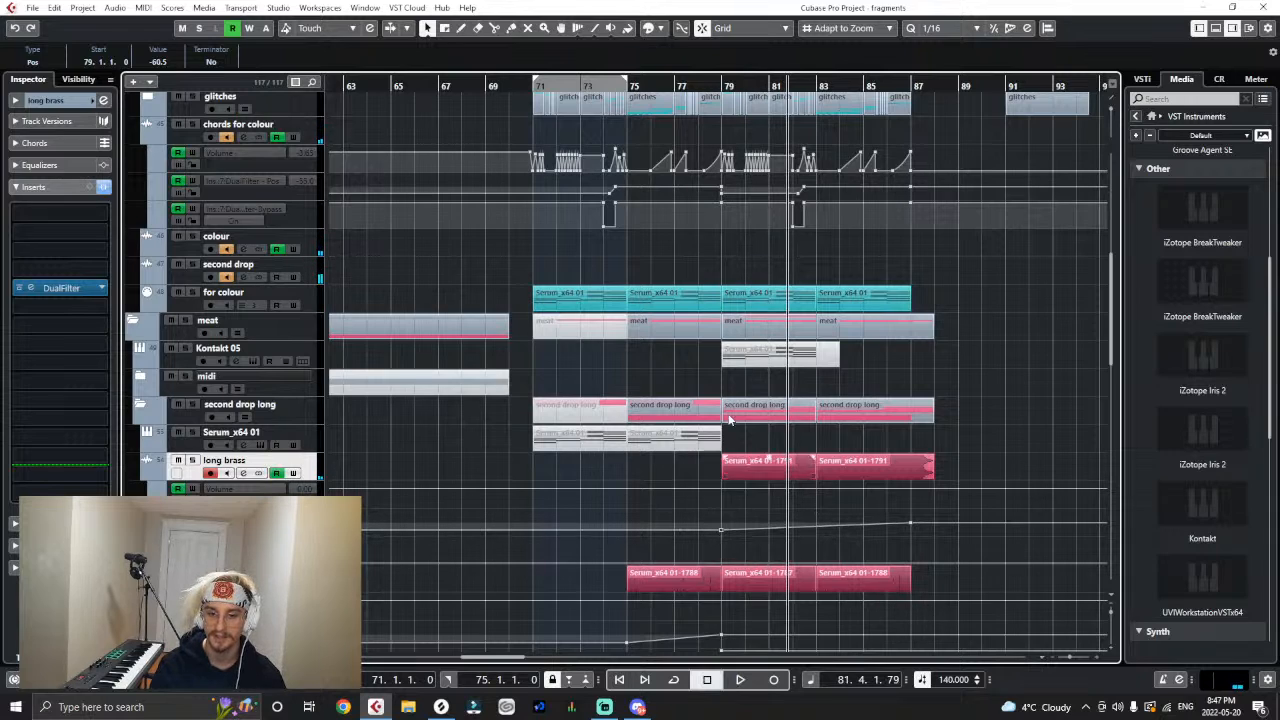
{"action": "left_click", "coordinate": [692, 82]}
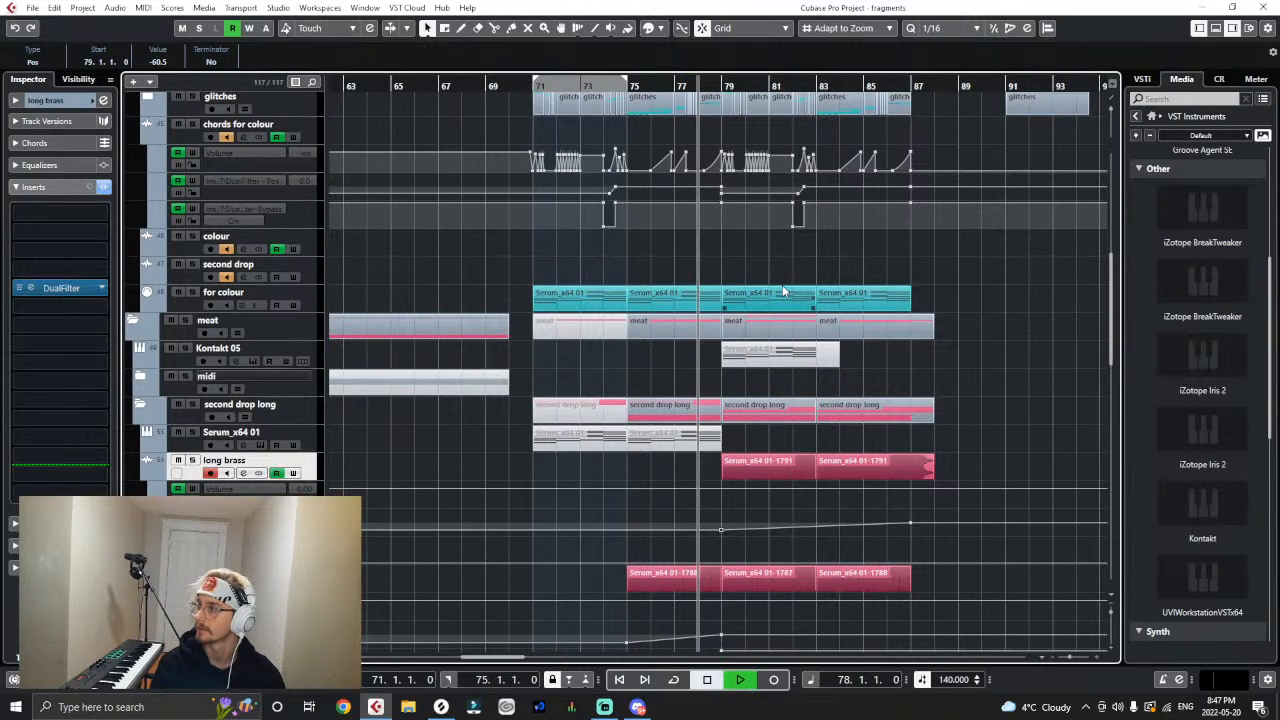
{"action": "key", "text": "space"}
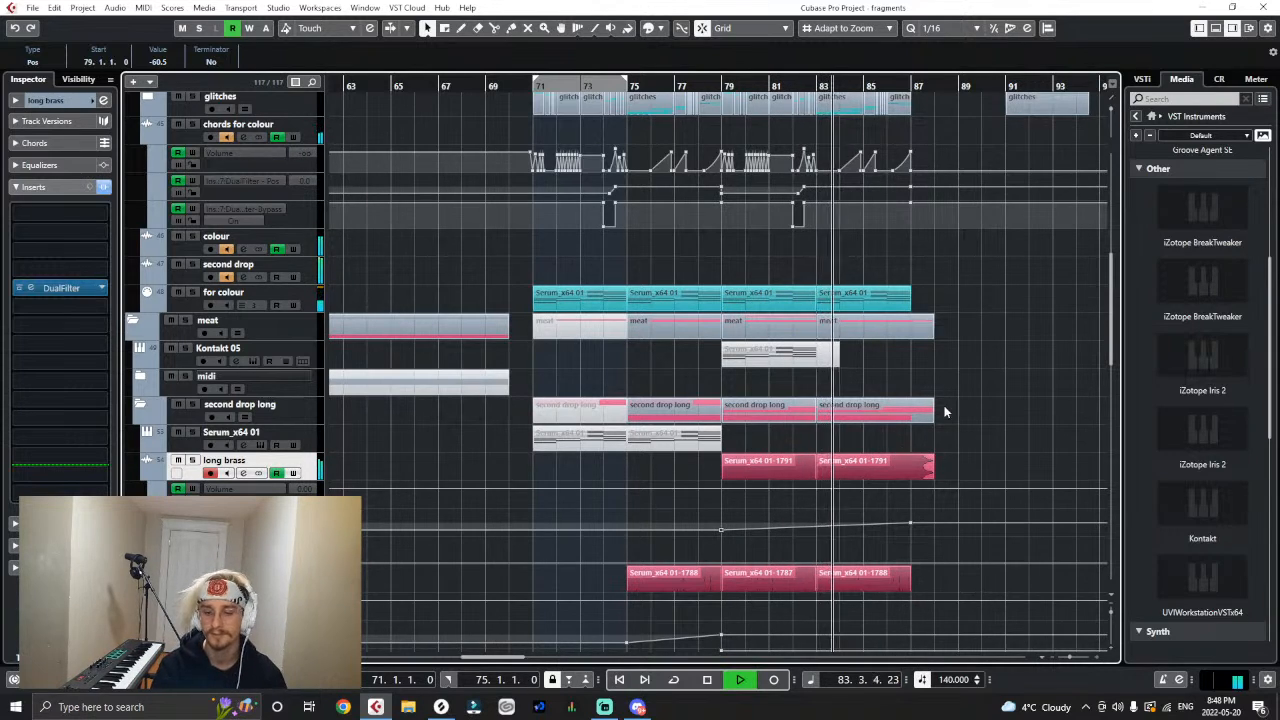
- Lower the volume of the long brass clip at bar 79 to -0.48 dB and stop playback
{"action": "left_click", "coordinate": [920, 460]}
{"action": "left_click", "coordinate": [790, 460]}
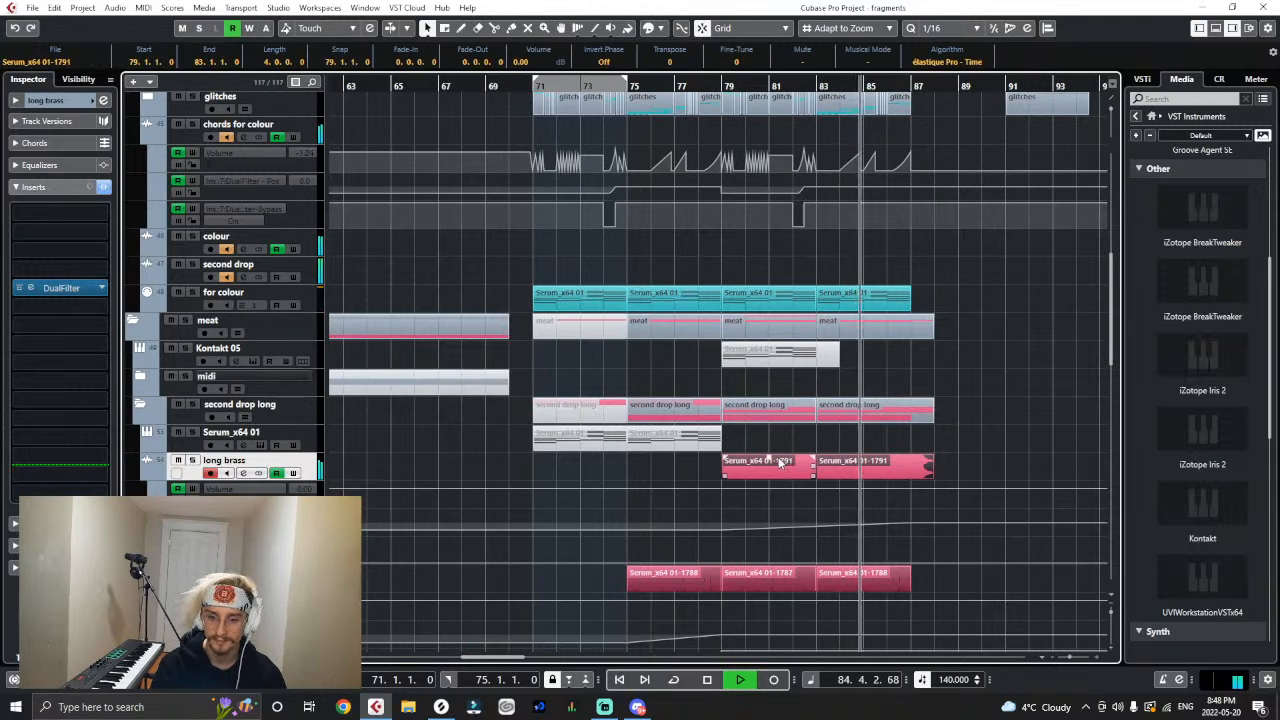
{"action": "left_click_drag", "start_coordinate": [770, 459], "coordinate": [770, 461]}
{"action": "key", "text": "space"}
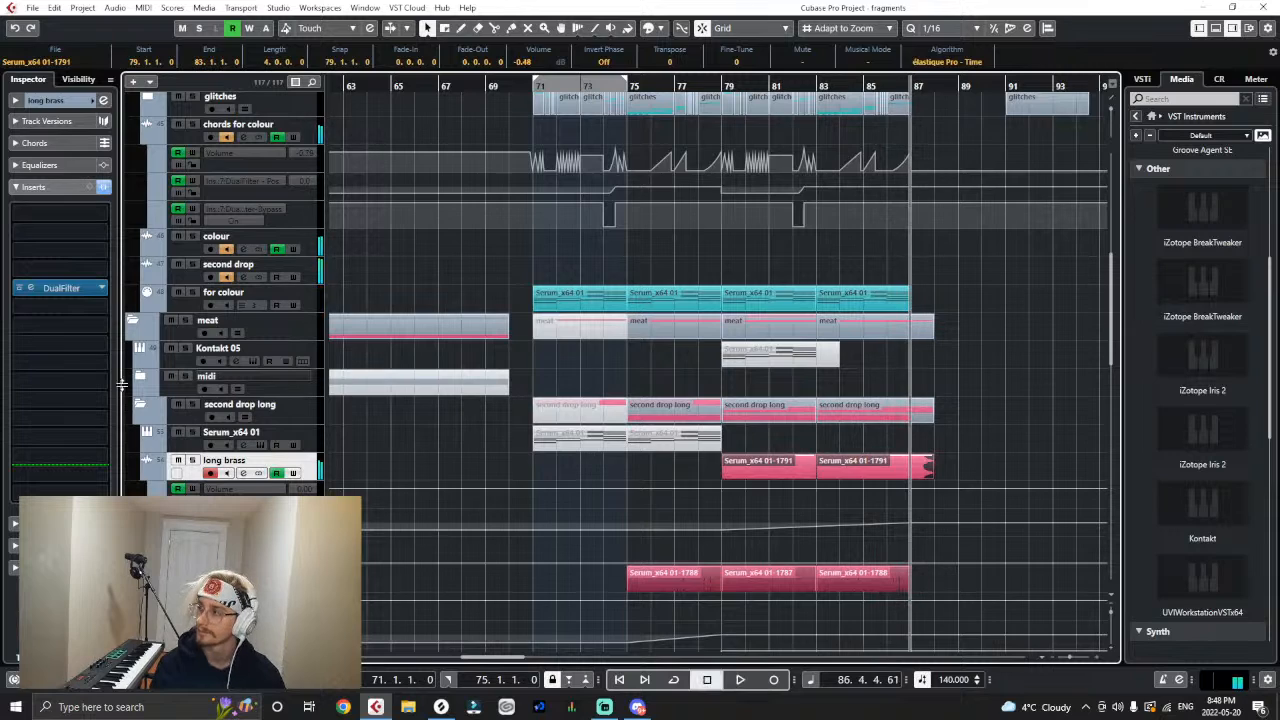
- Move DualFilter to the seventh insert slot of long brass and insert CurveEQ in the fourth slot
{"action": "left_click_drag", "start_coordinate": [52, 290], "coordinate": [95, 325]}
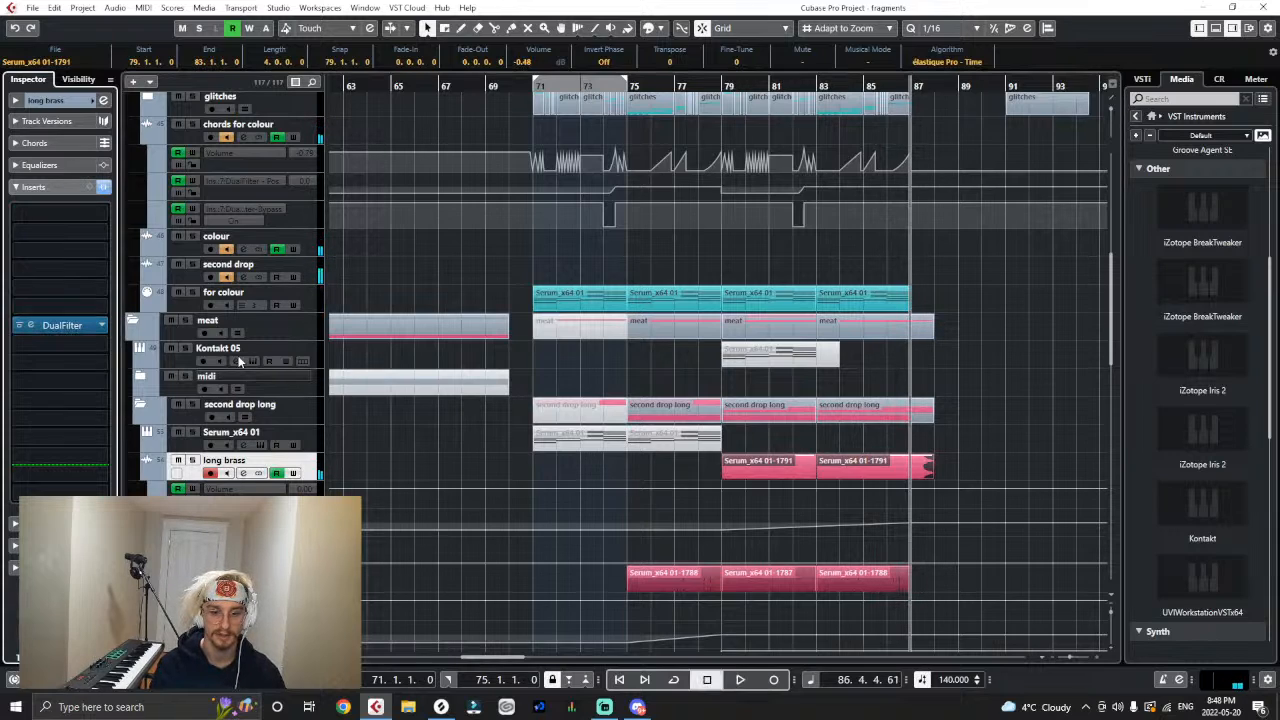
{"action": "left_click", "coordinate": [35, 266]}
{"action": "type", "text": "f"}
{"action": "key", "text": "BackSpace"}
{"action": "type", "text": "eq"}
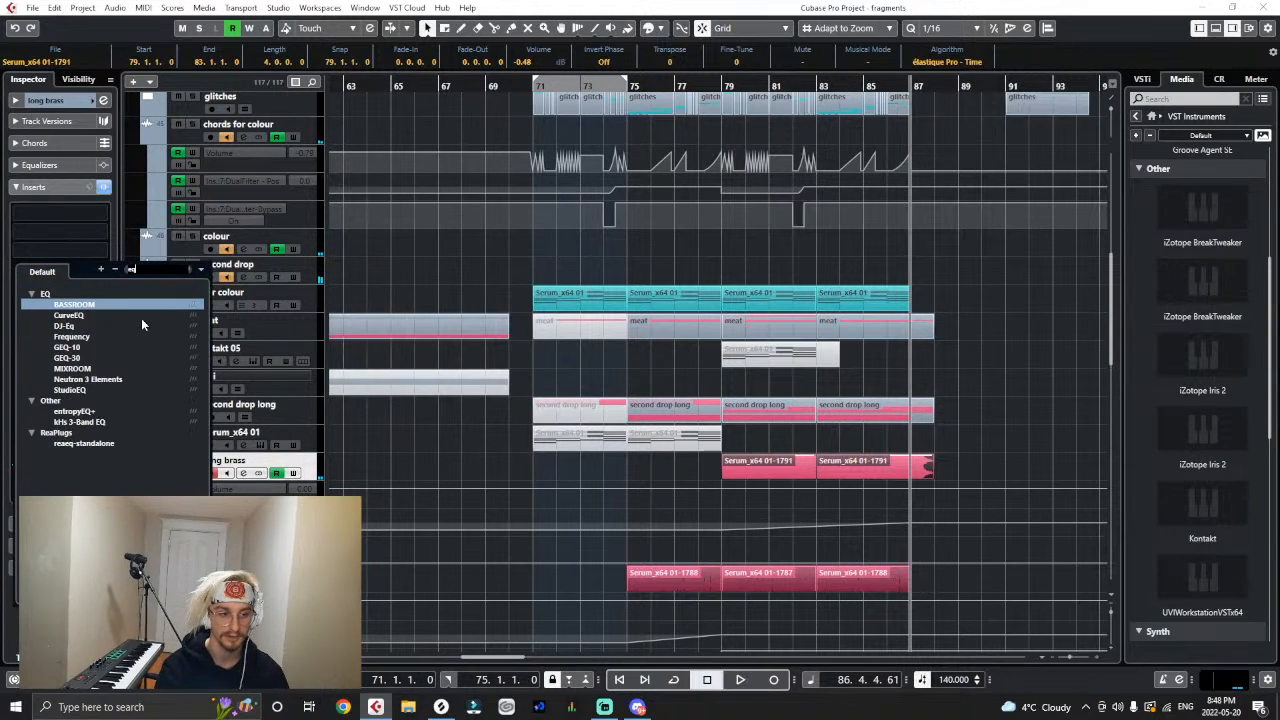
{"action": "left_click", "coordinate": [131, 316]}
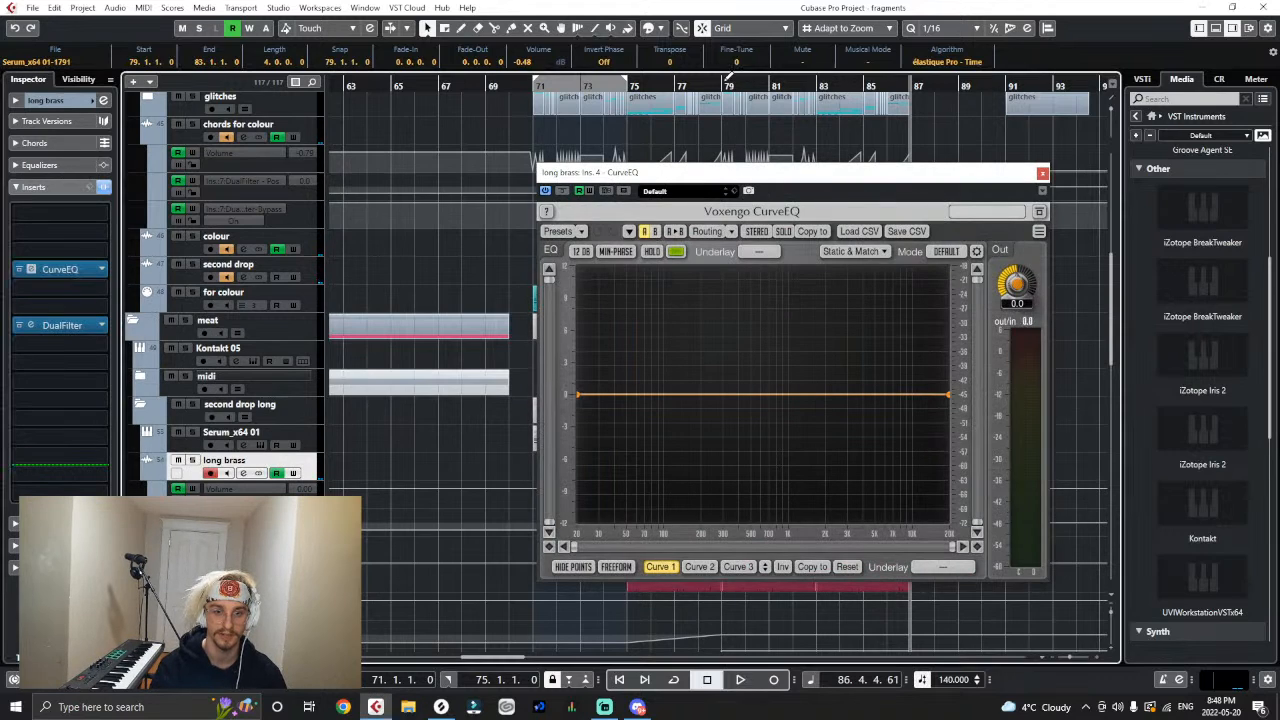
- Shape the CurveEQ during playback with a boost of about 3 dB near 5 kHz, a low-mid point, and a raised high-end point
{"action": "key", "text": "space"}
{"action": "left_click_drag", "start_coordinate": [843, 394], "coordinate": [873, 362]}
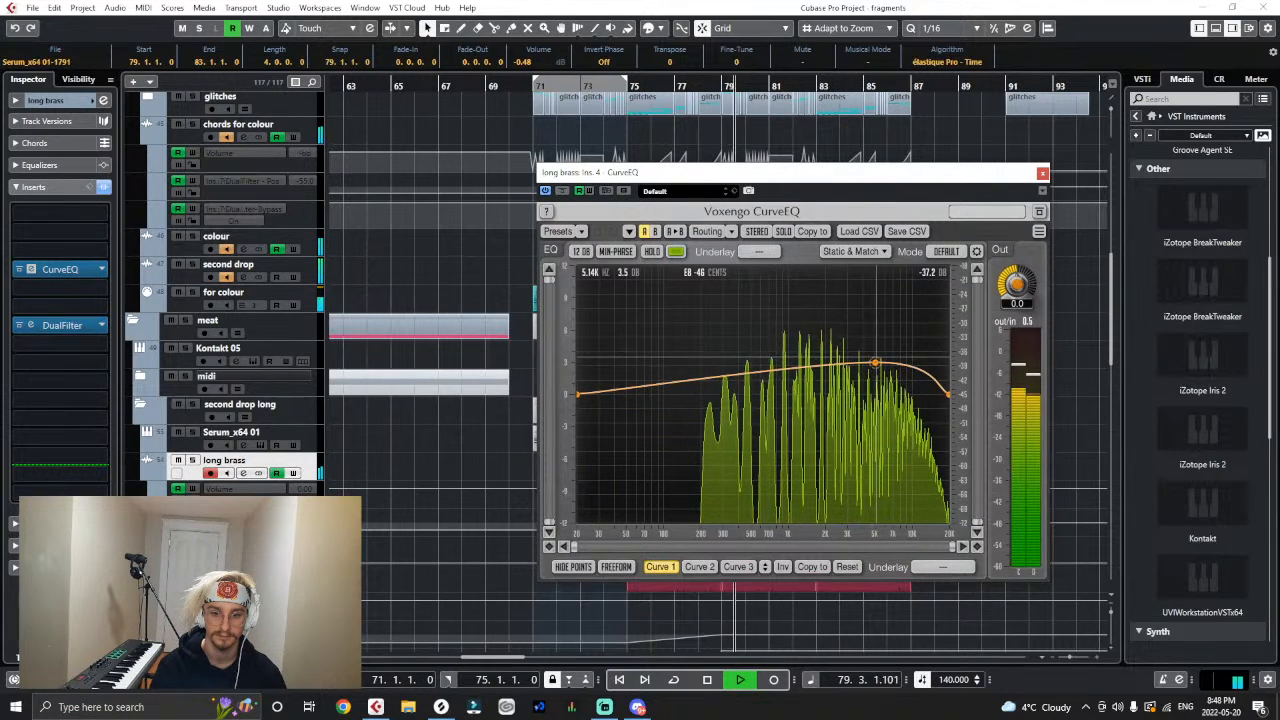
{"action": "left_click_drag", "start_coordinate": [738, 376], "coordinate": [741, 388]}
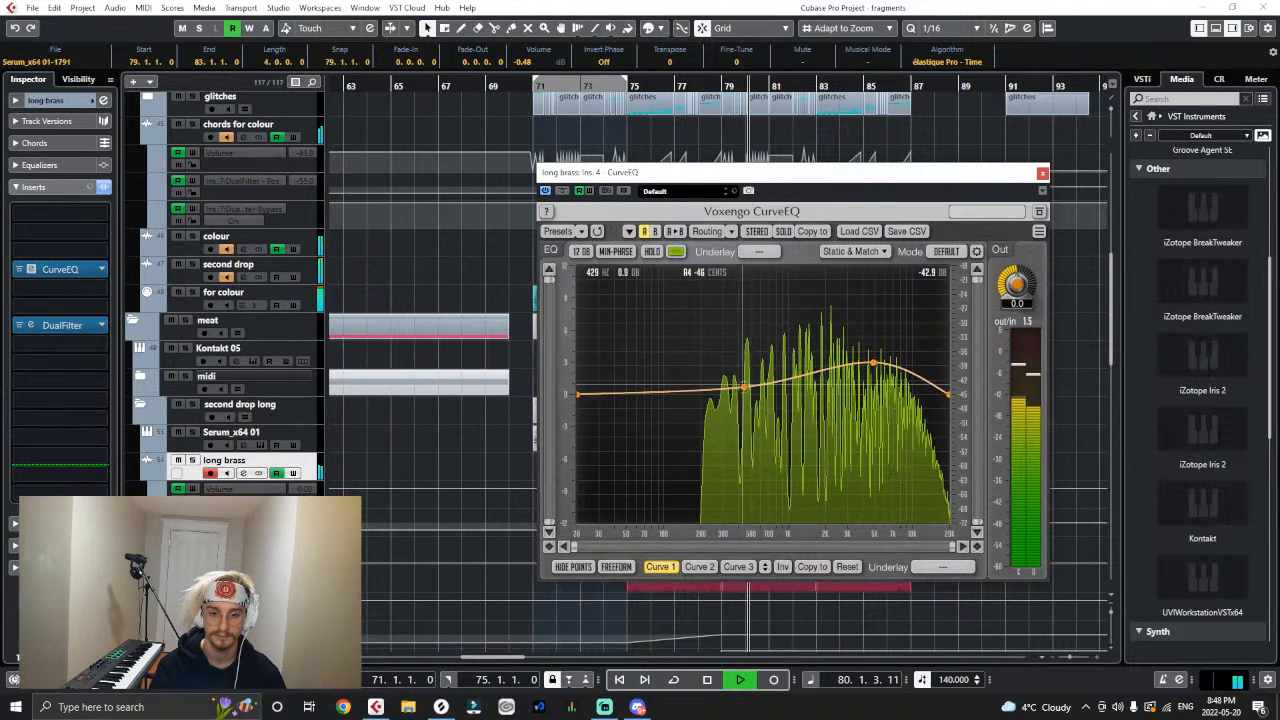
{"action": "left_click", "coordinate": [1042, 172]}
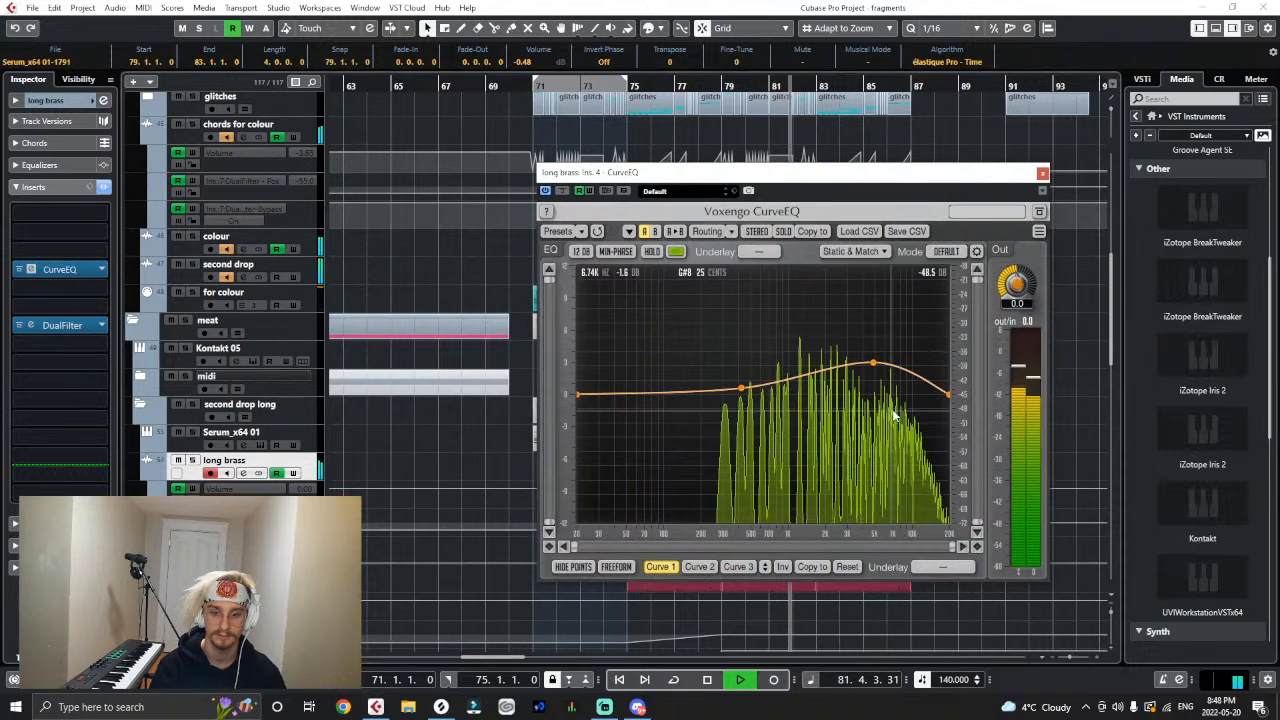
{"action": "left_click_drag", "start_coordinate": [947, 394], "coordinate": [948, 378]}
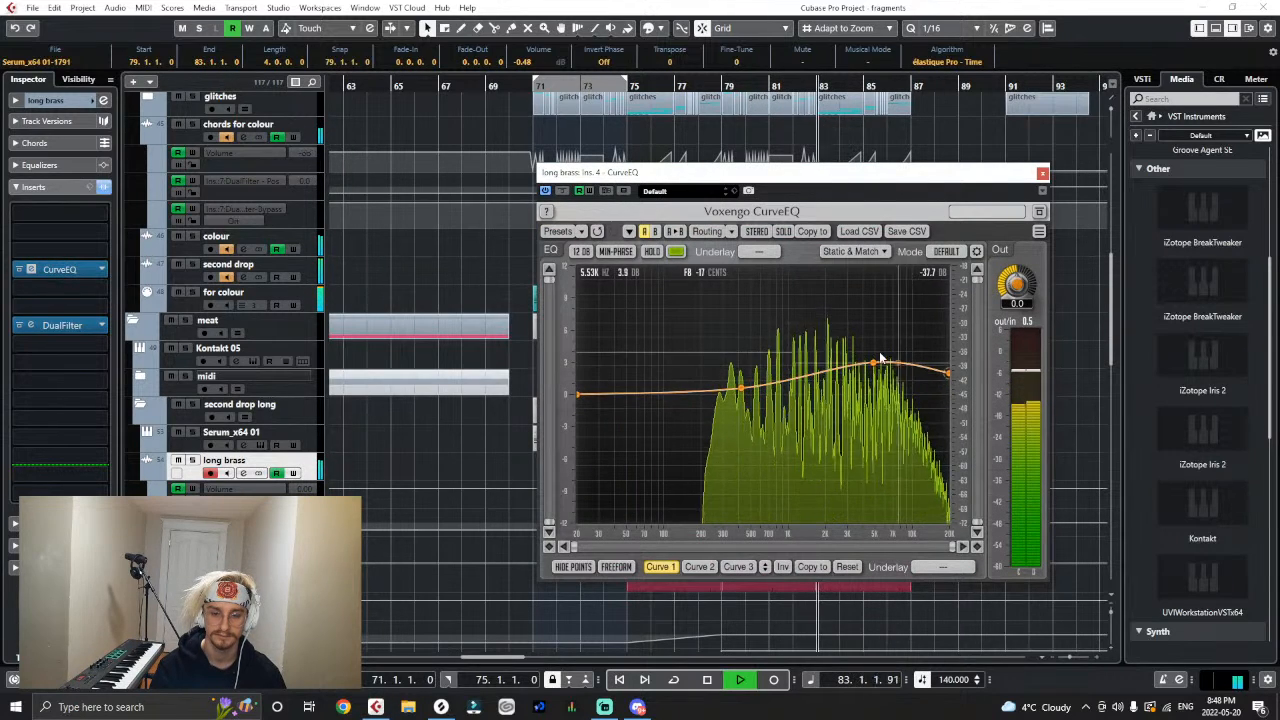
{"action": "left_click", "coordinate": [1042, 172]}
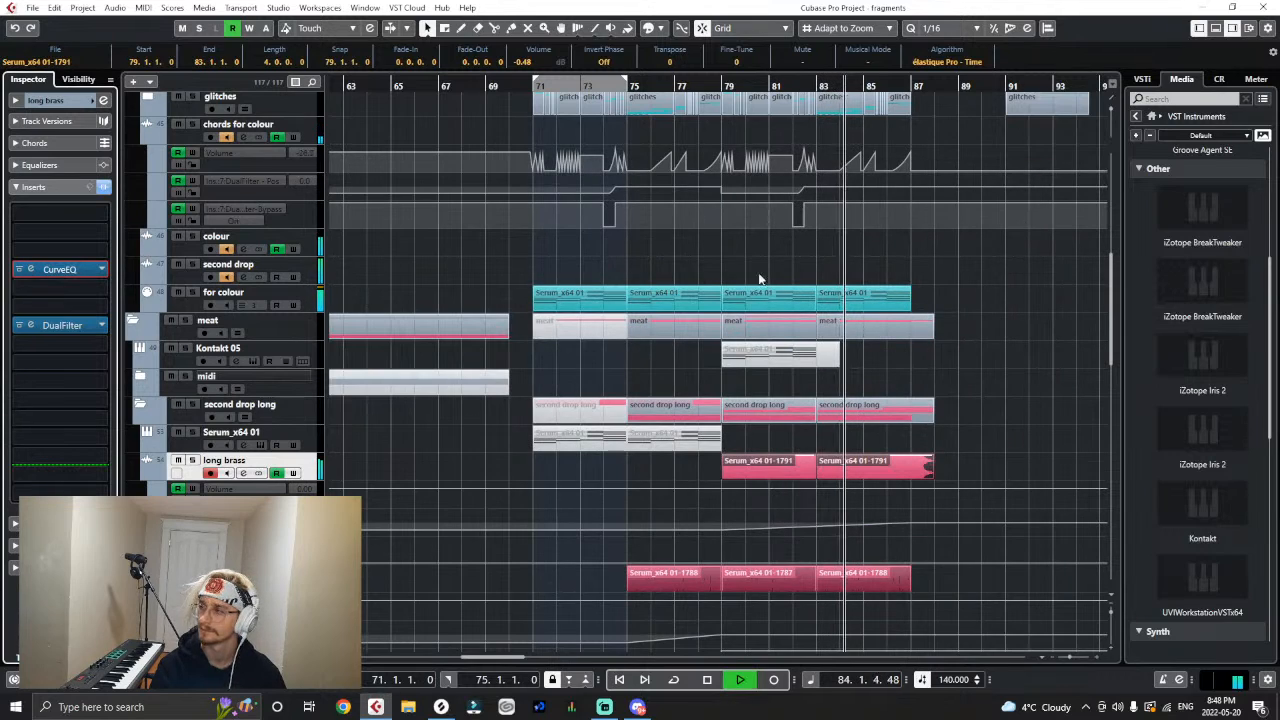
- Stop playback and insert Fresh Air in the fifth insert slot of the long brass track
{"action": "key", "text": "space"}
{"action": "left_click", "coordinate": [32, 286]}
{"action": "type", "text": "fre"}
{"action": "left_click", "coordinate": [85, 325]}
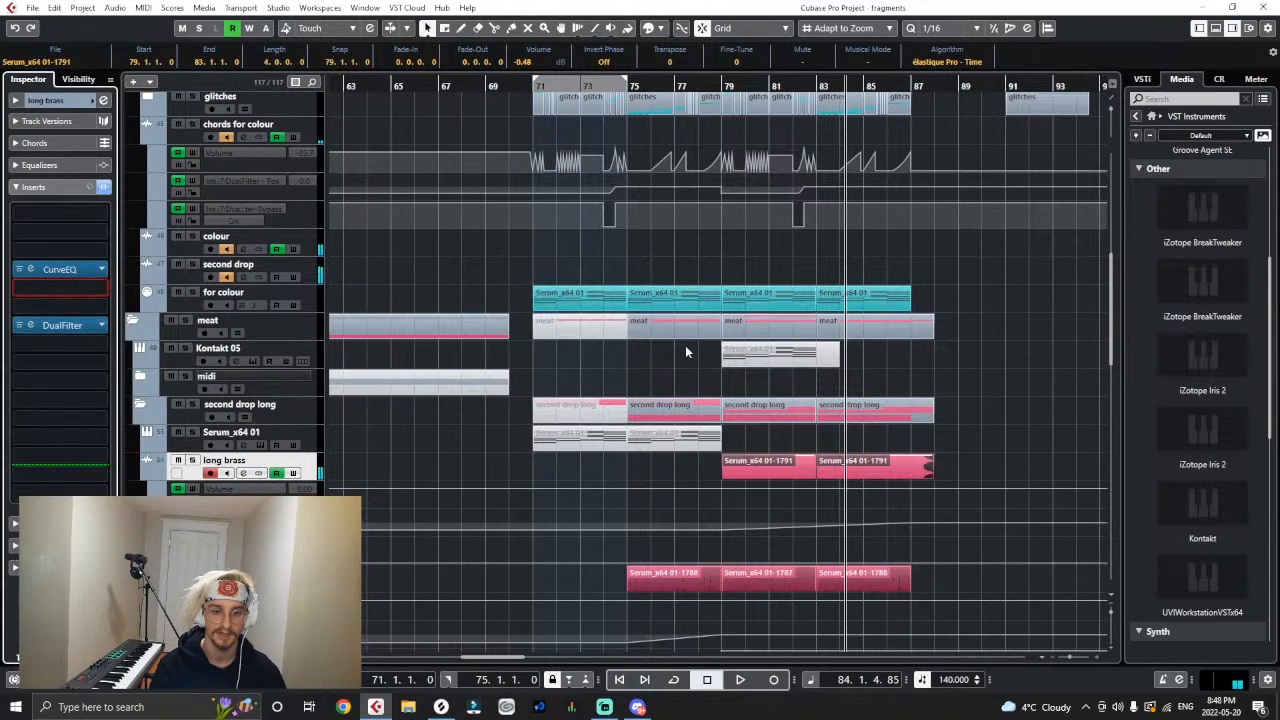
- Set Fresh Air's Mid Air to 15 and High Air to 9, and play back the brass section from bar 79
{"action": "left_click_drag", "start_coordinate": [561, 430], "coordinate": [576, 419]}
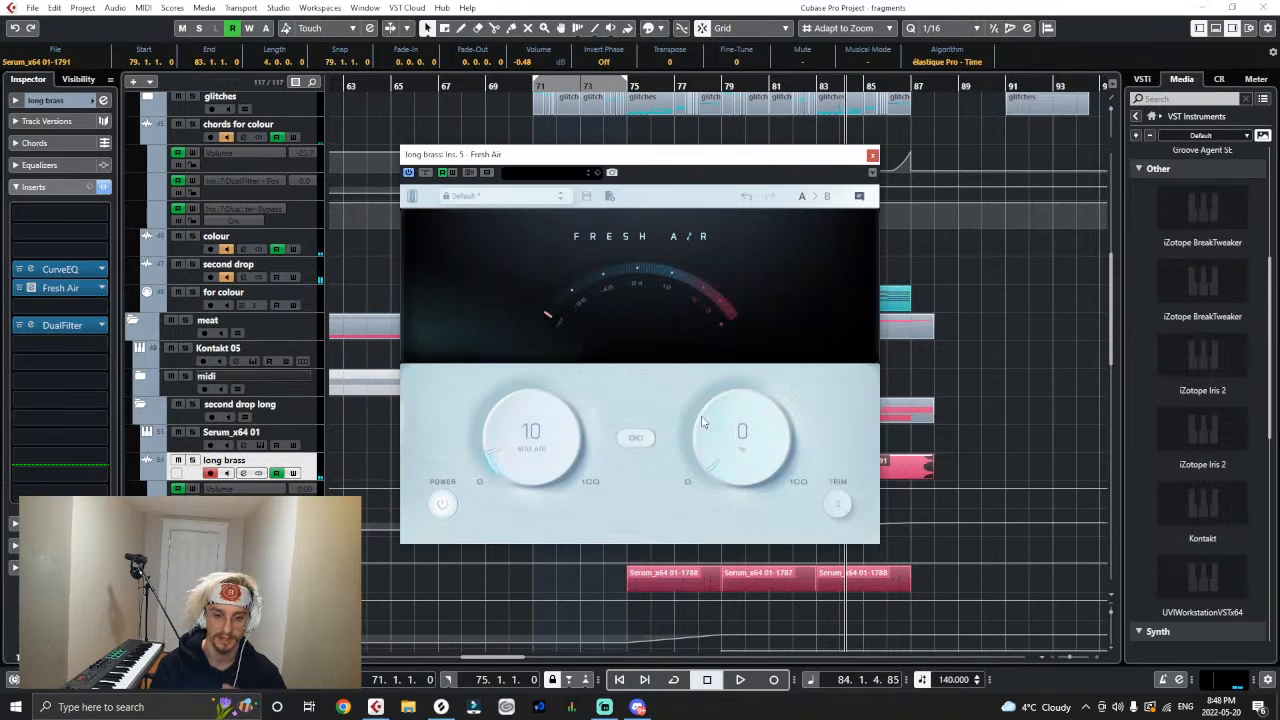
{"action": "left_click_drag", "start_coordinate": [708, 424], "coordinate": [714, 418]}
{"action": "left_click_drag", "start_coordinate": [575, 442], "coordinate": [590, 438]}
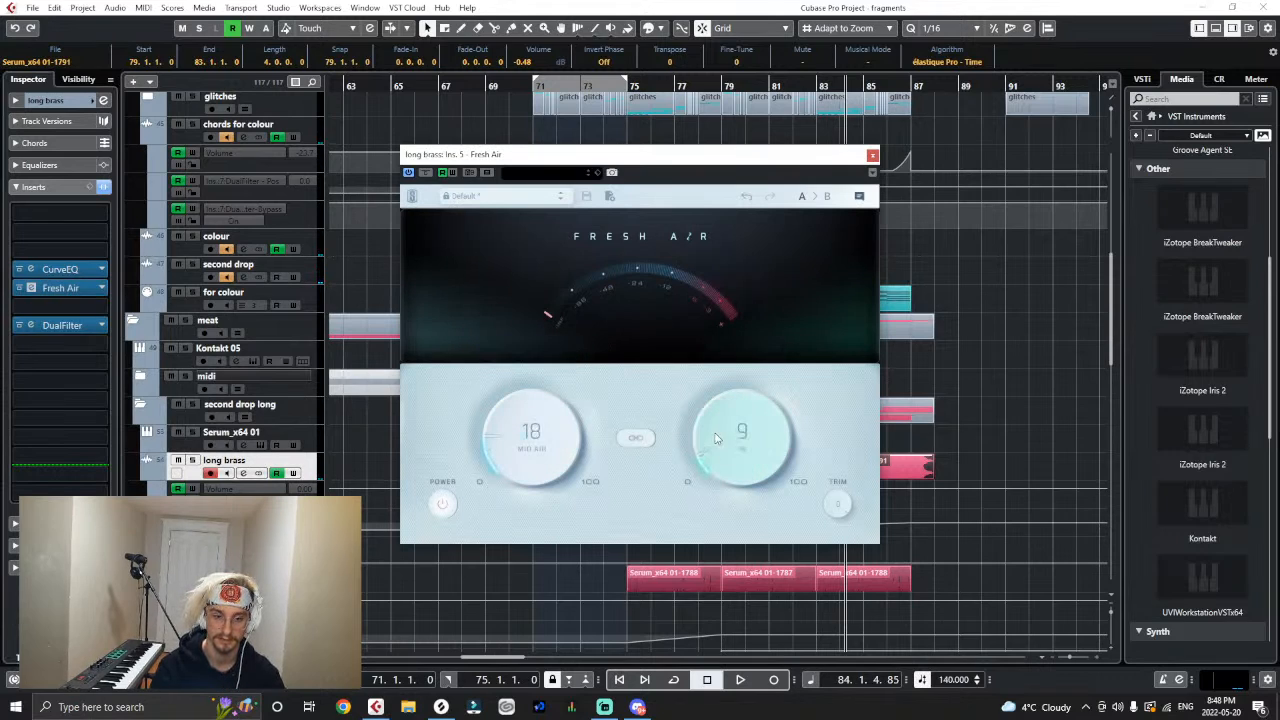
{"action": "left_click", "coordinate": [1040, 383]}
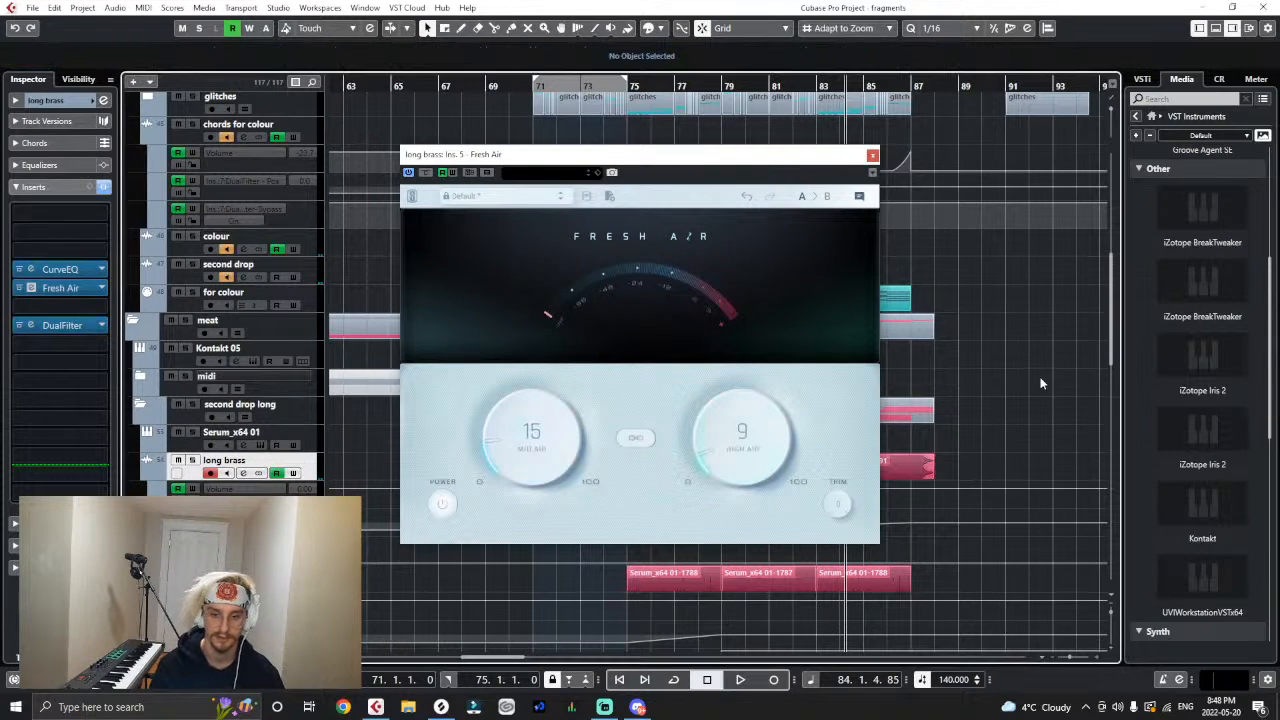
{"action": "left_click", "coordinate": [872, 154]}
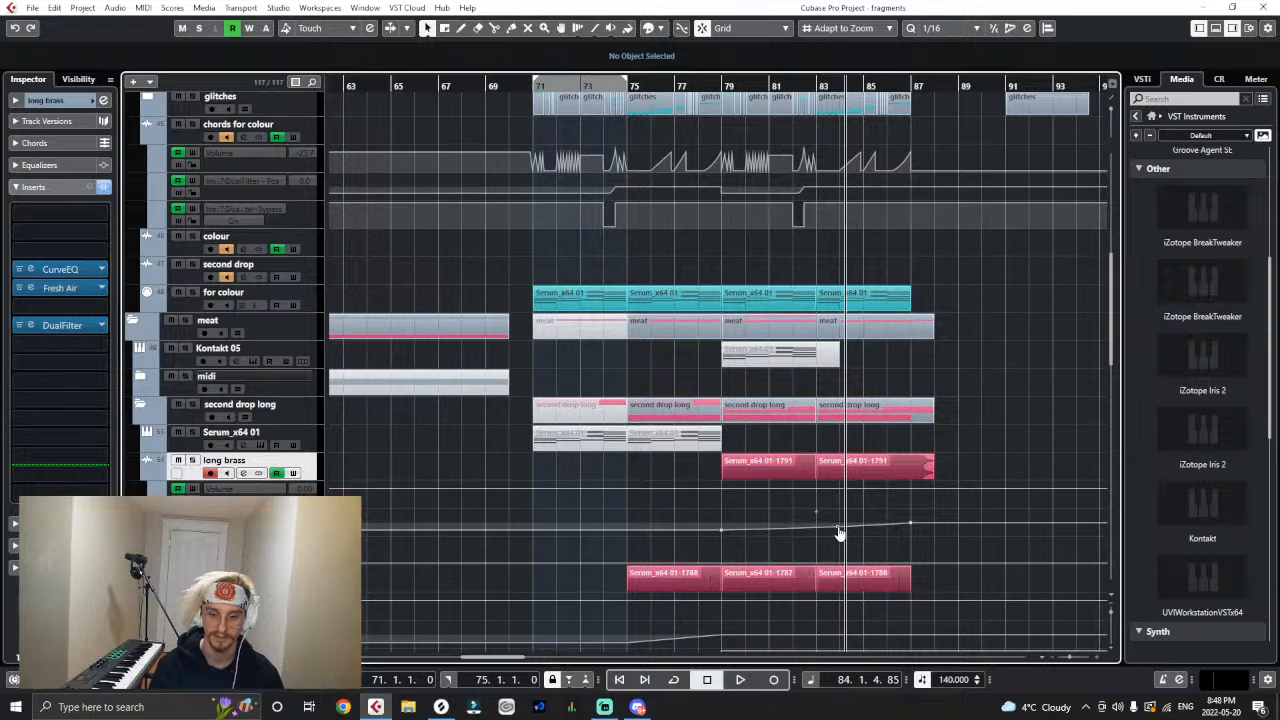
{"action": "left_click", "coordinate": [721, 85]}
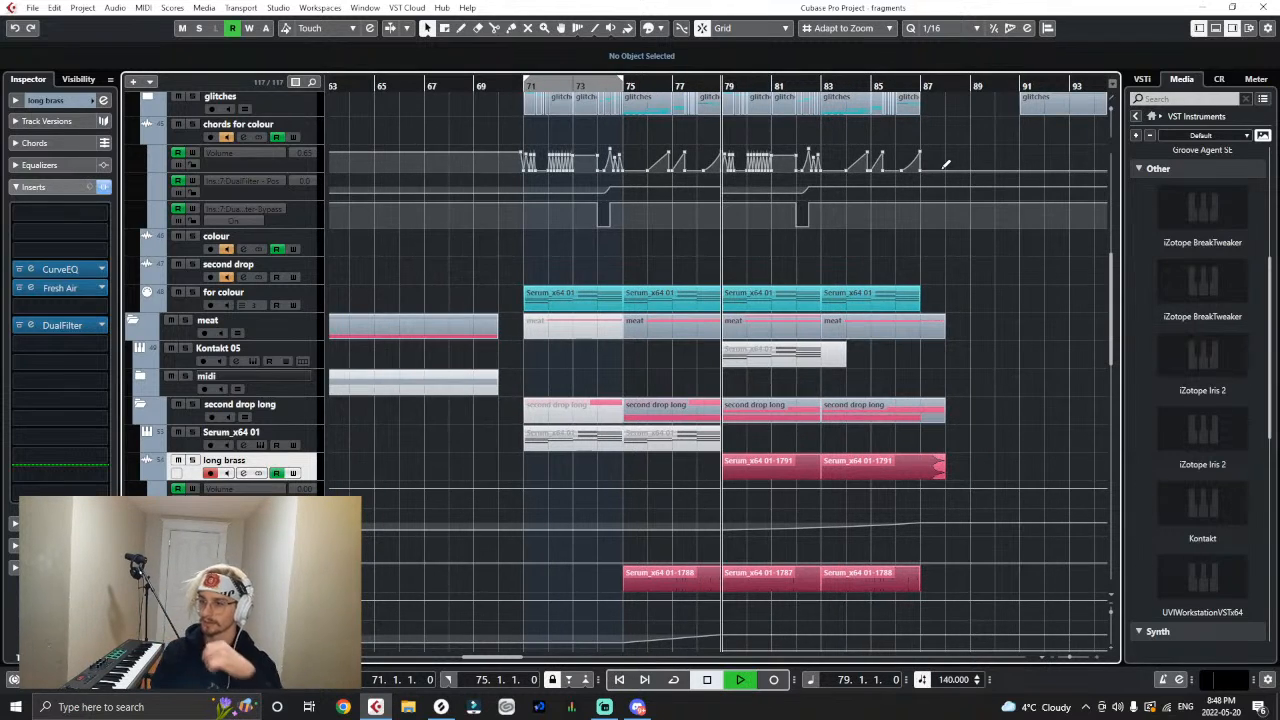
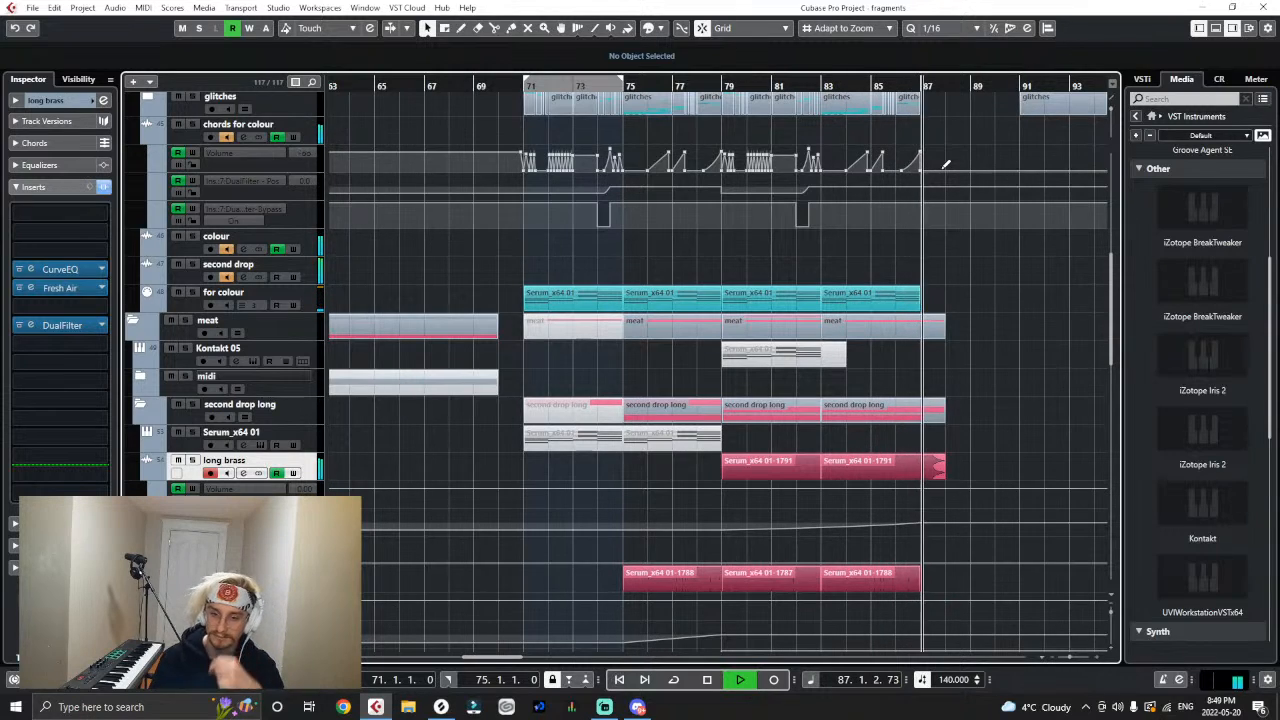
- Stop playback and add a Kontakt instrument track inside the Count Bassy folder, above its Serum_x64 01 track
{"action": "key", "text": "space"}
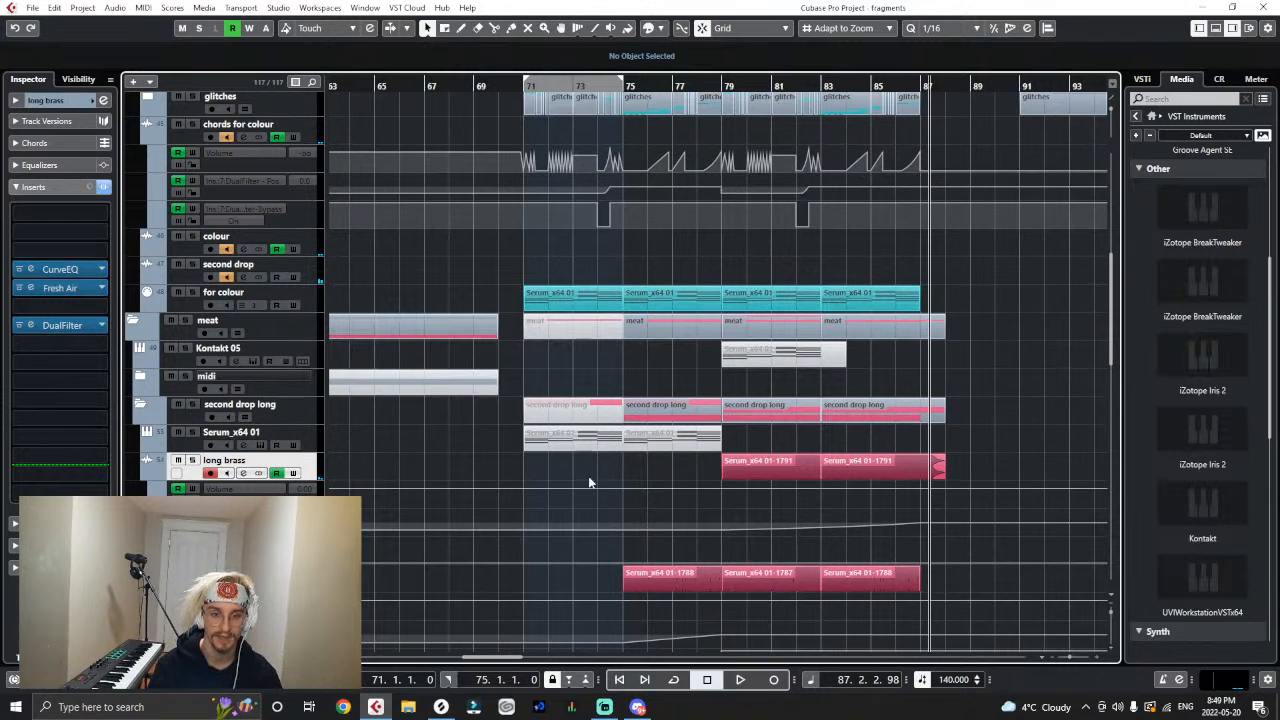
{"action": "scroll", "coordinate": [588, 480], "scroll_direction": "down", "scroll_amount": 5}
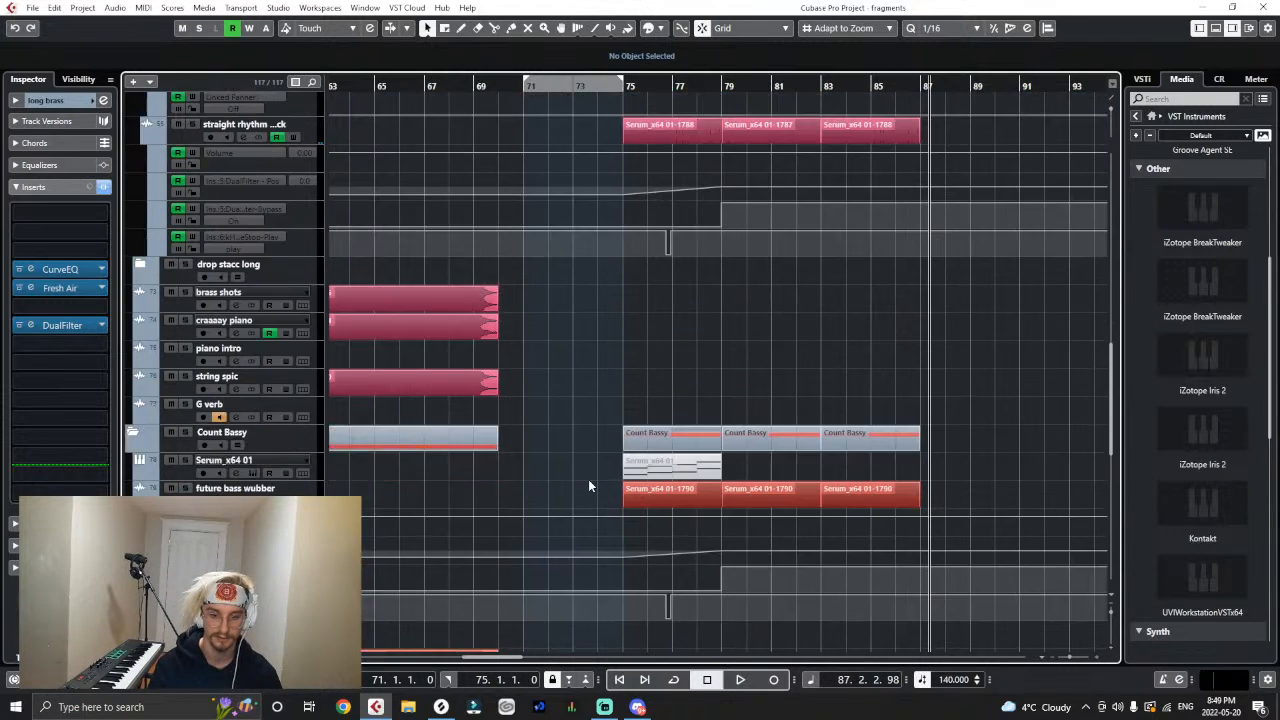
{"action": "key", "text": "g"}
{"action": "key", "text": "g"}
{"action": "key", "text": "g"}
{"action": "key", "text": "g"}
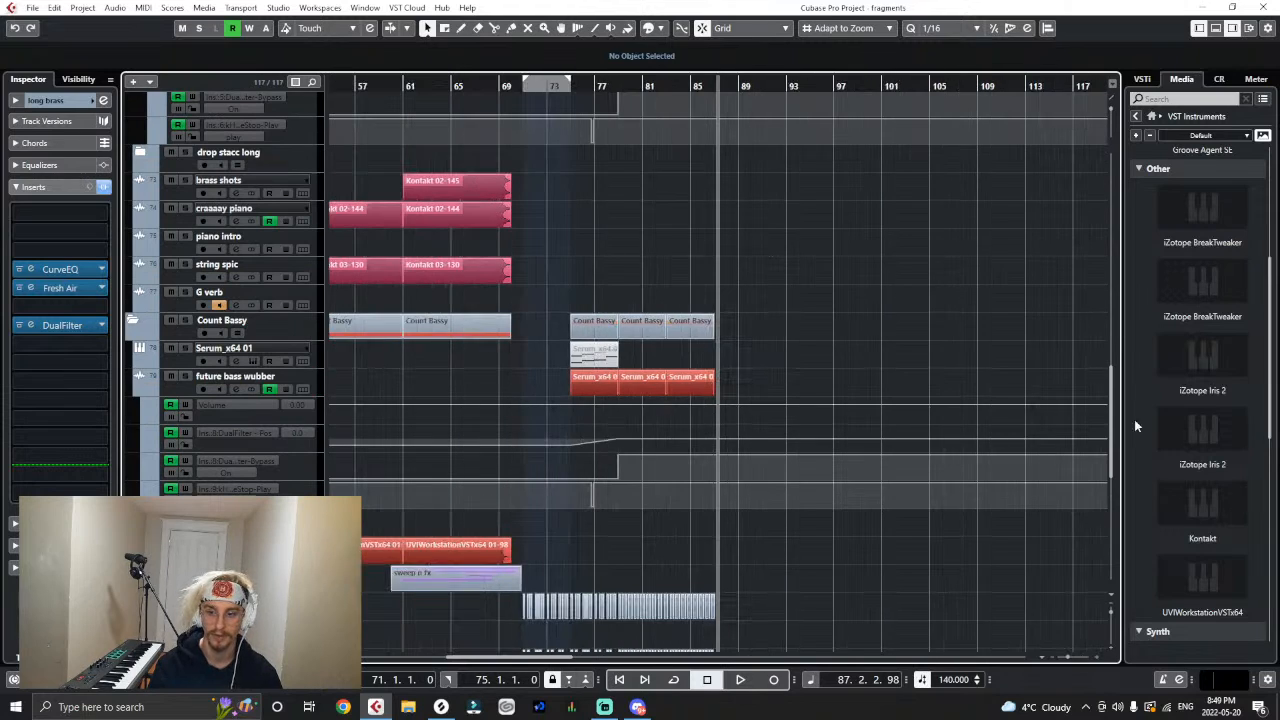
{"action": "left_click_drag", "start_coordinate": [1202, 510], "coordinate": [318, 344]}
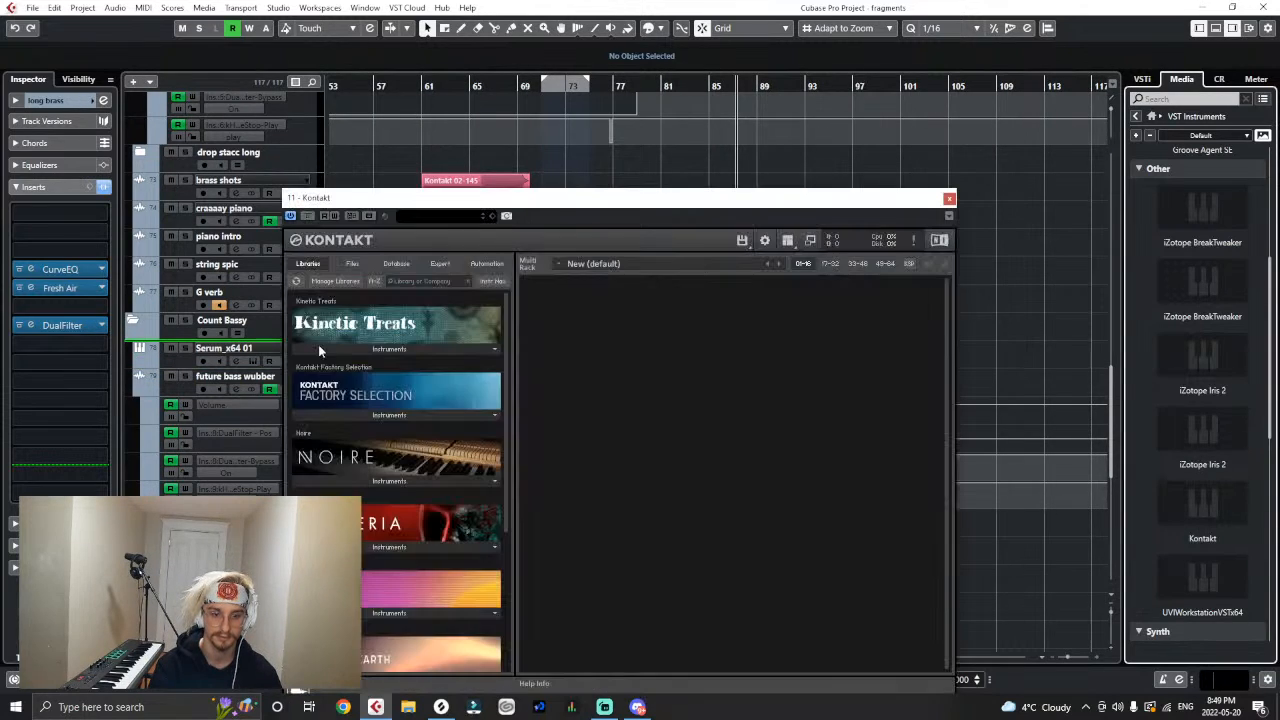
- Load the 05 Low Brass instrument from the Nucleus library into Kontakt and close its window
{"action": "scroll", "coordinate": [428, 600], "scroll_direction": "down", "scroll_amount": 10}
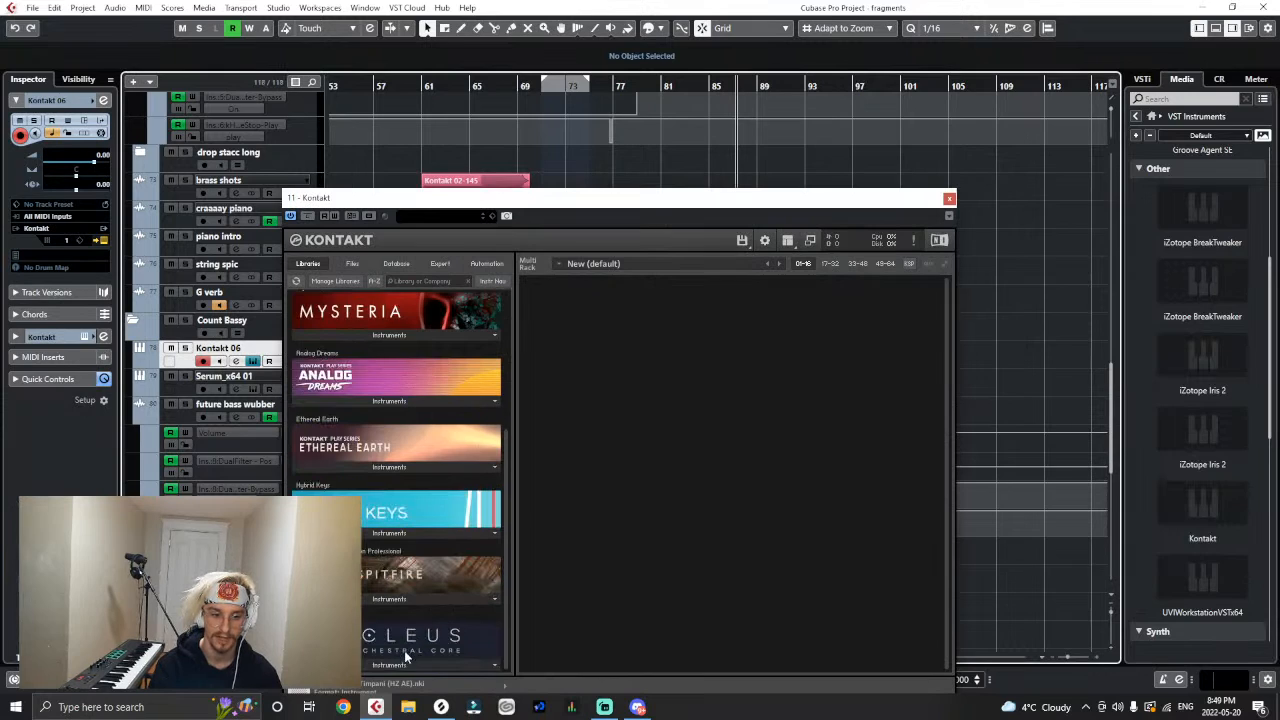
{"action": "left_click", "coordinate": [401, 657]}
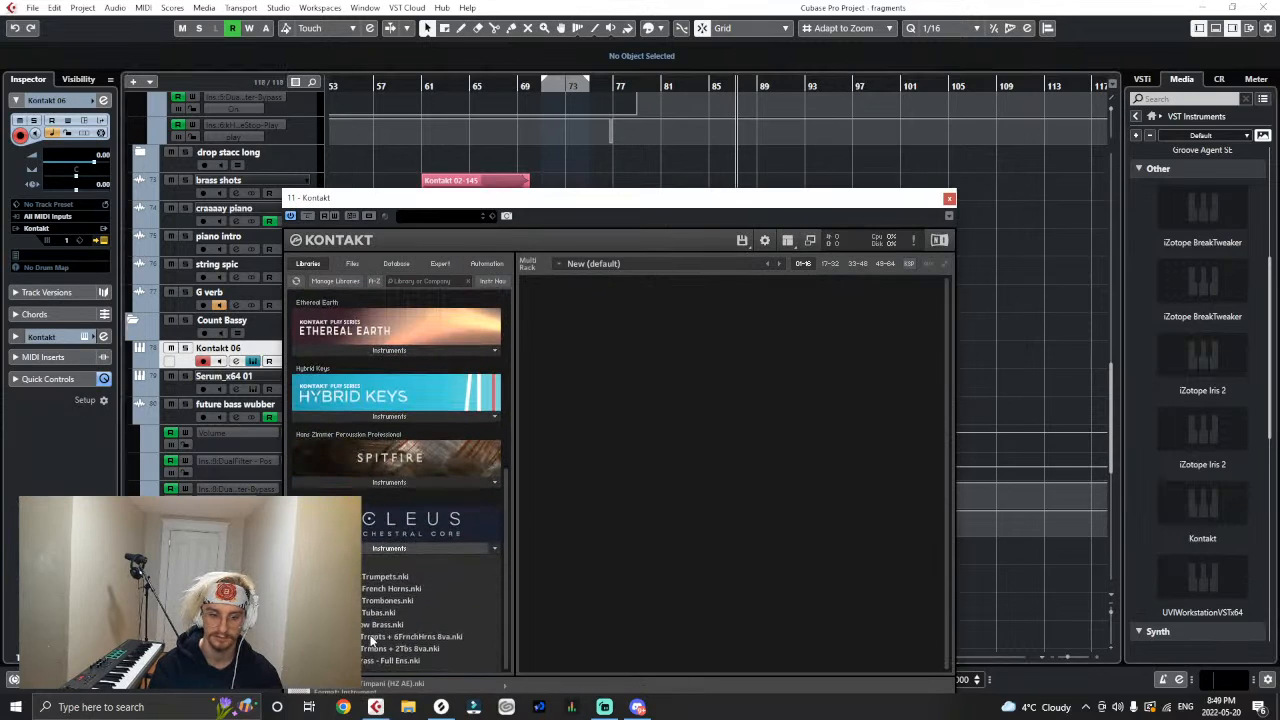
{"action": "double_click", "coordinate": [365, 622]}
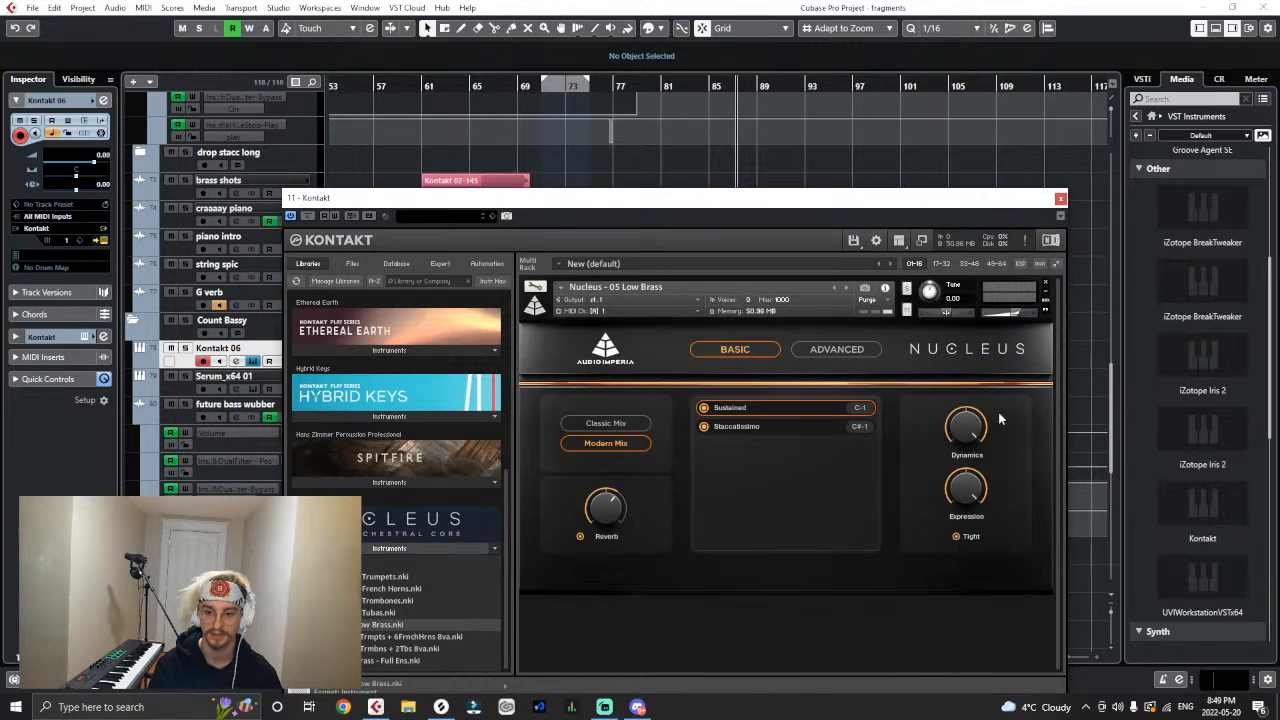
{"action": "left_click", "coordinate": [1061, 199]}
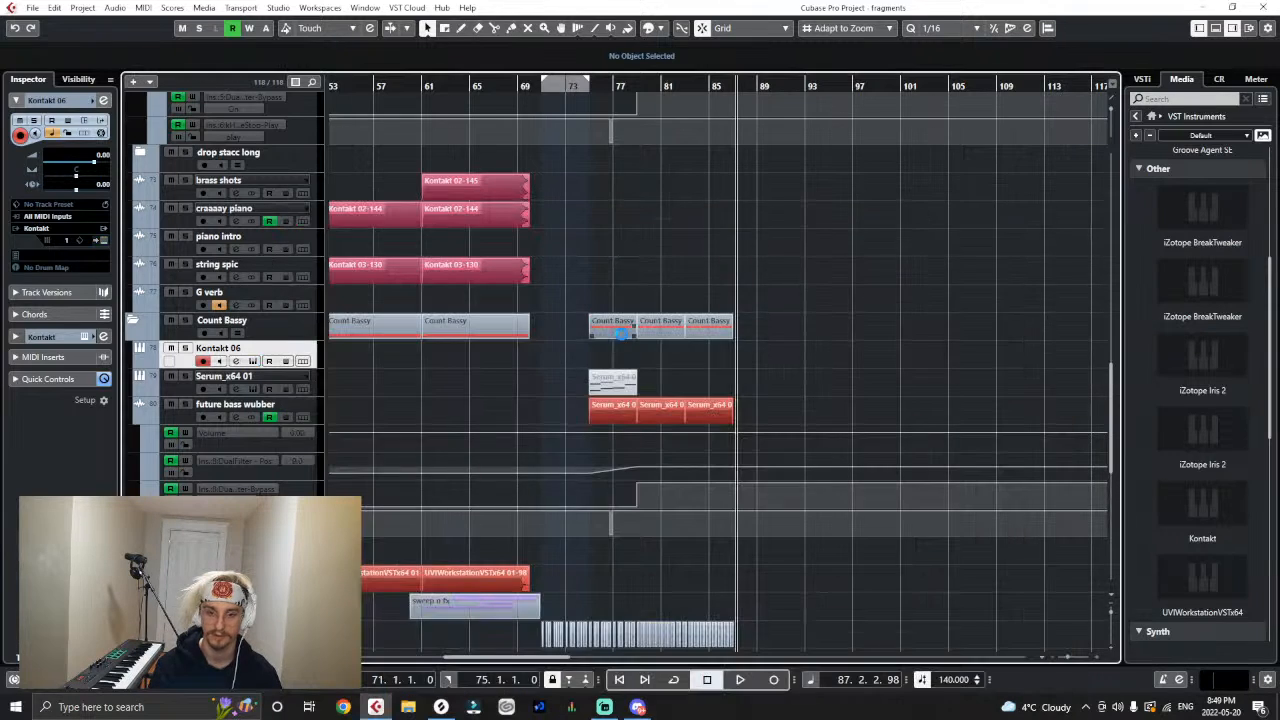
- Copy the muted MIDI part from Serum_x64 01 to the Kontakt 06 track at bar 83 and unmute it during playback
{"action": "left_click", "coordinate": [618, 384]}
{"action": "left_click_drag", "start_coordinate": [781, 364], "coordinate": [728, 362]}
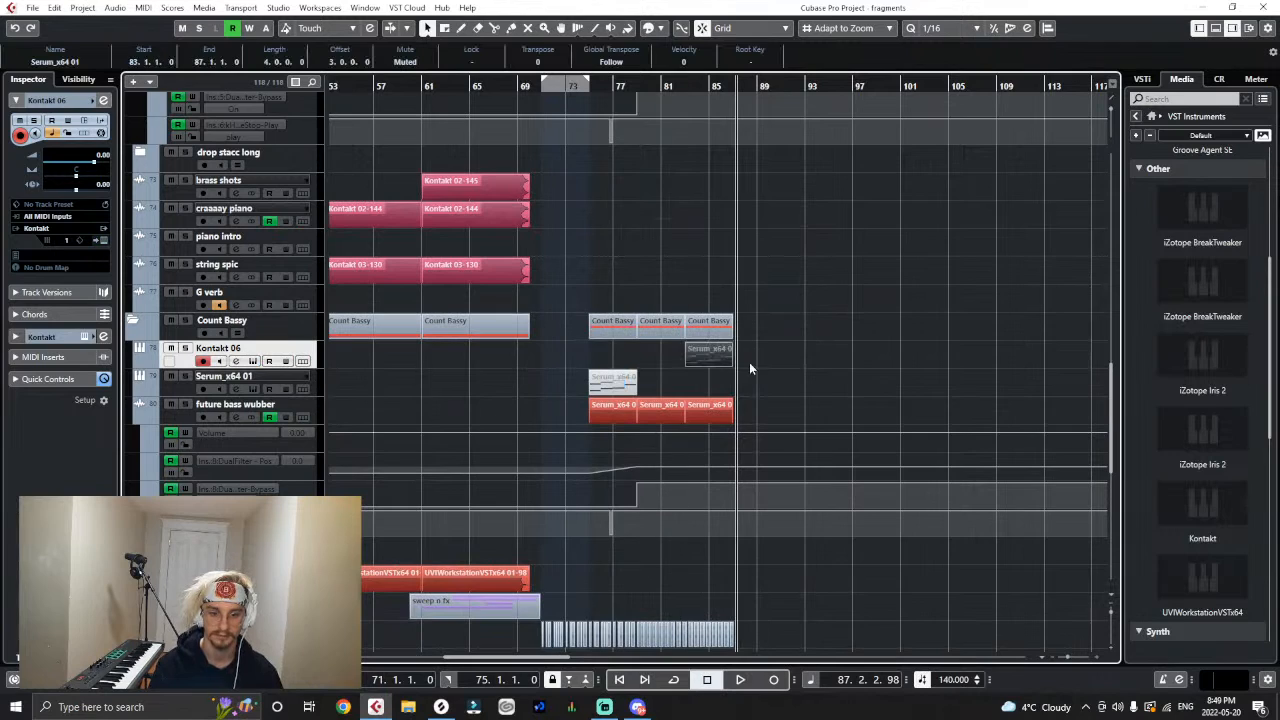
{"action": "left_click_drag", "start_coordinate": [675, 86], "coordinate": [680, 155]}
{"action": "key", "text": "space"}
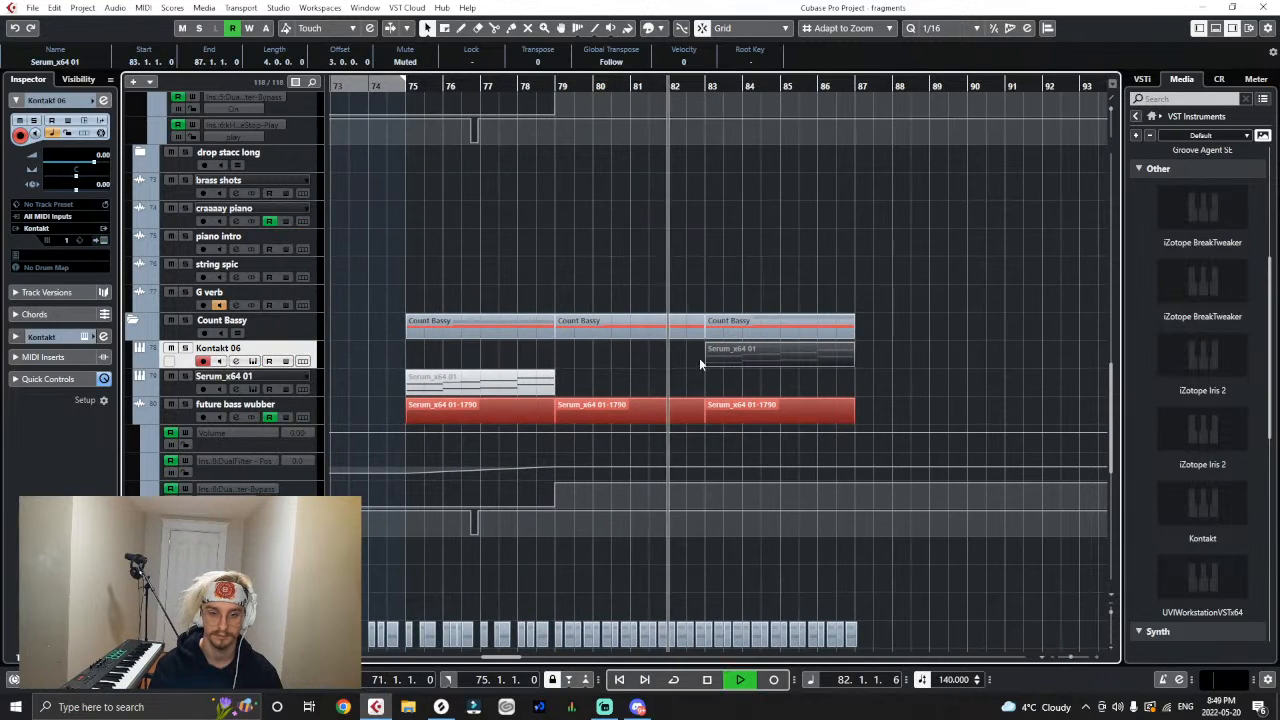
{"action": "right_click", "coordinate": [706, 359]}
{"action": "left_click", "coordinate": [819, 360]}
{"action": "left_click", "coordinate": [840, 360]}
{"action": "left_click", "coordinate": [910, 359]}
{"action": "key", "text": "1"}
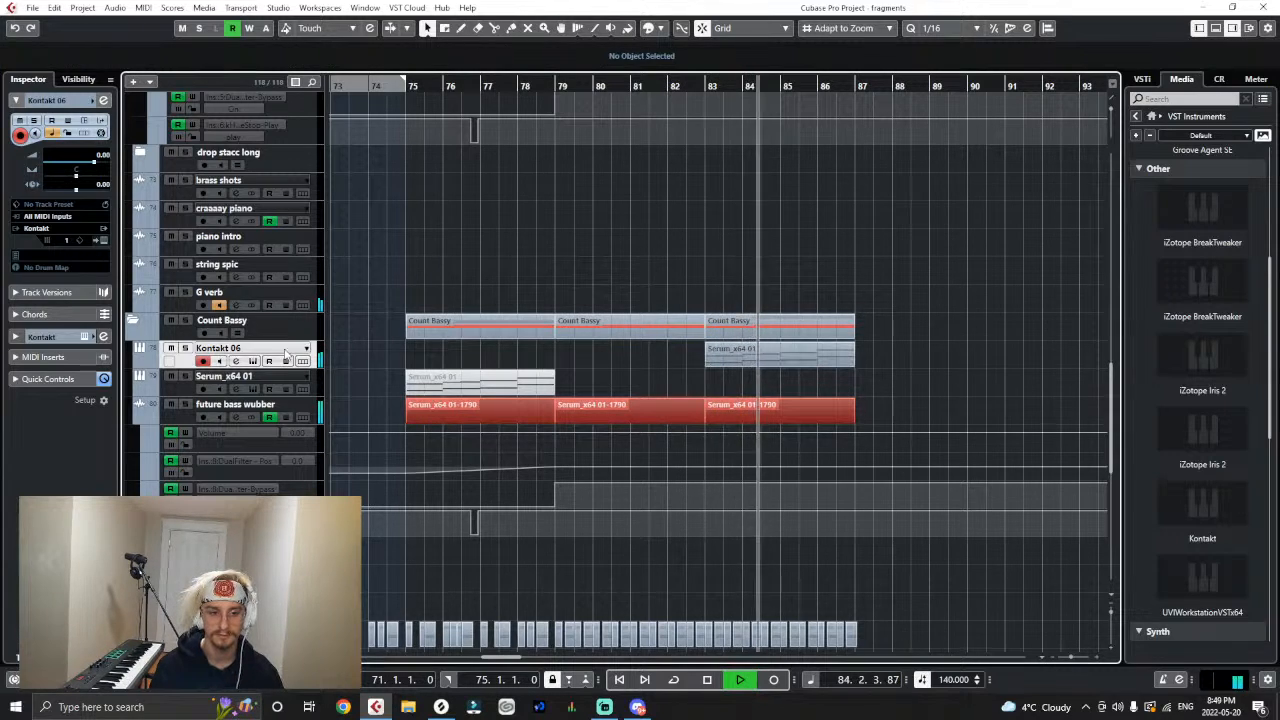
- Solo Kontakt 06, open its MIDI part for editing, and audition the upper notes in bars 83 to 85 with playback stopped
{"action": "left_click", "coordinate": [186, 348]}
{"action": "double_click", "coordinate": [794, 358]}
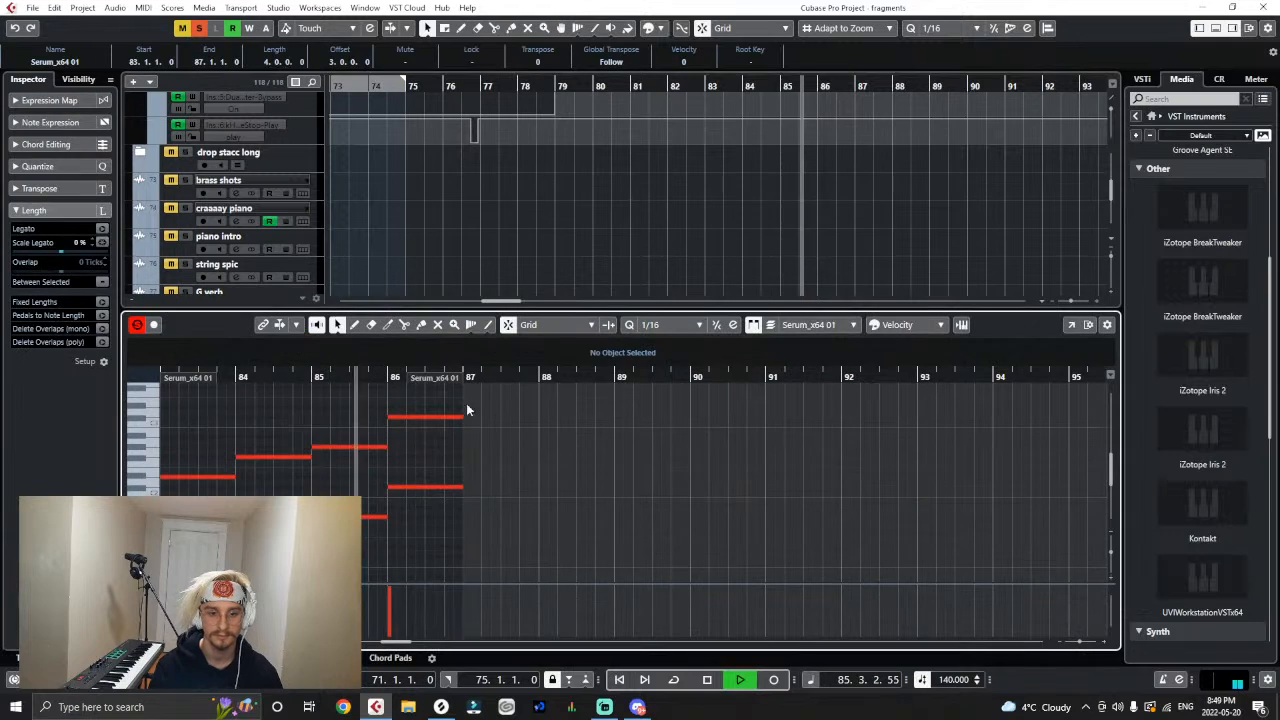
{"action": "key", "text": "space"}
{"action": "left_click", "coordinate": [368, 446]}
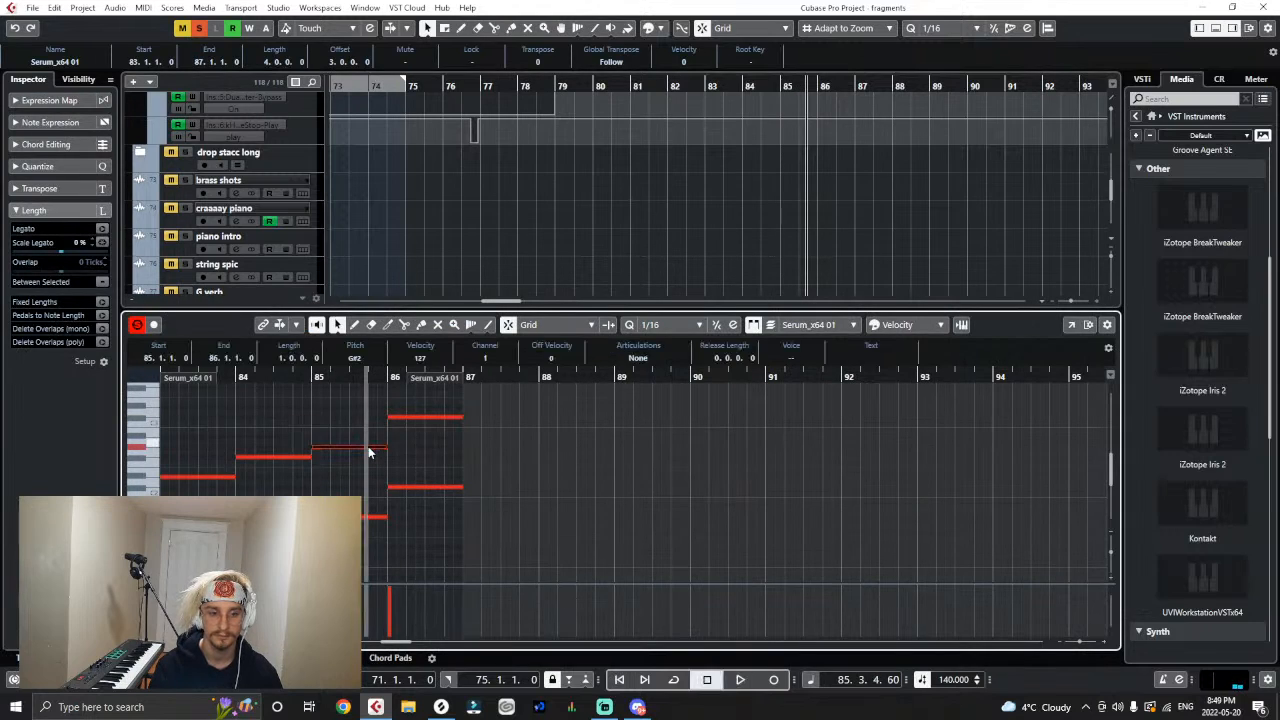
{"action": "left_click", "coordinate": [277, 458]}
{"action": "left_click", "coordinate": [220, 476]}
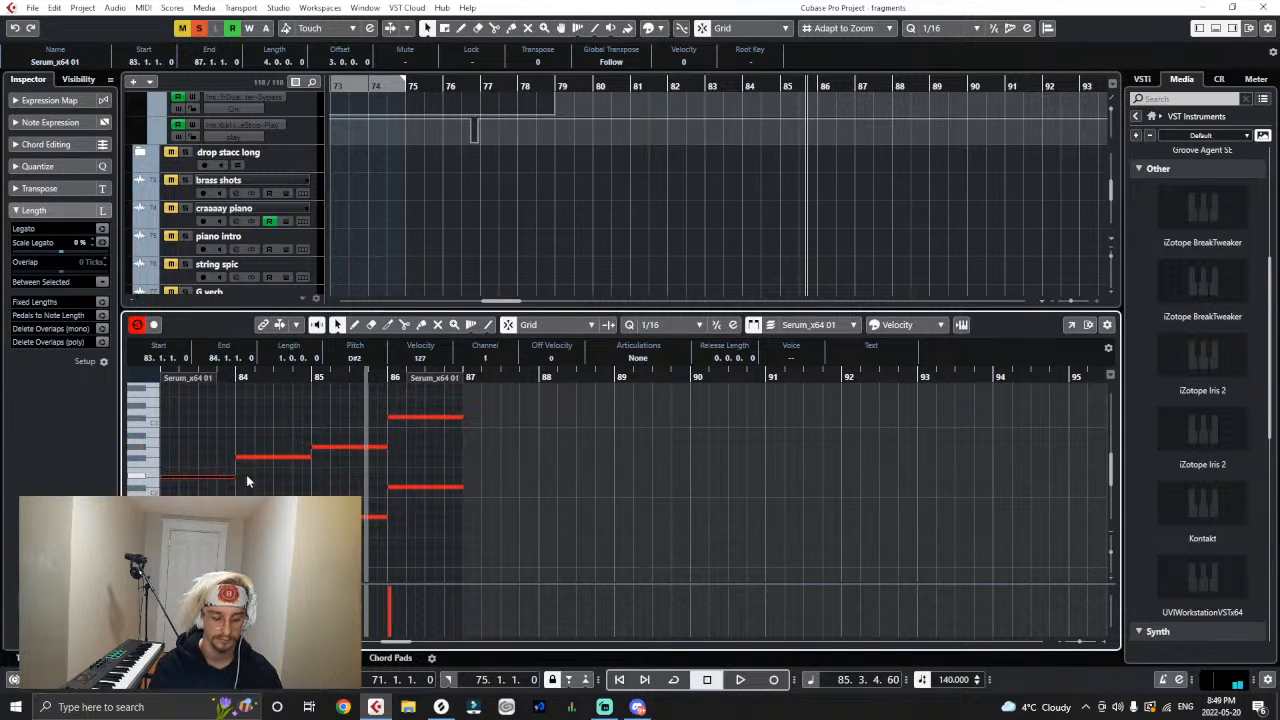
- Lower the upper note in bar 84 to C#2 and the upper note in bar 85 to A#1
{"action": "key", "text": "g"}
{"action": "key", "text": "g"}
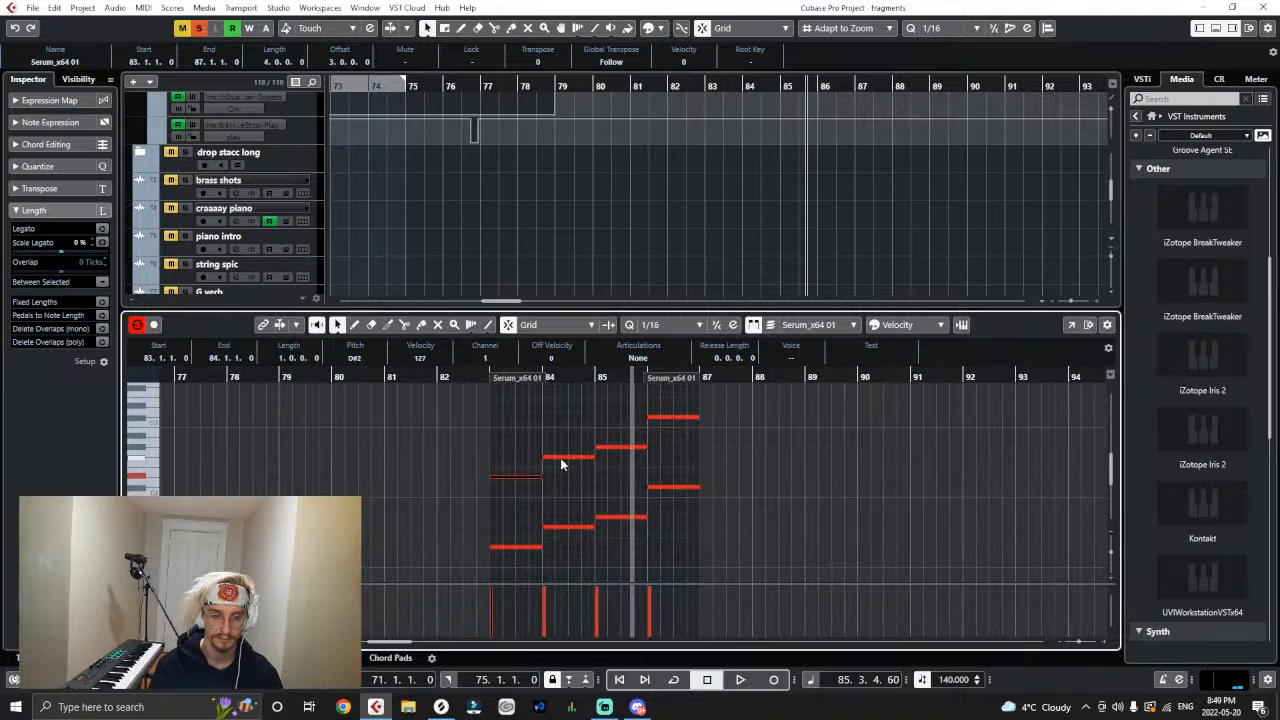
{"action": "left_click_drag", "start_coordinate": [560, 458], "coordinate": [563, 495]}
{"action": "left_click_drag", "start_coordinate": [606, 450], "coordinate": [616, 507]}
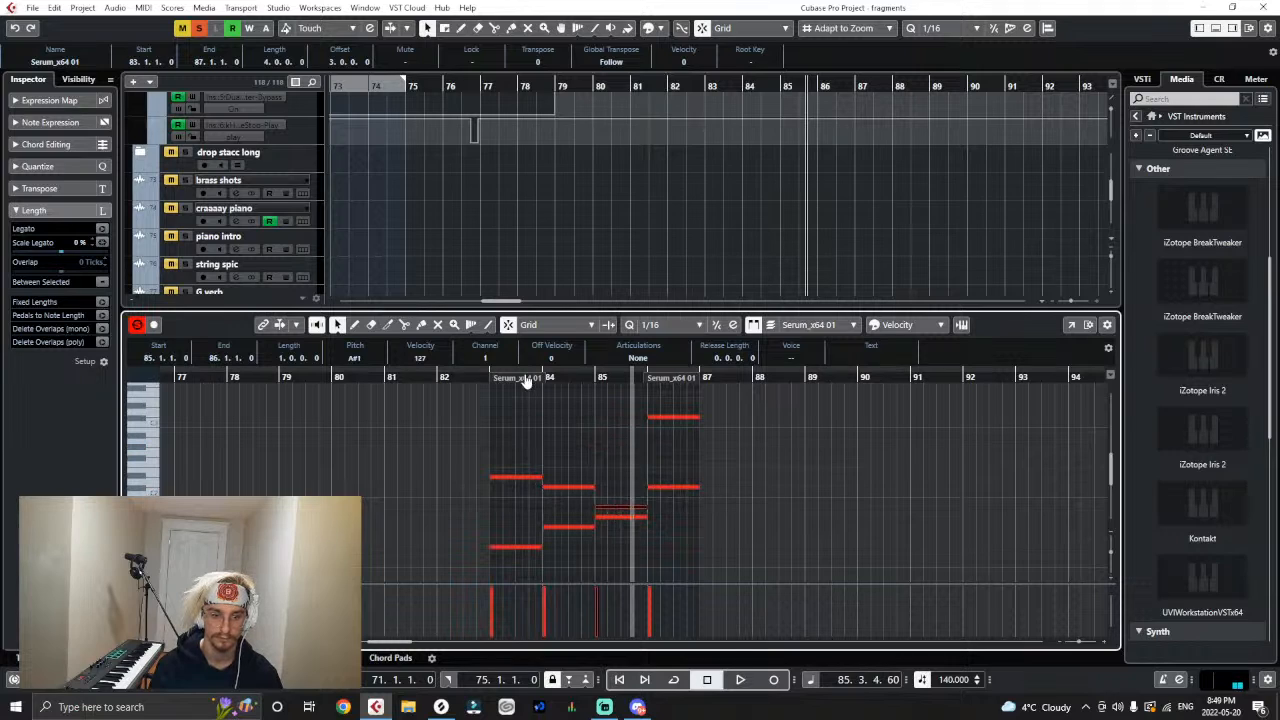
- Play the low brass part from bar 83, raise the upper note in bar 85 to B1, and listen to the change
{"action": "left_click", "coordinate": [485, 381]}
{"action": "key", "text": "space"}
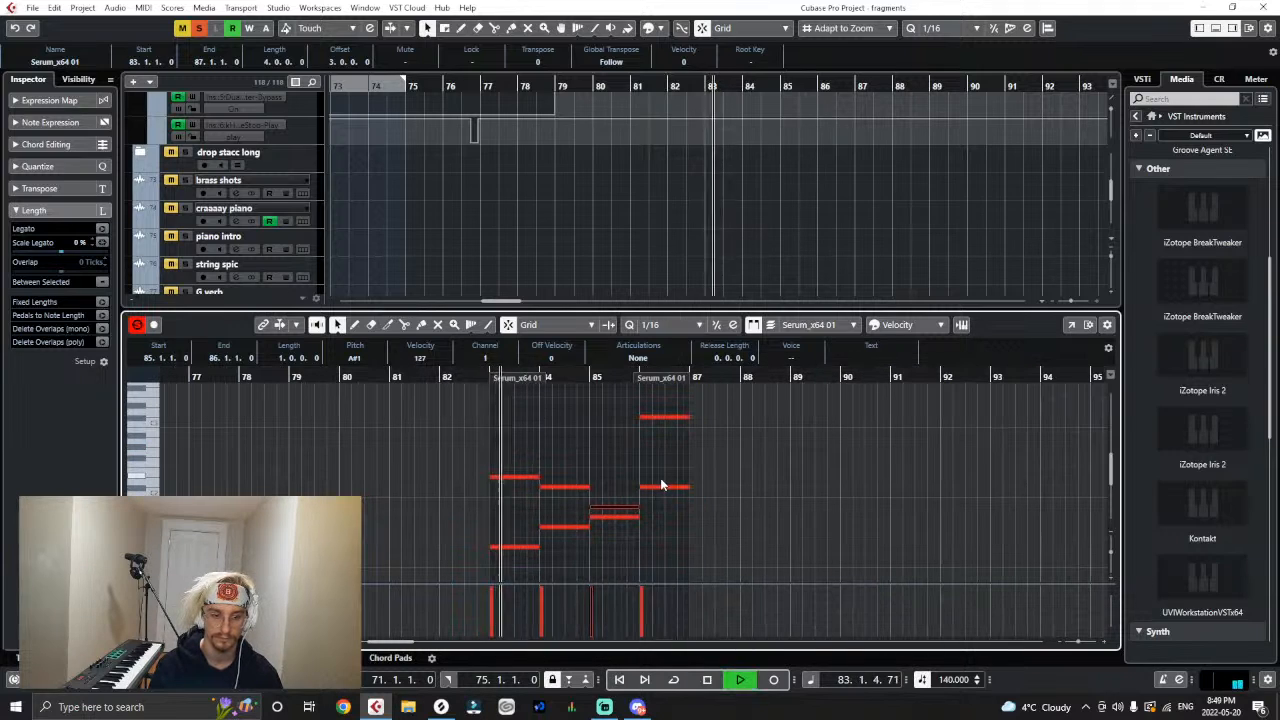
{"action": "key", "text": "h"}
{"action": "key", "text": "h"}
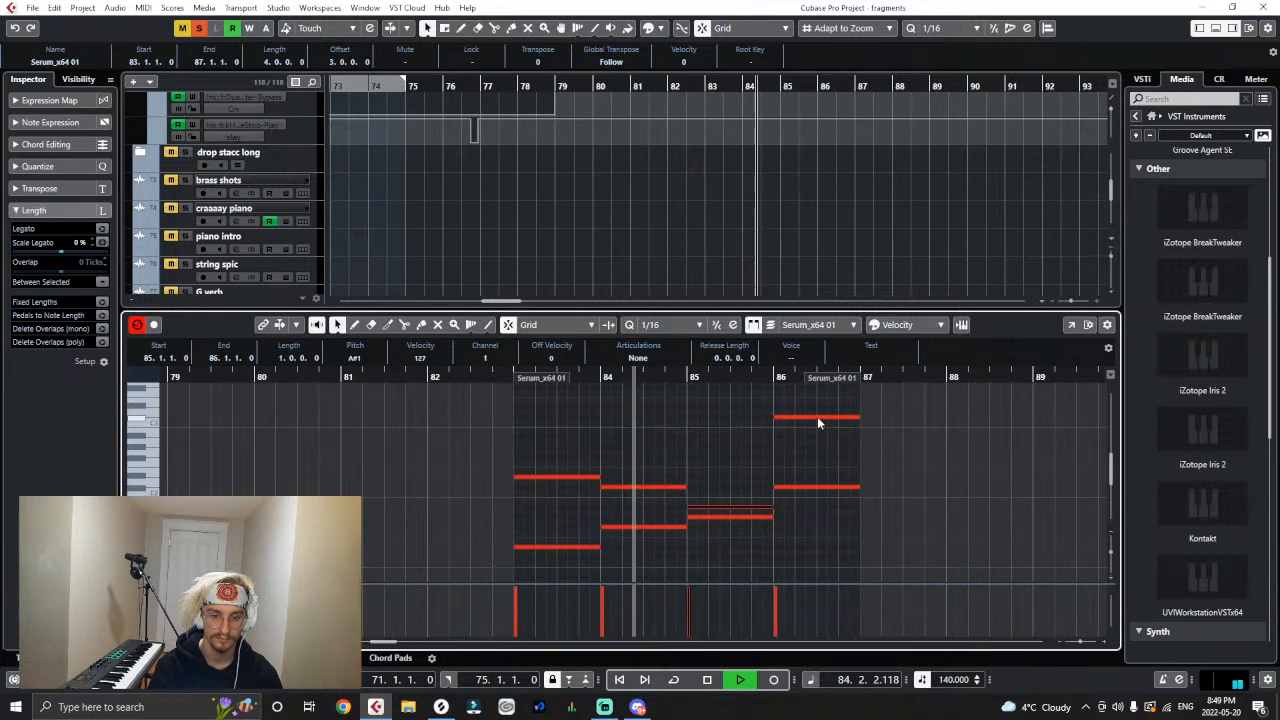
{"action": "key", "text": "h"}
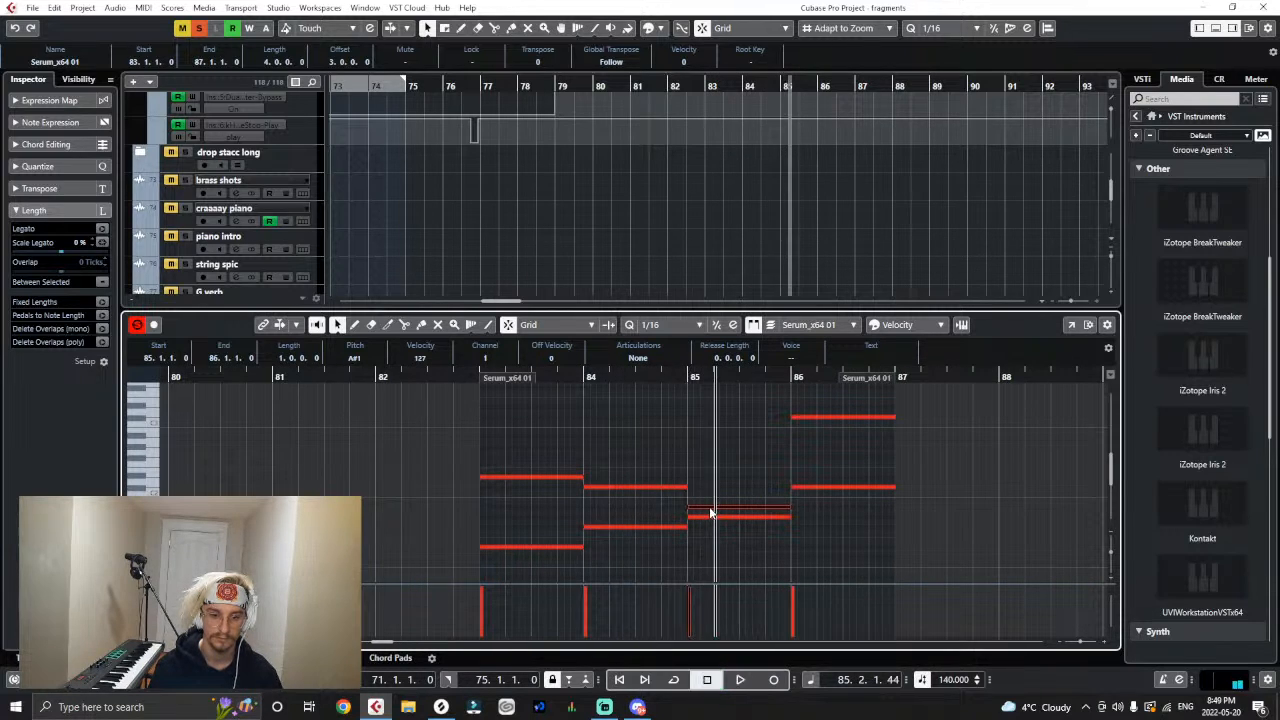
{"action": "left_click_drag", "start_coordinate": [710, 502], "coordinate": [710, 502]}
{"action": "key", "text": "space"}
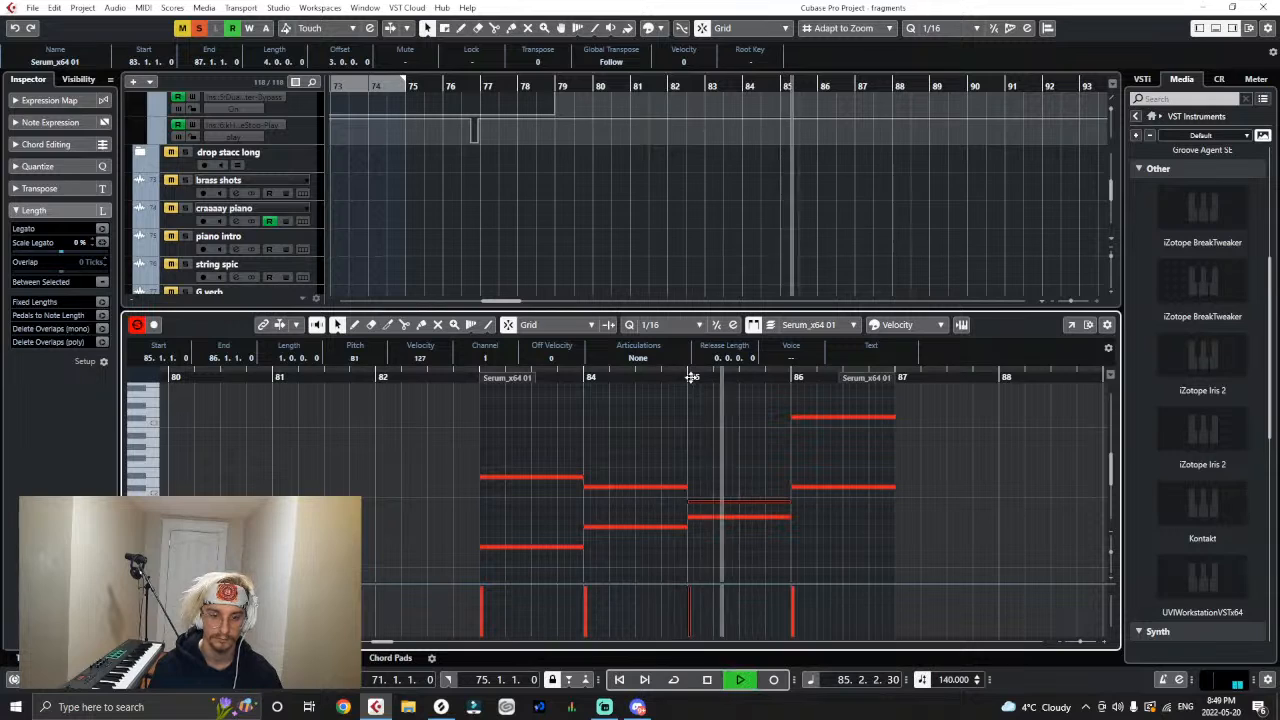
{"action": "left_click", "coordinate": [689, 378]}
{"action": "left_click", "coordinate": [582, 378]}
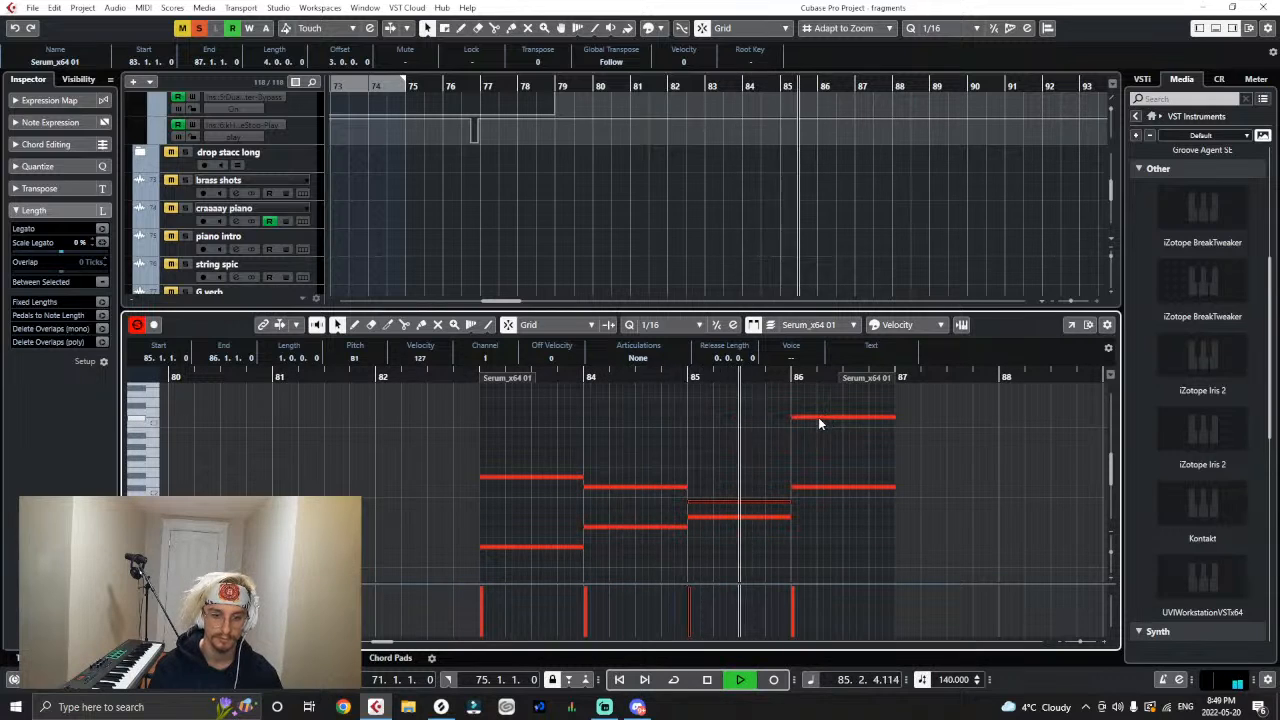
{"action": "key", "text": "space"}
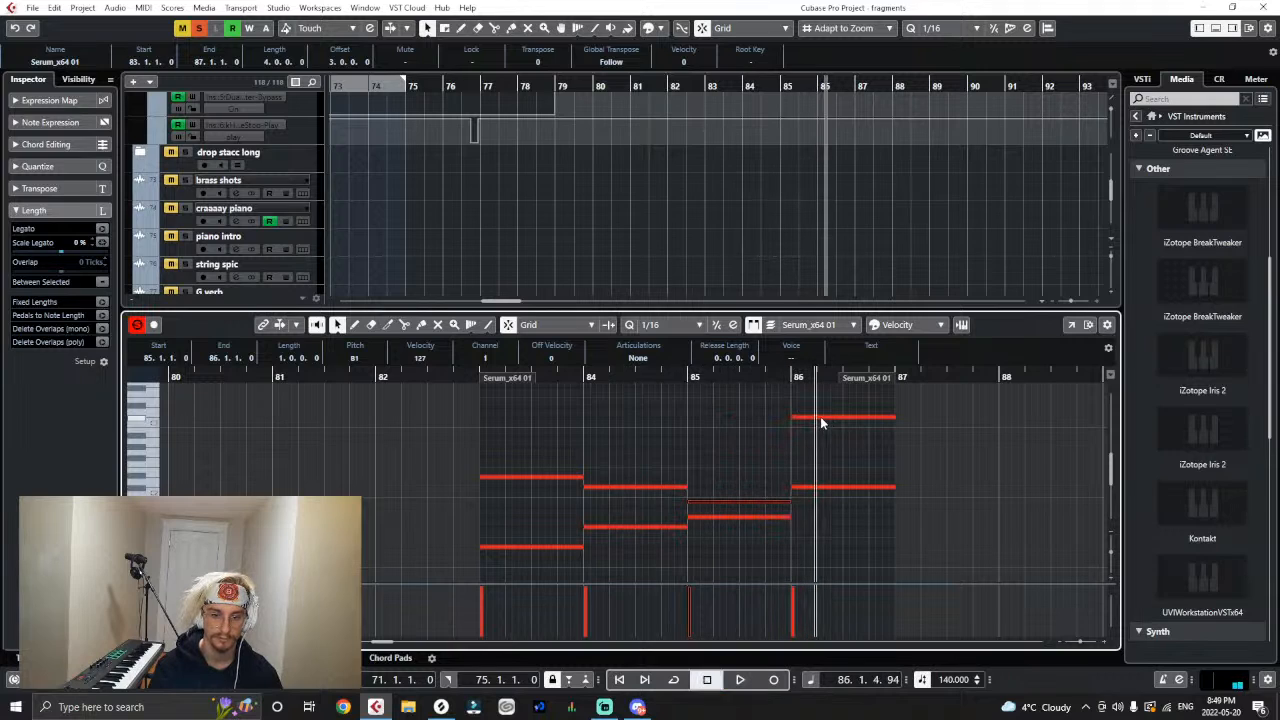
- Try the highest note of bar 86 at G#1 and then at F#1, playing the part back to compare
{"action": "left_click_drag", "start_coordinate": [820, 417], "coordinate": [822, 519]}
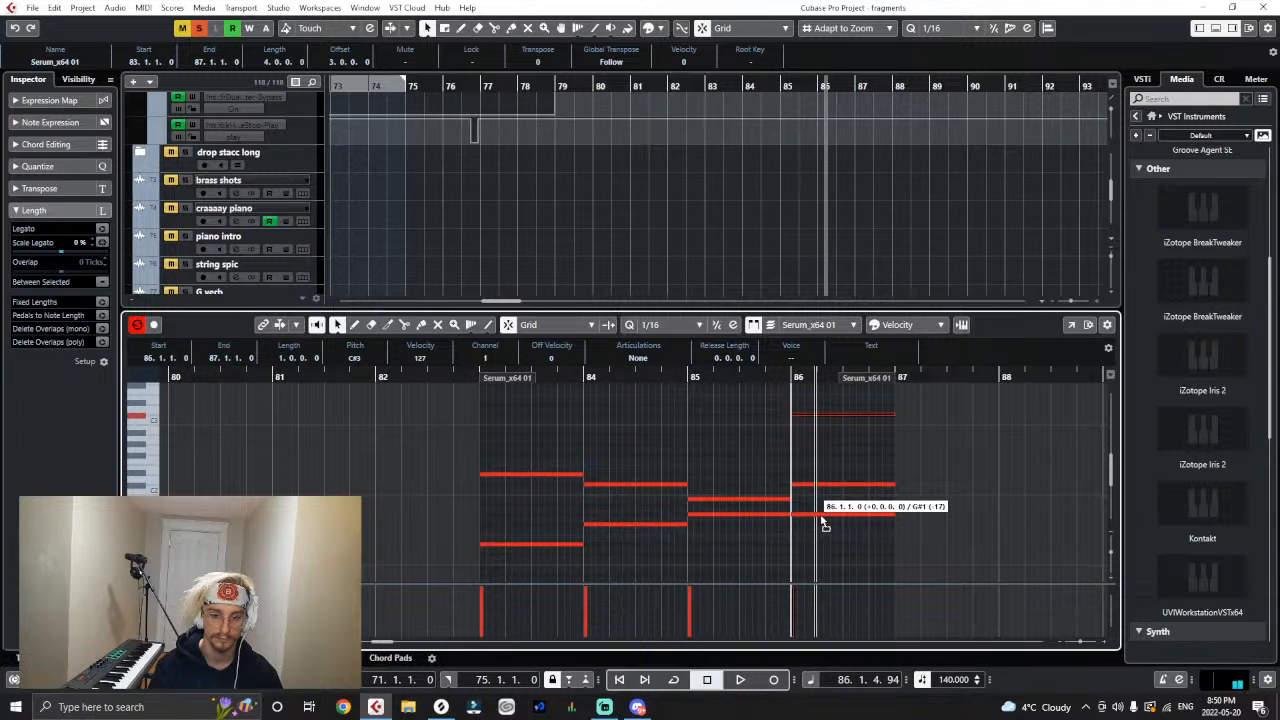
{"action": "left_click", "coordinate": [674, 381]}
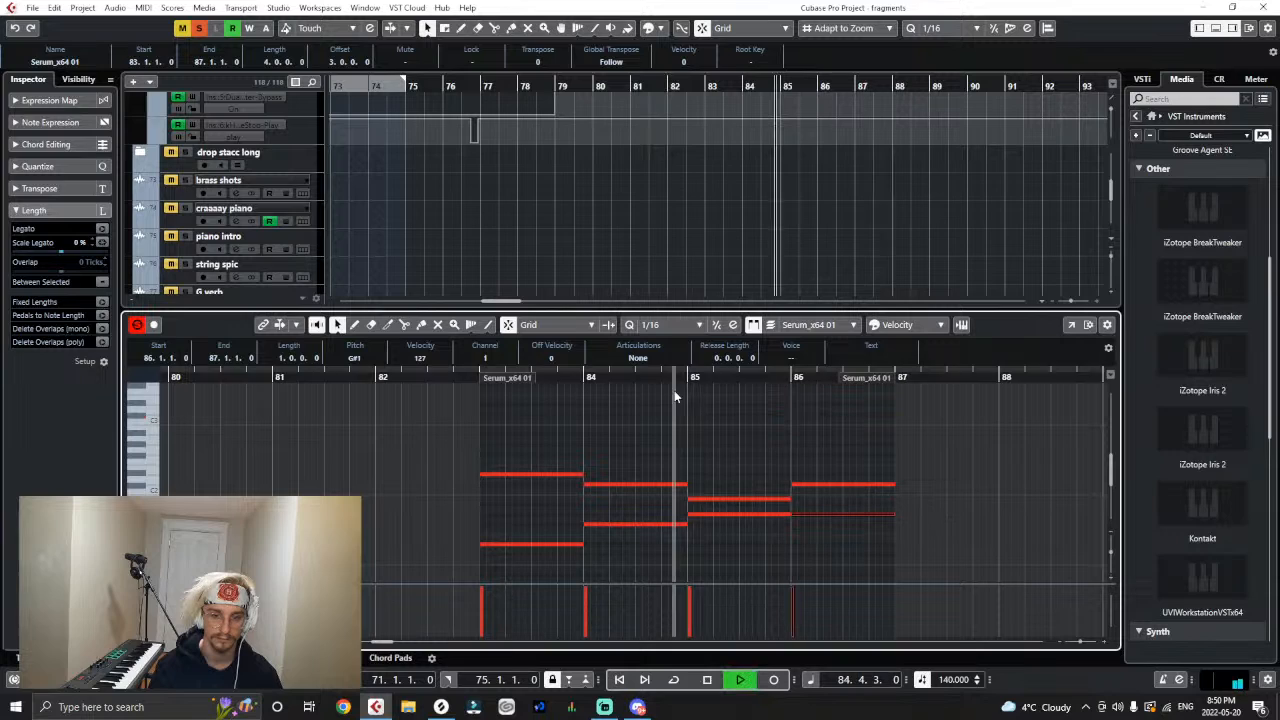
{"action": "left_click_drag", "start_coordinate": [830, 516], "coordinate": [835, 525]}
{"action": "key", "text": "space"}
{"action": "left_click", "coordinate": [829, 522]}
{"action": "key", "text": "space"}
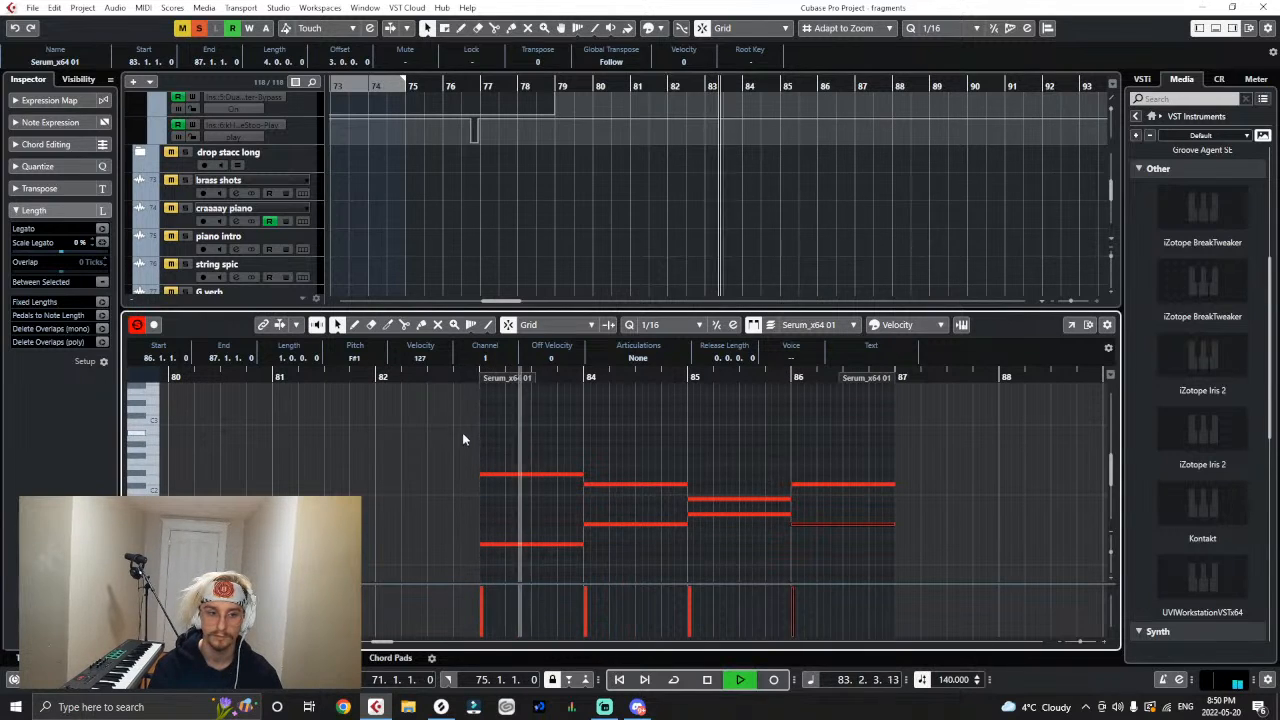
- Stop playback, lower the F#1 note in bar 86 to C#1, and play the end of the part
{"action": "scroll", "coordinate": [797, 250], "scroll_direction": "down", "scroll_amount": 3}
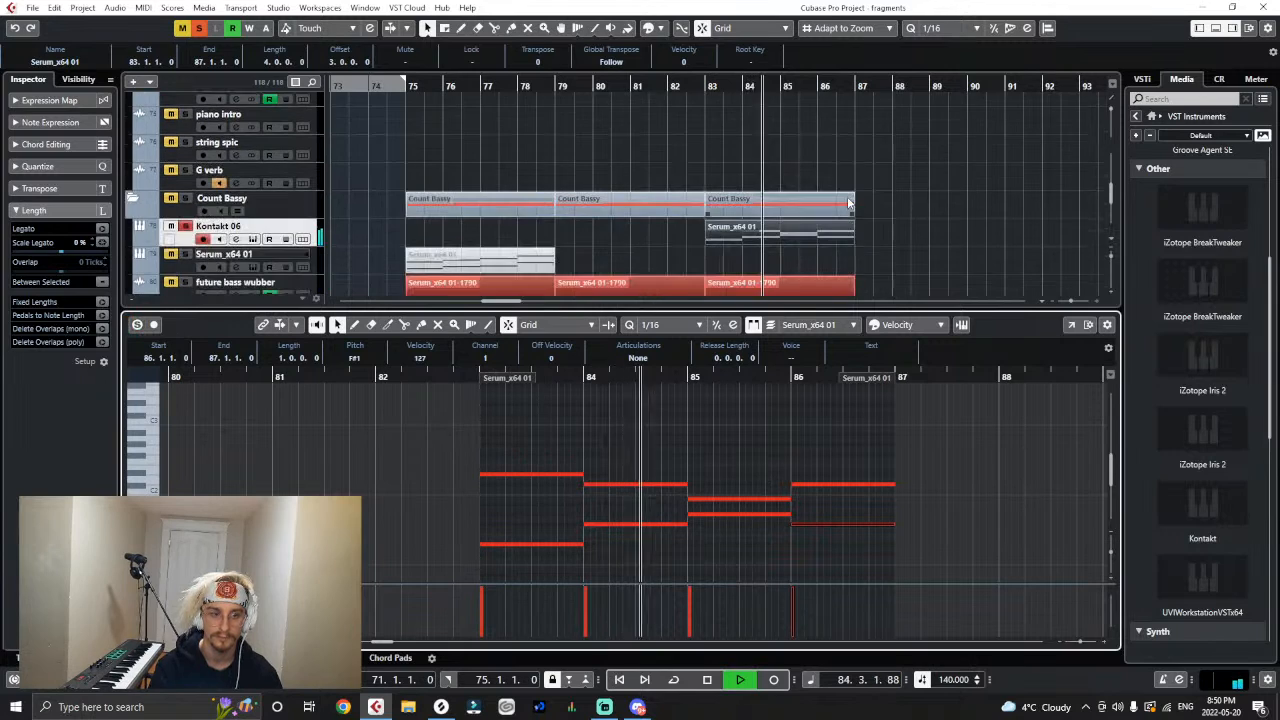
{"action": "left_click", "coordinate": [850, 203]}
{"action": "left_click", "coordinate": [868, 186]}
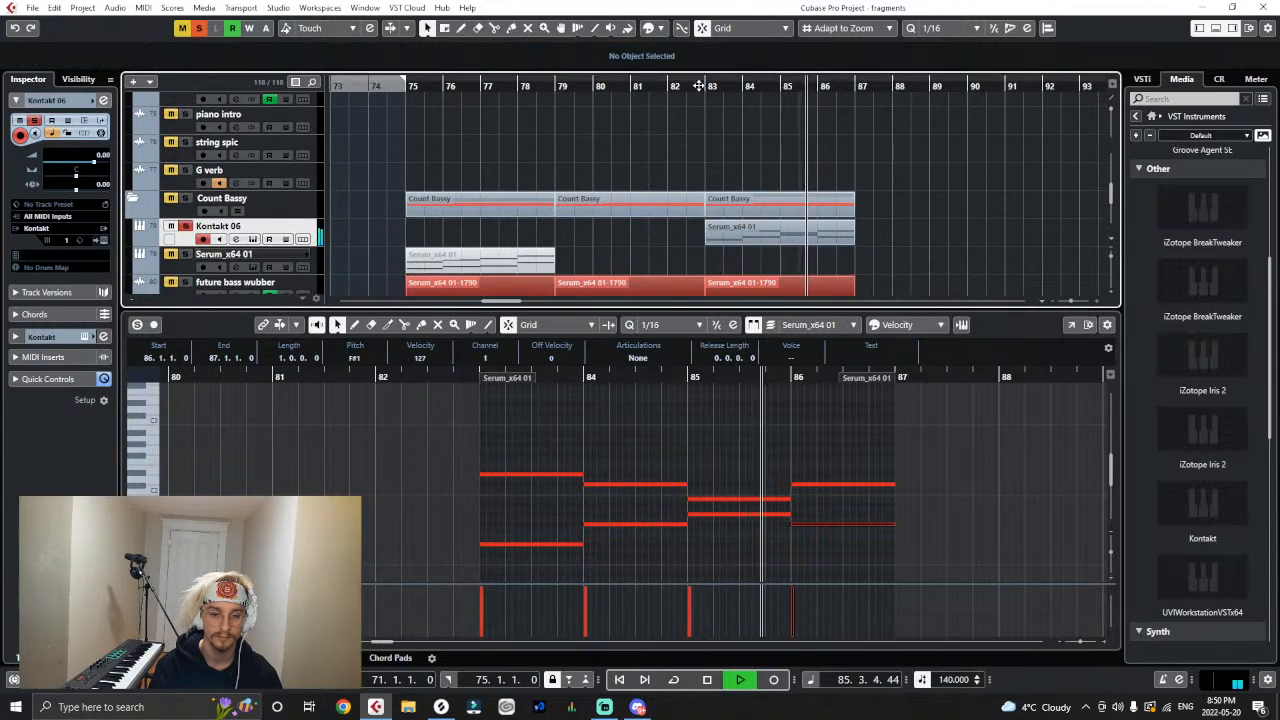
{"action": "key", "text": "space"}
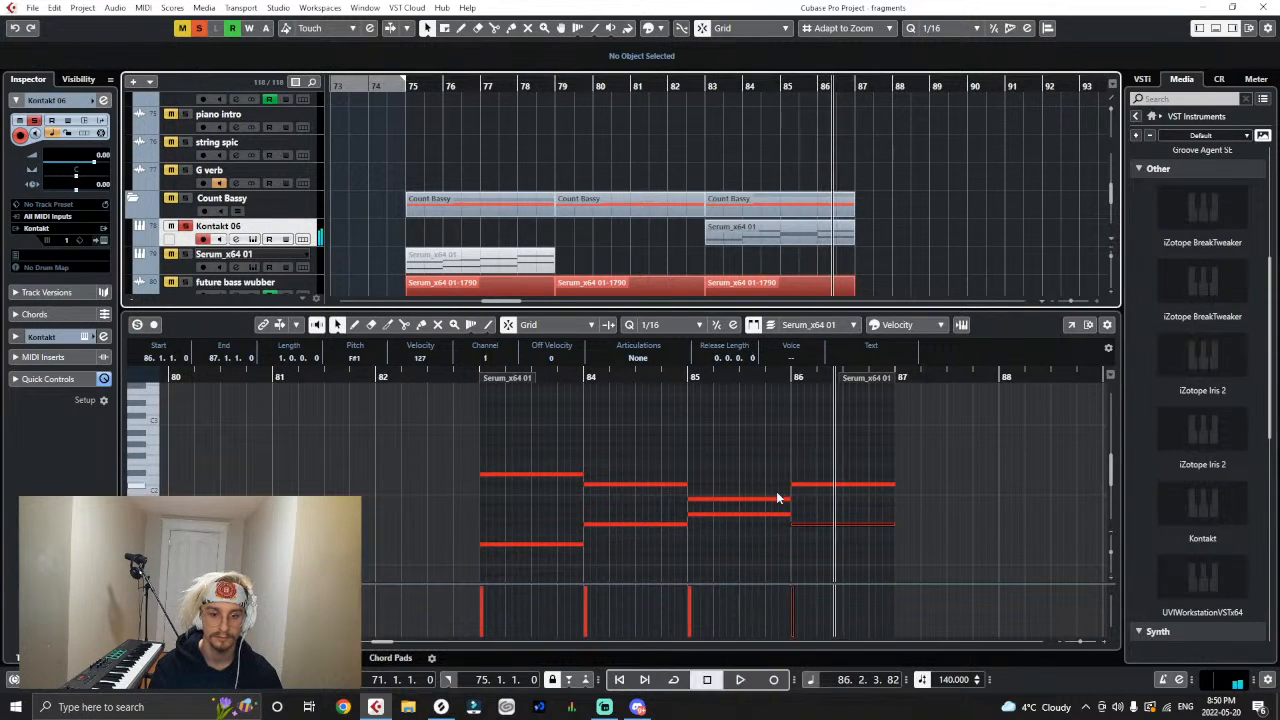
{"action": "left_click", "coordinate": [818, 530]}
{"action": "left_click_drag", "start_coordinate": [820, 548], "coordinate": [820, 567]}
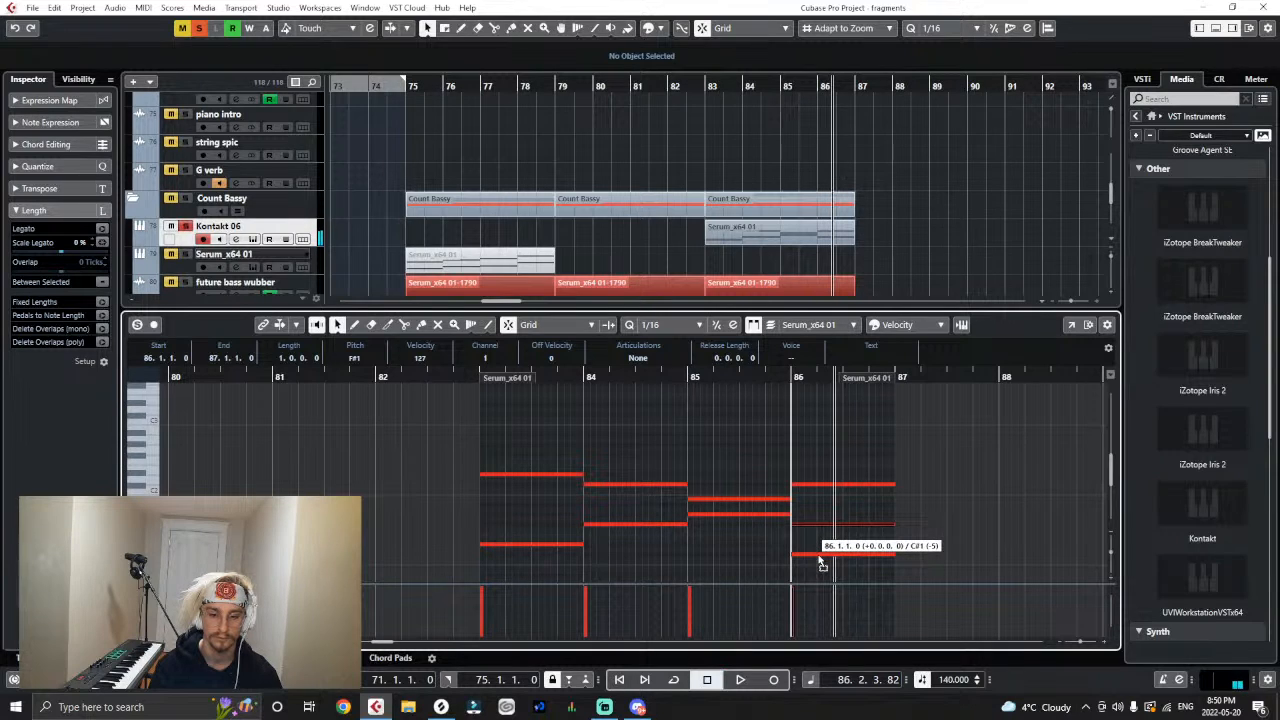
{"action": "key", "text": "space"}
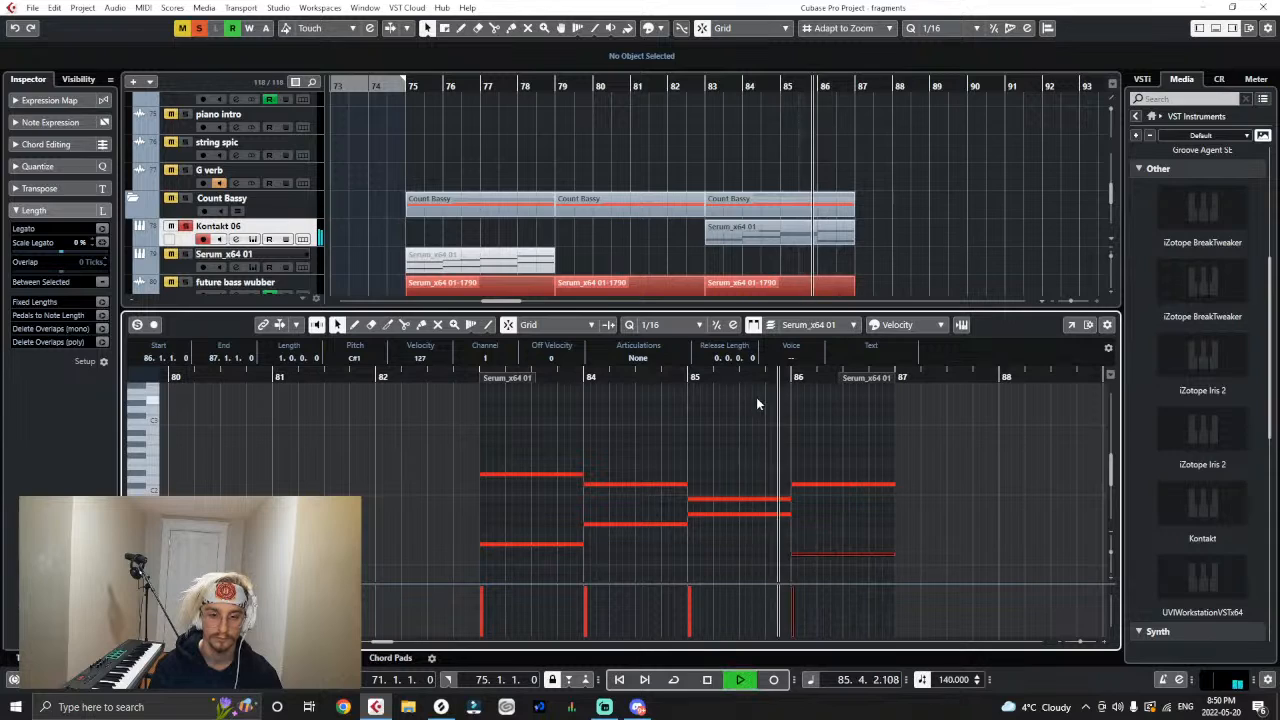
{"action": "key", "text": "space"}
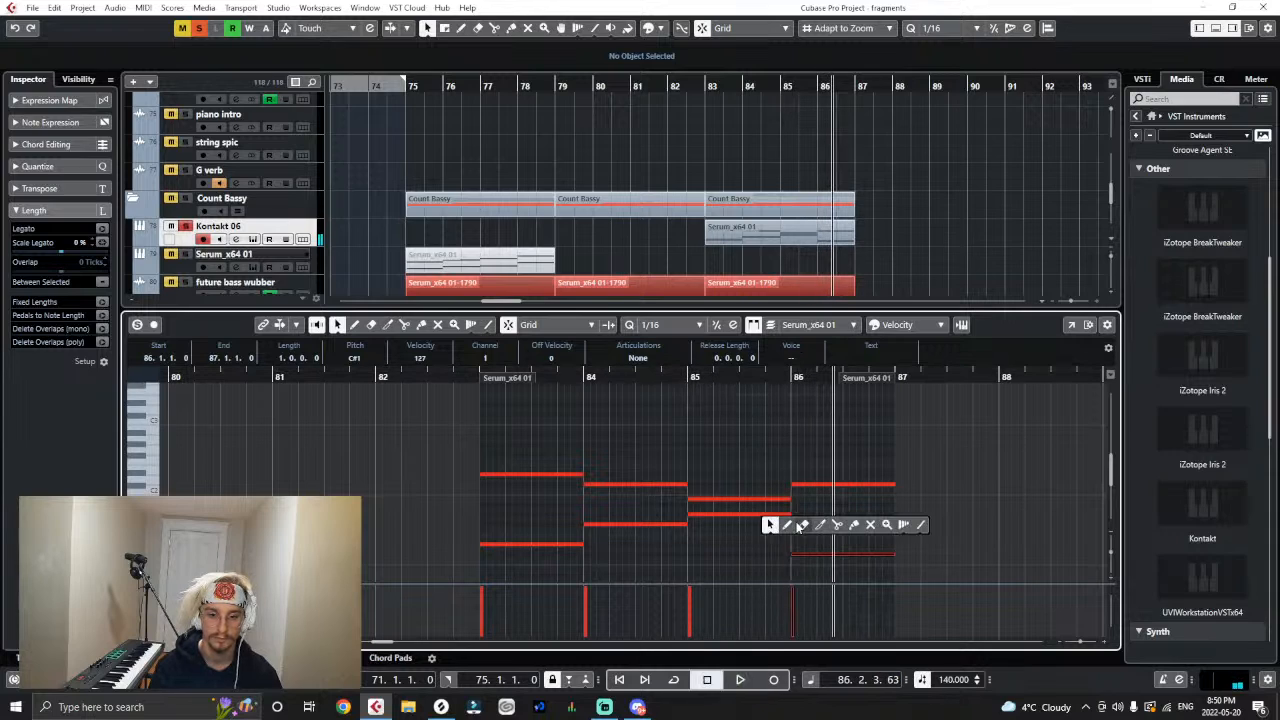
- Draw an F1 note at bar 86, extend it to bar 87, and play the chord from just before bar 86
{"action": "left_click", "coordinate": [787, 525]}
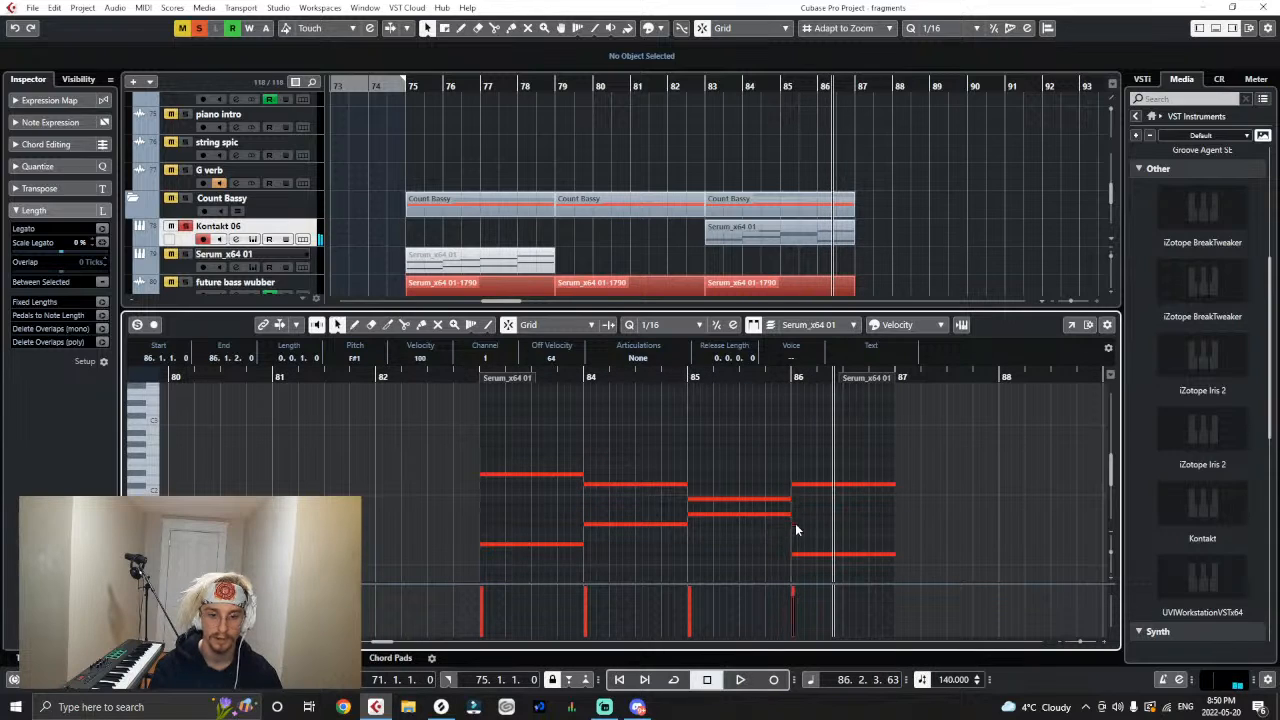
{"action": "left_click_drag", "start_coordinate": [795, 524], "coordinate": [797, 536]}
{"action": "key", "text": "h"}
{"action": "key", "text": "h"}
{"action": "key", "text": "h"}
{"action": "left_click_drag", "start_coordinate": [565, 378], "coordinate": [539, 398]}
{"action": "key", "text": "space"}
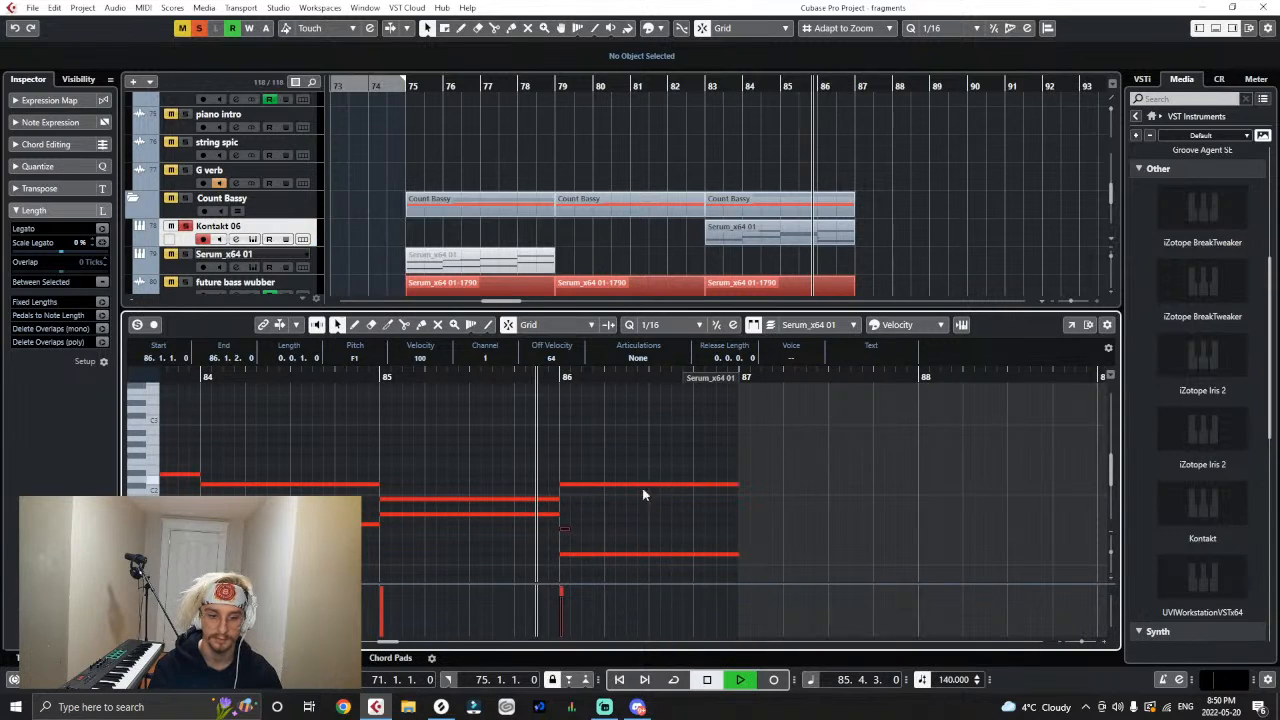
{"action": "left_click_drag", "start_coordinate": [568, 528], "coordinate": [738, 528]}
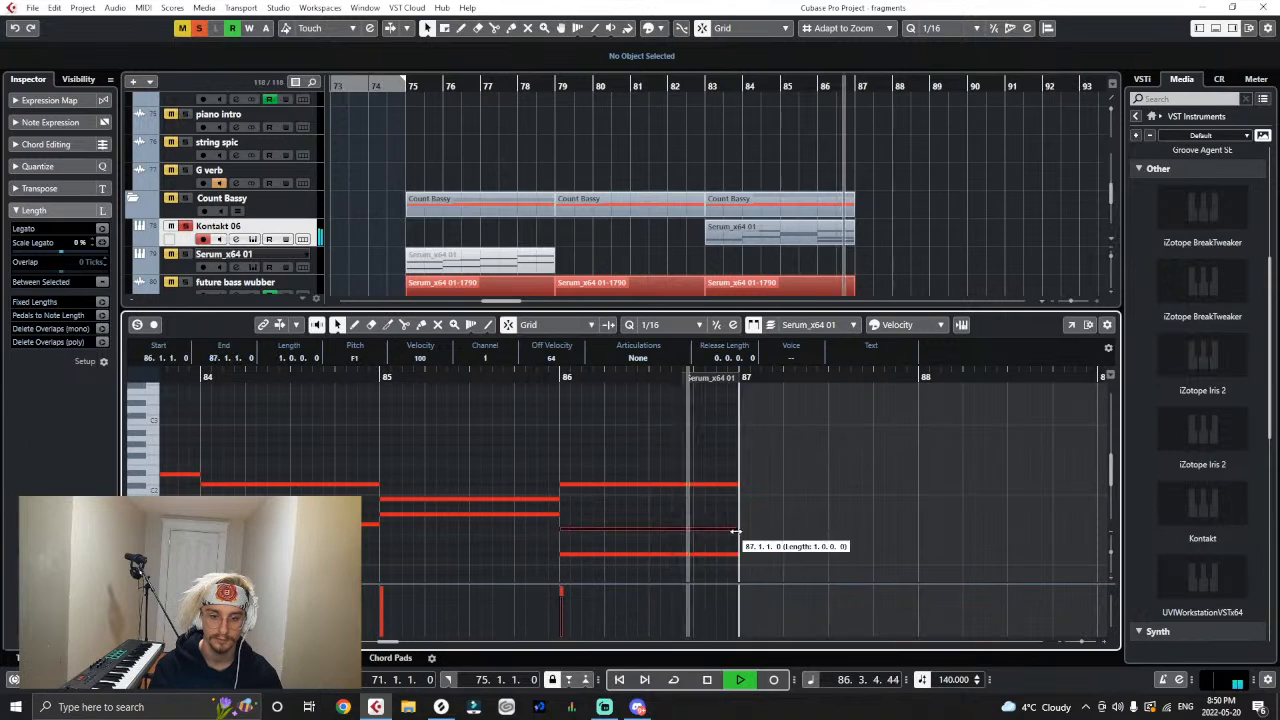
{"action": "left_click", "coordinate": [541, 377]}
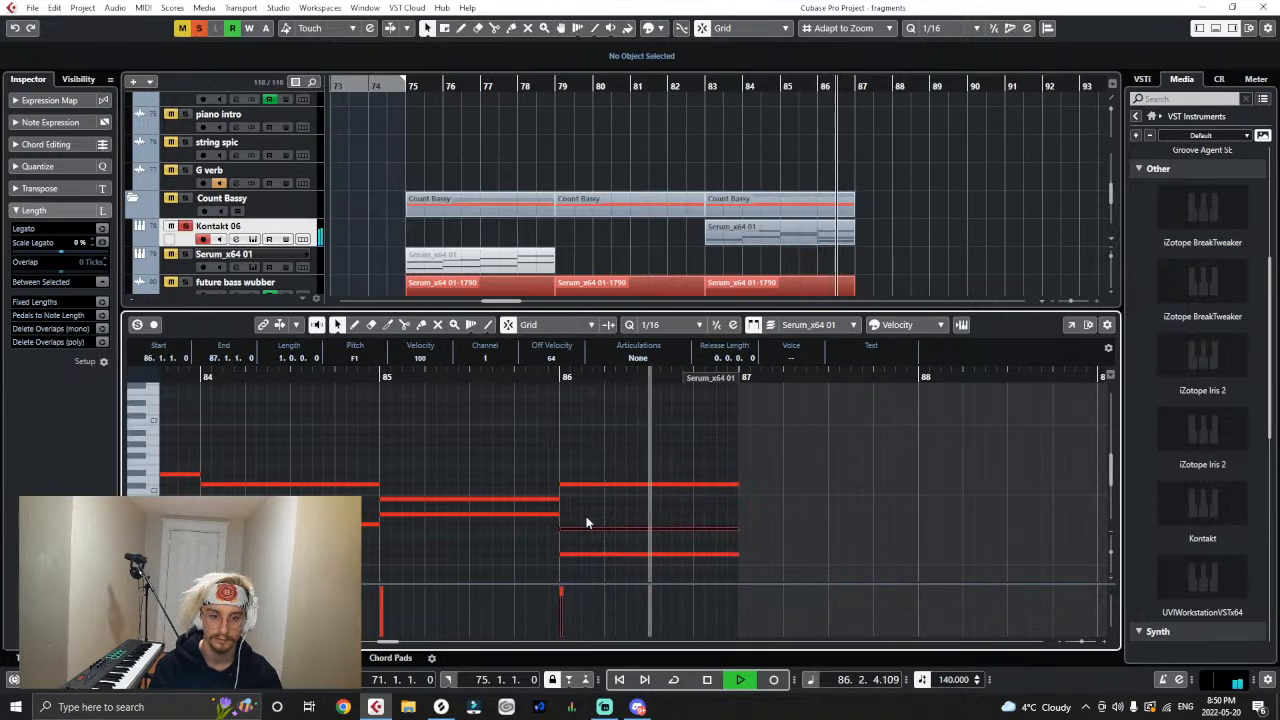
- Stop playback and audition the individual notes of the chord in bar 86
{"action": "key", "text": "space"}
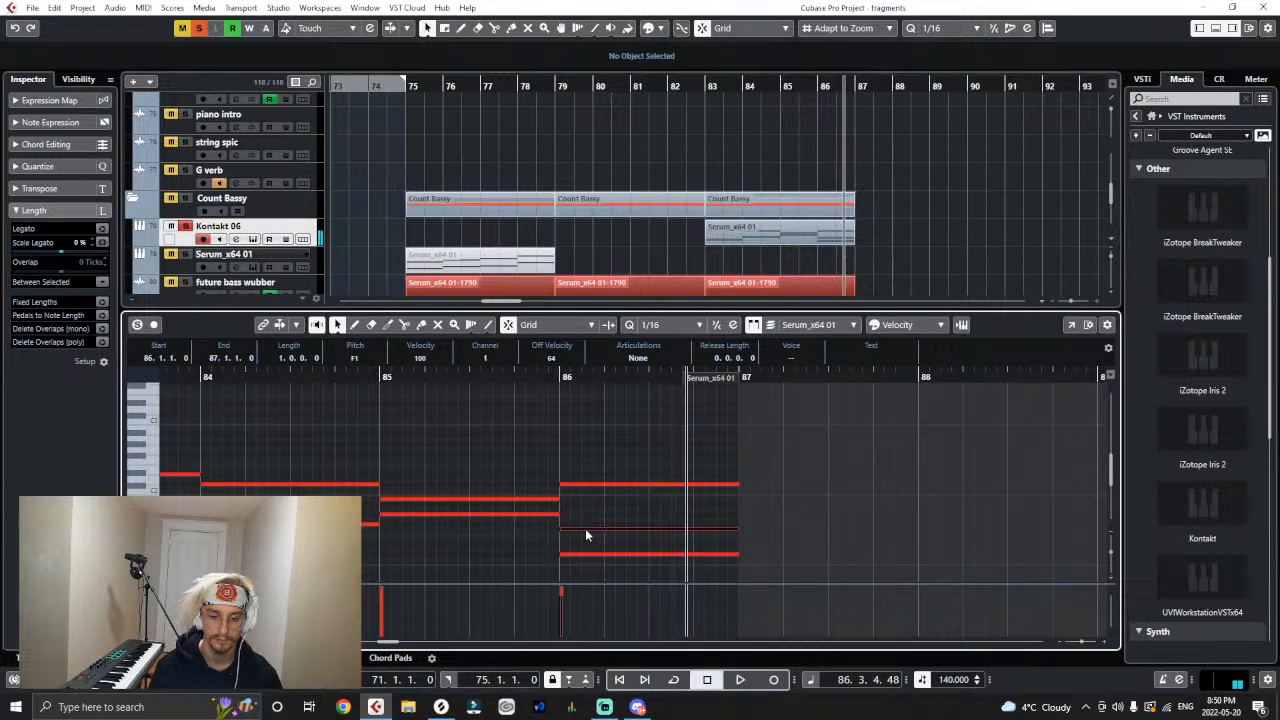
{"action": "left_click", "coordinate": [579, 554]}
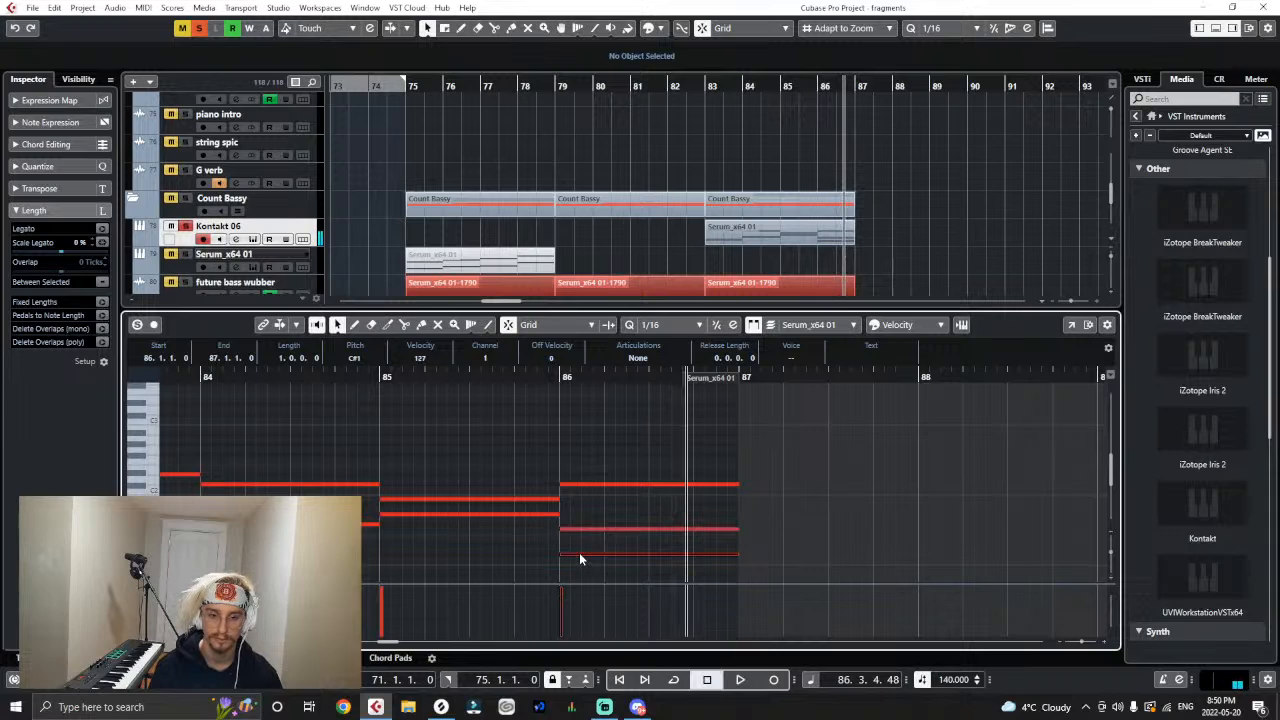
{"action": "left_click", "coordinate": [589, 528]}
{"action": "left_click", "coordinate": [597, 485]}
{"action": "right_click", "coordinate": [566, 511]}
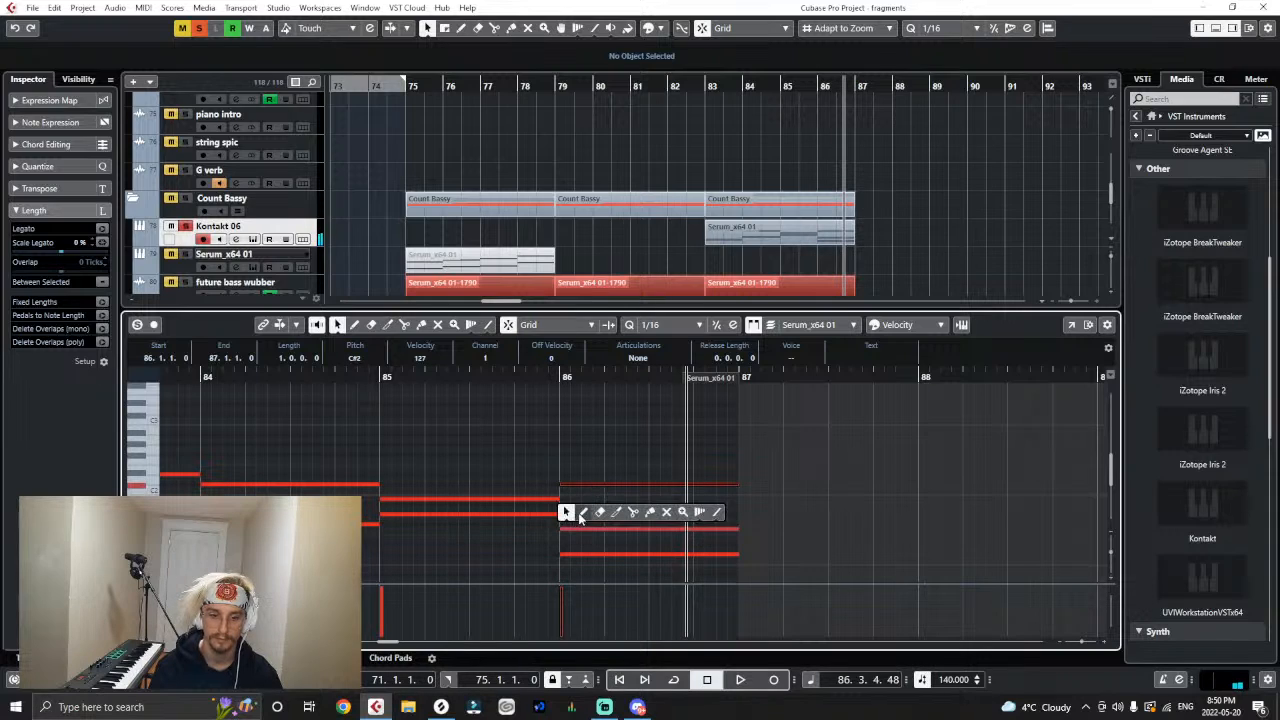
{"action": "left_click", "coordinate": [582, 513]}
{"action": "left_click", "coordinate": [567, 507]}
{"action": "right_click", "coordinate": [568, 509]}
{"action": "left_click", "coordinate": [564, 510]}
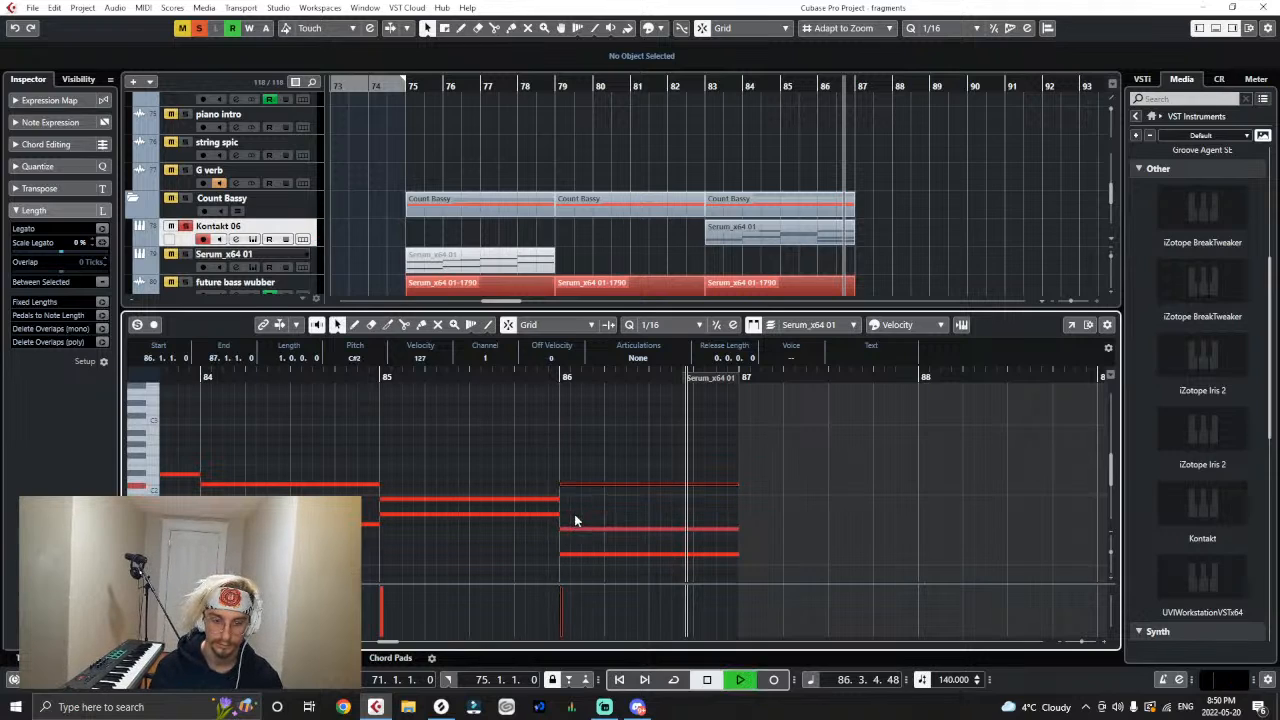
- Raise the middle note of the bar 86 chord to G#1 and play the chord from bar 86
{"action": "left_click_drag", "start_coordinate": [573, 527], "coordinate": [577, 518]}
{"action": "key", "text": "space"}
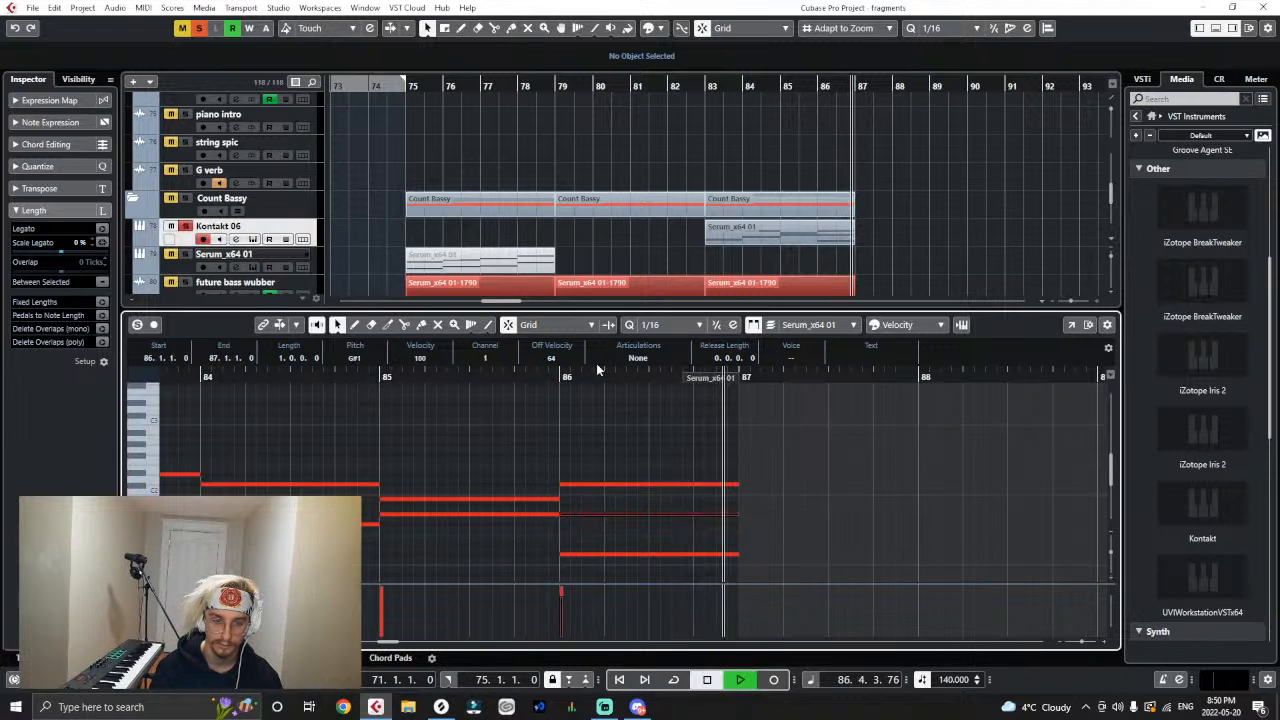
{"action": "left_click", "coordinate": [559, 377]}
{"action": "key", "text": "g"}
{"action": "key", "text": "g"}
{"action": "key", "text": "g"}
{"action": "key", "text": "g"}
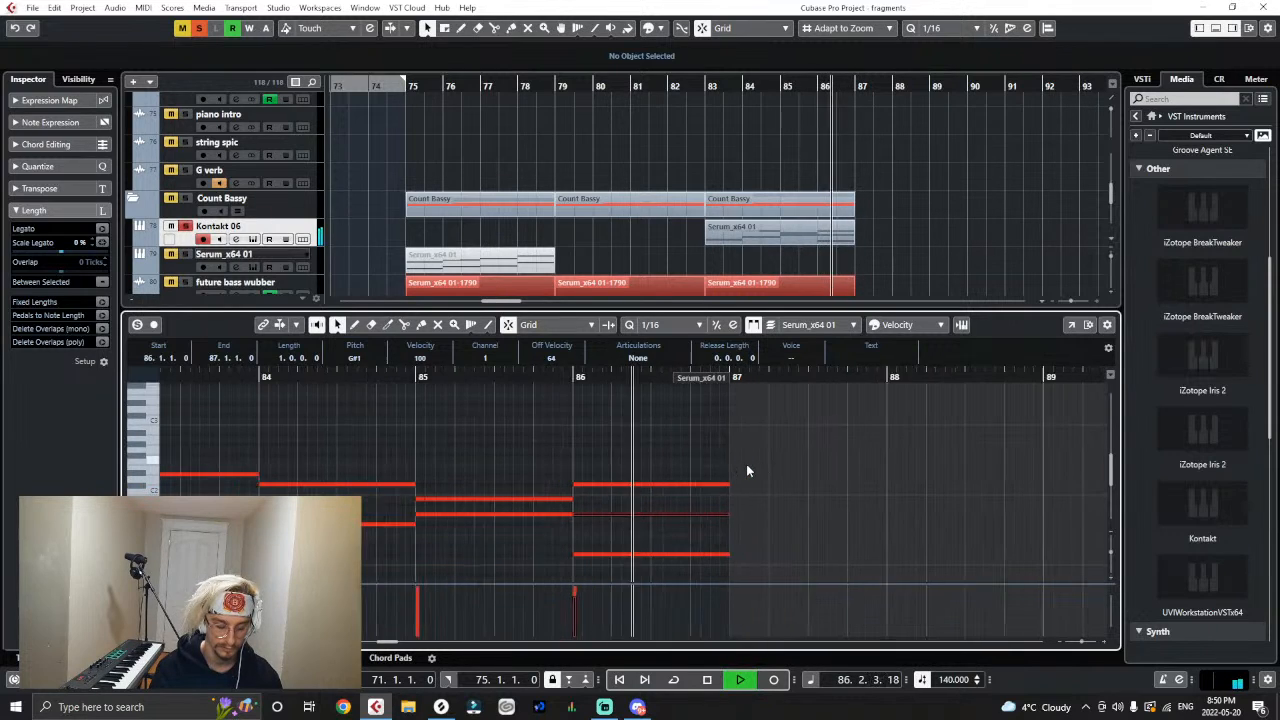
{"action": "key", "text": "space"}
- Play the full mix from bar 83 with soloing off, close the note editor, and stop playback
{"action": "right_click", "coordinate": [526, 453]}
{"action": "left_click", "coordinate": [556, 444]}
{"action": "left_click_drag", "start_coordinate": [682, 426], "coordinate": [364, 586]}
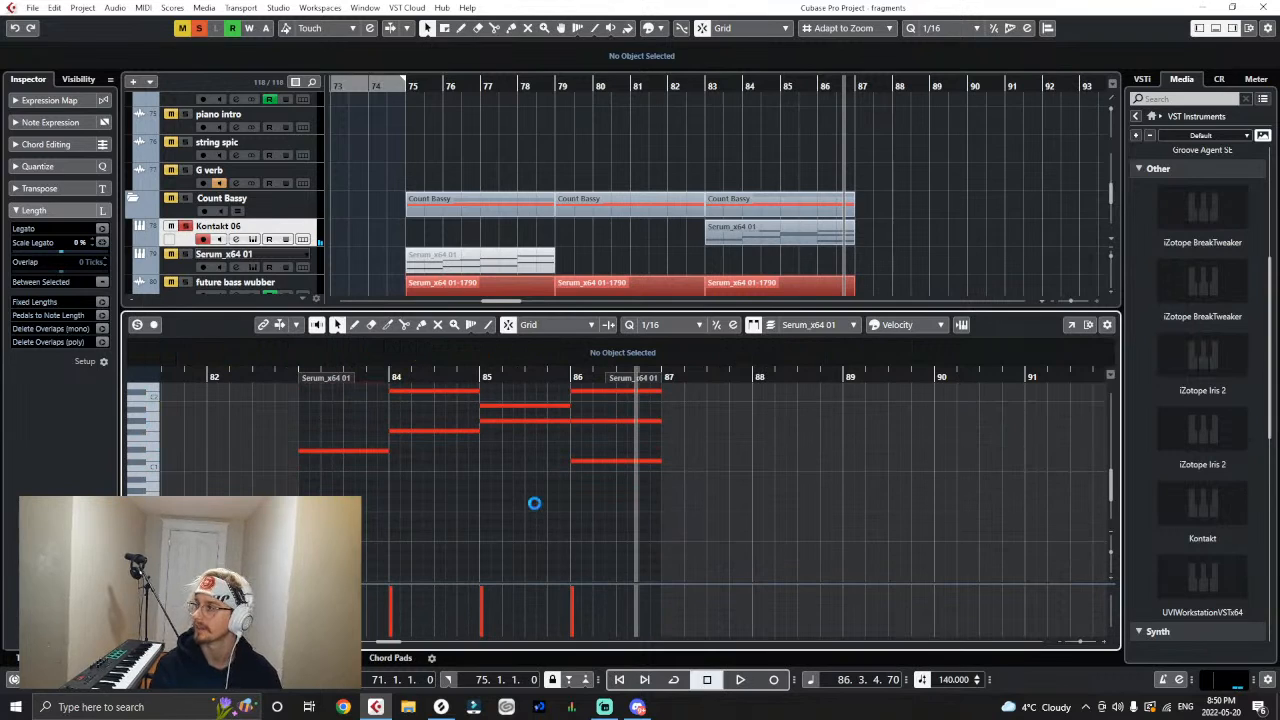
{"action": "key", "text": "g"}
{"action": "left_click", "coordinate": [701, 87]}
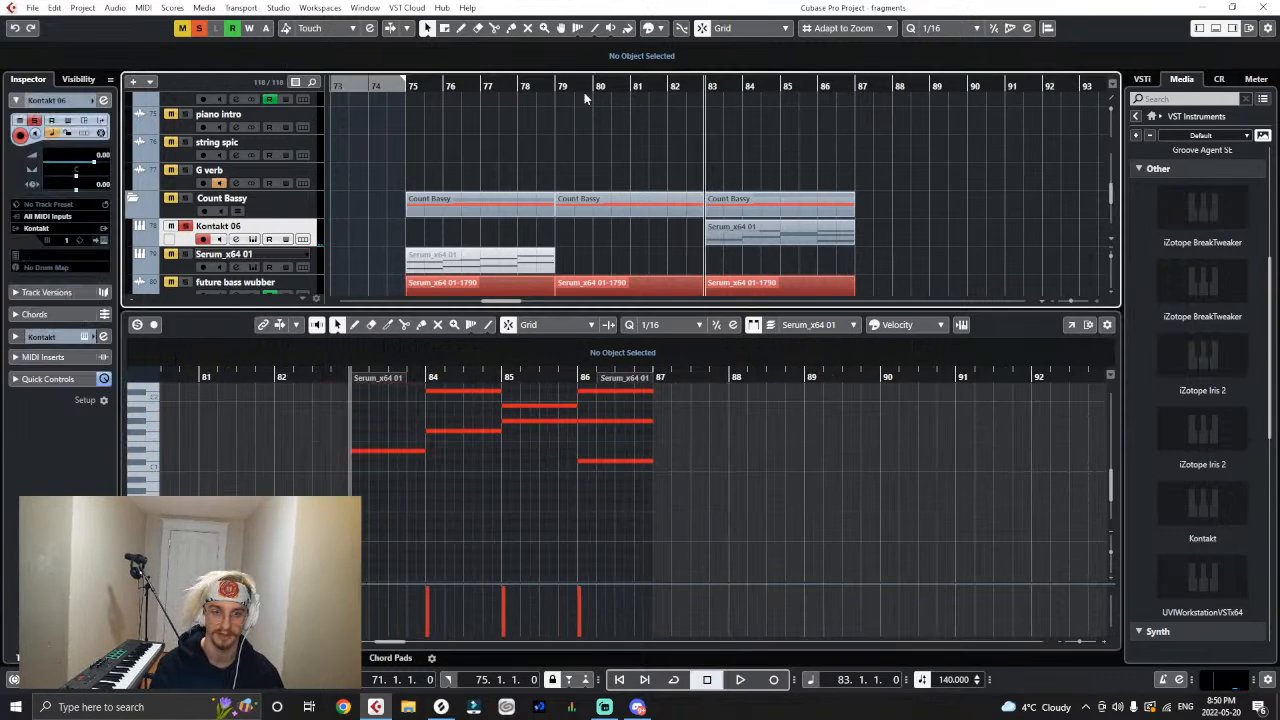
{"action": "key", "text": "space"}
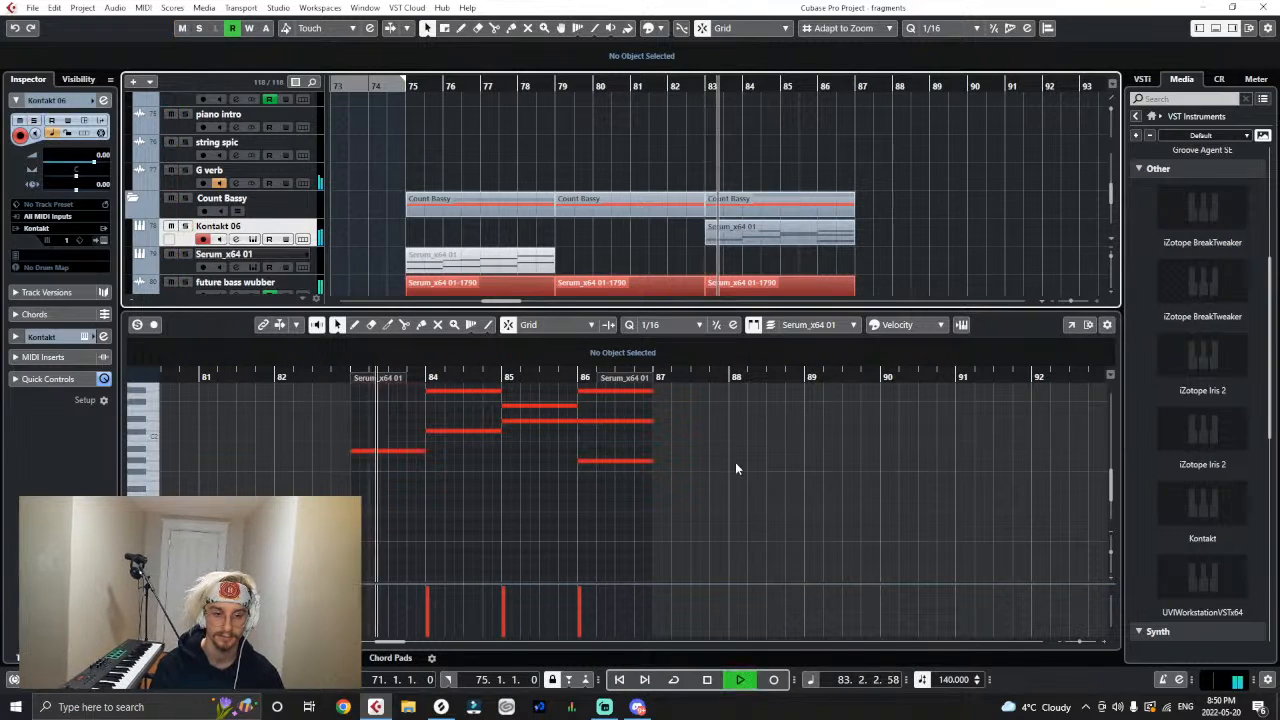
{"action": "scroll", "coordinate": [735, 462], "scroll_direction": "up", "scroll_amount": 2}
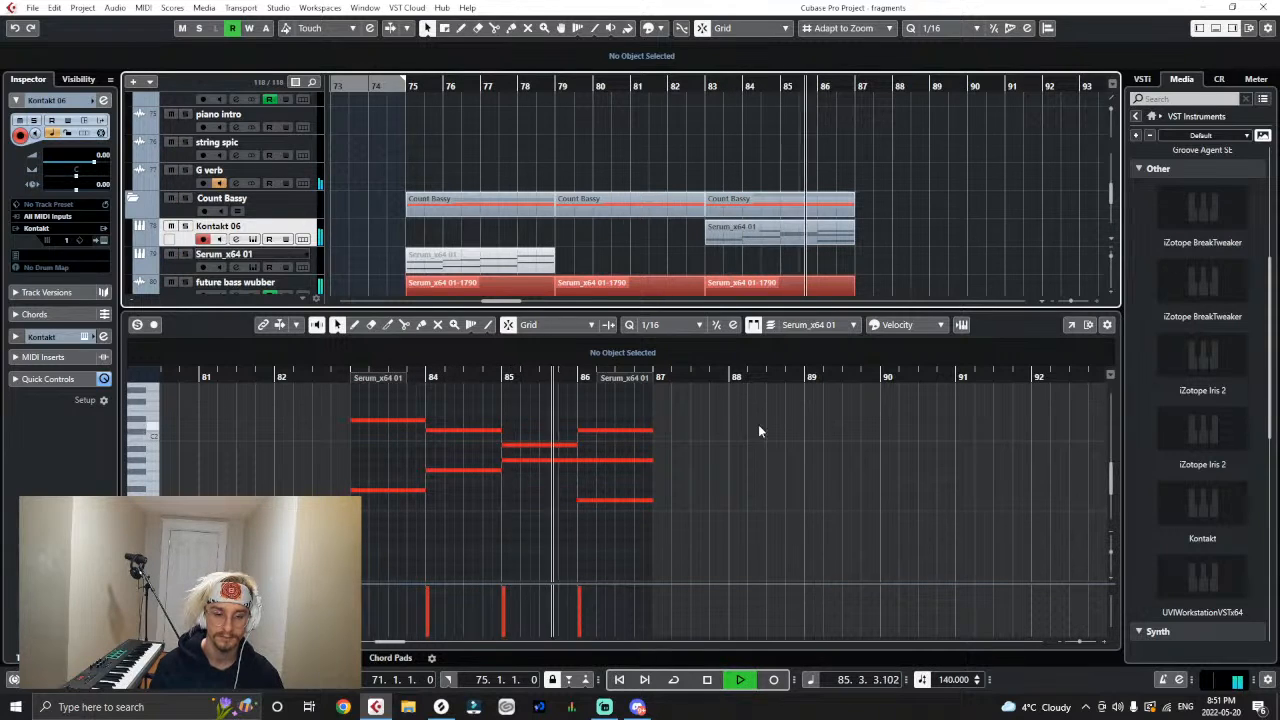
{"action": "left_click", "coordinate": [1215, 28]}
{"action": "key", "text": "space"}
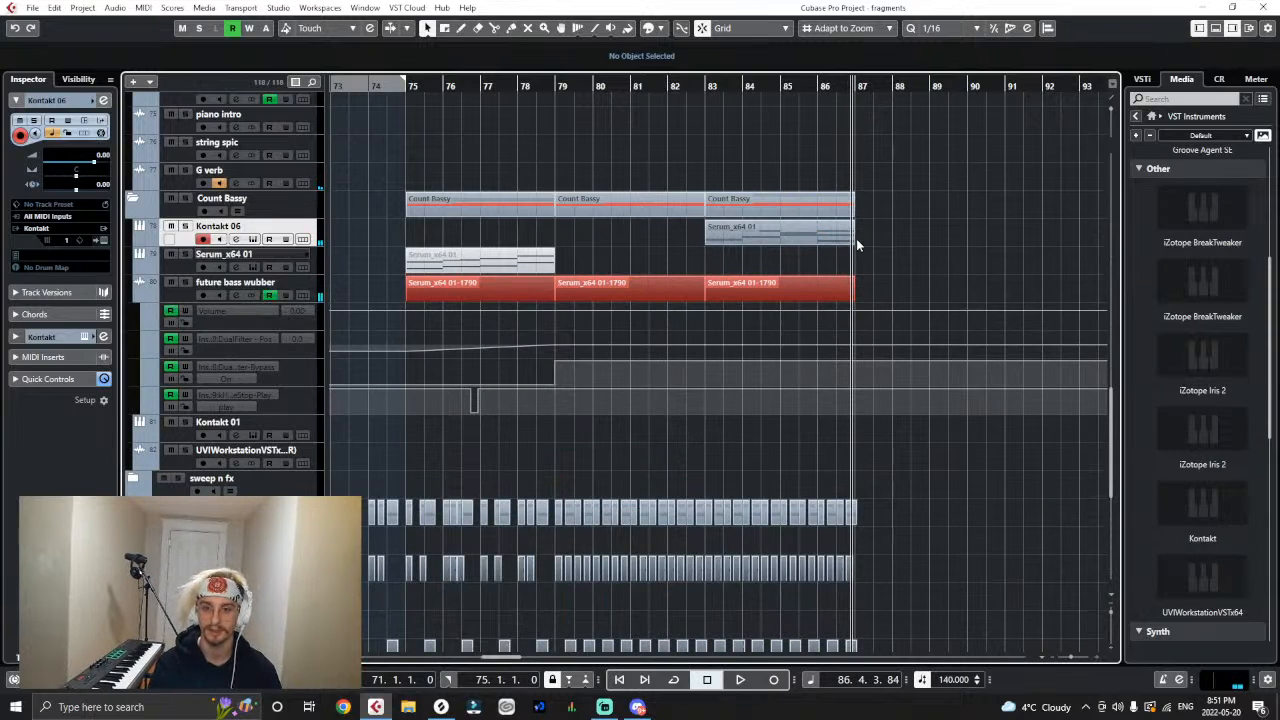
- Extend the Kontakt 06 part to bar 88 and render it in place as audio
{"action": "left_click_drag", "start_coordinate": [854, 238], "coordinate": [889, 240]}
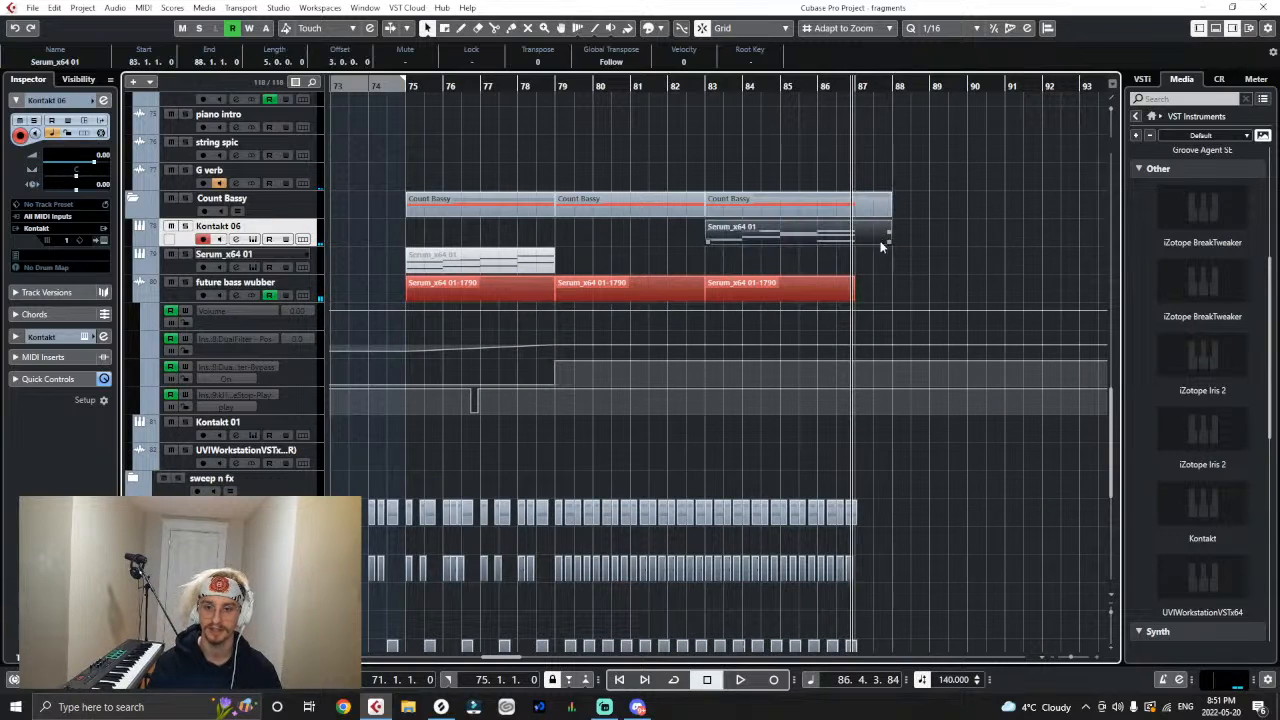
{"action": "left_click", "coordinate": [82, 7]}
{"action": "mouse_move", "coordinate": [54, 7]}
{"action": "mouse_move", "coordinate": [255, 132]}
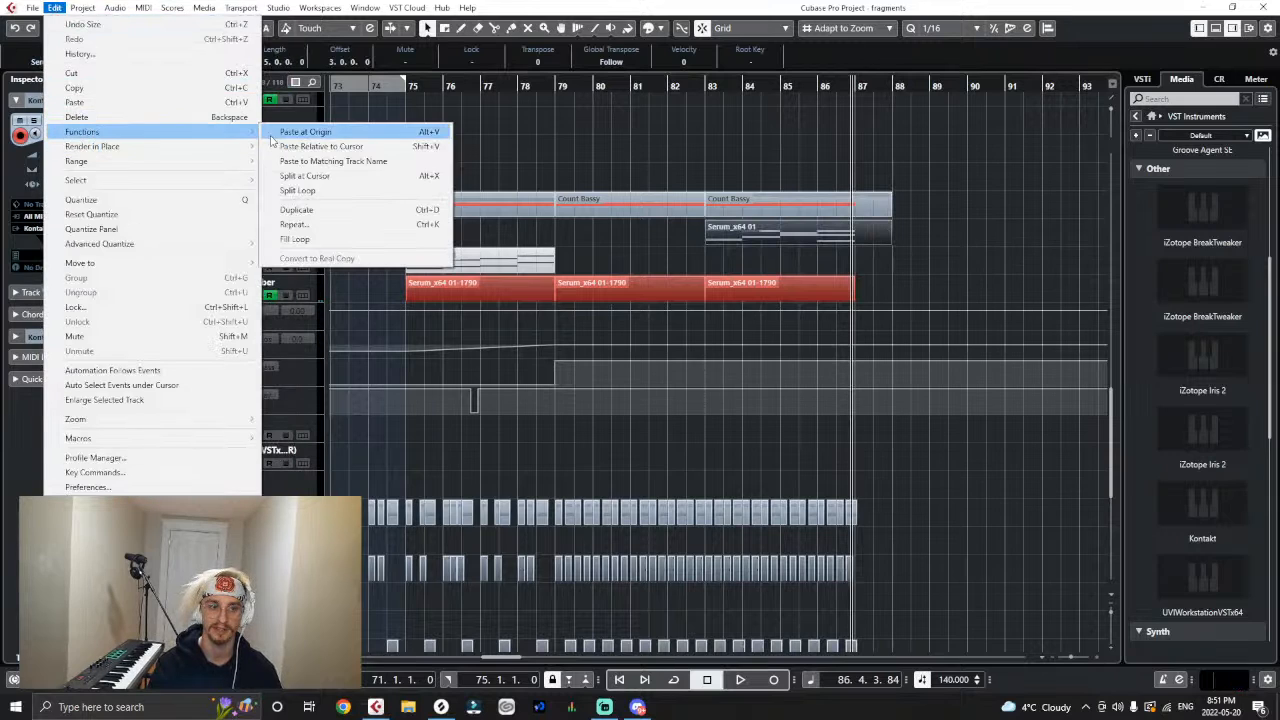
{"action": "left_click", "coordinate": [275, 146]}
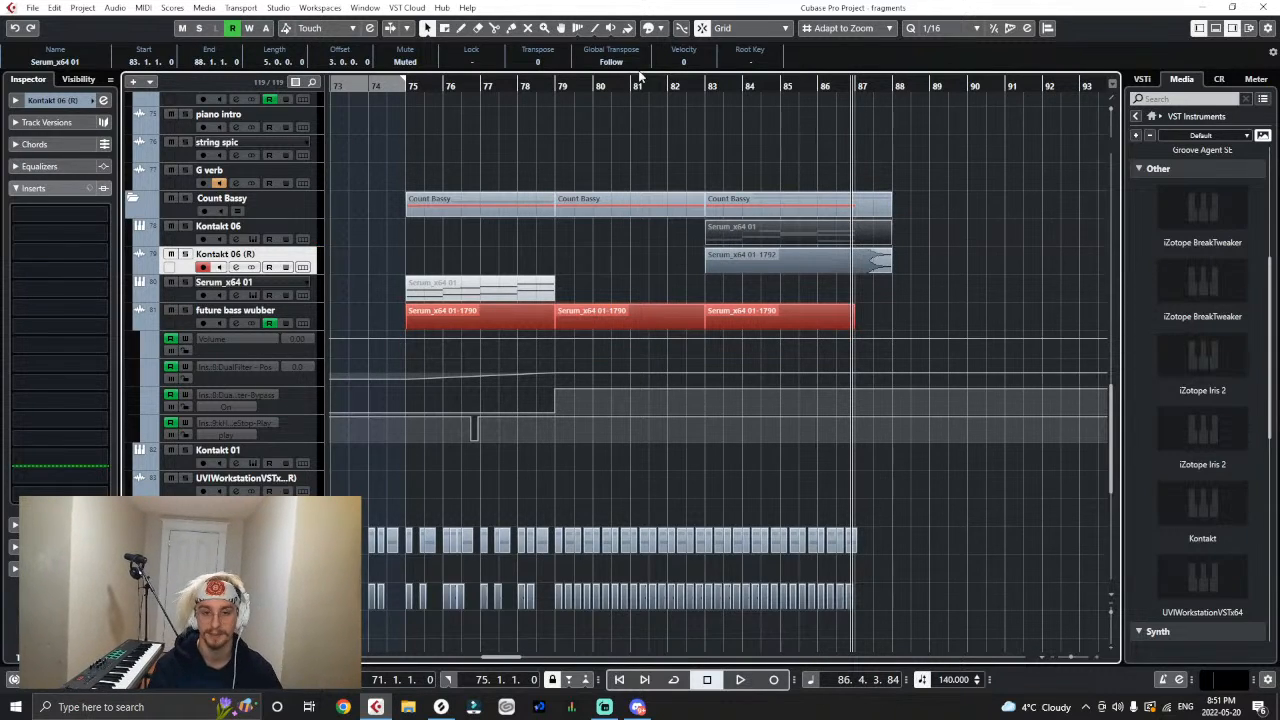
- Arrange the rendered brass audio as clips at bars 79 to 83 and 83 to 88, and colour both red
{"action": "left_click_drag", "start_coordinate": [722, 268], "coordinate": [572, 270]}
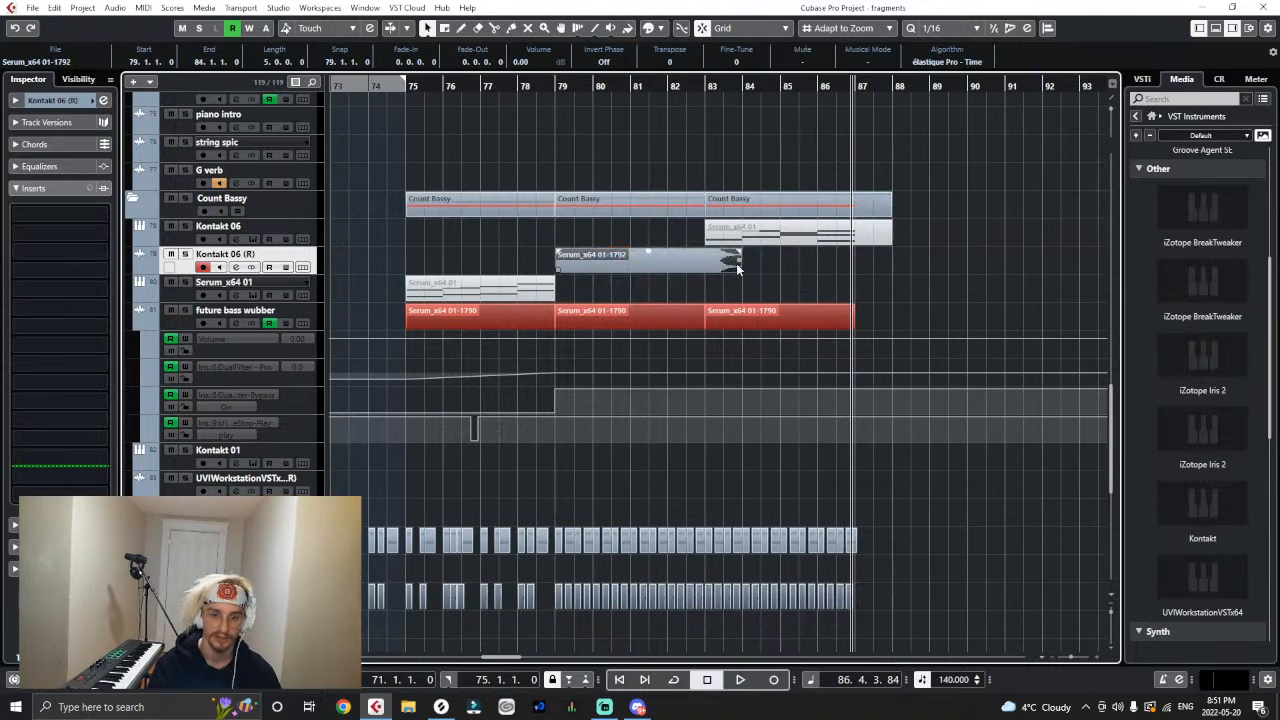
{"action": "left_click_drag", "start_coordinate": [737, 265], "coordinate": [893, 273]}
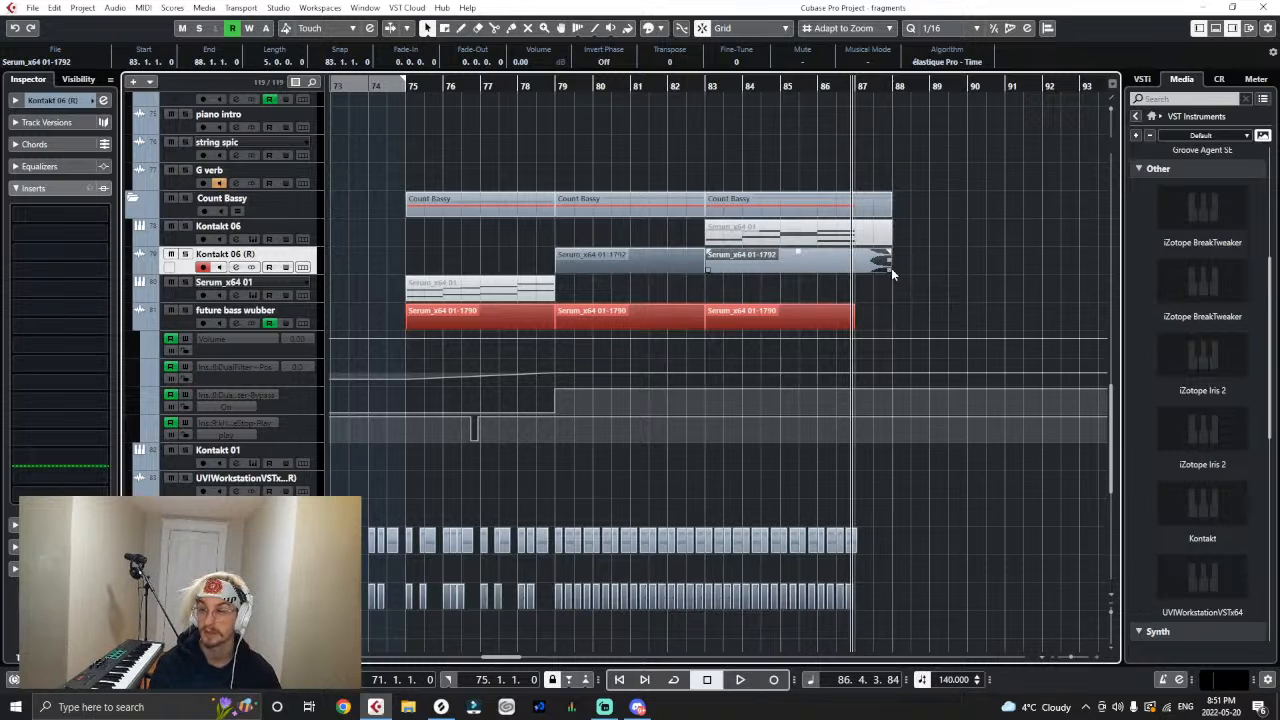
{"action": "right_click", "coordinate": [468, 245]}
{"action": "left_click", "coordinate": [668, 244]}
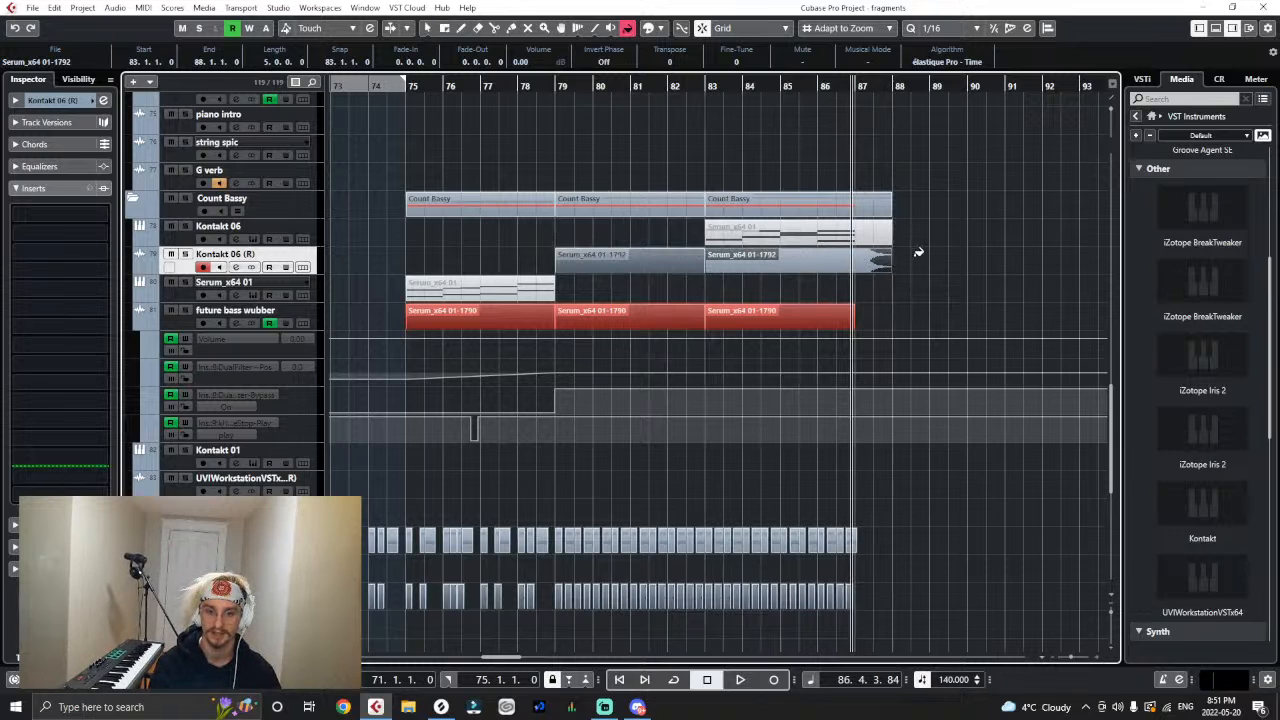
{"action": "left_click_drag", "start_coordinate": [966, 282], "coordinate": [634, 263]}
{"action": "left_click", "coordinate": [639, 262], "text": "ctrl"}
{"action": "left_click", "coordinate": [654, 292]}
{"action": "left_click", "coordinate": [756, 259]}
{"action": "key", "text": "1"}
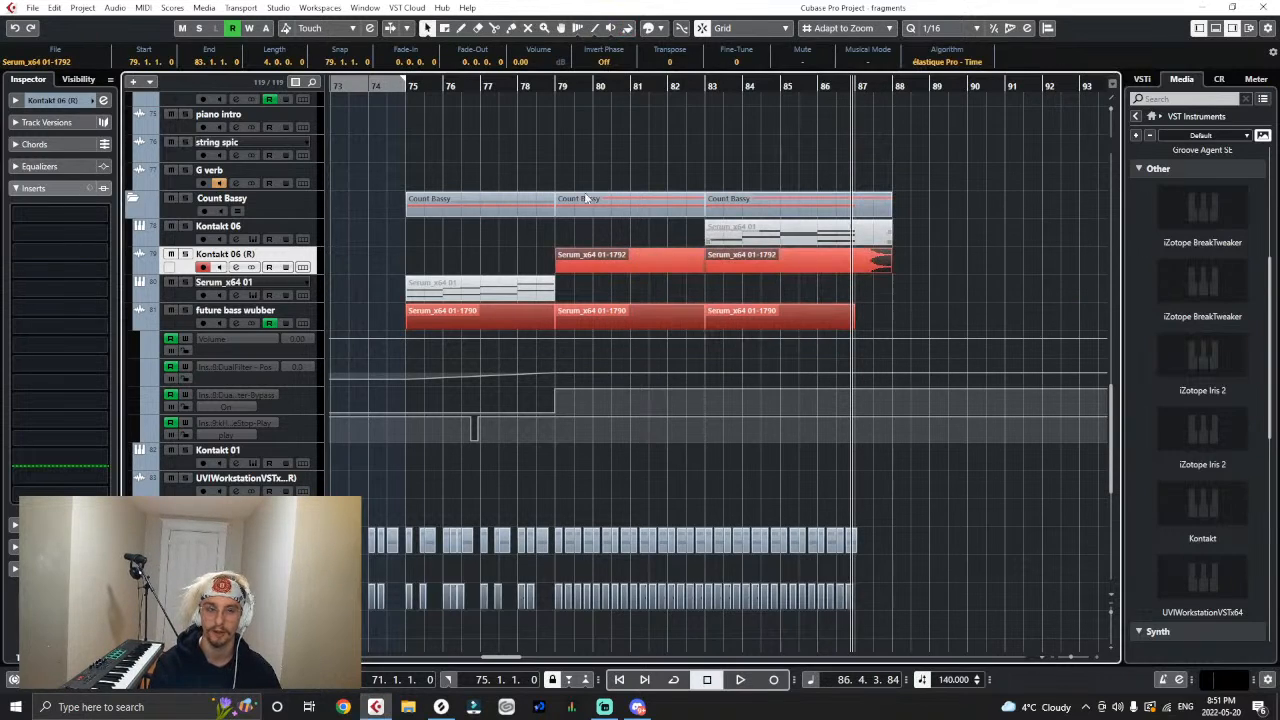
- Place the rendered Kontakt 06 (R) track below Serum_x64 01 and rename it "low brass"
{"action": "left_click_drag", "start_coordinate": [300, 292], "coordinate": [274, 276]}
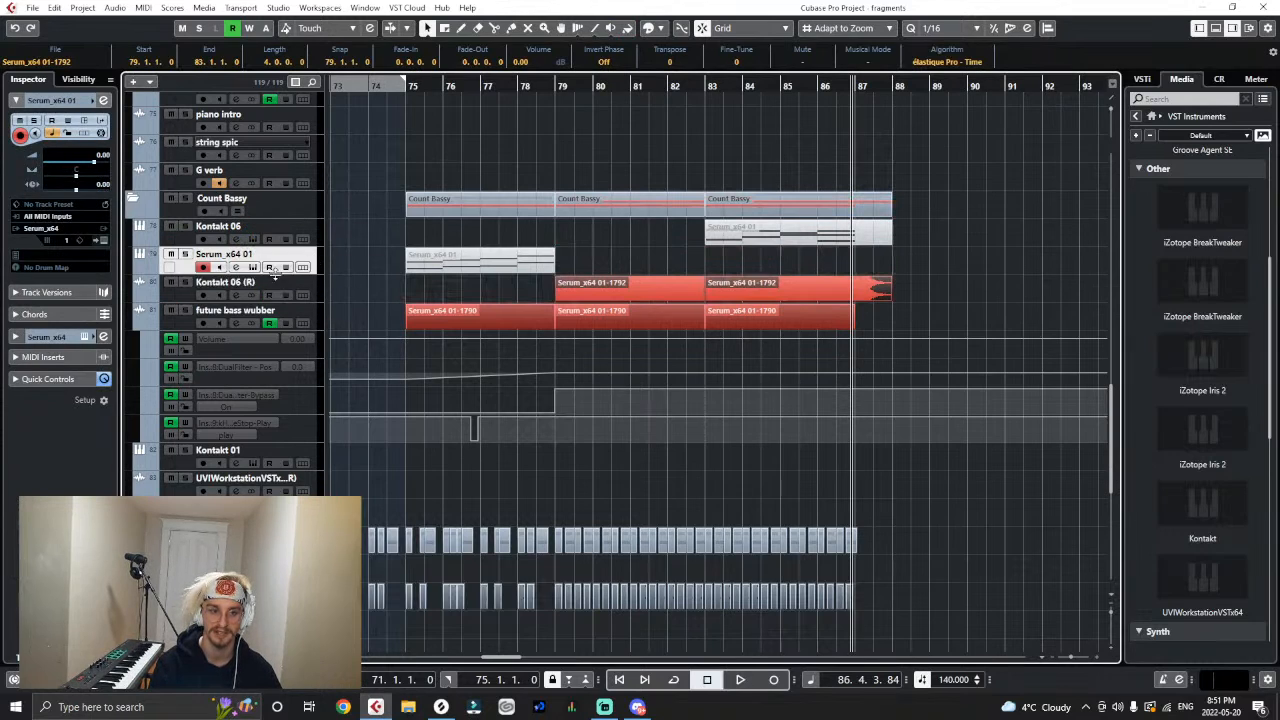
{"action": "double_click", "coordinate": [230, 282]}
{"action": "type", "text": "low bras"}
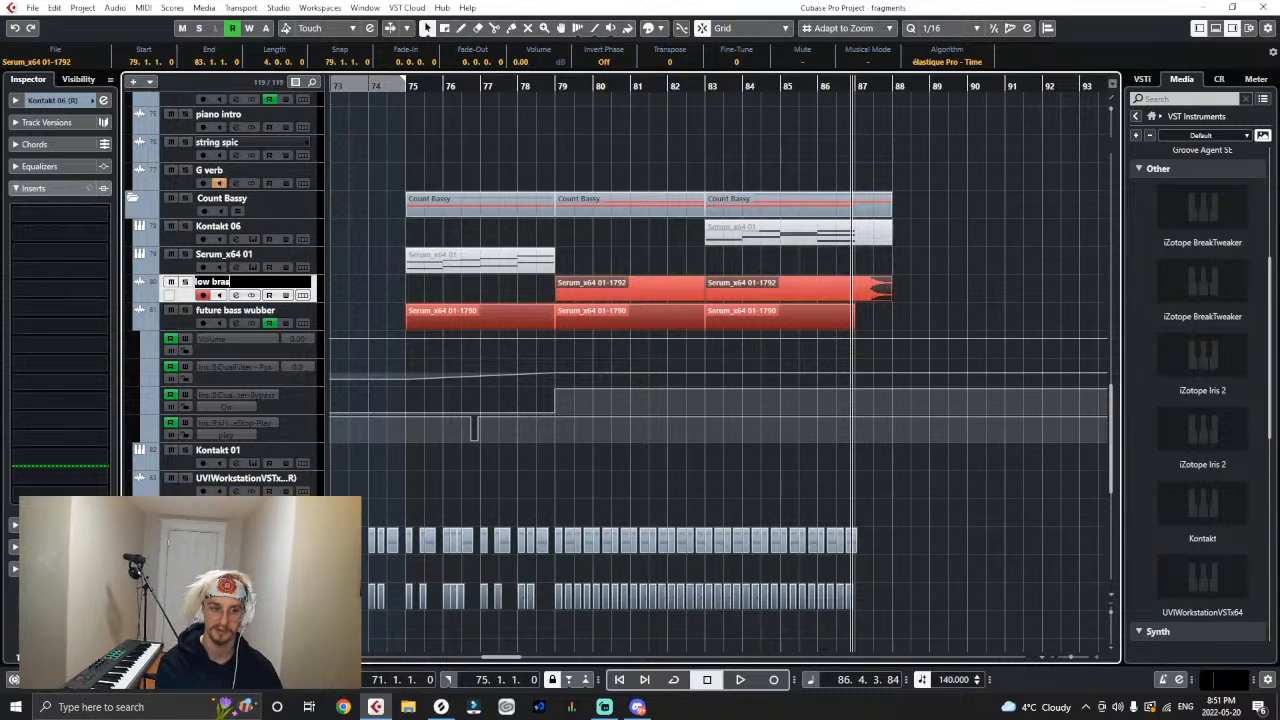
{"action": "double_click", "coordinate": [240, 256]}
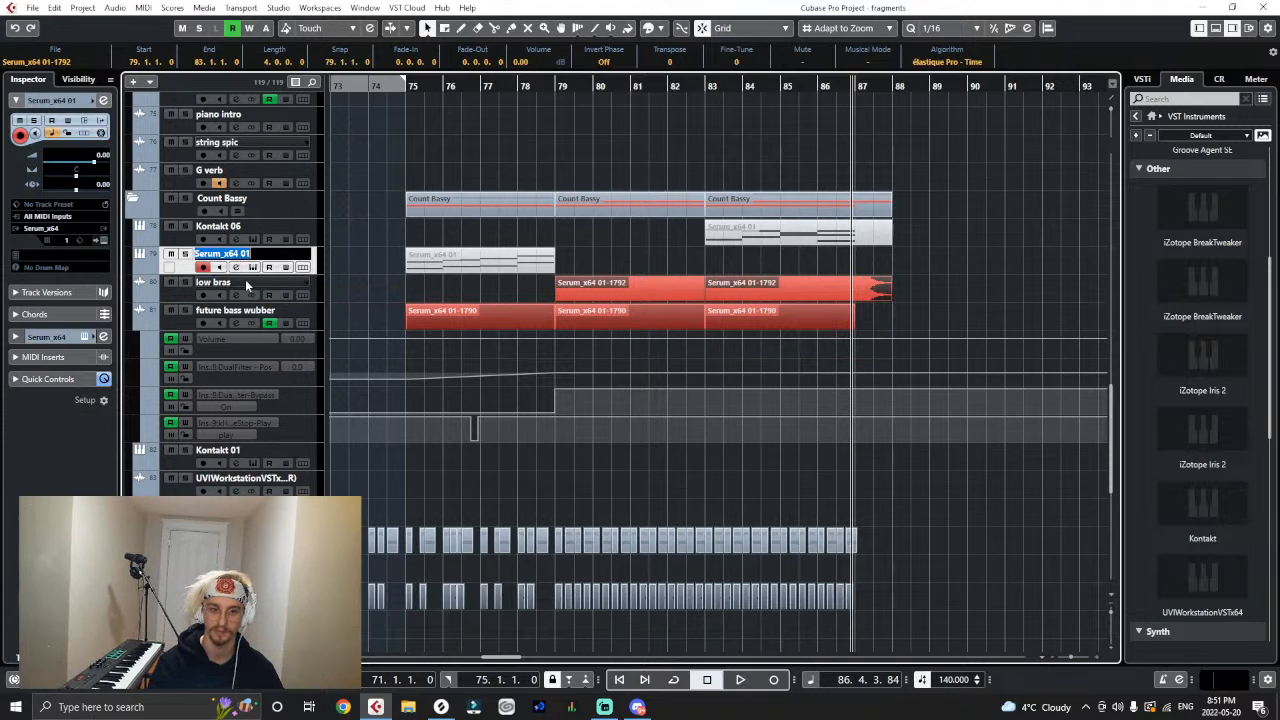
{"action": "double_click", "coordinate": [245, 282]}
{"action": "type", "text": "s"}
{"action": "key", "text": "Return"}
{"action": "left_click", "coordinate": [503, 270]}
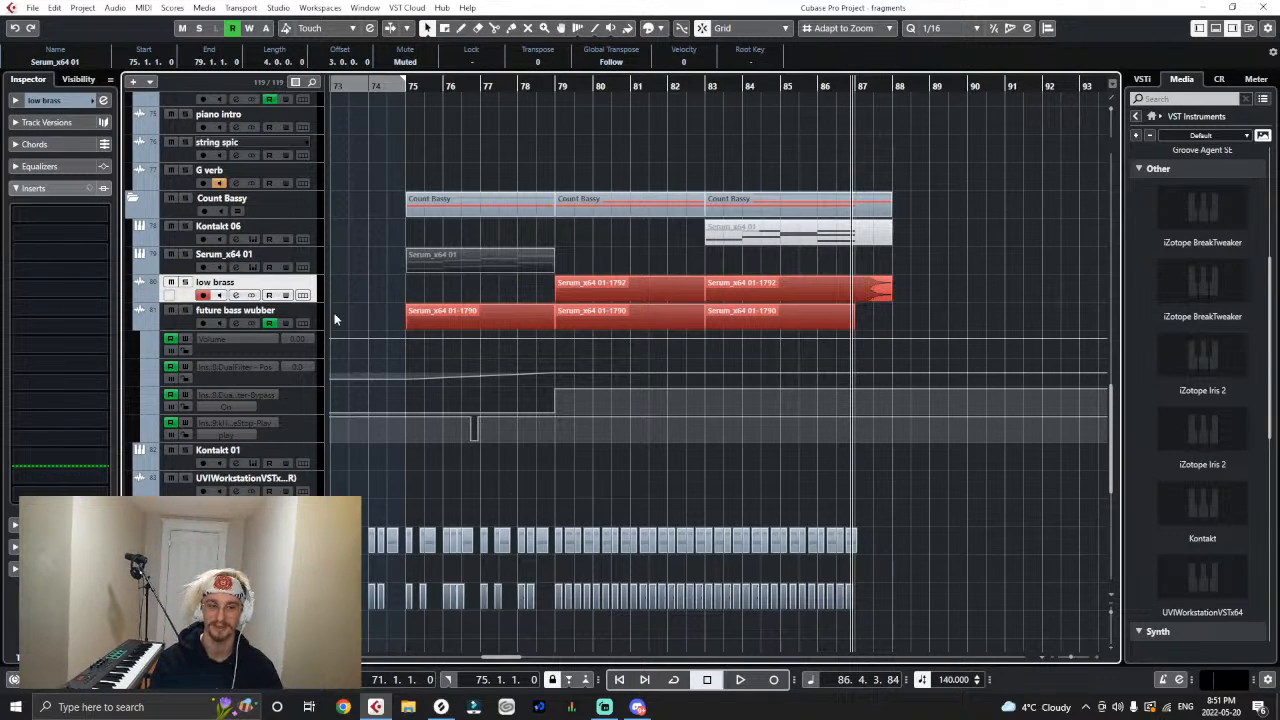
- Insert DualFilter on the low brass track and show its filter position automation lane
{"action": "left_click", "coordinate": [49, 290]}
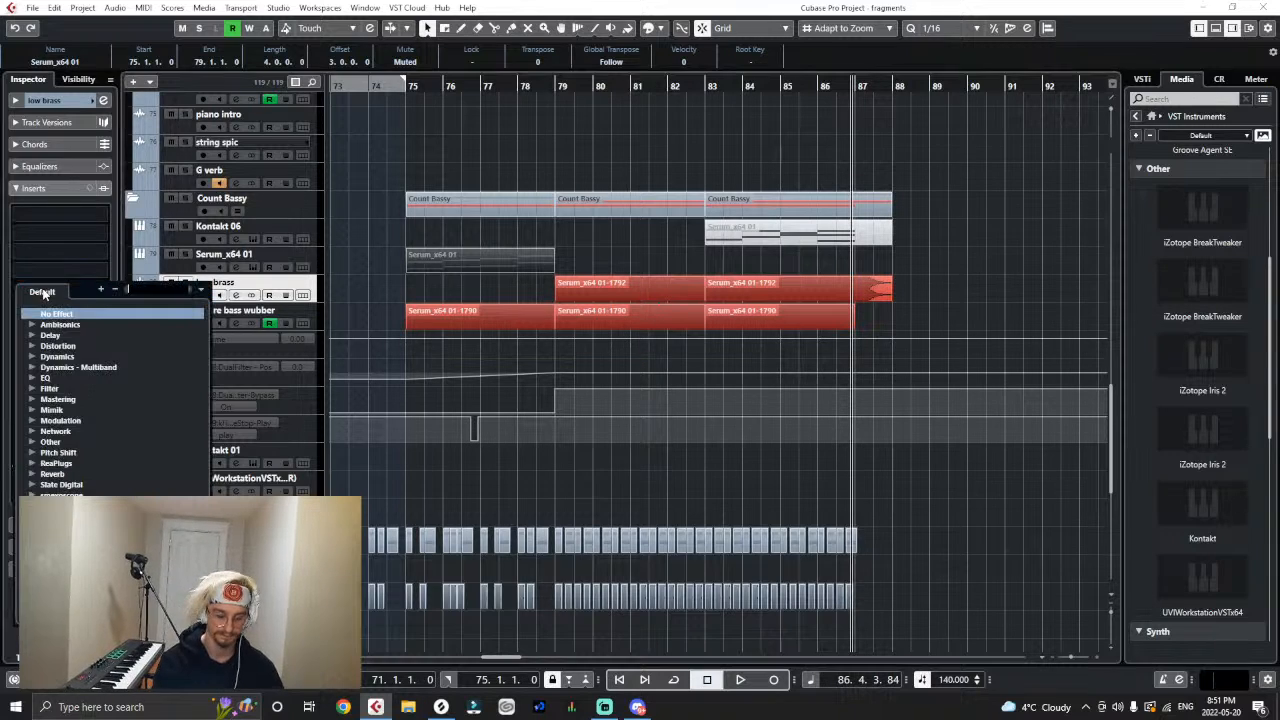
{"action": "type", "text": "dual"}
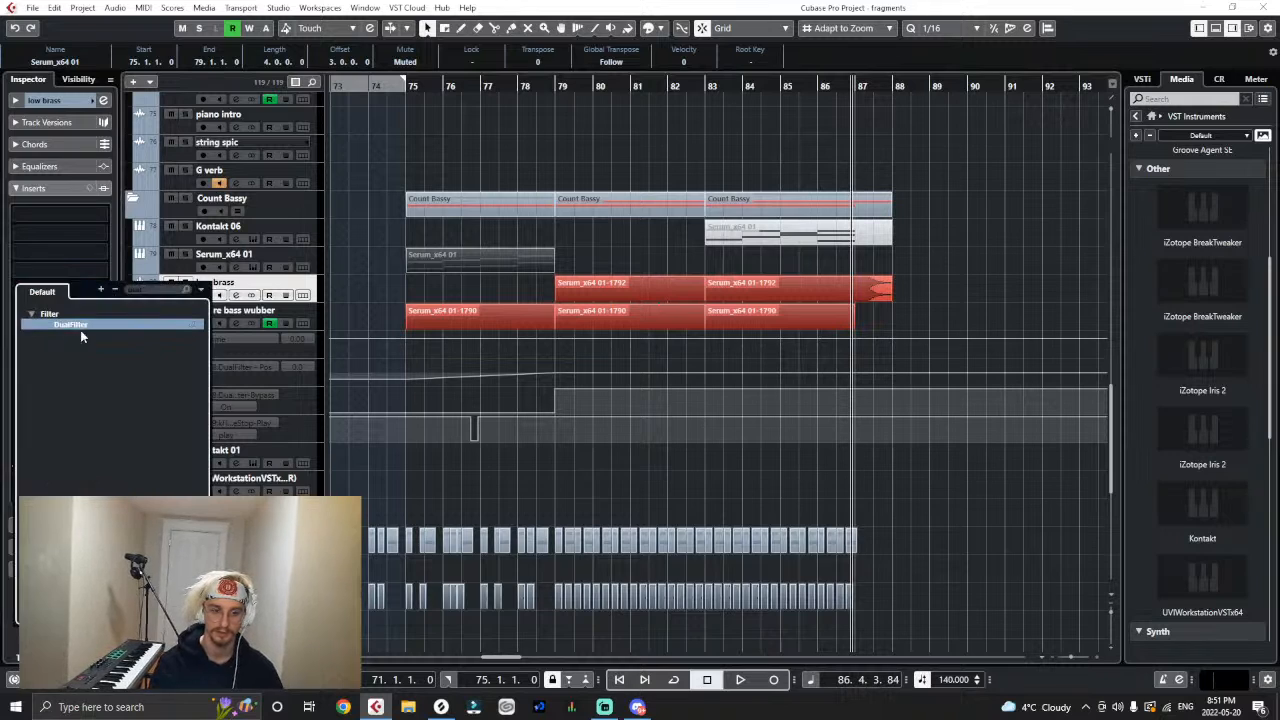
{"action": "left_click", "coordinate": [72, 325]}
{"action": "scroll", "coordinate": [203, 297], "scroll_direction": "up", "scroll_amount": 5}
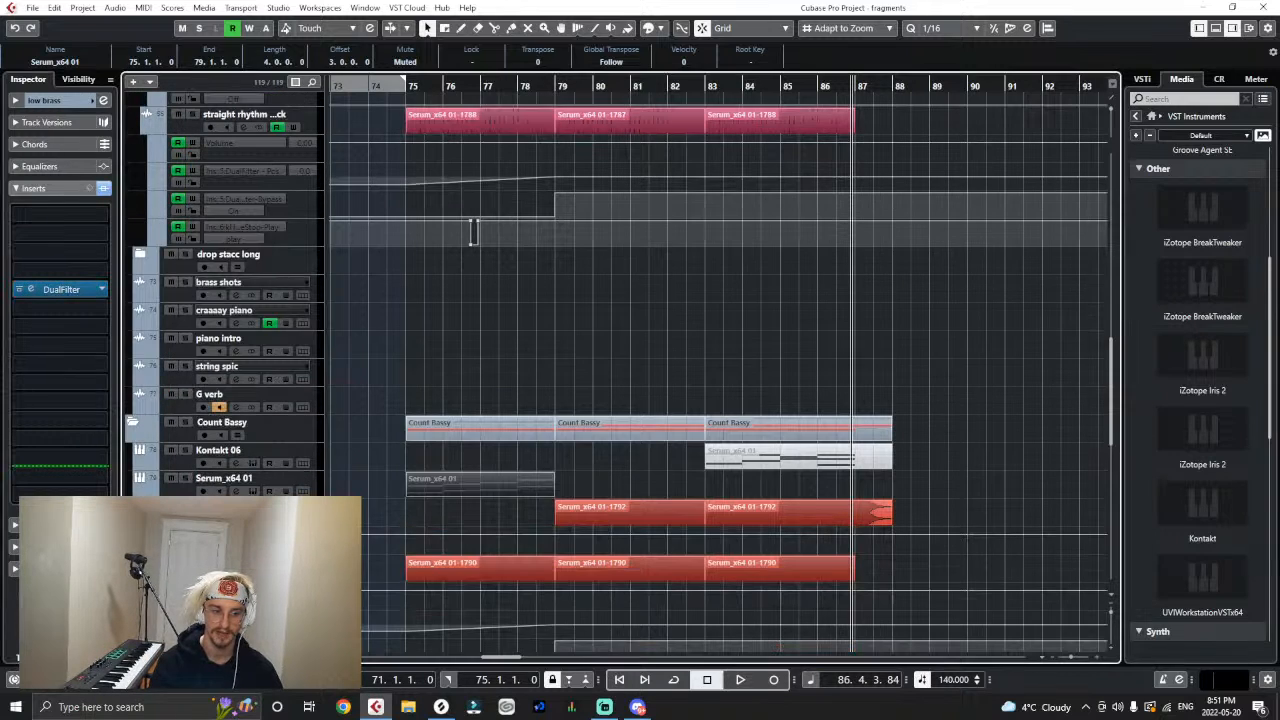
{"action": "left_click", "coordinate": [166, 549]}
{"action": "left_click", "coordinate": [245, 563]}
{"action": "left_click", "coordinate": [283, 425]}
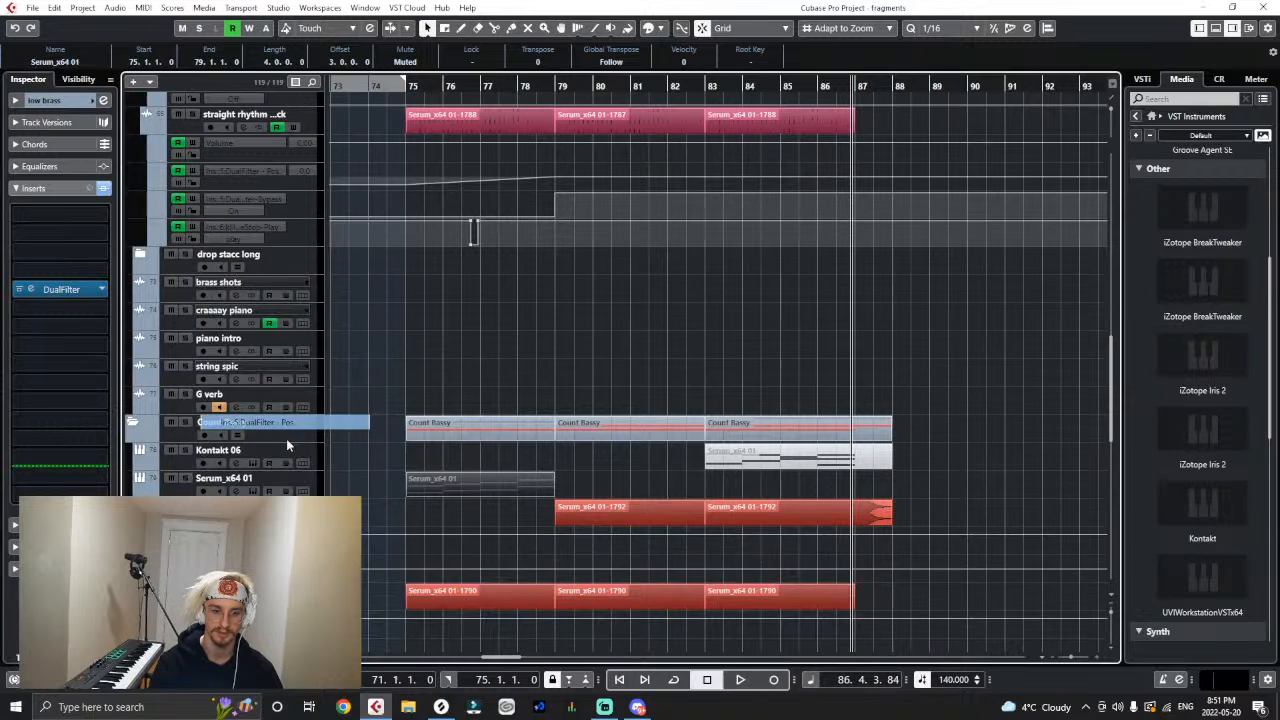
- Automate the low brass DualFilter position to rise from a lowered point at bar 79 to 0.0 at bar 87, using the long brass curve as reference
{"action": "left_click", "coordinate": [855, 567]}
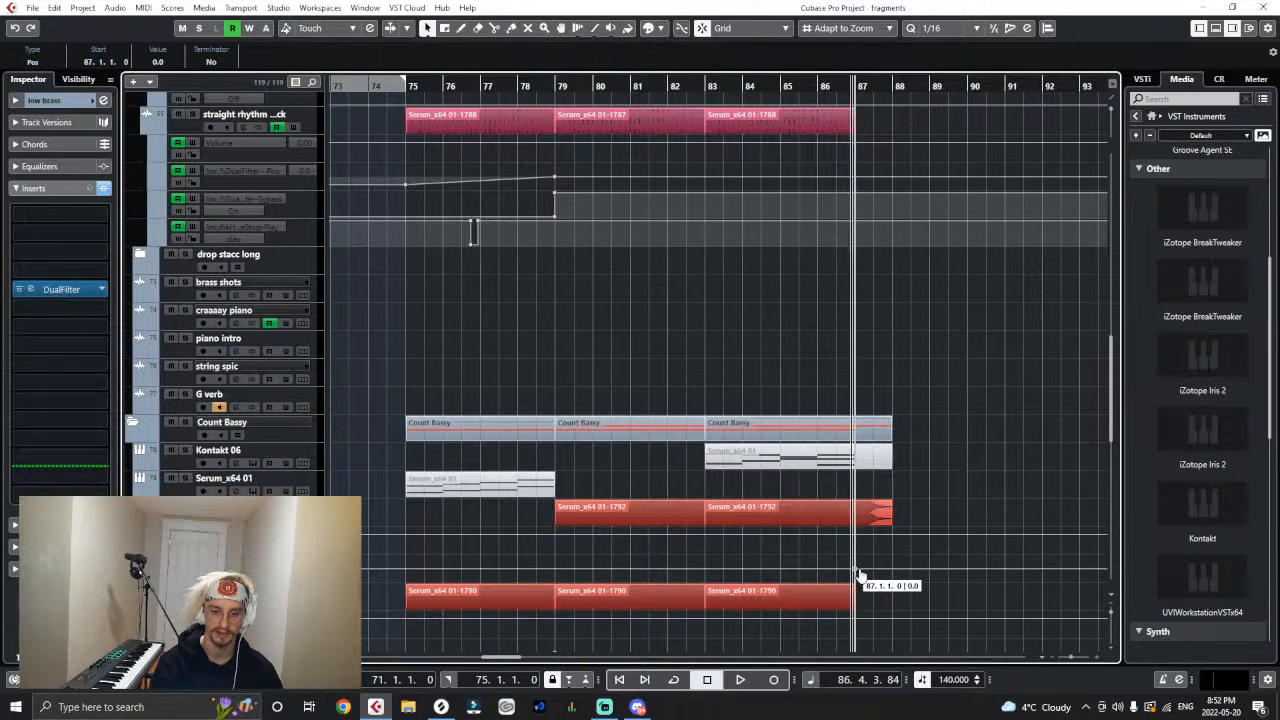
{"action": "left_click_drag", "start_coordinate": [557, 565], "coordinate": [554, 580]}
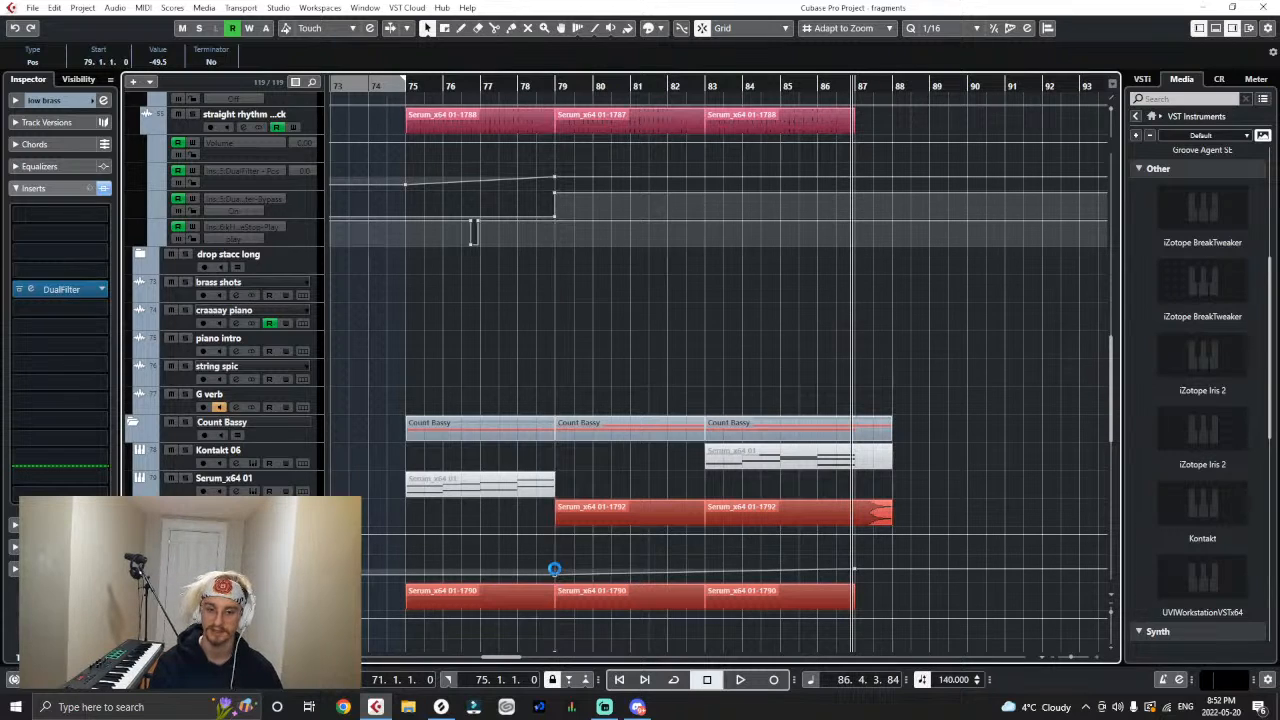
{"action": "scroll", "coordinate": [566, 198], "scroll_direction": "up", "scroll_amount": 2}
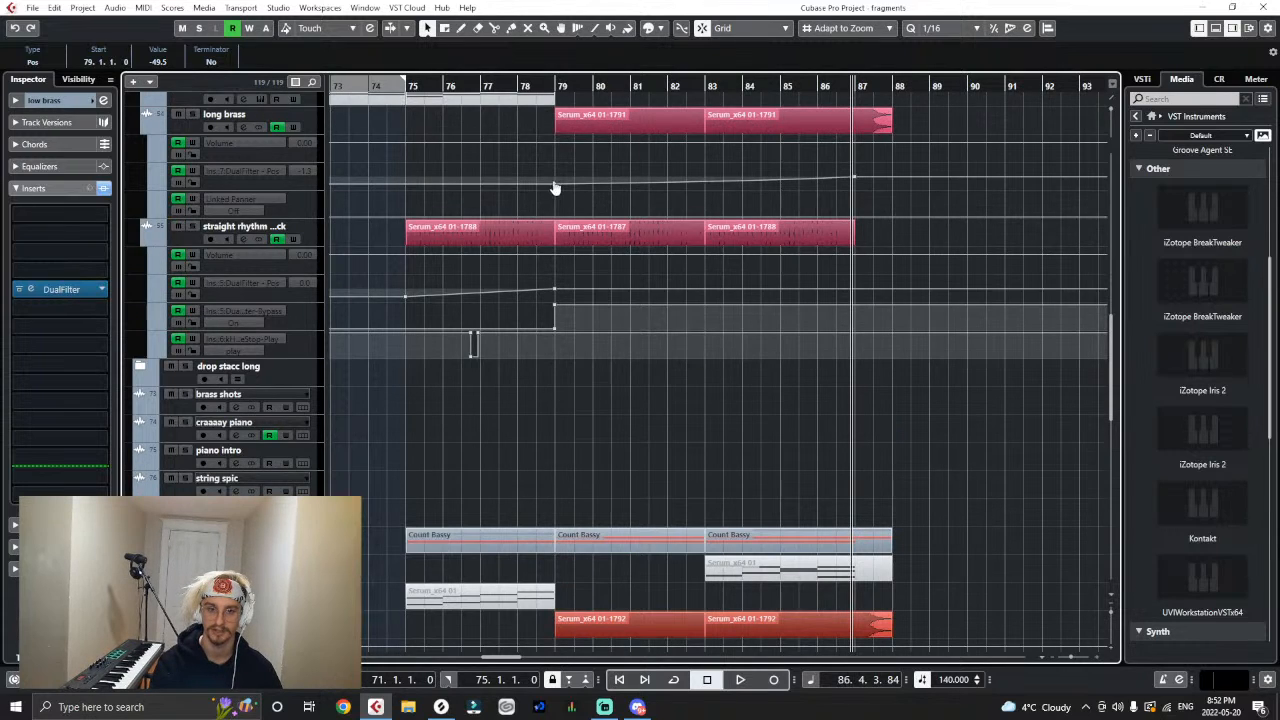
{"action": "scroll", "coordinate": [594, 406], "scroll_direction": "down", "scroll_amount": 2}
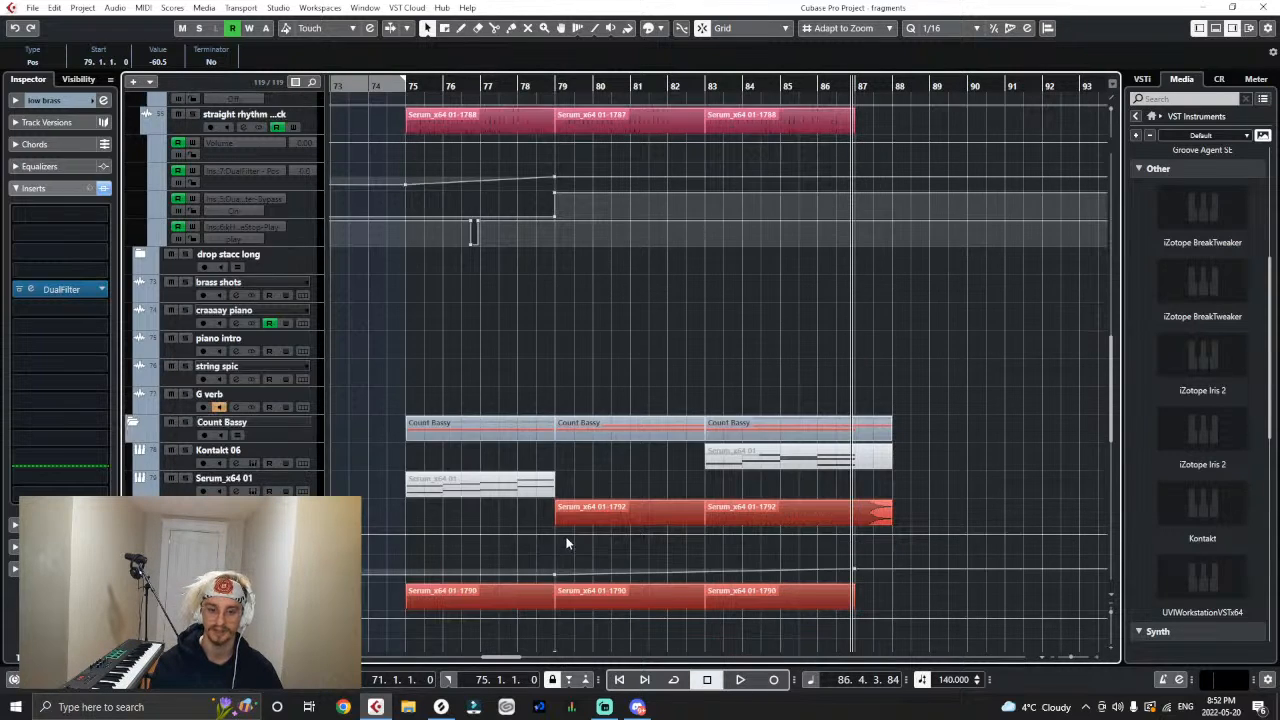
{"action": "left_click_drag", "start_coordinate": [556, 576], "coordinate": [555, 582]}
{"action": "left_click", "coordinate": [596, 389]}
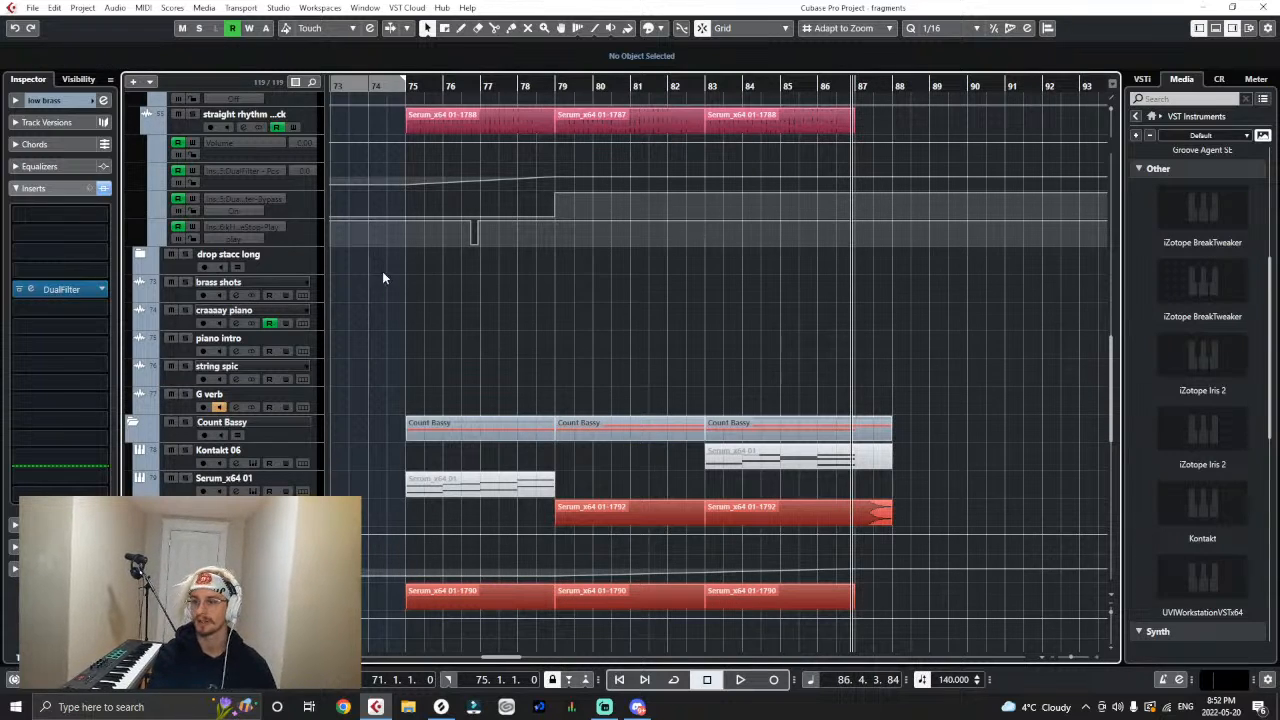
- Play the second drop from bar 75 with the wider arrangement in view
{"action": "left_click", "coordinate": [408, 86]}
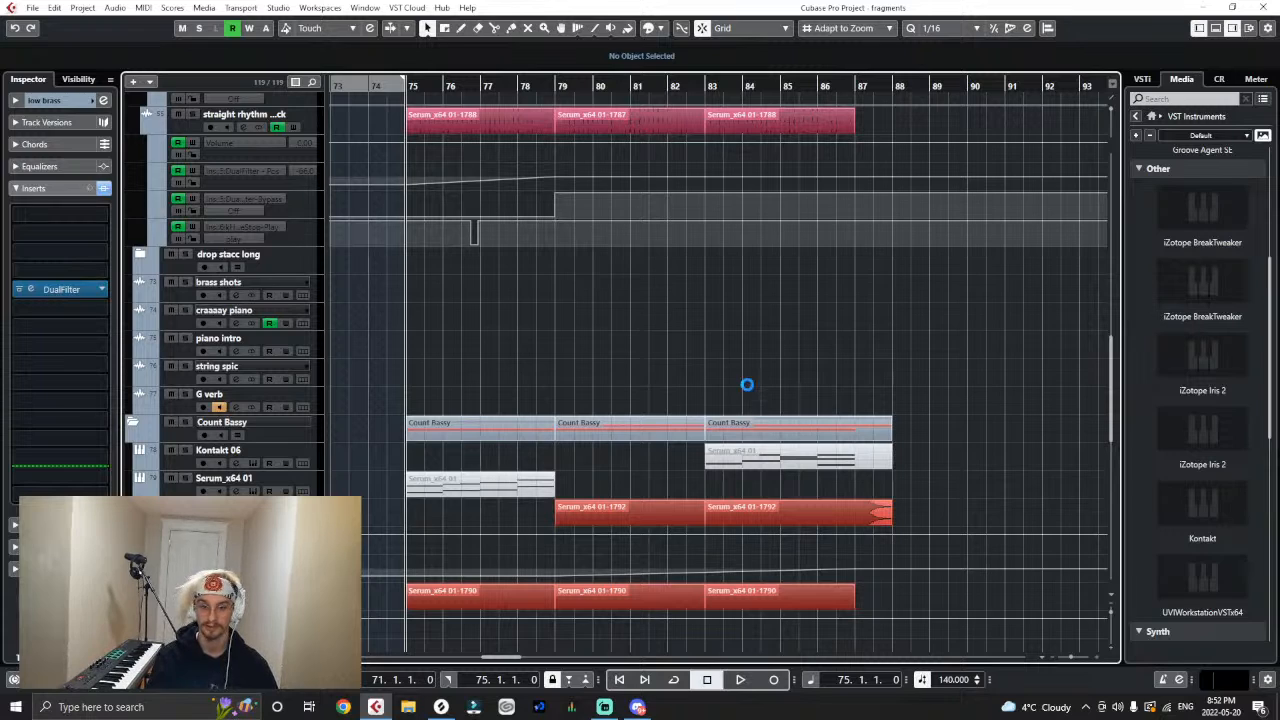
{"action": "key", "text": "g"}
{"action": "key", "text": "g"}
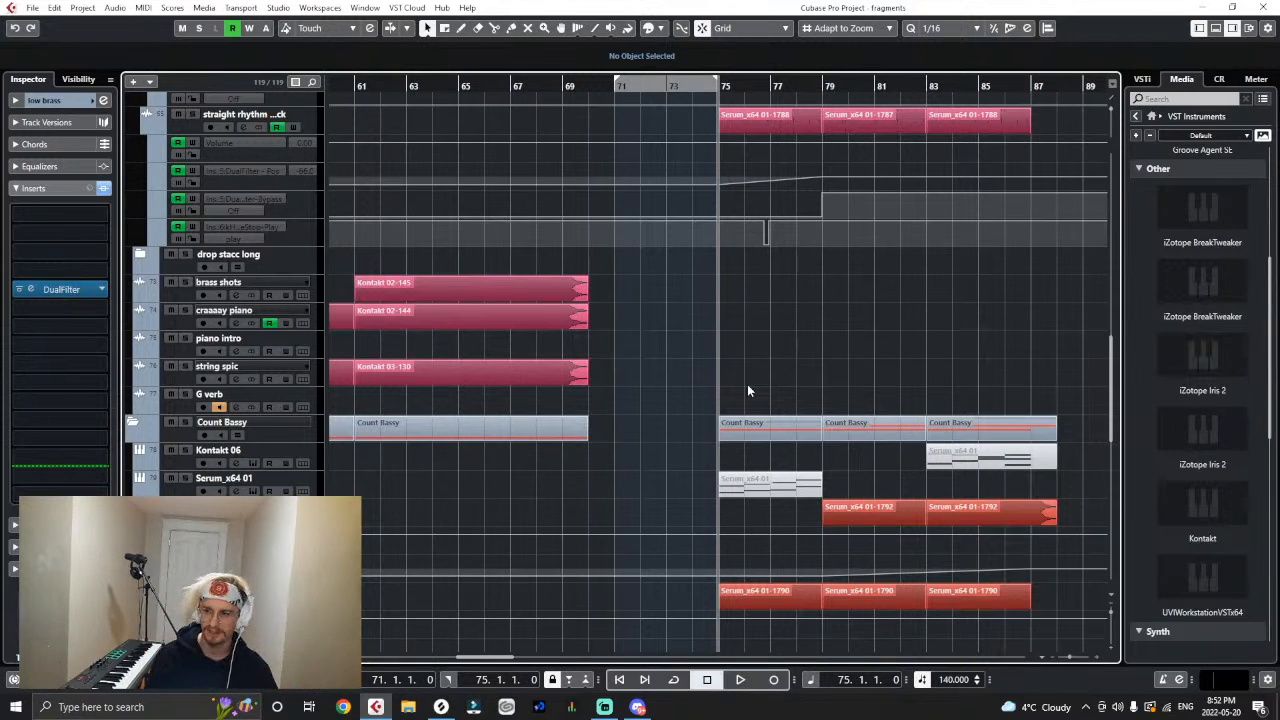
{"action": "key", "text": "g"}
{"action": "key", "text": "g"}
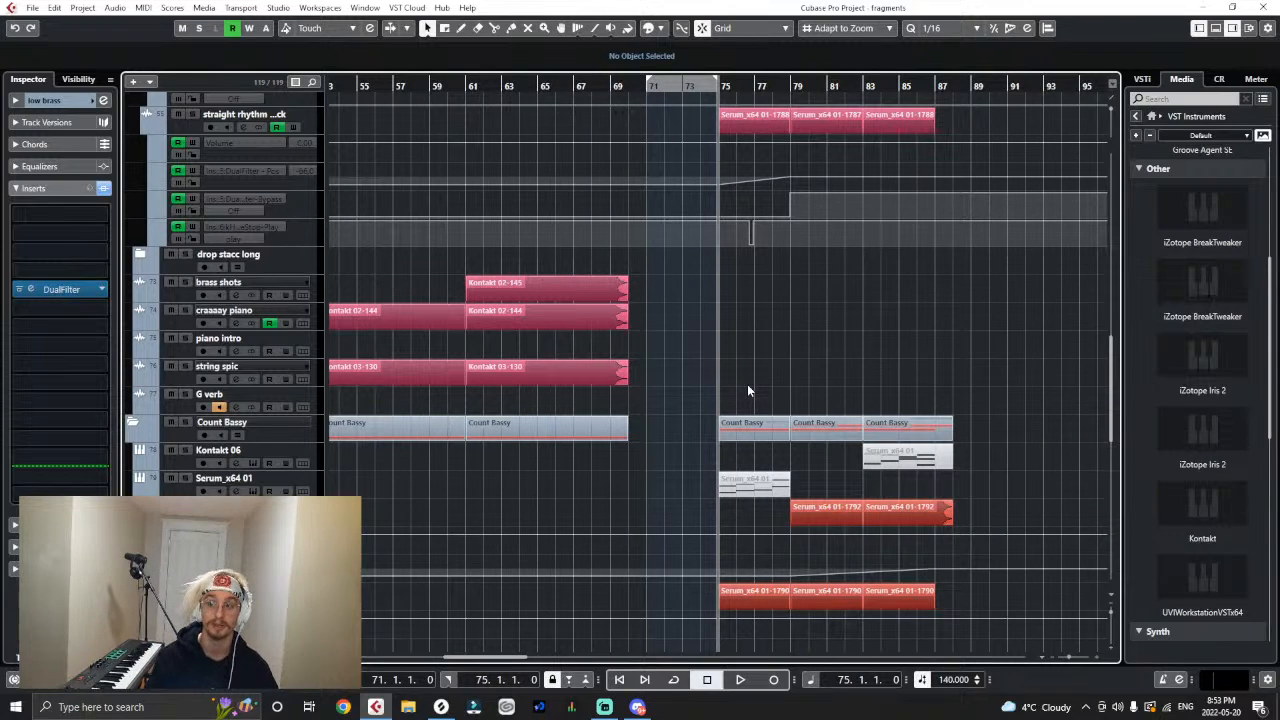
{"action": "scroll", "coordinate": [747, 390], "scroll_direction": "up", "scroll_amount": 5}
{"action": "key", "text": "space"}
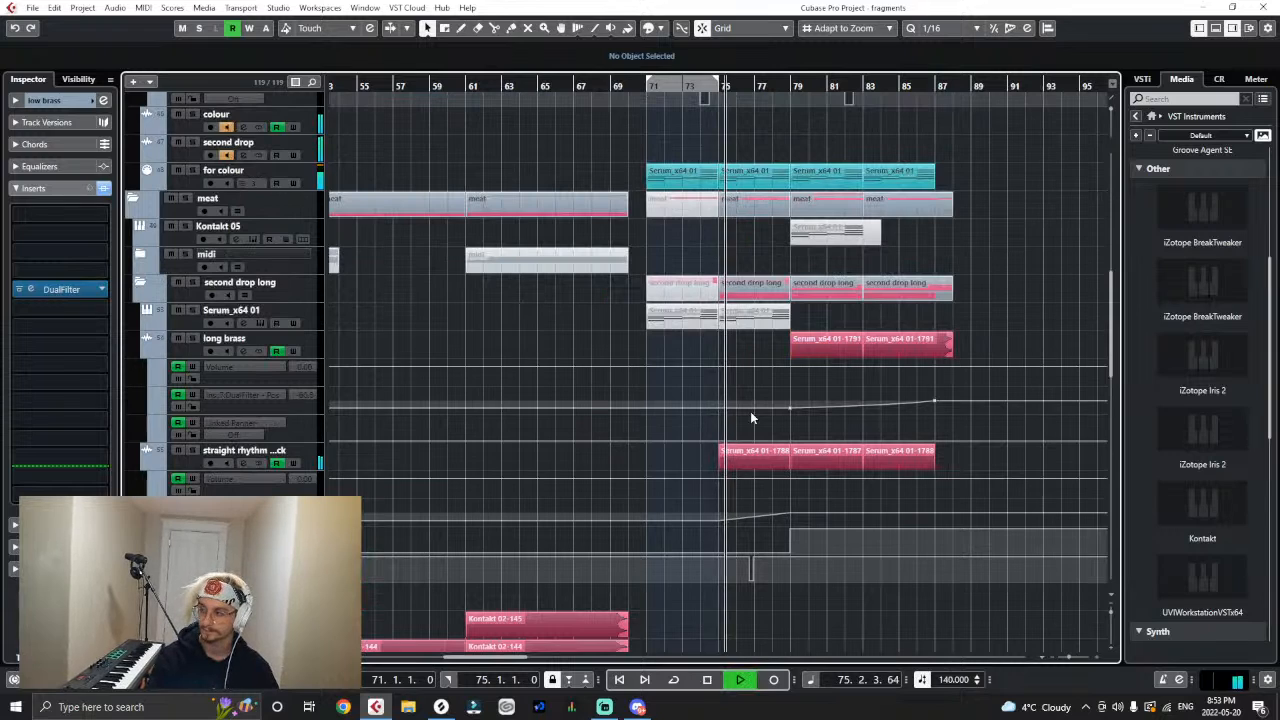
- Play the second drop past bar 80 and restart it from bar 75 while reviewing the lower tracks
{"action": "scroll", "coordinate": [752, 418], "scroll_direction": "down", "scroll_amount": 5}
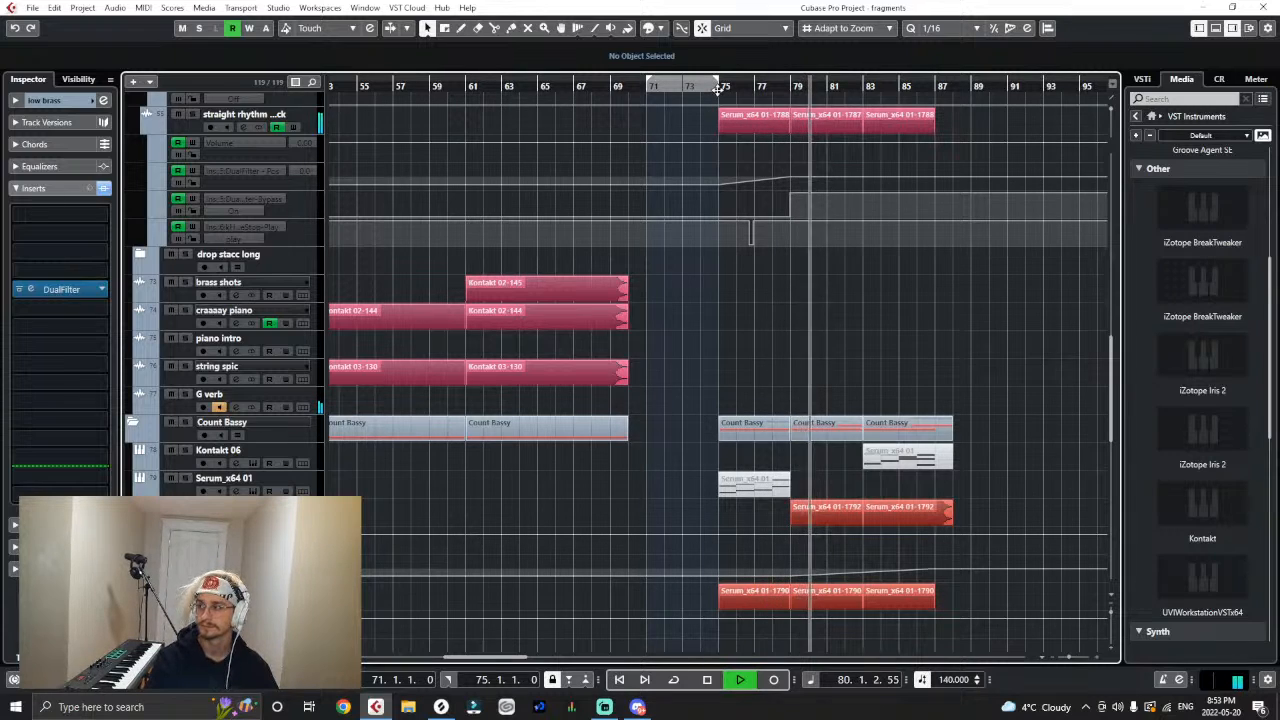
{"action": "key", "text": "space"}
{"action": "scroll", "coordinate": [780, 330], "scroll_direction": "down", "scroll_amount": 10}
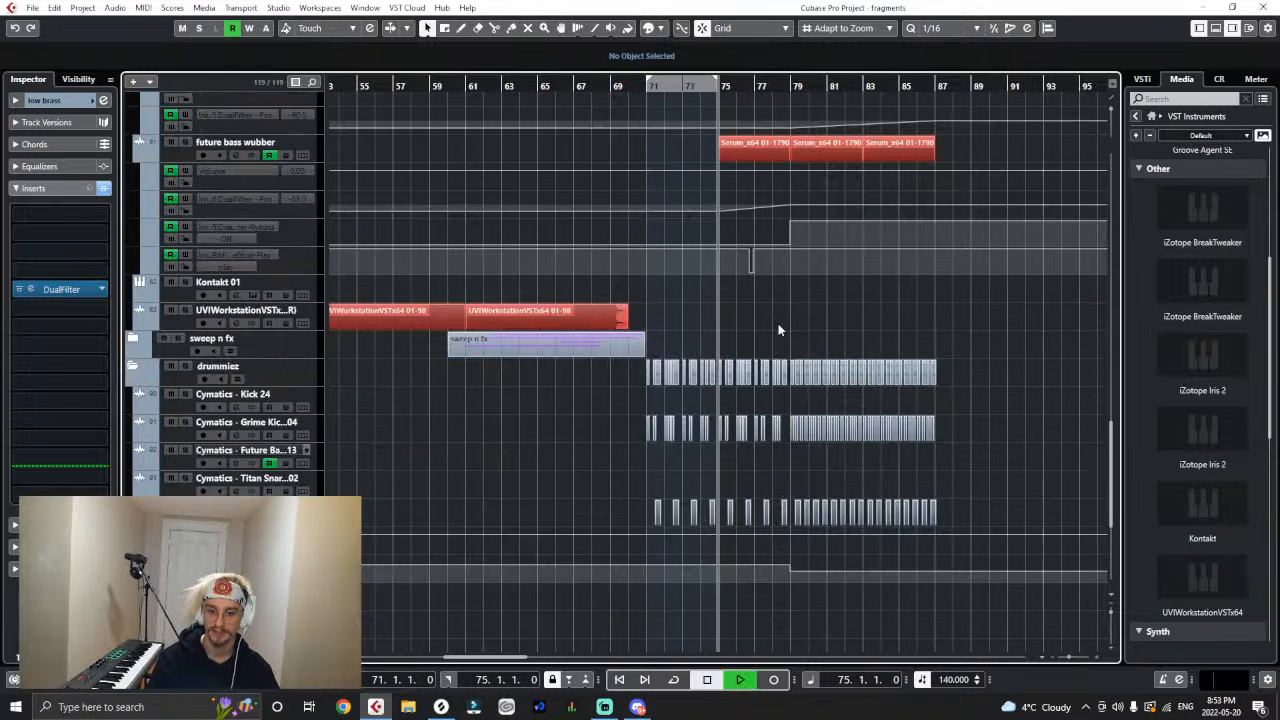
- Split the straight rhythm clip at bar 78 and trim the part before it to end at 77.4.1.0
{"action": "scroll", "coordinate": [780, 330], "scroll_direction": "up", "scroll_amount": 6}
{"action": "key", "text": "h"}
{"action": "key", "text": "h"}
{"action": "key", "text": "h"}
{"action": "key", "text": "h"}
{"action": "key", "text": "h"}
{"action": "key", "text": "h"}
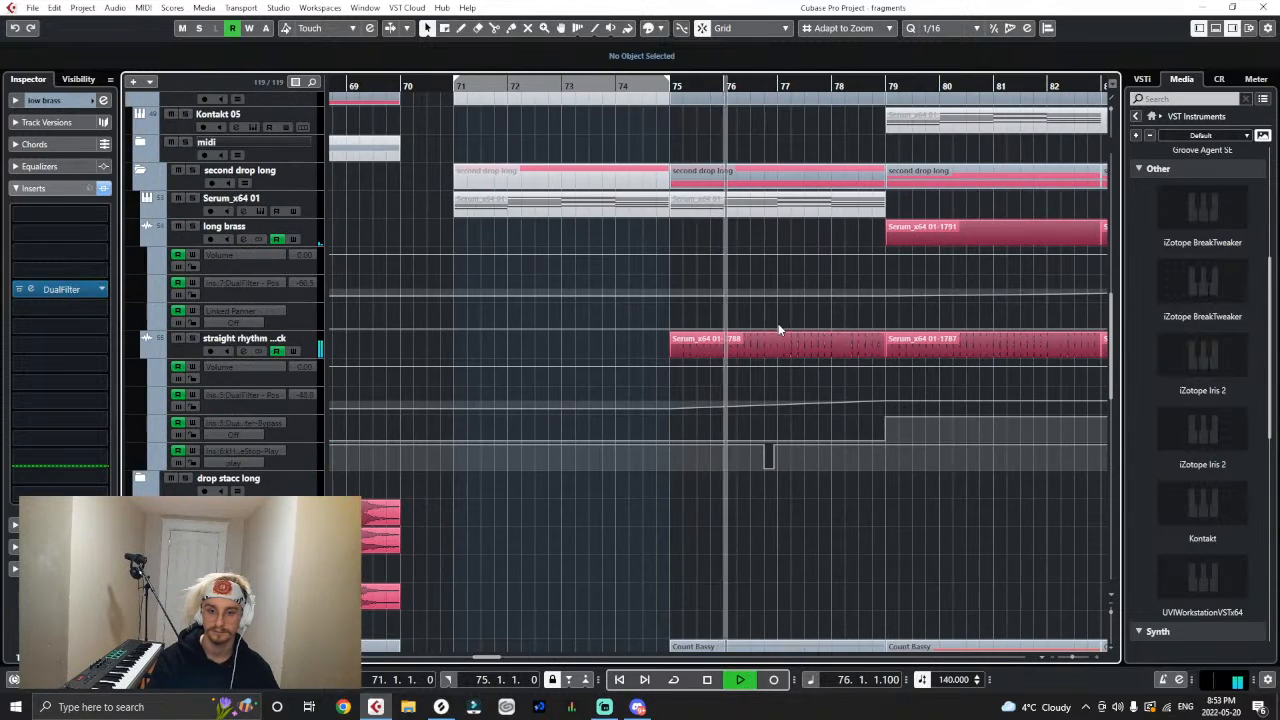
{"action": "key", "text": "h"}
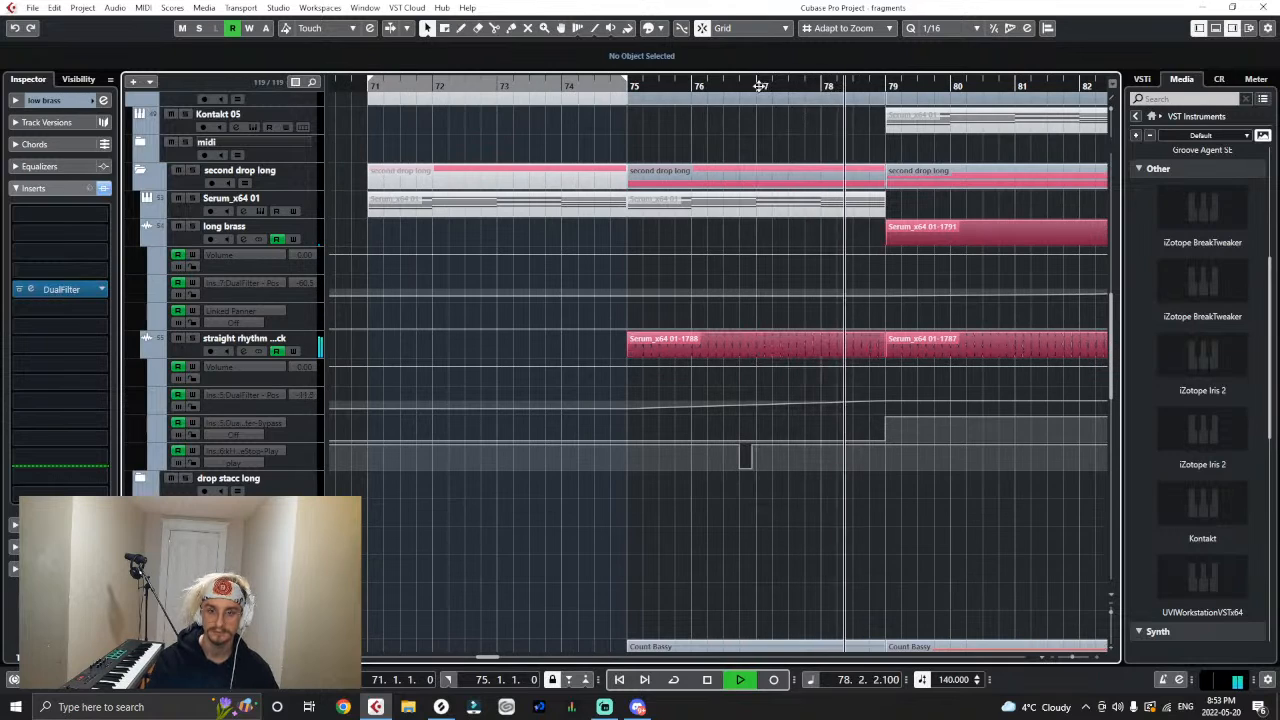
{"action": "left_click", "coordinate": [692, 86]}
{"action": "right_click", "coordinate": [767, 336]}
{"action": "left_click", "coordinate": [832, 335]}
{"action": "left_click", "coordinate": [820, 357]}
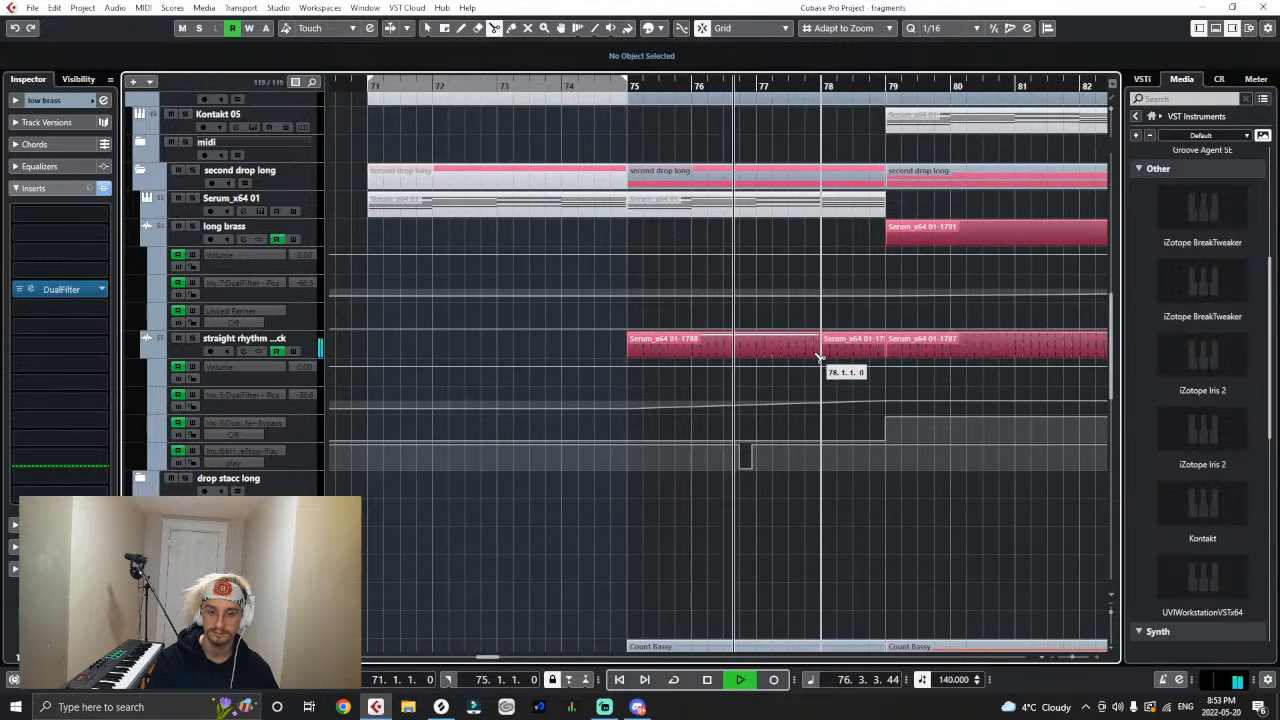
{"action": "key", "text": "1"}
{"action": "left_click_drag", "start_coordinate": [816, 353], "coordinate": [810, 347]}
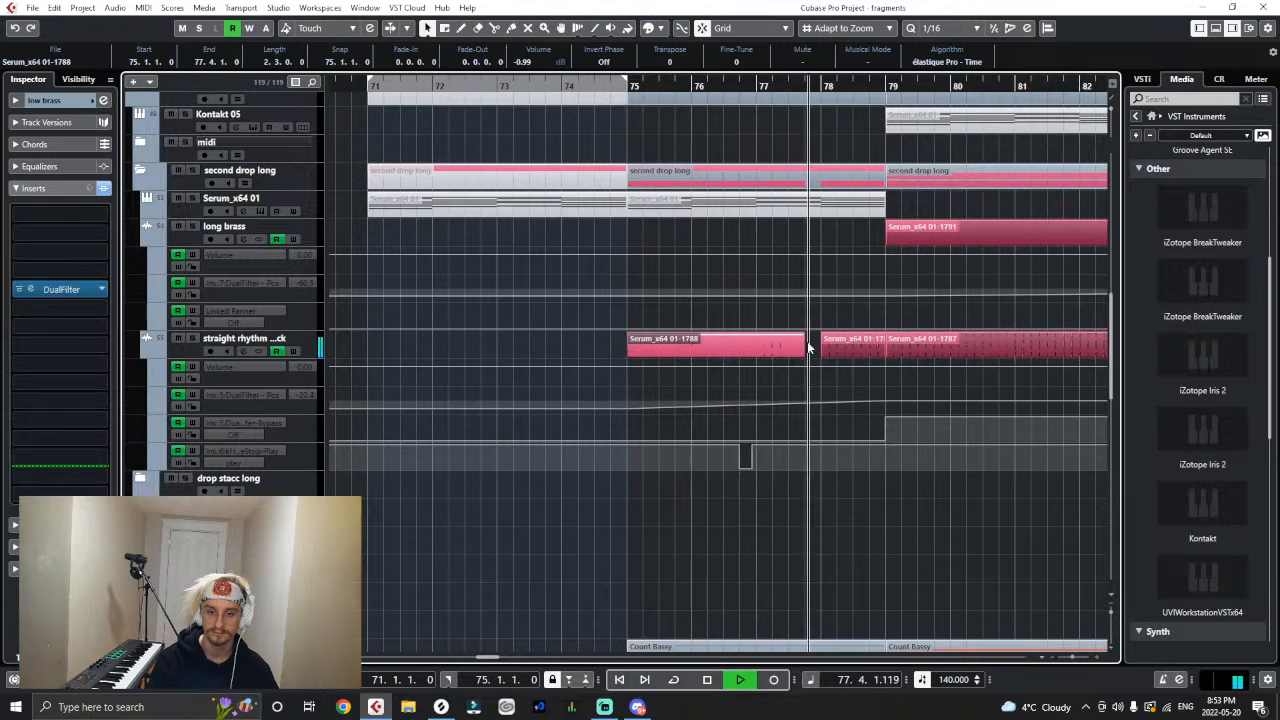
- Split the future bass wubber clip a beat before bar 78 and trim the second part to start at bar 78
{"action": "key", "text": "space"}
{"action": "scroll", "coordinate": [790, 300], "scroll_direction": "down", "scroll_amount": 5}
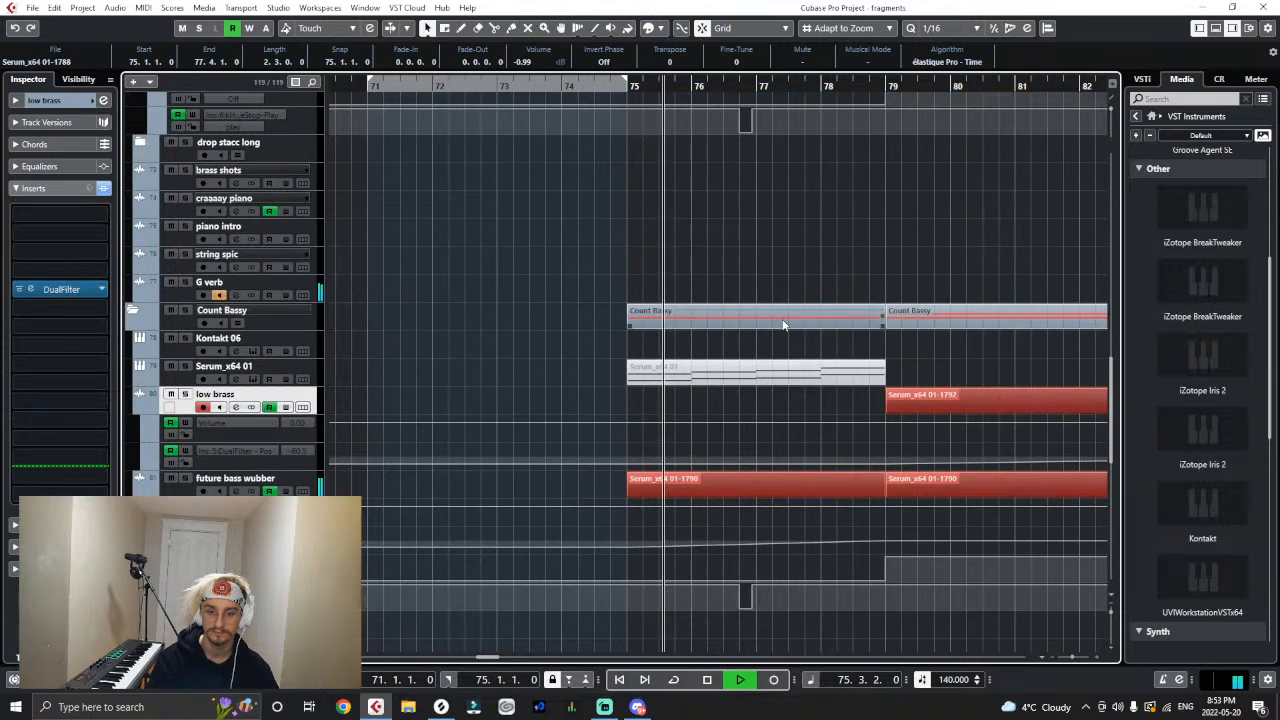
{"action": "scroll", "coordinate": [783, 325], "scroll_direction": "down", "scroll_amount": 4}
{"action": "right_click", "coordinate": [787, 300]}
{"action": "left_click", "coordinate": [848, 302]}
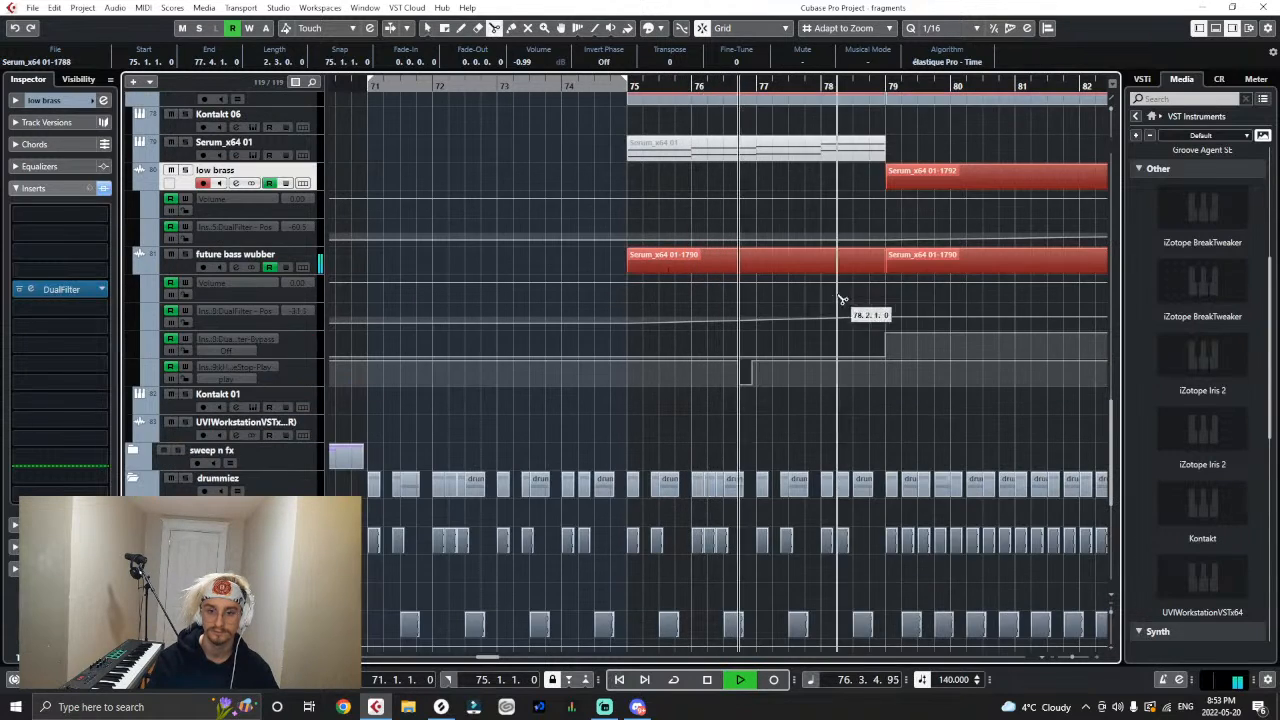
{"action": "right_click", "coordinate": [815, 274]}
{"action": "left_click", "coordinate": [880, 280]}
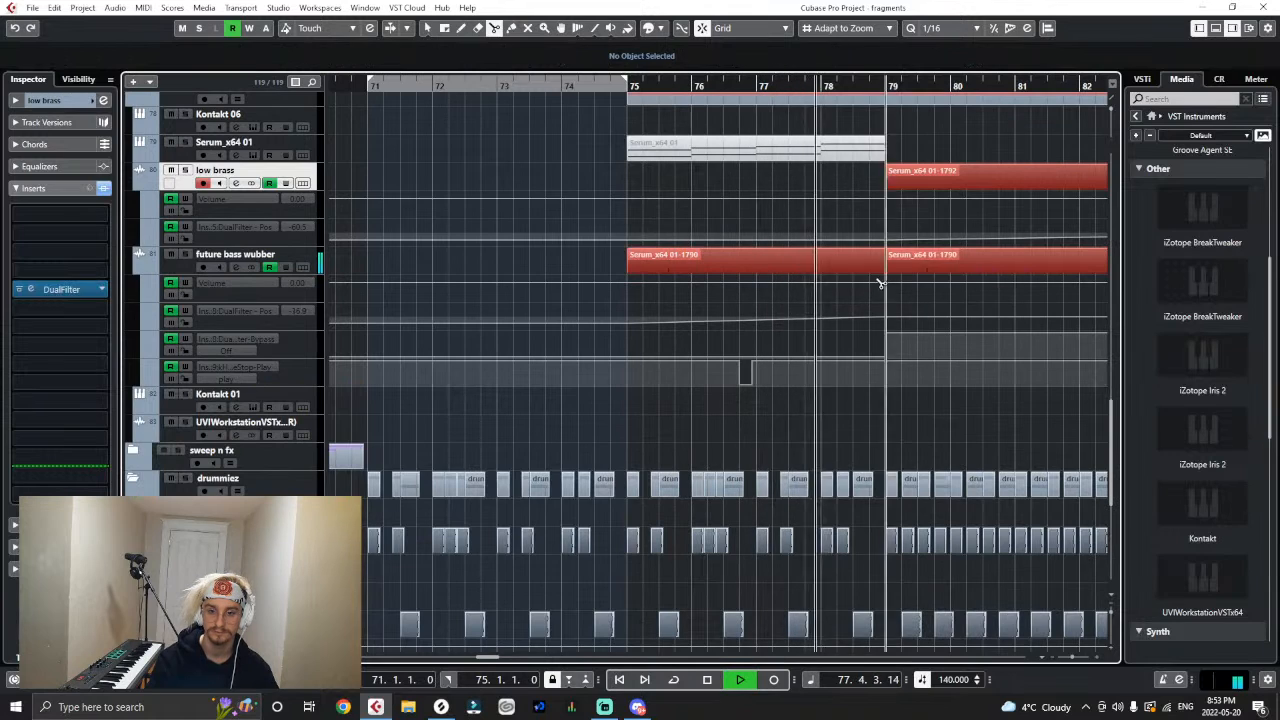
{"action": "left_click", "coordinate": [810, 268]}
{"action": "key", "text": "1"}
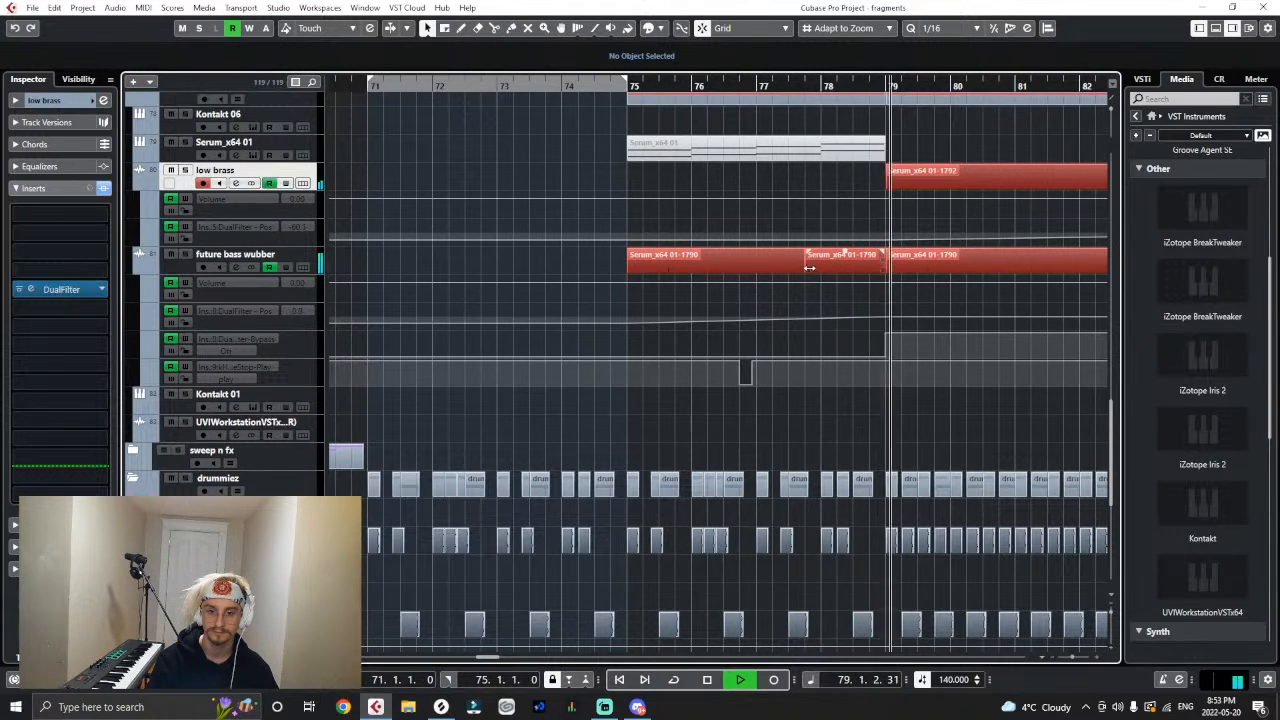
{"action": "left_click_drag", "start_coordinate": [810, 268], "coordinate": [823, 268]}
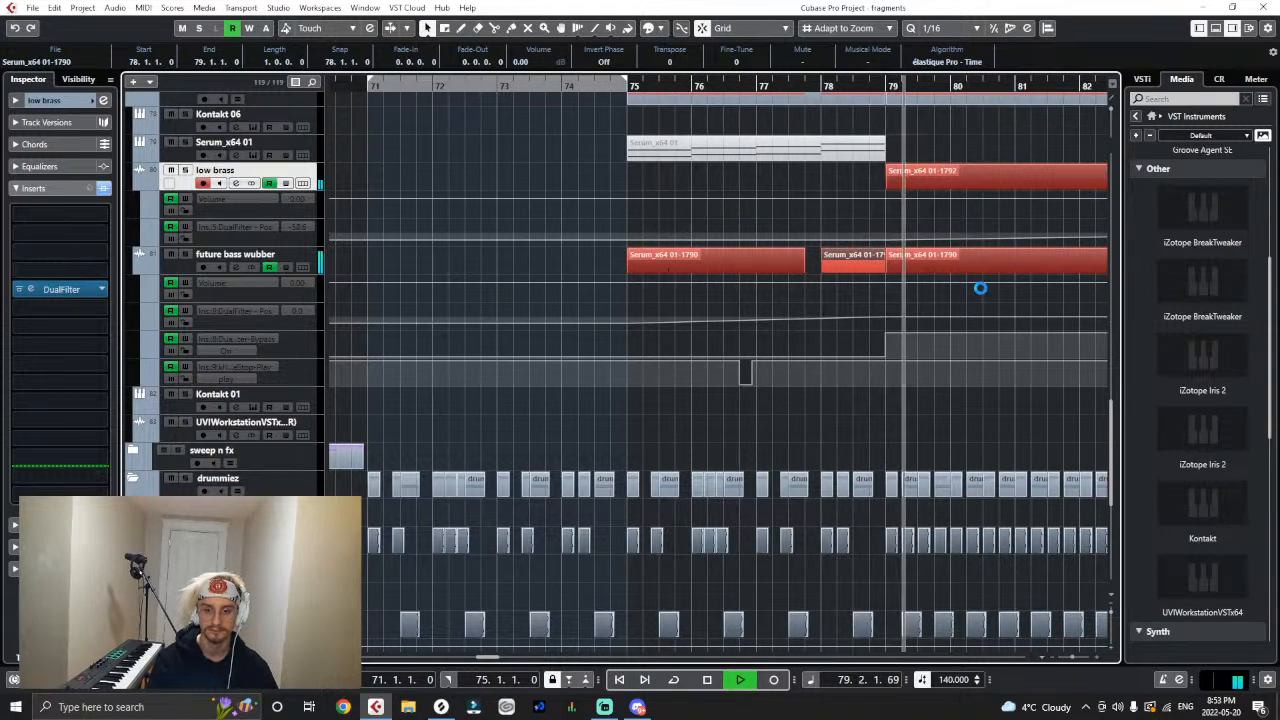
- Play the second drop through to bar 87 and review the new gap before bar 78 and the bass layers
{"action": "key", "text": "g"}
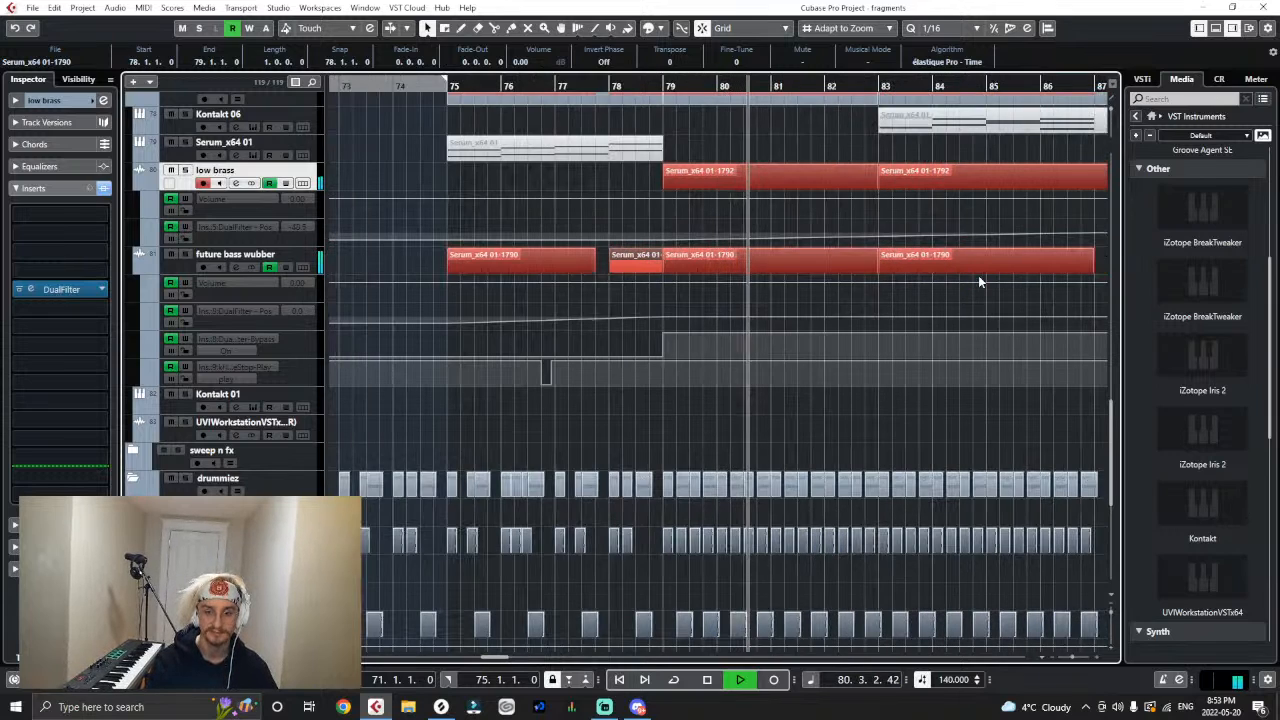
{"action": "key", "text": "g"}
{"action": "key", "text": "g"}
{"action": "key", "text": "g"}
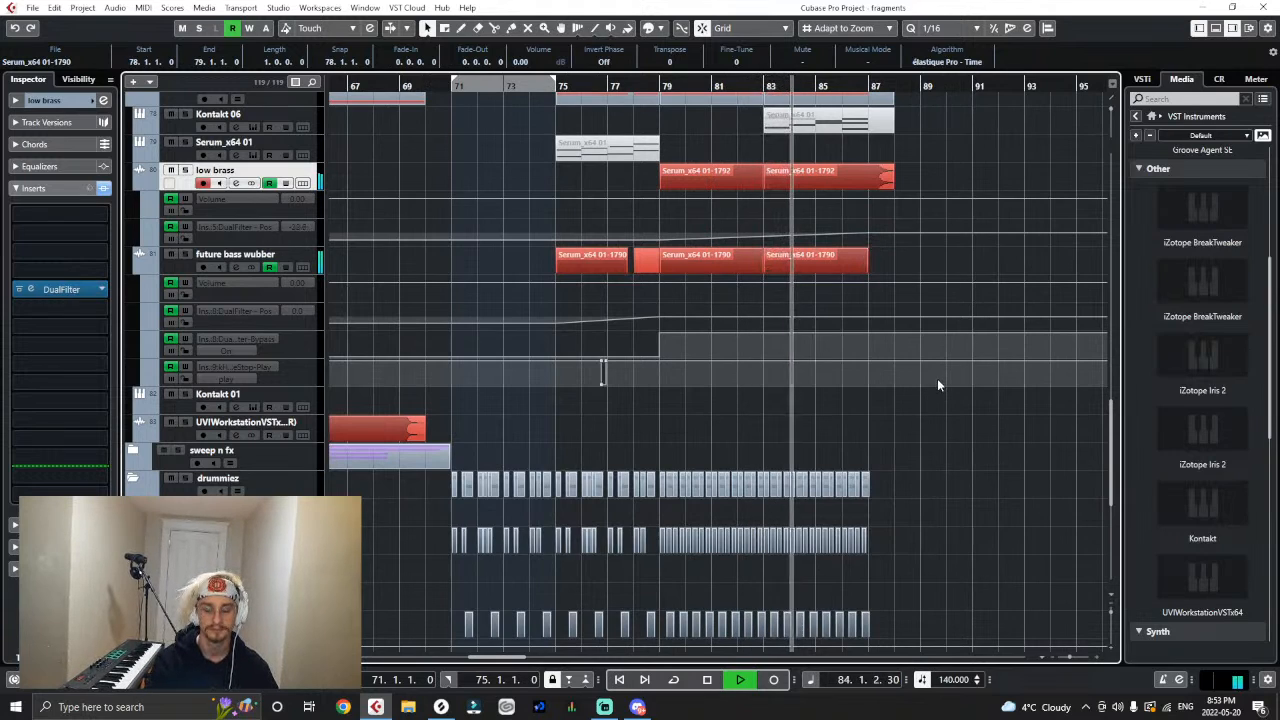
{"action": "scroll", "coordinate": [920, 372], "scroll_direction": "up", "scroll_amount": 3}
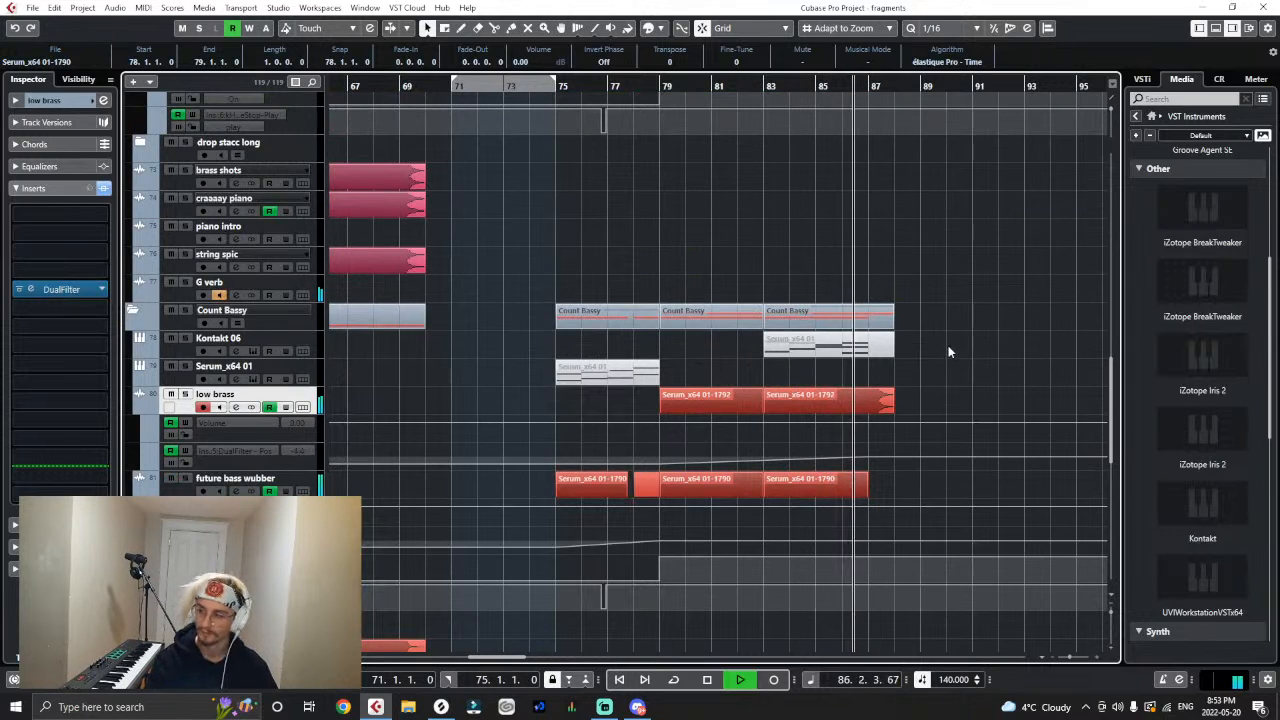
{"action": "key", "text": "space"}
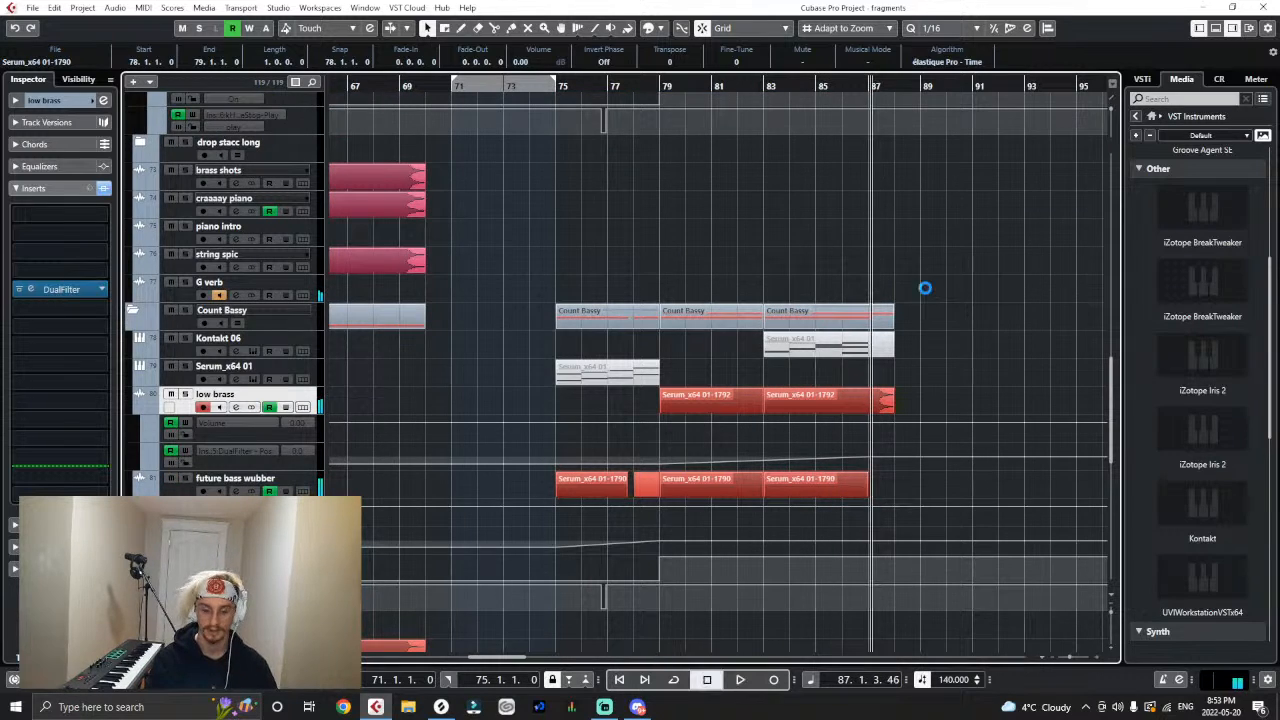
- Collapse the prototype playground, meat, Count Bassy, drummiez and orchestral drums folders with the whole arrangement in view
{"action": "key", "text": "g"}
{"action": "key", "text": "g"}
{"action": "key", "text": "g"}
{"action": "key", "text": "g"}
{"action": "key", "text": "g"}
{"action": "key", "text": "g"}
{"action": "key", "text": "g"}
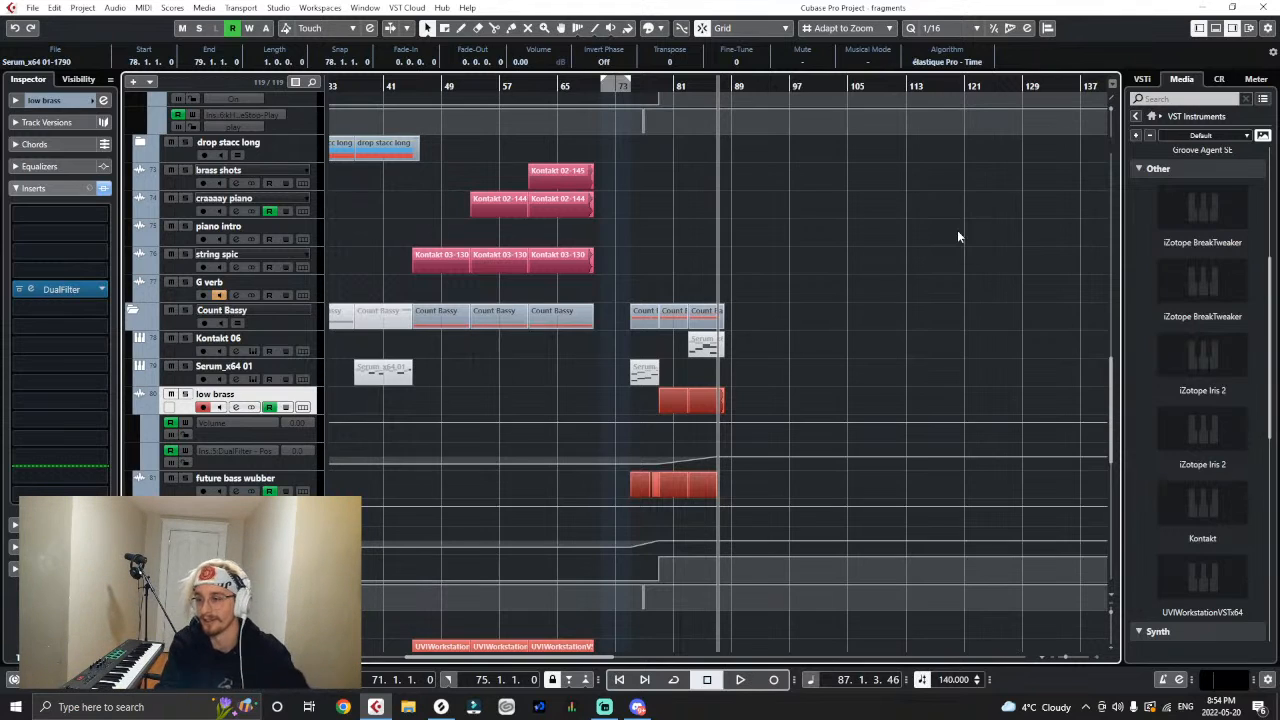
{"action": "key", "text": "g"}
{"action": "key", "text": "g"}
{"action": "key", "text": "g"}
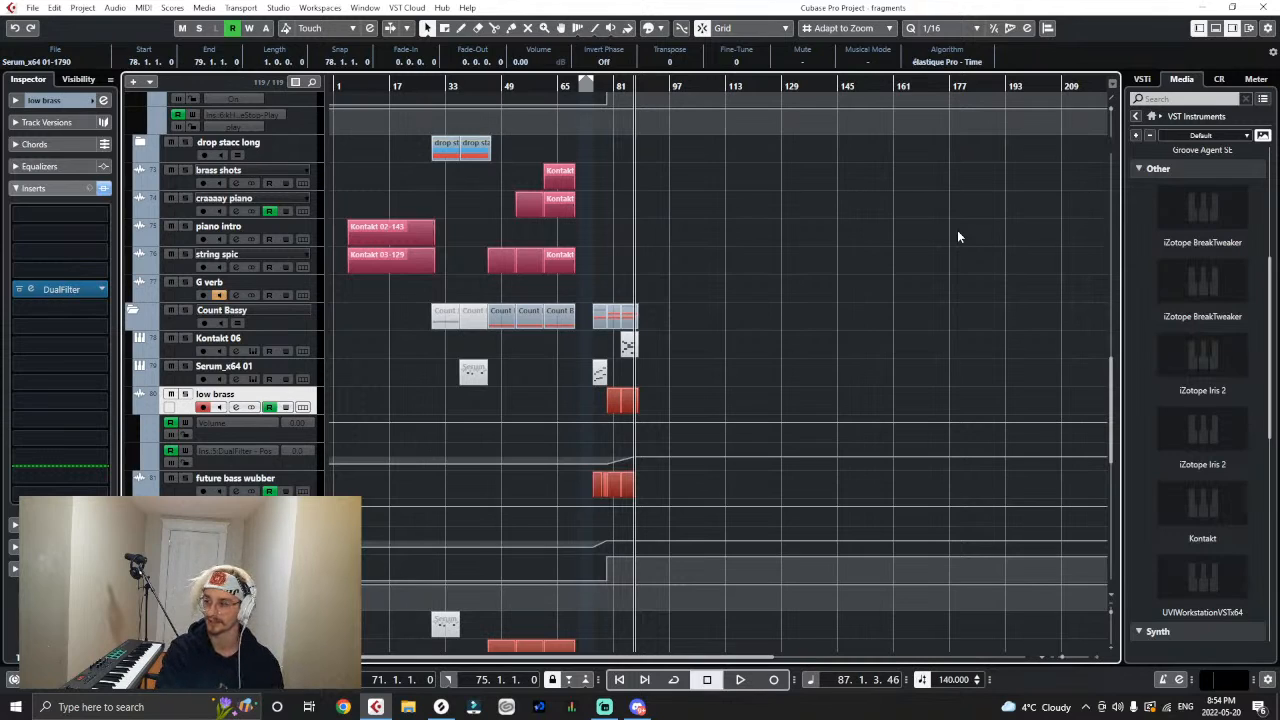
{"action": "scroll", "coordinate": [959, 231], "scroll_direction": "up", "scroll_amount": 6}
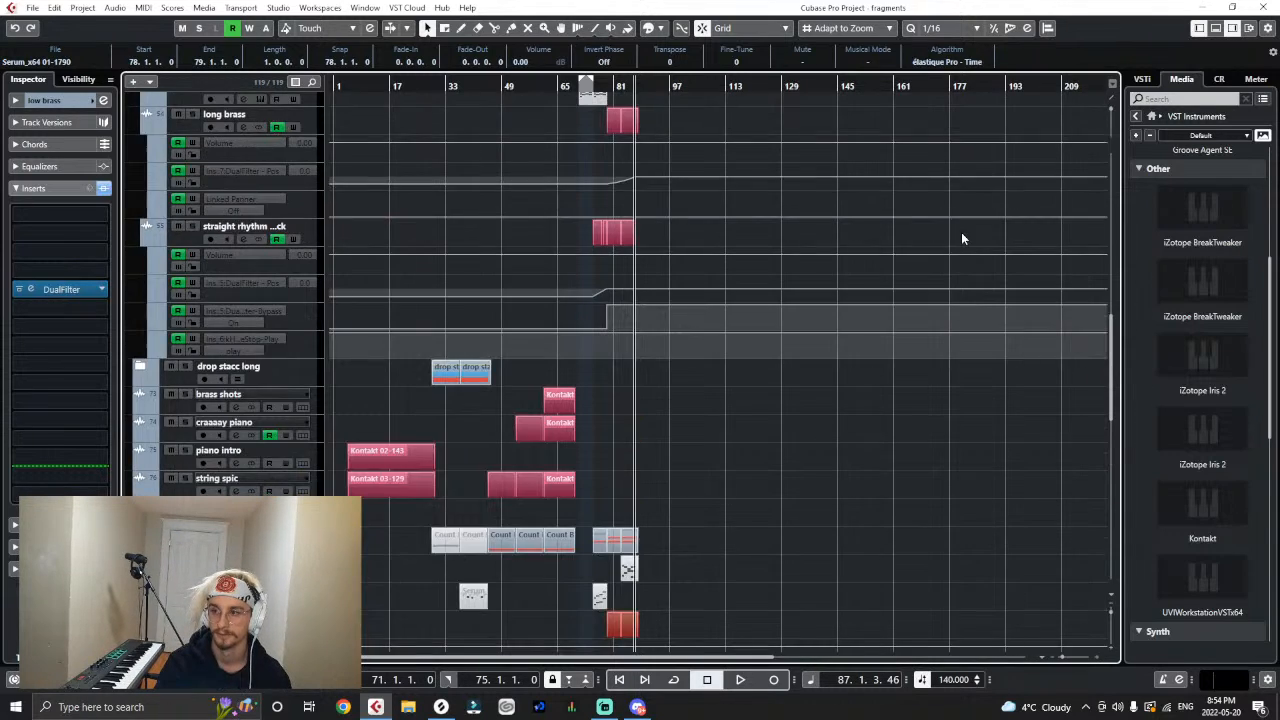
{"action": "scroll", "coordinate": [961, 232], "scroll_direction": "up", "scroll_amount": 10}
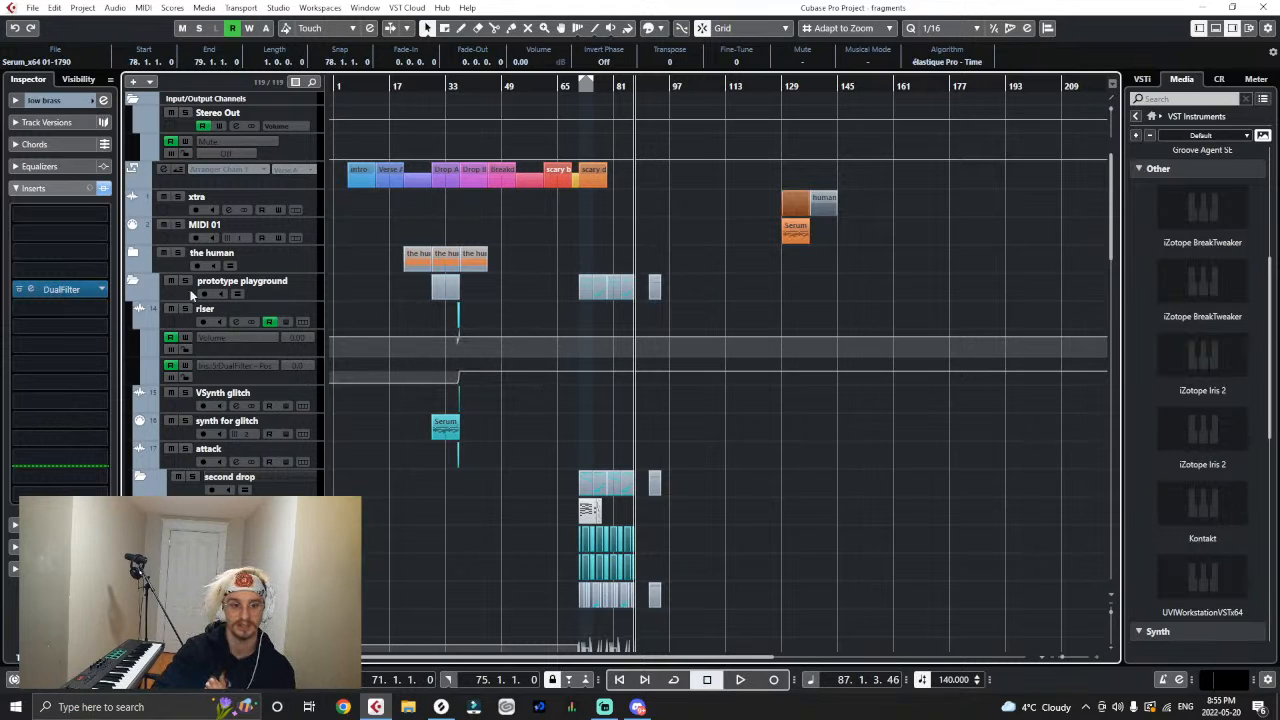
{"action": "left_click", "coordinate": [132, 281]}
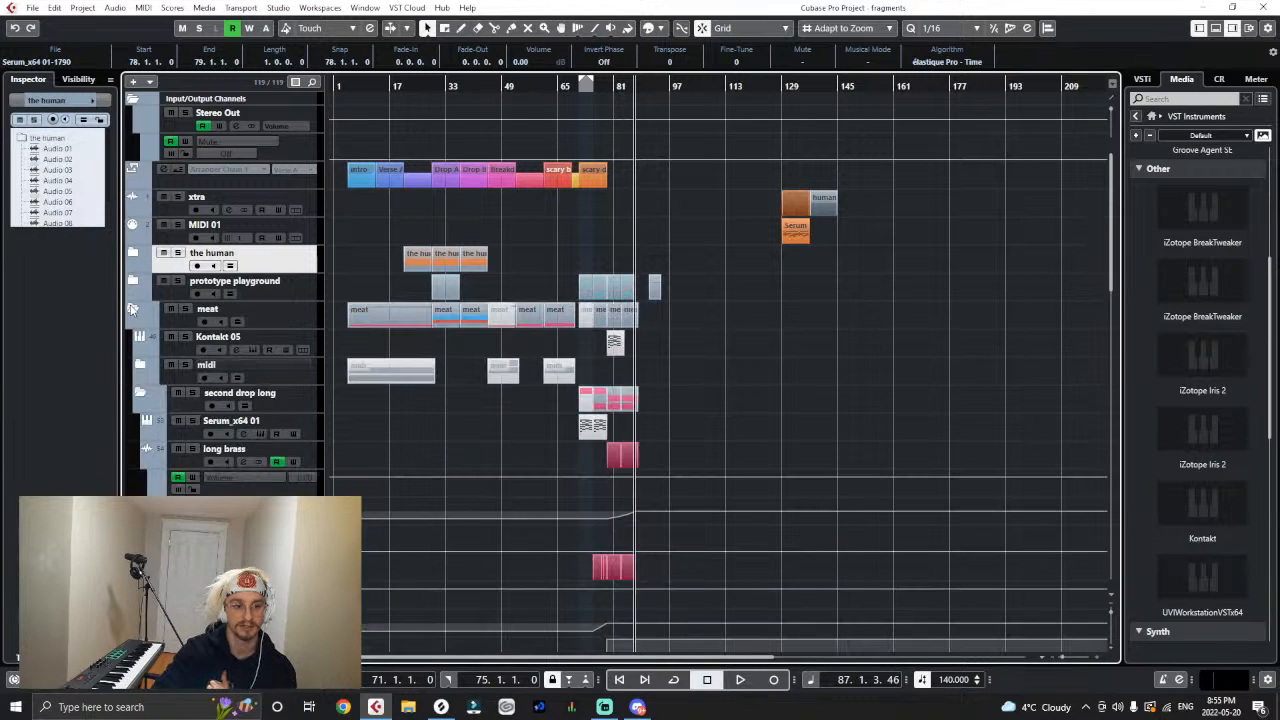
{"action": "left_click", "coordinate": [132, 309]}
{"action": "left_click", "coordinate": [136, 364]}
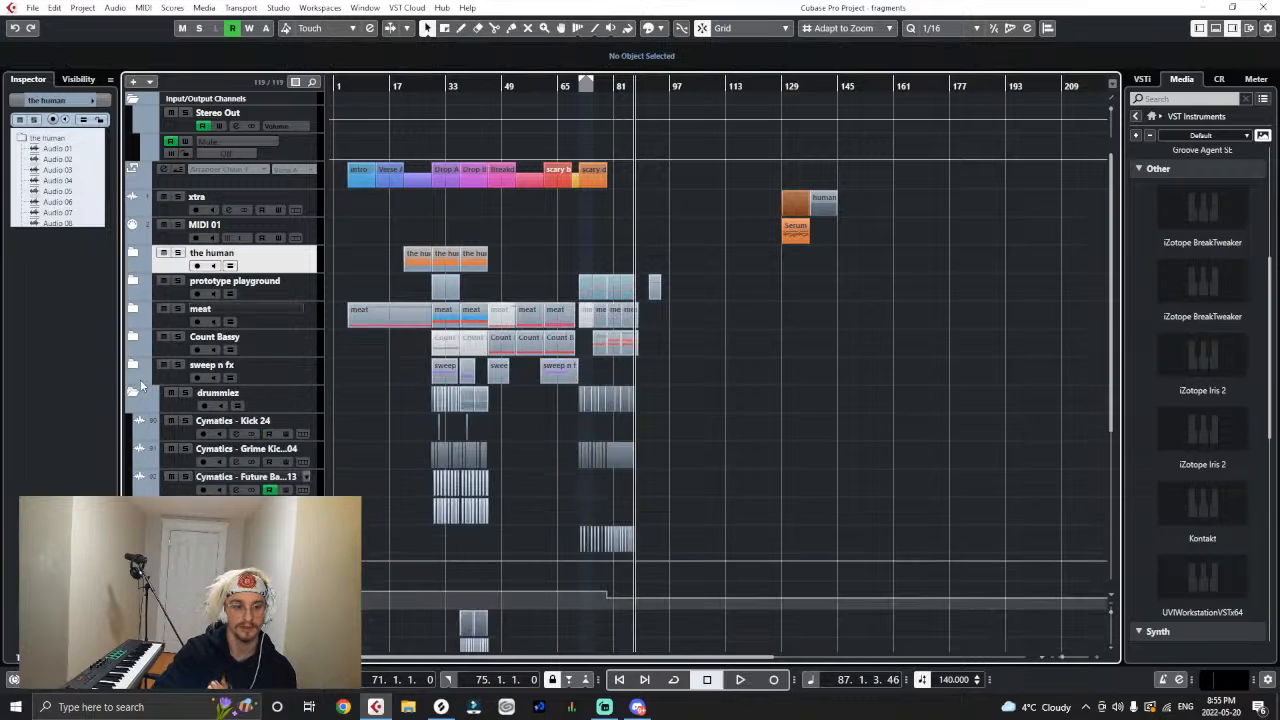
{"action": "left_click", "coordinate": [140, 379]}
{"action": "left_click", "coordinate": [134, 392]}
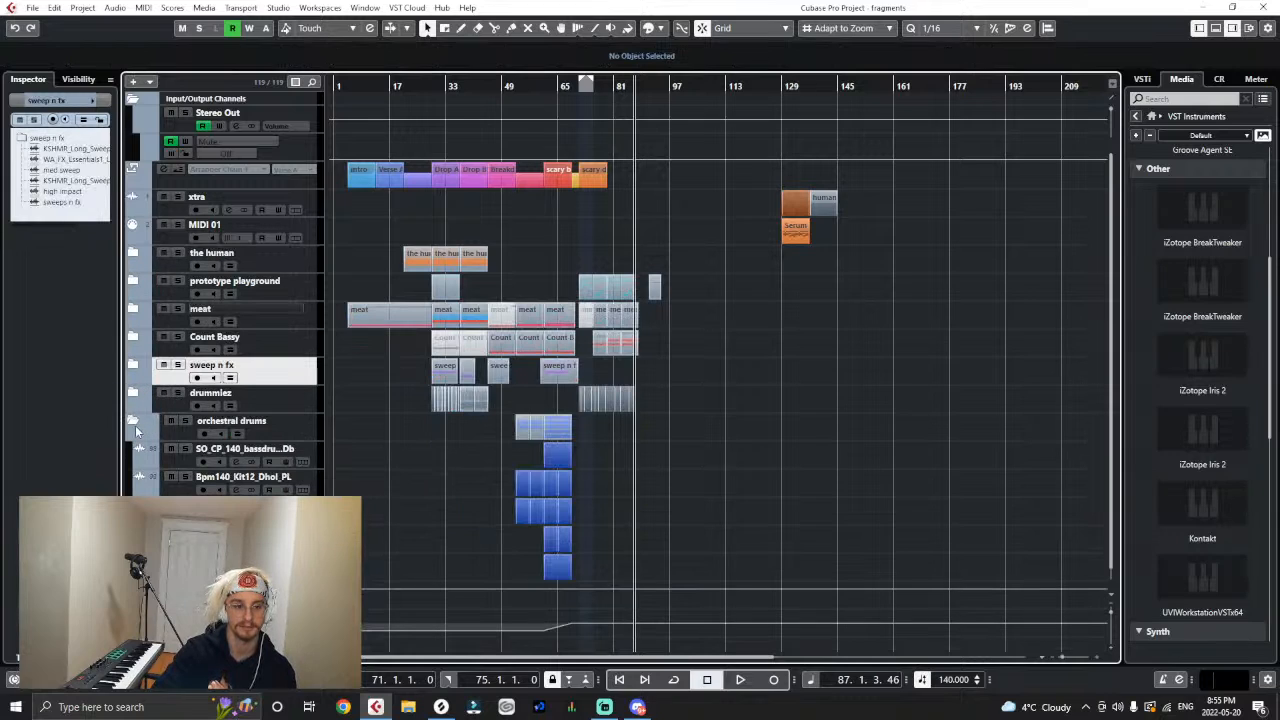
{"action": "left_click", "coordinate": [135, 428]}
{"action": "left_click", "coordinate": [133, 421]}
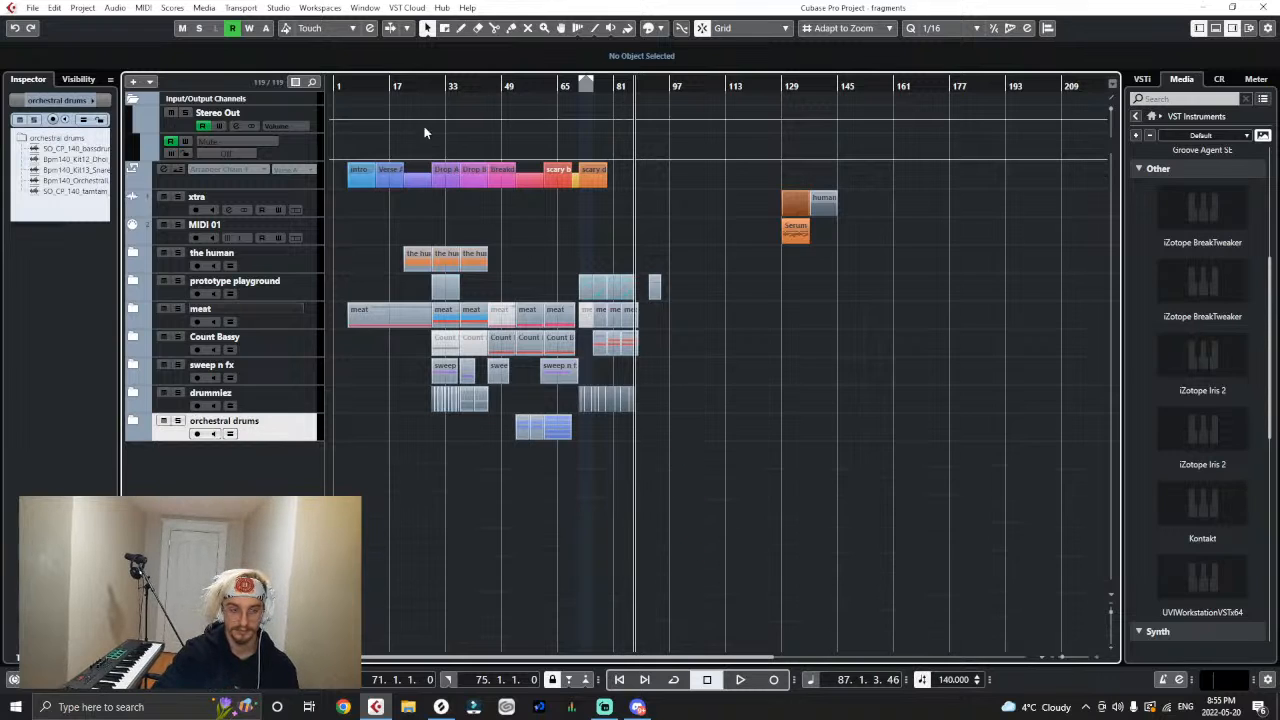
- Check the tracks inside the meat folder, collapse it again and play the song from Verse A at bar 13
{"action": "left_click_drag", "start_coordinate": [343, 85], "coordinate": [352, 109]}
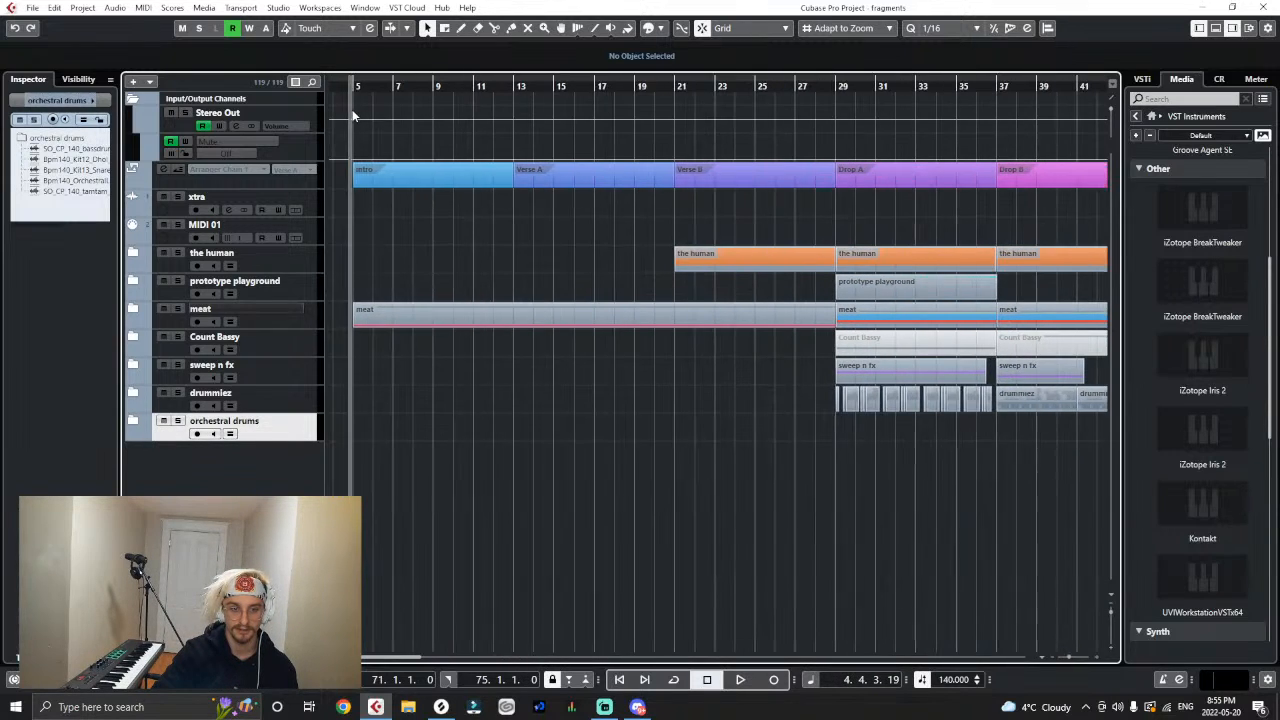
{"action": "left_click", "coordinate": [517, 89]}
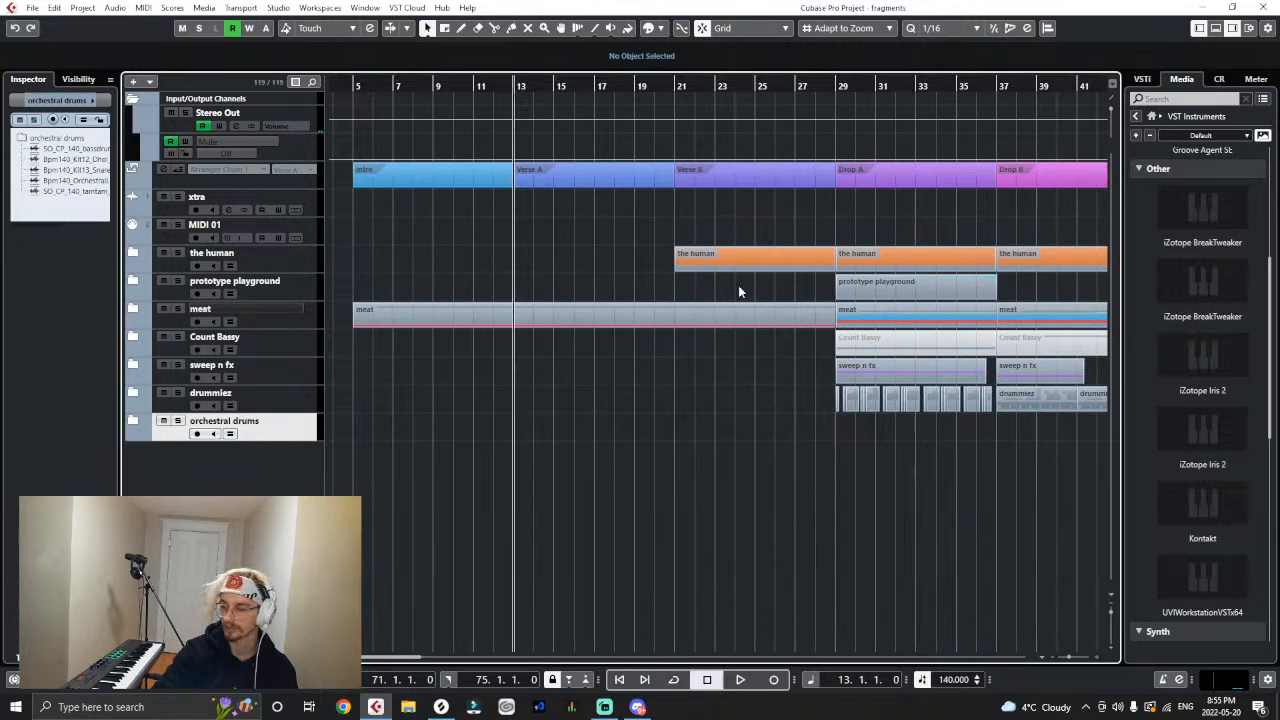
{"action": "left_click", "coordinate": [130, 298]}
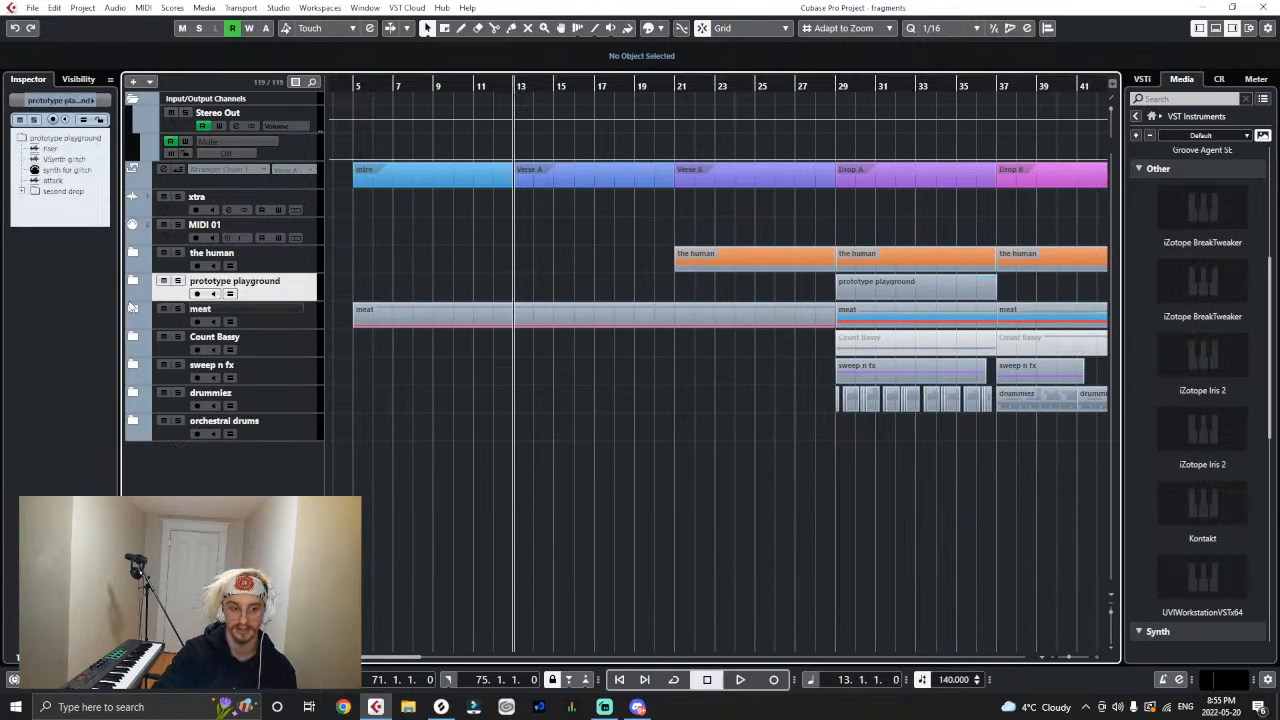
{"action": "left_click", "coordinate": [131, 309]}
{"action": "scroll", "coordinate": [645, 428], "scroll_direction": "down", "scroll_amount": 5}
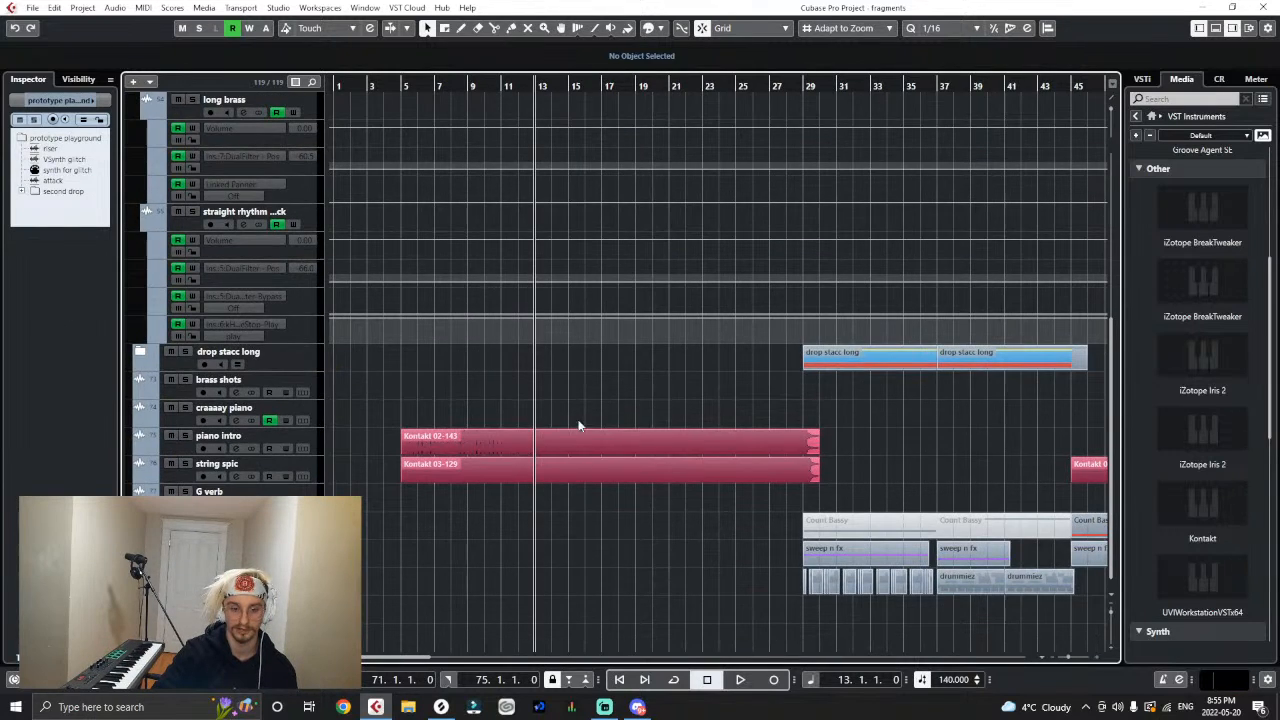
{"action": "scroll", "coordinate": [574, 397], "scroll_direction": "up", "scroll_amount": 6}
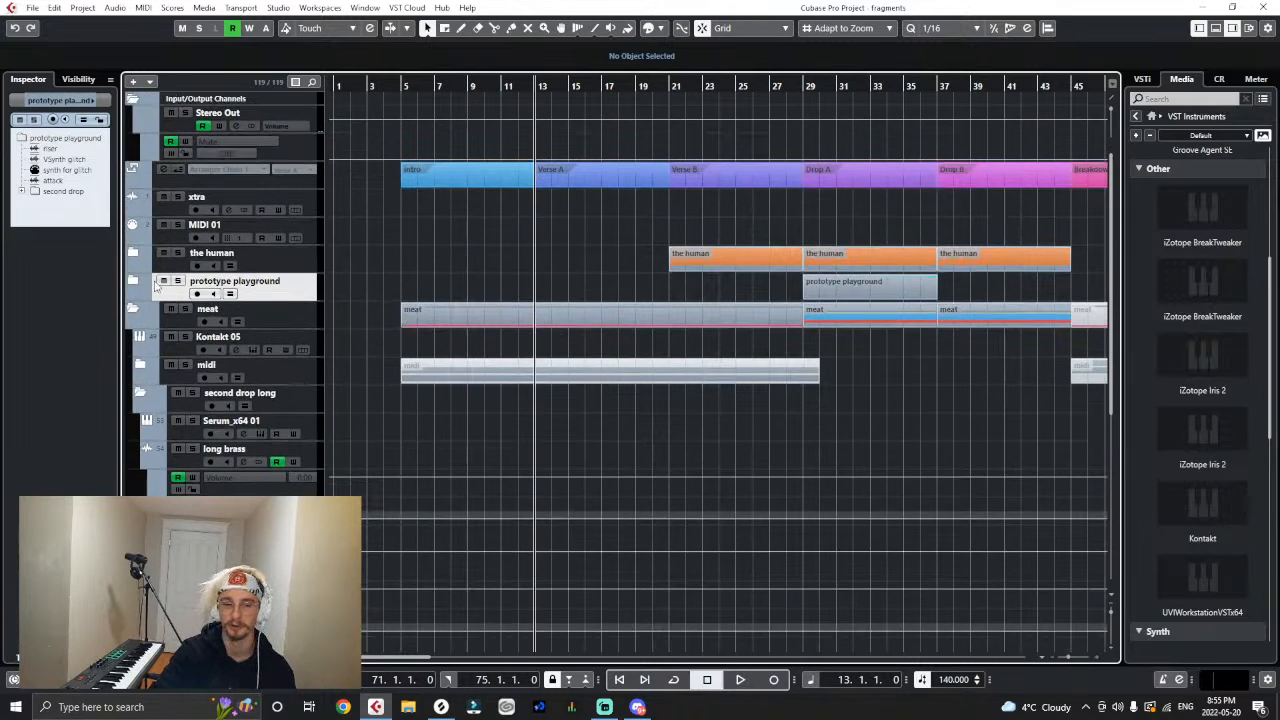
{"action": "left_click", "coordinate": [132, 309]}
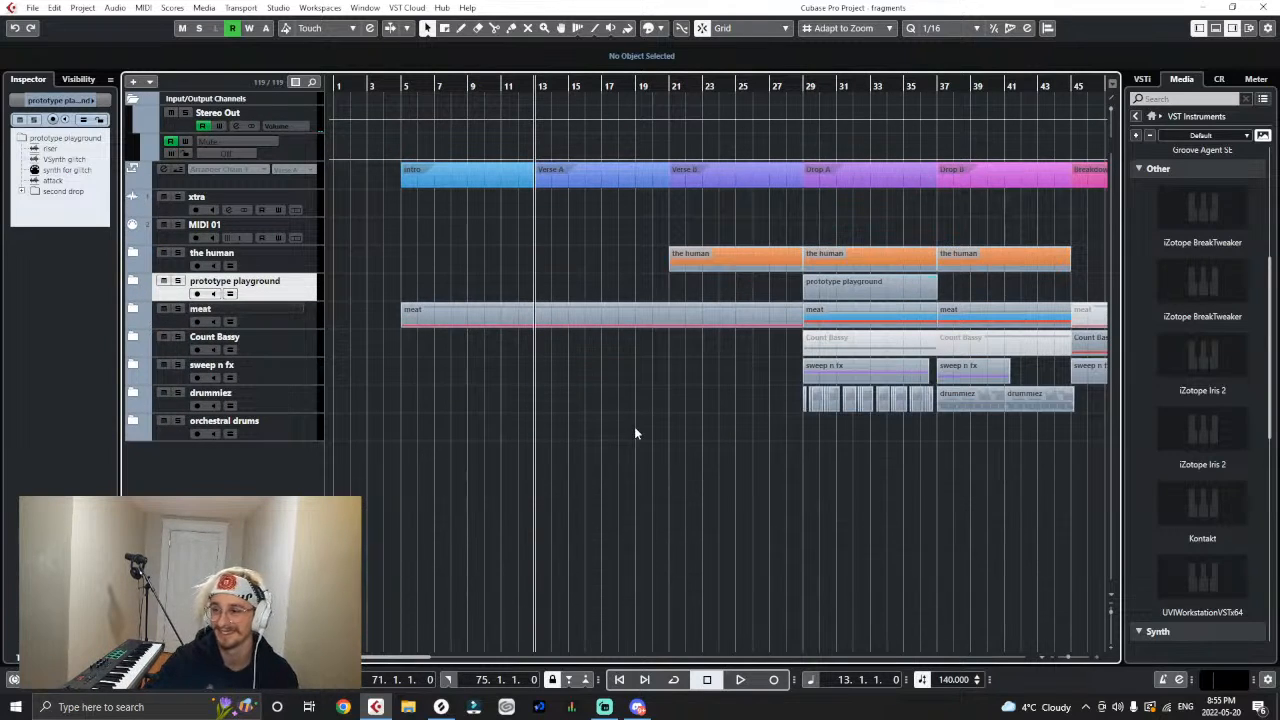
{"action": "key", "text": "space"}
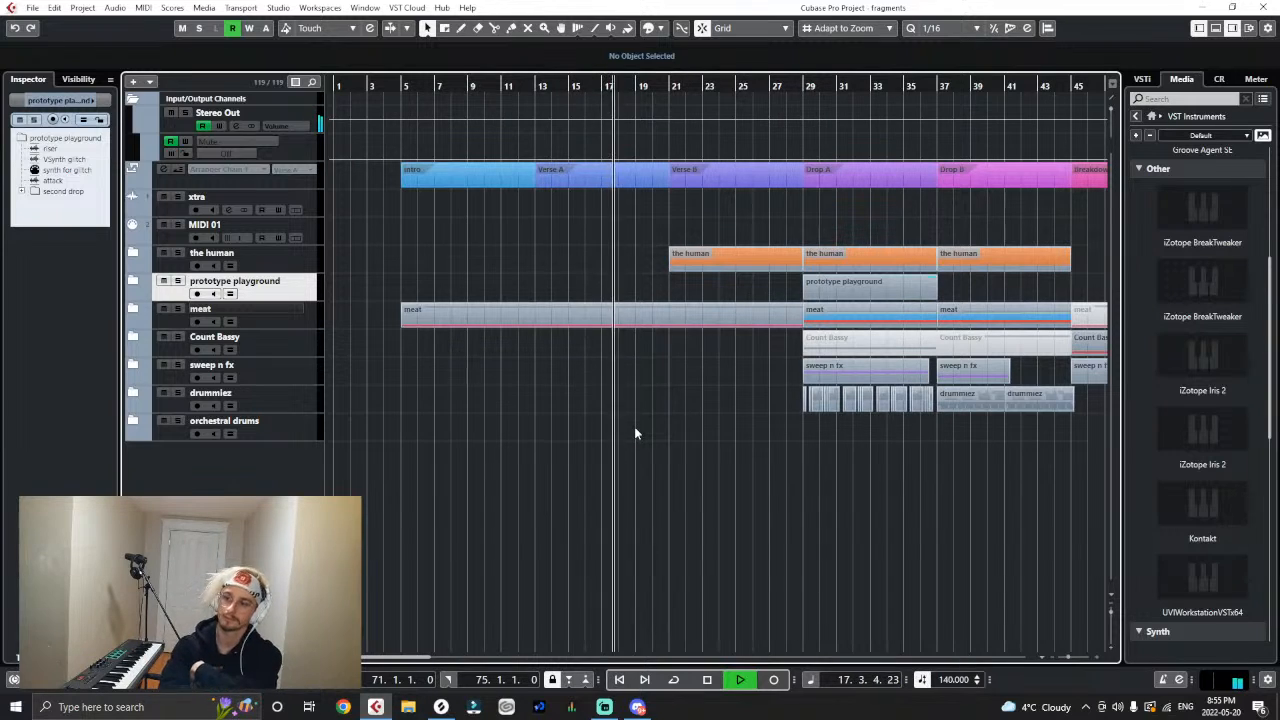
- Expand the meat and drop stacc long folders and examine their layers while the first drop plays
{"action": "key", "text": "g"}
{"action": "key", "text": "g"}
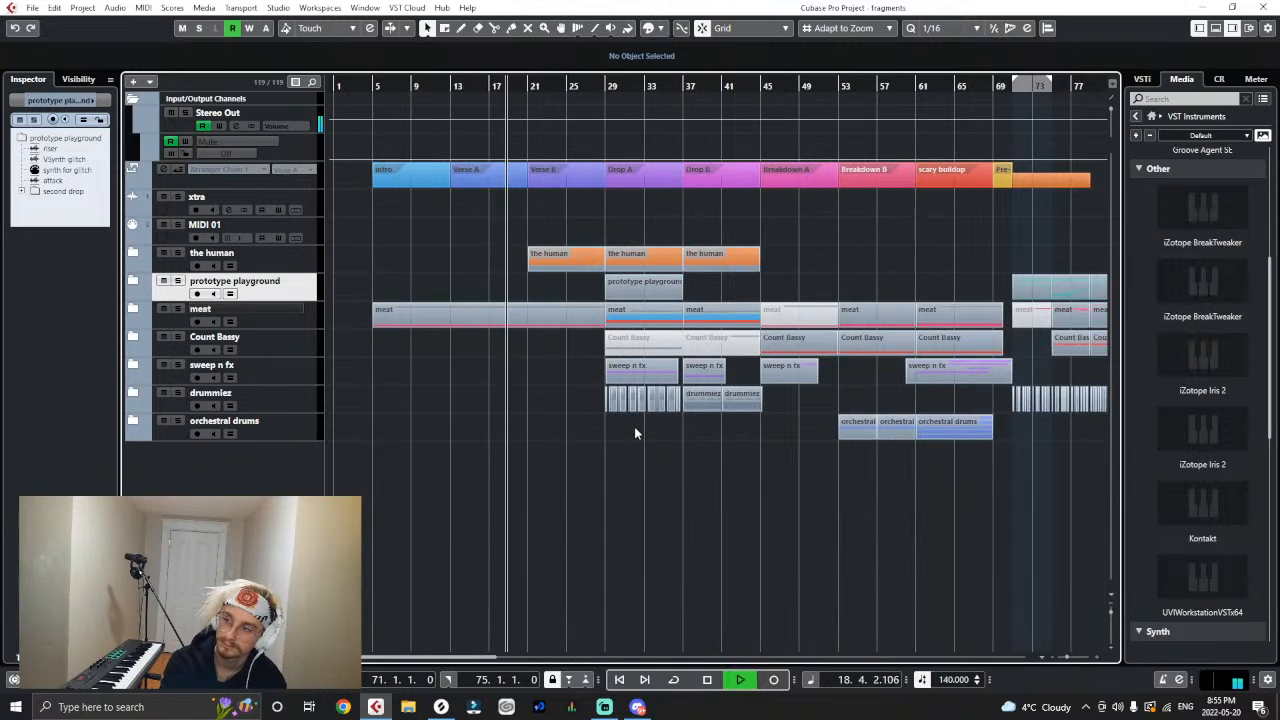
{"action": "key", "text": "g"}
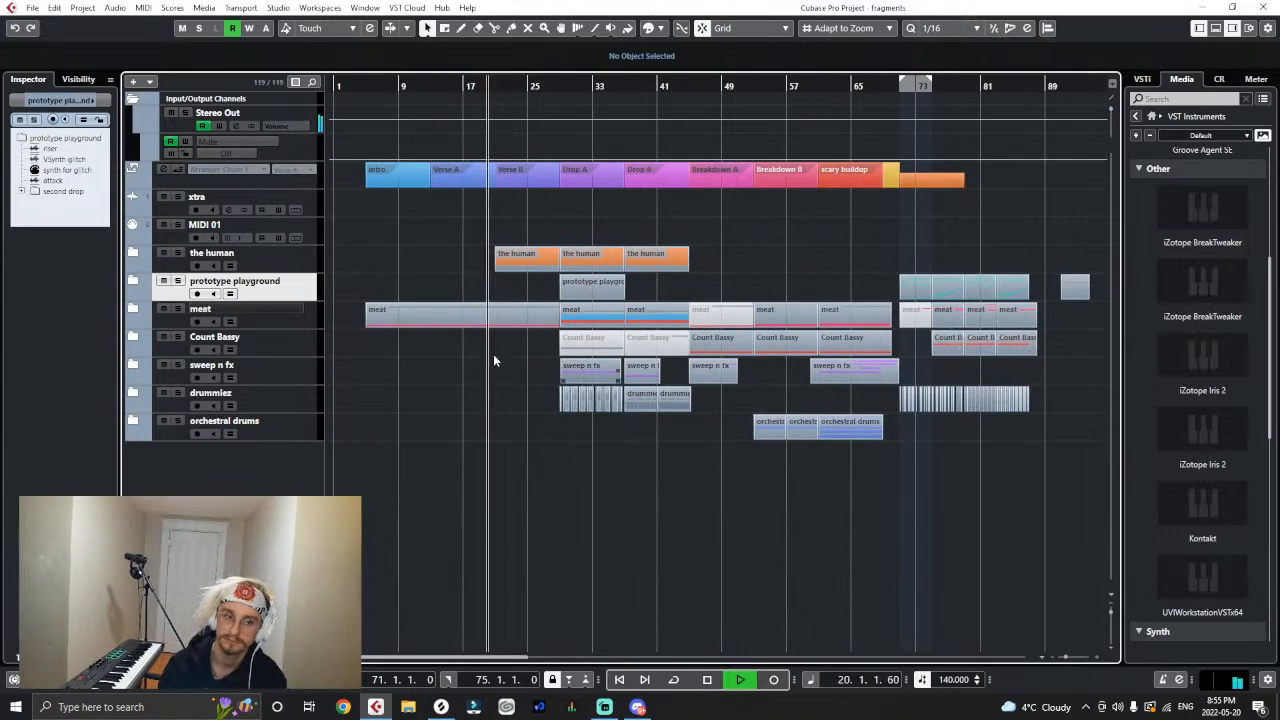
{"action": "left_click", "coordinate": [133, 308]}
{"action": "scroll", "coordinate": [424, 363], "scroll_direction": "down", "scroll_amount": 10}
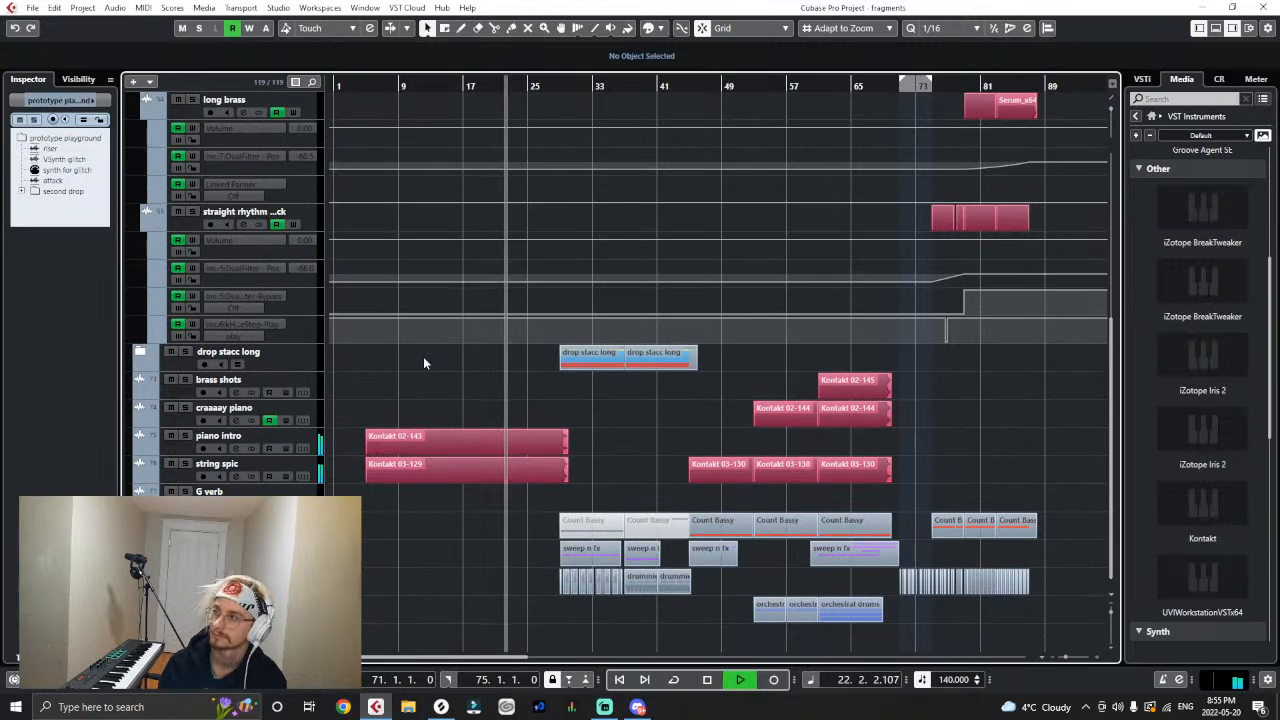
{"action": "left_click", "coordinate": [147, 353]}
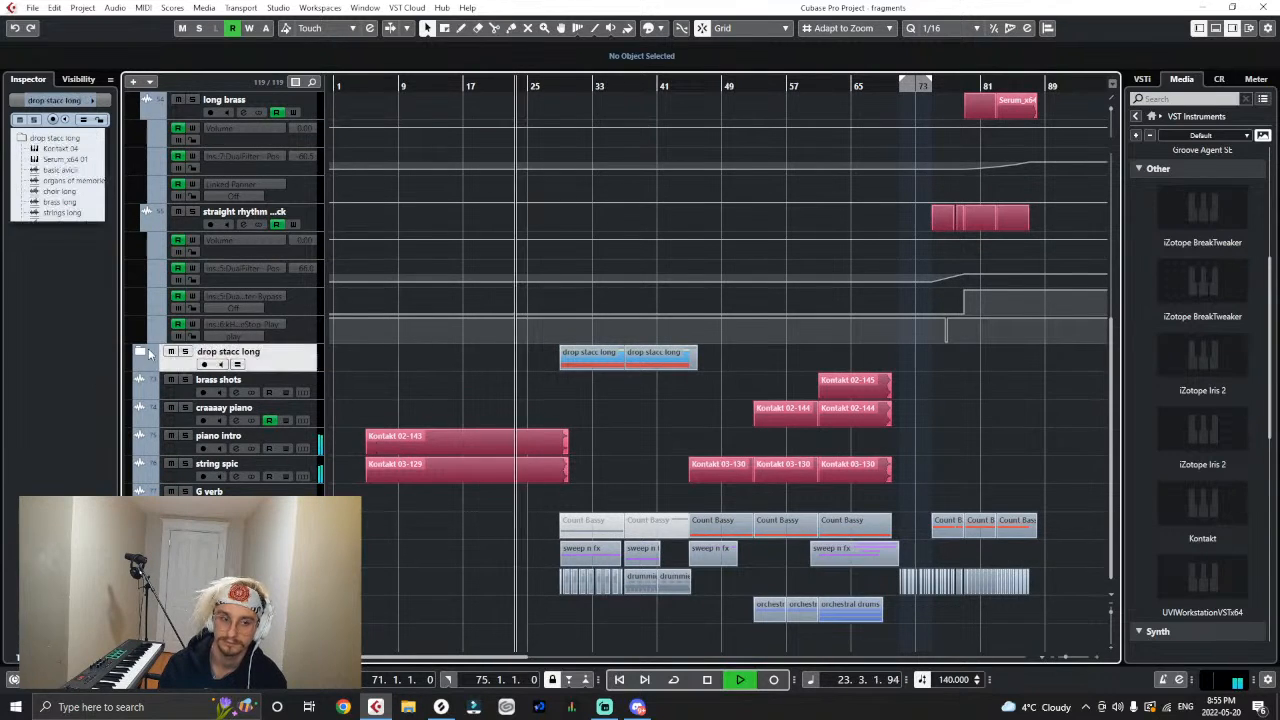
{"action": "left_click", "coordinate": [139, 351]}
{"action": "scroll", "coordinate": [502, 437], "scroll_direction": "down", "scroll_amount": 4}
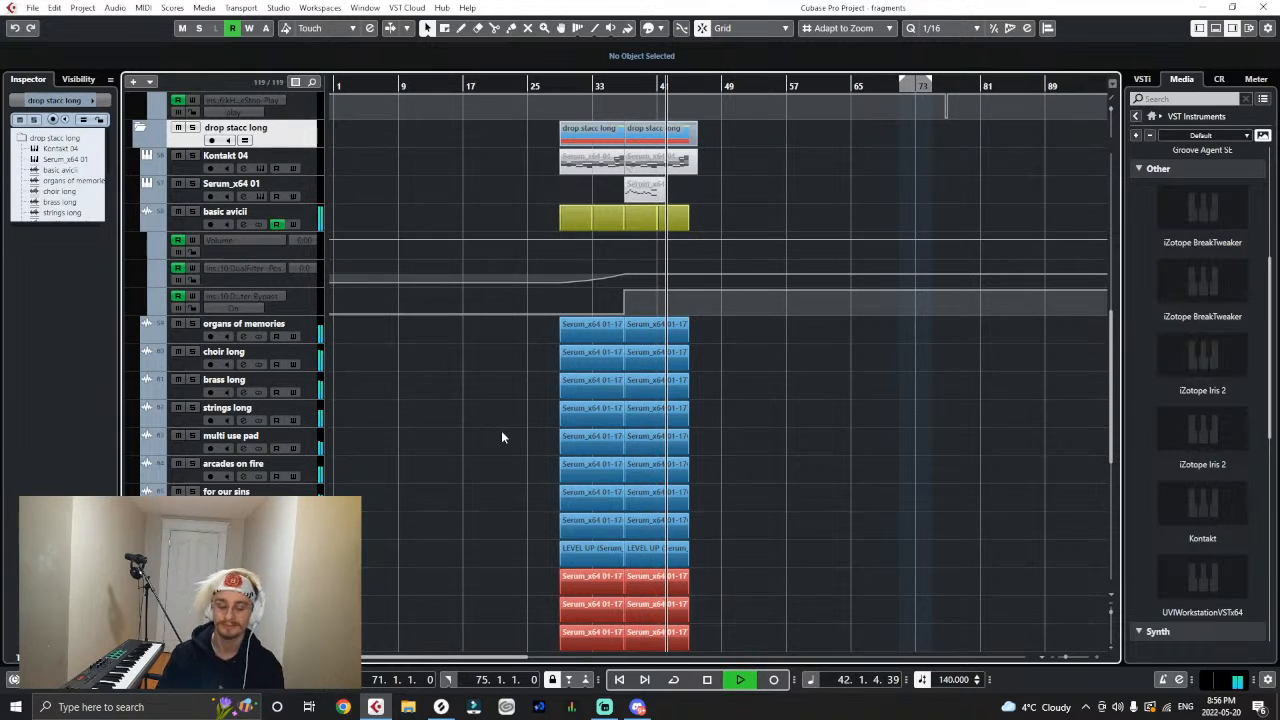
- Play the song through the first and second drops to bar 87 and review the lower tracks and folders across the arrangement
{"action": "key", "text": "g"}
{"action": "key", "text": "g"}
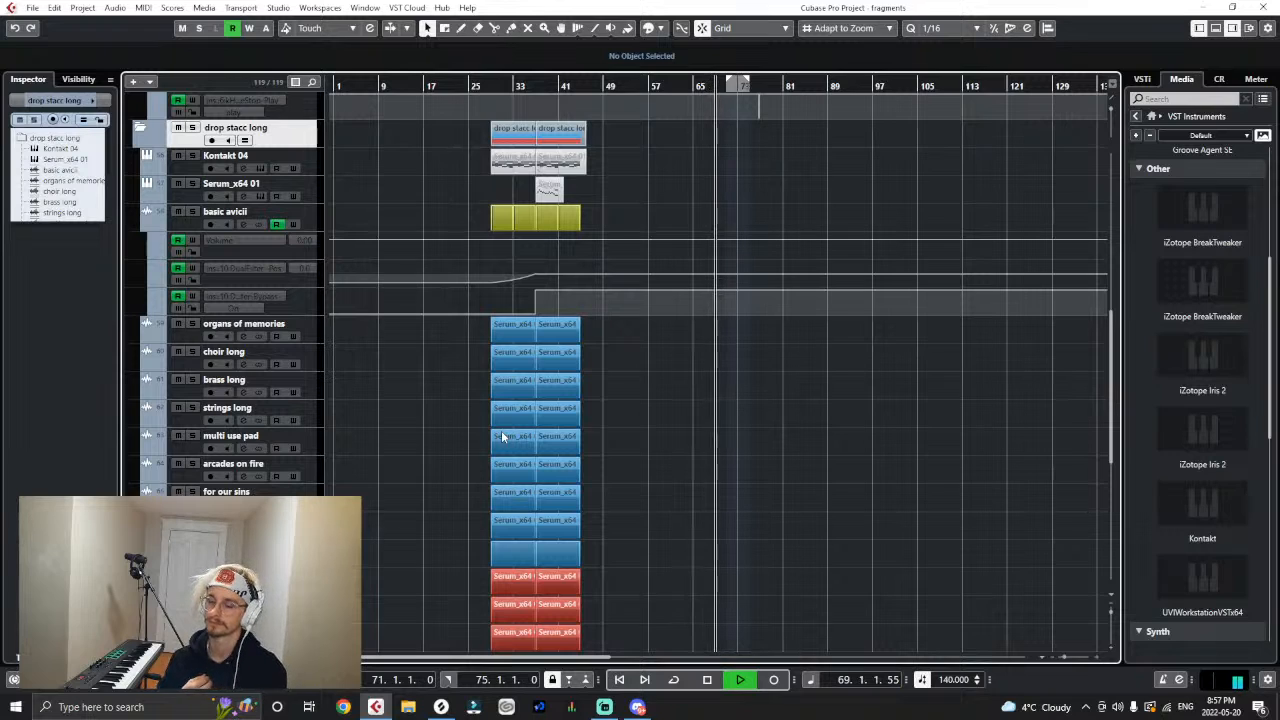
{"action": "scroll", "coordinate": [466, 455], "scroll_direction": "down", "scroll_amount": 5}
{"action": "scroll", "coordinate": [466, 455], "scroll_direction": "down", "scroll_amount": 1}
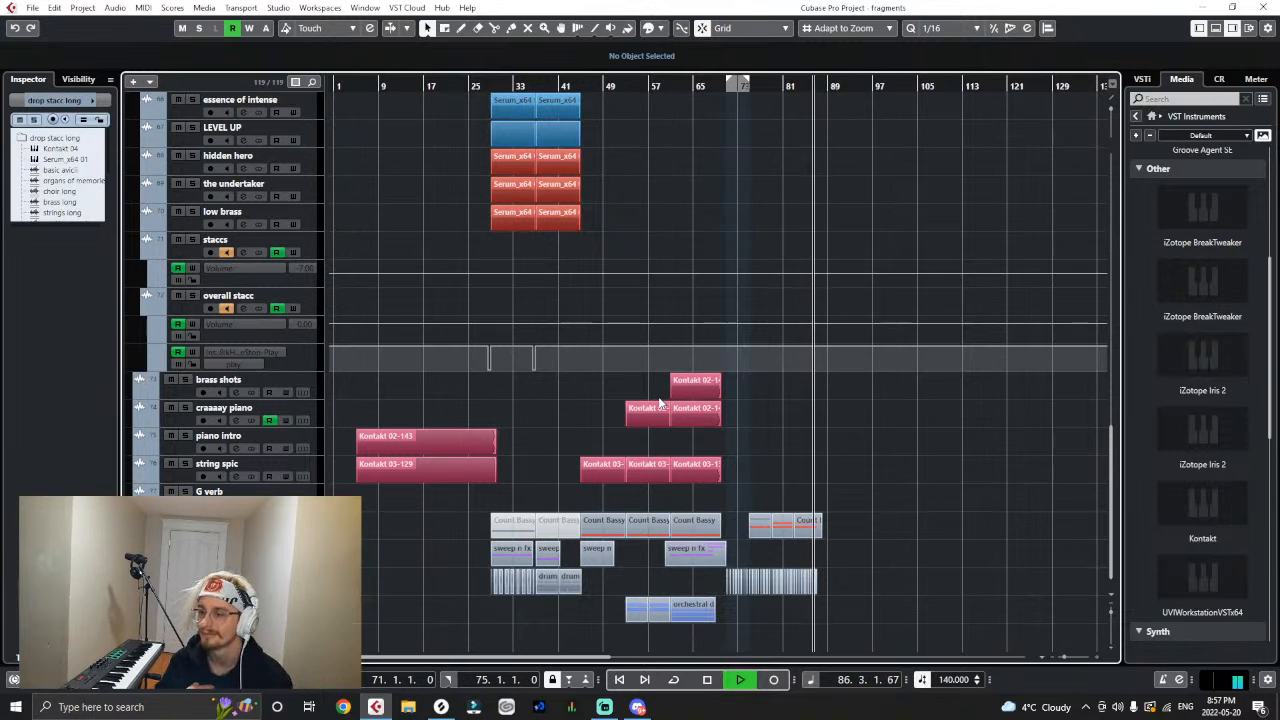
{"action": "key", "text": "h"}
{"action": "key", "text": "h"}
{"action": "key", "text": "h"}
{"action": "key", "text": "h"}
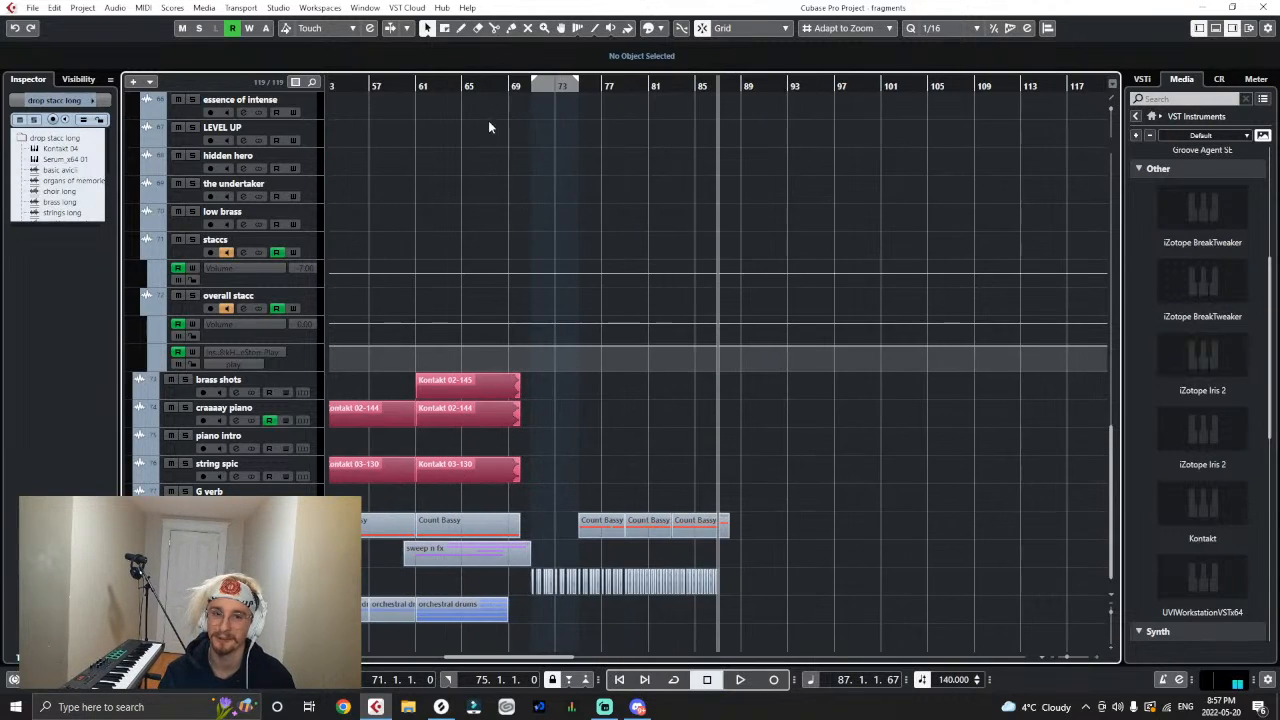
- Expand the sweep n fx folder and play the transition into the second drop from bar 68
{"action": "mouse_move", "coordinate": [503, 88]}
{"action": "left_mouse_down"}
{"action": "mouse_move", "coordinate": [521, 91]}
{"action": "mouse_move", "coordinate": [497, 87]}
{"action": "left_mouse_up"}
{"action": "scroll", "coordinate": [512, 150], "scroll_direction": "up", "scroll_amount": 15}
{"action": "scroll", "coordinate": [489, 134], "scroll_direction": "down", "scroll_amount": 15}
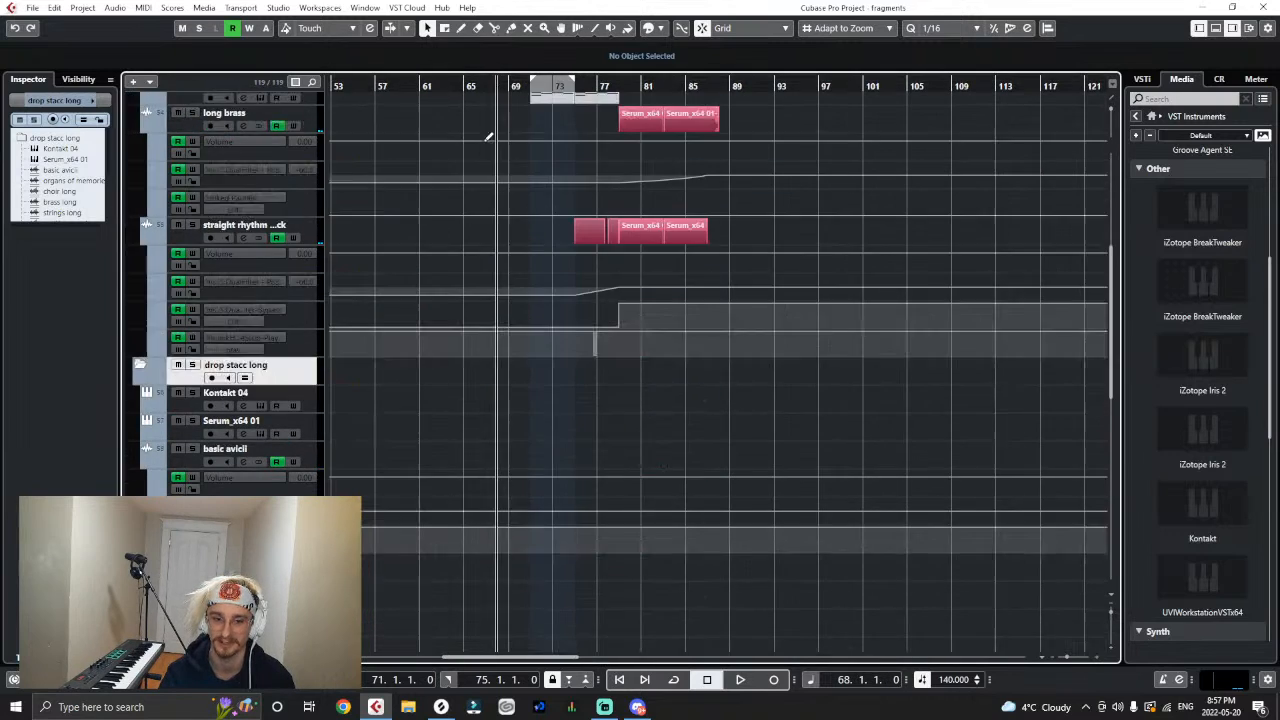
{"action": "left_click", "coordinate": [133, 548]}
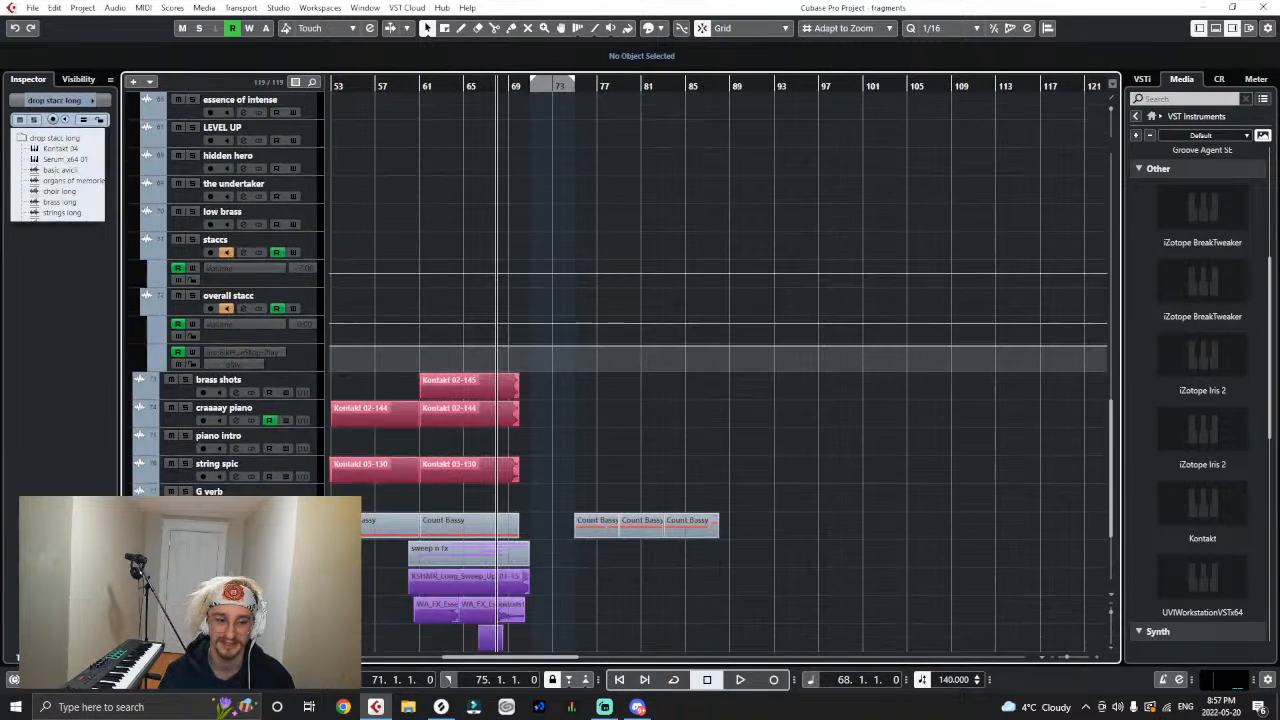
{"action": "scroll", "coordinate": [420, 497], "scroll_direction": "down", "scroll_amount": 3}
{"action": "key", "text": "space"}
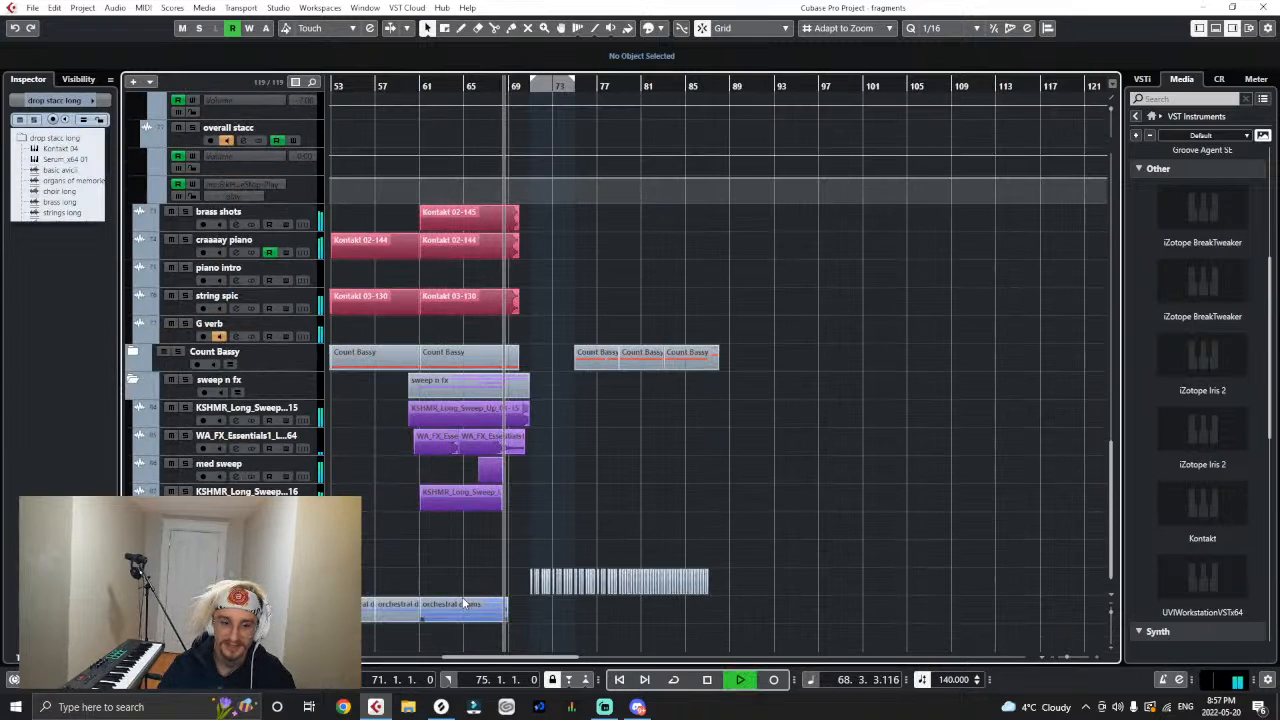
- Move the med sweep clip and the long sweep clip below it about half a bar later so both end at bar 69
{"action": "key", "text": "h"}
{"action": "key", "text": "h"}
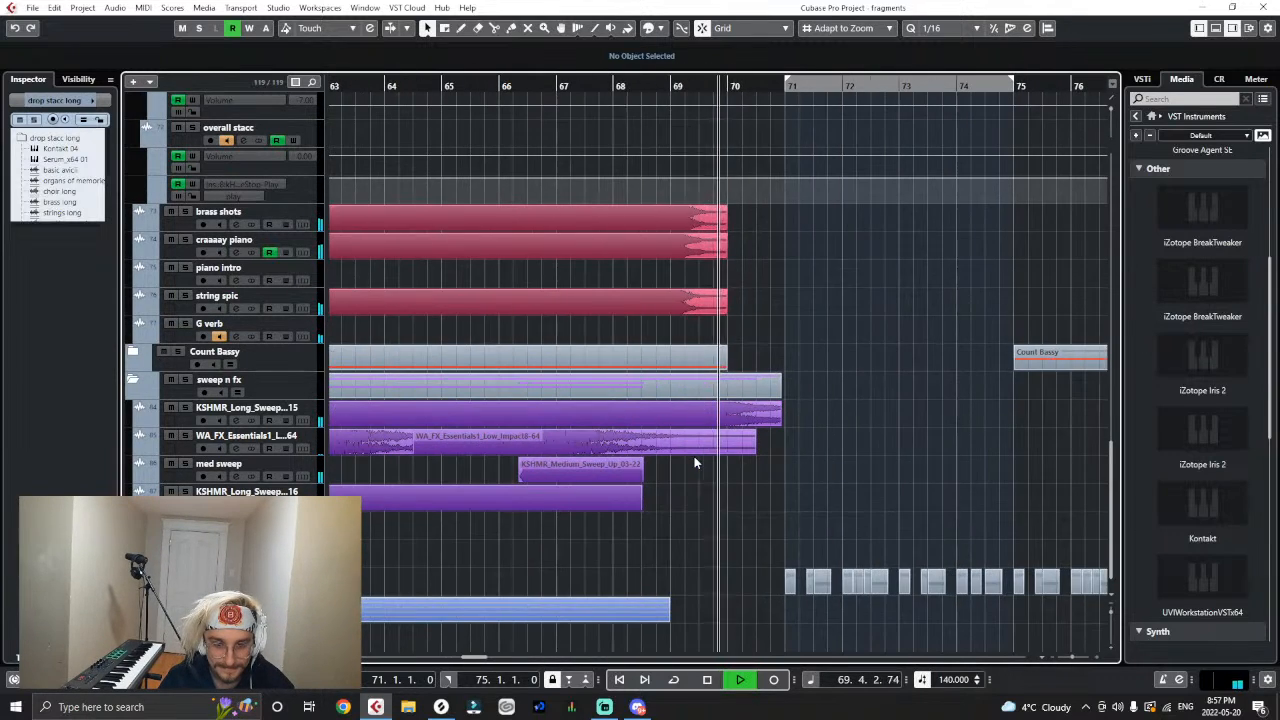
{"action": "left_click", "coordinate": [617, 477]}
{"action": "left_click_drag", "start_coordinate": [619, 477], "coordinate": [647, 477]}
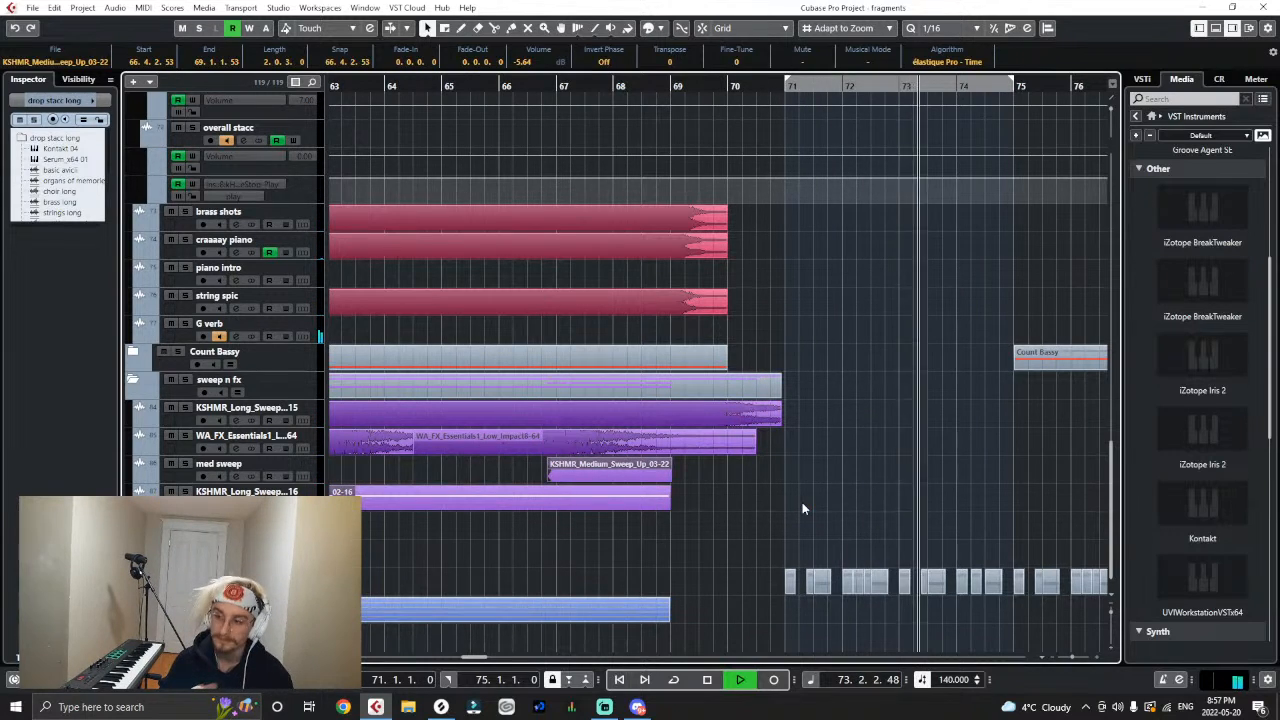
- Listen to the second drop through to bar 87 with a wider view of the arrangement, and stop playback
{"action": "key", "text": "g"}
{"action": "key", "text": "g"}
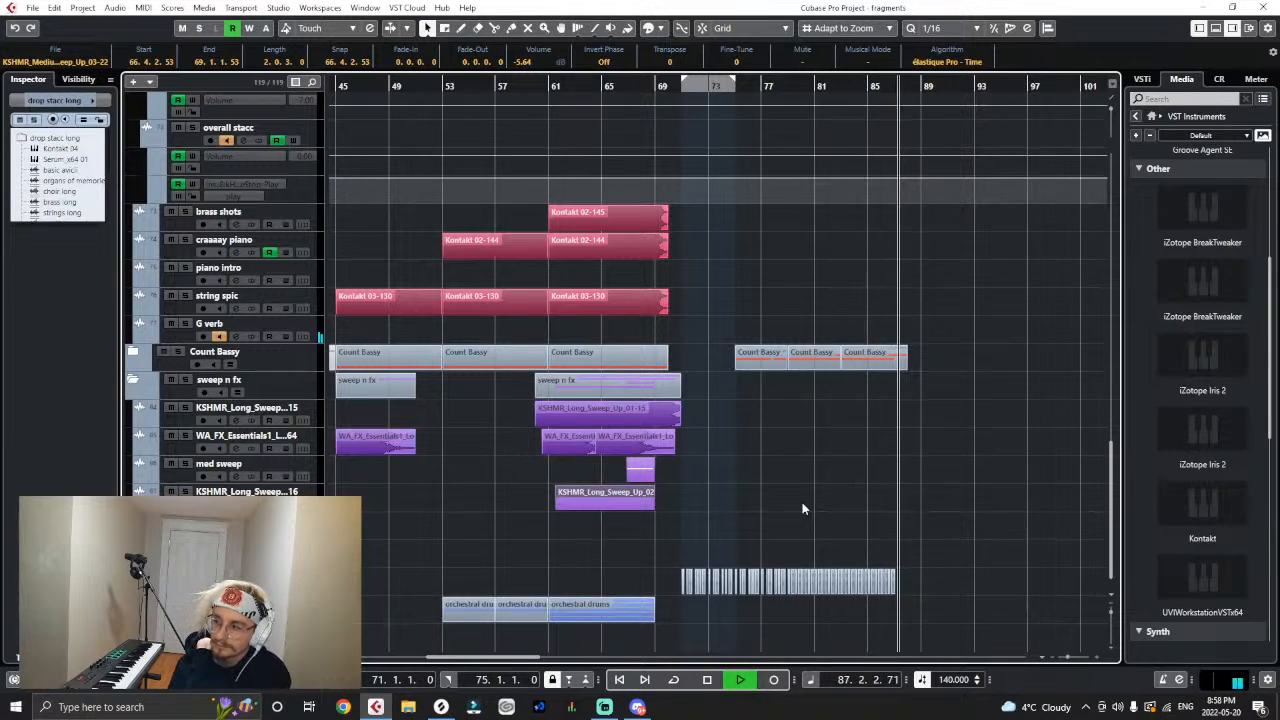
{"action": "key", "text": "space"}
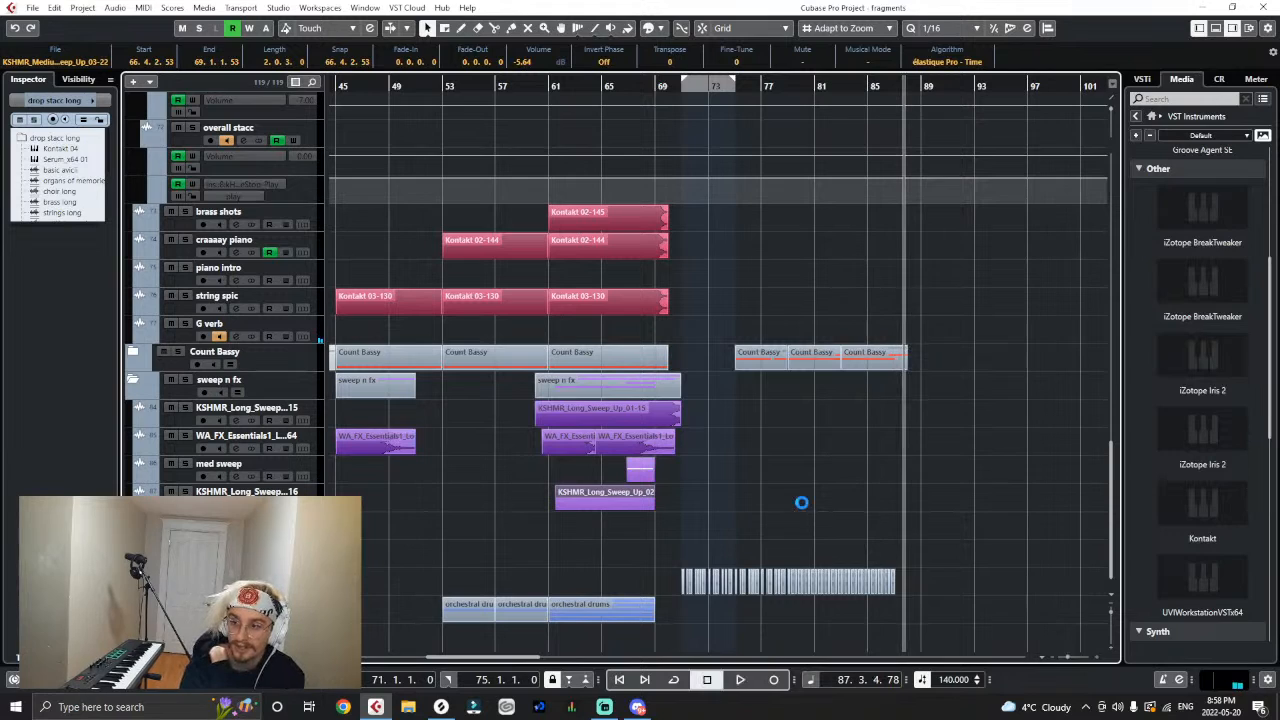